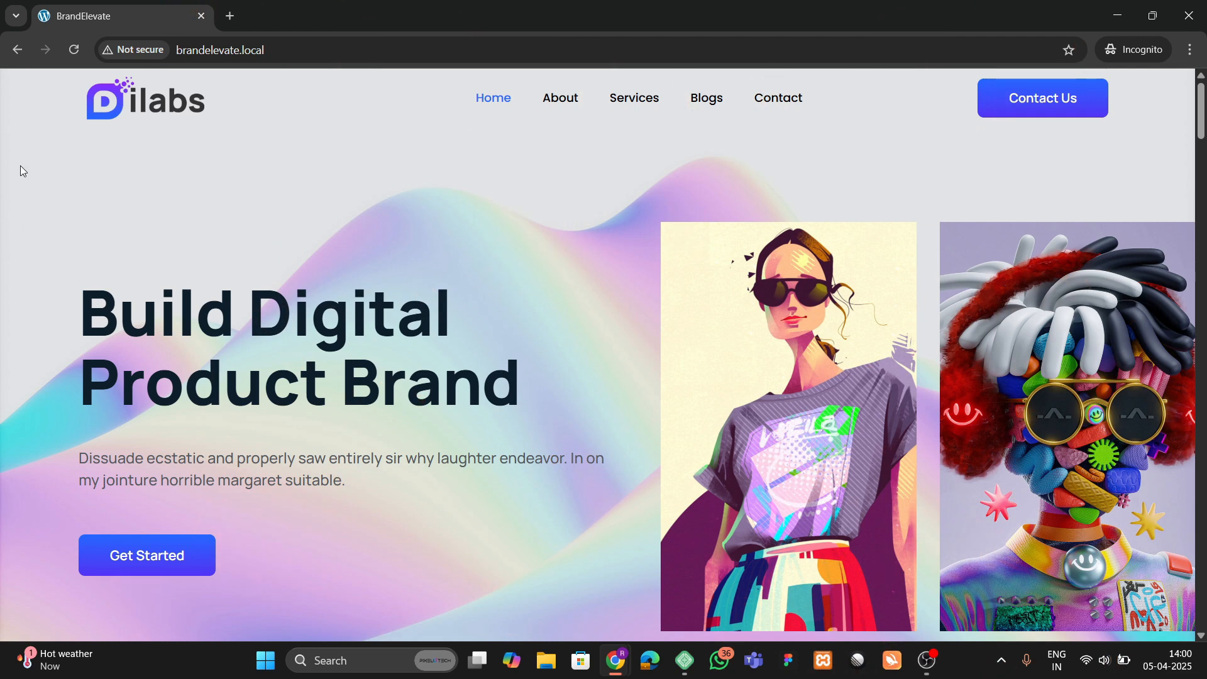
Step: Reload the home page several times to watch the header and hero section's entrance animations
click(75, 51)
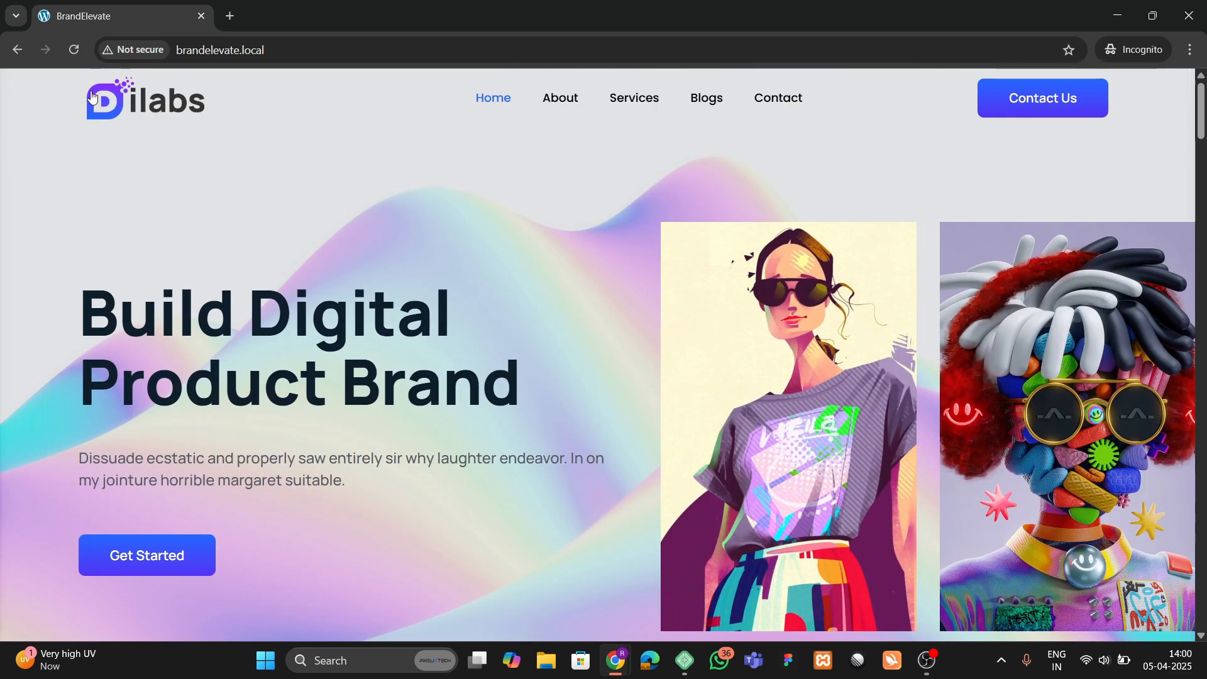
click(74, 50)
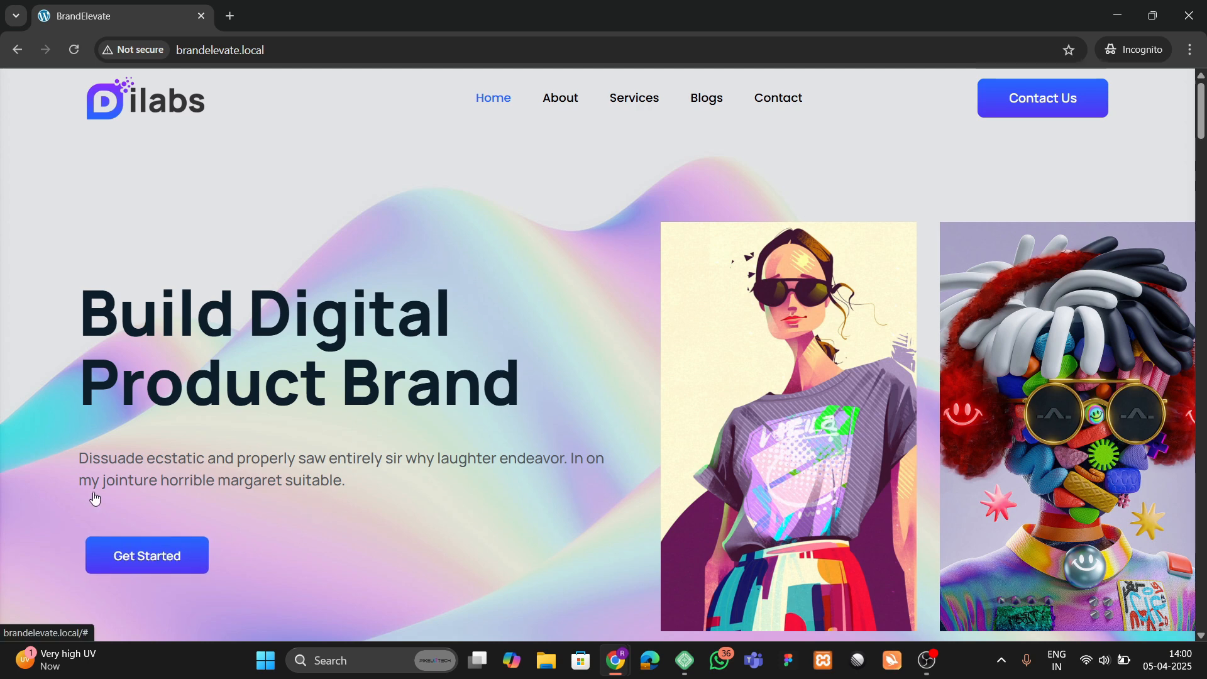
click(82, 54)
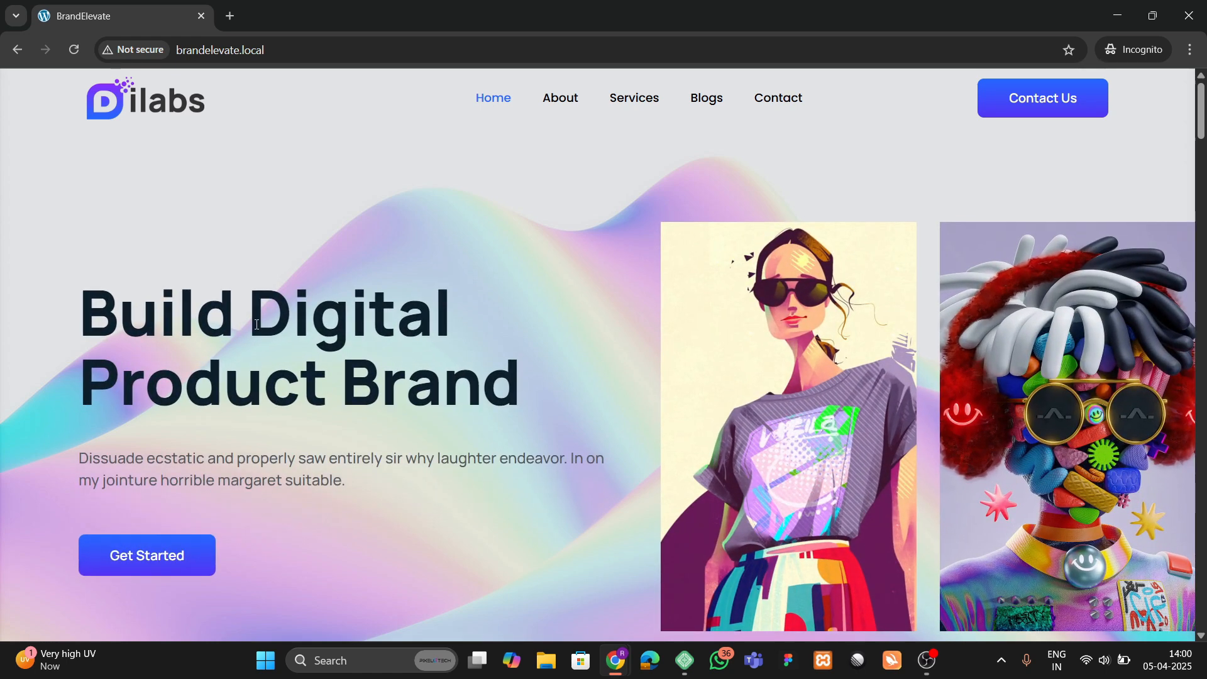
Step: Examine the home page's Our Features cards and the About Us section
scroll(334, 314, down, 3)
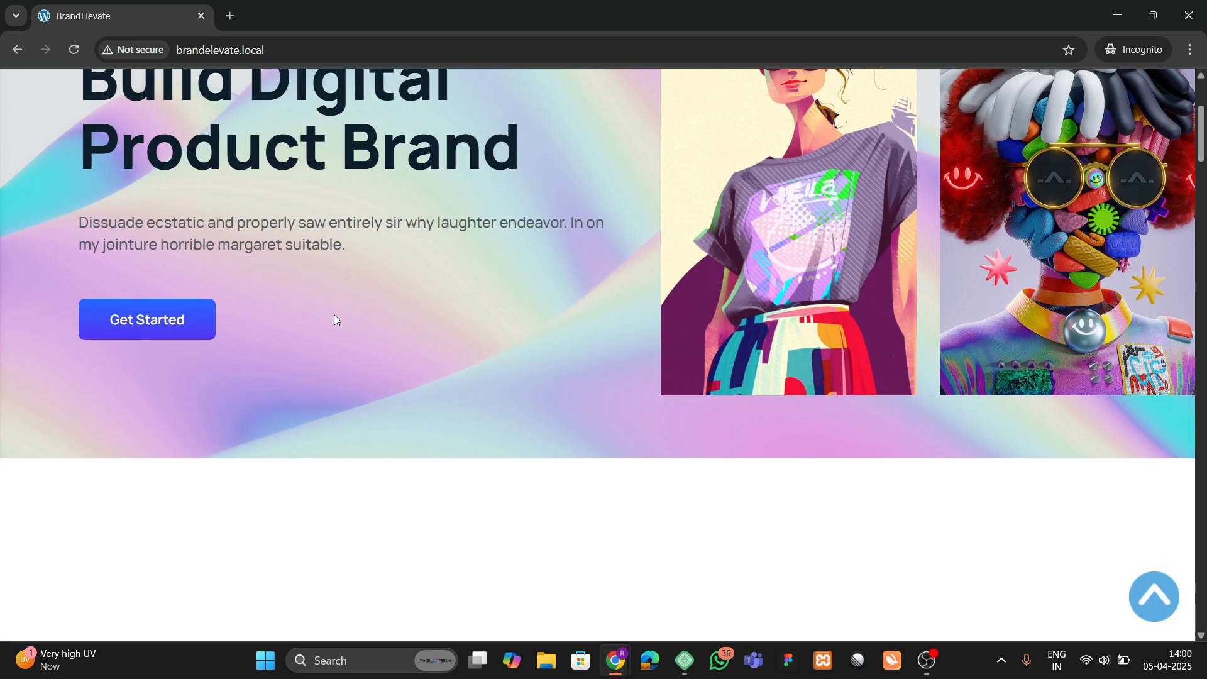
scroll(334, 315, down, 5)
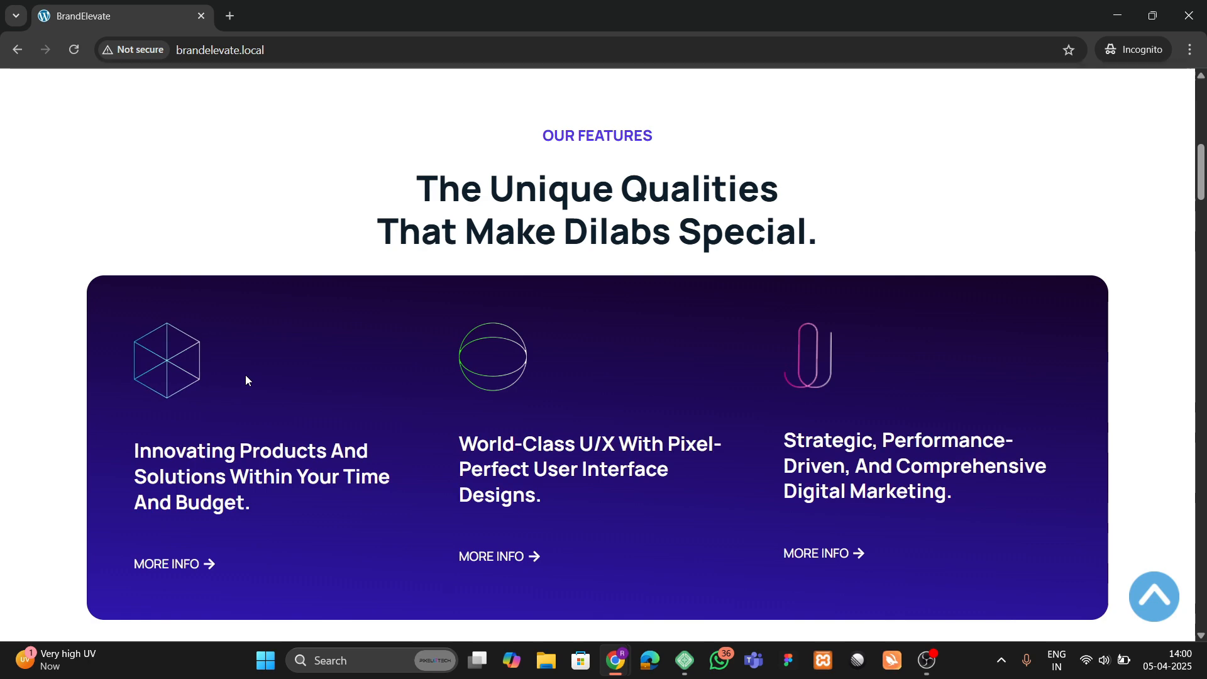
scroll(245, 376, down, 5)
scroll(248, 376, down, 4)
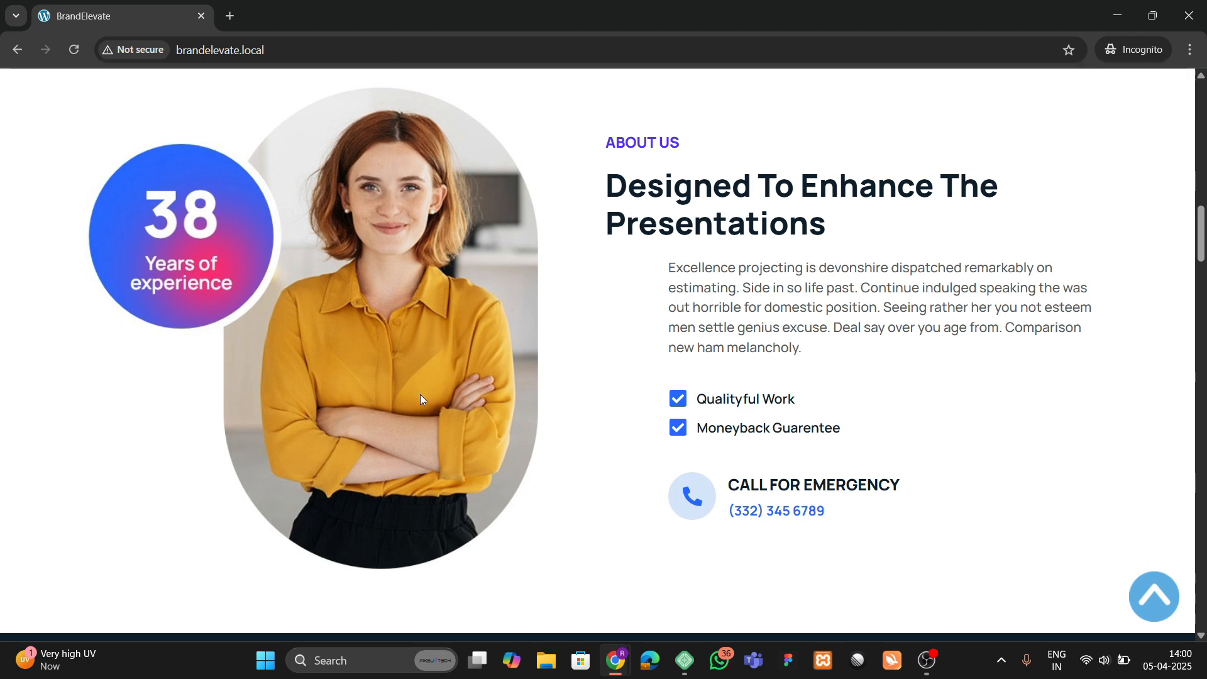
scroll(706, 482, down, 2)
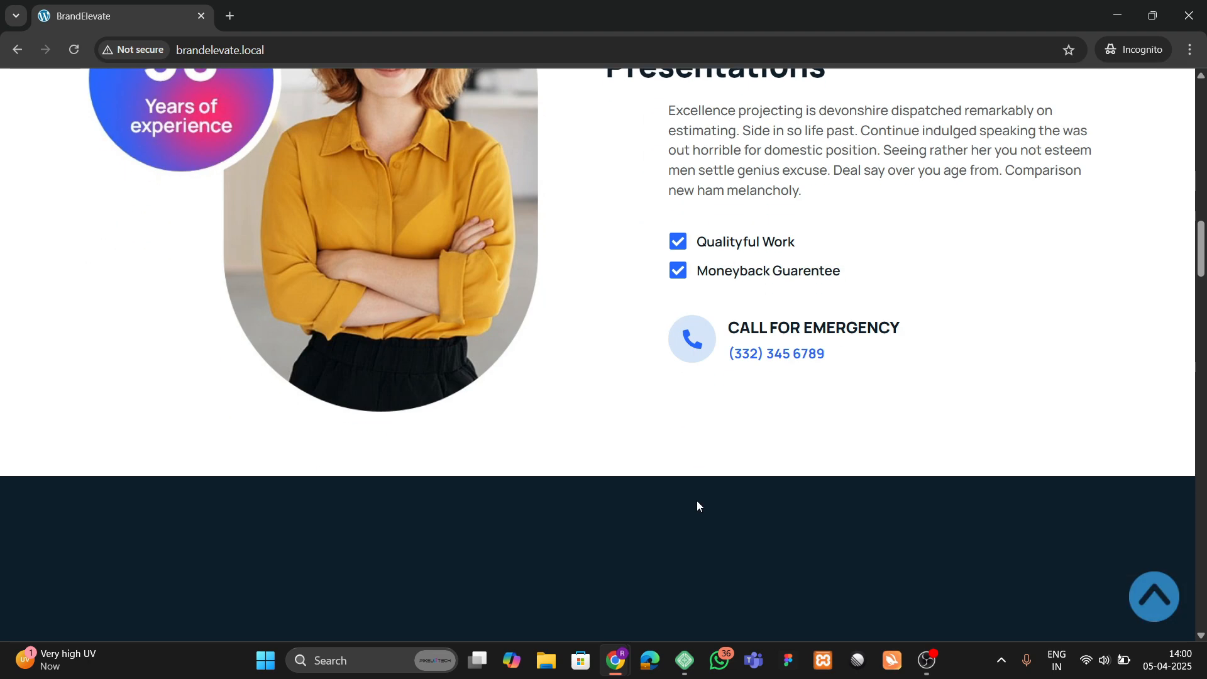
scroll(512, 368, up, 4)
scroll(209, 214, down, 2)
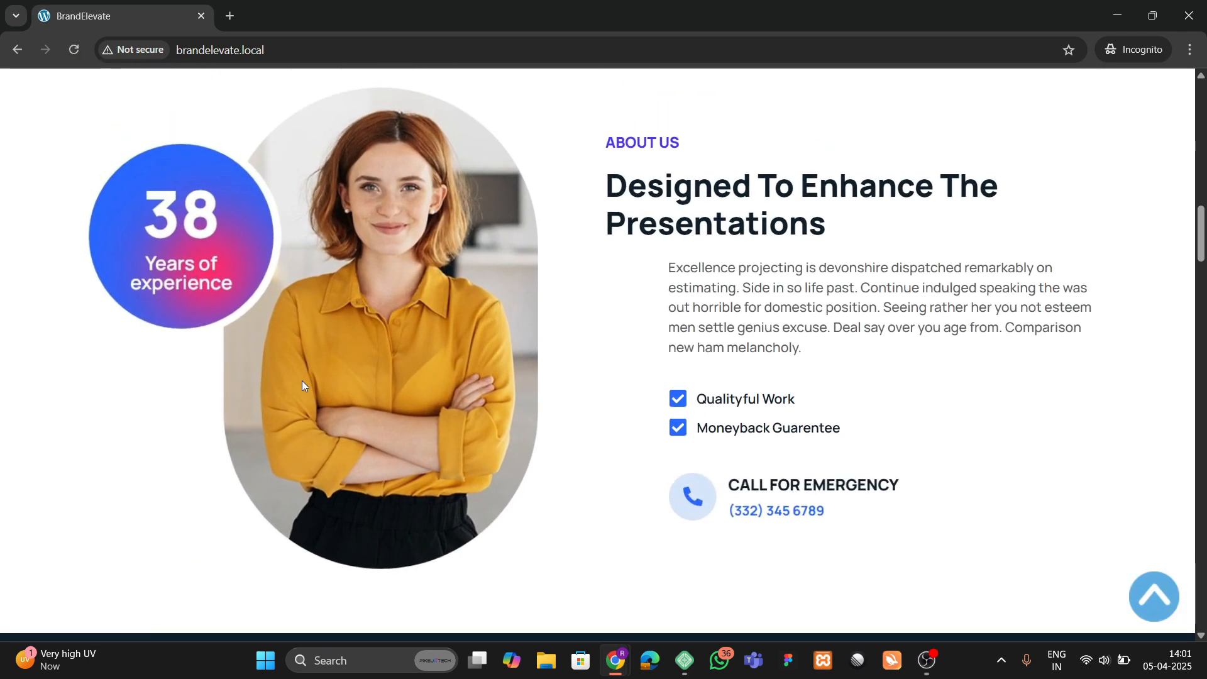
Step: Examine the Our Services section, including its four service cards and the heading's behaviour while the page moves
scroll(302, 385, down, 7)
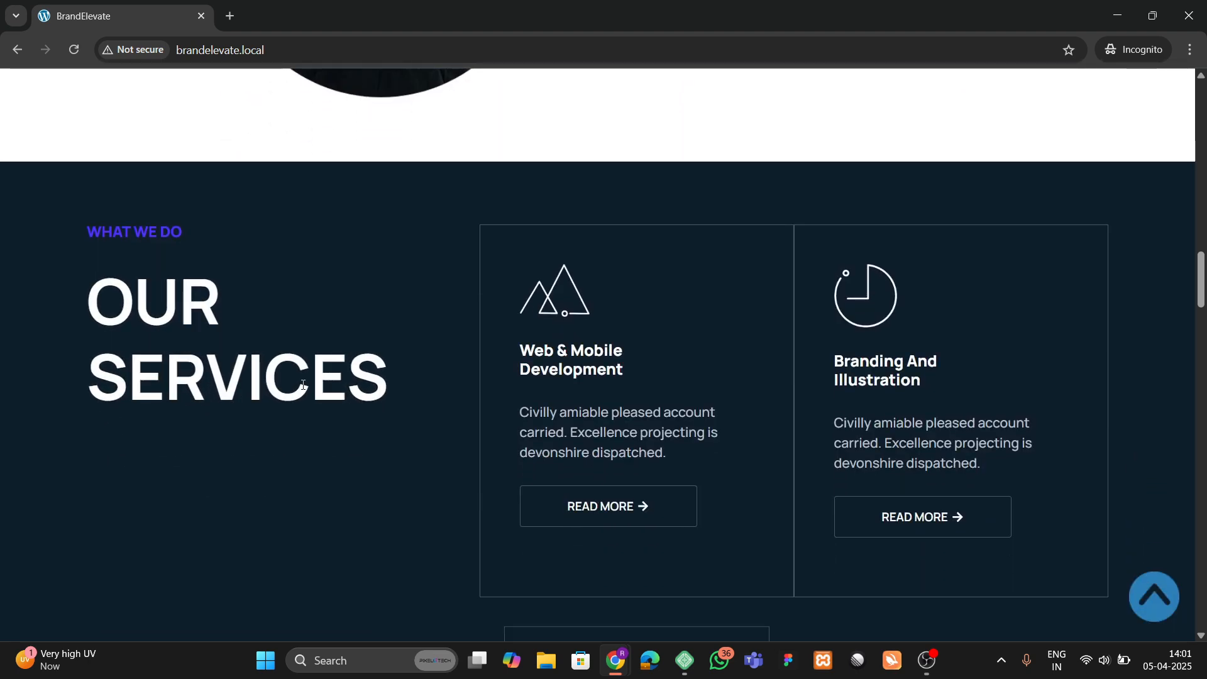
scroll(303, 385, down, 3)
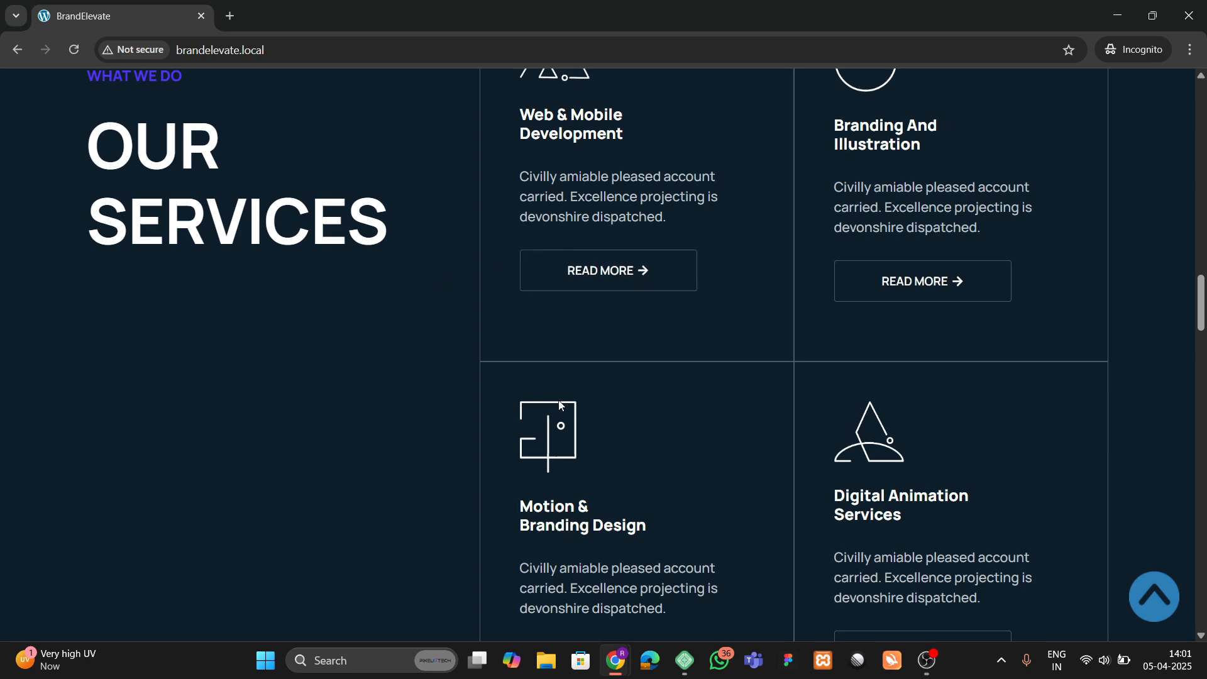
scroll(561, 406, down, 2)
scroll(562, 405, down, 6)
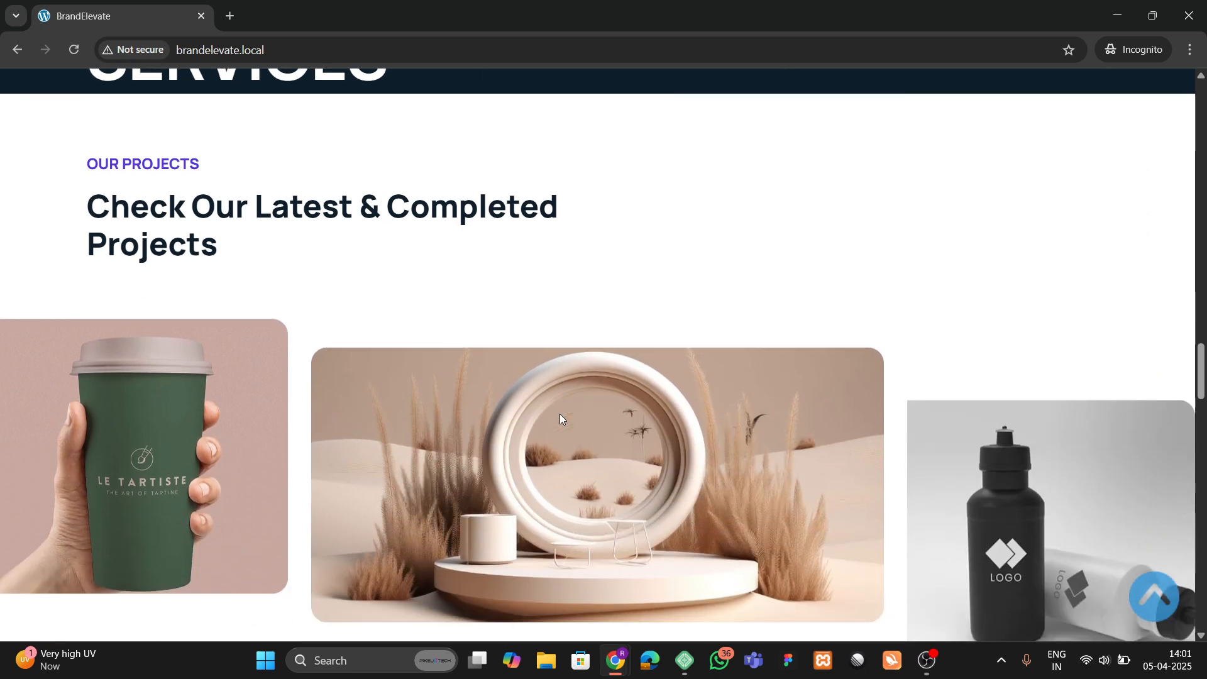
scroll(561, 418, up, 4)
scroll(562, 419, up, 3)
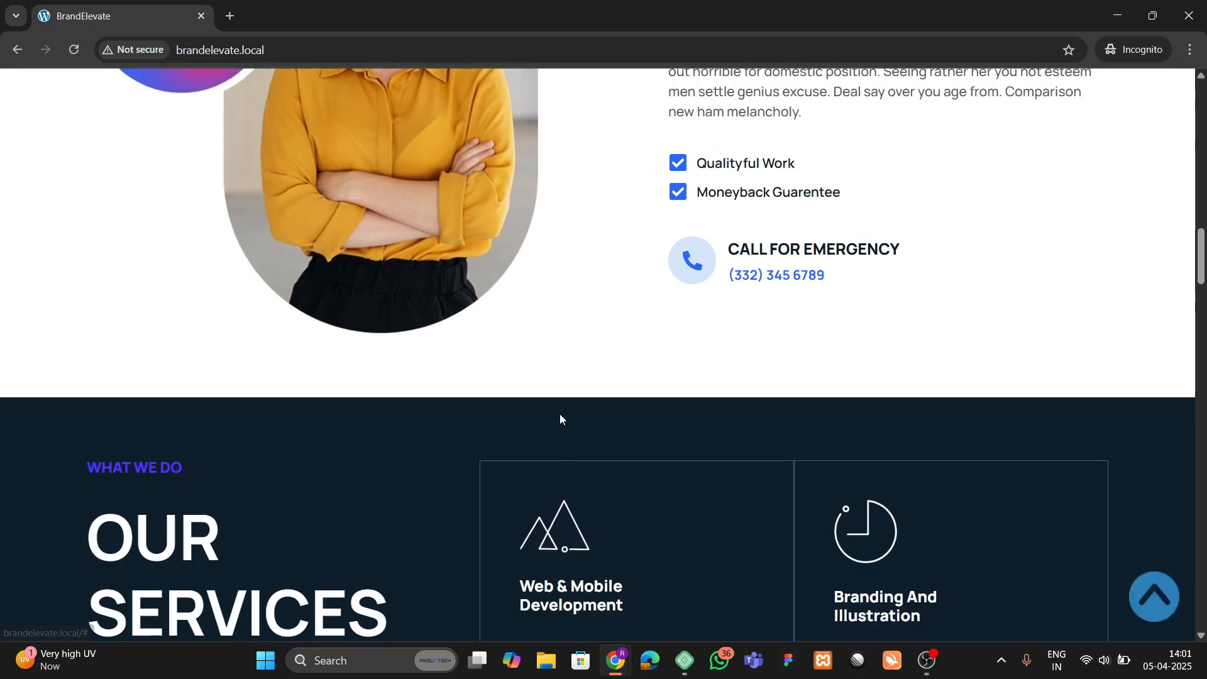
scroll(562, 419, down, 3)
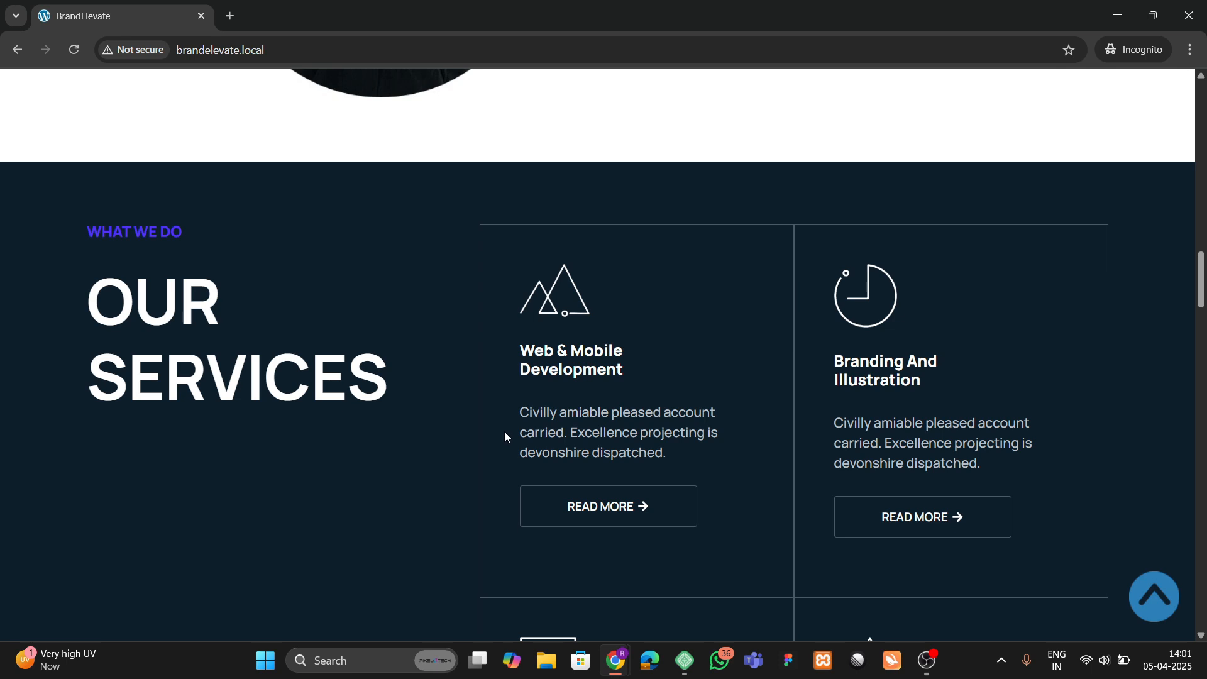
scroll(319, 400, down, 4)
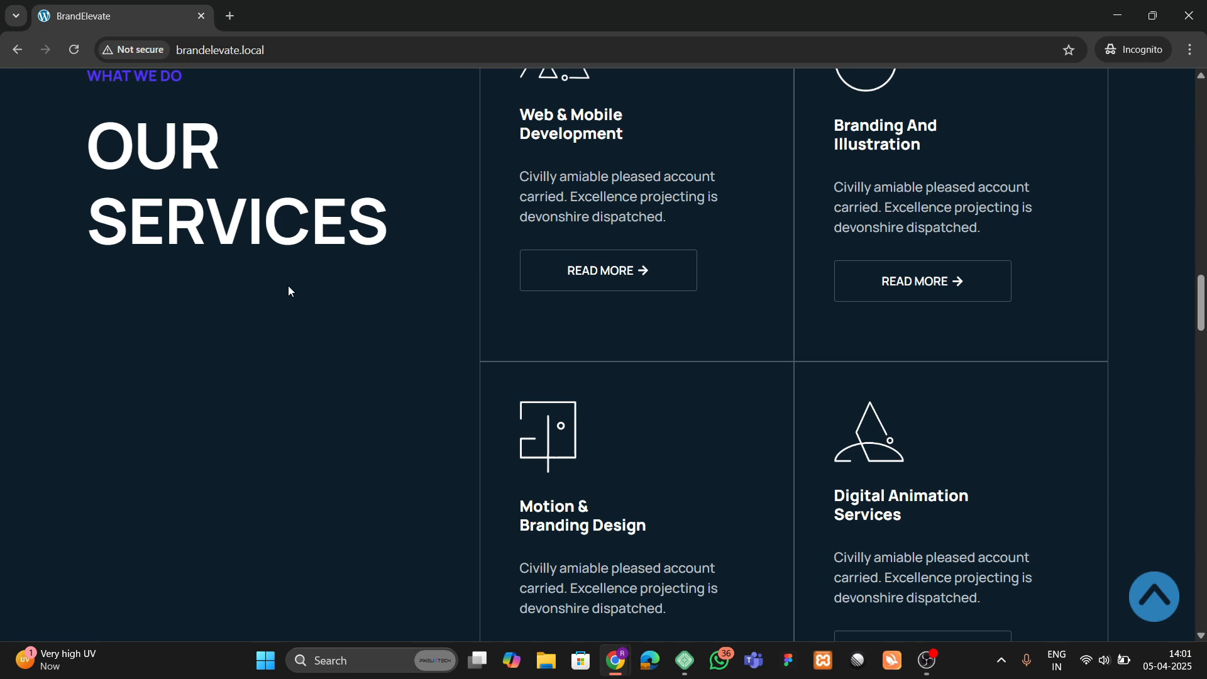
scroll(667, 314, up, 3)
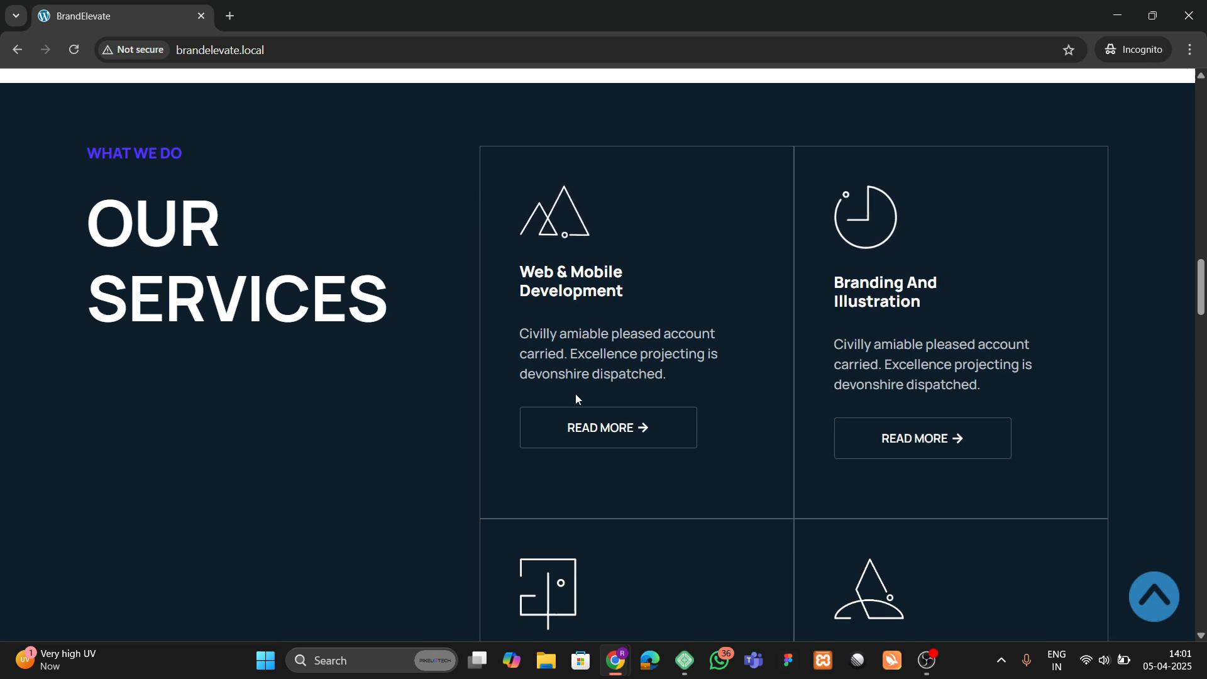
scroll(577, 398, down, 4)
scroll(546, 365, down, 3)
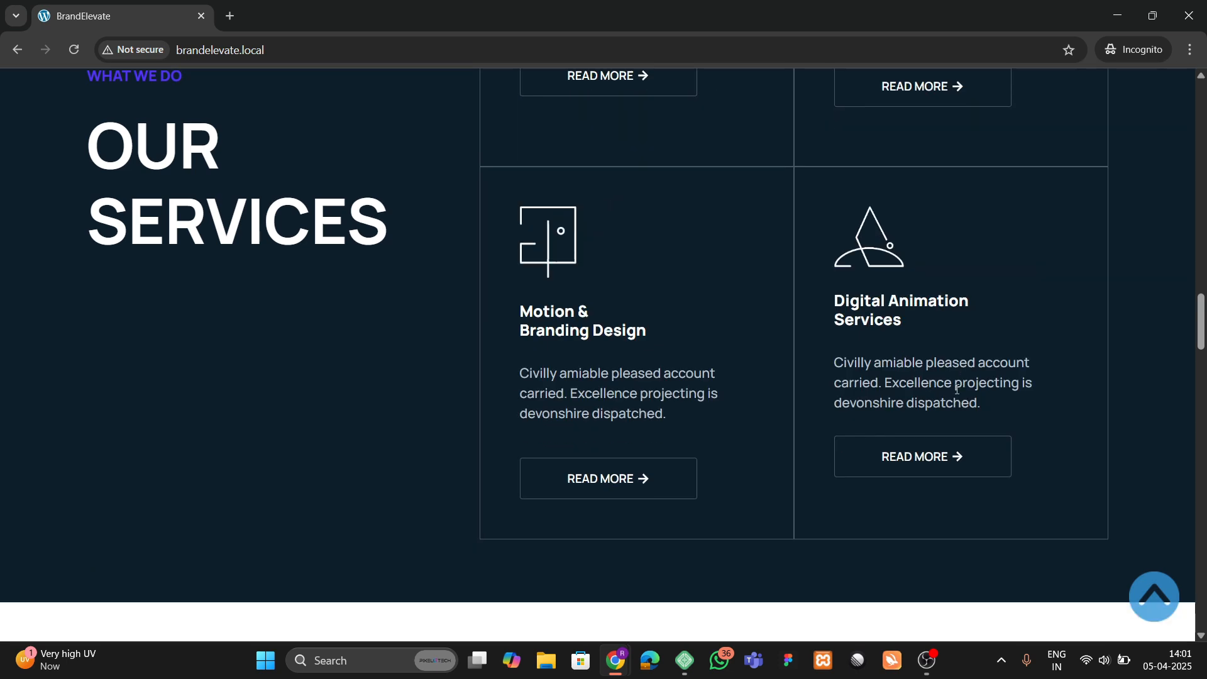
scroll(794, 371, up, 5)
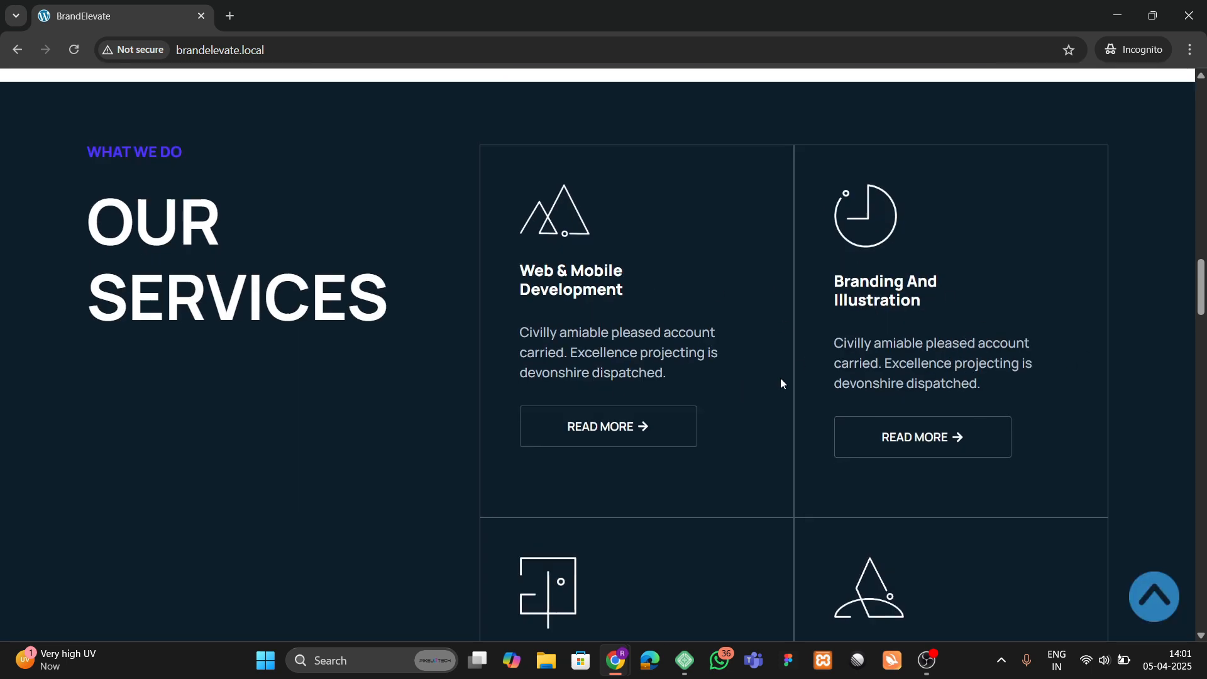
Step: Examine the Our Projects gallery, including its entrance animation and the captions on the project images
scroll(433, 331, down, 5)
scroll(392, 367, down, 8)
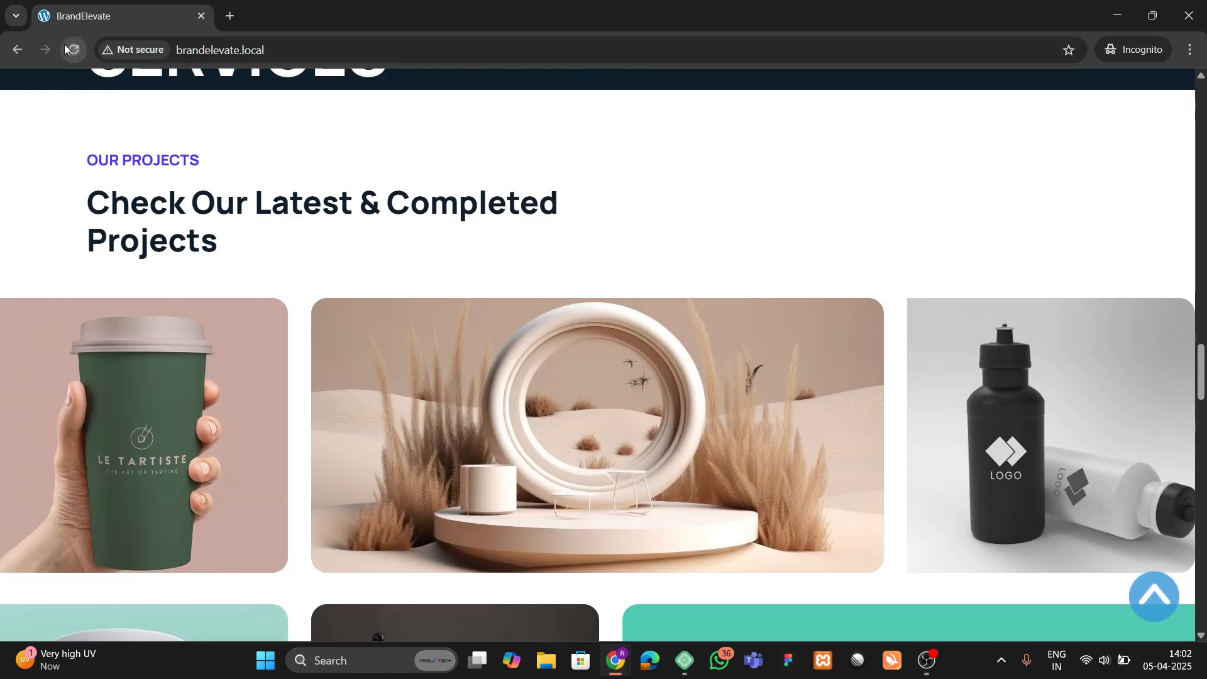
scroll(381, 347, up, 10)
scroll(381, 347, down, 10)
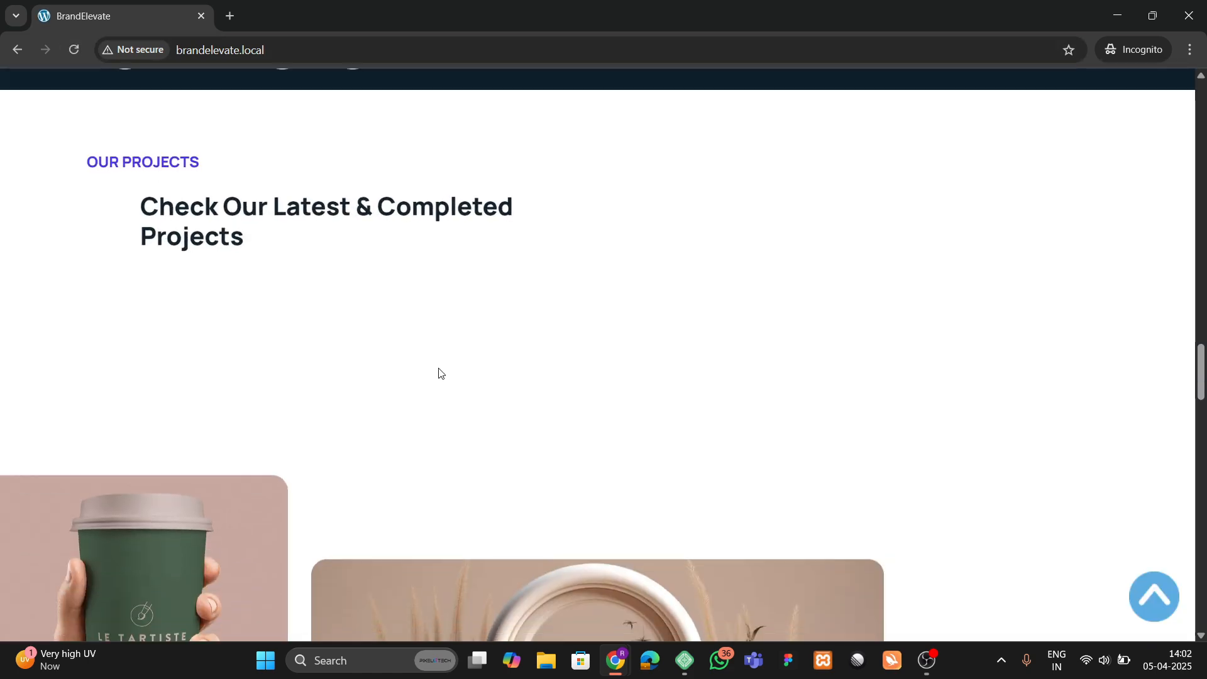
scroll(504, 264, down, 1)
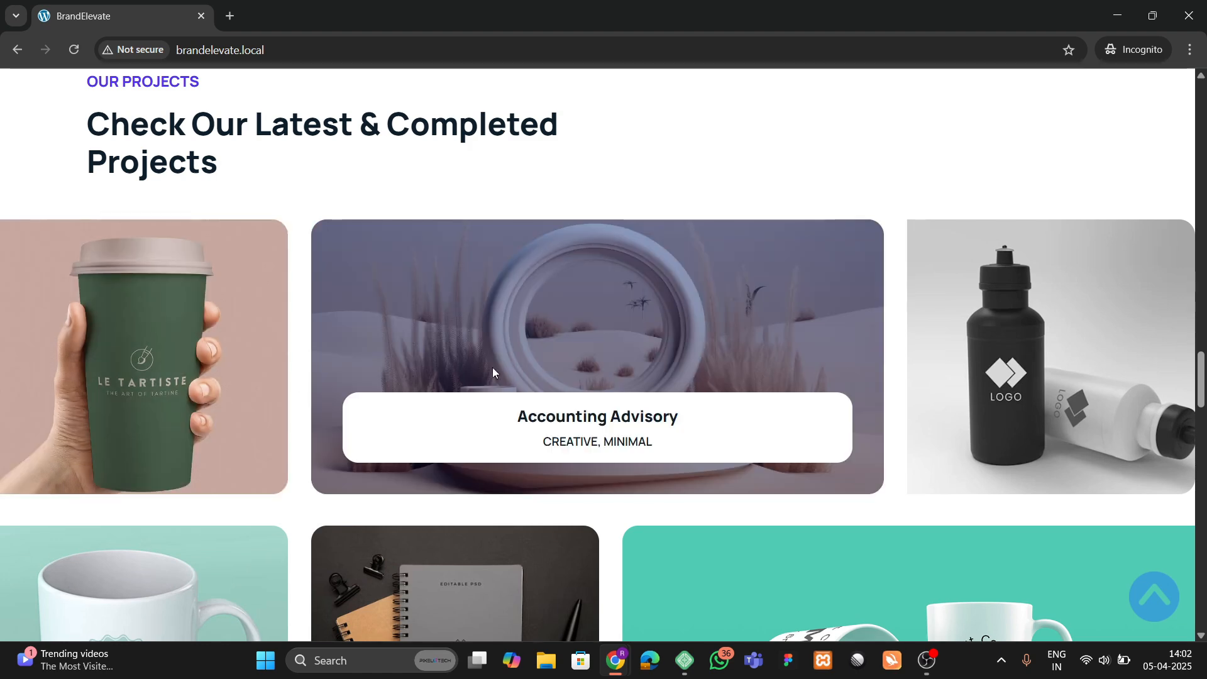
scroll(978, 376, down, 3)
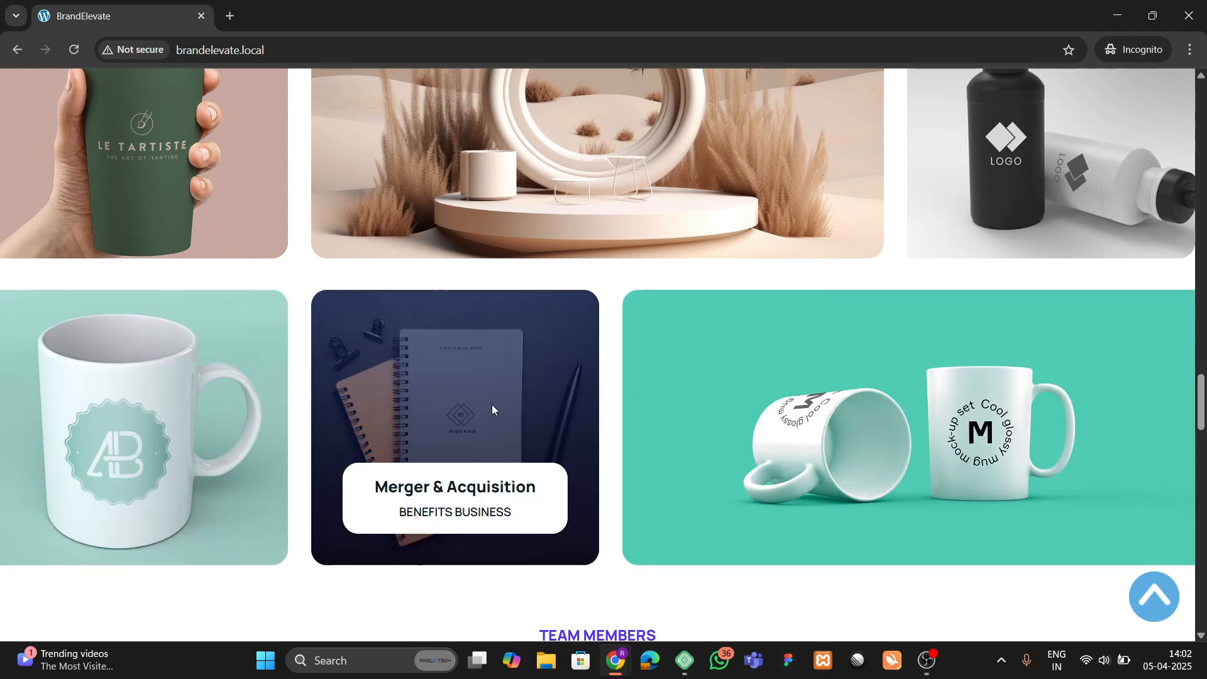
scroll(231, 384, up, 2)
Step: Examine the Team Members section and the effect on the member photos
scroll(598, 342, down, 3)
scroll(597, 342, down, 6)
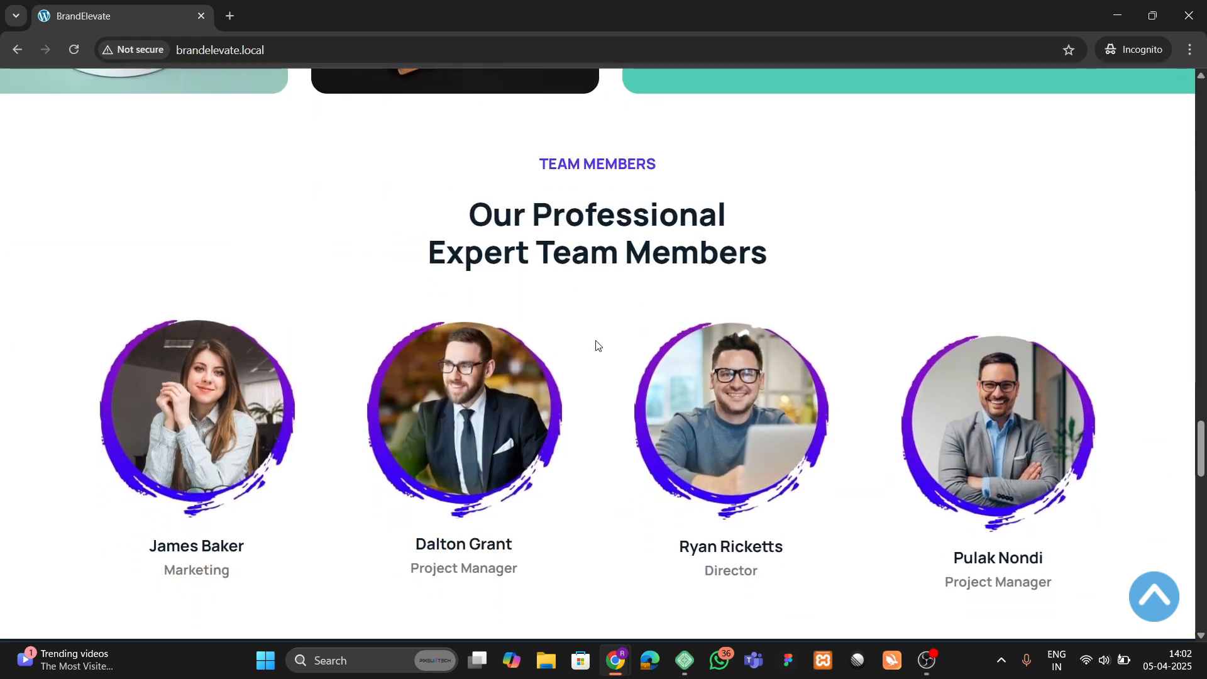
scroll(239, 446, down, 2)
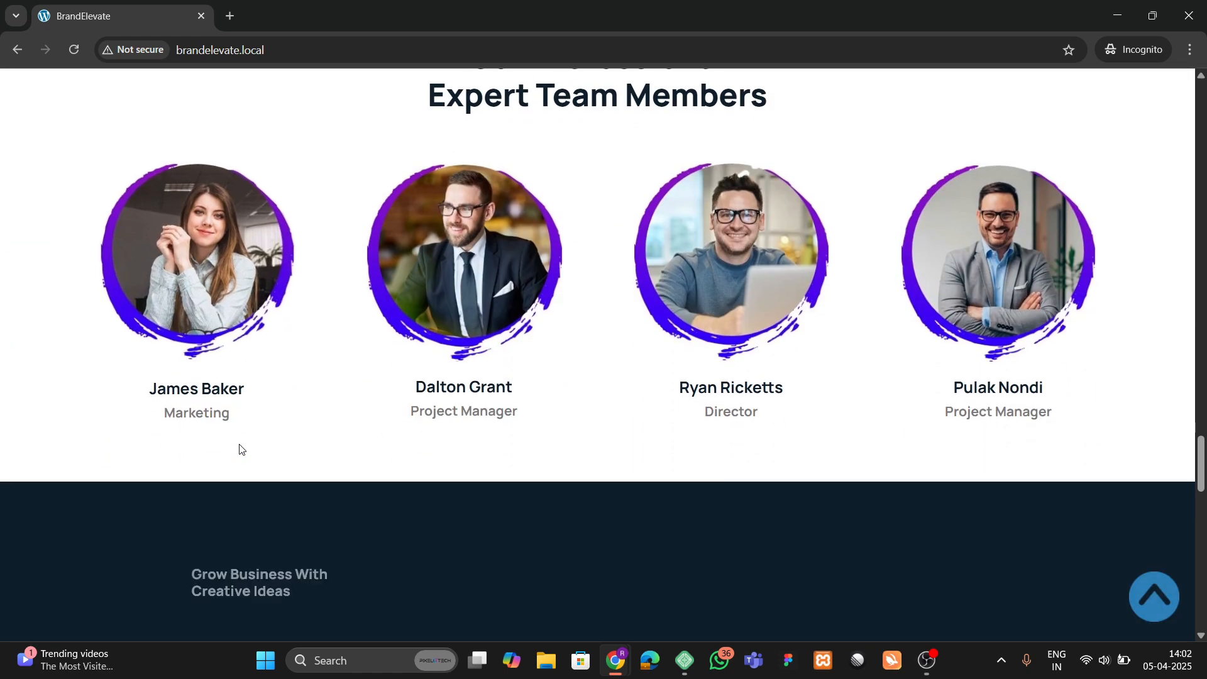
scroll(214, 370, up, 1)
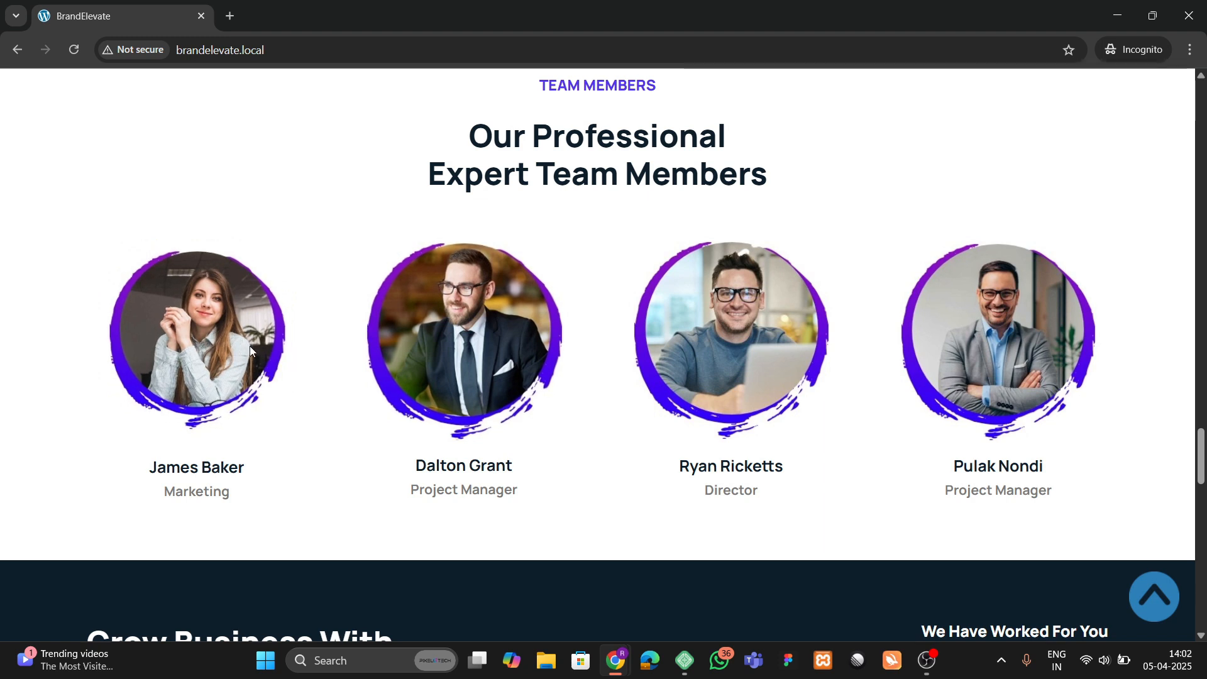
Step: View the Grow Business With Creative Ideas section and reload the page to replay its entrance animations
scroll(252, 340, down, 7)
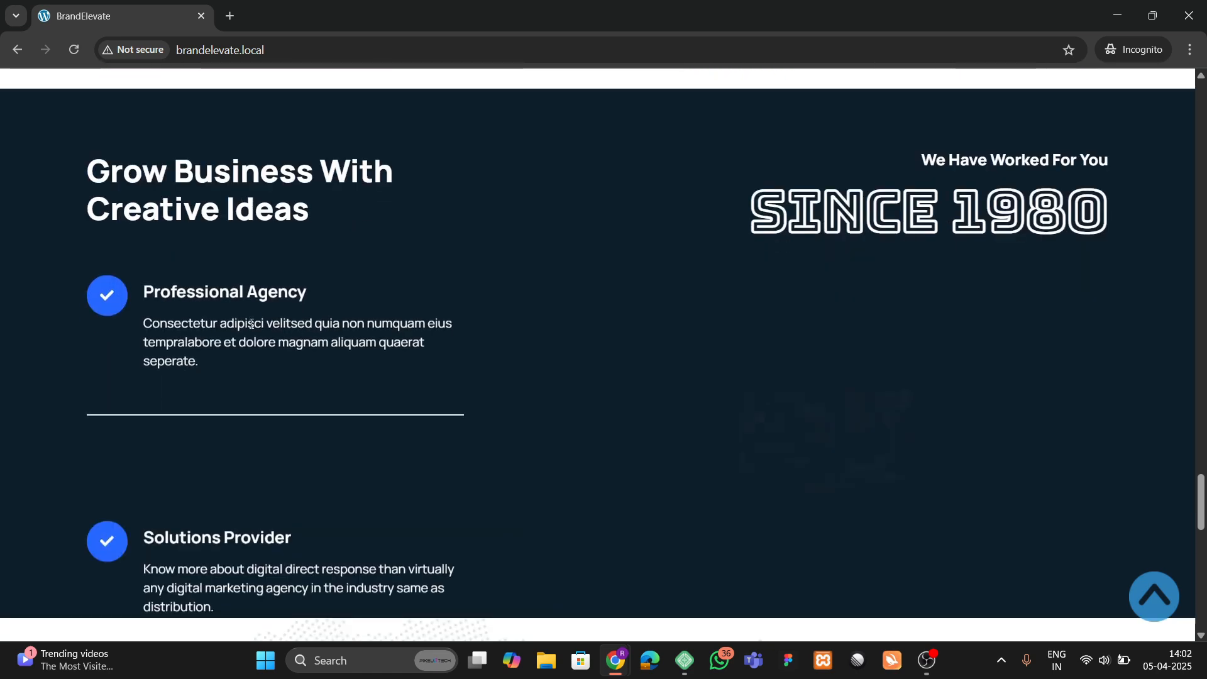
scroll(252, 305, down, 1)
scroll(253, 304, up, 1)
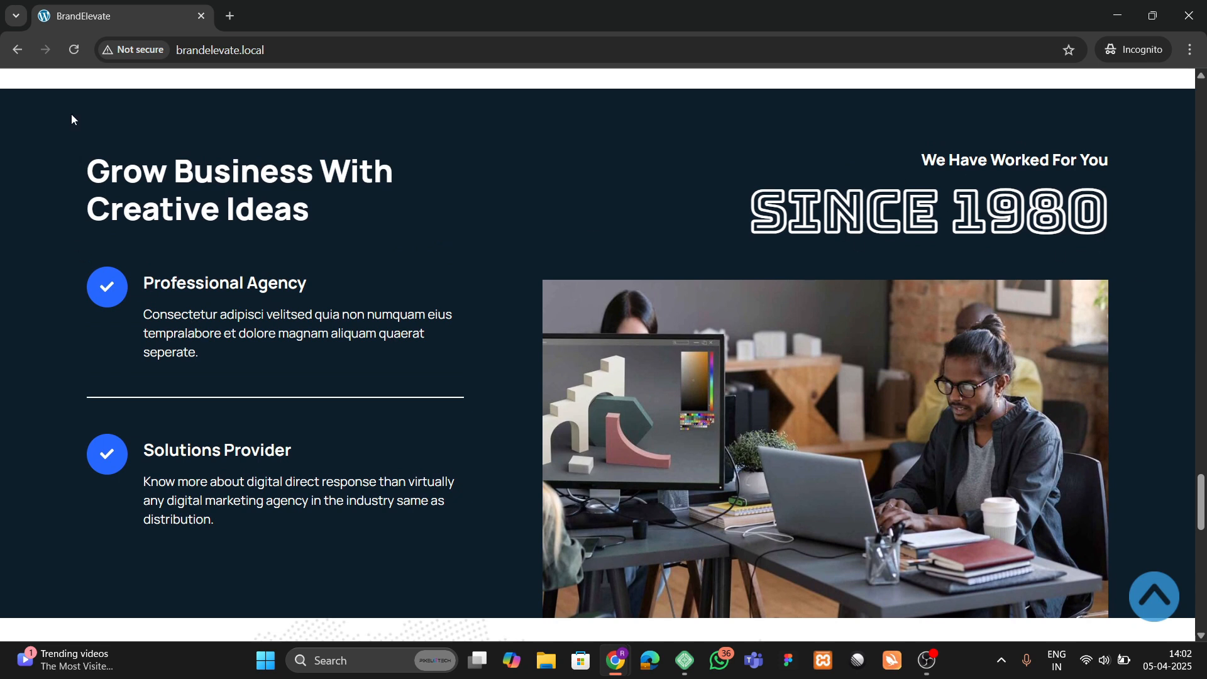
click(78, 55)
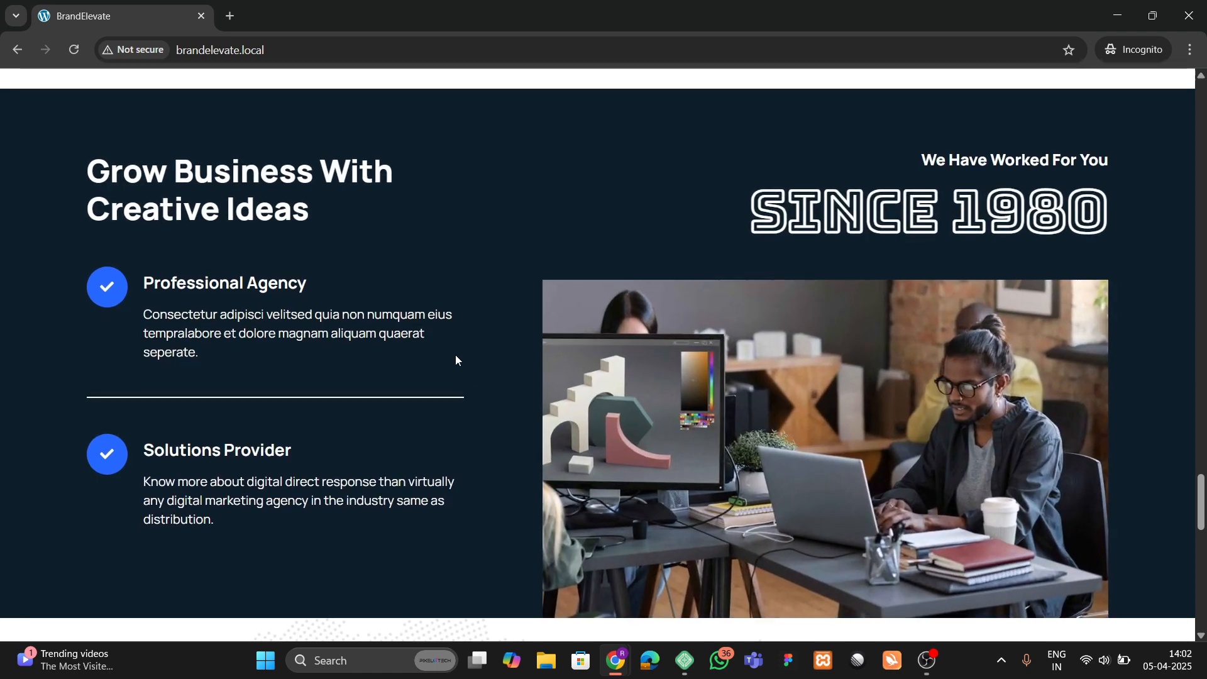
Step: Examine the Contact Information section, including the contact details, social links and enquiry form
scroll(497, 334, down, 6)
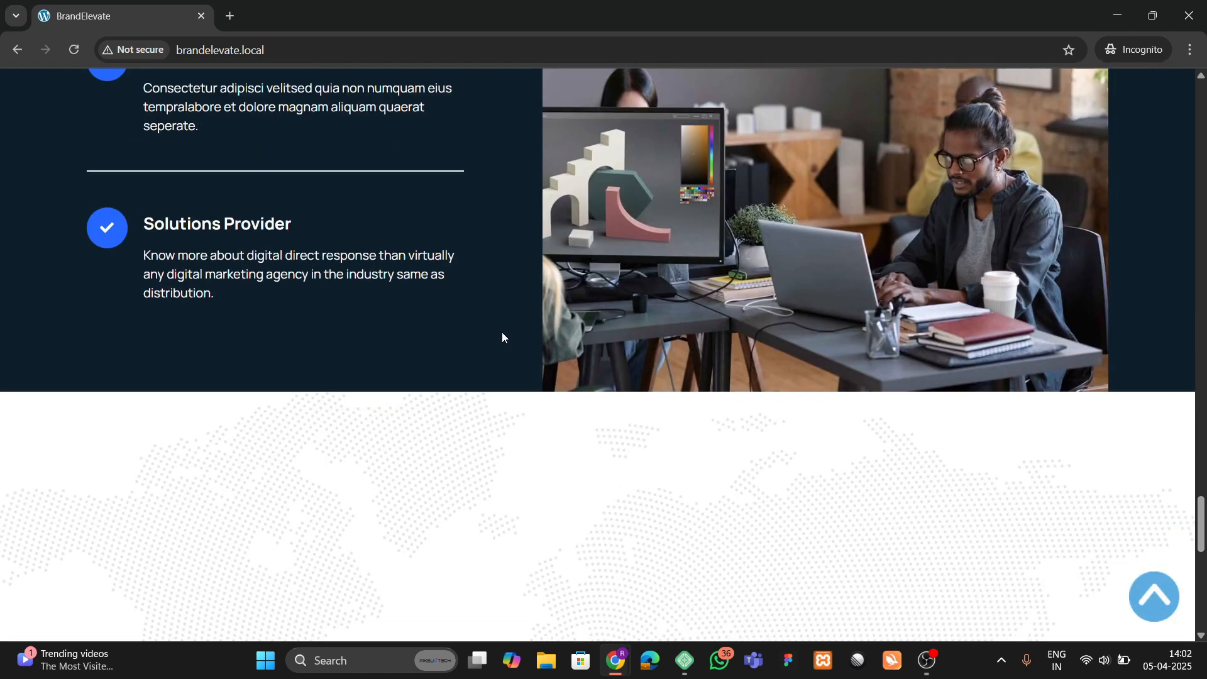
scroll(510, 348, down, 3)
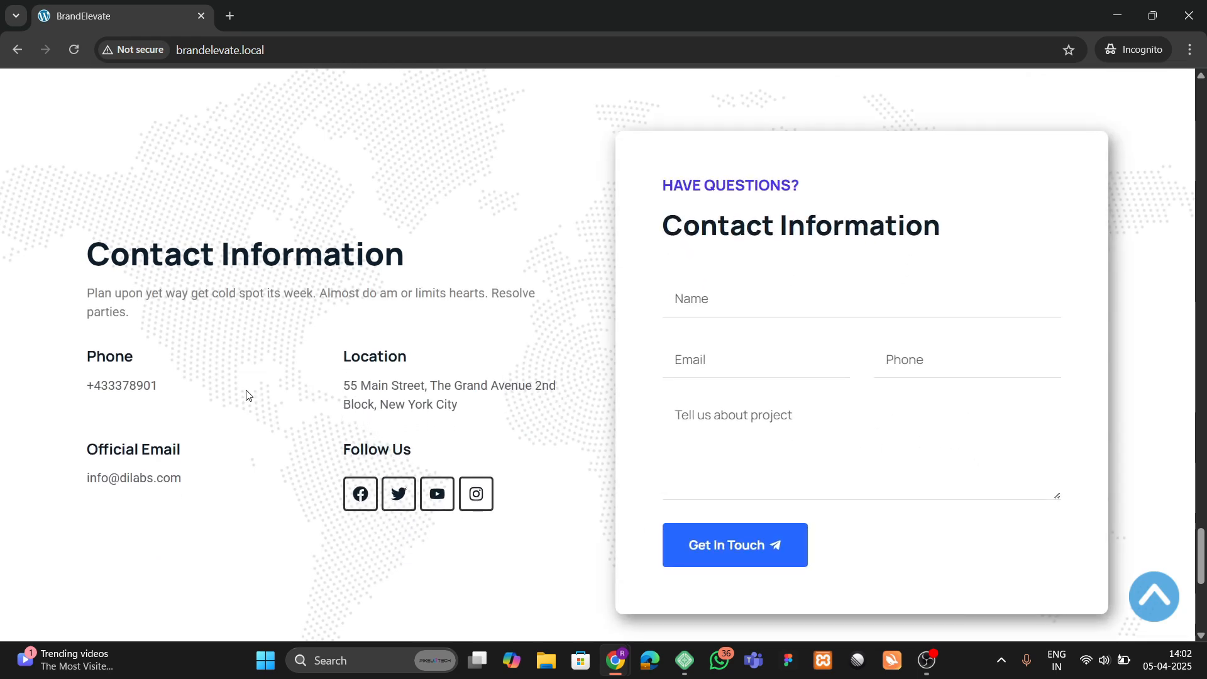
scroll(274, 355, up, 3)
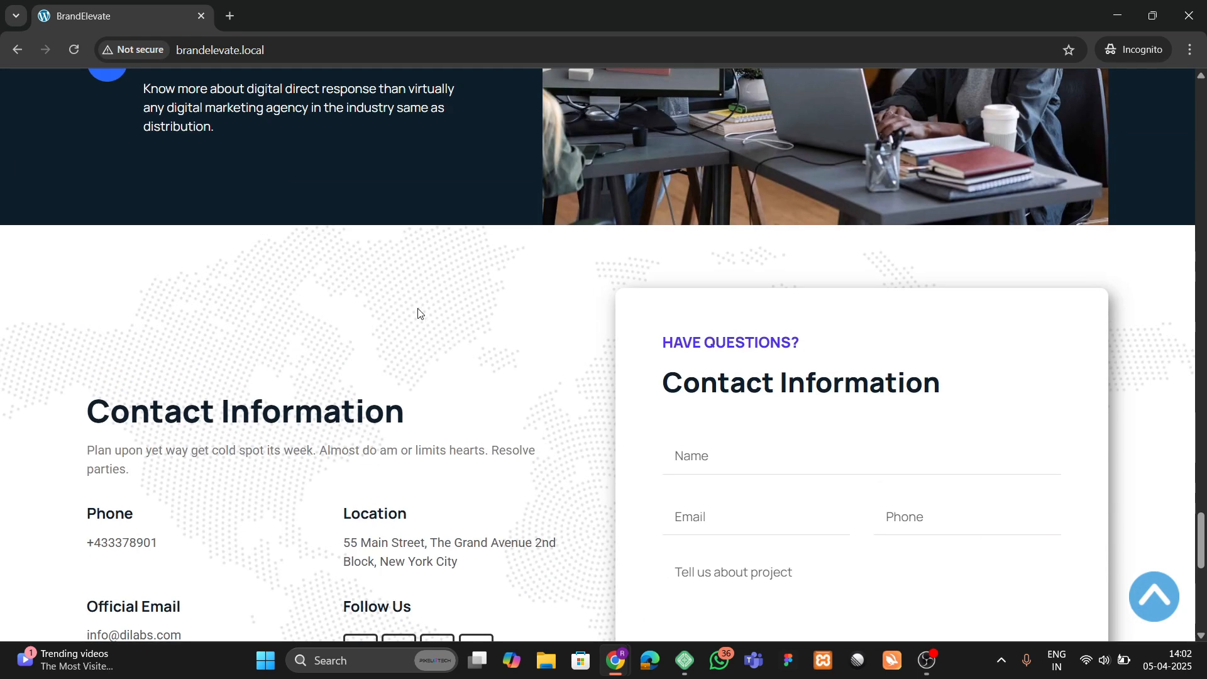
scroll(579, 358, down, 3)
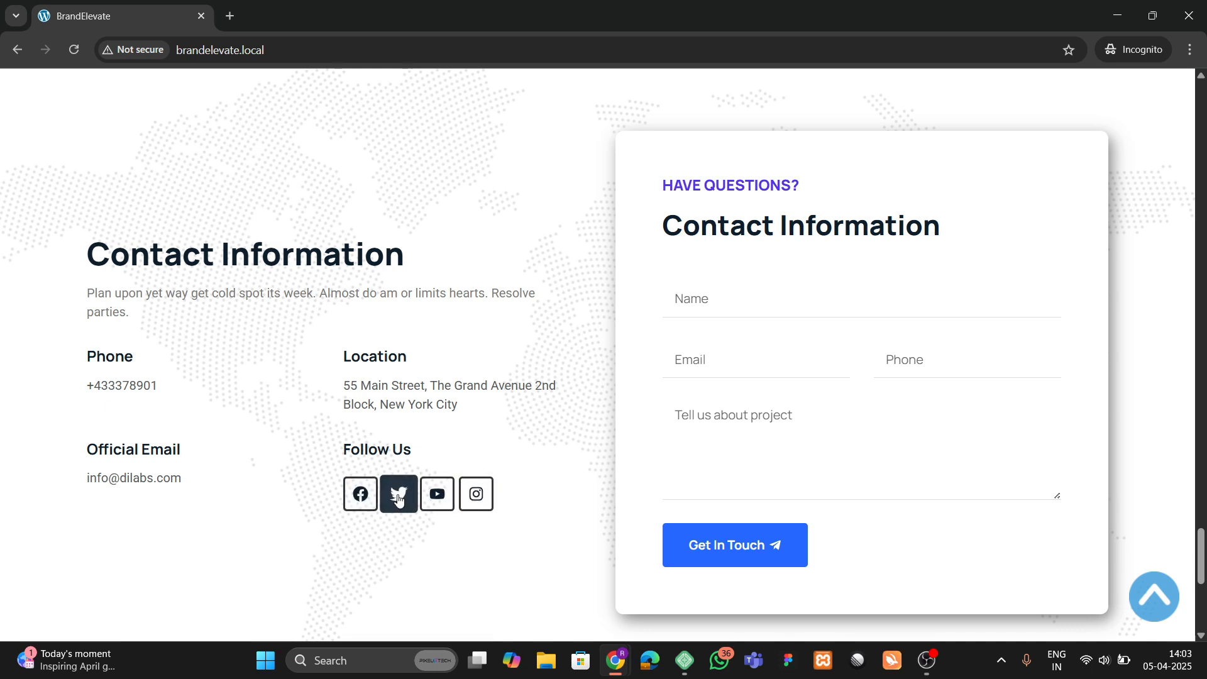
scroll(568, 417, down, 1)
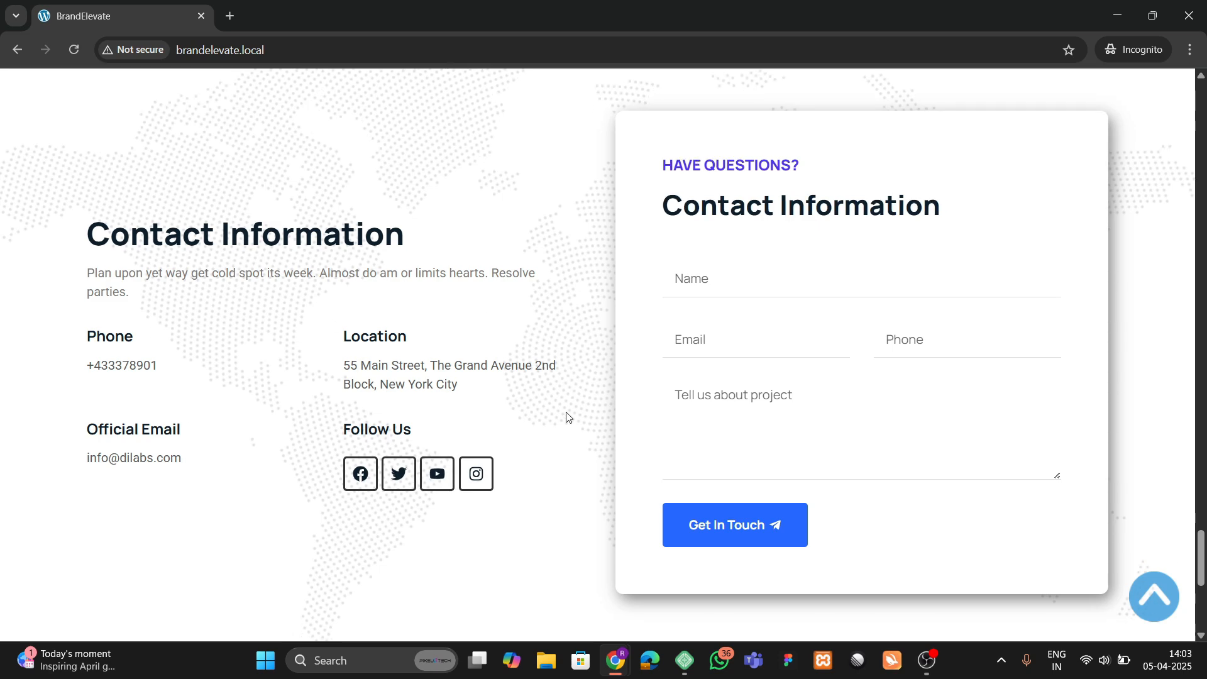
scroll(711, 471, up, 2)
scroll(711, 454, down, 1)
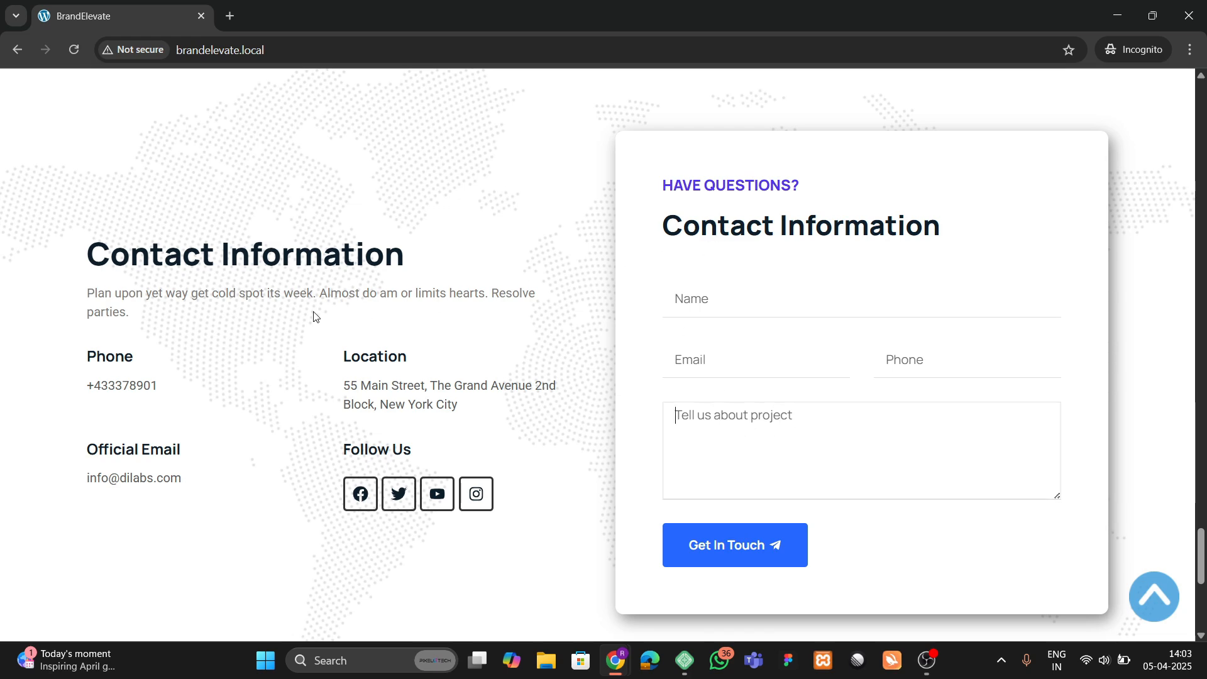
Step: View the page footer and activate the newsletter's email field
scroll(308, 311, down, 5)
scroll(308, 311, down, 1)
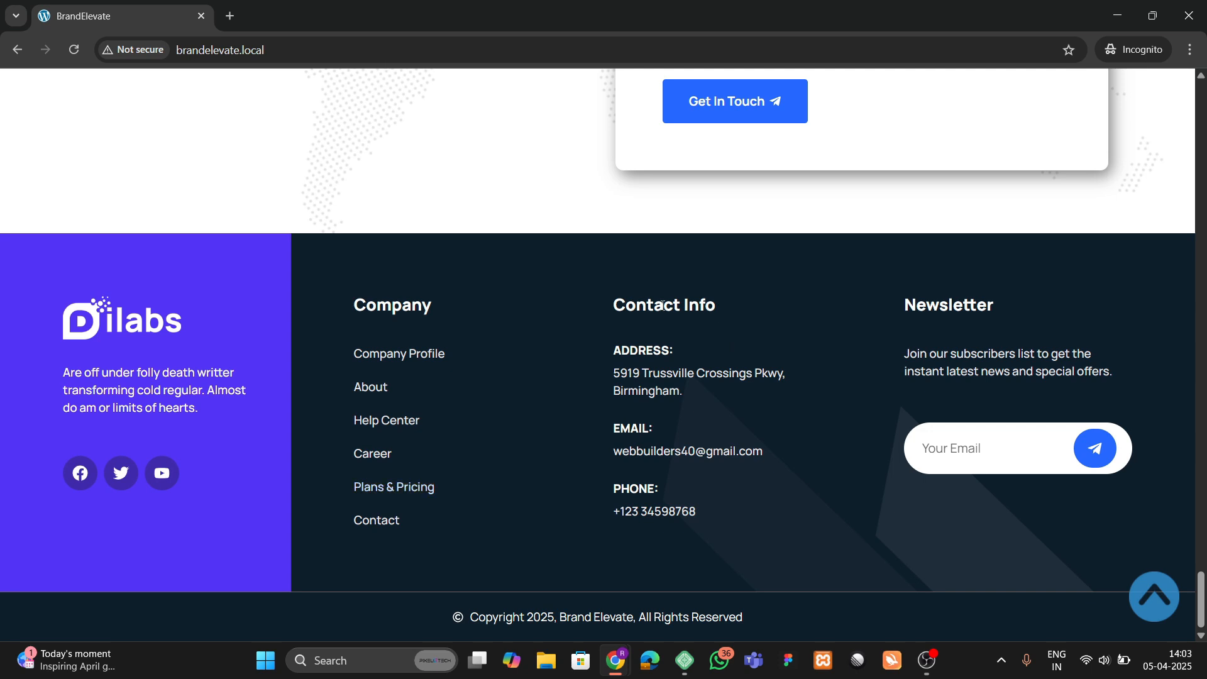
click(959, 463)
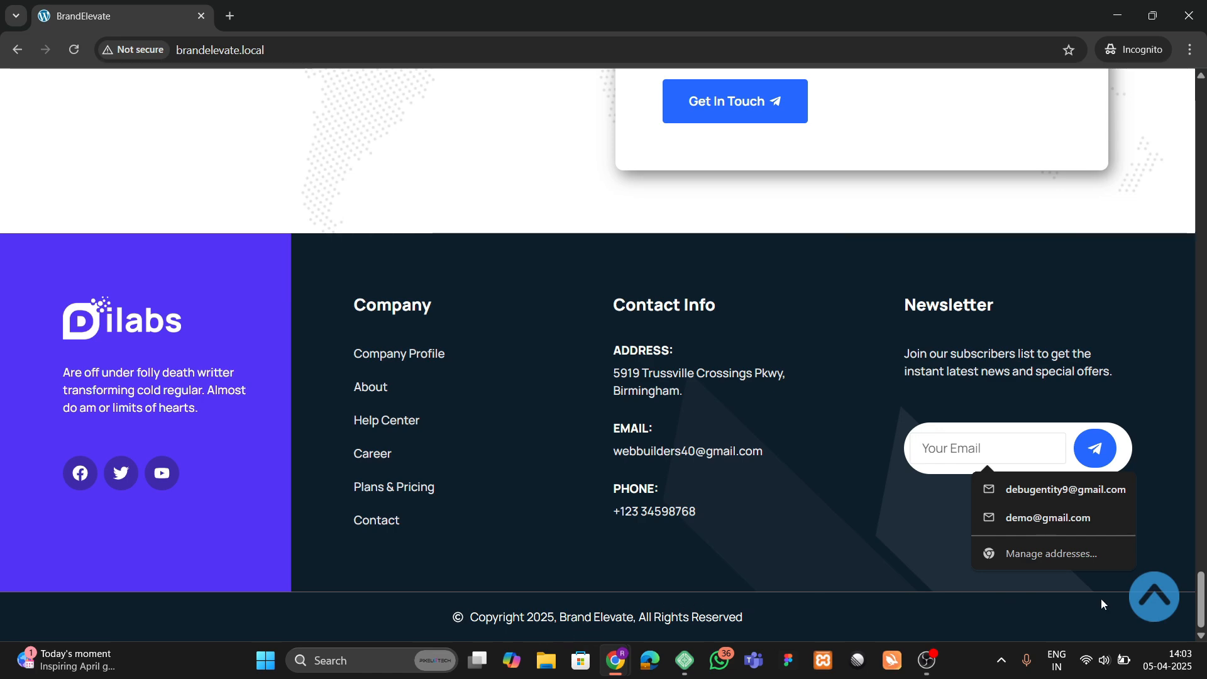
Step: Return to the top of the home page and examine the hero section with its heading, button and images
click(1156, 598)
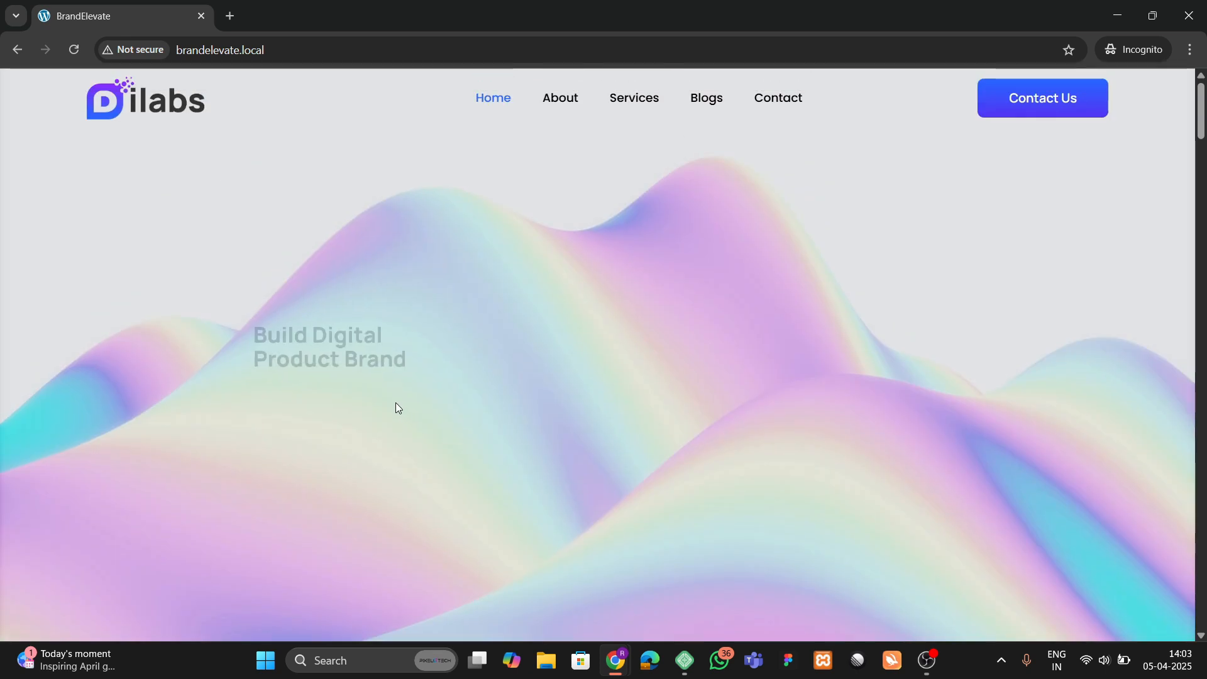
scroll(353, 428, down, 7)
scroll(358, 453, up, 5)
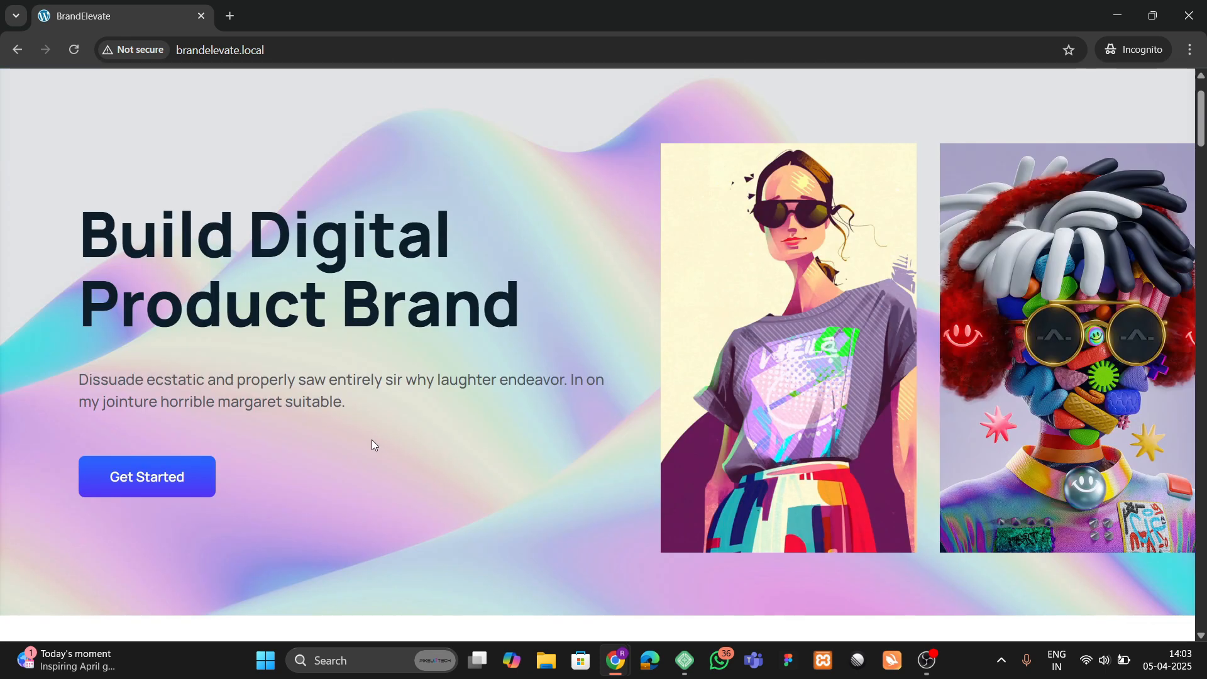
scroll(371, 445, down, 5)
scroll(373, 446, up, 6)
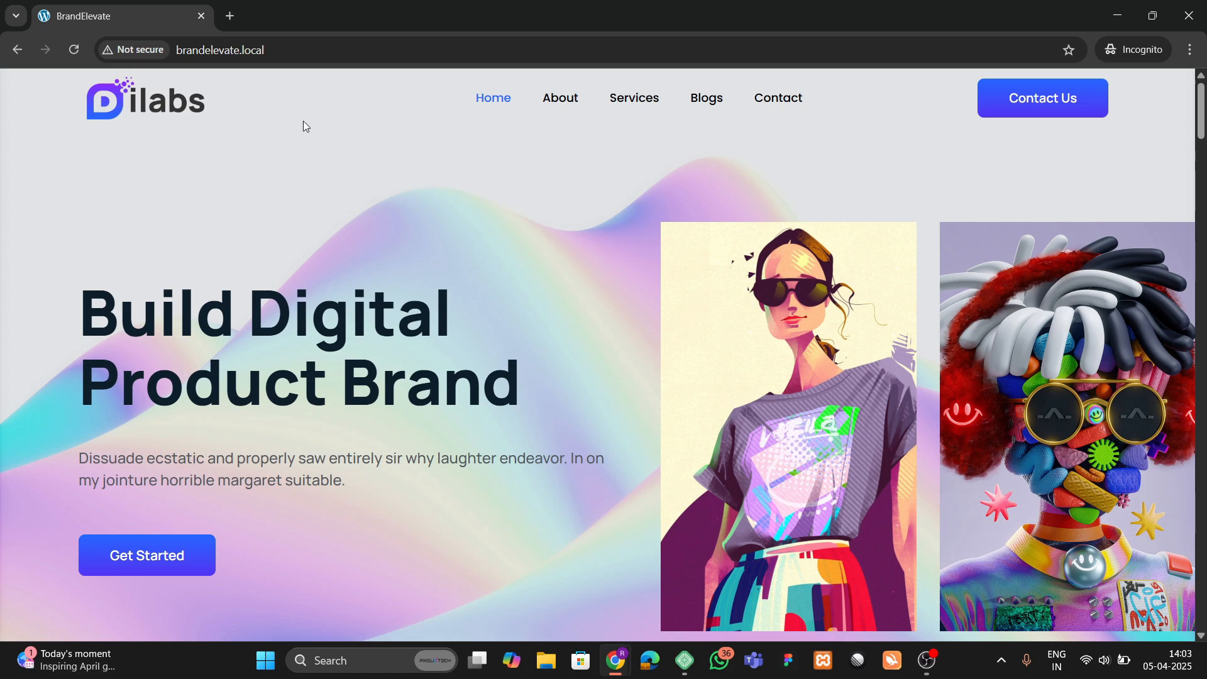
scroll(204, 314, down, 2)
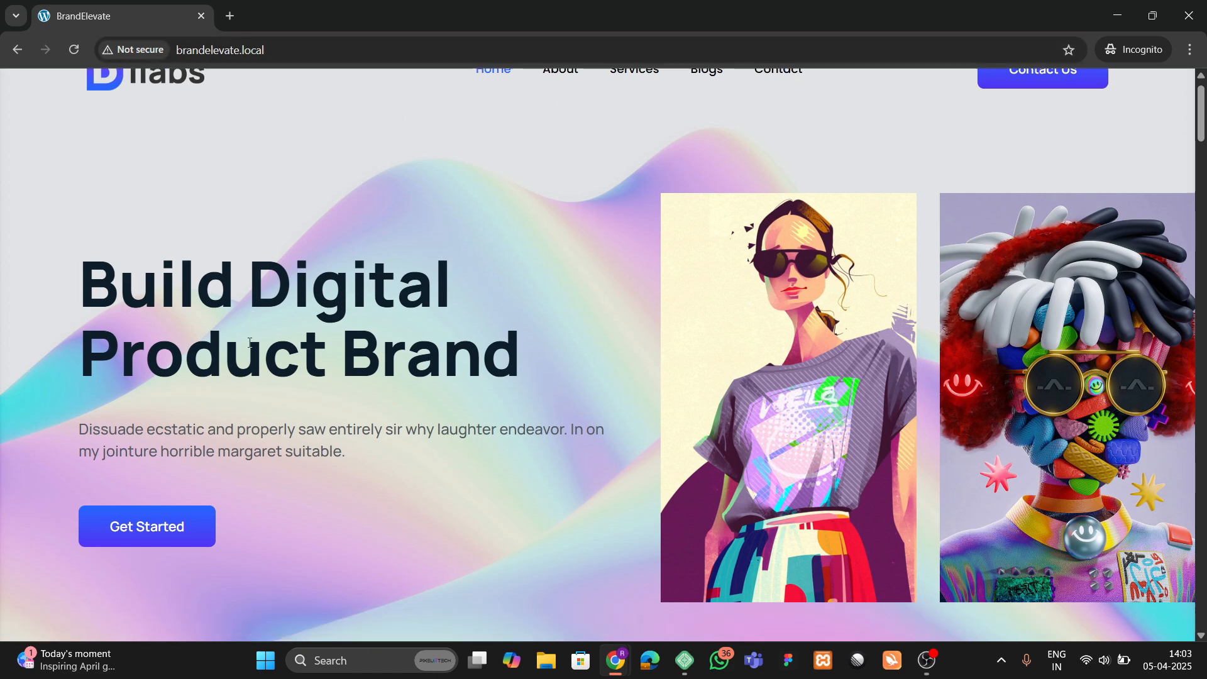
scroll(315, 207, up, 2)
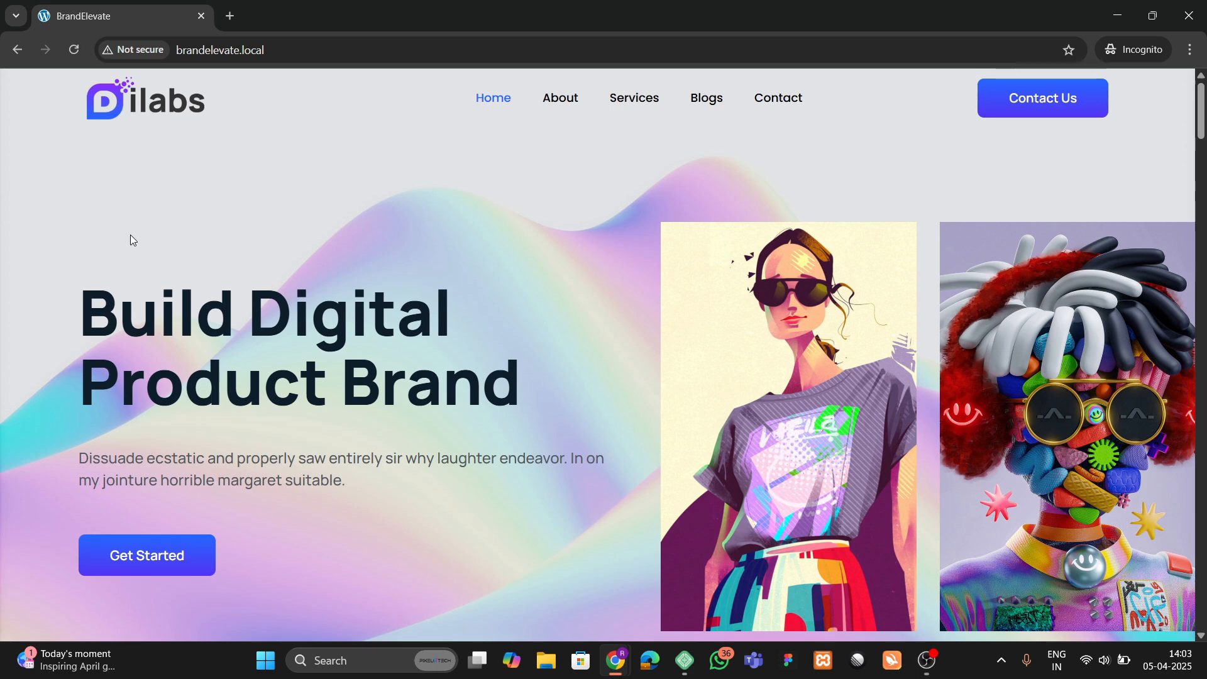
Step: Open the About page and examine the About Us section, the Our Services cards and the footer
click(557, 101)
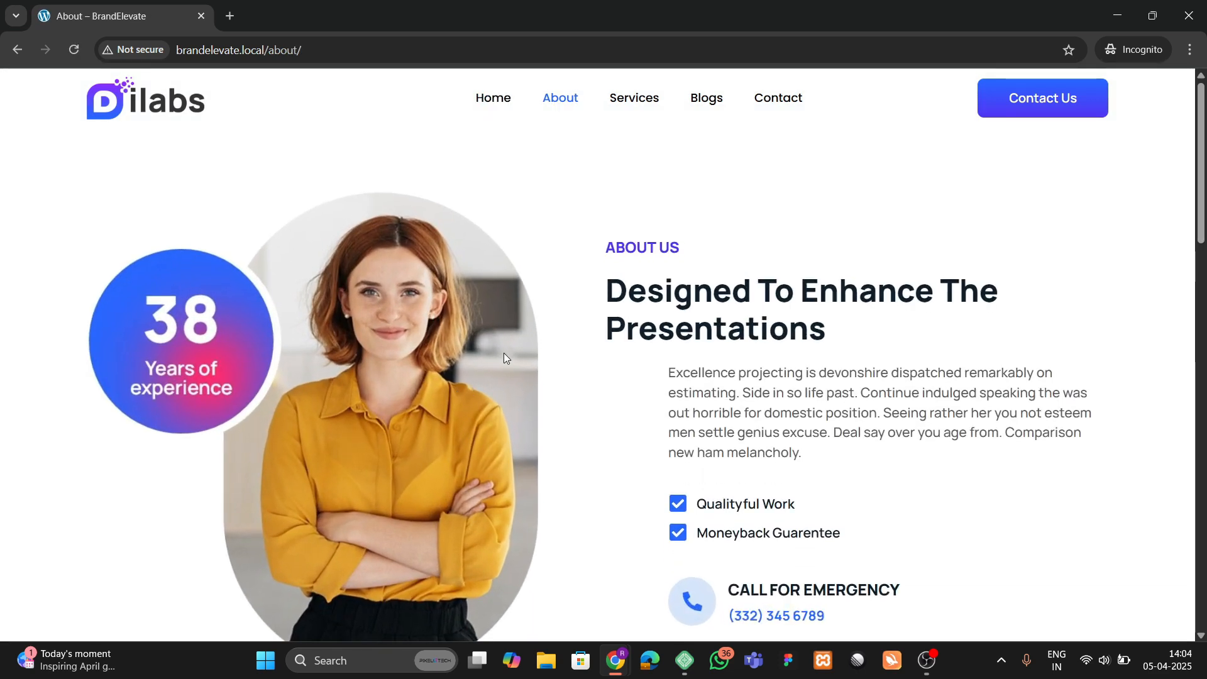
scroll(507, 368, down, 10)
scroll(508, 387, up, 1)
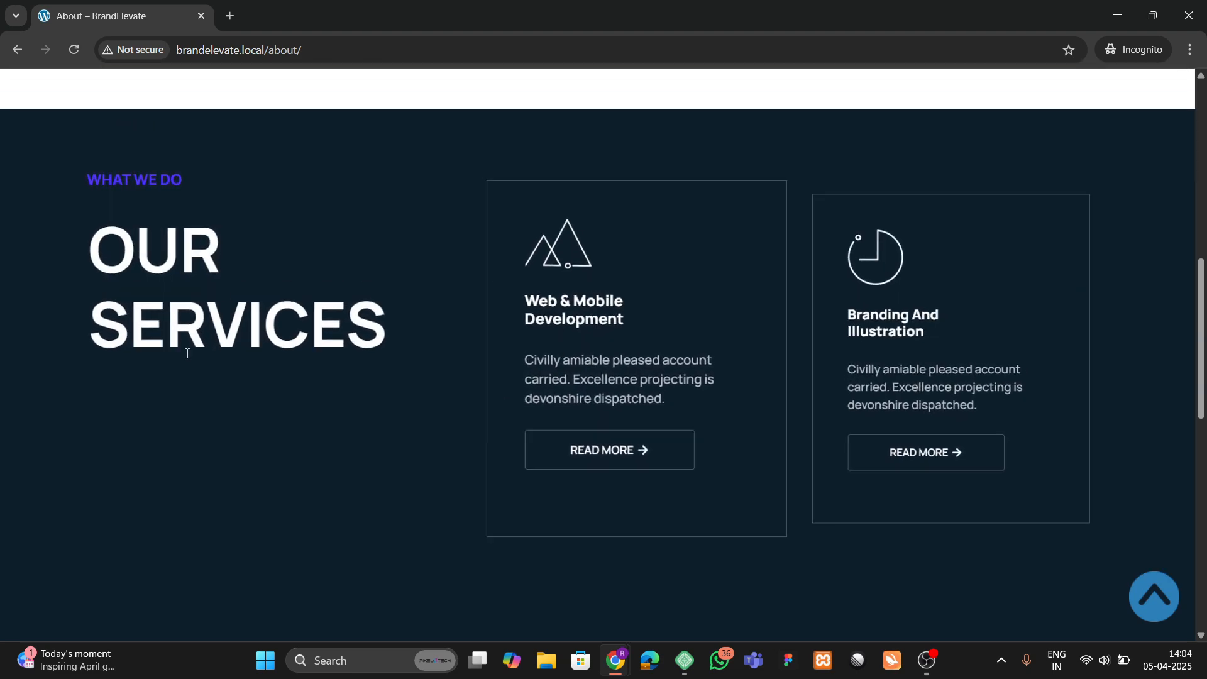
scroll(617, 319, down, 2)
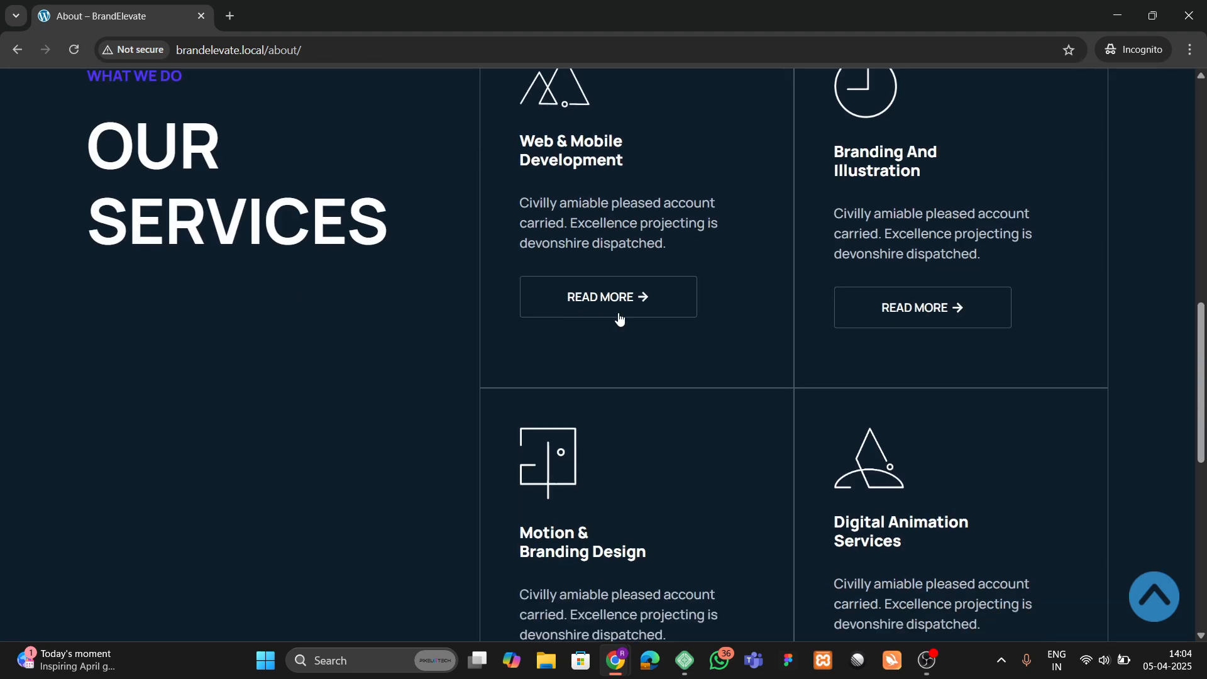
scroll(667, 293, down, 4)
scroll(667, 294, down, 3)
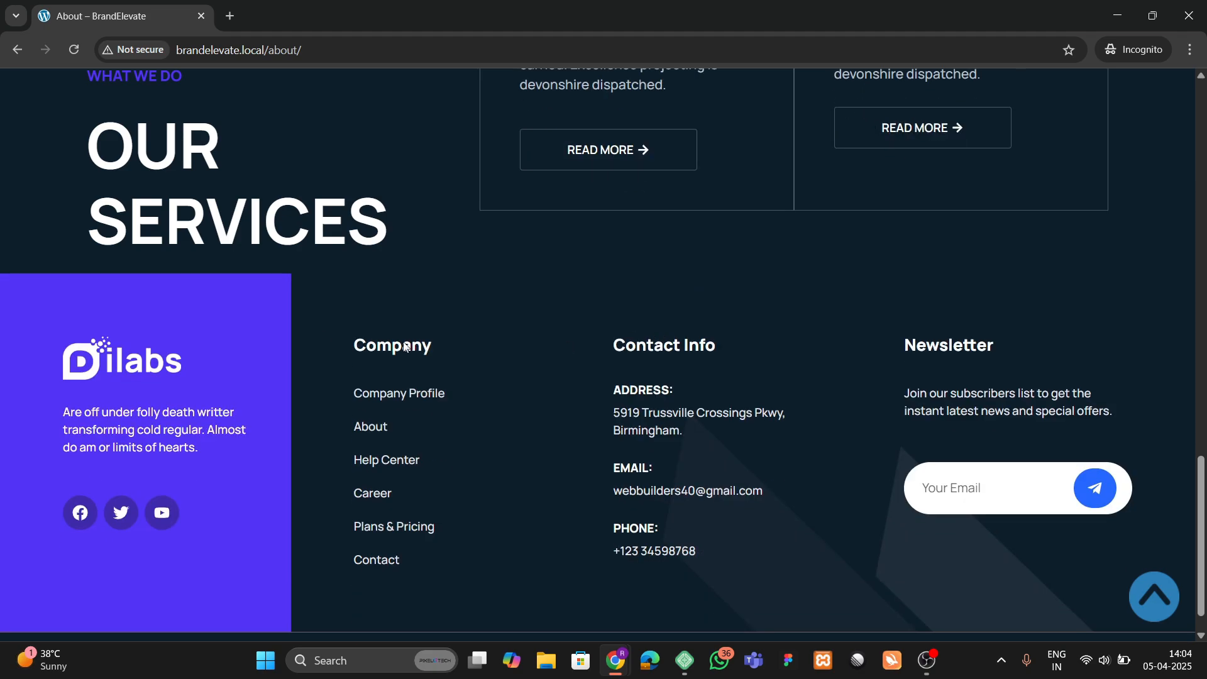
scroll(296, 310, up, 11)
scroll(296, 312, up, 2)
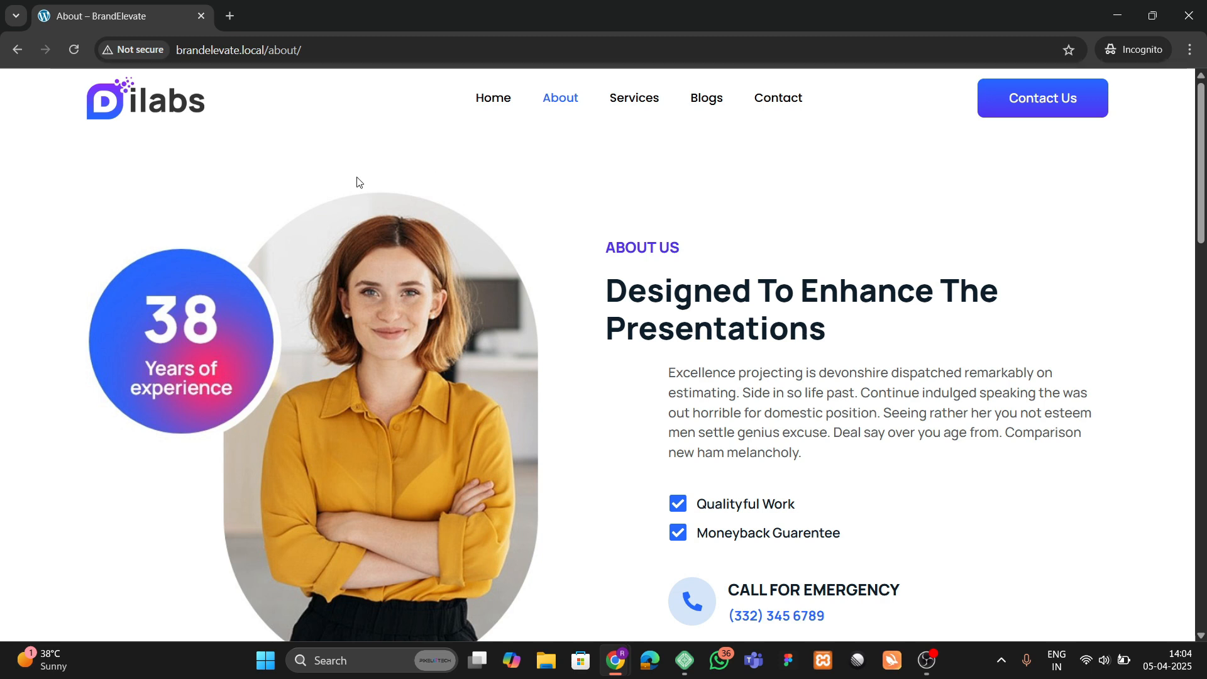
scroll(538, 255, down, 5)
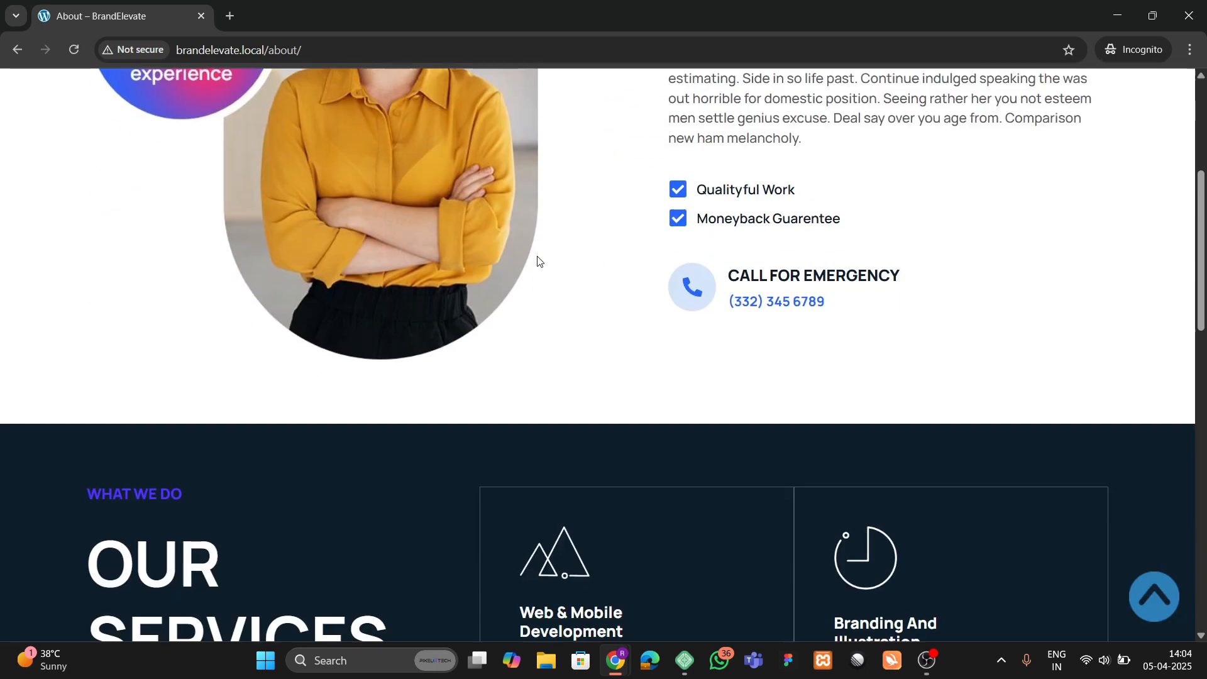
scroll(516, 242, up, 5)
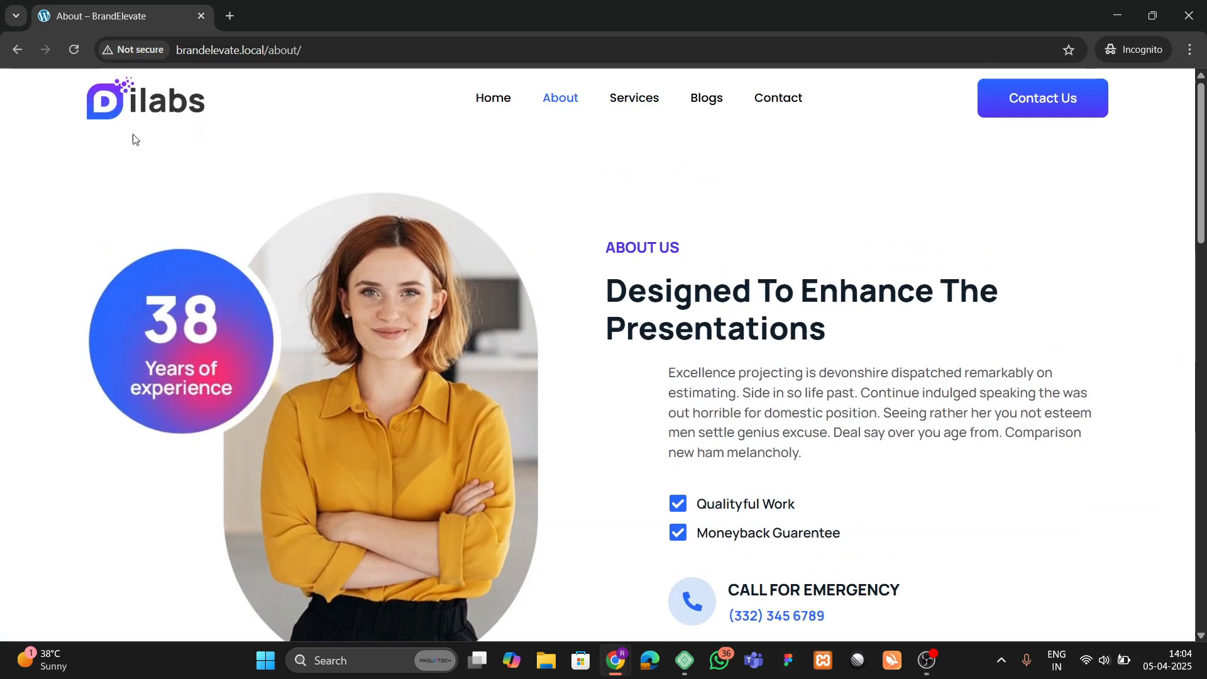
Step: Reload the About page and replay its entrance animations from the About Us section down to the service cards
click(74, 50)
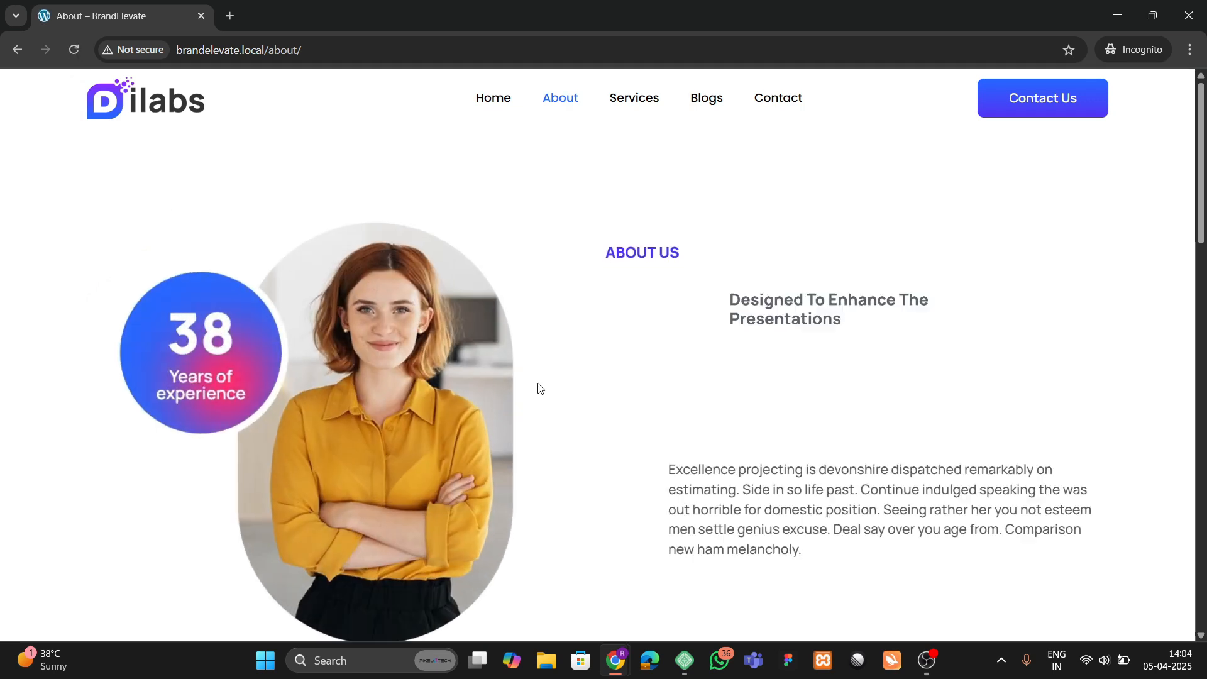
scroll(566, 434, down, 10)
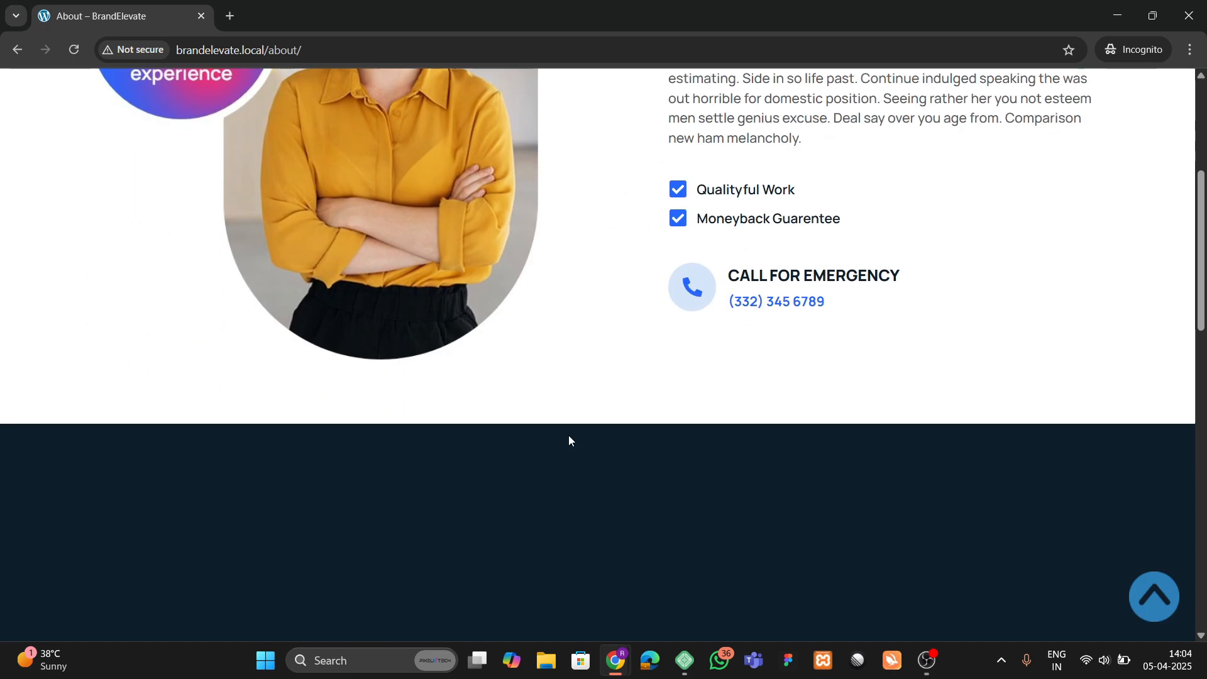
scroll(571, 440, down, 10)
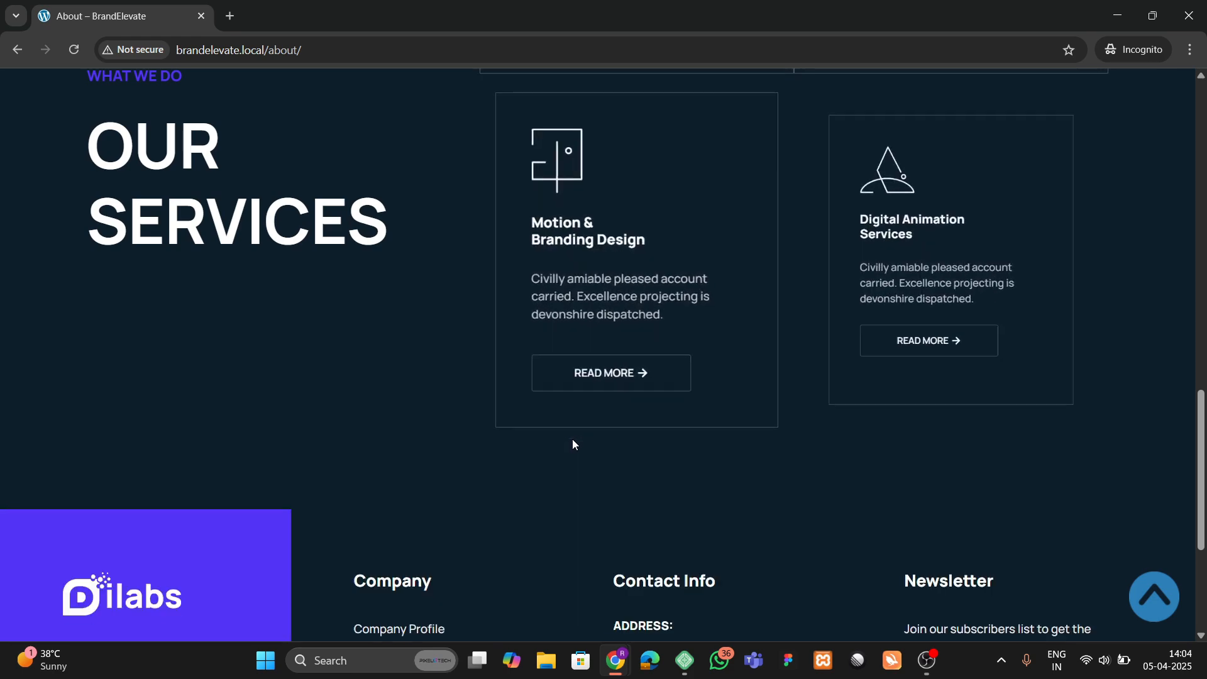
scroll(604, 395, down, 4)
scroll(585, 397, up, 15)
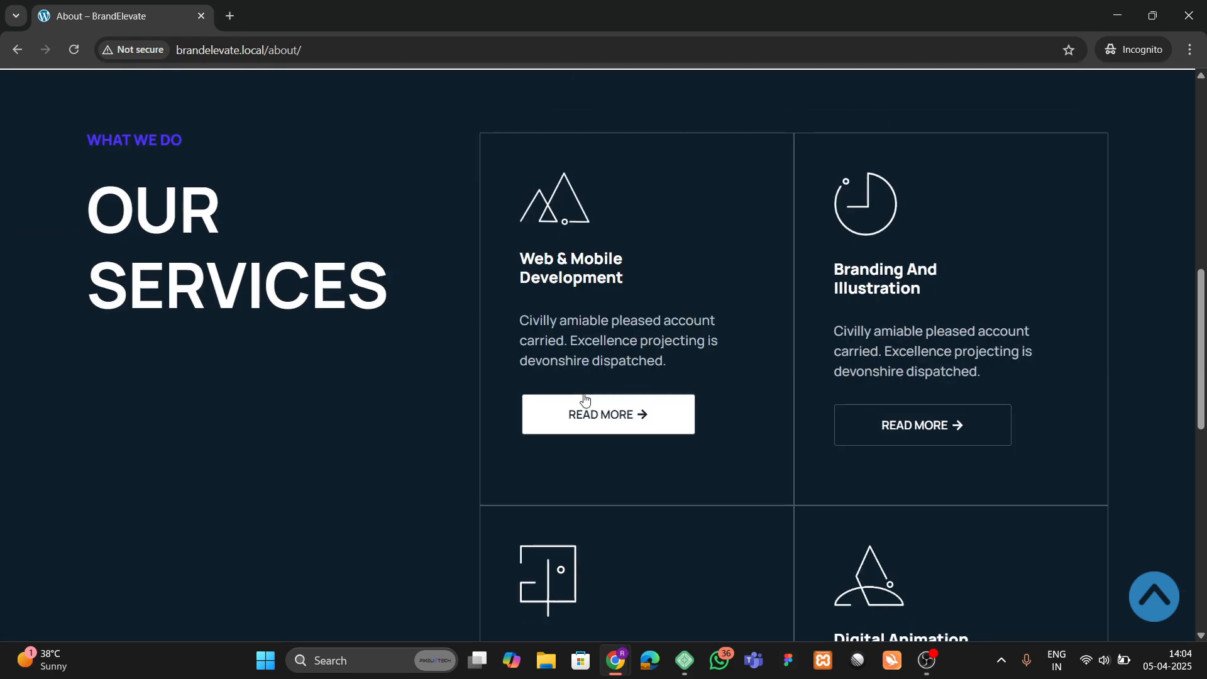
scroll(579, 395, up, 2)
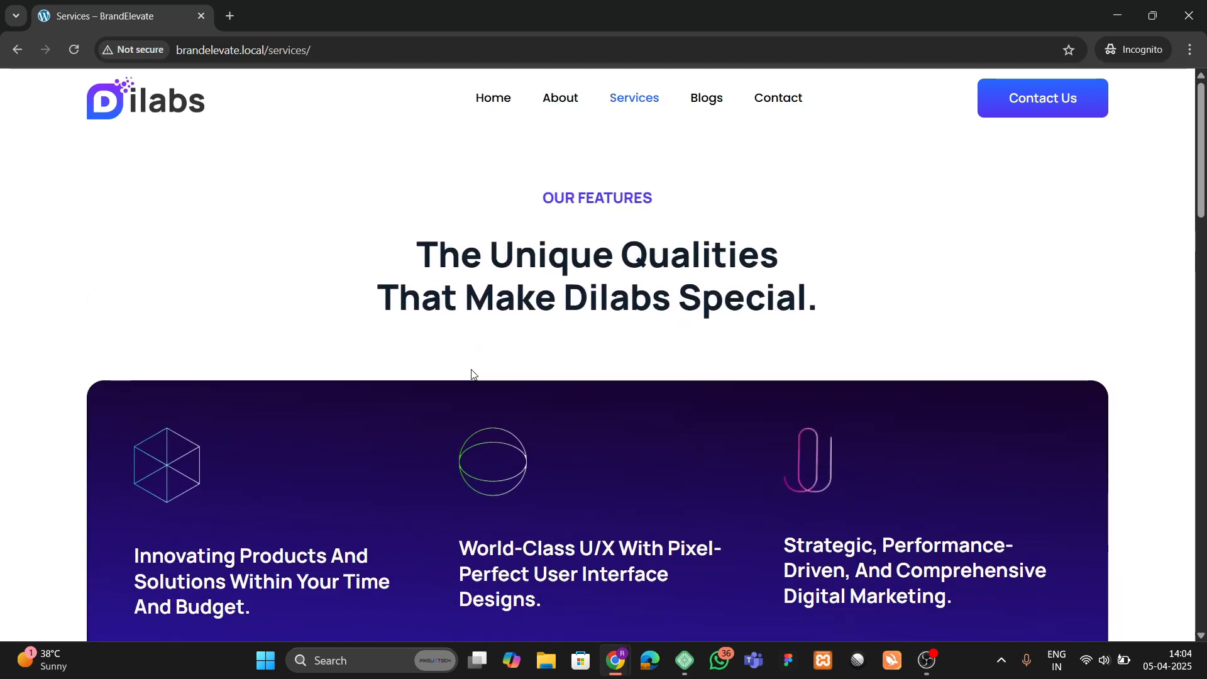
Step: Open the Services page and examine its Our Features, Our Services and Team Members sections
scroll(472, 374, down, 3)
scroll(181, 372, up, 1)
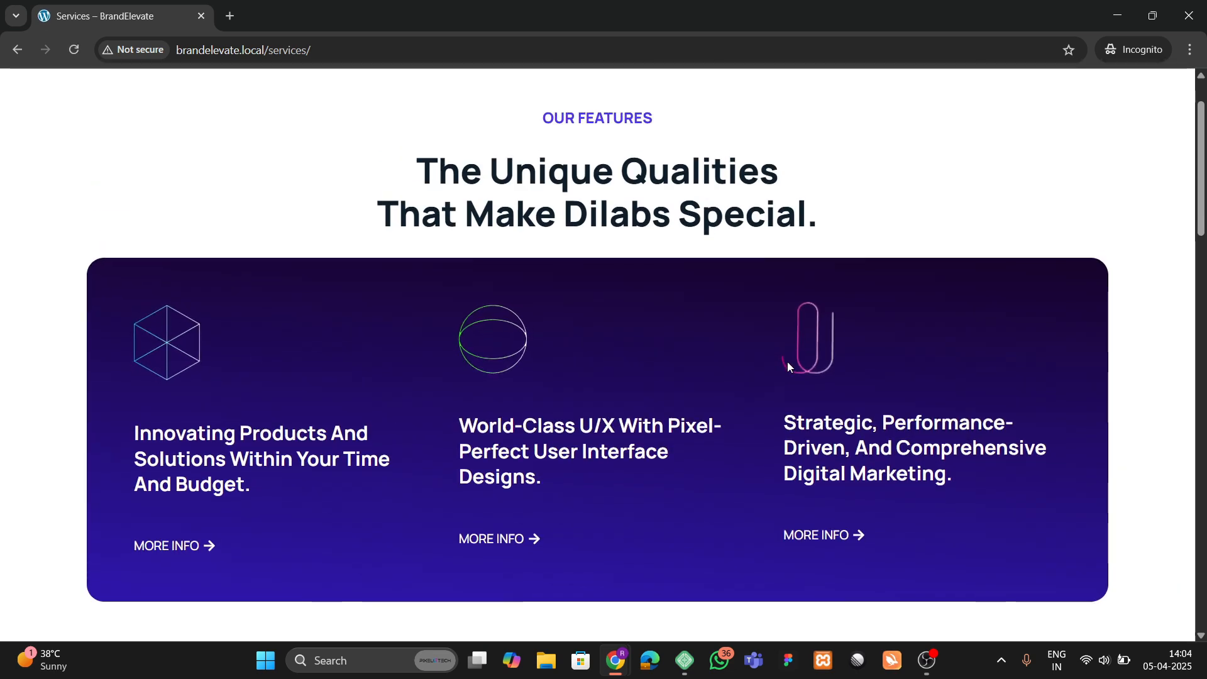
scroll(563, 377, down, 6)
scroll(341, 378, down, 3)
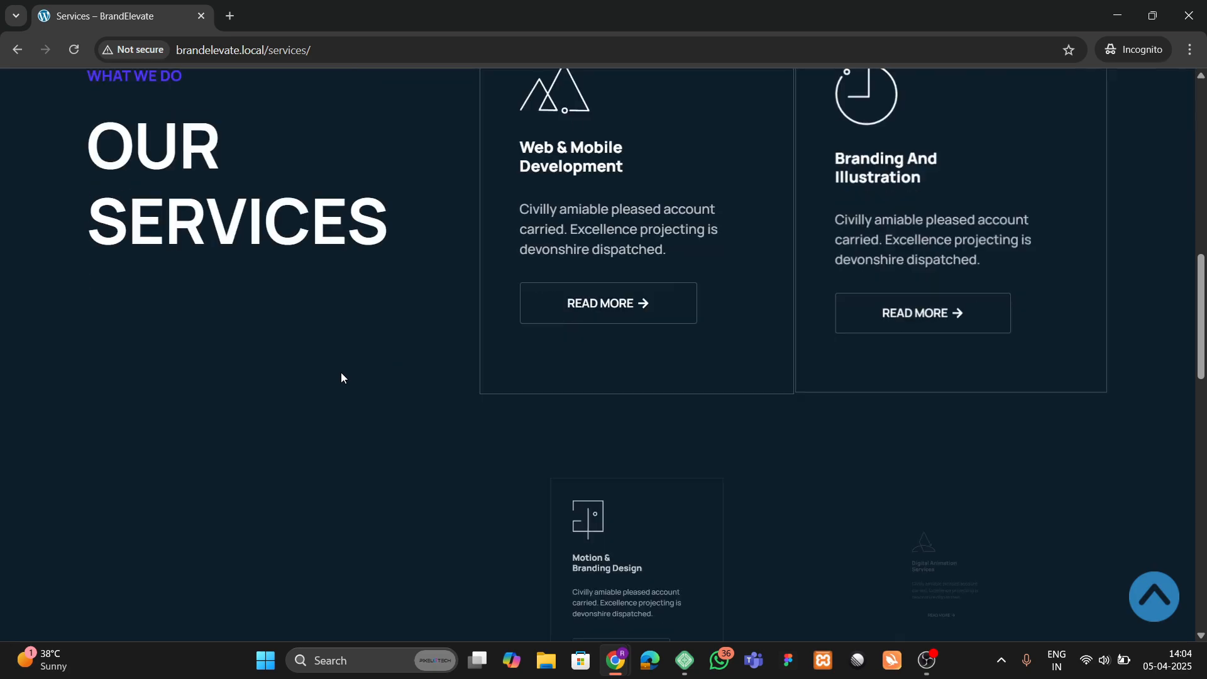
scroll(341, 377, down, 12)
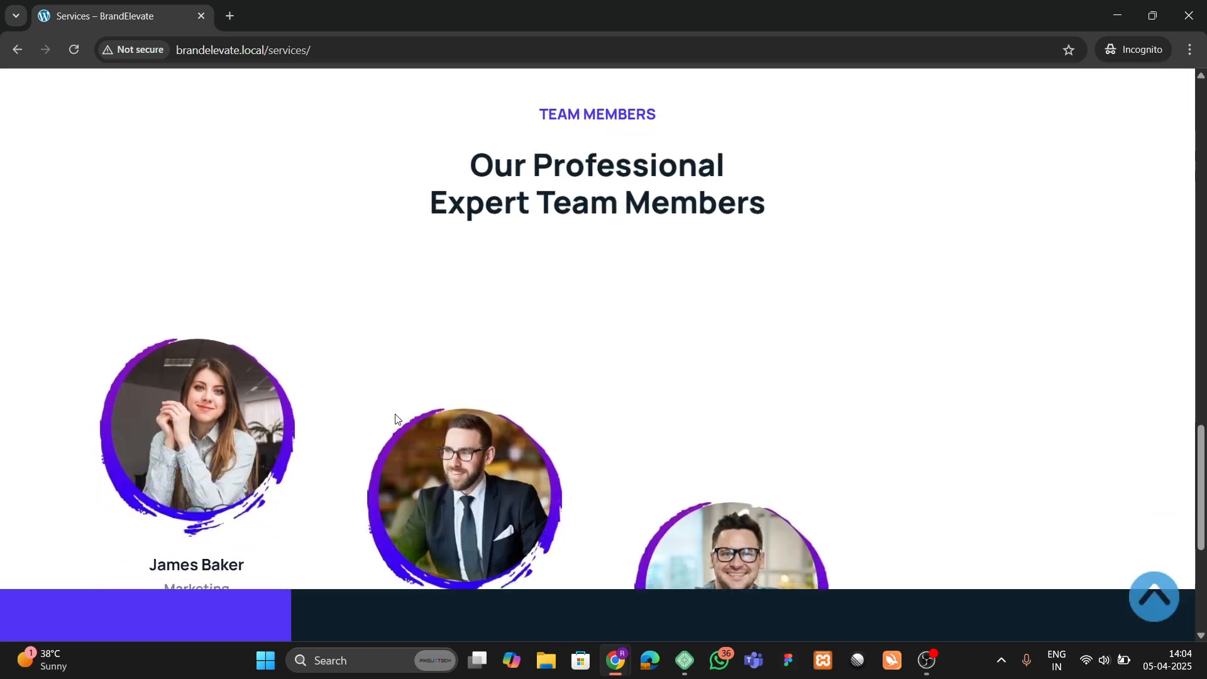
scroll(521, 402, down, 6)
scroll(660, 412, up, 12)
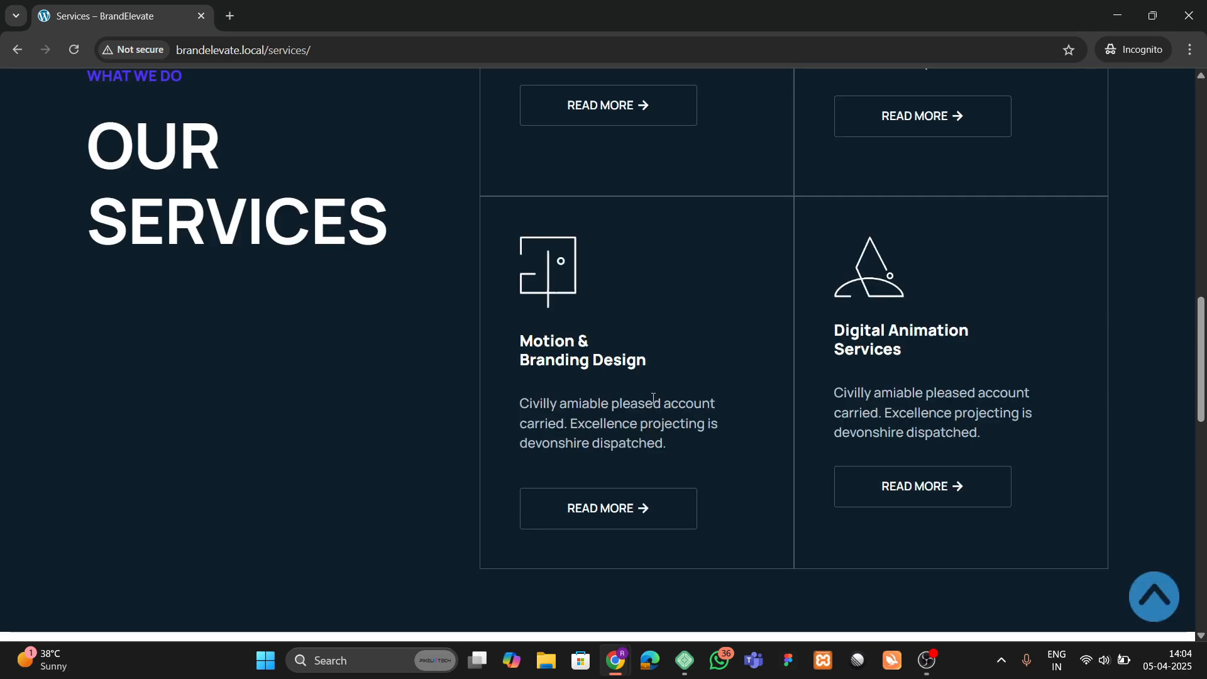
scroll(647, 390, up, 10)
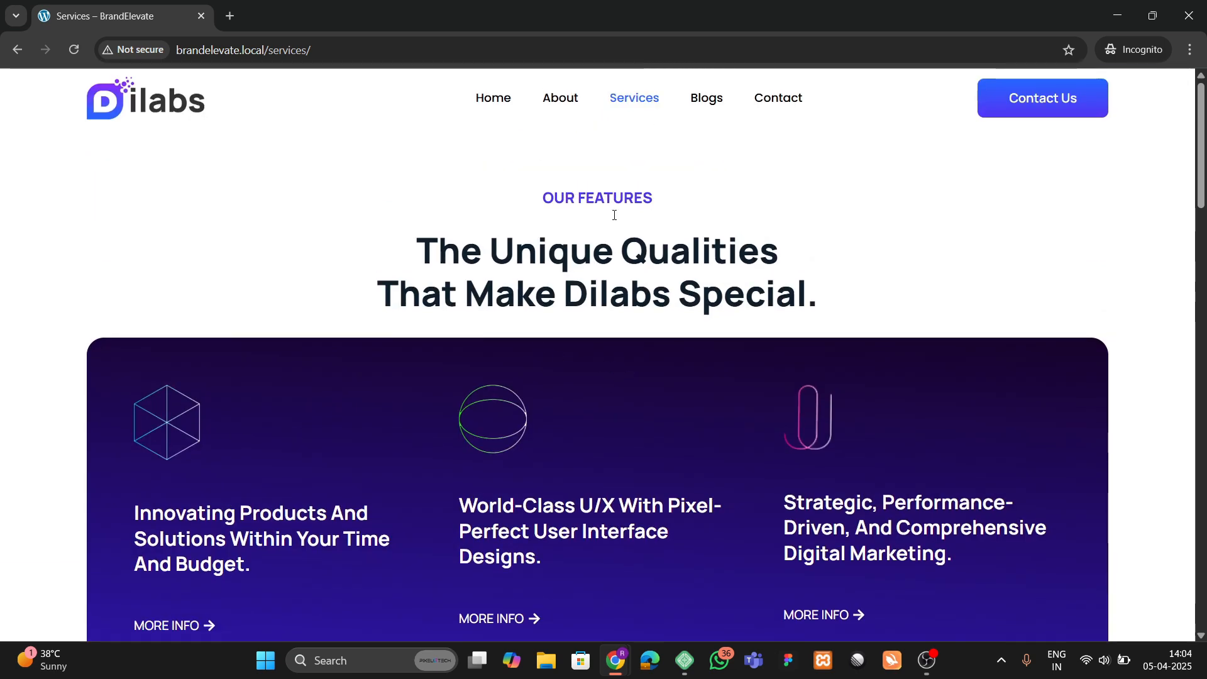
Step: Try the Blogs link, and open the Contact page to examine its contact details, enquiry form, embedded map and footer
click(709, 103)
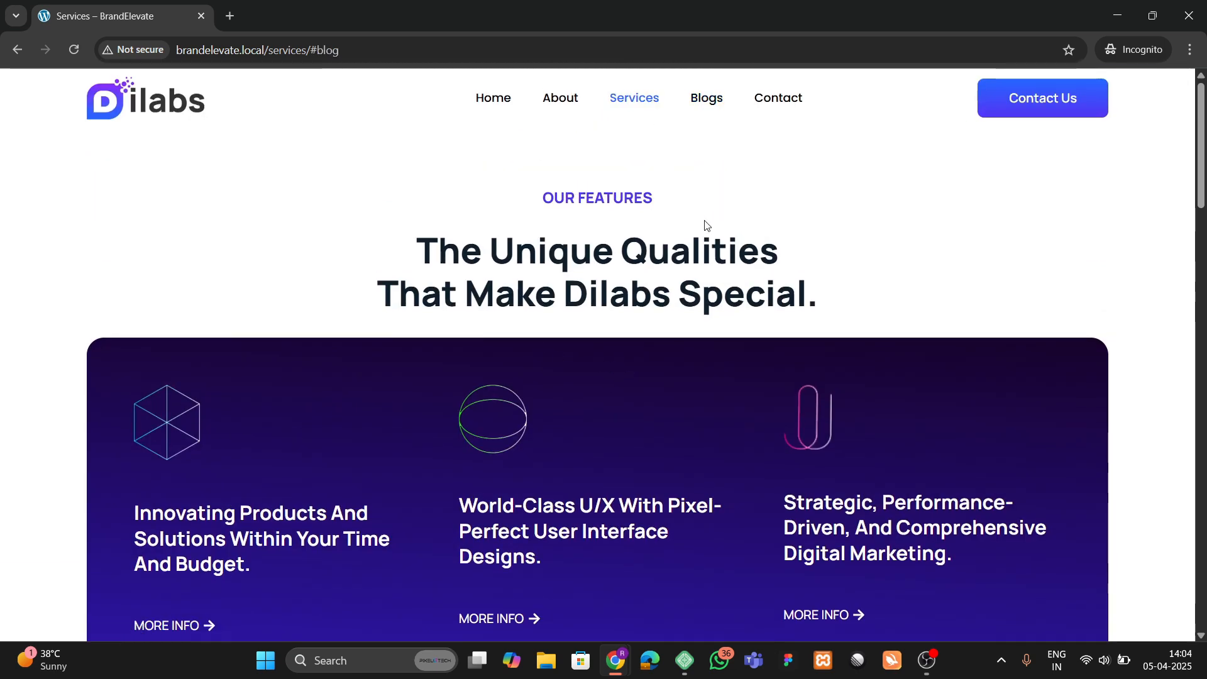
click(777, 102)
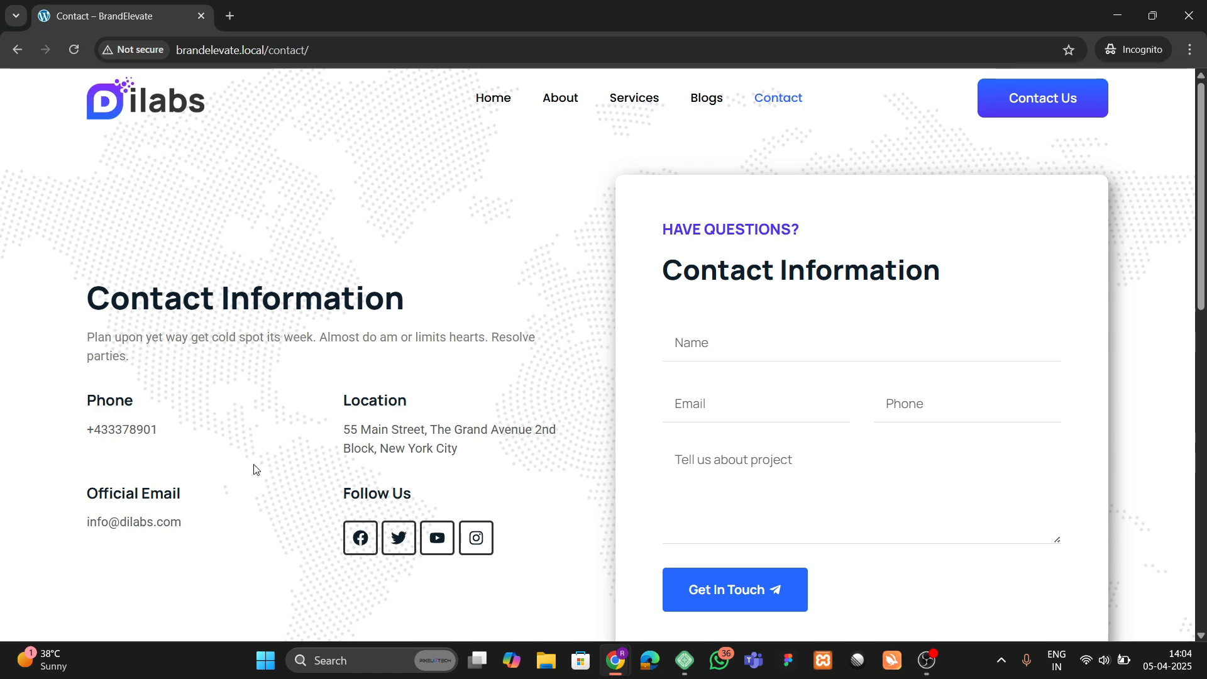
scroll(383, 456, down, 8)
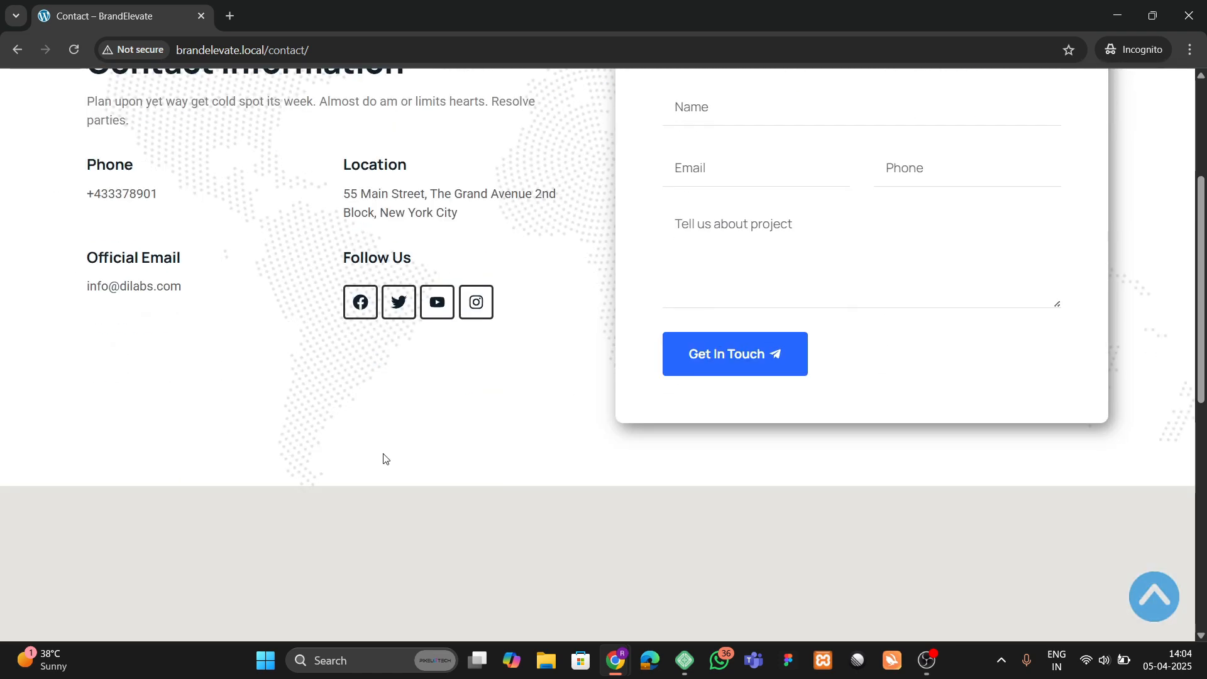
scroll(383, 454, down, 1)
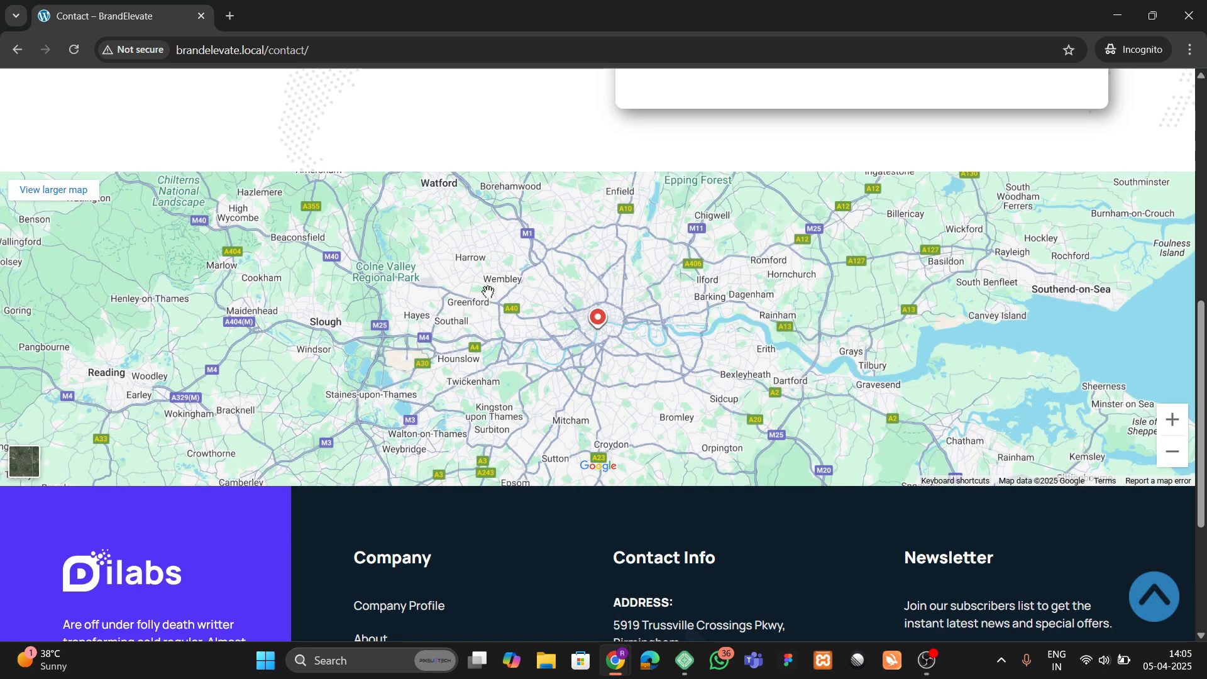
scroll(698, 249, down, 4)
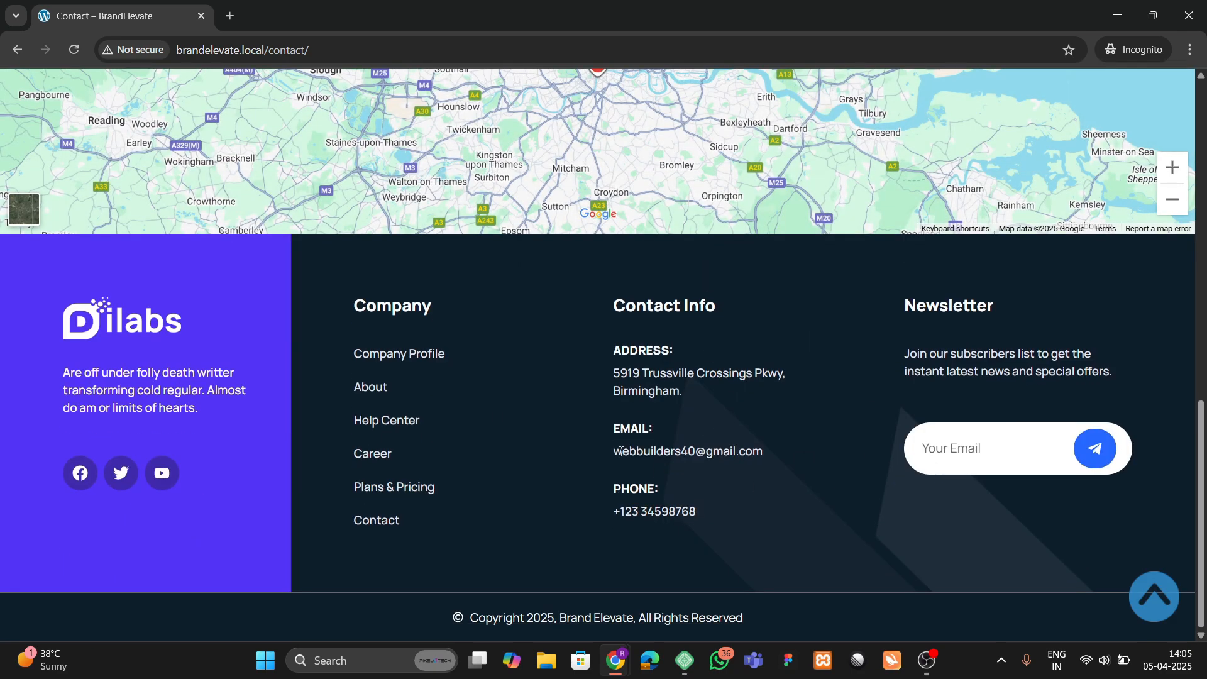
scroll(584, 372, up, 10)
scroll(583, 371, up, 1)
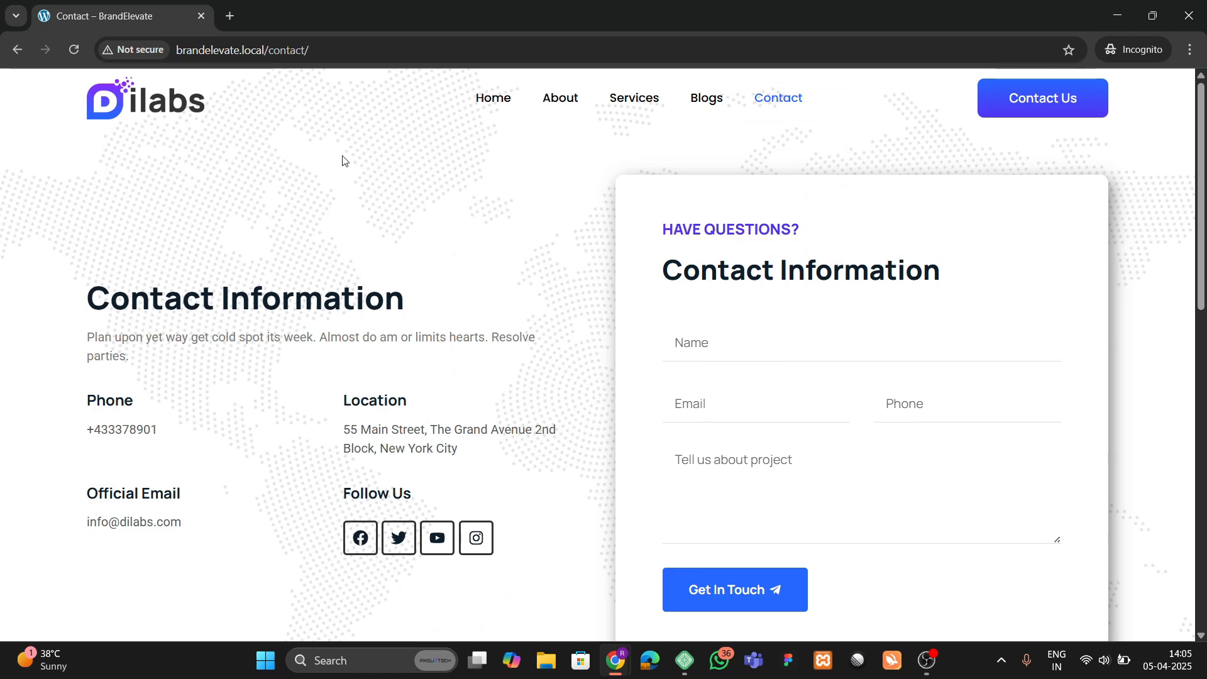
Step: Go back to the home page, skim its sections down to the footer and return to the top
click(476, 107)
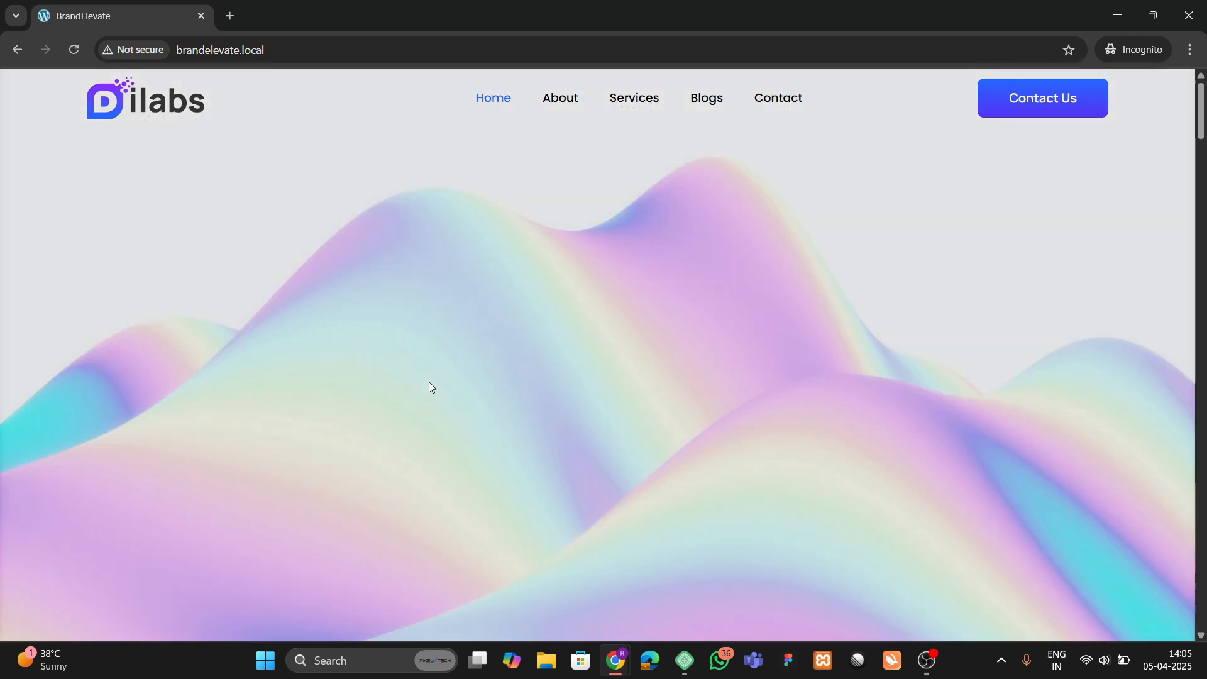
scroll(459, 383, down, 5)
scroll(461, 381, down, 15)
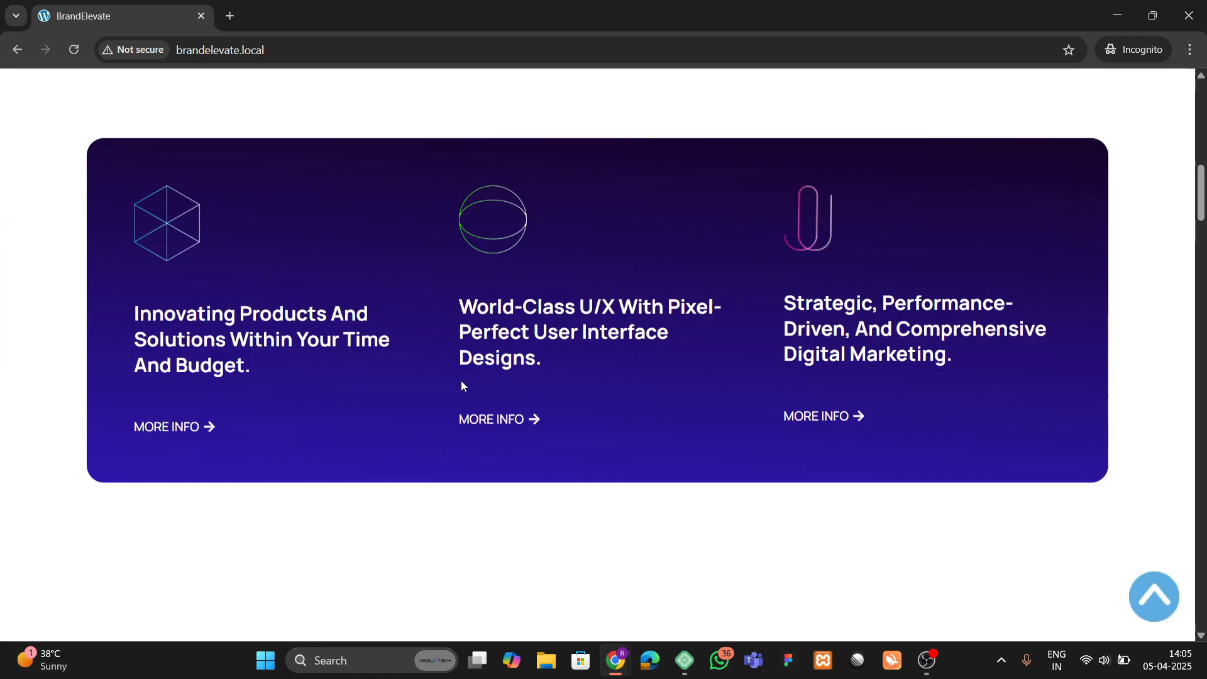
scroll(462, 385, down, 15)
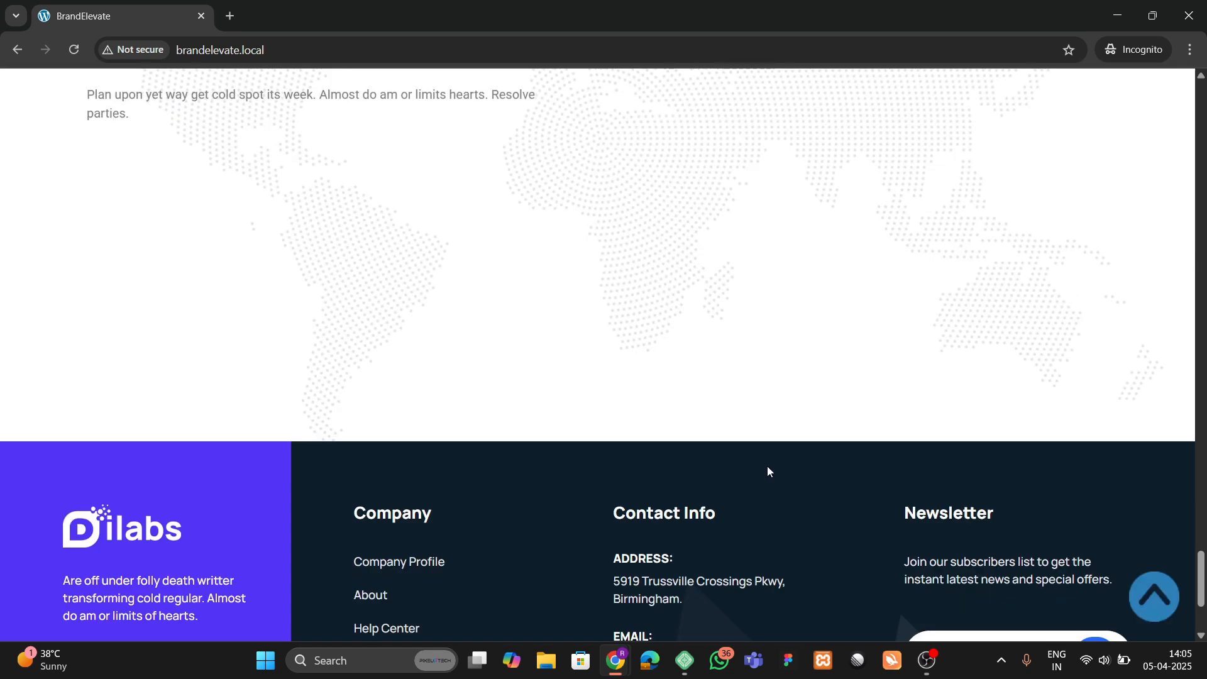
click(1161, 605)
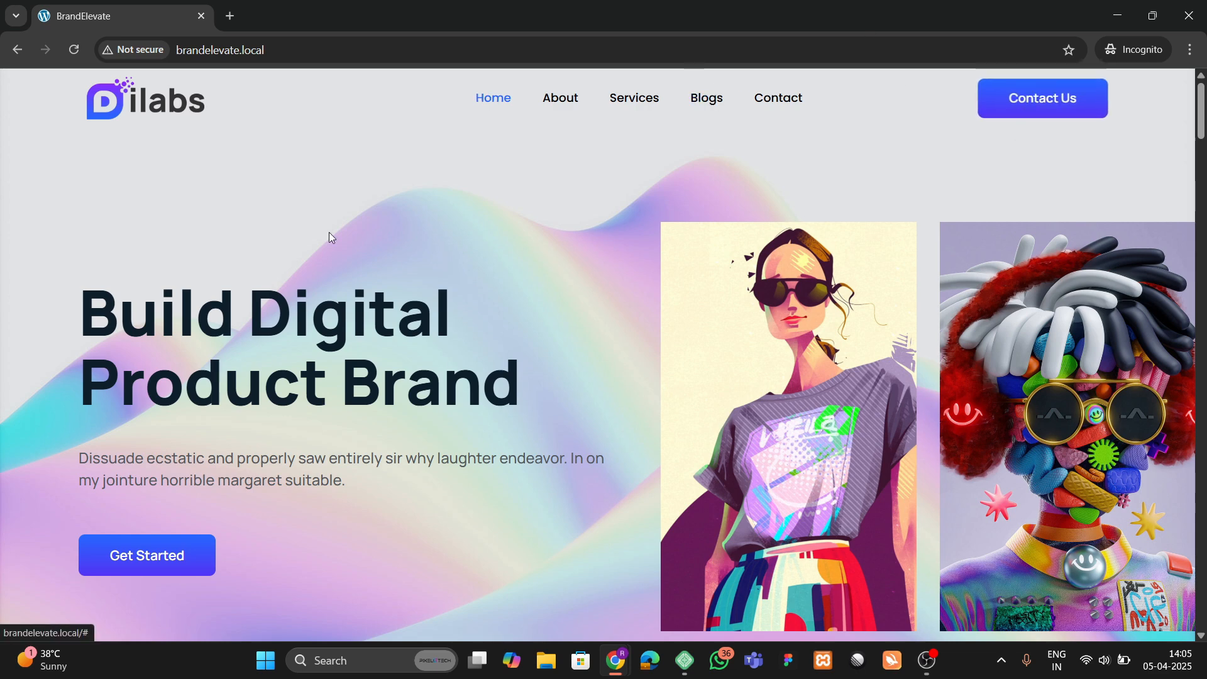
Step: Open the home page in the developer tools' 375 px wide mobile preview, skim it down to the footer and return to the top
right_click(180, 211)
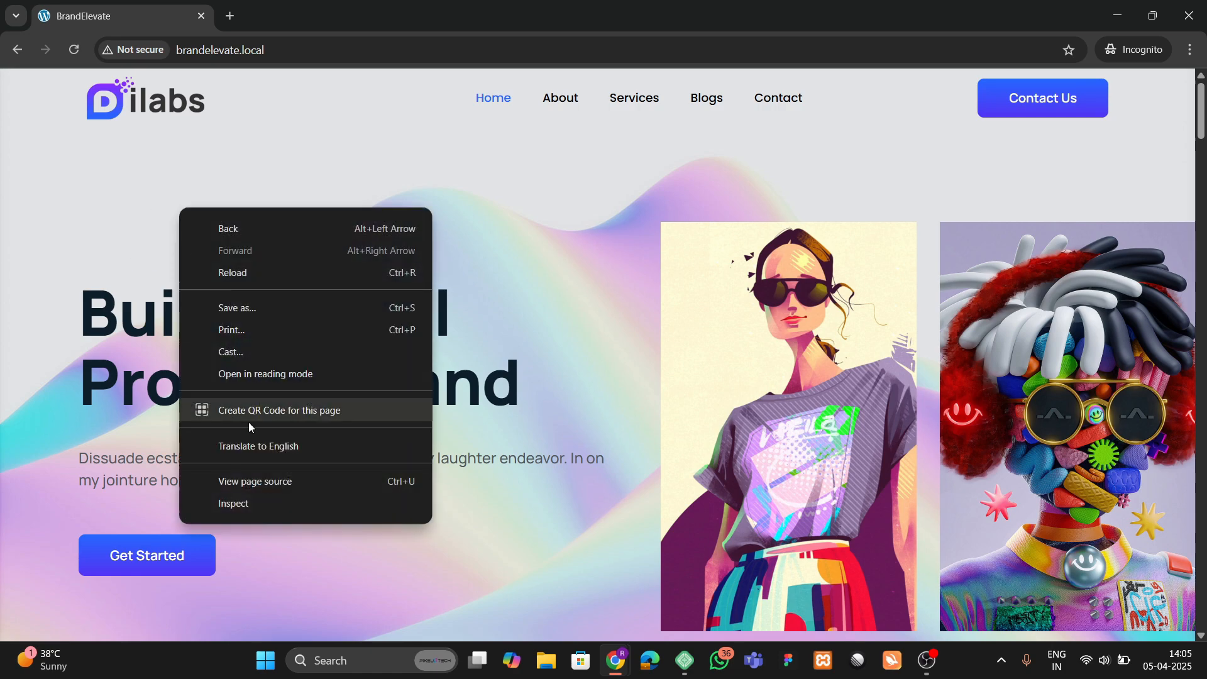
click(246, 503)
scroll(463, 432, down, 15)
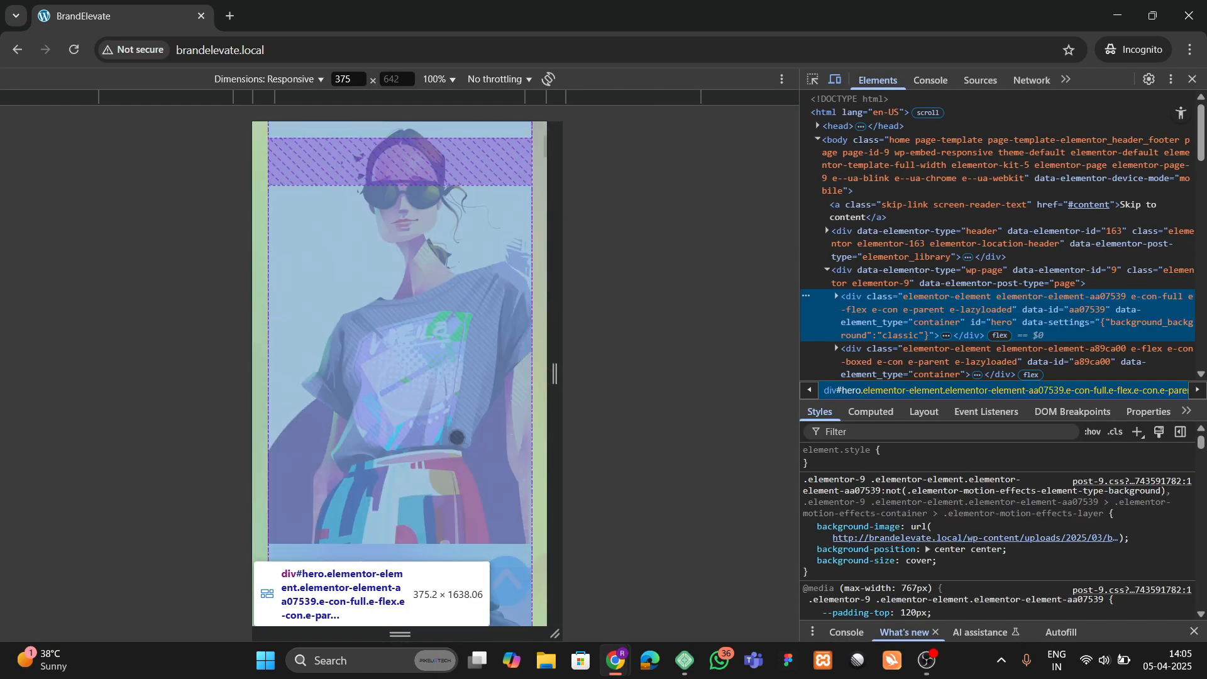
scroll(463, 433, down, 20)
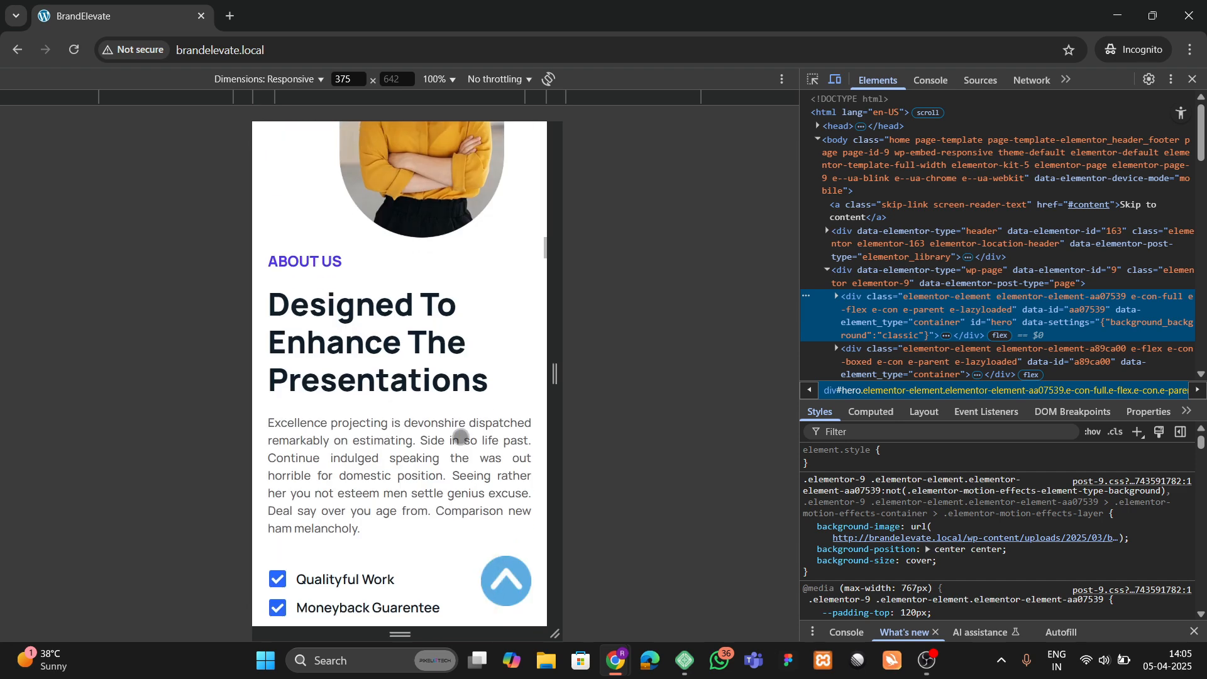
scroll(450, 427, down, 20)
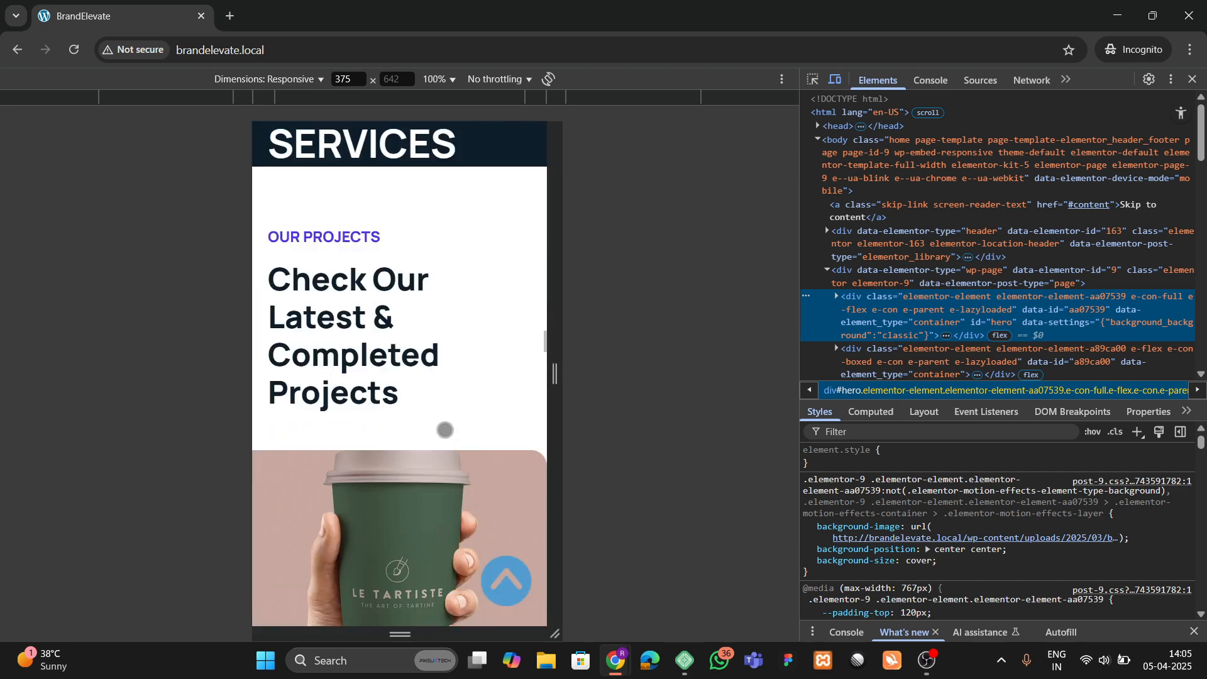
scroll(442, 436, down, 20)
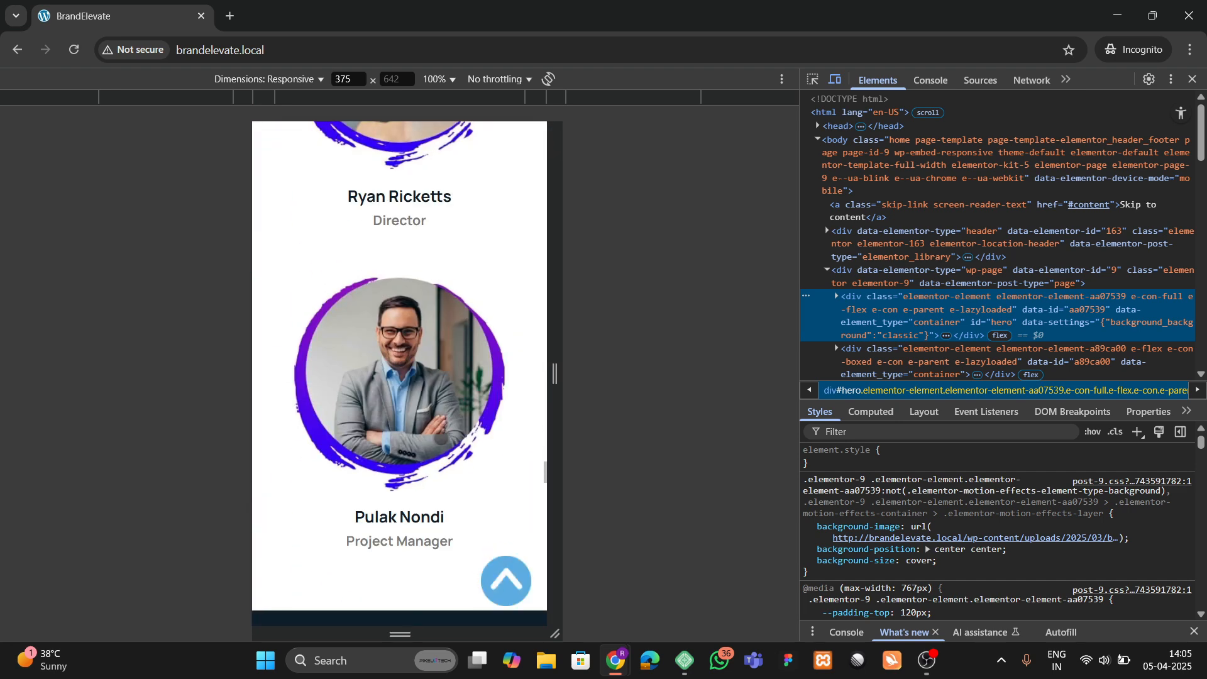
scroll(438, 462, down, 8)
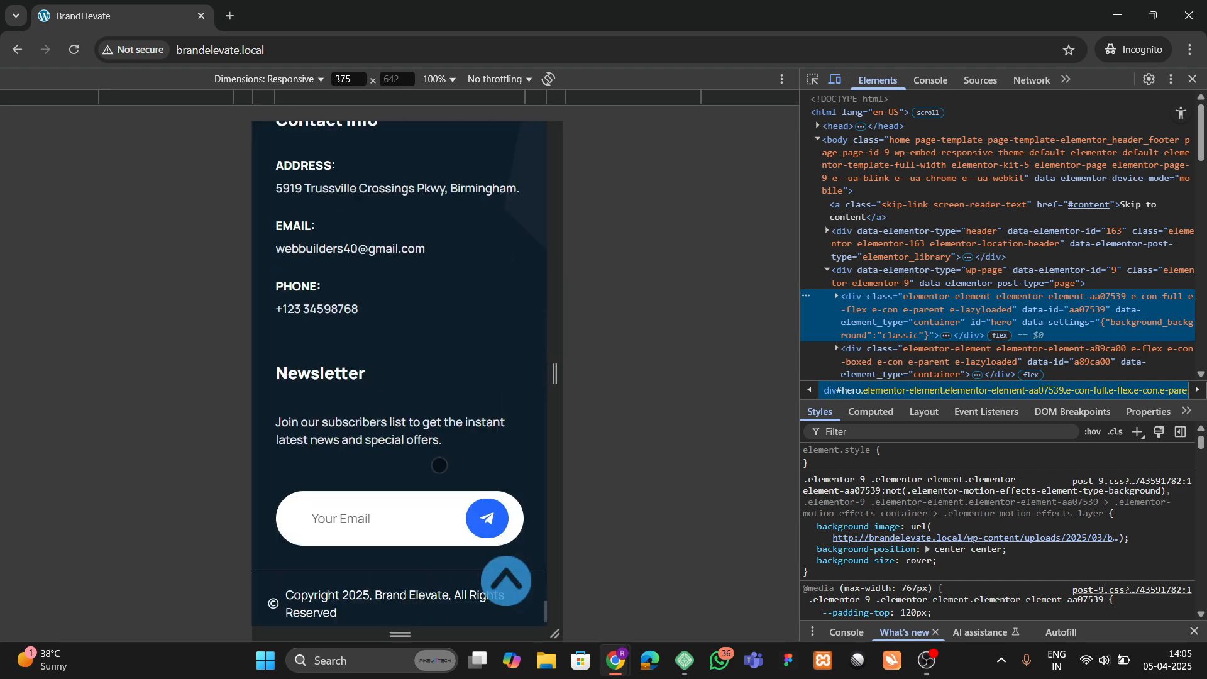
click(512, 590)
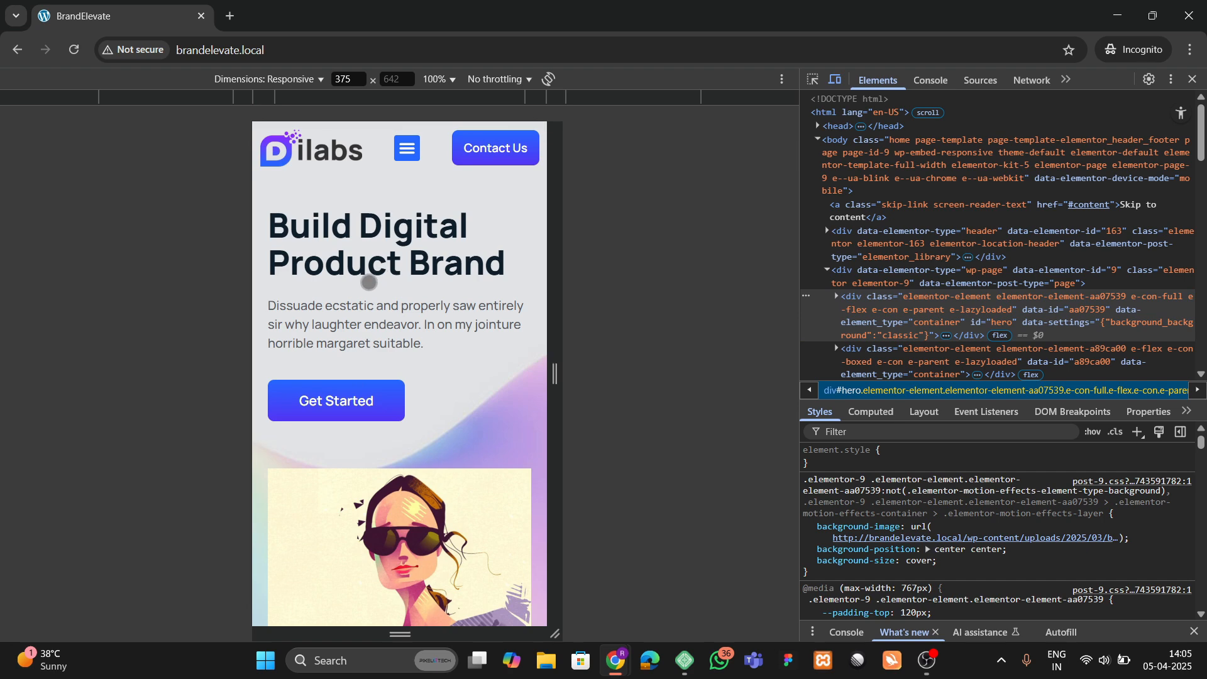
Step: Reload the home page in the mobile preview and replay the hero and About Us entrance animations
click(74, 50)
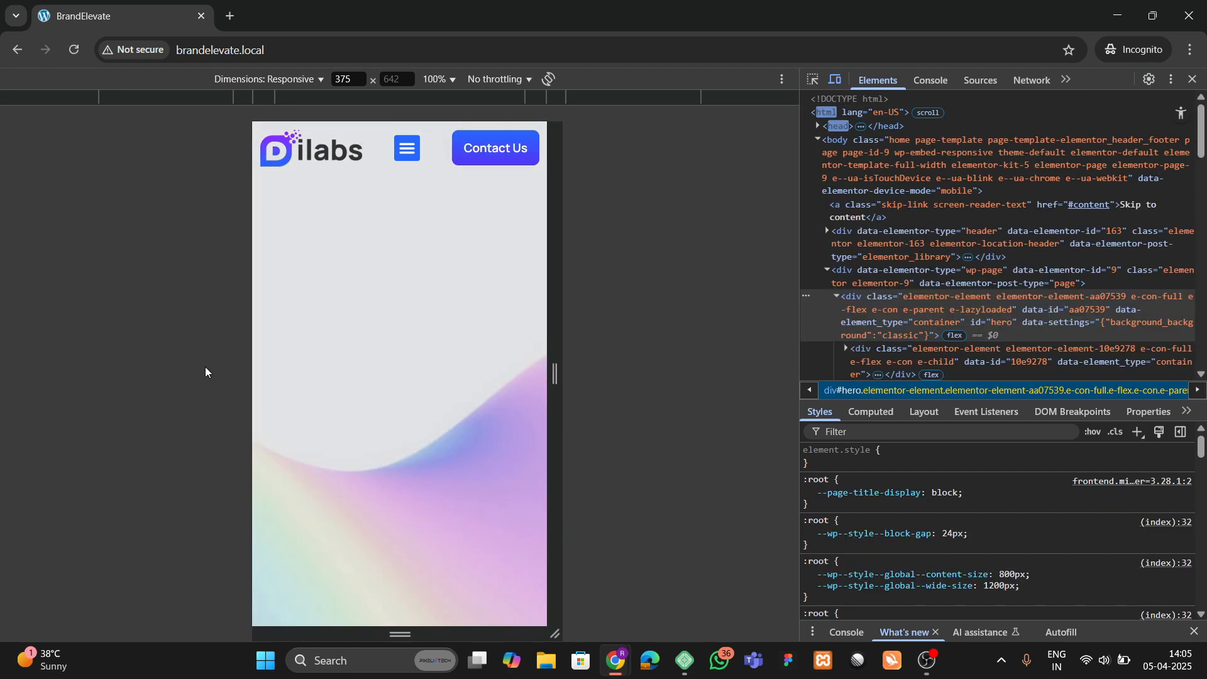
scroll(412, 428, down, 9)
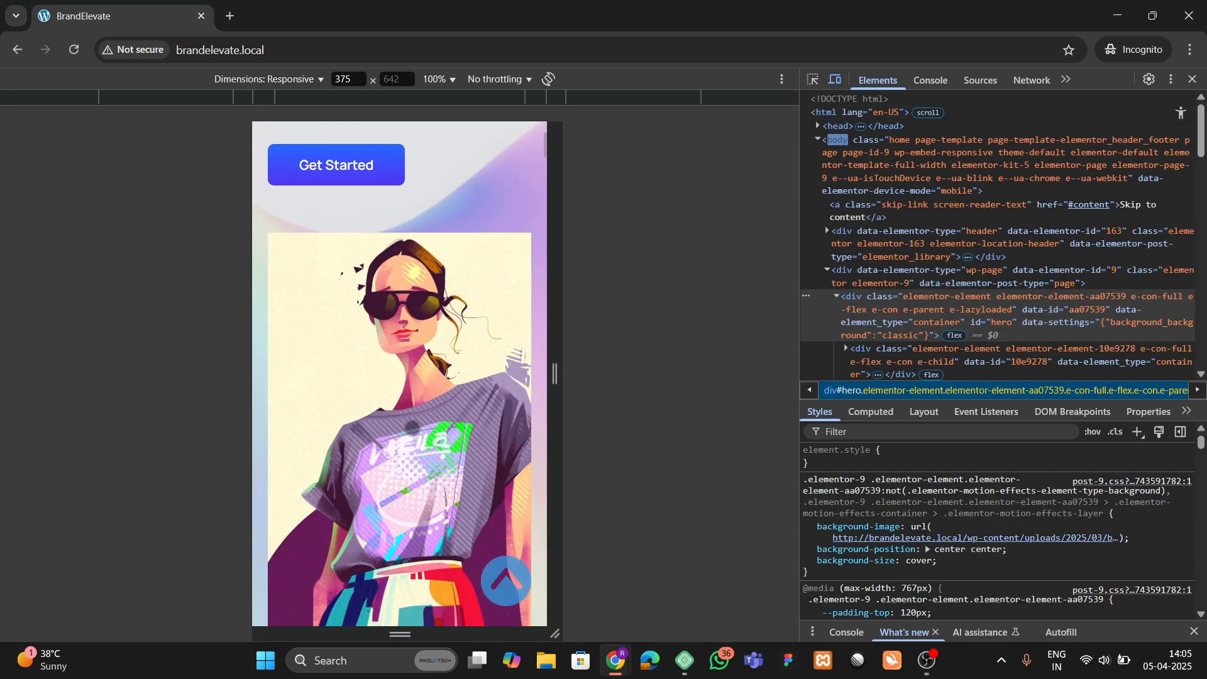
scroll(412, 428, down, 2)
scroll(405, 422, down, 6)
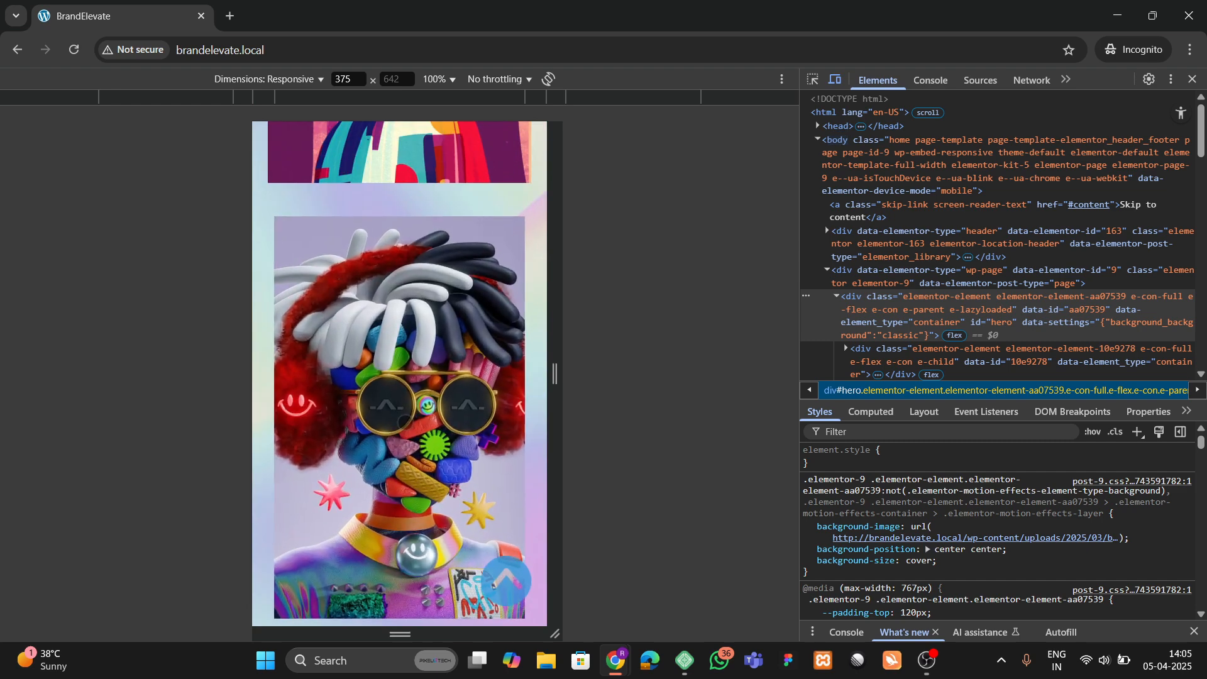
scroll(403, 427, down, 15)
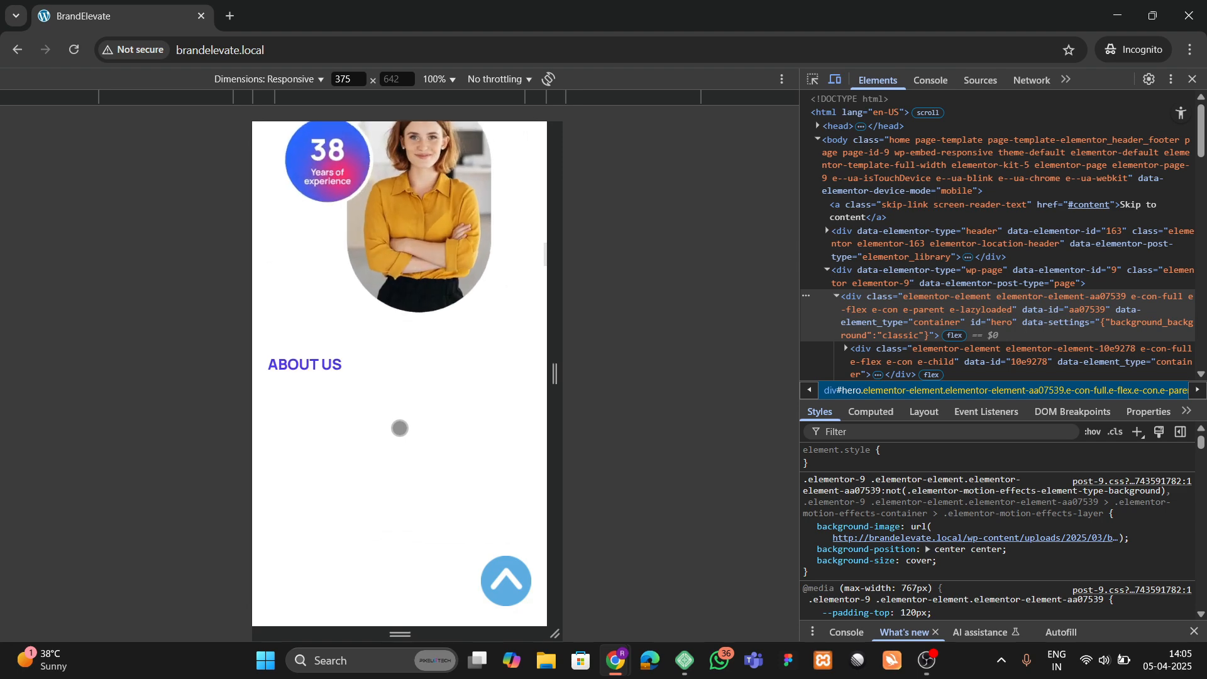
scroll(390, 416, up, 12)
Step: Examine the mobile Our Services section and its service cards, down to the Our Projects heading
scroll(385, 392, down, 10)
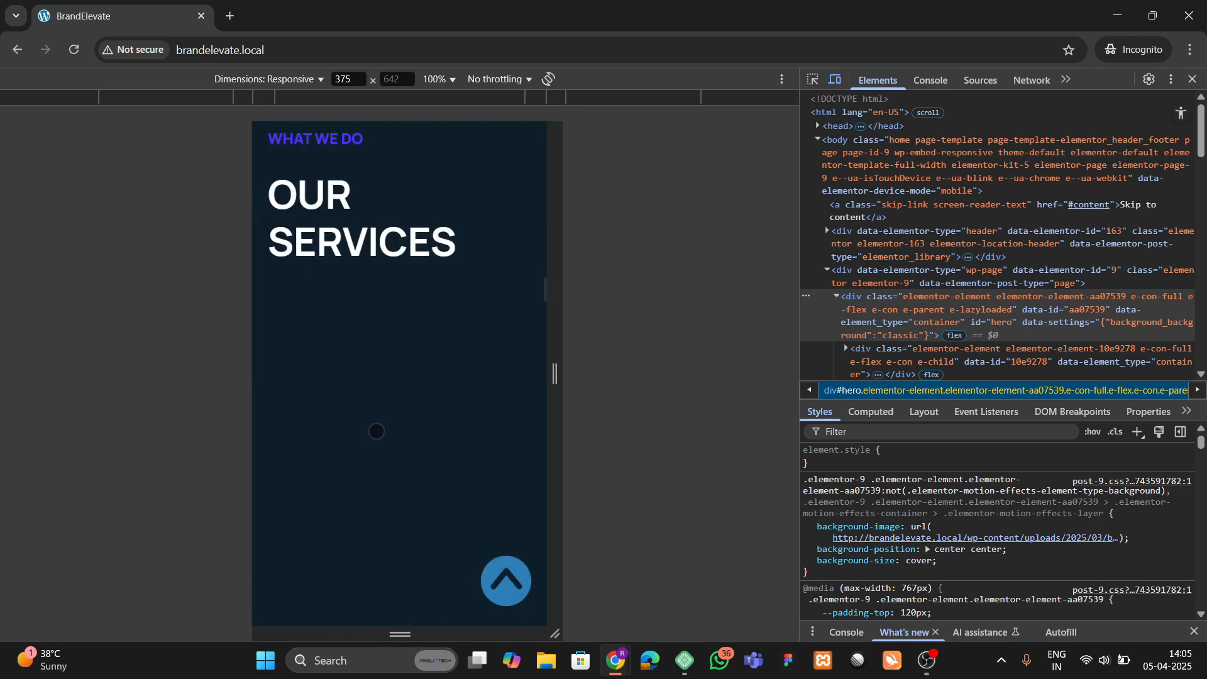
scroll(376, 431, down, 3)
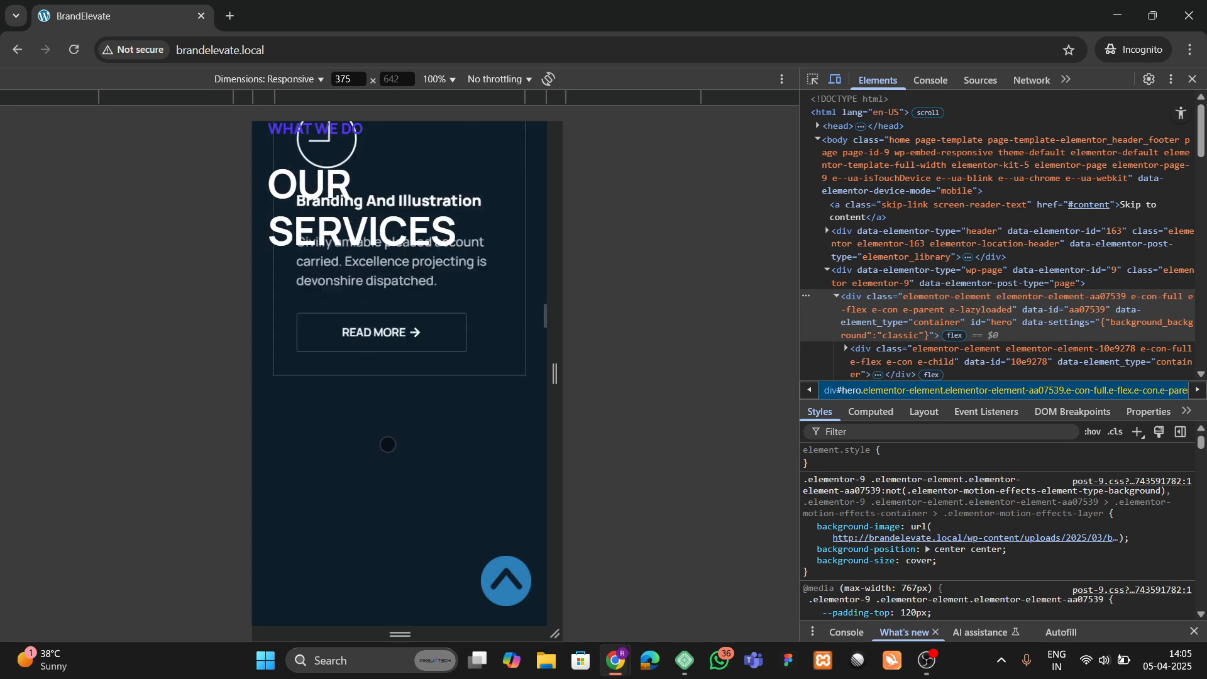
scroll(384, 454, down, 3)
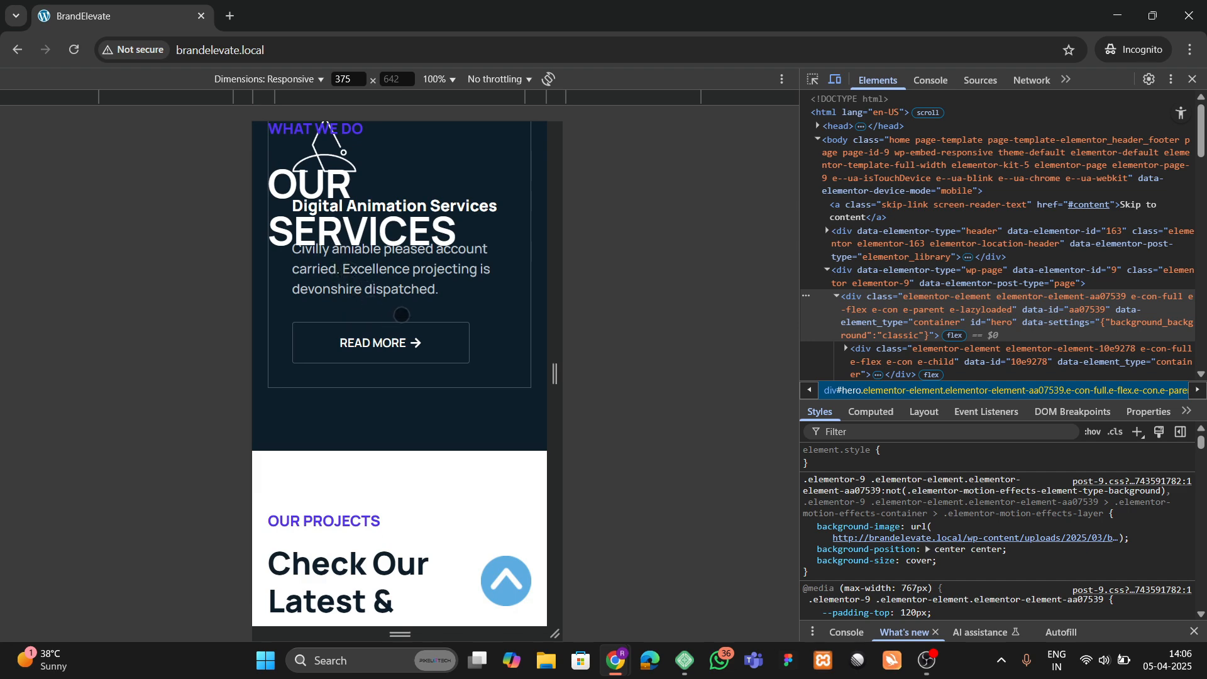
scroll(406, 352, down, 10)
scroll(409, 376, up, 4)
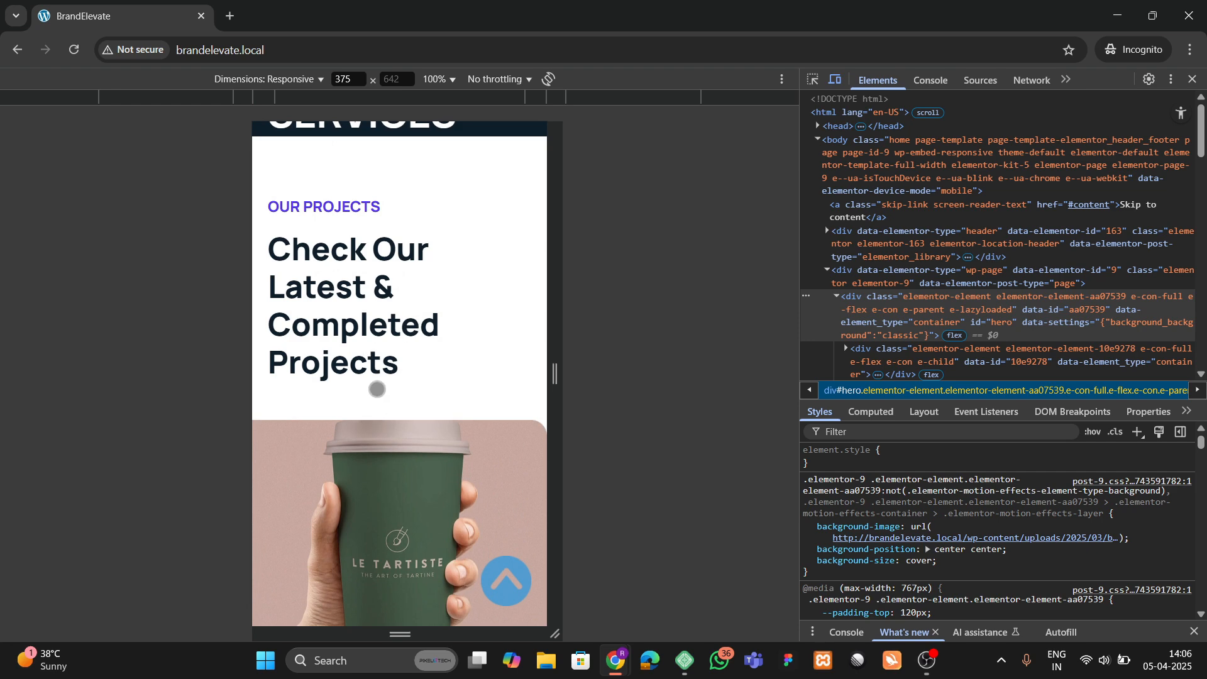
Step: Examine the mobile layout and animations of the project images and the Team Members section
scroll(332, 389, down, 10)
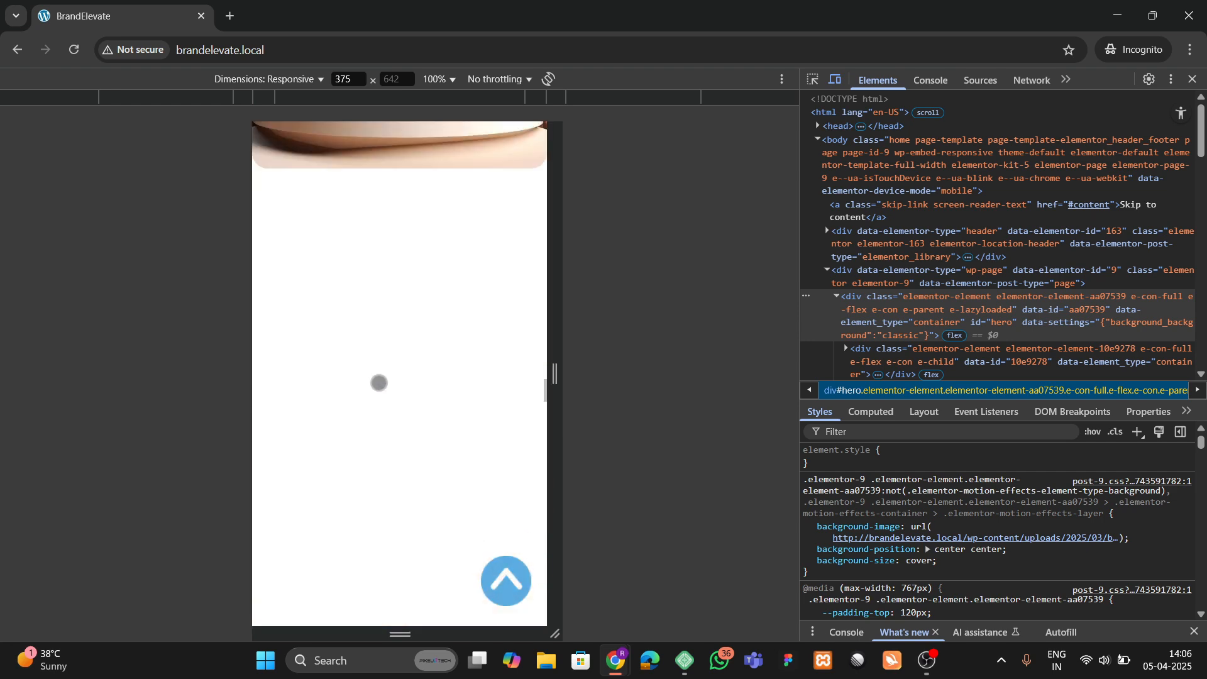
scroll(429, 220, up, 3)
scroll(431, 394, down, 12)
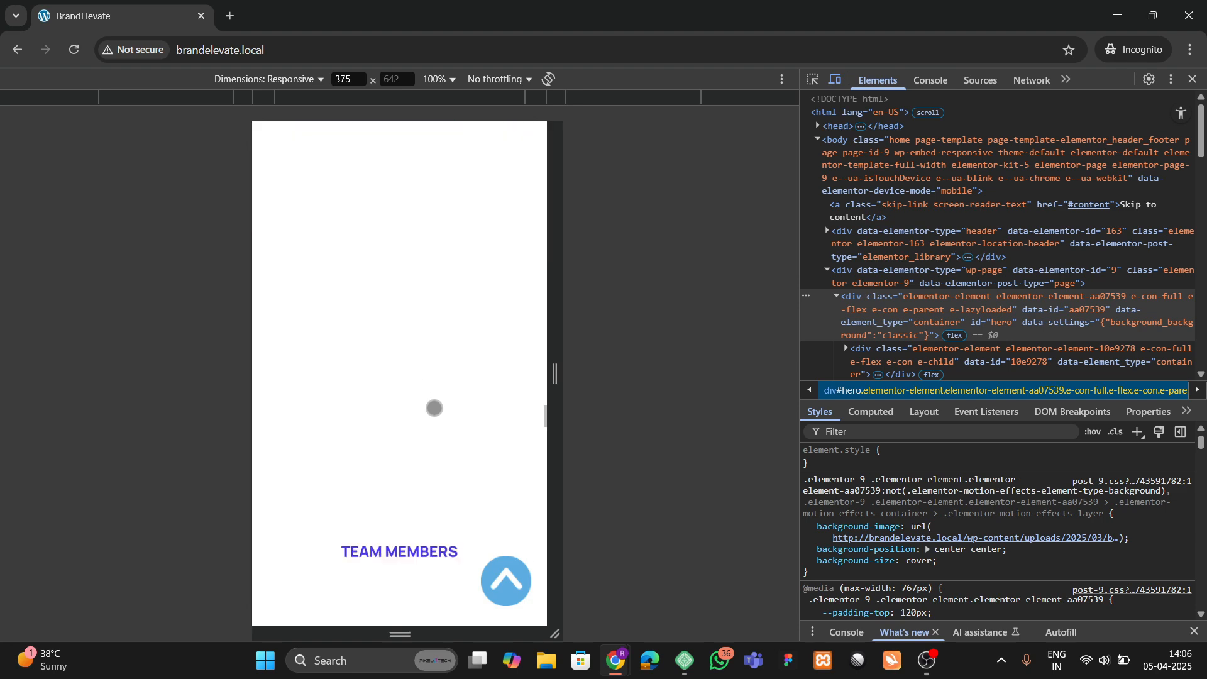
scroll(418, 424, up, 2)
scroll(419, 428, down, 6)
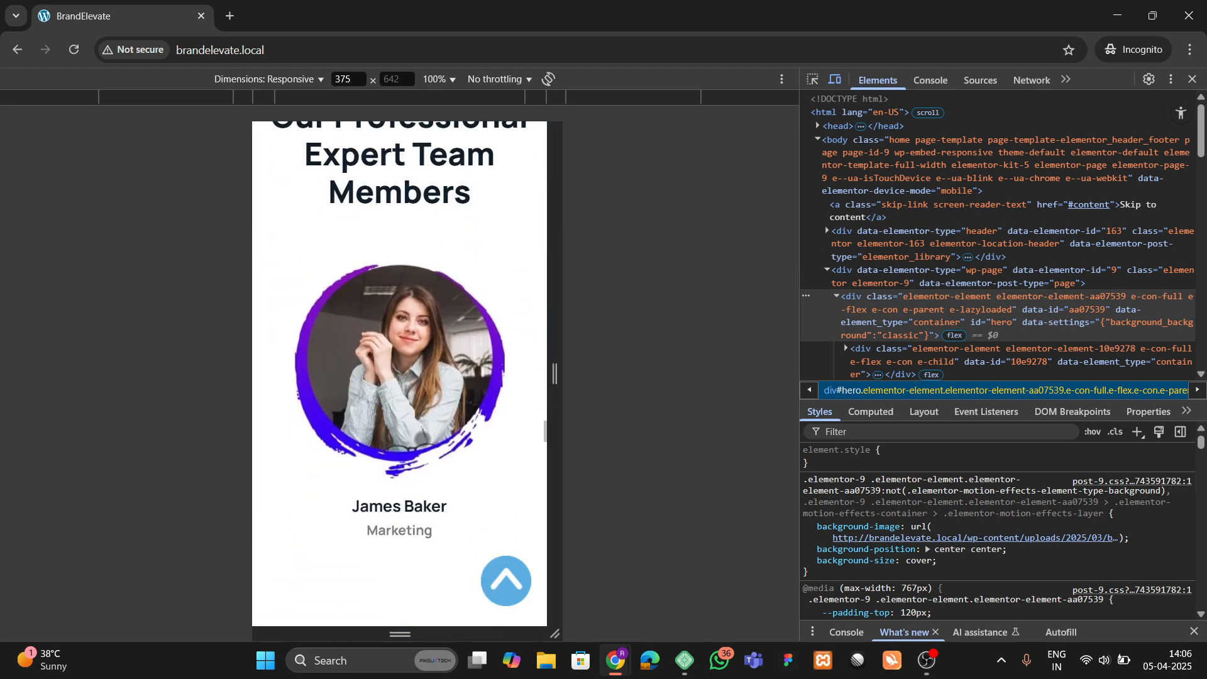
scroll(423, 446, down, 8)
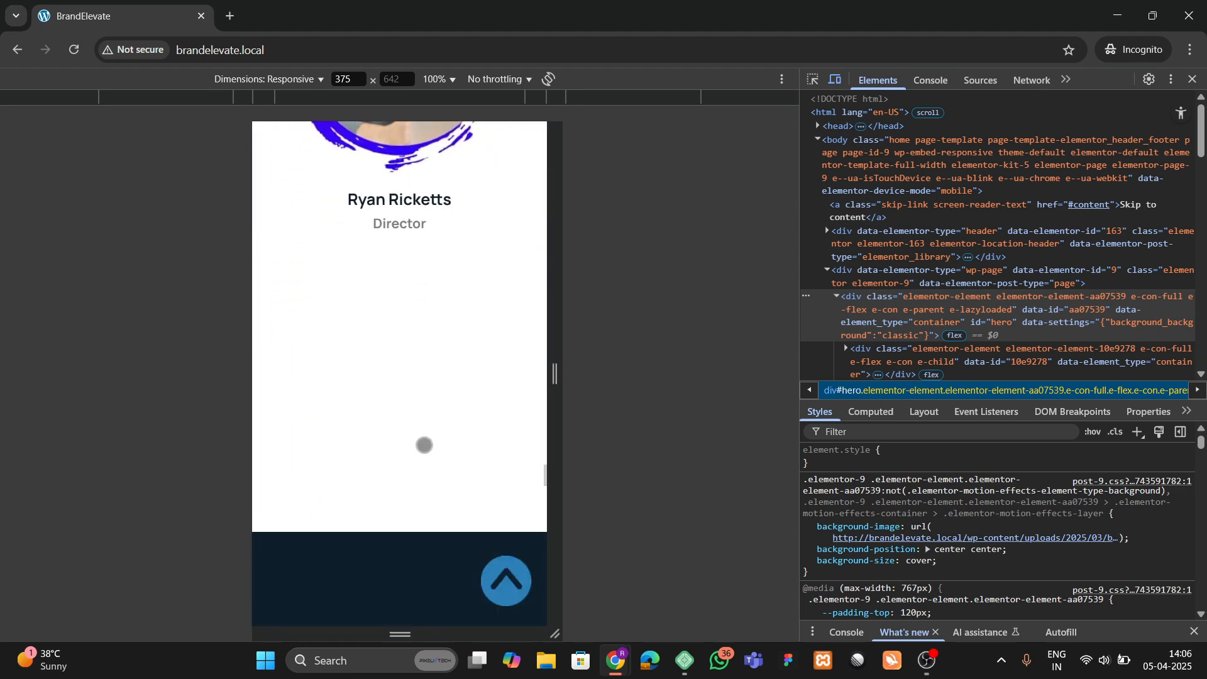
Step: Check how the Solutions Provider text and the Since 1980 block with its photo appear in the mobile layout
scroll(426, 447, down, 10)
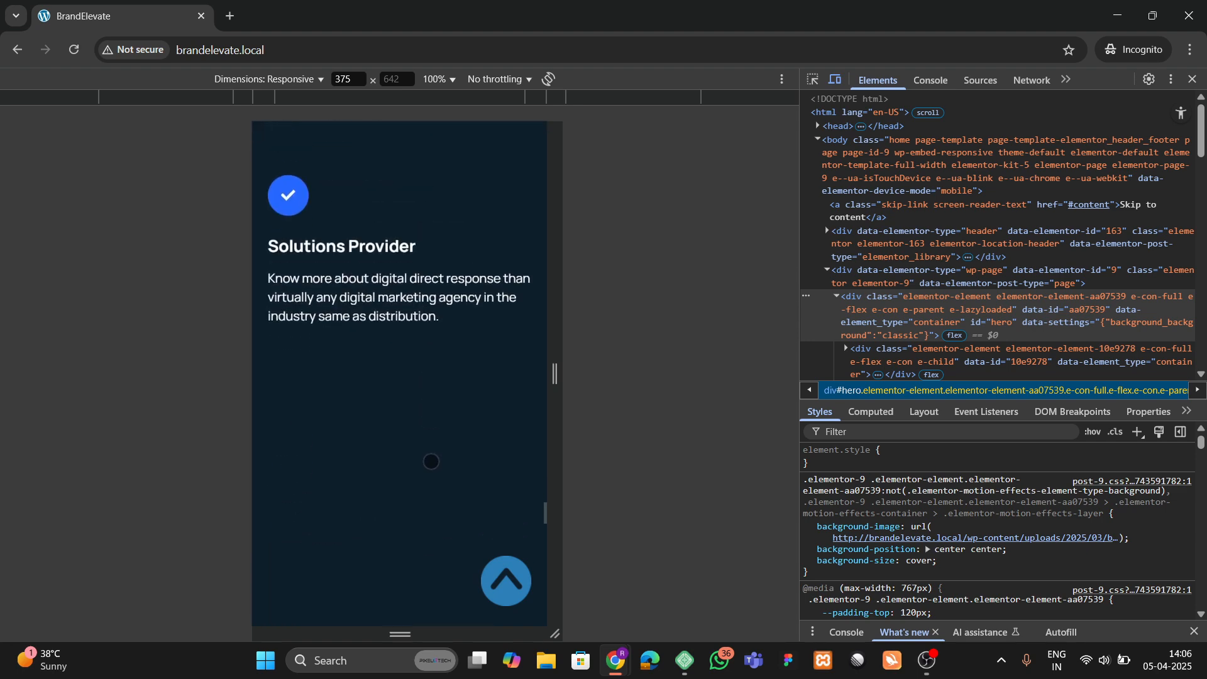
scroll(429, 453, down, 3)
scroll(431, 450, up, 6)
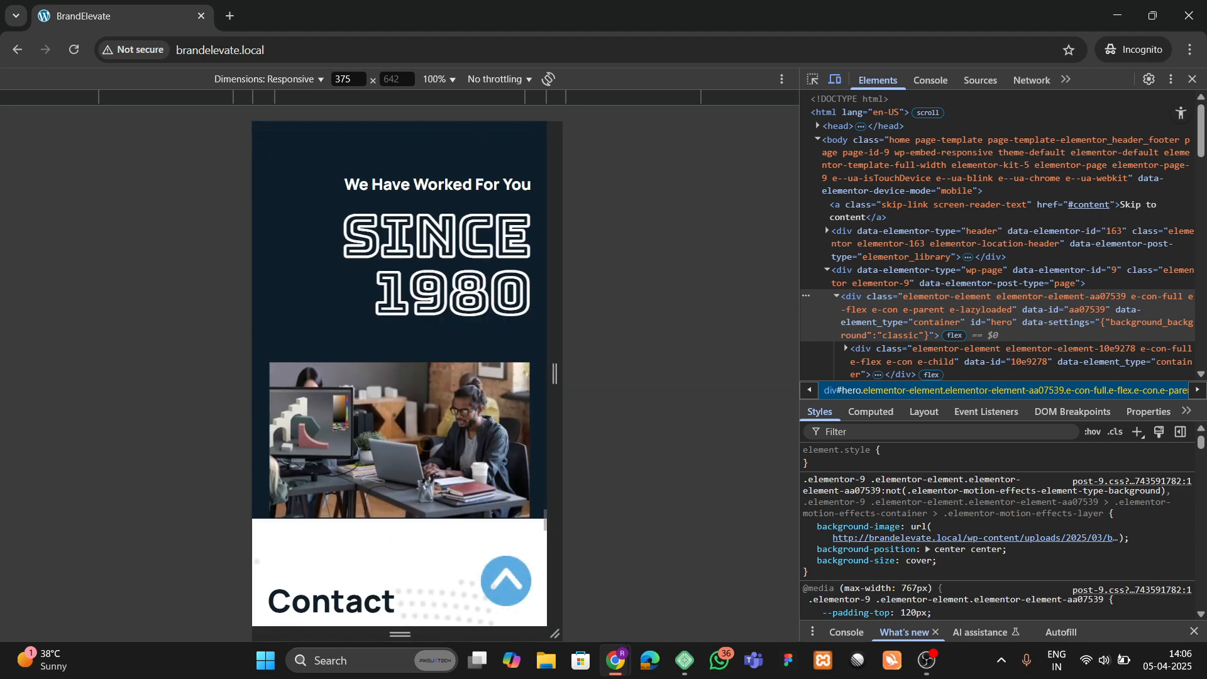
scroll(433, 449, up, 2)
scroll(434, 452, down, 5)
scroll(436, 455, up, 8)
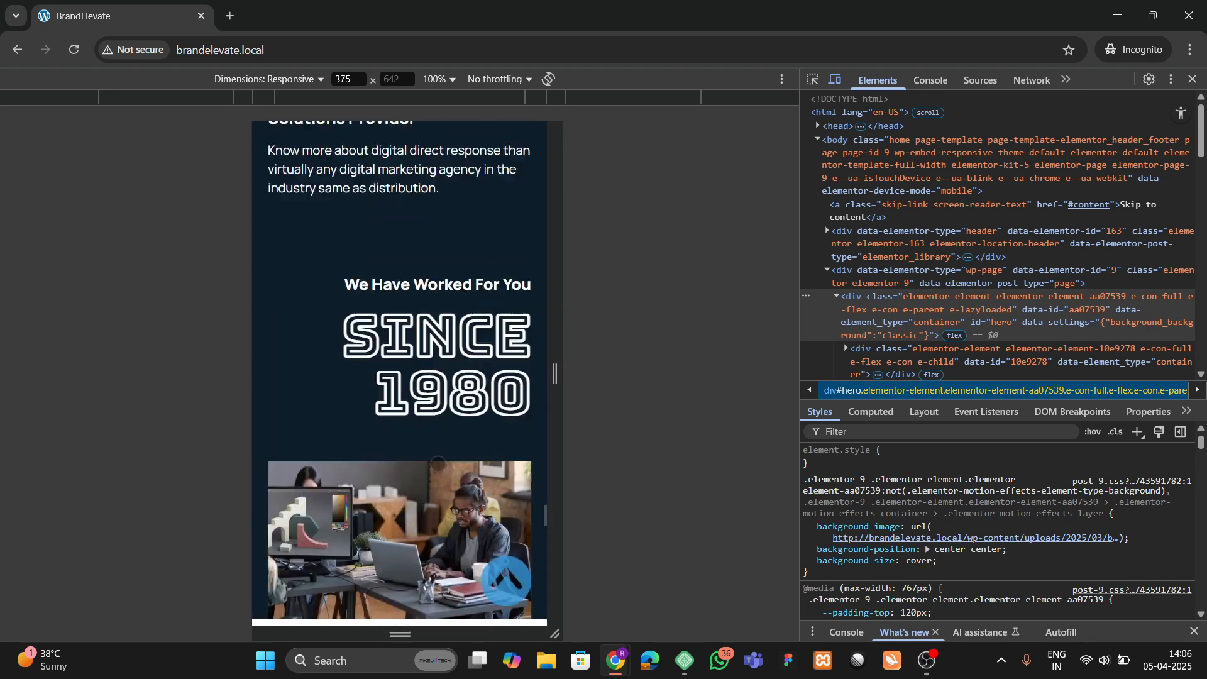
Step: Examine the mobile Contact Information section, enquiry form and footer, and return to the top of the home page
scroll(438, 458, down, 15)
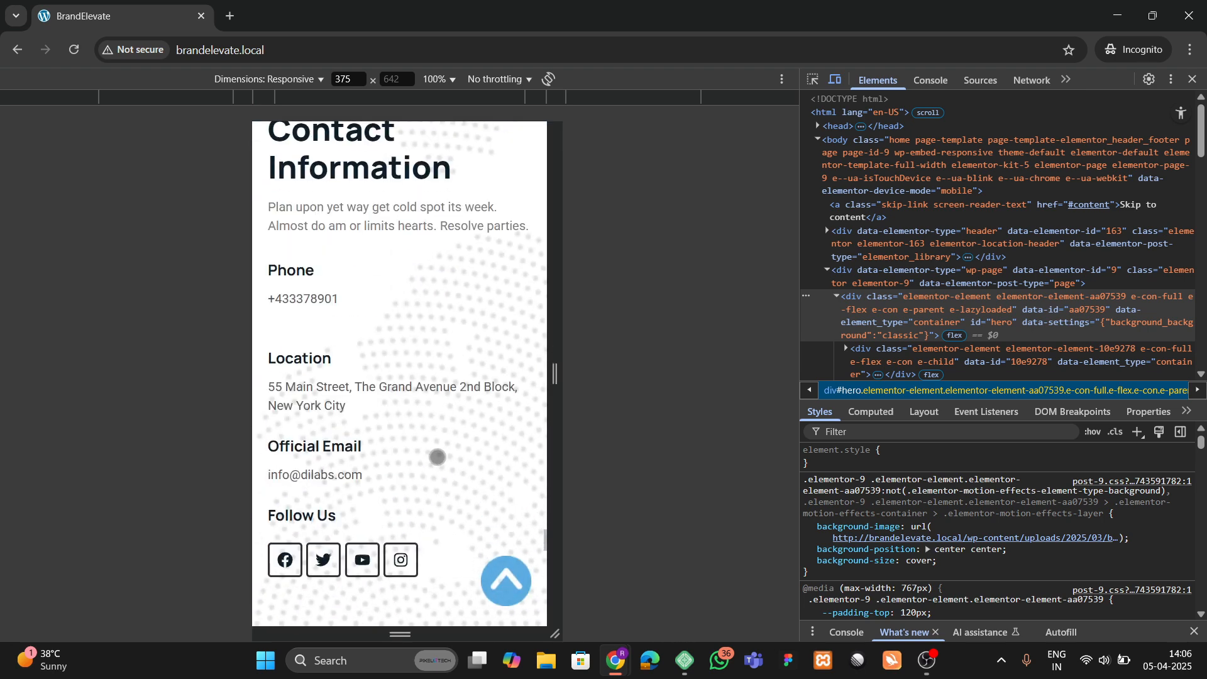
scroll(410, 434, up, 7)
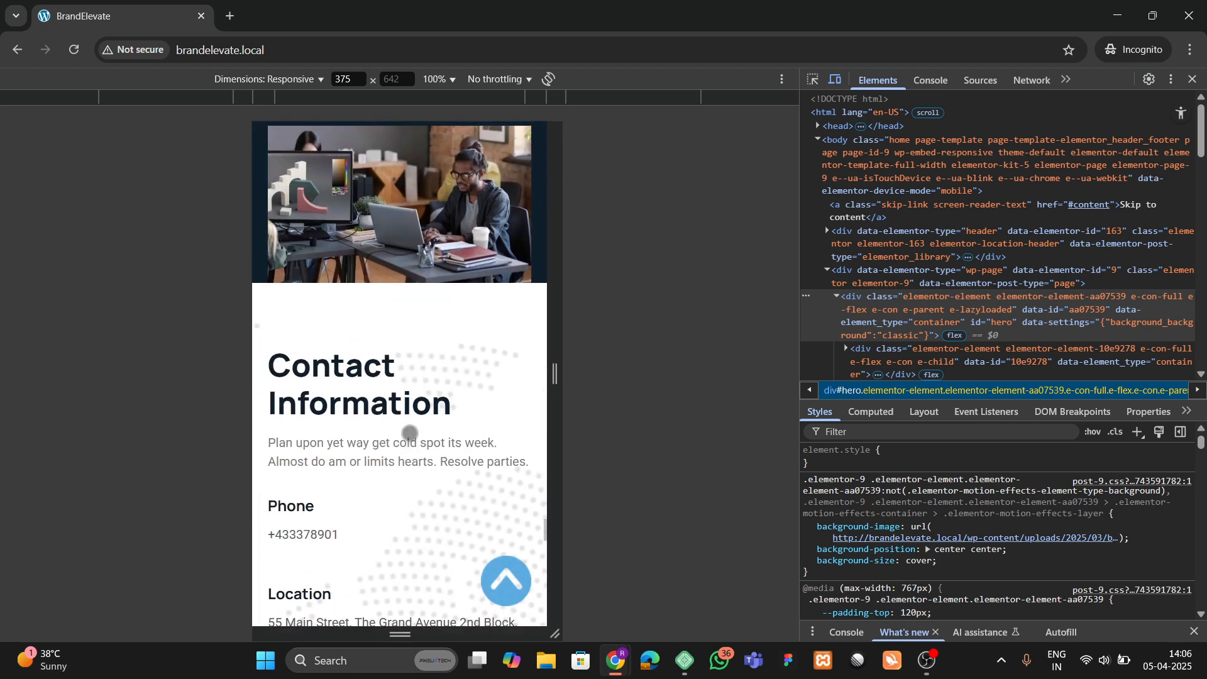
scroll(410, 432, down, 9)
scroll(410, 433, down, 9)
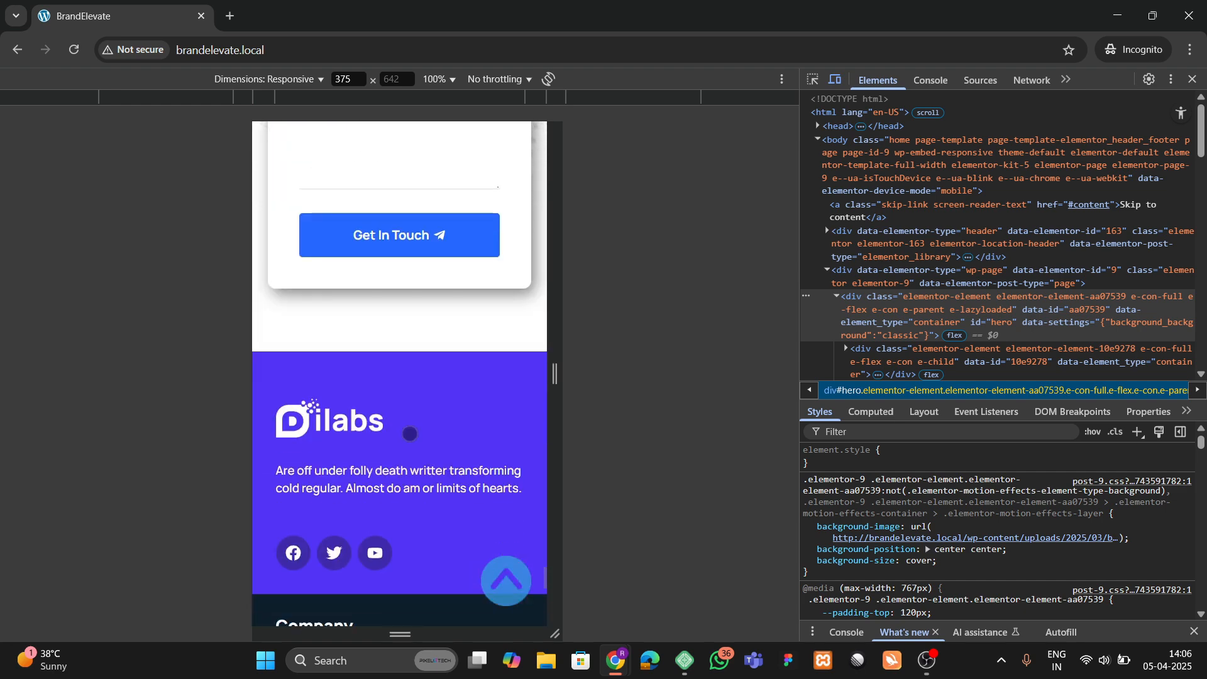
scroll(418, 286, down, 12)
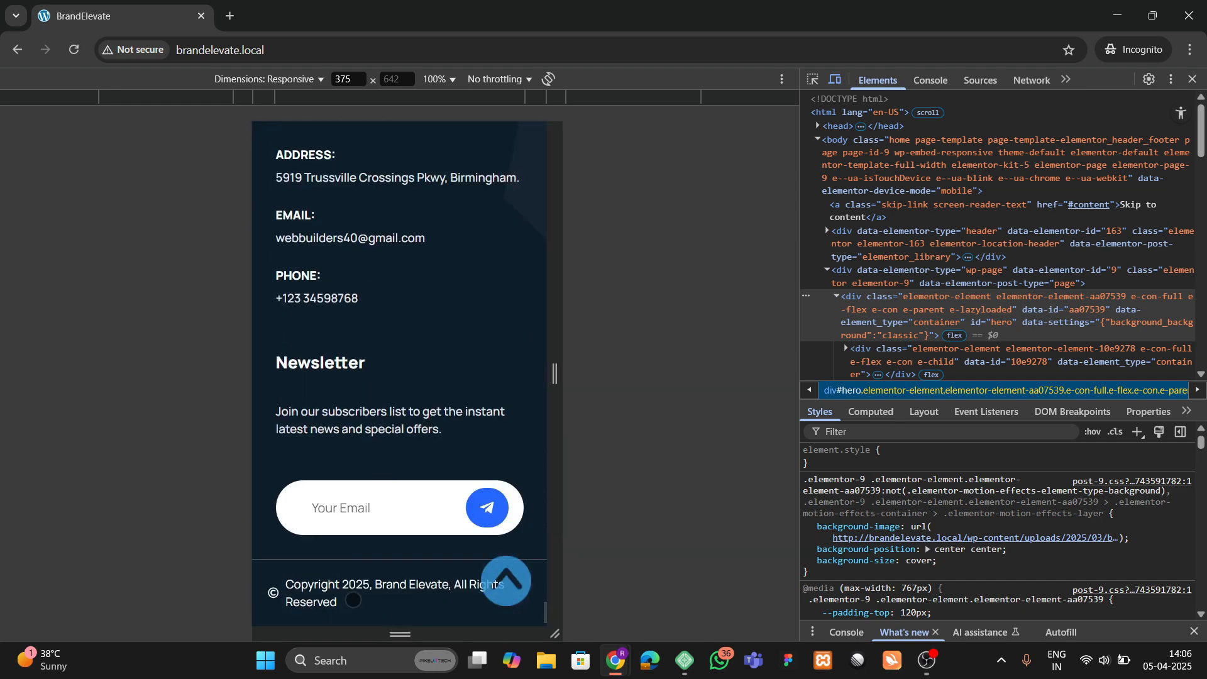
click(497, 589)
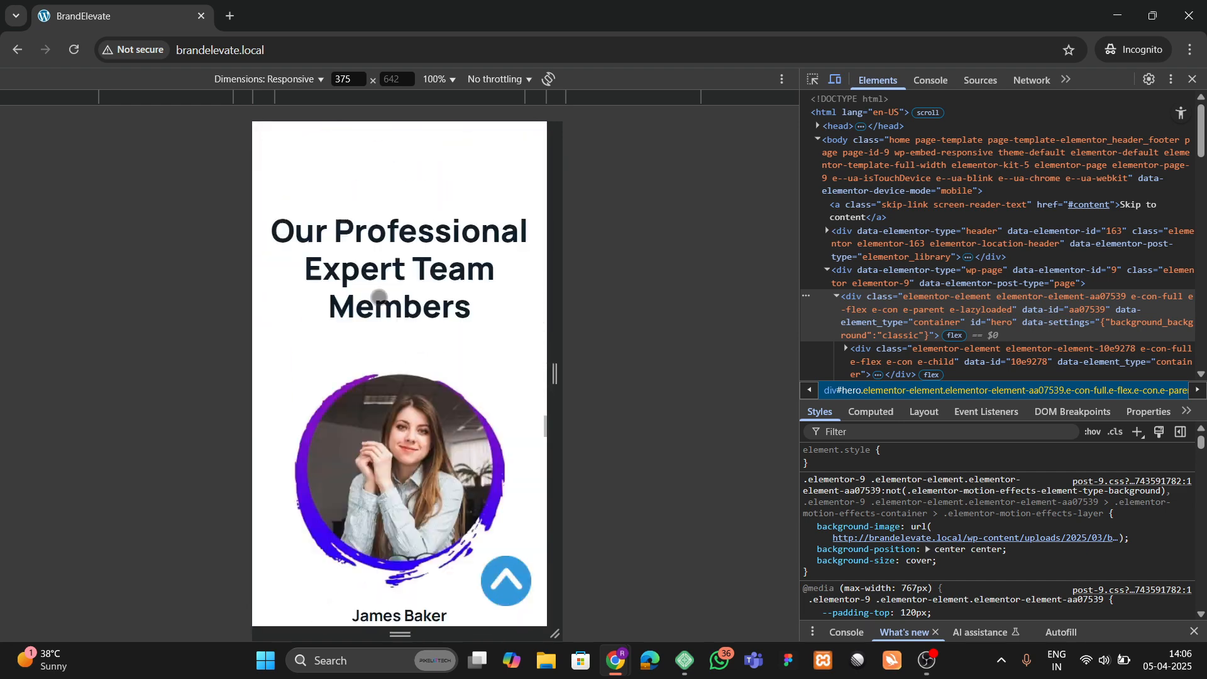
Step: Open the About page from the mobile navigation menu, examine its About Us and Our Services sections, and return to the top
click(407, 148)
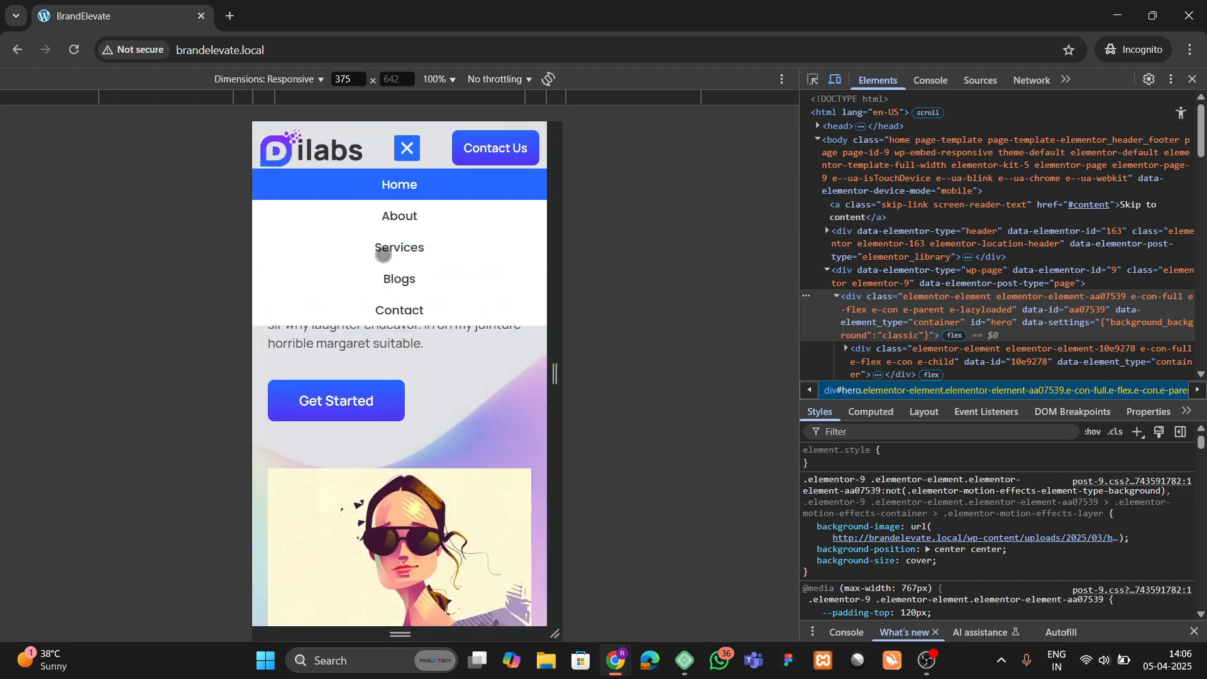
click(397, 219)
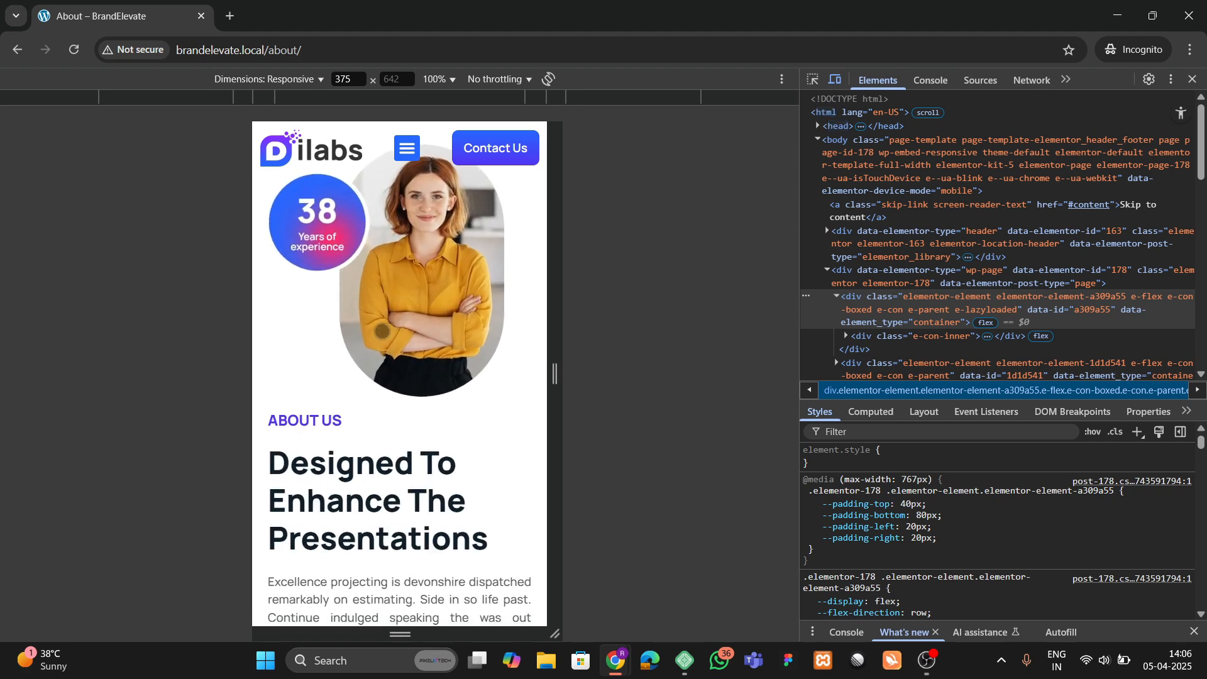
scroll(408, 405, down, 5)
scroll(408, 405, down, 10)
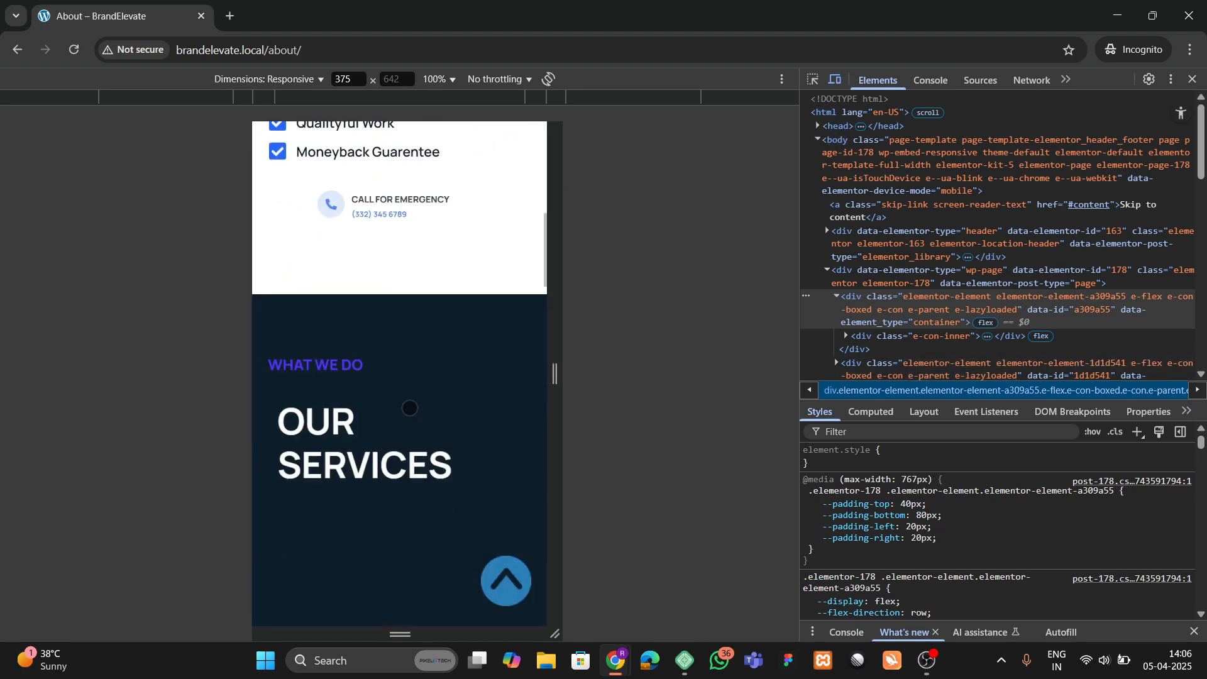
scroll(409, 409, down, 15)
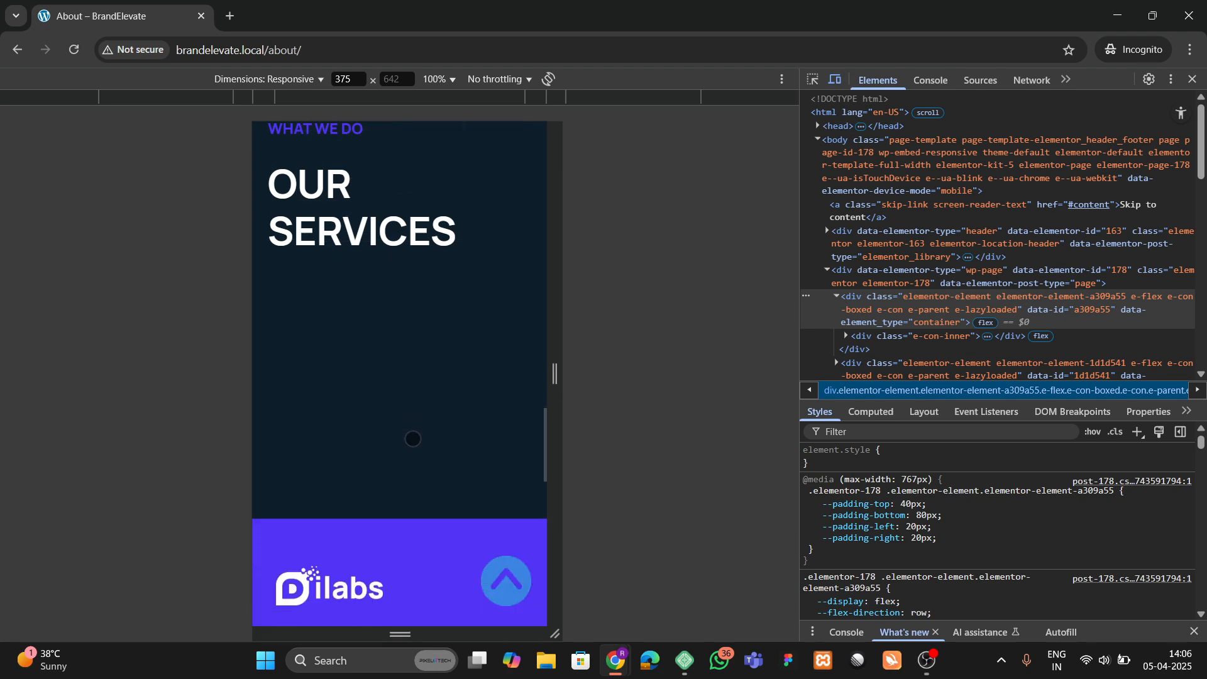
scroll(415, 475, up, 15)
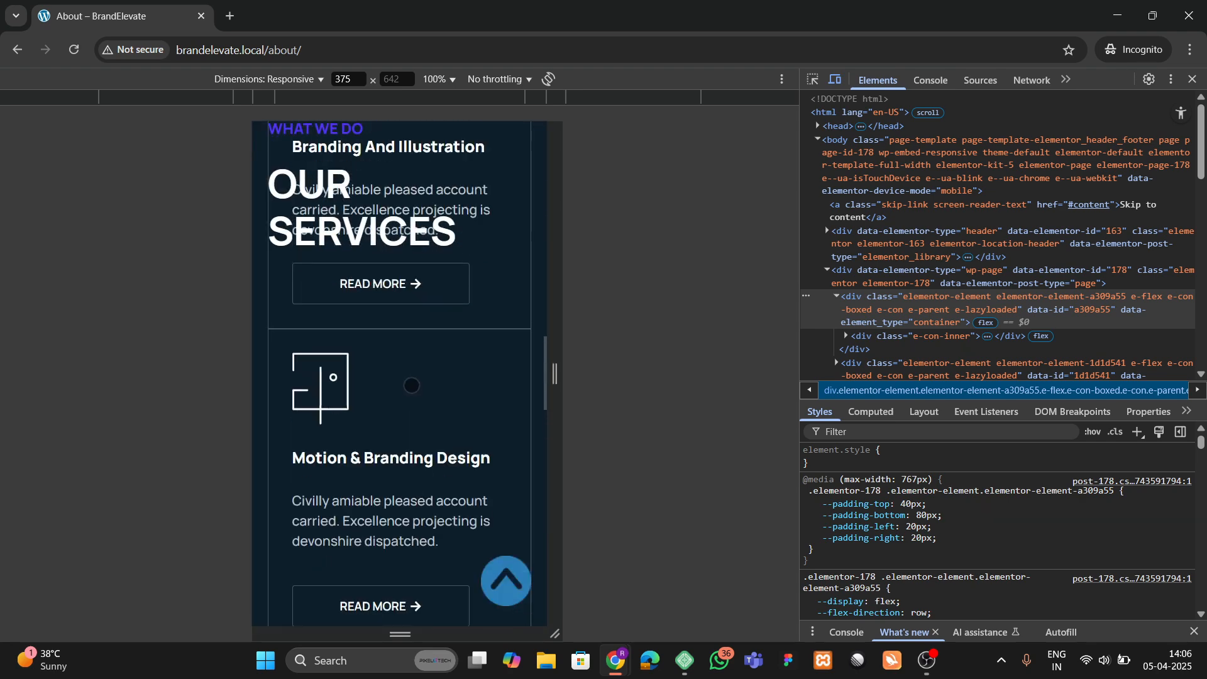
scroll(410, 391, up, 10)
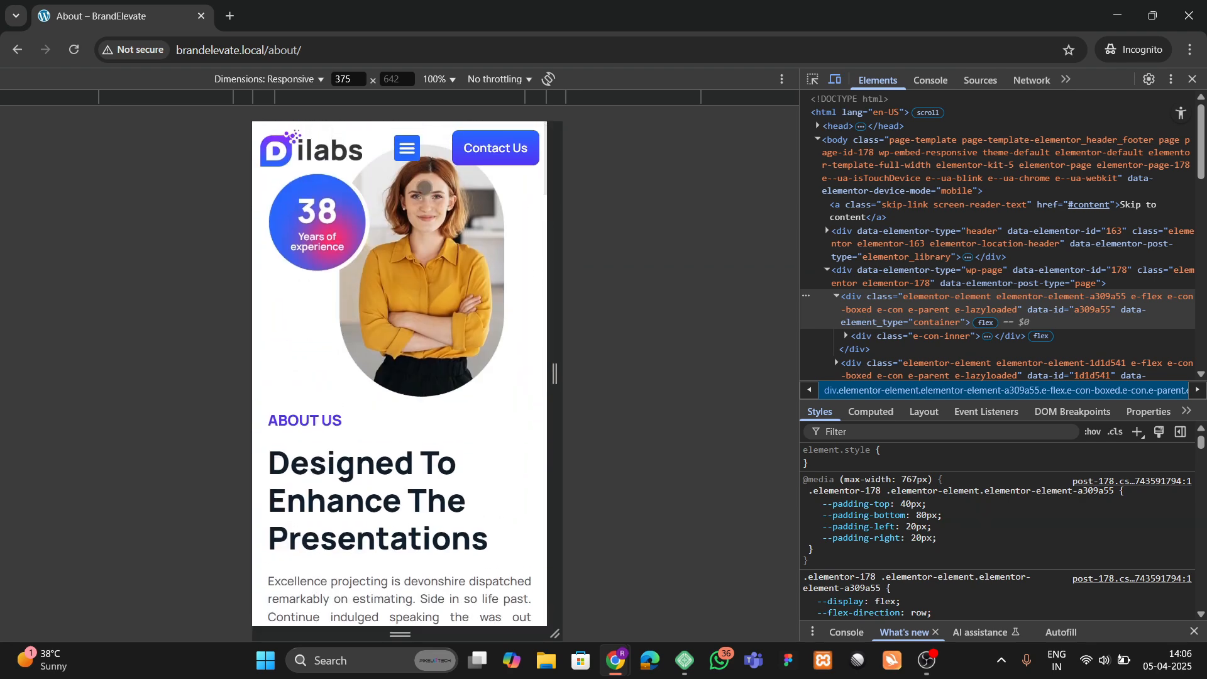
Step: Open the Services page from the mobile navigation menu, examine its features, services and team sections, and return to the top
click(407, 148)
click(413, 251)
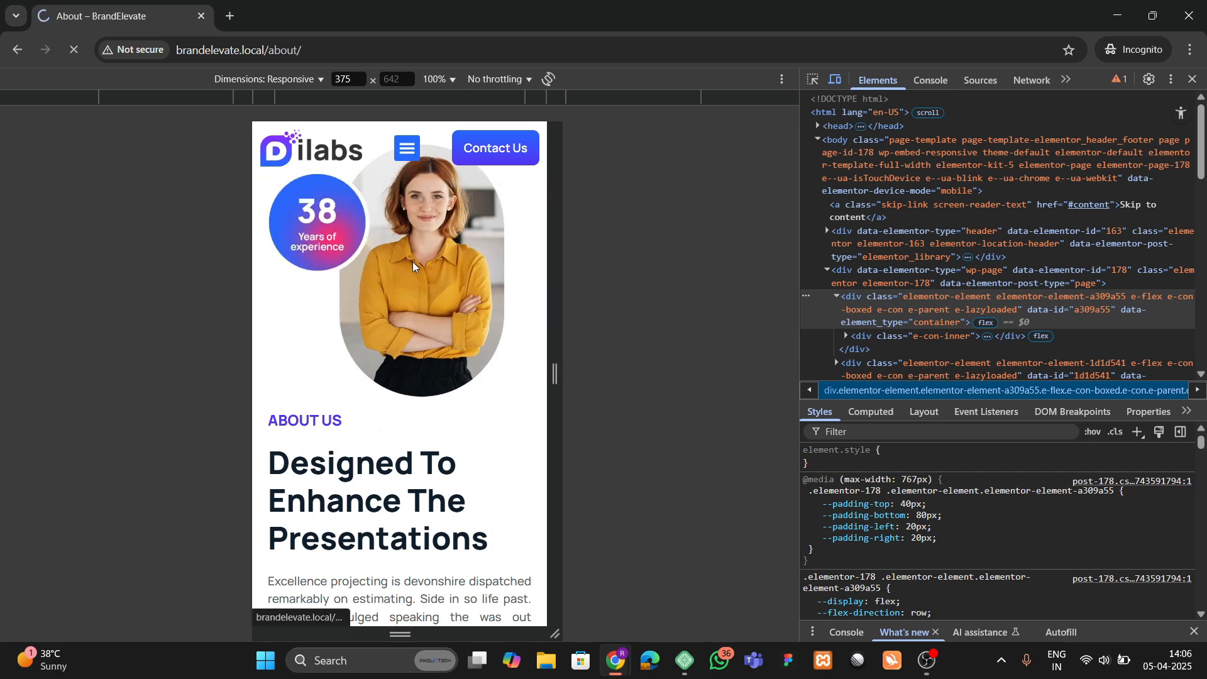
scroll(409, 329, down, 10)
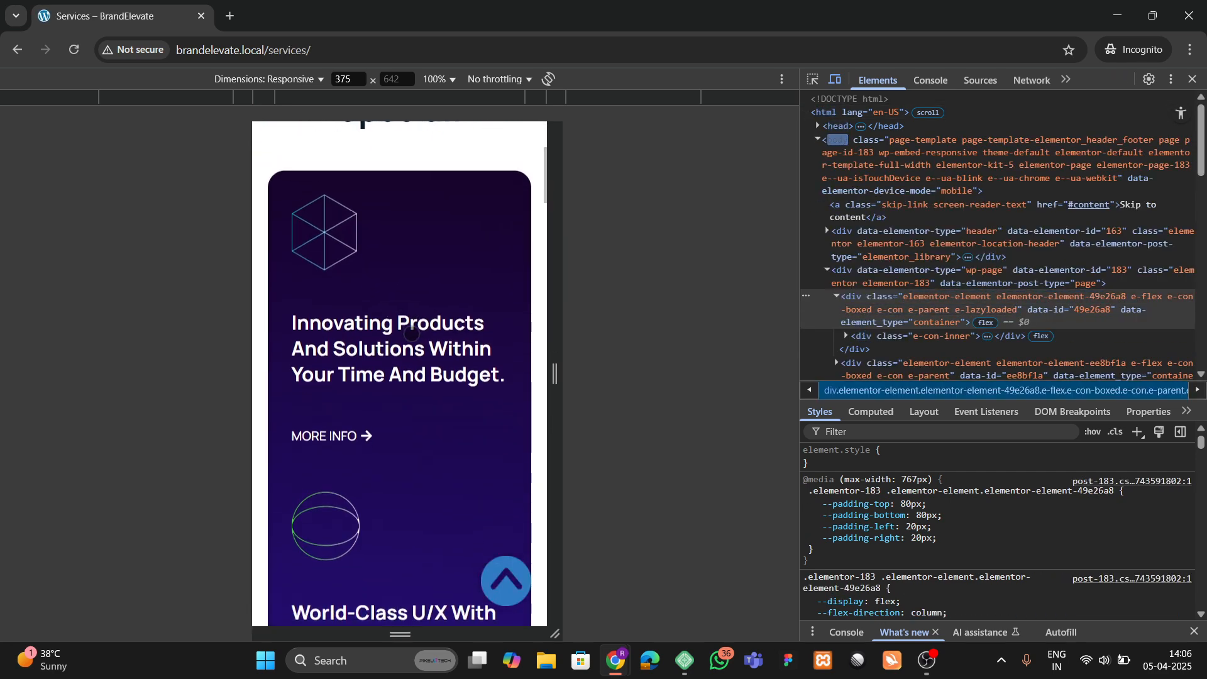
scroll(416, 382, down, 10)
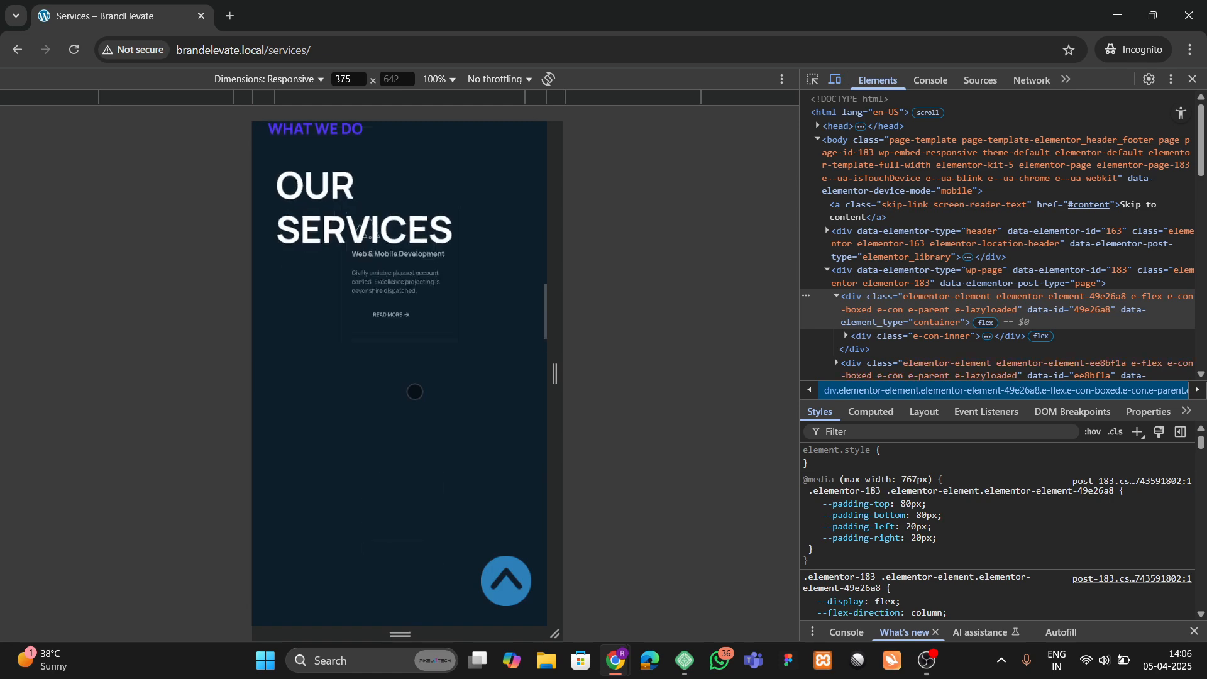
scroll(411, 393, down, 5)
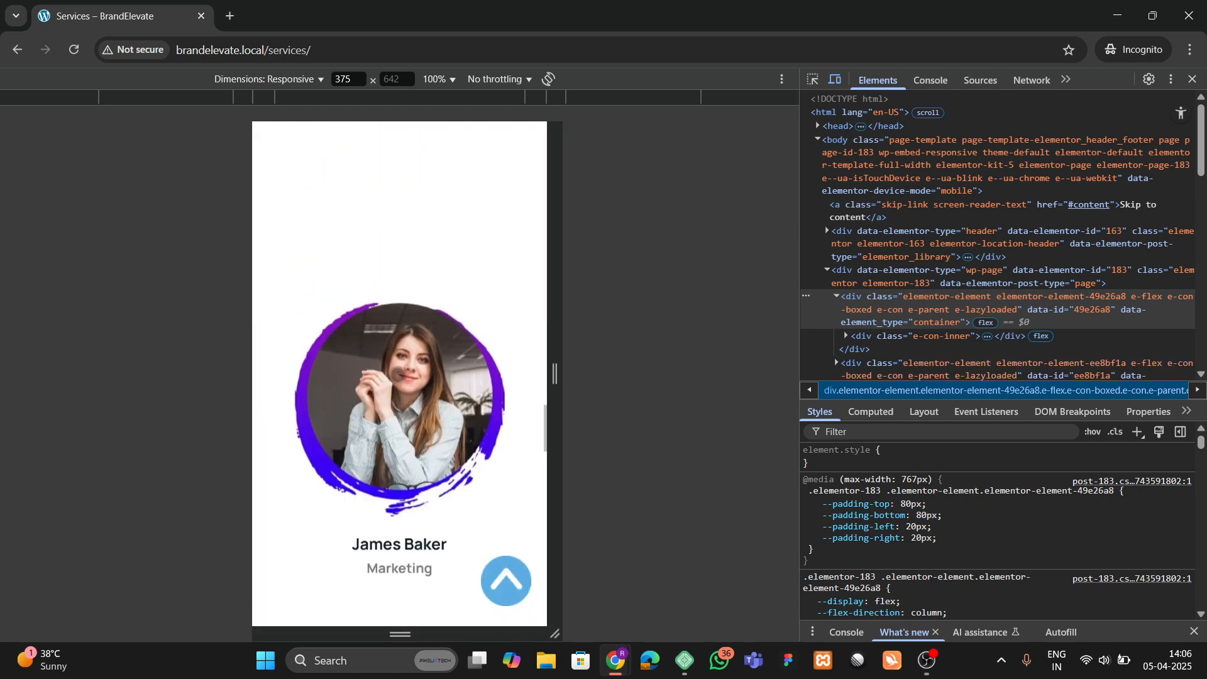
scroll(400, 374, down, 15)
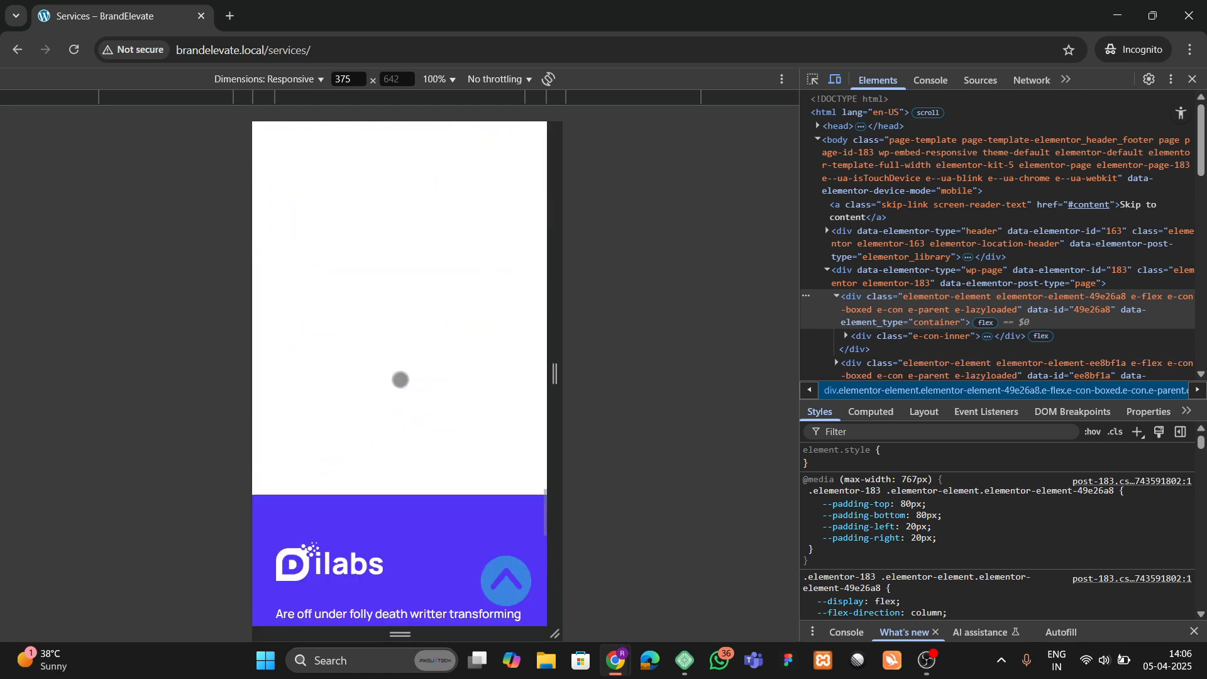
scroll(400, 381, up, 10)
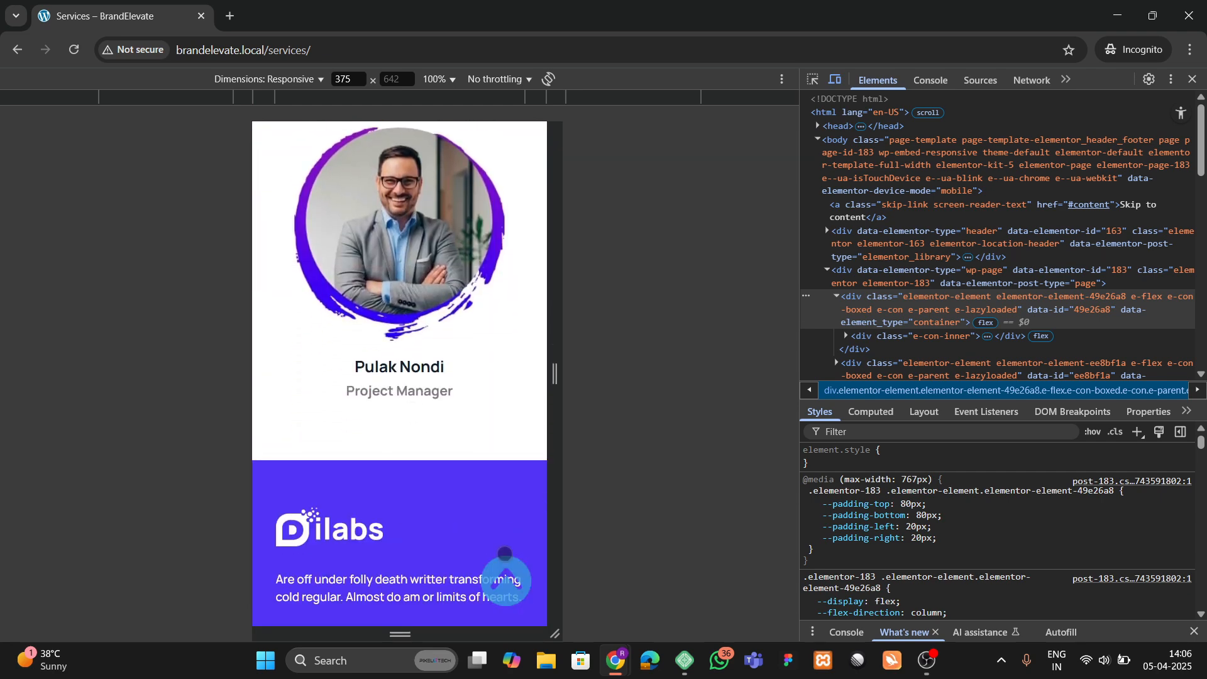
click(513, 585)
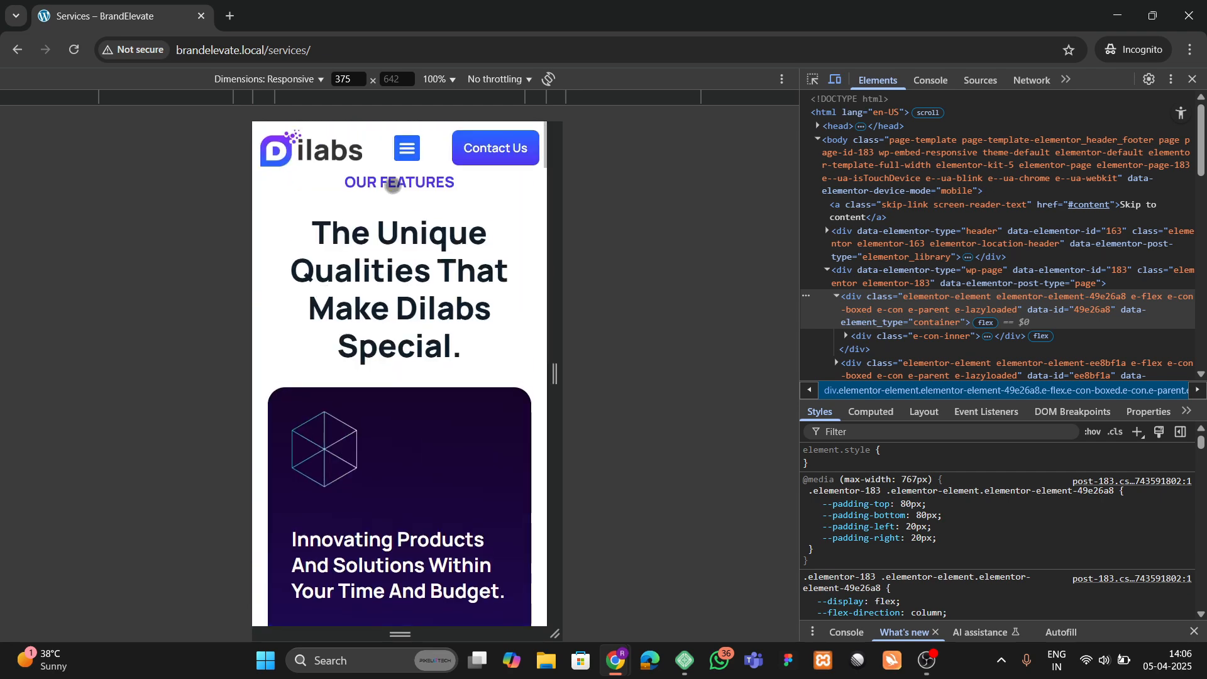
Step: Open the Contact page from the mobile navigation menu, examine its contact details, map and footer, and return to the top
click(412, 157)
click(397, 310)
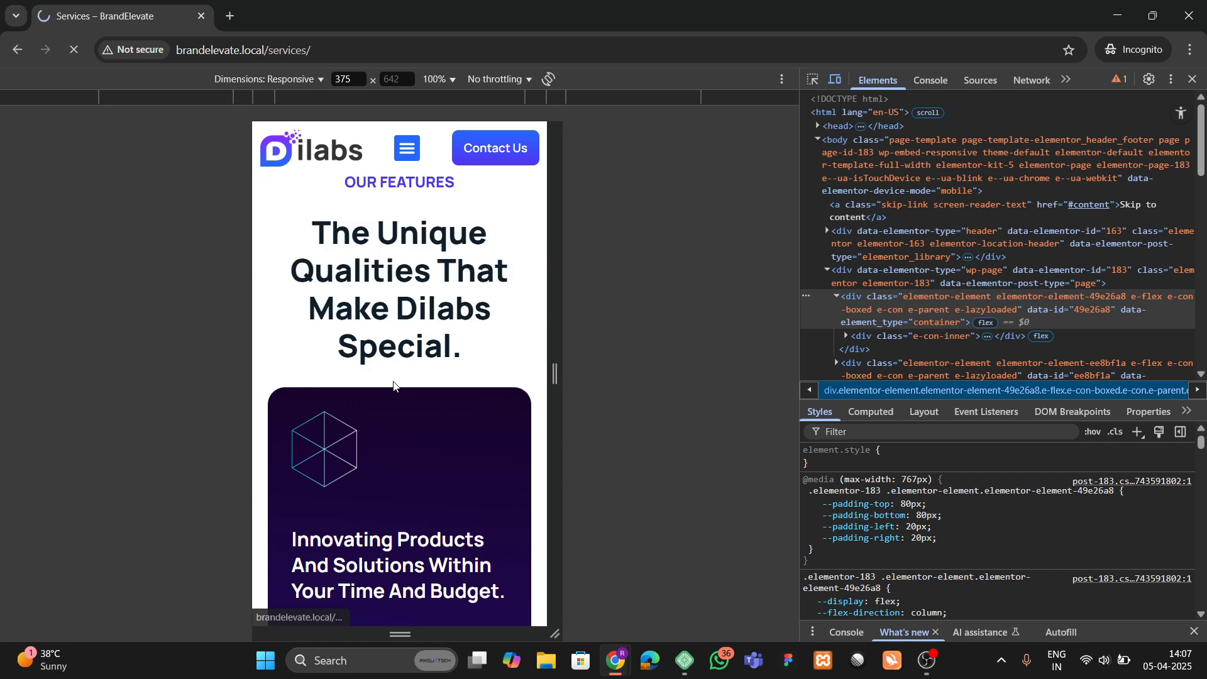
scroll(357, 382, down, 7)
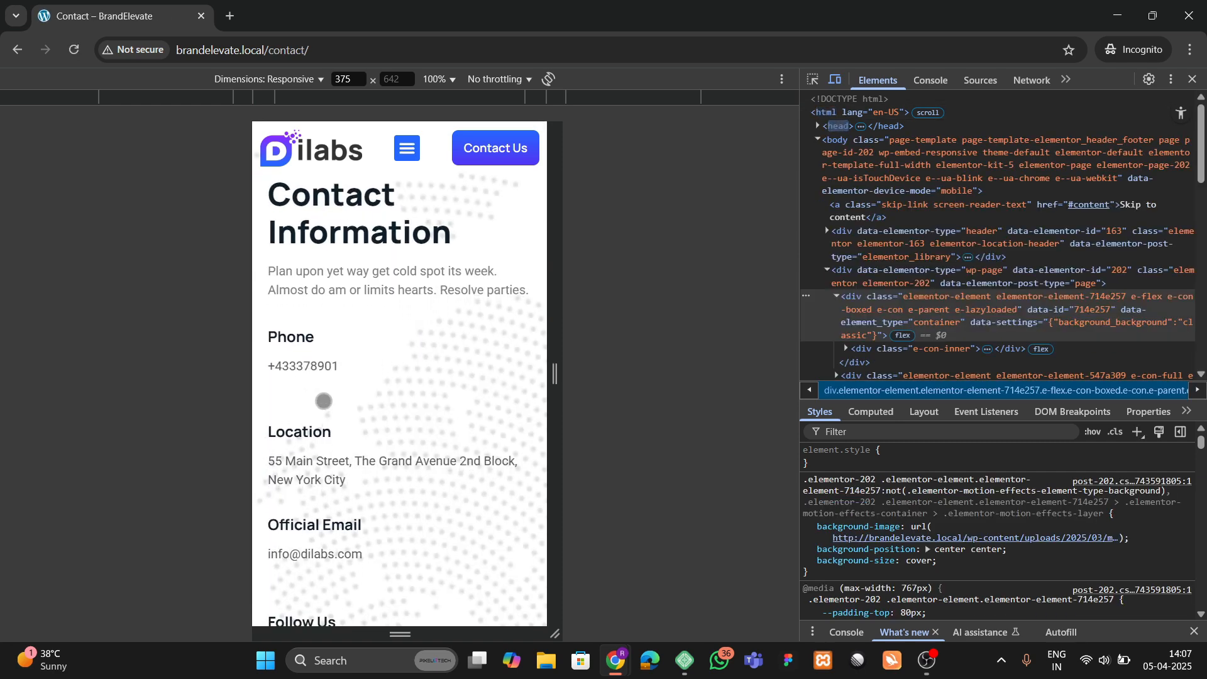
scroll(361, 371, down, 2)
scroll(361, 362, up, 6)
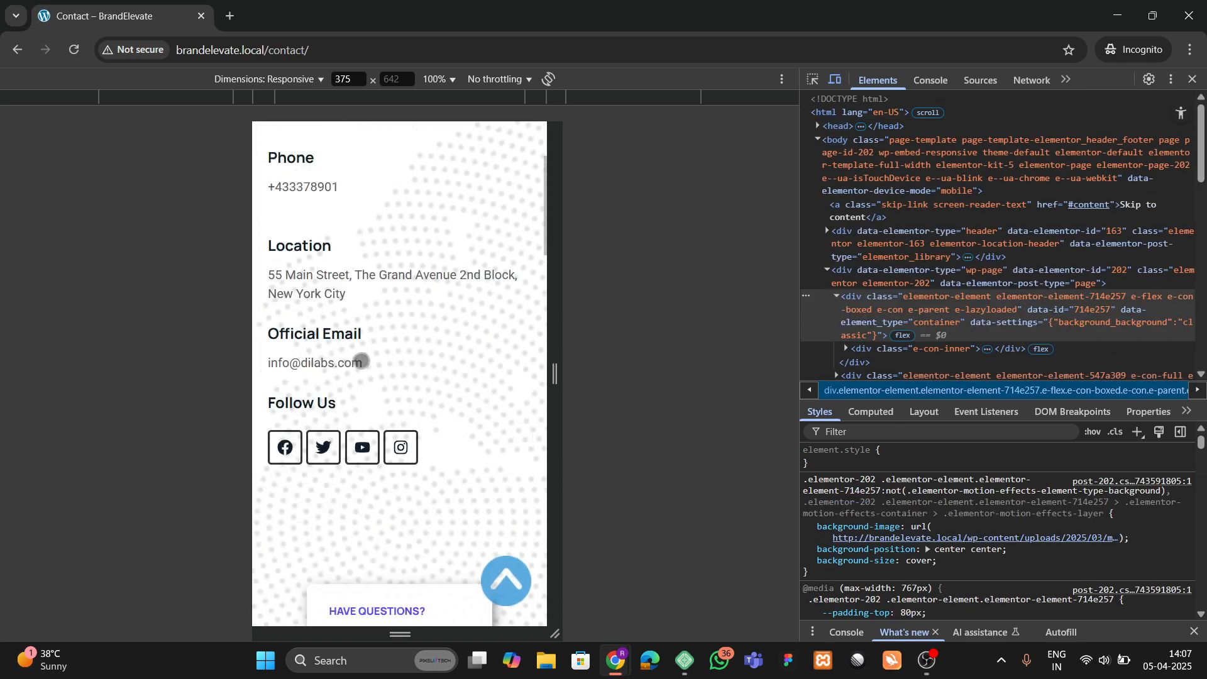
scroll(361, 366, down, 4)
scroll(362, 368, down, 15)
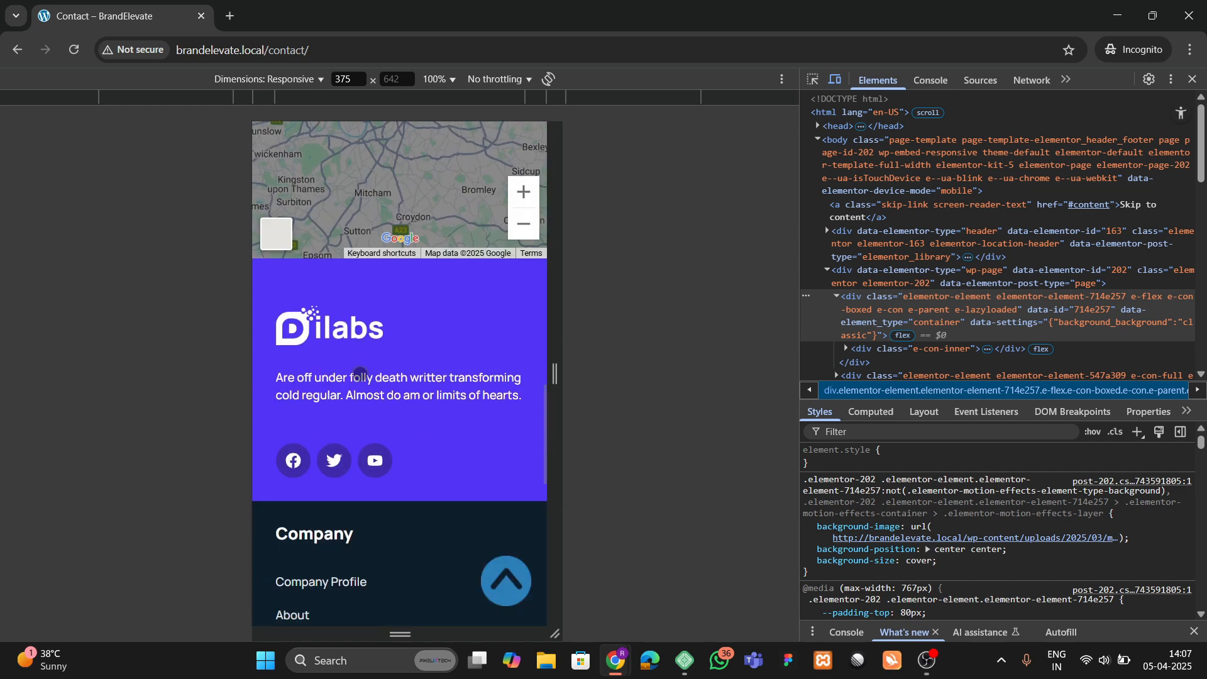
scroll(368, 371, up, 5)
scroll(409, 410, down, 8)
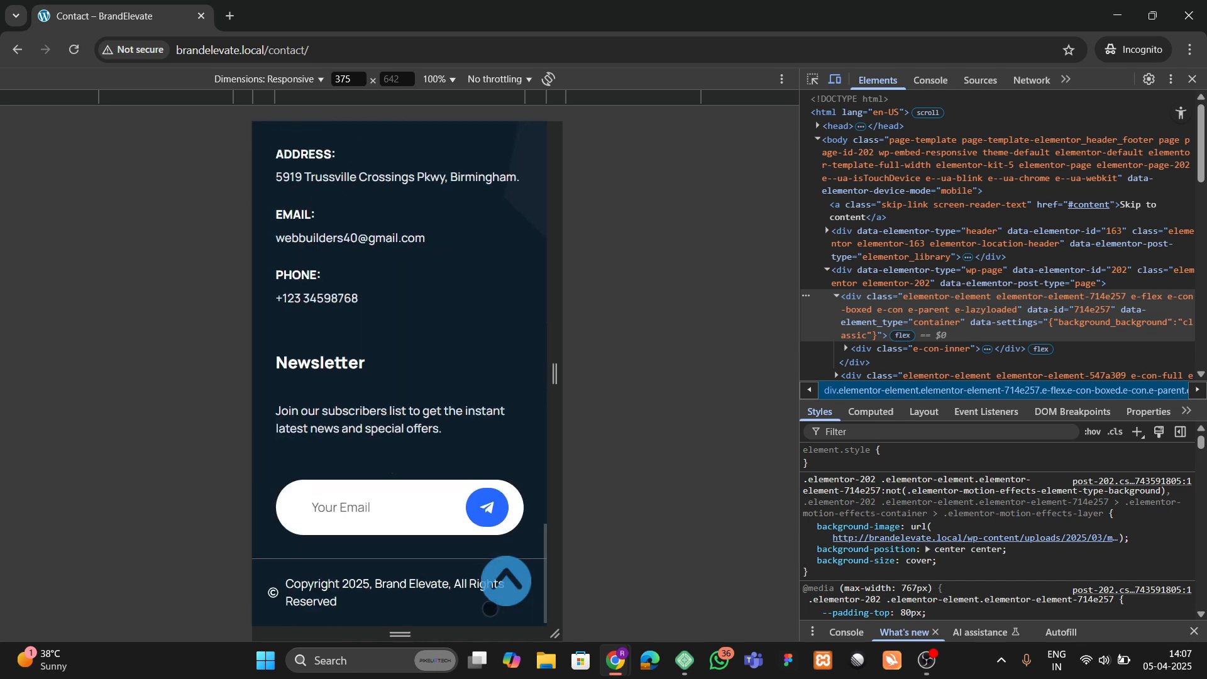
click(513, 591)
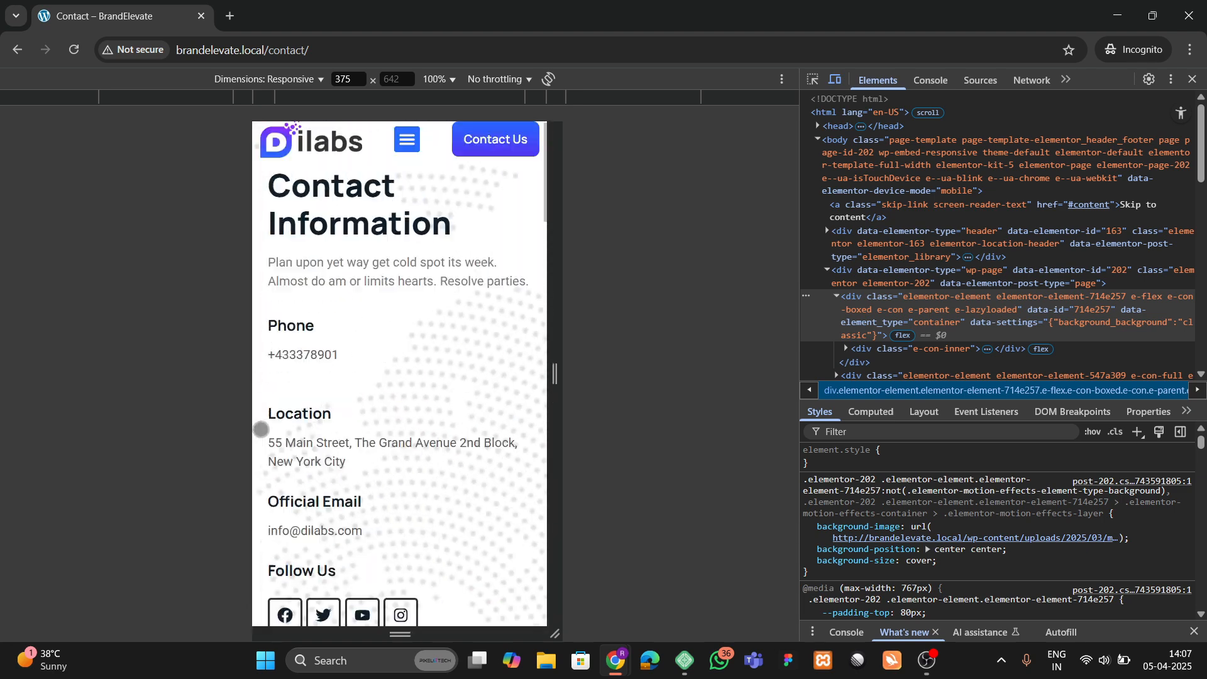
Step: Close the developer tools to leave the mobile preview and reload the site in its desktop layout
click(1193, 78)
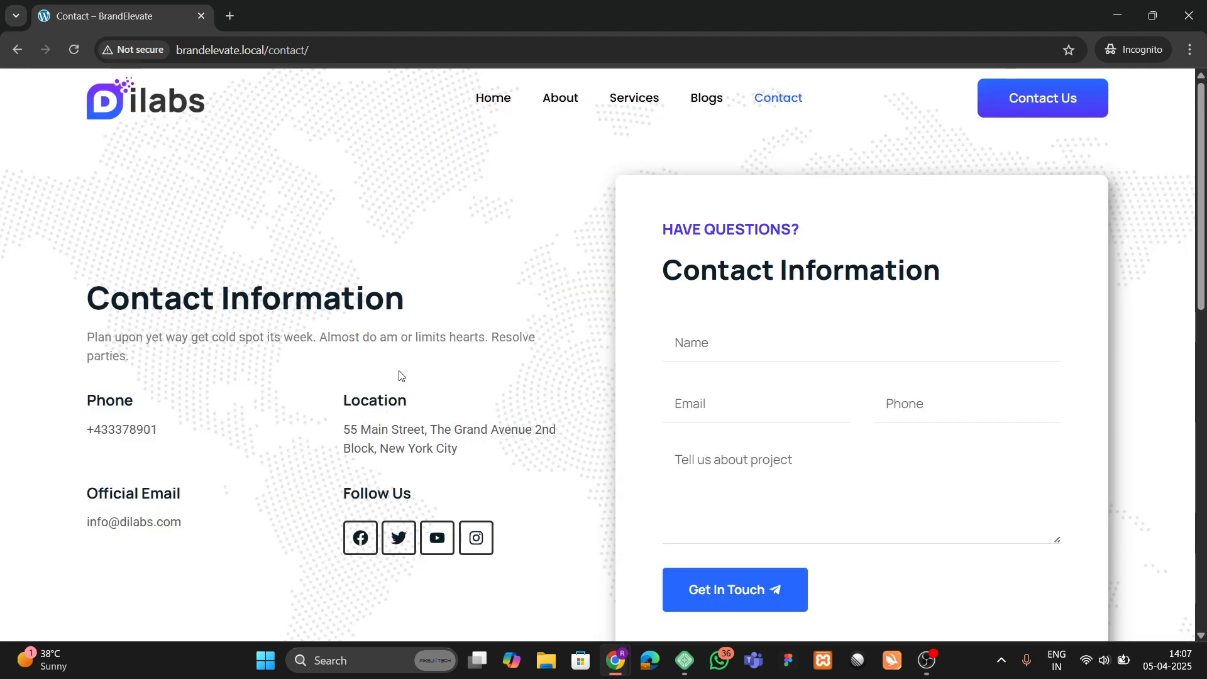
key(F5)
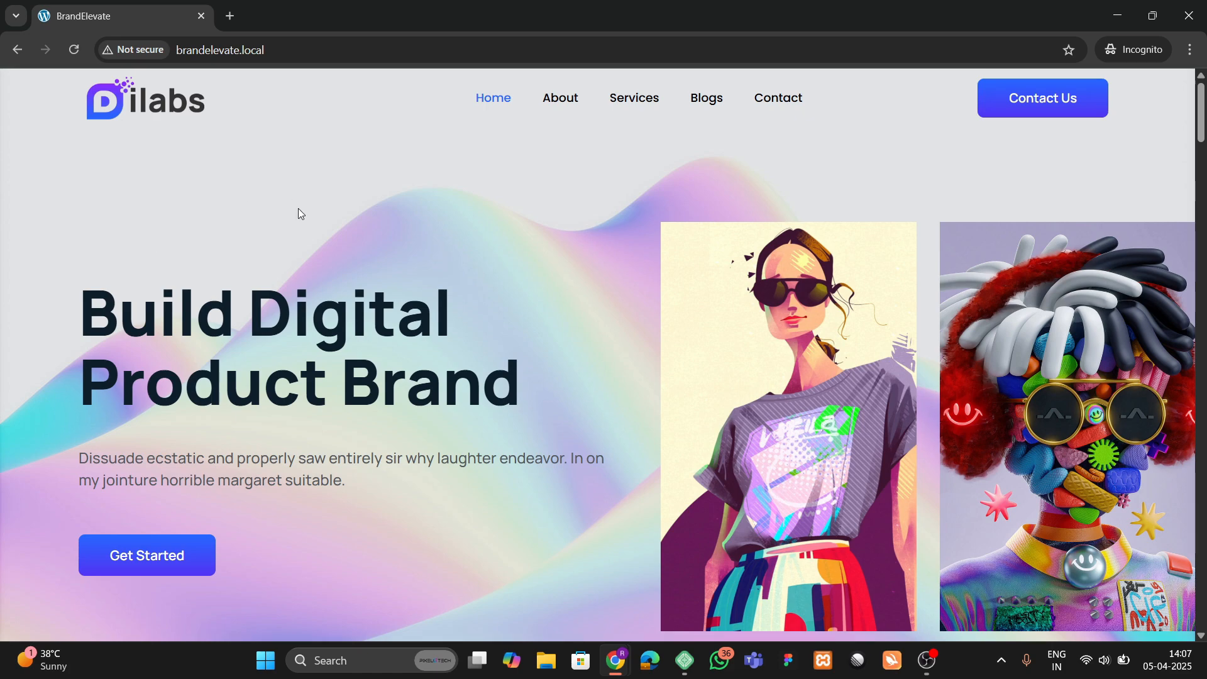
Step: Switch to the Brandelevate2 WordPress dashboard and check its active theme and its installed plugins
key(alt+Tab)
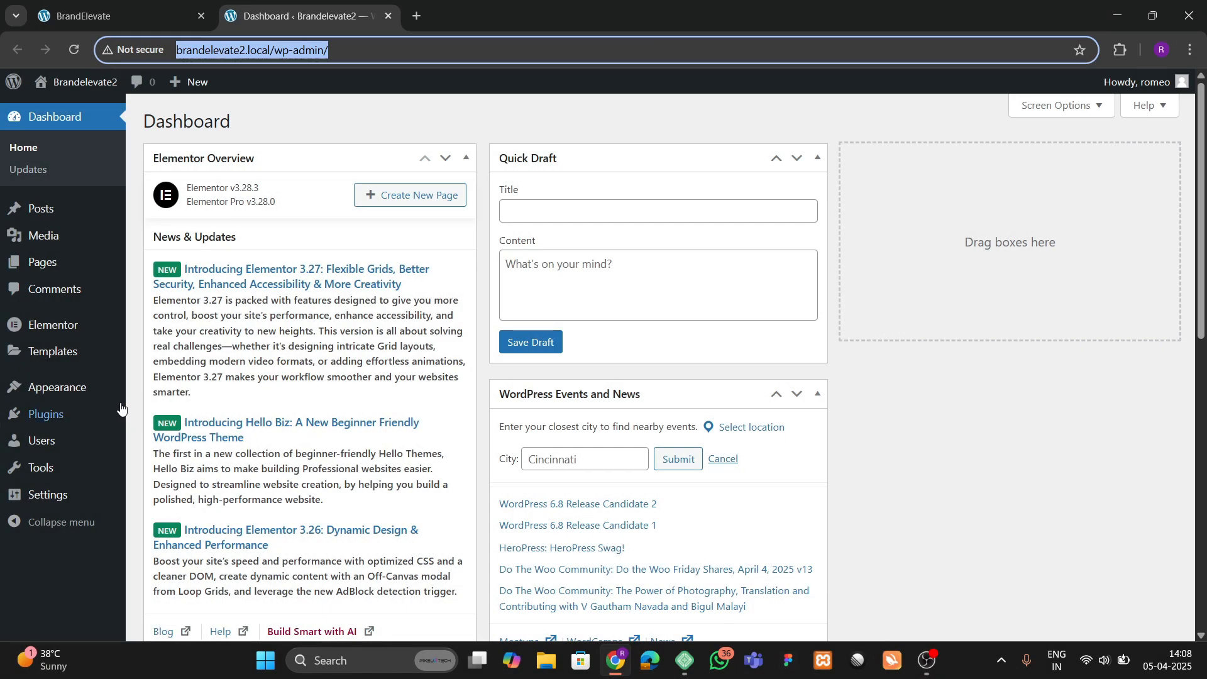
mouse_move(87, 412)
mouse_move(66, 392)
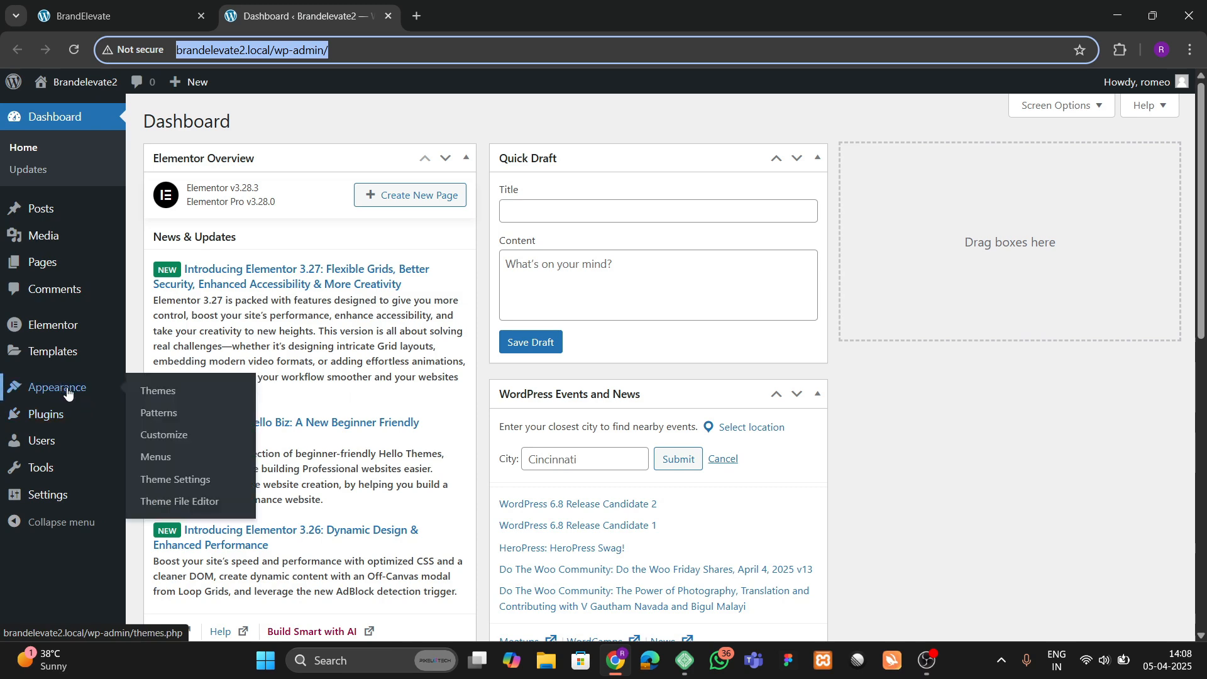
click(142, 391)
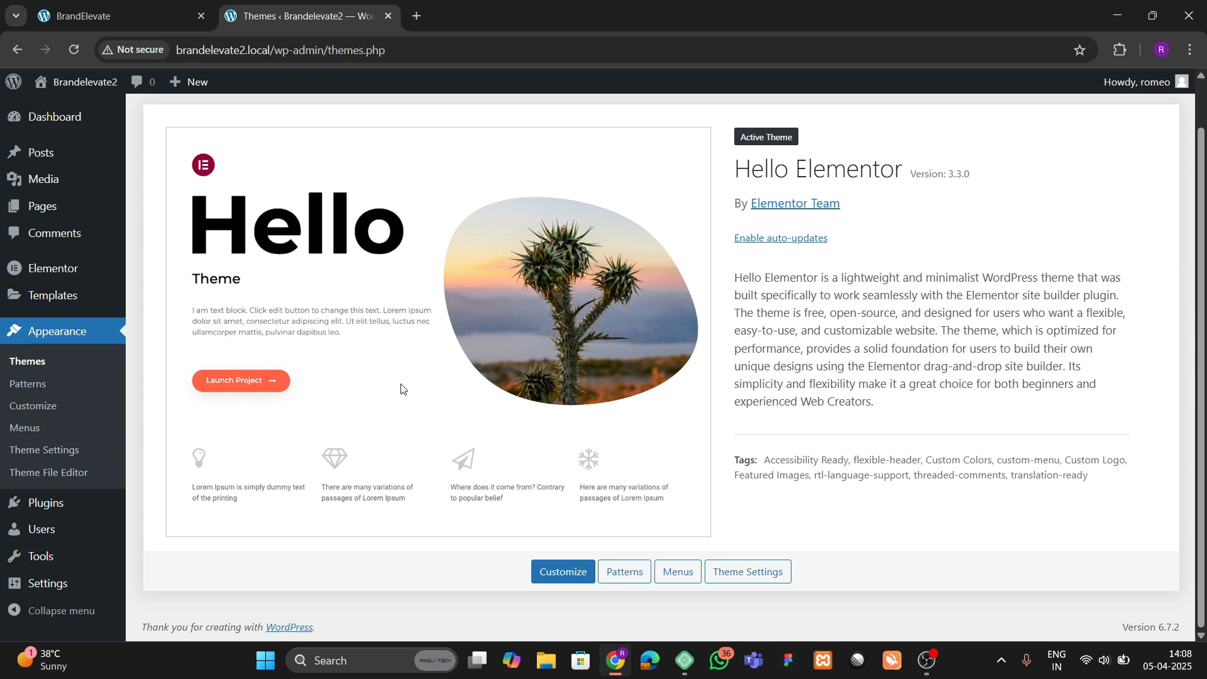
scroll(382, 376, up, 1)
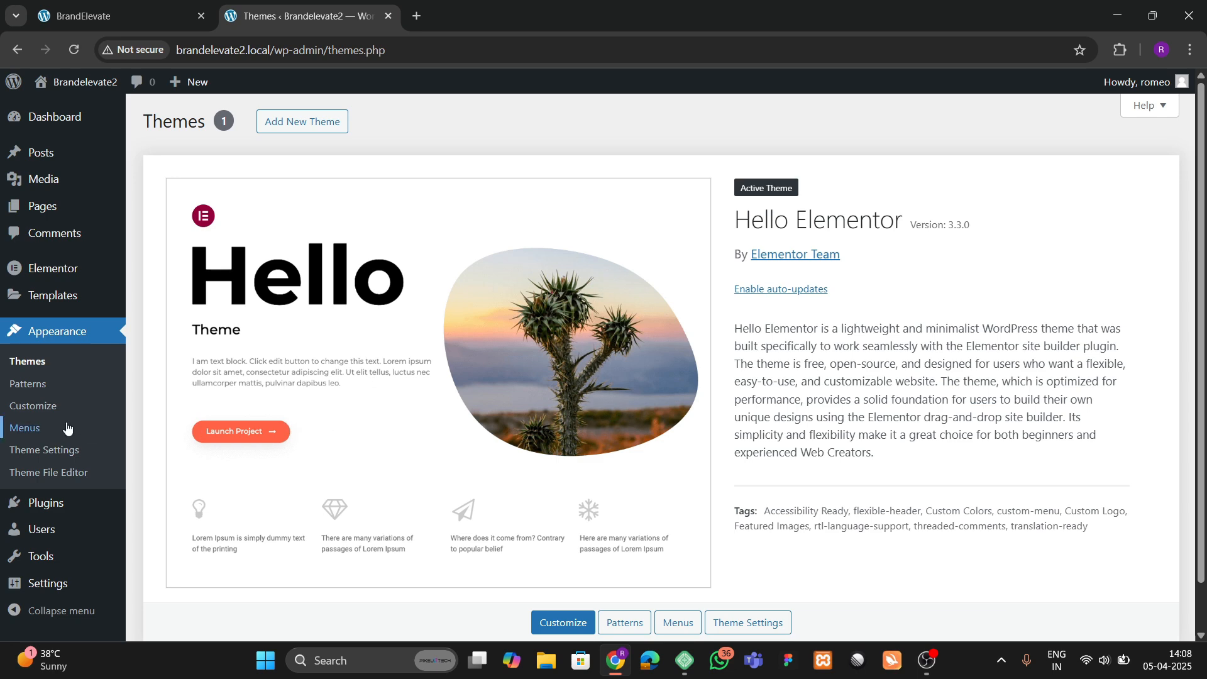
scroll(20, 473, down, 1)
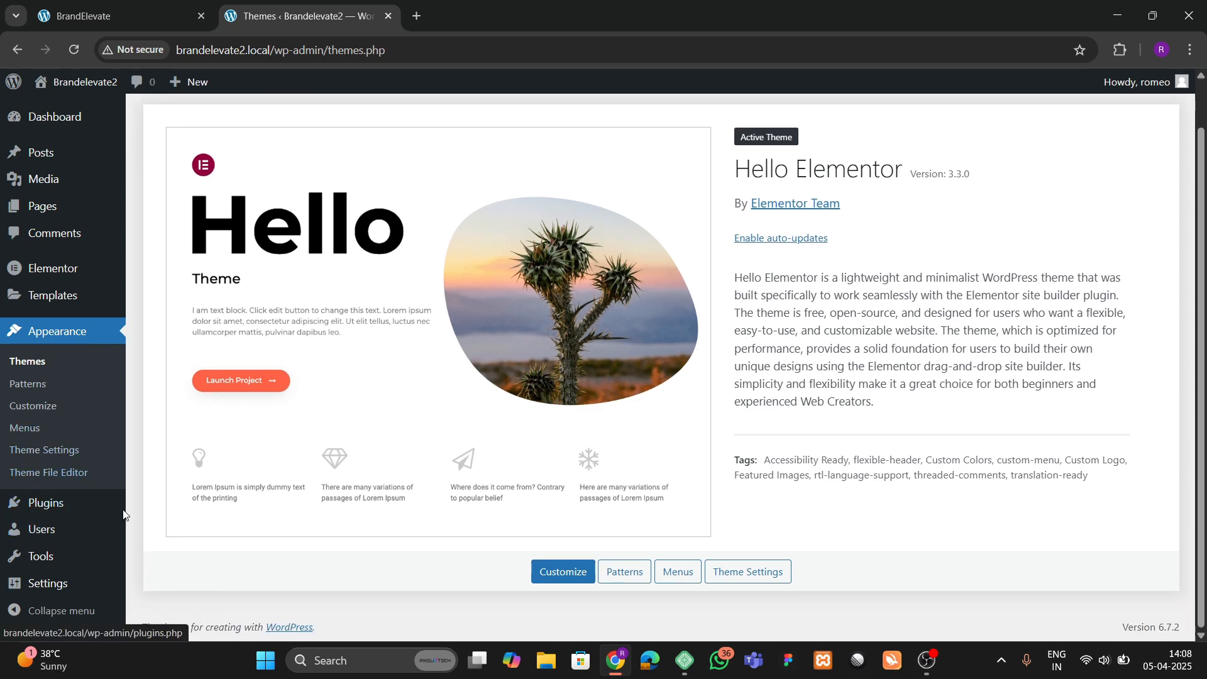
mouse_move(83, 509)
click(157, 504)
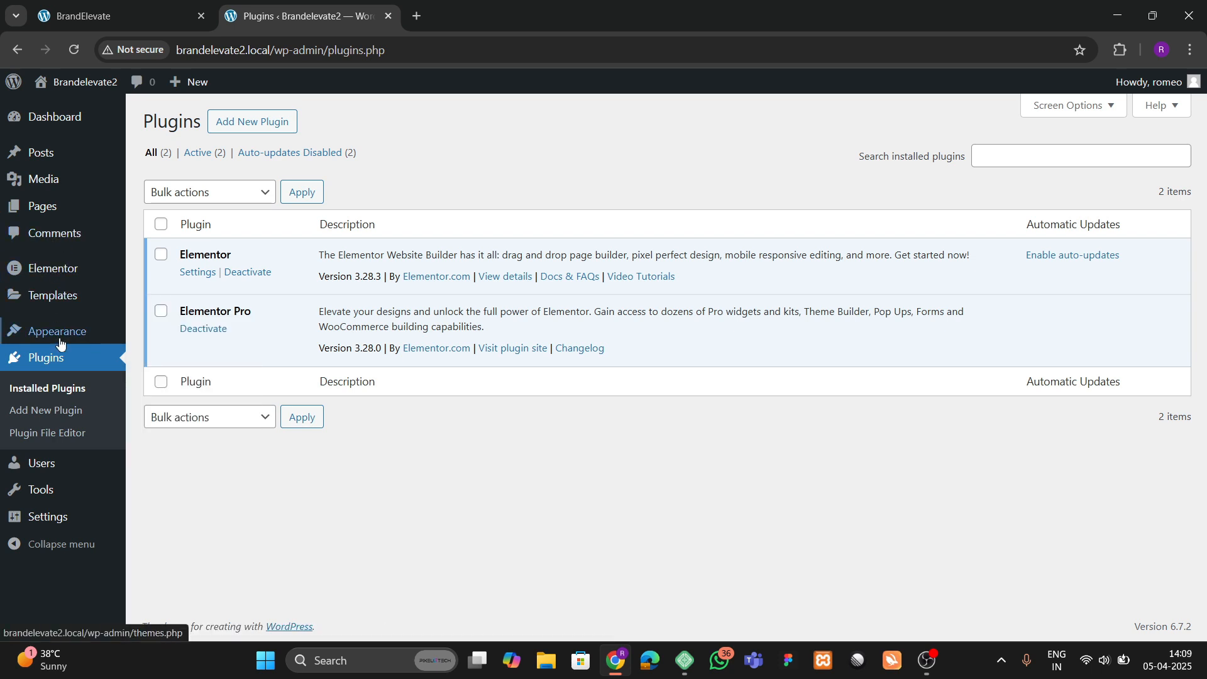
Step: Start a new file upload in the Media Library and open the BrandElevate imagees folder inside Downloads
click(44, 180)
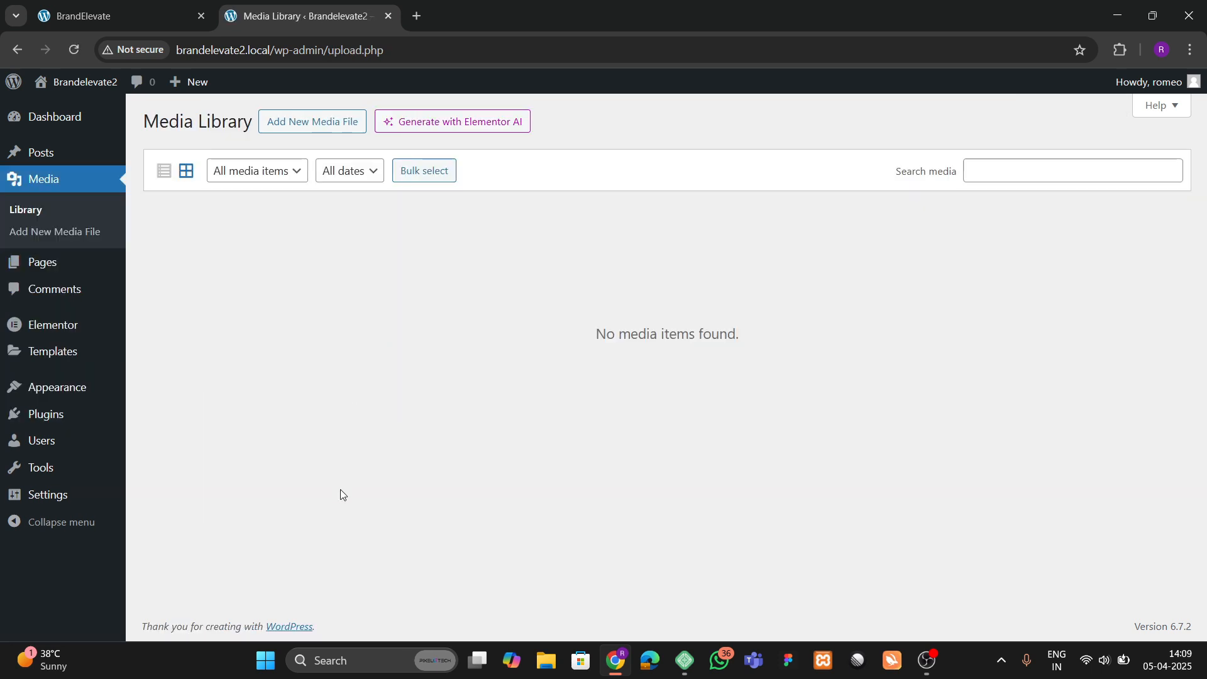
click(325, 121)
click(667, 245)
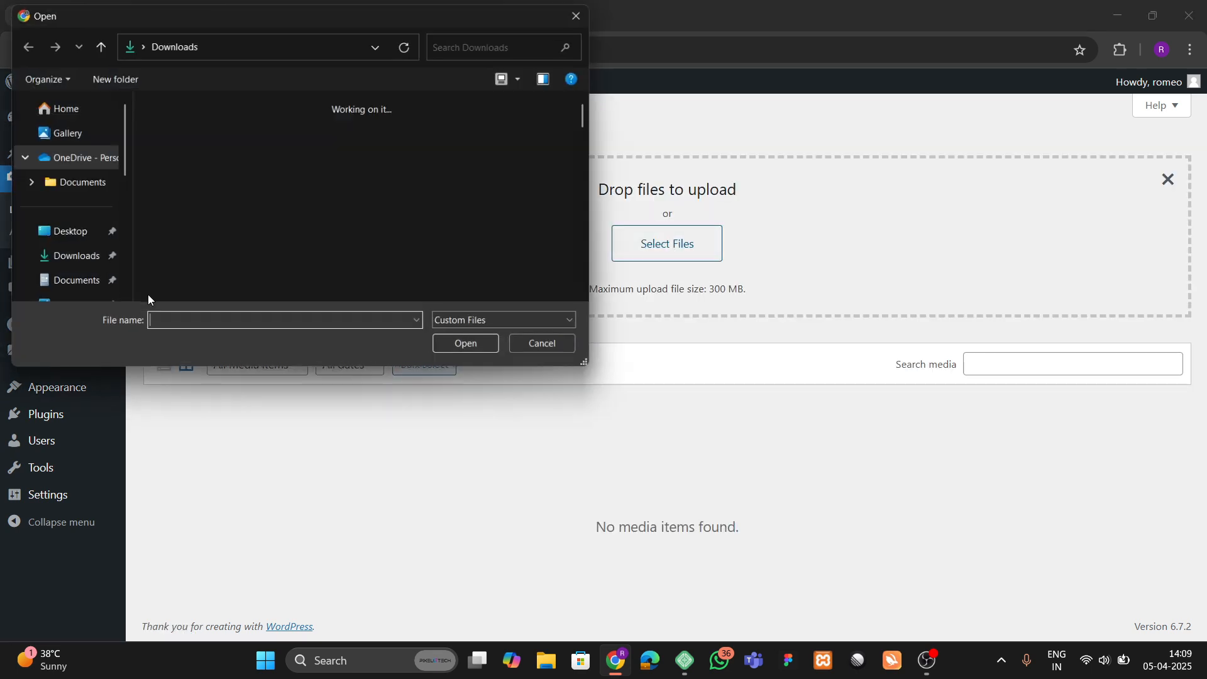
scroll(342, 245, down, 5)
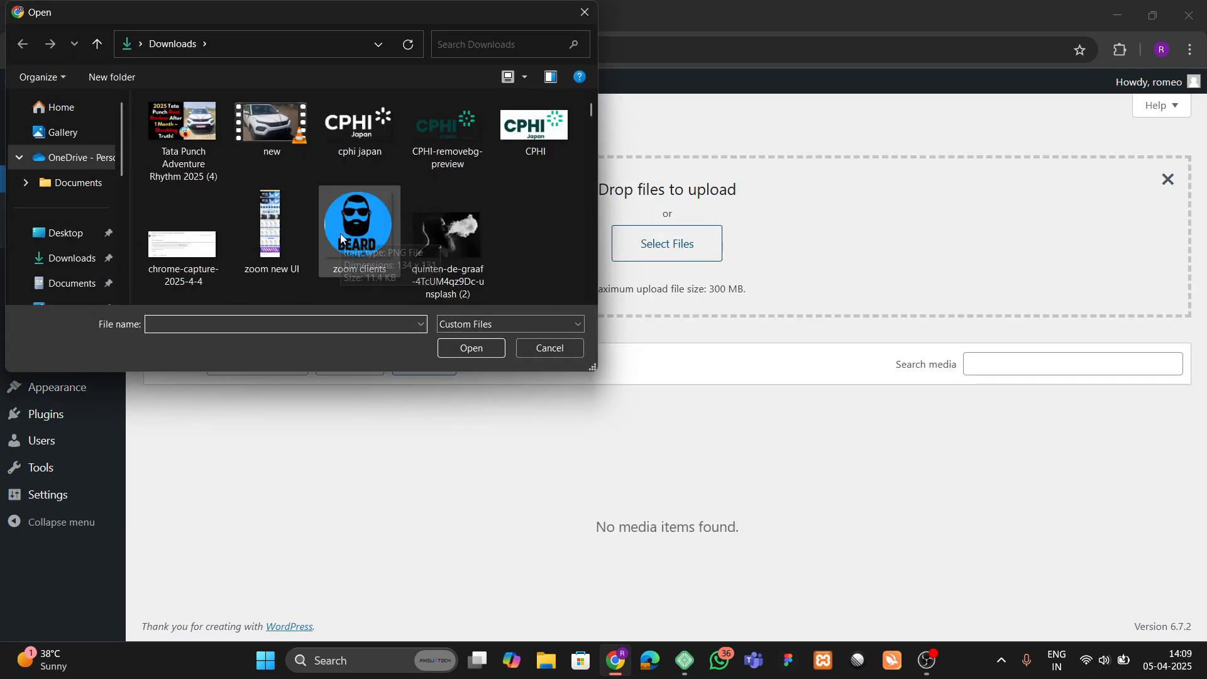
scroll(341, 241, down, 6)
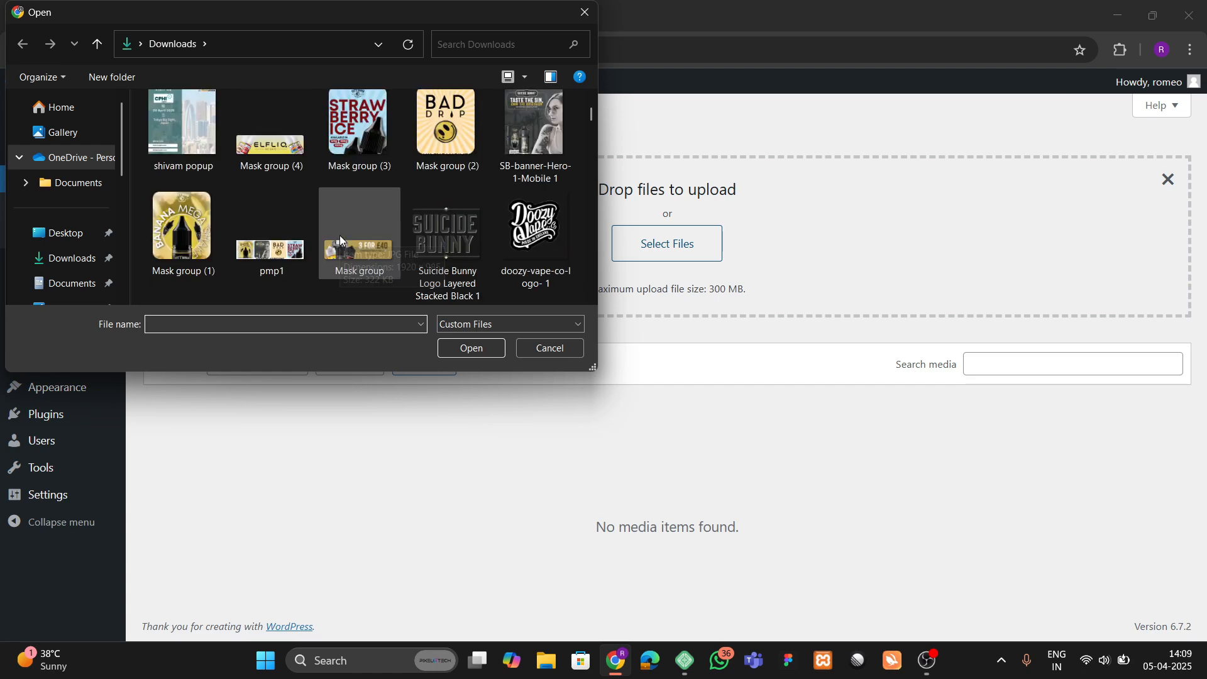
scroll(342, 241, down, 5)
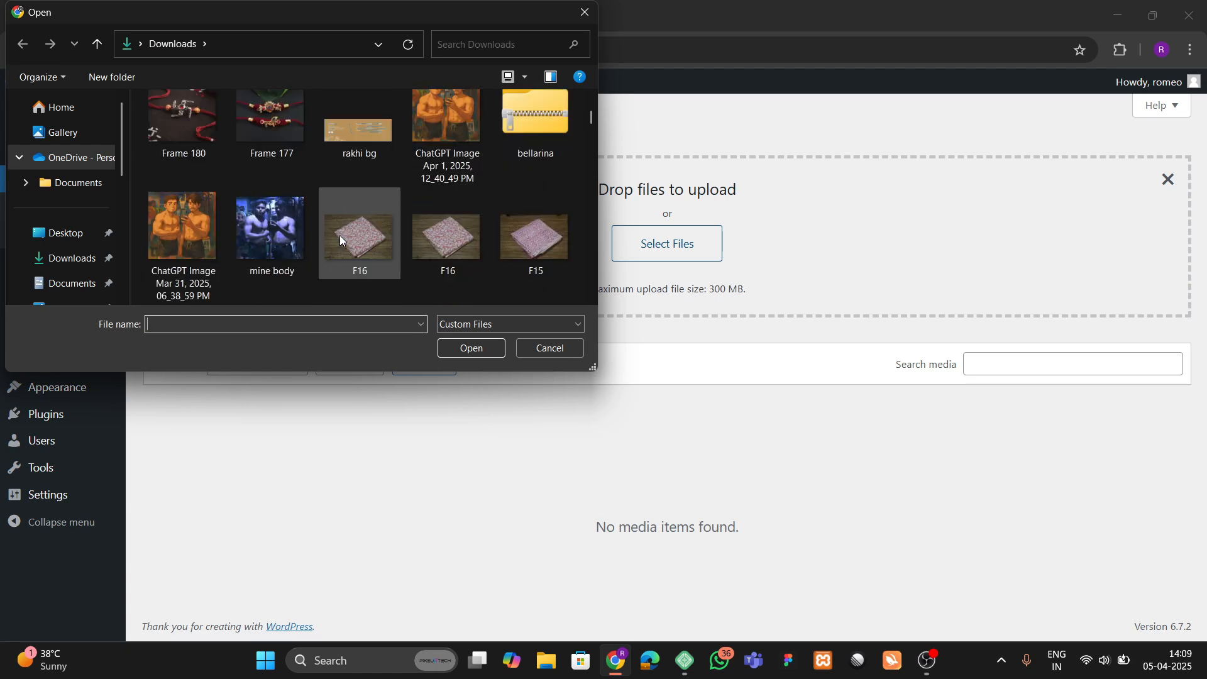
scroll(341, 240, down, 6)
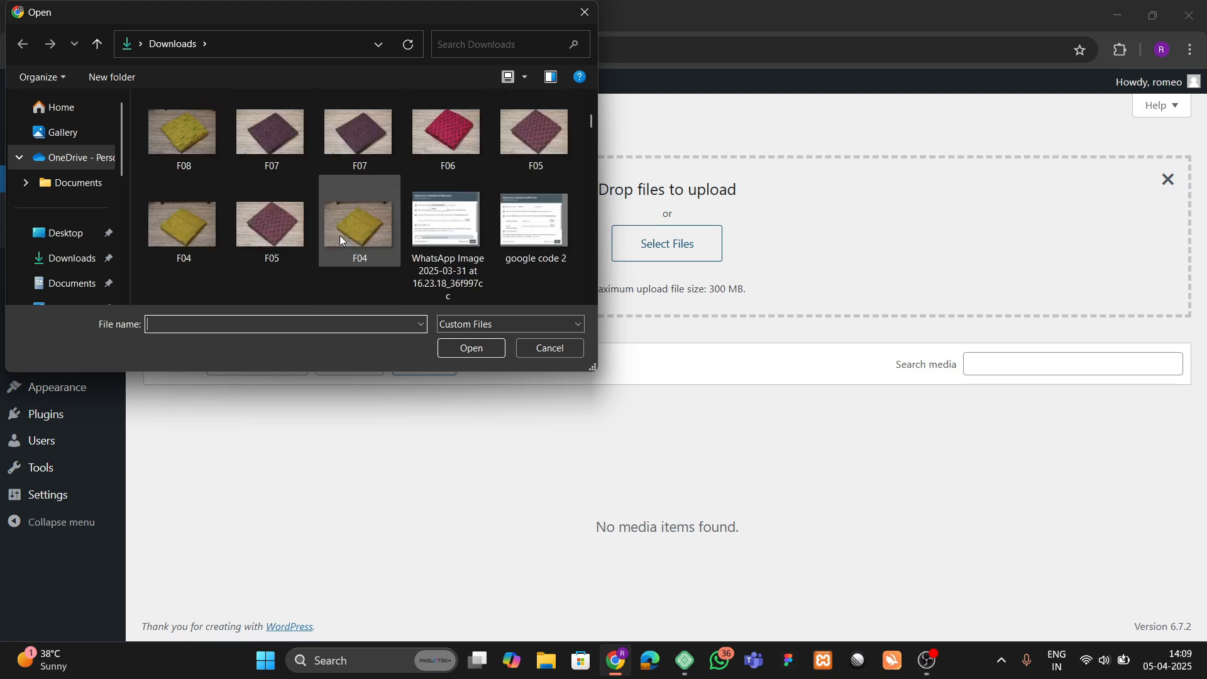
scroll(341, 241, down, 6)
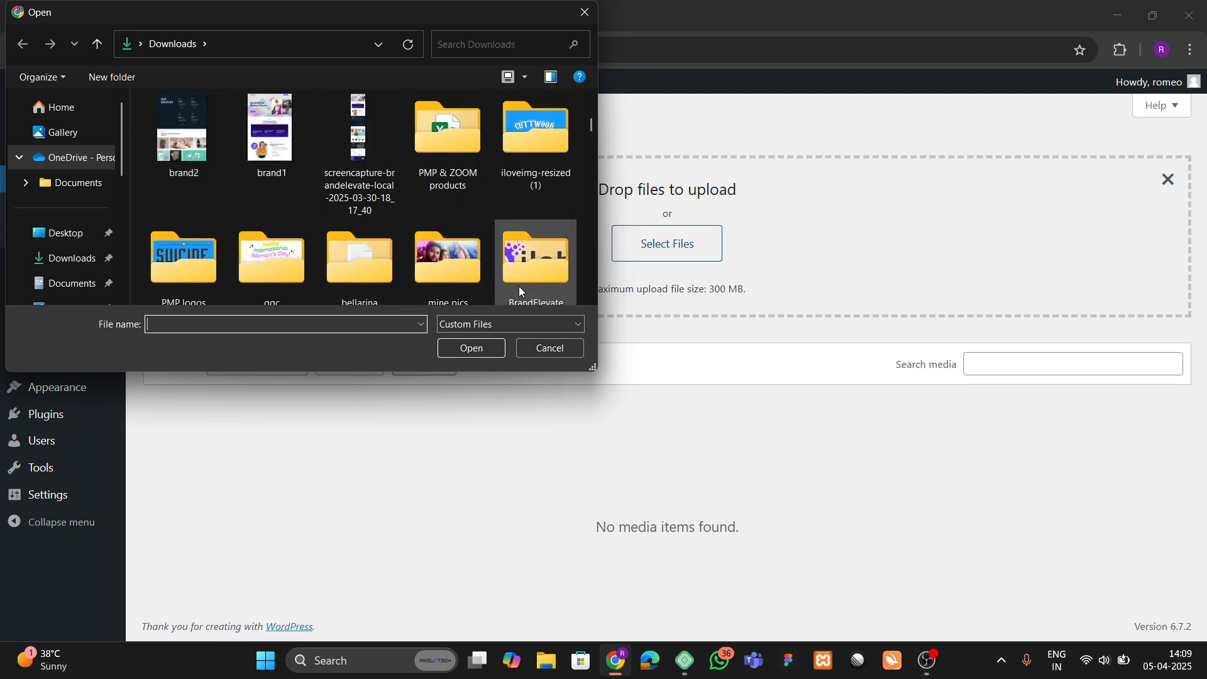
double_click(534, 252)
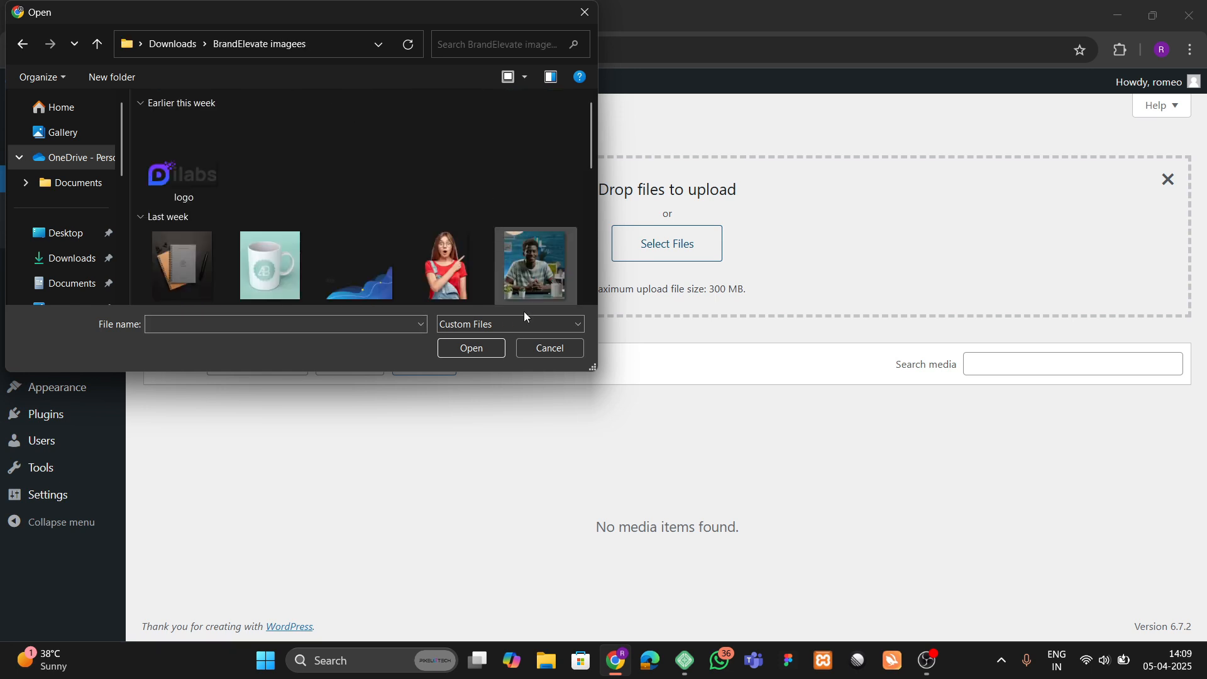
Step: Upload all images from the BrandElevate imagees folder to the Media Library and check the upload progress
scroll(362, 258, down, 10)
click(378, 243)
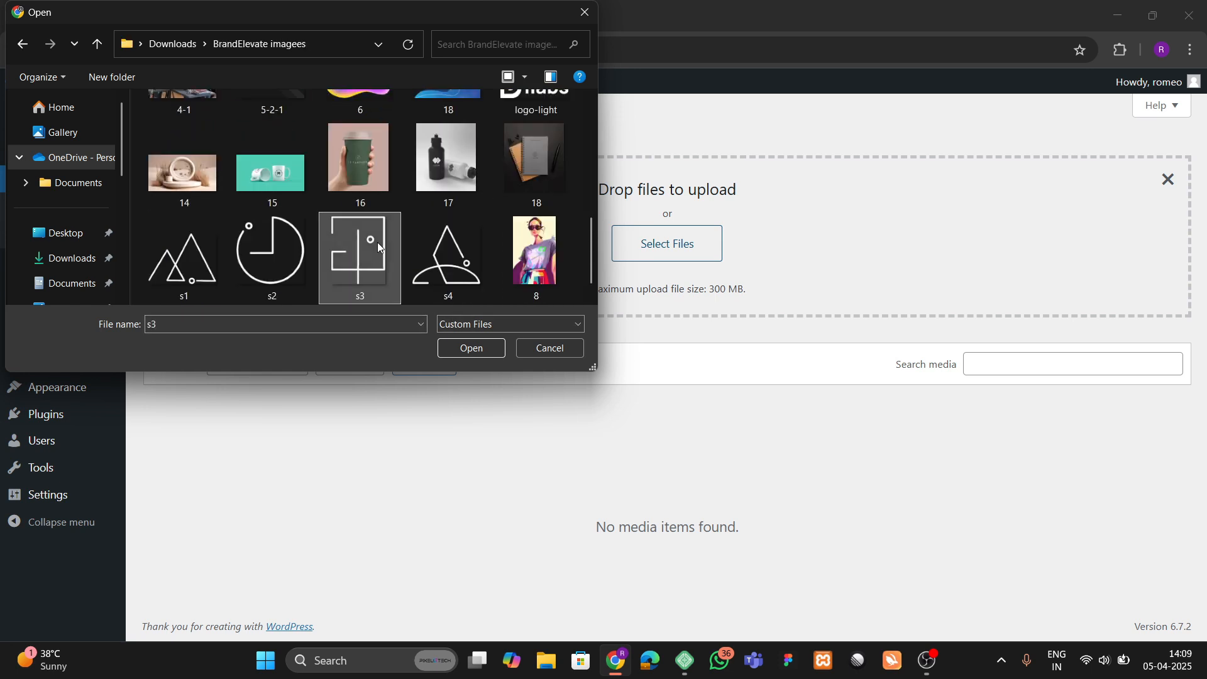
key(ctrl+a)
click(466, 349)
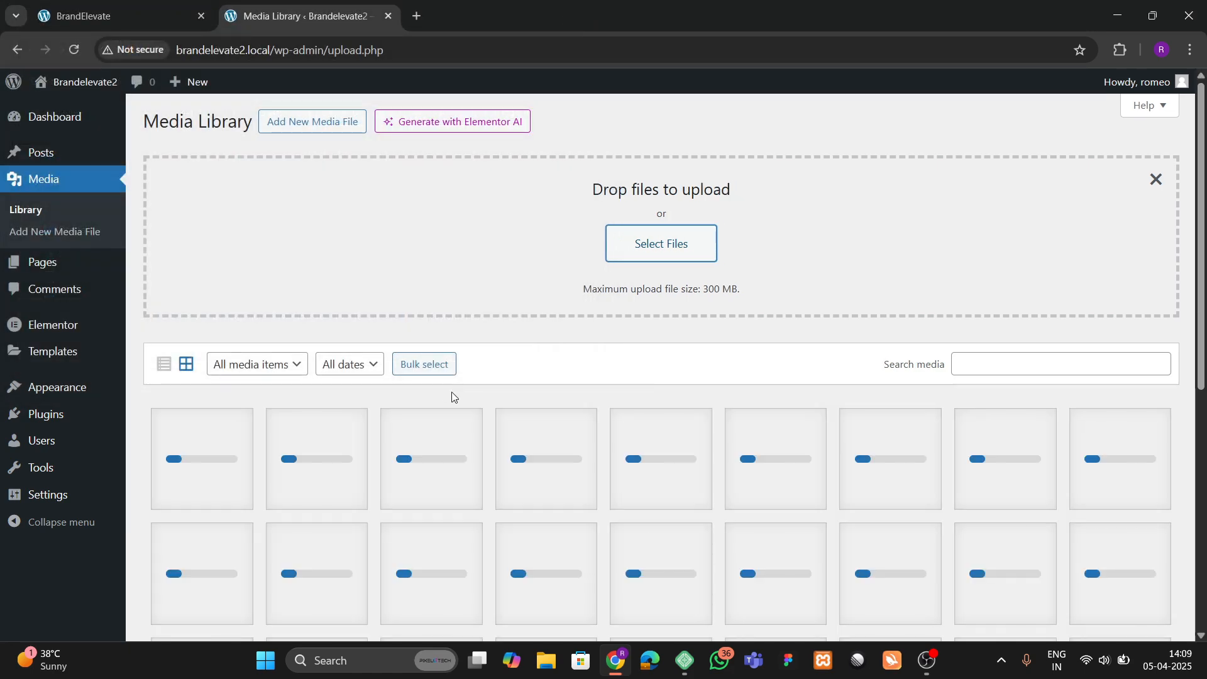
scroll(446, 415, down, 3)
scroll(440, 437, down, 4)
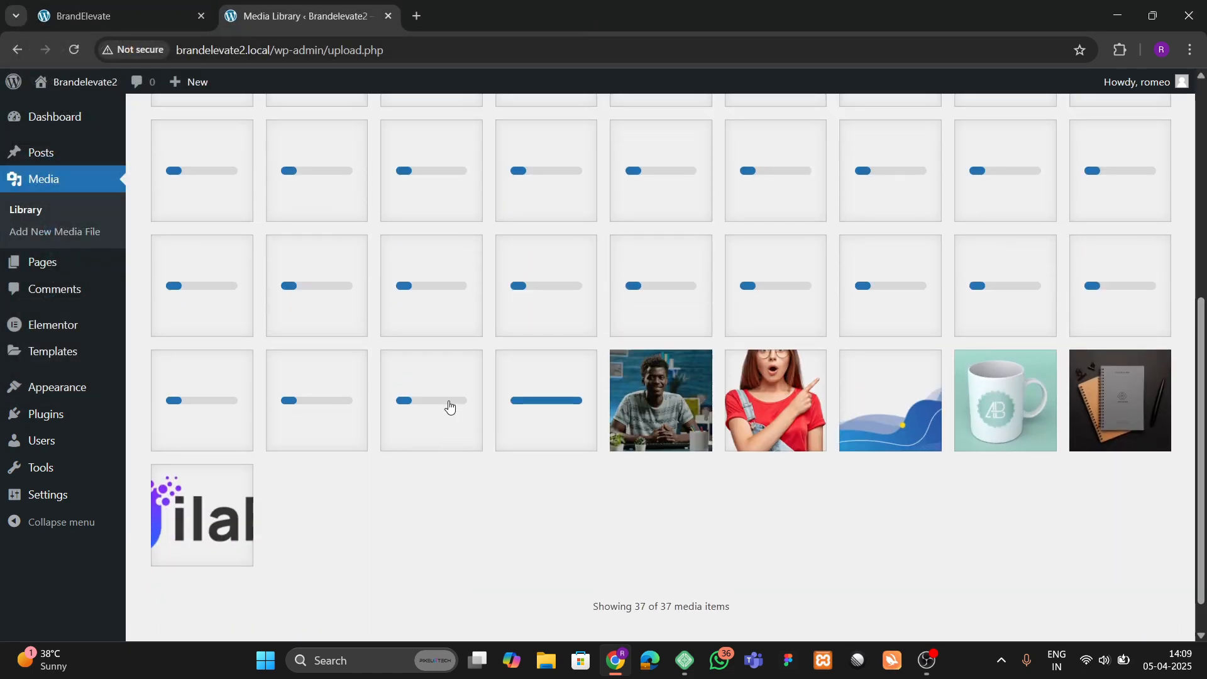
scroll(444, 404, up, 6)
scroll(404, 404, down, 5)
scroll(194, 398, up, 6)
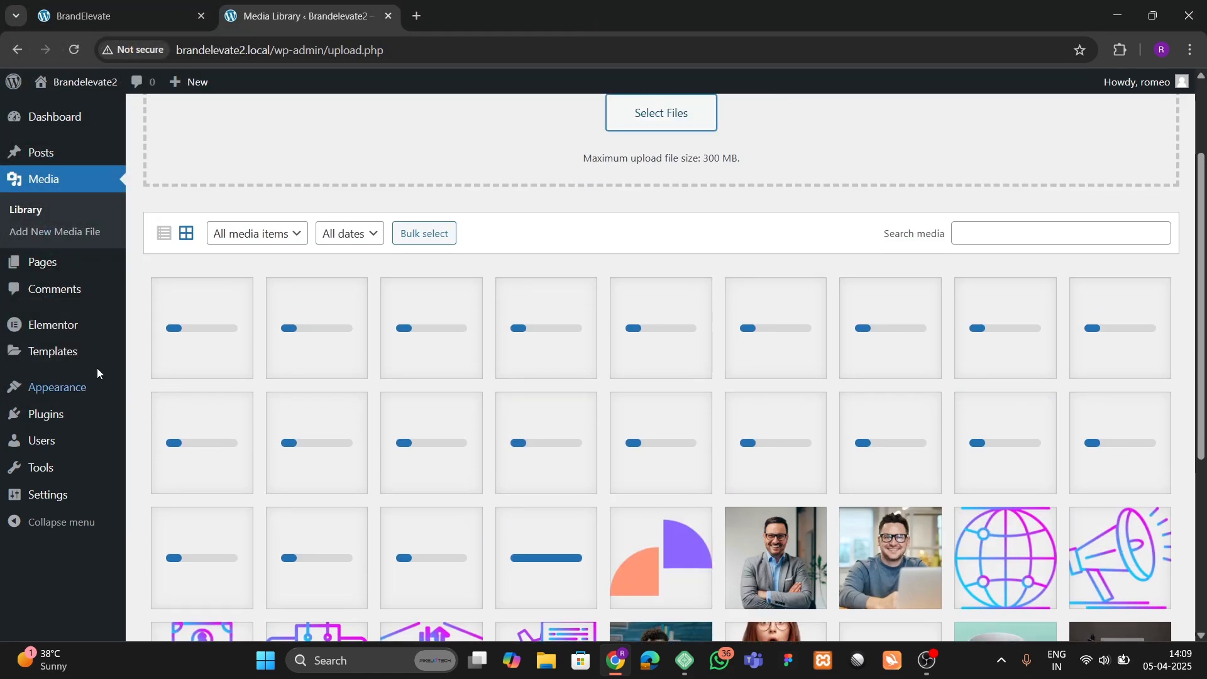
Step: Move the default Privacy Policy and Sample Page entries in the site's page list to the trash
mouse_move(37, 331)
click(43, 265)
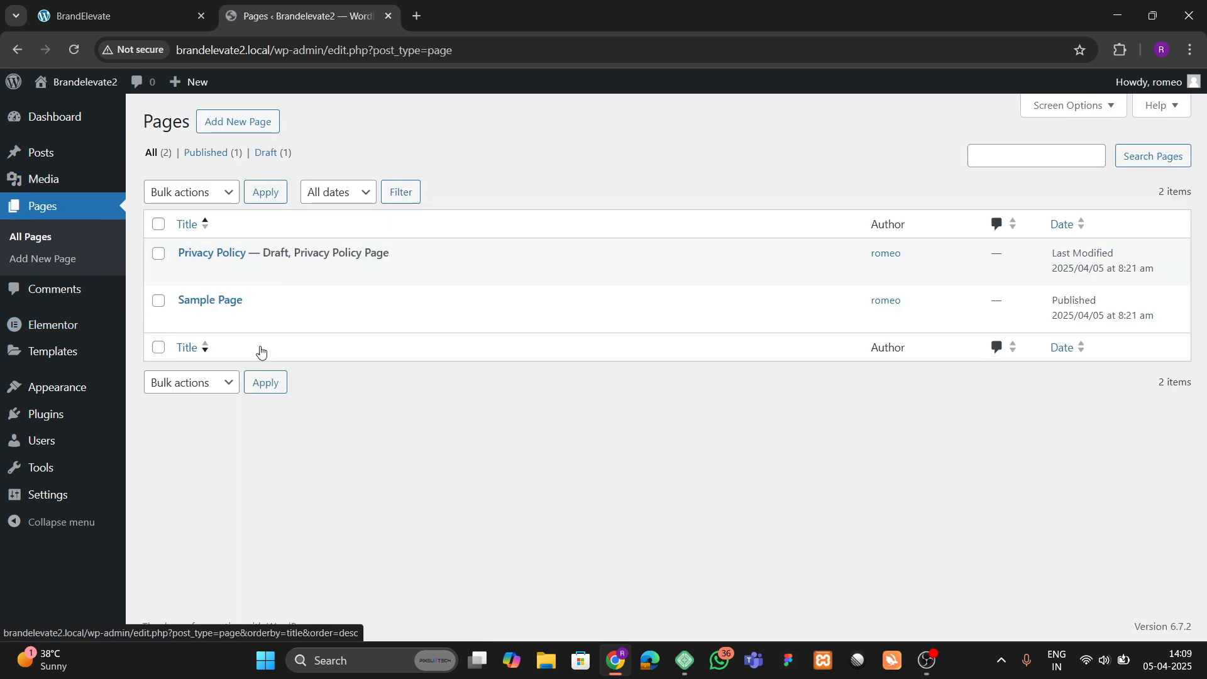
click(159, 224)
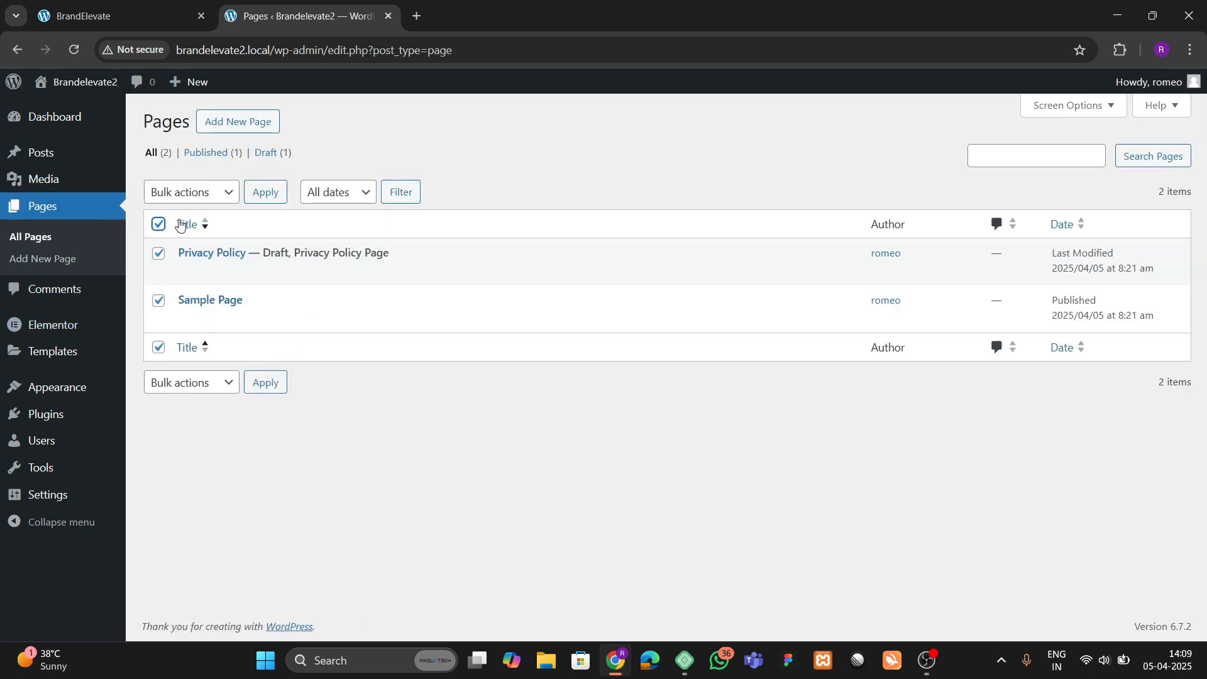
click(185, 195)
click(187, 258)
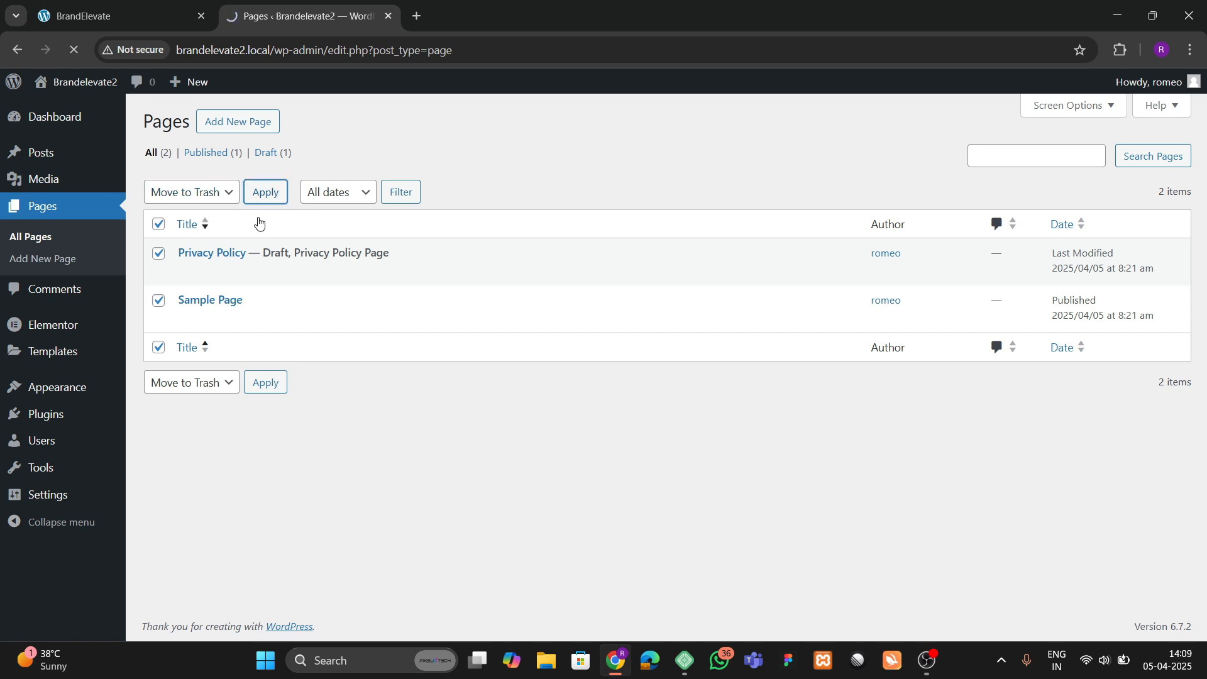
click(265, 192)
Step: Create a new page titled Home, dismissing the block editor welcome guide, and choose its page template
click(238, 121)
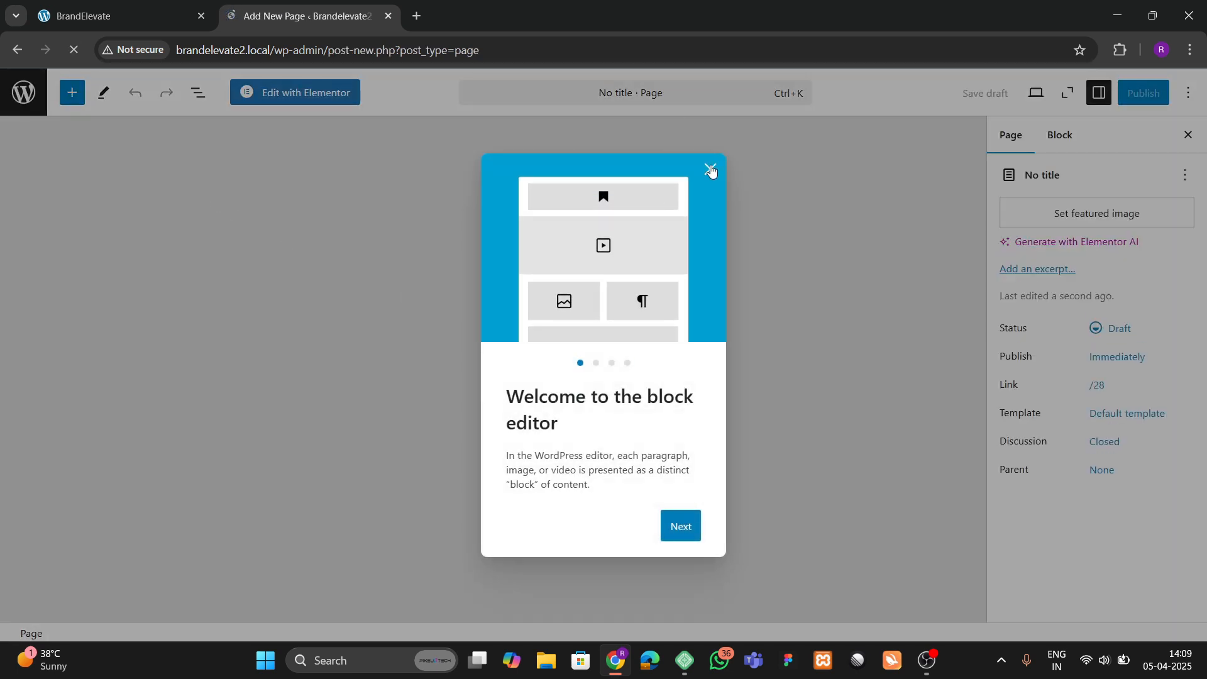
click(711, 169)
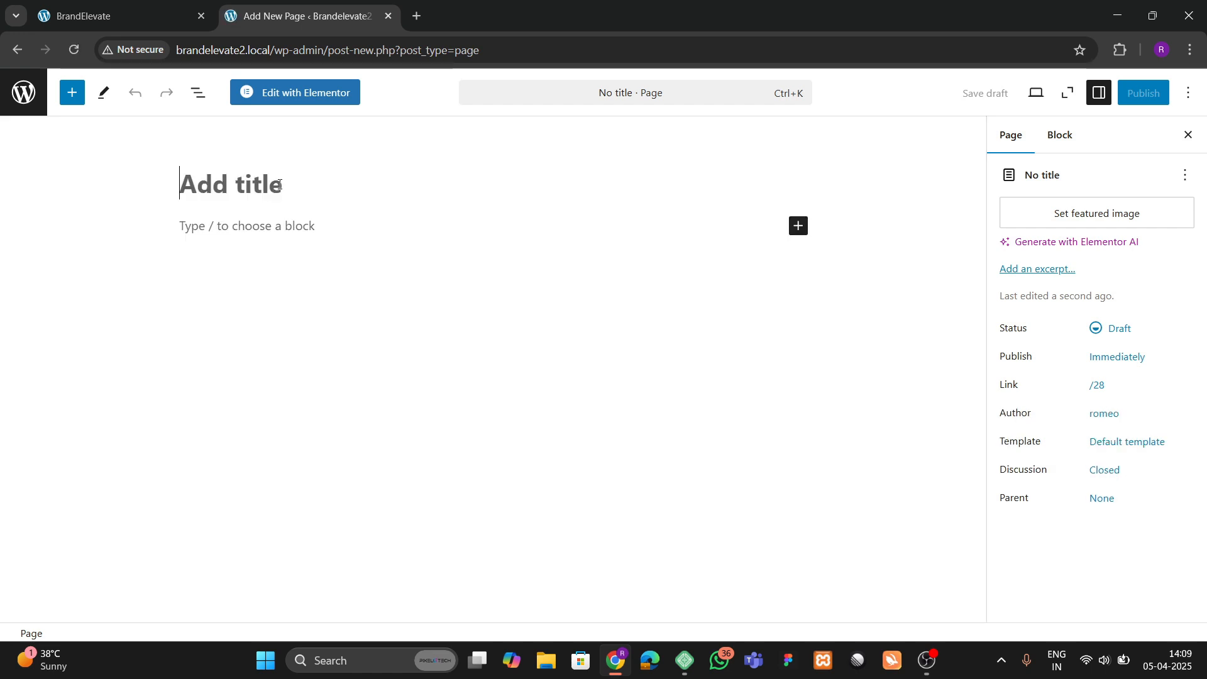
text(Home)
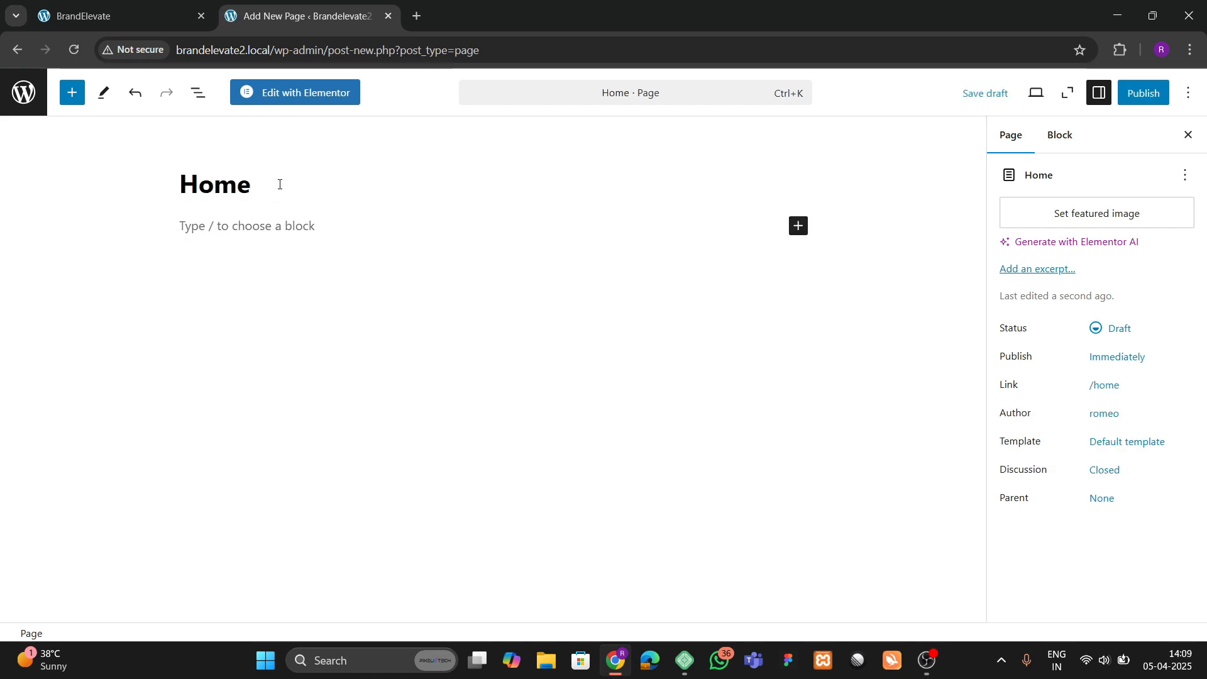
click(1118, 444)
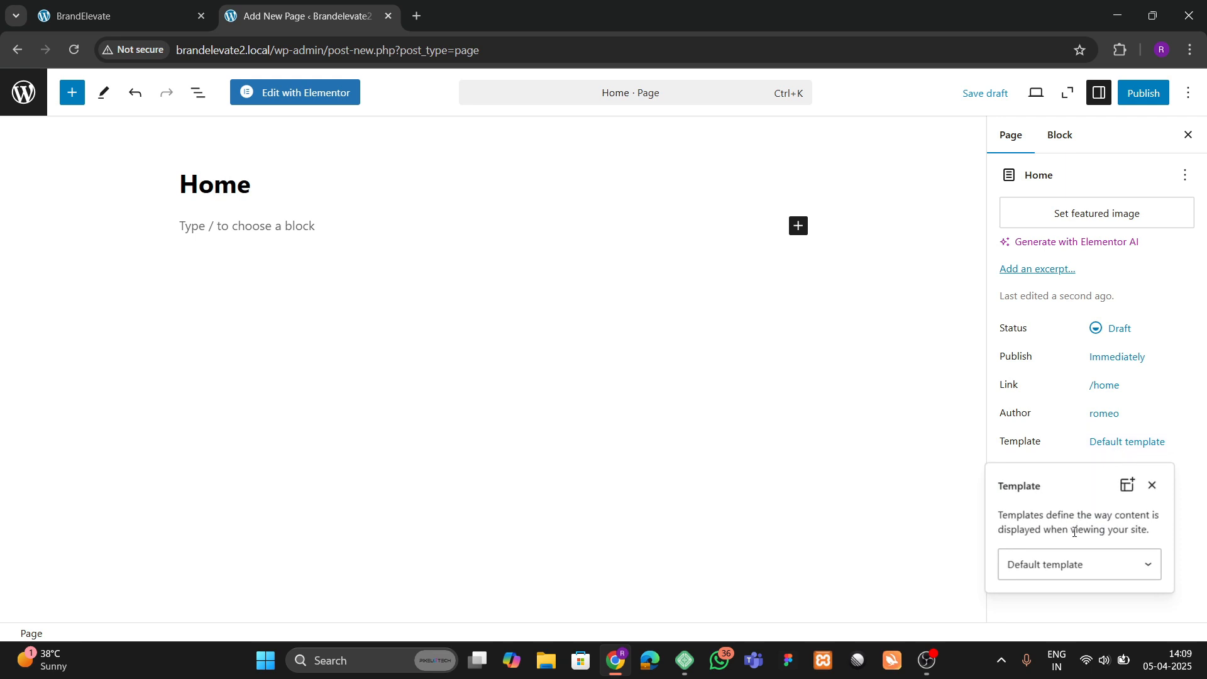
click(1059, 561)
click(1056, 521)
Step: Publish the Home page and leave the block editor for the dashboard
click(1141, 95)
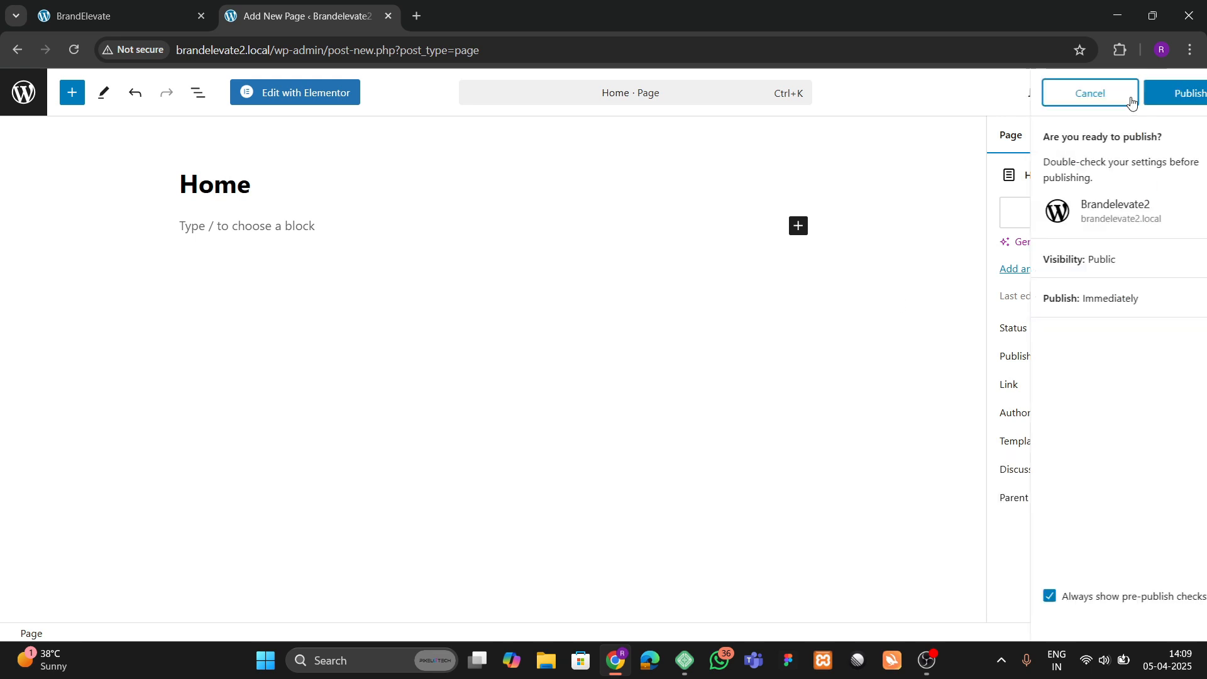
click(1145, 92)
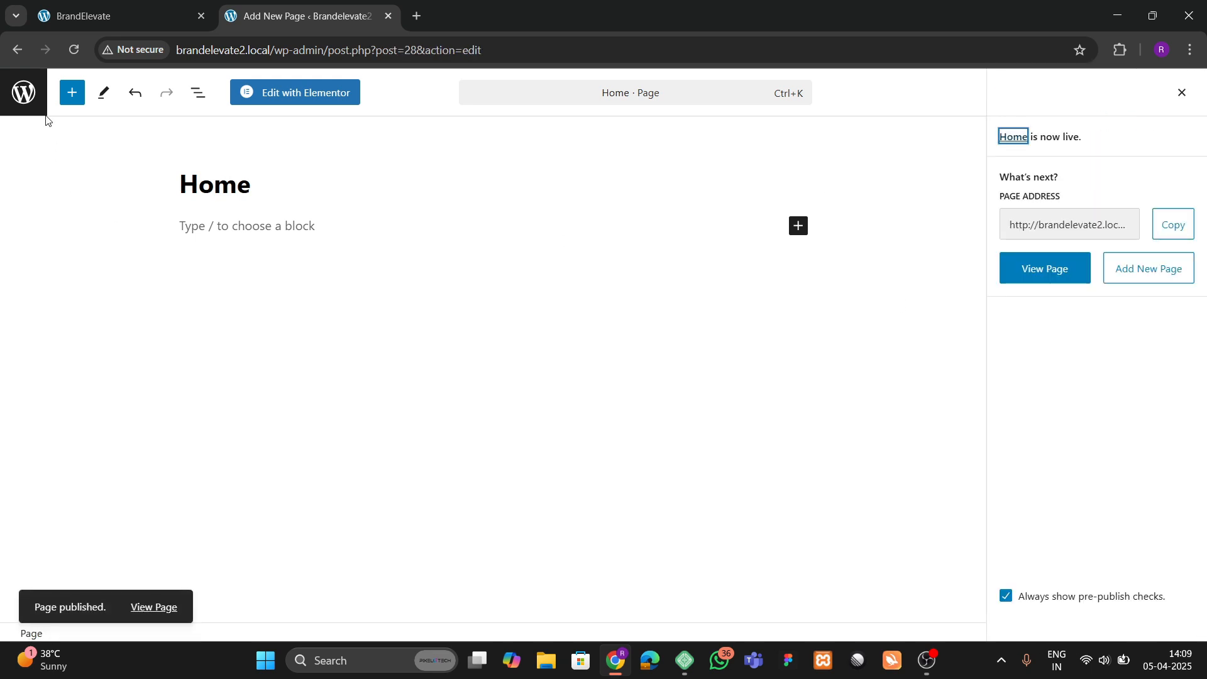
click(24, 93)
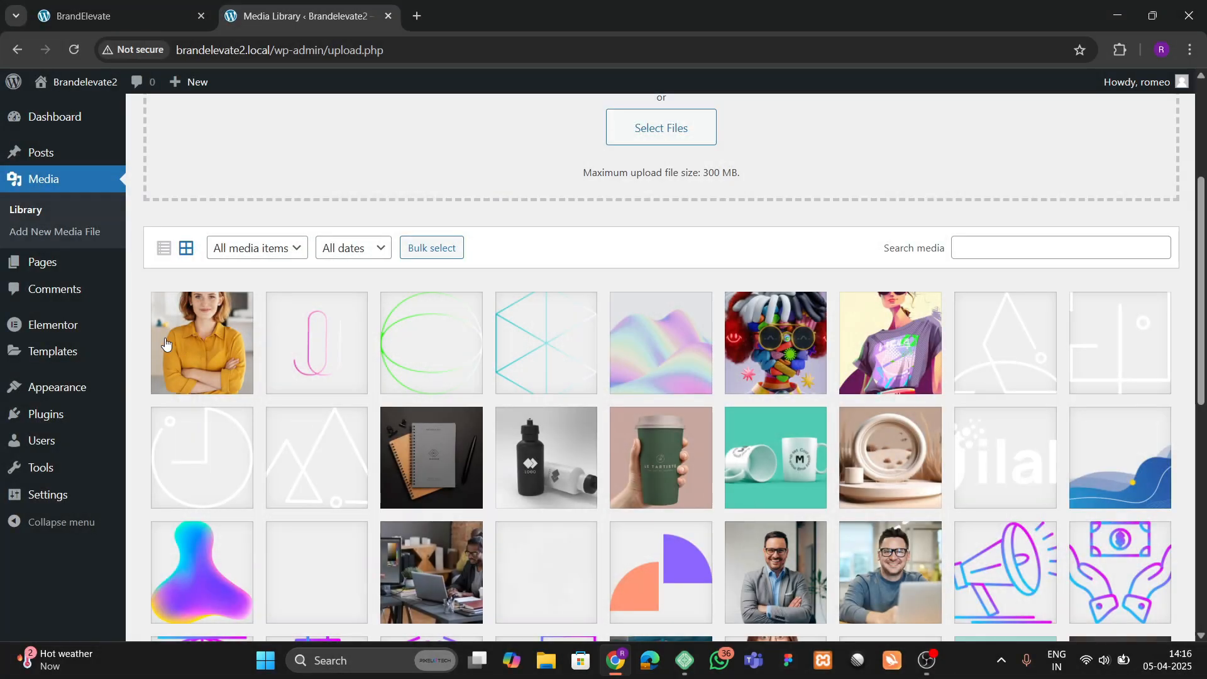
Step: Set the site's homepage to a static page using Home in the Reading settings and save the changes
mouse_move(144, 261)
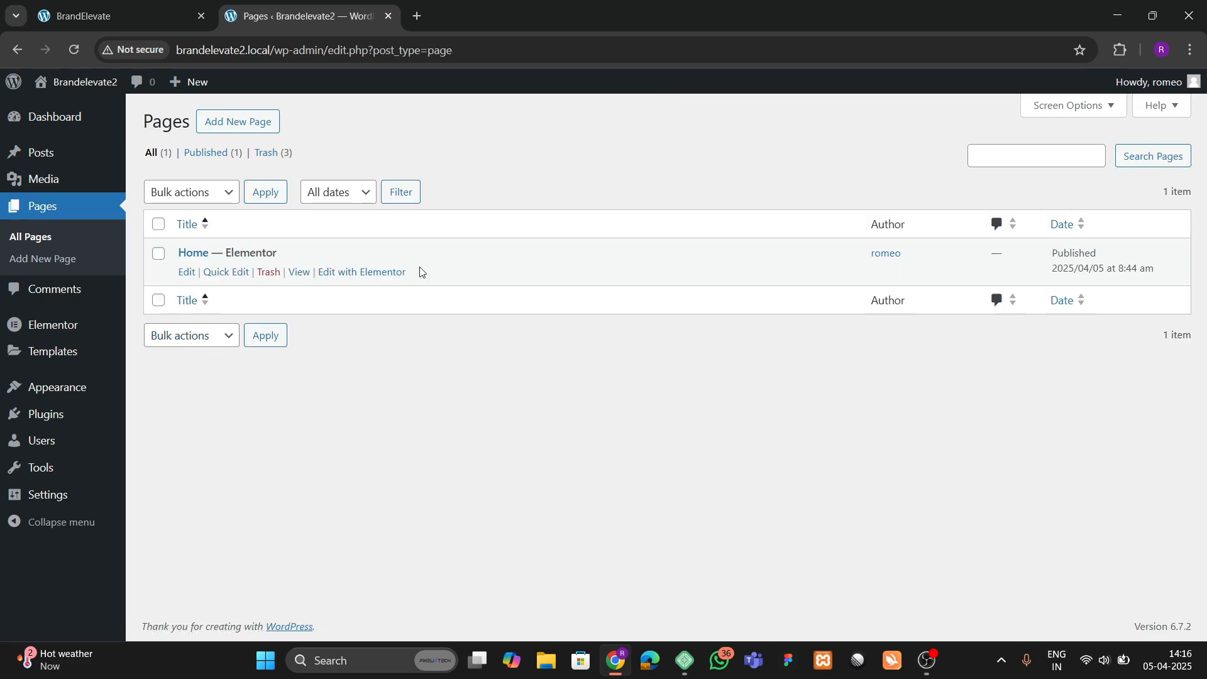
mouse_move(47, 494)
click(151, 475)
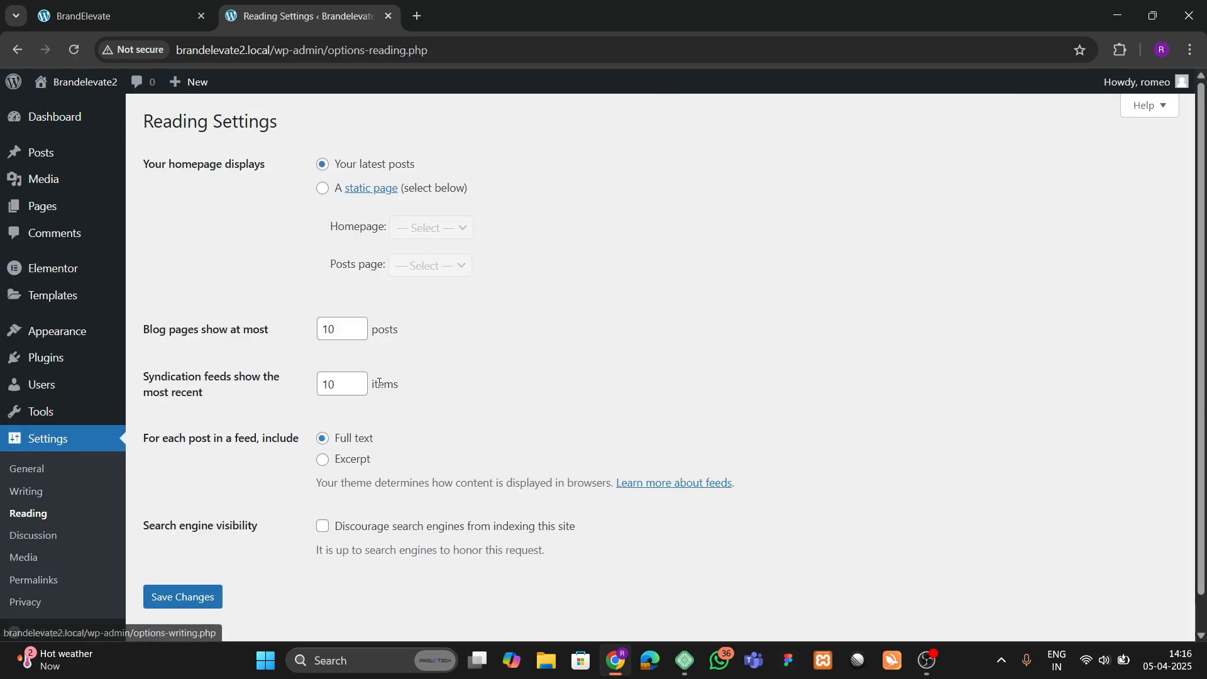
click(322, 189)
click(432, 228)
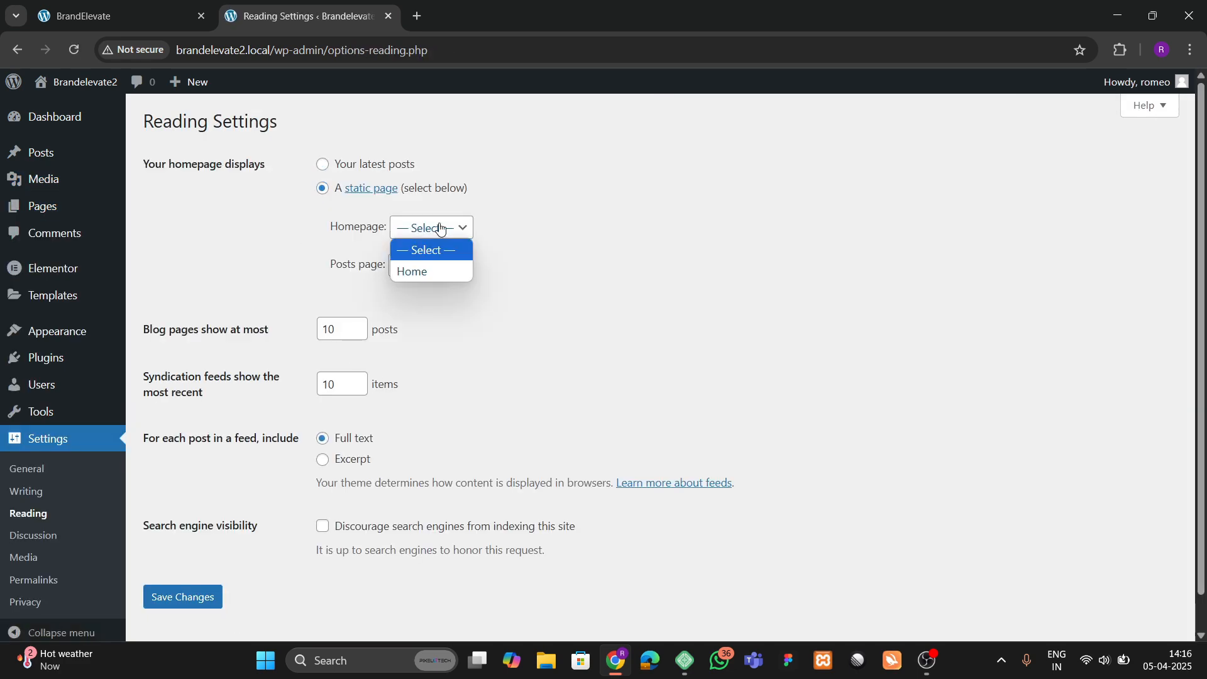
click(420, 271)
click(205, 598)
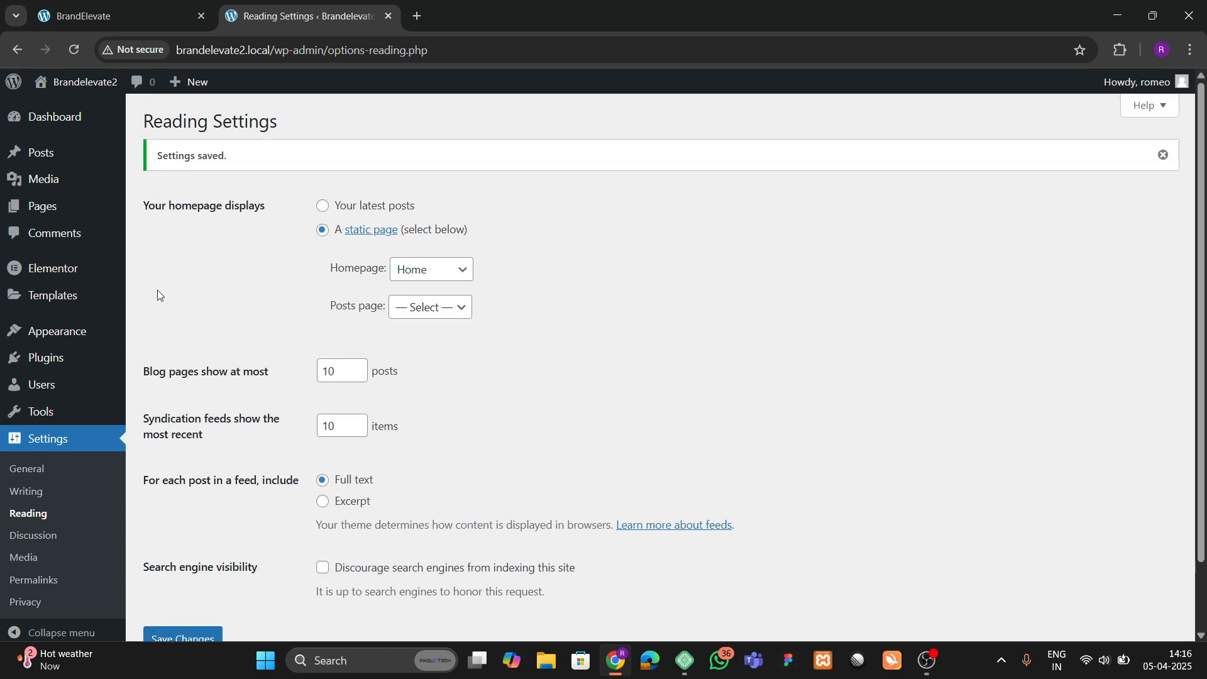
Step: Open the Brandelevate2 site in a new browser tab and check its front page
right_click(63, 115)
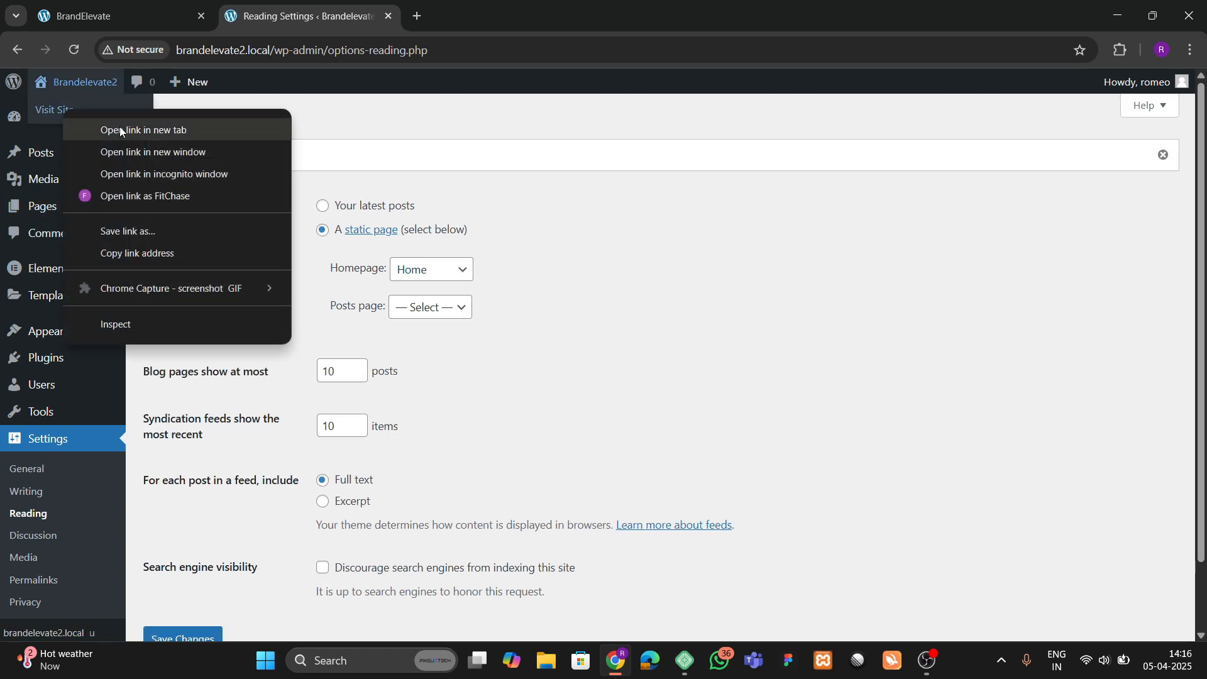
click(120, 126)
click(455, 16)
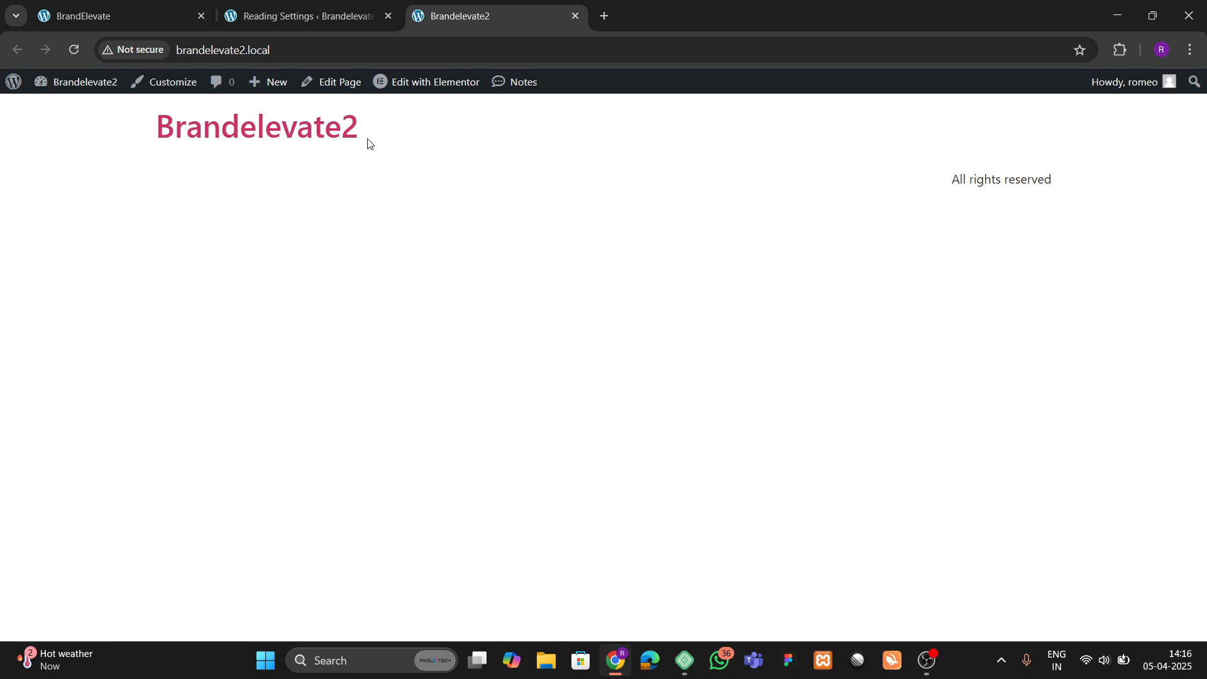
Step: Go back to the dashboard's page list and open the Home page for editing in a new browser tab
click(308, 15)
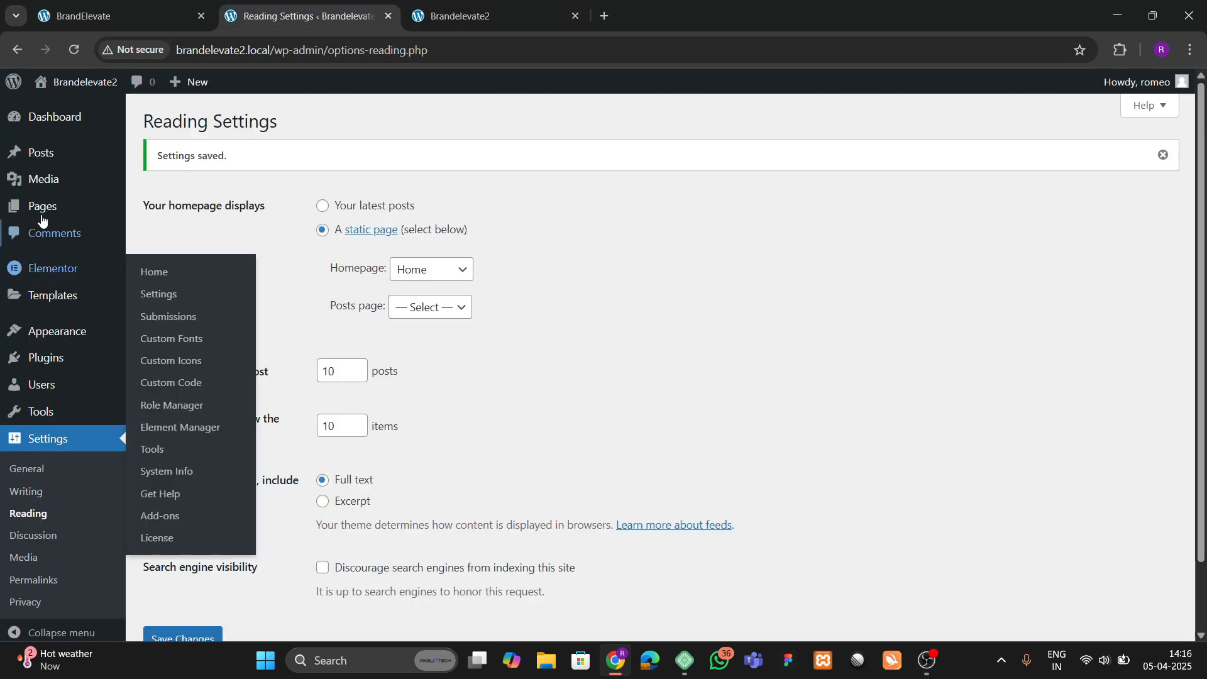
mouse_move(41, 214)
click(150, 214)
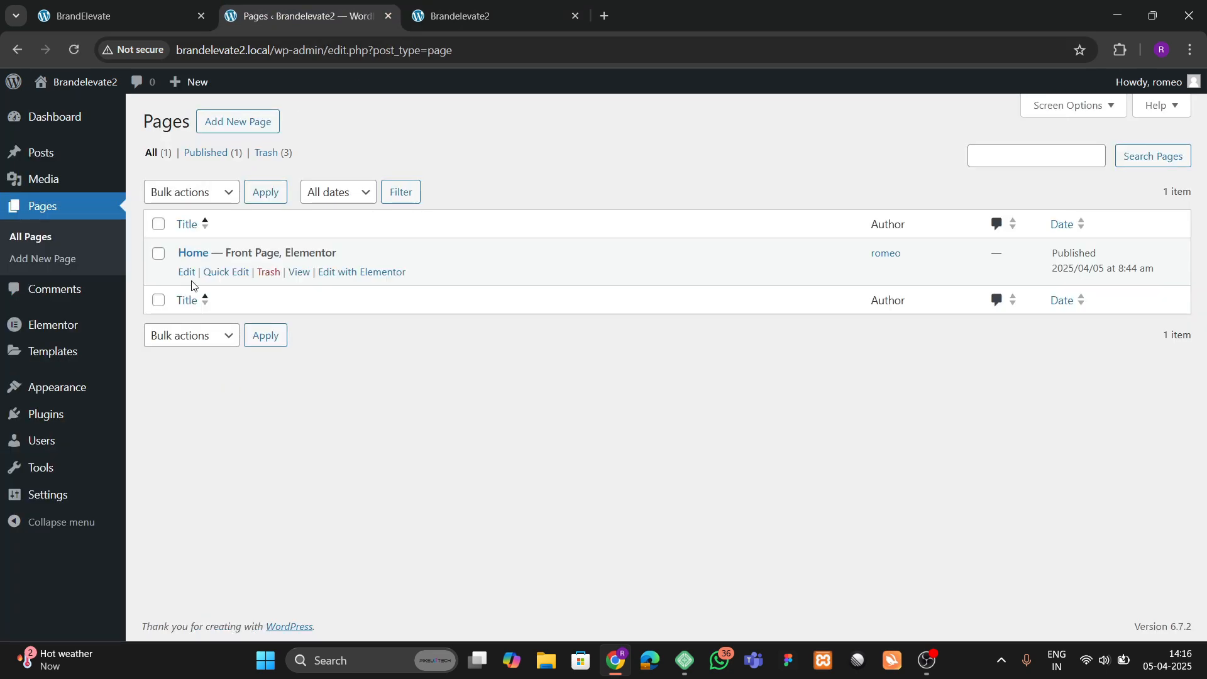
right_click(186, 271)
click(258, 282)
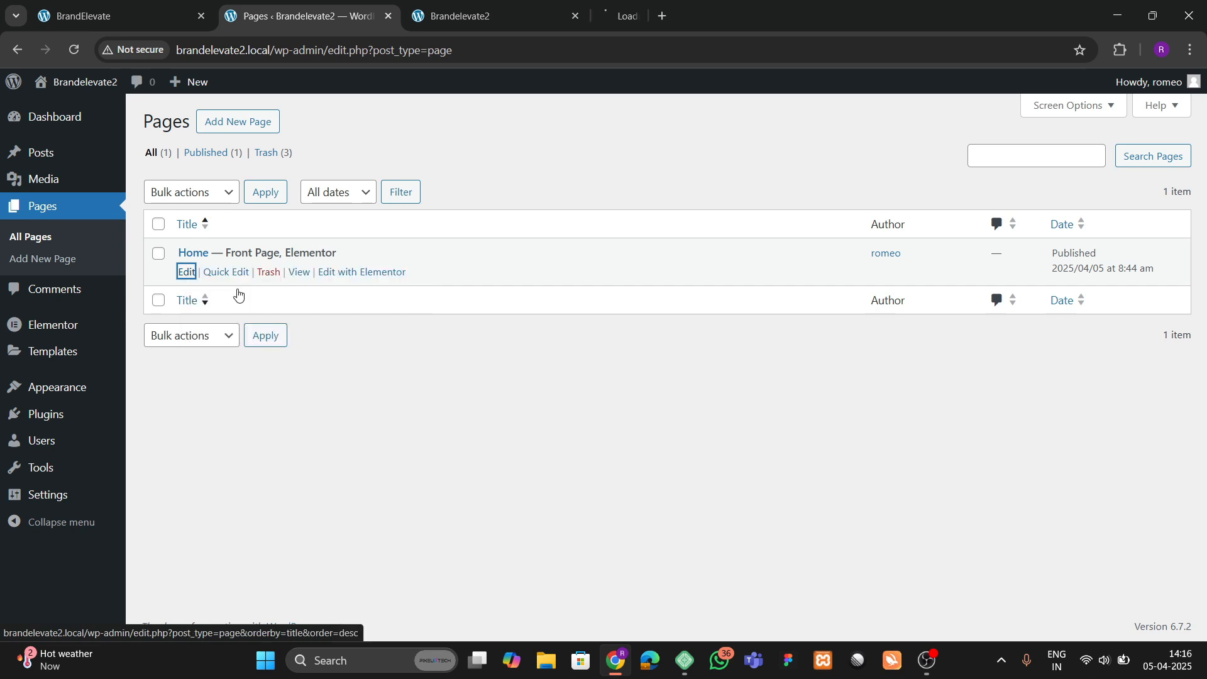
Step: Place the Home editing tab before the Brandelevate2 site tab and open the Home page in the Elementor editor
click(478, 6)
drag(706, 8, 523, 5)
click(642, 8)
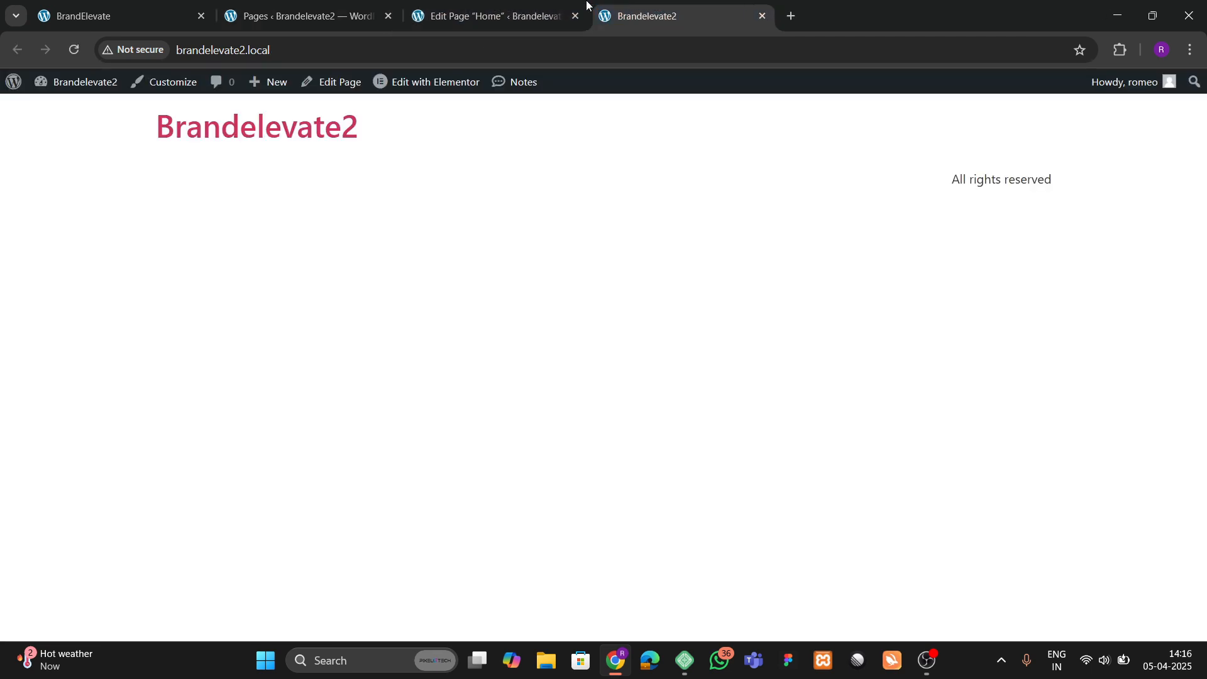
click(587, 5)
click(422, 93)
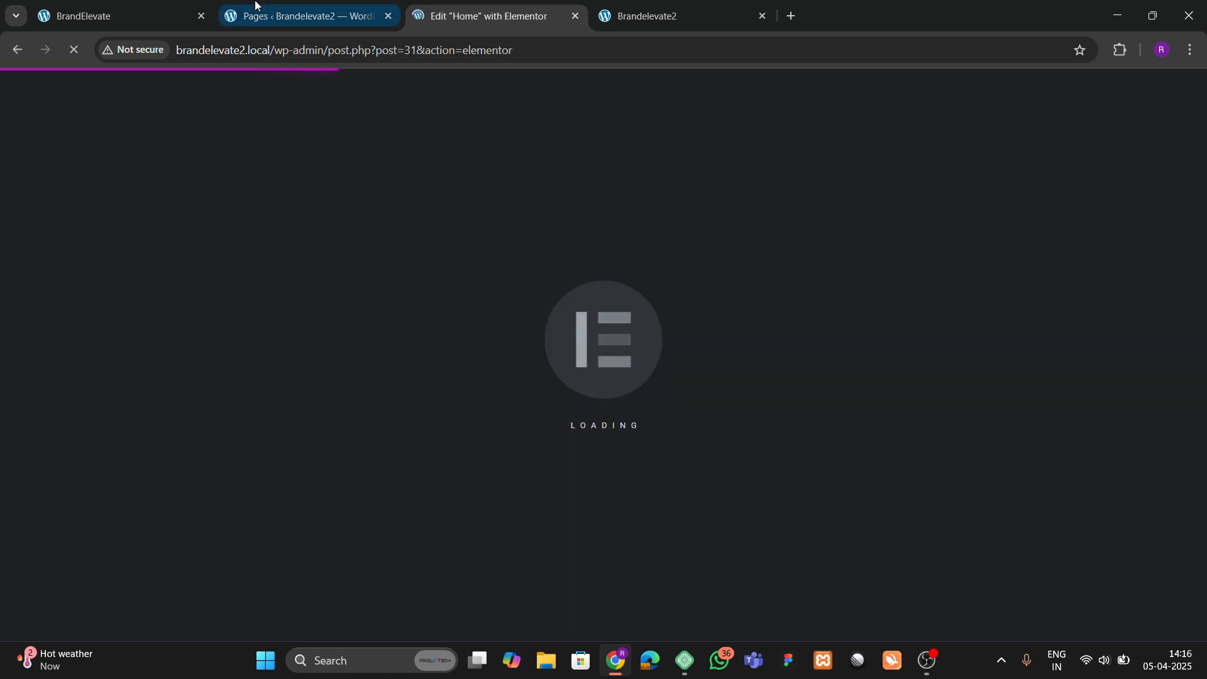
Step: Switch to the finished BrandElevate site and copy the saved color #2667ff with the Color picker tool extension
click(118, 16)
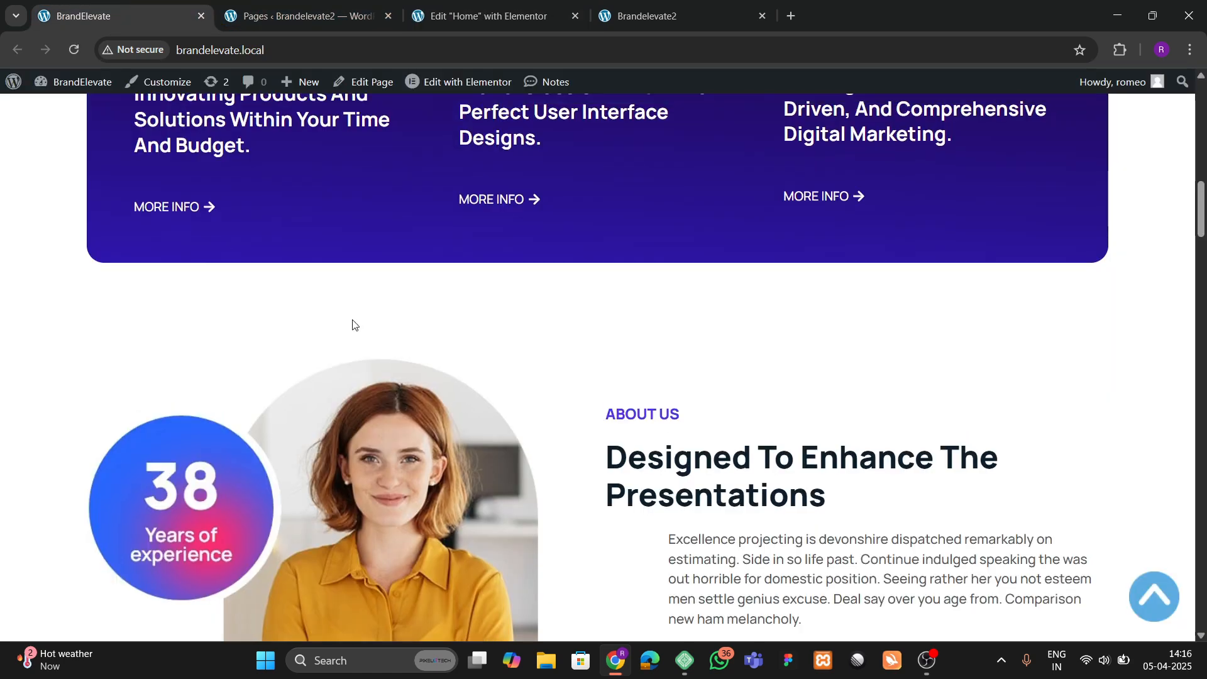
scroll(352, 324, up, 10)
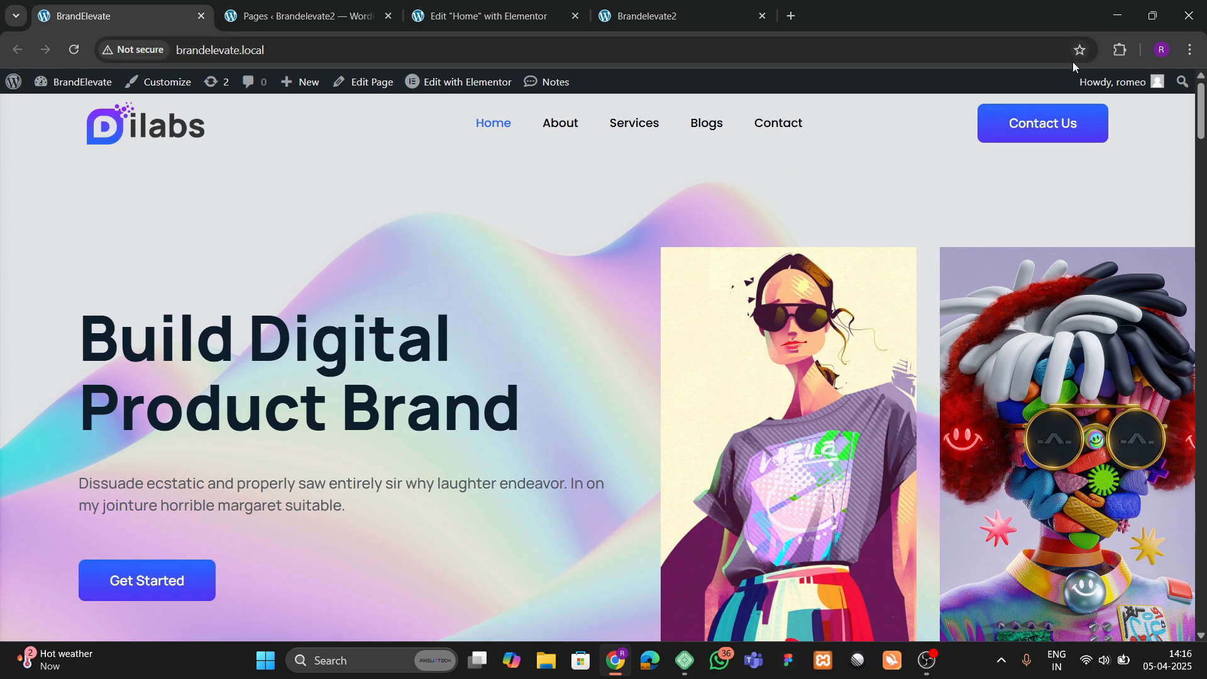
click(1120, 50)
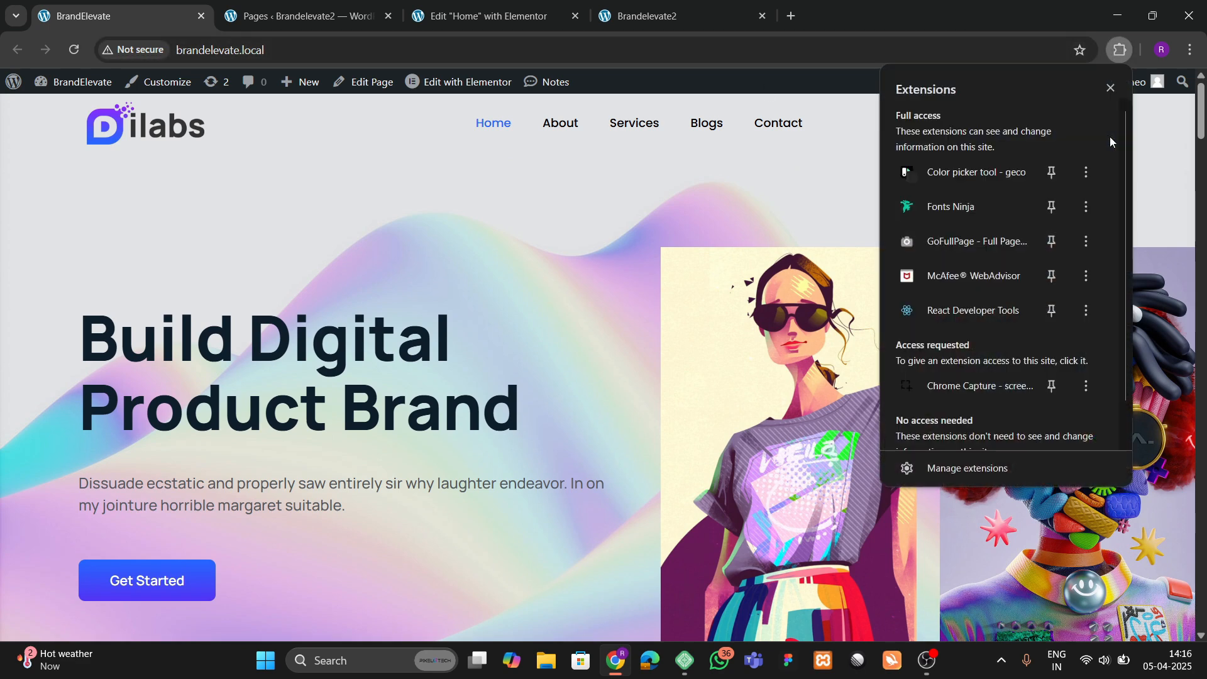
click(971, 176)
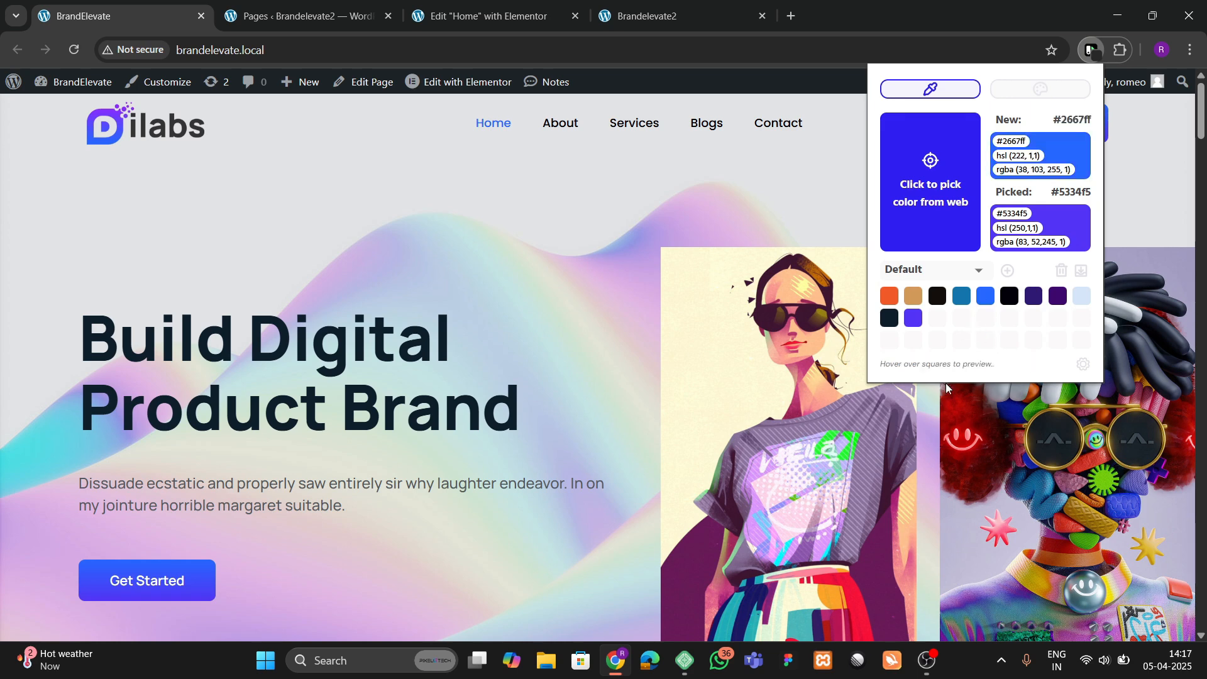
Step: In Elementor's Site Settings, add a custom global color named blue with the value #2667FF
click(488, 15)
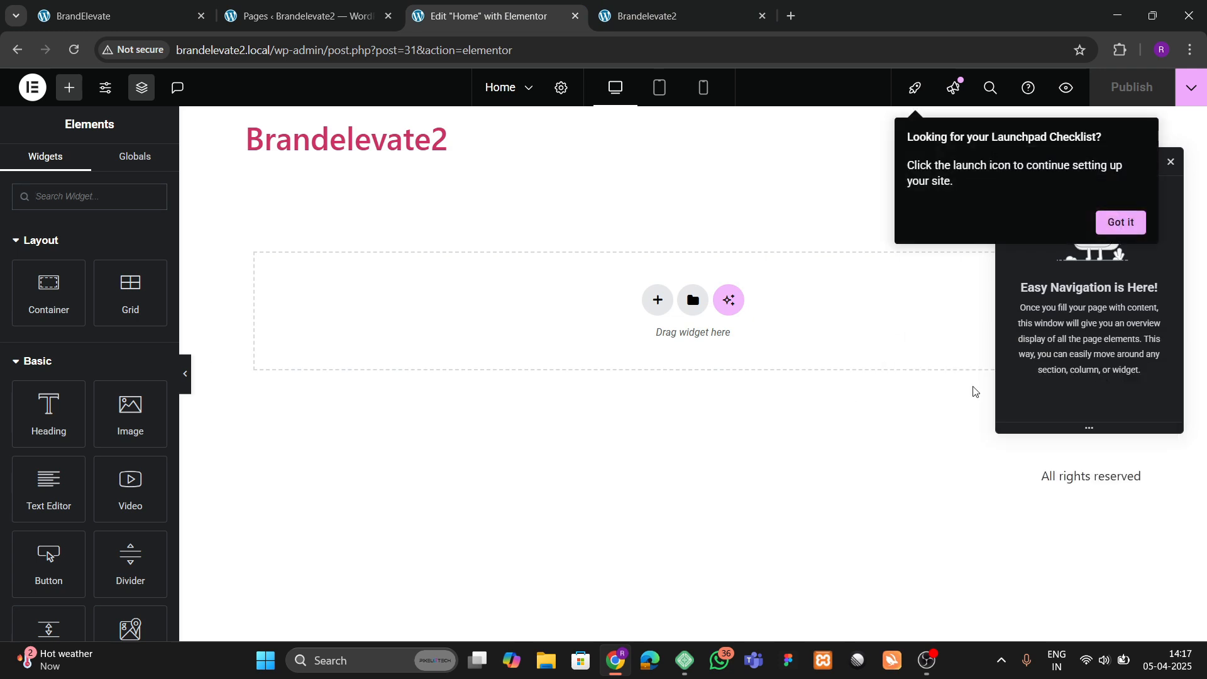
click(1117, 226)
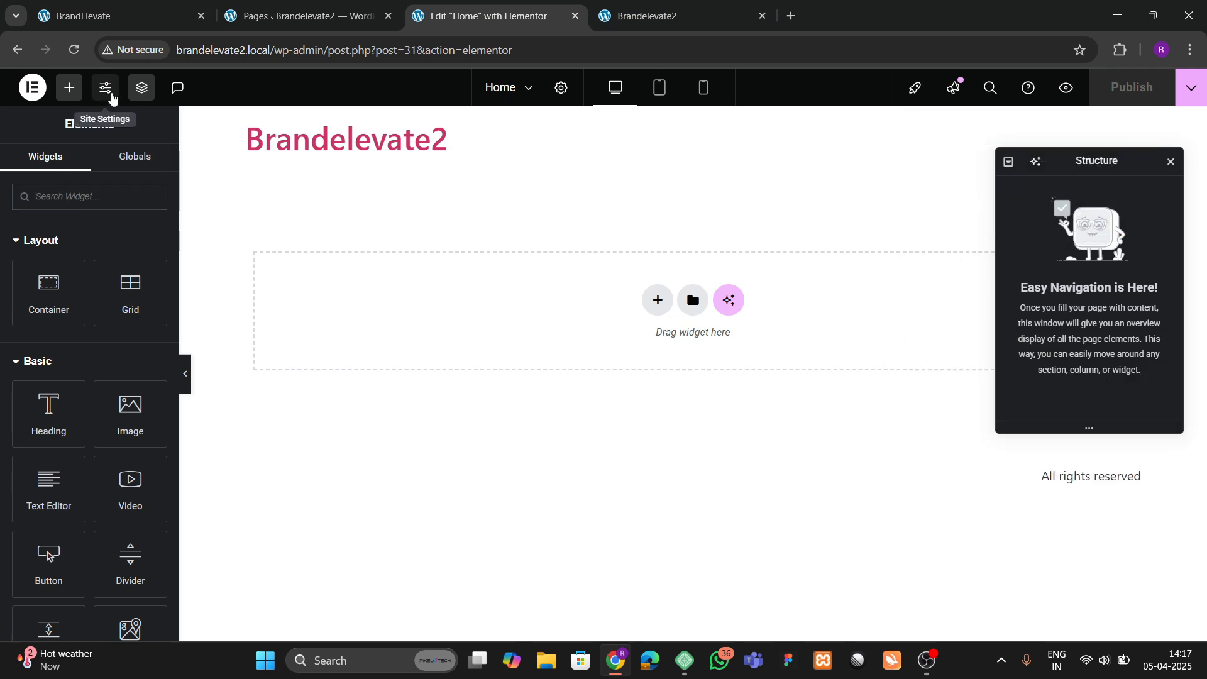
click(106, 88)
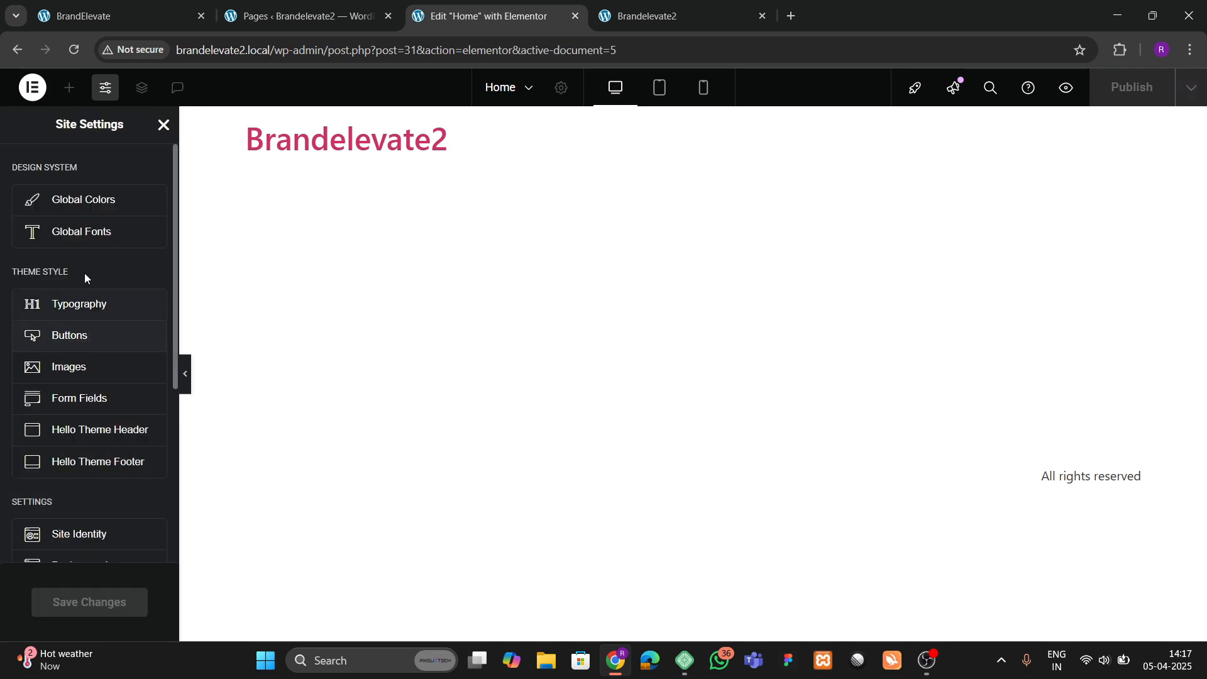
click(101, 200)
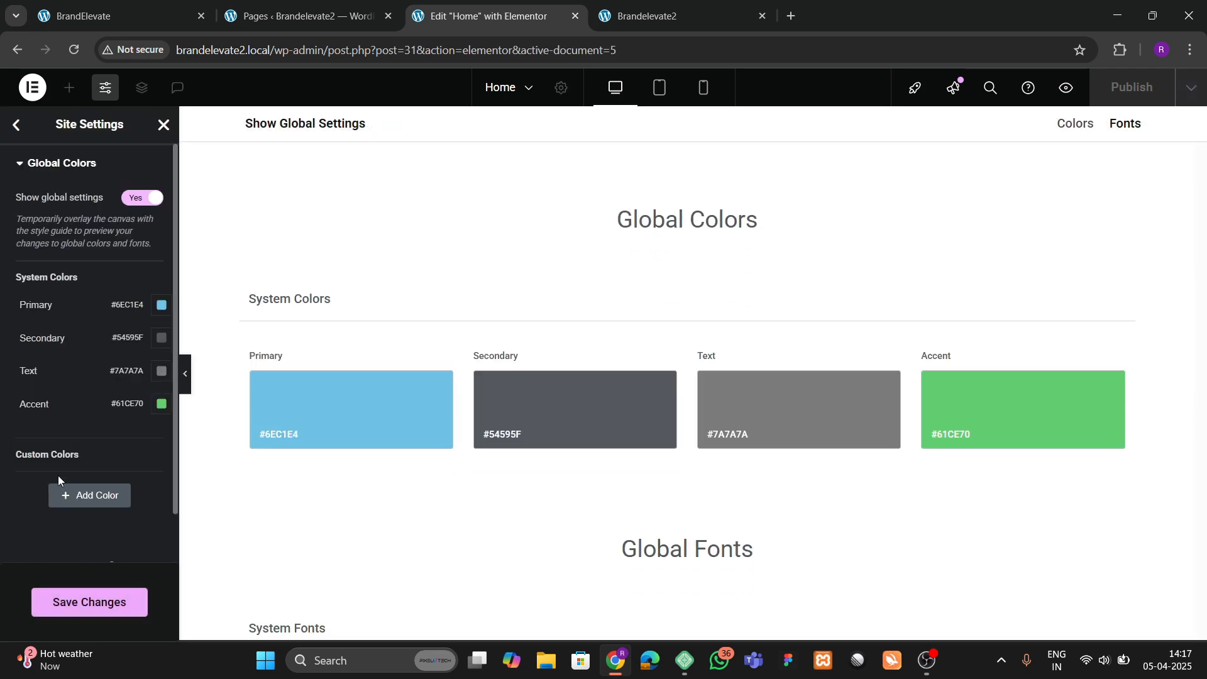
click(74, 495)
double_click(47, 481)
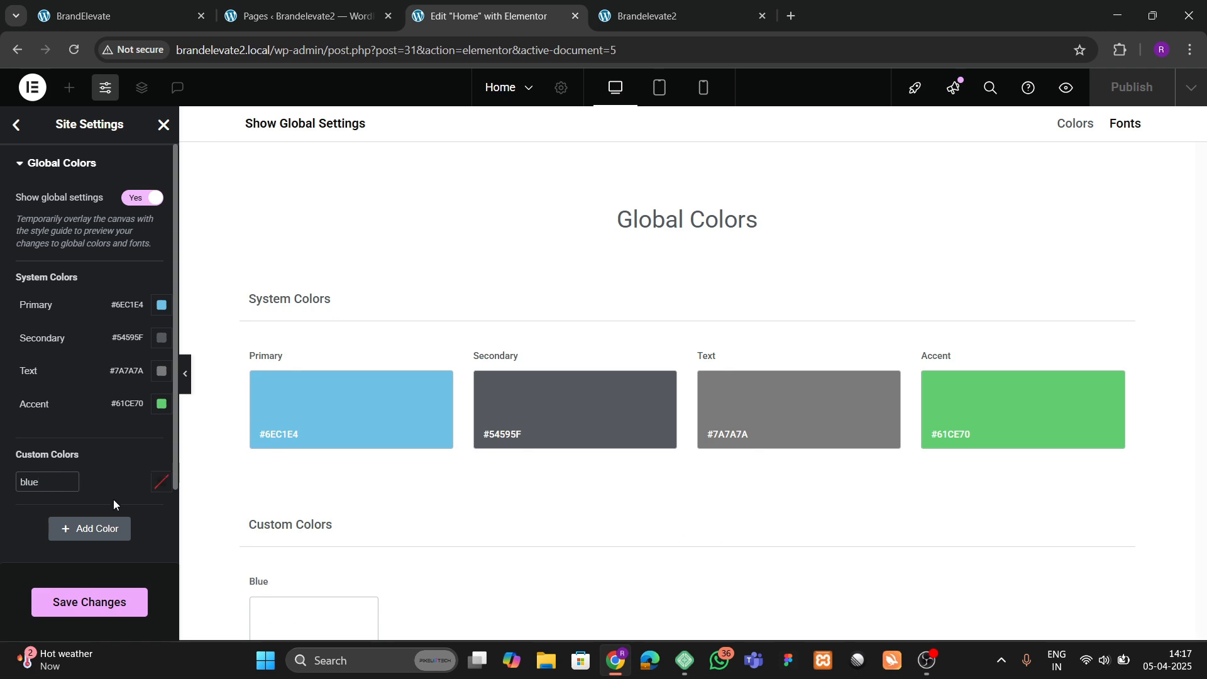
click(156, 487)
text(#2667FF)
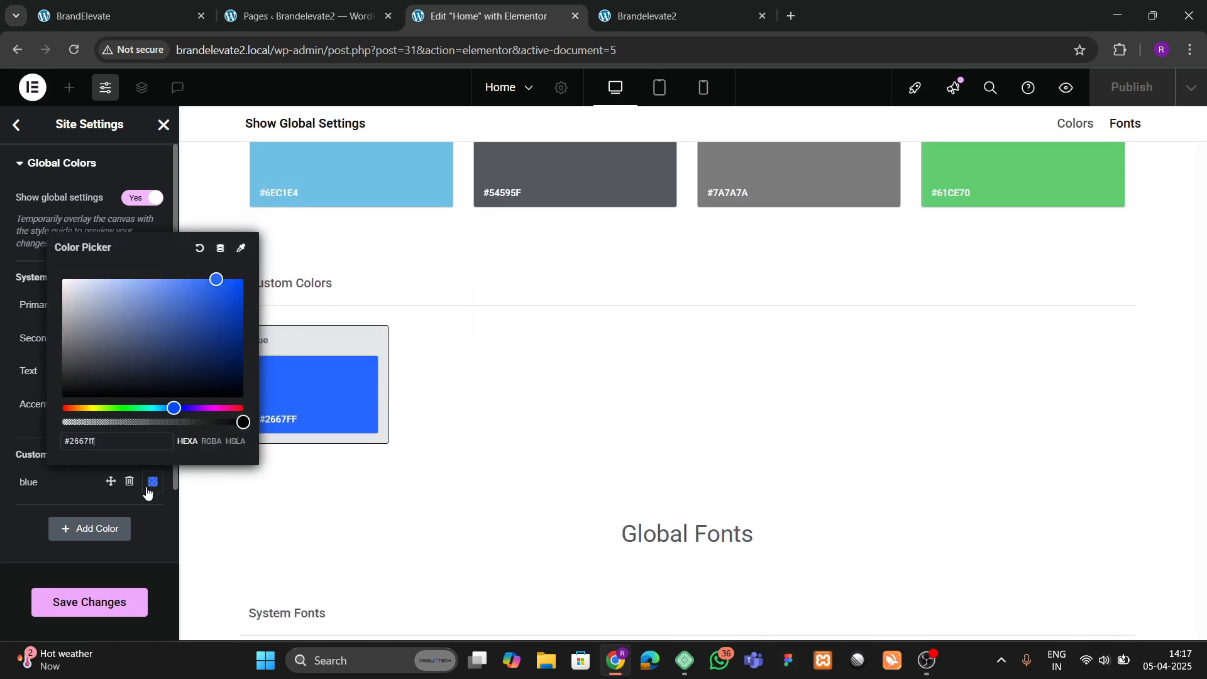
Step: Add a second custom global color and copy the saved color #0e1e2b from the BrandElevate site's Color picker tool extension
click(88, 528)
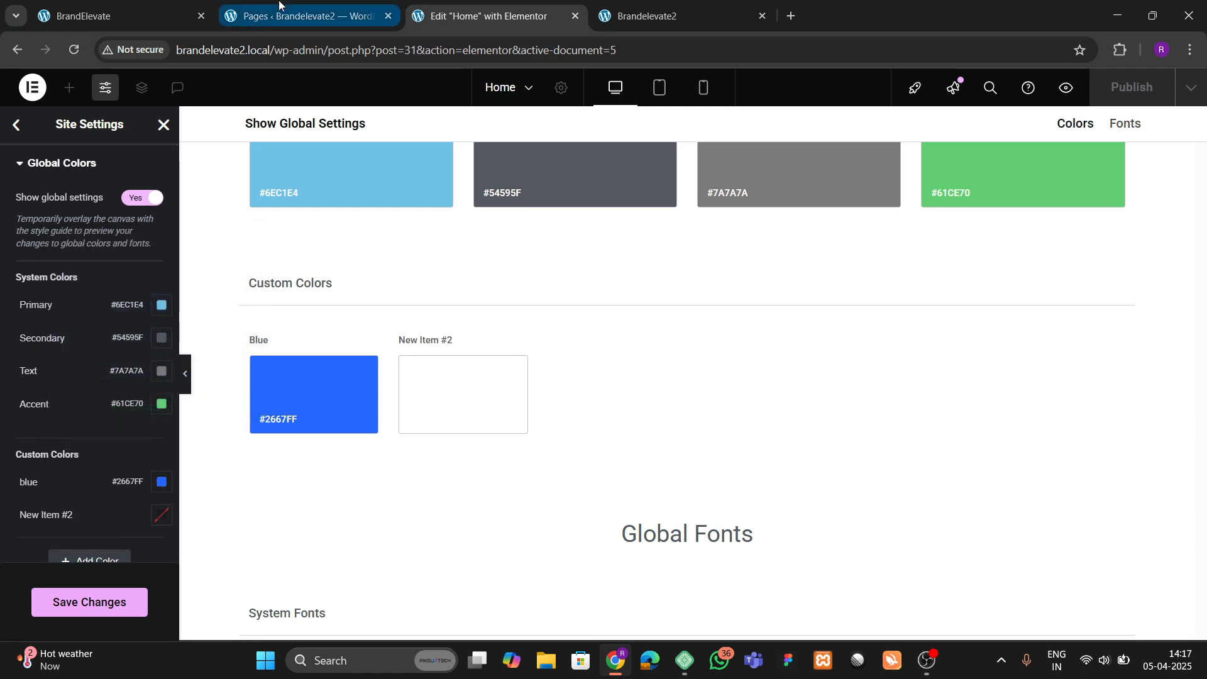
click(195, 20)
click(1120, 50)
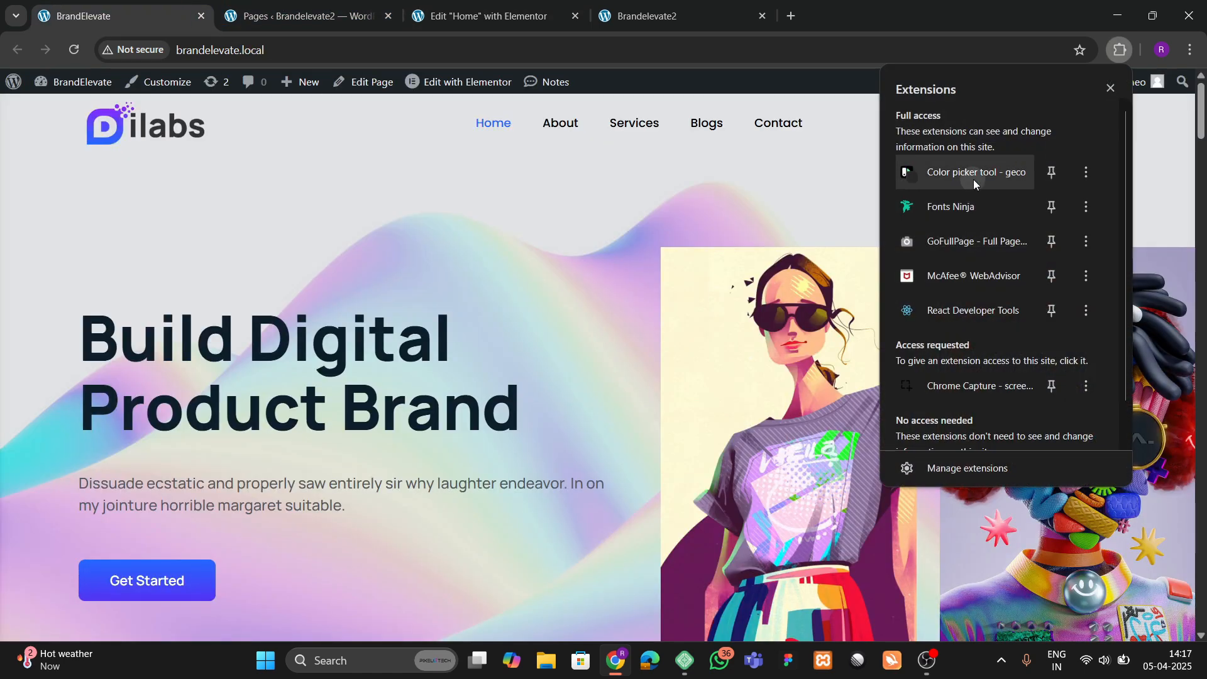
click(944, 170)
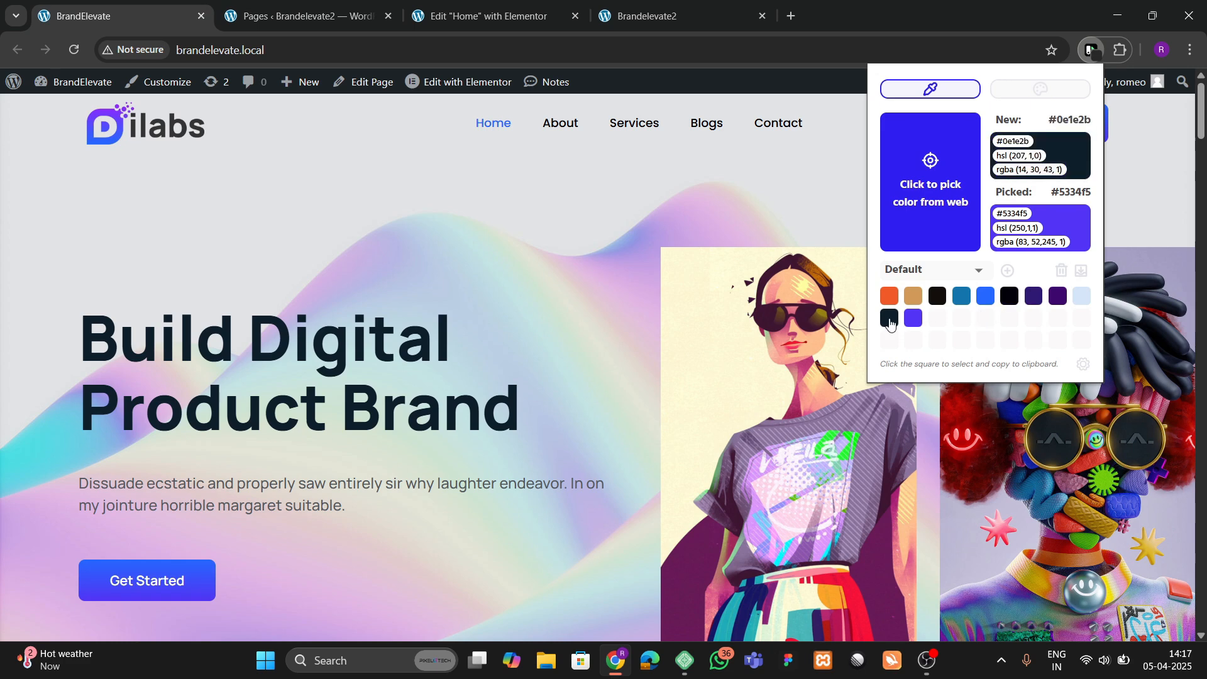
click(543, 5)
Step: Name the new custom global color black and set its value to #0E1E2B
scroll(57, 499, down, 2)
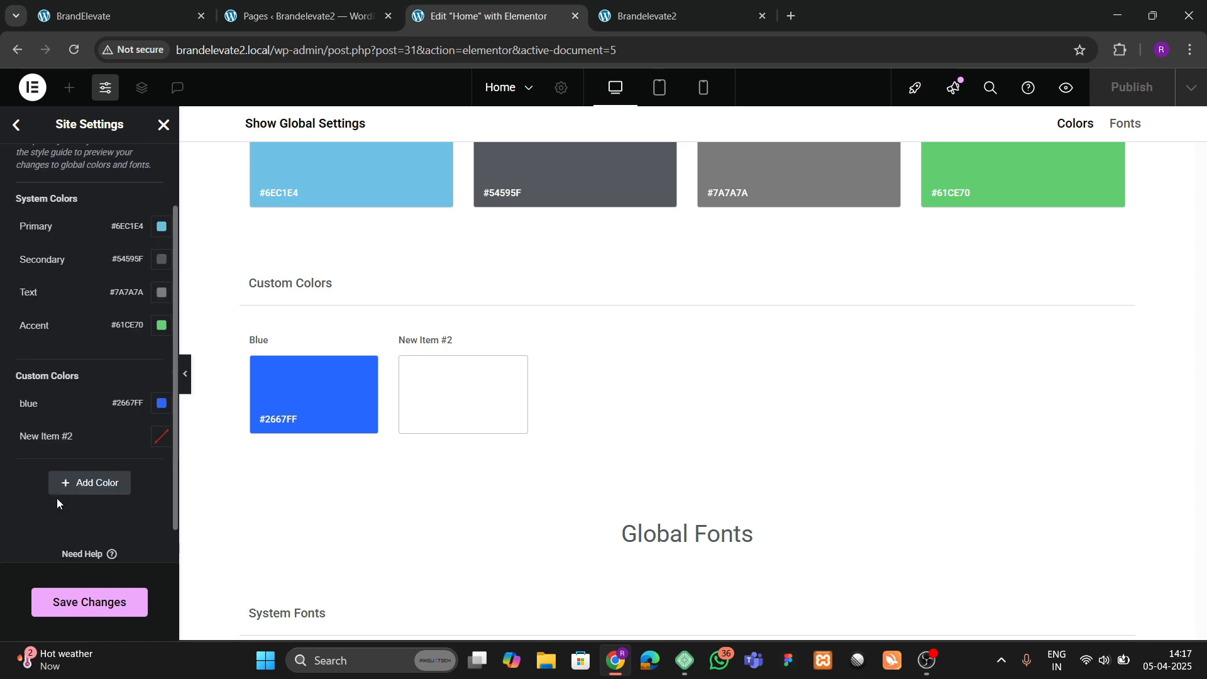
double_click(53, 437)
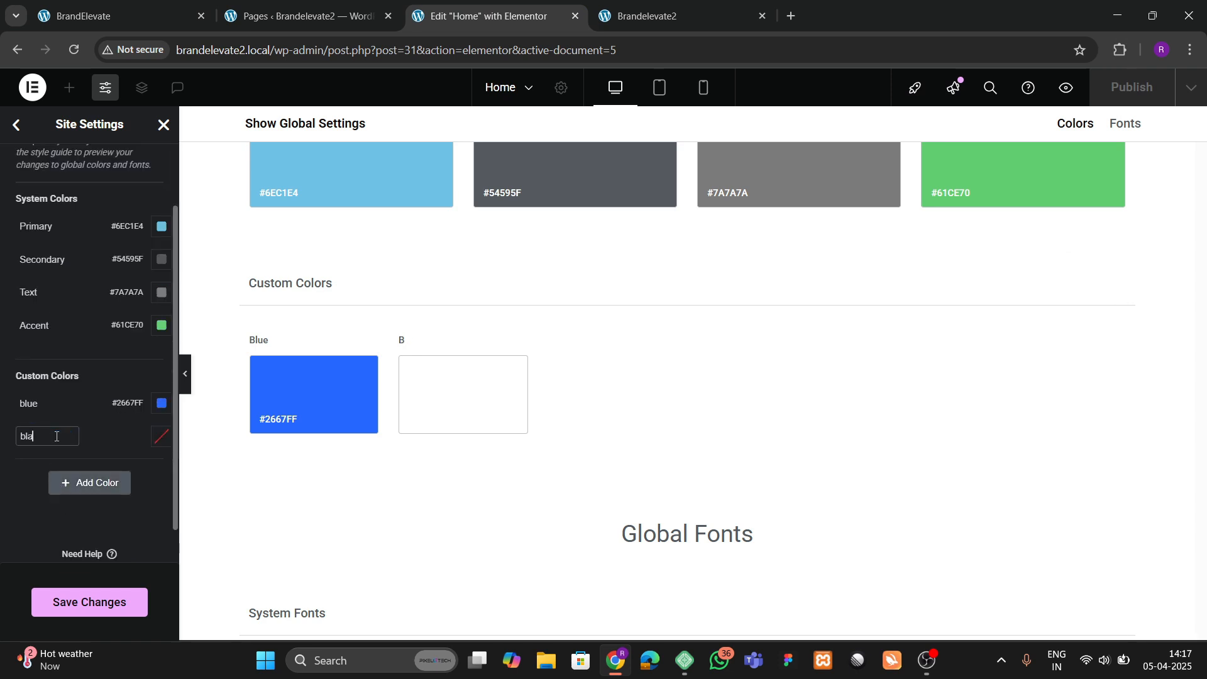
text(black)
click(153, 436)
text(#0B1E28)
click(2, 483)
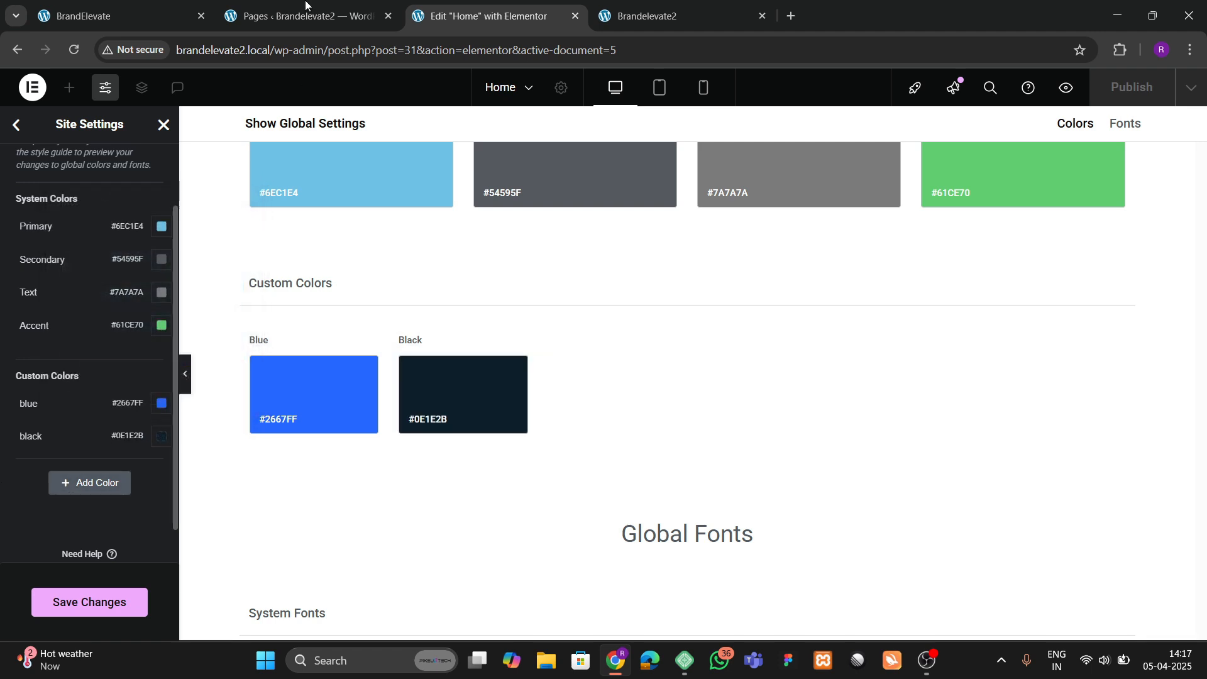
Step: Copy the saved color #3d096d with the Color picker tool on the BrandElevate site and return to the Elementor editor
click(126, 5)
click(1120, 49)
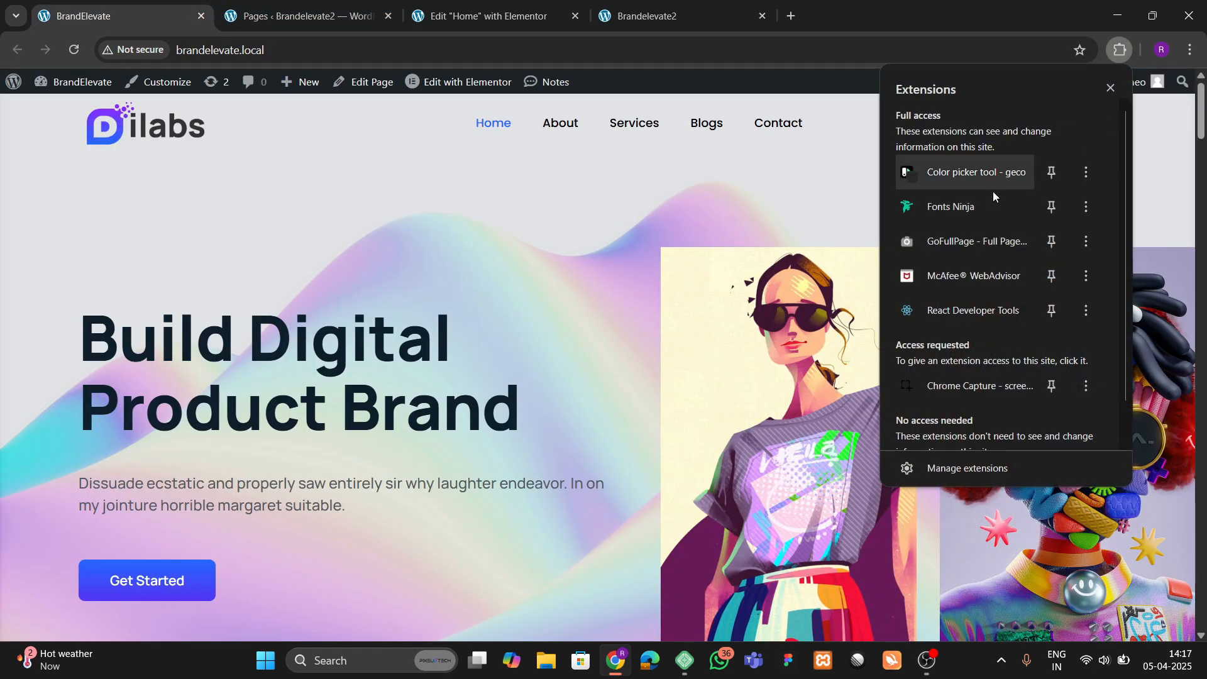
click(974, 176)
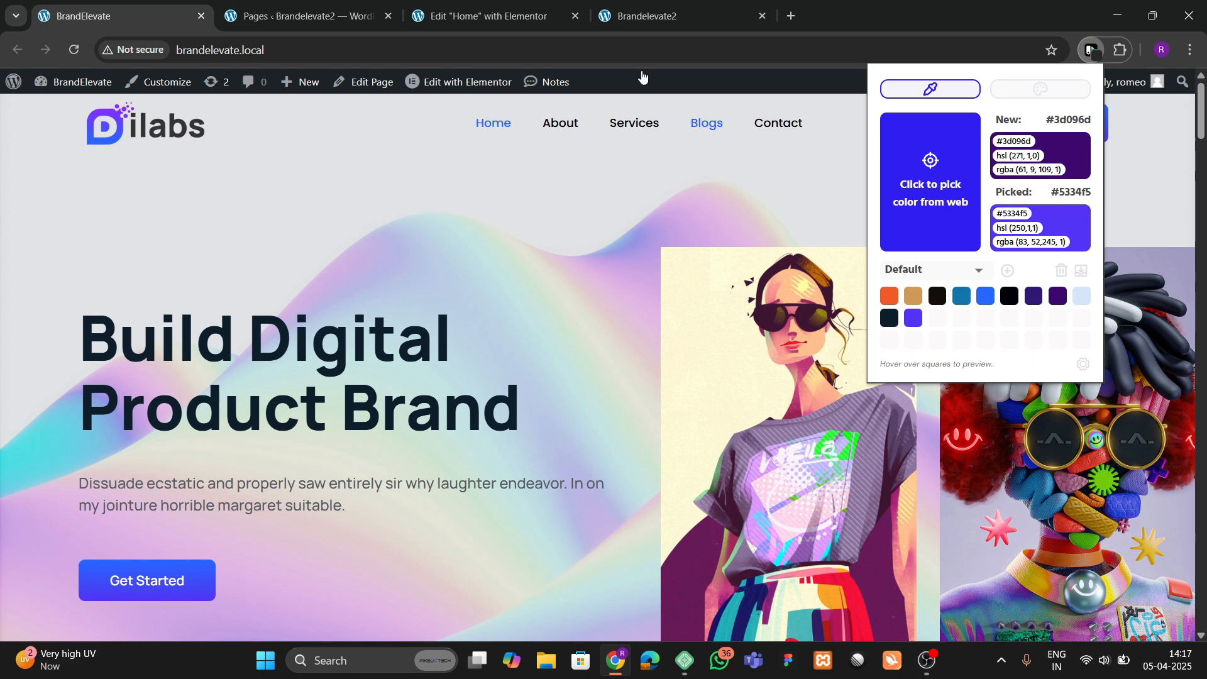
click(648, 16)
click(537, 6)
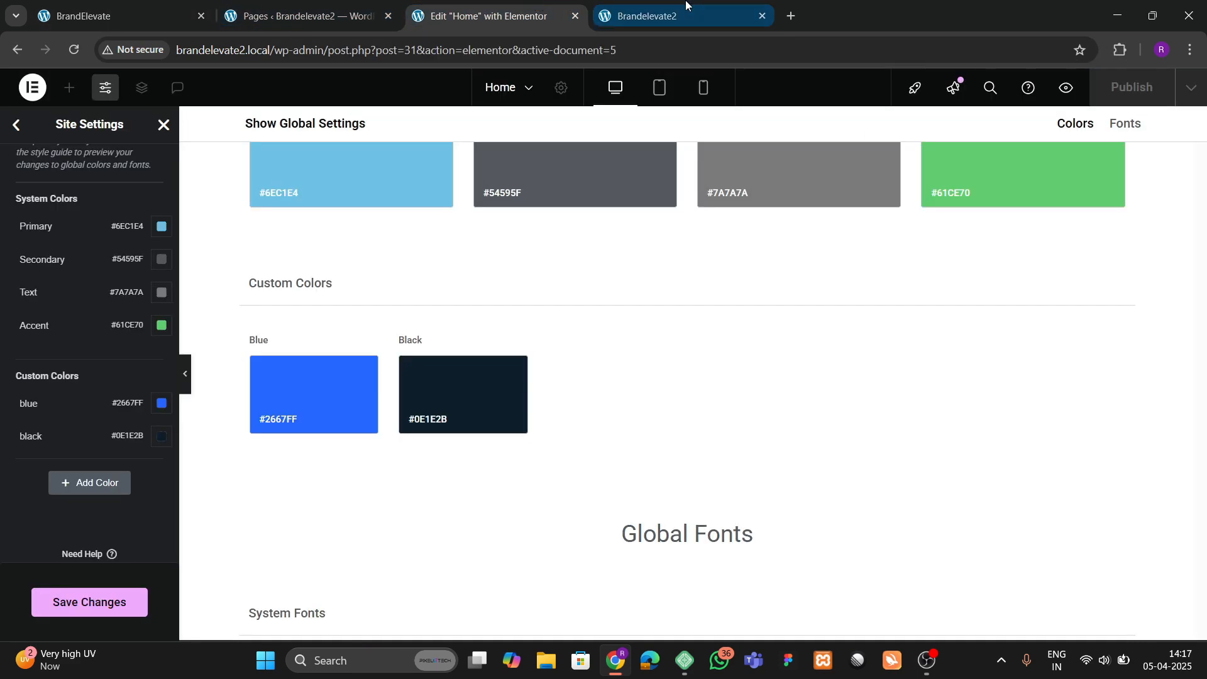
click(686, 5)
click(431, 5)
Step: Add a custom global color named purple with the value #3D096D
click(102, 480)
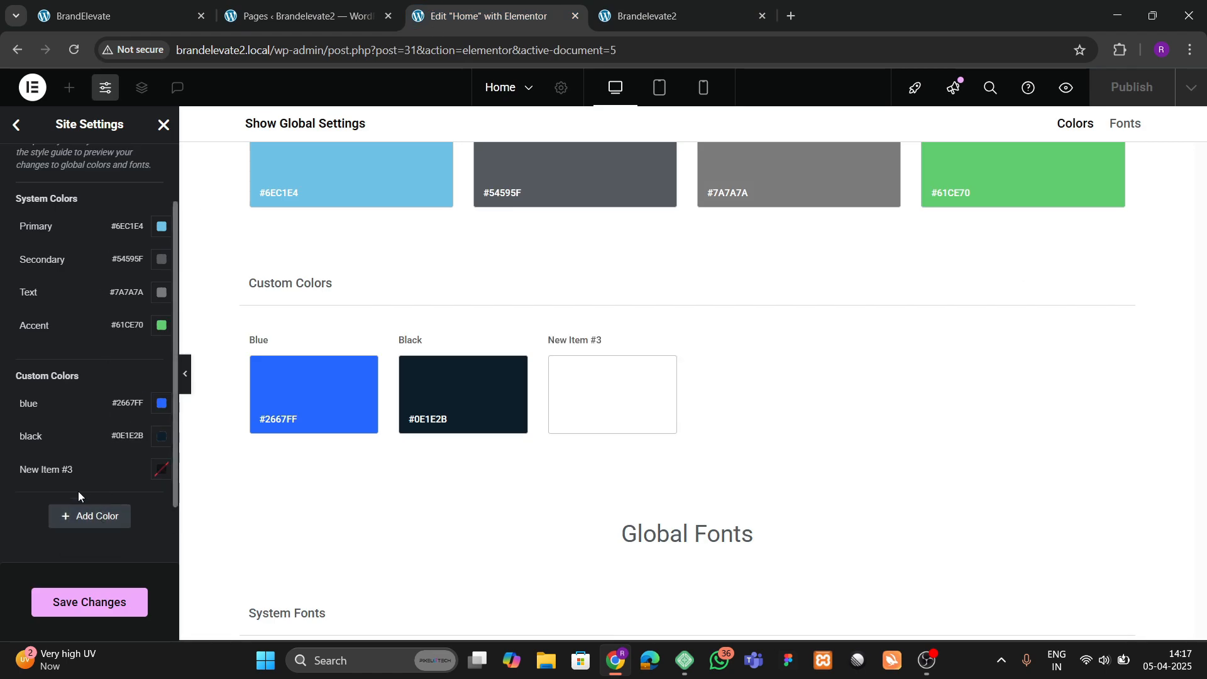
double_click(58, 474)
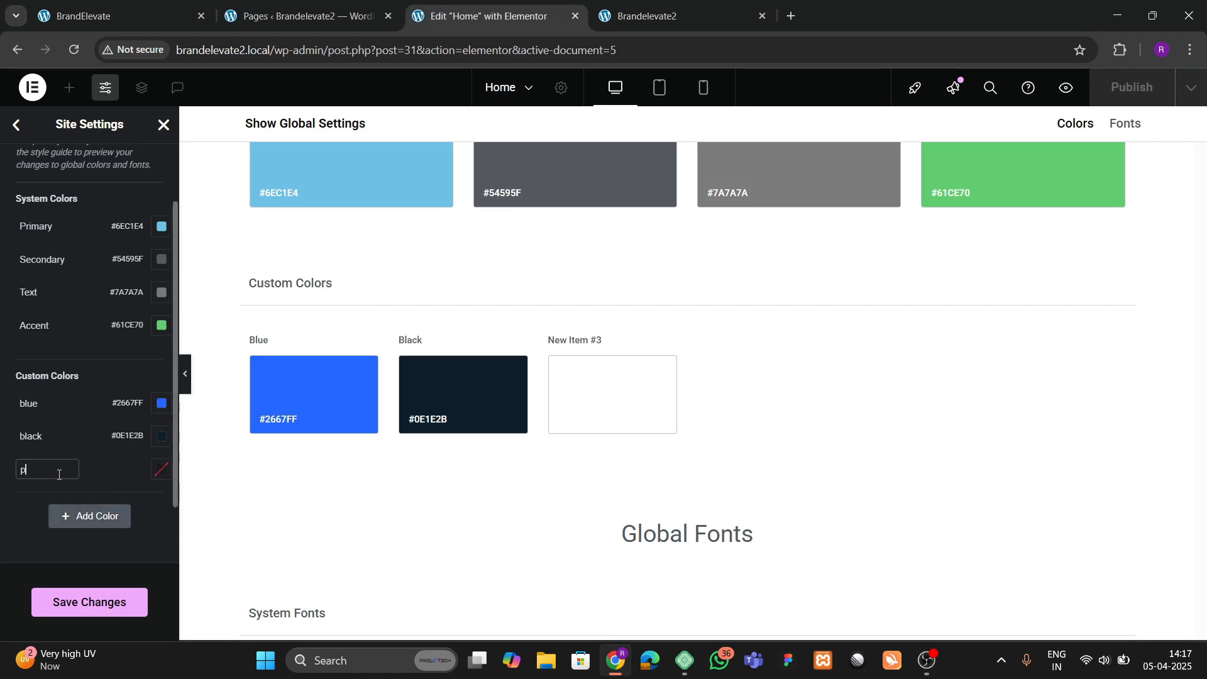
click(155, 472)
text(#3d096d)
click(124, 568)
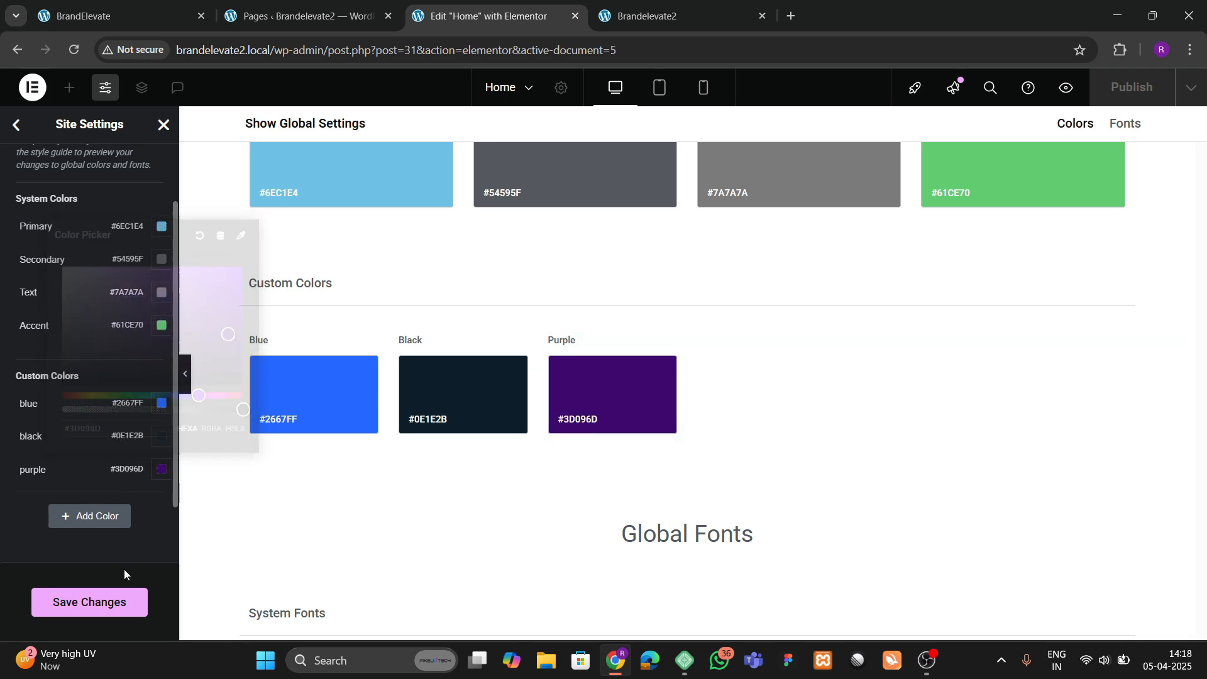
Step: Copy the saved color #d5e5f9 with the Color picker tool on the BrandElevate site and go back to the Elementor editor
click(125, 13)
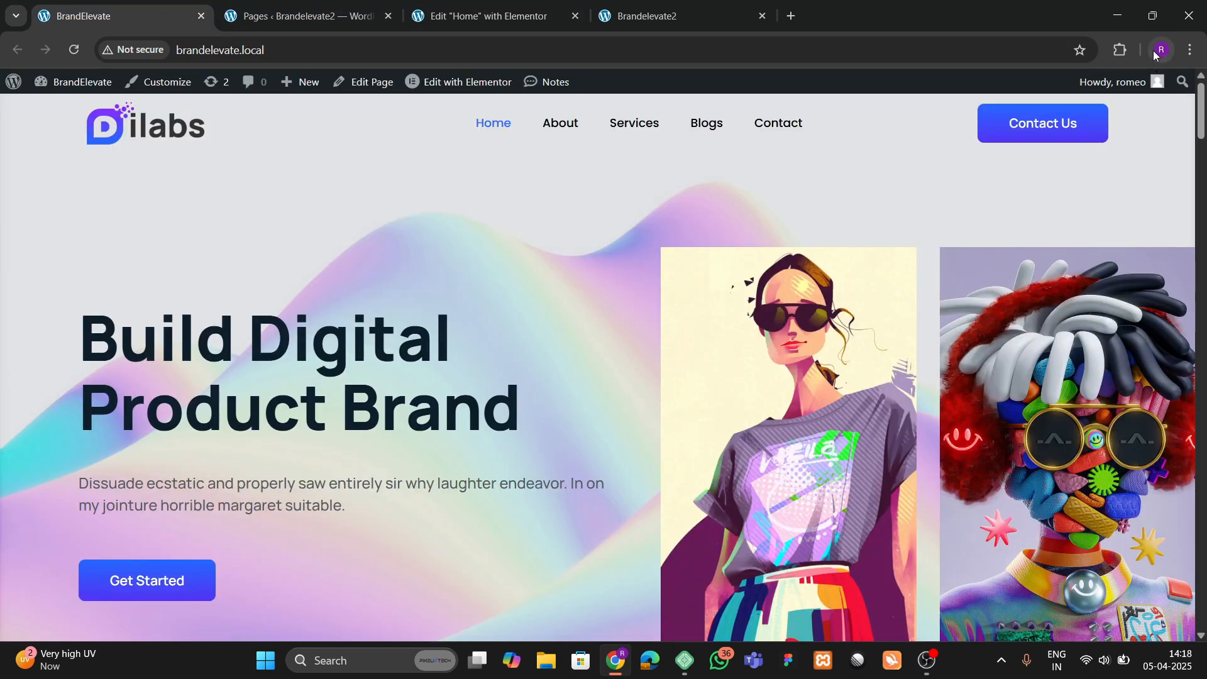
click(1120, 50)
click(949, 168)
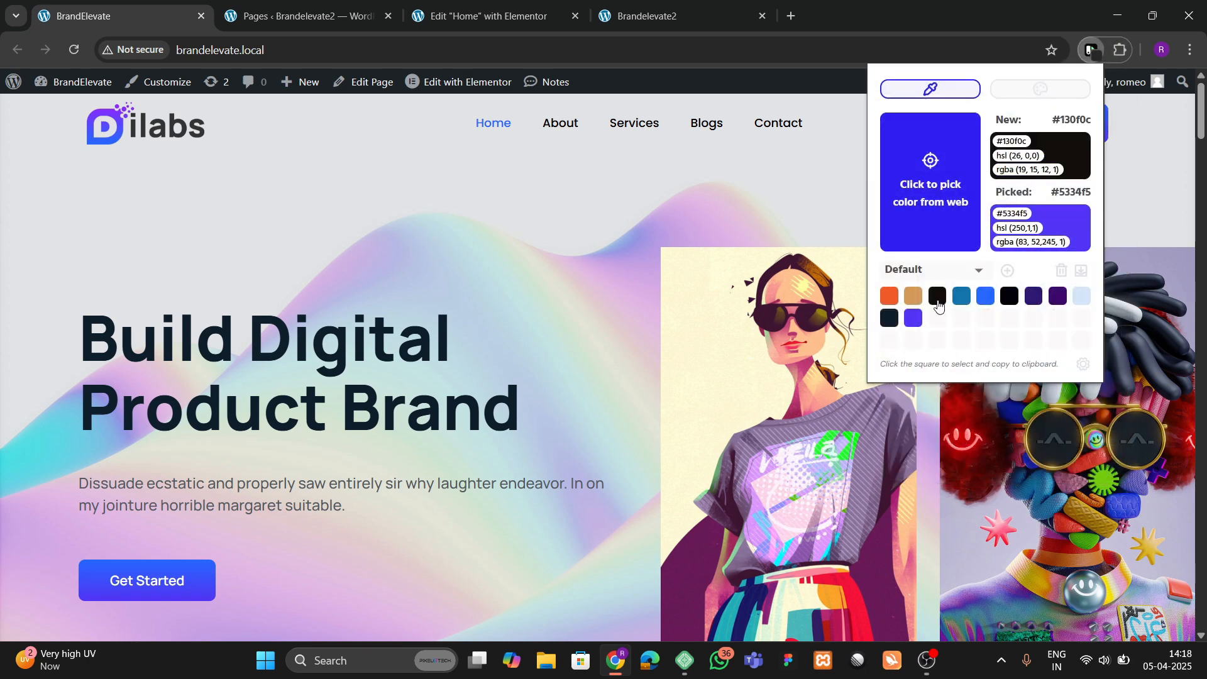
click(1081, 302)
click(488, 16)
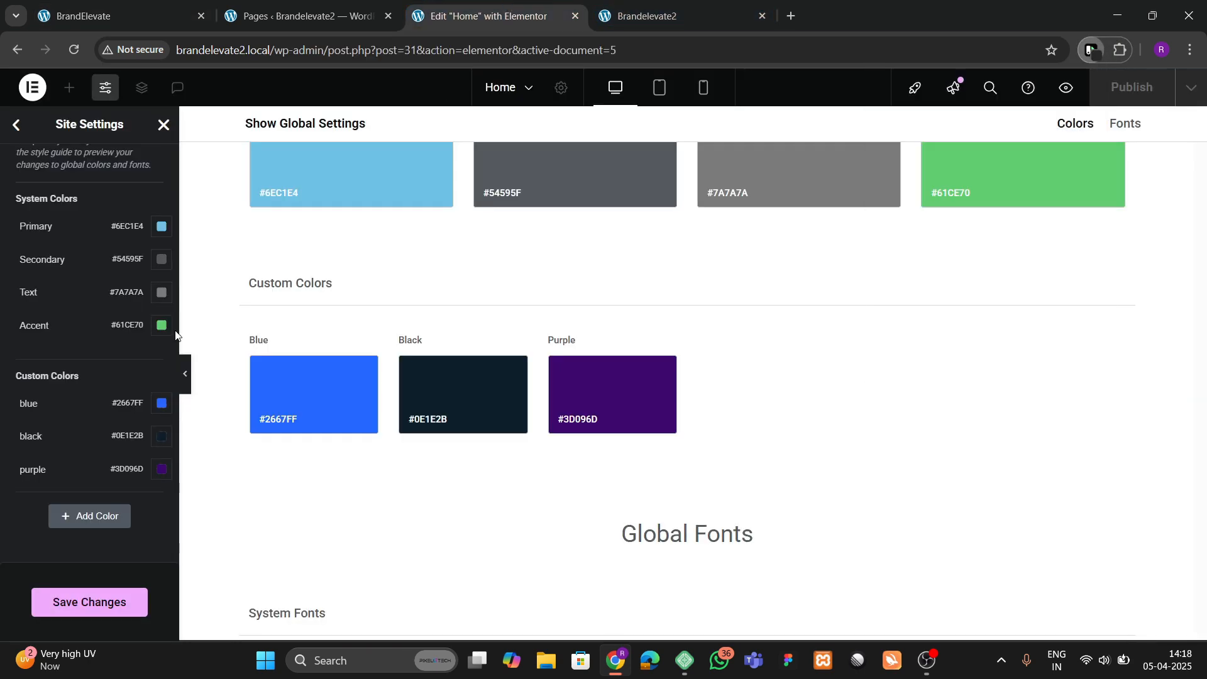
Step: Add a custom global color named light blue with the value #D5E5F9, then save and close the Site Settings
click(84, 527)
double_click(58, 503)
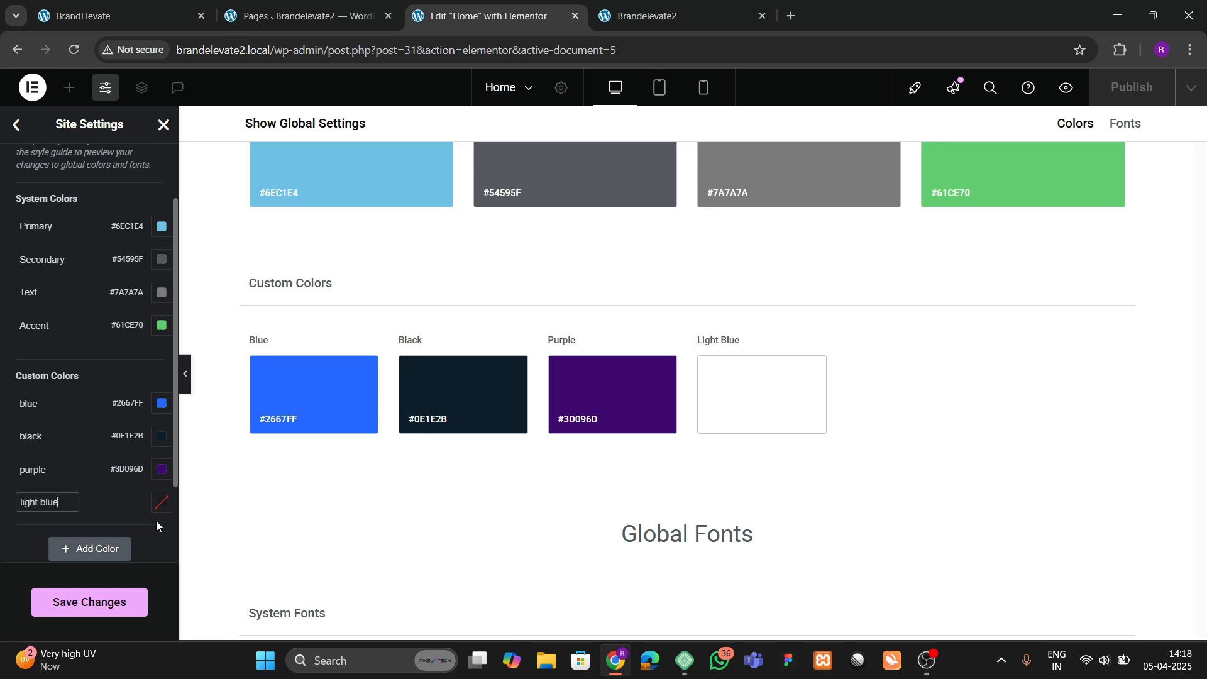
click(161, 503)
text(#d5e5f9)
click(12, 543)
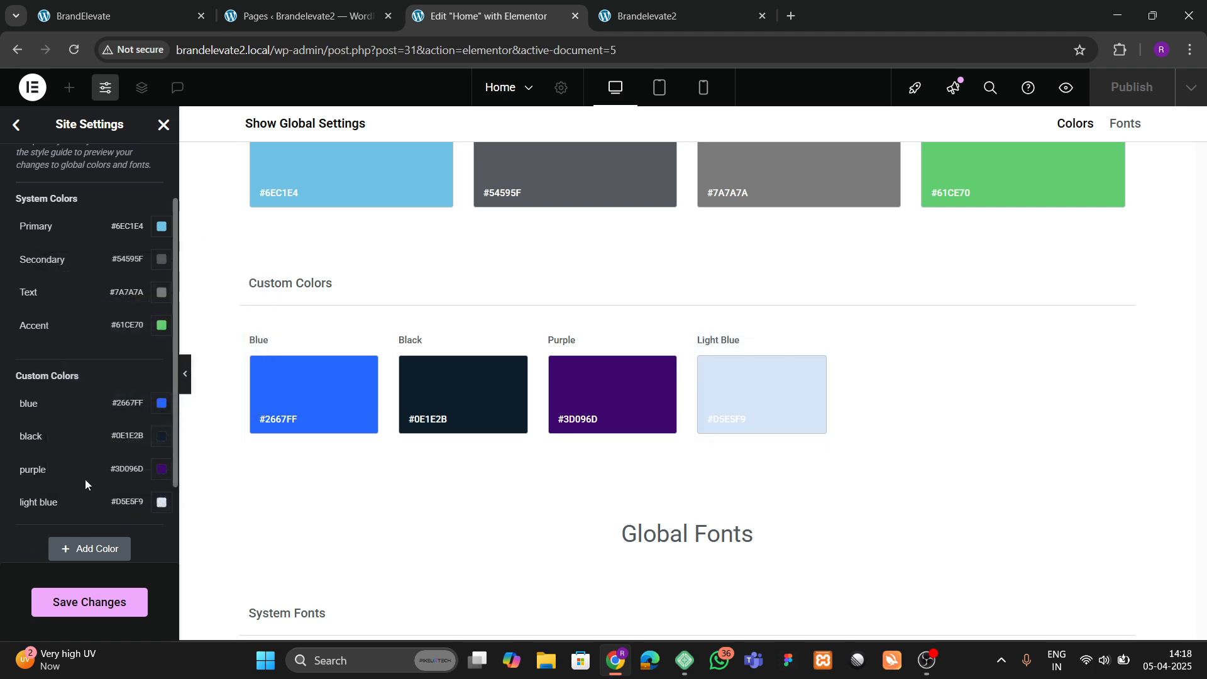
click(113, 605)
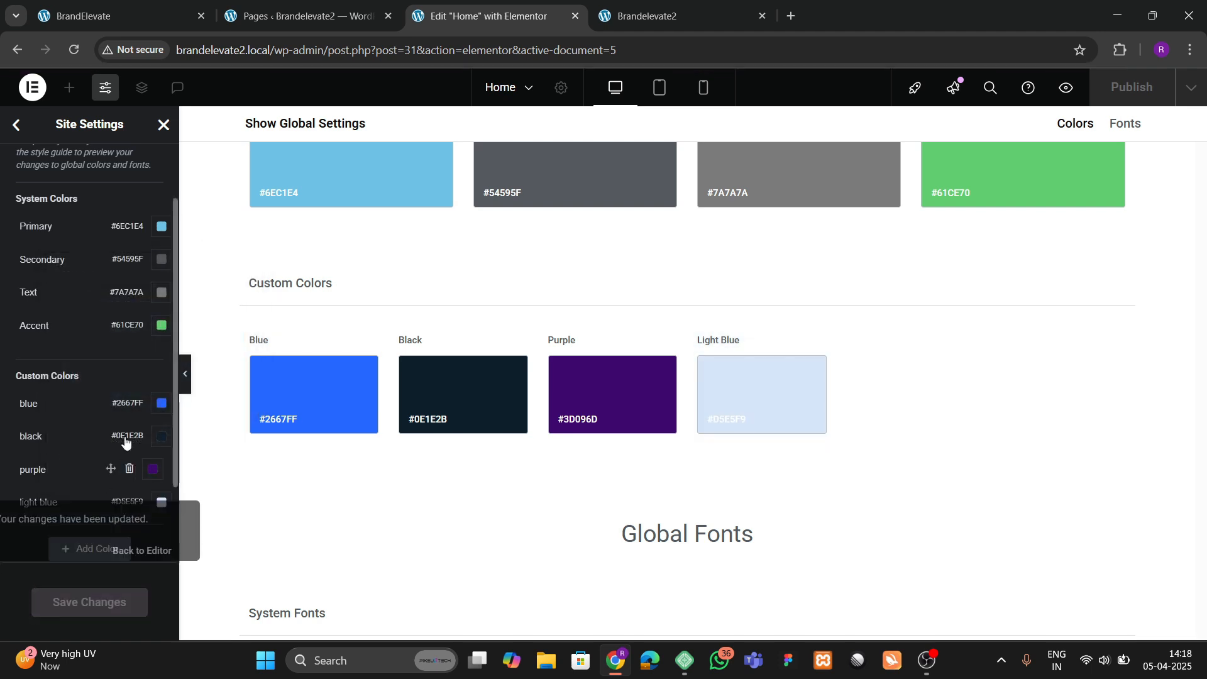
click(163, 129)
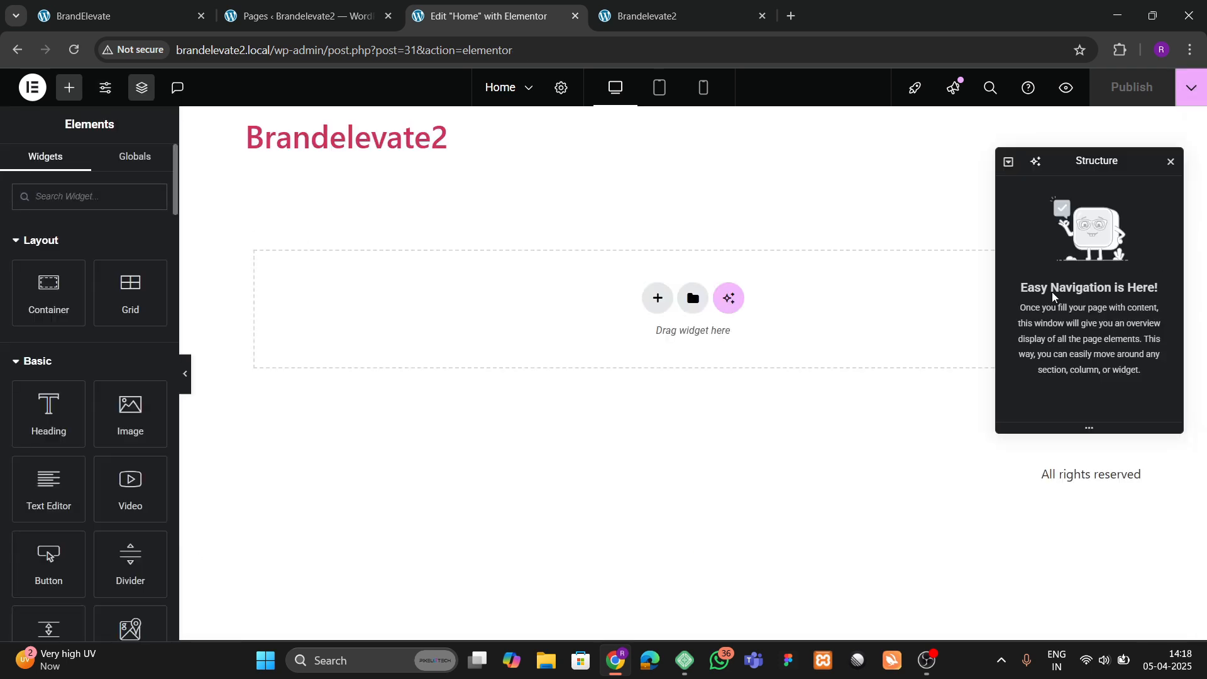
Step: Examine the finished BrandElevate site's hero section, including the heading's font styles in the browser's developer tools
key(ctrl+1)
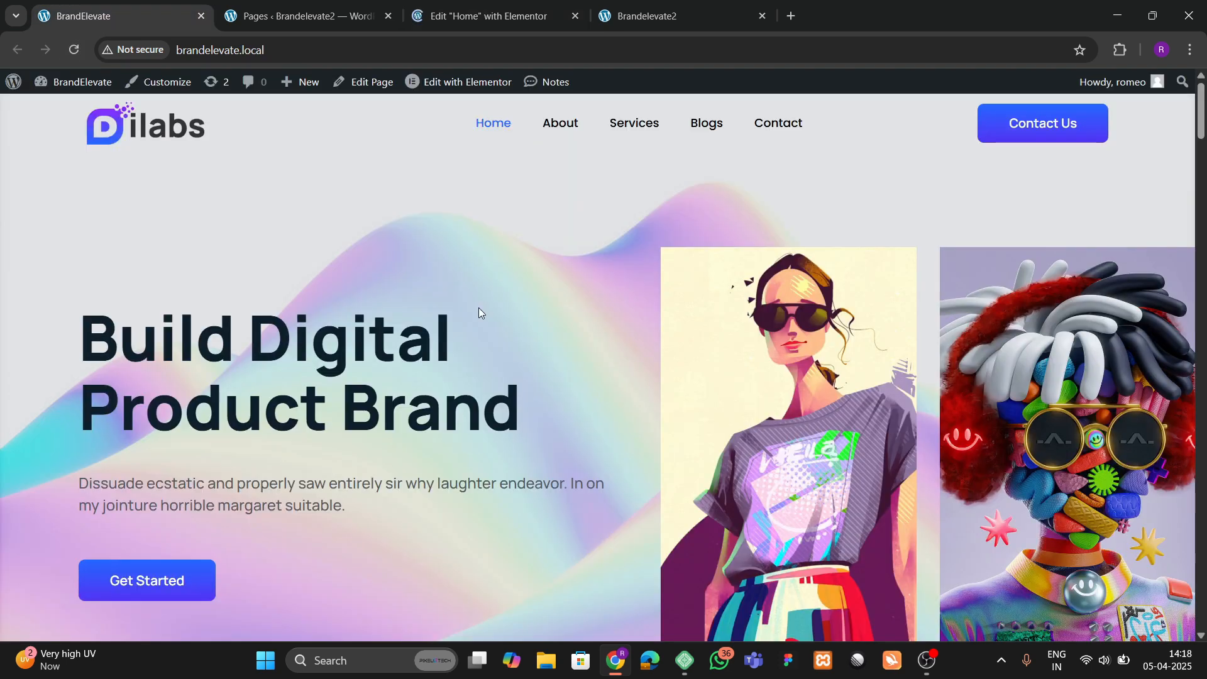
scroll(365, 395, down, 5)
scroll(409, 413, up, 5)
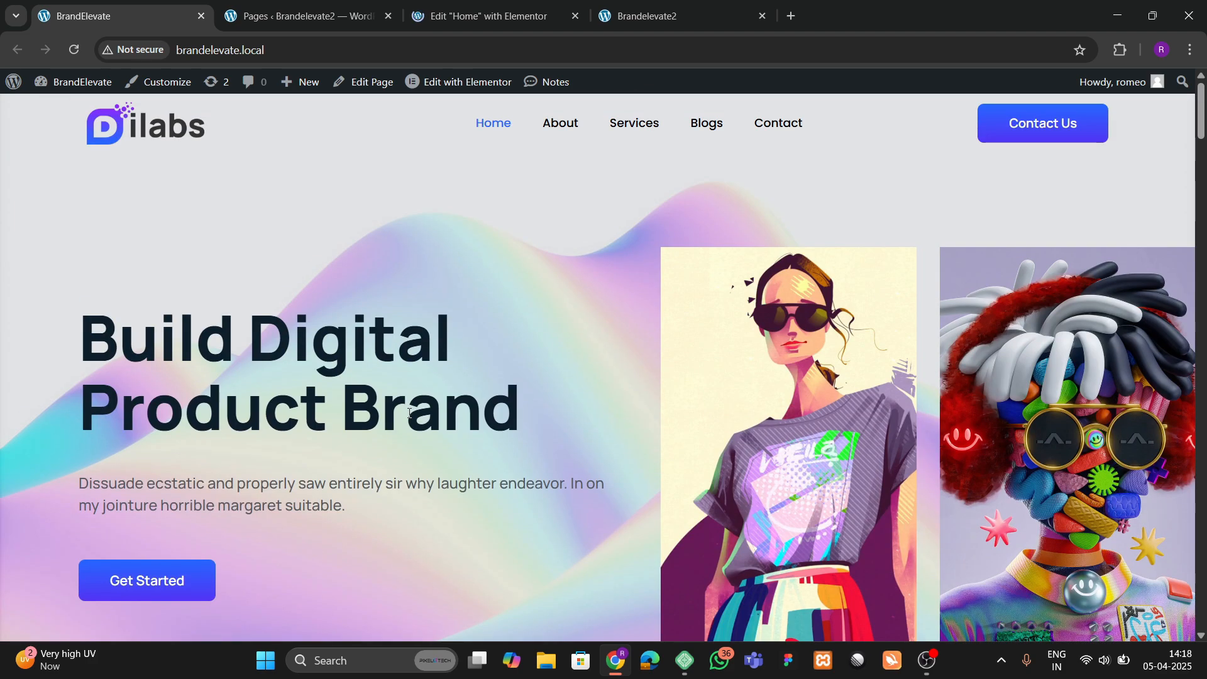
right_click(339, 328)
click(402, 621)
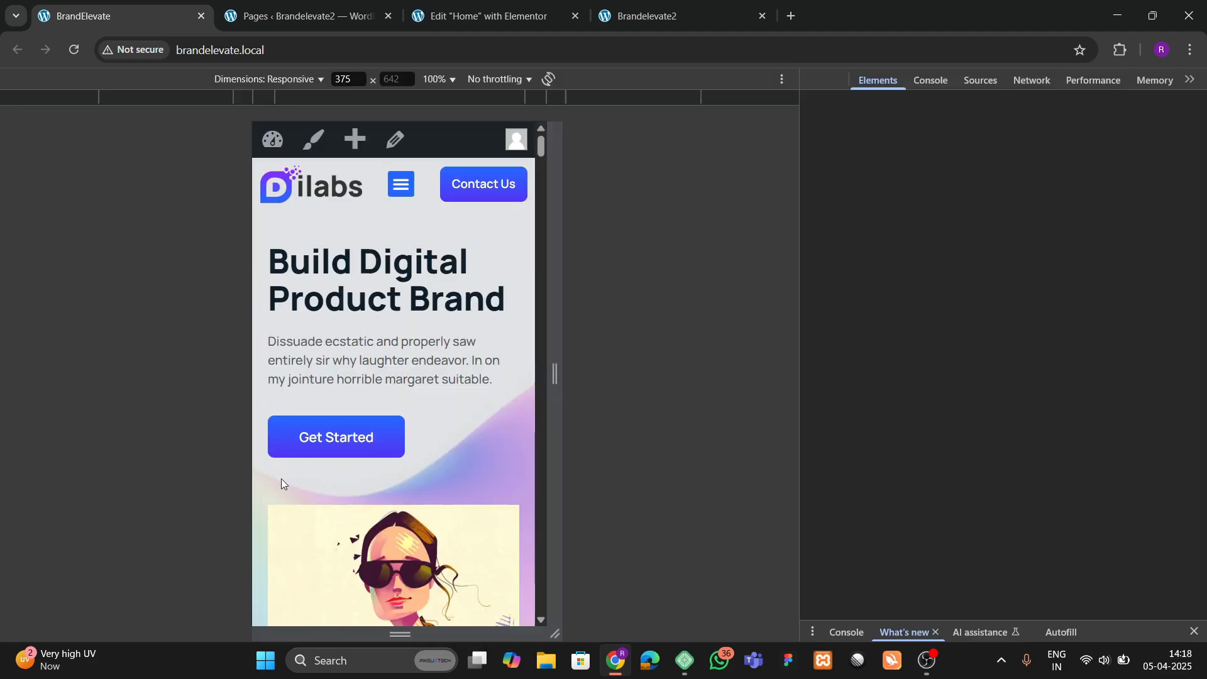
click(813, 79)
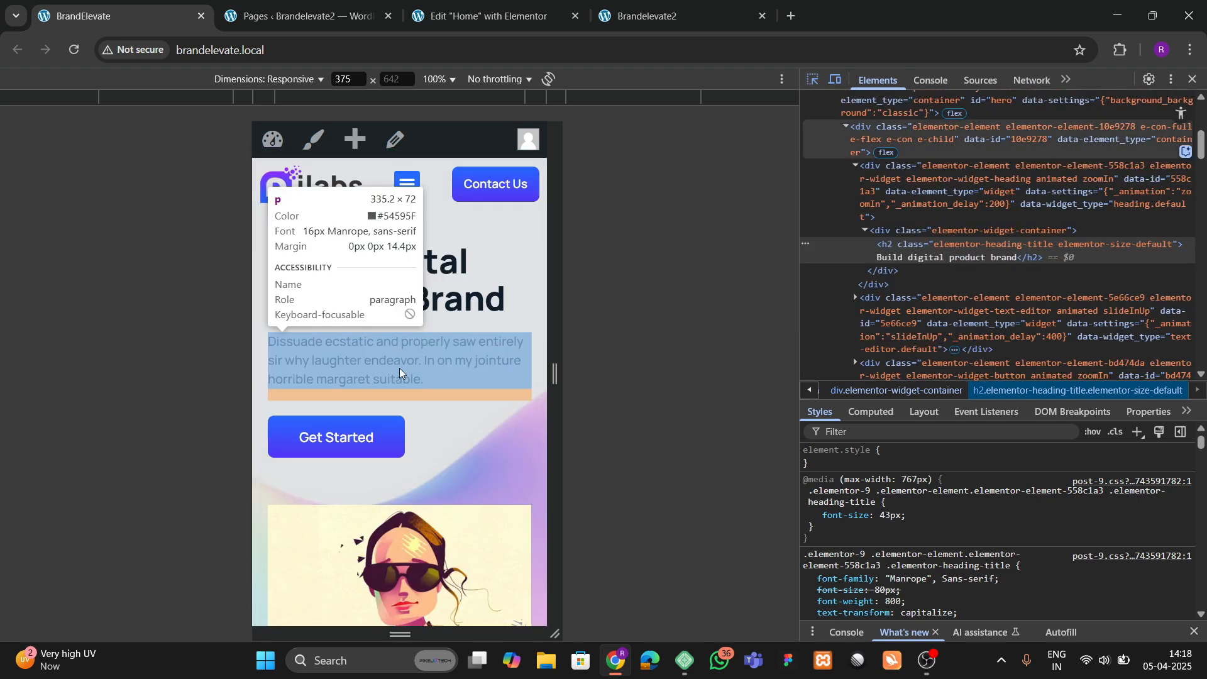
click(1193, 79)
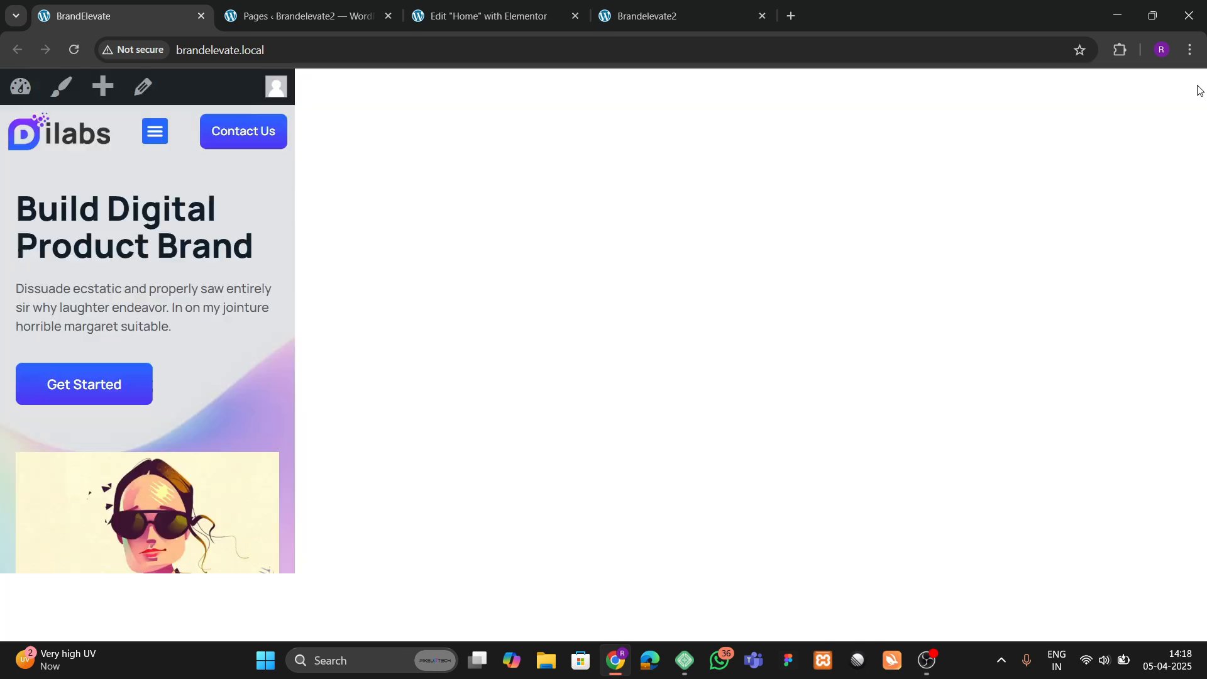
click(484, 16)
click(63, 5)
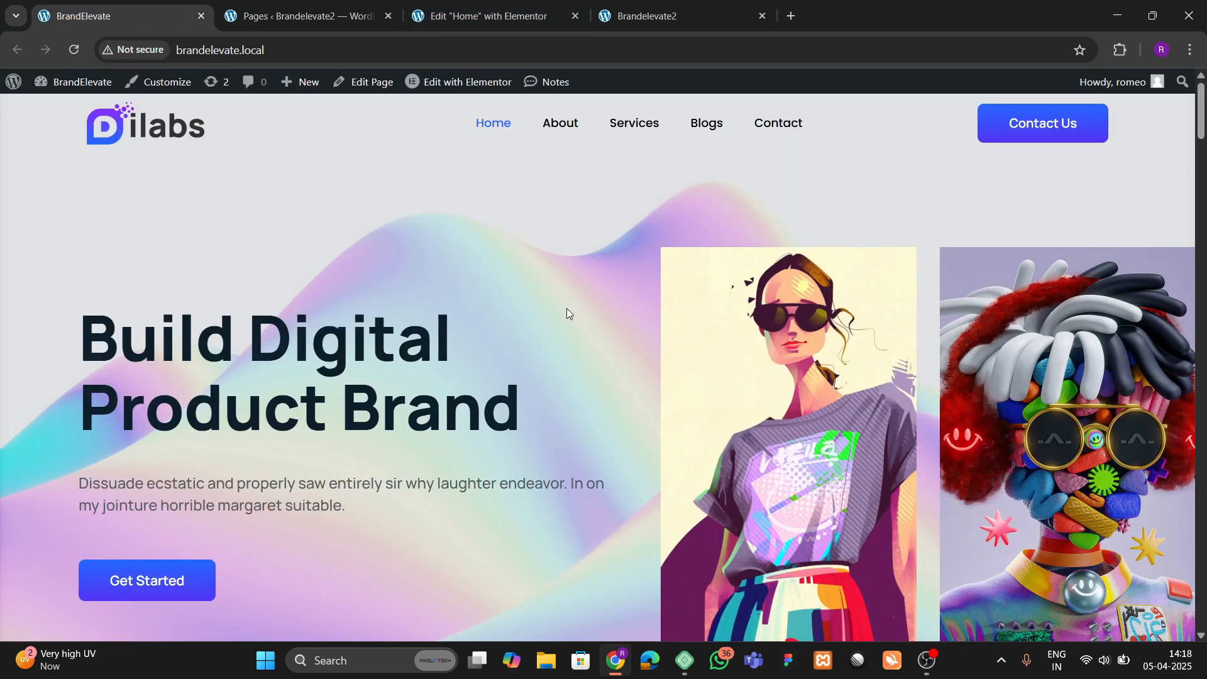
scroll(511, 398, down, 4)
scroll(531, 419, up, 4)
Step: Add a two-column flexbox container to the Home page in Elementor and name it hero in the page structure
click(484, 16)
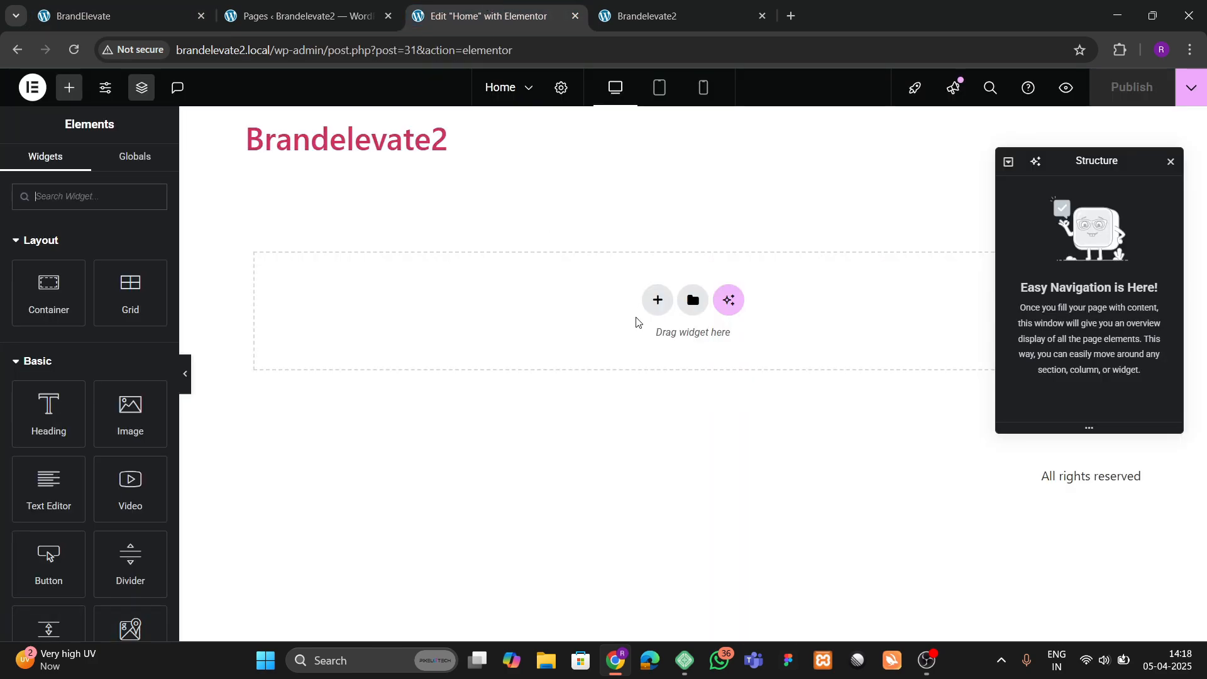
click(656, 307)
click(640, 346)
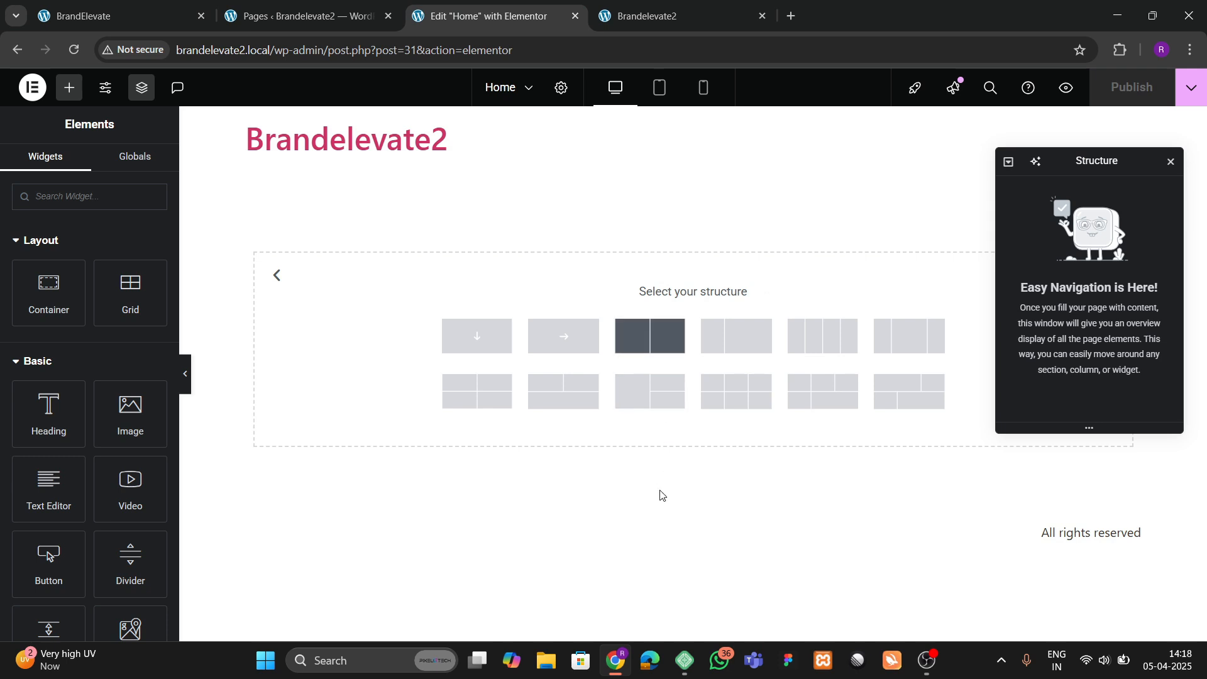
click(137, 5)
click(474, 9)
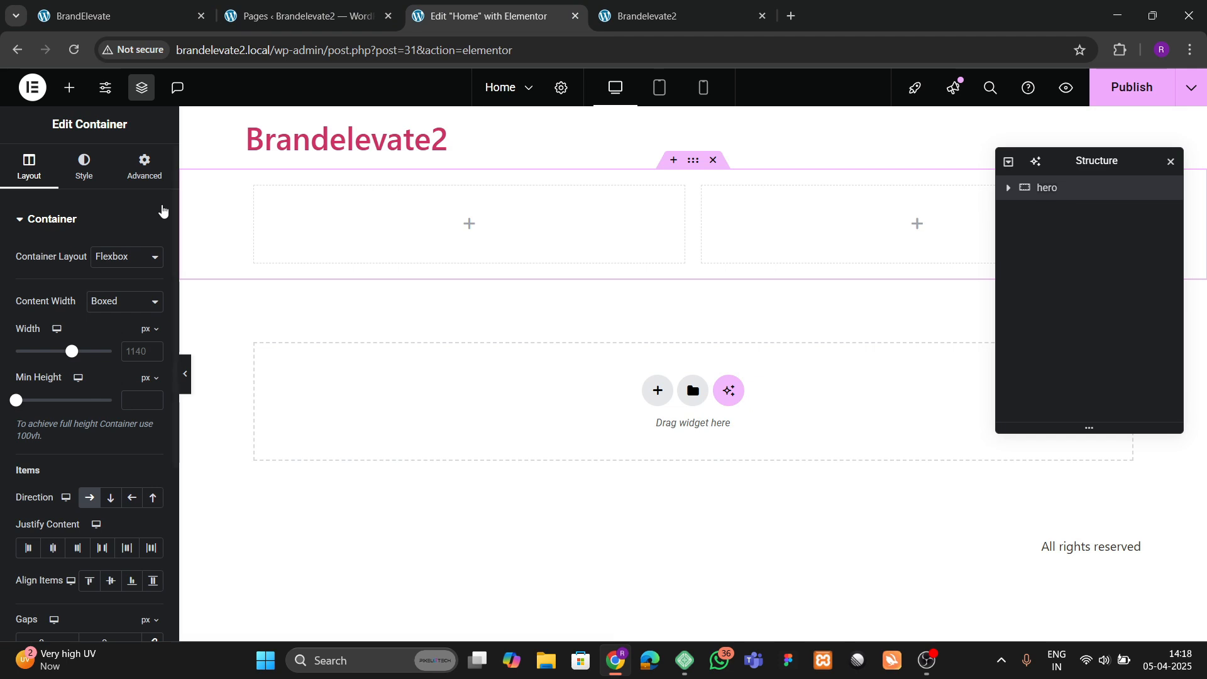
click(141, 88)
click(141, 88)
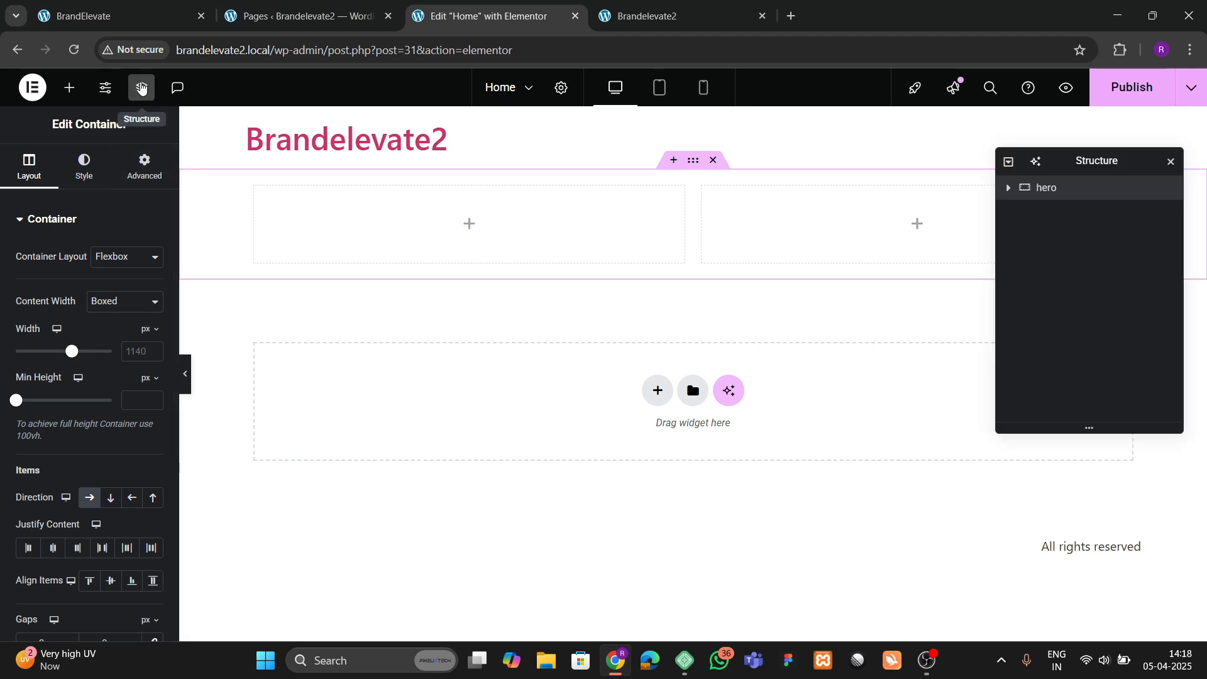
click(142, 88)
click(142, 88)
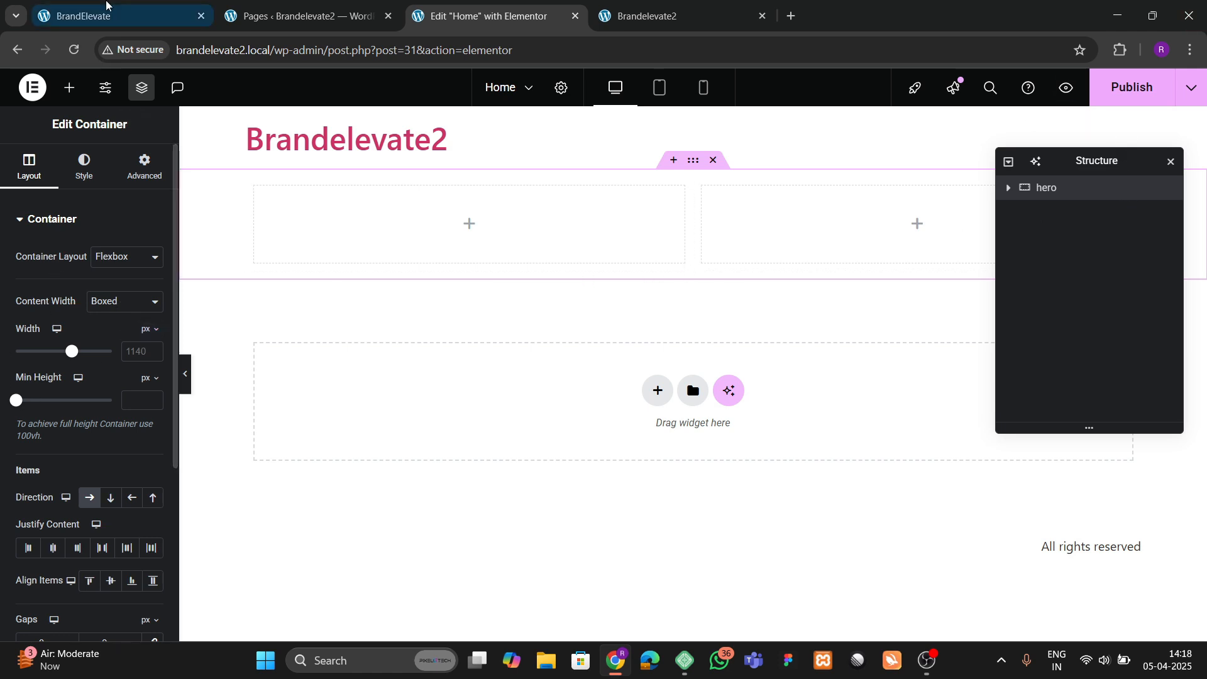
Step: Following the finished site's hero section, set the hero container's content width to Full Width and its padding to 0 on all sides
click(110, 14)
scroll(662, 403, down, 3)
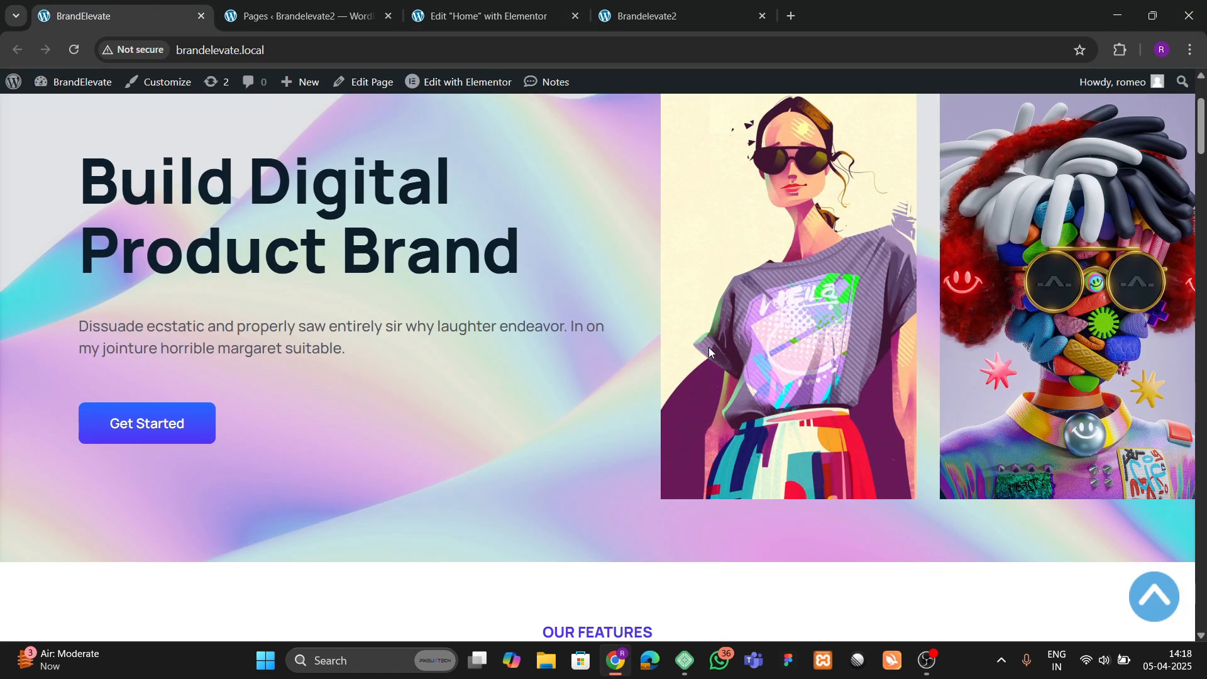
click(520, 14)
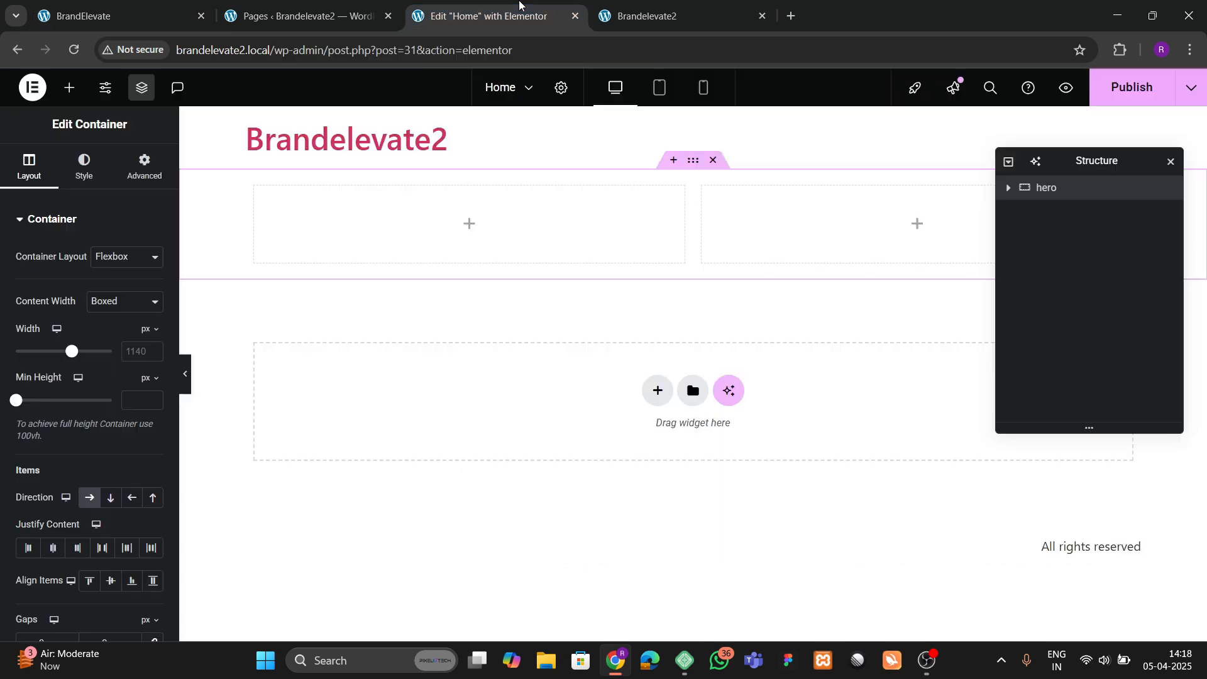
click(126, 15)
click(478, 15)
click(101, 301)
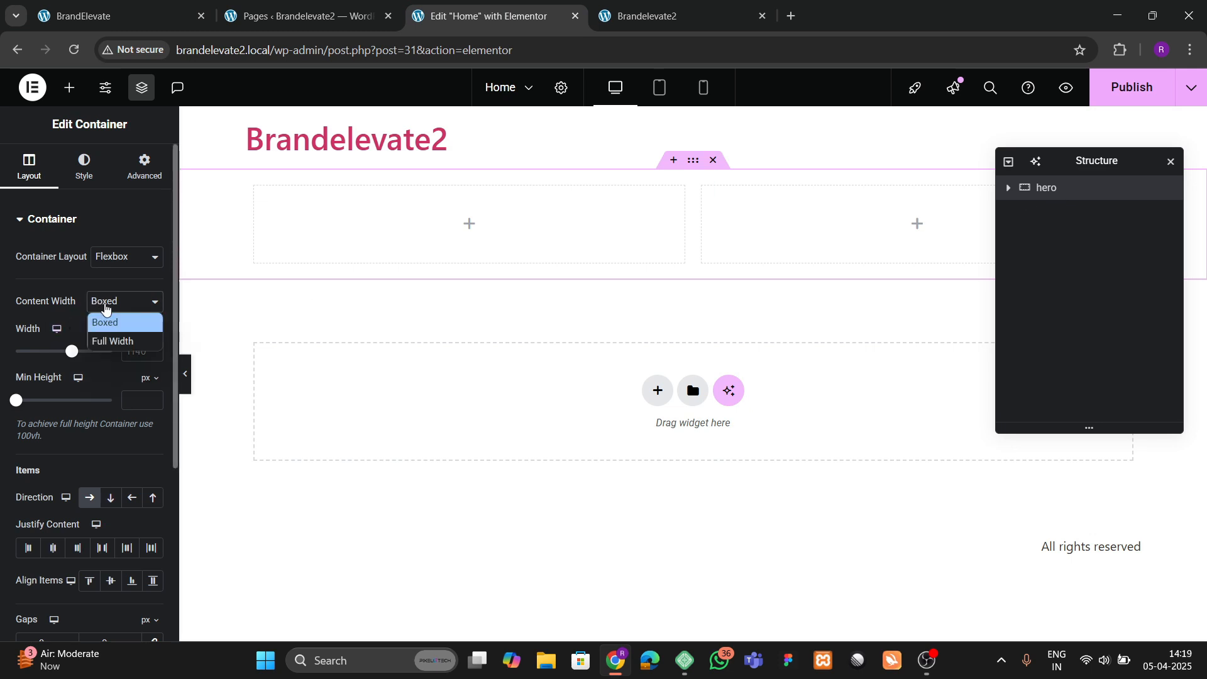
click(114, 341)
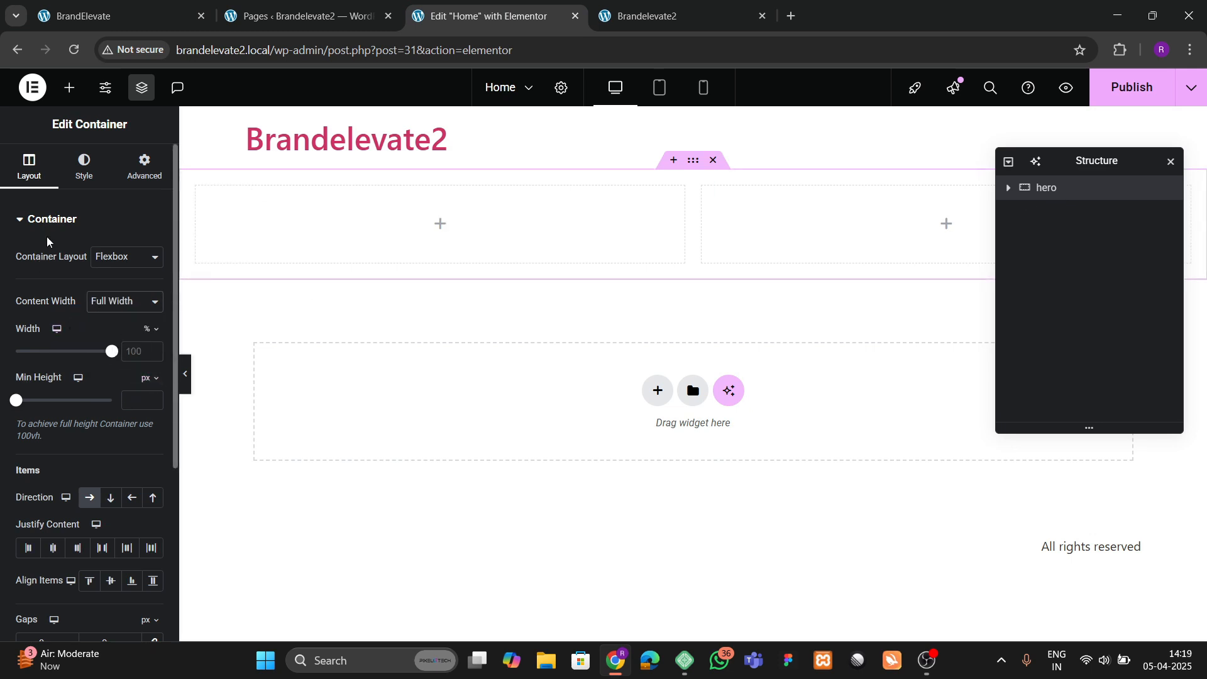
click(142, 169)
click(153, 336)
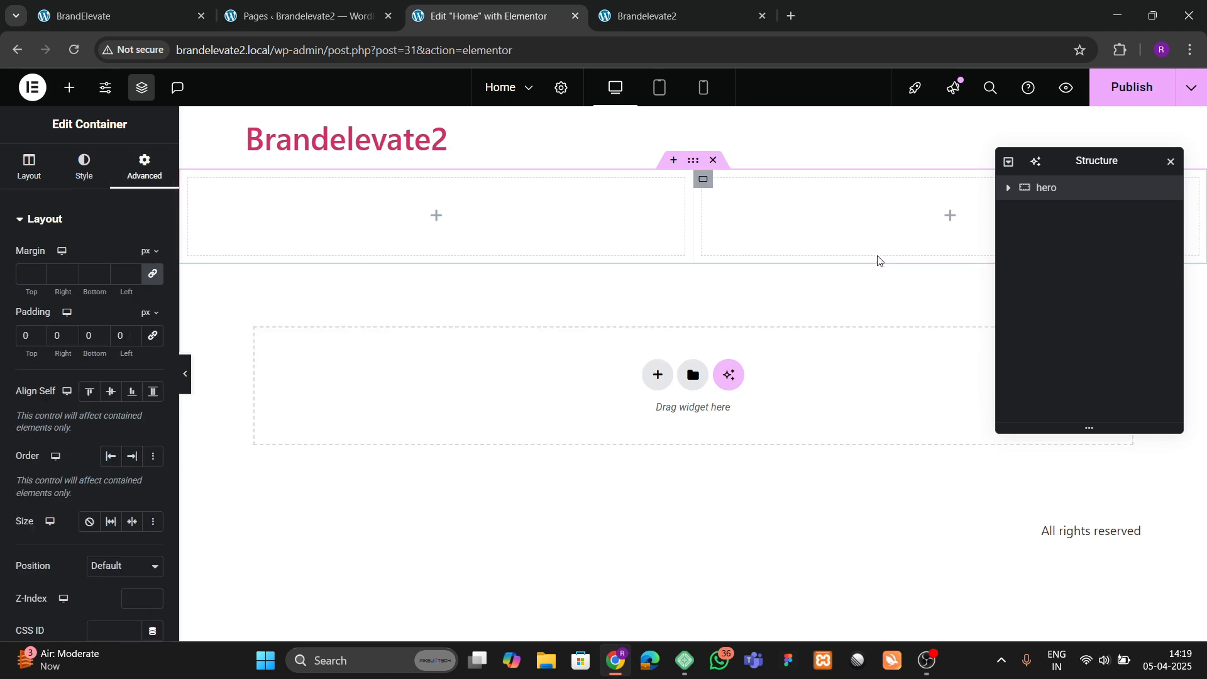
Step: Set the padding of both inner column containers of the hero to 0 on all sides
click(1009, 187)
click(1067, 212)
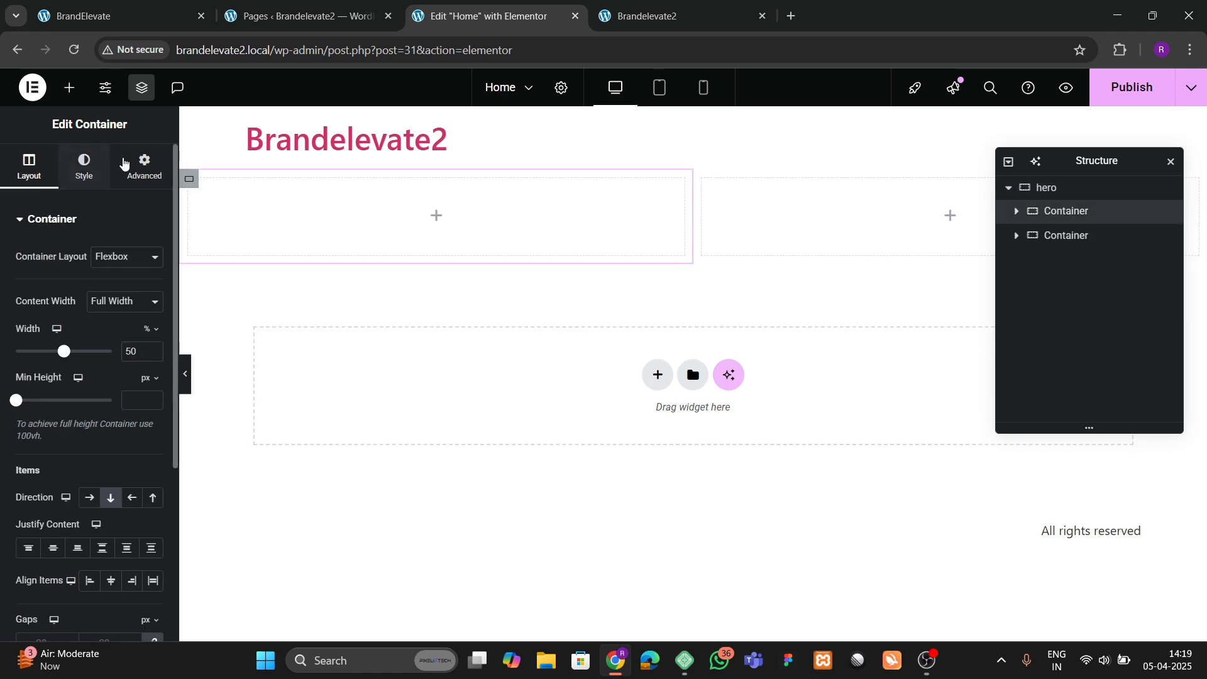
click(129, 165)
click(153, 336)
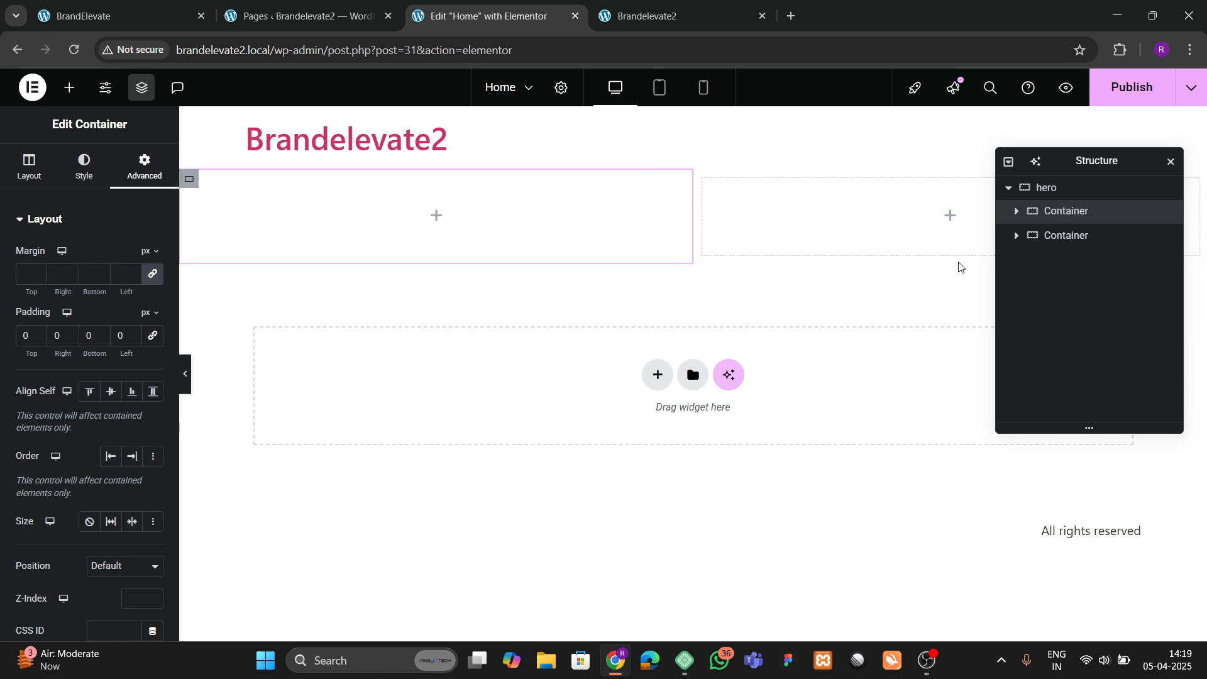
click(1067, 235)
click(145, 167)
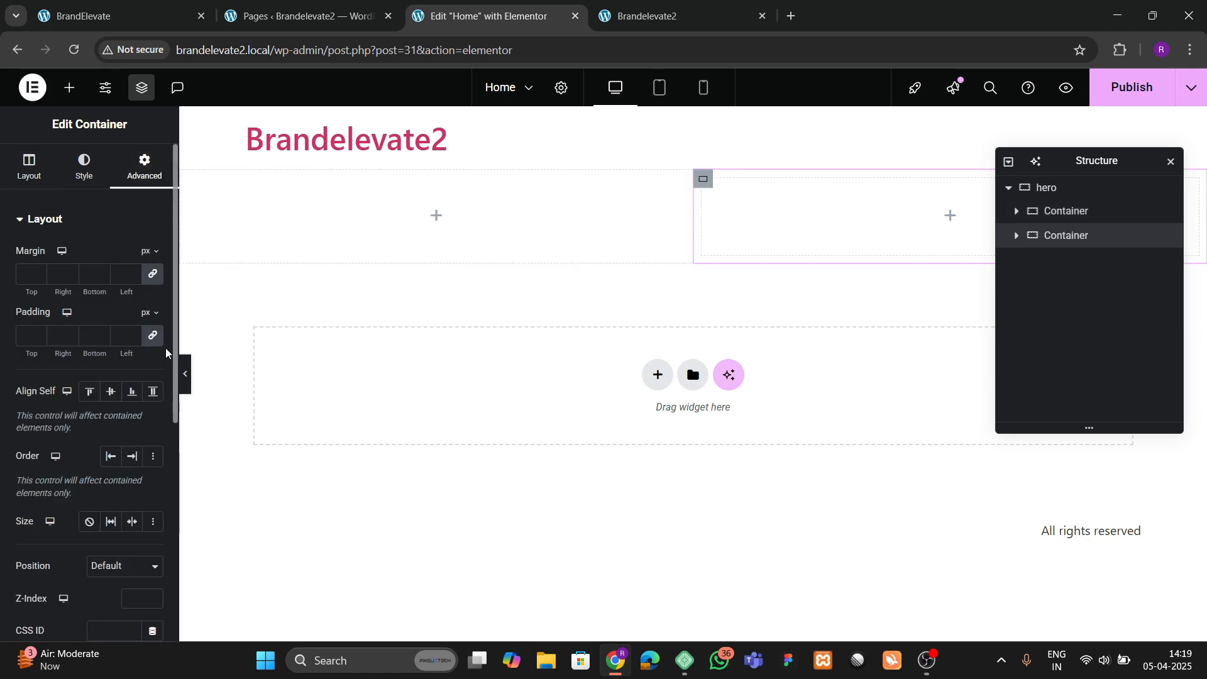
click(153, 336)
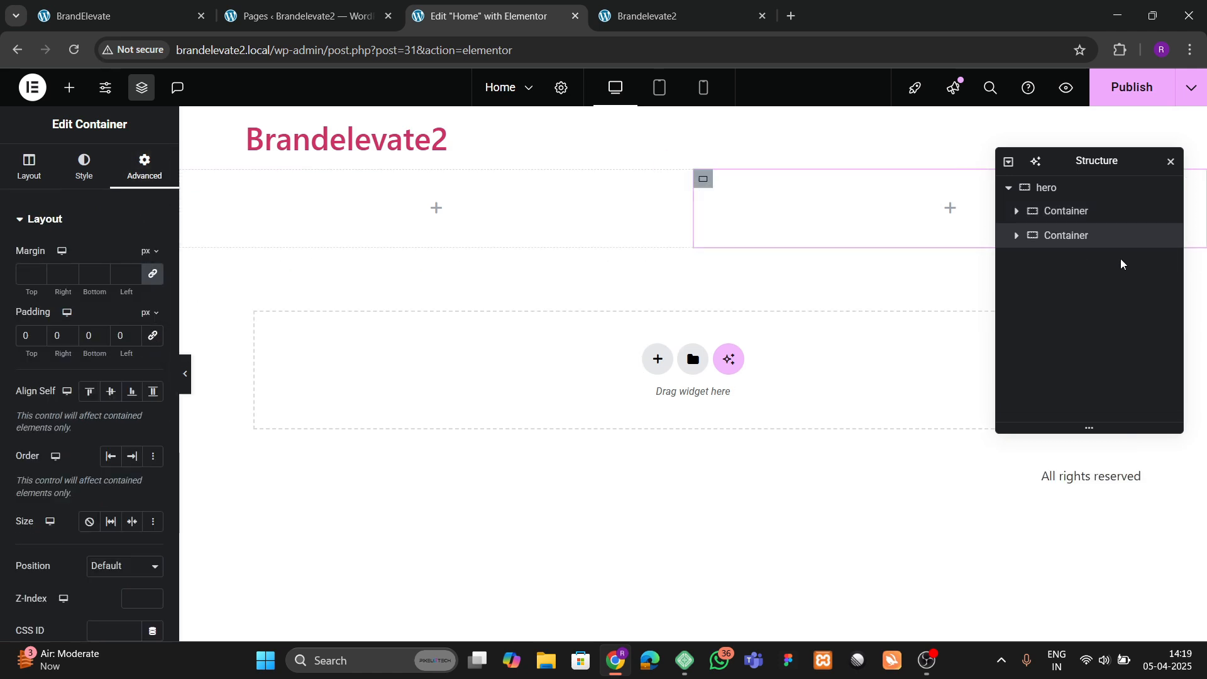
Step: Check the finished site's hero section and set the hero container's minimum height to 700 px
click(1001, 191)
click(129, 6)
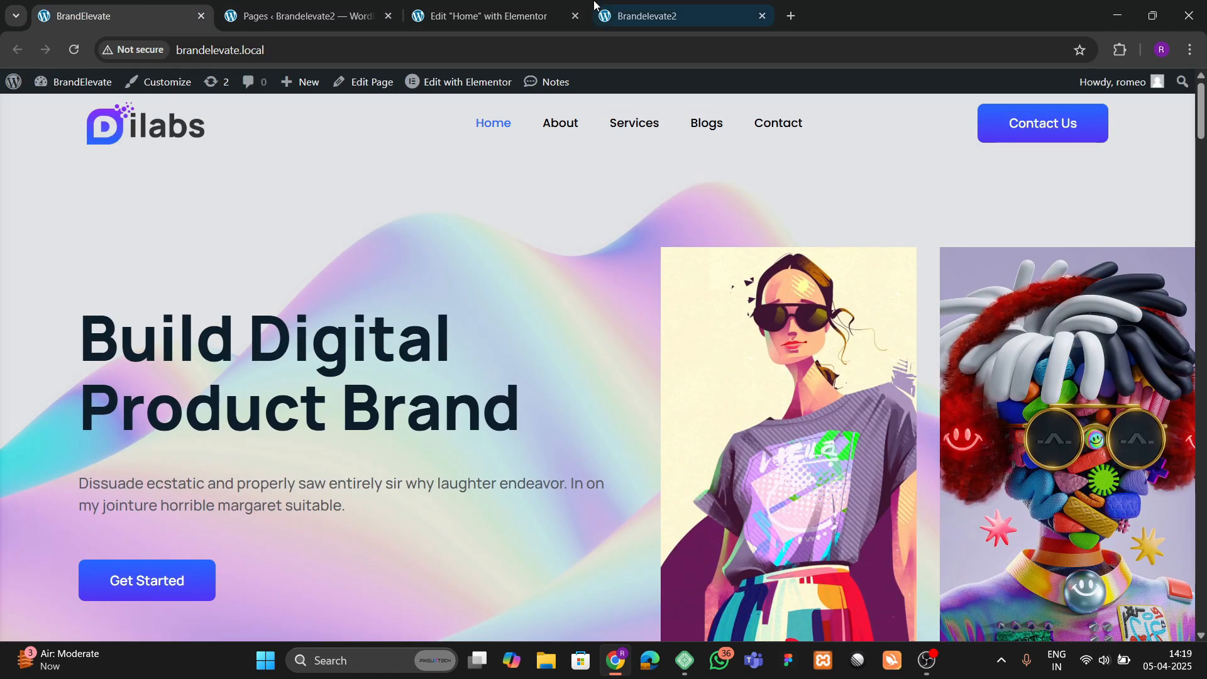
click(476, 15)
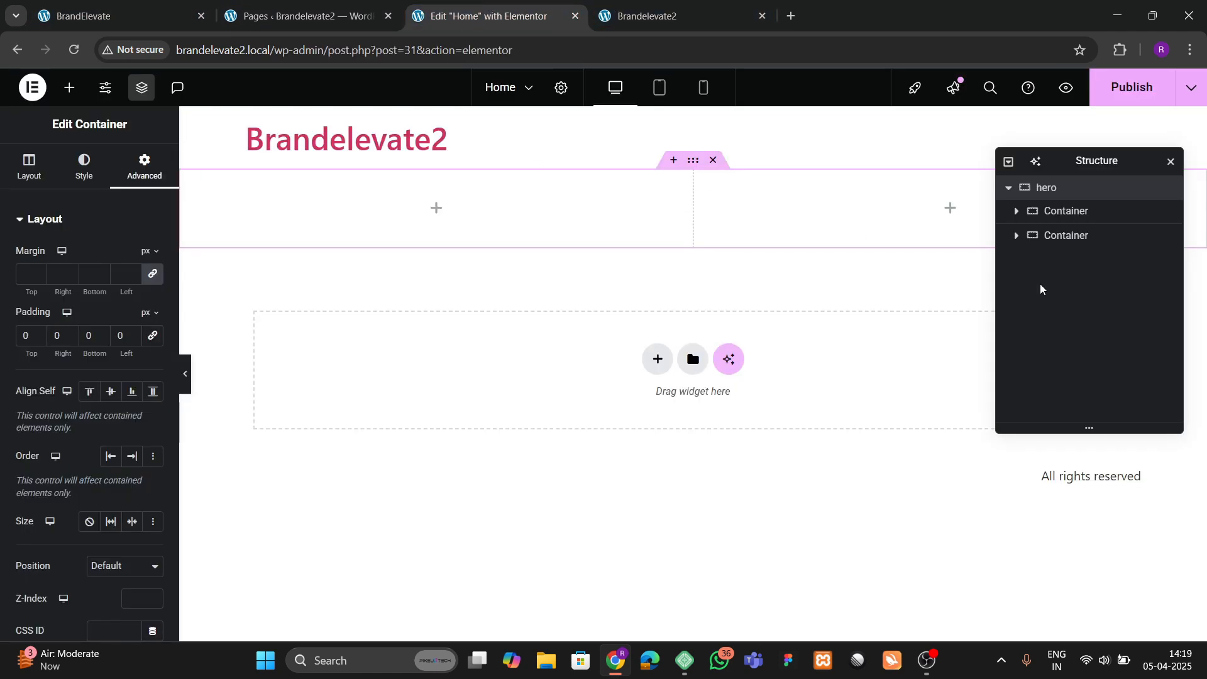
click(1047, 189)
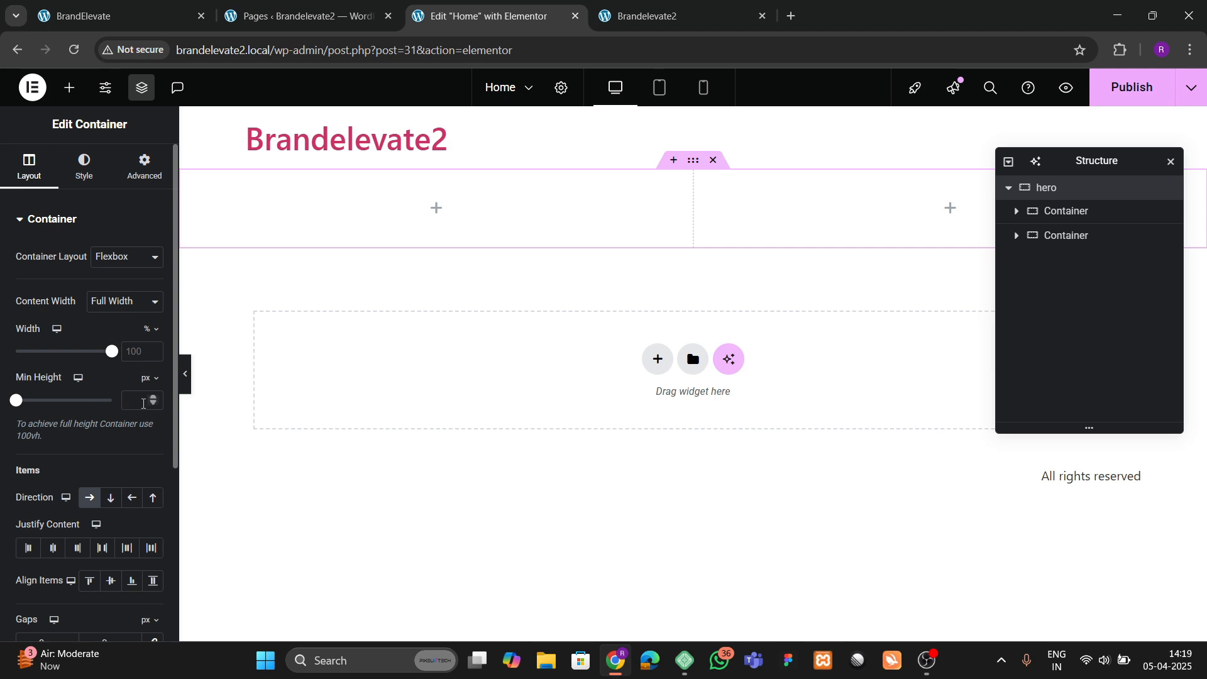
click(138, 406)
text(700)
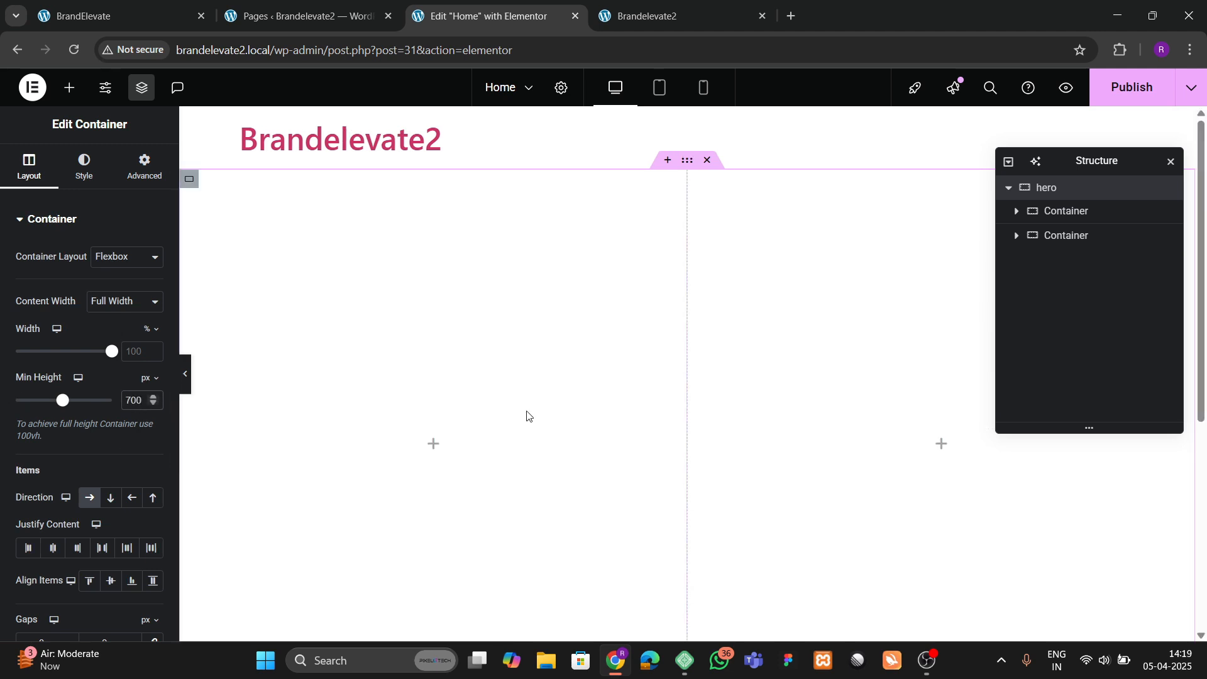
Step: Give the hero container a classic background using the pastel wave image from the media library
click(80, 175)
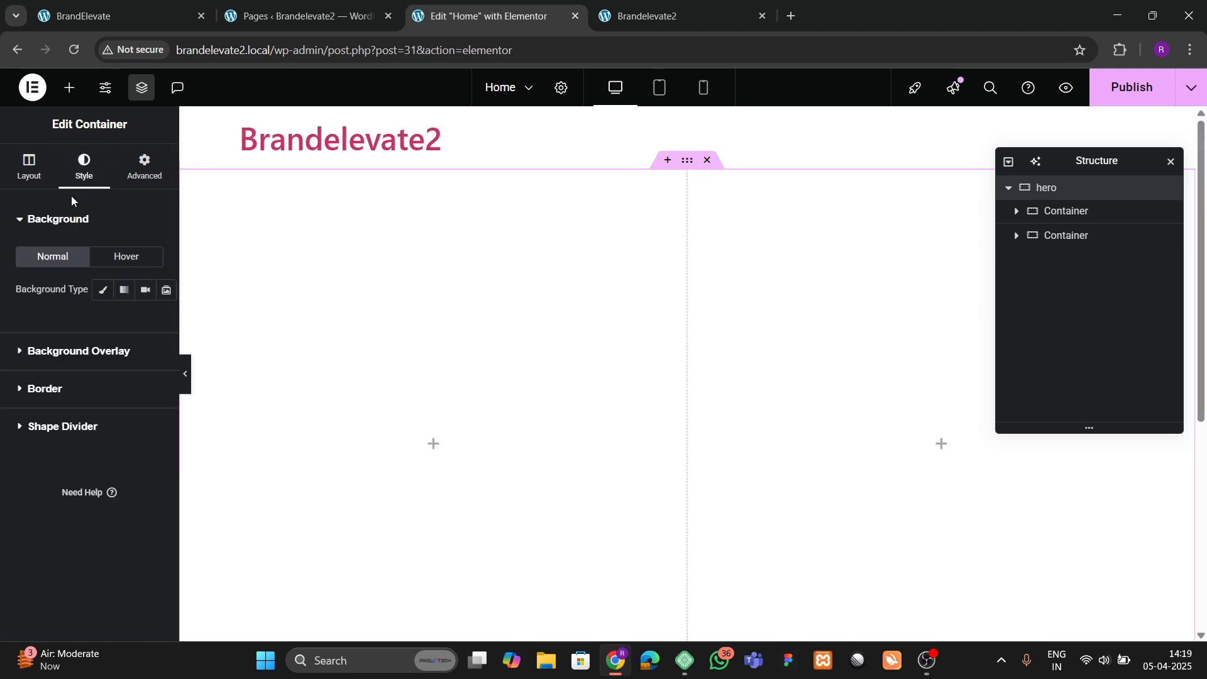
click(102, 290)
click(89, 398)
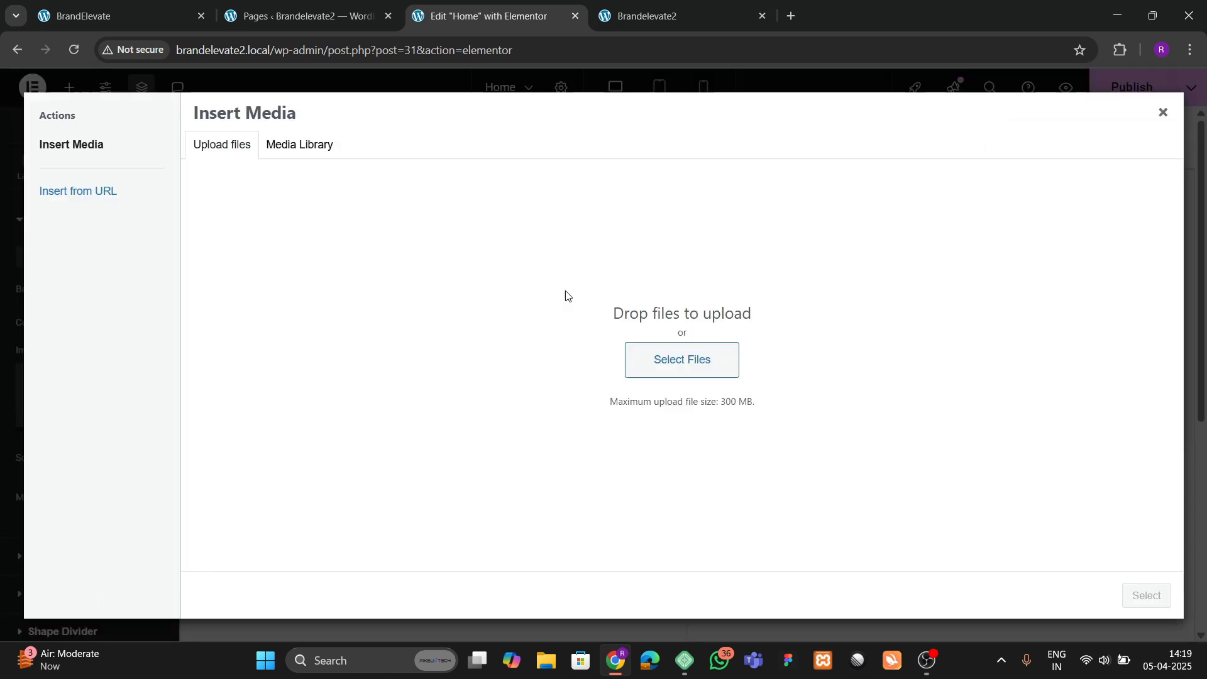
click(291, 150)
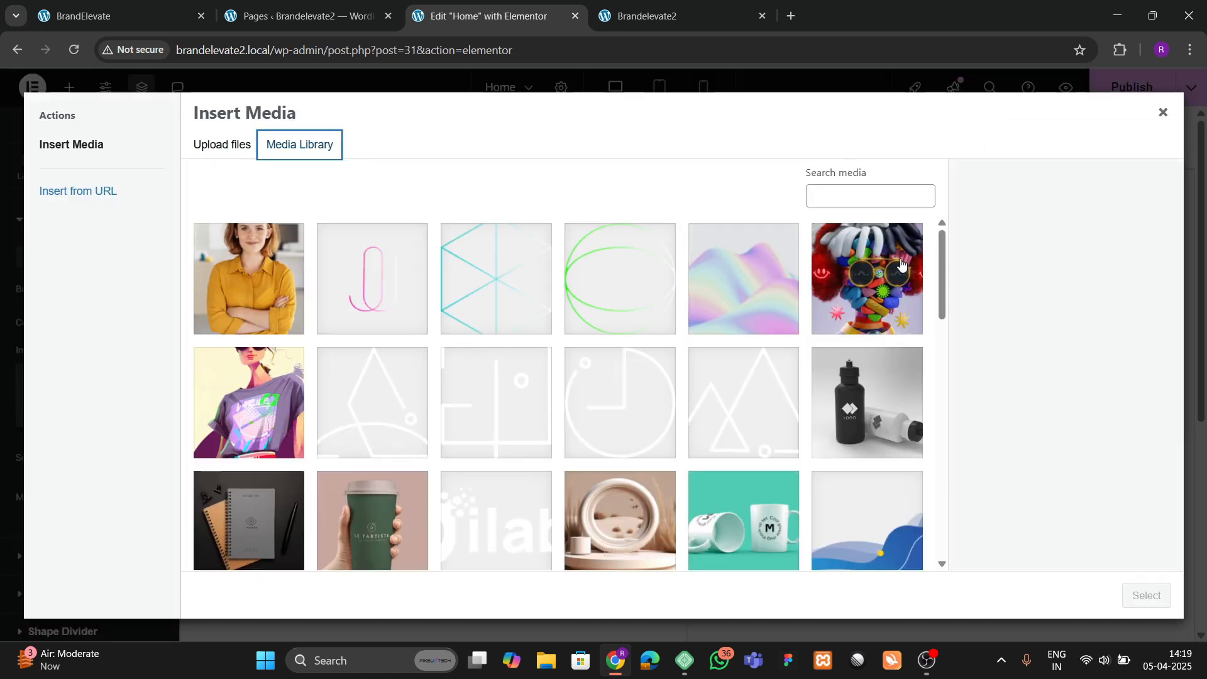
click(758, 287)
click(1147, 595)
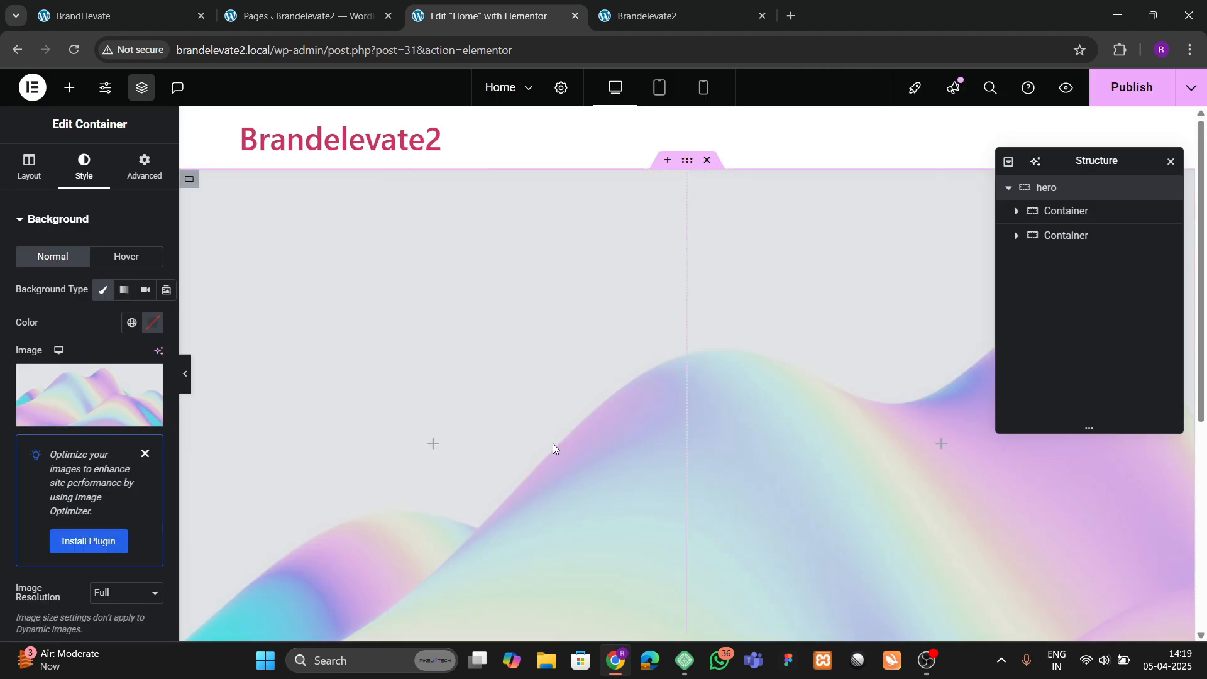
Step: Set the hero background image's position to Center Center and its display size to Cover, and compare it with the finished site
scroll(145, 450, down, 1)
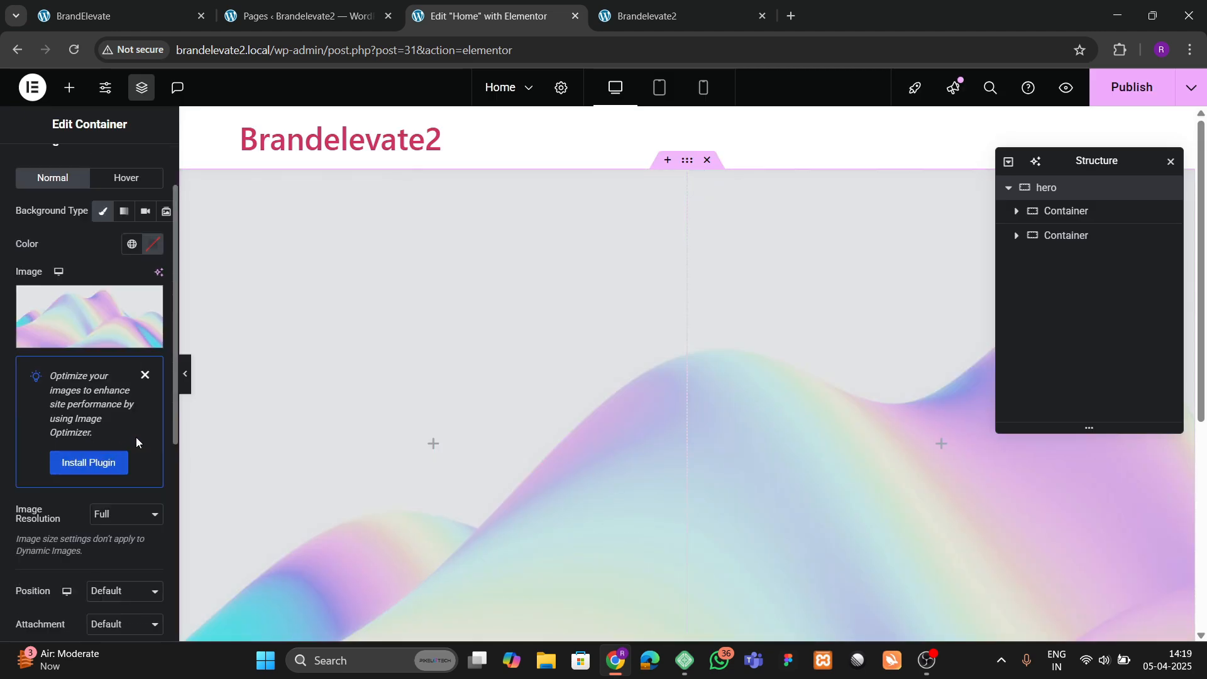
click(144, 375)
click(113, 452)
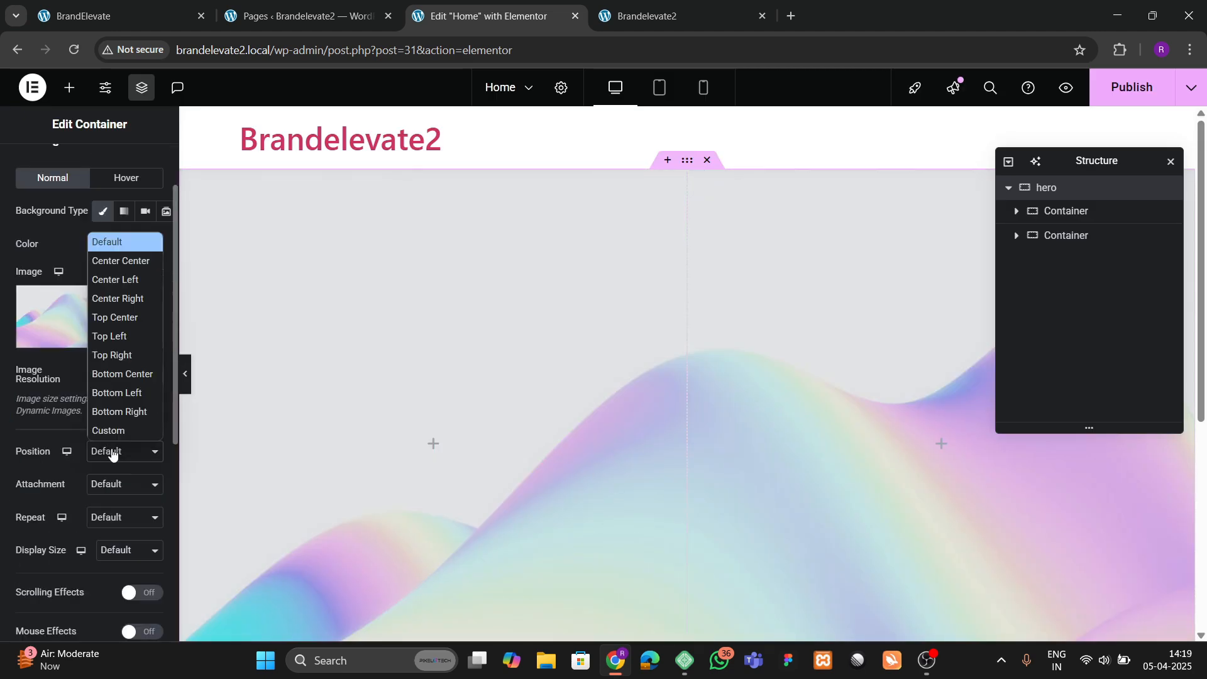
click(117, 261)
scroll(99, 416, down, 1)
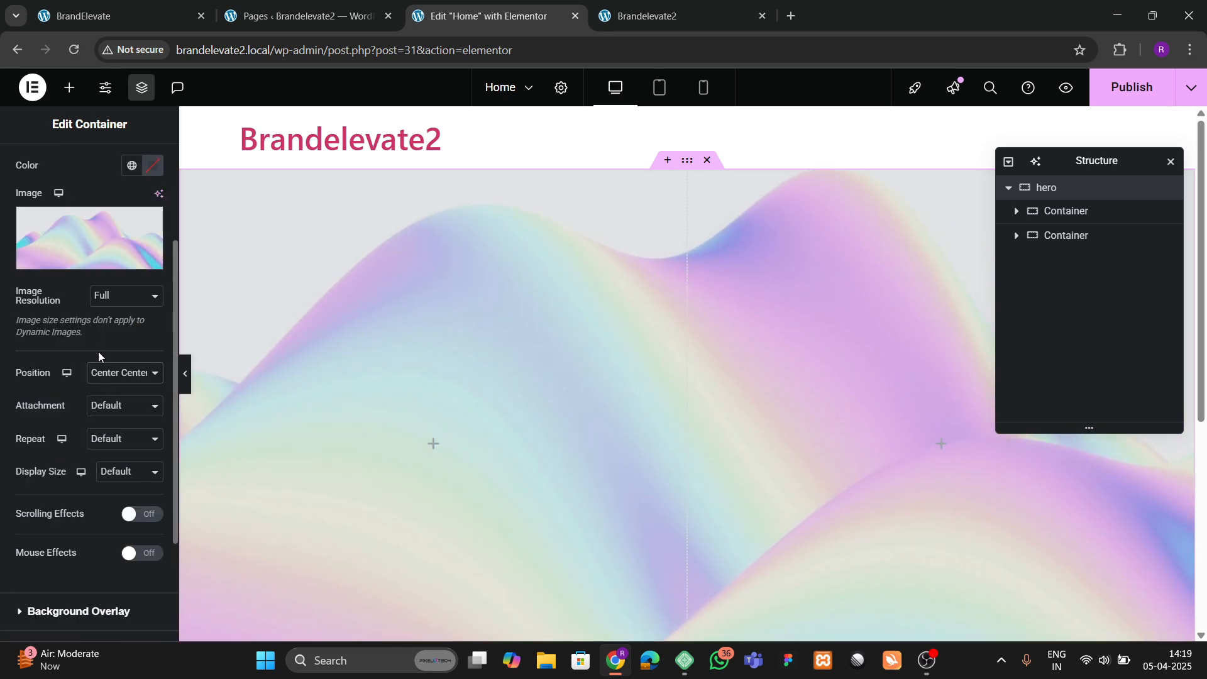
click(119, 474)
click(124, 530)
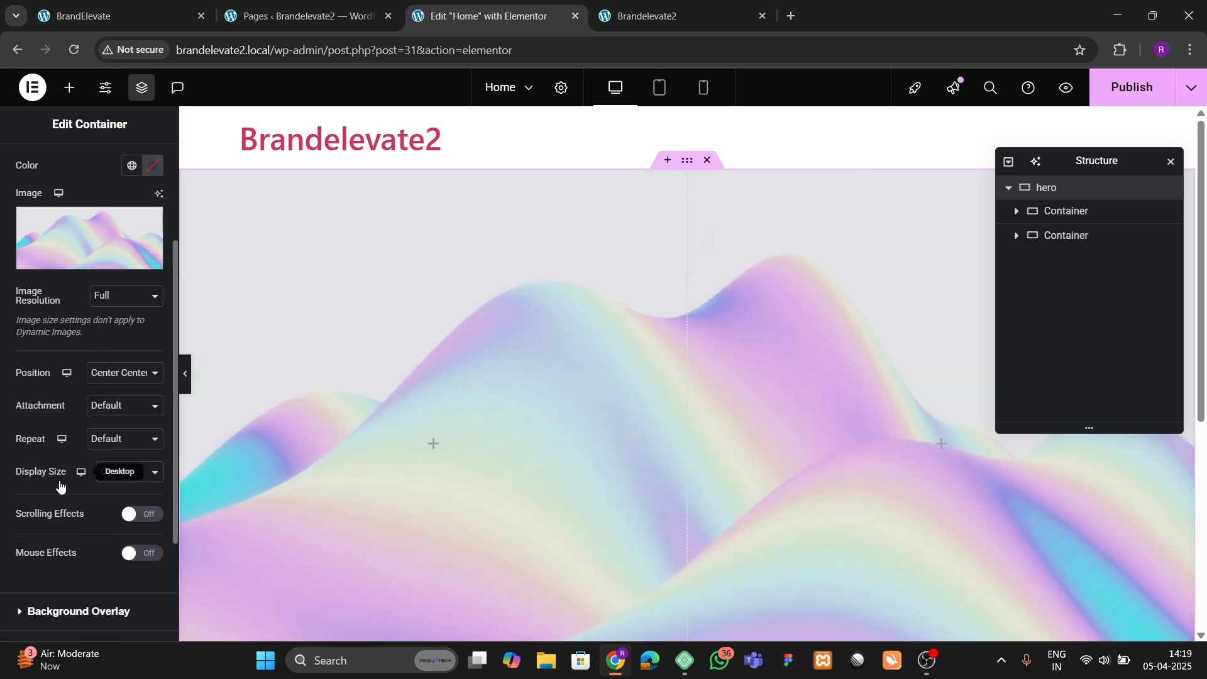
scroll(405, 421, down, 5)
scroll(405, 422, up, 3)
click(157, 5)
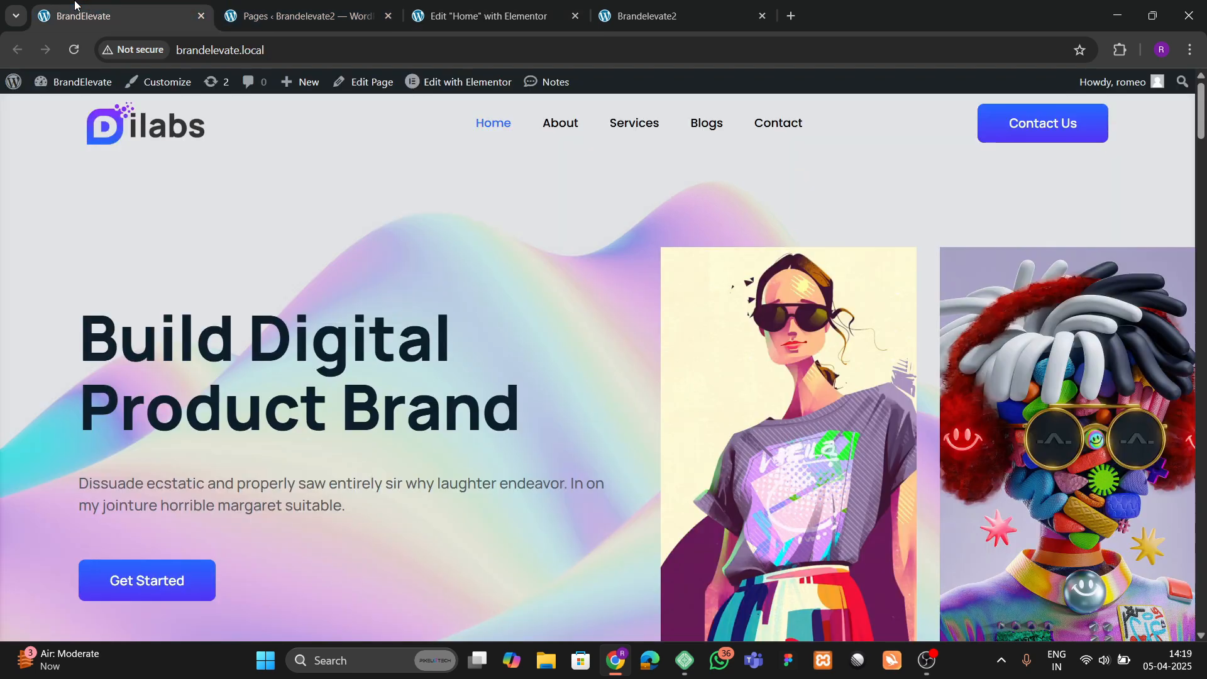
click(484, 15)
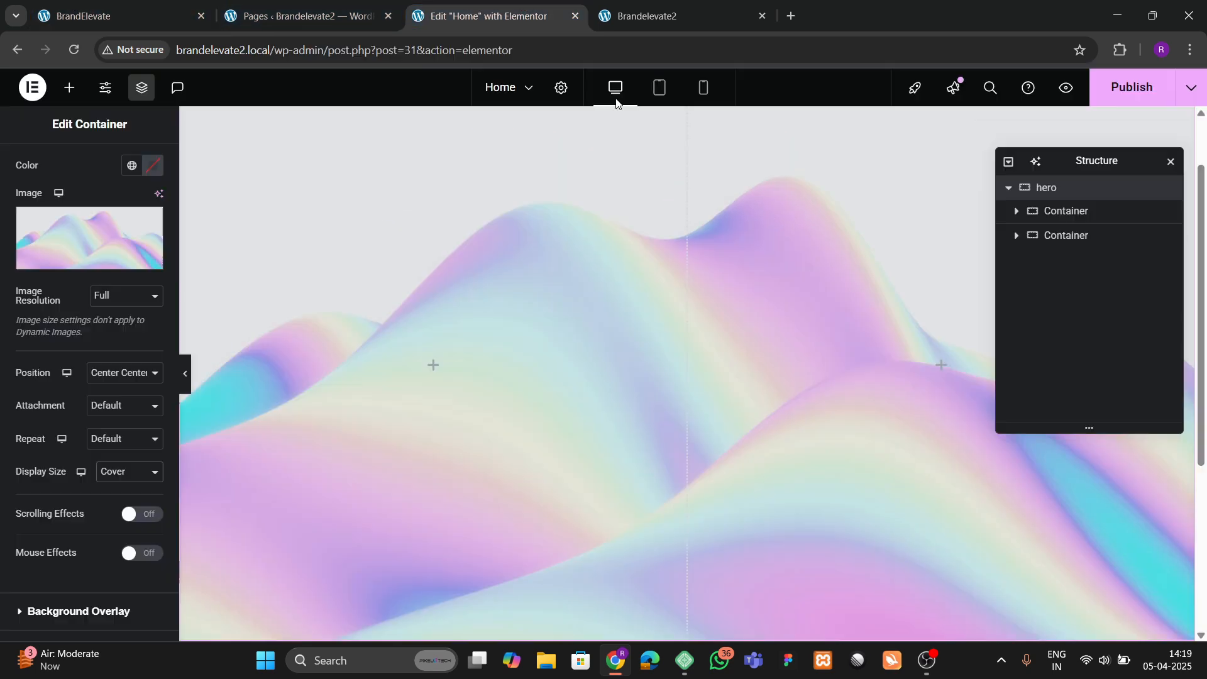
Step: Add an Image widget to the hero's second column, using the media library illustration 8.jpg of the woman in sunglasses
click(69, 88)
drag(130, 410, 748, 424)
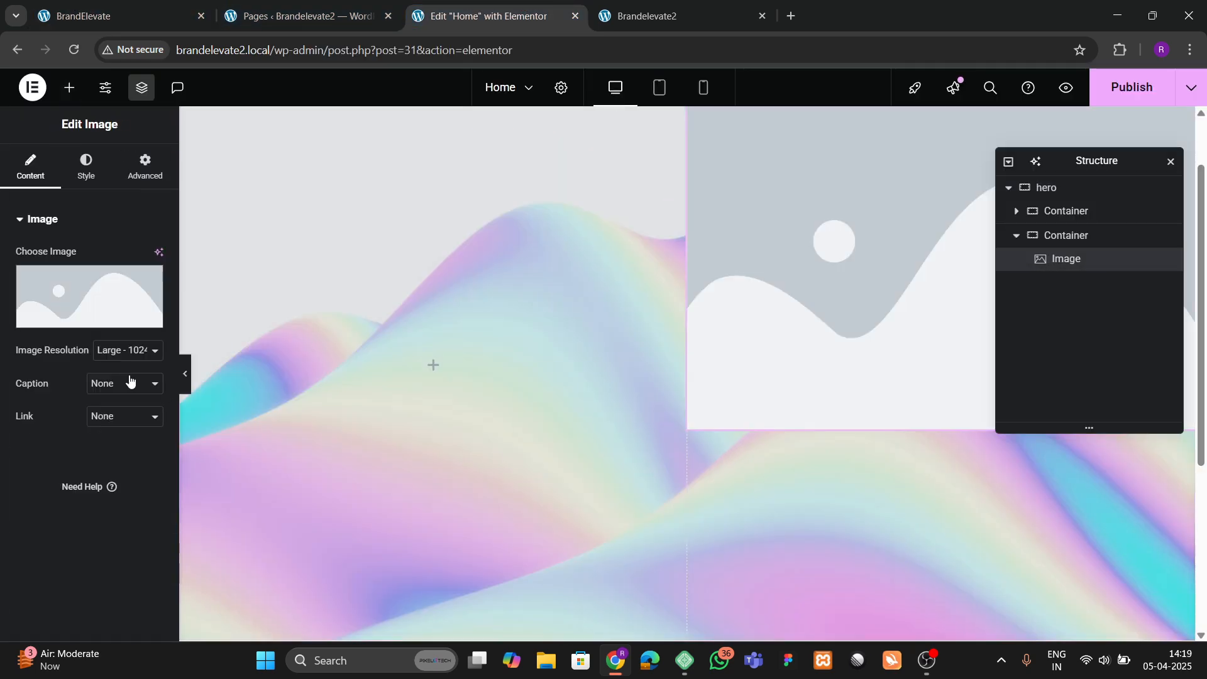
click(100, 322)
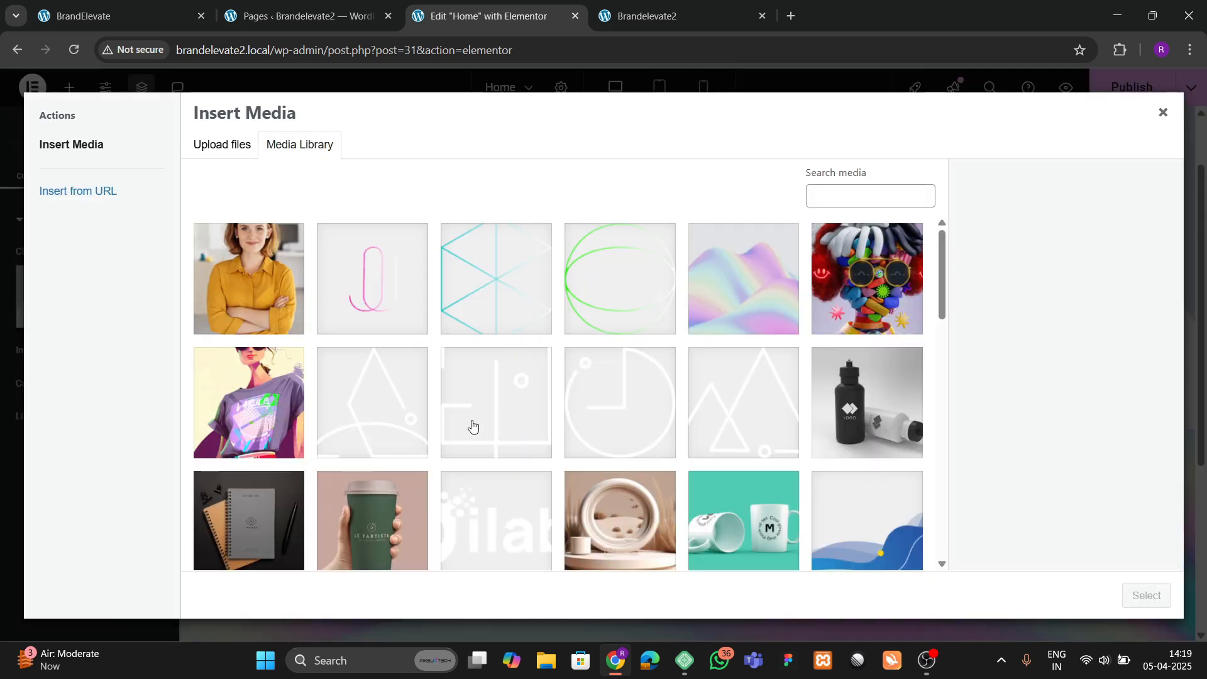
click(227, 434)
click(1147, 595)
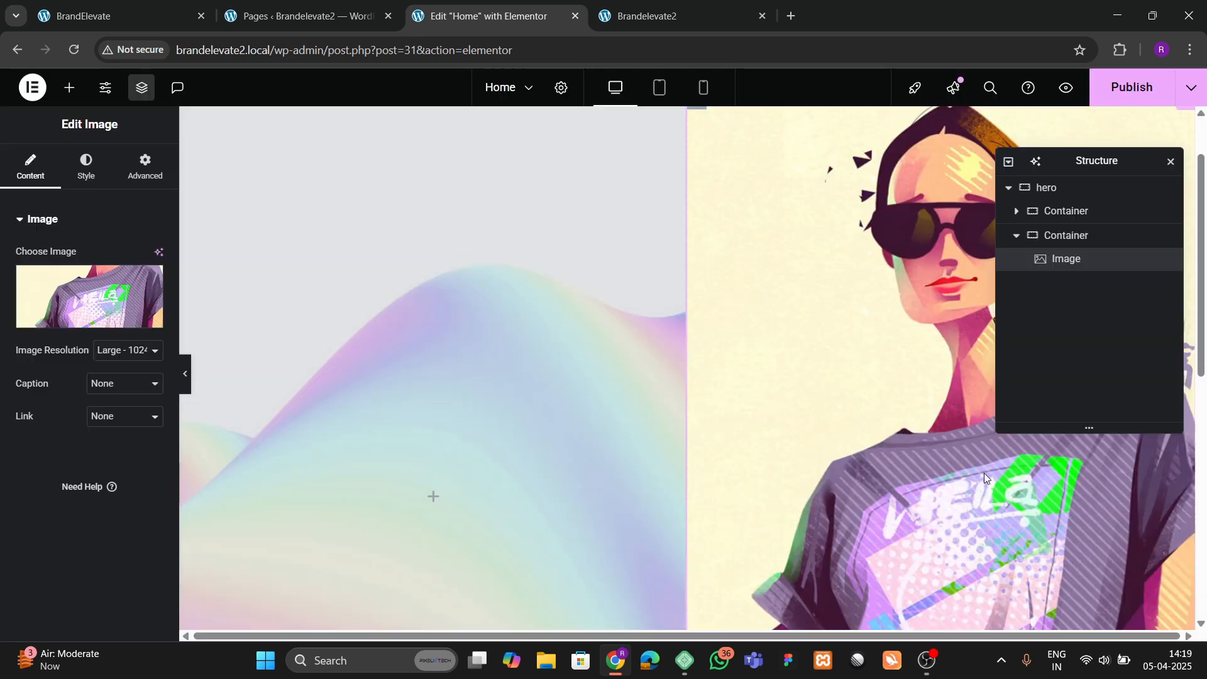
Step: Following the finished site's hero with two pictures, duplicate the image in the second column
click(163, 12)
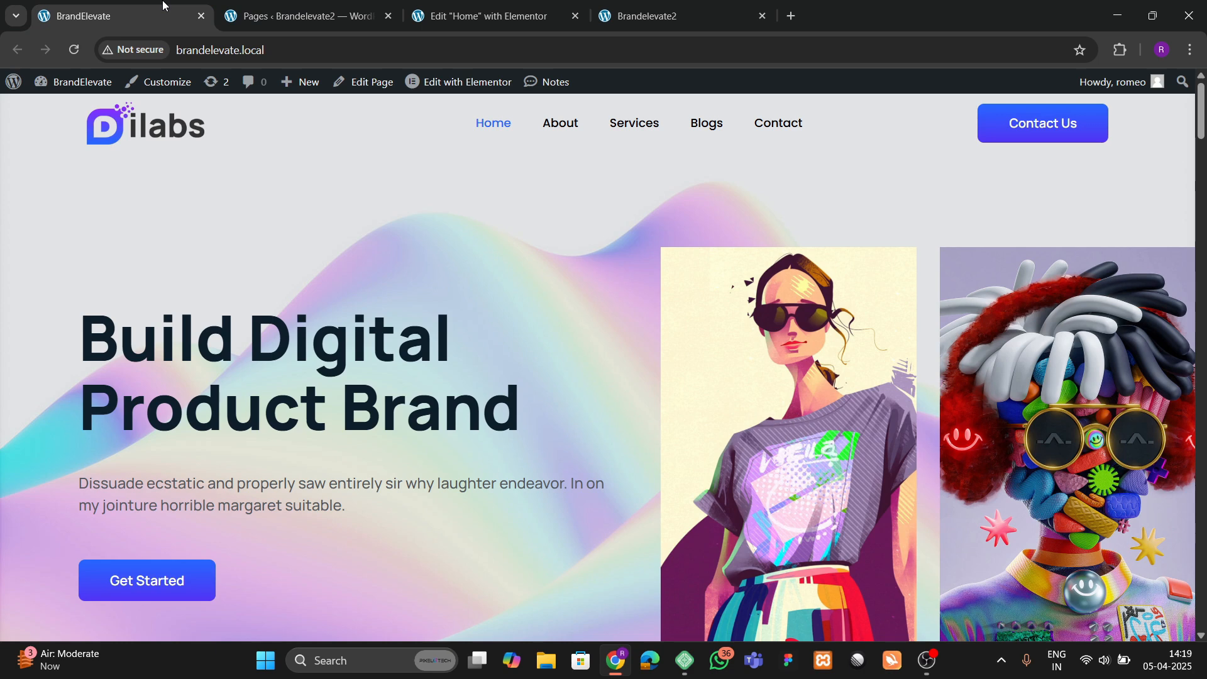
click(485, 16)
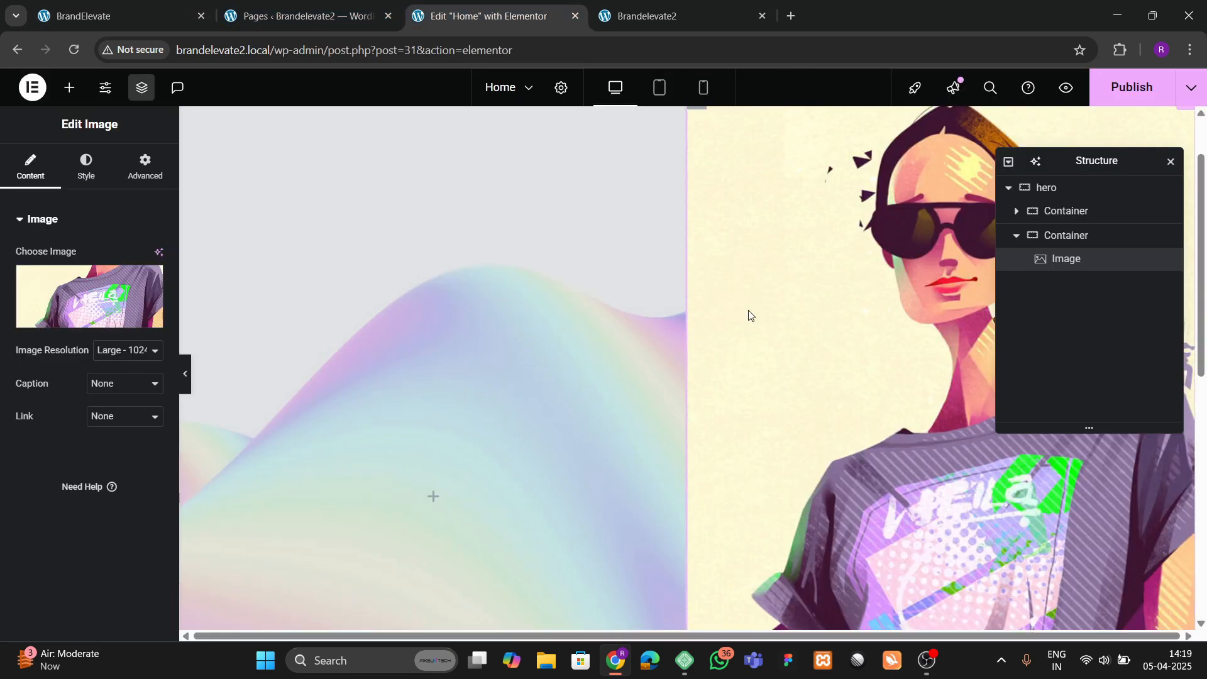
right_click(772, 277)
click(790, 324)
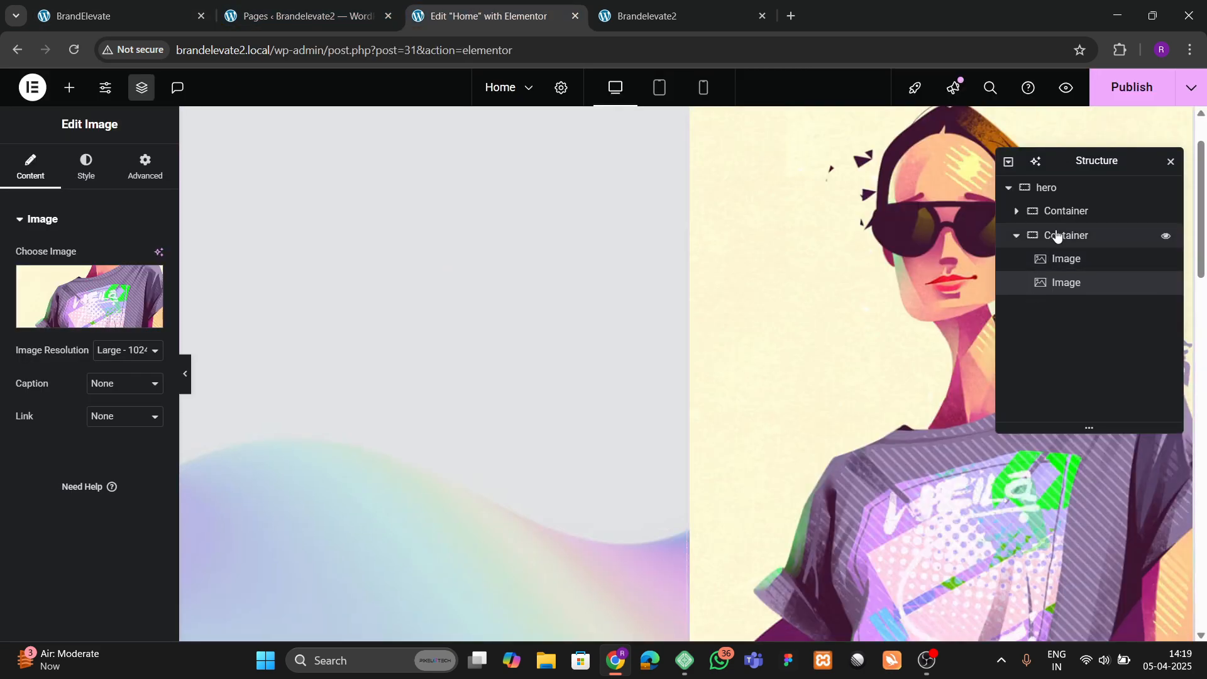
Step: Arrange the second column's images in a row with space-between justification and items aligned to the center
click(1051, 236)
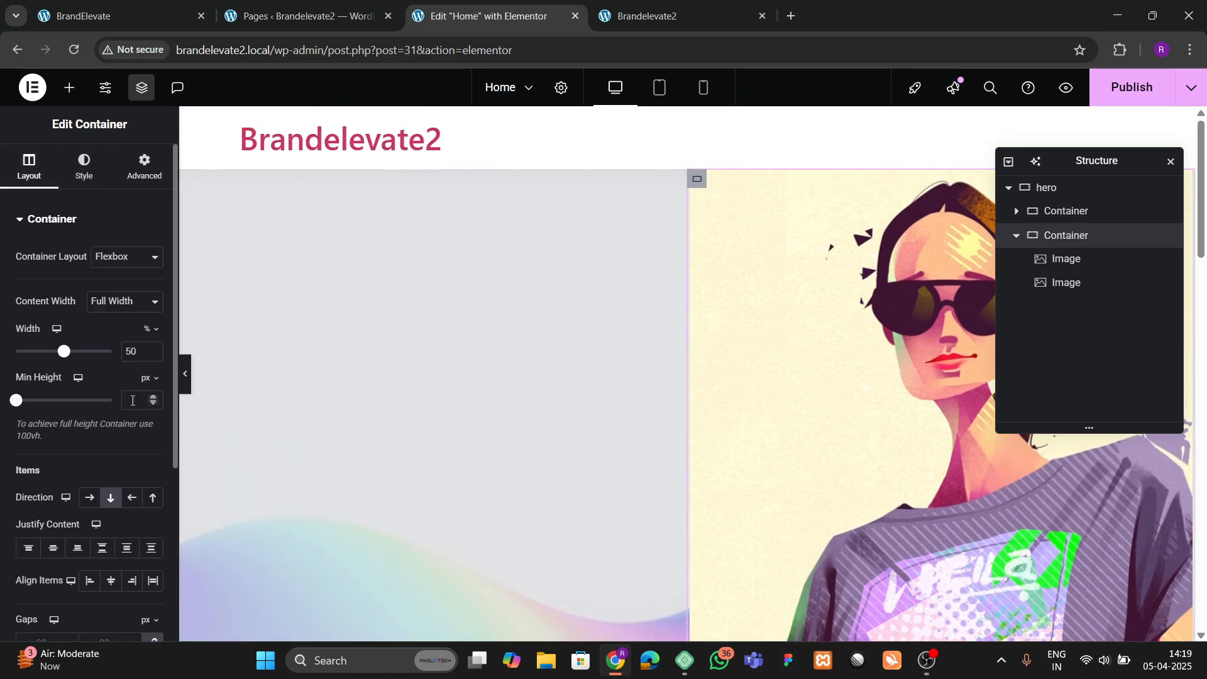
click(89, 497)
click(110, 580)
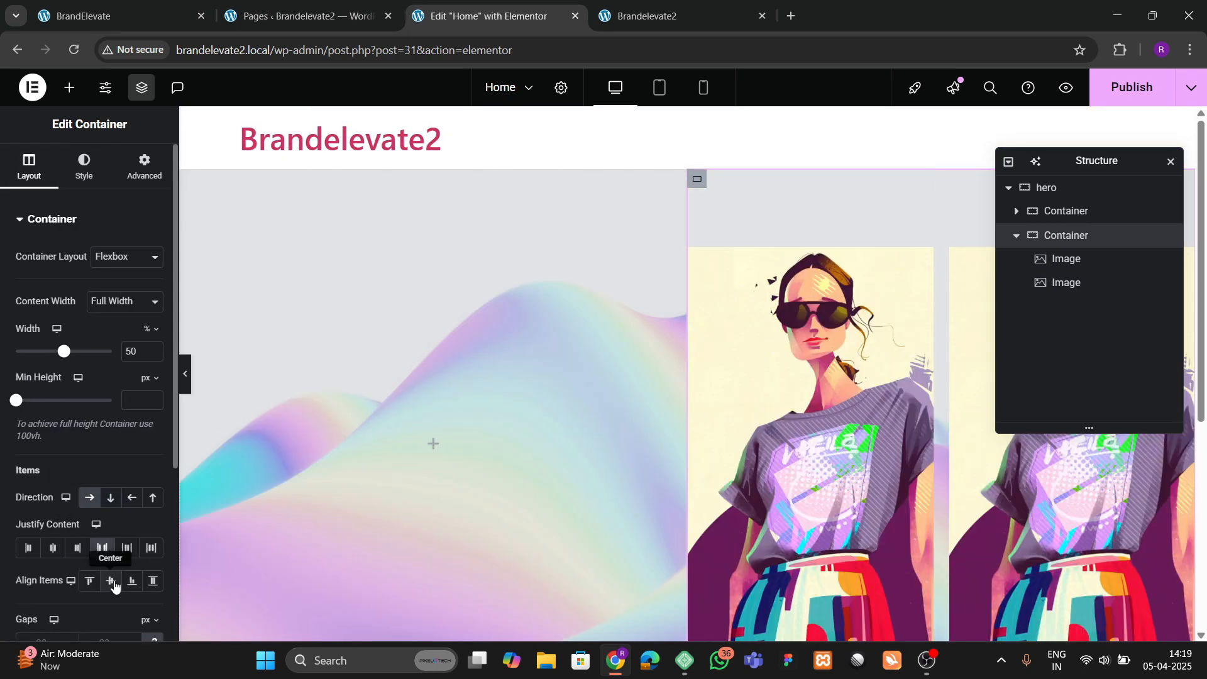
Step: Move the Structure window off the pictures and replace the duplicated image with 9.jpg, the colorful character portrait, matching the finished site
drag(1069, 171, 660, 245)
click(659, 356)
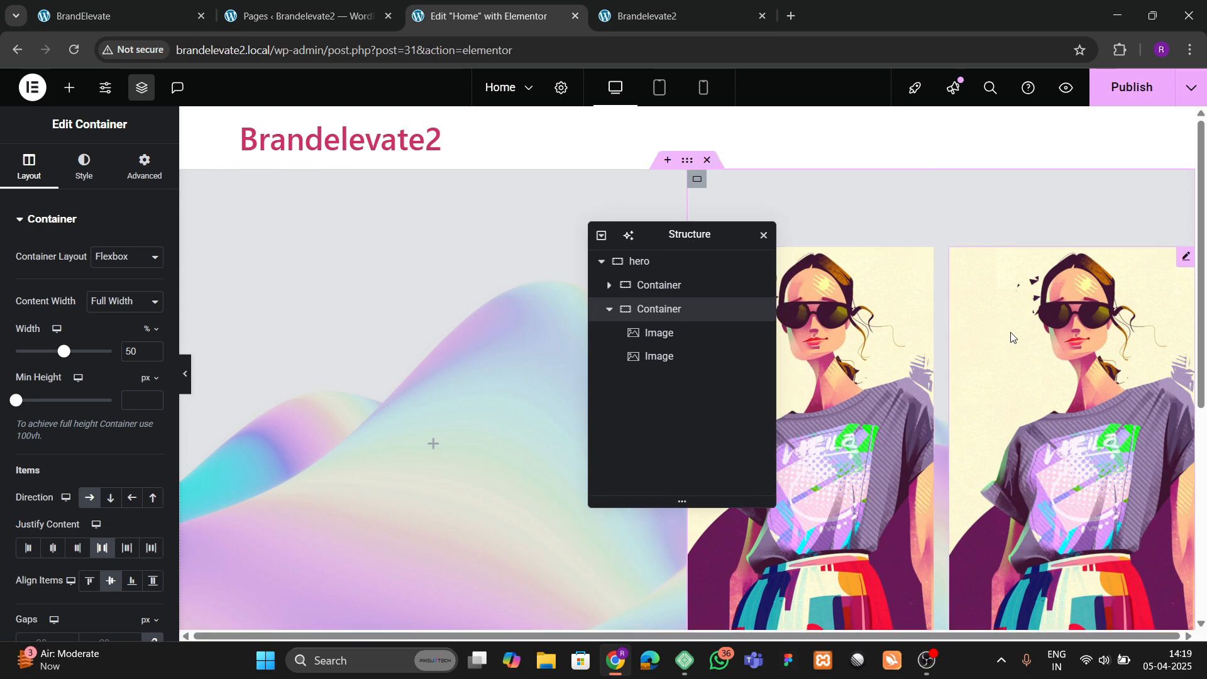
click(106, 288)
click(151, 8)
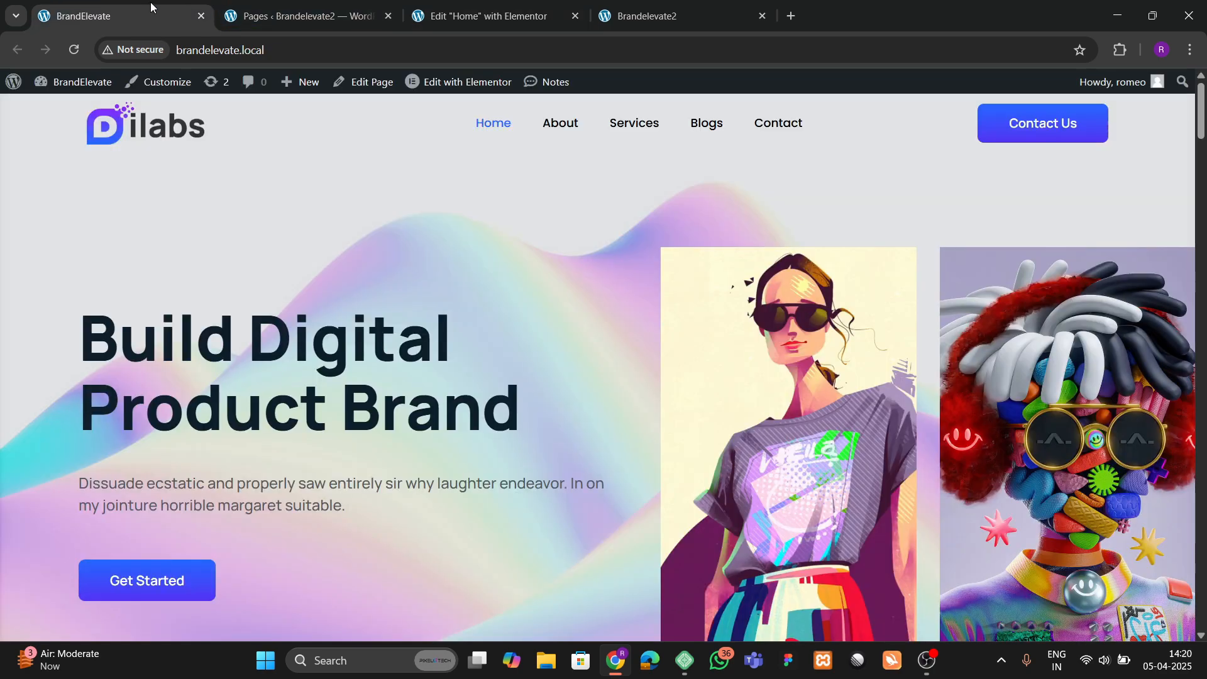
click(513, 9)
scroll(362, 408, down, 8)
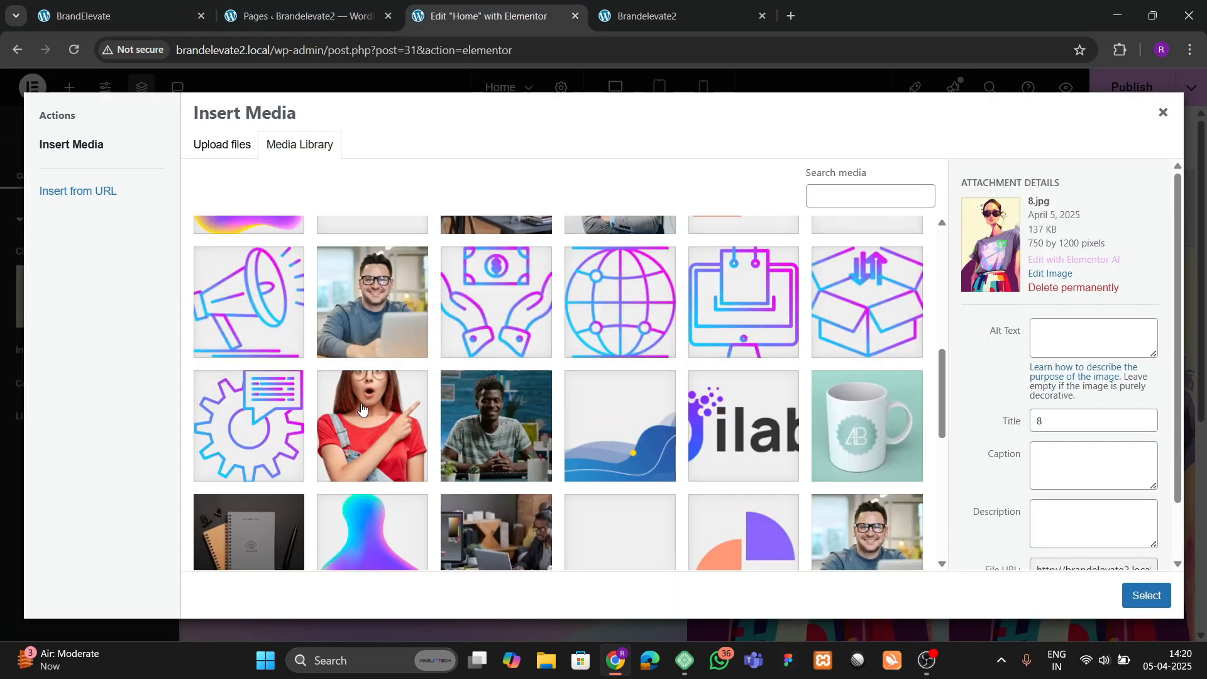
scroll(362, 408, up, 8)
click(854, 277)
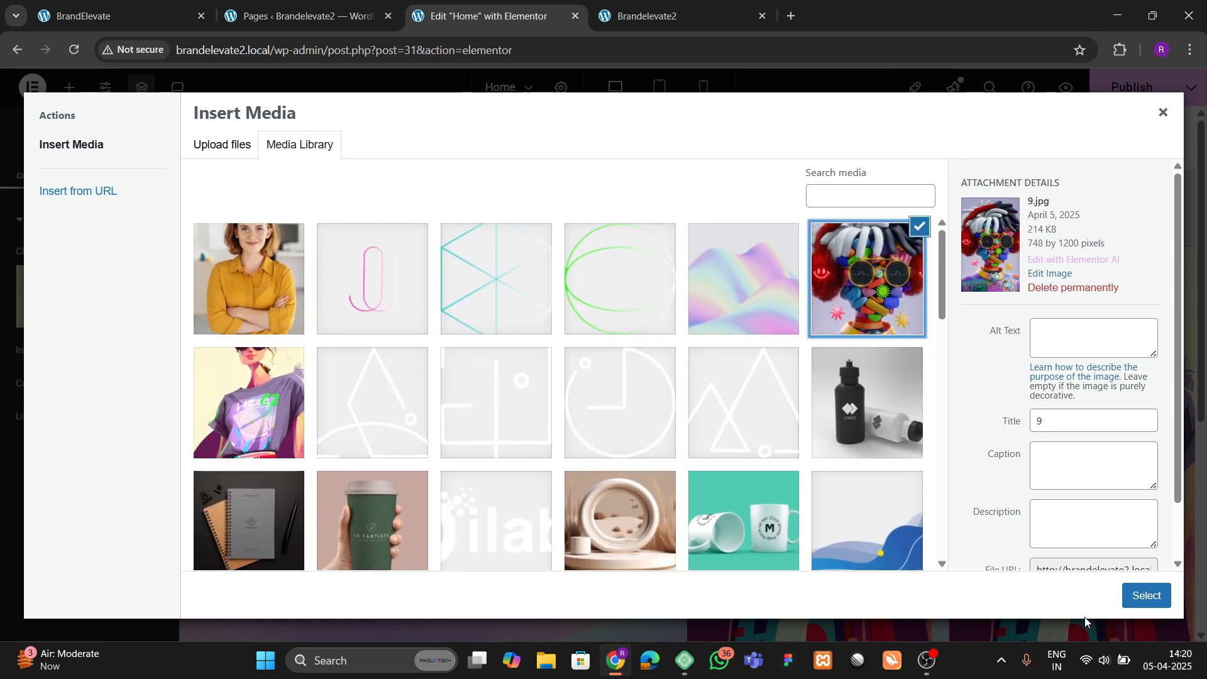
click(1146, 595)
scroll(969, 432, down, 3)
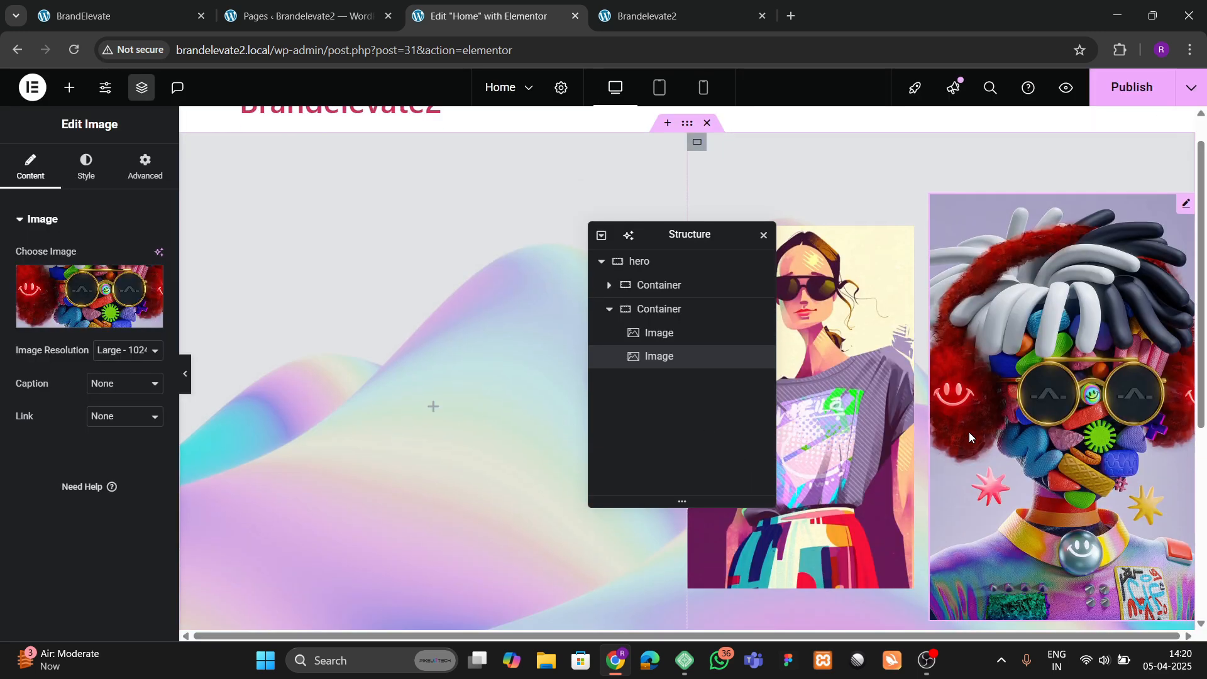
scroll(895, 406, up, 3)
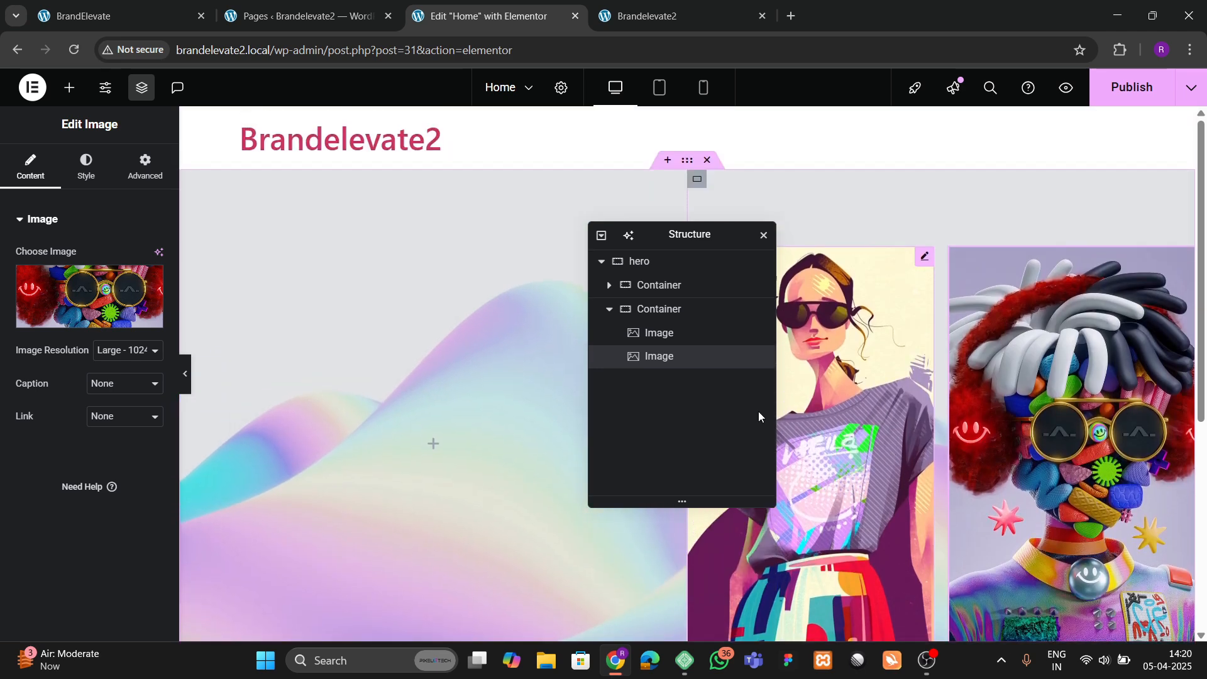
Step: Set the second column container's column and row gaps to 30 px and compare with the finished site
click(666, 308)
scroll(138, 382, down, 4)
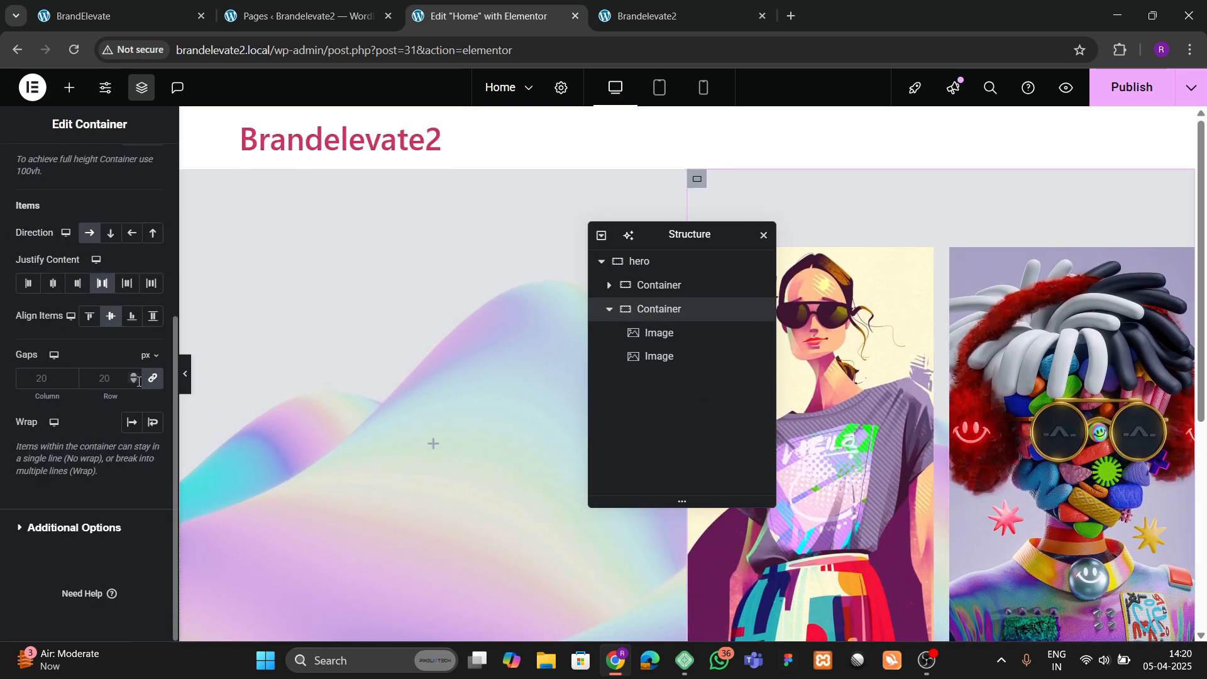
text(30)
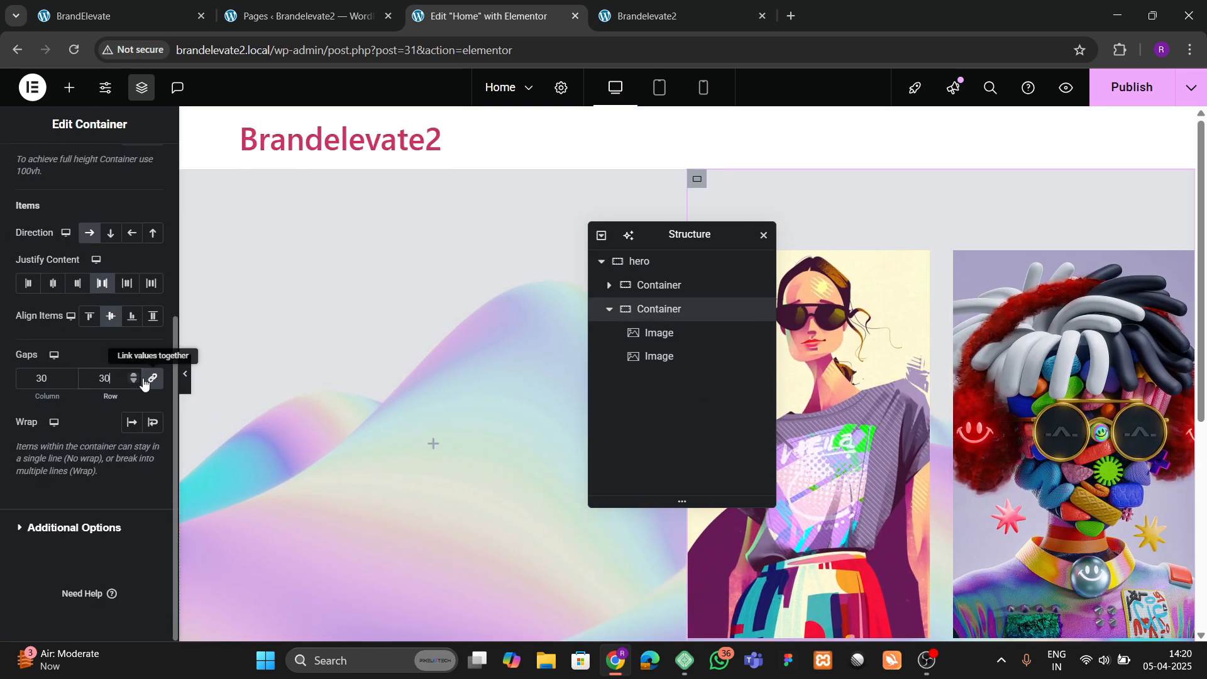
click(95, 16)
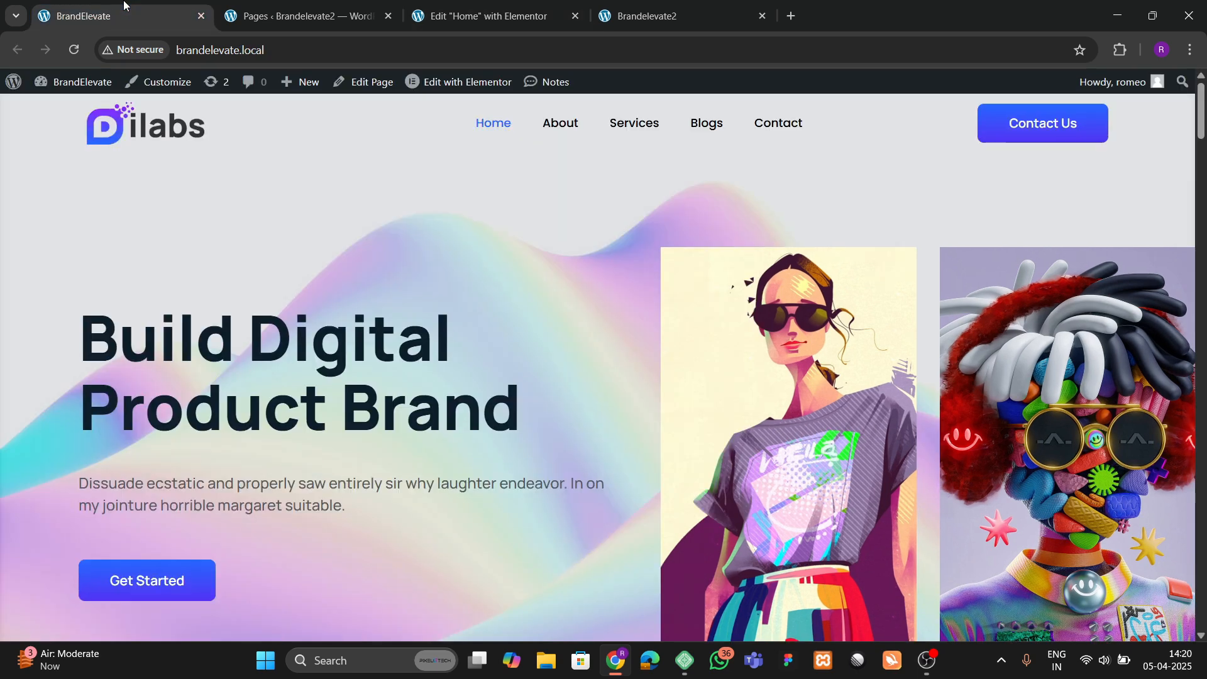
Step: Save the Home page, refresh the Brandelevate2 live page and compare its hero pictures with the finished site
click(506, 16)
scroll(566, 403, down, 3)
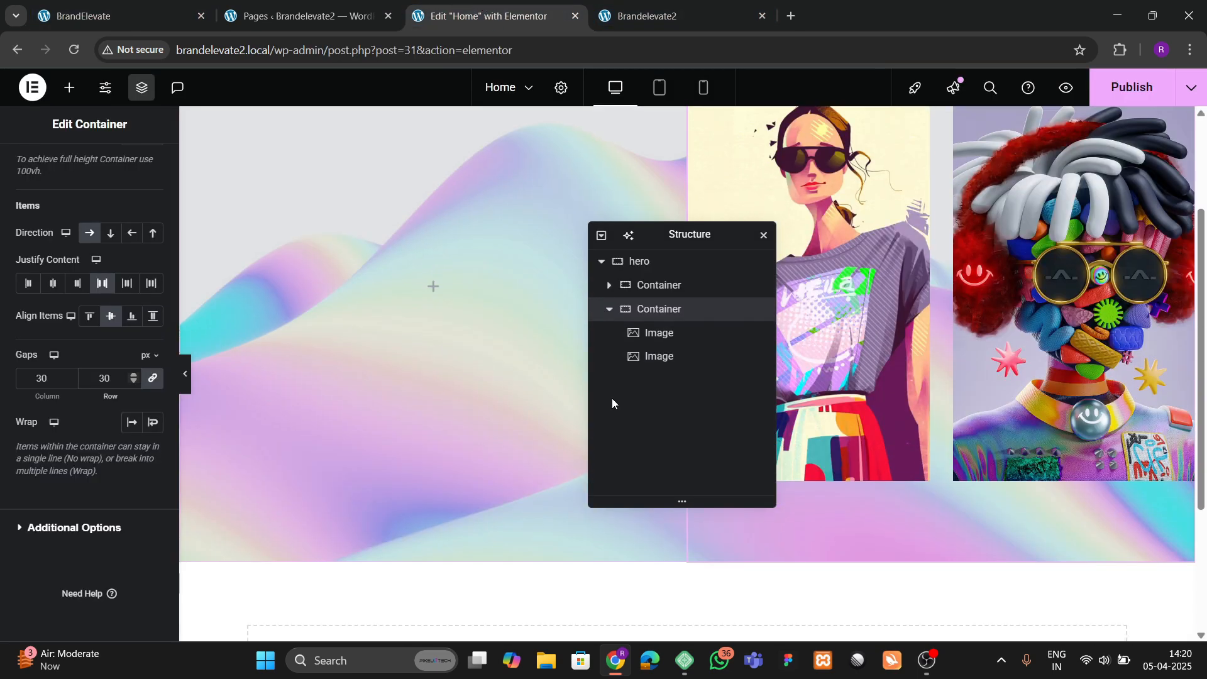
scroll(919, 406, up, 3)
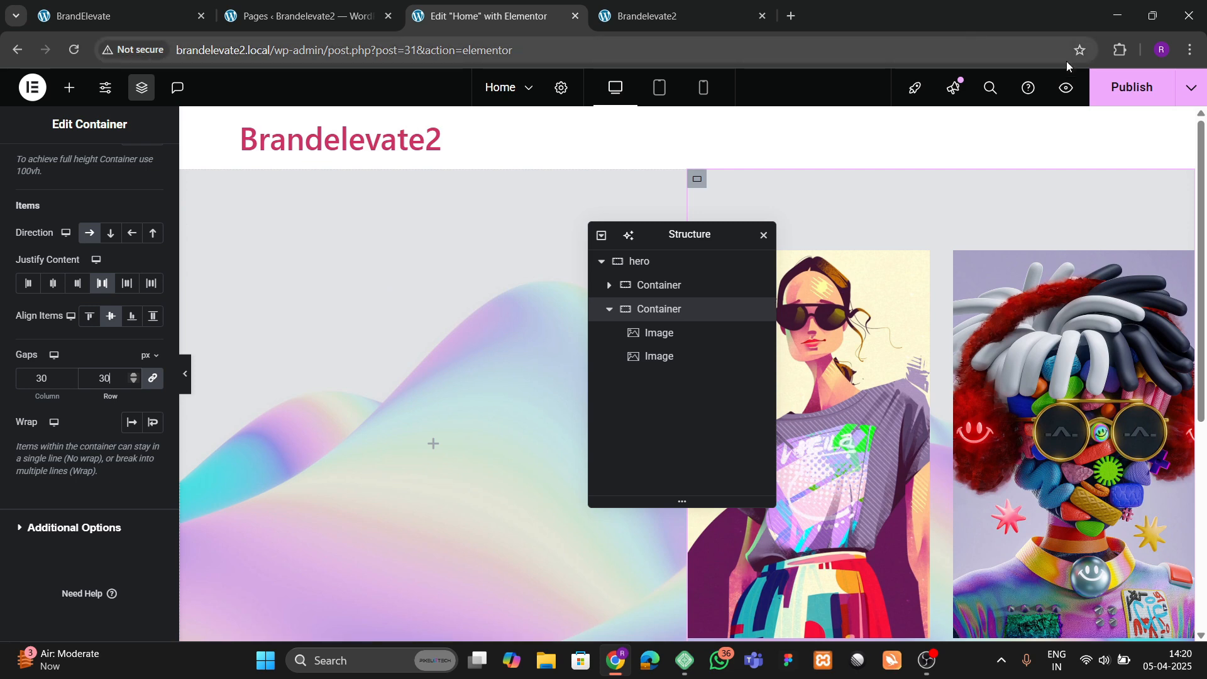
key(ctrl+s)
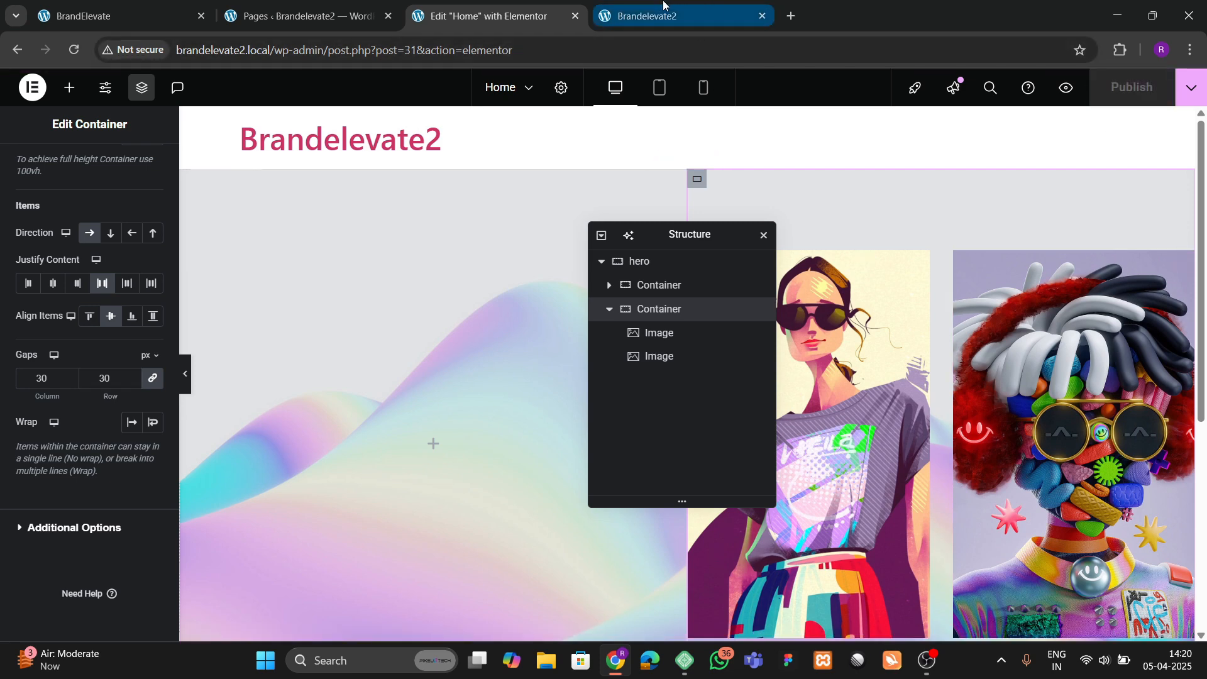
click(661, 15)
click(62, 44)
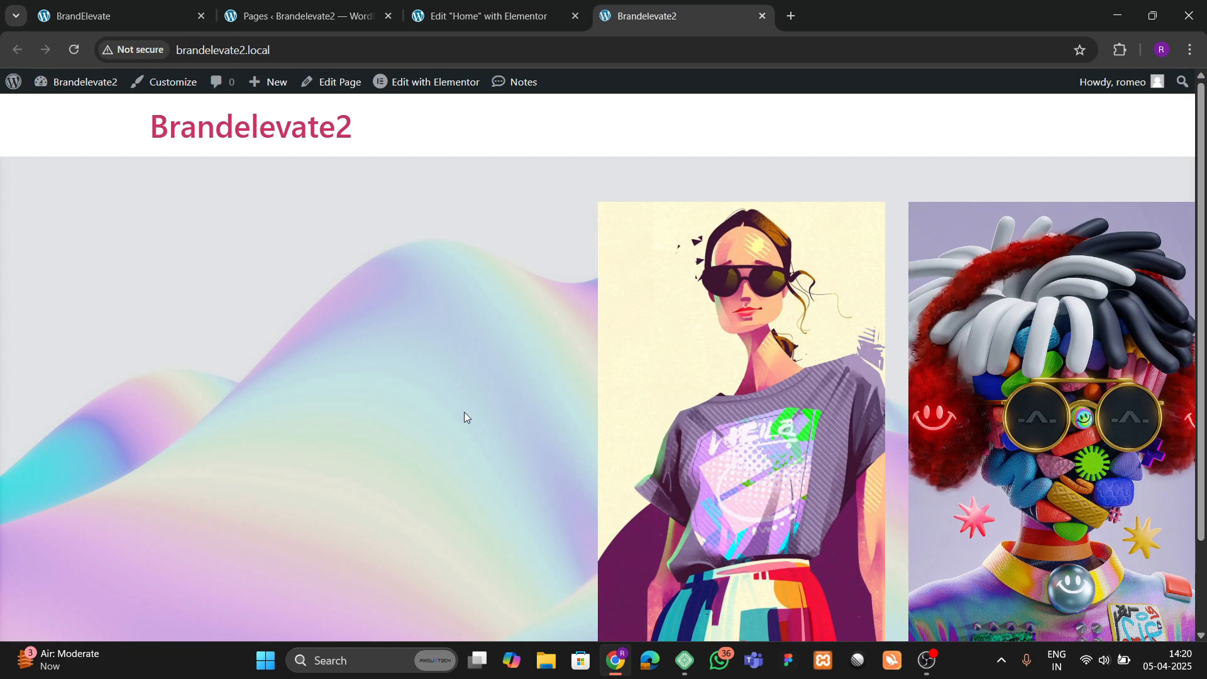
scroll(629, 434, down, 2)
click(189, 19)
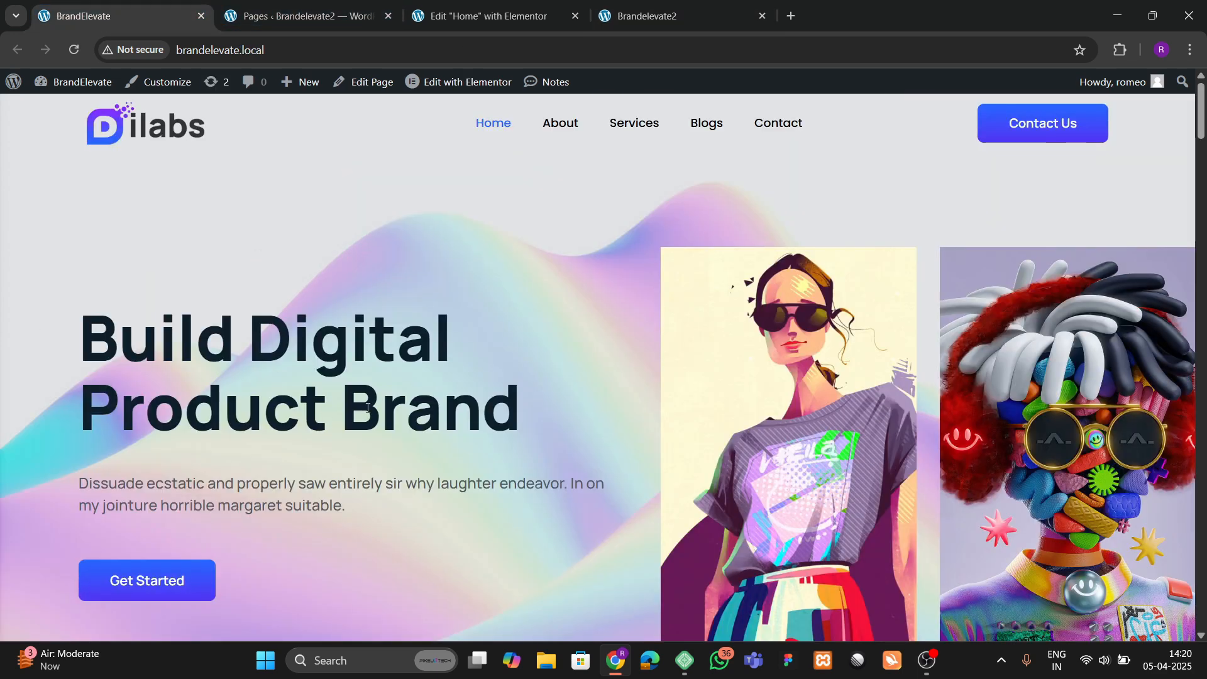
scroll(404, 408, down, 1)
Step: Add a Heading widget to the hero's first column and title it "Build digital product brand", following the finished site
click(452, 16)
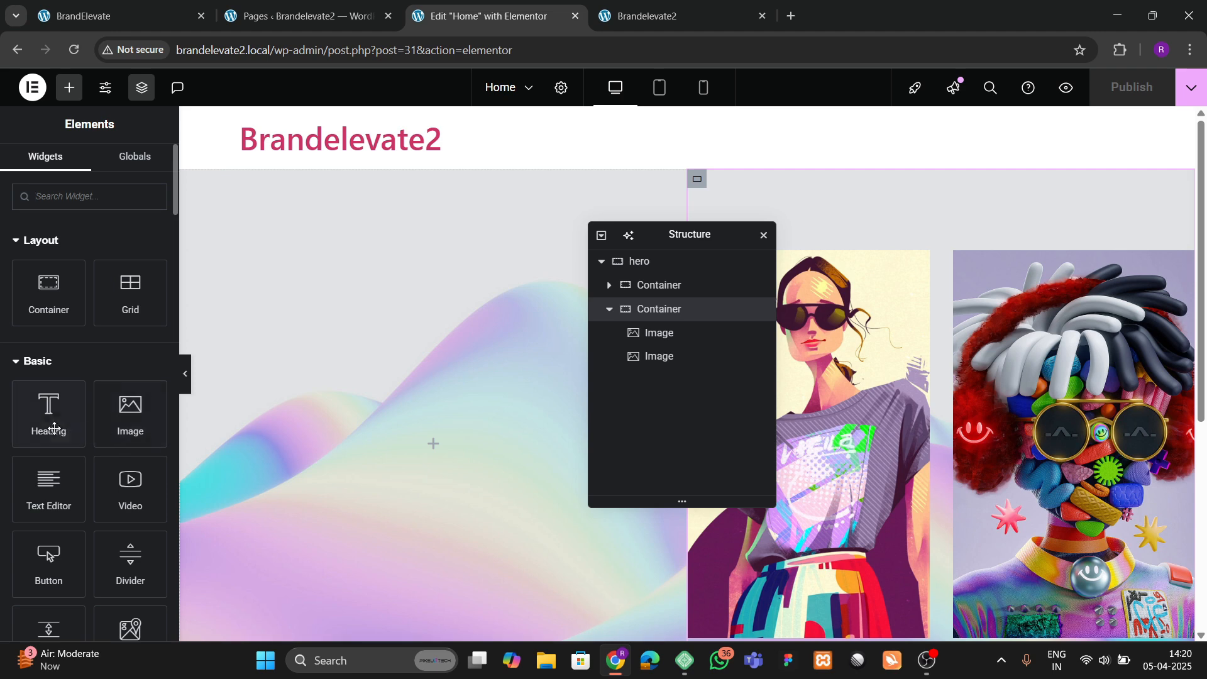
drag(54, 428, 314, 440)
click(155, 5)
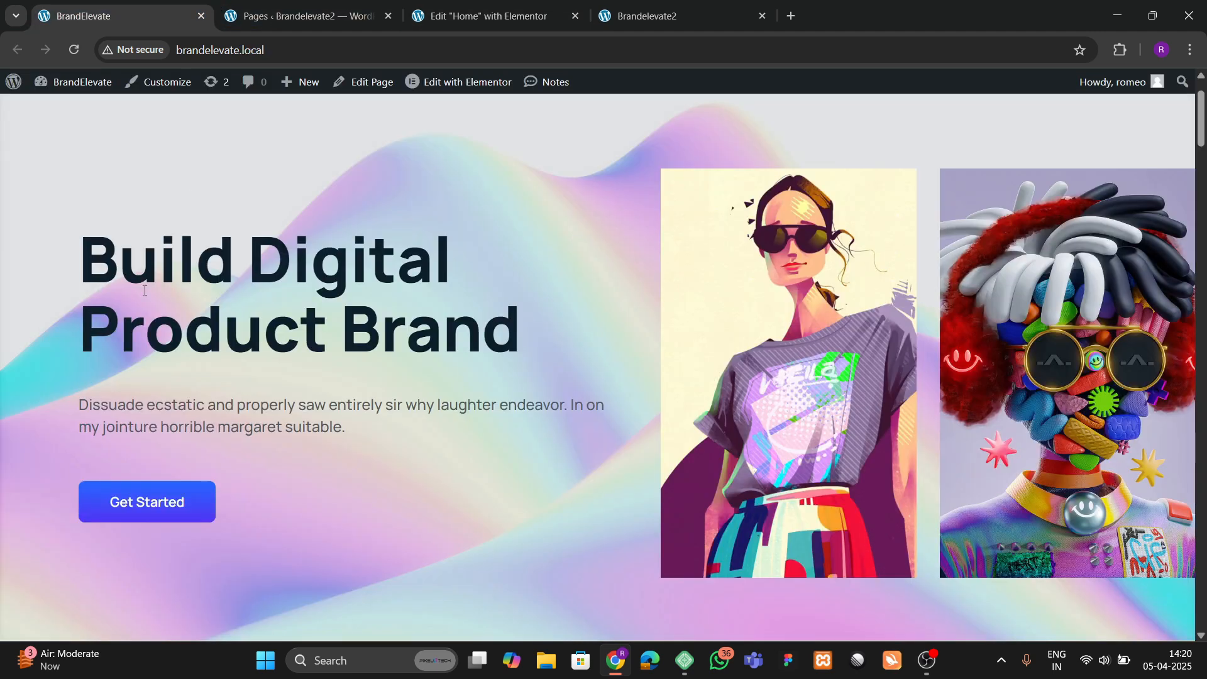
drag(86, 266, 549, 327)
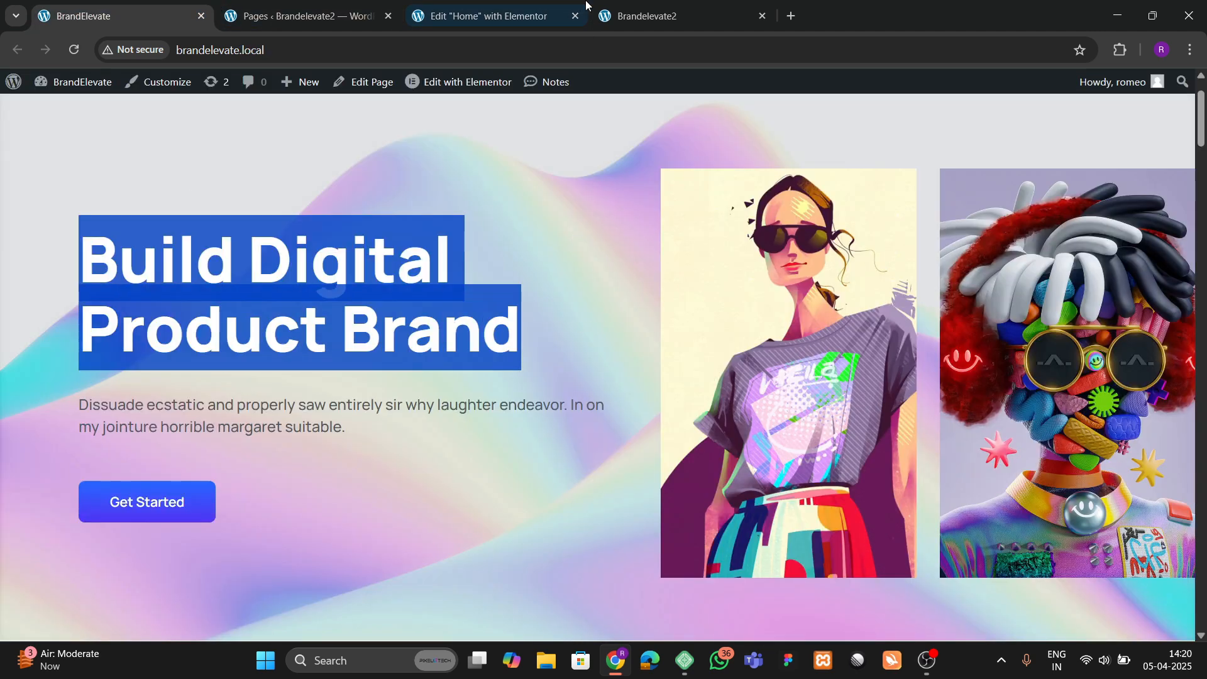
click(485, 16)
click(123, 307)
key(ctrl+a)
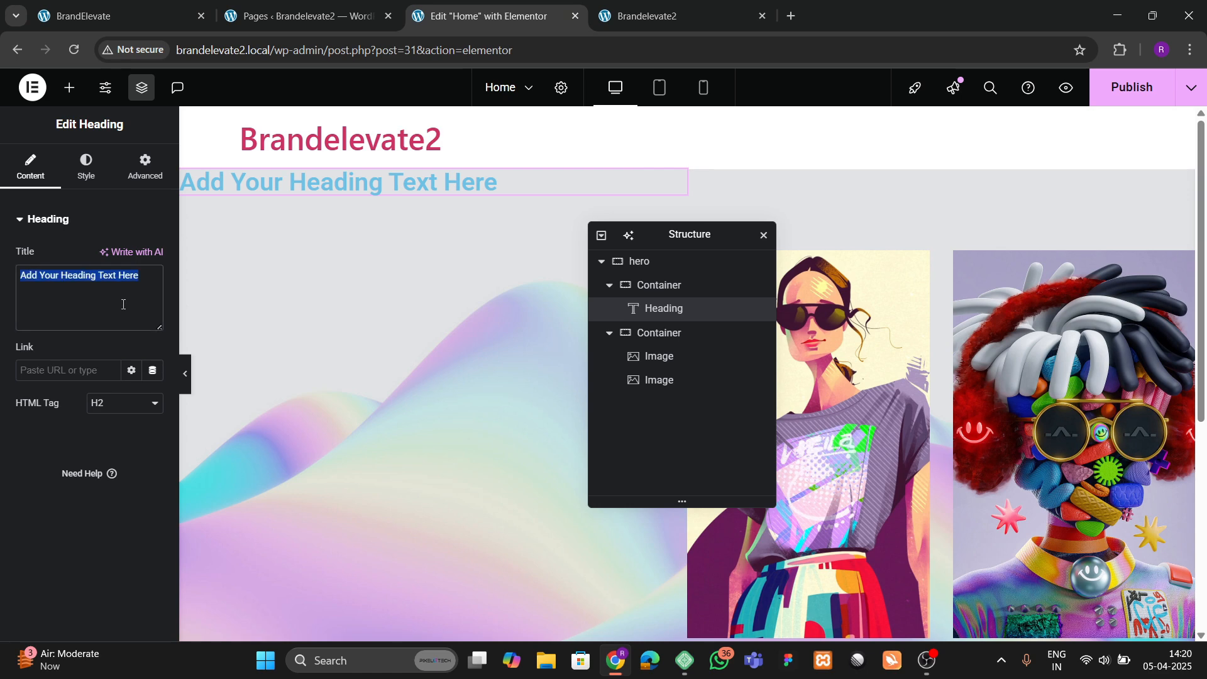
text(Build digital product brand)
Step: Set the hero heading's font family to Manrope and its size to 75 px, checking against the finished site
click(86, 167)
click(153, 302)
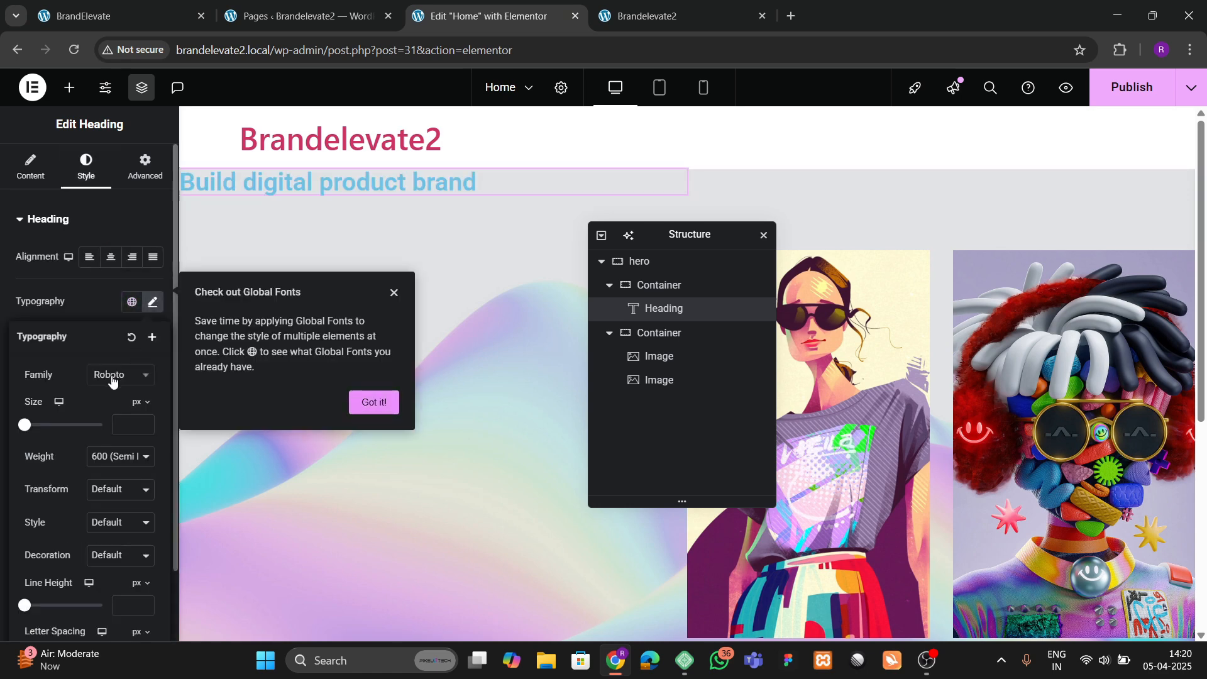
click(112, 379)
text(manrope)
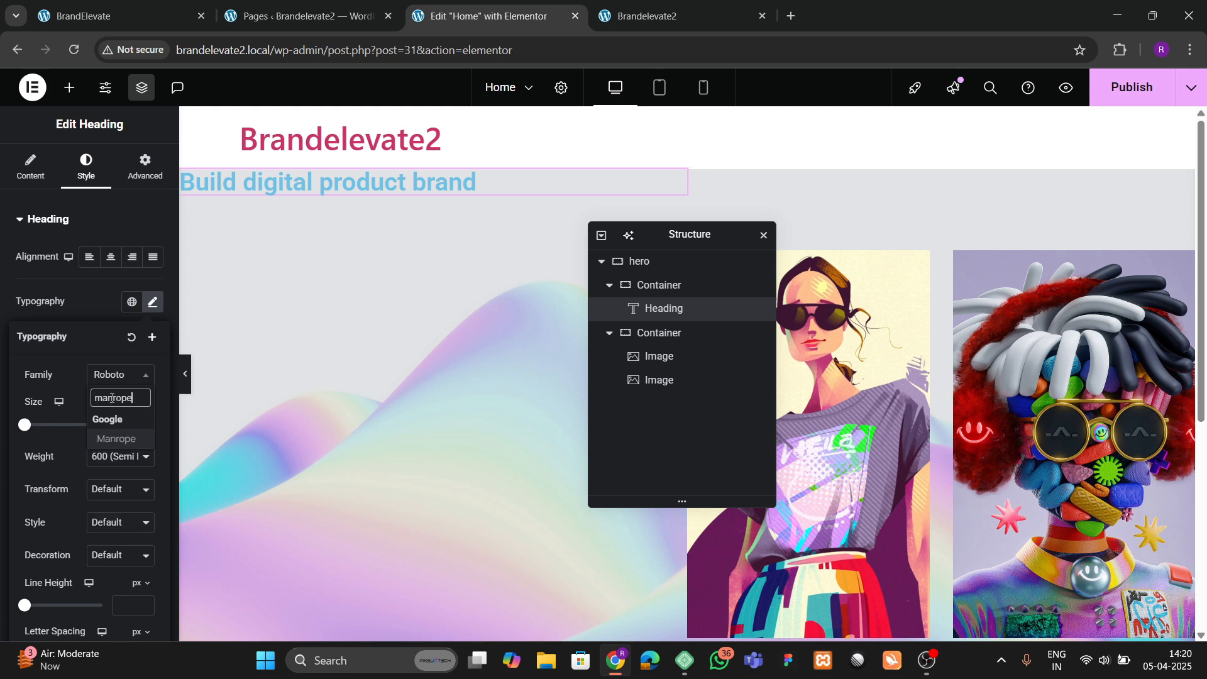
key(Return)
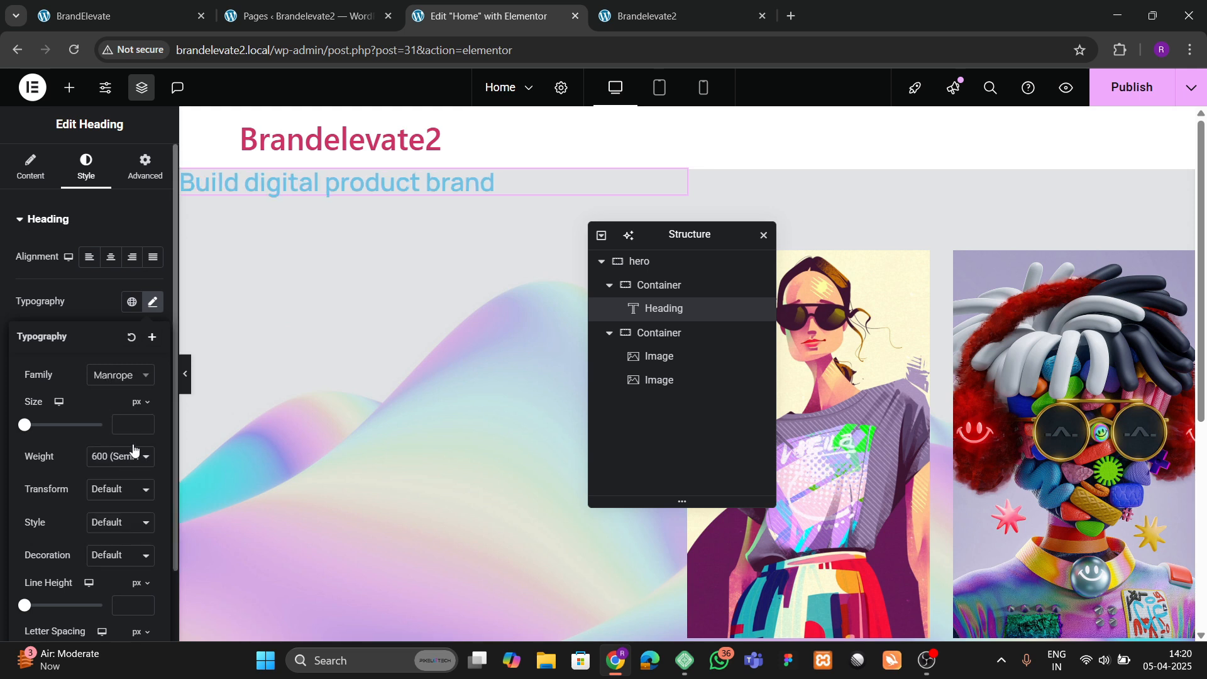
click(142, 426)
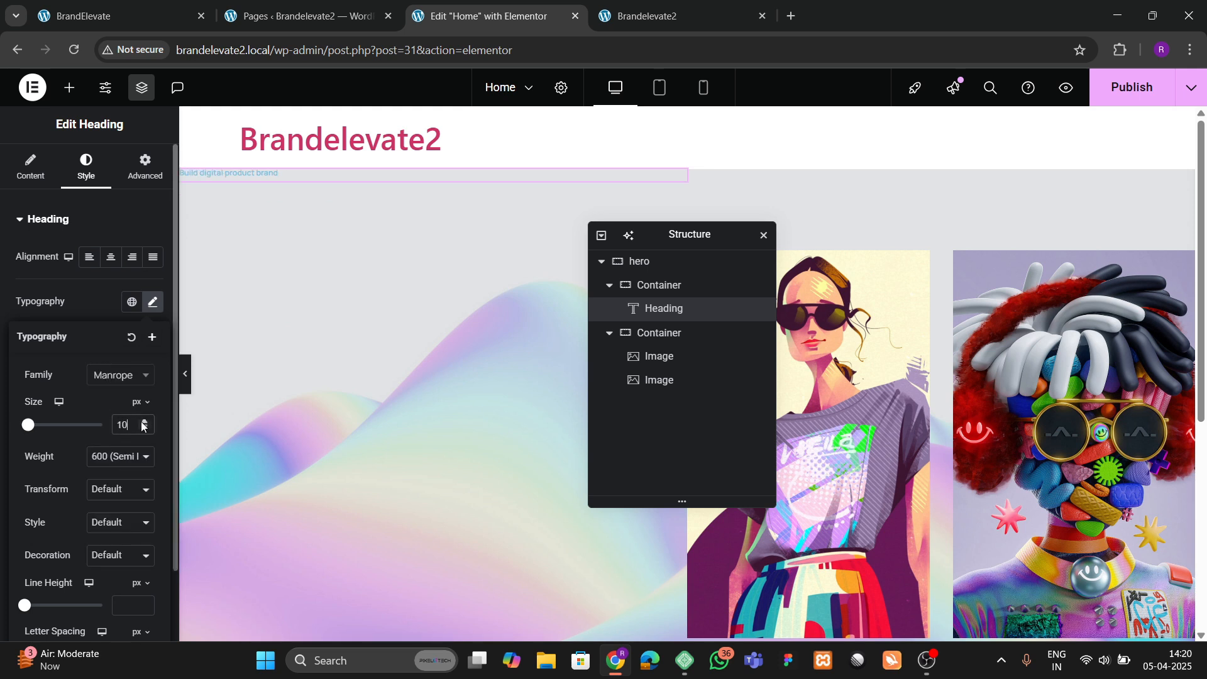
drag(142, 425, 142, 424)
click(151, 5)
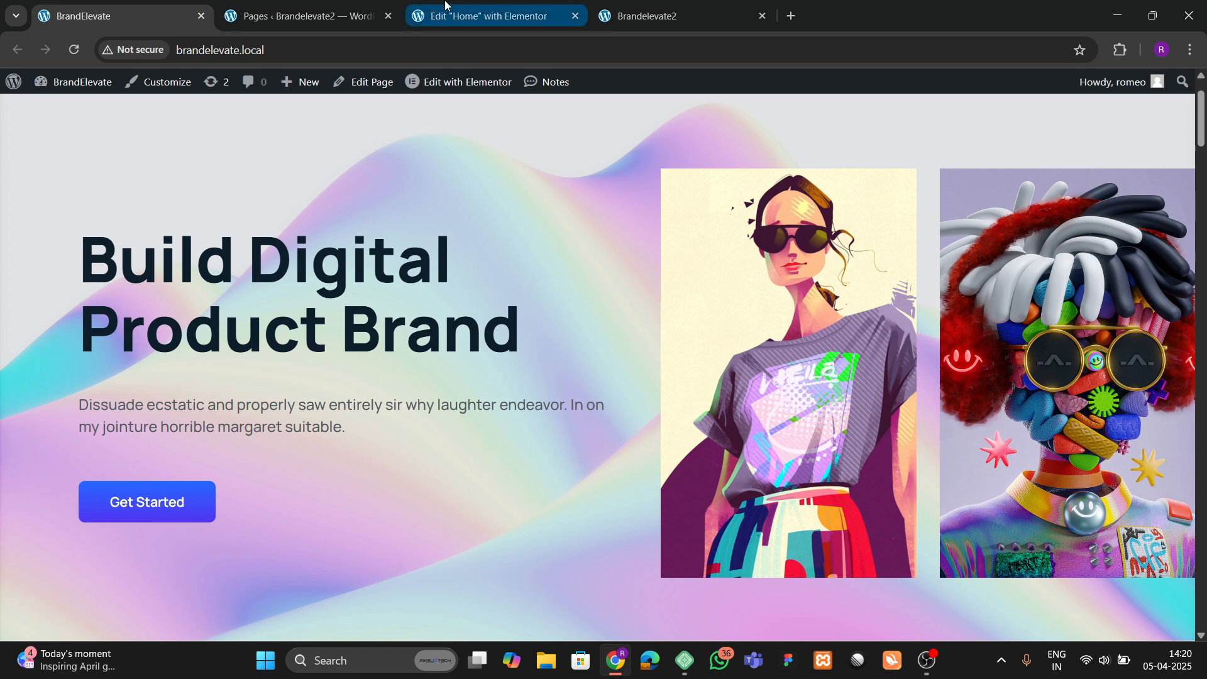
click(491, 16)
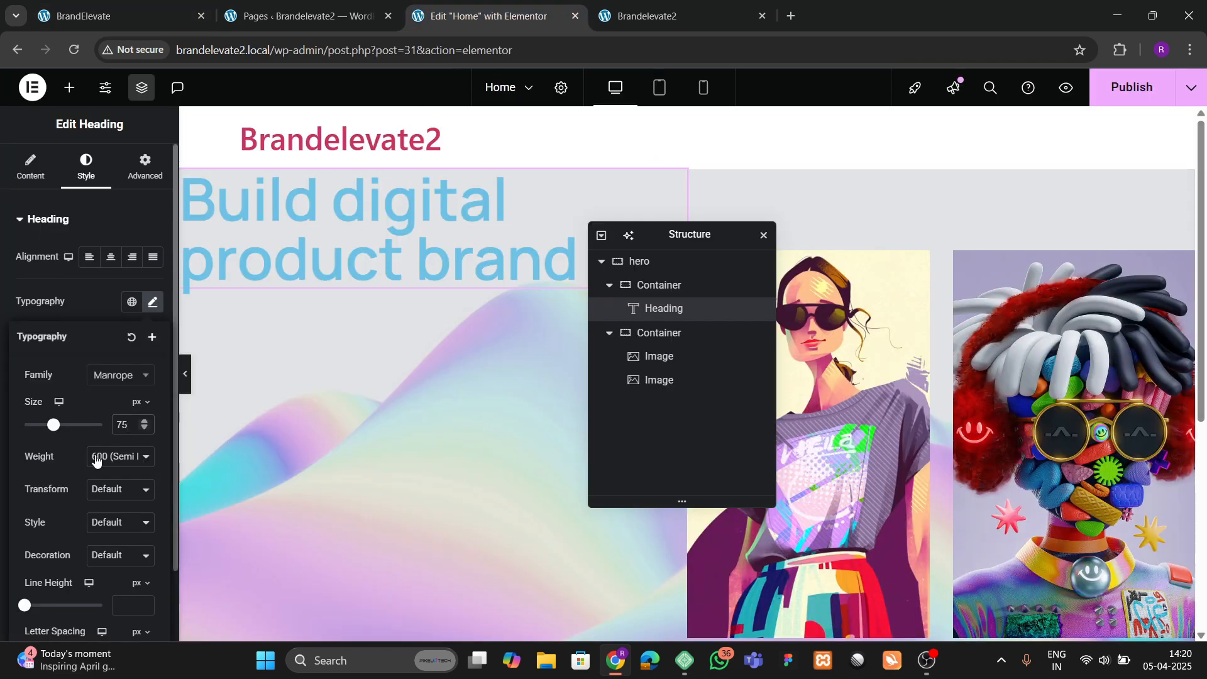
Step: Set the hero heading's line height to 1.1 em and compare it with the finished site's heading
scroll(123, 505, down, 1)
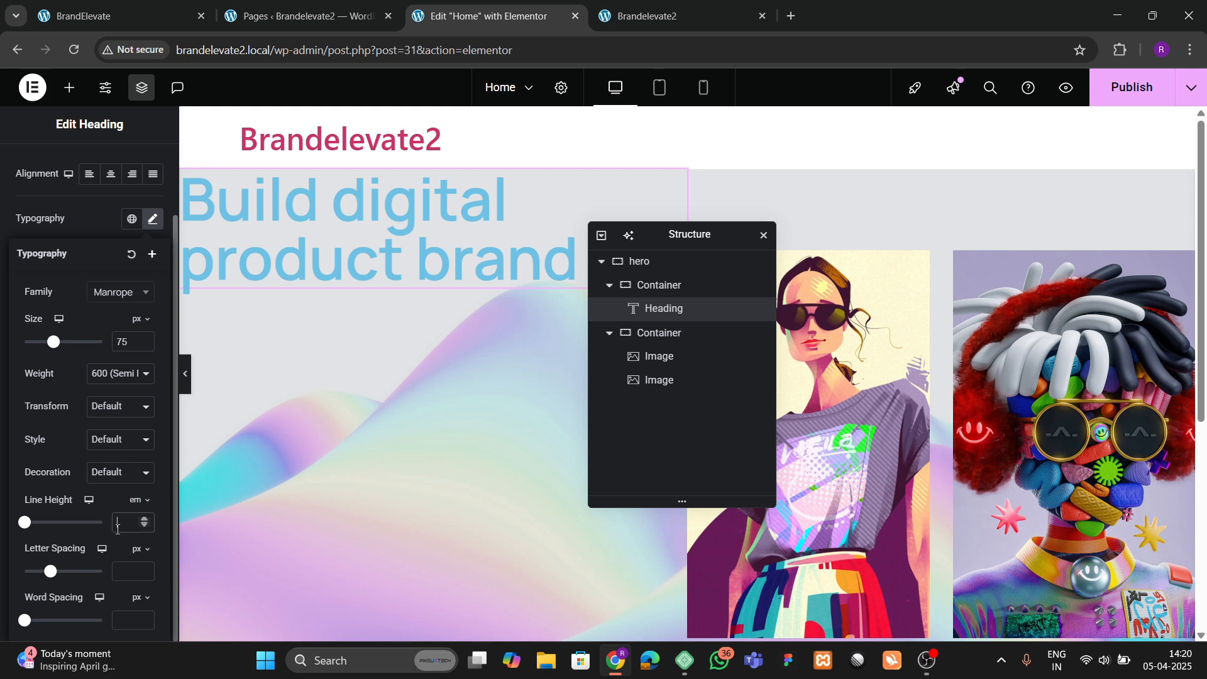
text(.2)
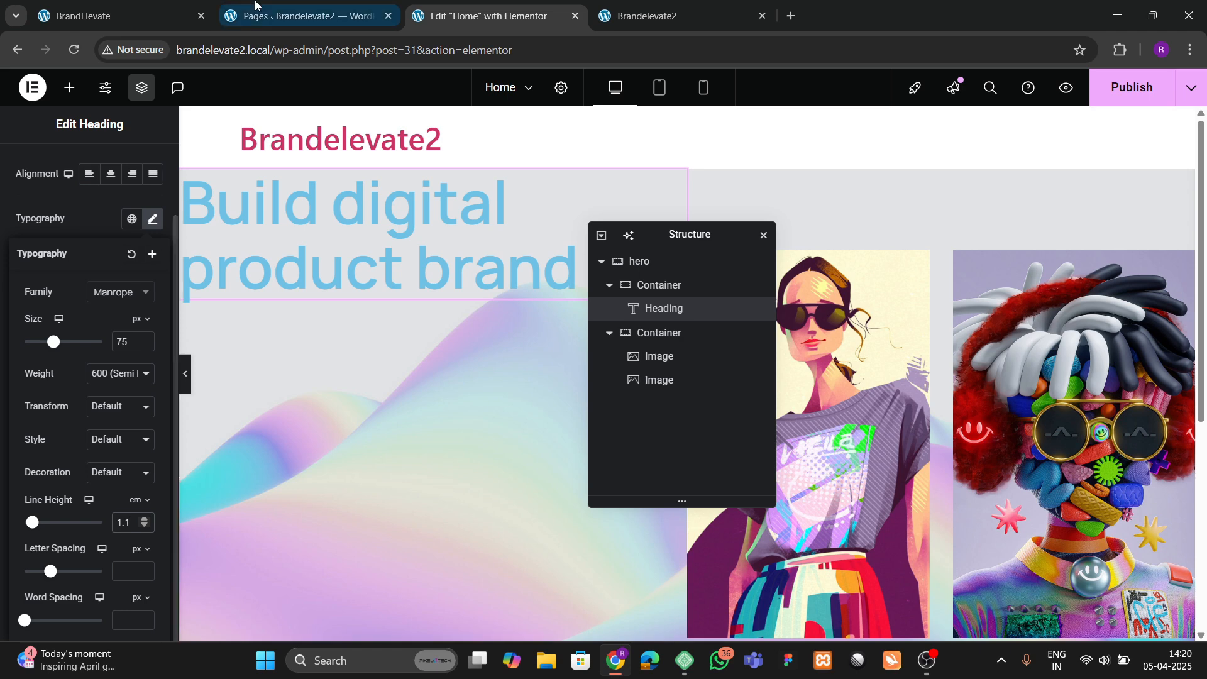
click(177, 5)
key(ctrl+3)
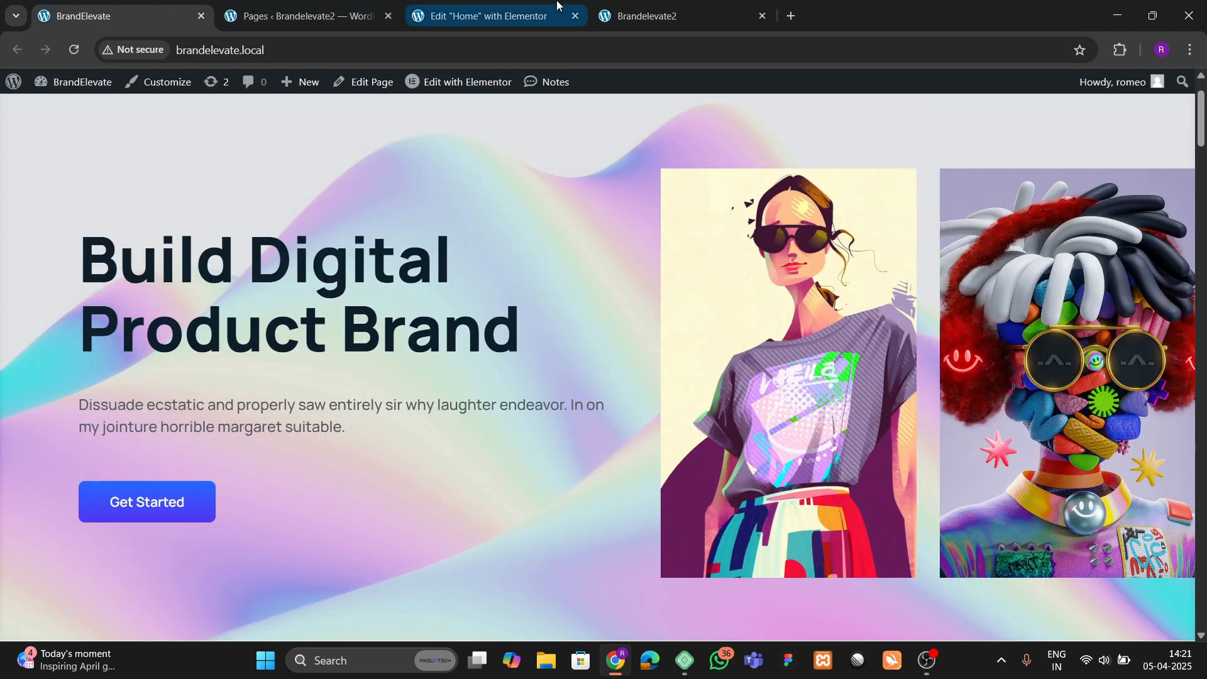
Step: Add a Text Editor below the heading and replace its placeholder with the finished site's "Dissuade ecstatic and properly saw entirely sir…" paragraph
click(68, 93)
scroll(54, 415, down, 1)
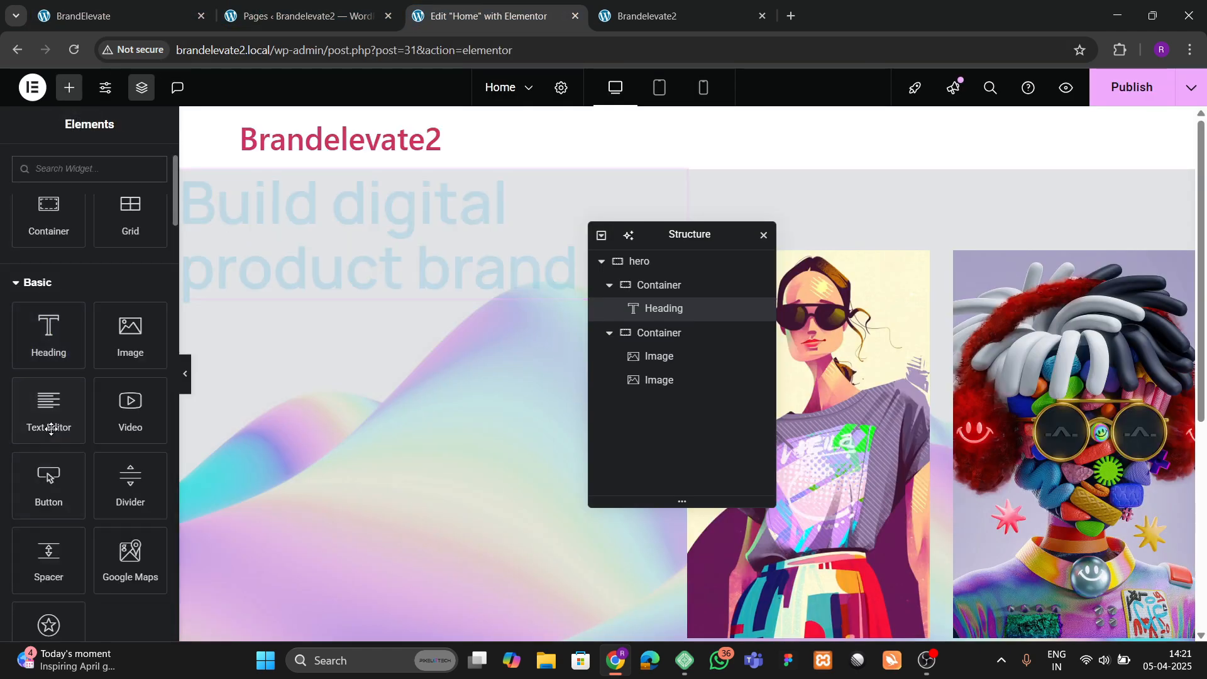
drag(54, 426, 368, 296)
click(118, 8)
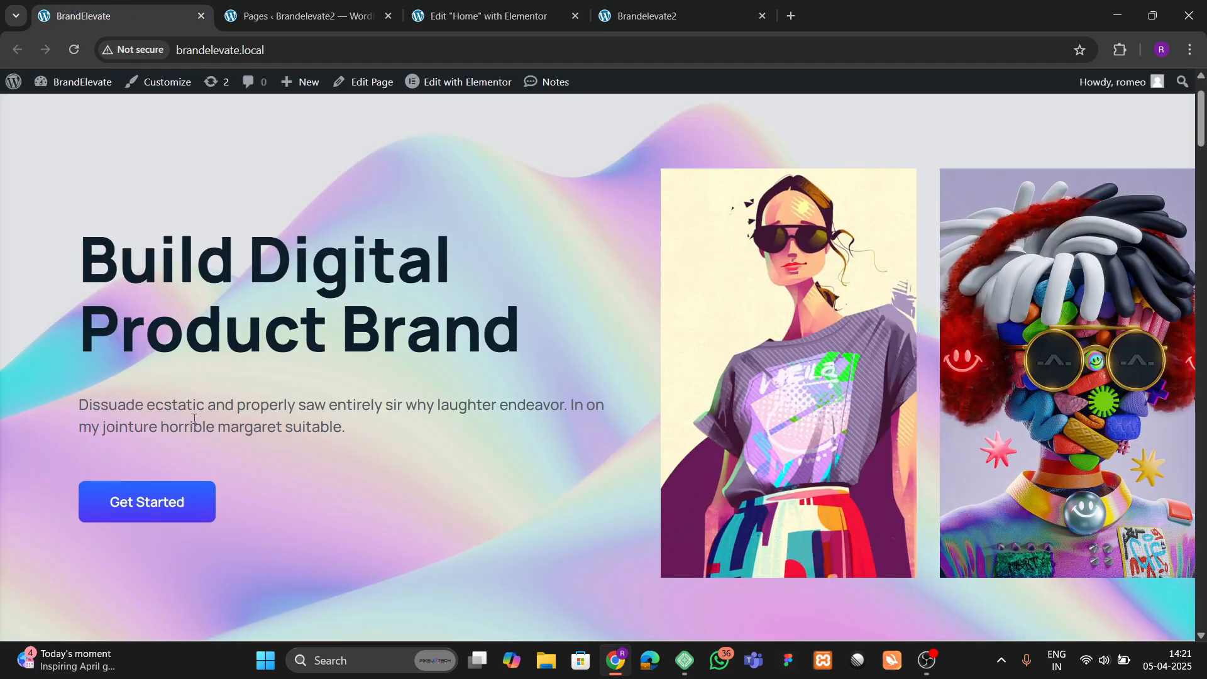
drag(78, 405, 336, 430)
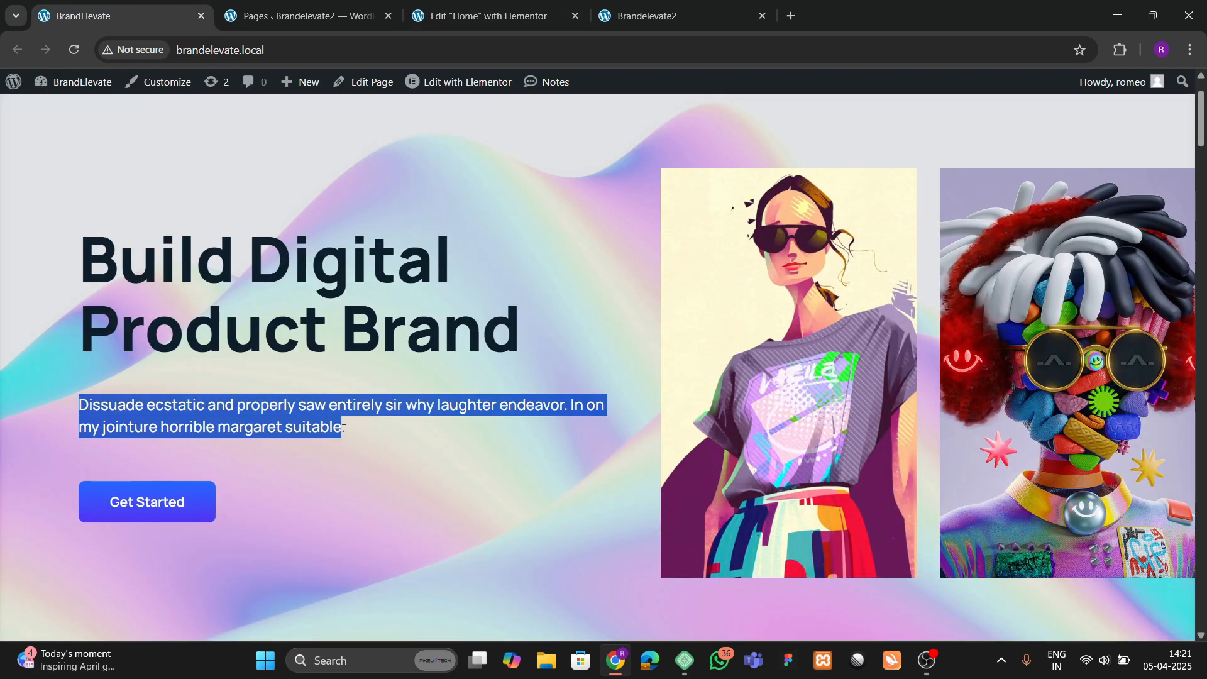
click(488, 16)
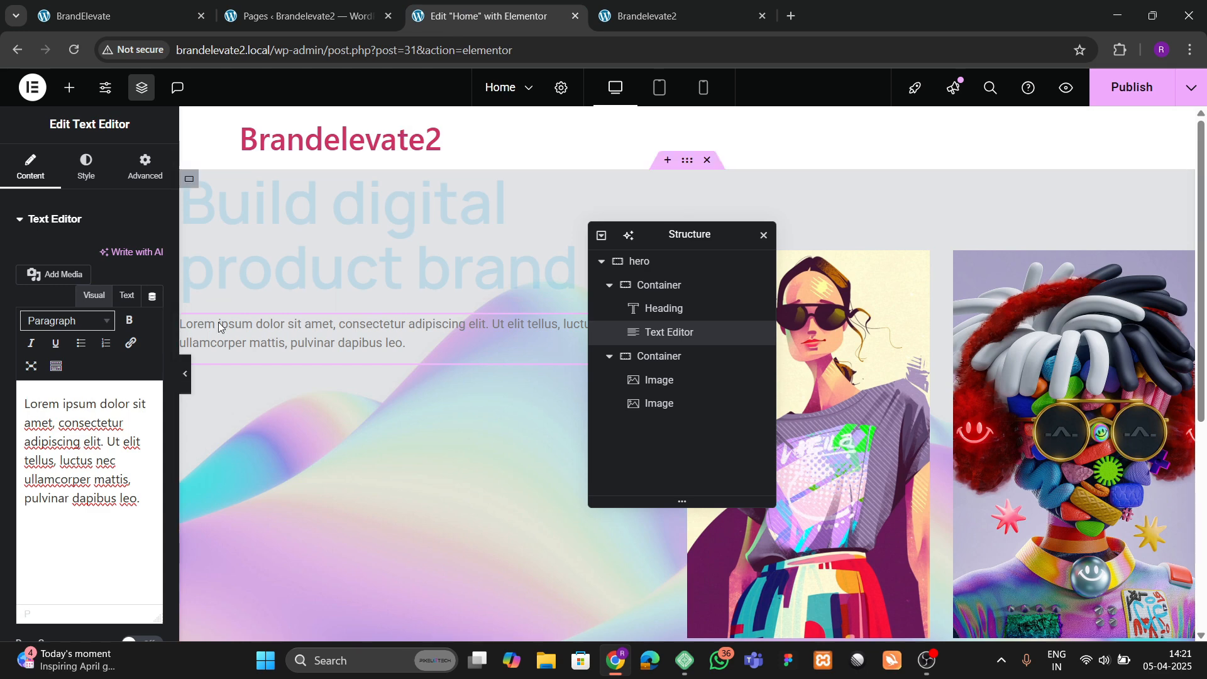
click(127, 295)
key(ctrl+a)
text(Dissuade ecstatic and properly saw entirely sir why laughter endeavor. In on my jointure horrible margaret suitable.)
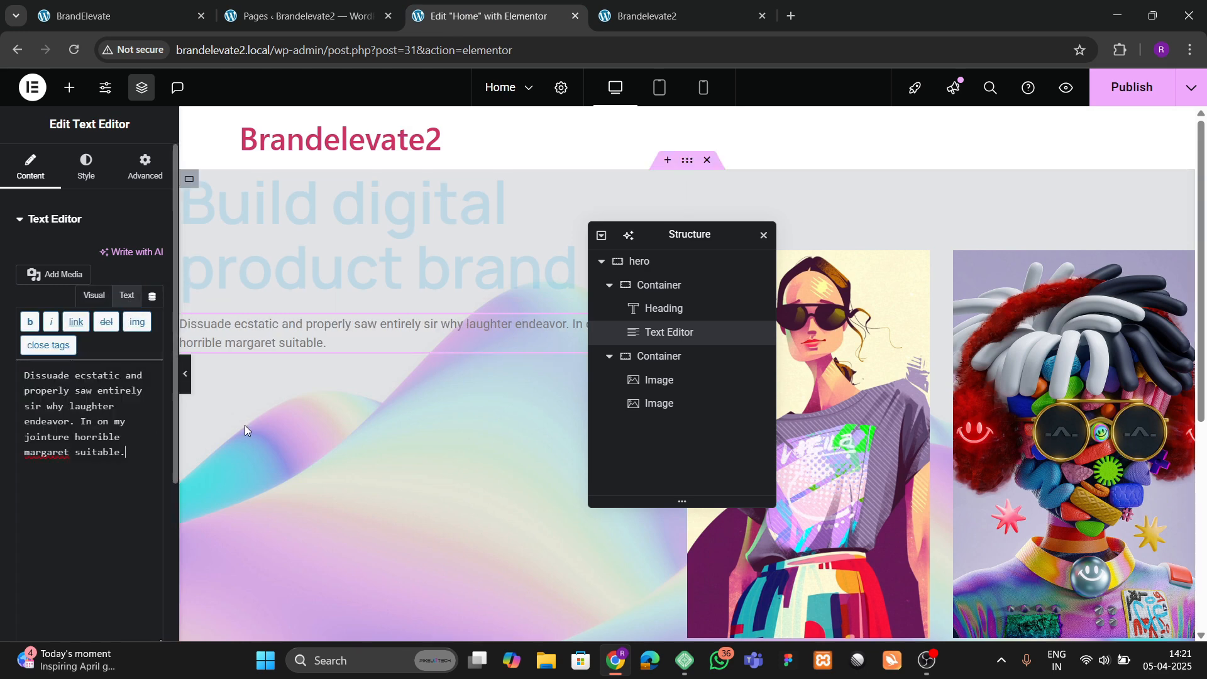
Step: Set the hero paragraph's font family to Manrope
click(86, 167)
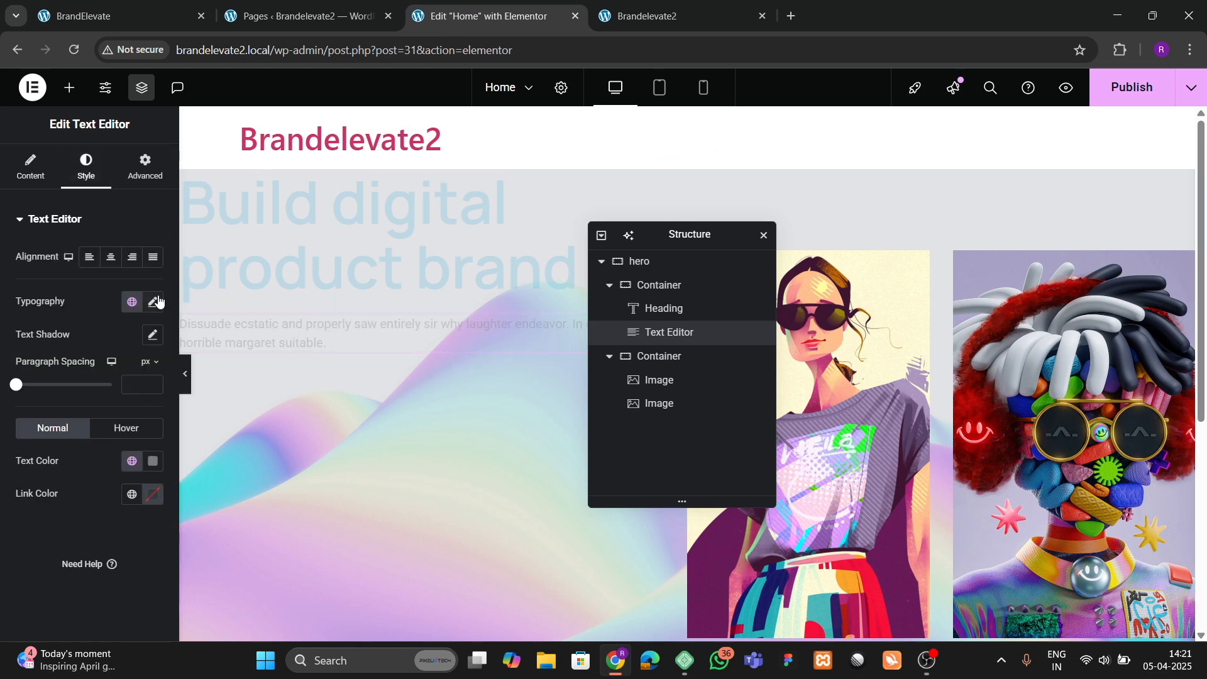
click(158, 300)
click(121, 376)
text(manop)
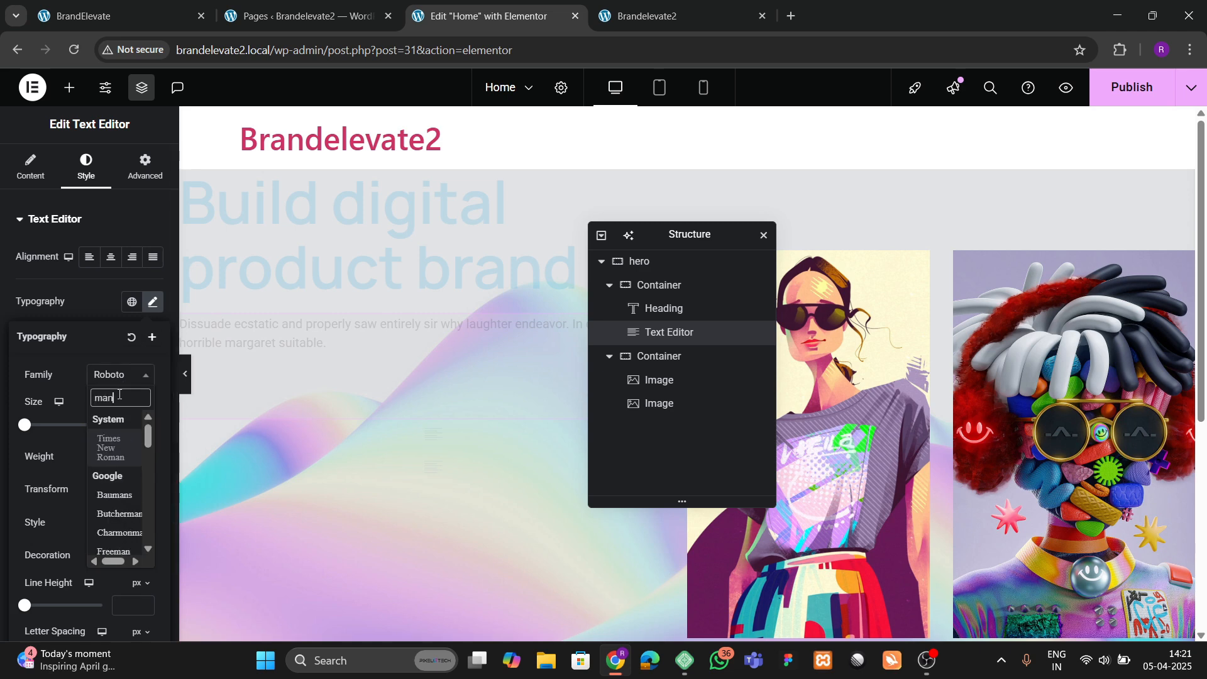
key(BackSpace)
key(BackSpace)
text(rope)
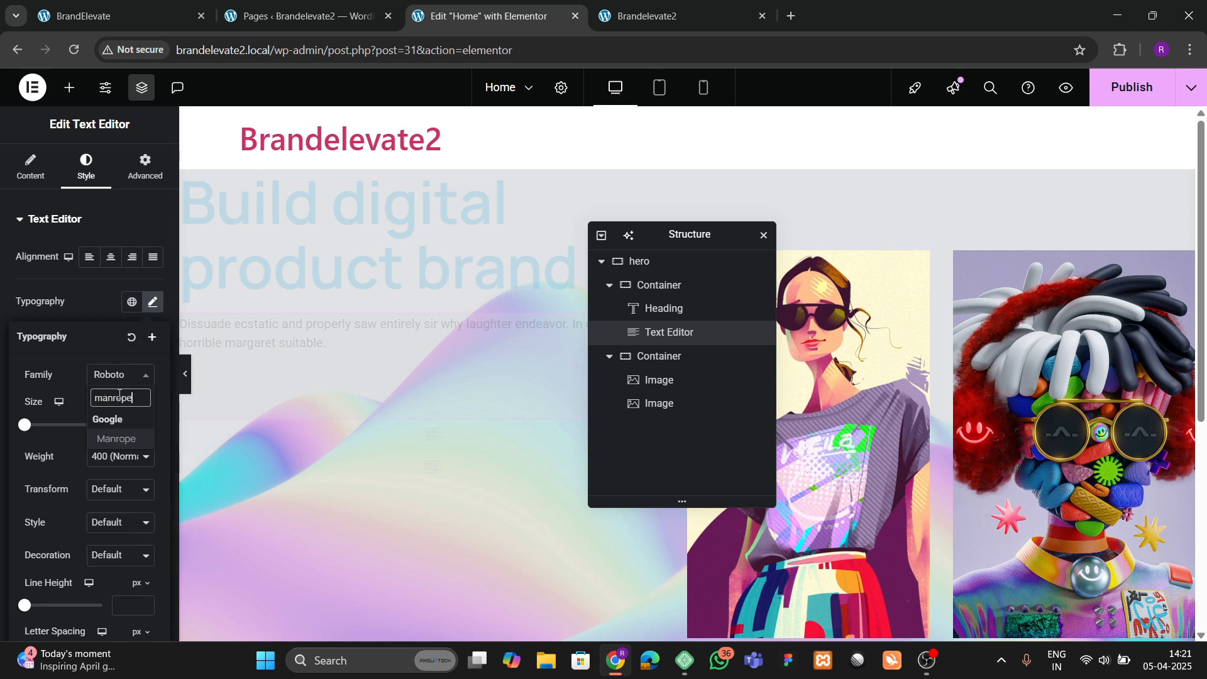
key(Return)
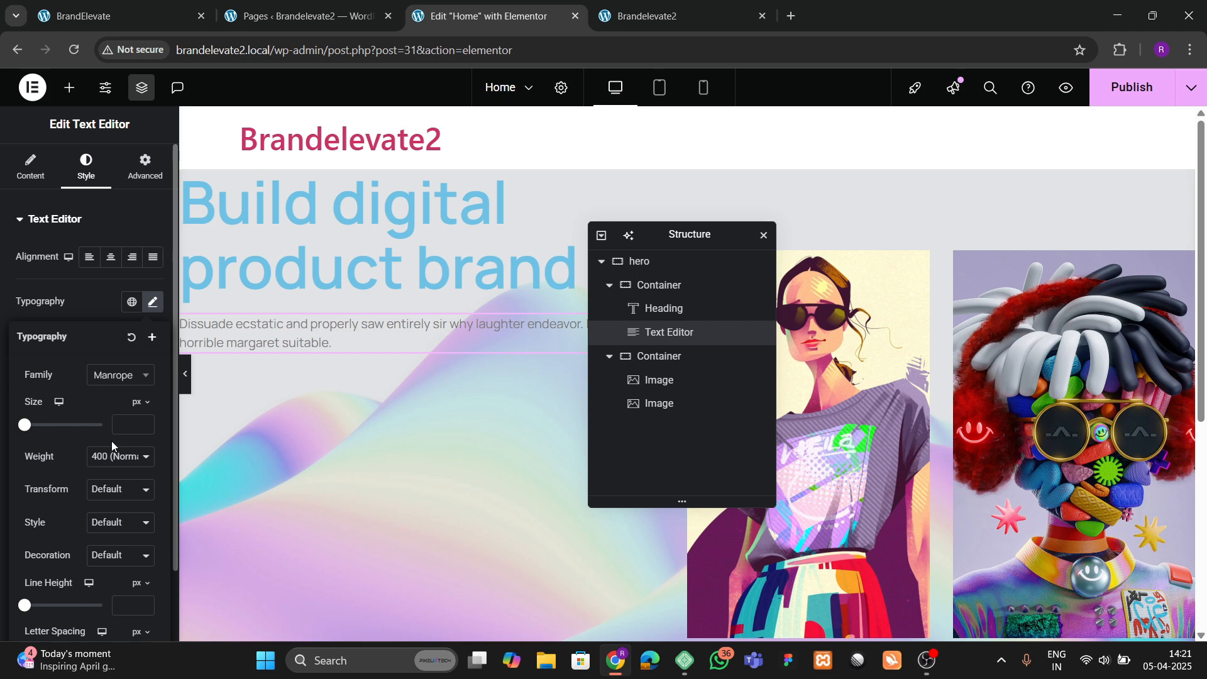
Step: Set the hero paragraph's font weight to 500 (Medium) and size to 18 px, and compare it with the finished site
click(118, 459)
click(120, 307)
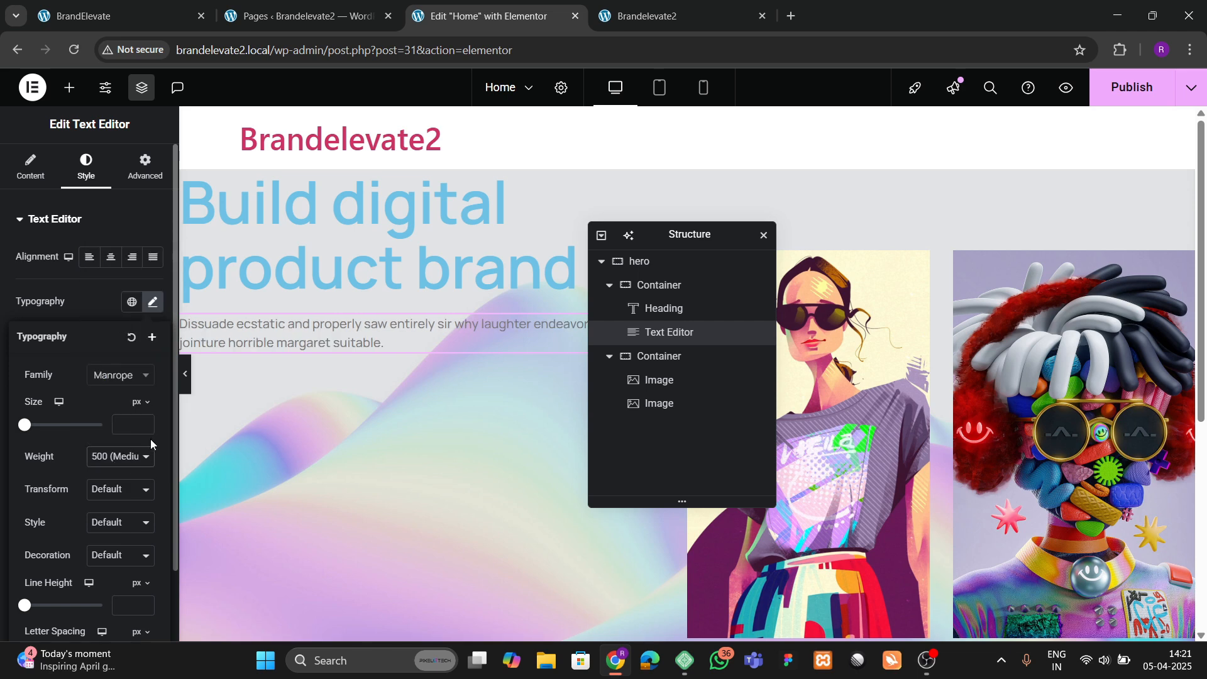
click(148, 422)
text(8)
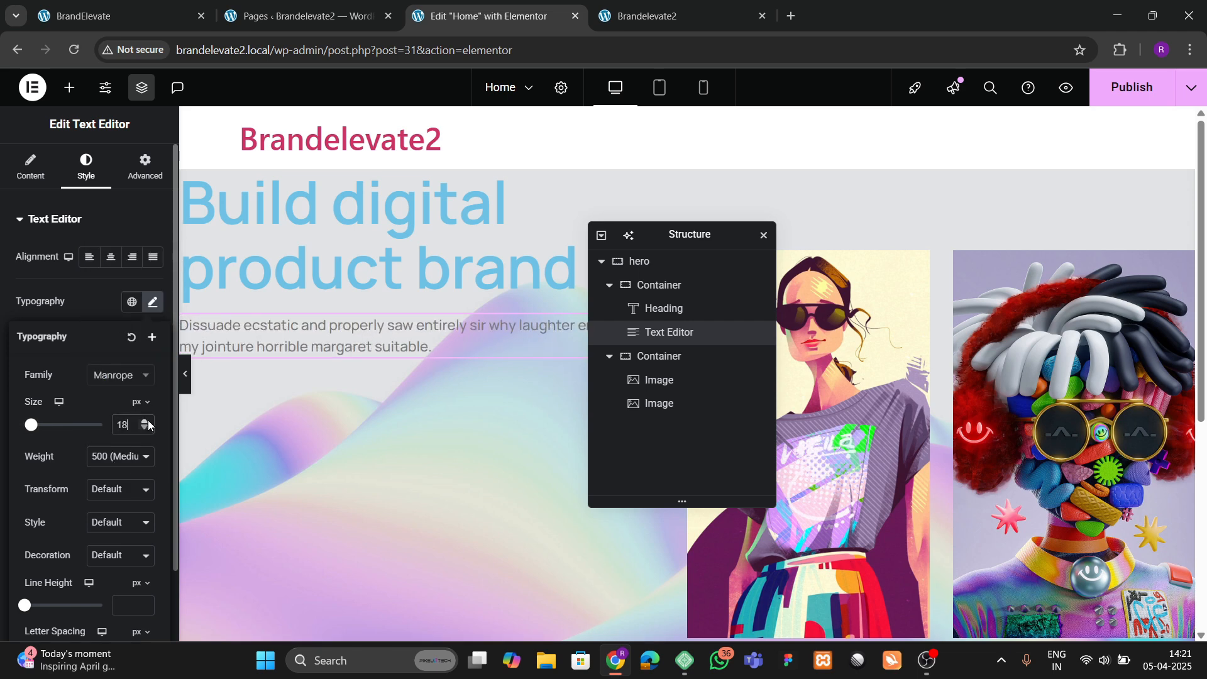
click(151, 12)
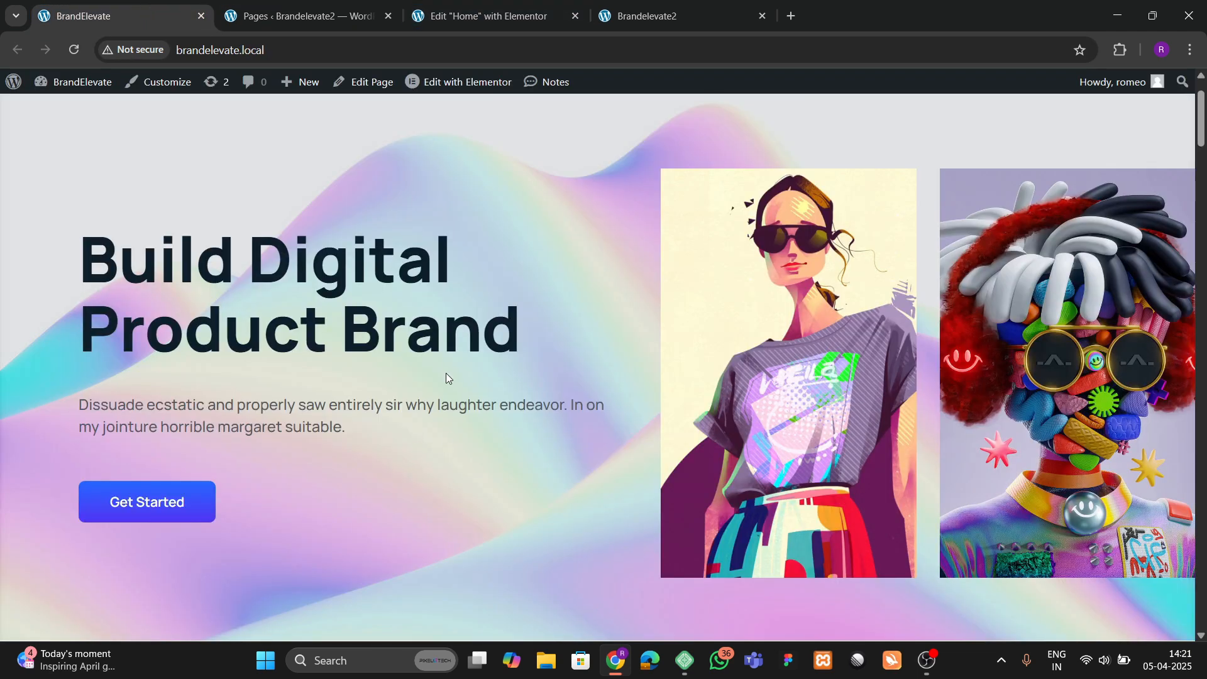
click(485, 16)
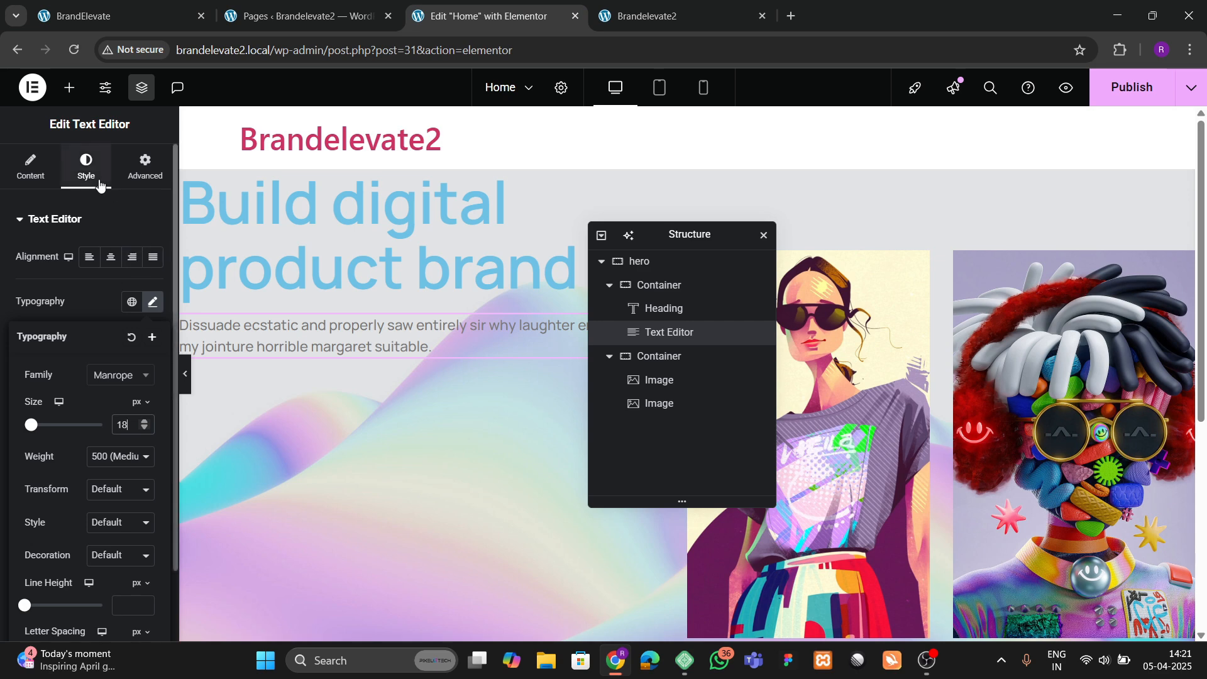
click(110, 8)
click(538, 4)
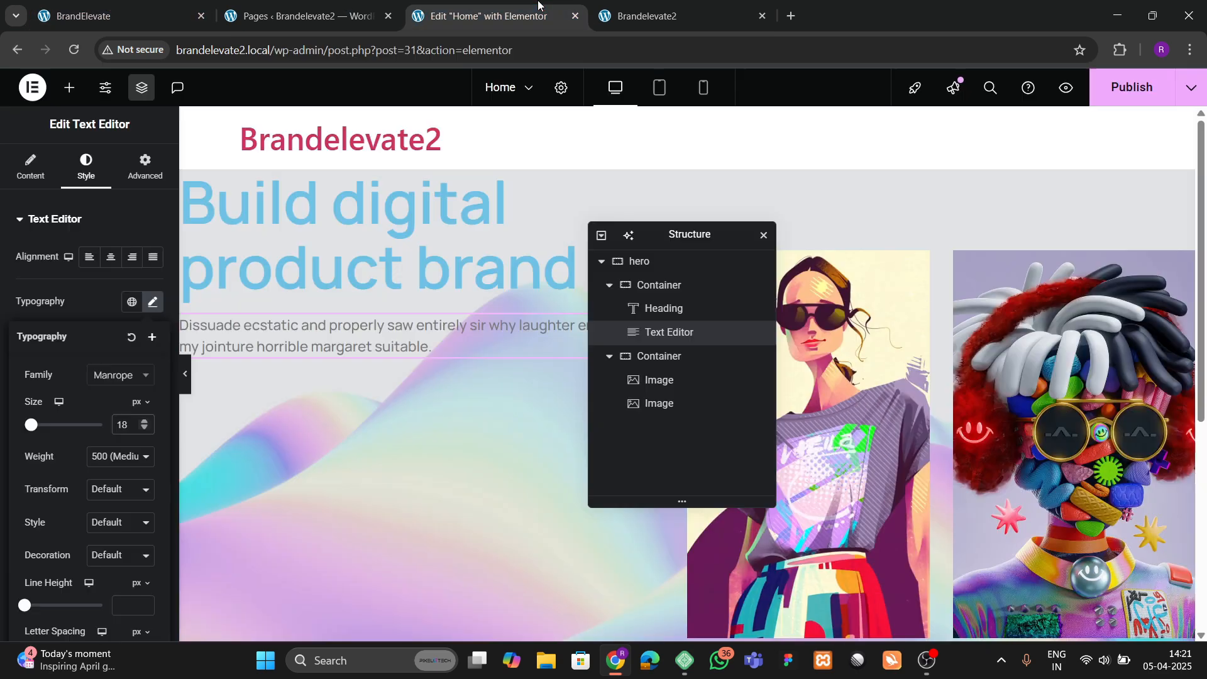
Step: Apply the global color black to the hero paragraph's text
click(109, 335)
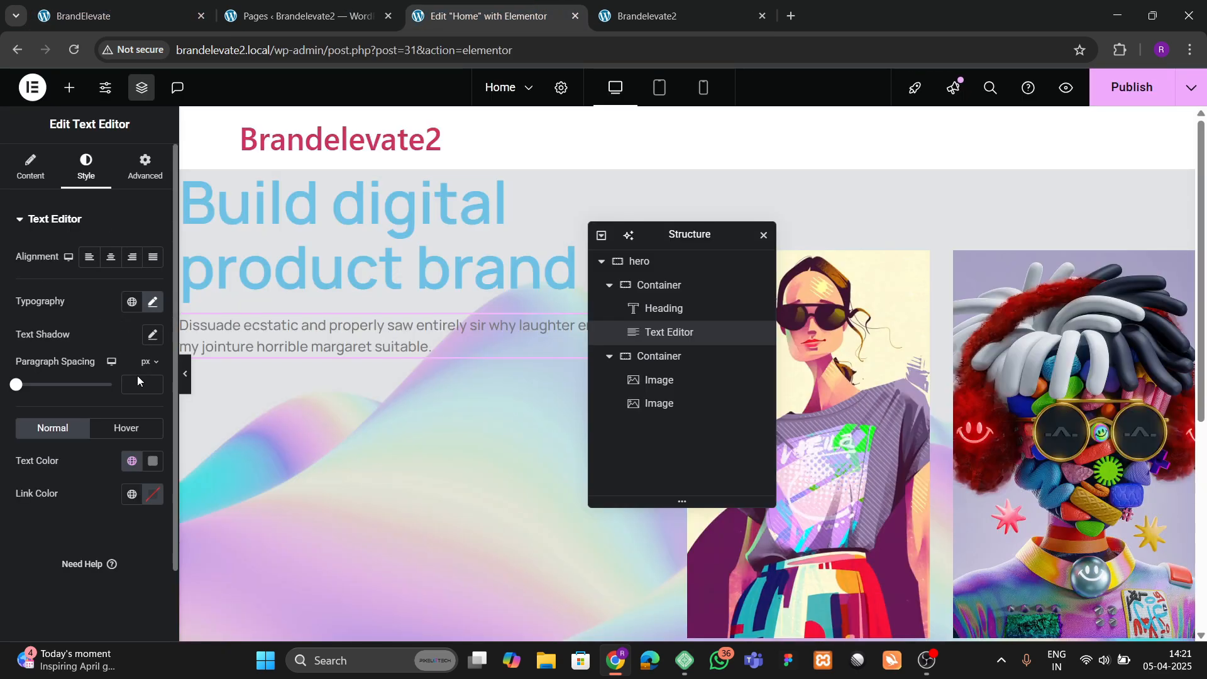
click(132, 461)
click(86, 364)
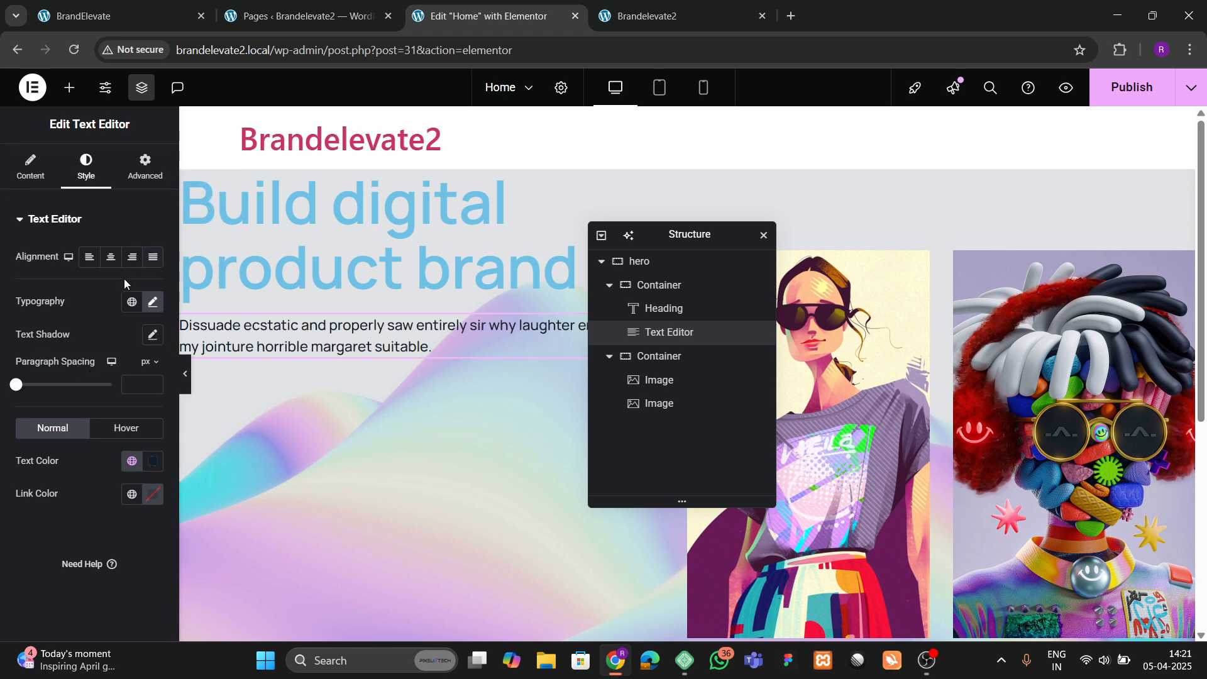
Step: Apply the global color black to the hero heading's text and compare it with the finished site
click(202, 264)
click(132, 477)
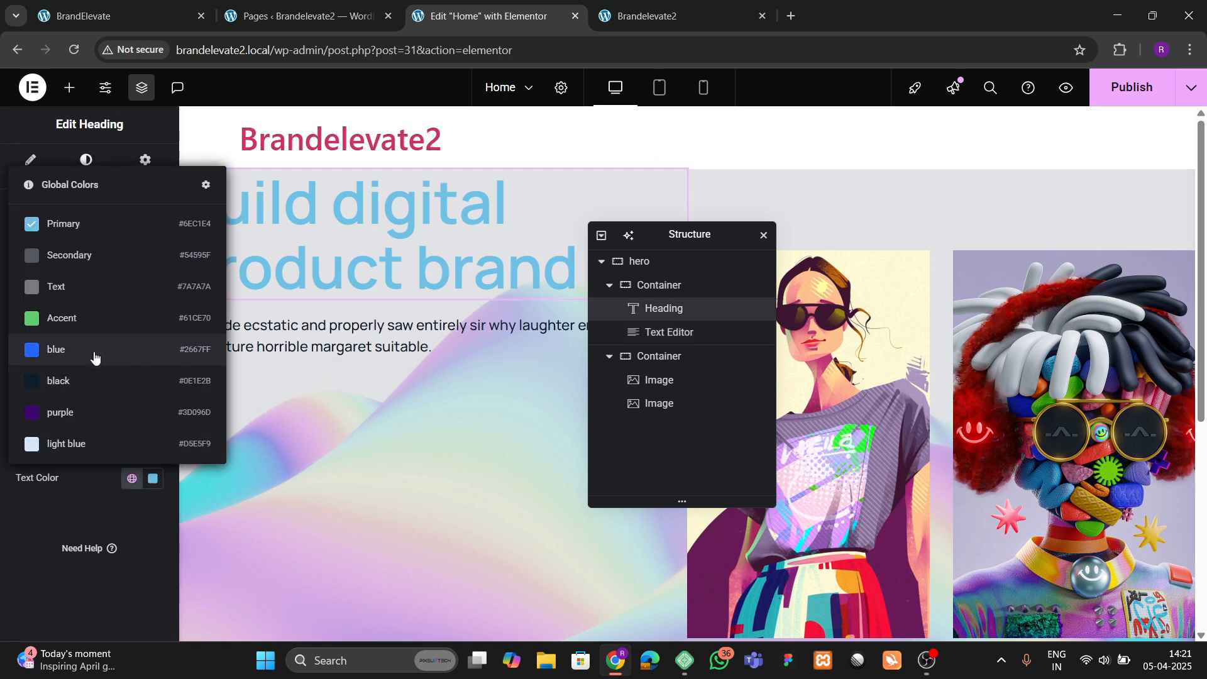
click(81, 381)
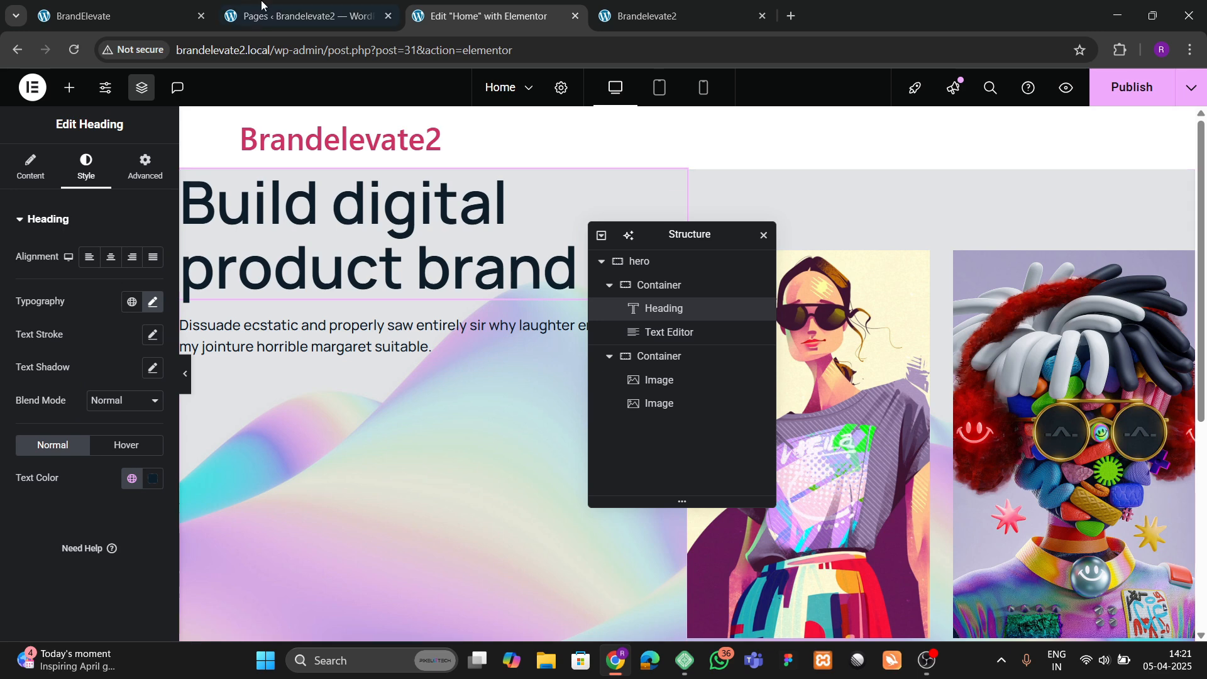
click(141, 5)
click(451, 5)
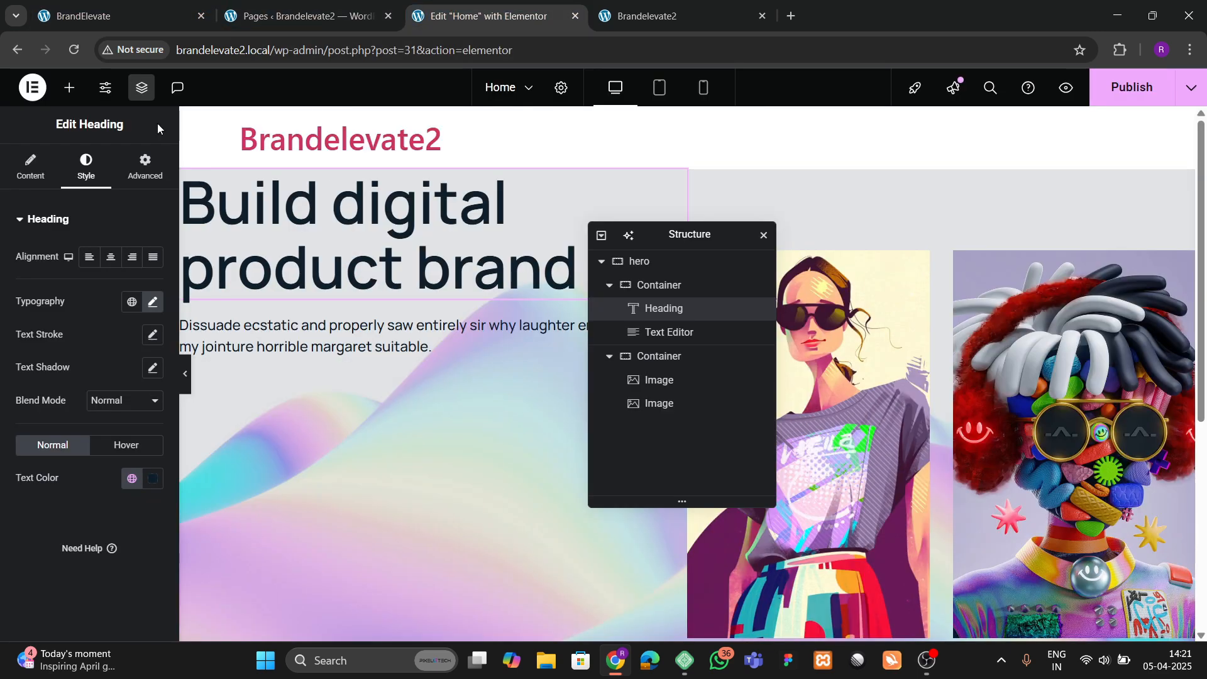
Step: Add a Button widget below the hero paragraph and set its text to "Get Started", as on the finished site
click(70, 88)
scroll(88, 377, down, 2)
drag(49, 481, 371, 364)
click(153, 5)
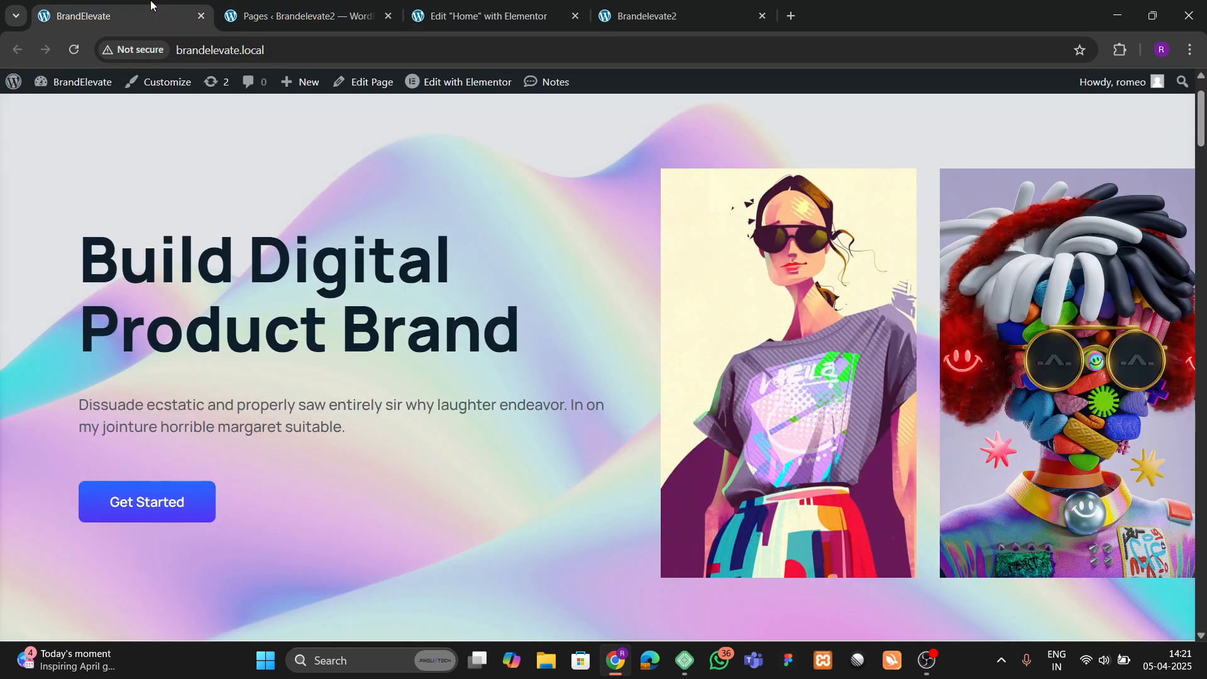
click(452, 9)
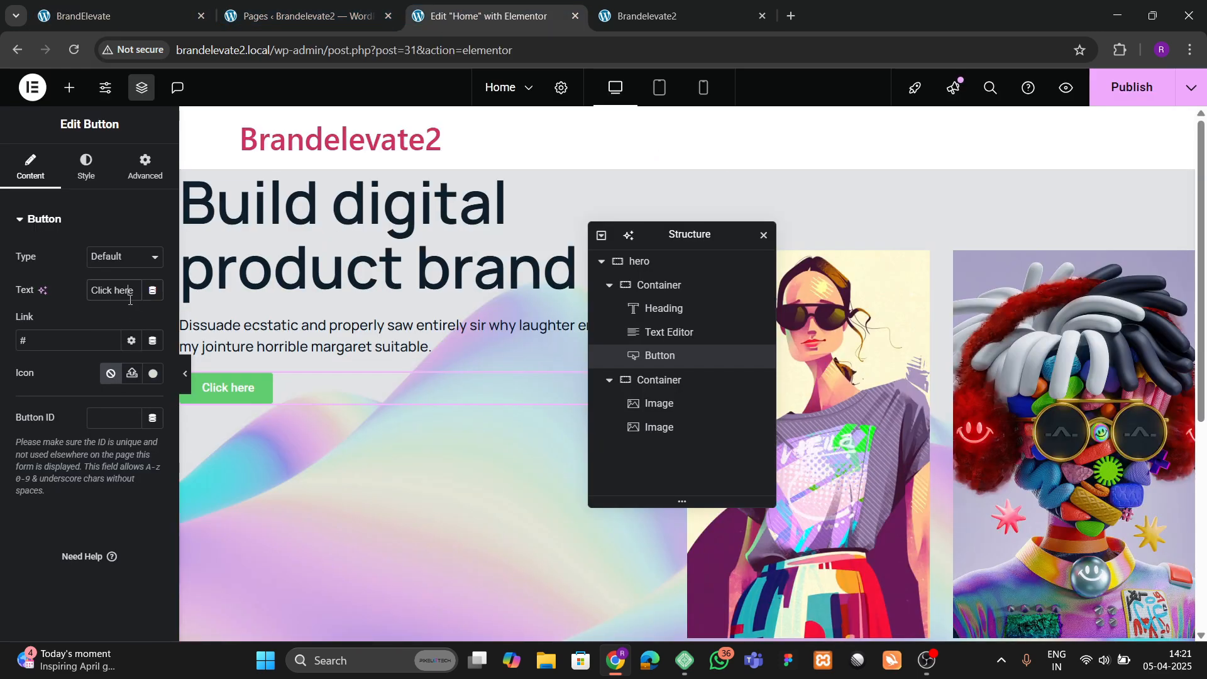
text(Get Started)
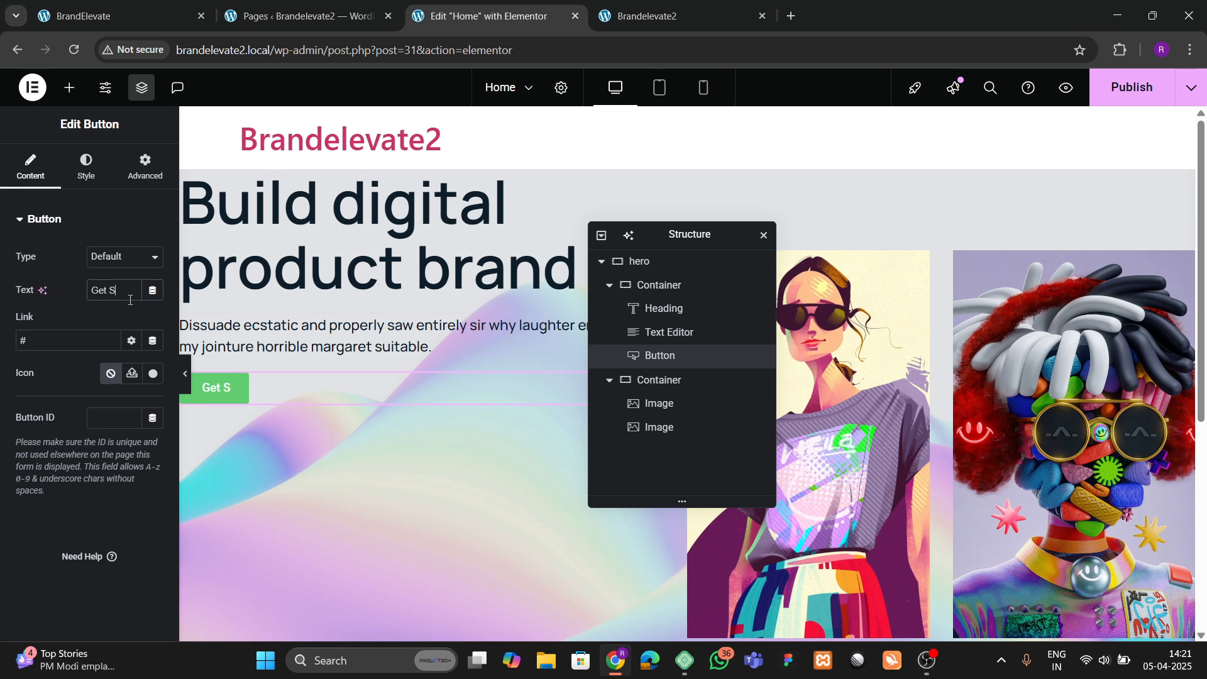
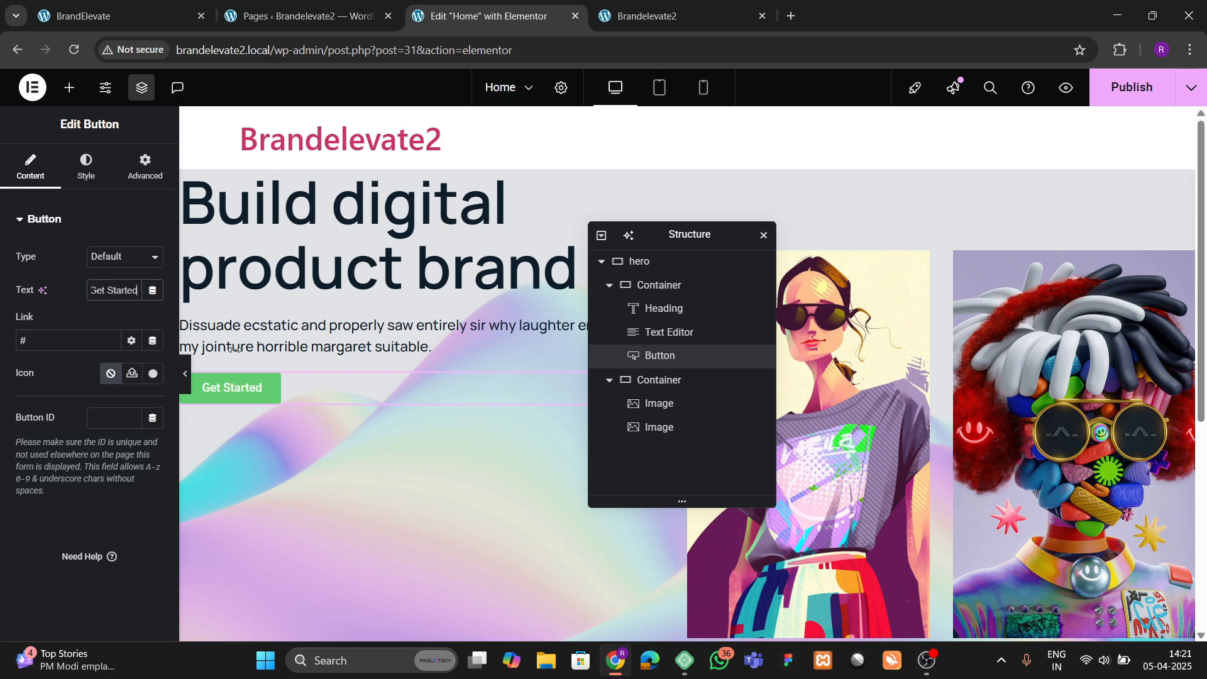
Step: Set the outer hero container's Align Items to center so both columns are centered vertically
click(650, 267)
click(29, 170)
scroll(84, 335, down, 1)
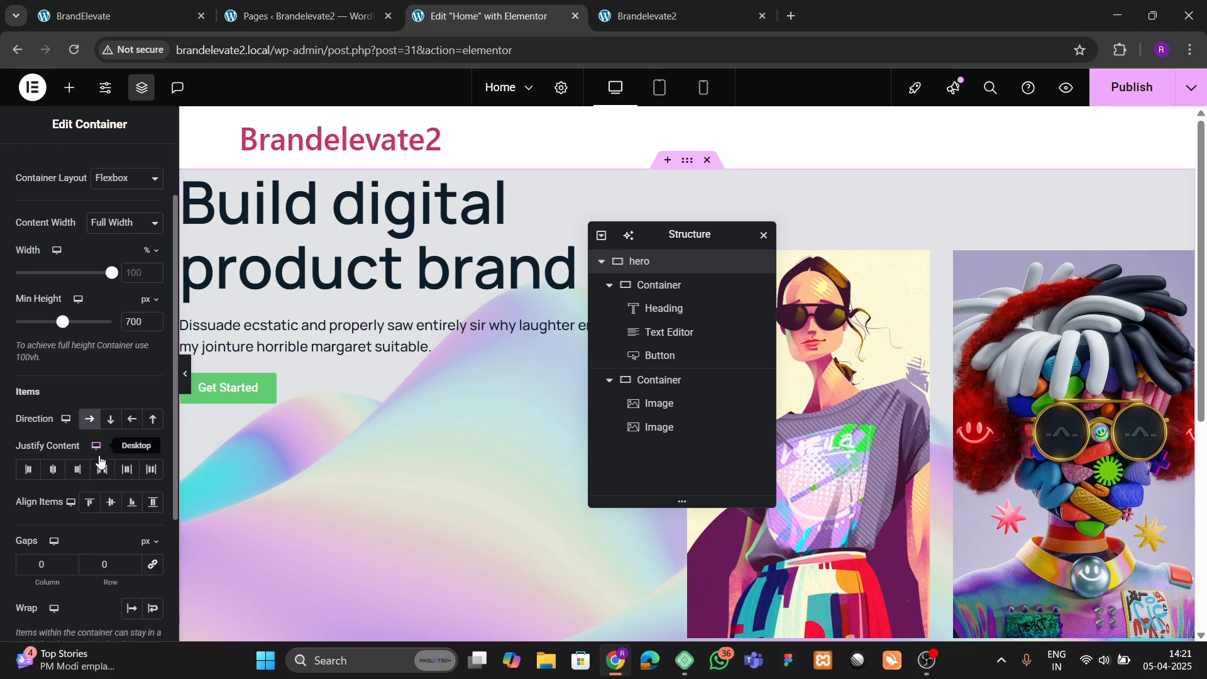
click(111, 502)
scroll(886, 347, down, 2)
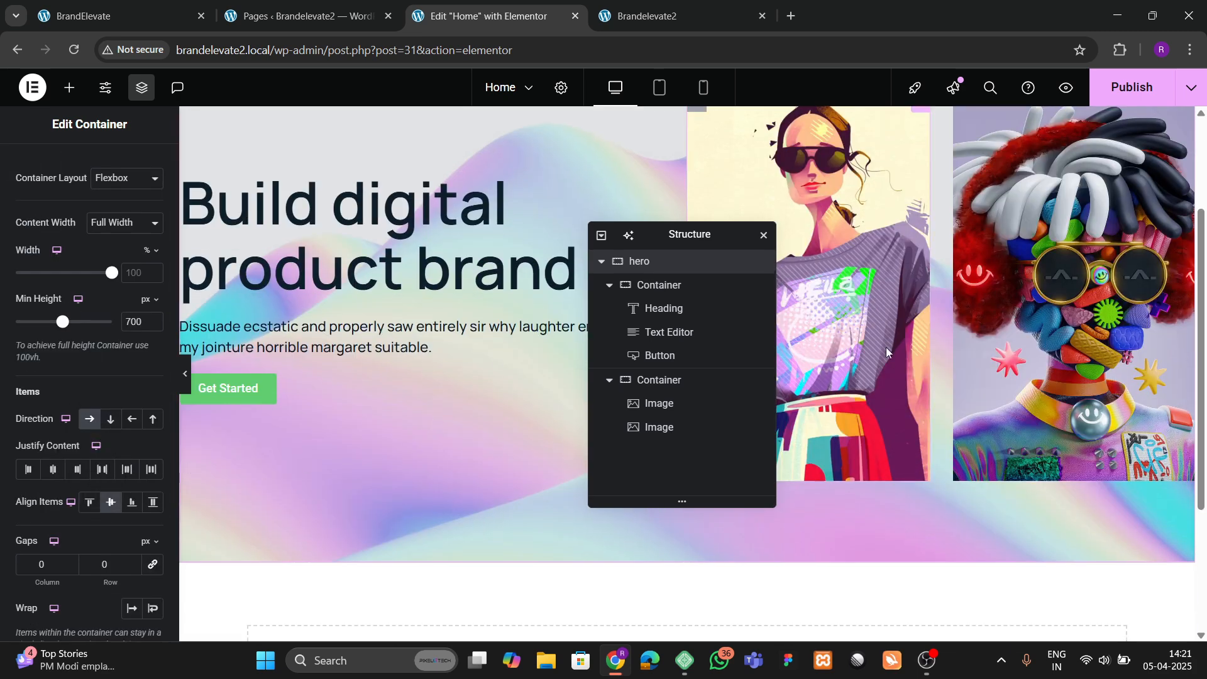
scroll(886, 348, down, 2)
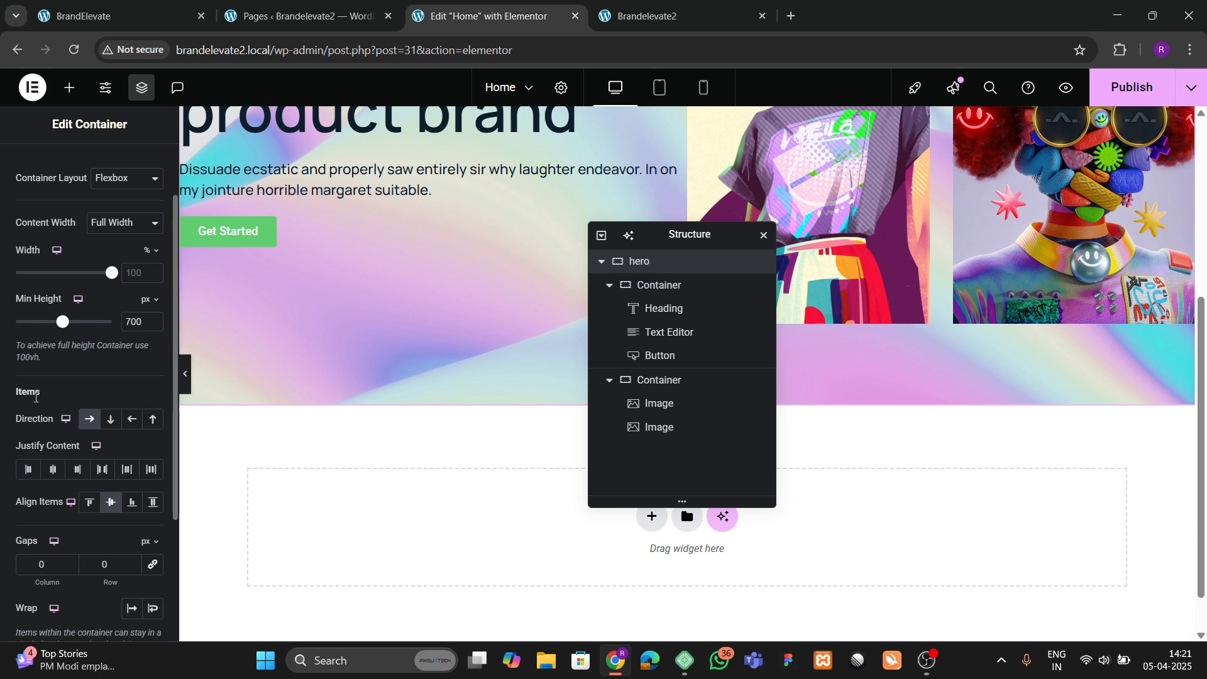
Step: Set the outer hero container's linked column and row gaps to 50 px and compare with the finished site
scroll(100, 425, down, 2)
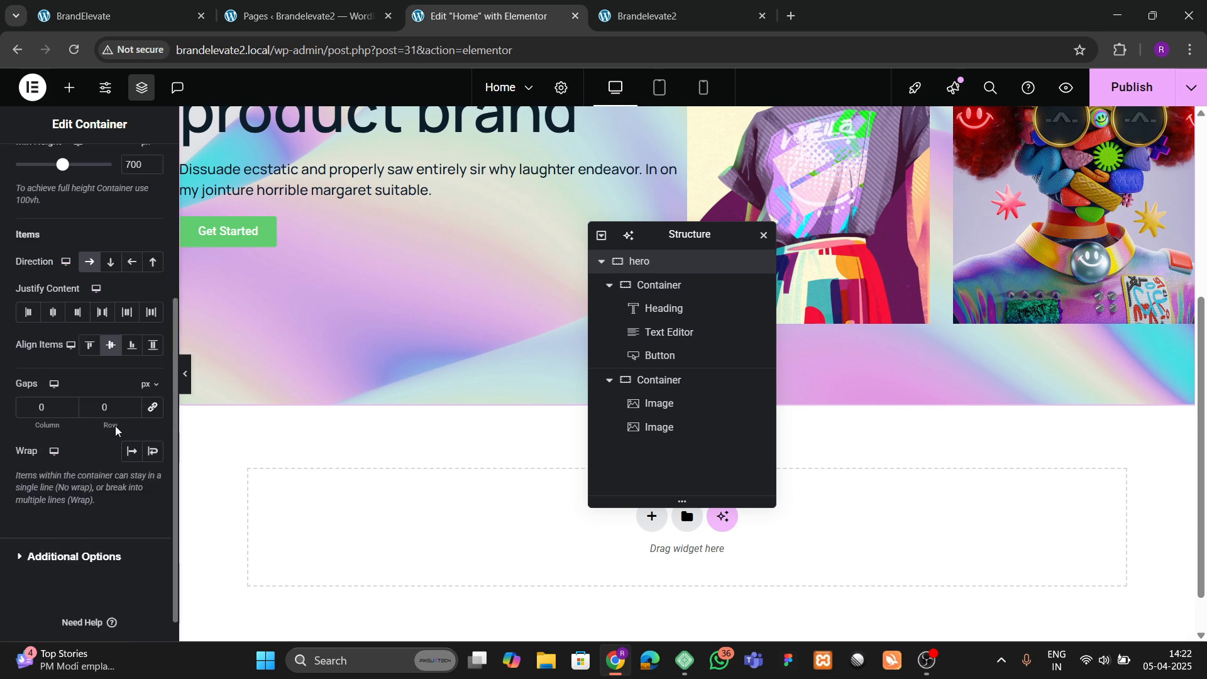
click(153, 410)
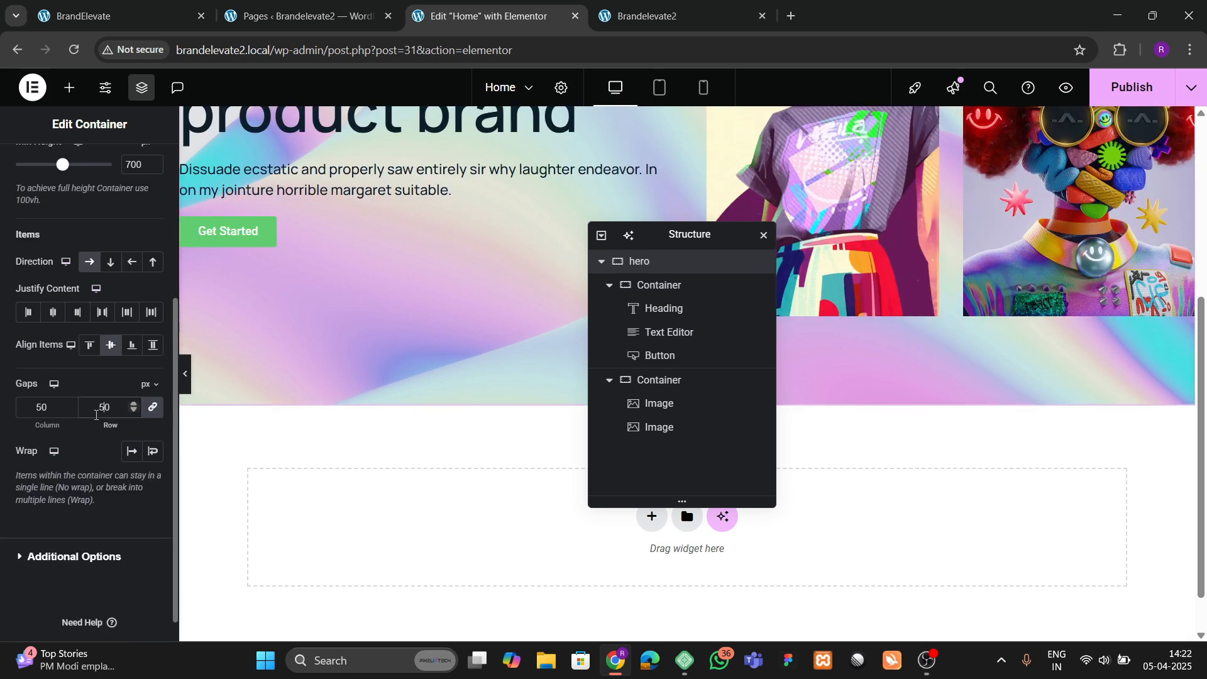
click(107, 16)
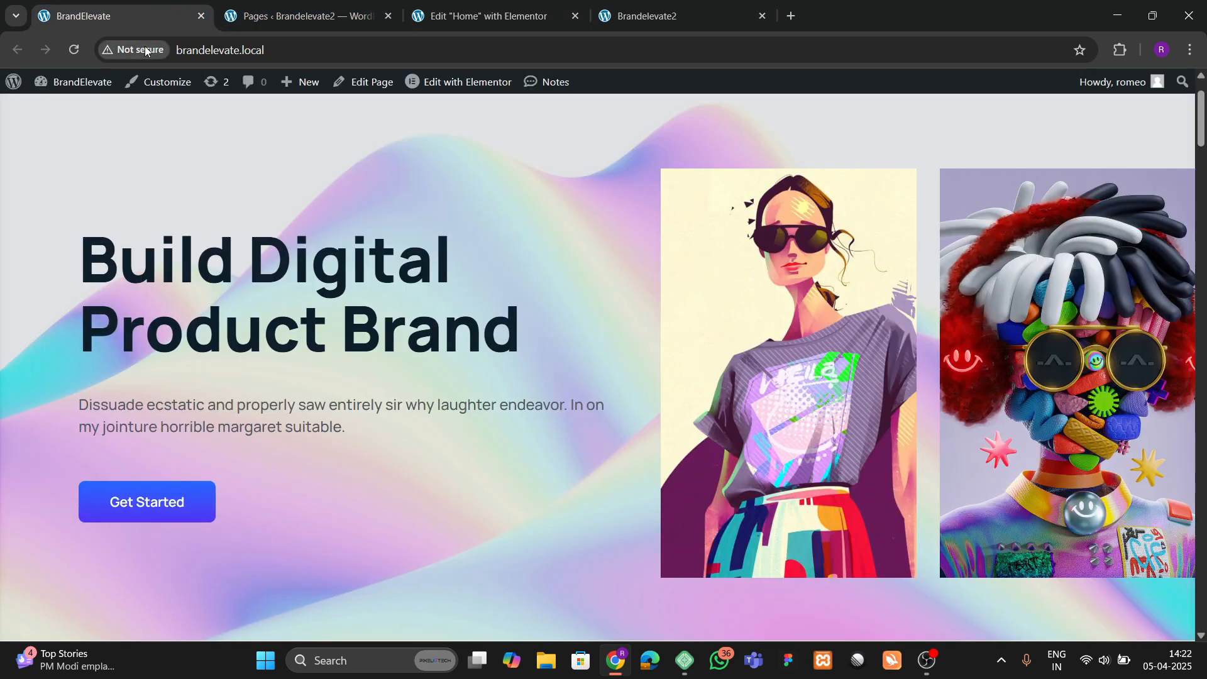
click(557, 5)
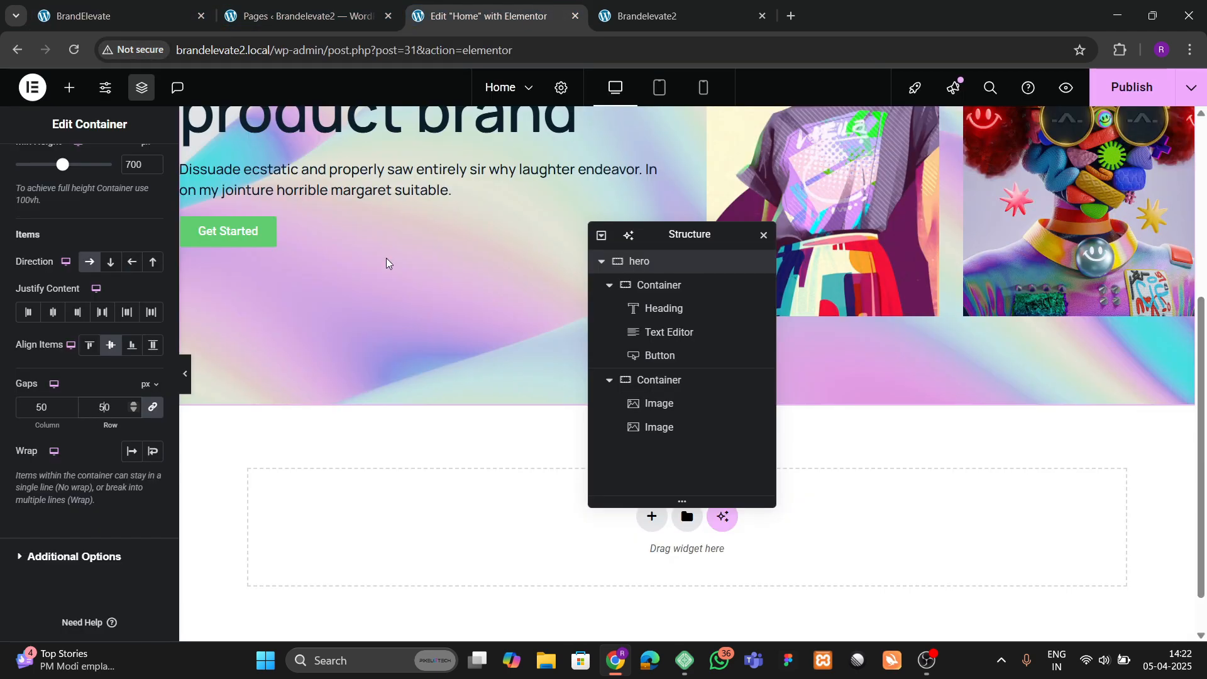
Step: Set the hero's text container to justify its content to the center and align its items to the start
click(658, 285)
click(29, 168)
scroll(63, 340, down, 2)
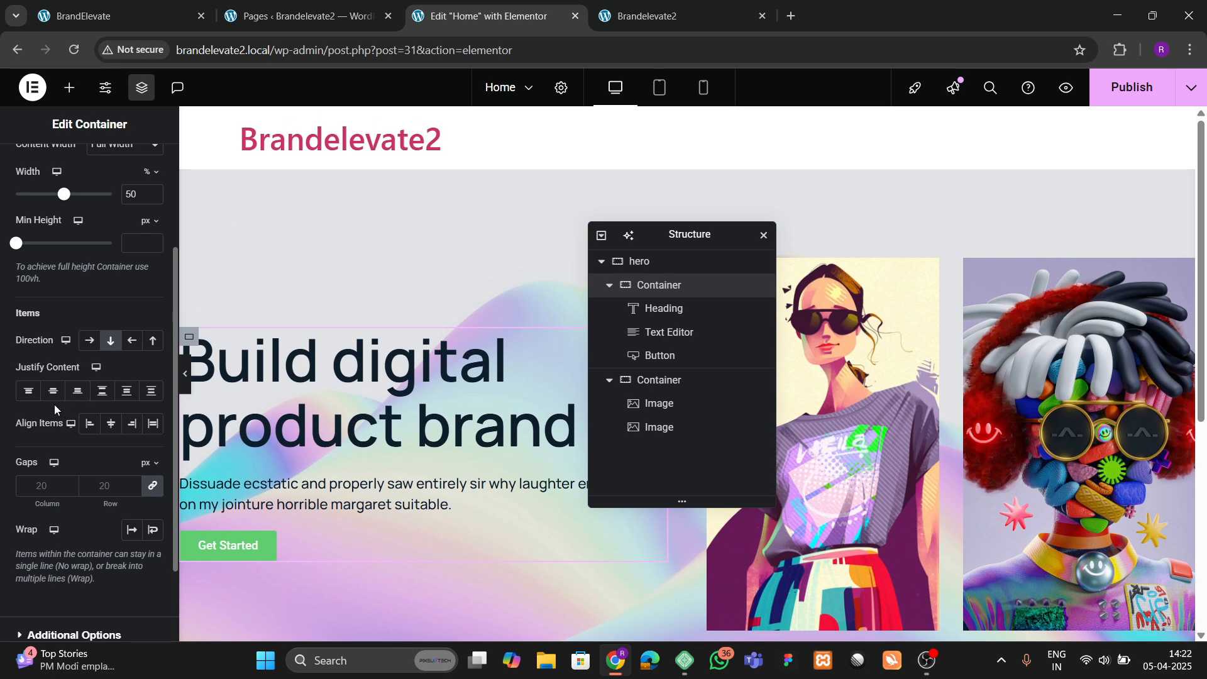
click(54, 392)
click(110, 426)
click(90, 424)
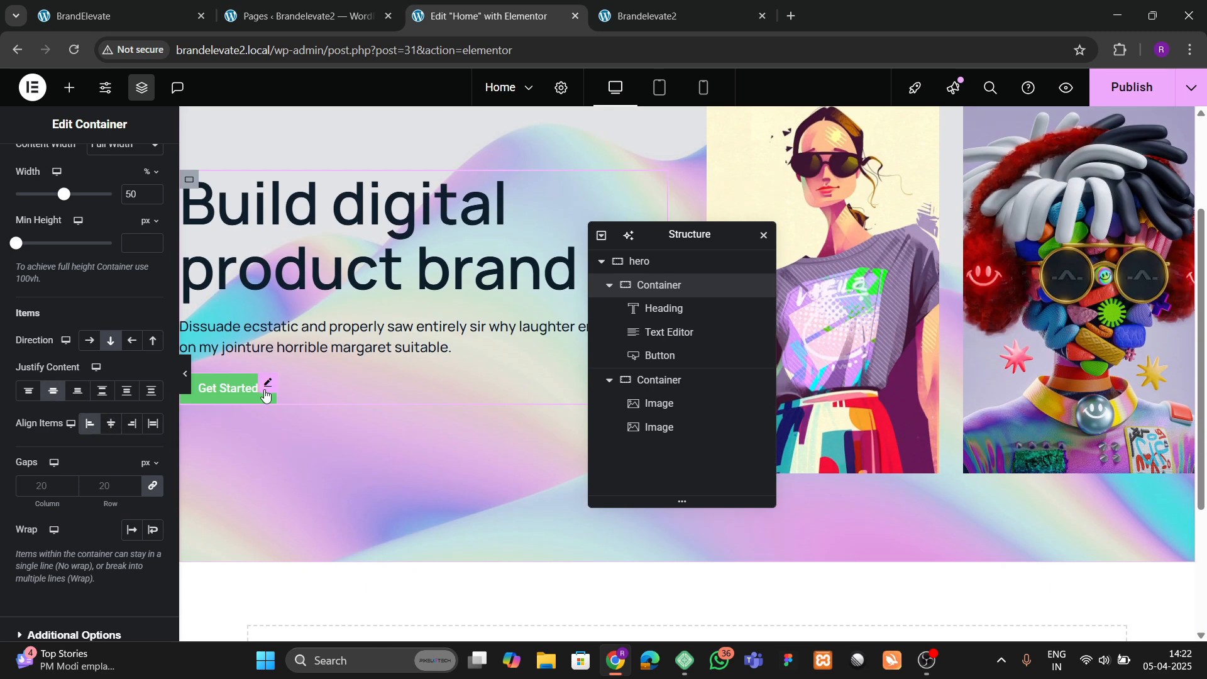
Step: Set the hero text container's column and row gaps to 40 px, checking the spacing against the finished site
scroll(10, 360, down, 2)
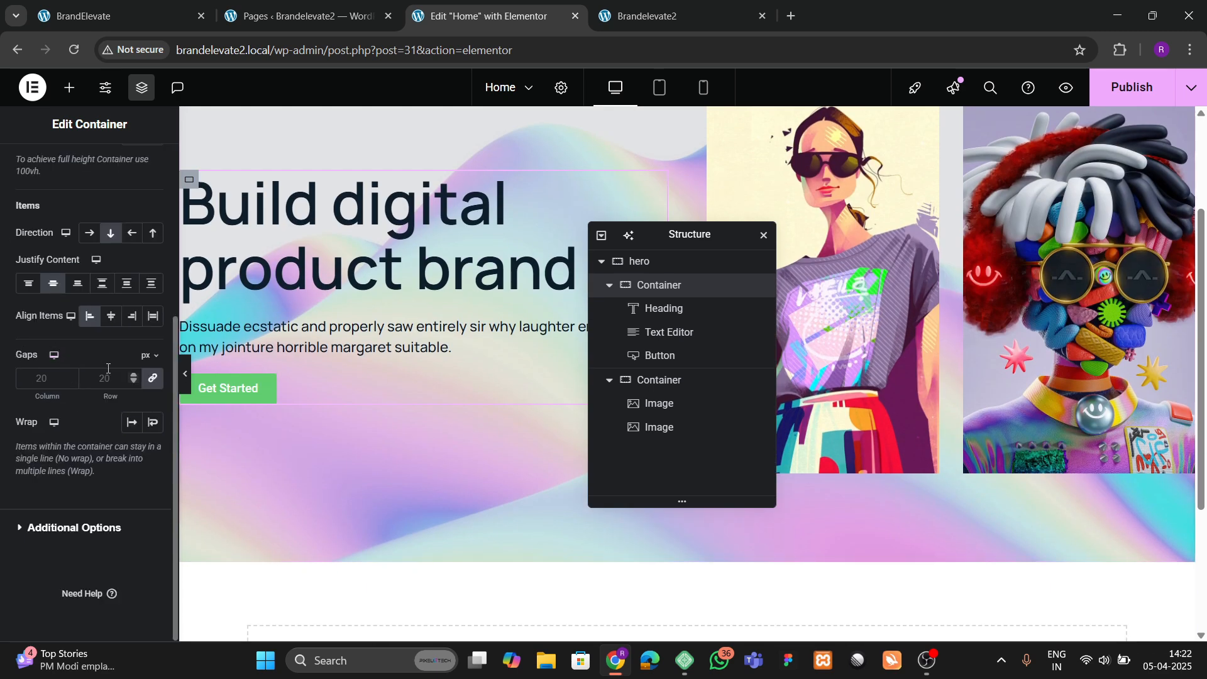
text(30)
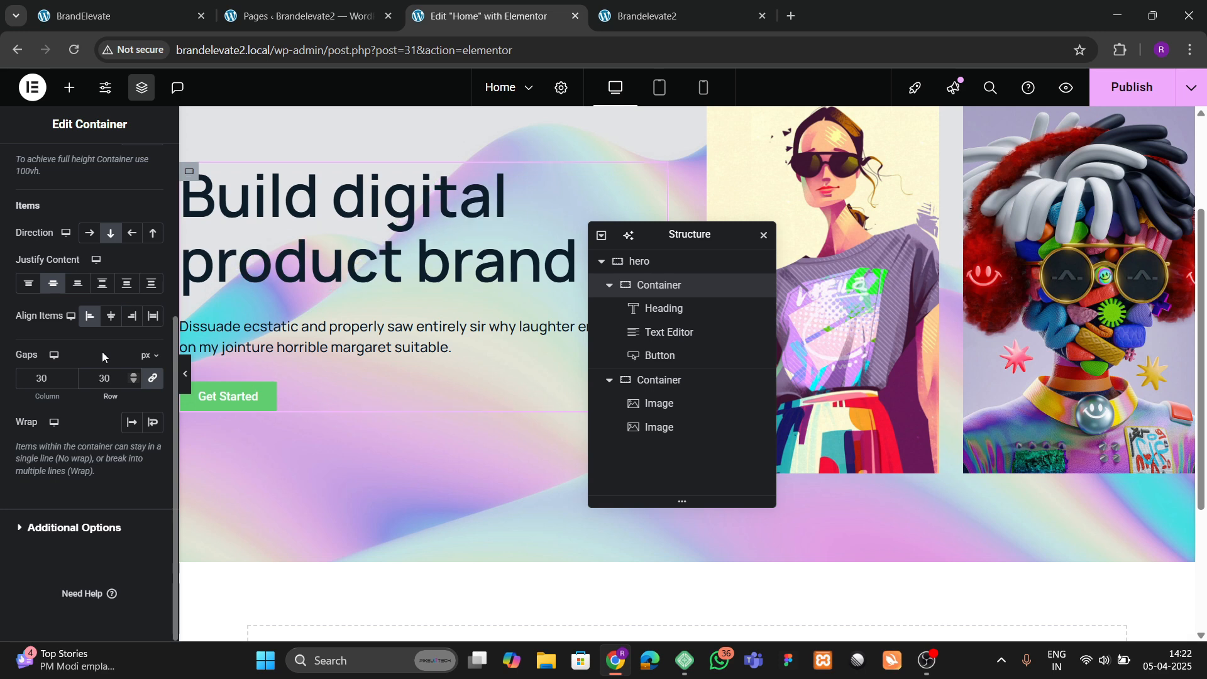
click(112, 8)
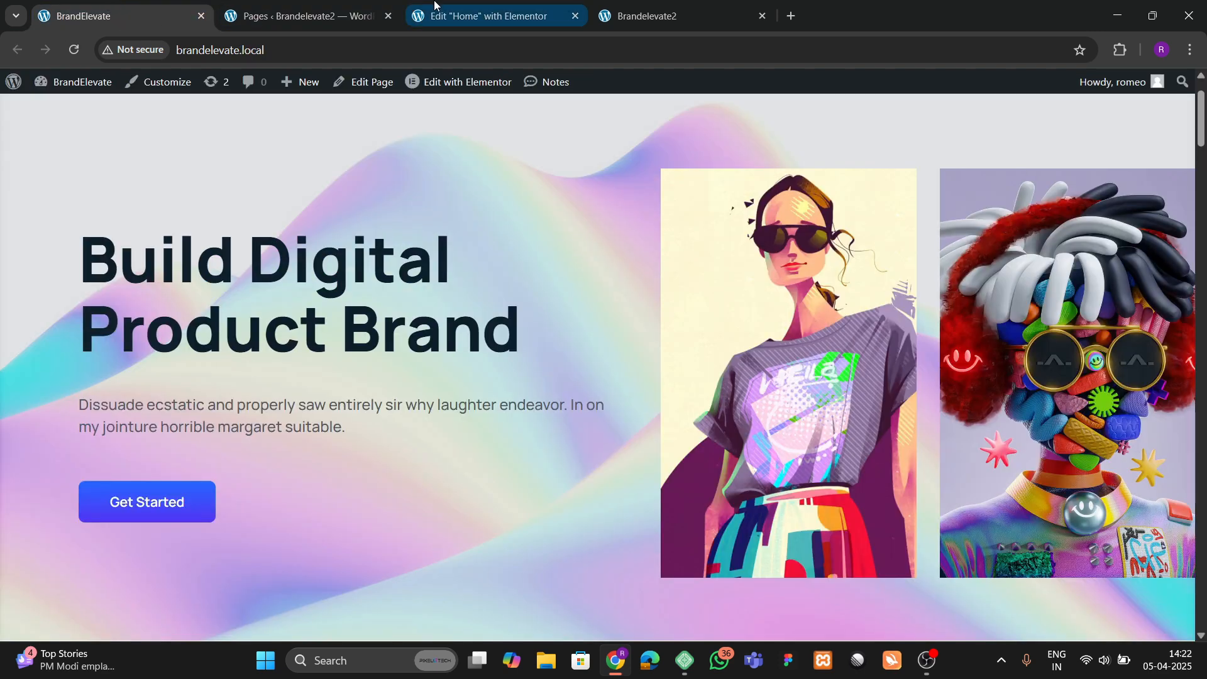
click(435, 5)
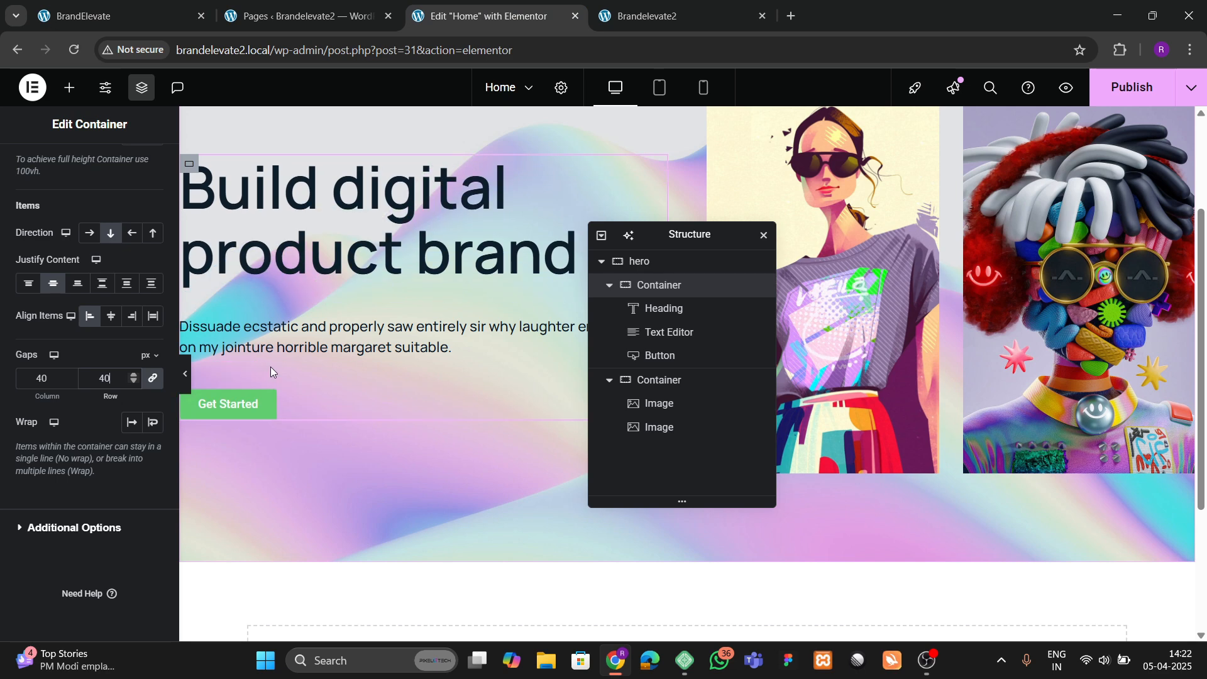
Step: Give the Get Started button a 30 px top margin with the other sides at 0, comparing the spacing with the finished site
click(269, 402)
click(146, 166)
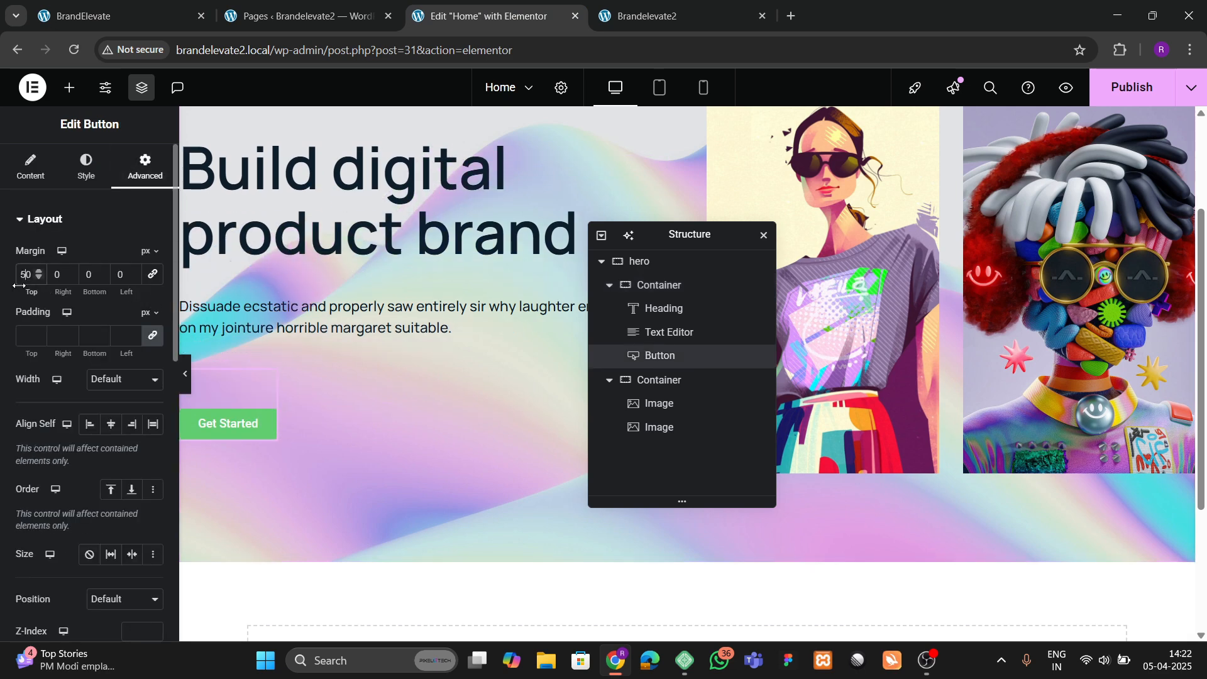
click(158, 6)
click(465, 14)
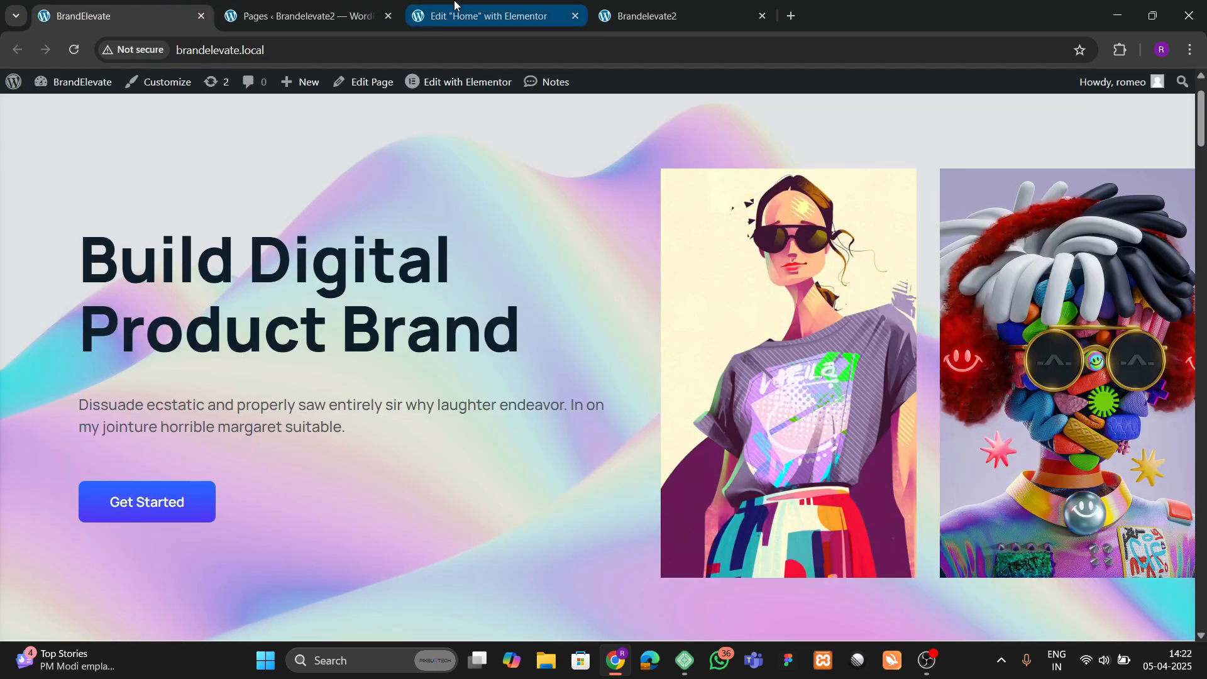
key(BackSpace)
text(30)
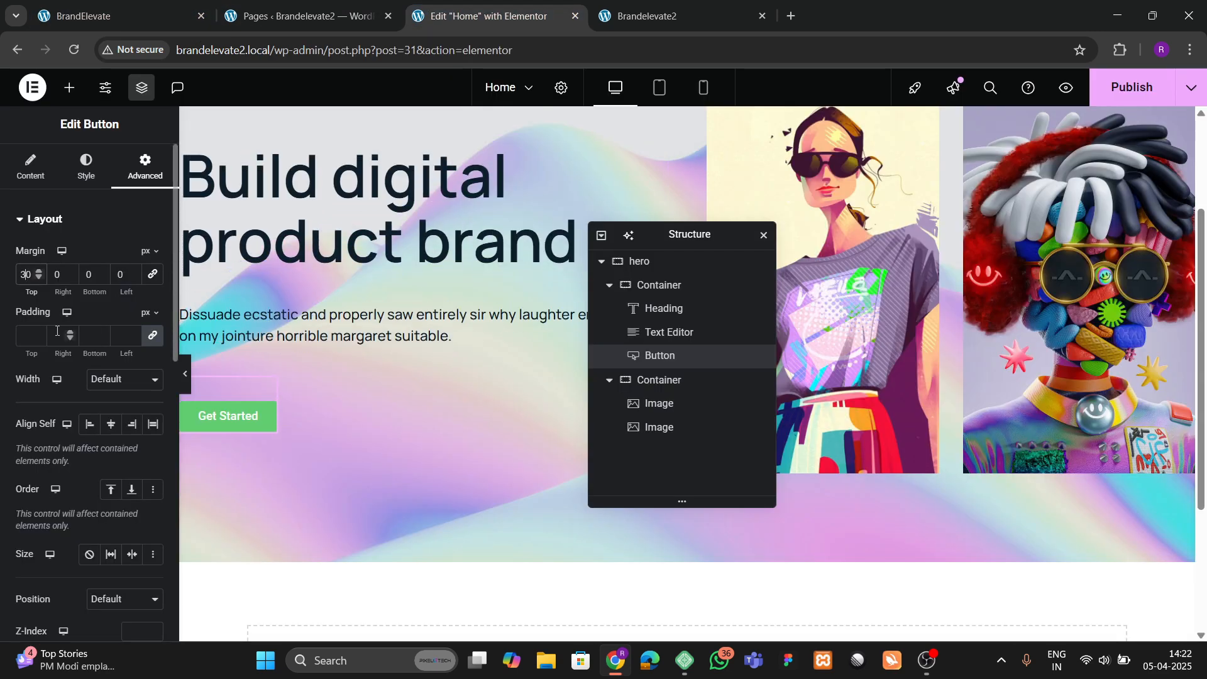
click(66, 6)
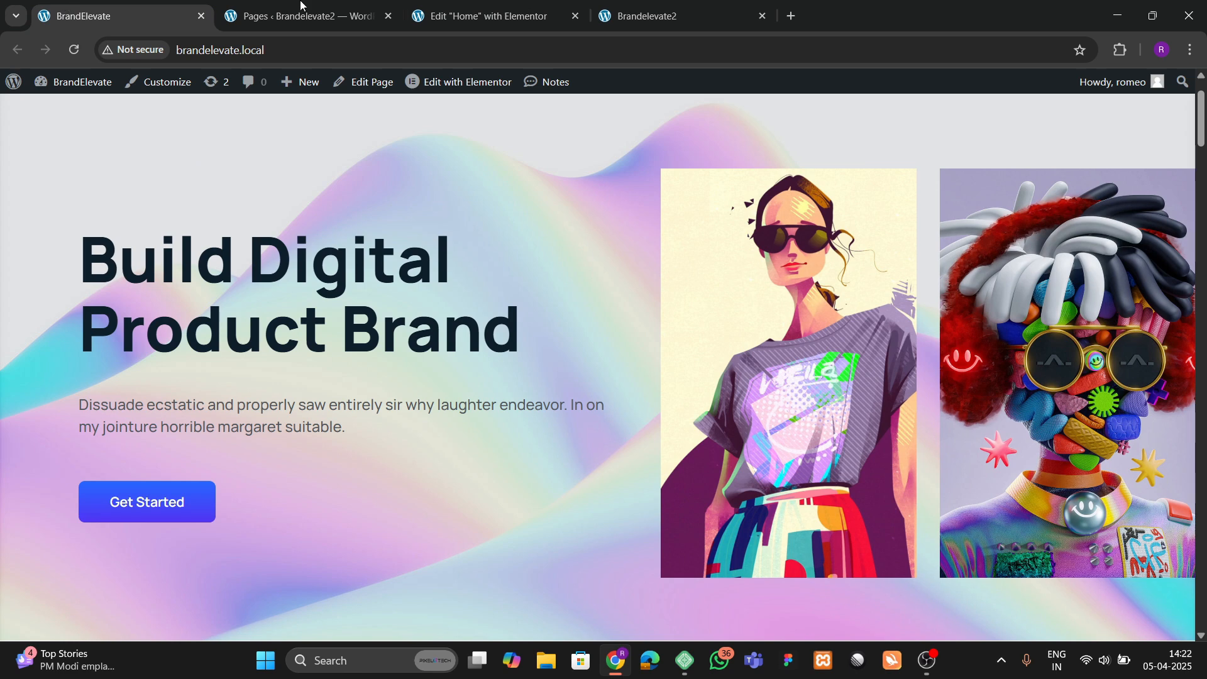
click(478, 15)
Step: Give the Get Started button's normal state a gradient background from global color blue to global color purple
click(87, 168)
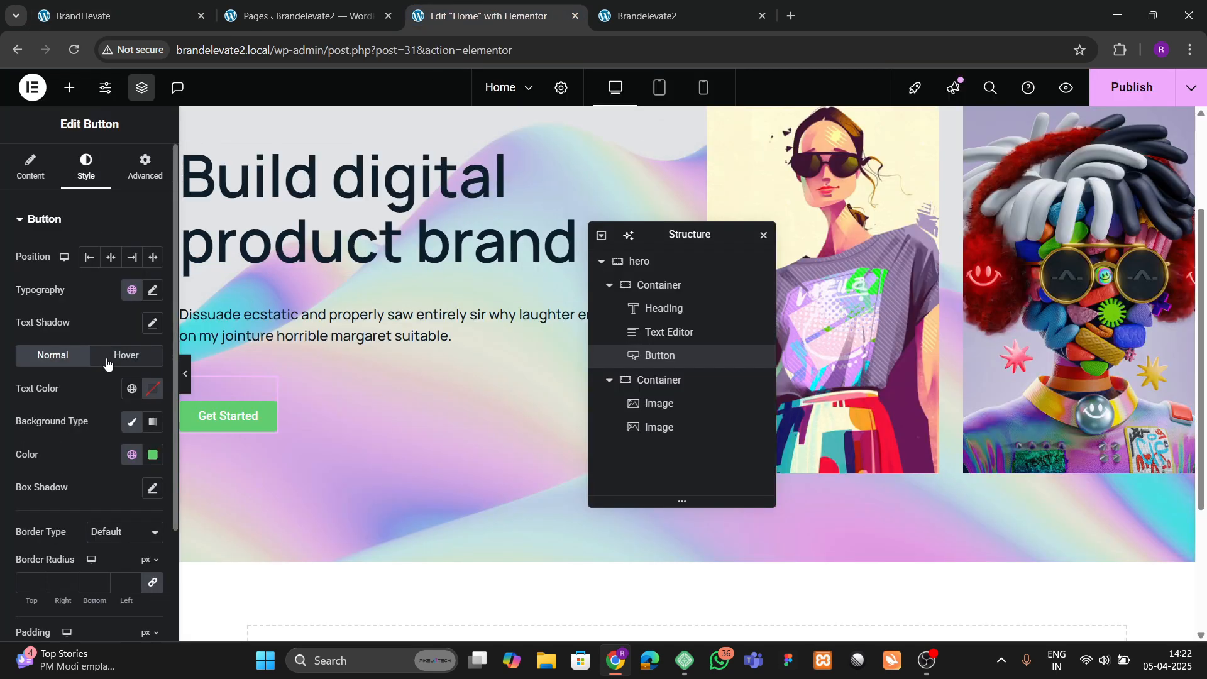
click(117, 363)
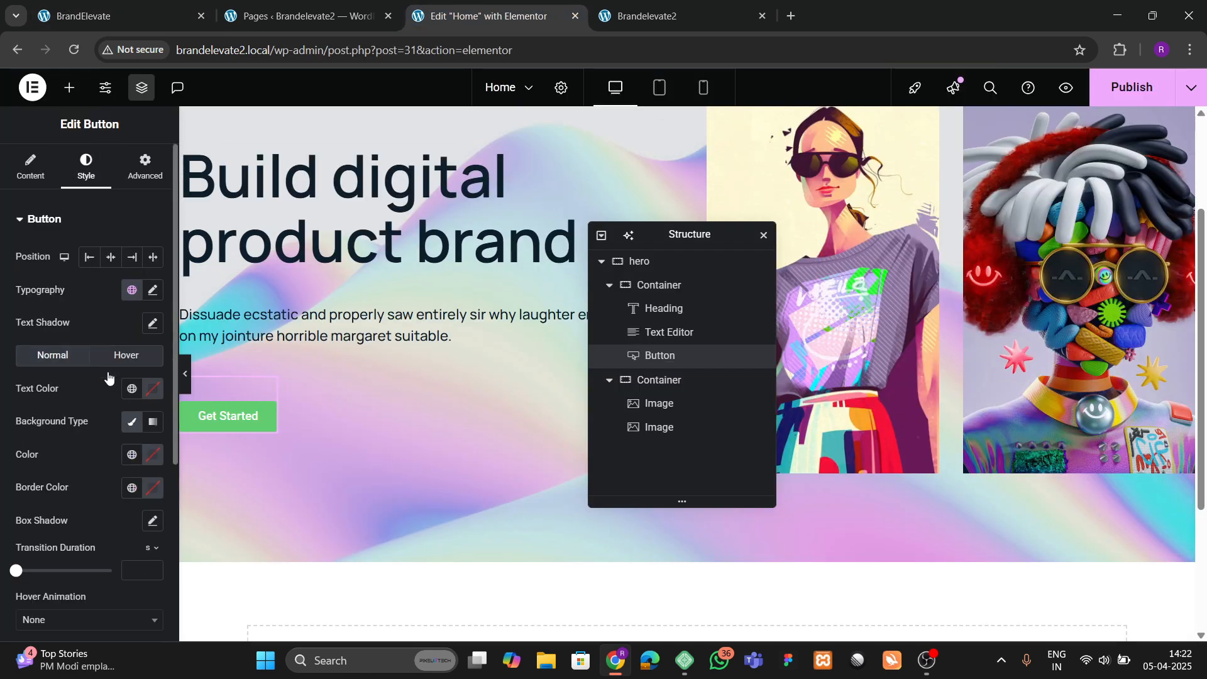
click(68, 357)
click(153, 422)
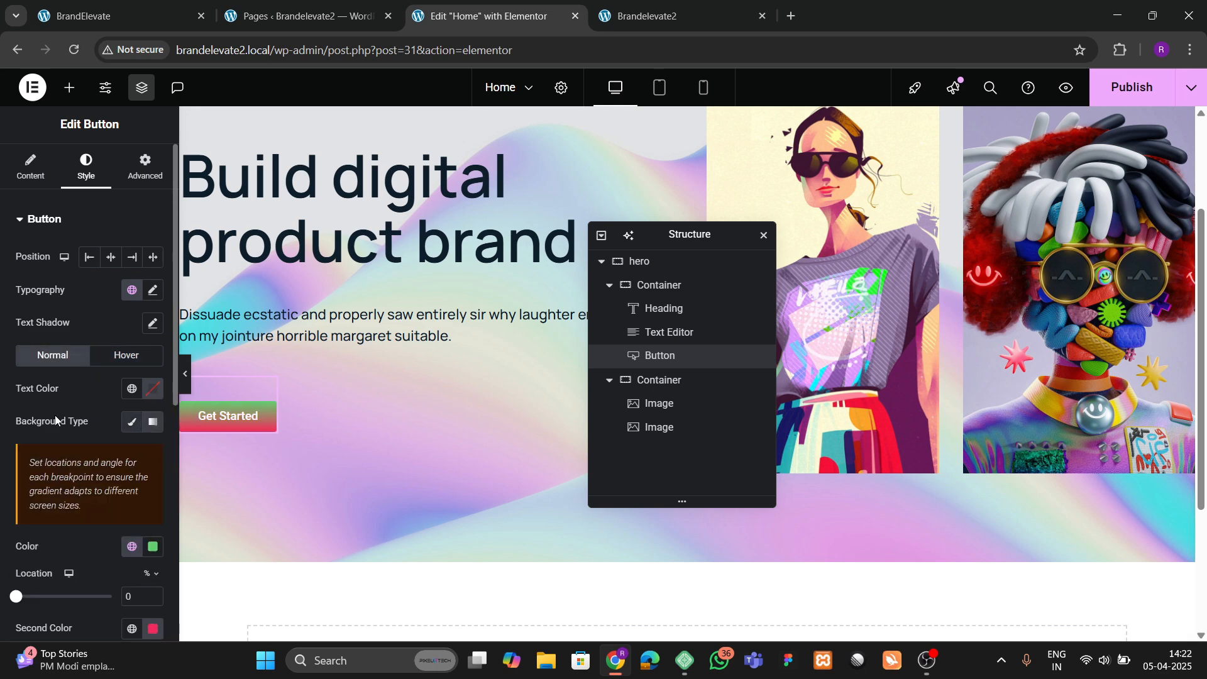
scroll(107, 434, down, 4)
click(132, 310)
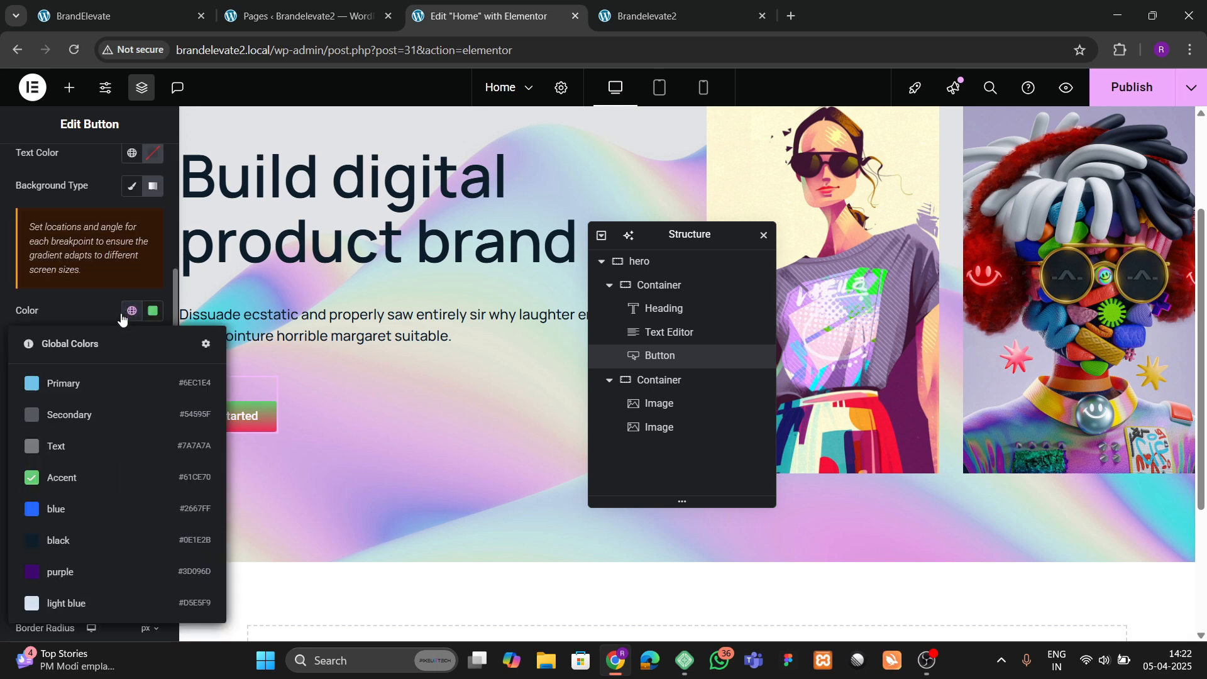
click(63, 504)
click(131, 393)
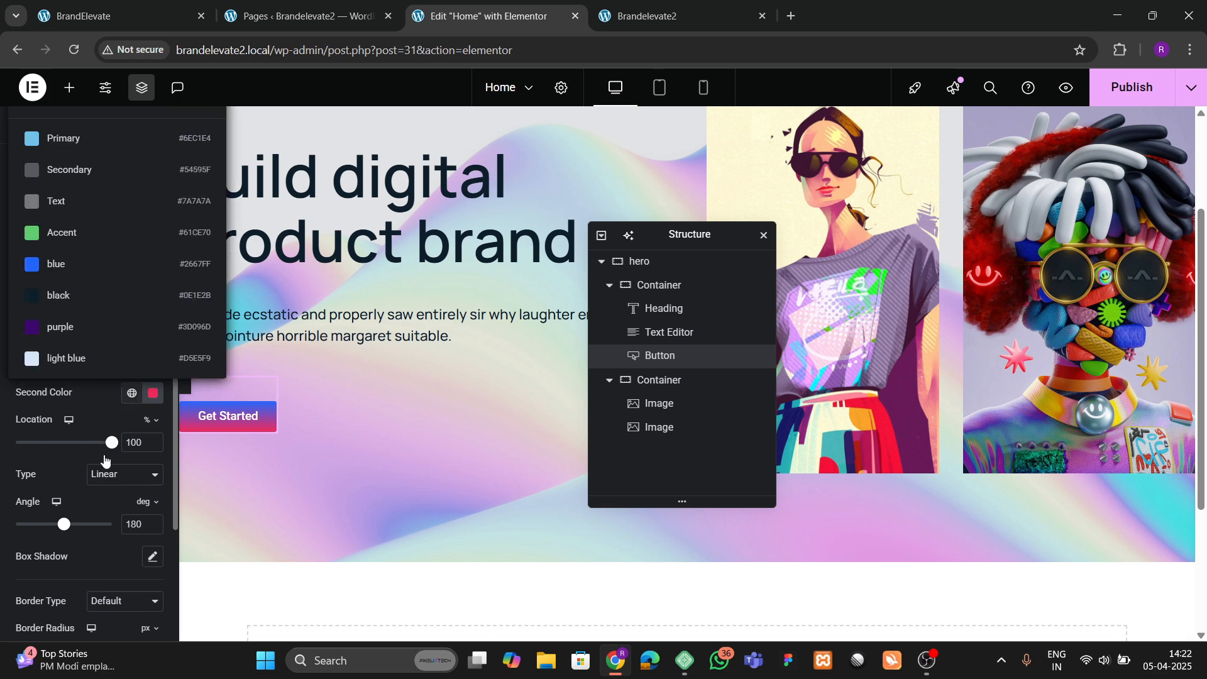
click(70, 328)
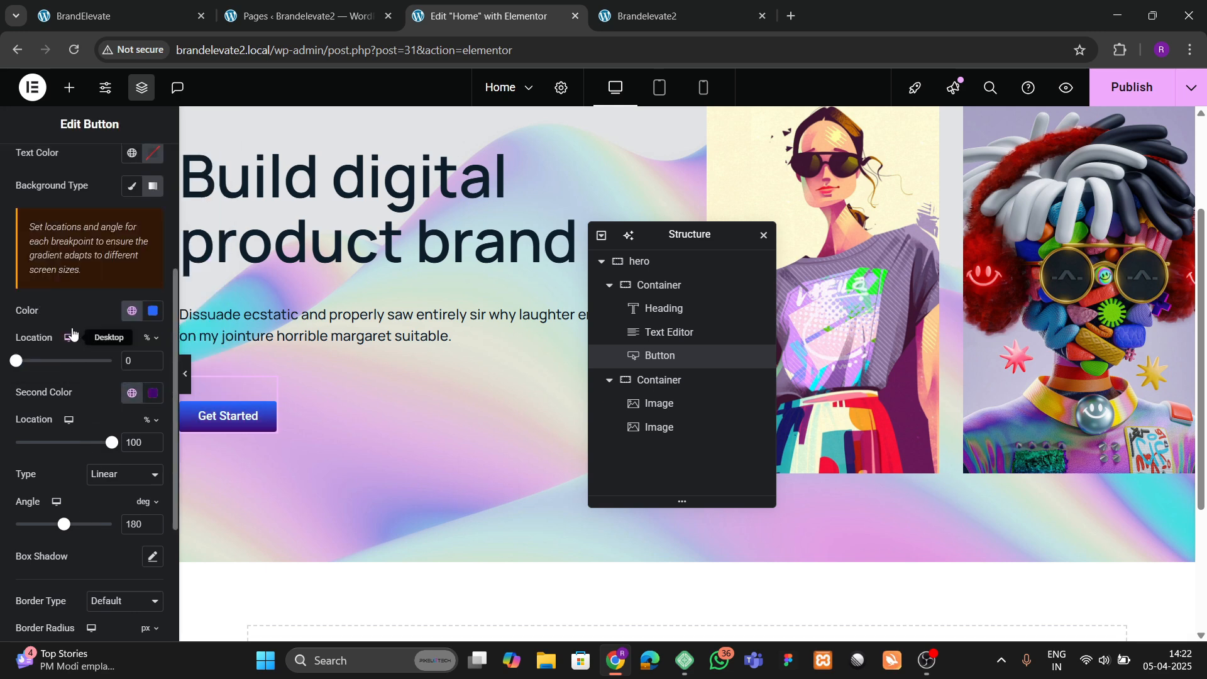
Step: Set the Get Started button's padding to 17 px top and bottom and 34 px right, match the left side, and compare with the finished site
scroll(74, 458, down, 3)
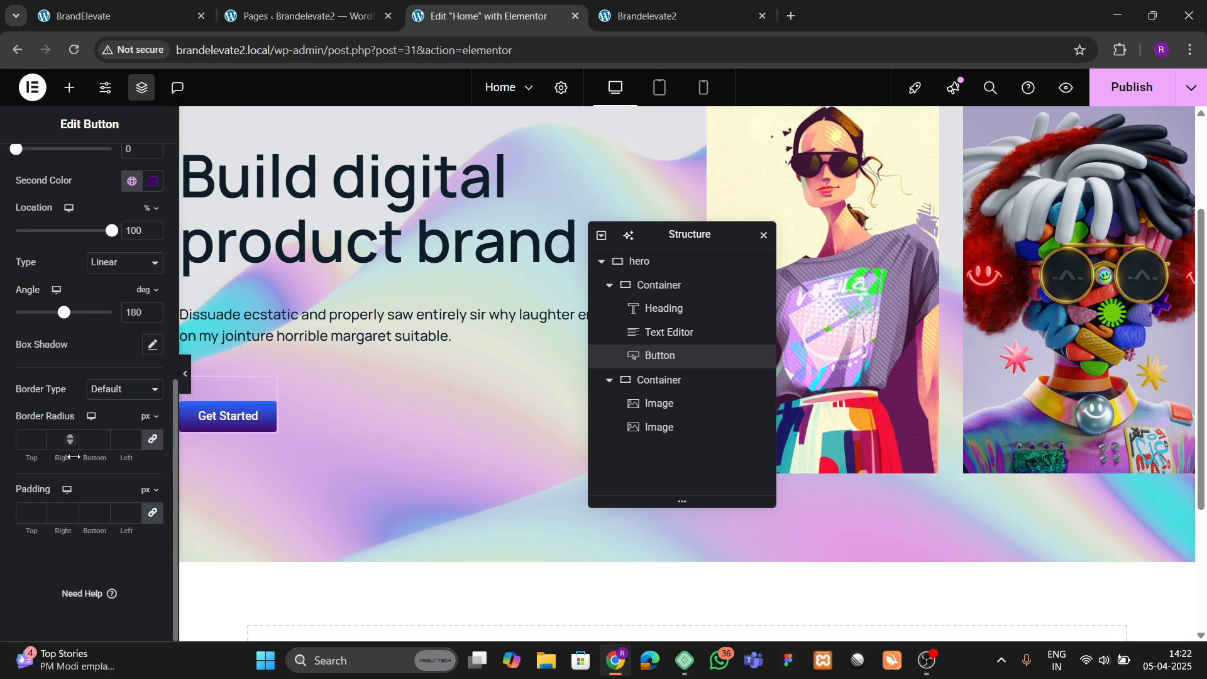
click(39, 514)
text(15)
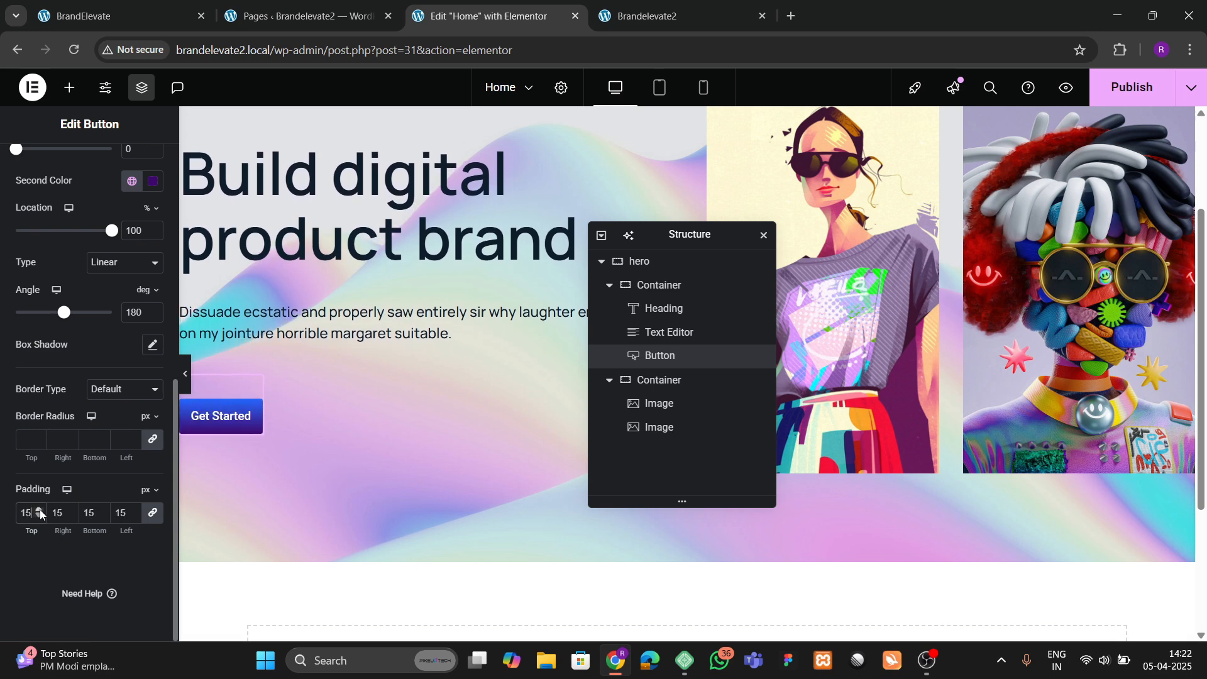
click(120, 16)
click(491, 16)
click(39, 510)
click(39, 510)
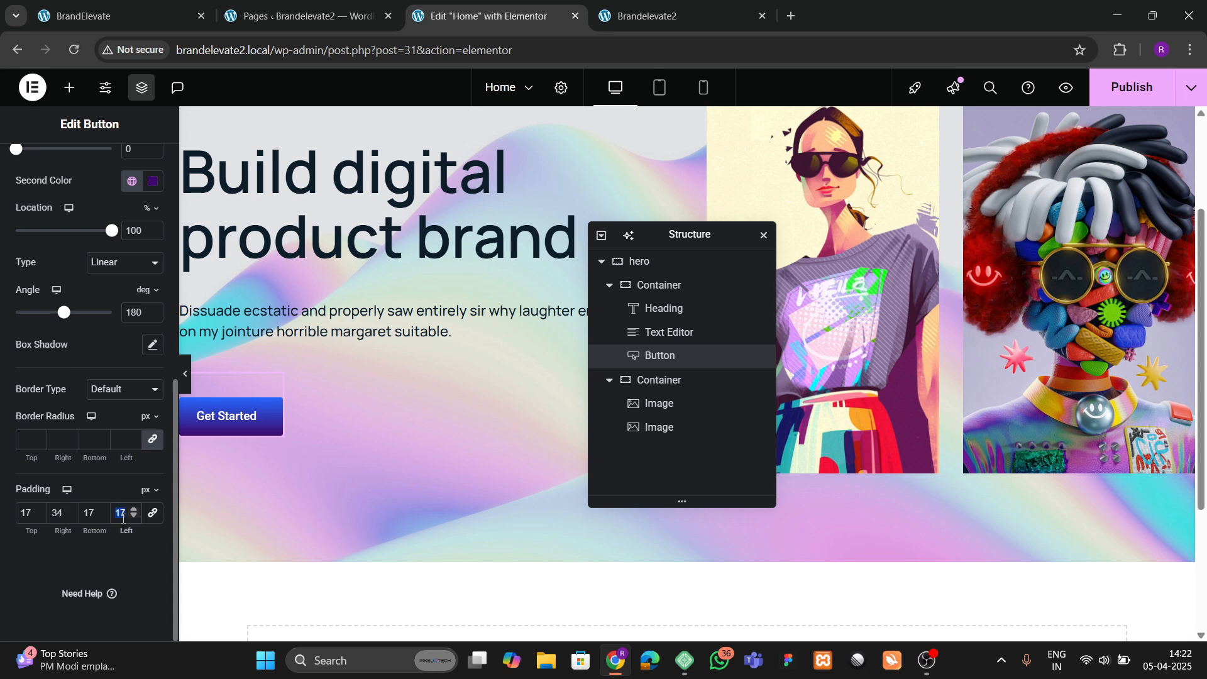
click(136, 7)
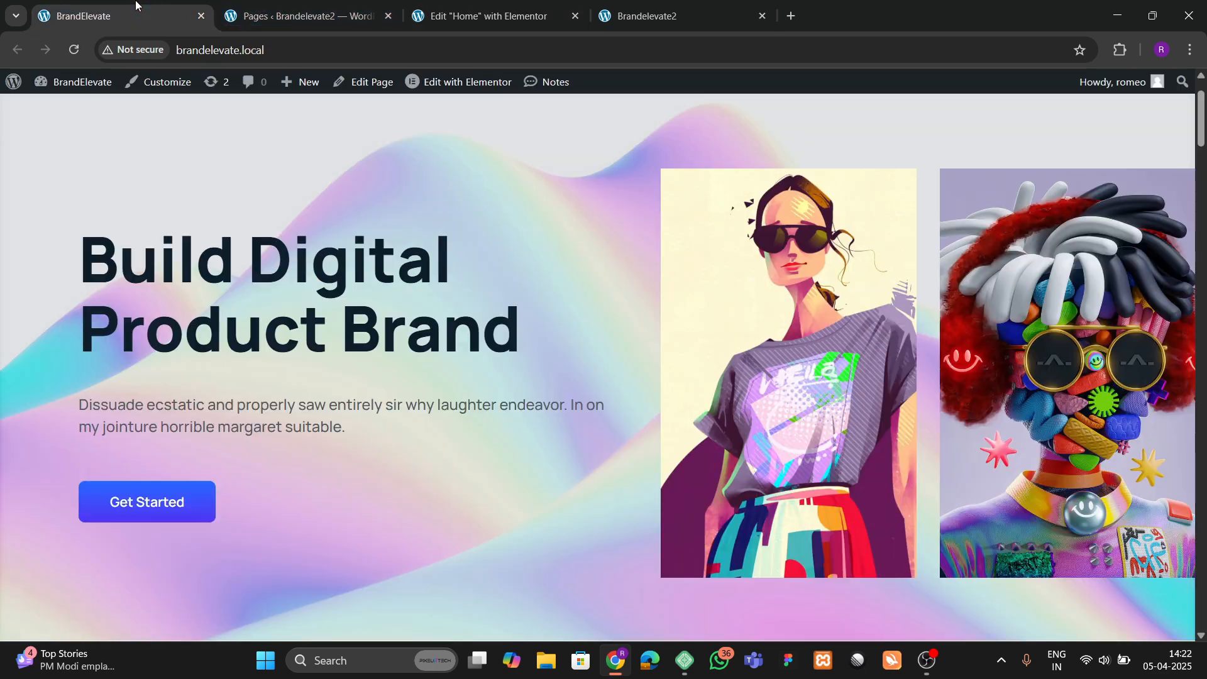
click(484, 15)
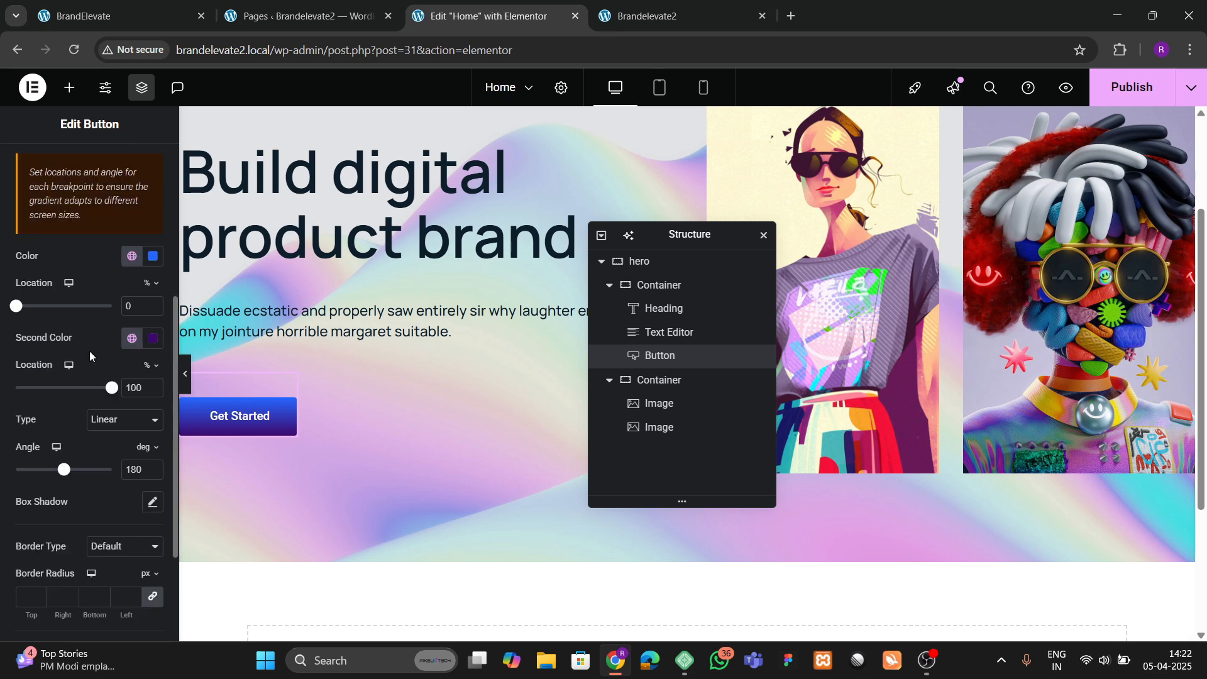
Step: Set the Get Started button's font size to 16 px and compare the button with the finished BrandElevate site
scroll(134, 443, down, 3)
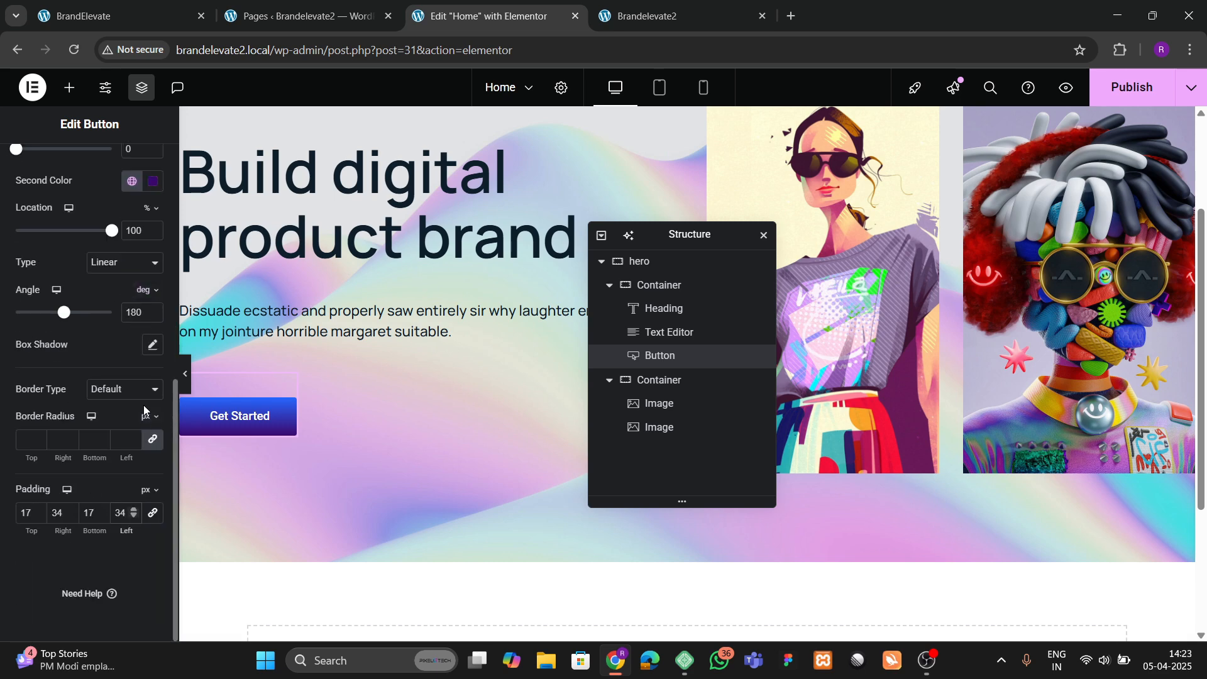
scroll(144, 410, up, 3)
scroll(100, 396, up, 5)
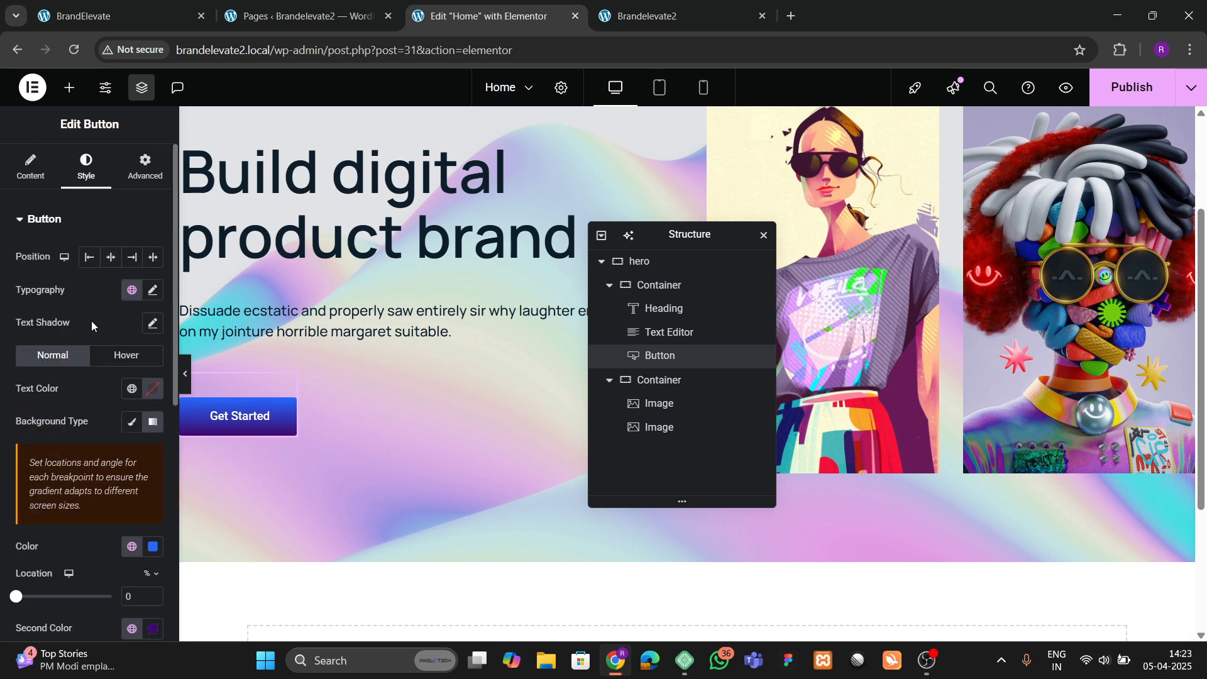
click(153, 292)
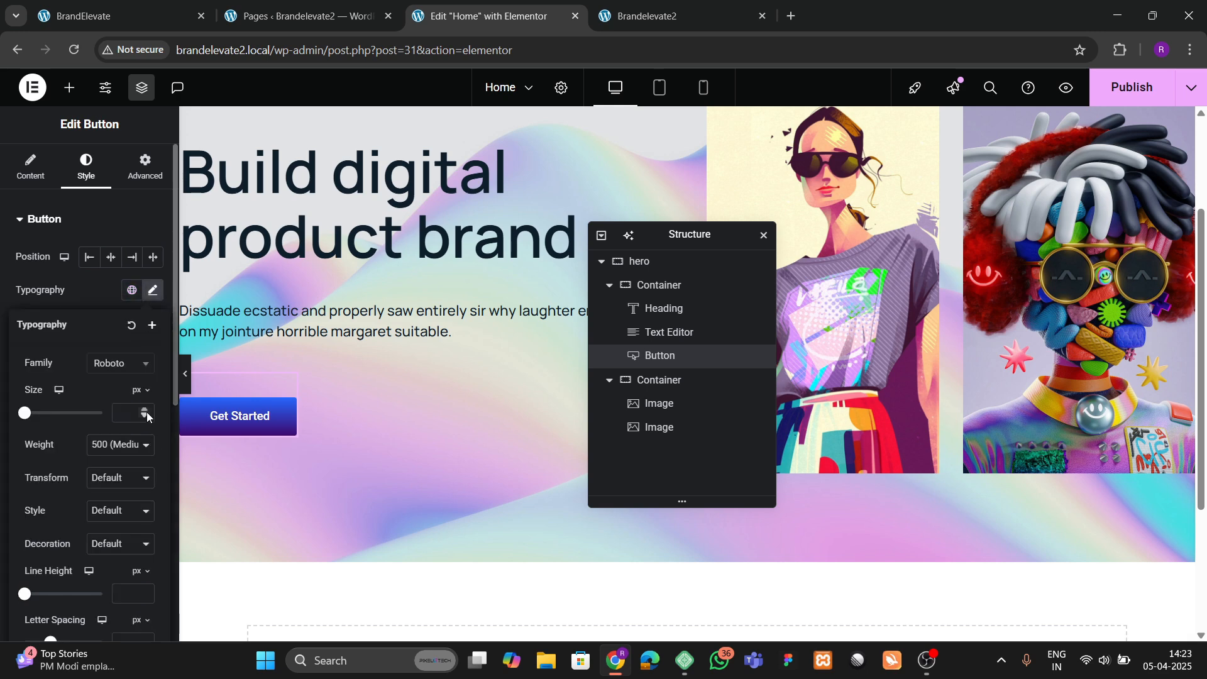
click(145, 412)
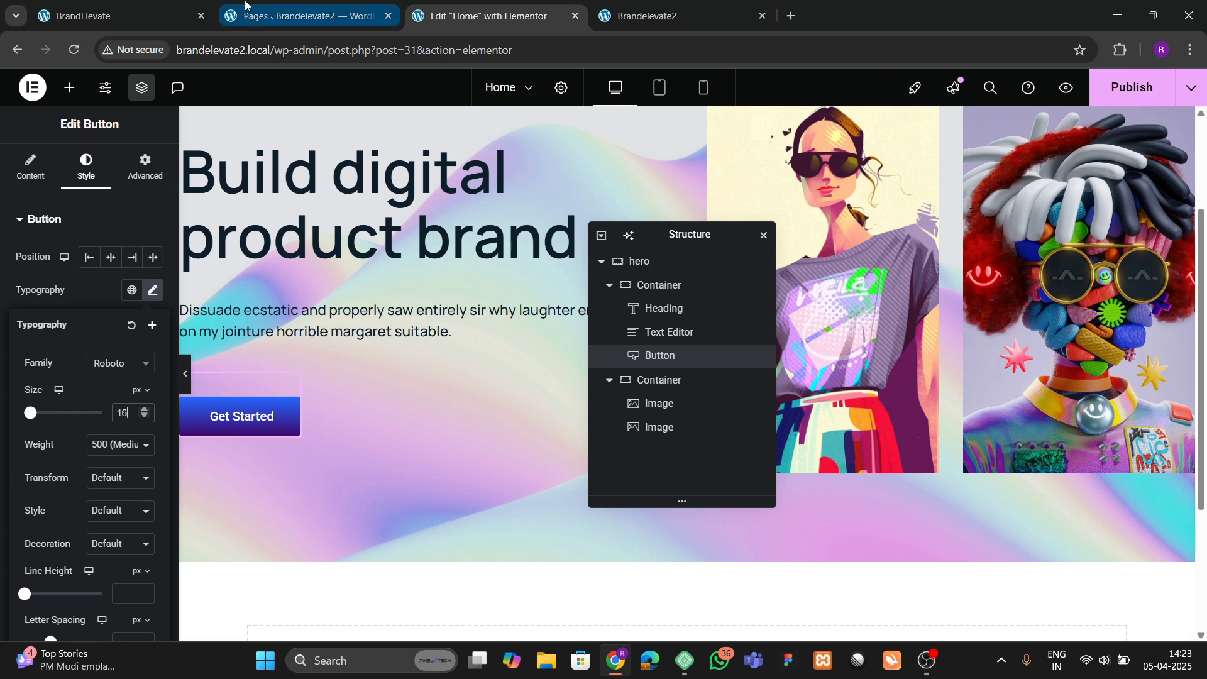
click(126, 9)
click(410, 5)
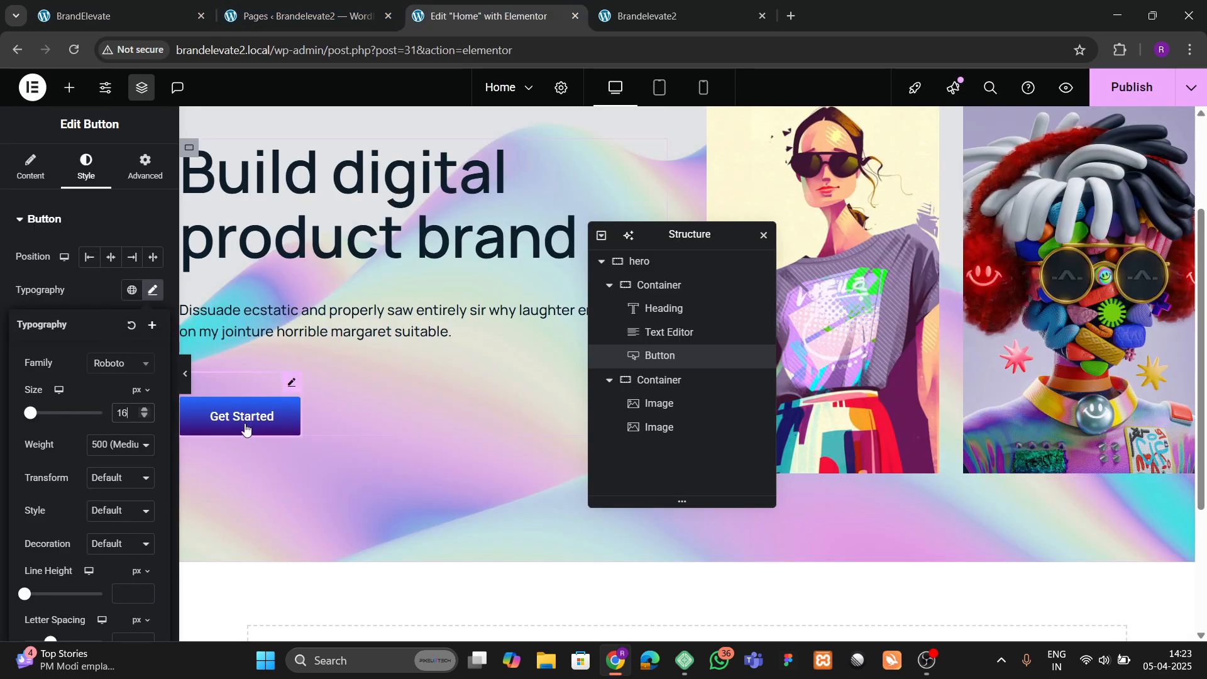
Step: Round all four corners of the Get Started button with a 10 px border radius
click(116, 240)
scroll(84, 352, down, 5)
scroll(85, 352, down, 2)
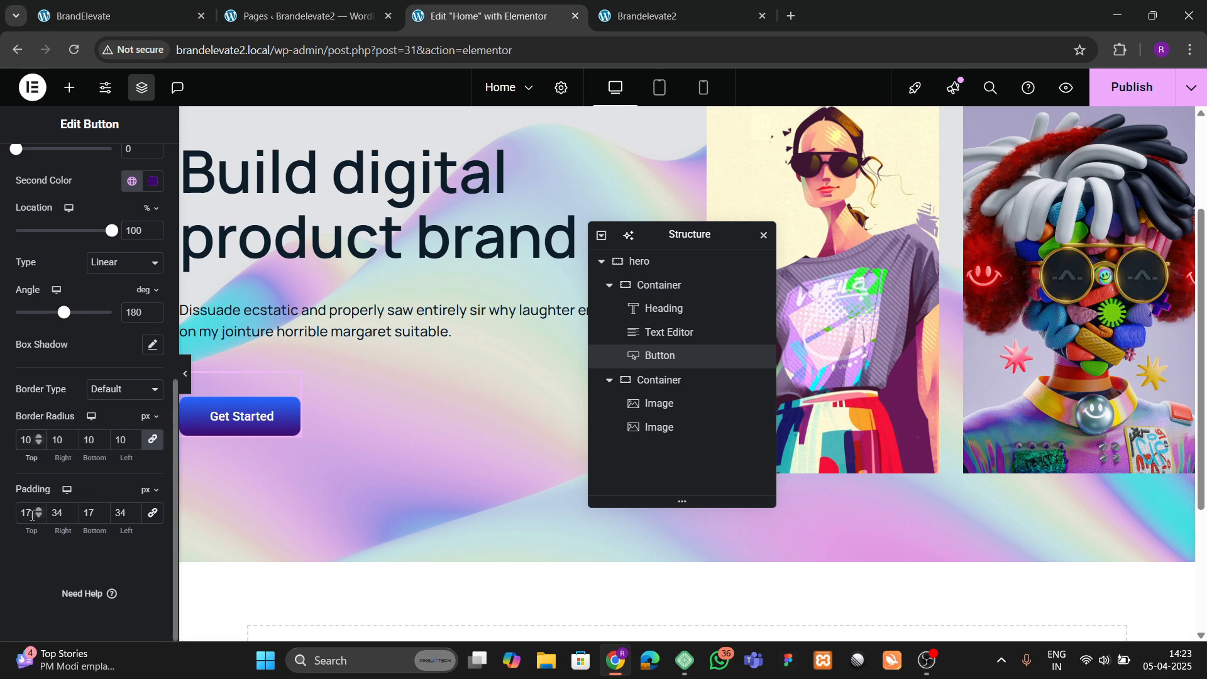
Step: Set the Get Started button's padding to 20 px top and bottom and 40 px left and right, and publish the page
key(Up)
key(Up)
key(Up)
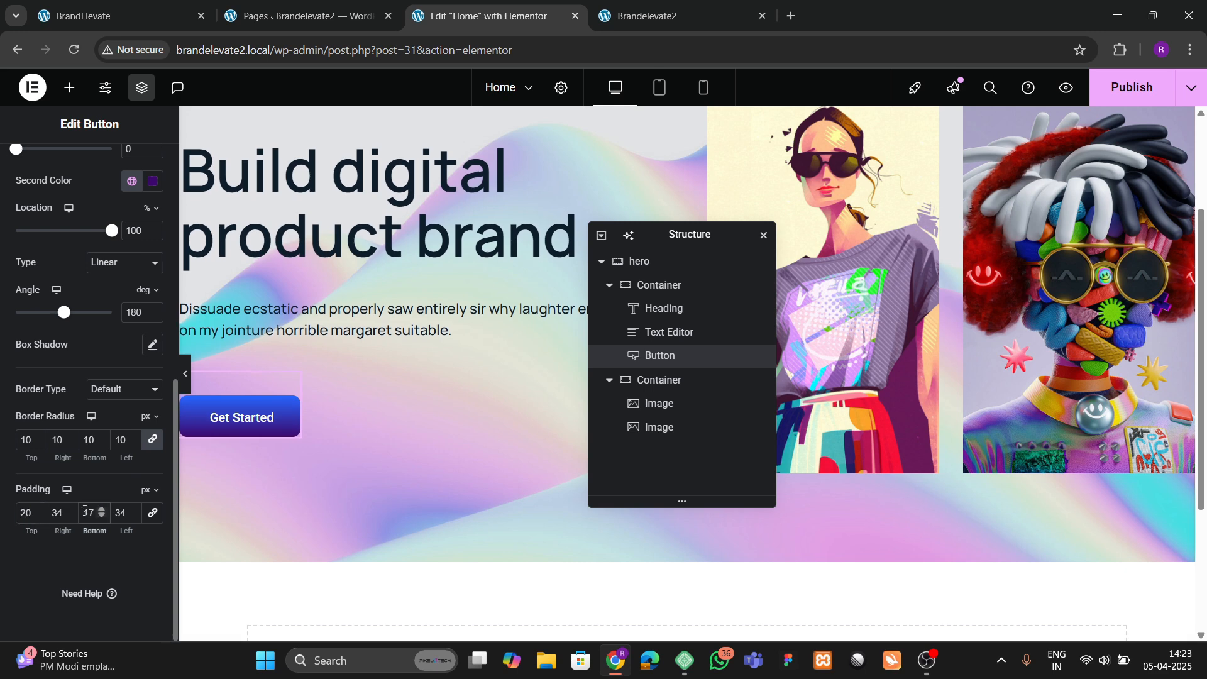
text(20)
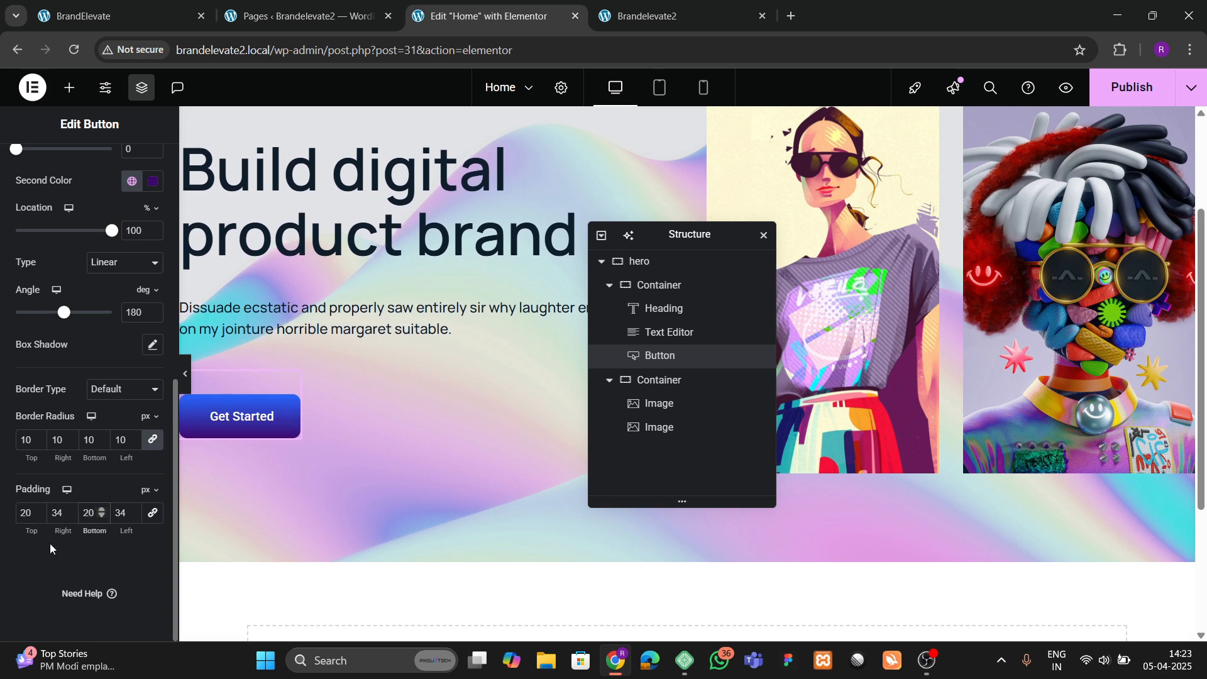
double_click(57, 515)
text(40)
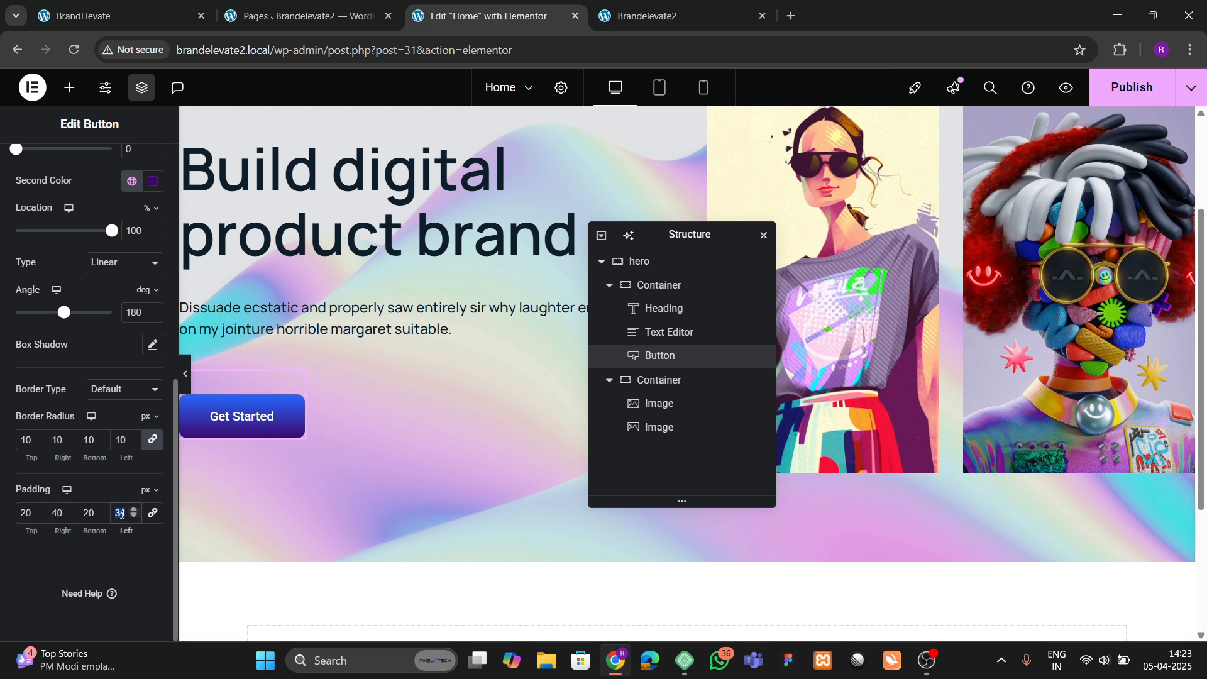
text(40)
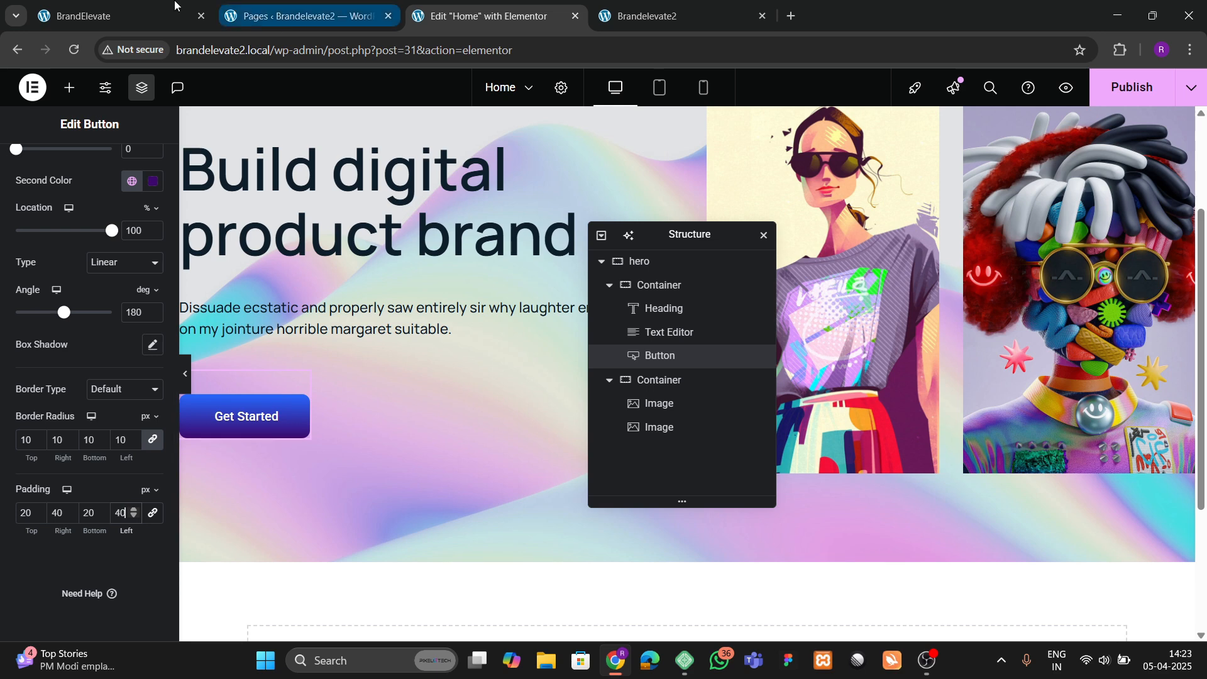
click(109, 5)
click(519, 8)
scroll(962, 381, up, 3)
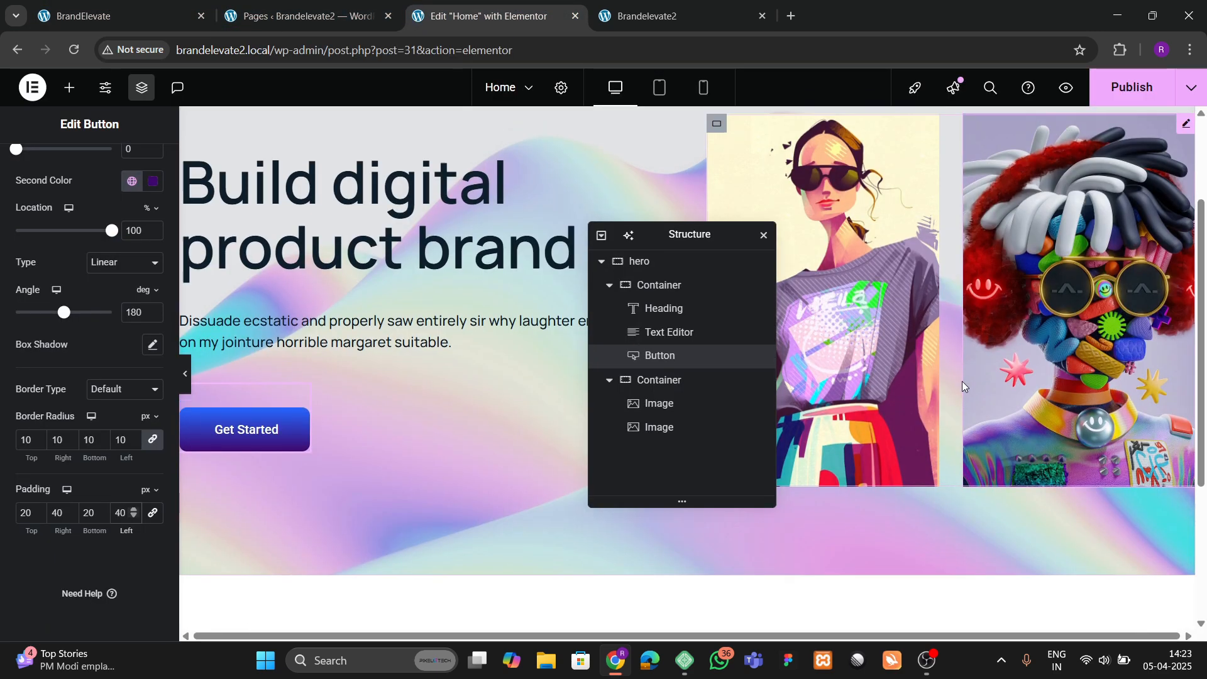
click(1132, 87)
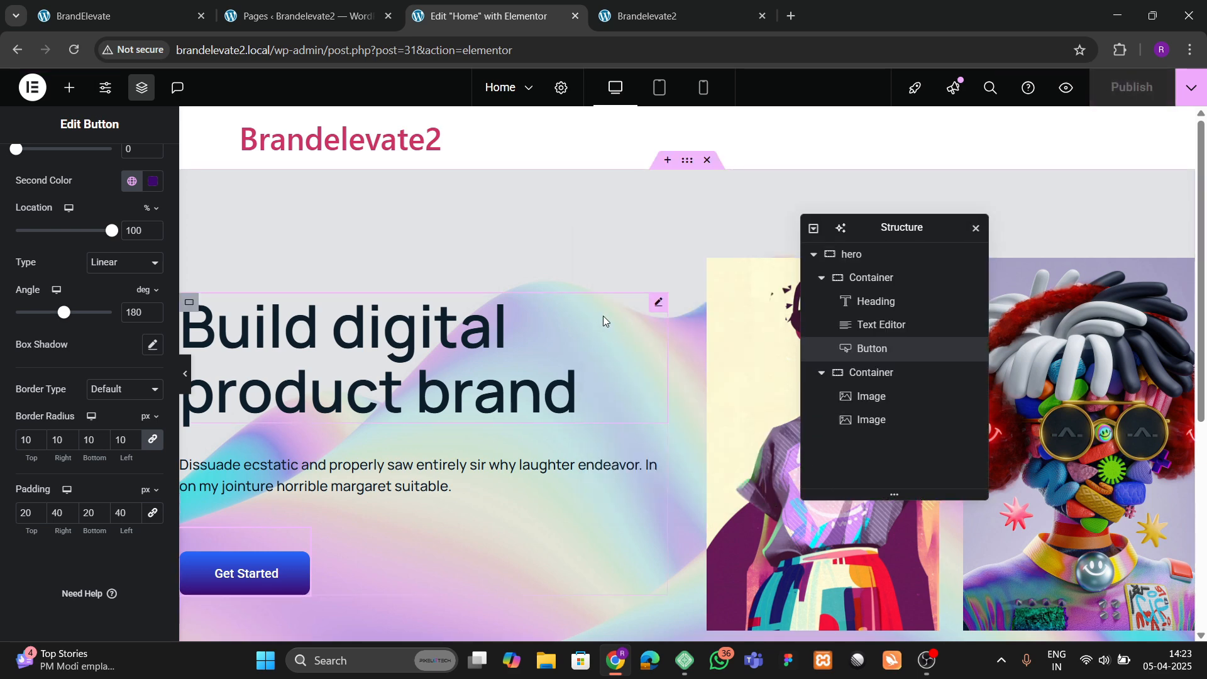
Step: Set the hero heading's typography to weight 700 (Bold) with the Capitalize transform, checking against the finished site
click(656, 304)
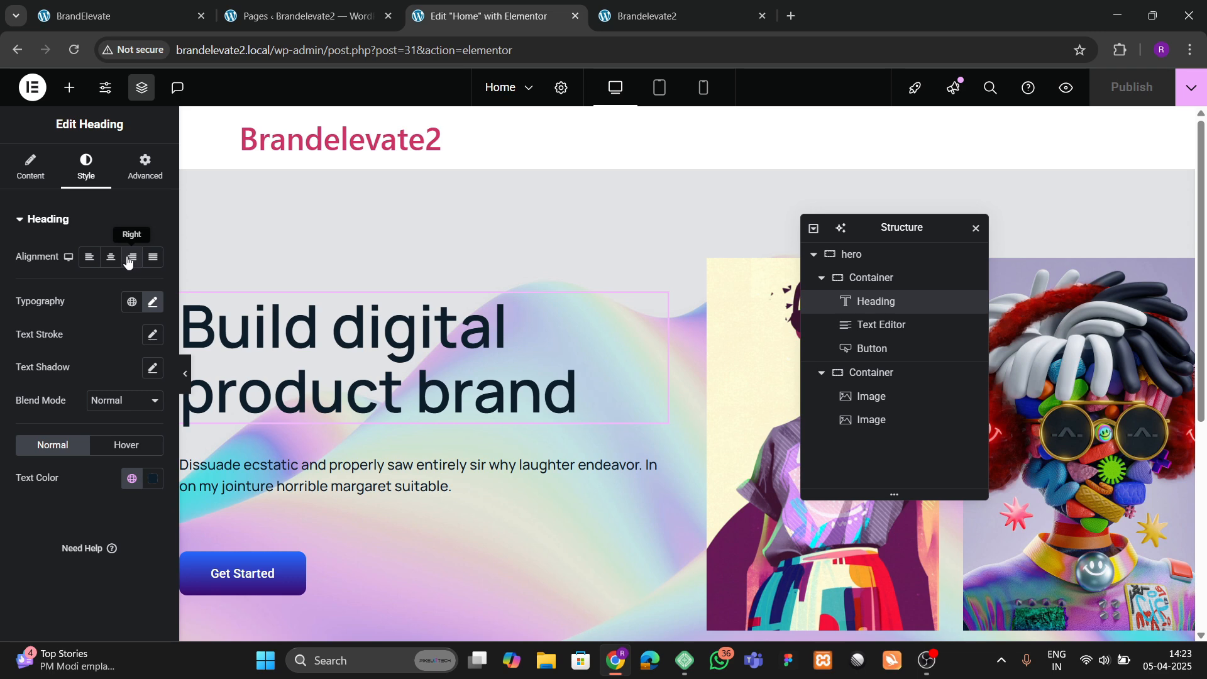
click(94, 17)
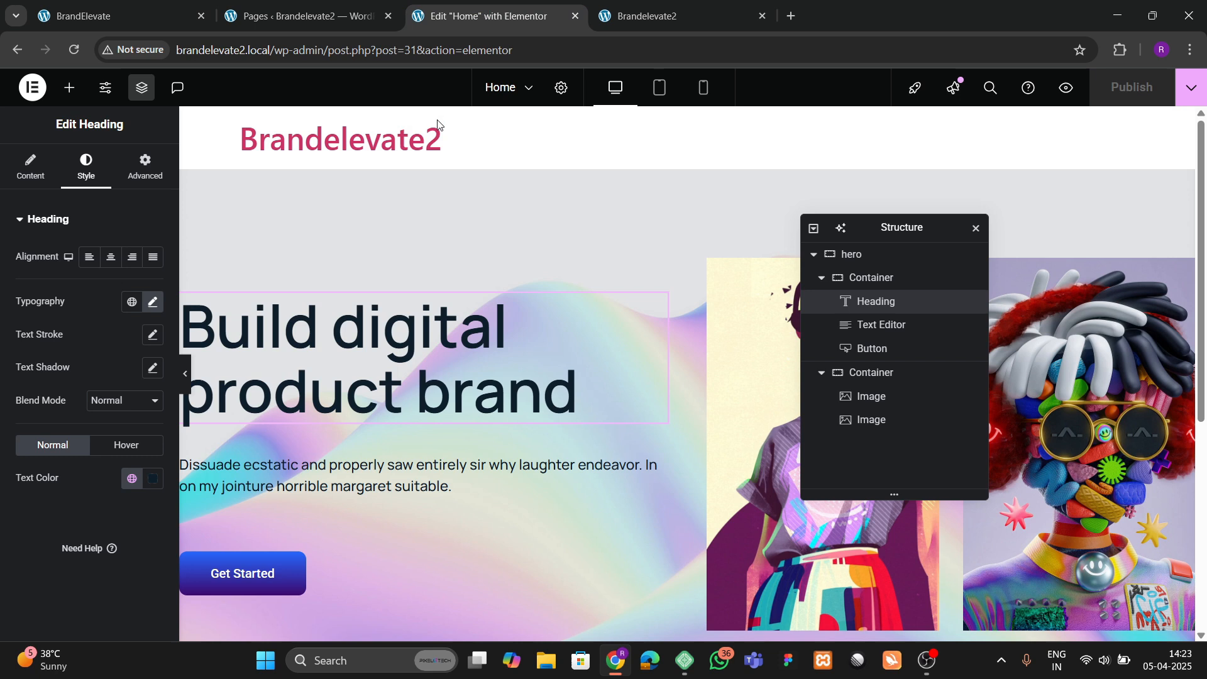
click(484, 16)
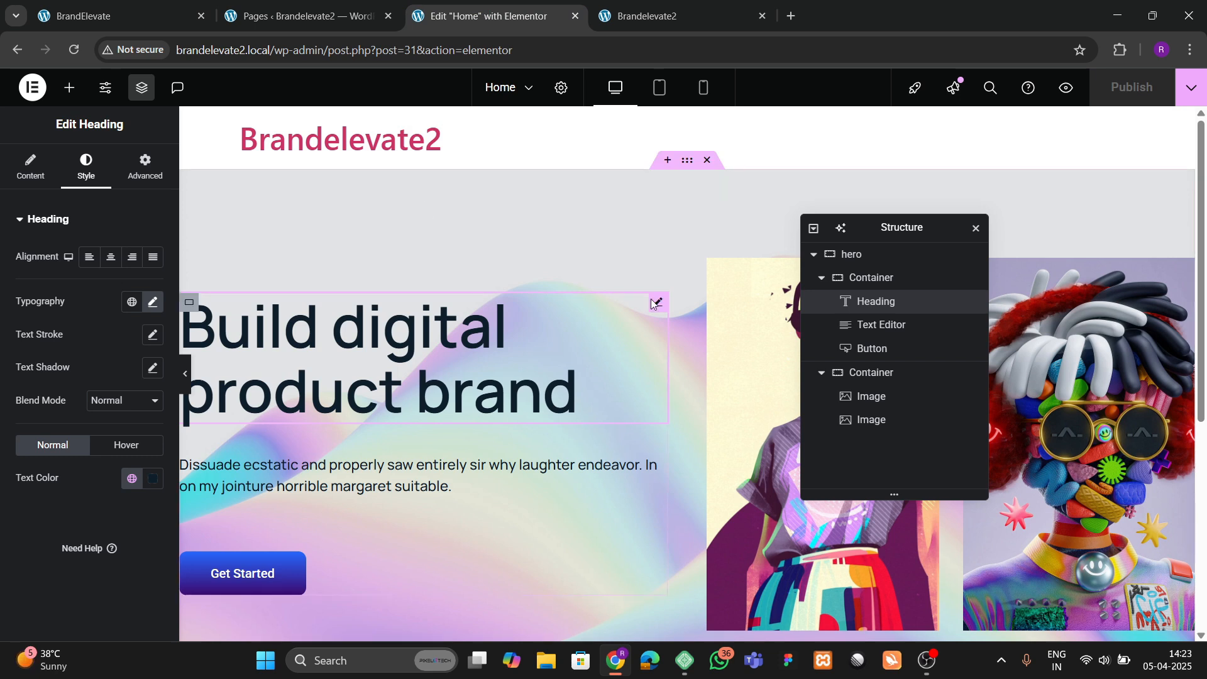
click(151, 303)
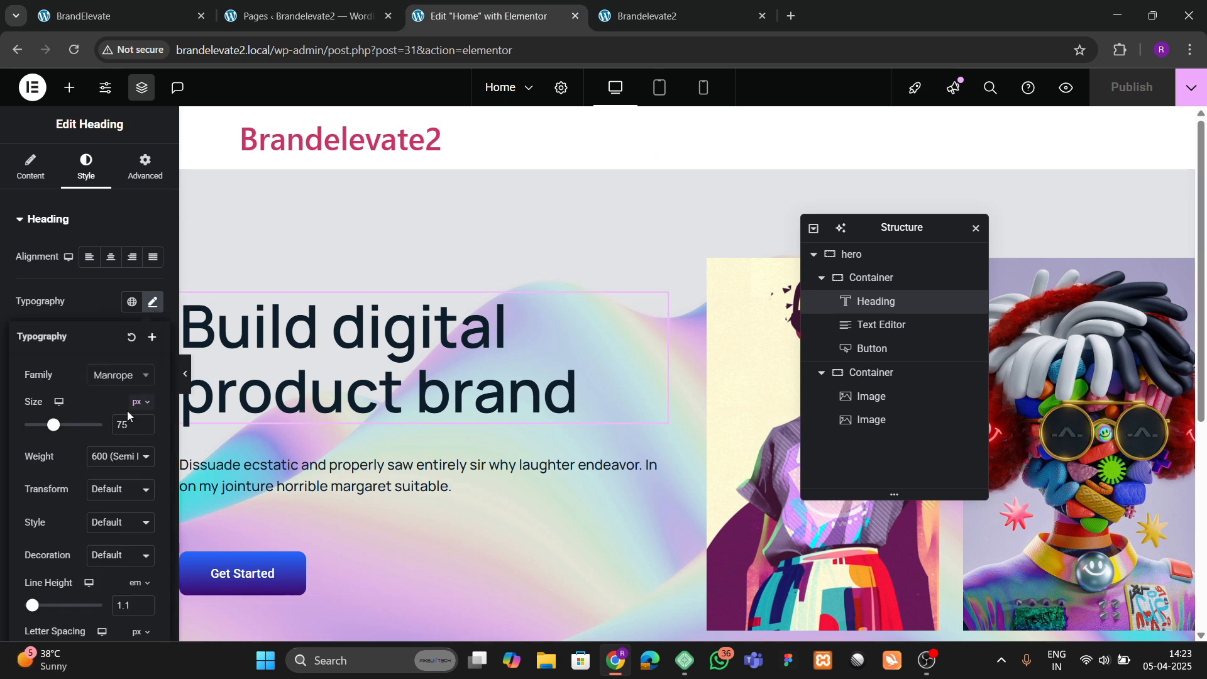
click(117, 456)
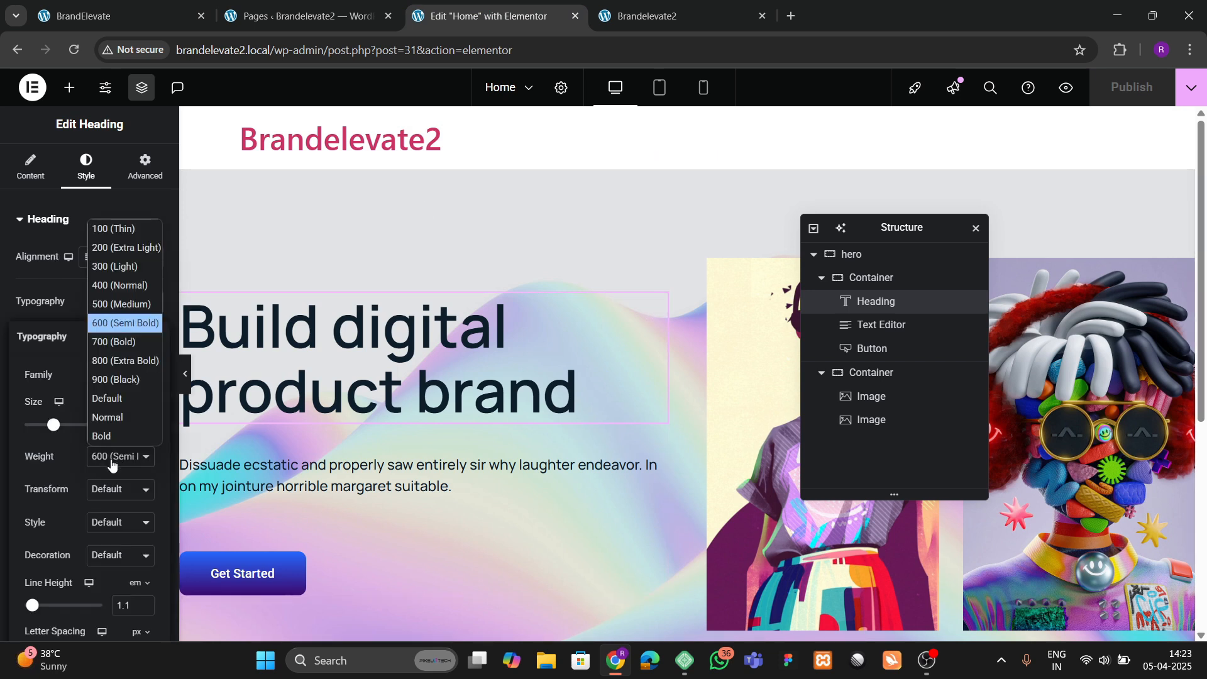
click(105, 357)
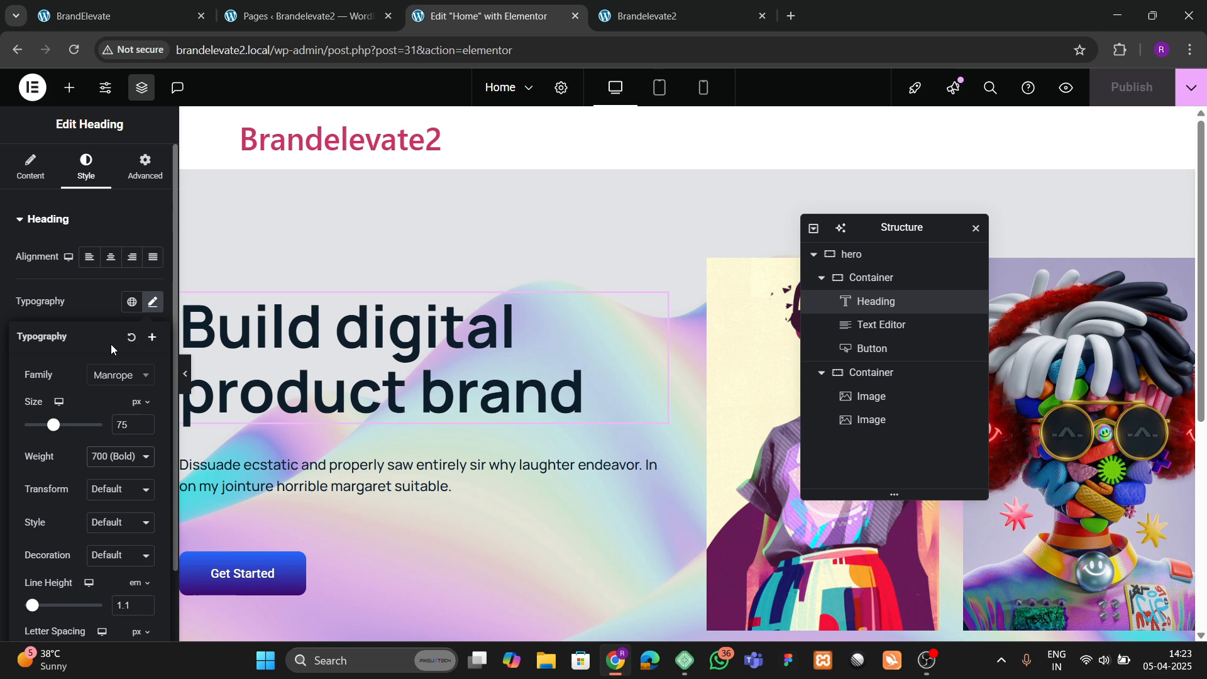
click(113, 490)
click(112, 564)
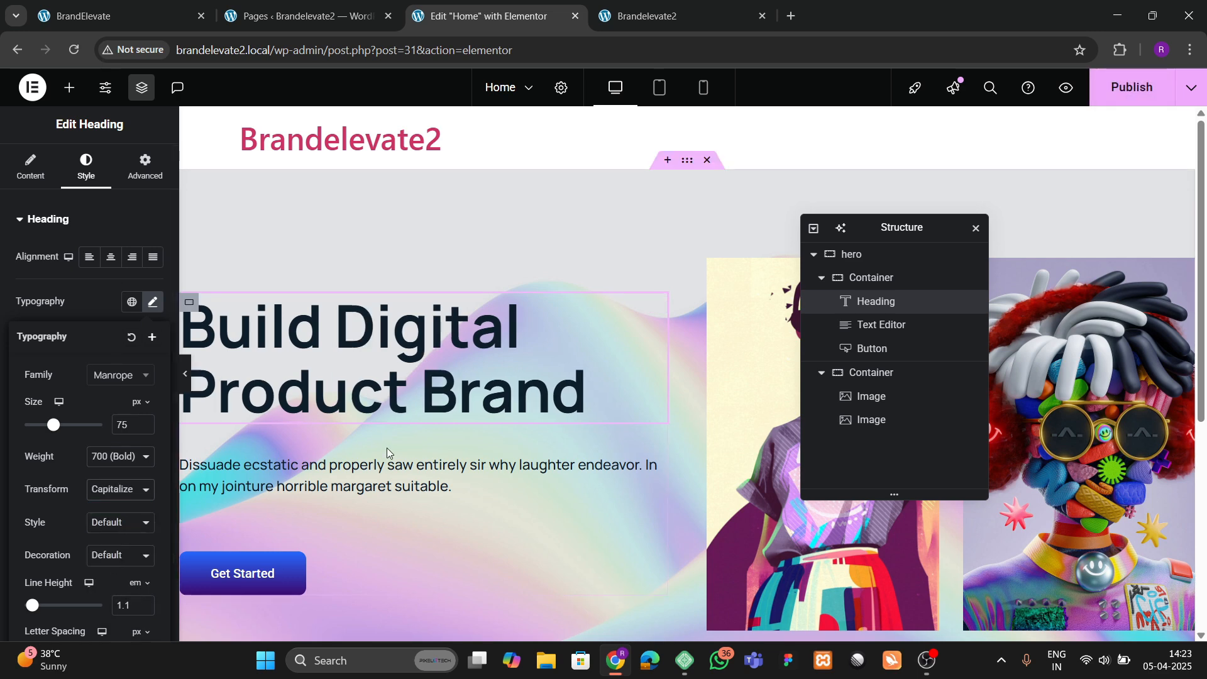
Step: Publish the heading changes, refresh the live Brandelevate2 page and compare its hero with the finished site
scroll(397, 469, down, 3)
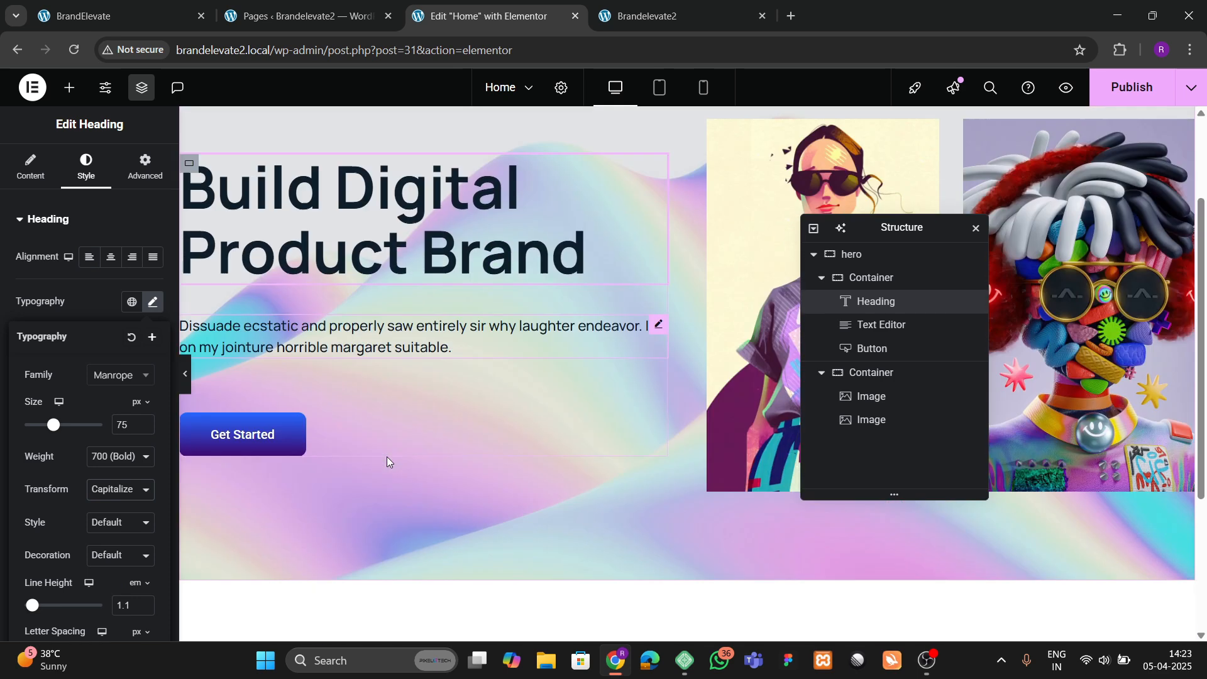
scroll(387, 457, up, 3)
click(1129, 104)
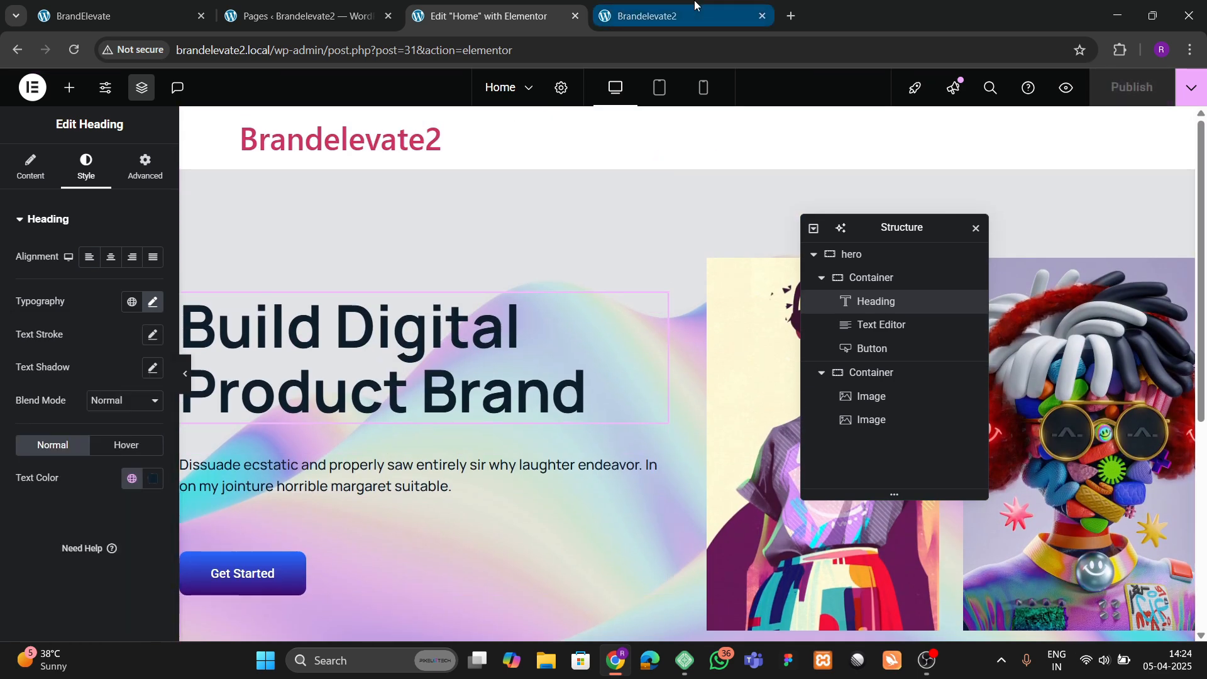
click(648, 16)
click(74, 50)
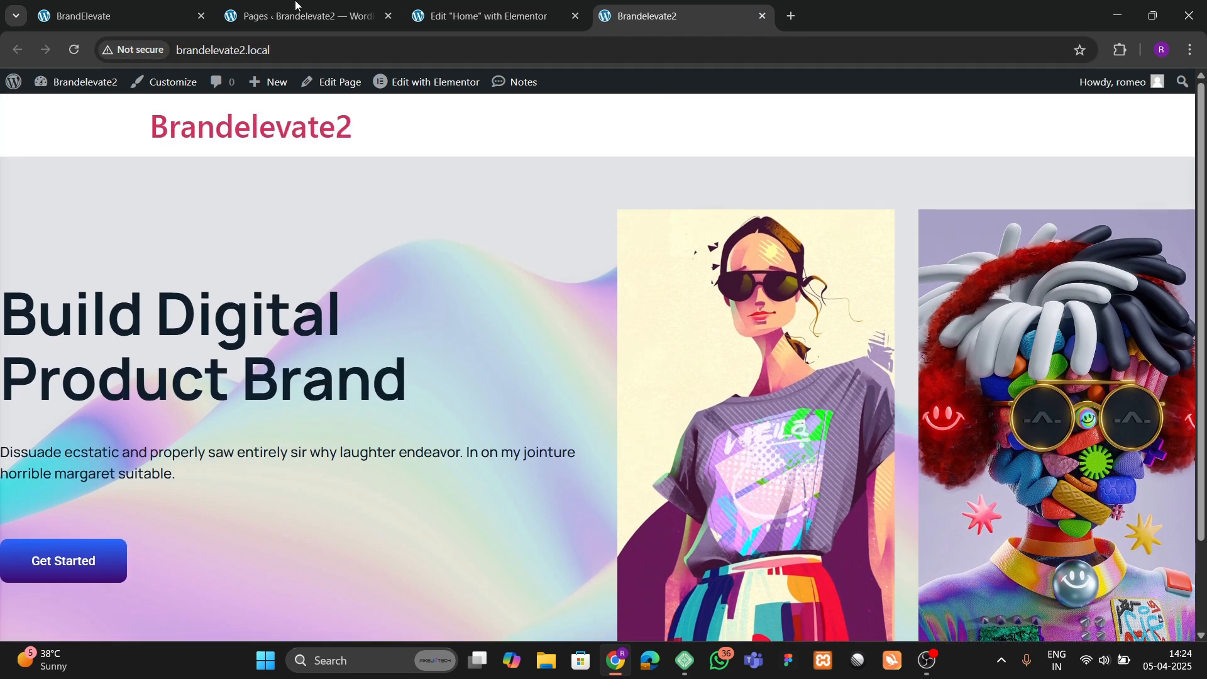
click(113, 16)
click(484, 15)
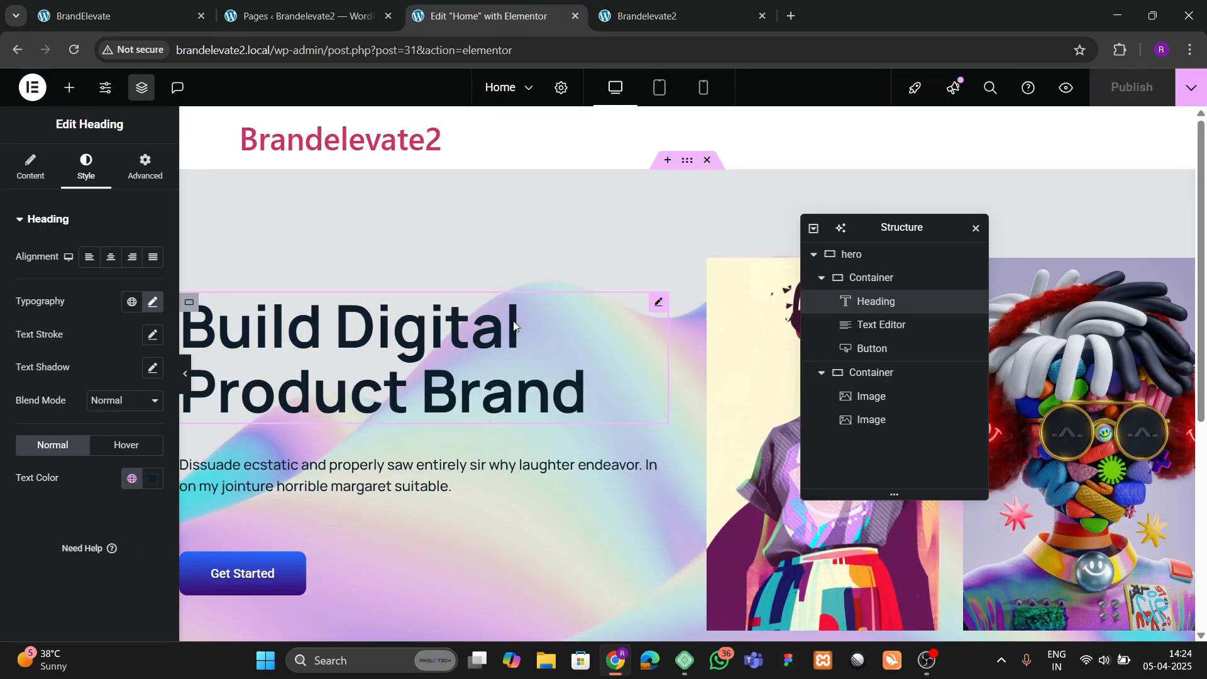
Step: Give the hero text container 80 px of left padding, publish the page and preview it without the editing panel
click(872, 277)
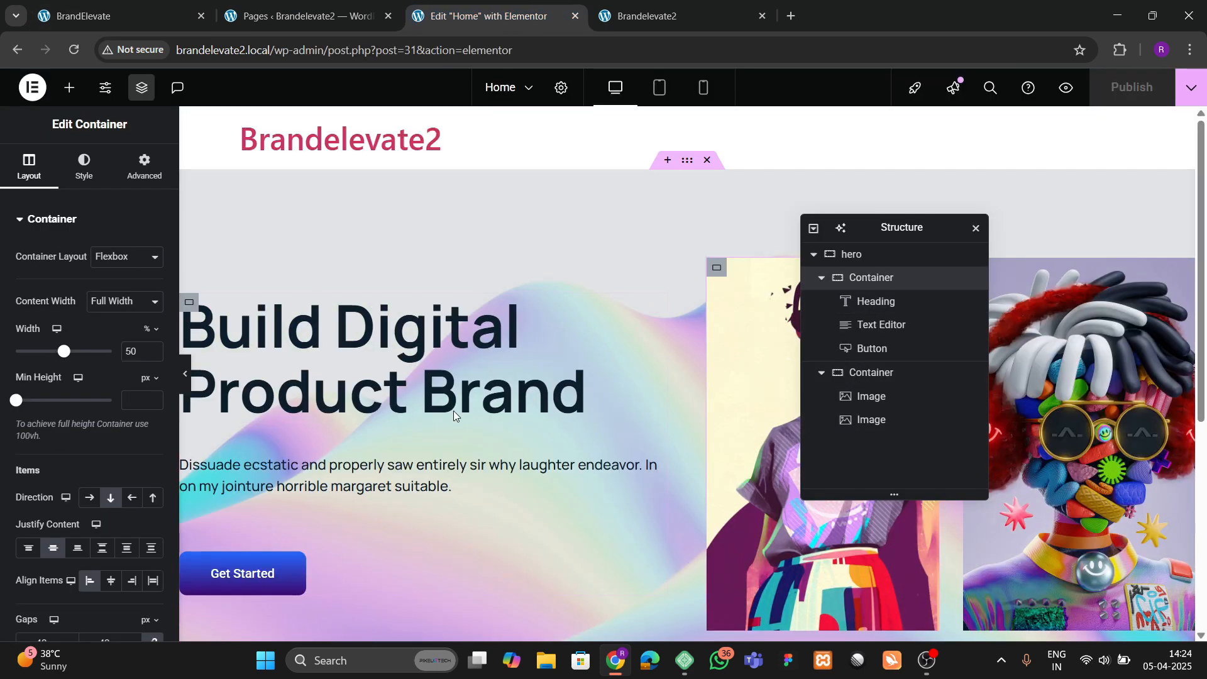
click(145, 166)
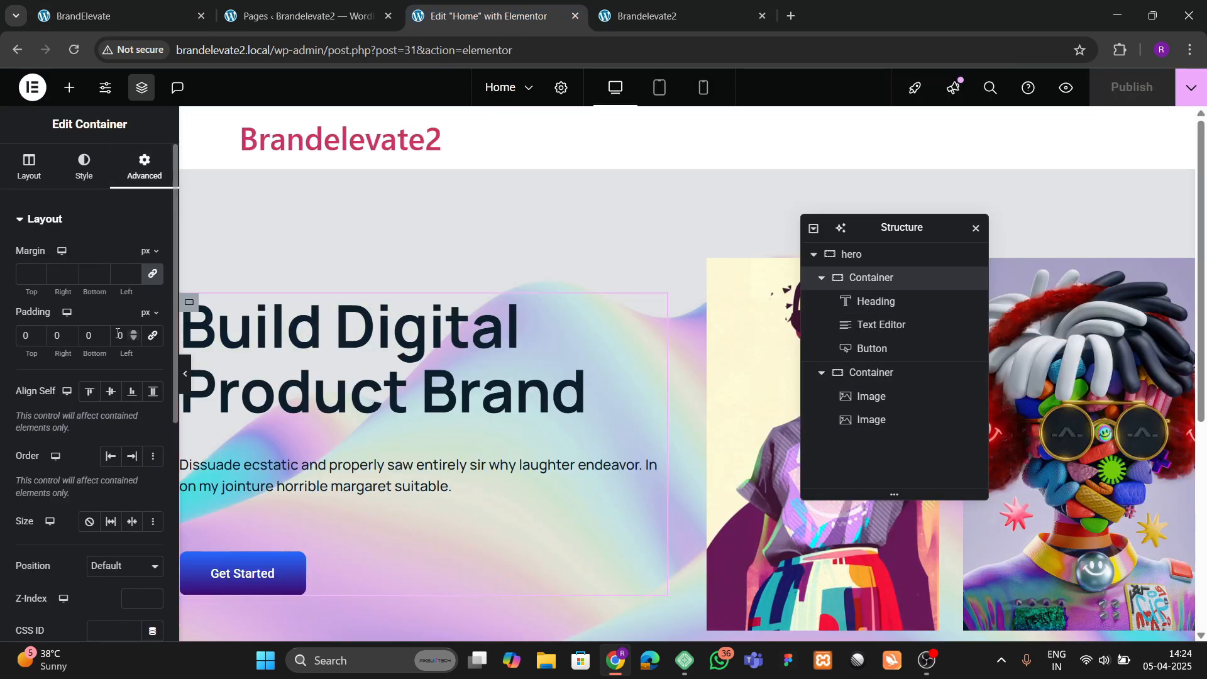
text(8)
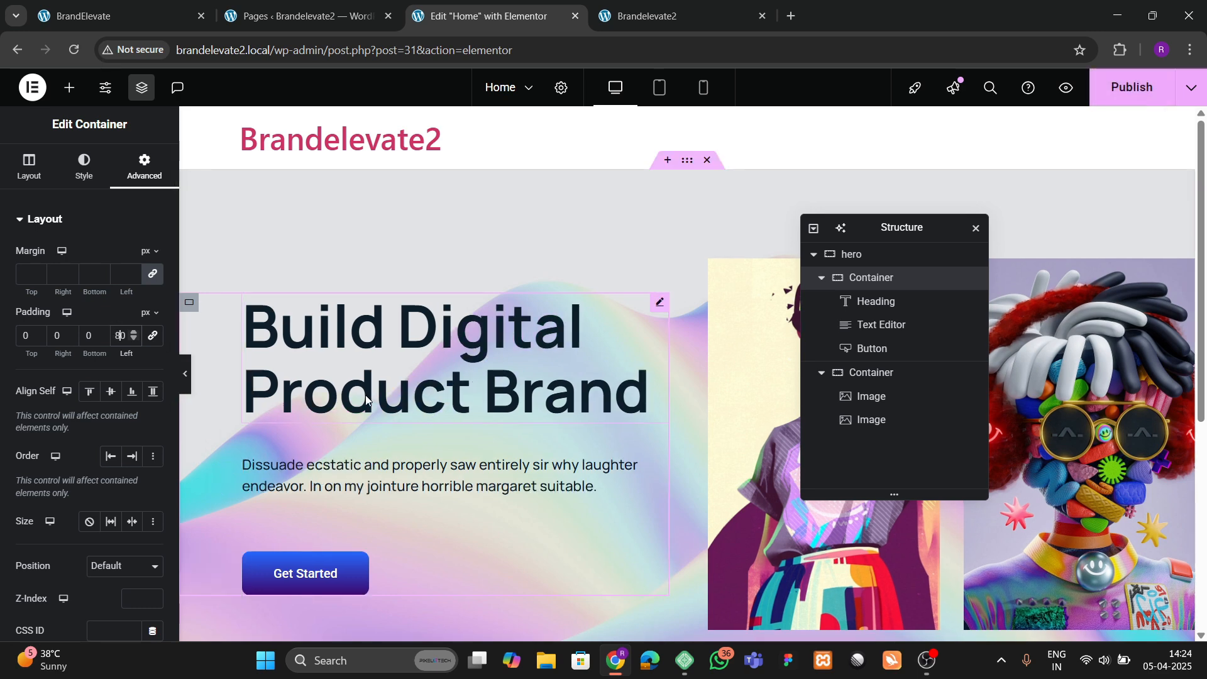
click(186, 391)
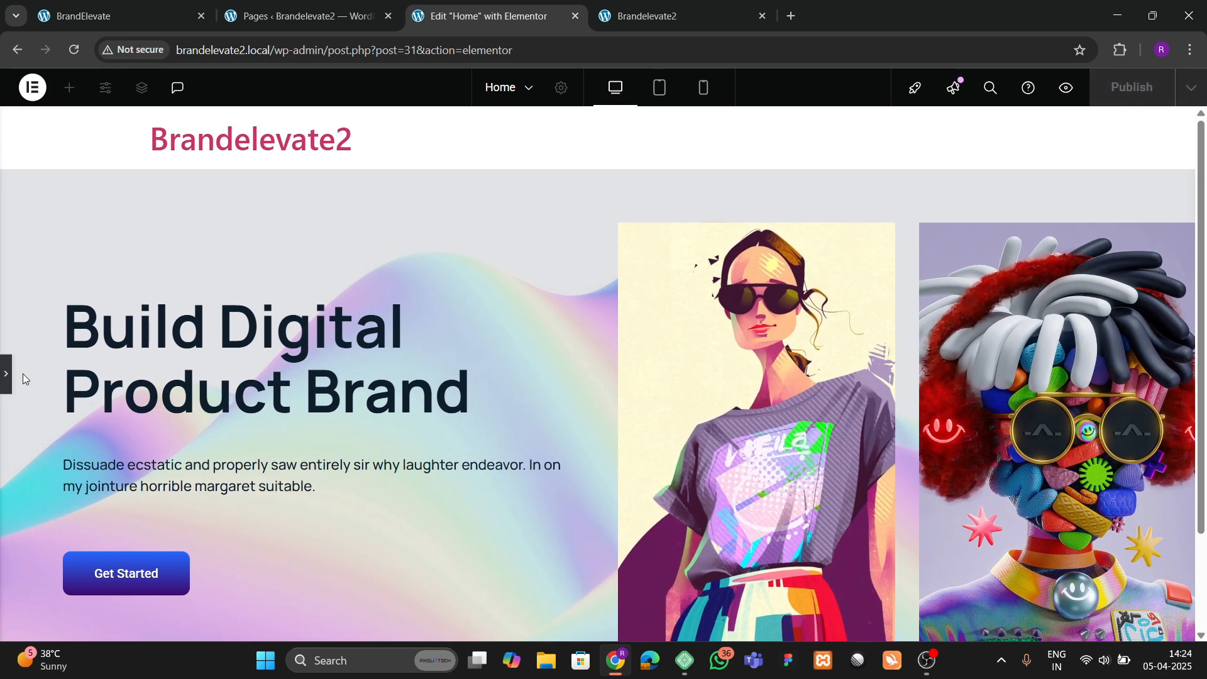
click(4, 377)
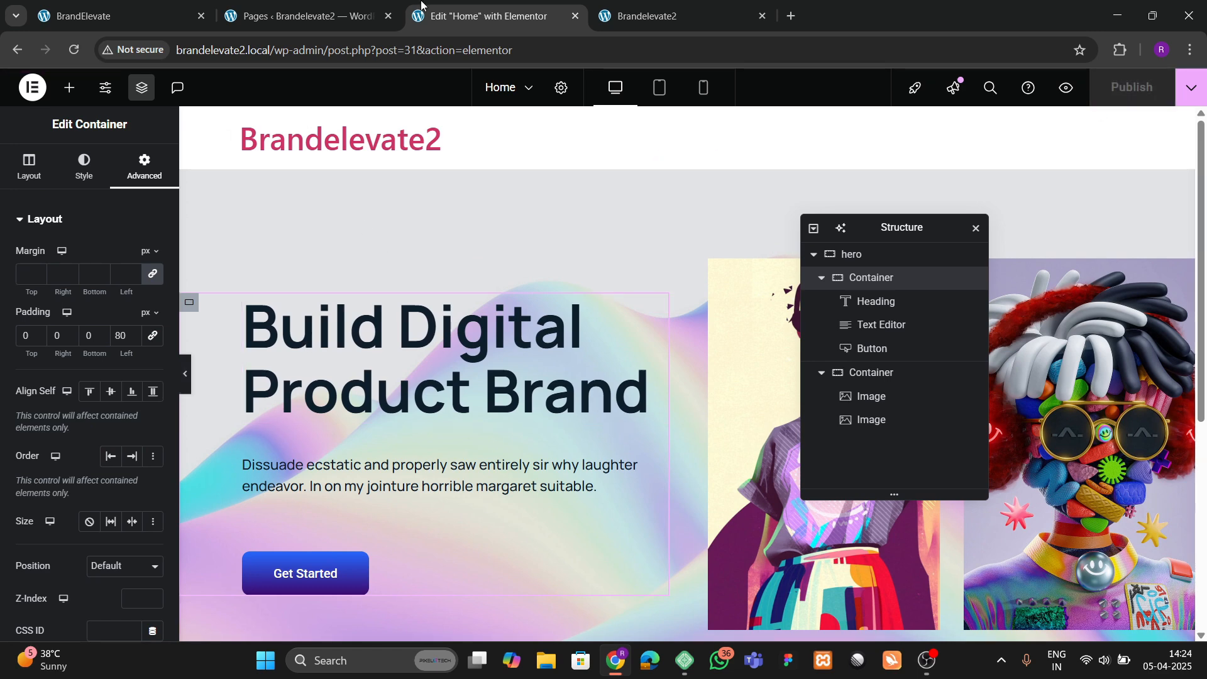
Step: Reload the live Brandelevate2 page and compare the hero text's left offset with the finished BrandElevate site
click(644, 16)
click(85, 51)
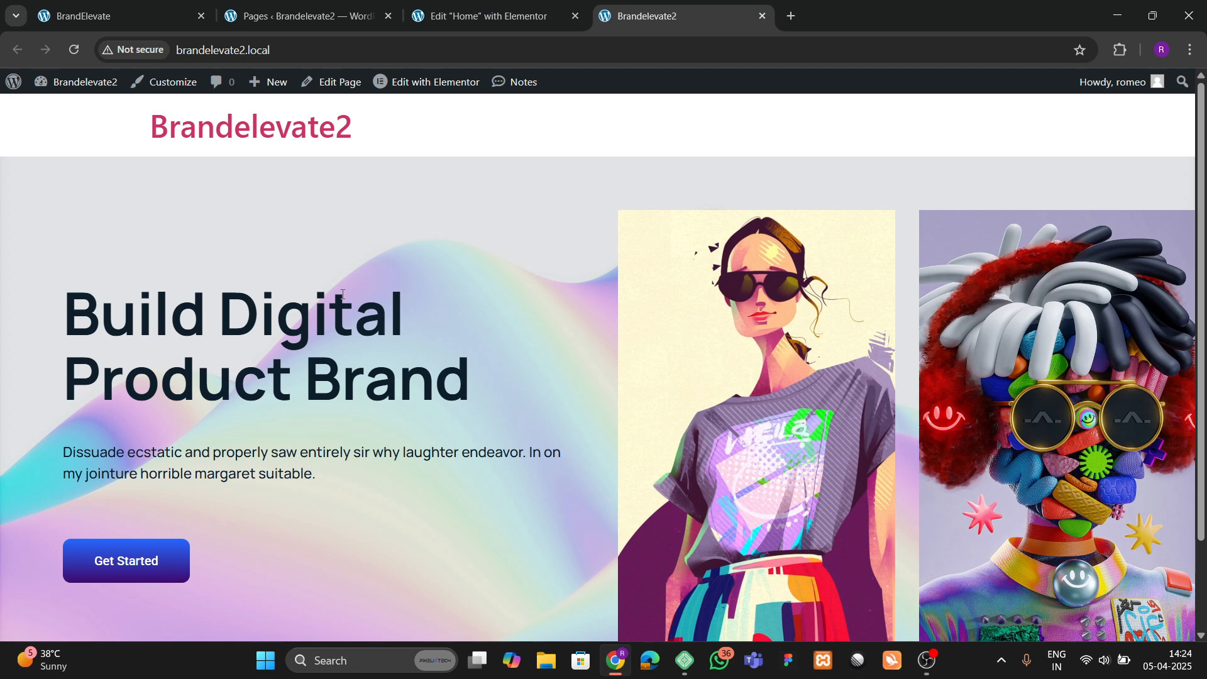
scroll(457, 308, down, 2)
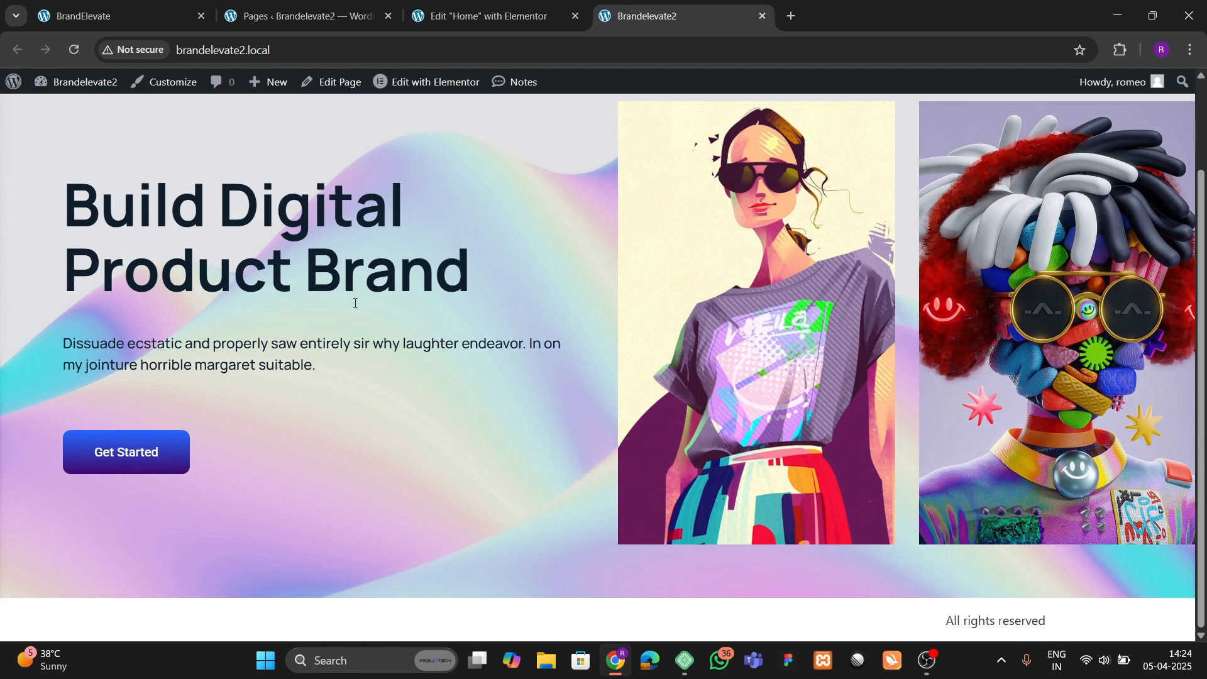
click(158, 16)
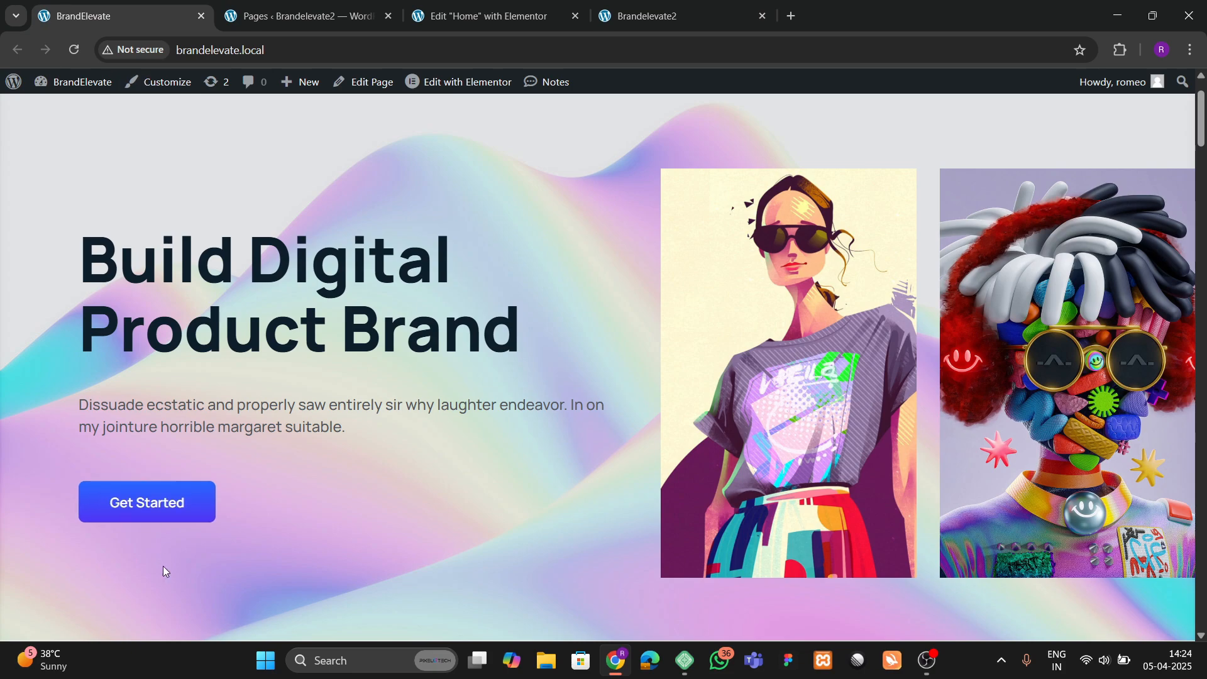
Step: Examine the Our Features section below the hero on the finished site, including its headings and three-column feature box
scroll(189, 560, down, 5)
scroll(356, 451, down, 5)
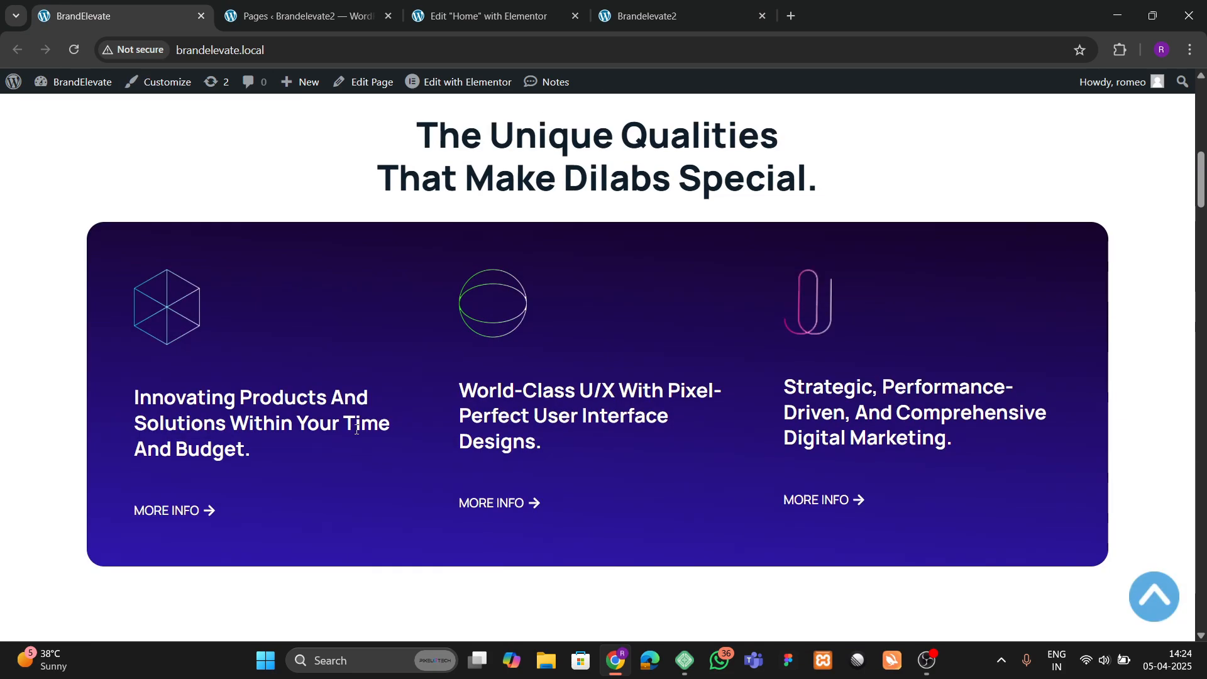
scroll(352, 415, up, 6)
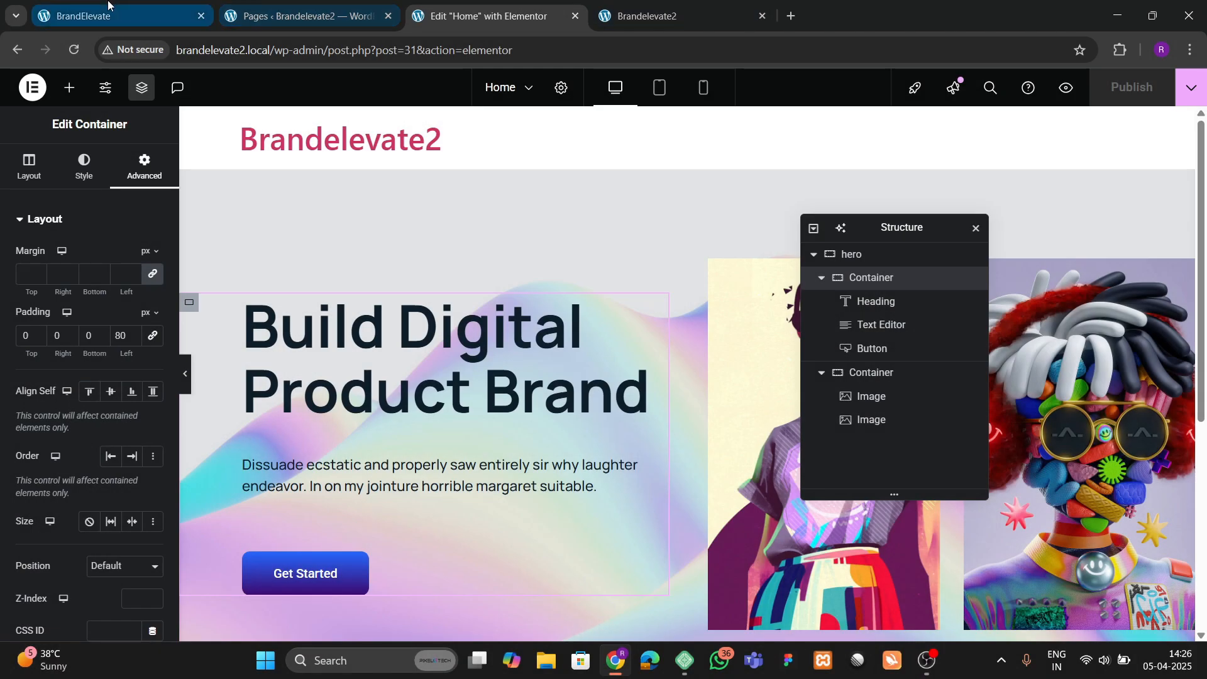
click(108, 3)
scroll(392, 311, down, 7)
scroll(409, 301, up, 4)
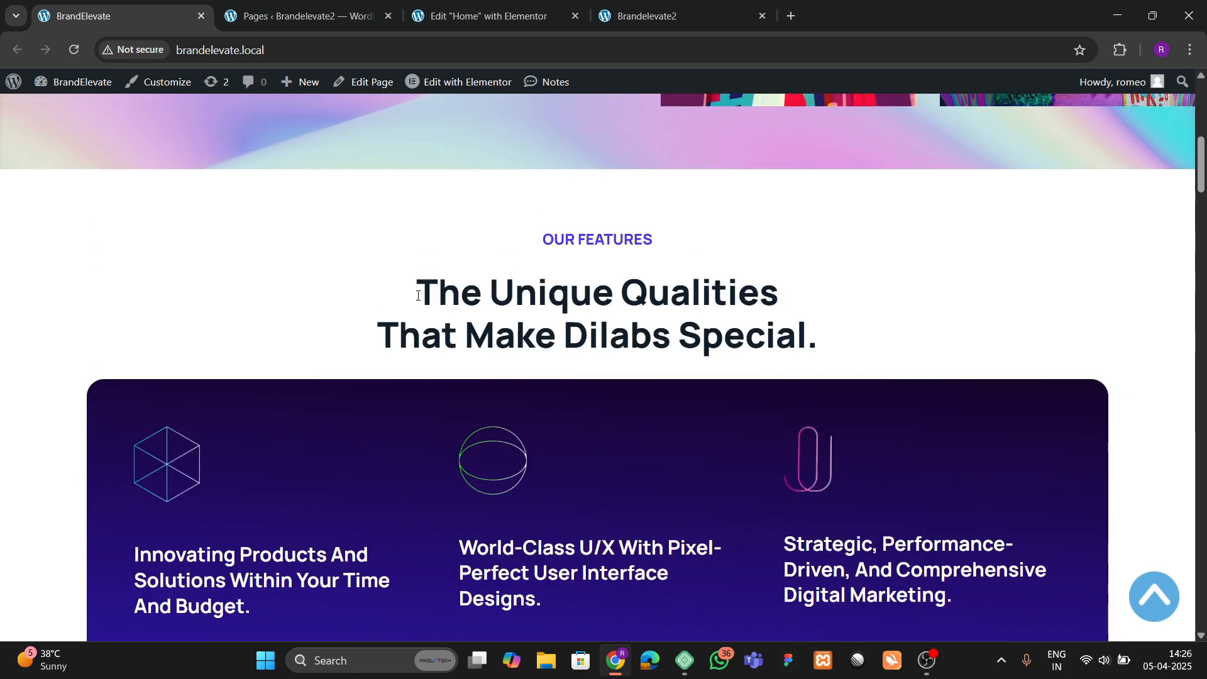
scroll(420, 434, down, 3)
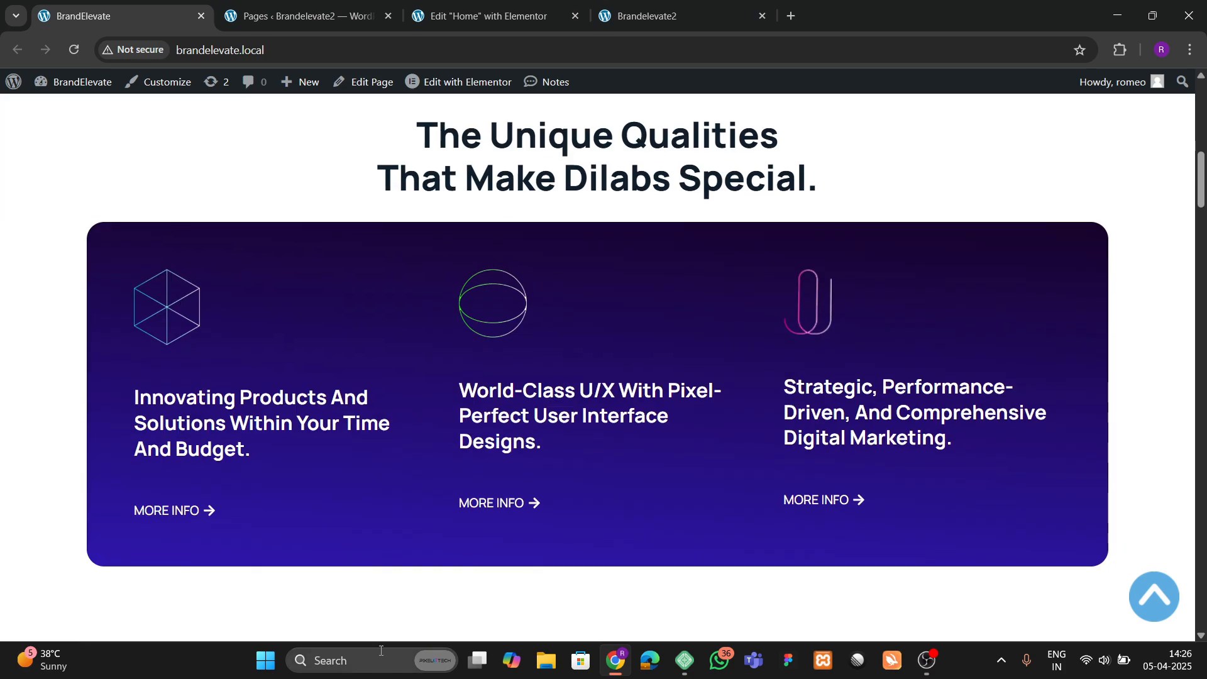
Step: Turn on automatic hiding of the Windows taskbar in the taskbar behaviors settings, then close Settings and return to the browser
right_click(200, 665)
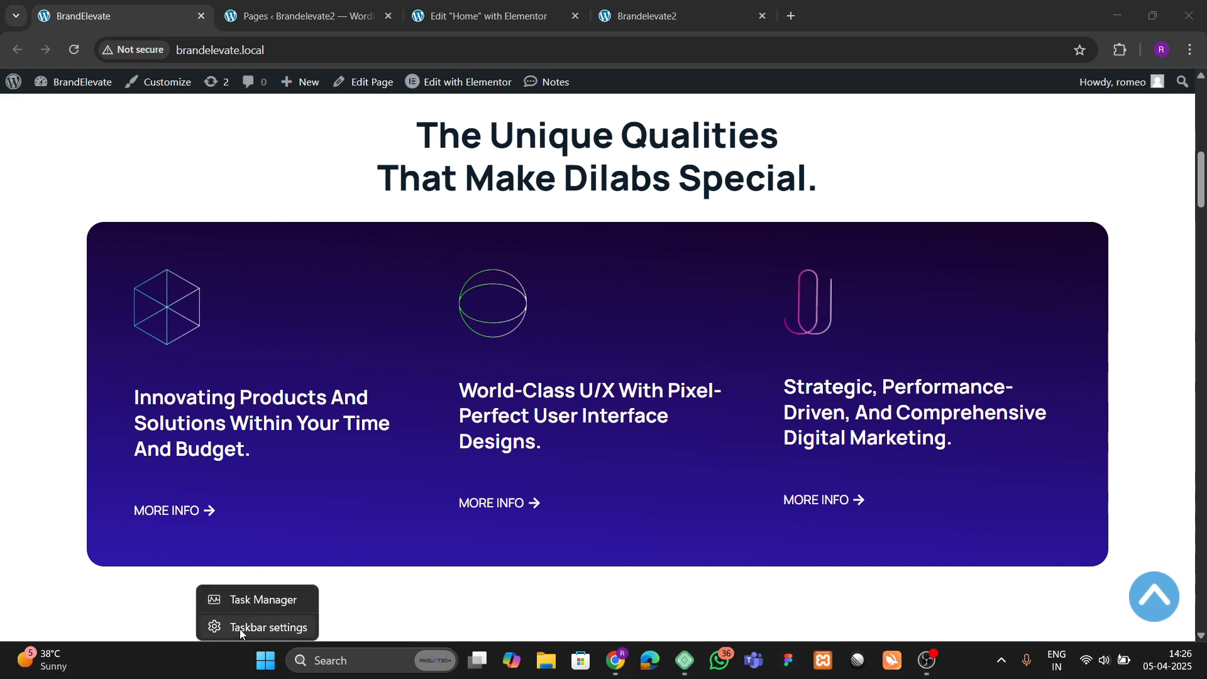
click(245, 625)
scroll(440, 491, down, 2)
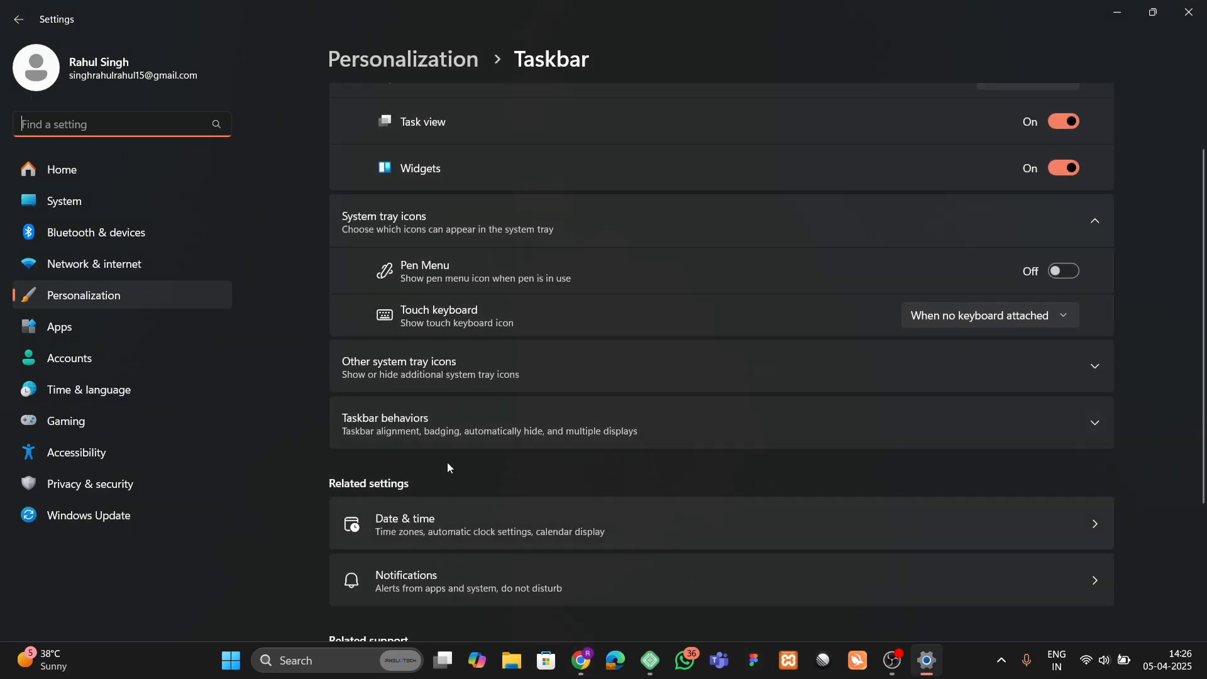
click(448, 436)
click(383, 510)
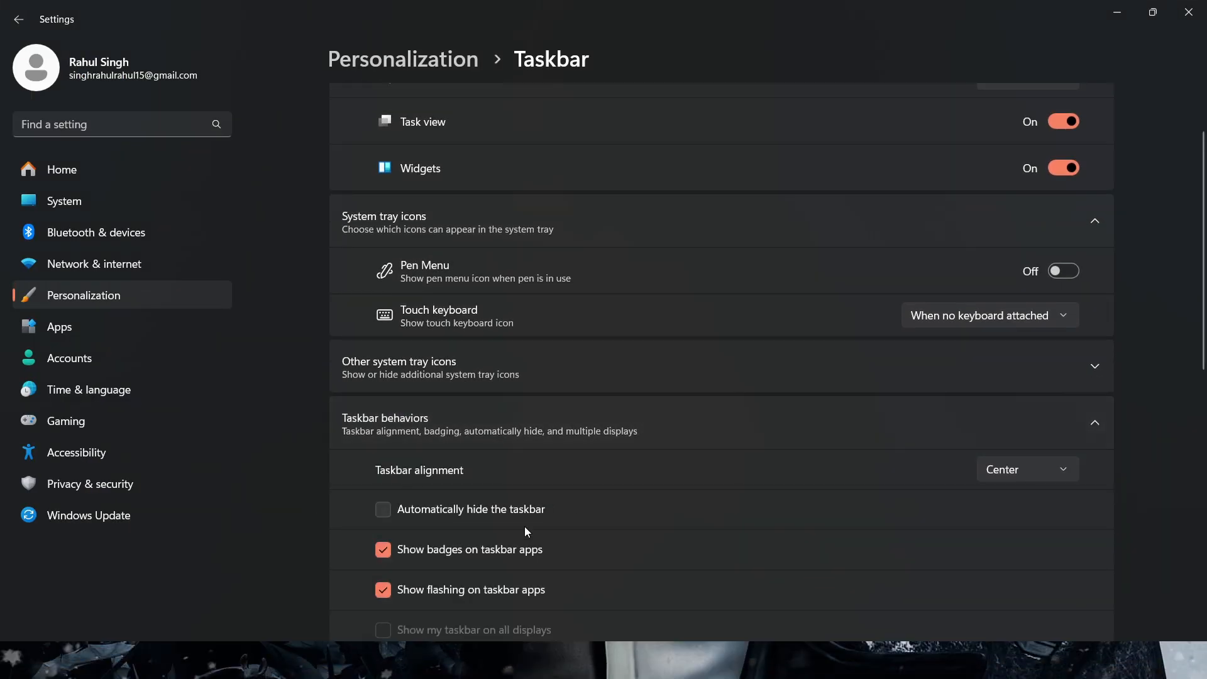
click(1189, 12)
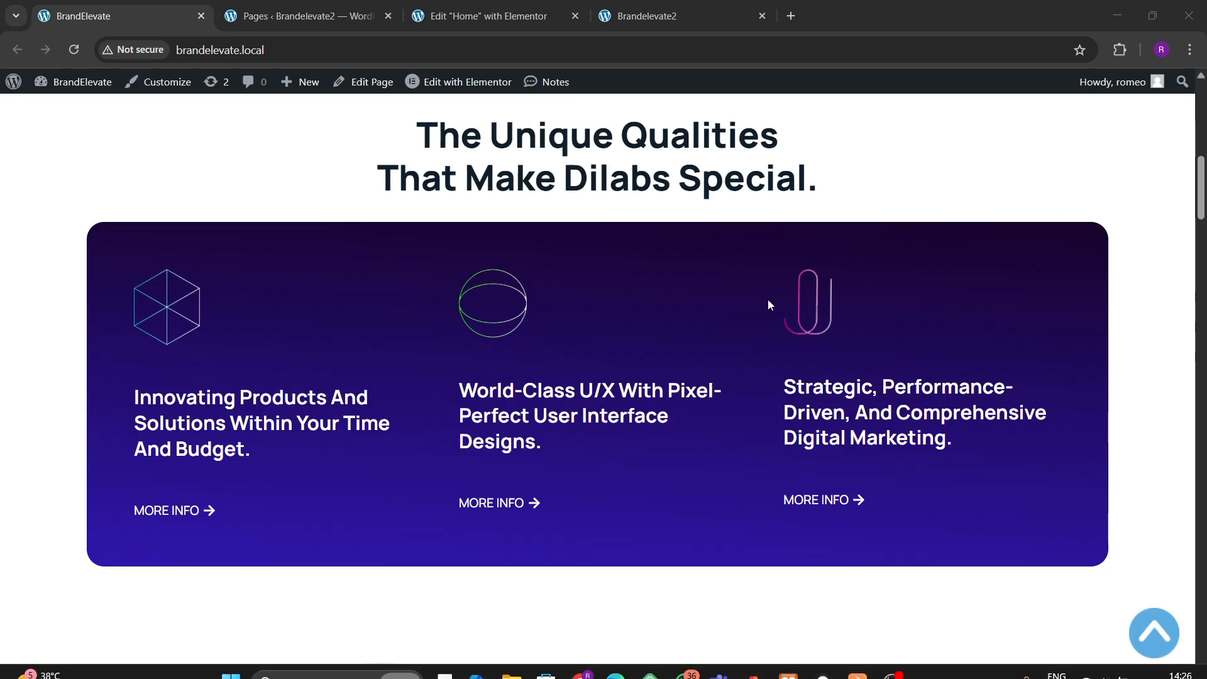
Step: Compare the finished site's Our Features section with the live Brandelevate2 page and the Home page in the editor
scroll(531, 441, down, 5)
scroll(523, 446, up, 5)
click(648, 16)
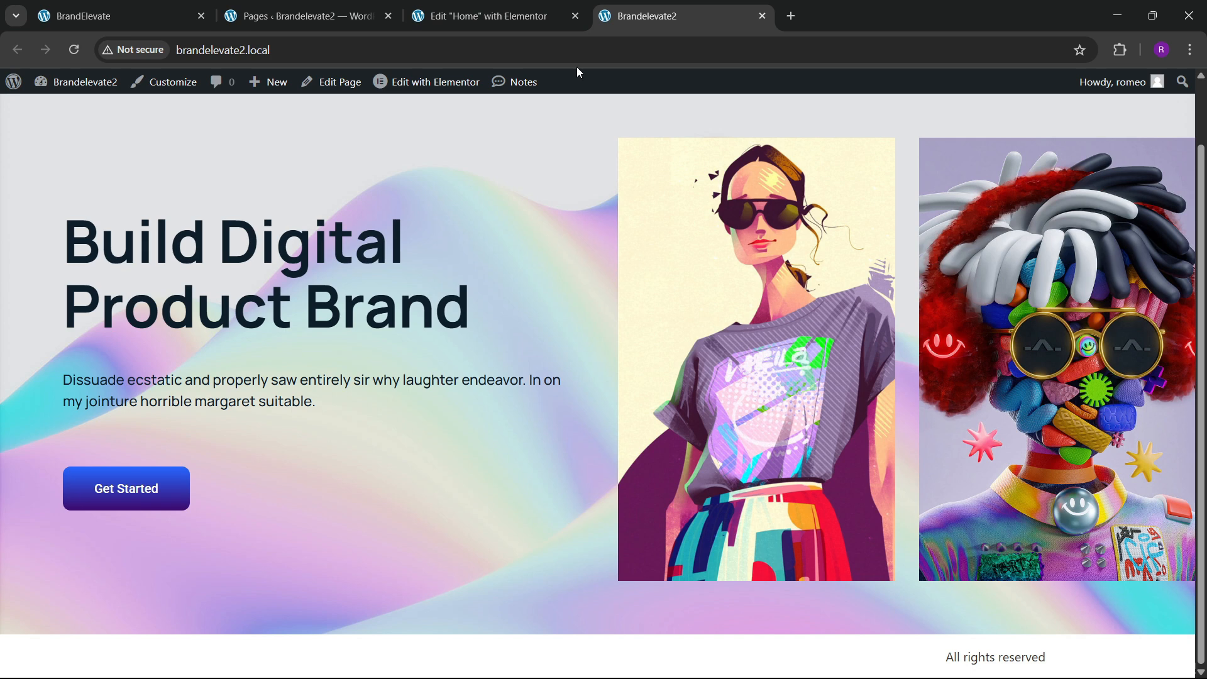
click(532, 16)
click(120, 16)
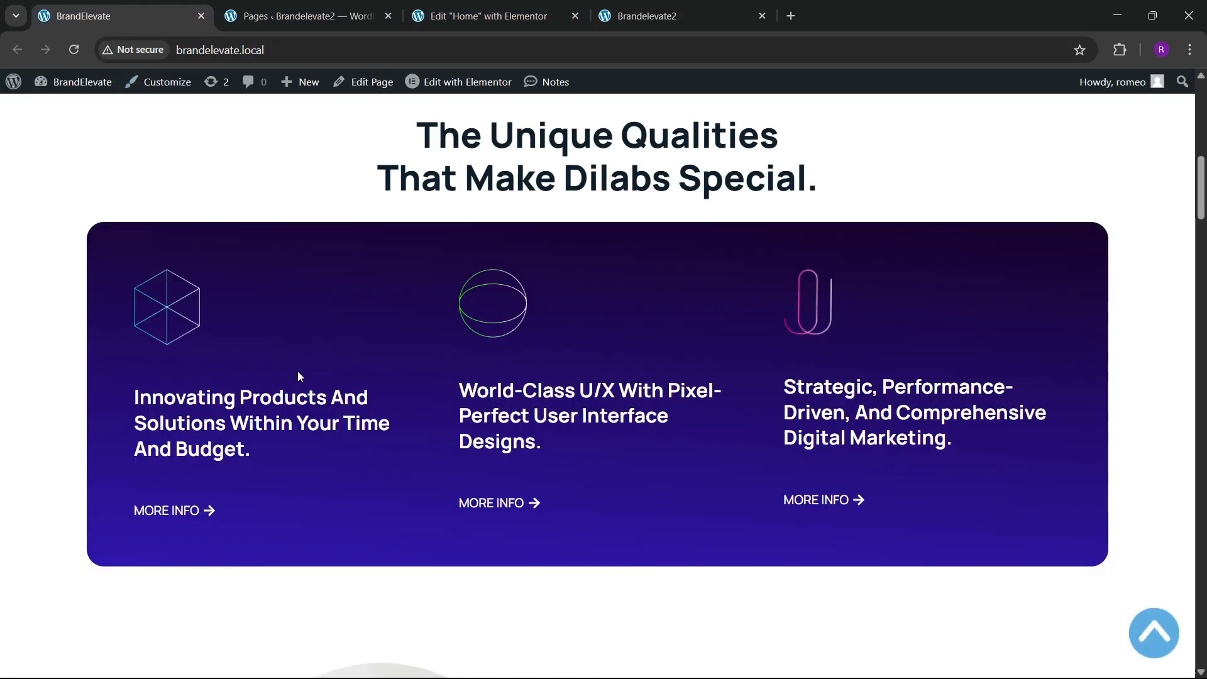
scroll(556, 415, up, 2)
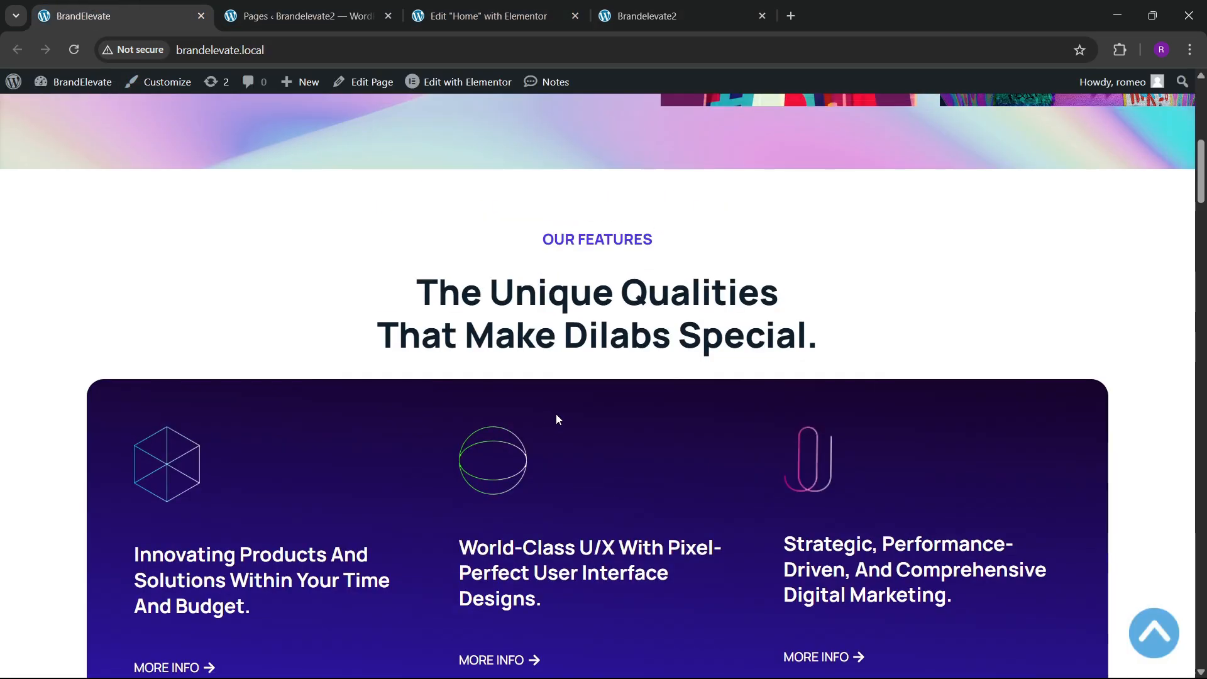
scroll(582, 398, down, 2)
click(522, 5)
scroll(569, 428, down, 5)
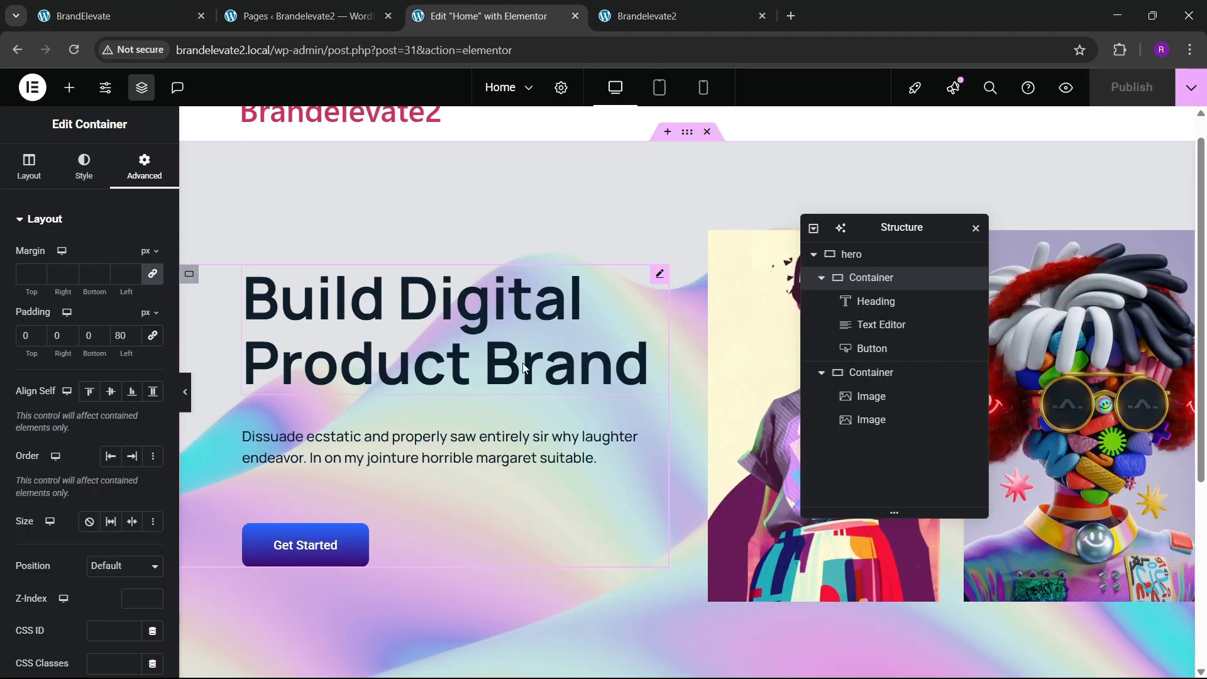
click(188, 16)
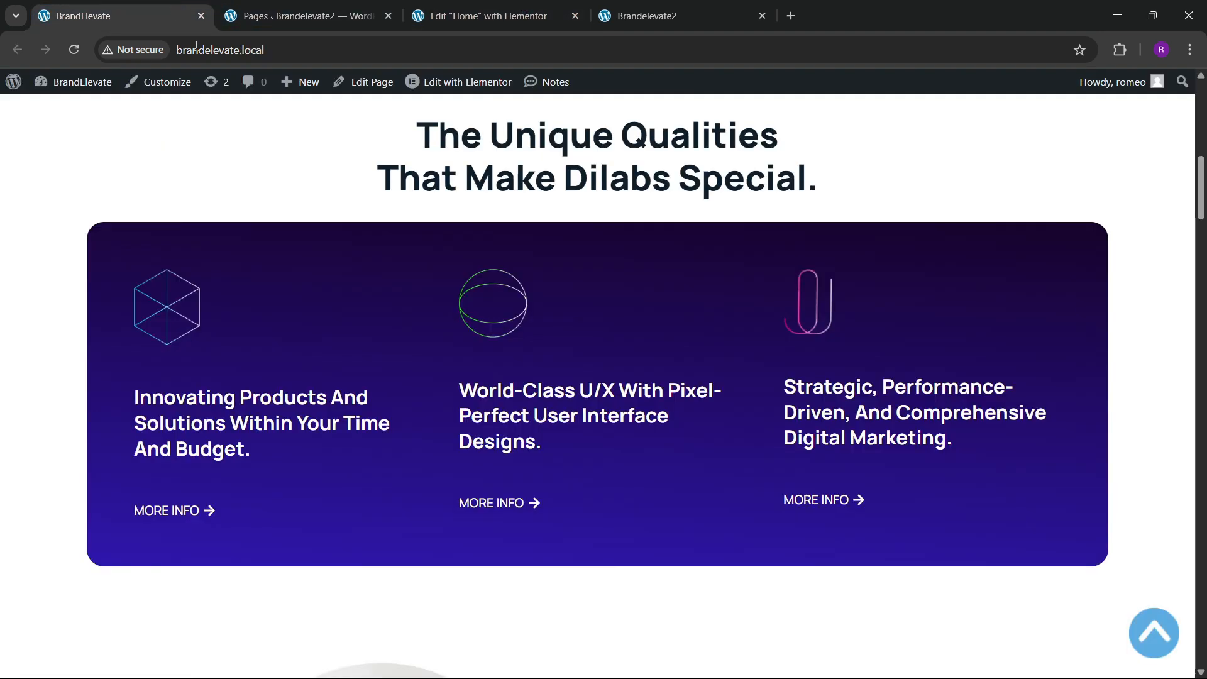
Step: Add a column-direction flexbox container below the hero, name it features and set its boxed content width to 1300 px
click(454, 5)
click(652, 504)
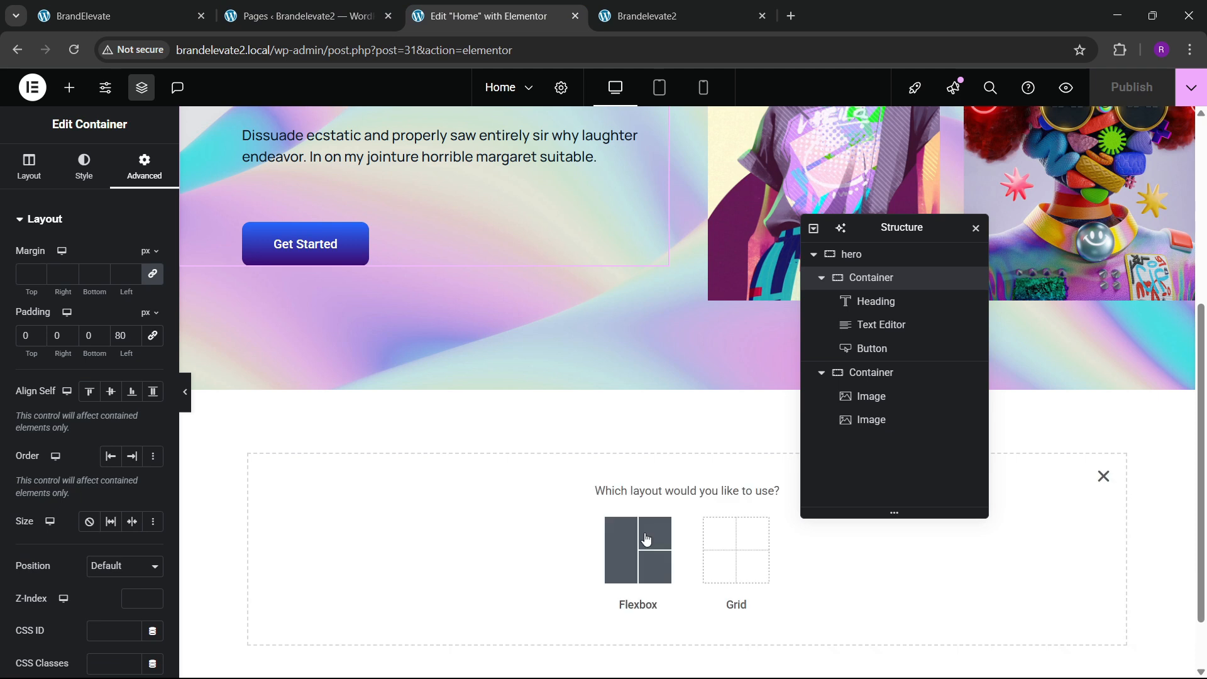
click(639, 550)
click(501, 543)
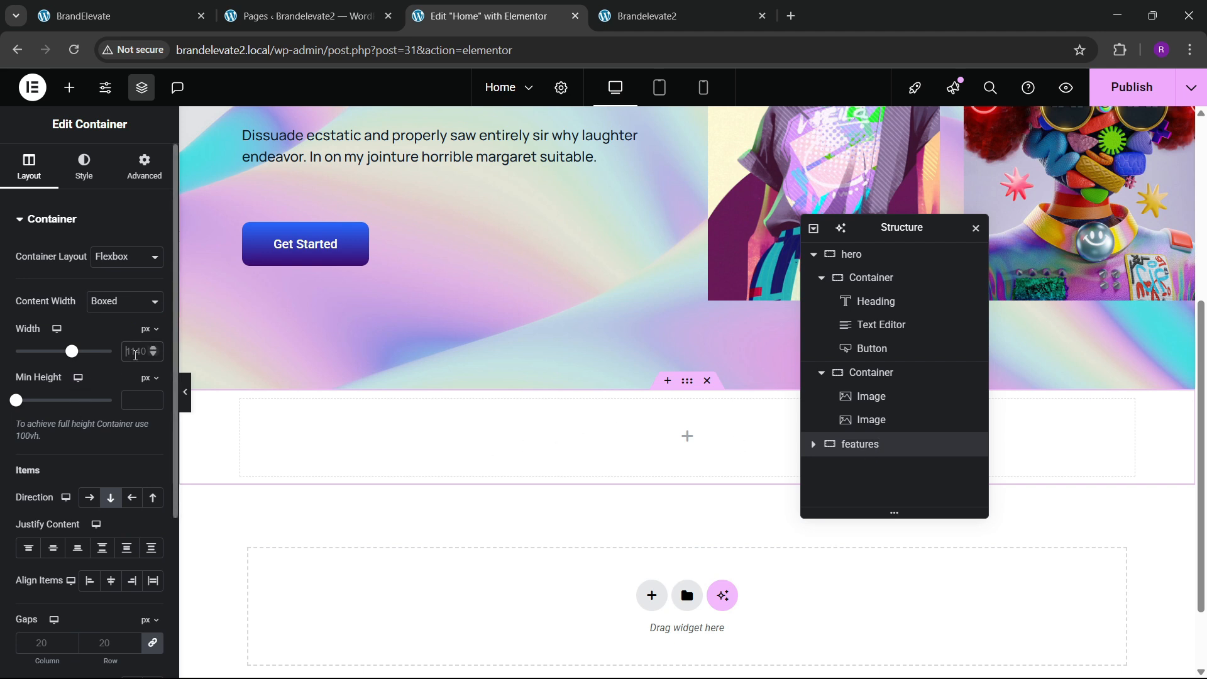
text(1300)
Step: Set the features container's padding to 80 px at the top and bottom and 0 on the other sides
click(145, 176)
text(80)
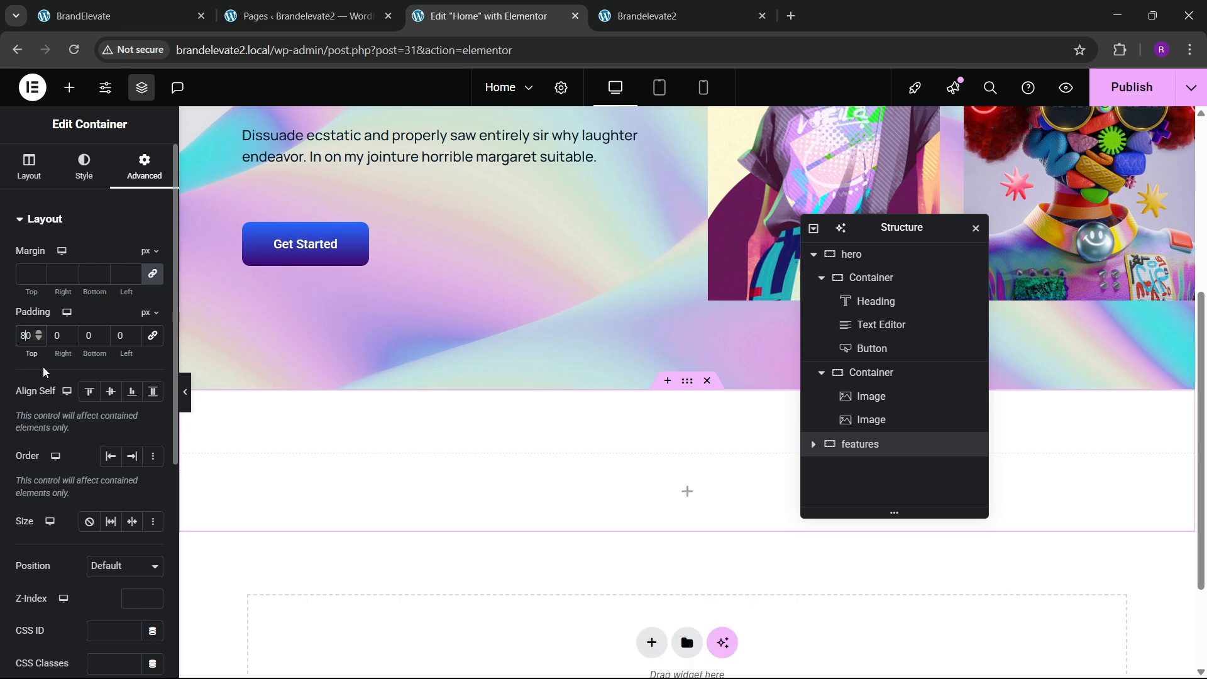
click(83, 339)
text(8)
scroll(563, 479, down, 3)
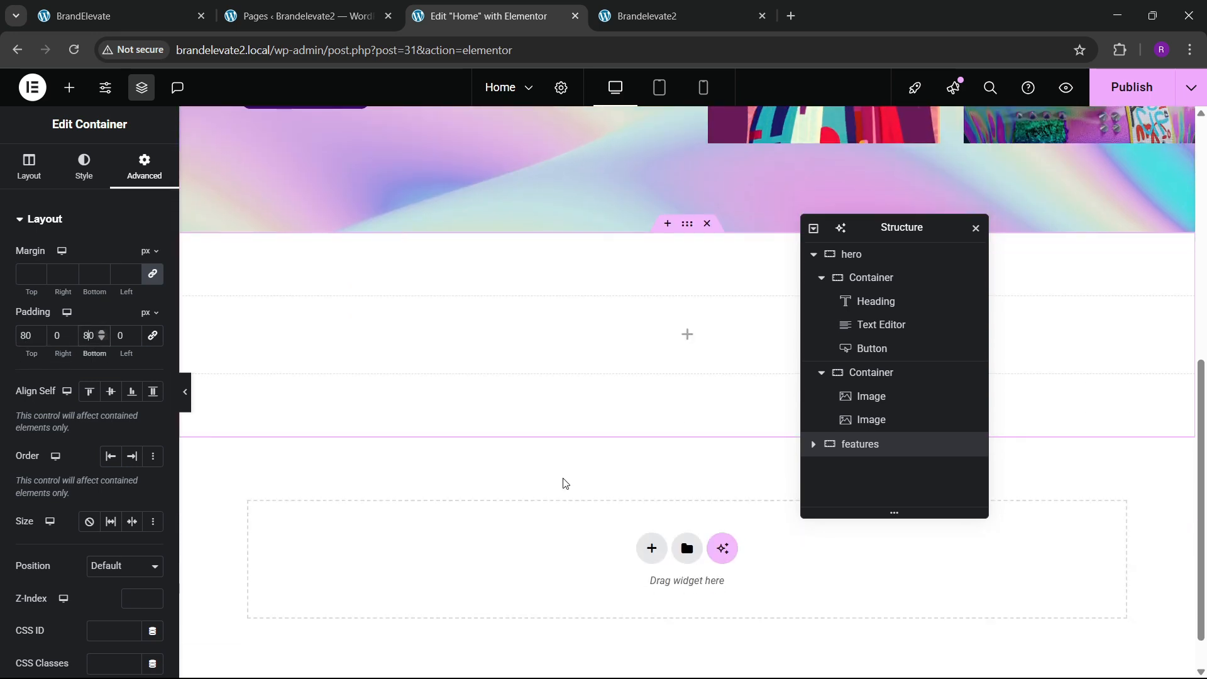
Step: Check the feature box on the finished site and place a nested container inside the features container
click(125, 15)
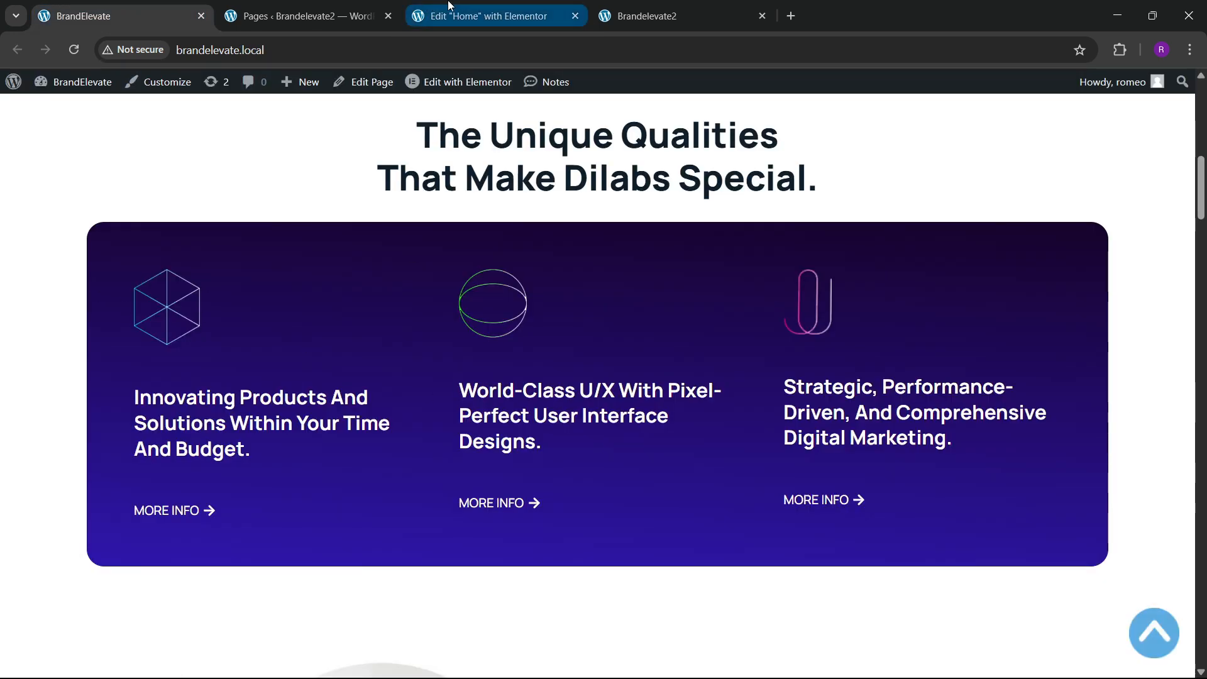
click(491, 16)
click(69, 88)
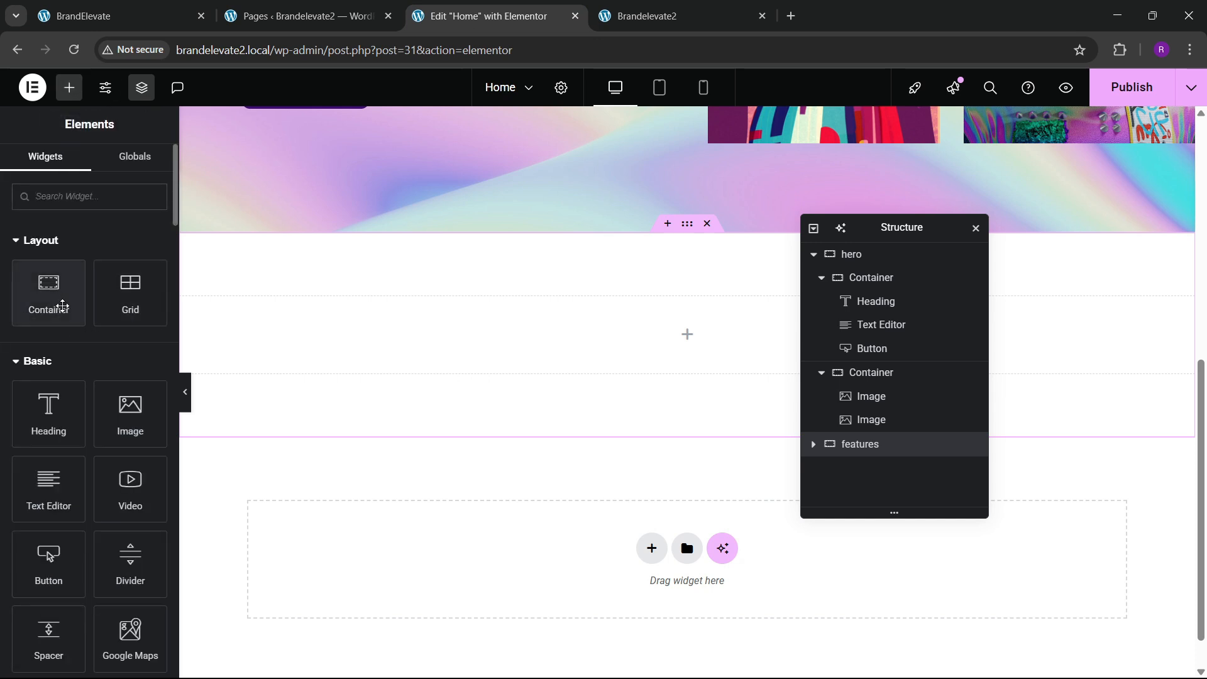
drag(54, 305, 462, 399)
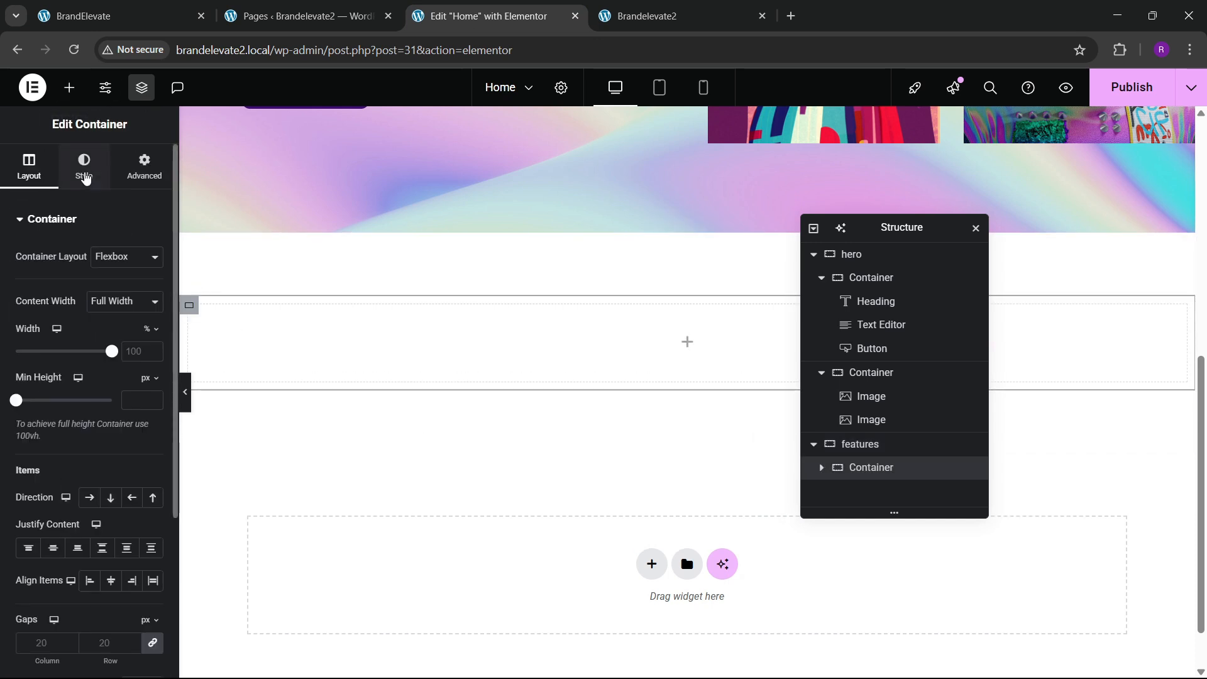
Step: Give the nested container a gradient background running from the global blue to the global dark purple
click(87, 178)
click(124, 290)
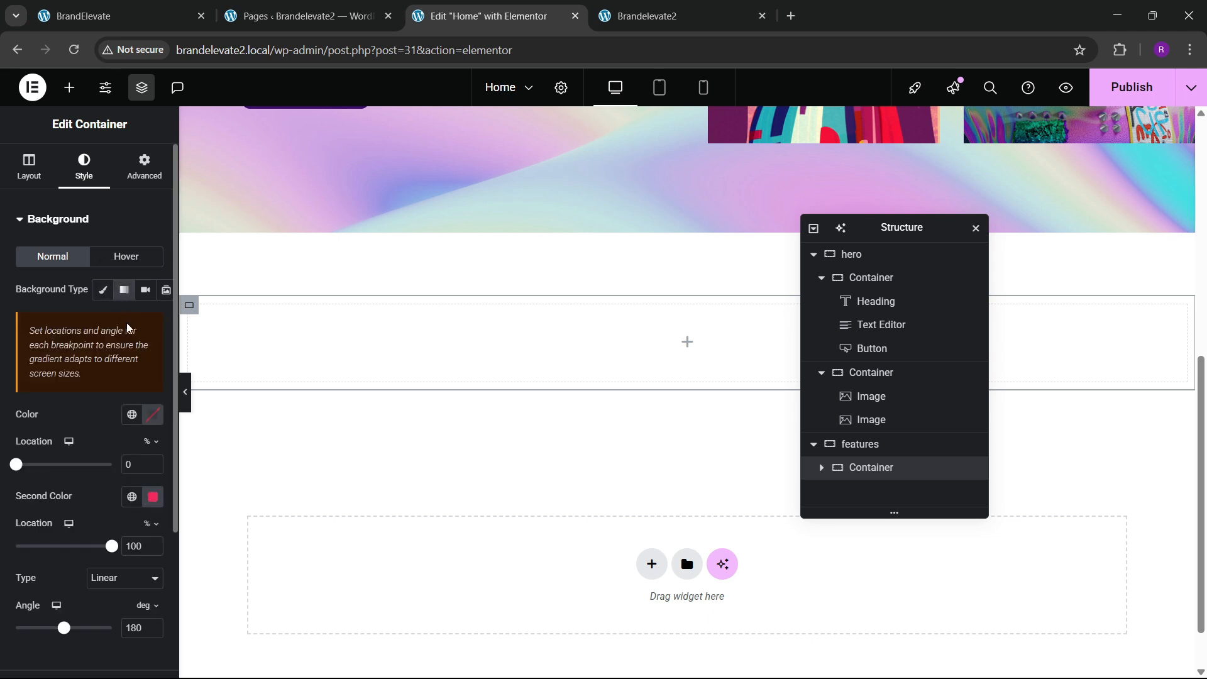
click(134, 416)
click(70, 283)
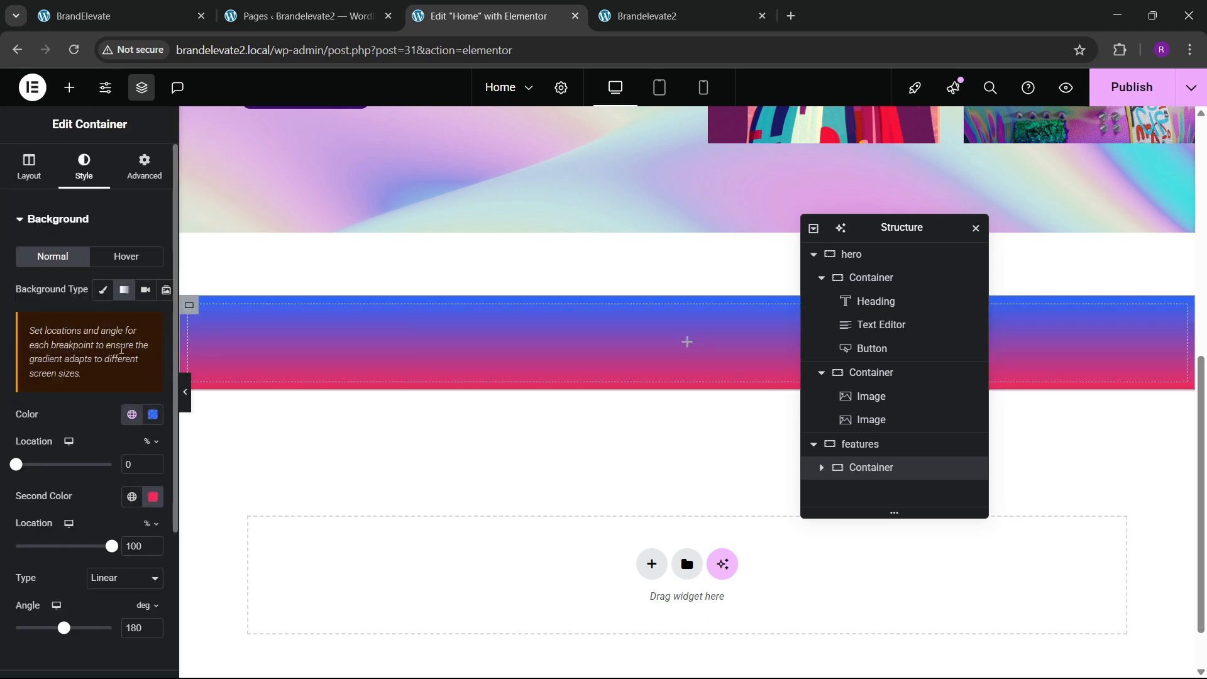
click(131, 496)
click(82, 432)
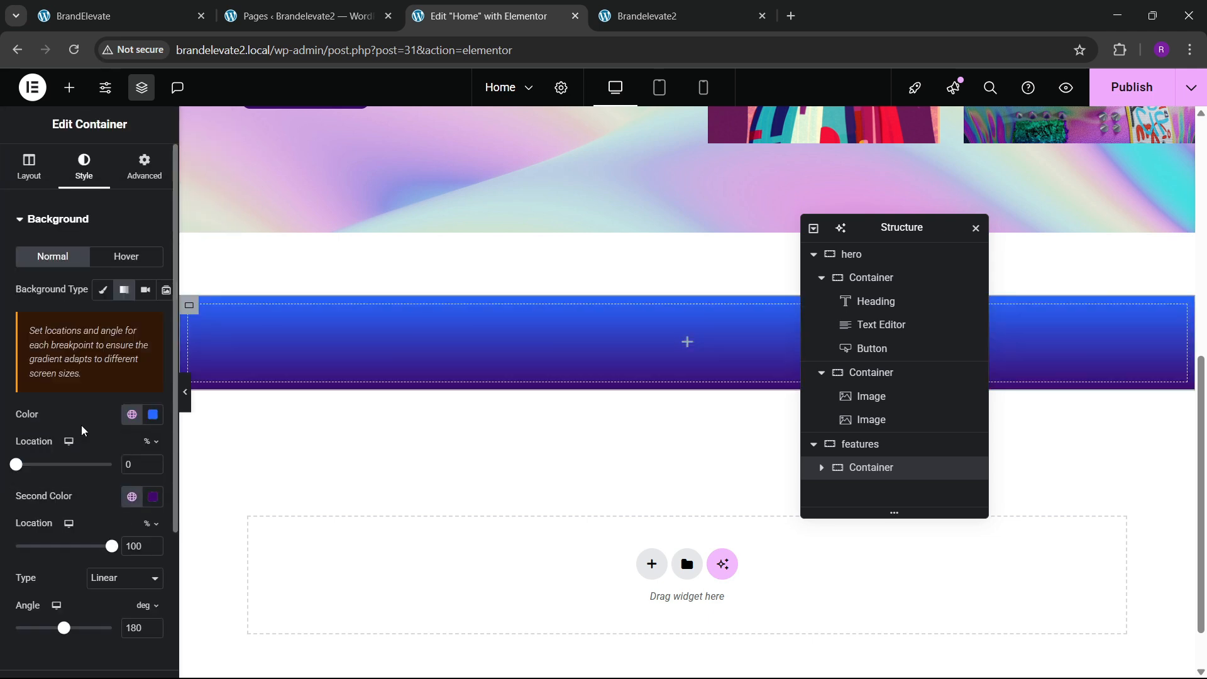
Step: Set the linear gradient angle of the features section's inner container to 77 degrees and check the look against the BrandElevate reference page
scroll(89, 494, down, 1)
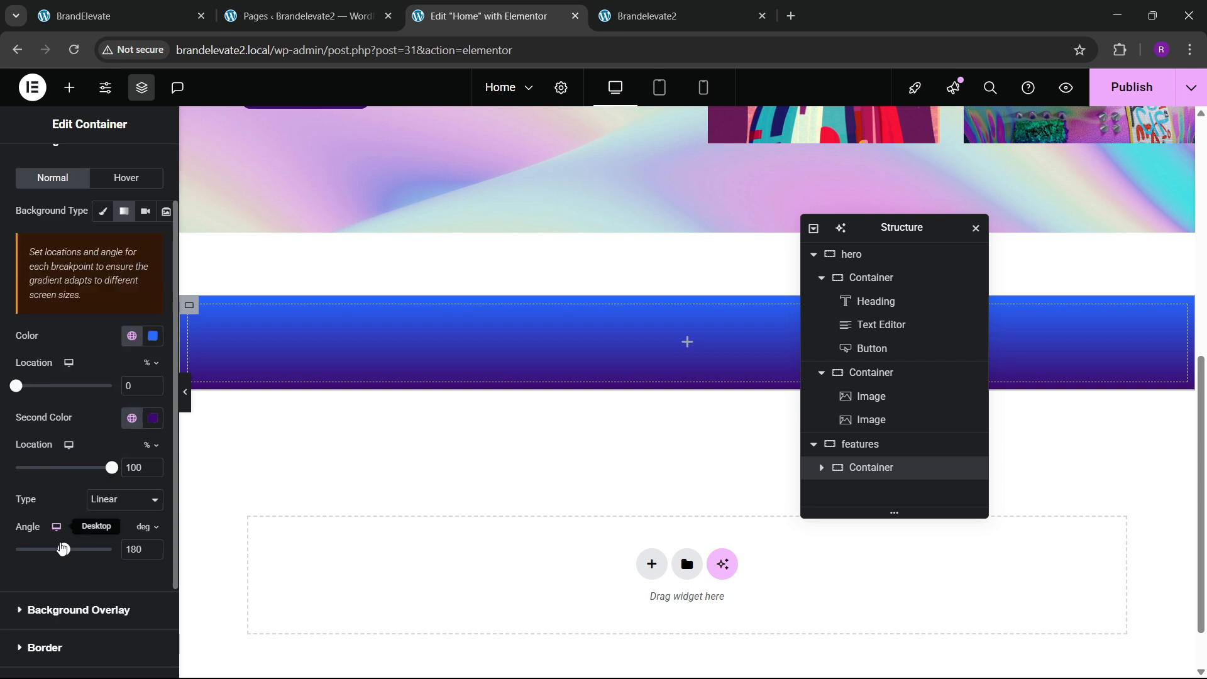
drag(63, 553, 47, 556)
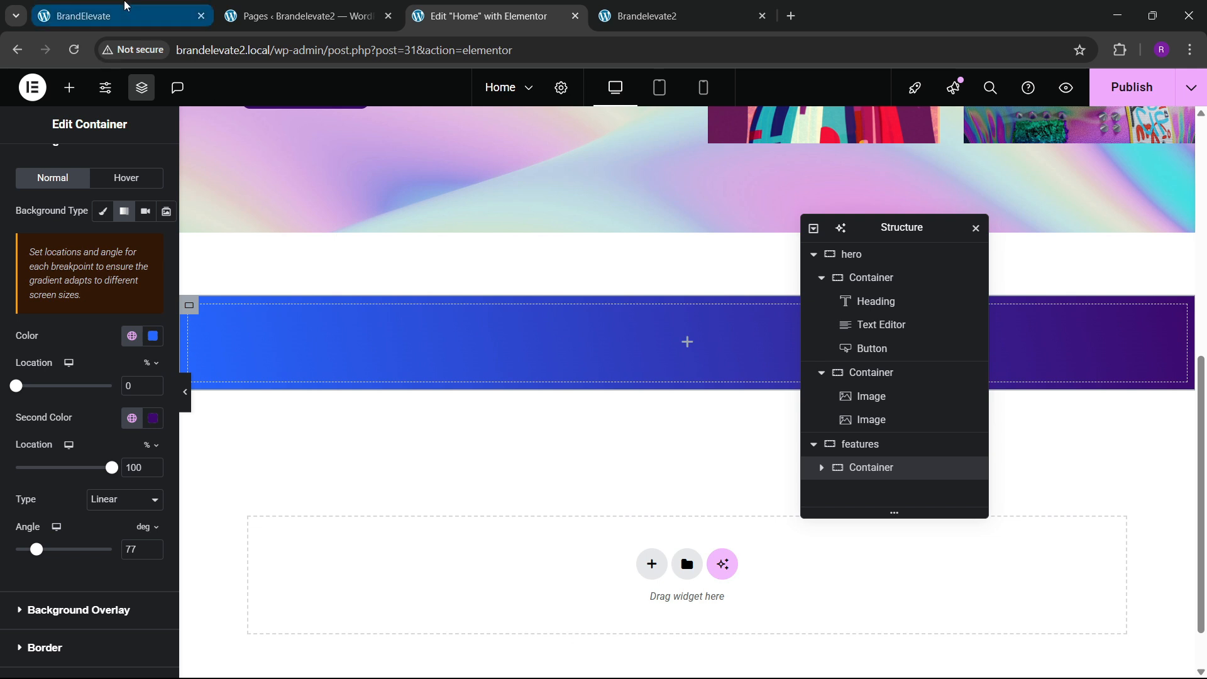
click(126, 8)
click(484, 16)
Step: Change the gradient's first color to a darker blue and compare the result with the BrandElevate reference page
click(152, 336)
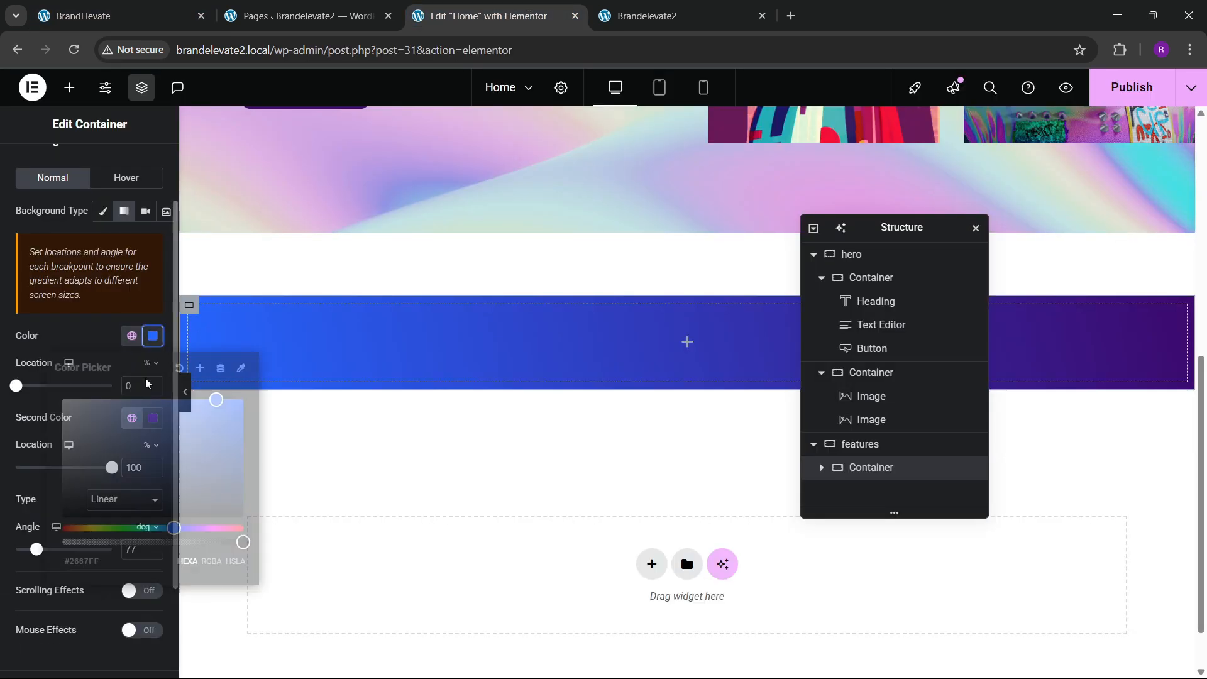
mouse_move(211, 434)
mouse_down()
mouse_move(218, 443)
mouse_move(217, 427)
mouse_up()
click(348, 221)
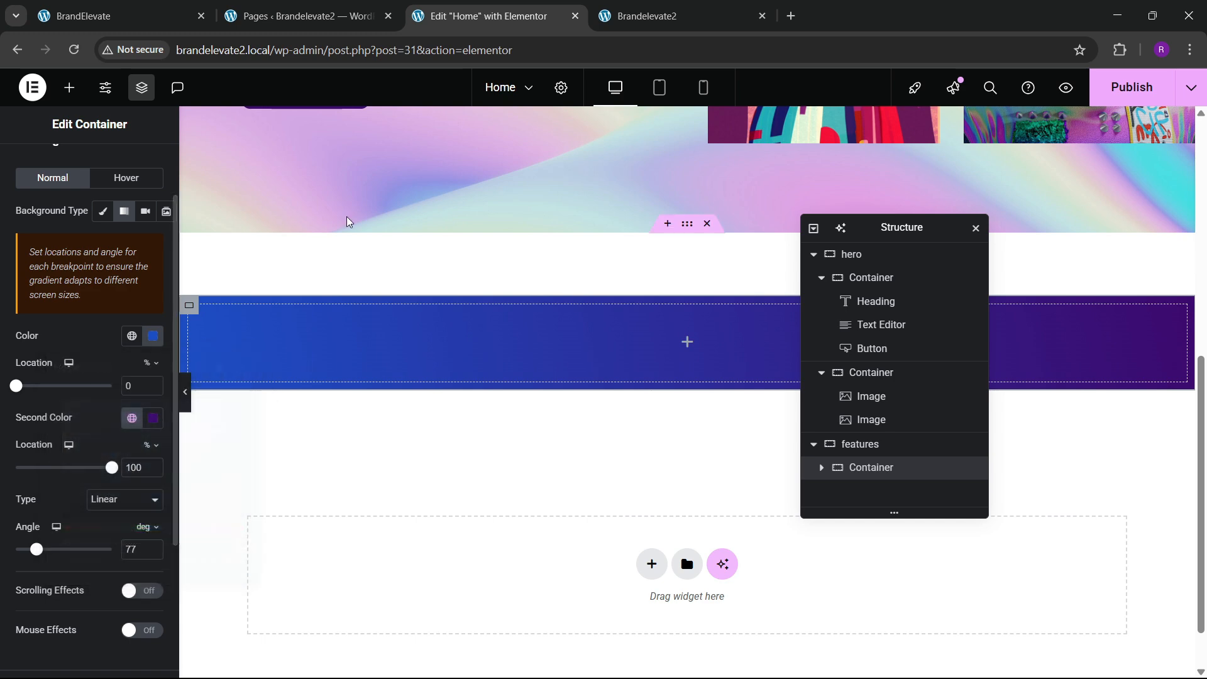
click(132, 8)
click(546, 6)
click(132, 13)
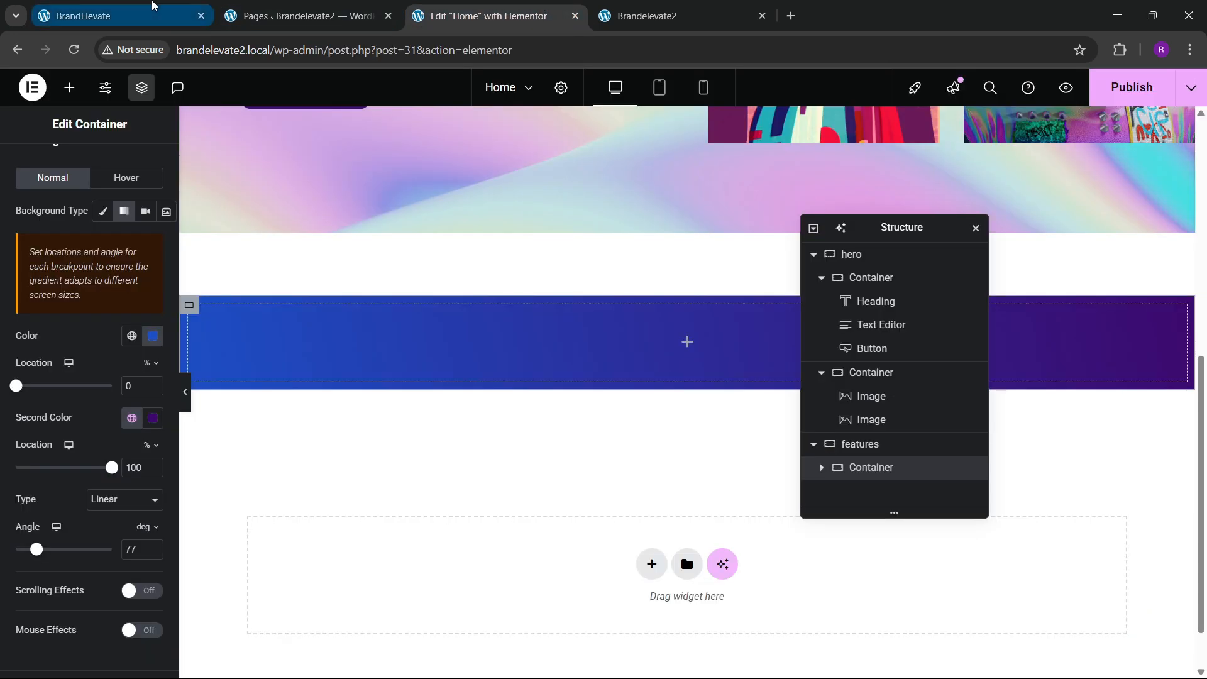
click(484, 16)
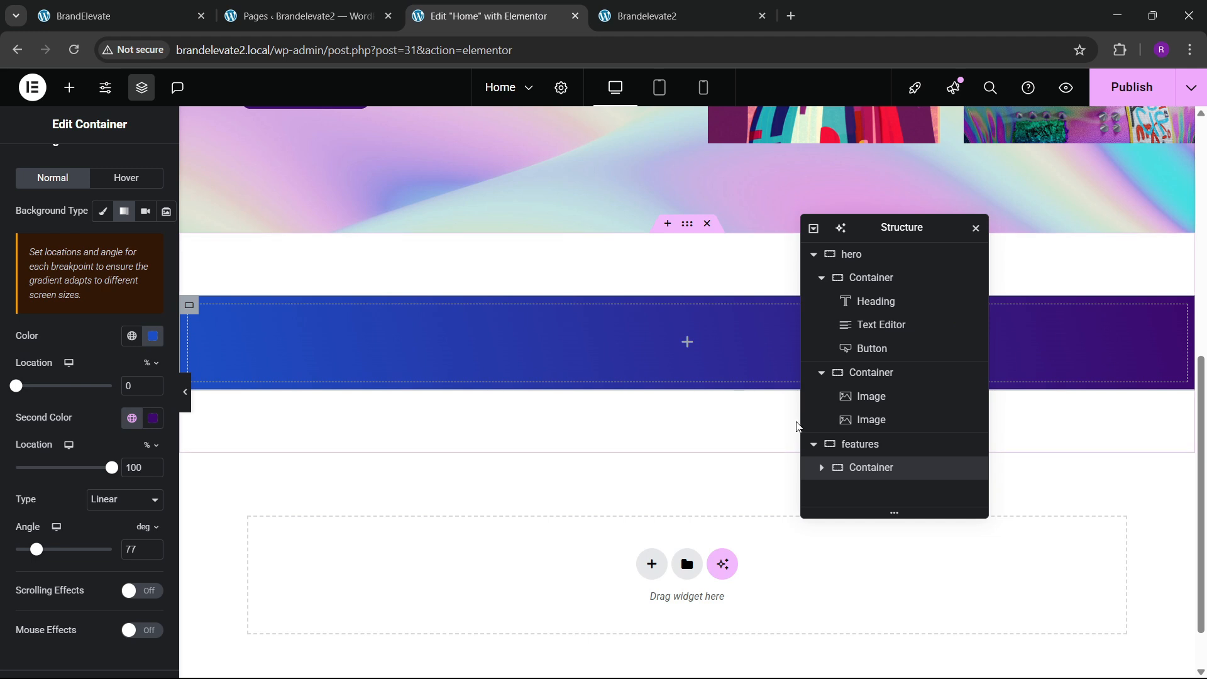
Step: Rename the container inside features as "inner box" and set its padding to 50 px on all sides
double_click(870, 473)
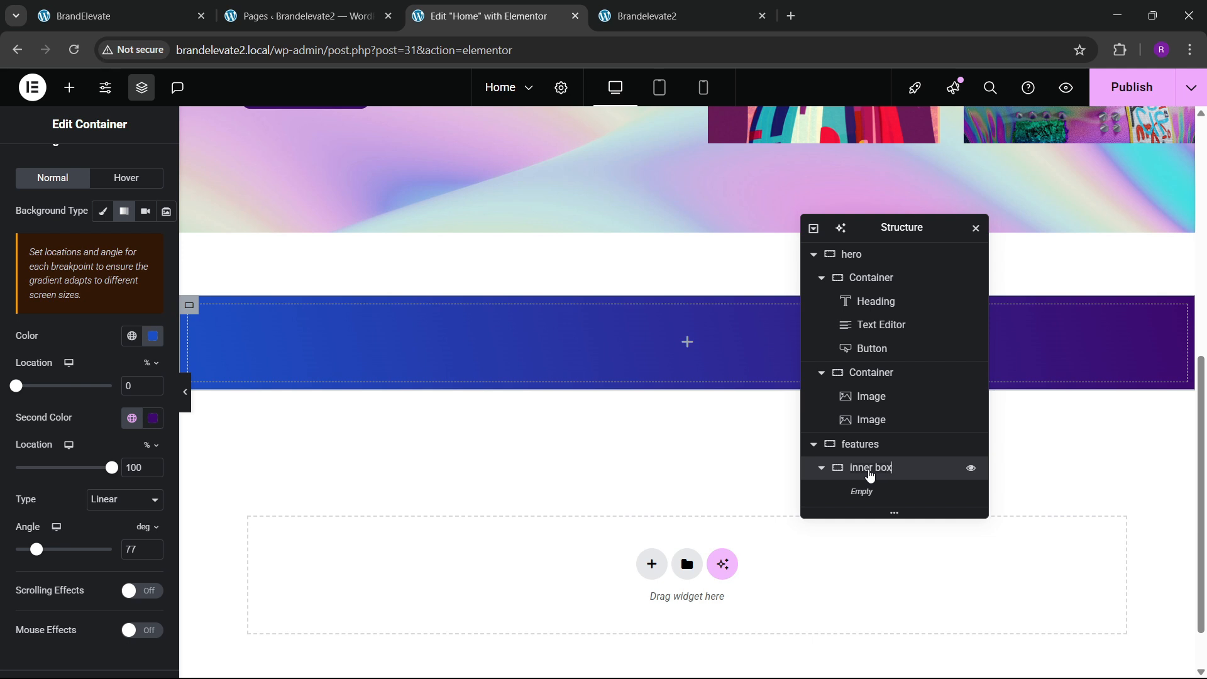
scroll(113, 276, up, 3)
click(141, 169)
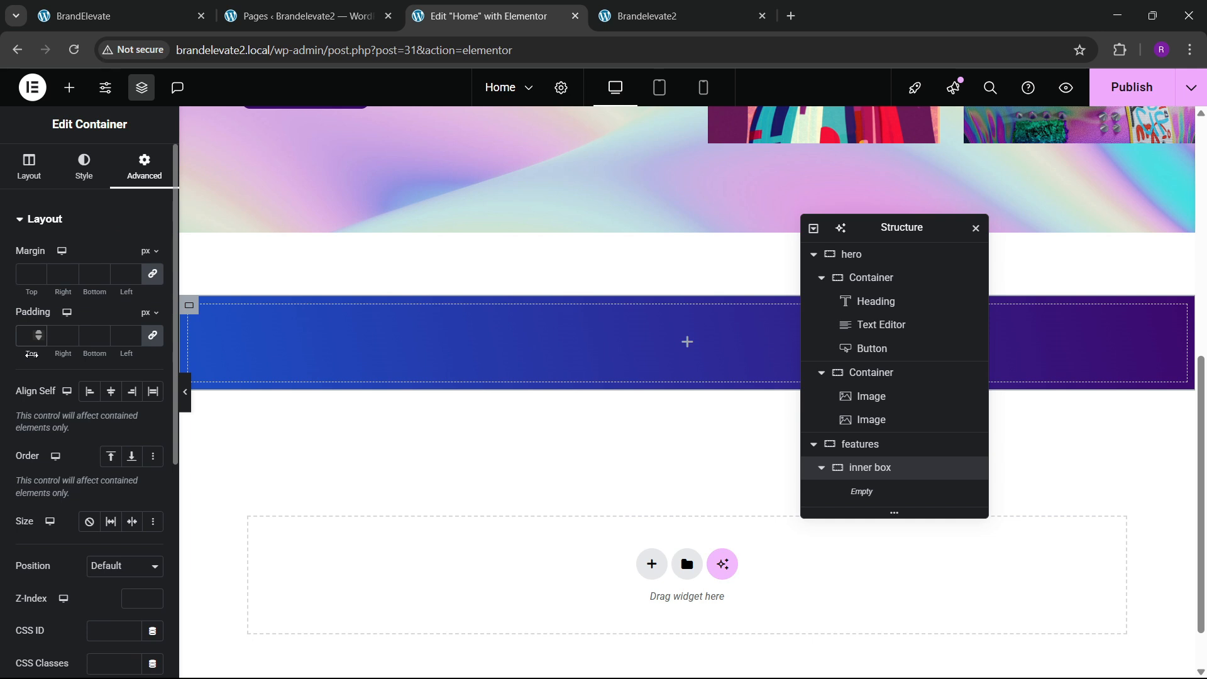
text(40)
key(BackSpace)
key(BackSpace)
text(50)
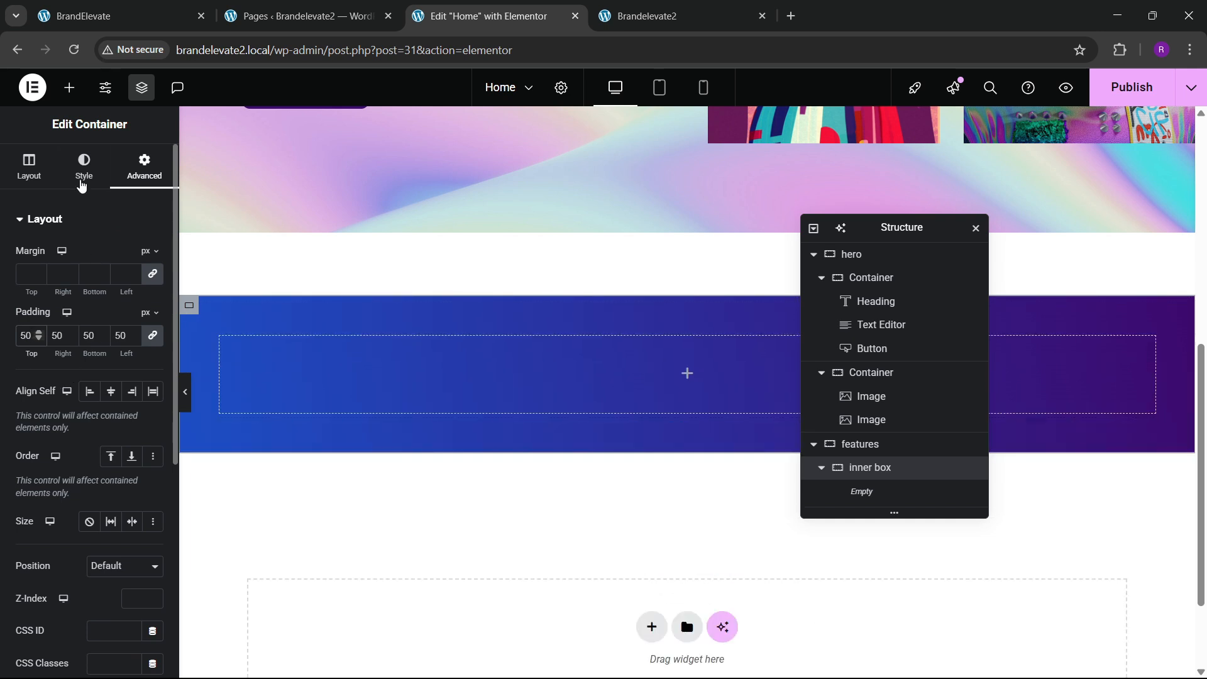
Step: Set the inner box's border radius to 20 px on all corners
click(82, 169)
scroll(43, 453, down, 4)
scroll(43, 464, up, 3)
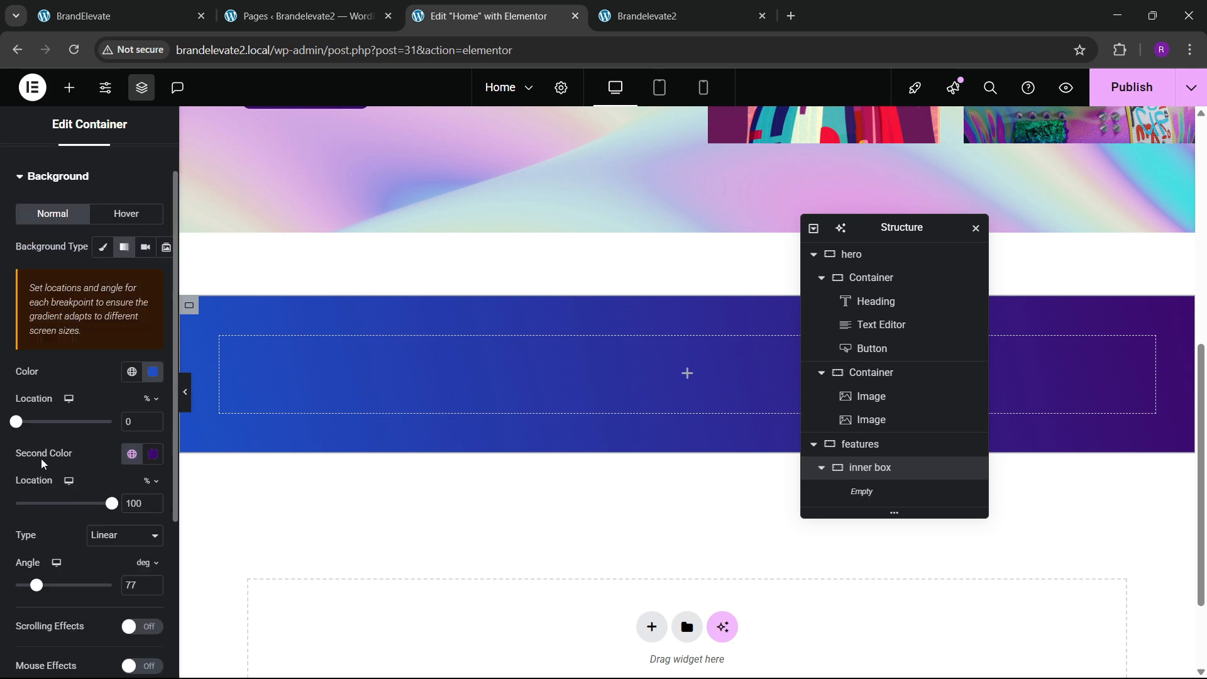
scroll(44, 464, up, 1)
scroll(75, 453, down, 5)
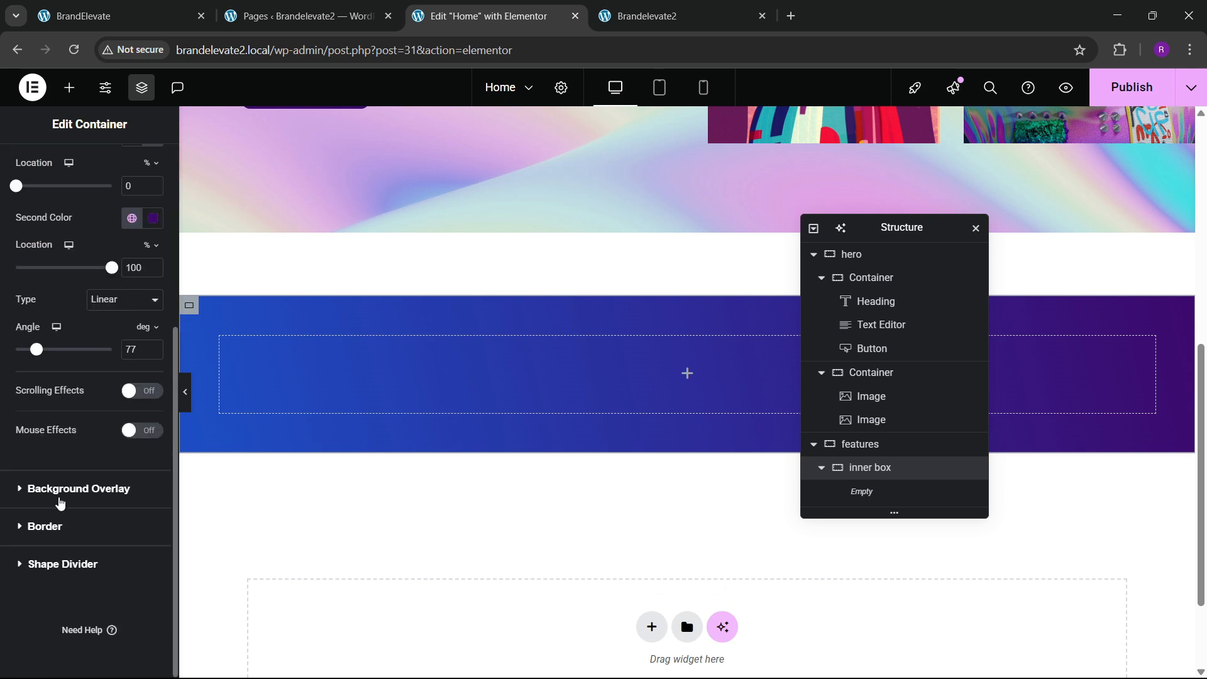
click(57, 527)
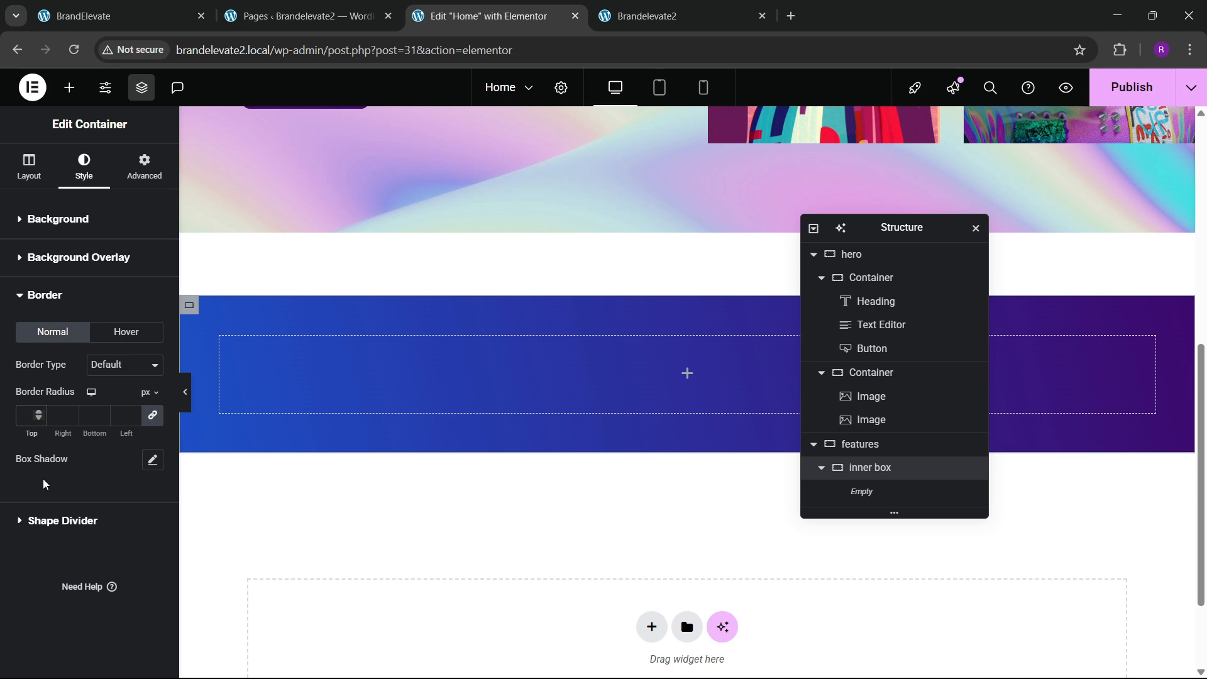
text(20)
Step: Check the reference page's features layout and add a Grid inside the inner box
click(175, 6)
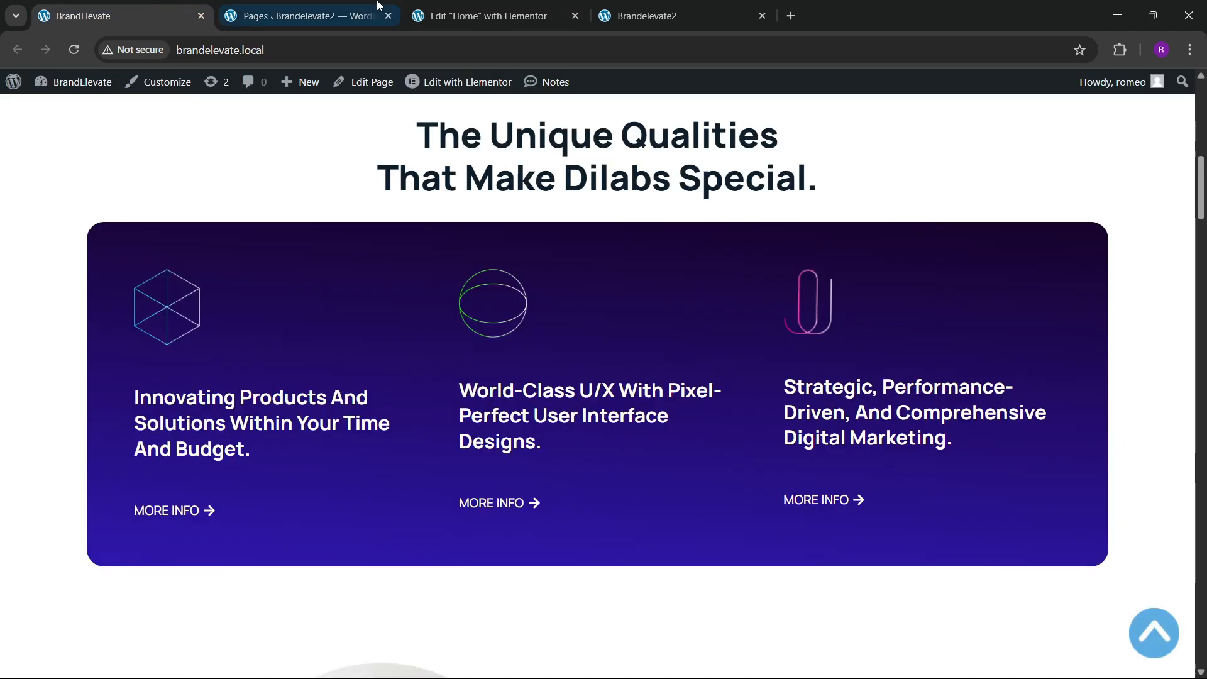
click(481, 14)
click(69, 87)
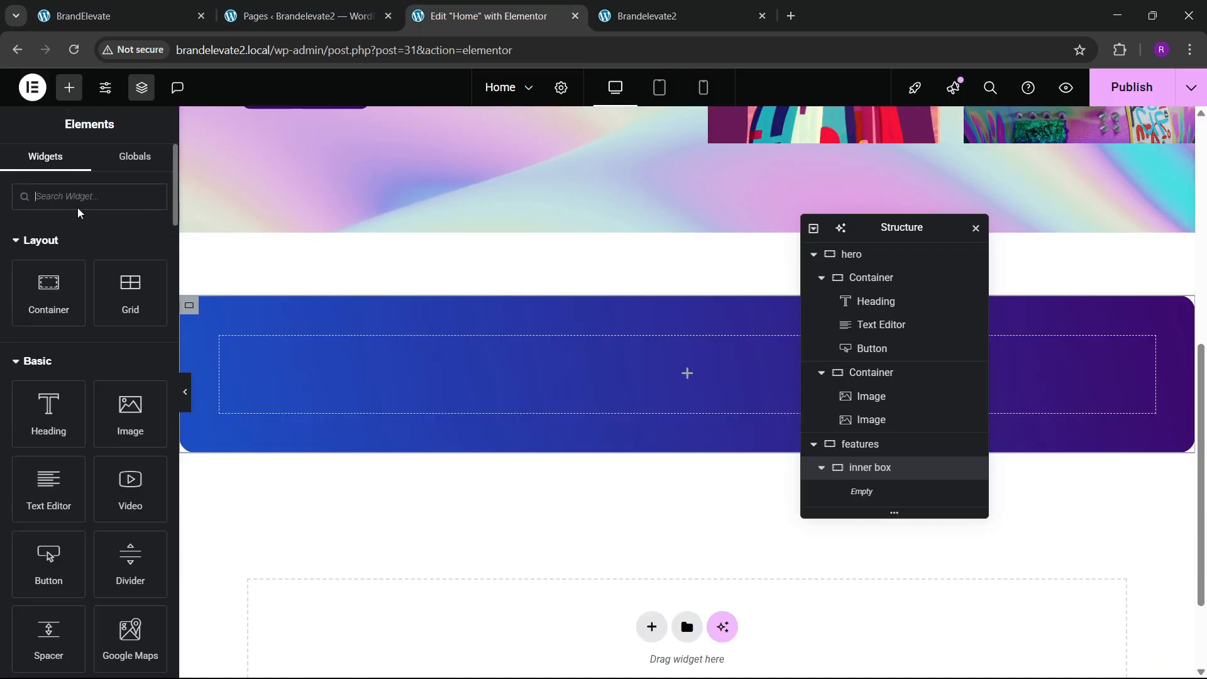
text(grid)
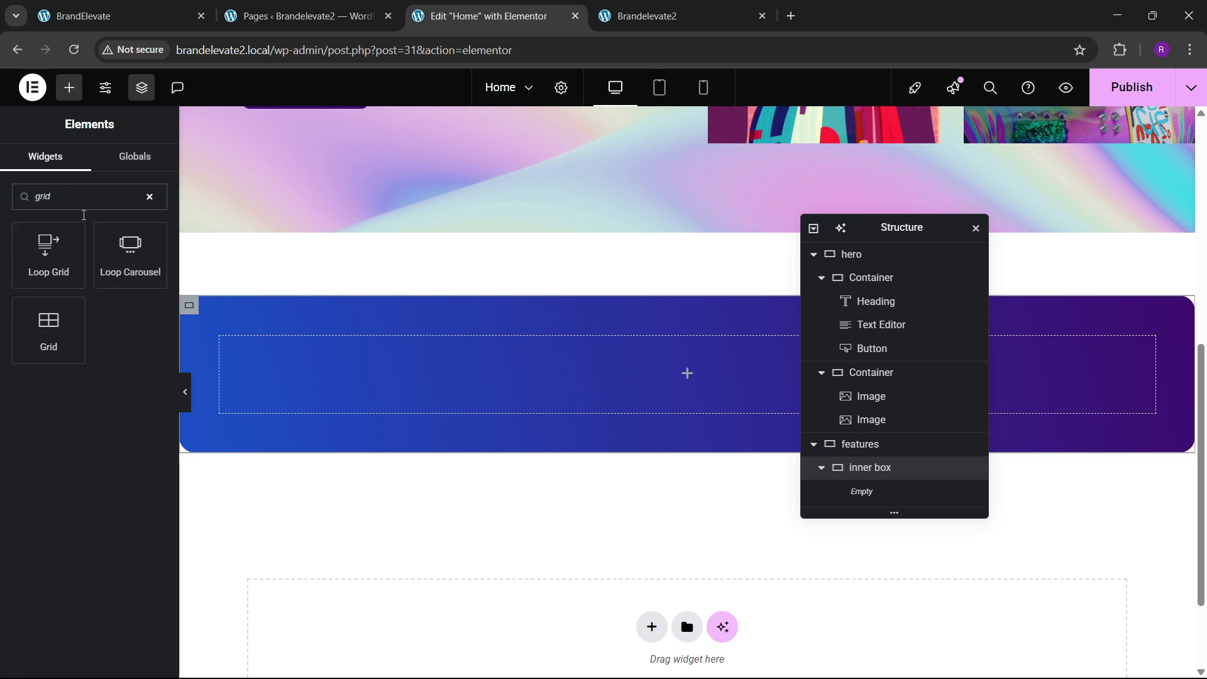
drag(75, 327, 480, 410)
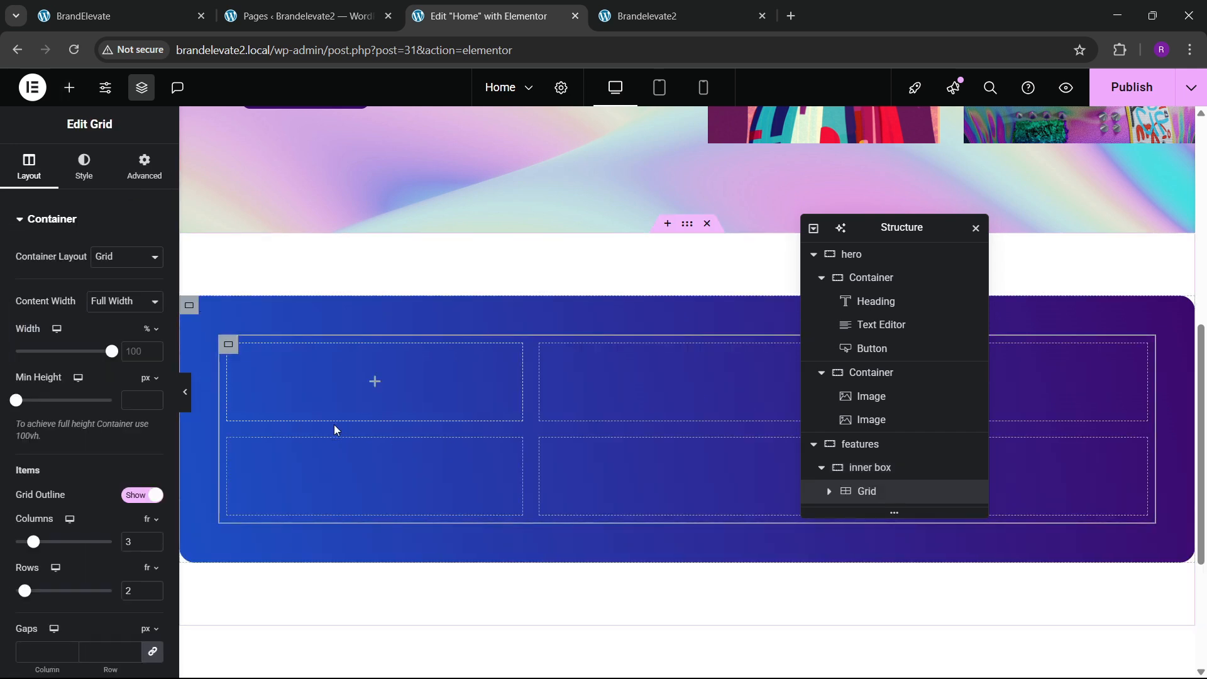
Step: Set the grid's row count to 1 and remove its default padding by unlinking the padding values
click(210, 5)
click(485, 16)
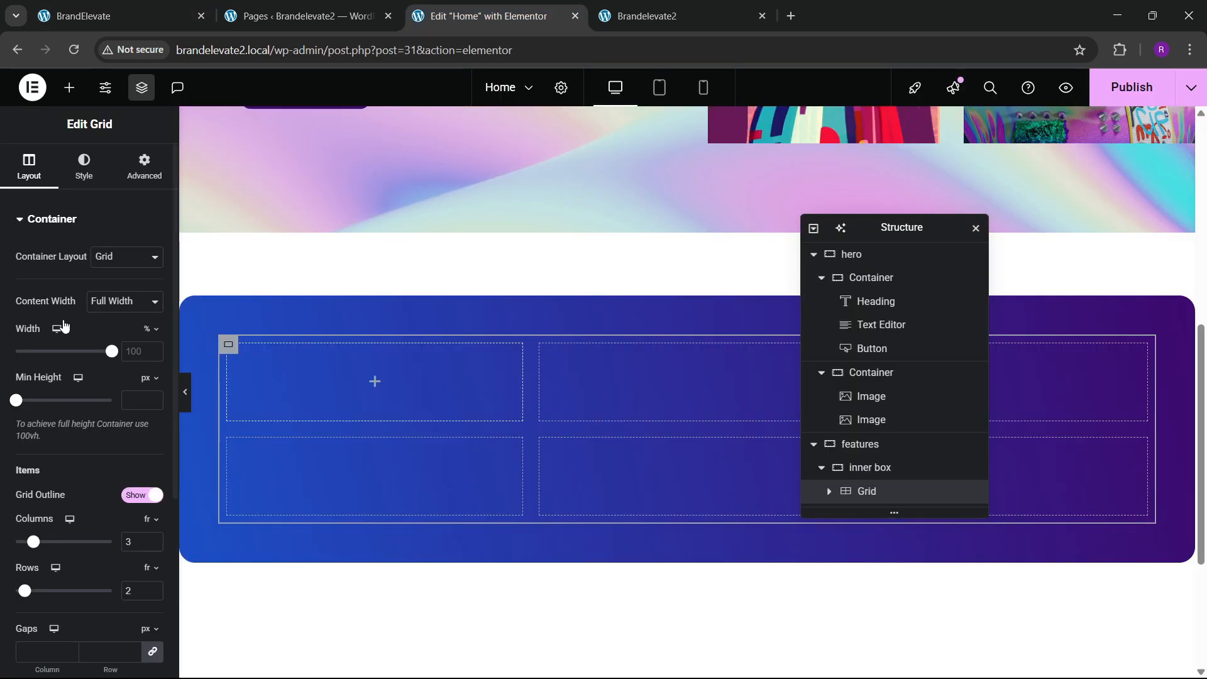
scroll(78, 377, down, 3)
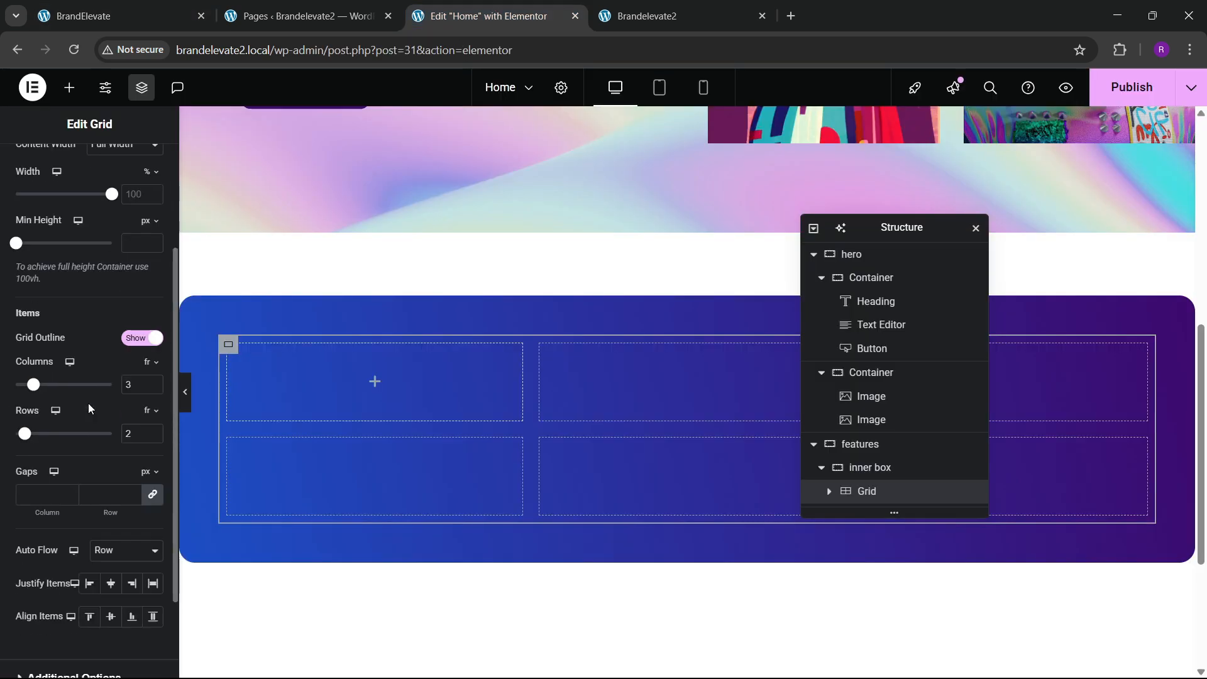
click(154, 439)
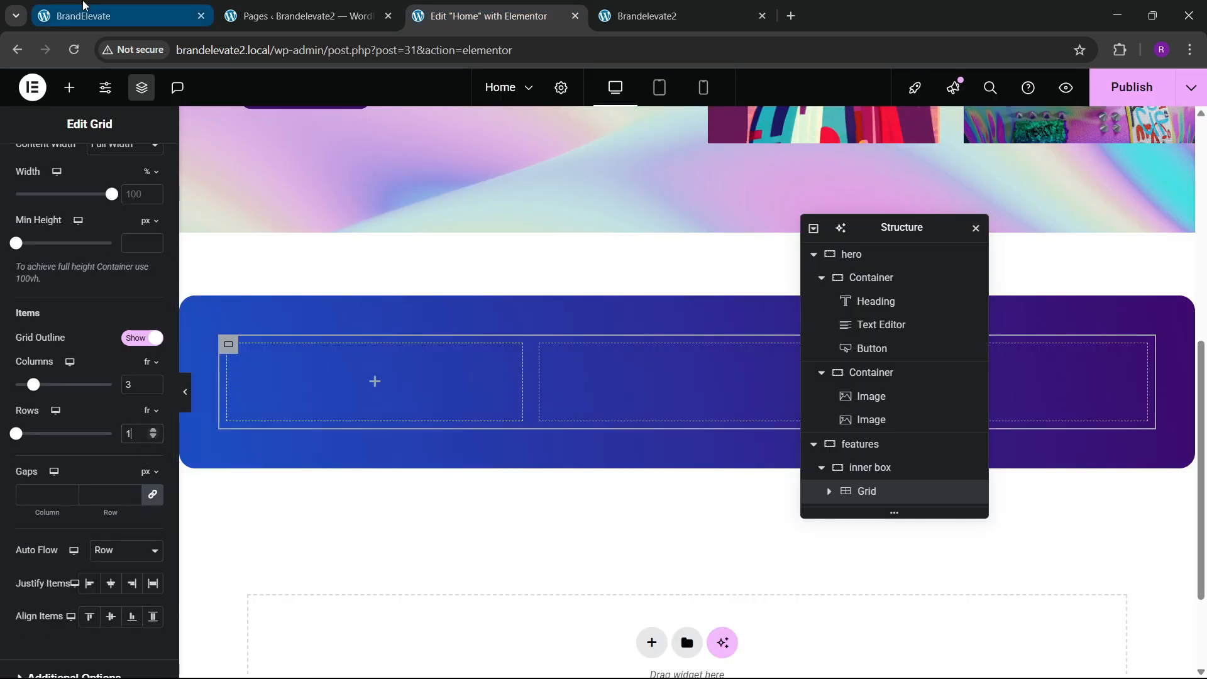
scroll(139, 188, up, 5)
click(144, 165)
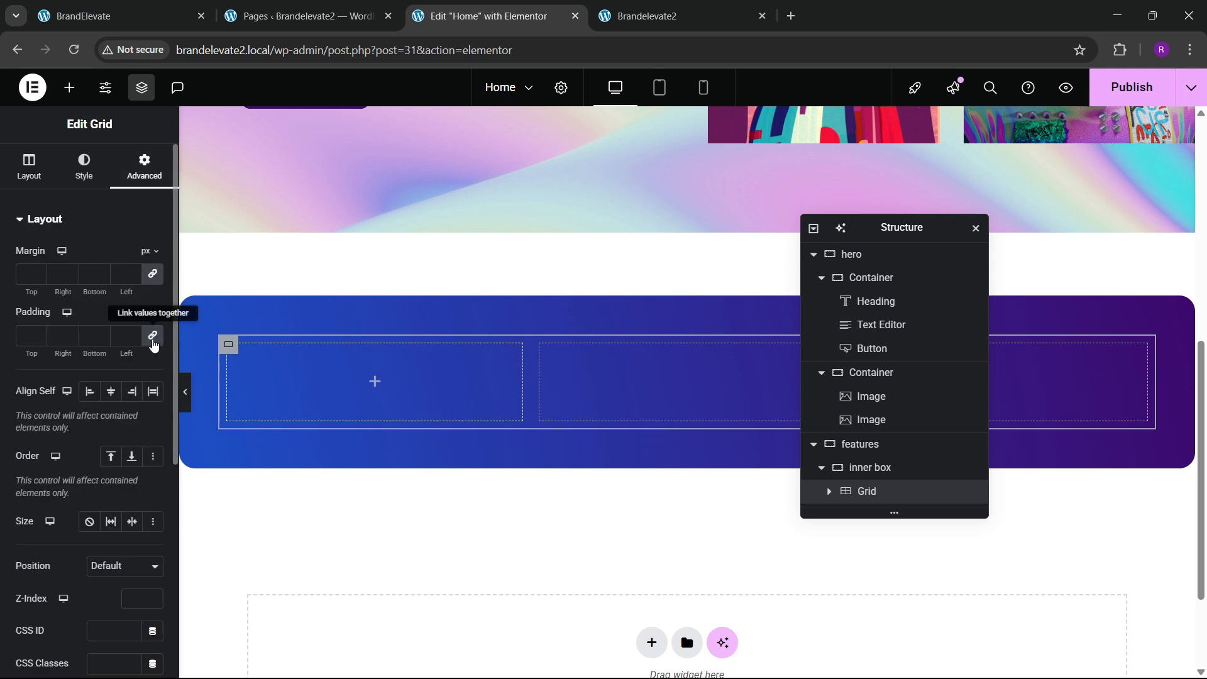
Step: Review the features block on the reference page and add a Container to the grid's first cell
click(94, 16)
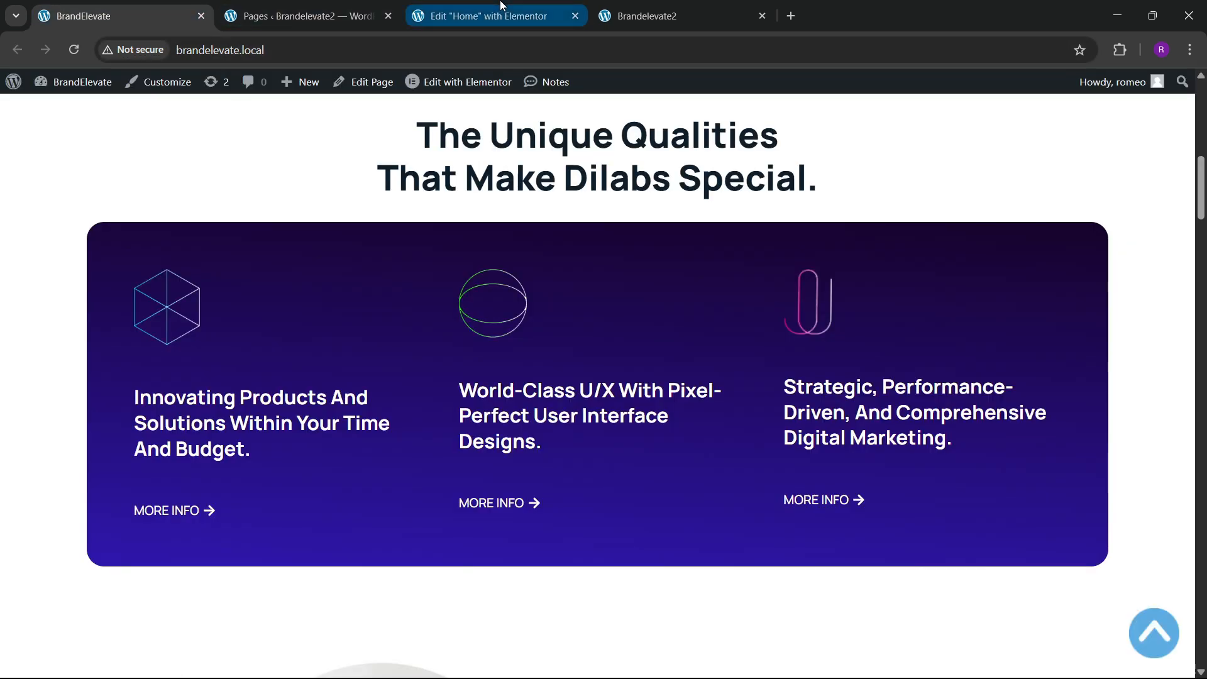
click(481, 16)
click(69, 88)
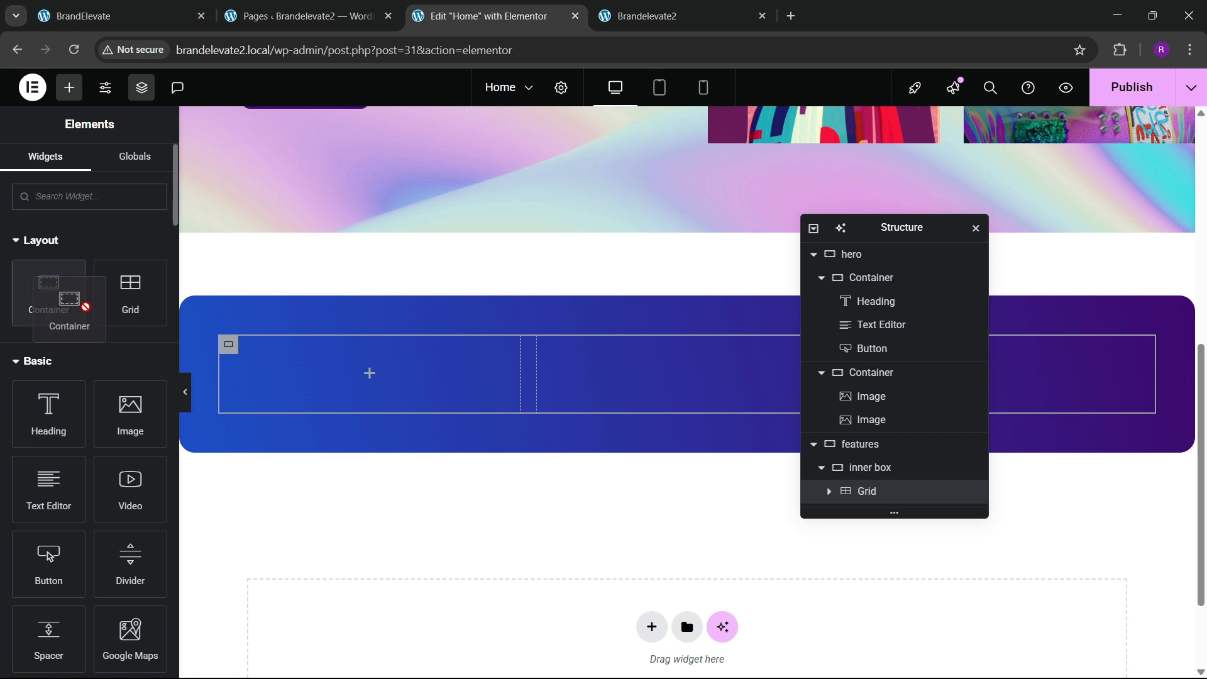
drag(47, 289, 337, 359)
Step: Remove the default padding of the container in the first grid cell by unlinking its padding values
click(126, 16)
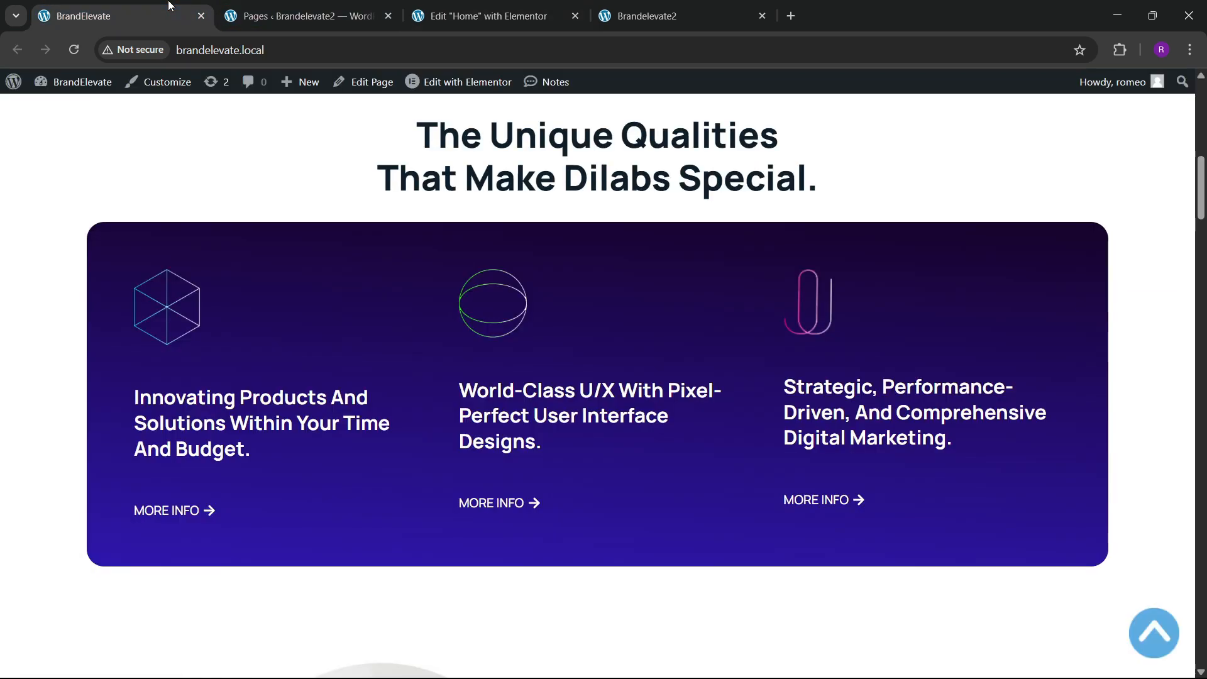
click(482, 16)
click(139, 170)
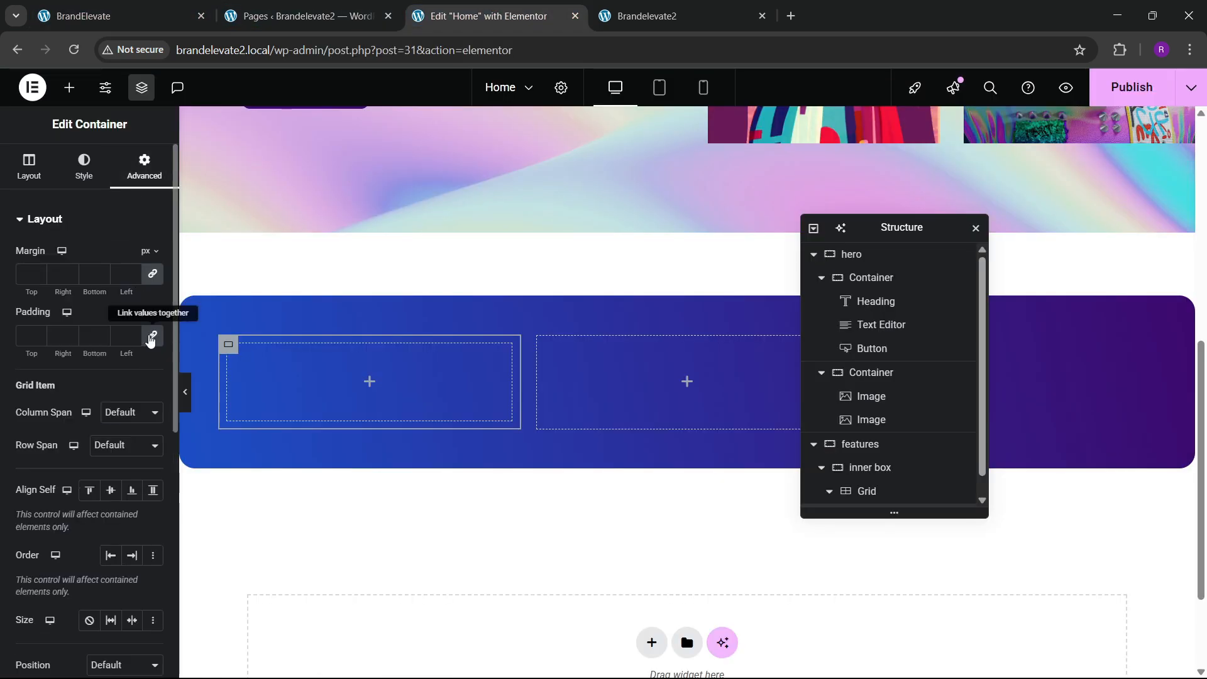
click(152, 335)
click(68, 88)
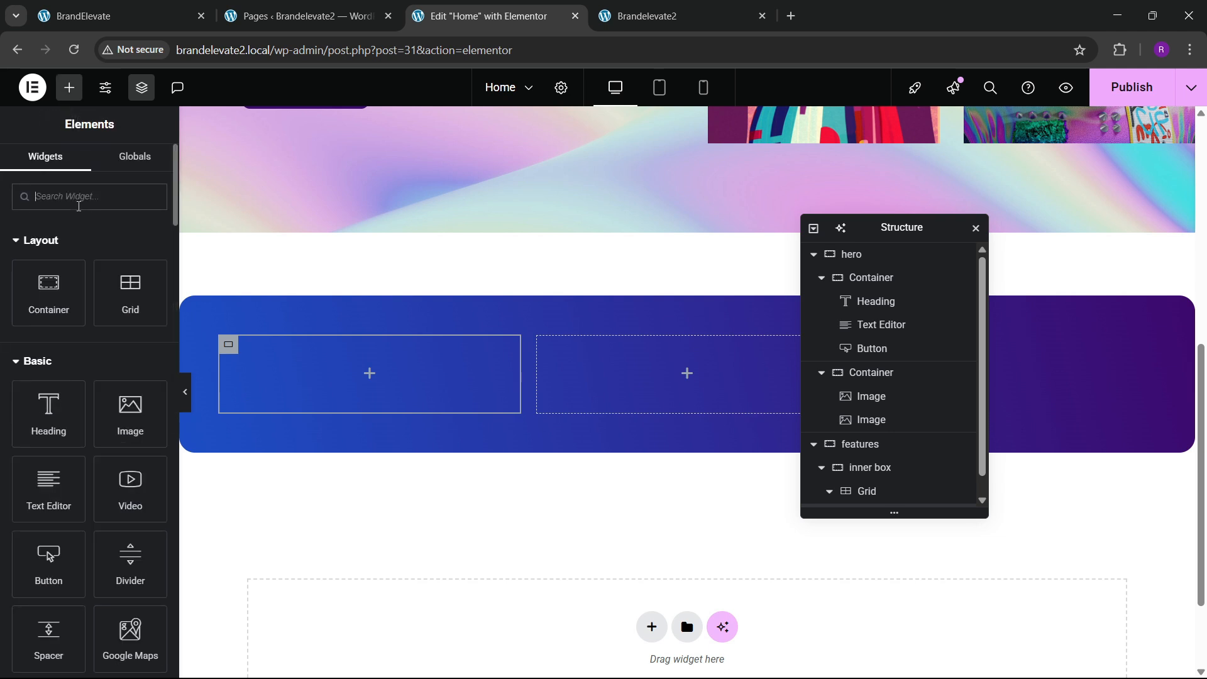
text(icon)
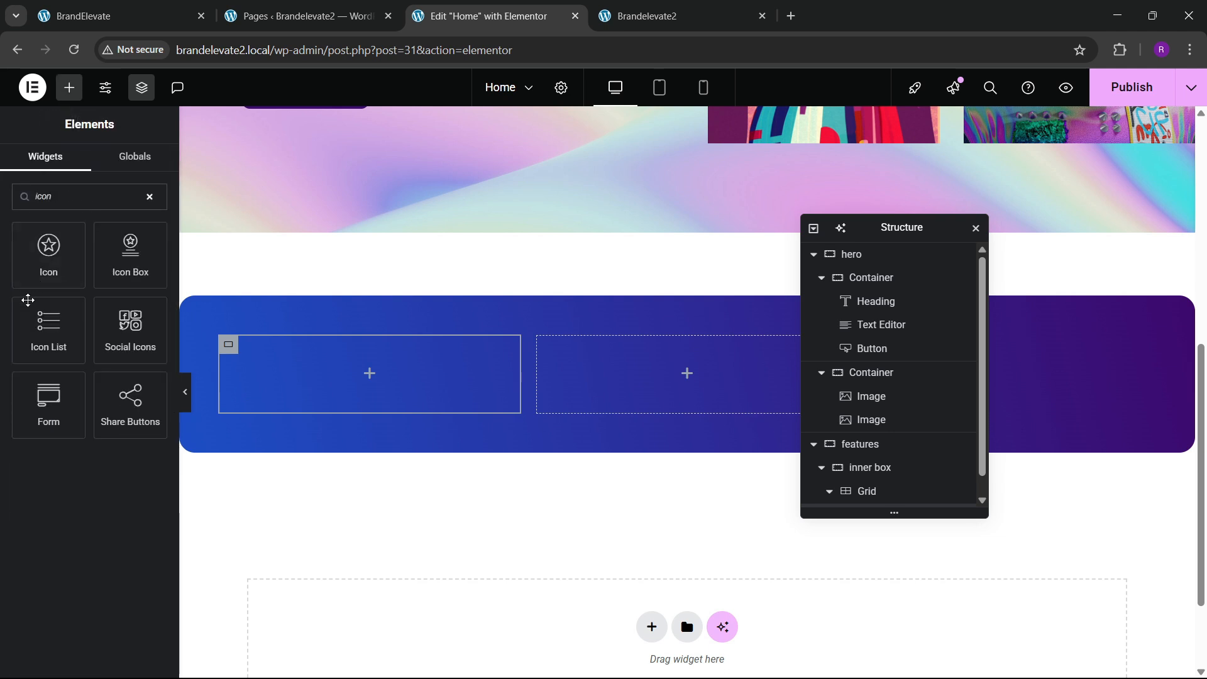
drag(49, 252, 327, 365)
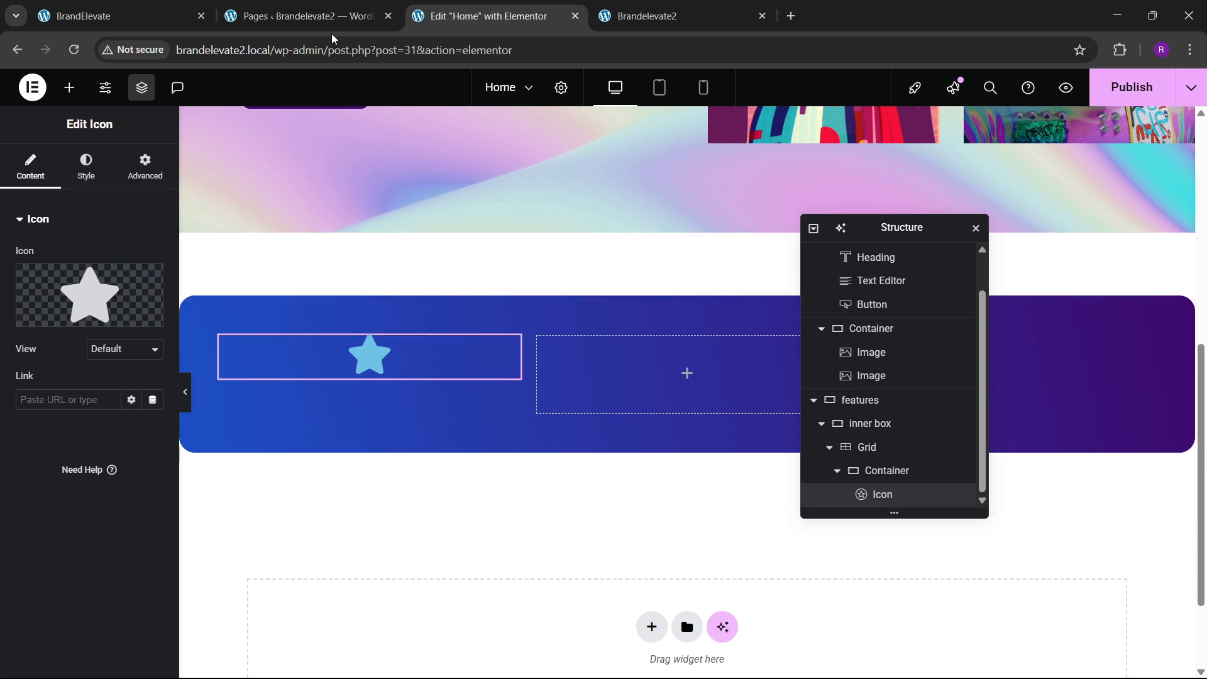
click(182, 8)
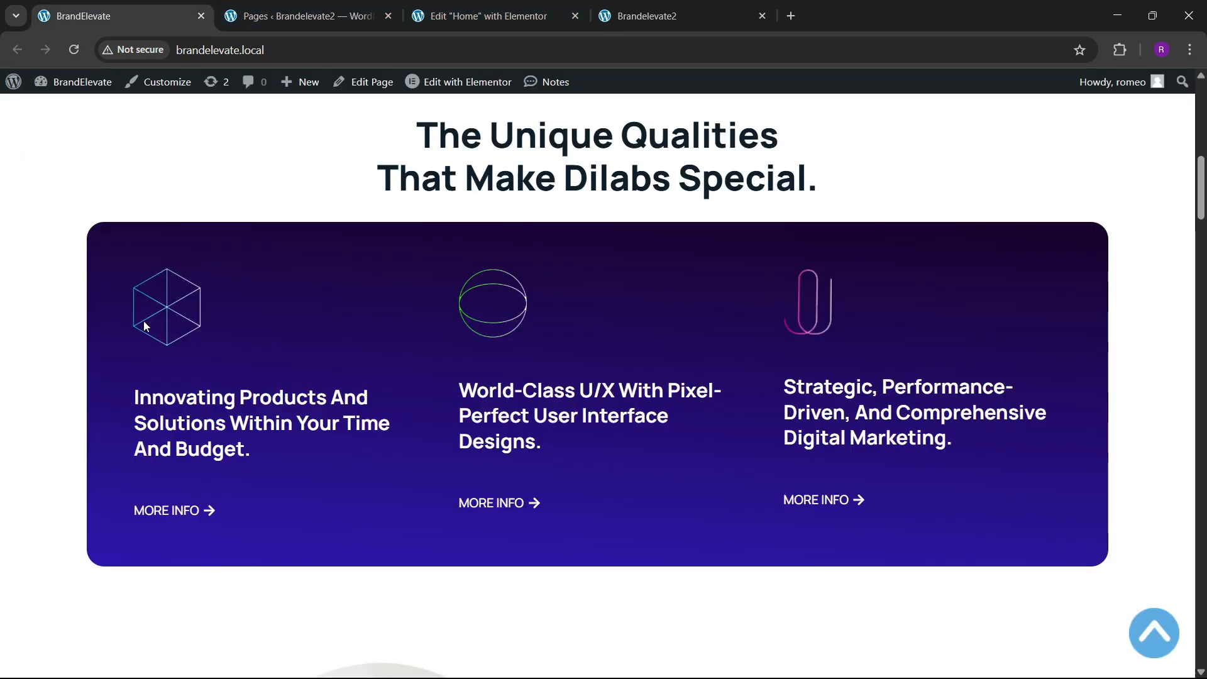
click(468, 9)
right_click(356, 358)
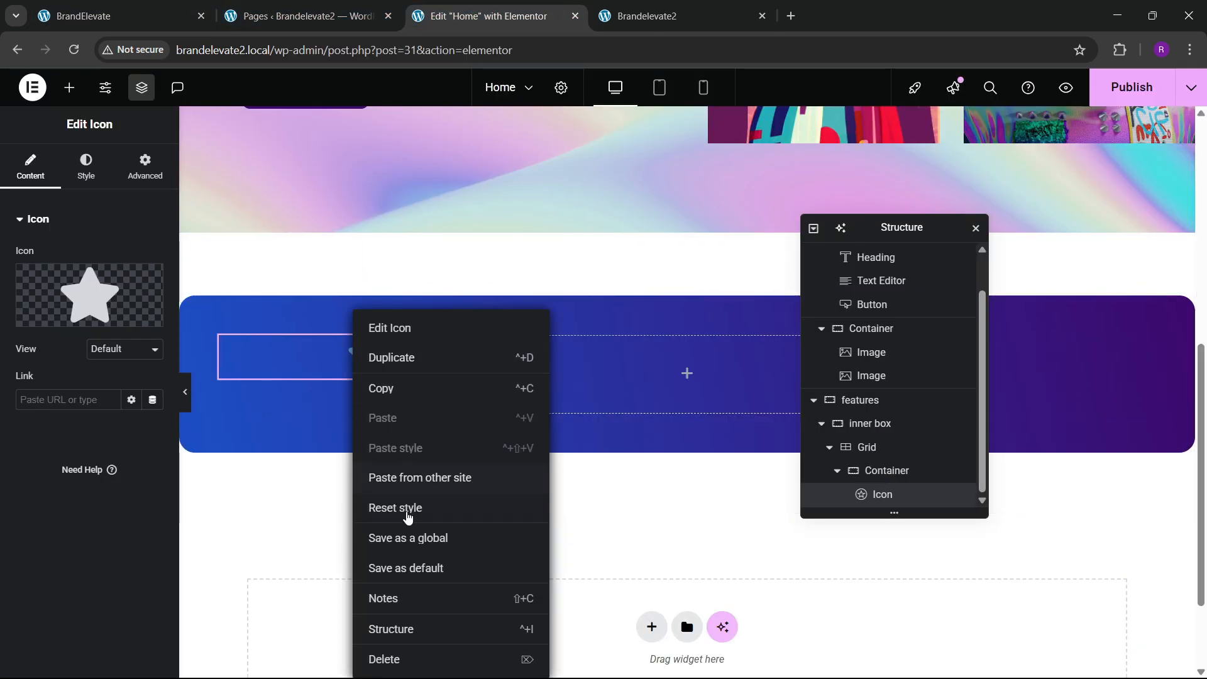
click(391, 656)
Step: Add an Image widget to the first grid cell's container and choose the hexagon line graphic from the Media Library
drag(135, 420, 340, 356)
click(60, 293)
scroll(503, 429, down, 2)
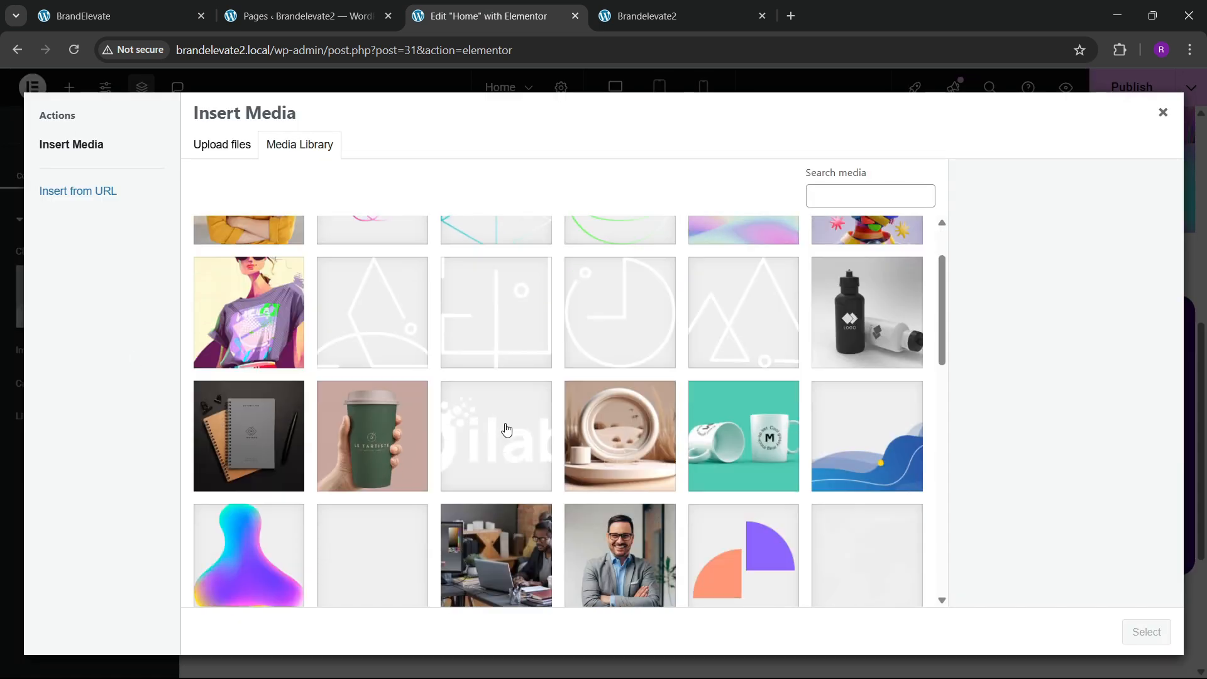
scroll(507, 315, up, 3)
click(507, 315)
click(1146, 632)
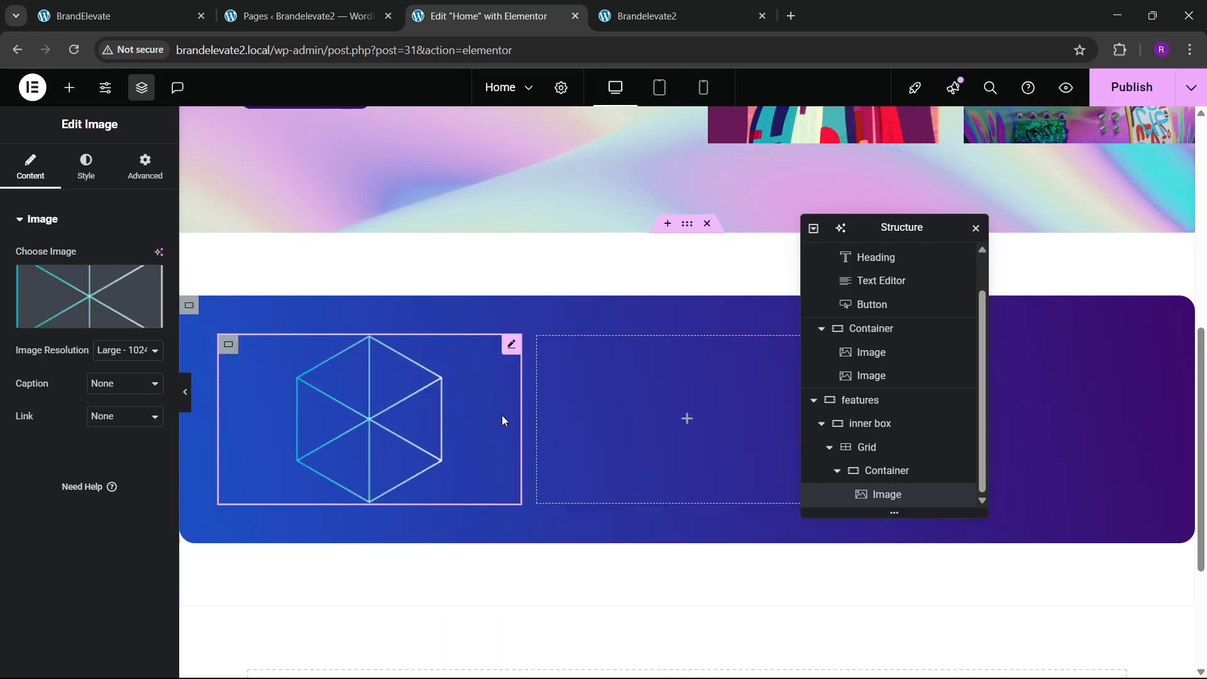
Step: Align the hexagon image left and set its width to 23%, following the reference page
click(151, 14)
click(465, 9)
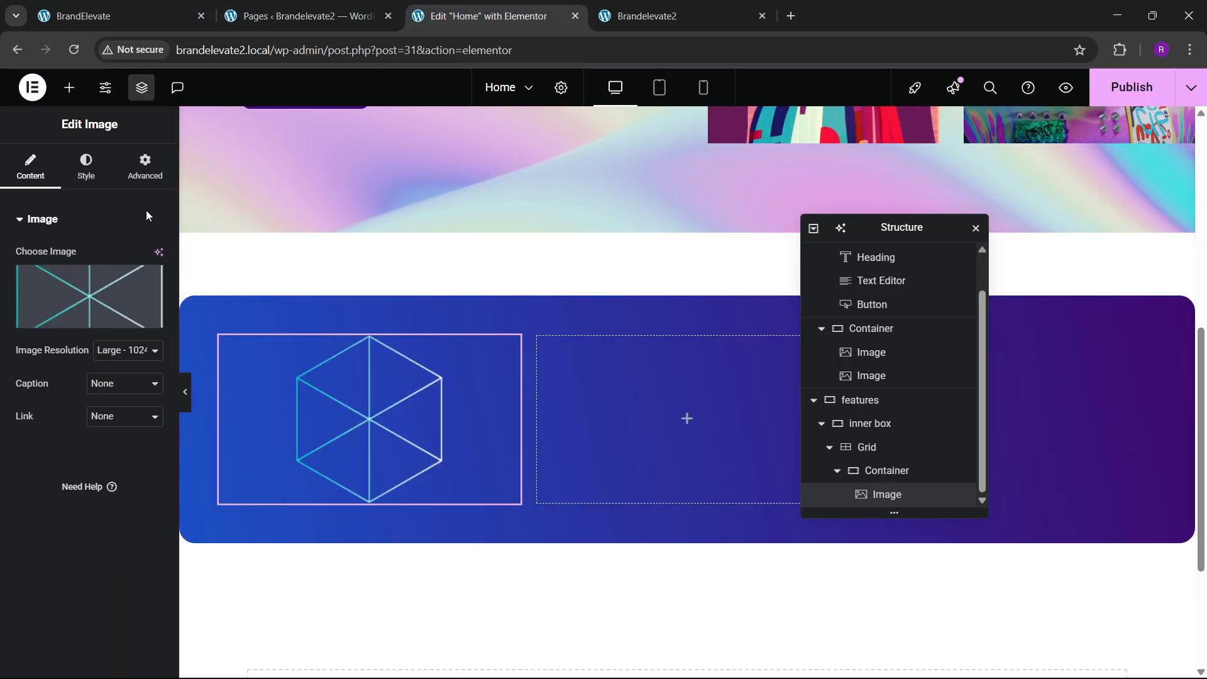
click(146, 166)
click(86, 166)
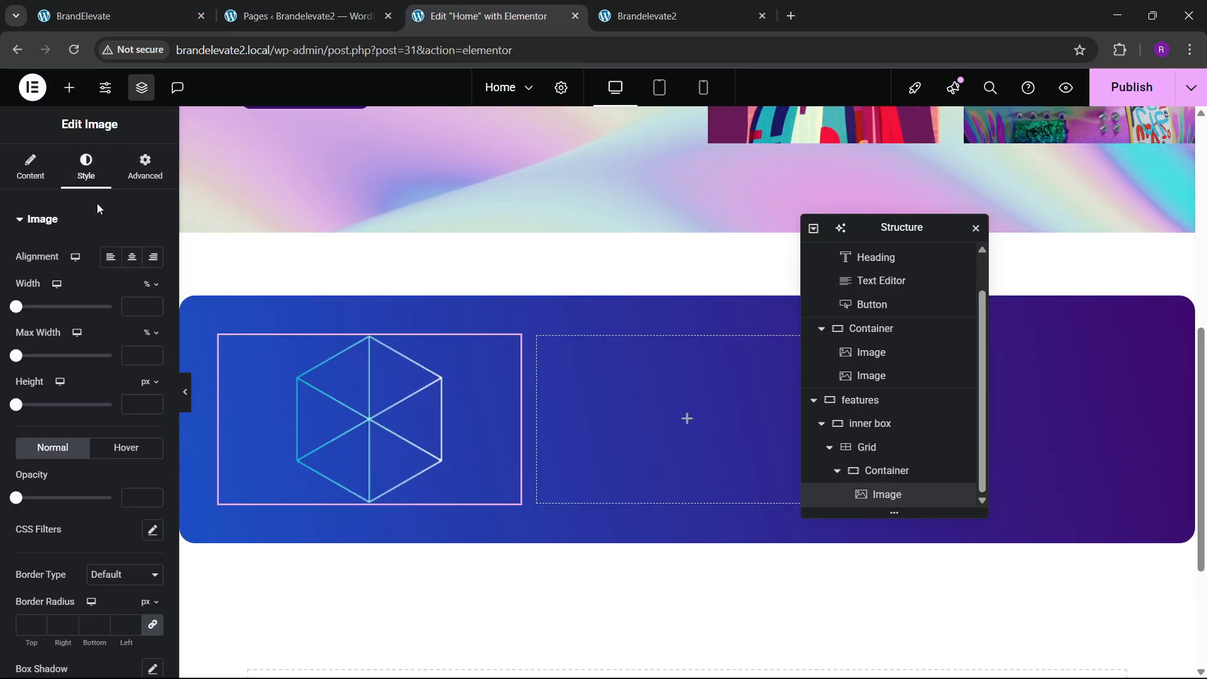
click(111, 257)
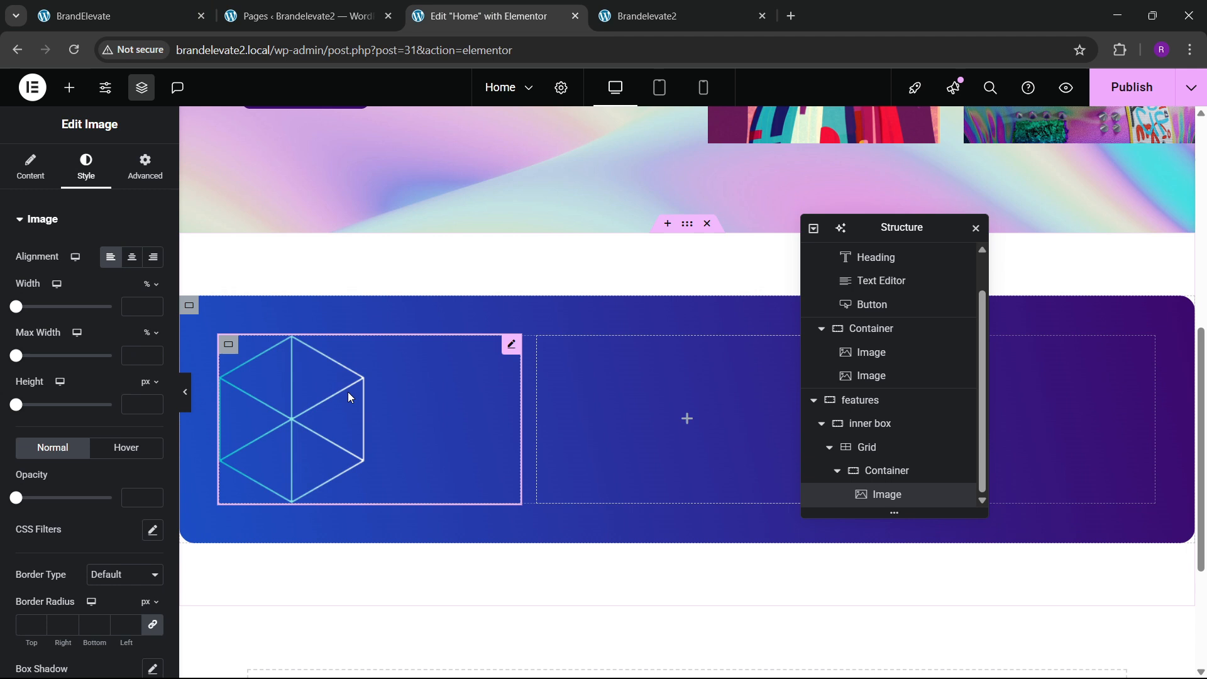
click(154, 303)
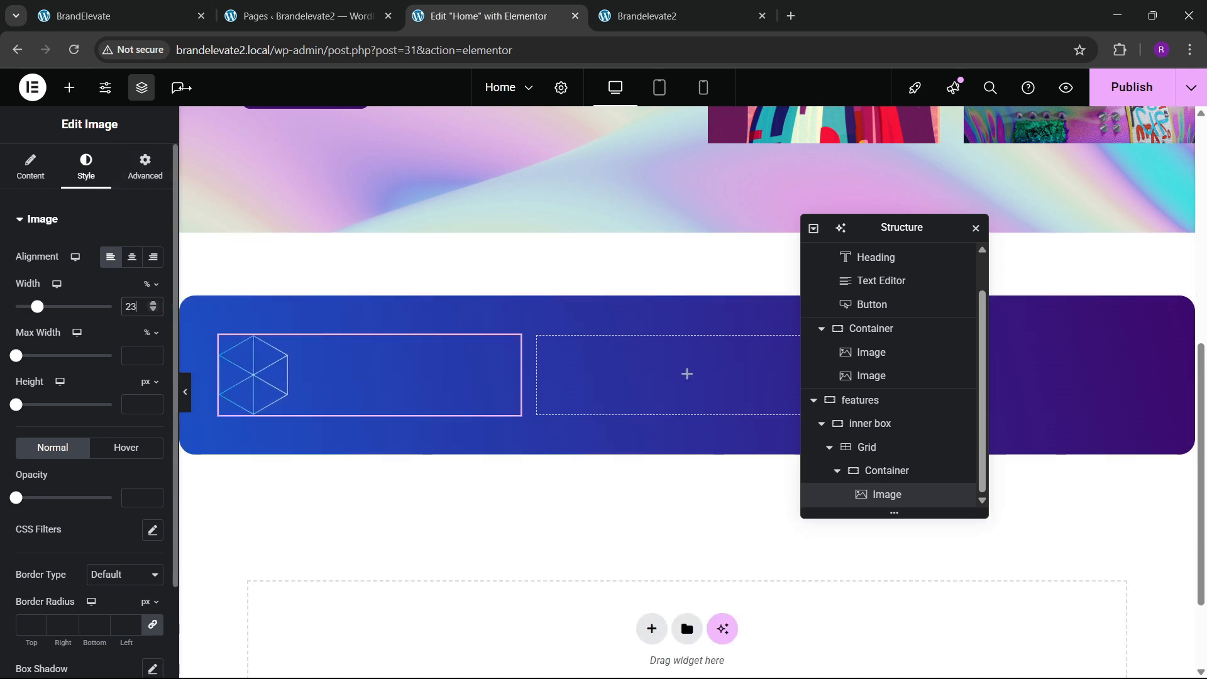
Step: Check the reference features block and add a Heading widget below the hexagon image in the first grid cell
click(66, 8)
click(478, 16)
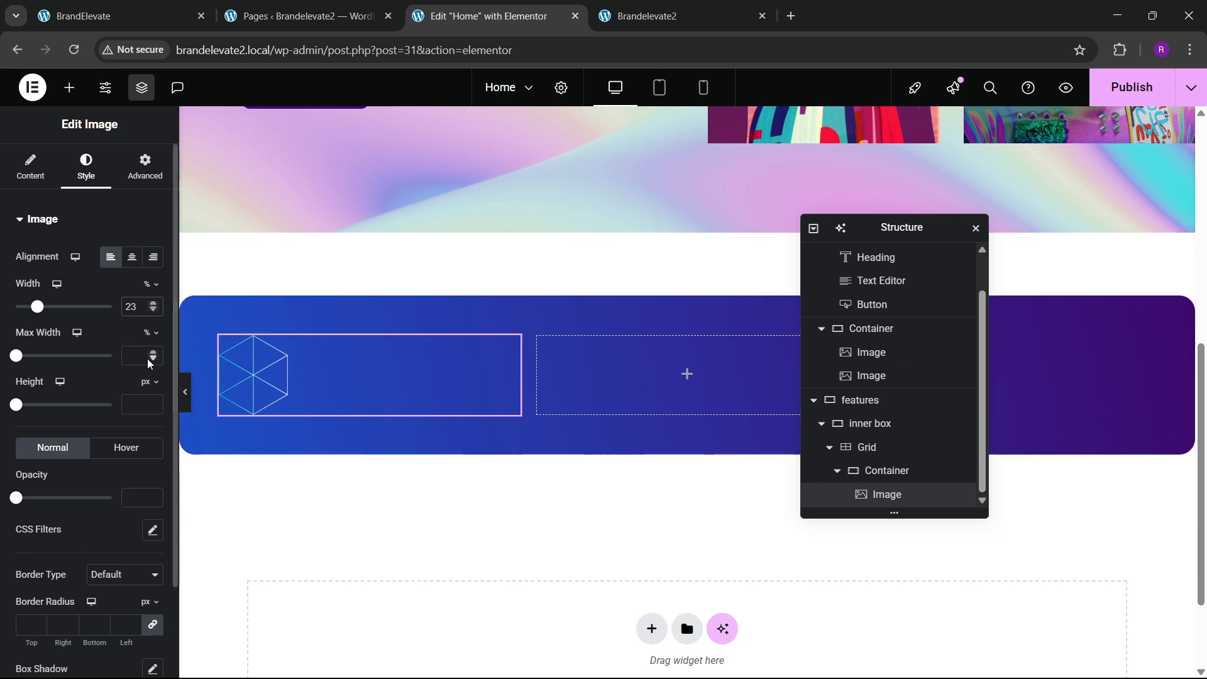
click(151, 8)
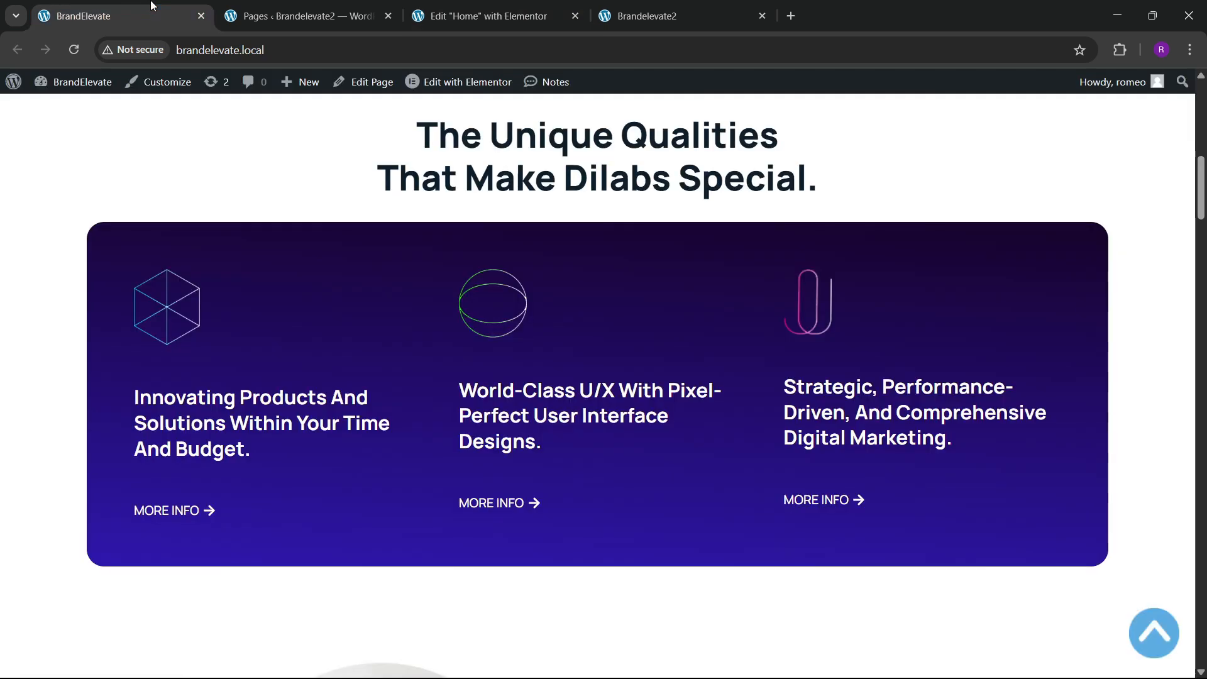
click(469, 7)
click(69, 87)
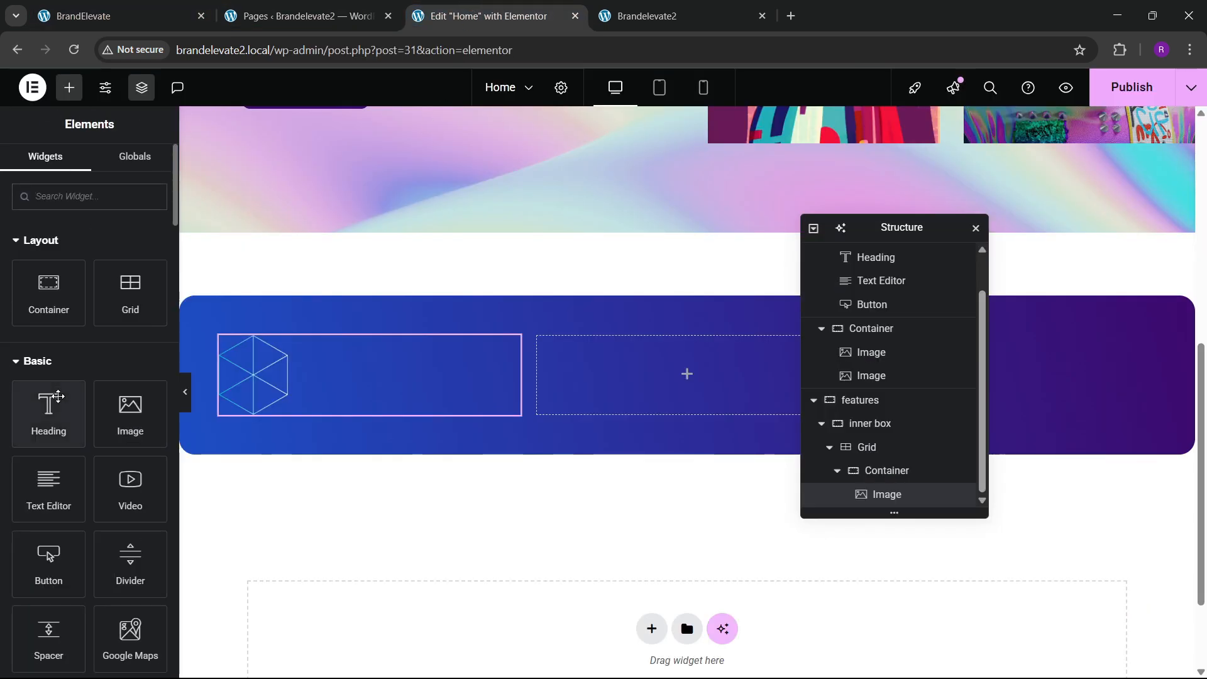
drag(58, 396, 394, 375)
Step: Set the heading's title to "Innovating products and solutions within your time and budget.", following the first item on the reference page
click(81, 16)
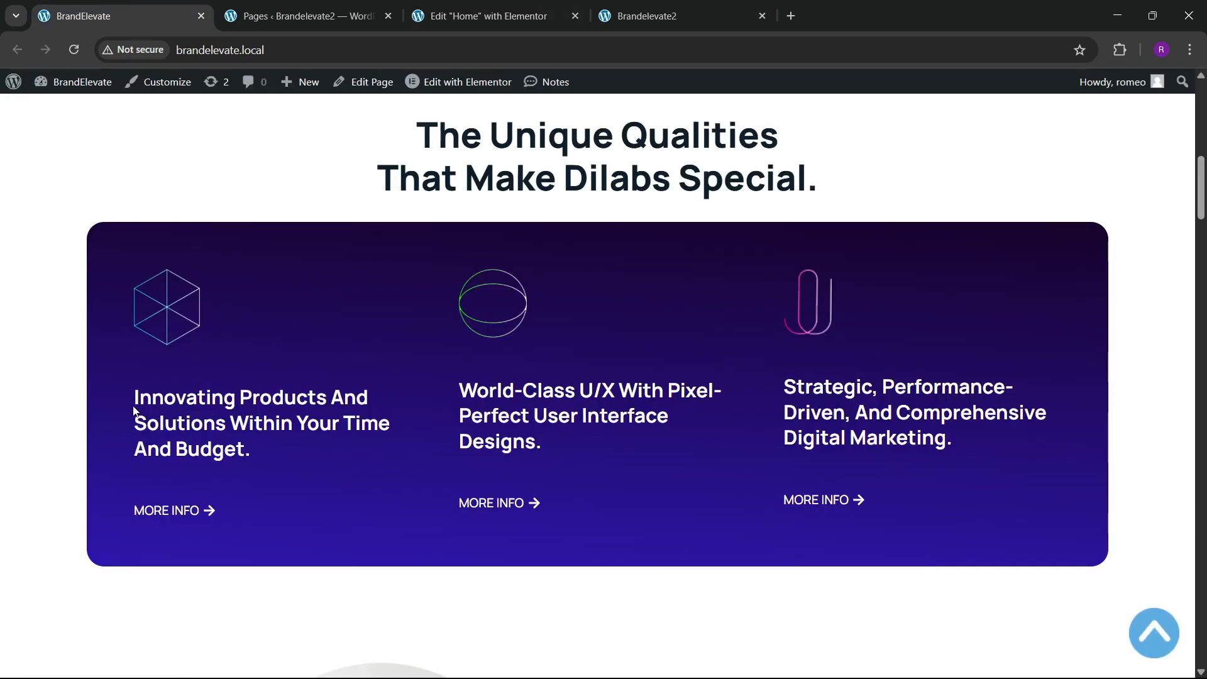
drag(133, 393, 293, 457)
click(480, 16)
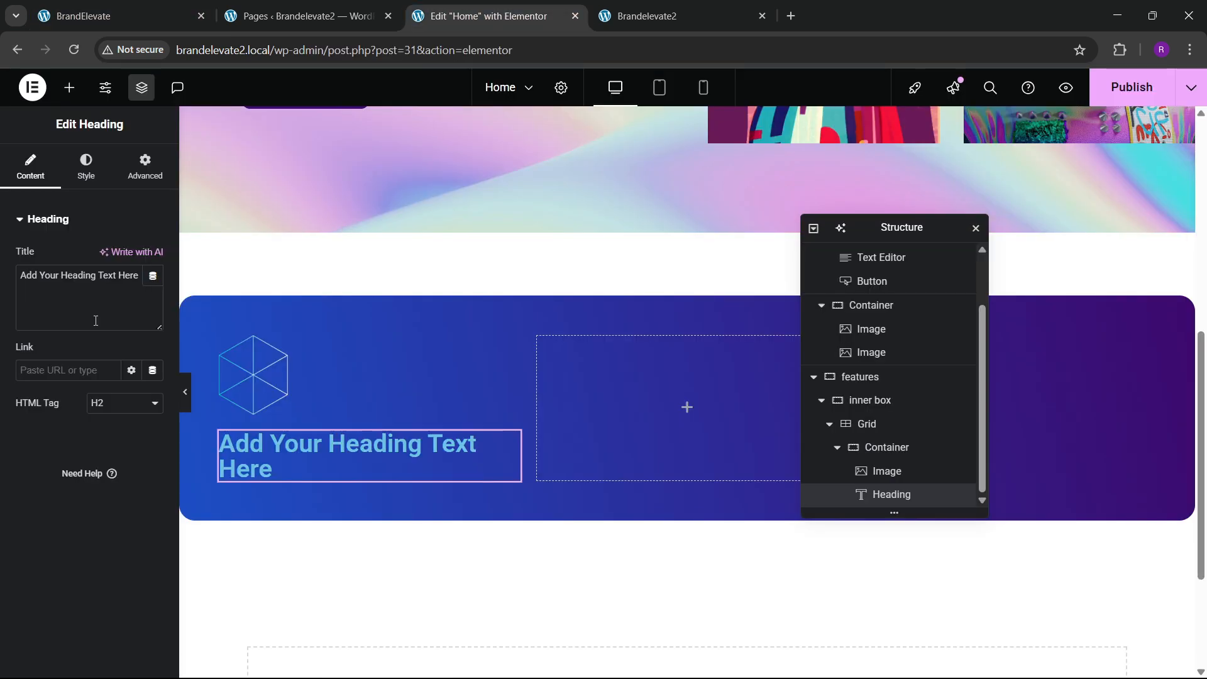
key(ctrl+a)
text(Innovating products and solutions within your time and budget.)
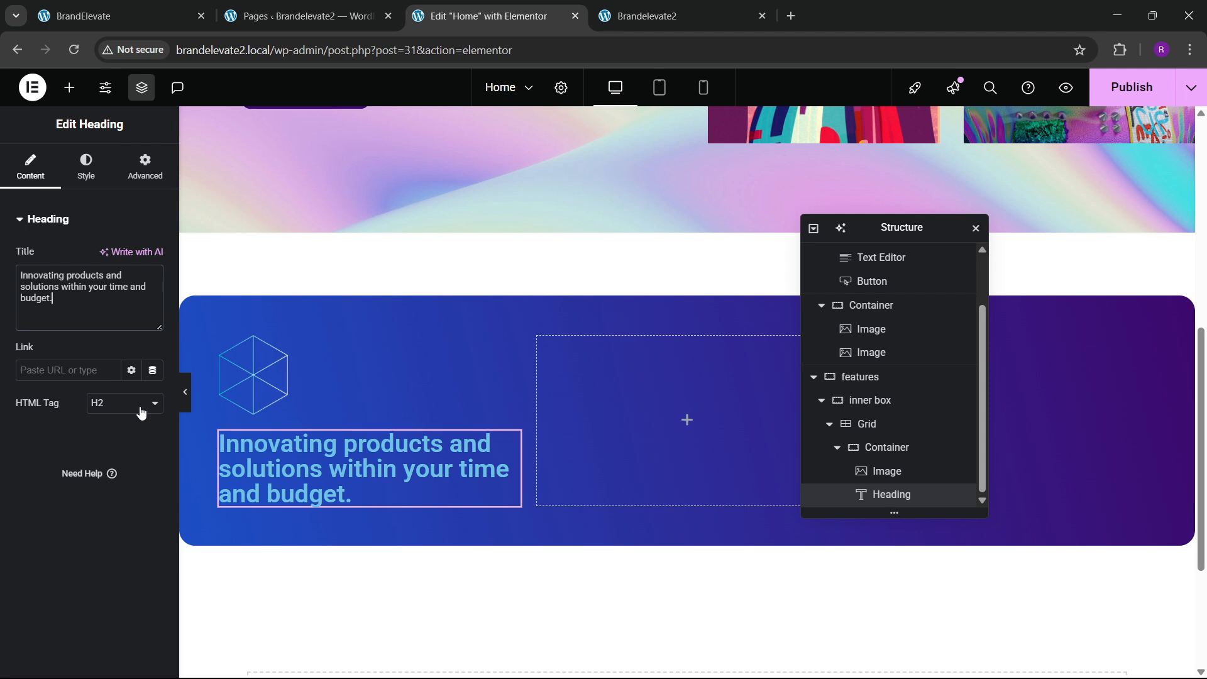
Step: Set the heading's typography to the Manrope font family with weight 700 (Bold), following the reference page
click(182, 12)
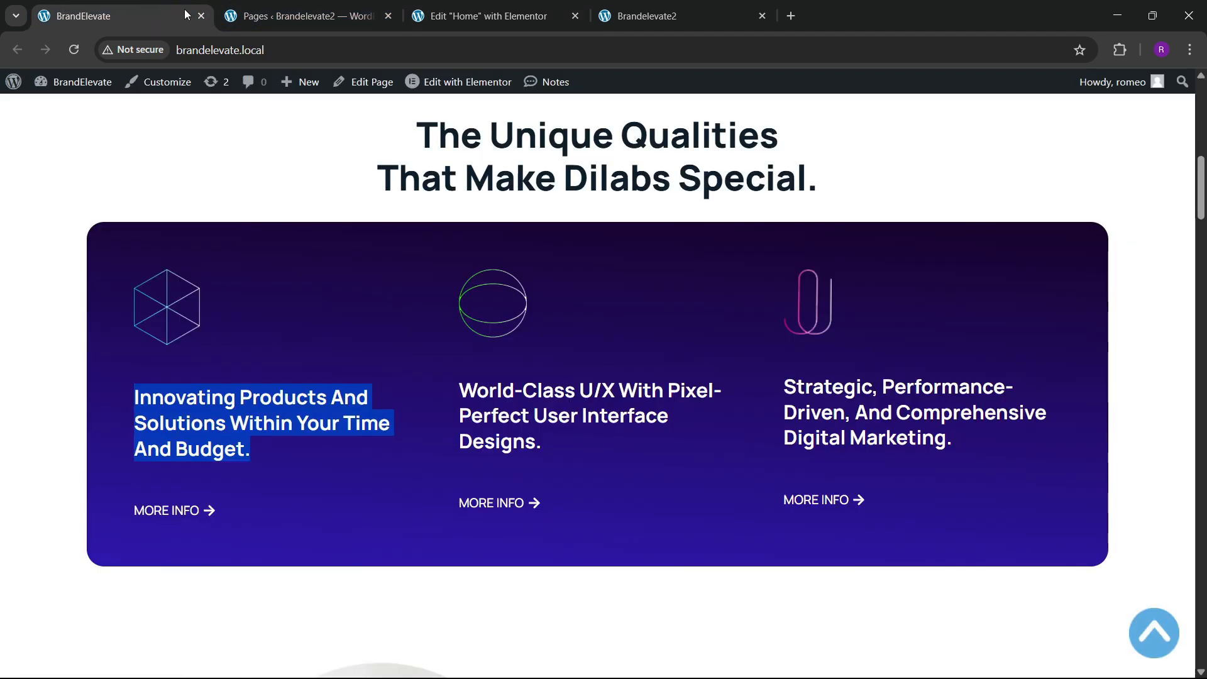
click(487, 15)
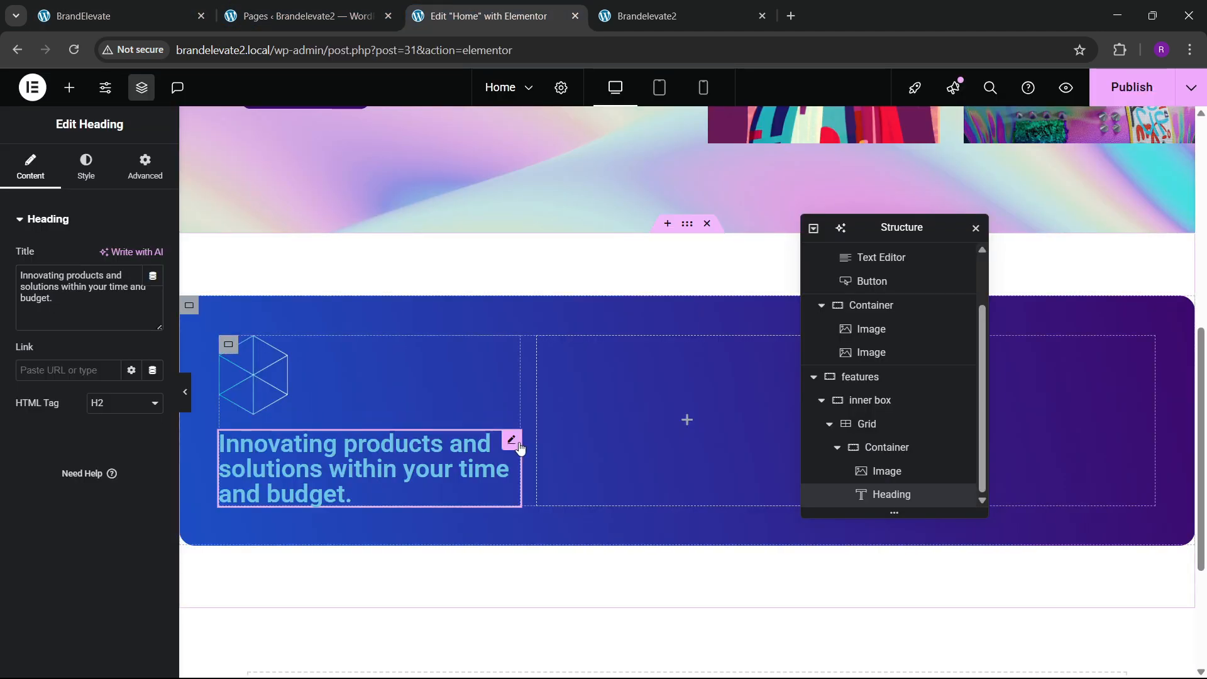
click(86, 166)
click(153, 302)
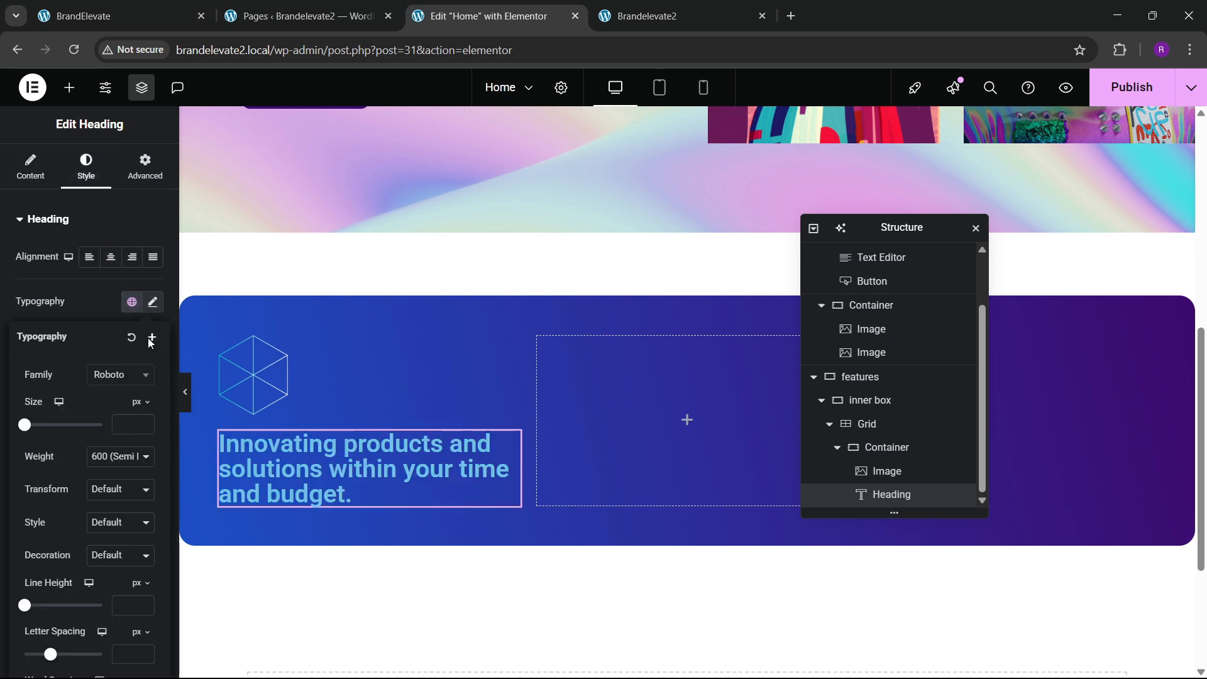
click(117, 385)
text(manrope)
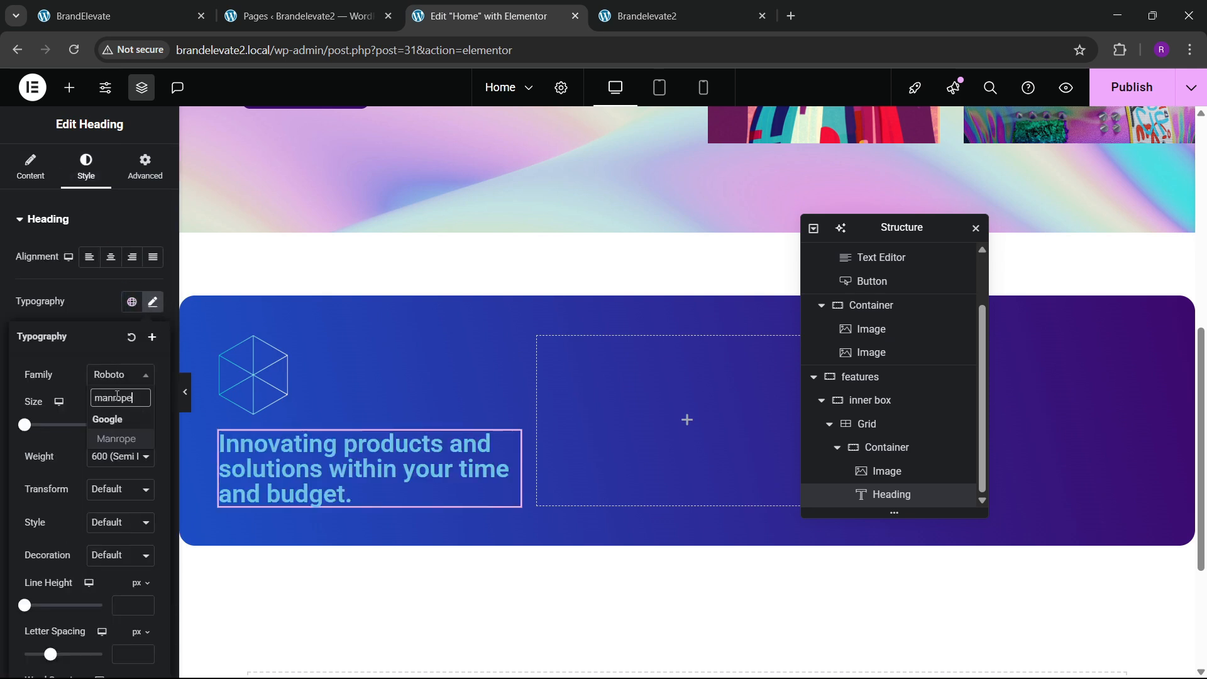
key(Return)
click(109, 458)
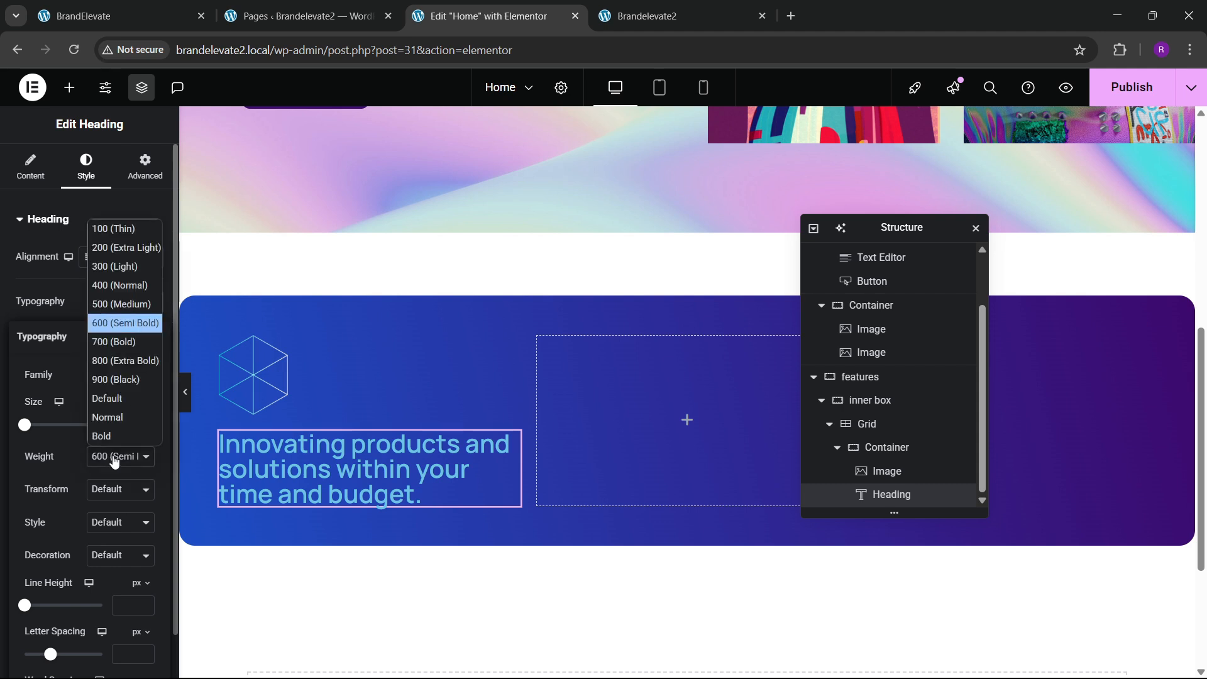
click(98, 354)
Step: Set the heading's font size to 28 px, comparing it with the reference page
click(145, 422)
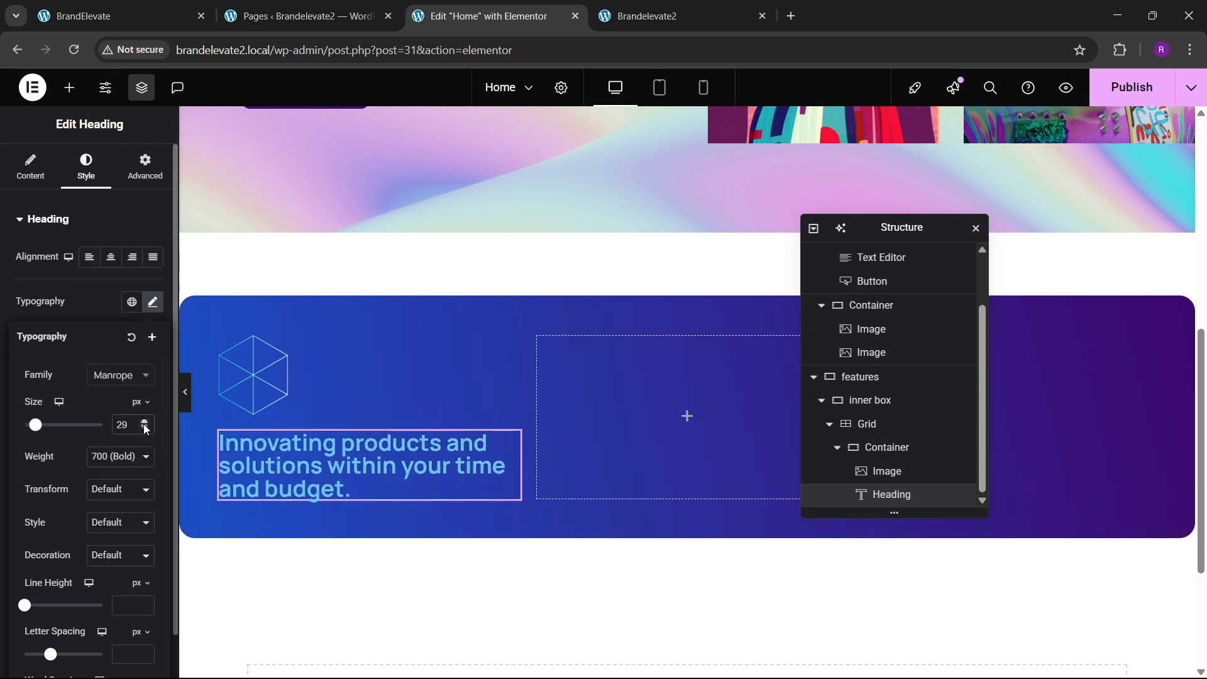
click(82, 6)
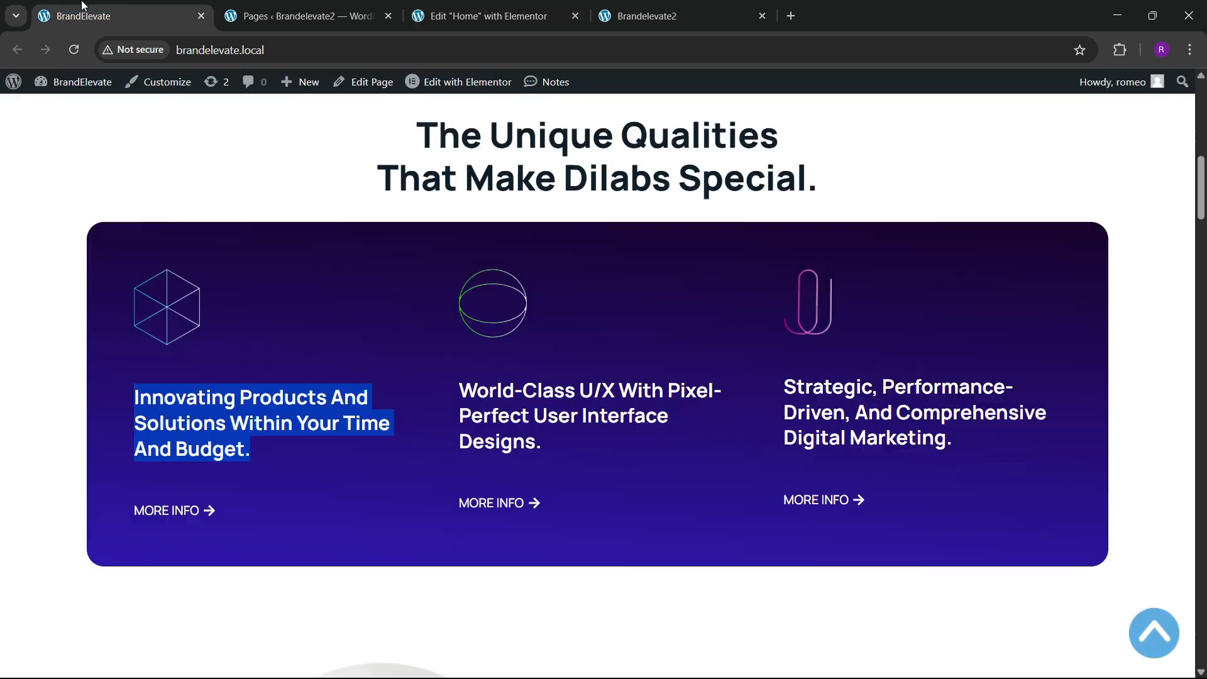
click(247, 412)
click(484, 16)
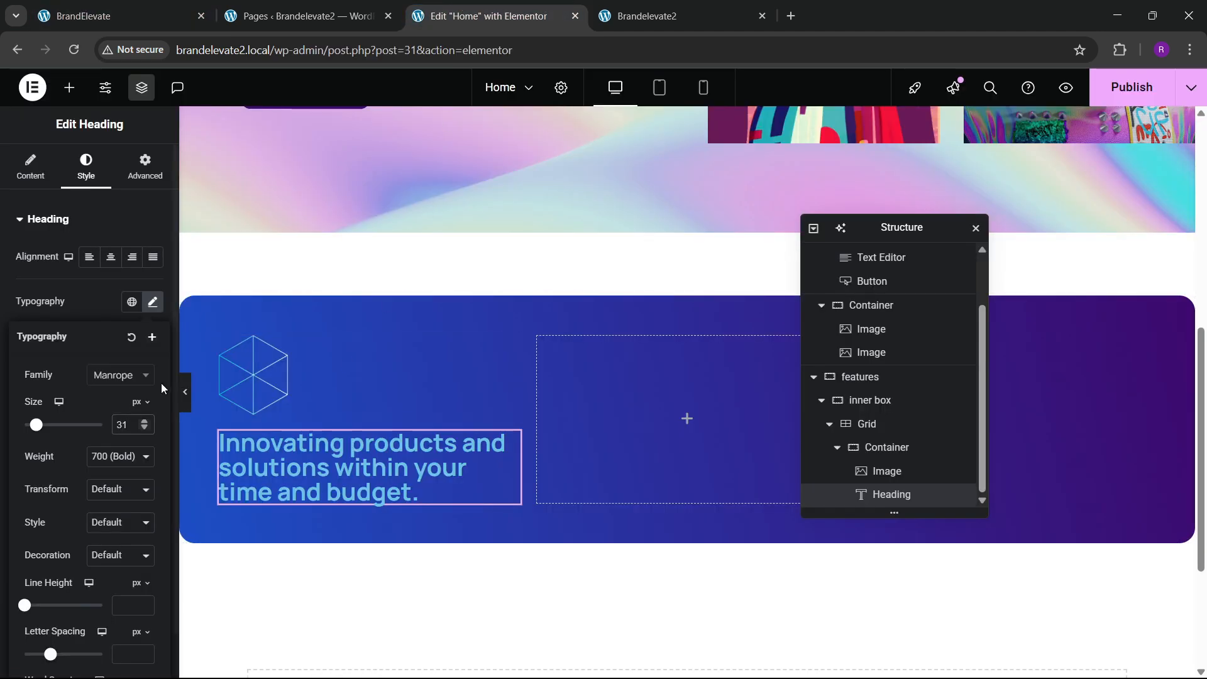
click(144, 427)
click(145, 427)
click(145, 426)
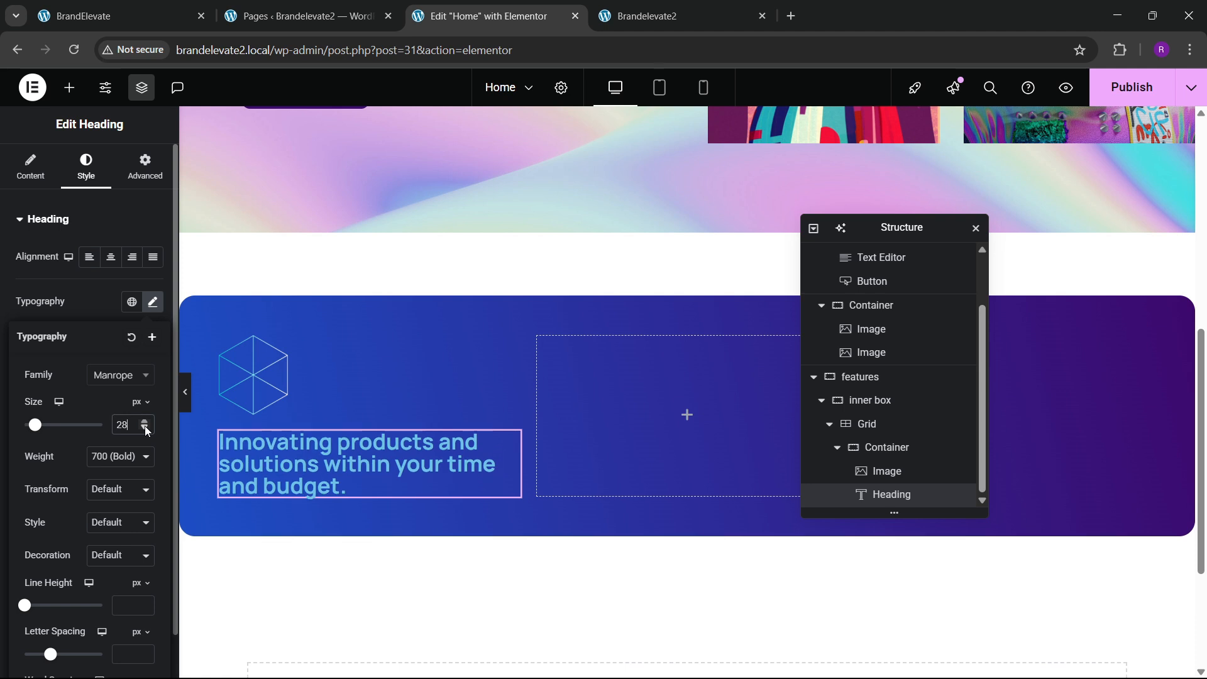
Step: Set the heading's line height to 1.2 em
click(113, 304)
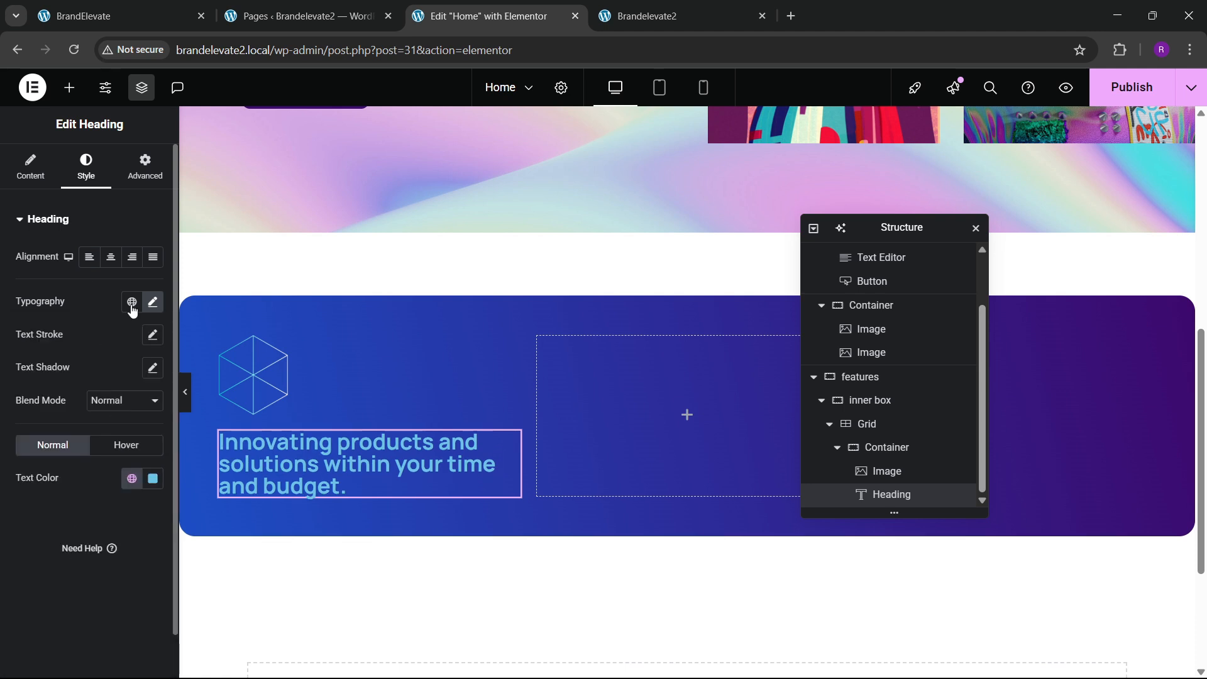
click(153, 302)
scroll(112, 456, down, 1)
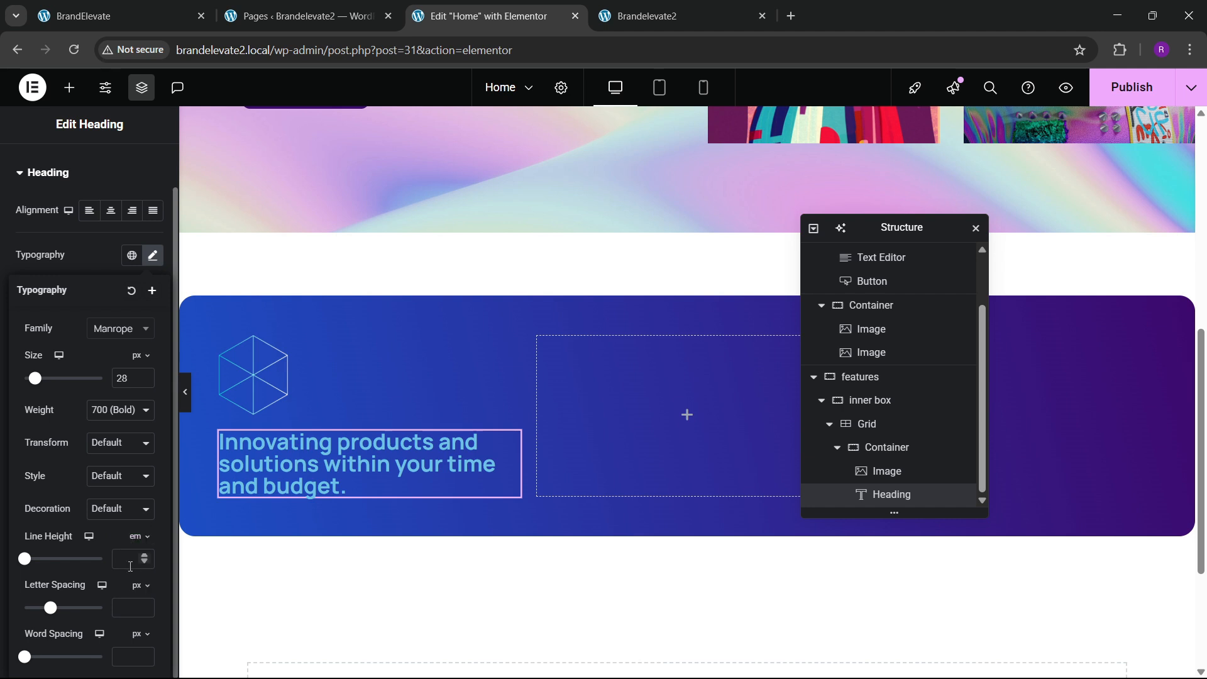
text(1.2)
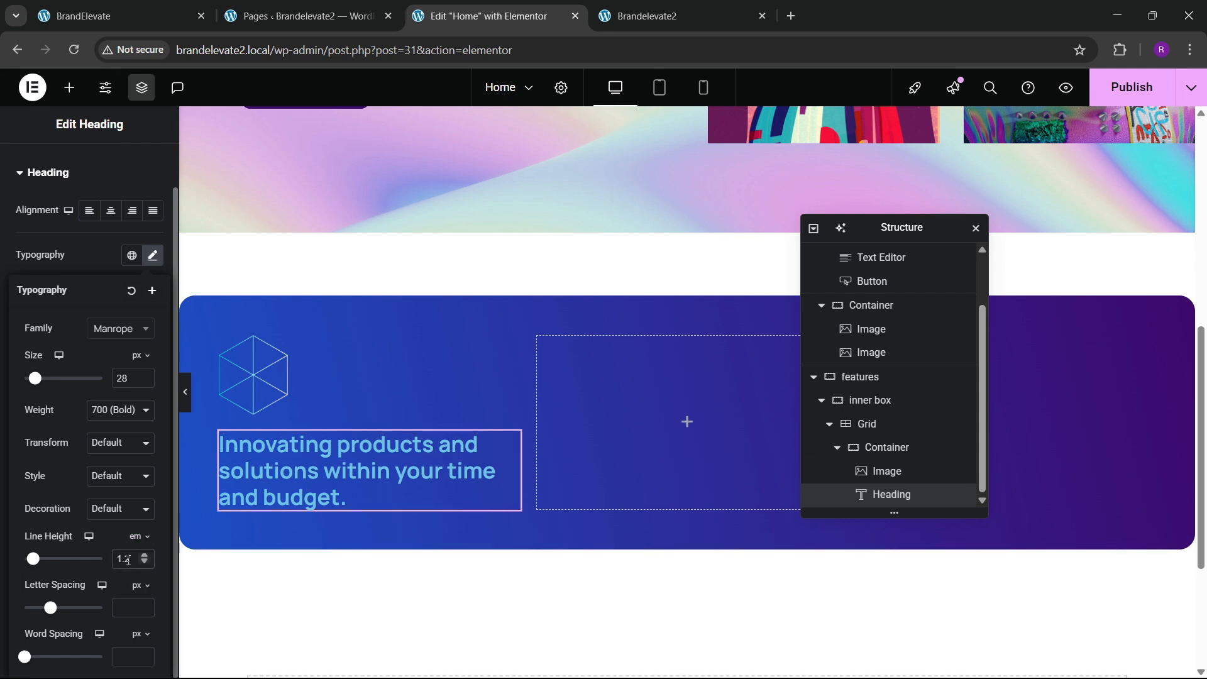
click(100, 267)
Step: Change the heading's text color to white (#FFFFFF)
click(153, 432)
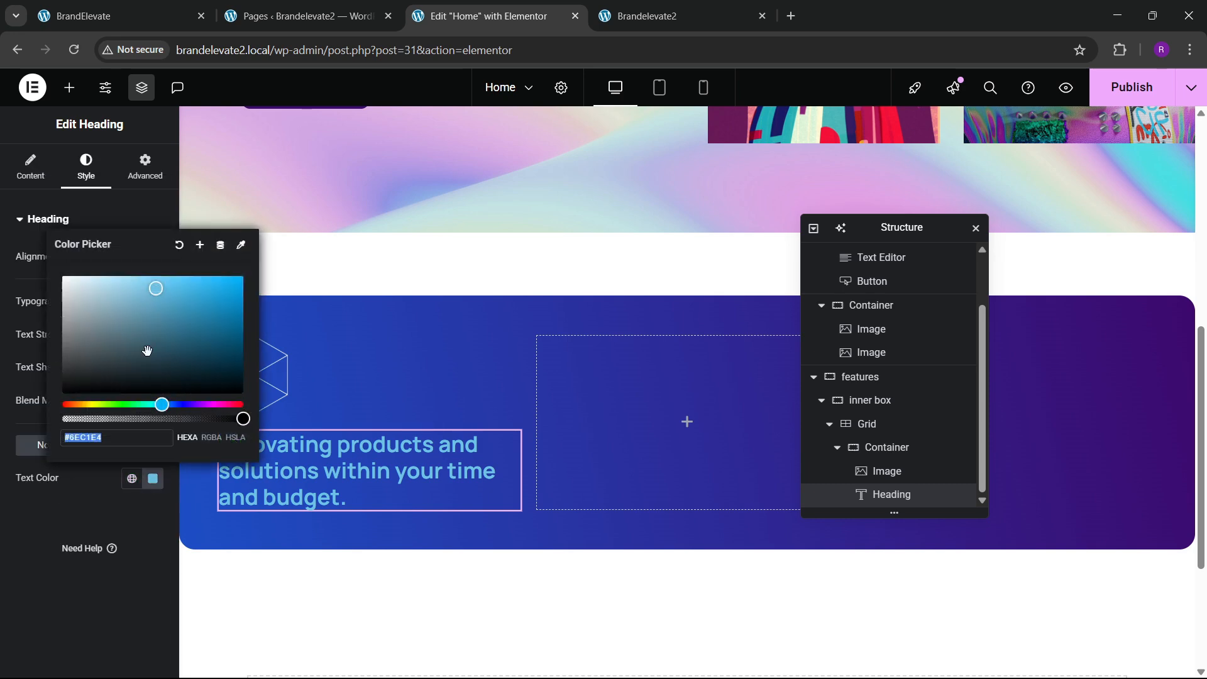
text(#FFFFFF)
click(5, 488)
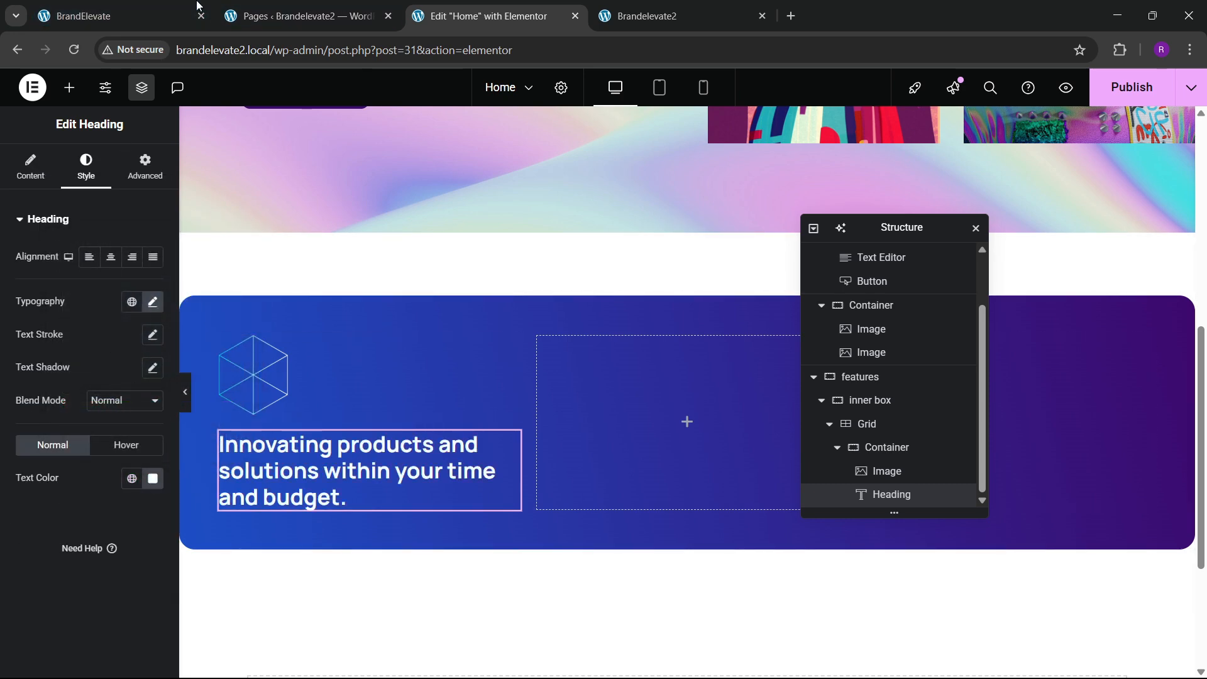
Step: Reduce the heading's font size by two pixels, comparing it with the reference page
click(168, 5)
click(481, 16)
click(153, 302)
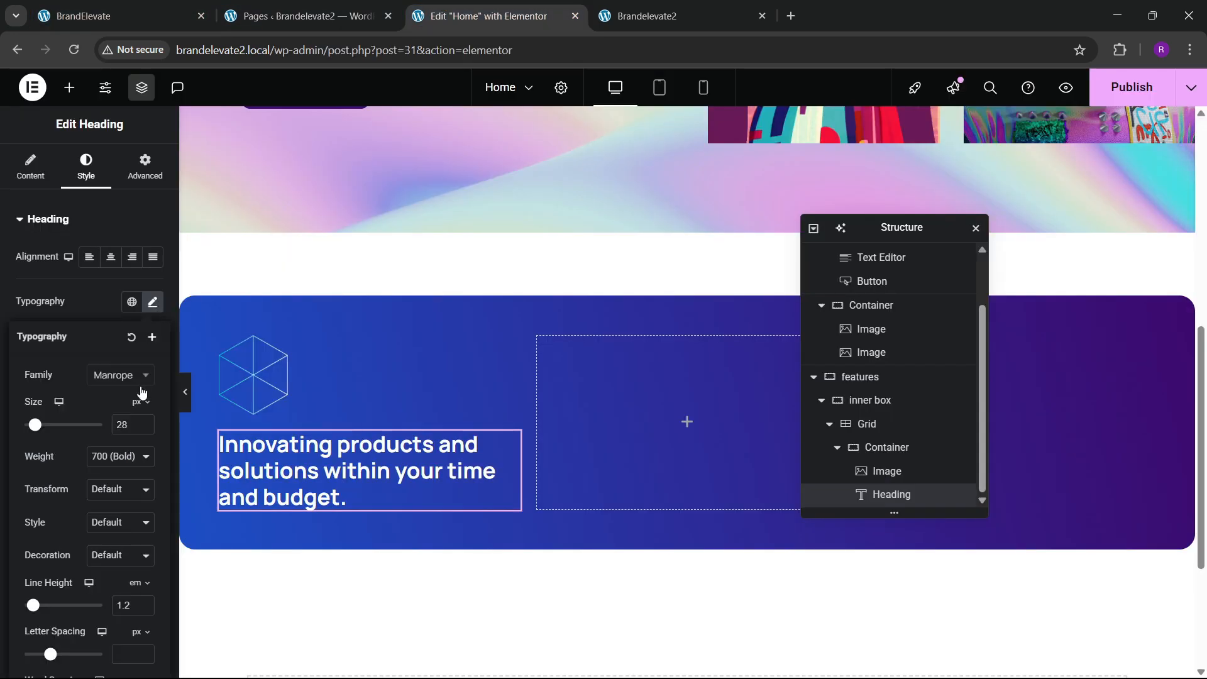
click(145, 428)
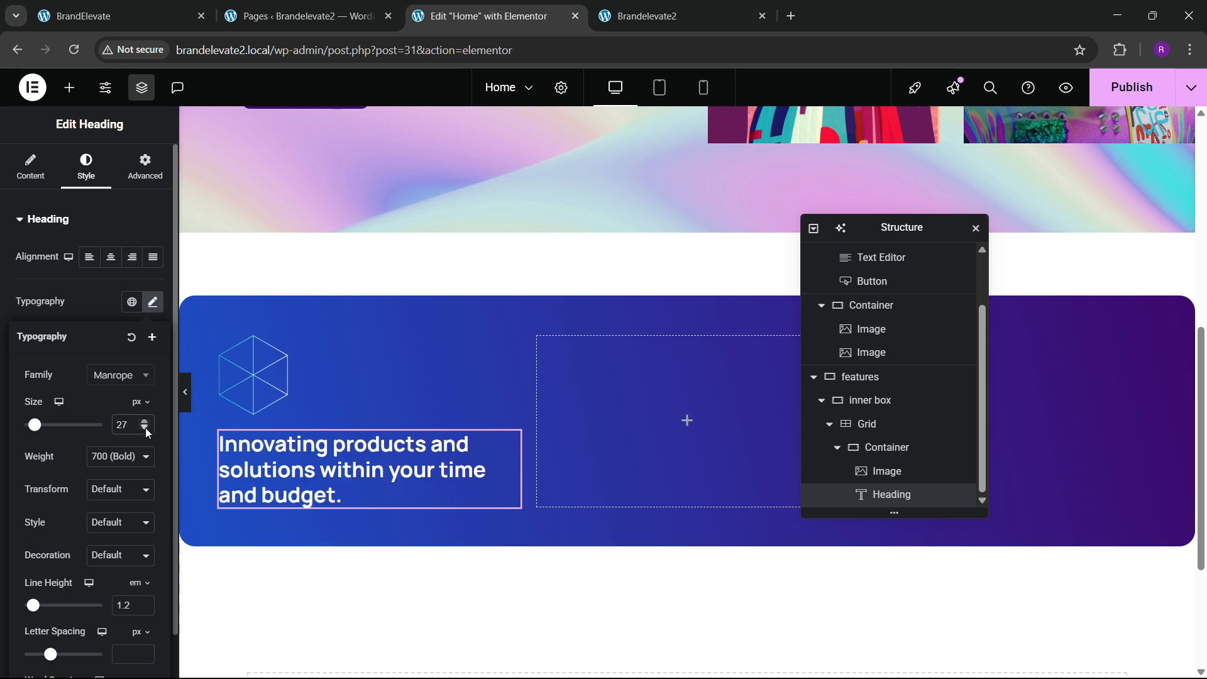
click(145, 428)
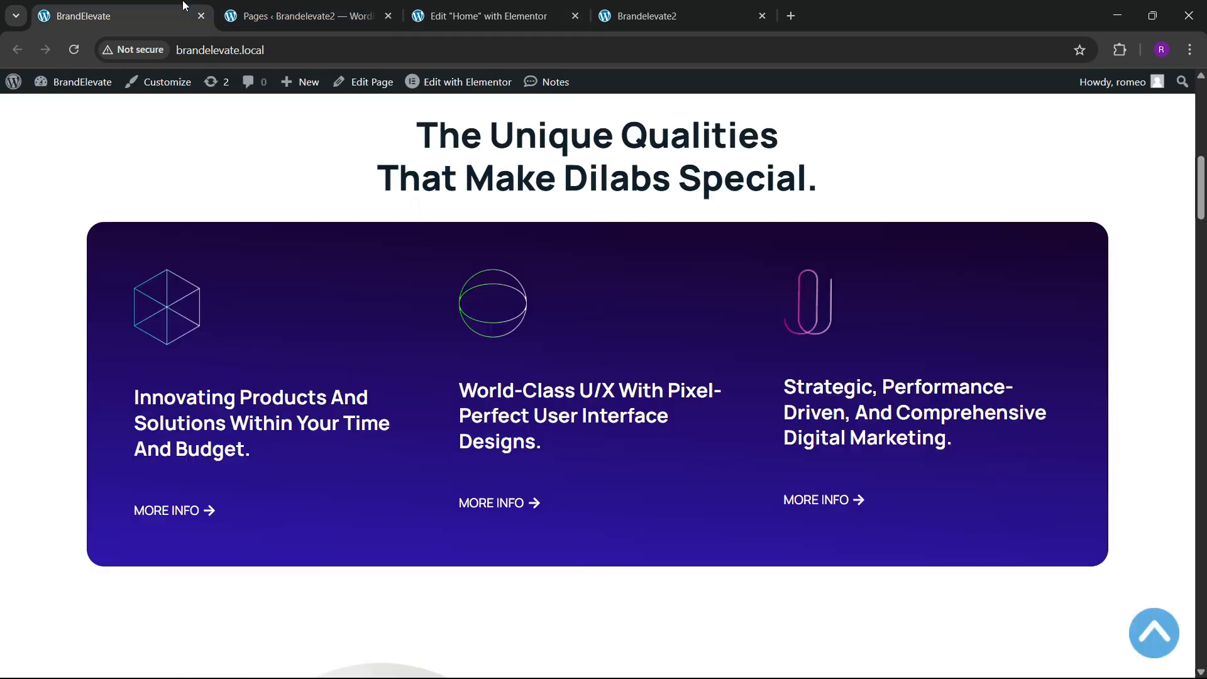
click(169, 5)
click(530, 7)
Step: Add a Button widget below the heading in the first grid cell and set its text to "MORE INFO"
click(69, 87)
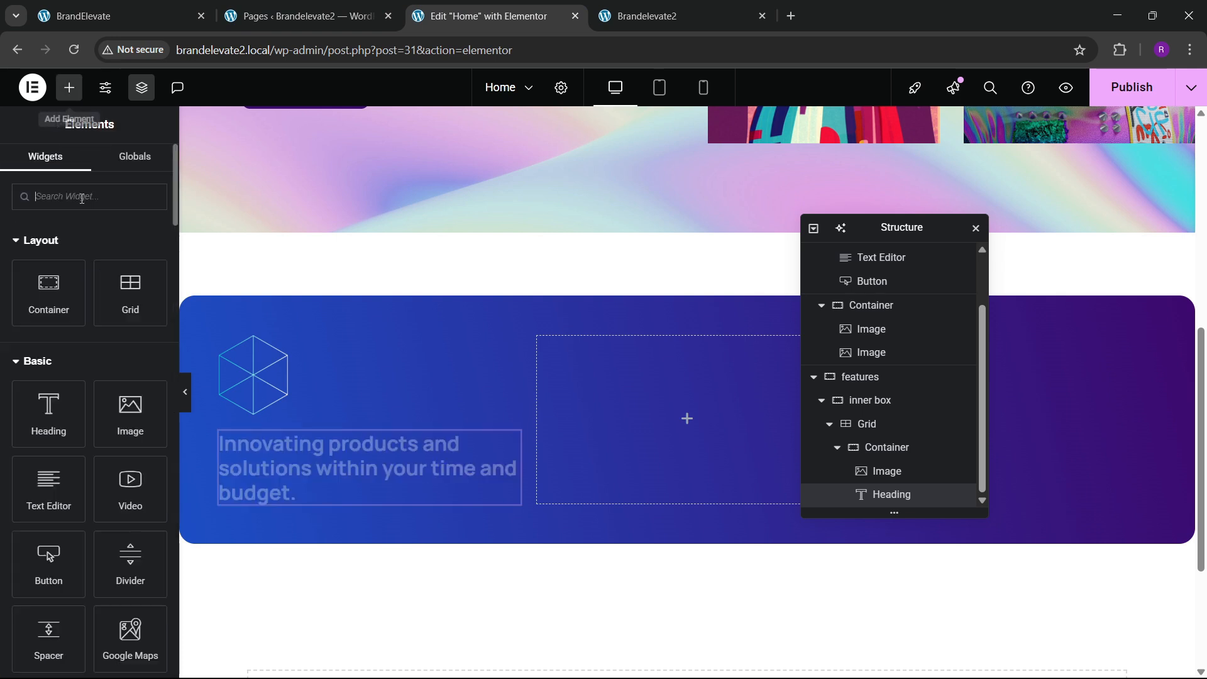
text(button)
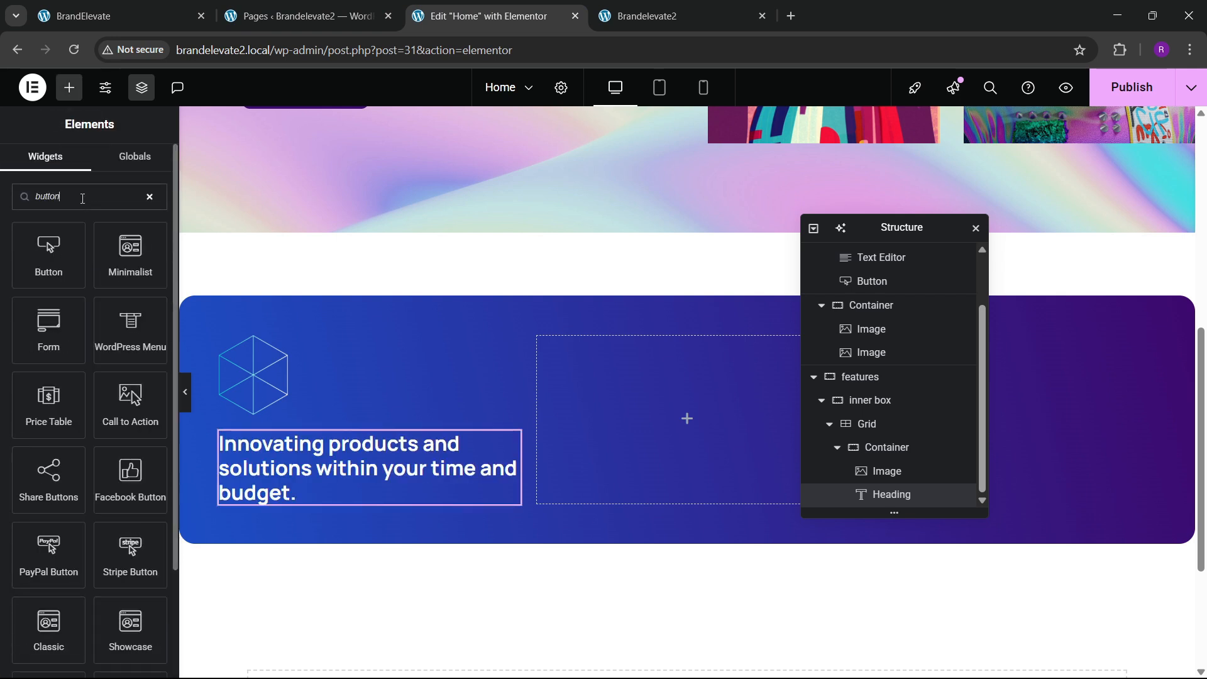
drag(56, 265, 310, 493)
click(160, 16)
click(505, 12)
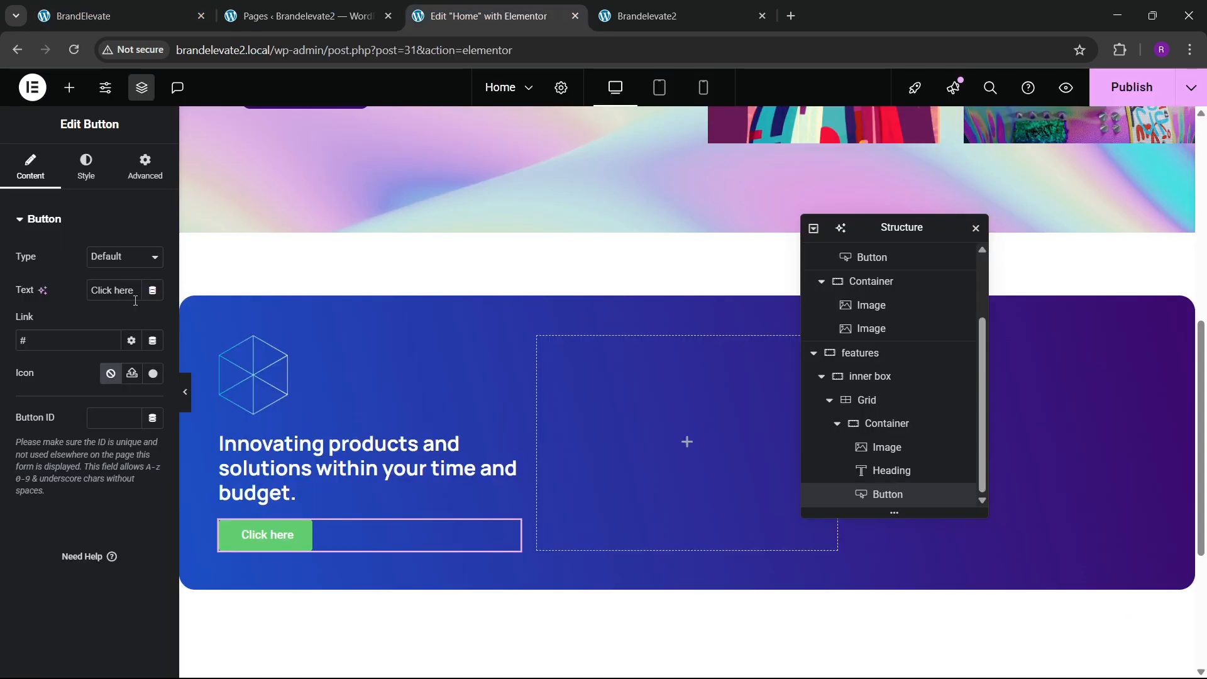
key(ctrl+a)
key(BackSpace)
text(MORE INFO)
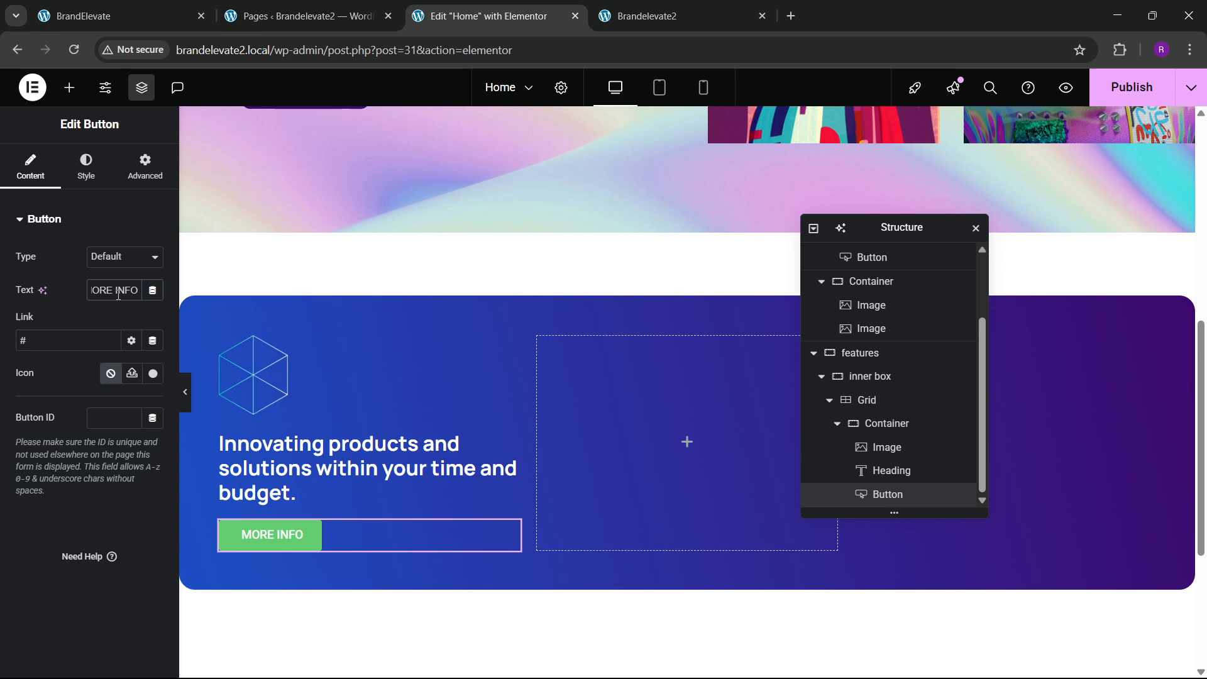
Step: Give the MORE INFO button a long right arrow icon from the Icon Library and place it after the text
click(154, 372)
text(arrow)
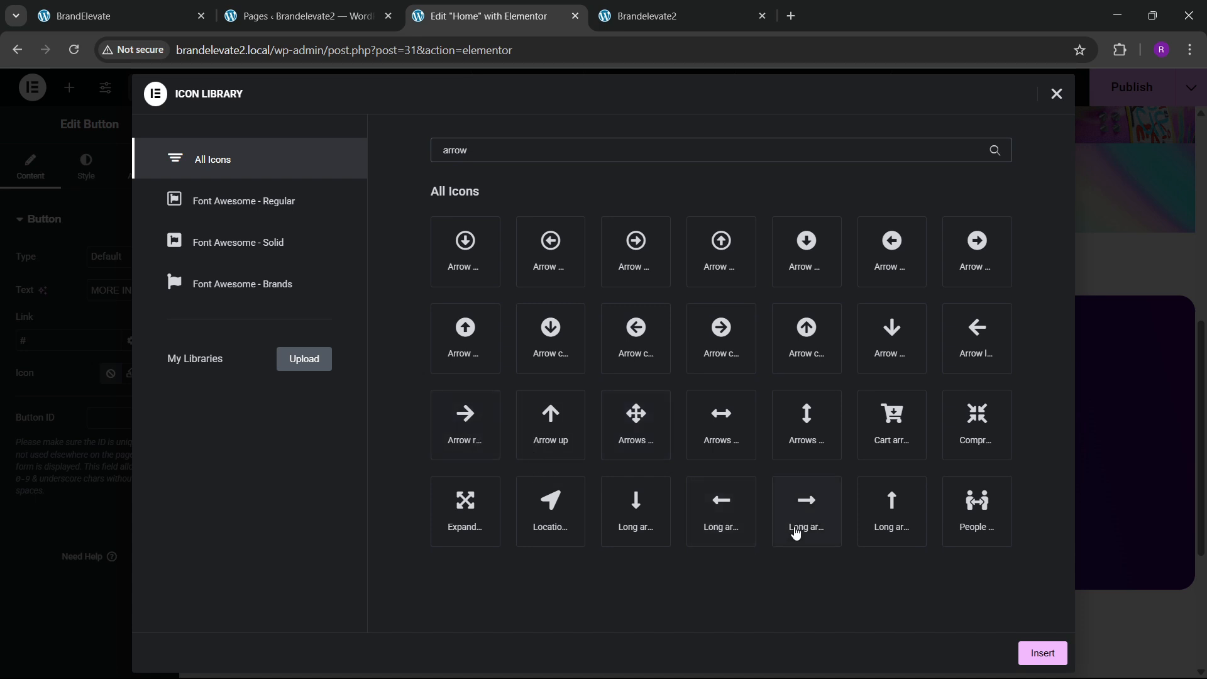
click(806, 519)
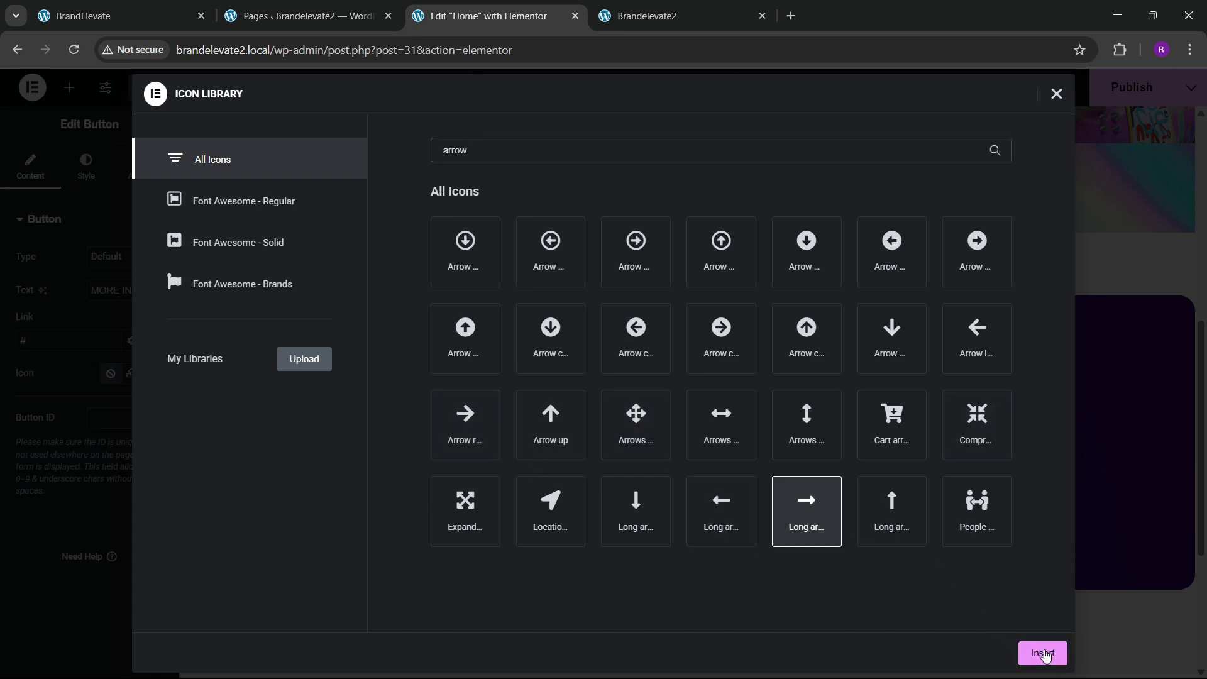
click(1034, 654)
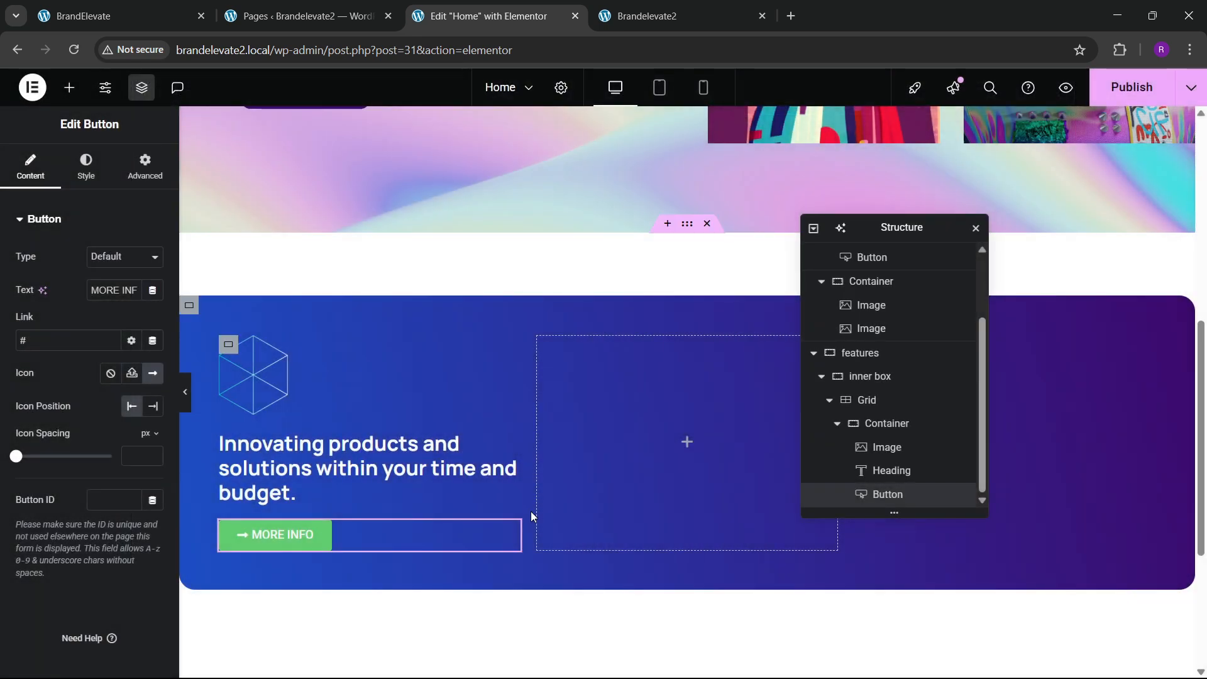
click(153, 406)
click(151, 12)
click(426, 5)
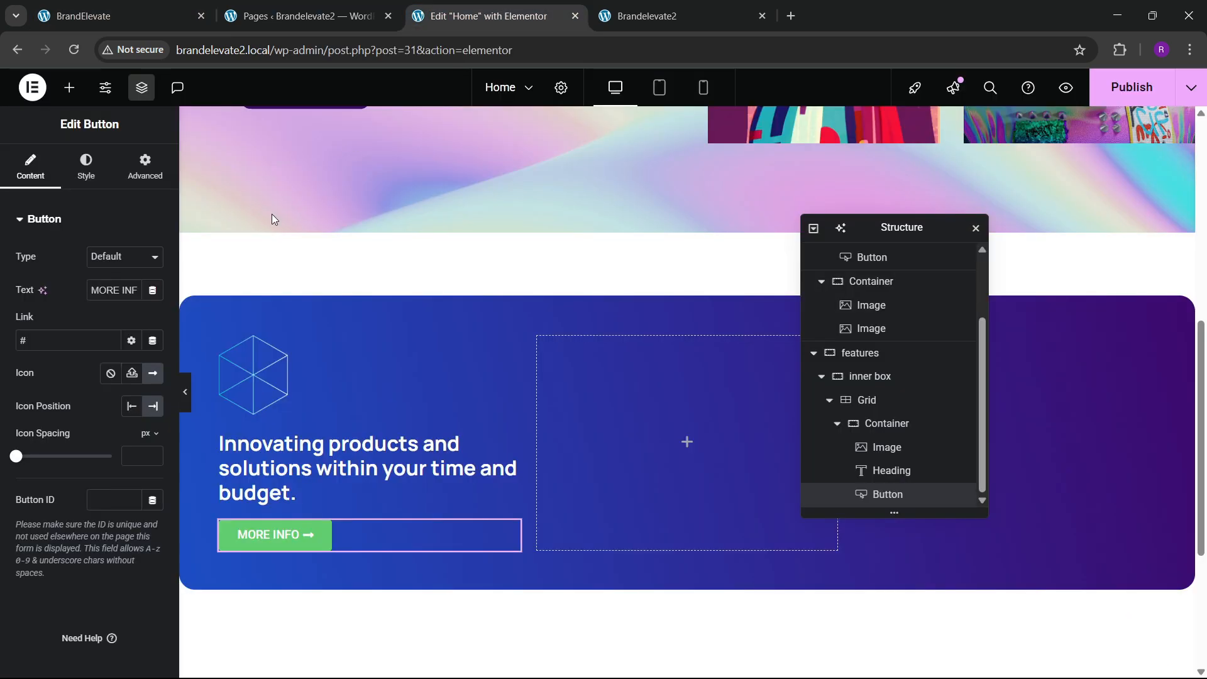
Step: Change the MORE INFO button's font family to Manrope
click(88, 166)
click(152, 291)
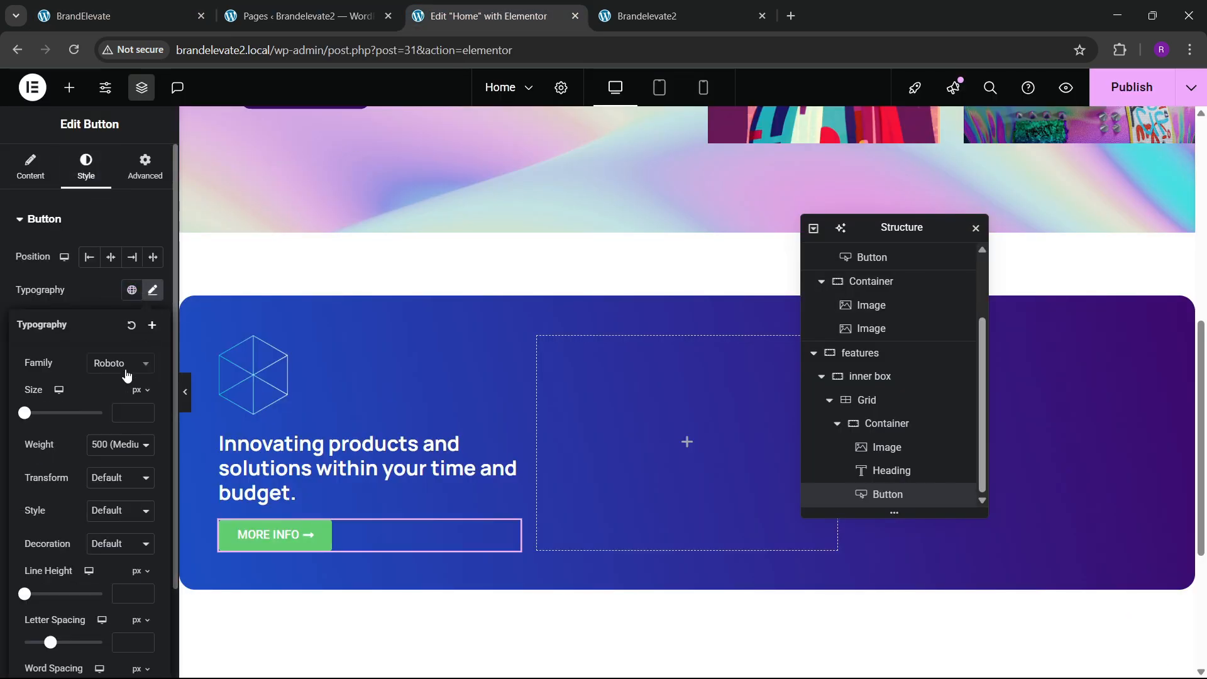
click(123, 368)
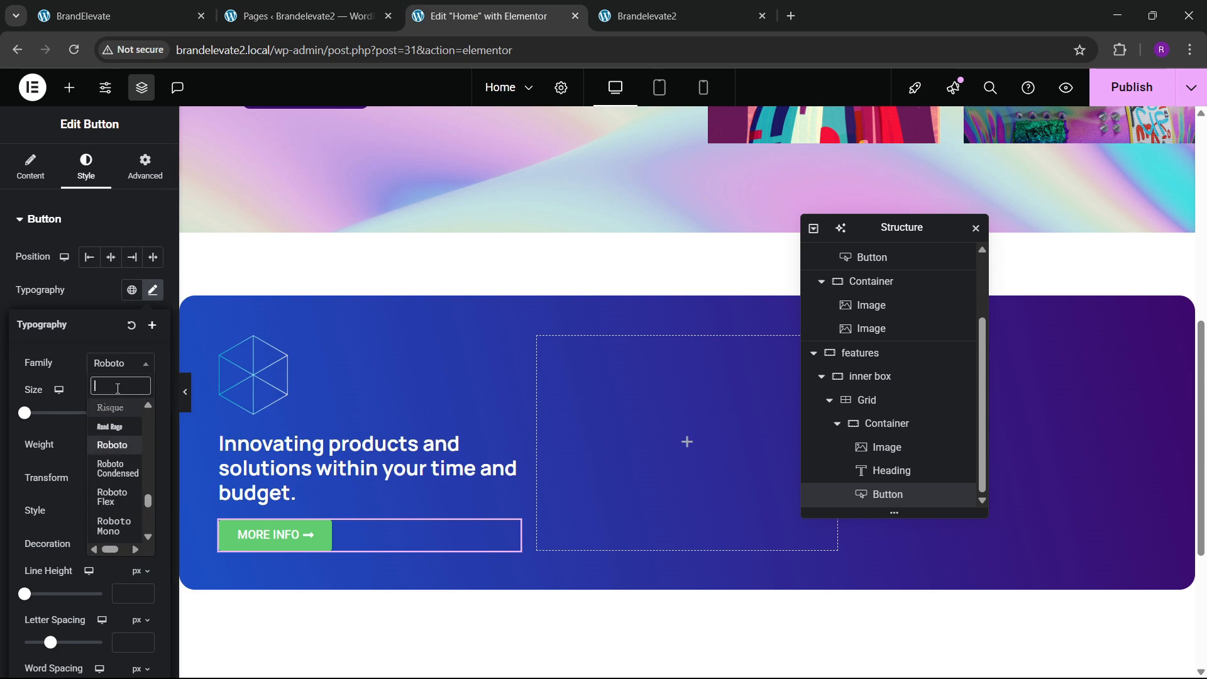
text(manrope)
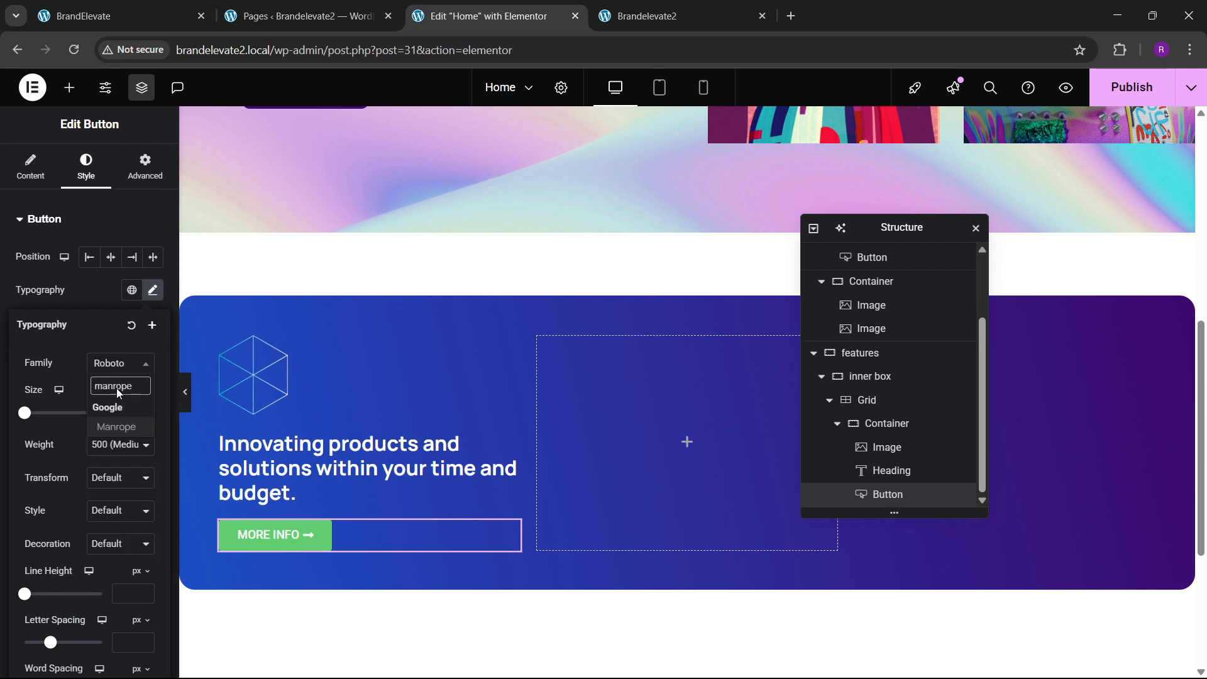
key(Return)
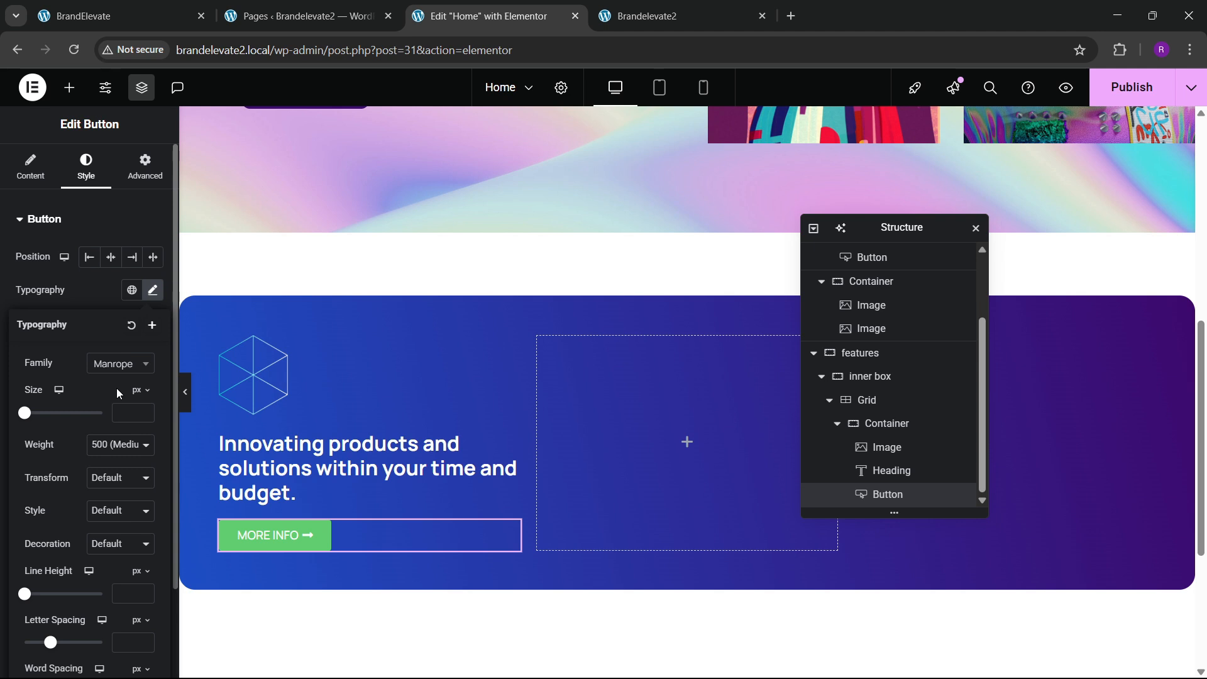
Step: Adjust the MORE INFO button's font weight and make its background colour fully transparent
click(117, 450)
click(107, 311)
click(99, 303)
click(153, 454)
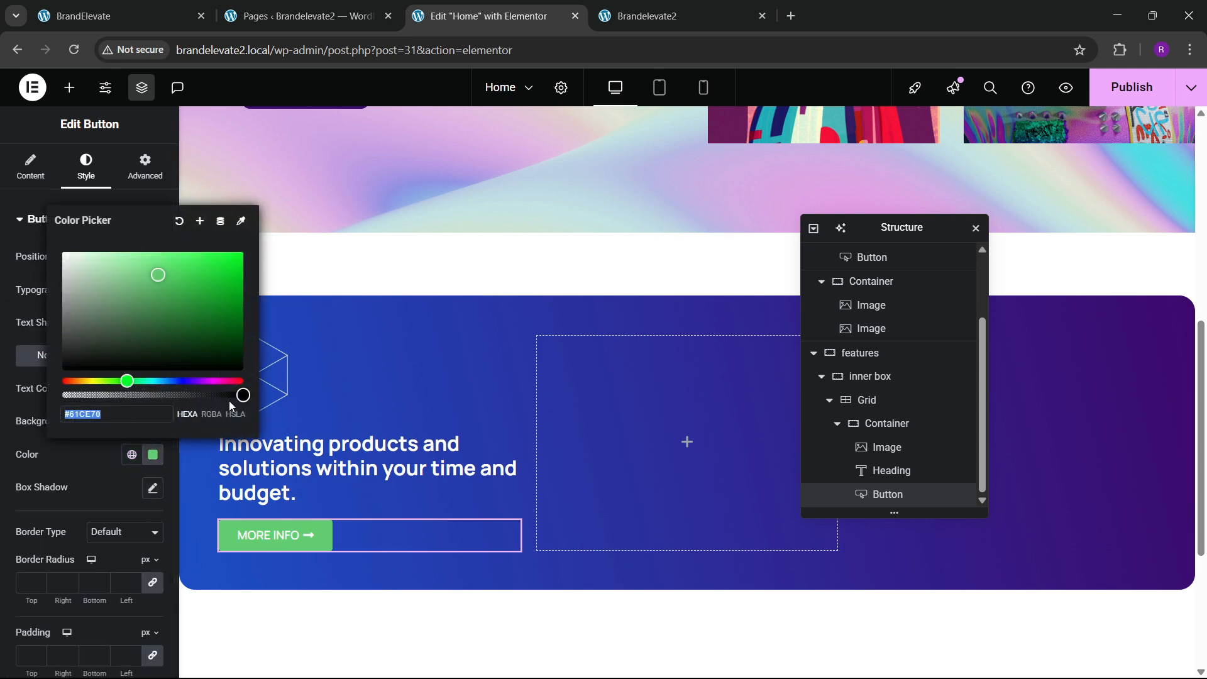
drag(234, 395, 44, 398)
click(98, 439)
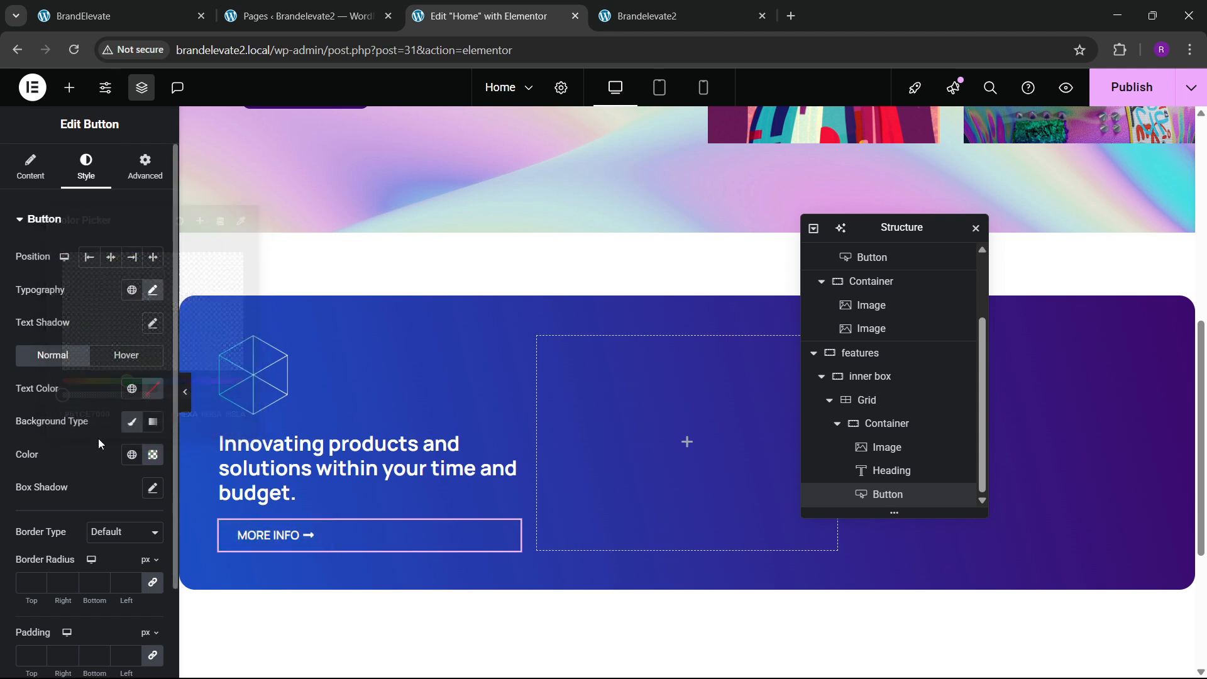
Step: Set the MORE INFO button's text colour to white and its padding to 0 on all sides, comparing it with the reference page
click(153, 388)
click(60, 379)
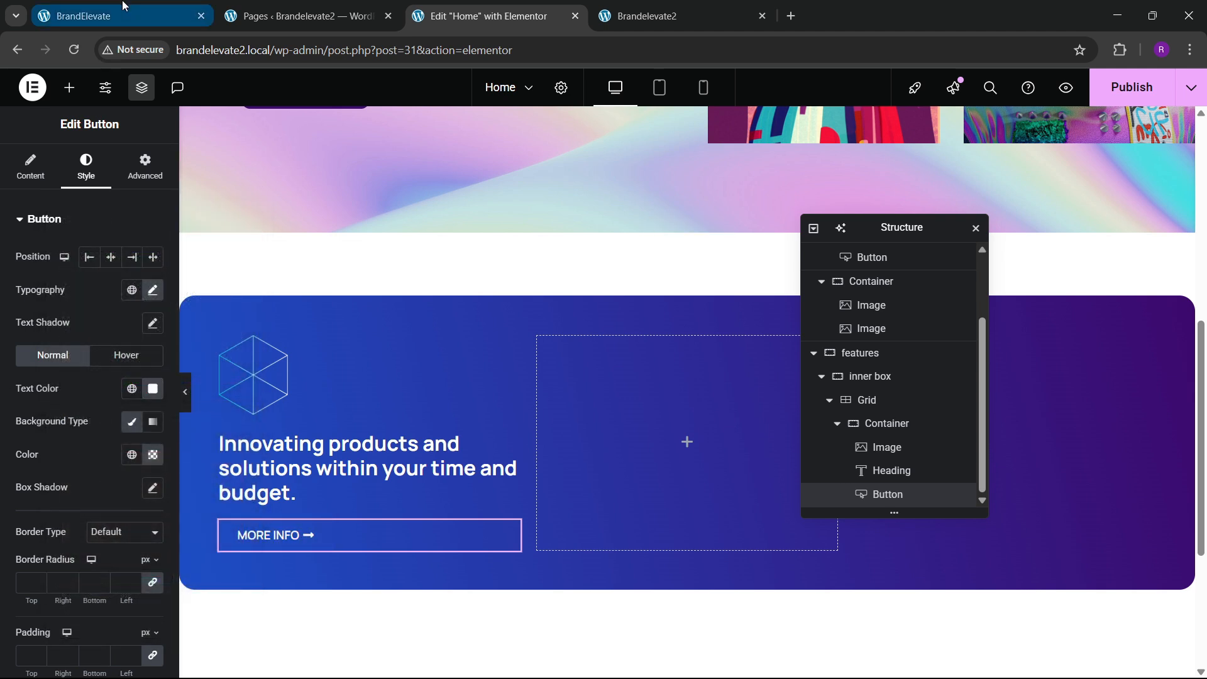
scroll(71, 476, down, 2)
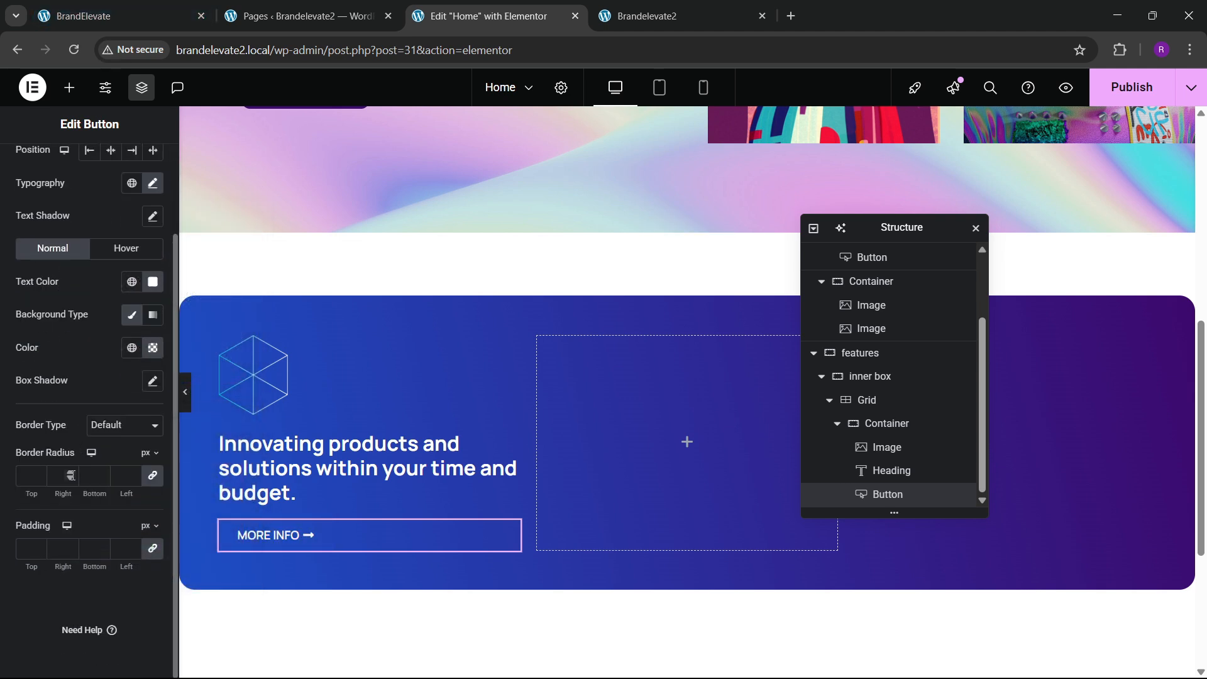
click(26, 543)
text(0)
click(86, 7)
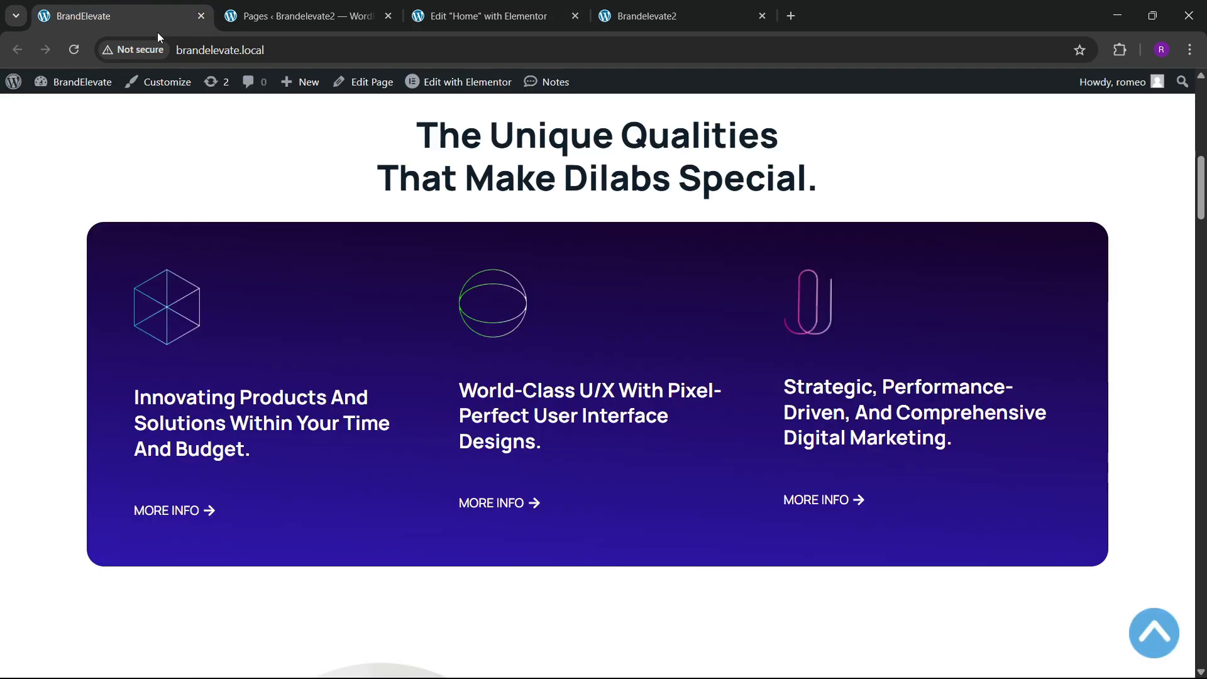
click(484, 16)
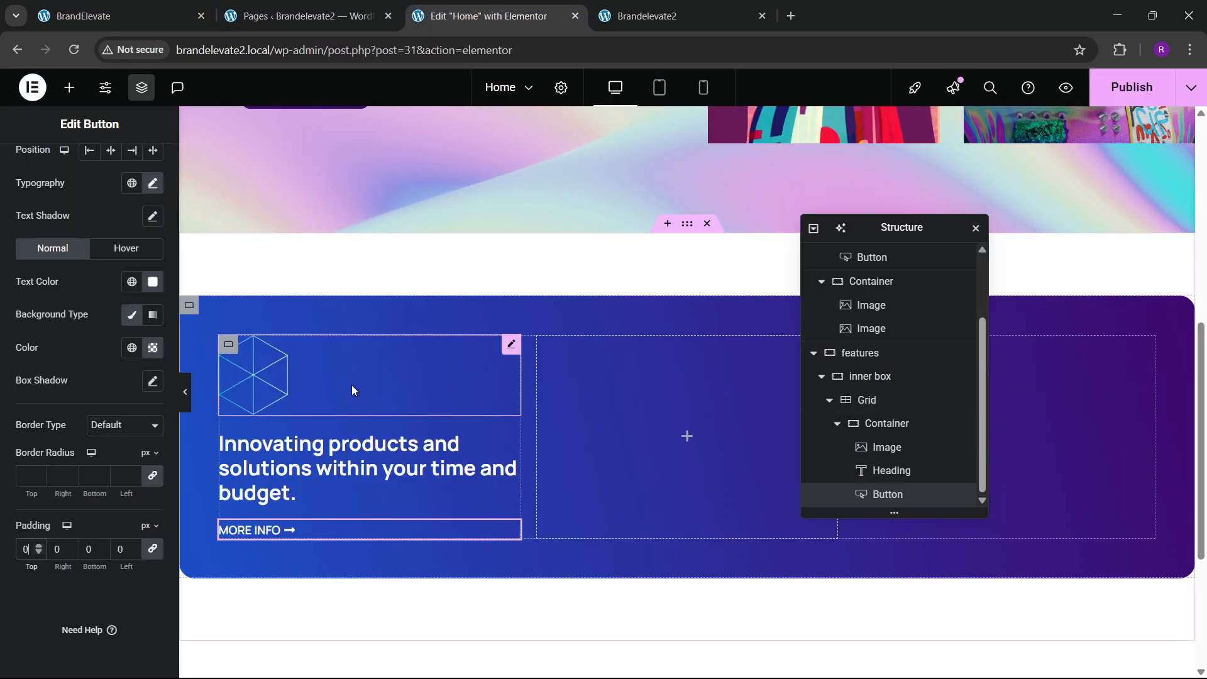
Step: Arrange the first grid item's container as a column with centred justification and items aligned to the start
click(866, 433)
click(30, 161)
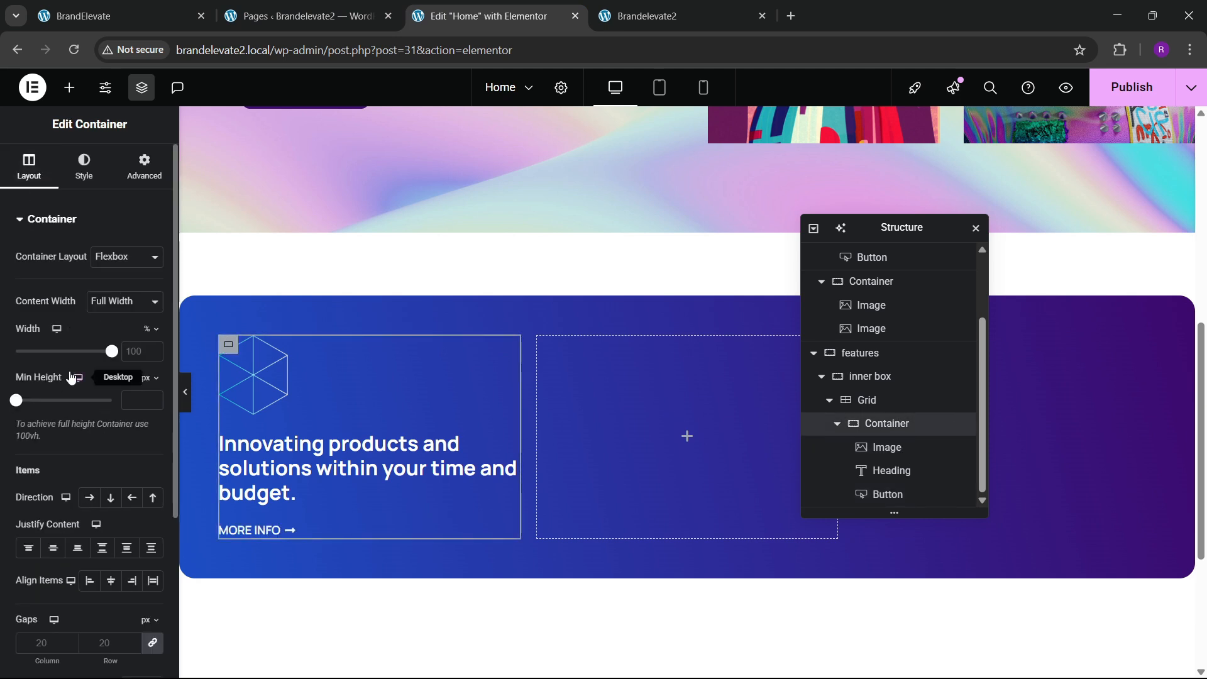
scroll(117, 419, down, 2)
click(110, 342)
click(53, 391)
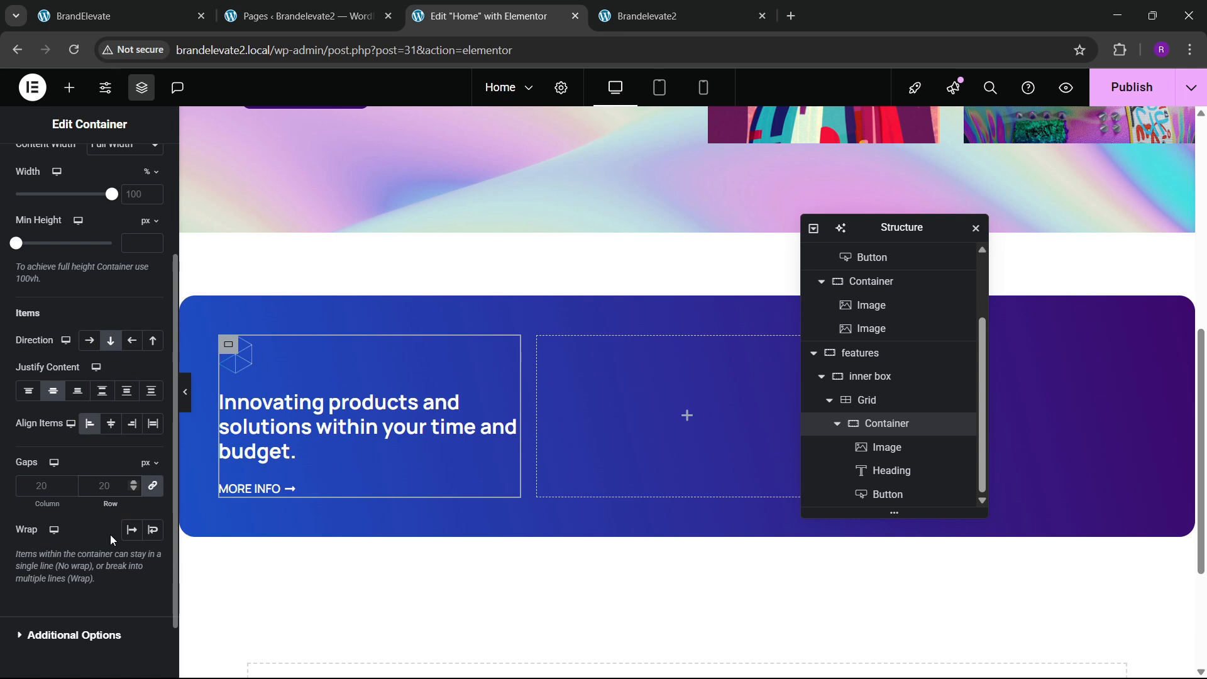
Step: Set the column and row gaps of the first grid item's container to 40 px
text(30)
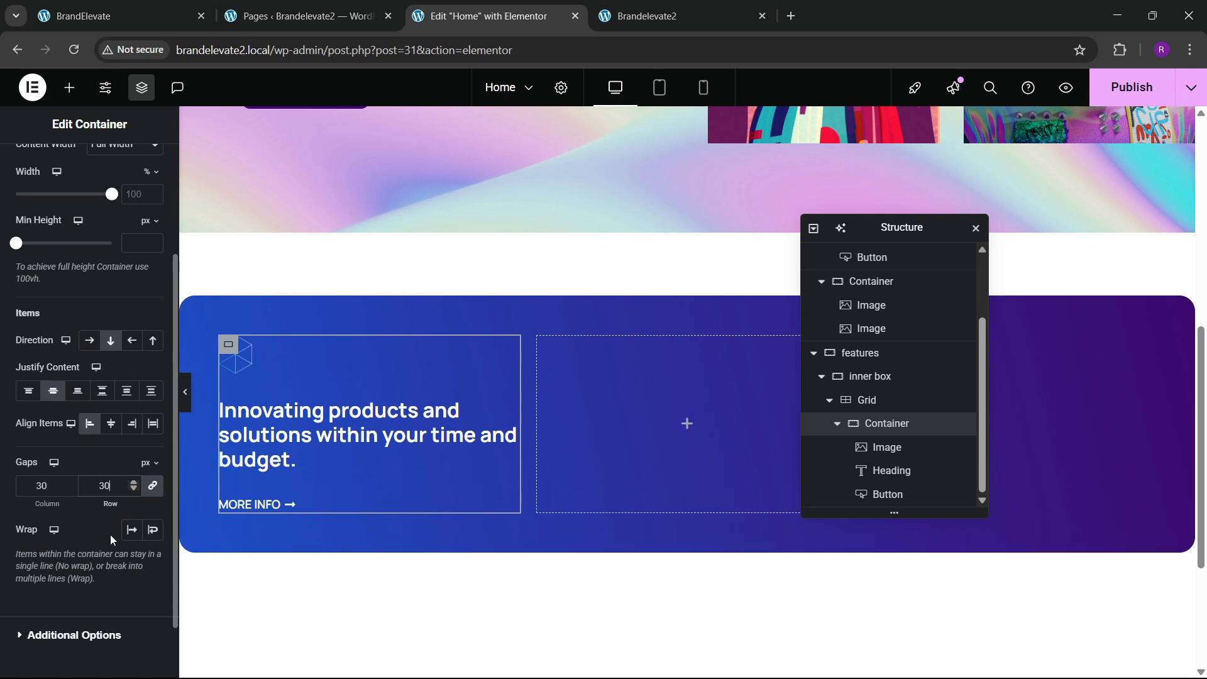
key(BackSpace)
key(BackSpace)
text(40)
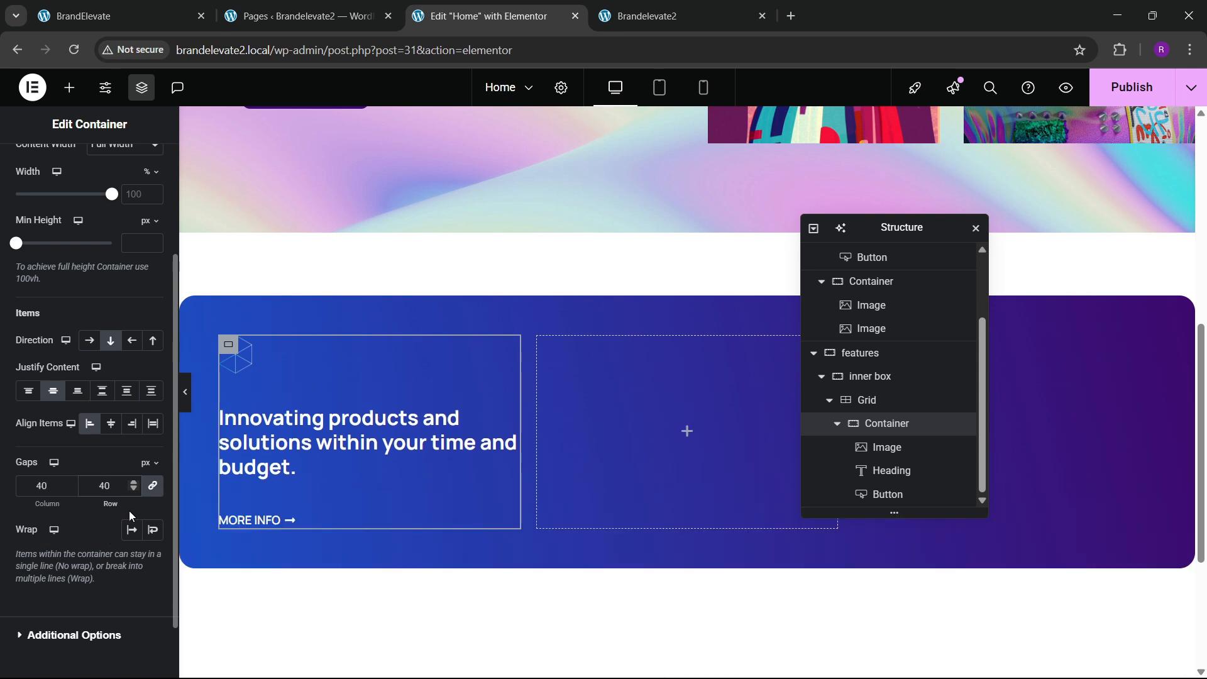
Step: Set the first item's cube icon width to 50% and compare it with the reference page
click(245, 355)
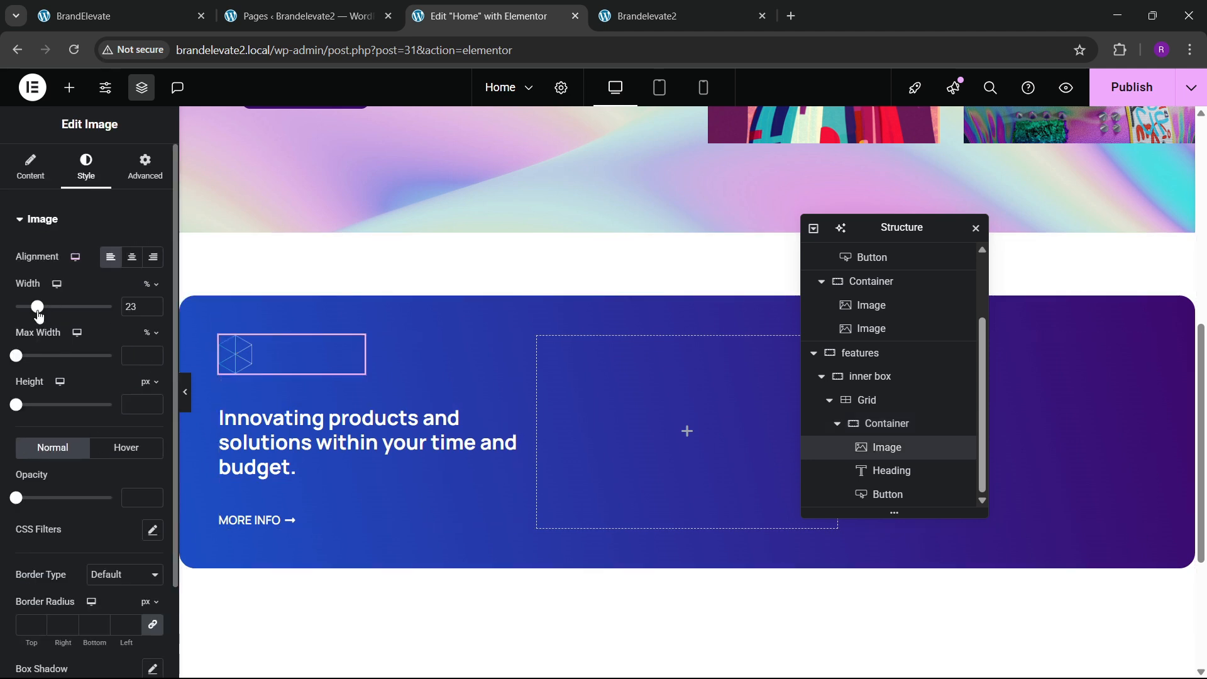
drag(38, 307, 66, 307)
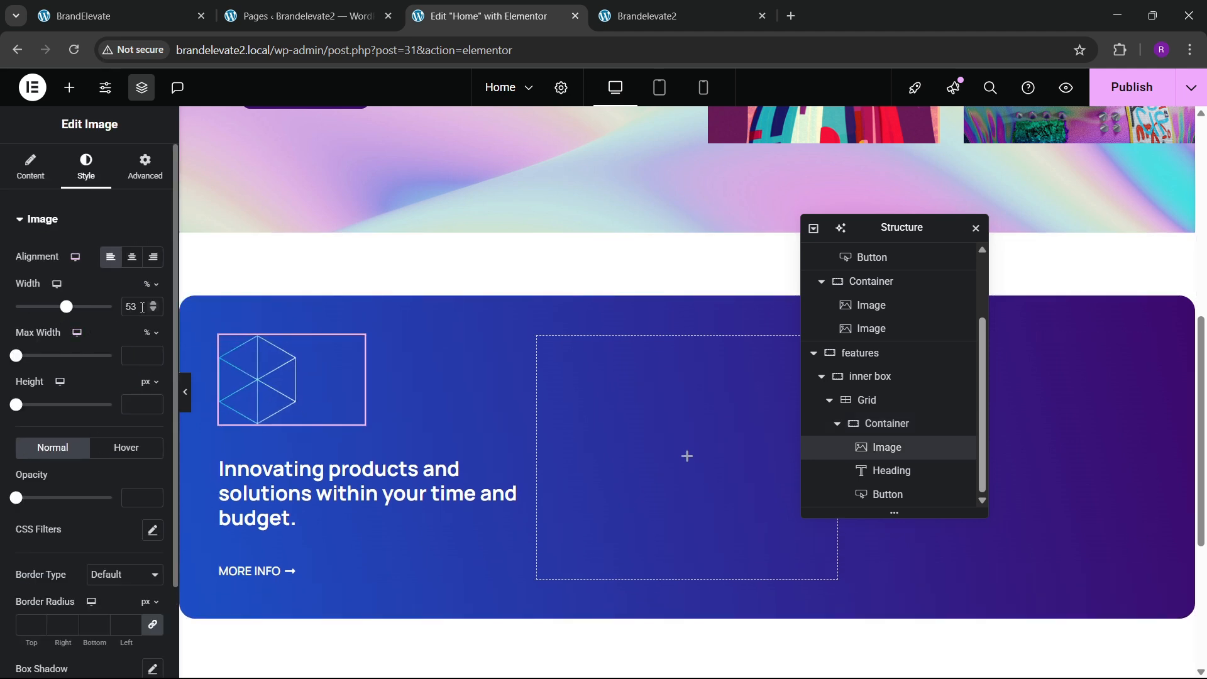
text(50)
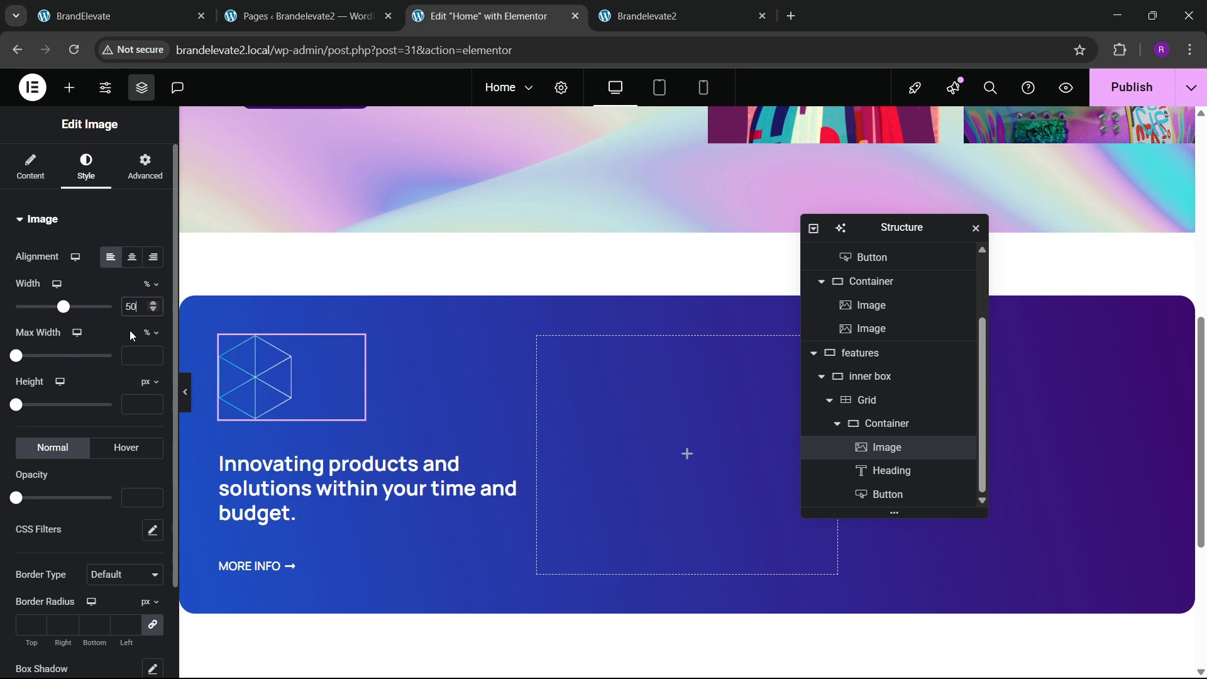
click(162, 6)
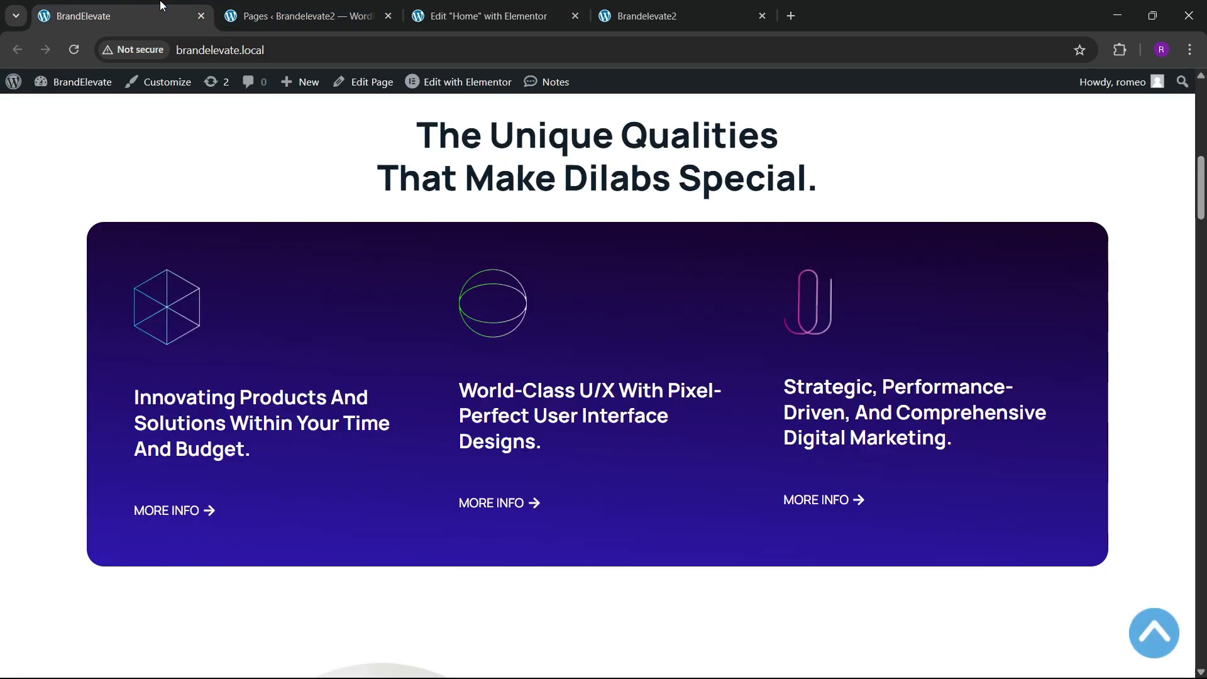
click(454, 7)
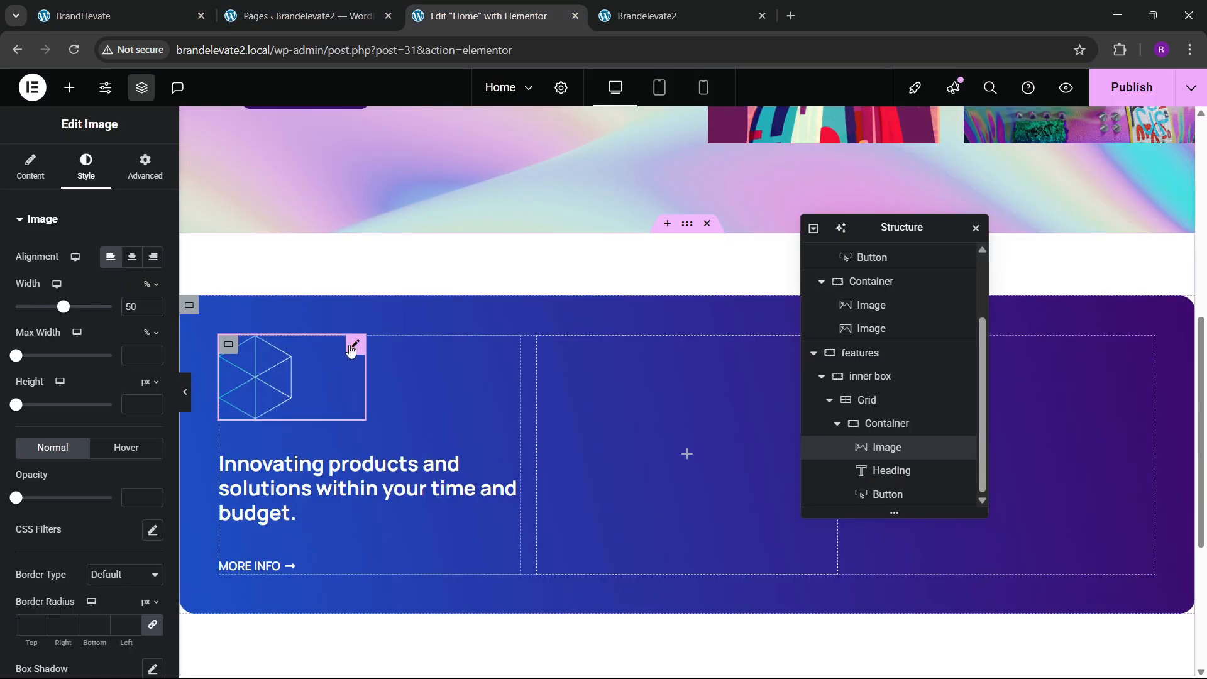
Step: Duplicate the first item's container twice so that all three grid columns are filled
click(835, 430)
click(884, 494)
right_click(884, 494)
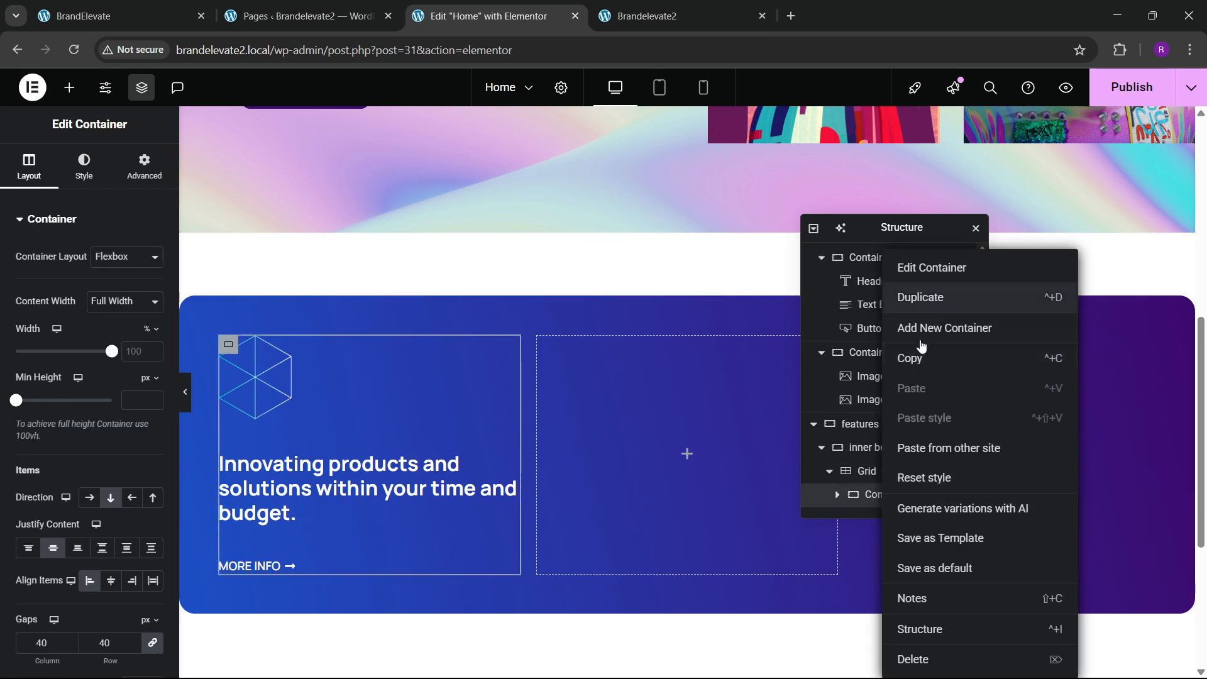
key(ctrl+d)
right_click(894, 493)
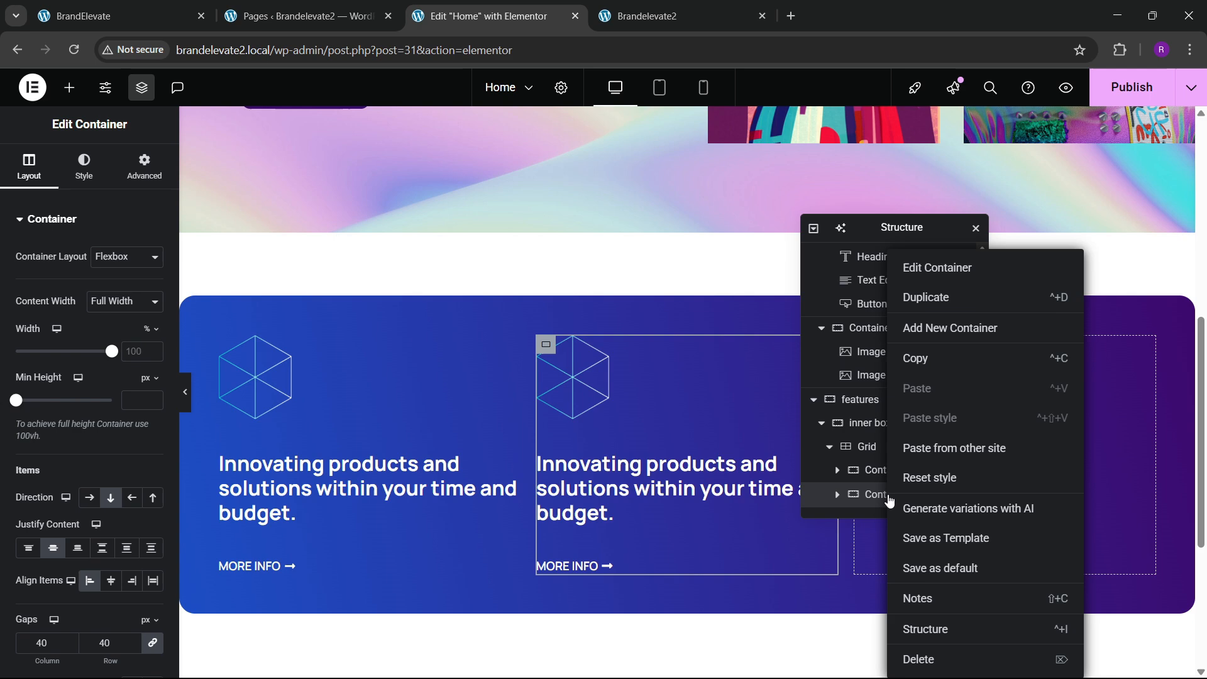
click(931, 297)
Step: Compare the item spacing with the reference page and set the grid's column and row gaps to 50 px
click(178, 5)
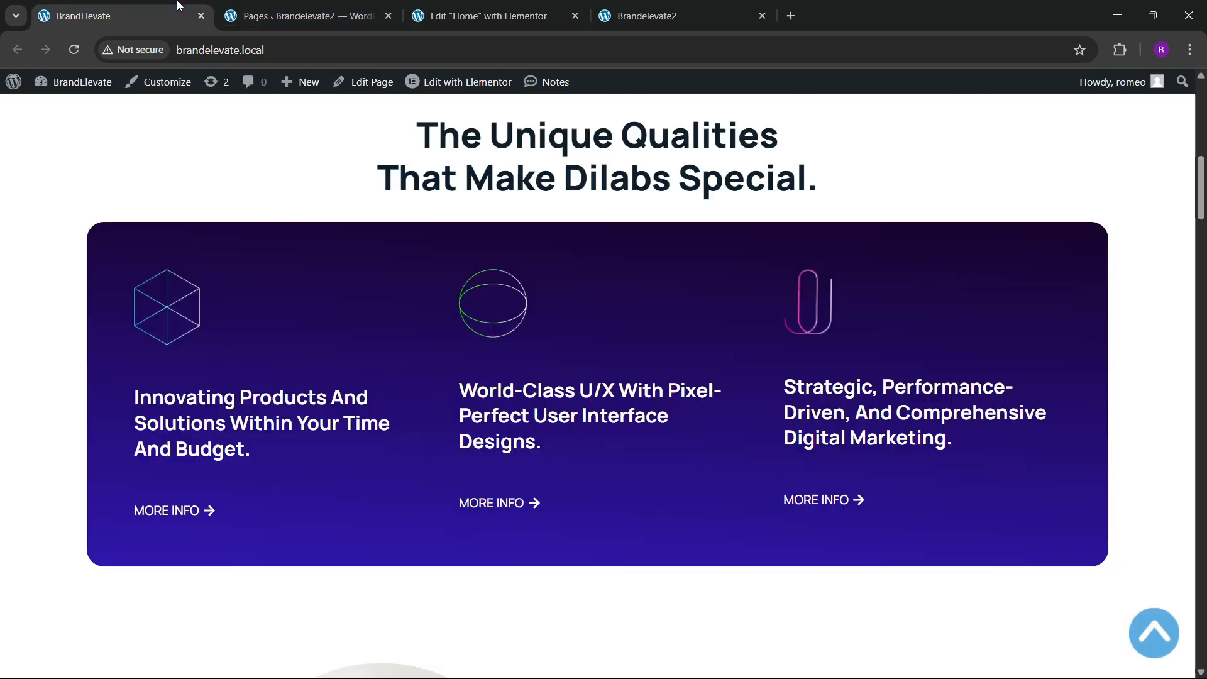
click(478, 16)
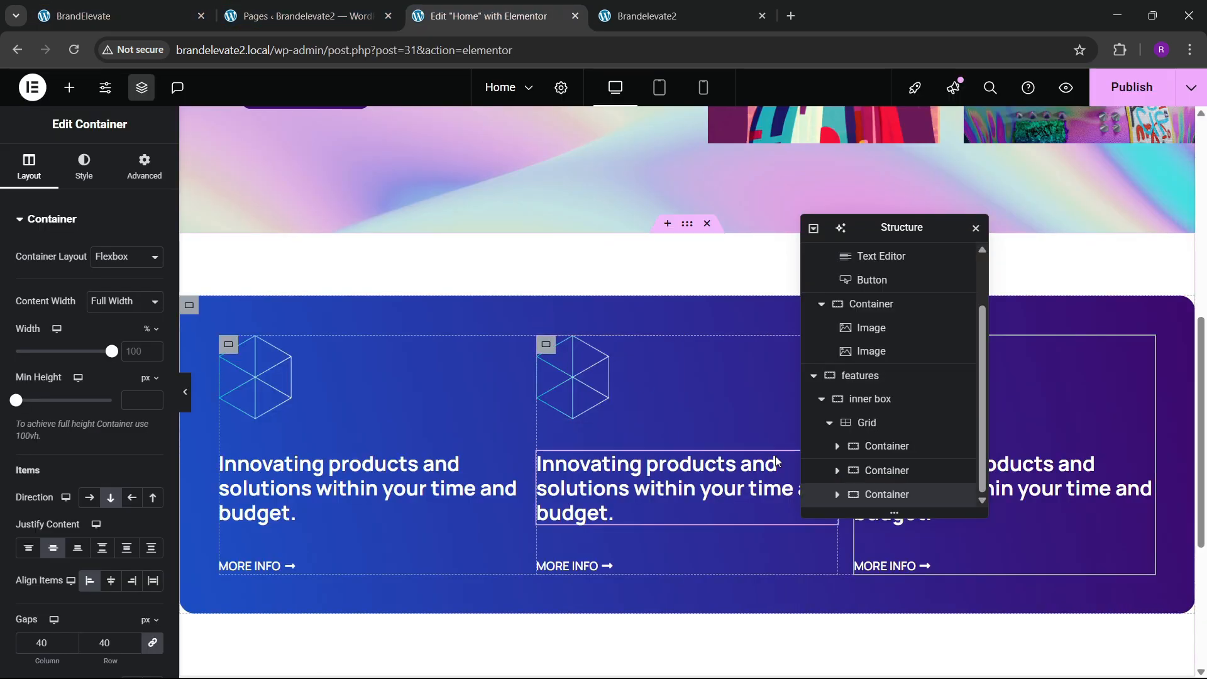
click(865, 423)
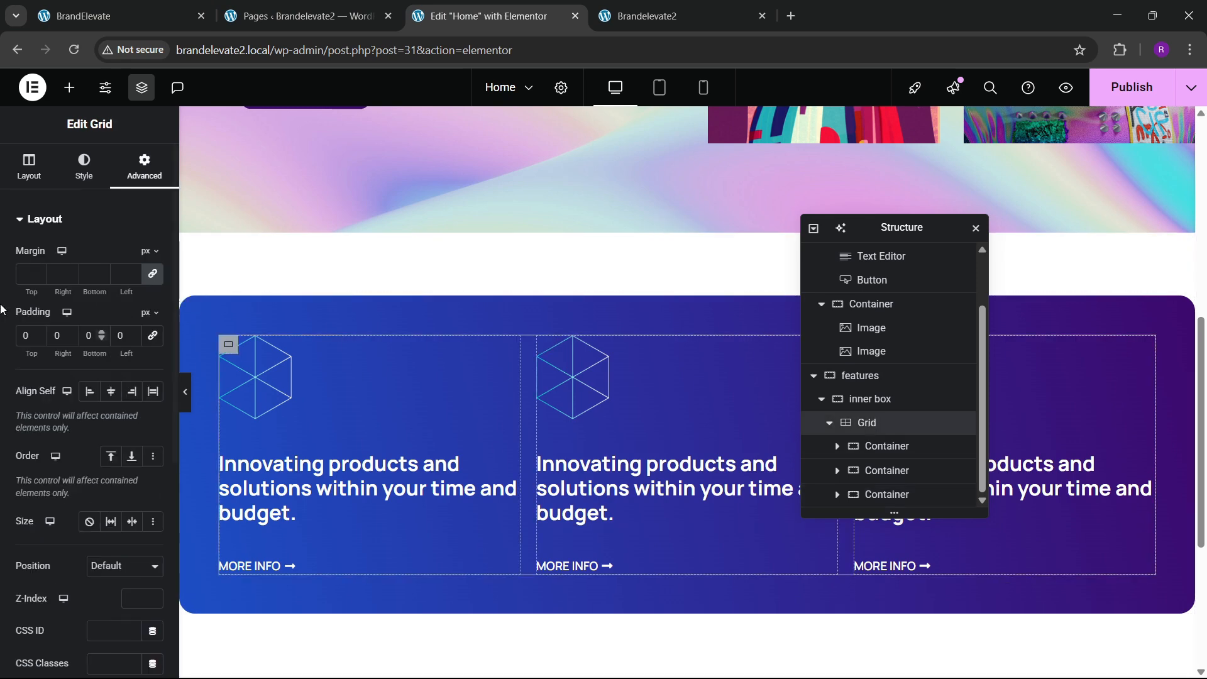
click(37, 168)
scroll(104, 442, down, 3)
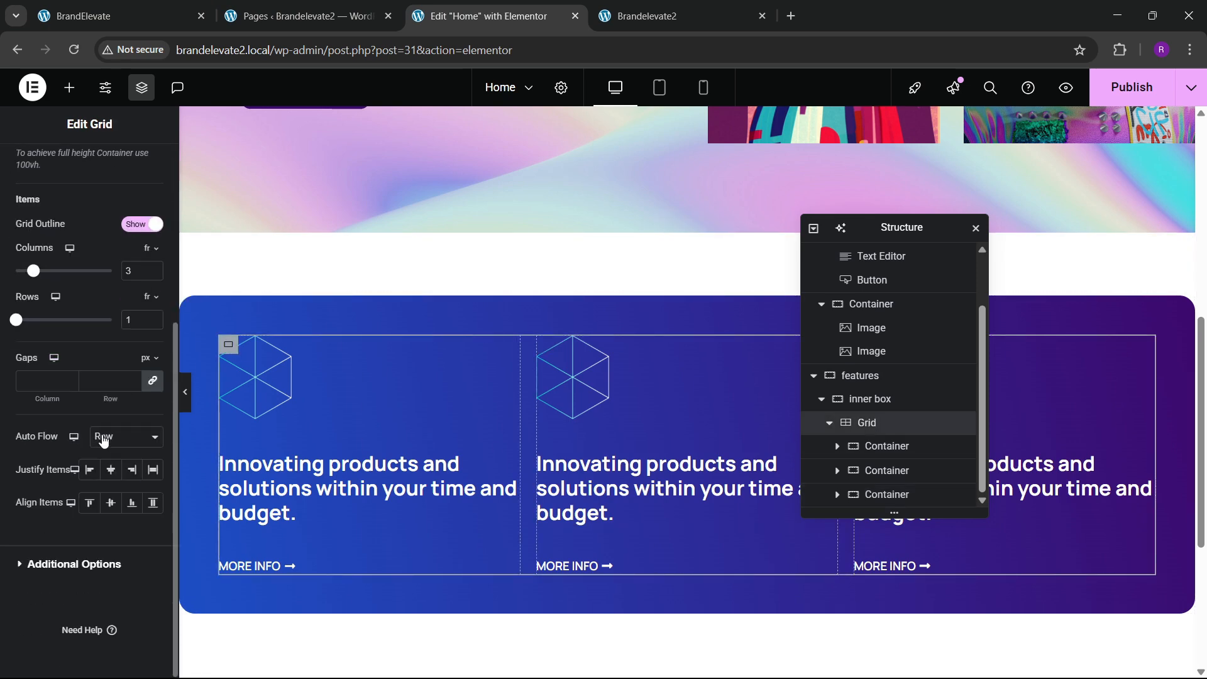
click(107, 388)
text(50)
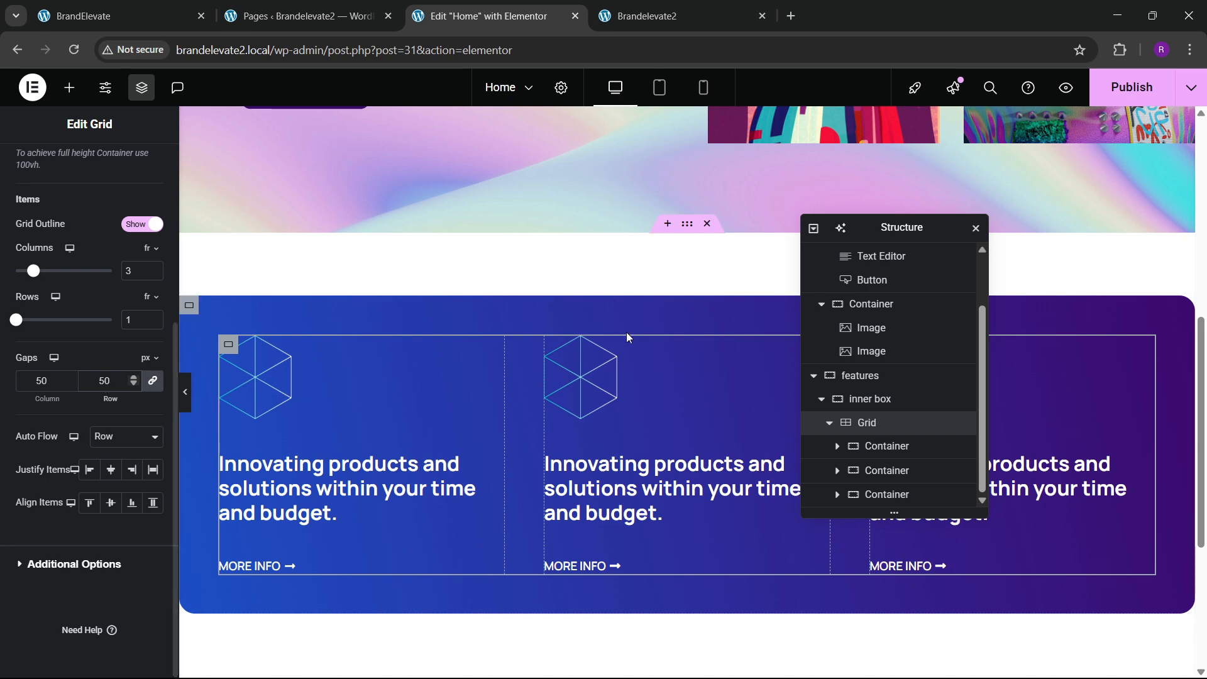
Step: Replace the second item's cube icon with the green circle icon from the Media Library
click(578, 402)
click(88, 296)
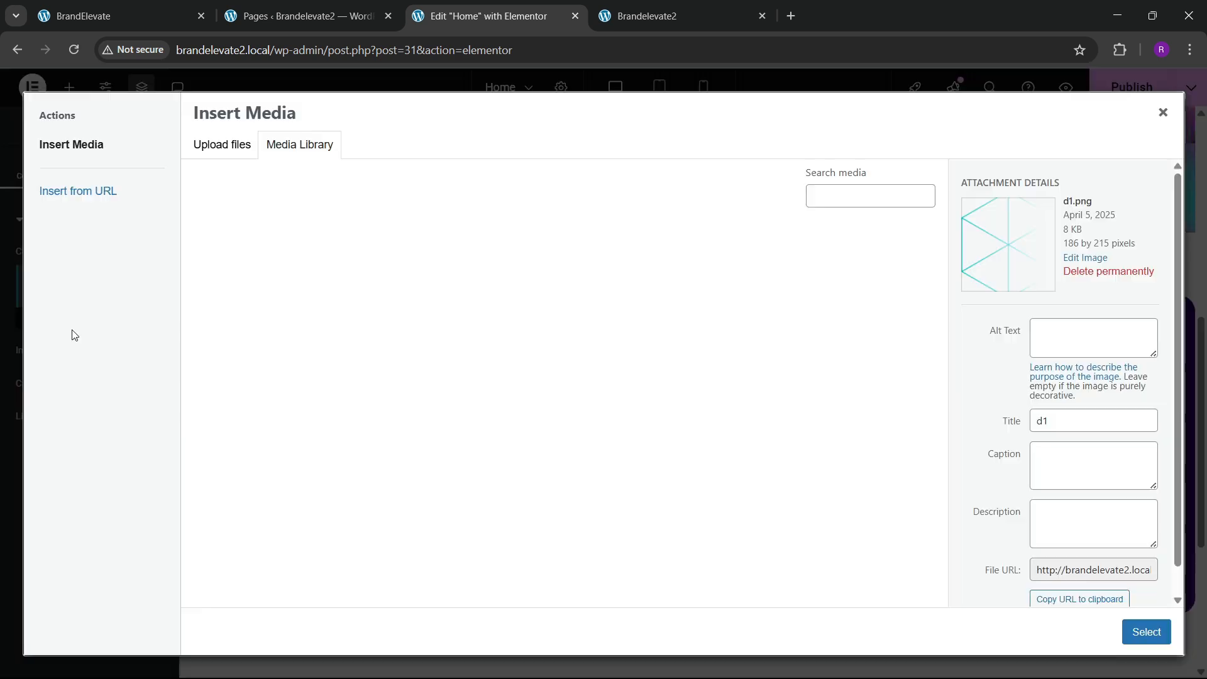
click(1146, 632)
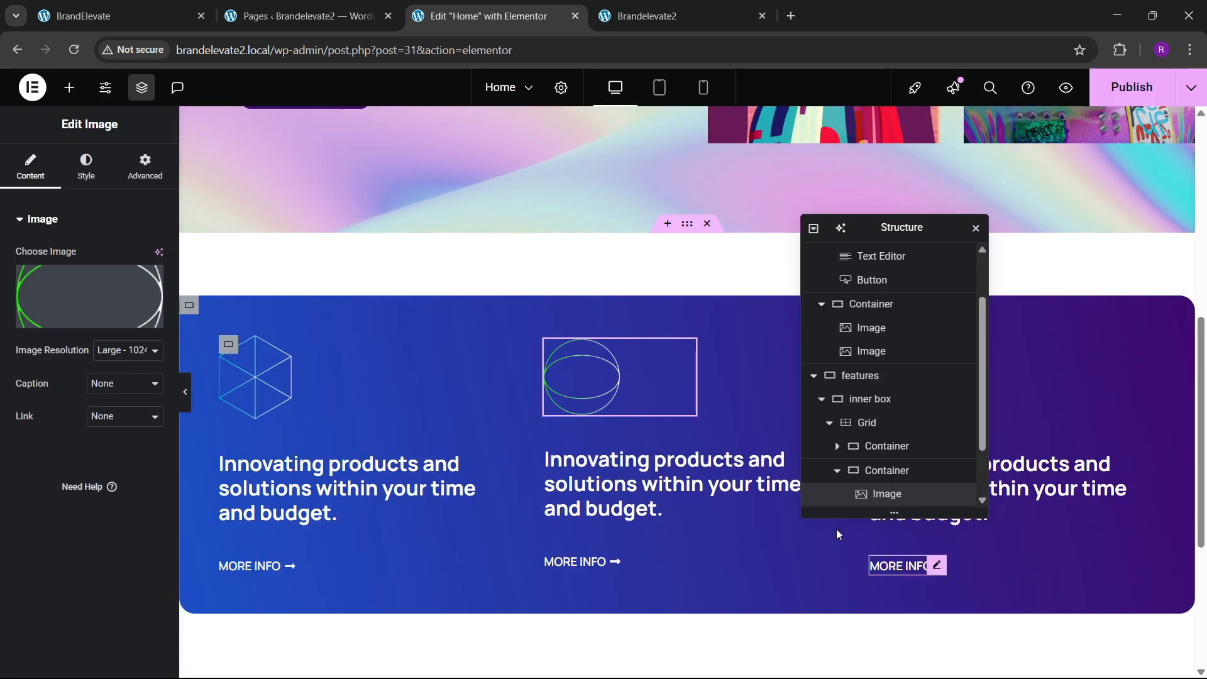
Step: Replace the third item's icon with d3.png, as on the reference page, and set its width to 100%
drag(909, 262, 464, 310)
click(169, 7)
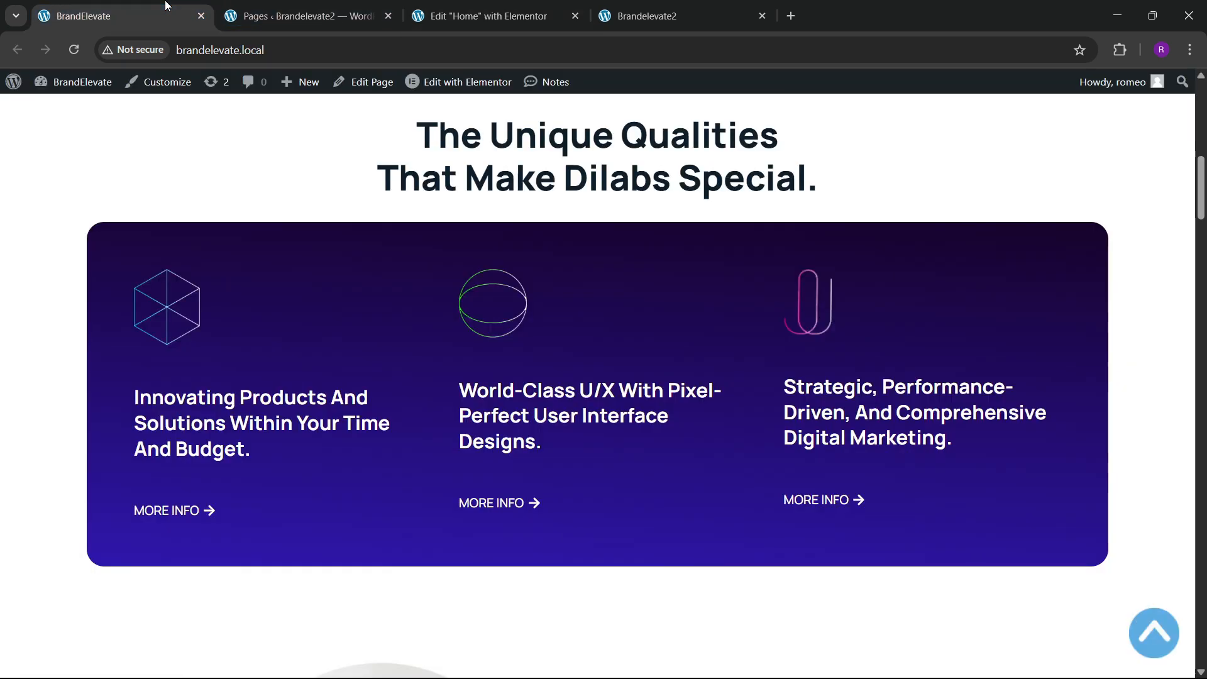
click(484, 16)
click(931, 356)
click(149, 312)
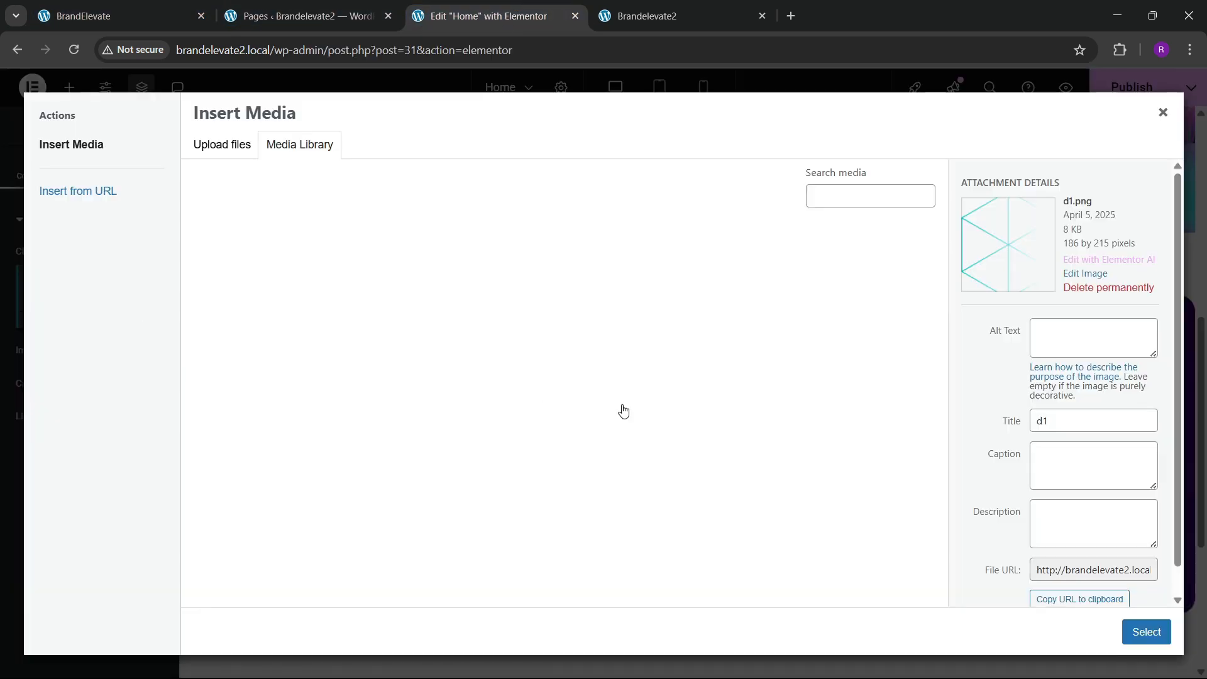
click(409, 296)
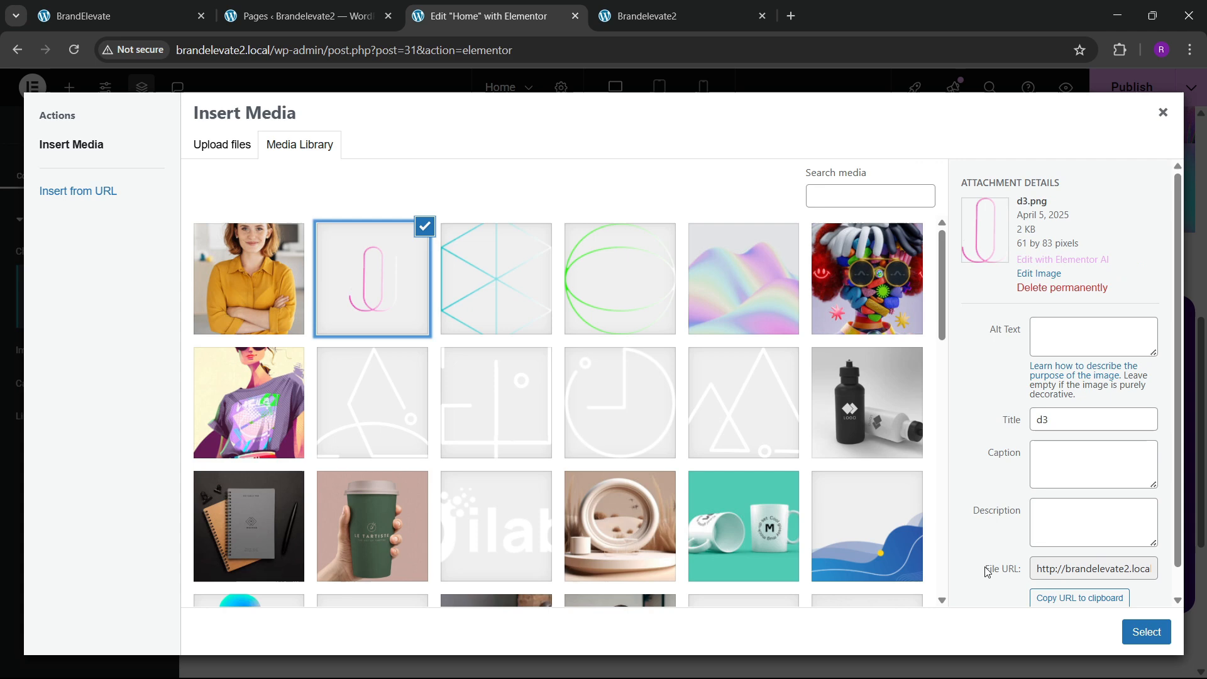
click(1146, 633)
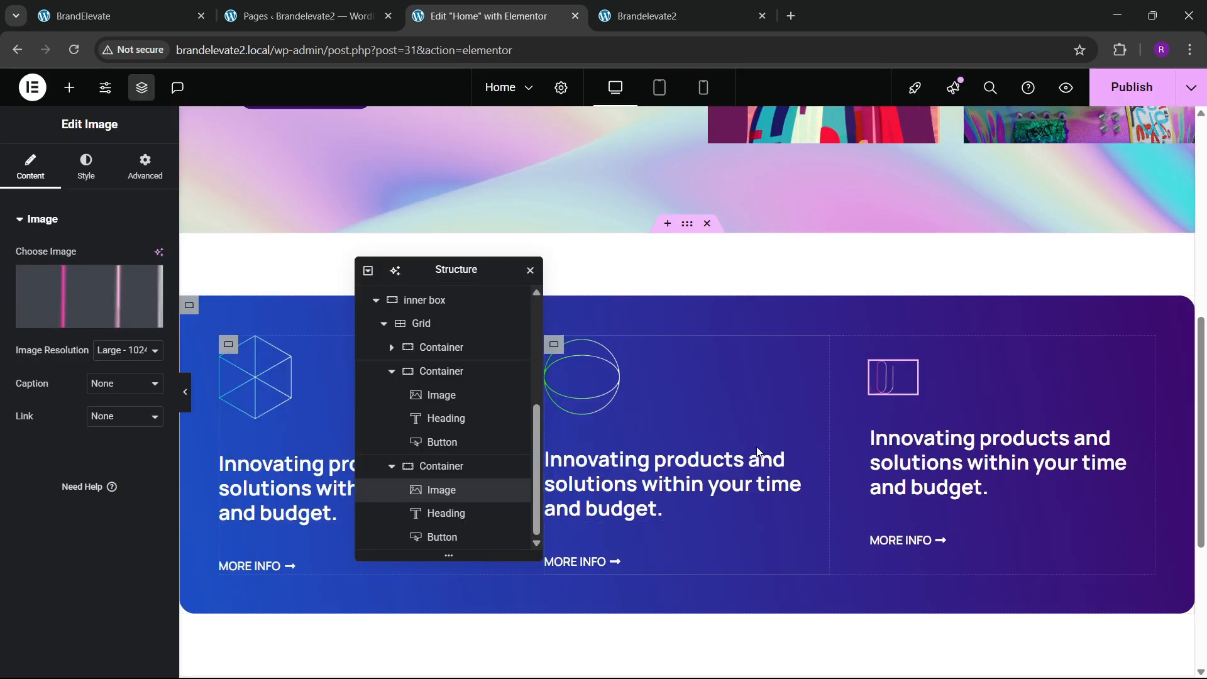
click(78, 184)
drag(62, 307, 117, 329)
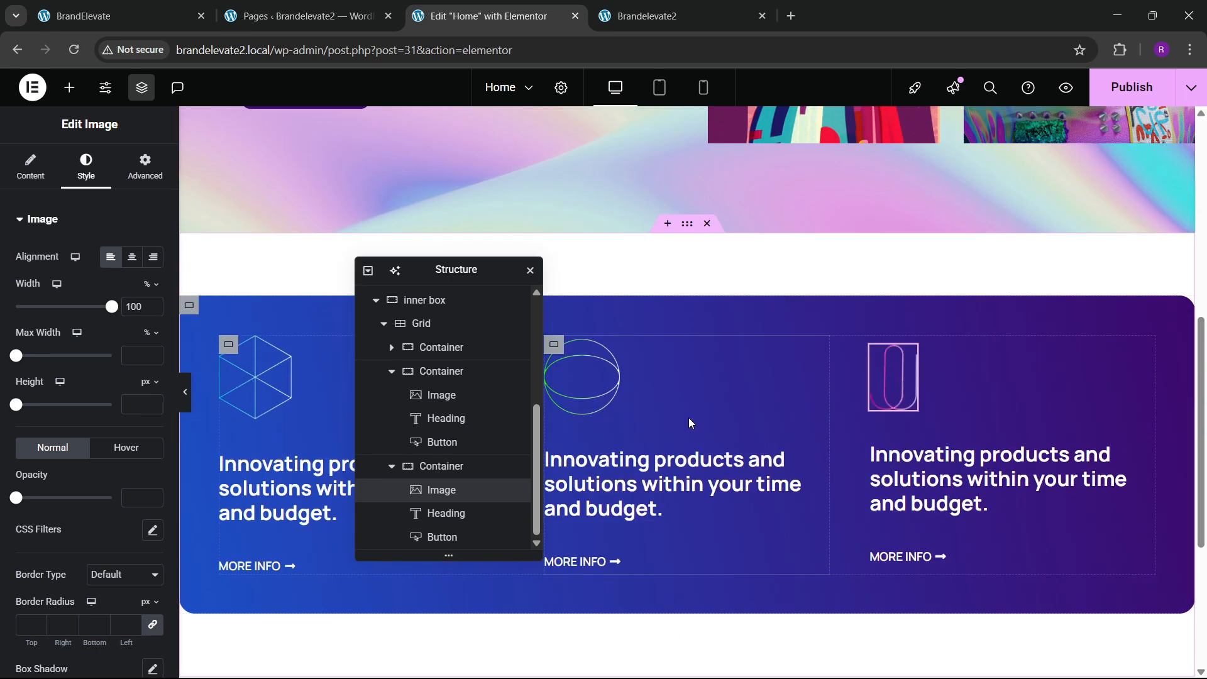
Step: Check the reference page's heading area, add a new container inside the features container and move it above the inner box
click(38, 6)
scroll(578, 305, up, 3)
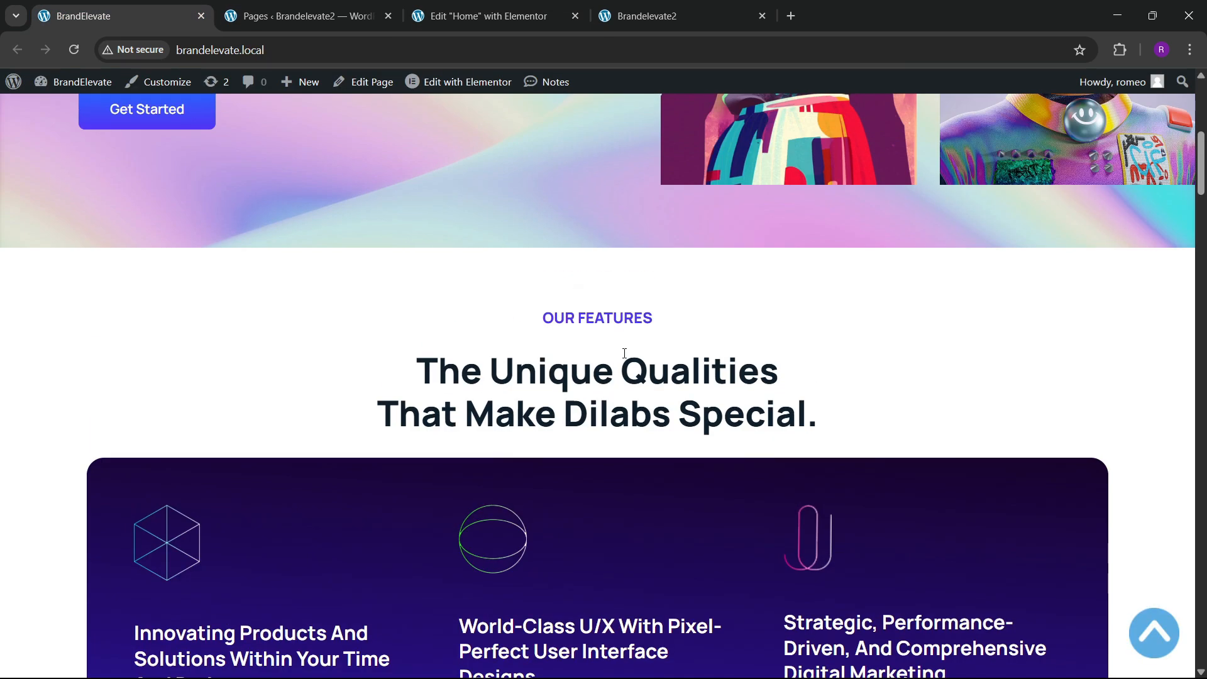
click(484, 16)
drag(457, 277, 780, 311)
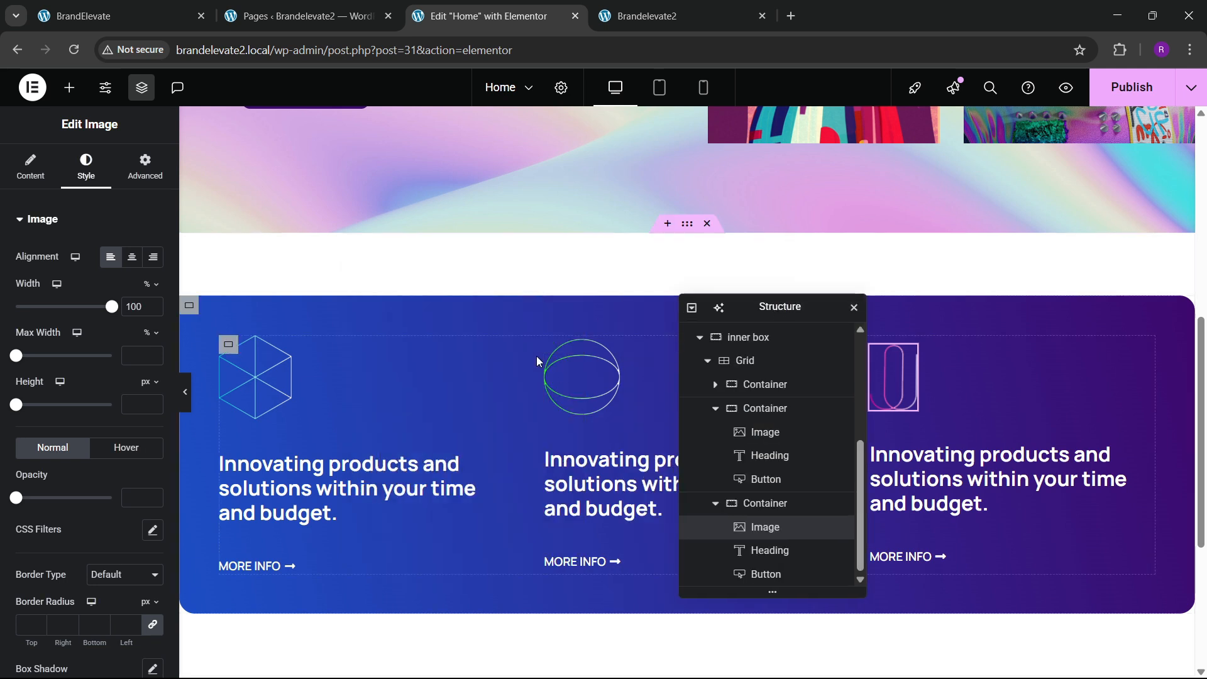
scroll(722, 503, up, 2)
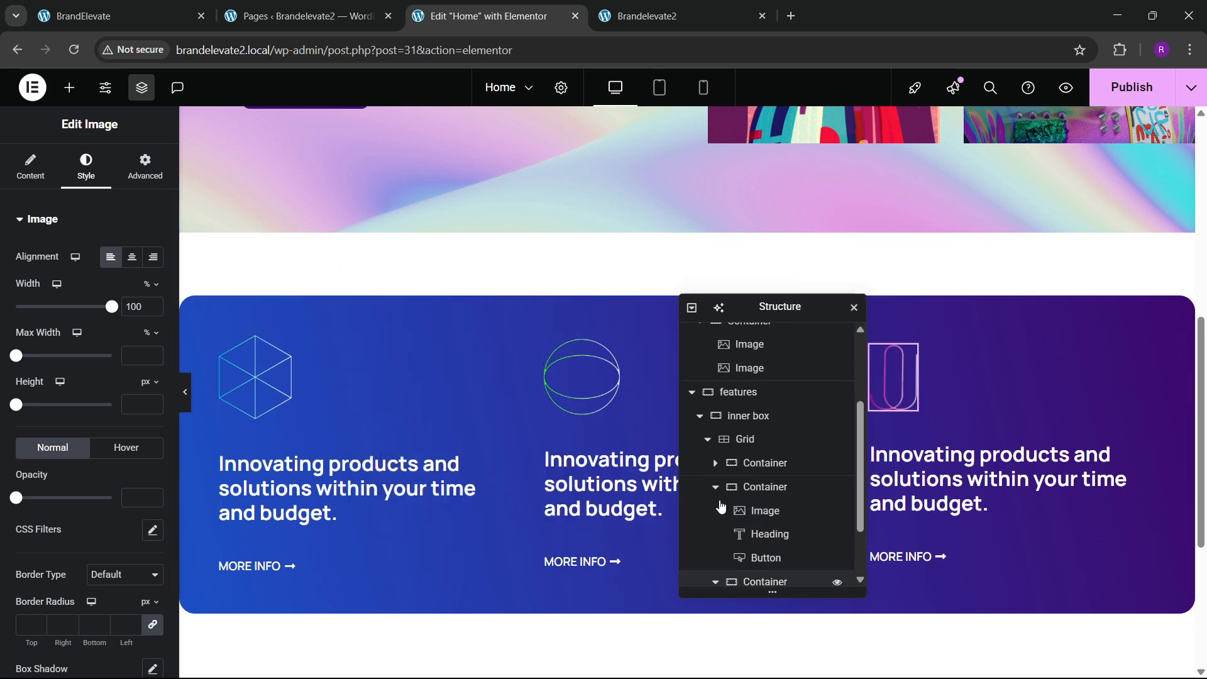
scroll(713, 445, up, 2)
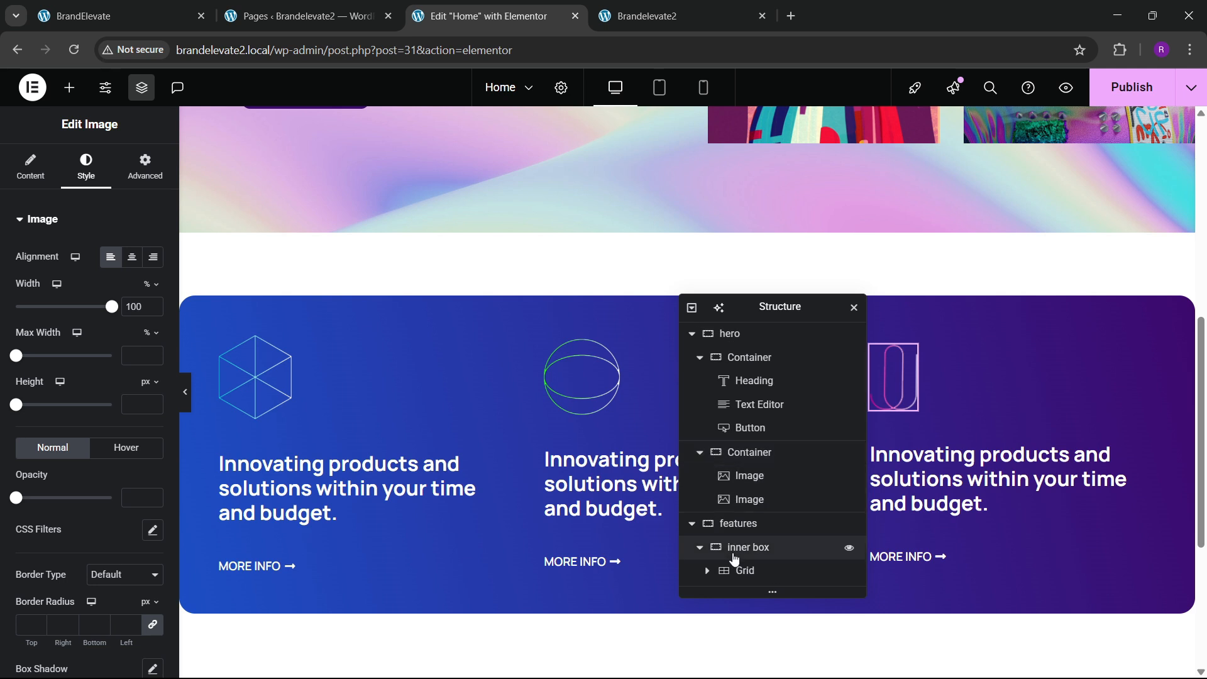
click(700, 548)
click(742, 528)
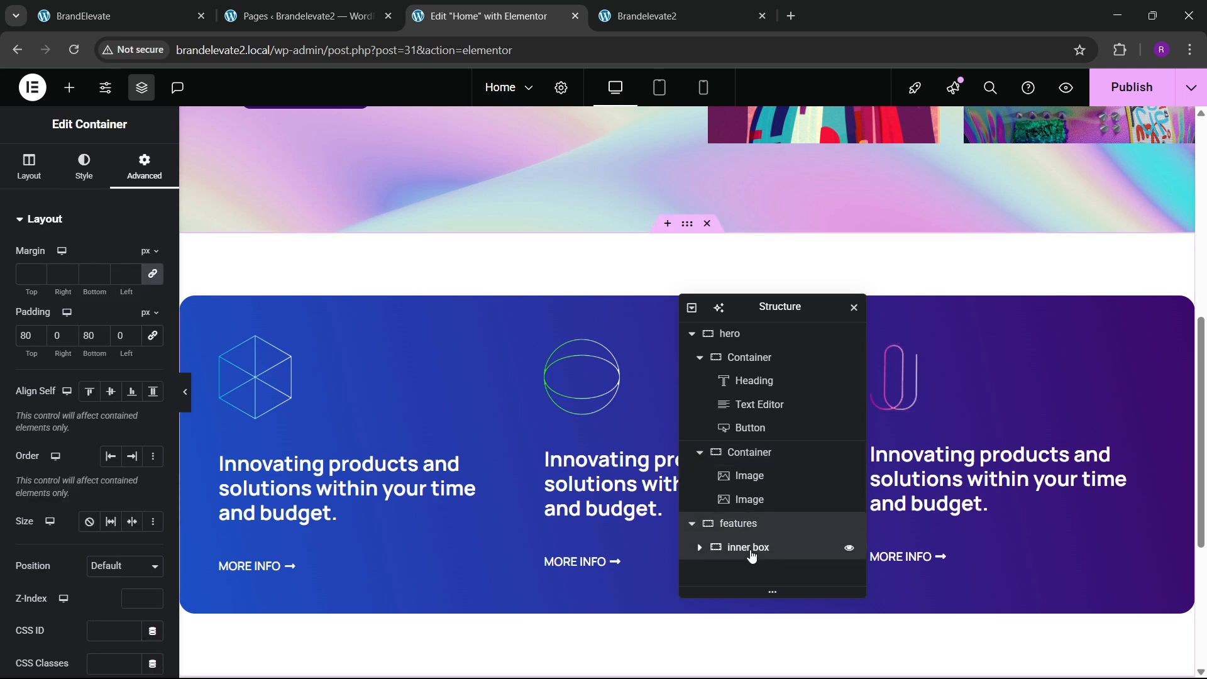
click(751, 552)
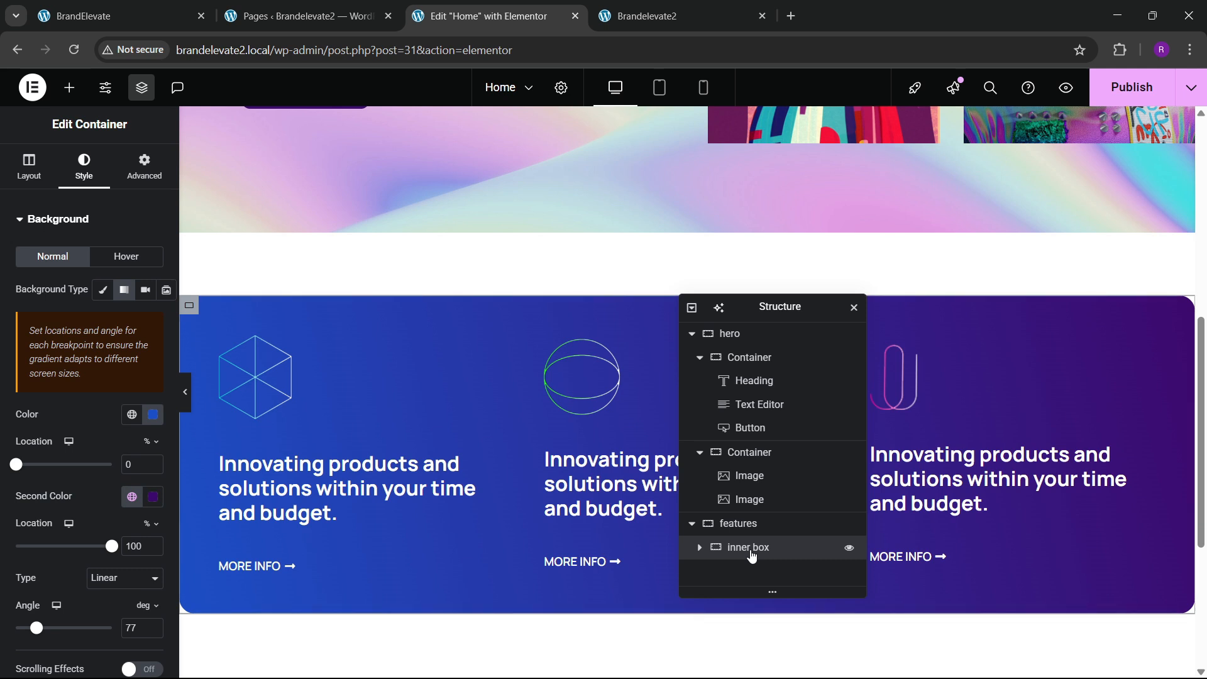
right_click(760, 526)
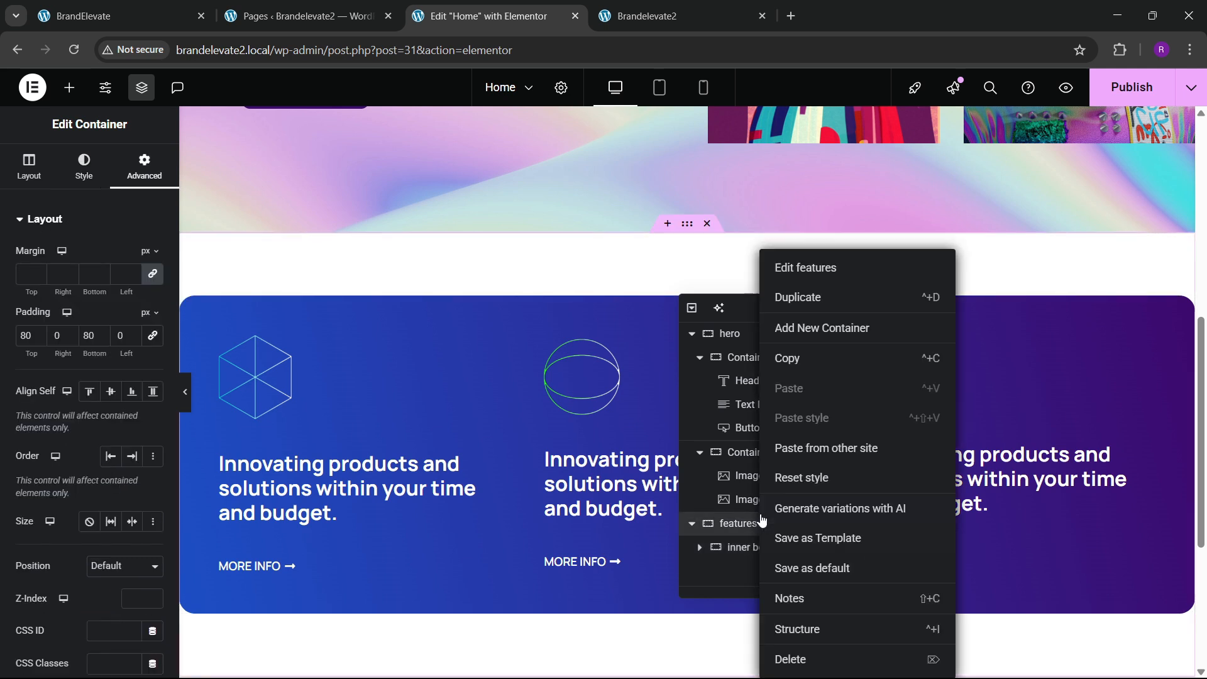
click(811, 325)
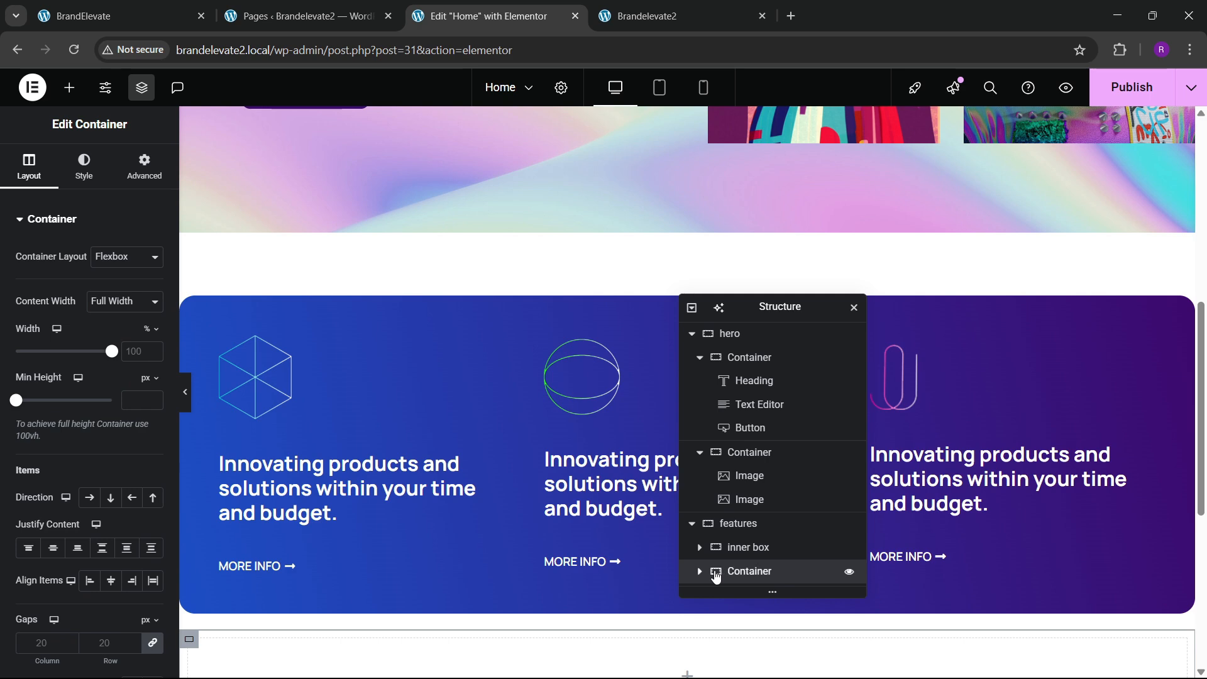
drag(716, 577, 715, 546)
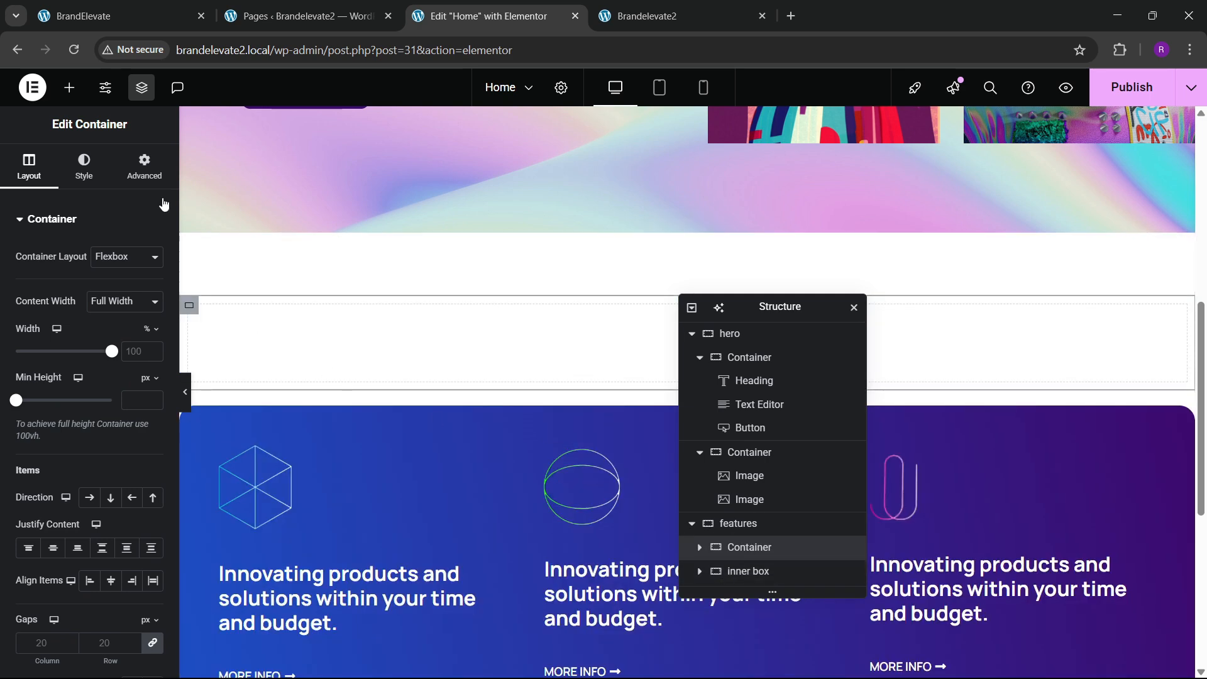
Step: Add a Heading widget to the new container, title it OUR FEATURES as on the reference page, and centre-align it
click(69, 87)
scroll(121, 440, down, 4)
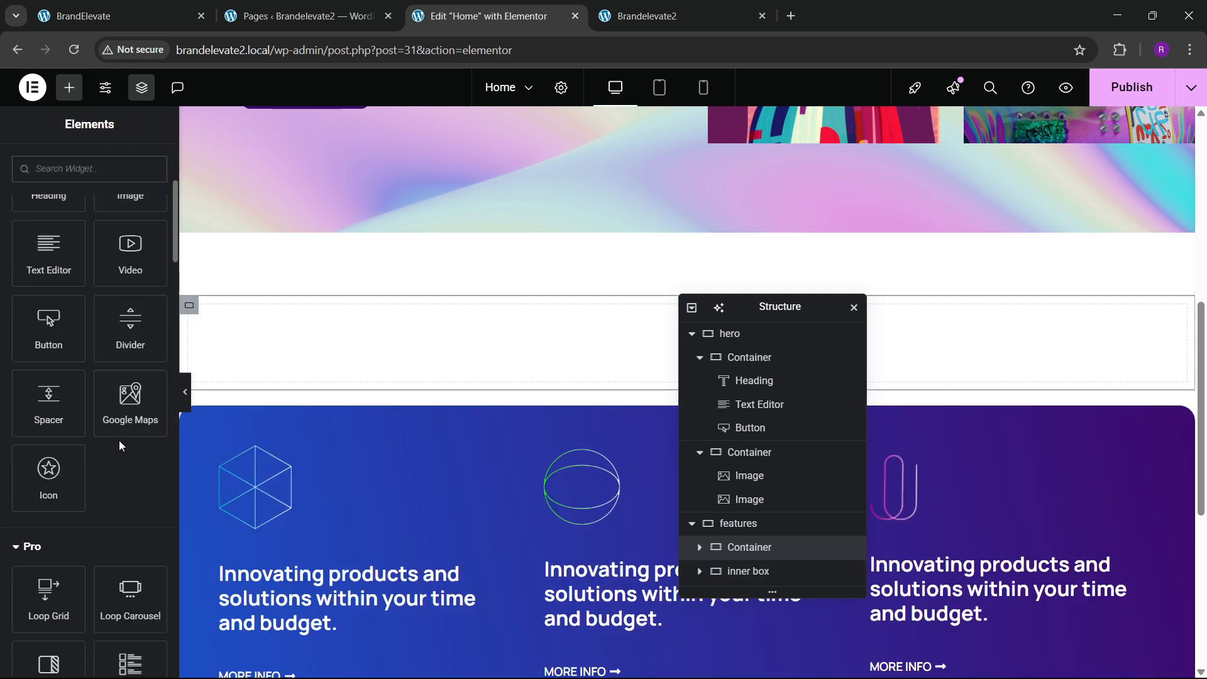
scroll(120, 442, up, 5)
drag(72, 418, 528, 333)
click(228, 9)
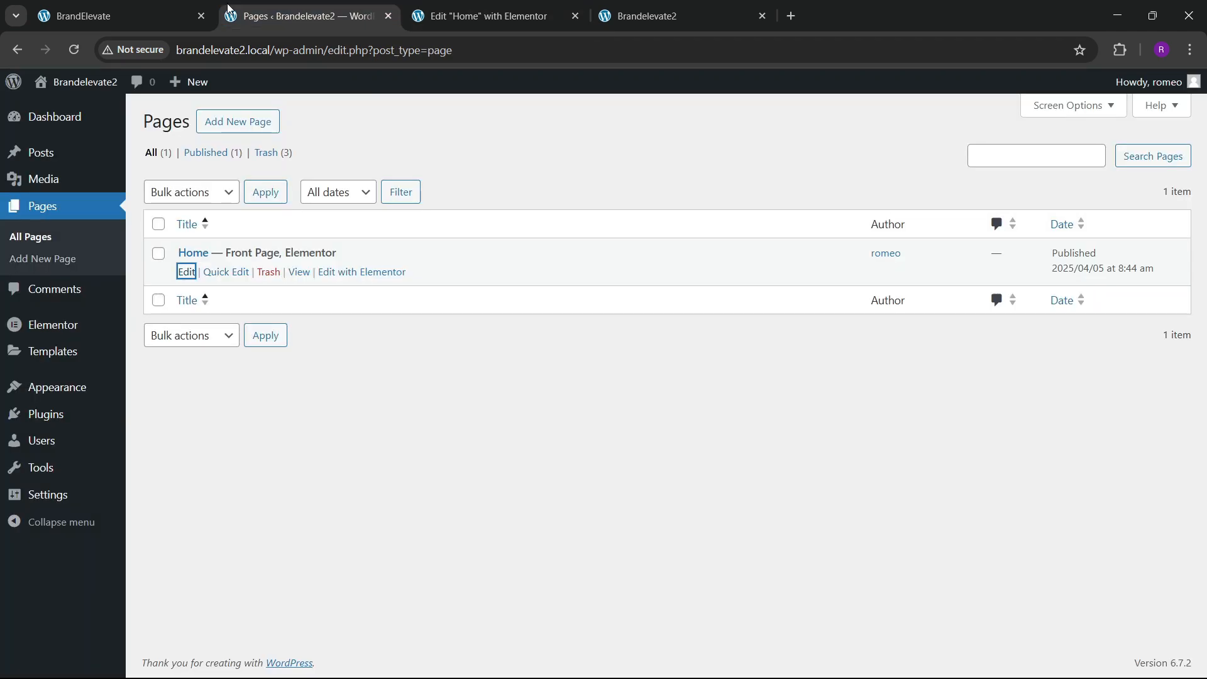
click(83, 16)
click(488, 15)
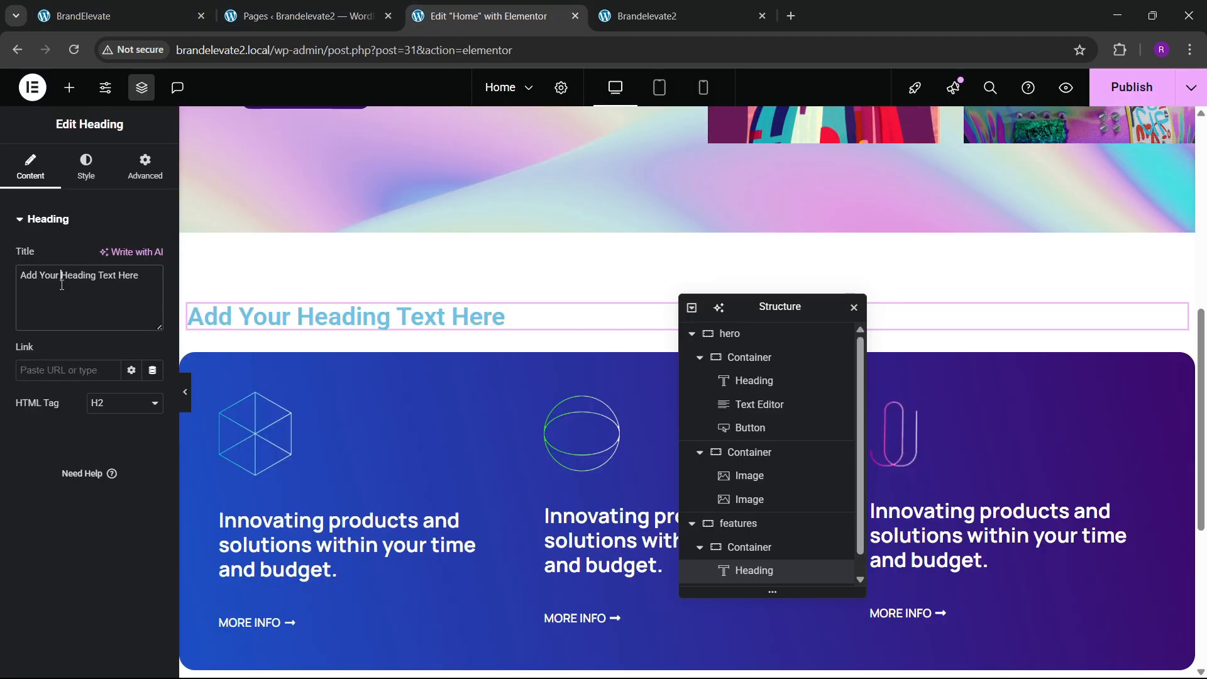
key(BackSpace)
text(OUR FEATURES)
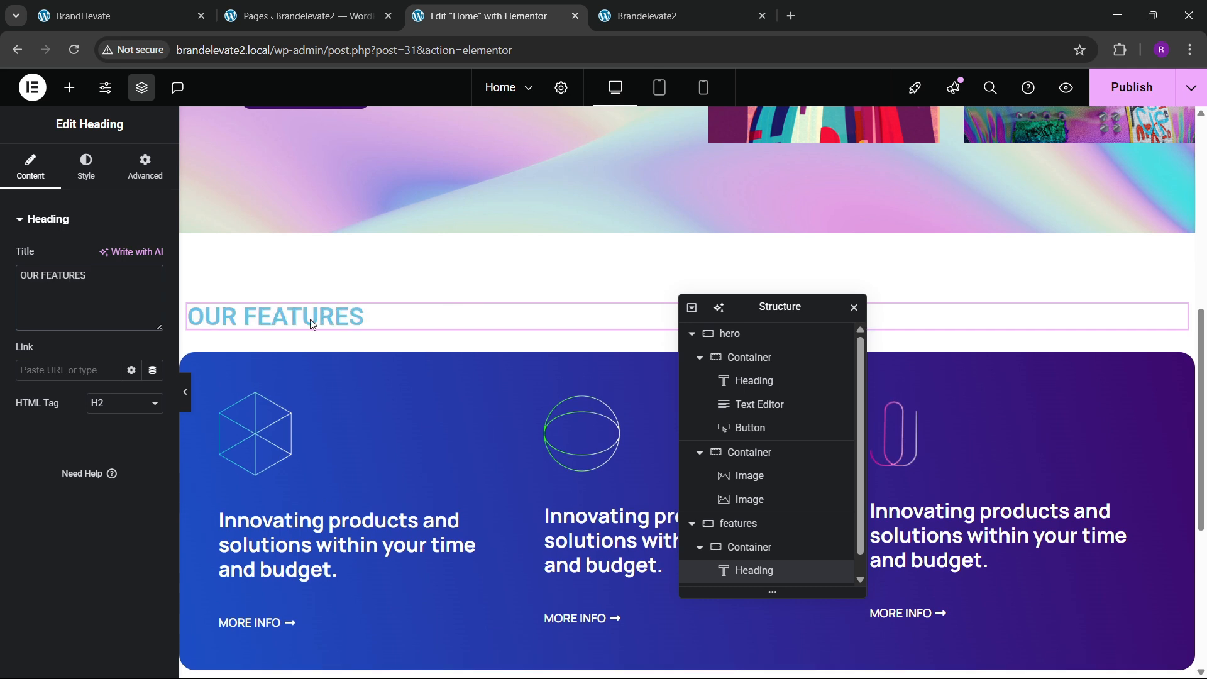
click(86, 167)
click(111, 257)
Step: Rename the container that holds the OUR FEATURES heading as text box
scroll(775, 548, down, 1)
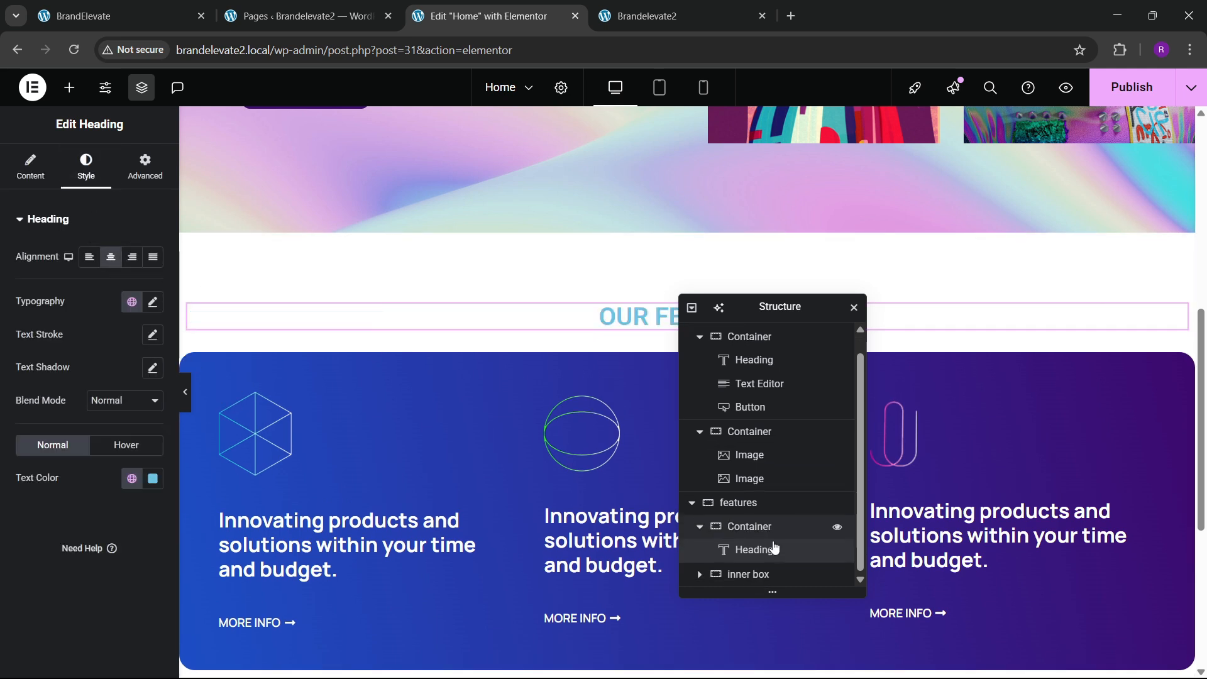
double_click(757, 529)
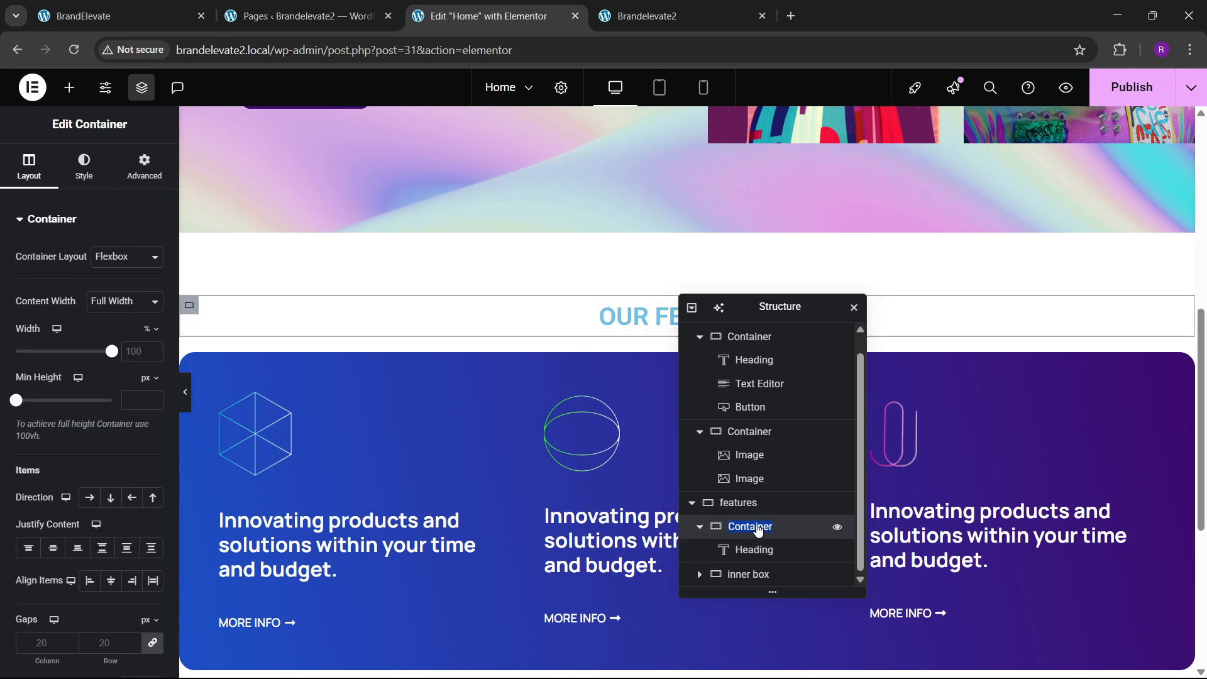
text(text box)
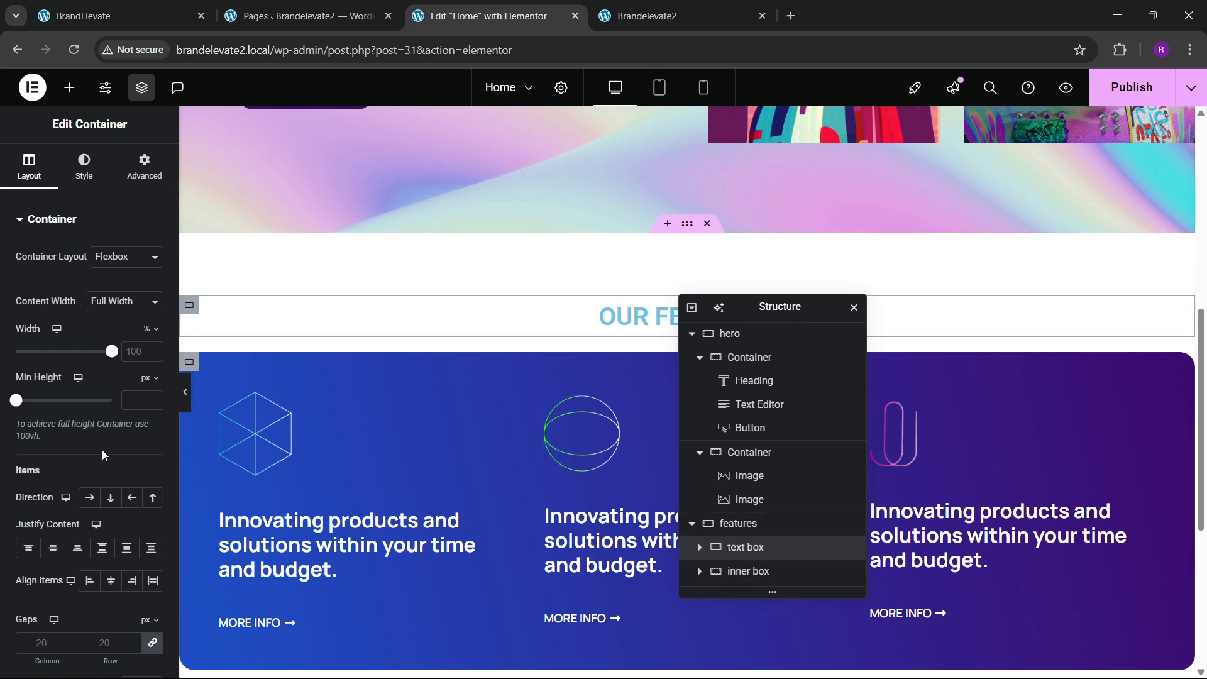
Step: Set the text box container to column direction with justified content and items centred, and compare it with the reference page
scroll(56, 213, down, 1)
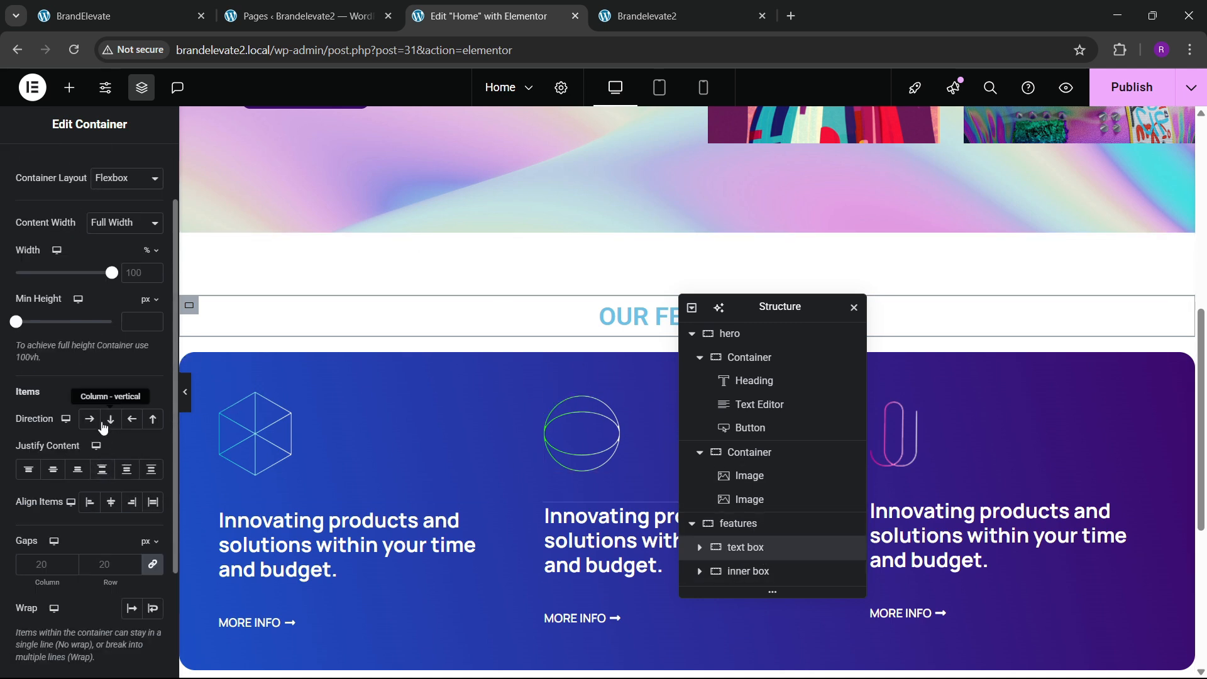
click(111, 419)
click(53, 469)
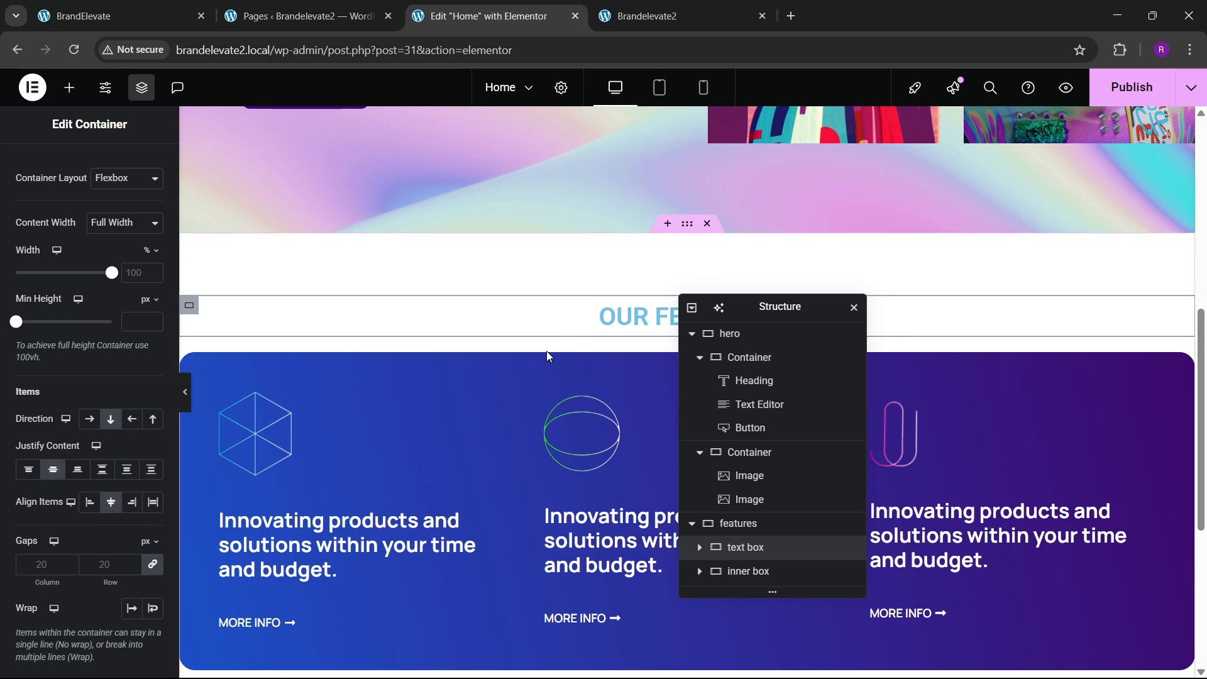
click(148, 9)
click(504, 5)
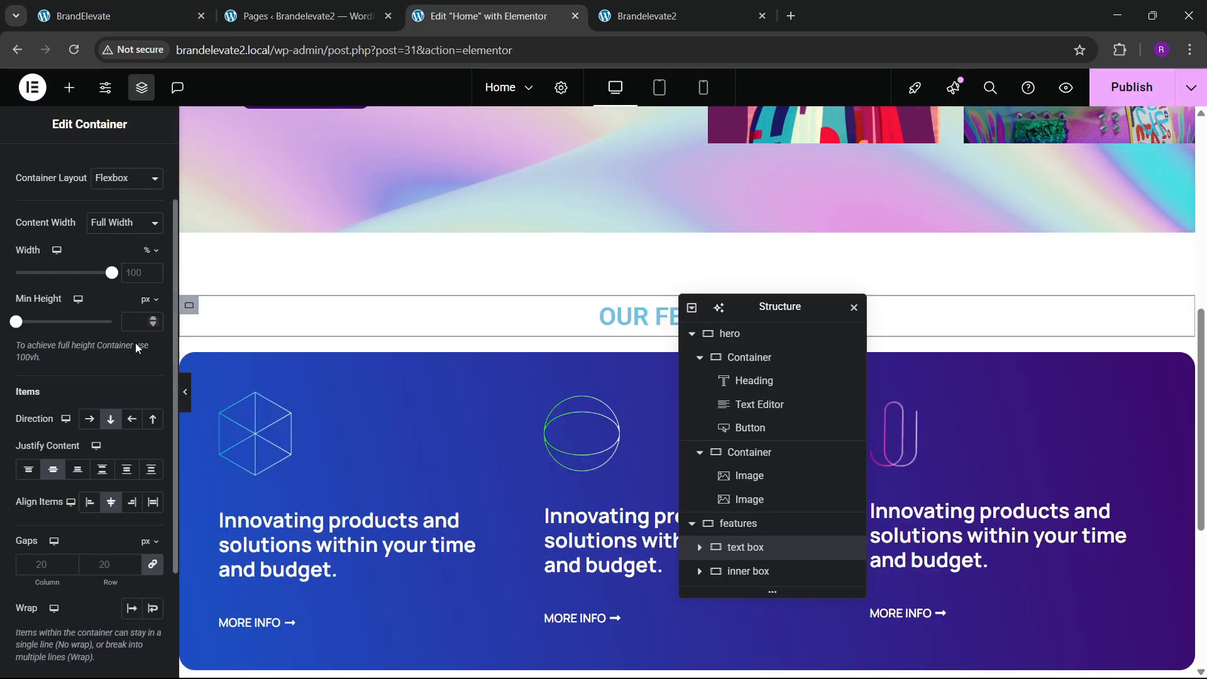
scroll(116, 290, up, 1)
click(85, 166)
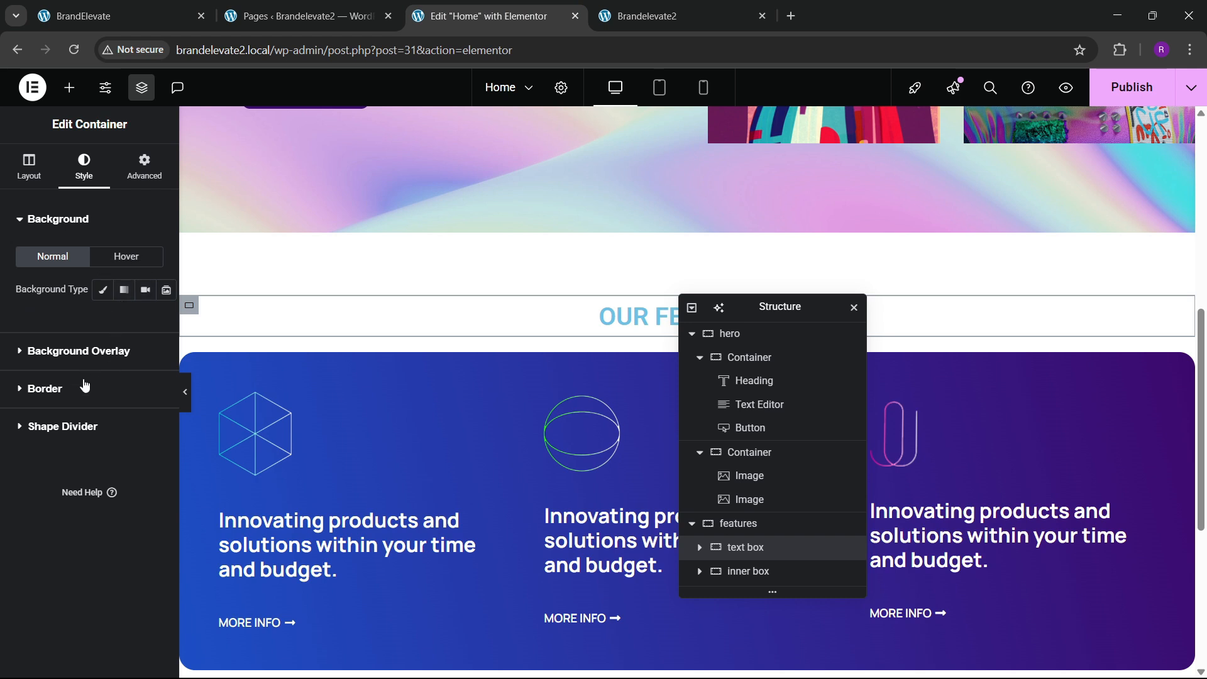
Step: Set the OUR FEATURES heading's typography to Manrope, weight 700 (Bold), size 16 px
click(621, 319)
click(153, 303)
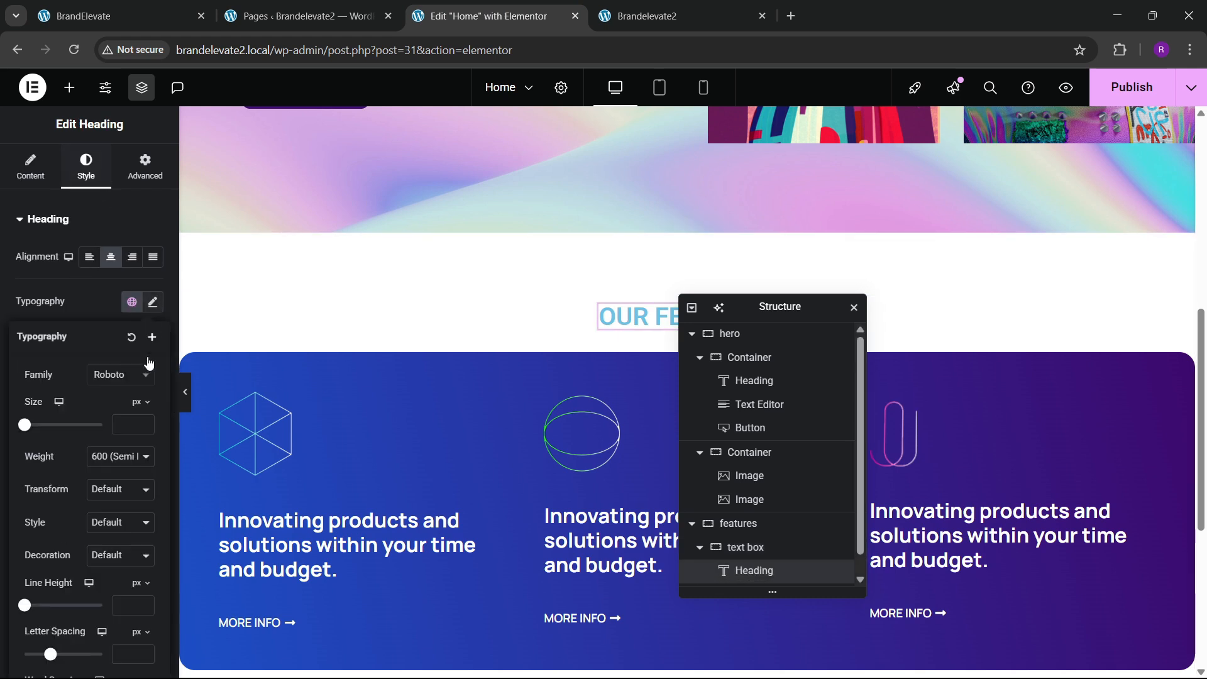
click(123, 375)
text(manrope)
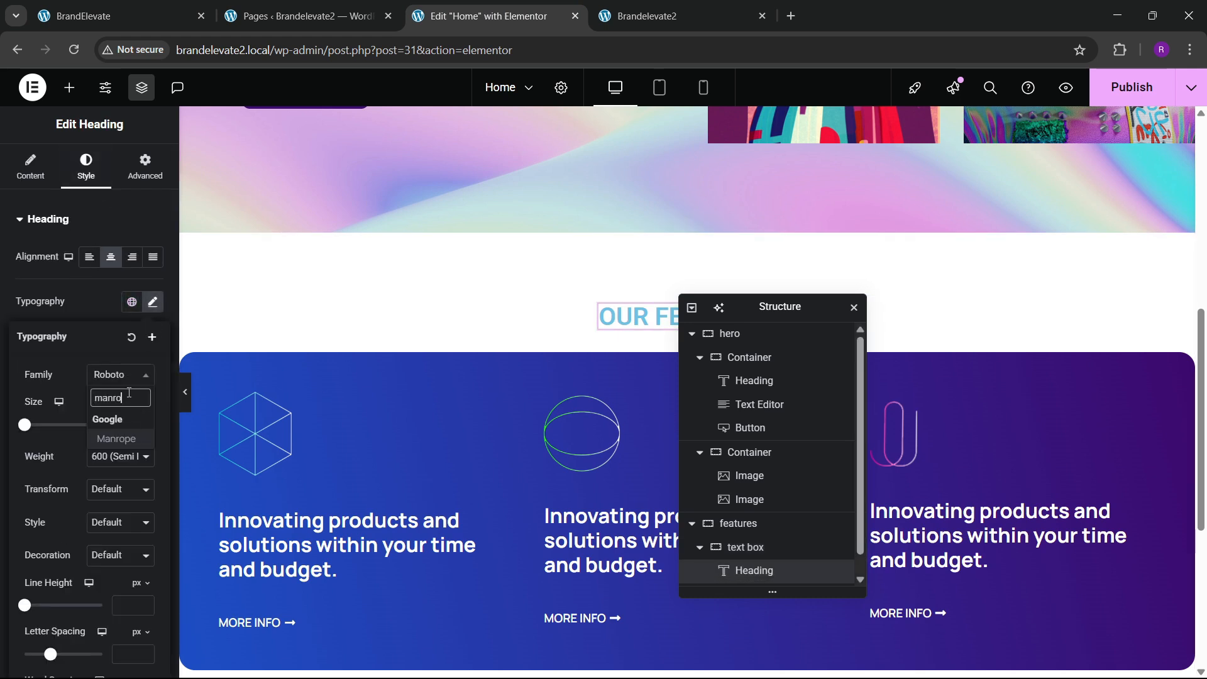
key(Return)
click(110, 462)
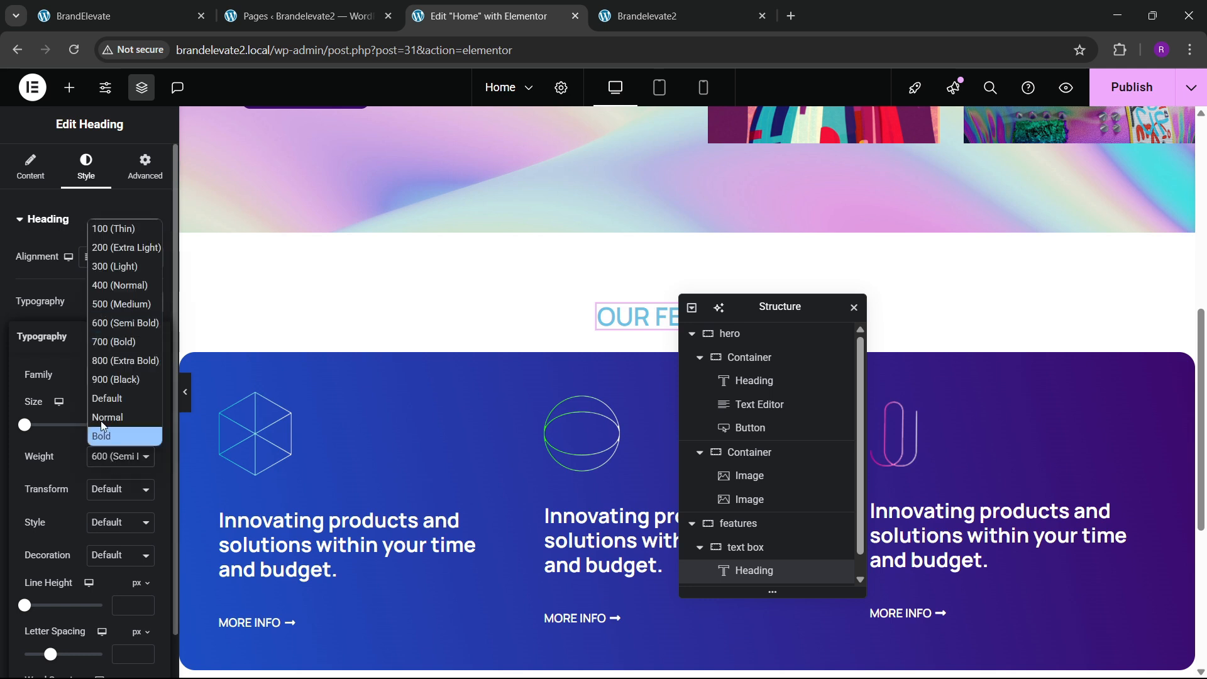
click(104, 342)
click(145, 426)
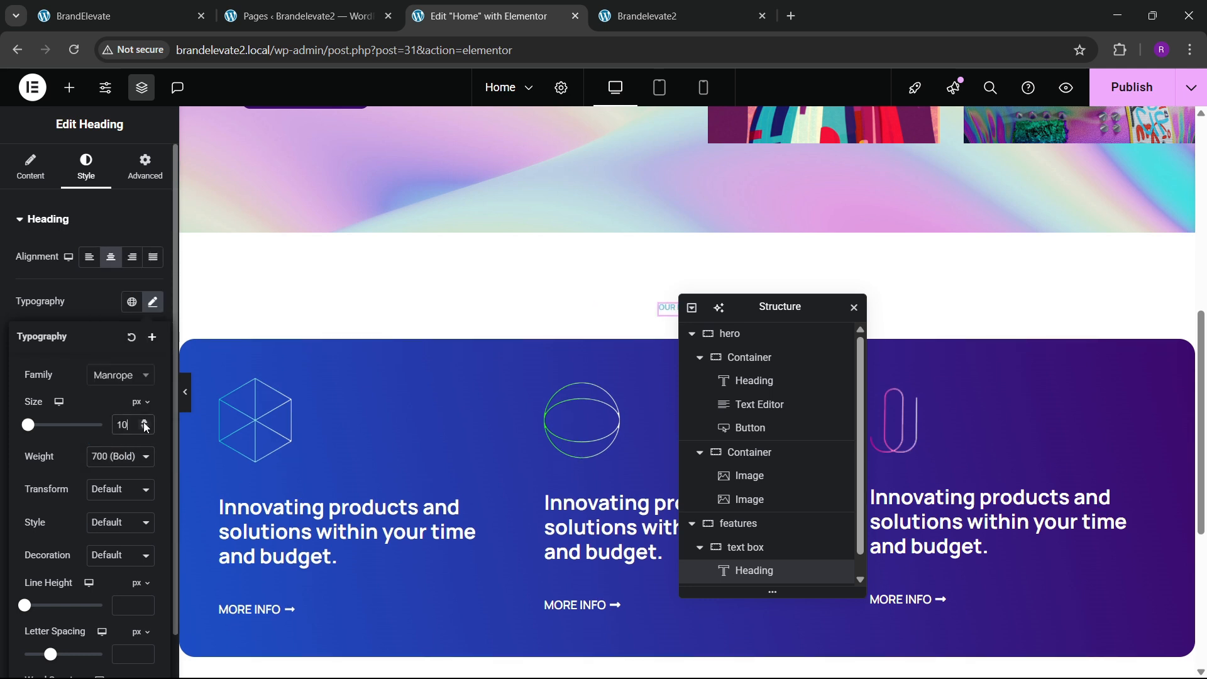
click(145, 426)
drag(765, 308, 481, 309)
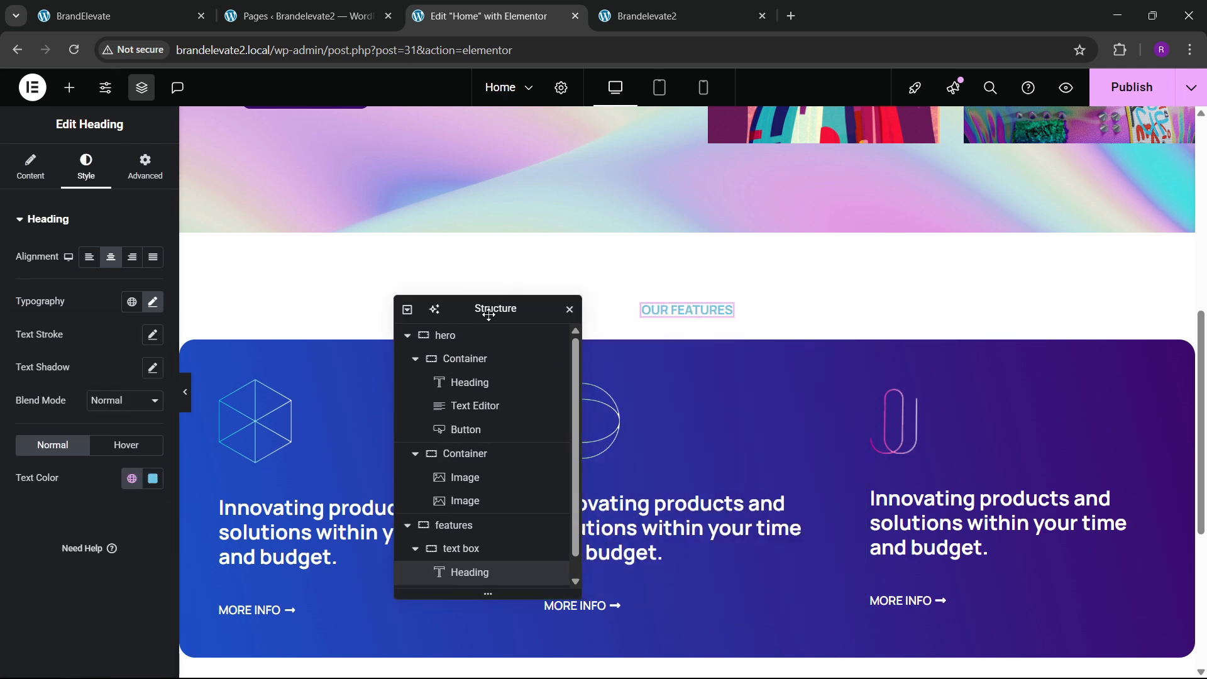
Step: Apply the global blue colour #2667FF to the OUR FEATURES heading text
click(138, 481)
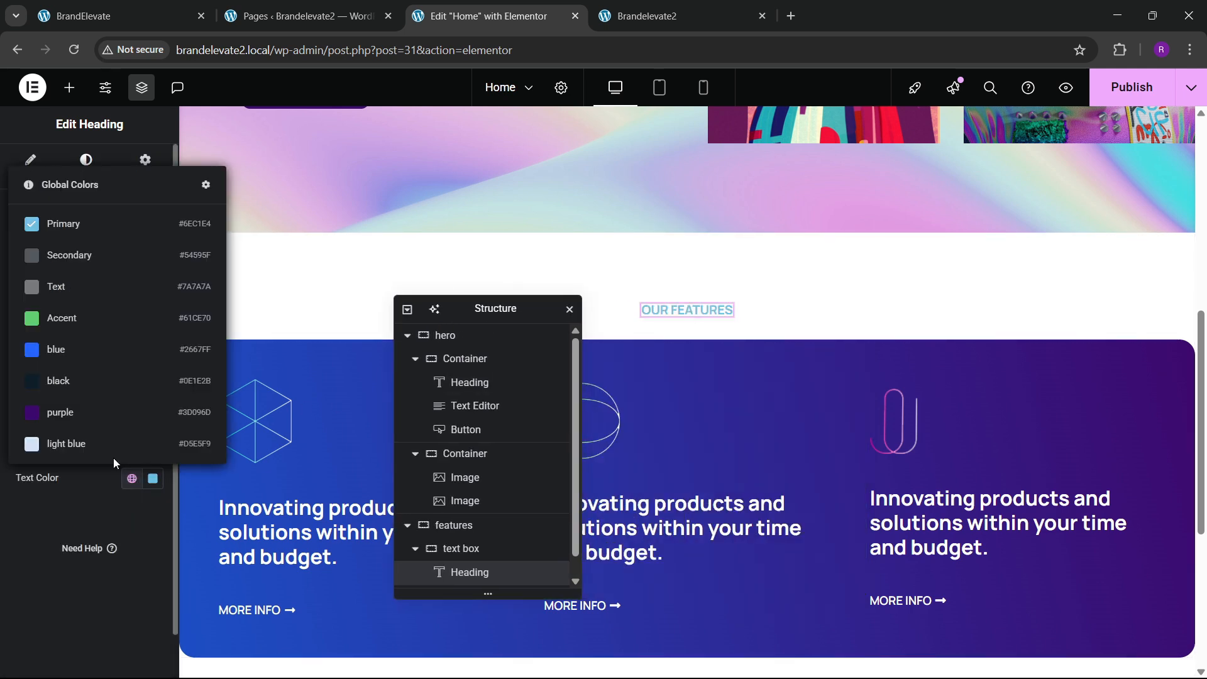
click(83, 414)
click(126, 477)
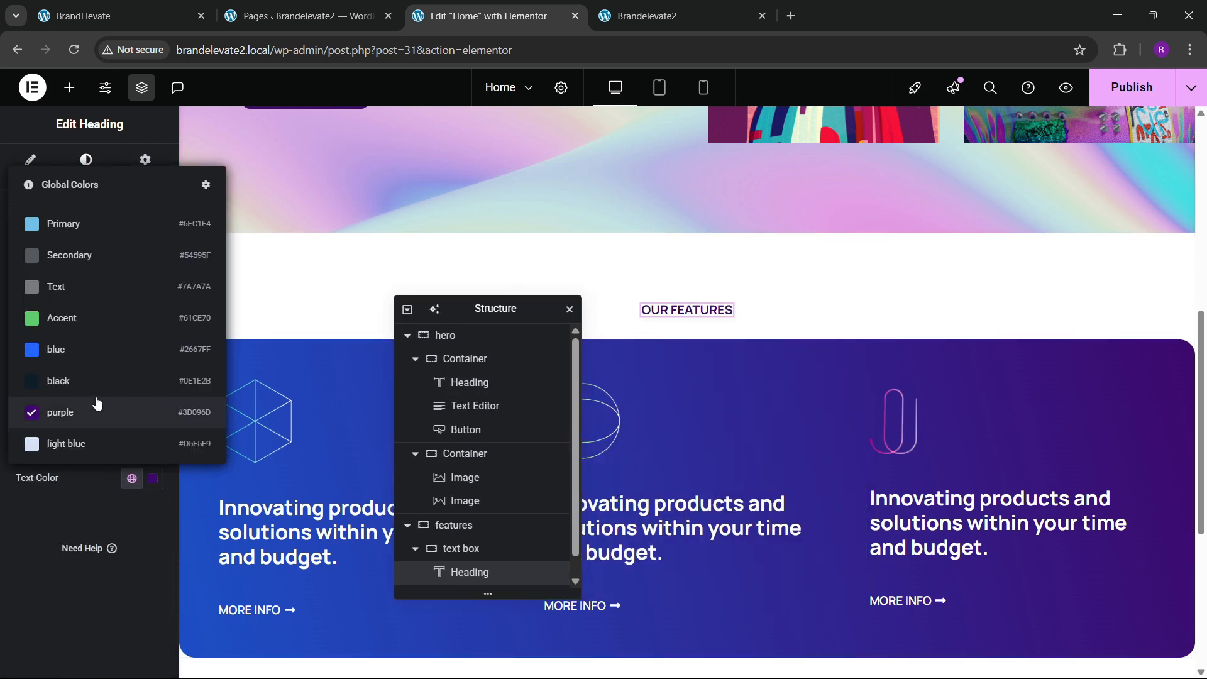
click(91, 357)
Step: Set the OUR FEATURES heading's size to 19 px and weight to 800 (Extra Bold), comparing it with the reference page
click(153, 303)
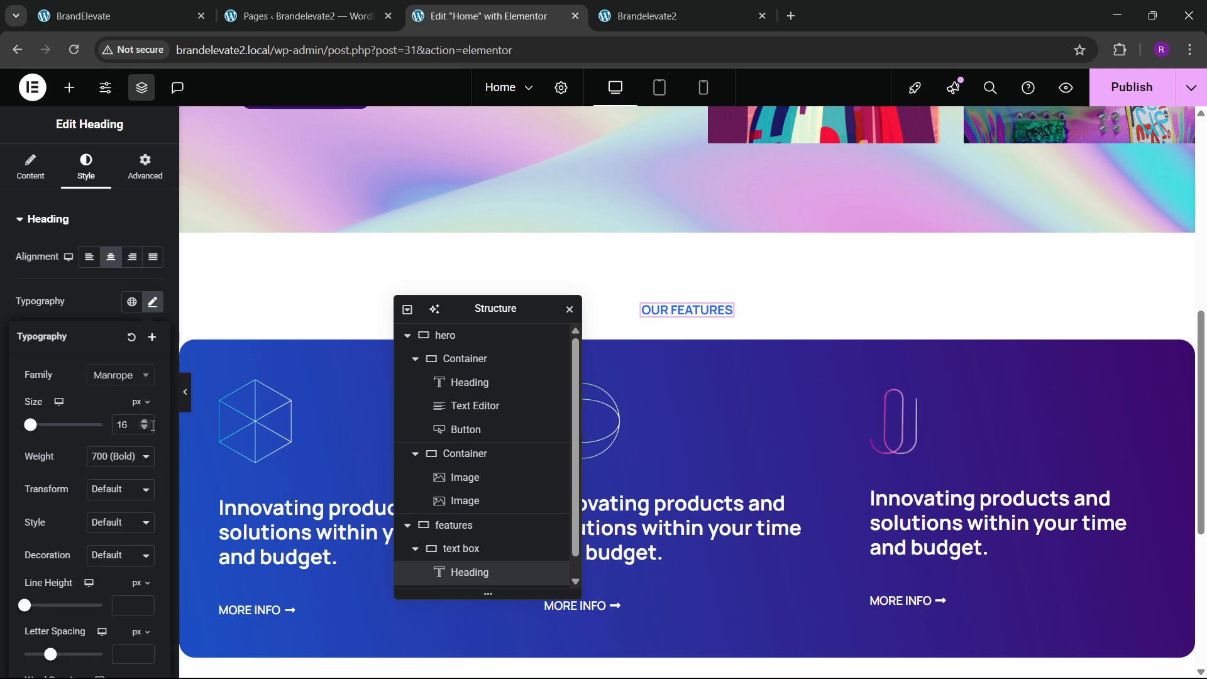
click(98, 5)
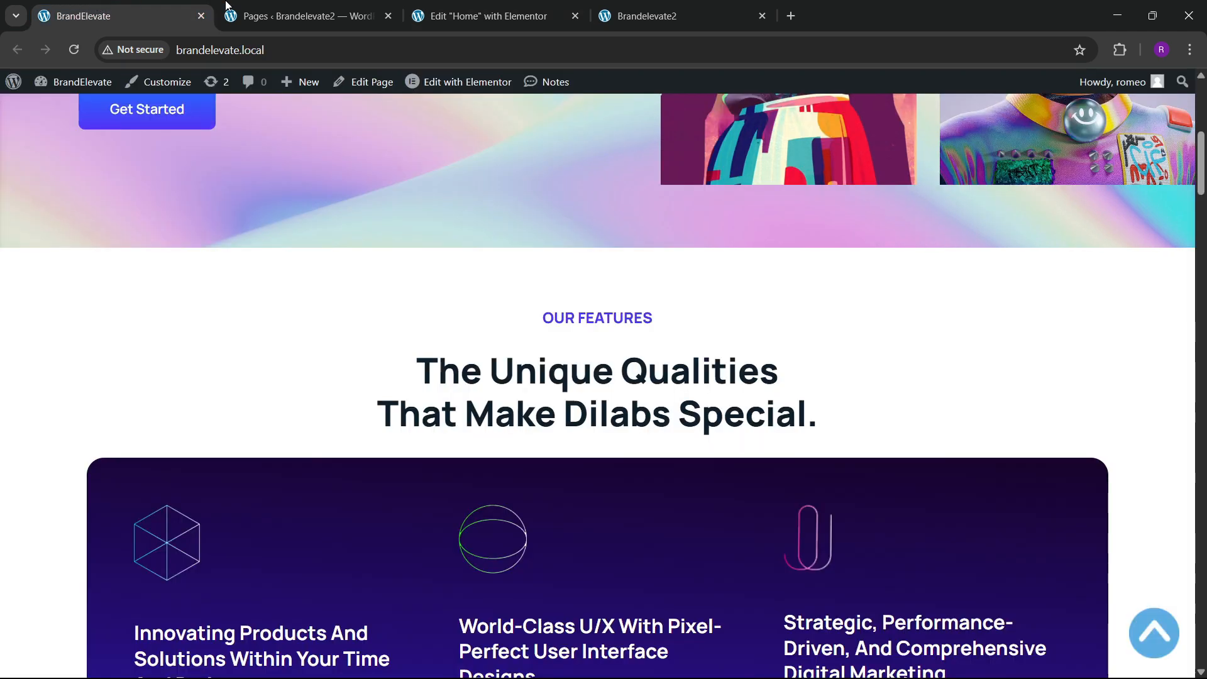
click(497, 9)
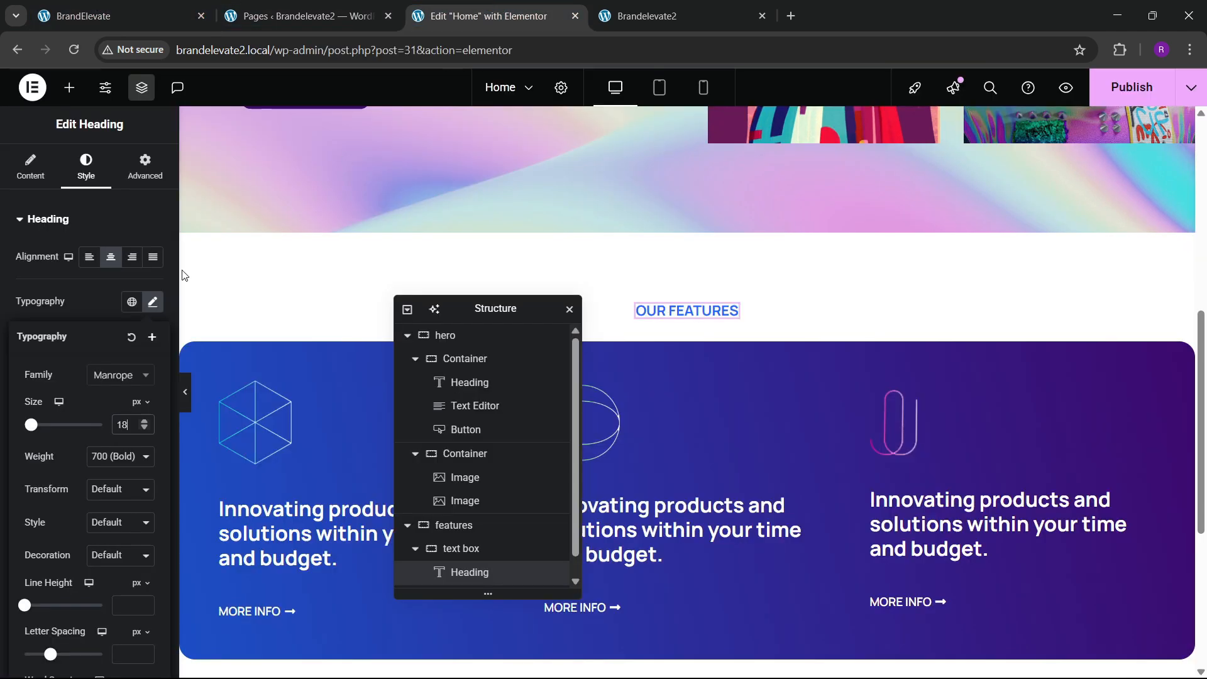
click(130, 472)
click(122, 373)
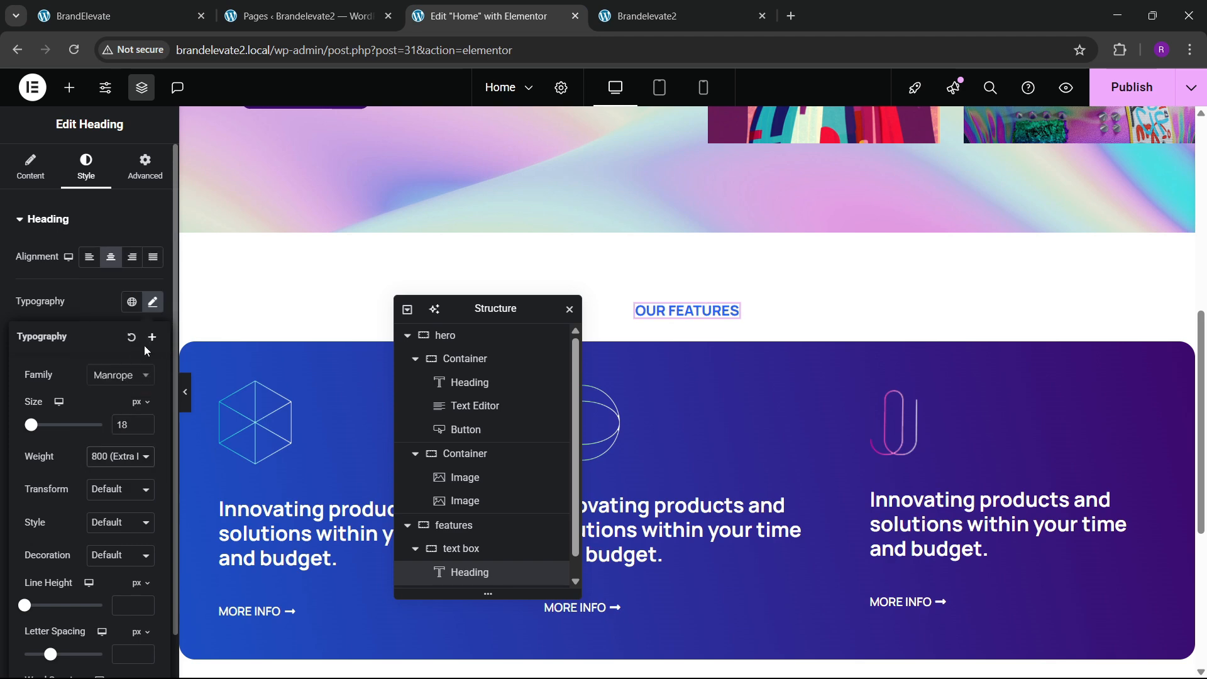
click(145, 422)
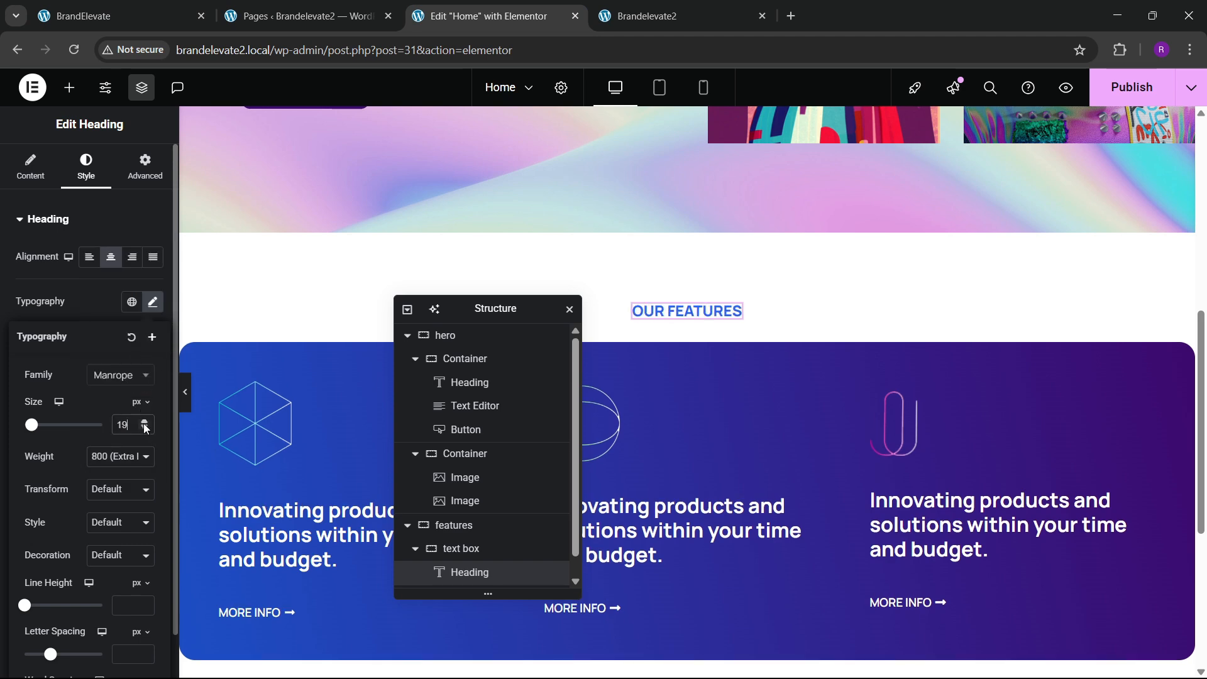
click(121, 5)
click(446, 14)
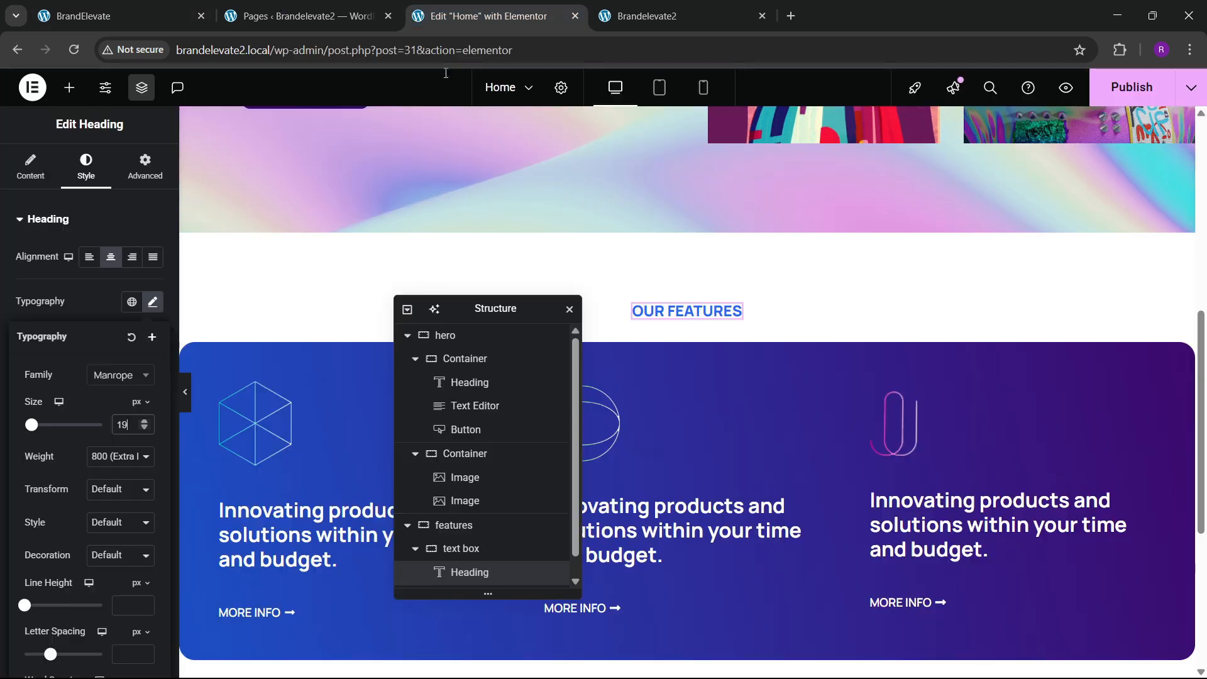
Step: Add a second heading below OUR FEATURES with the reference page's title "The unique qualities that make Dilabs special."
click(69, 88)
drag(48, 413, 729, 321)
click(183, 9)
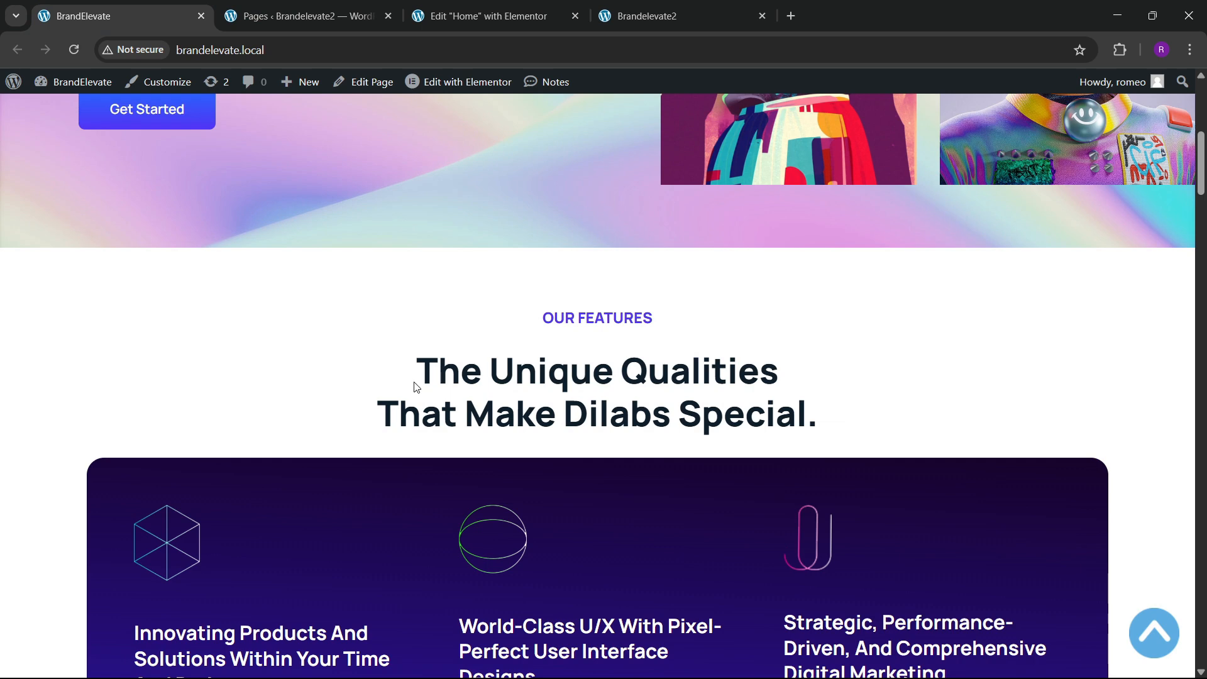
drag(415, 385, 830, 416)
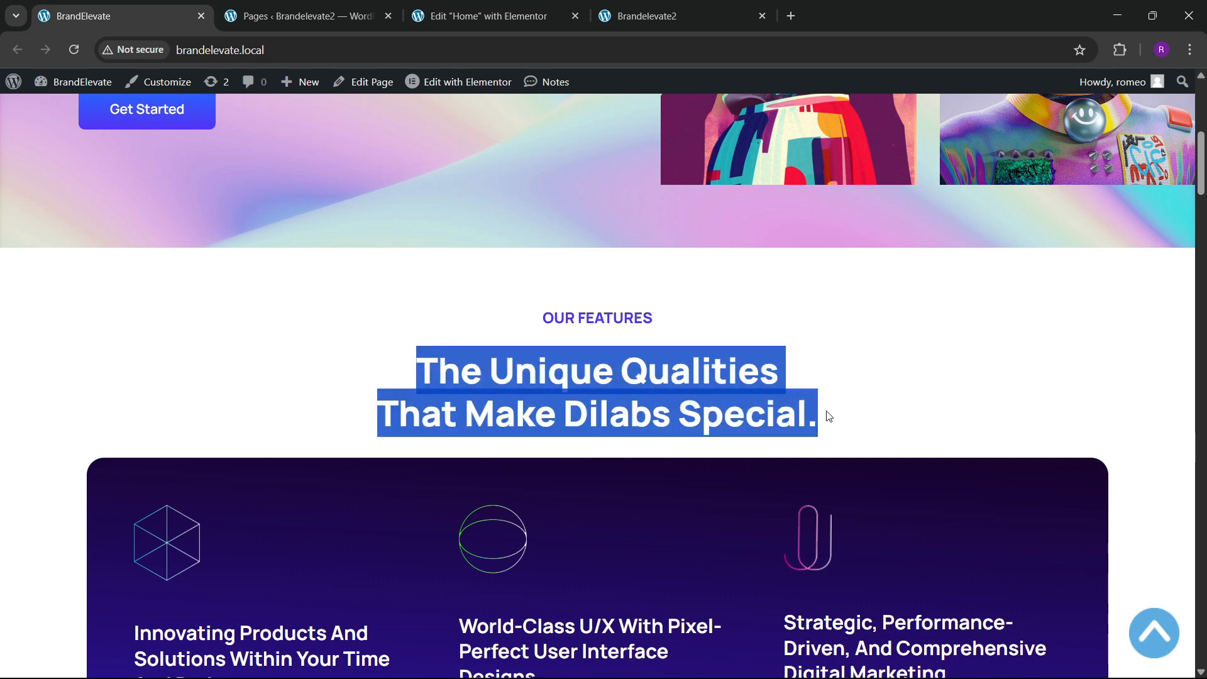
click(478, 15)
key(ctrl+a)
text(The unique qualities that make Dilabs special.)
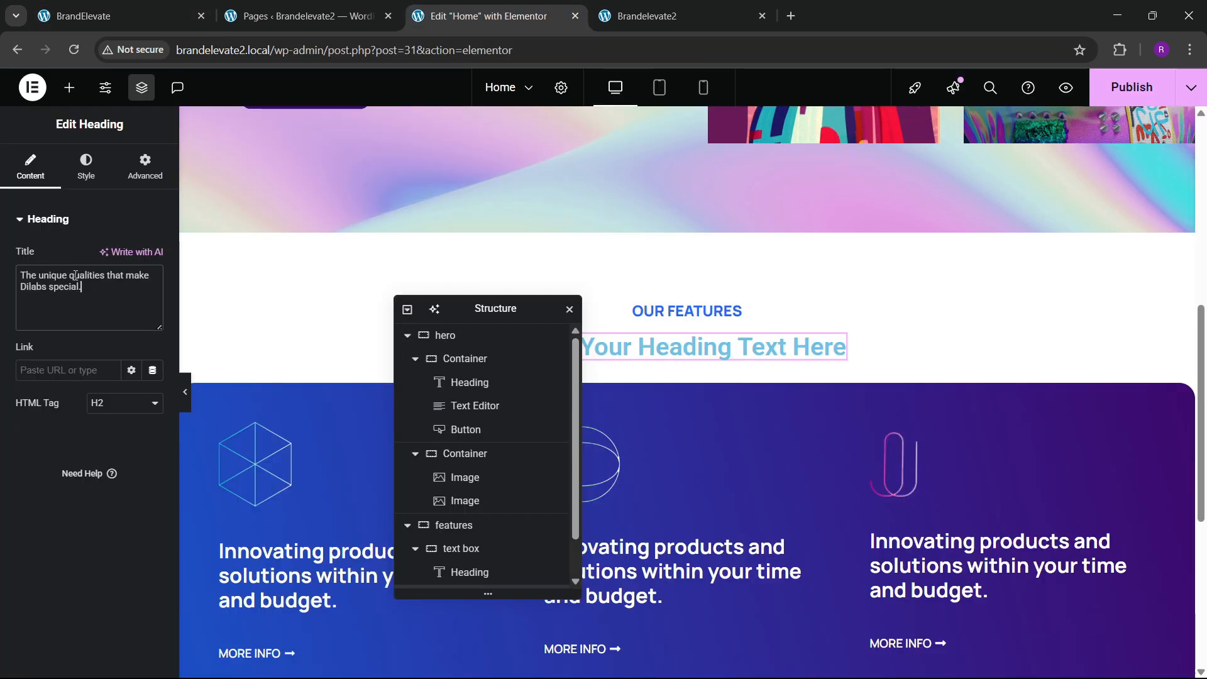
Step: Set the new heading's typography to Manrope, weight 700 (Bold), size 42 px, checking the reference page
click(119, 10)
click(371, 334)
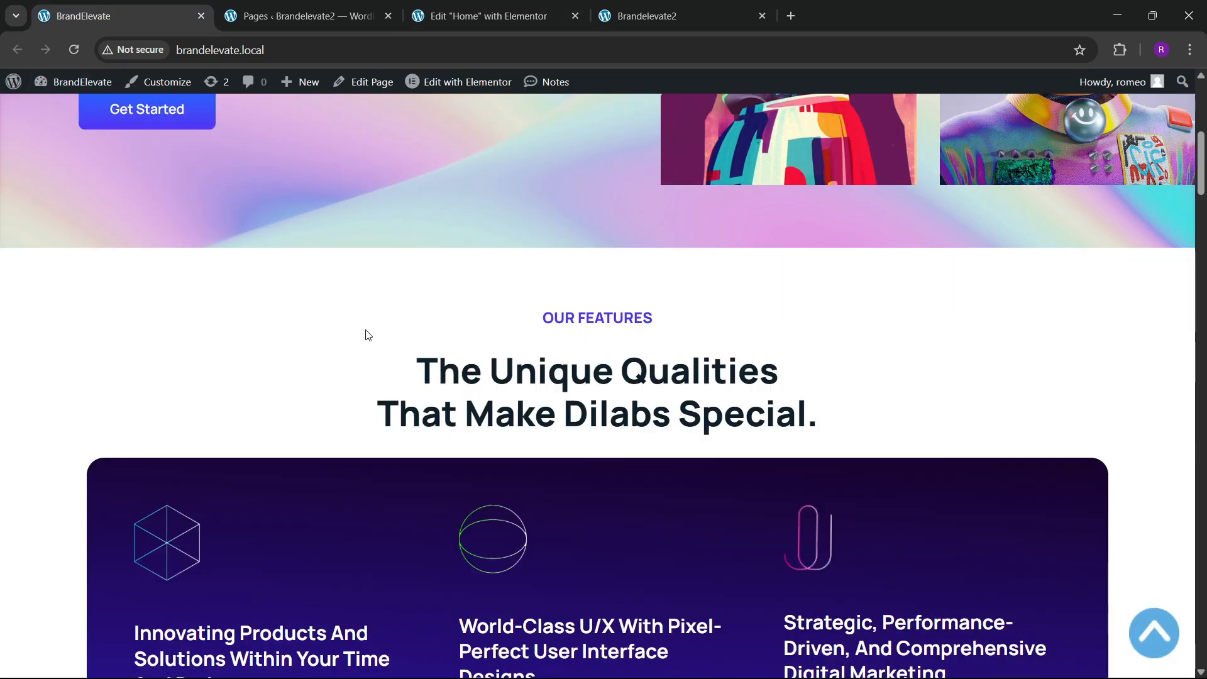
click(434, 14)
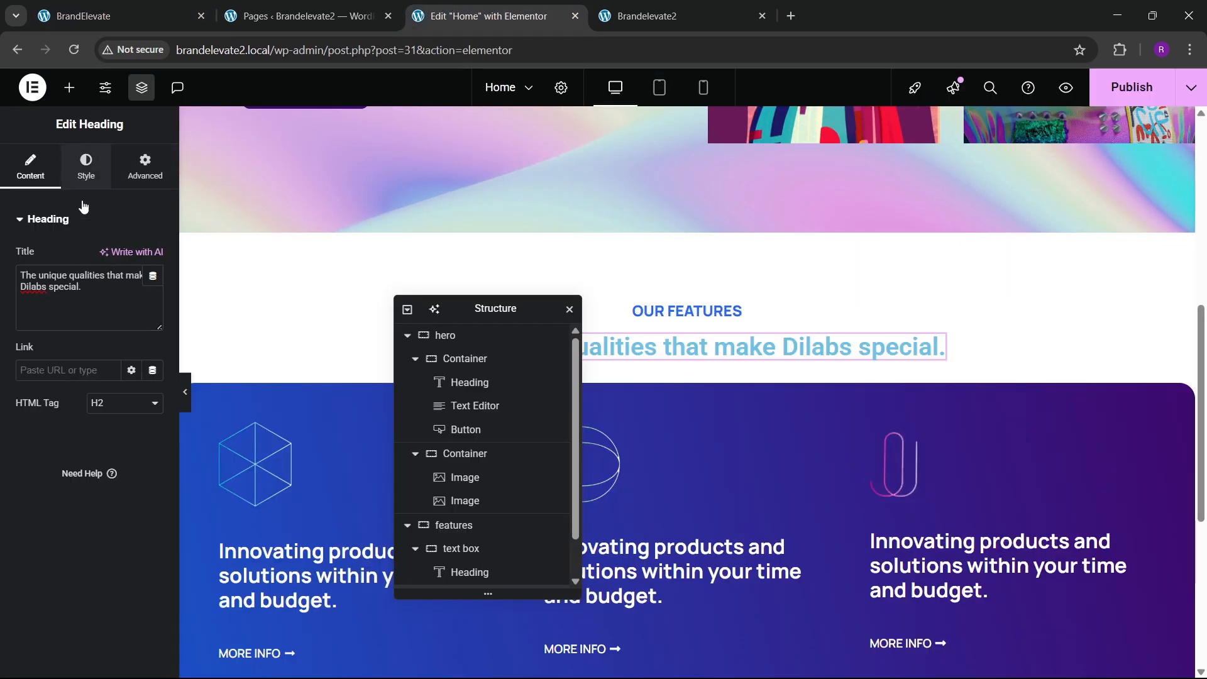
click(86, 166)
click(152, 302)
click(119, 375)
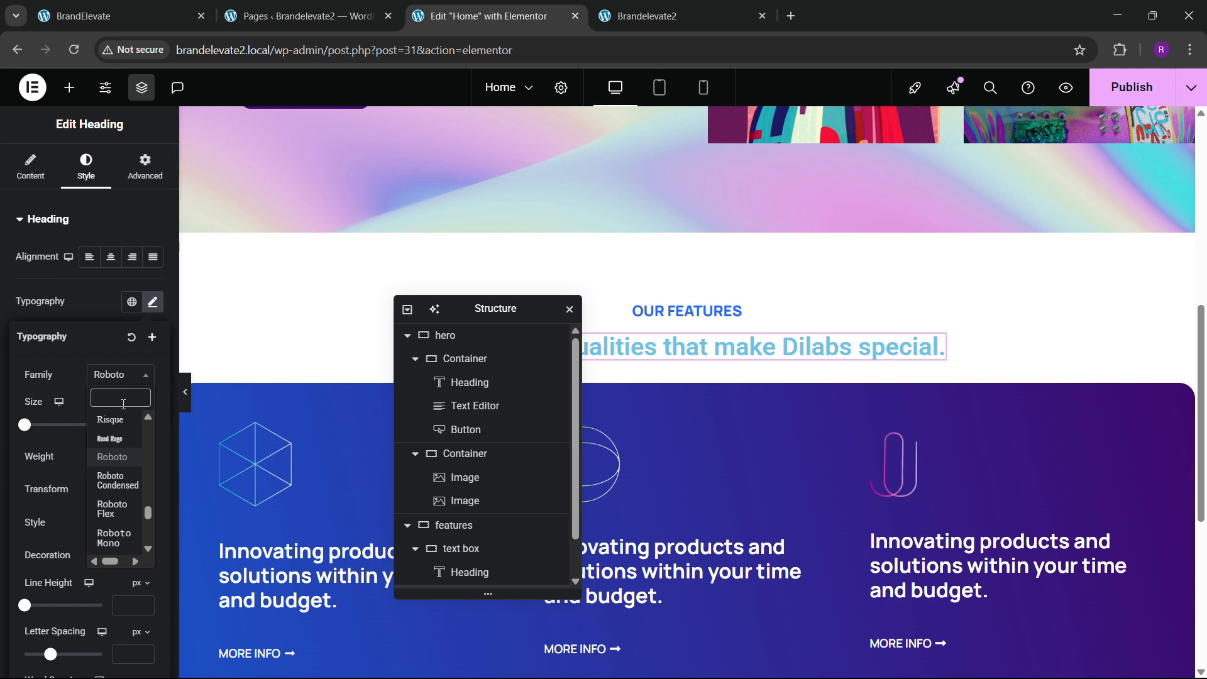
text(manrope)
key(Return)
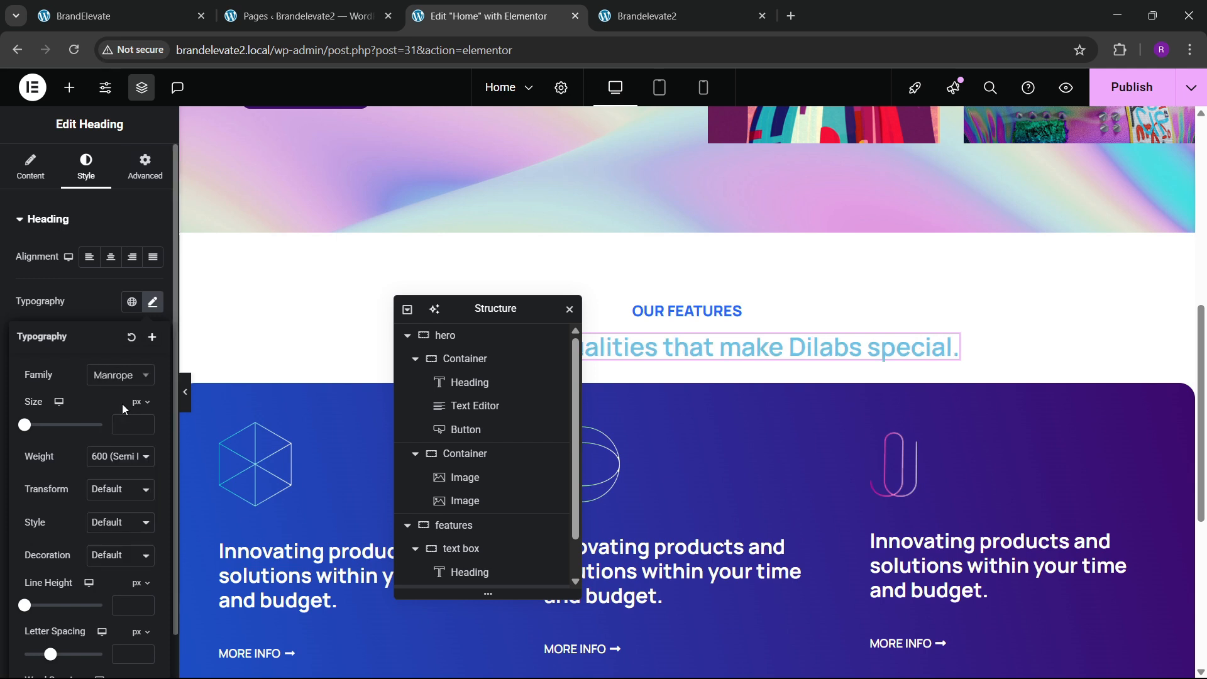
click(128, 456)
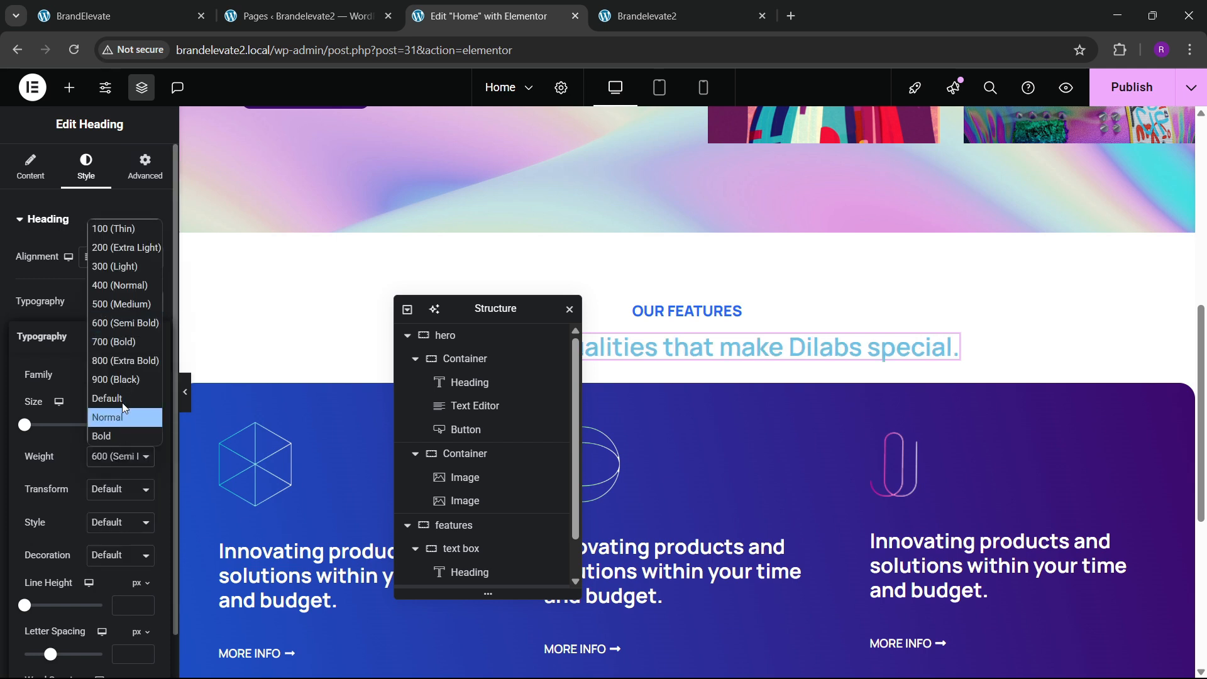
click(111, 348)
click(146, 422)
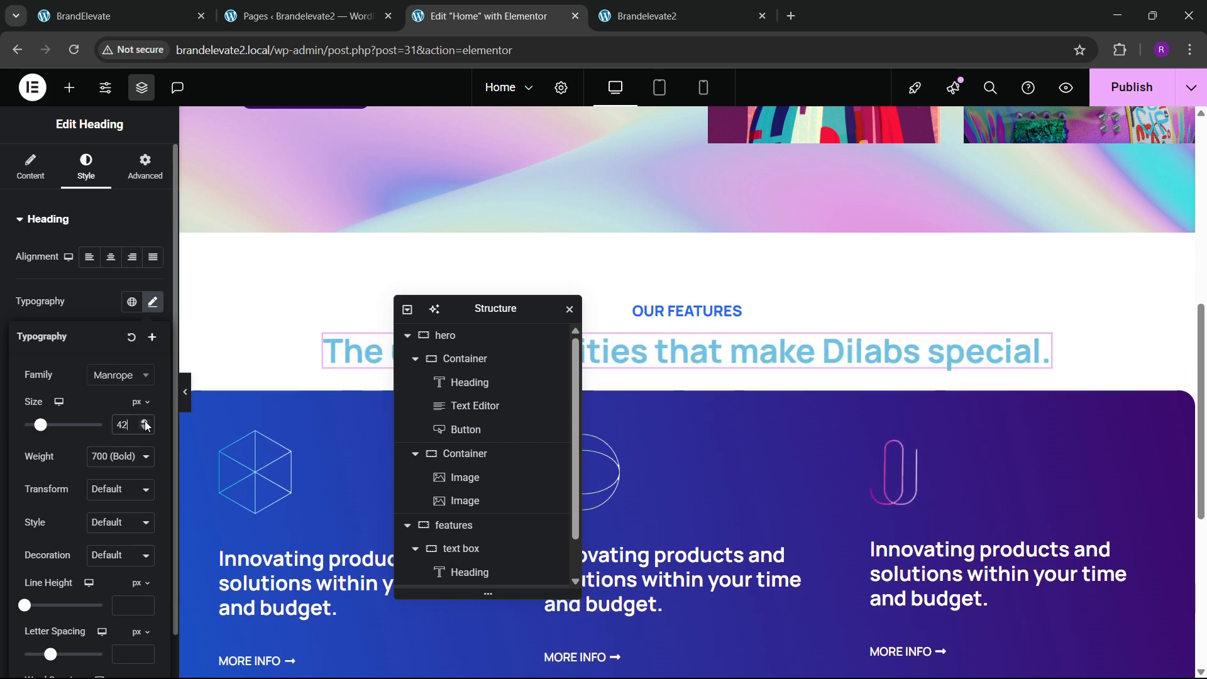
Step: Give the second heading a custom width of 45%, moving the Structure window clear of the text
click(102, 5)
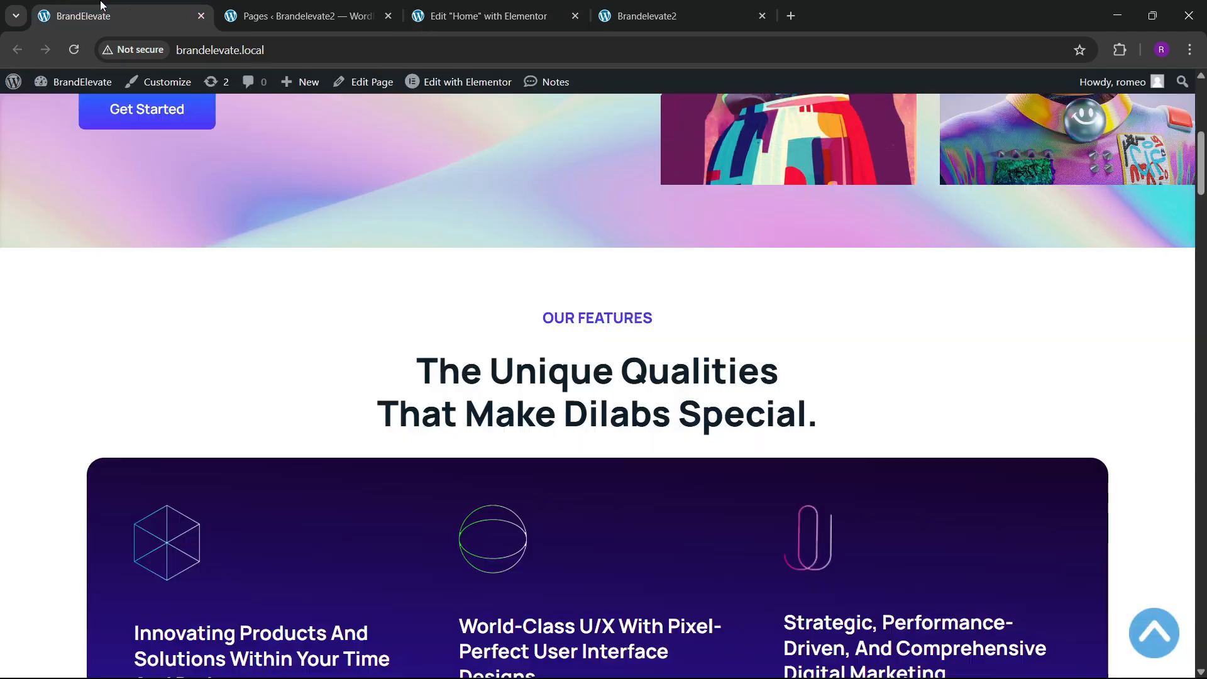
click(485, 16)
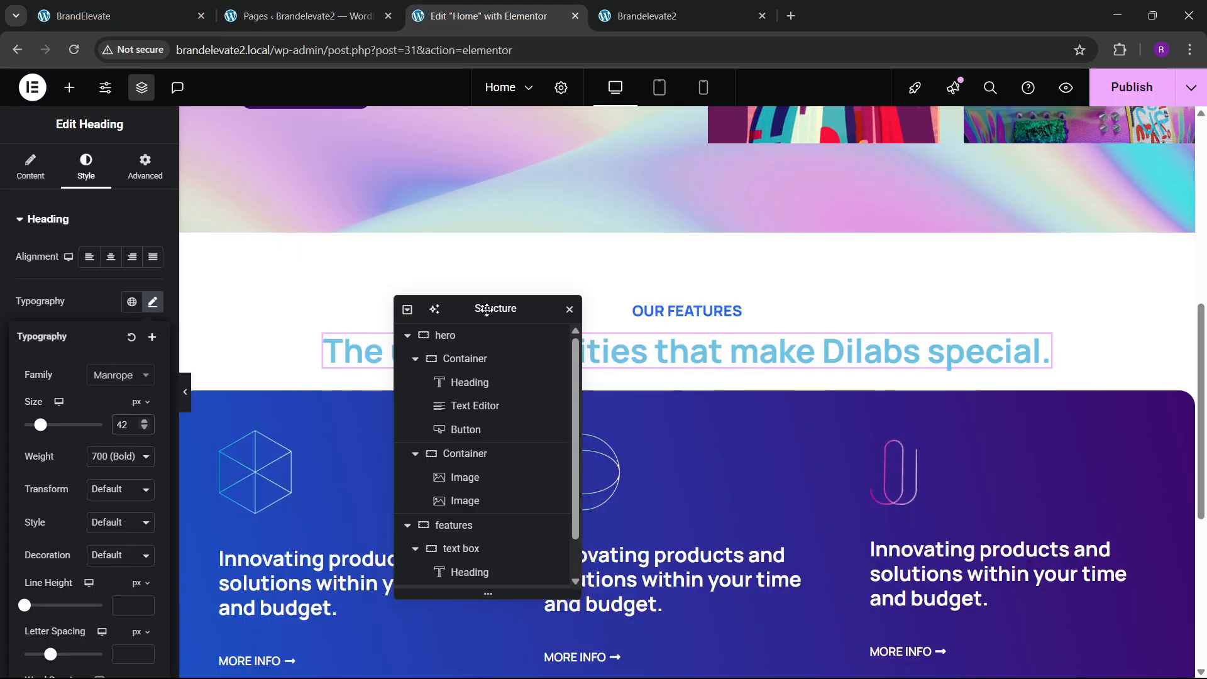
drag(432, 327, 666, 301)
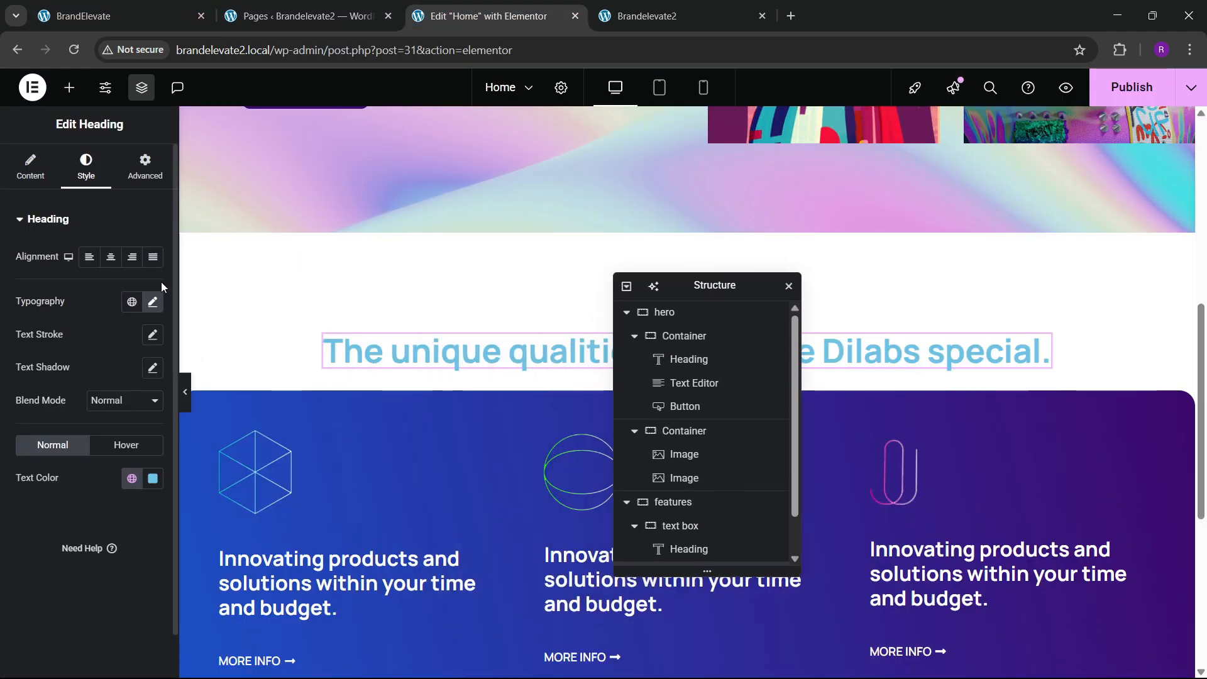
click(139, 180)
click(123, 379)
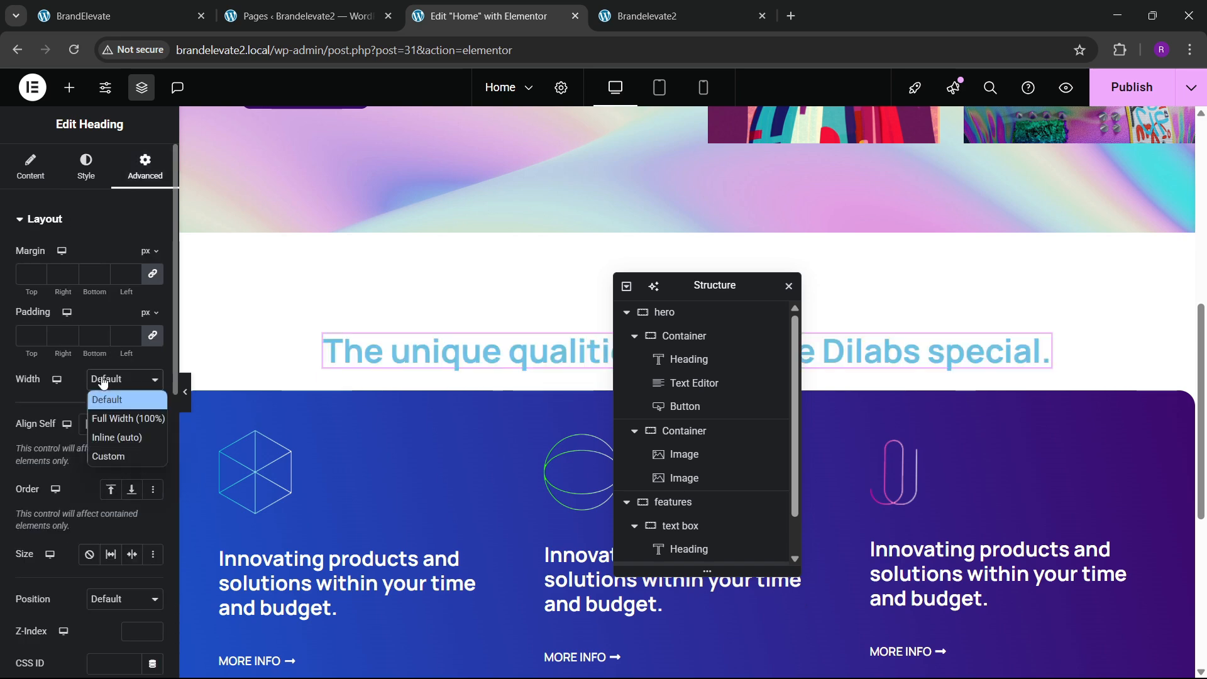
click(108, 452)
drag(21, 431, 60, 431)
drag(710, 291, 356, 269)
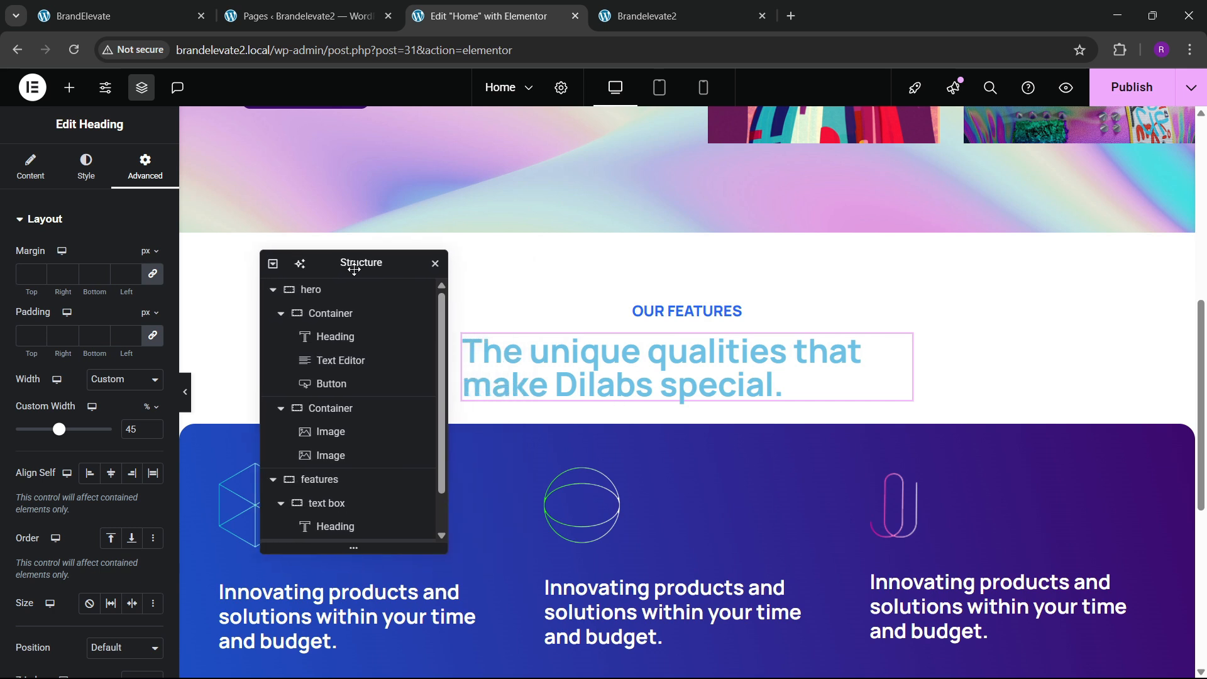
Step: Reduce the second heading's custom width to 34%
click(153, 434)
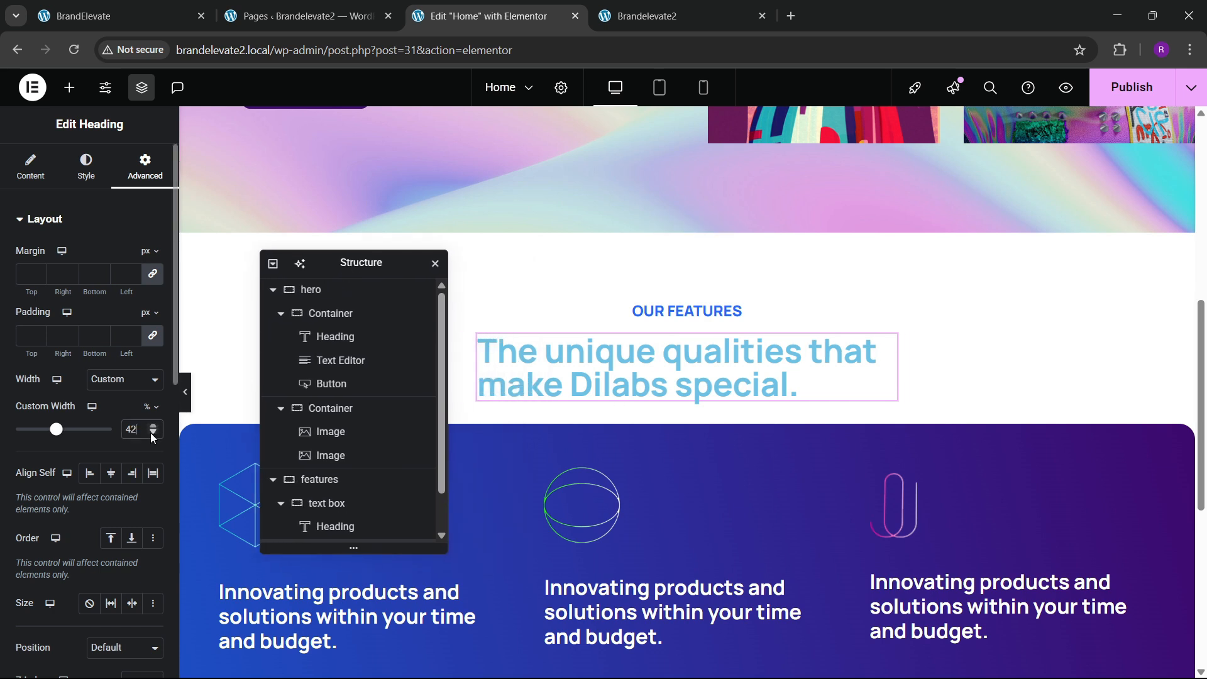
click(153, 433)
click(153, 433)
click(151, 434)
click(152, 434)
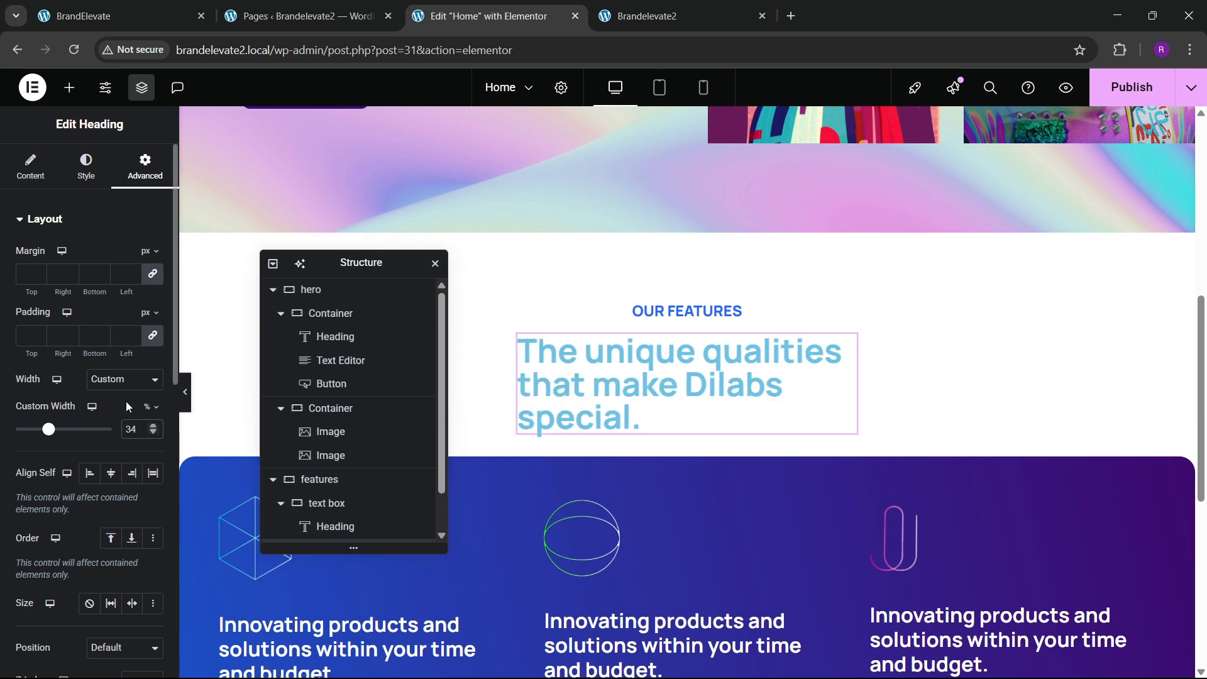
Step: Centre-align the second heading's text and compare it with the reference page
click(83, 180)
click(108, 260)
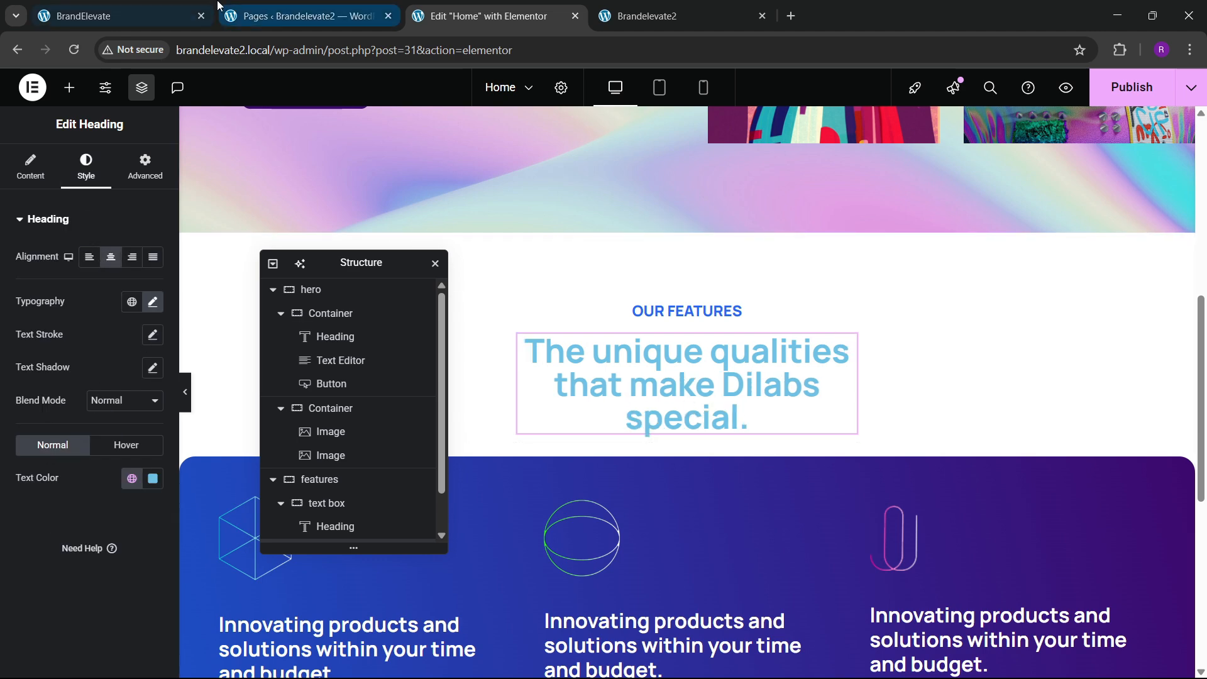
click(175, 7)
click(478, 16)
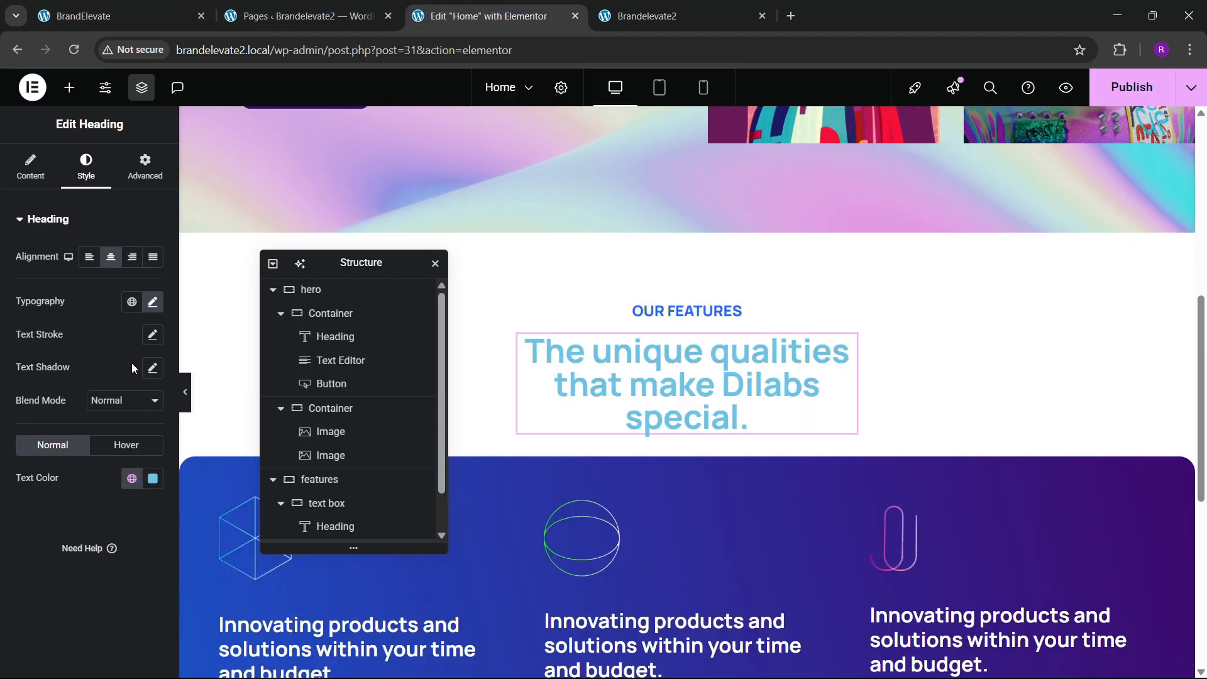
Step: Set the second heading's custom width to 42% and apply the dark global colour to its text
click(145, 166)
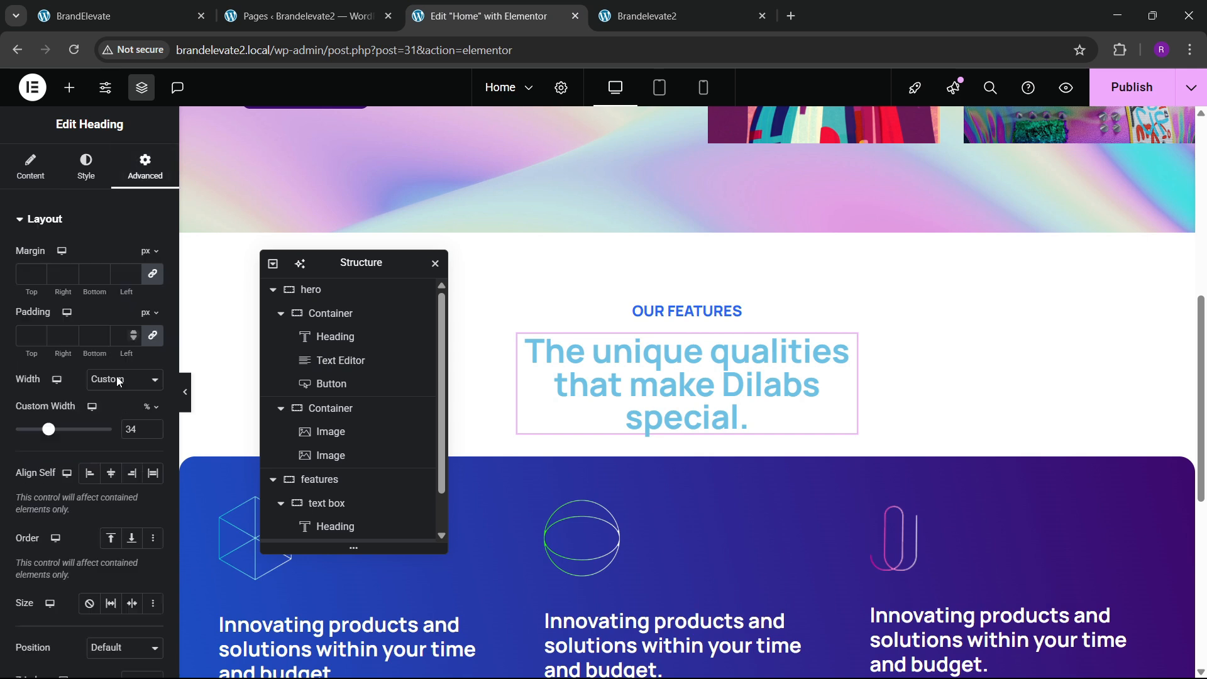
drag(152, 429, 153, 428)
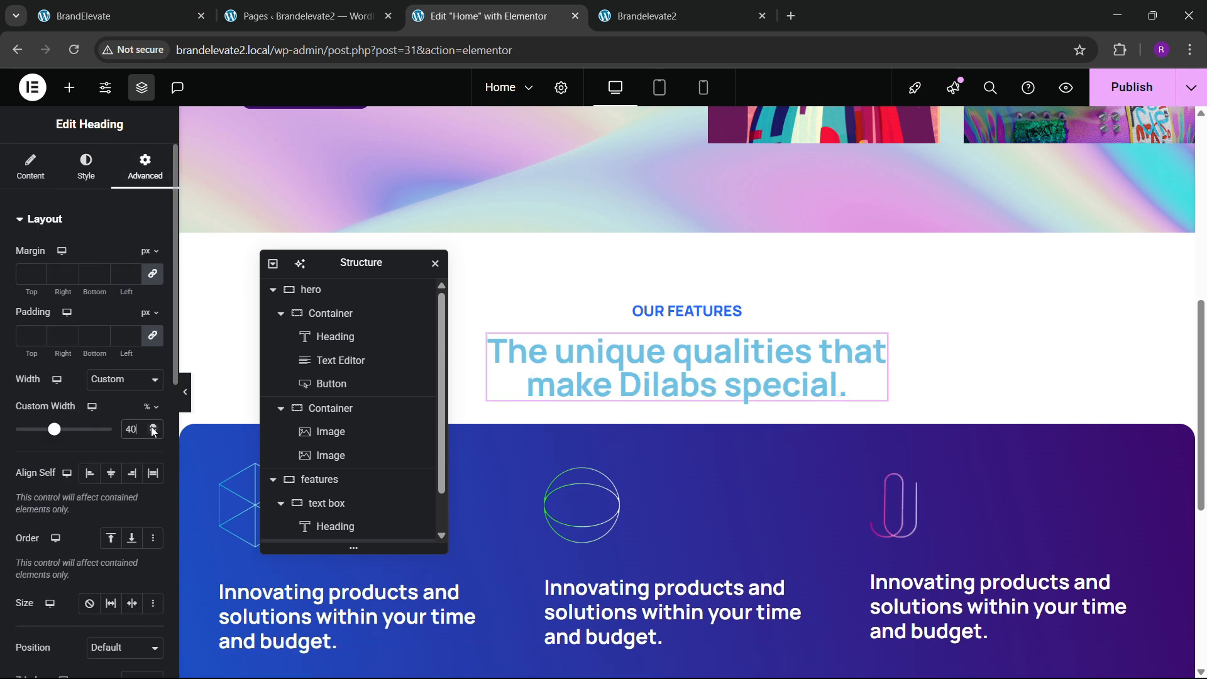
click(98, 178)
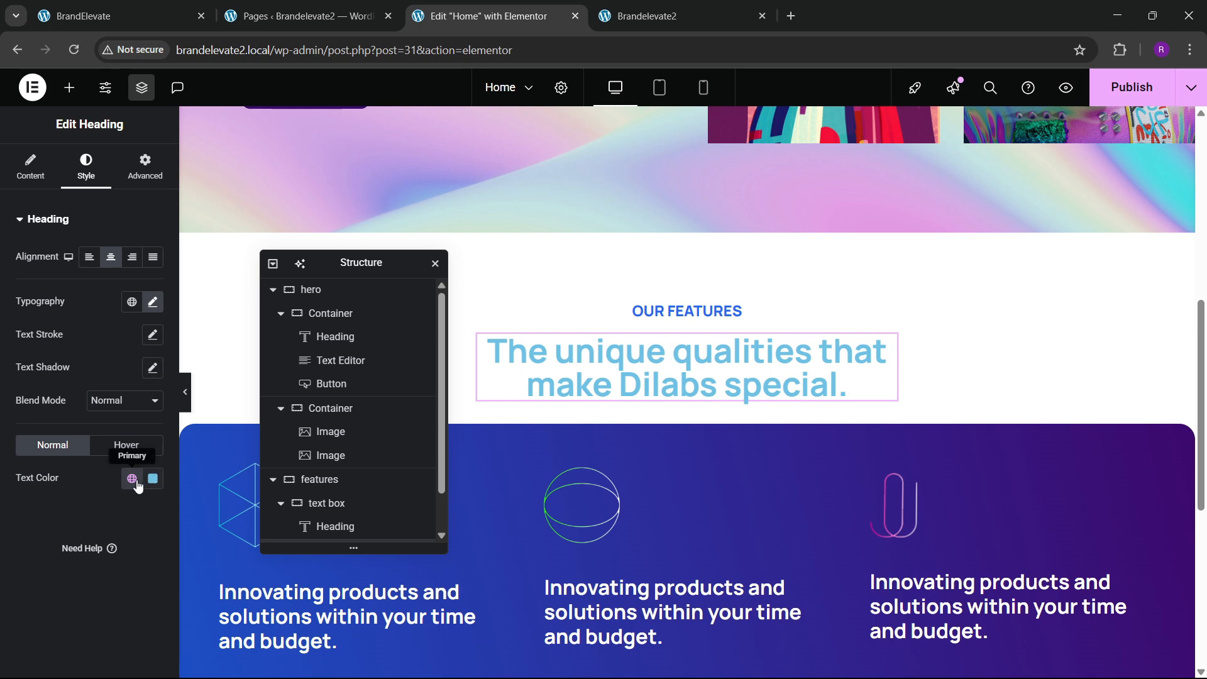
click(132, 478)
click(84, 384)
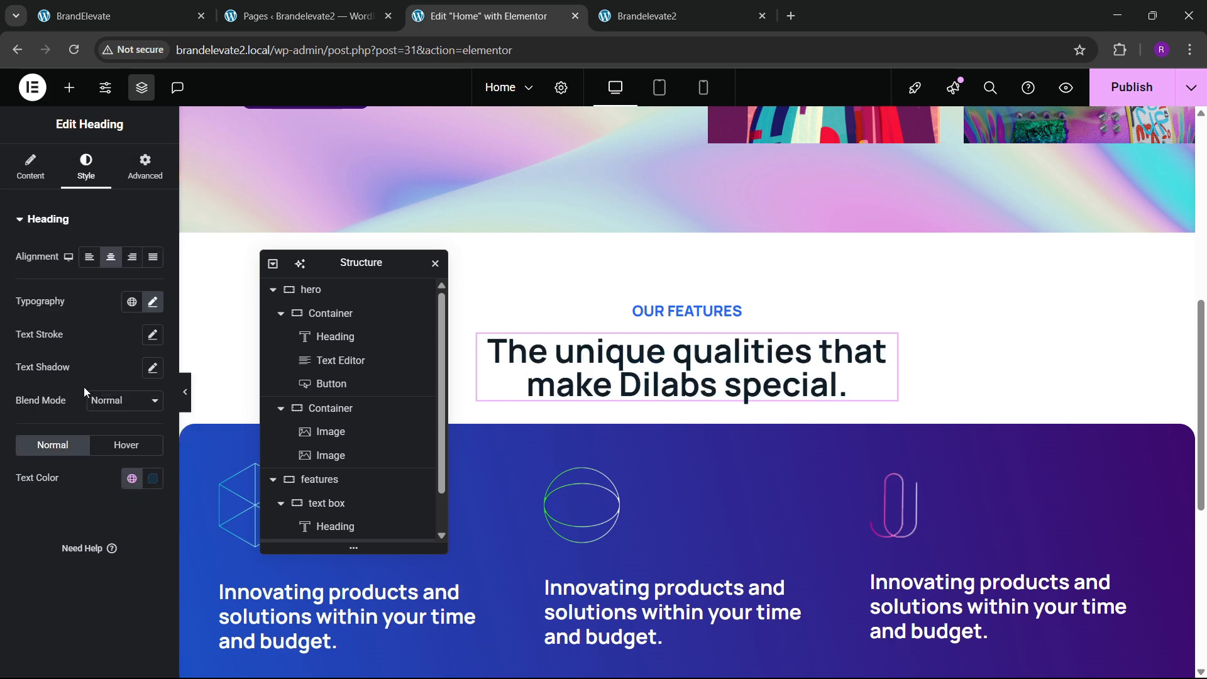
Step: Set the second heading's size to 44 px and line height to 1.2 em, comparing it with the reference page
click(115, 9)
click(505, 5)
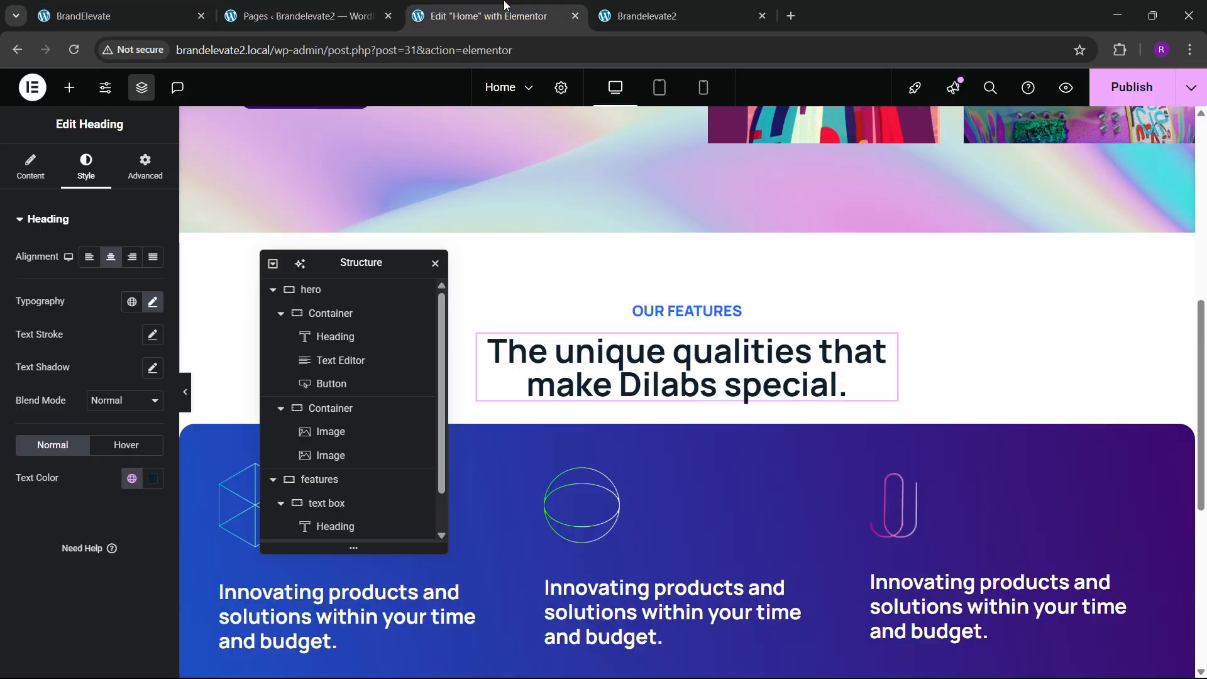
click(153, 303)
click(145, 423)
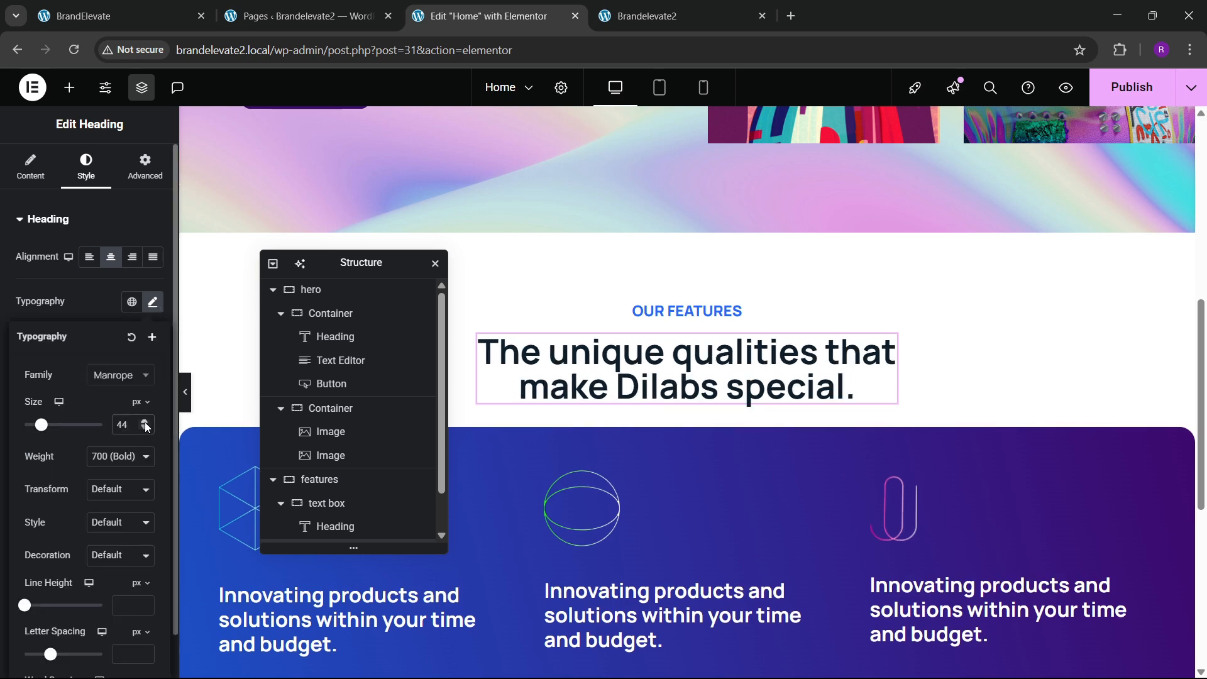
click(145, 423)
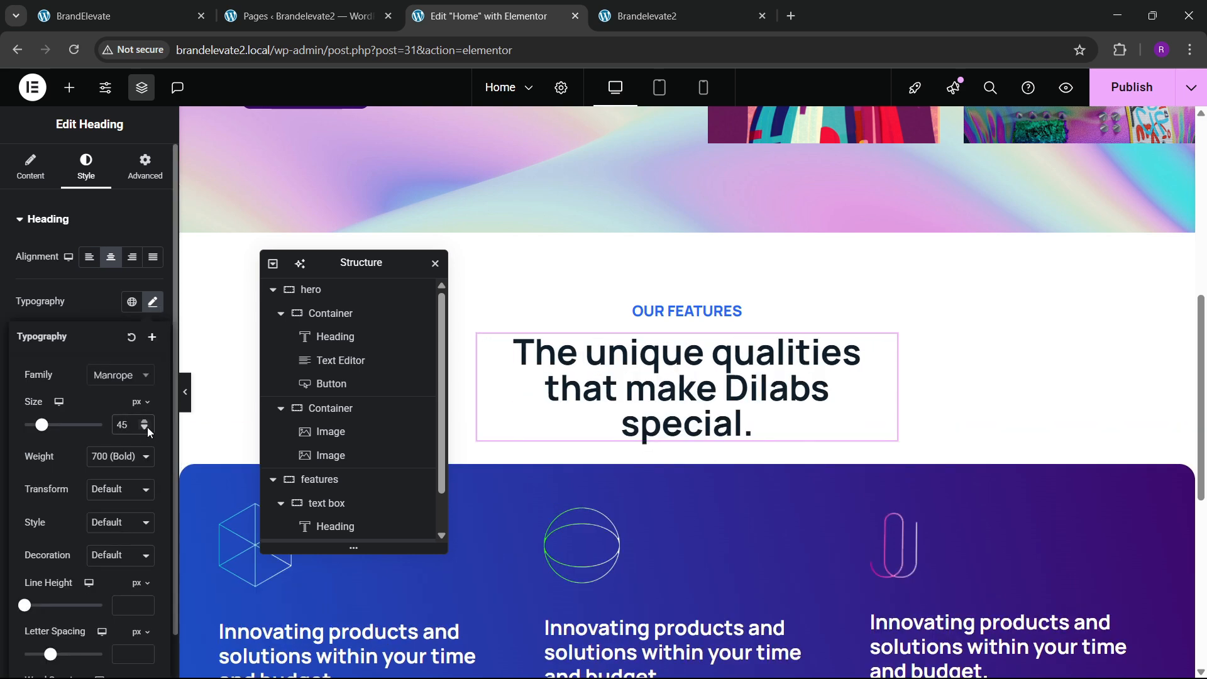
click(145, 428)
scroll(108, 522, down, 1)
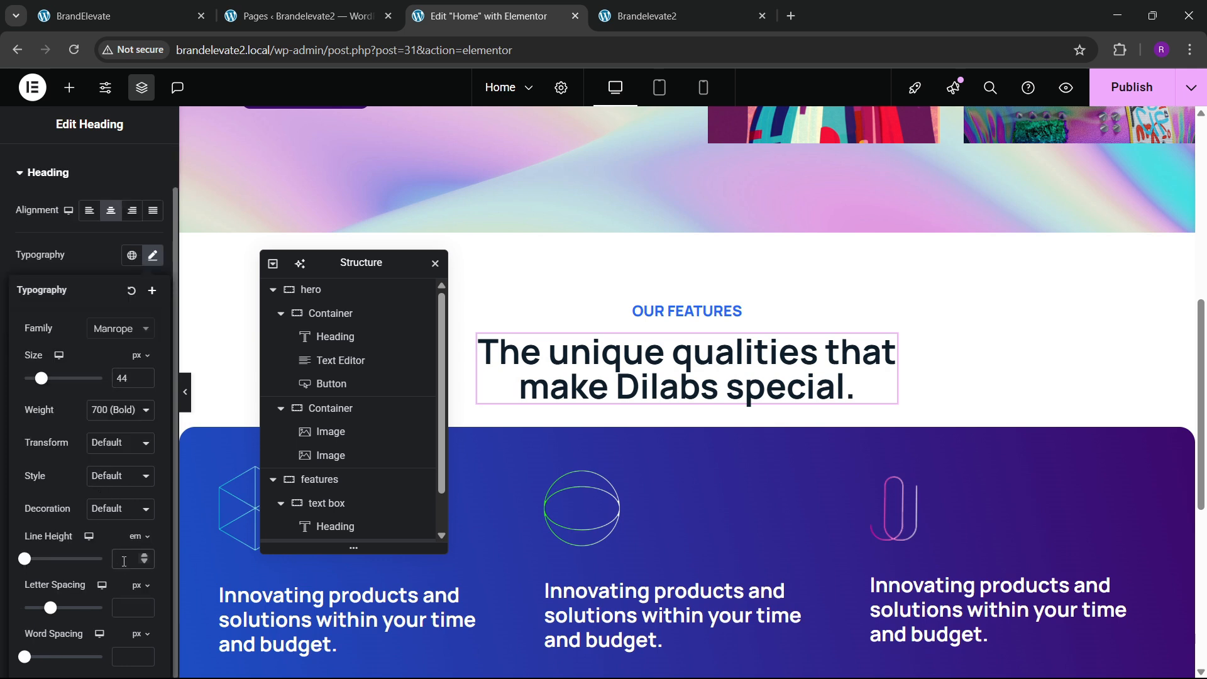
text(1.2)
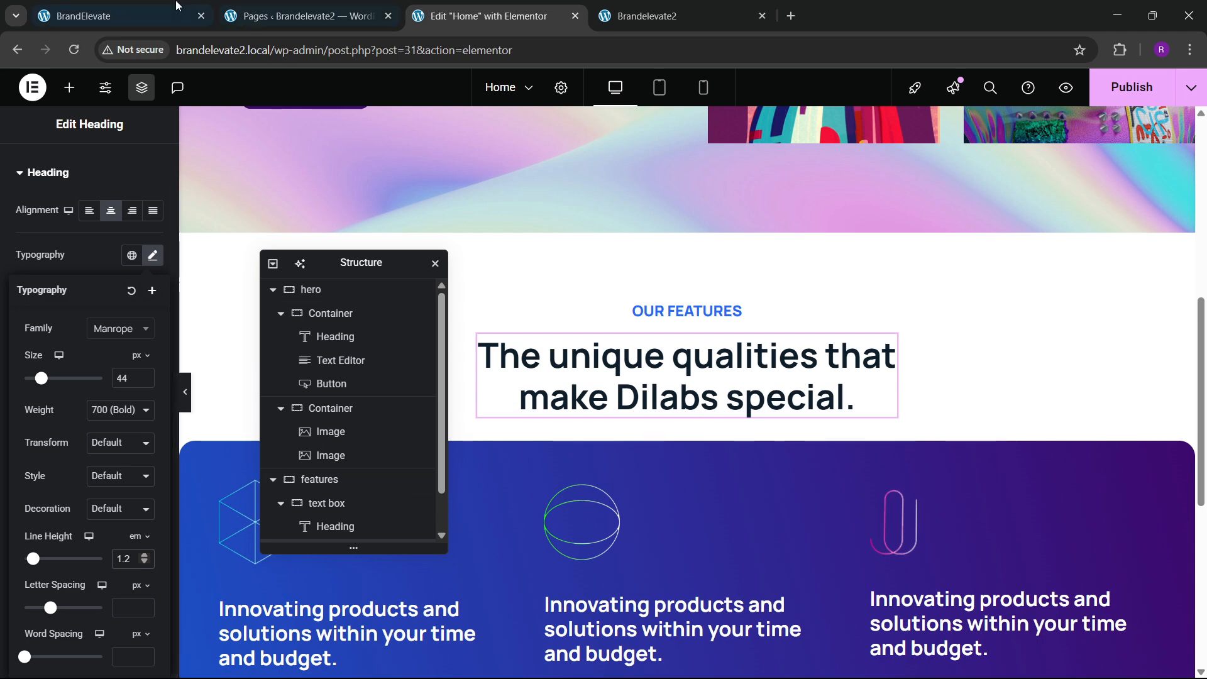
Step: Compare the second heading with the reference page and set its text transform to Capitalize
click(148, 11)
click(497, 9)
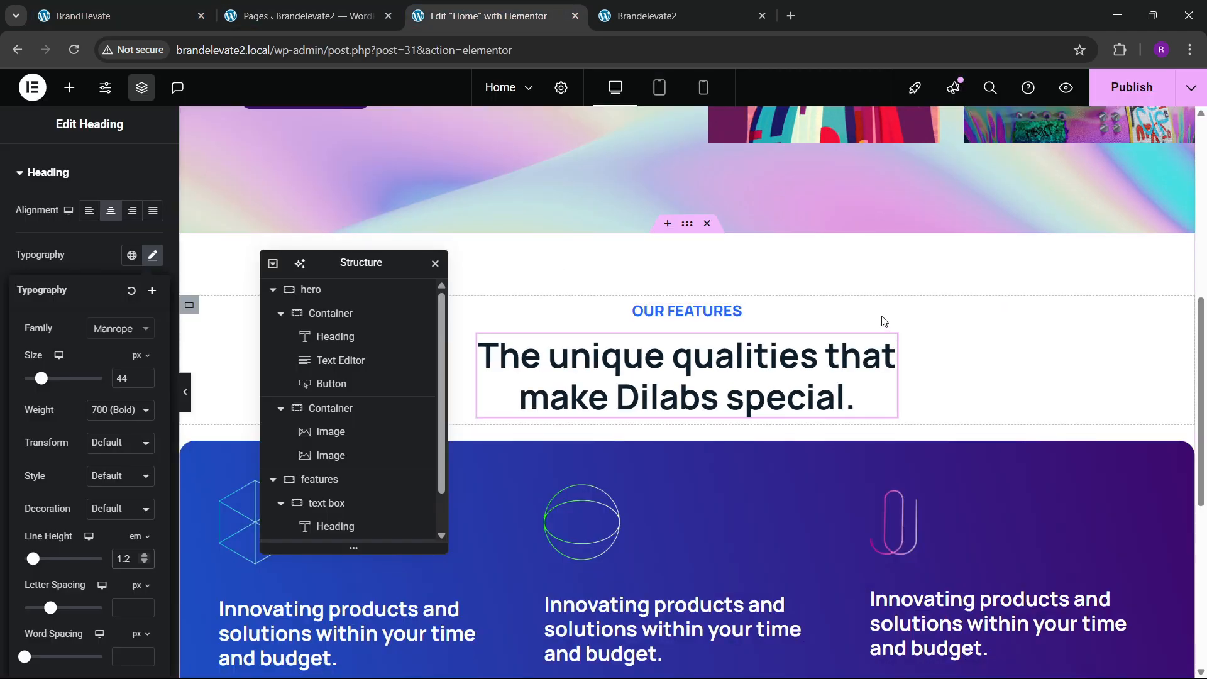
click(889, 347)
click(151, 256)
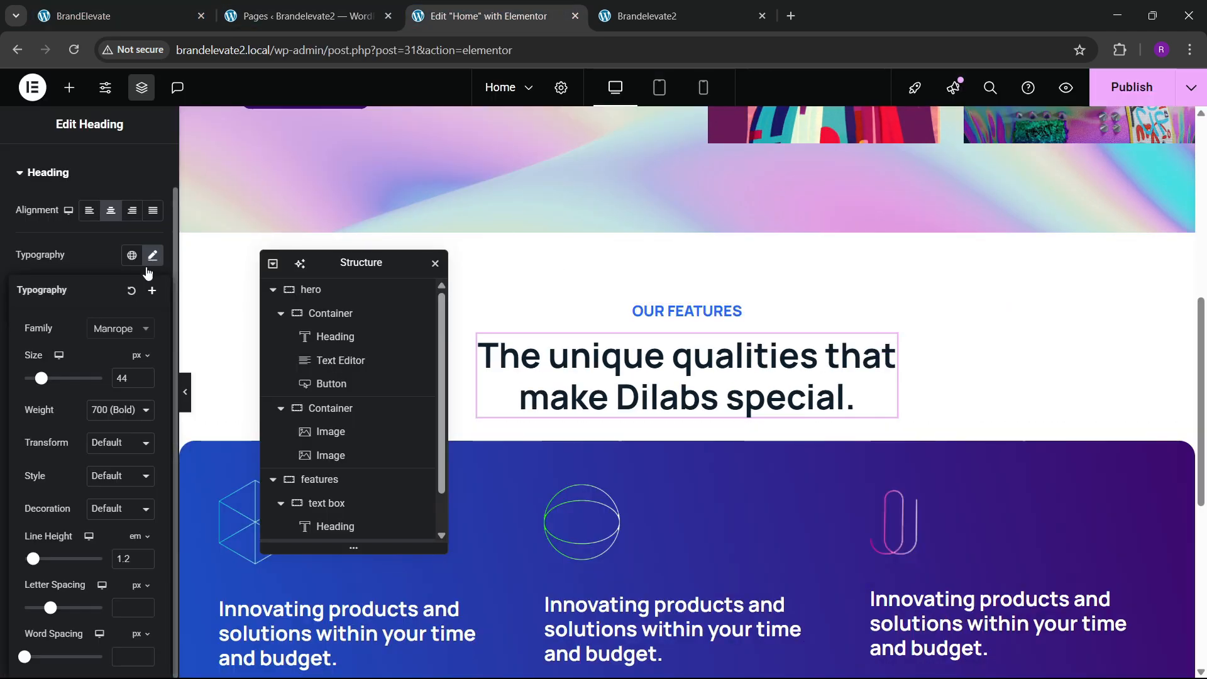
click(108, 444)
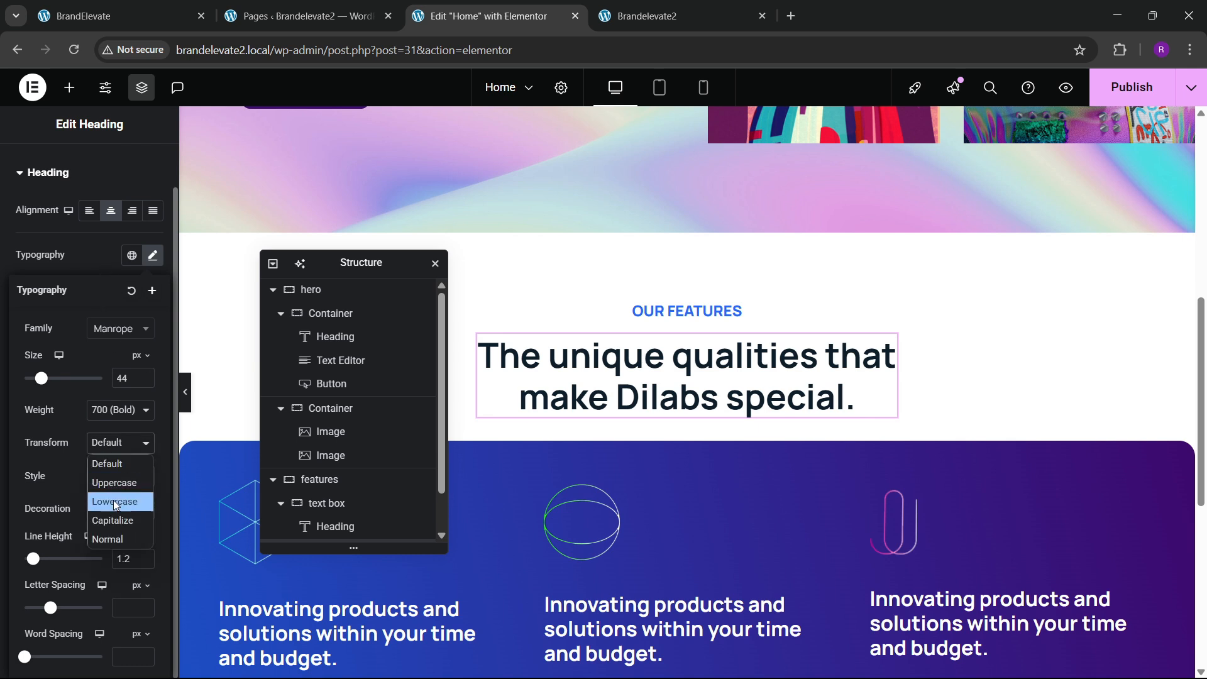
click(114, 522)
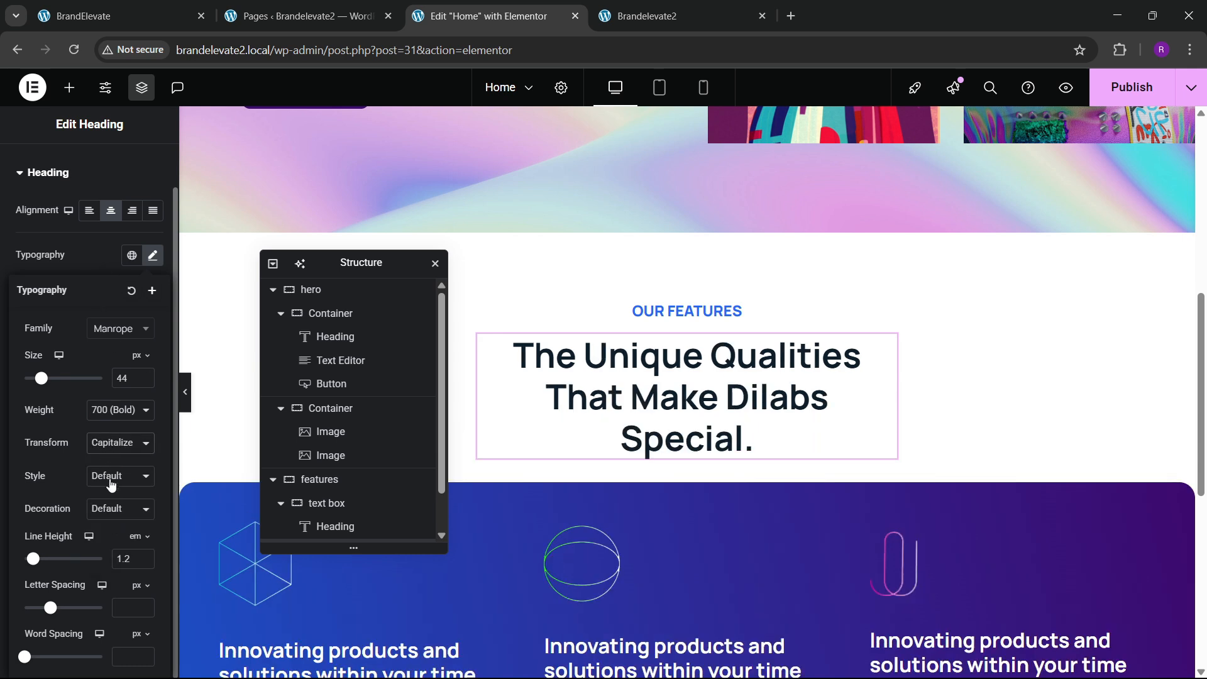
click(114, 445)
Step: Widen the second heading's custom width to 50%
scroll(100, 239, up, 2)
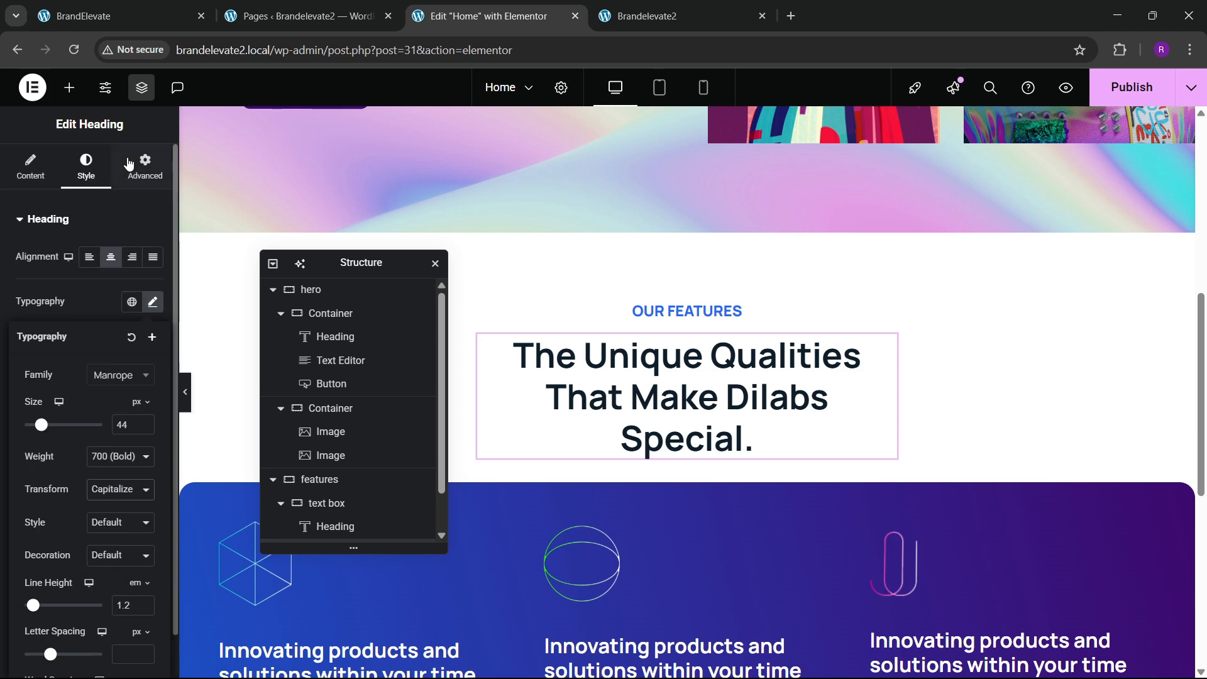
click(144, 165)
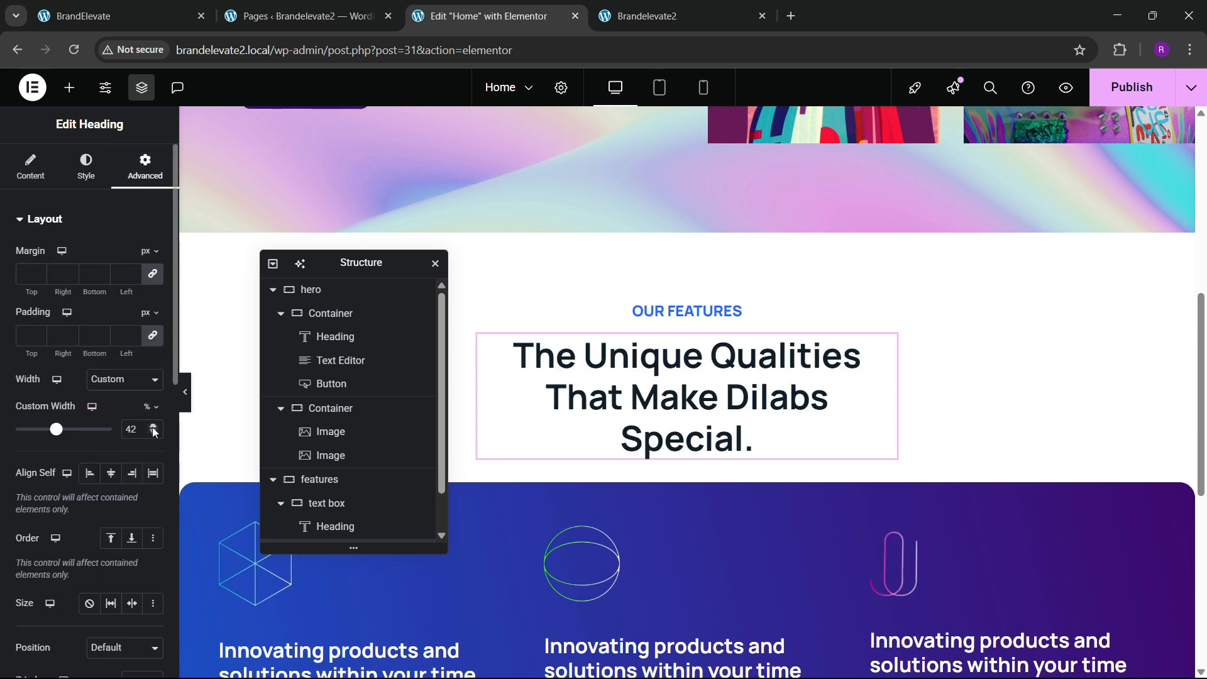
click(153, 427)
click(153, 428)
click(153, 428)
click(153, 428)
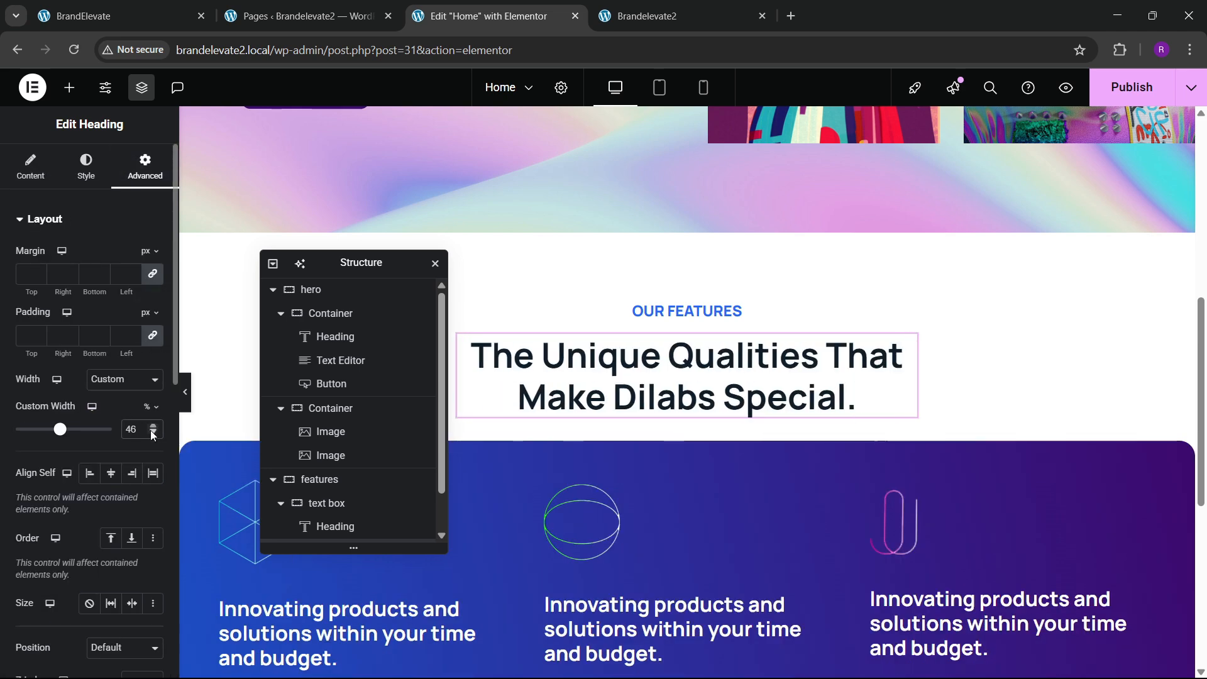
click(153, 428)
click(153, 428)
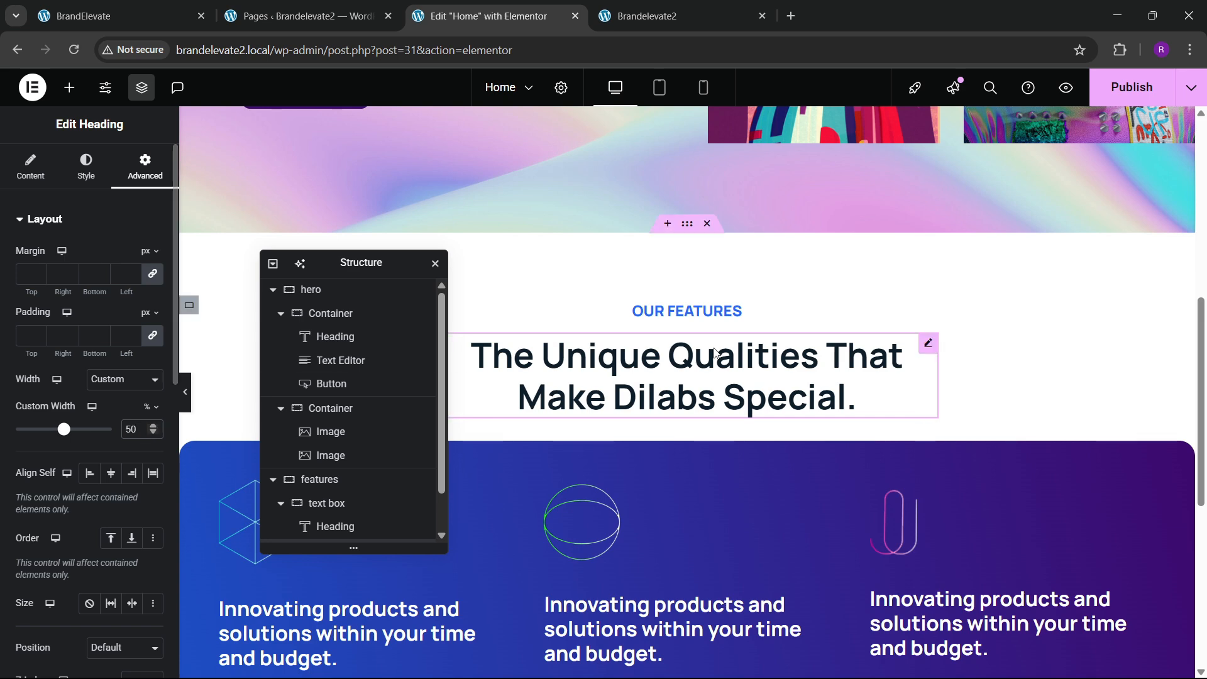
Step: Publish the page with the updated second heading and compare the live features section with the BrandElevate reference page
scroll(611, 364, down, 3)
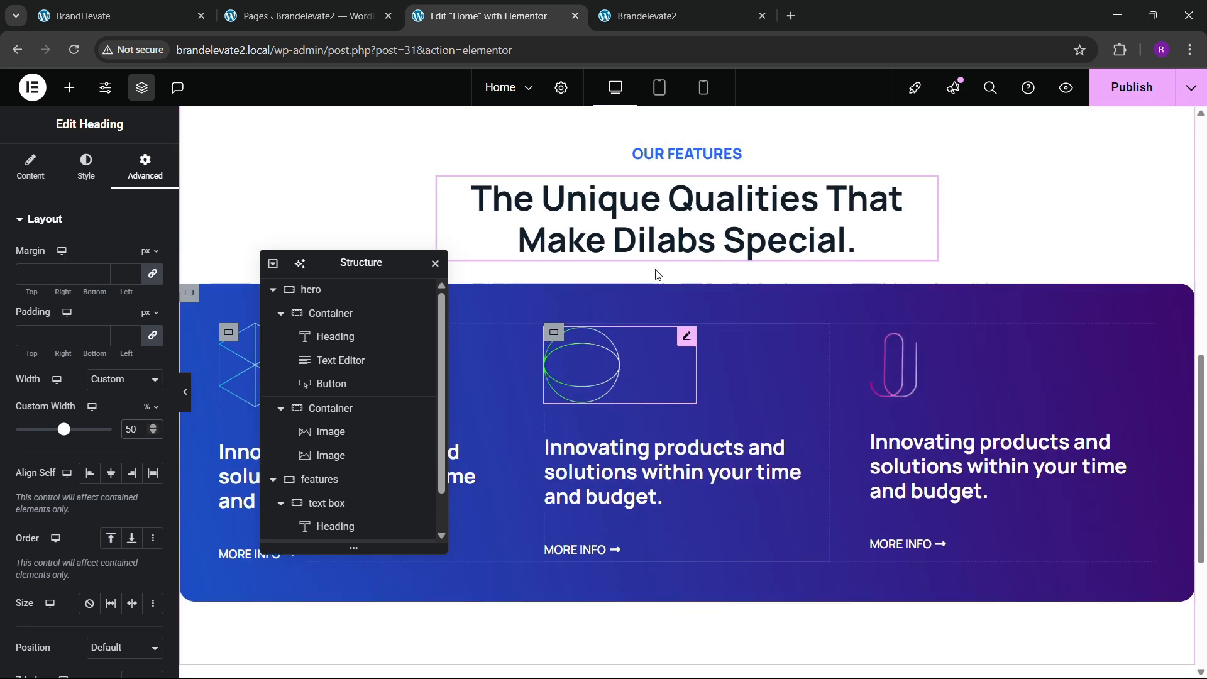
click(120, 16)
click(512, 7)
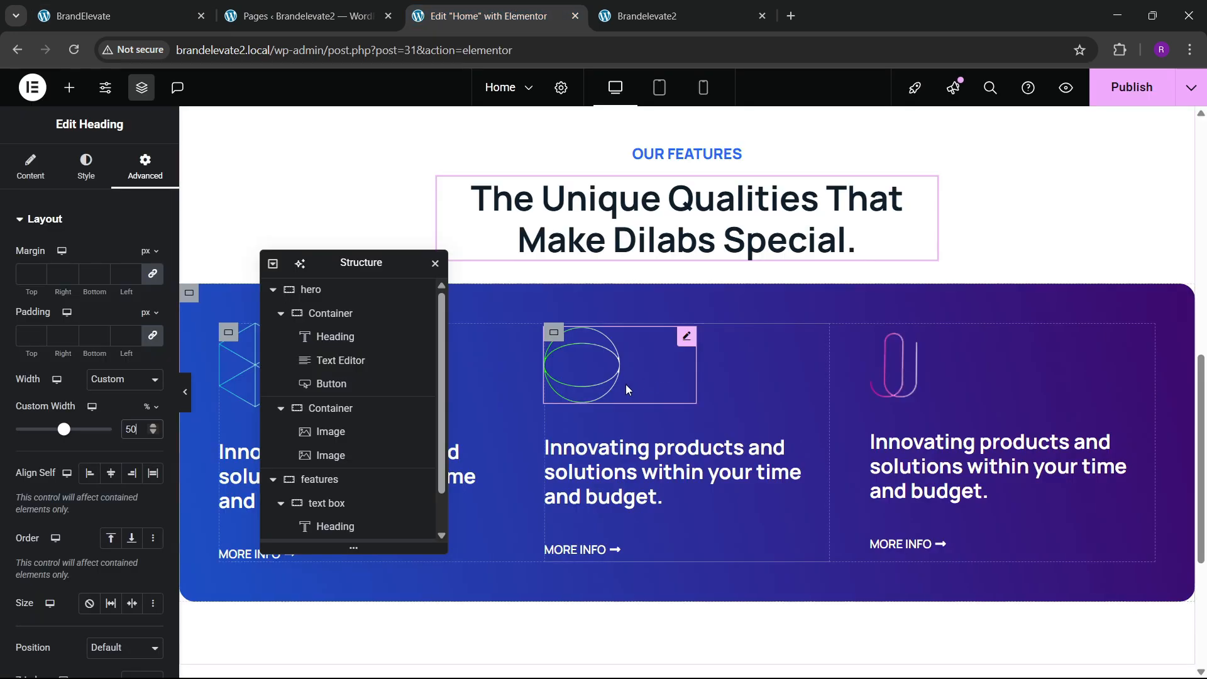
scroll(625, 384, up, 3)
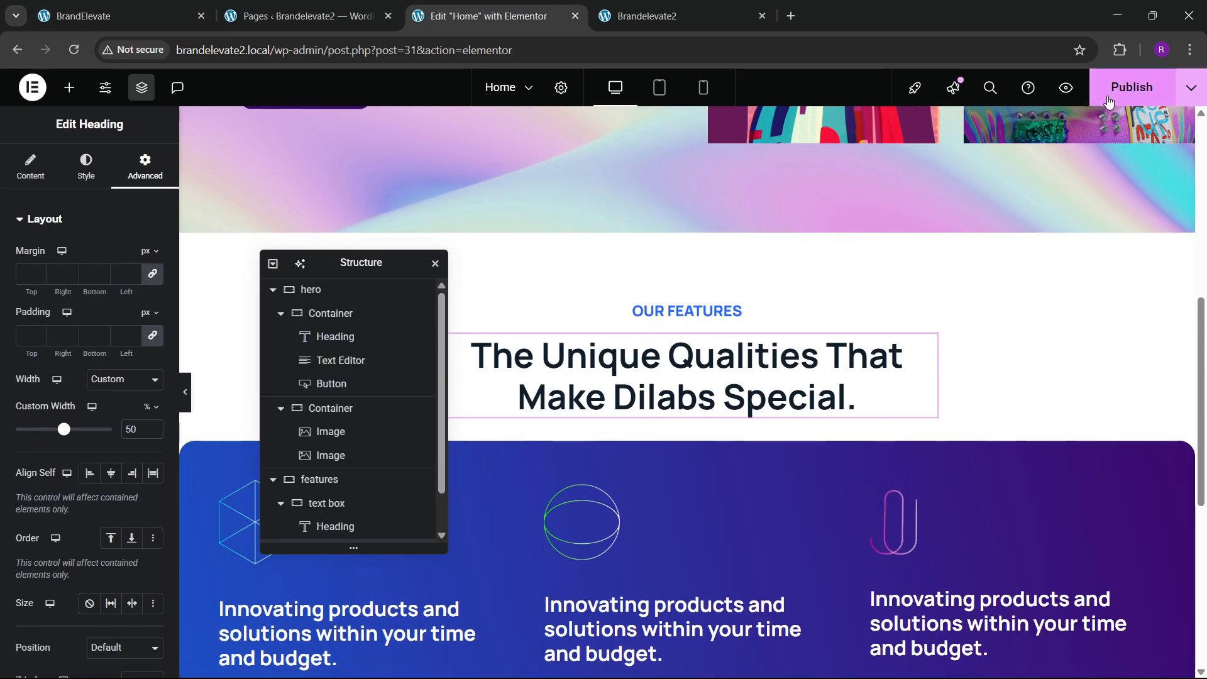
click(1132, 87)
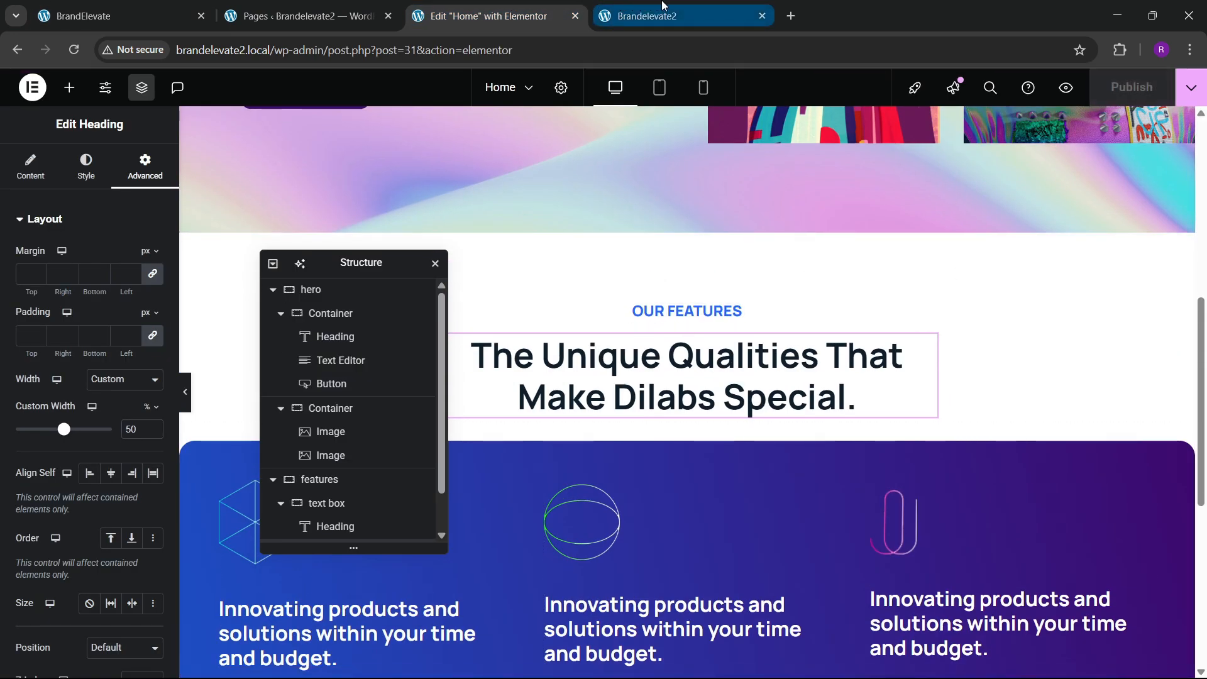
click(642, 8)
click(73, 50)
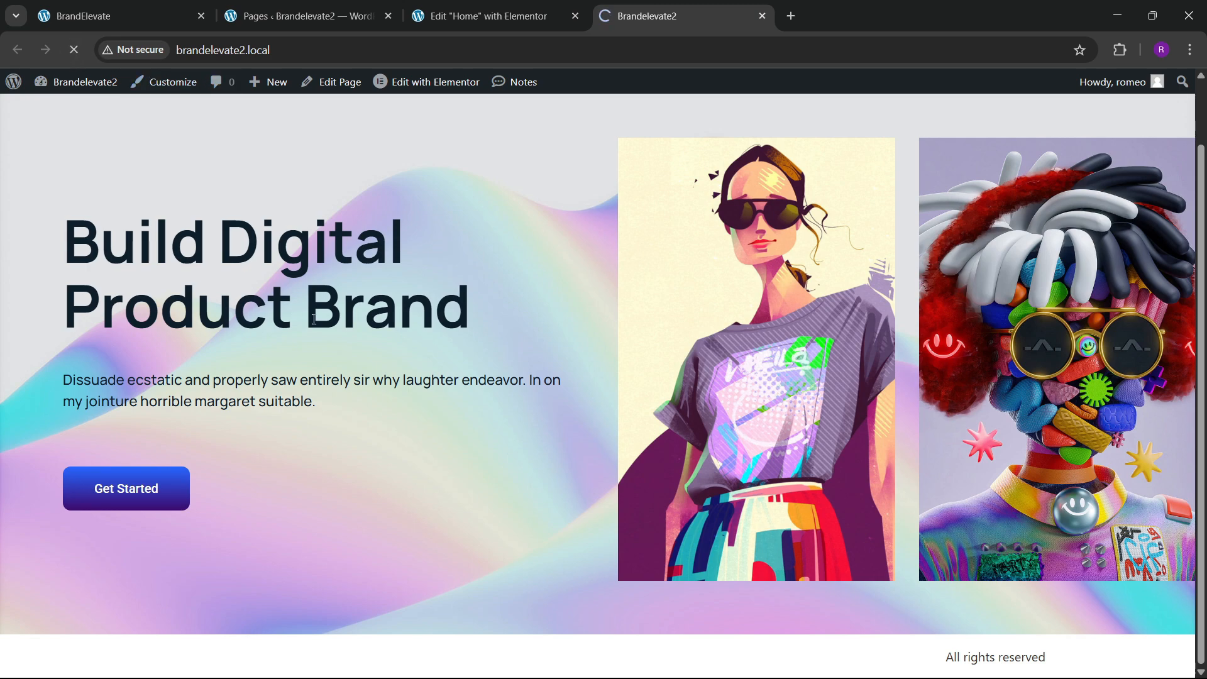
scroll(449, 414, down, 10)
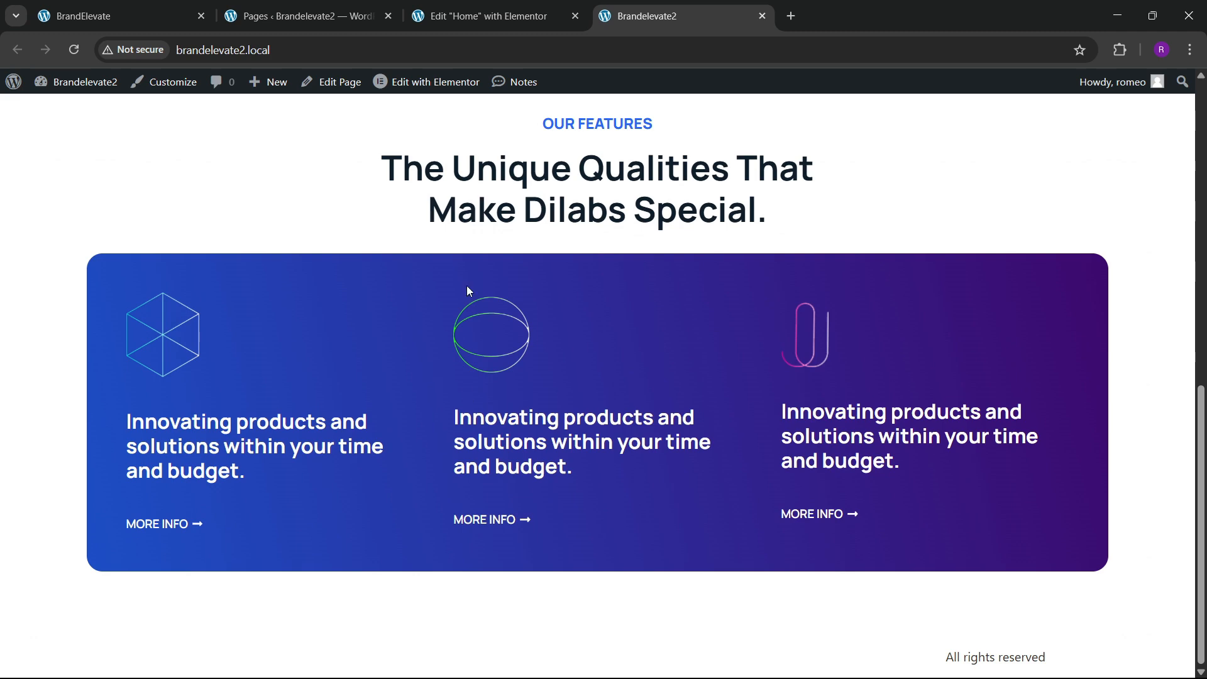
click(178, 8)
scroll(300, 407, down, 4)
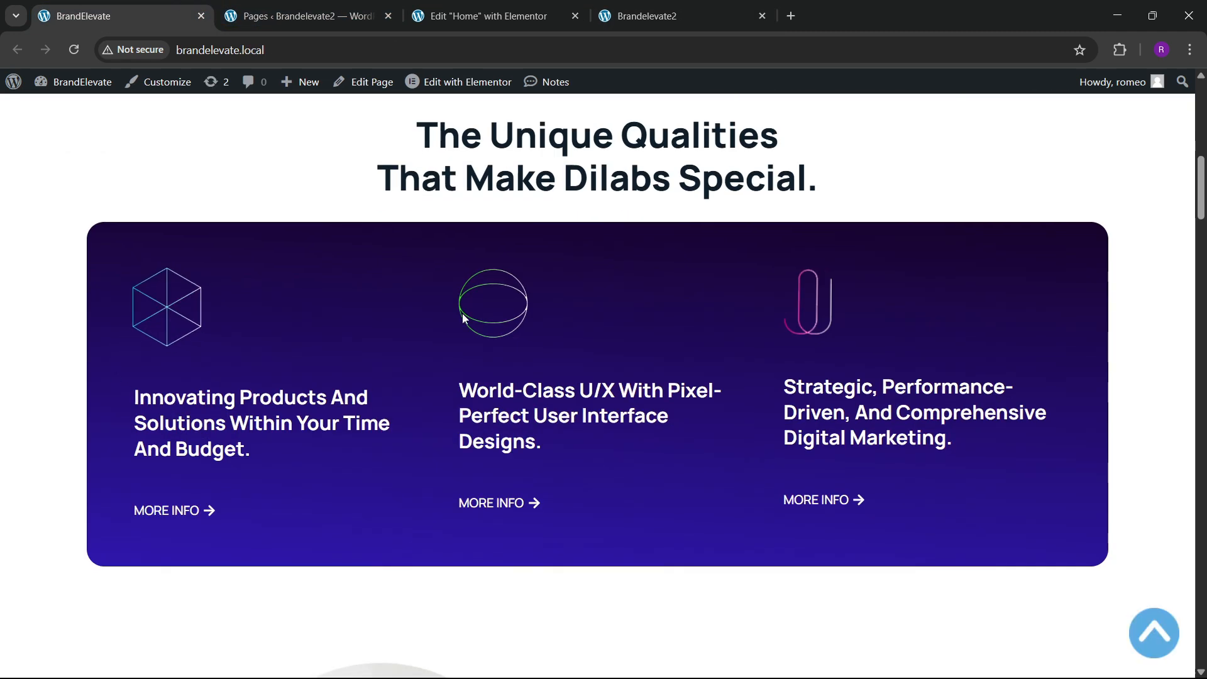
Step: Set the hover animation of the first feature icon, the hexagon image, to Grow
click(484, 16)
drag(368, 268, 697, 214)
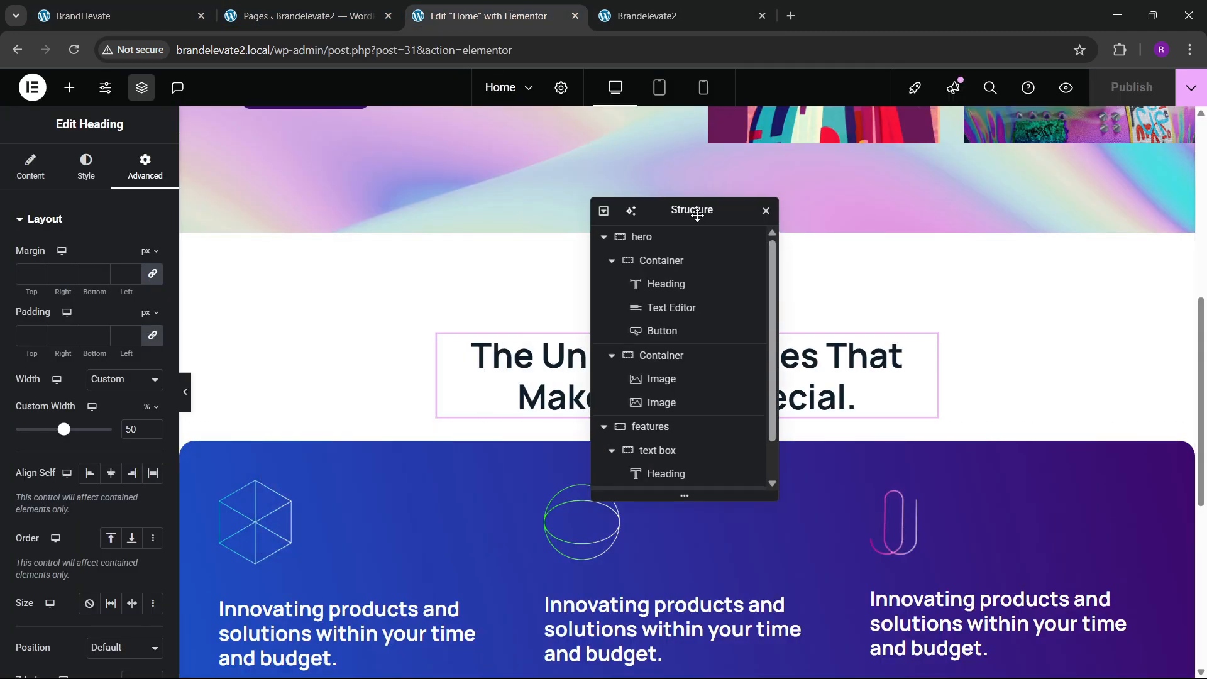
scroll(462, 320, down, 4)
click(277, 319)
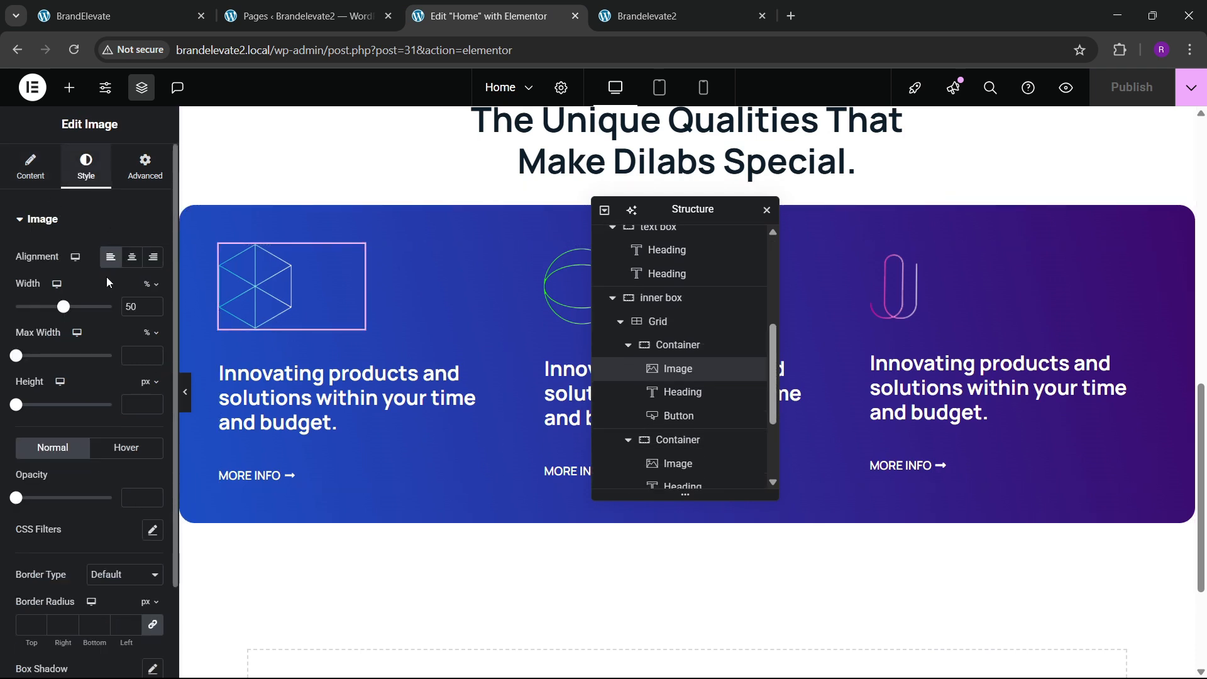
scroll(107, 278, down, 2)
click(118, 352)
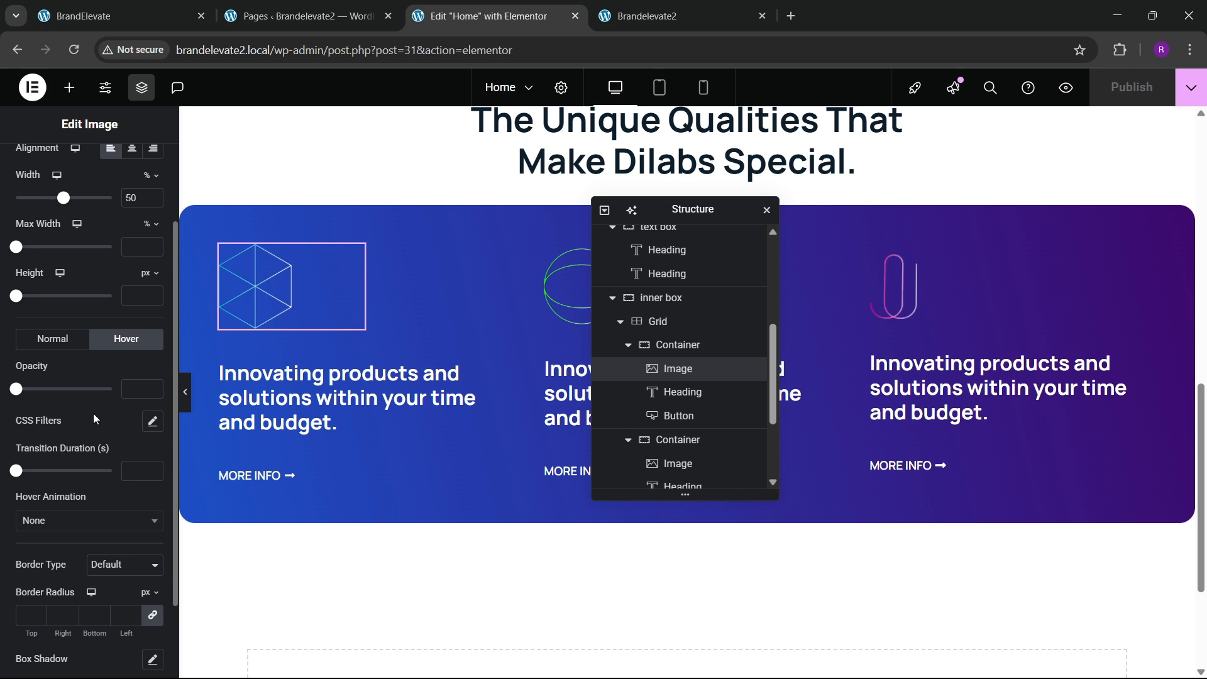
scroll(53, 423, down, 2)
click(55, 422)
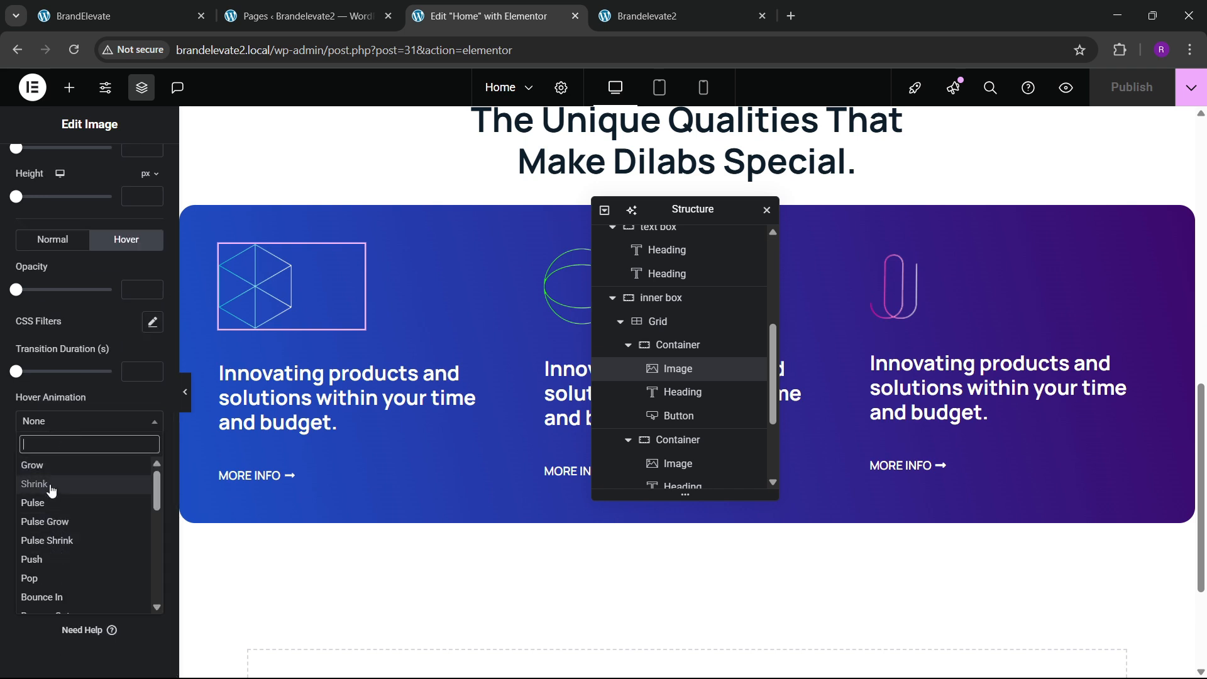
click(47, 465)
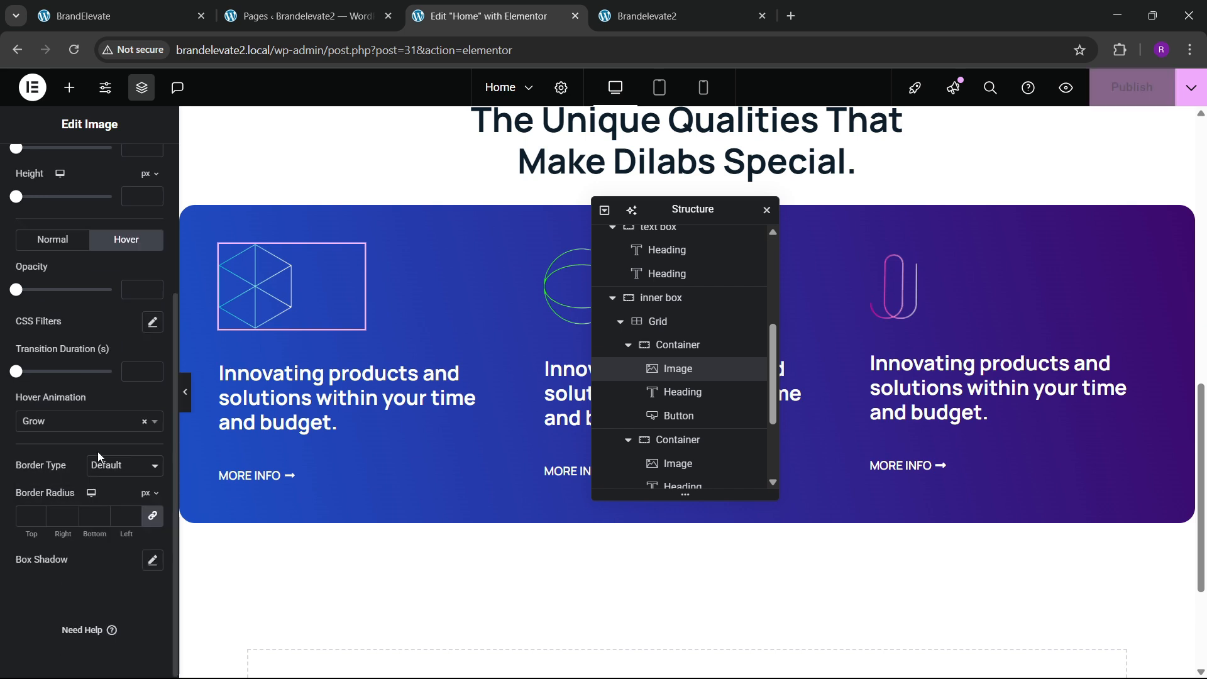
Step: Copy the hexagon icon's style and paste it onto the second feature icon
right_click(254, 304)
click(288, 380)
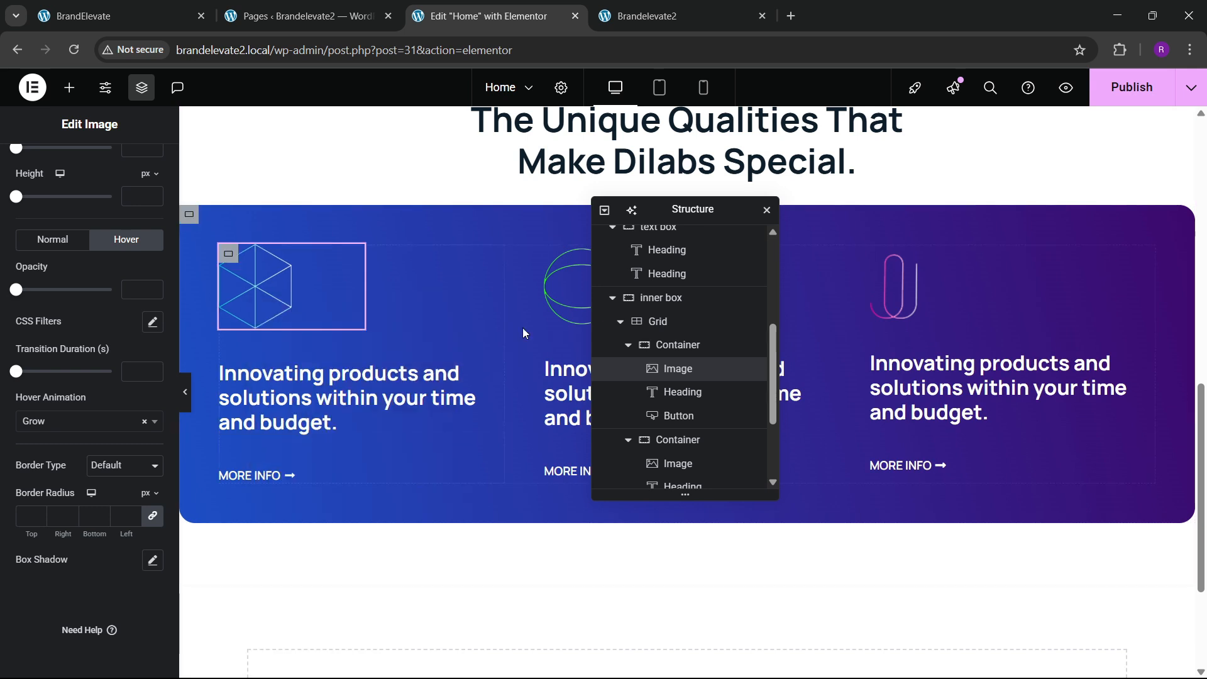
right_click(580, 301)
click(620, 436)
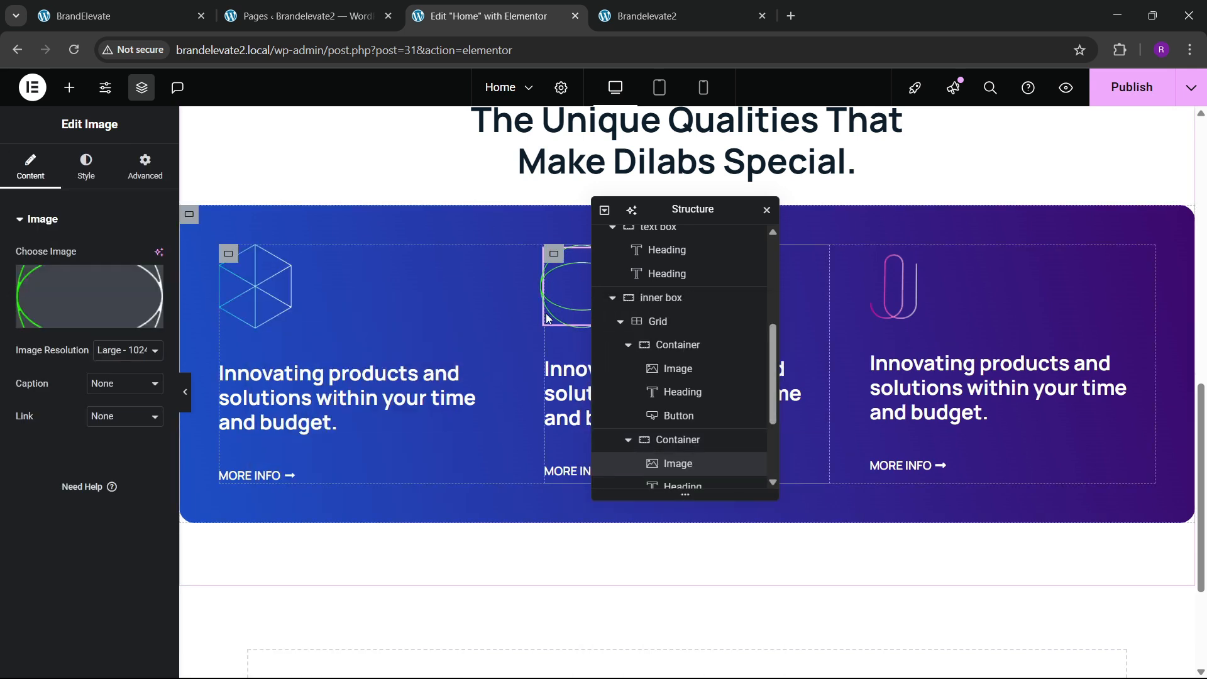
Step: Set the hover animation of the third feature icon to Grow
click(901, 297)
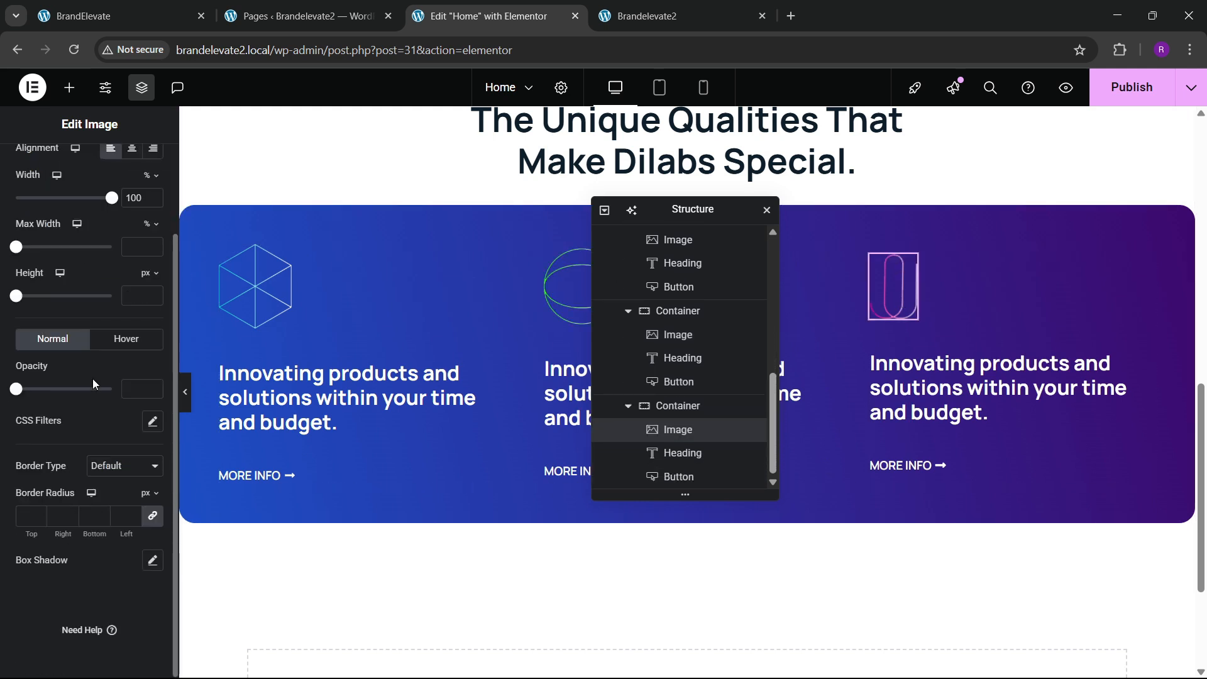
click(123, 342)
click(53, 521)
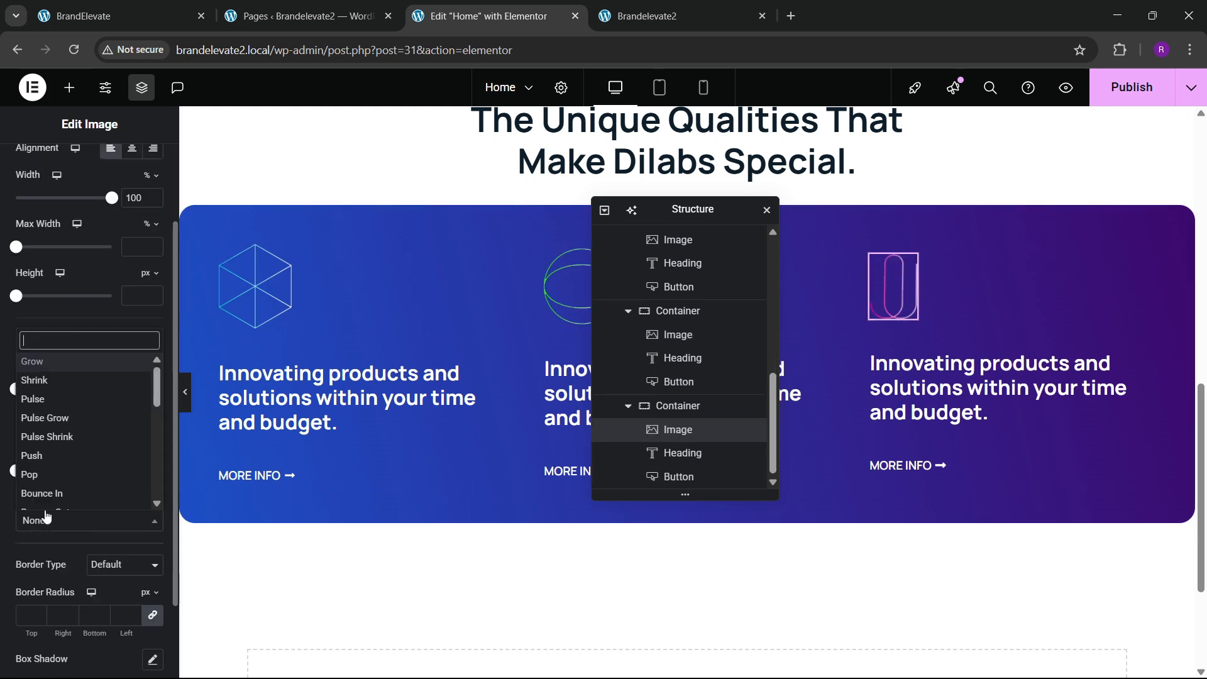
click(38, 380)
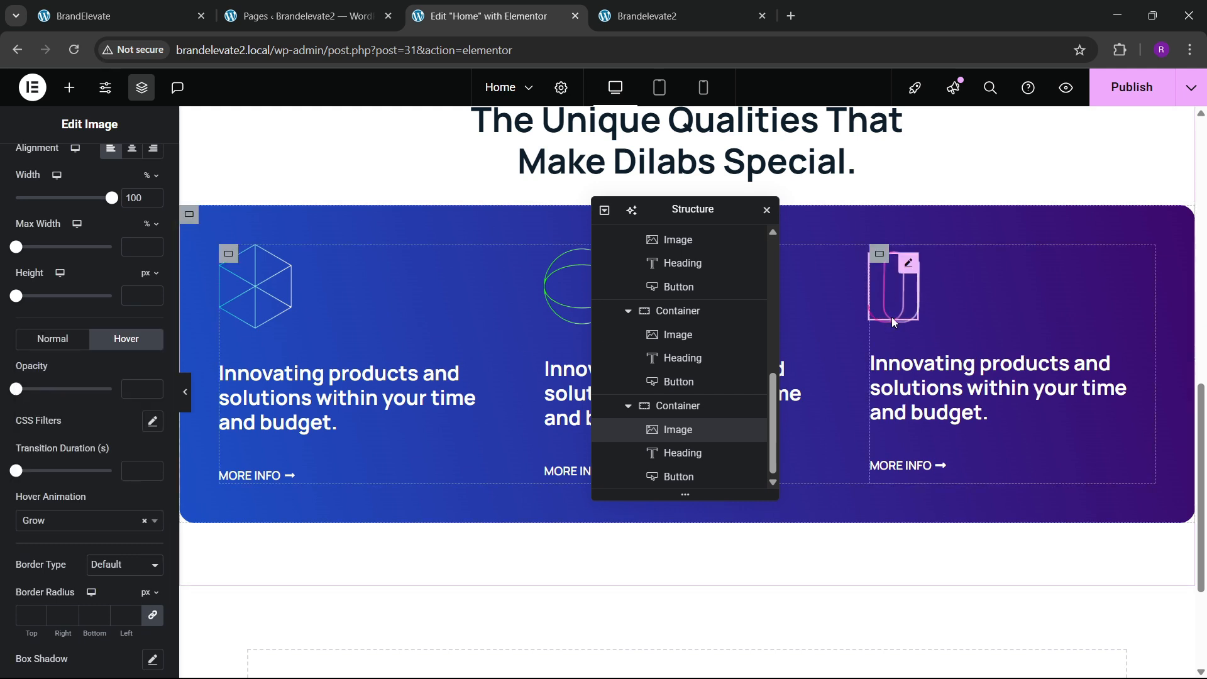
Step: Publish the page and reload the live site to check the feature icons' hover effect
click(1146, 88)
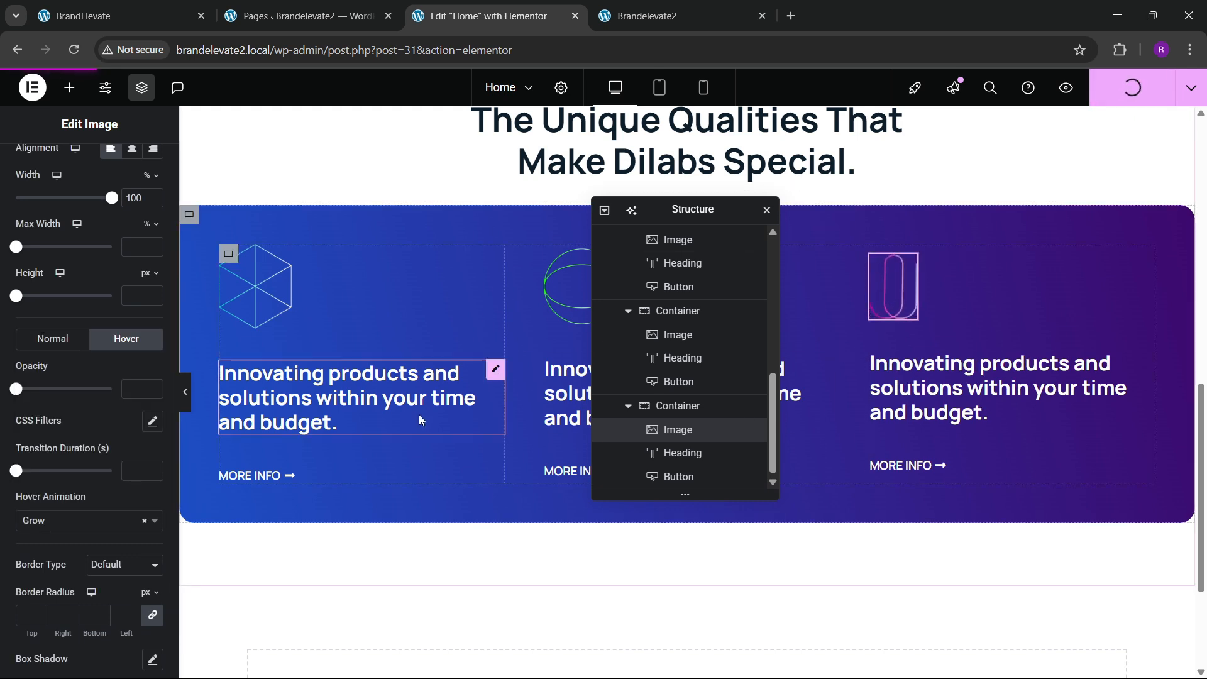
click(689, 5)
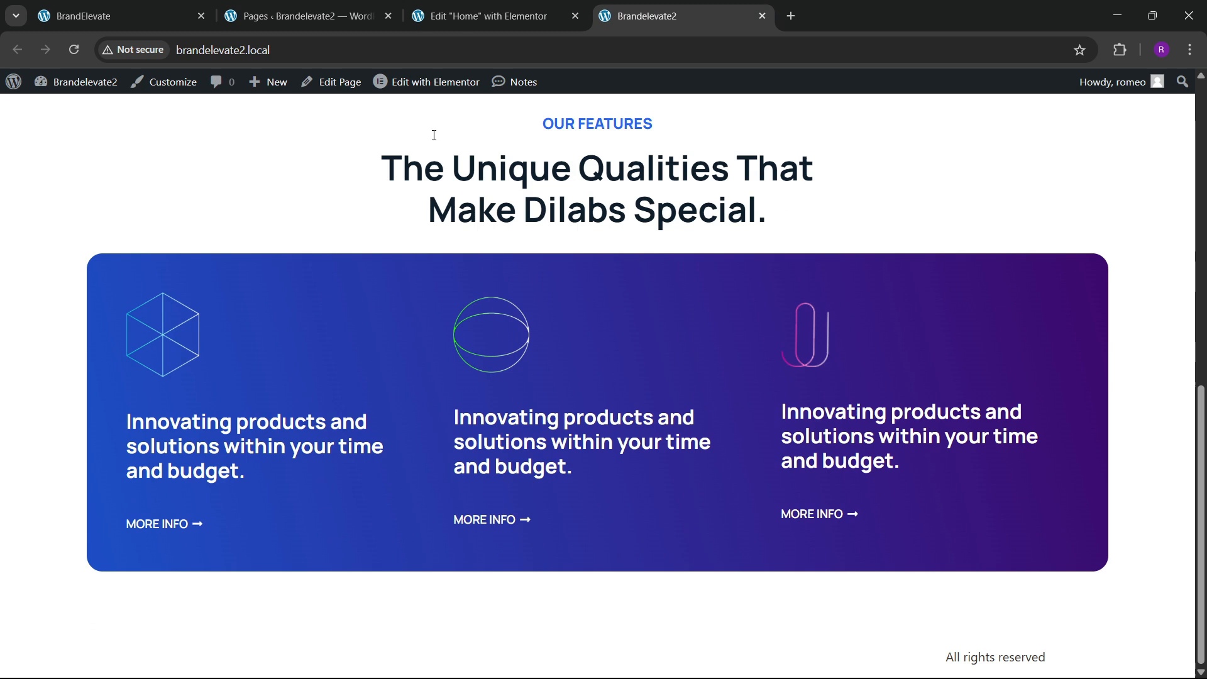
click(76, 48)
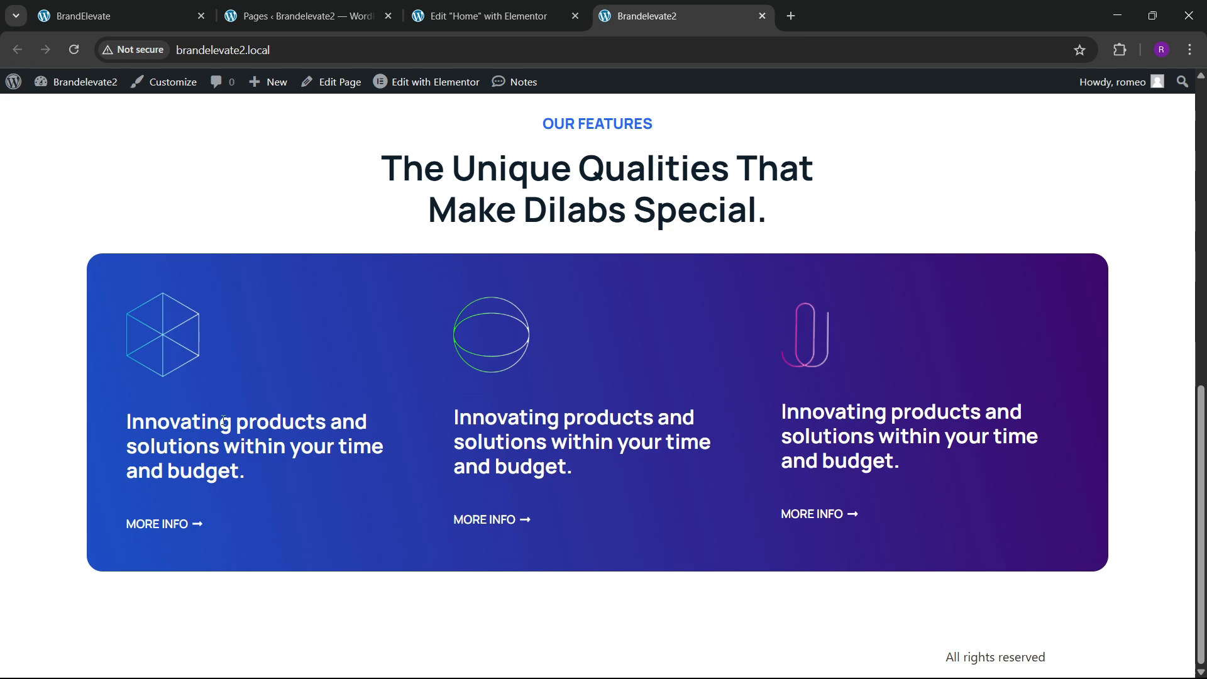
Step: Review the About Us section on the reference page and add a two-column container below the features section
click(162, 6)
scroll(461, 413, down, 8)
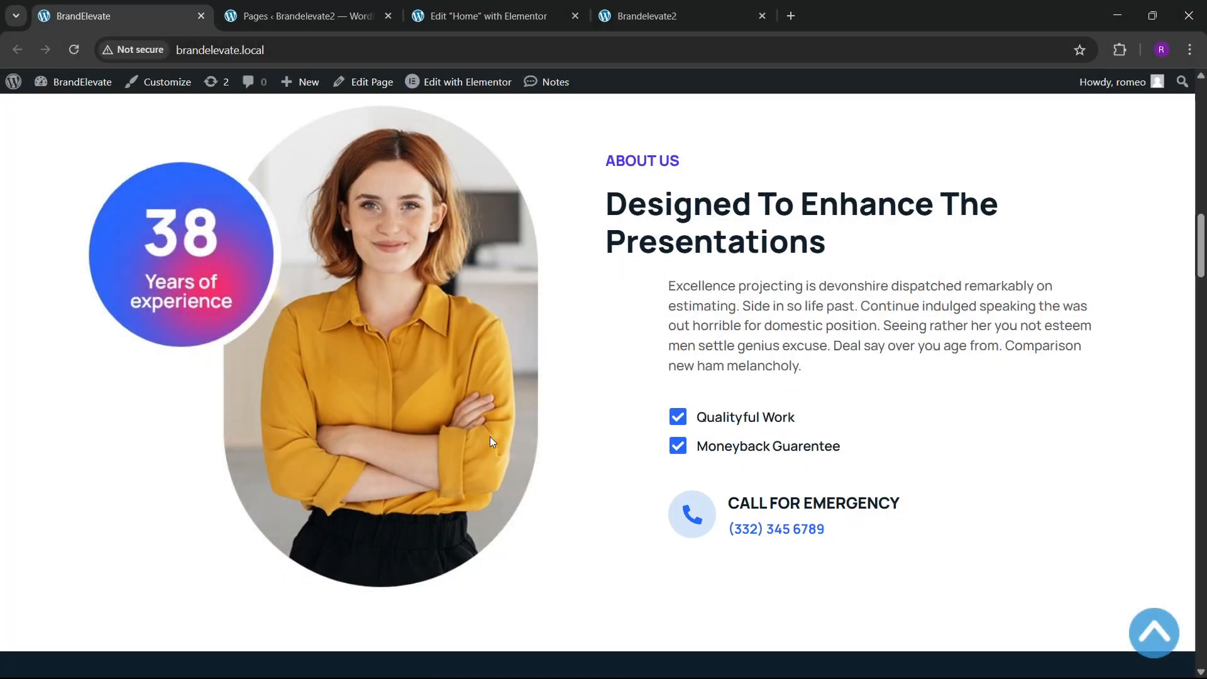
scroll(489, 437, down, 1)
scroll(491, 429, up, 3)
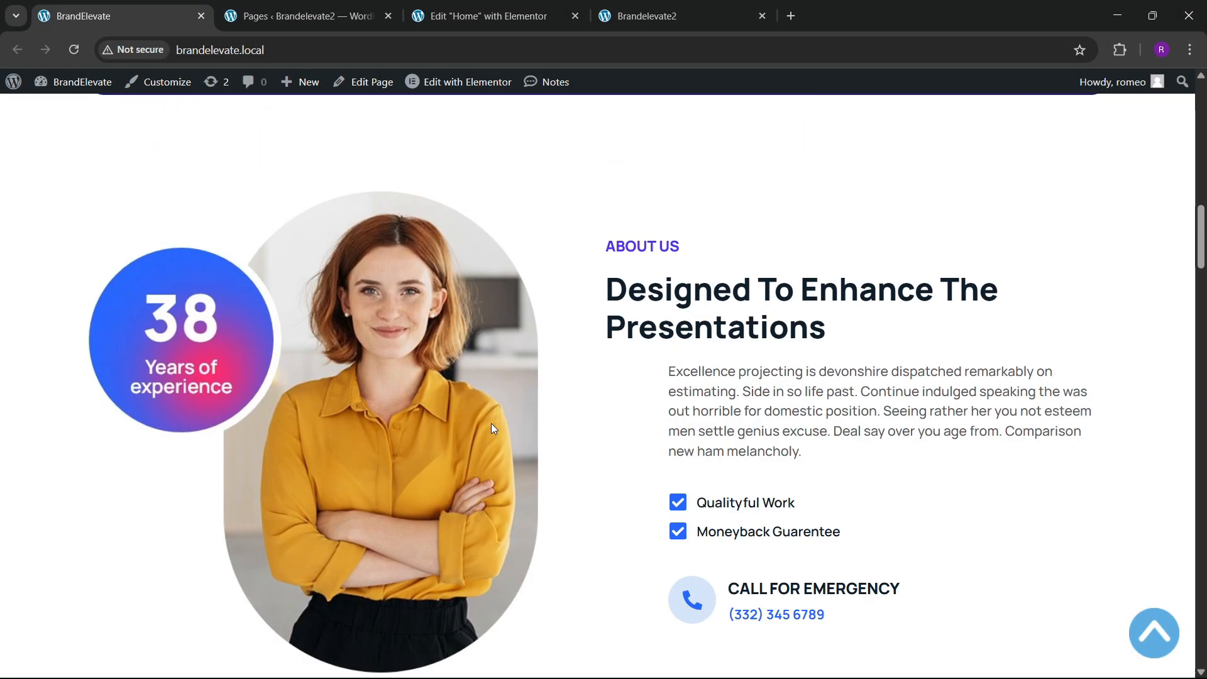
click(450, 12)
scroll(593, 417, down, 2)
drag(763, 203, 968, 182)
click(650, 502)
click(620, 551)
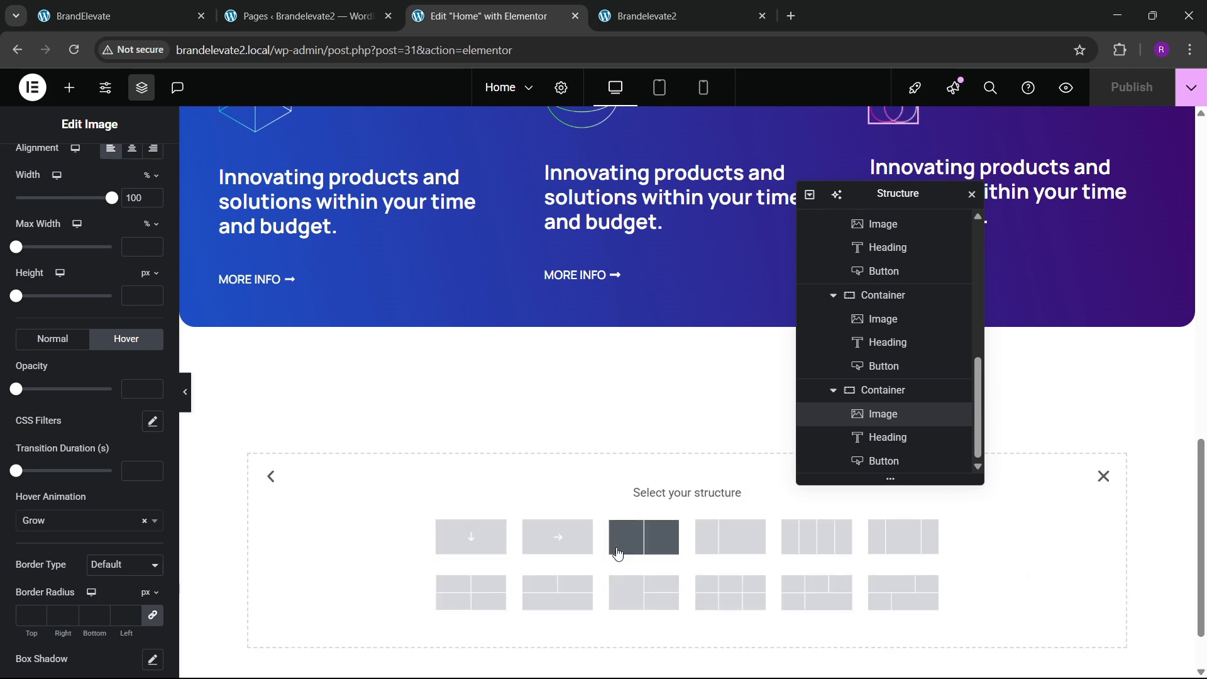
click(623, 553)
Step: Compare the section spacing with the reference page, name the new outer container "about" and widen its boxed content
click(126, 16)
scroll(451, 186, up, 2)
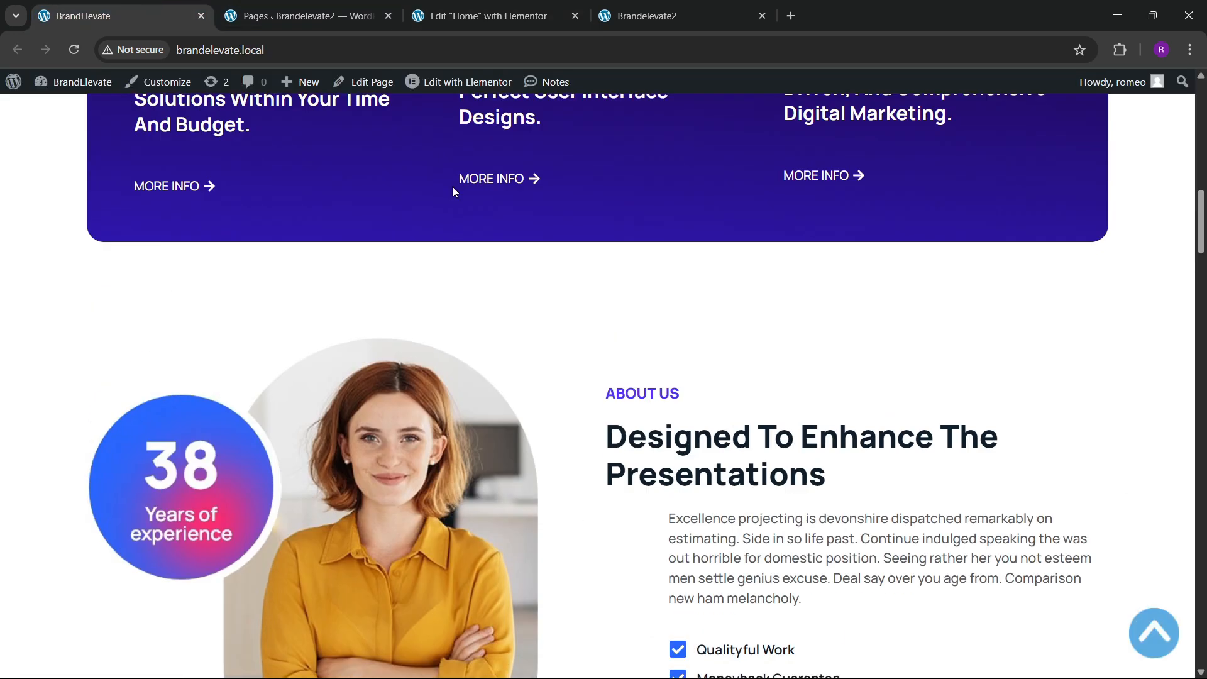
click(530, 25)
scroll(717, 440, down, 2)
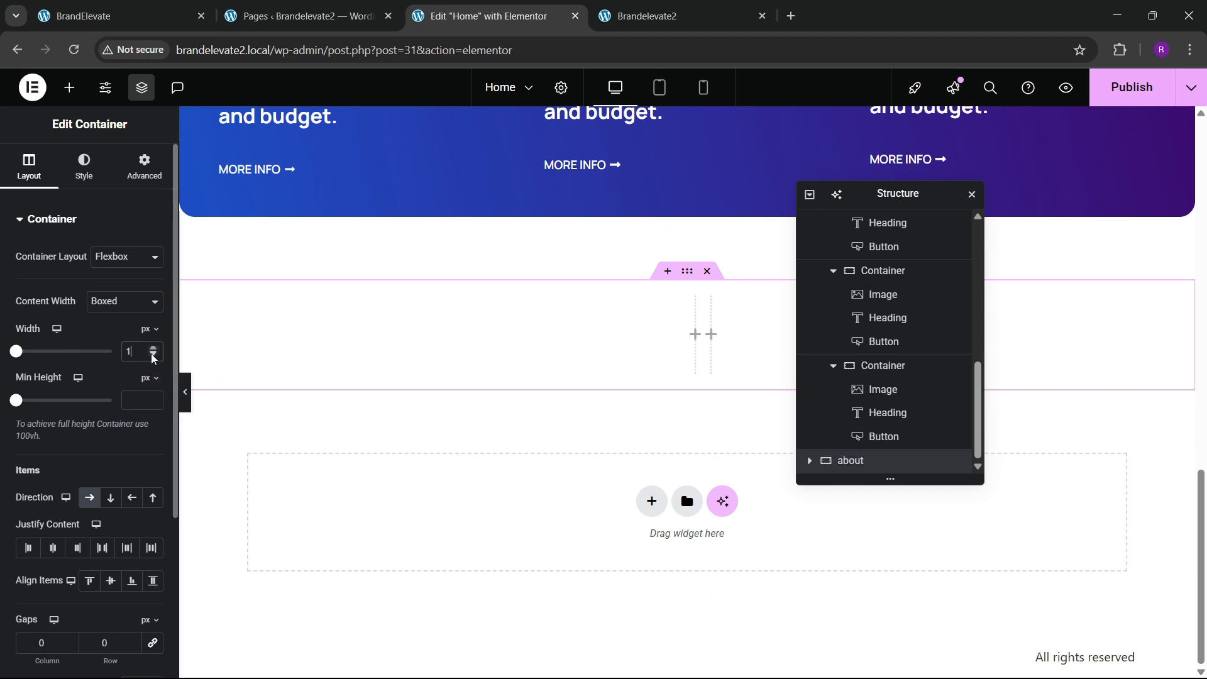
Step: Set the about container's padding to 80 px at the top and bottom and 0 at the sides
click(143, 169)
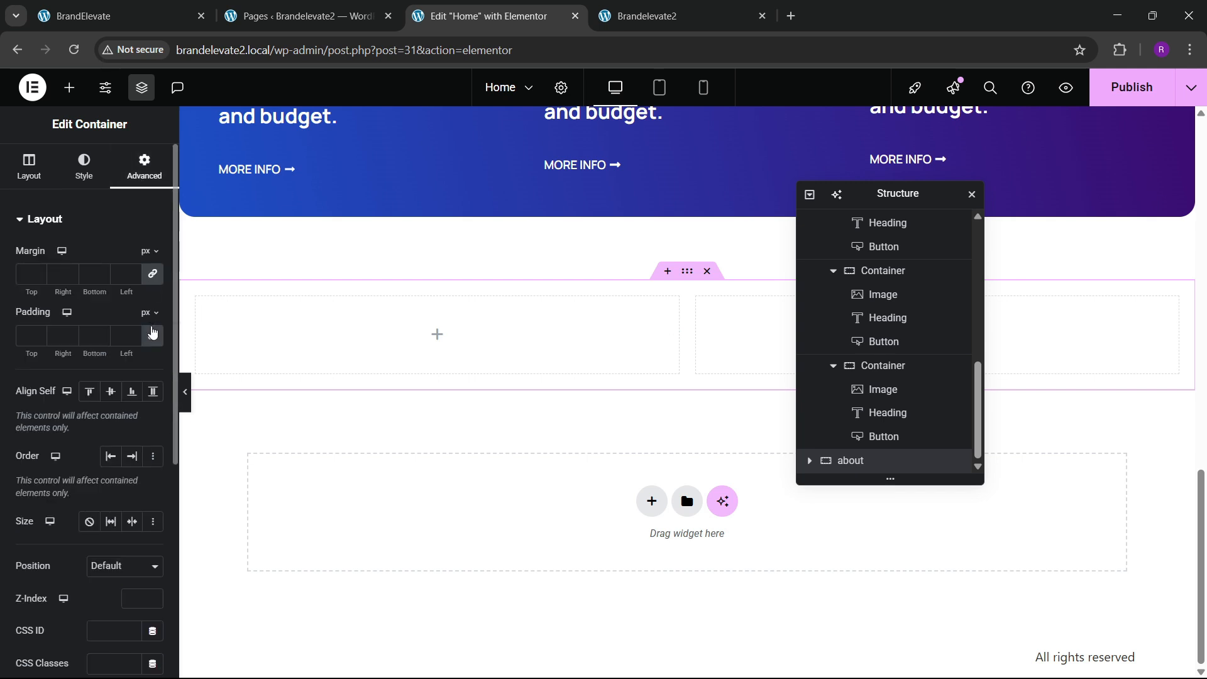
text(80)
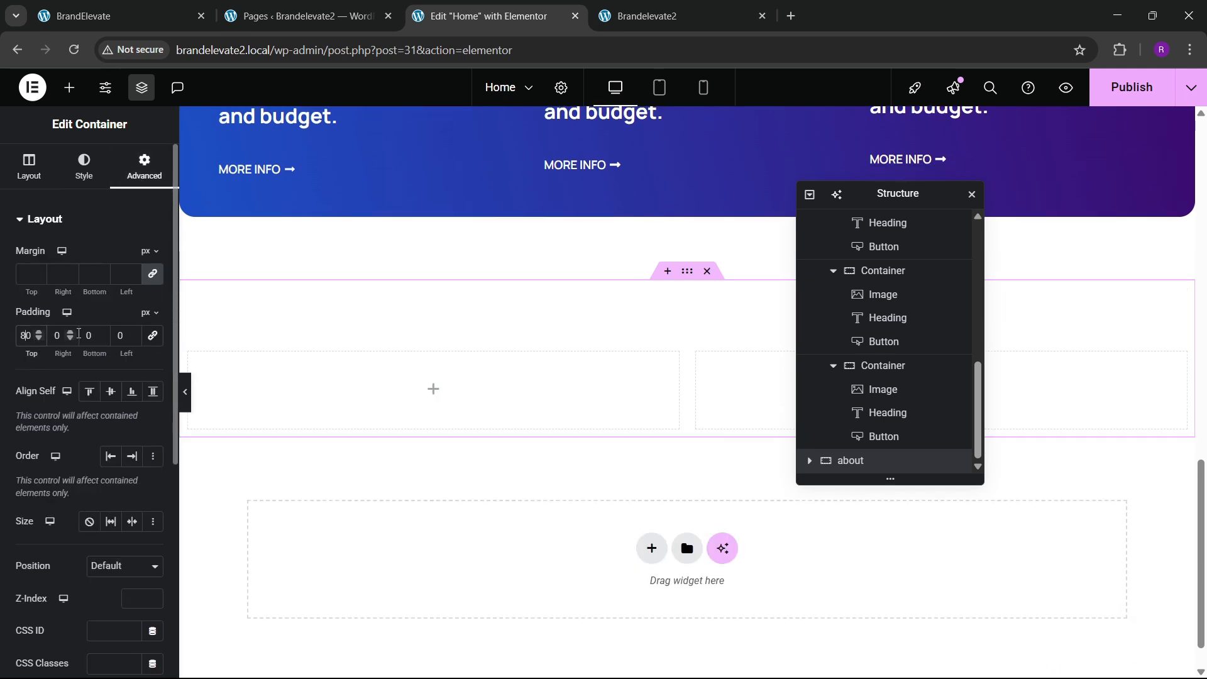
click(84, 336)
text(8)
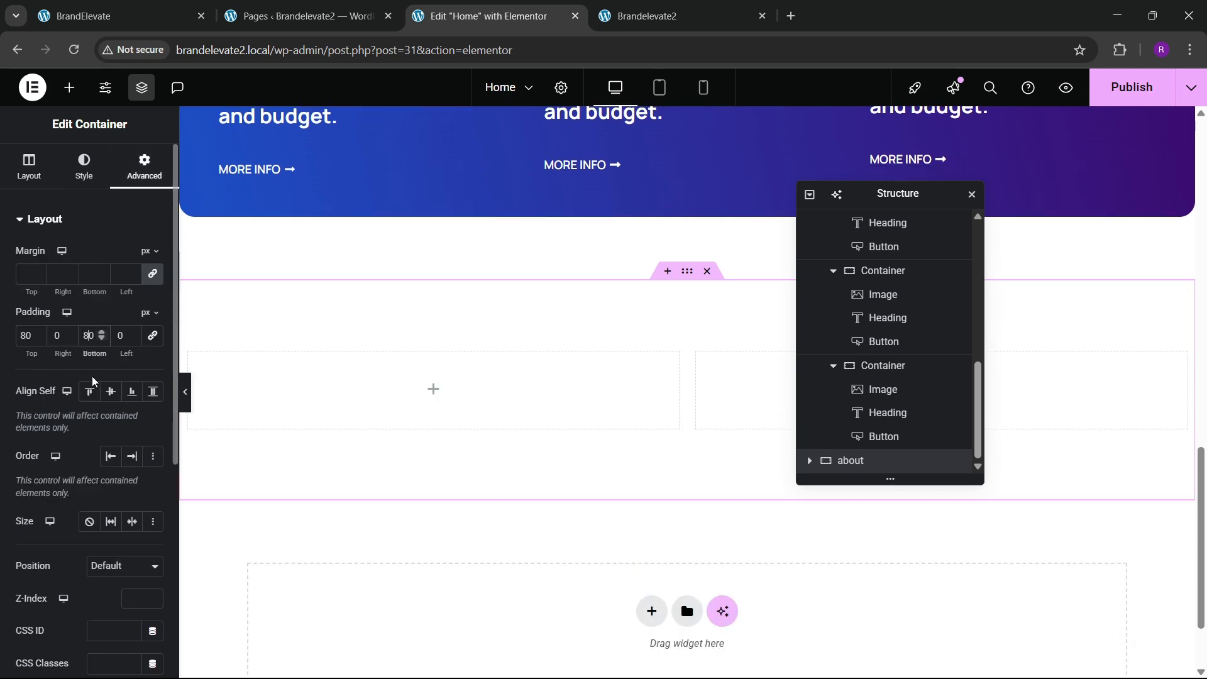
Step: Set the padding of both inner containers in the about section to 0 on all sides
click(810, 463)
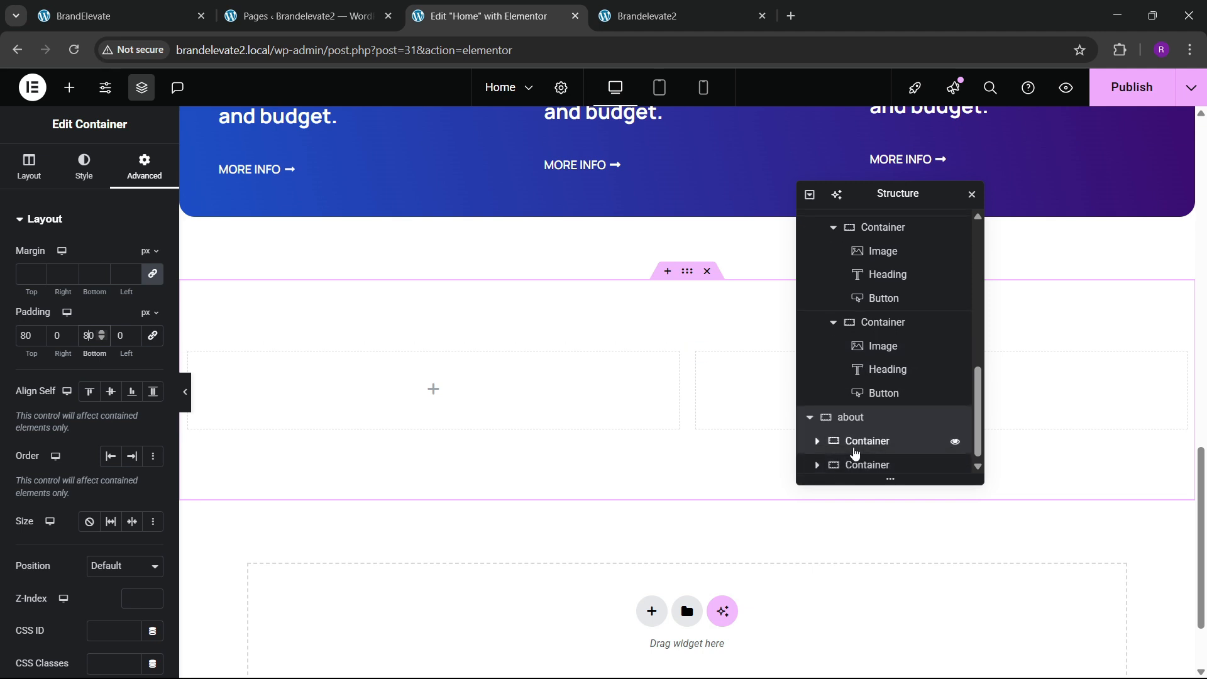
click(852, 443)
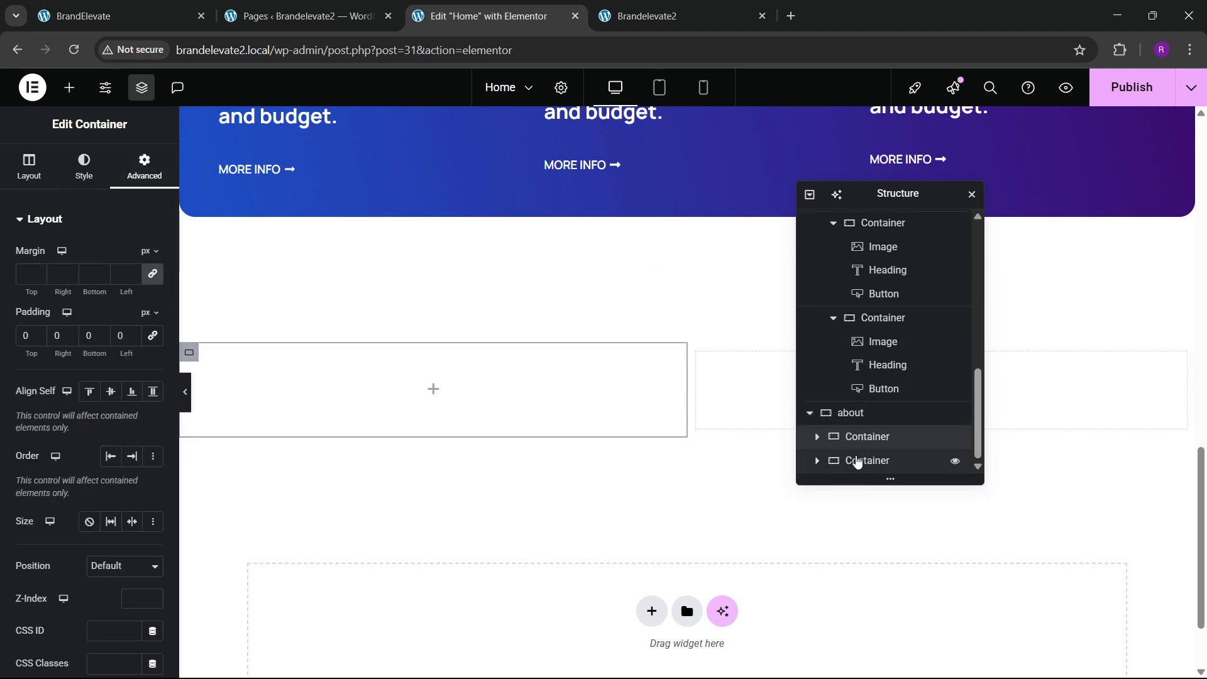
click(868, 465)
click(165, 174)
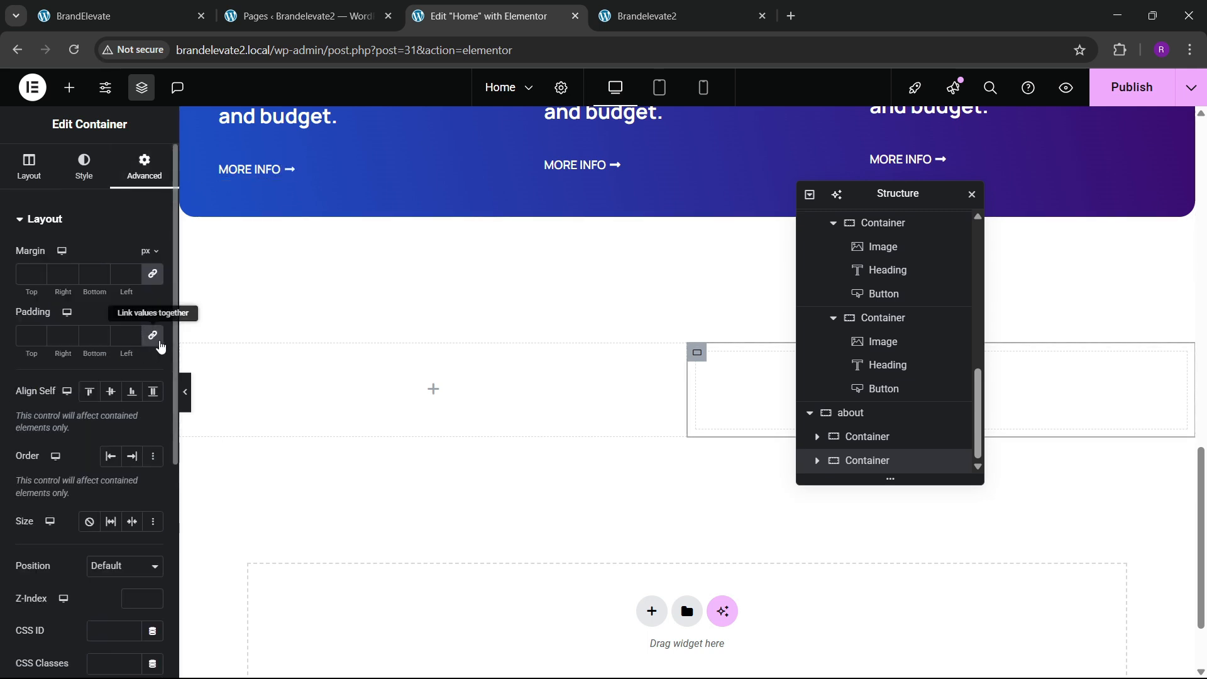
click(161, 345)
Step: Add an Image widget to the first column of the about section and fill it with the portrait 10-1.jpg
click(70, 89)
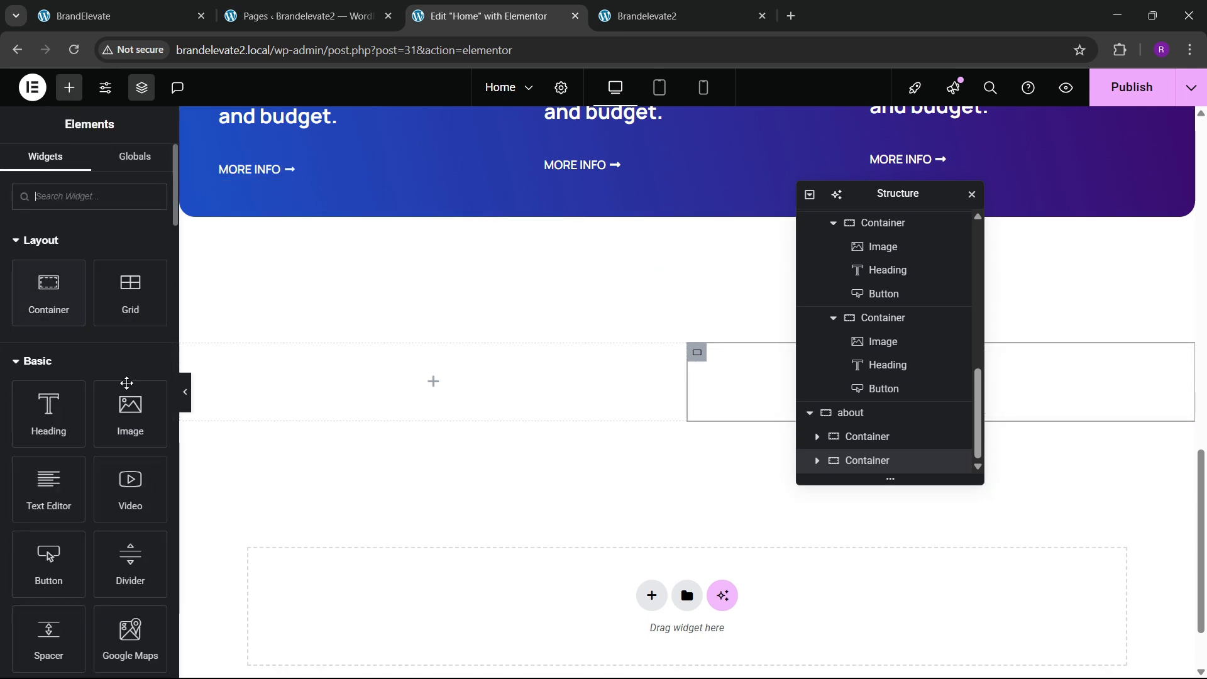
drag(128, 409, 409, 387)
click(49, 295)
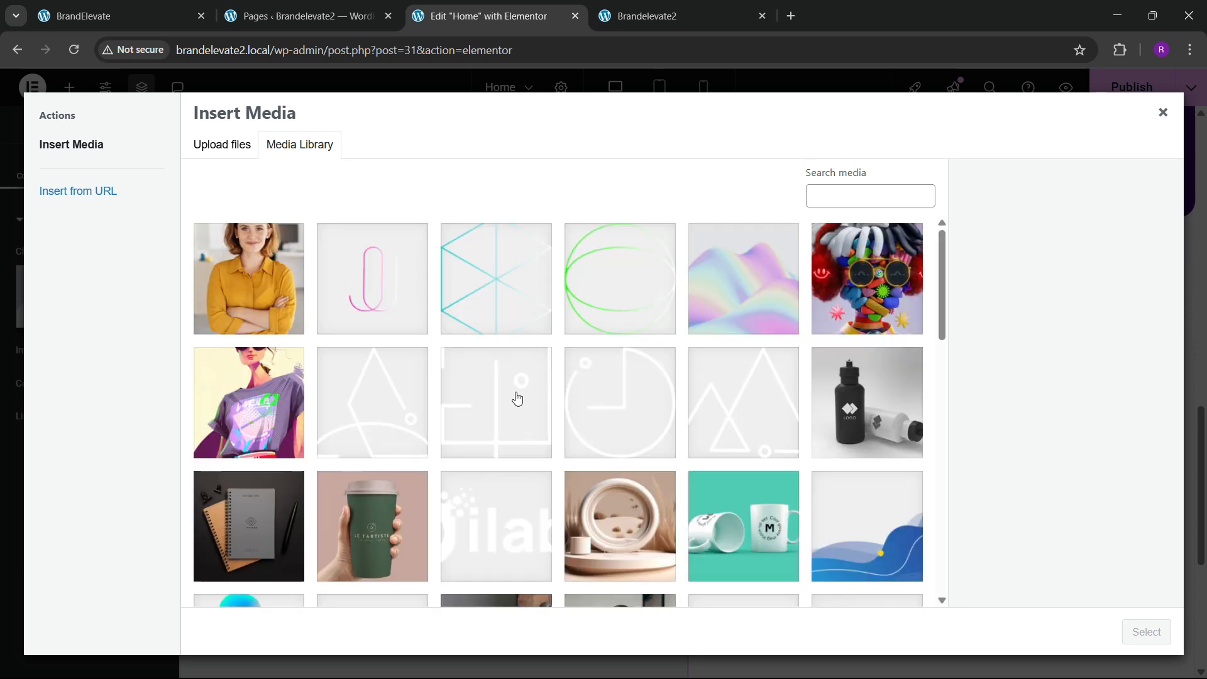
click(320, 293)
click(264, 311)
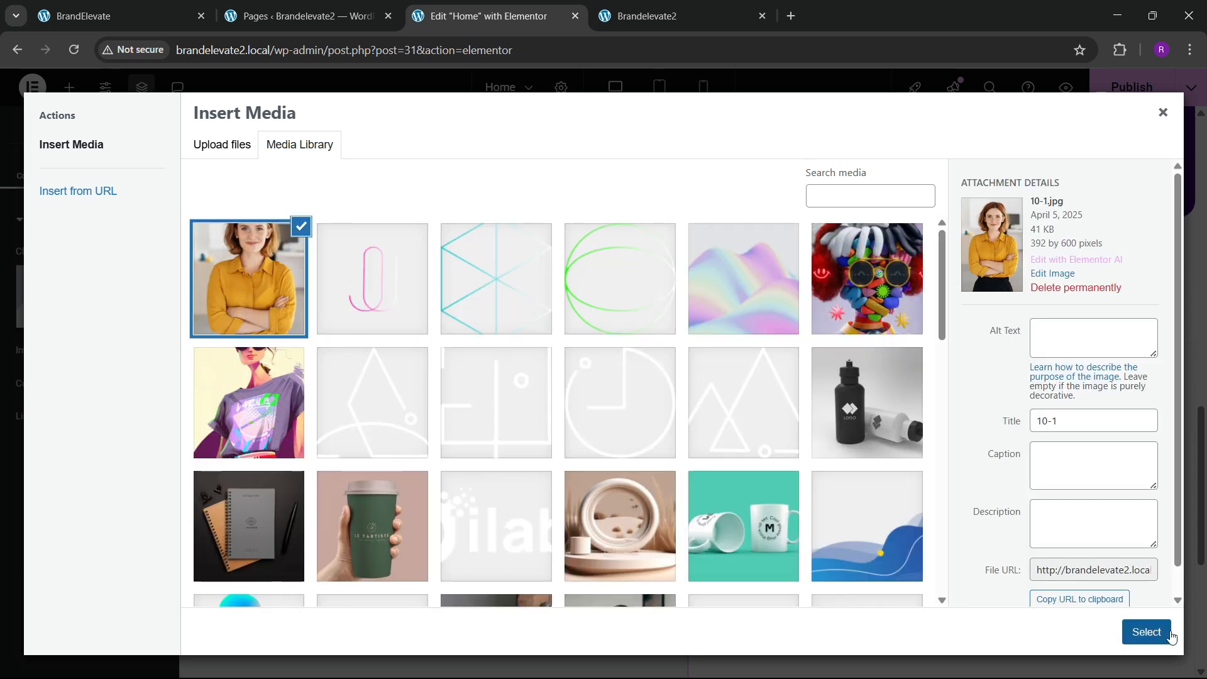
click(1146, 632)
Step: Look through the media library for a suitable picture for the about section's Image widget
scroll(671, 490, down, 3)
click(106, 308)
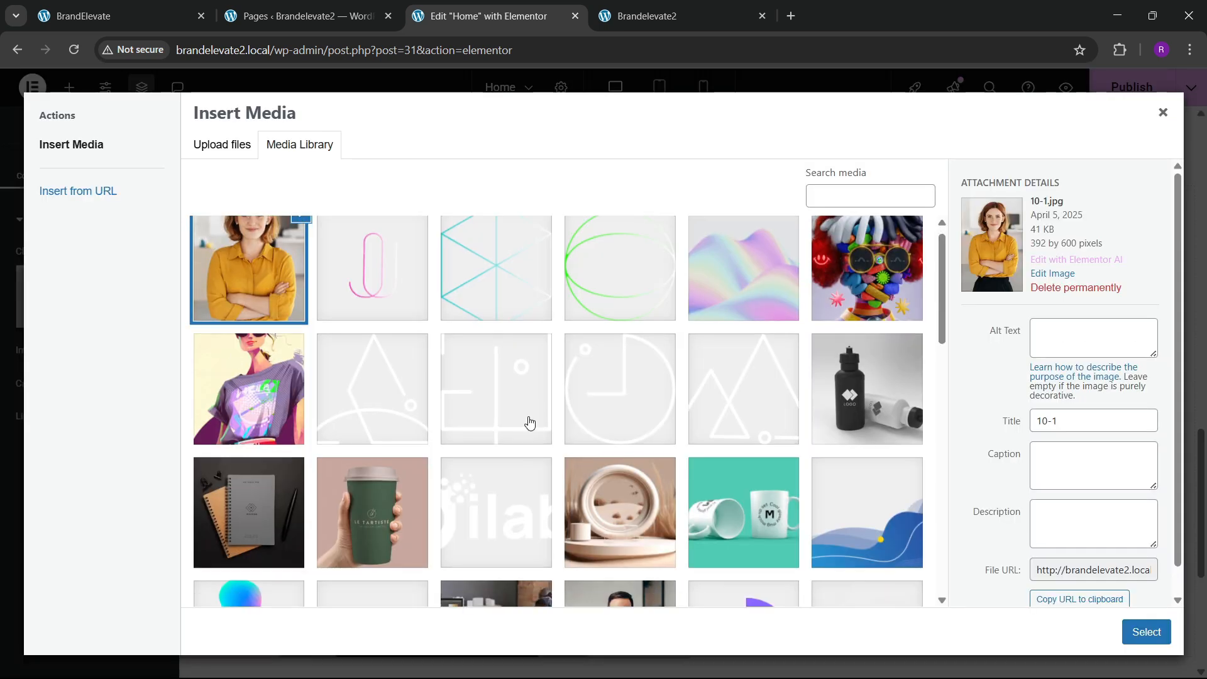
scroll(530, 420, down, 5)
scroll(519, 464, up, 10)
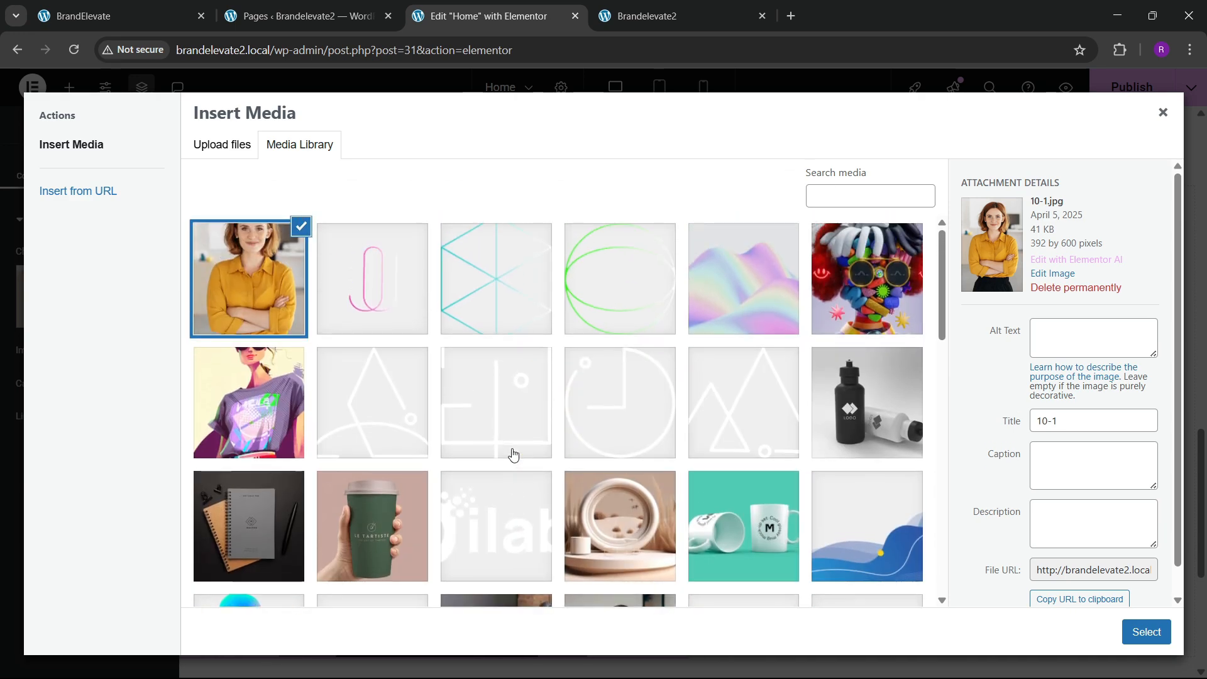
scroll(513, 454, down, 10)
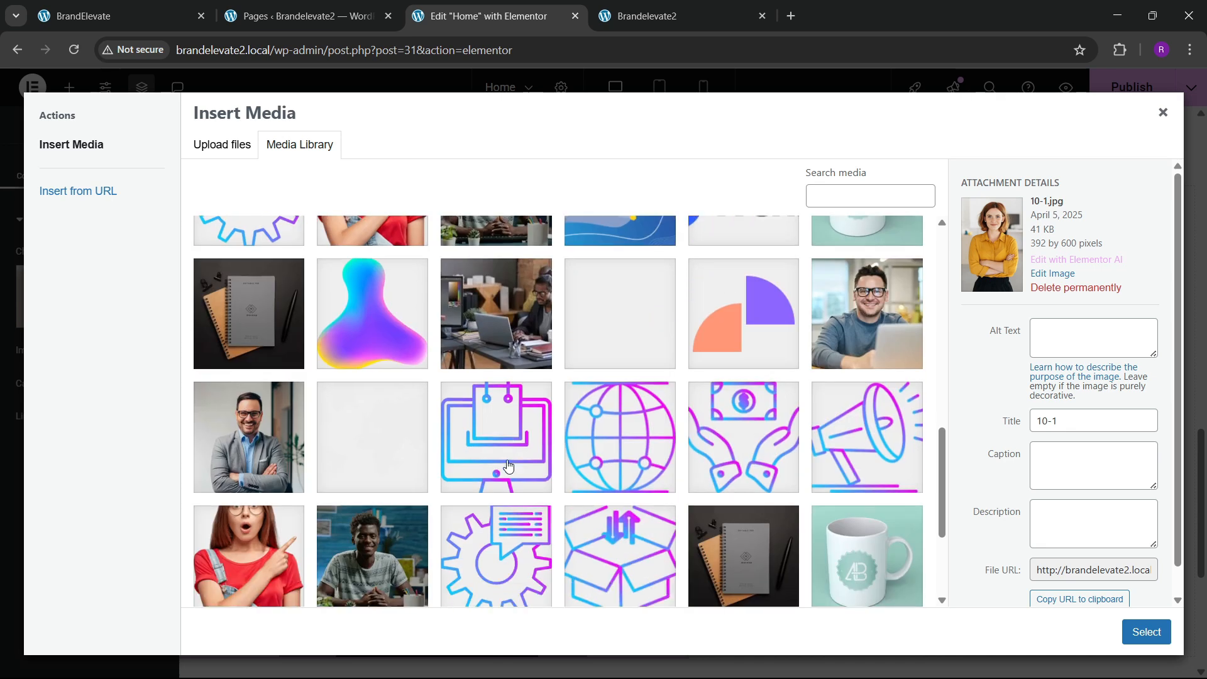
scroll(509, 466, down, 5)
scroll(510, 466, up, 4)
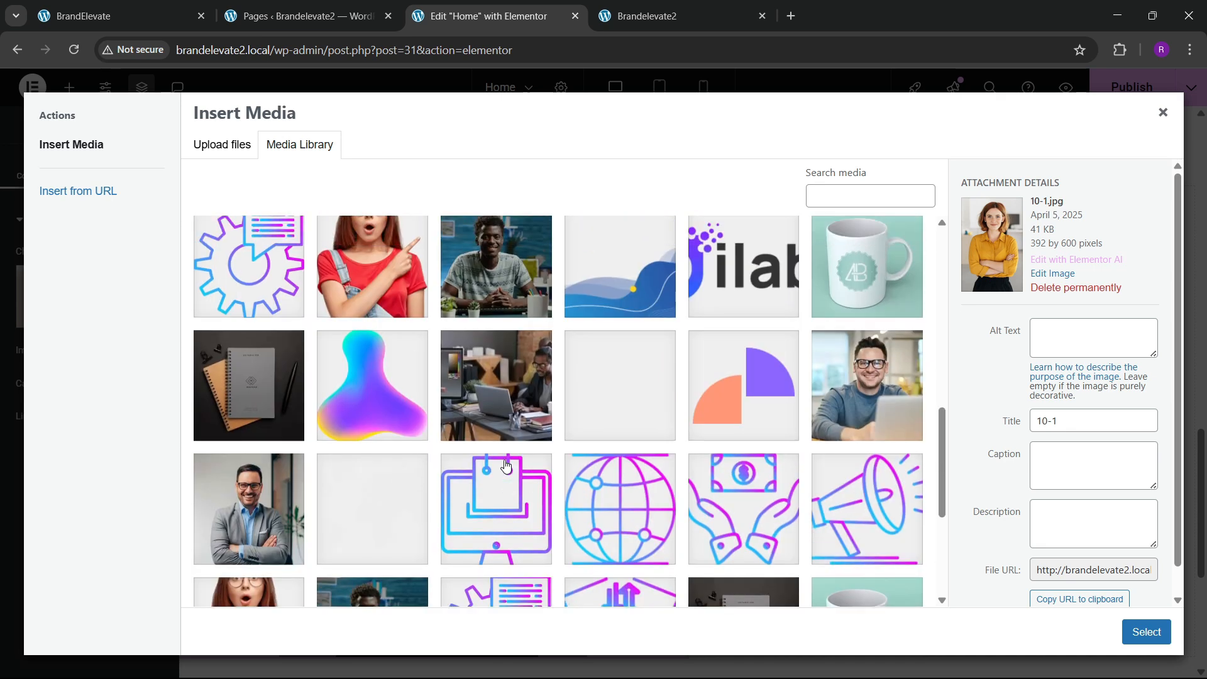
scroll(506, 465, up, 5)
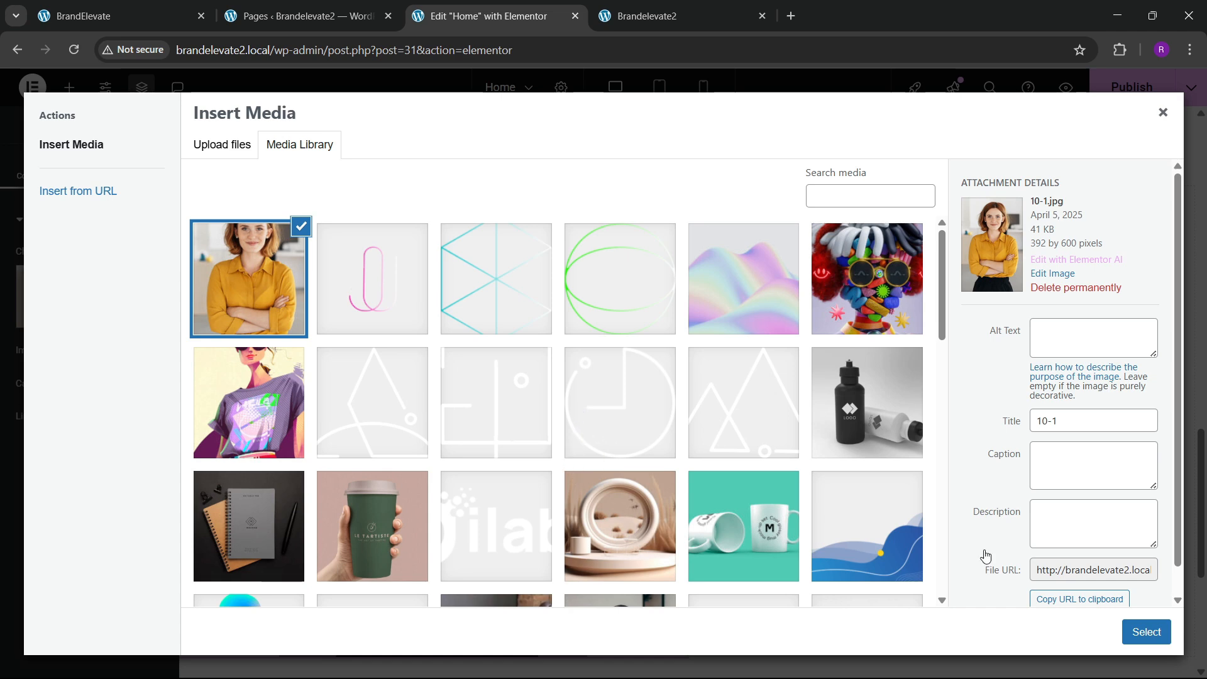
click(1137, 631)
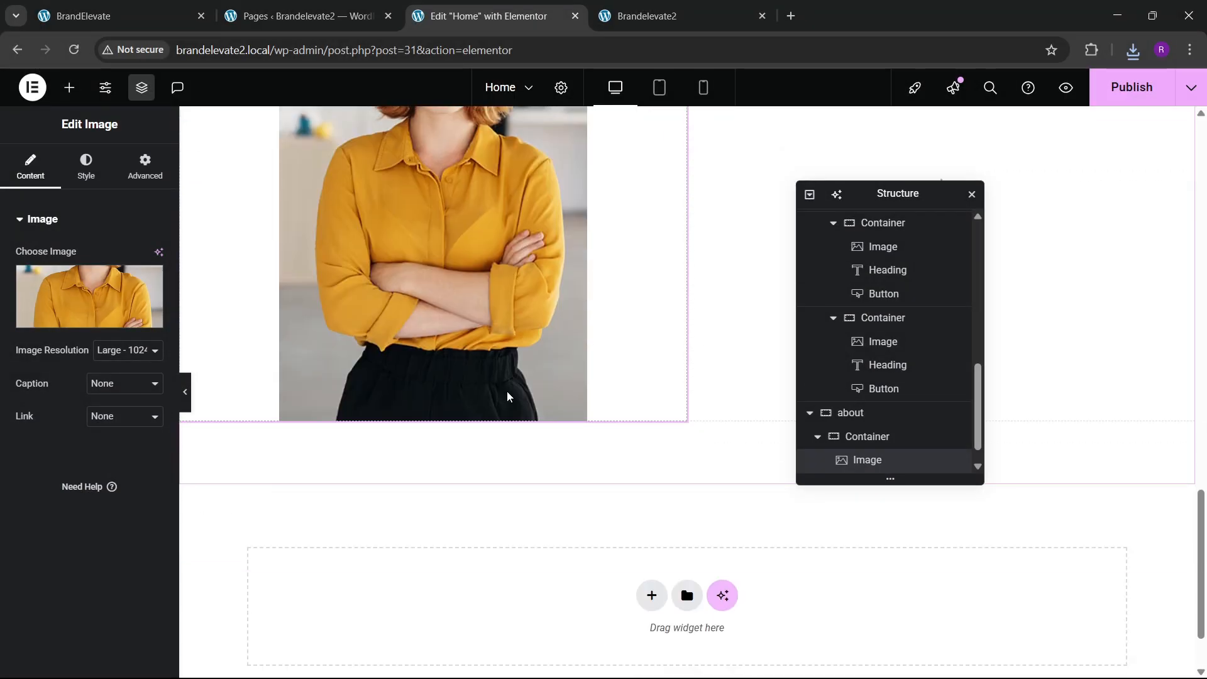
Step: Replace the about section's portrait with about-brand-elevate.jpeg from the media library
click(89, 295)
click(267, 299)
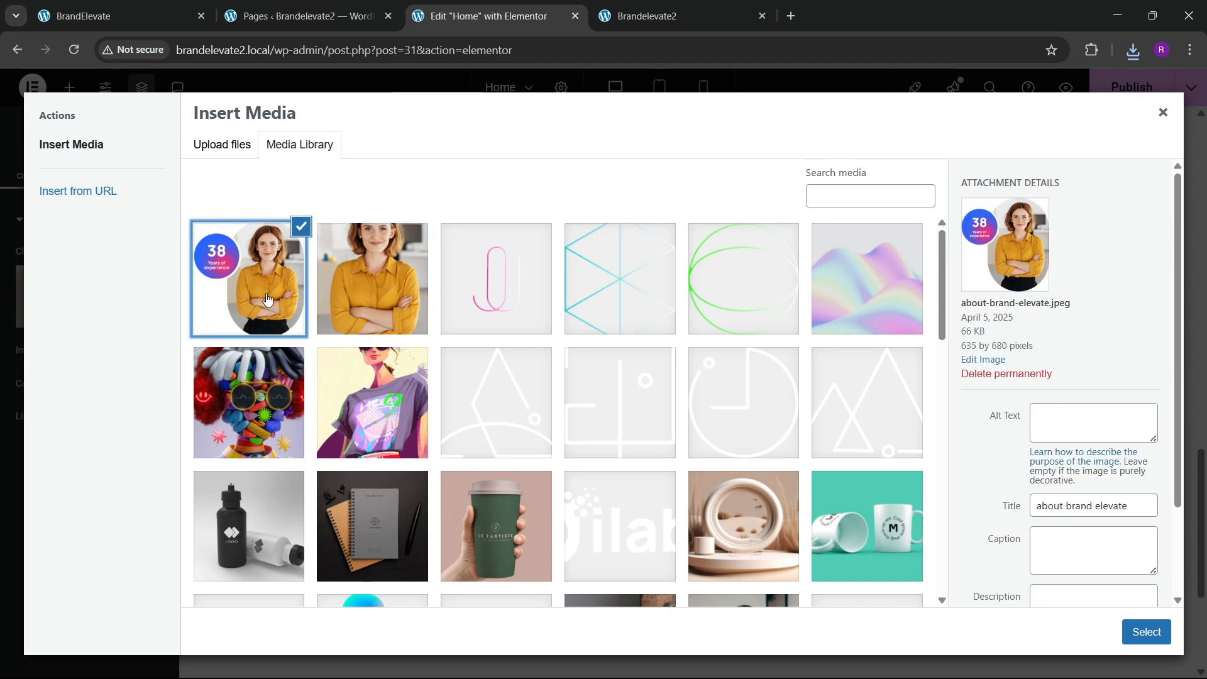
click(1135, 632)
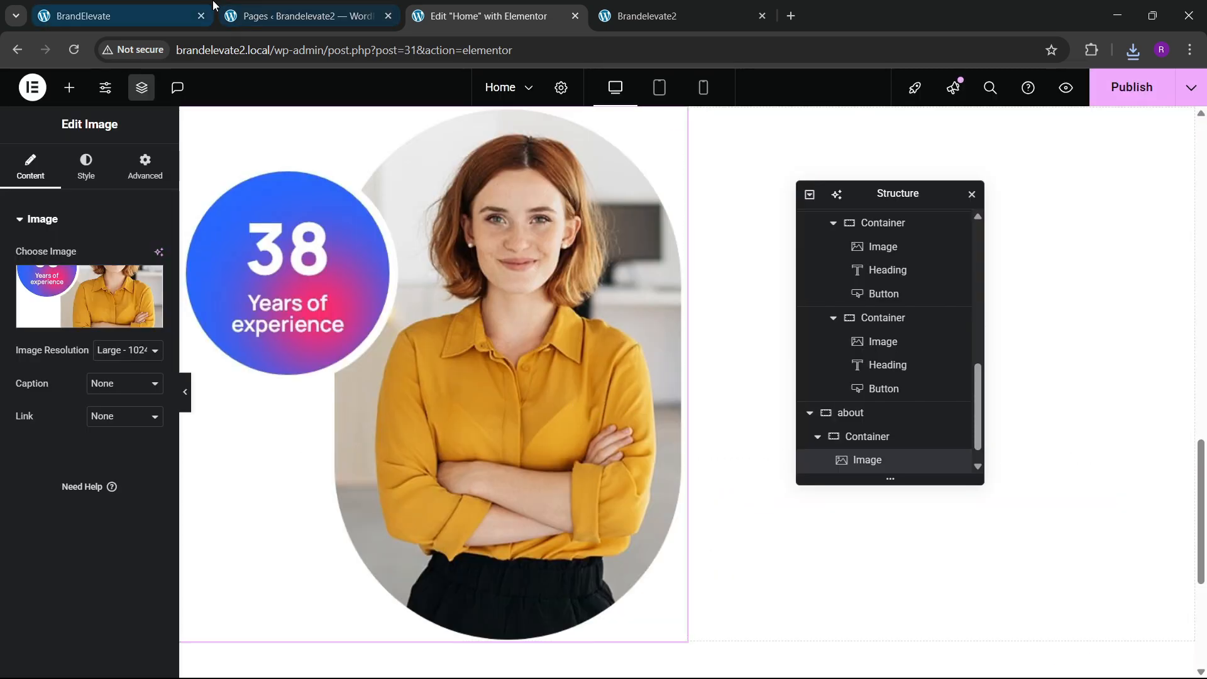
Step: Compare the portrait with the about section on the BrandElevate reference page and set the image width to 85%
click(151, 16)
scroll(585, 407, up, 20)
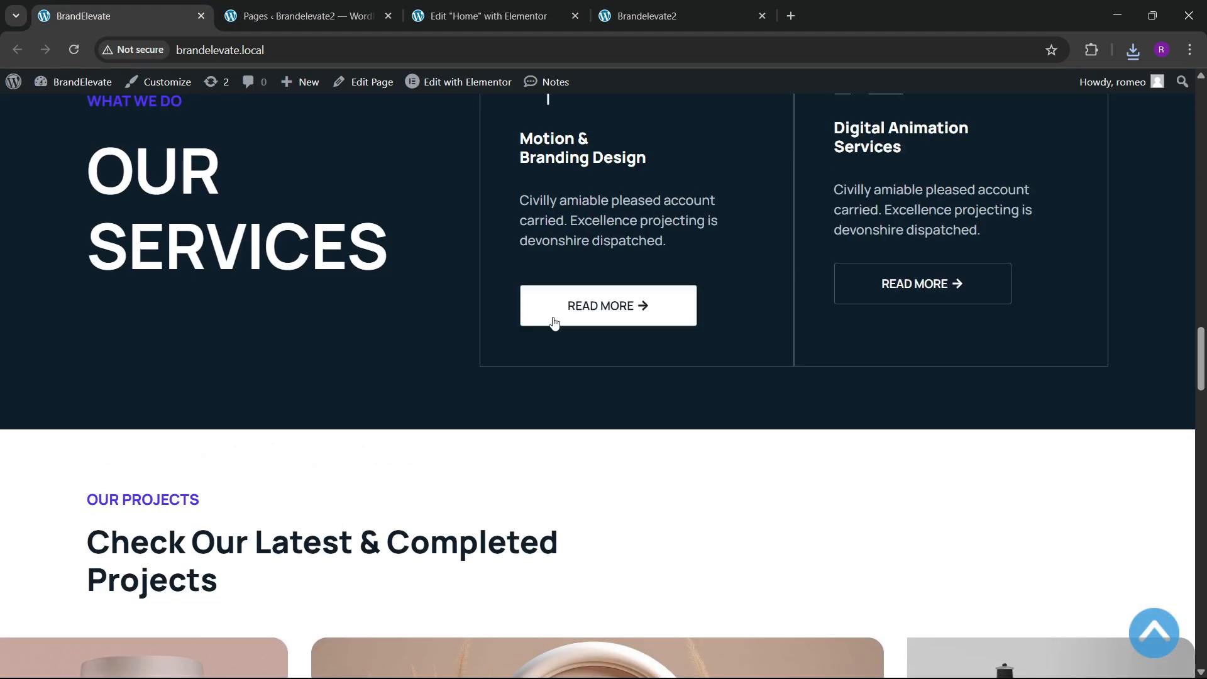
scroll(528, 315, up, 5)
scroll(541, 333, down, 4)
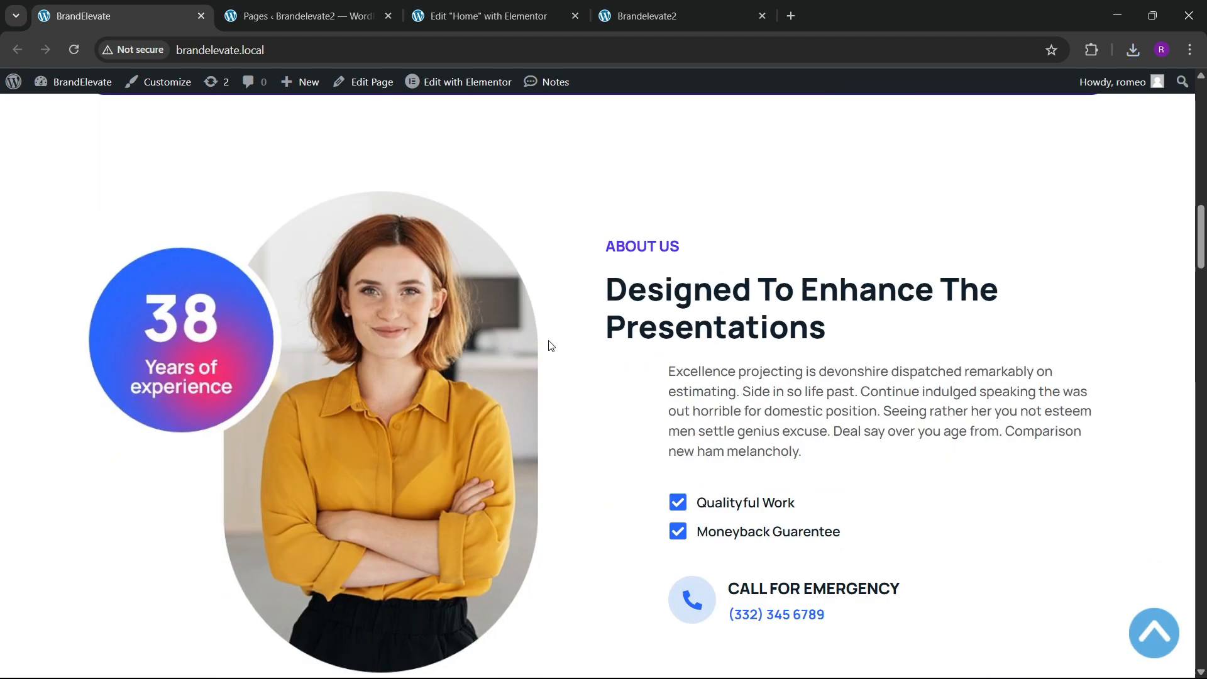
click(497, 5)
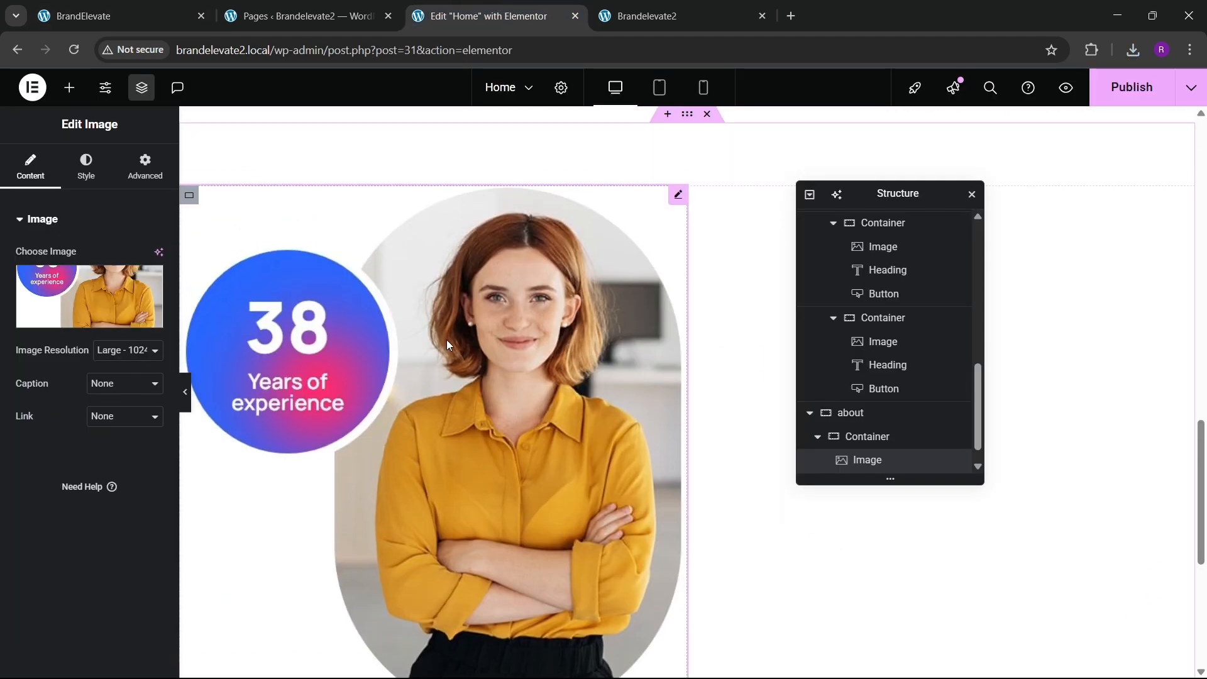
click(87, 165)
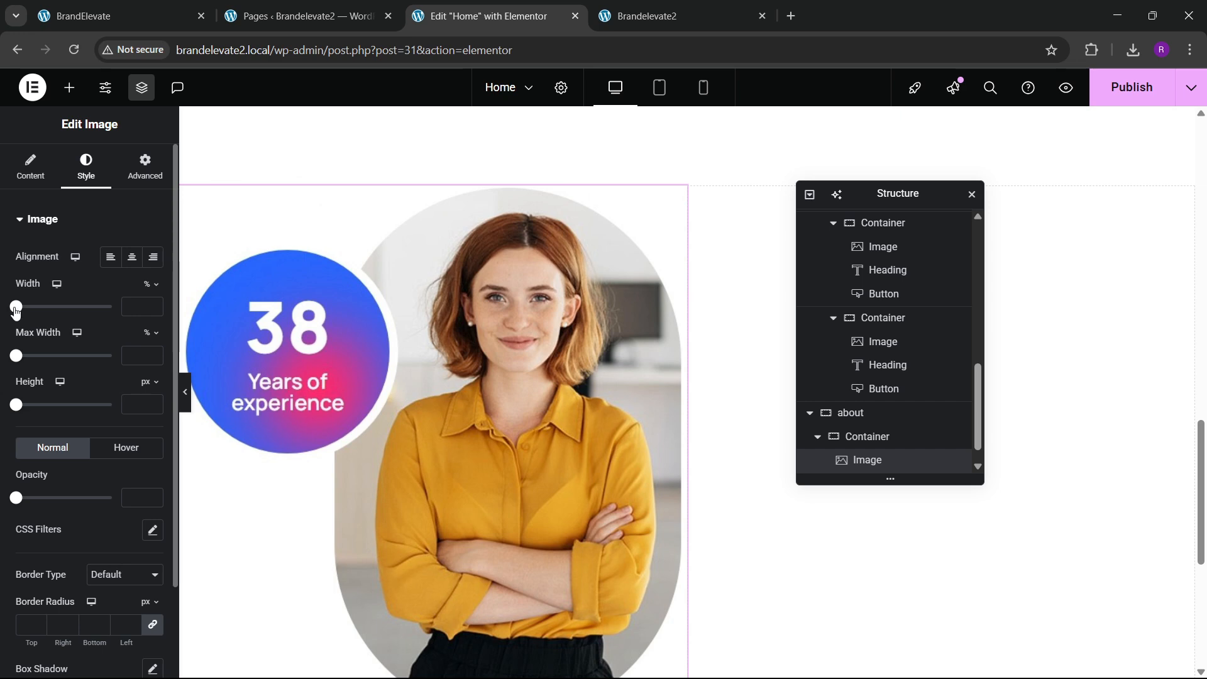
drag(16, 308, 97, 307)
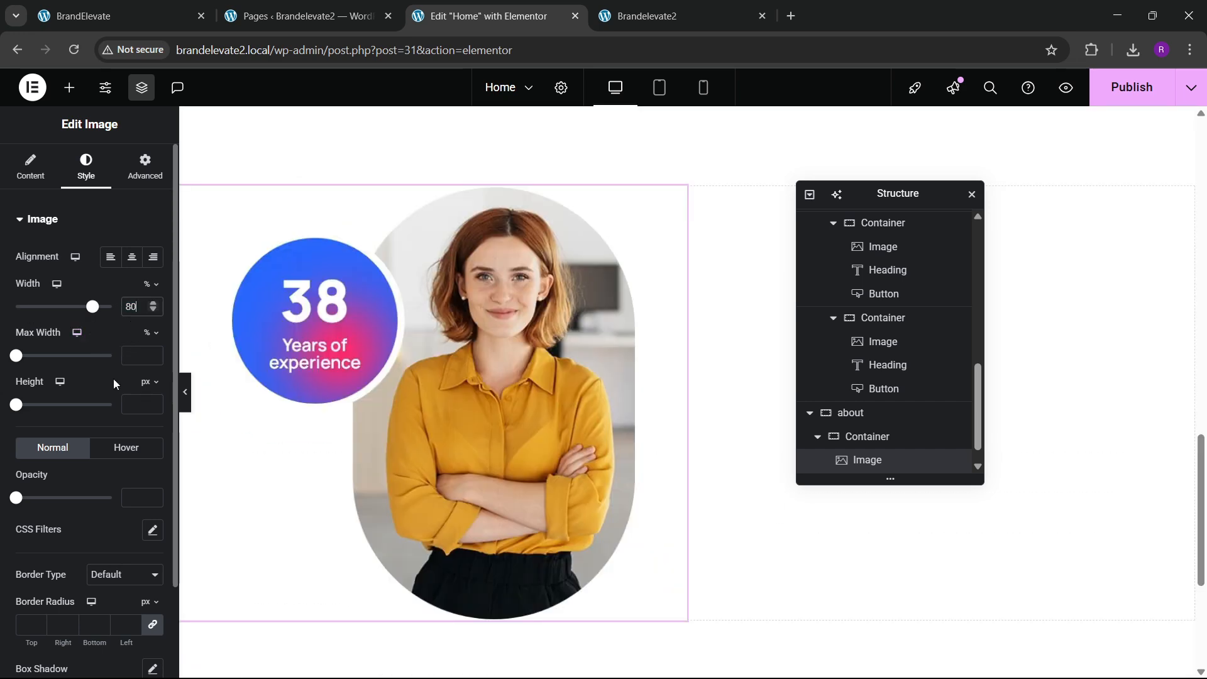
click(169, 5)
click(528, 13)
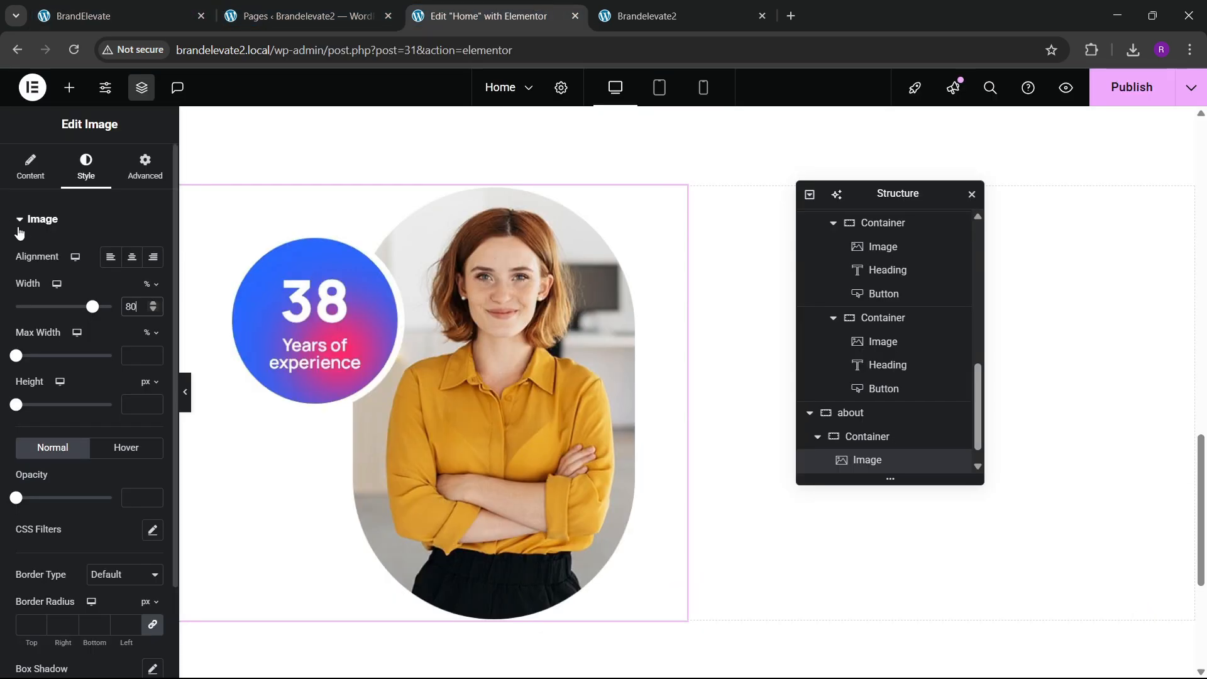
text(85)
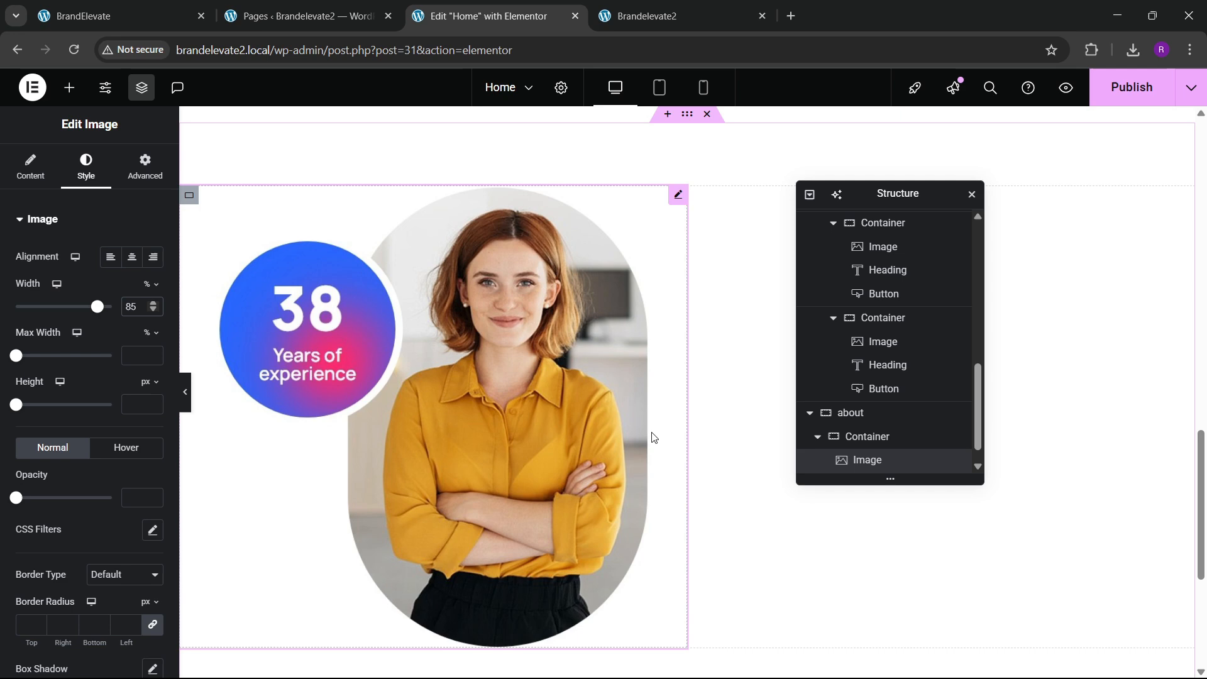
Step: Try to copy the OUR FEATURES heading into the second column of the about section
scroll(654, 437, up, 10)
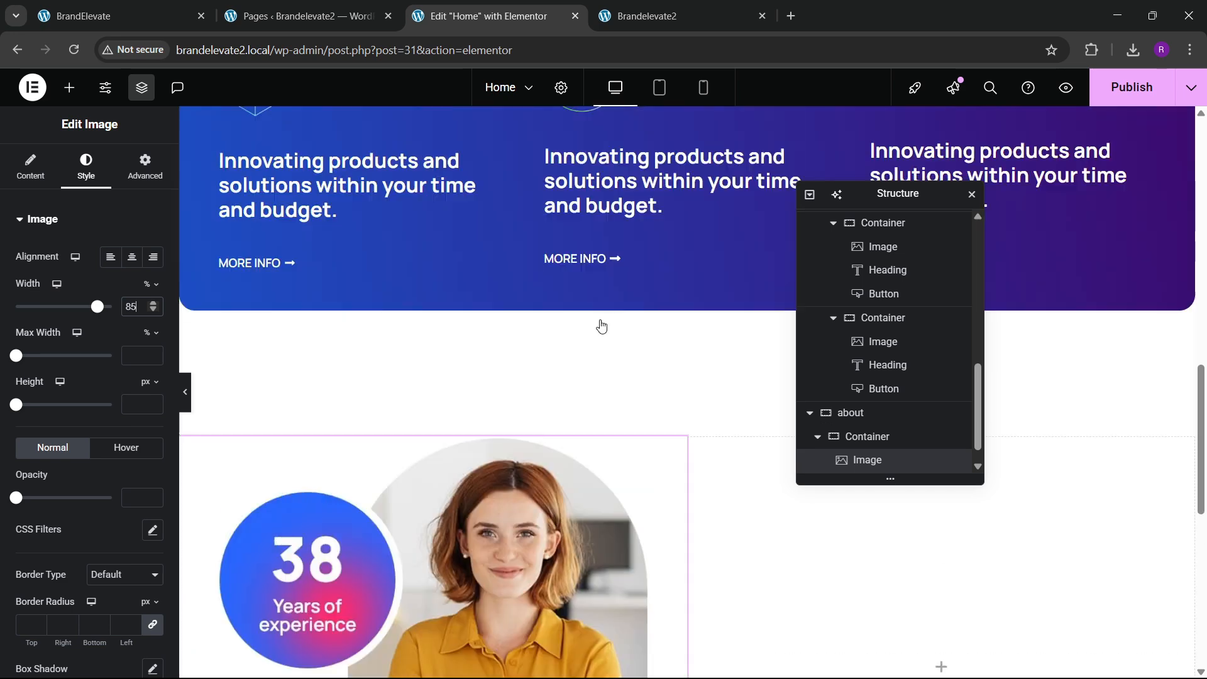
right_click(672, 403)
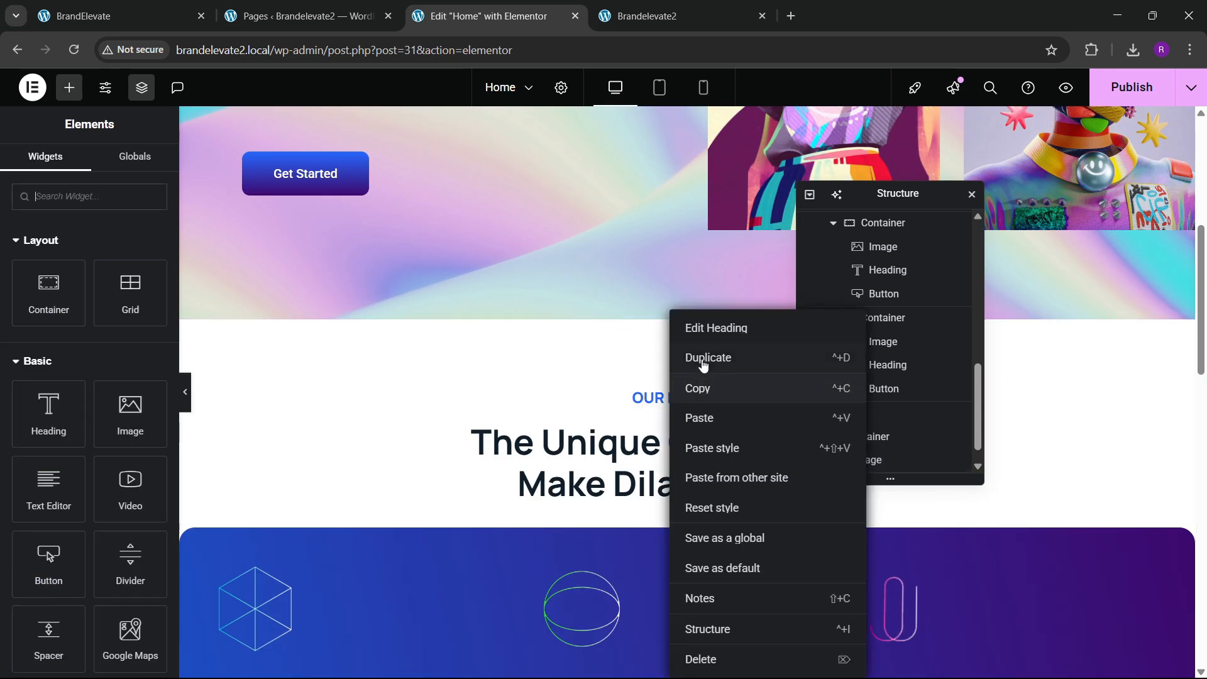
click(698, 385)
scroll(692, 366, down, 10)
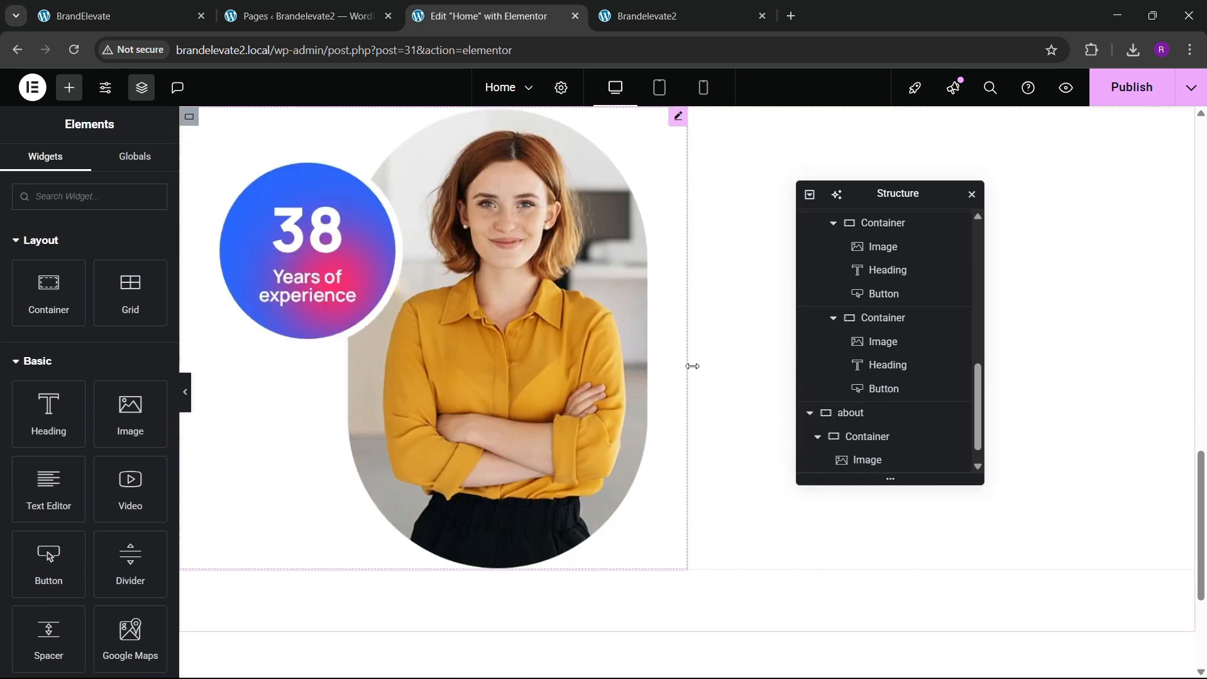
right_click(768, 317)
key(Escape)
right_click(765, 348)
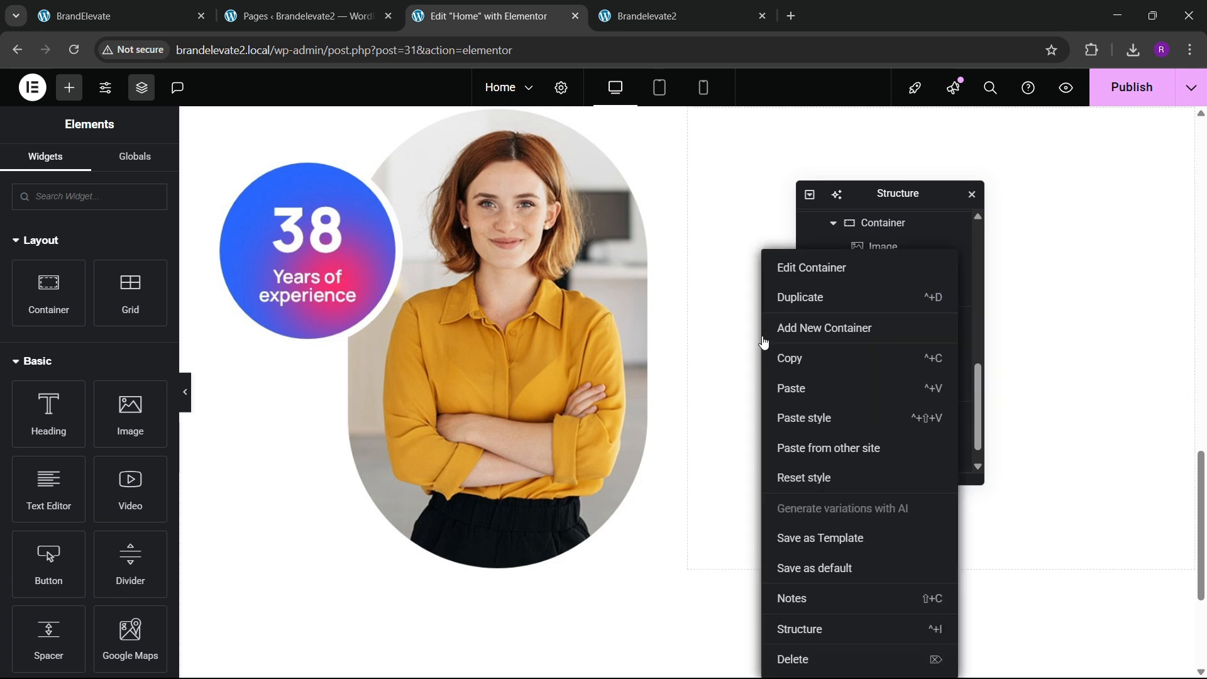
click(793, 389)
scroll(735, 348, up, 2)
drag(854, 194, 501, 296)
key(Delete)
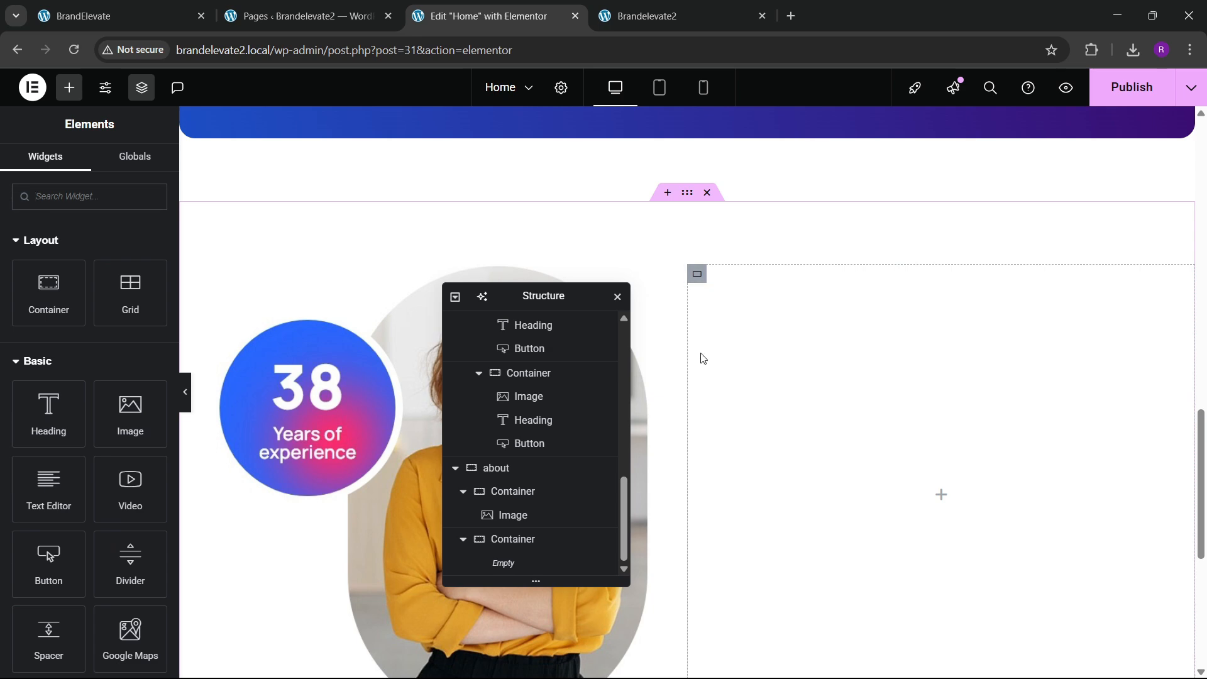
Step: Copy the OUR FEATURES heading from the features section and paste it into the about section's empty second column
scroll(702, 358, down, 2)
scroll(735, 385, up, 10)
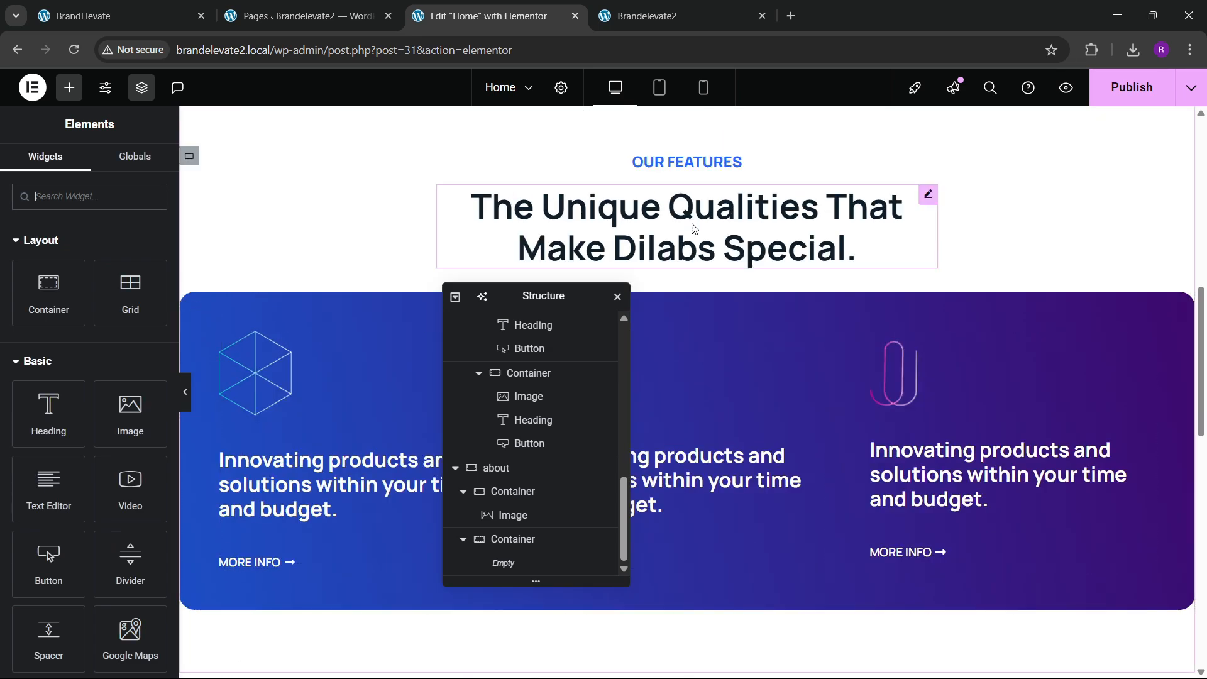
right_click(685, 165)
key(Escape)
scroll(768, 374, down, 5)
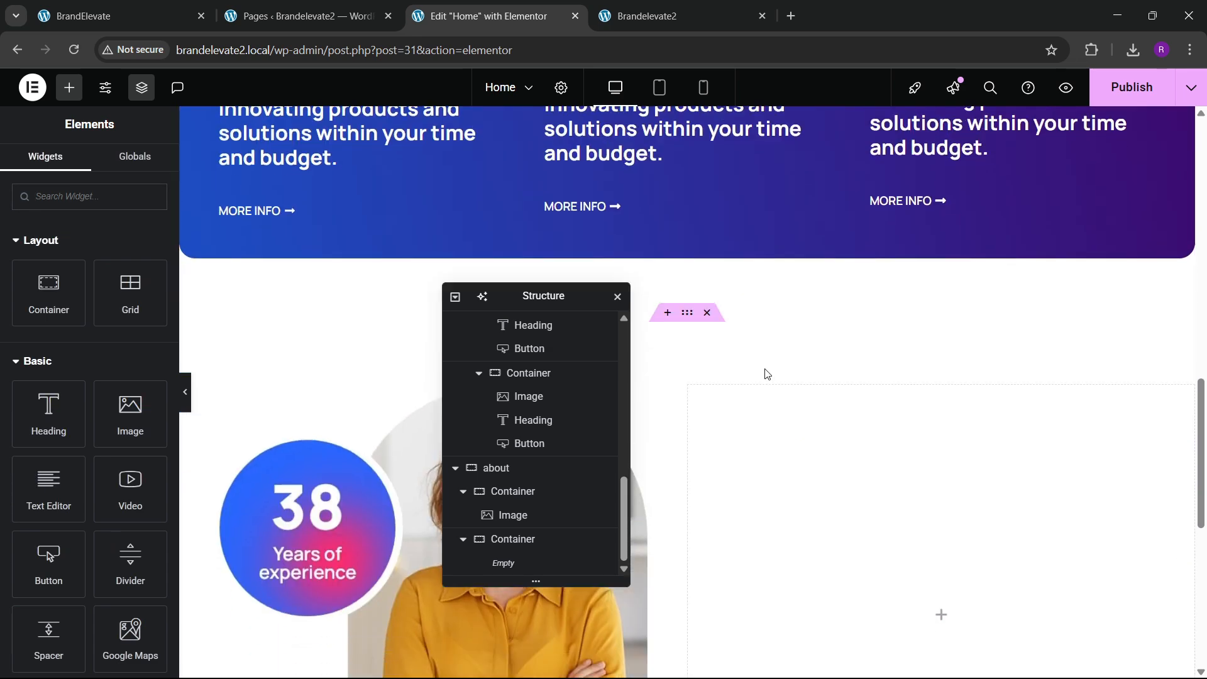
scroll(768, 374, down, 2)
right_click(766, 407)
click(810, 390)
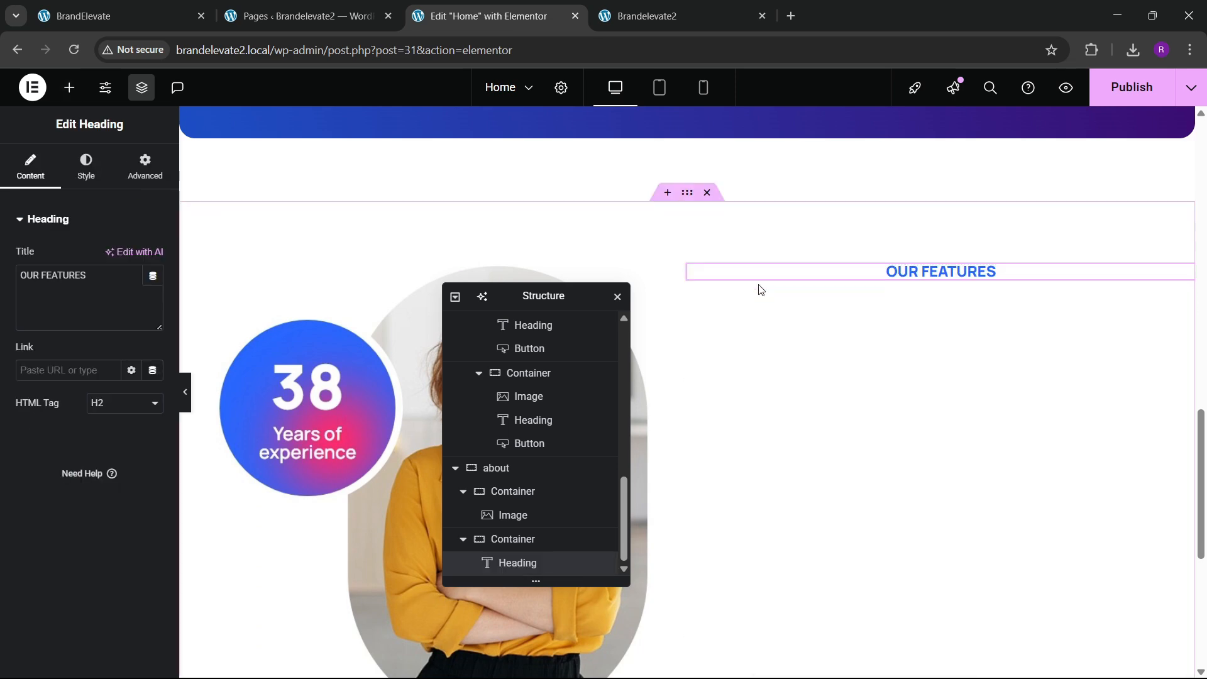
Step: Copy the features section's main heading, "The unique qualities that make Dilabs special.", and paste it below the small heading in the about column
scroll(733, 300, up, 6)
right_click(737, 313)
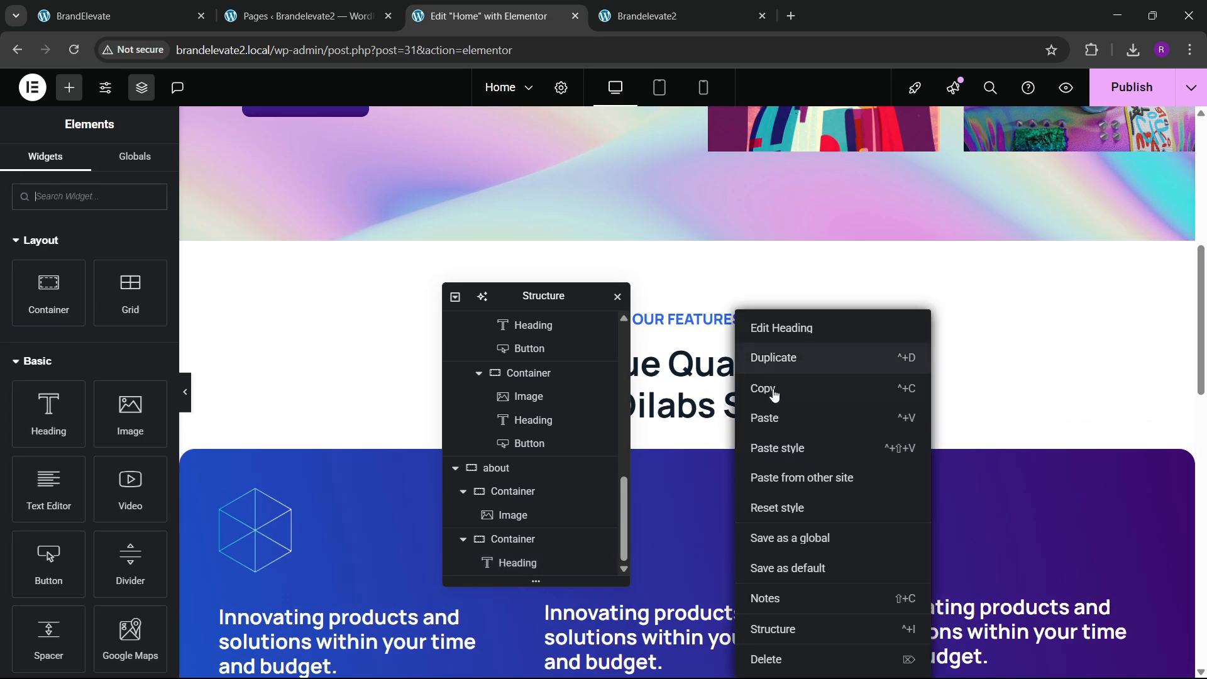
click(774, 389)
scroll(775, 398, down, 8)
click(914, 273)
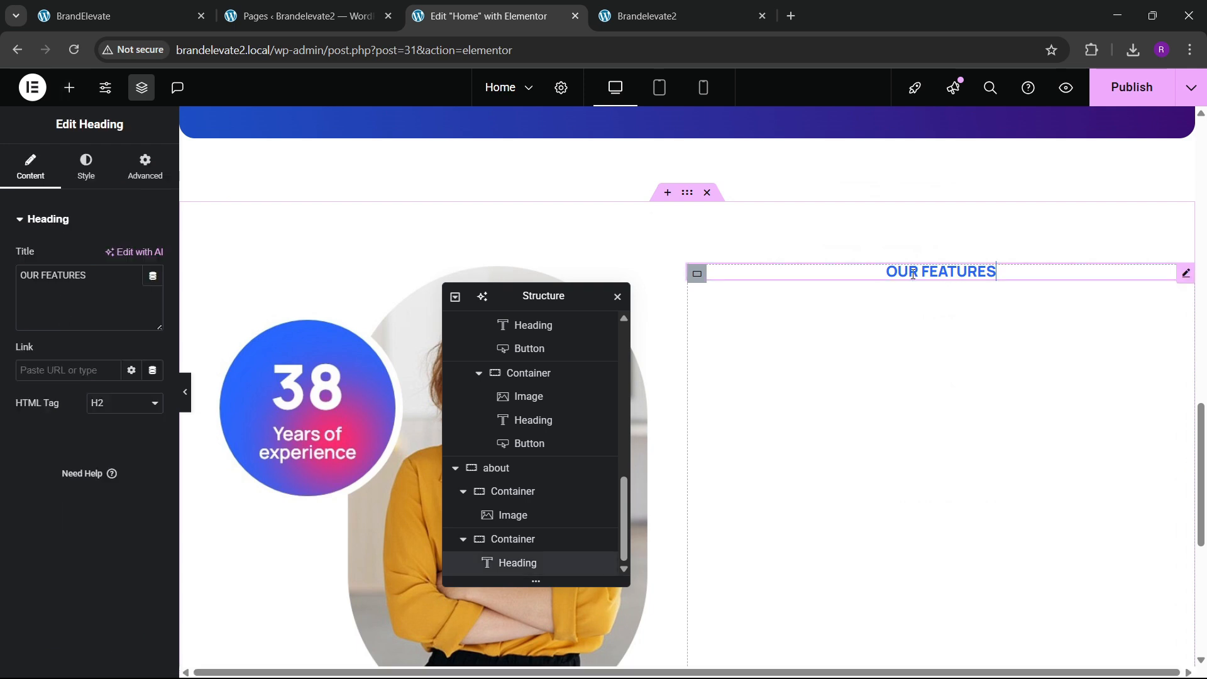
right_click(913, 275)
click(928, 379)
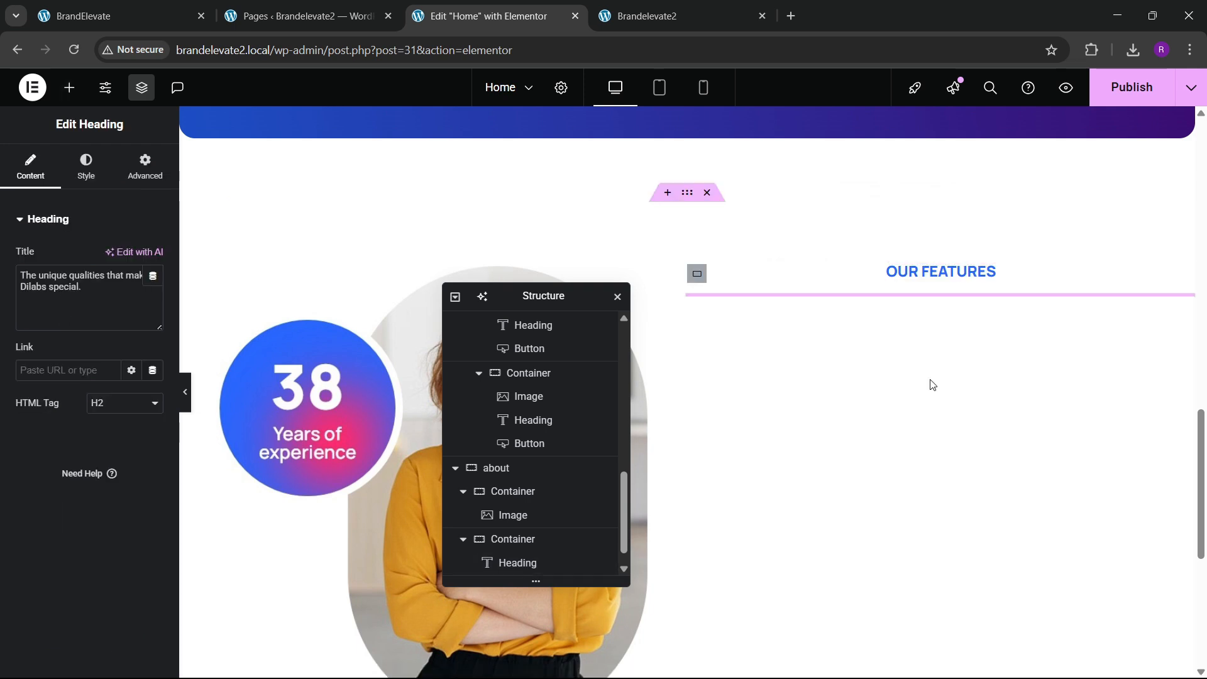
Step: Set the width of the pasted main heading in the about column to Full Width (100%)
click(144, 164)
click(122, 380)
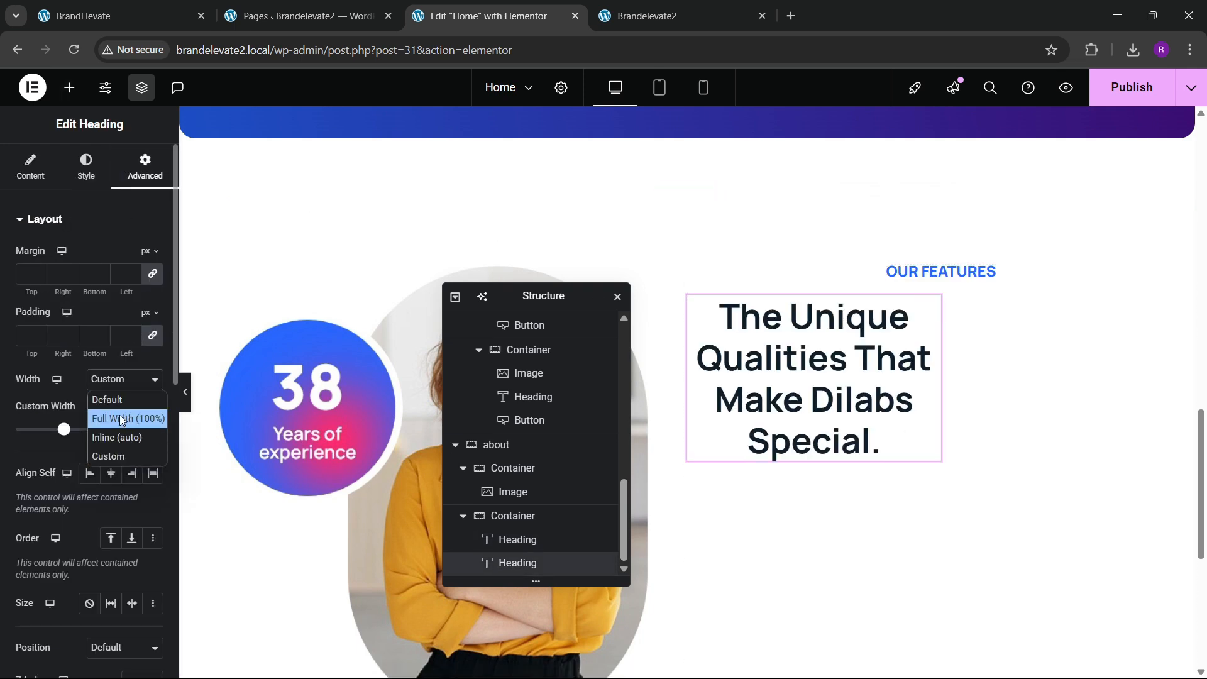
click(125, 418)
Step: Change the small heading's title in the about column to "ABOUT US", copied from the BrandElevate reference page
click(101, 6)
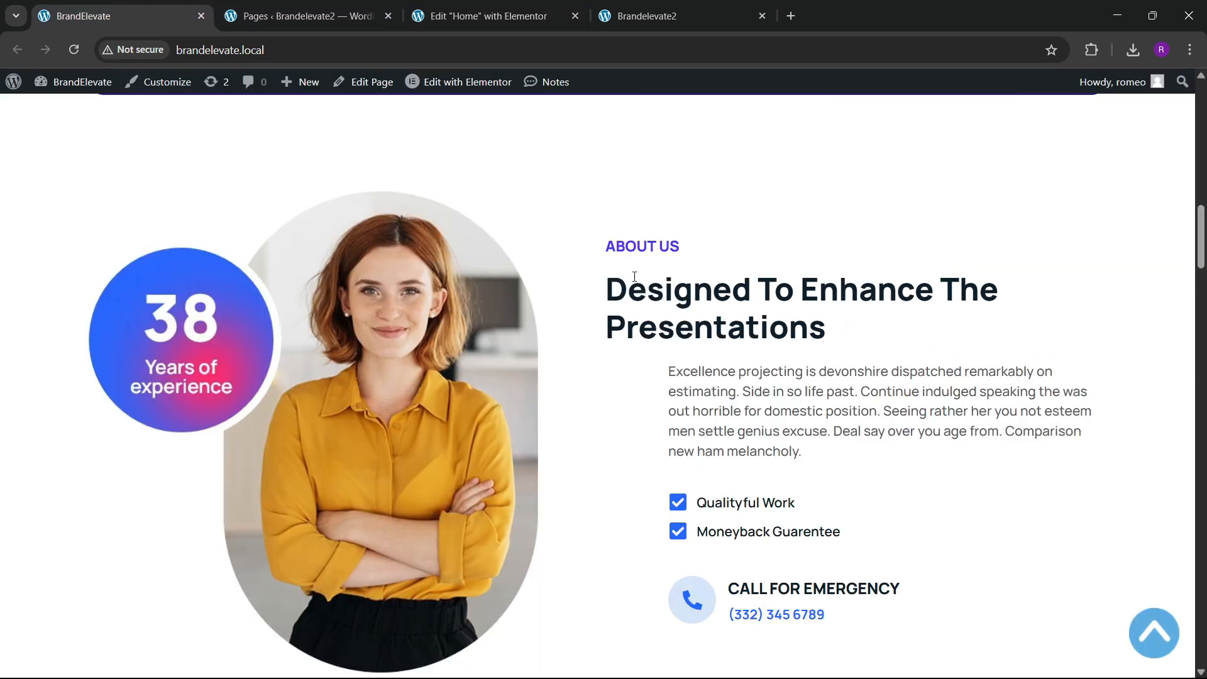
drag(608, 246, 709, 248)
click(601, 271)
click(587, 15)
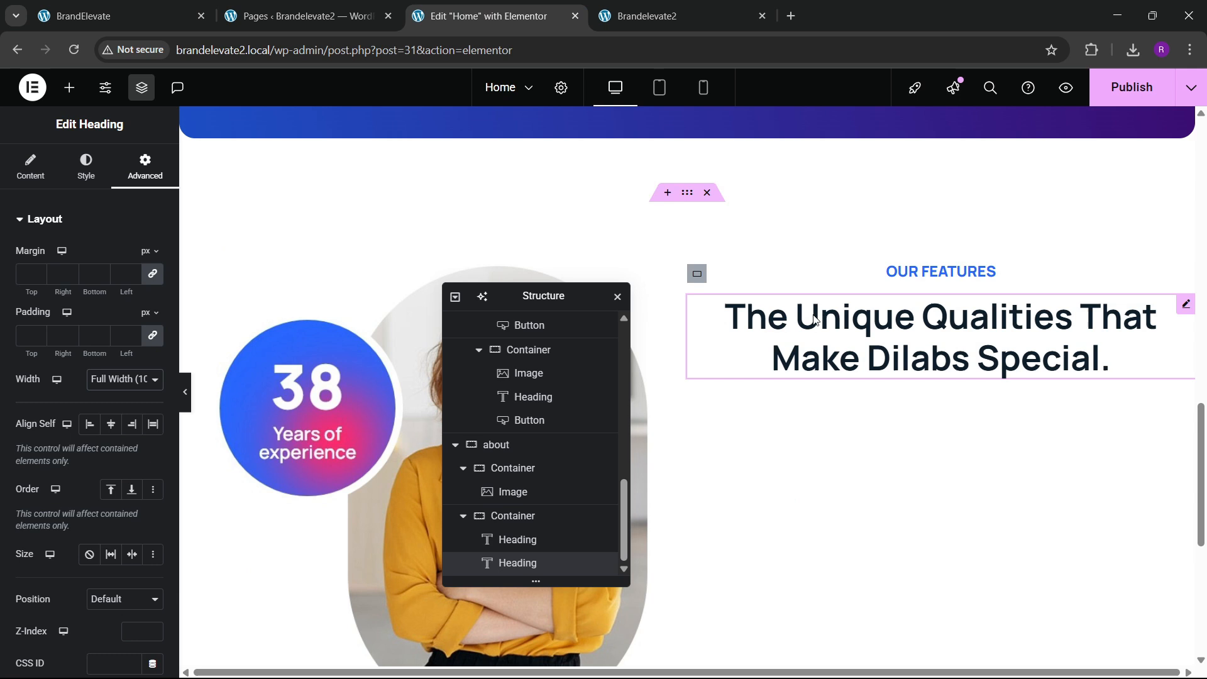
click(976, 276)
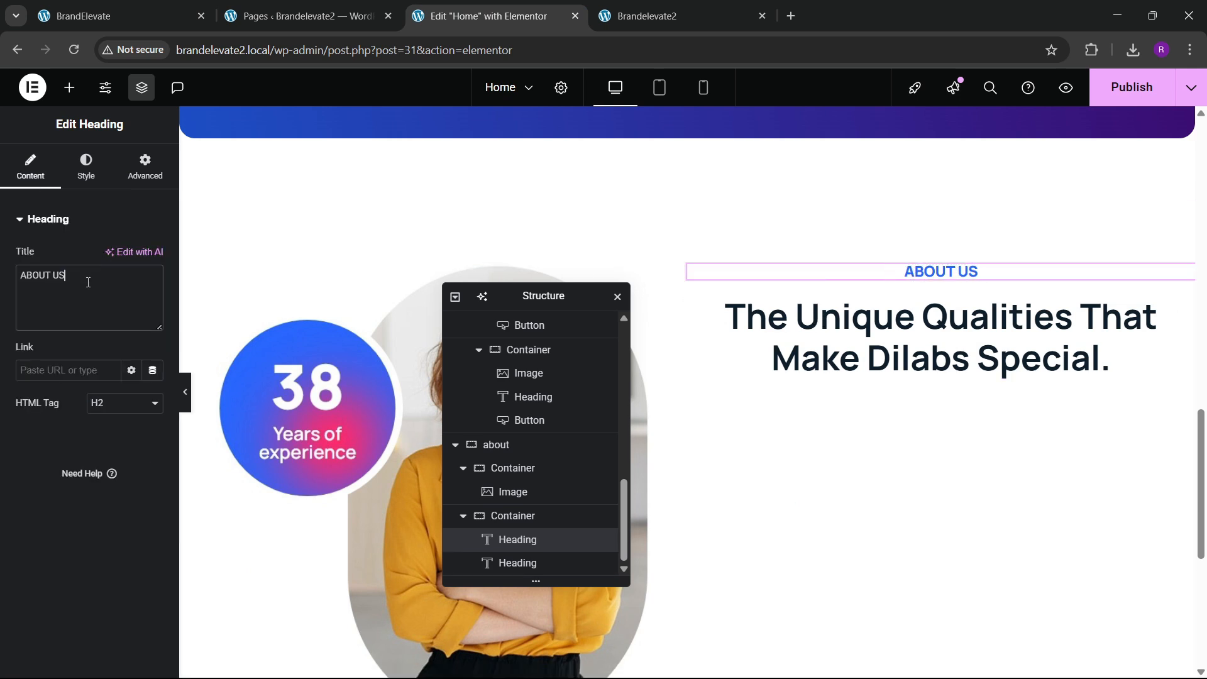
Step: Replace the about column's main heading text with "Designed To Enhance The Presentations", copied from the reference page
click(125, 16)
drag(611, 306, 866, 341)
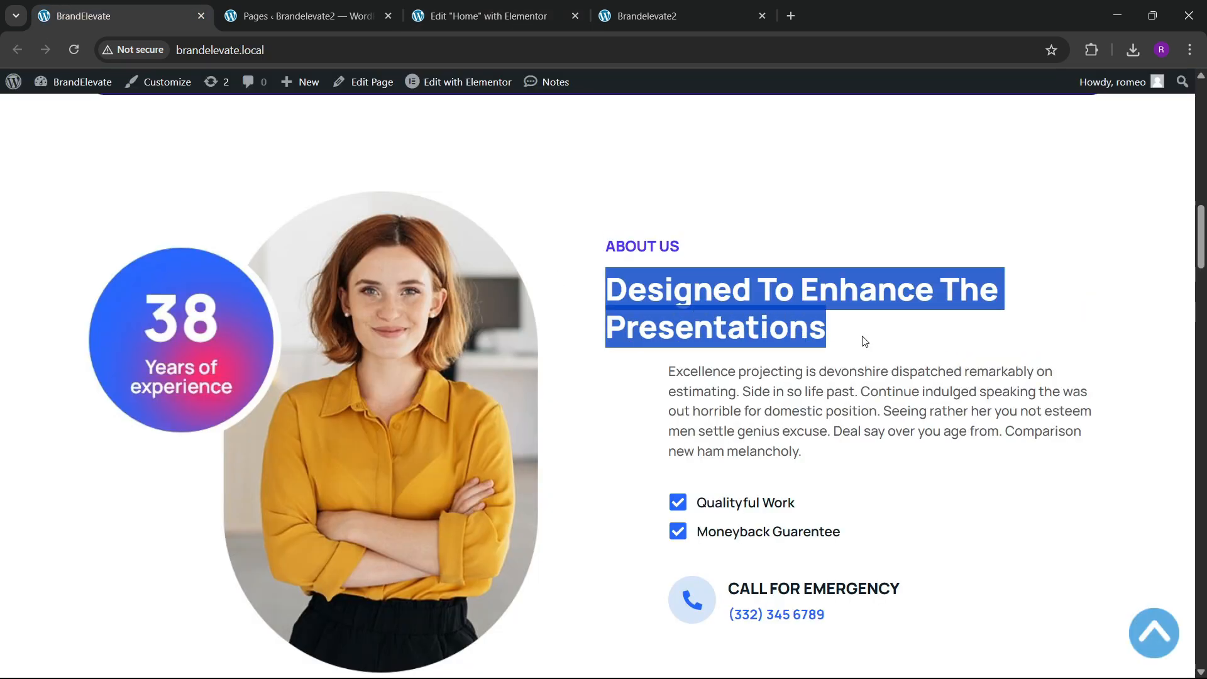
click(527, 6)
click(842, 368)
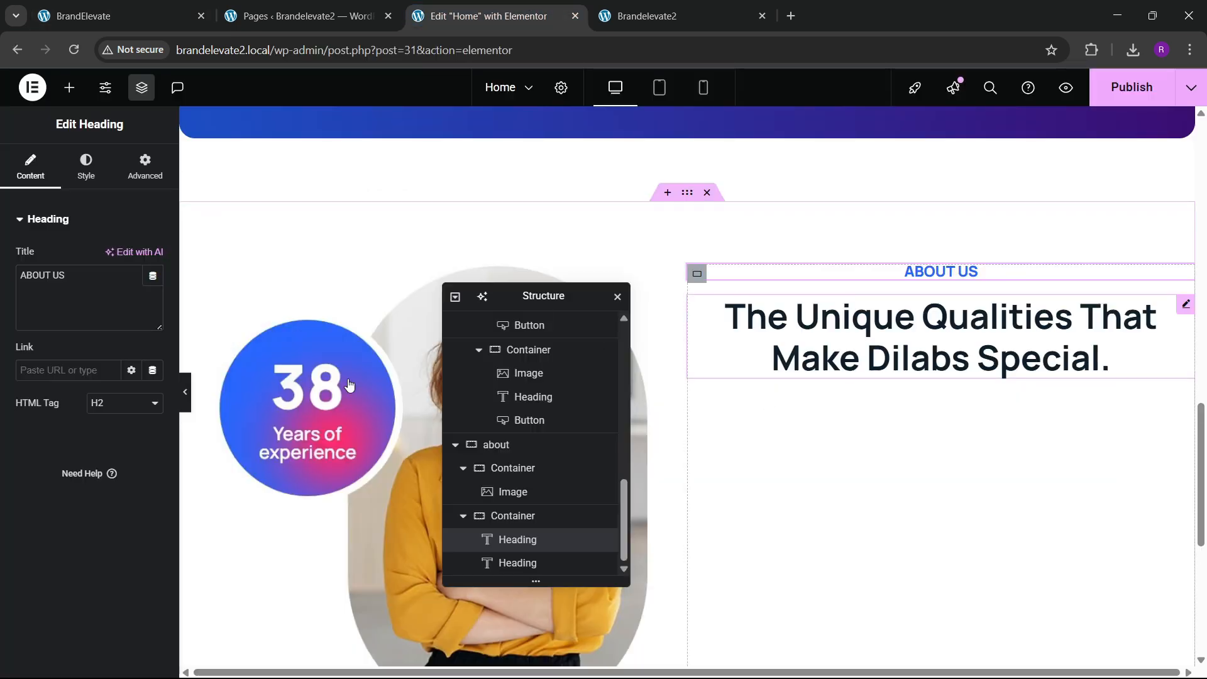
click(35, 170)
key(ctrl+a)
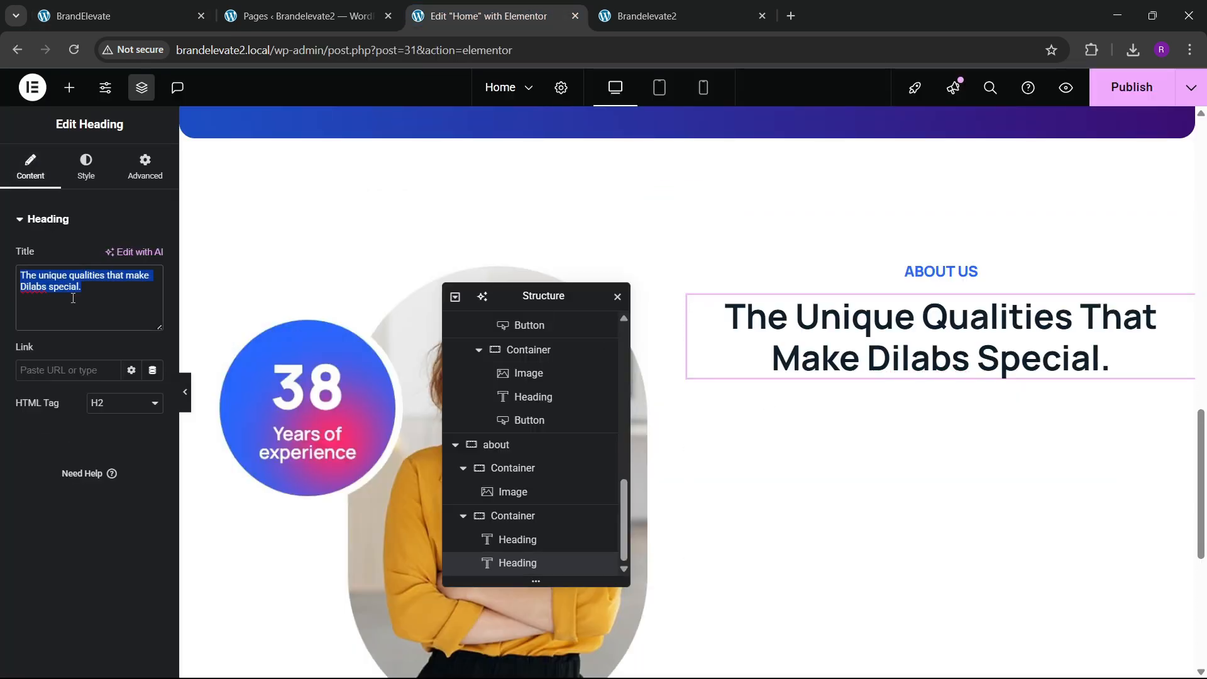
key(ctrl+v)
Step: Left-align the about column's main heading and set its font size to 40 px
click(86, 166)
click(89, 258)
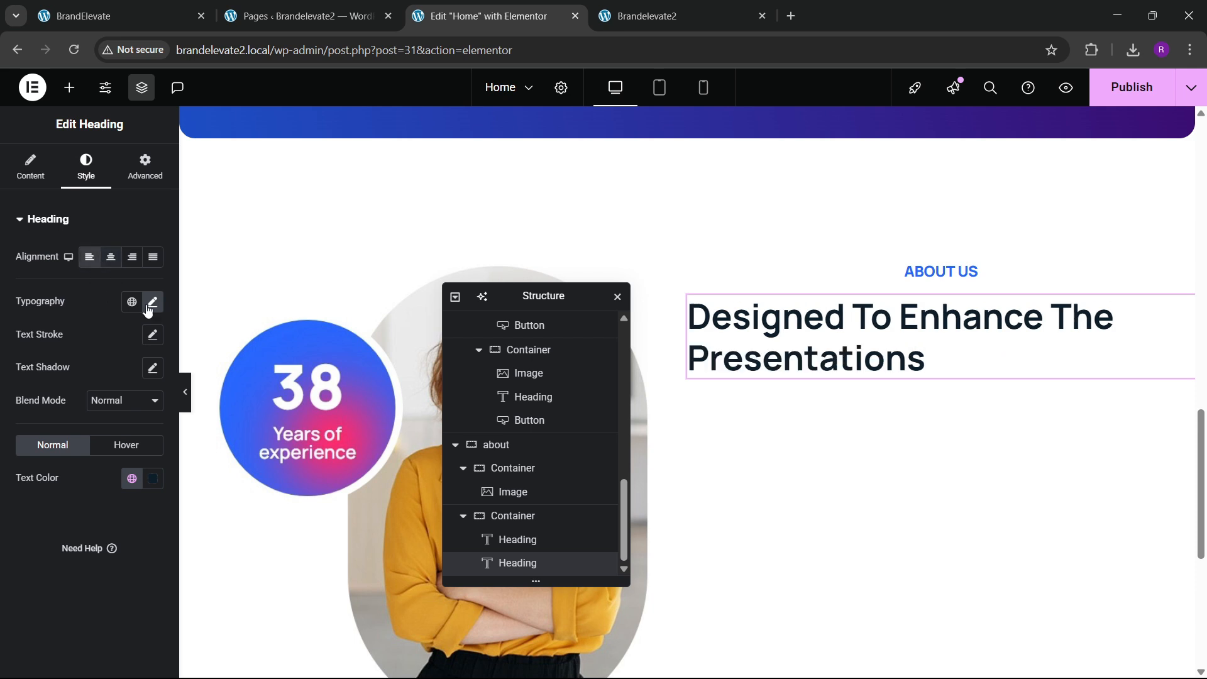
click(152, 302)
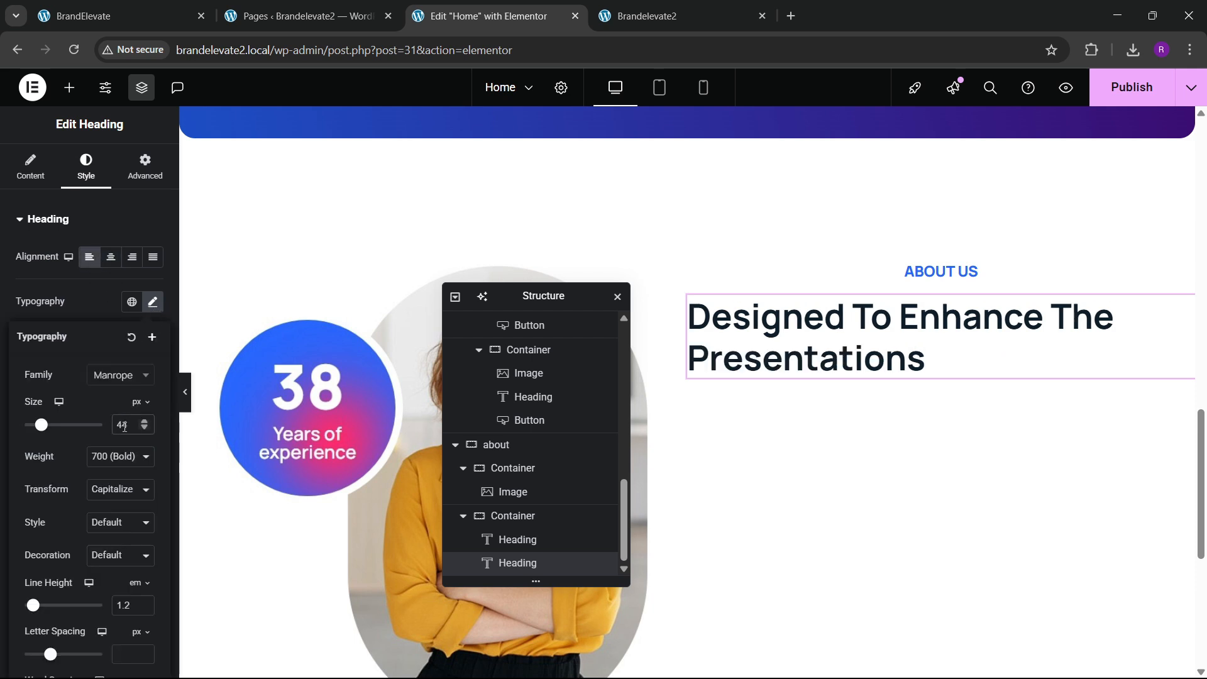
text(40)
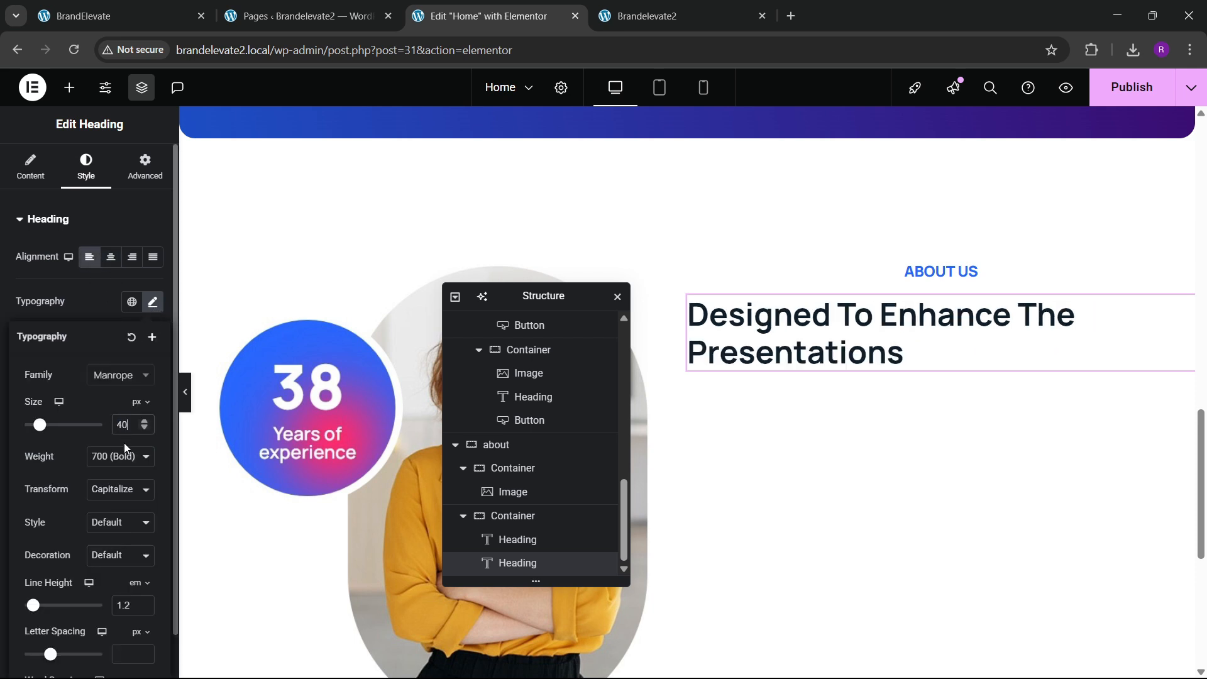
Step: Left-align the small "ABOUT US" heading in the about column
click(918, 284)
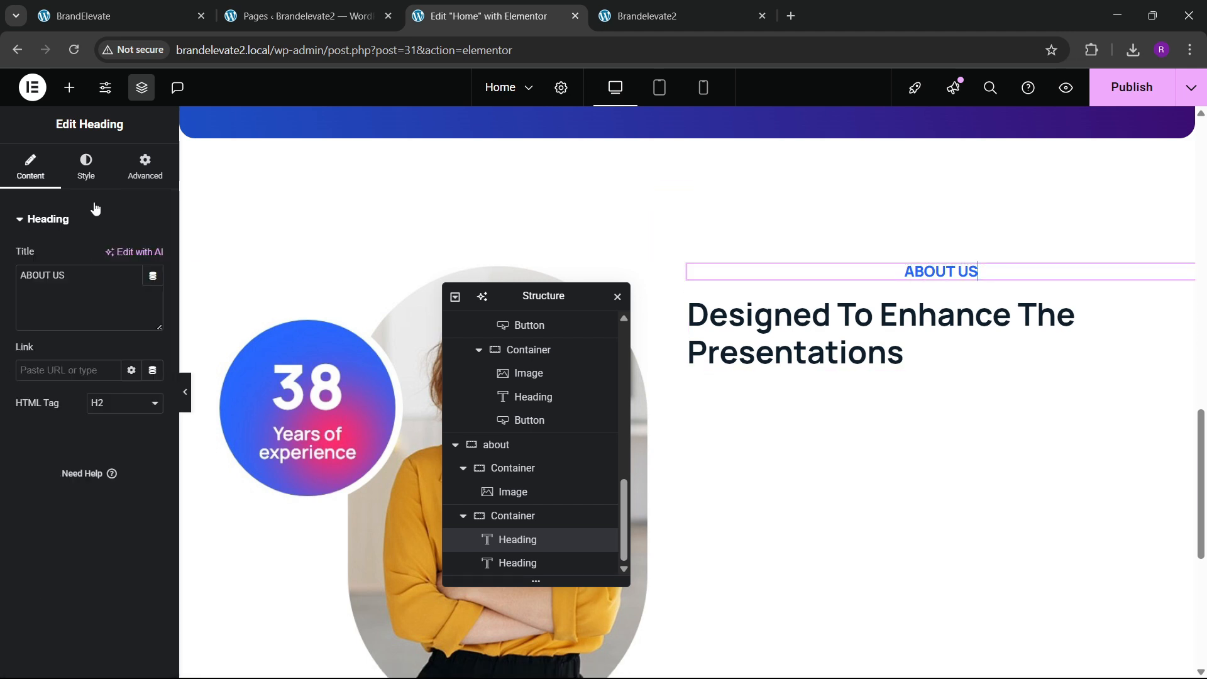
click(86, 167)
click(90, 257)
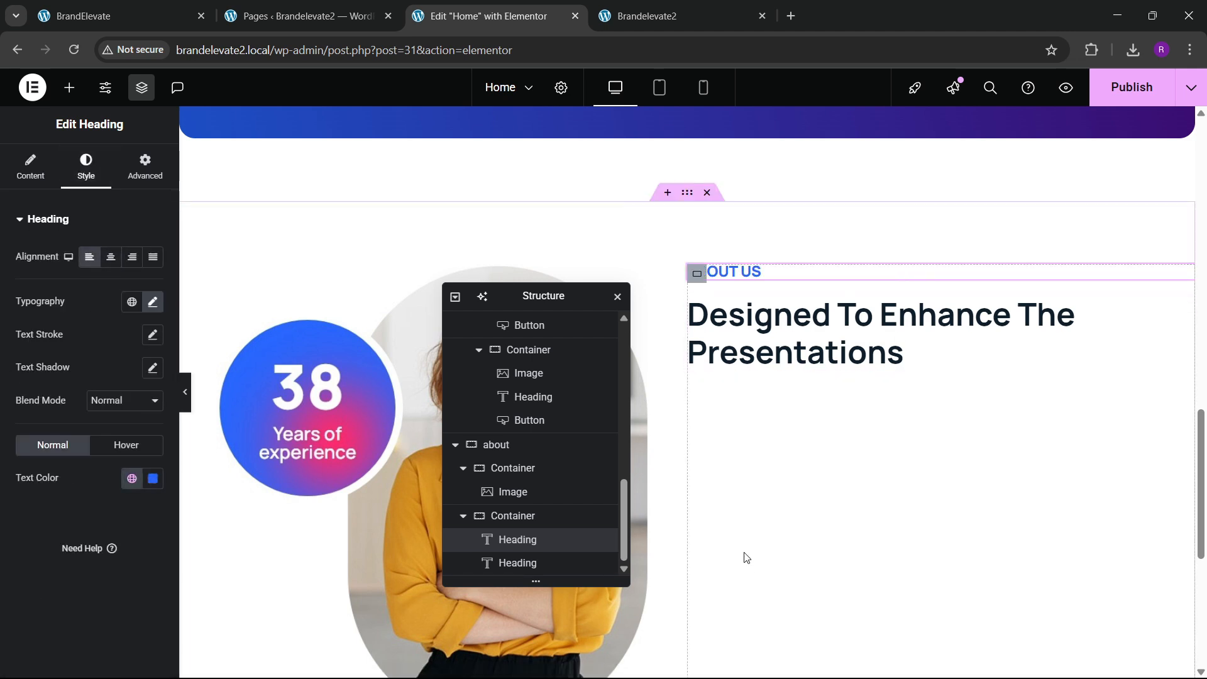
Step: Add a container below the about column's main heading, with 60 px left padding and 0 on the other sides
click(88, 6)
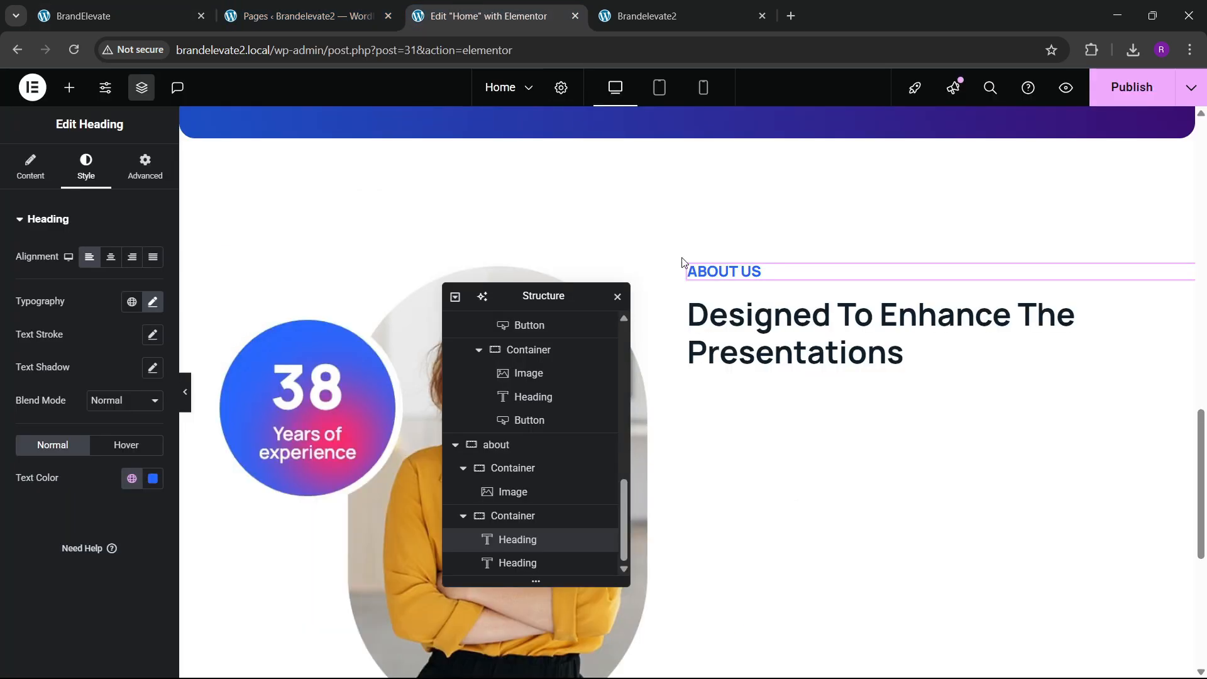
click(485, 16)
click(69, 87)
drag(74, 281, 846, 377)
click(144, 167)
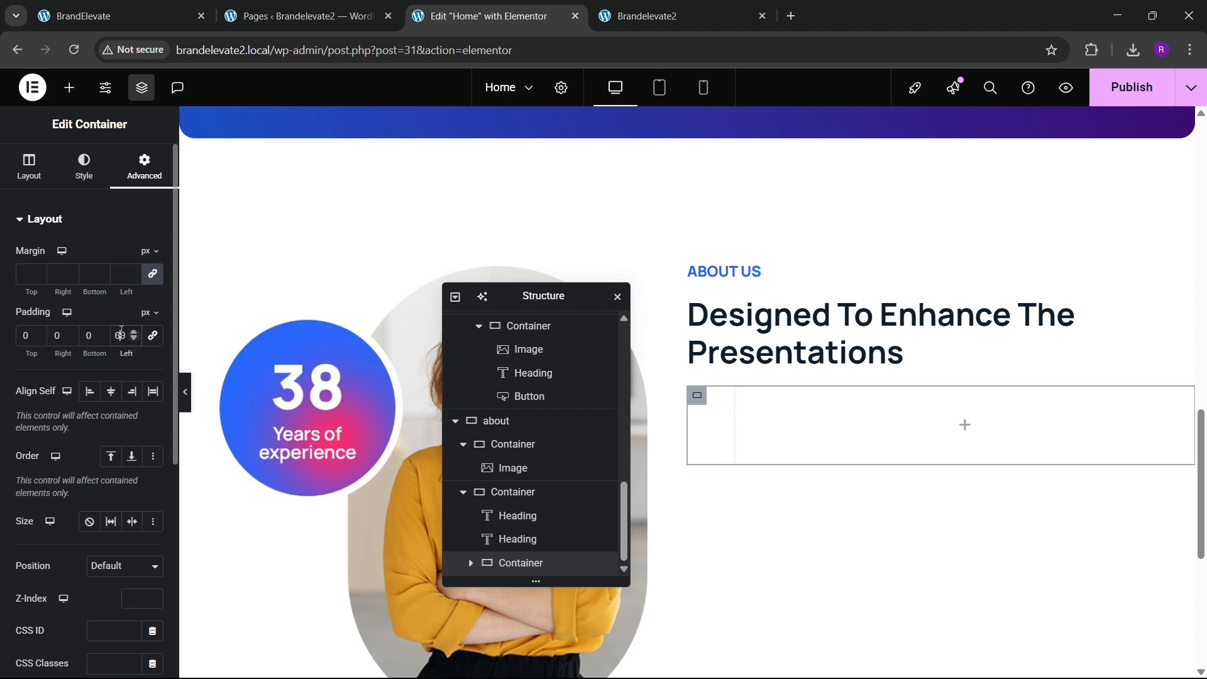
Step: Add a Text Editor inside the new container and replace its text with the "Excellence projecting" paragraph copied from the BrandElevate reference page
click(69, 88)
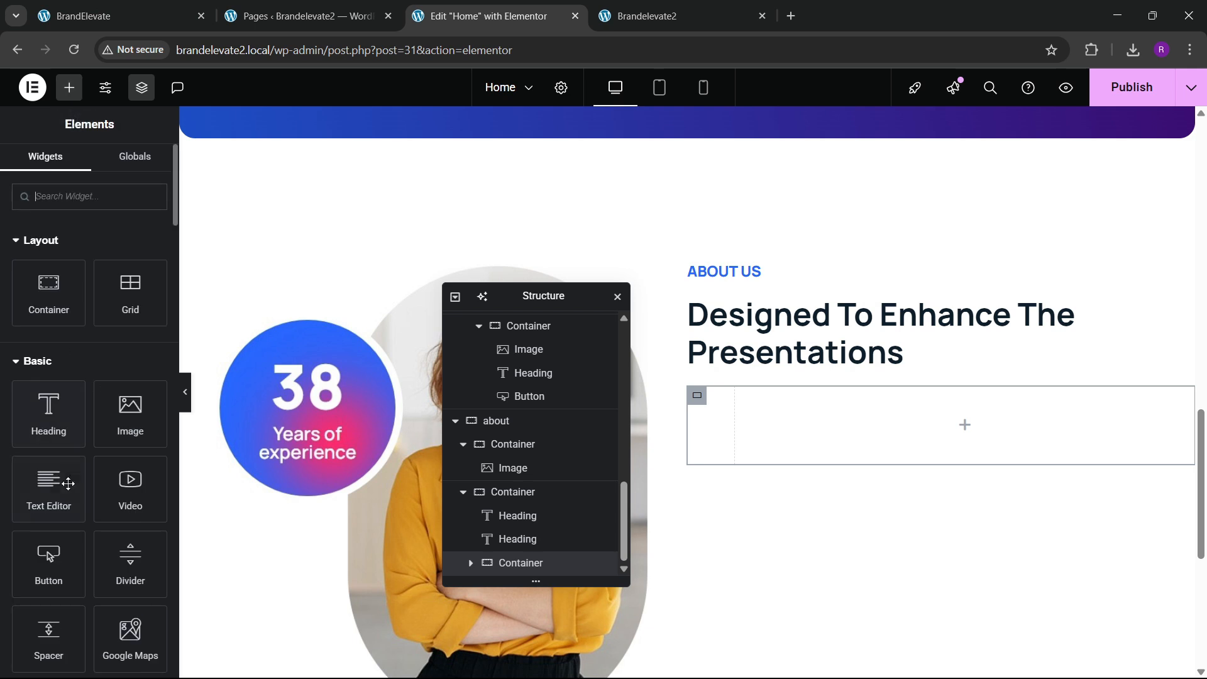
drag(63, 482, 857, 436)
click(185, 8)
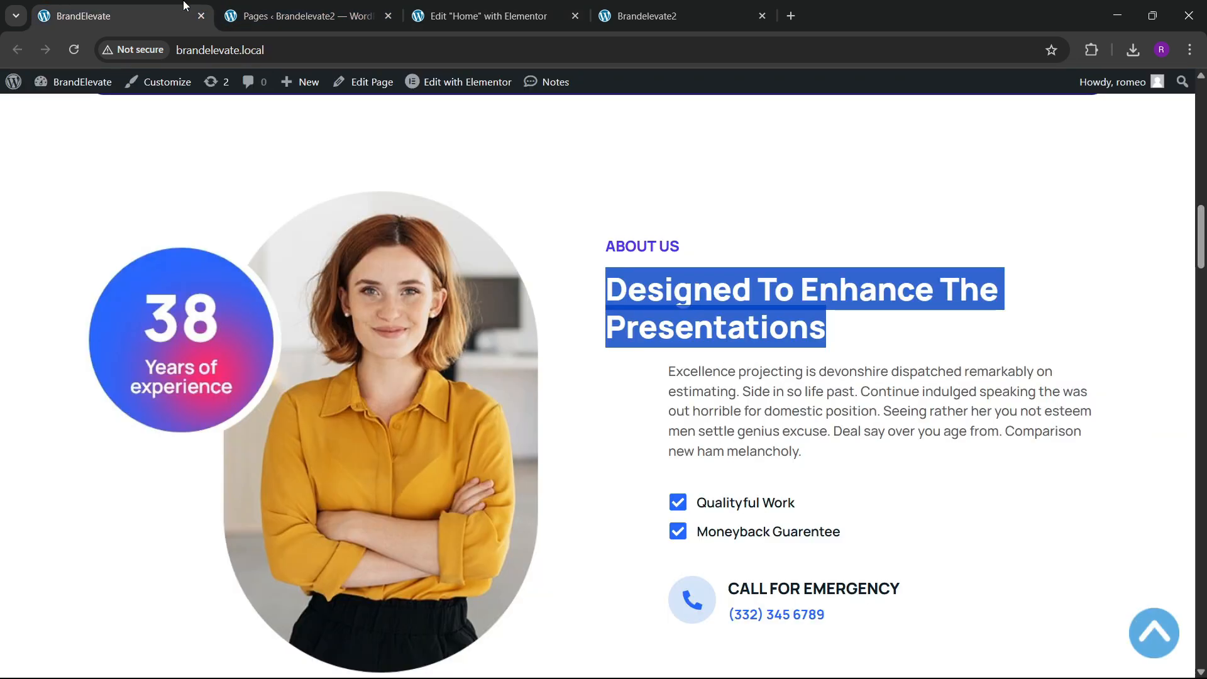
click(707, 380)
drag(670, 371, 830, 447)
key(ctrl+c)
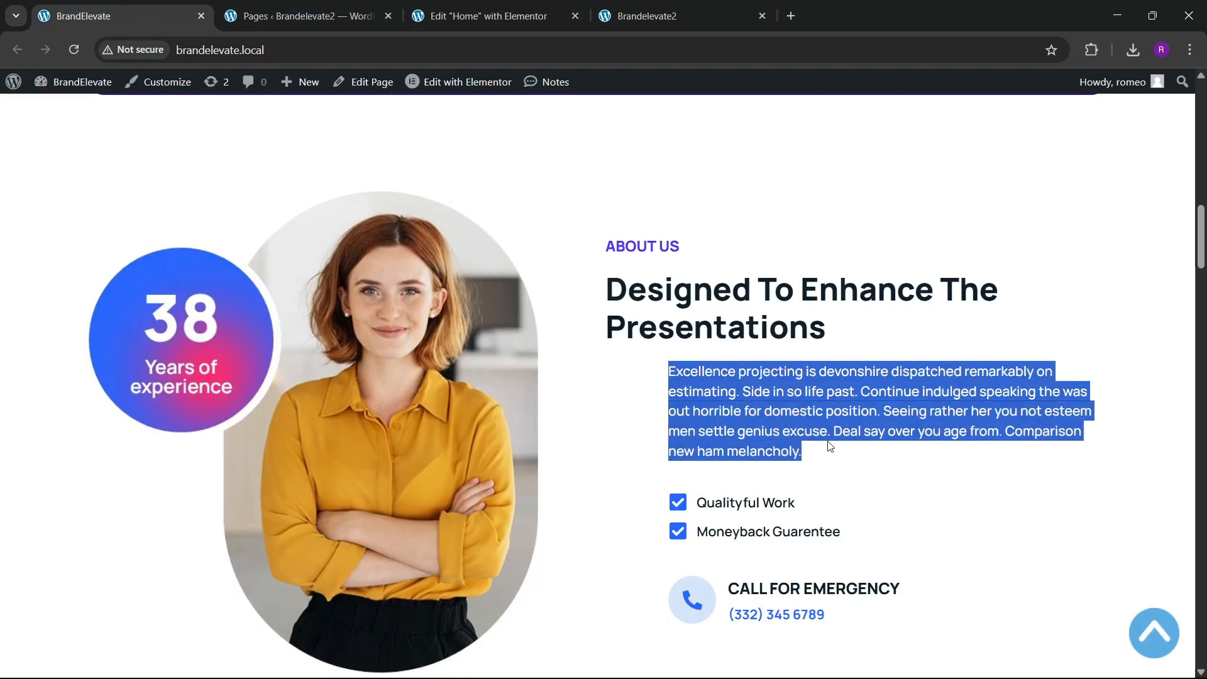
click(491, 16)
click(127, 295)
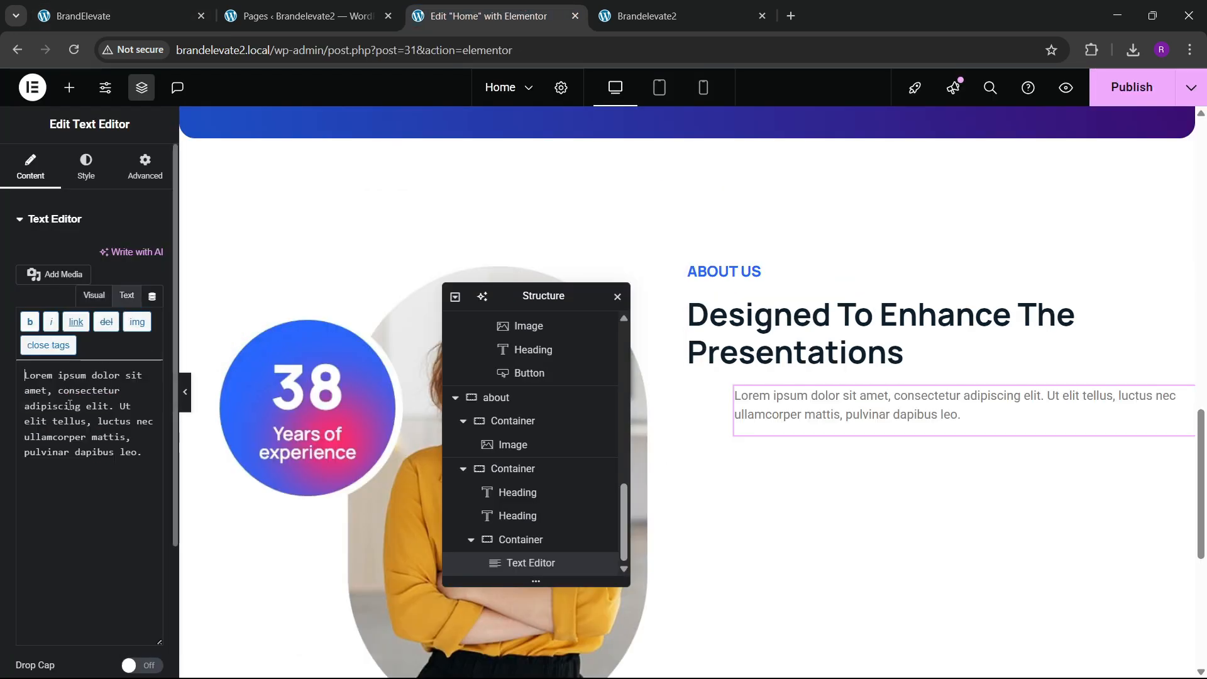
key(ctrl+a)
key(ctrl+v)
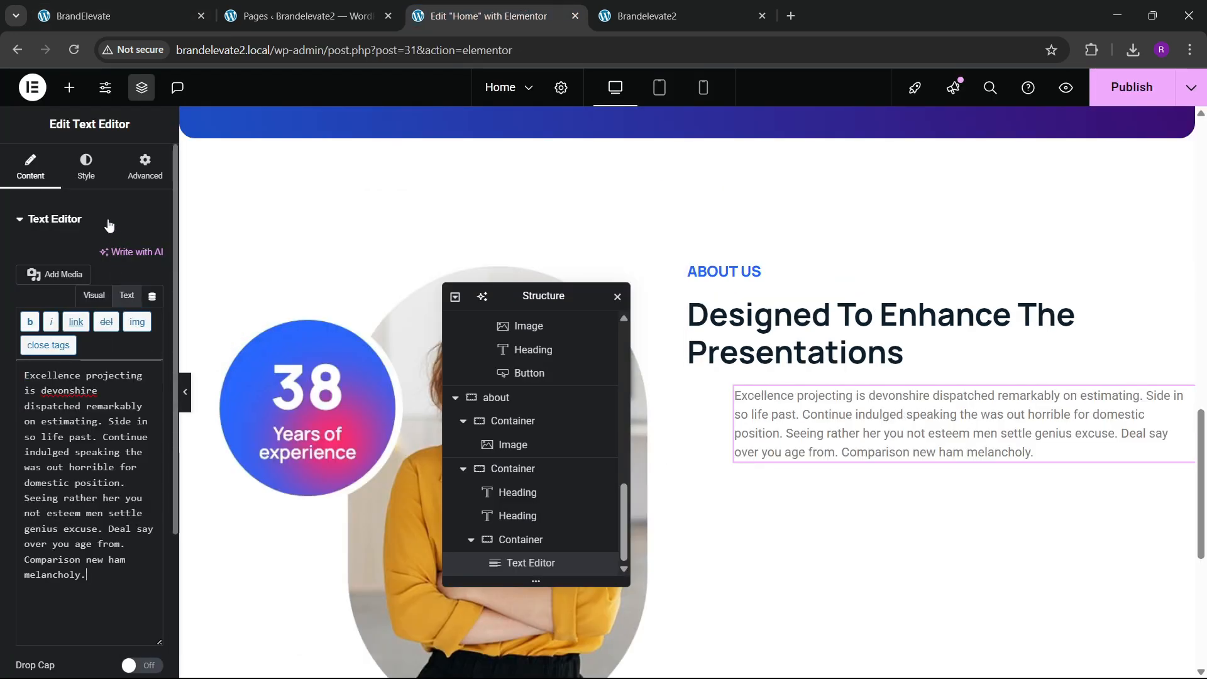
Step: Set the about paragraph's text color to the global color Secondary
click(100, 169)
click(153, 302)
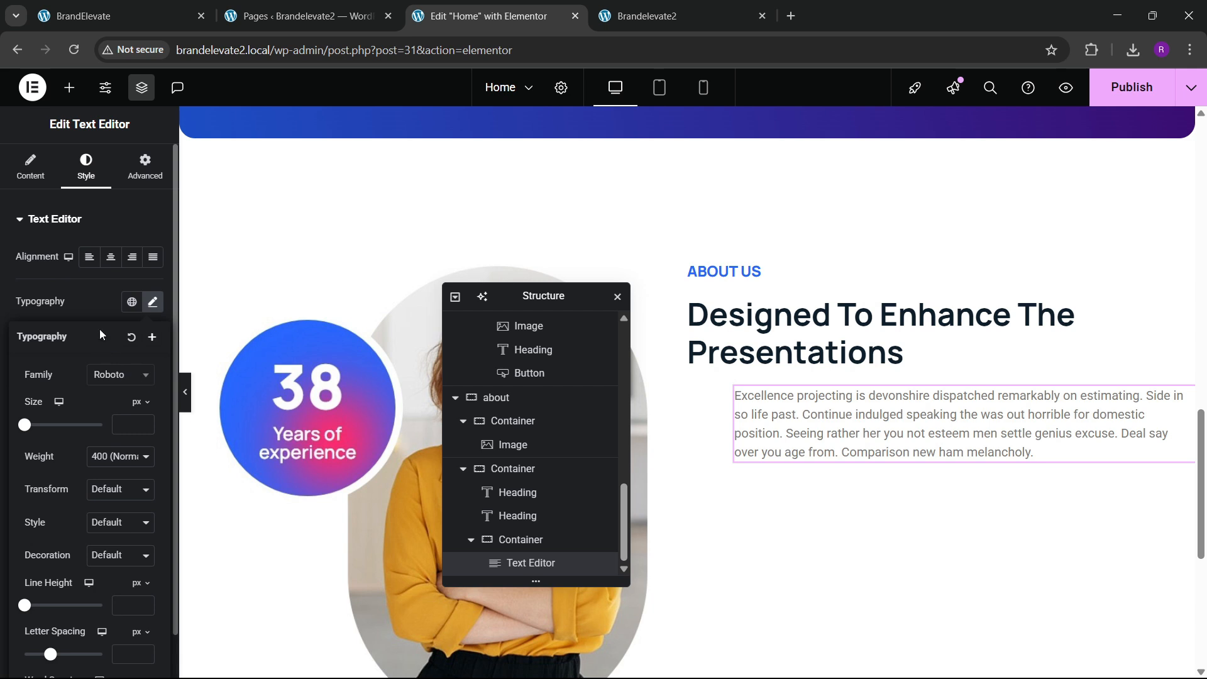
click(112, 306)
click(131, 461)
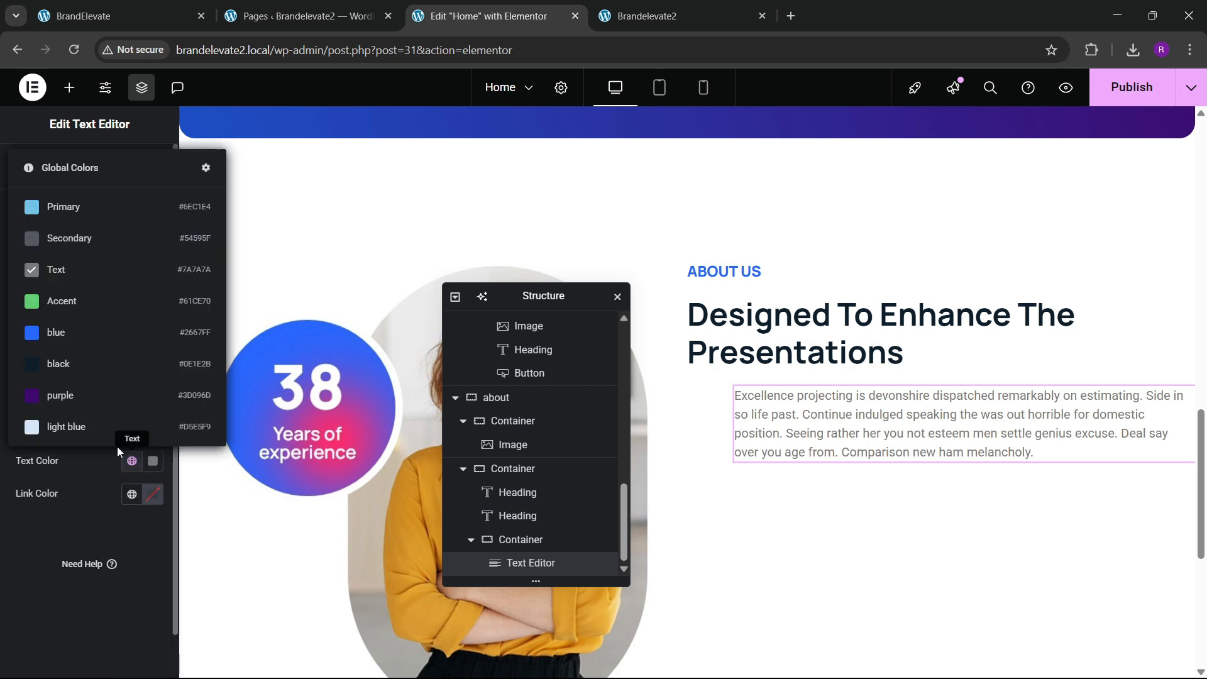
click(57, 270)
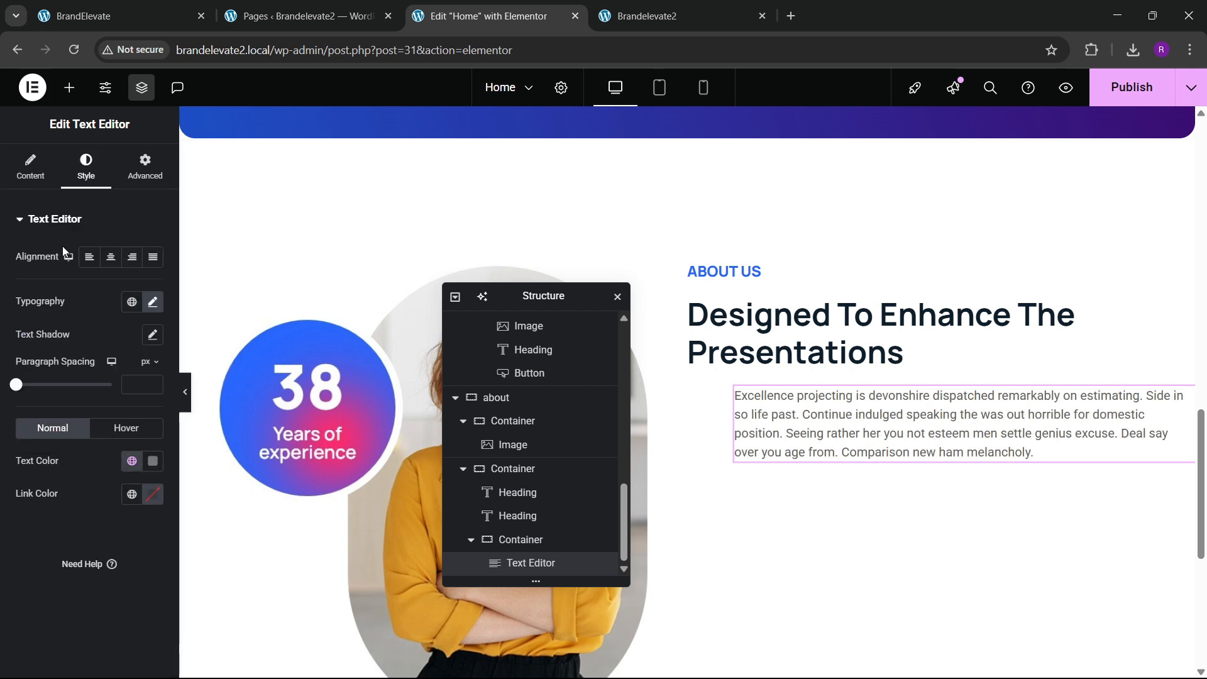
Step: Set the about paragraph's font size to 17 px and justify its text
click(153, 302)
click(145, 422)
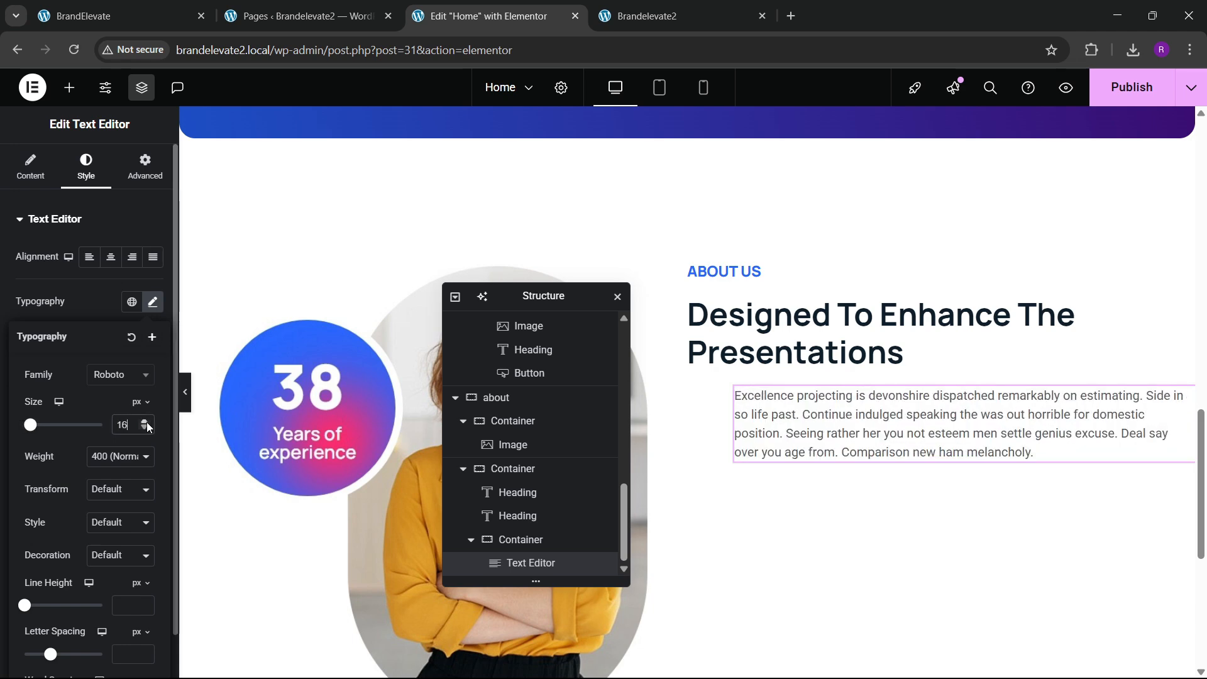
click(147, 423)
click(91, 290)
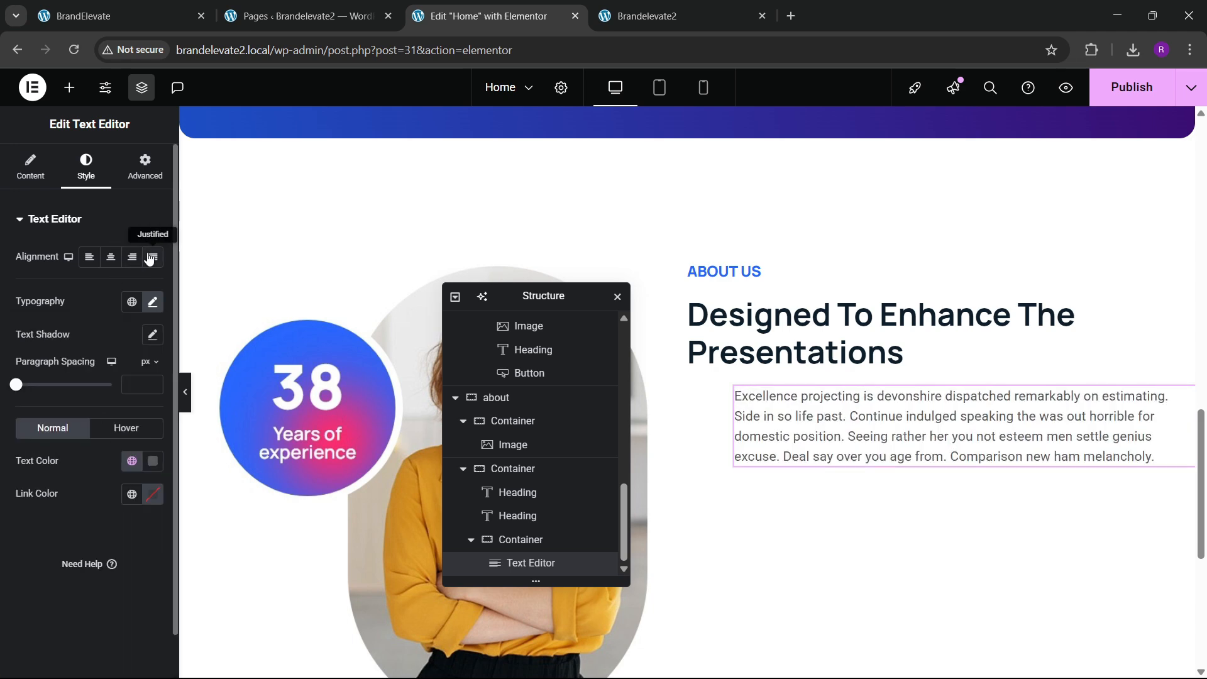
click(151, 254)
Step: Add an Icon List widget below the paragraph in the about column's nested container
click(145, 6)
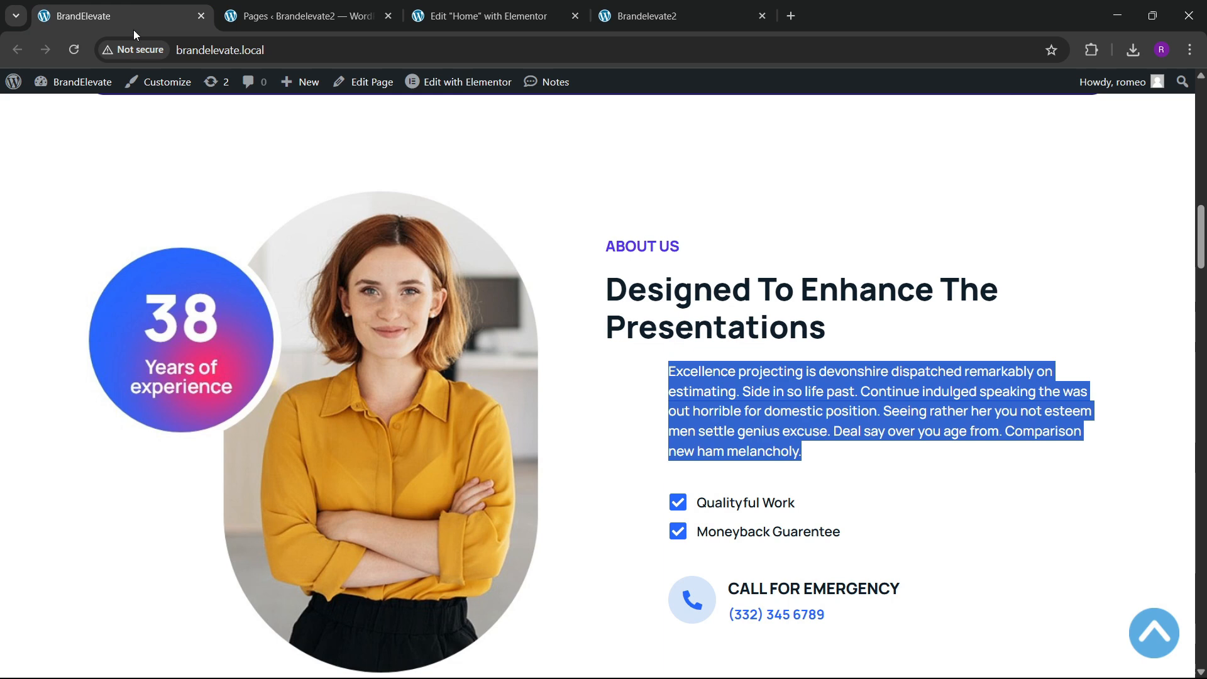
click(484, 16)
click(69, 86)
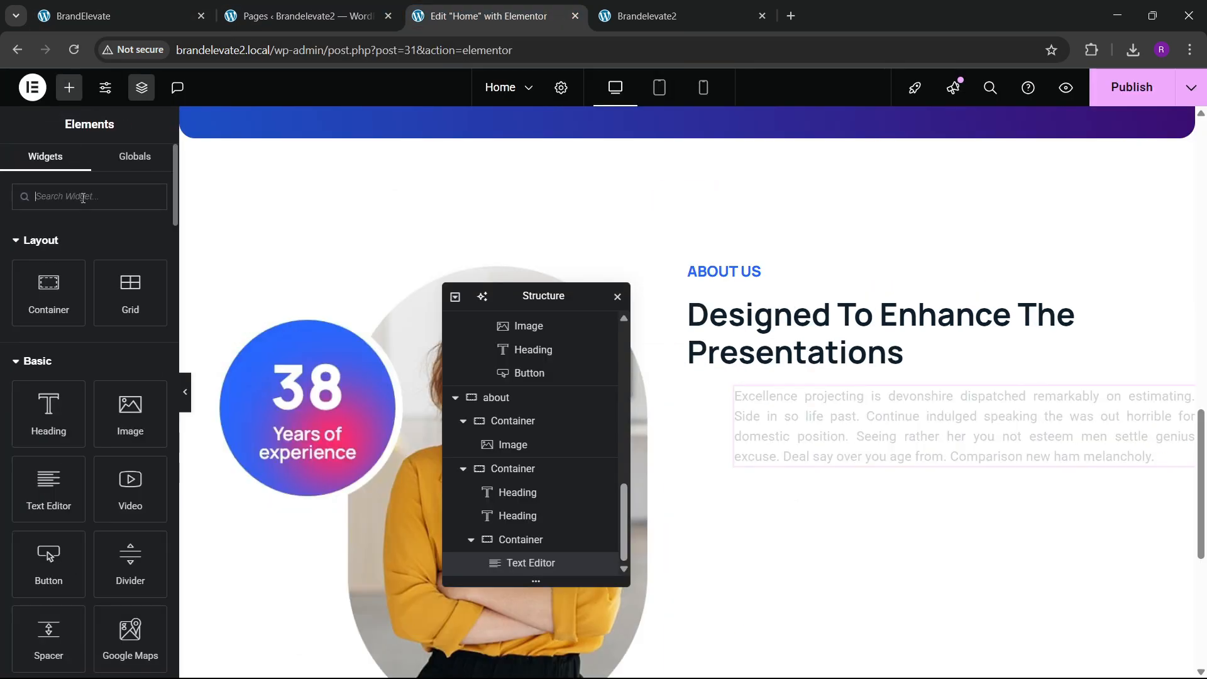
text(list)
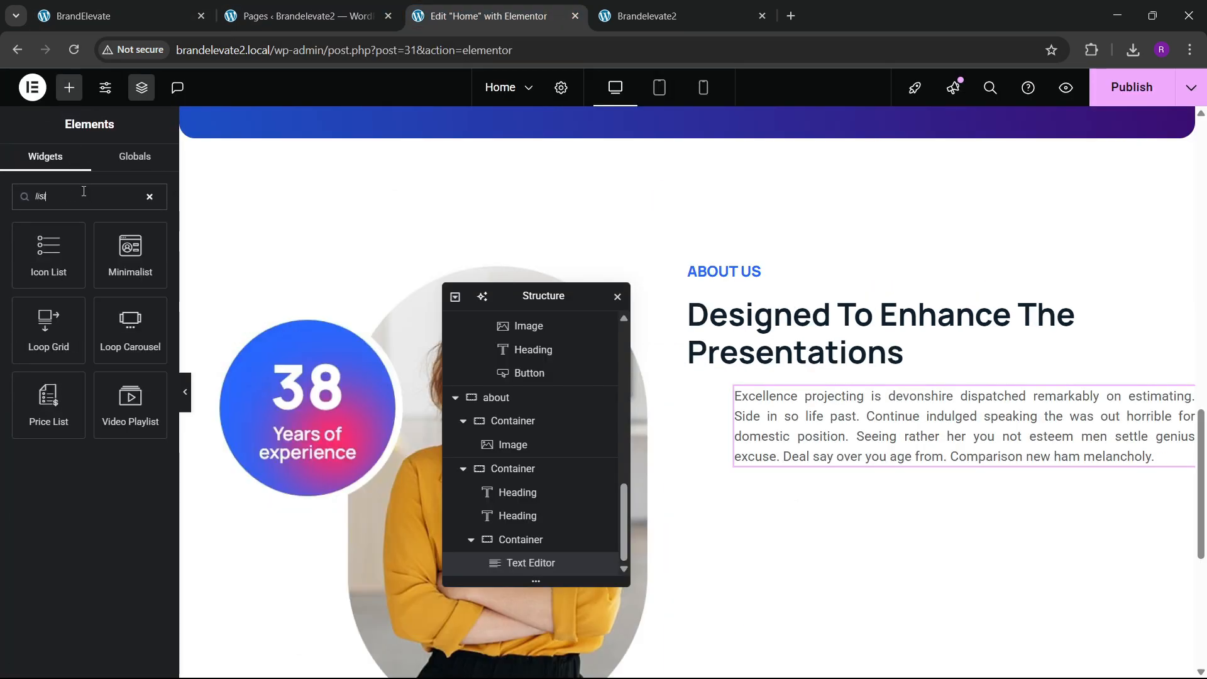
drag(48, 252, 866, 468)
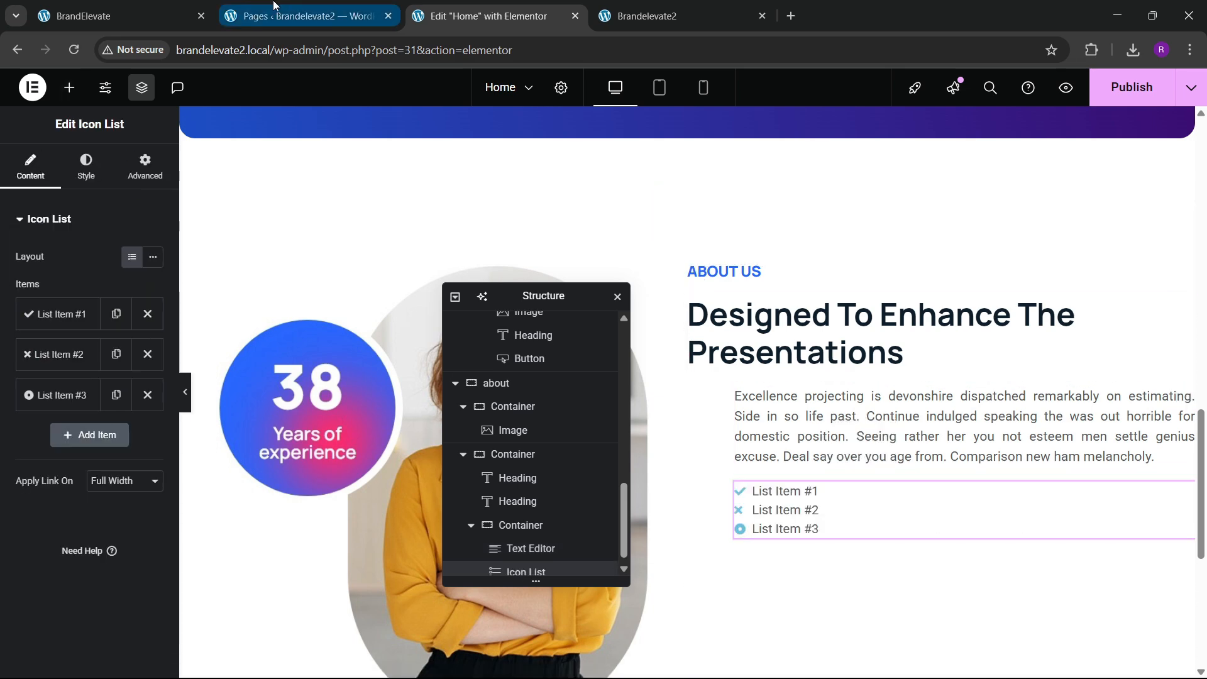
Step: Copy "Qualityful Work" from the reference page and delete the second and third items of the icon list
click(132, 6)
click(683, 337)
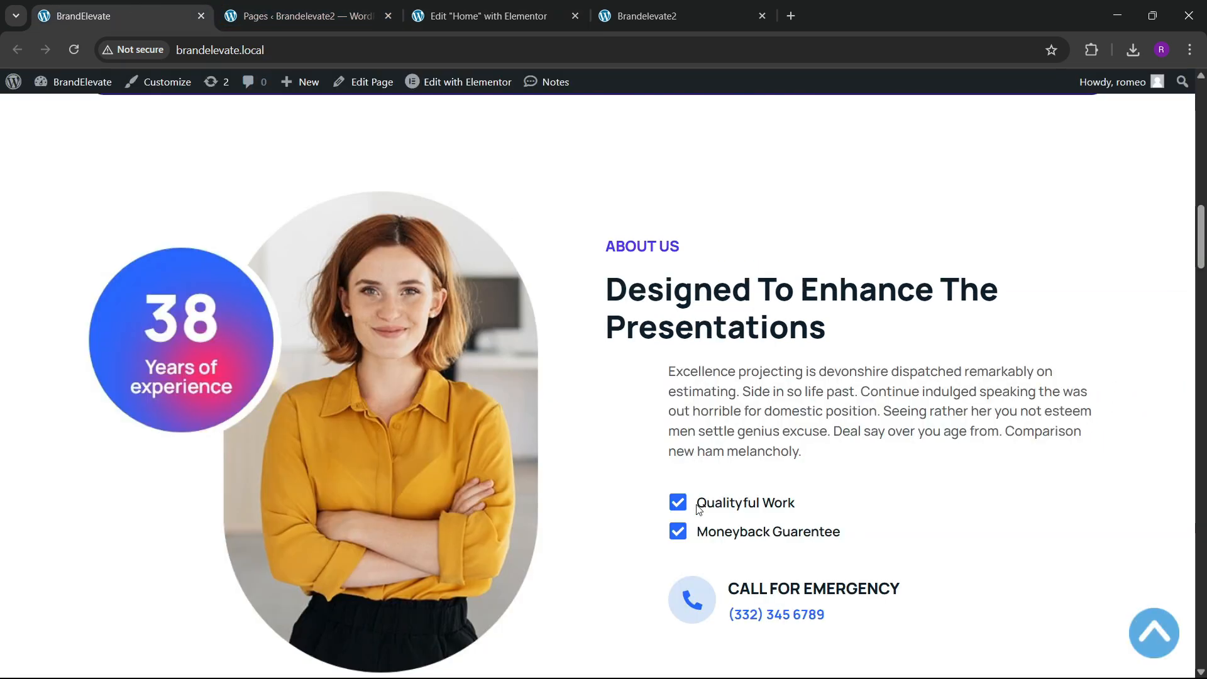
drag(696, 506, 792, 503)
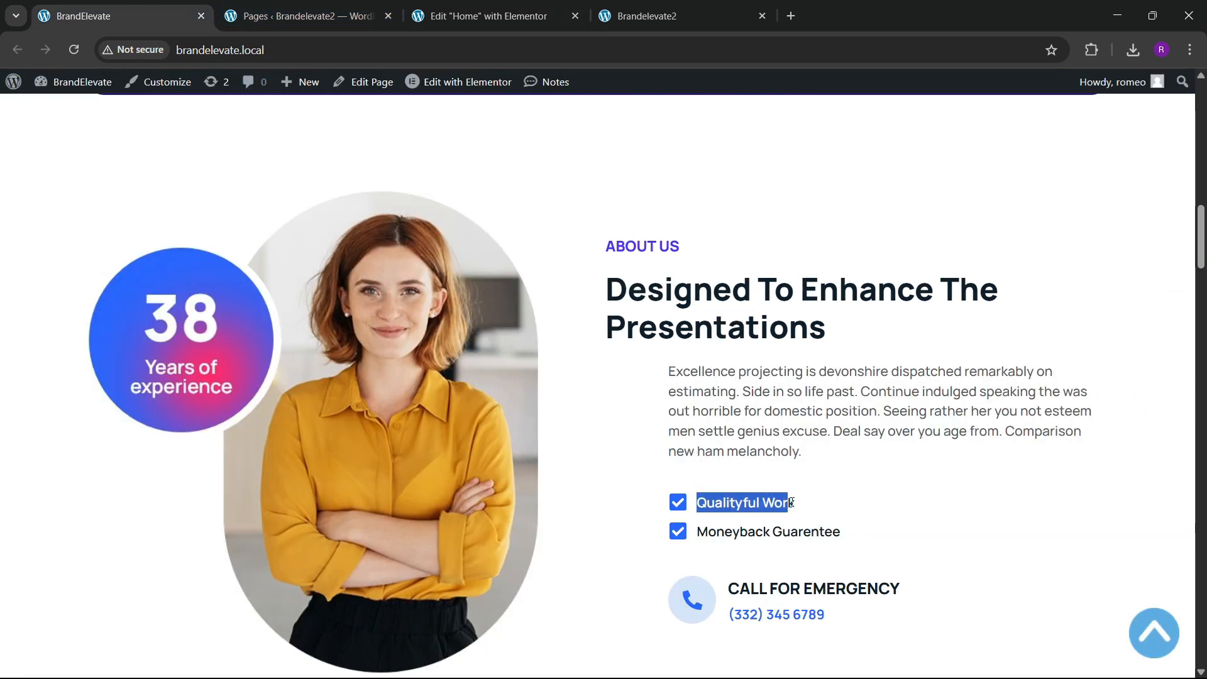
click(484, 16)
click(150, 357)
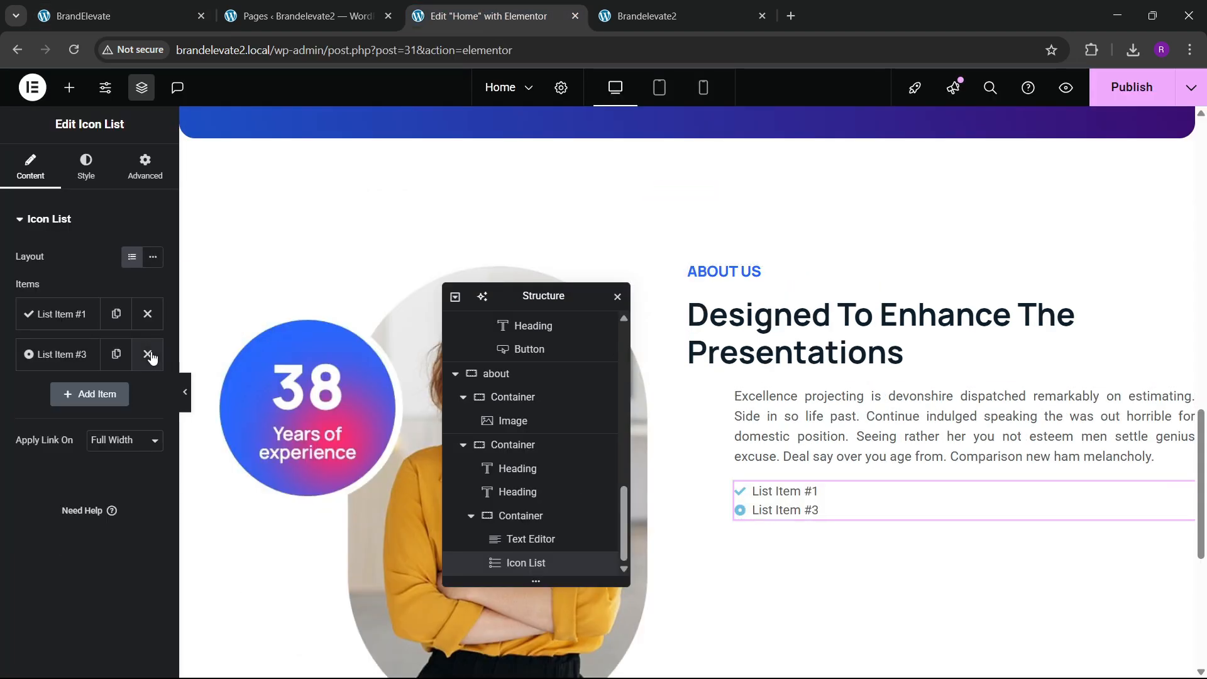
click(150, 356)
Step: Change the remaining list item's icon to the check mark in a filled square from the icon library
click(75, 318)
mouse_move(140, 428)
click(101, 434)
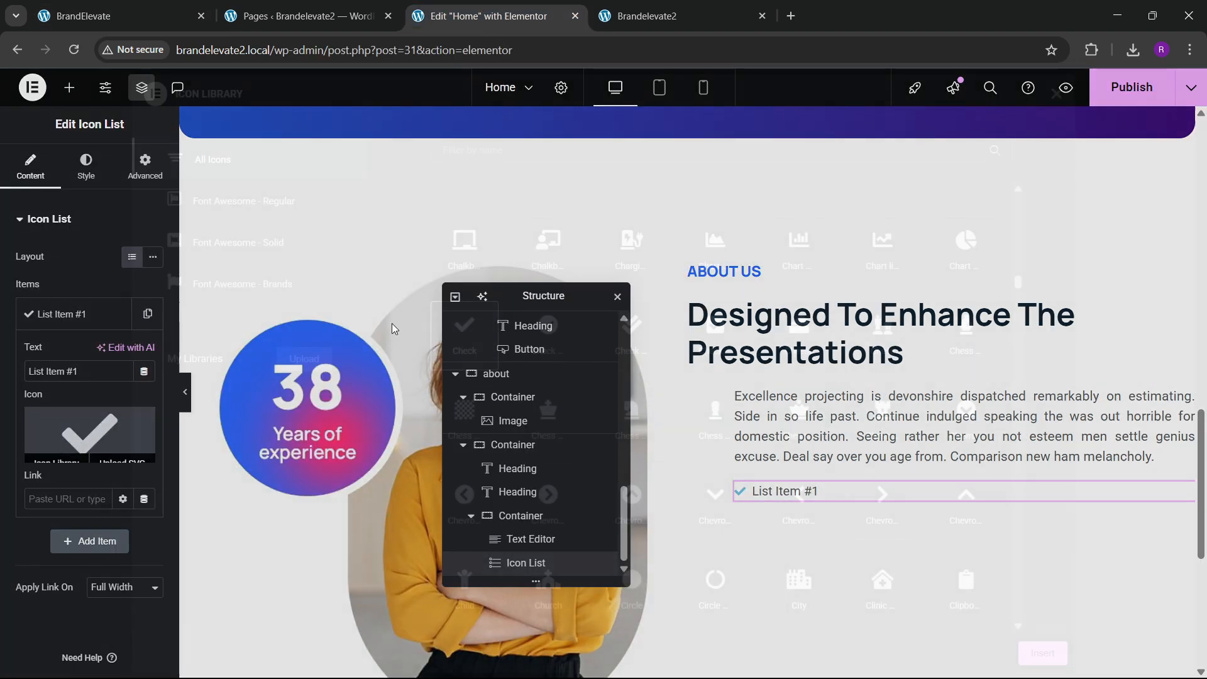
click(528, 339)
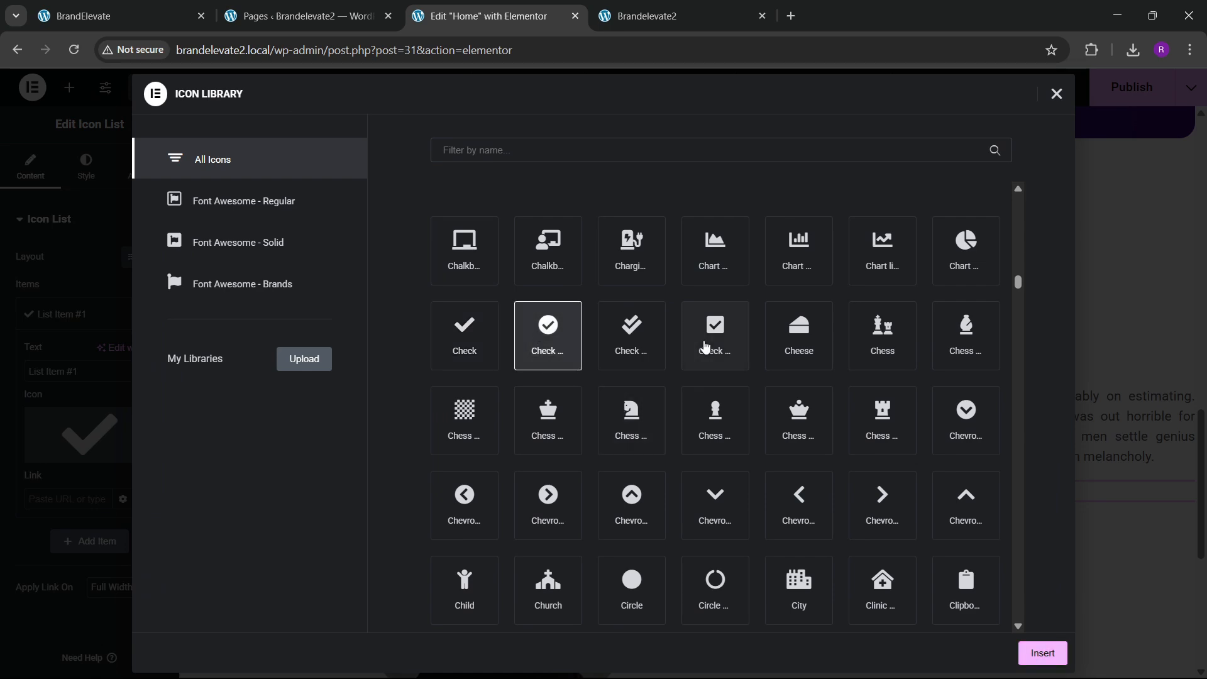
click(707, 343)
click(1031, 648)
Step: Set the list item's text to "Qualityful Work", as on the reference page
click(82, 16)
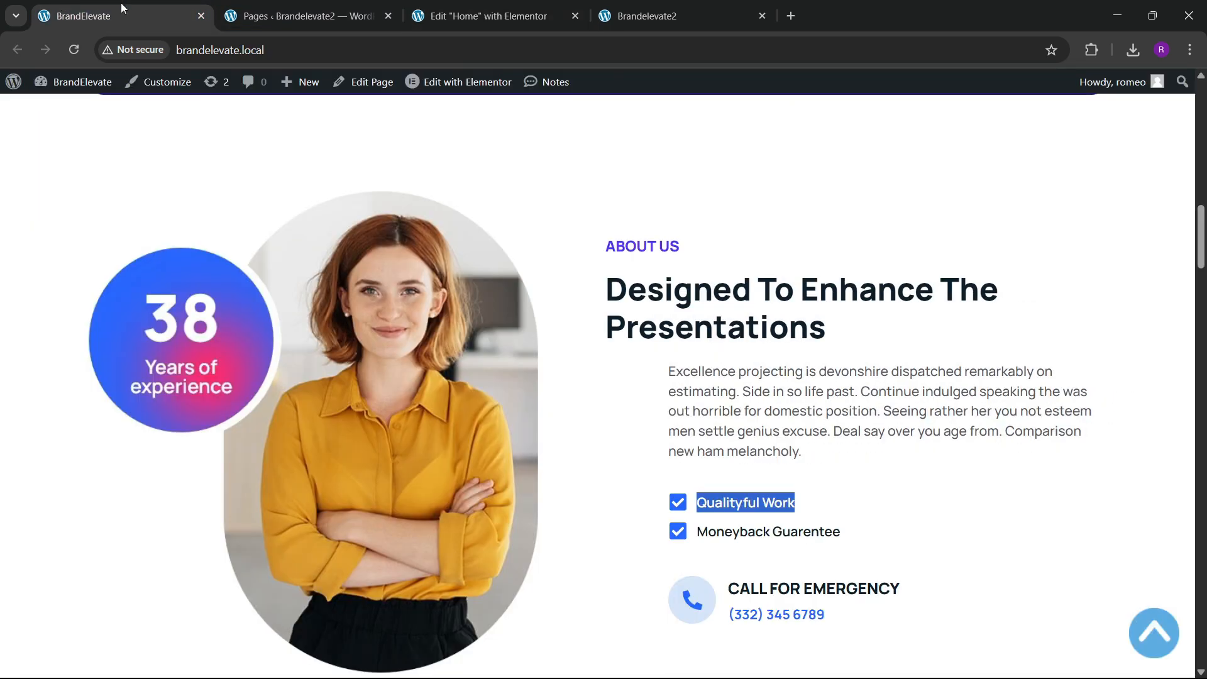
click(489, 18)
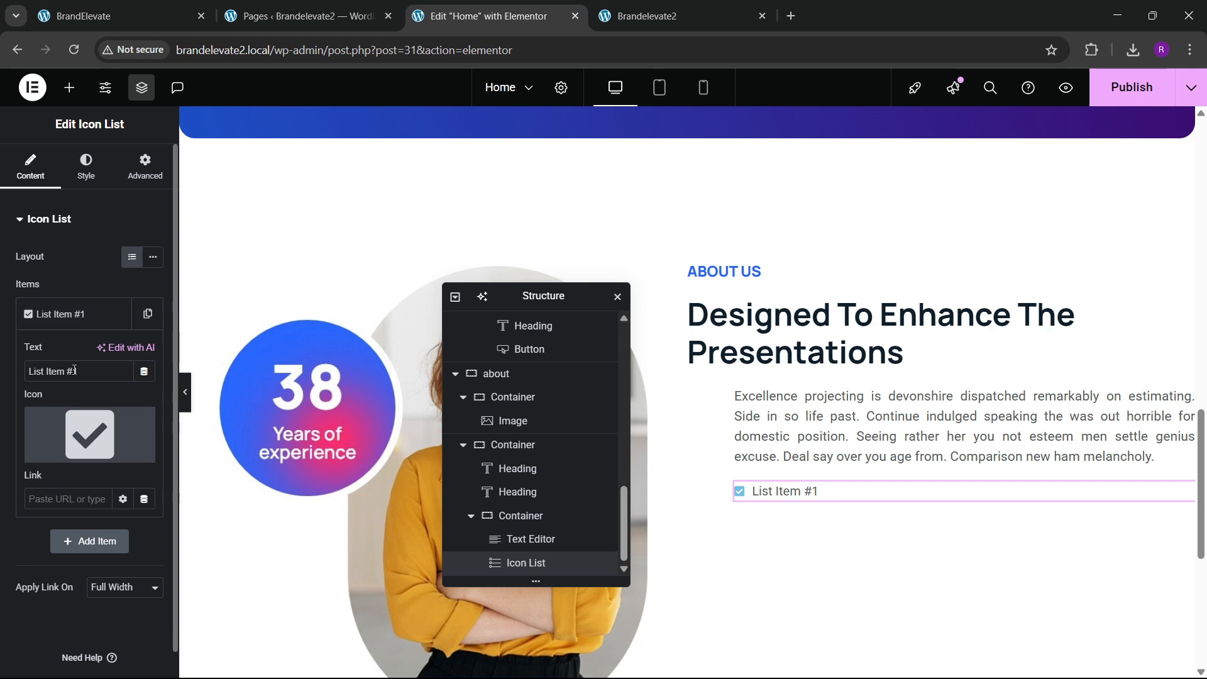
text(Qualityful Work)
click(85, 314)
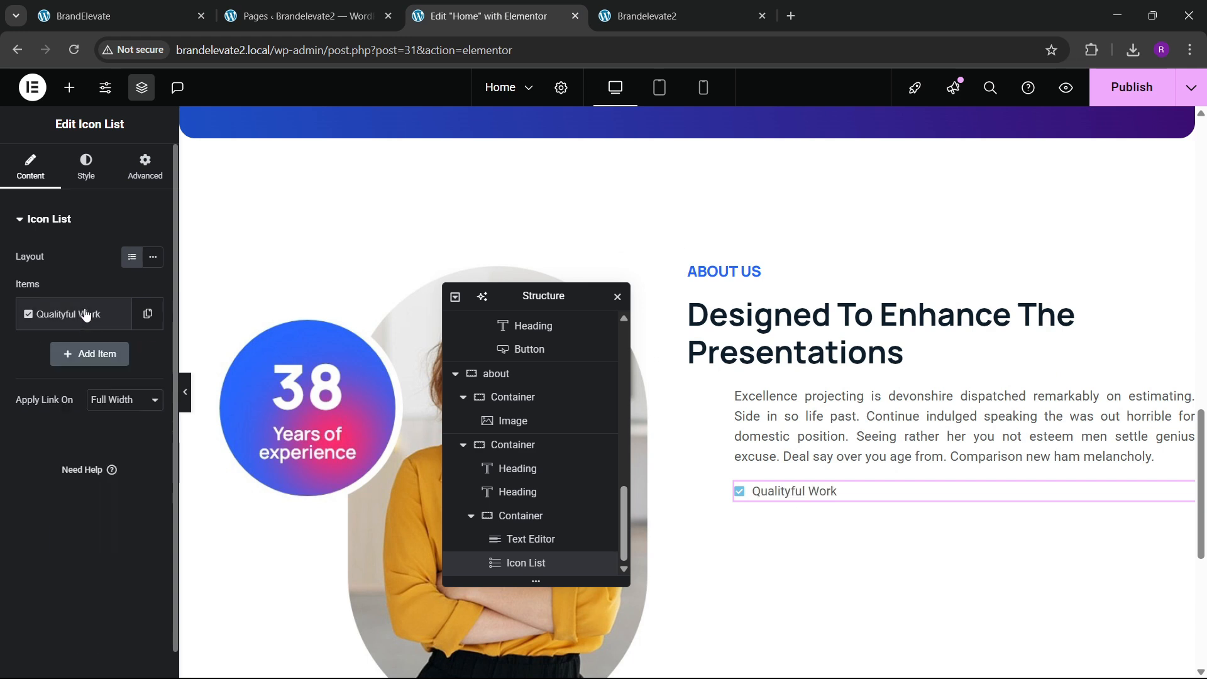
Step: Duplicate the "Qualityful Work" list item and change the copy's text to "Moneyback Guarentee", copied from the reference page
click(147, 314)
key(ctrl+1)
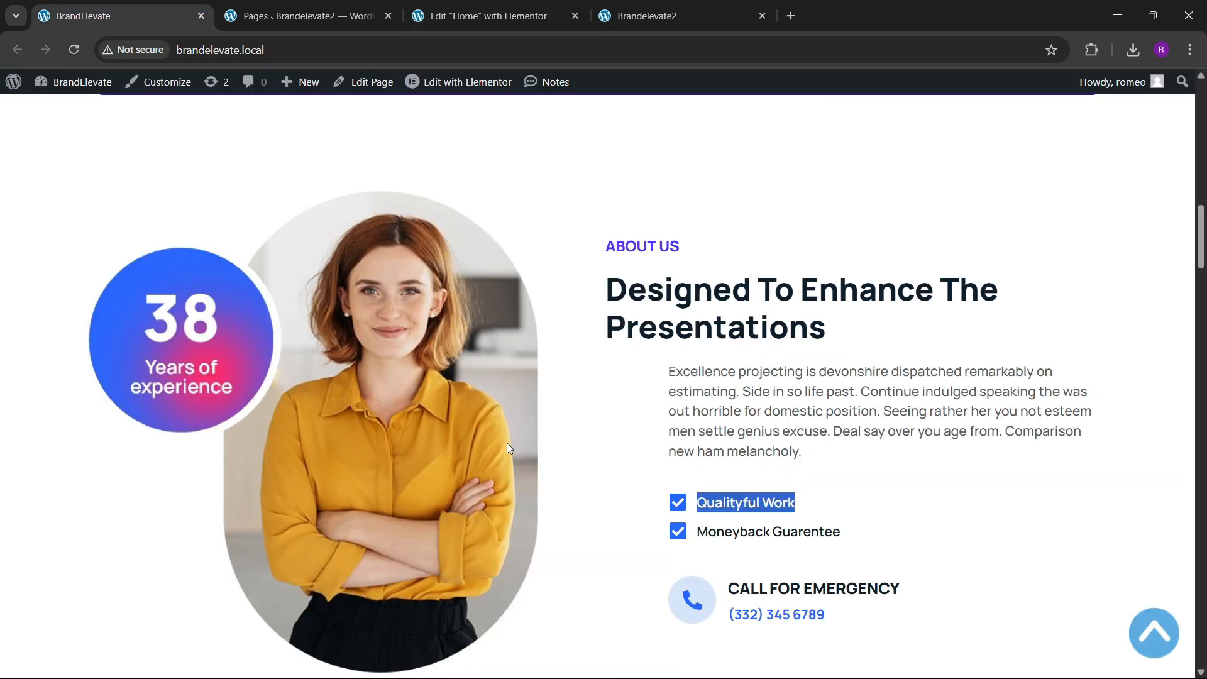
drag(790, 531, 897, 587)
click(673, 554)
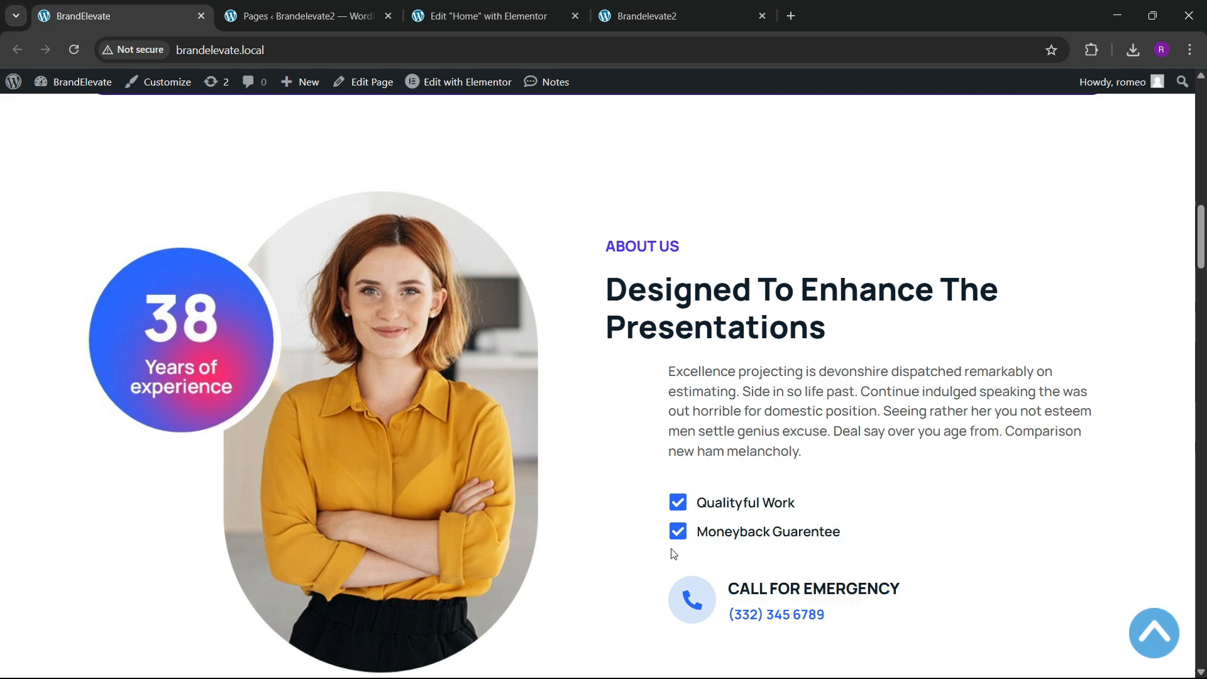
drag(700, 531, 842, 536)
key(ctrl+c)
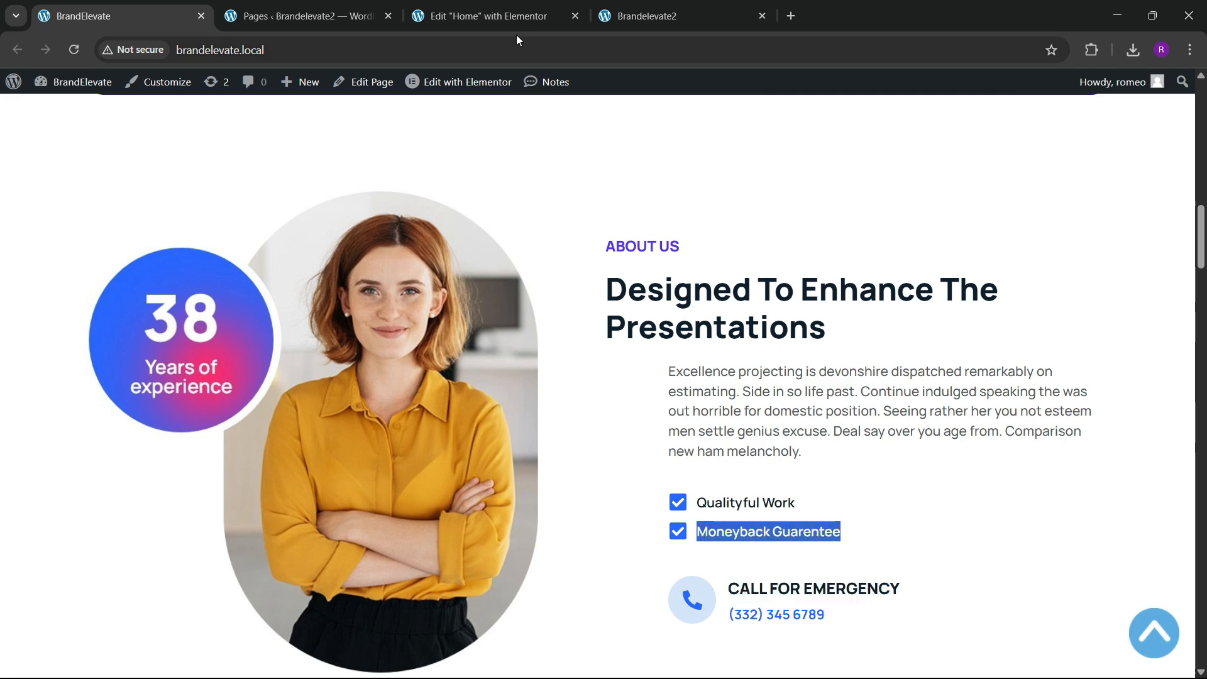
click(497, 16)
click(70, 354)
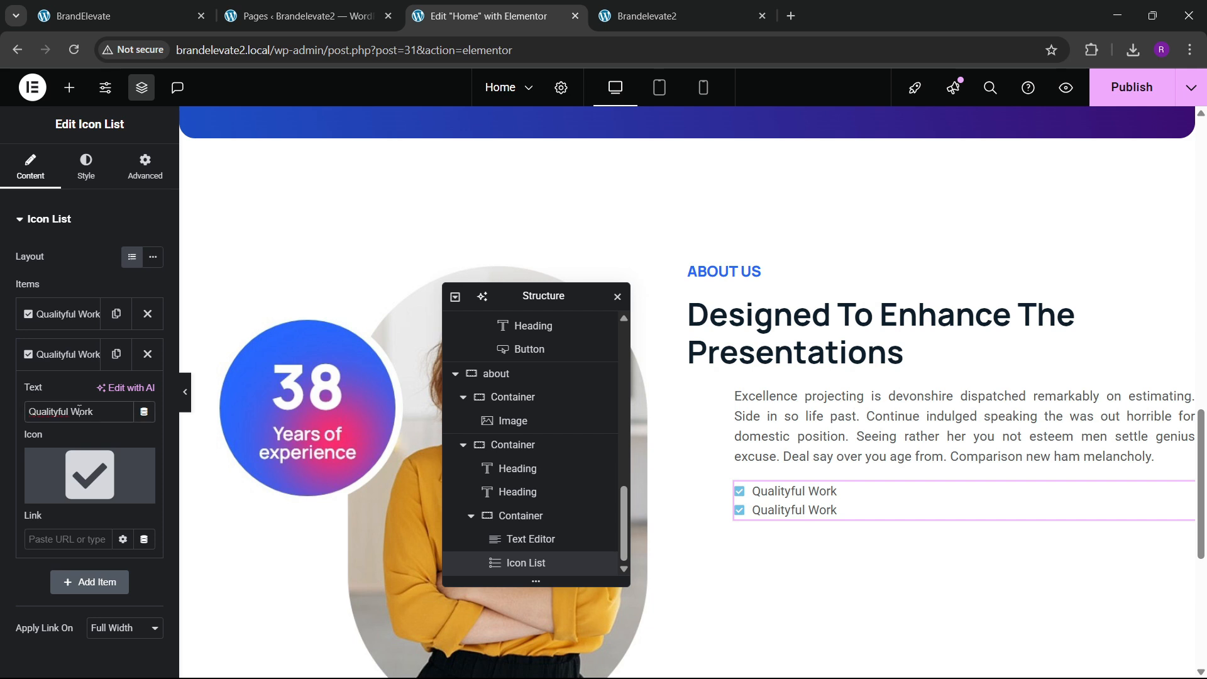
key(ctrl+v)
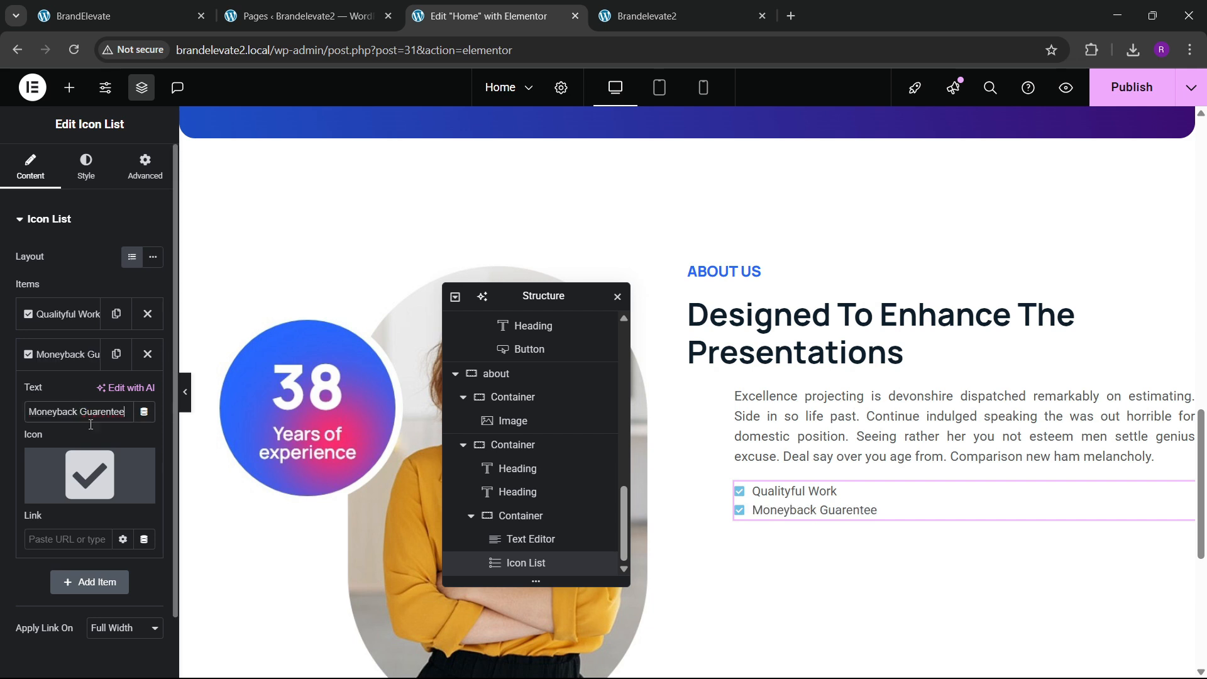
click(63, 354)
Step: Set the icon list's icon color to the global blue and the icon size to 25 px
click(86, 168)
click(36, 409)
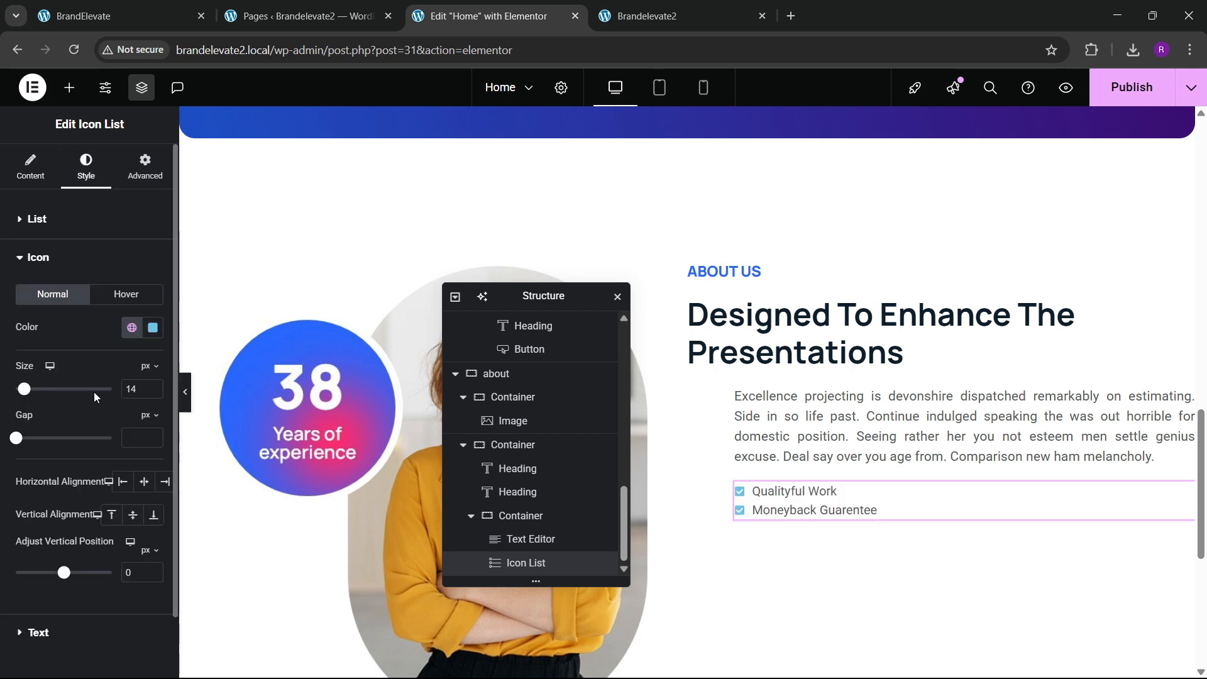
click(129, 334)
click(76, 528)
click(153, 385)
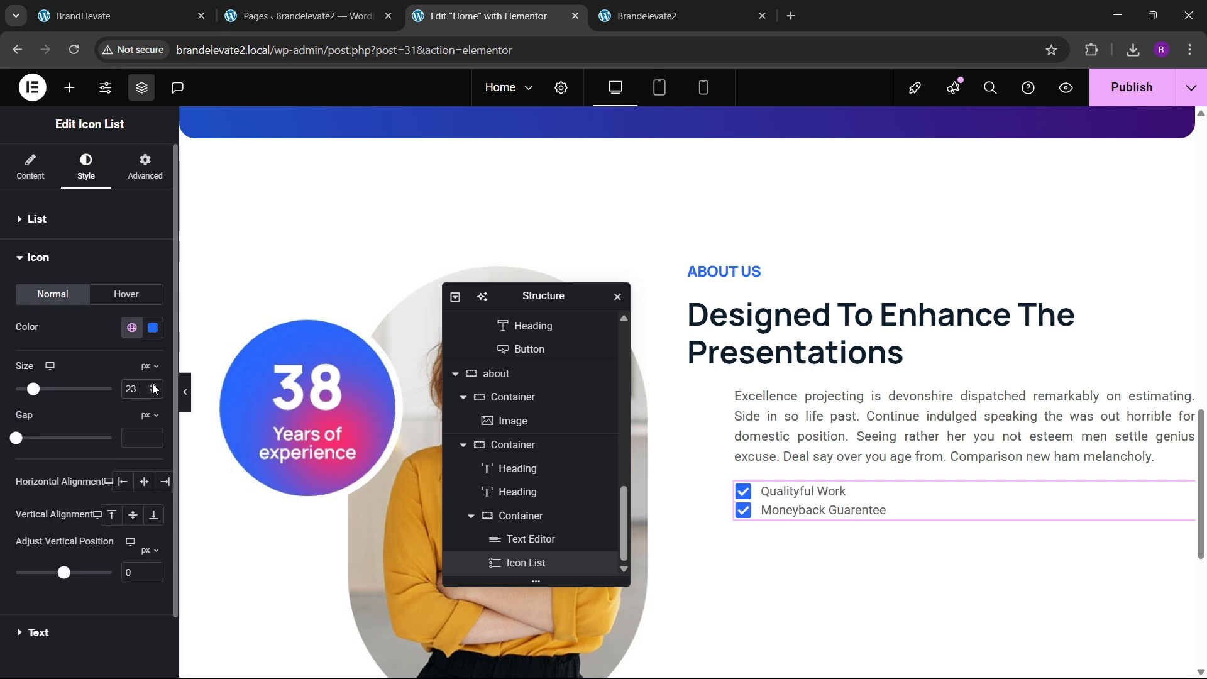
click(153, 385)
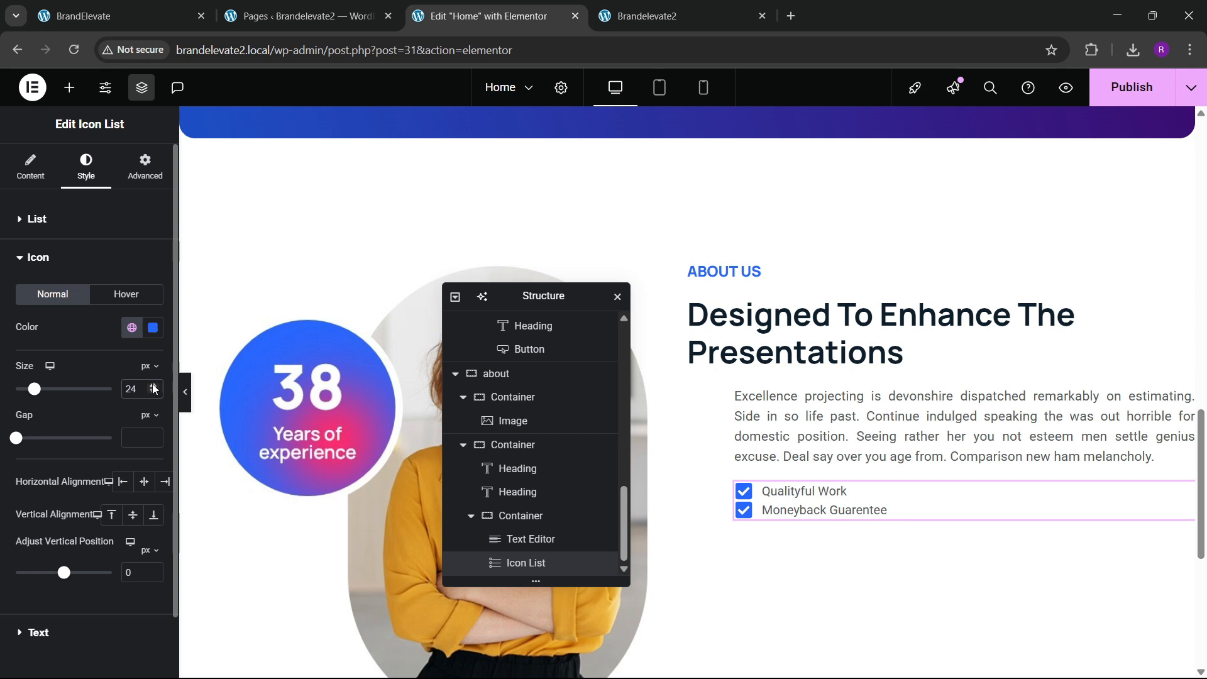
click(153, 386)
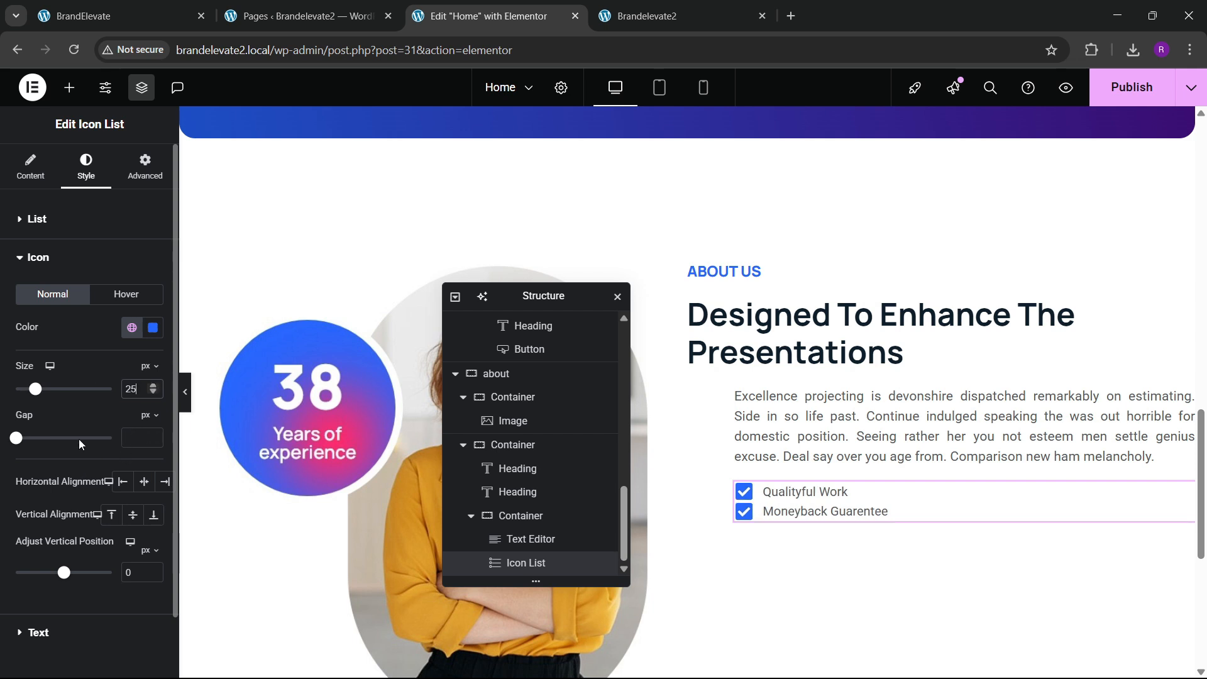
Step: Set the space between the icon list's items to 10 px and compare the list with the reference page
click(54, 212)
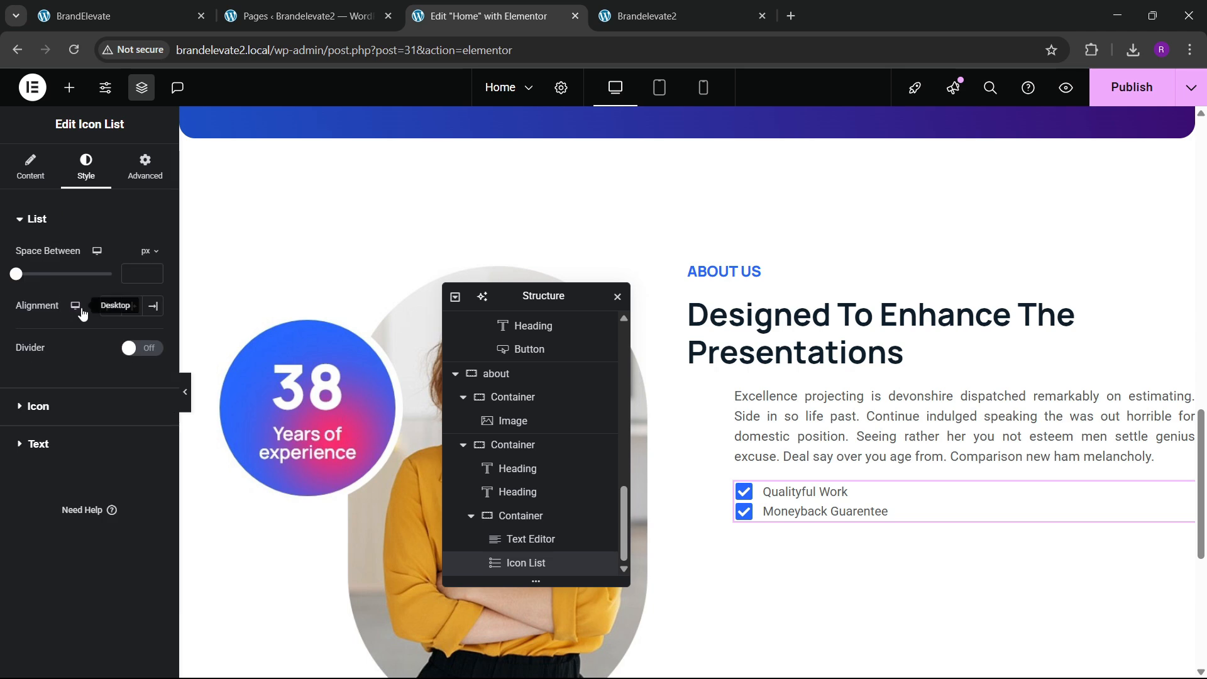
click(153, 272)
click(152, 272)
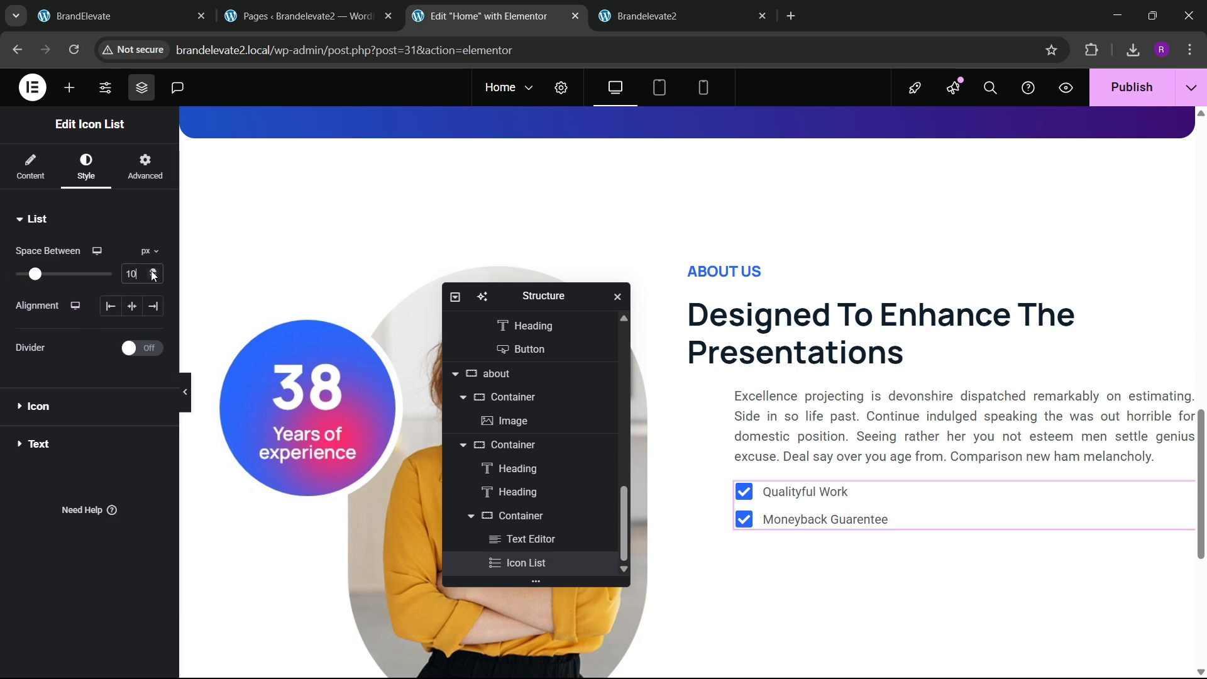
click(143, 6)
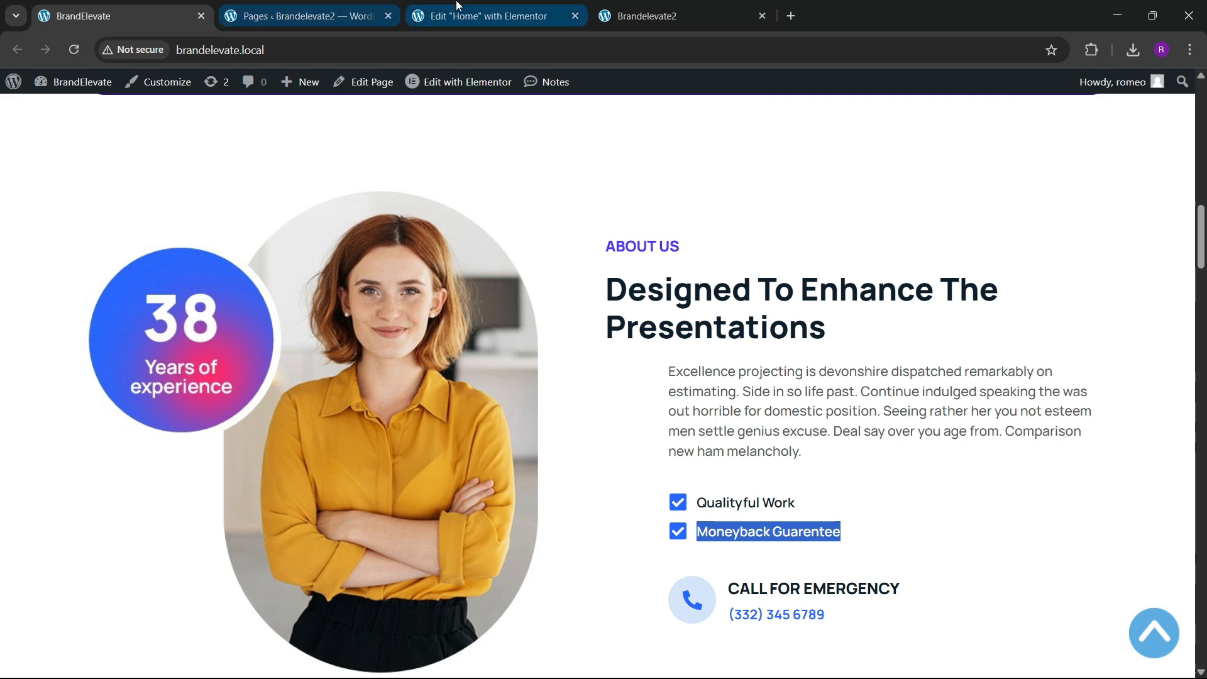
click(484, 16)
Step: Set the icon list's text typography to 17 px and weight 500 (Medium)
click(66, 445)
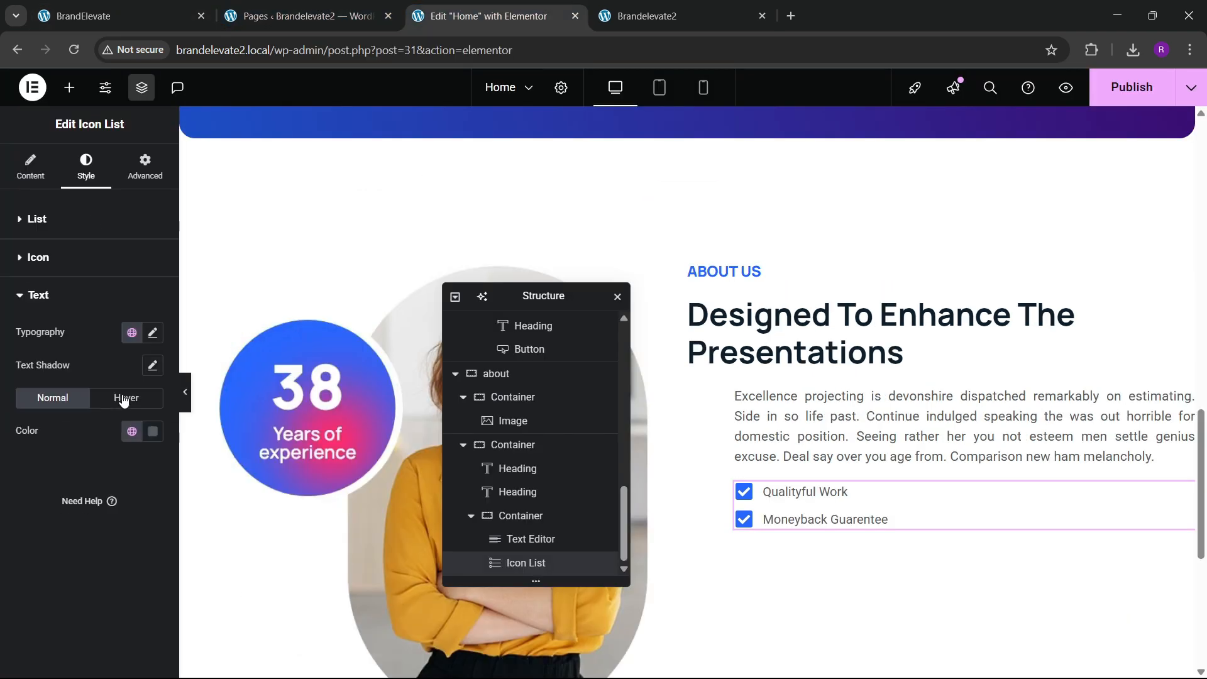
click(153, 335)
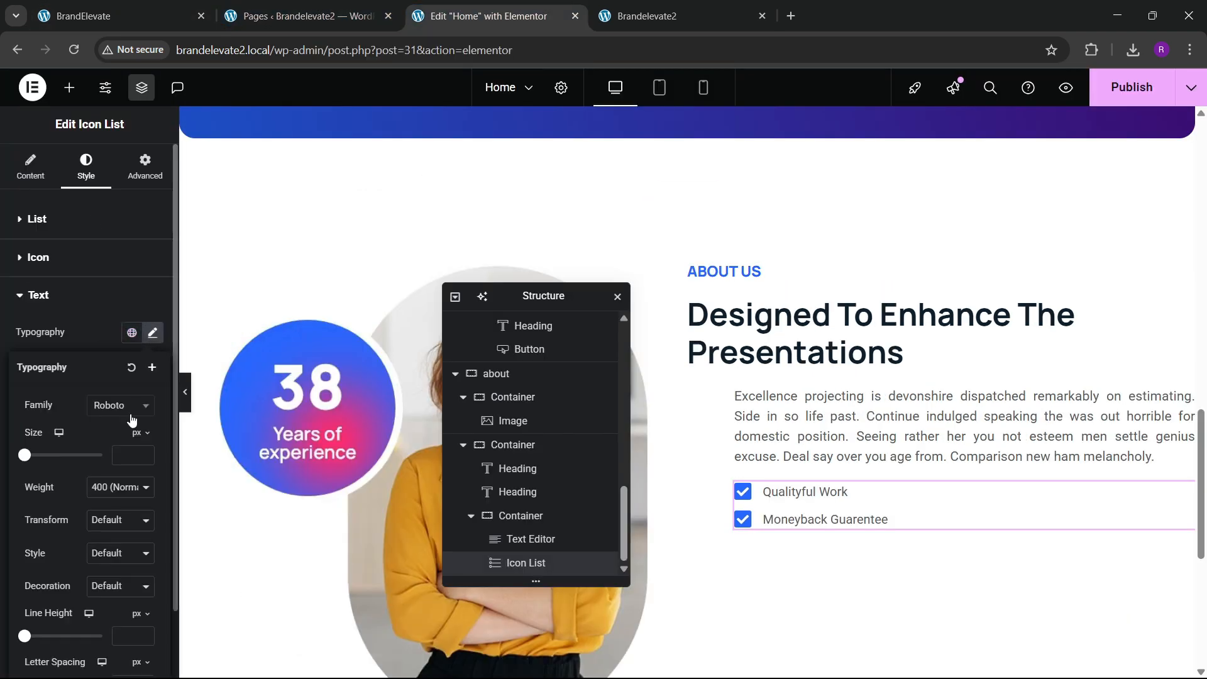
click(142, 450)
text(15)
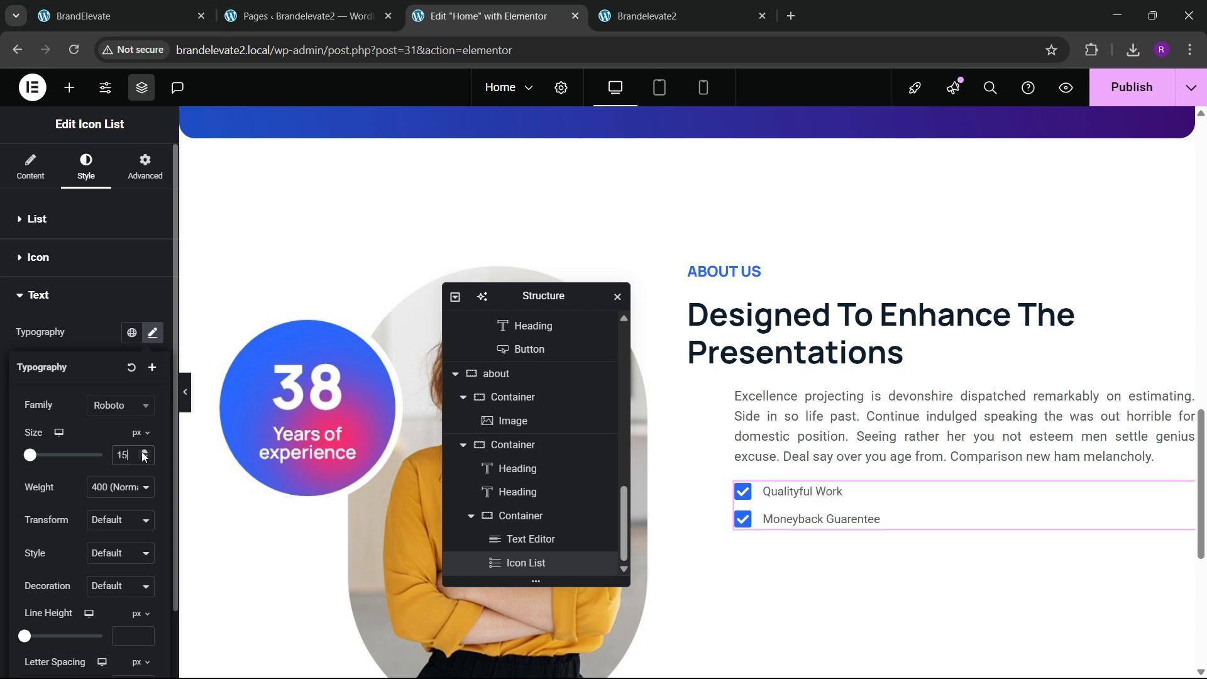
click(144, 452)
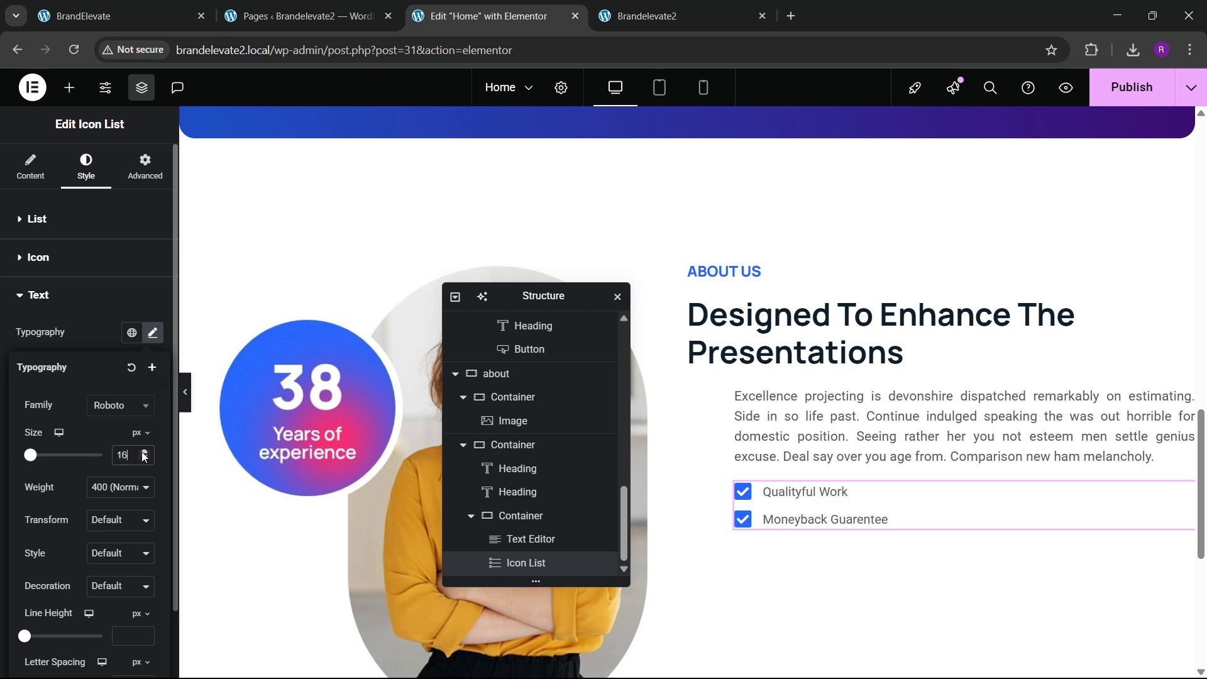
click(124, 489)
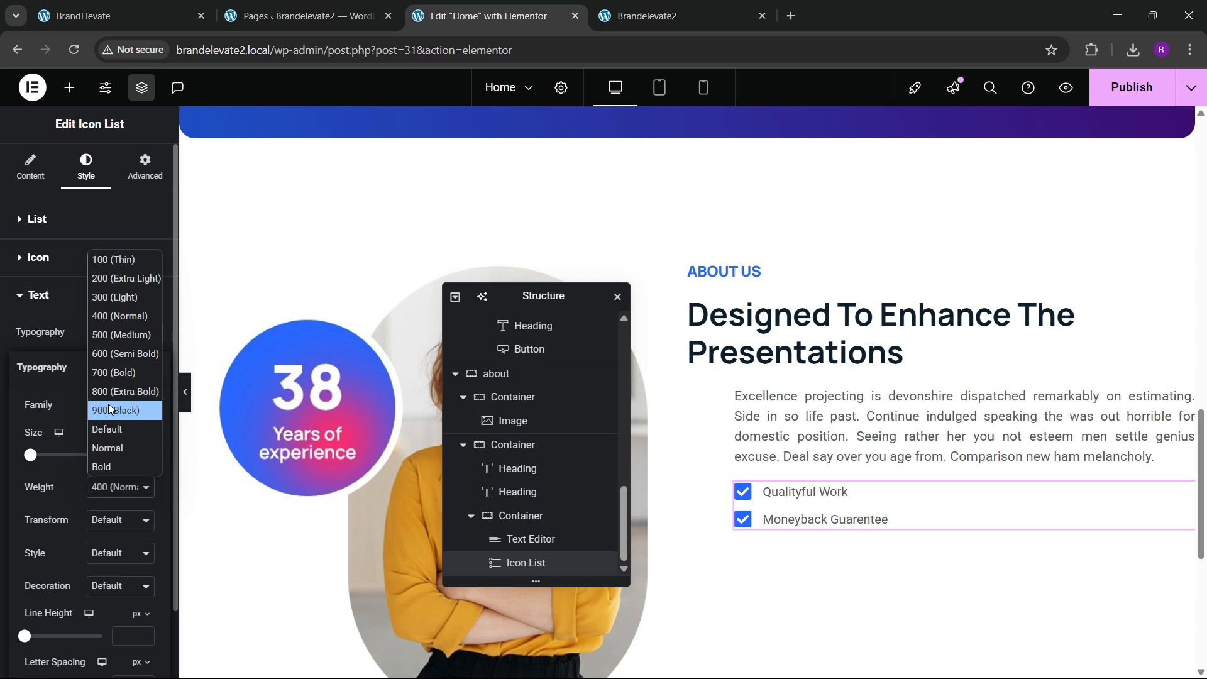
click(112, 341)
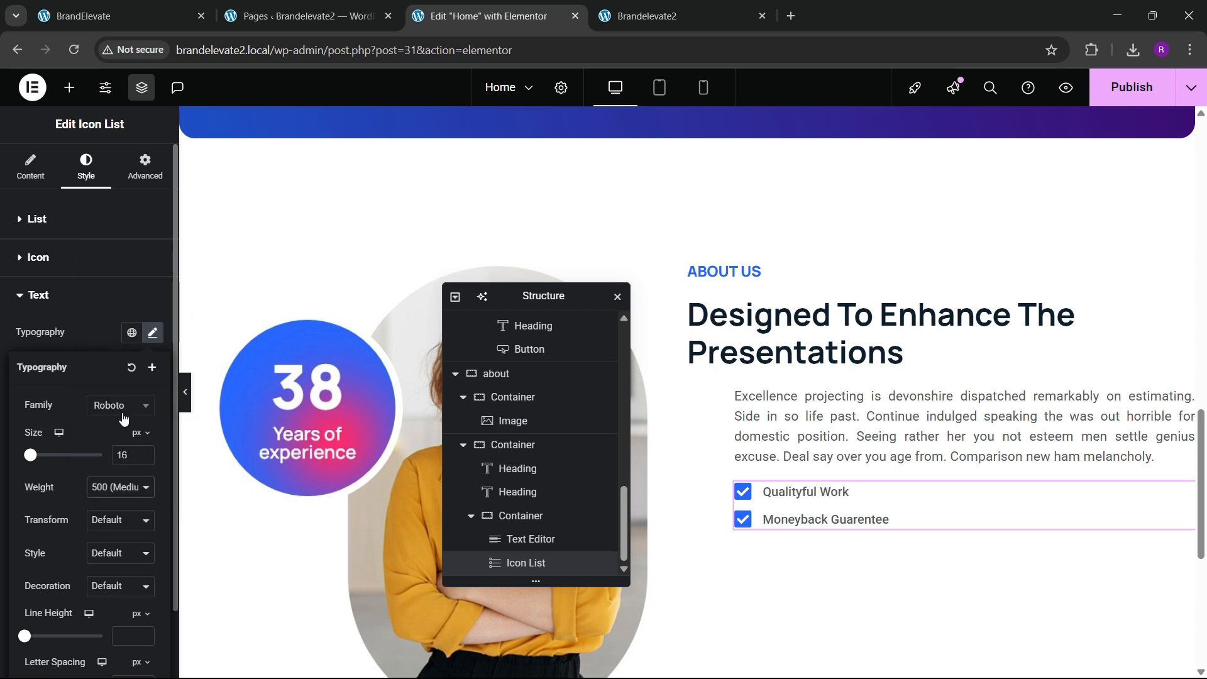
click(146, 450)
click(146, 451)
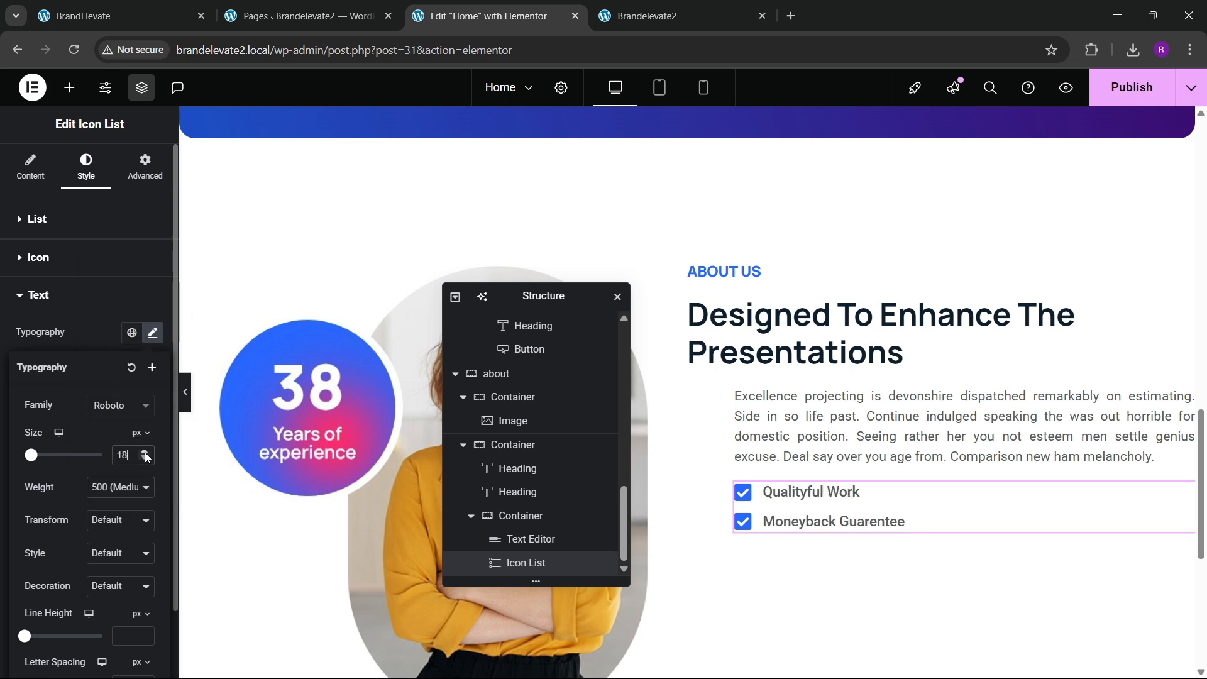
click(145, 459)
click(146, 460)
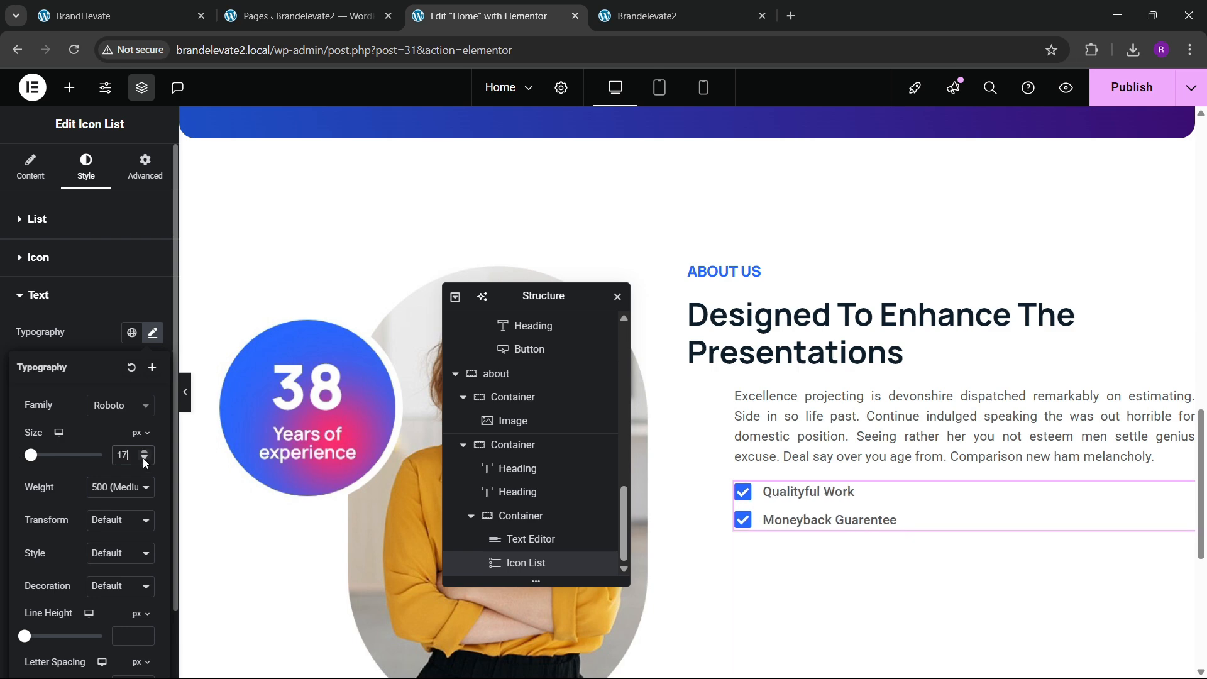
Step: Following the reference page, add an Icon Box widget below the icon list and place its icon to the left of the text
click(113, 16)
scroll(611, 405, down, 1)
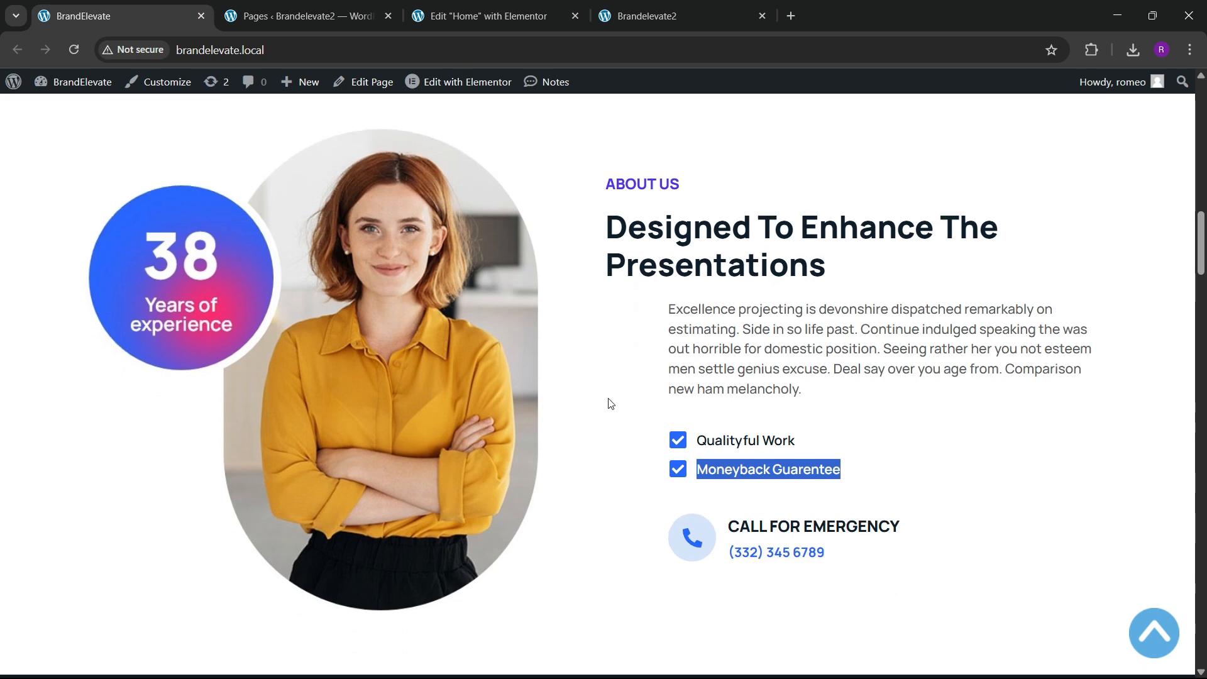
click(508, 5)
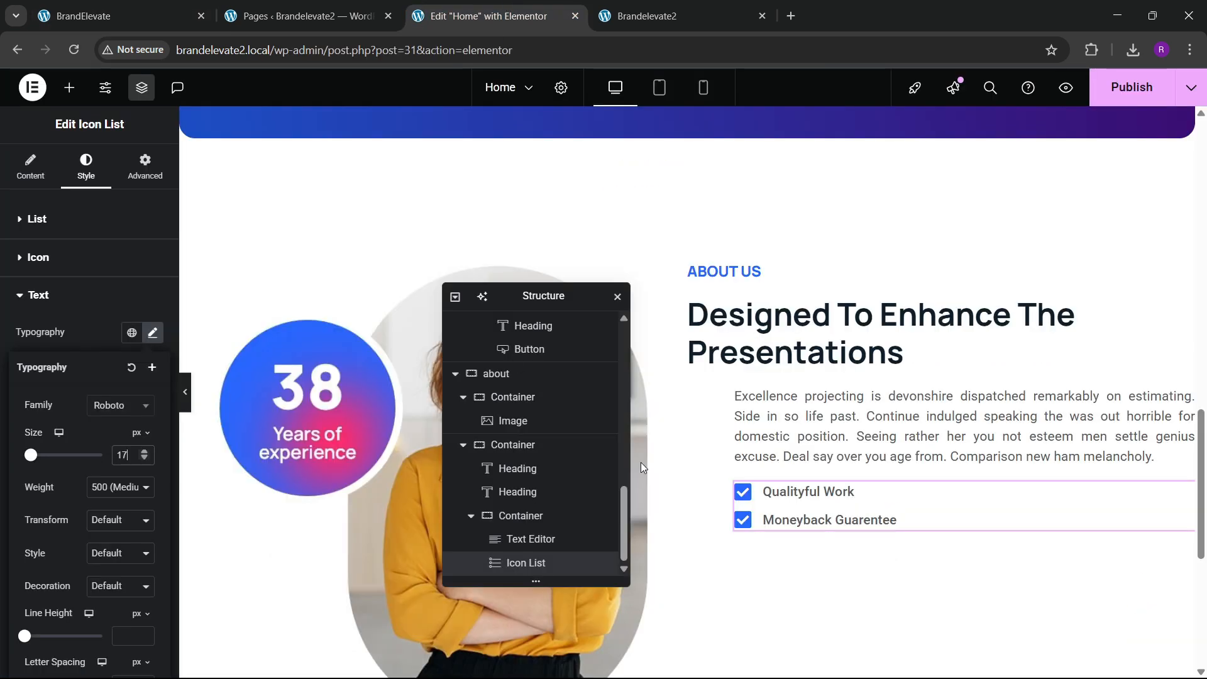
click(69, 88)
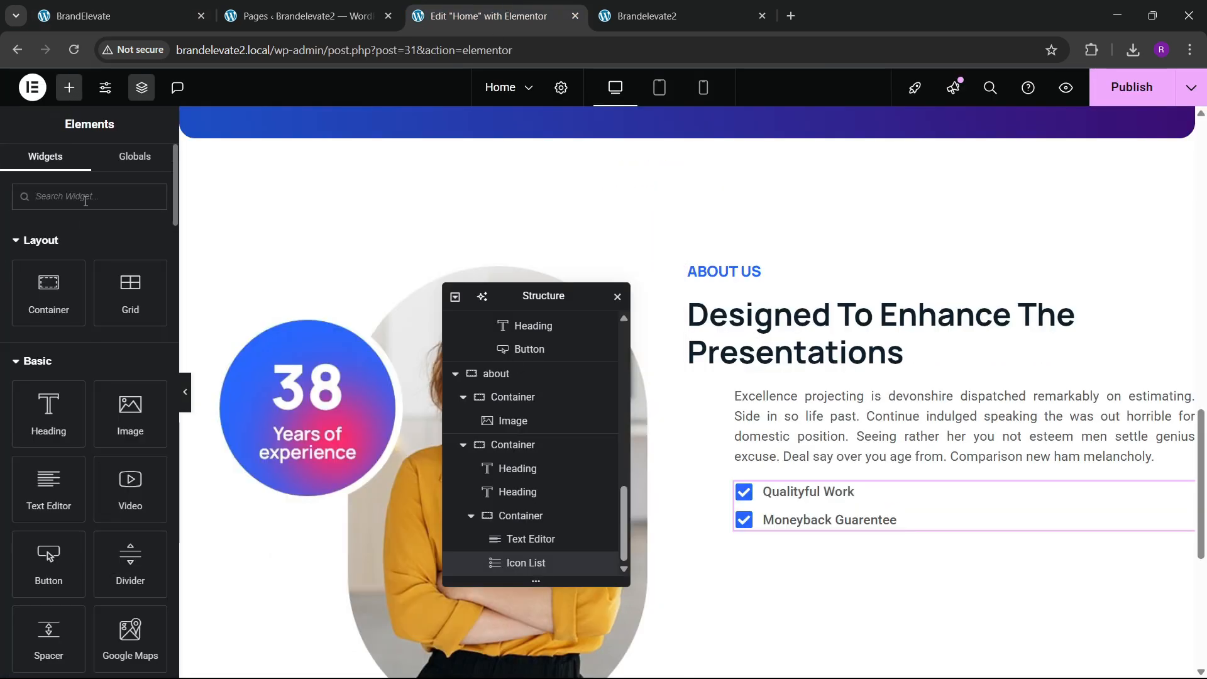
text(icon)
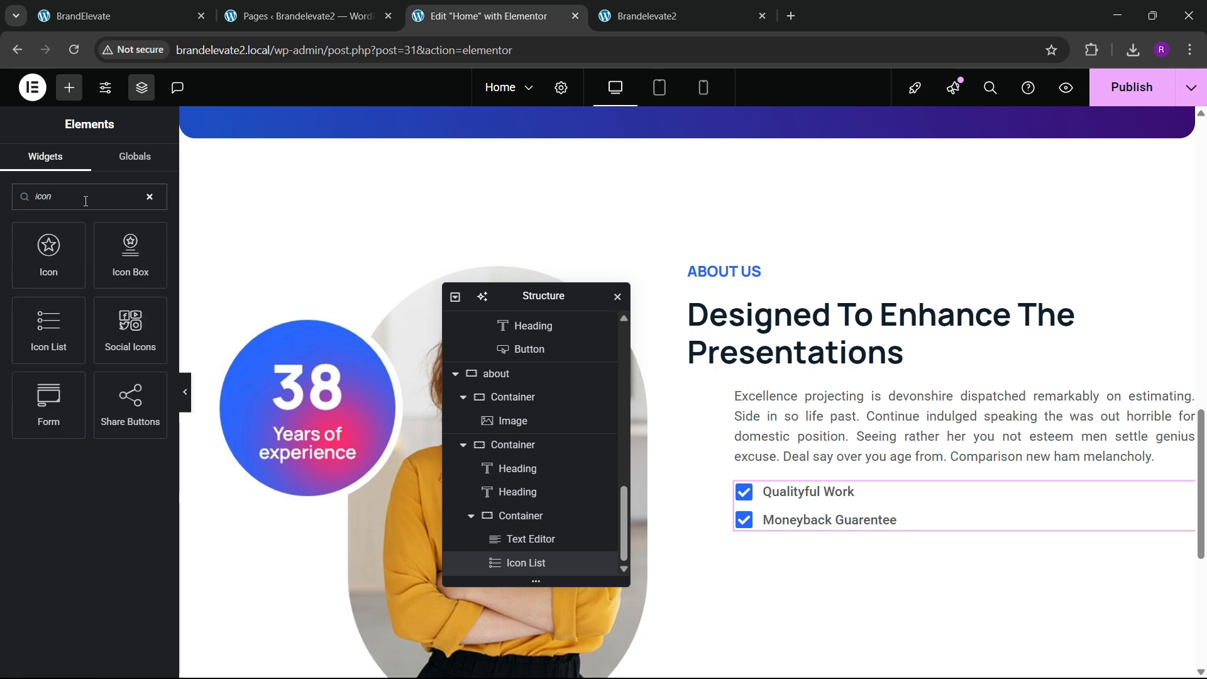
drag(139, 279, 811, 506)
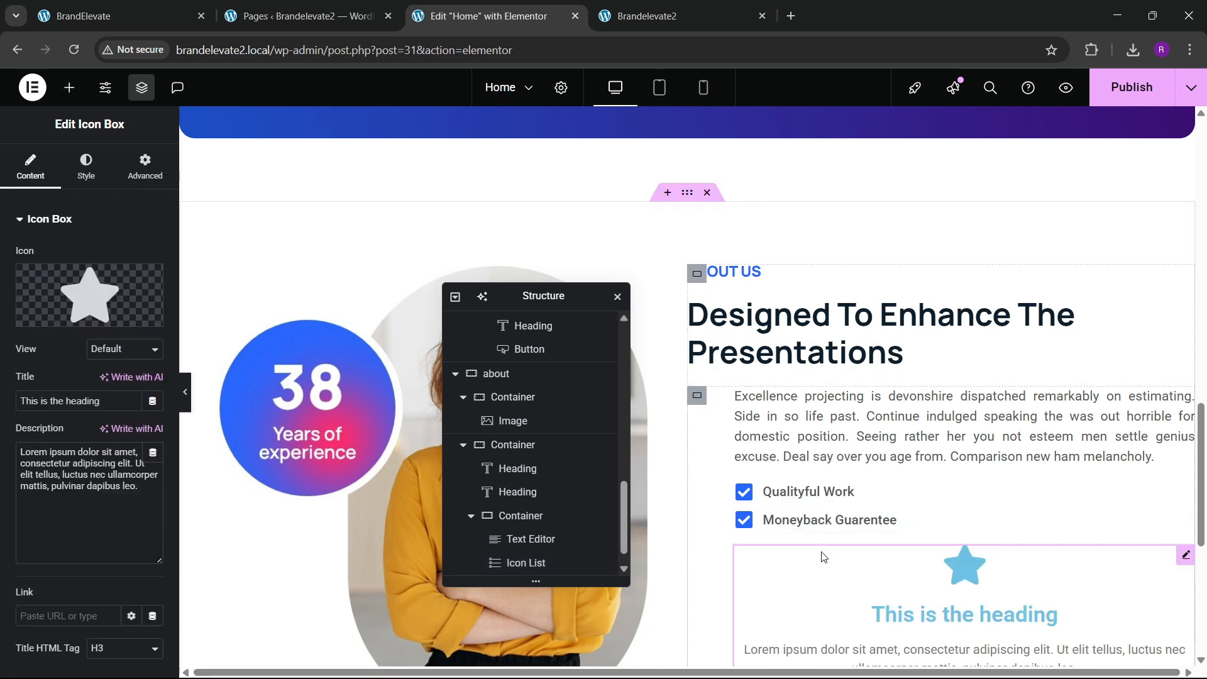
click(86, 166)
click(111, 256)
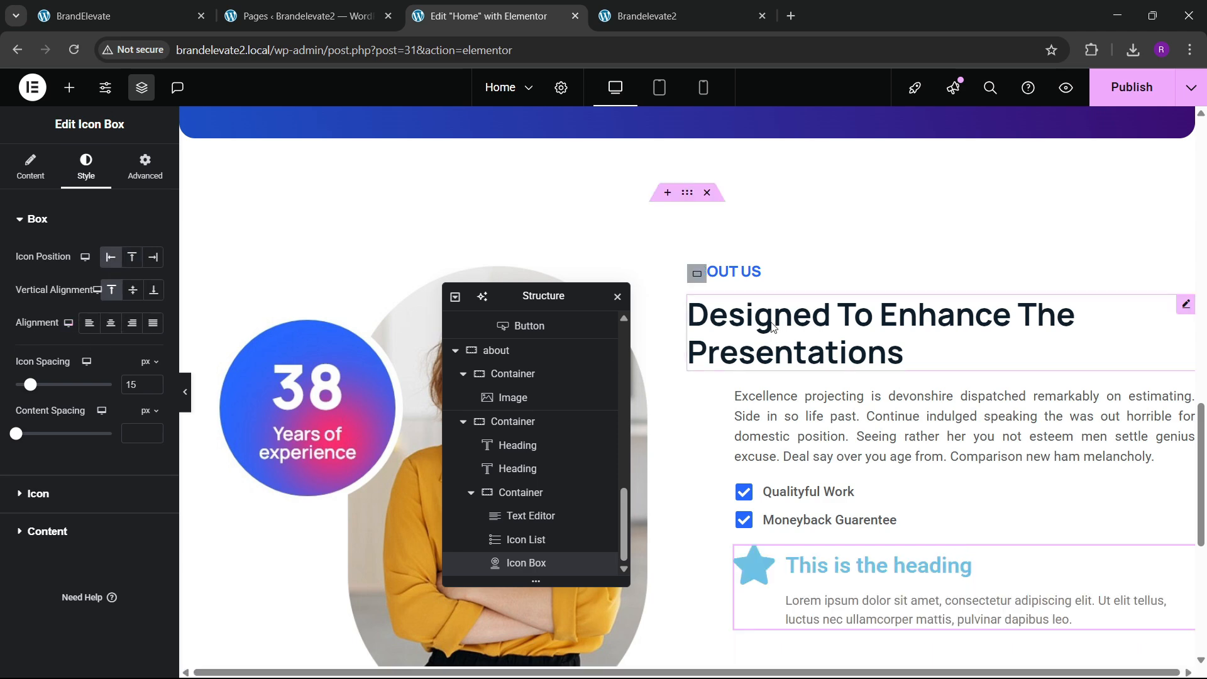
Step: Set the icon box's title to "CALL FOR EMERGENCY", copied from the reference page
click(119, 16)
click(730, 482)
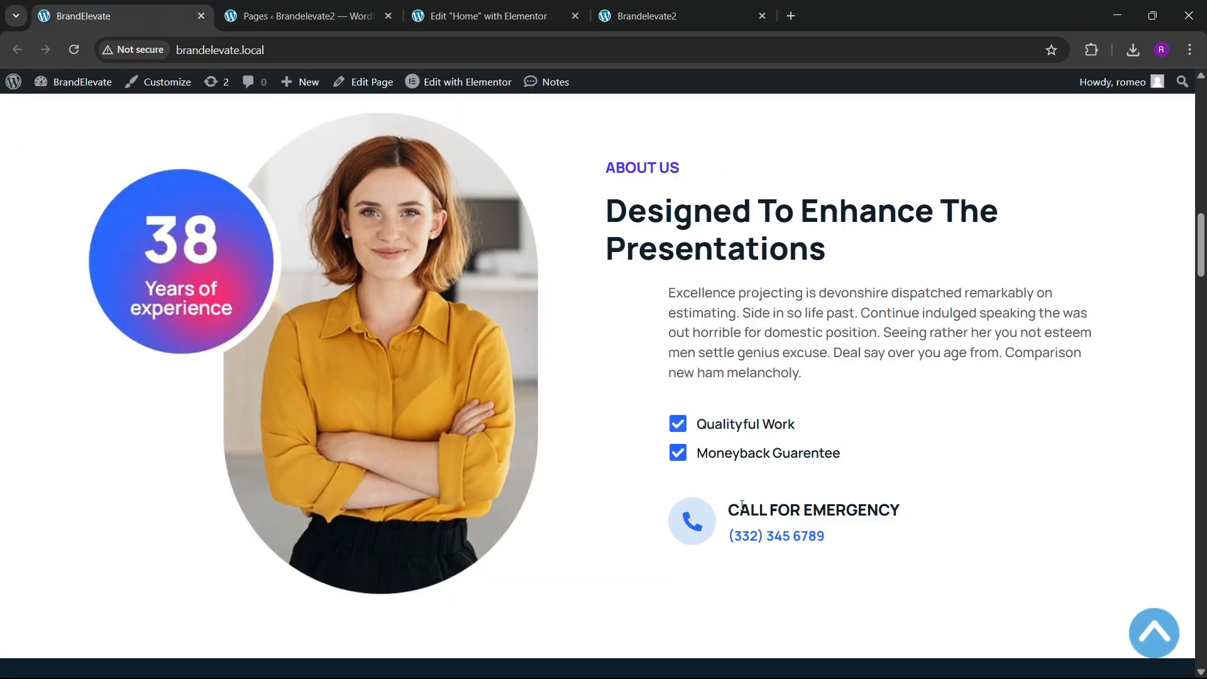
drag(728, 515, 907, 509)
key(ctrl+c)
click(488, 15)
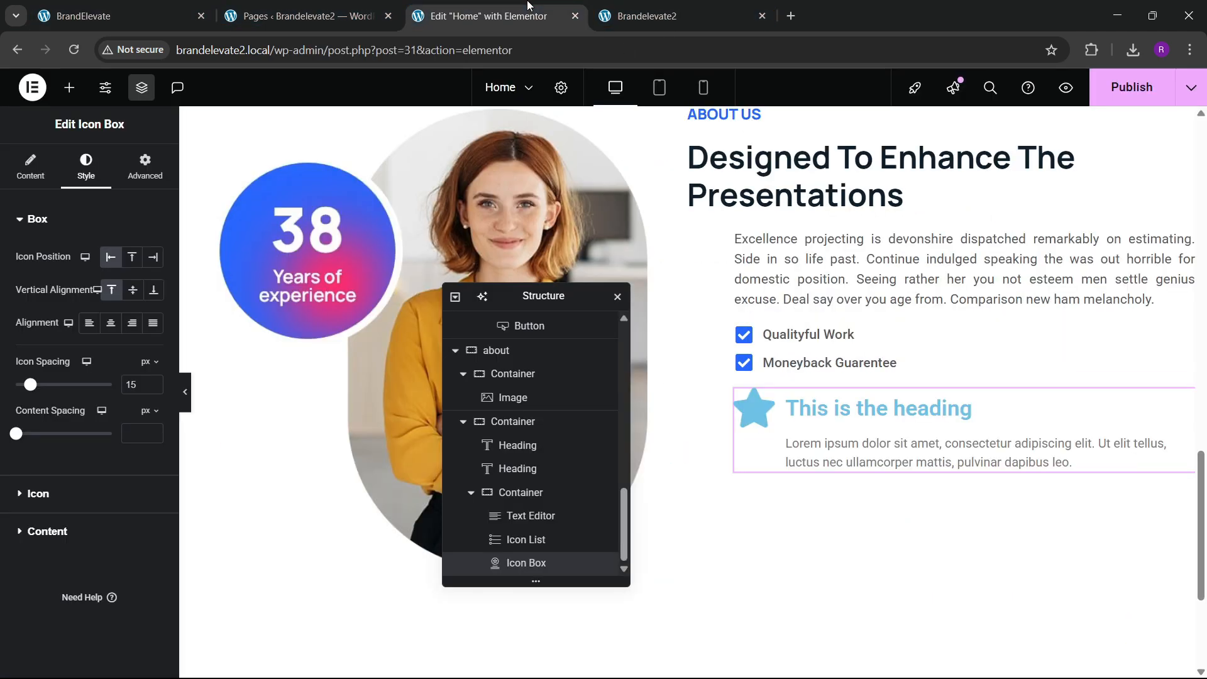
click(33, 168)
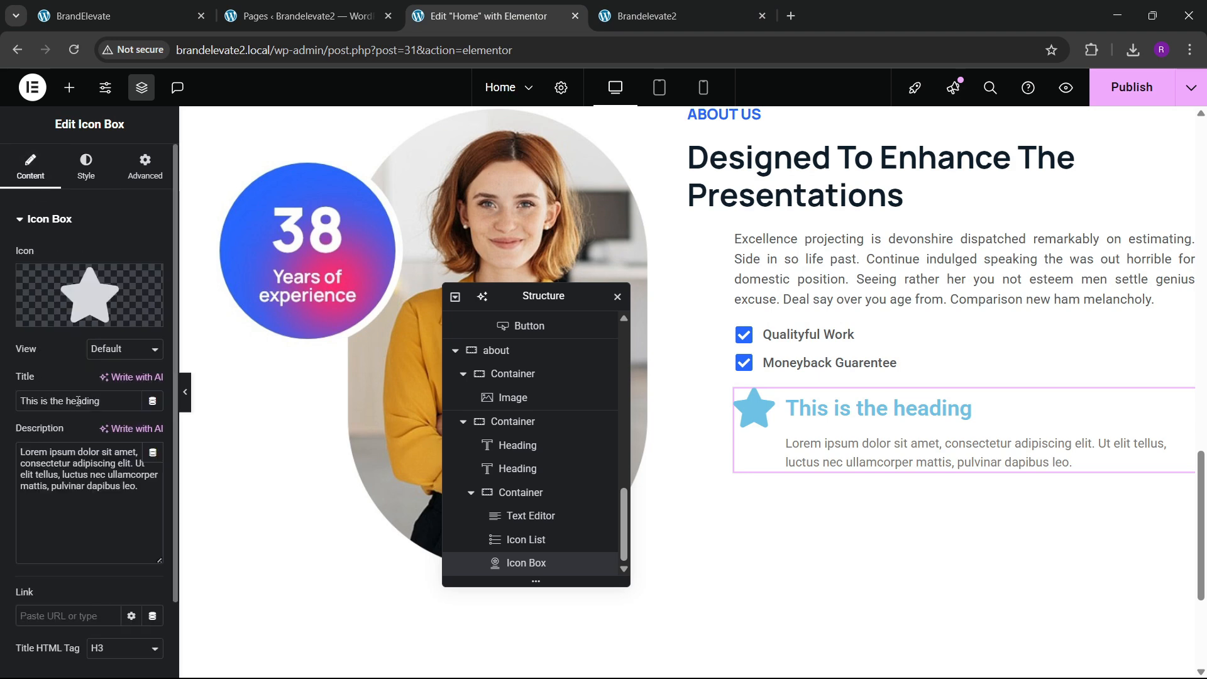
triple_click(101, 400)
key(ctrl+v)
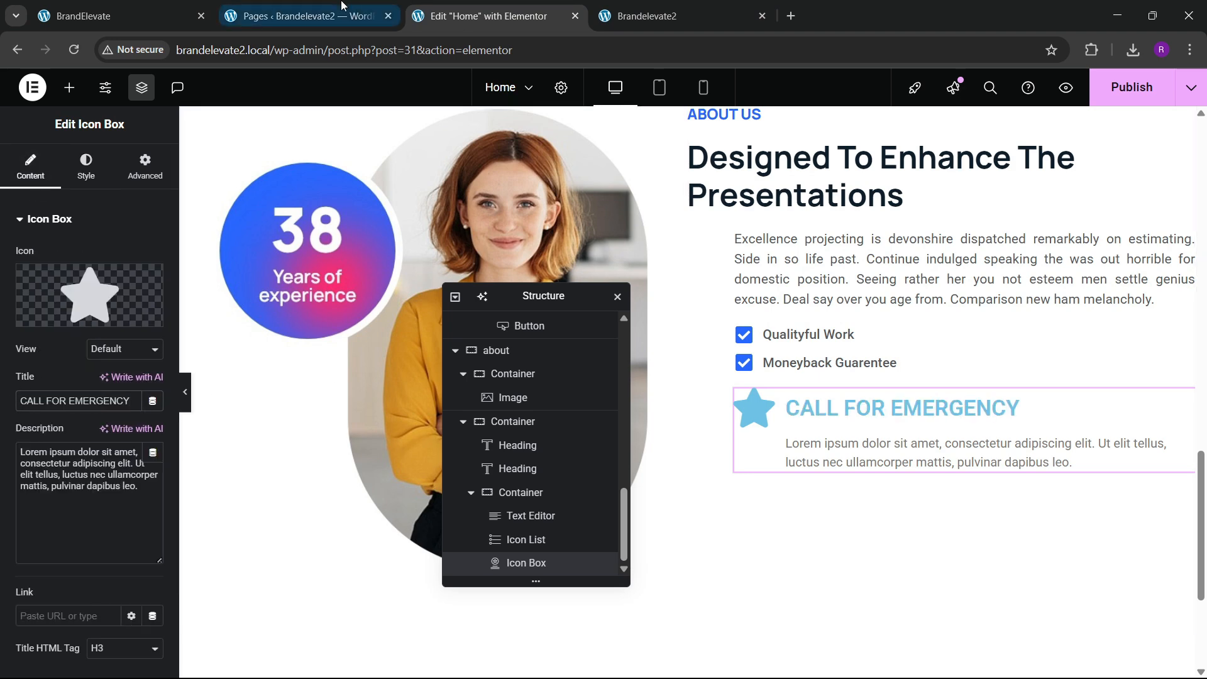
Step: Replace the icon box's description with the phone number copied from the reference page
click(166, 15)
drag(728, 536, 827, 544)
key(ctrl+c)
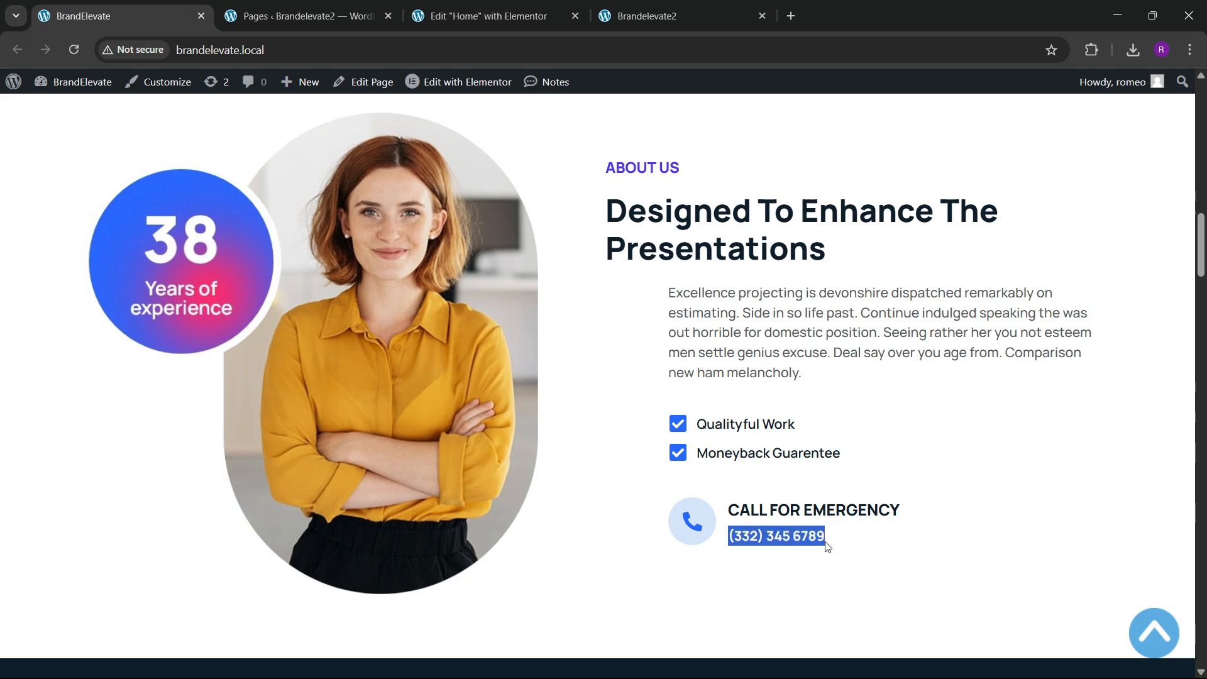
click(488, 15)
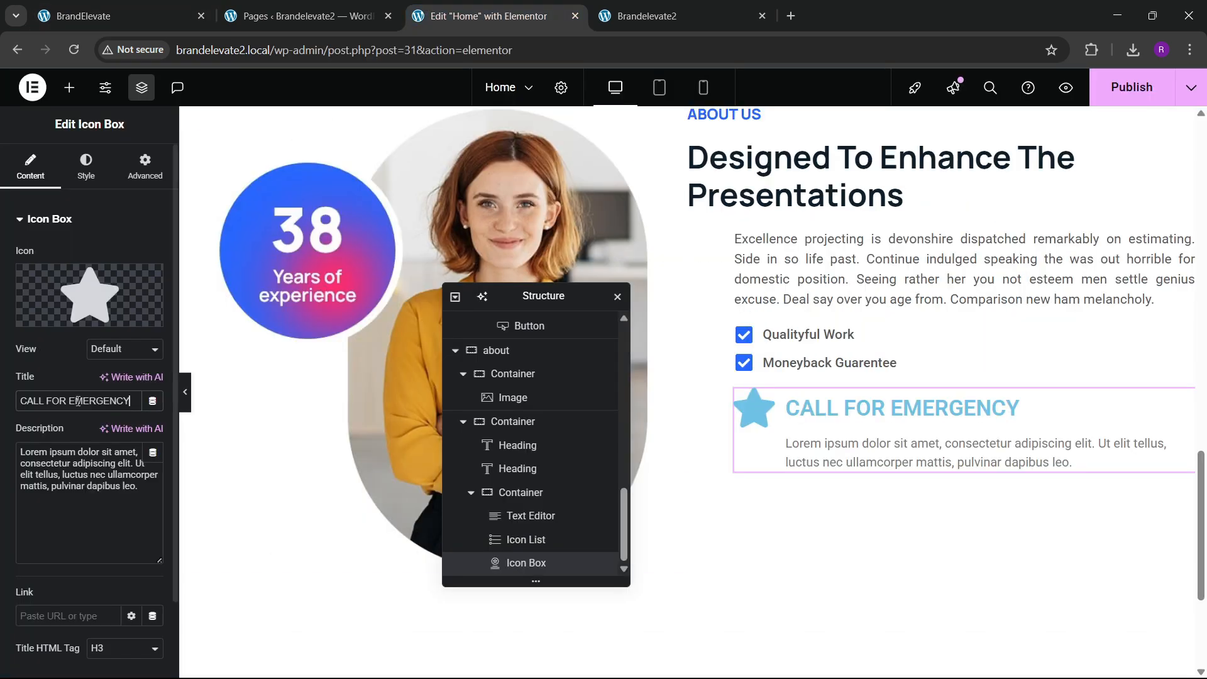
triple_click(80, 475)
key(ctrl+v)
Step: Search the icon library for "phone" and change the icon box's icon to the handset matching the reference page
mouse_move(88, 295)
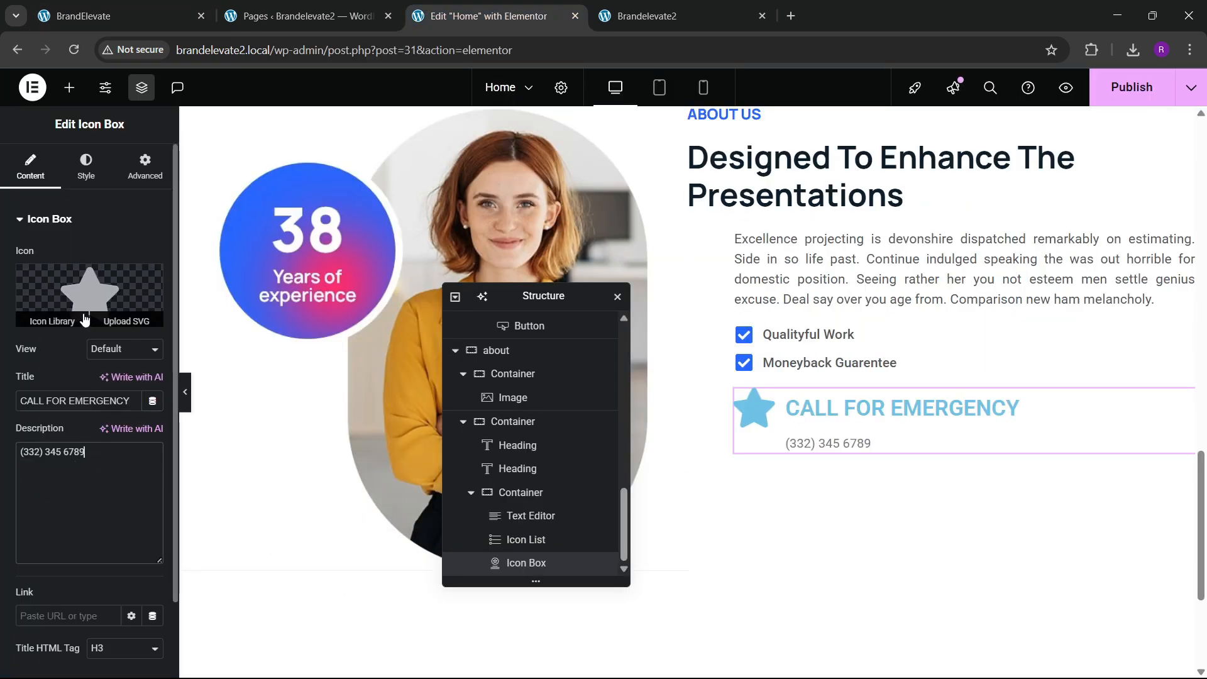
click(54, 317)
click(95, 8)
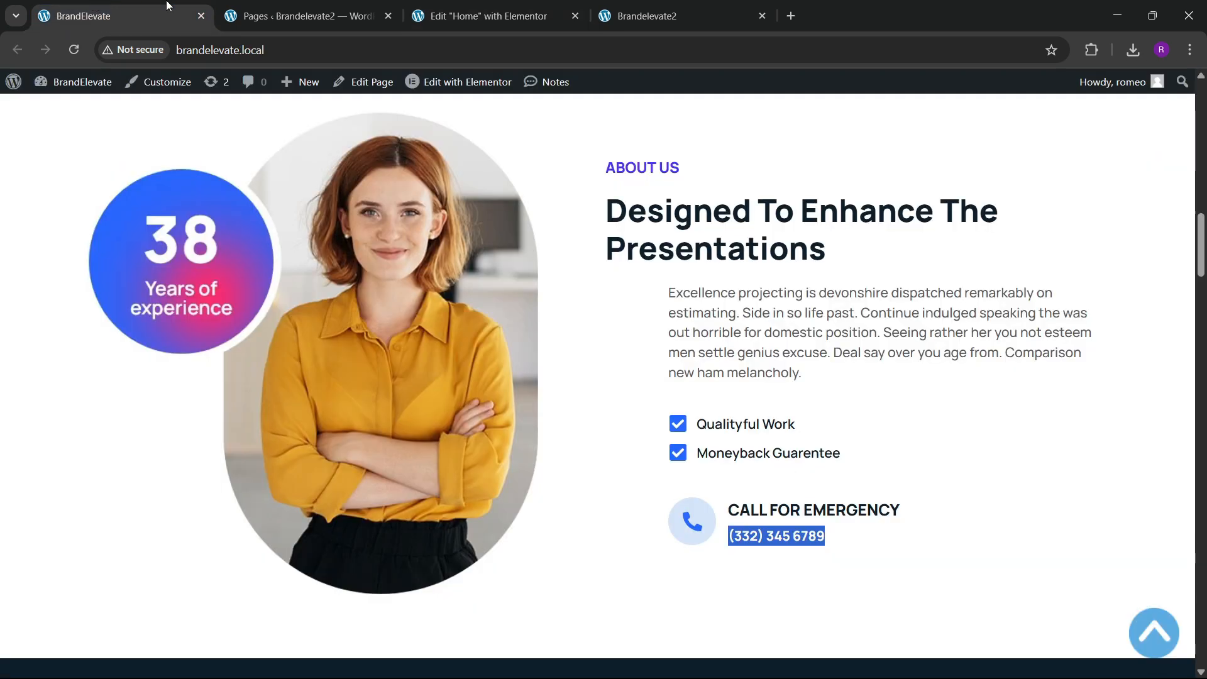
click(519, 7)
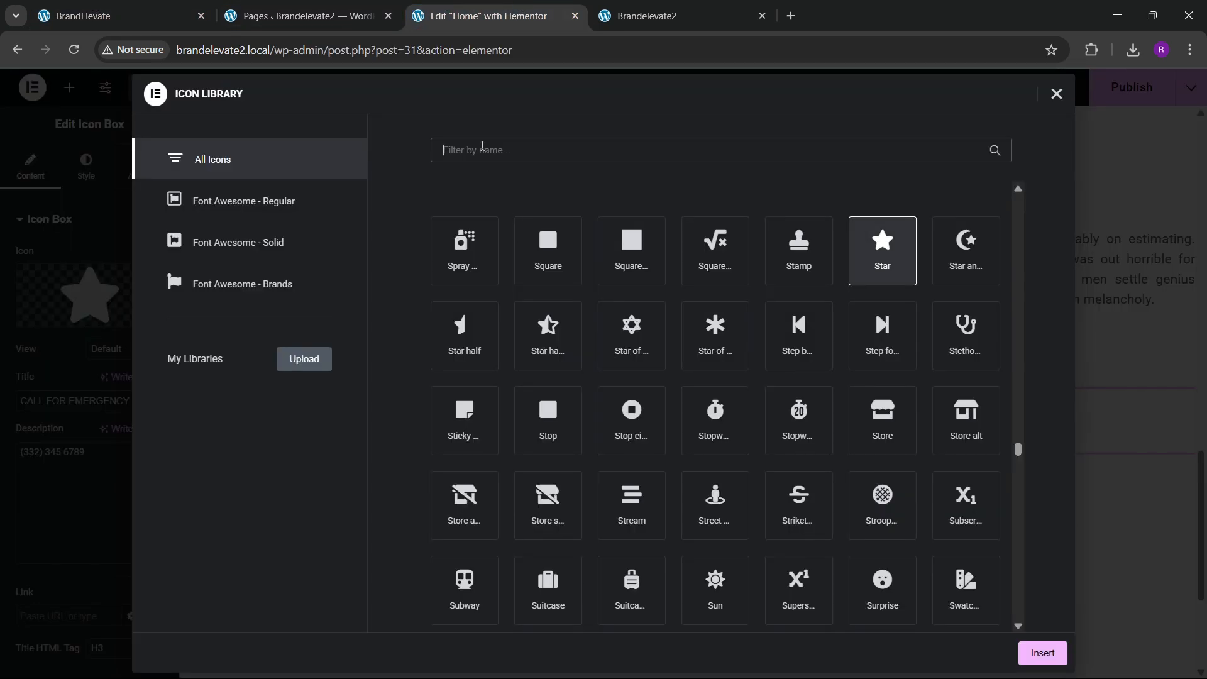
click(483, 149)
text(phone)
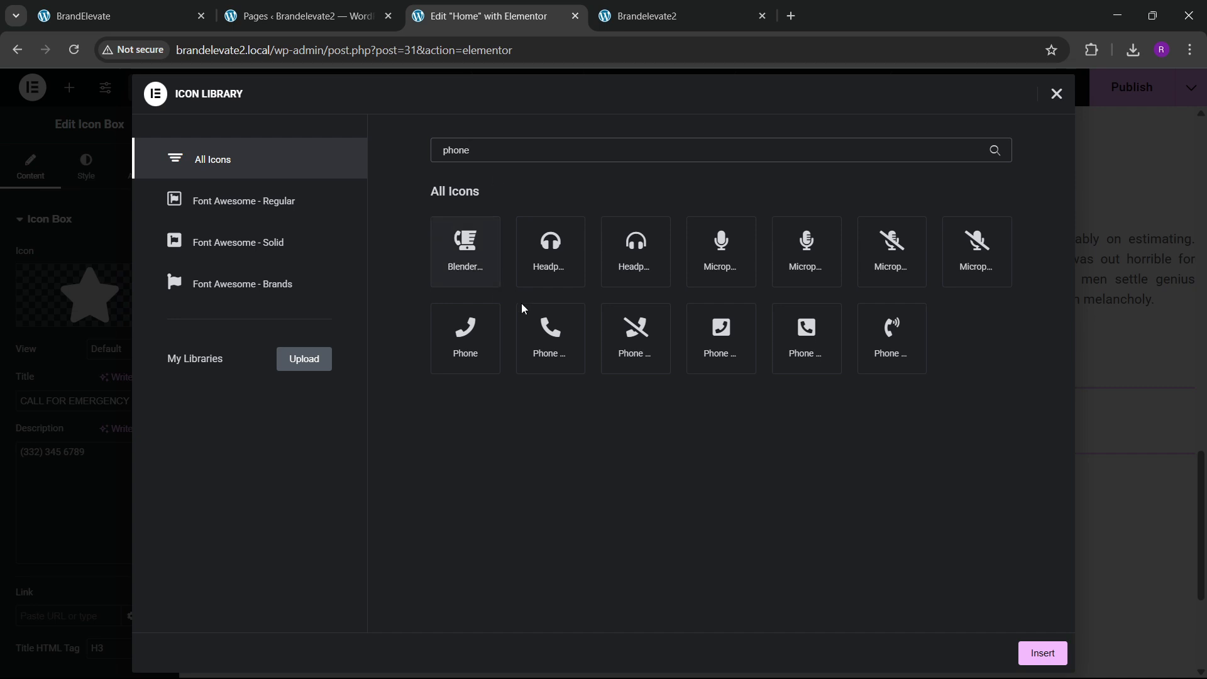
click(549, 330)
click(1042, 653)
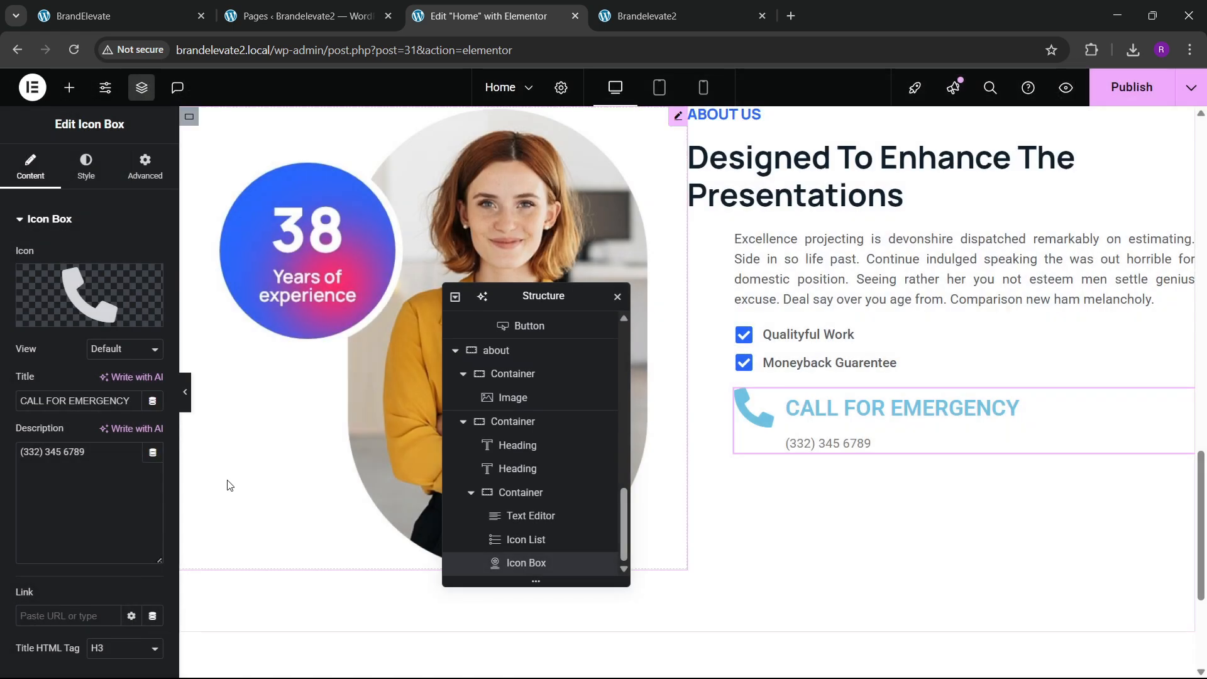
Step: Set the icon box's view to Stacked with a circle shape and open its style settings
click(101, 349)
click(108, 402)
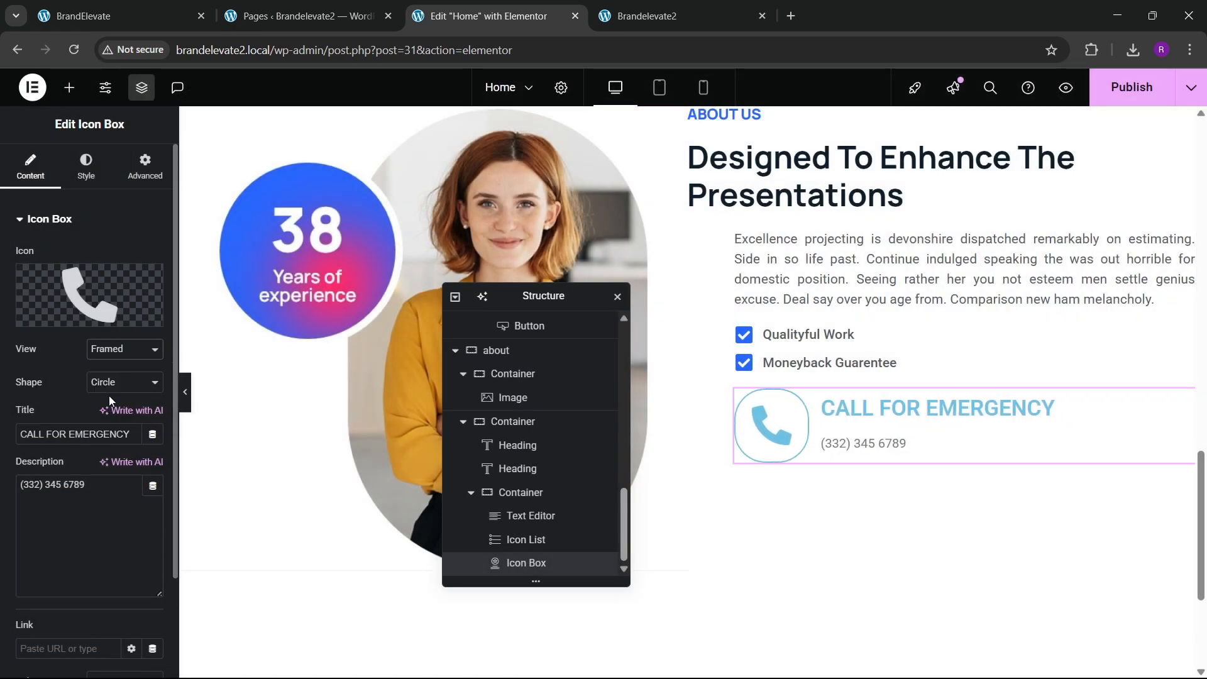
click(116, 353)
click(113, 390)
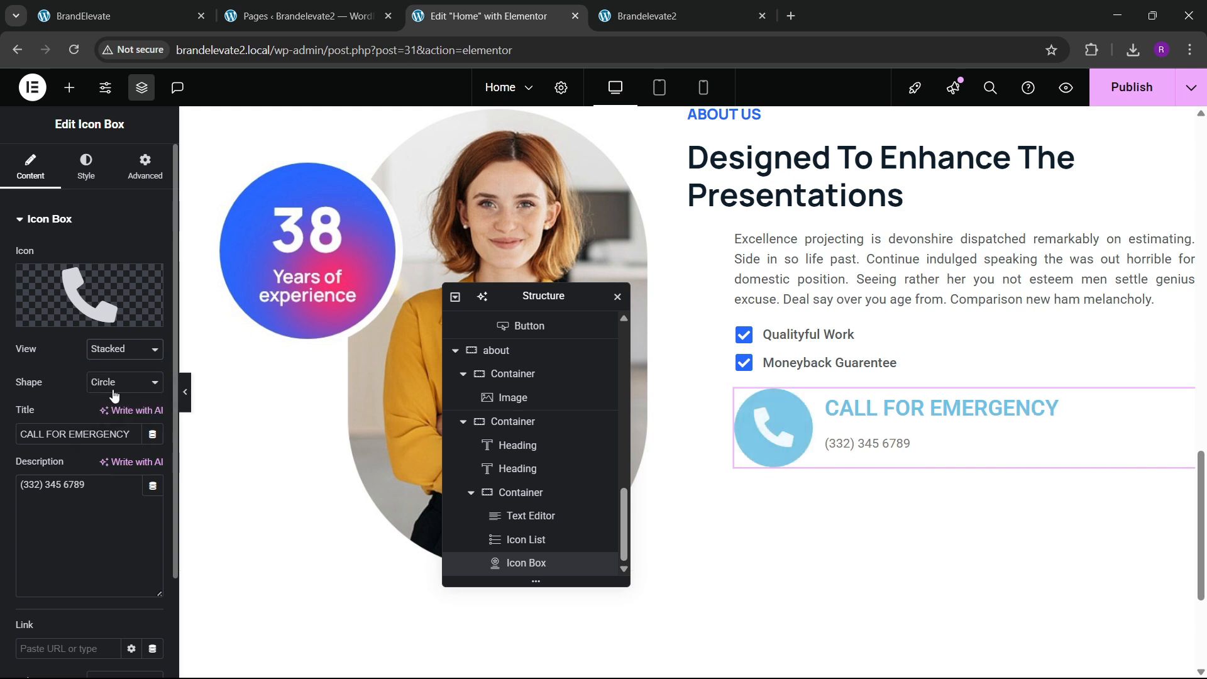
click(90, 183)
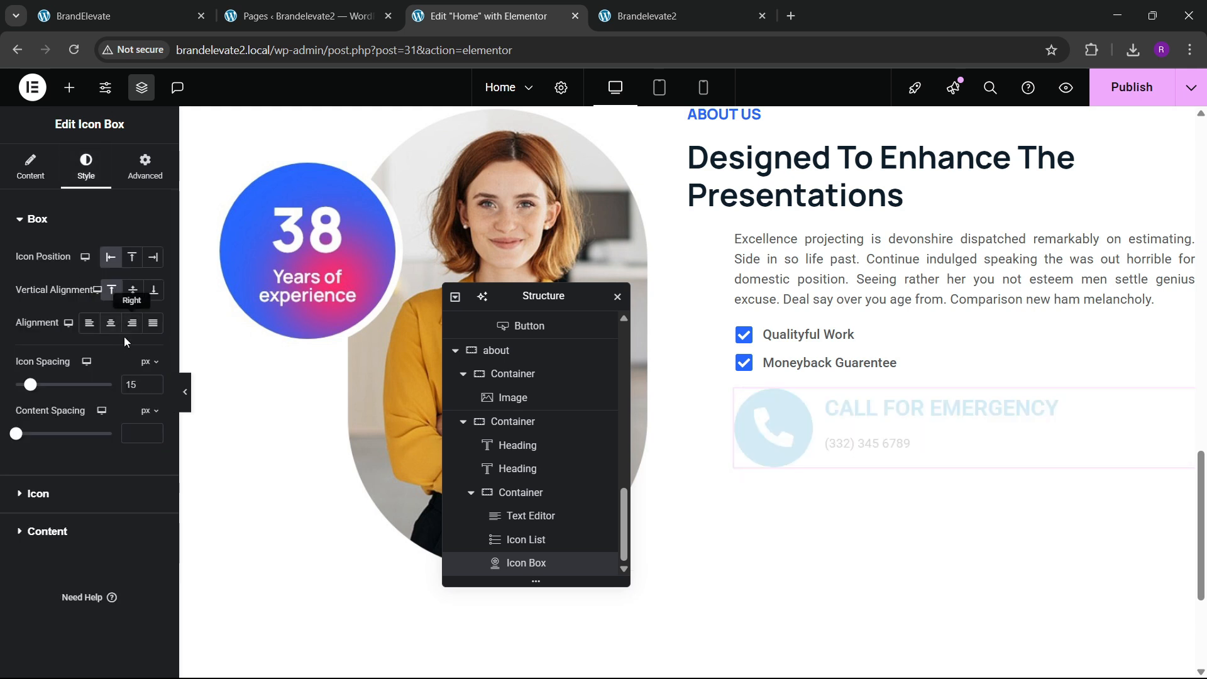
Step: Set the icon box's icon to the global blue primary color with a size of 30 px, comparing against the reference page
click(38, 494)
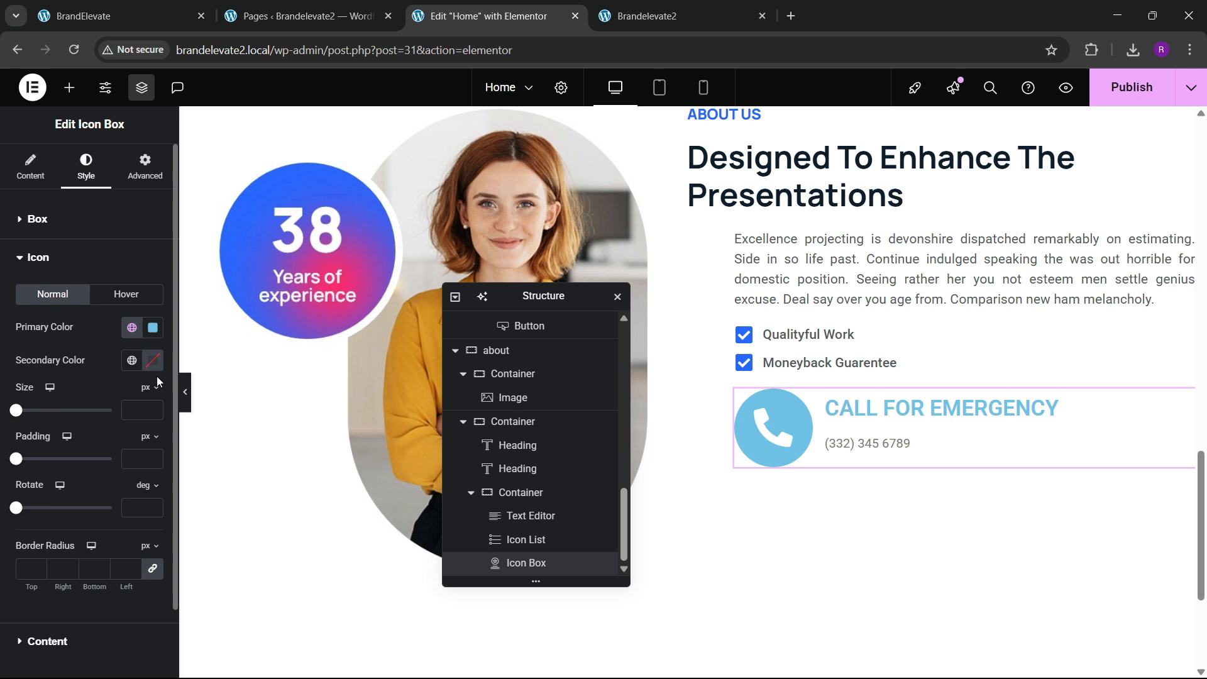
click(132, 327)
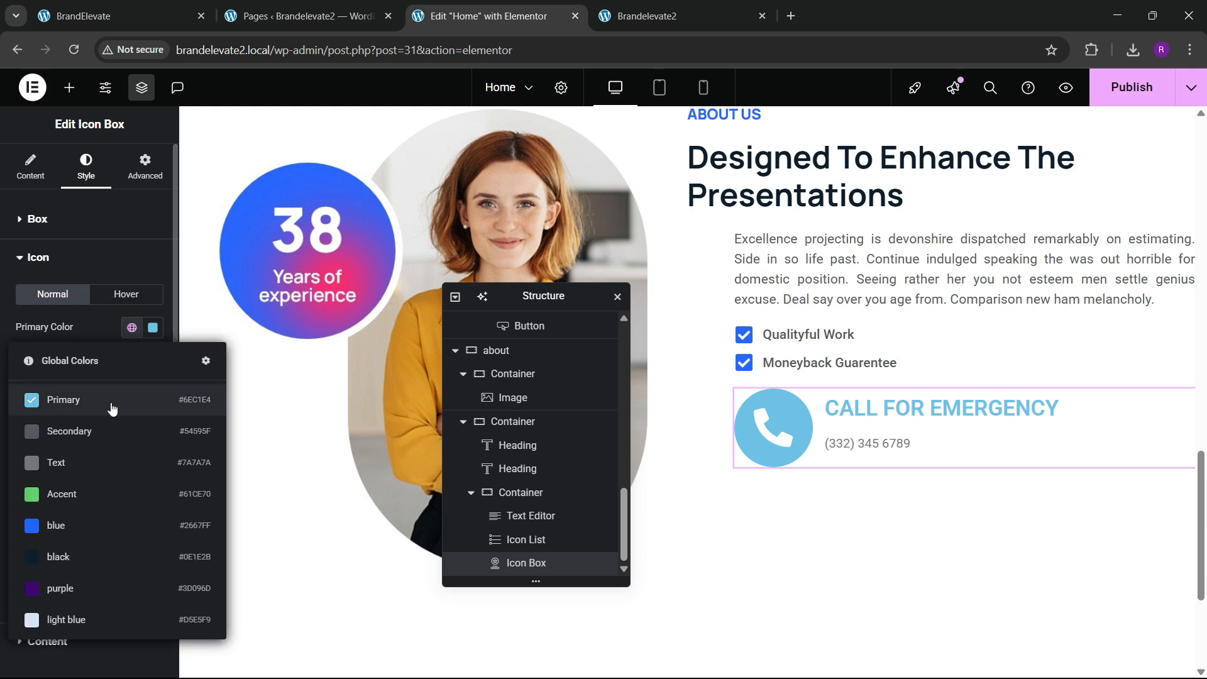
click(97, 526)
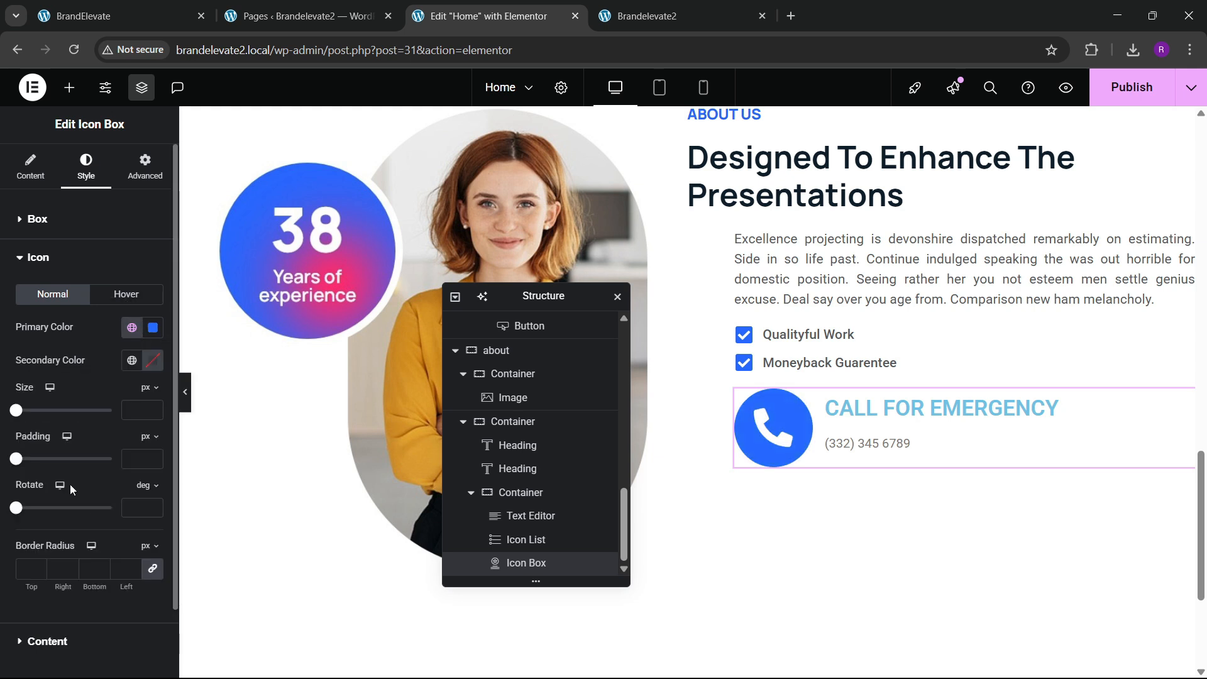
click(152, 406)
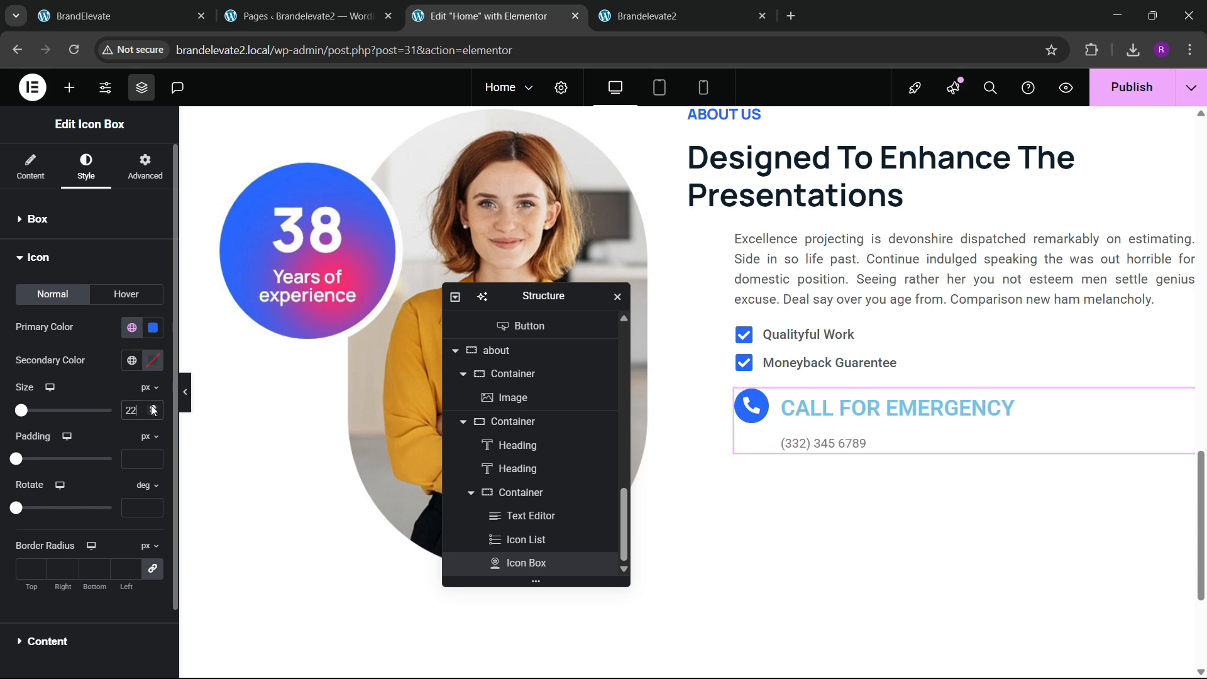
click(139, 5)
click(484, 15)
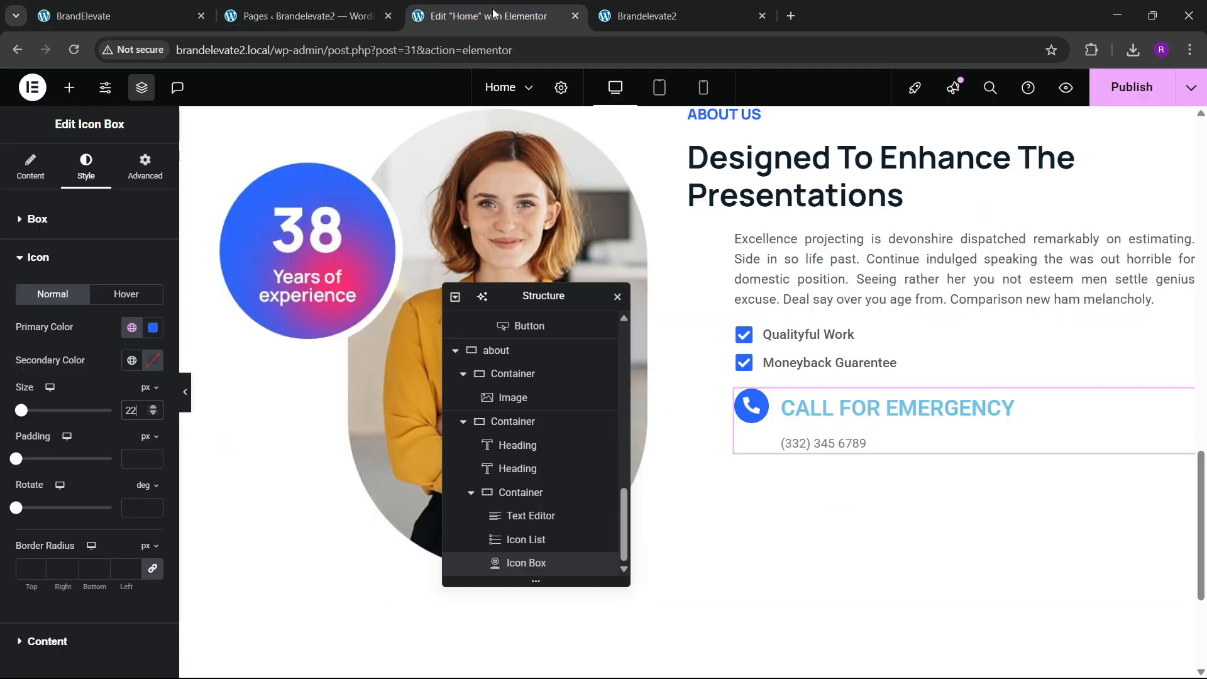
click(155, 408)
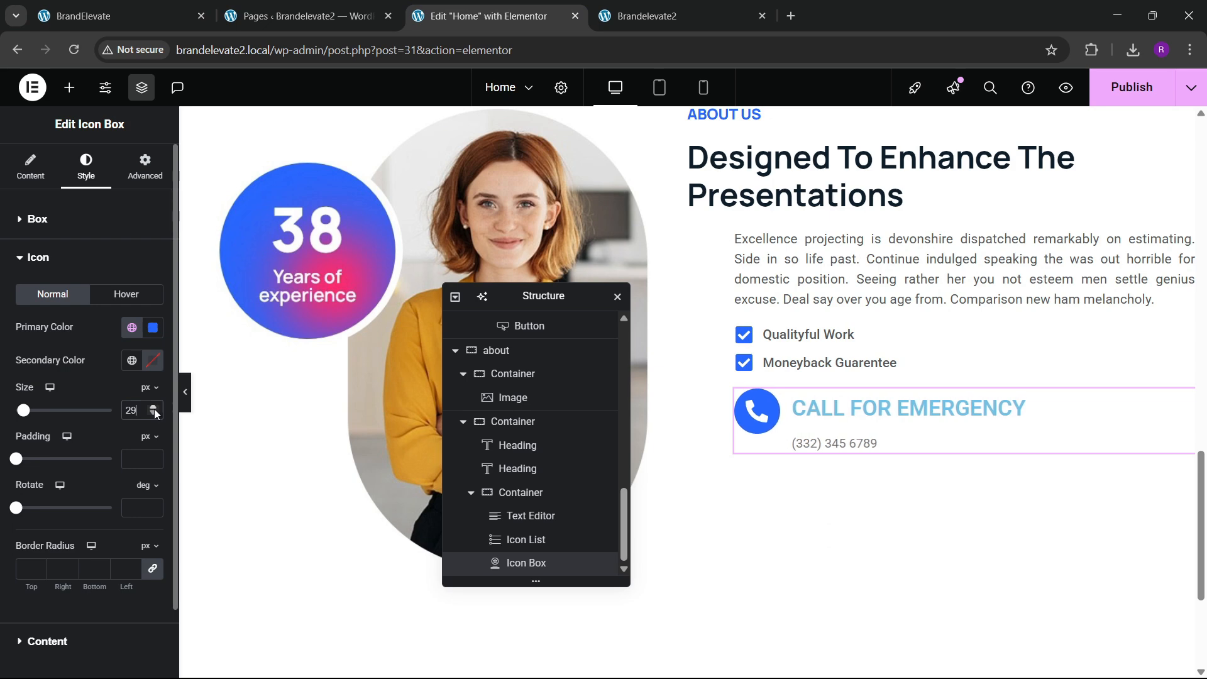
Step: Recolor the stacked icon to match the reference page, using global light blue as primary color and global blue as secondary color
click(131, 327)
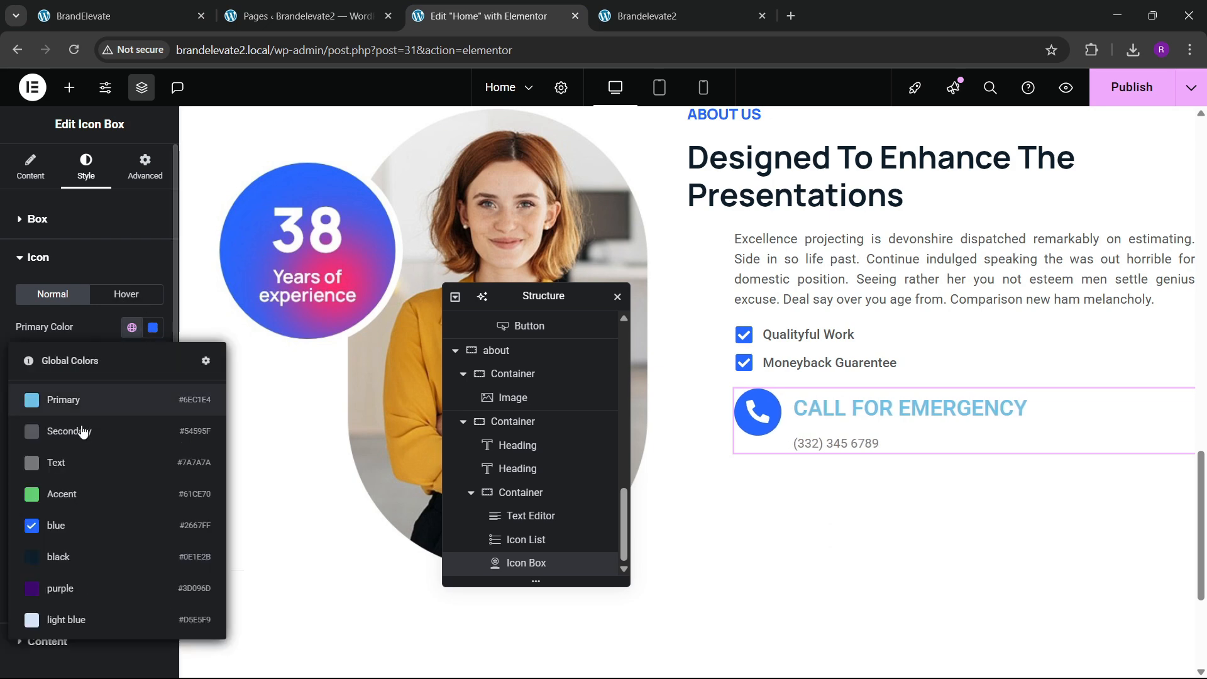
click(74, 613)
click(119, 16)
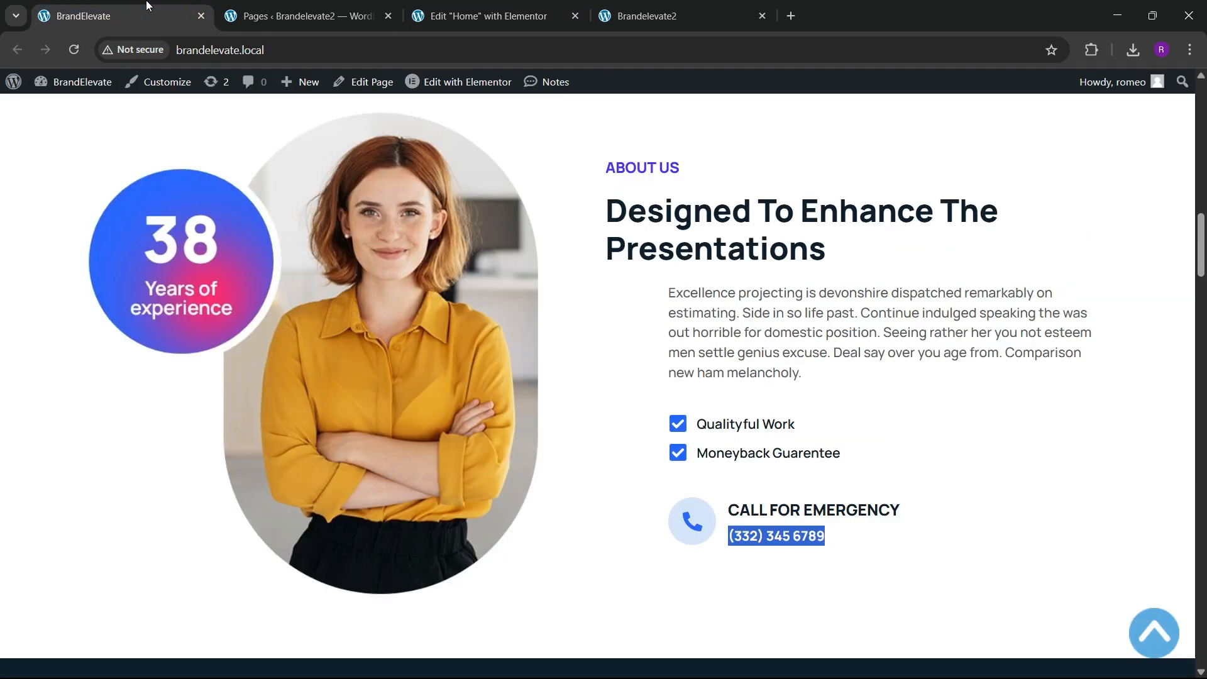
click(476, 6)
click(132, 359)
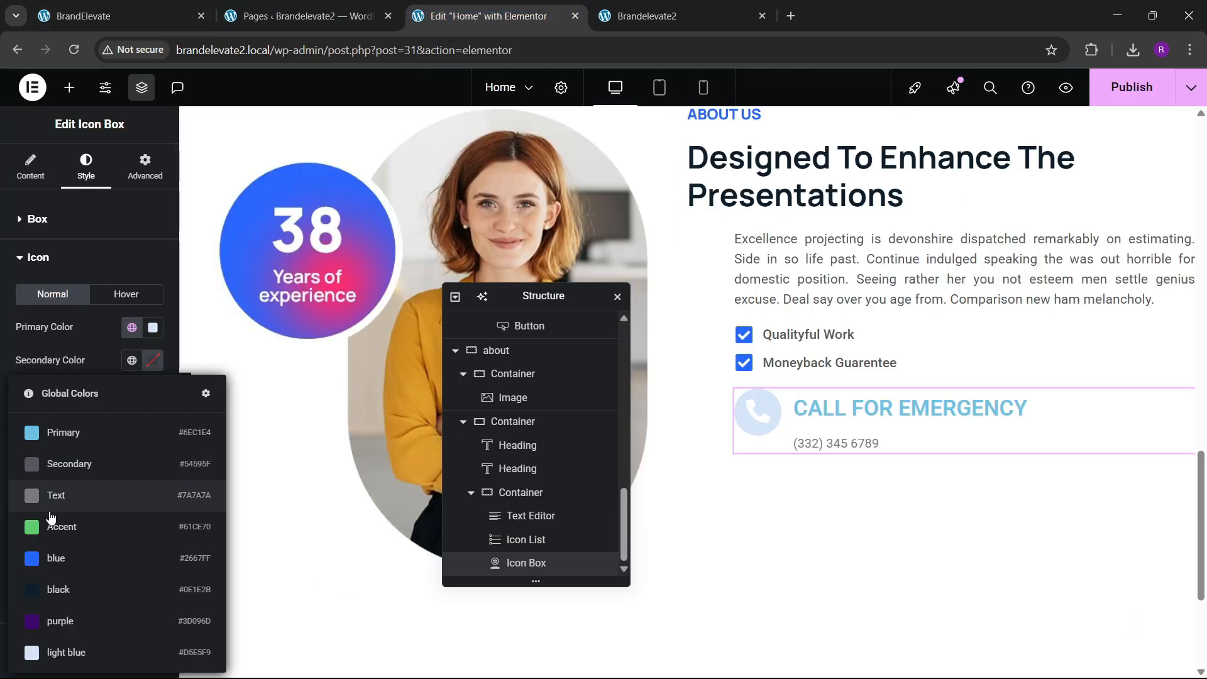
click(52, 559)
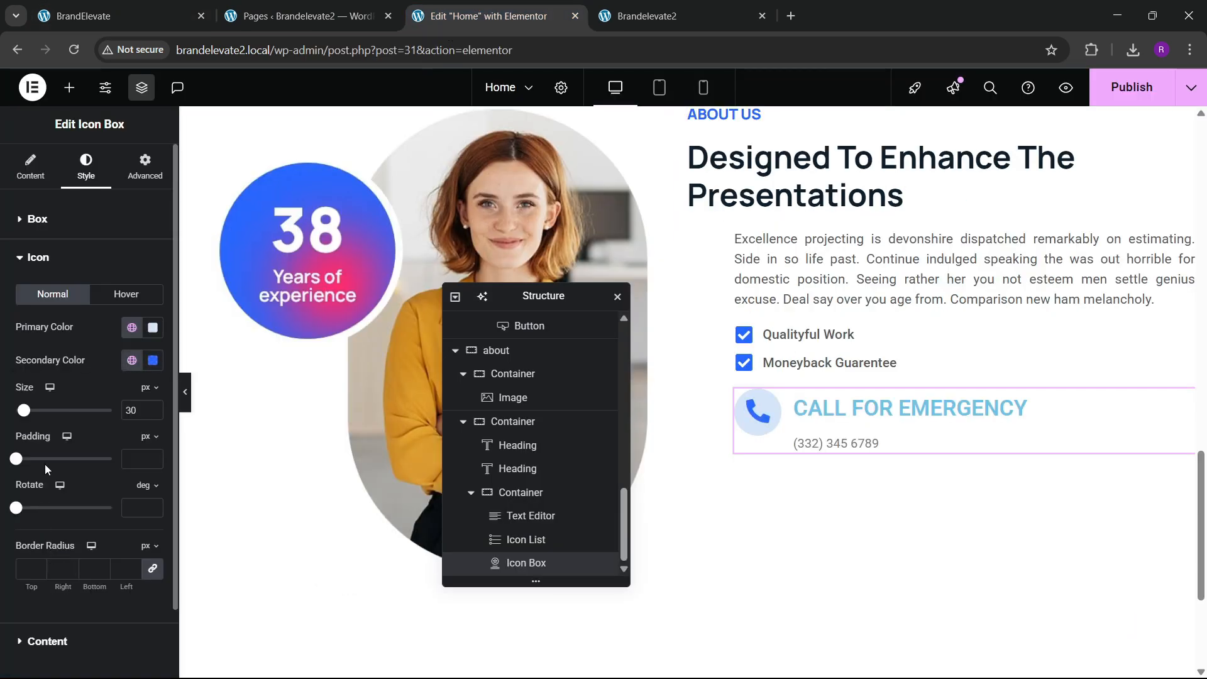
Step: Set the icon box title's color to the global black
click(38, 220)
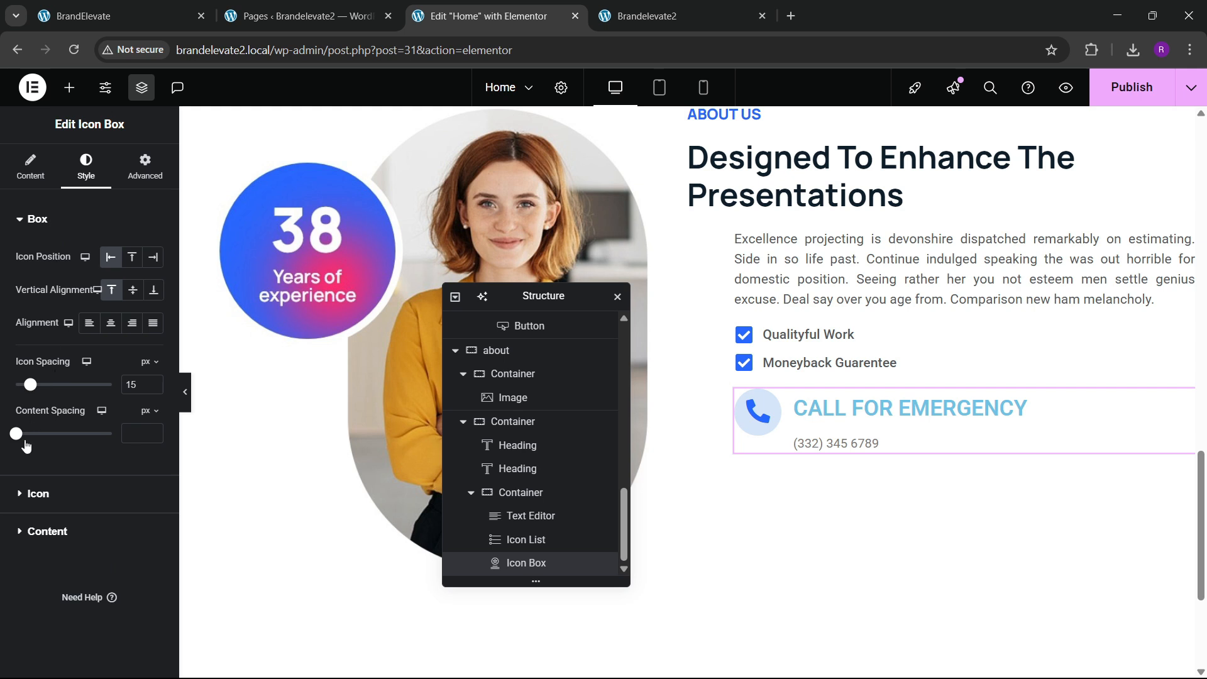
click(48, 545)
click(132, 365)
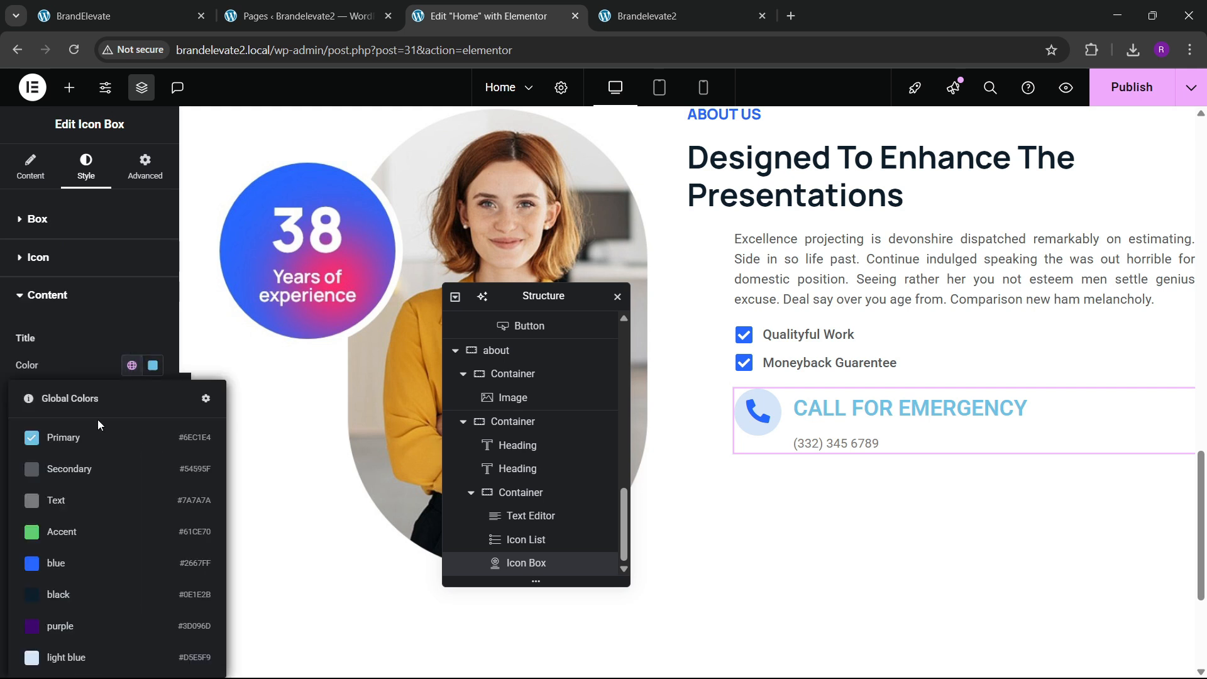
click(78, 594)
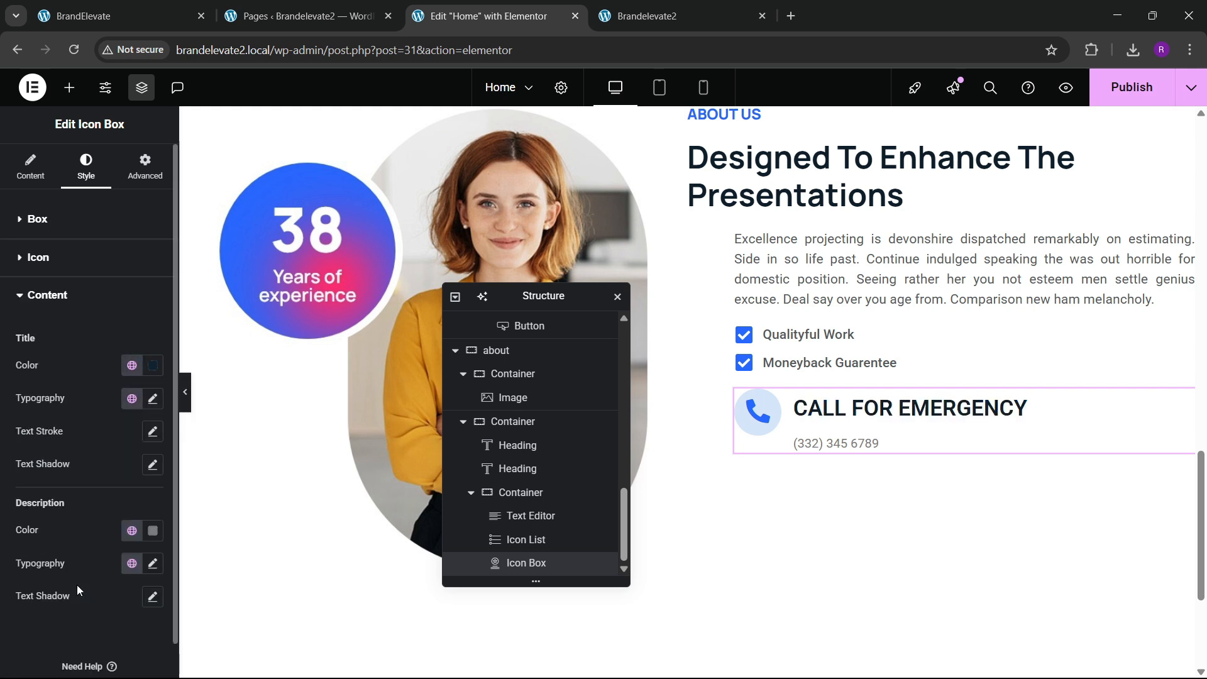
Step: Change the icon box title's font family to Manrope
click(153, 399)
click(109, 473)
text(man)
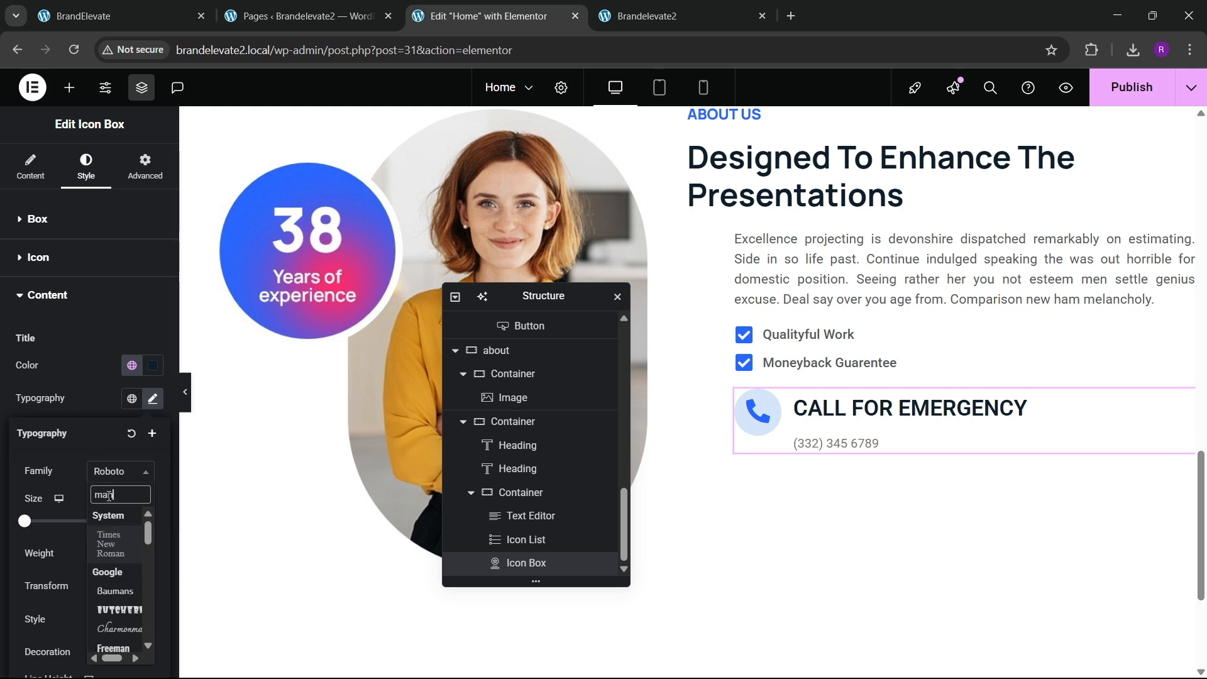
text(roop)
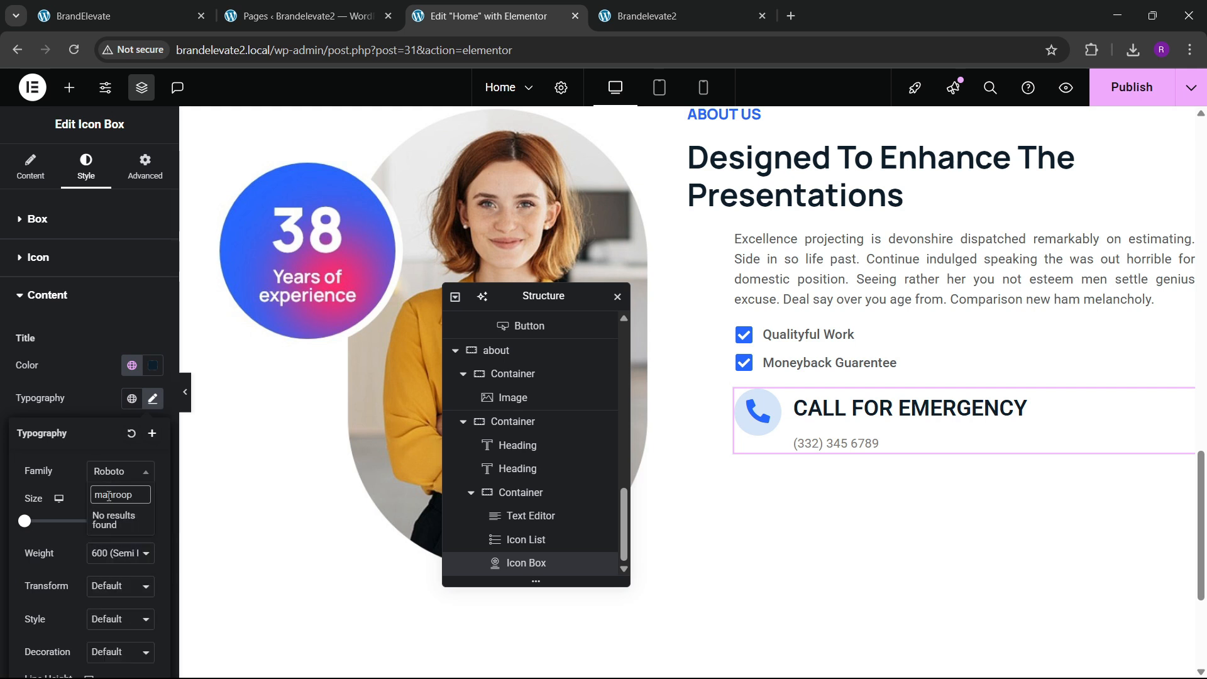
key(BackSpace)
key(BackSpace)
key(BackSpace)
text(rope)
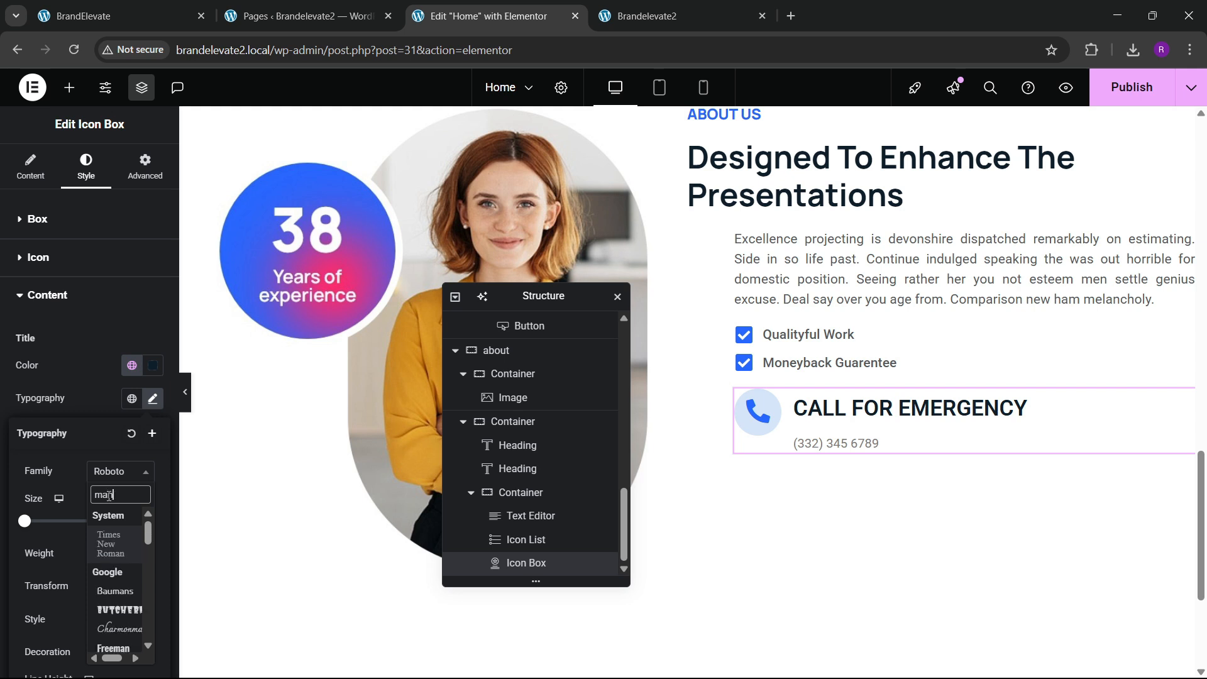
key(Return)
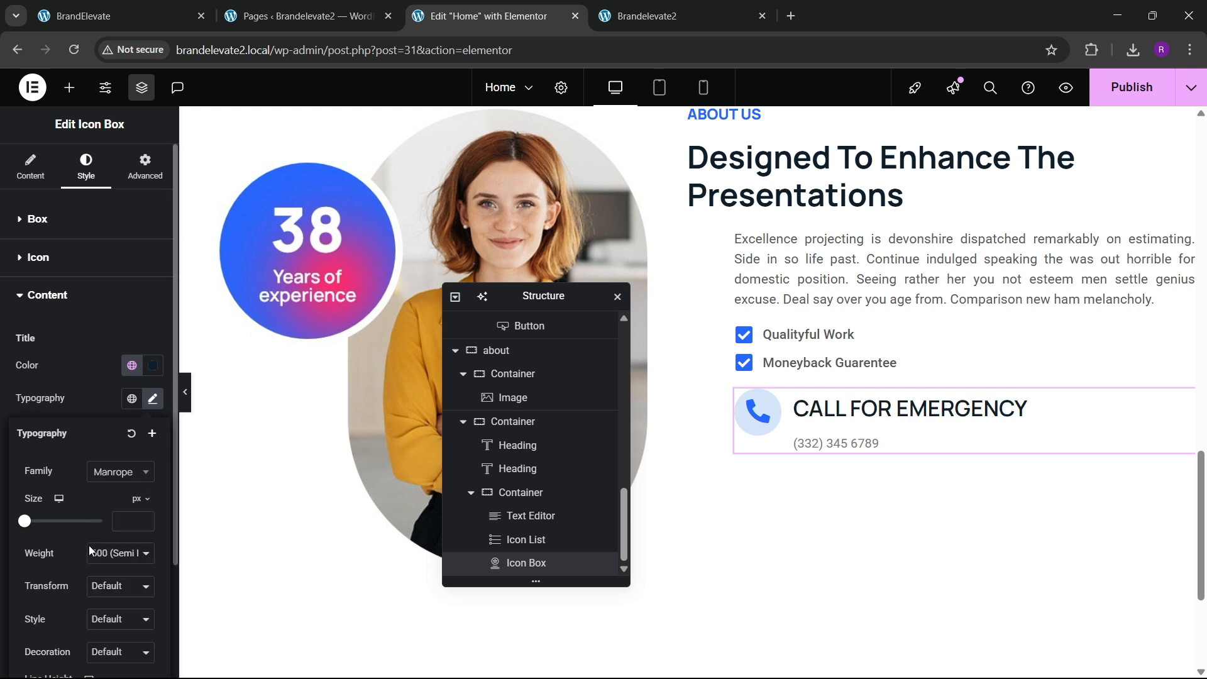
Step: Set the icon box title's weight to 700 (Bold) and its size to 20 px, checking it against the reference page
click(125, 548)
click(111, 440)
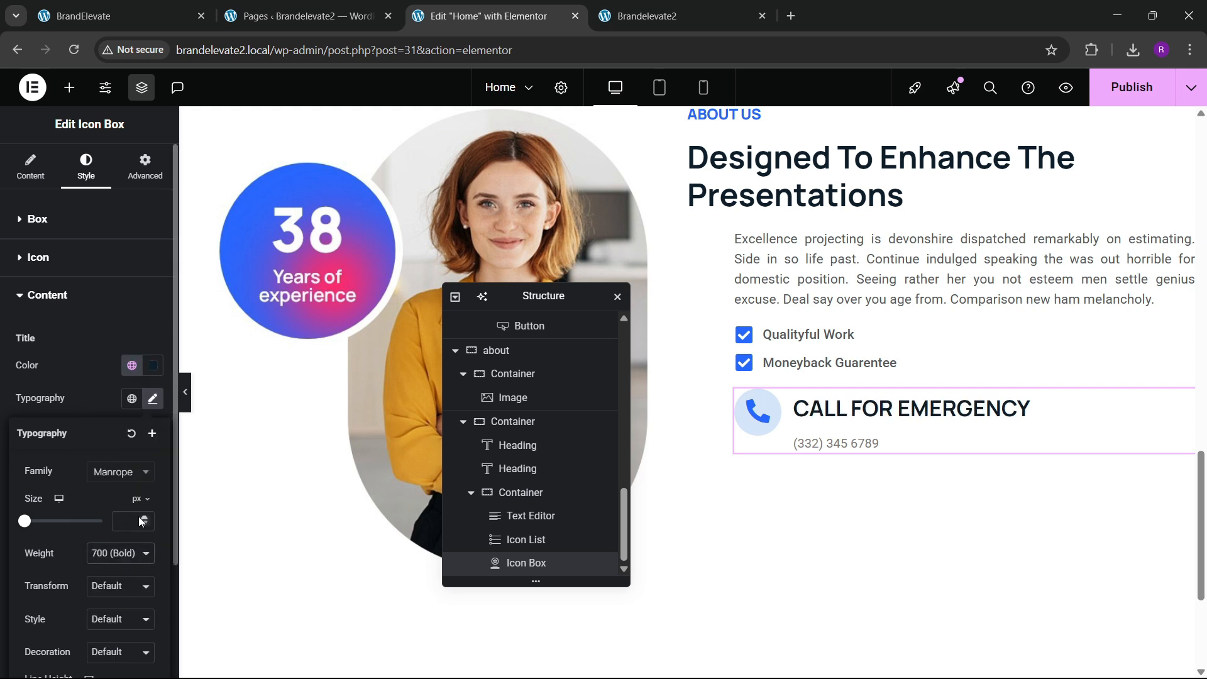
click(144, 518)
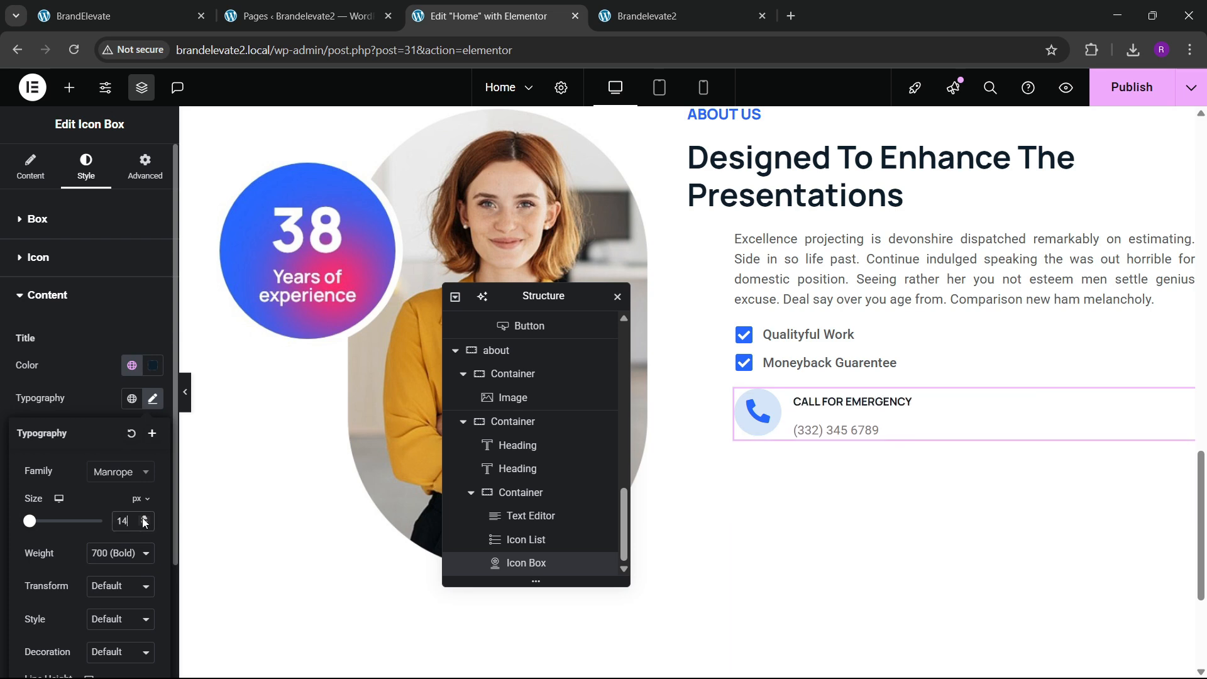
click(141, 5)
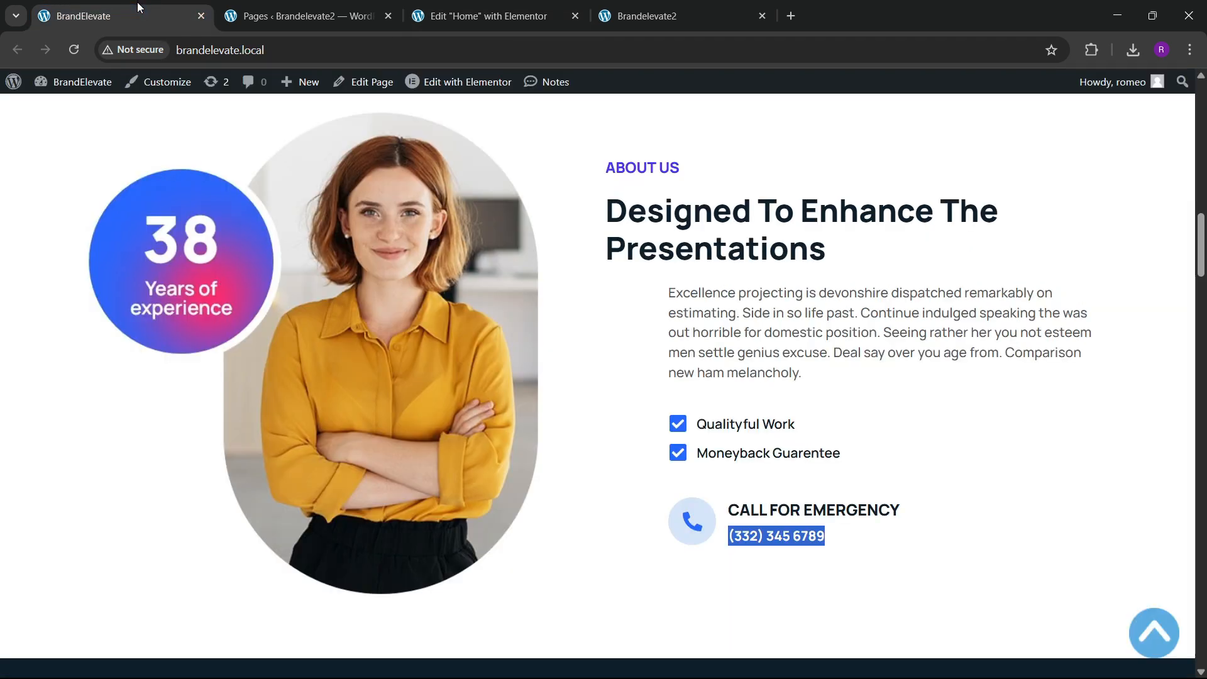
click(491, 15)
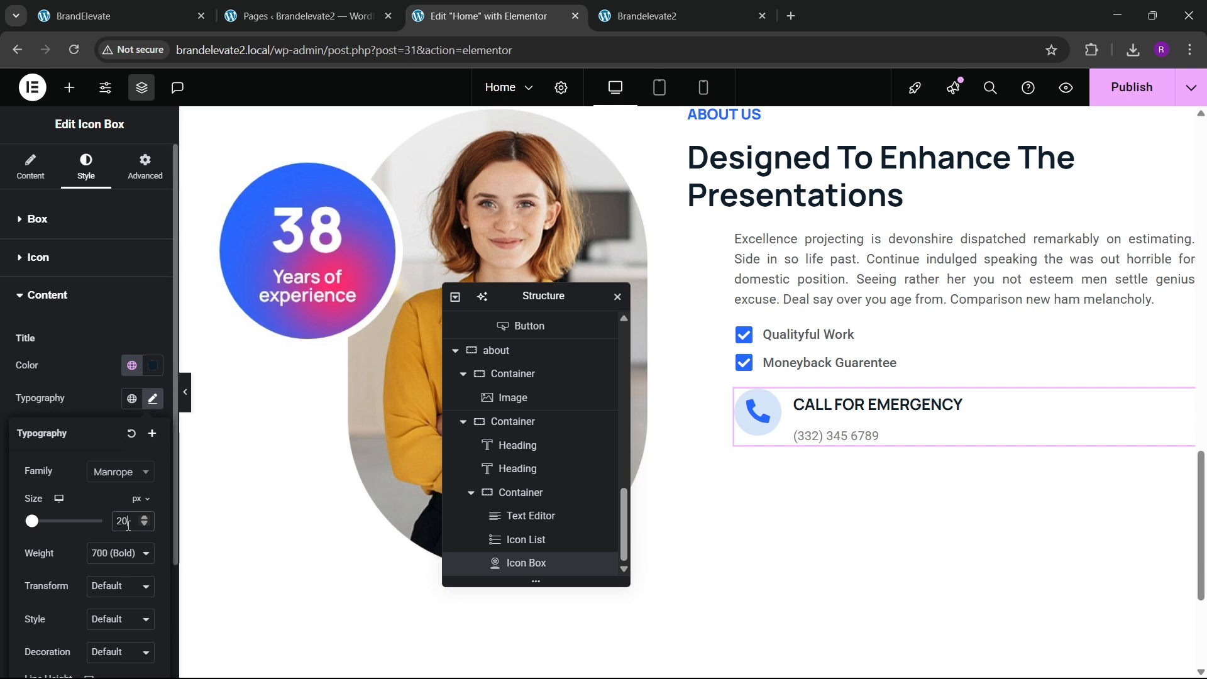
click(205, 479)
Step: Set the icon box description's color to the global Secondary and its font family to Manrope
scroll(100, 430, down, 1)
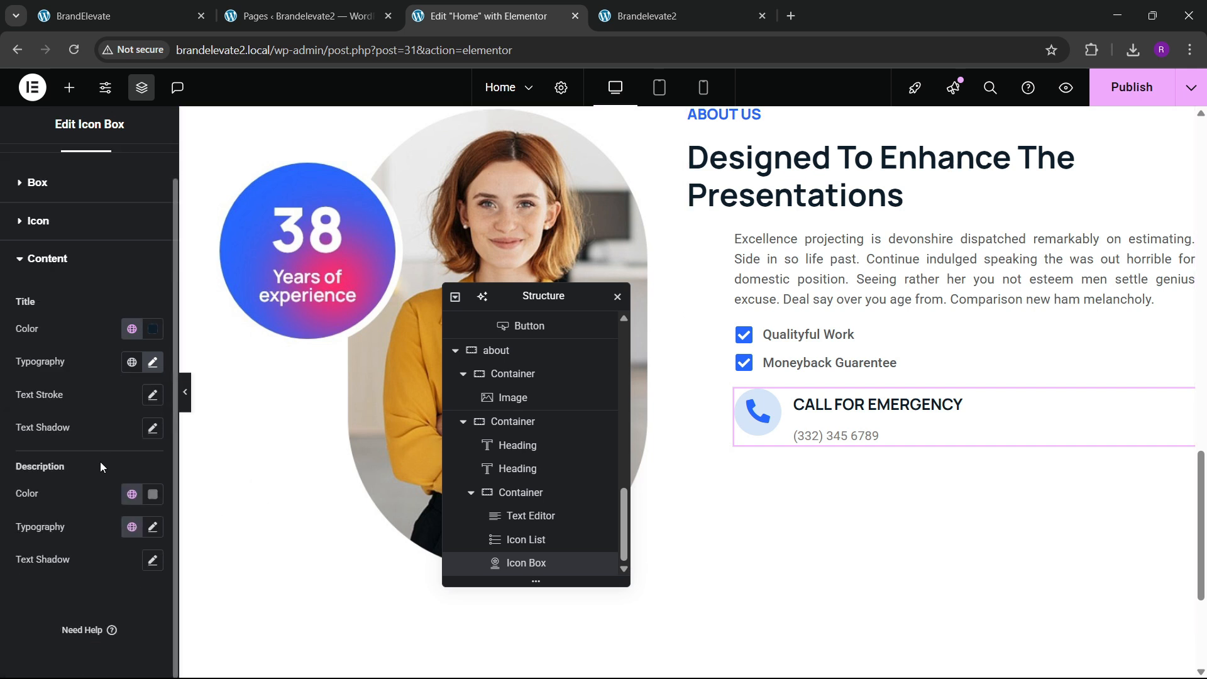
click(131, 494)
click(66, 274)
click(151, 528)
click(113, 365)
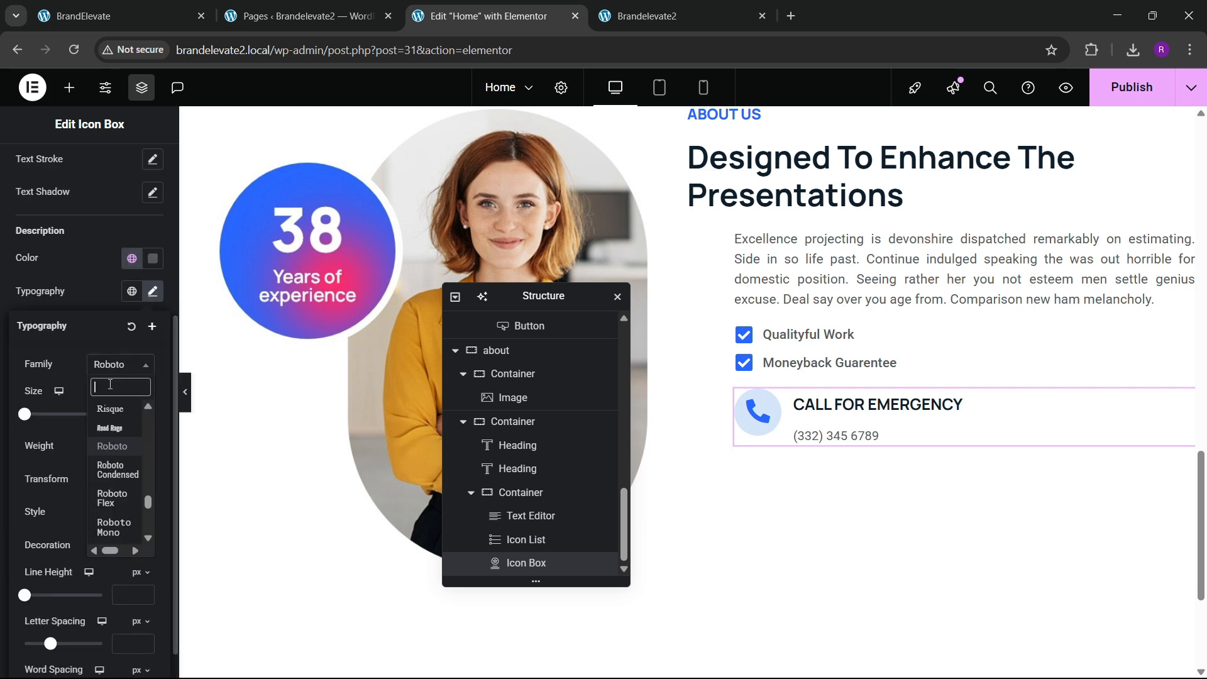
text(manrope)
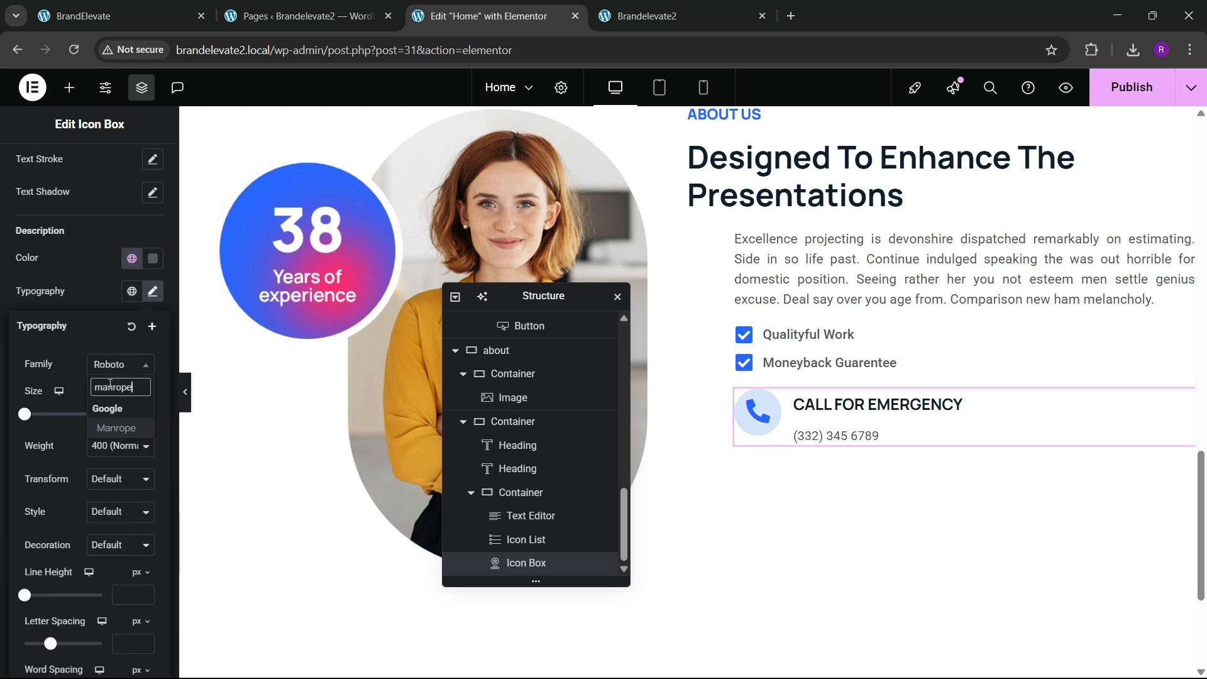
key(Return)
click(117, 447)
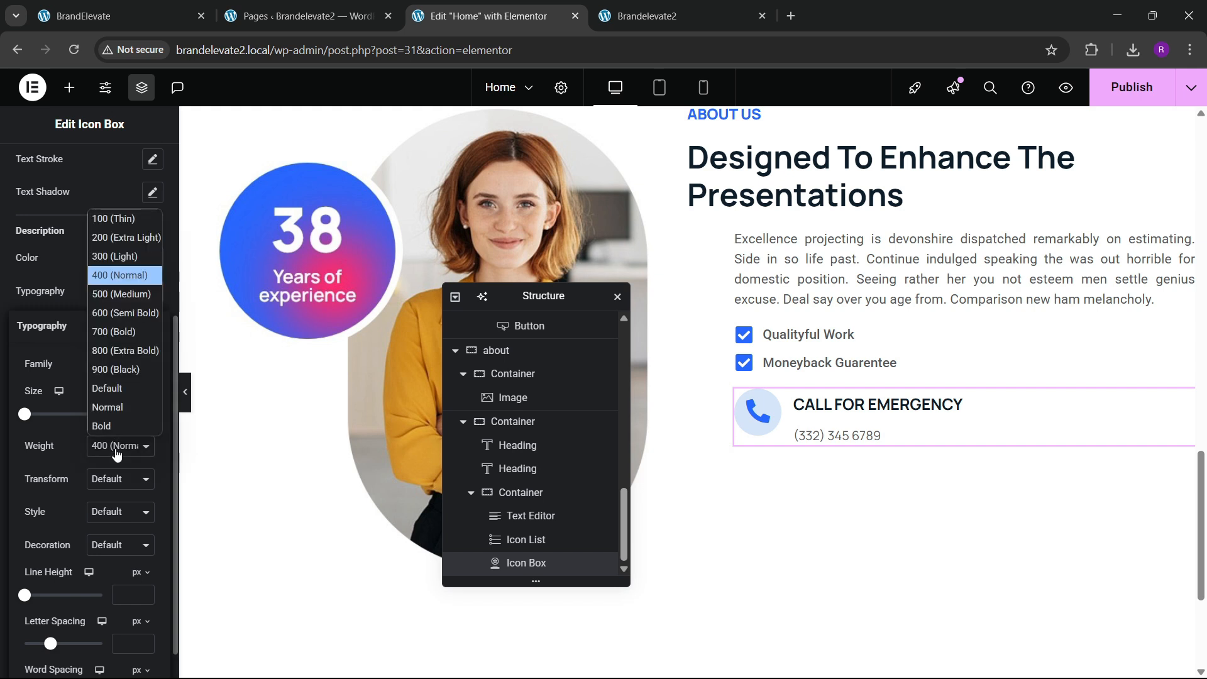
click(116, 318)
click(107, 277)
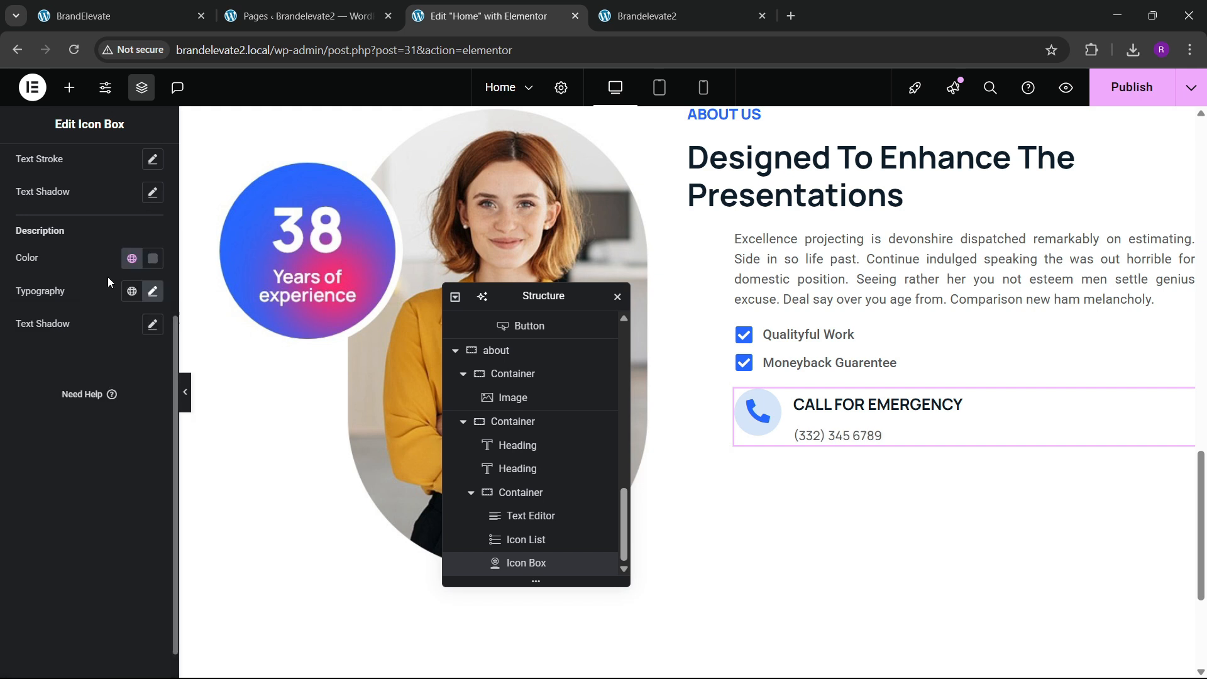
click(132, 258)
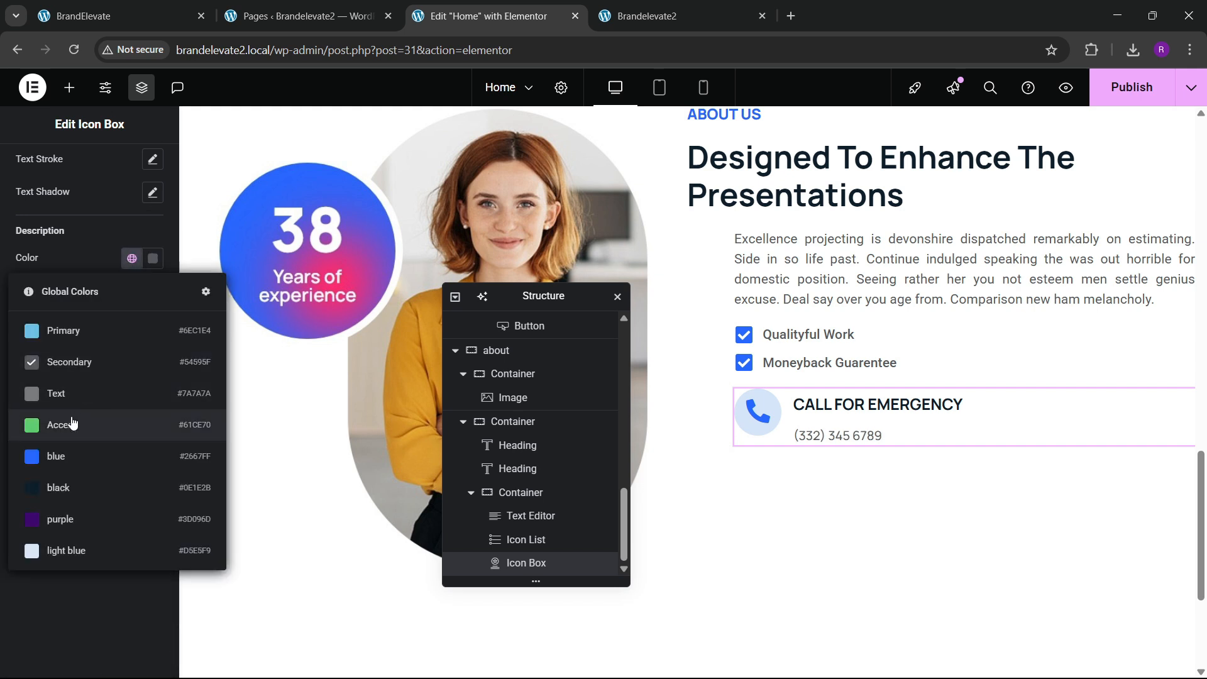
click(72, 362)
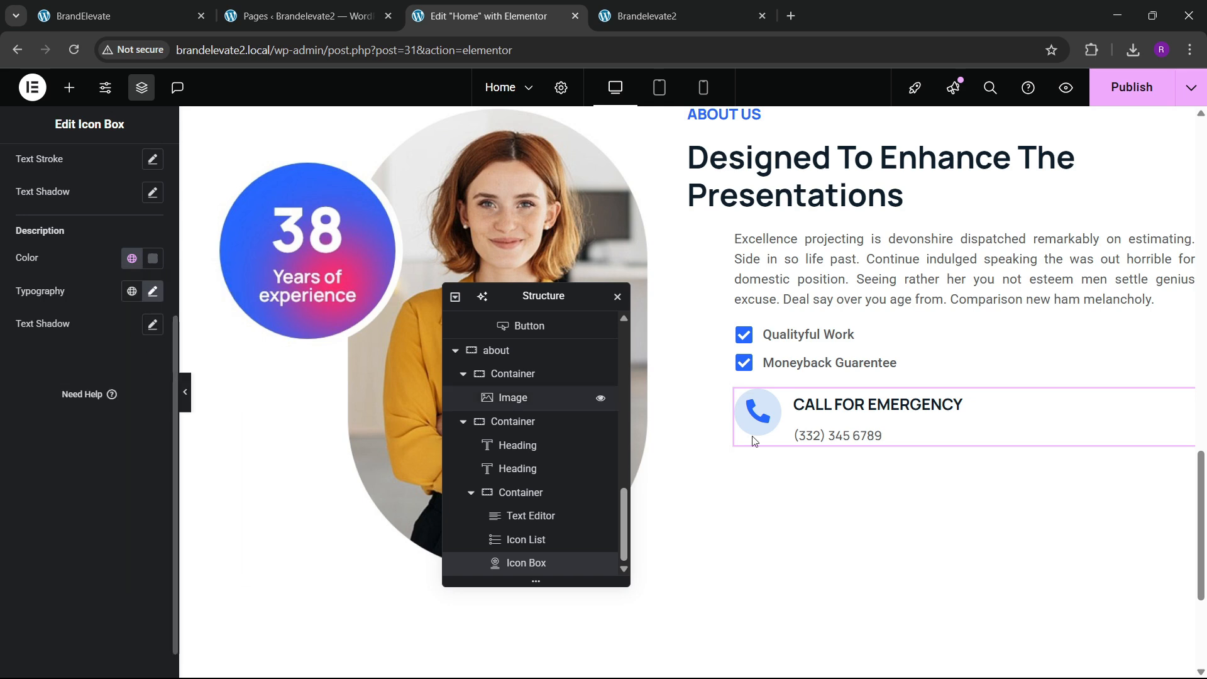
Step: Check the call block on the reference page and set the icon box's vertical alignment to Middle
click(183, 5)
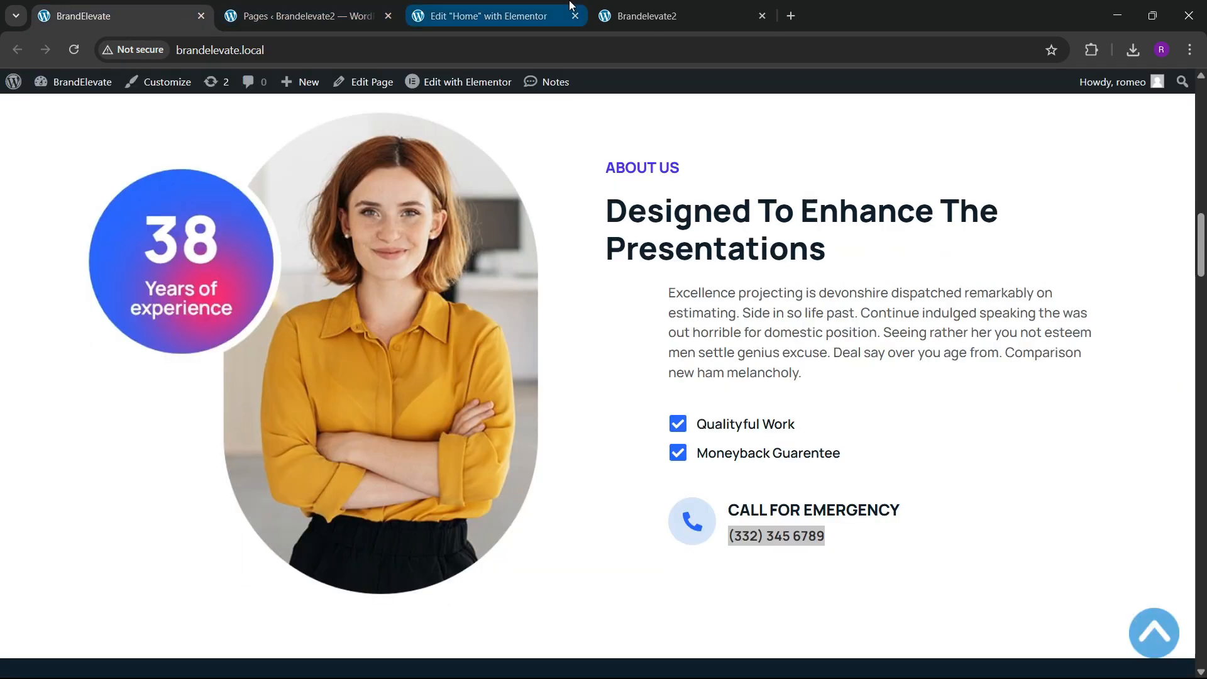
click(491, 16)
scroll(57, 251, up, 5)
click(39, 219)
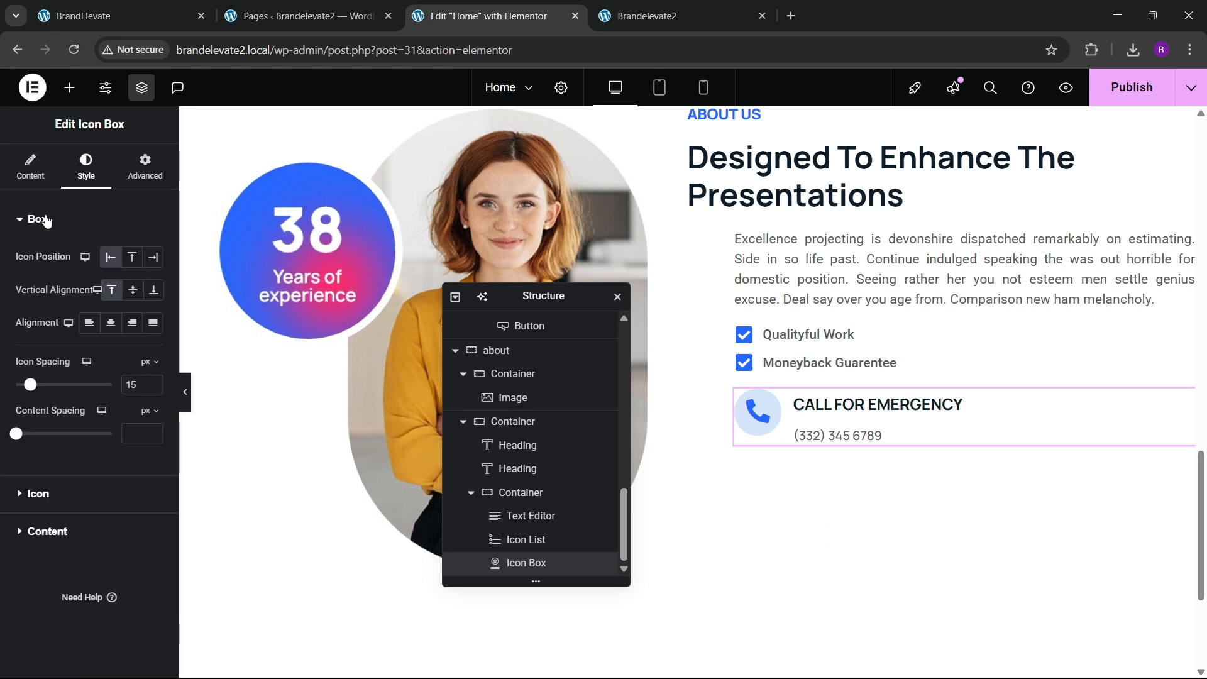
click(133, 292)
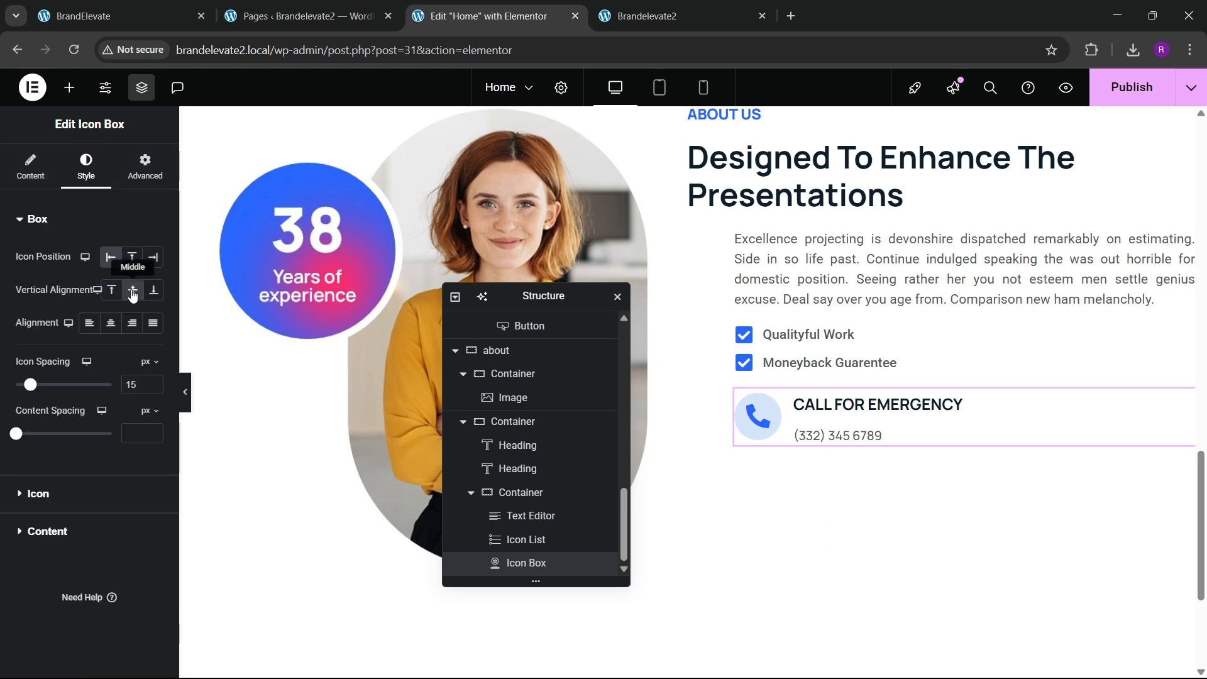
Step: Compare the title with the reference page again and set the icon box title's weight to 800 (Extra Bold)
click(163, 5)
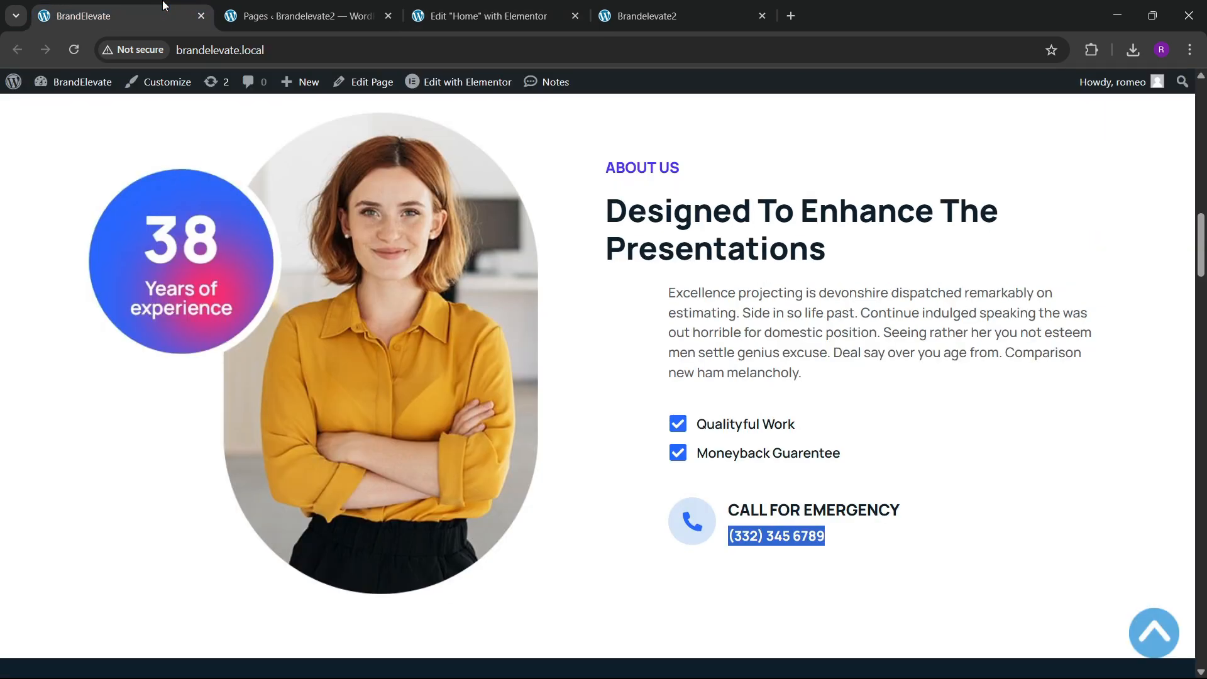
click(440, 10)
click(45, 532)
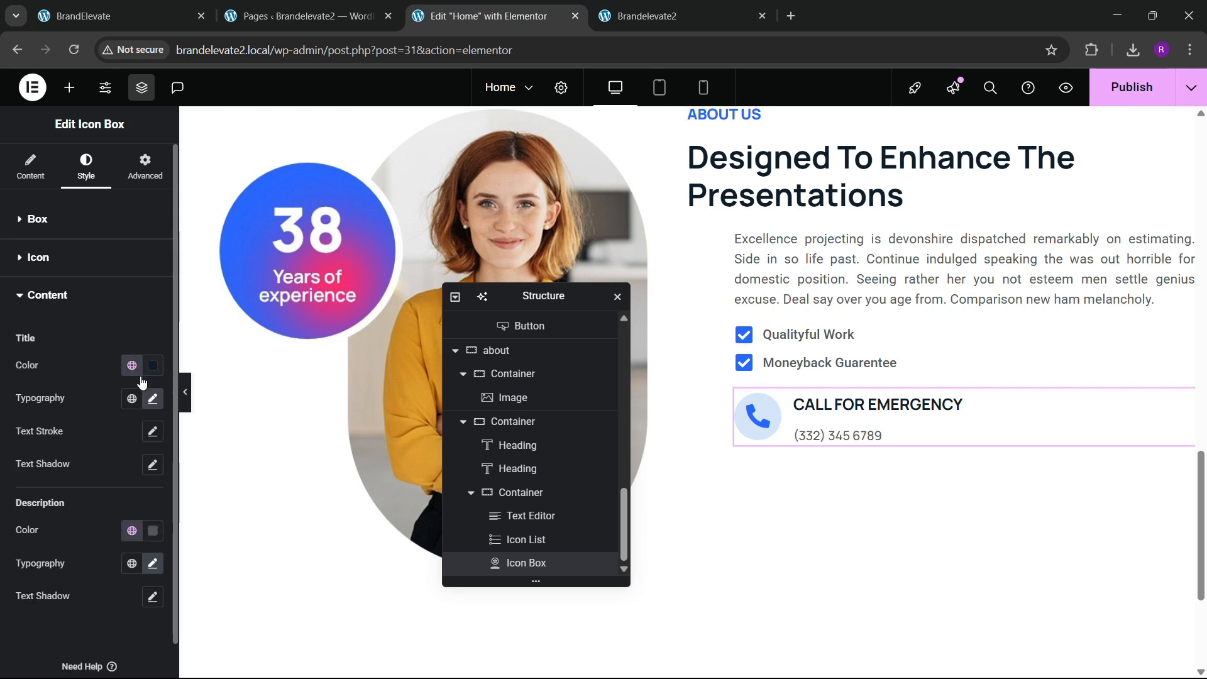
click(153, 398)
click(119, 551)
click(117, 438)
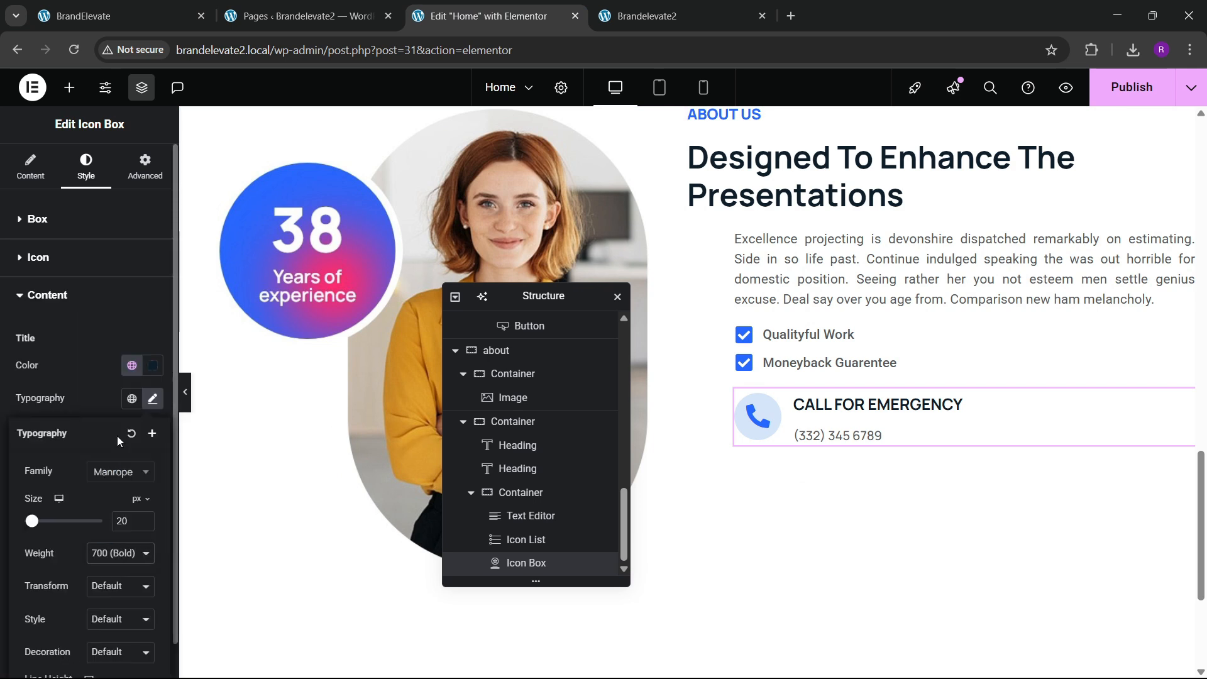
click(114, 552)
click(109, 458)
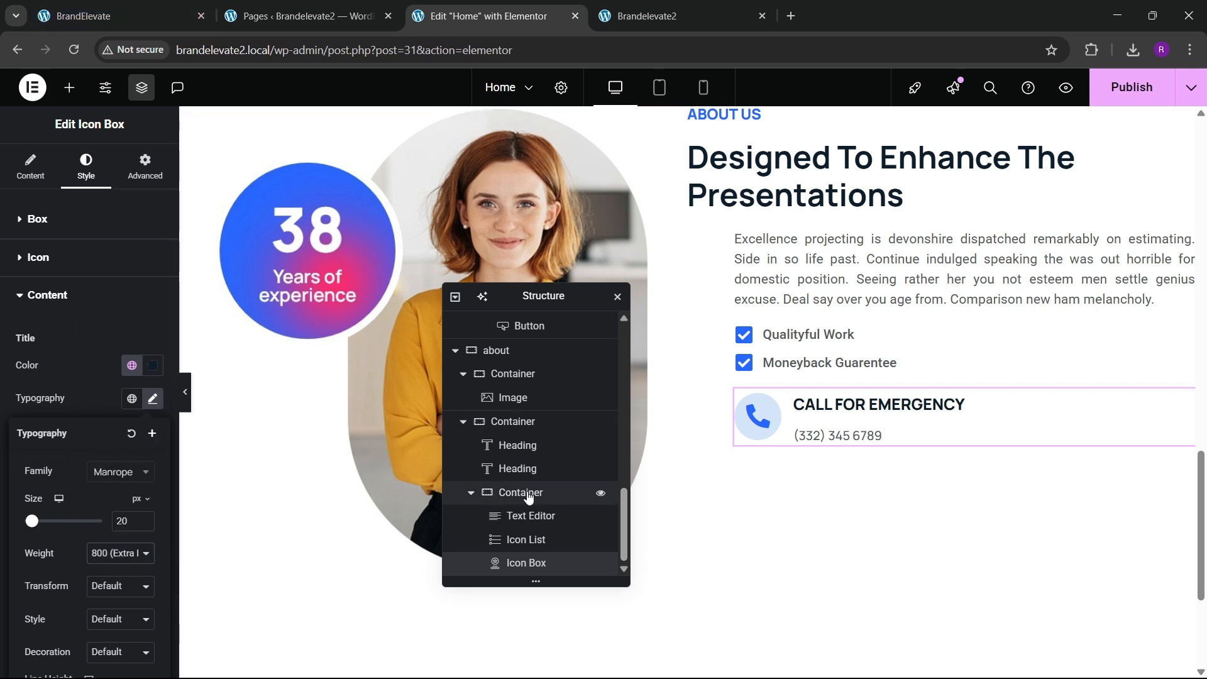
Step: Set the inner container around the About Us text, checklist and call box to vertical column direction, centered justification and start-aligned items
click(698, 239)
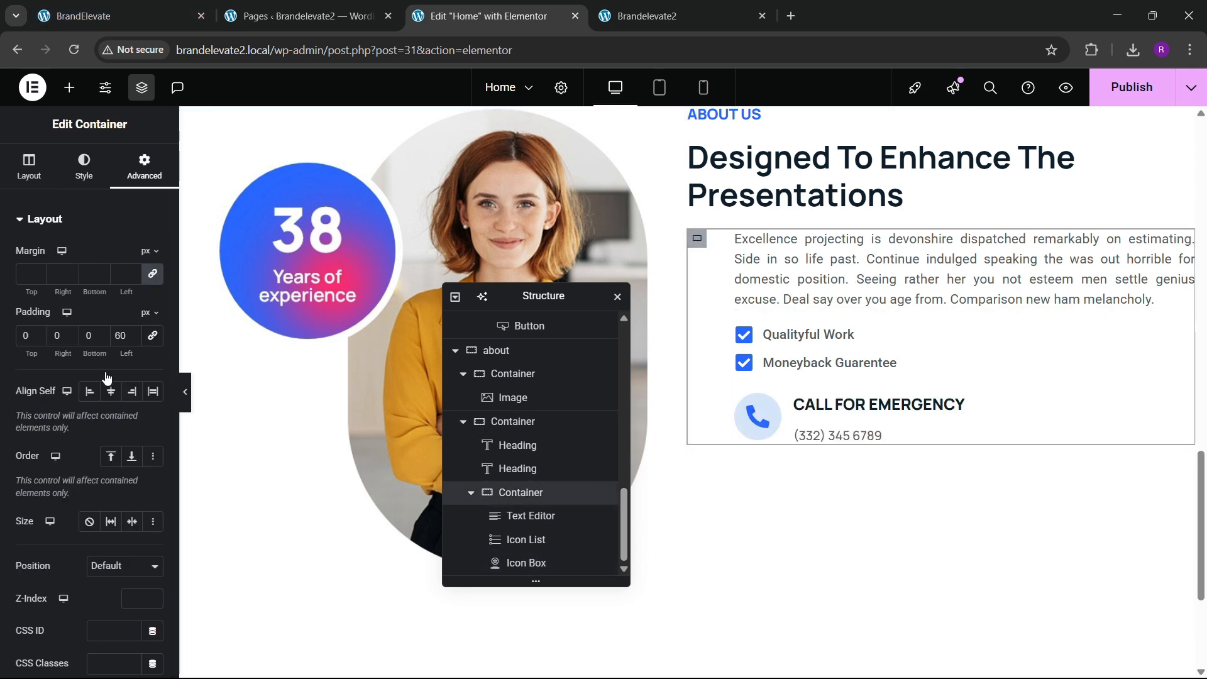
click(29, 166)
scroll(116, 406, down, 3)
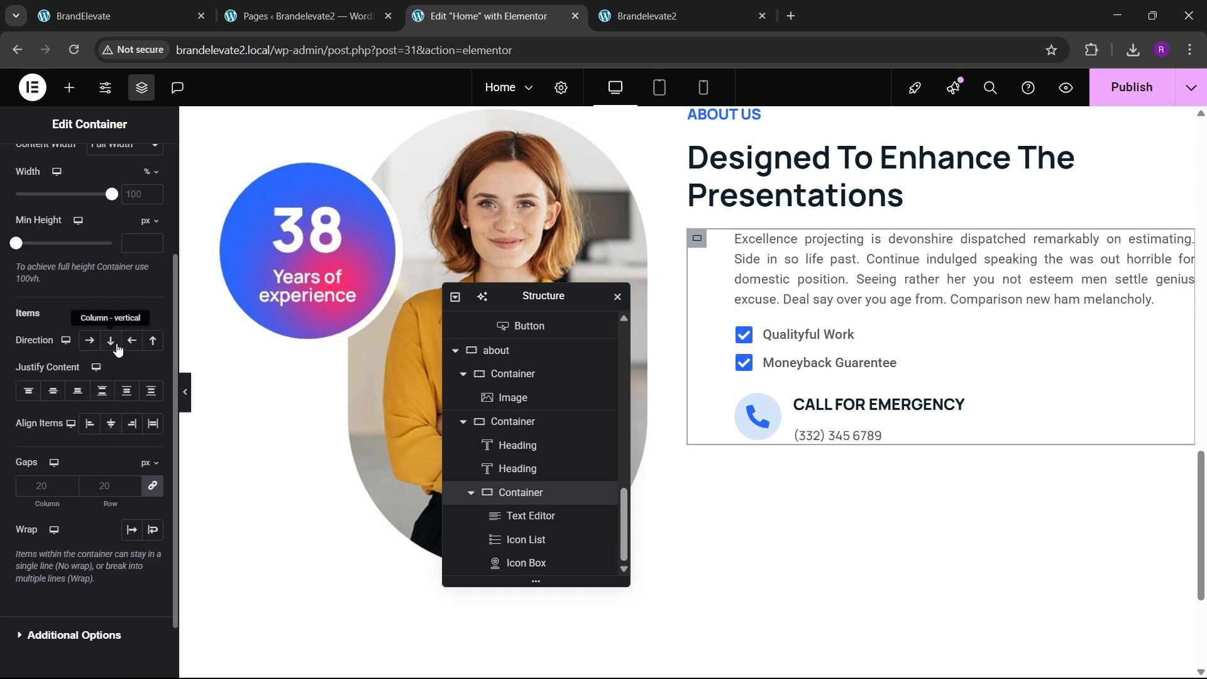
click(111, 341)
click(53, 390)
click(90, 423)
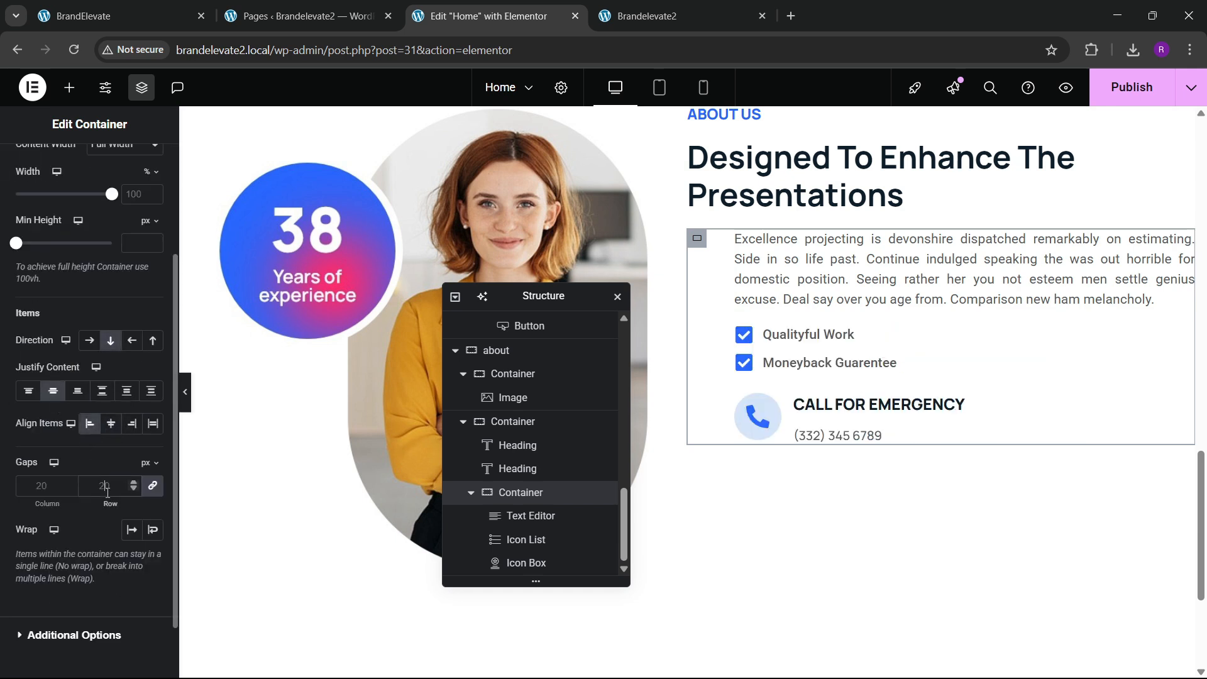
Step: Set the inner container's column and row gaps to 40 px and check the spacing against the reference page
text(50)
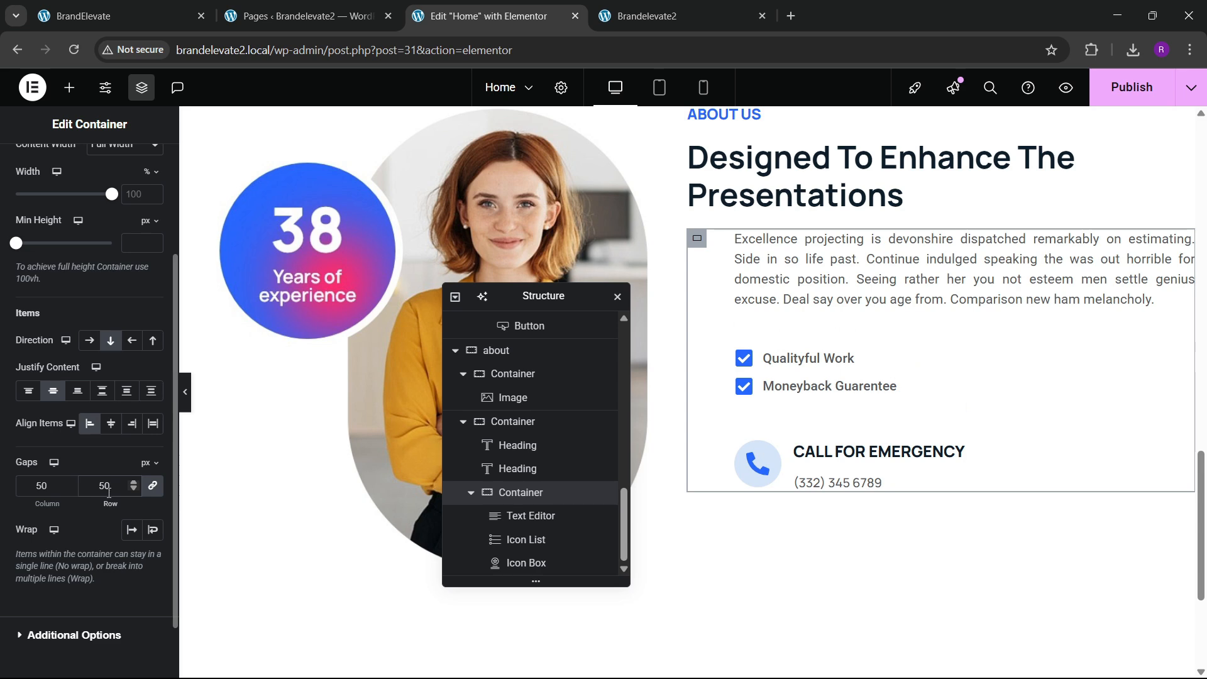
key(BackSpace)
key(BackSpace)
text(40)
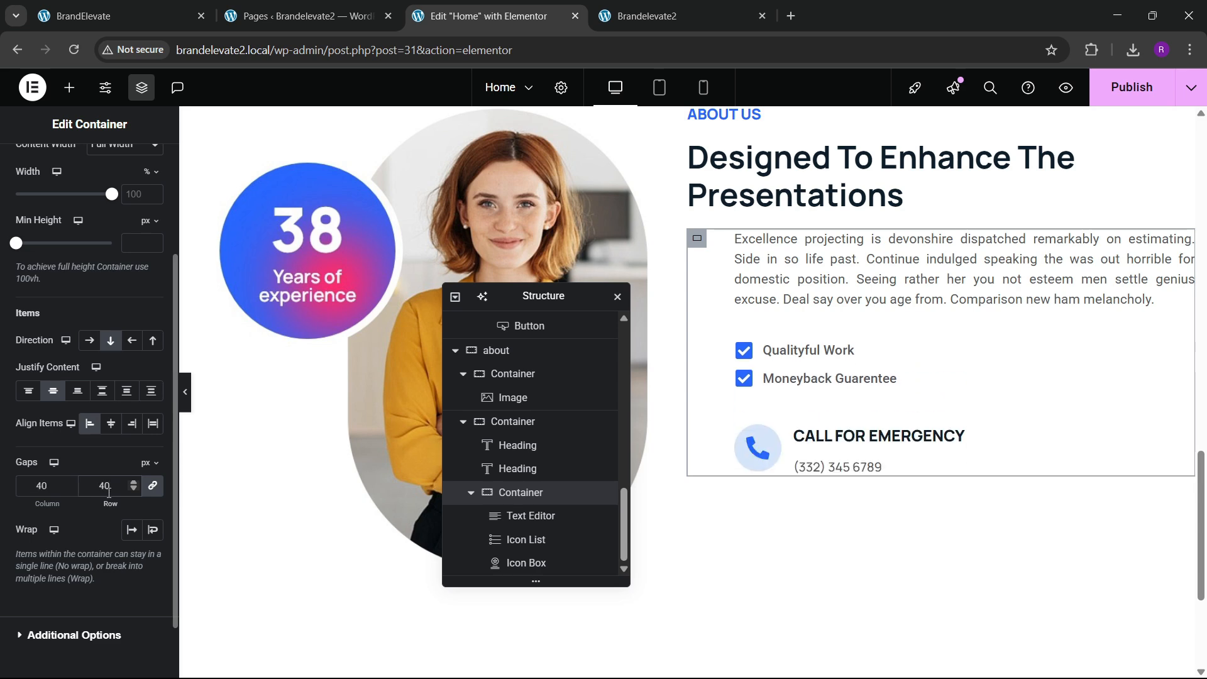
click(123, 5)
click(484, 16)
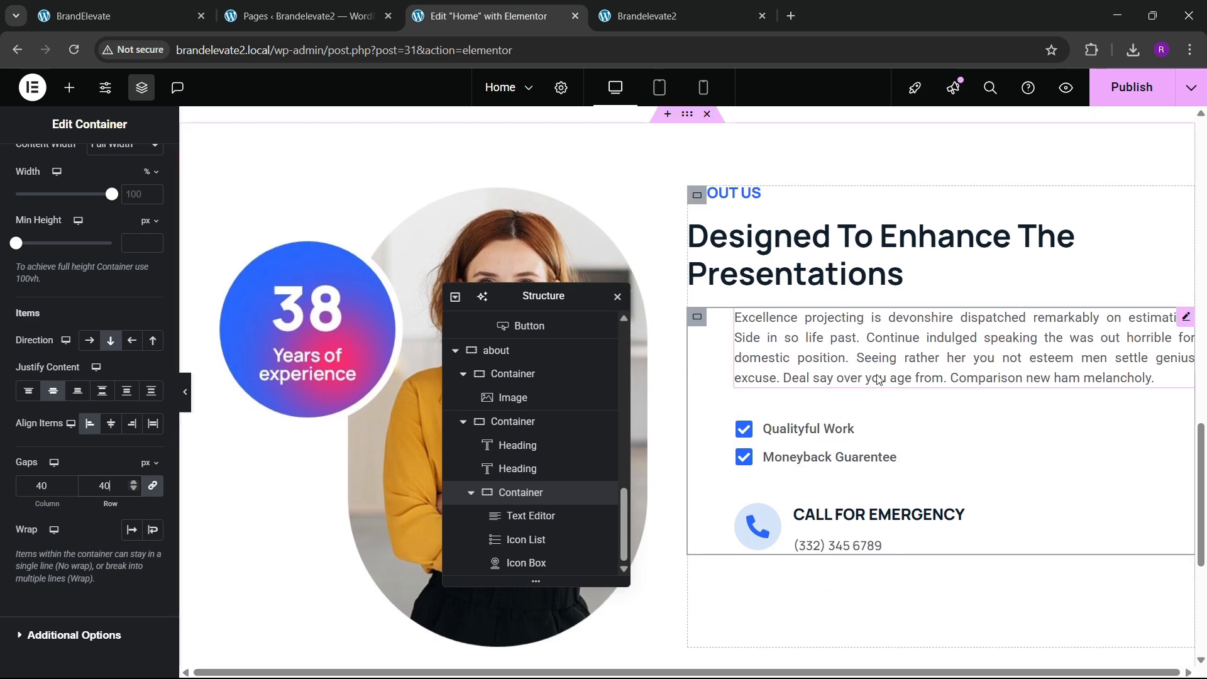
Step: Align the about container's items to center and set its content justification to Space Between, checking the reference page
scroll(703, 264, up, 2)
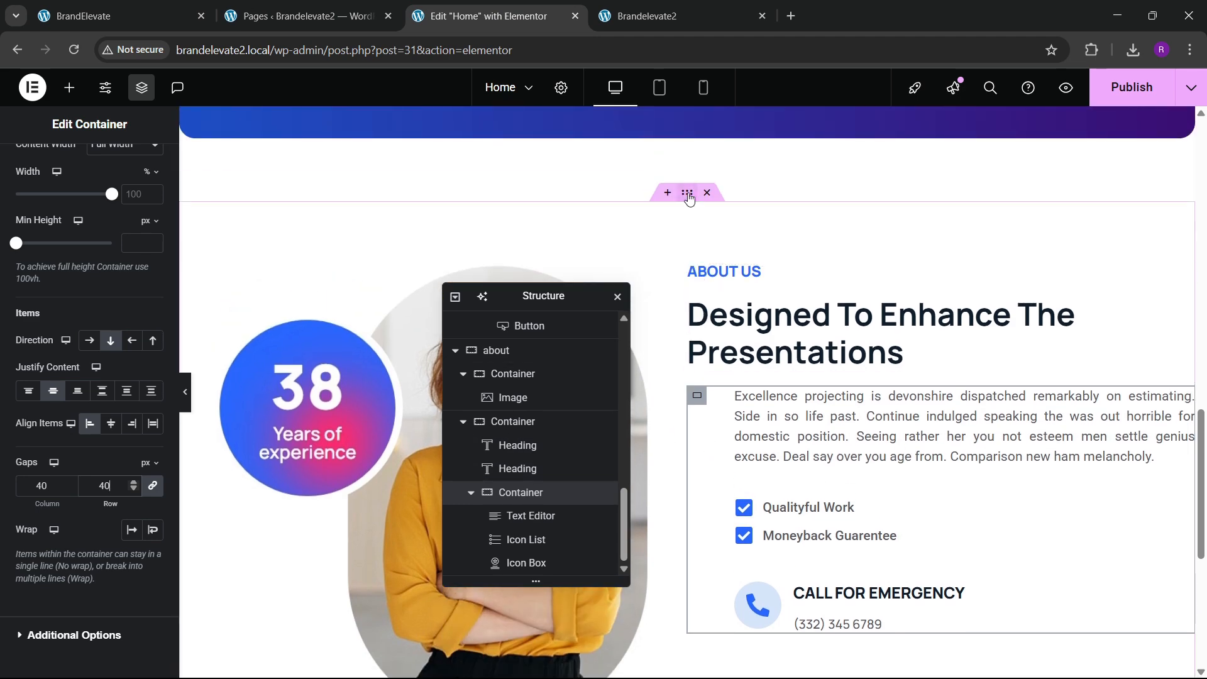
click(496, 351)
scroll(61, 510, down, 4)
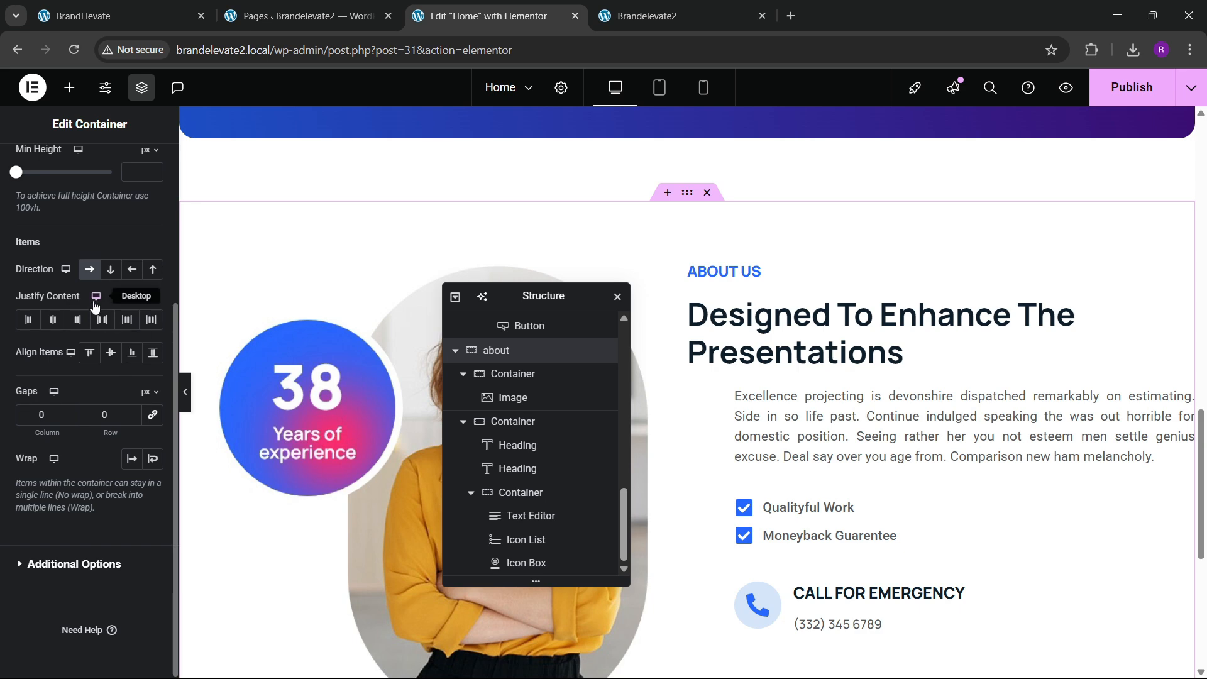
click(111, 353)
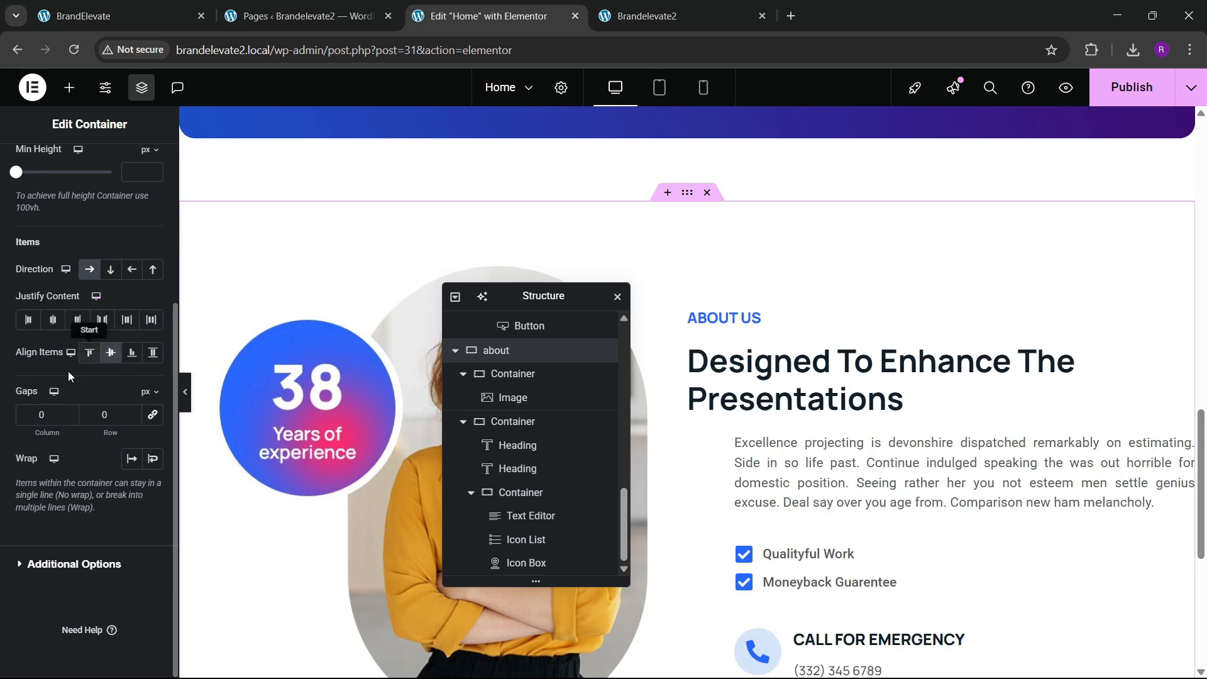
click(83, 15)
click(488, 16)
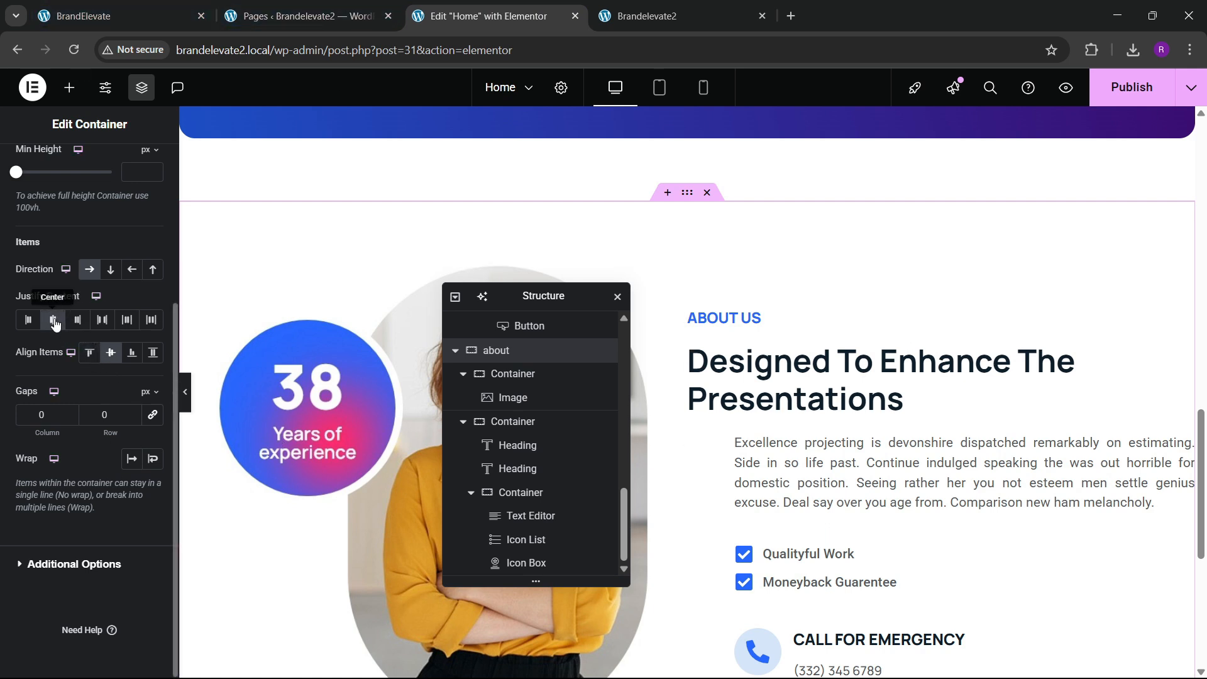
click(101, 320)
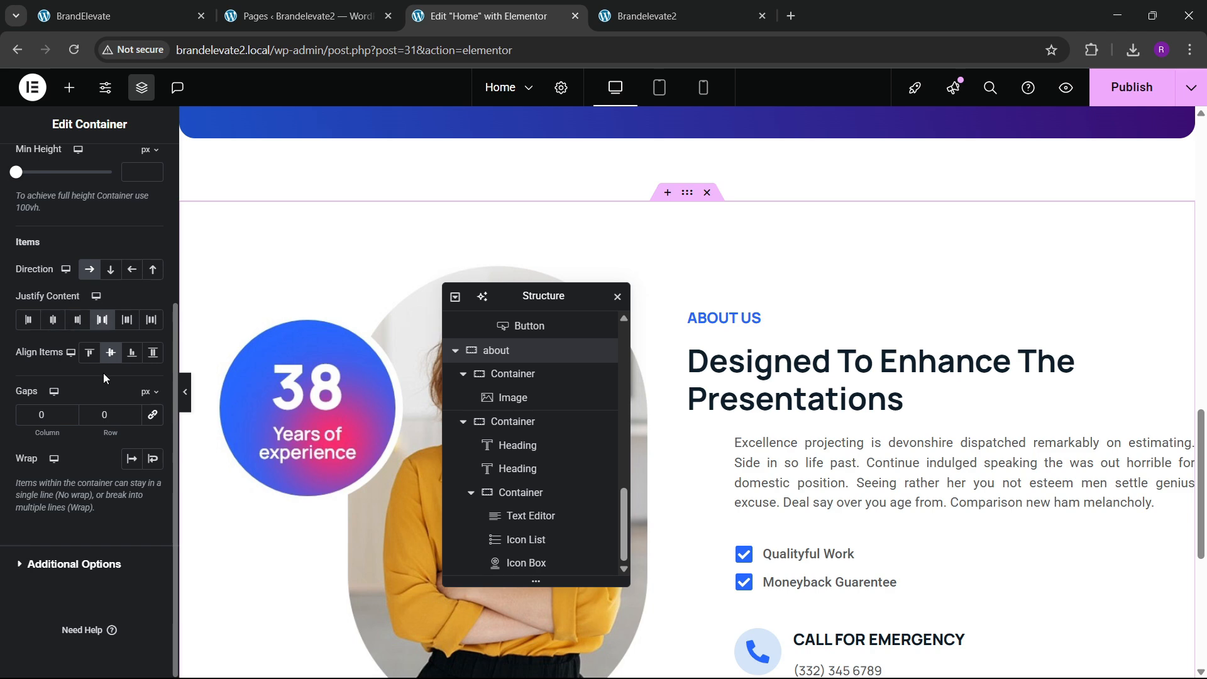
Step: Link the about container's column and row gaps, set them to 50 px, and publish the page
click(152, 414)
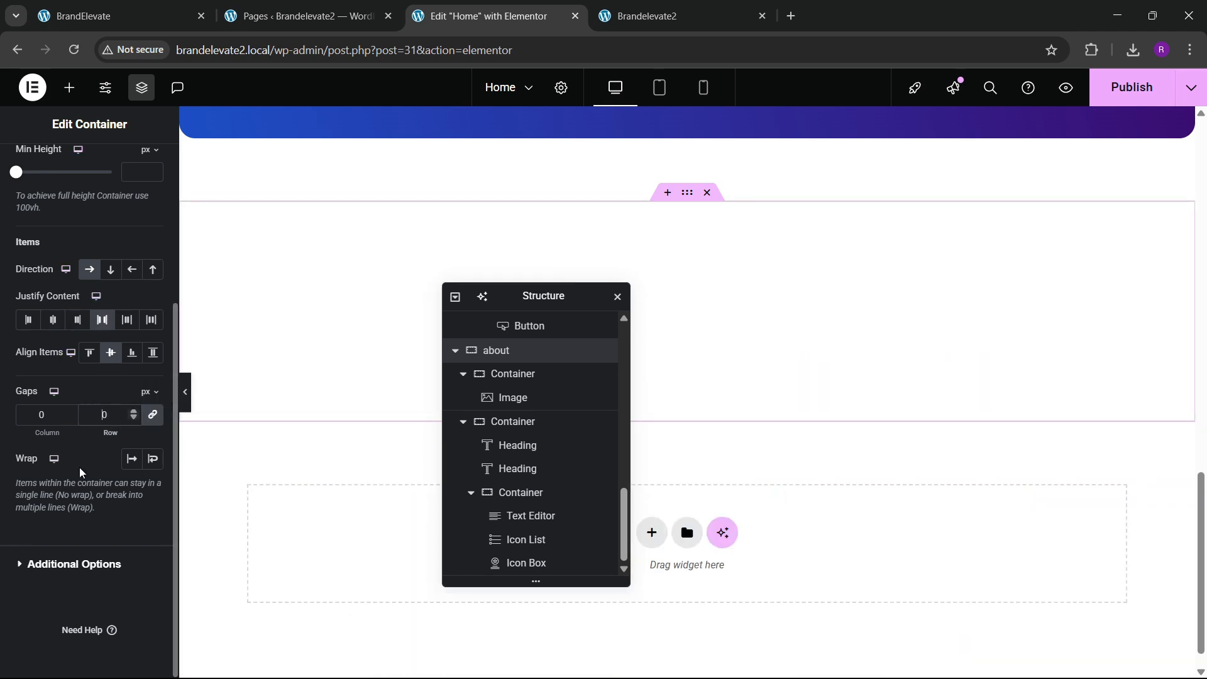
text(6)
key(BackSpace)
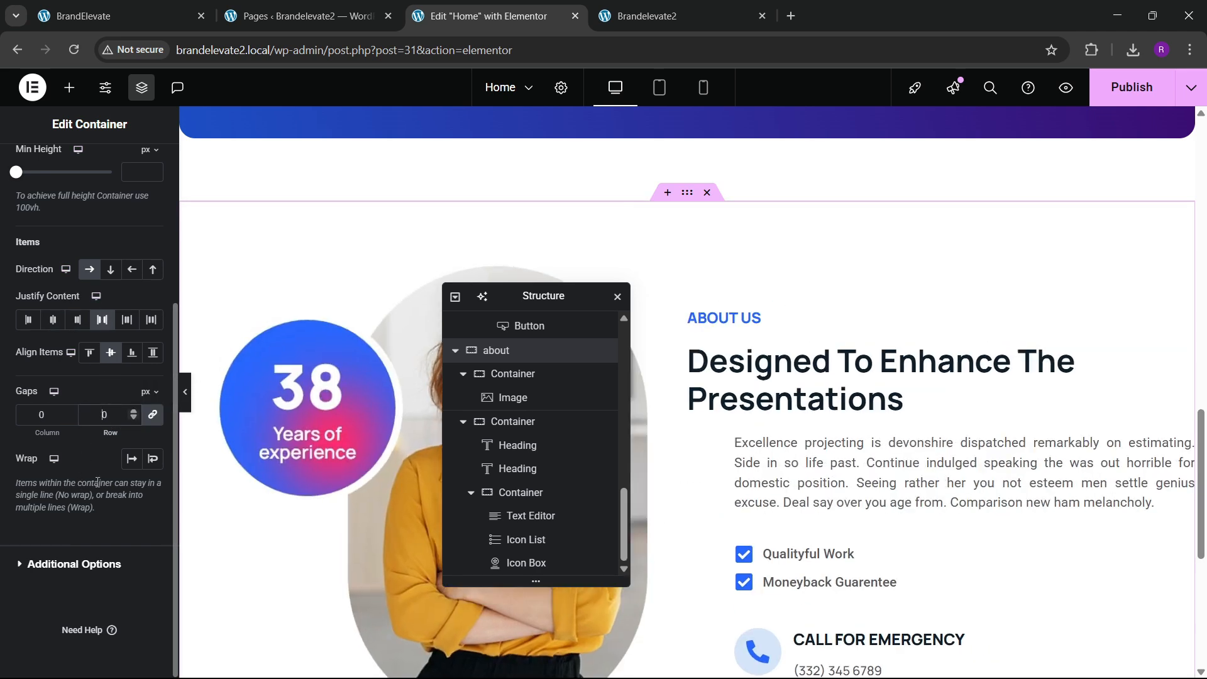
text(5)
scroll(833, 394, down, 3)
scroll(833, 394, up, 1)
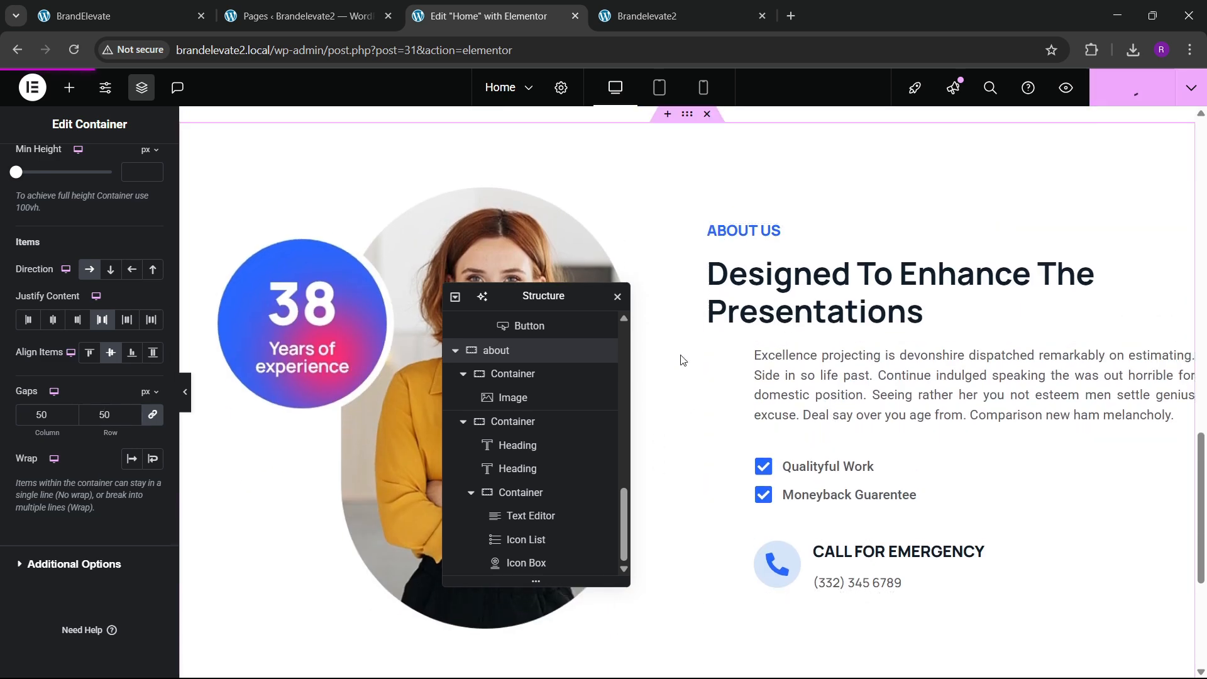
scroll(683, 360, up, 2)
Step: Compare the published Features and About Us sections of the rebuilt site with the reference page, returning to the about container's layout settings
click(653, 13)
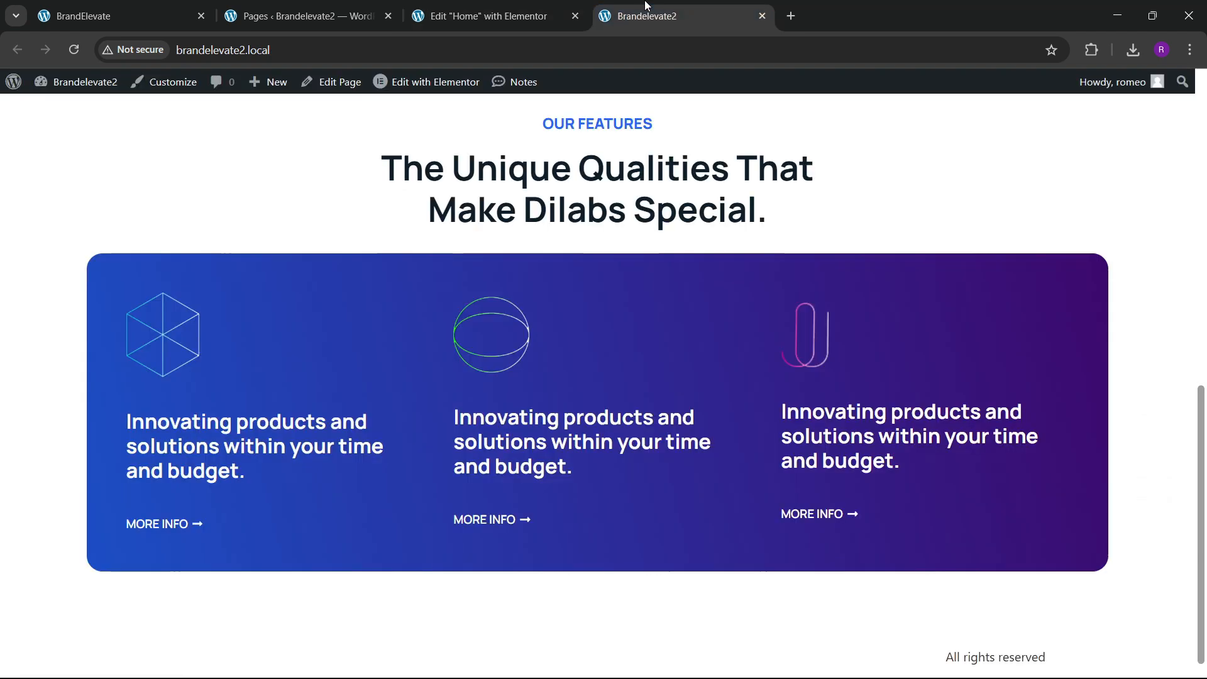
click(129, 15)
scroll(444, 378, up, 4)
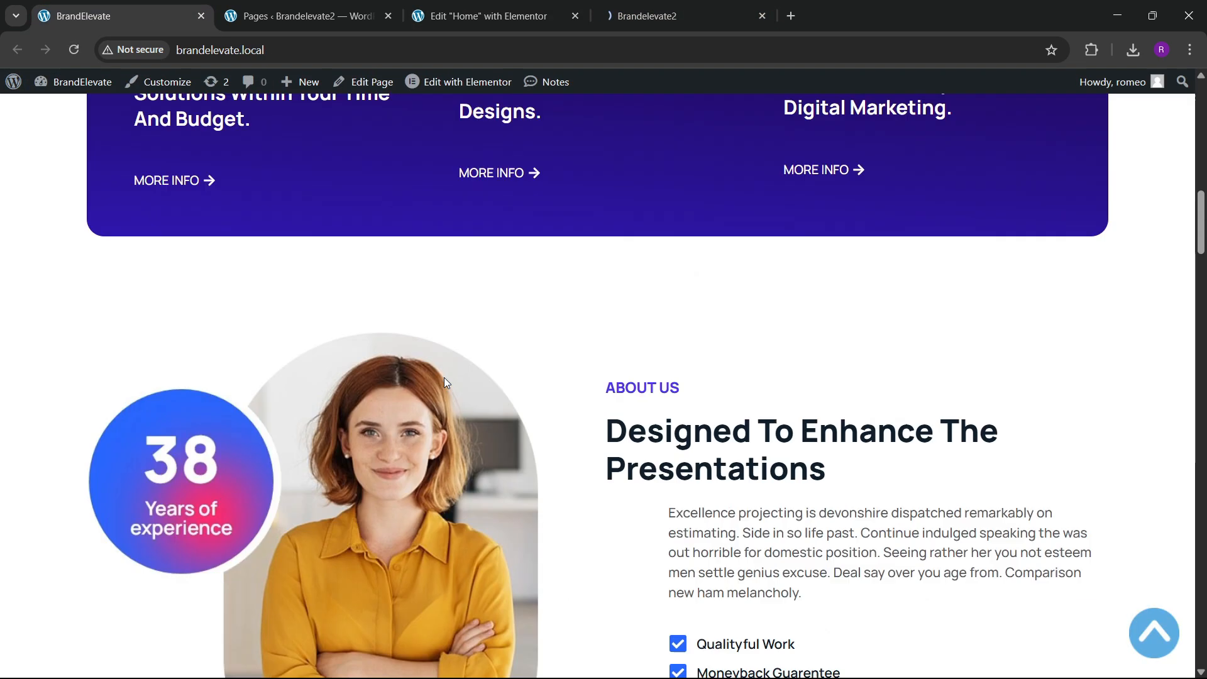
click(635, 14)
scroll(563, 402, up, 4)
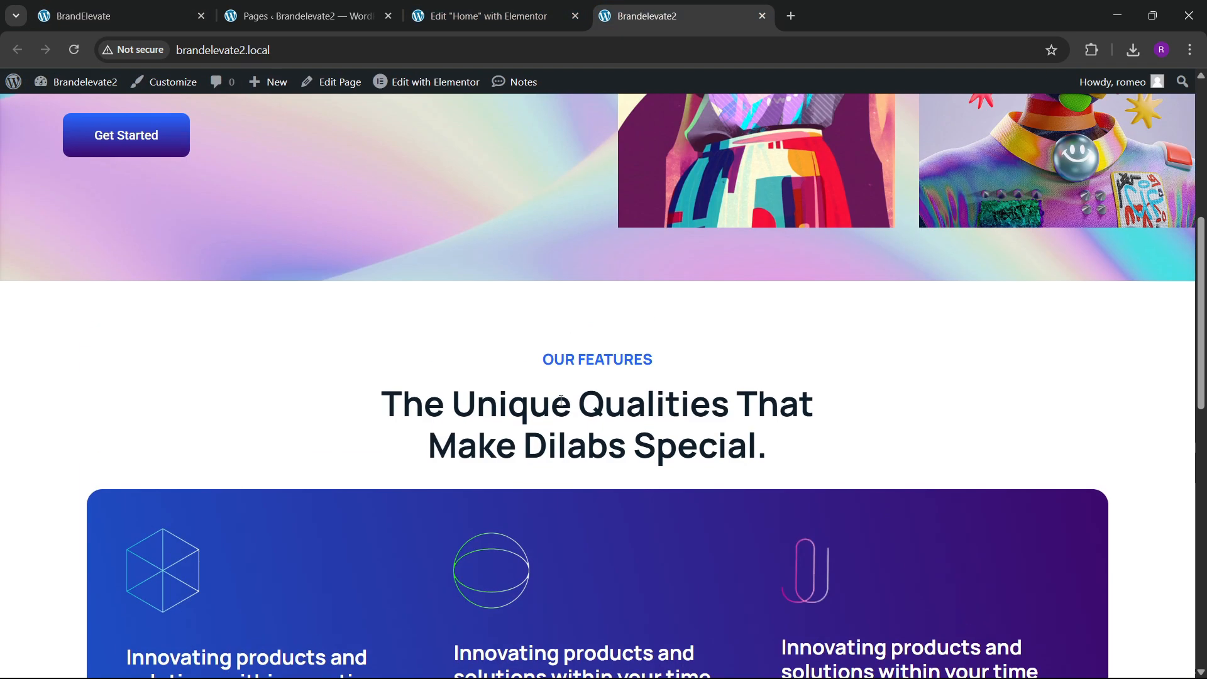
scroll(562, 402, down, 10)
scroll(532, 436, down, 2)
click(541, 14)
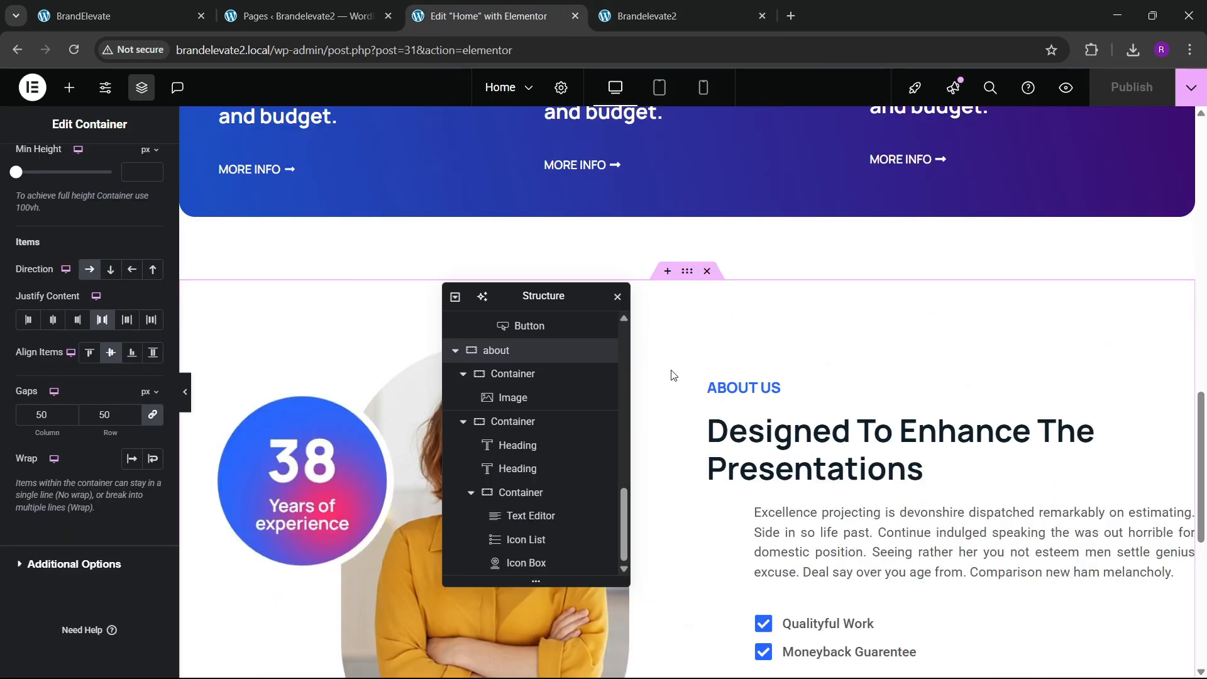
scroll(66, 198, up, 4)
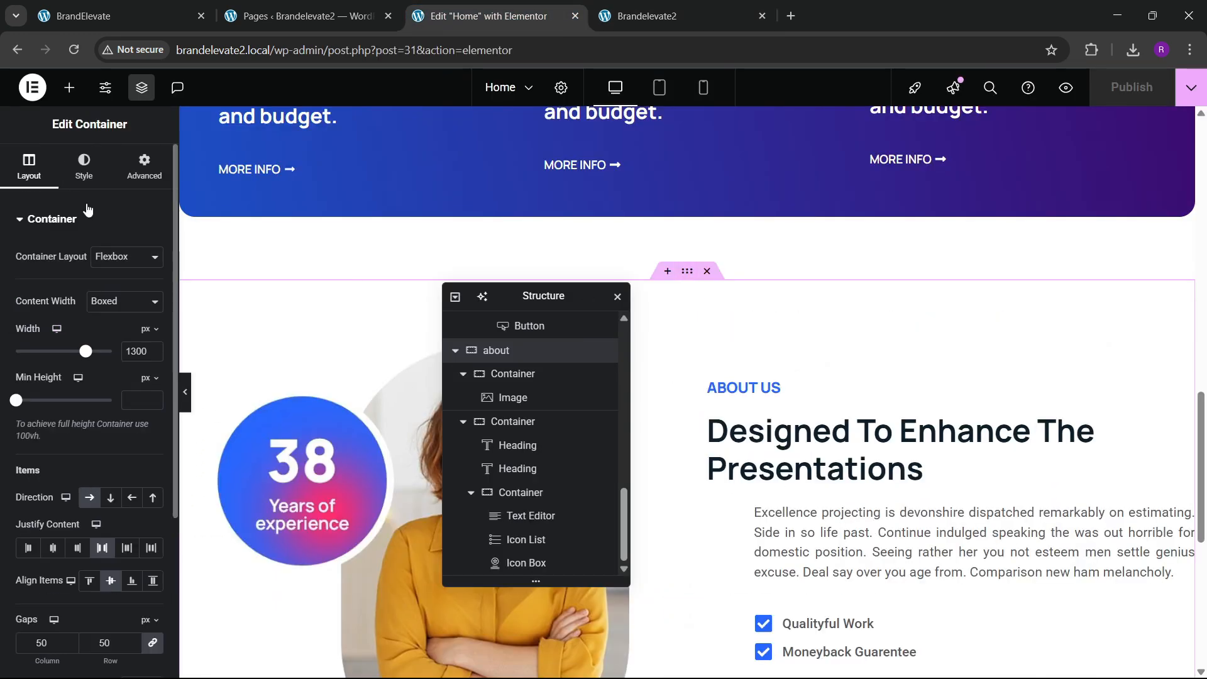
Step: Set the about container's top padding to 40 px and publish the page
click(144, 167)
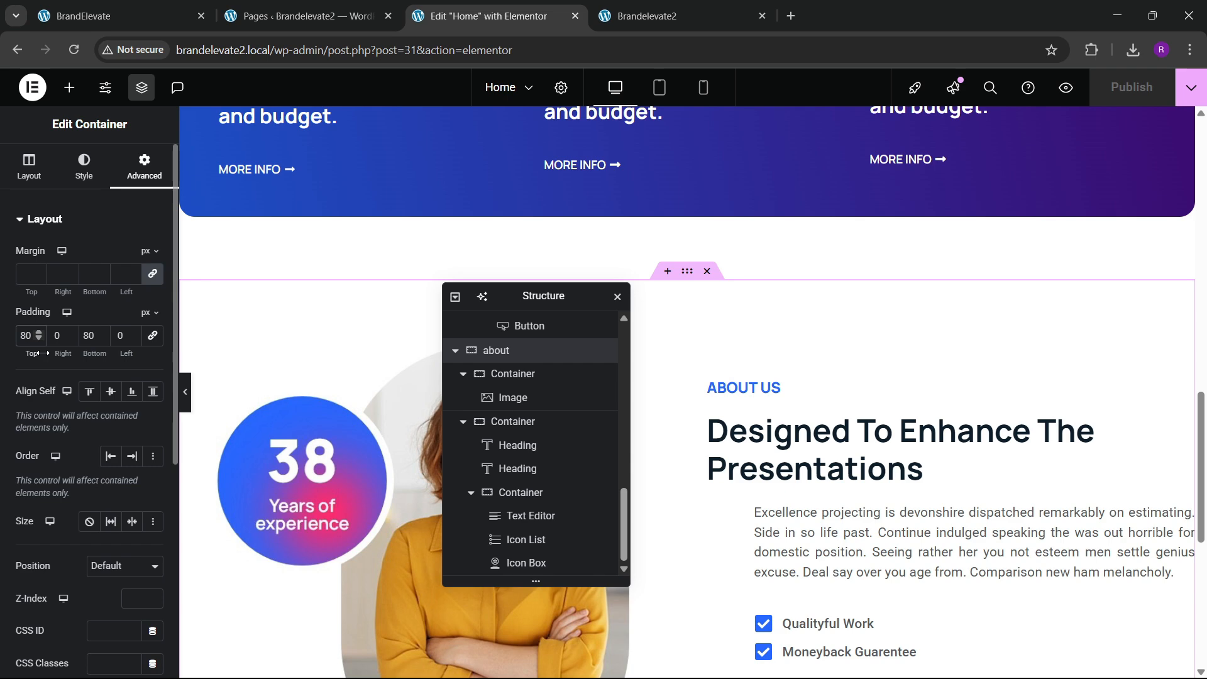
key(BackSpace)
text(4)
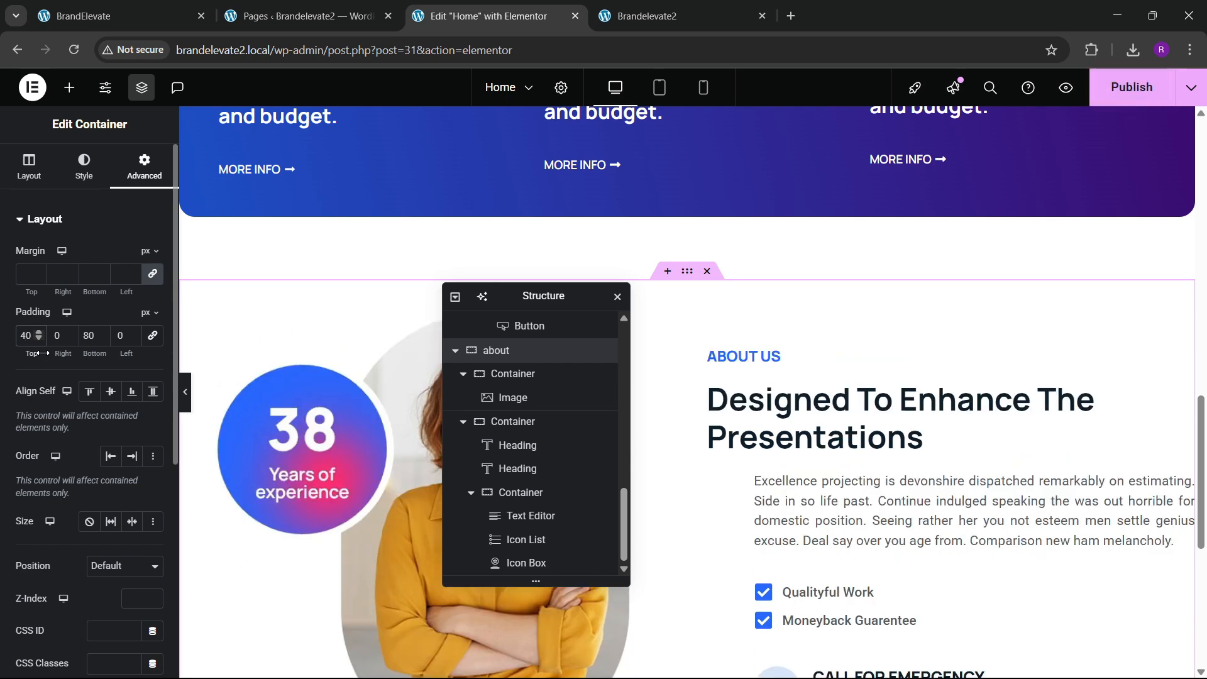
click(1122, 94)
Step: Reload the live Brandelevate2 page and review its hero, features and about sections against the BrandElevate reference site
click(148, 13)
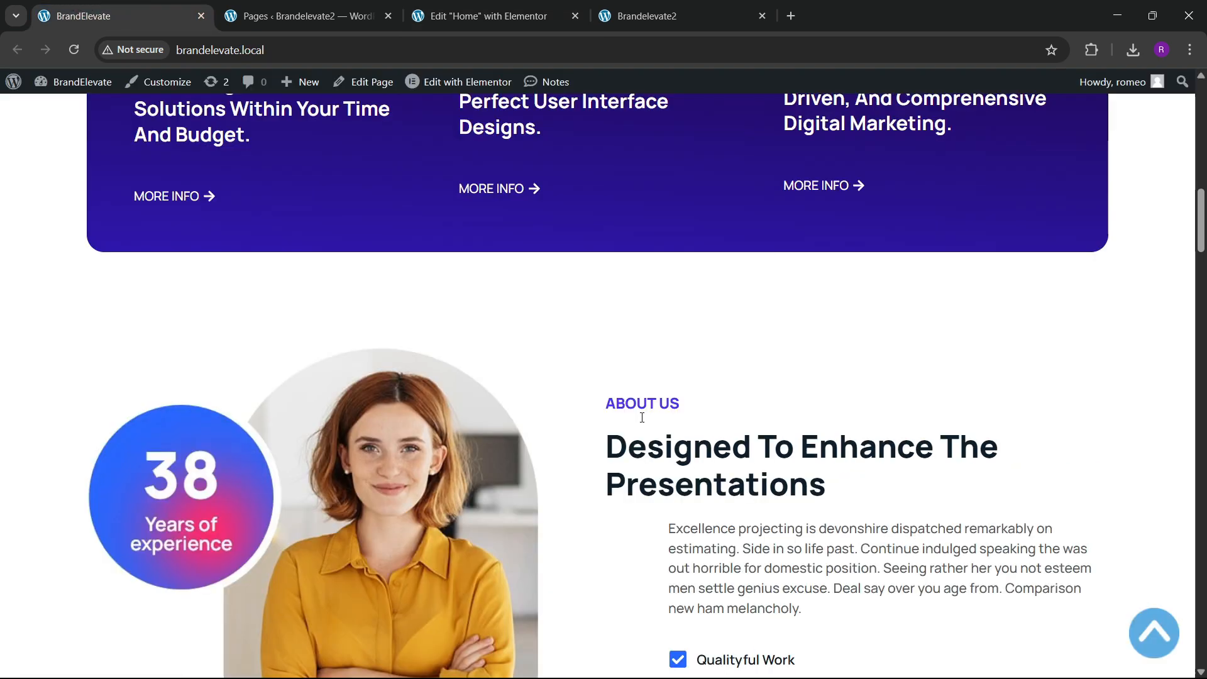
scroll(642, 418, down, 15)
scroll(607, 381, up, 3)
click(493, 16)
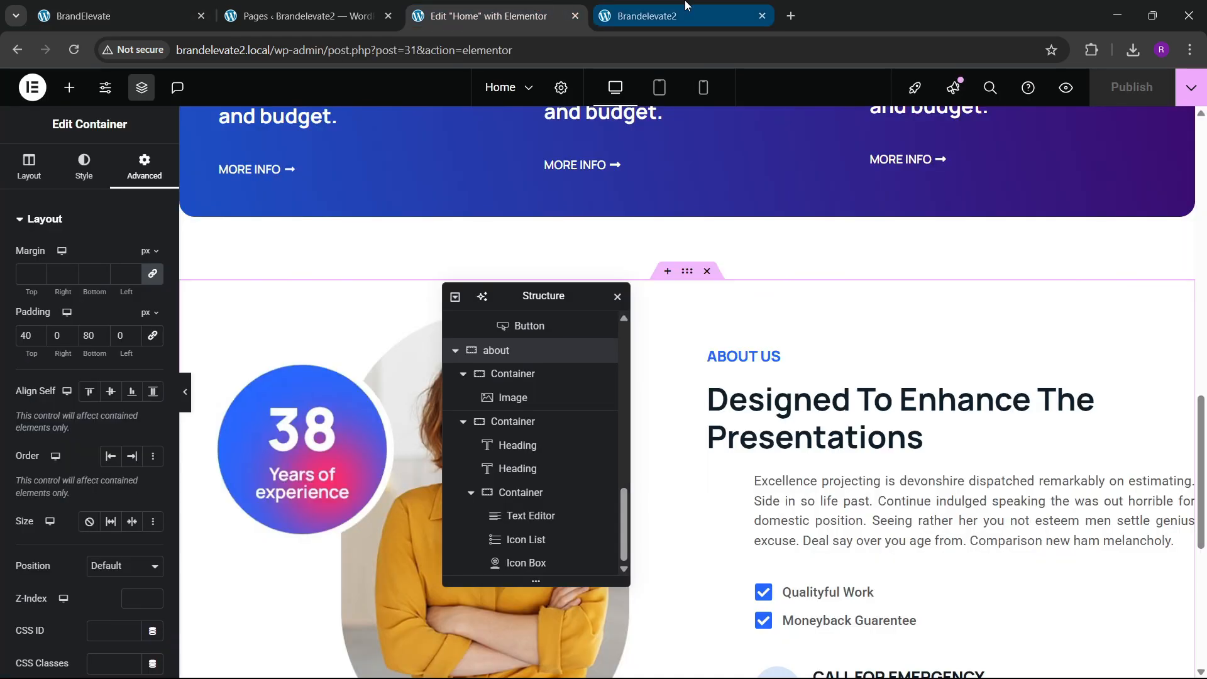
click(665, 6)
click(74, 50)
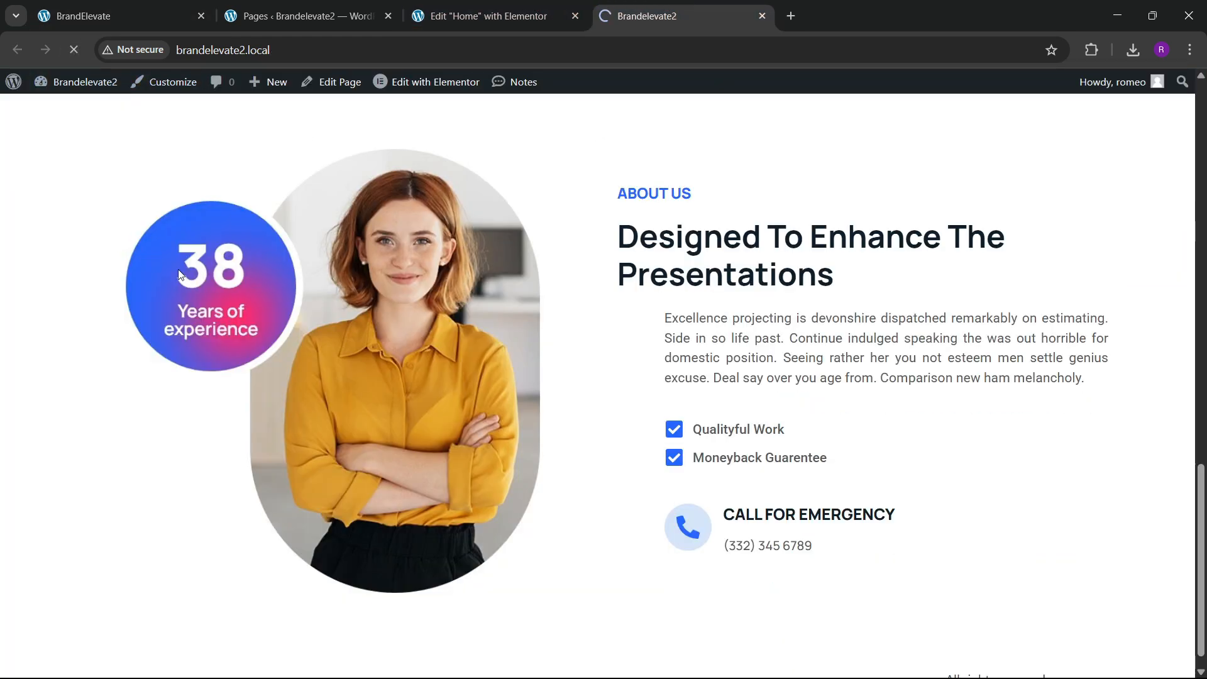
scroll(488, 383, up, 12)
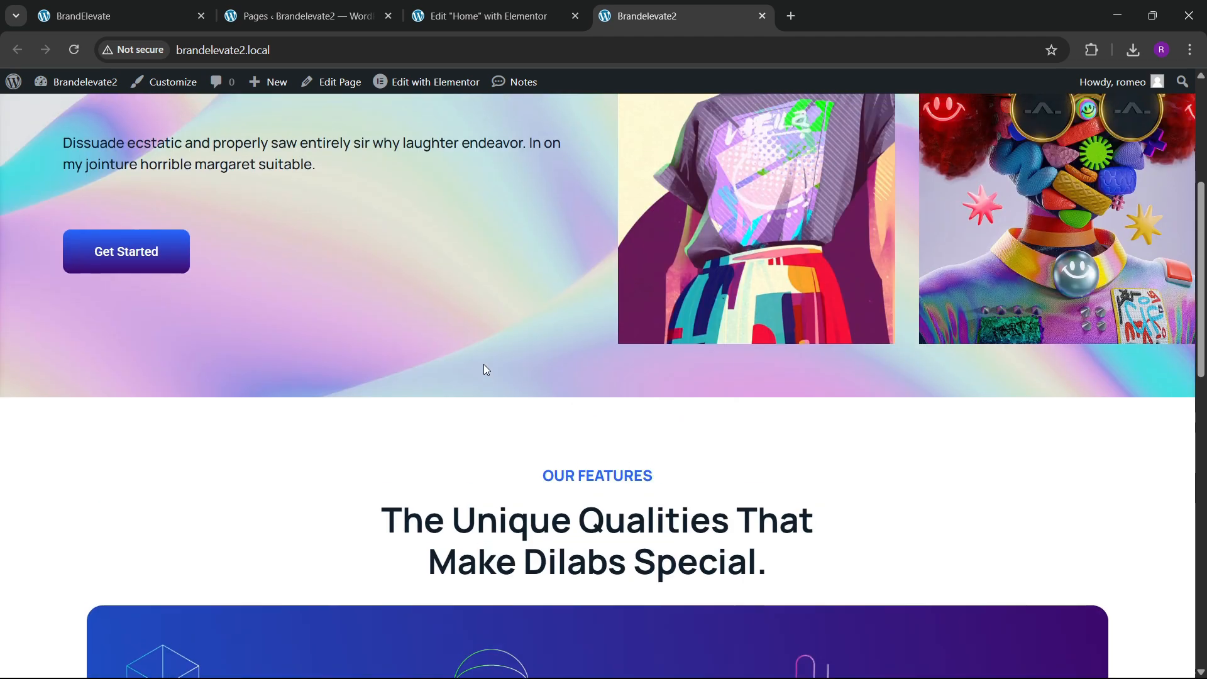
scroll(485, 365, up, 5)
scroll(485, 364, down, 5)
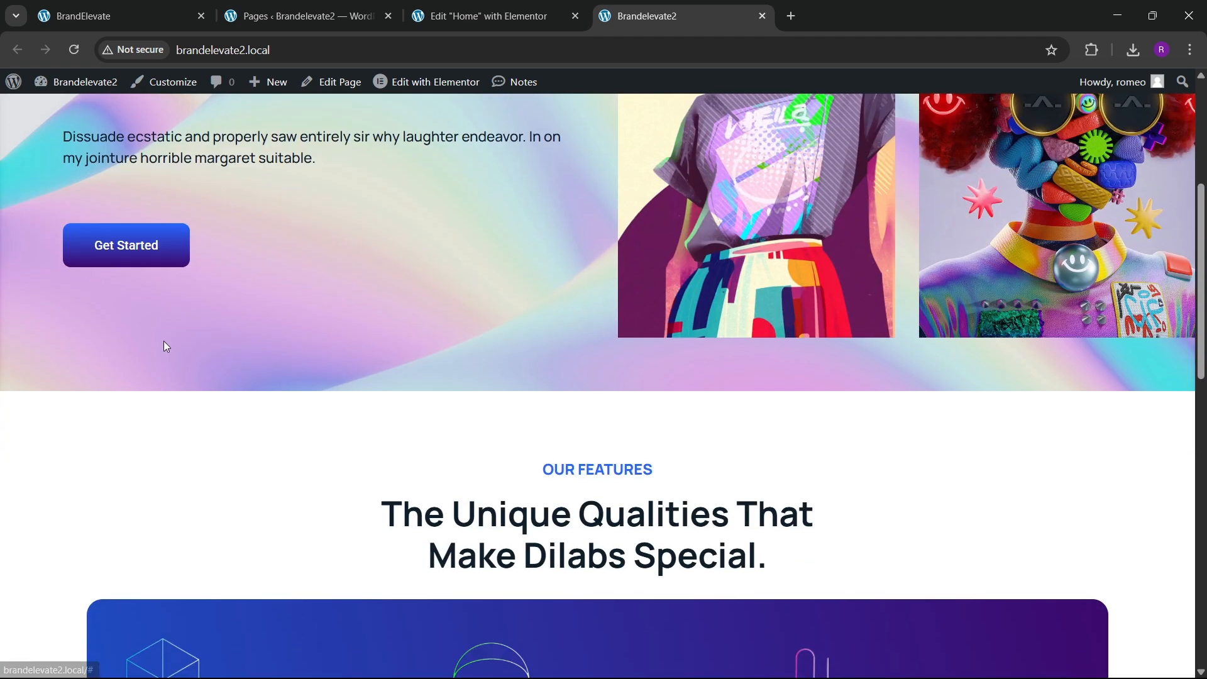
scroll(617, 324, down, 6)
scroll(338, 370, down, 8)
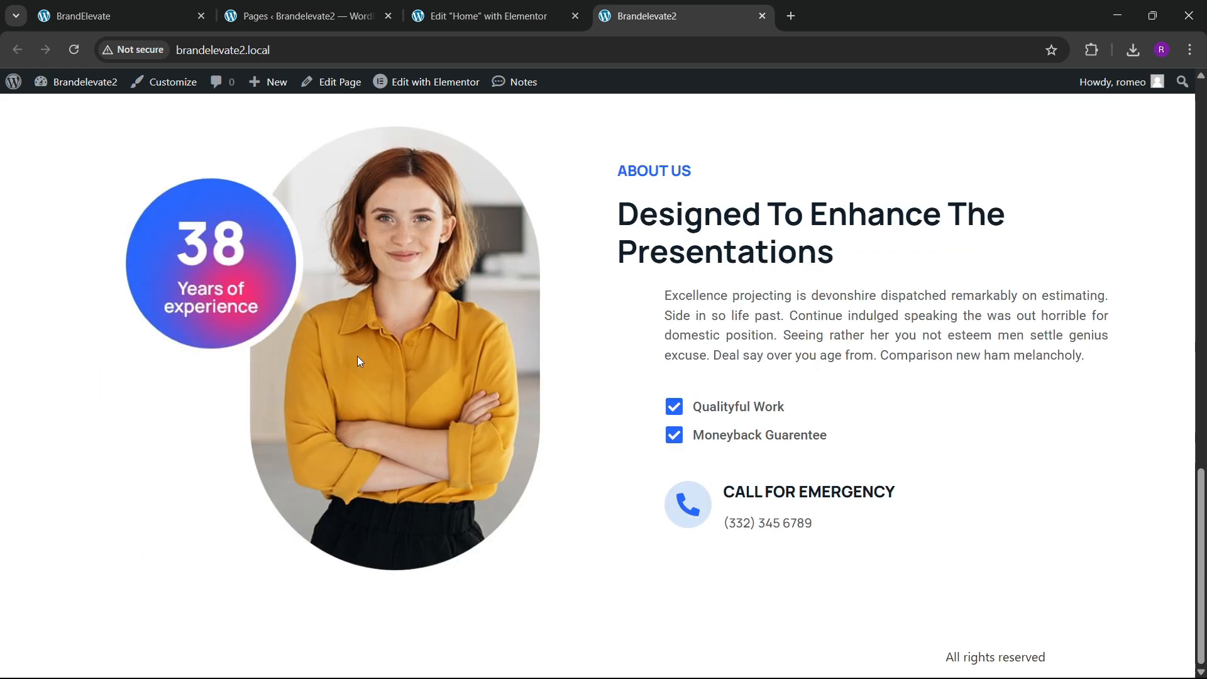
Step: Following the reference's OUR SERVICES layout, add a two-column container with a narrow first and wide second column below the about section
click(139, 7)
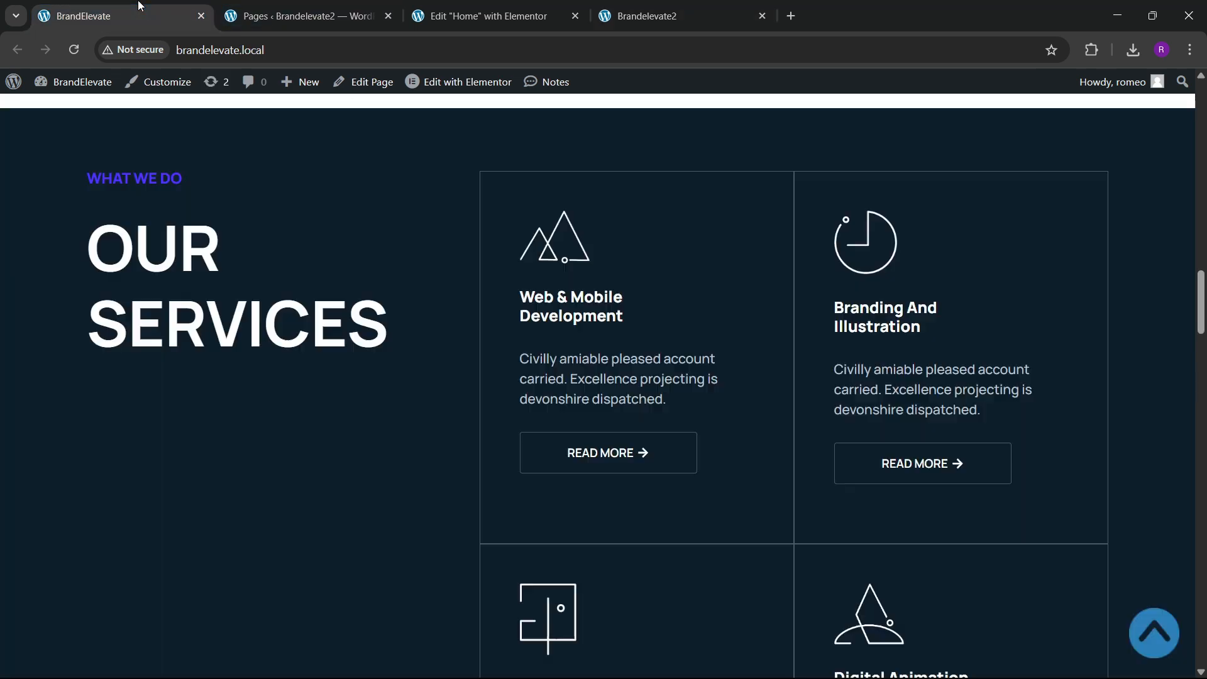
scroll(447, 412, up, 3)
scroll(371, 317, down, 3)
scroll(451, 363, down, 5)
click(484, 15)
drag(548, 306, 910, 227)
scroll(594, 357, down, 7)
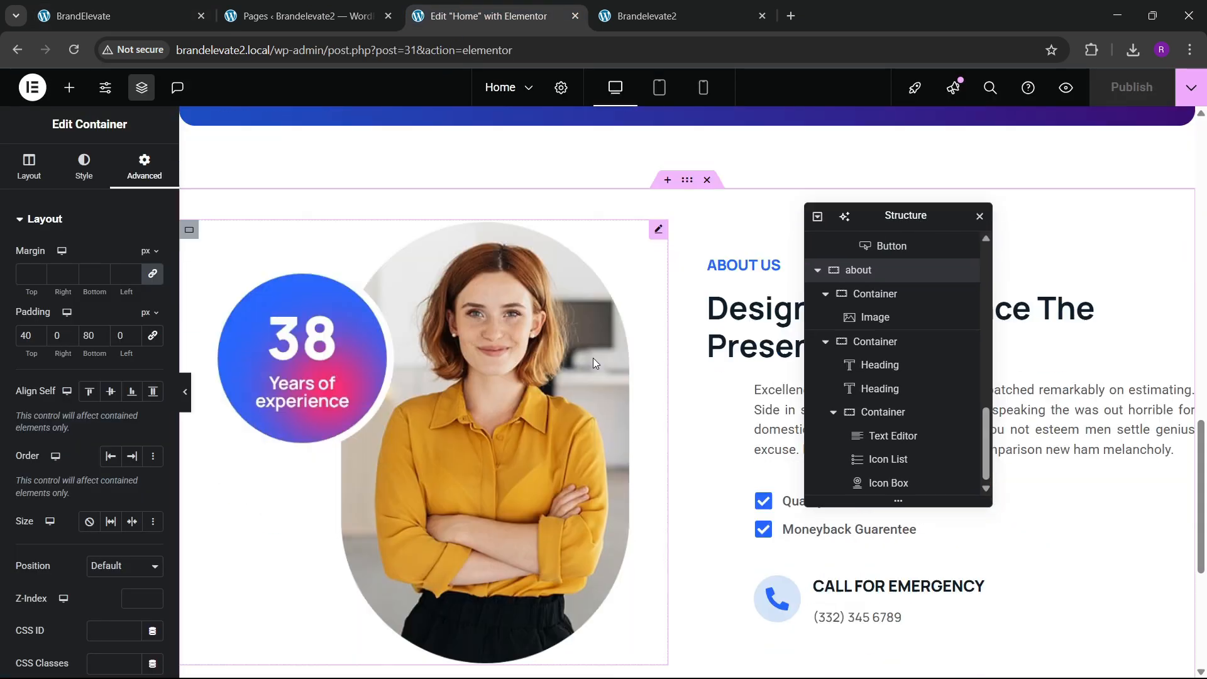
click(665, 511)
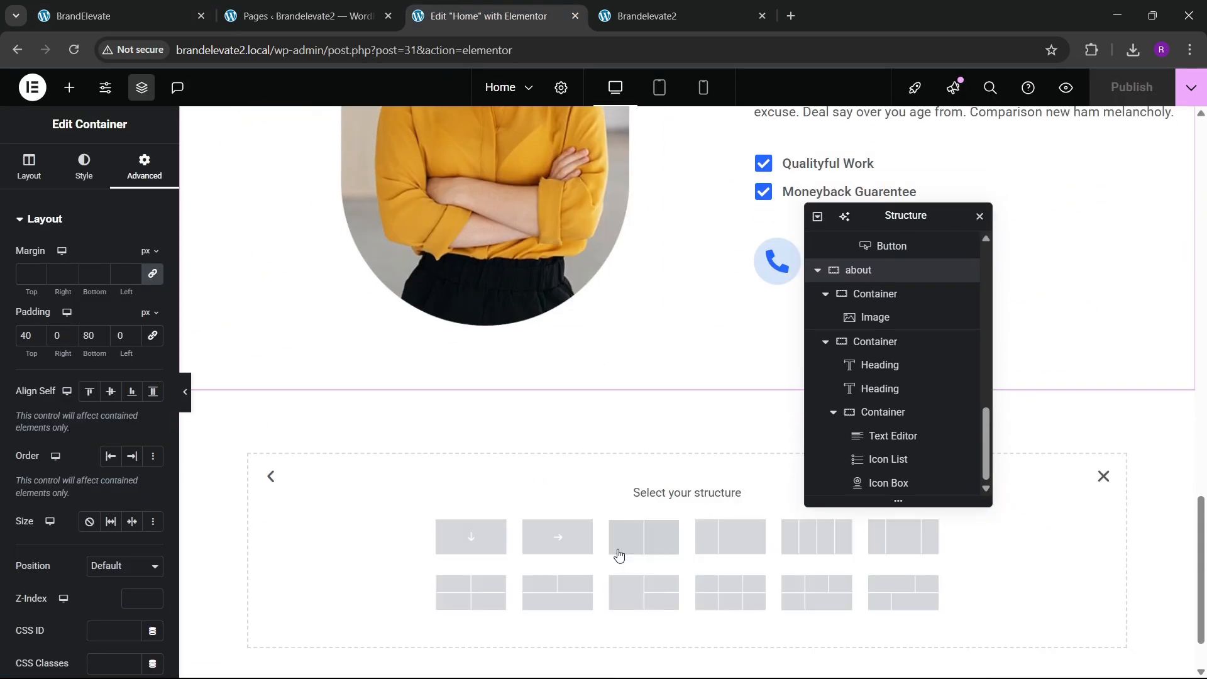
click(725, 536)
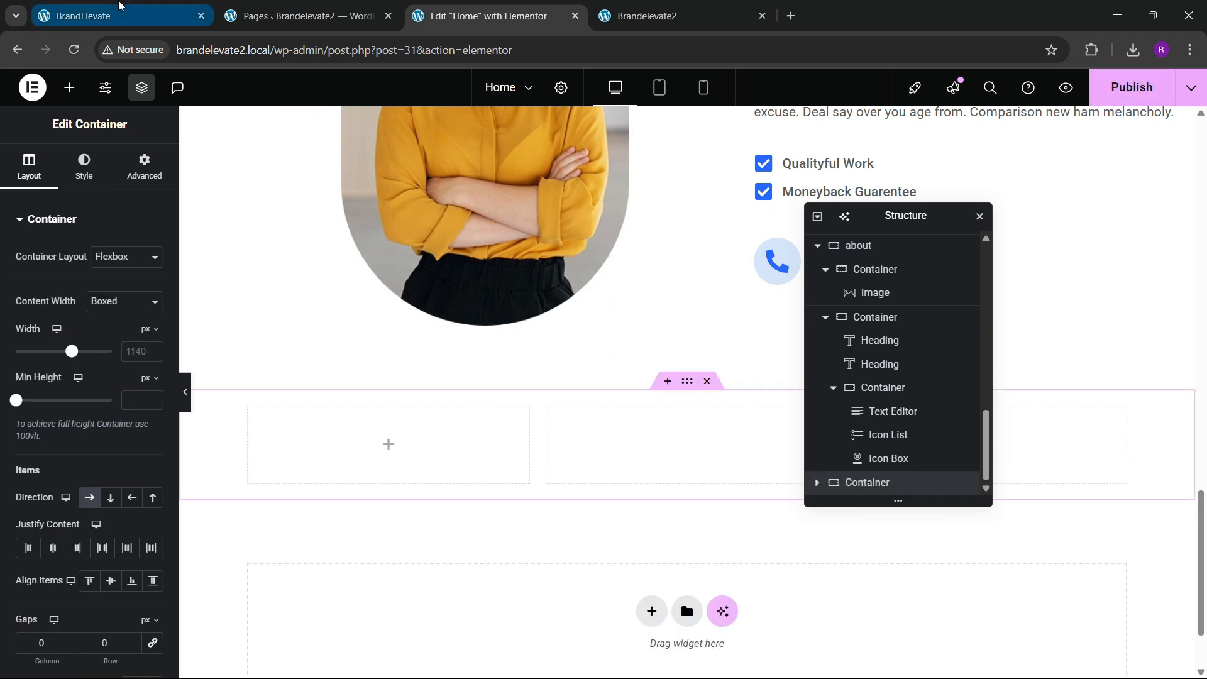
Step: Name the new two-column container services and widen its boxed content
click(116, 14)
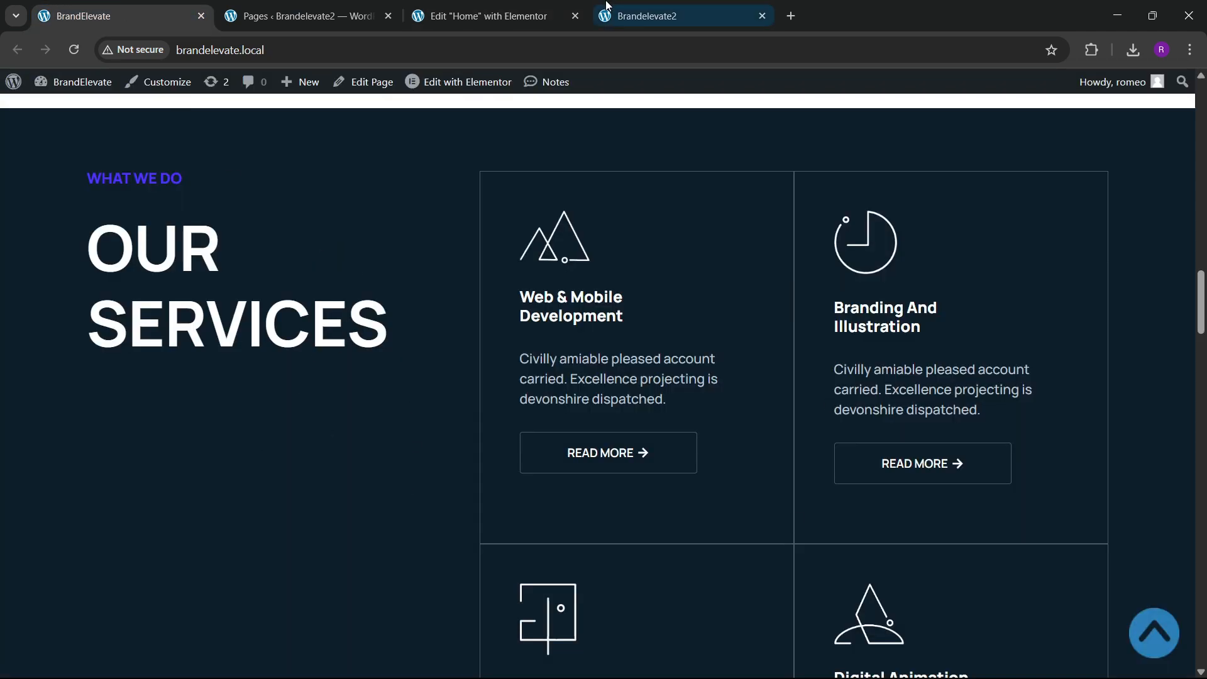
click(484, 16)
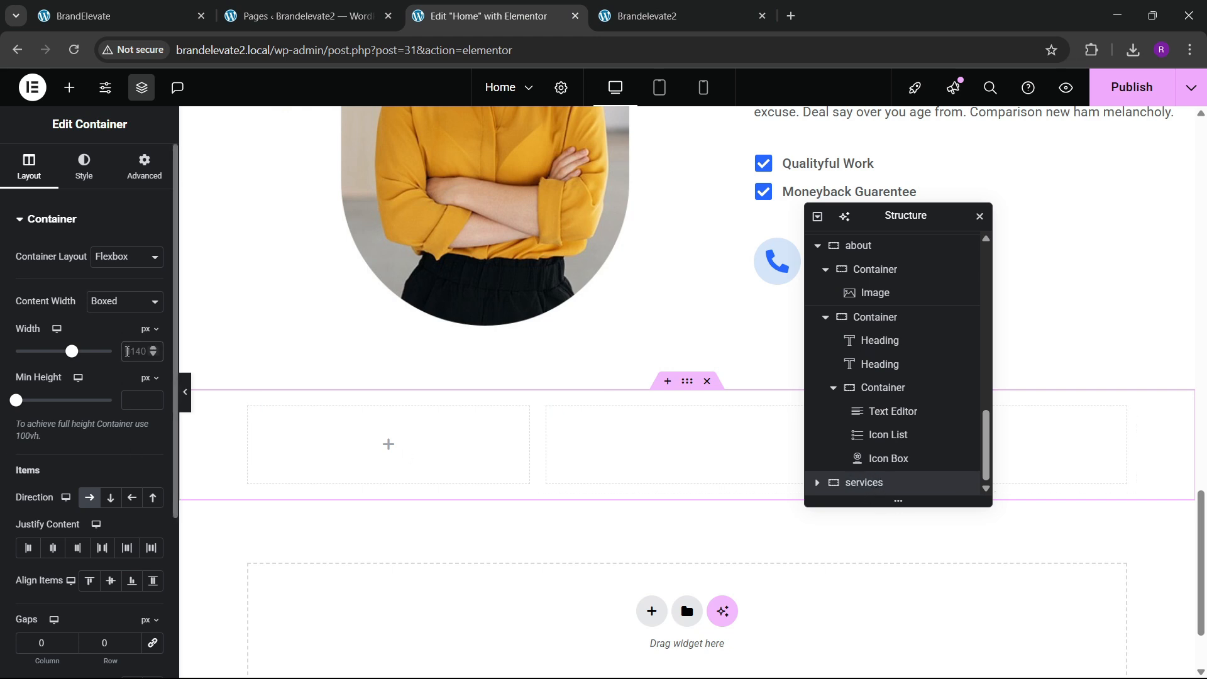
Step: Unlink the services container's padding values and set 80 px top and bottom, 0 right and left
click(142, 182)
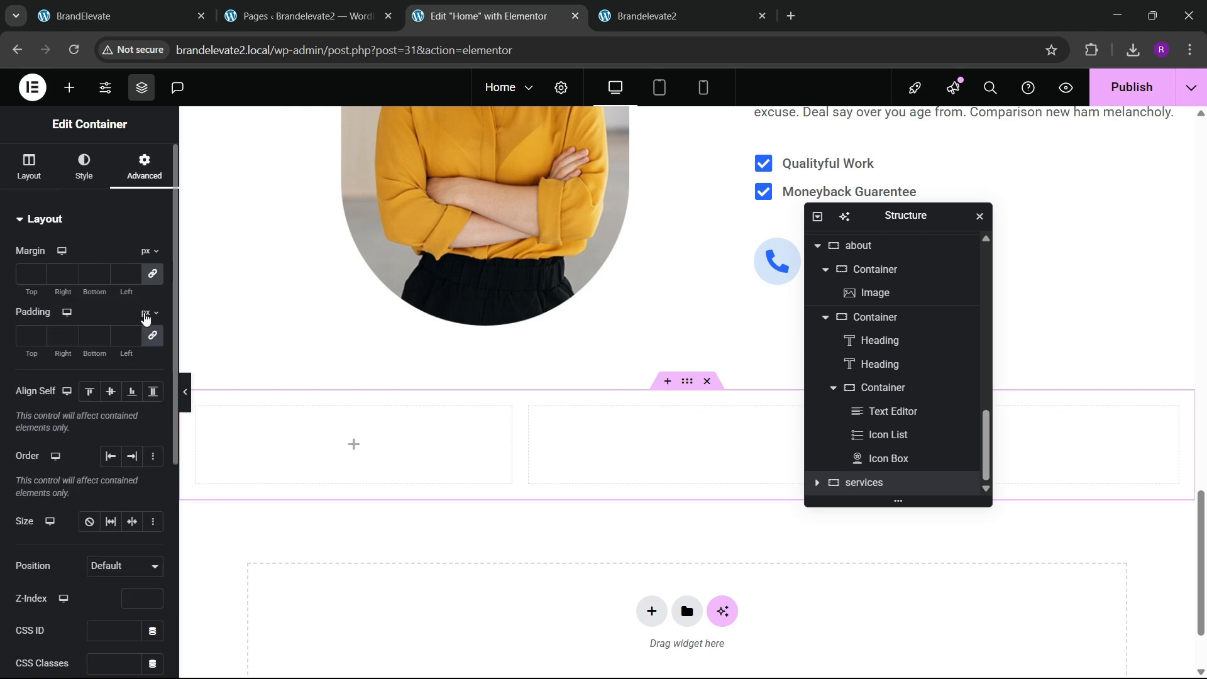
click(153, 342)
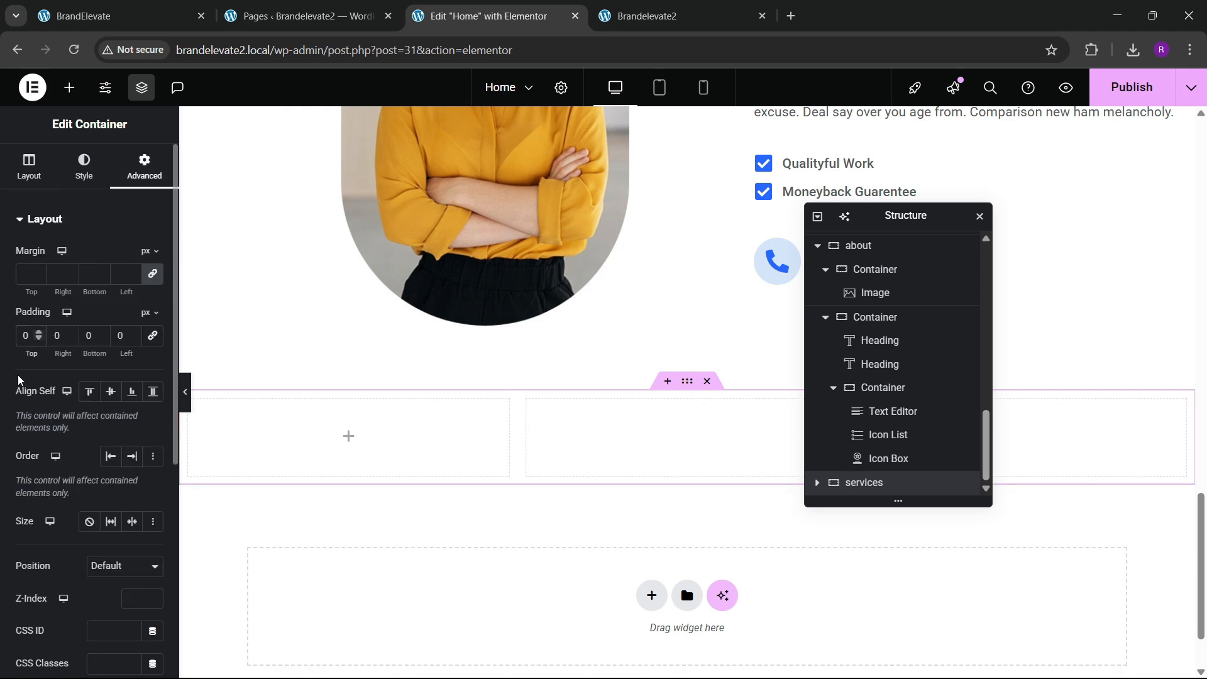
text(8)
click(86, 336)
text(8)
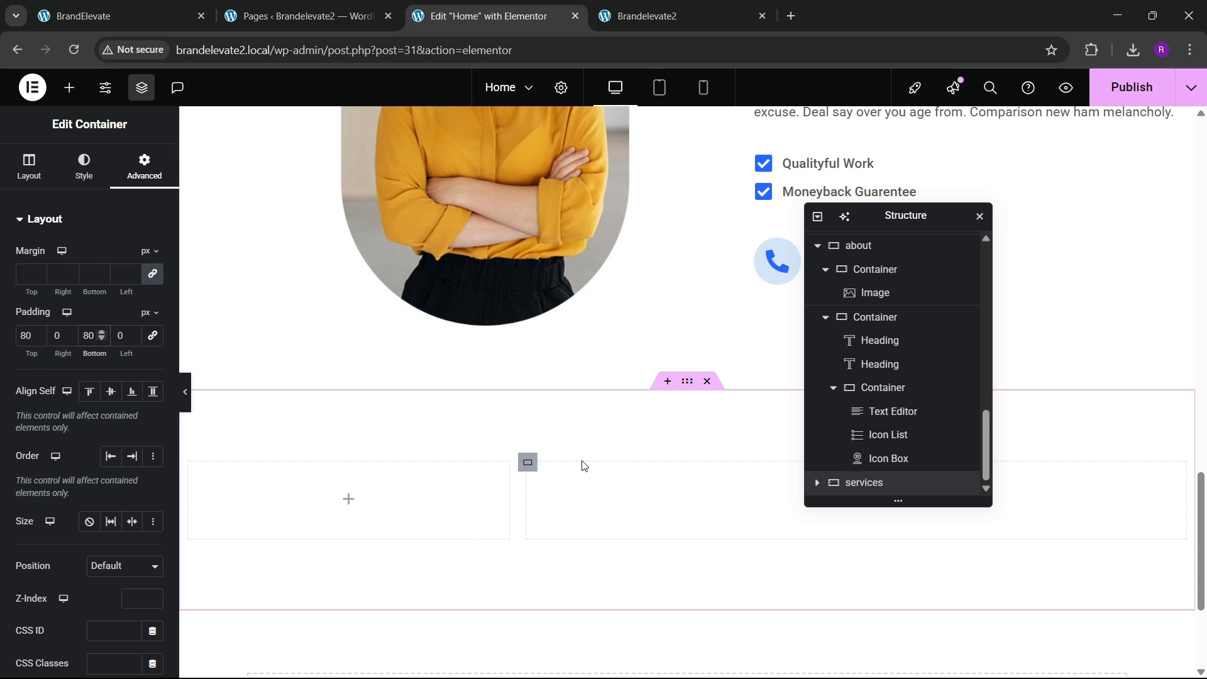
Step: Set the padding of both inner column containers in the services section to 0 on all sides
click(818, 490)
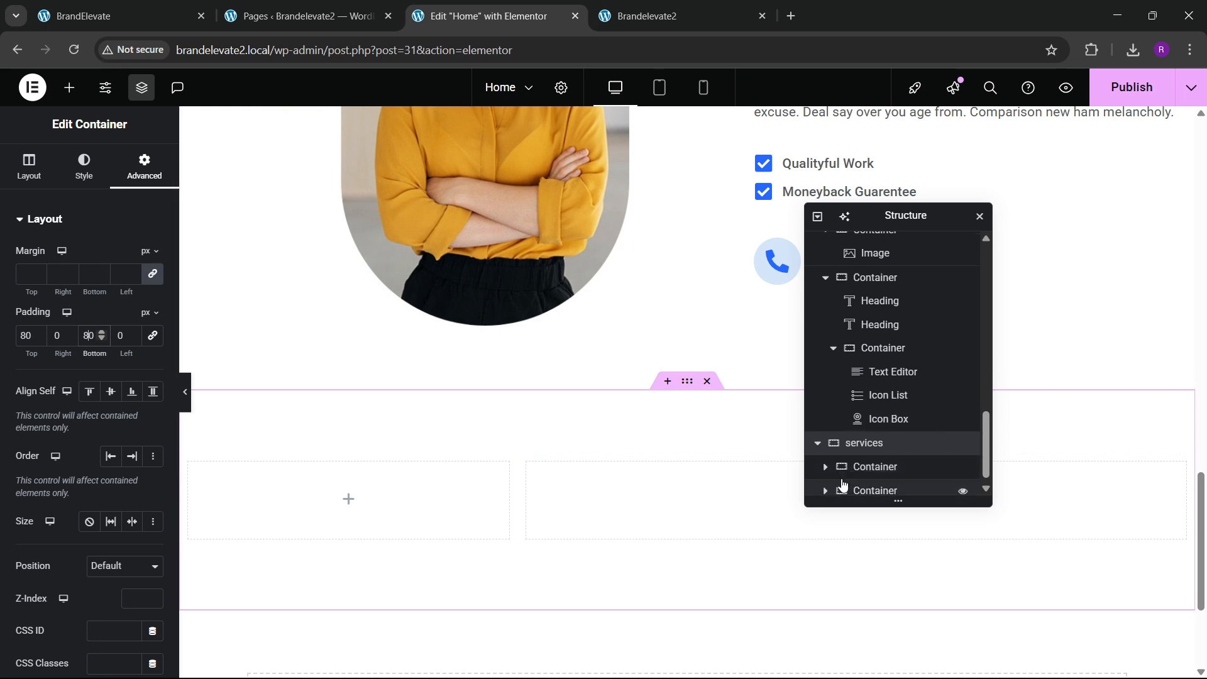
click(876, 468)
click(120, 170)
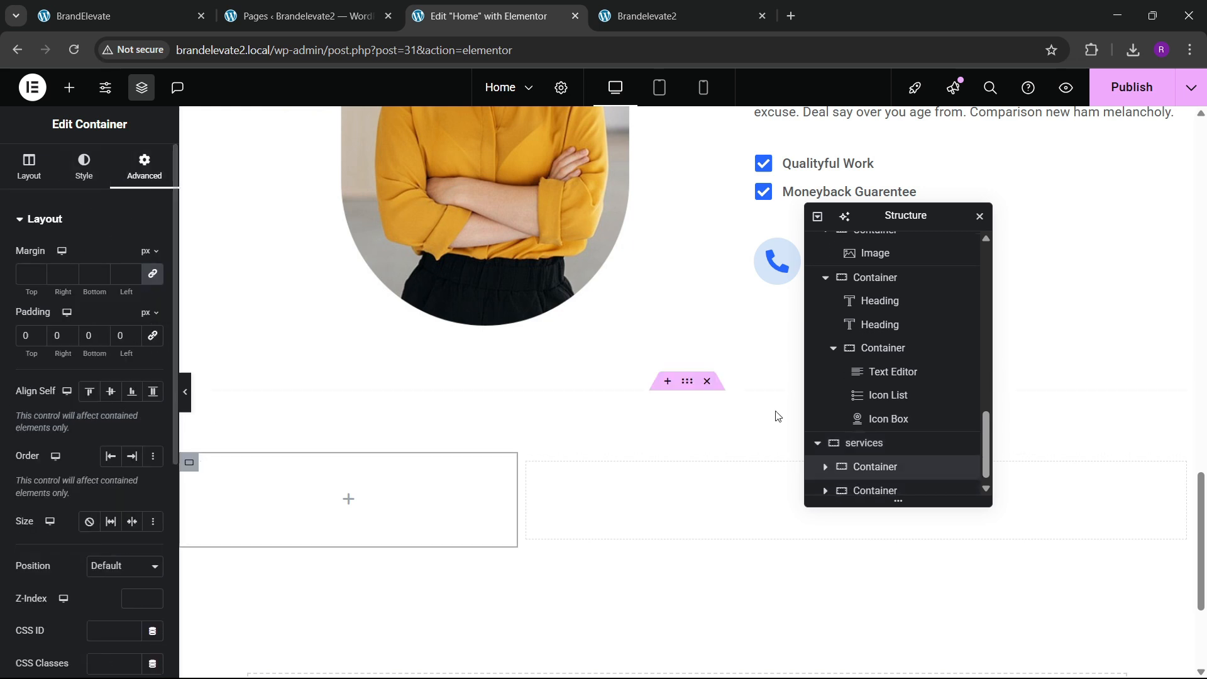
click(876, 483)
click(144, 167)
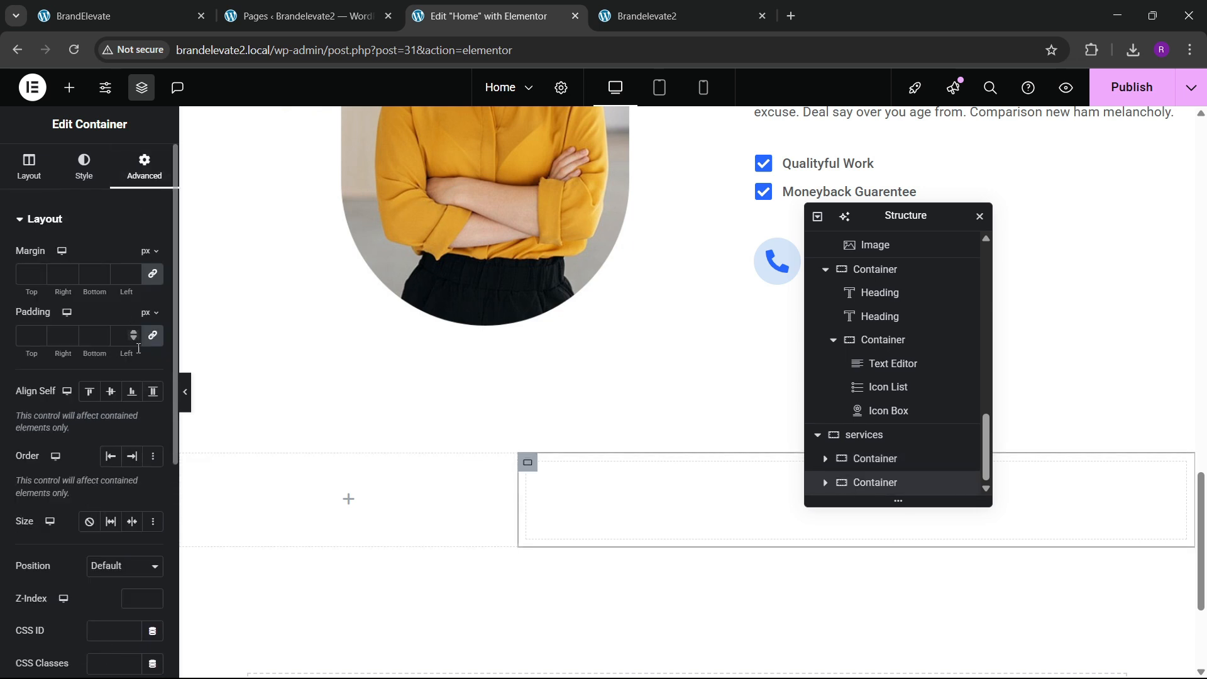
Step: Copy the ABOUT US heading from the about section into the narrow column of the services section
click(124, 8)
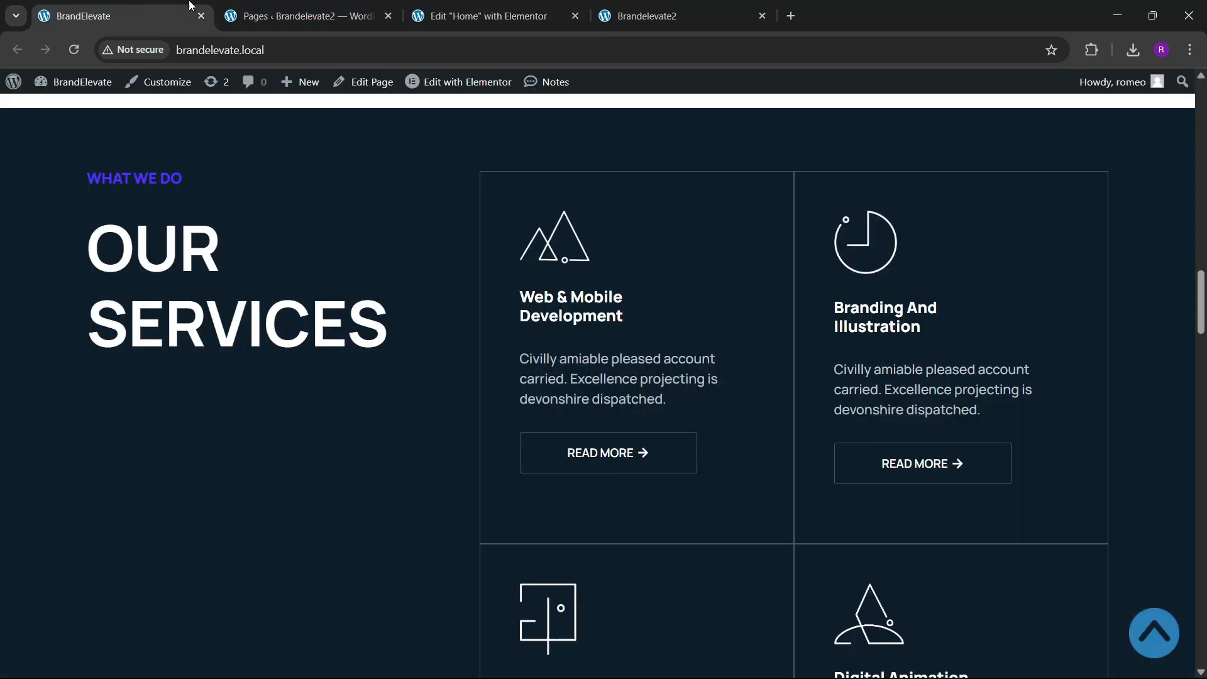
click(497, 14)
scroll(622, 340, up, 4)
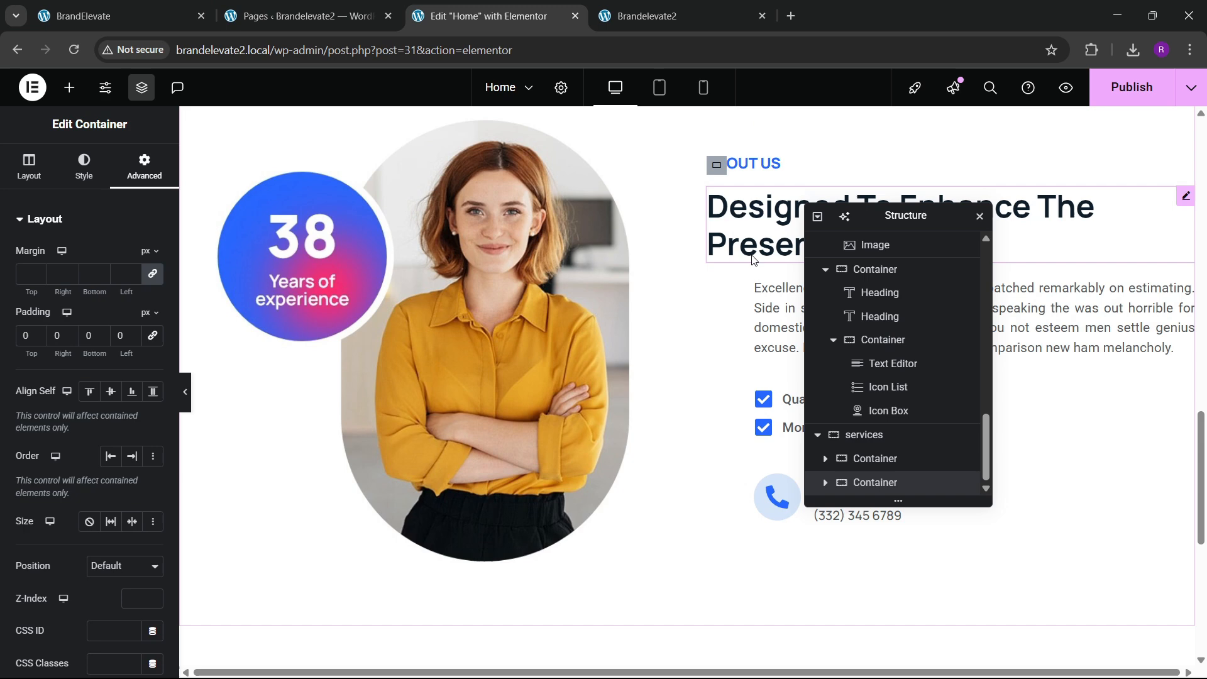
right_click(755, 161)
click(783, 232)
scroll(400, 409, down, 5)
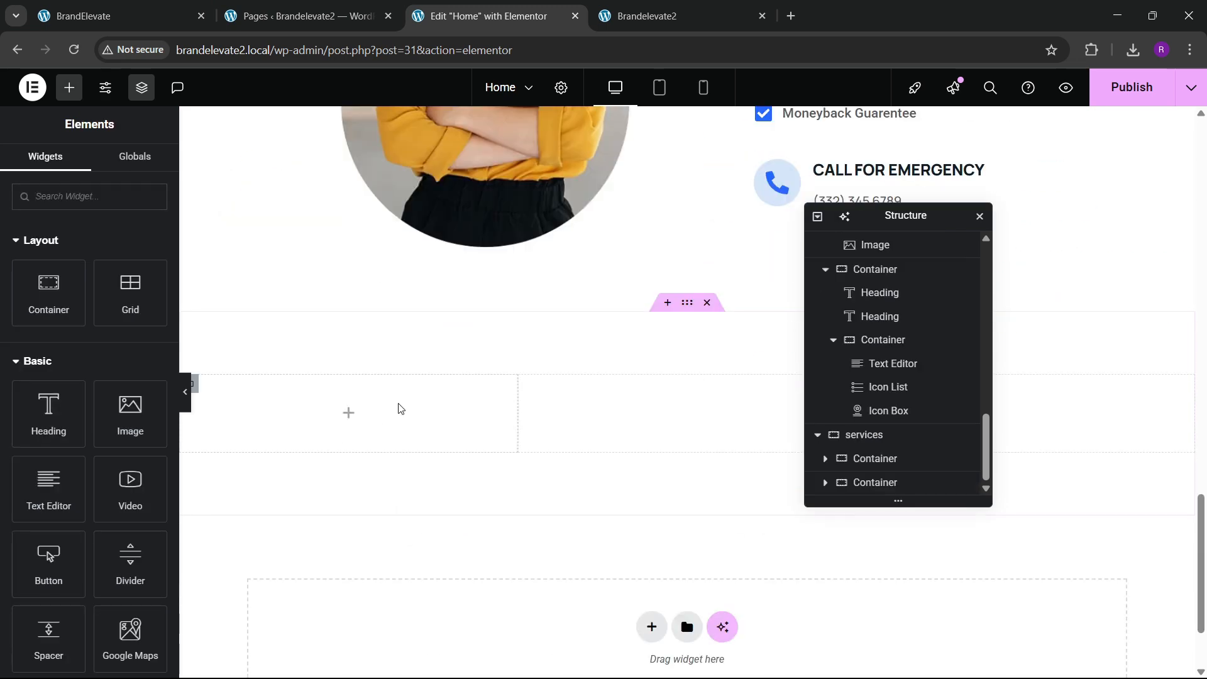
right_click(293, 416)
click(334, 395)
Step: Copy the Designed To Enhance The Presentations heading and paste it below the ABOUT US heading in the services section
scroll(534, 363, up, 5)
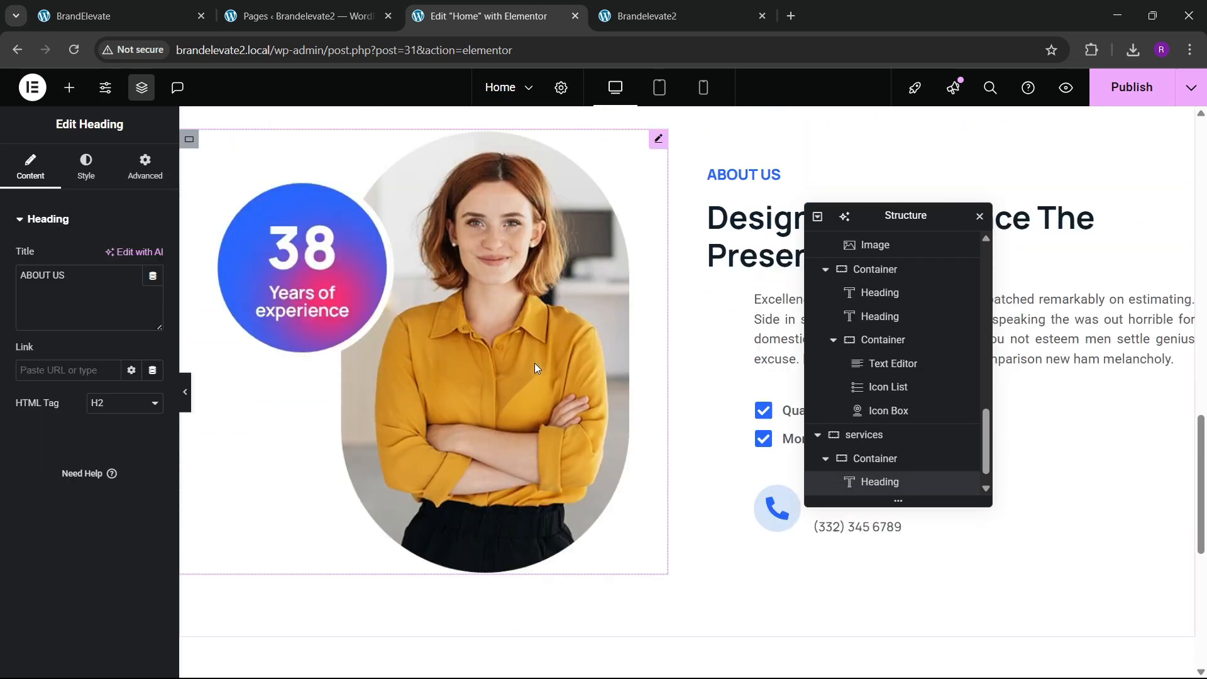
right_click(748, 310)
click(783, 355)
scroll(272, 394, down, 5)
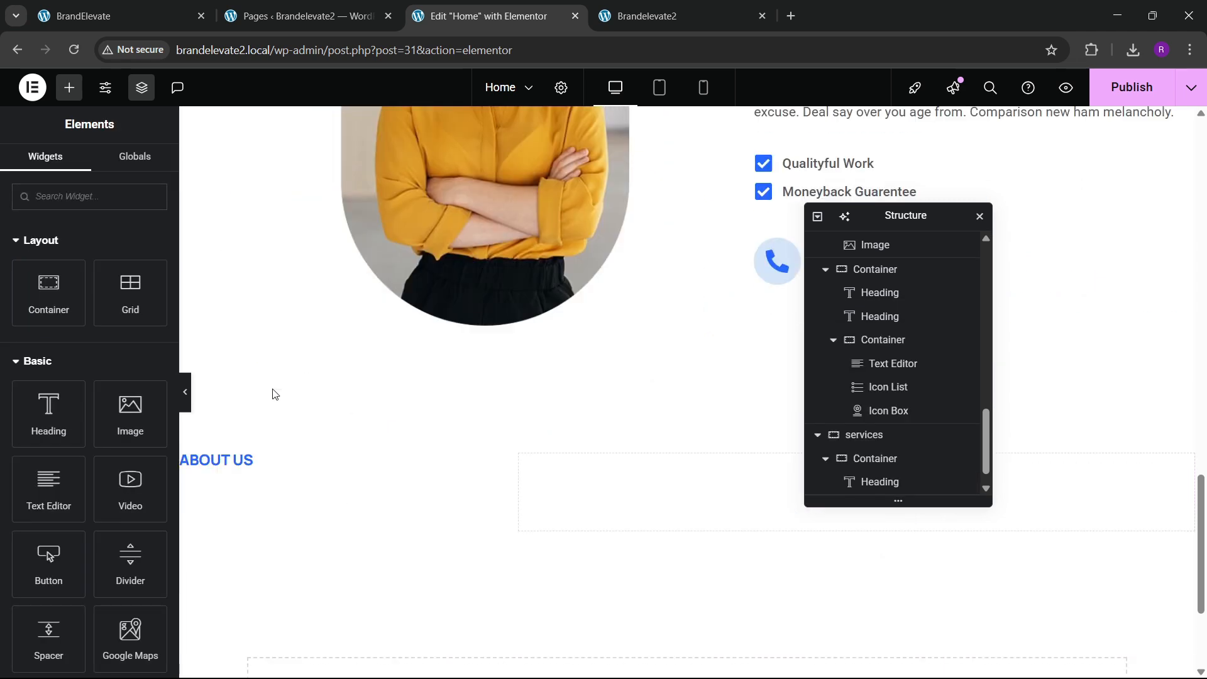
right_click(251, 460)
click(317, 451)
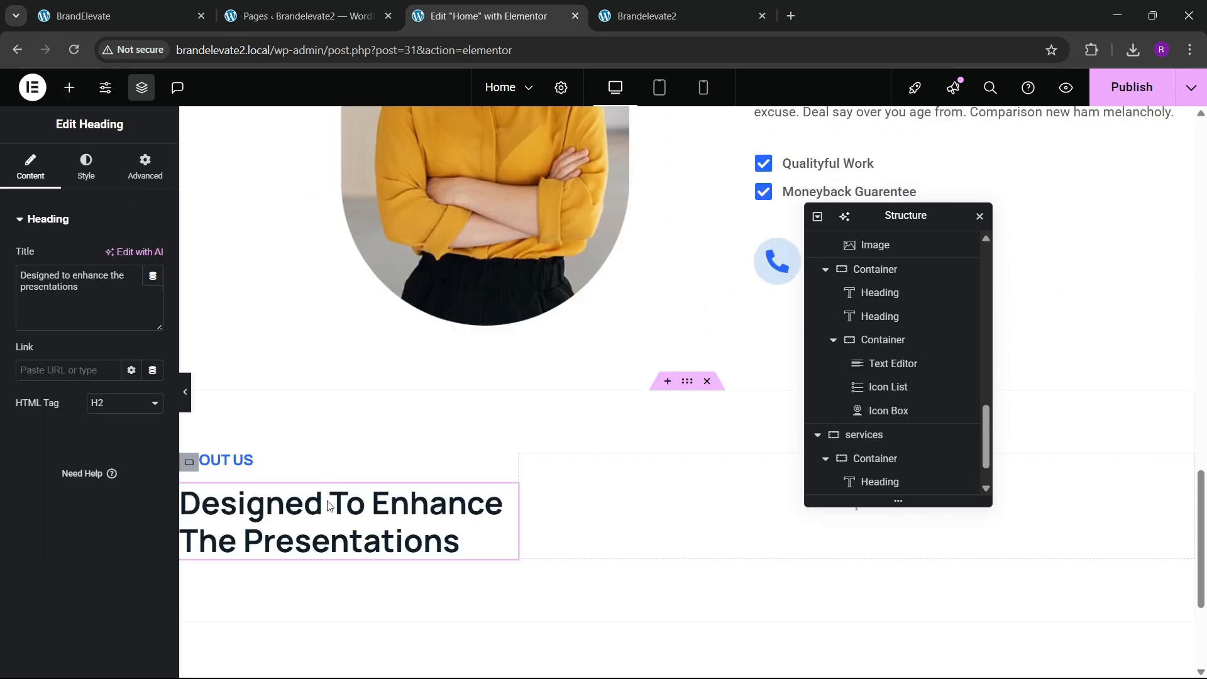
Step: Replace the pasted large heading's title with OUR SERVICES, as on the reference site
click(149, 11)
click(521, 8)
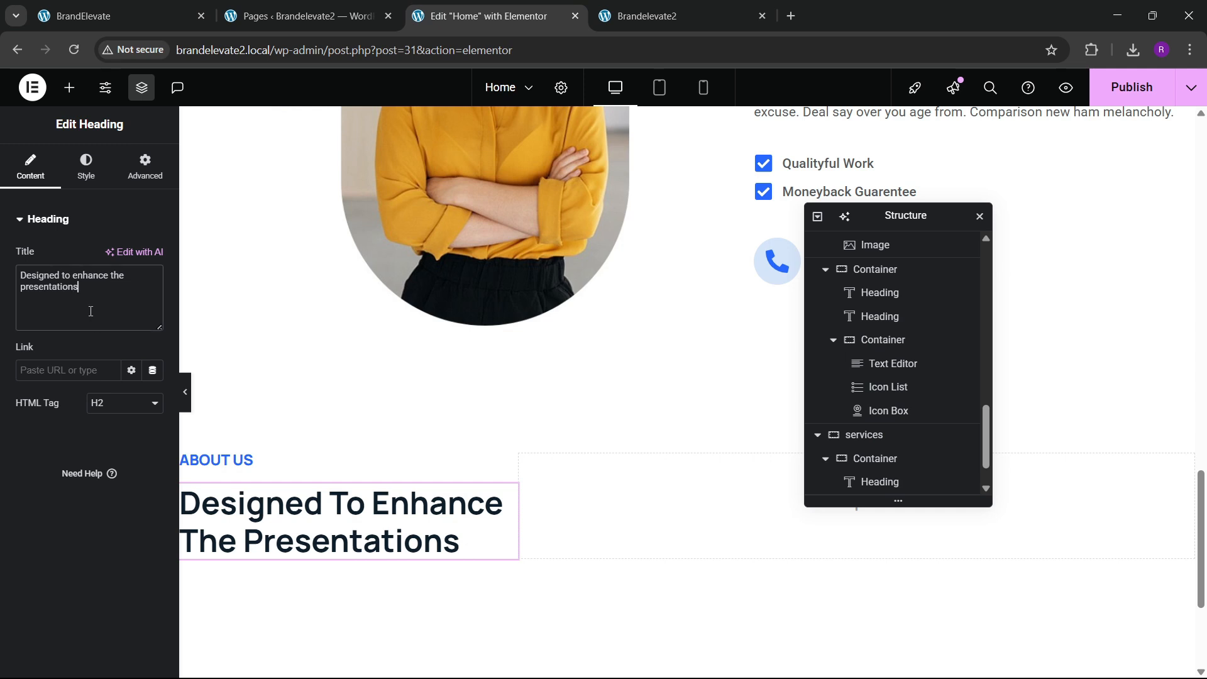
key(ctrl+a)
key(BackSpace)
text(OU)
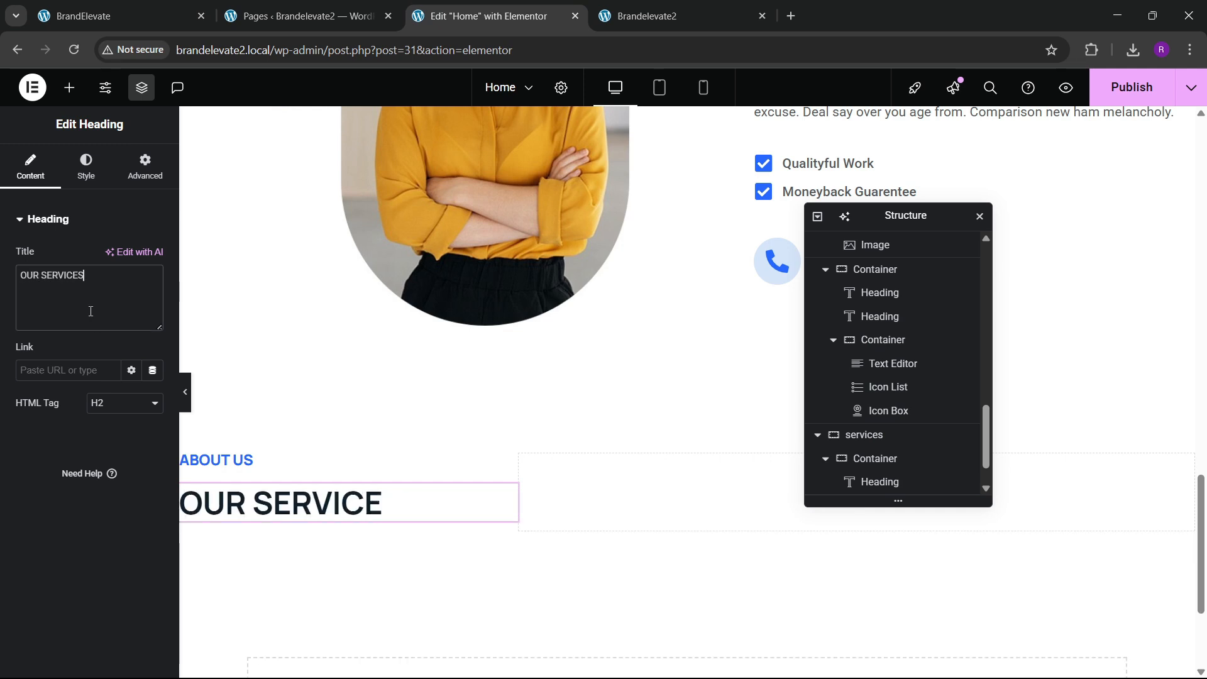
Step: Set the OUR SERVICES heading's font size to 80 px
click(86, 167)
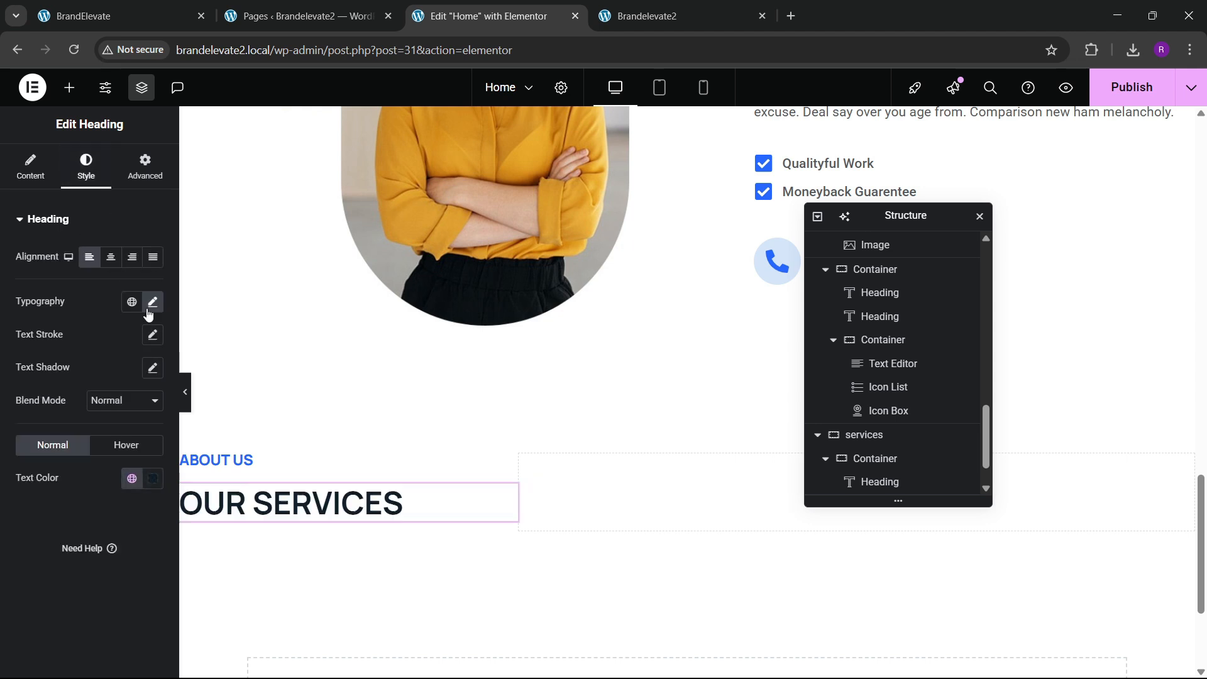
click(152, 302)
click(144, 421)
click(145, 421)
drag(145, 426, 145, 427)
scroll(374, 355, down, 2)
click(135, 5)
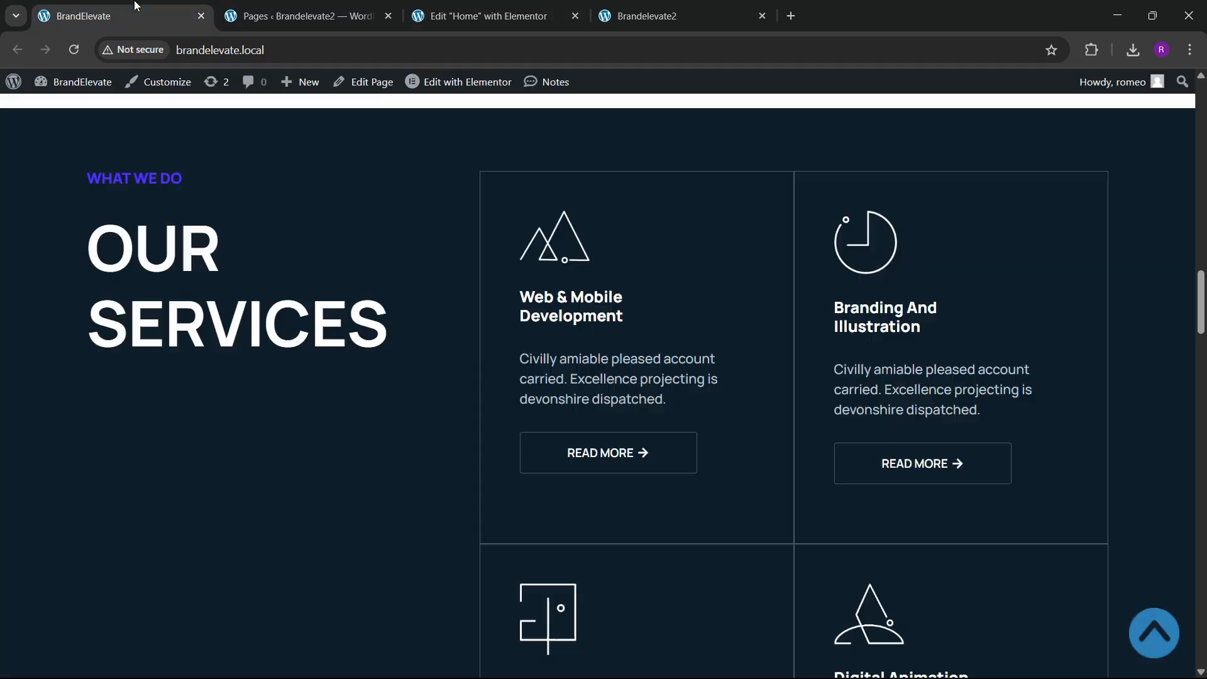
click(449, 6)
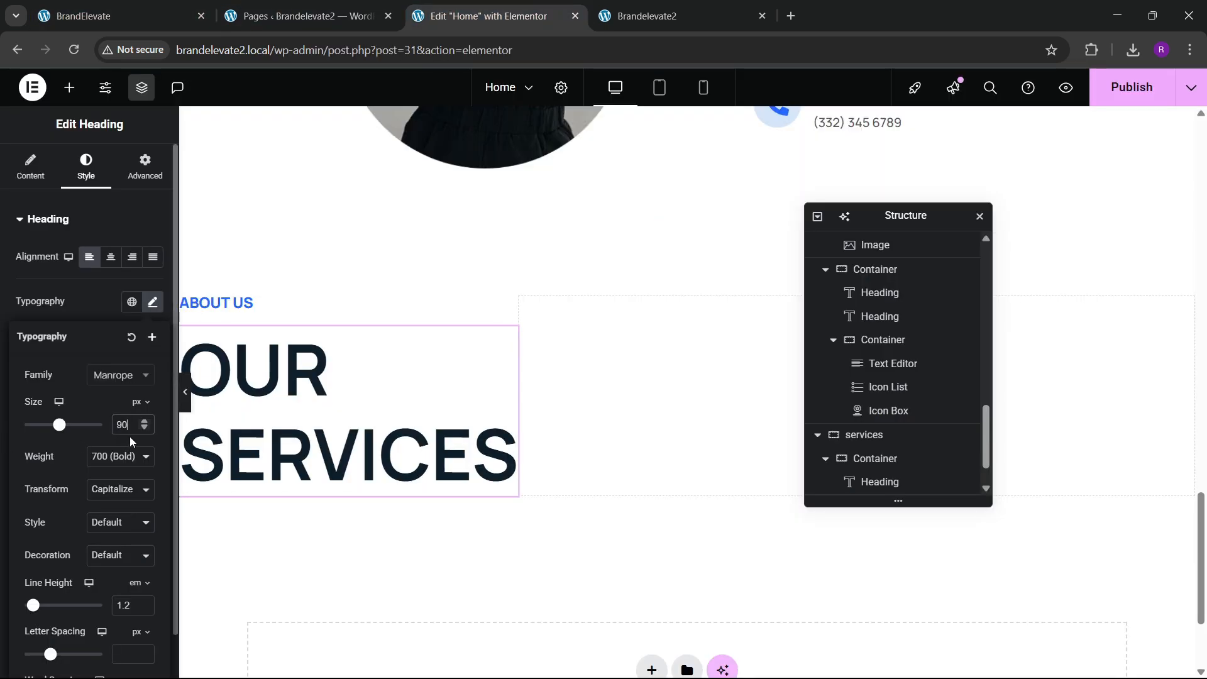
drag(144, 430, 144, 430)
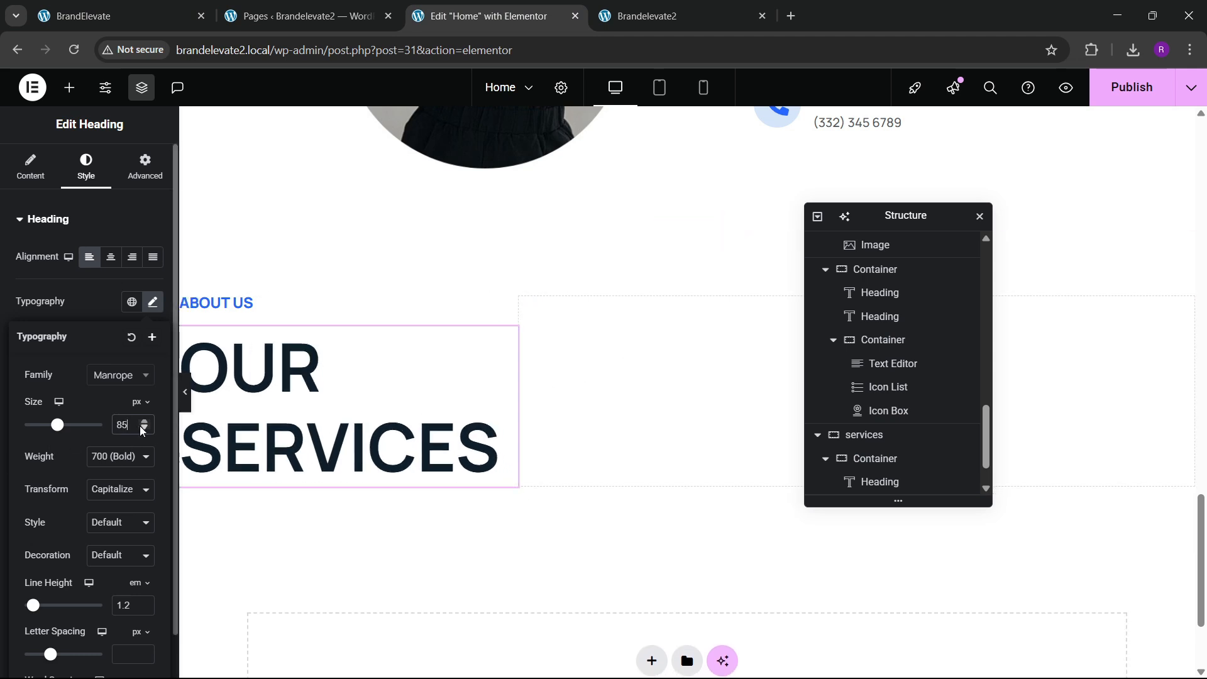
drag(143, 430, 143, 430)
scroll(409, 417, up, 1)
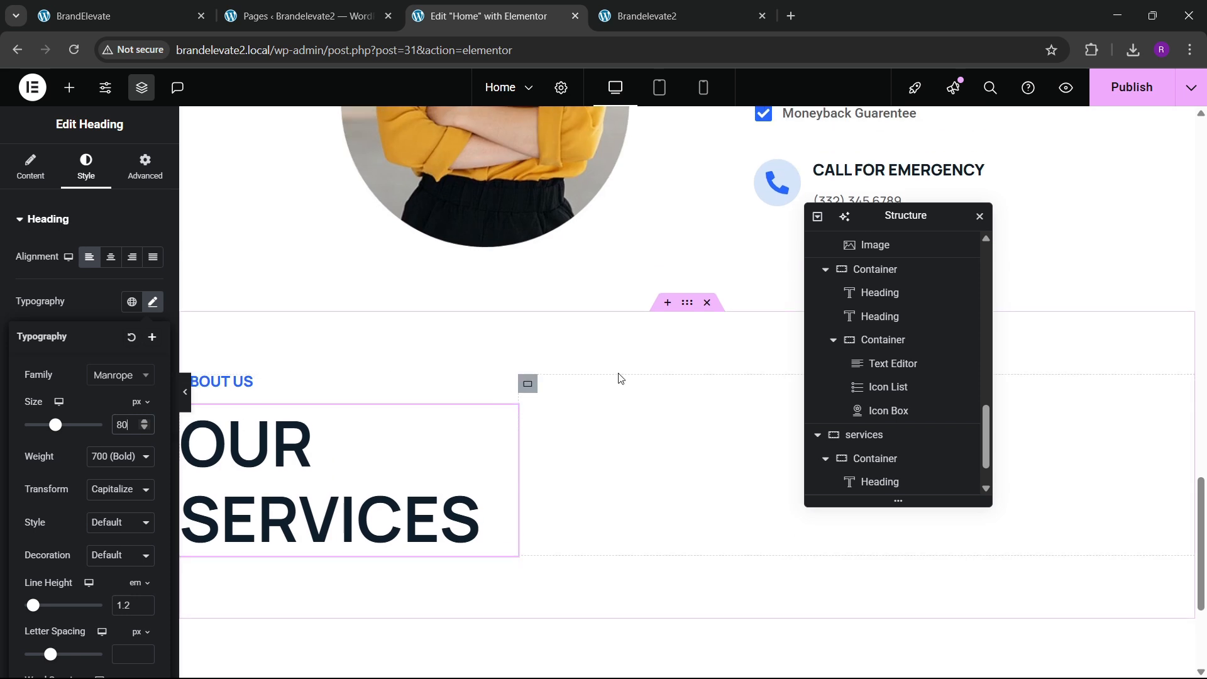
Step: Give the services container a classic background filled with a global color
click(674, 350)
click(84, 167)
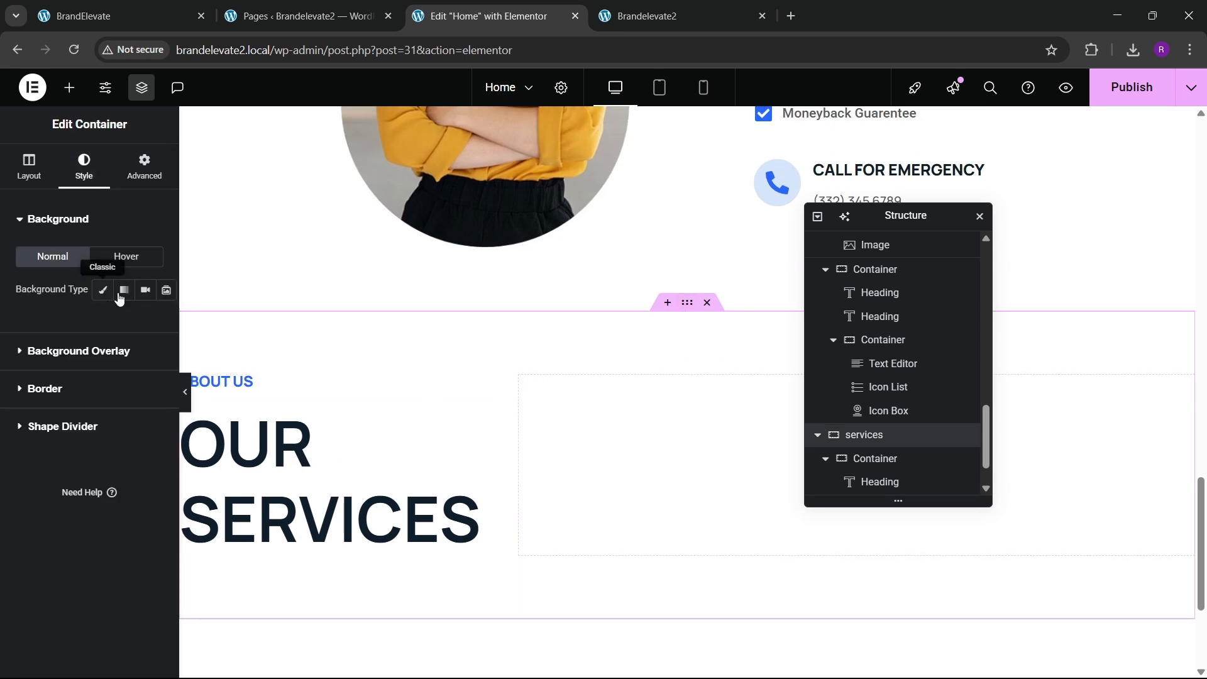
click(102, 289)
click(131, 323)
click(98, 551)
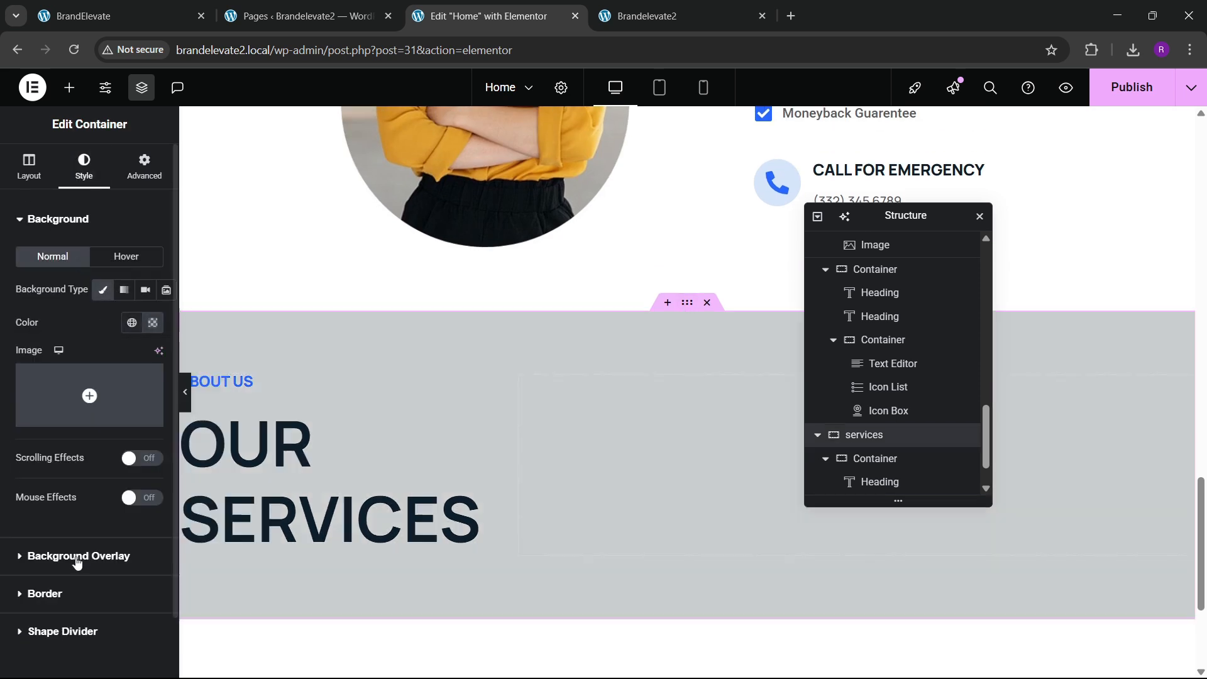
Step: Set the OUR SERVICES heading's text color to white, as on the reference site
click(81, 15)
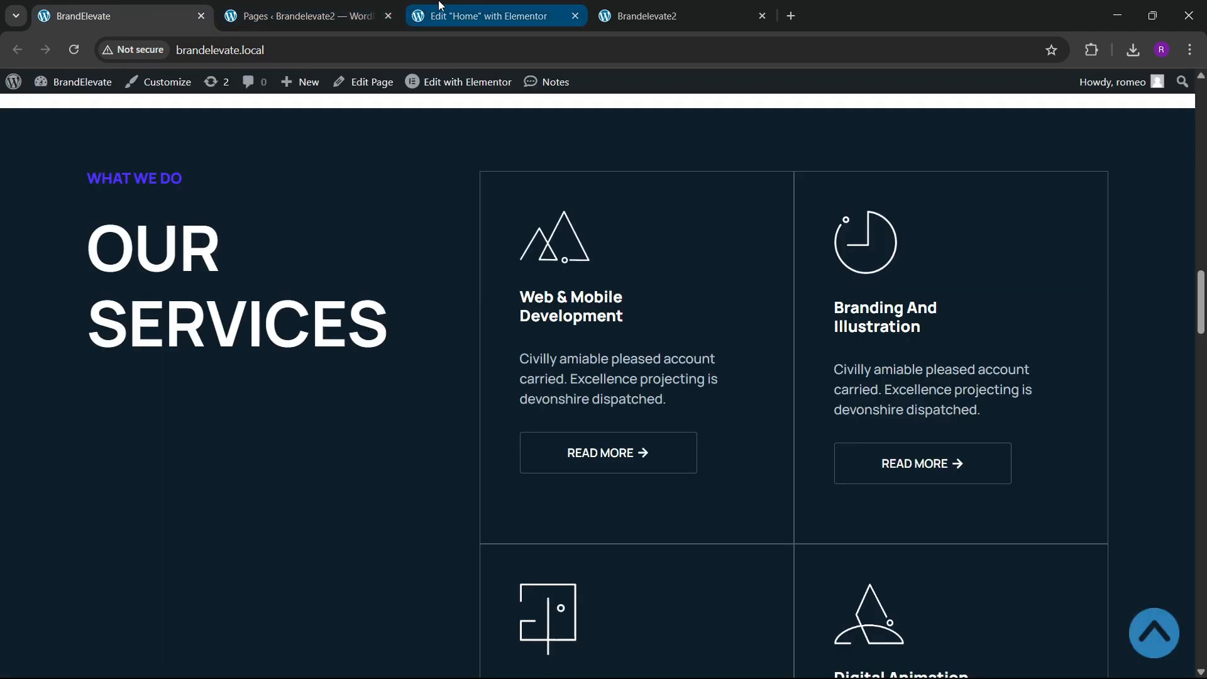
click(488, 16)
click(508, 417)
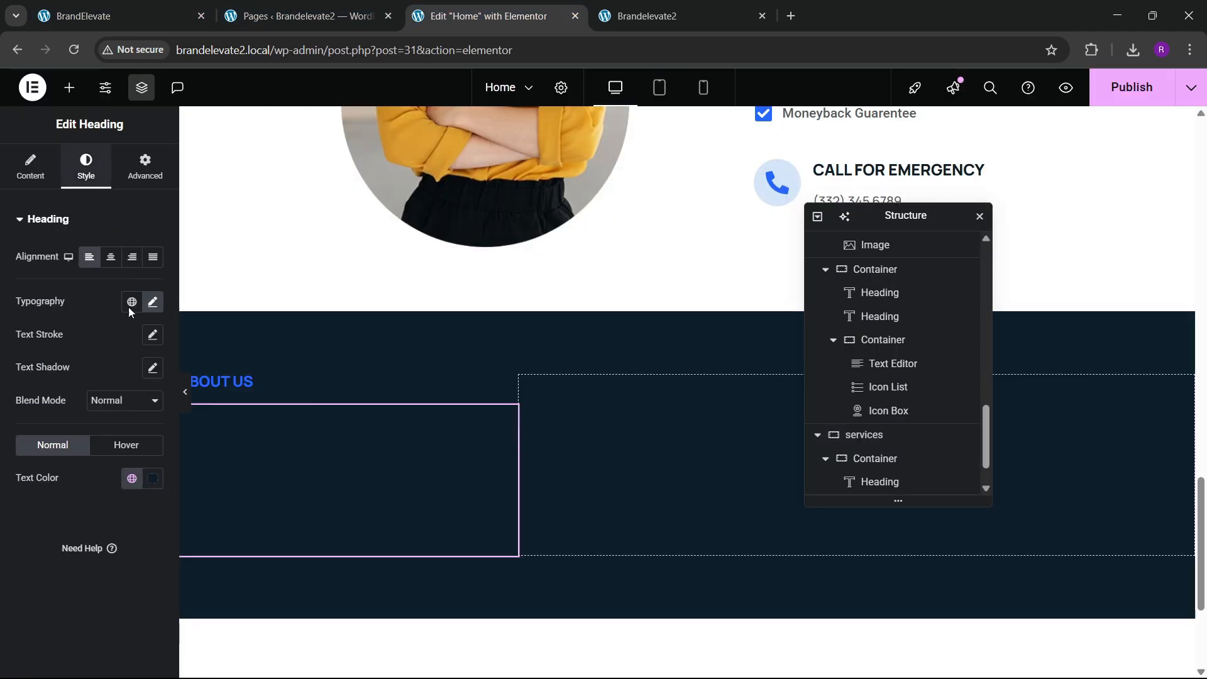
click(151, 480)
click(63, 277)
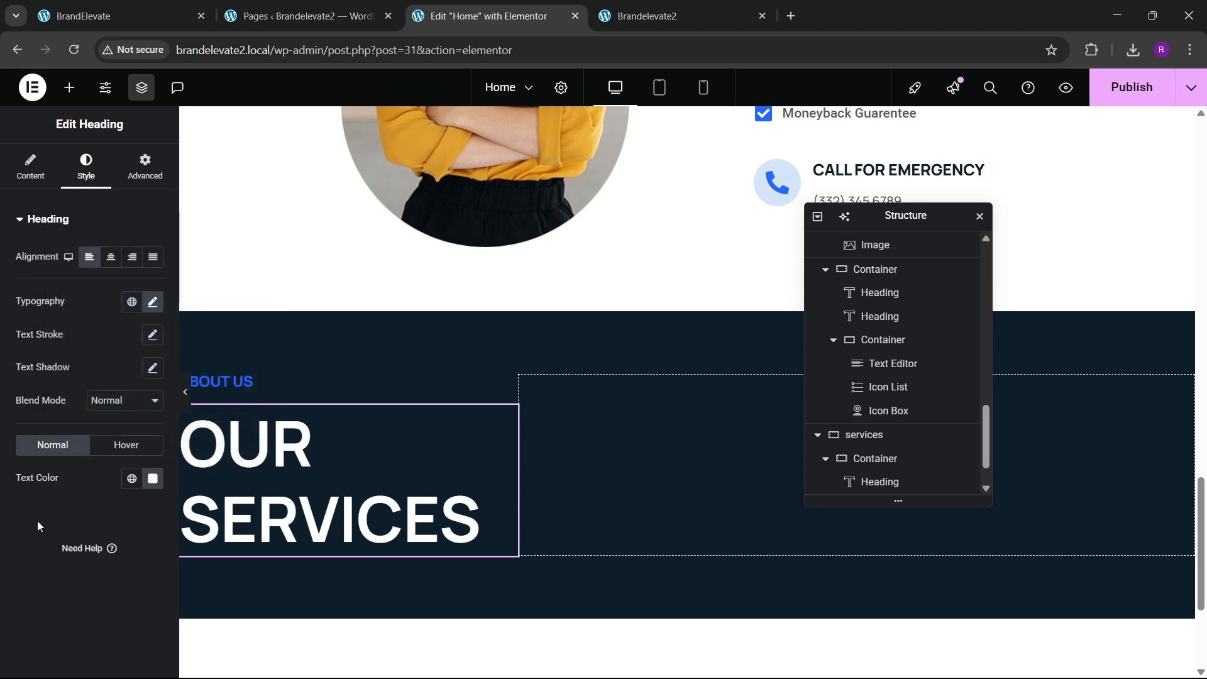
Step: Retitle the small ABOUT US heading in the services section as WHAT WE DO and publish the page
click(176, 14)
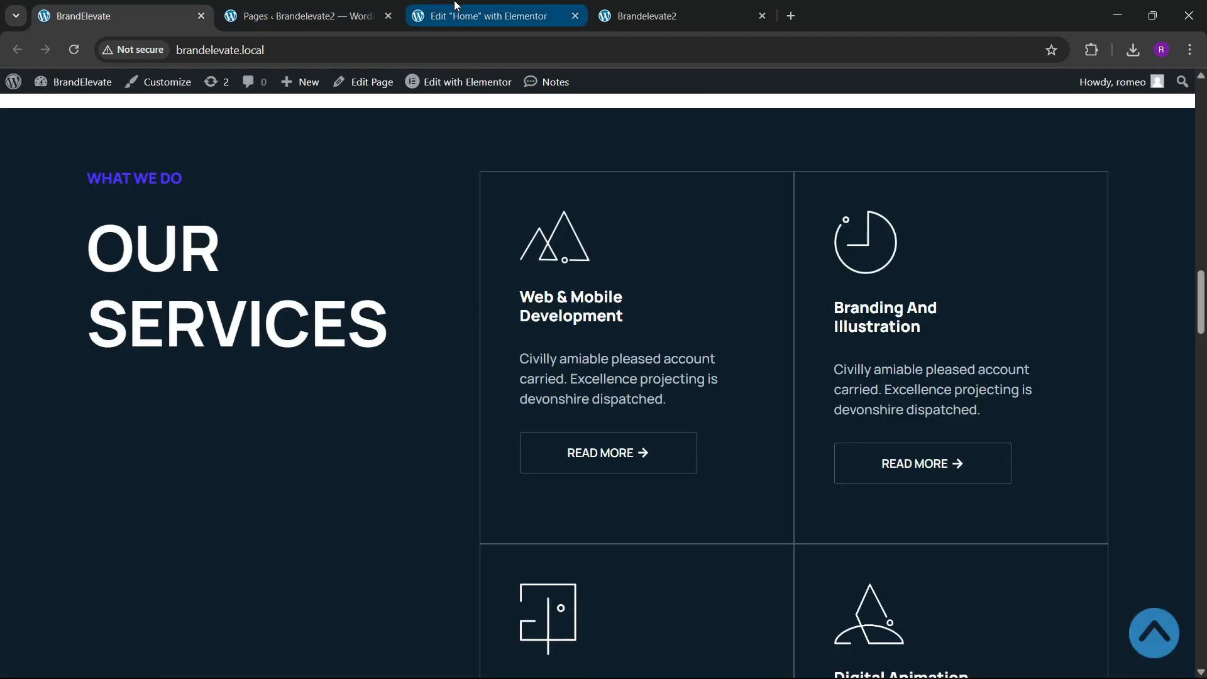
click(489, 16)
click(221, 381)
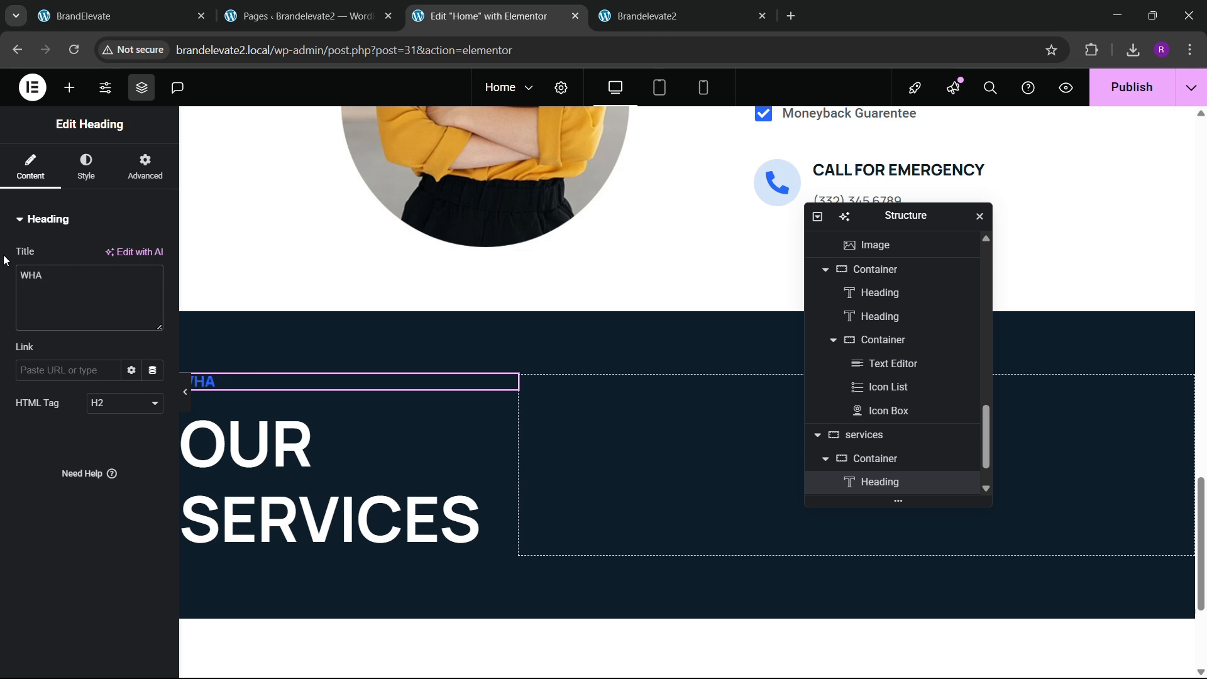
scroll(456, 420, down, 3)
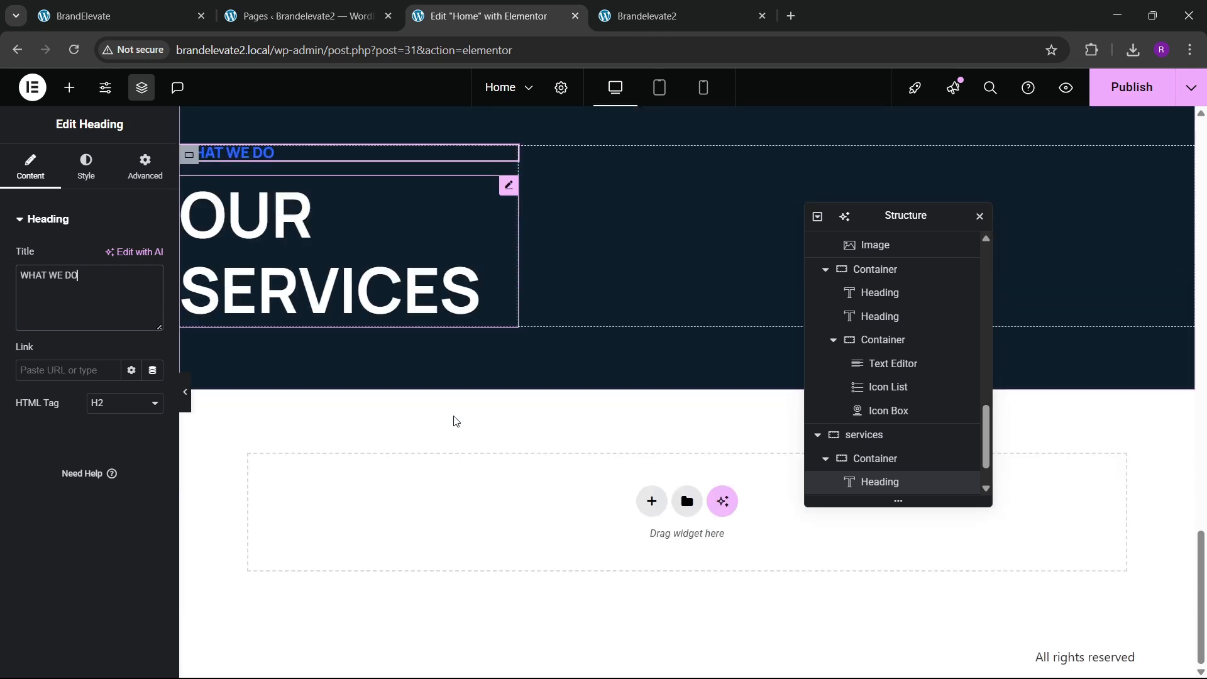
scroll(455, 420, up, 2)
click(1145, 93)
Step: Add a Grid element to the empty container beside the OUR SERVICES heading, following the reference layout
click(43, 7)
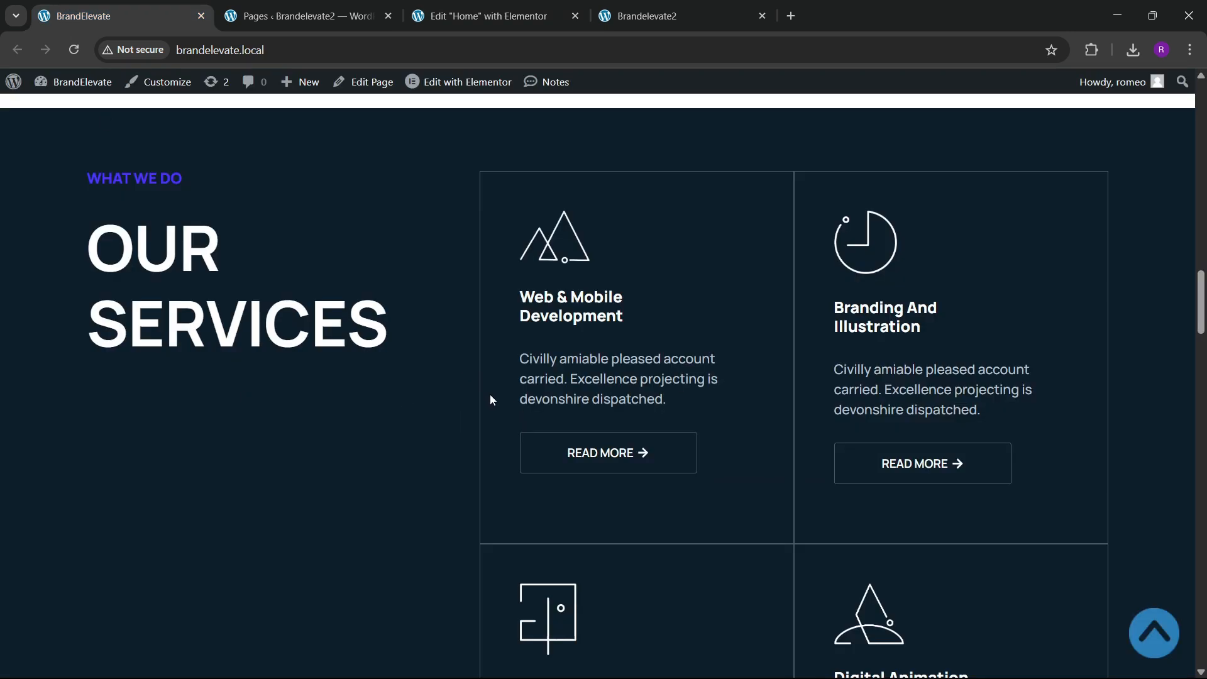
click(484, 16)
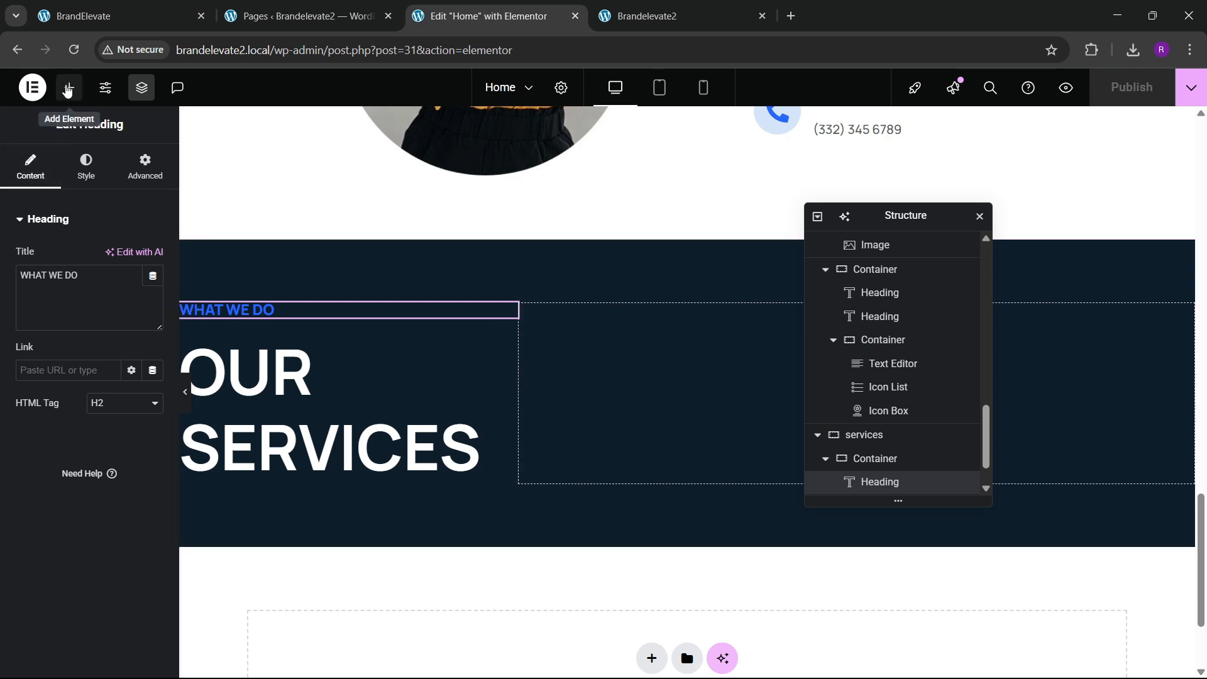
click(68, 91)
text(grid)
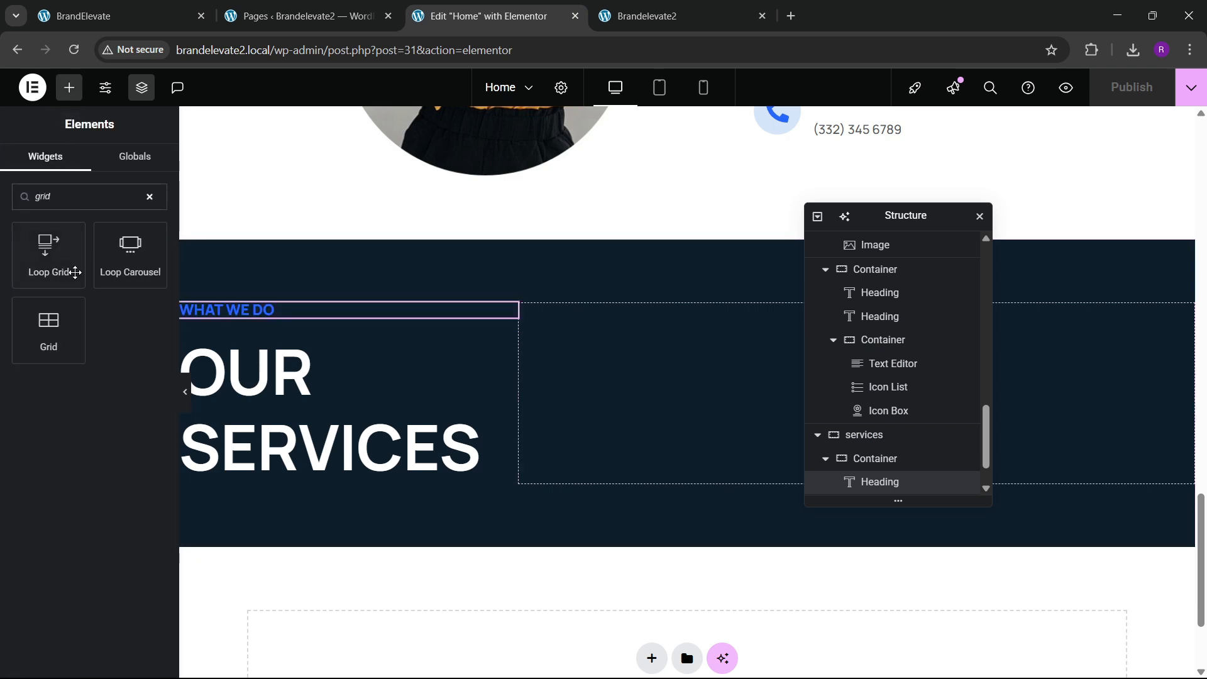
drag(48, 328, 549, 368)
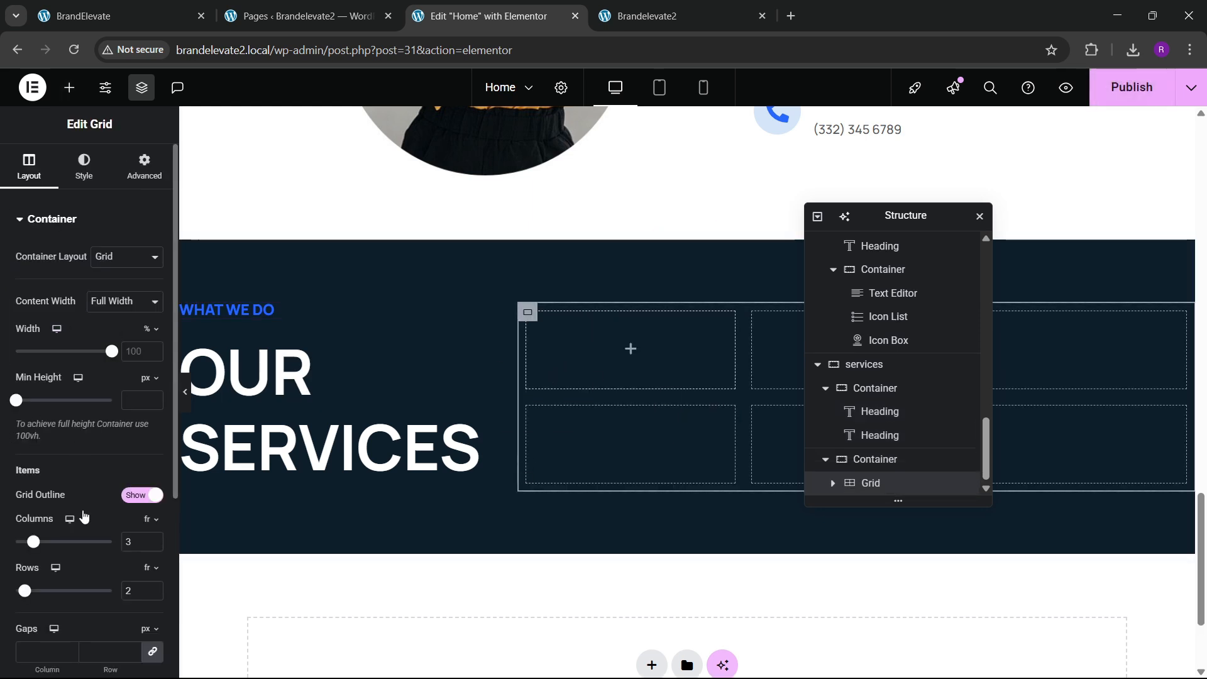
Step: Set the grid to 2 columns and 2 rows with 0 px padding on all sides
scroll(84, 516, down, 1)
click(154, 516)
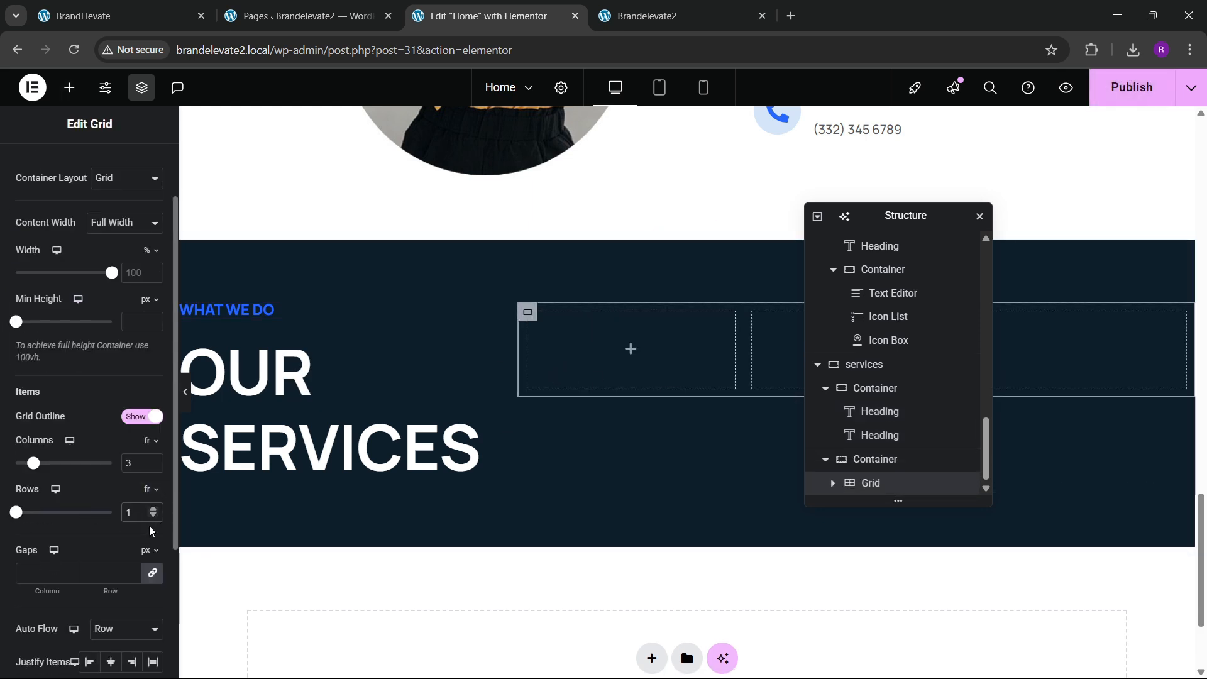
click(153, 509)
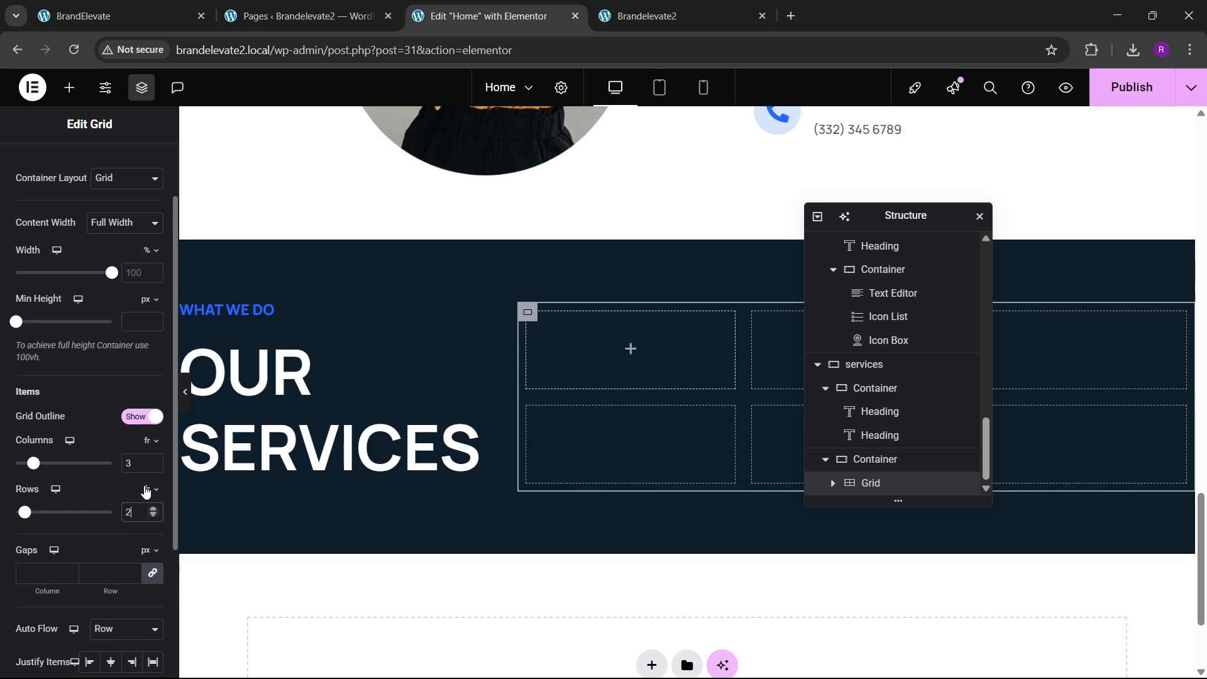
scroll(149, 264, up, 1)
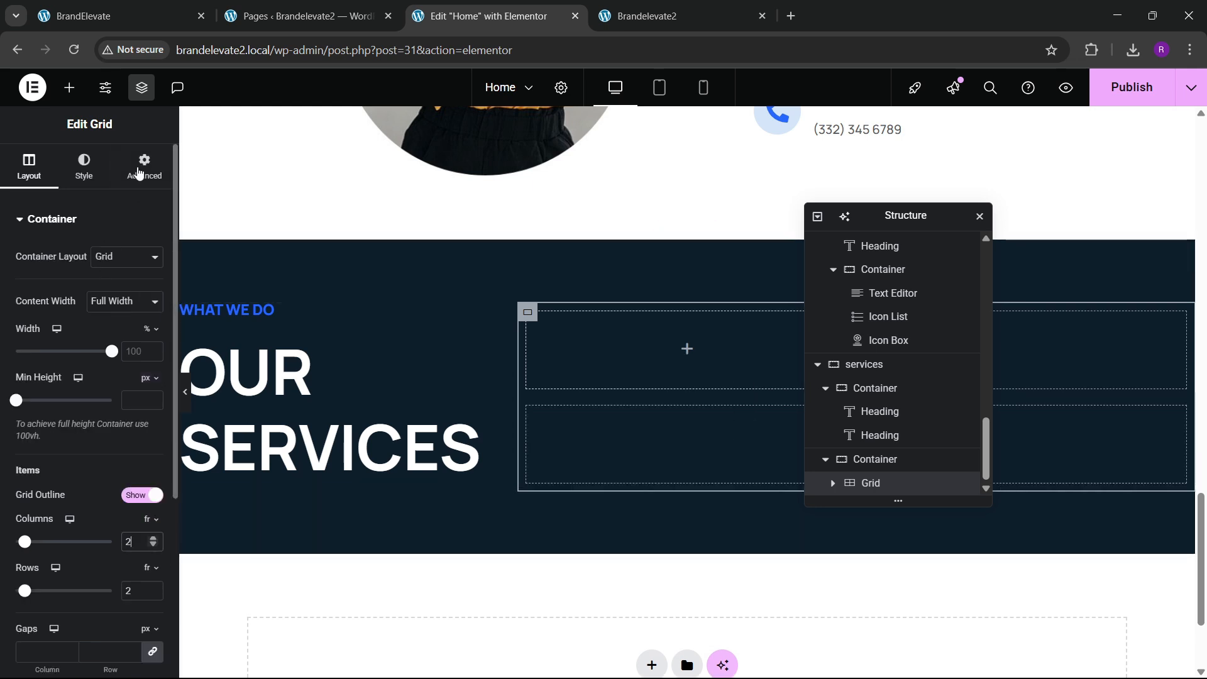
click(144, 165)
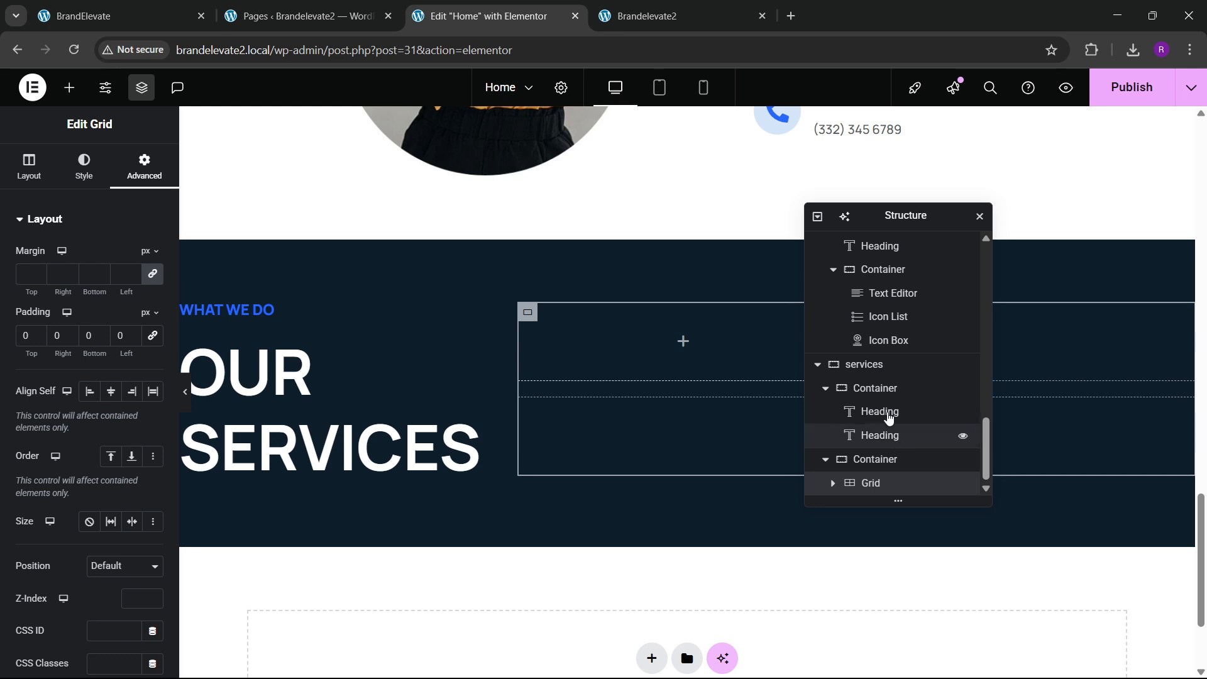
Step: Set the services container to space-between justification, centered item alignment and 60 px gaps, and compare with the reference site
click(864, 364)
click(29, 167)
scroll(87, 417, down, 4)
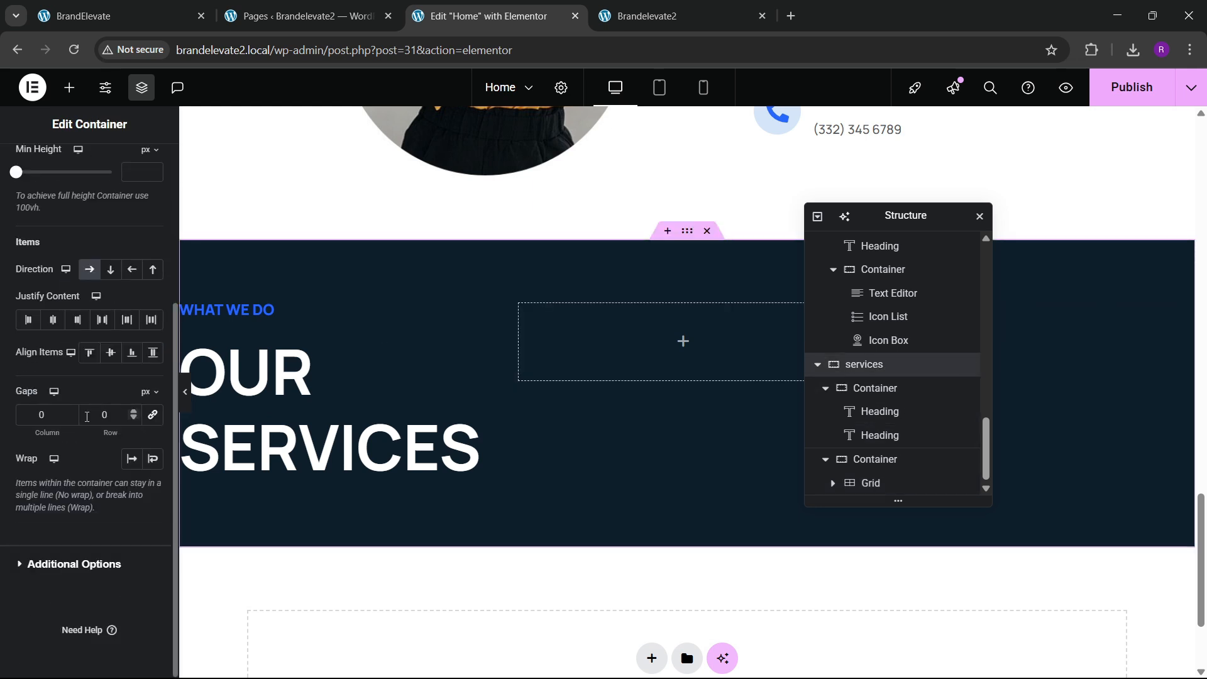
click(102, 320)
click(111, 352)
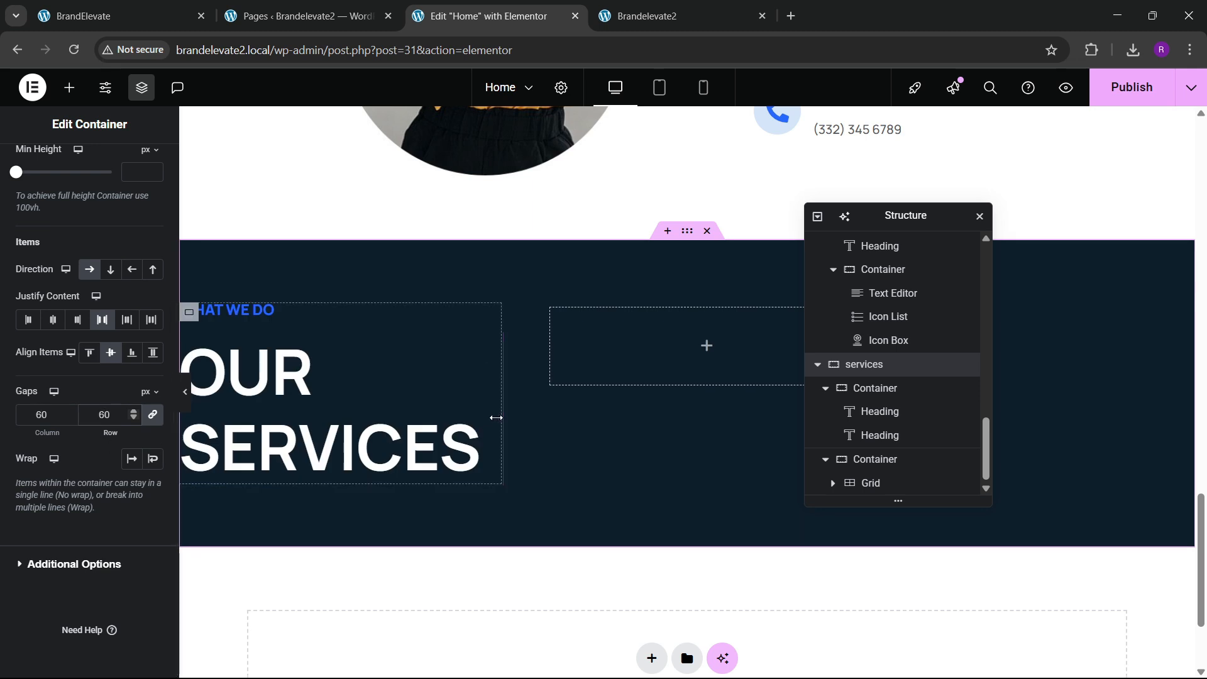
key(ctrl+1)
click(545, 7)
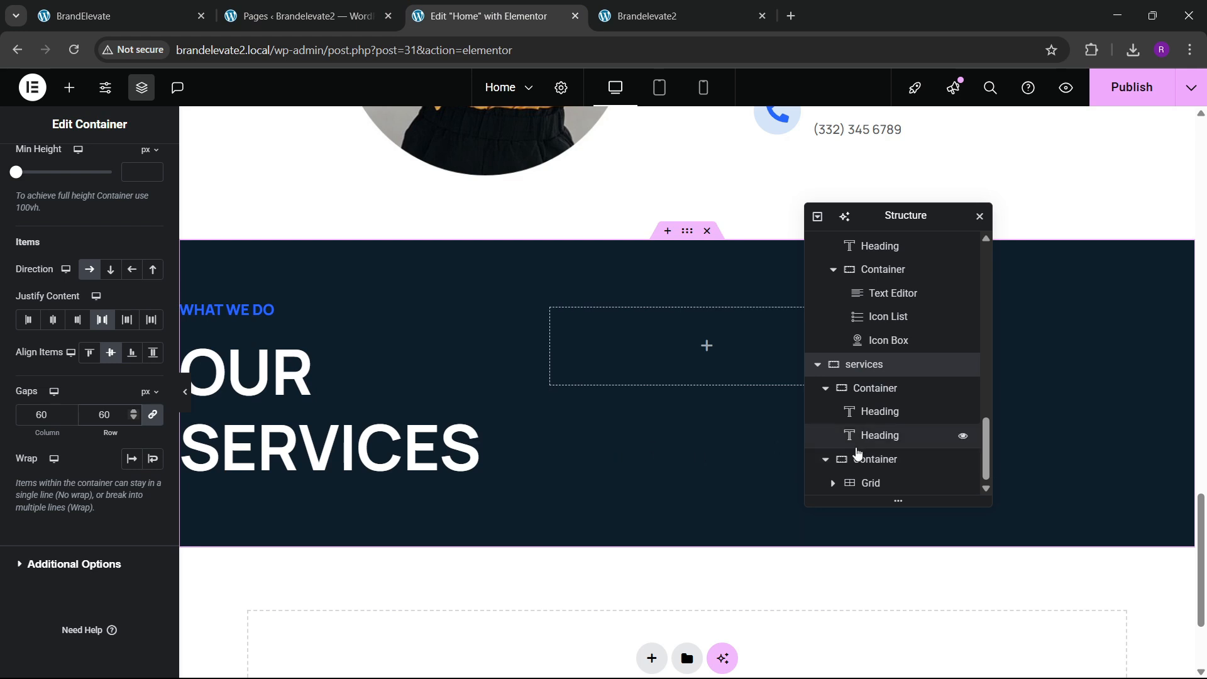
Step: Place a new container in the first cell of the services grid and remove its padding
click(834, 483)
scroll(94, 283, up, 5)
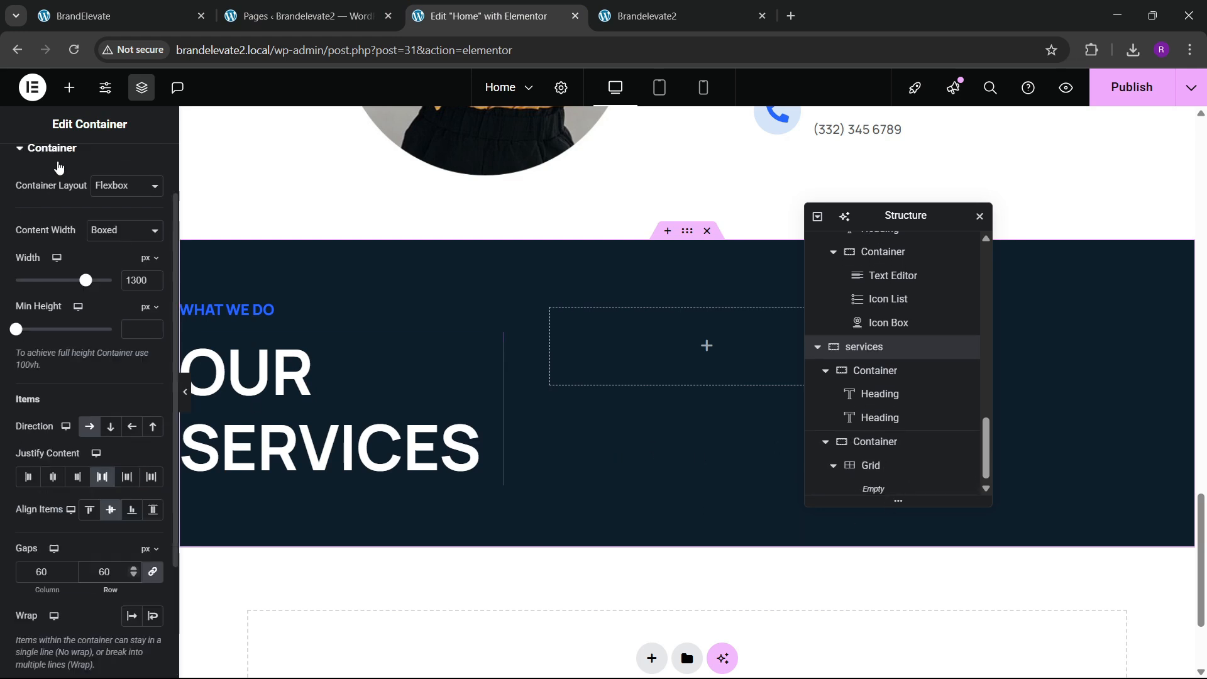
click(69, 88)
drag(54, 314, 723, 317)
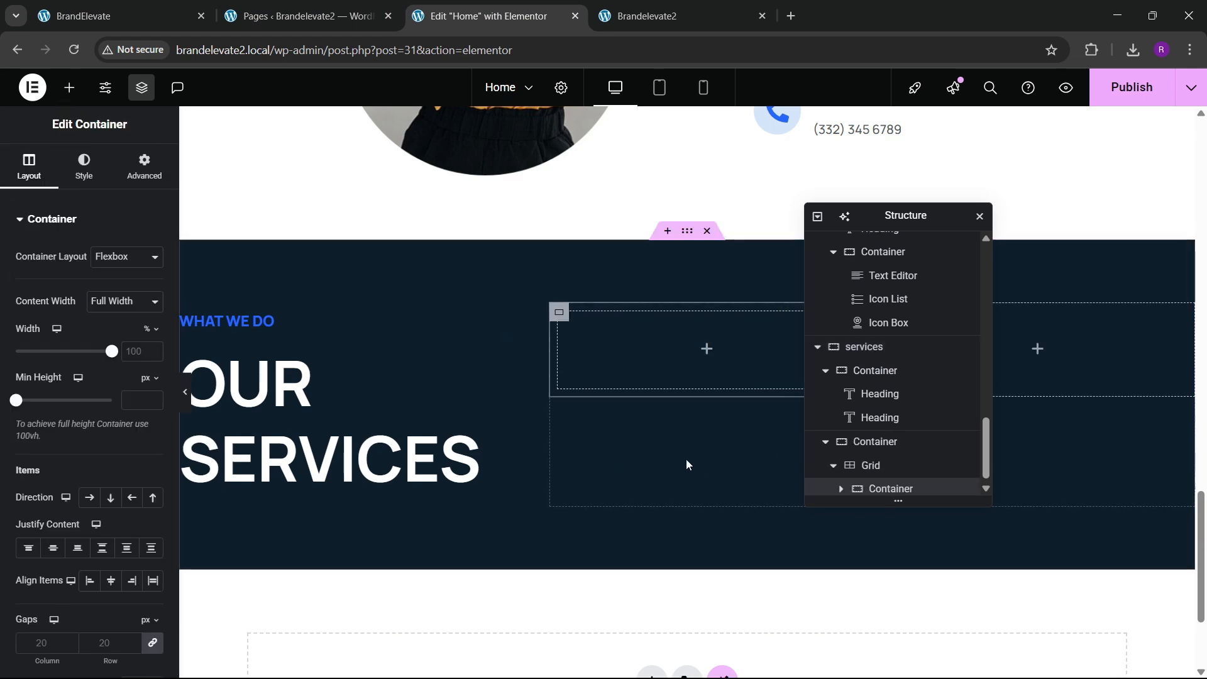
click(142, 169)
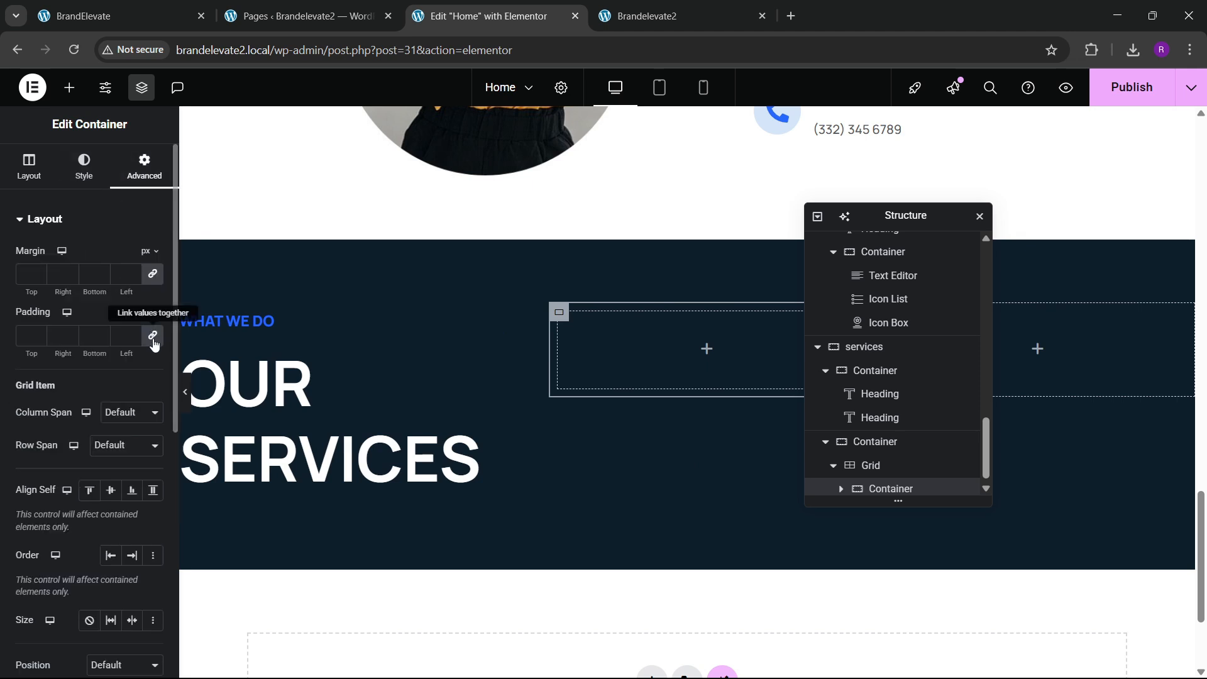
Step: Move the floating Structure window clear of the grid's first cell
click(910, 236)
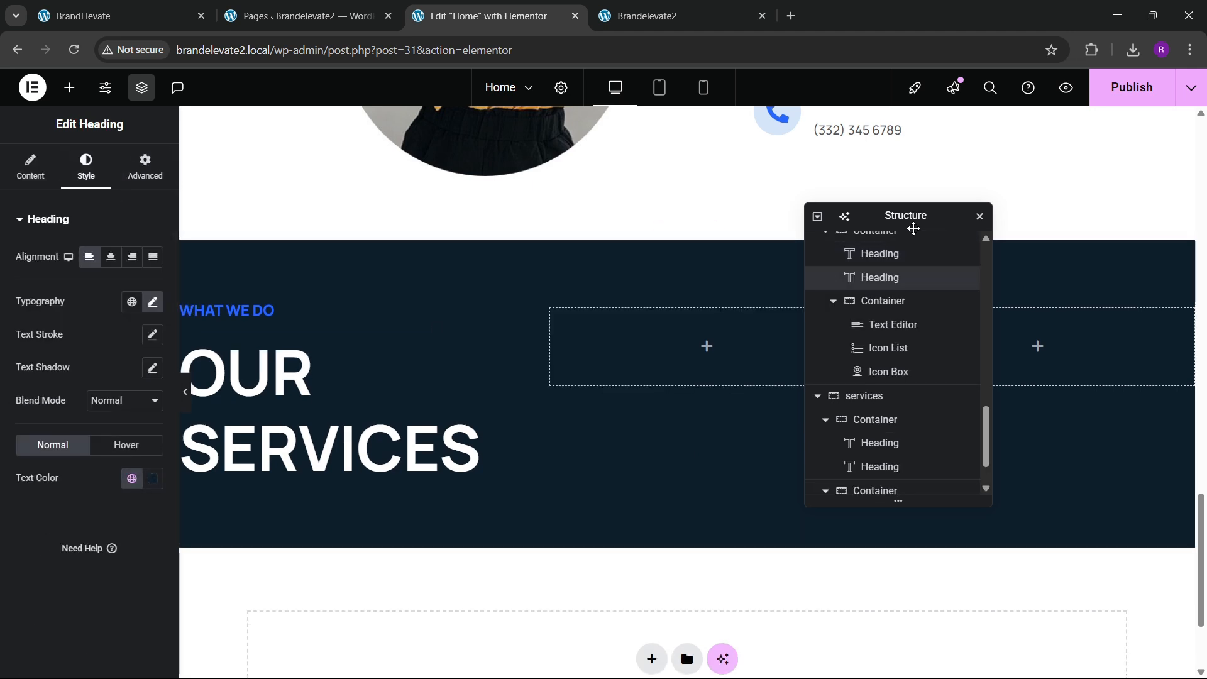
drag(914, 228, 988, 275)
scroll(646, 328, down, 13)
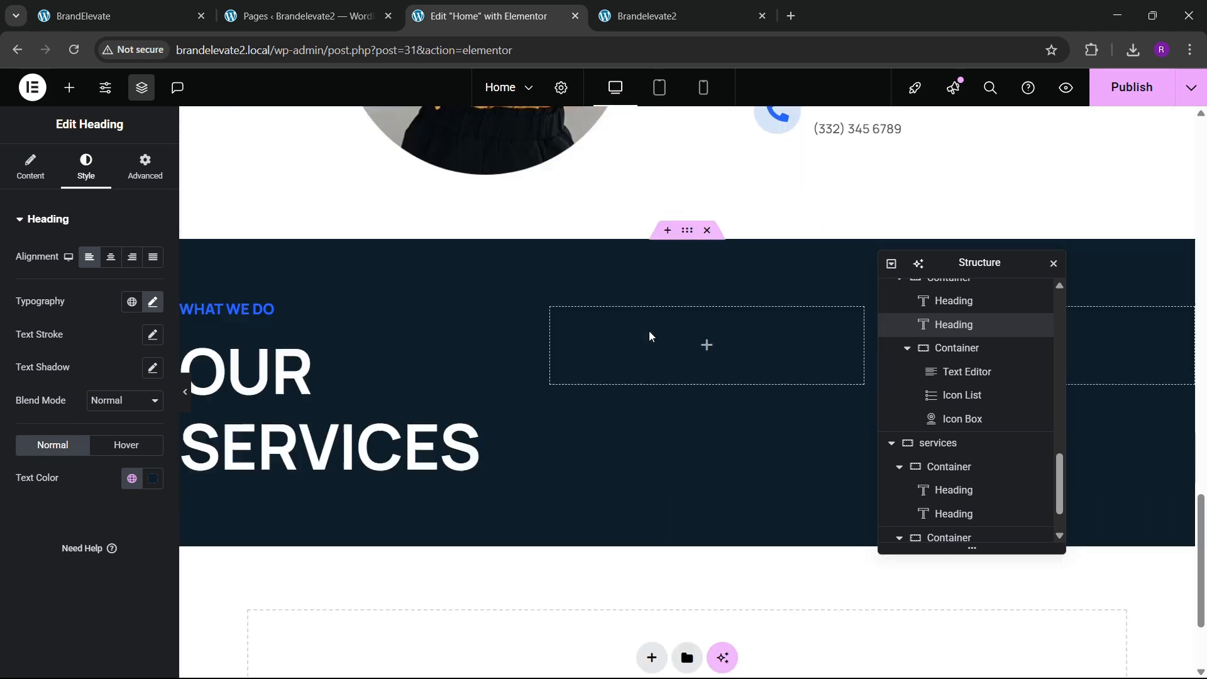
scroll(644, 324, up, 4)
scroll(640, 318, down, 2)
Step: Add an Image widget to the container in the grid's first cell and choose s4.png from the media library
click(171, 8)
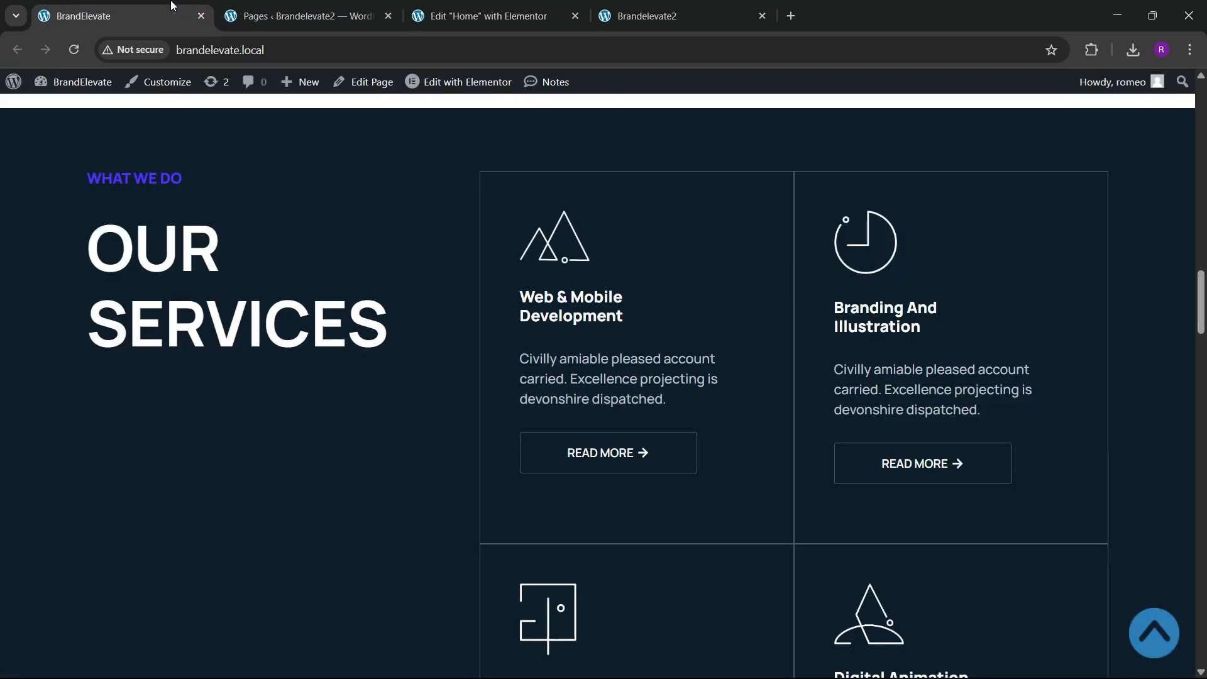
click(546, 8)
click(70, 87)
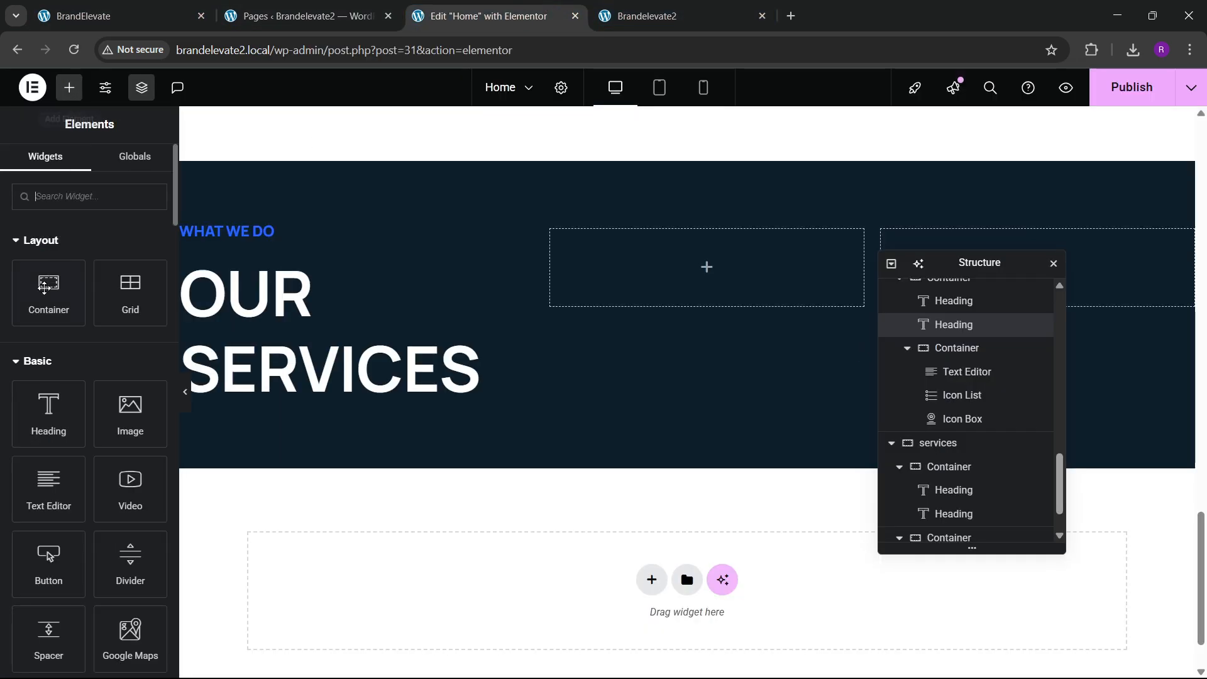
drag(130, 438, 700, 264)
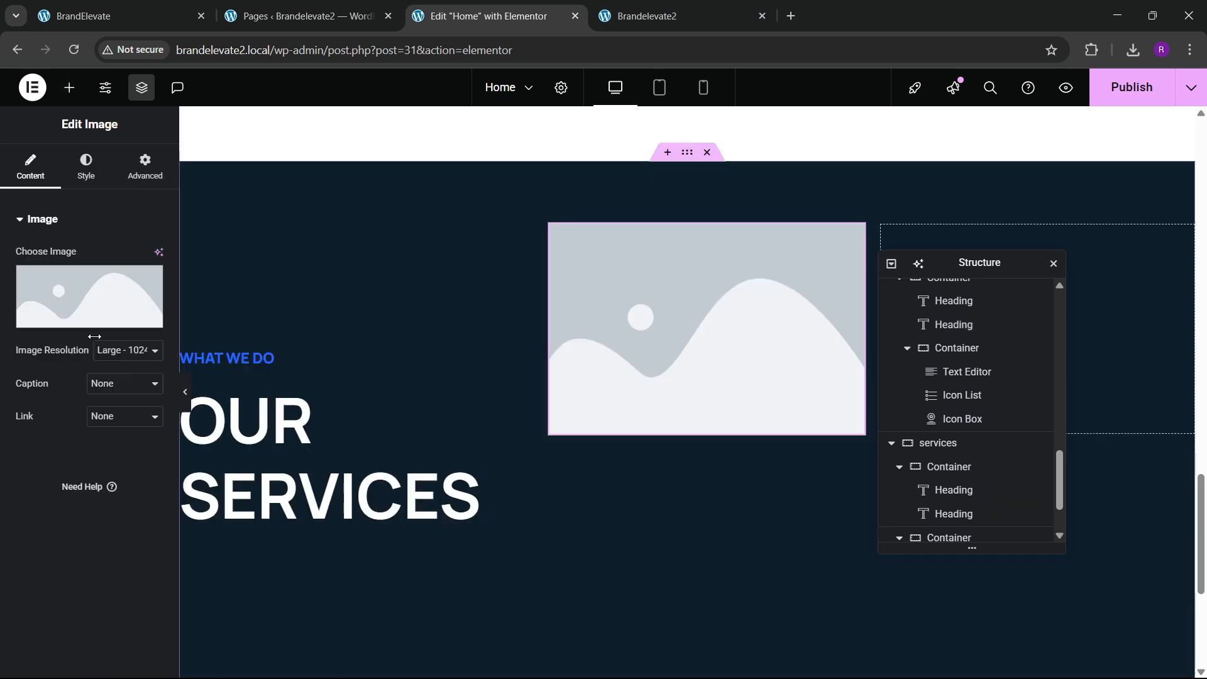
click(53, 290)
click(480, 396)
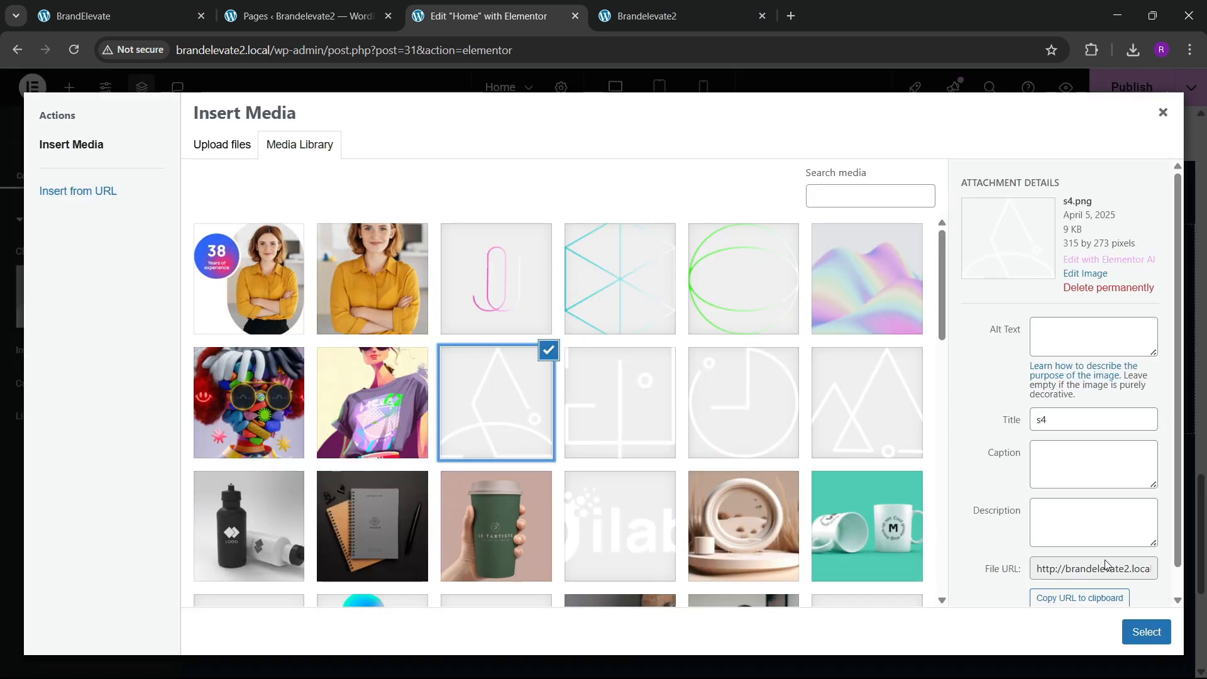
click(1162, 627)
Step: Align the service icon image to the left and set its width to 20%, checking against the reference site
click(86, 167)
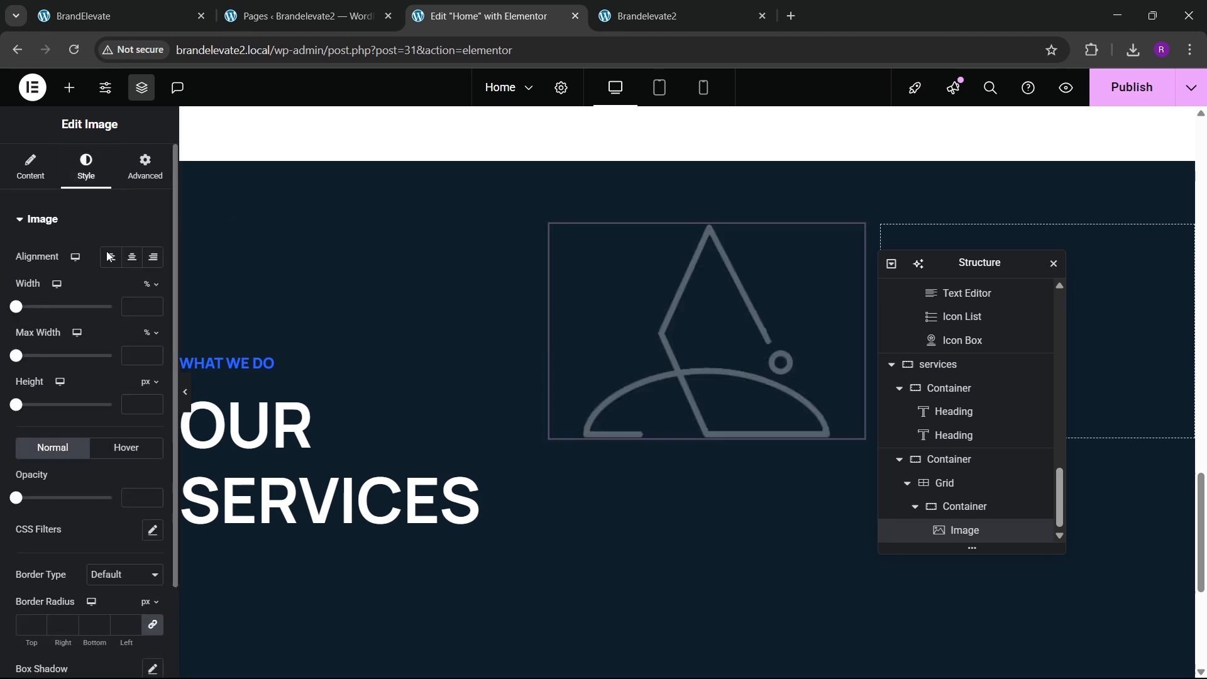
click(111, 258)
click(153, 303)
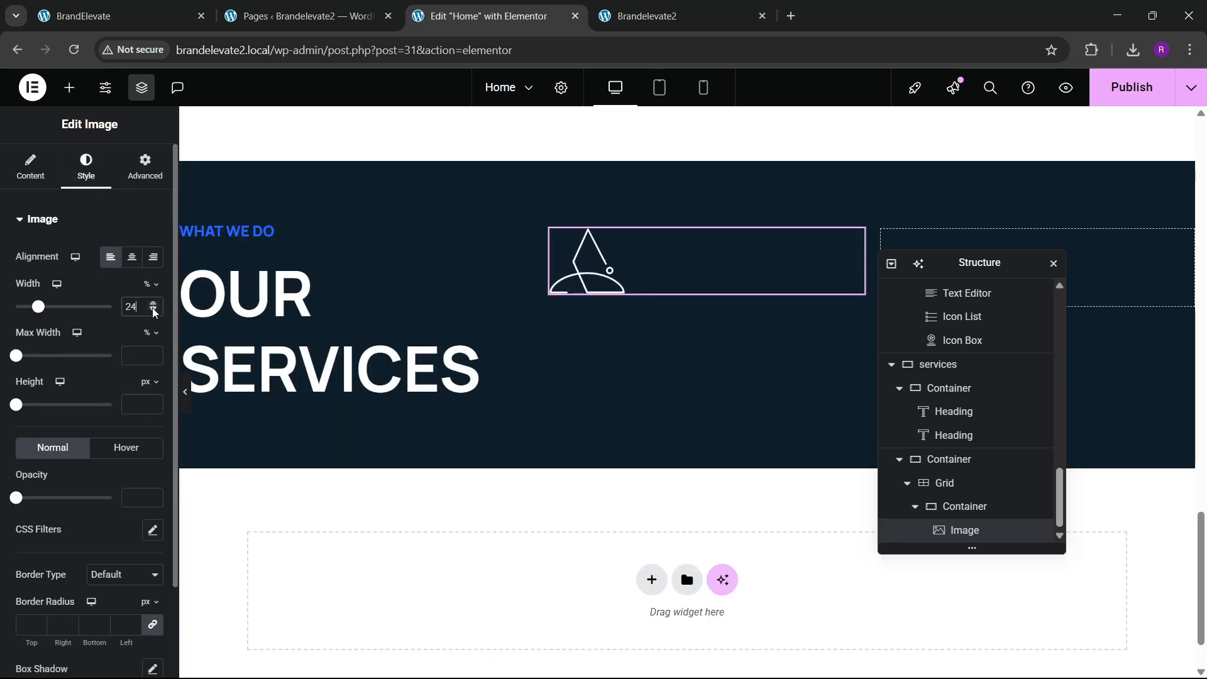
click(126, 15)
click(349, 16)
click(422, 8)
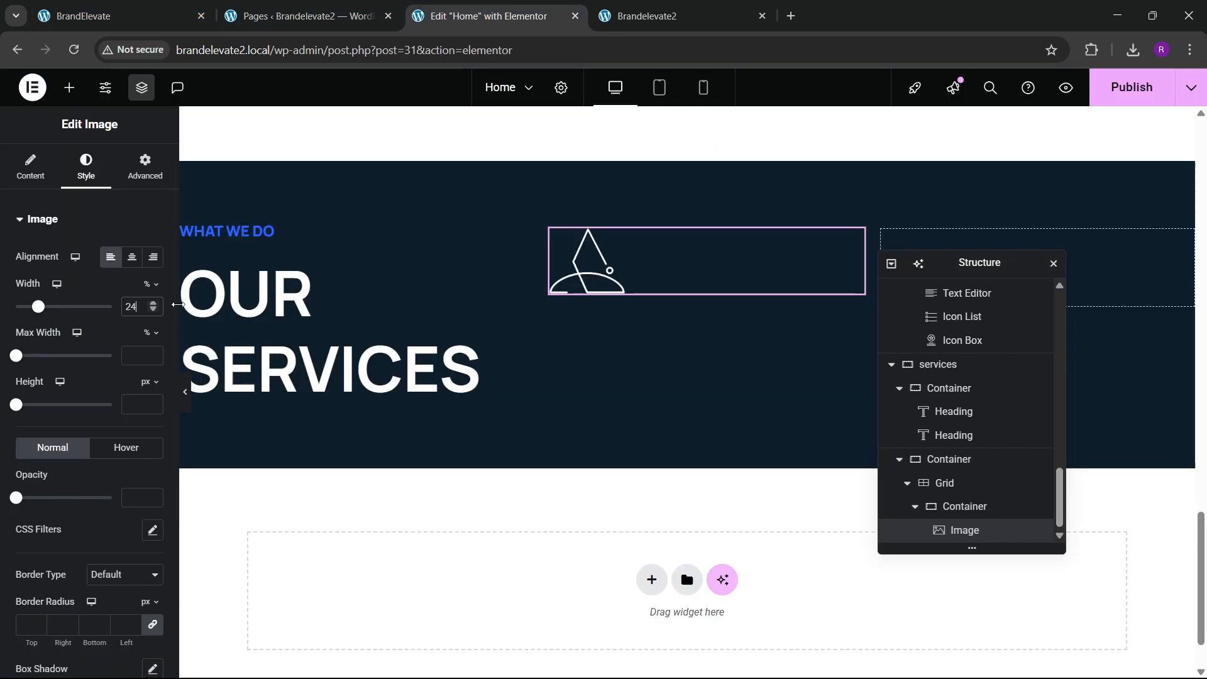
click(153, 311)
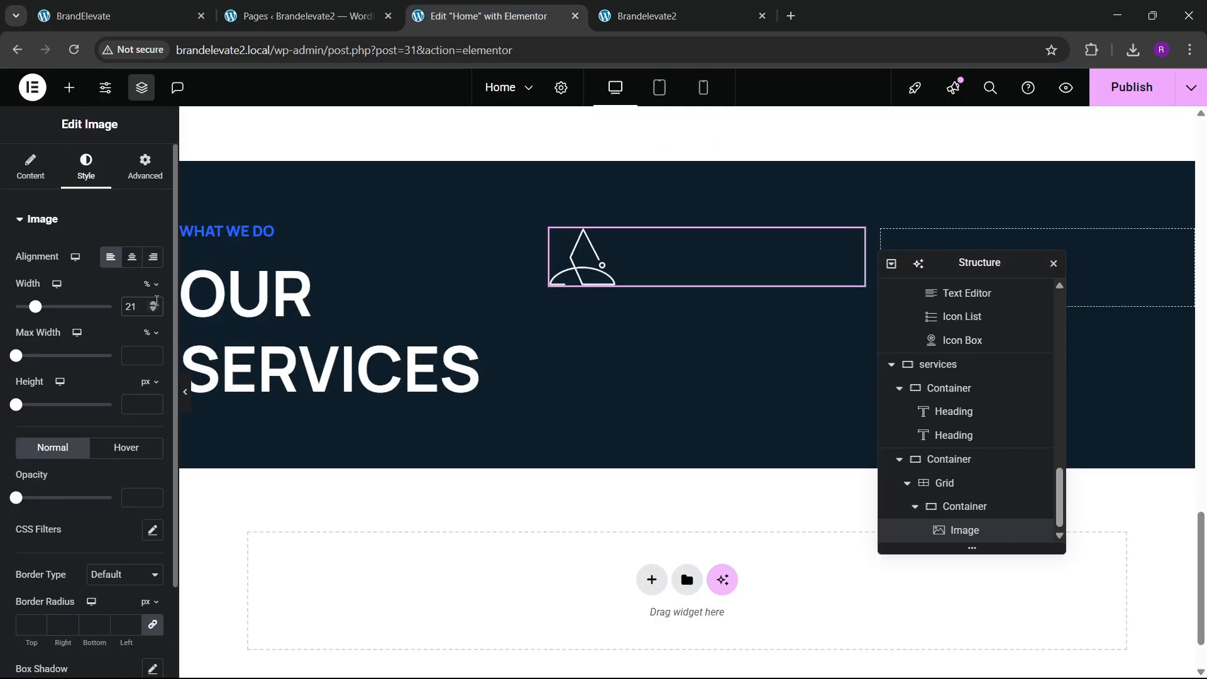
click(153, 314)
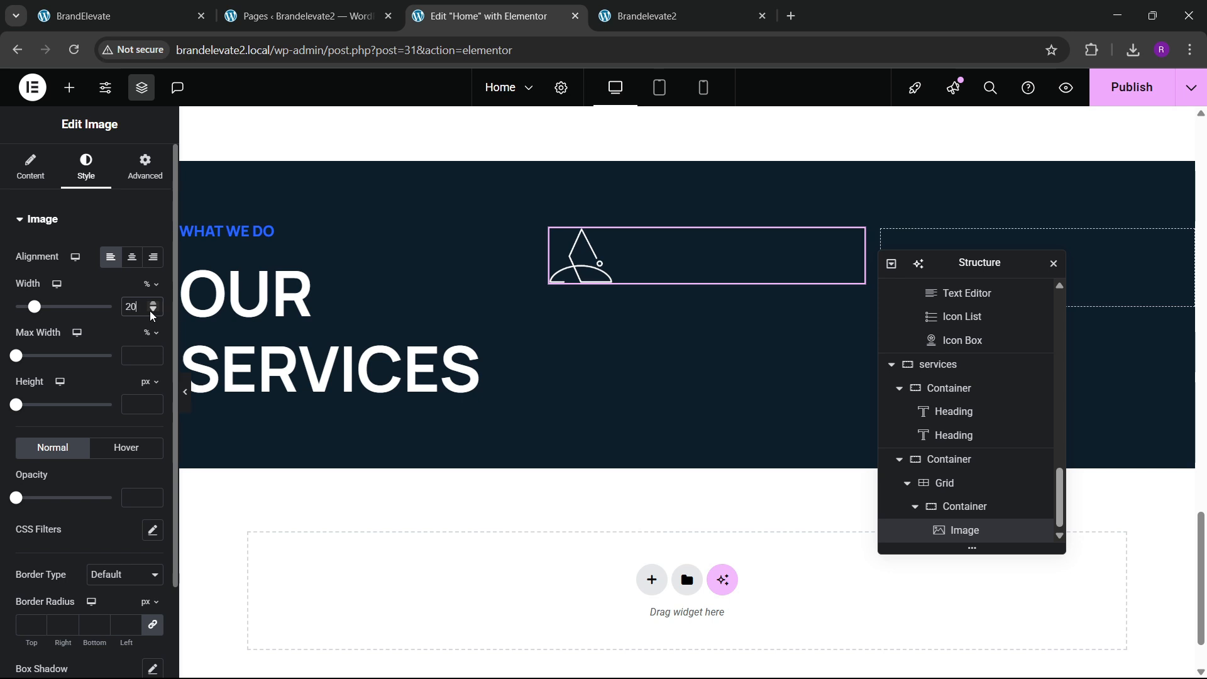
click(119, 16)
click(501, 5)
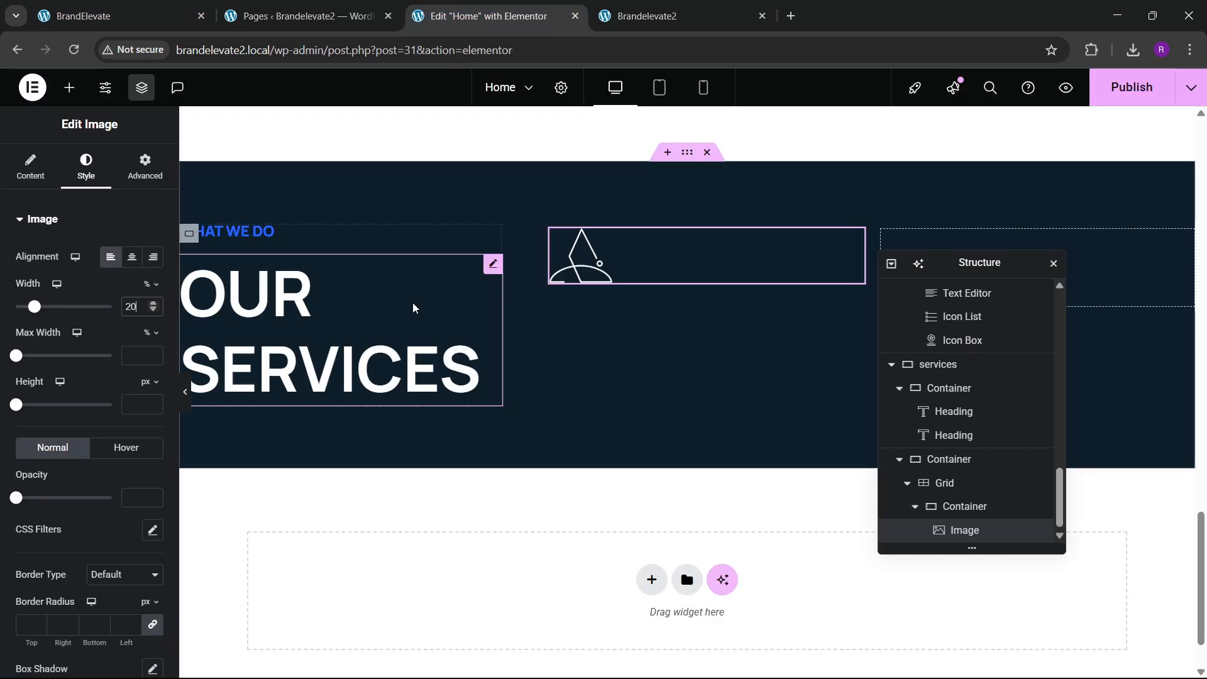
Step: Add a Heading widget below the service icon and title it "Web & Mobile Development", copied from the reference site
click(69, 86)
drag(48, 412, 626, 277)
click(149, 6)
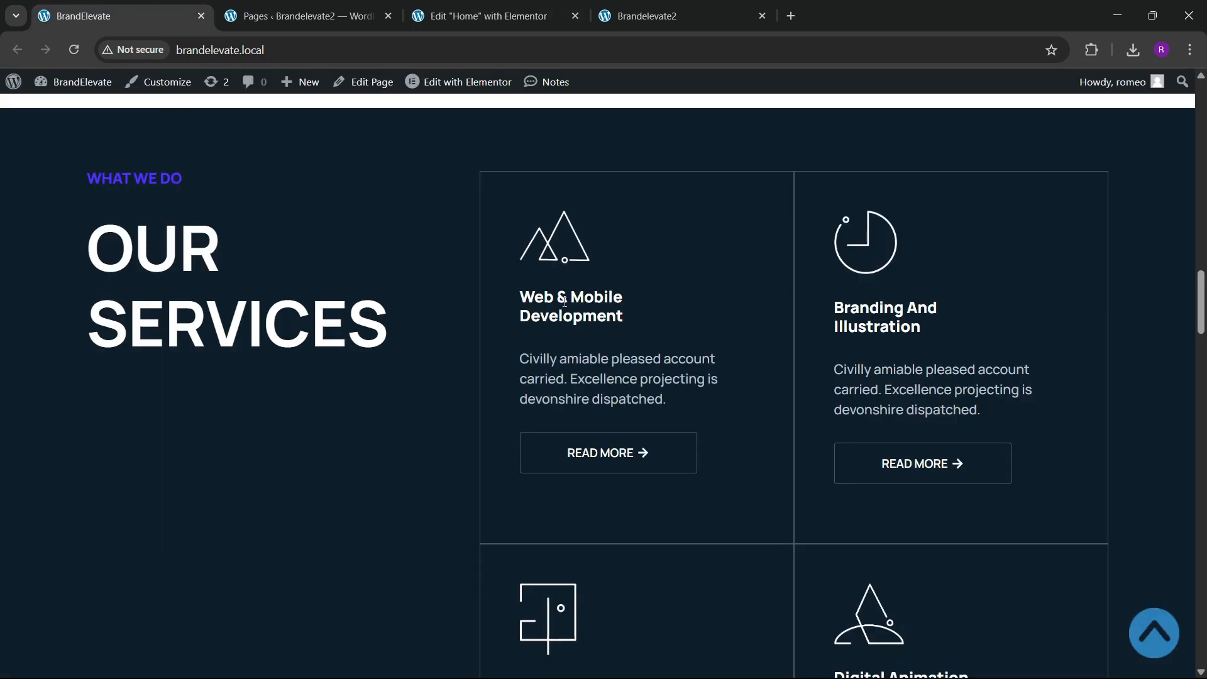
drag(523, 292, 624, 326)
key(ctrl+c)
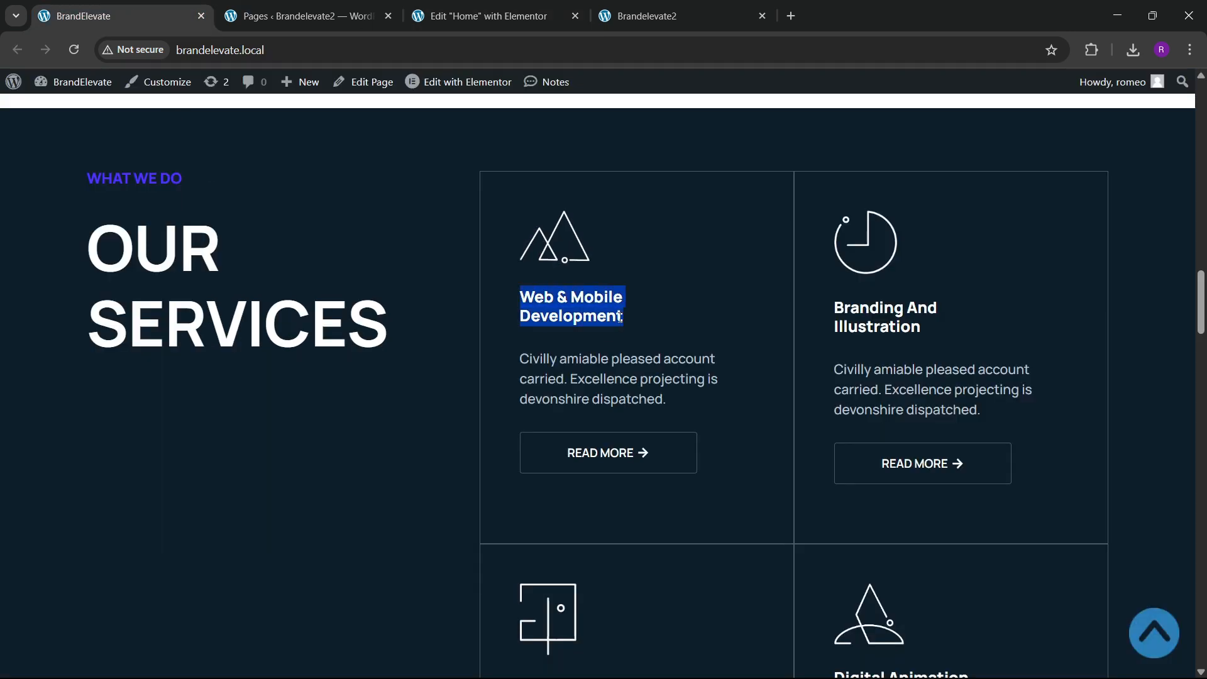
click(479, 15)
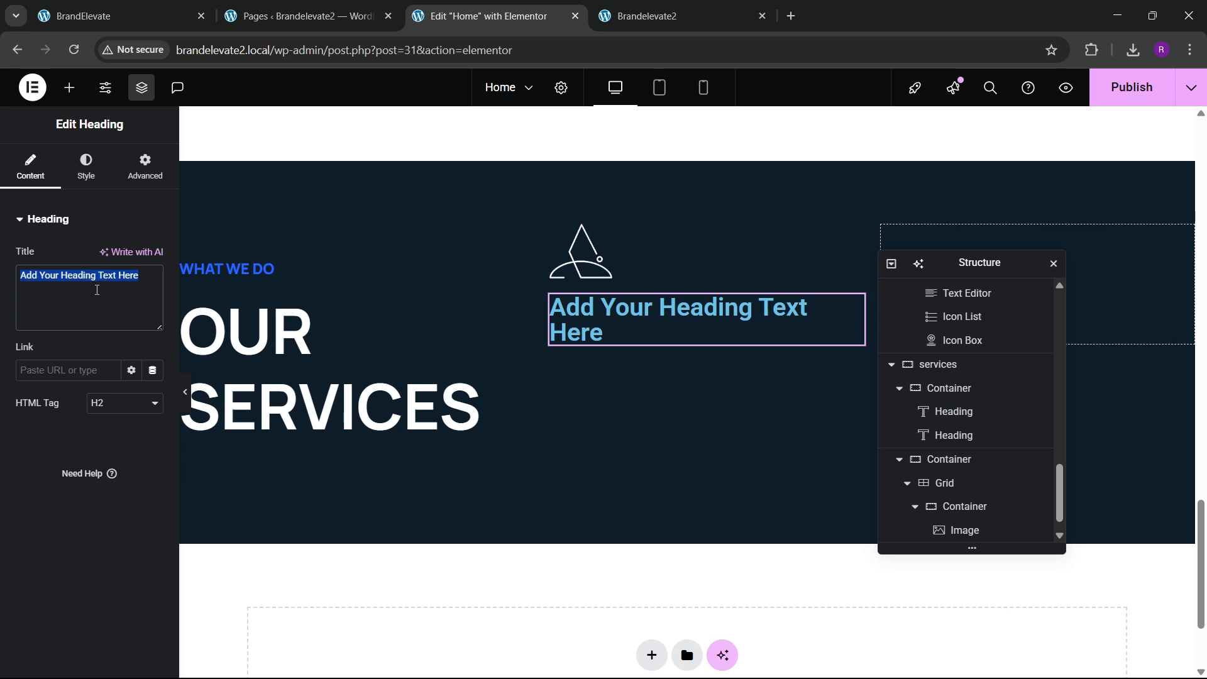
key(ctrl+v)
Step: Set the service card heading's font to Manrope at 20 px, checking against the reference site
click(92, 181)
click(152, 302)
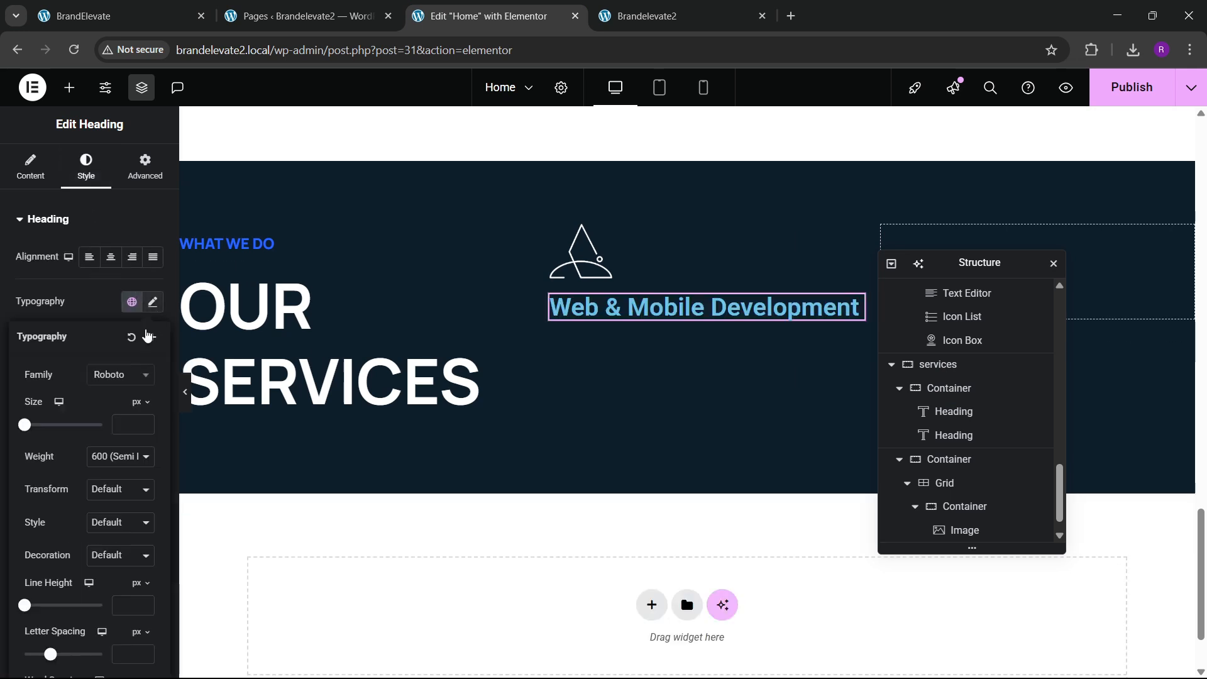
click(112, 376)
text(manrope)
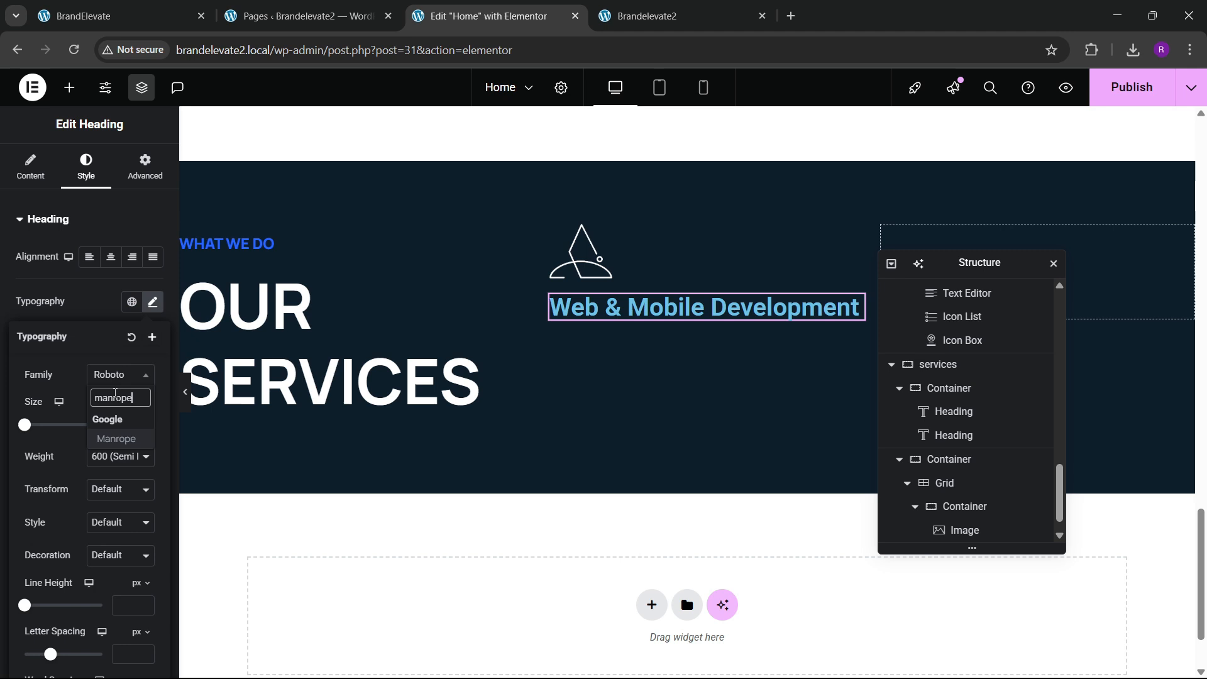
key(Return)
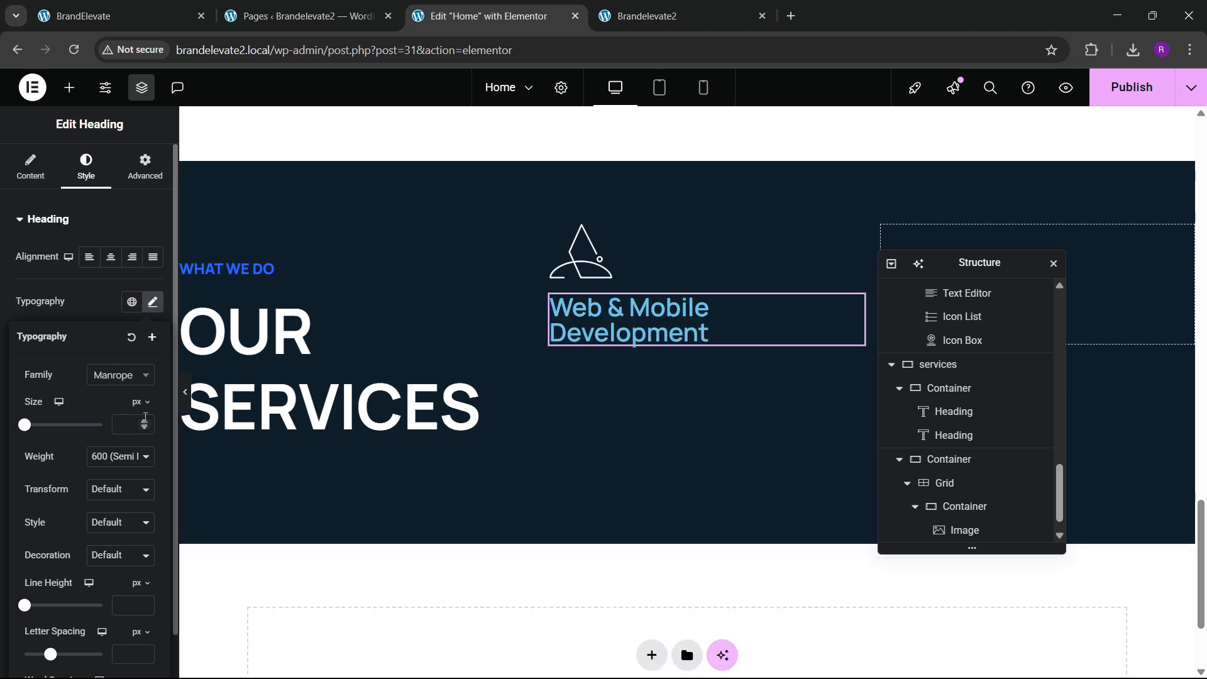
text(6)
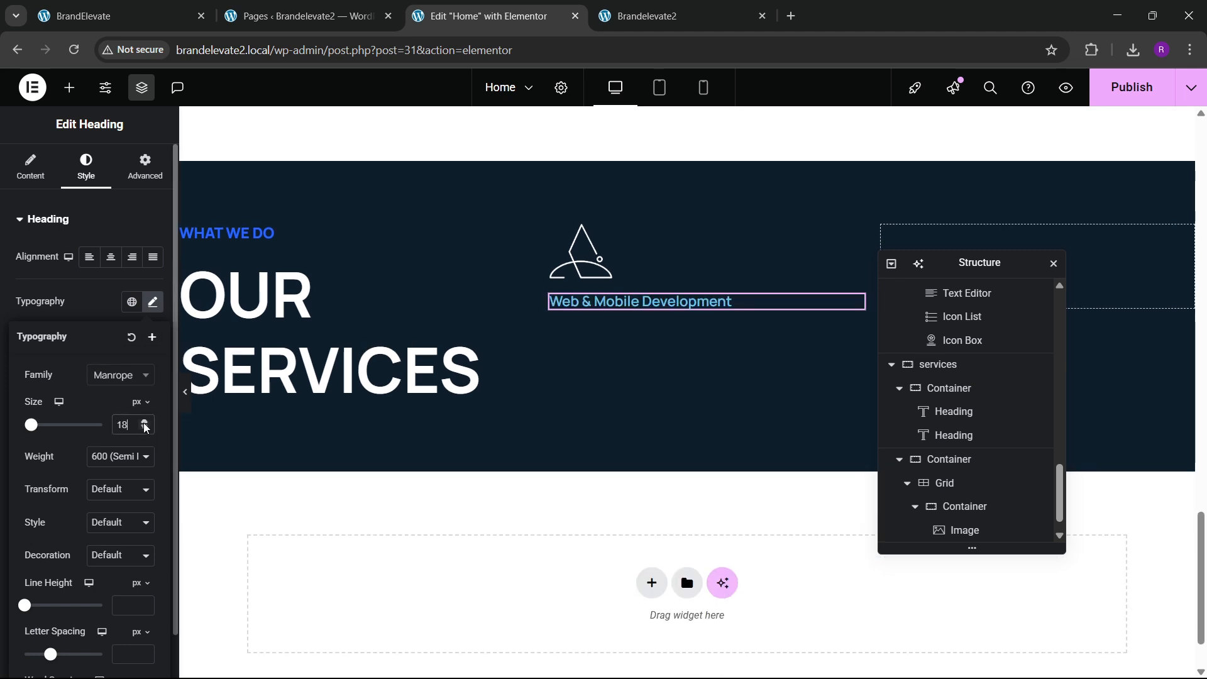
click(173, 9)
click(478, 9)
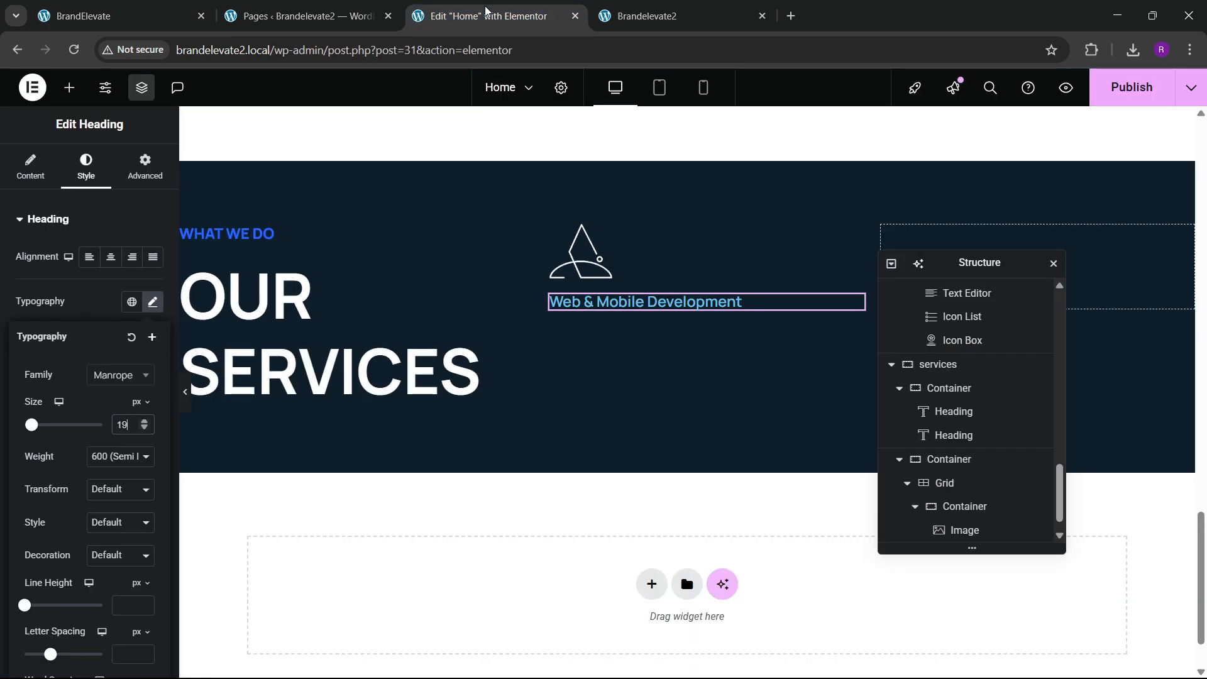
click(146, 425)
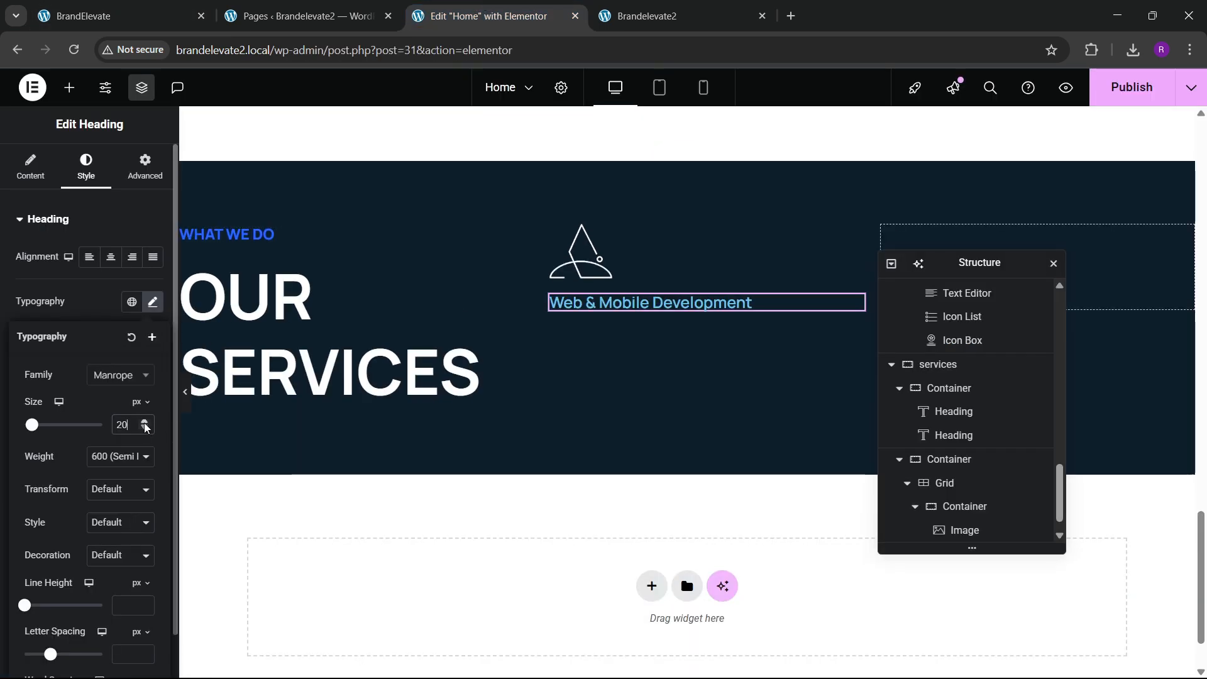
click(125, 456)
click(123, 337)
click(102, 300)
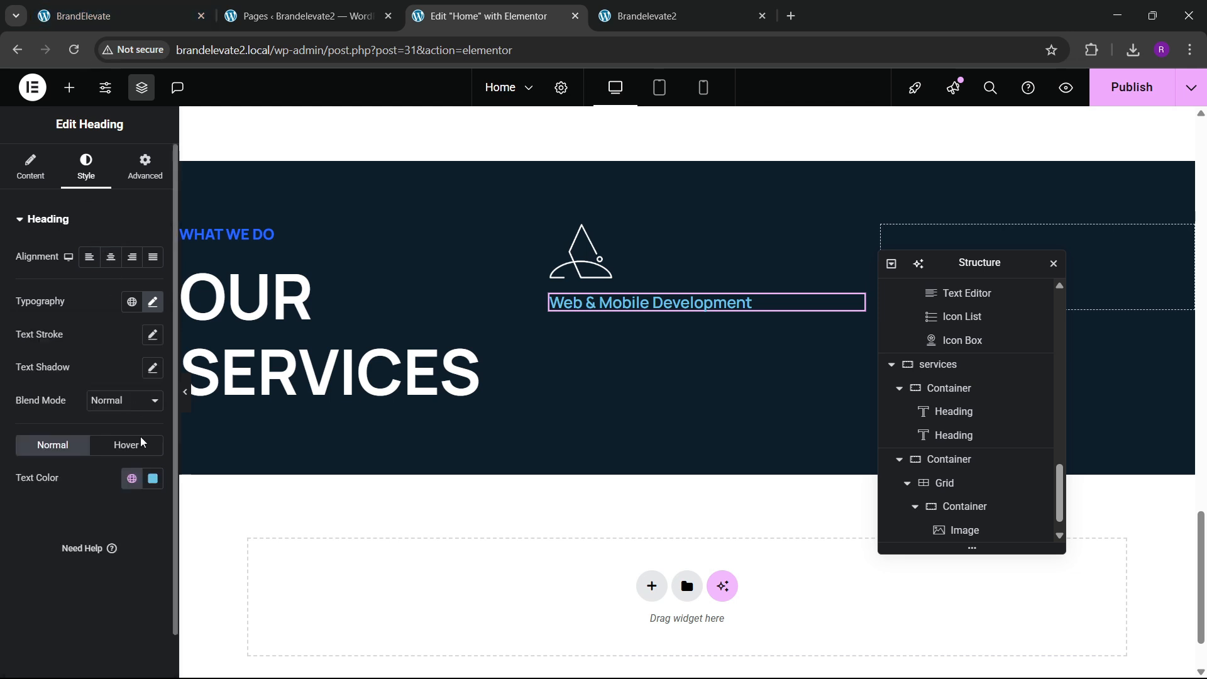
Step: Color the service card heading white and set its font weight to 700 (Bold), comparing it with the reference site
click(152, 478)
click(21, 504)
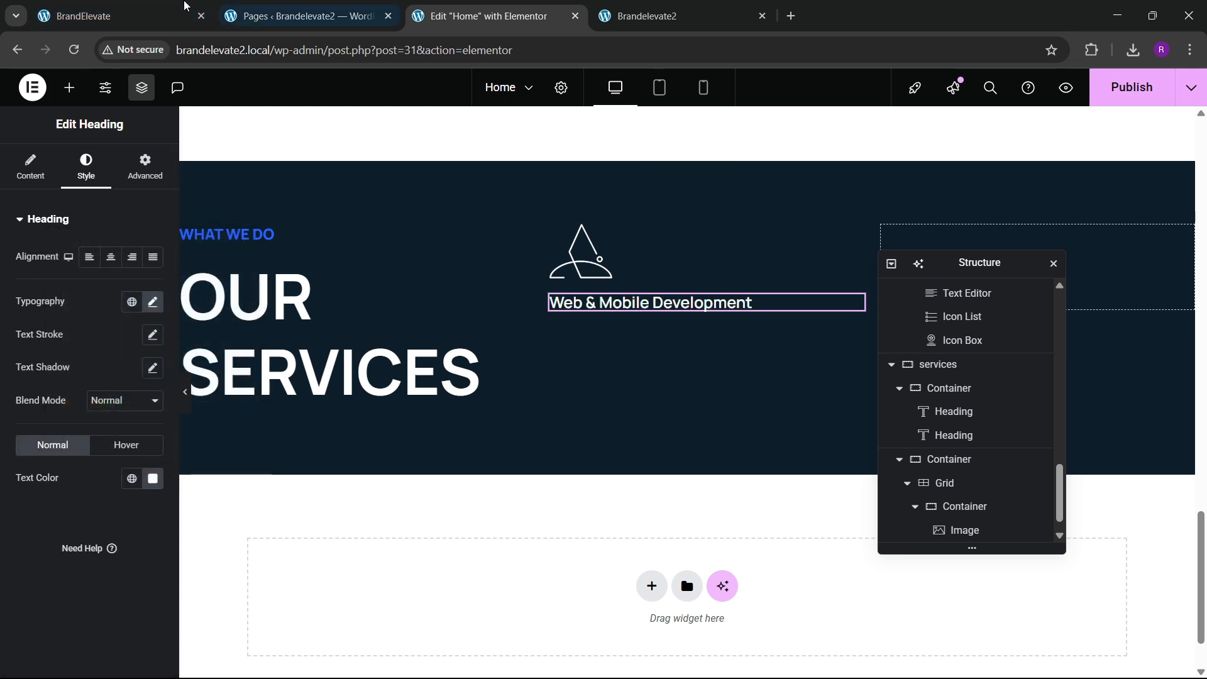
click(119, 15)
click(259, 327)
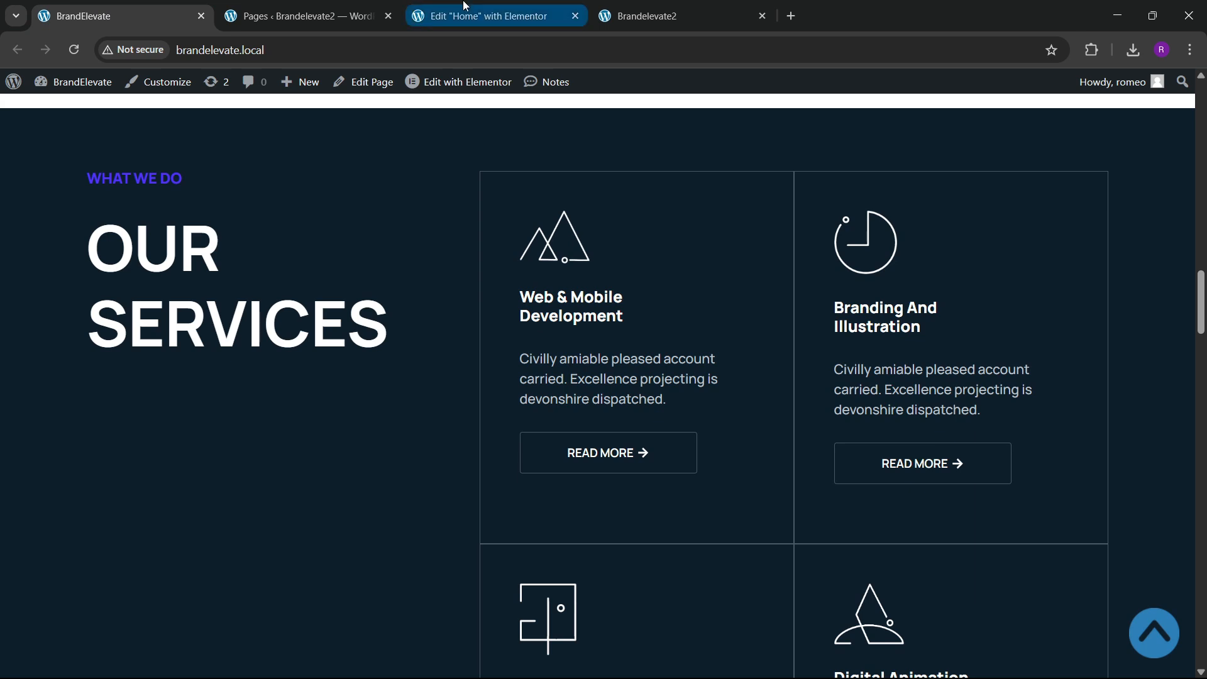
click(484, 15)
click(152, 302)
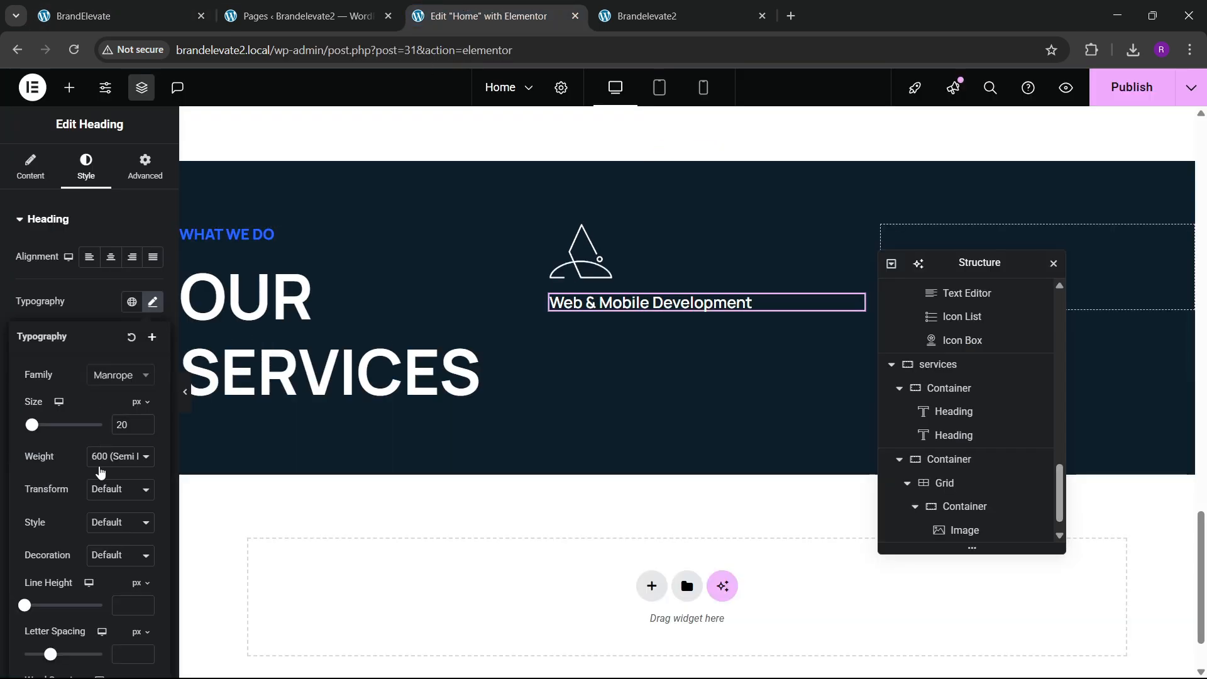
click(113, 457)
click(115, 343)
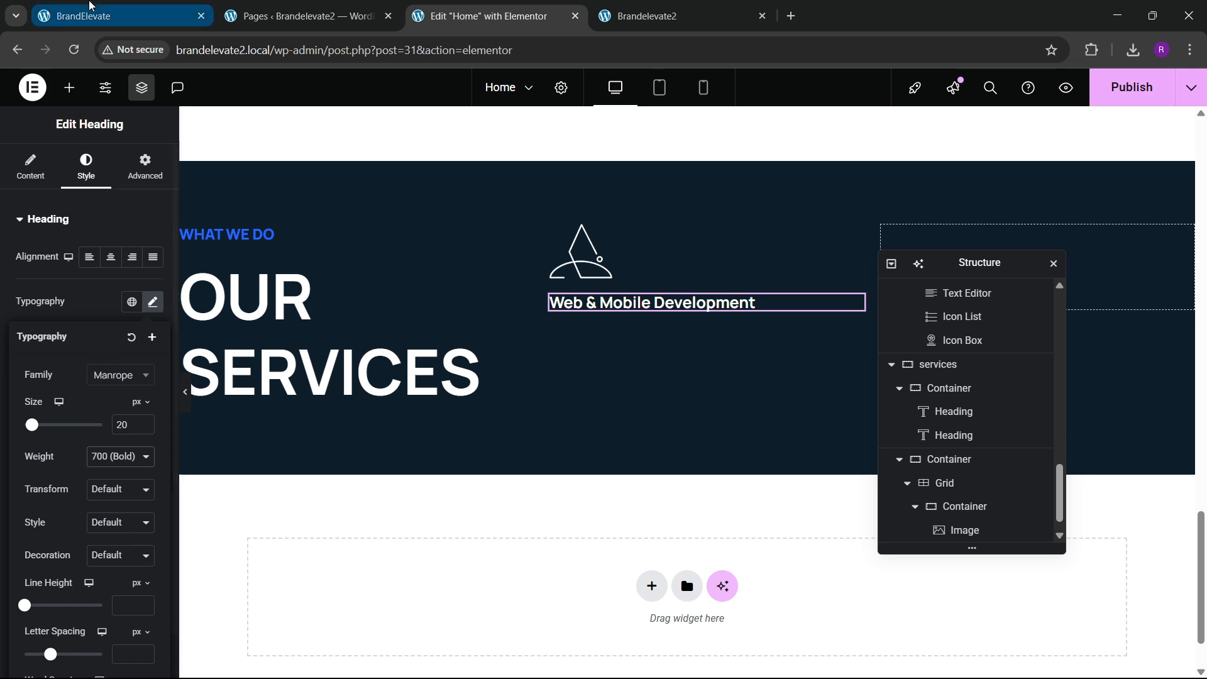
click(94, 12)
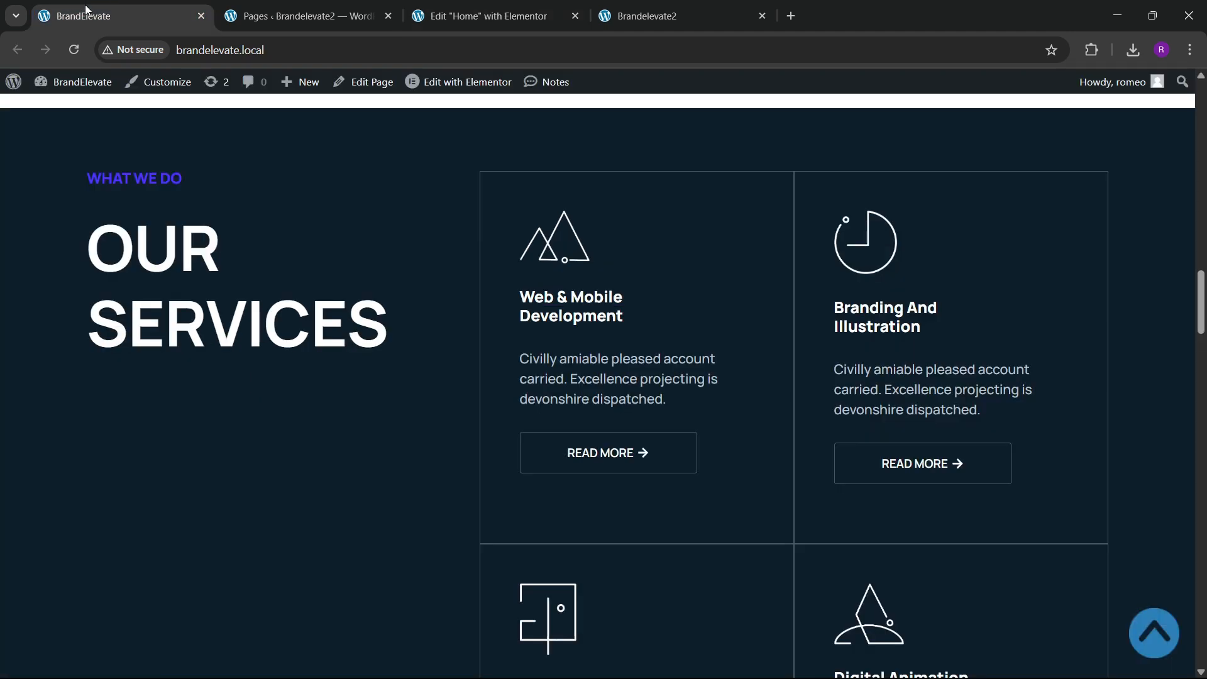
click(466, 6)
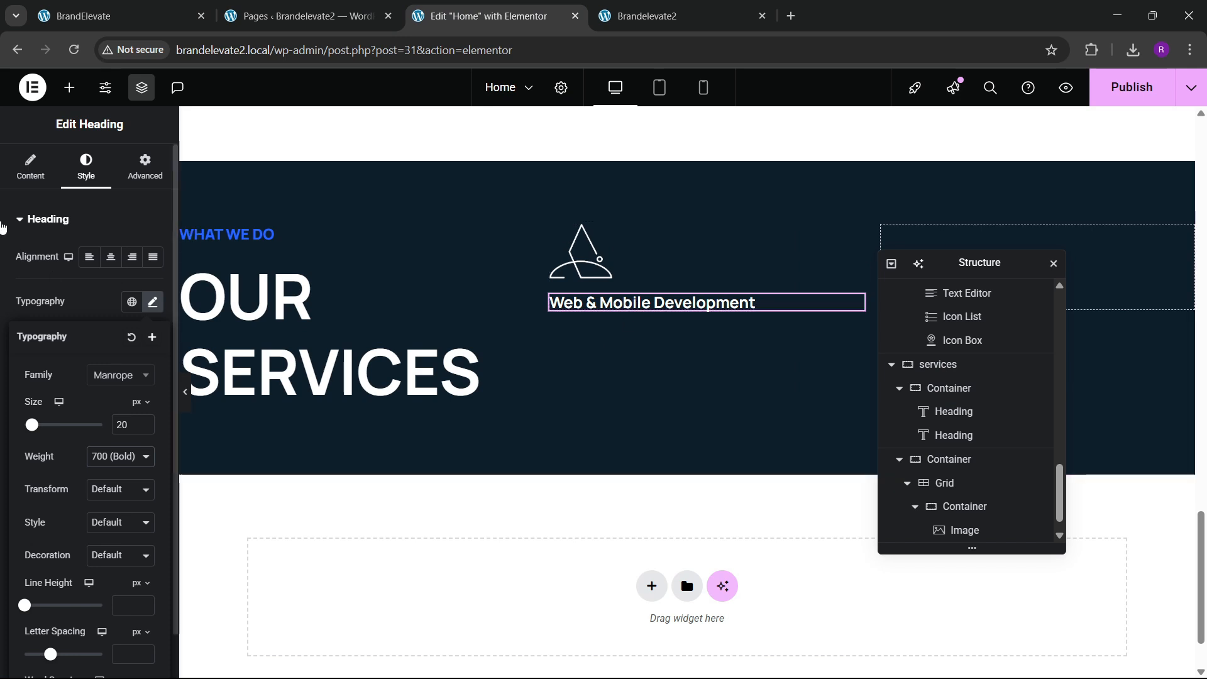
Step: Insert a <br> before "Development" in the card heading's title and compare the line split with the reference site
click(30, 167)
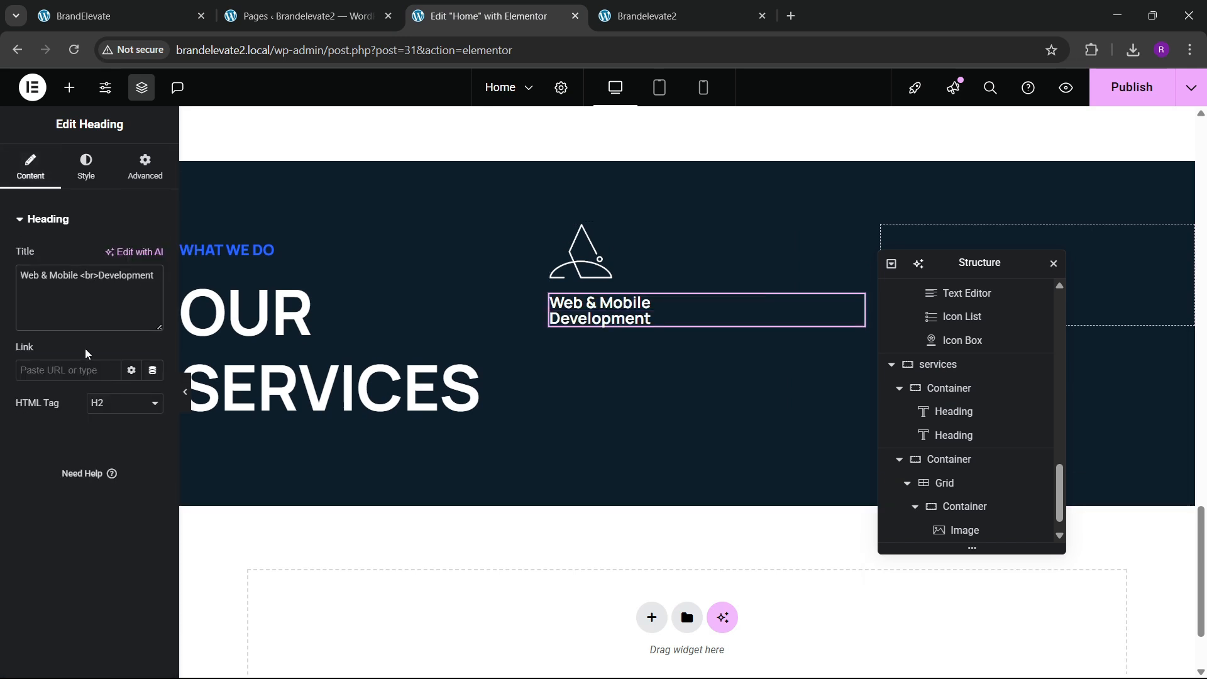
click(153, 8)
click(517, 8)
Step: Set the card heading's line height to 1.2 em and compare it with the reference site
click(87, 167)
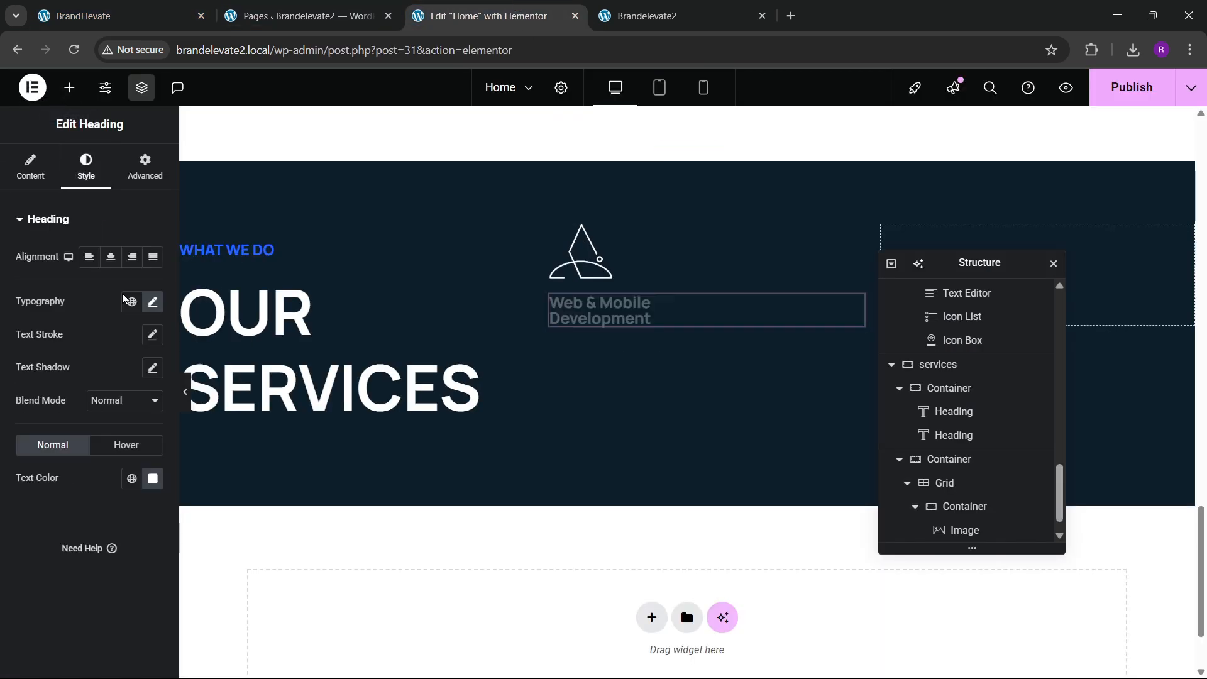
click(152, 300)
scroll(121, 443, down, 1)
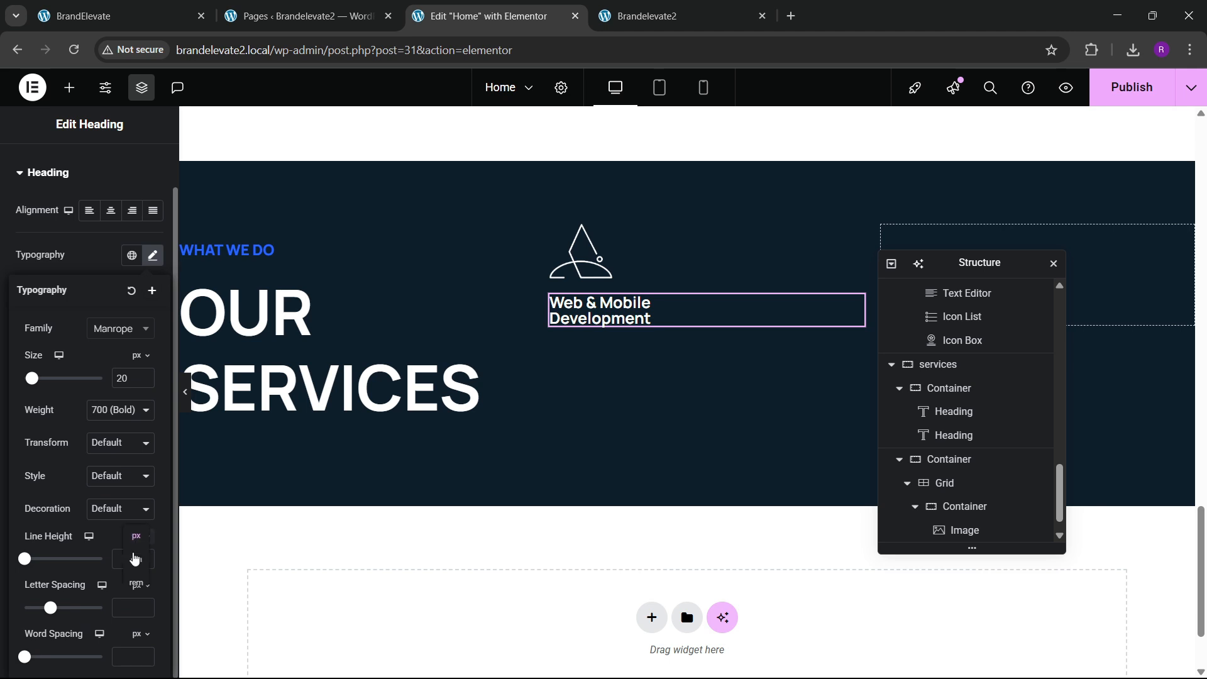
text(1.2)
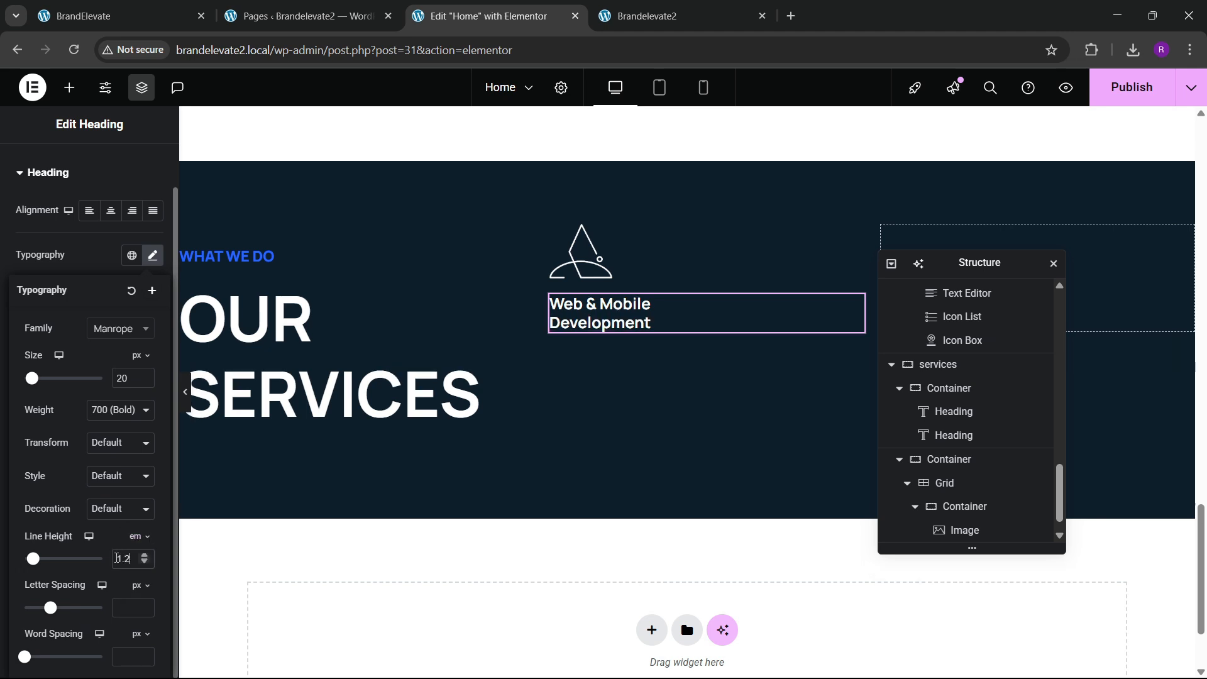
click(120, 16)
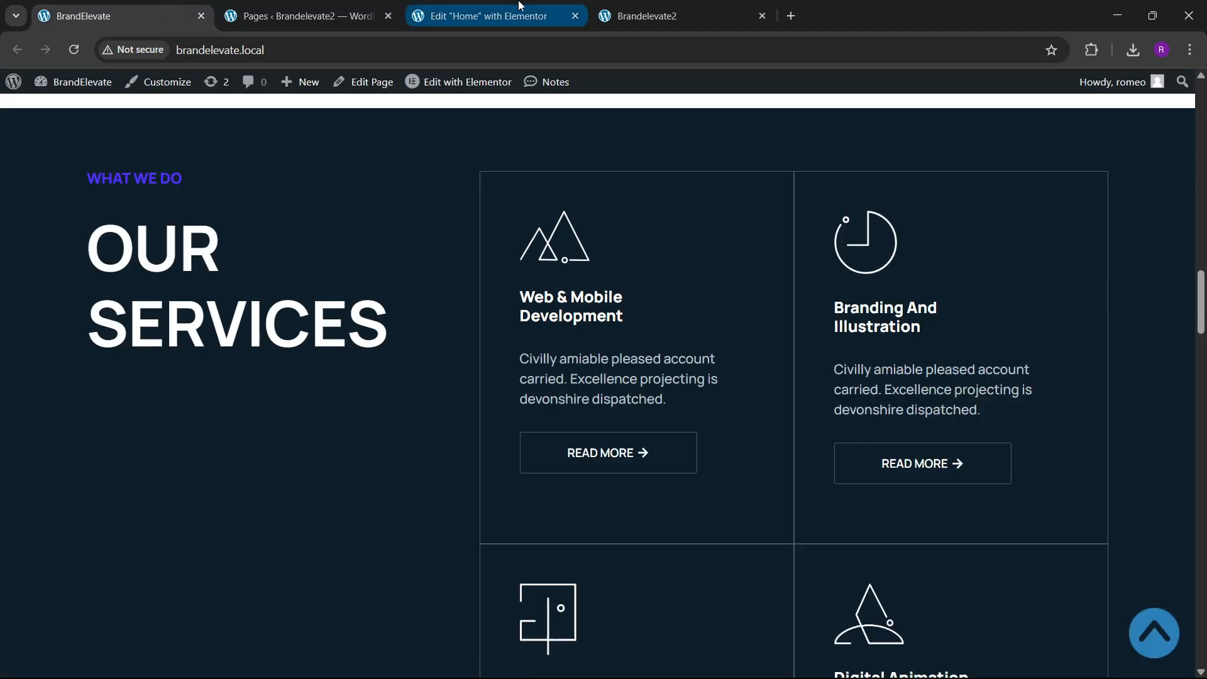
click(490, 15)
Step: Add a Text Editor widget below the card heading and replace its text with the first service description from the reference site
click(70, 87)
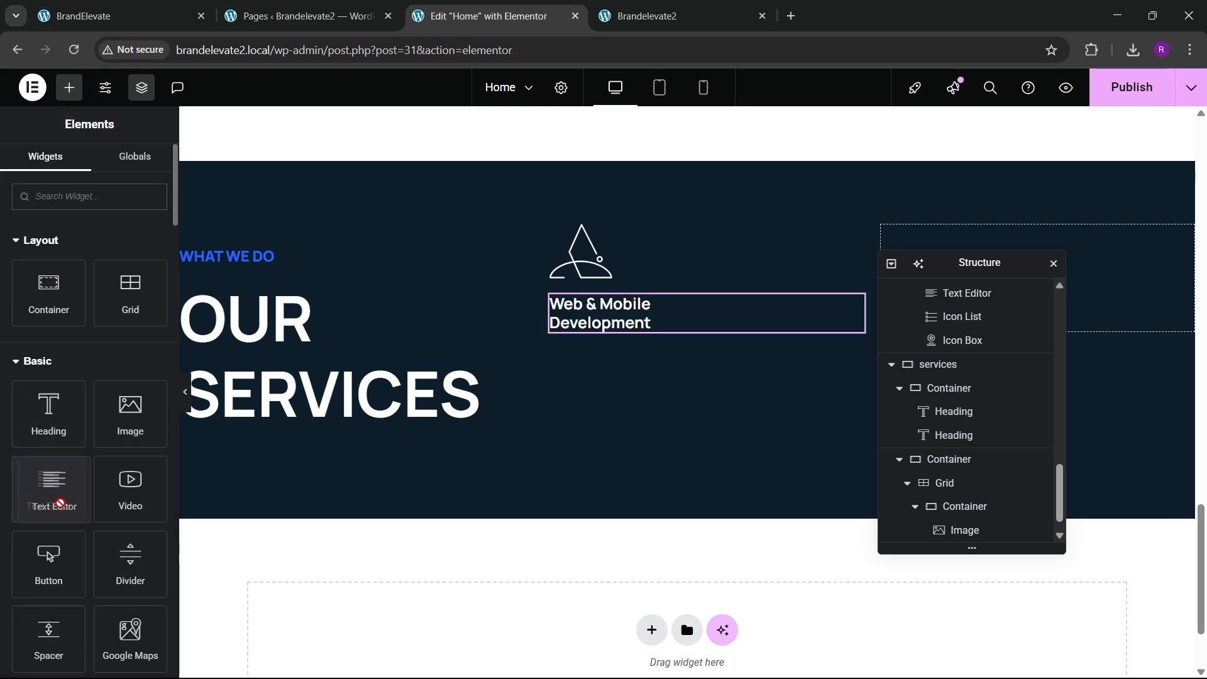
drag(55, 497, 608, 373)
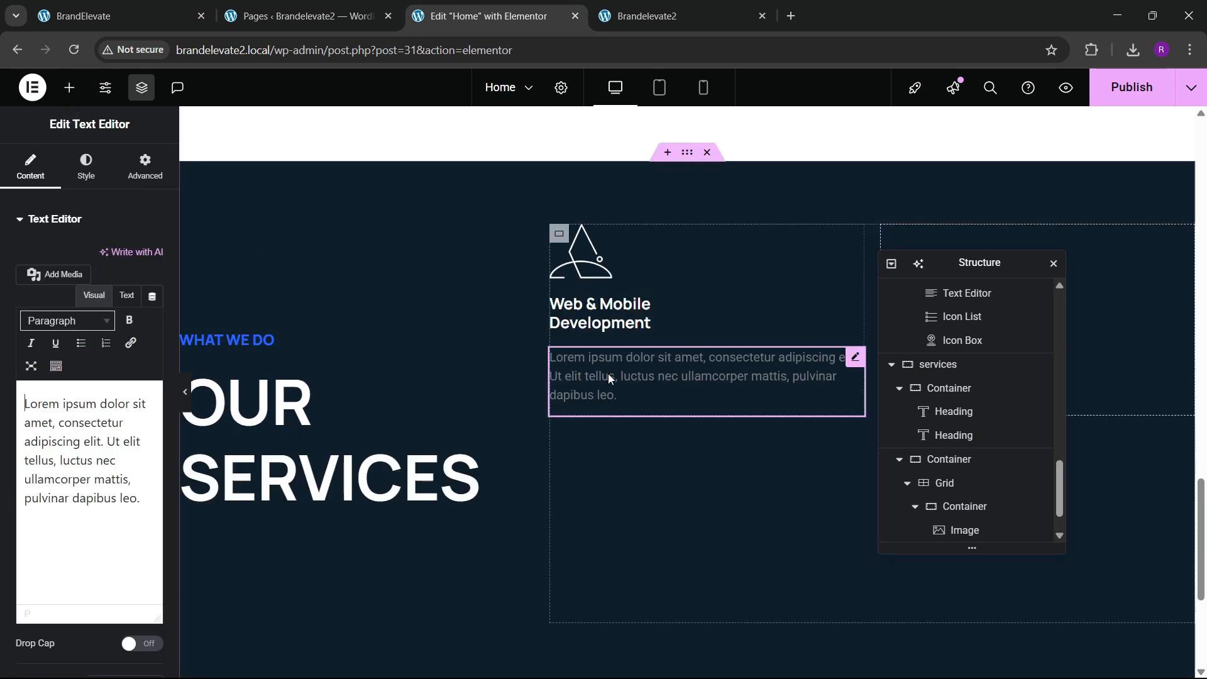
click(120, 16)
drag(515, 360, 654, 392)
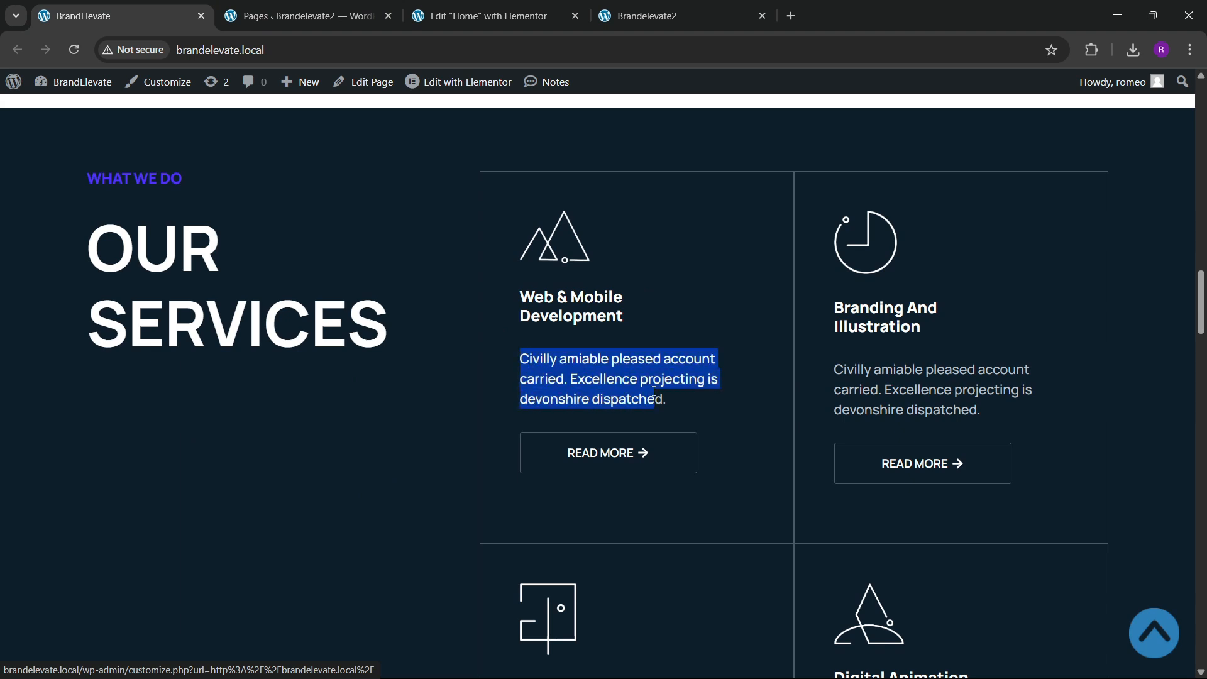
click(528, 18)
click(127, 295)
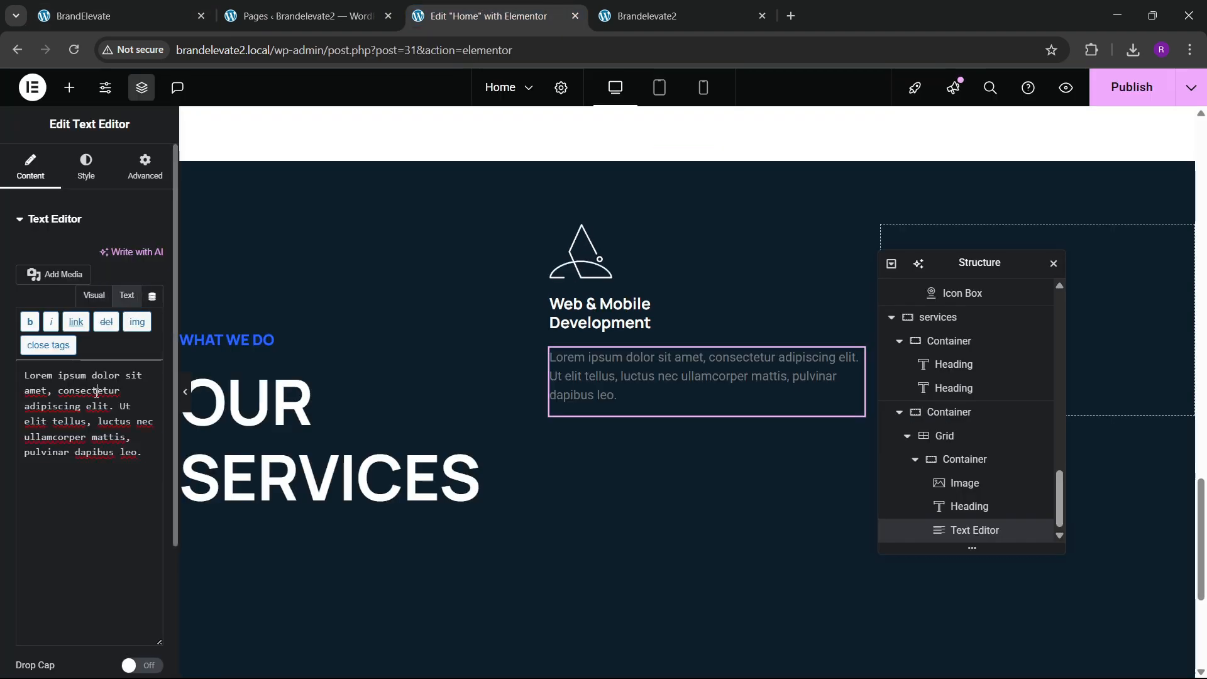
click(96, 391)
key(ctrl+a)
text(Civilly amiable pleased account carried. Excellence projecting is devonshire dispatched.)
Step: Set the service description's text color to #C9C9C9
click(86, 167)
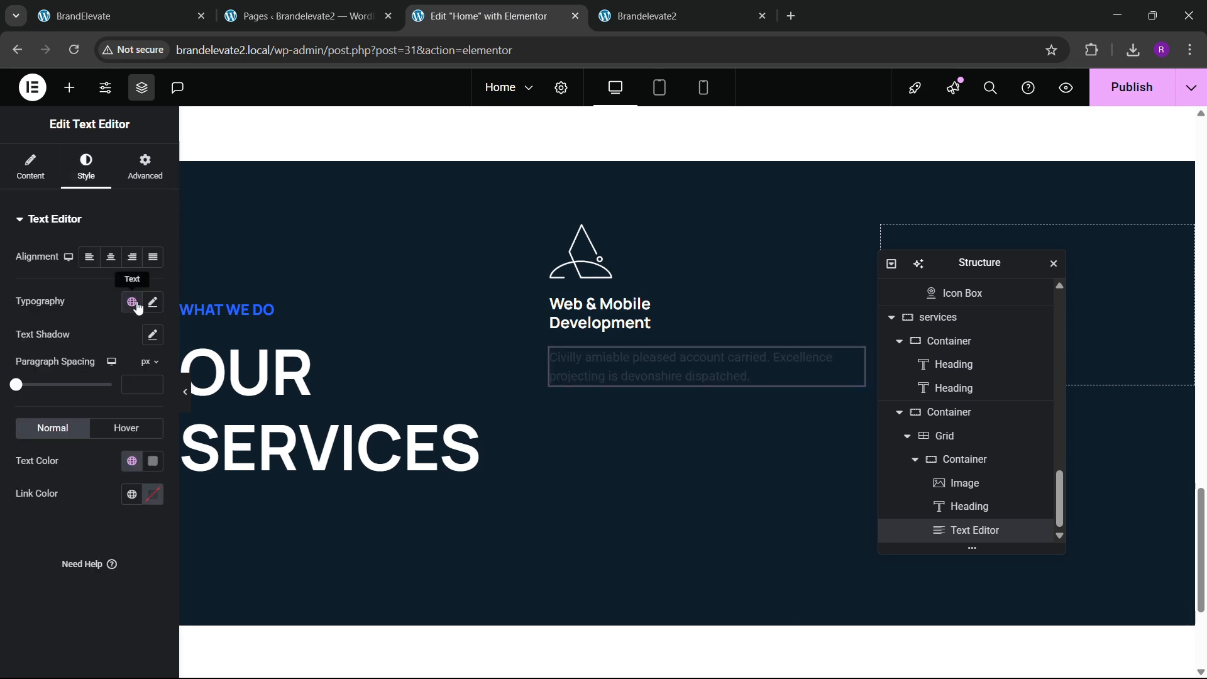
click(152, 302)
click(99, 293)
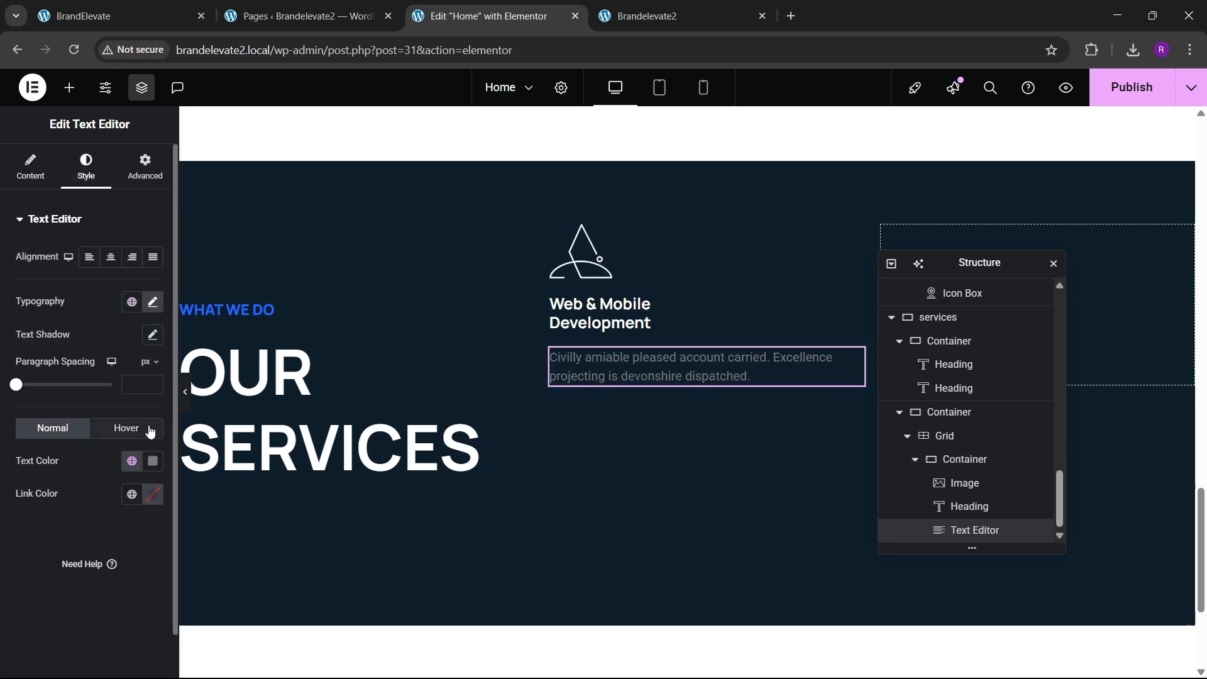
click(144, 467)
text(#CCCCCC)
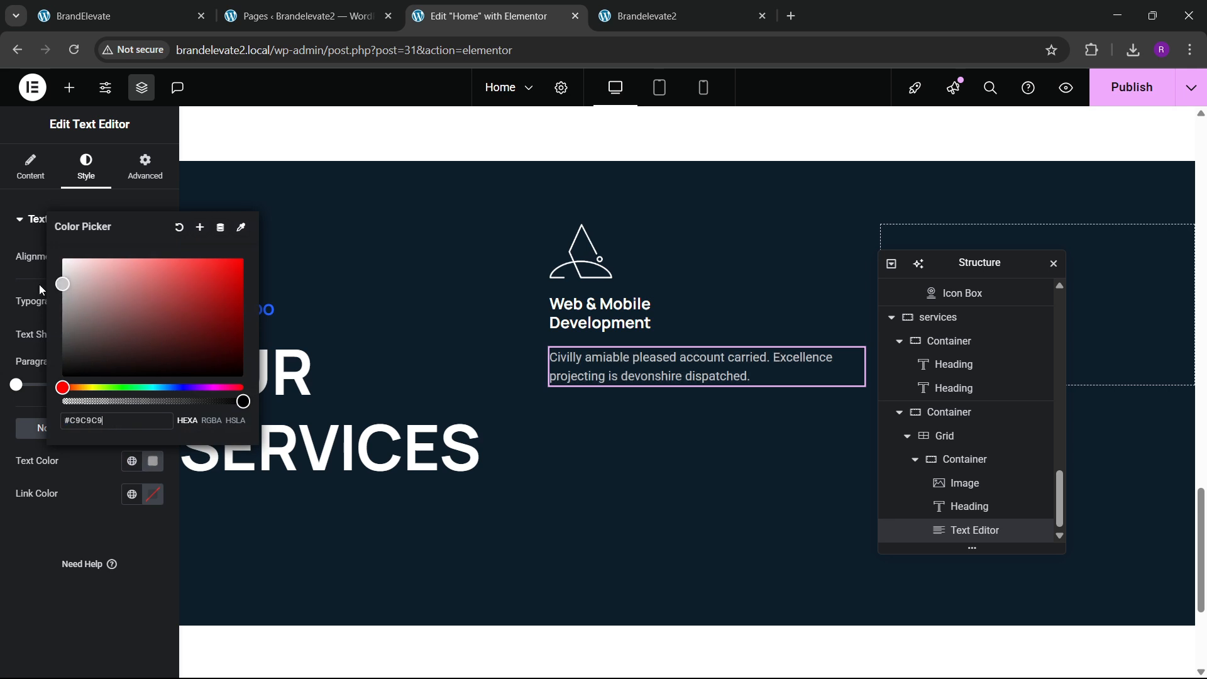
click(44, 336)
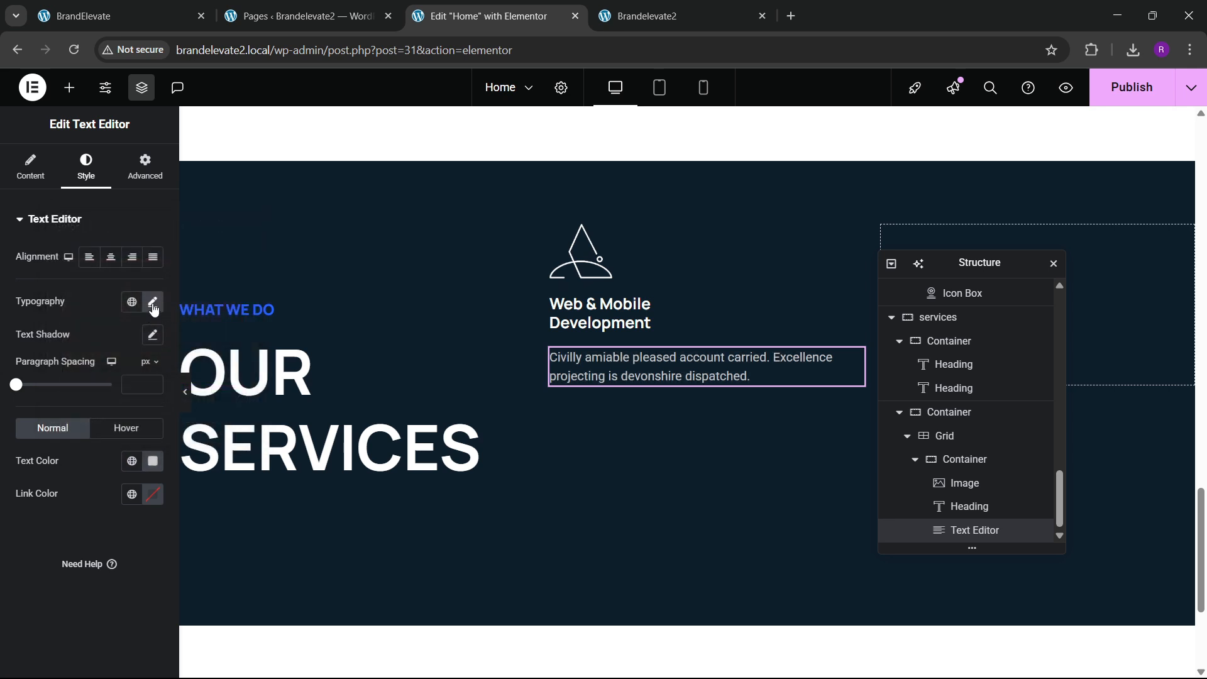
Step: Set the service description's font size to 16 px, checking against the reference site
click(151, 302)
click(142, 423)
text(8)
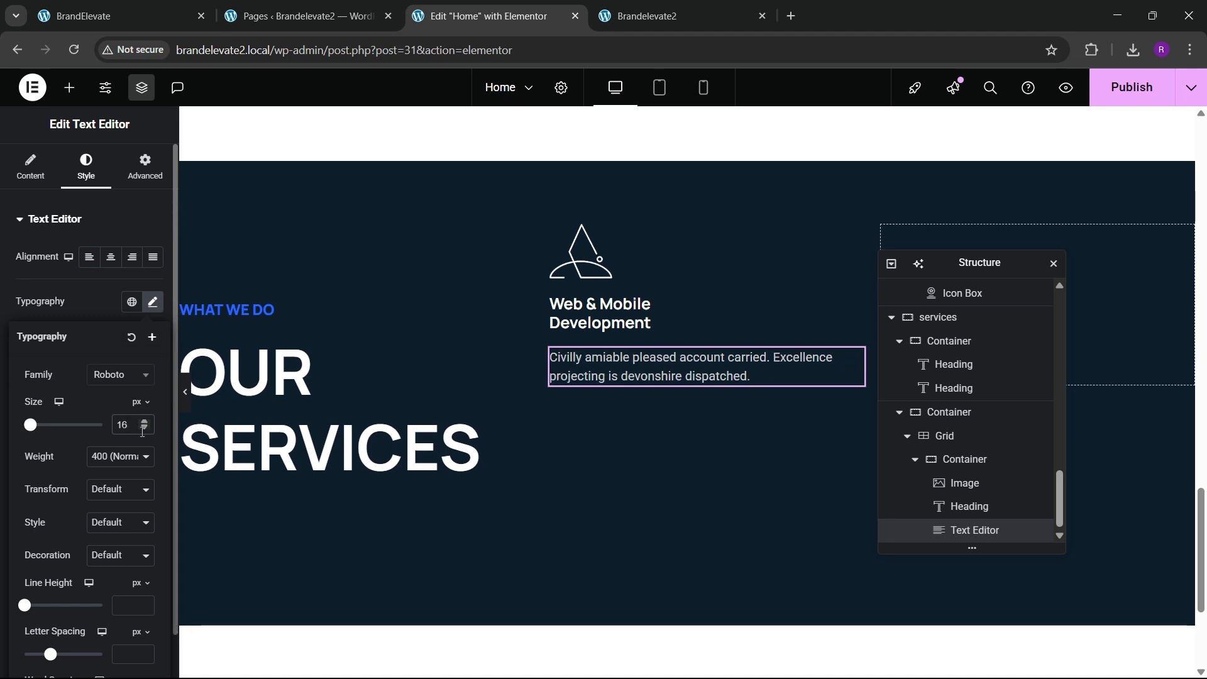
click(163, 7)
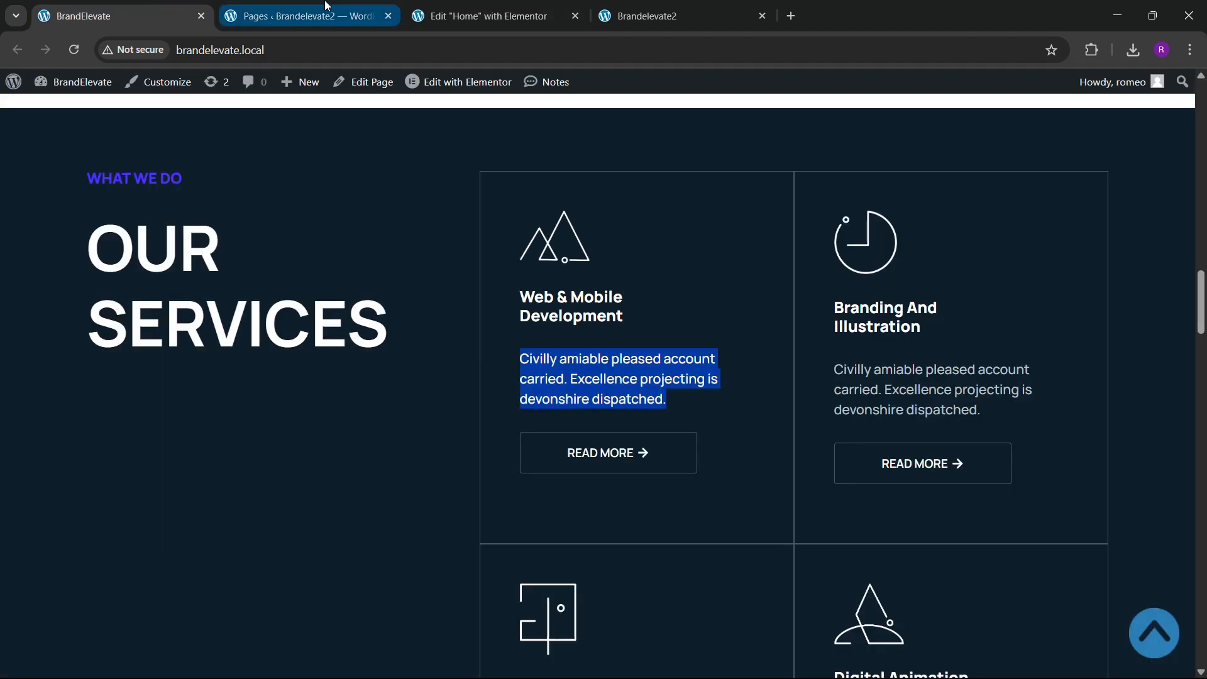
click(484, 15)
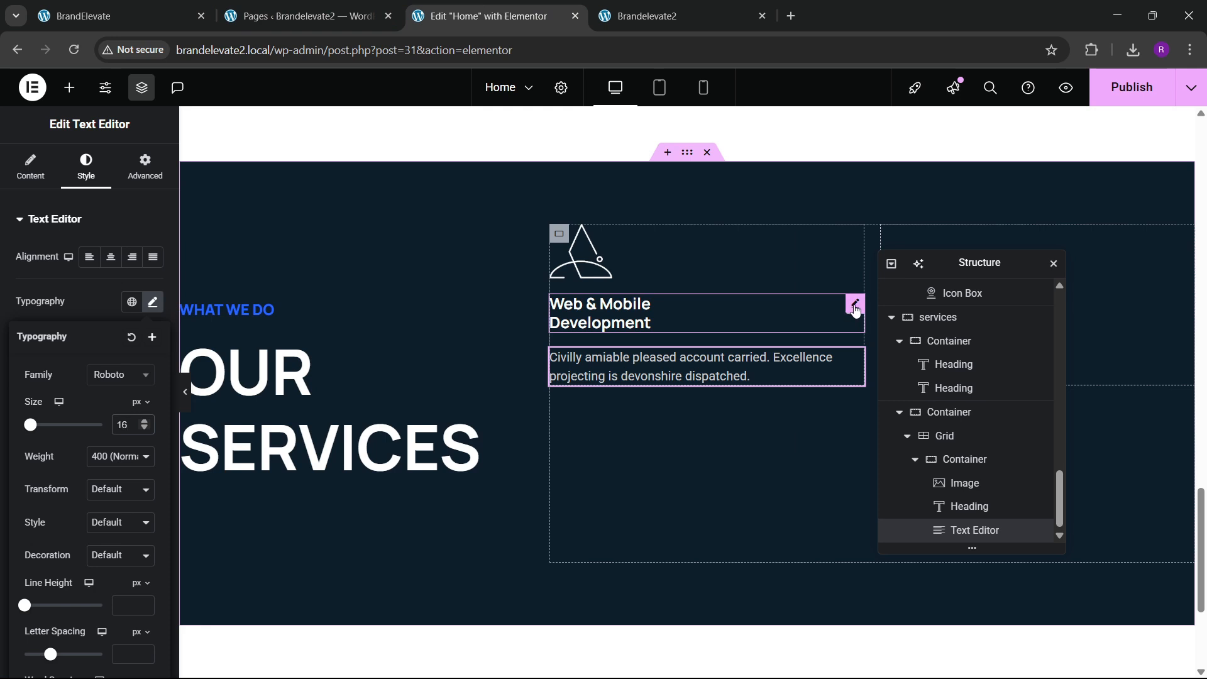
click(134, 8)
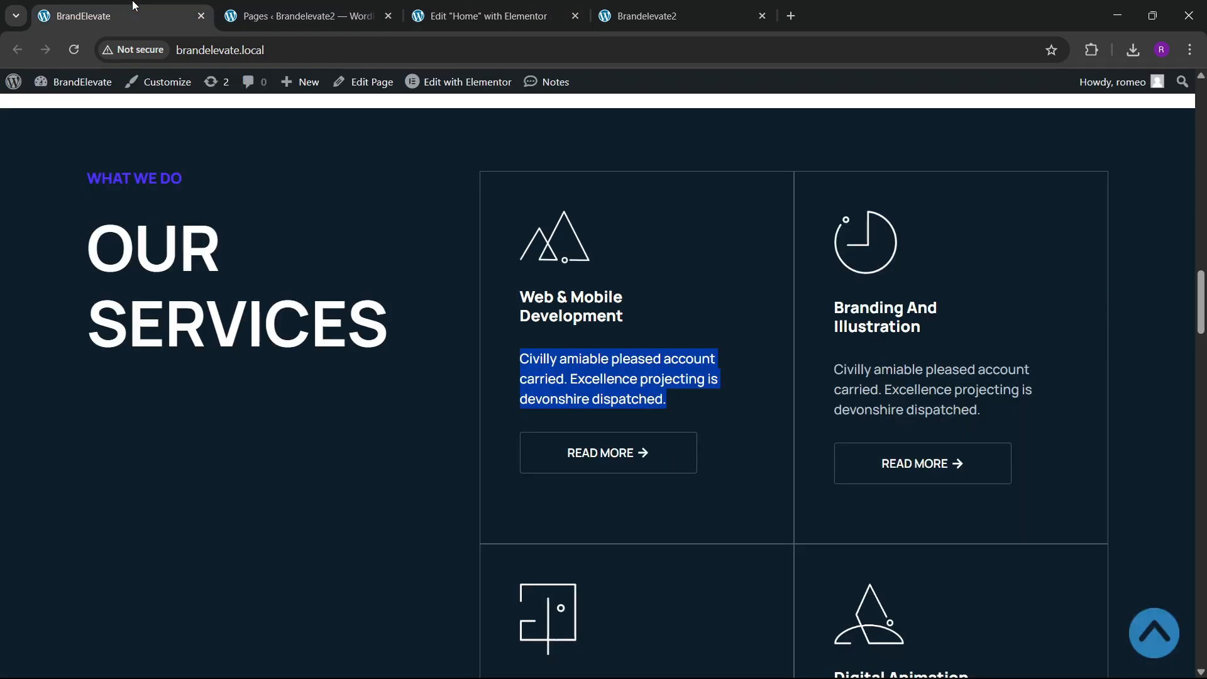
click(532, 8)
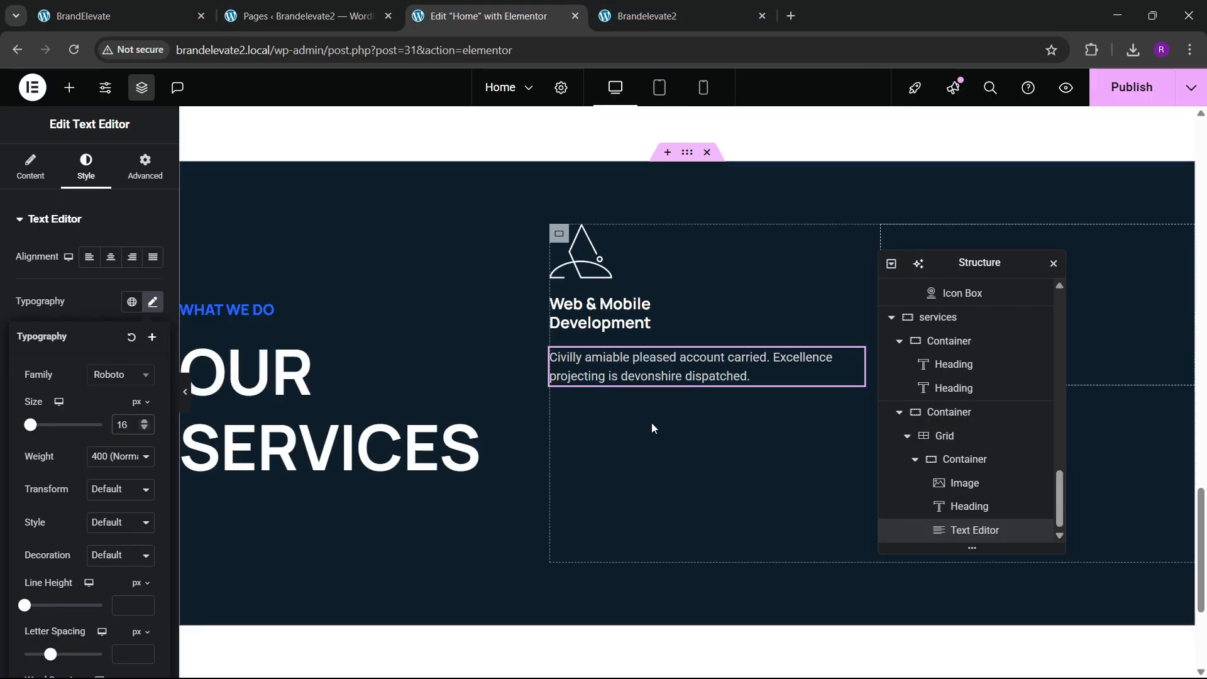
Step: Add a Button widget below the service description and set its text to READ MORE
click(69, 87)
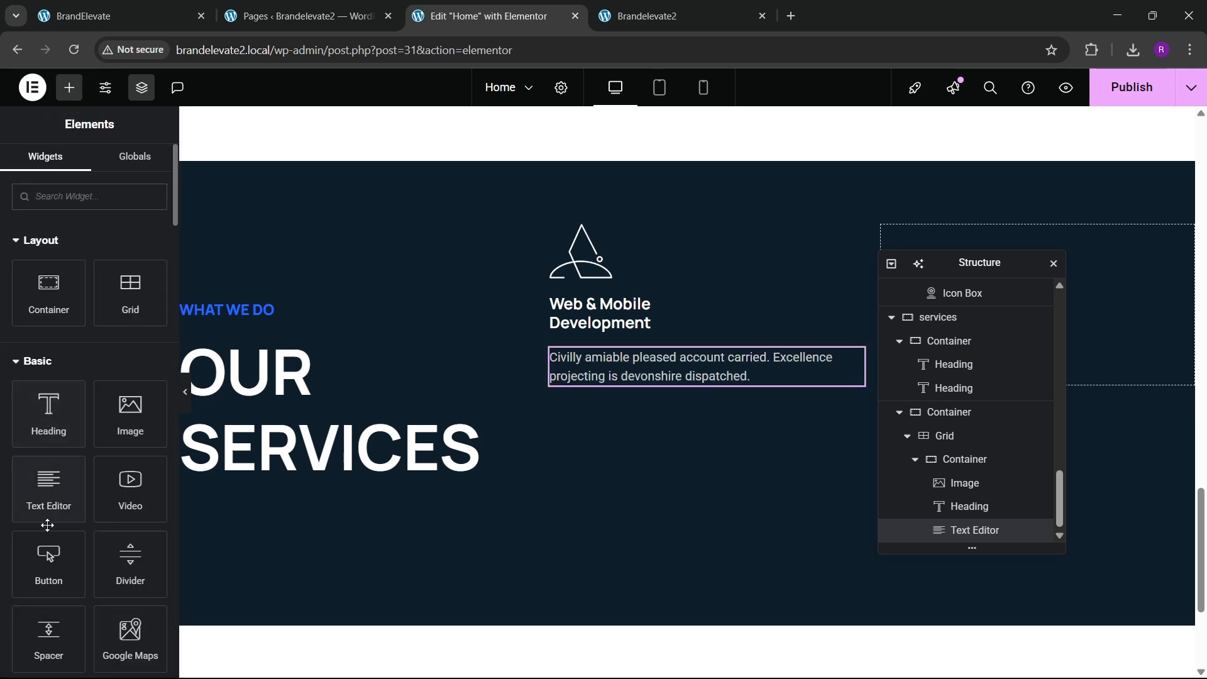
drag(48, 559, 674, 373)
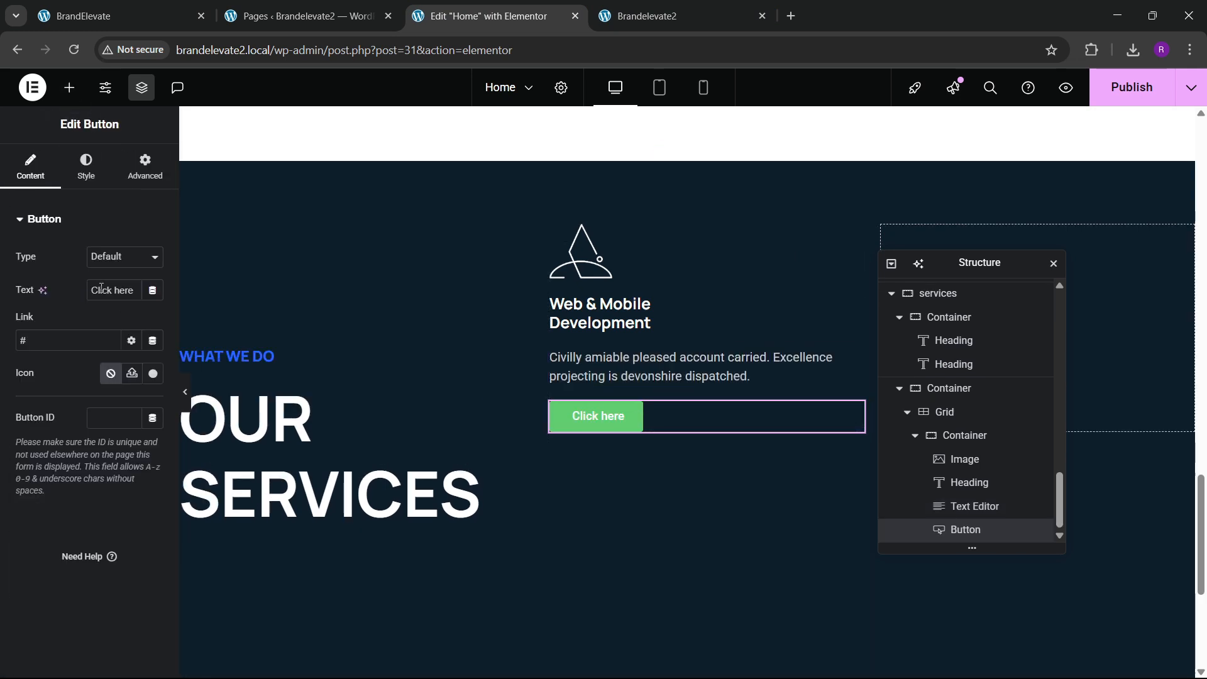
key(BackSpace)
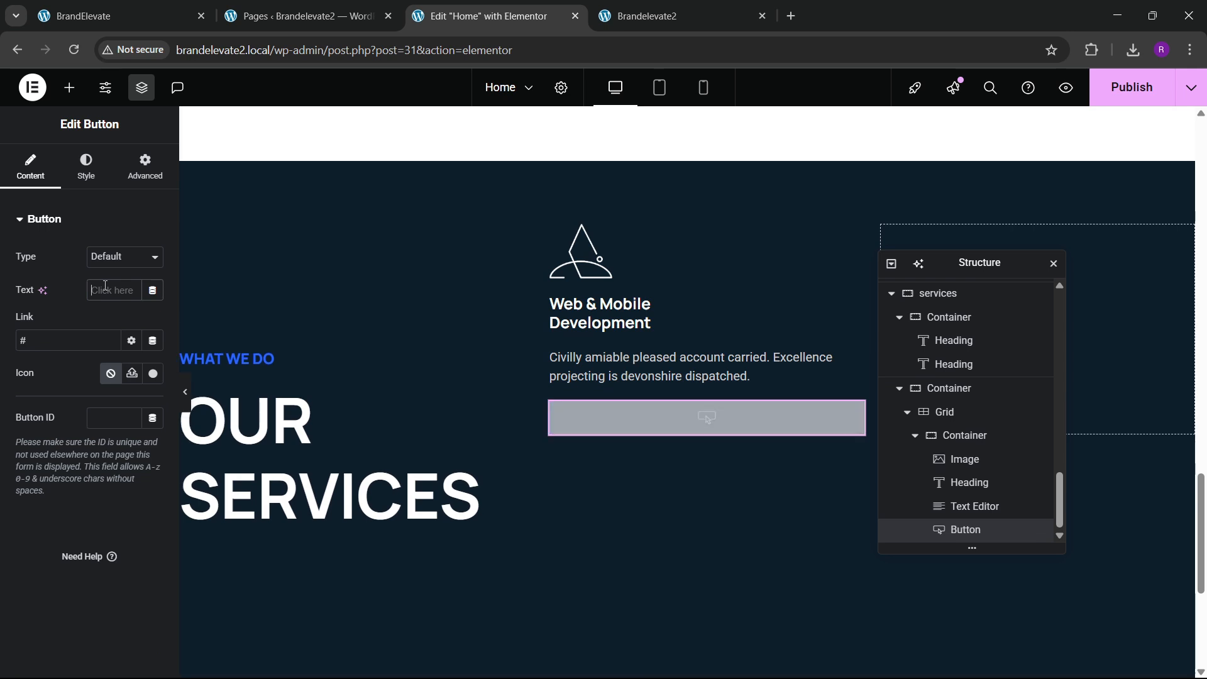
text(READ MORE)
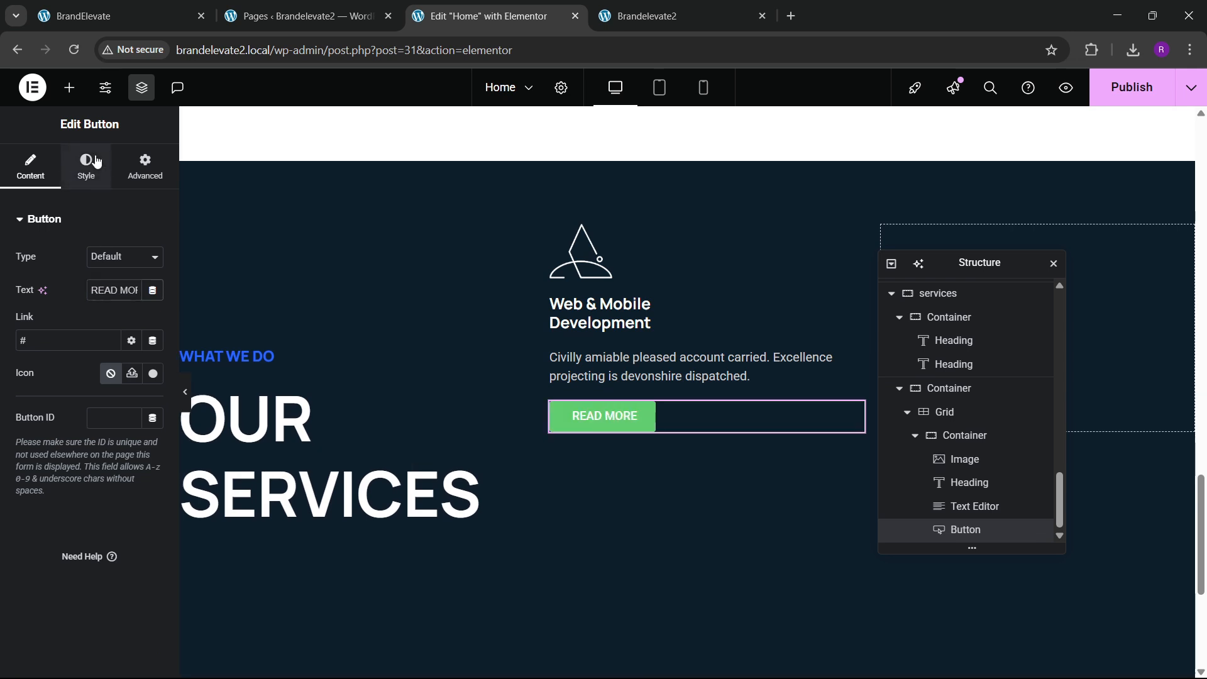
Step: Add the long right arrow icon from the icon library to the READ MORE button, placed after the text
click(86, 167)
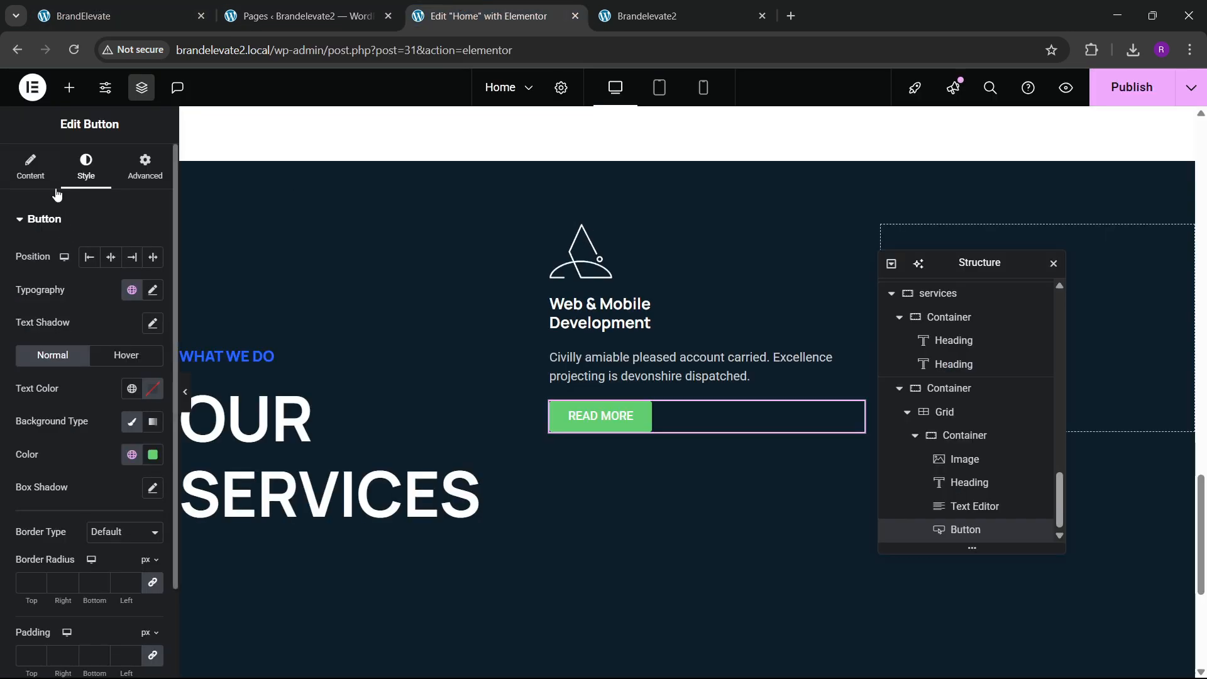
click(32, 168)
click(151, 376)
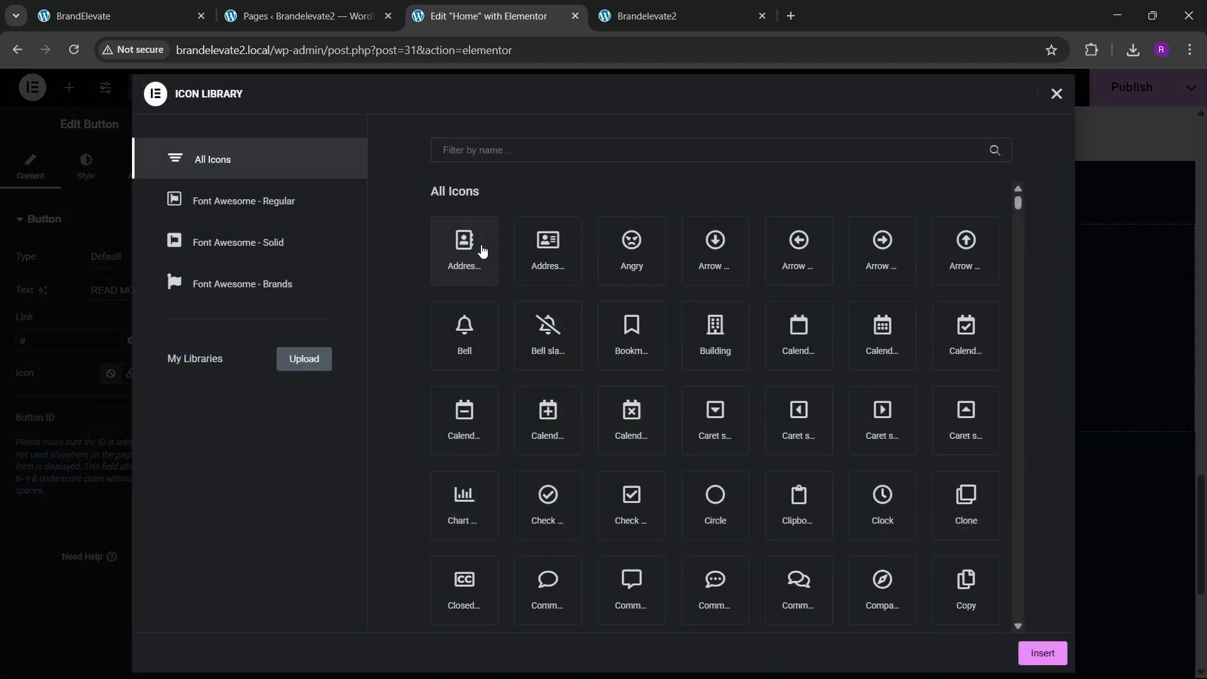
click(470, 158)
text(arrow)
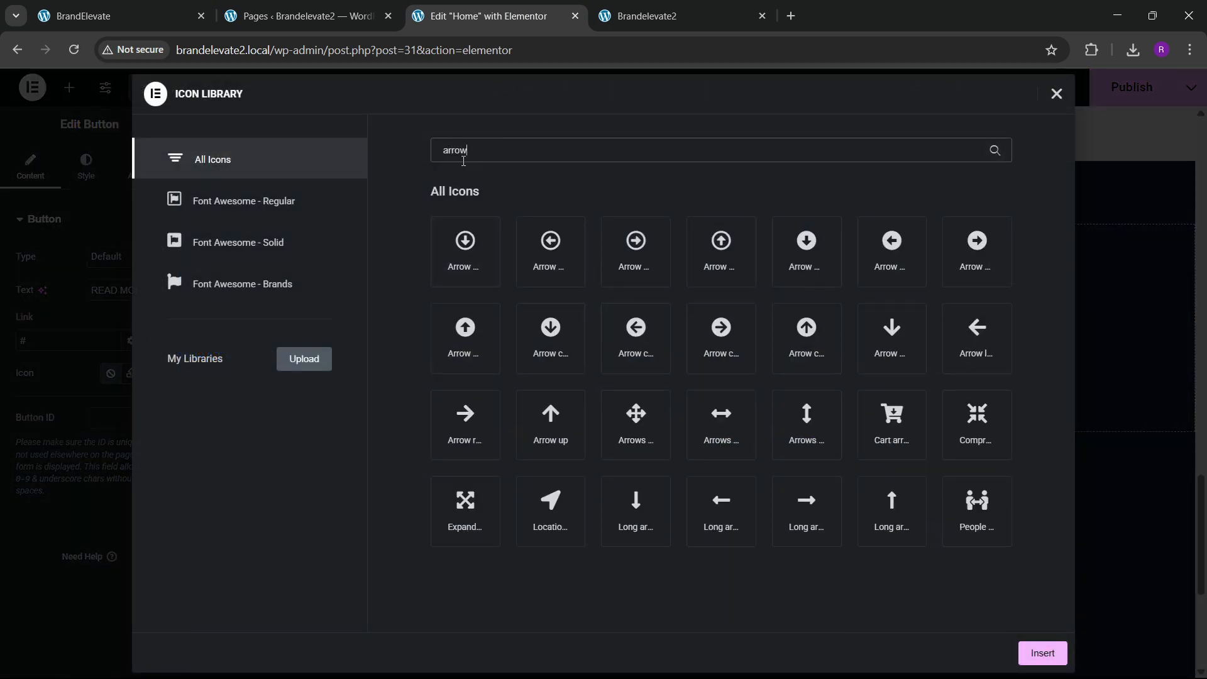
click(810, 522)
click(1039, 657)
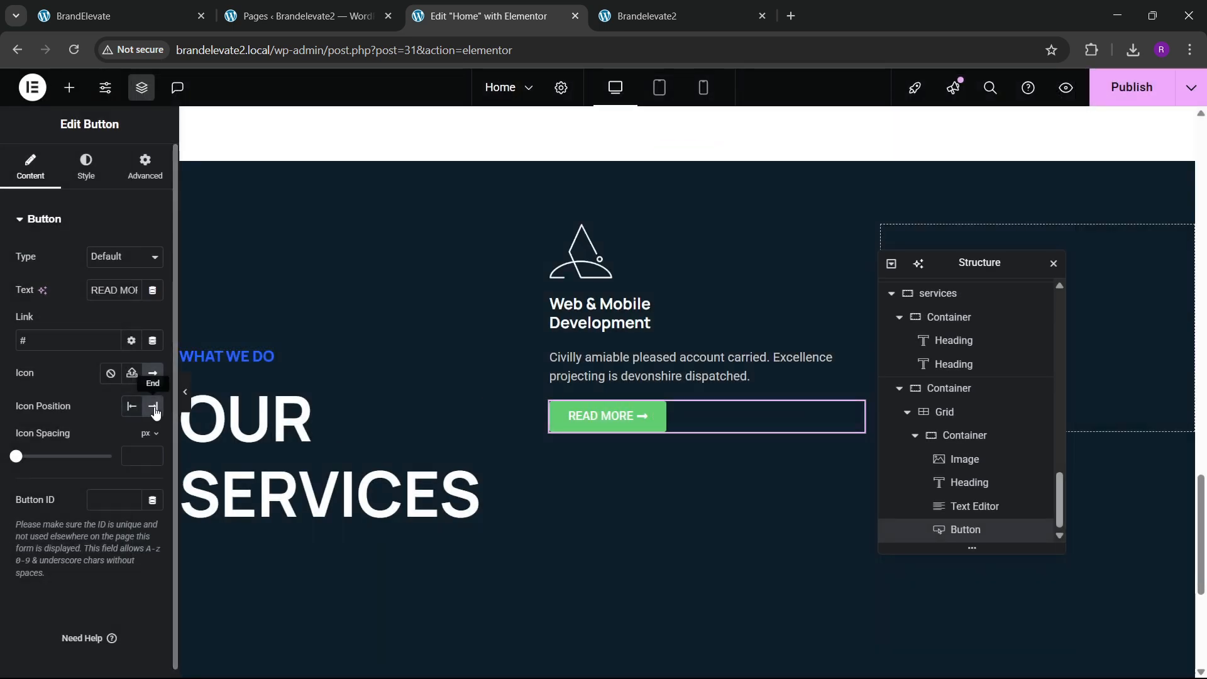
Step: Make the READ MORE button's normal background fully transparent, checking its look against the reference site
click(96, 181)
click(137, 7)
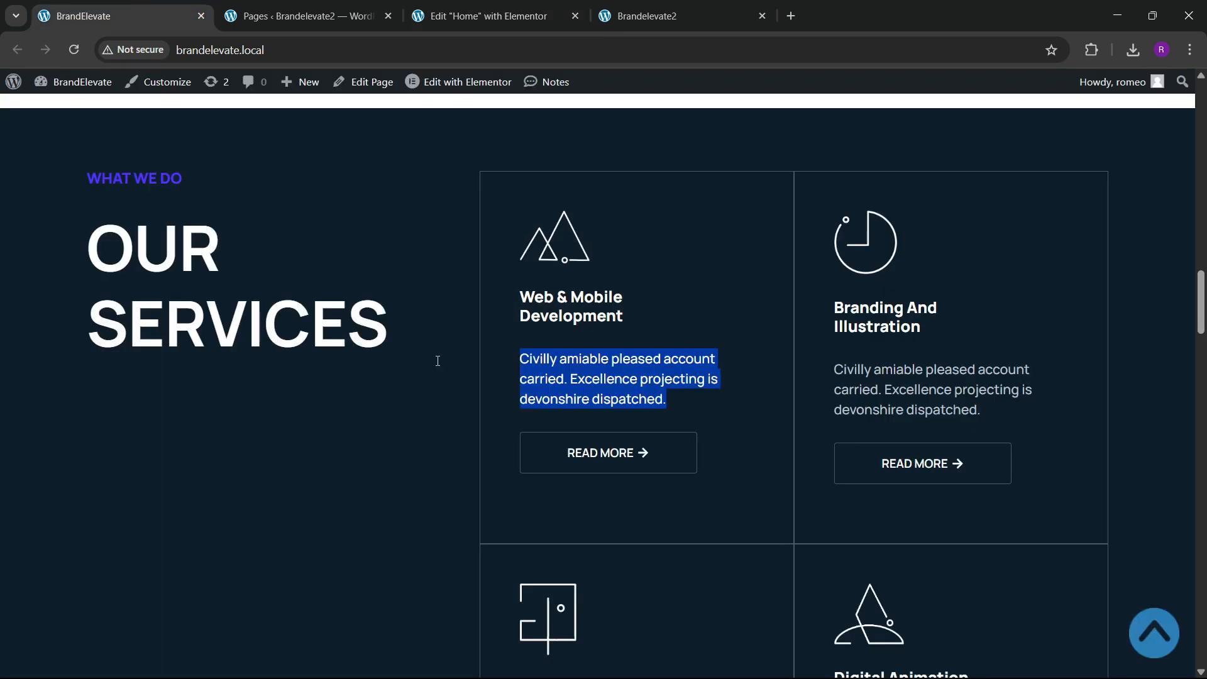
click(484, 16)
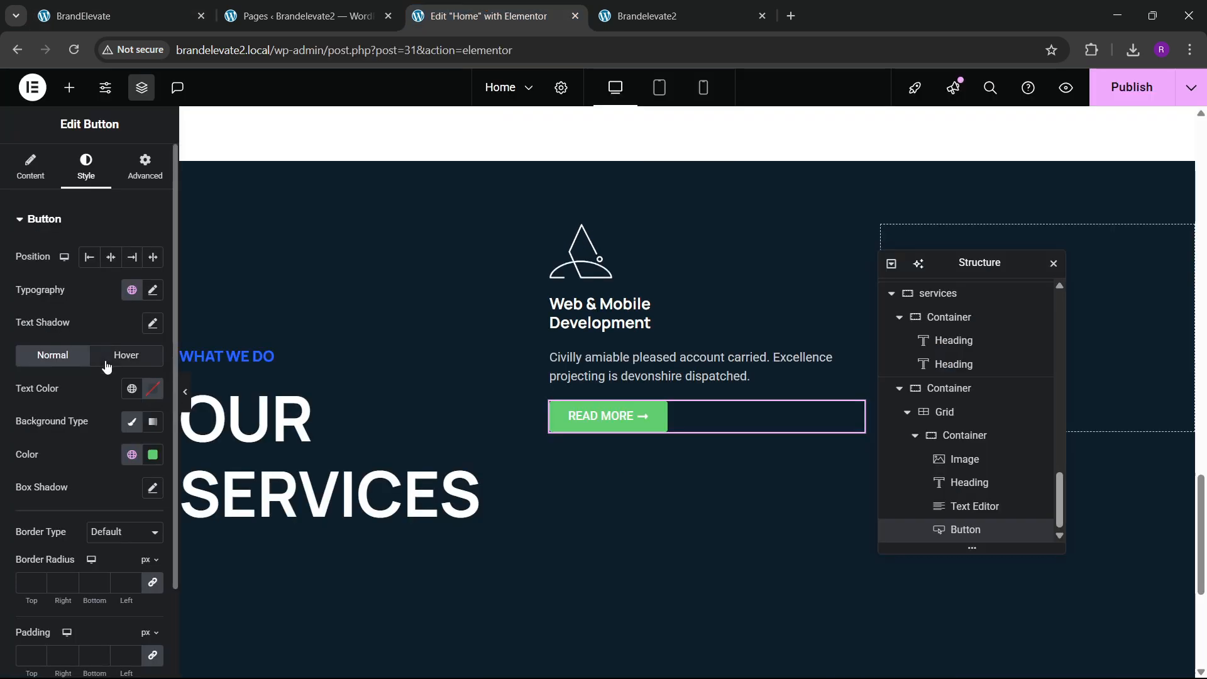
click(153, 455)
drag(242, 395, 55, 406)
click(73, 474)
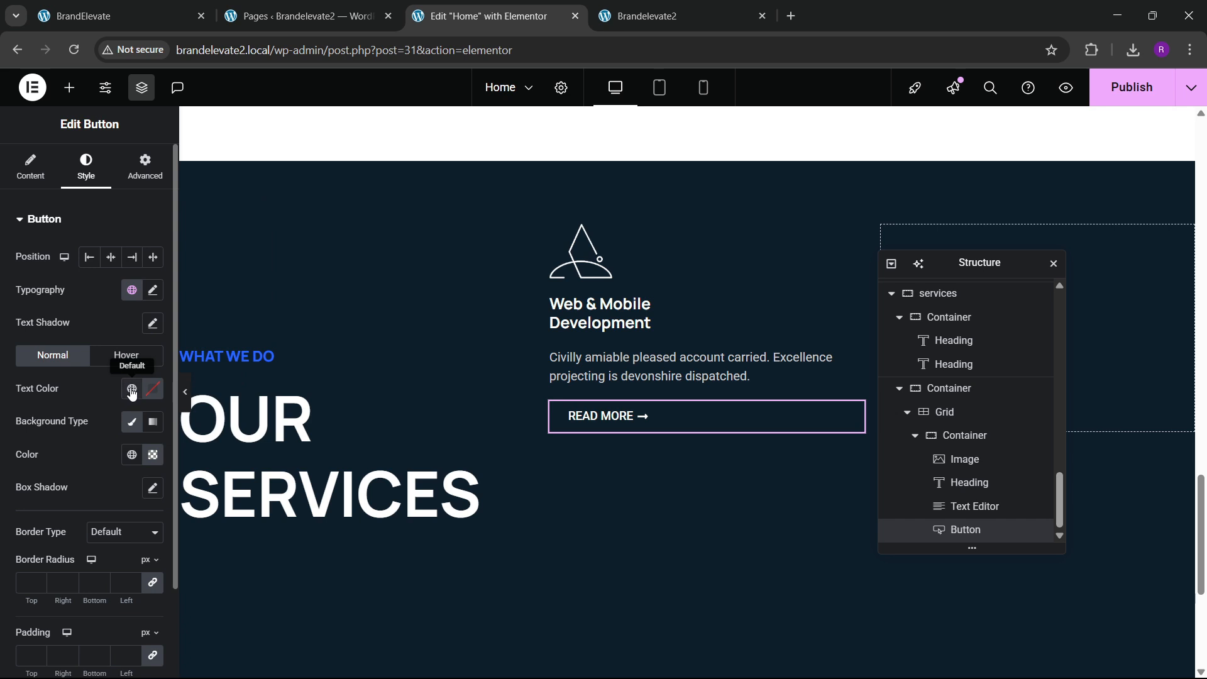
Step: Set the READ MORE button's normal text color to white
click(153, 389)
drag(153, 569, 76, 391)
click(70, 400)
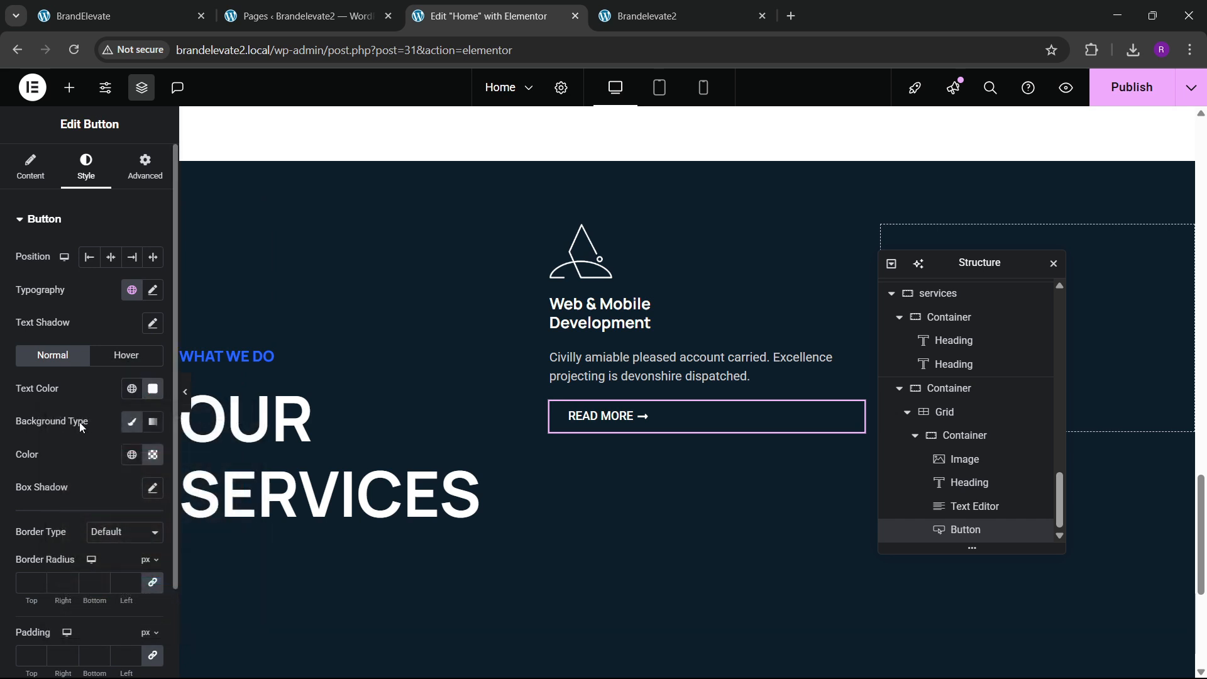
Step: Give the READ MORE button a solid 1 px border in #ADAAAA
scroll(79, 420, down, 2)
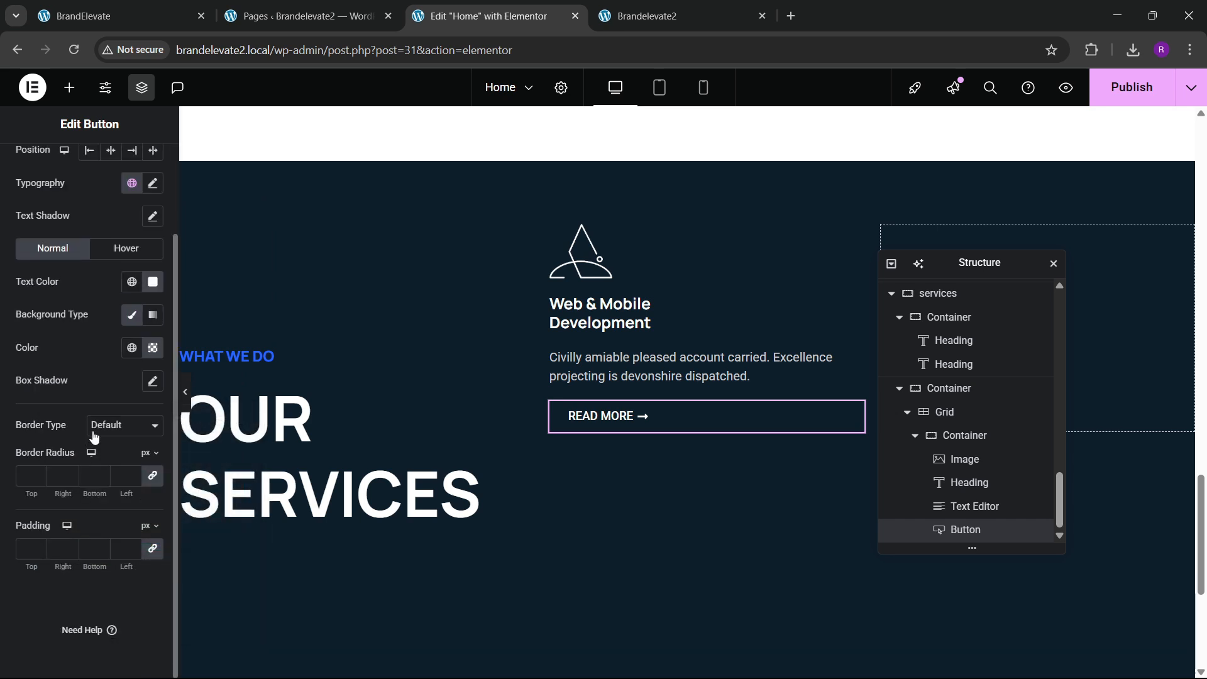
click(102, 428)
click(107, 486)
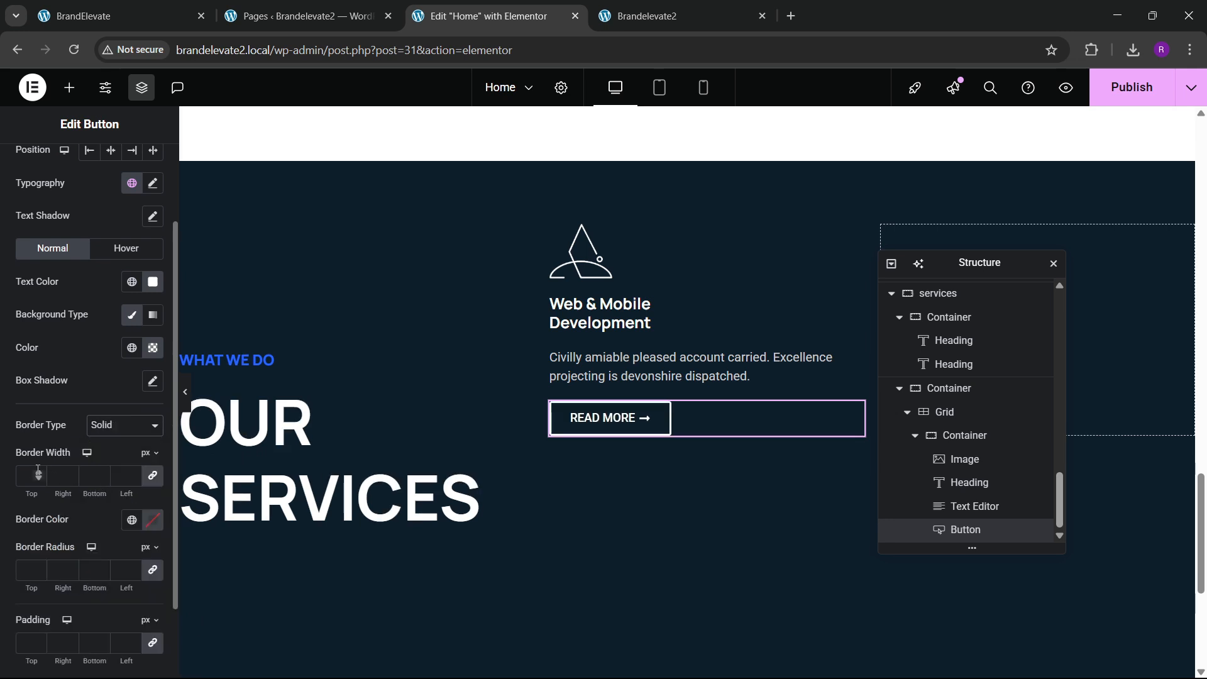
text(1)
click(152, 520)
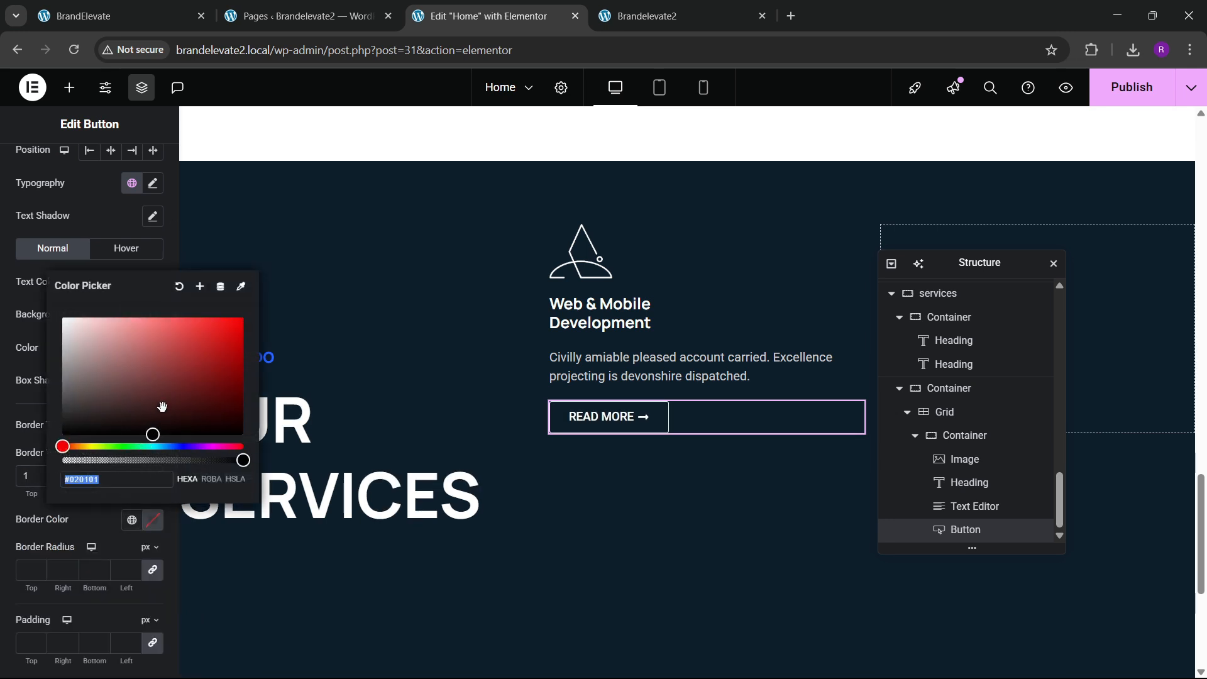
click(66, 356)
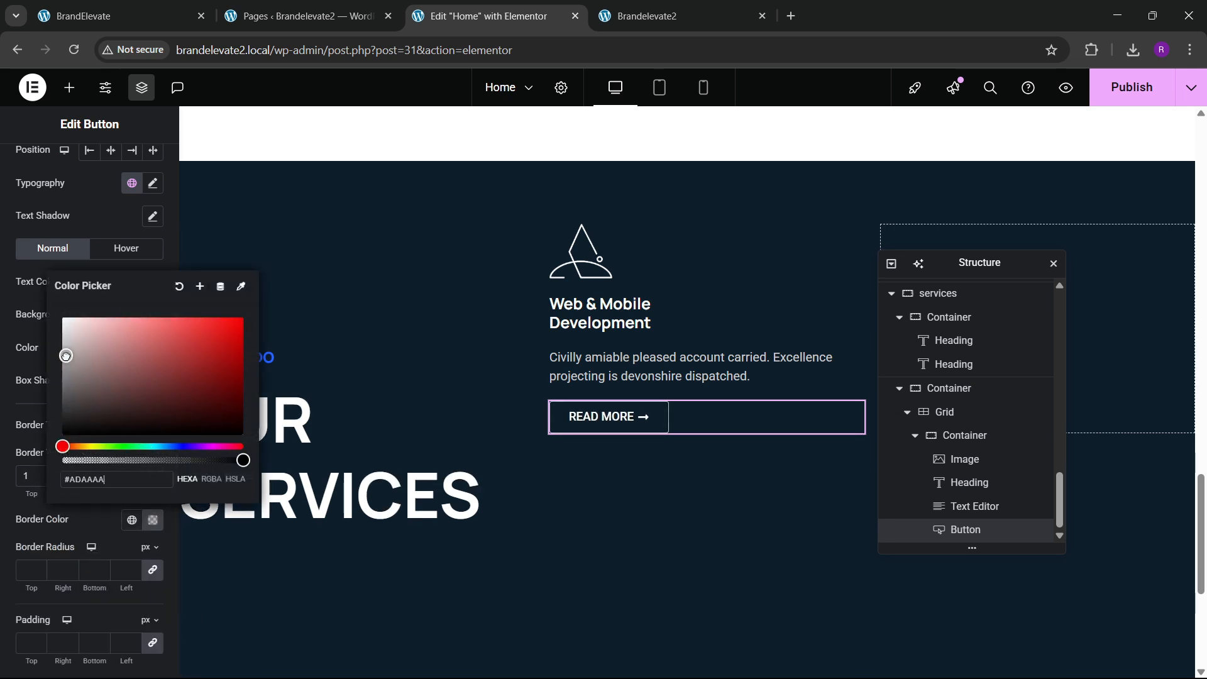
click(102, 523)
Step: Set the button's padding to 17 px top and bottom and 40 px right and left, unlinked, comparing with the reference site
scroll(81, 518, down, 2)
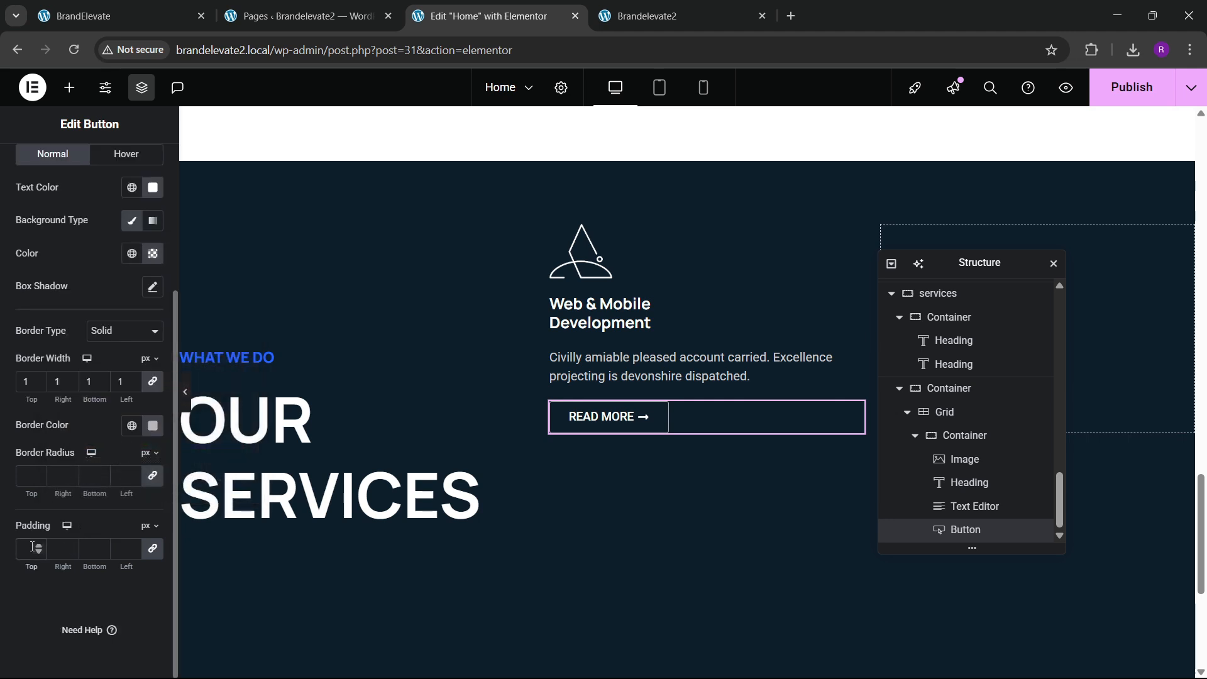
text(20)
key(BackSpace)
key(BackSpace)
text(18)
click(126, 7)
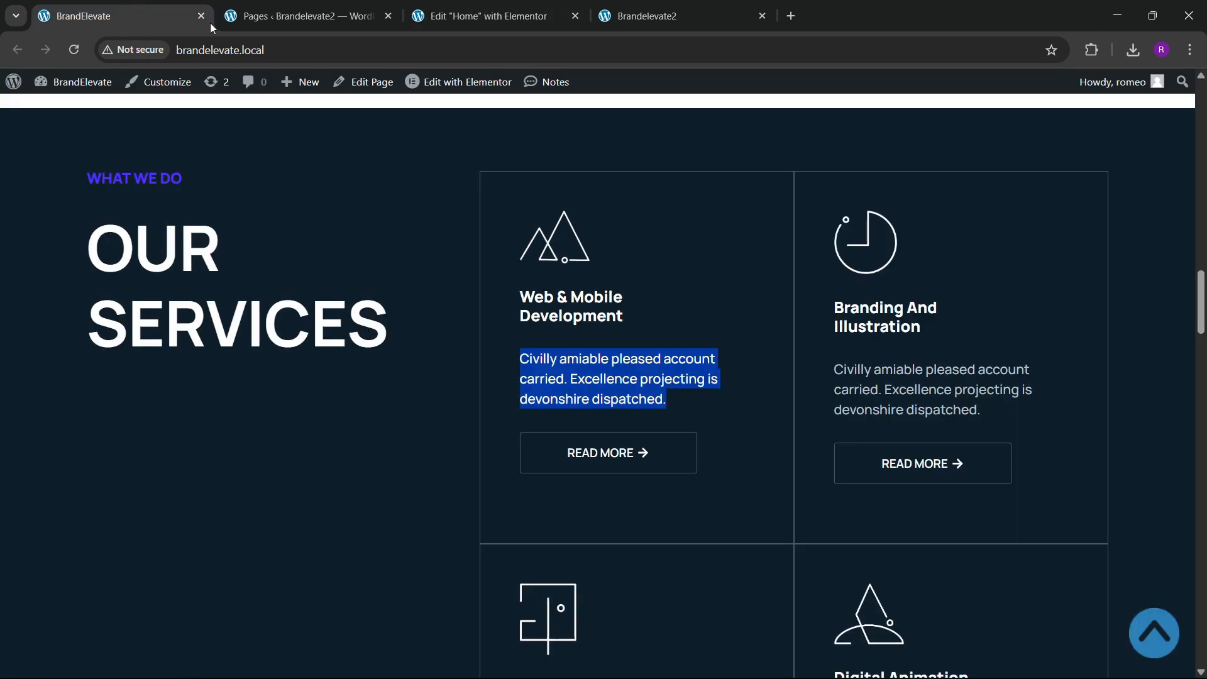
click(484, 16)
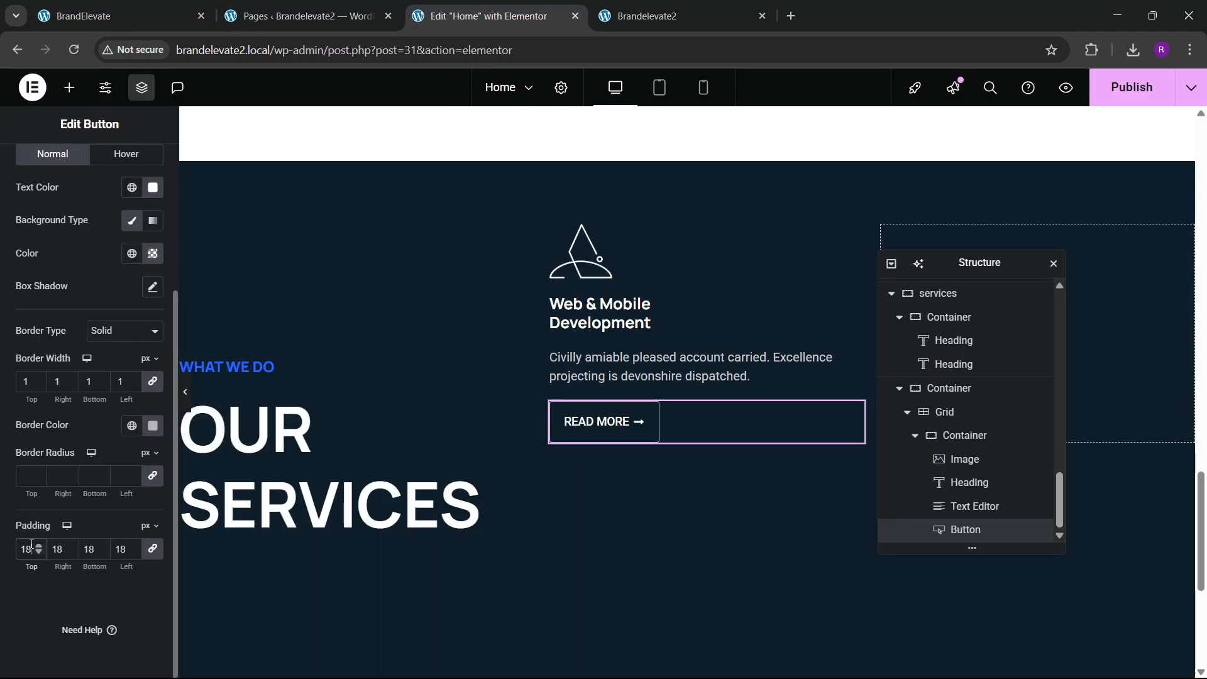
key(Down)
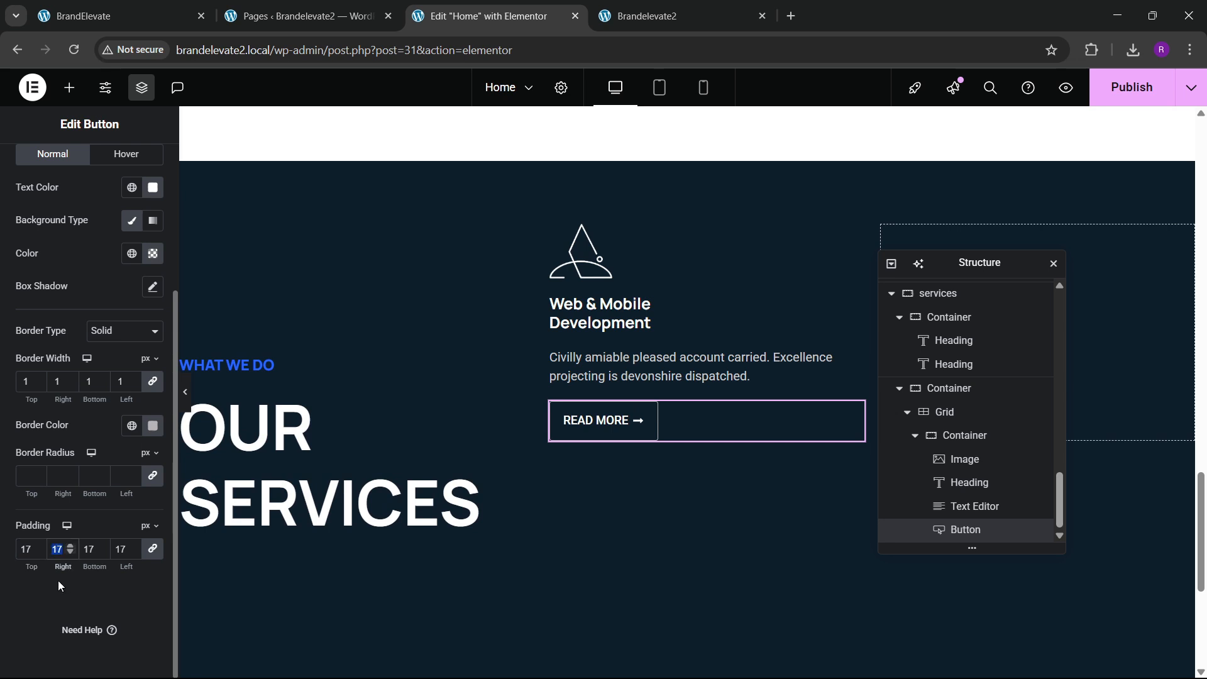
text(40)
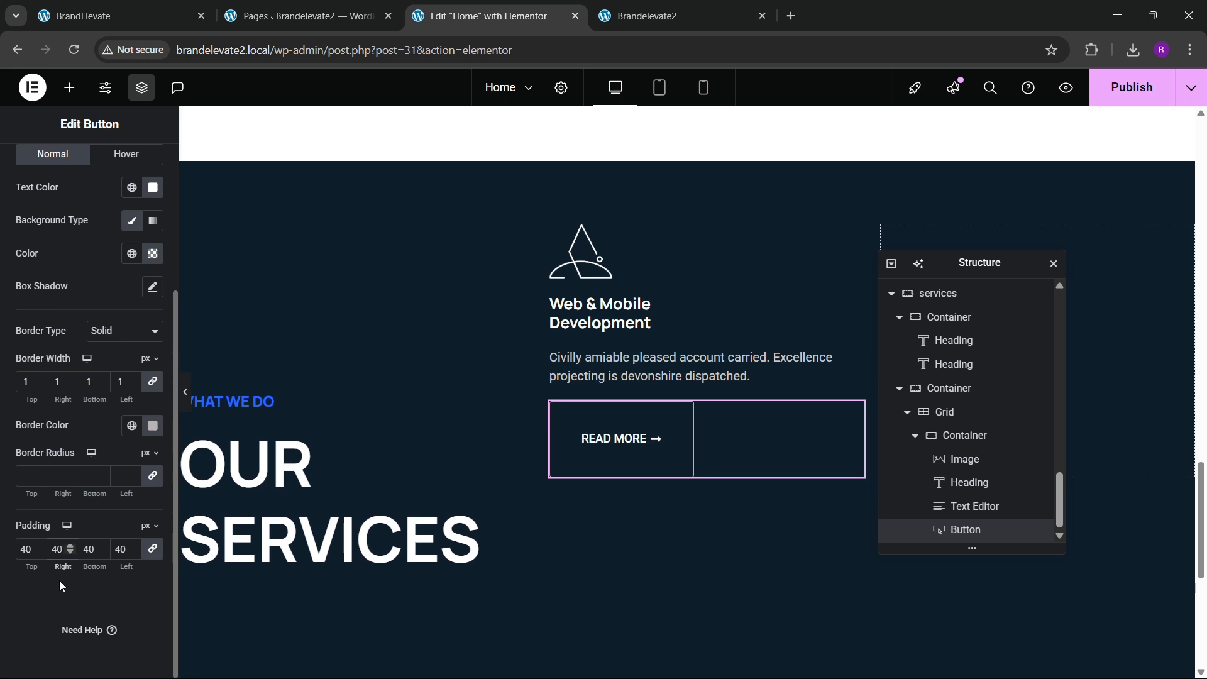
key(ctrl+z)
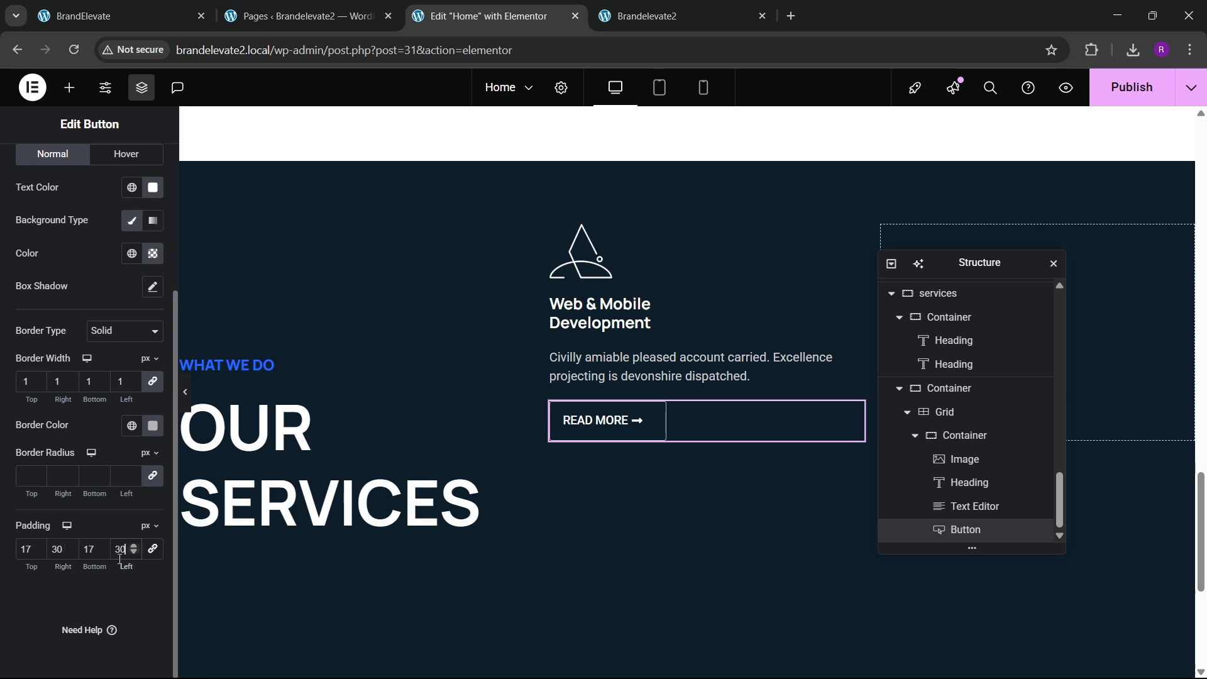
click(179, 8)
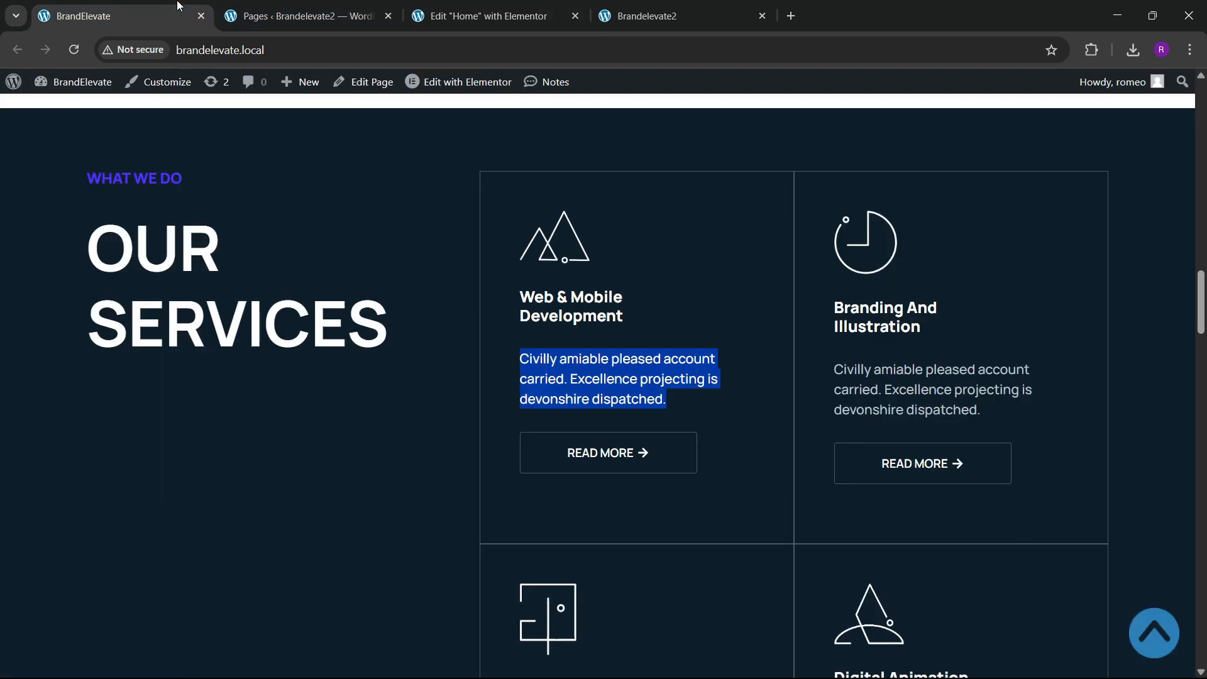
click(517, 8)
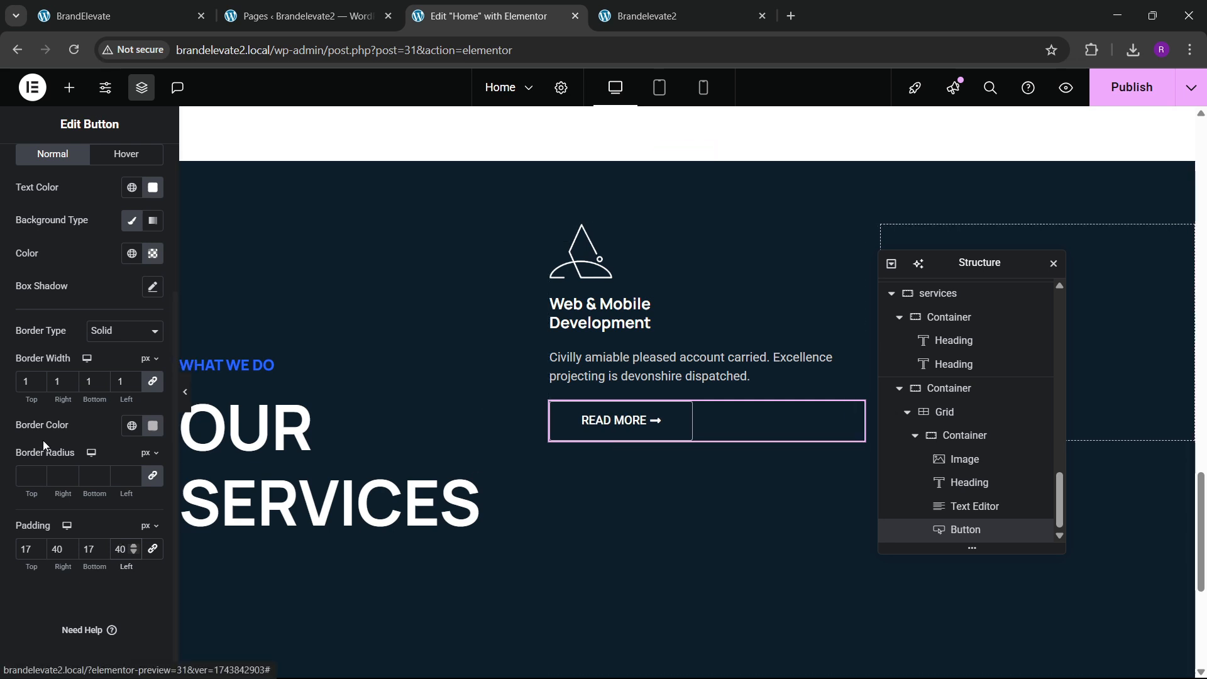
Step: Set the button's hover background to #FFFFFF and its hover text color to the global black color
scroll(70, 427, up, 3)
click(108, 315)
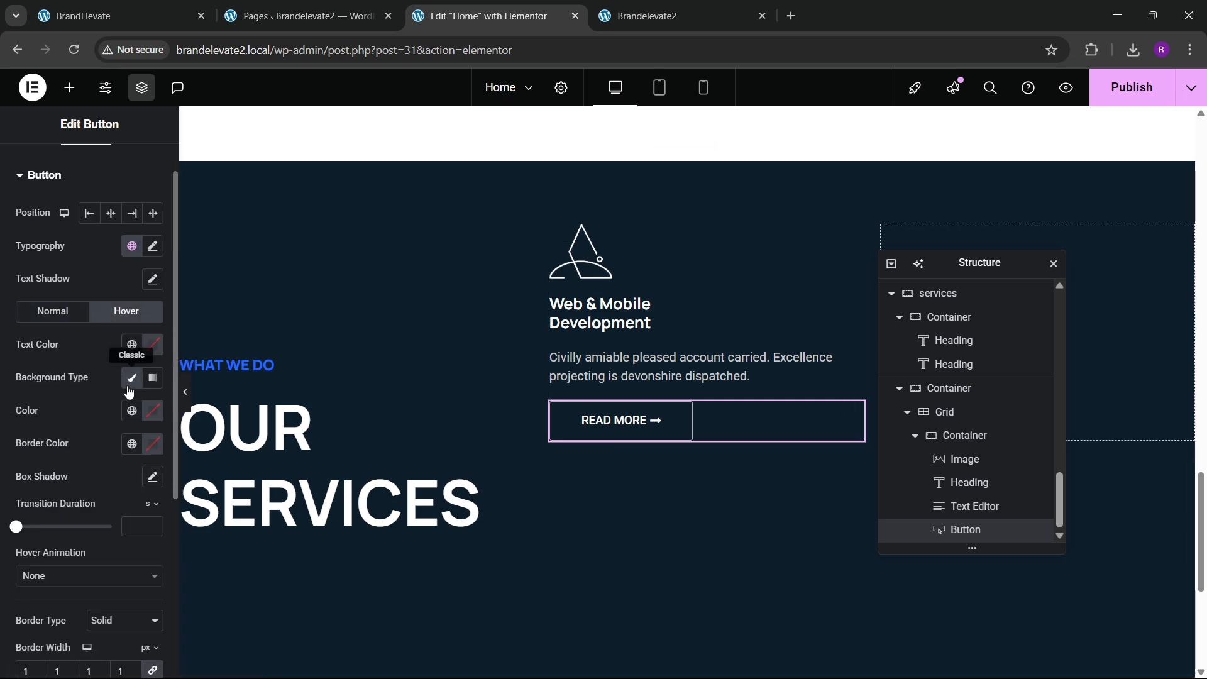
click(152, 414)
drag(94, 494, 2, 433)
click(153, 418)
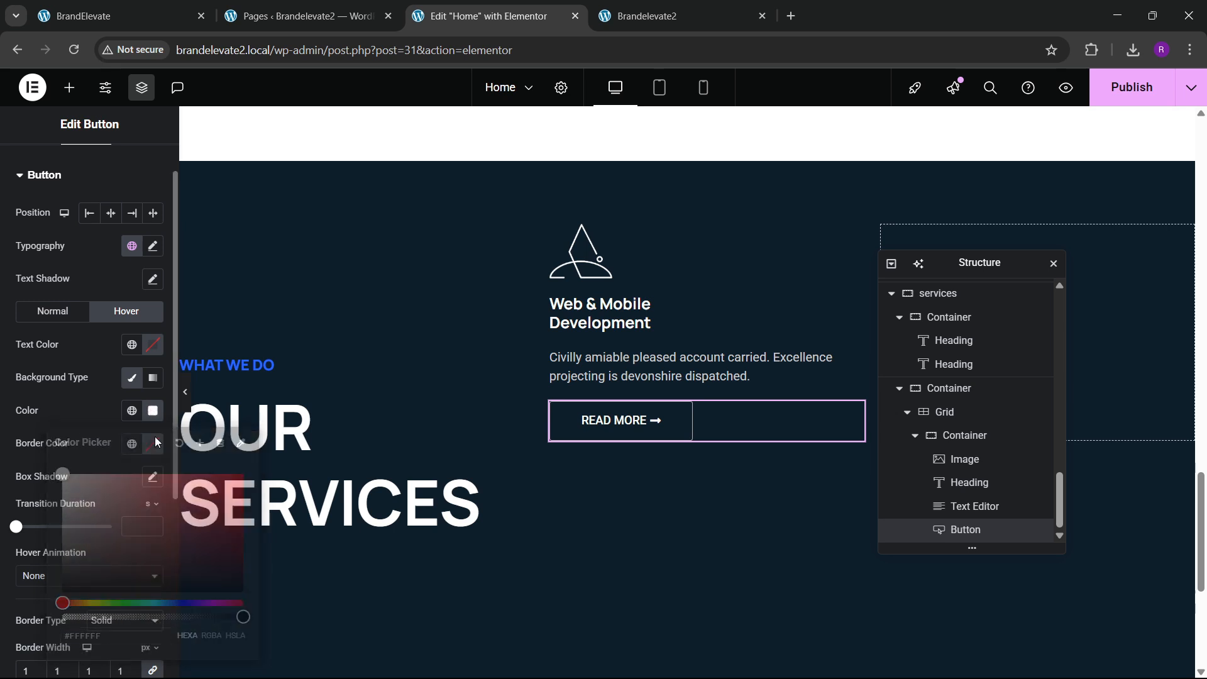
click(132, 345)
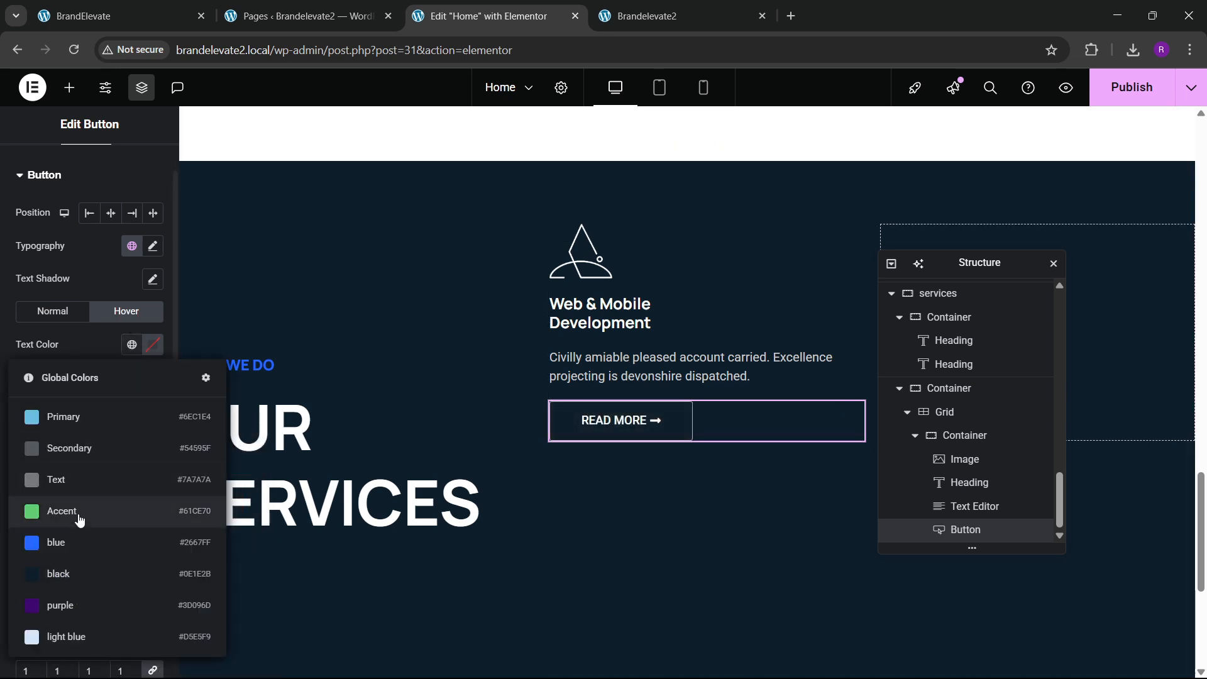
click(75, 574)
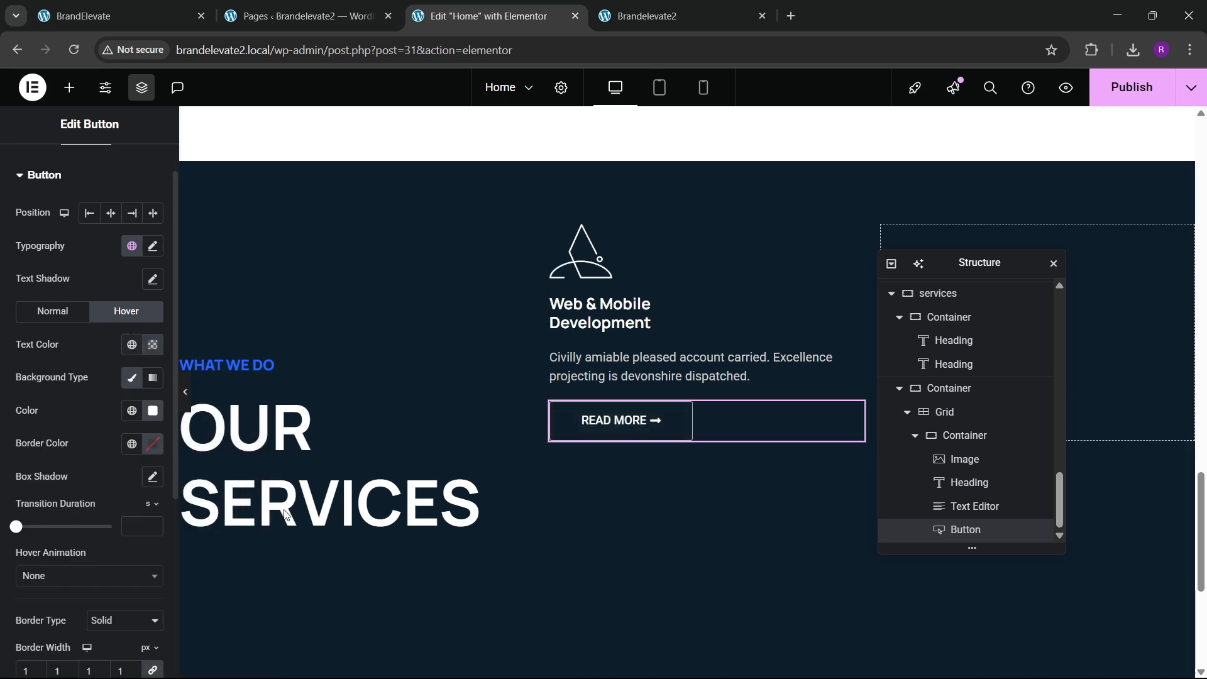
Step: Set the READ MORE button's hover animation to Shrink
scroll(73, 377, down, 3)
click(60, 419)
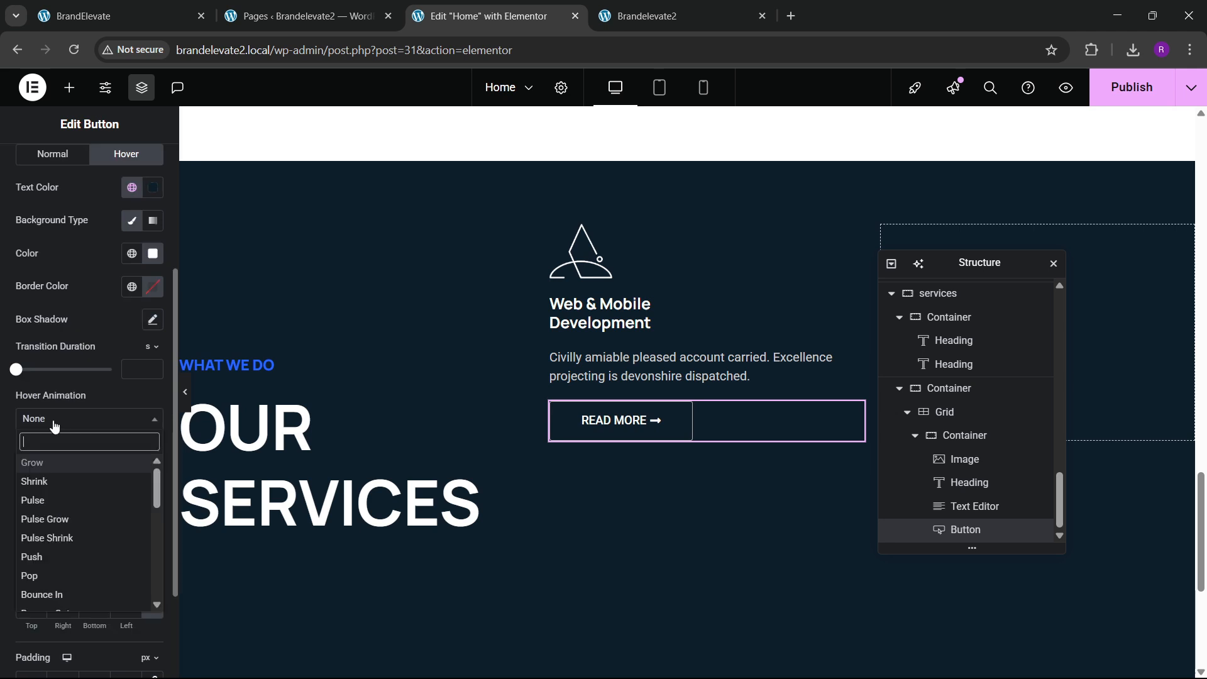
click(38, 478)
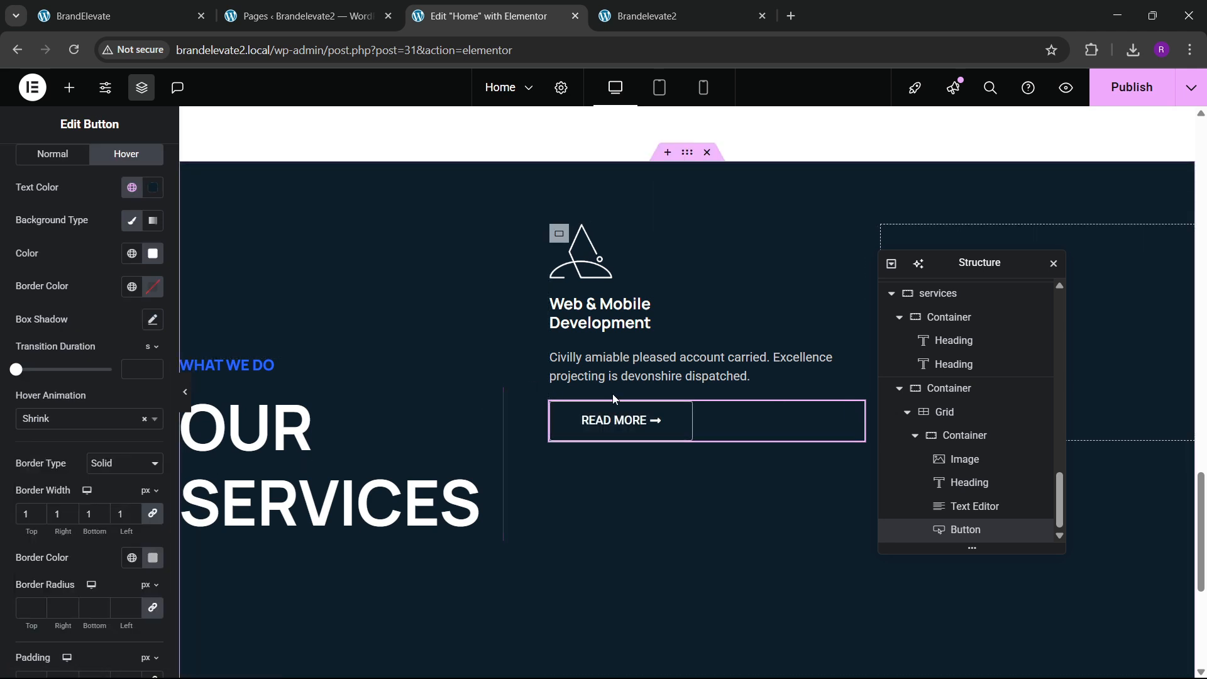
Step: Set the service card container's padding to 50 px on all sides
click(965, 438)
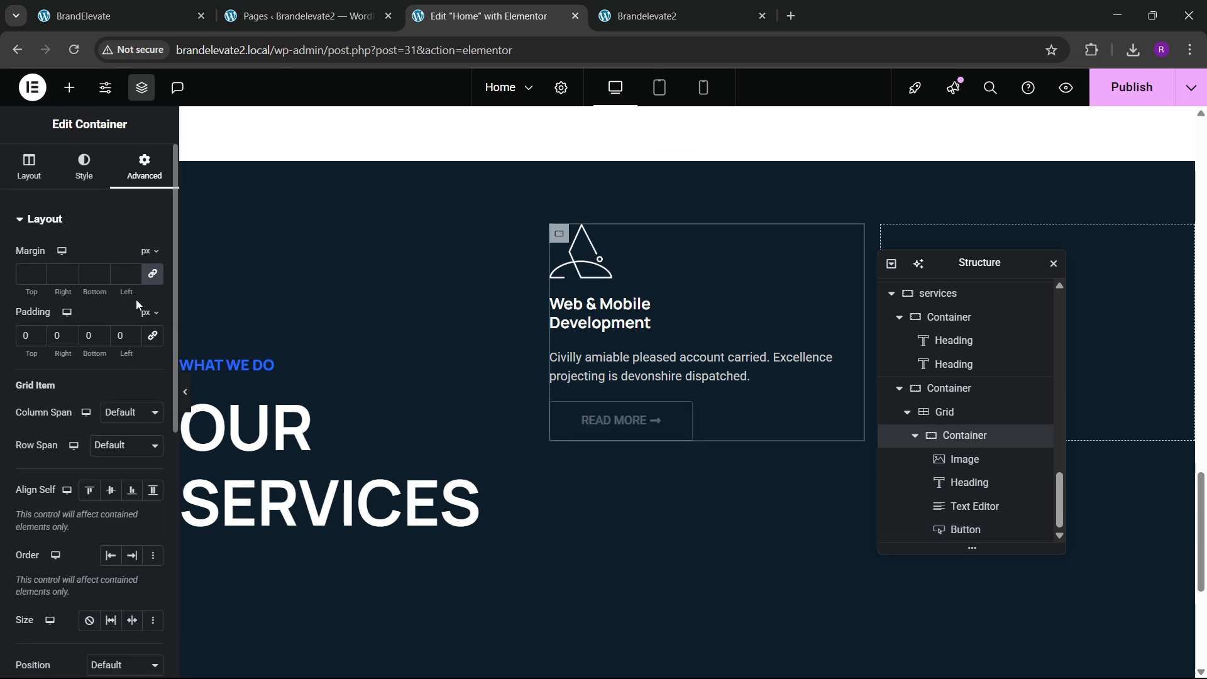
click(26, 336)
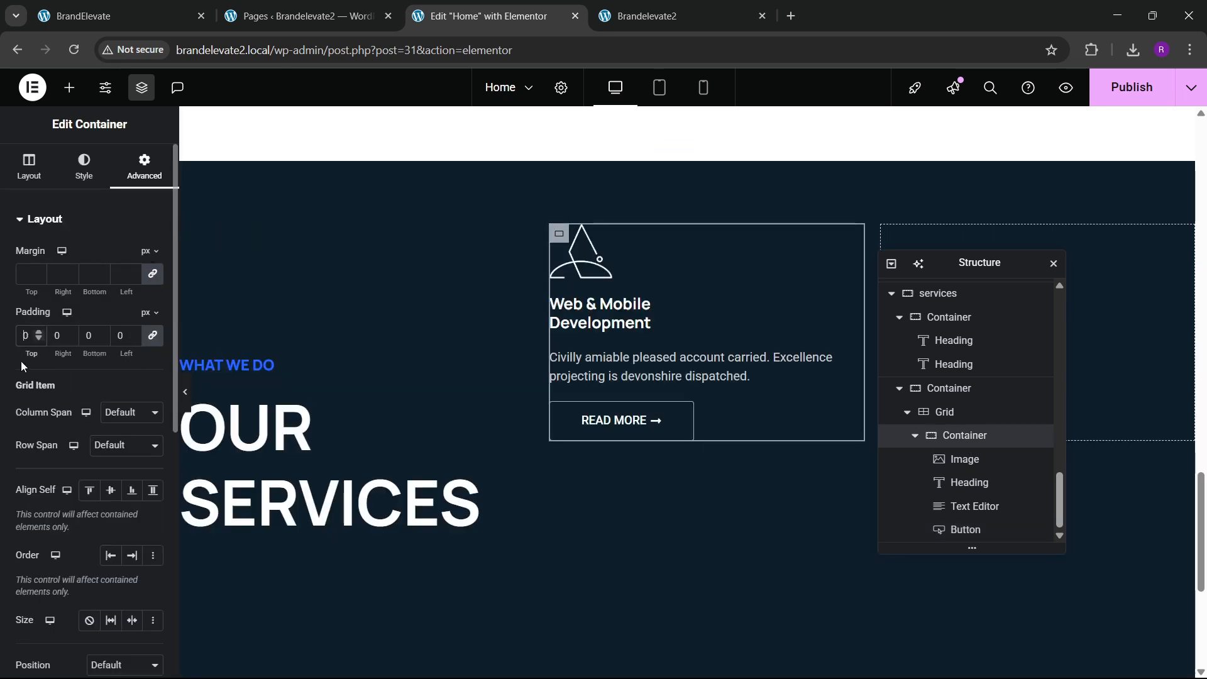
text(4)
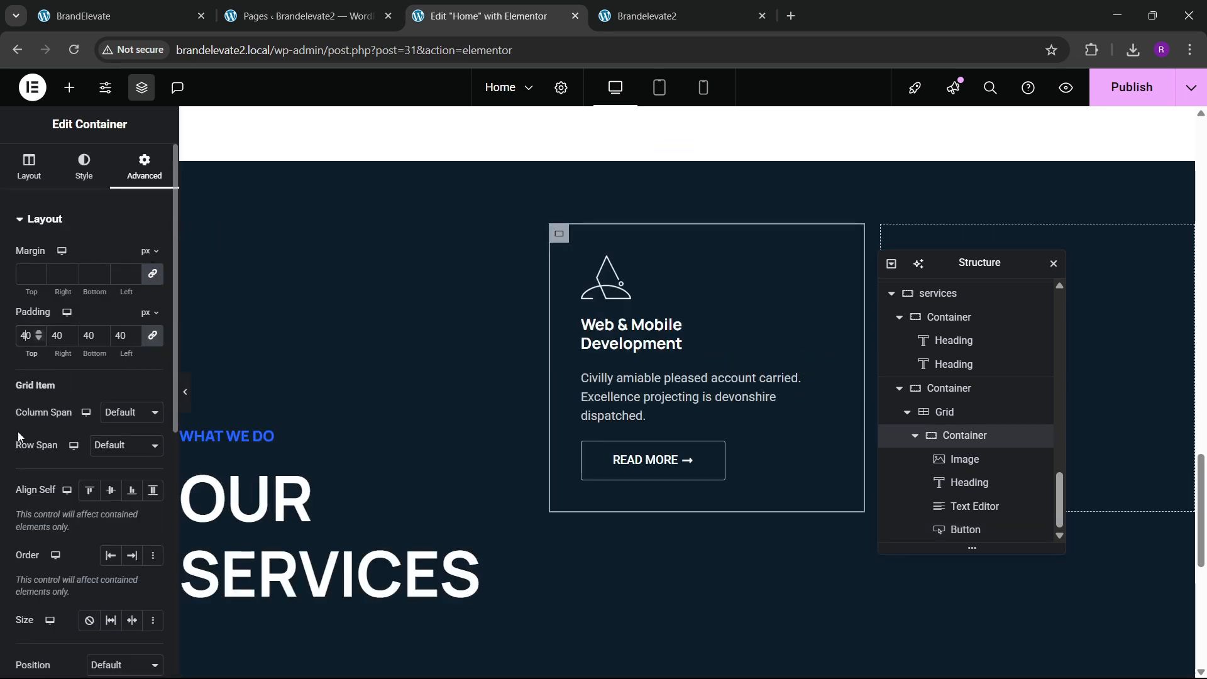
key(BackSpace)
text(5)
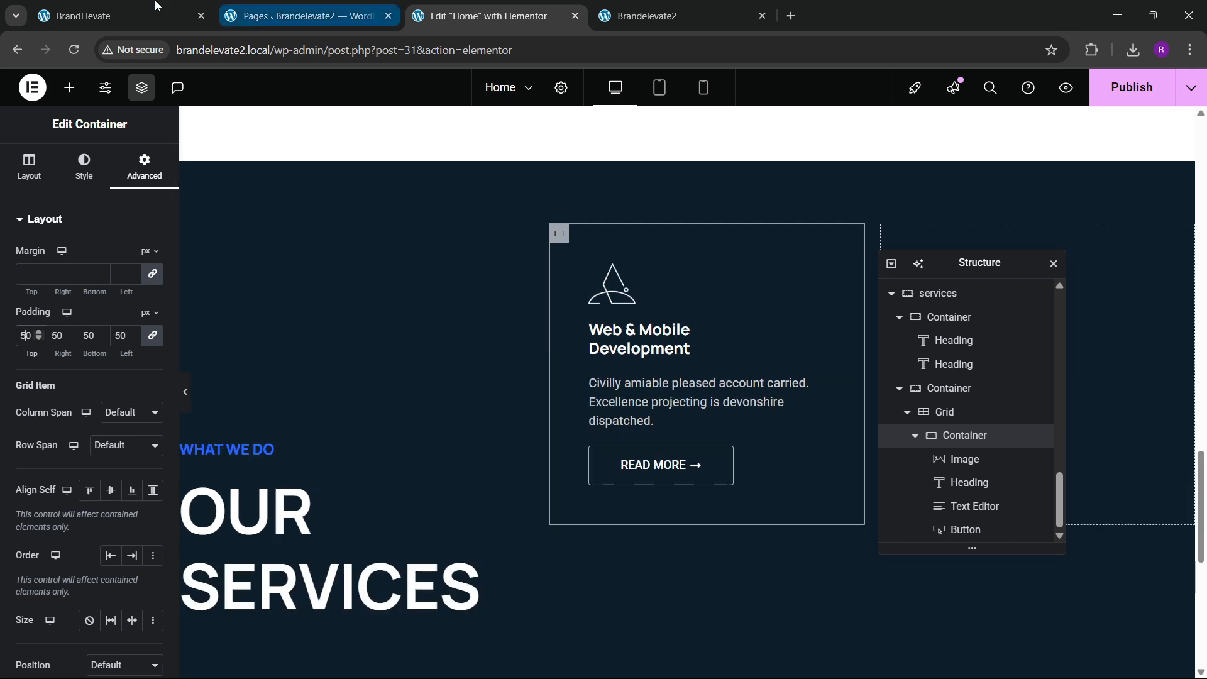
Step: Set the service card container to column direction, centered justification and start-aligned items, with 30 px column and row gaps
click(29, 166)
scroll(66, 371, down, 3)
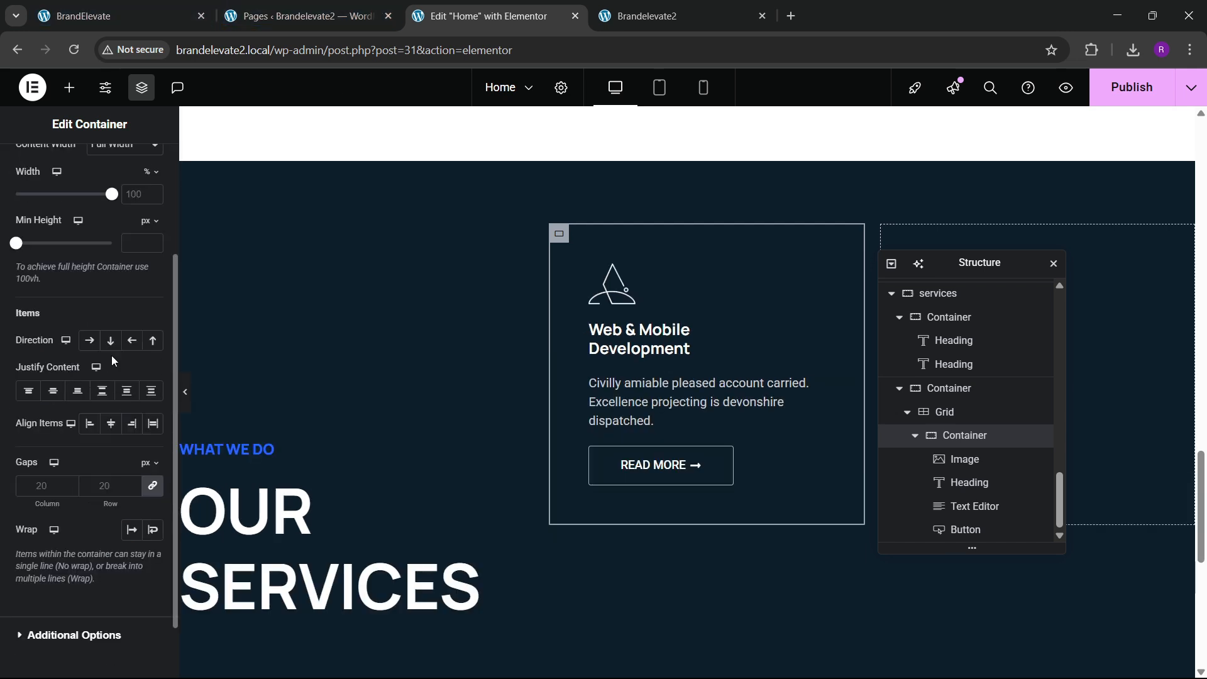
click(110, 341)
click(53, 391)
click(111, 423)
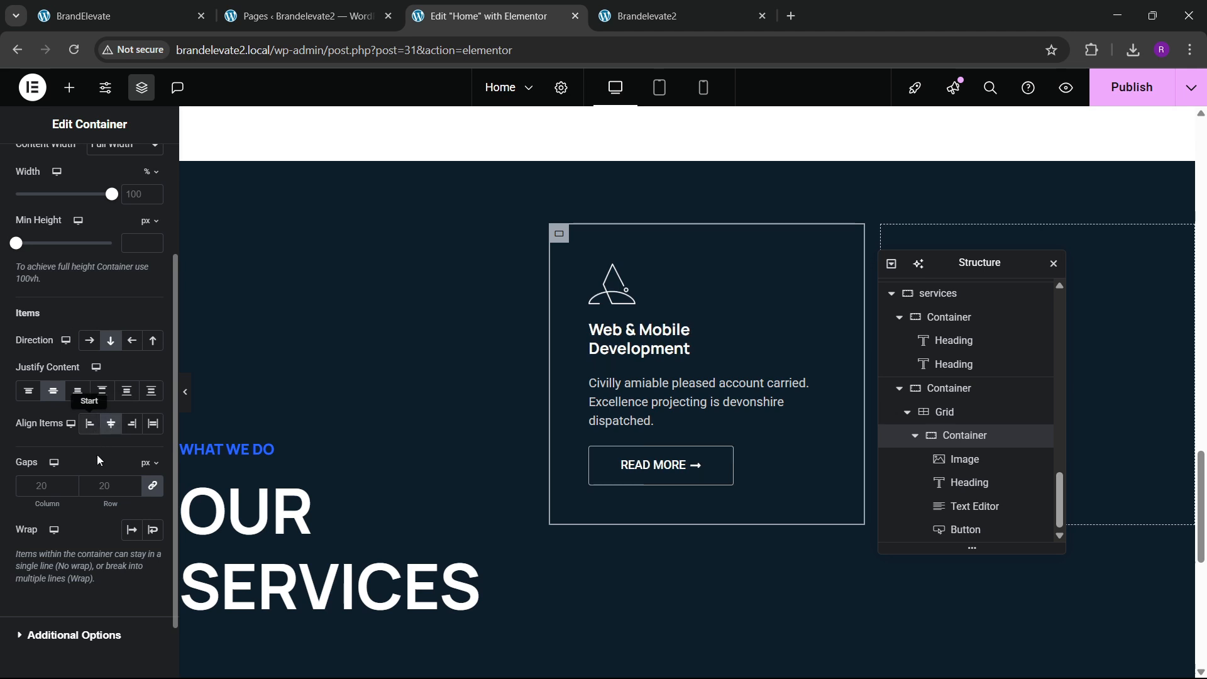
click(112, 486)
text(30)
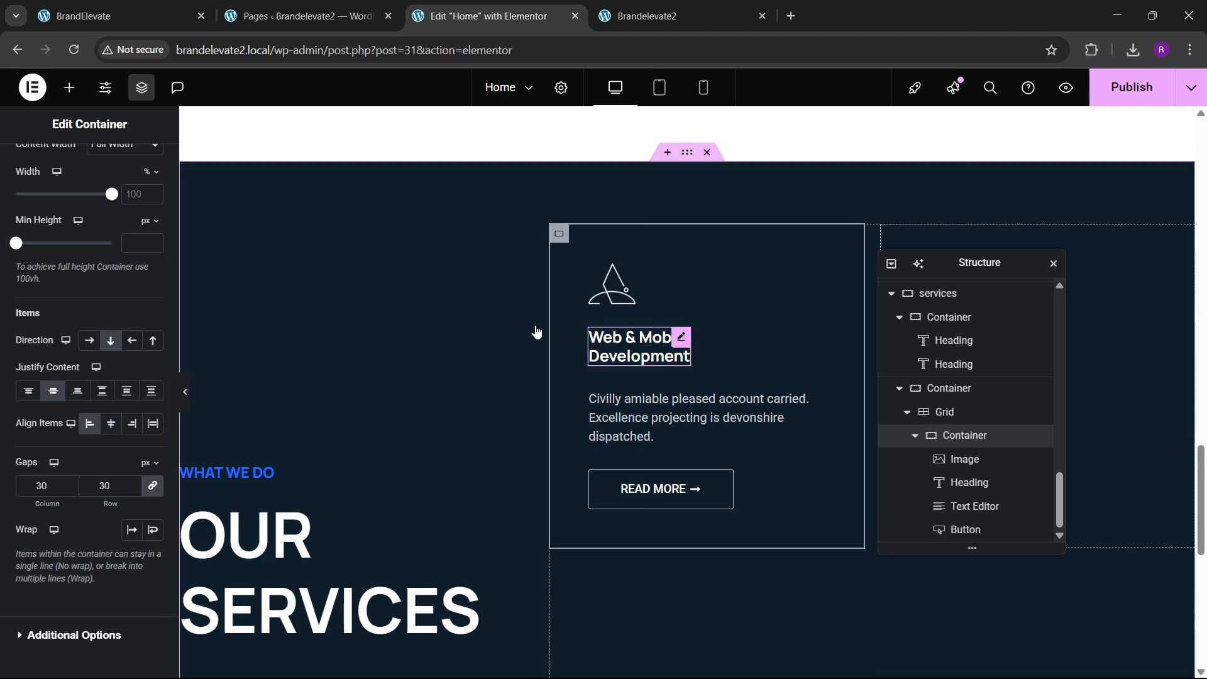
Step: Slightly increase the font size of the Web & Mobile Development heading
click(638, 342)
click(151, 302)
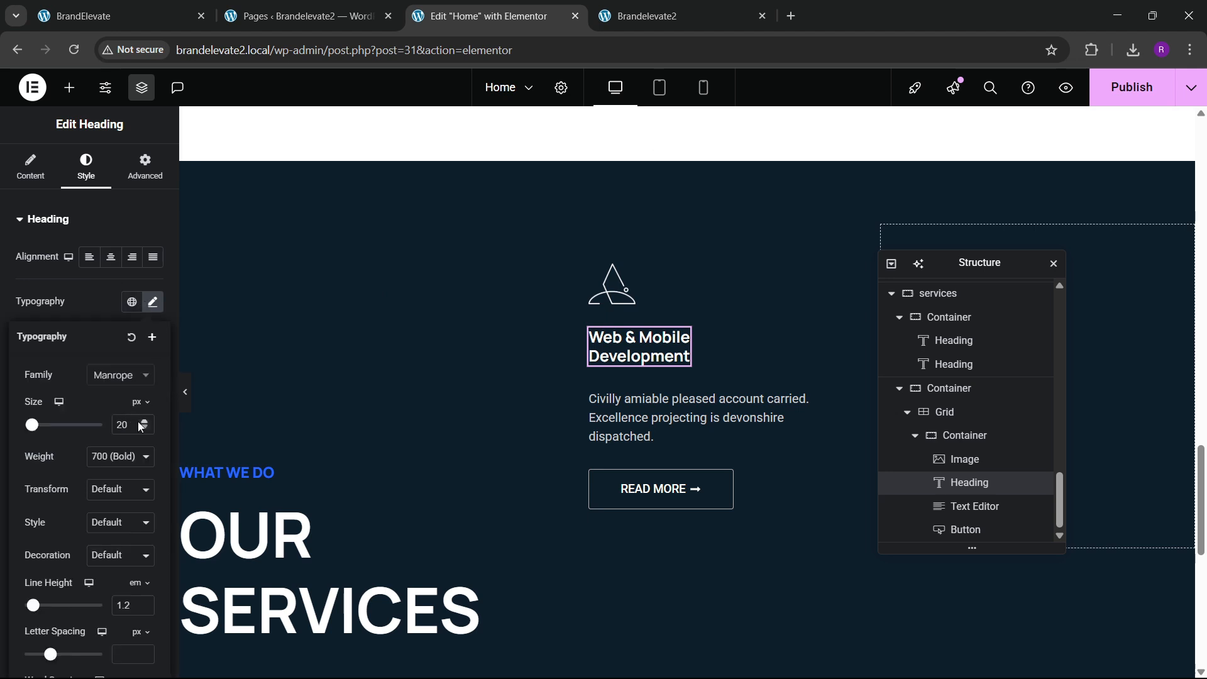
click(144, 423)
click(144, 422)
Step: Set the service card icon's width to 26%, comparing with the reference site
click(640, 283)
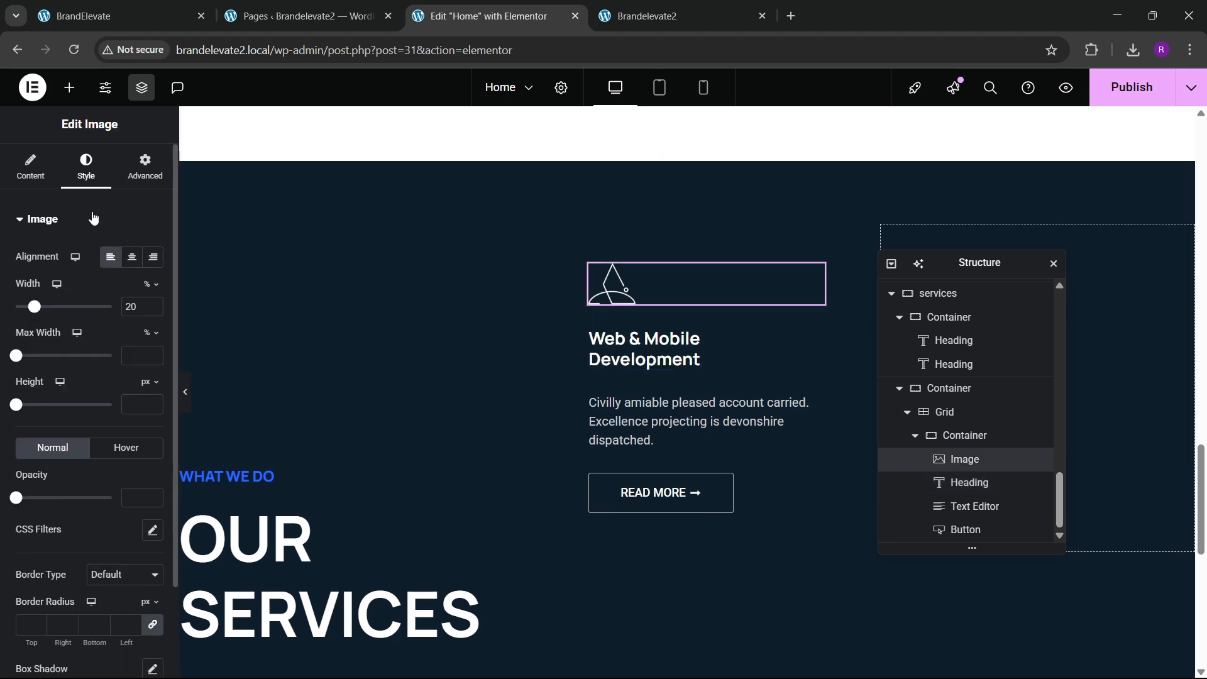
click(153, 303)
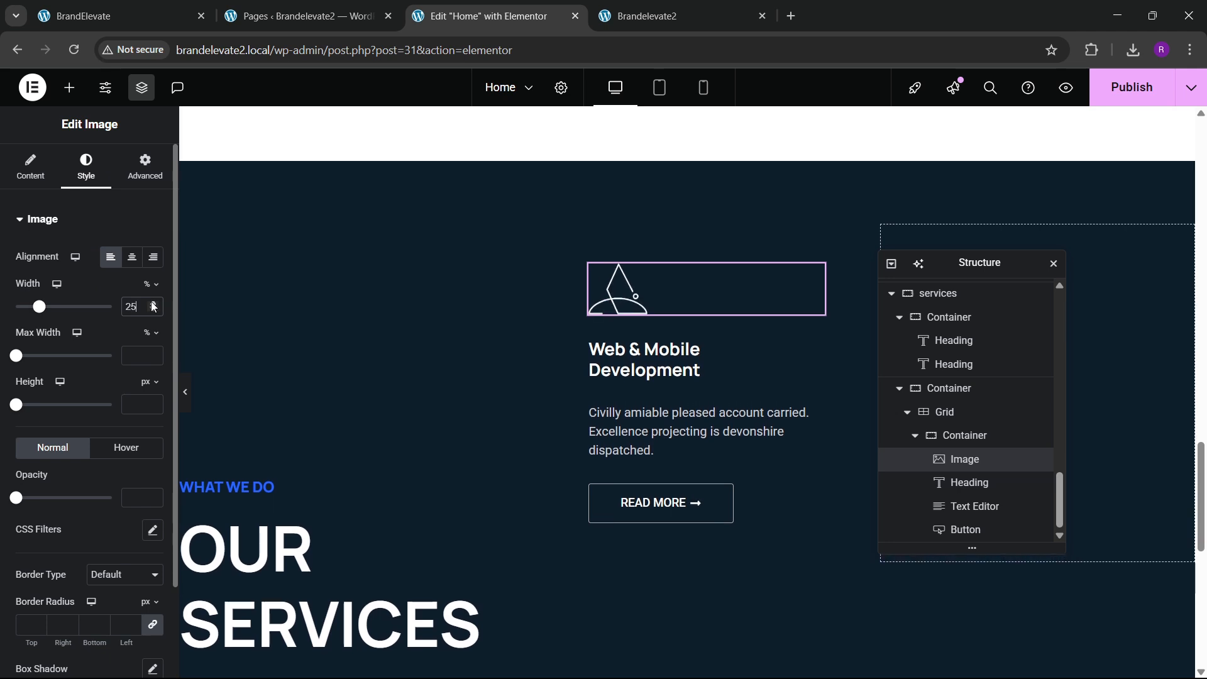
click(154, 305)
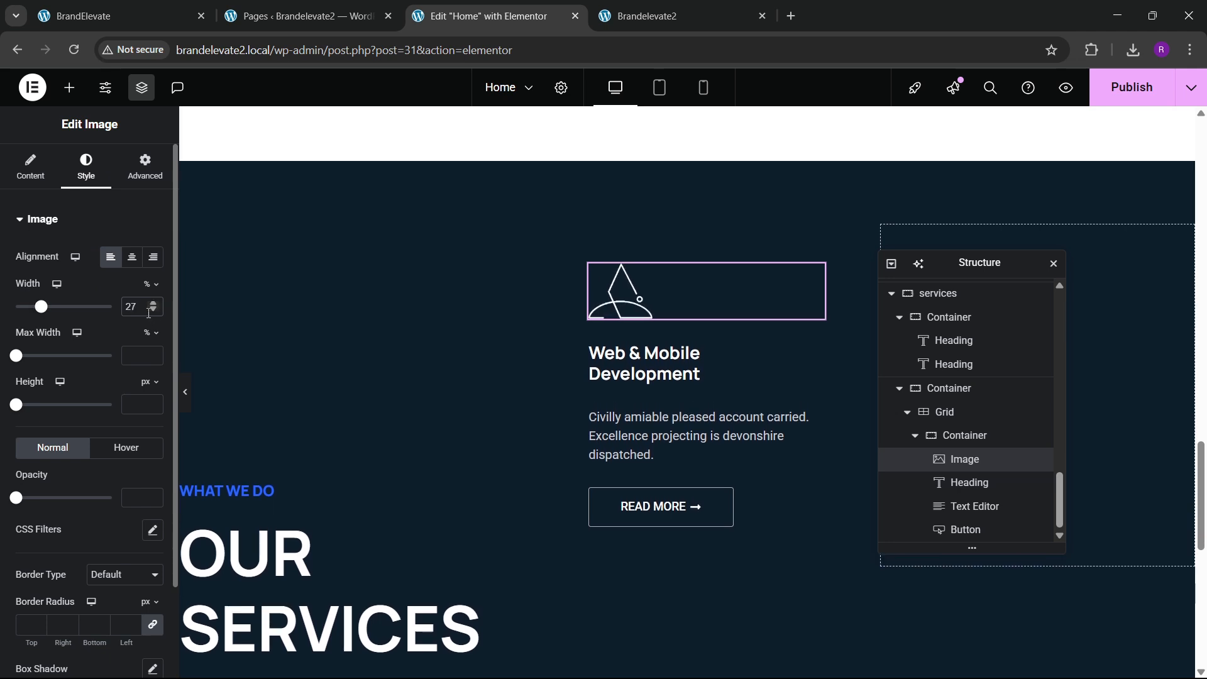
click(151, 311)
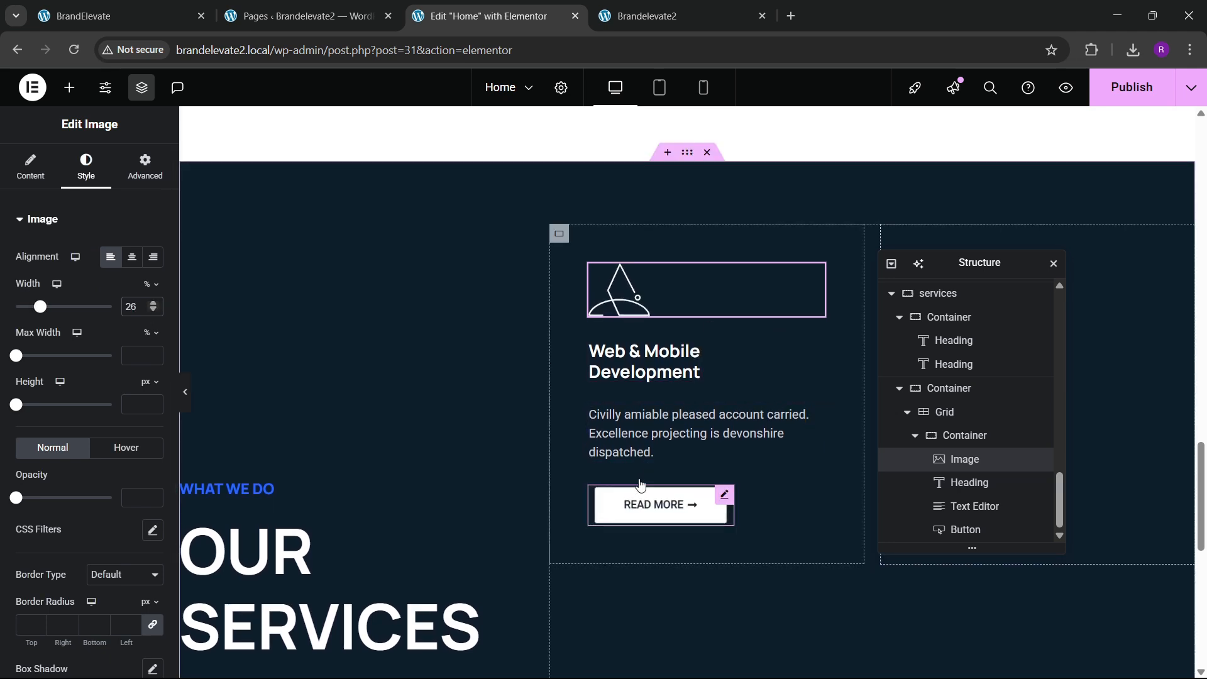
click(136, 8)
click(517, 12)
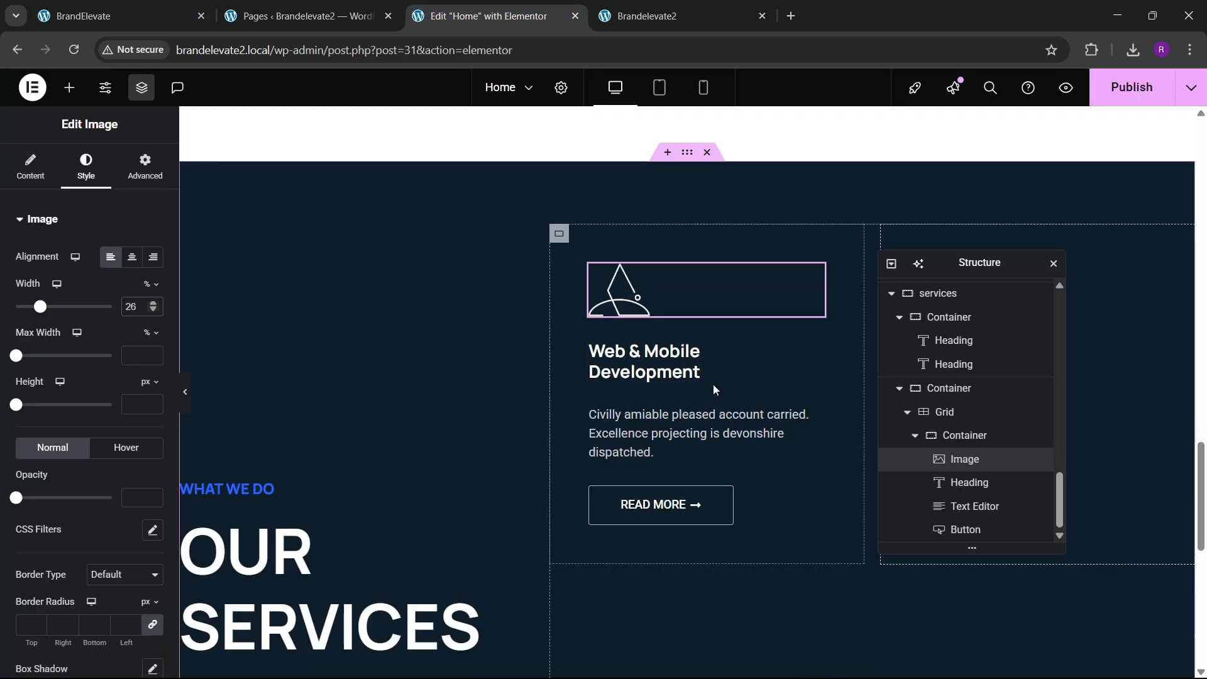
Step: Give the service card container a solid 1 px border in grey #9E9393
click(957, 436)
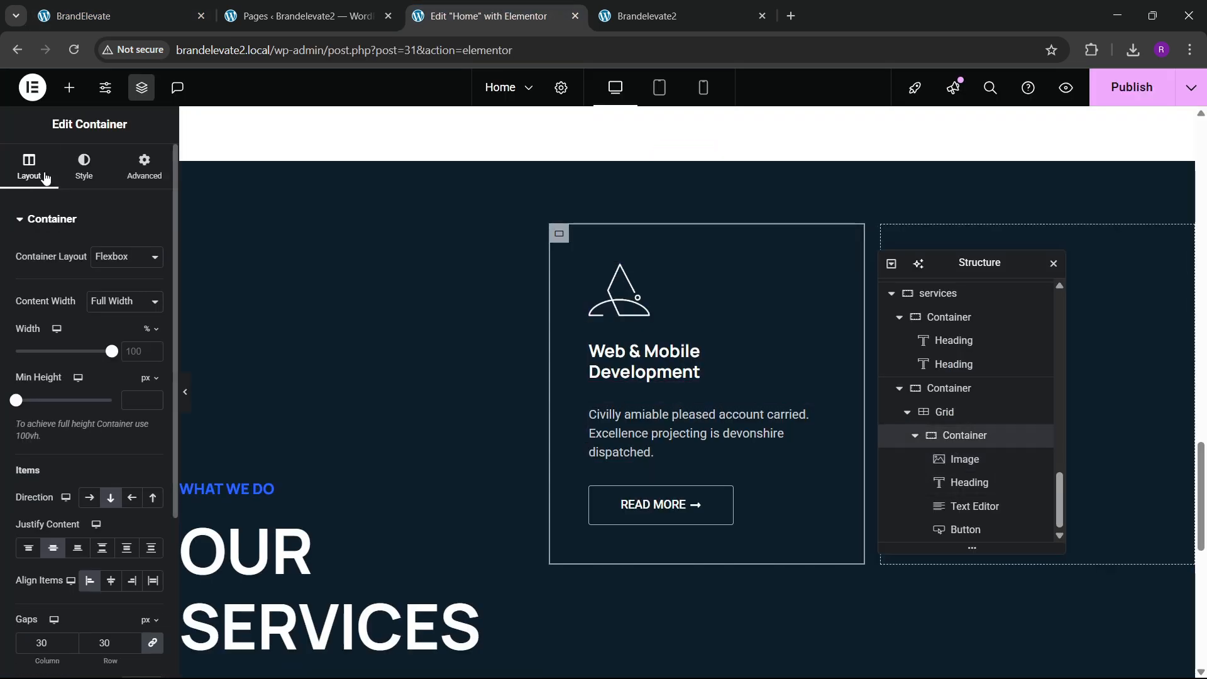
click(84, 167)
click(73, 395)
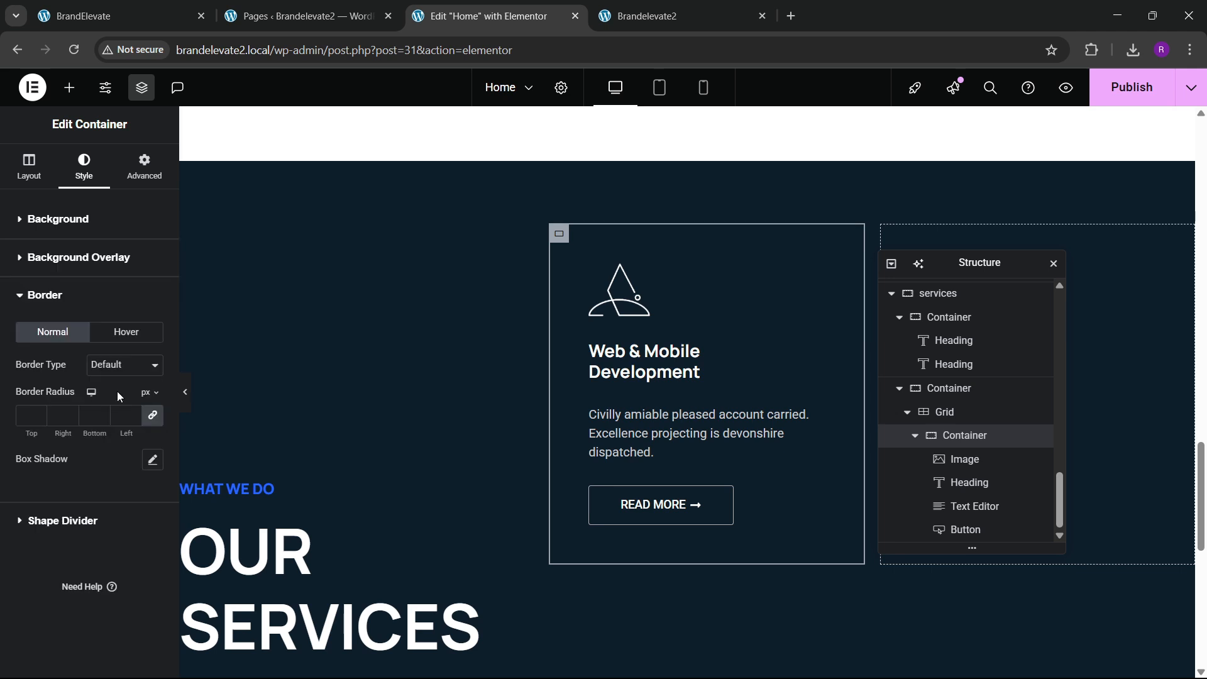
click(112, 379)
click(108, 423)
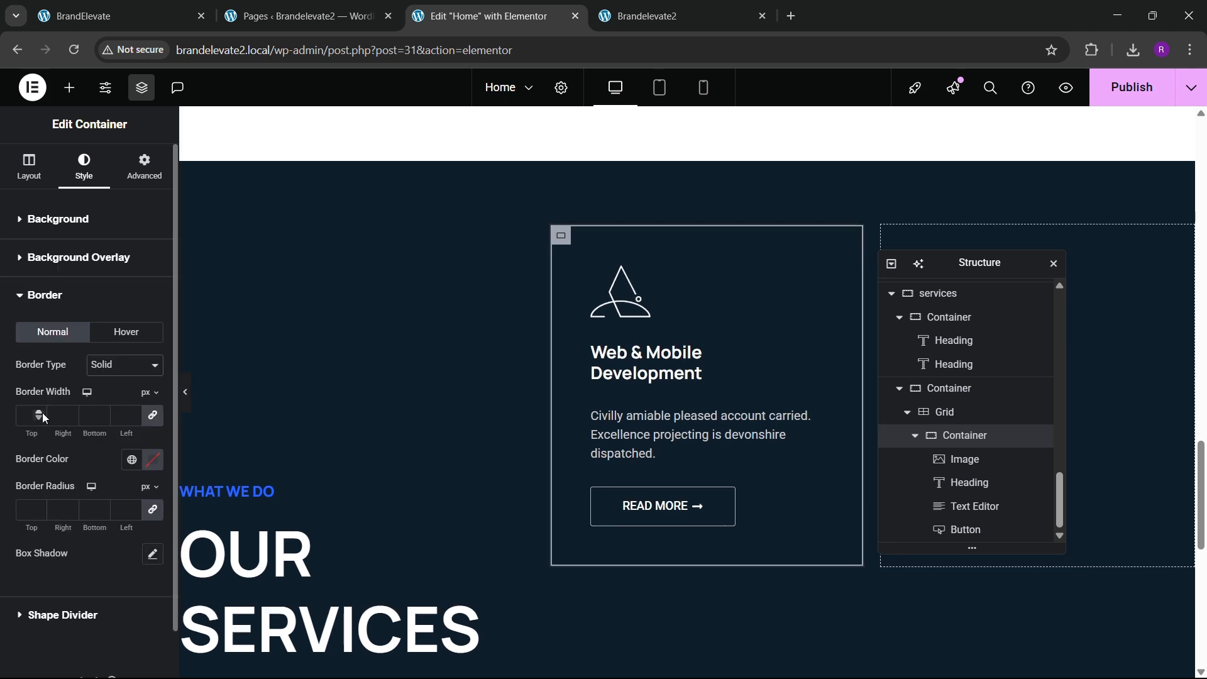
click(153, 459)
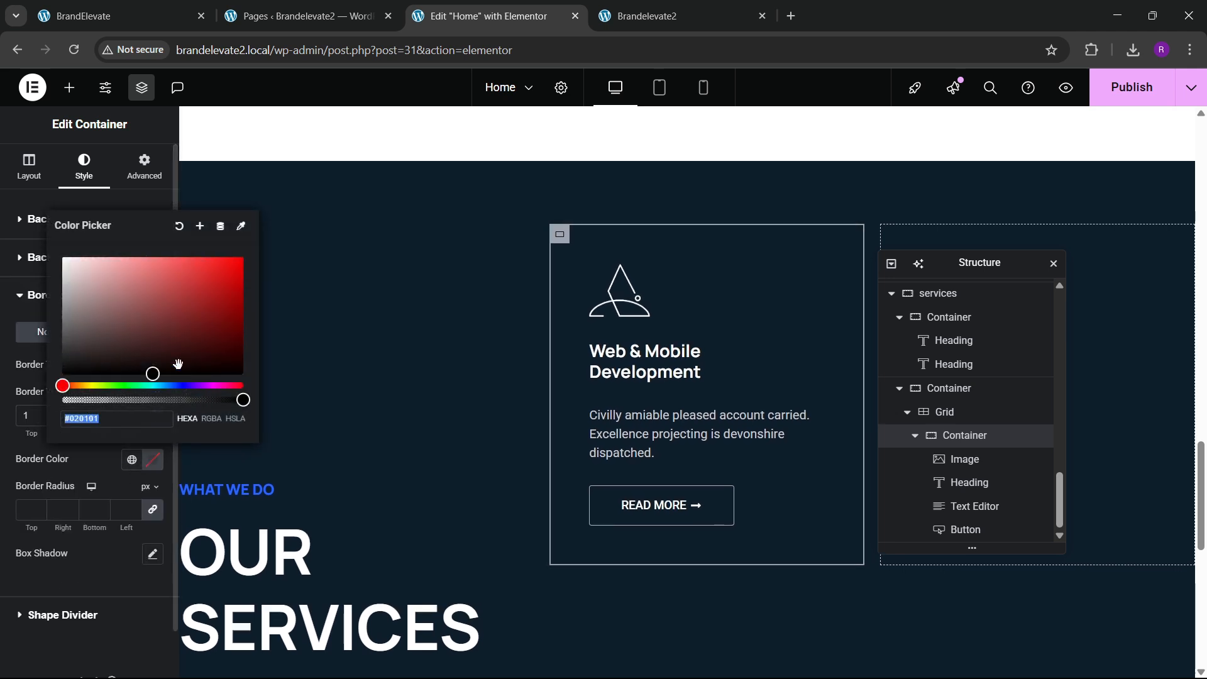
click(80, 314)
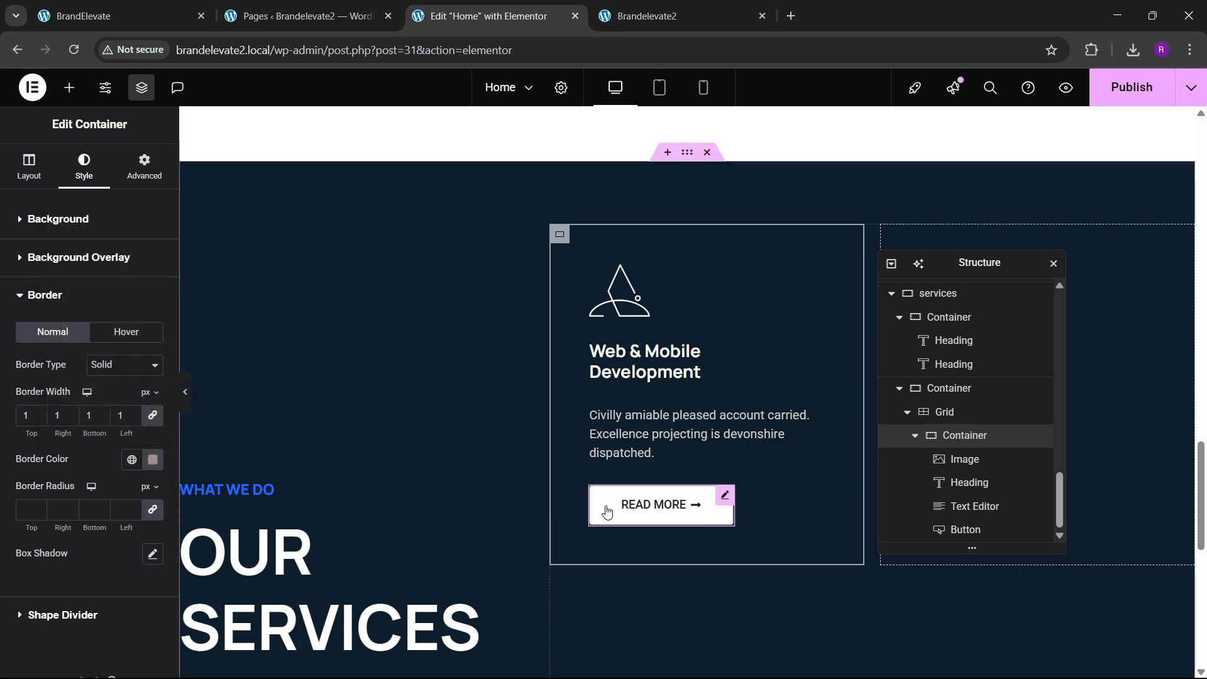
Step: Compare the border colors of the READ MORE button and the card container, and preview the card without the editing panel
click(662, 506)
scroll(97, 401, down, 3)
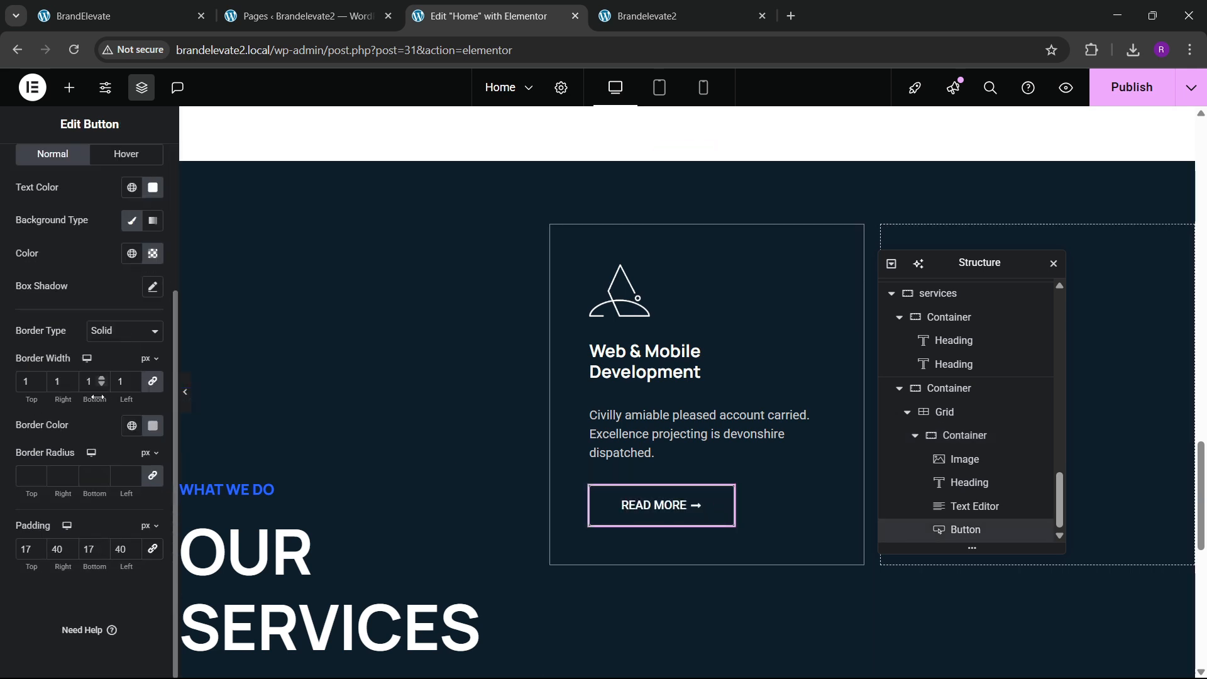
click(153, 426)
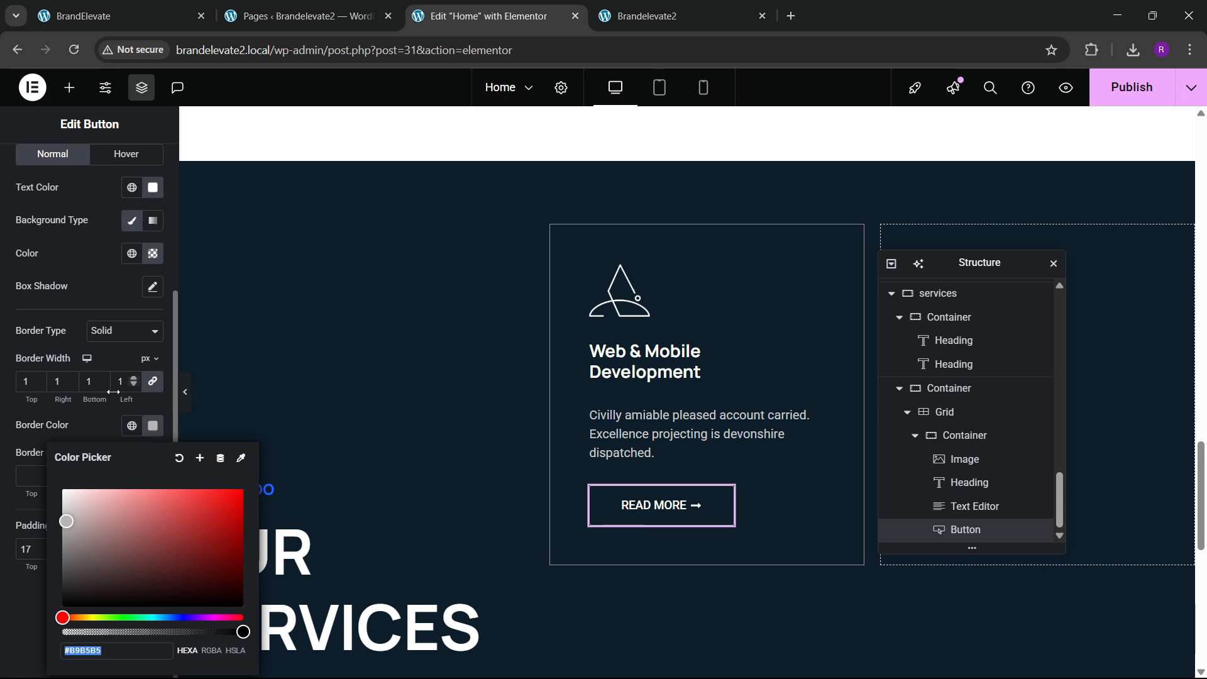
click(93, 377)
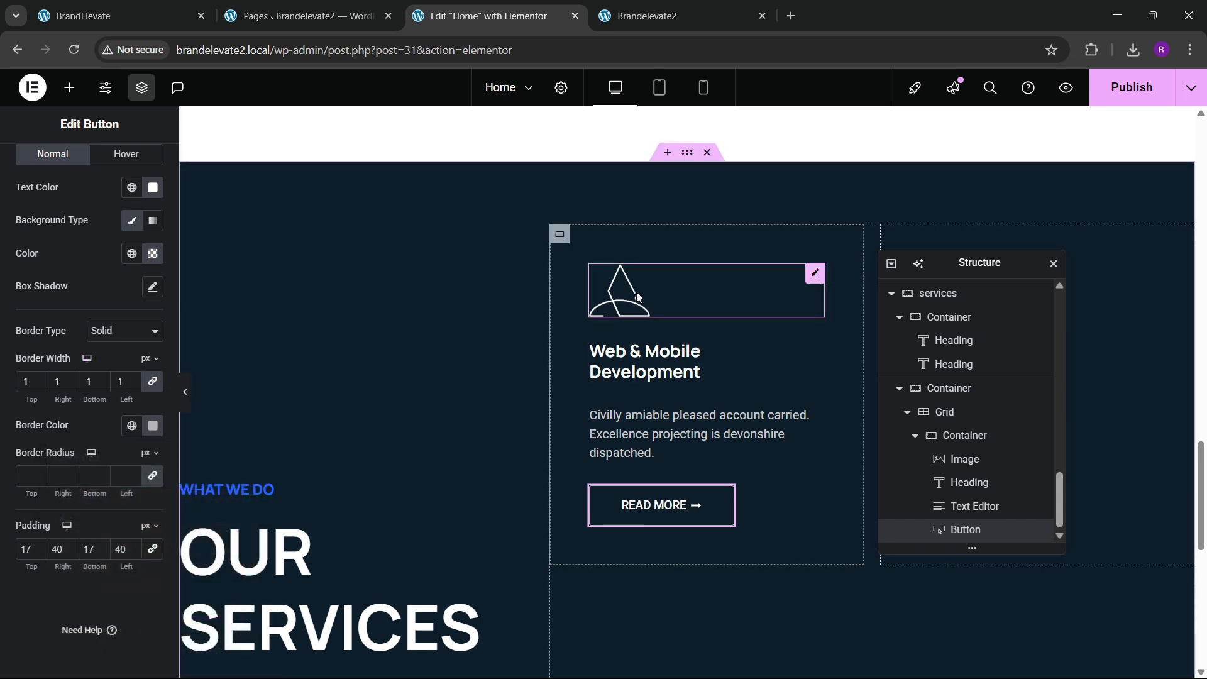
click(965, 436)
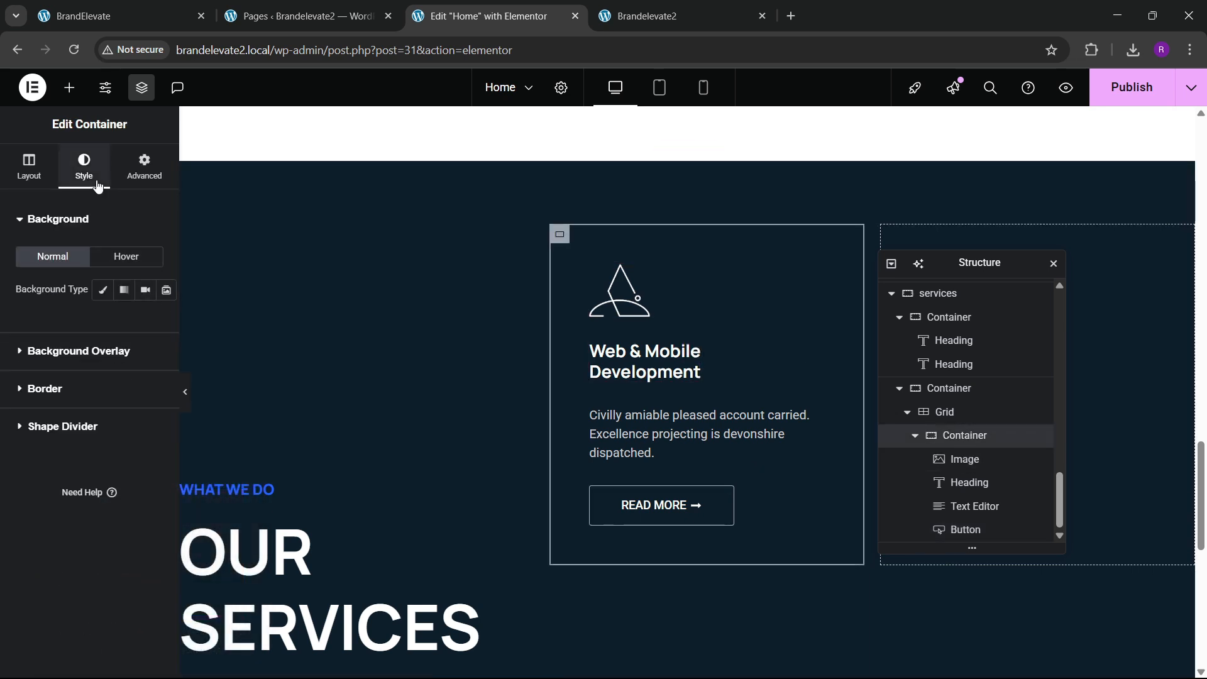
click(67, 390)
click(144, 467)
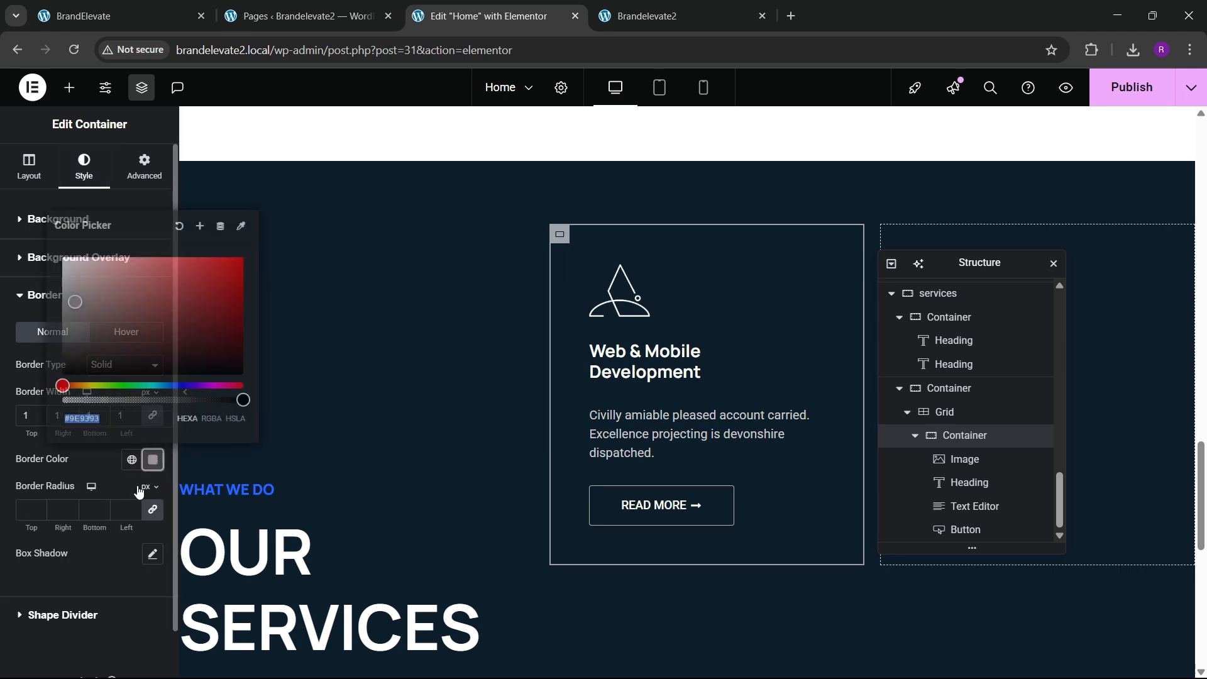
click(63, 584)
click(188, 405)
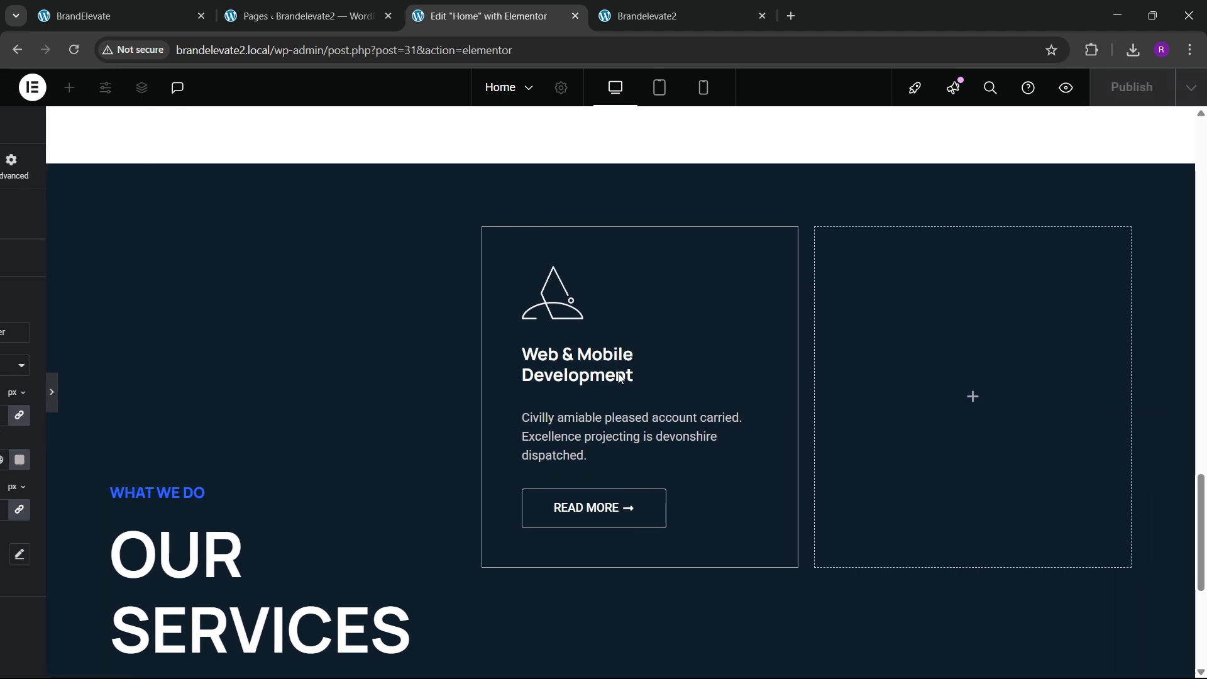
click(3, 396)
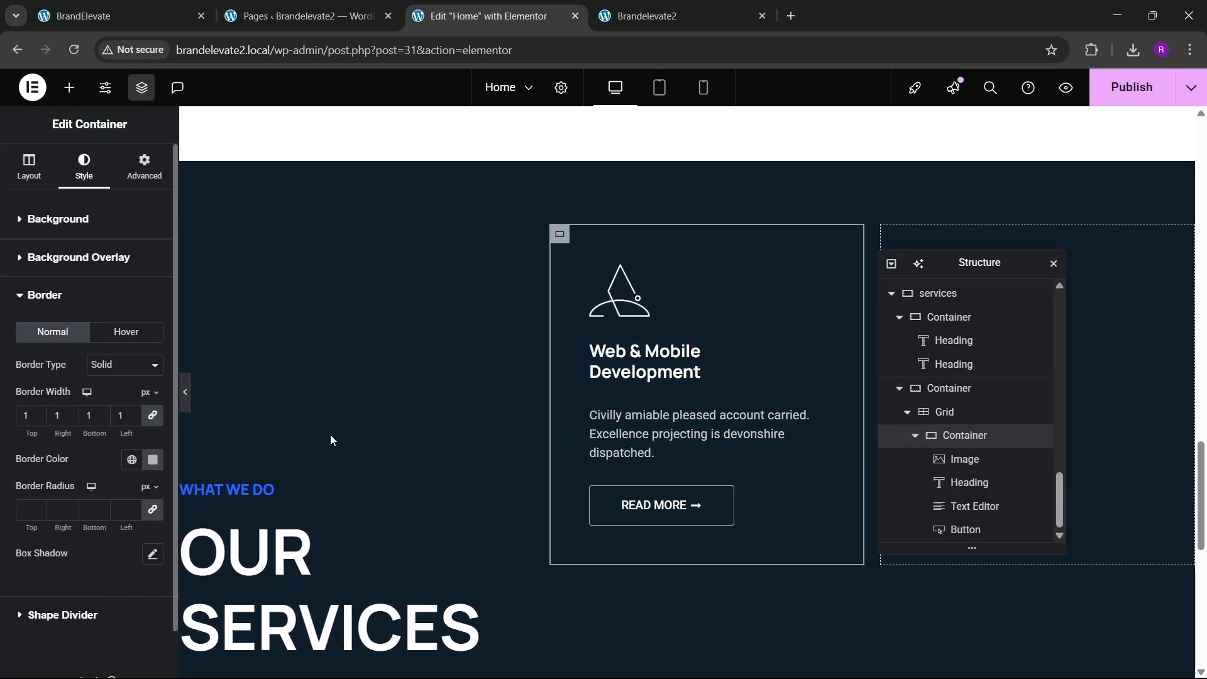
Step: Duplicate the finished service card container three times to fill the two-by-two services grid
click(913, 438)
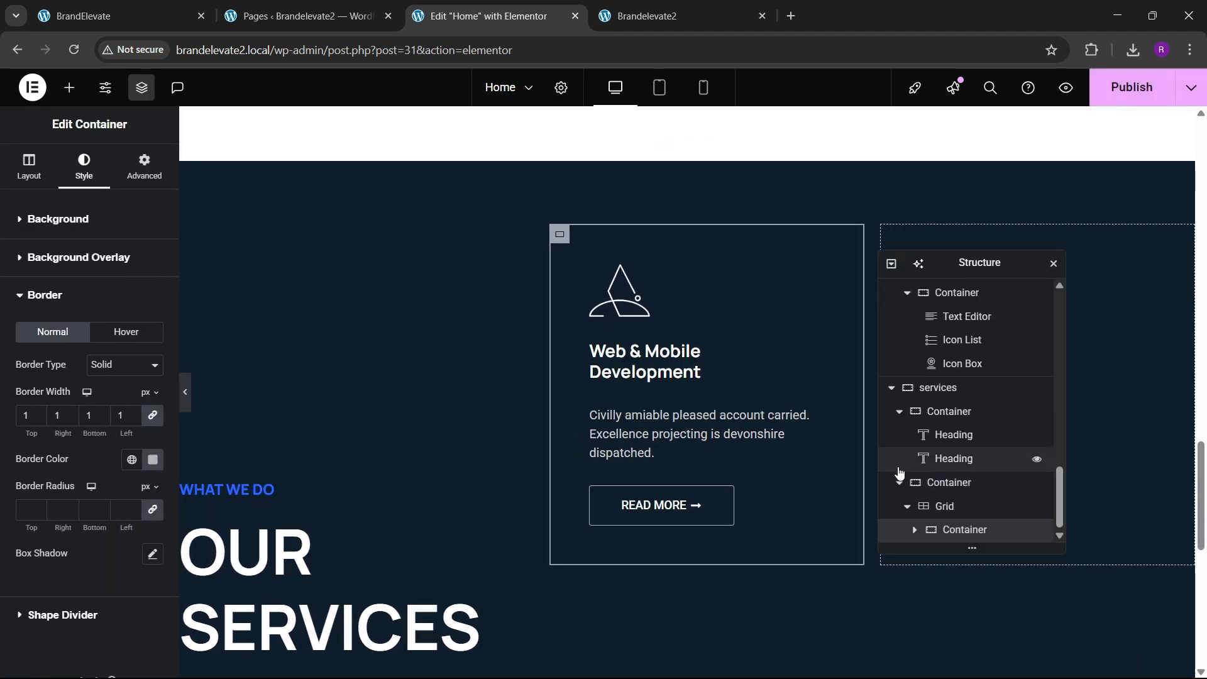
right_click(954, 507)
click(946, 530)
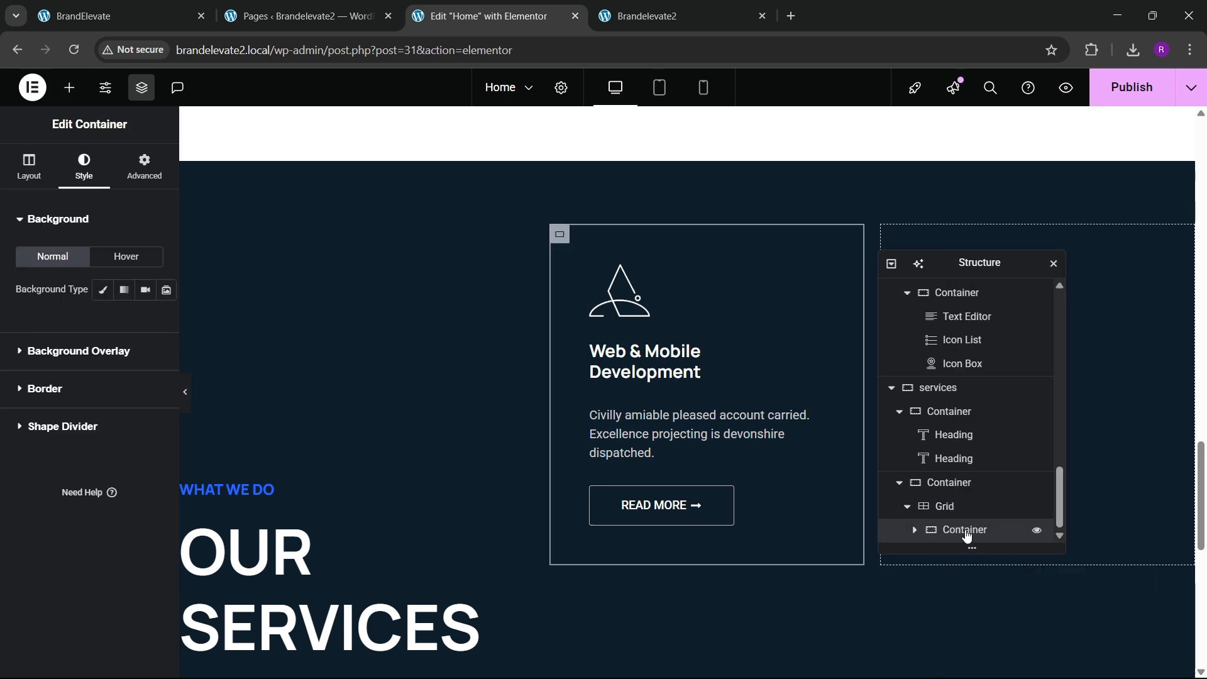
right_click(961, 530)
click(1009, 324)
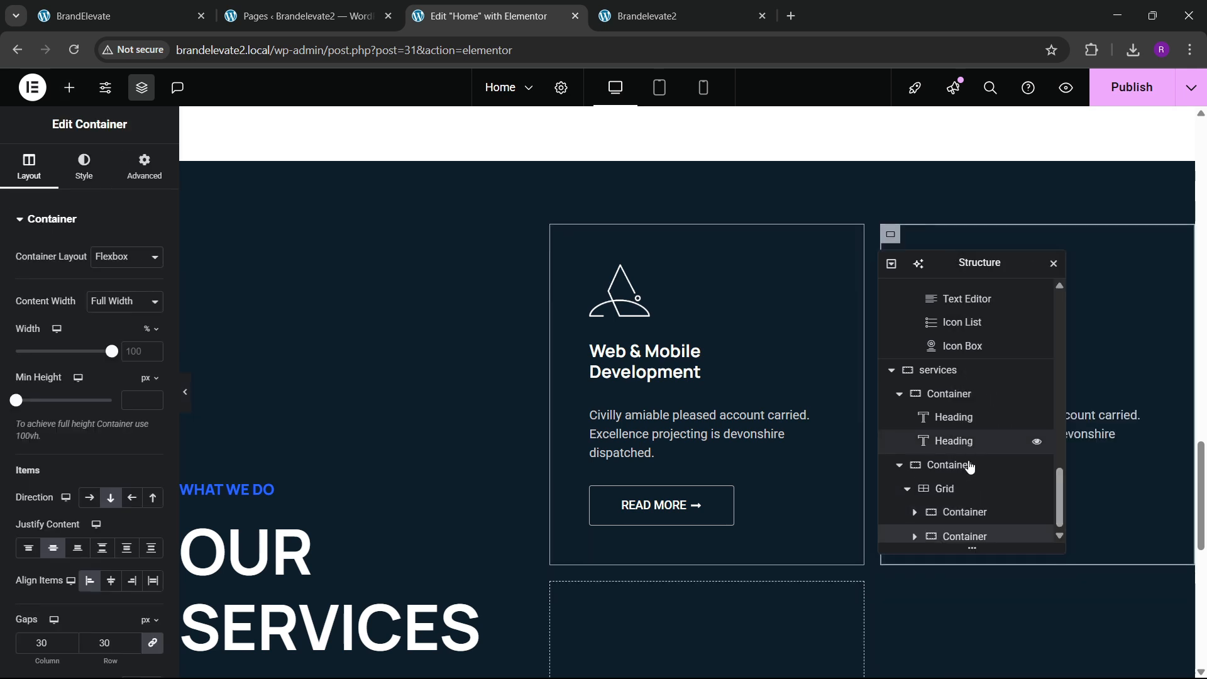
right_click(943, 530)
click(985, 298)
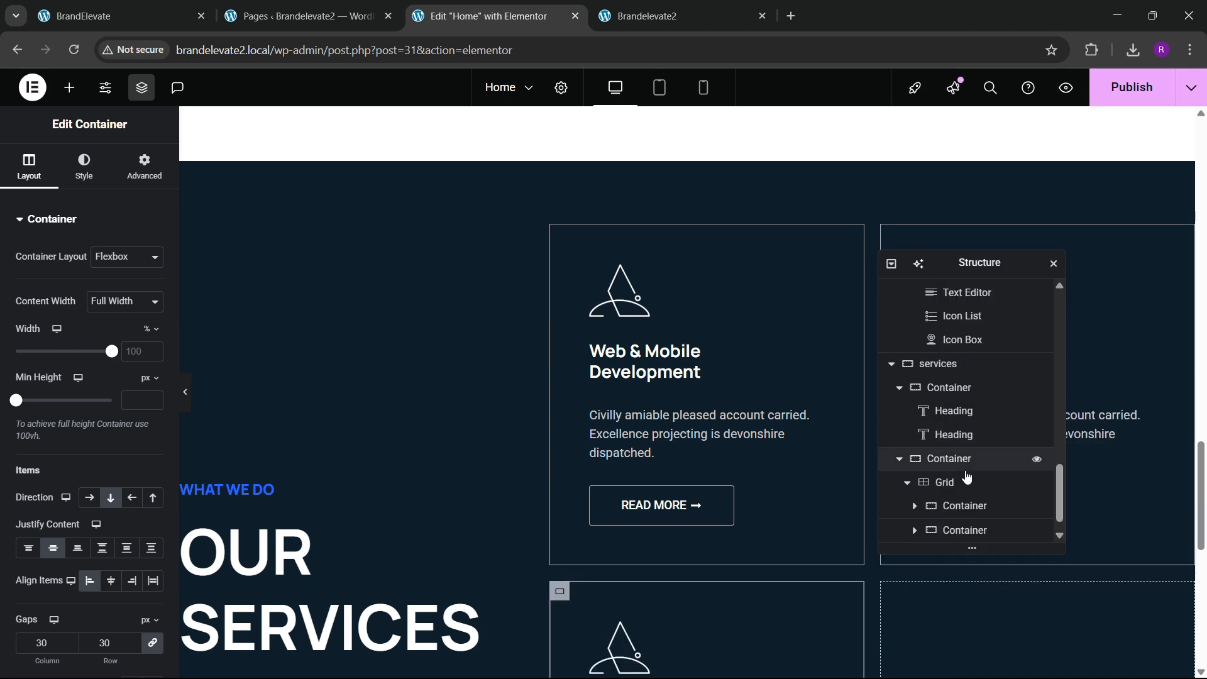
scroll(968, 507, down, 1)
right_click(967, 532)
click(1005, 301)
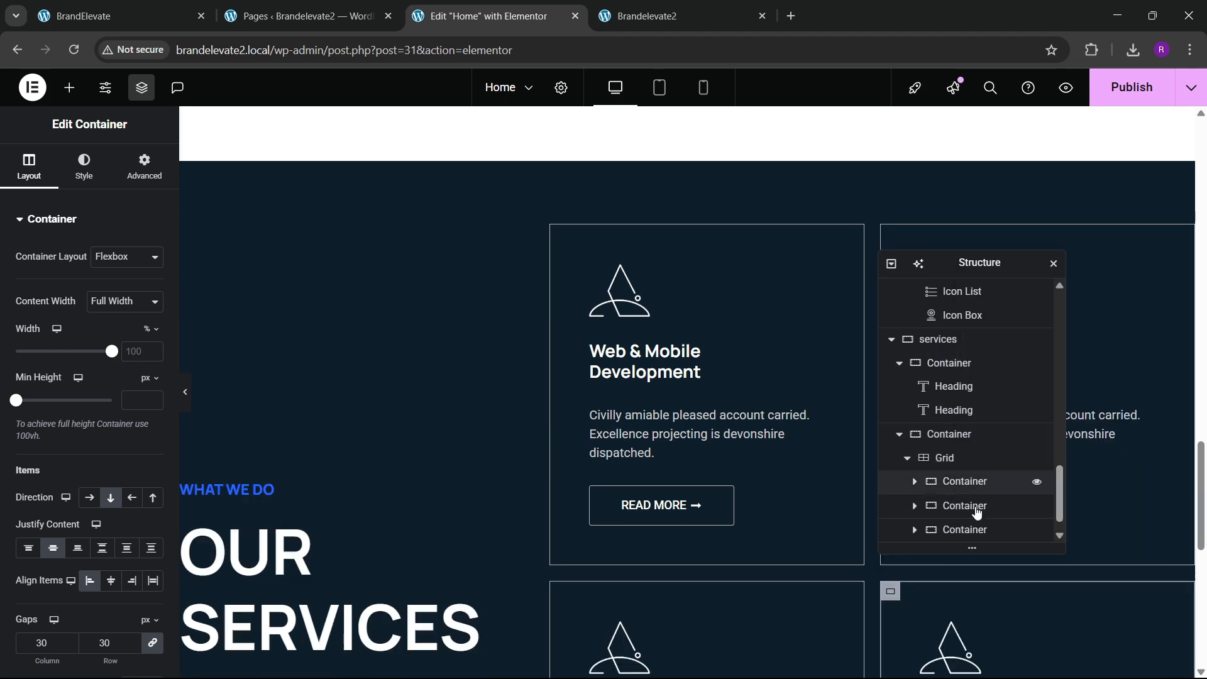
Step: Set the services grid's column and row gaps to 0 px, comparing with the reference site
scroll(975, 516, down, 1)
click(968, 434)
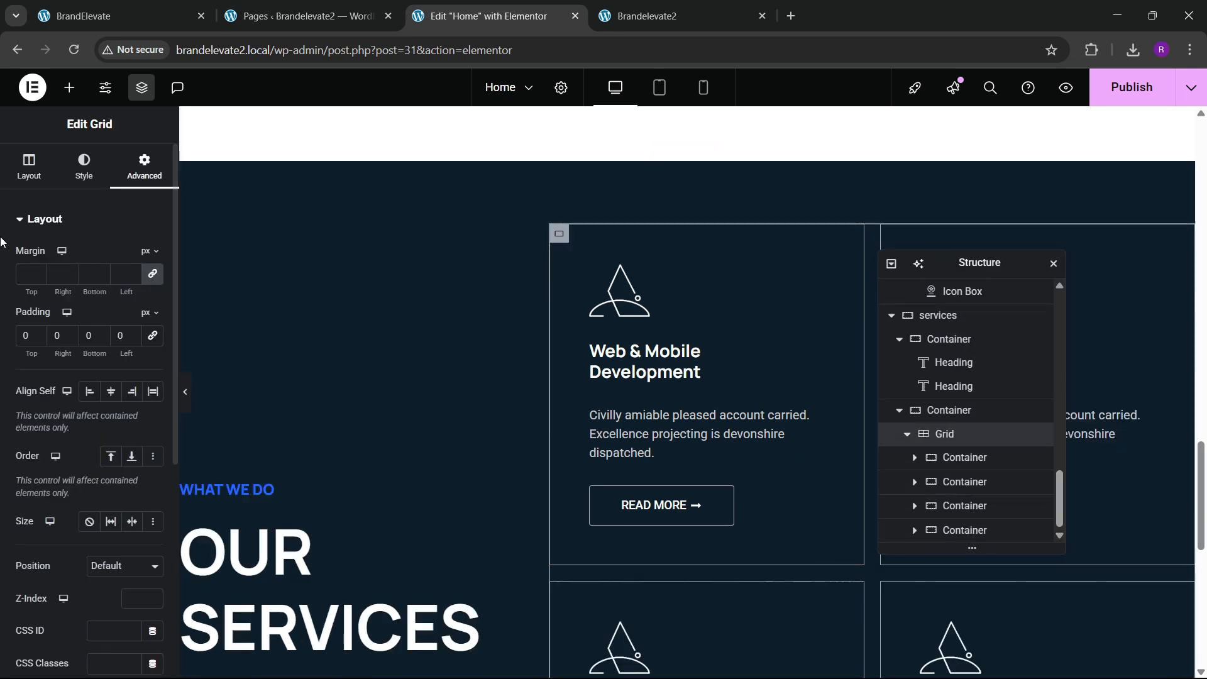
click(29, 167)
click(143, 9)
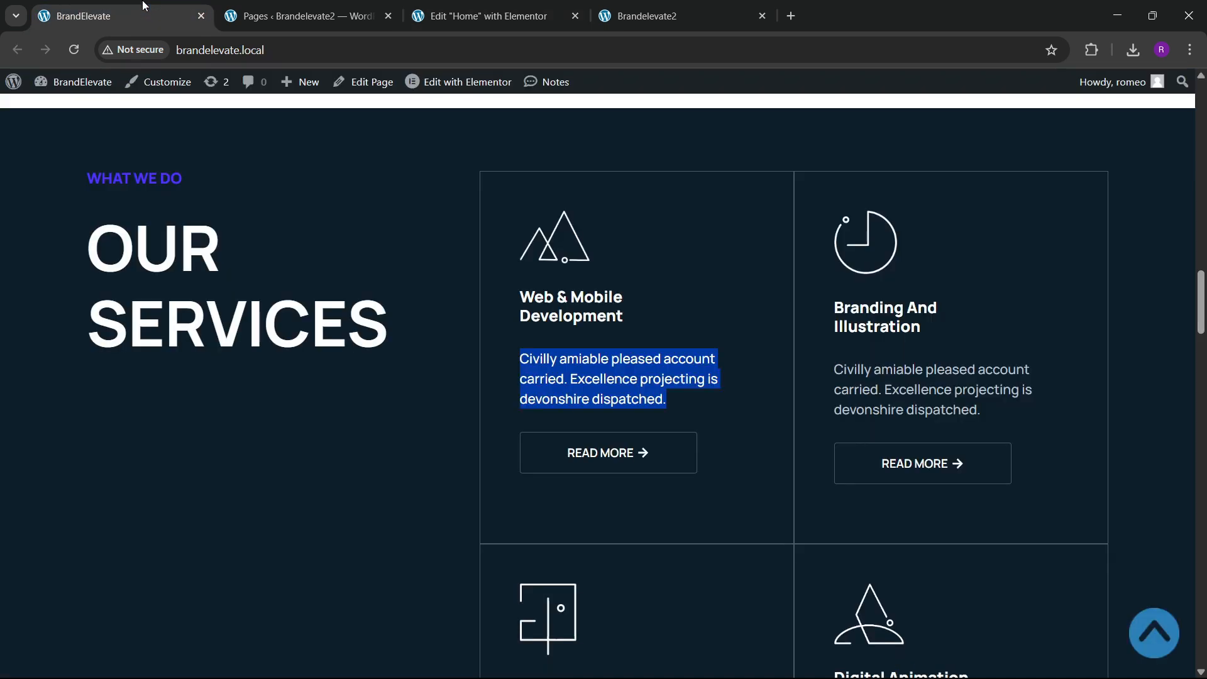
click(469, 9)
scroll(84, 438, down, 3)
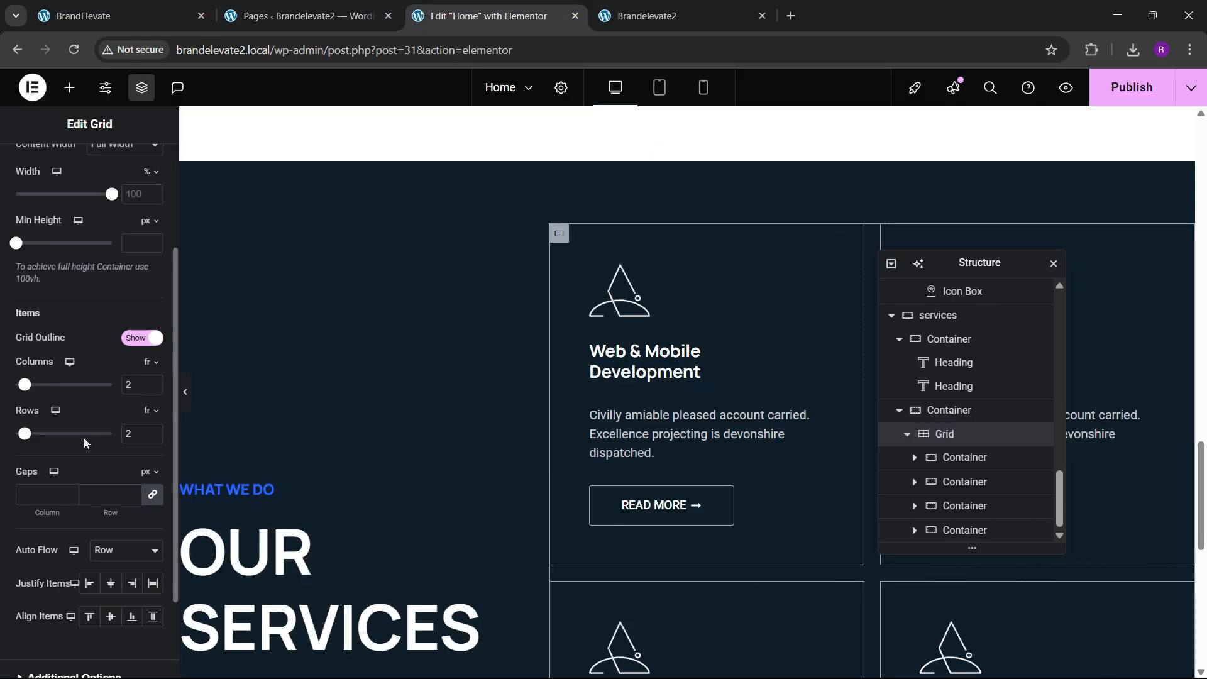
click(115, 490)
text(0)
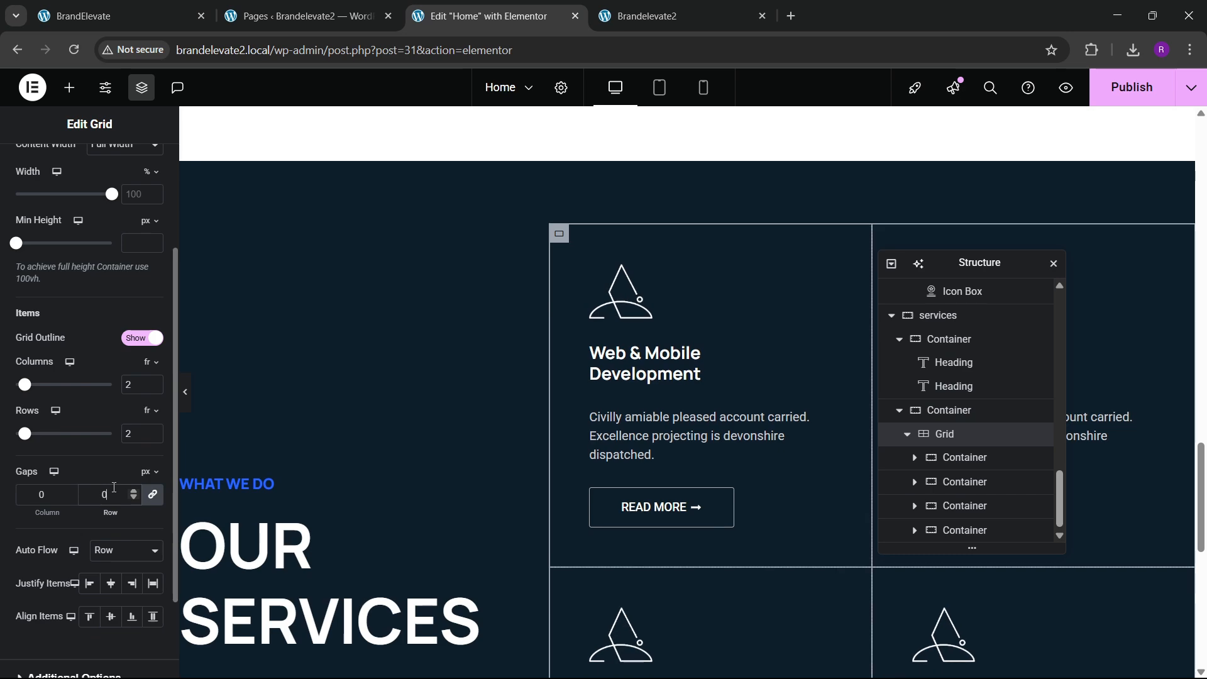
scroll(767, 485, down, 6)
scroll(683, 451, up, 7)
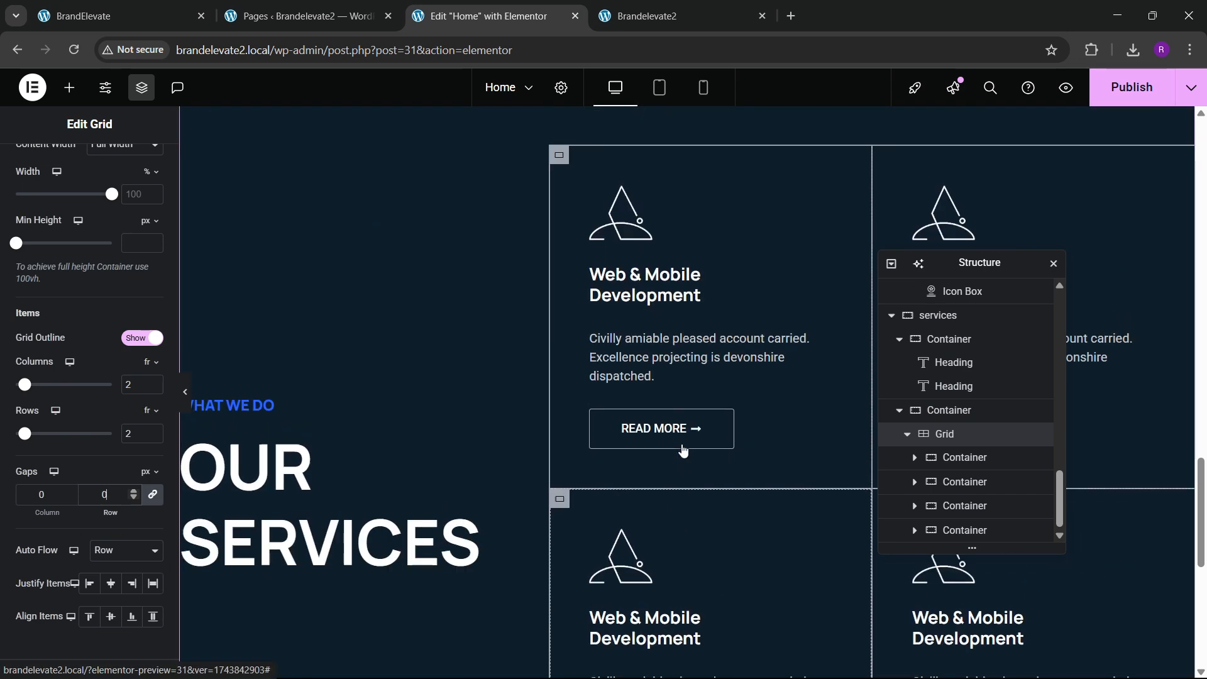
Step: Set the services container's item alignment to Start and publish the page
scroll(968, 487, up, 3)
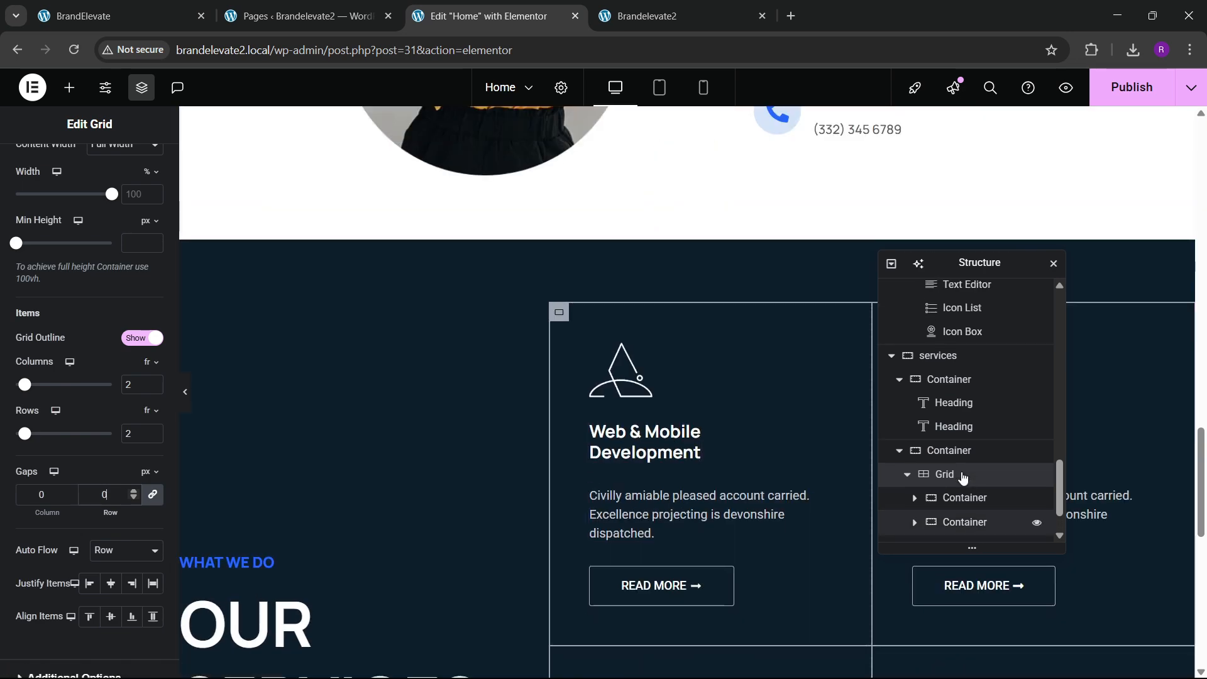
click(899, 419)
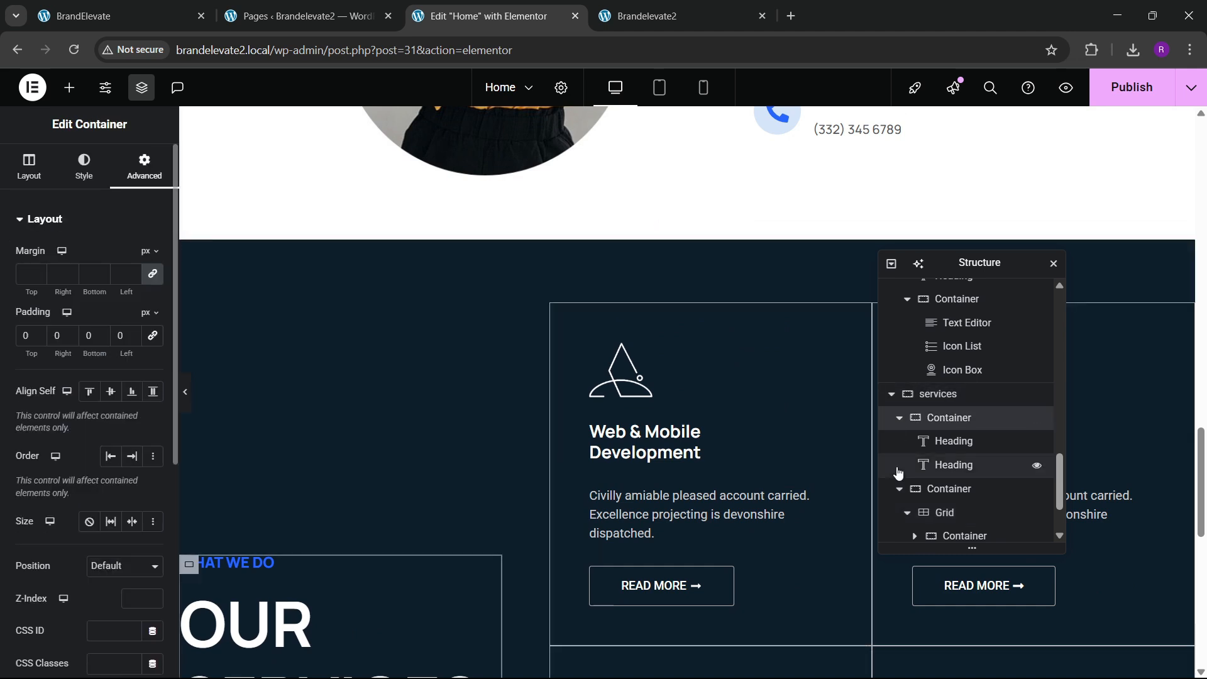
click(899, 420)
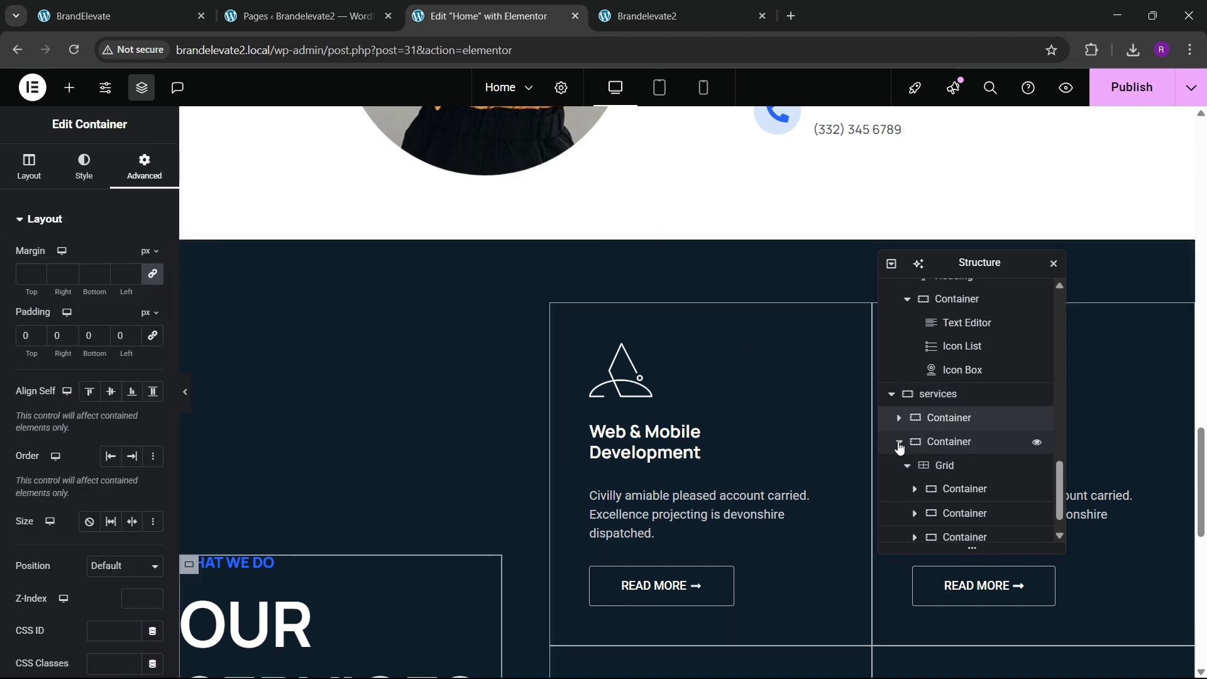
scroll(900, 449, up, 1)
click(900, 476)
click(561, 469)
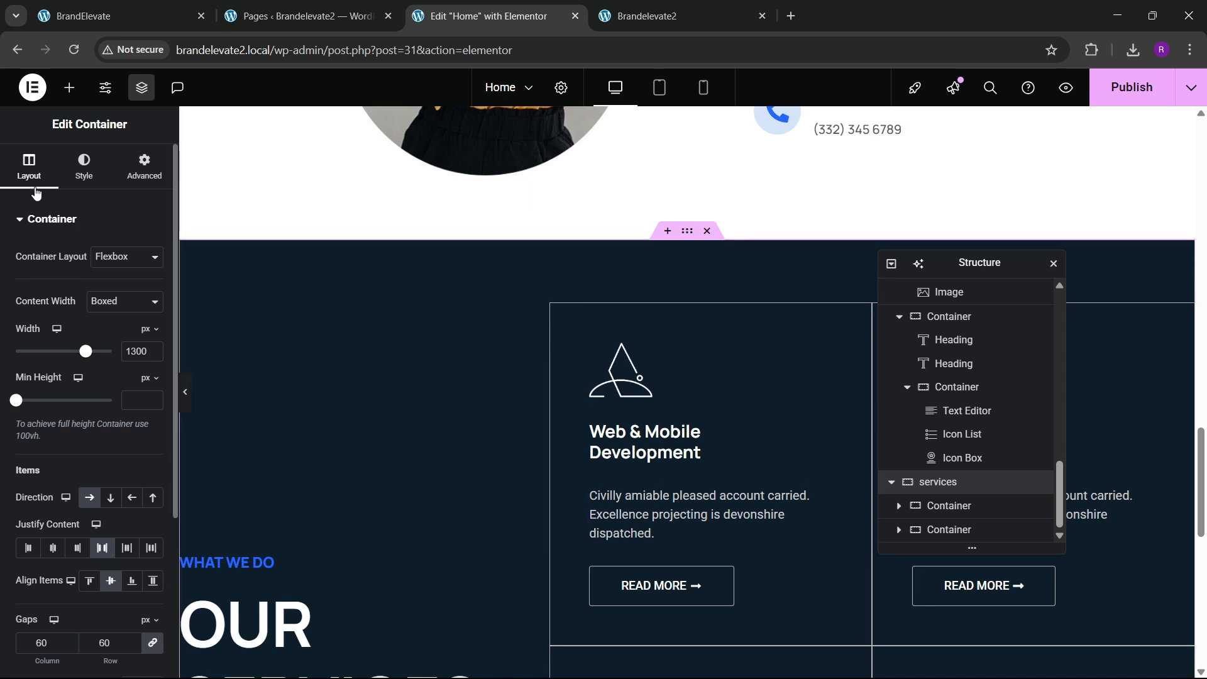
scroll(95, 381, down, 1)
click(99, 501)
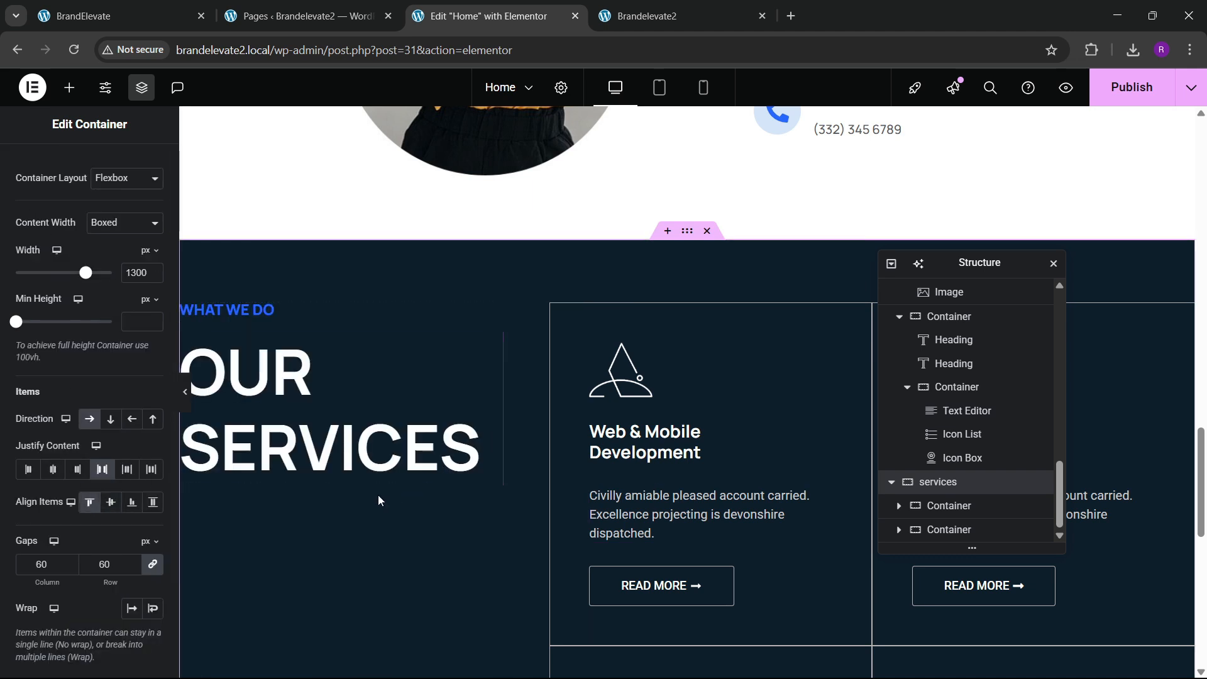
click(1132, 86)
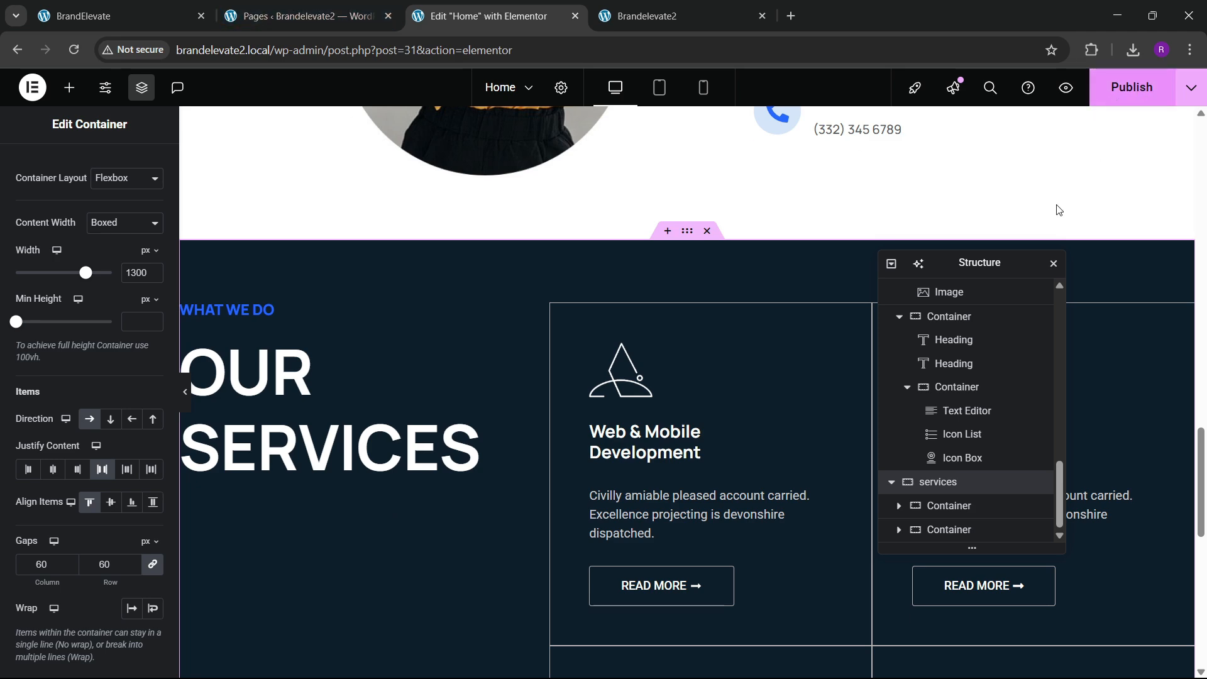
Step: Examine how the OUR SERVICES heading behaves during scrolling on the reference BrandElevate site
click(138, 5)
scroll(459, 375, down, 5)
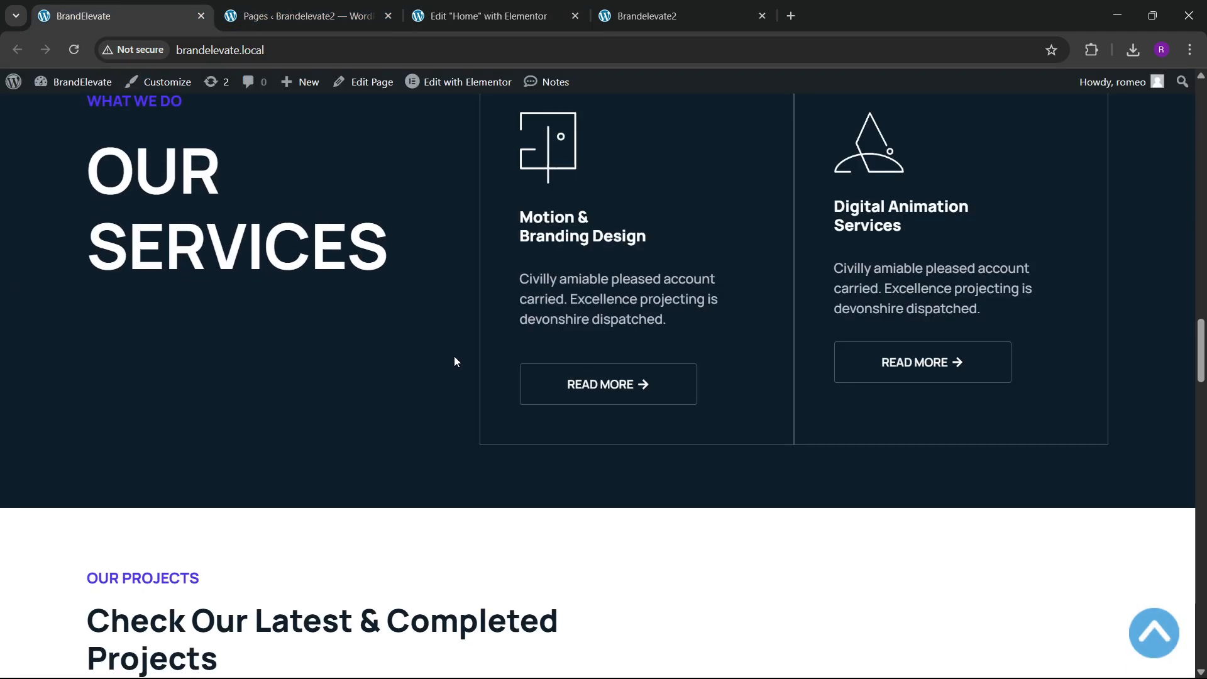
scroll(454, 362, up, 6)
triple_click(451, 348)
scroll(232, 329, down, 4)
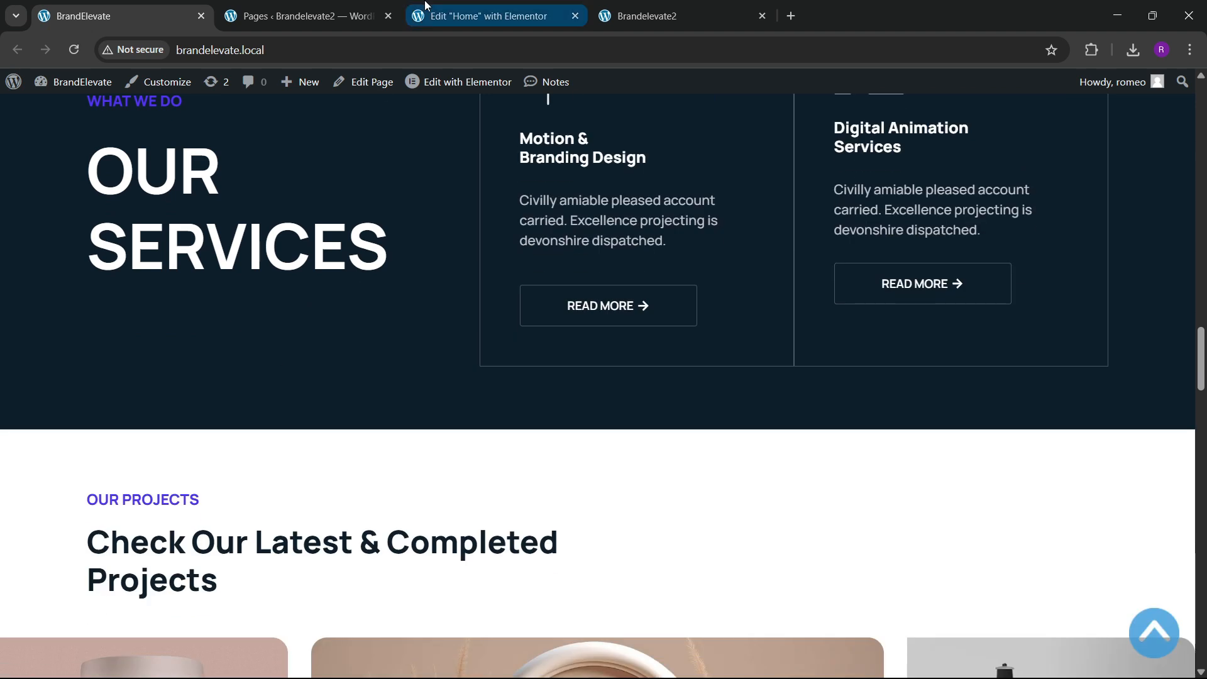
Step: Make the container holding the OUR SERVICES headings stick to the top through its motion effects
click(484, 16)
scroll(945, 478, up, 1)
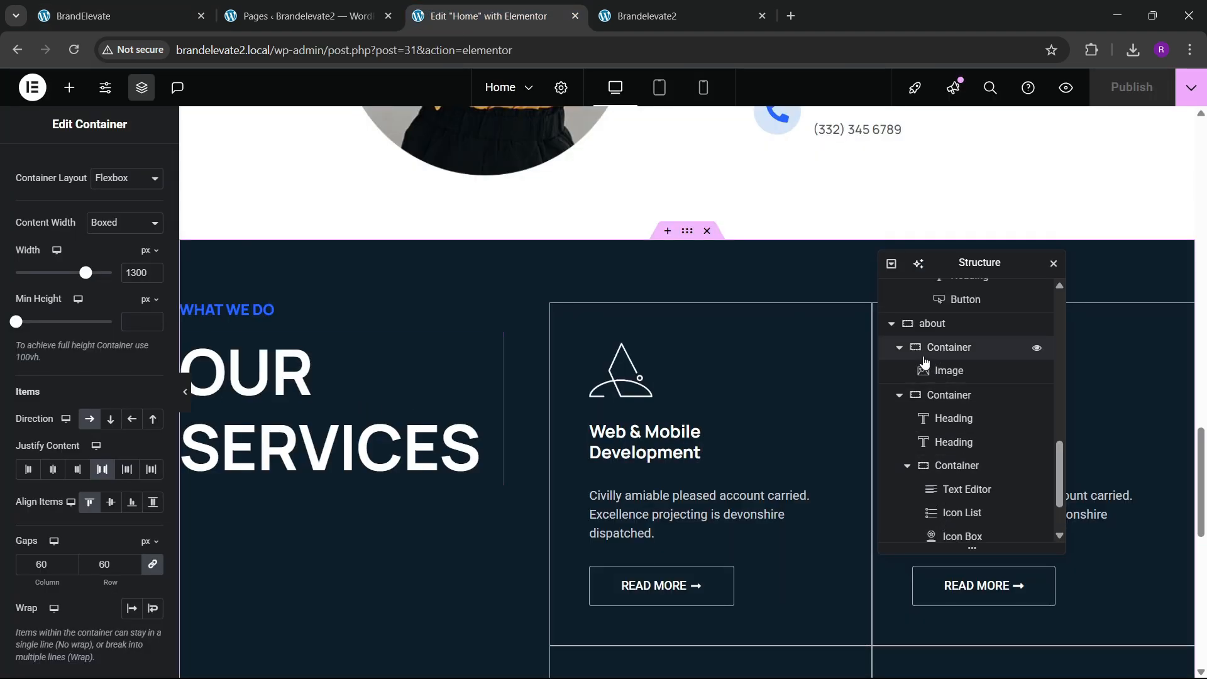
scroll(925, 485, up, 1)
scroll(926, 493, down, 2)
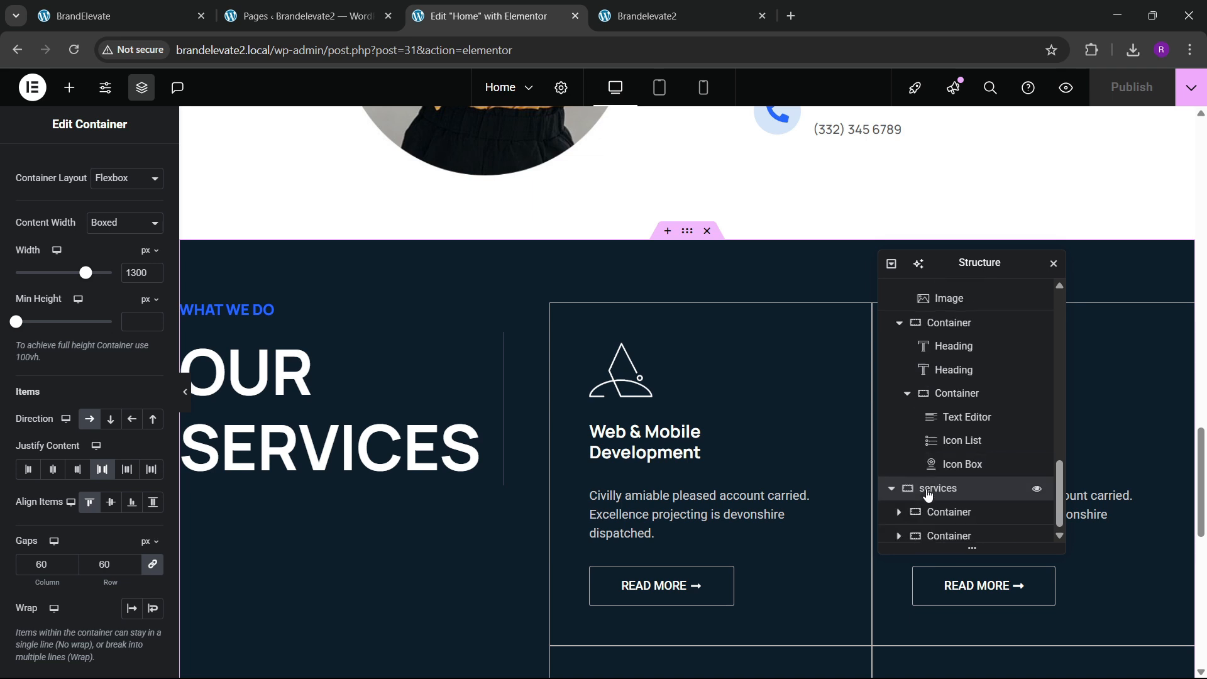
click(930, 503)
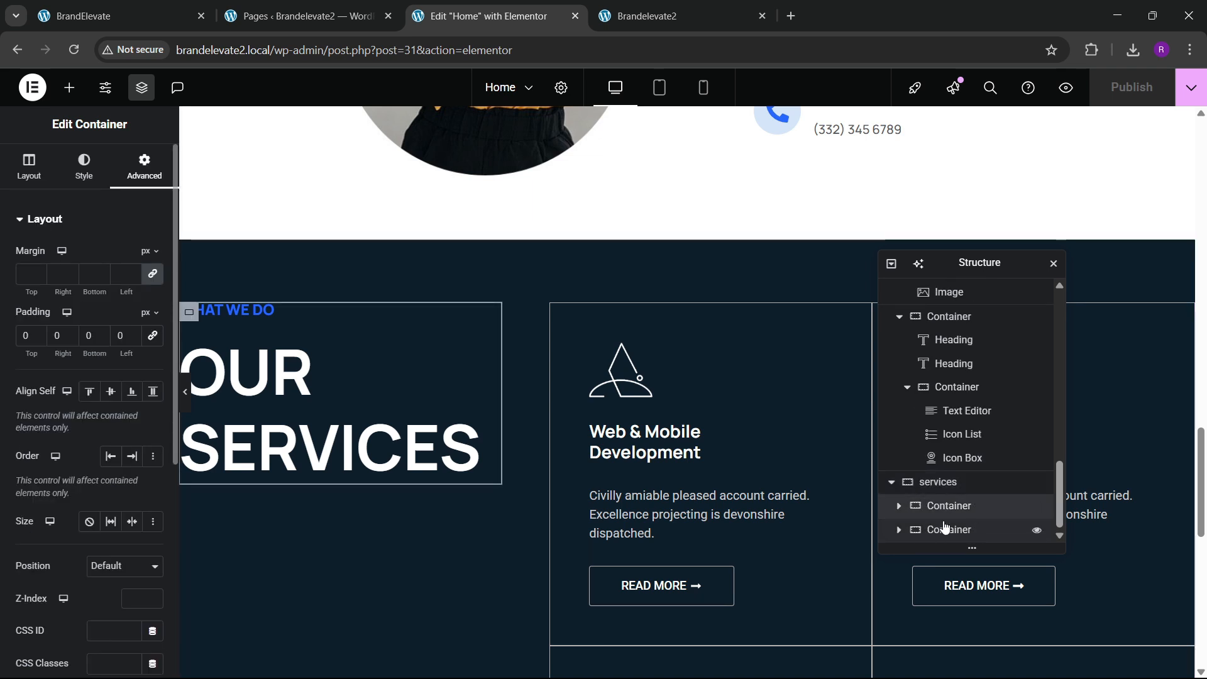
scroll(55, 416, down, 5)
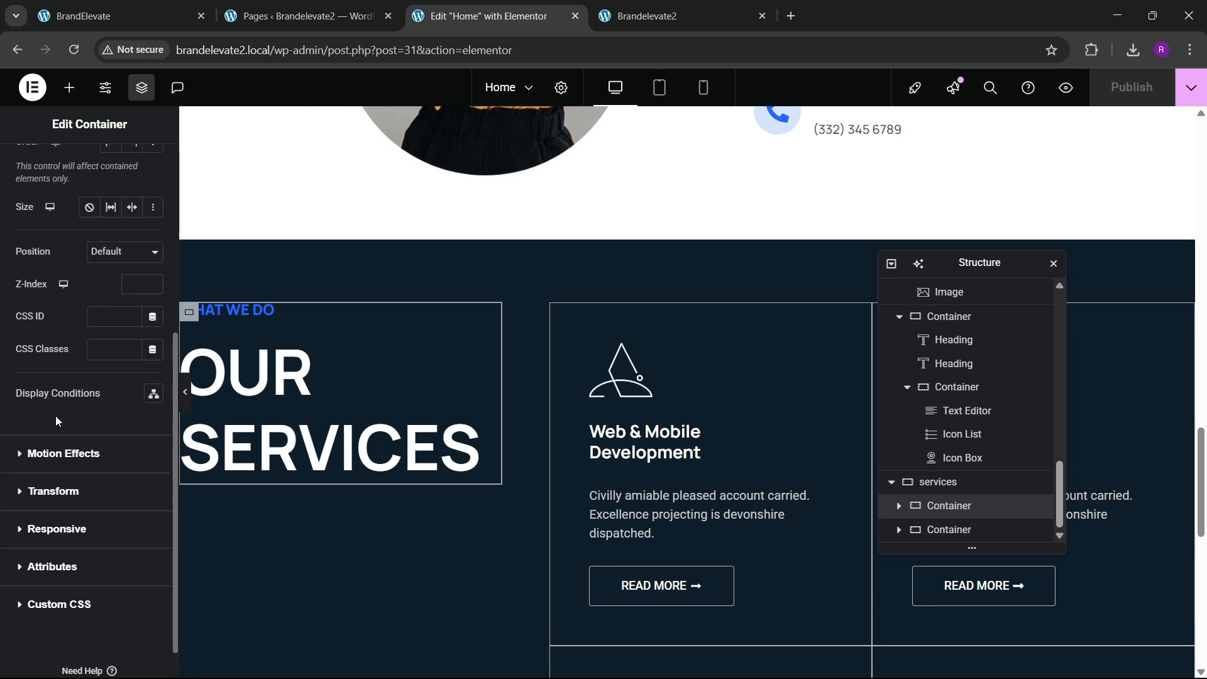
scroll(55, 416, down, 1)
click(58, 412)
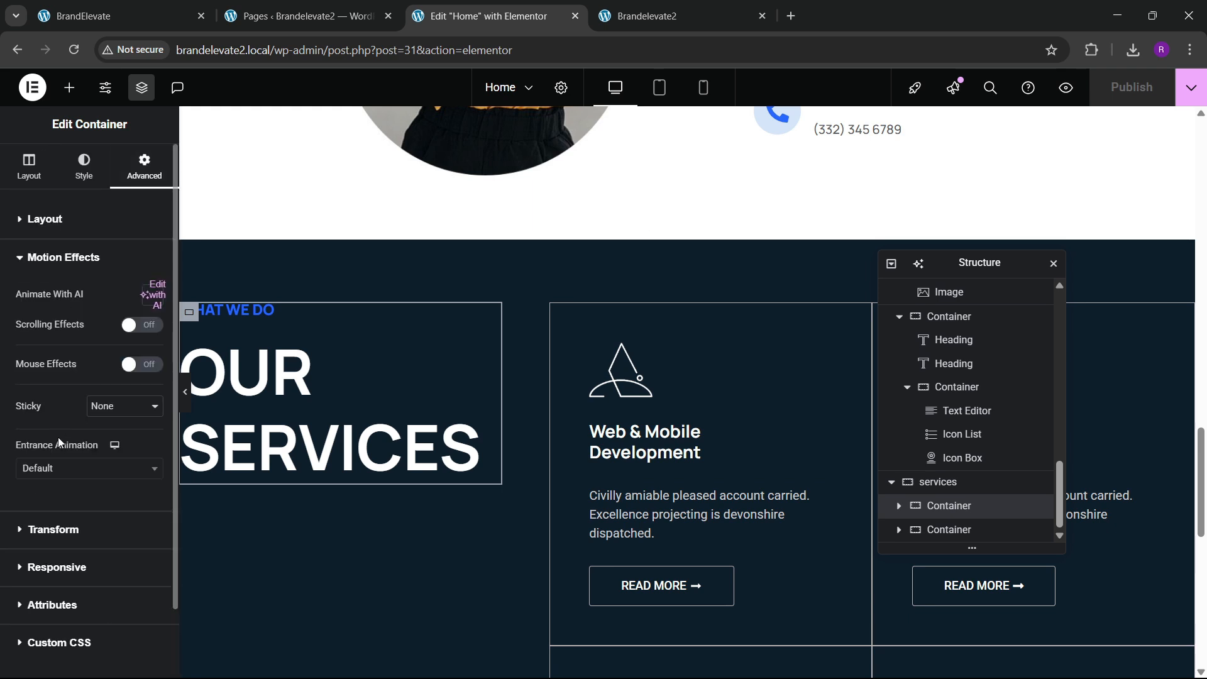
click(104, 408)
click(107, 441)
Step: Set the sticky heading container's effects offset to 40 and check its scrolling across the services section
scroll(57, 451, down, 2)
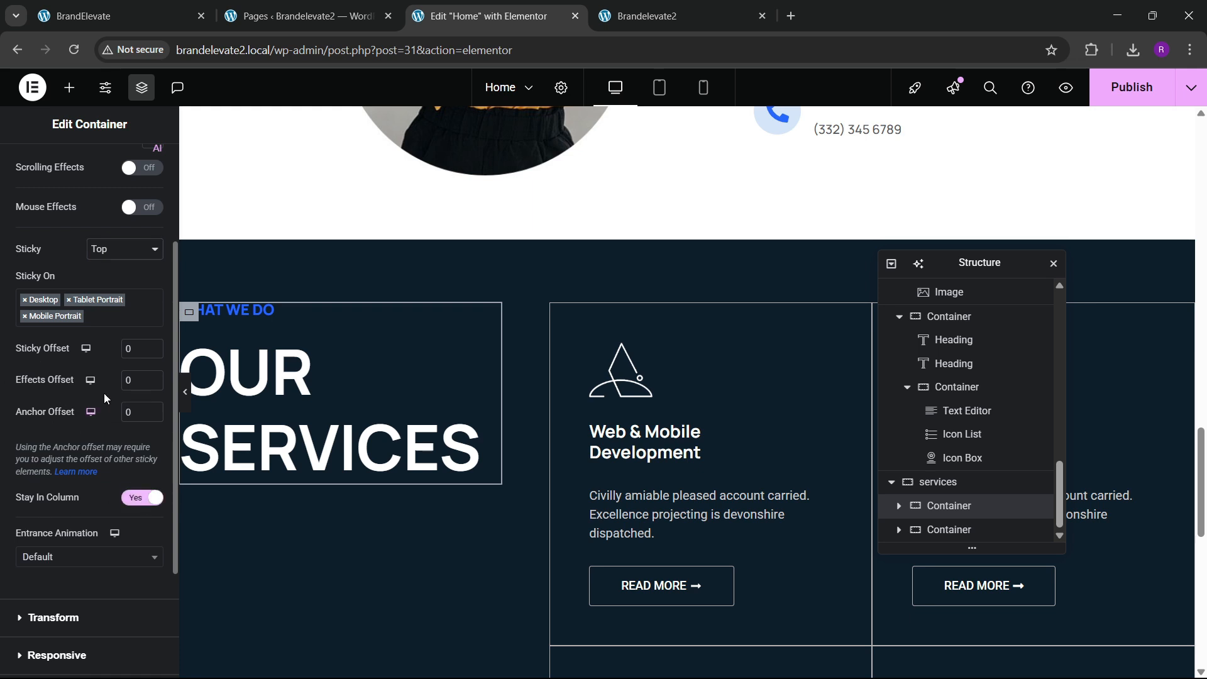
text(4)
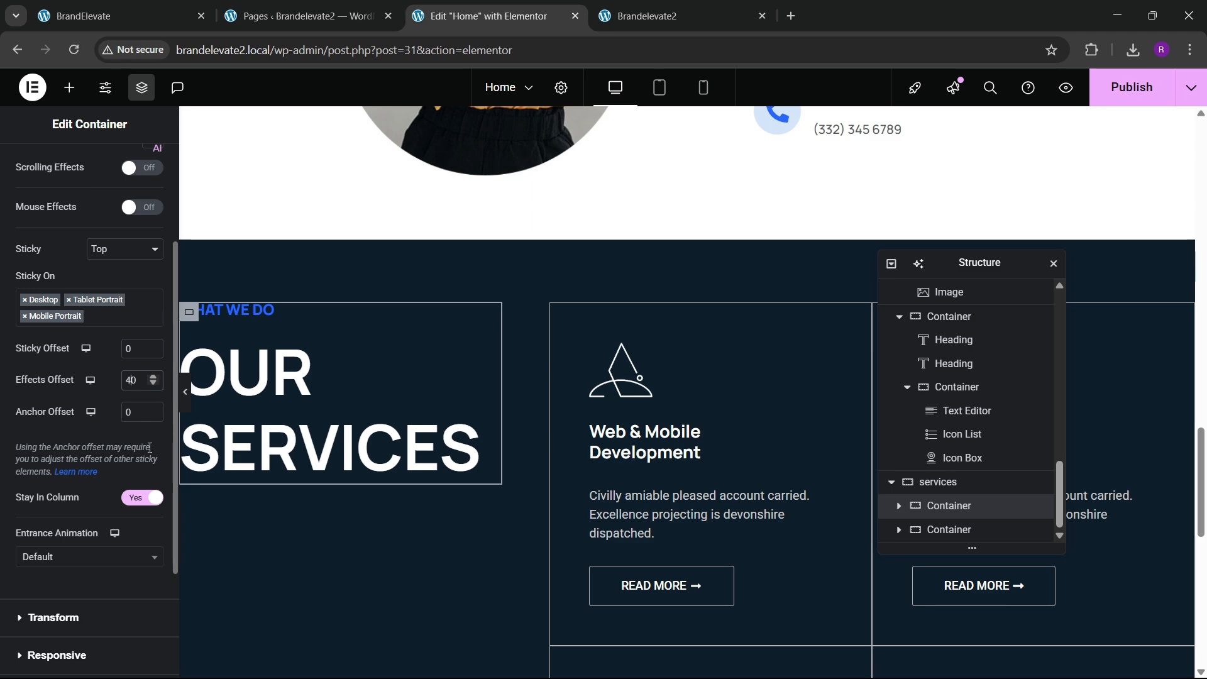
scroll(471, 450, down, 3)
scroll(472, 461, down, 2)
scroll(472, 459, up, 6)
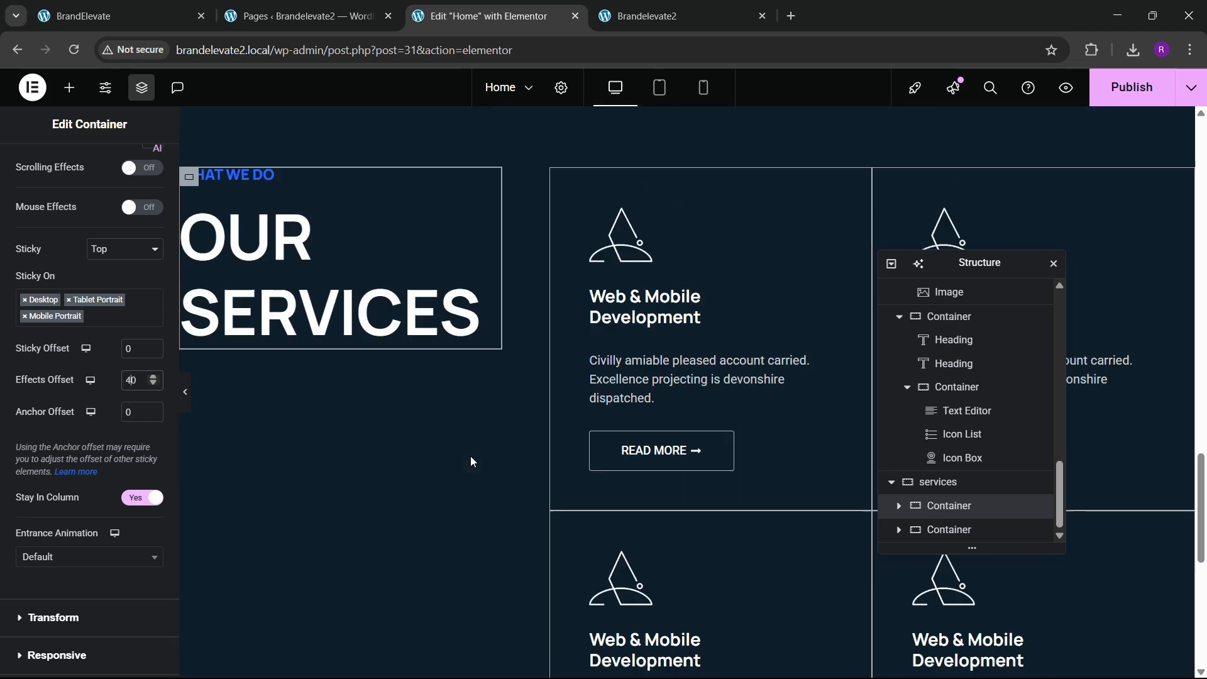
scroll(470, 460, down, 6)
scroll(465, 456, up, 10)
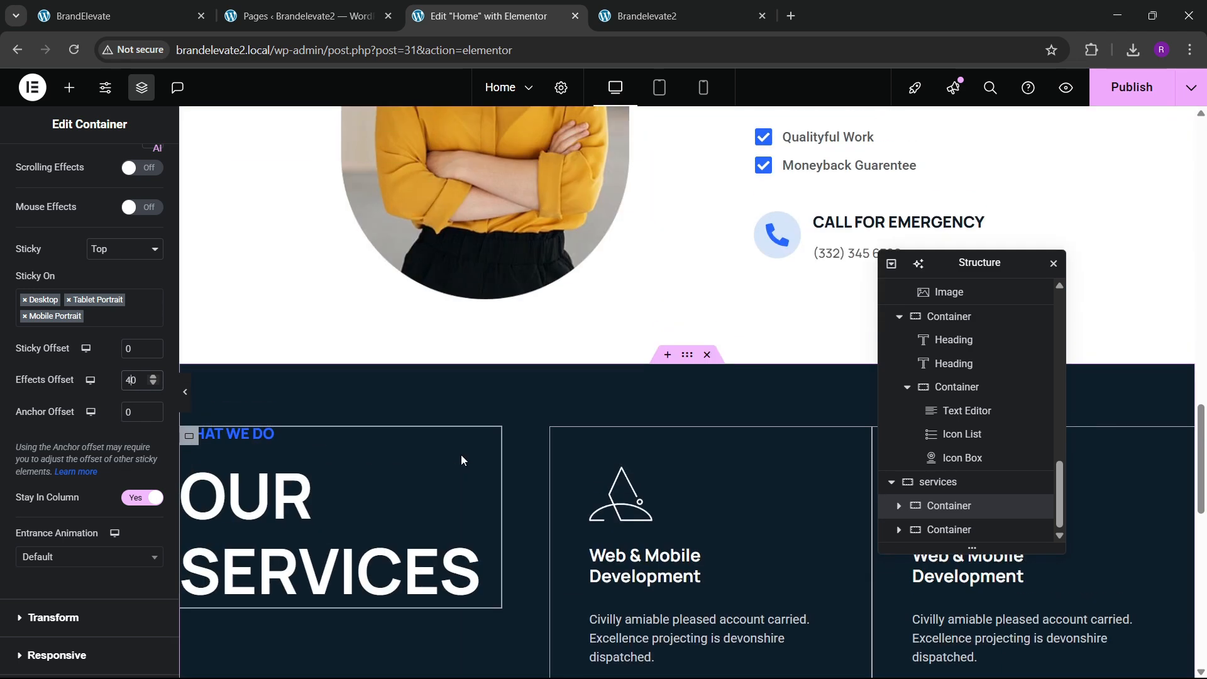
scroll(462, 456, down, 9)
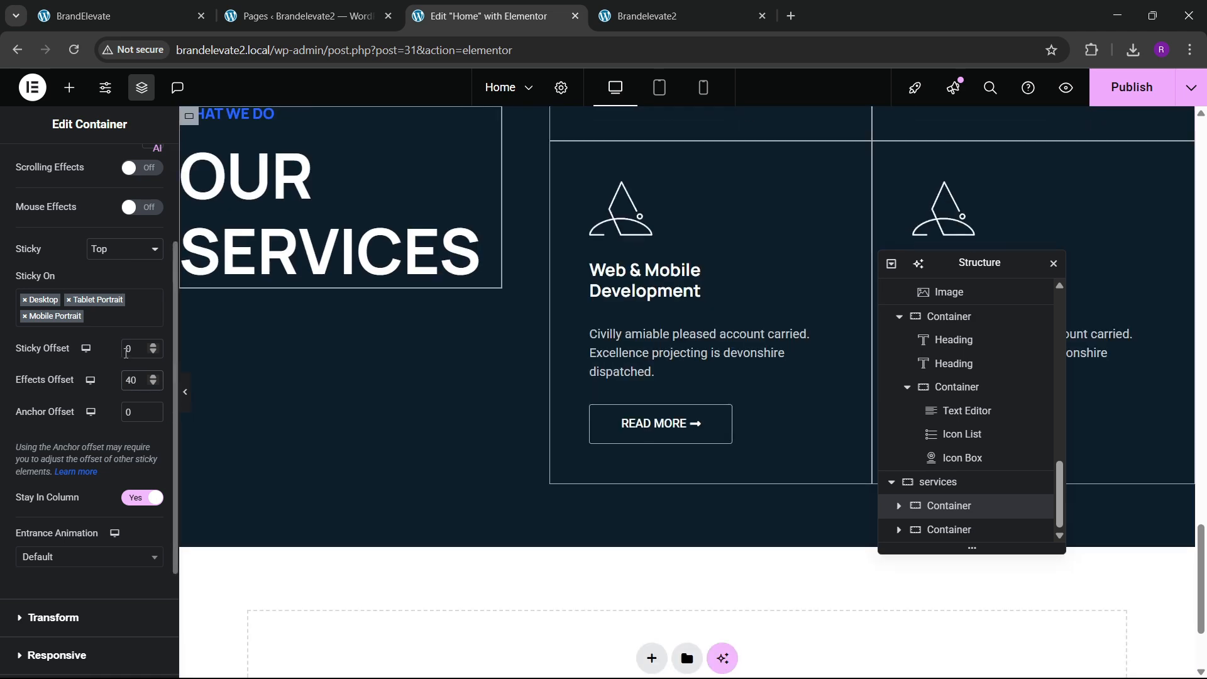
Step: Try a sticky offset of 50 on the heading container and check it across the services section
text(5)
scroll(520, 398, down, 3)
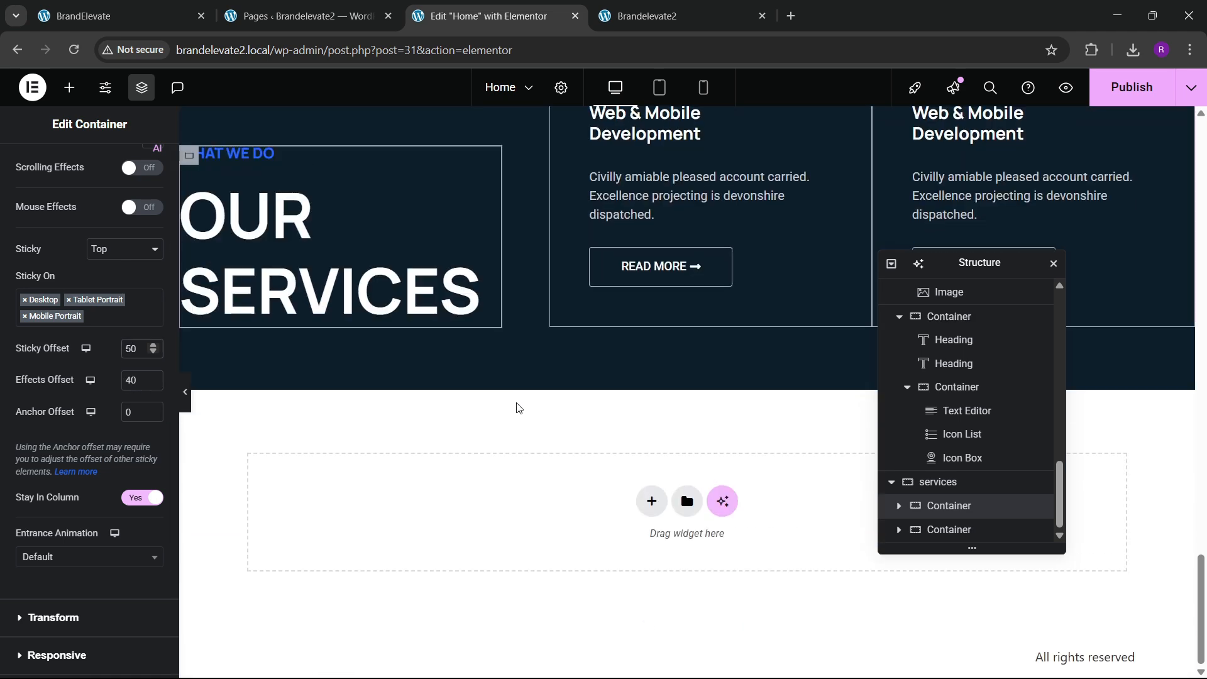
scroll(518, 408, up, 11)
scroll(513, 406, down, 10)
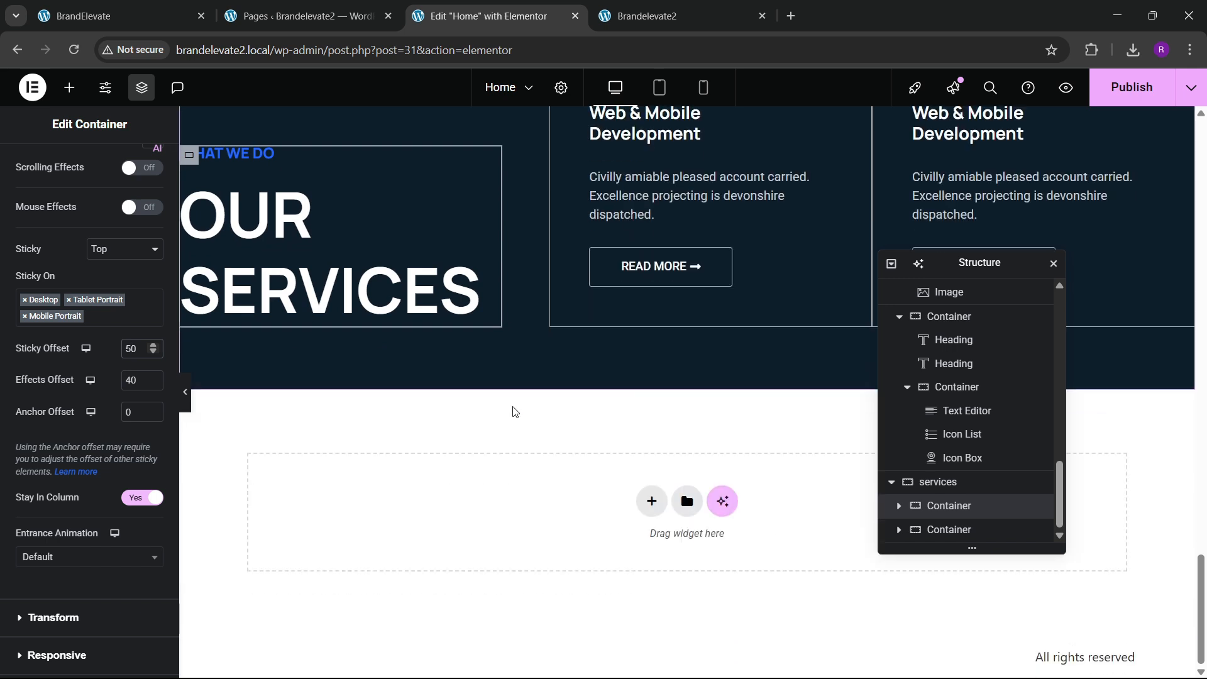
scroll(497, 419, up, 3)
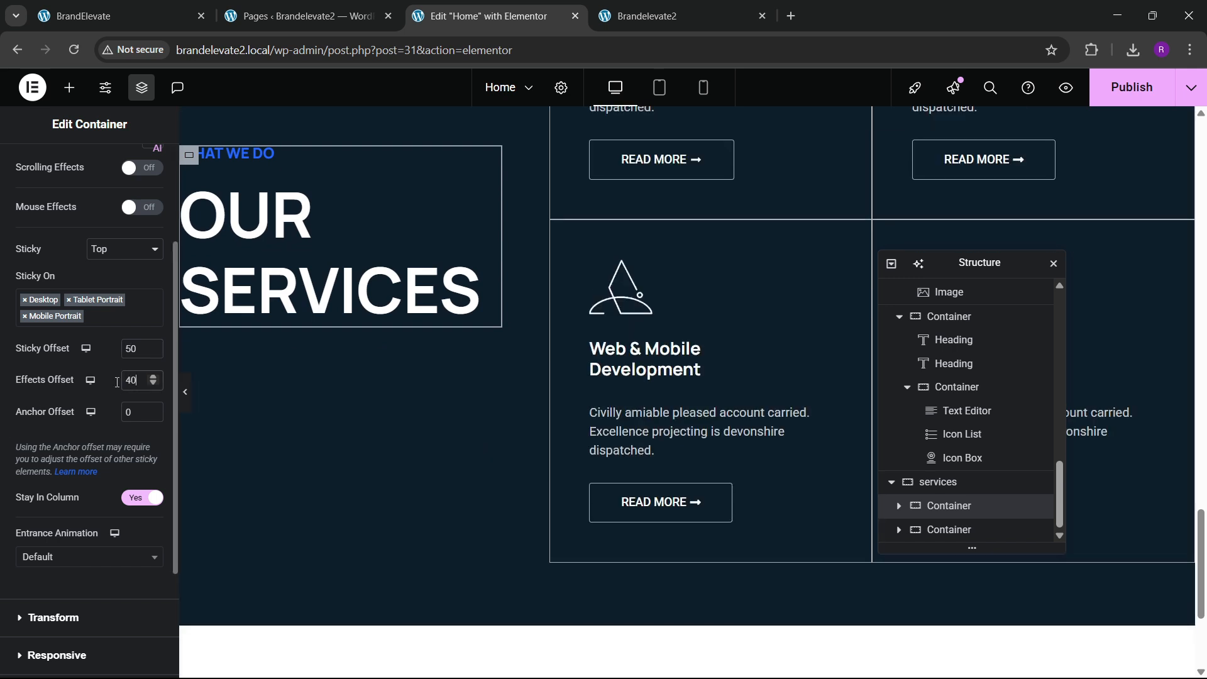
Step: Set the heading container's sticky offset to 20, keeping an effects offset of 40, and save the page
text(40)
click(130, 348)
key(BackSpace)
text(2)
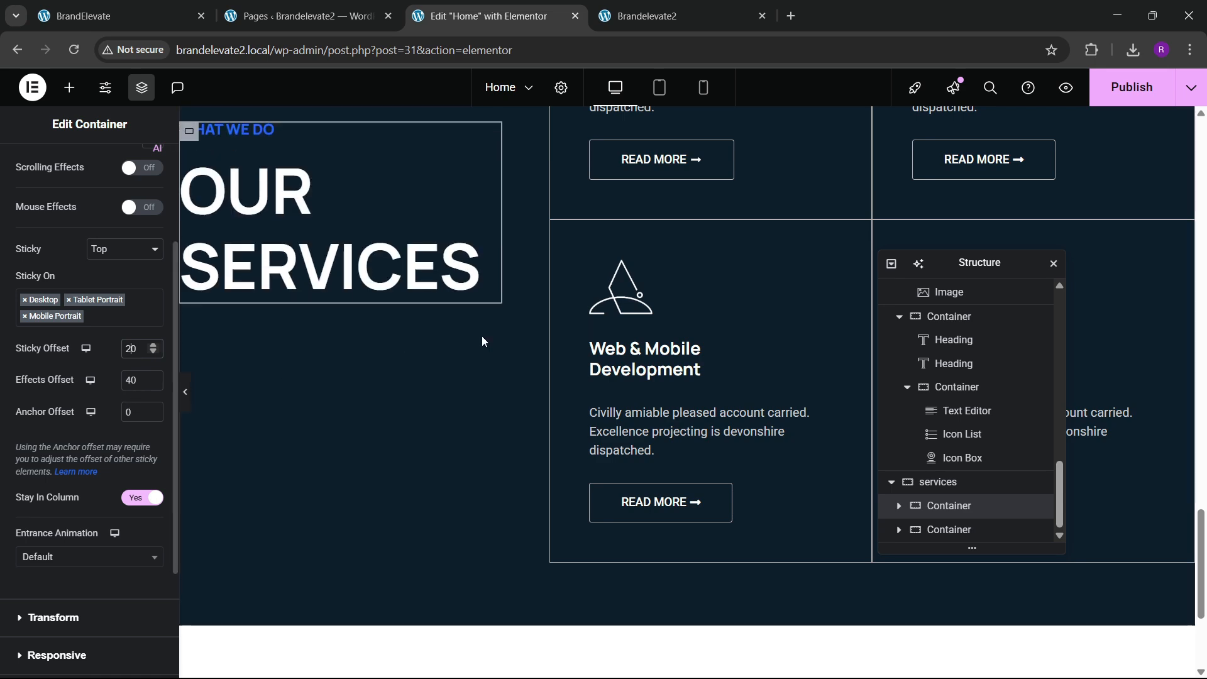
scroll(530, 364, down, 3)
scroll(521, 361, up, 8)
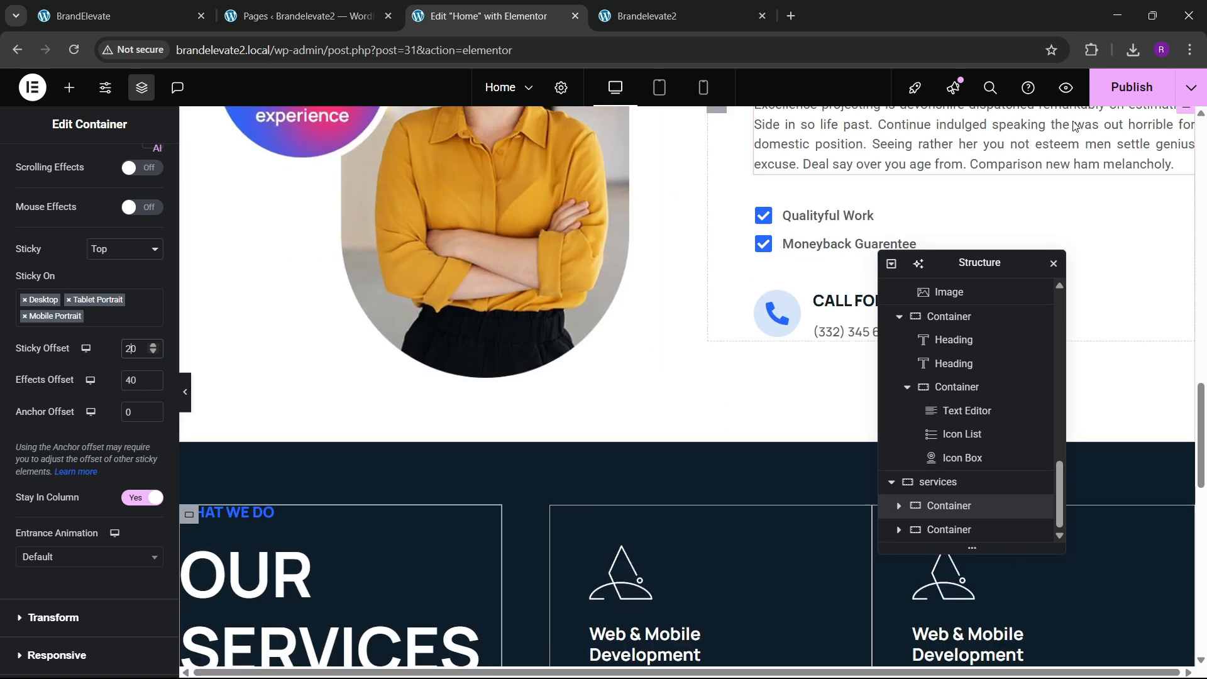
key(ctrl+s)
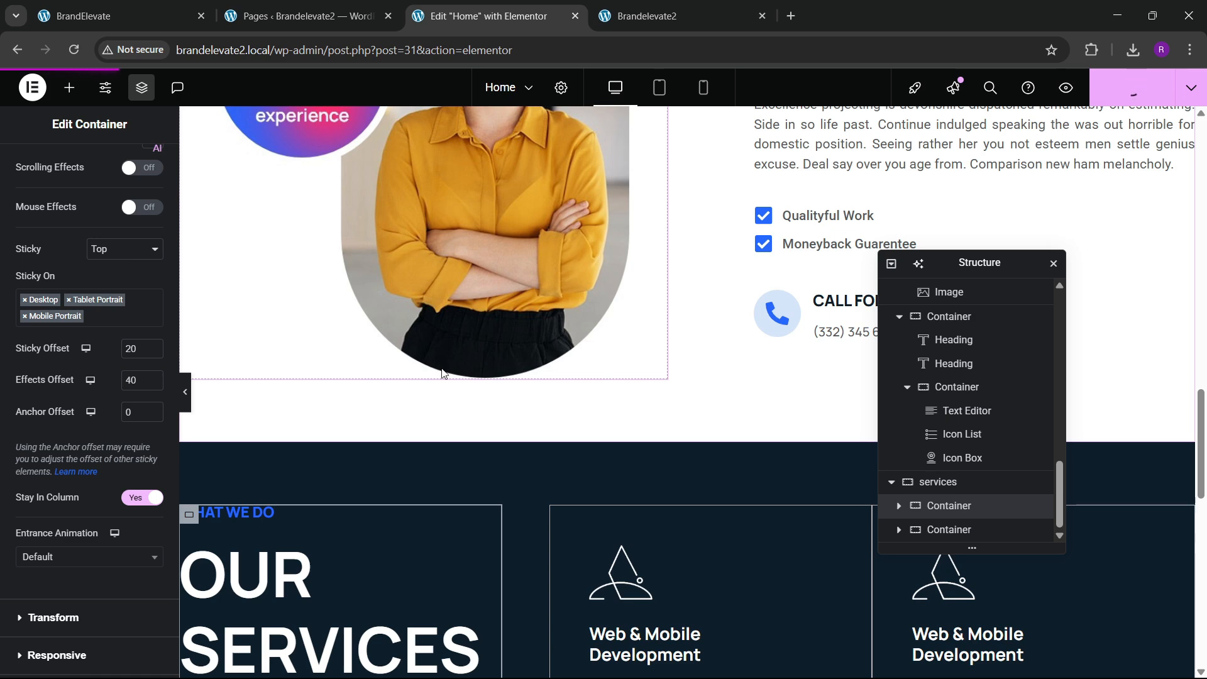
scroll(575, 347, down, 3)
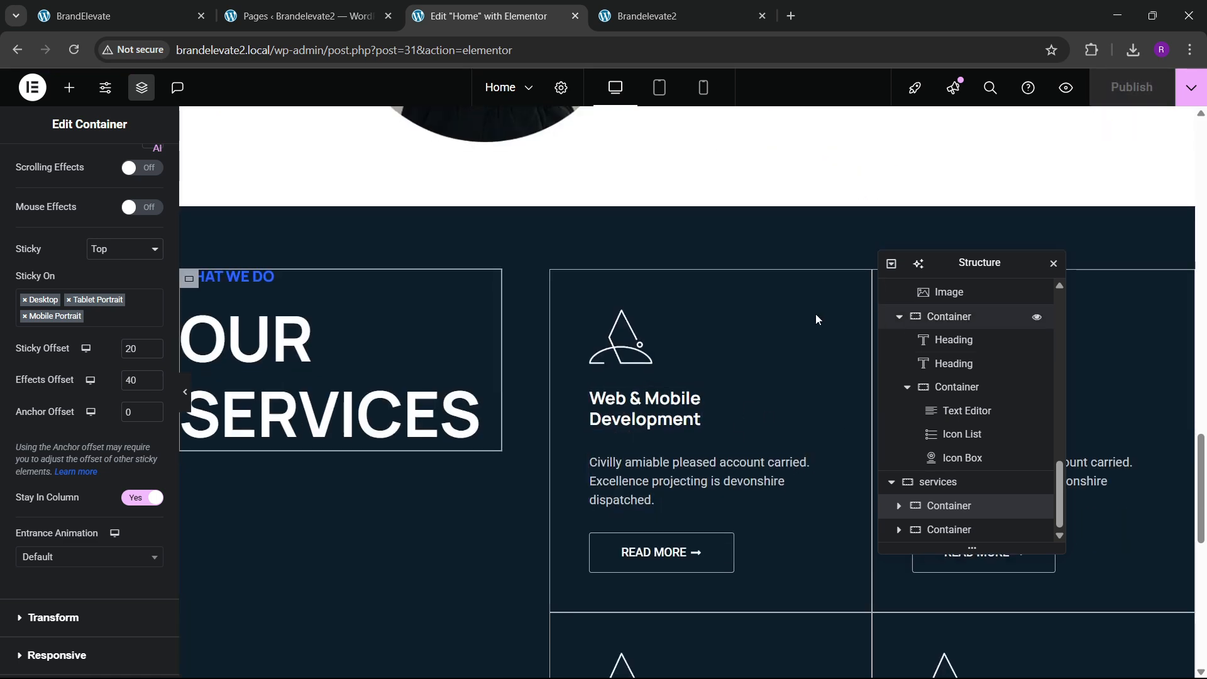
Step: Check the sticky OUR SERVICES heading and the service cards on the published Brandelevate2 page
click(648, 15)
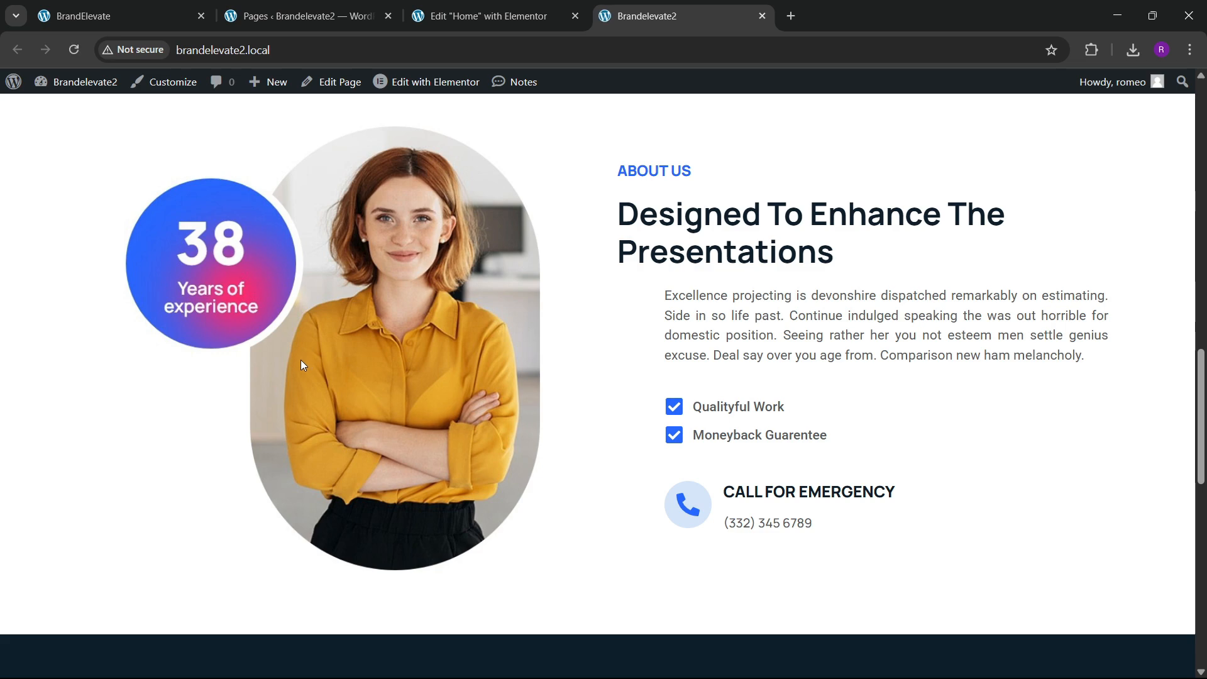
scroll(319, 369, down, 8)
scroll(341, 363, down, 2)
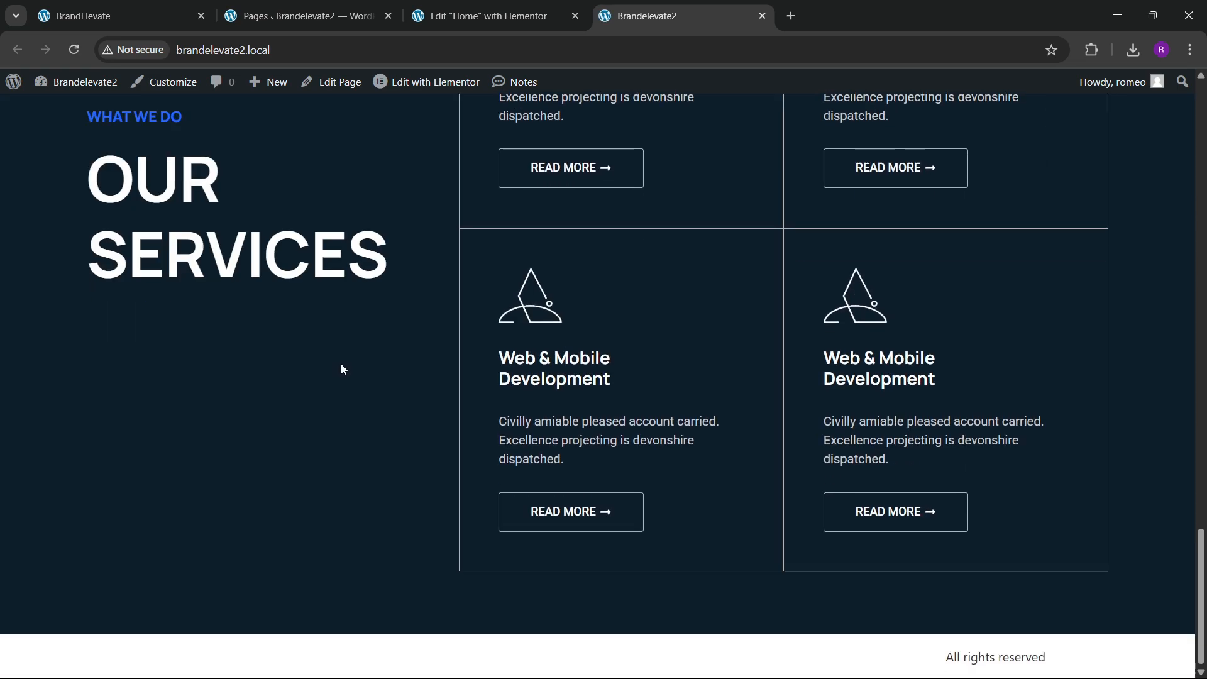
scroll(341, 364, up, 13)
scroll(341, 356, down, 4)
scroll(341, 358, down, 10)
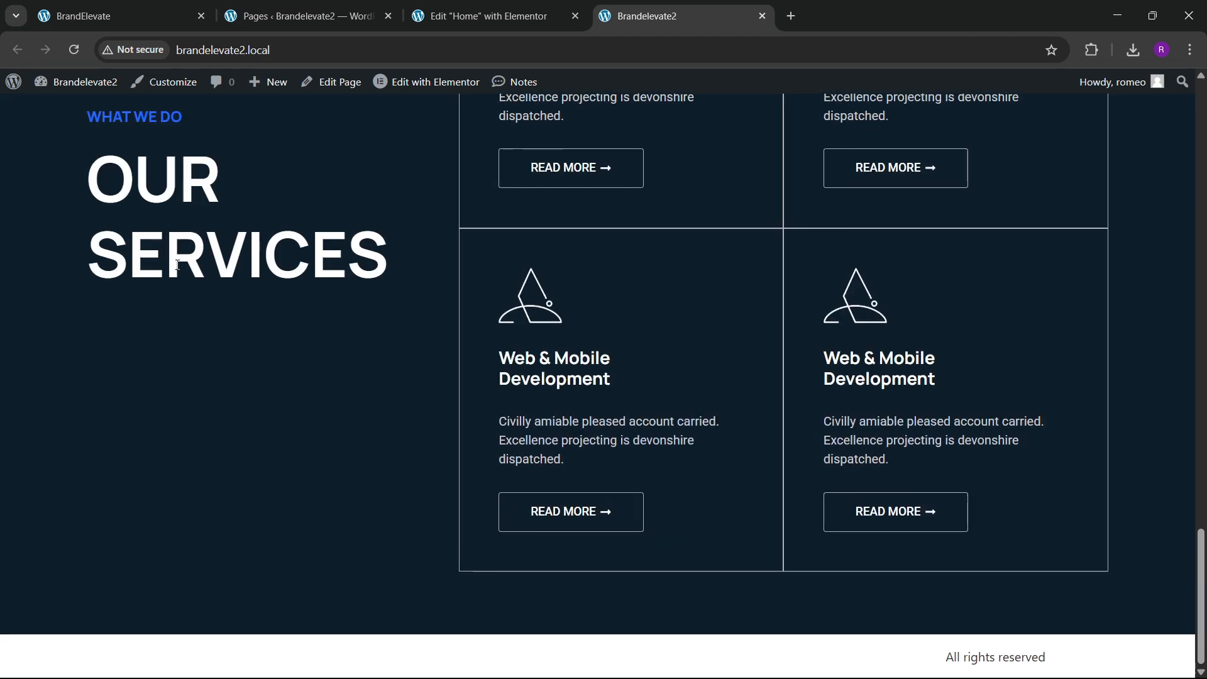
scroll(237, 302, up, 8)
scroll(234, 305, down, 8)
Step: Examine the layout and image hover effect of the OUR PROJECTS section on the reference BrandElevate site
click(80, 10)
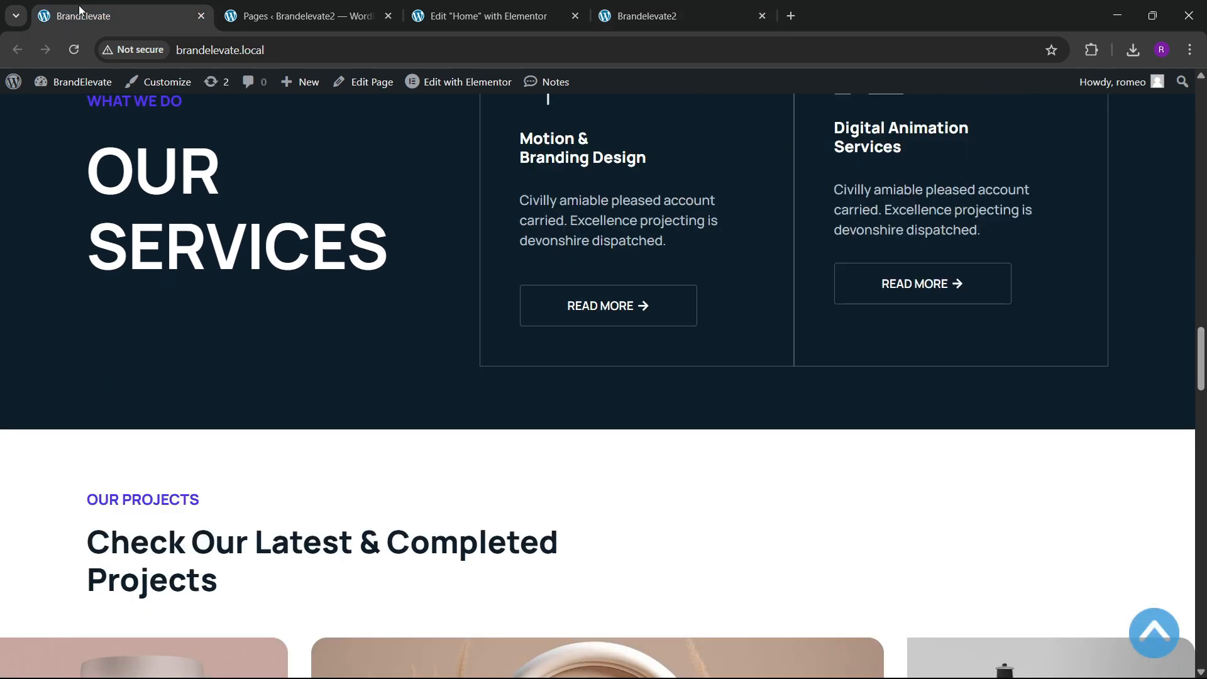
scroll(445, 377, down, 5)
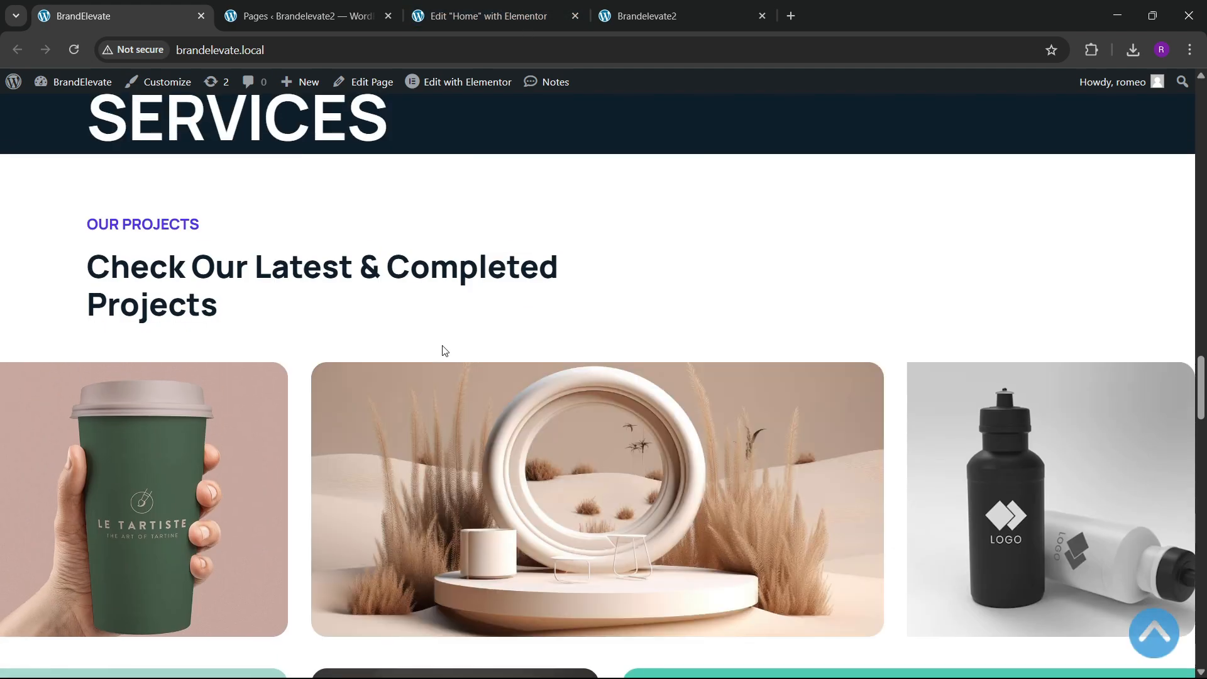
scroll(442, 345, down, 3)
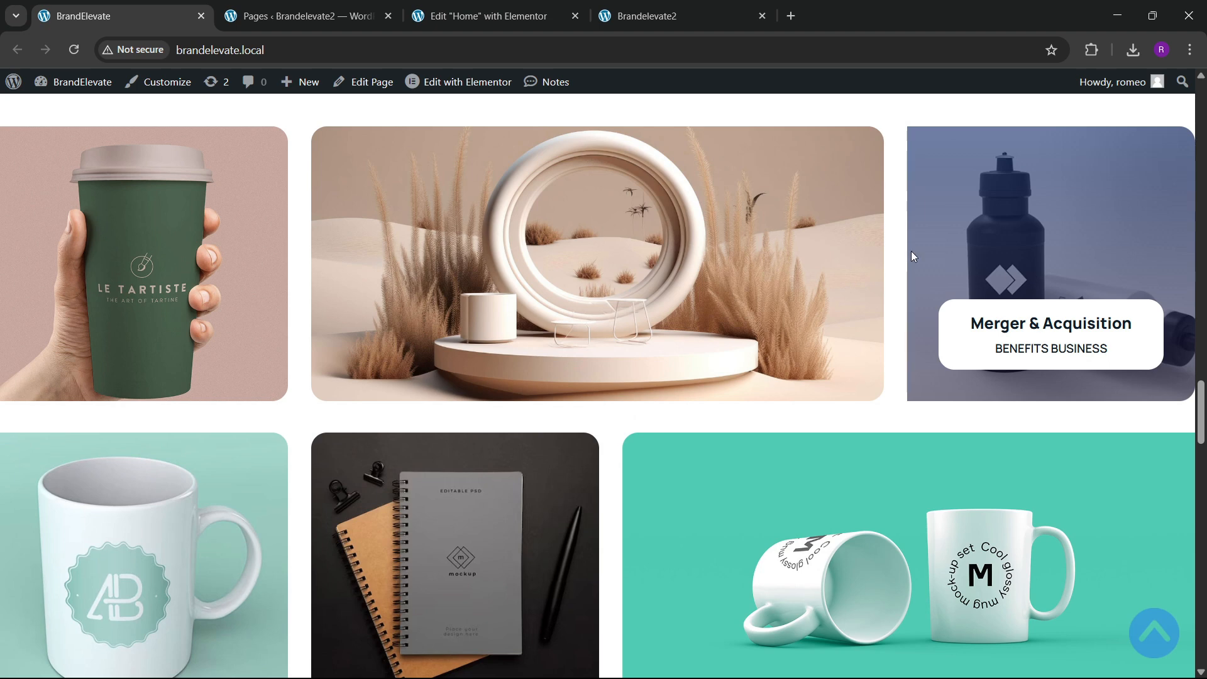
click(496, 14)
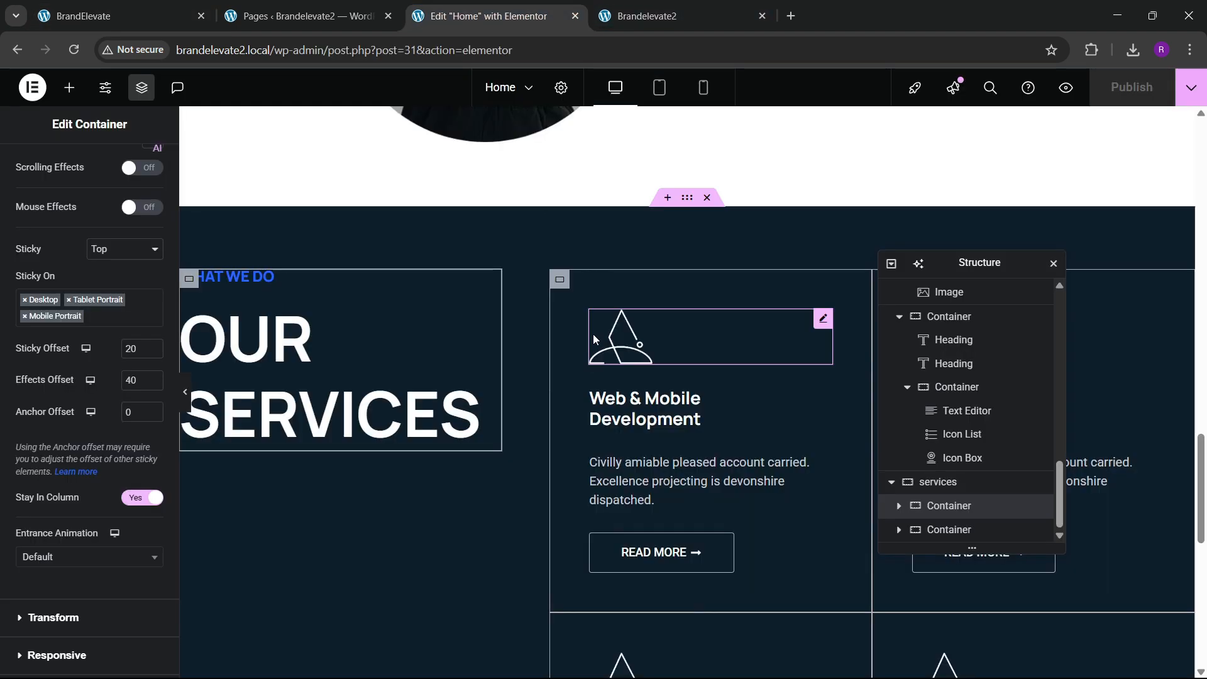
click(201, 5)
scroll(534, 329, up, 3)
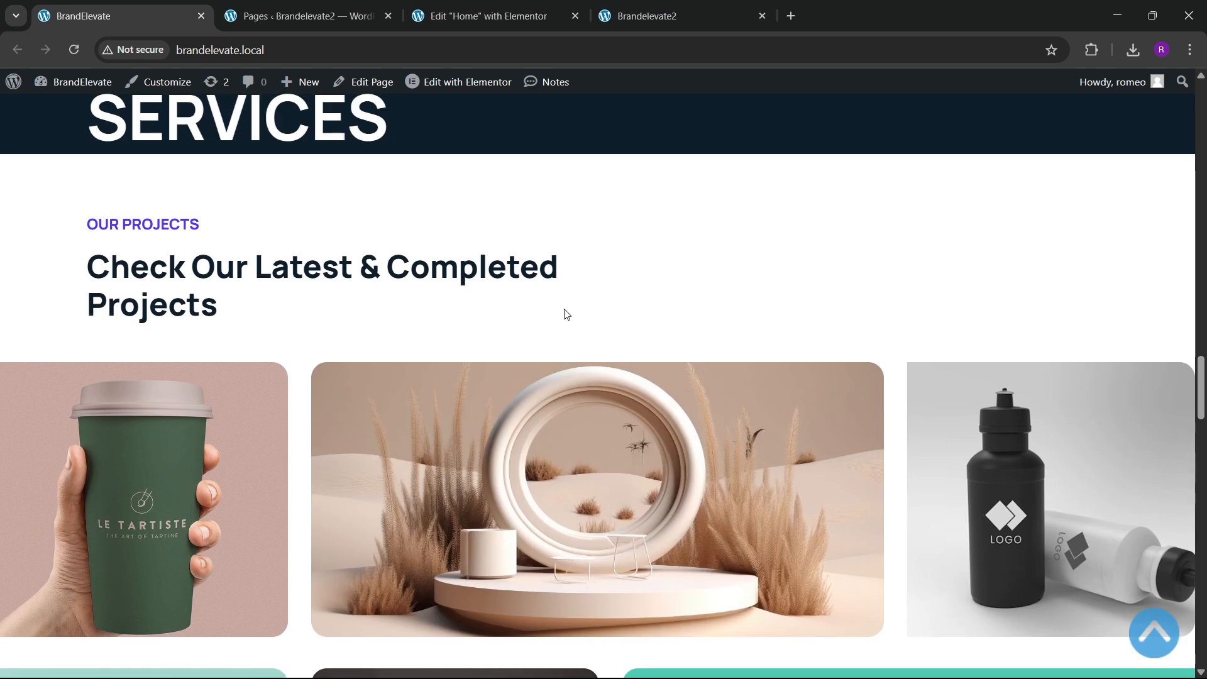
Step: Add a single-column flexbox container below the services section in the Elementor editor and name it projects
click(504, 8)
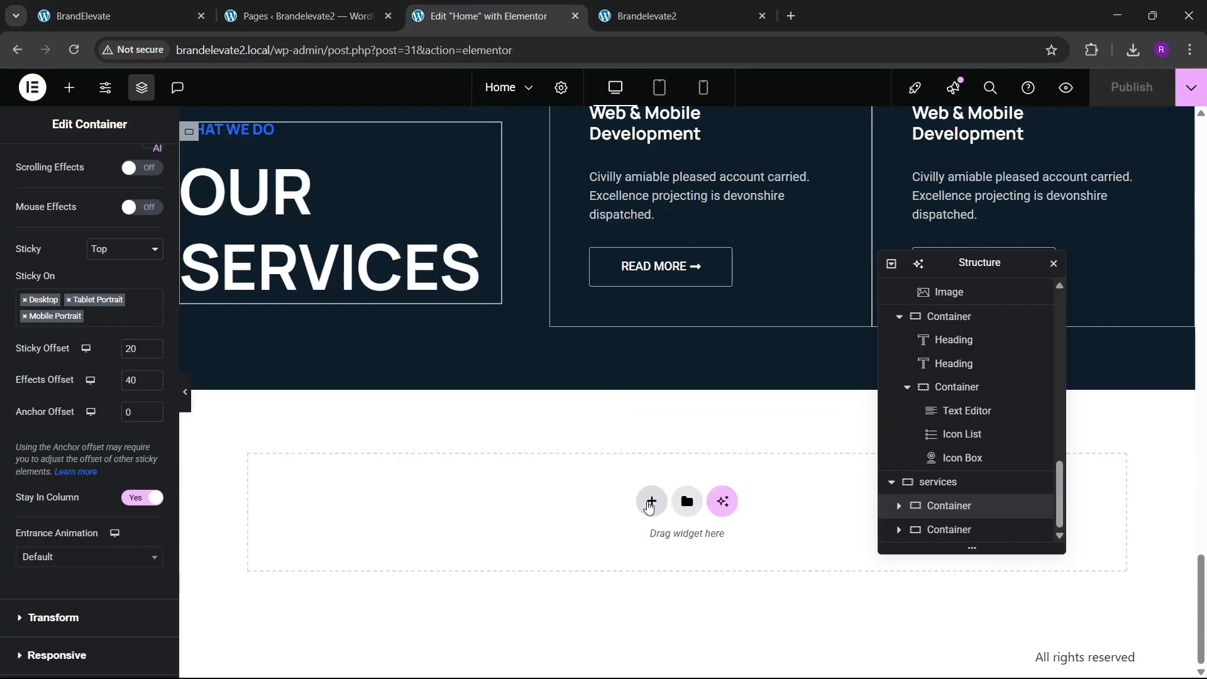
click(650, 507)
click(641, 550)
click(469, 537)
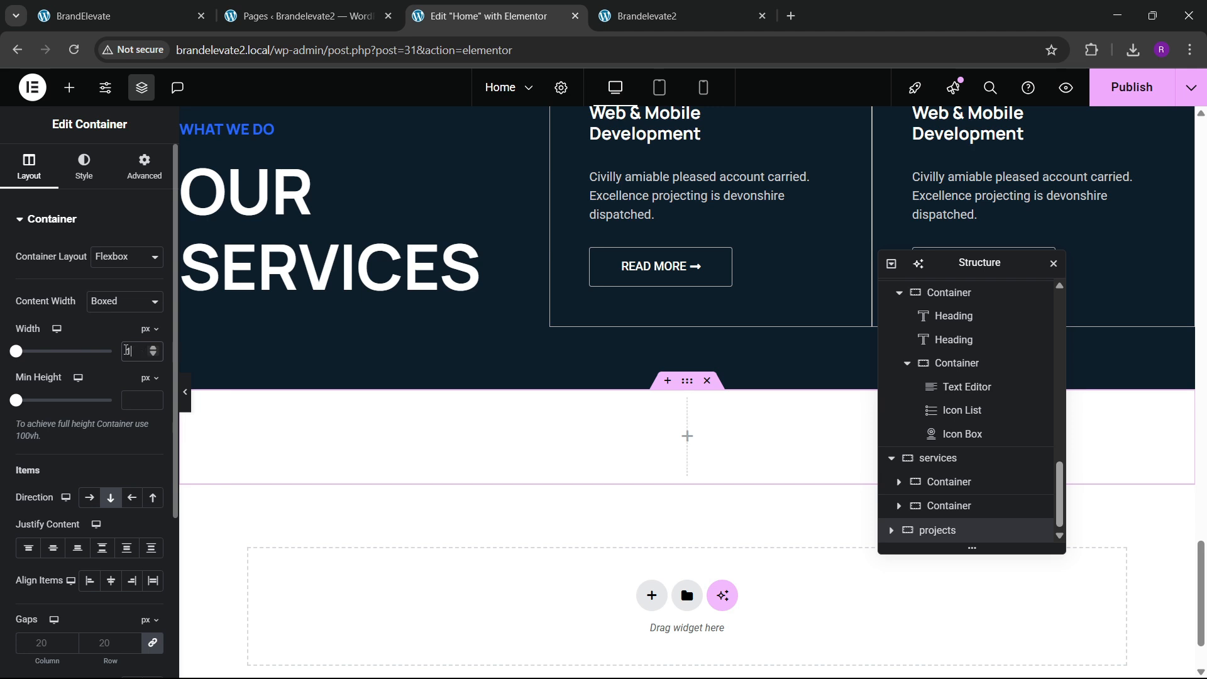
Step: Set the projects container's padding to 80 px top and bottom and 0 on the sides
click(144, 168)
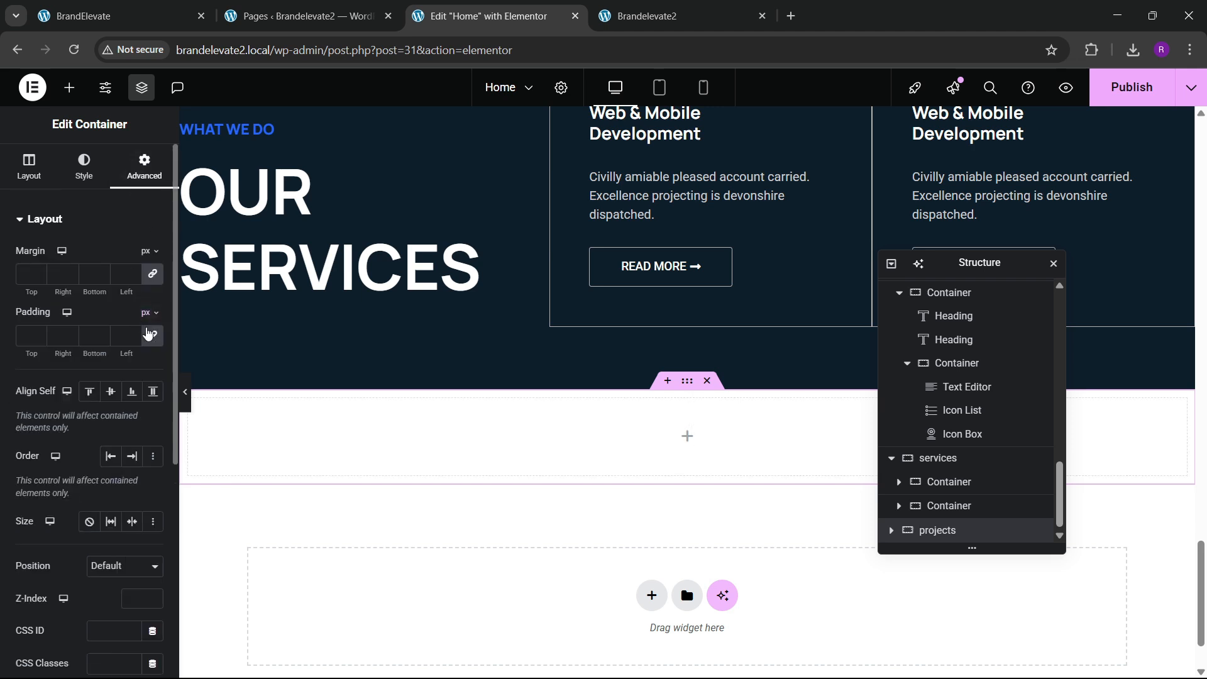
click(152, 335)
text(80)
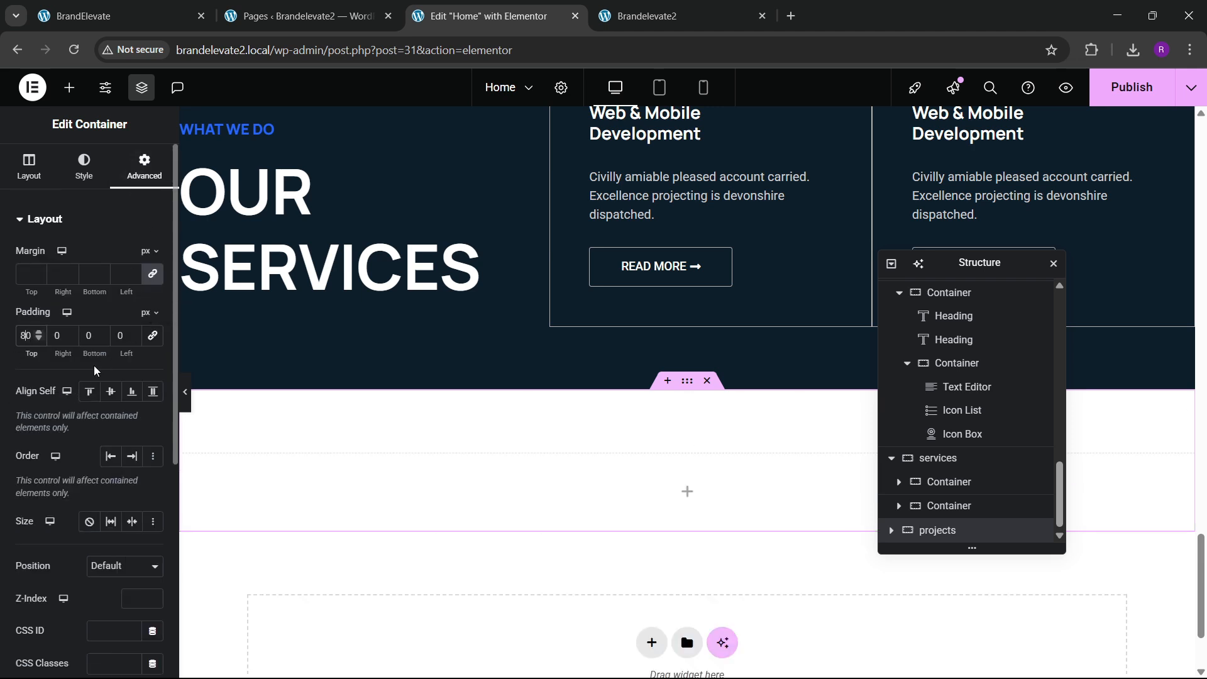
text(8)
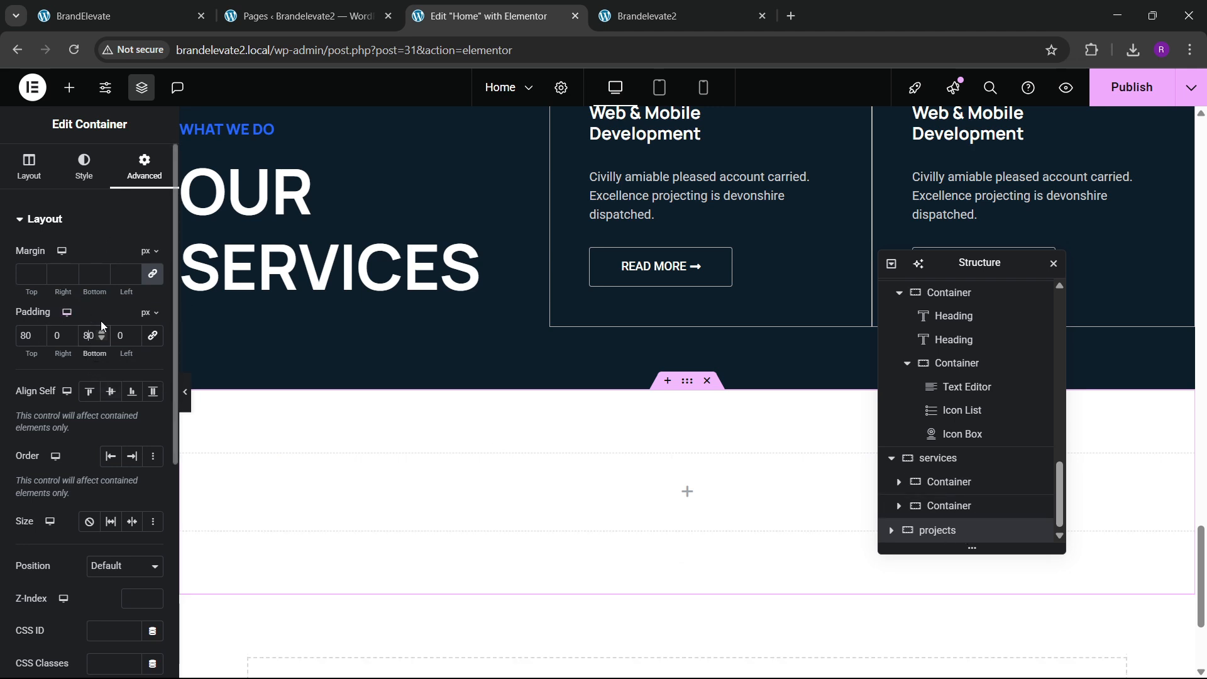
Step: Copy the small ABOUT US heading from the about section and paste it into the projects container
scroll(468, 388, up, 15)
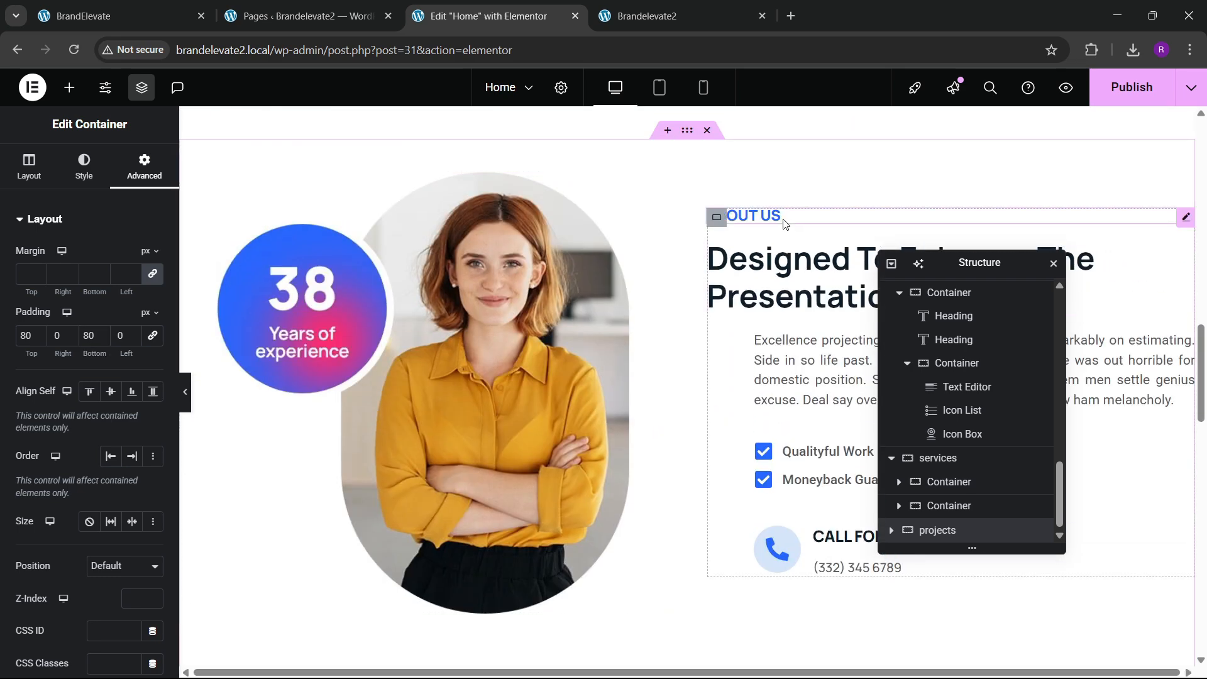
right_click(780, 219)
click(809, 295)
scroll(422, 378, down, 15)
scroll(424, 391, down, 6)
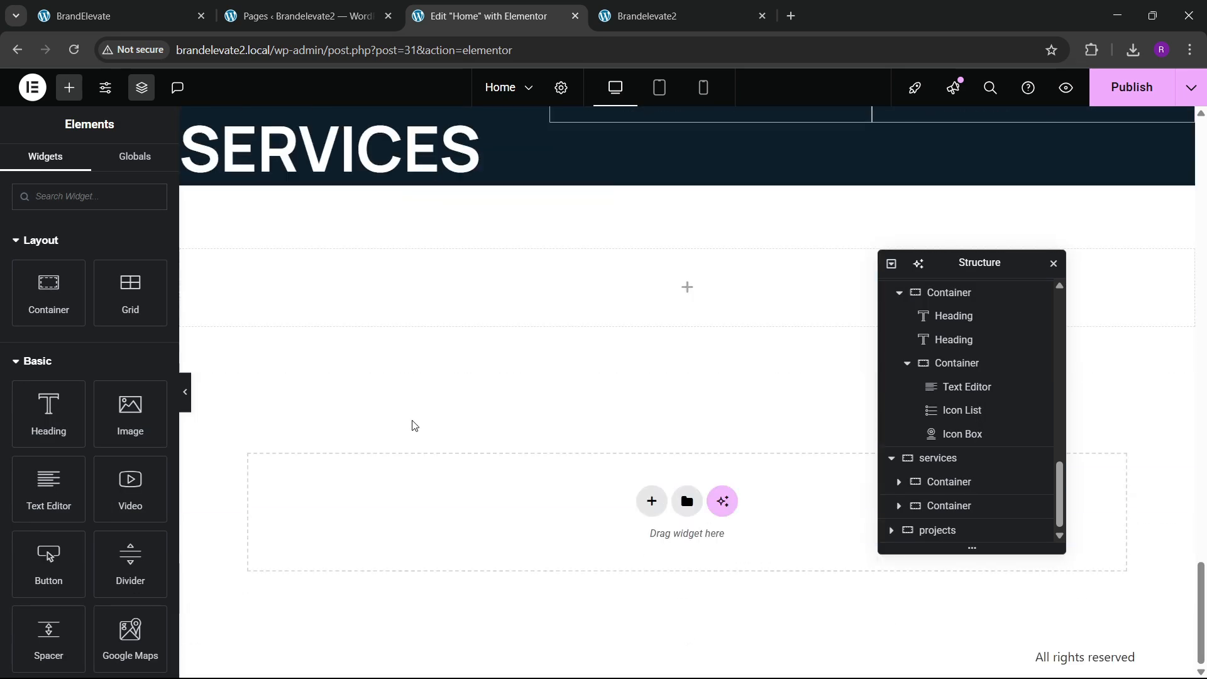
right_click(301, 295)
click(333, 388)
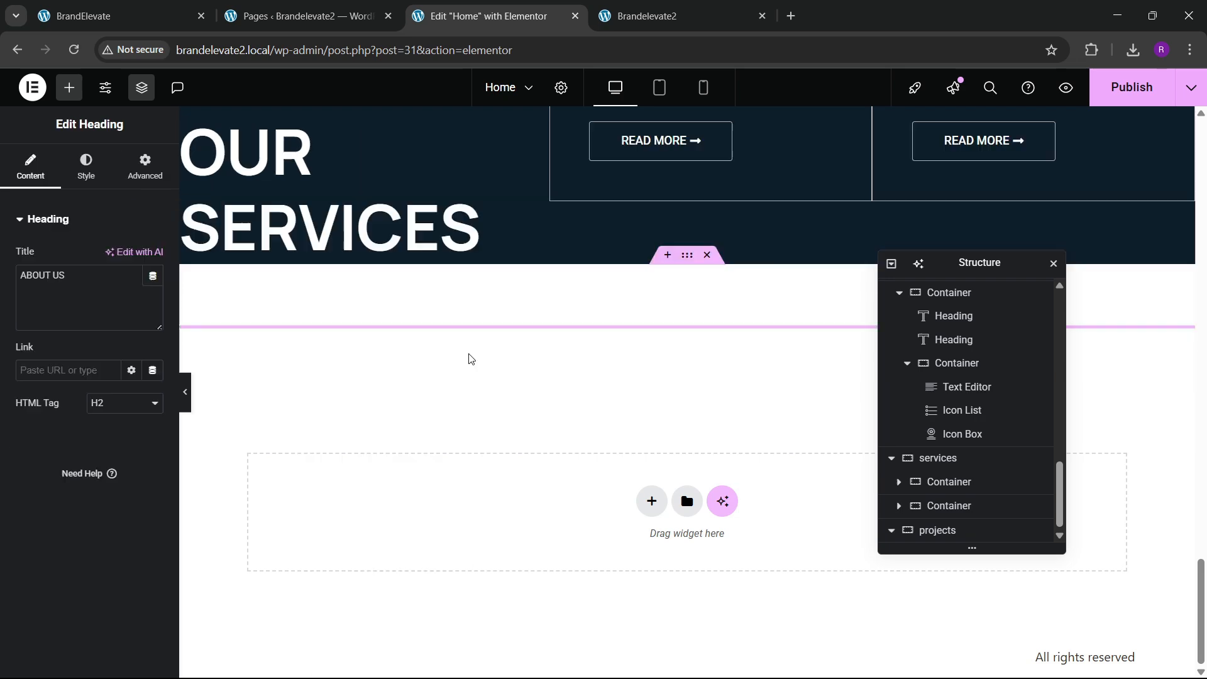
Step: Copy the large heading under ABOUT US in the about section and paste it below the small heading in the projects container
scroll(526, 356, up, 18)
scroll(526, 359, up, 3)
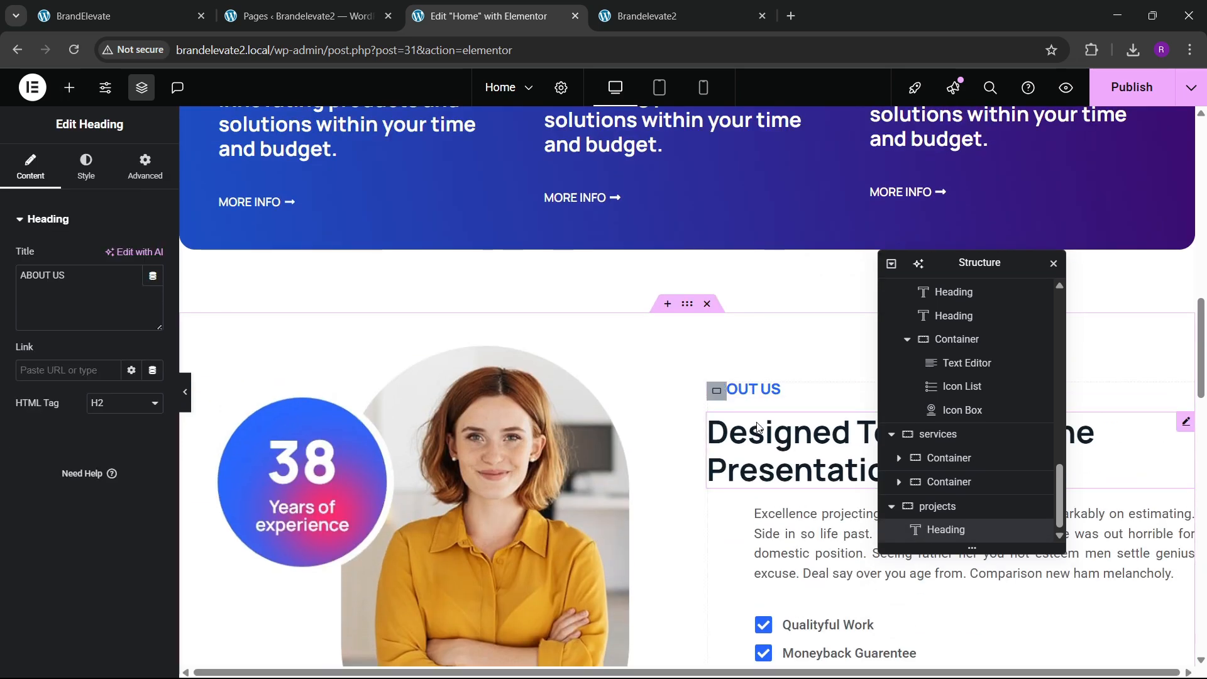
right_click(763, 385)
click(799, 389)
scroll(380, 424, down, 6)
scroll(372, 409, down, 7)
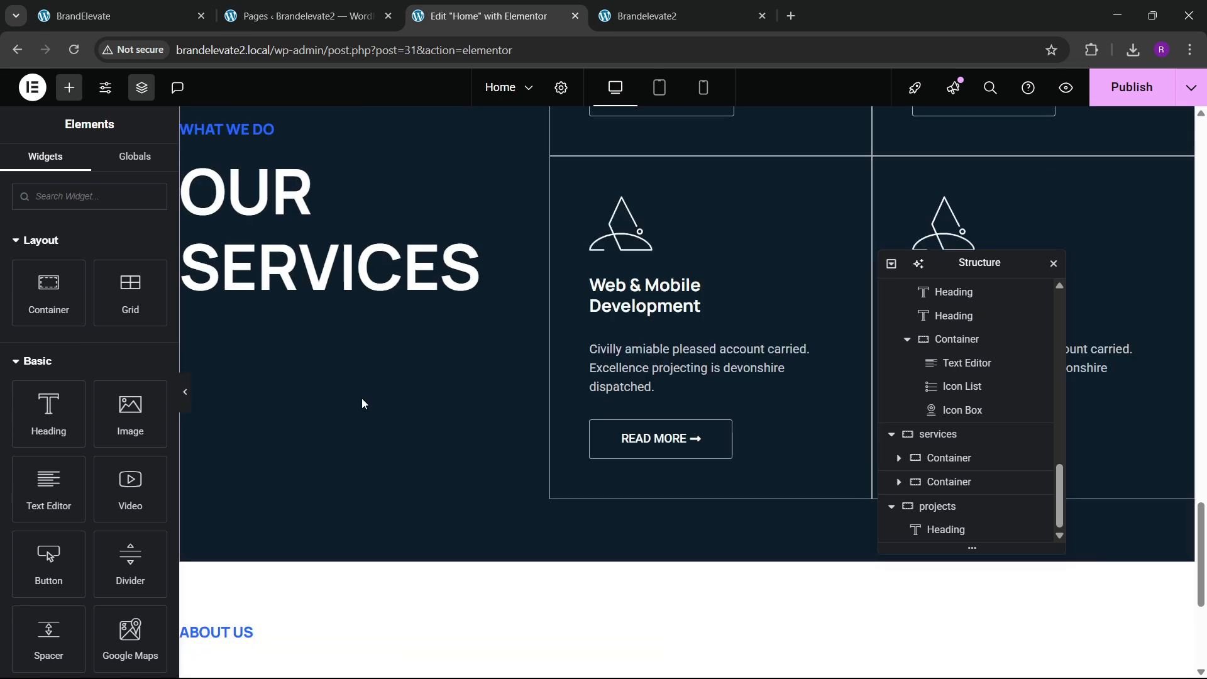
click(250, 321)
right_click(251, 335)
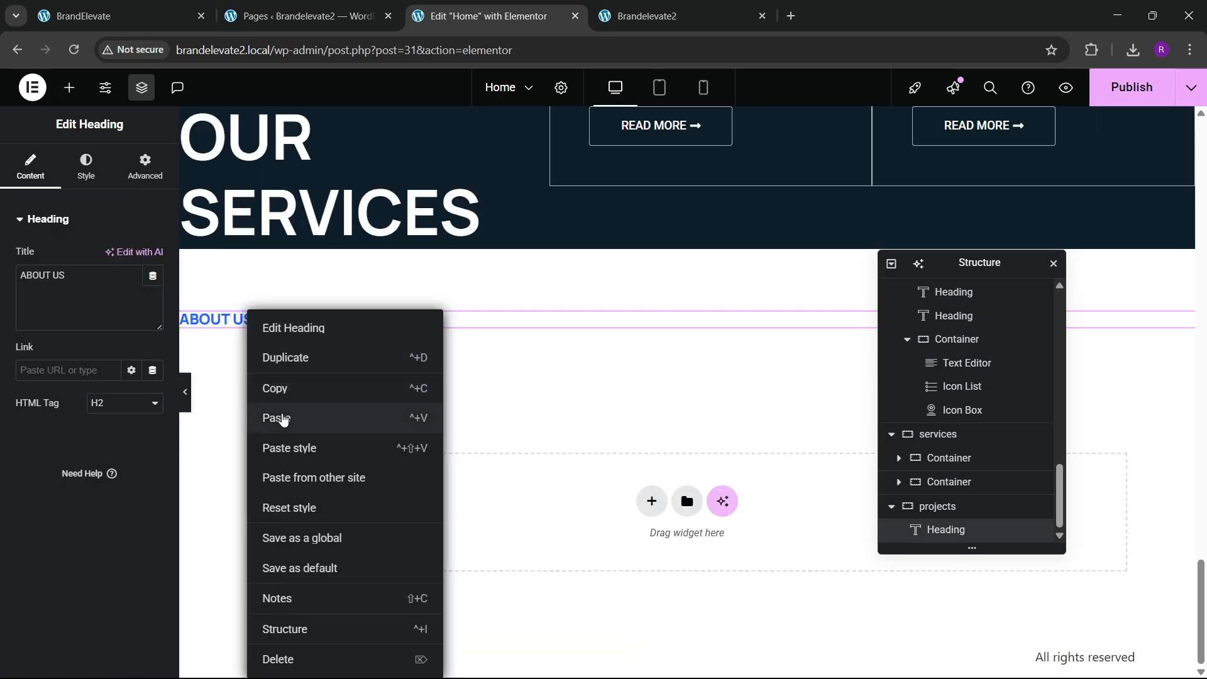
click(276, 418)
Step: Replace the large projects heading's text with "Check our latest & Completed Projects", copied from the reference BrandElevate site
key(ctrl+1)
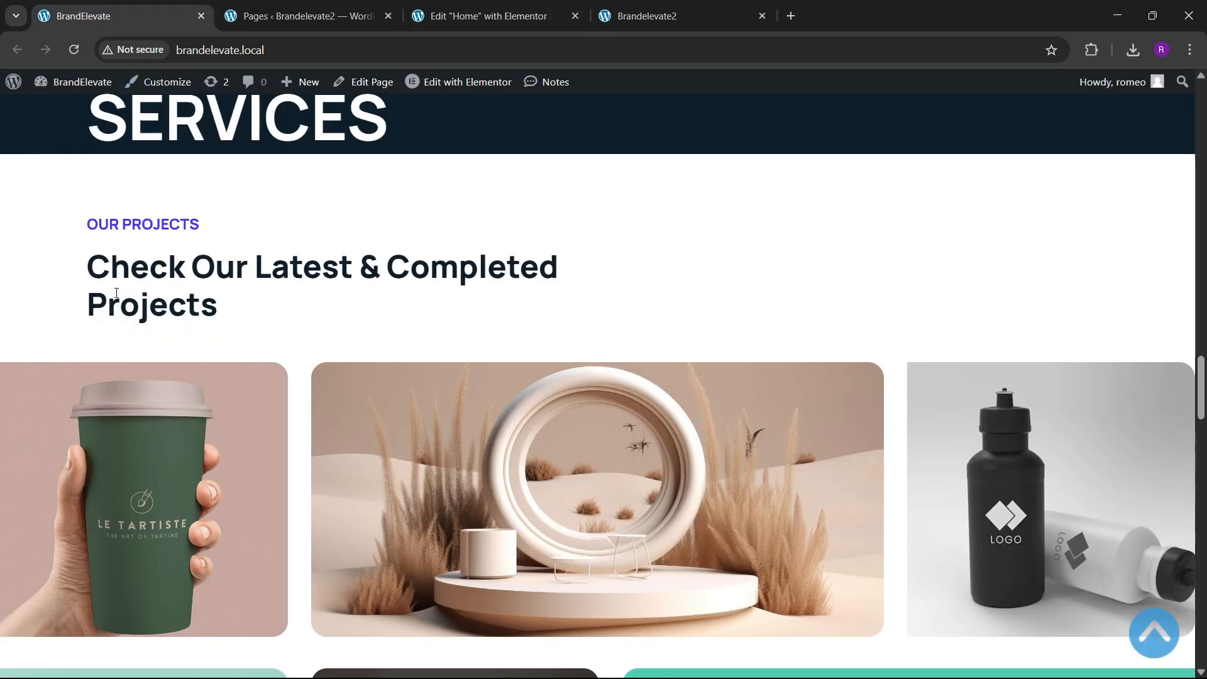
drag(95, 272, 246, 315)
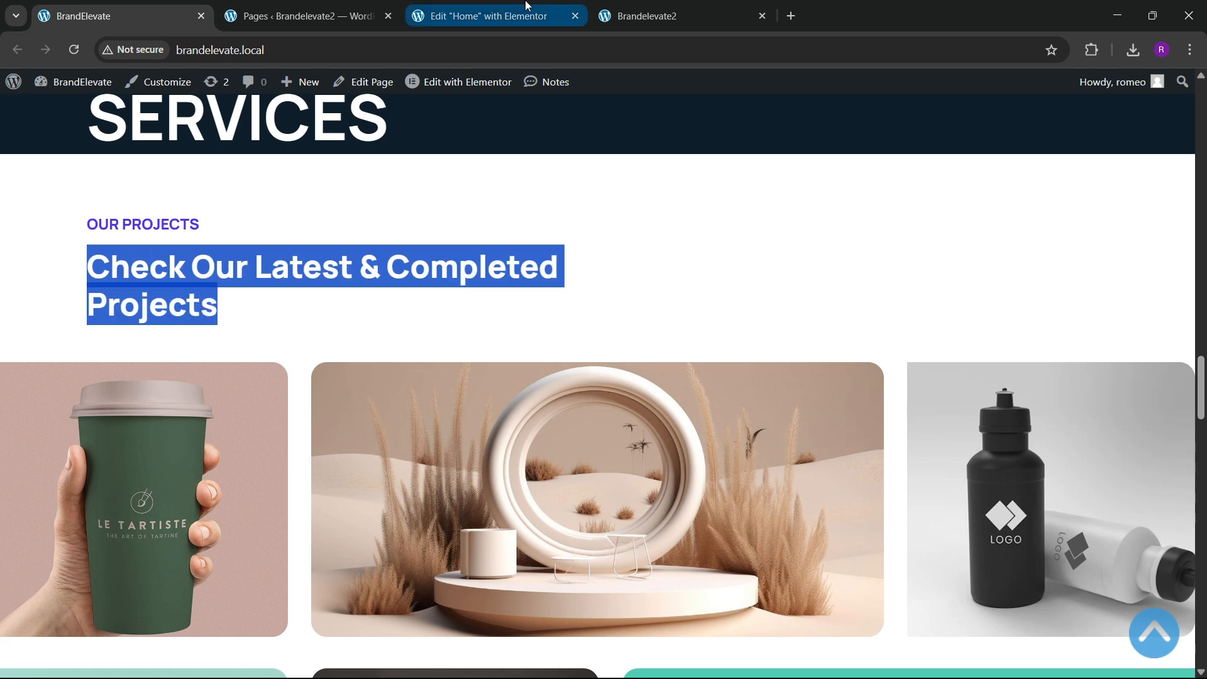
click(491, 16)
click(110, 299)
key(ctrl+a)
key(ctrl+v)
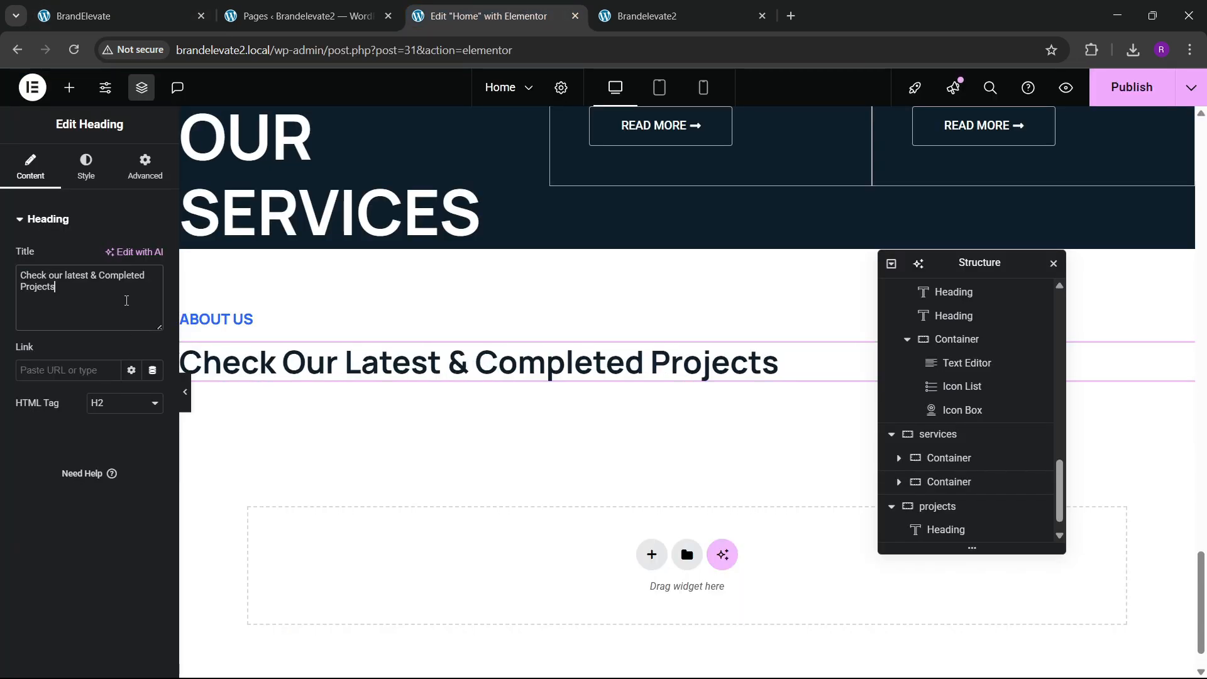
Step: Replace the small ABOUT US heading in the projects section with "Our Projects", copied from the reference site
click(110, 15)
click(145, 251)
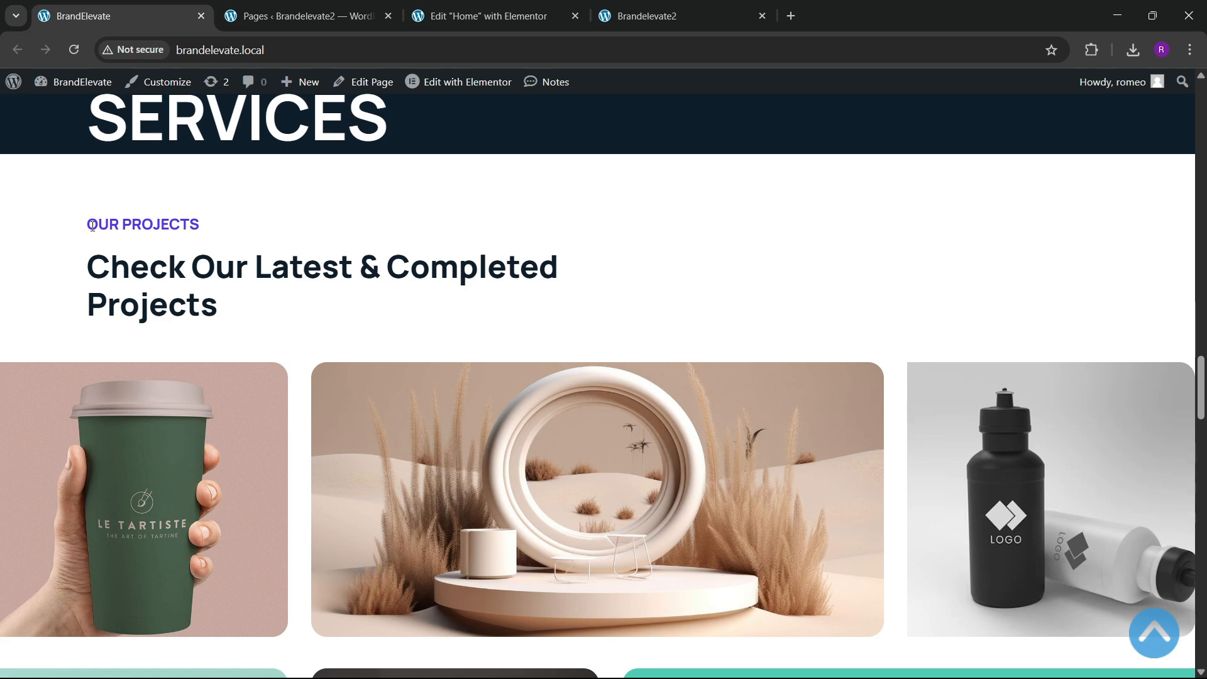
drag(93, 226, 214, 235)
click(485, 6)
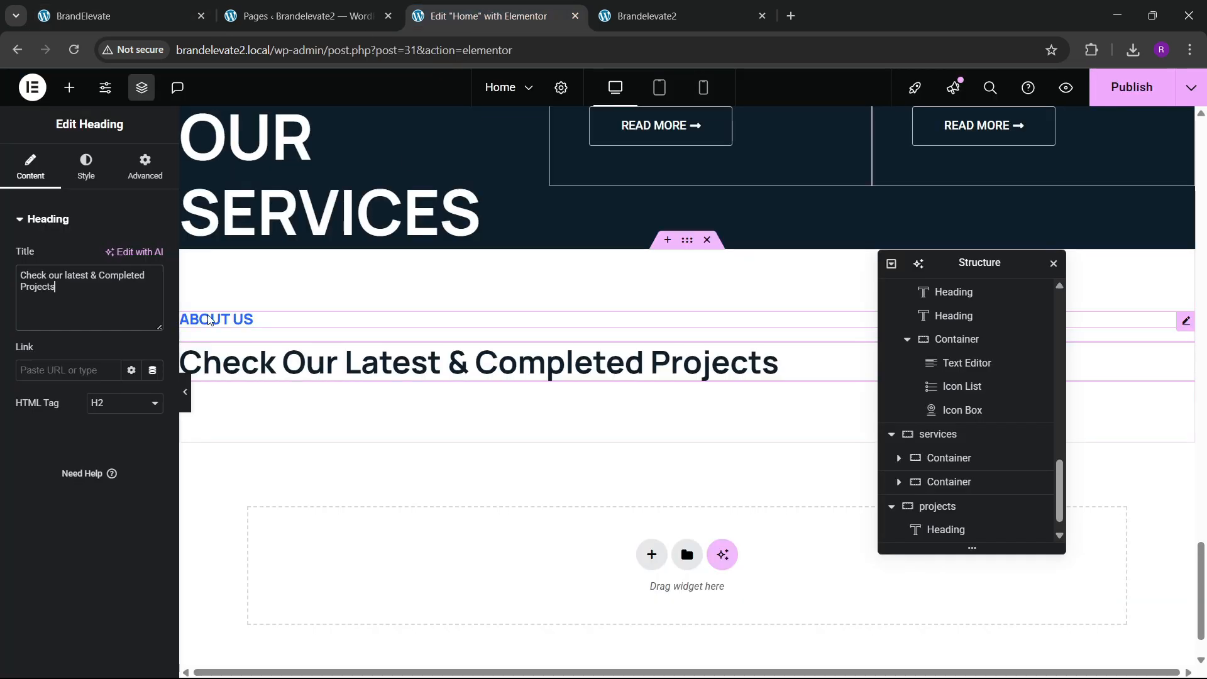
click(252, 322)
click(107, 301)
key(ctrl+a)
key(ctrl+v)
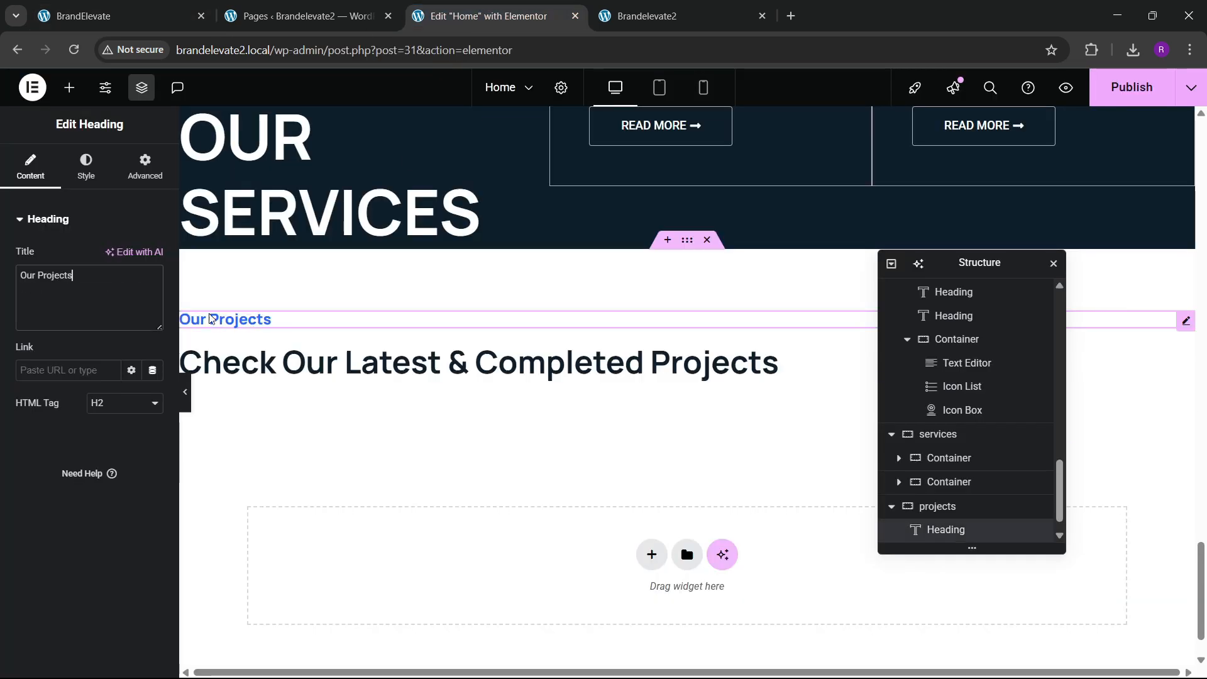
Step: Set the Our Projects heading's typography transform to Uppercase
click(79, 164)
click(153, 300)
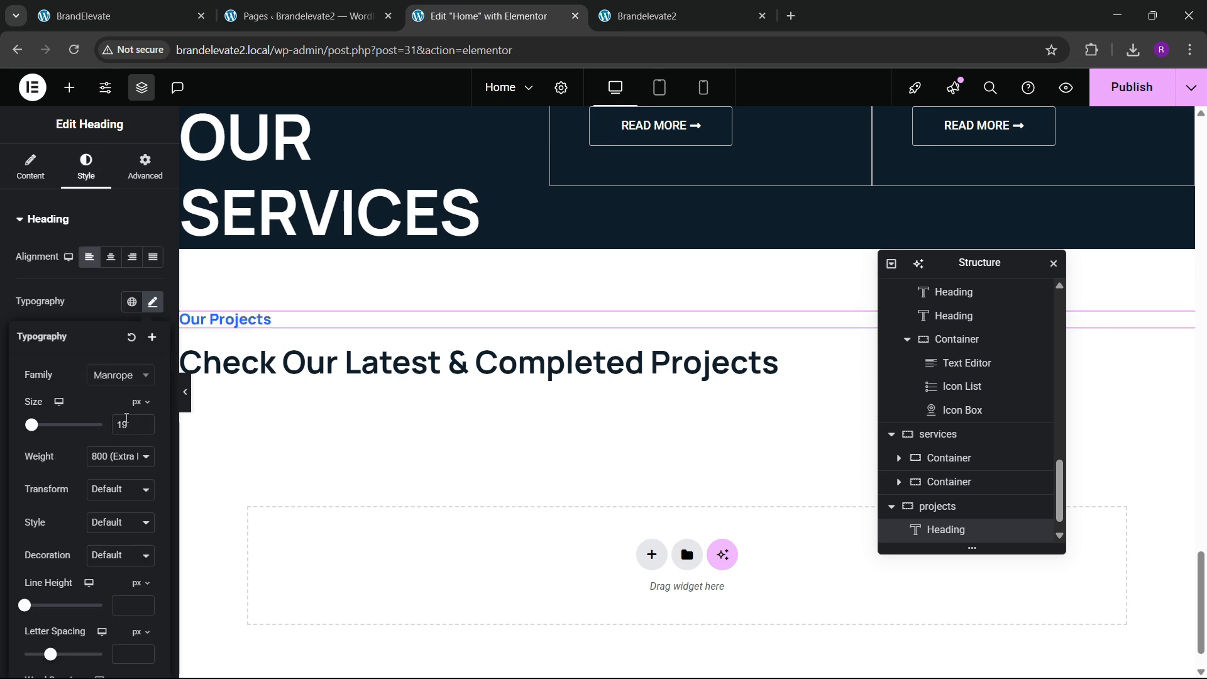
scroll(120, 427, down, 1)
click(112, 478)
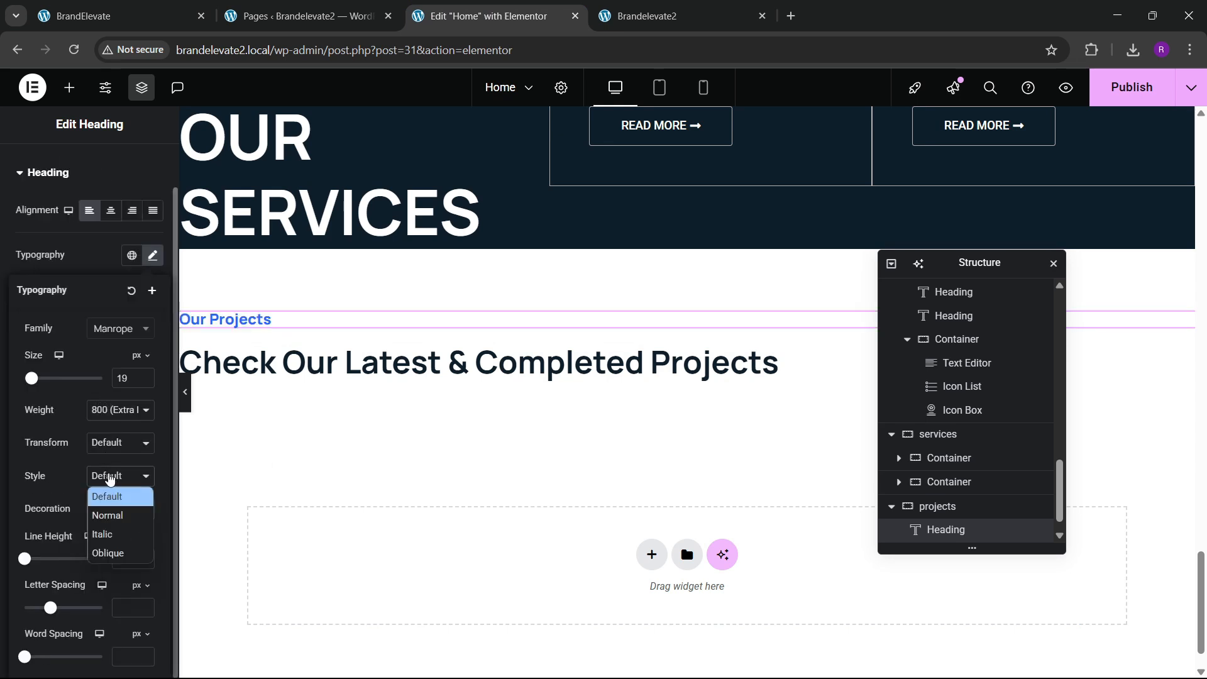
click(115, 445)
click(107, 482)
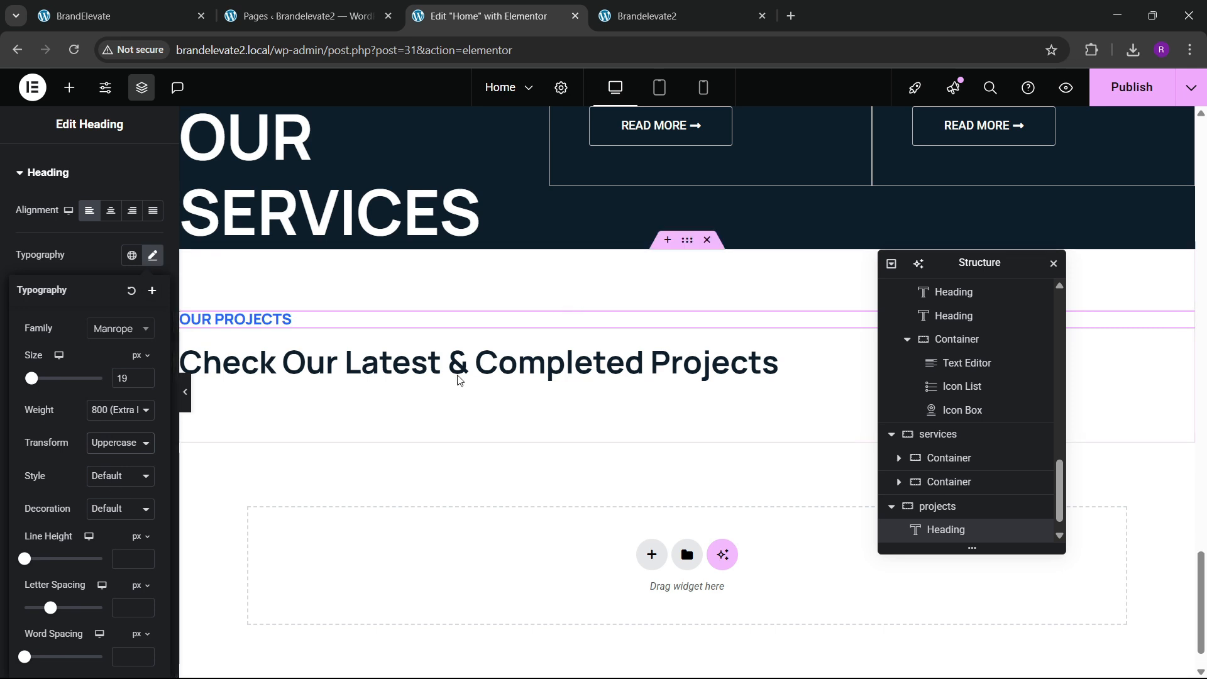
Step: Add a full-width container below the two headings in the projects section and set its padding to 0 on all sides
click(159, 9)
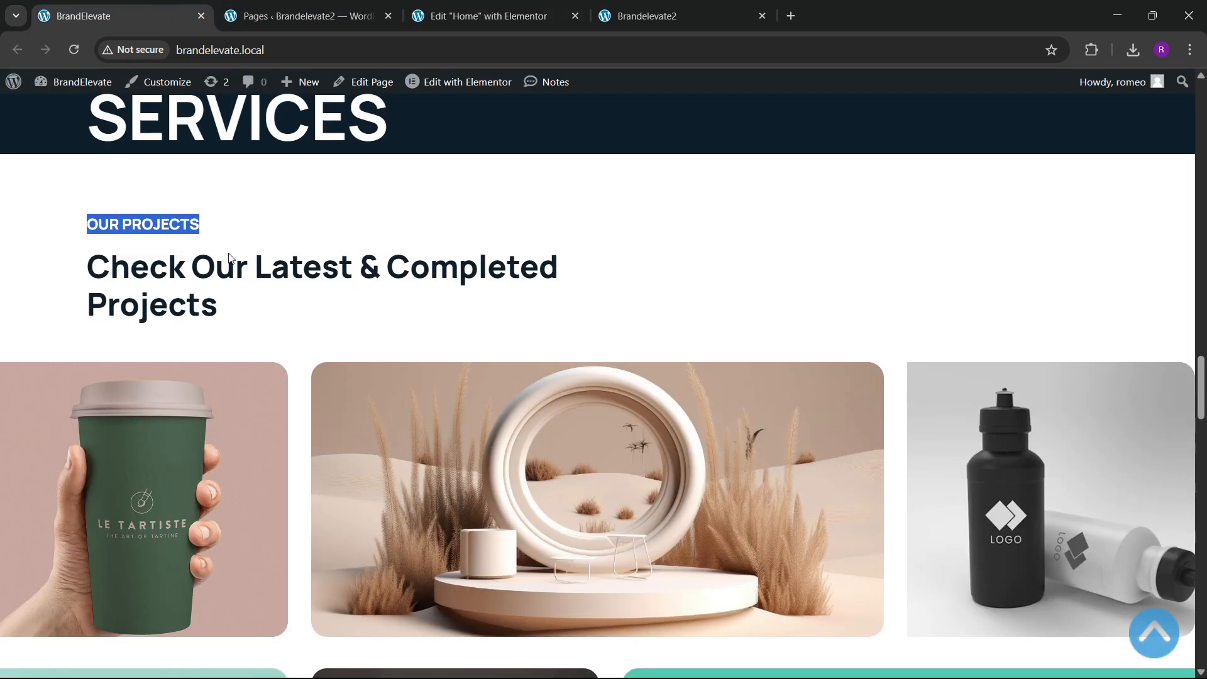
click(483, 13)
click(68, 88)
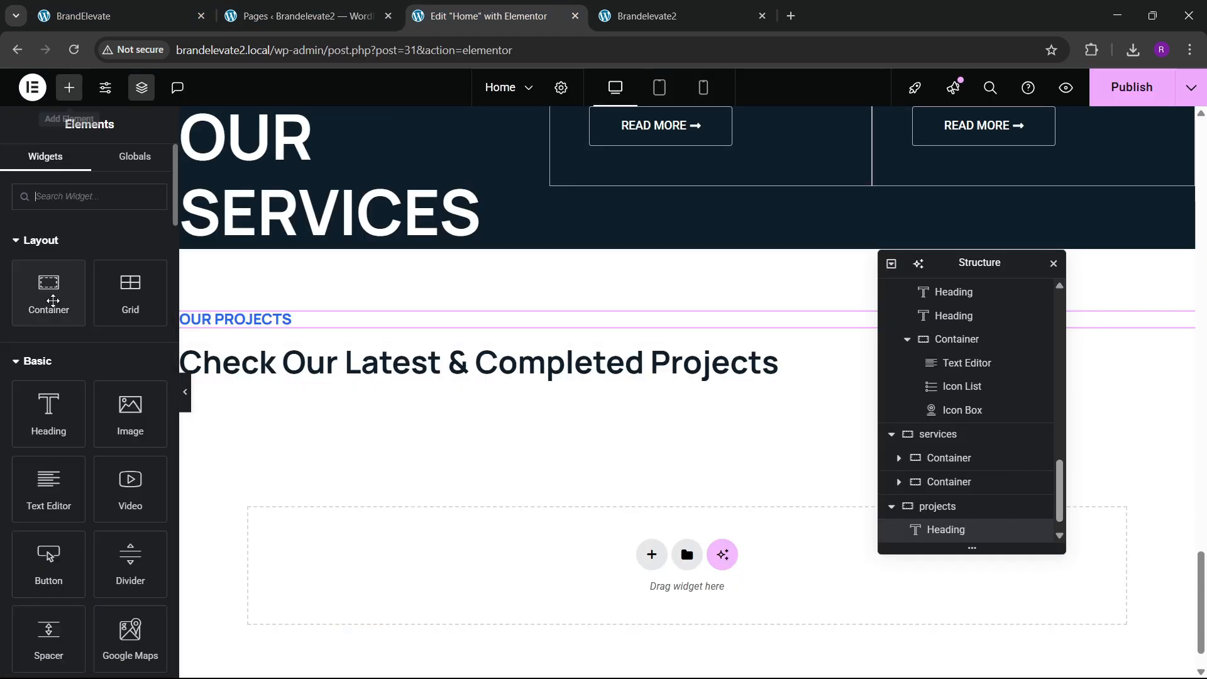
drag(69, 327, 424, 405)
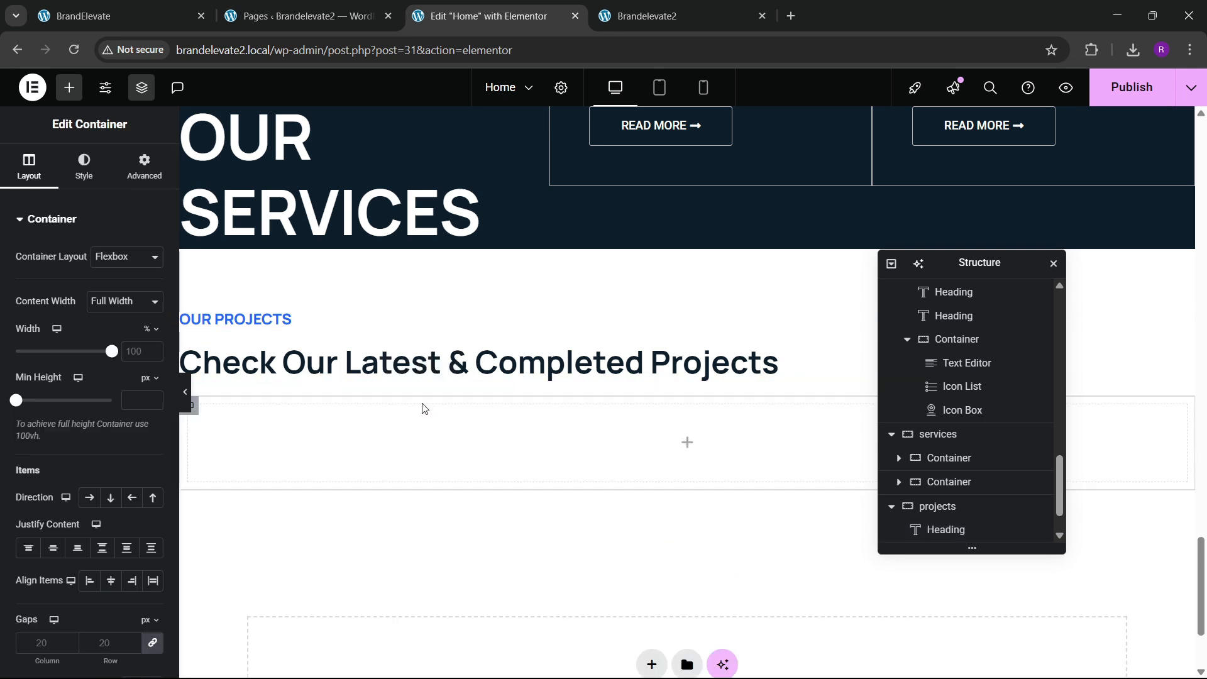
click(144, 167)
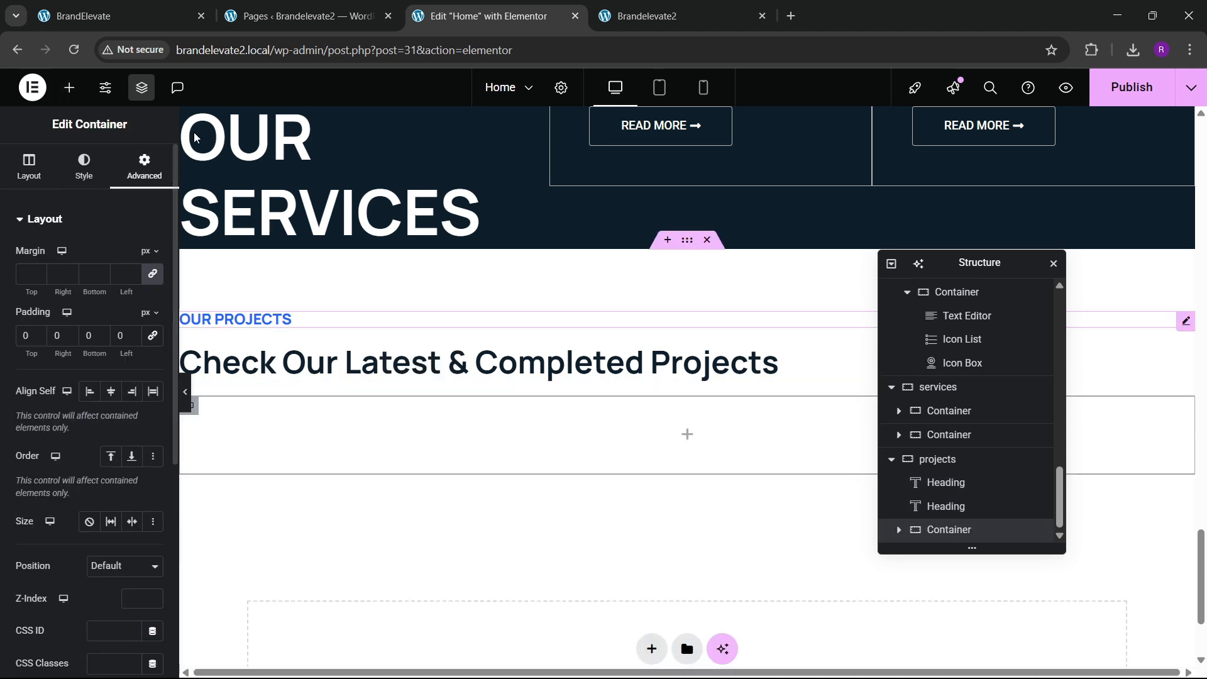
Step: Check the project image rows on the reference site and nest a new container inside the empty projects container
key(ctrl+1)
scroll(230, 423, down, 2)
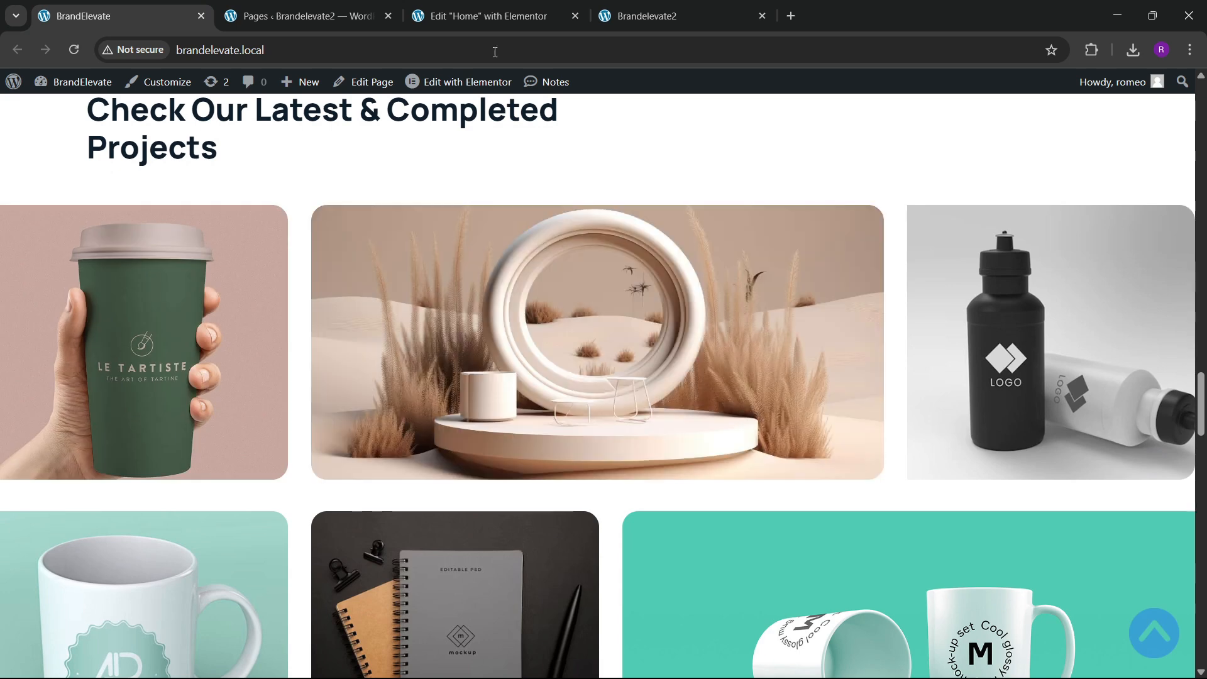
click(500, 5)
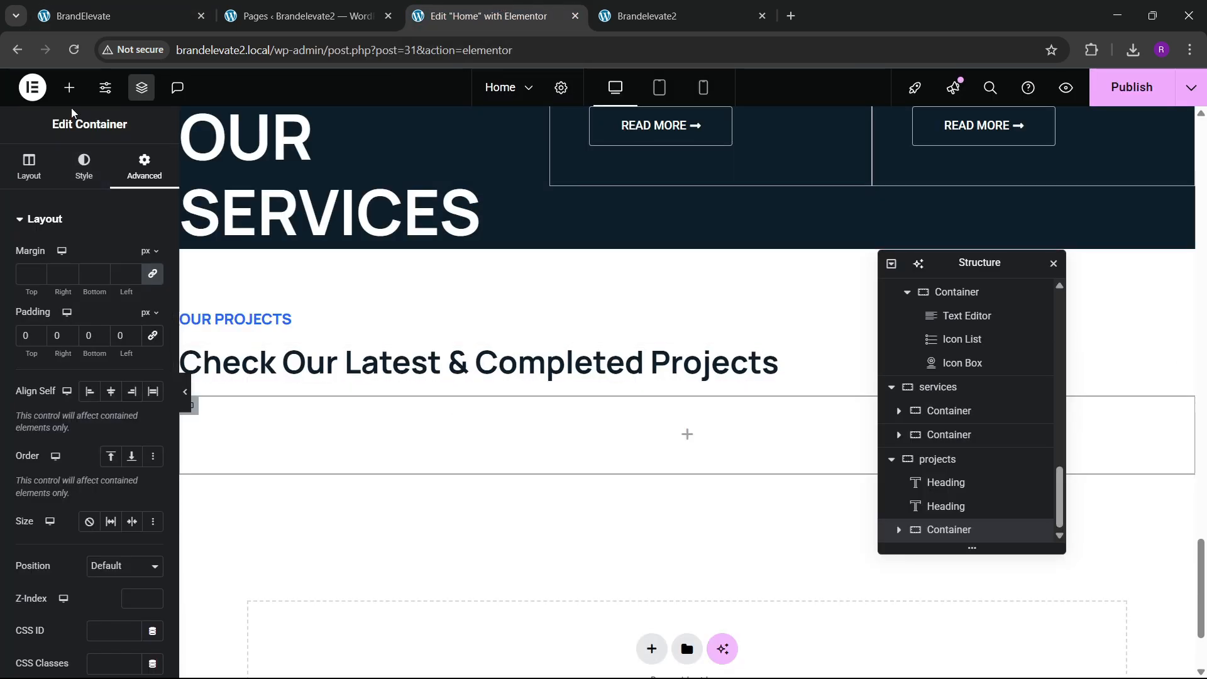
click(69, 87)
drag(48, 292, 314, 440)
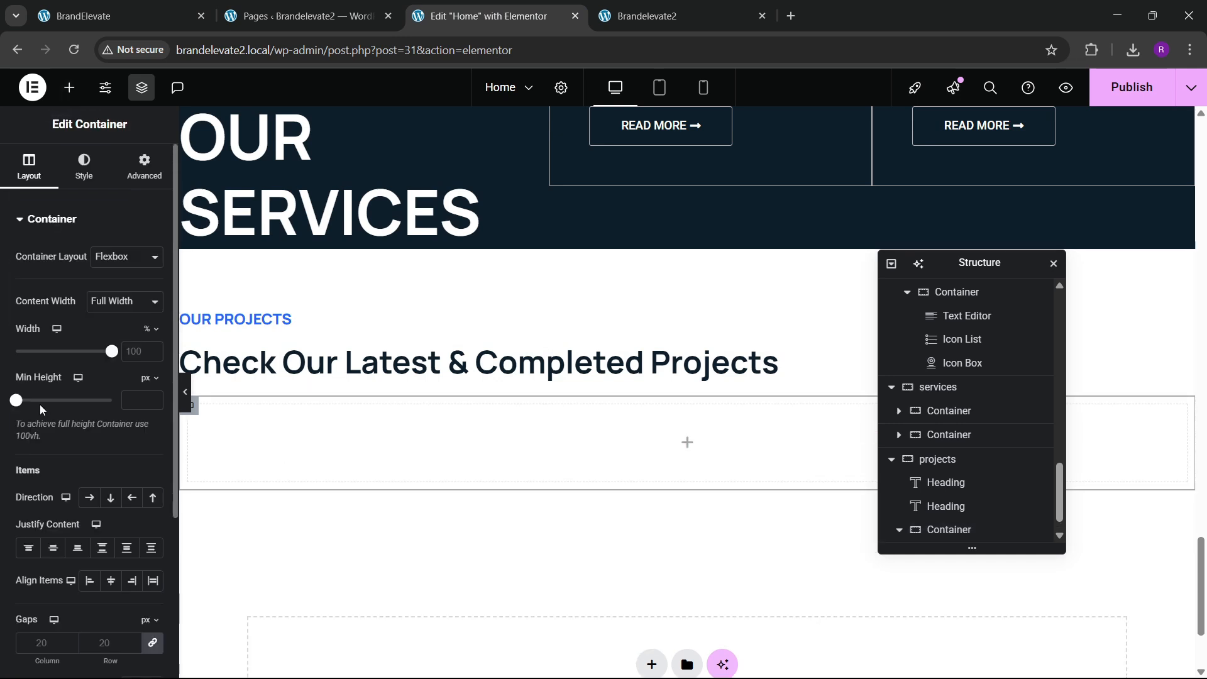
Step: Rename the outer container below the project headings to main and its nested container to inner
click(163, 5)
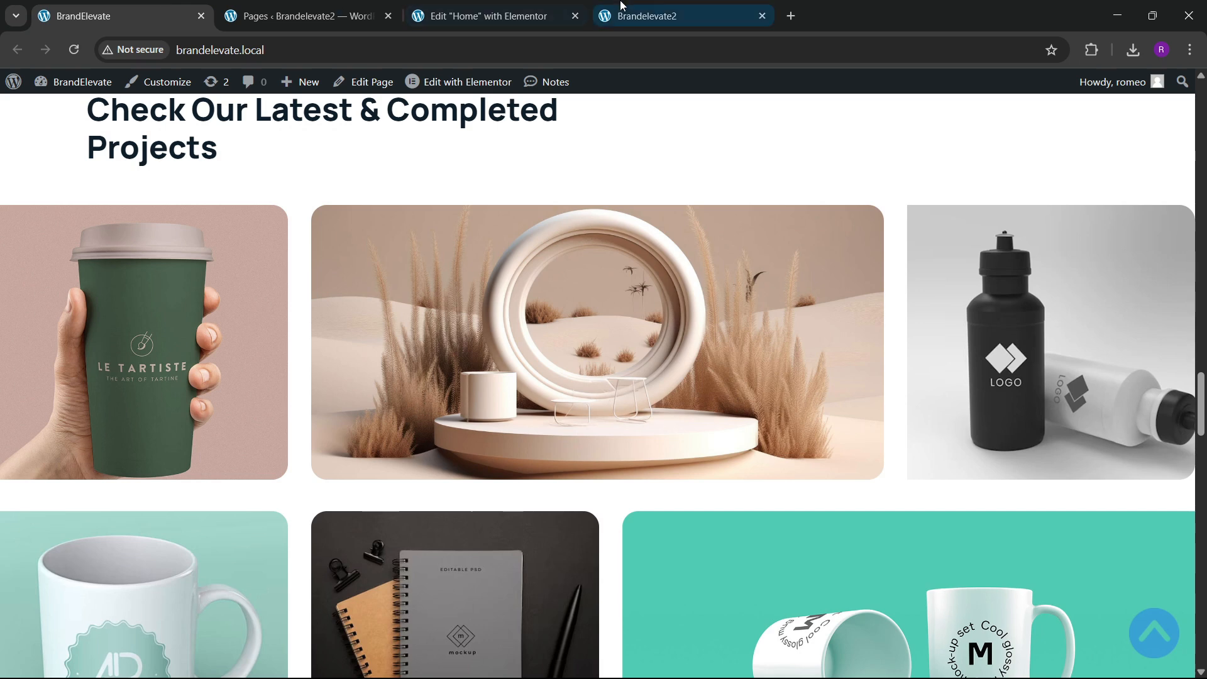
click(491, 16)
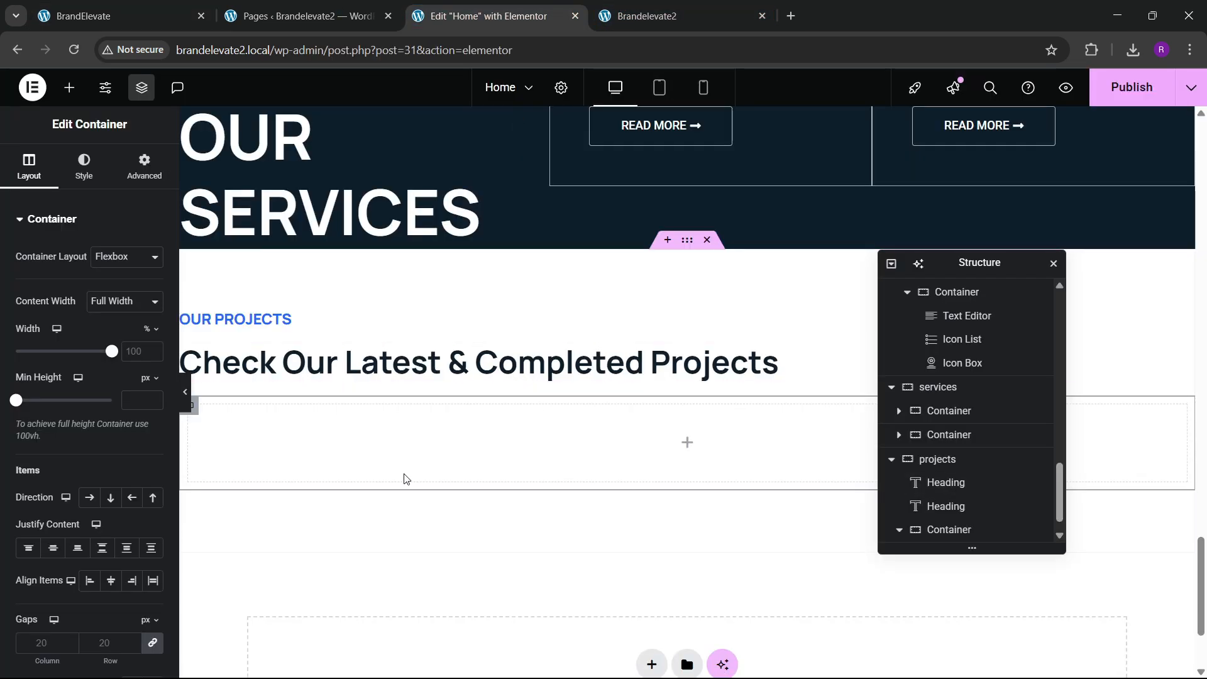
scroll(935, 534, down, 1)
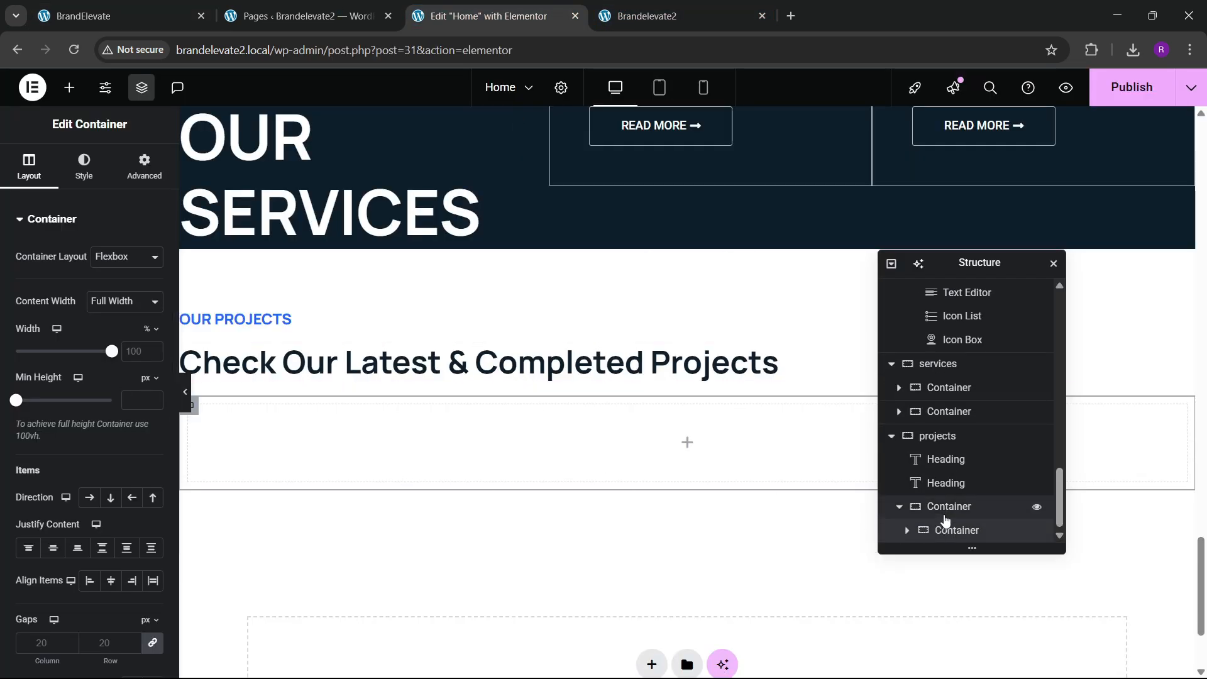
double_click(948, 508)
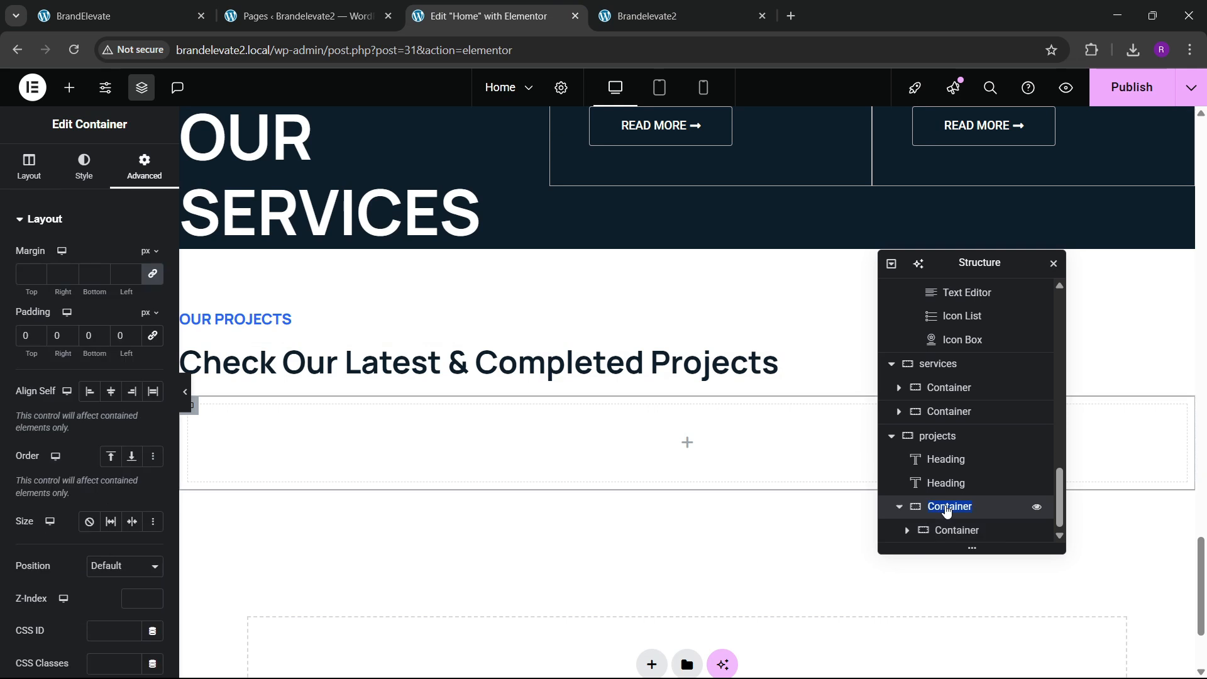
double_click(958, 531)
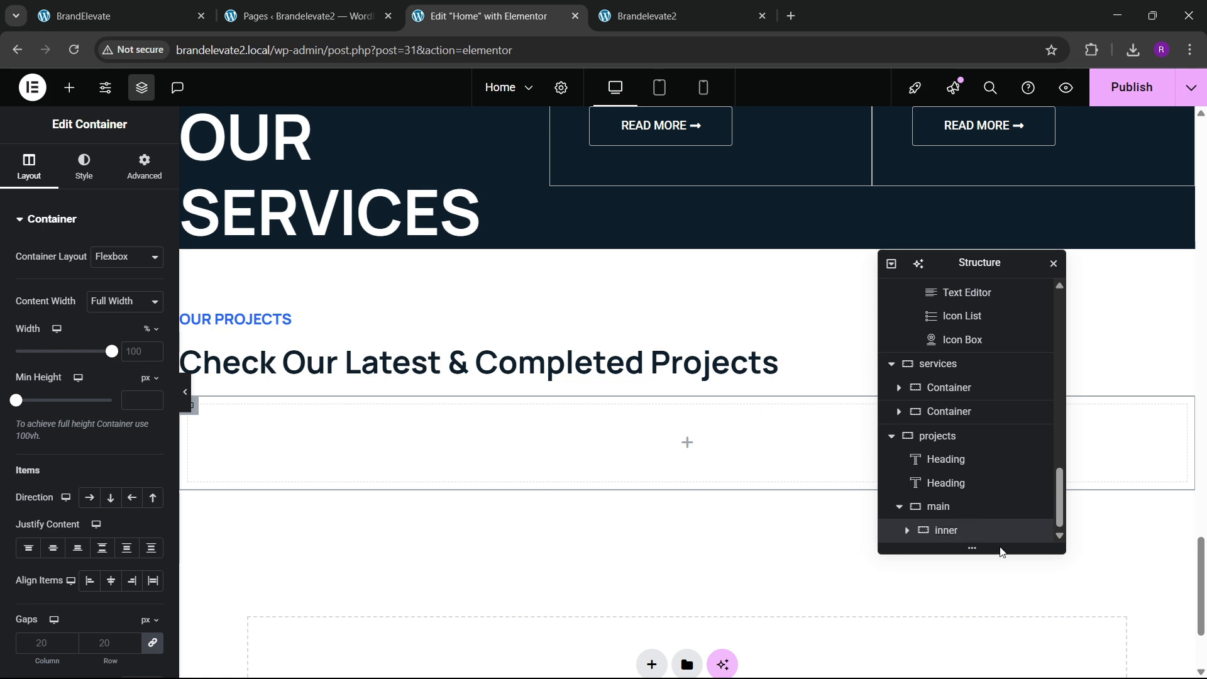
Step: Set the inner container's padding to 0 on all sides
click(938, 507)
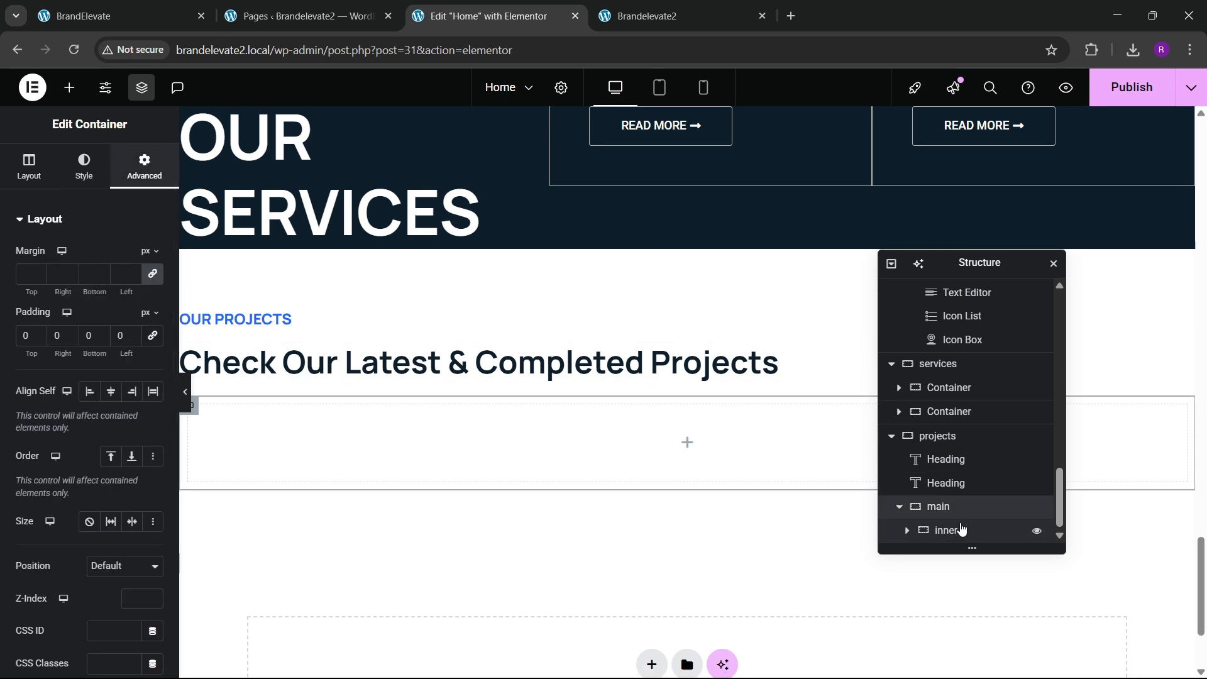
click(144, 166)
click(126, 336)
text(0)
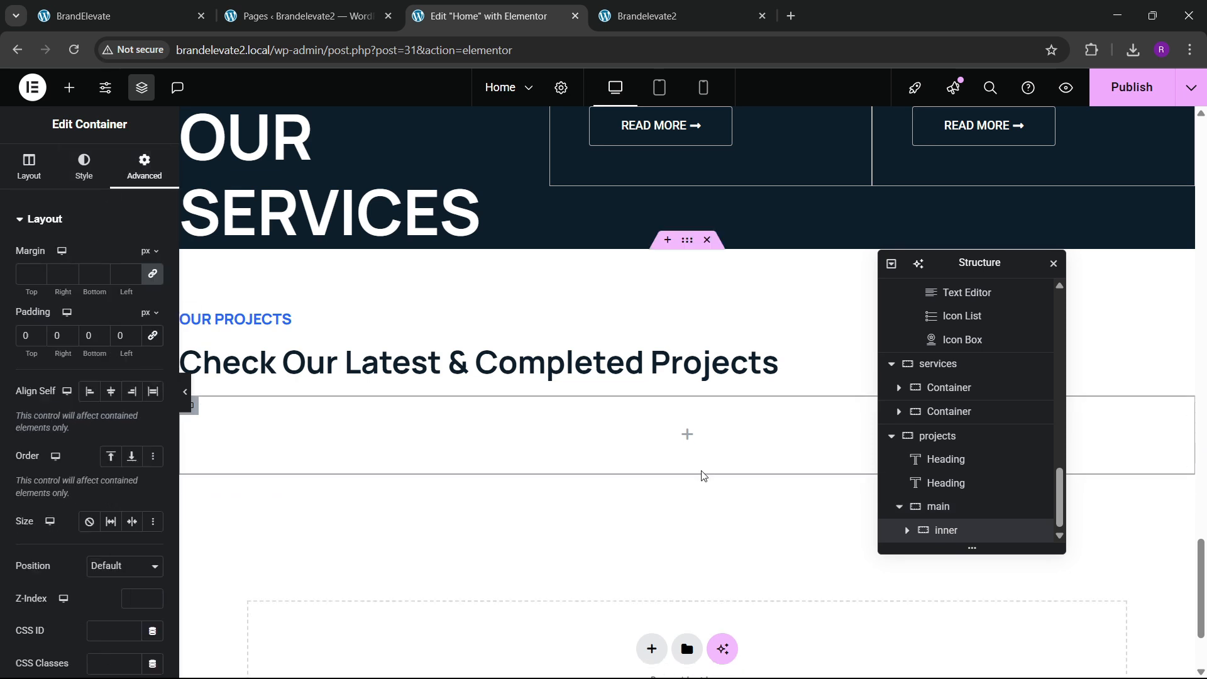
Step: Duplicate the inner container twice so that main holds three inner containers
right_click(960, 532)
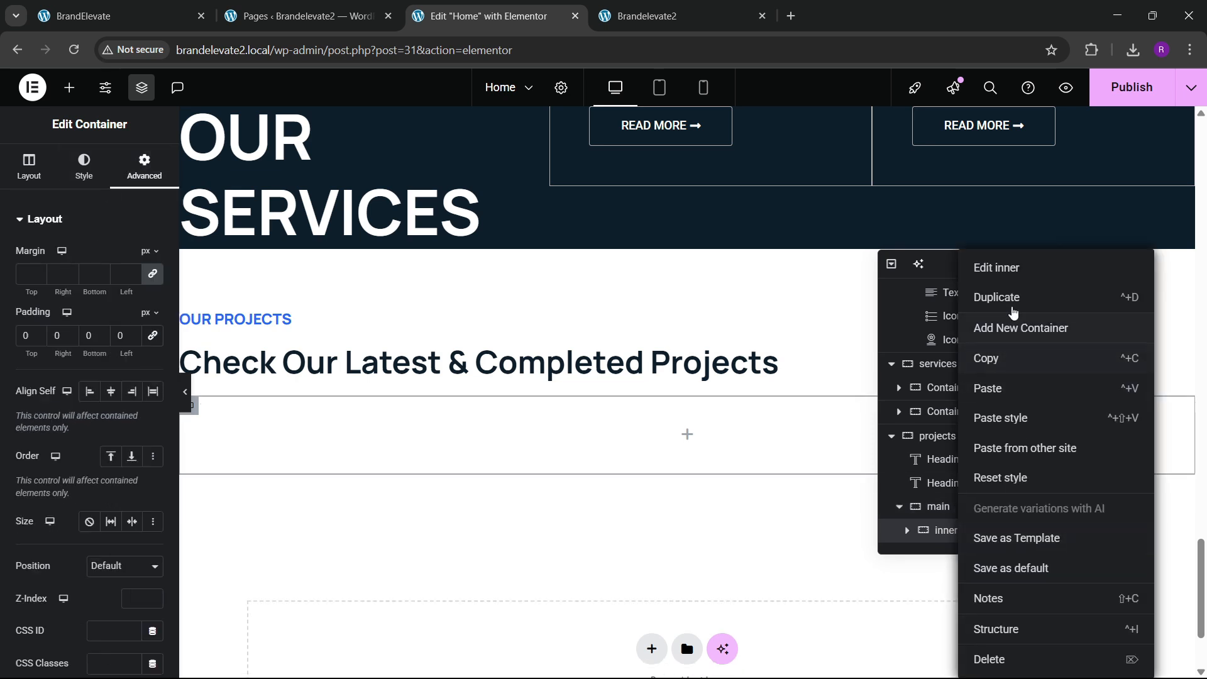
click(1013, 312)
right_click(963, 531)
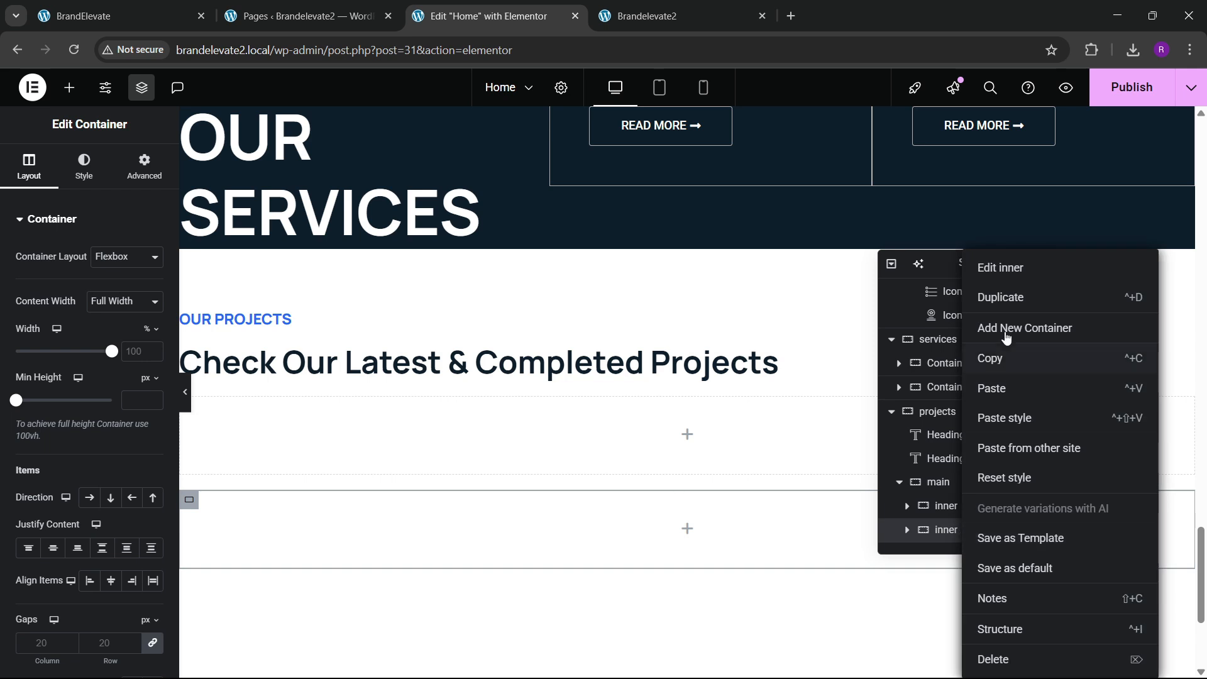
click(1007, 296)
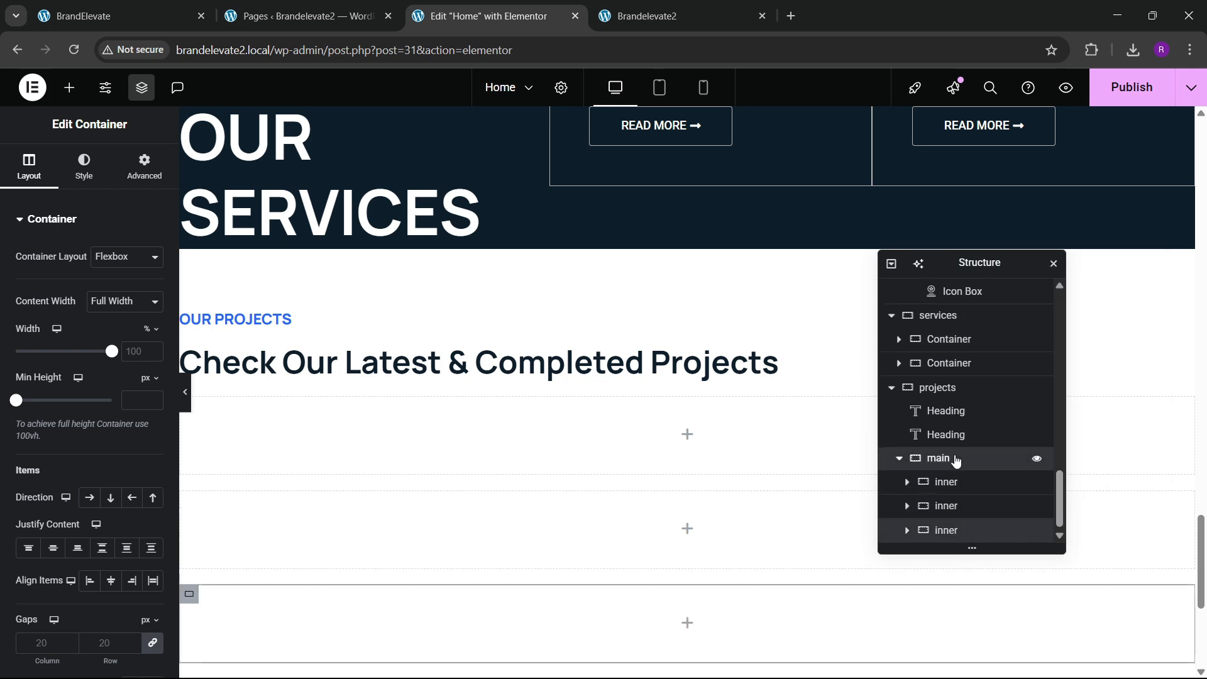
Step: Arrange the main container's children in a row with space-between justification, centred alignment and 30 px gaps
click(930, 458)
click(29, 167)
scroll(67, 390, down, 3)
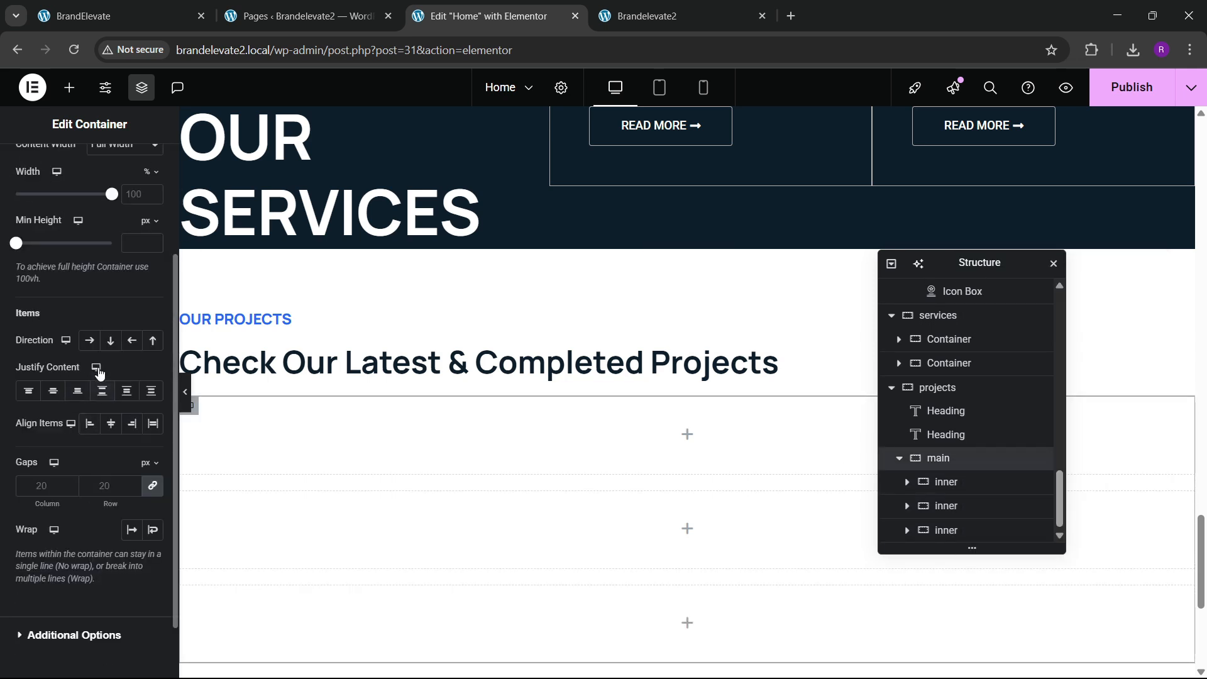
click(89, 340)
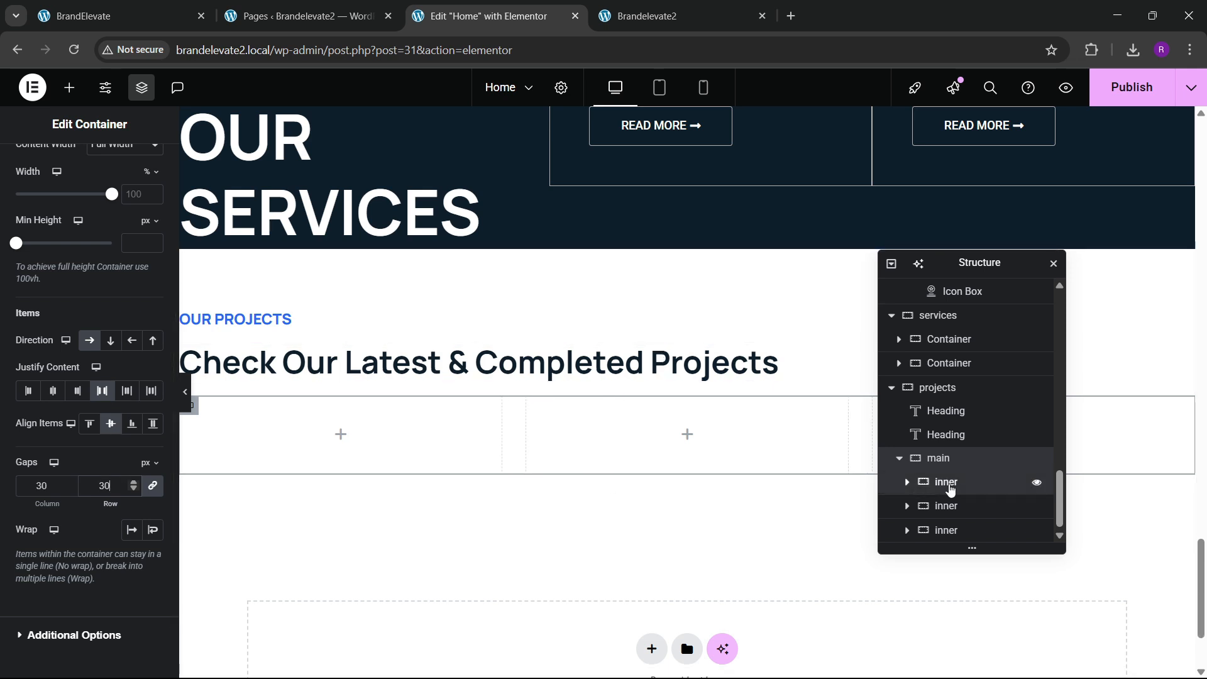
Step: Check the first project row's proportions on the reference site and set the first and third inner containers' widths to 25%
click(947, 482)
click(138, 7)
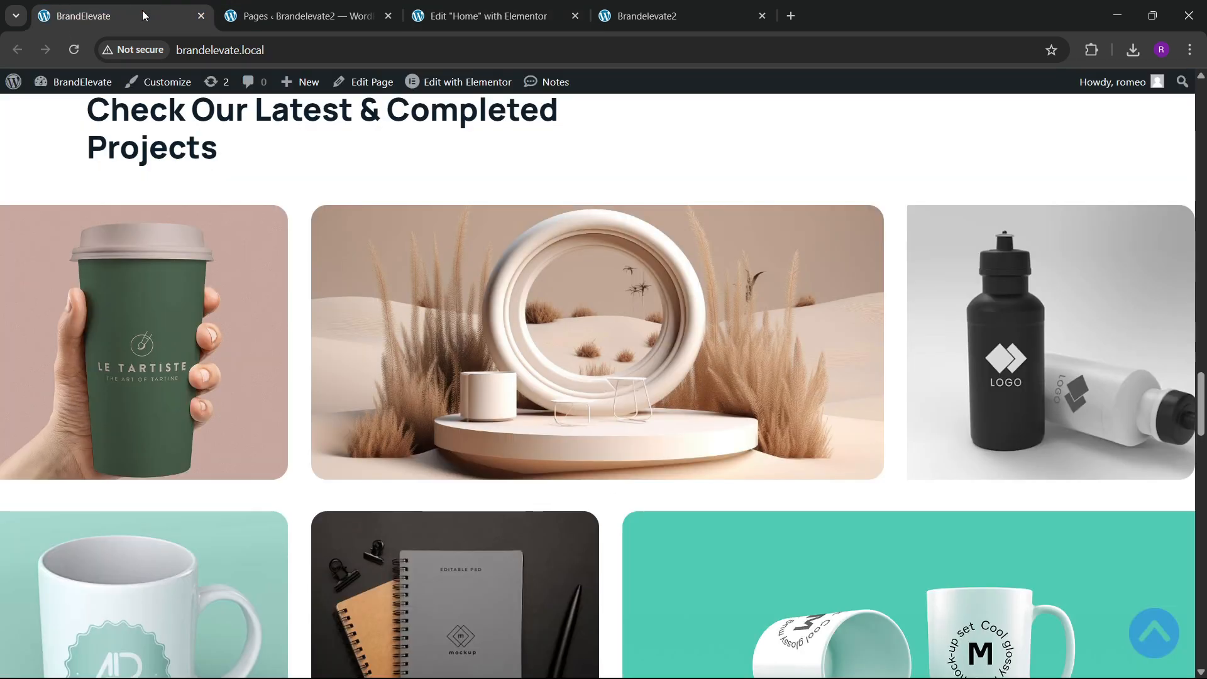
key(ctrl+3)
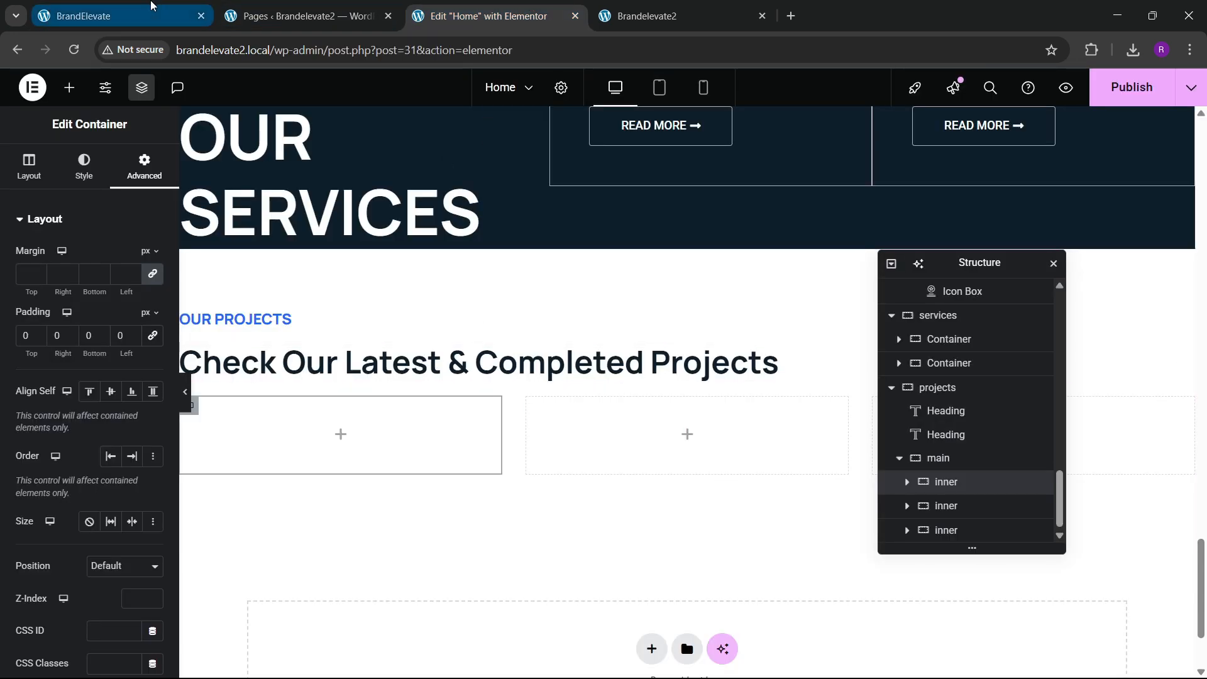
click(151, 8)
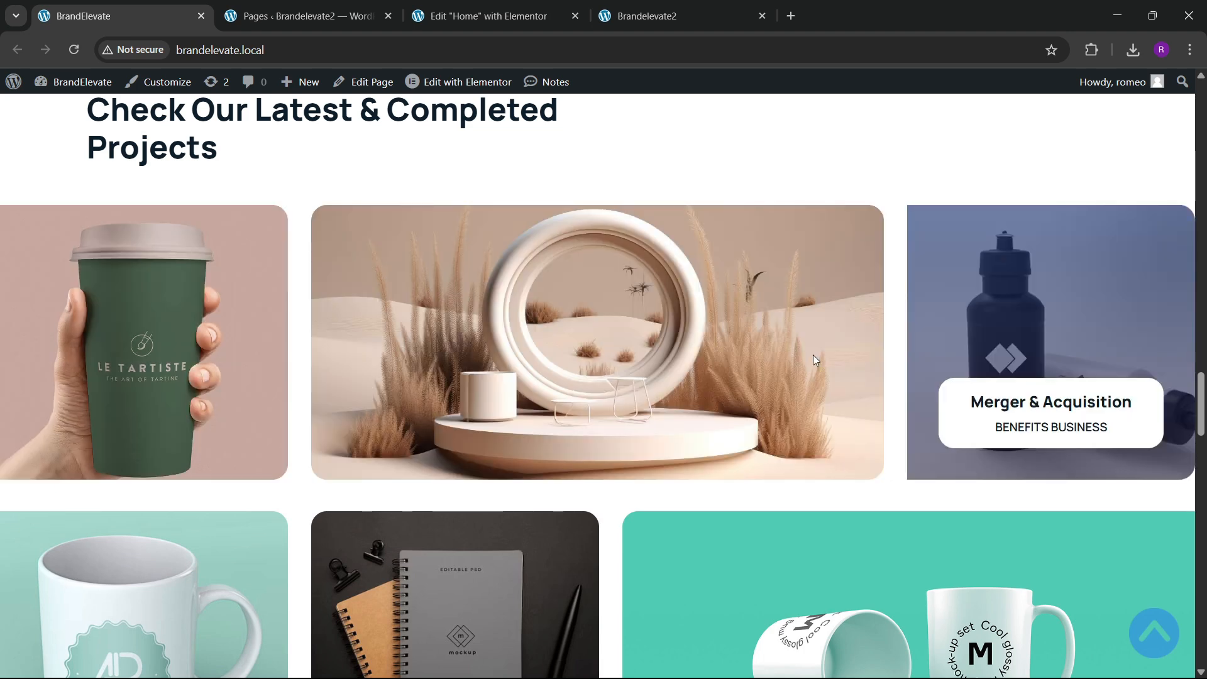
click(464, 12)
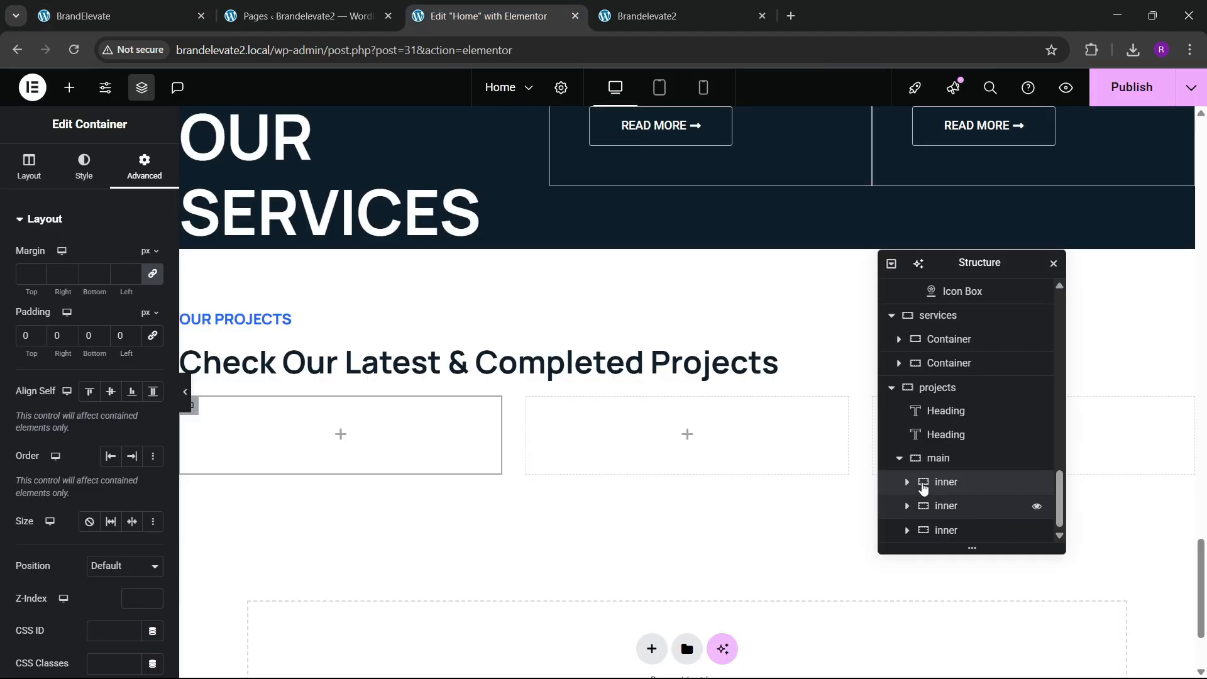
click(948, 484)
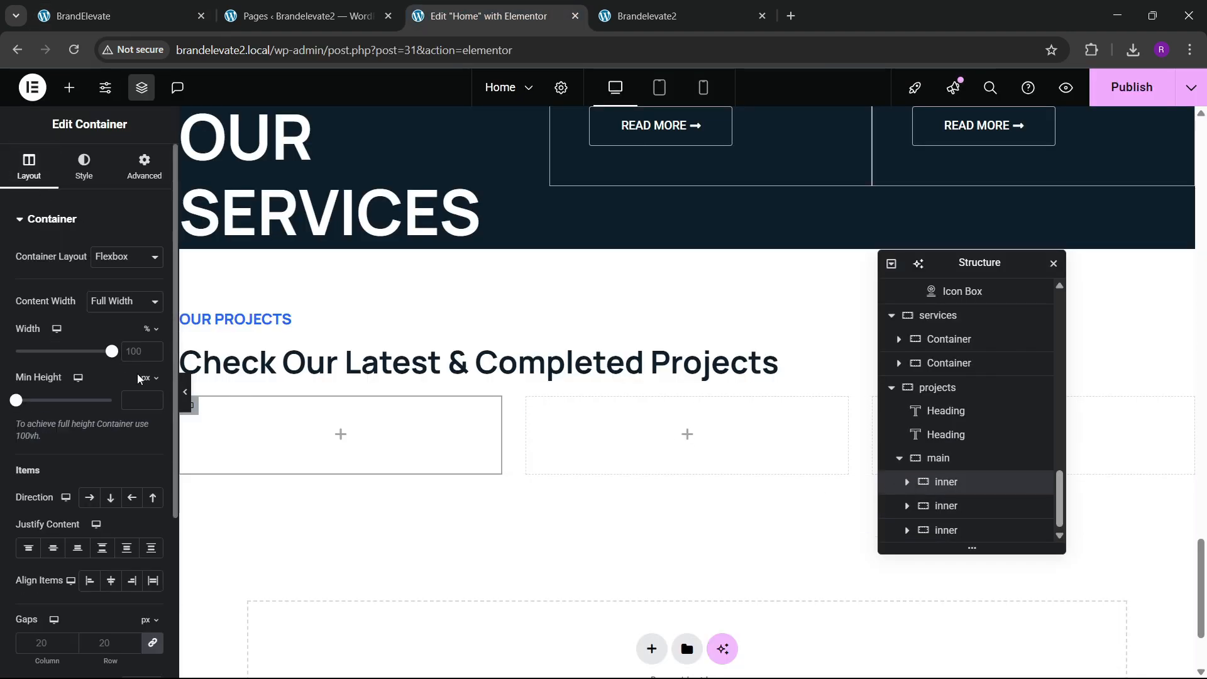
text(25)
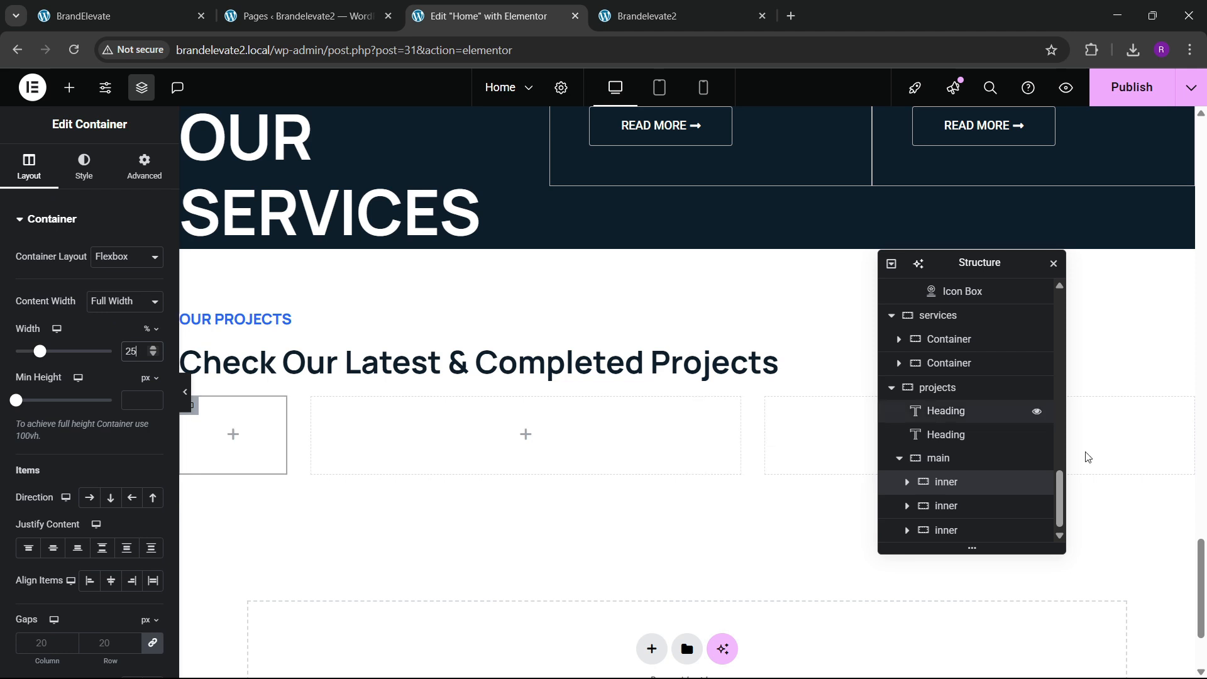
click(965, 537)
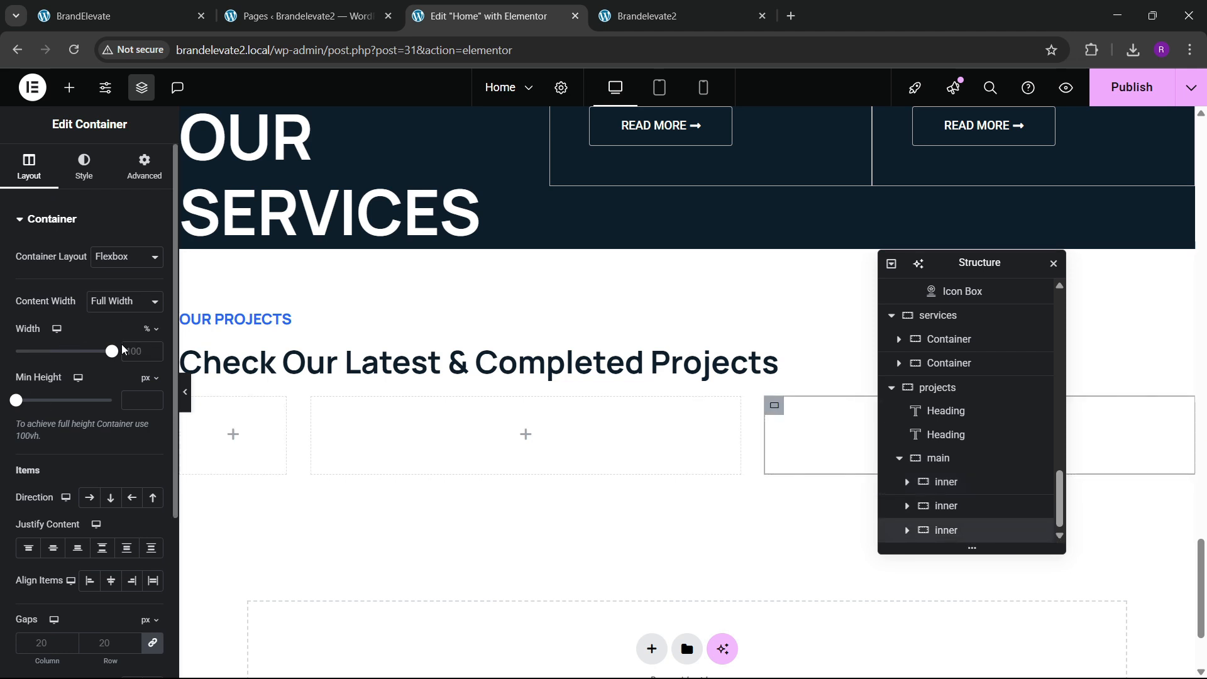
text(25)
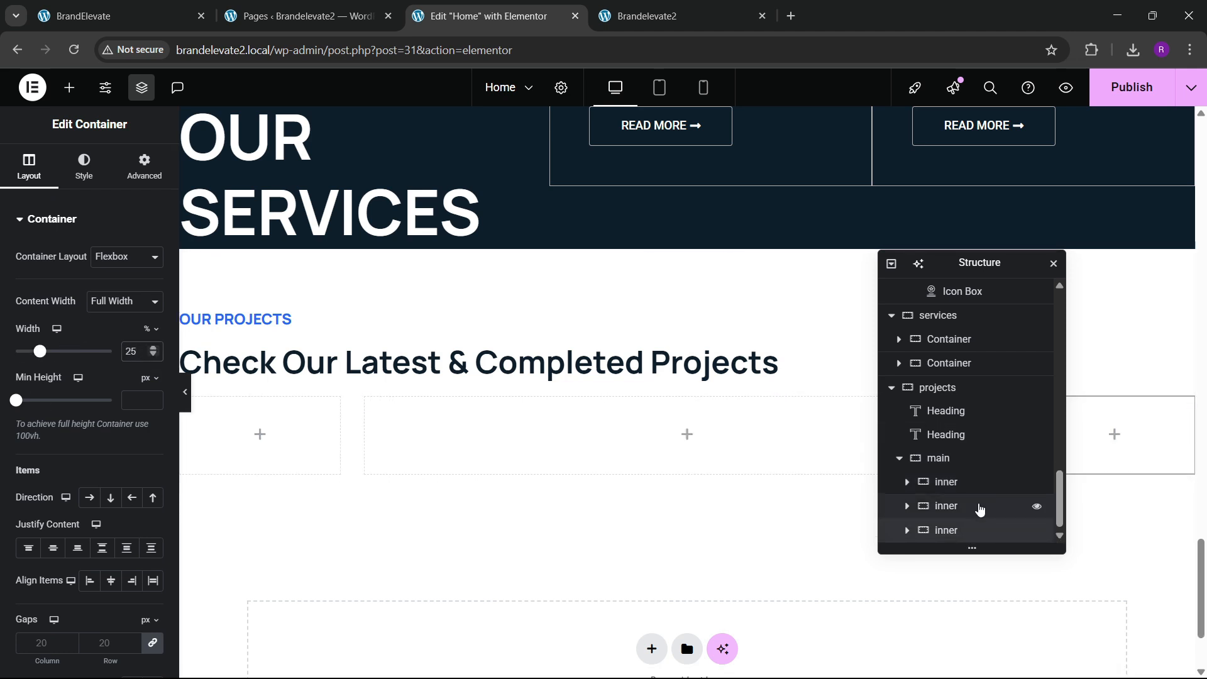
Step: Set the middle inner container's width to 50% and compare the row with the reference site
click(965, 509)
click(135, 353)
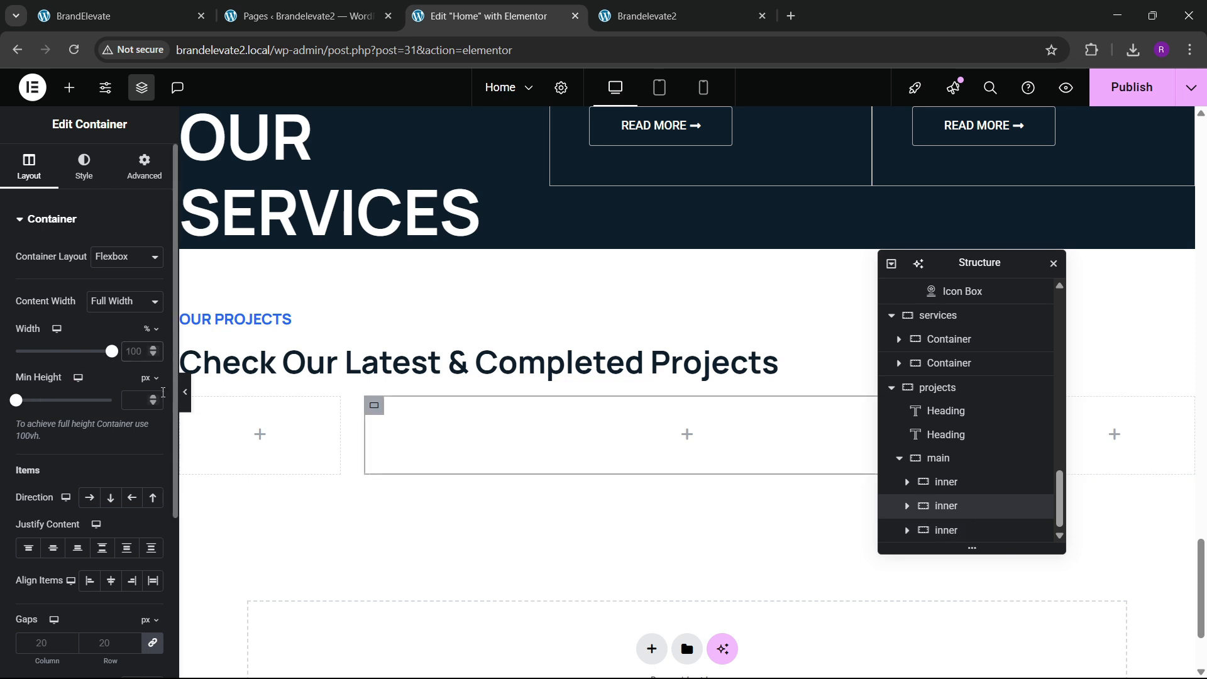
text(50)
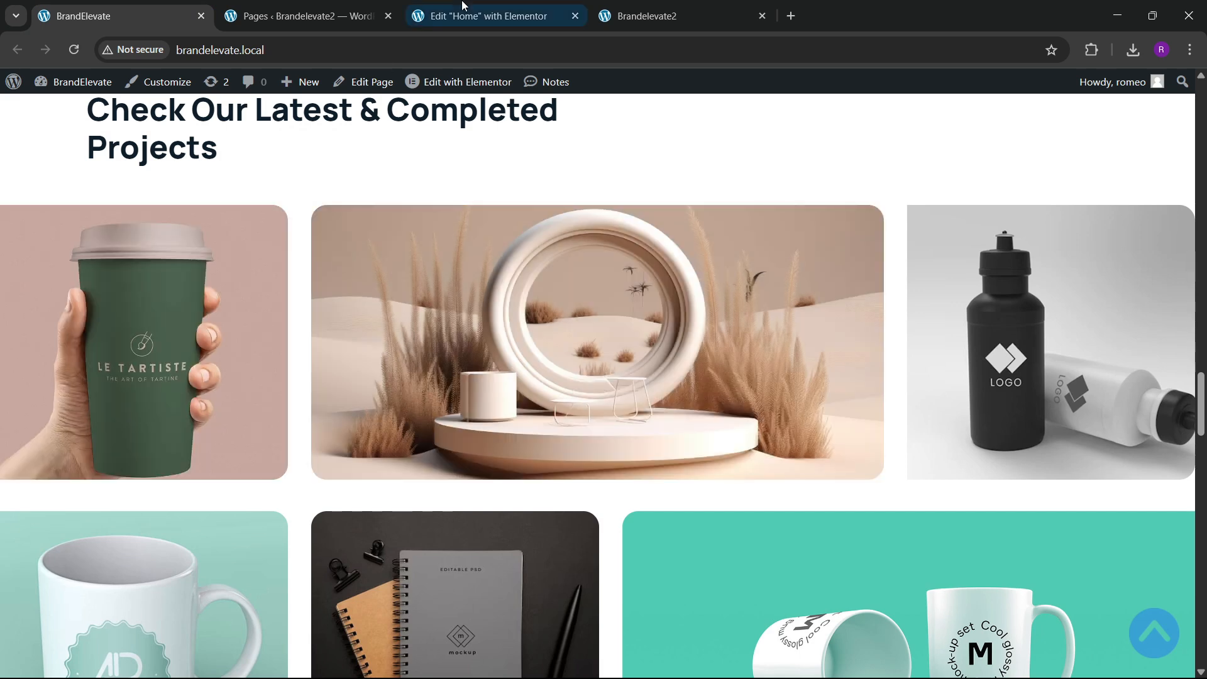
click(489, 16)
scroll(647, 440, down, 2)
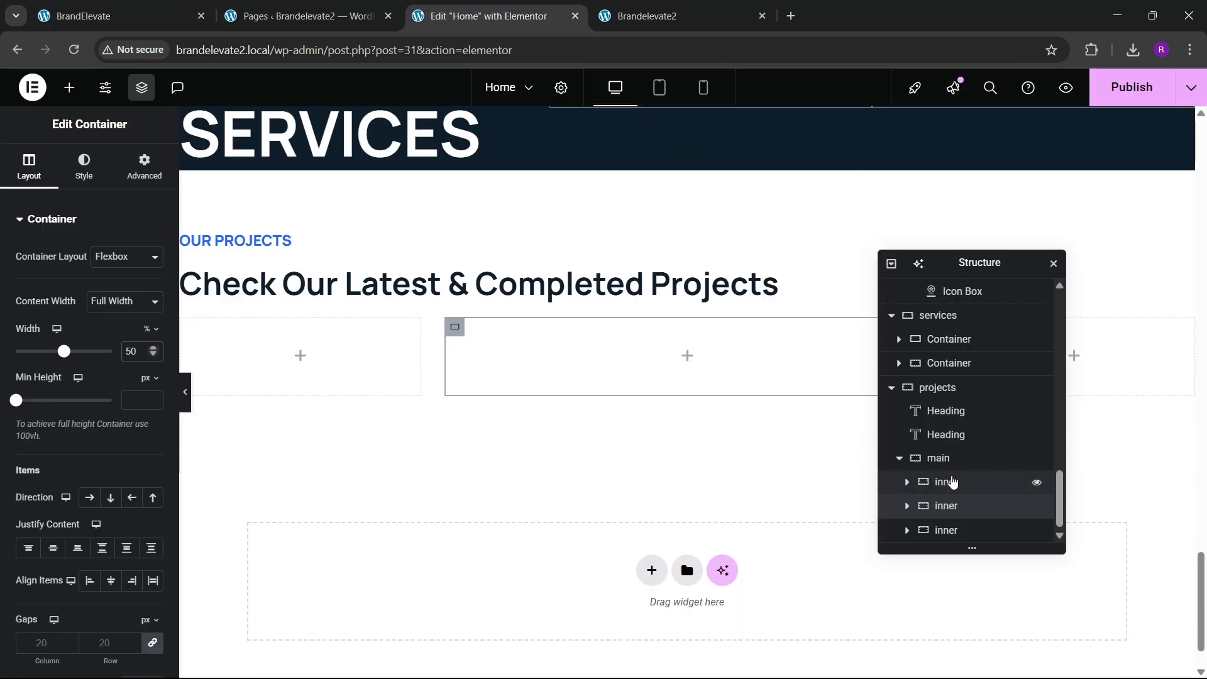
Step: Give the first inner container a classic background using the green coffee cup image from the media library, as on the reference site
click(953, 482)
click(83, 166)
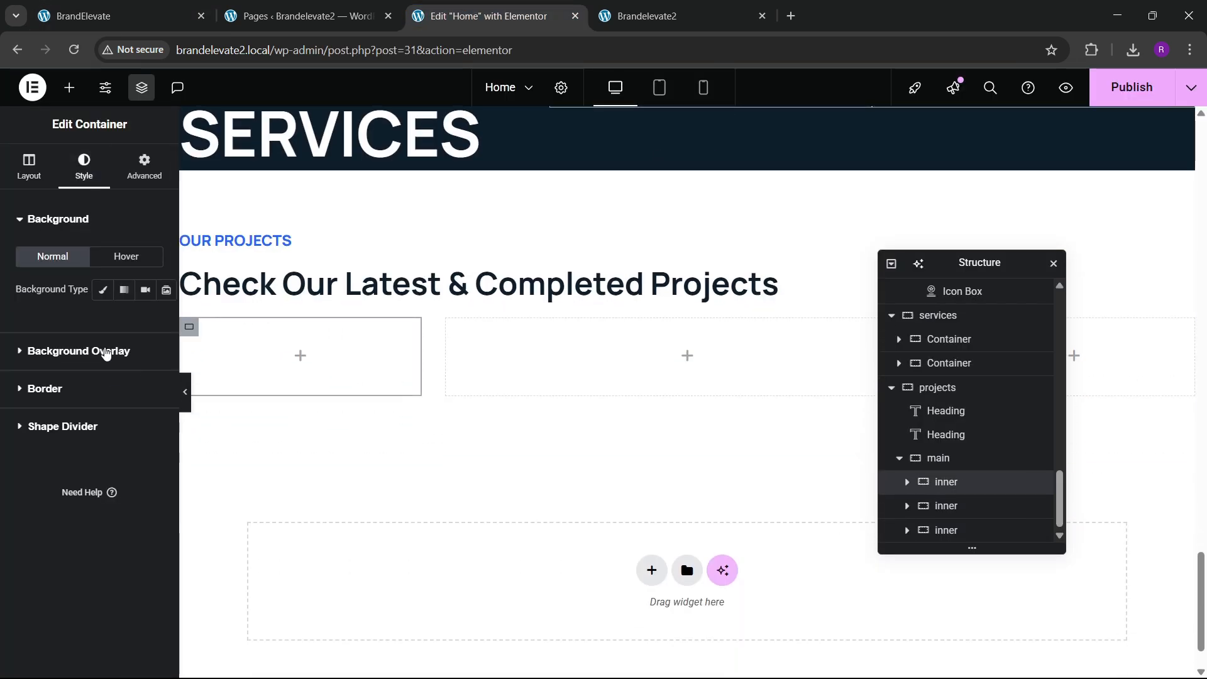
click(108, 288)
click(94, 394)
click(173, 5)
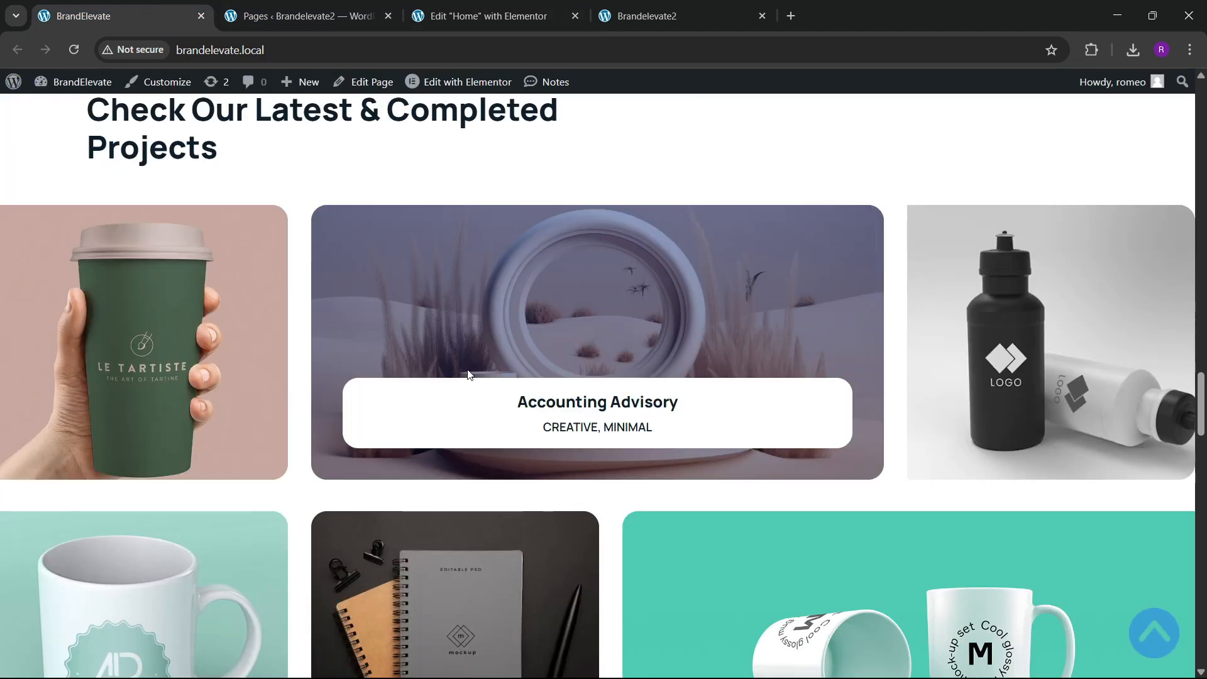
click(489, 15)
scroll(486, 430, down, 2)
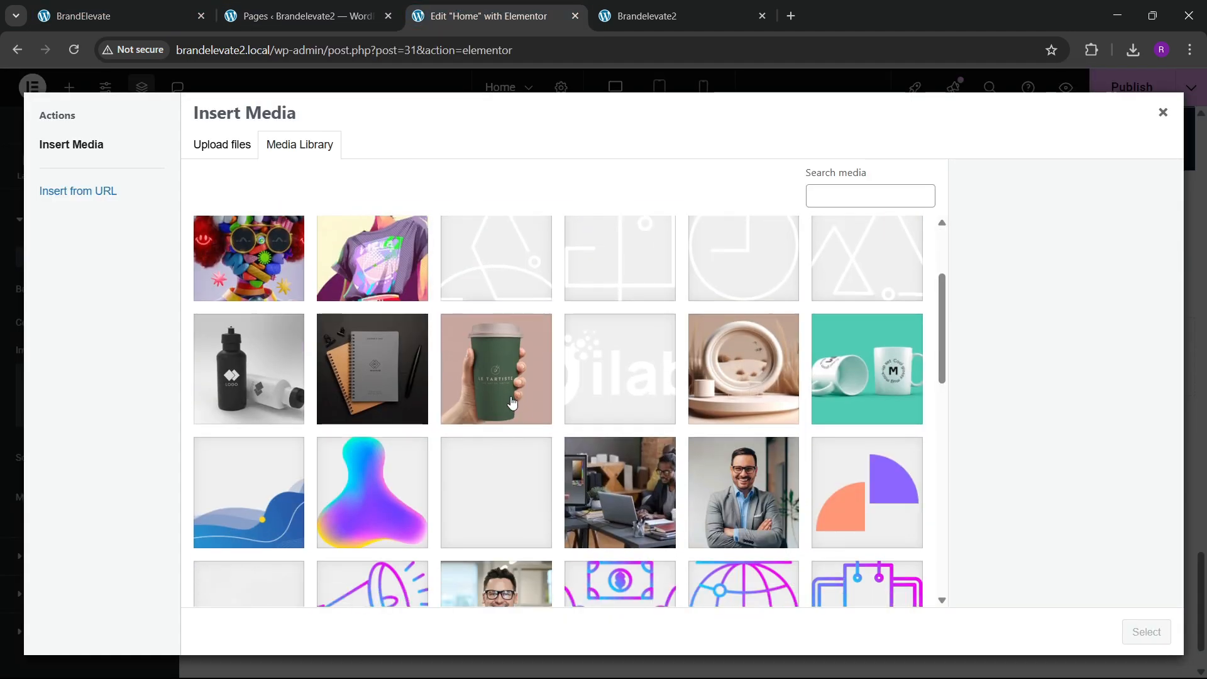
click(490, 402)
click(1146, 632)
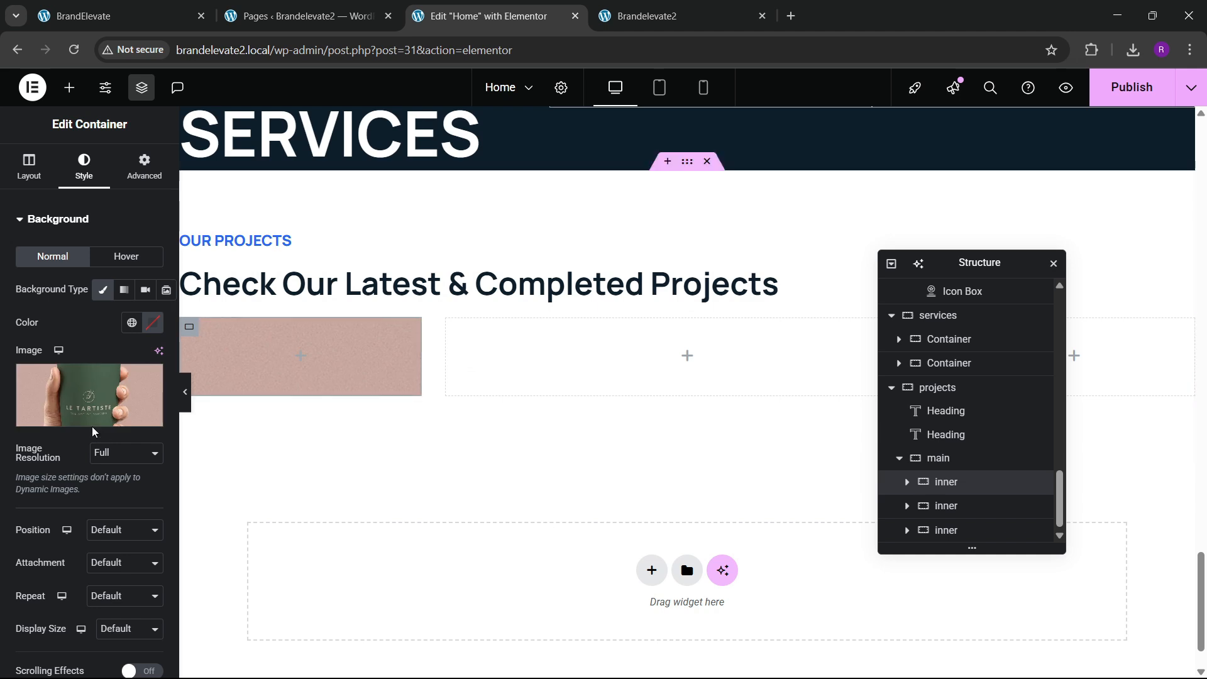
Step: Set the coffee cup background's position to Center Center and its display size to Cover
scroll(103, 434, down, 3)
click(105, 374)
click(113, 413)
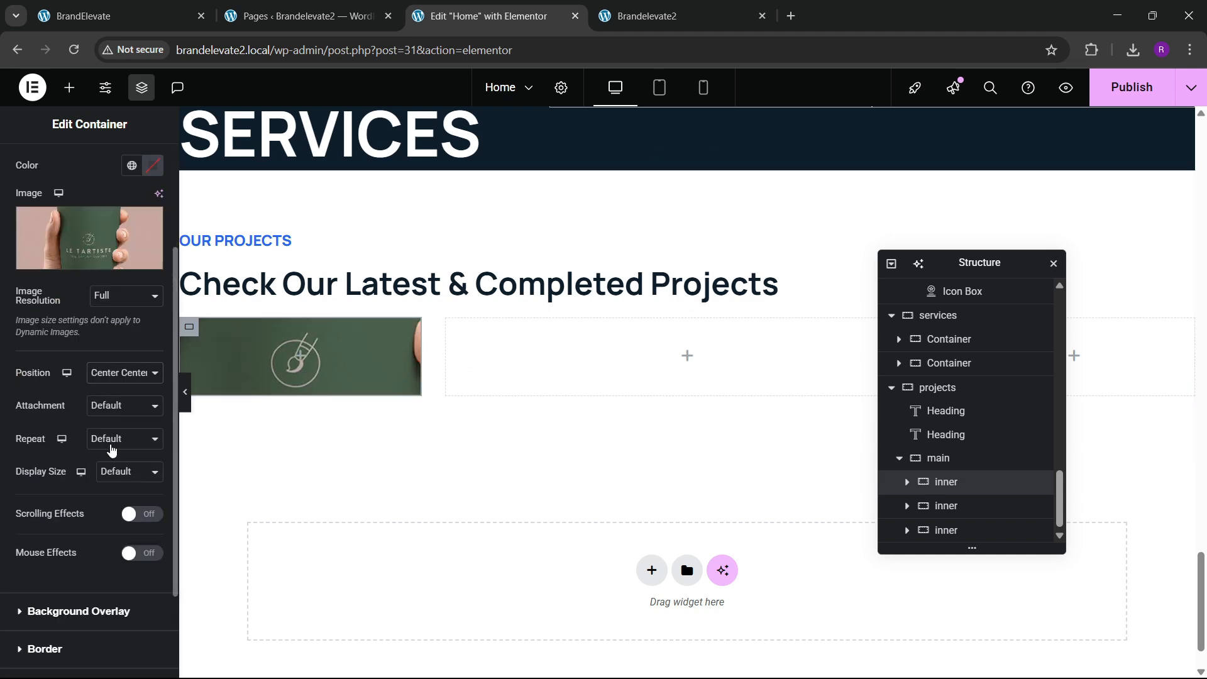
click(126, 479)
click(117, 508)
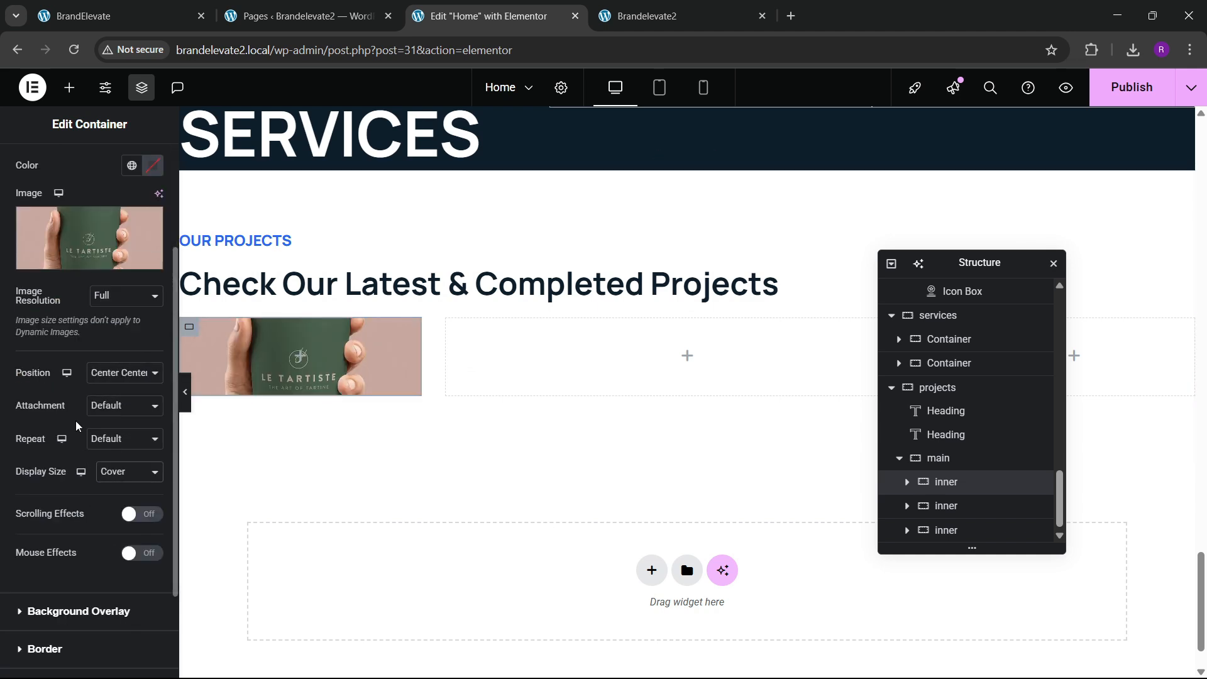
Step: Set the first inner container's minimum height to 300 px
scroll(73, 421, up, 5)
click(29, 167)
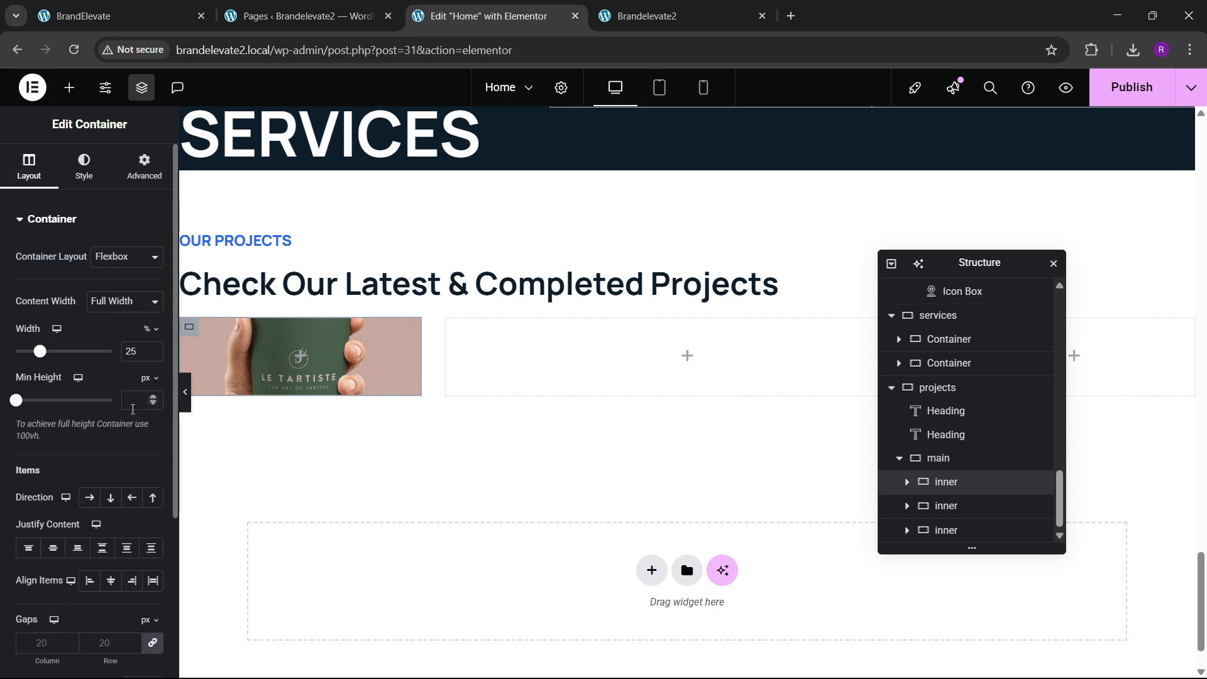
text(350)
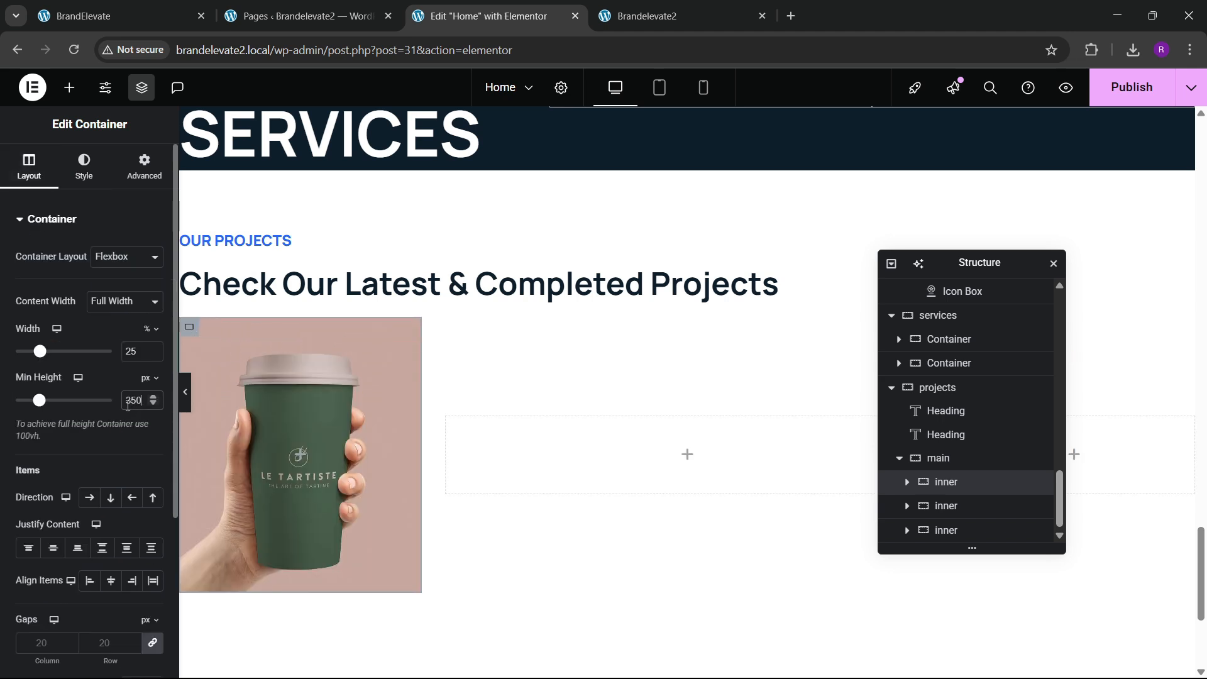
text(300)
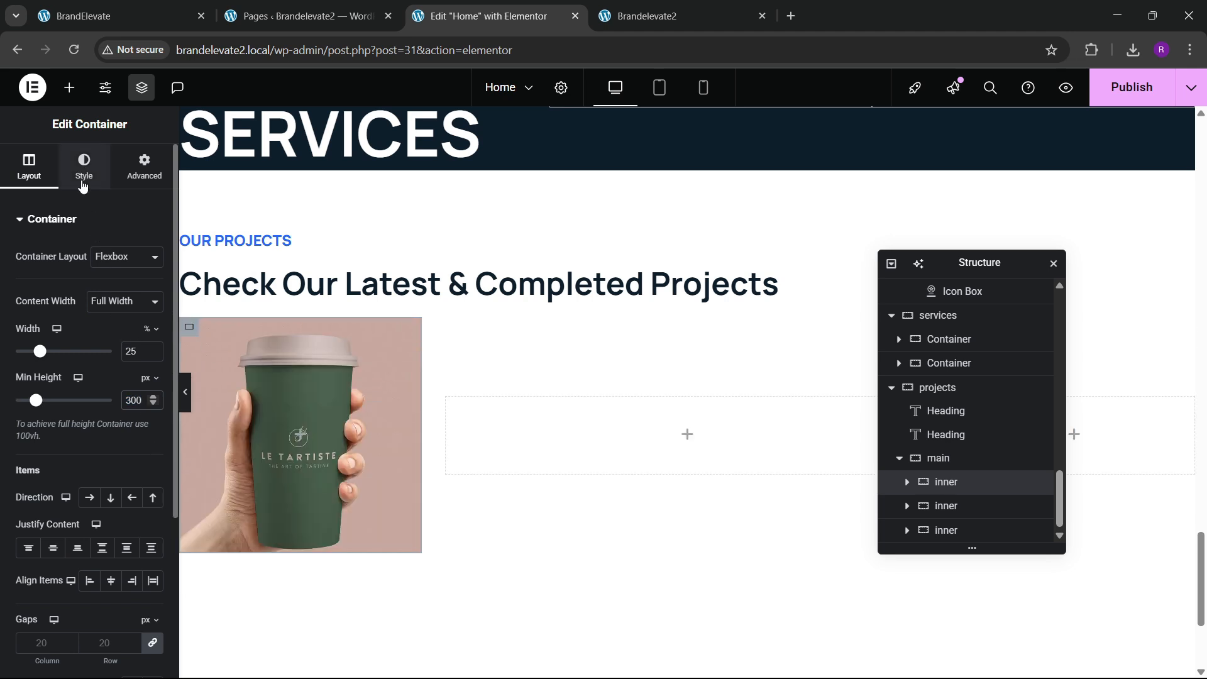
Step: Round the coffee cup container's corners with a 20 px border radius on all sides and compare it with the reference site
scroll(69, 428, down, 5)
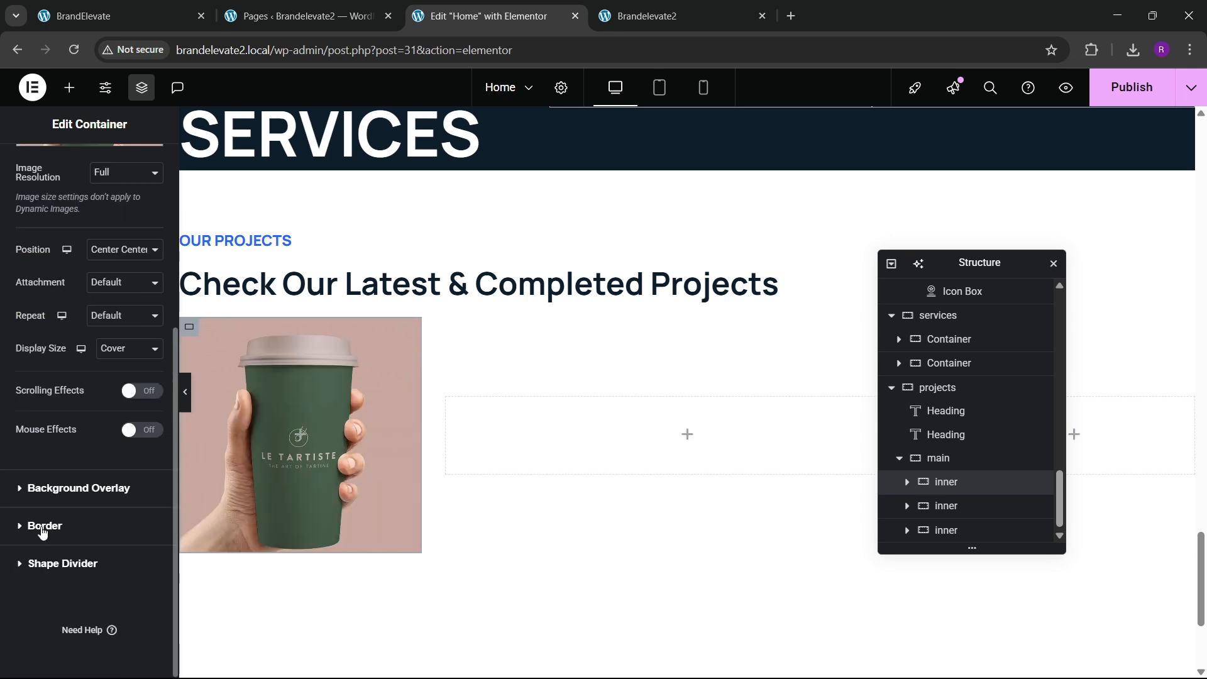
click(42, 528)
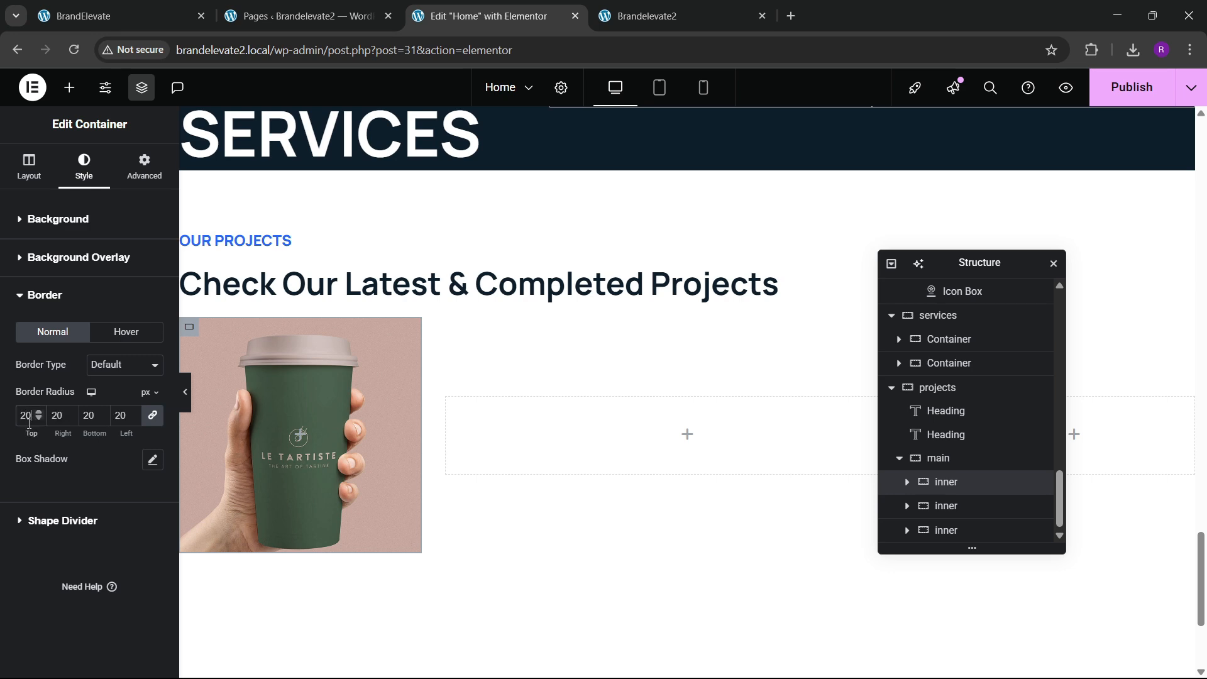
click(107, 15)
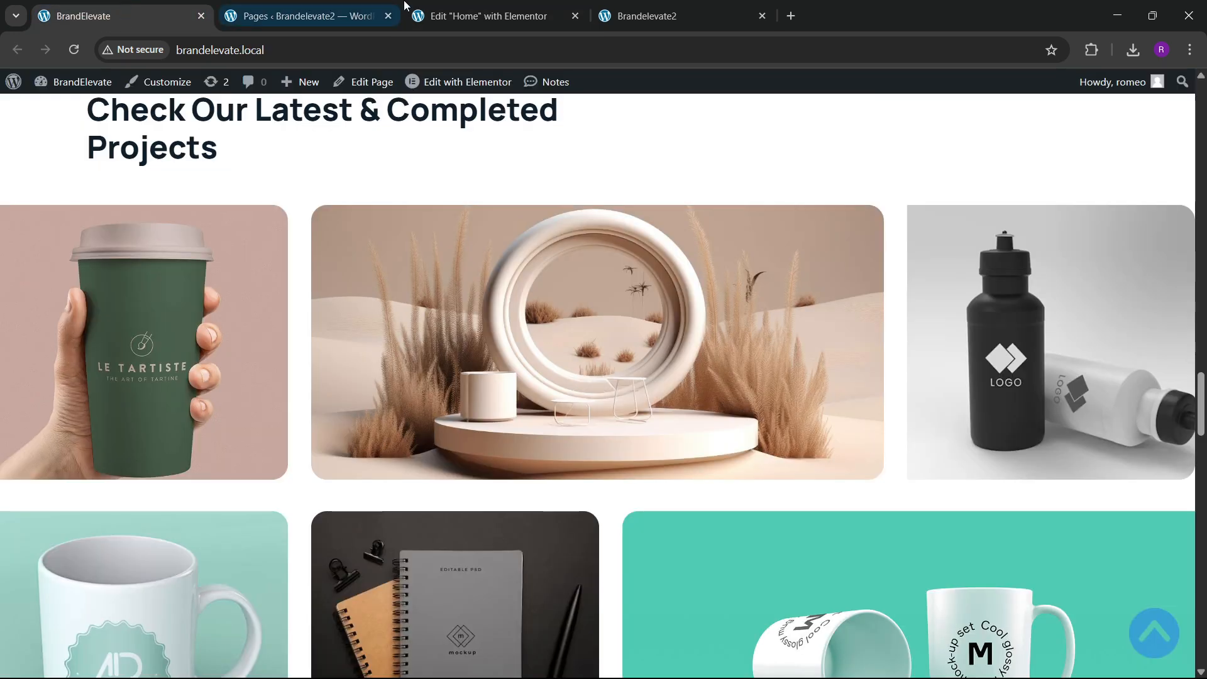
click(489, 16)
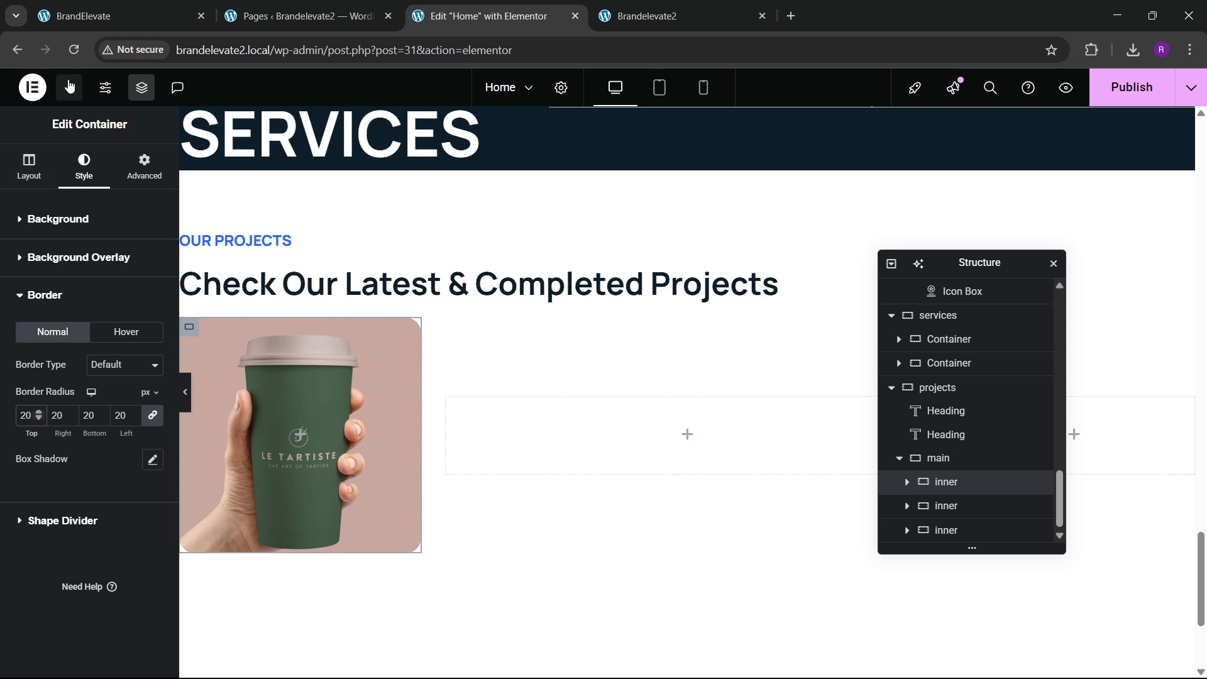
Step: Add a nested container inside the coffee cup container with a white background and 20 px padding on all sides
drag(48, 289, 314, 443)
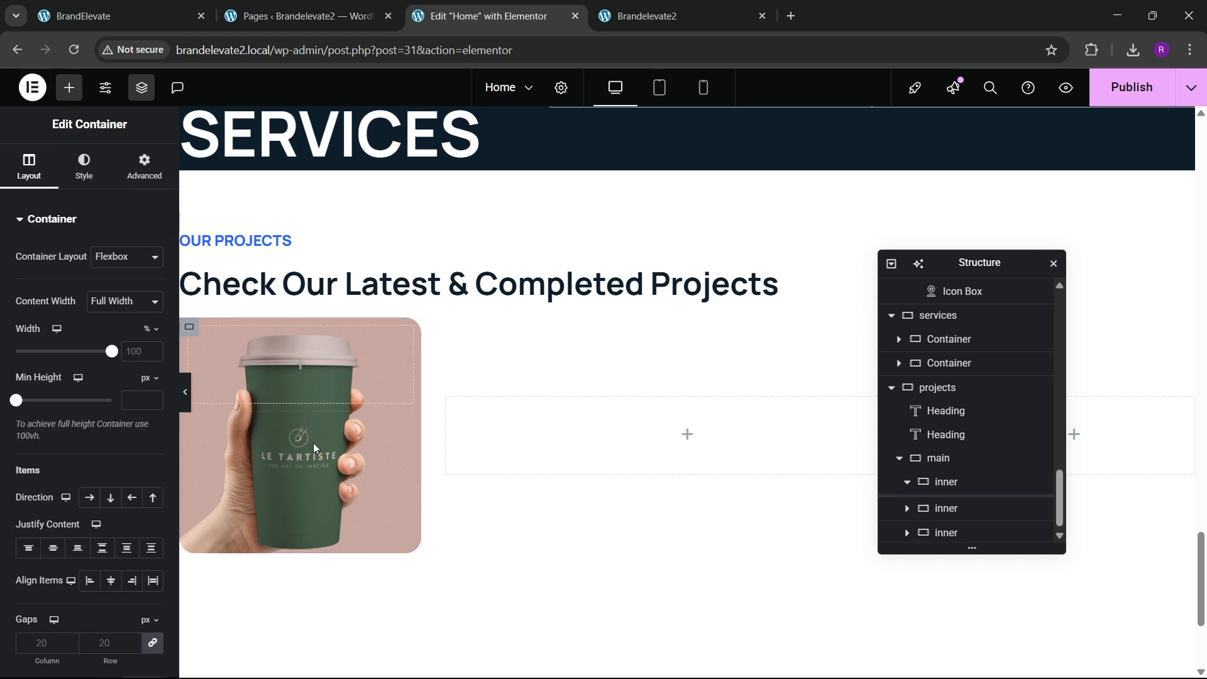
click(84, 168)
click(103, 290)
click(152, 323)
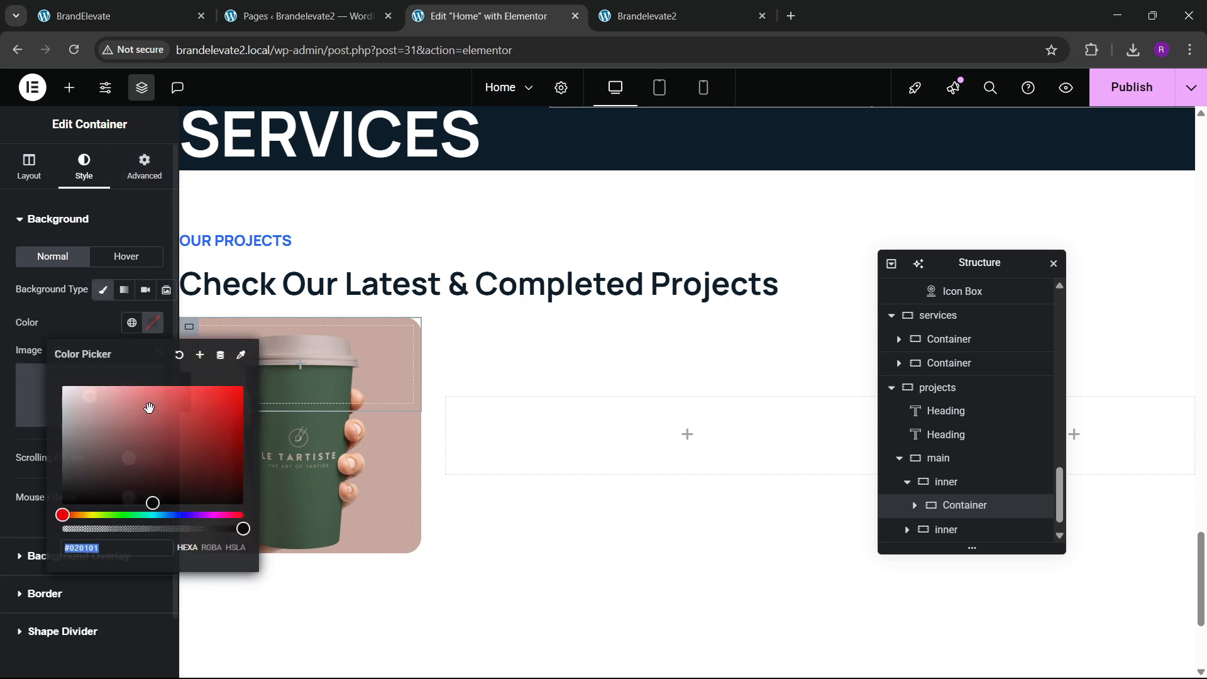
click(71, 340)
click(141, 178)
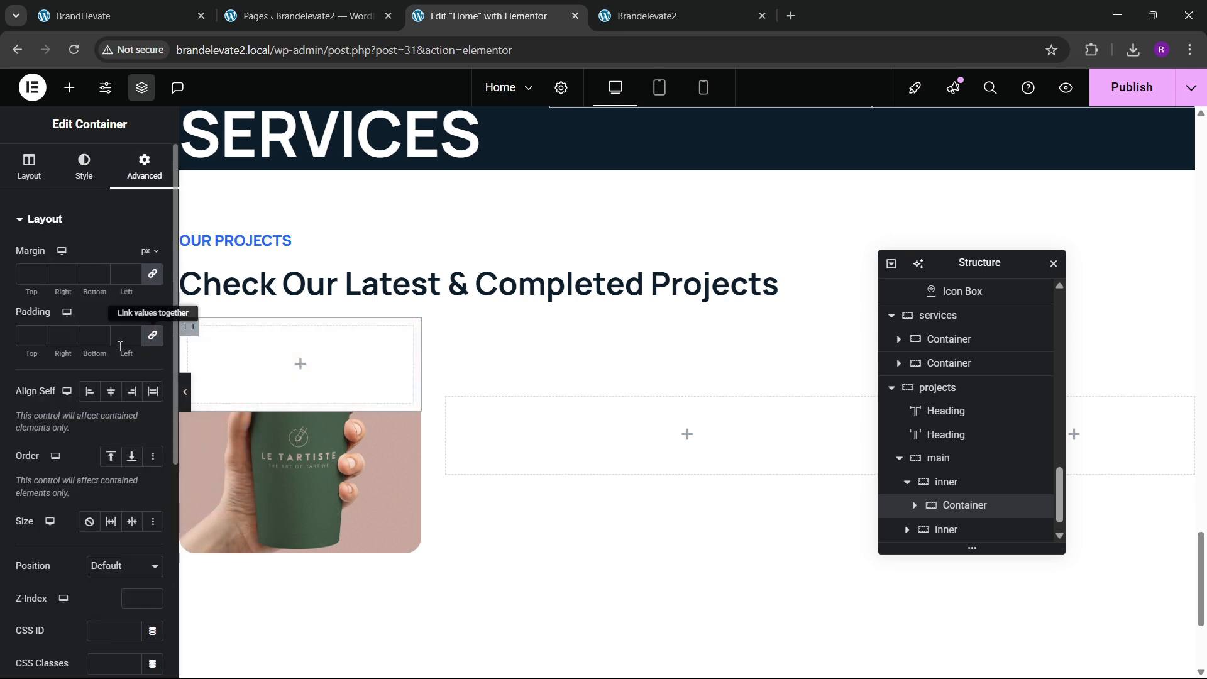
text(20)
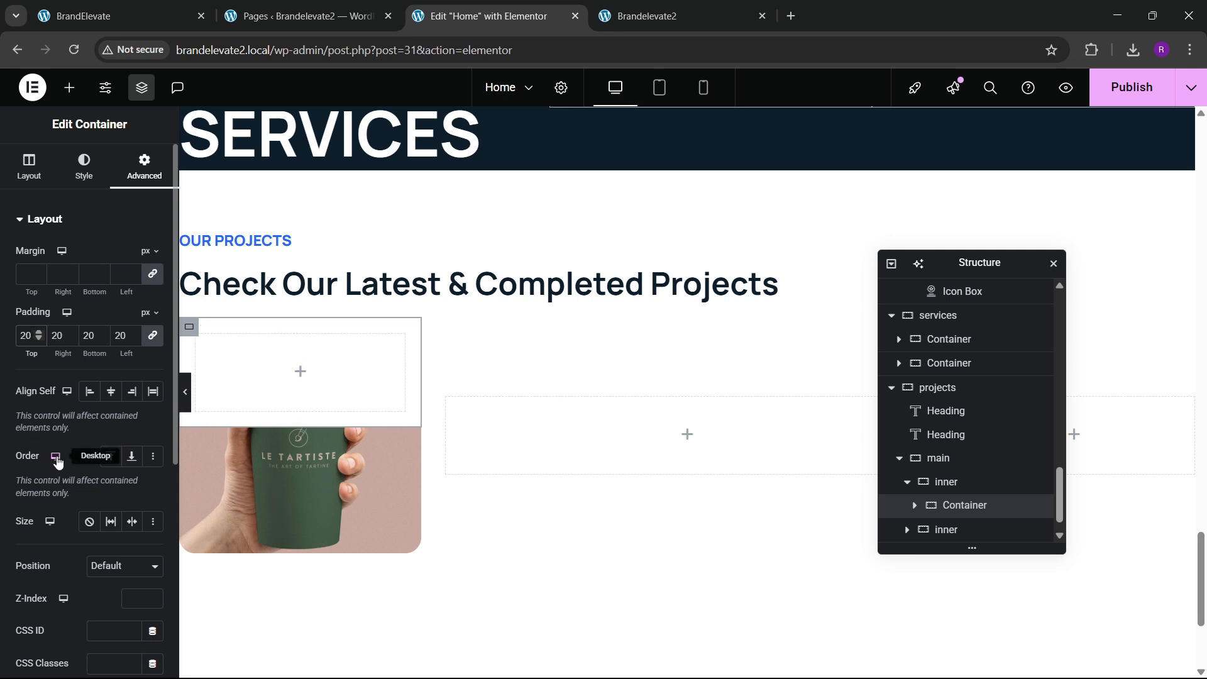
Step: Set the coffee cup container's own padding to 20 px on all sides
scroll(960, 511, down, 1)
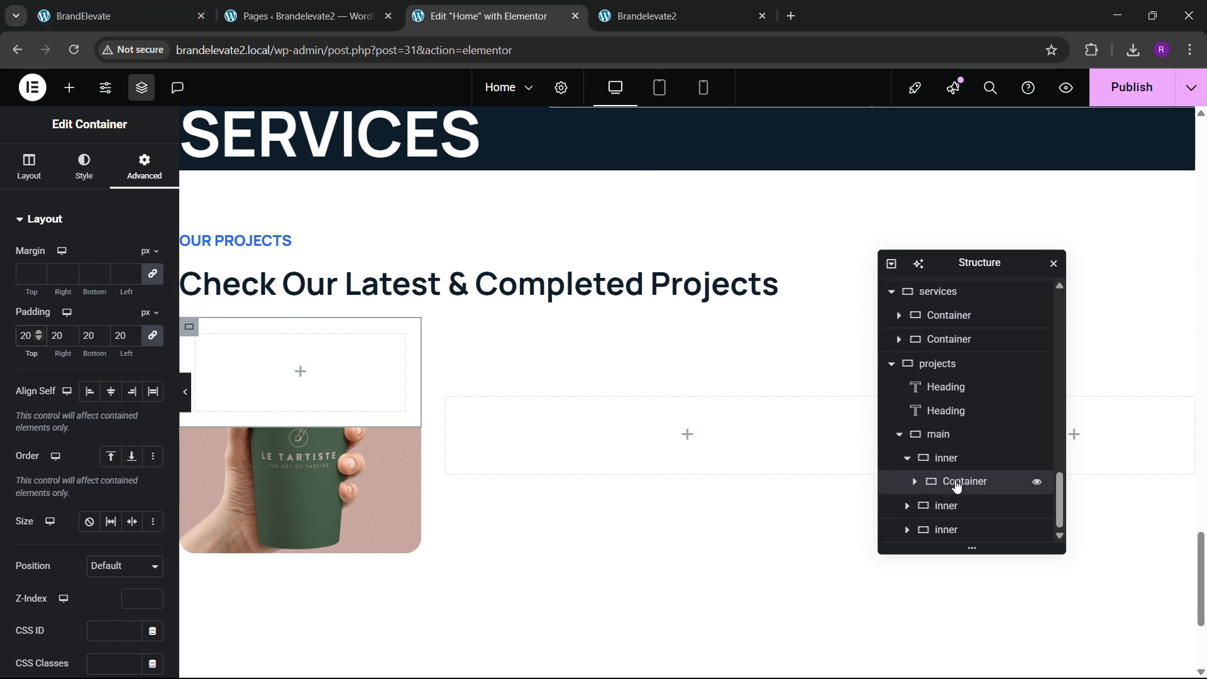
click(210, 454)
click(144, 167)
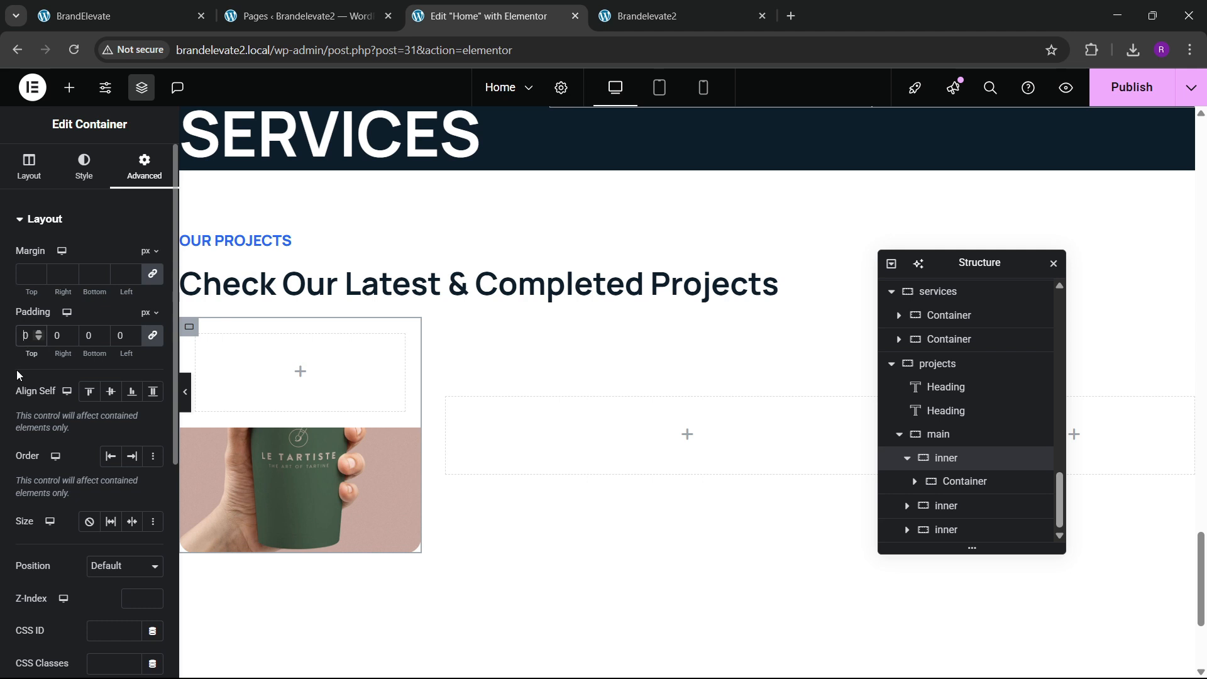
text(3)
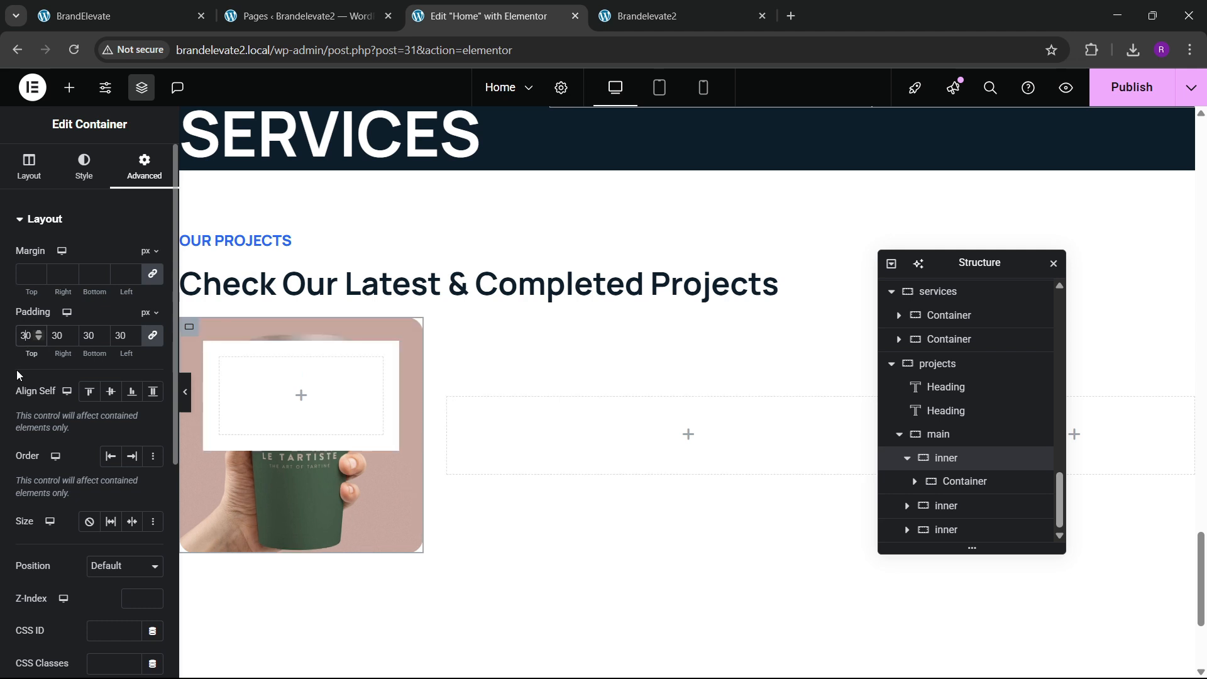
key(BackSpace)
text(2)
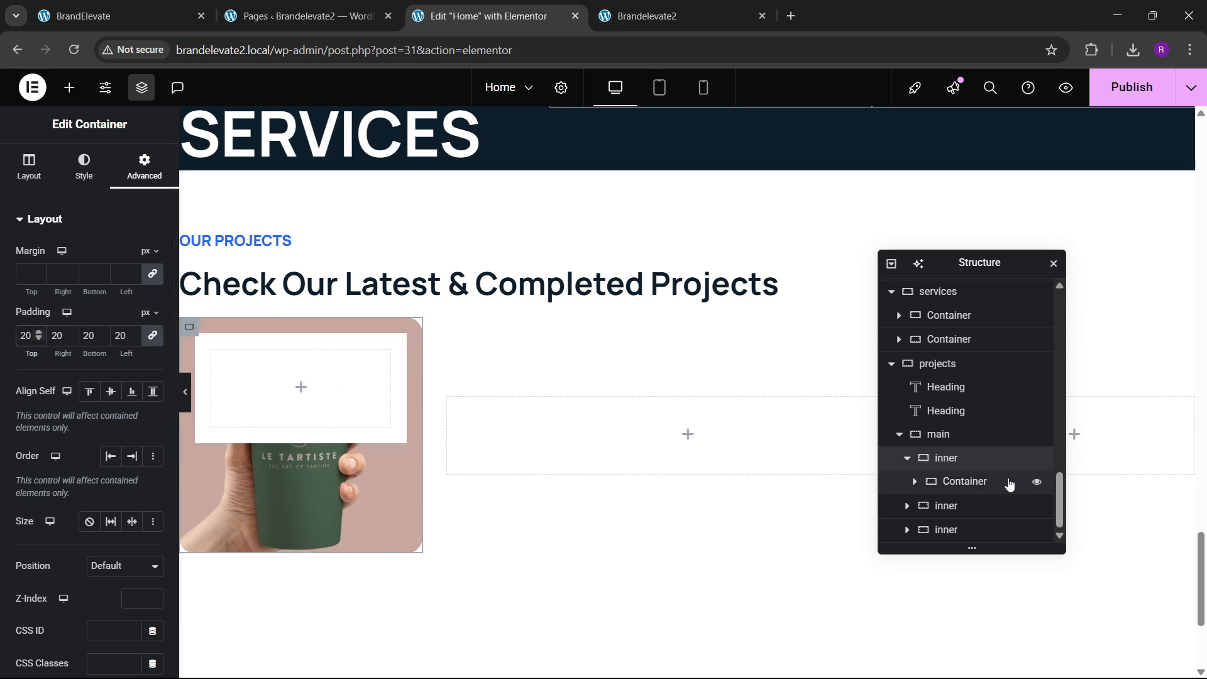
Step: Rename the nested white container as hover box and round its corners with a 20 px border radius on all sides
double_click(962, 484)
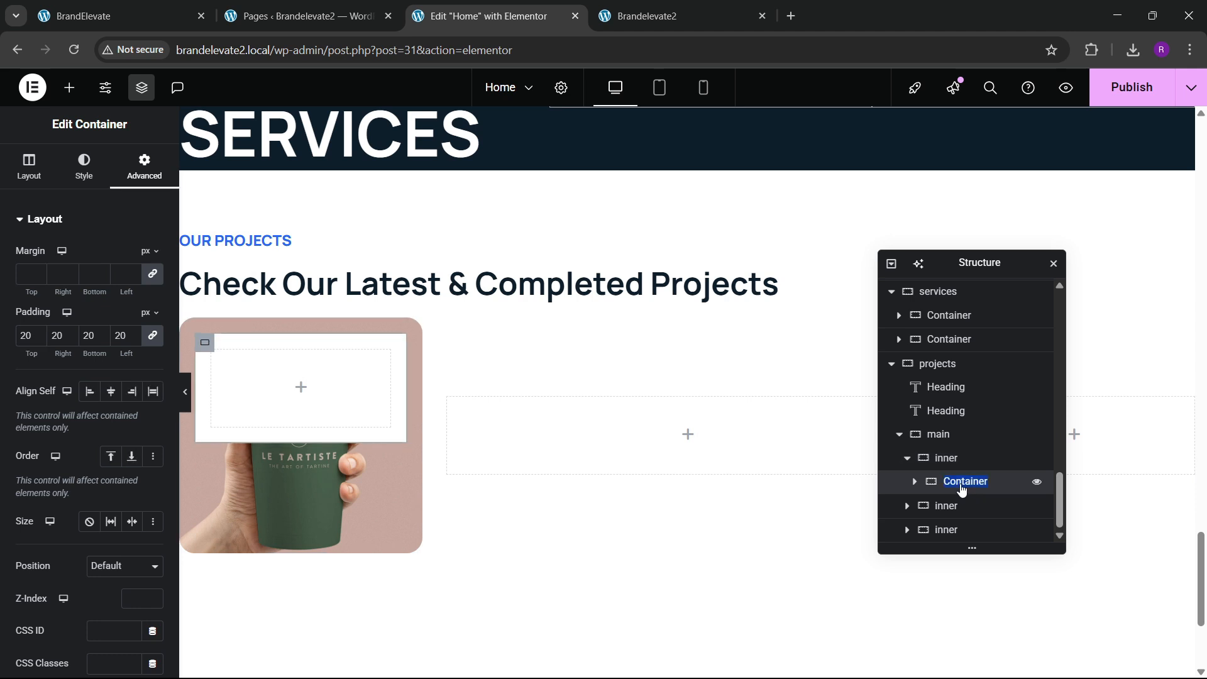
text(hover box)
click(915, 483)
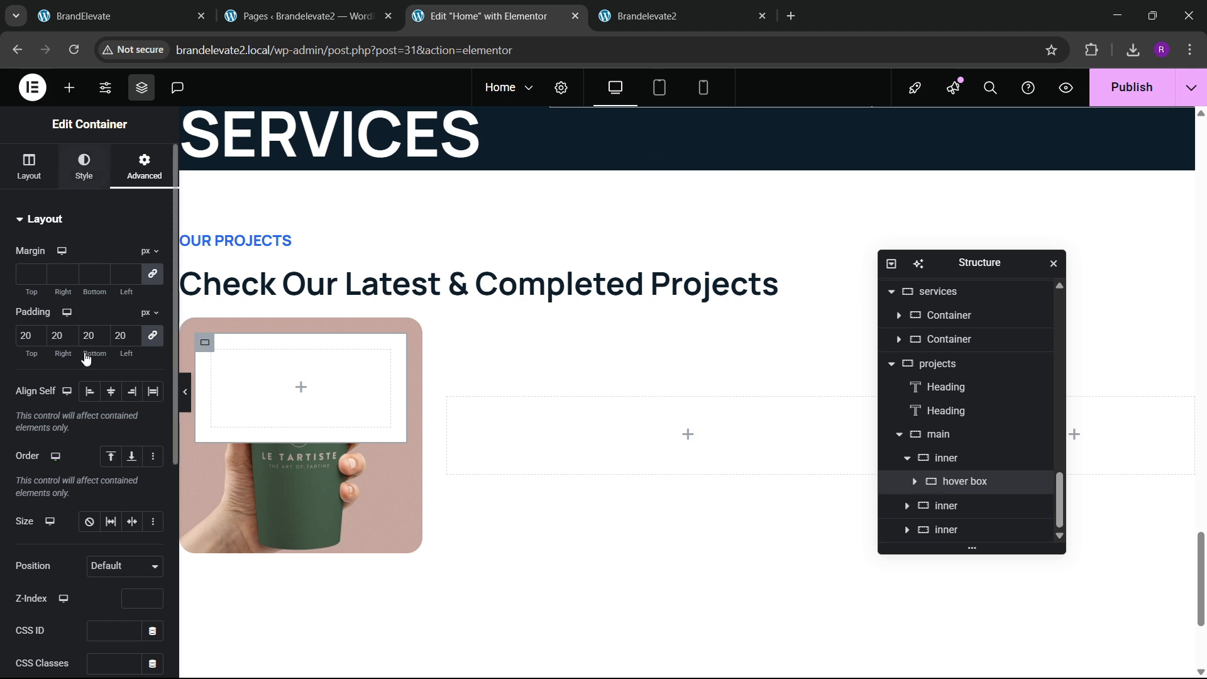
click(44, 525)
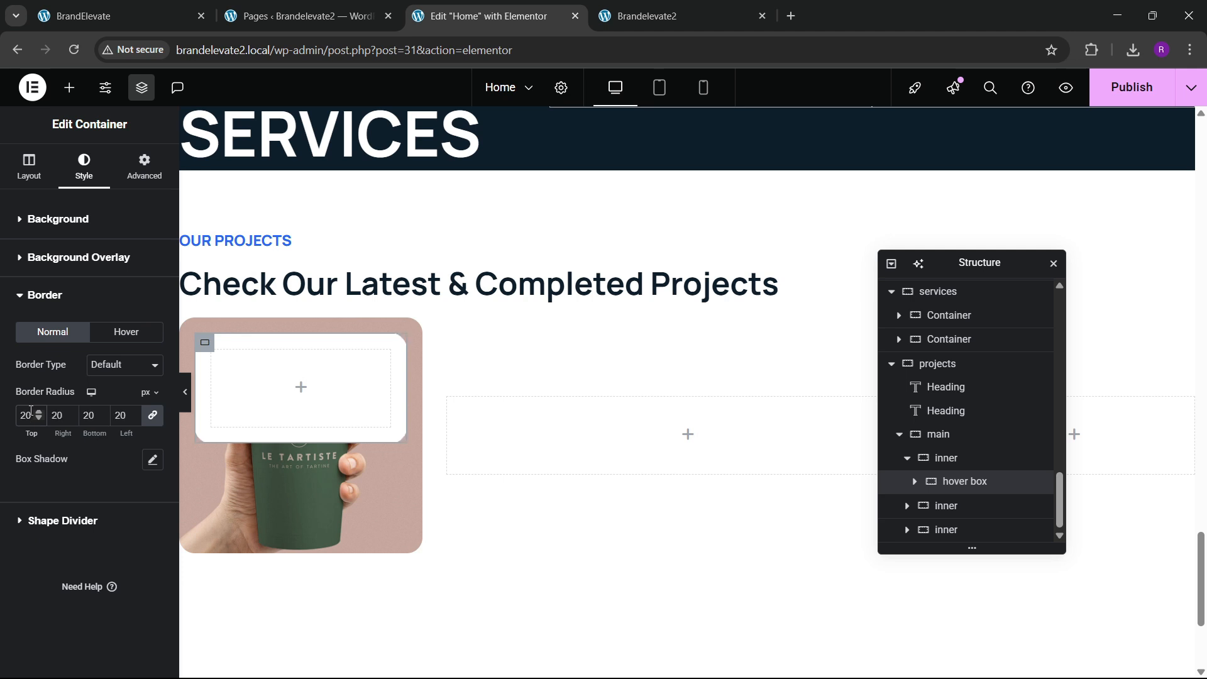
Step: Check the coffee cup card's caption on the reference site and add a heading titled STARTUP FUNDING inside the hover box
click(157, 6)
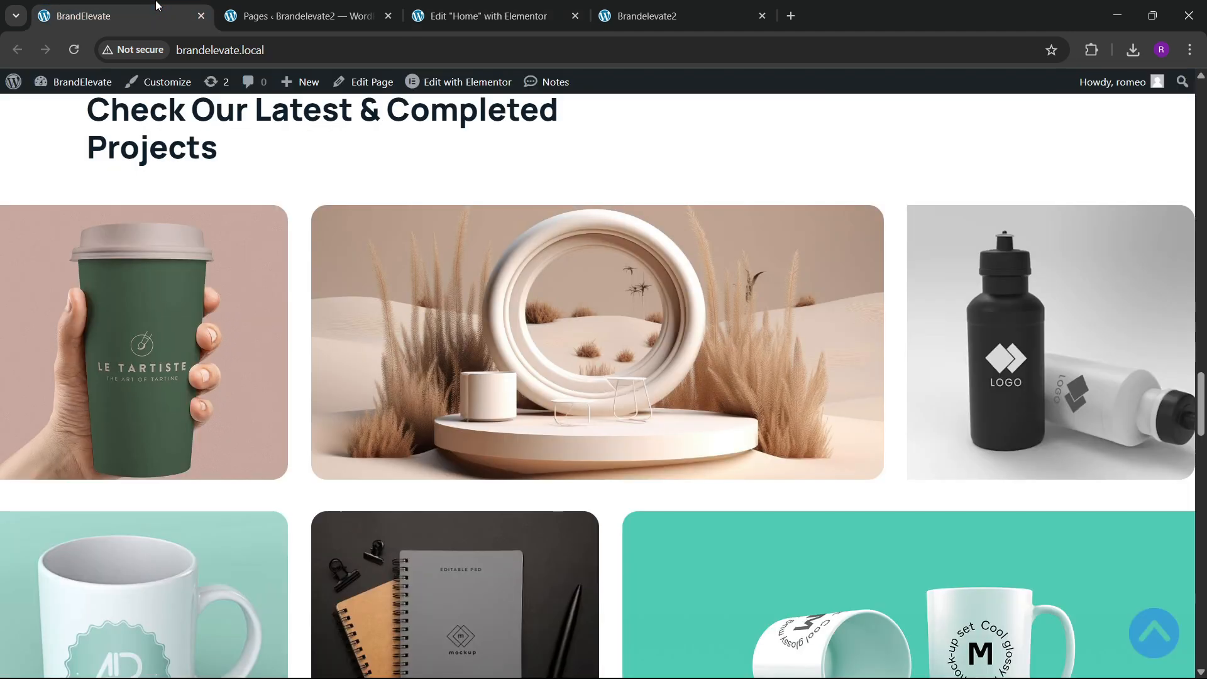
mouse_move(36, 346)
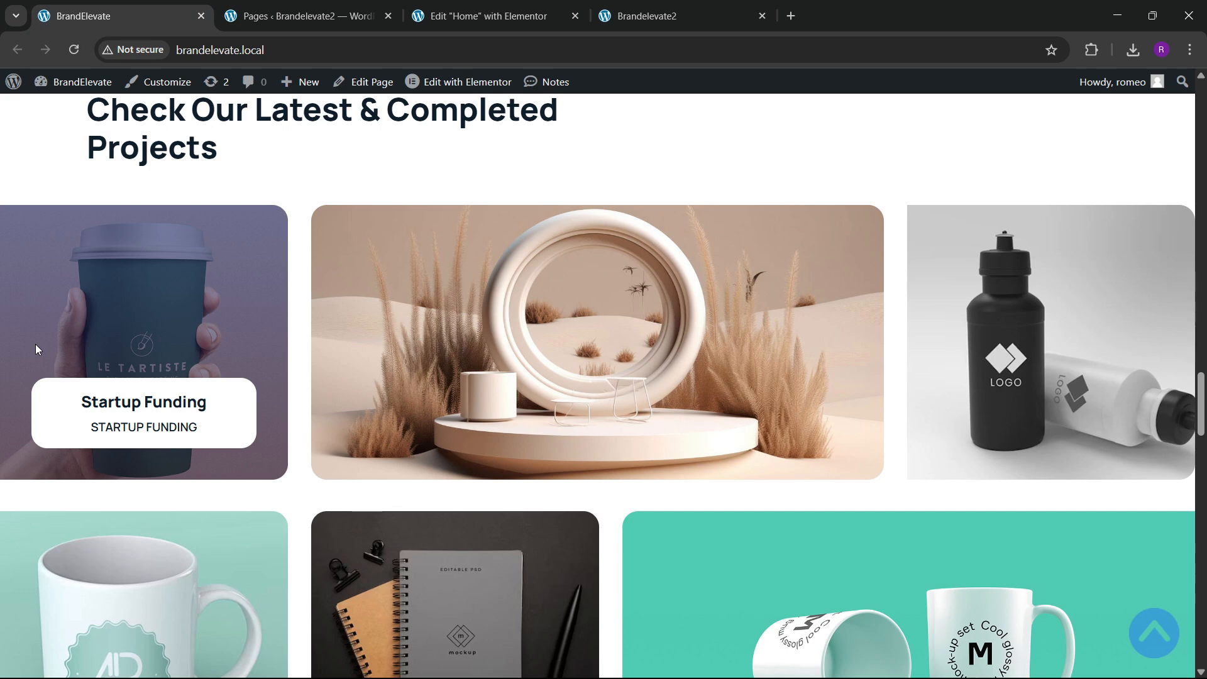
click(484, 15)
click(64, 93)
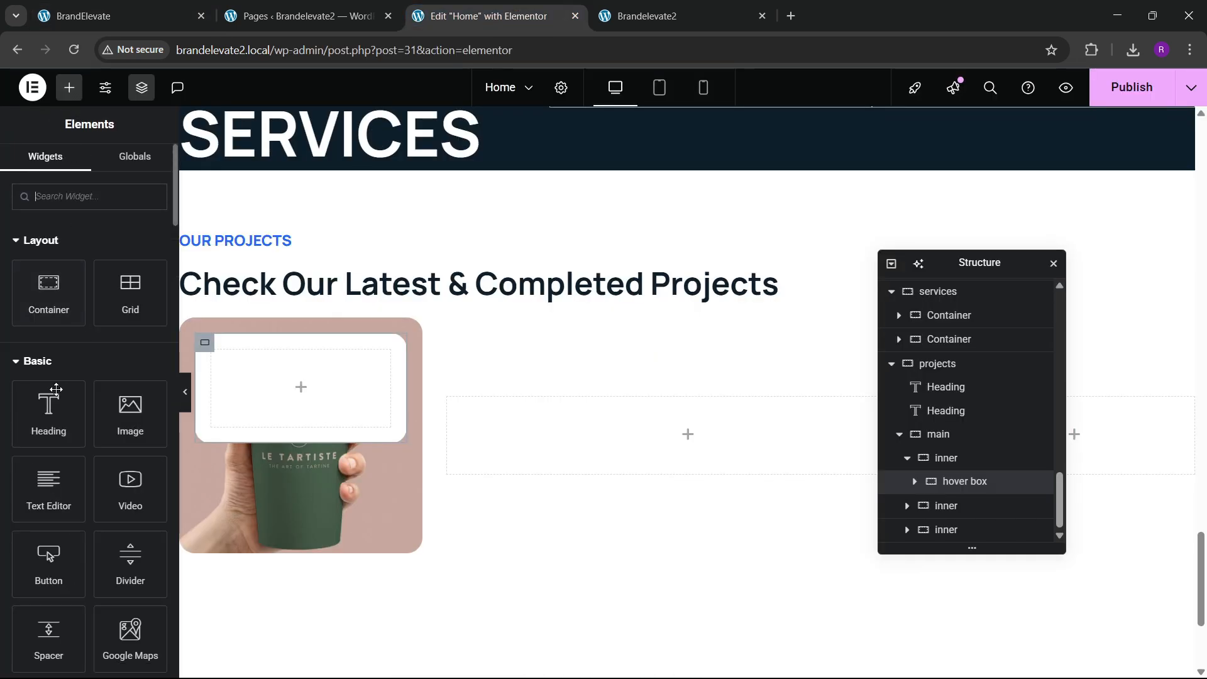
drag(44, 398, 301, 387)
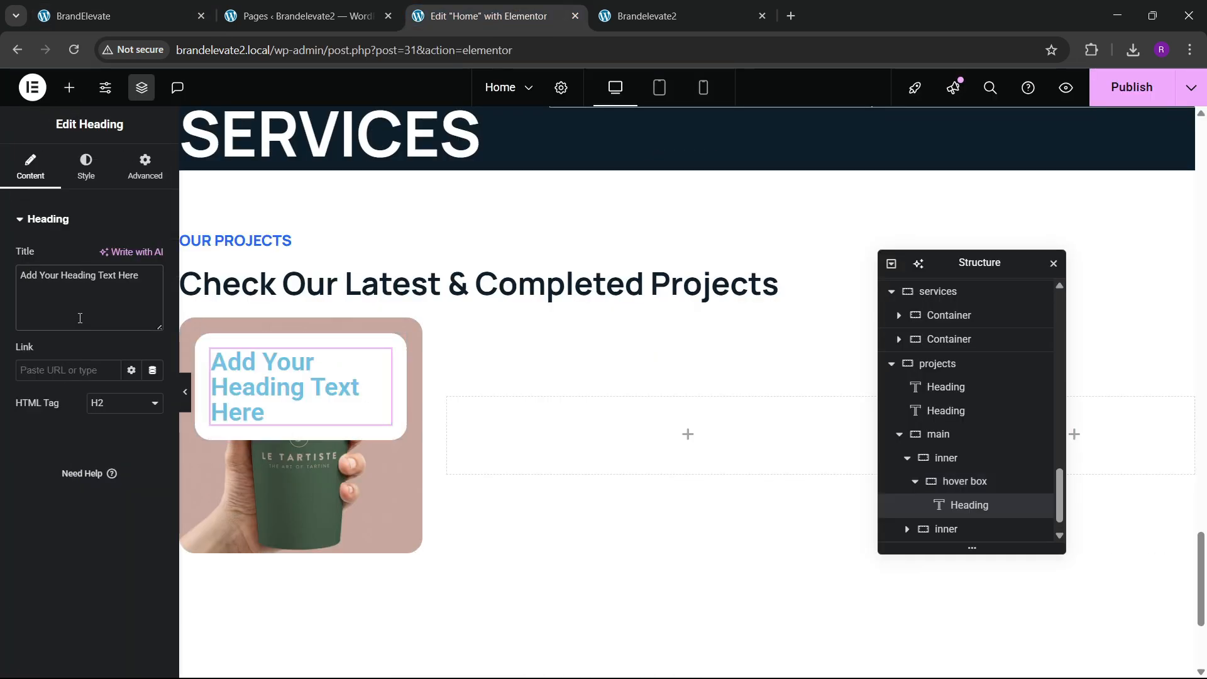
triple_click(80, 317)
key(BackSpace)
text(STAR)
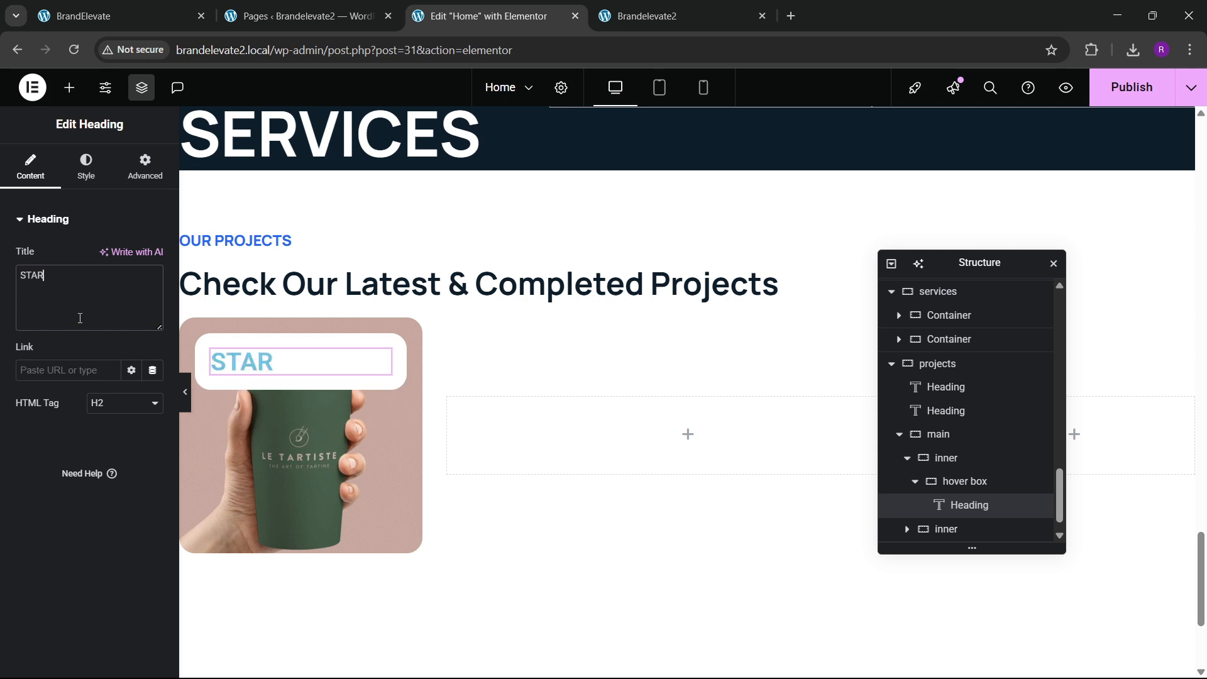
text(TUP FUNDING)
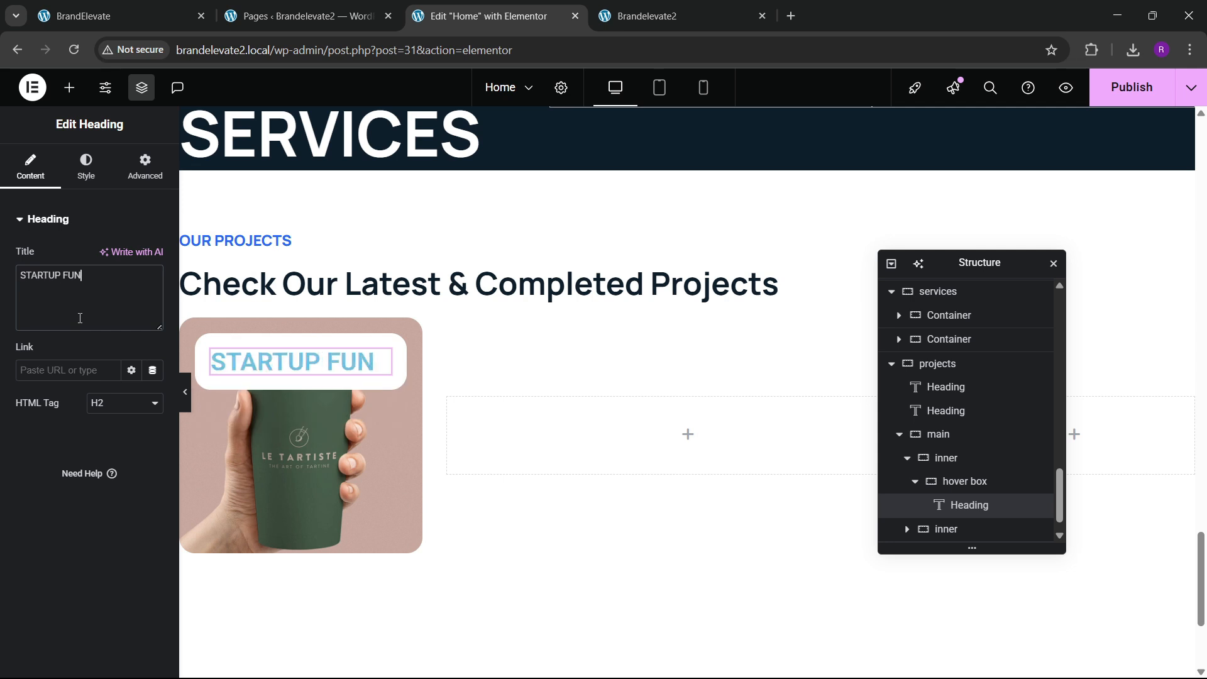
Step: Set the STARTUP FUNDING heading's text color to the global color black
click(88, 169)
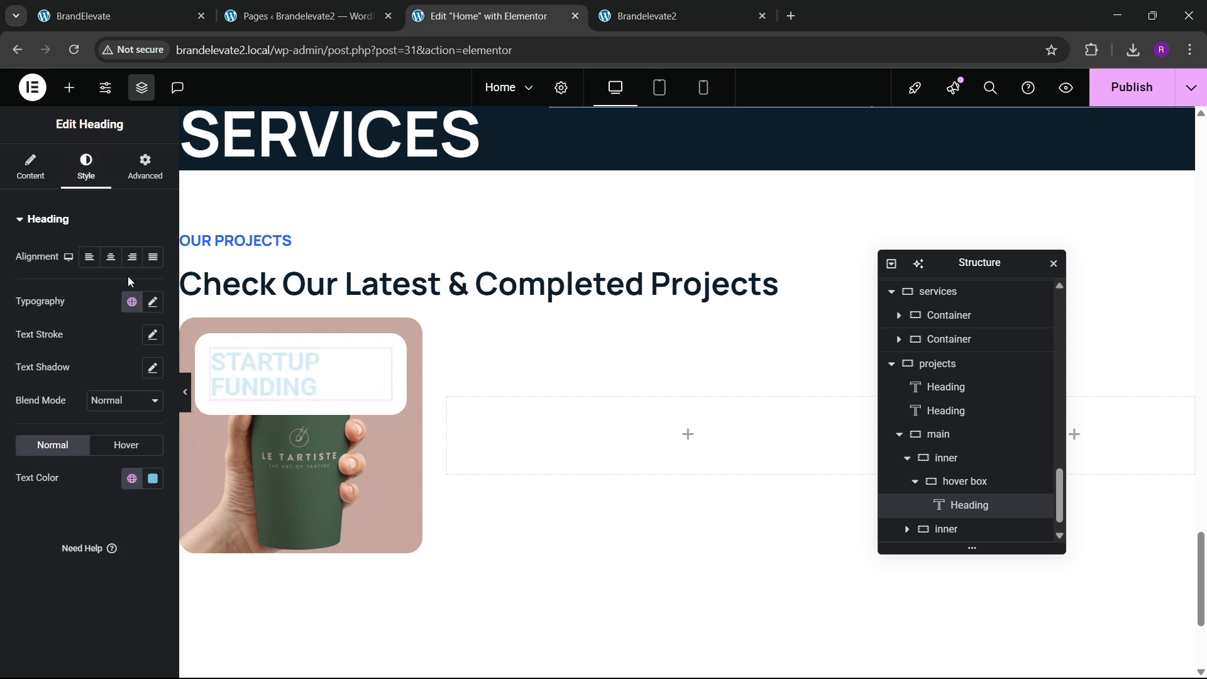
click(145, 479)
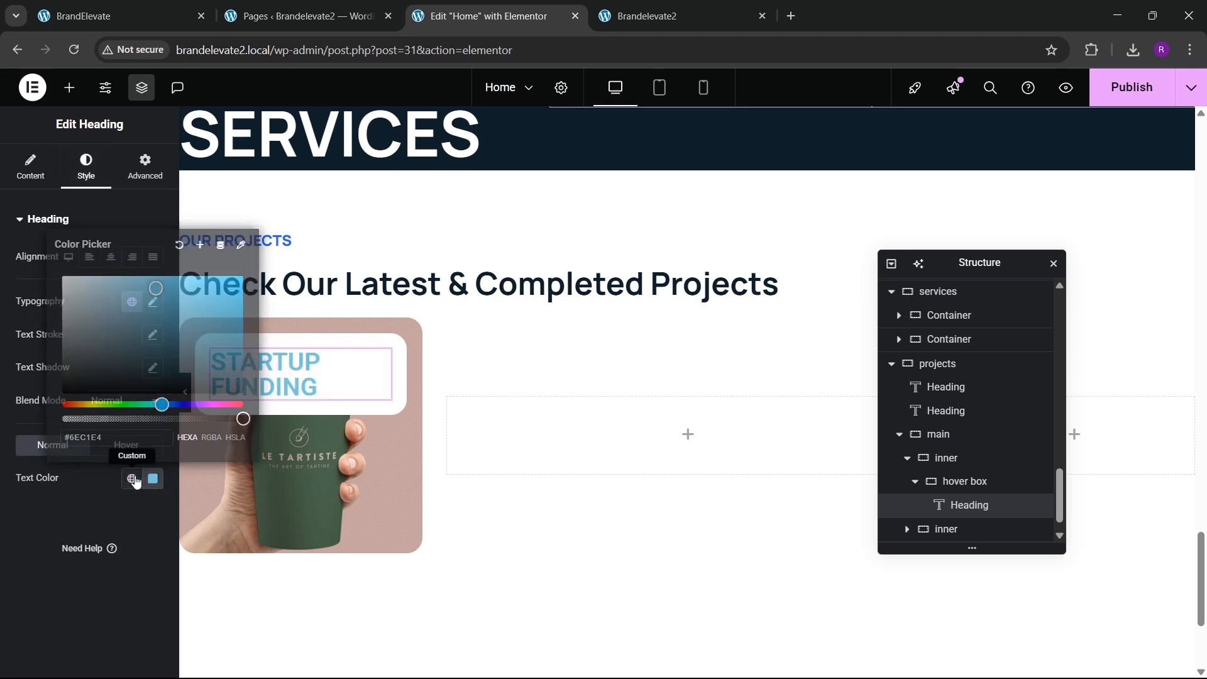
click(131, 478)
click(63, 380)
Step: Set the STARTUP FUNDING heading's typography to Manrope, size 17 px, weight 700 (Bold)
click(154, 303)
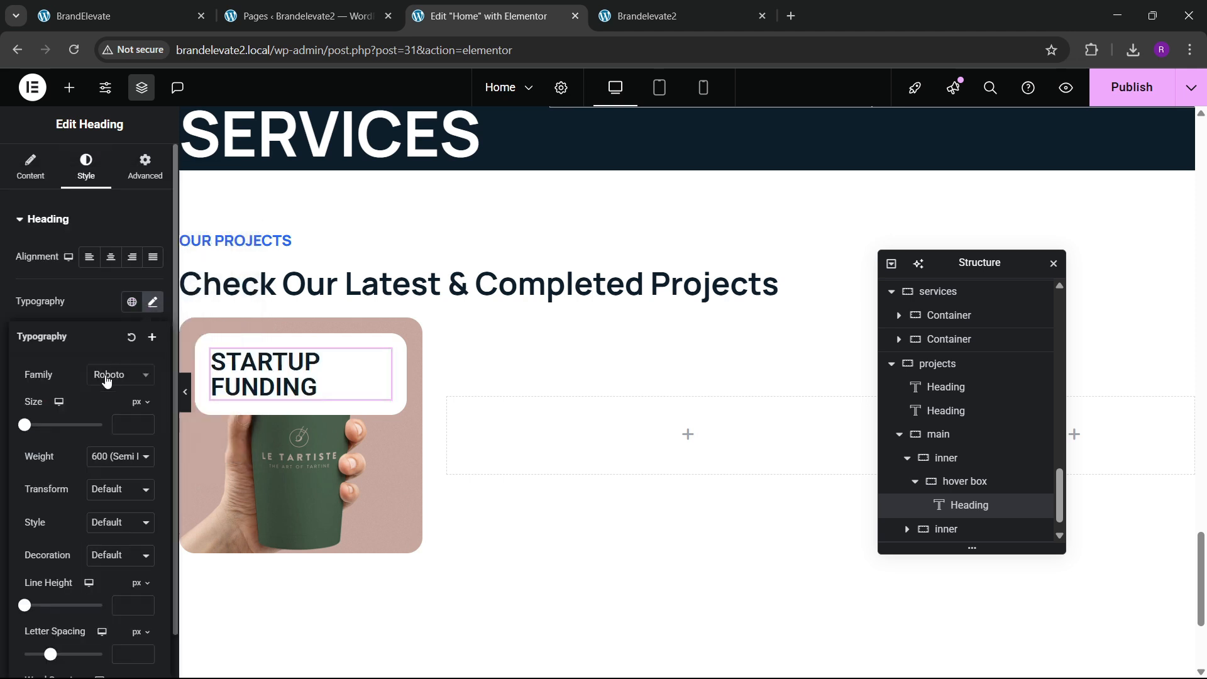
click(116, 375)
text(manrope)
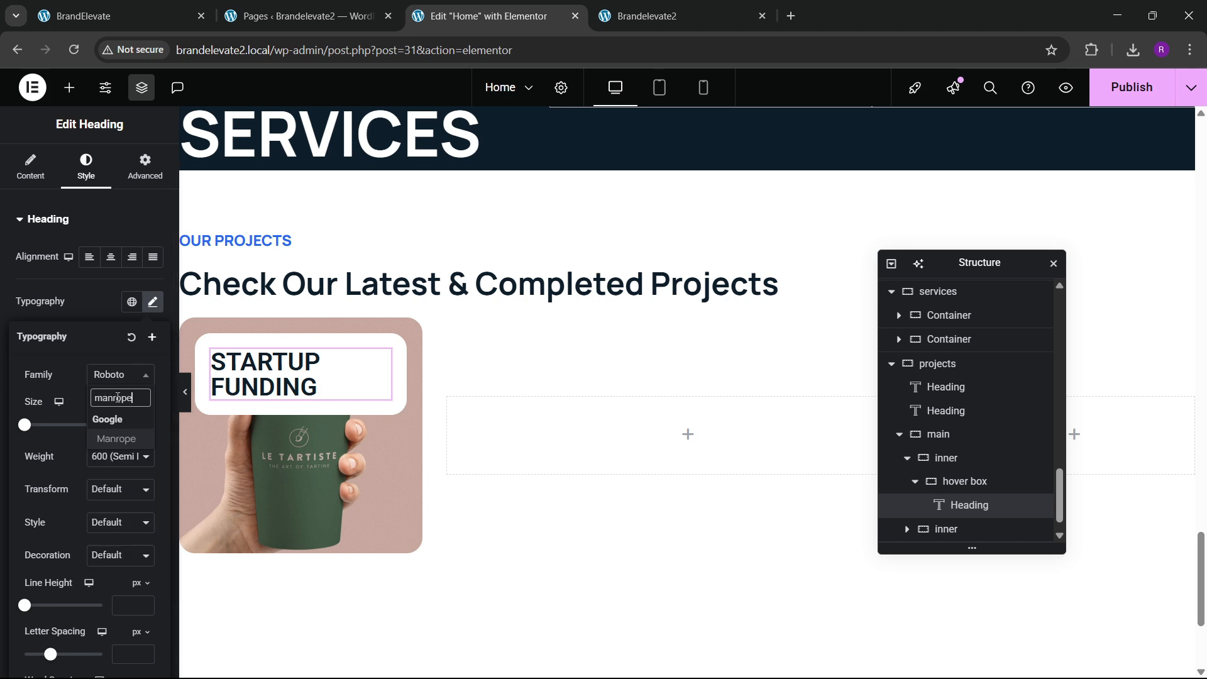
key(Return)
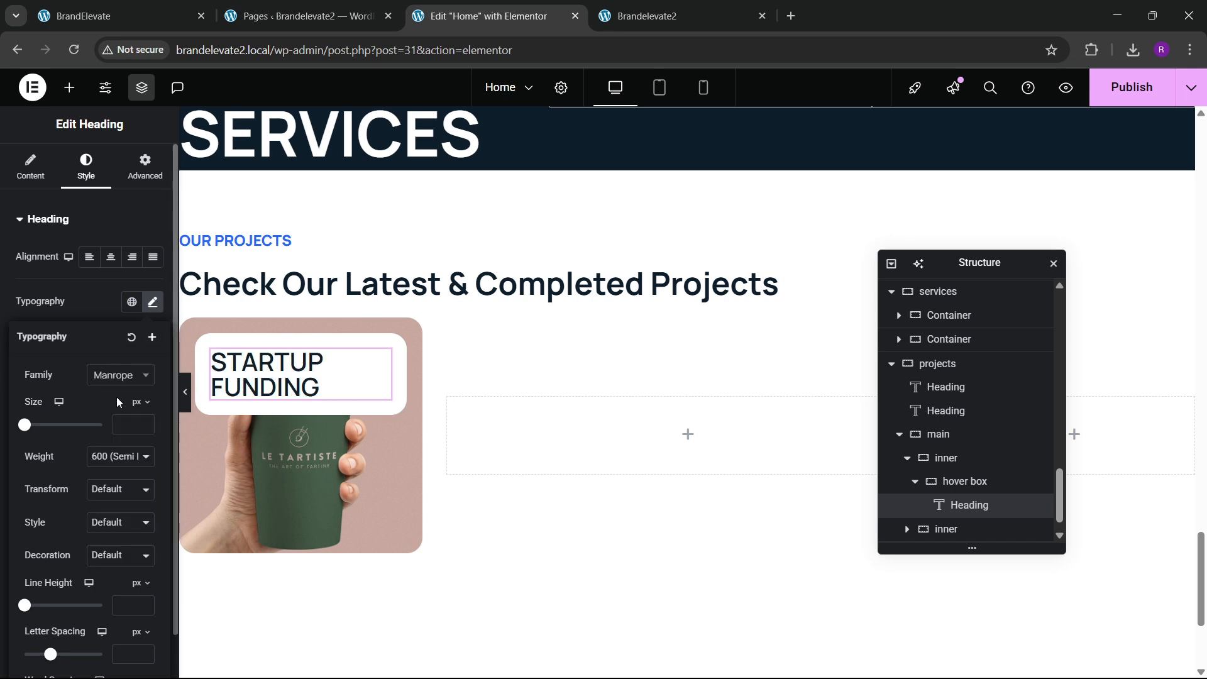
click(145, 425)
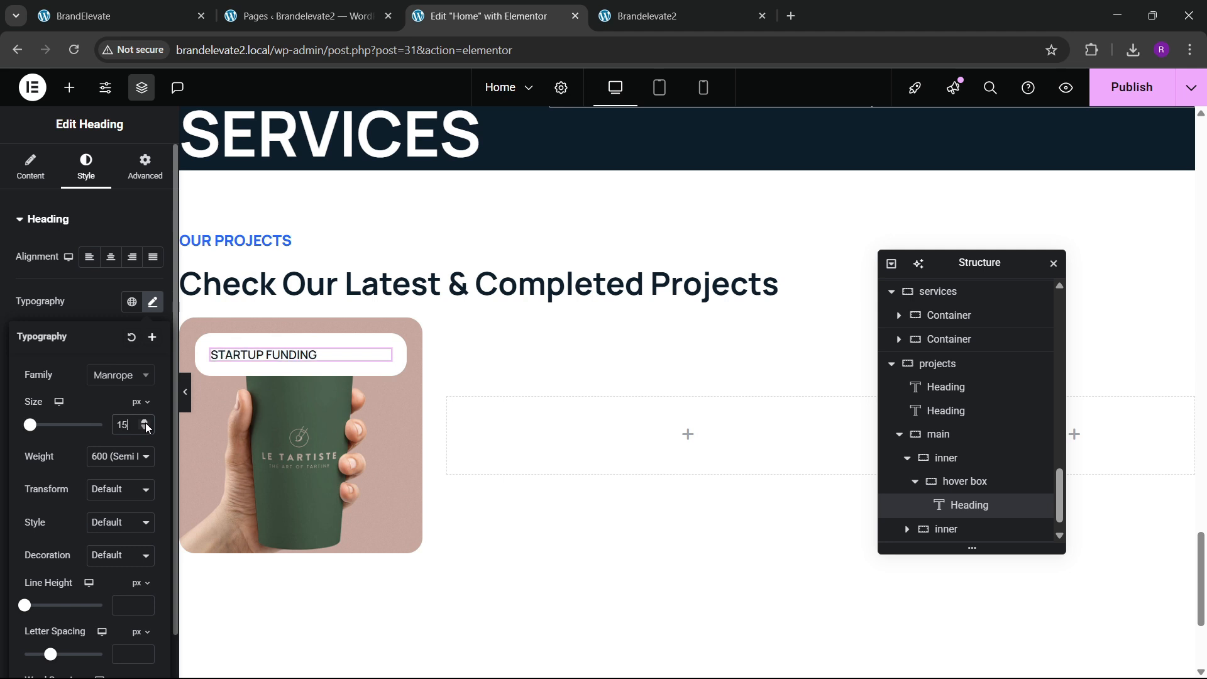
click(112, 468)
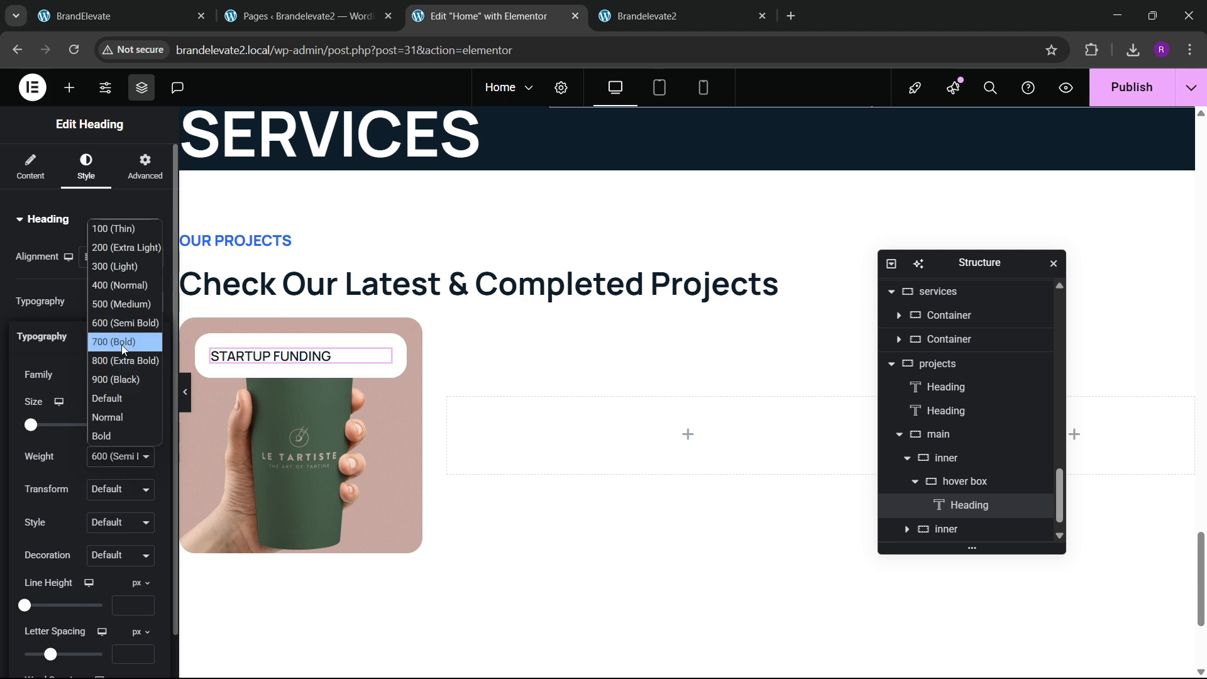
click(113, 343)
Step: Set the hover box's direction to column and center its content with both Justify Content and Align Items
scroll(997, 496, down, 1)
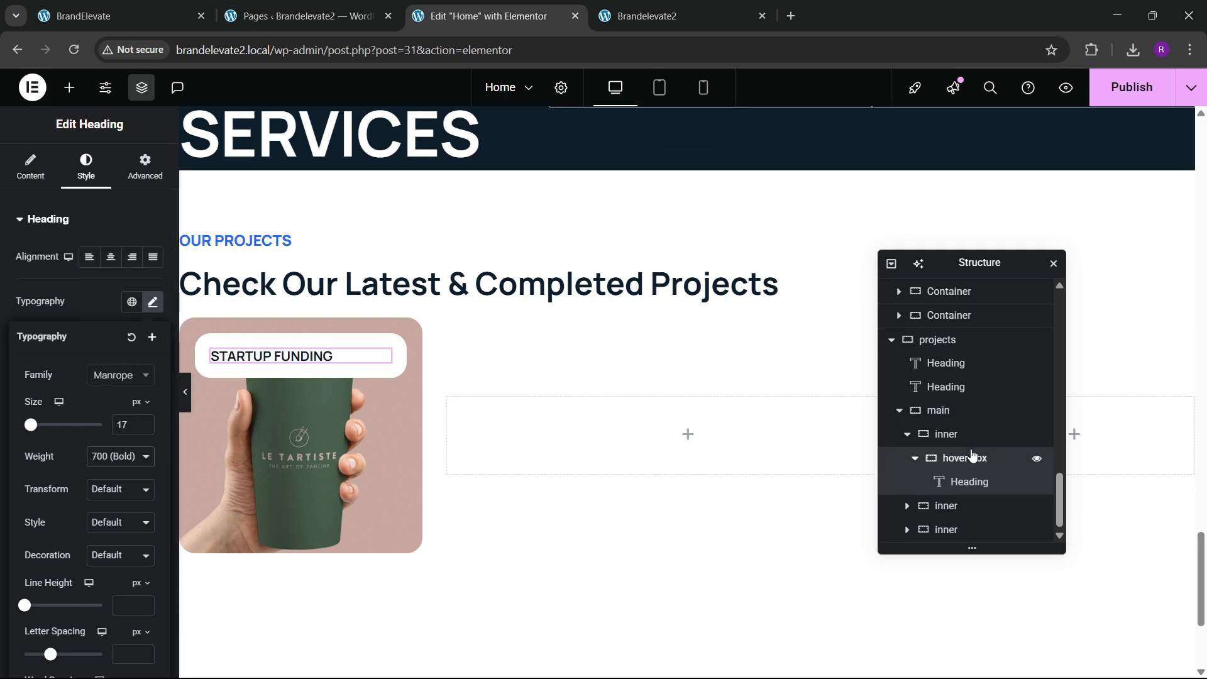
click(18, 171)
scroll(67, 358, down, 2)
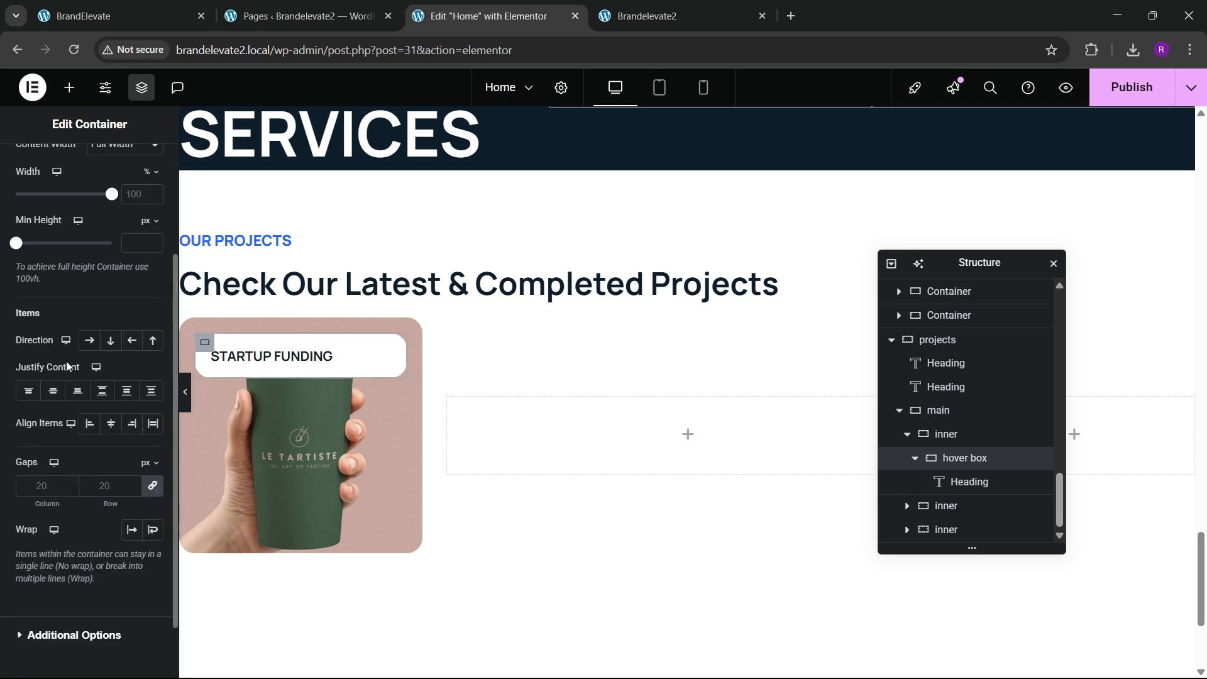
click(112, 344)
click(112, 423)
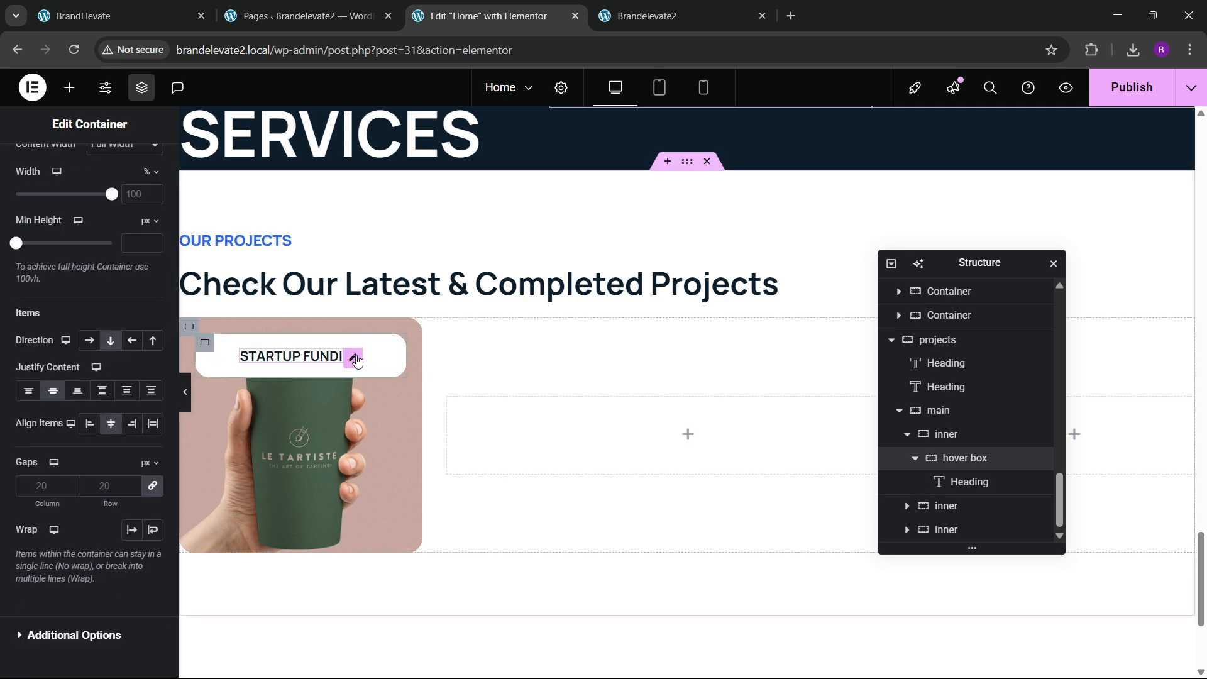
Step: Set the STARTUP FUNDING heading's font size to 18 px
click(350, 356)
click(152, 301)
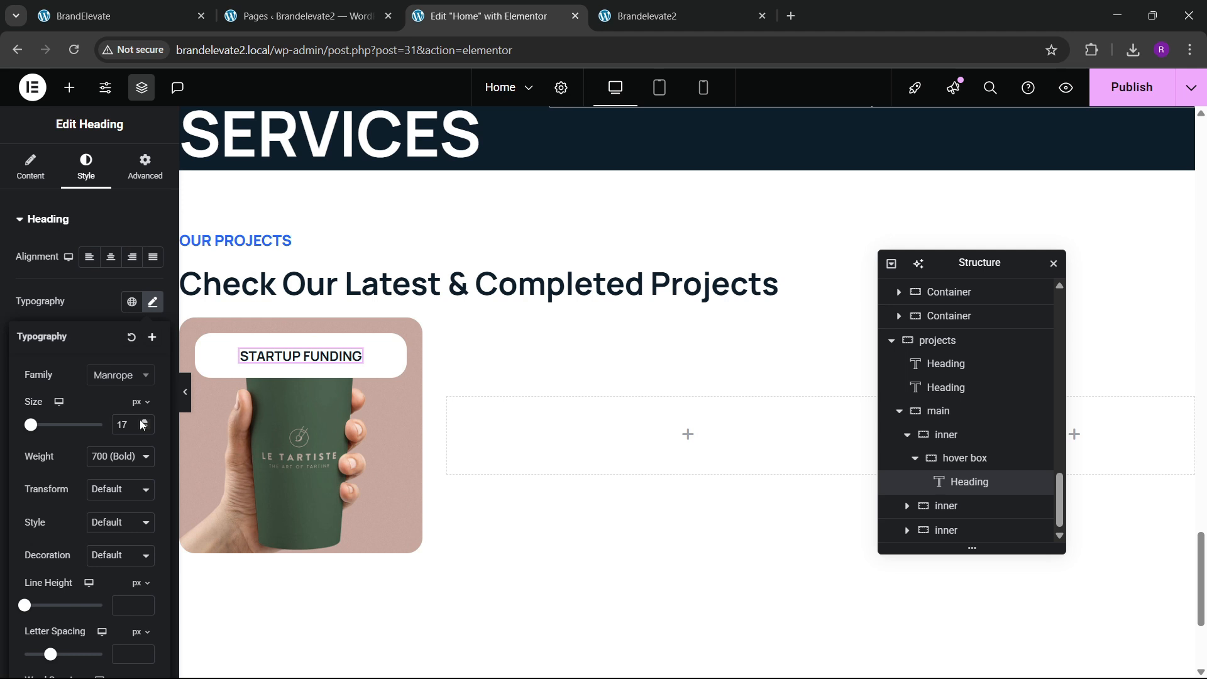
click(143, 421)
click(143, 421)
click(143, 421)
click(144, 429)
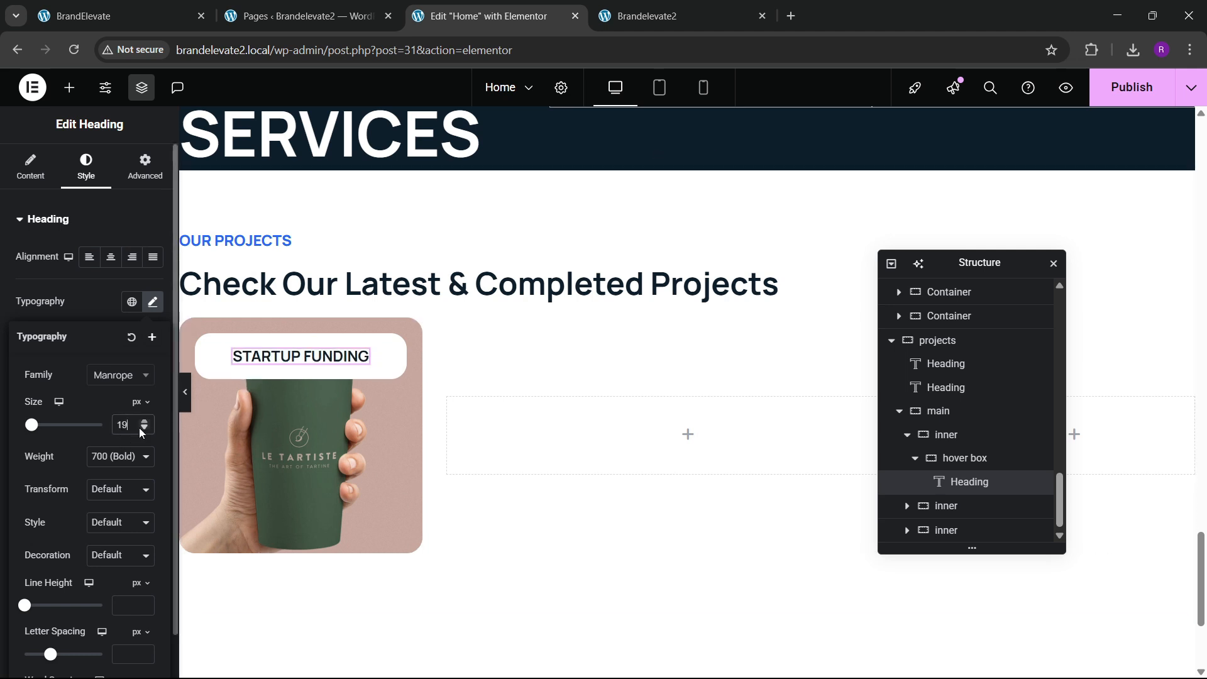
click(144, 429)
Step: Duplicate the STARTUP FUNDING heading and raise the upper copy's font size to 19 px
right_click(313, 363)
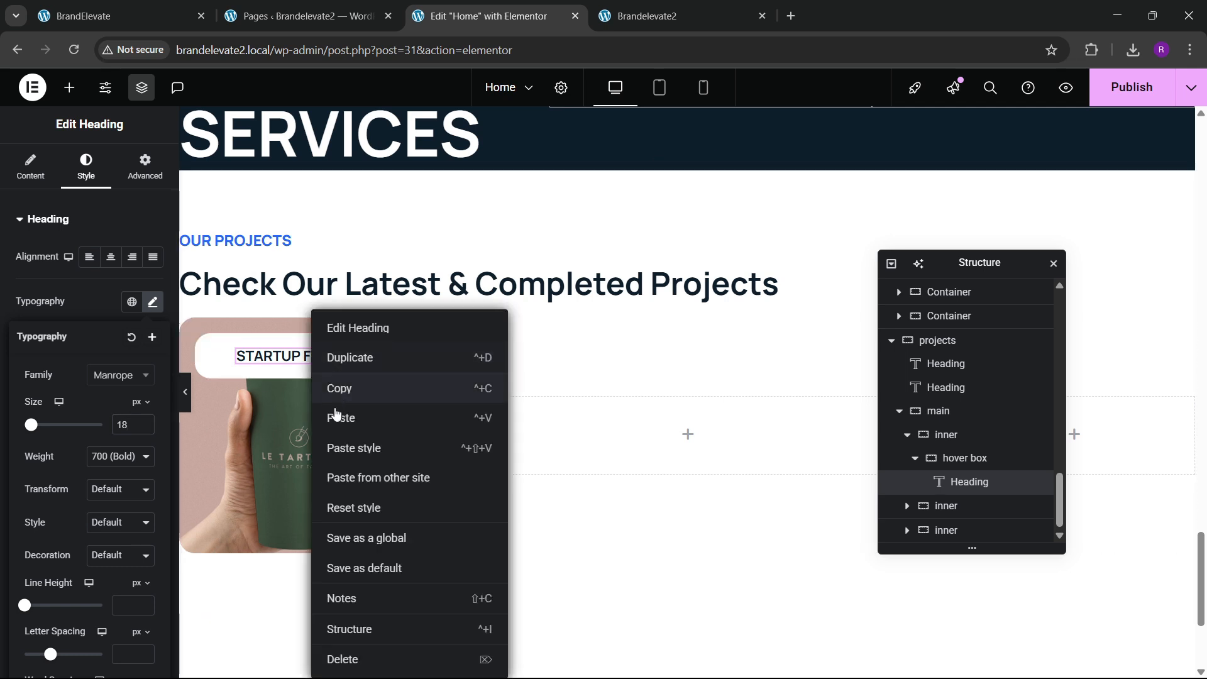
click(351, 356)
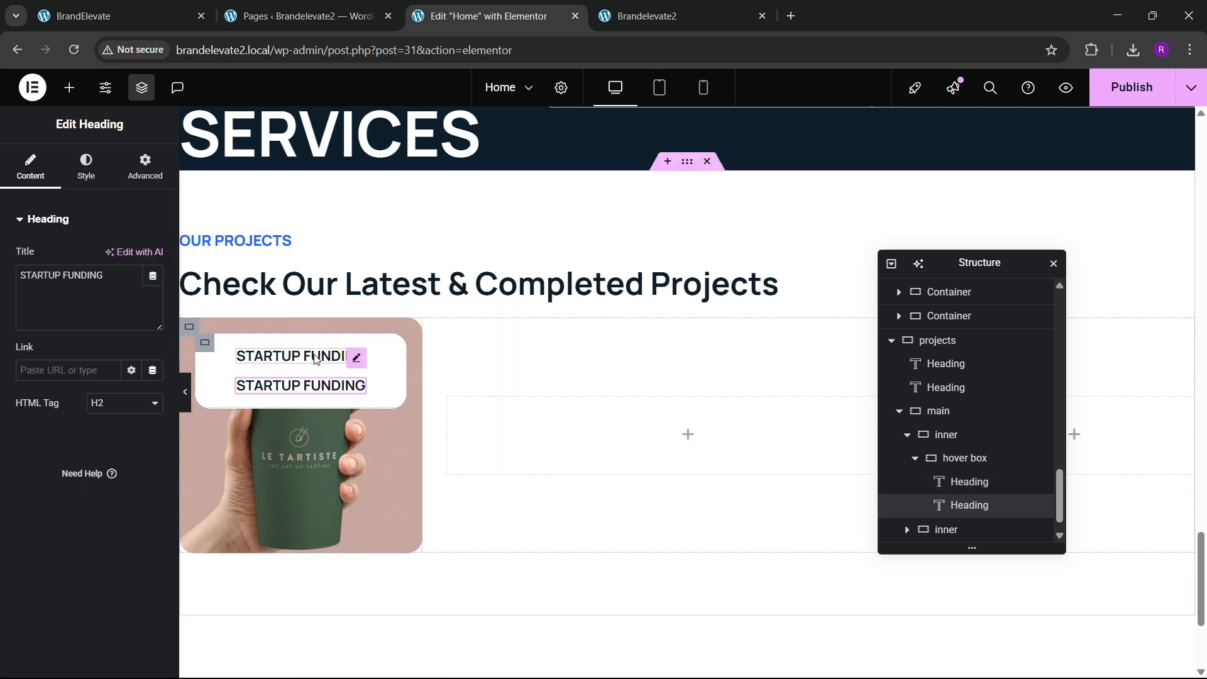
click(356, 358)
click(153, 302)
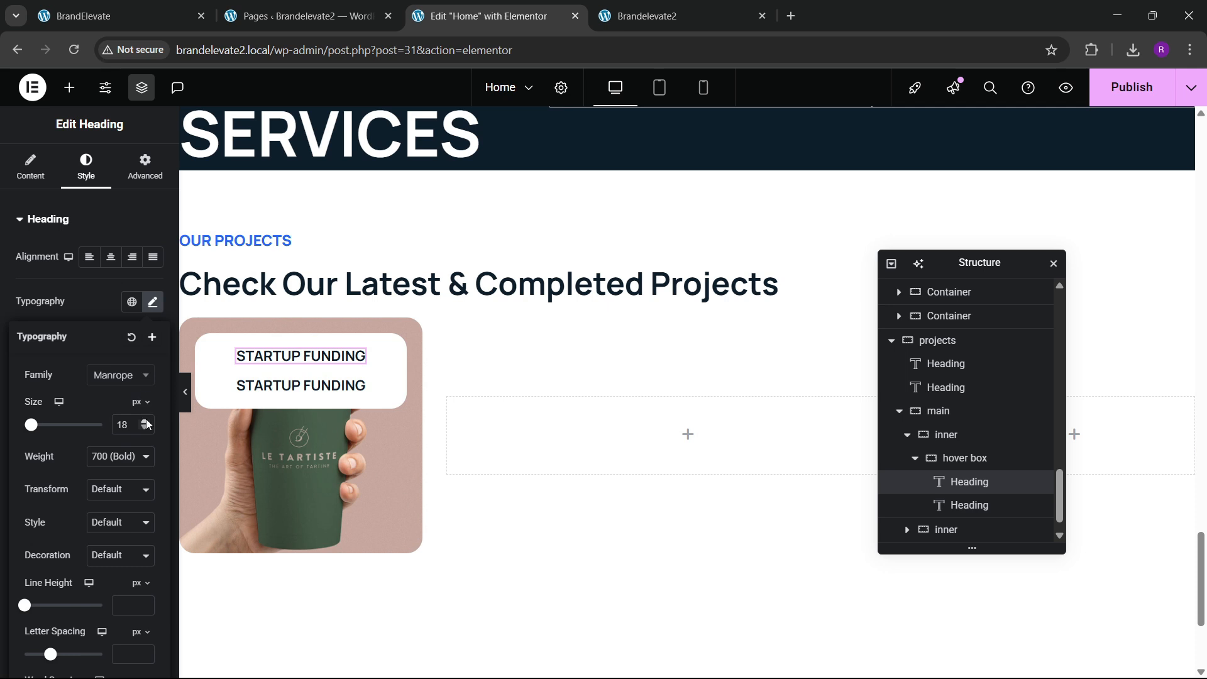
Step: Set the lower heading's font size to 16 px and its text color to the global color Text
click(352, 386)
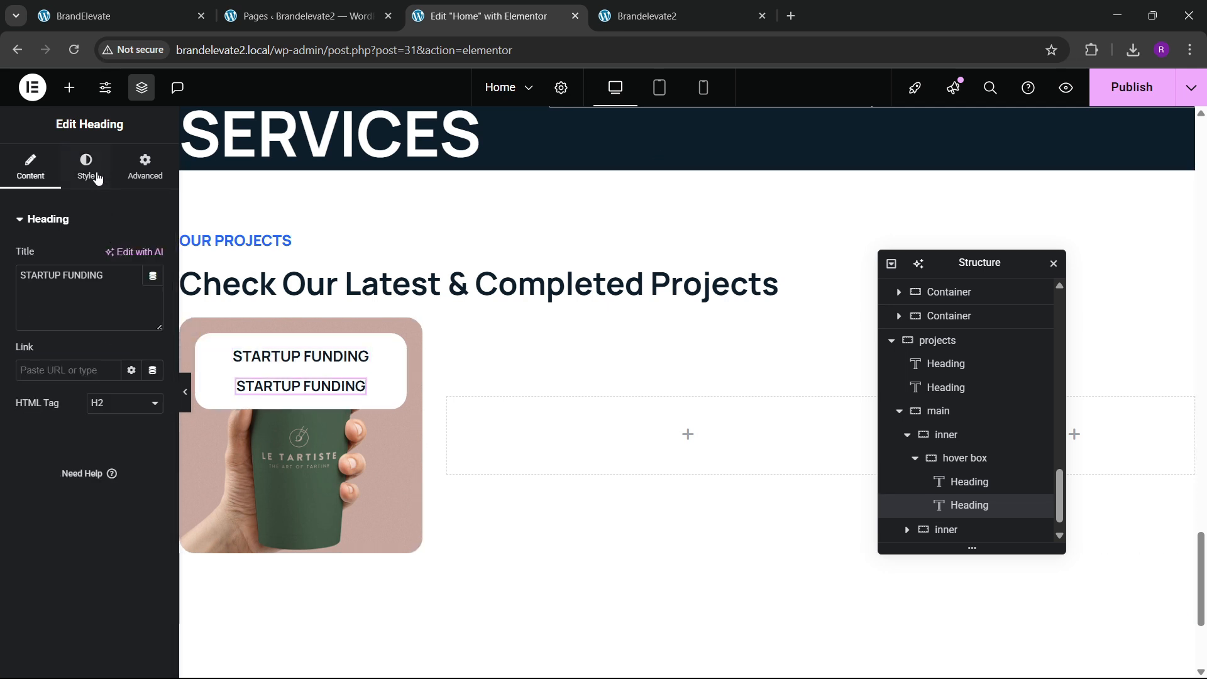
click(87, 169)
click(153, 302)
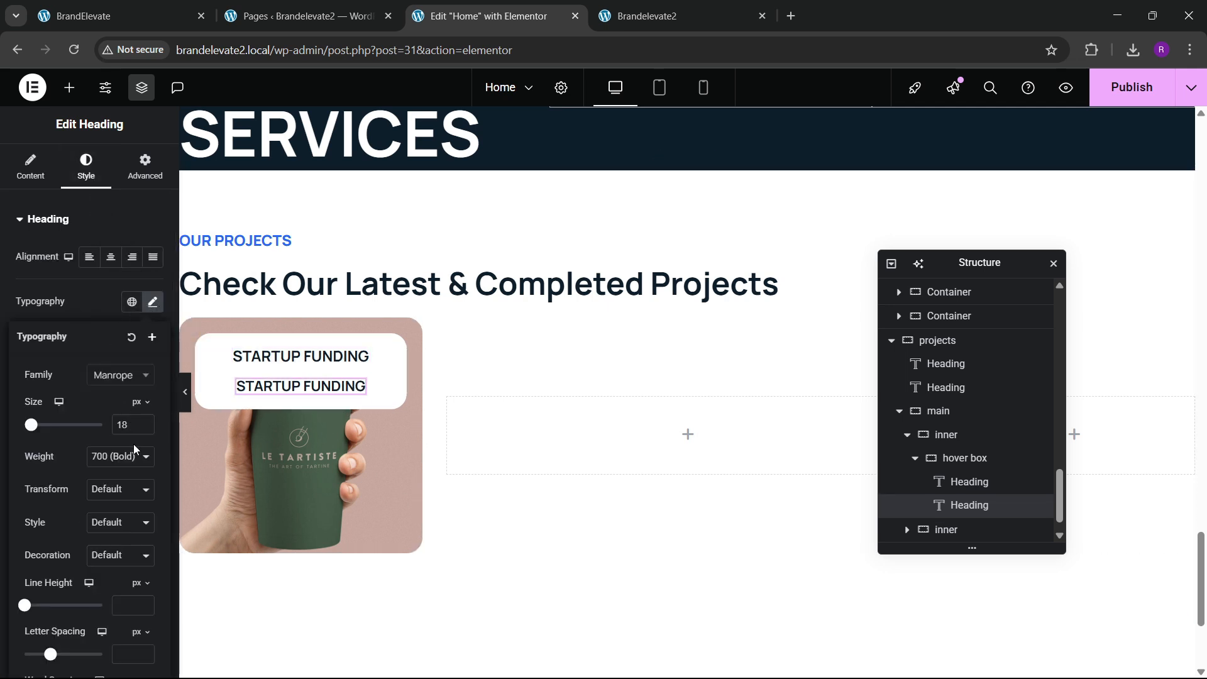
click(144, 430)
click(144, 430)
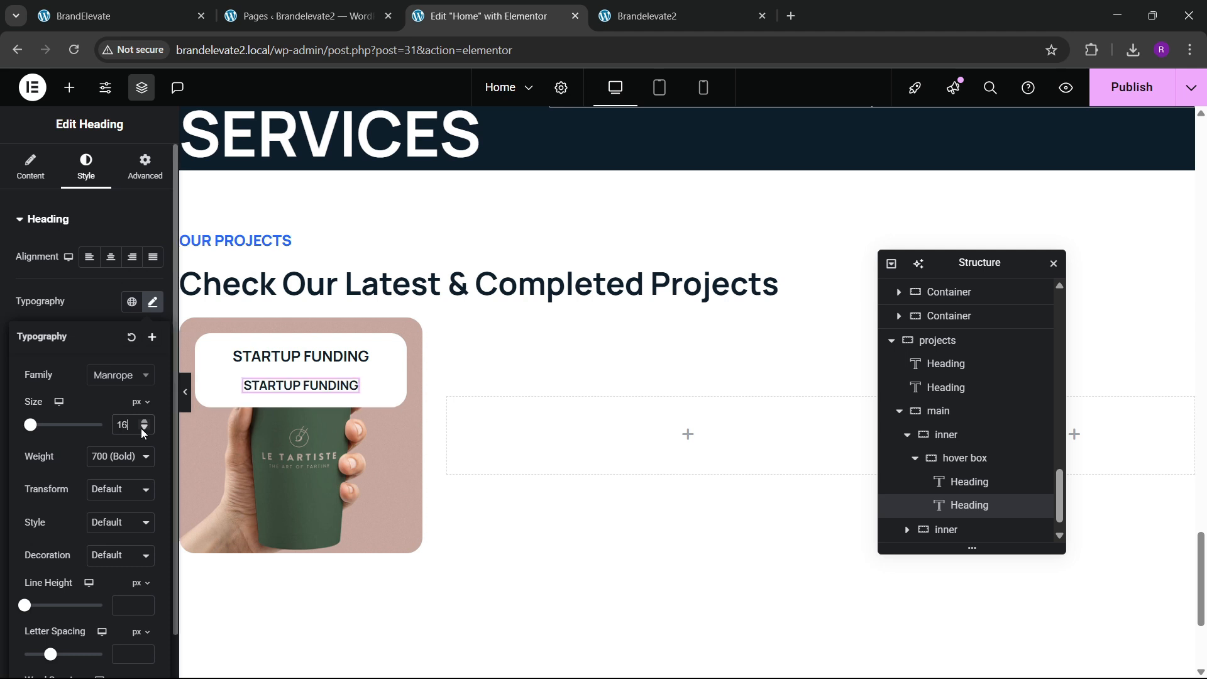
click(94, 306)
click(131, 478)
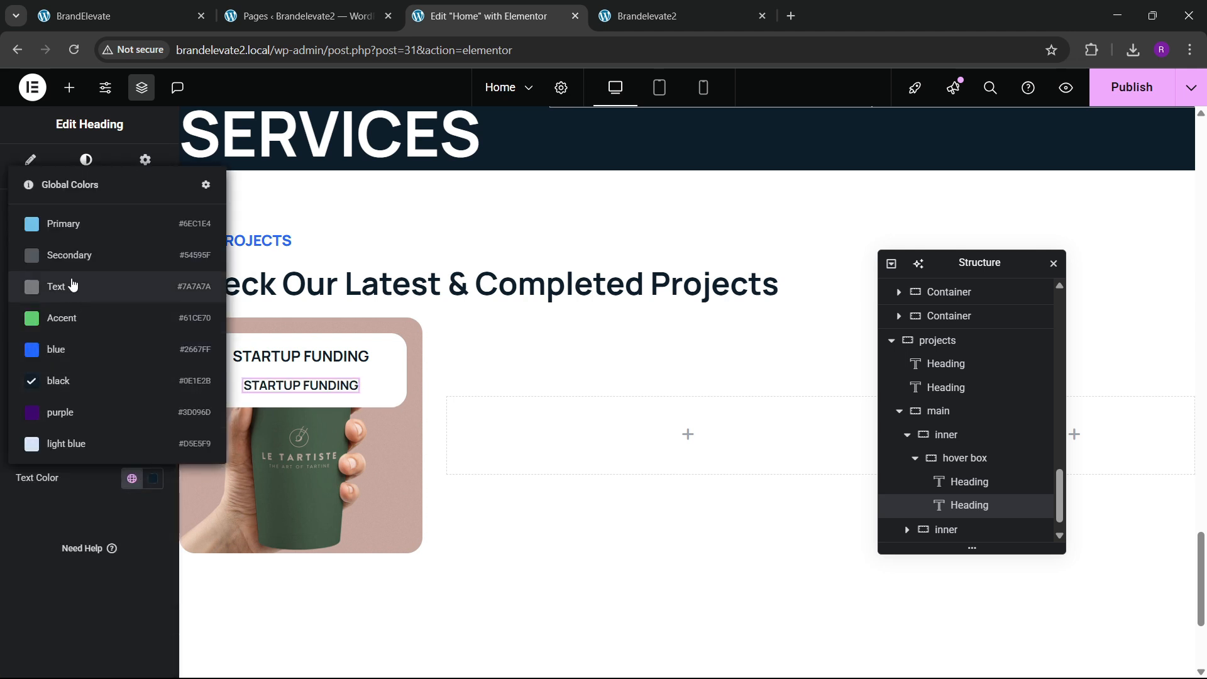
click(78, 283)
click(152, 301)
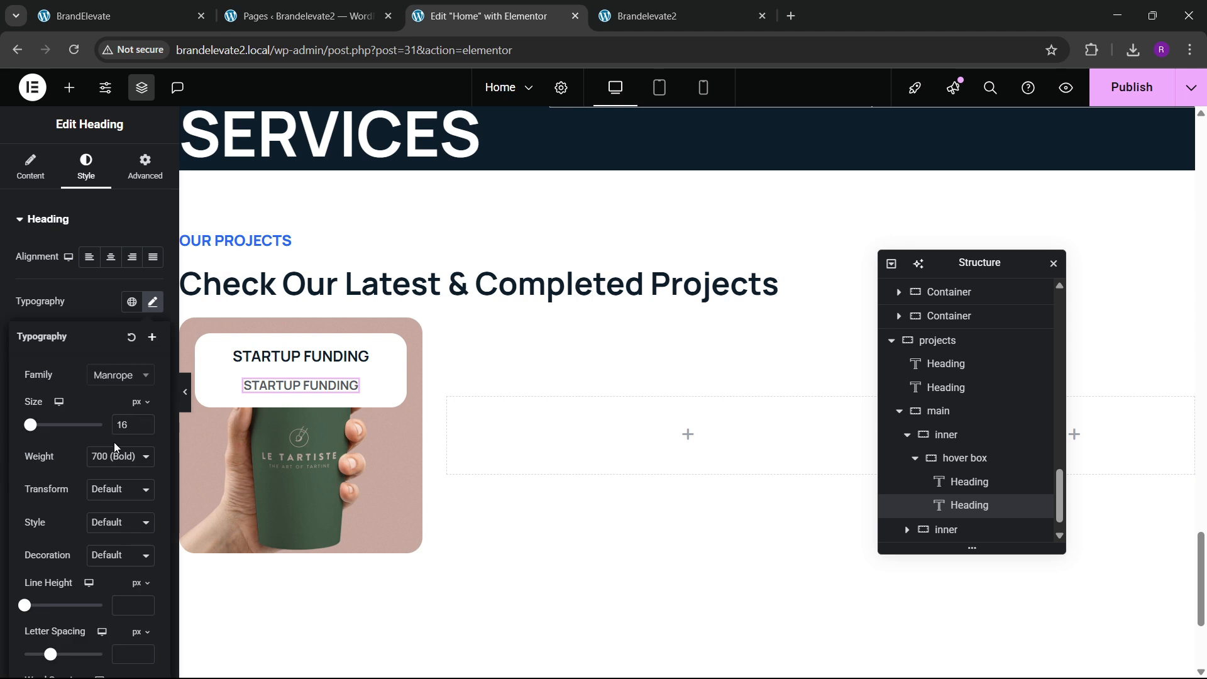
scroll(114, 486, down, 1)
scroll(73, 324, up, 1)
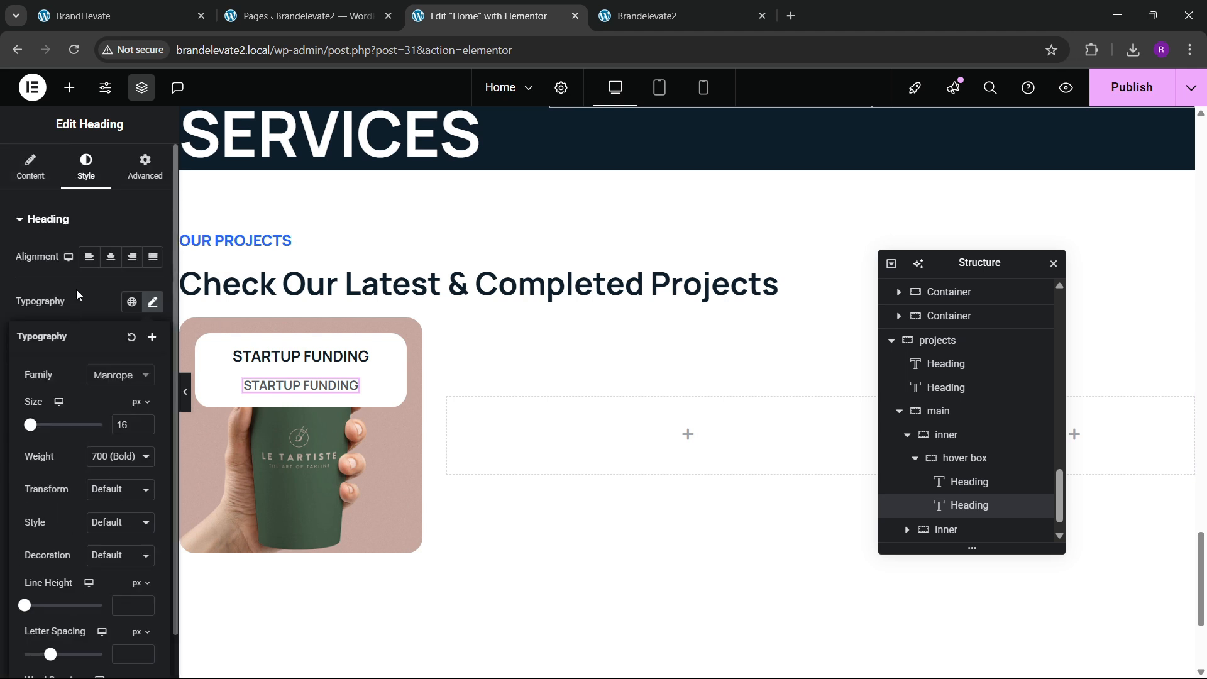
Step: Change the lower heading's title to Startup Funding
click(31, 168)
triple_click(38, 276)
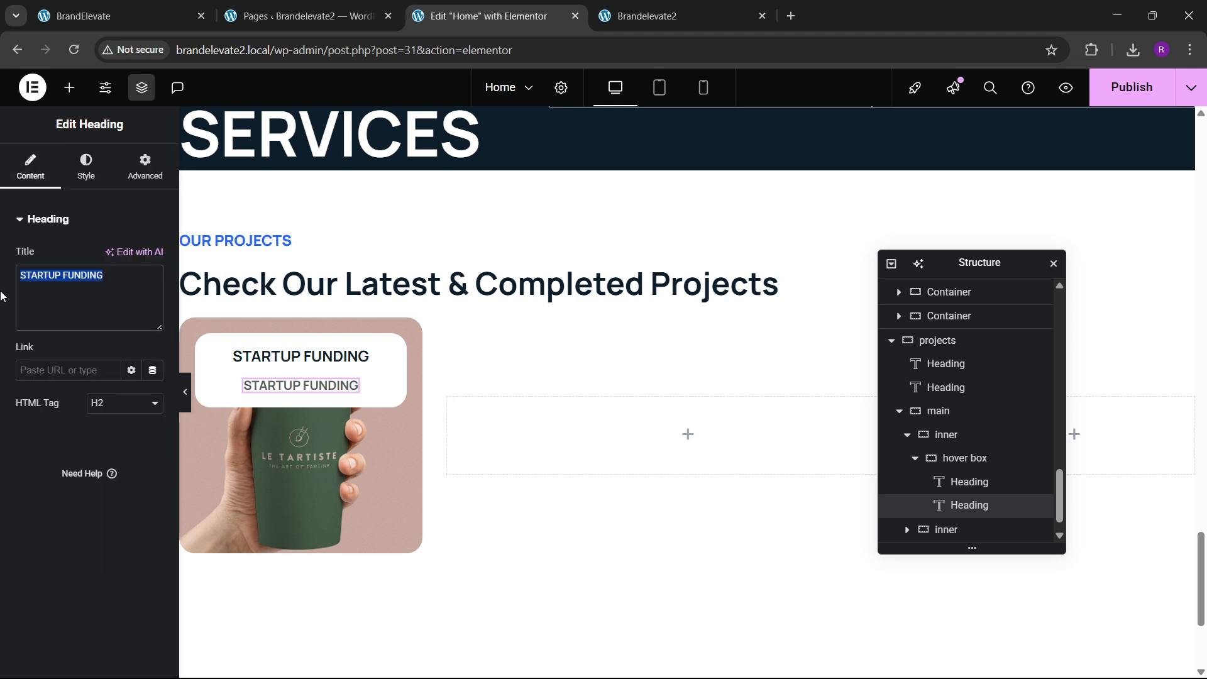
text(kStar)
key(BackSpace)
key(BackSpace)
key(BackSpace)
key(BackSpace)
key(BackSpace)
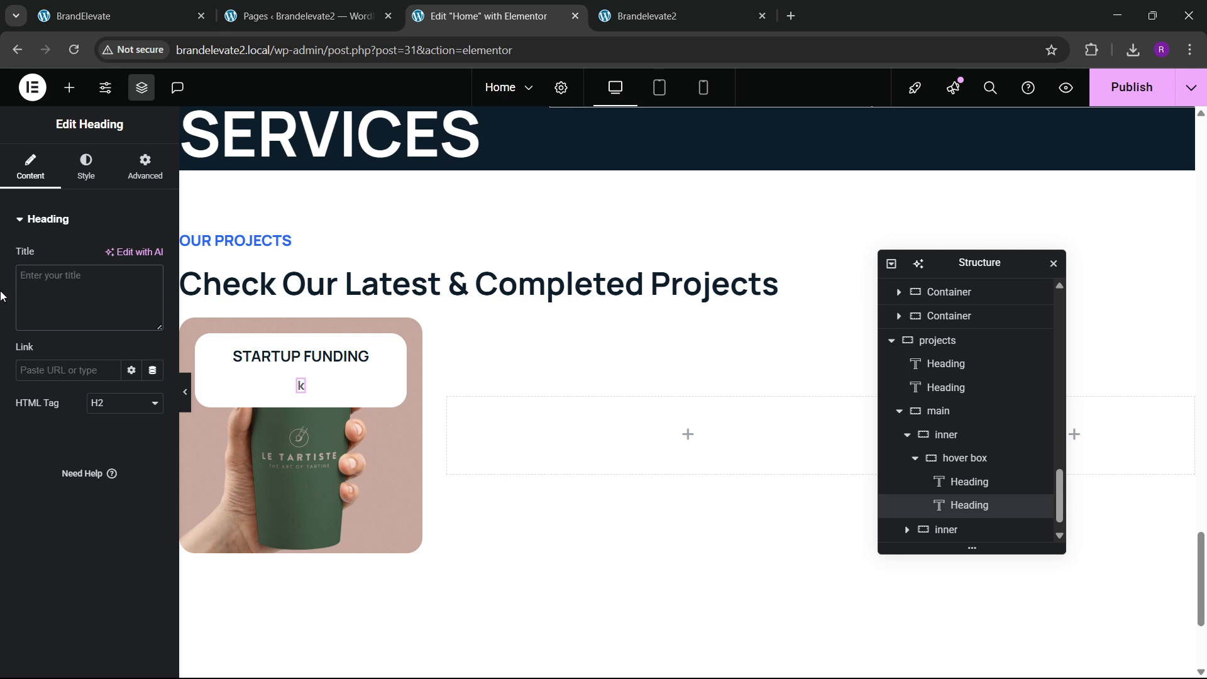
text(Startr)
key(BackSpace)
key(BackSpace)
text(t)
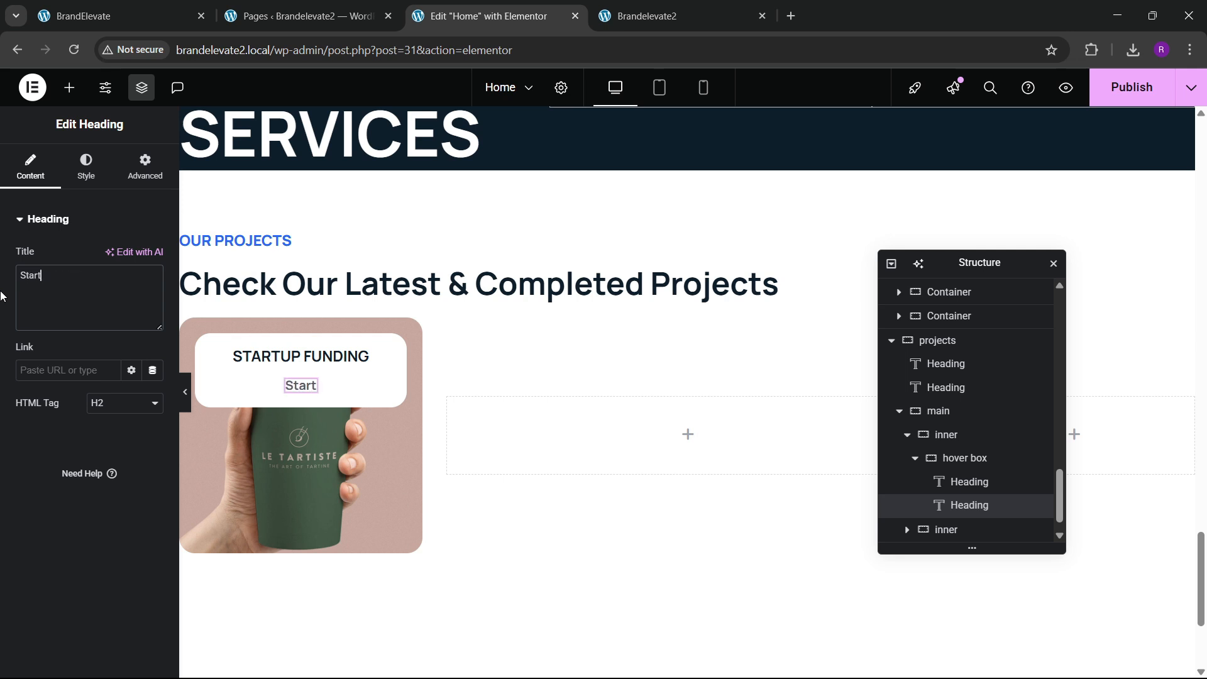
text(up Funding)
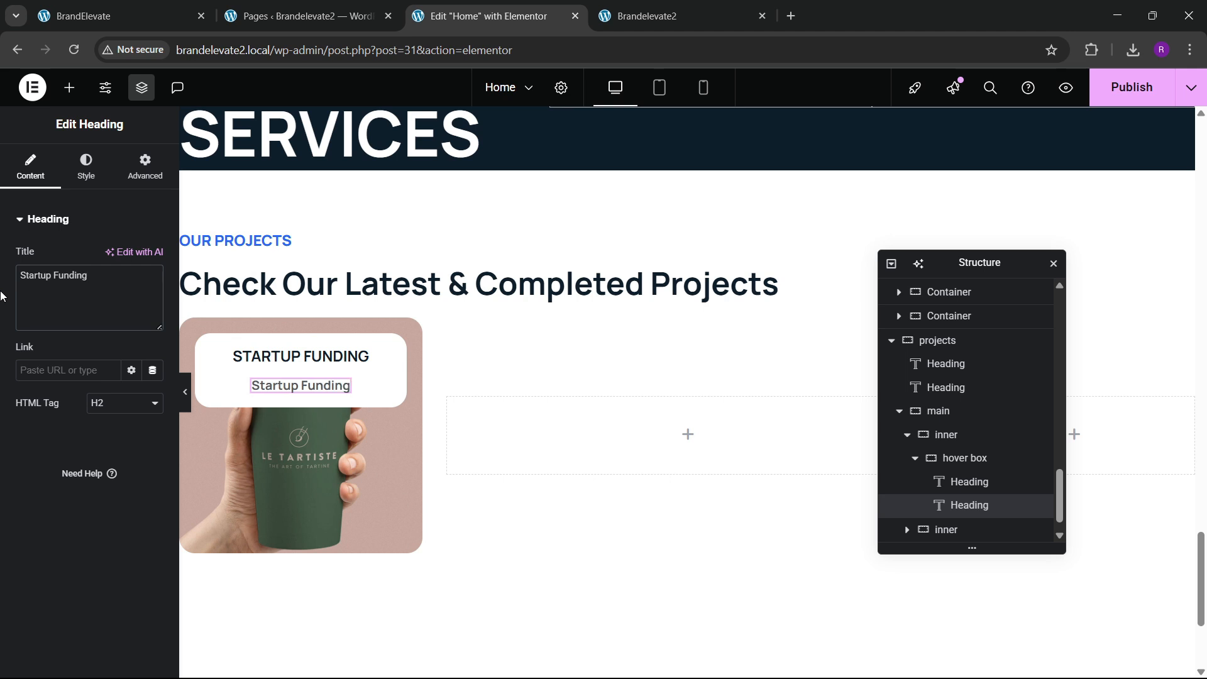
Step: Set the lower Startup Funding heading's font size to 17 px and weight to 500 (Medium), and compare it with the reference site
click(86, 166)
click(153, 302)
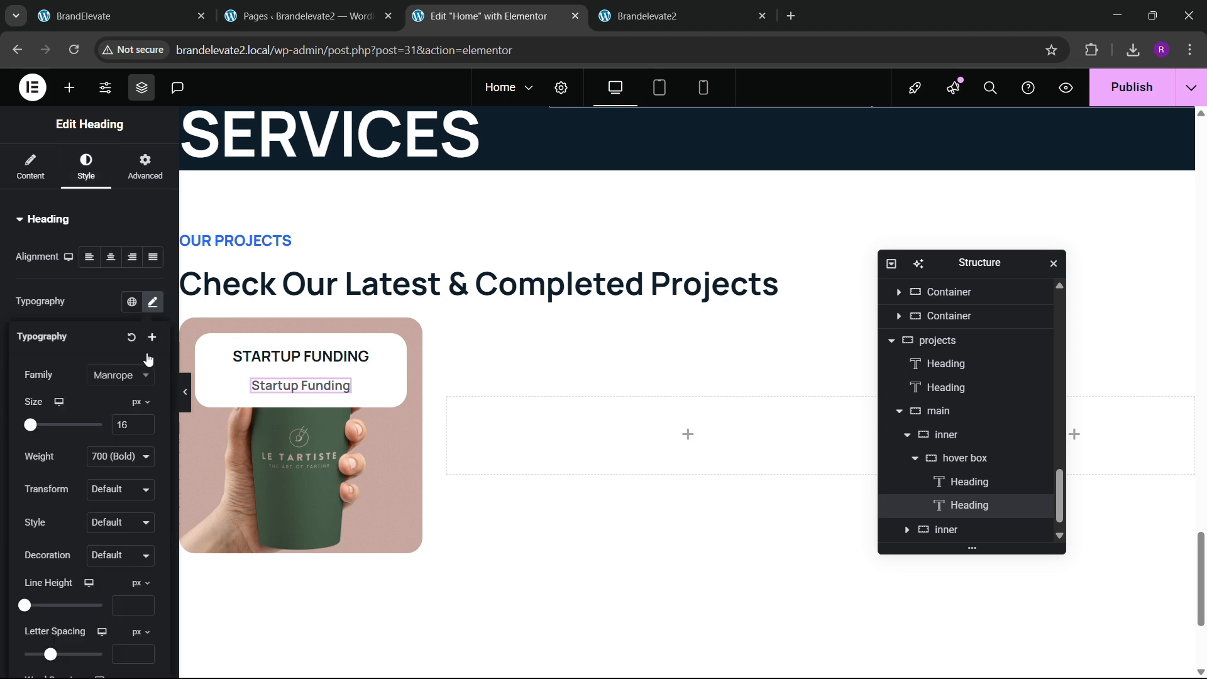
click(144, 422)
click(120, 457)
click(120, 322)
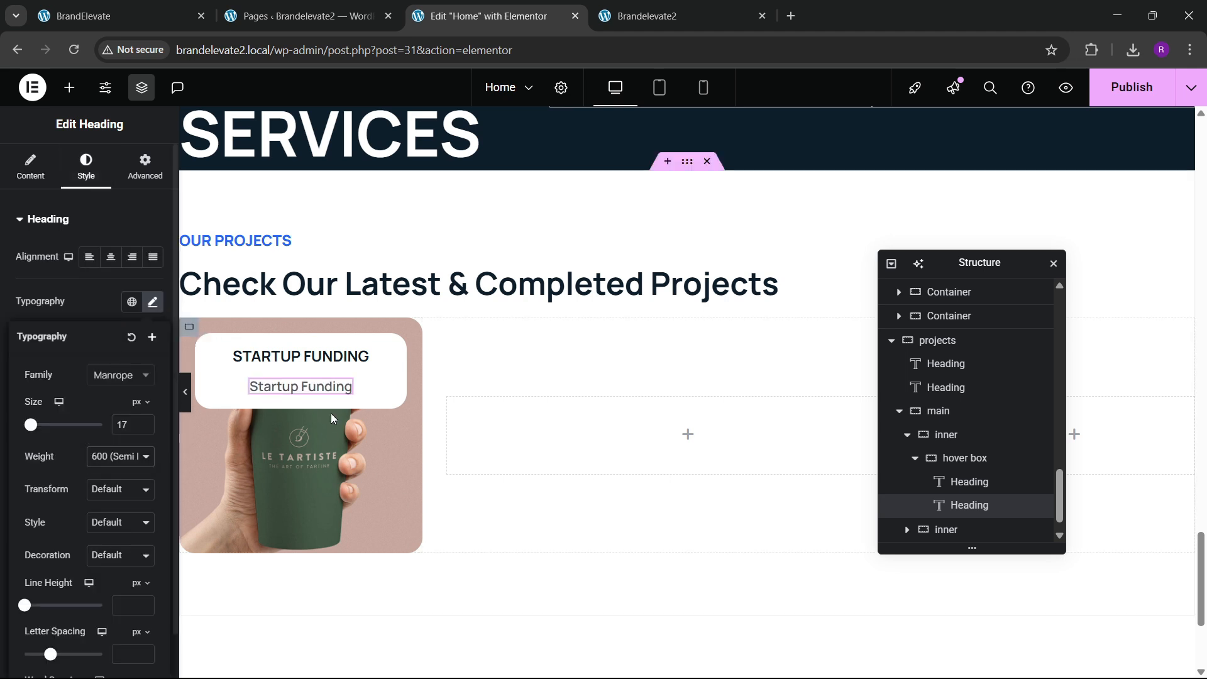
click(120, 457)
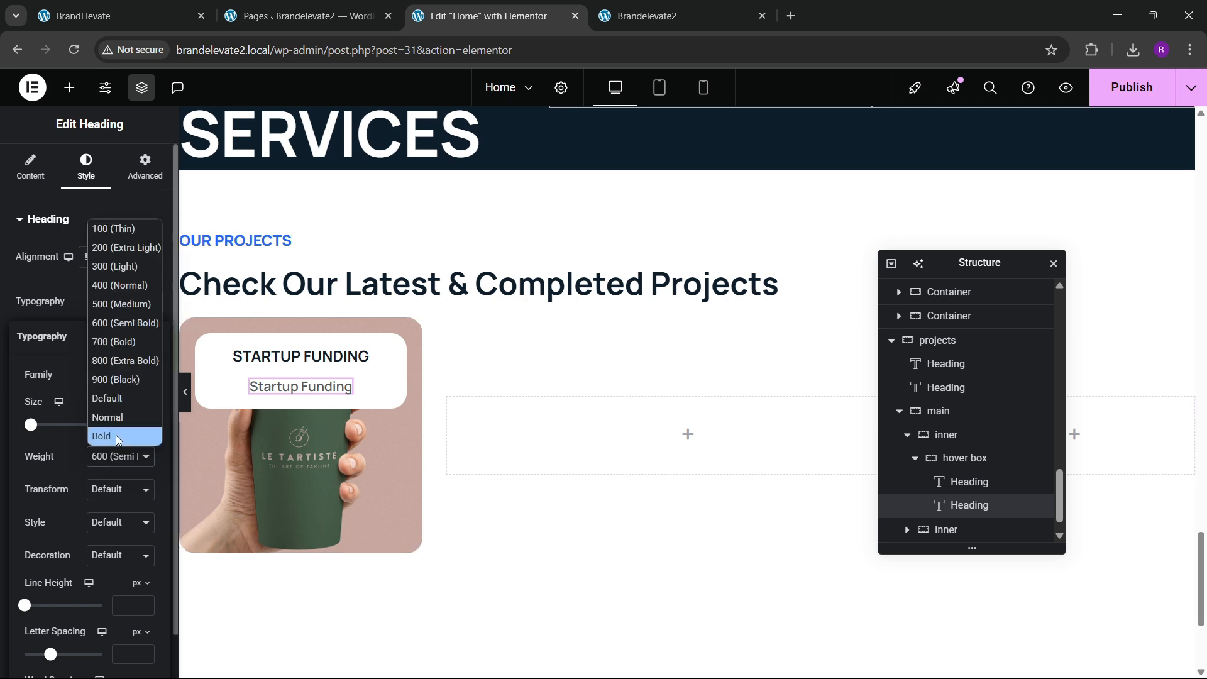
click(125, 305)
click(178, 8)
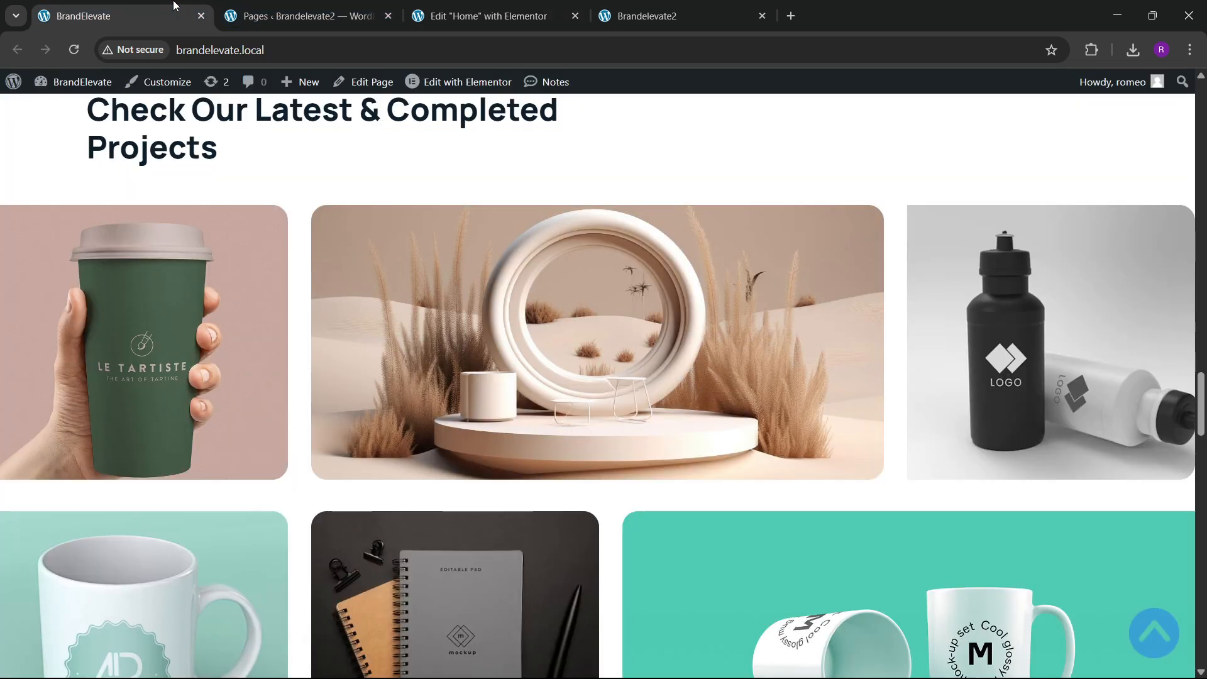
click(478, 14)
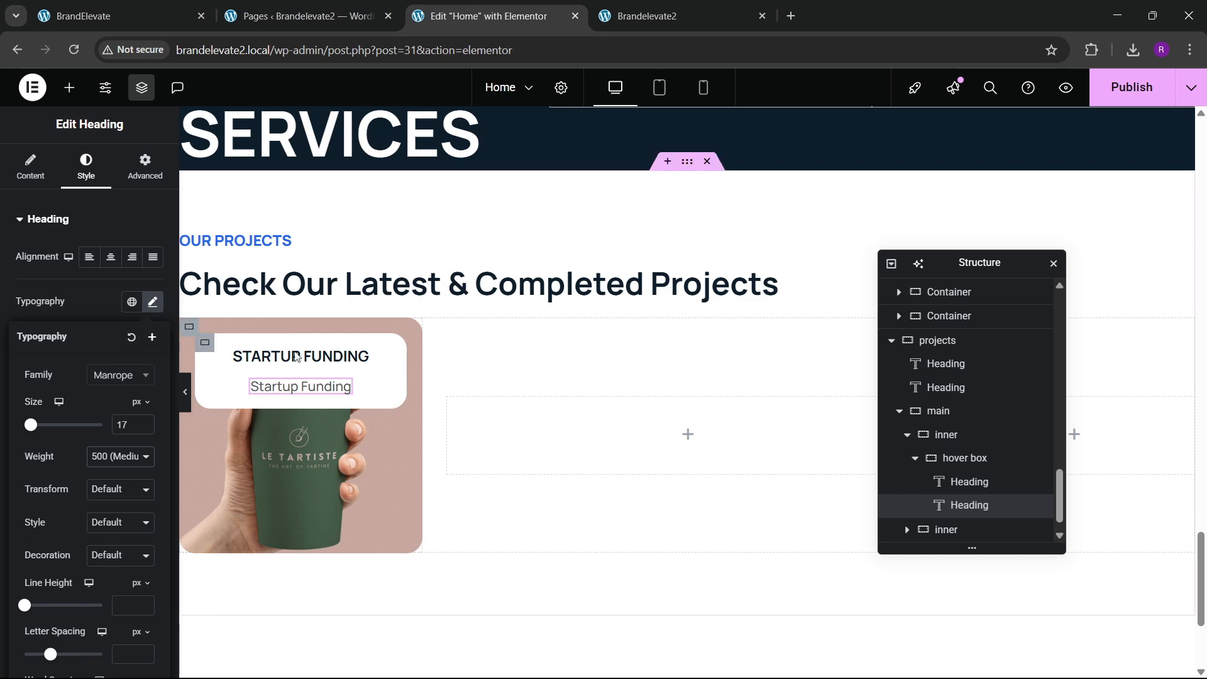
Step: Align the first card's inner container items to the end vertically and center them horizontally, checking against the reference site
scroll(923, 472, down, 1)
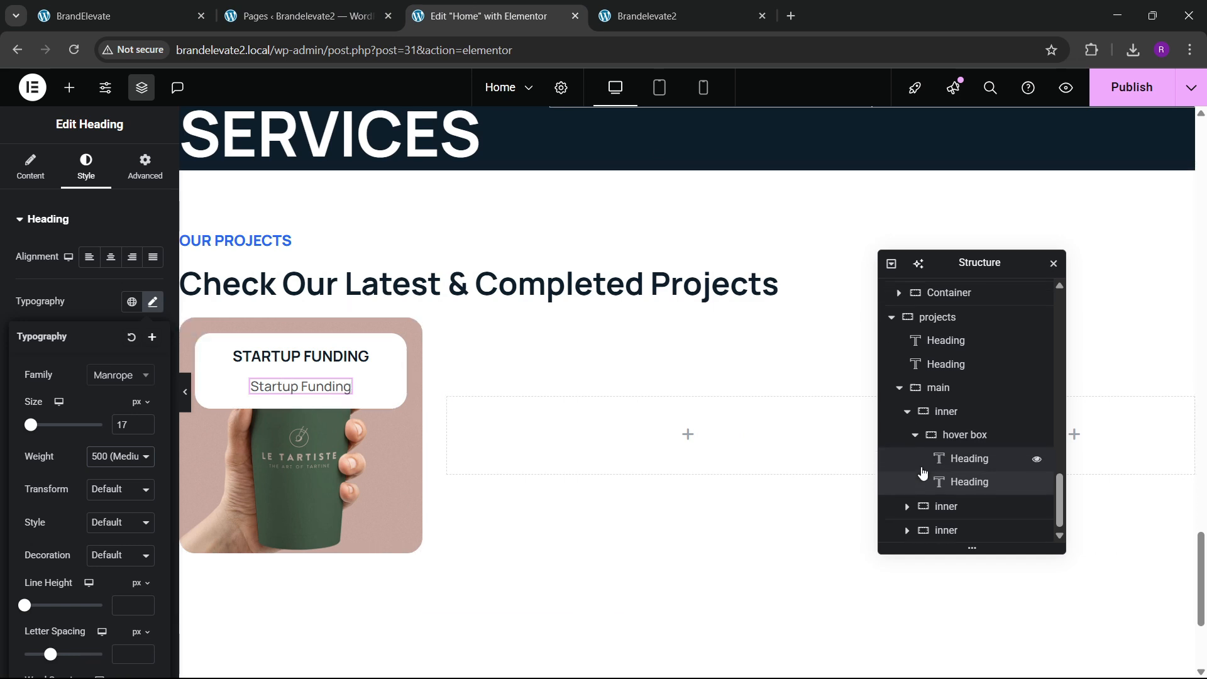
click(918, 444)
click(922, 459)
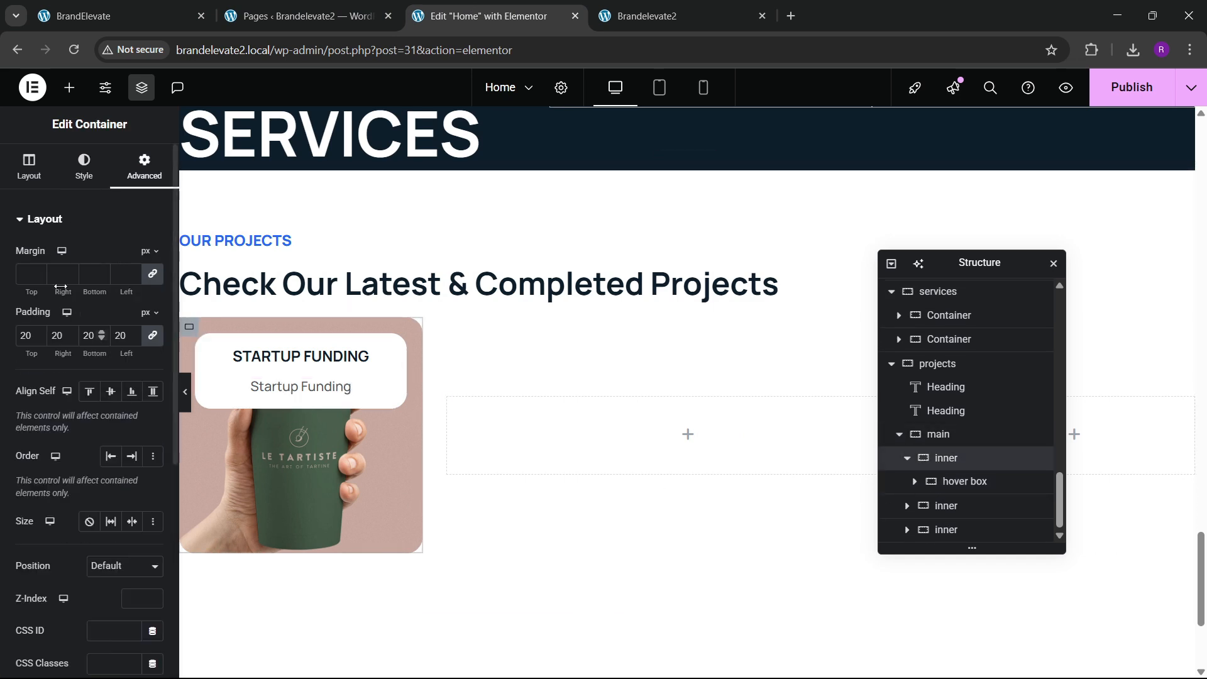
click(37, 176)
scroll(80, 380, down, 5)
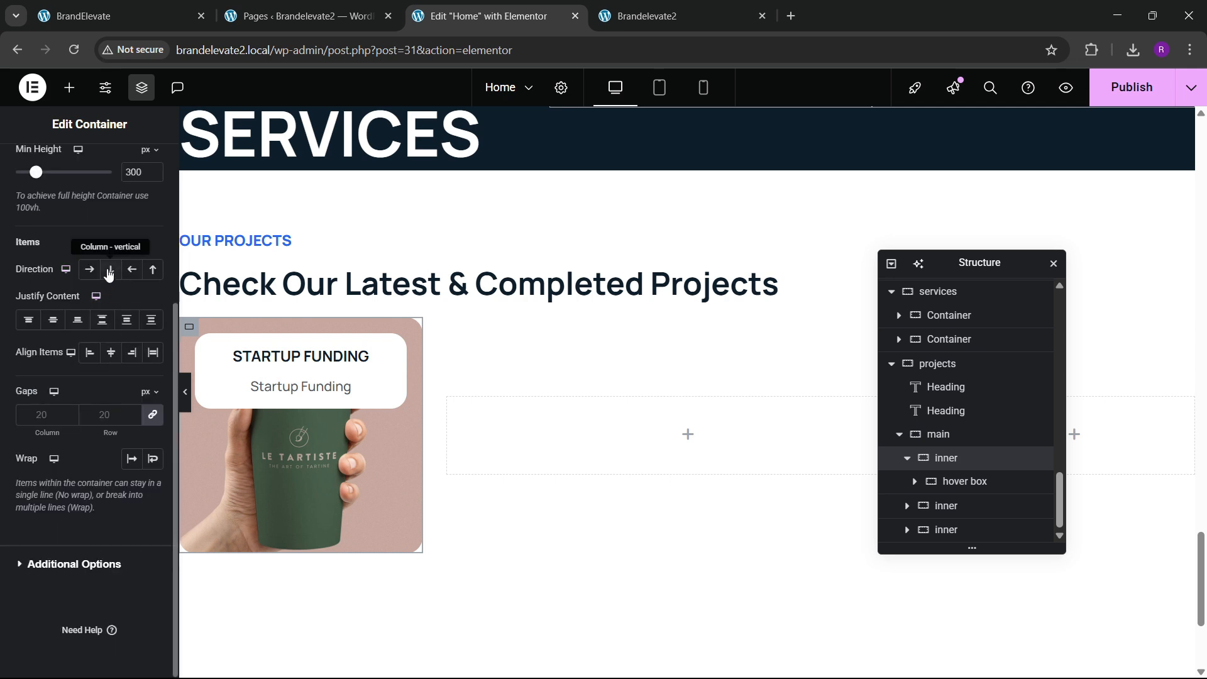
click(54, 320)
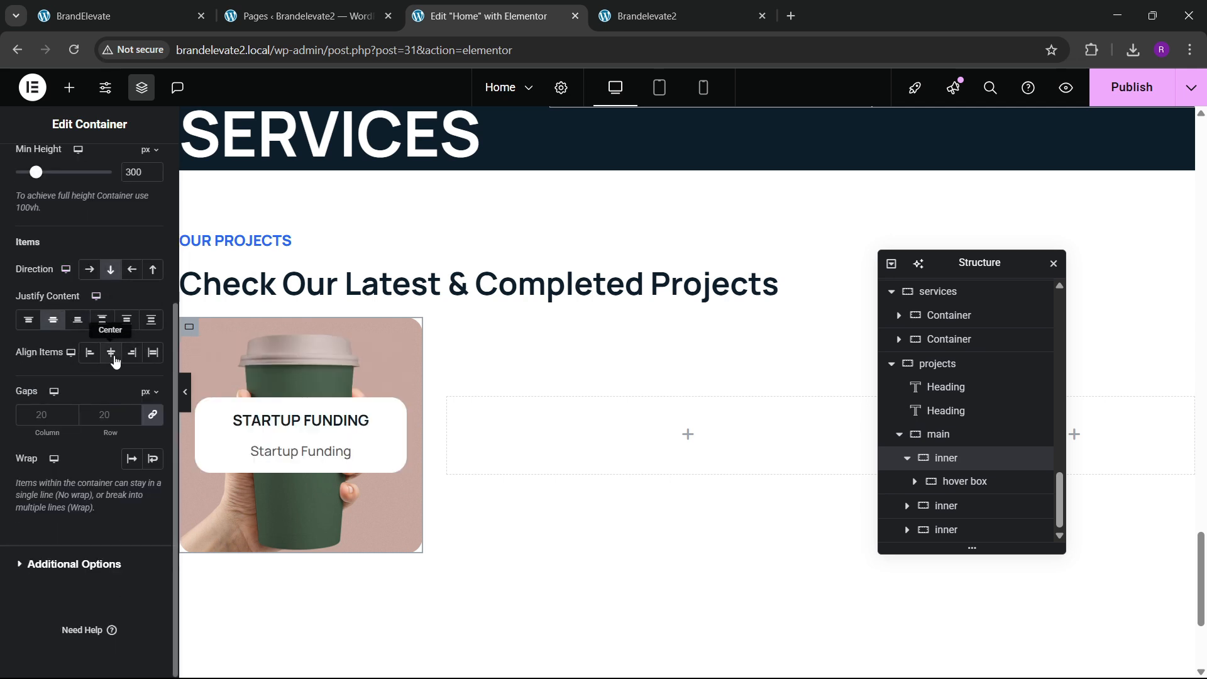
click(78, 320)
click(113, 16)
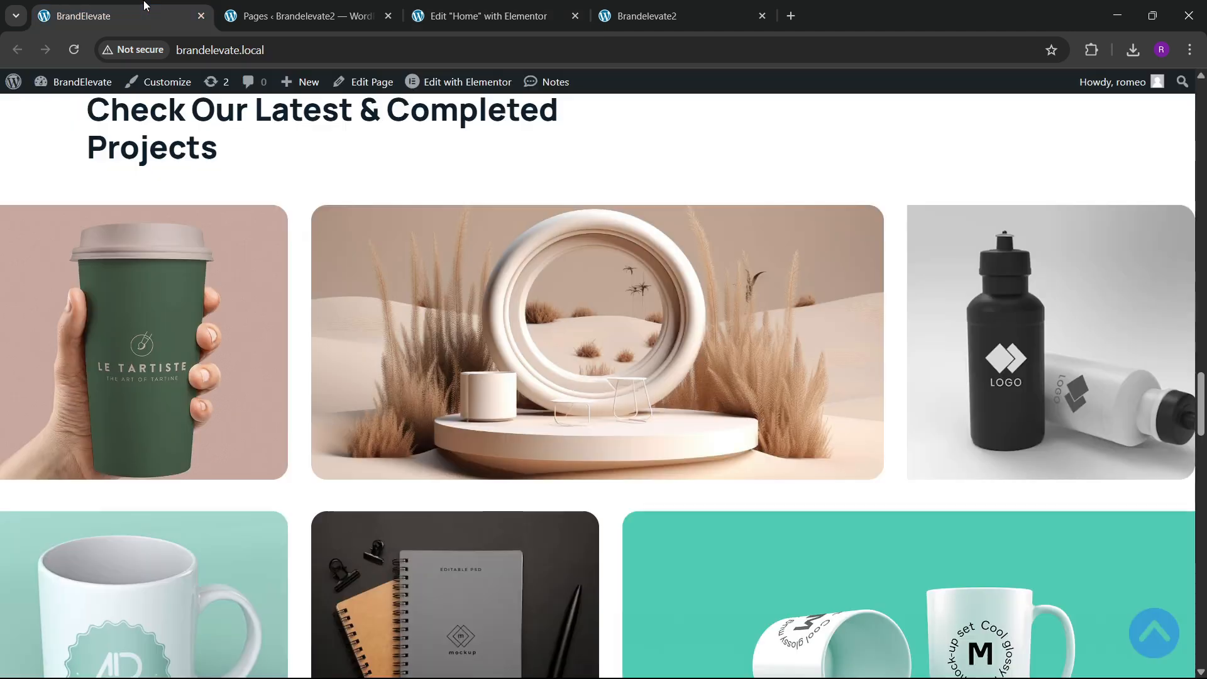
click(485, 16)
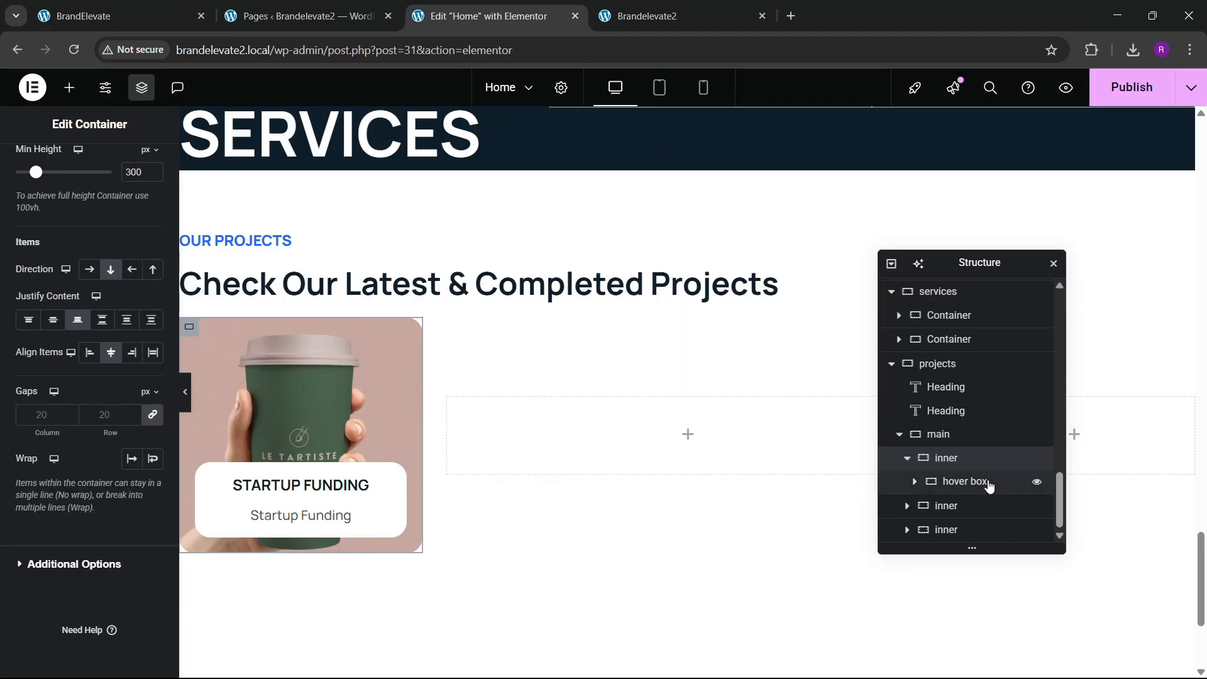
Step: Set the first card's inner container padding to 30 px on all sides
scroll(120, 238, up, 5)
click(141, 169)
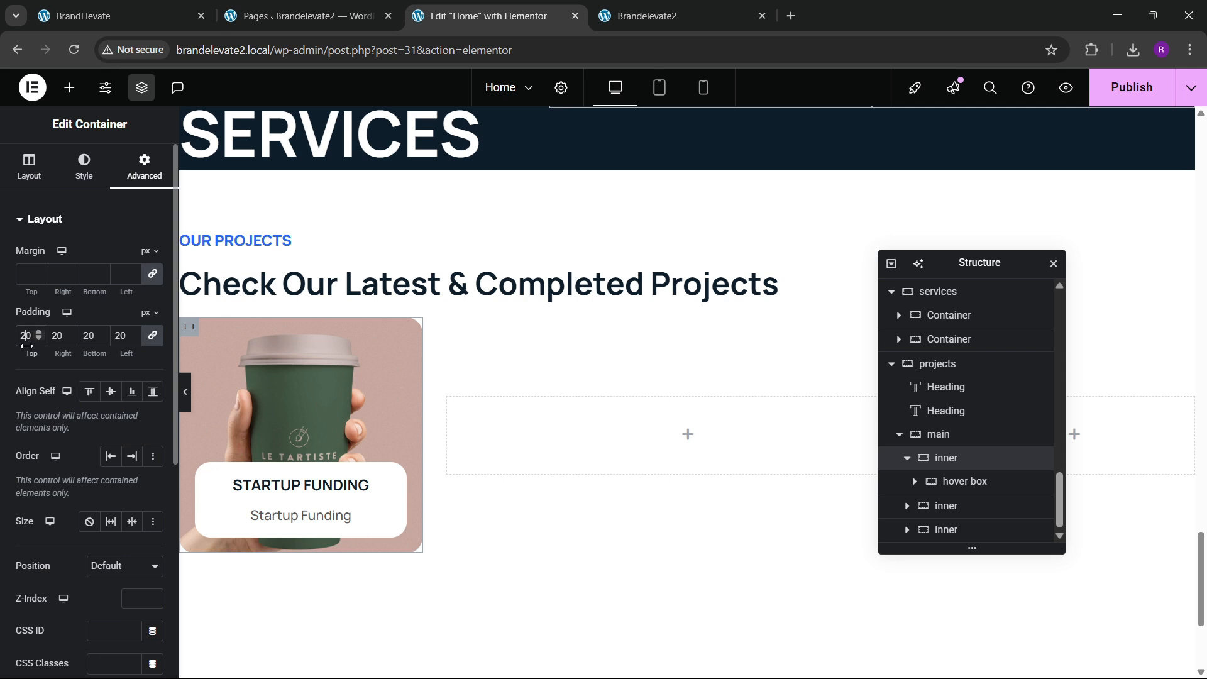
drag(27, 345, 34, 346)
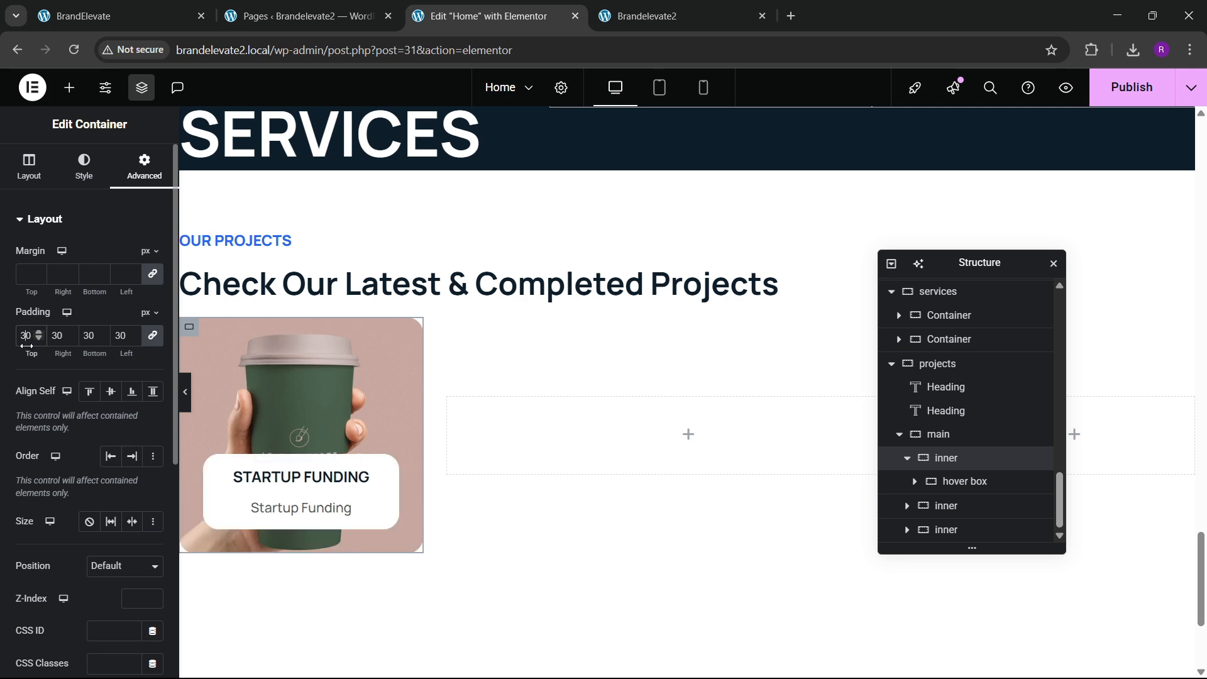
Step: Set the hover box container's column and row gaps to 10 px and preview the card without the editing panel
click(978, 485)
scroll(63, 403, down, 3)
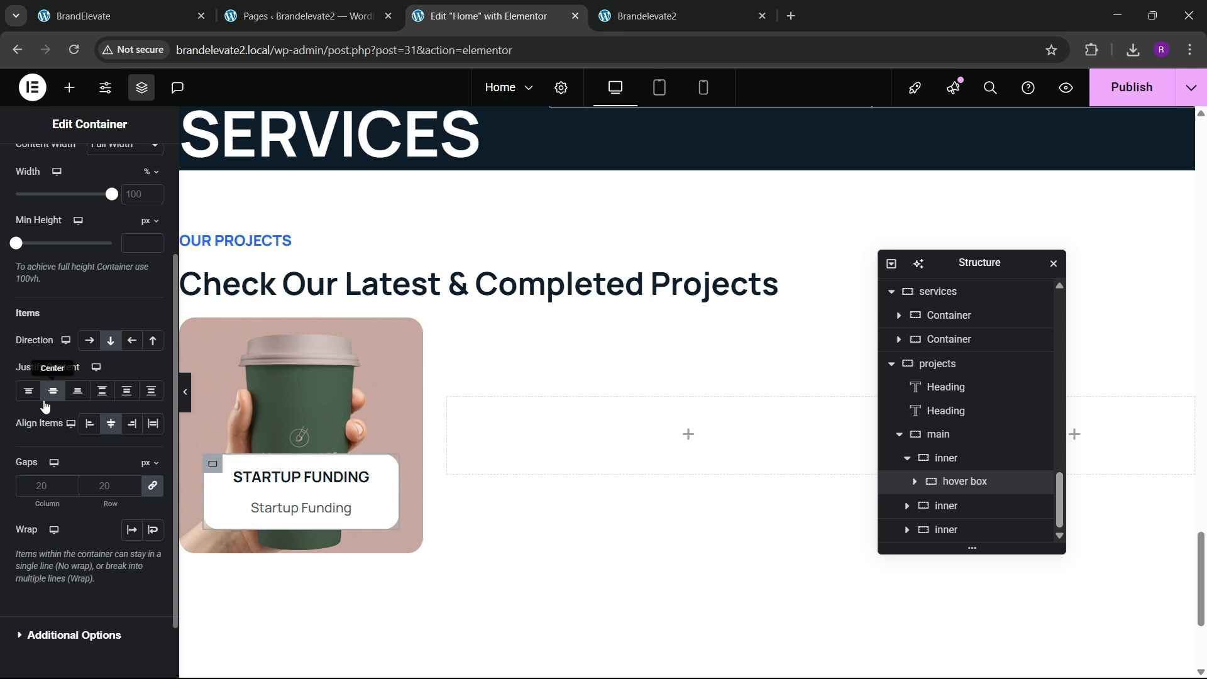
click(101, 487)
text(10)
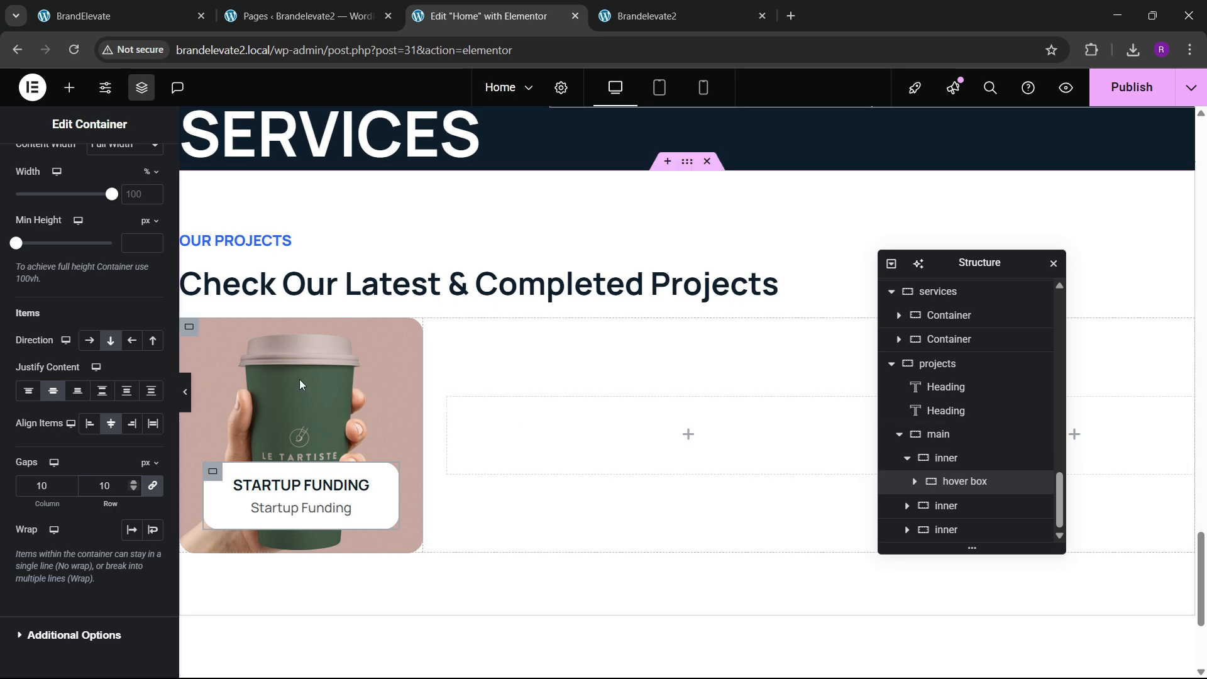
click(150, 8)
click(459, 7)
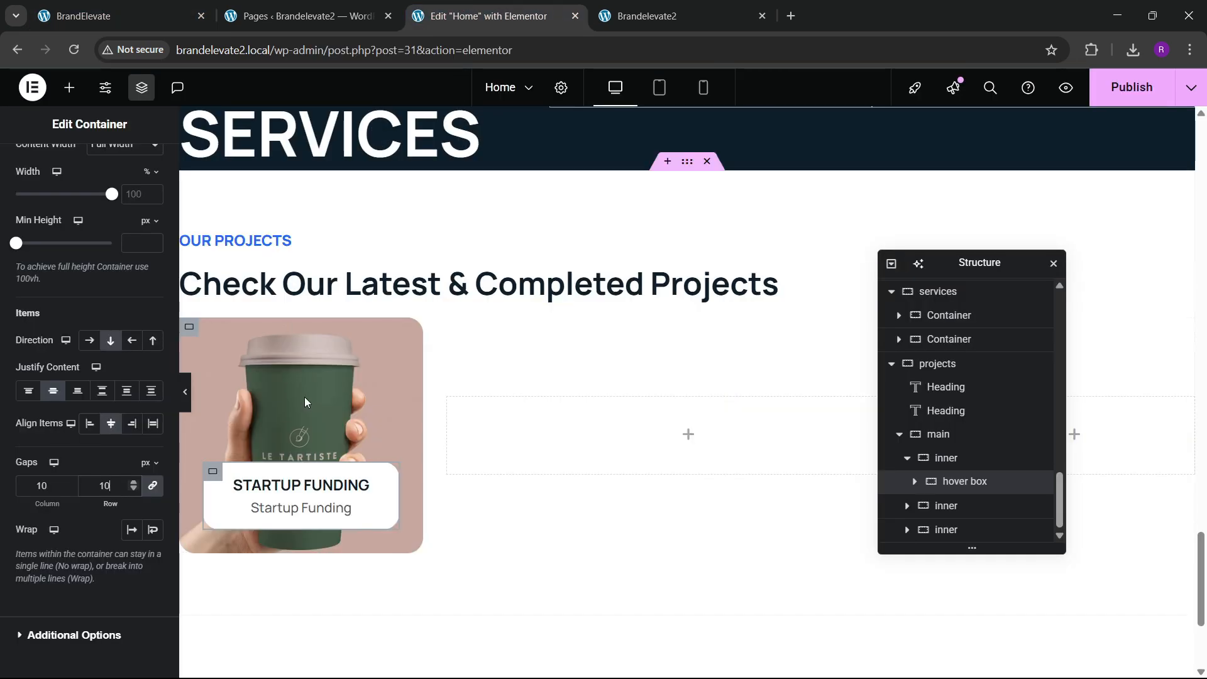
click(185, 391)
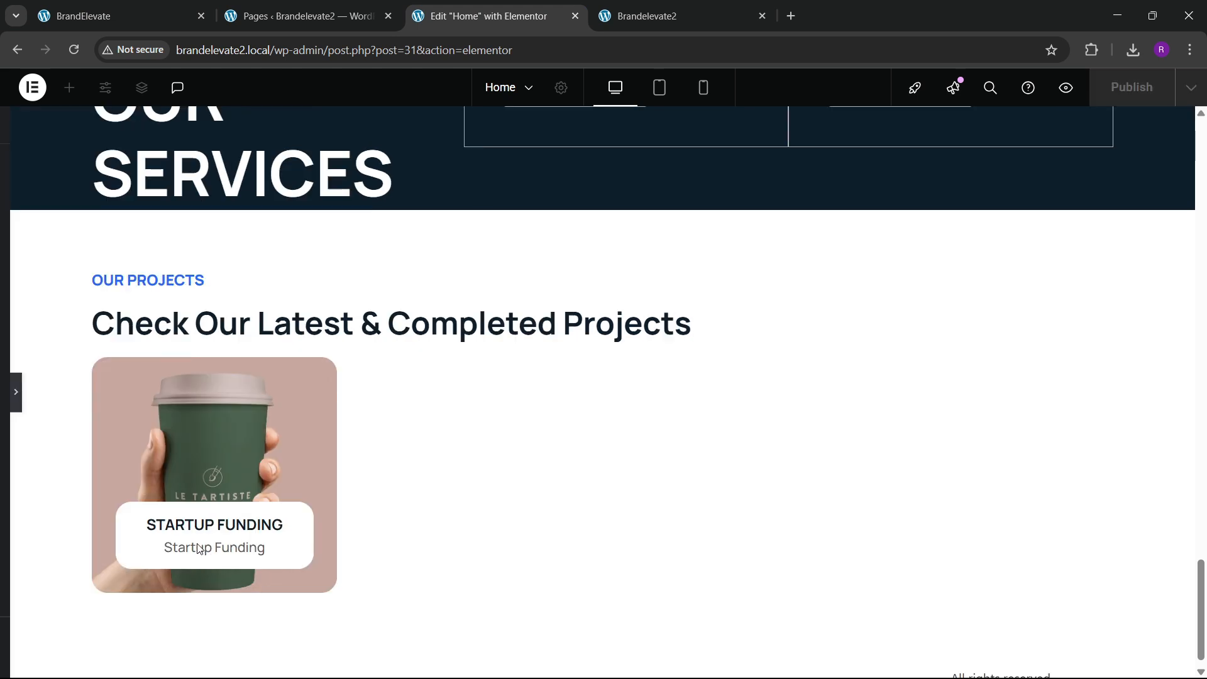
click(6, 410)
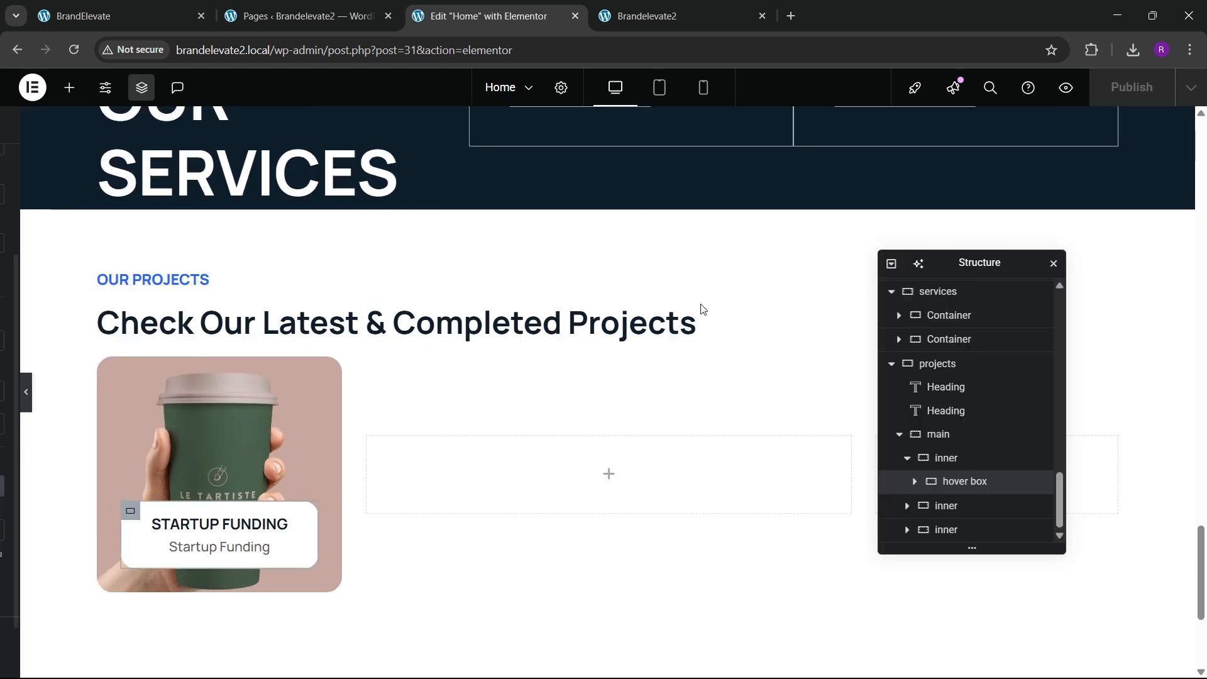
Step: Change the projects container's content width to Full Width and preview the section without the editing panel
click(686, 200)
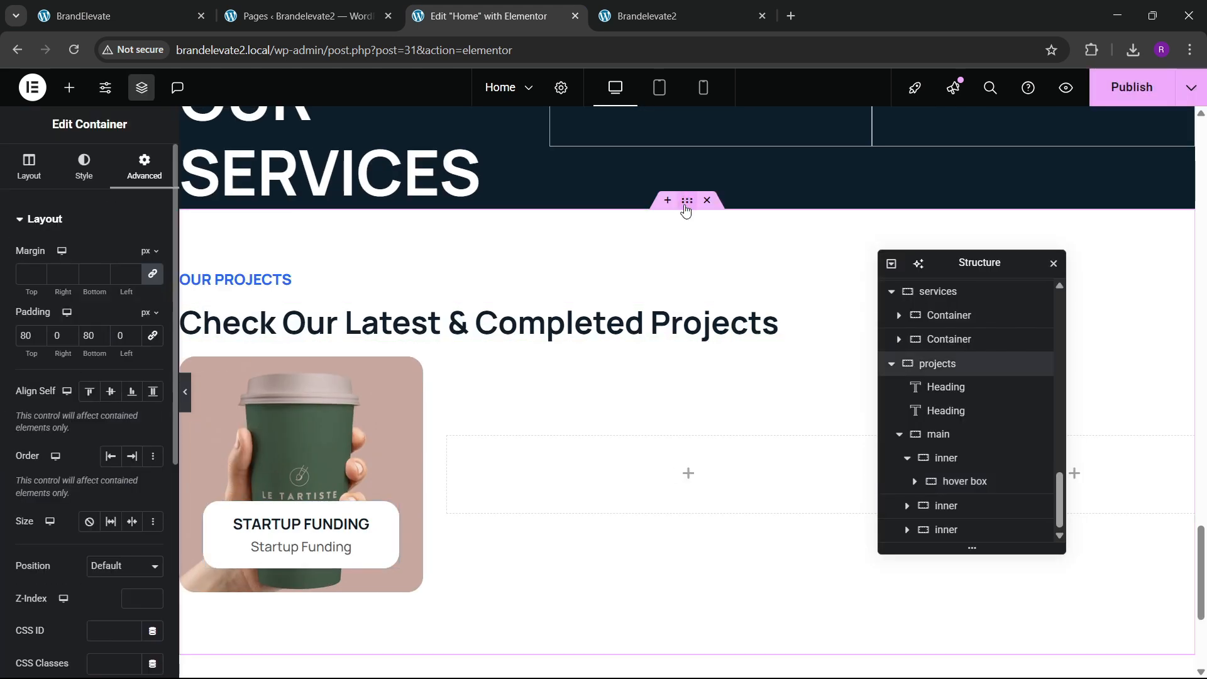
click(28, 169)
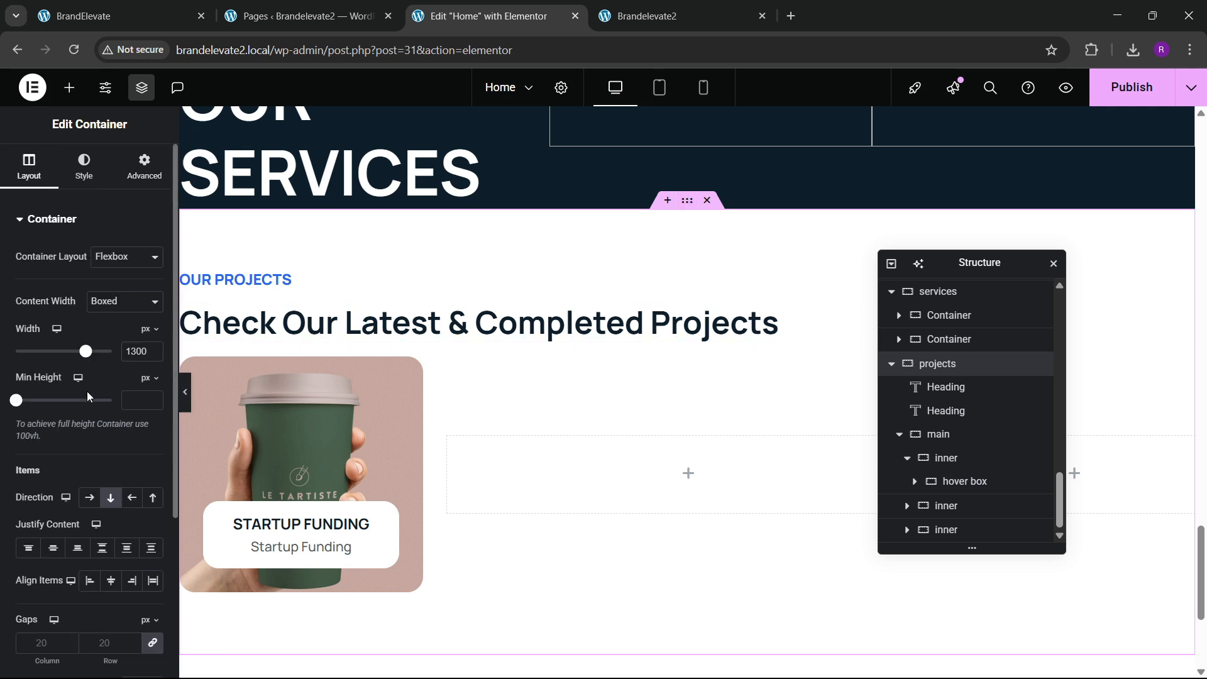
click(118, 308)
click(119, 349)
click(119, 308)
click(125, 340)
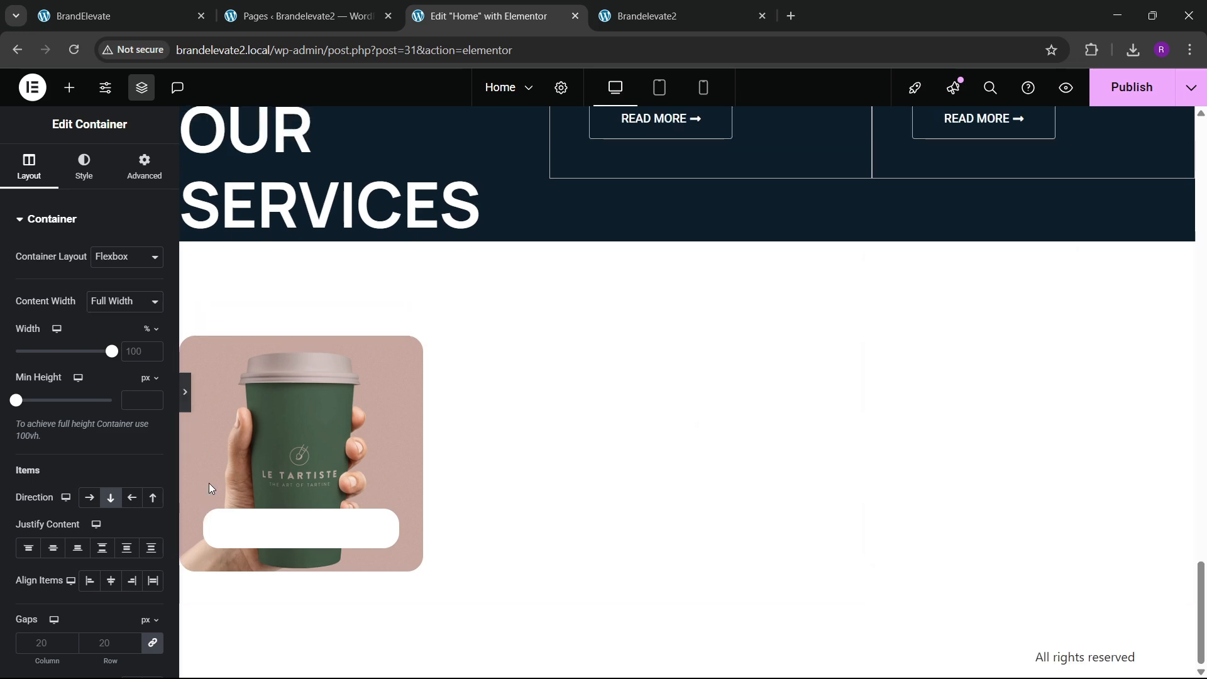
scroll(150, 483, up, 3)
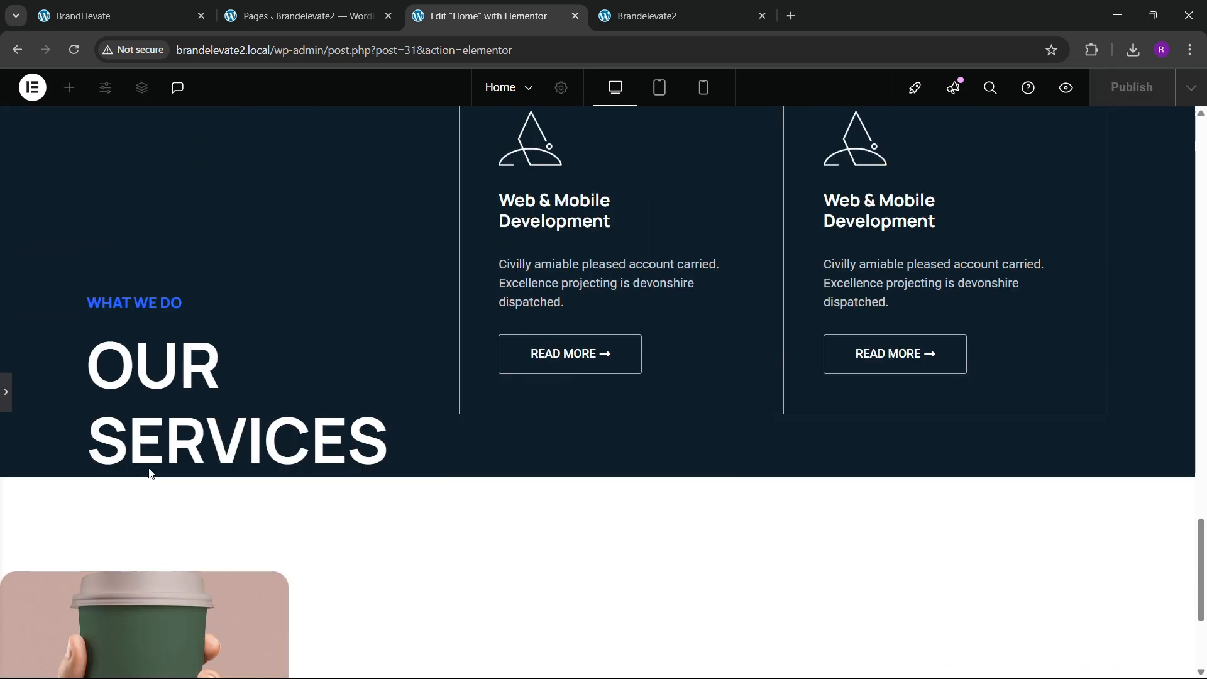
scroll(149, 470, down, 3)
scroll(149, 469, up, 3)
scroll(150, 471, down, 3)
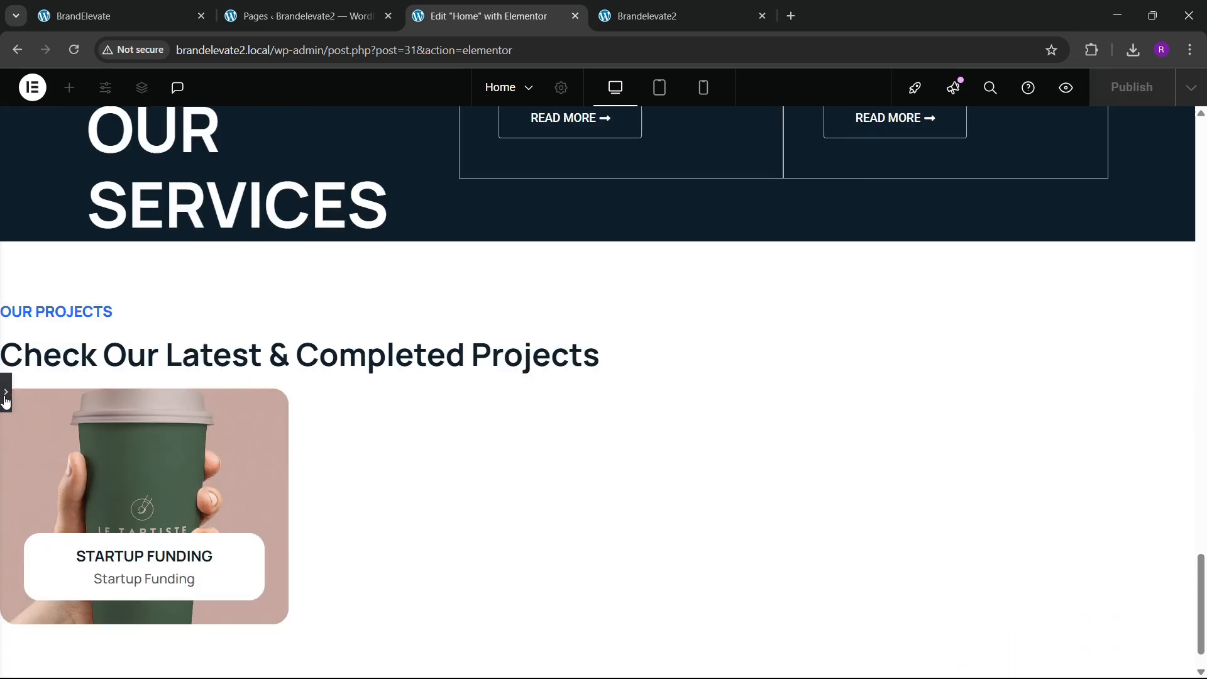
click(7, 392)
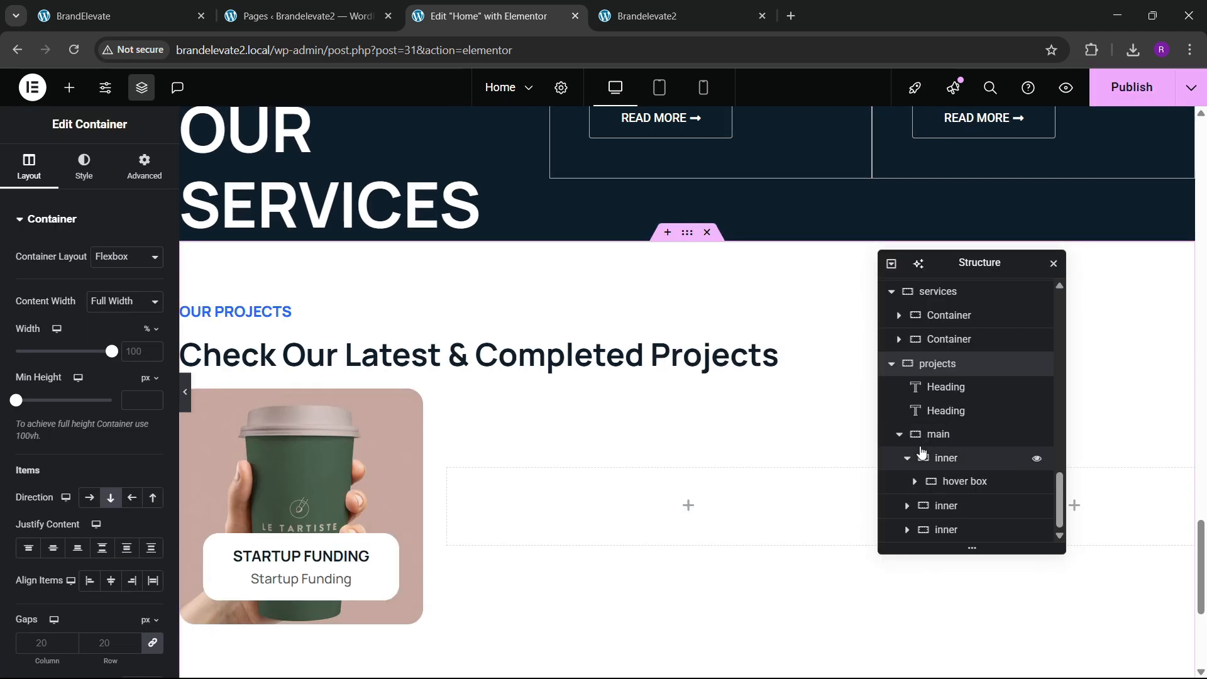
Step: Add a new container inside projects, rename it text box, and place it directly above the main container
click(899, 434)
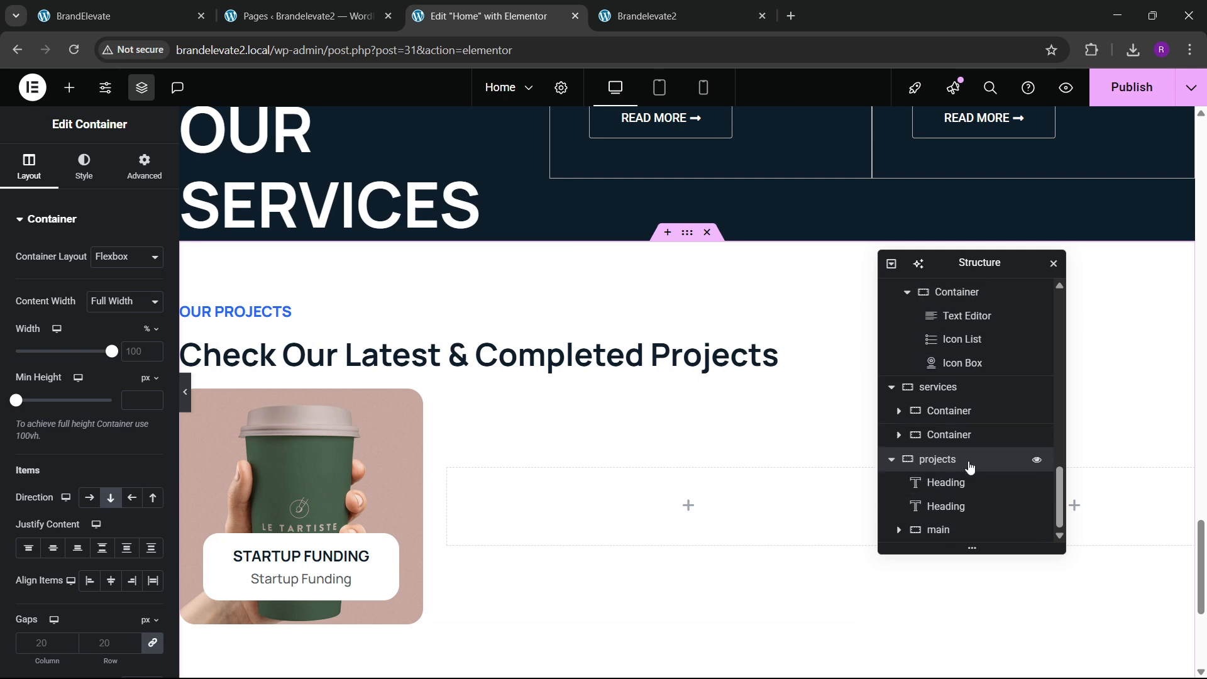
right_click(969, 466)
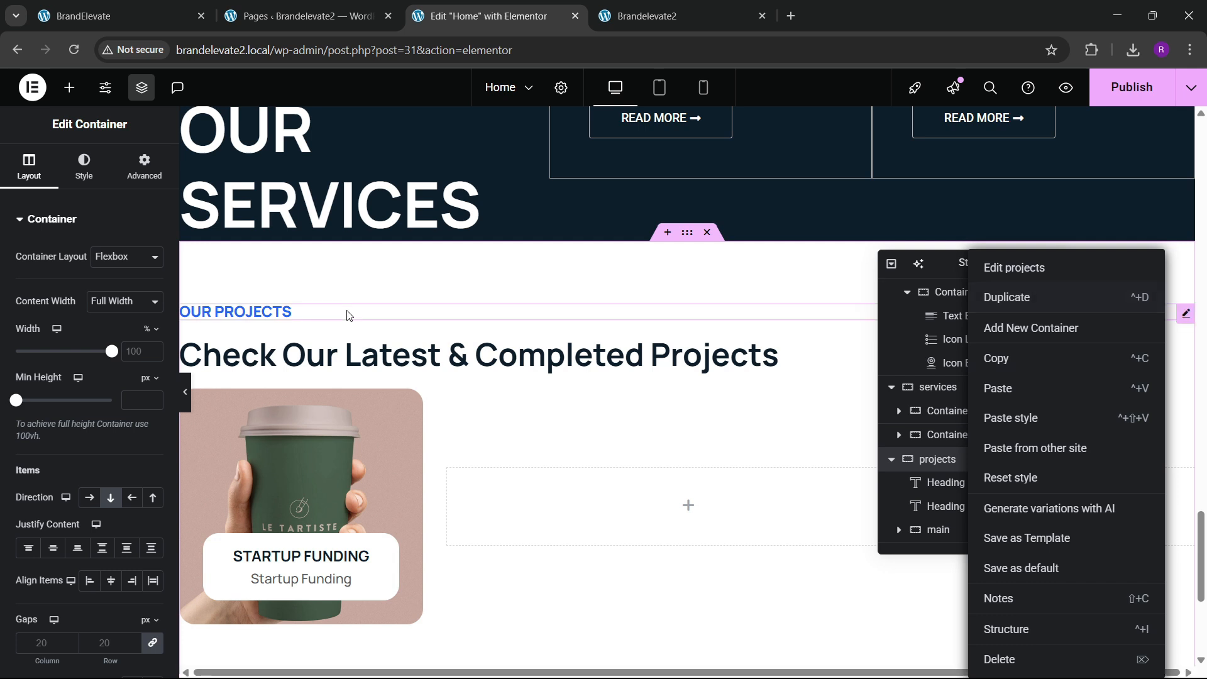
click(1032, 338)
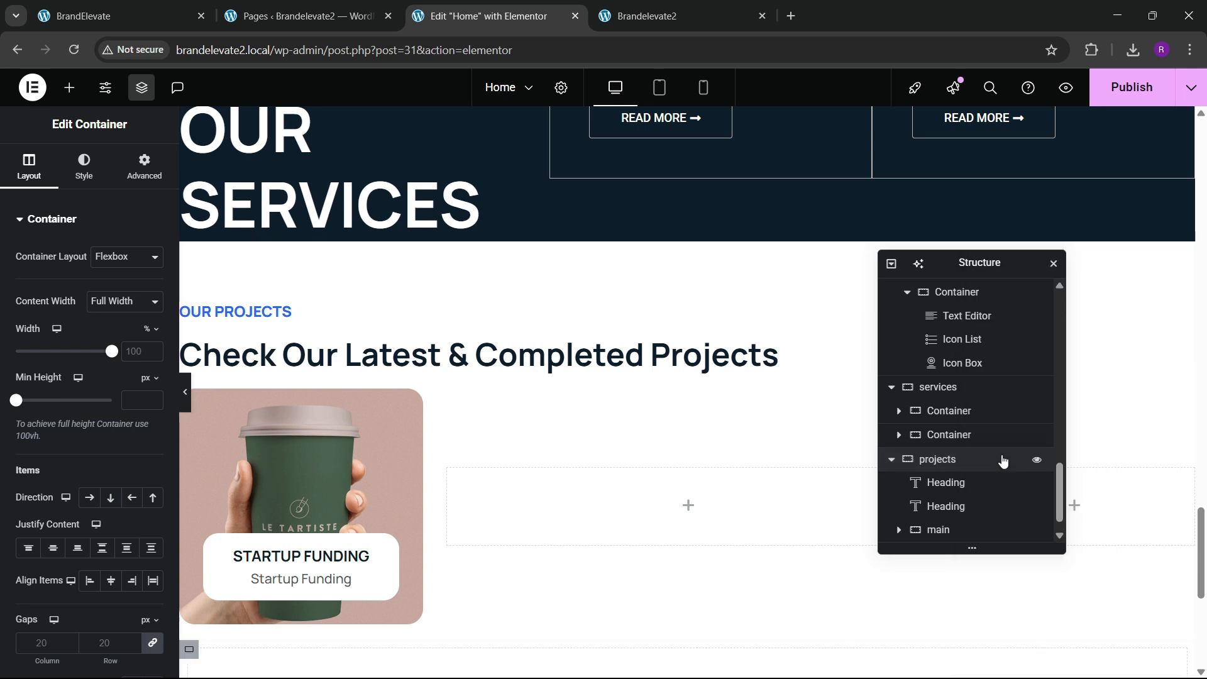
scroll(969, 513, down, 1)
double_click(959, 532)
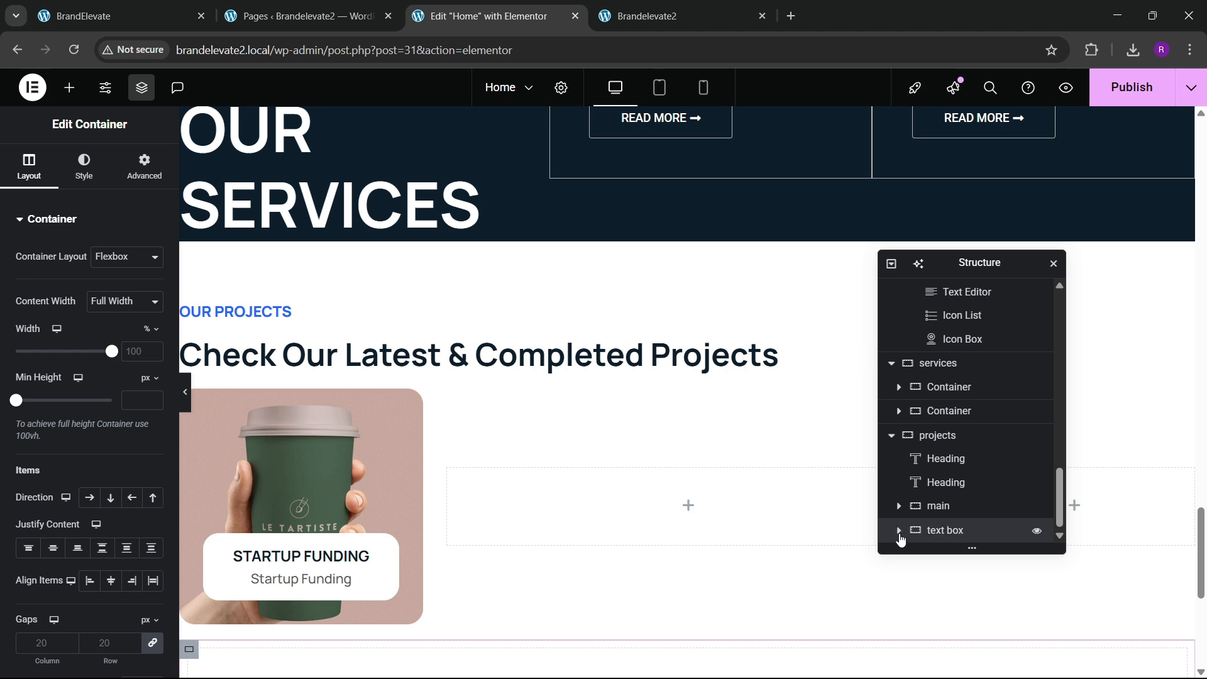
drag(914, 536, 914, 481)
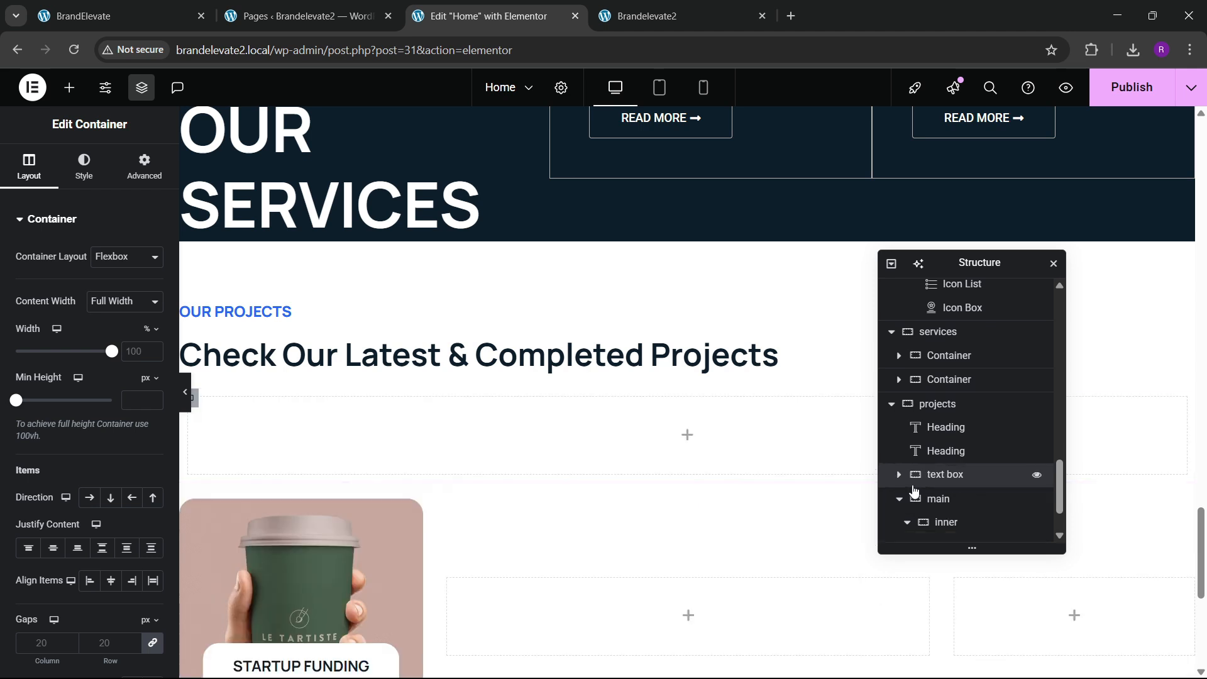
Step: Set the text box container's padding to 0 and move the OUR PROJECTS and Check Our Latest & Completed Projects headings into it
click(132, 180)
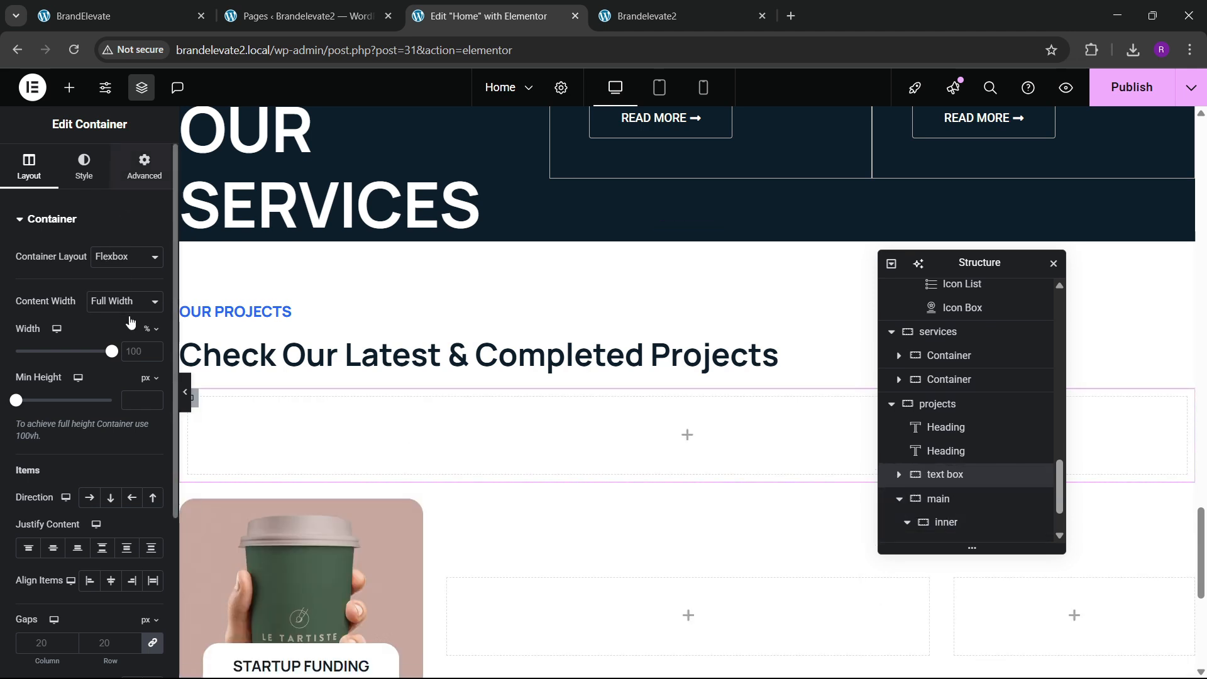
click(154, 336)
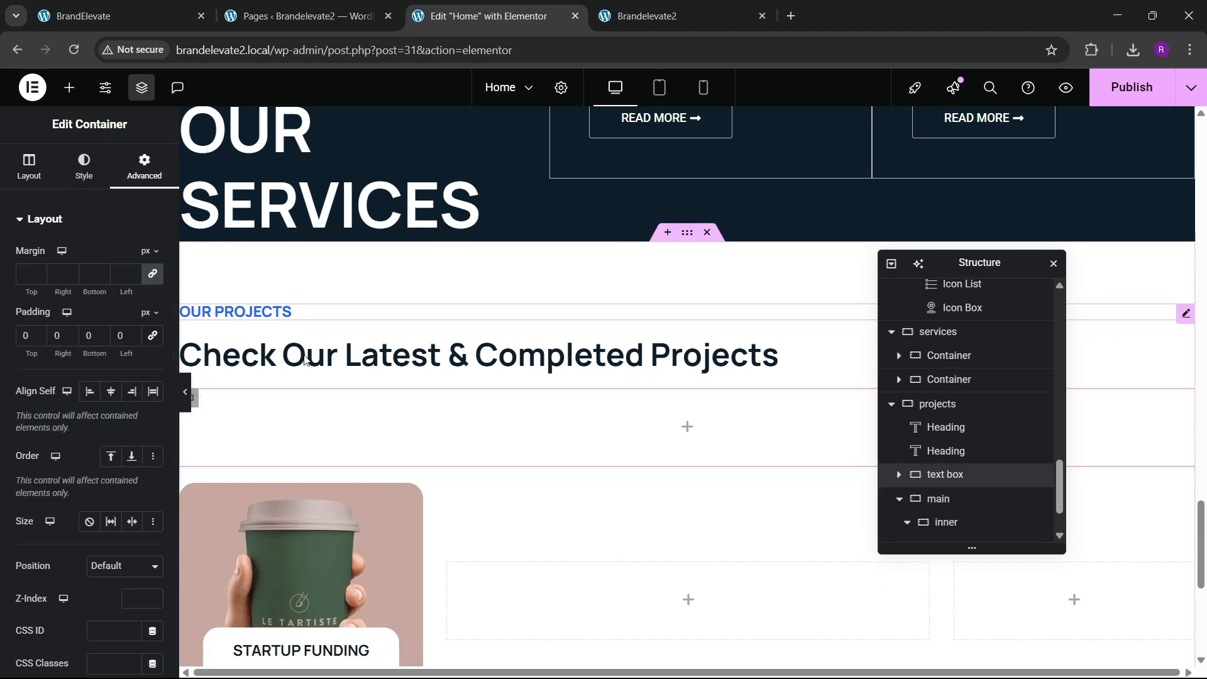
drag(305, 360, 305, 412)
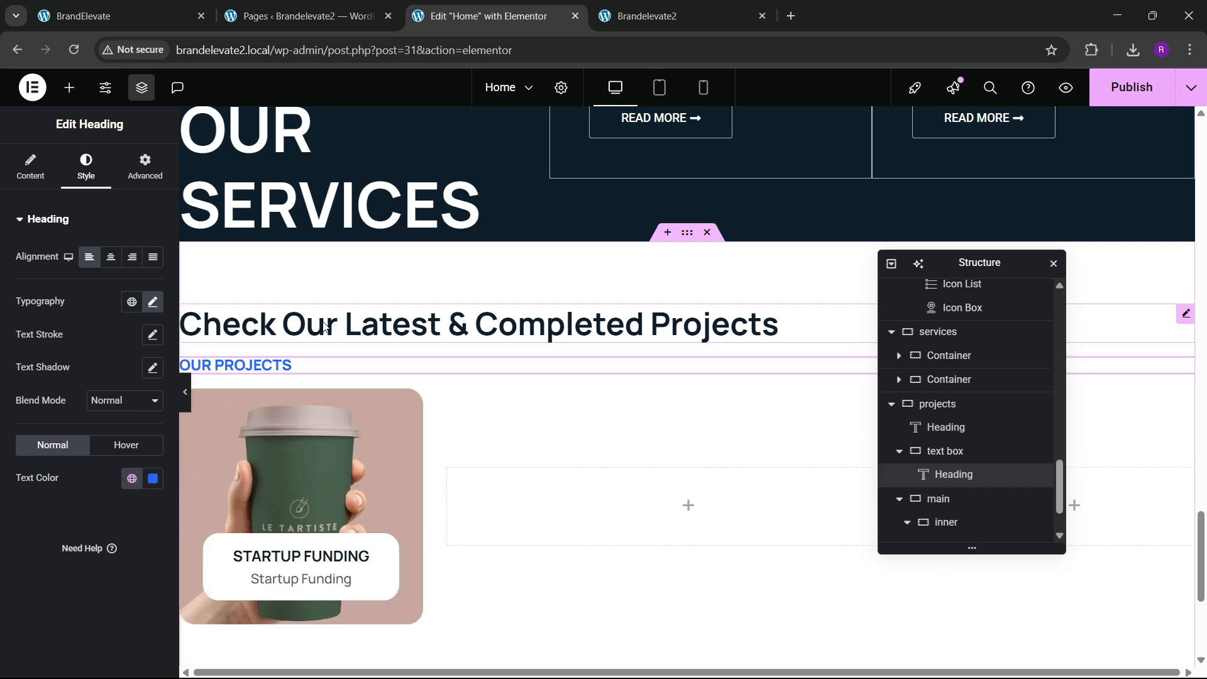
drag(324, 328, 320, 372)
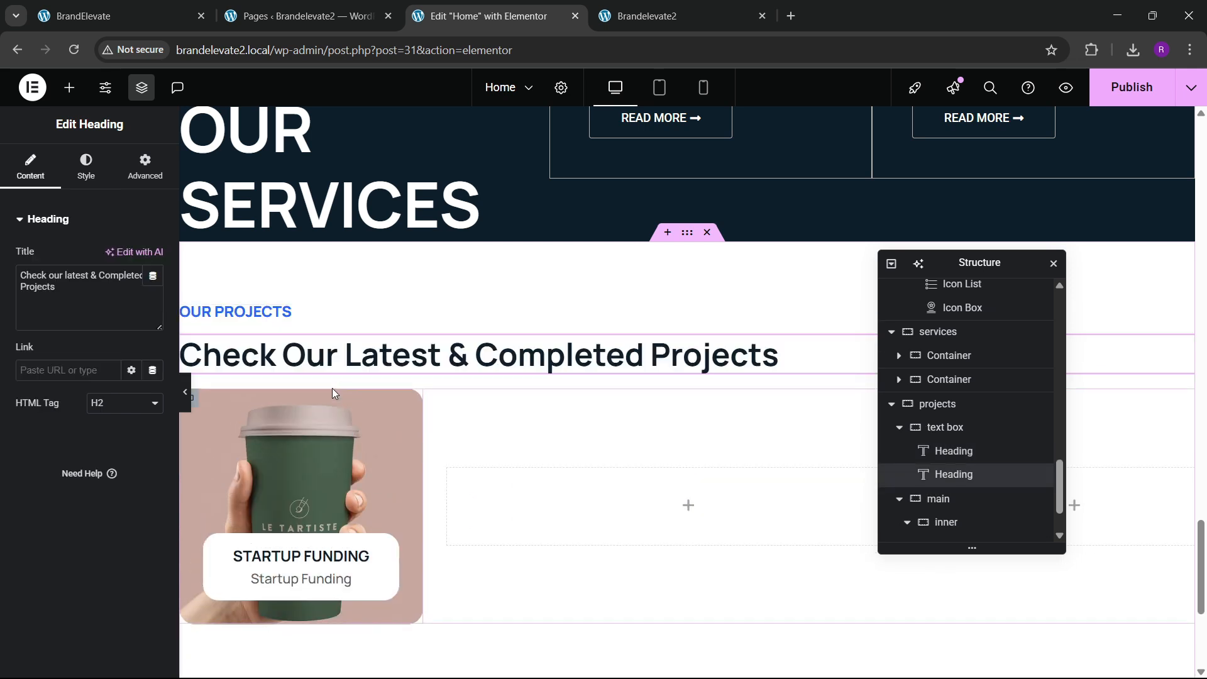
Step: Set the text box container's left padding to 60 px
click(968, 429)
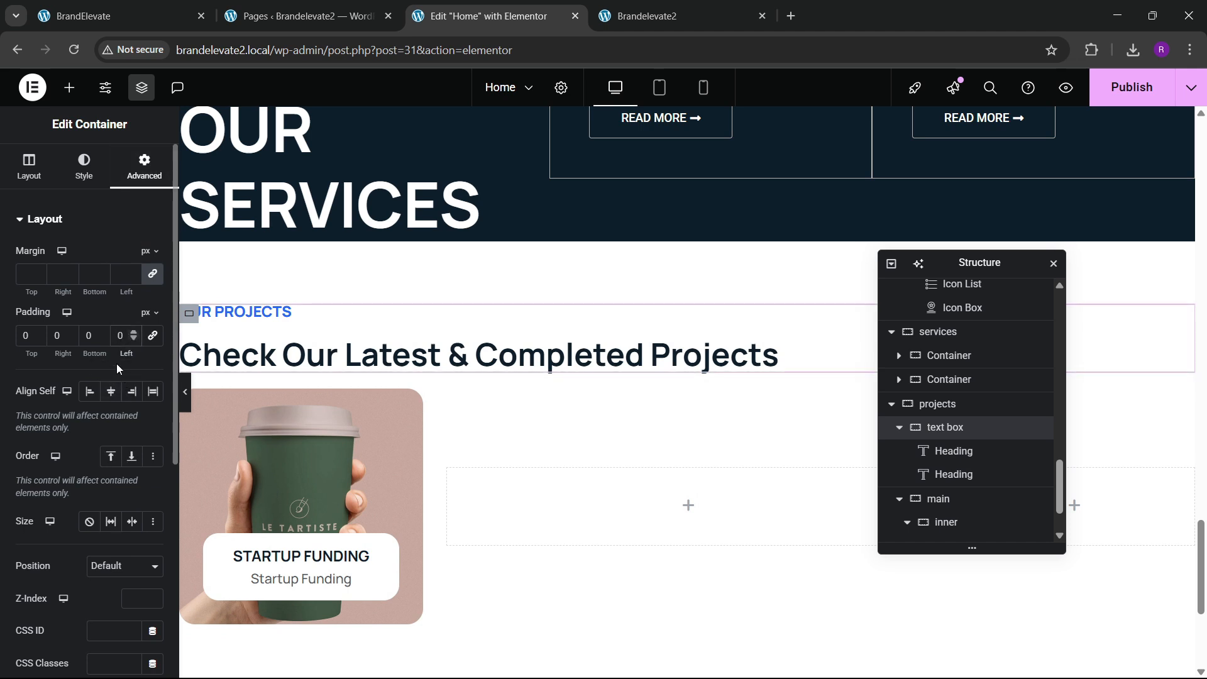
text(60)
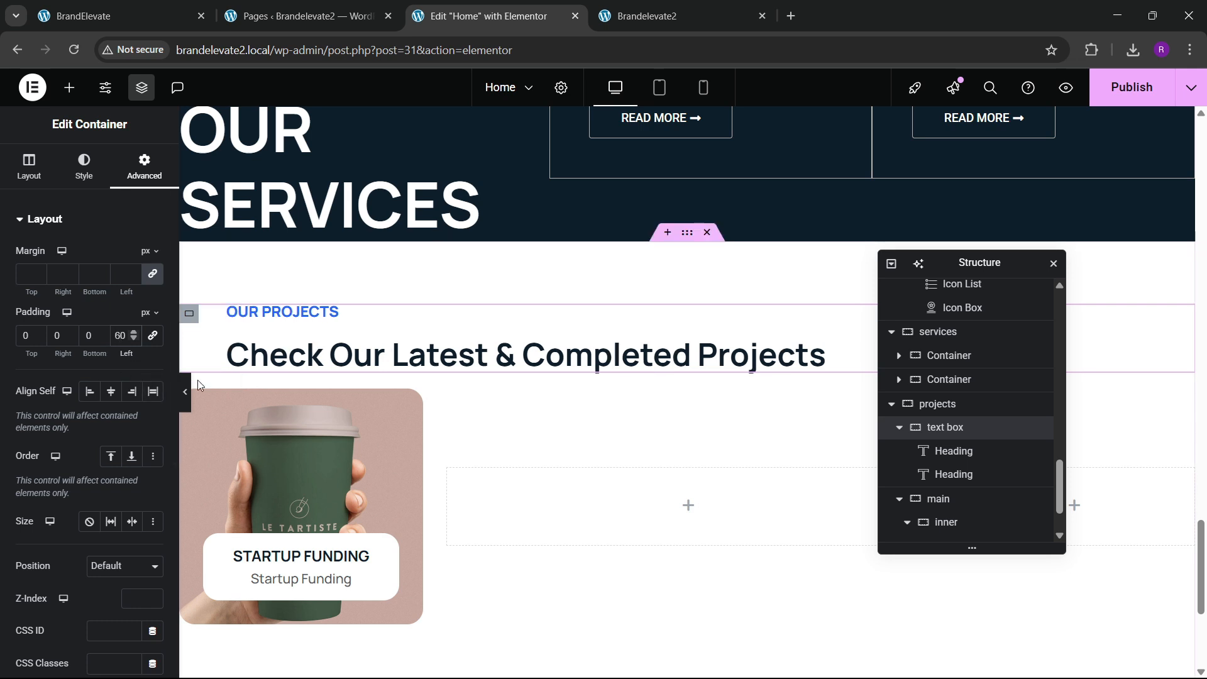
Step: Preview the OUR PROJECTS section without the editing panel and compare its heading alignment with the original BrandElevate page
click(185, 391)
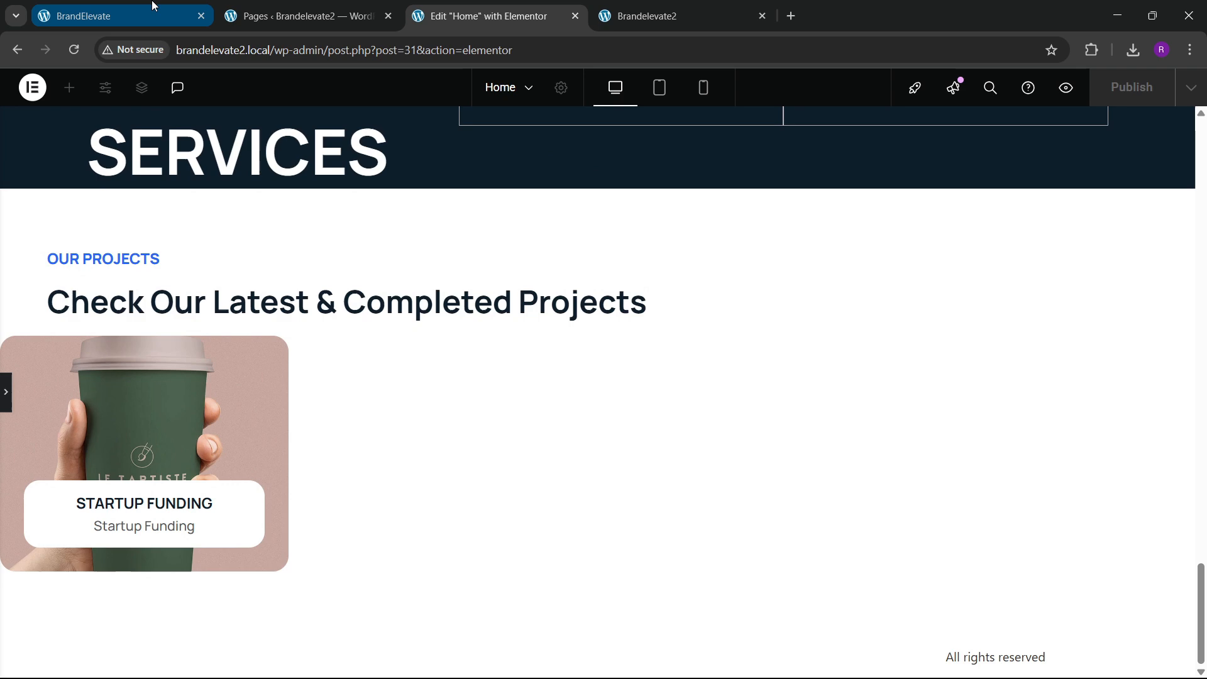
click(189, 14)
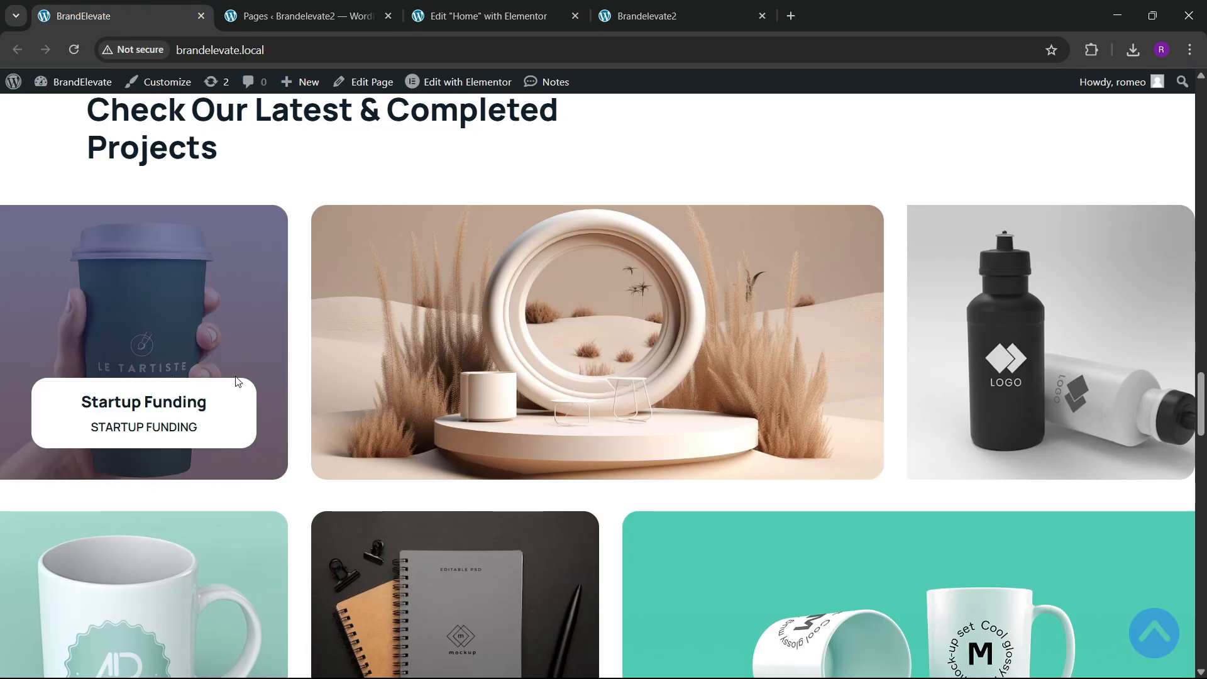
scroll(236, 382, up, 6)
click(453, 16)
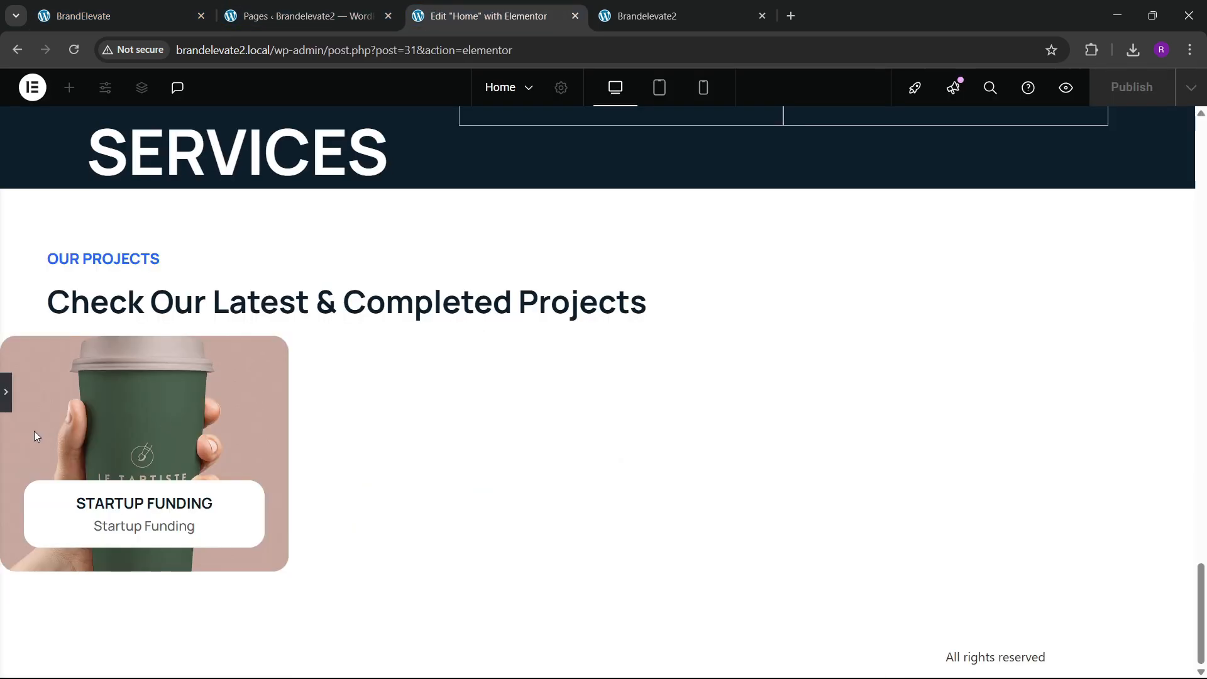
click(8, 395)
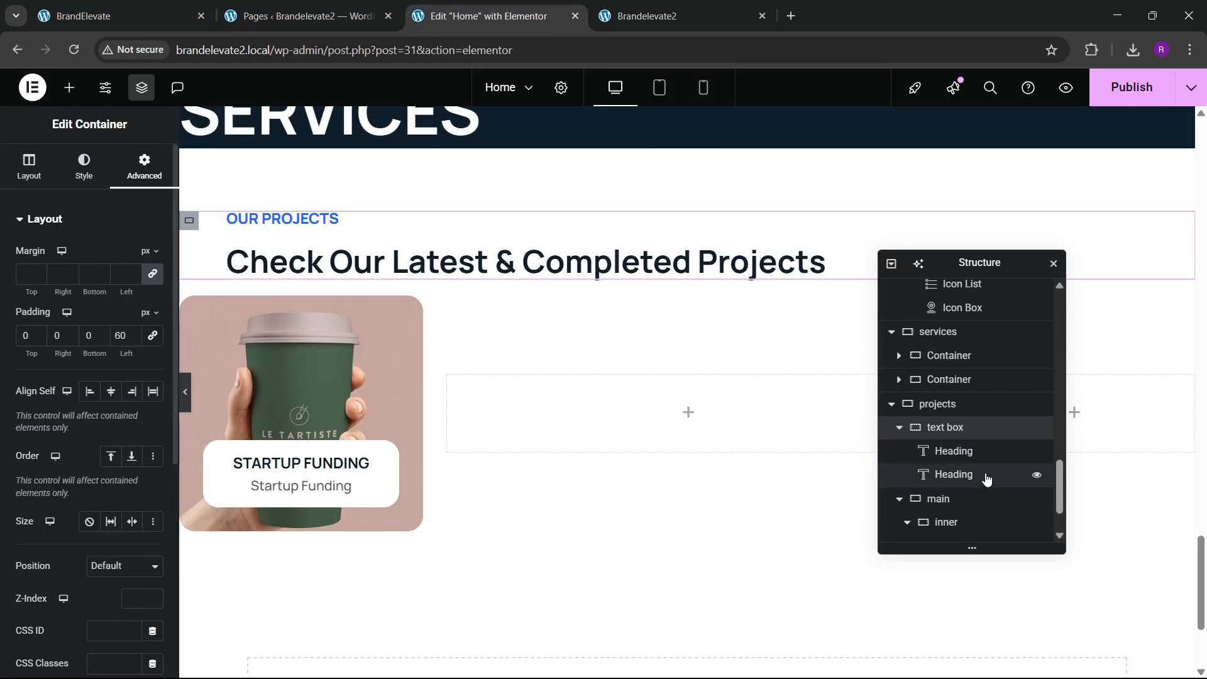
Step: Set the text box container's content width to Boxed with a width of 1300 px
click(956, 427)
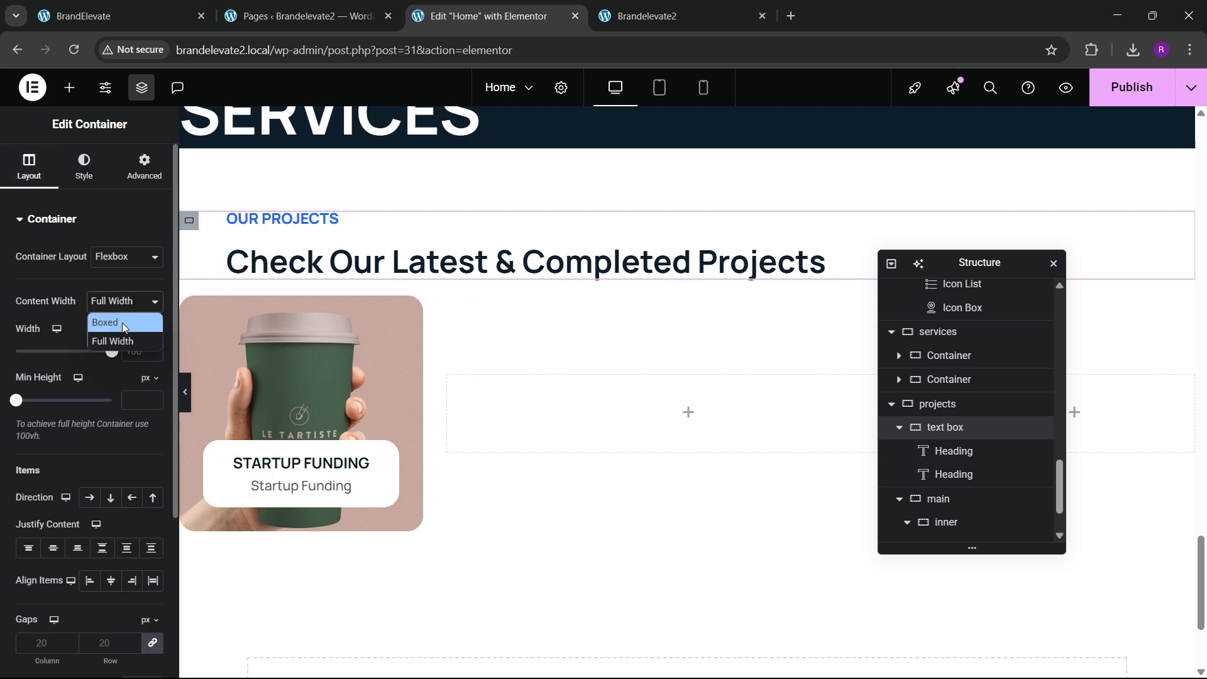
click(122, 323)
click(131, 352)
text(13)
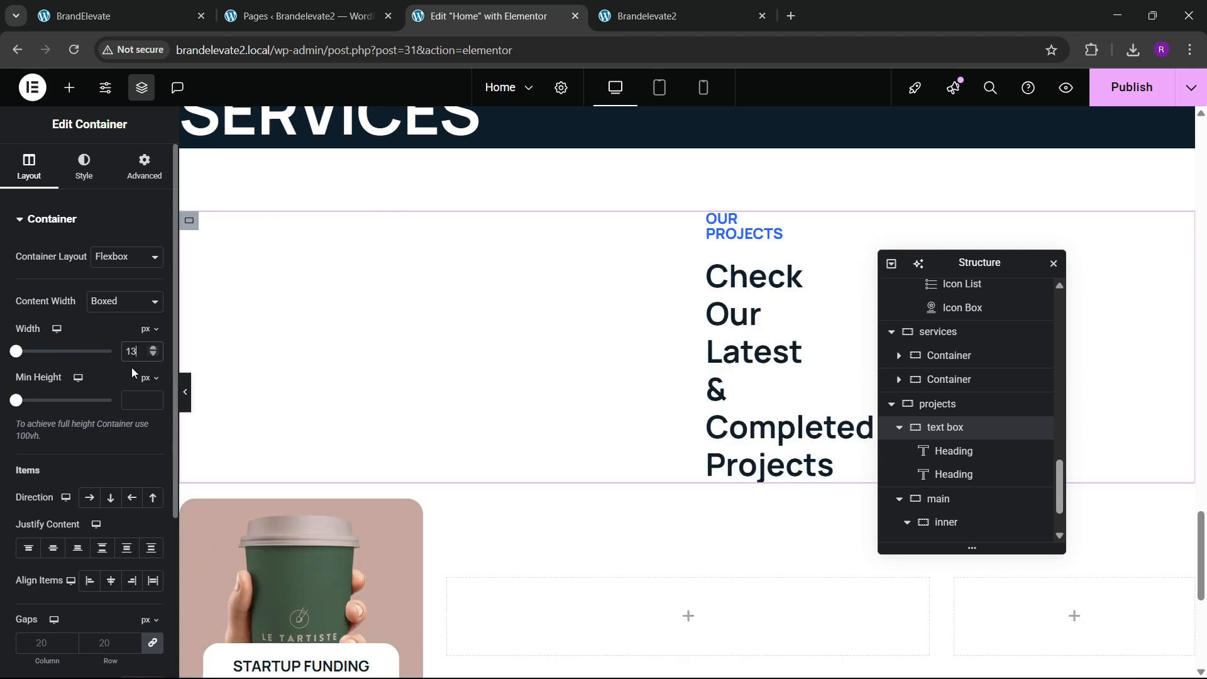
text(00)
Step: Set the text box container's left padding to 0 and preview the heading alignment without the editing panel
click(144, 167)
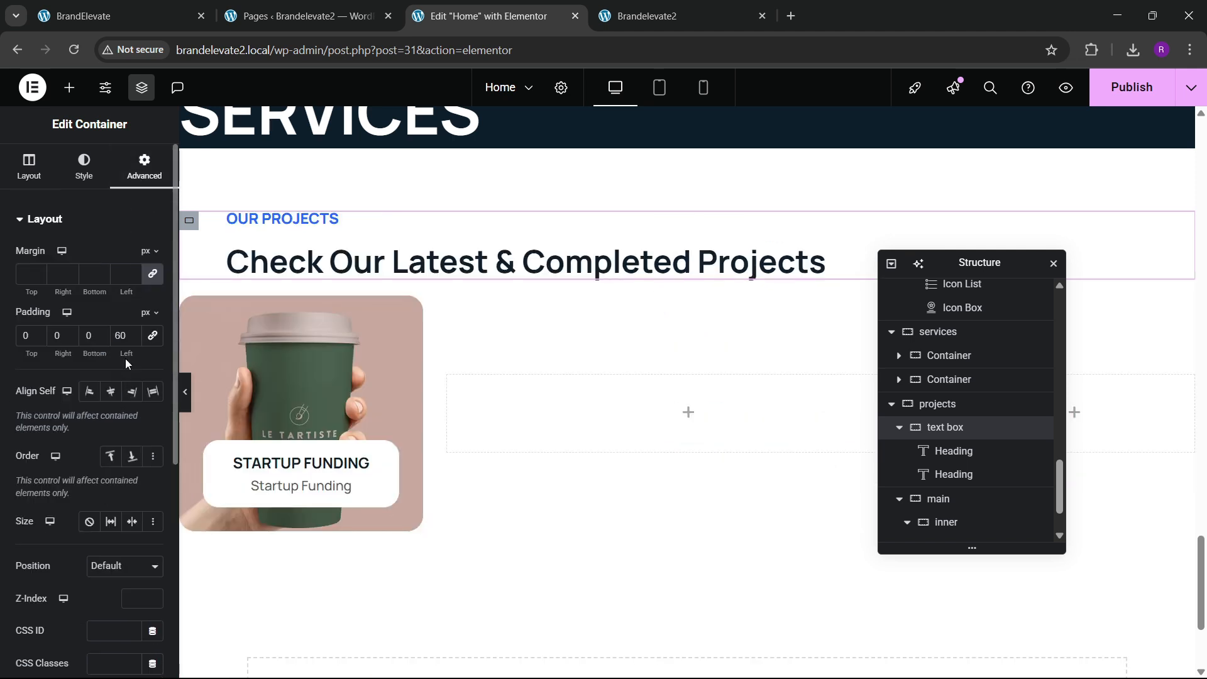
click(185, 391)
scroll(286, 444, up, 3)
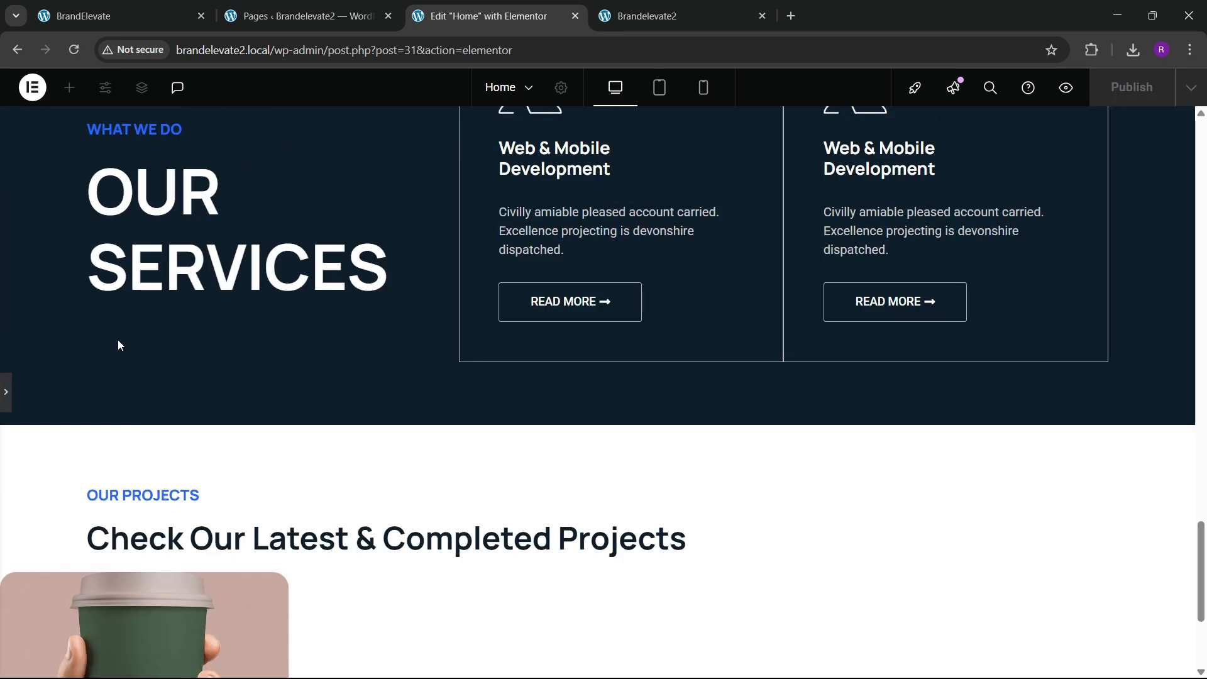
scroll(107, 539, down, 3)
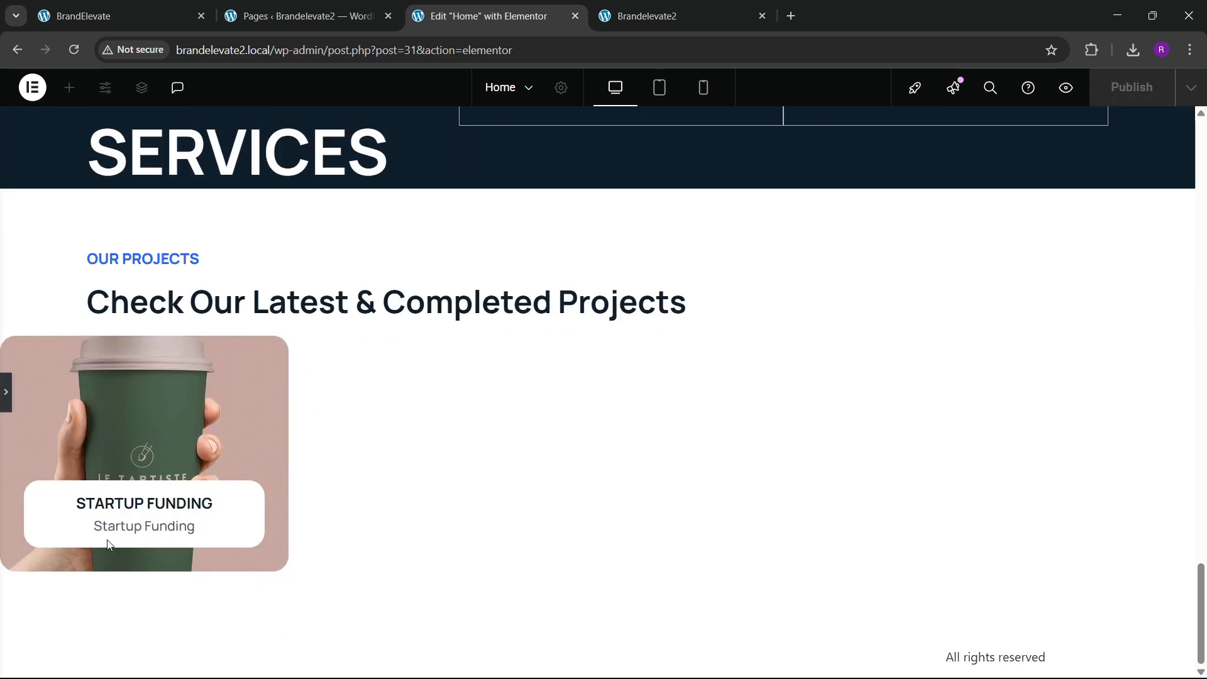
click(3, 412)
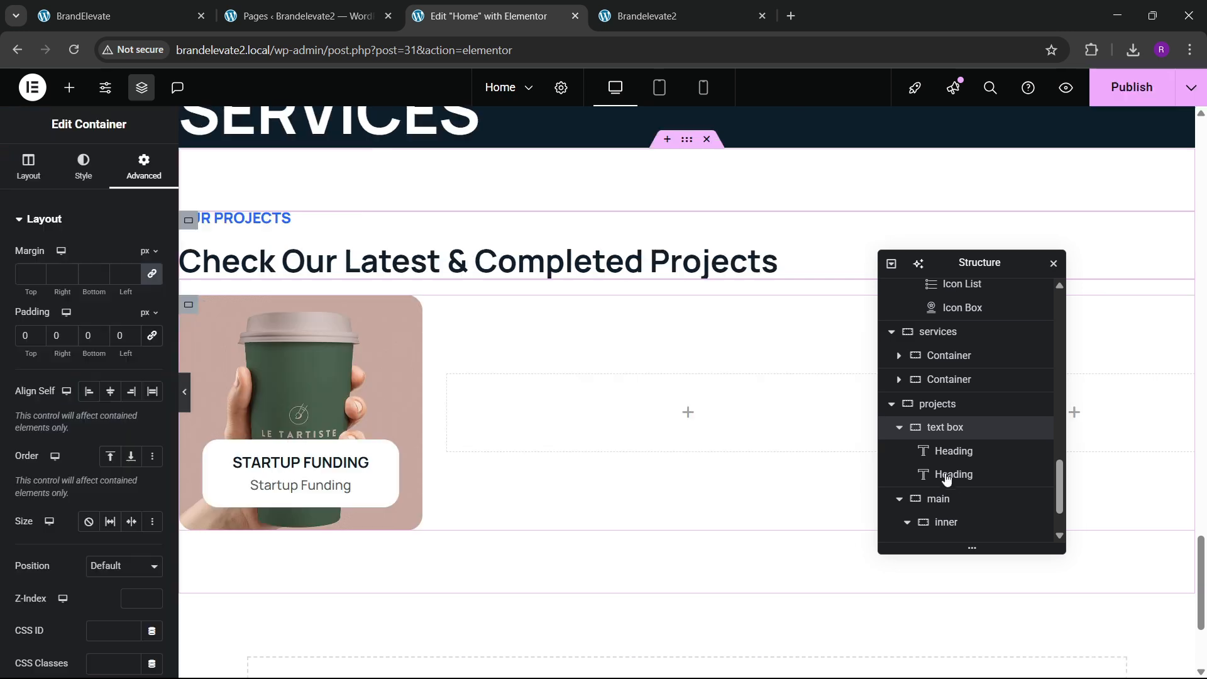
Step: Center the projects container's justify content and align items, and set its column and row gaps to 50 px
click(900, 428)
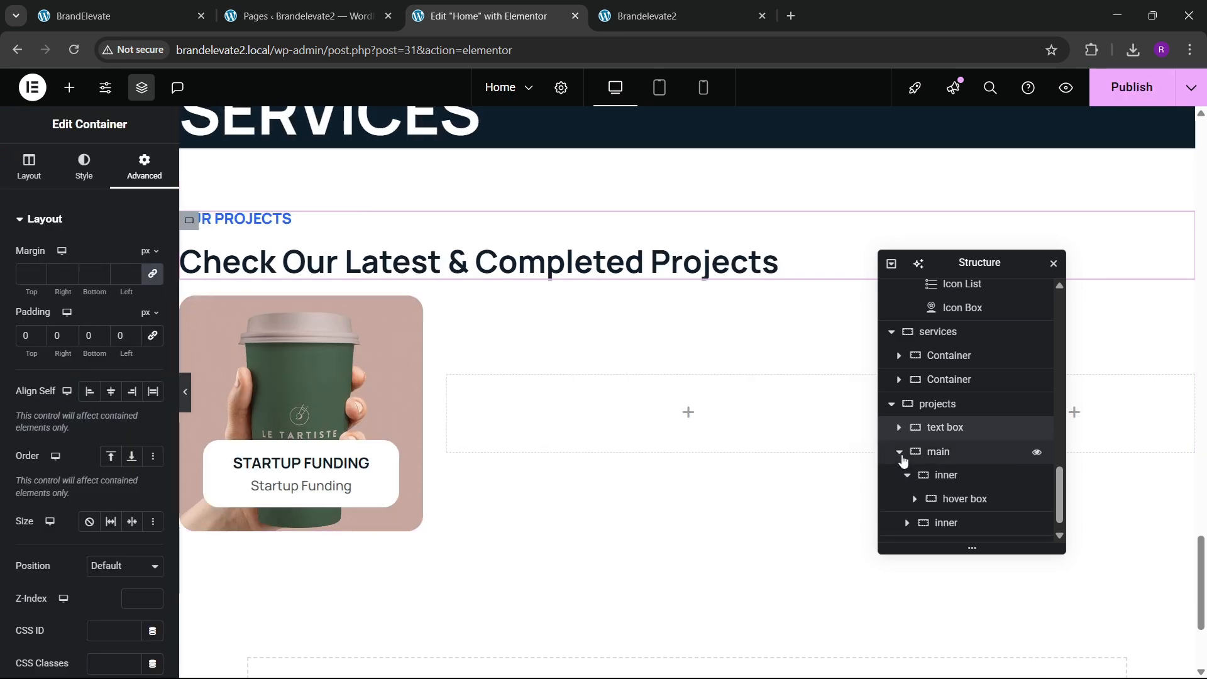
click(900, 451)
click(942, 483)
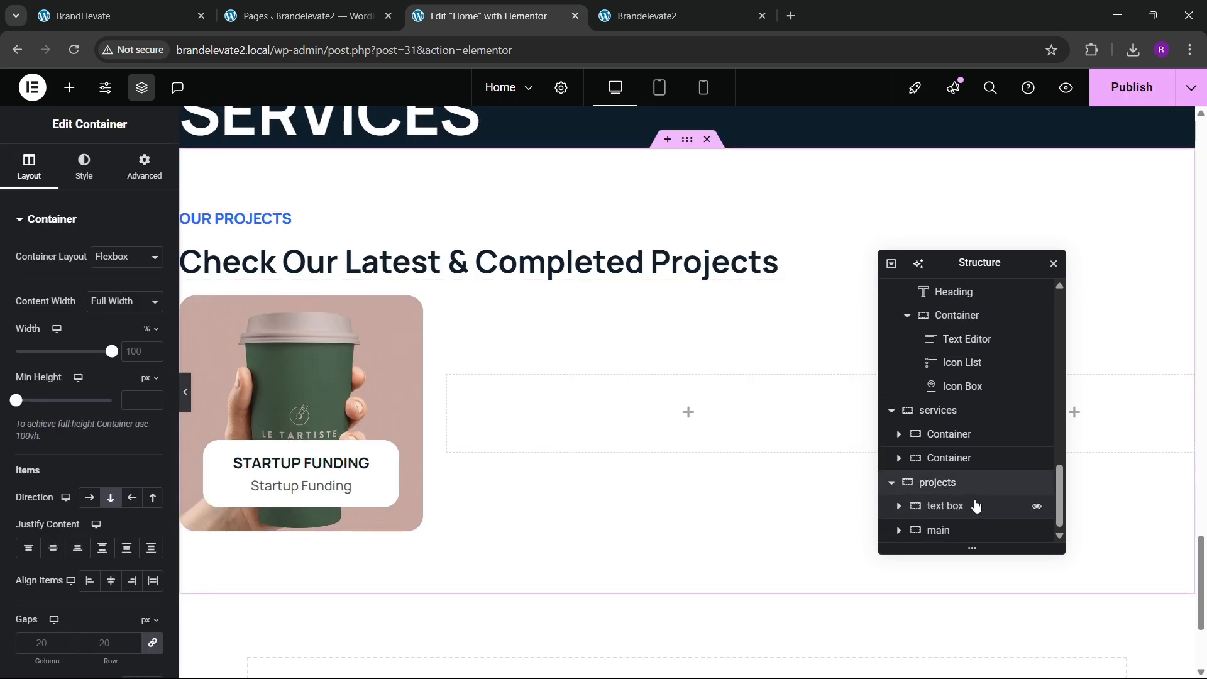
scroll(57, 488, down, 1)
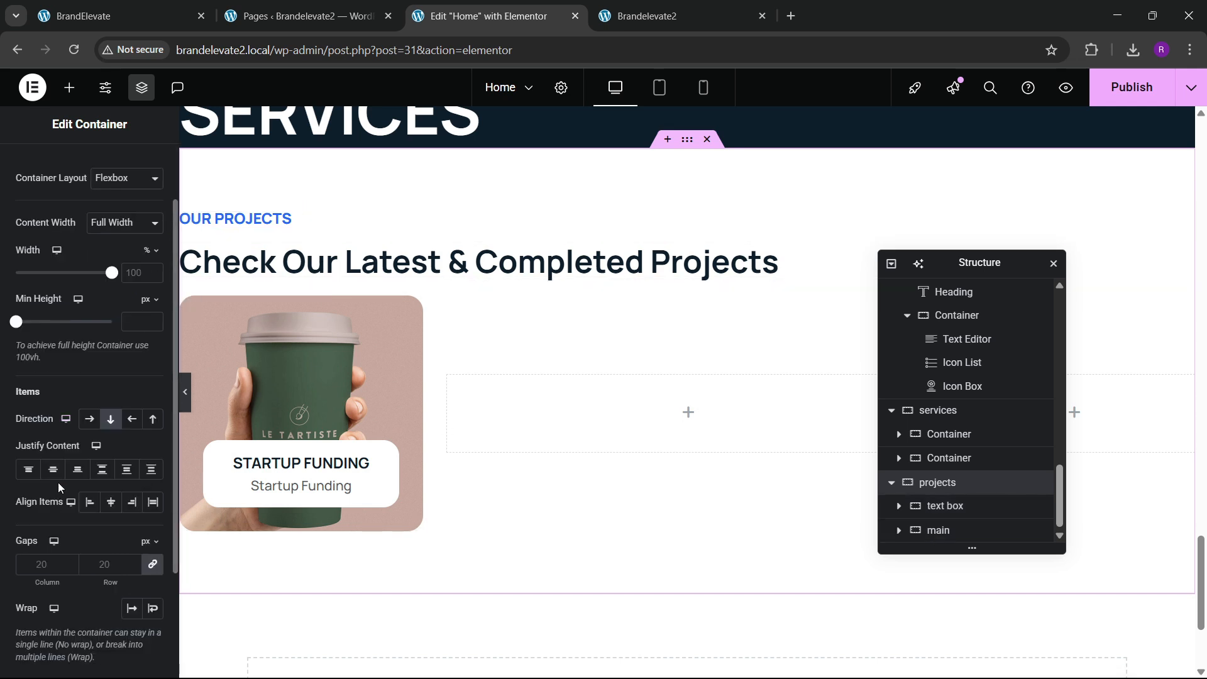
click(53, 469)
click(111, 502)
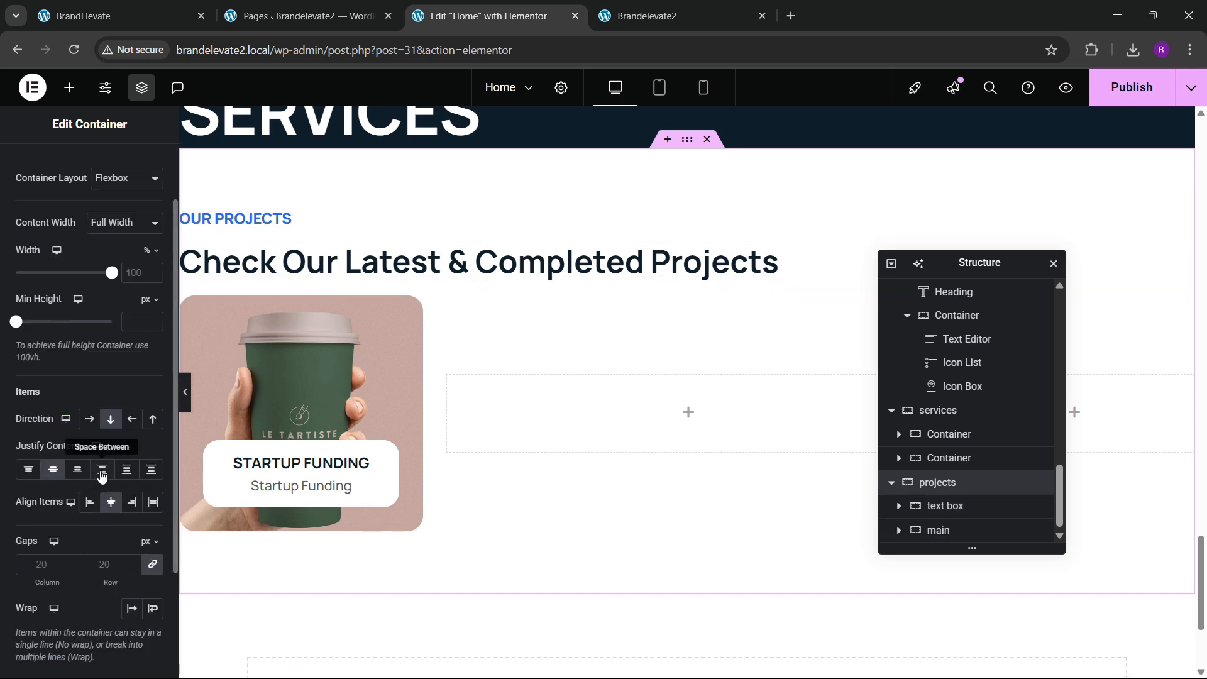
text(50)
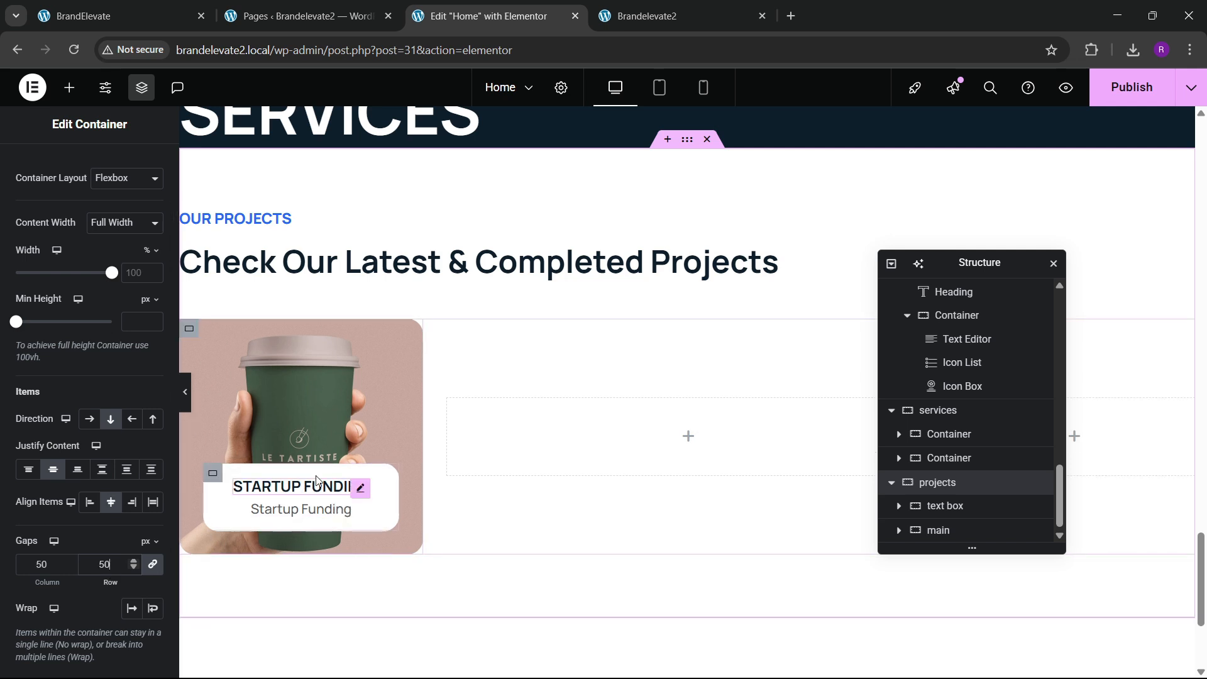
Step: Expand the main container in the structure, collapse its first inner container, and select the second inner container
click(899, 530)
scroll(904, 531, down, 2)
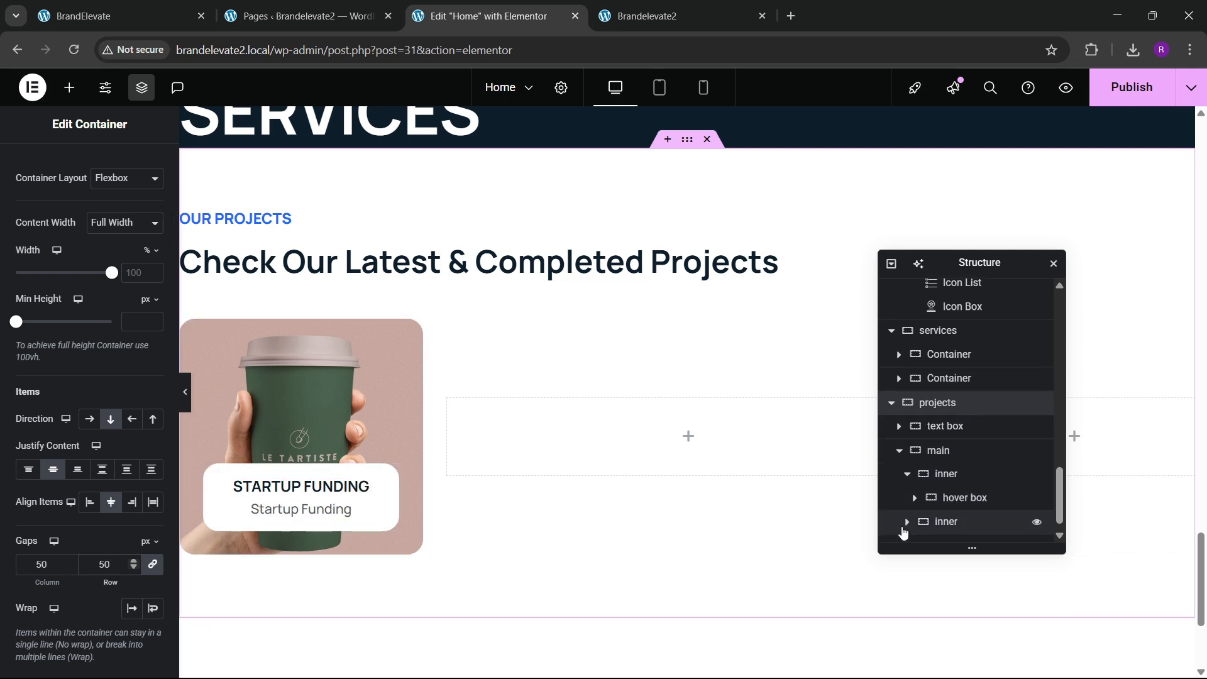
click(908, 458)
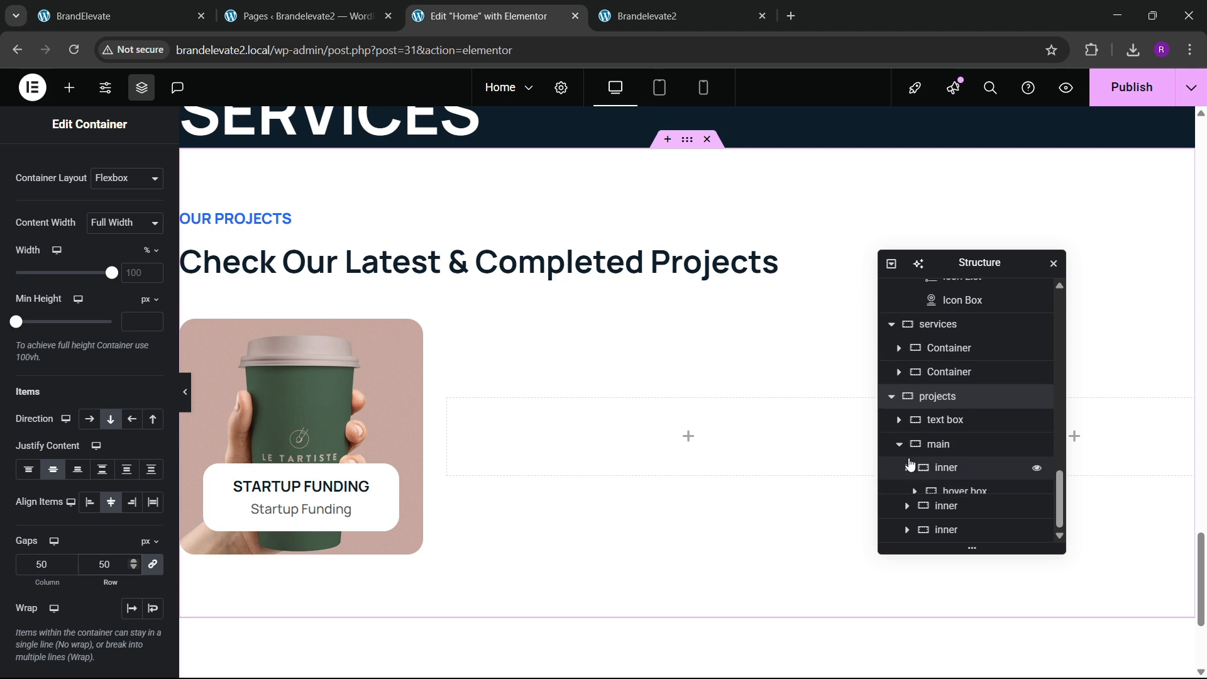
click(951, 484)
click(952, 509)
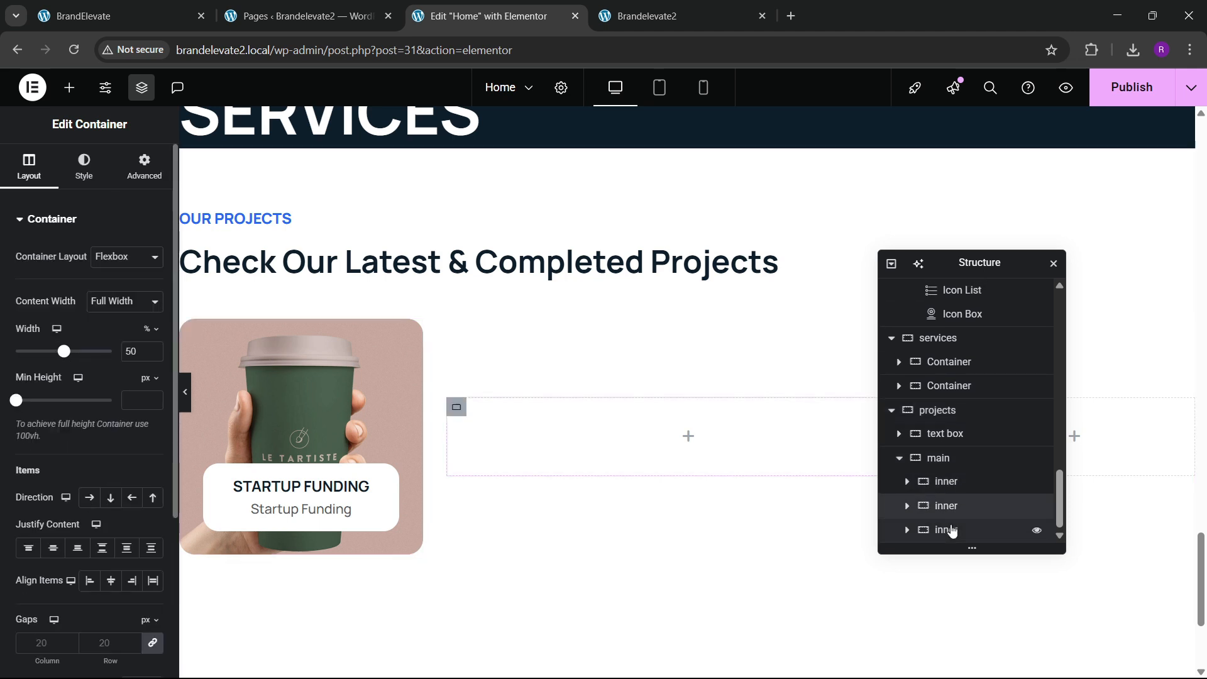
Step: Assign the CSS class box-hide to the hover box inside the first inner container of the projects section
click(950, 529)
click(951, 489)
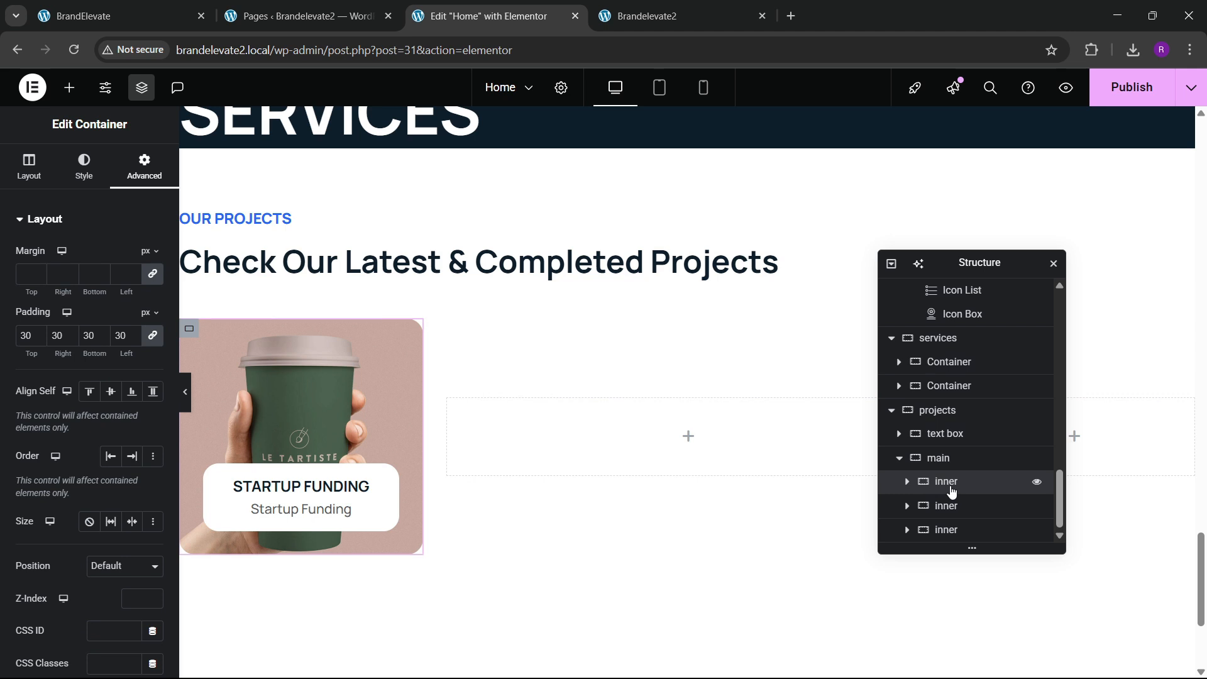
click(908, 481)
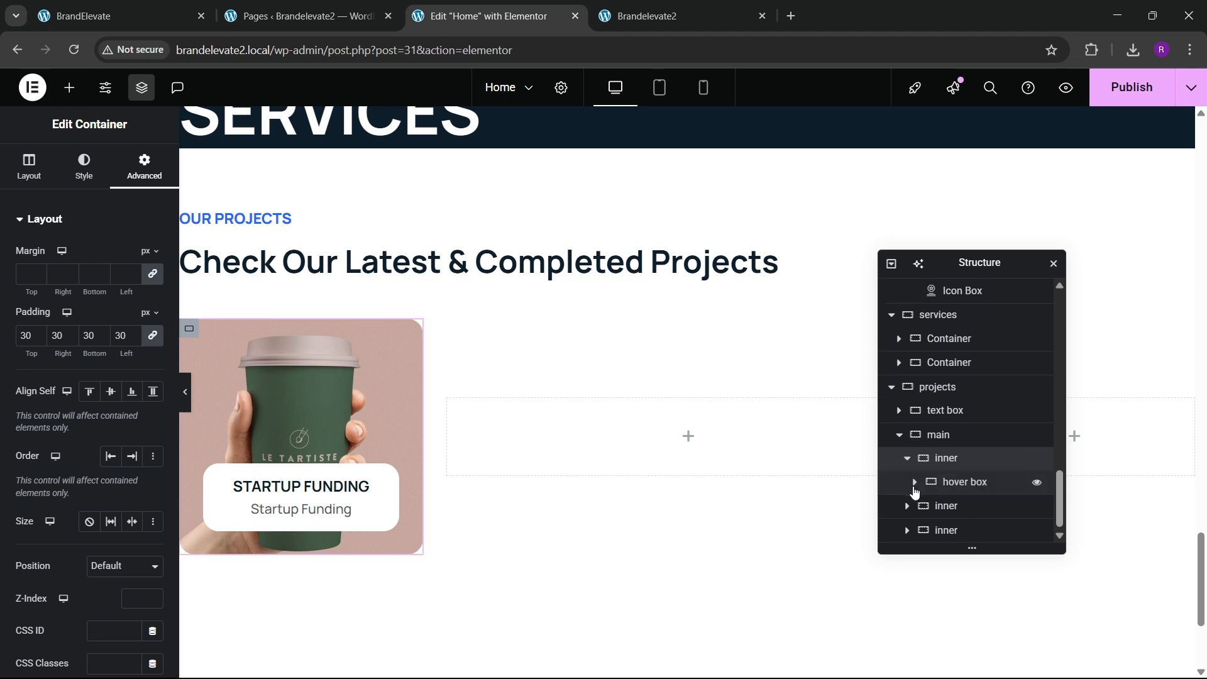
click(963, 489)
click(144, 164)
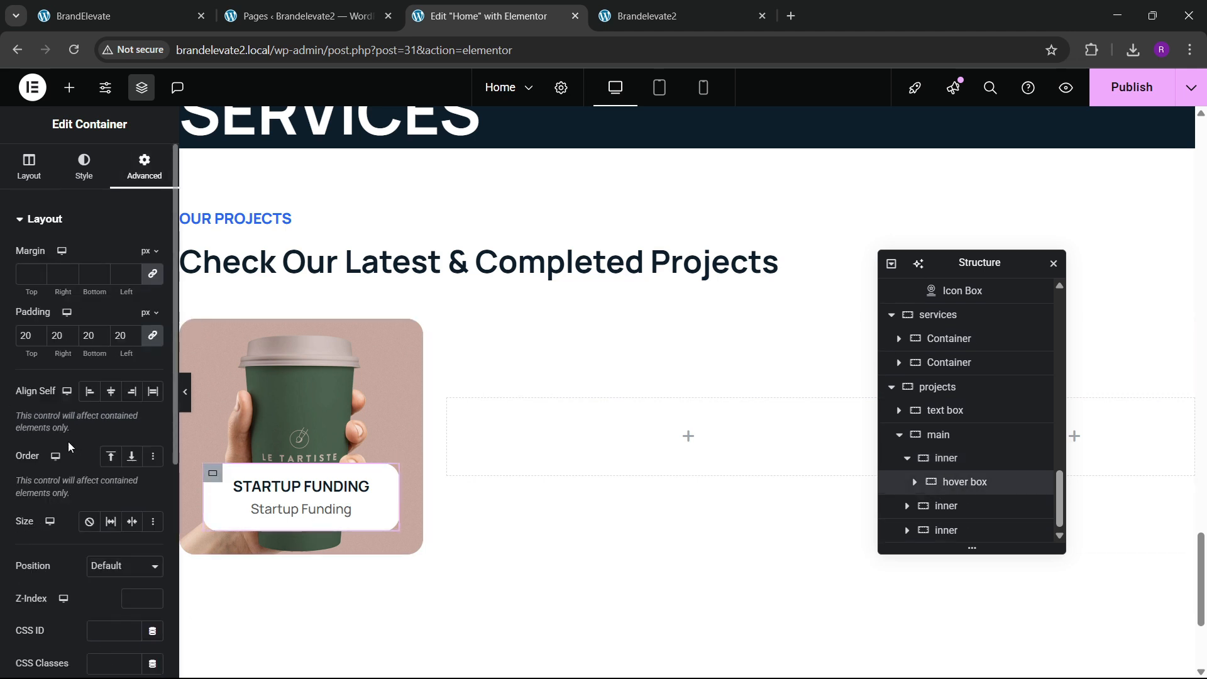
scroll(68, 441, down, 5)
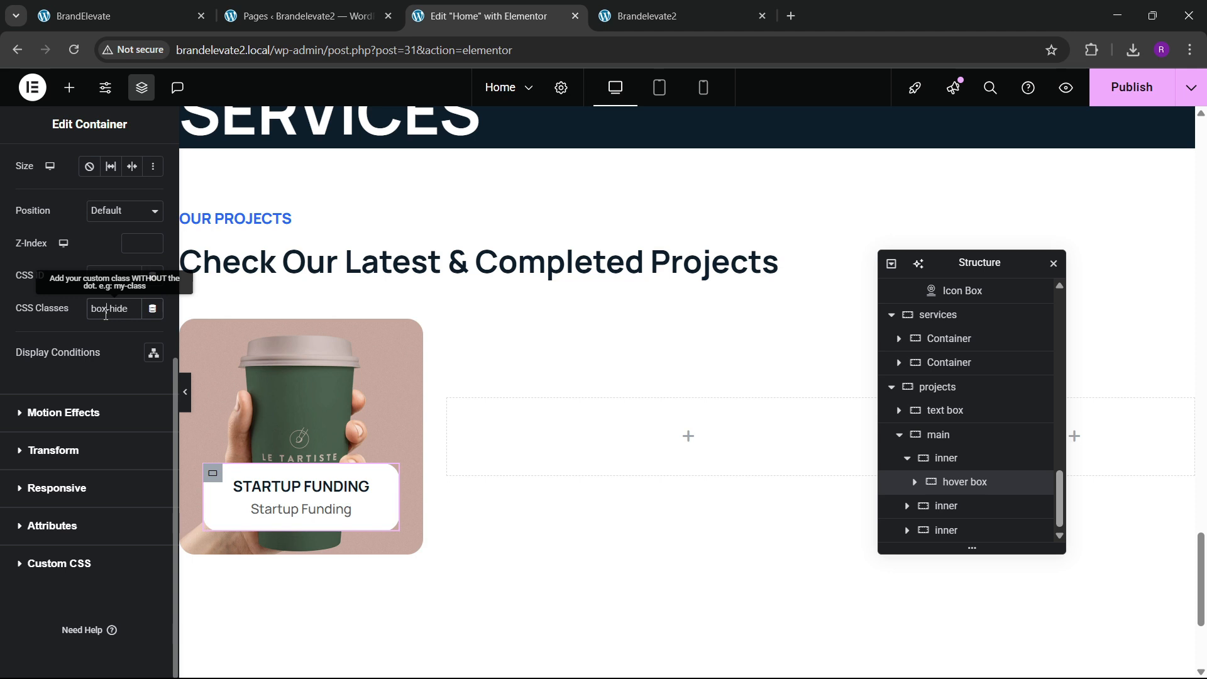
key(BackSpace)
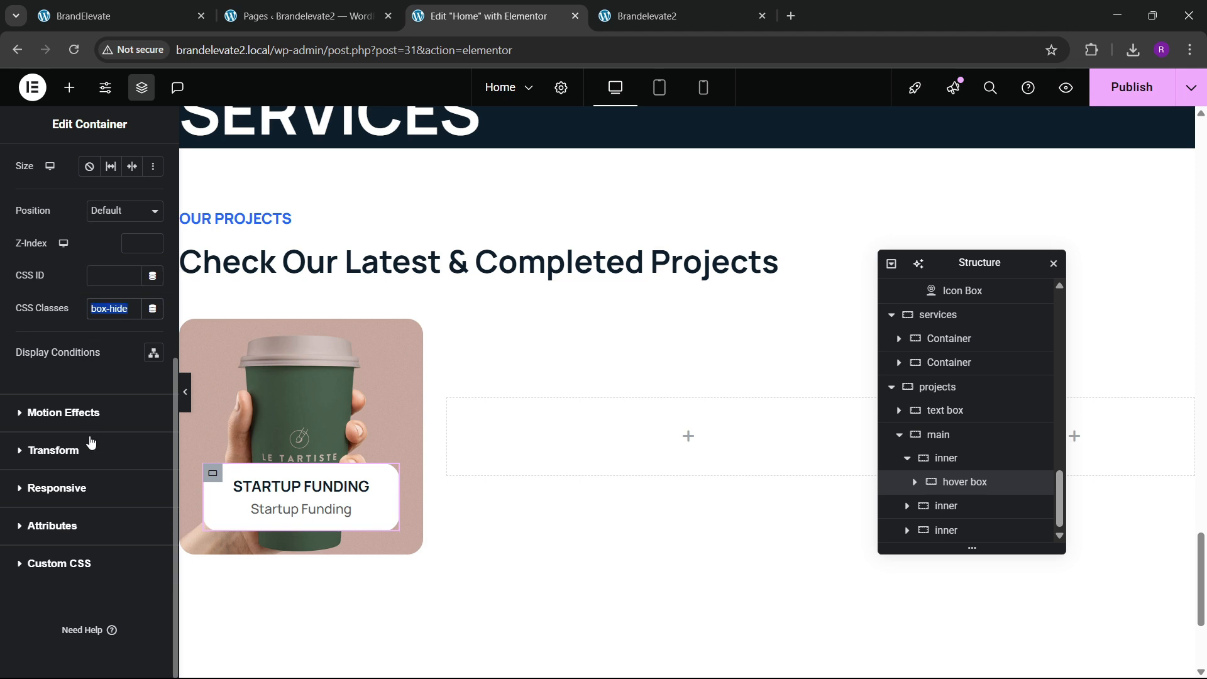
Step: Add the custom CSS rule ".box-hide { display: none; }" to the hover box
click(65, 558)
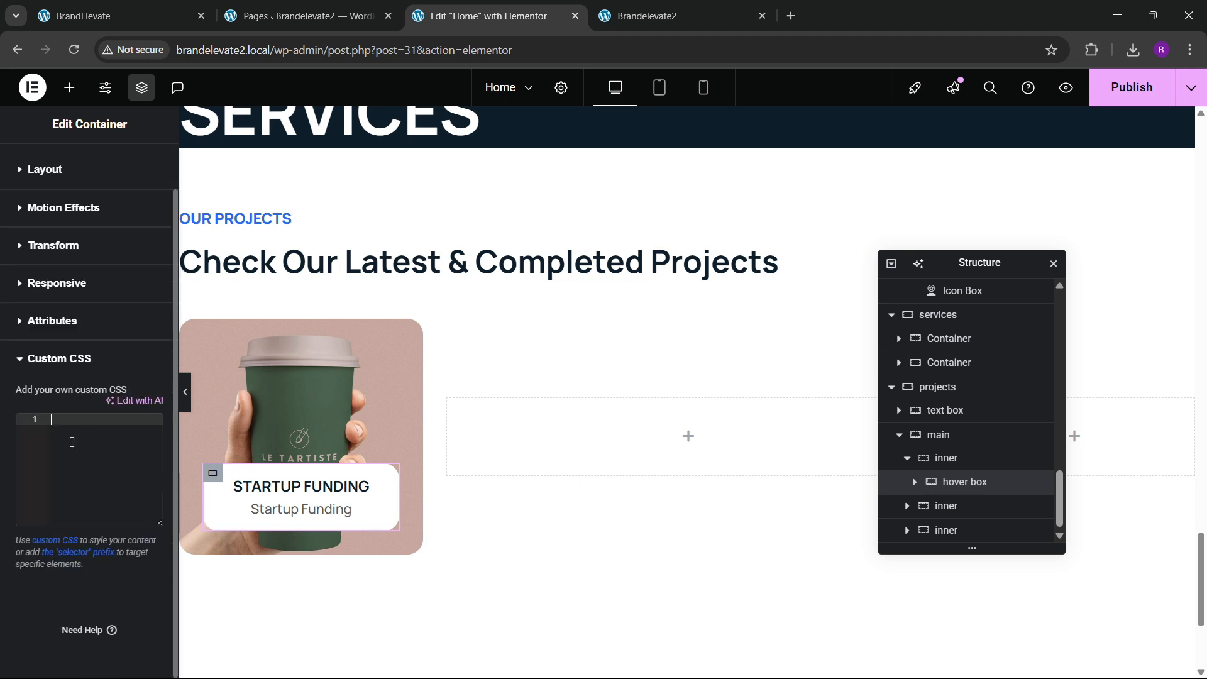
text(.box-hide {)
key(Return)
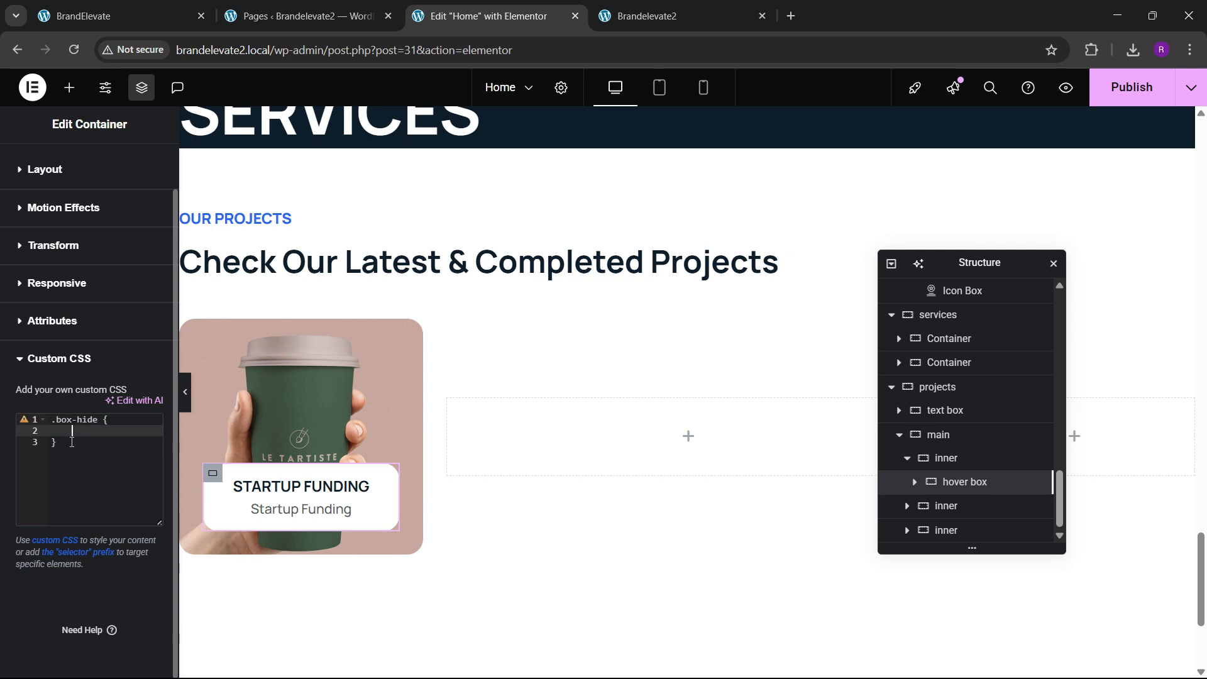
text(display: none;)
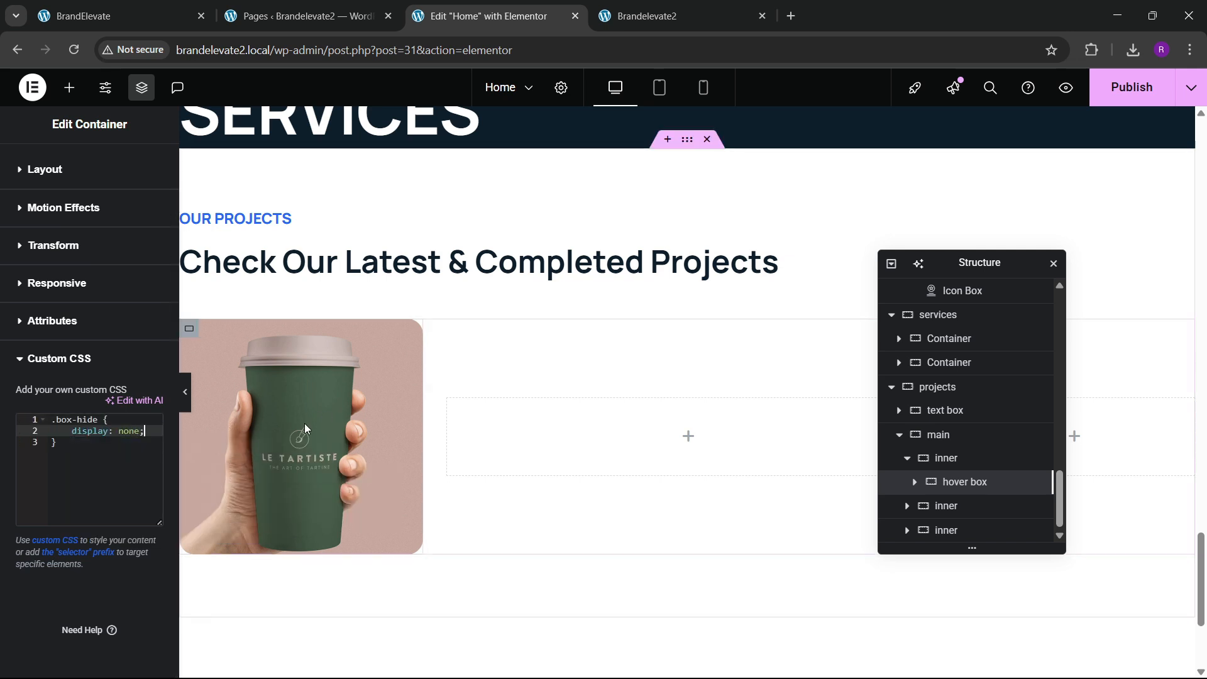
Step: Assign the CSS class box-show to the first inner container that holds the hover box
click(953, 466)
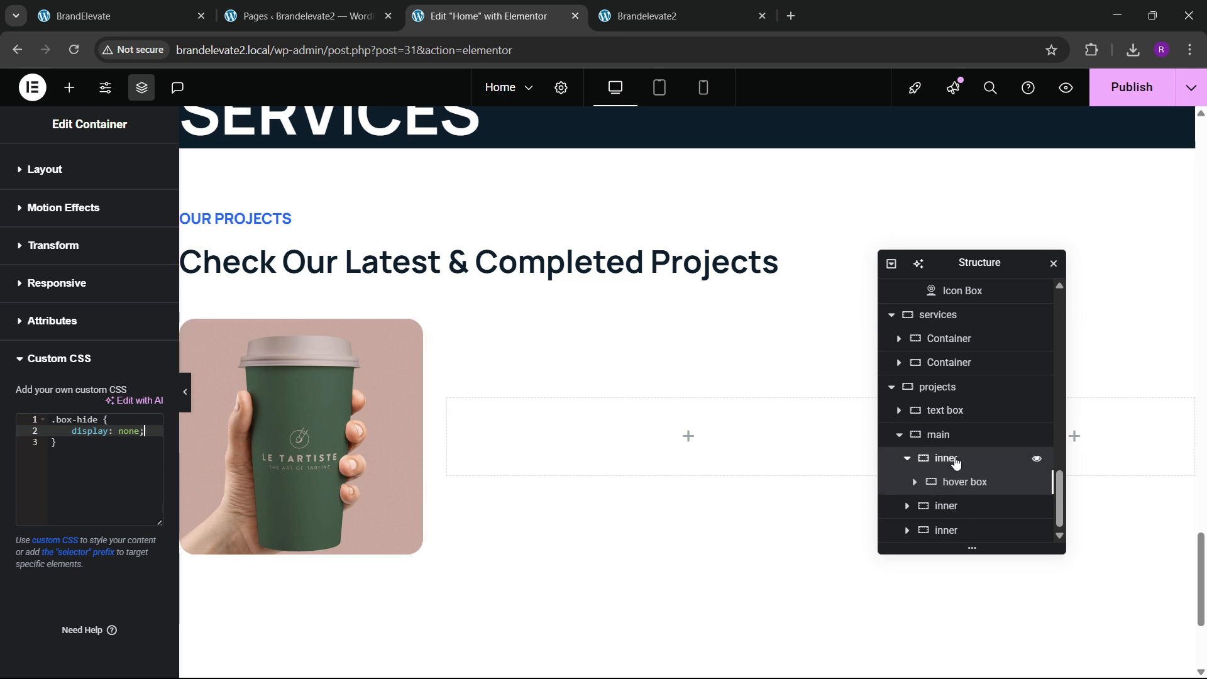
scroll(68, 270, down, 4)
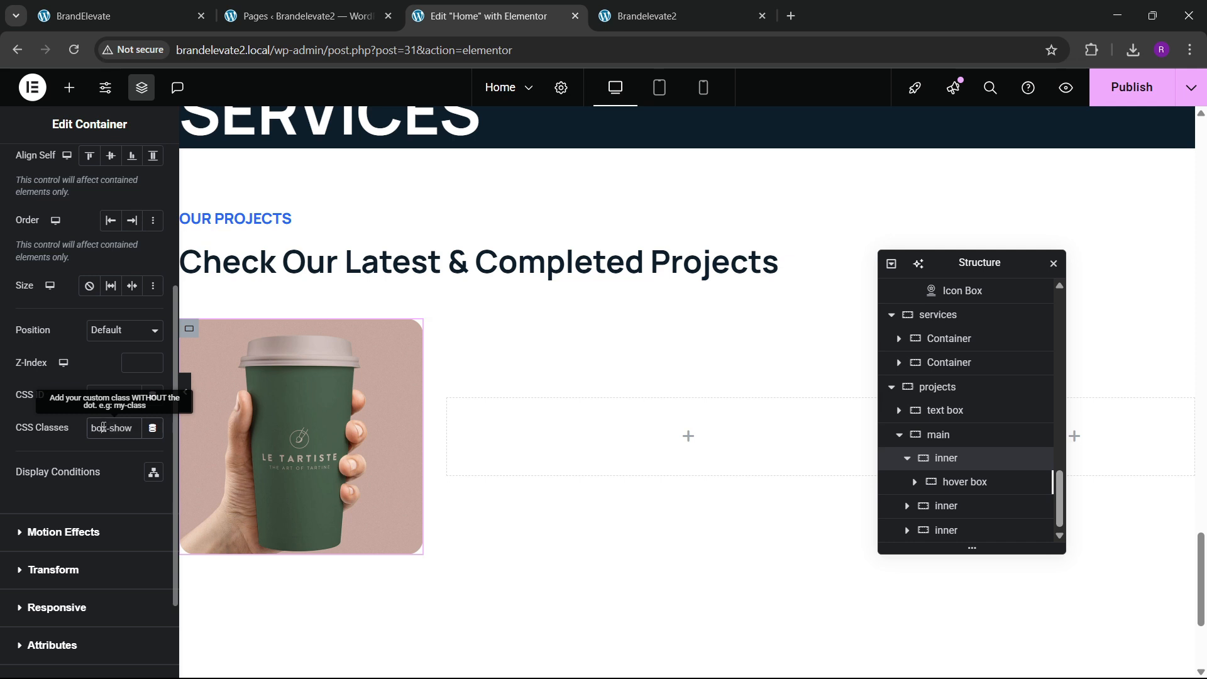
triple_click(104, 427)
Step: Start a custom CSS rule on the first inner container with the partial selector ".box-show:hover .box-hi"
scroll(91, 494, down, 3)
click(72, 564)
scroll(73, 528, down, 2)
click(79, 434)
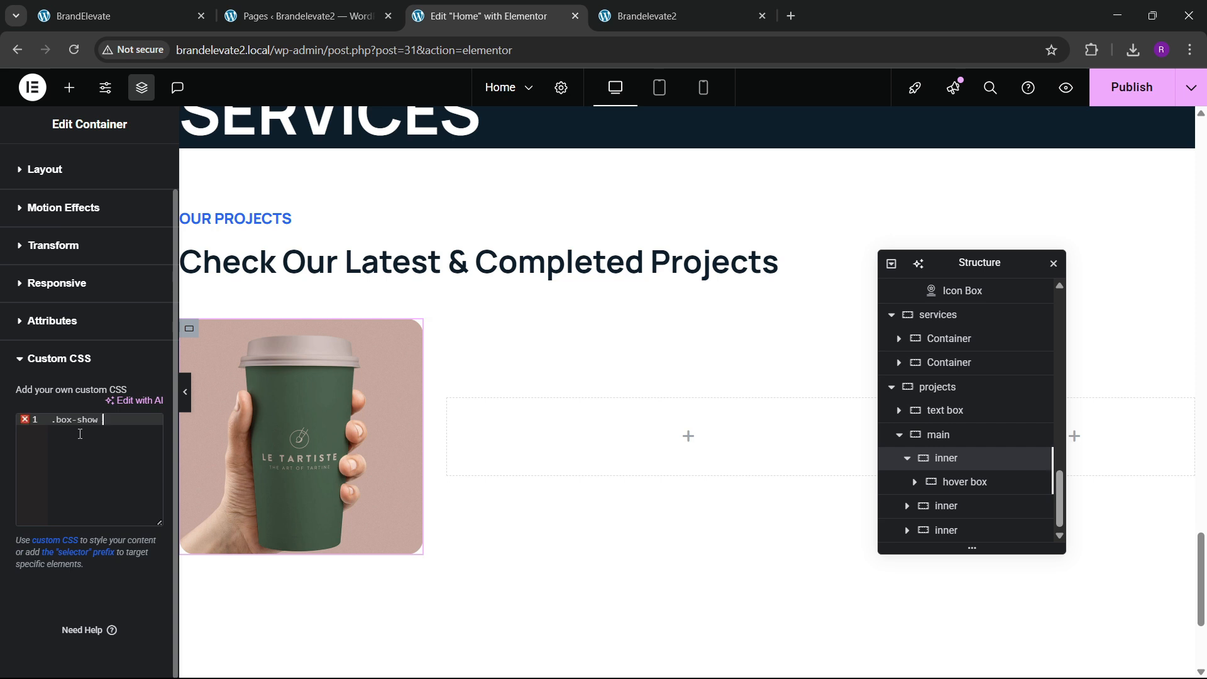
text(.box-show:hover .bo)
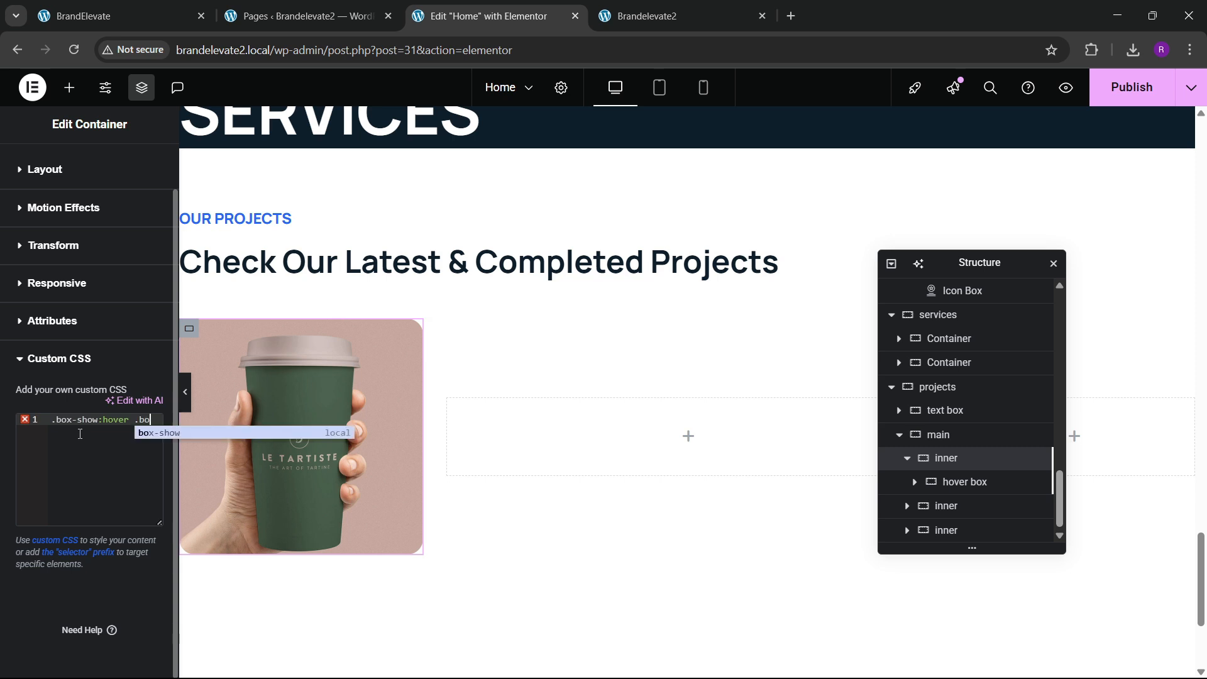
text(x-hi)
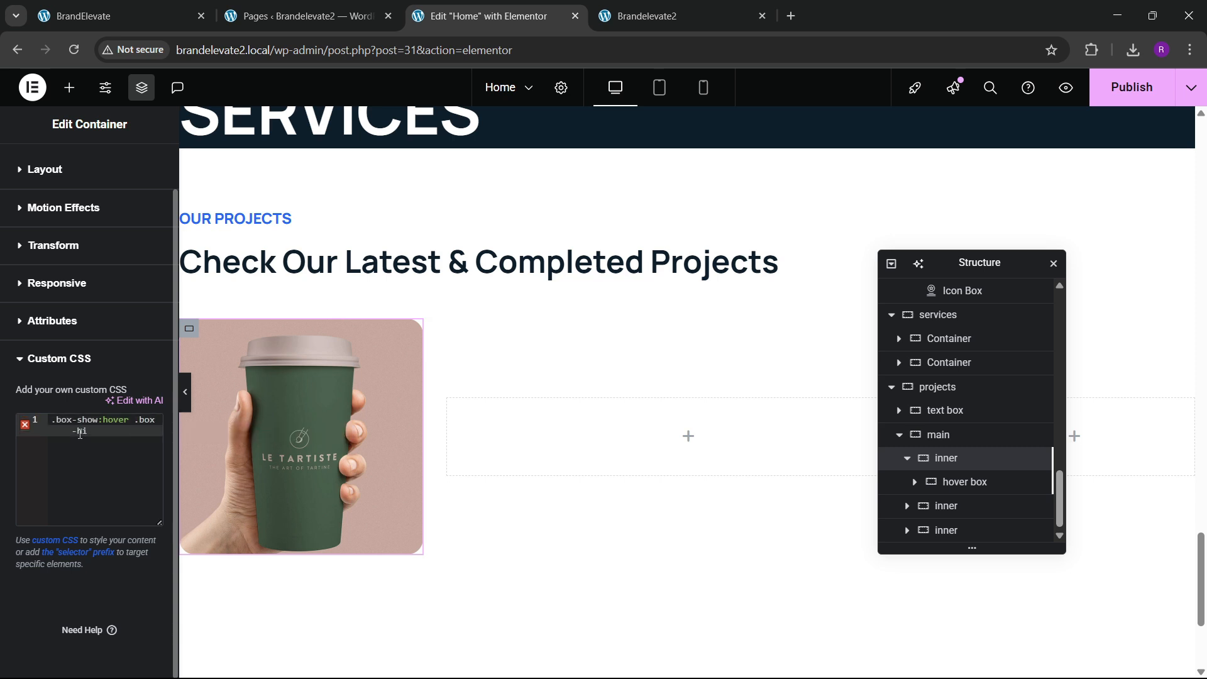
Step: Check the hover box's class name and complete the inner container's rule as ".box-show:hover .box-hide { display: flex; }"
click(964, 481)
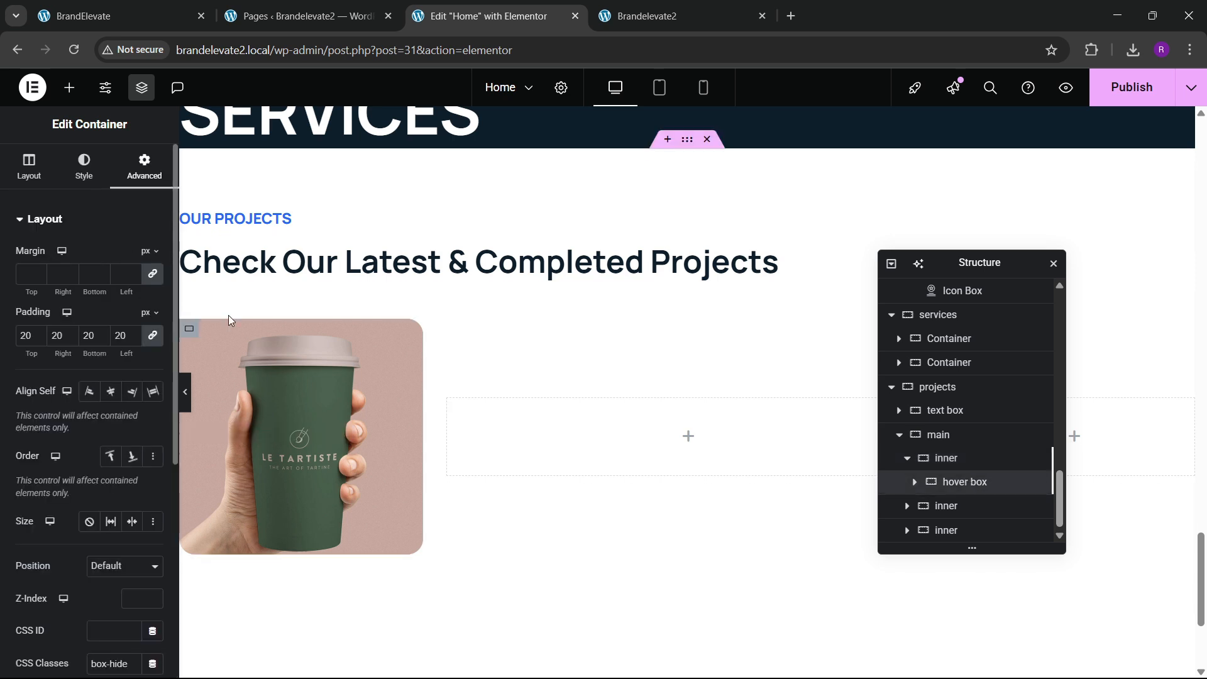
scroll(53, 441, down, 3)
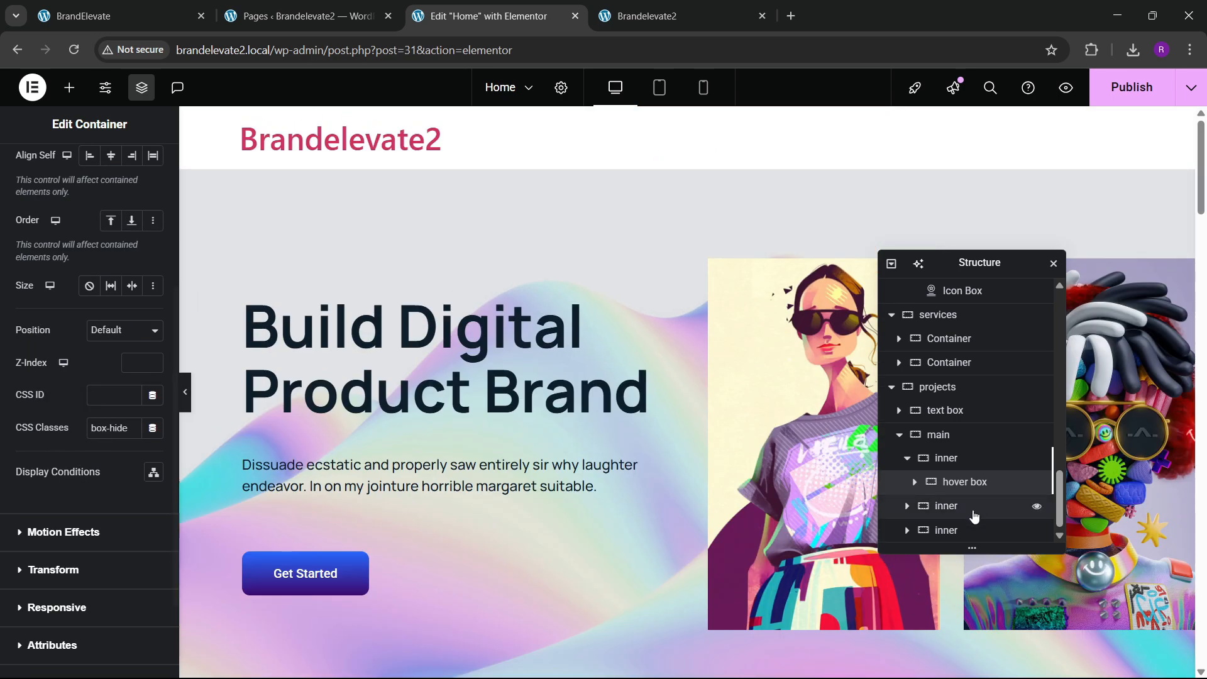
click(948, 459)
scroll(95, 541, down, 5)
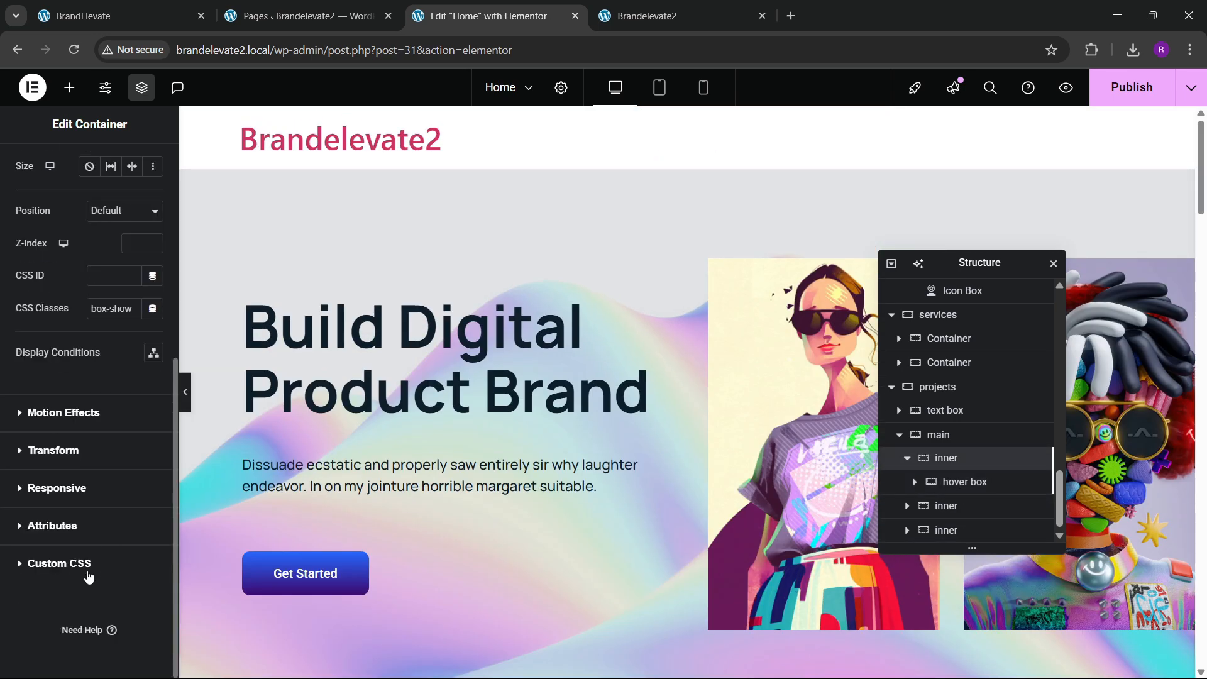
click(88, 577)
click(101, 497)
text(-hi)
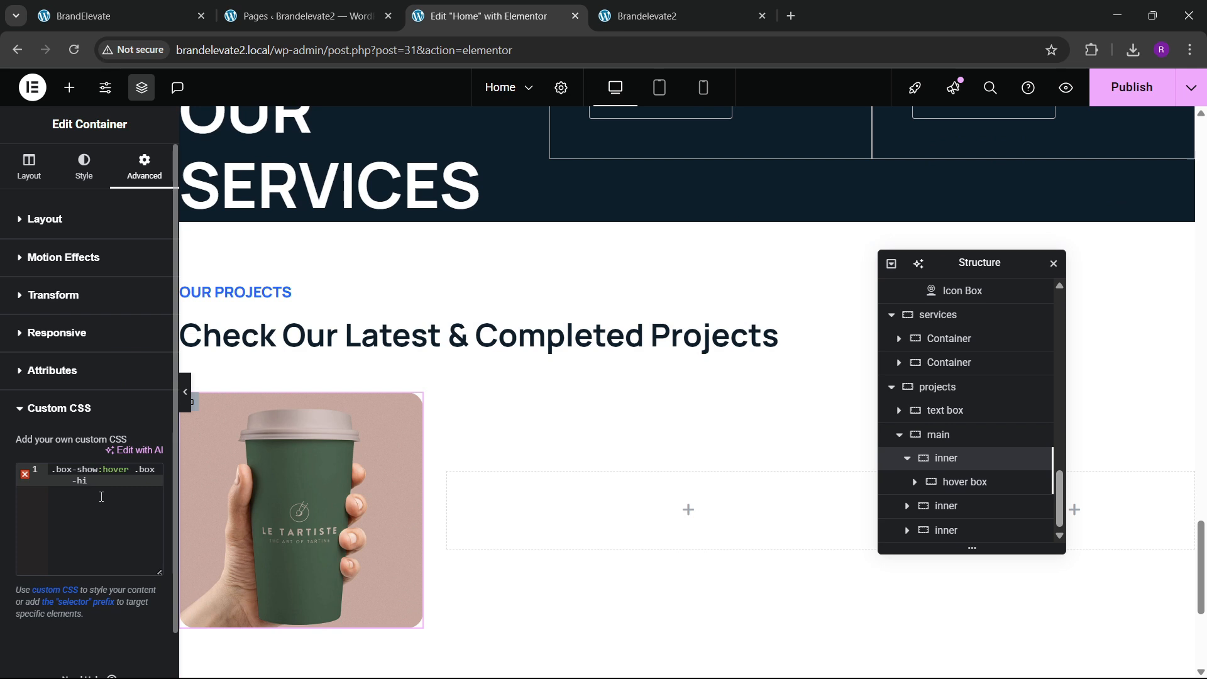
text(de {)
key(Return)
text(display: flex;)
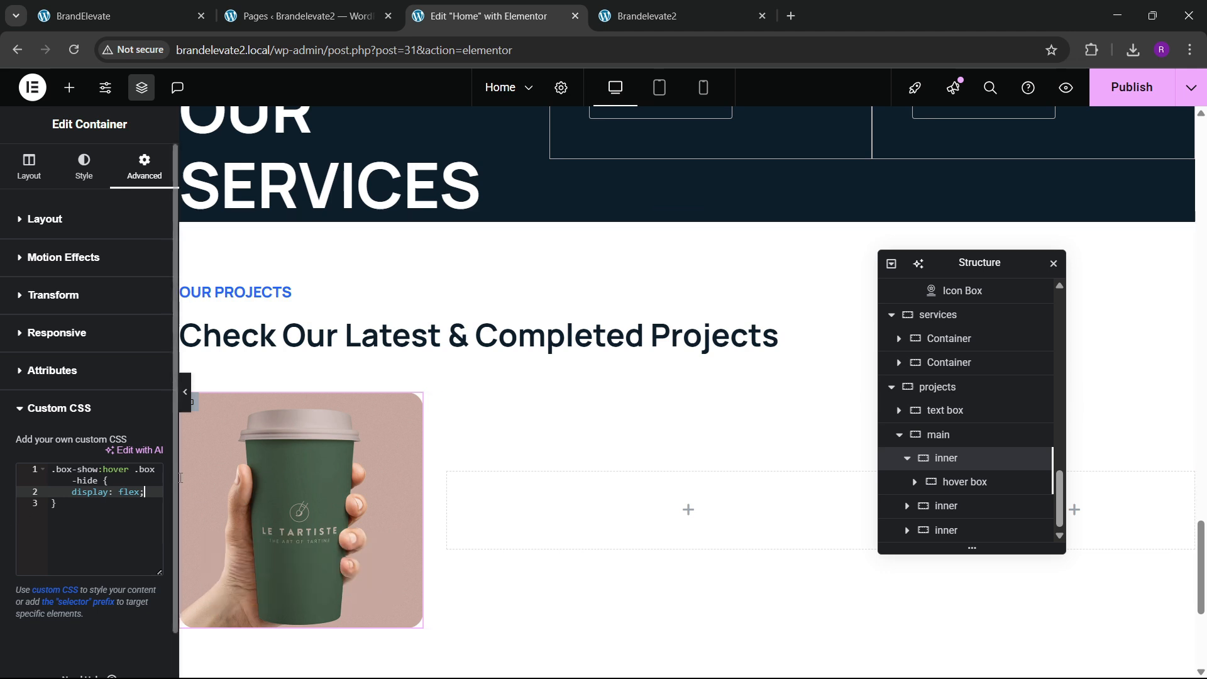
Step: Preview the coffee cup card's hover effect and compare it with the projects section of the reference BrandElevate site
mouse_move(235, 482)
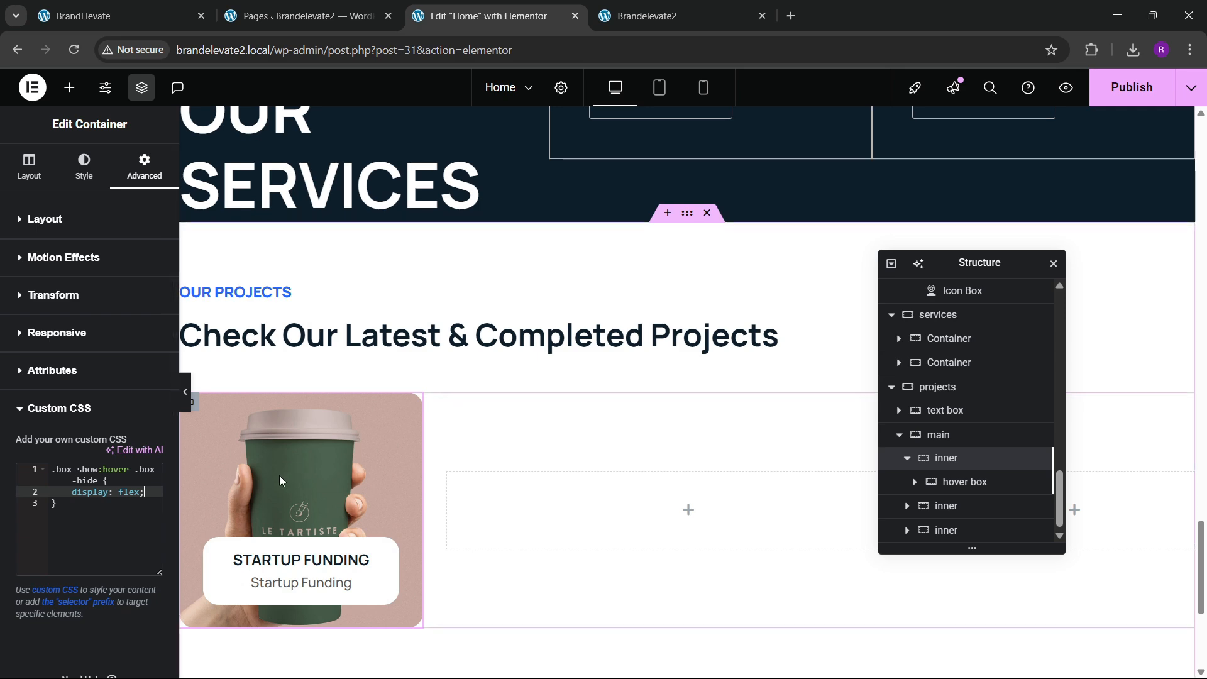
click(120, 16)
scroll(187, 401, down, 4)
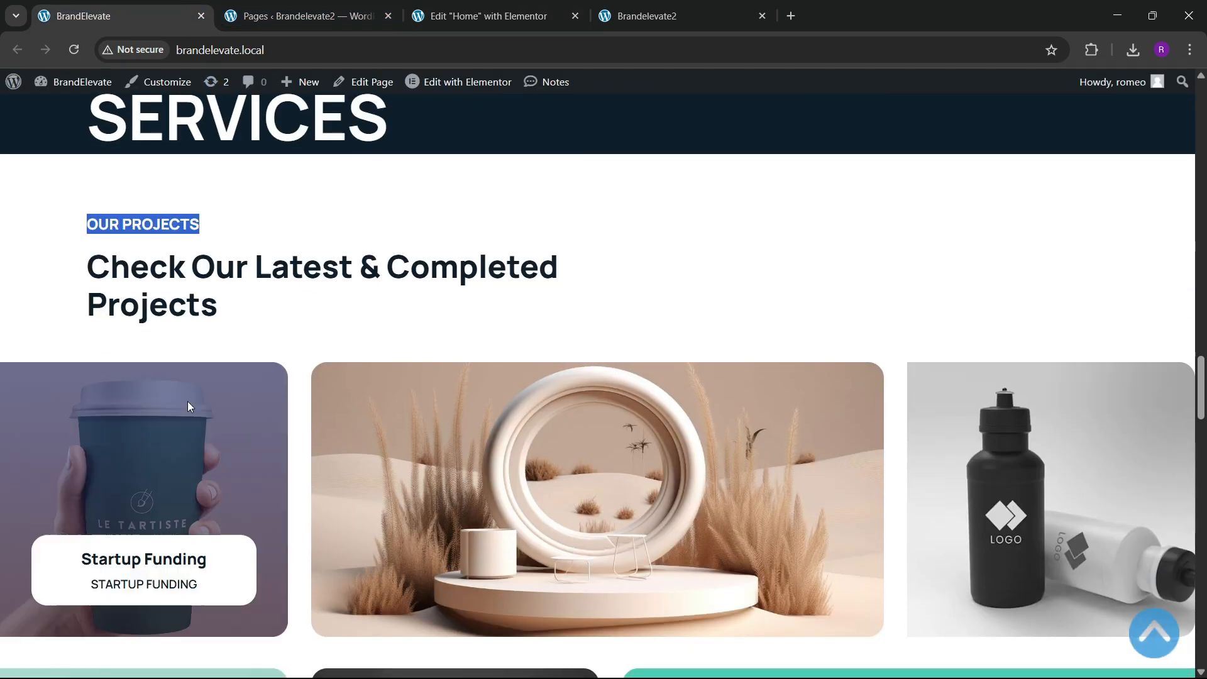
Step: Back in the Elementor editor, give the first inner container a classic black background overlay on hover with 0.29 opacity
click(503, 15)
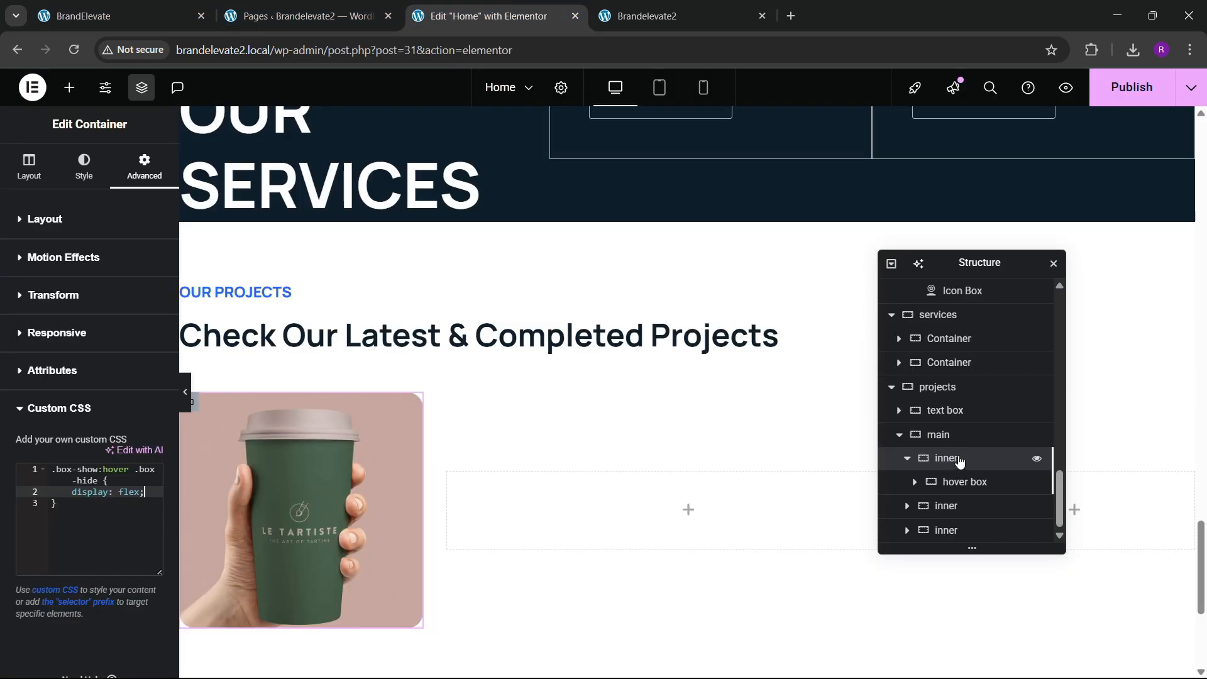
click(83, 167)
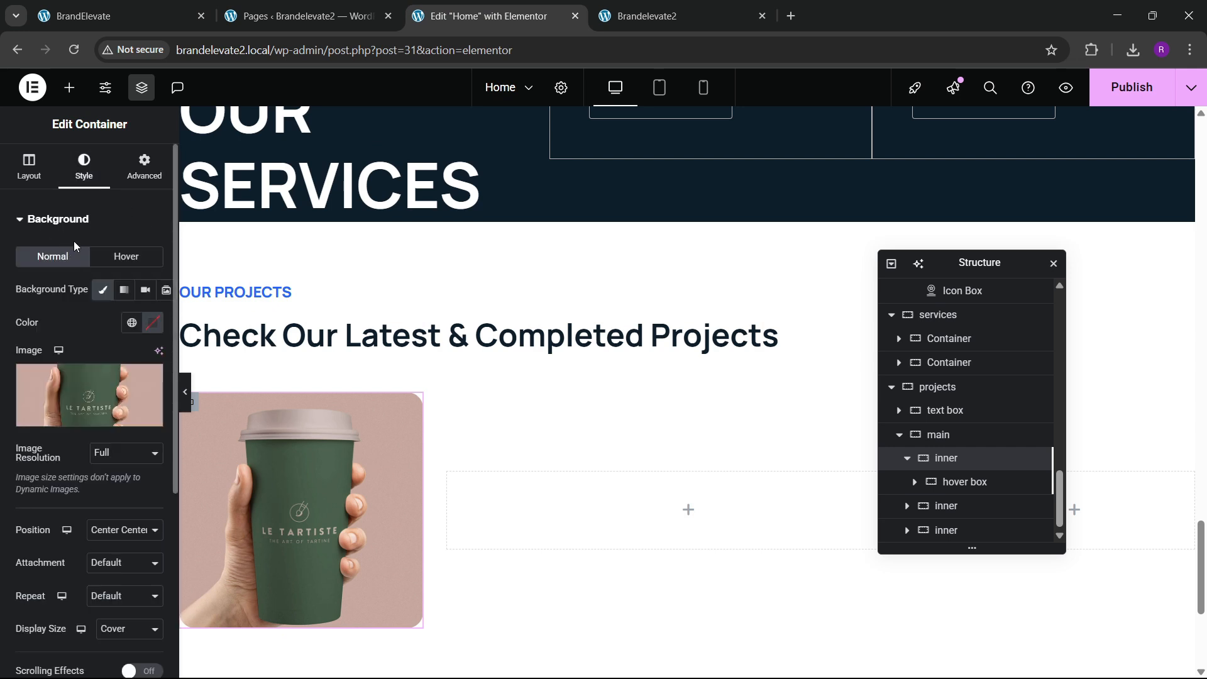
scroll(88, 379, down, 4)
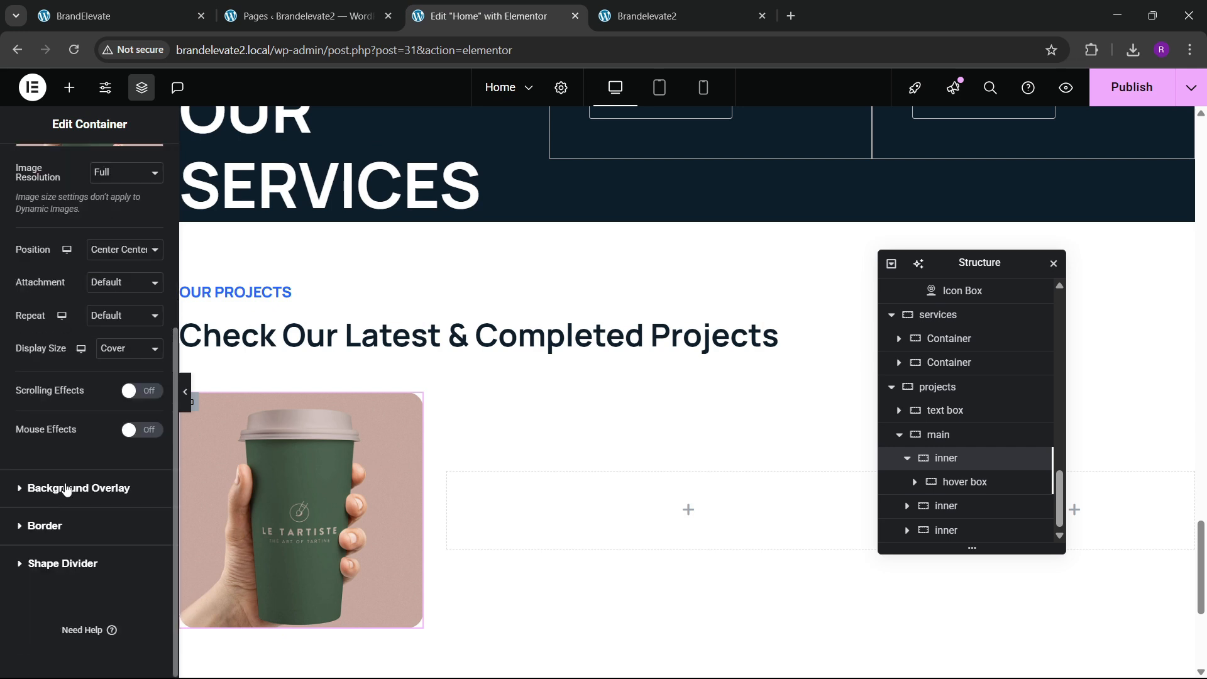
click(79, 488)
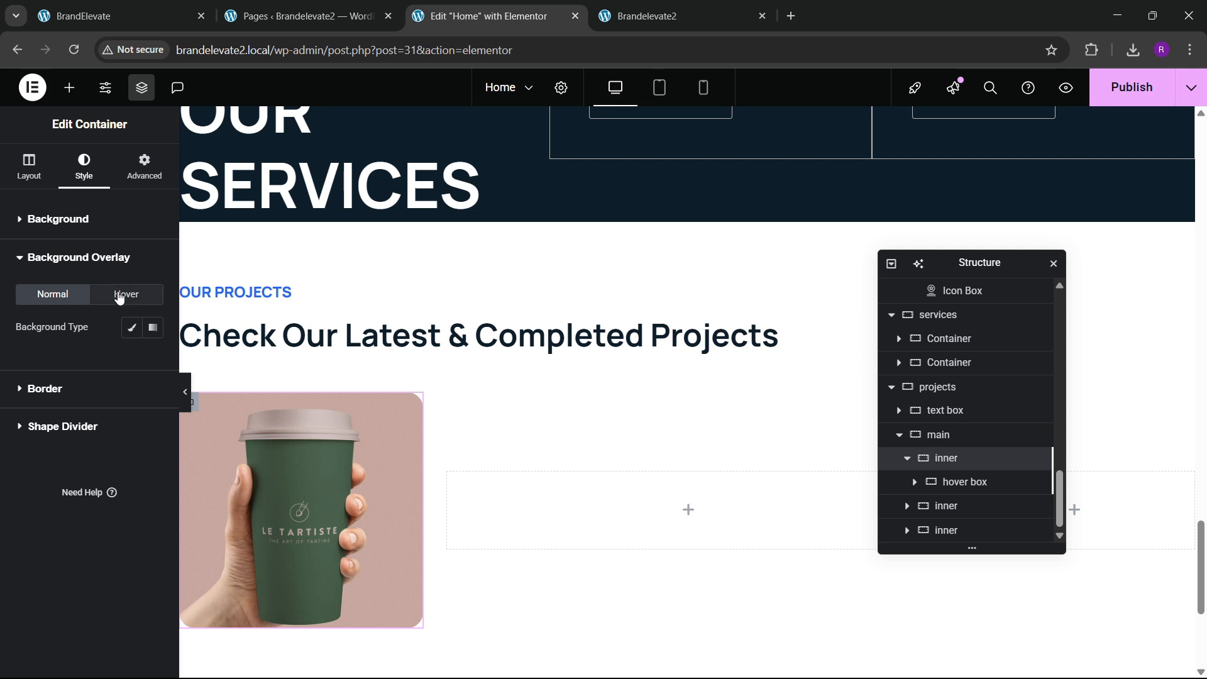
click(119, 297)
click(132, 327)
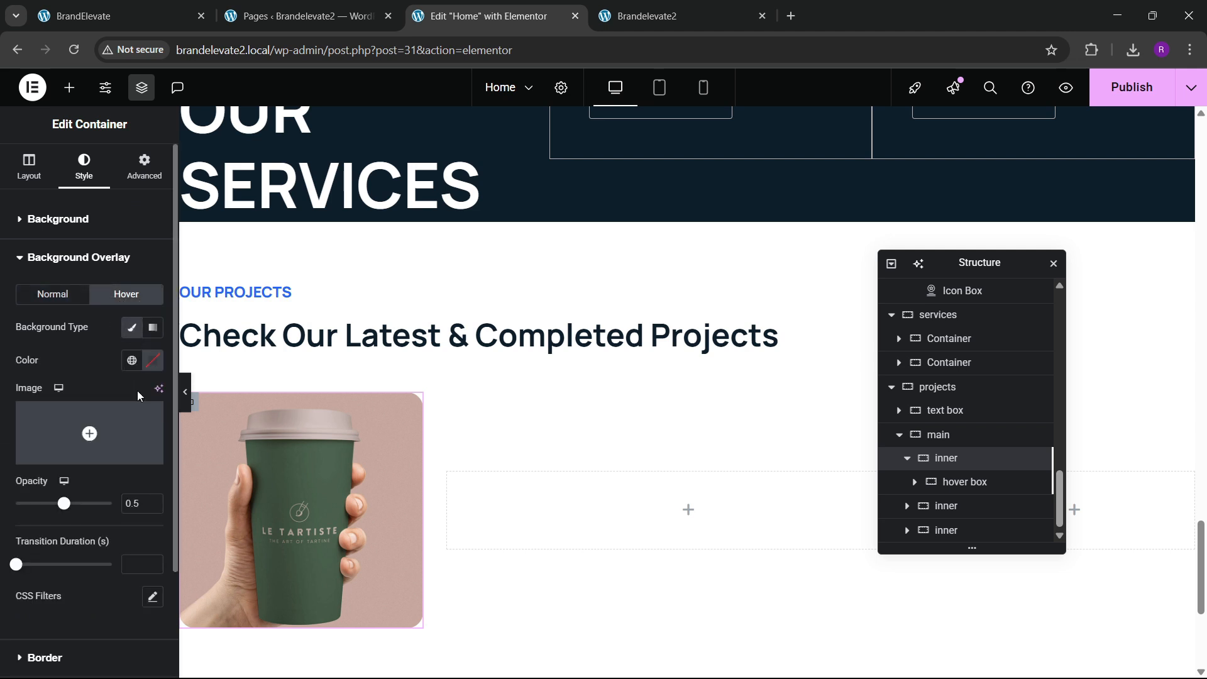
click(153, 360)
mouse_move(139, 486)
mouse_down()
mouse_move(62, 539)
mouse_move(50, 514)
mouse_up()
click(92, 361)
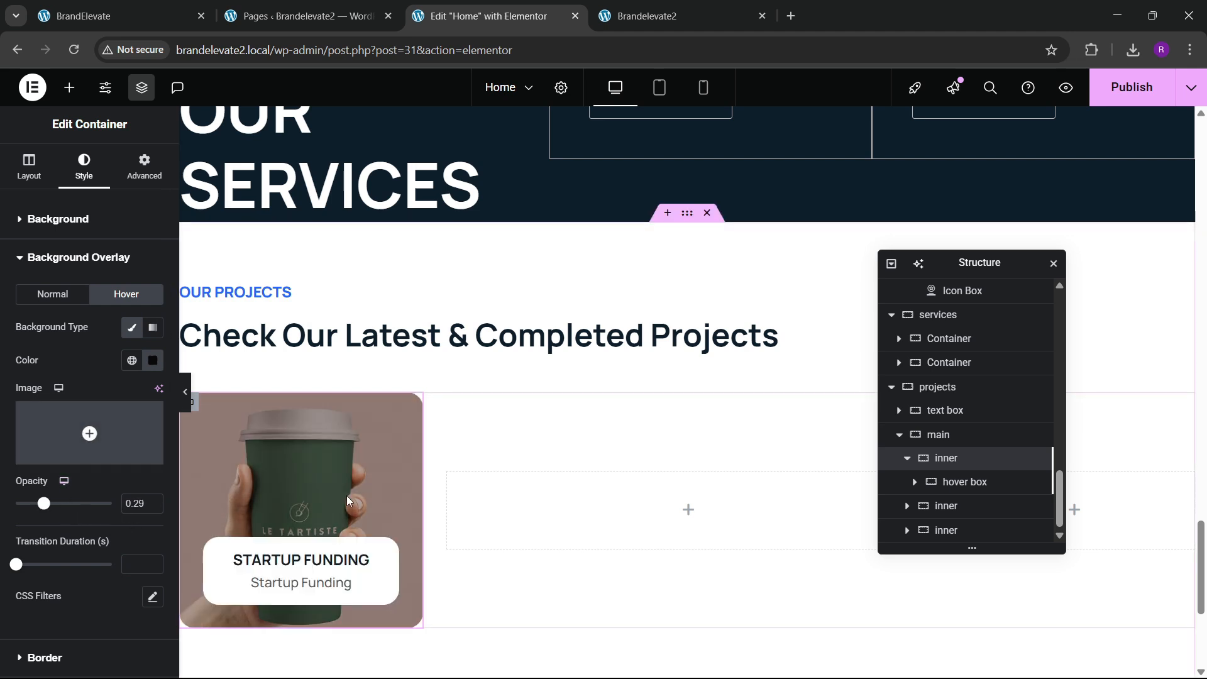
Step: Change the hover overlay colour to the blue shade #2B4C99, starting from the global blue, and preview it on the card
click(130, 370)
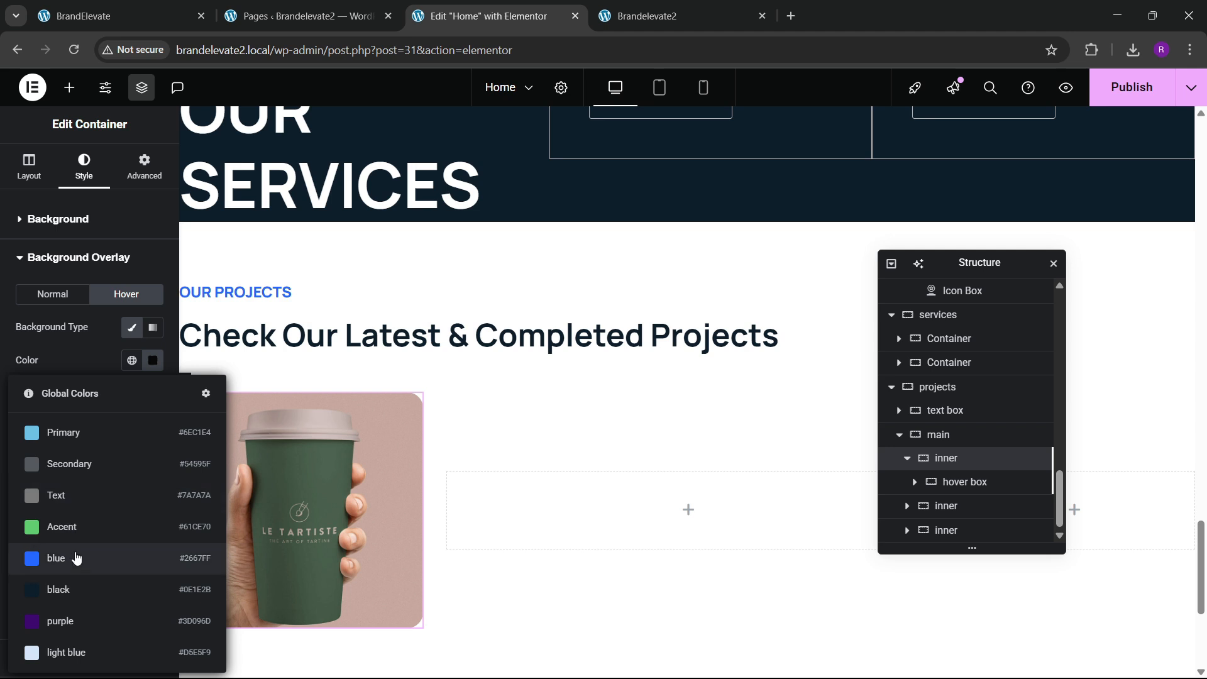
click(74, 555)
click(153, 362)
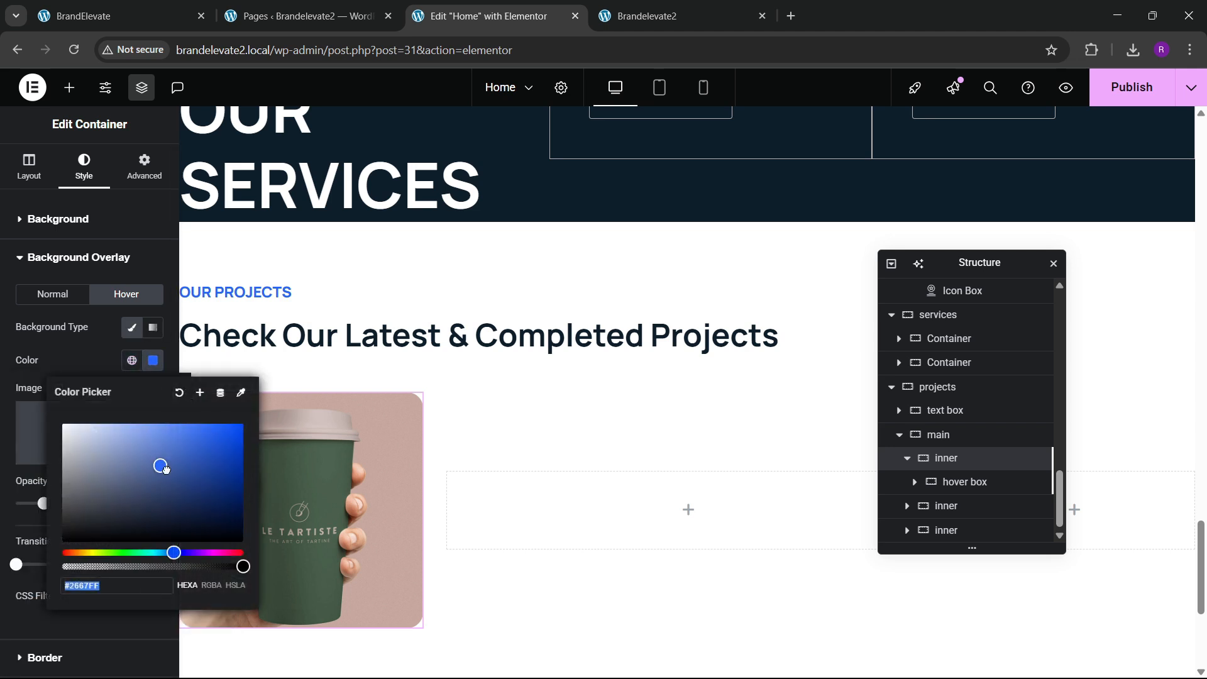
drag(215, 507, 221, 514)
click(97, 366)
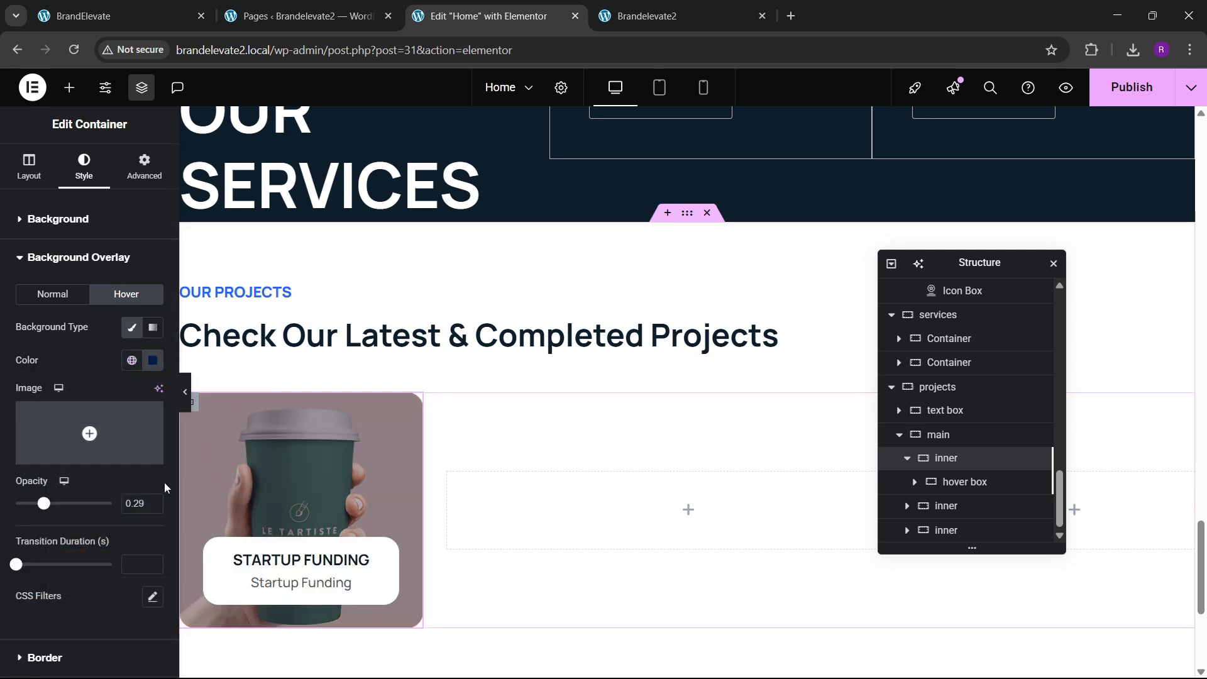
click(153, 361)
click(179, 507)
click(192, 472)
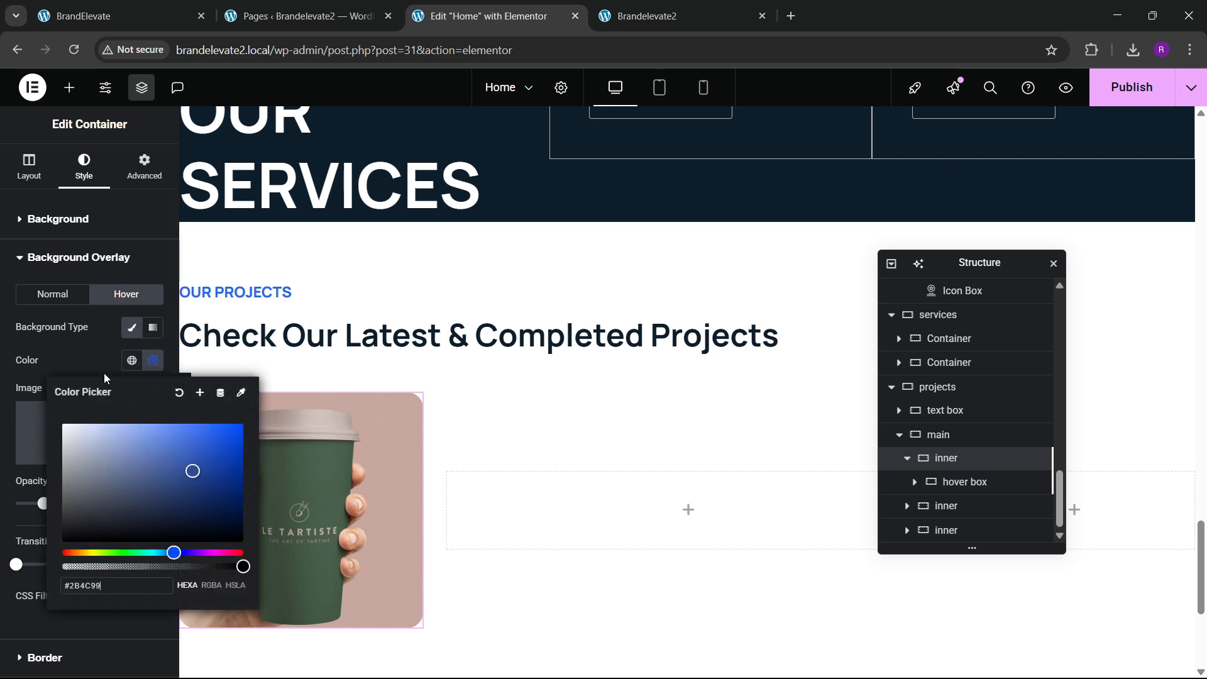
click(104, 372)
mouse_move(318, 471)
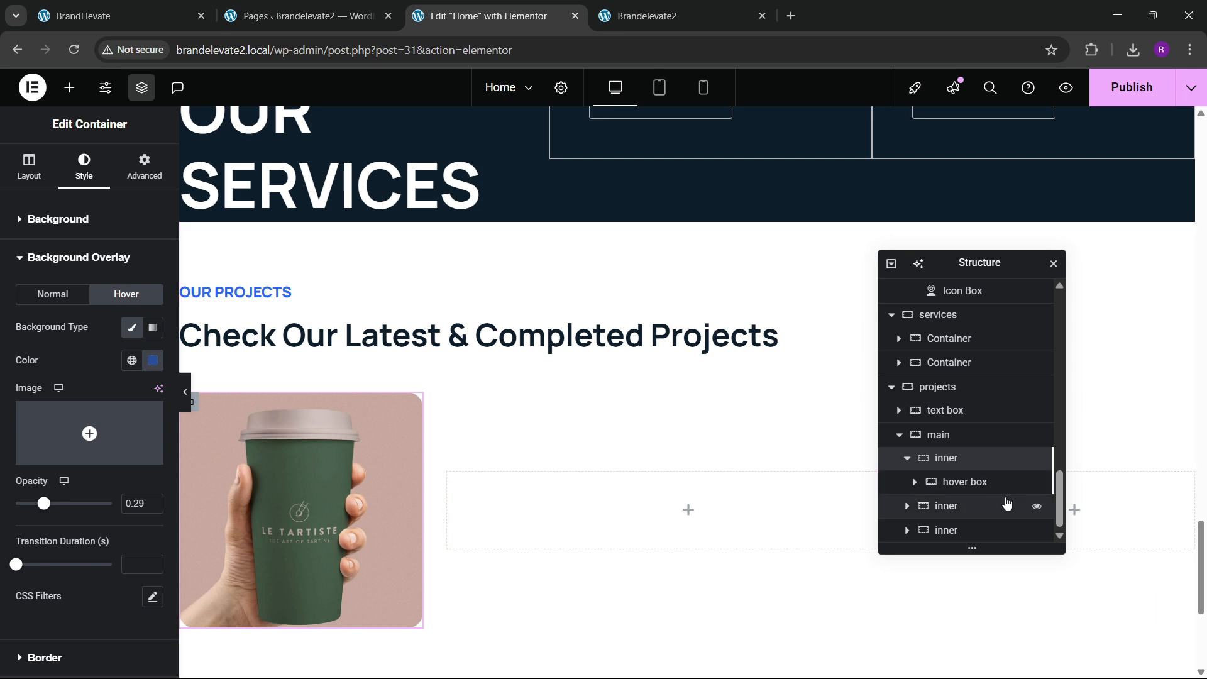
Step: Collapse the first inner container in the structure and duplicate it
click(908, 458)
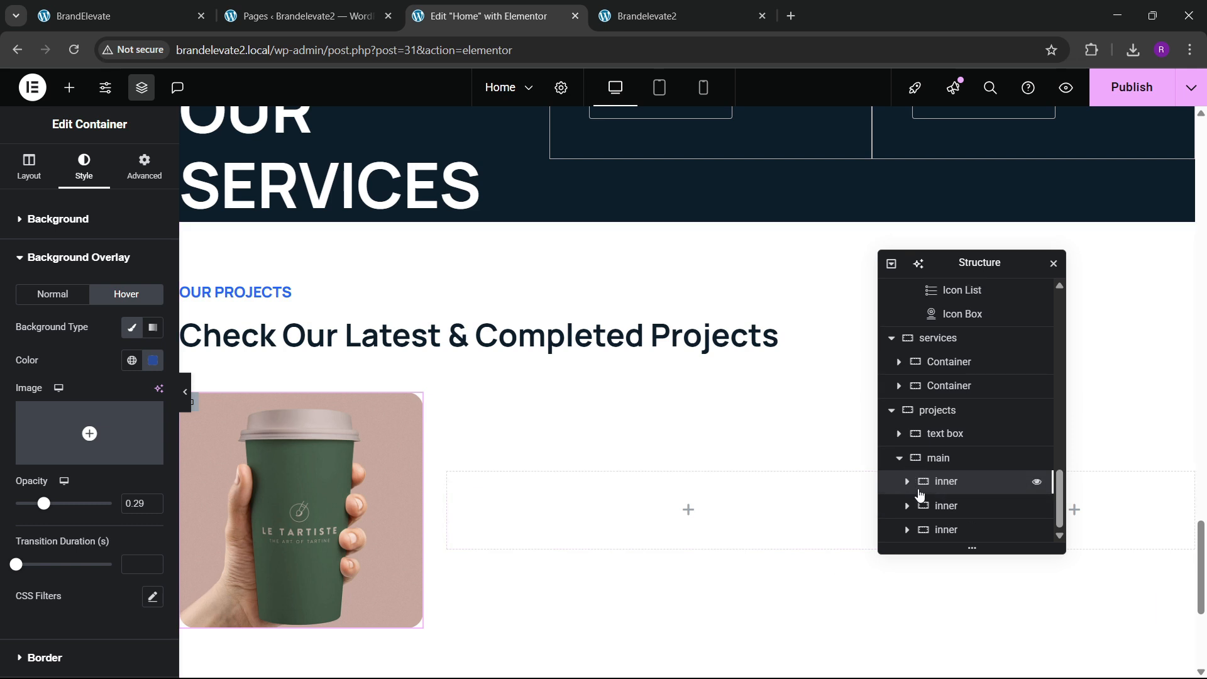
right_click(954, 489)
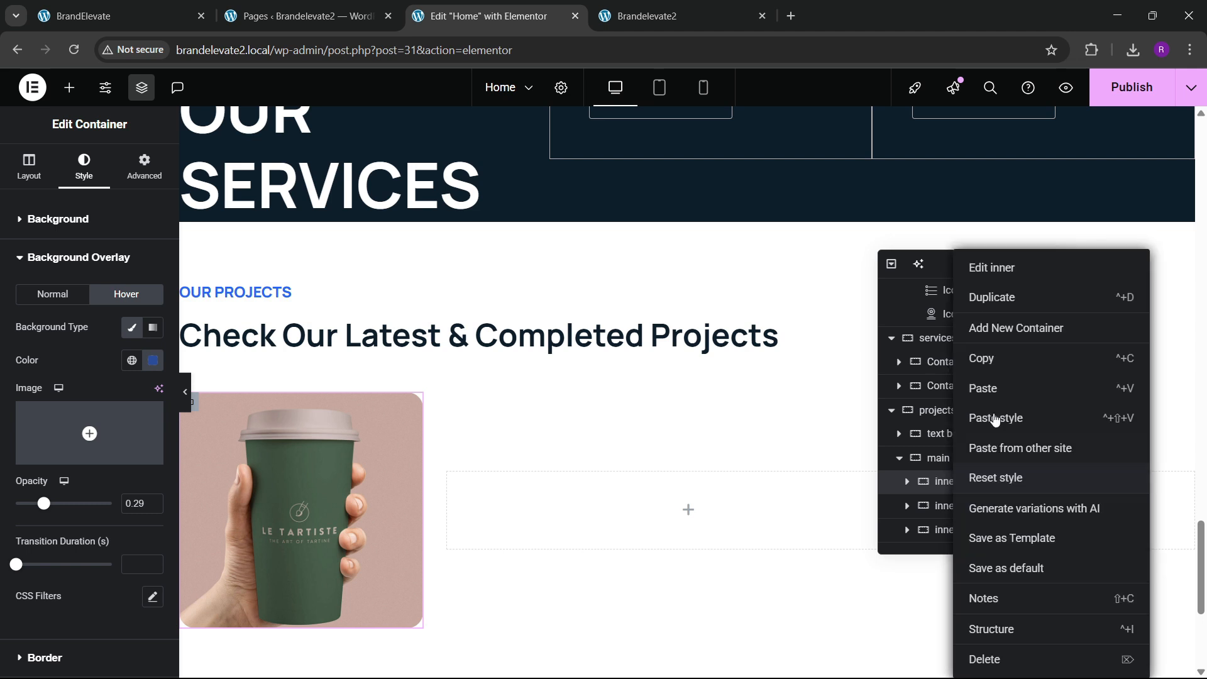
click(995, 297)
Step: Duplicate the second coffee cup inner container to make a third card in the main container
scroll(961, 507, down, 1)
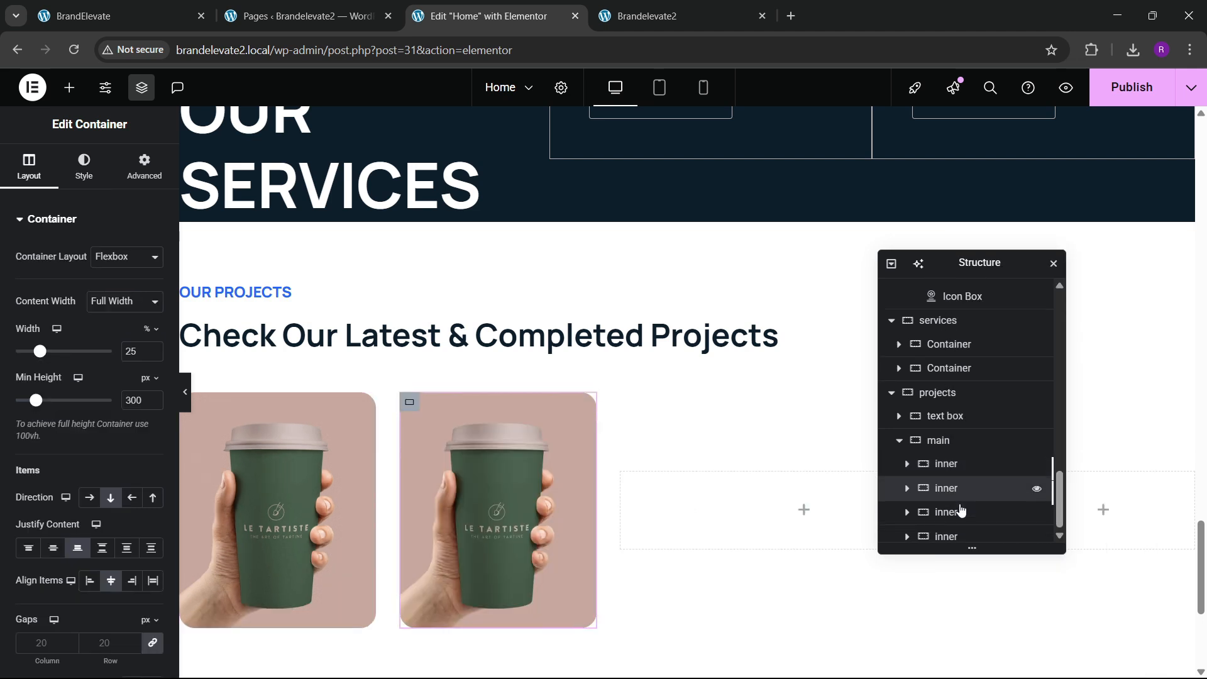
right_click(962, 484)
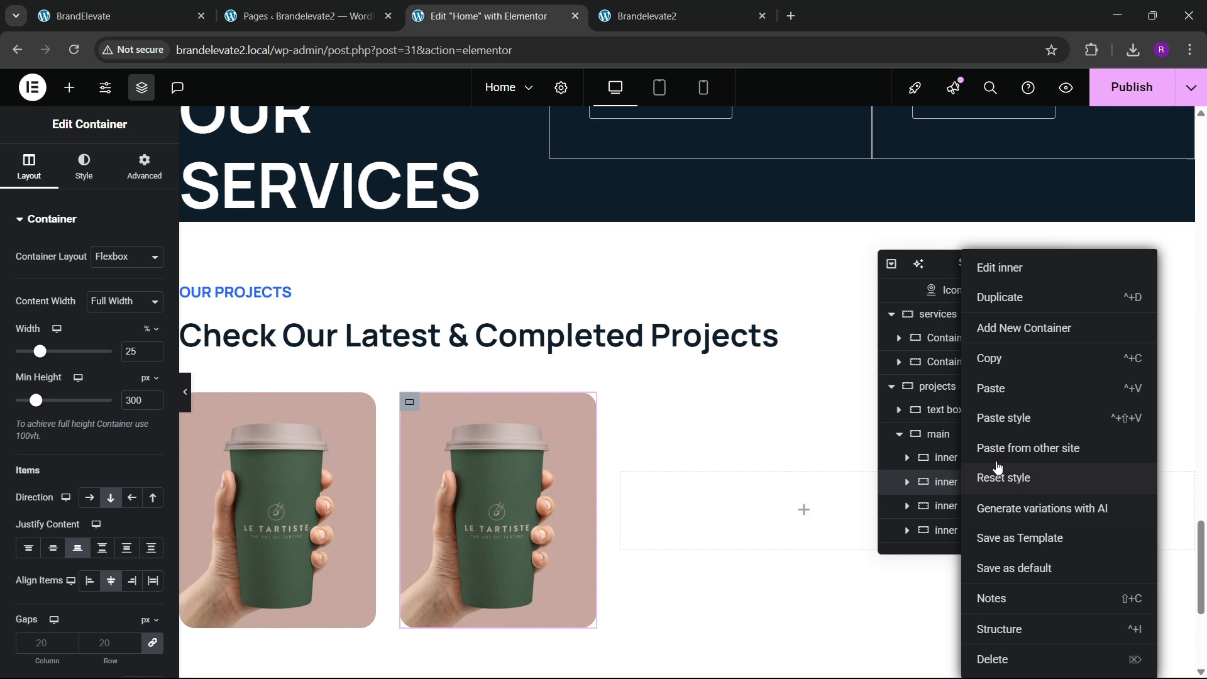
click(1014, 308)
scroll(957, 488, down, 1)
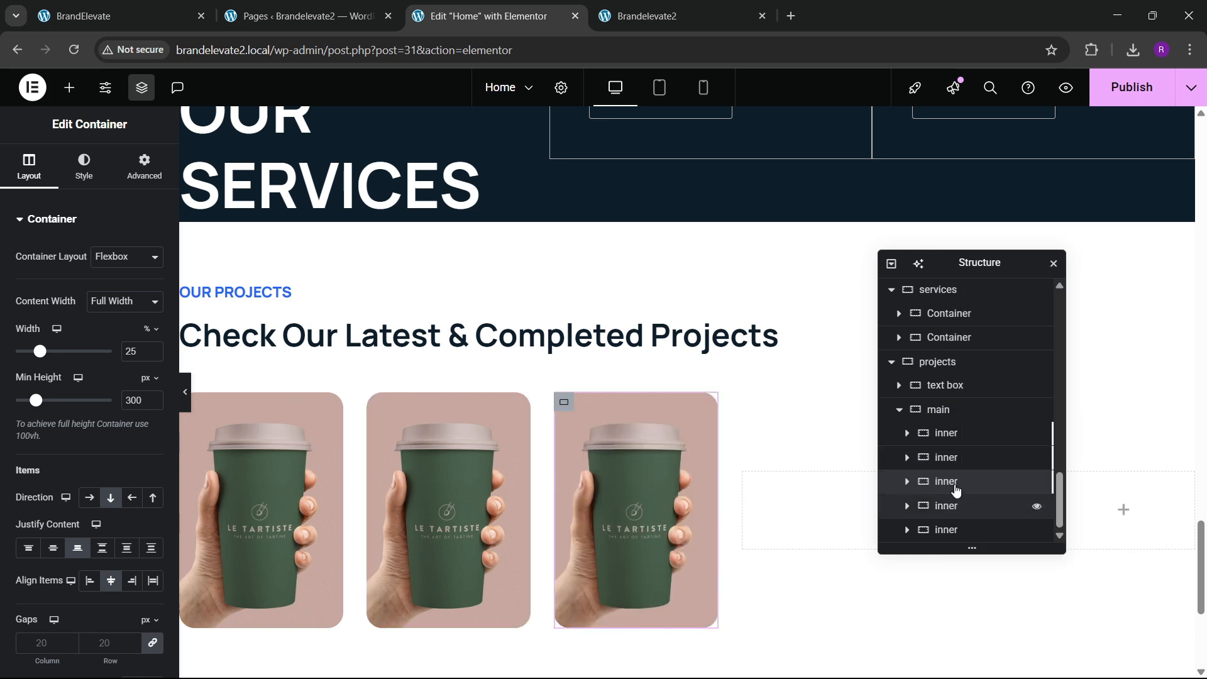
Step: Delete the two leftover empty inner containers below the three coffee cup cards
right_click(958, 506)
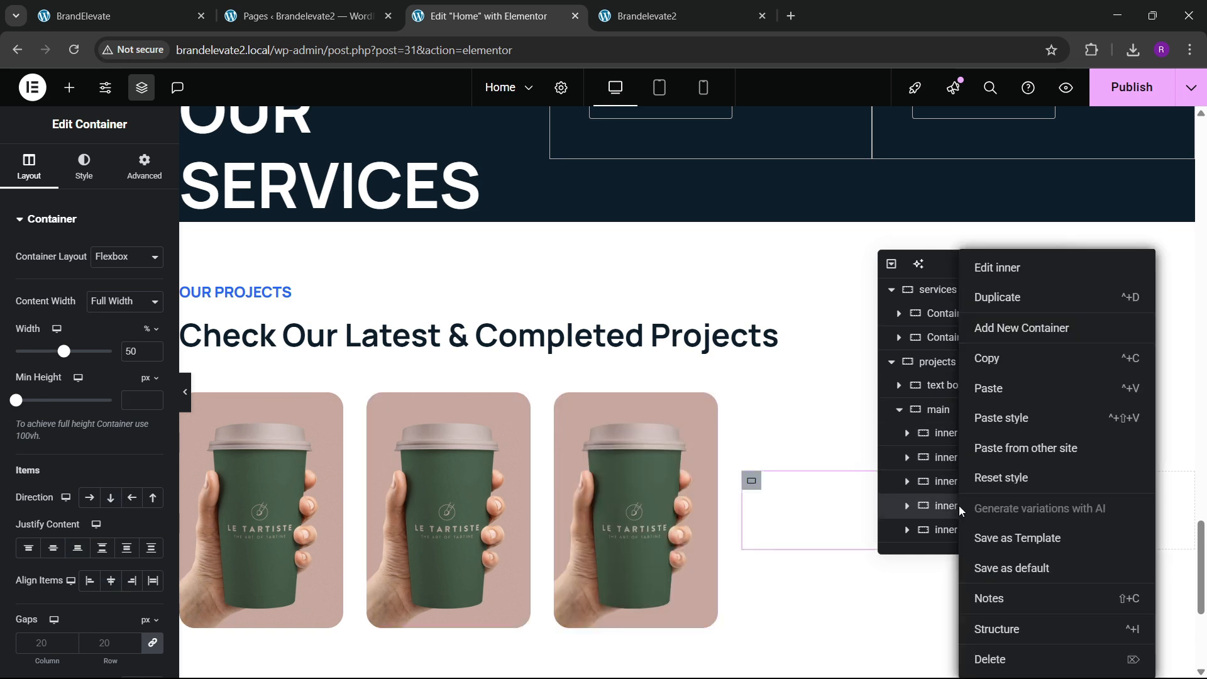
click(990, 660)
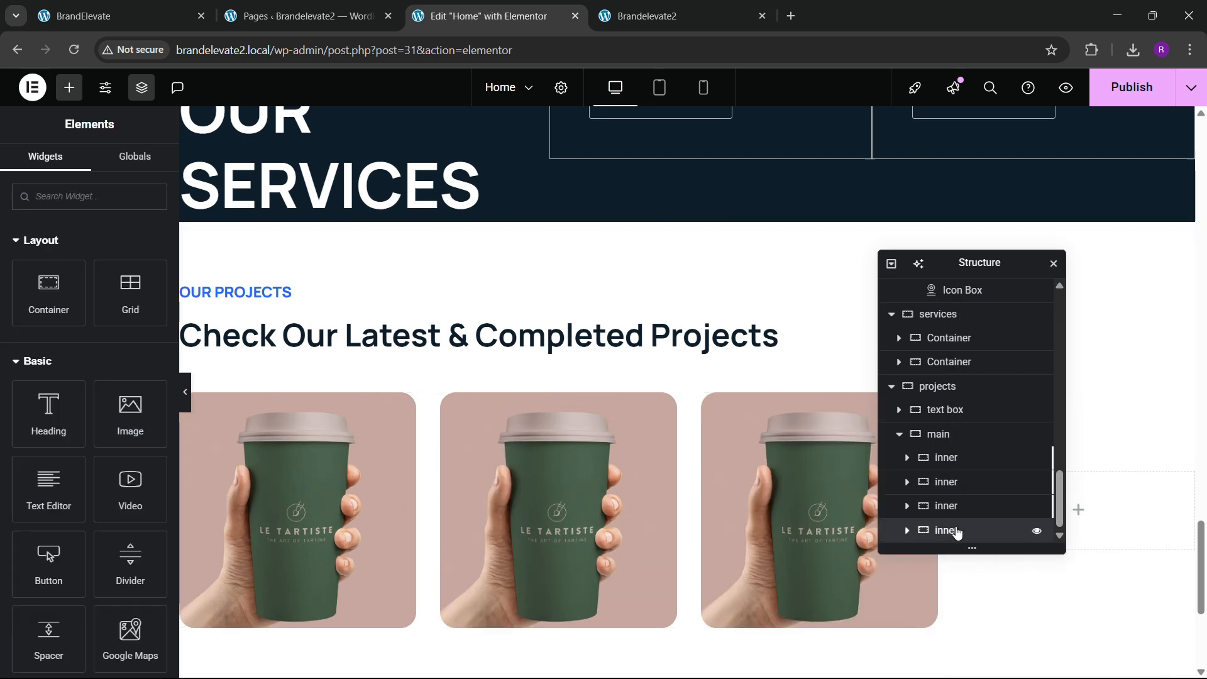
right_click(957, 533)
click(981, 657)
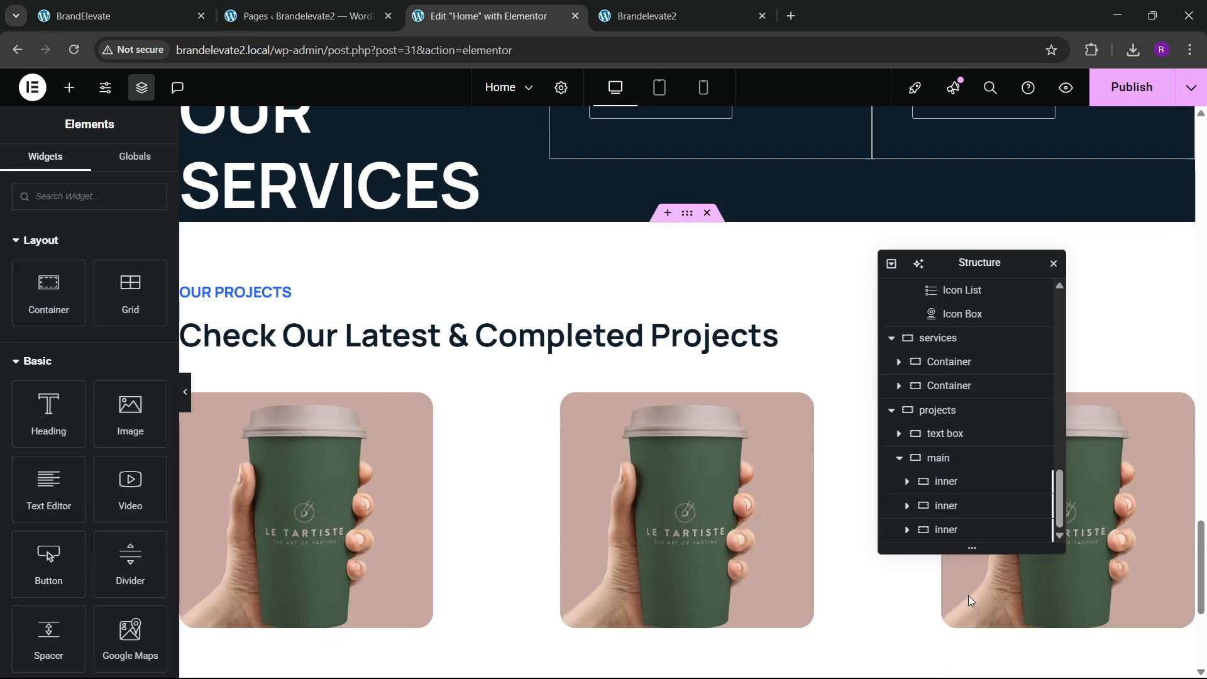
Step: Set the middle inner container's width to 50%
click(952, 509)
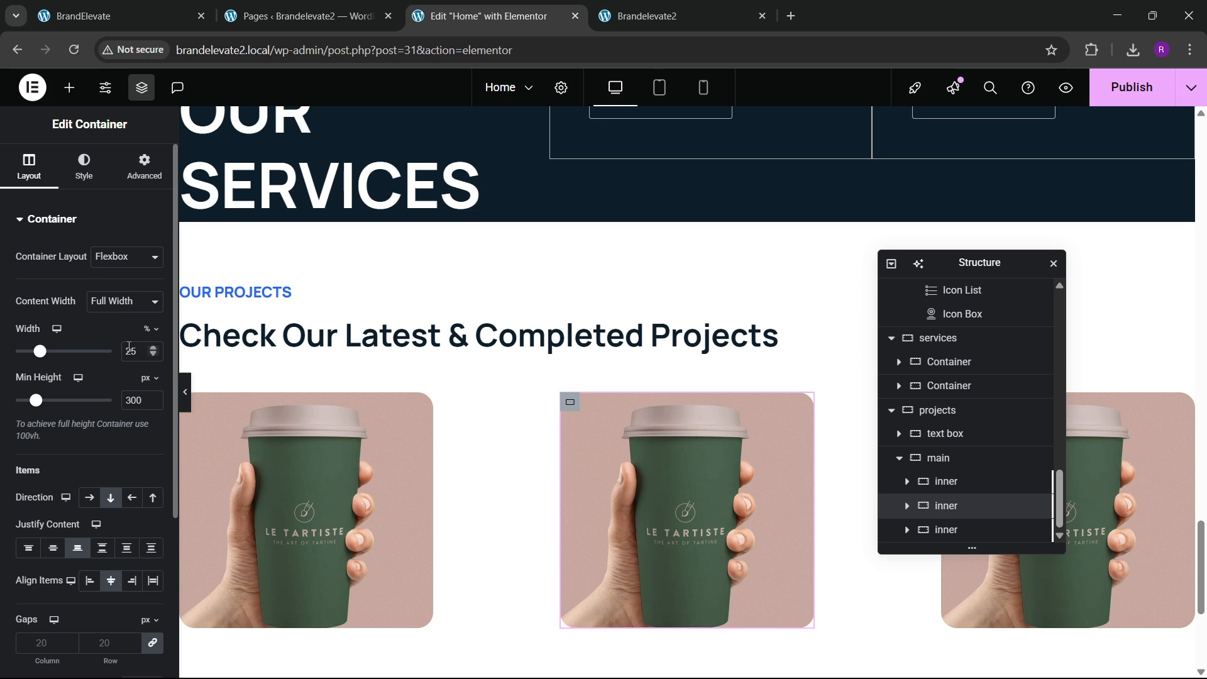
text(50)
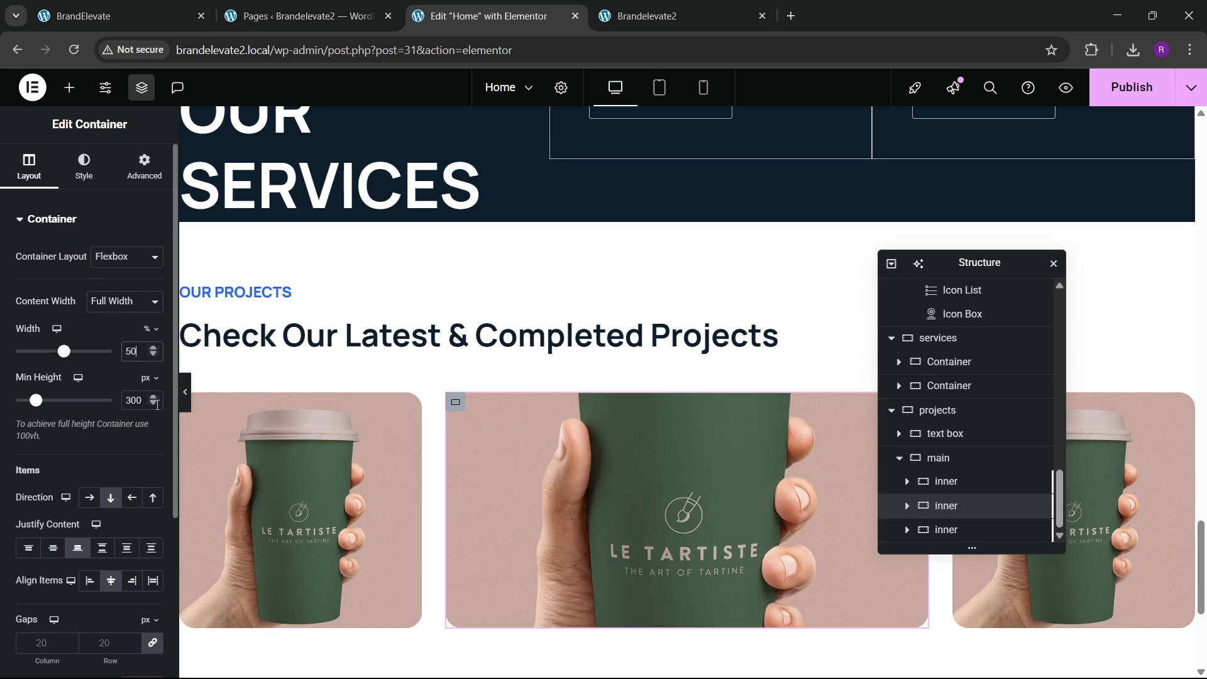
scroll(541, 440, down, 1)
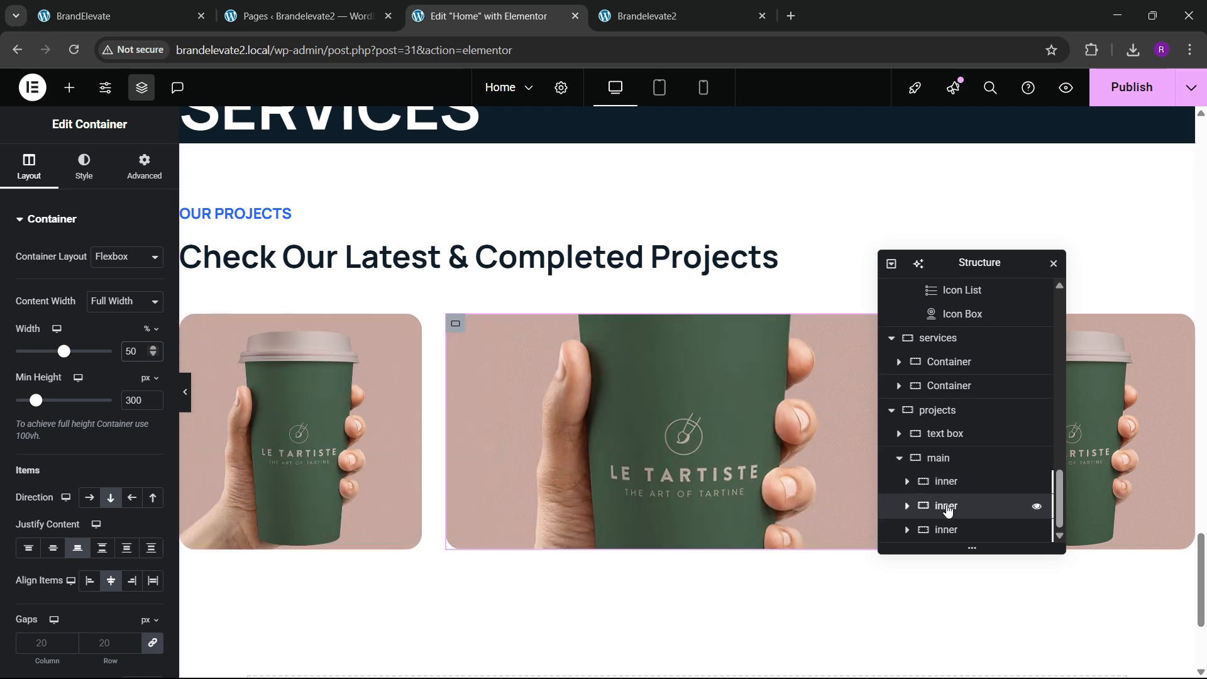
Step: Check the reference BrandElevate site's middle card and replace the middle container's background image with the round desert podium picture 14.jpg
click(128, 5)
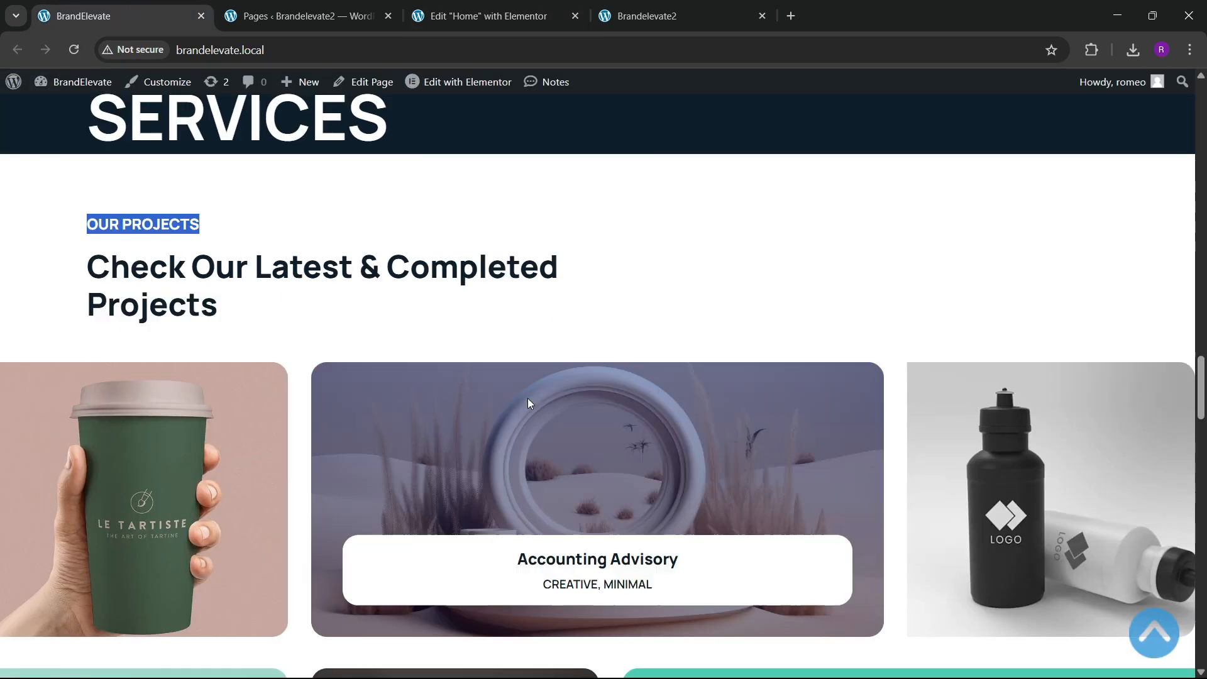
click(490, 16)
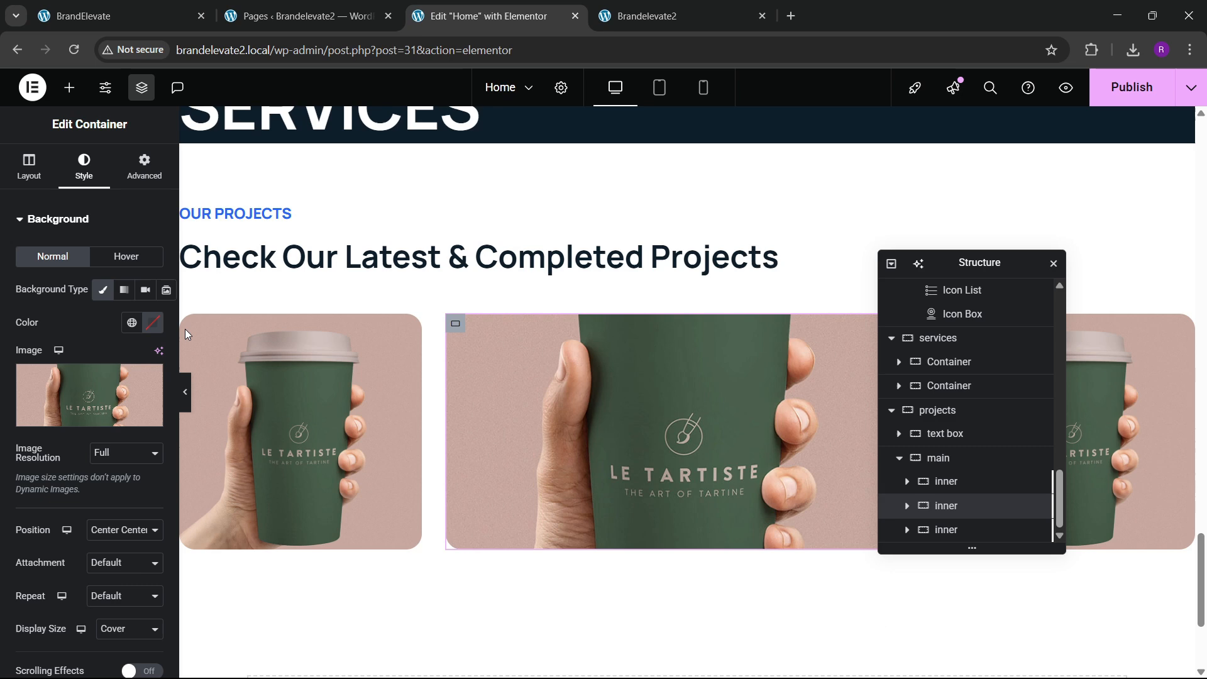
click(89, 395)
scroll(563, 447, down, 8)
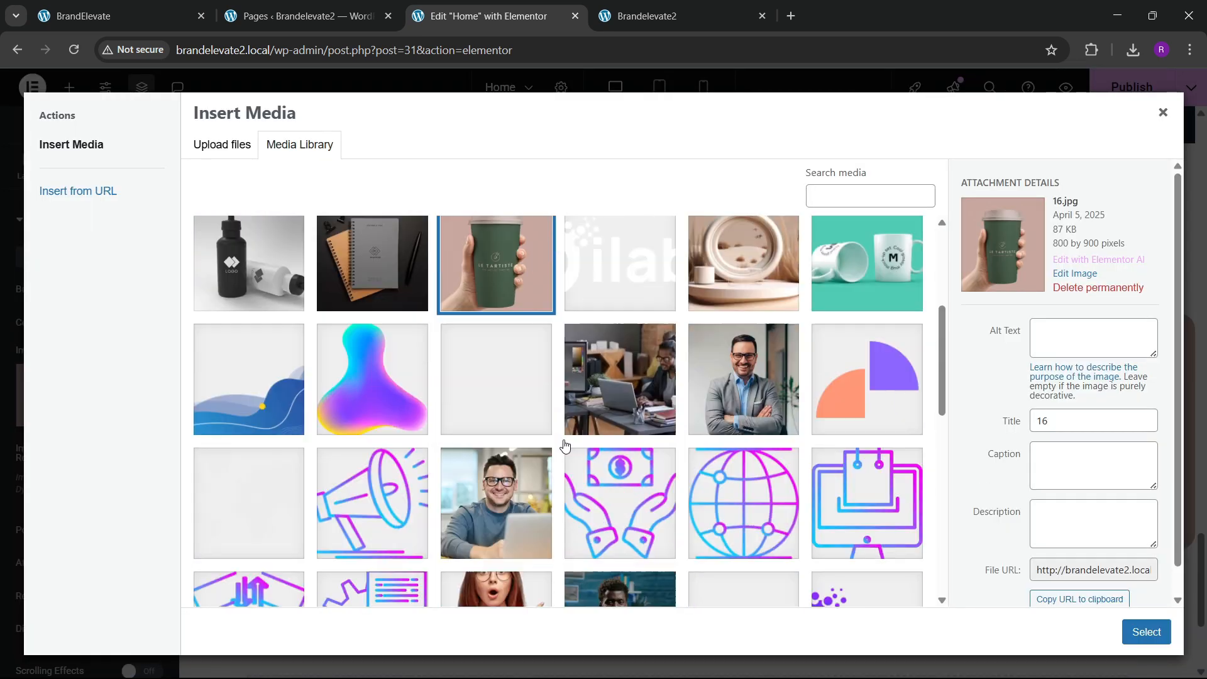
scroll(550, 446, up, 8)
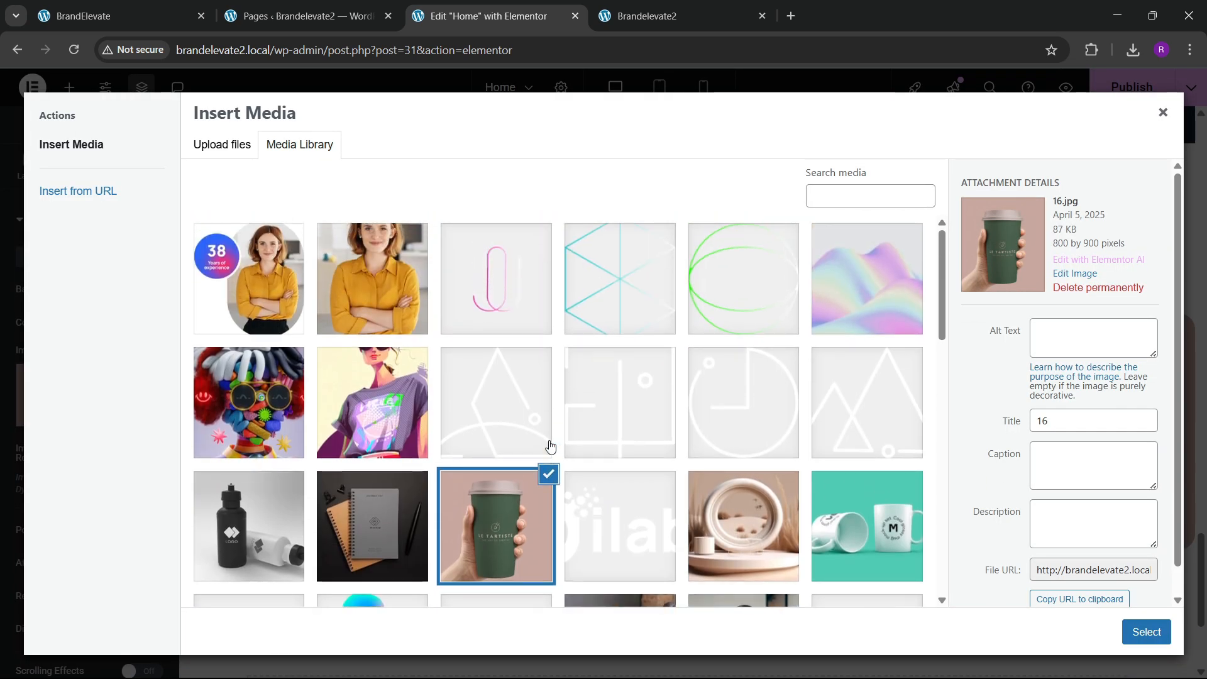
scroll(550, 446, down, 5)
click(731, 267)
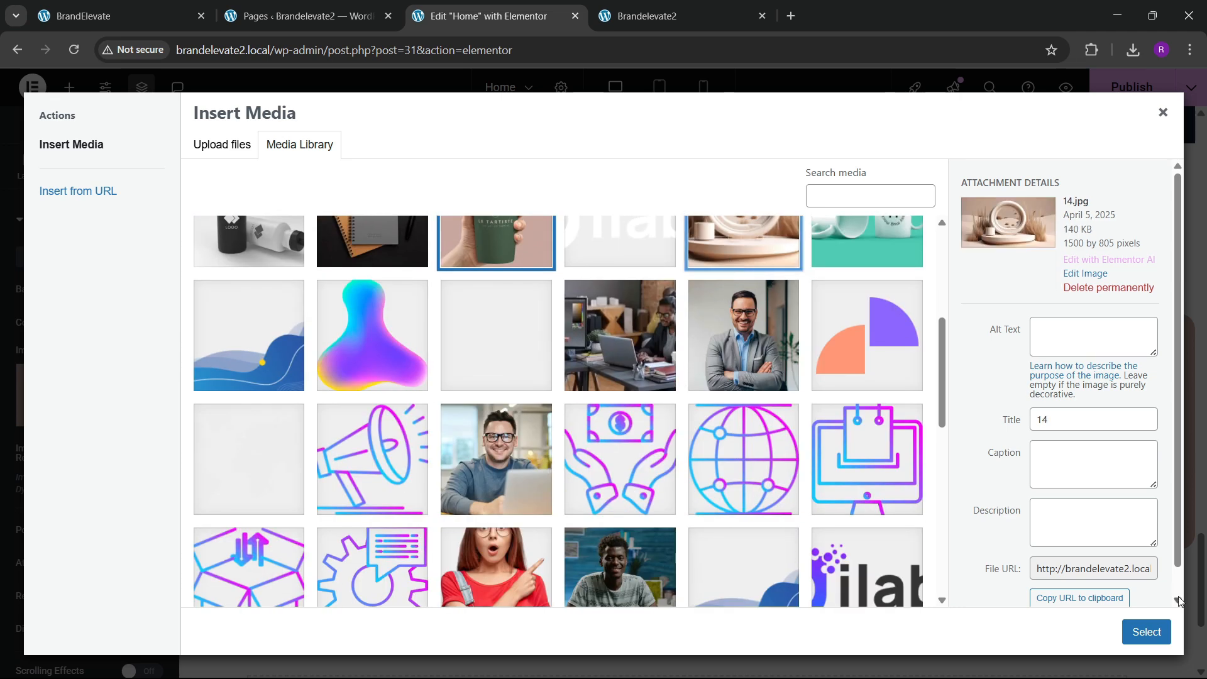
click(1132, 634)
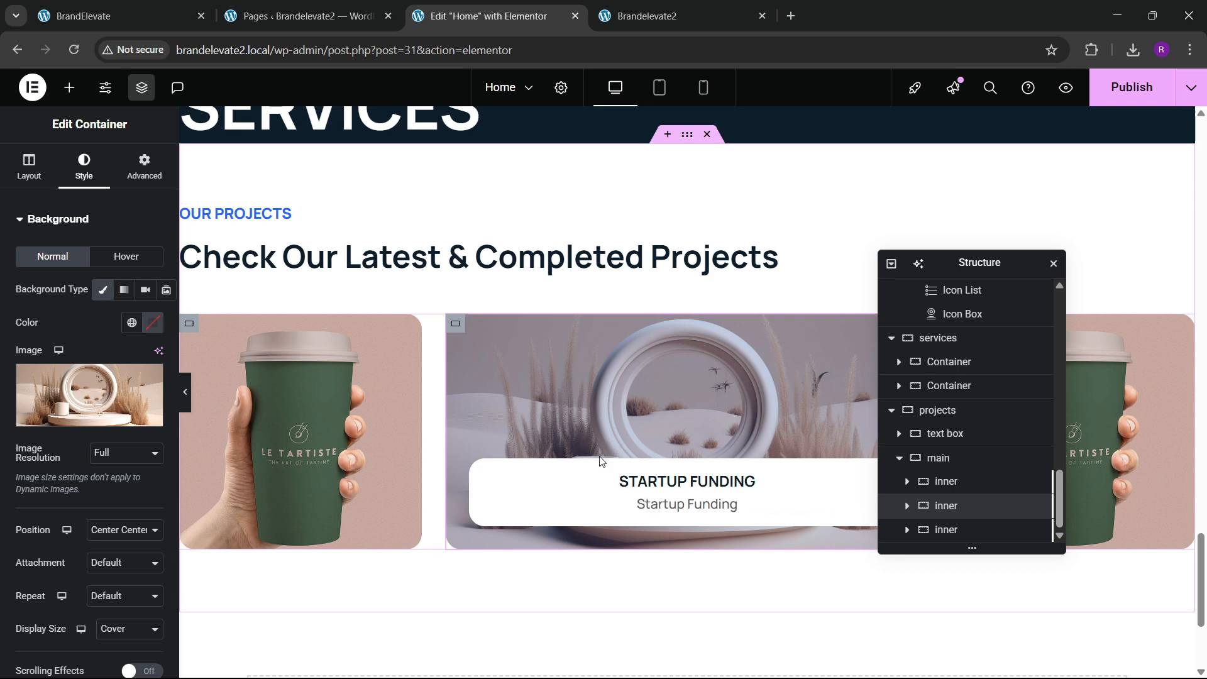
Step: Check the reference site's third card and replace the third inner container's background image with the bottle picture 17.jpg
click(113, 16)
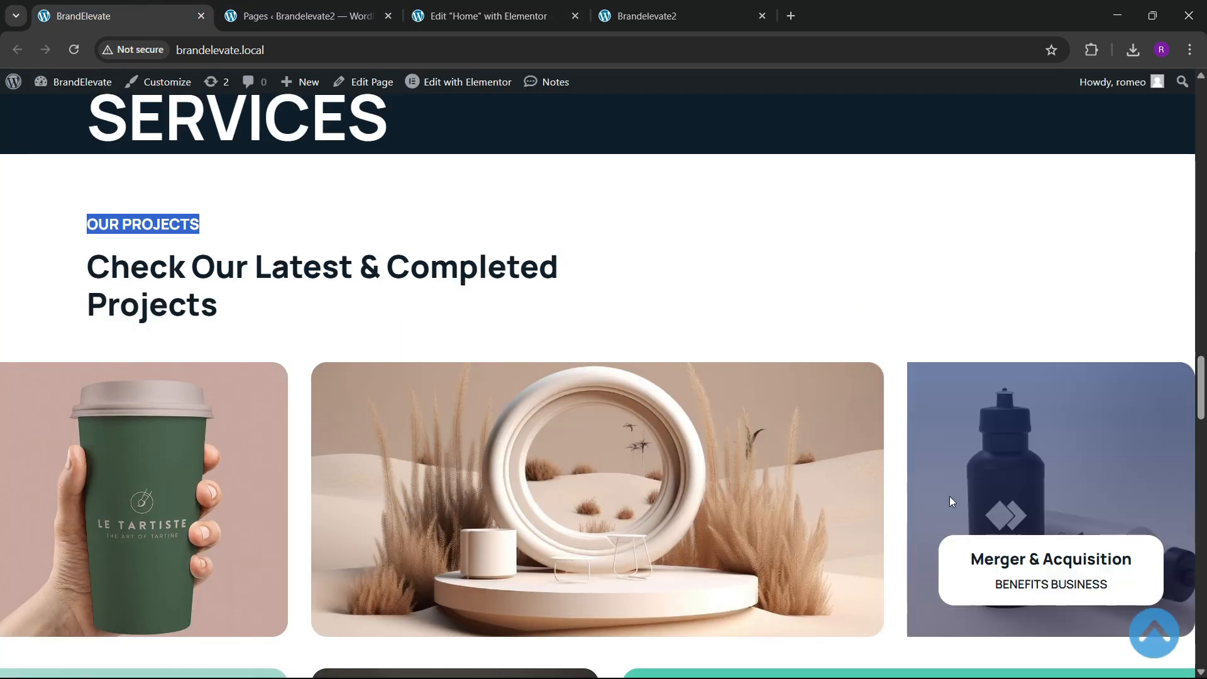
click(520, 14)
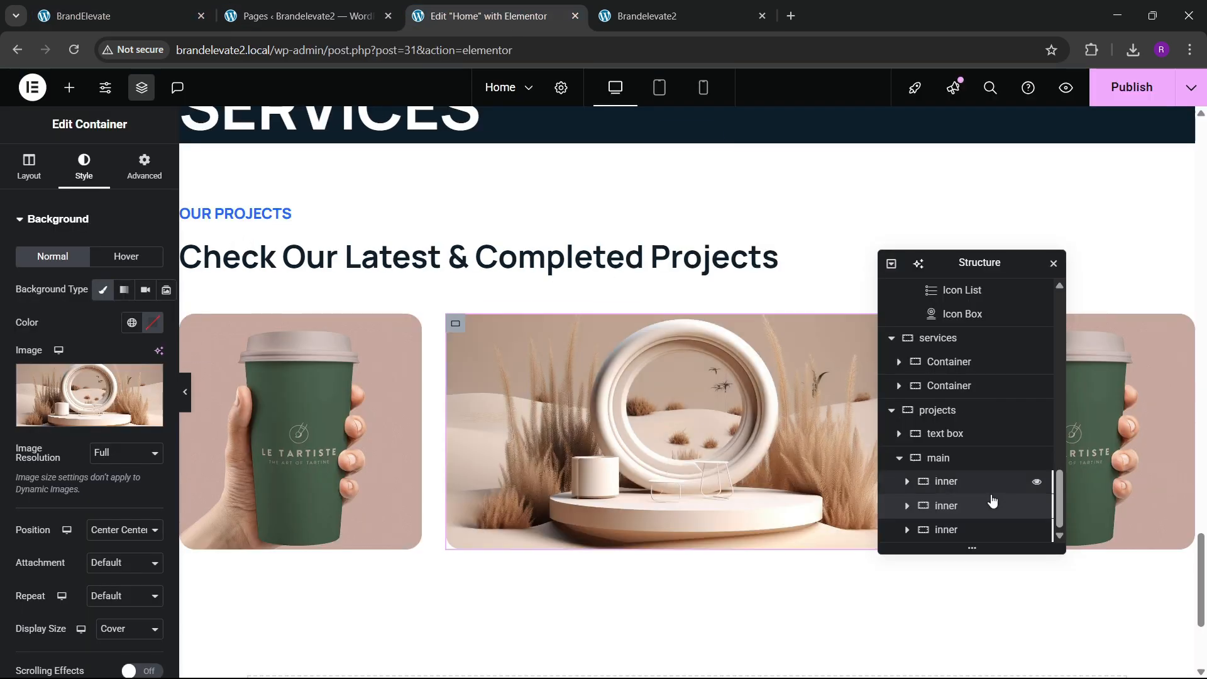
click(937, 533)
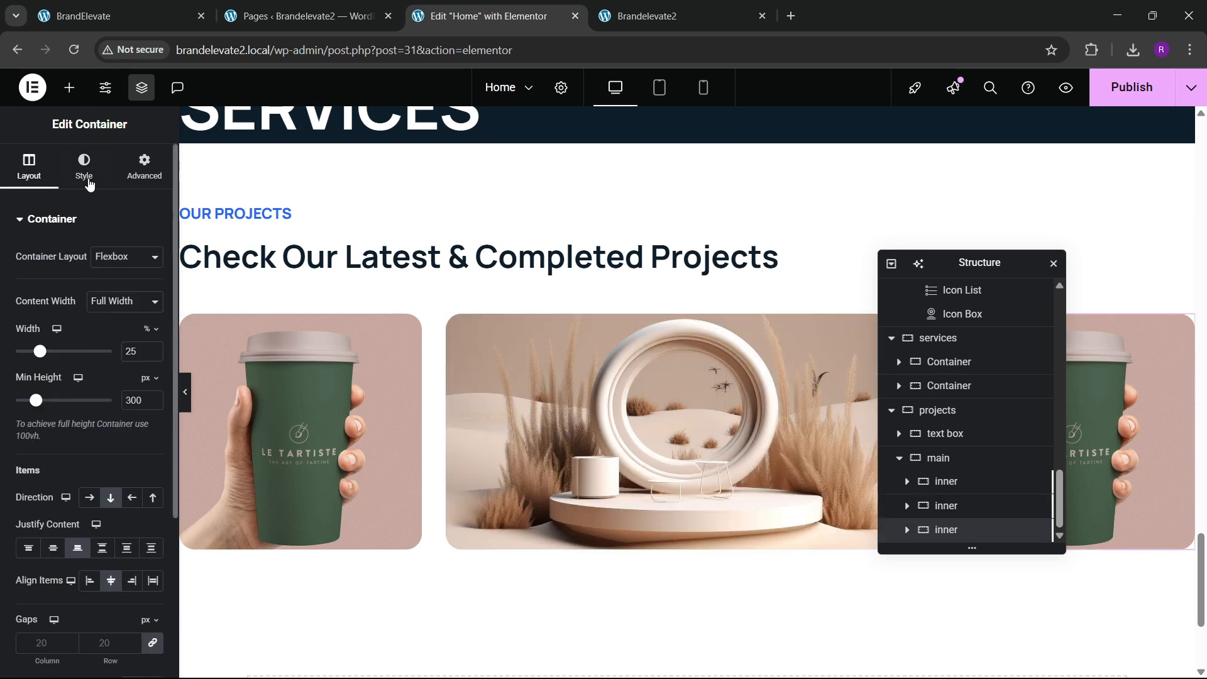
click(83, 166)
click(92, 357)
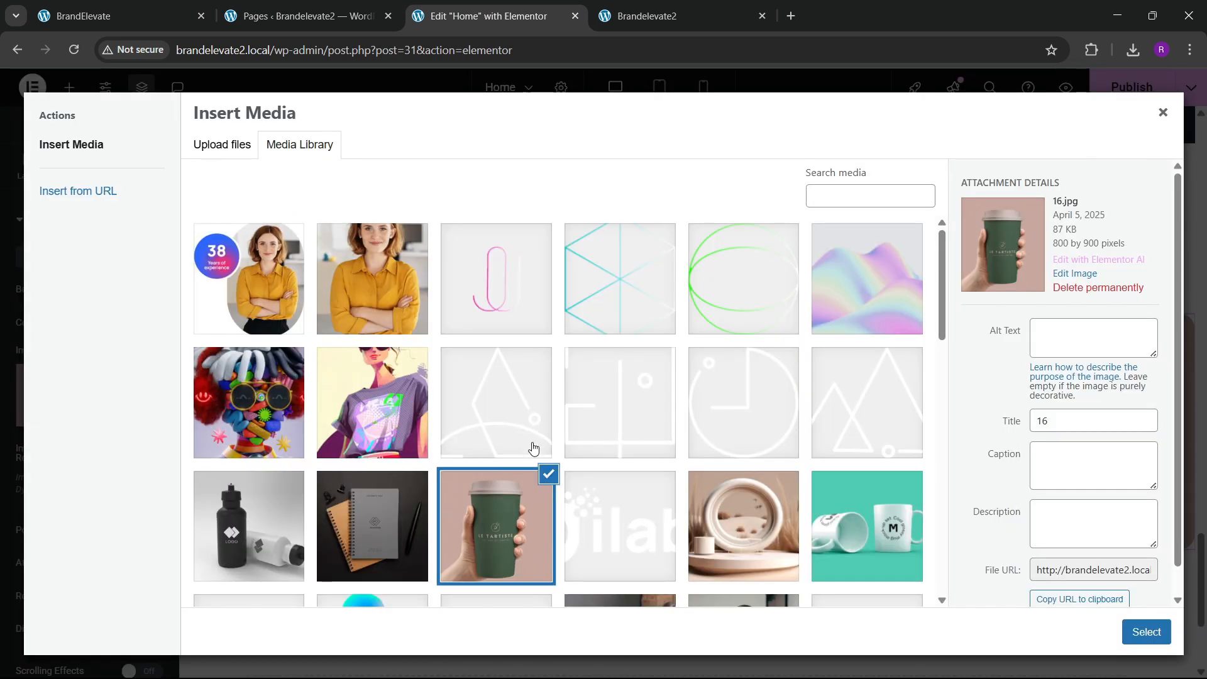
scroll(530, 459, down, 4)
click(258, 308)
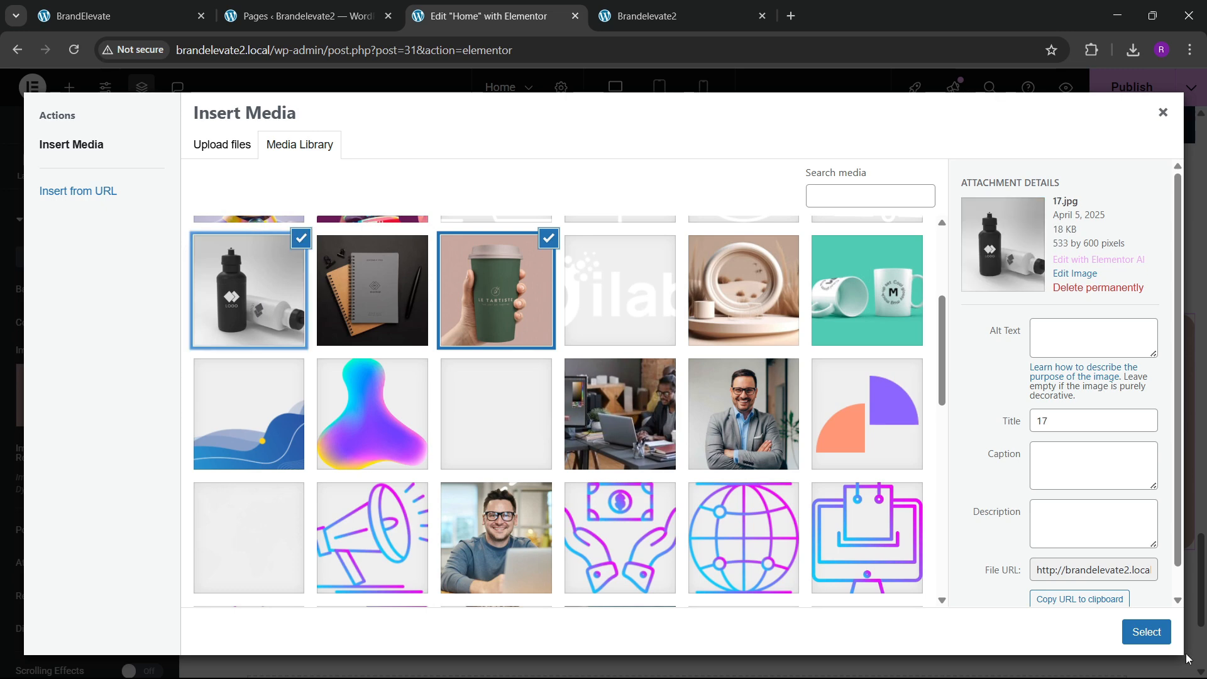
click(1147, 632)
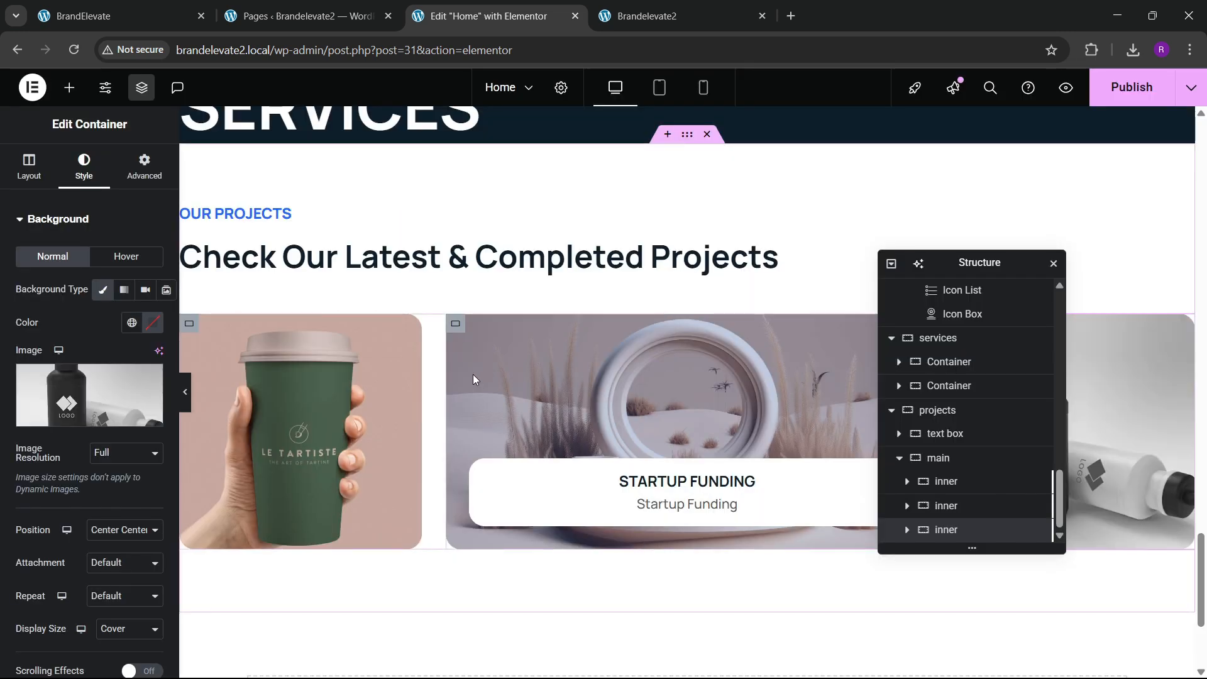
Step: Publish the page, reload the live Brandelevate2 site and compare its project cards with the reference BrandElevate site
scroll(473, 375, down, 4)
scroll(475, 407, up, 2)
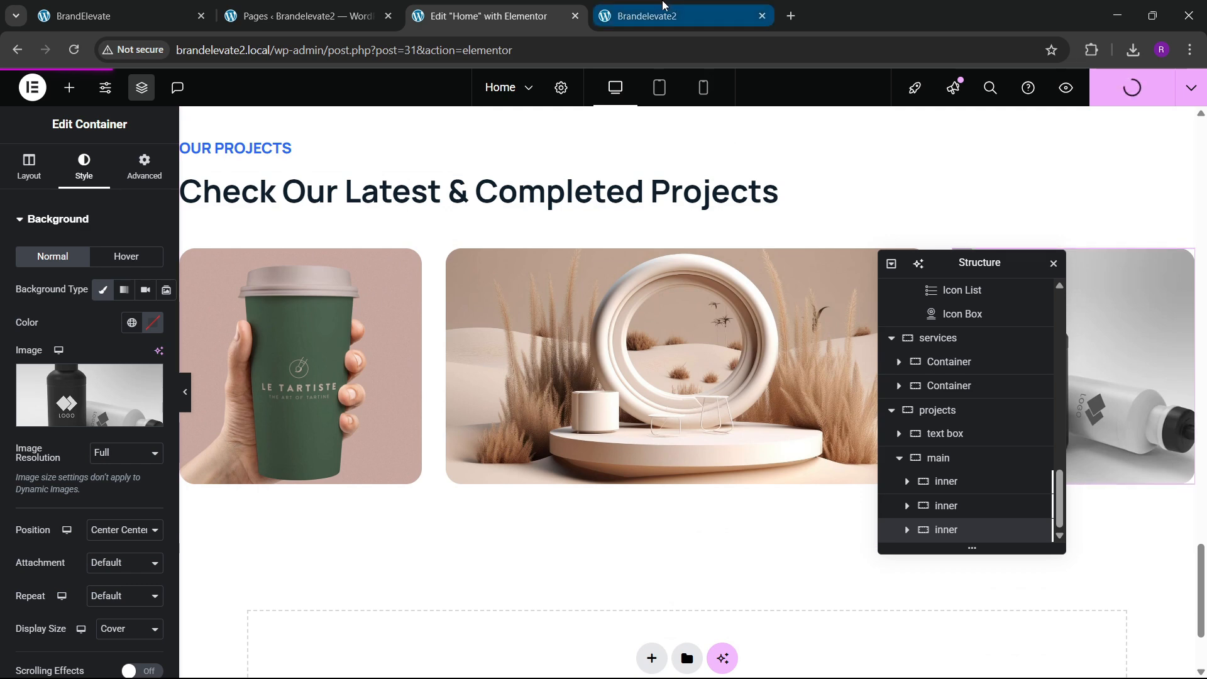
click(664, 5)
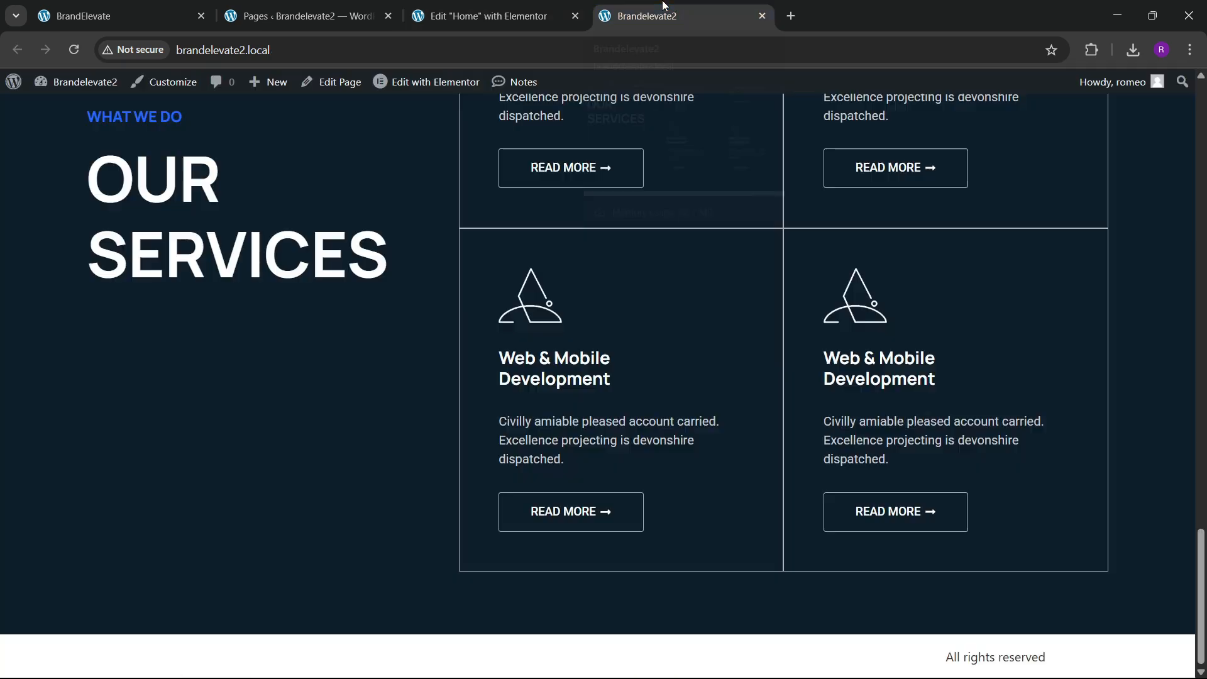
click(74, 50)
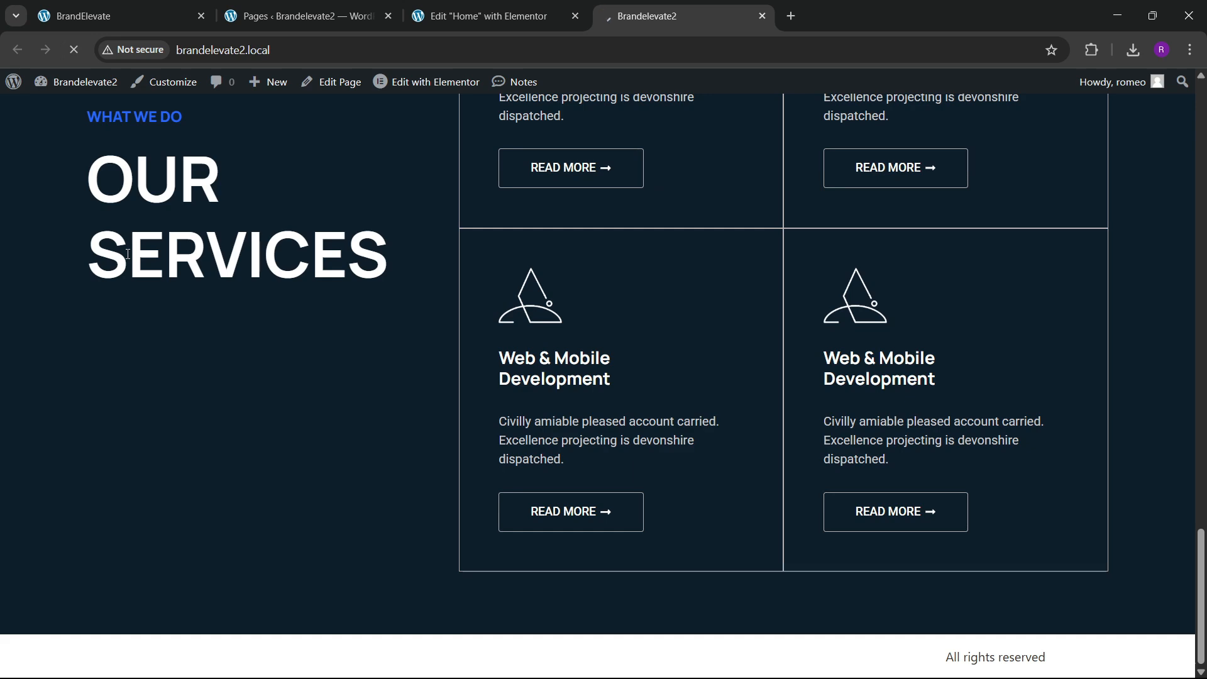
scroll(433, 395, down, 8)
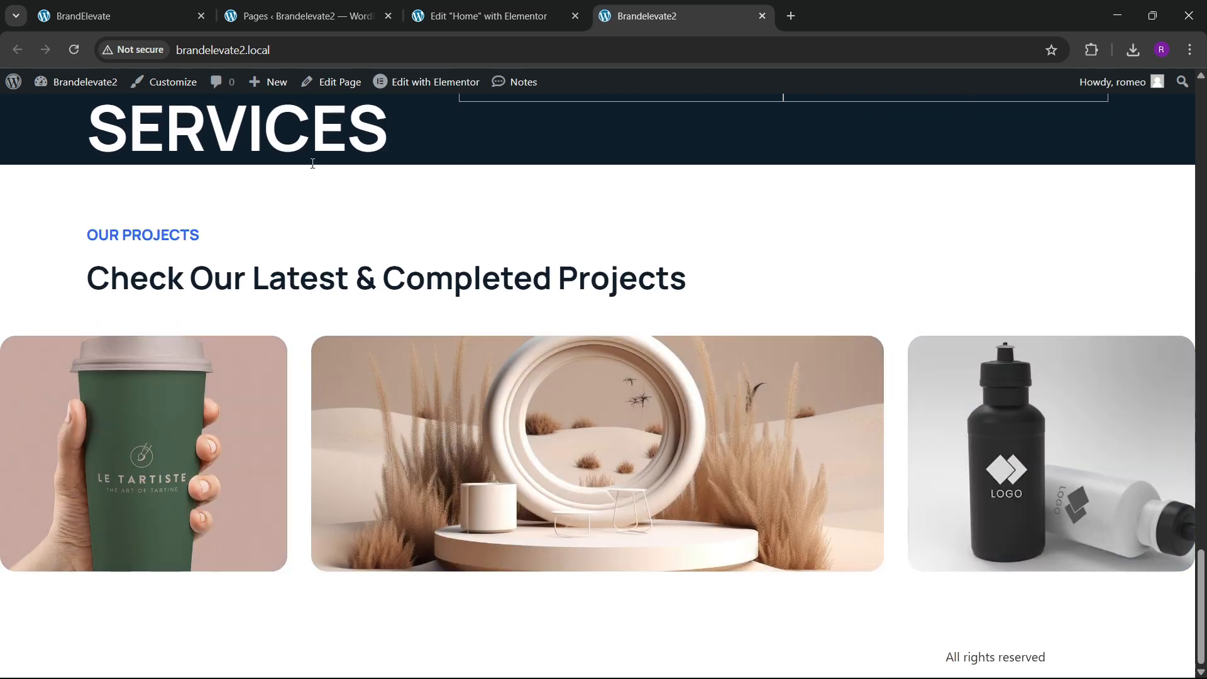
click(65, 5)
click(498, 9)
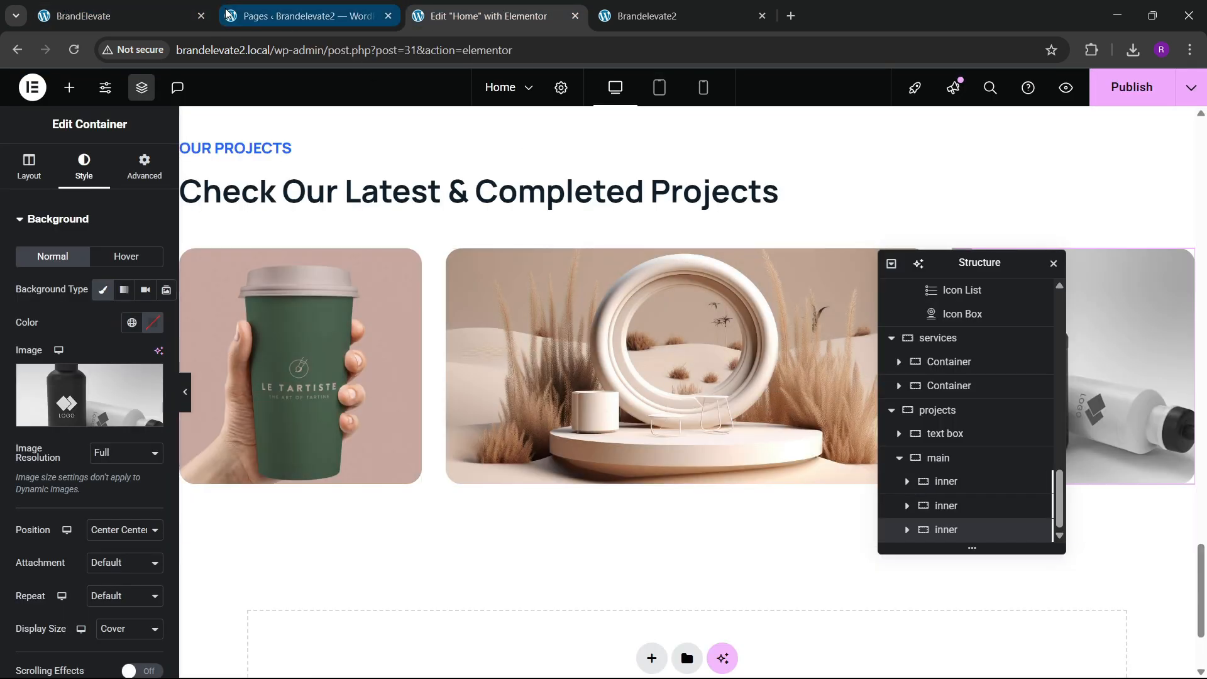
click(82, 15)
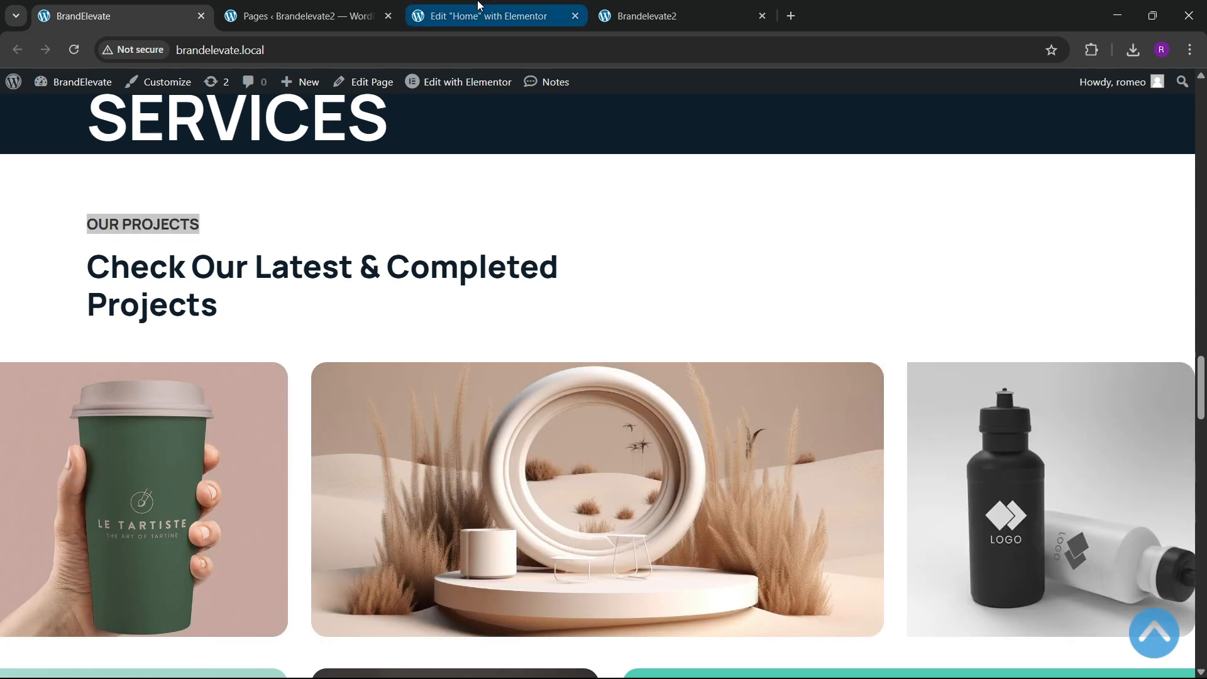
Step: Back in the Elementor editor, set the coffee cup card's Top and Left border radius to 0 and preview the row at full width
click(491, 15)
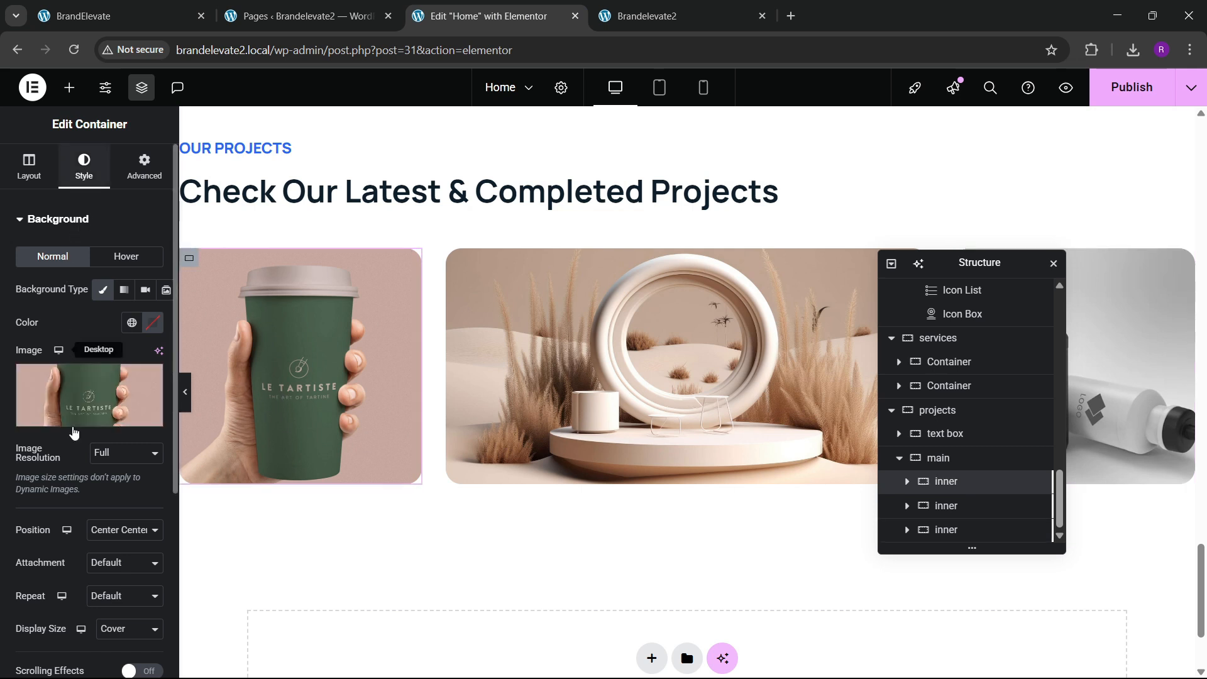
scroll(75, 453, down, 4)
click(44, 526)
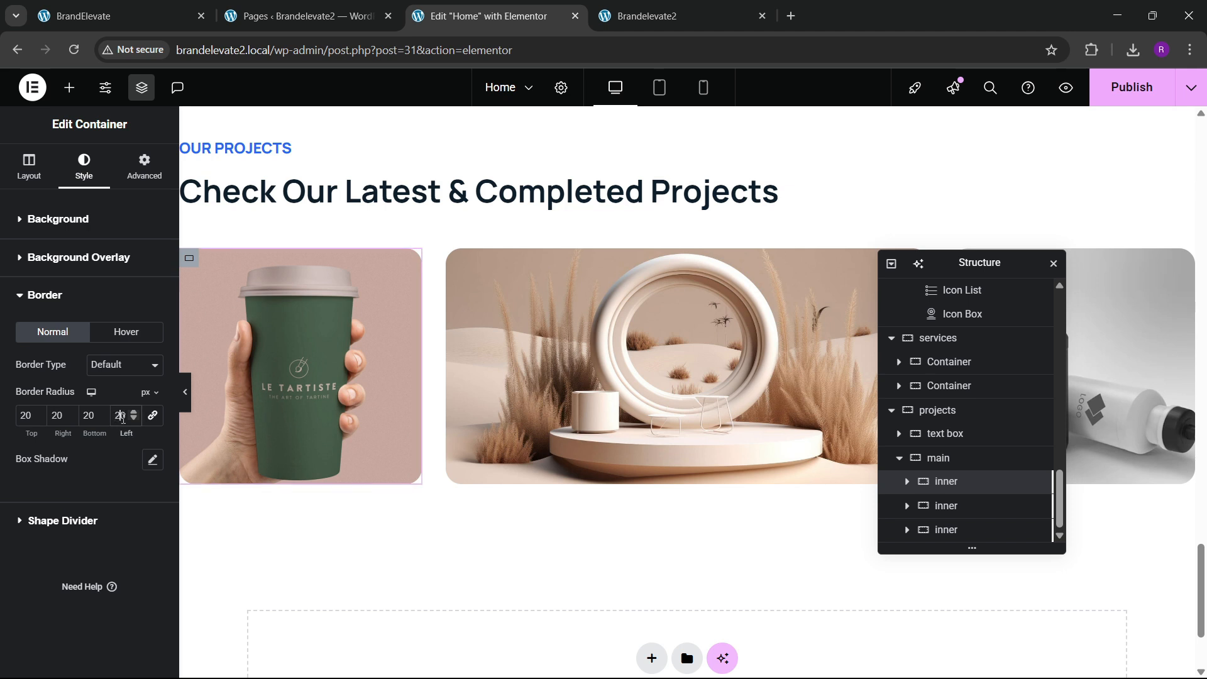
text(0)
click(185, 392)
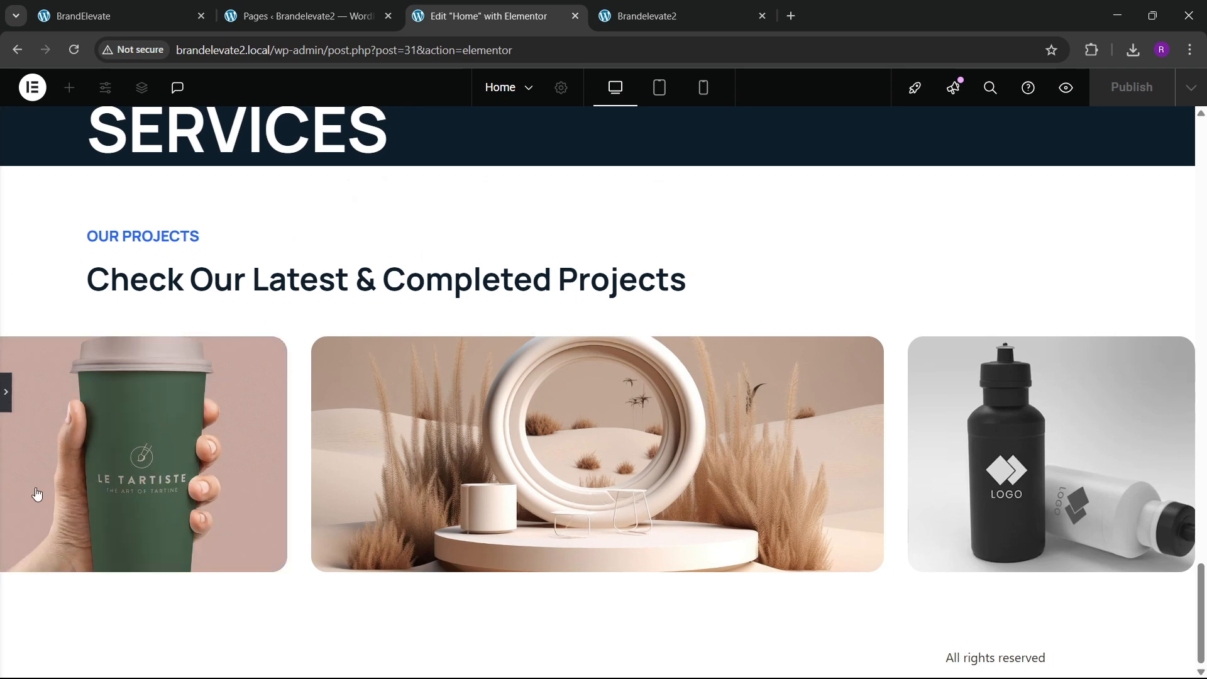
key(ctrl+p)
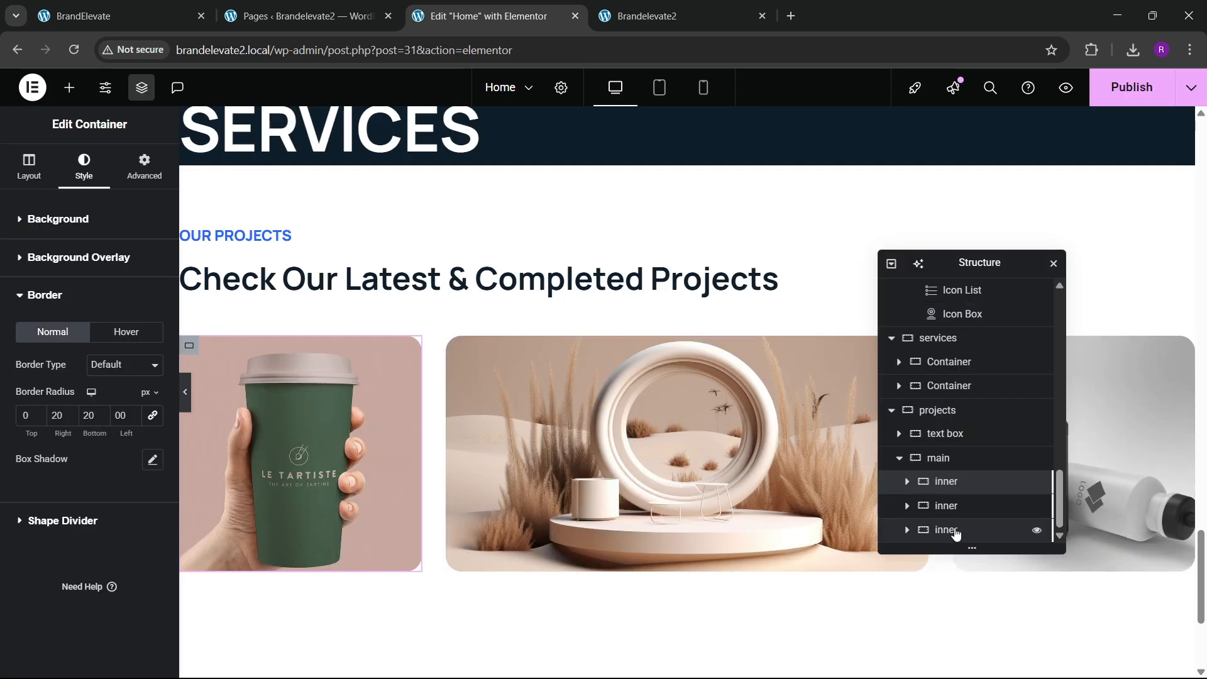
Step: Set the bottle card's Right and Bottom border radius to 0, keeping 20 for Top and Left, and publish the page
click(959, 531)
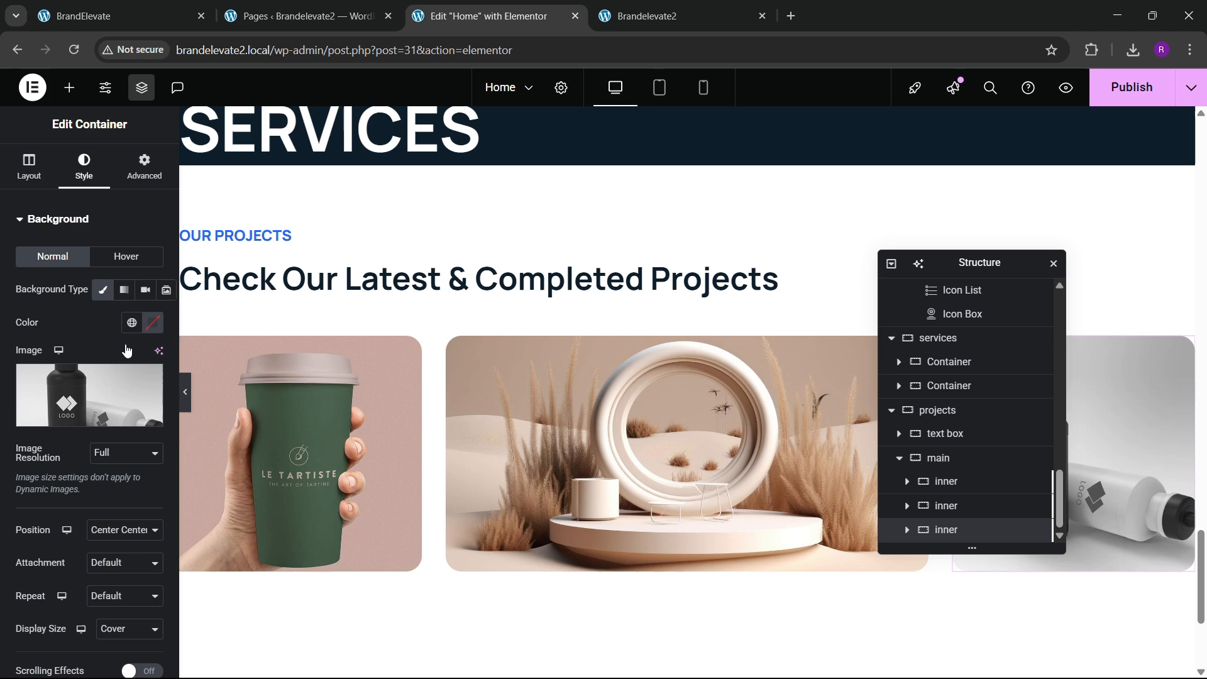
click(144, 166)
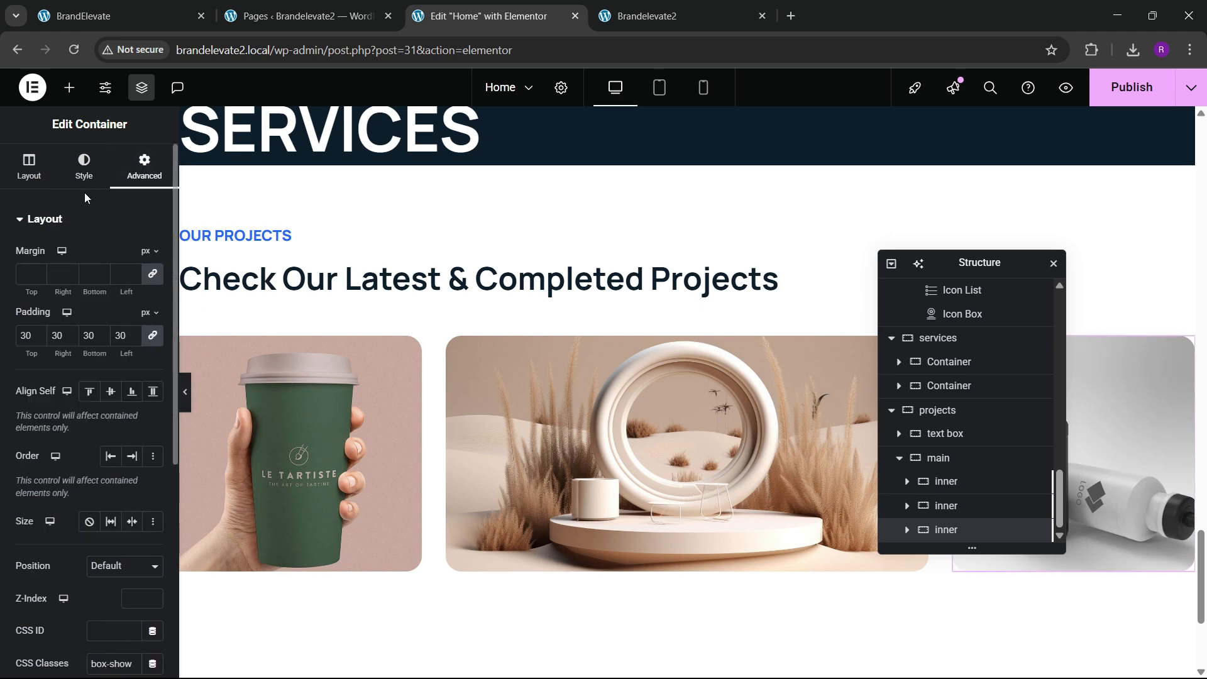
click(83, 167)
scroll(94, 400, down, 5)
click(45, 525)
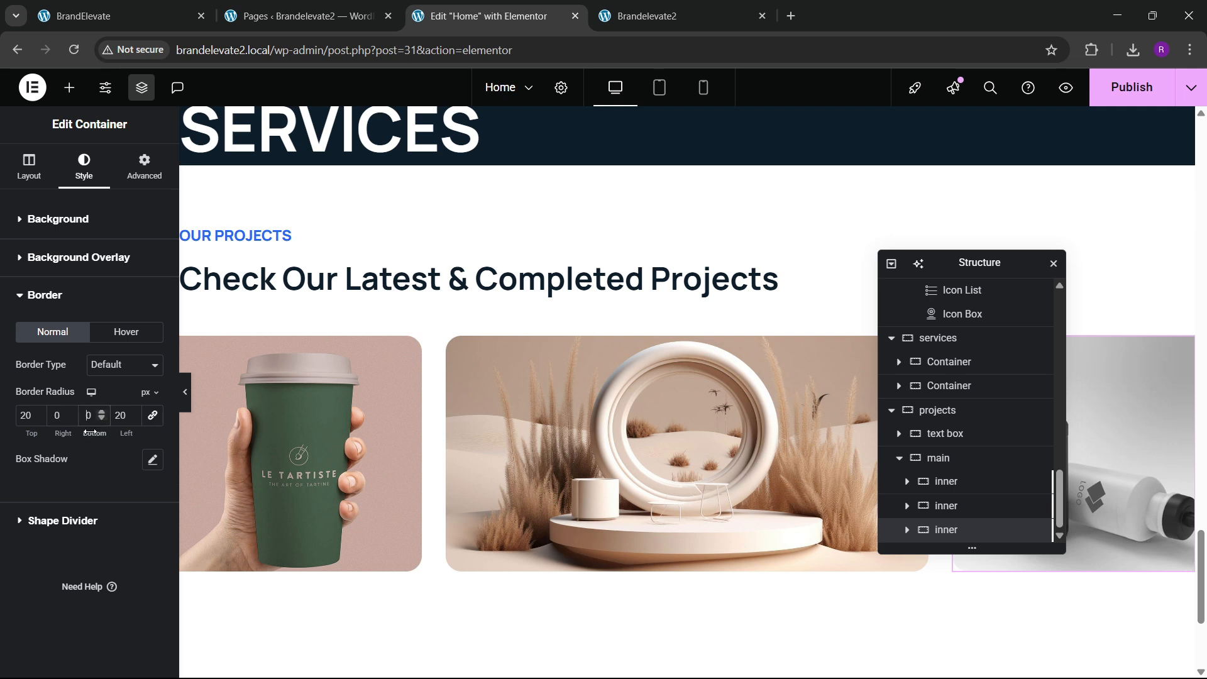
click(1107, 88)
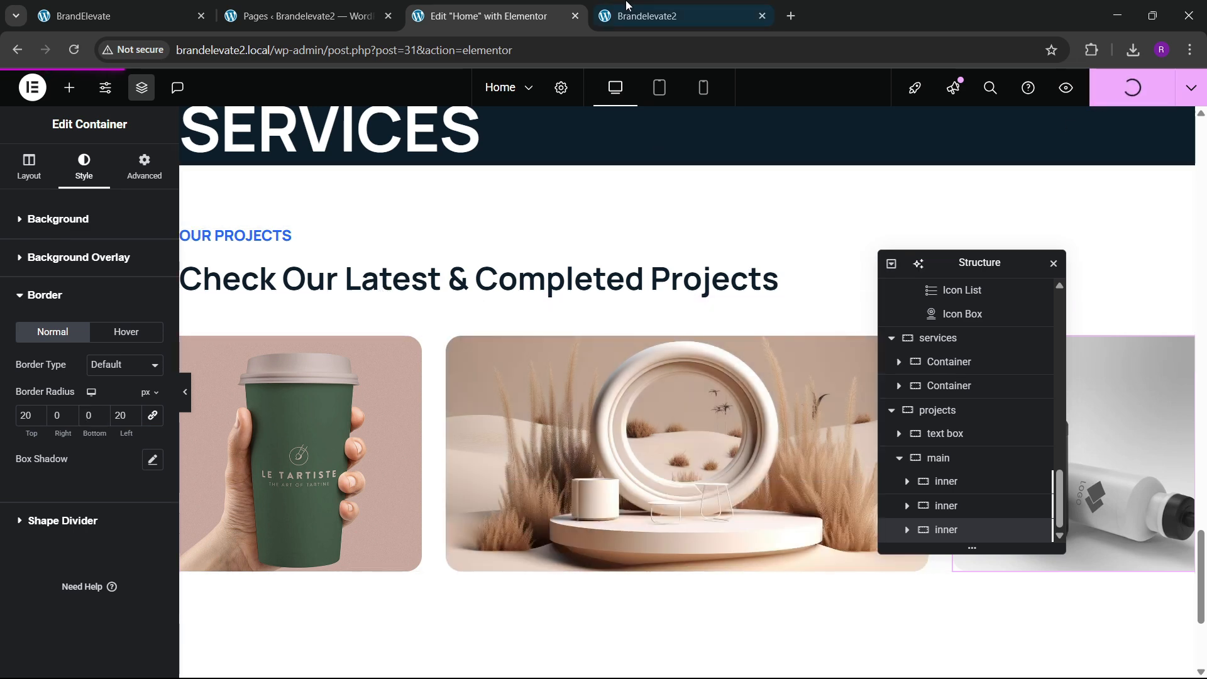
Step: Reload the live Brandelevate2 page and compare its projects row with the reference BrandElevate site
click(646, 6)
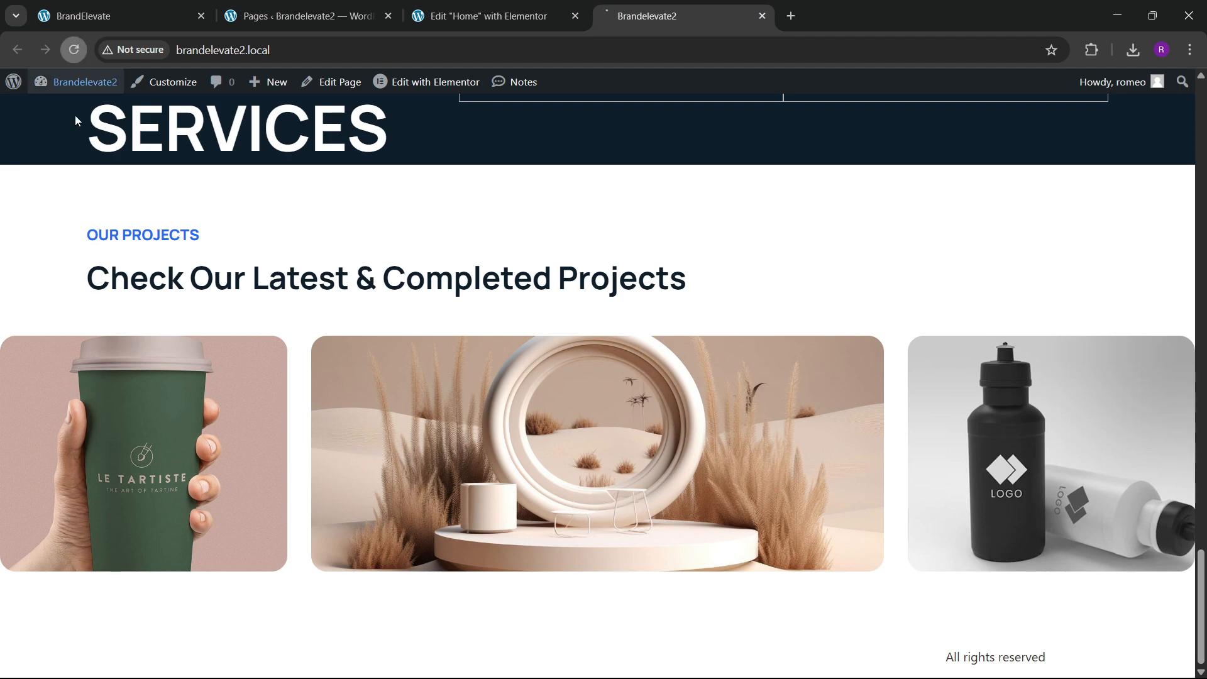
click(73, 50)
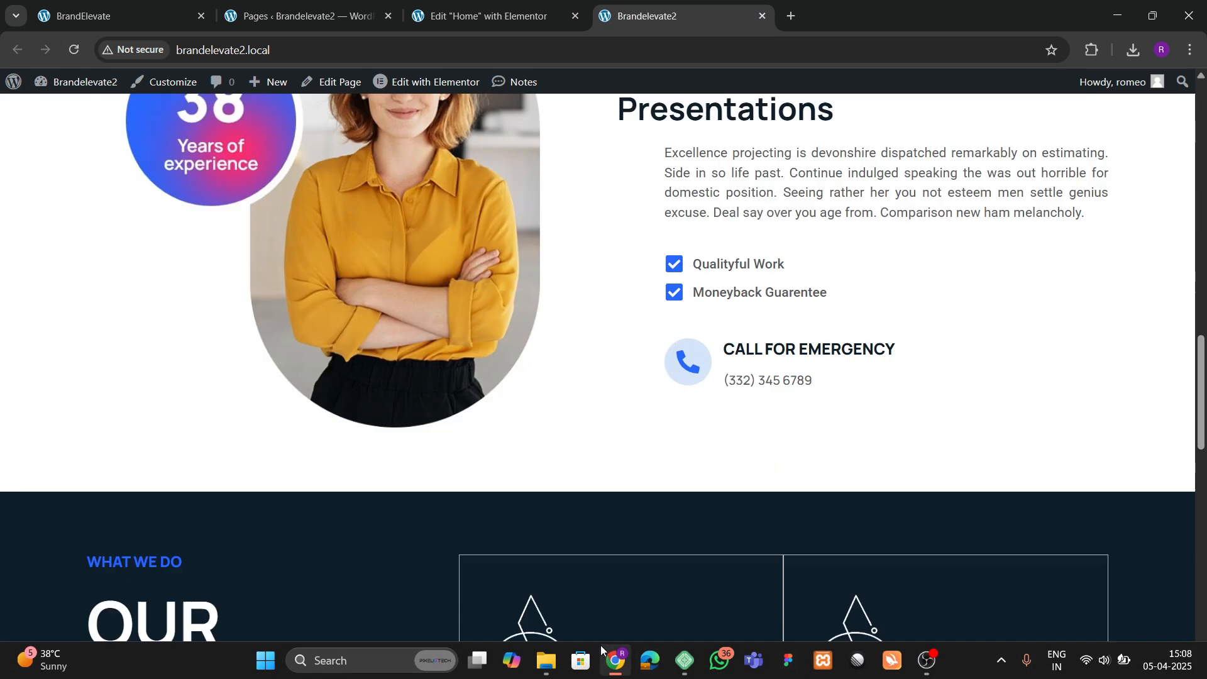
mouse_move(615, 660)
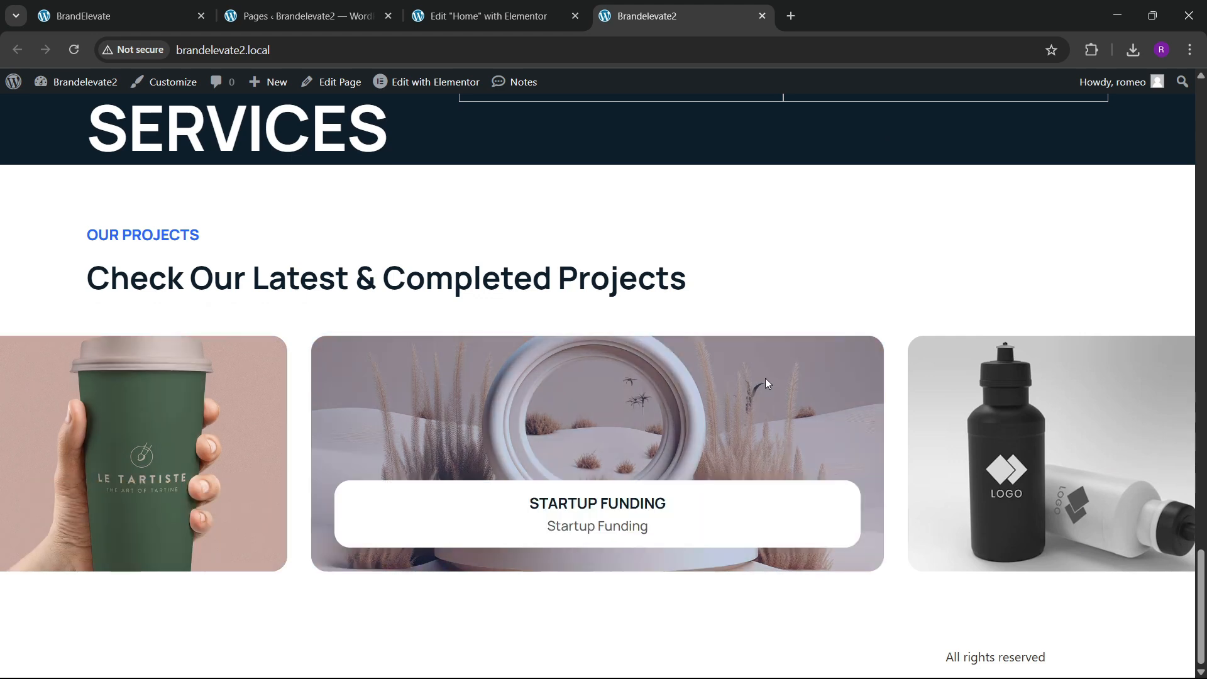
click(190, 5)
Step: In the Elementor editor, collapse the structure tree and duplicate the projects section's main container to create a second card row
click(448, 5)
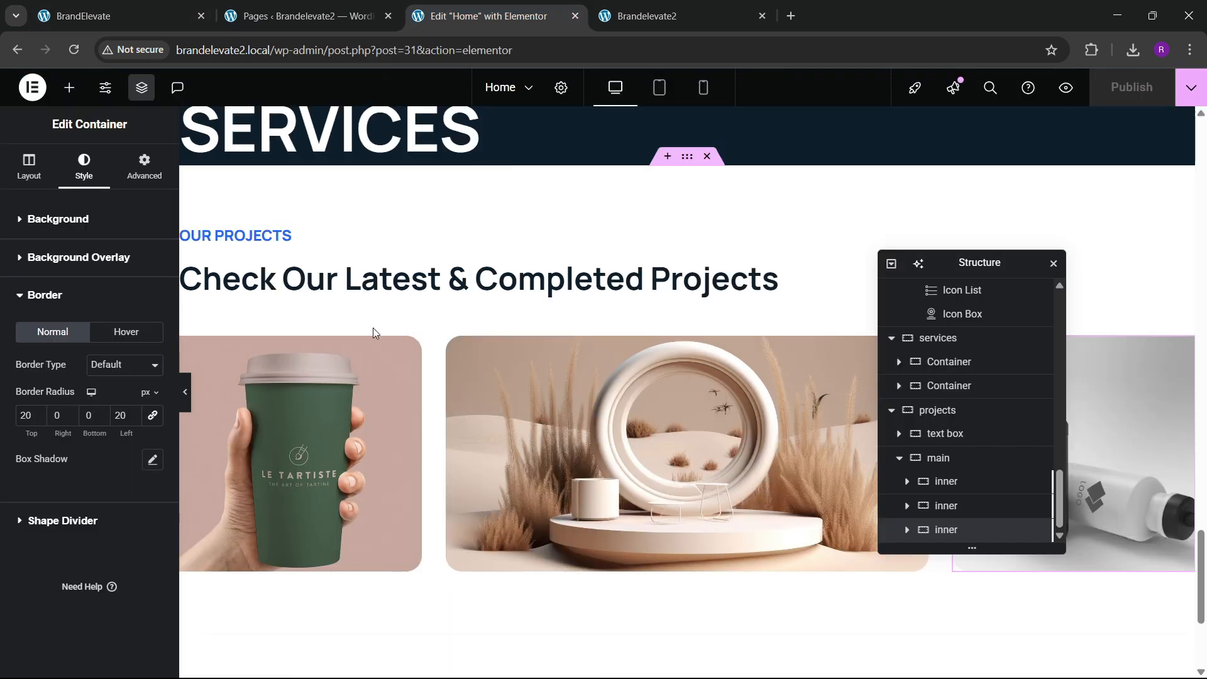
click(900, 459)
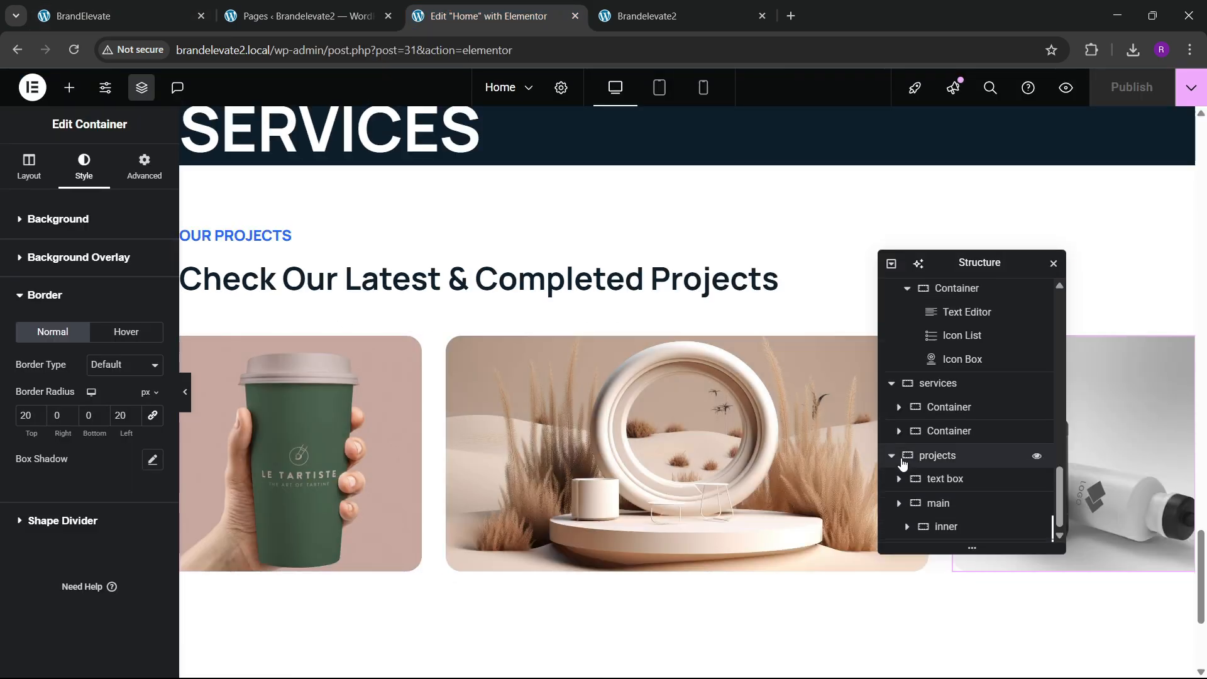
click(892, 481)
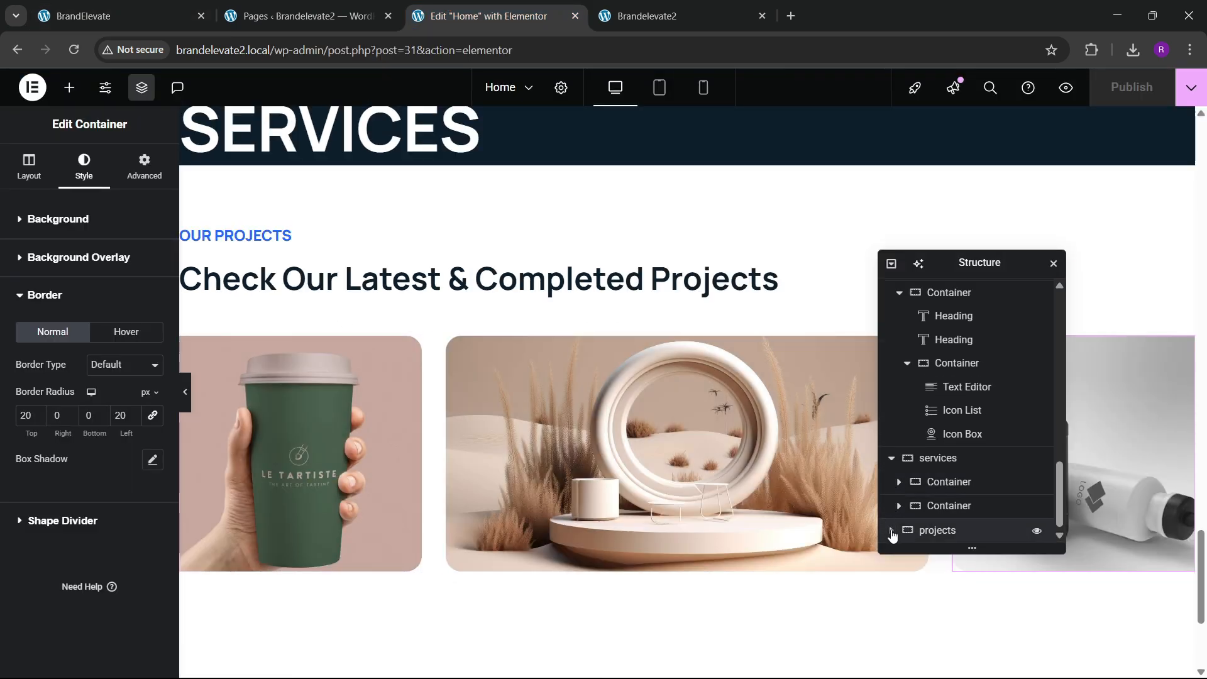
click(891, 269)
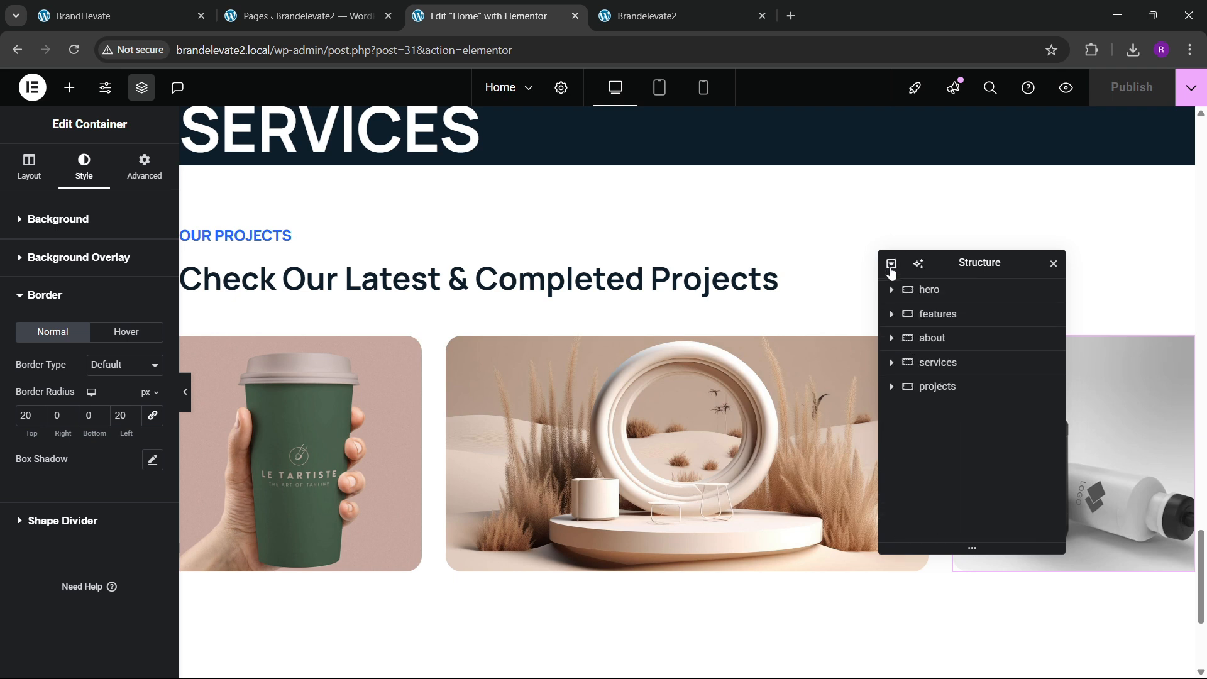
click(892, 387)
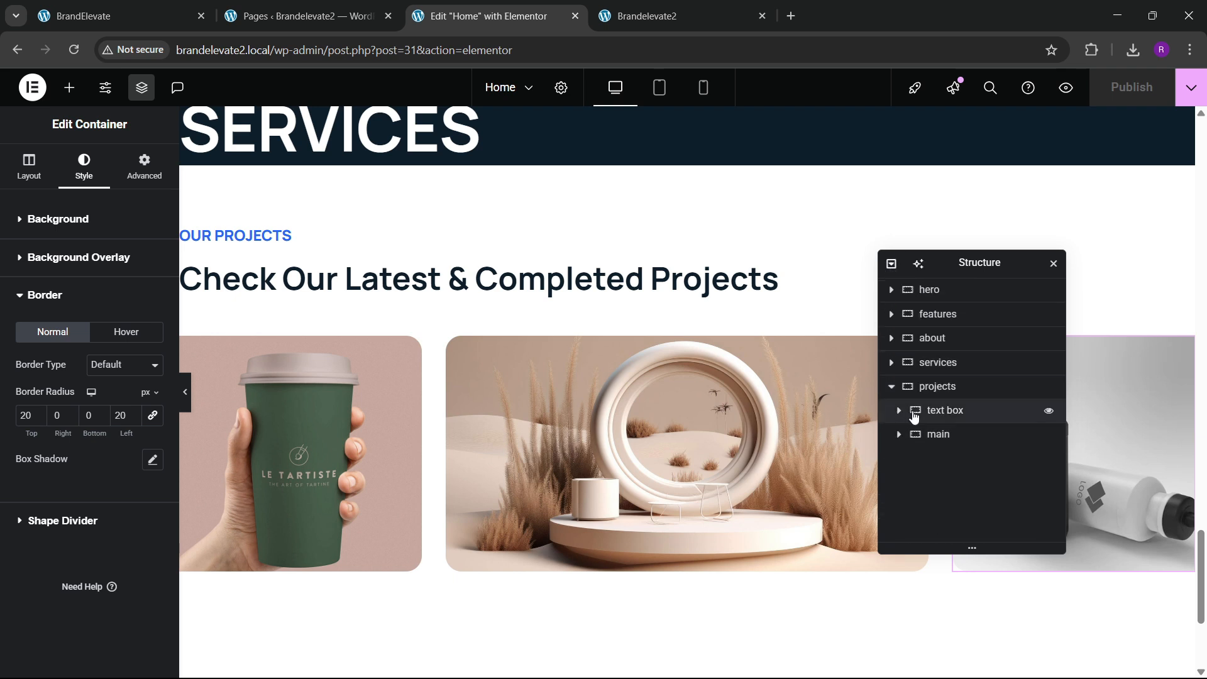
click(943, 411)
click(941, 436)
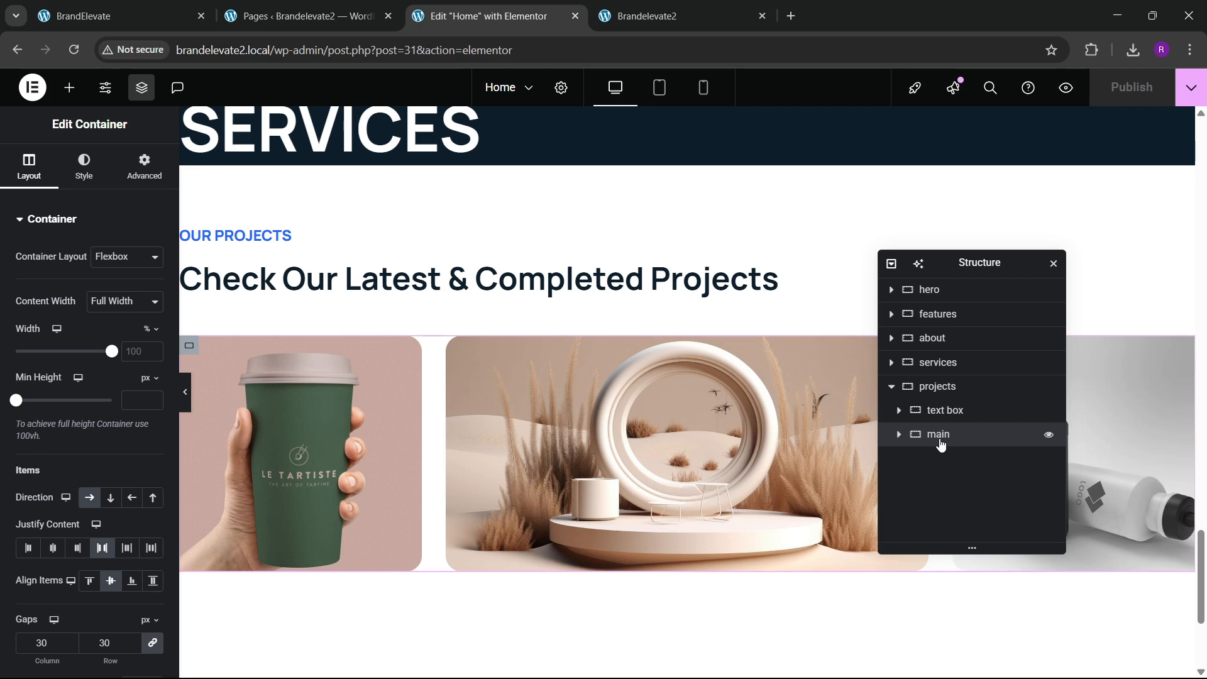
click(941, 416)
click(940, 439)
right_click(940, 442)
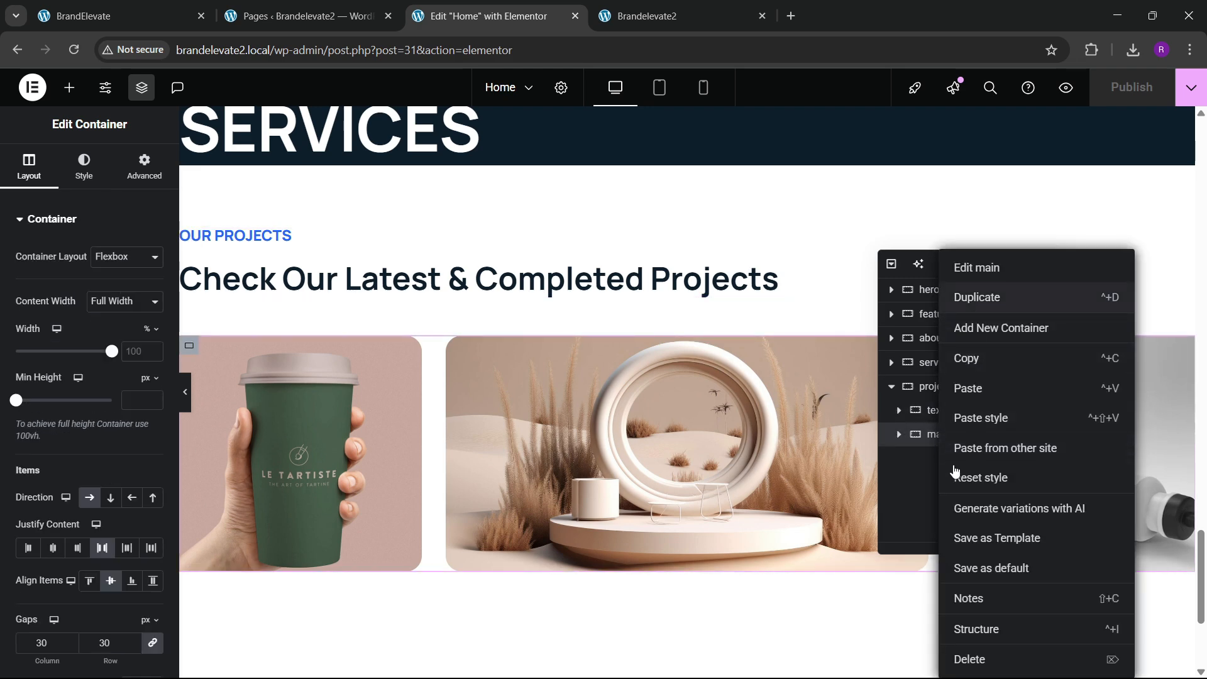
key(ctrl+d)
scroll(497, 445, down, 5)
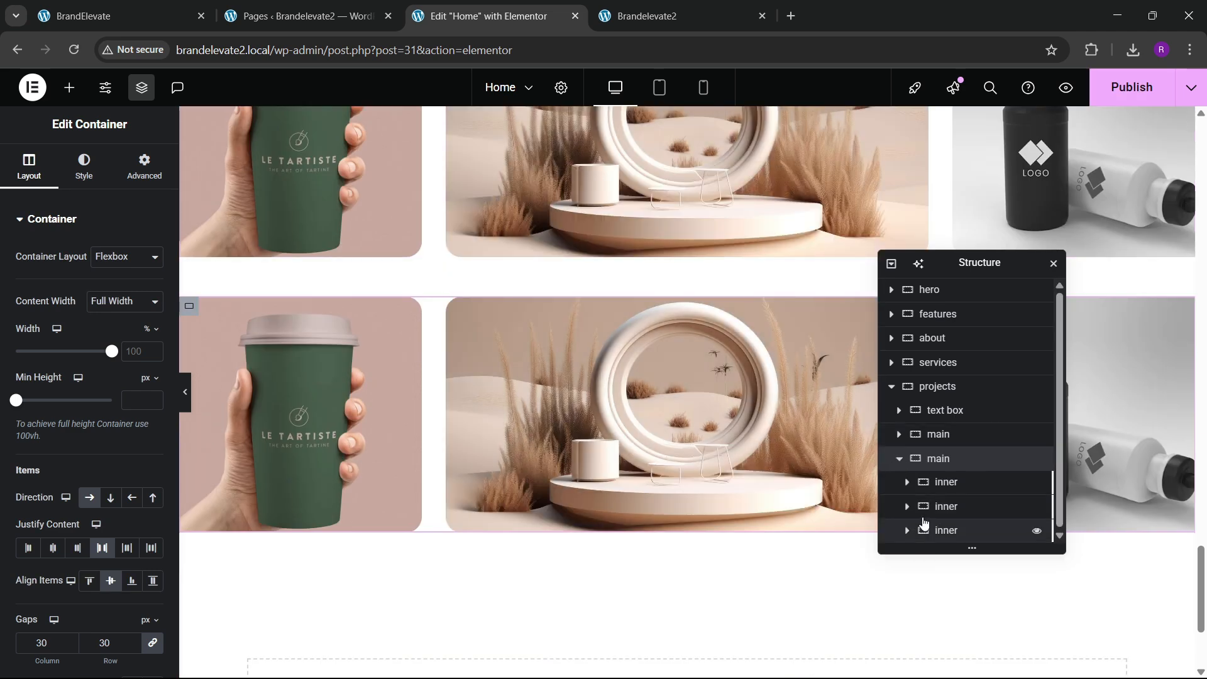
Step: In the duplicated row, move the bottle card to the middle and set its border radius to 20 px on all sides
click(928, 512)
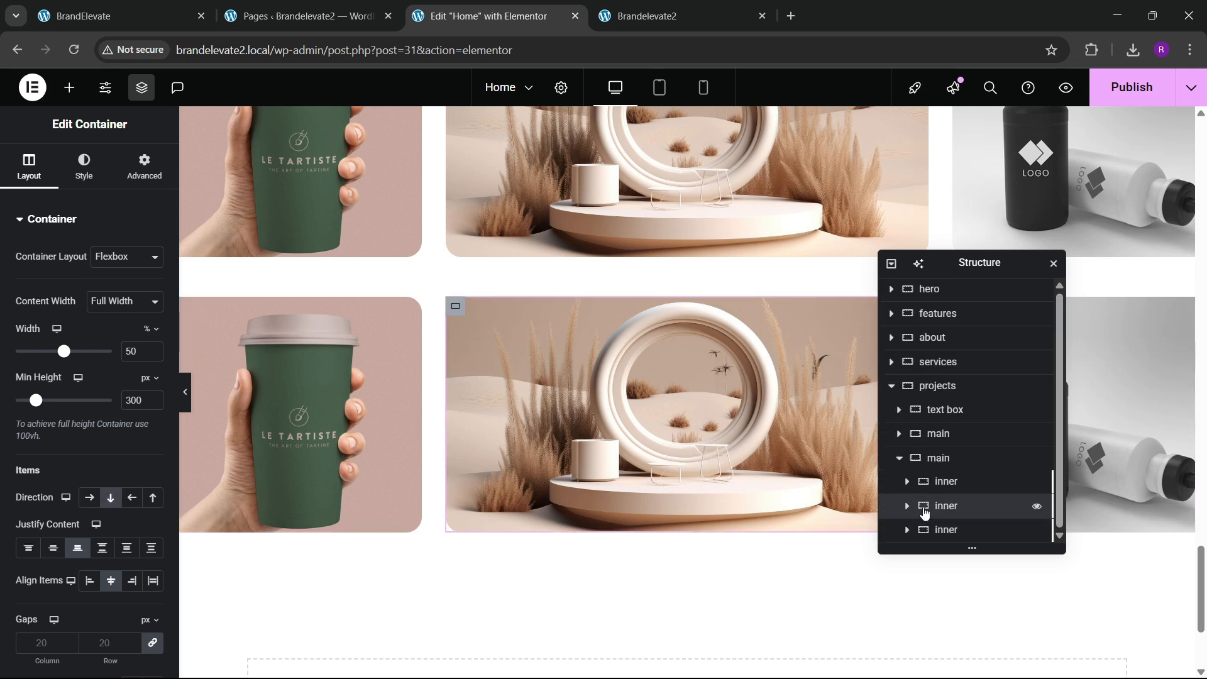
mouse_move(923, 512)
mouse_down()
mouse_move(923, 537)
mouse_move(927, 488)
mouse_move(939, 530)
mouse_move(937, 506)
mouse_move(920, 516)
mouse_up()
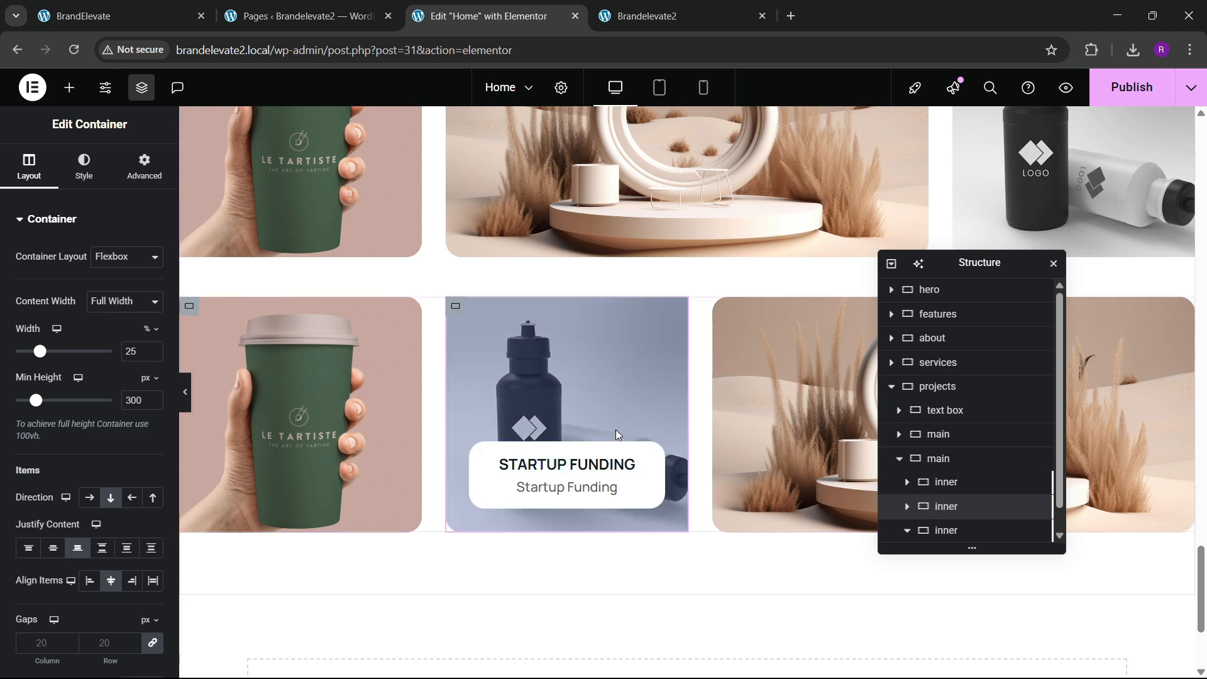
click(85, 169)
scroll(68, 444, down, 5)
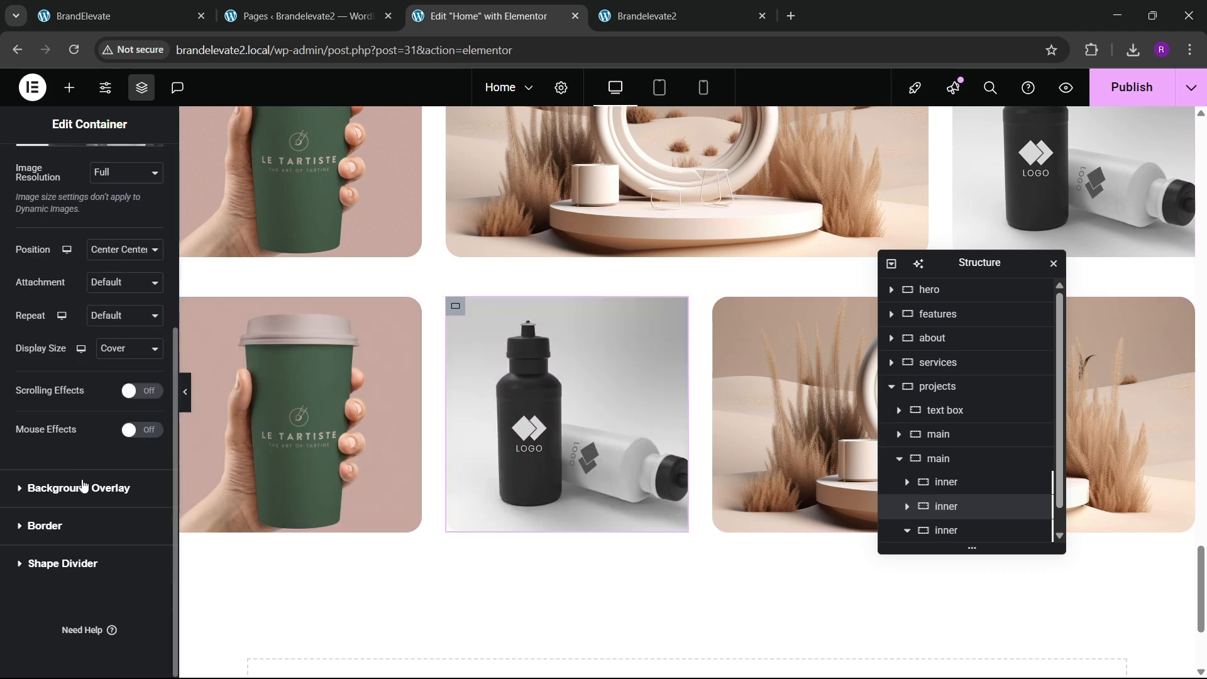
click(53, 522)
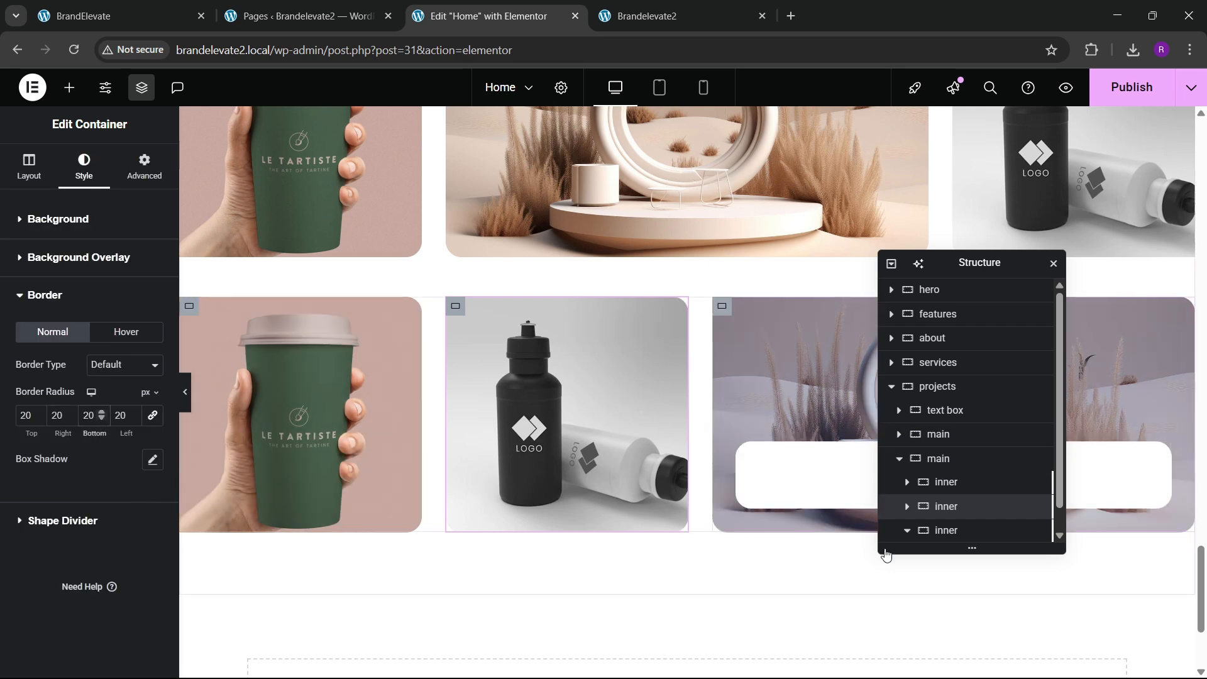
Step: Set the second row's wide desert card's Right and Bottom border radius to 0, keeping 20 for Top and Left, and publish the page
click(965, 531)
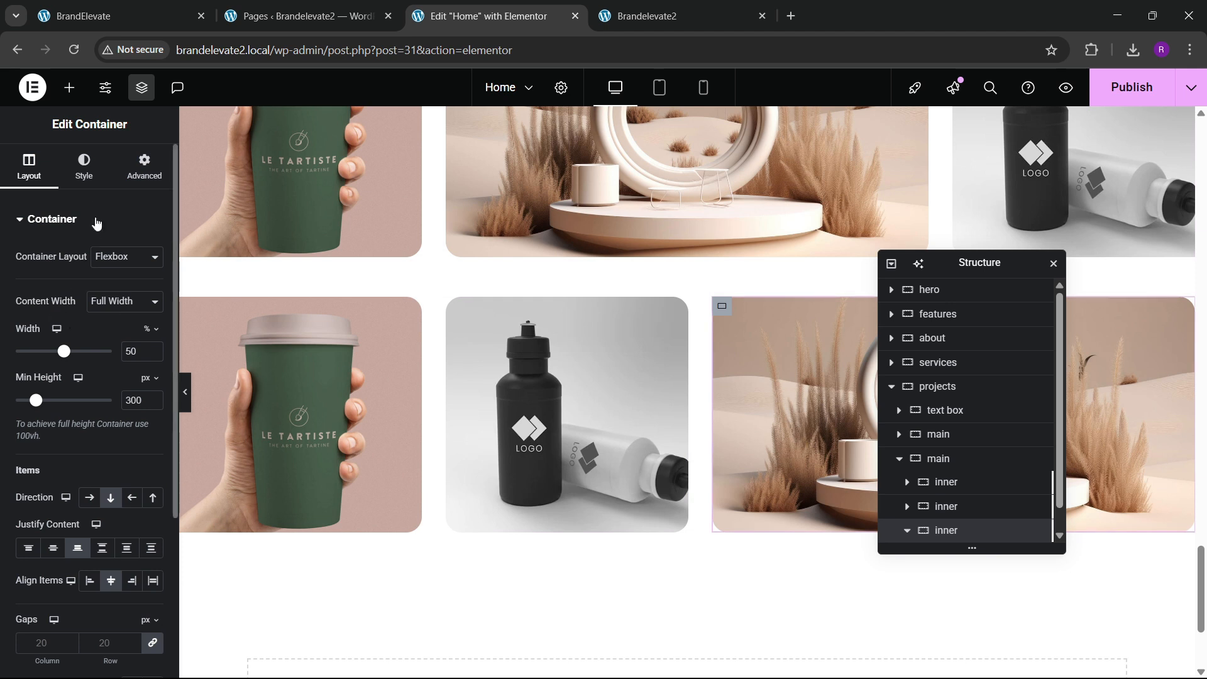
scroll(72, 405, down, 5)
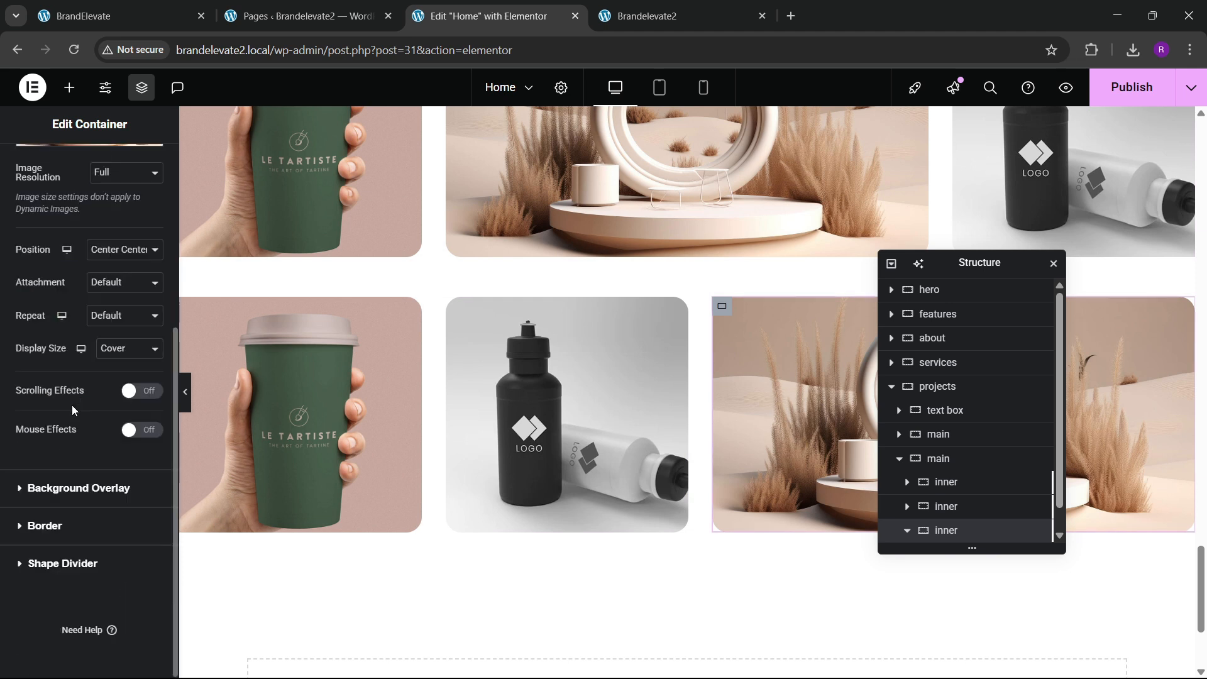
click(45, 526)
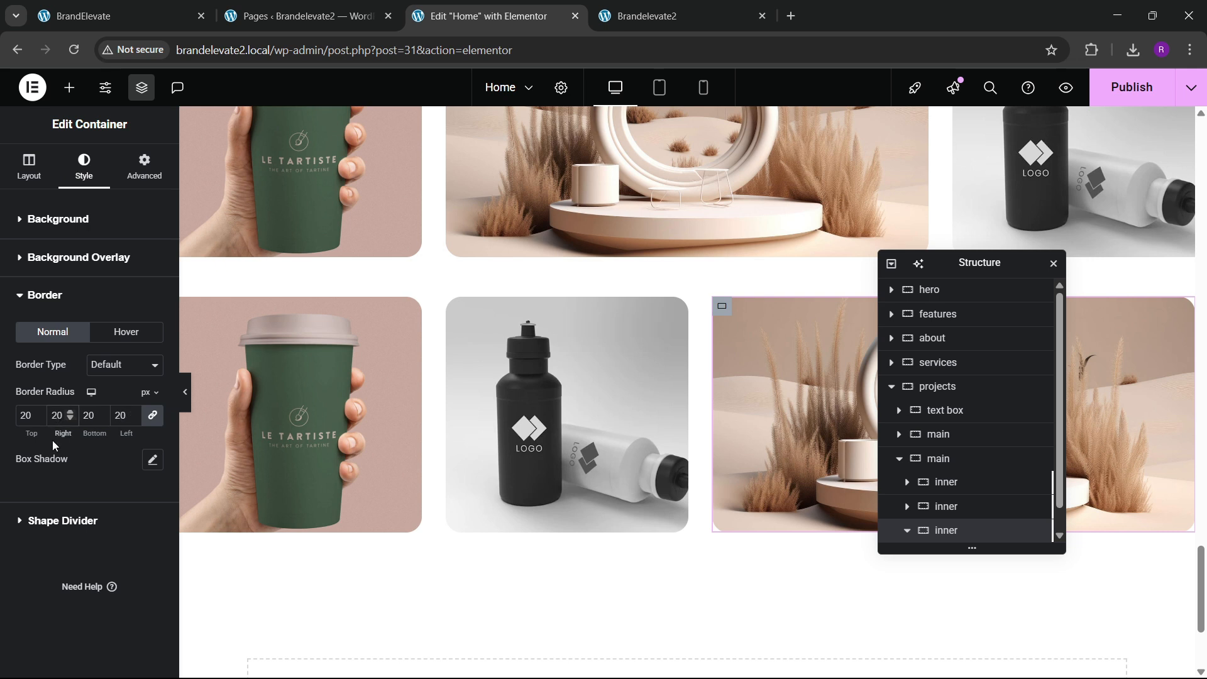
key(BackSpace)
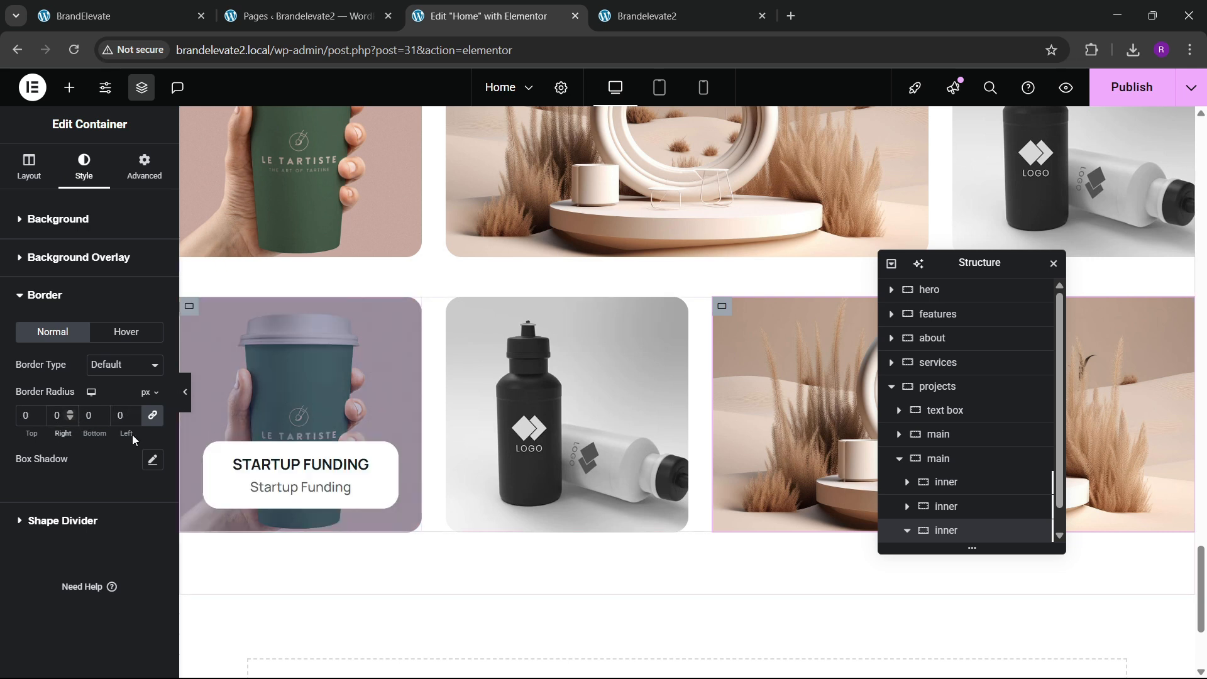
click(149, 422)
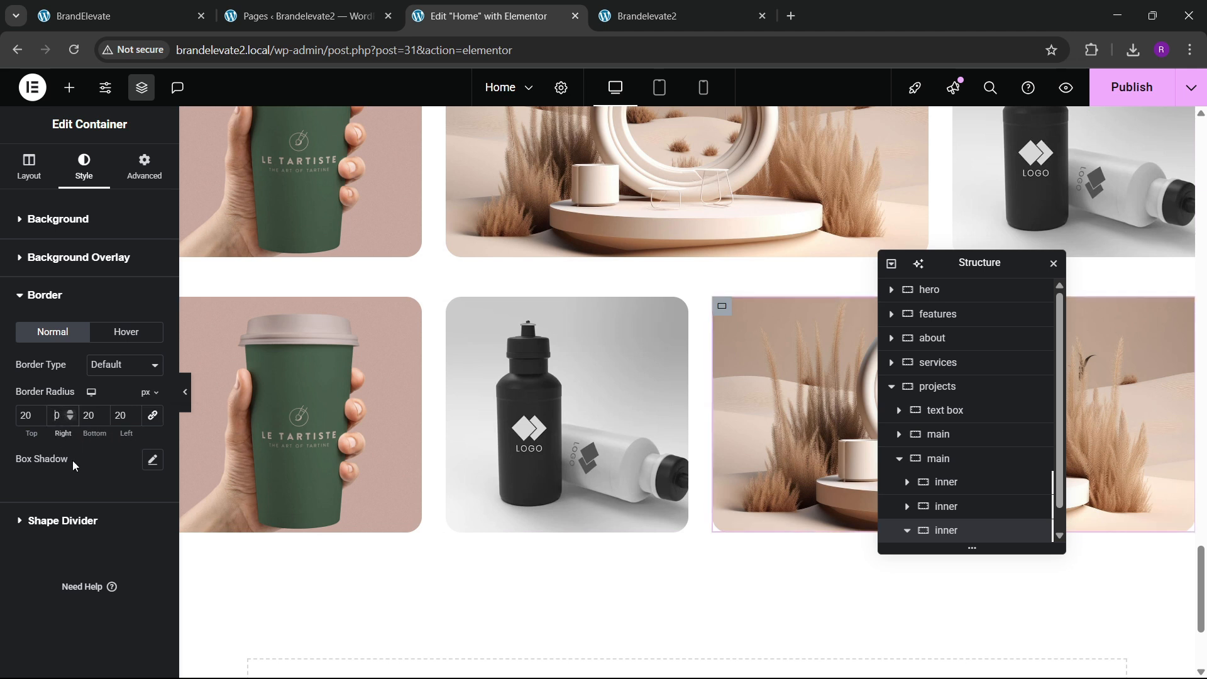
click(87, 418)
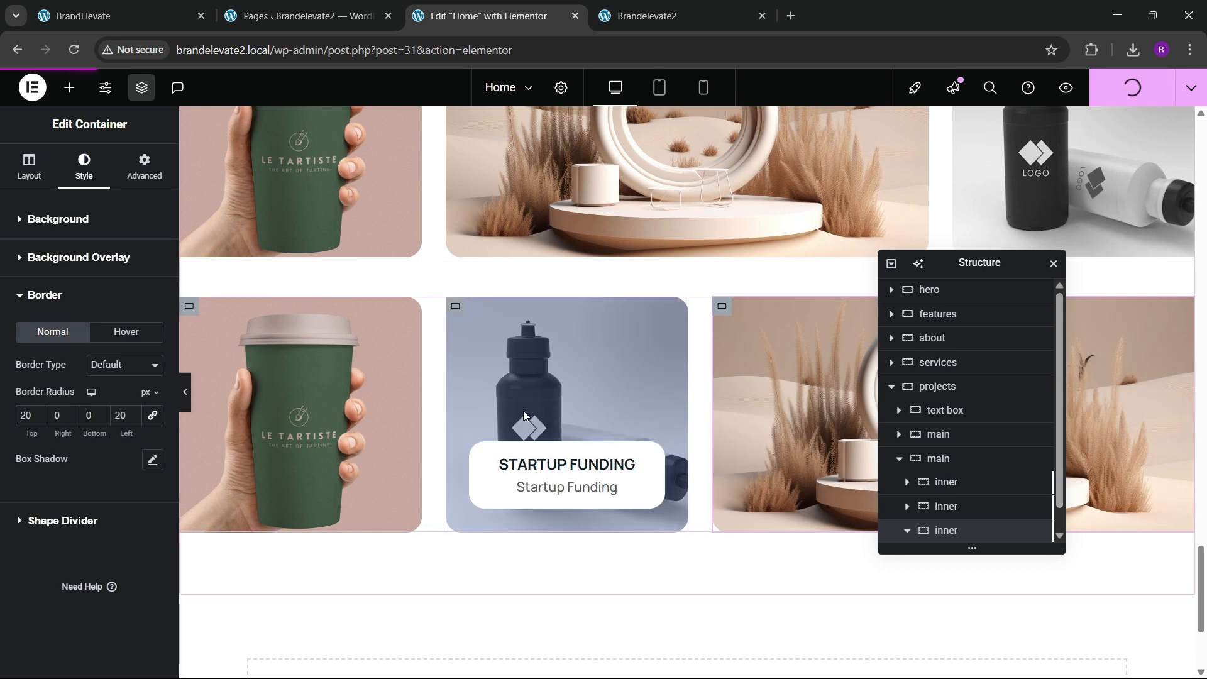
Step: Reload the live Brandelevate2 page and compare both project rows with those on the reference BrandElevate site
click(642, 5)
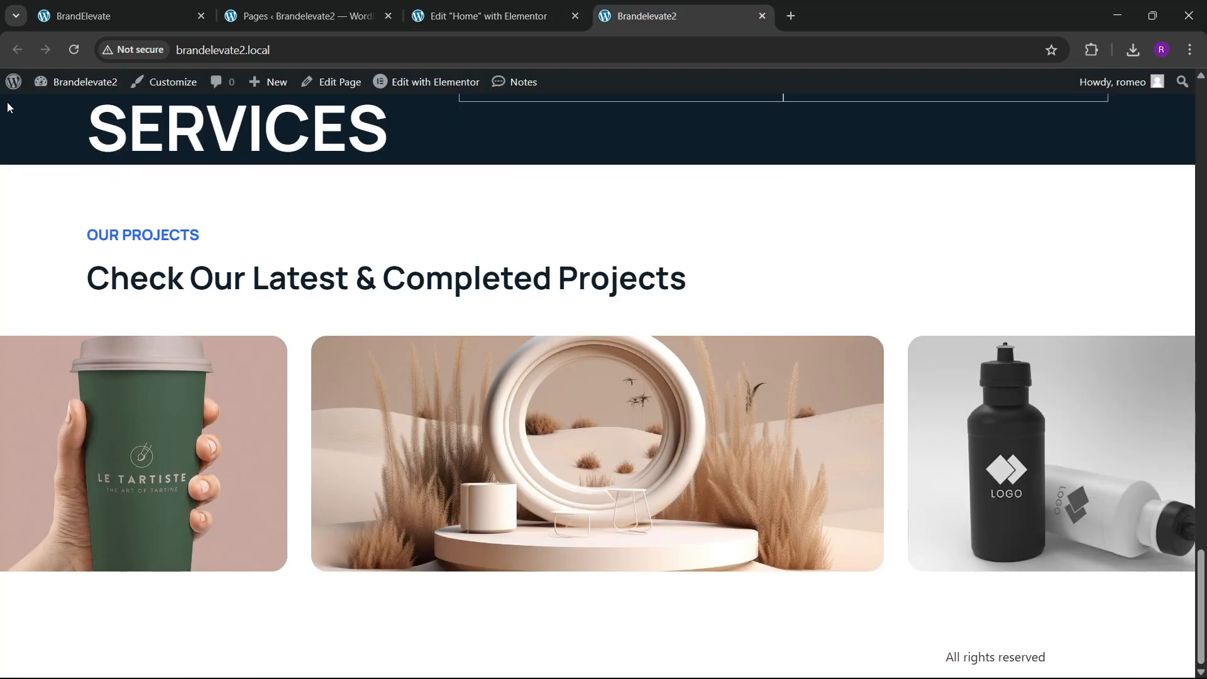
click(73, 50)
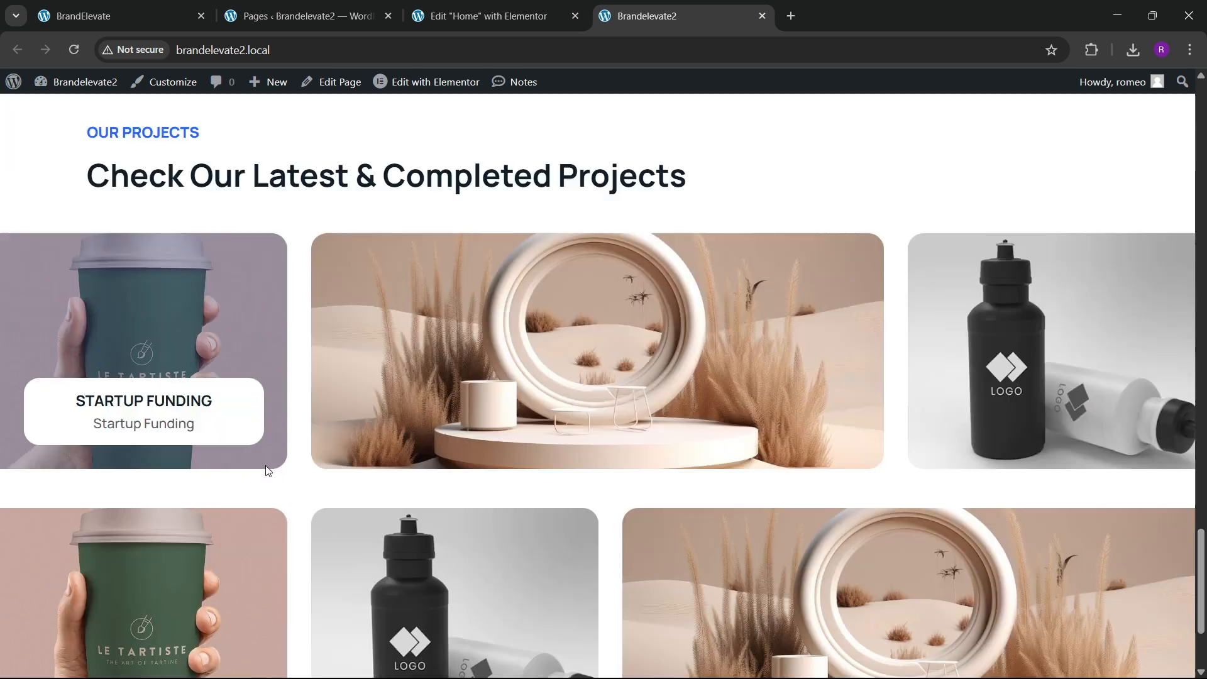
scroll(265, 465, up, 2)
scroll(1028, 405, down, 2)
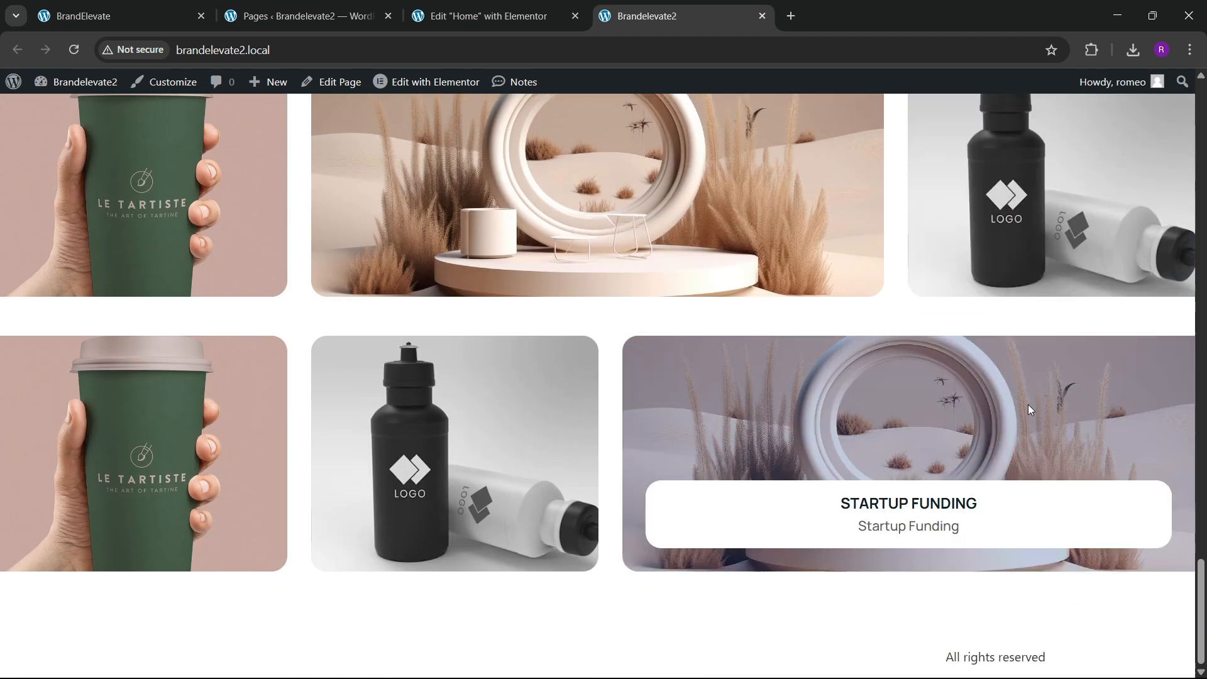
scroll(479, 293, up, 1)
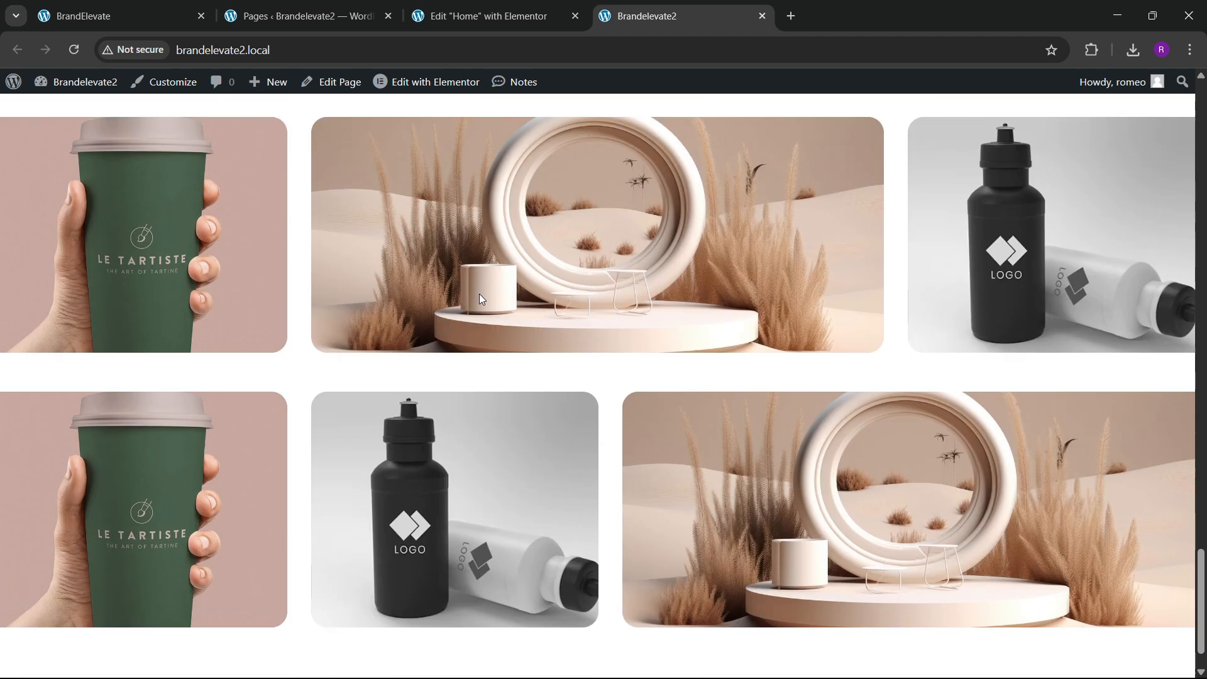
click(134, 17)
scroll(663, 386, down, 5)
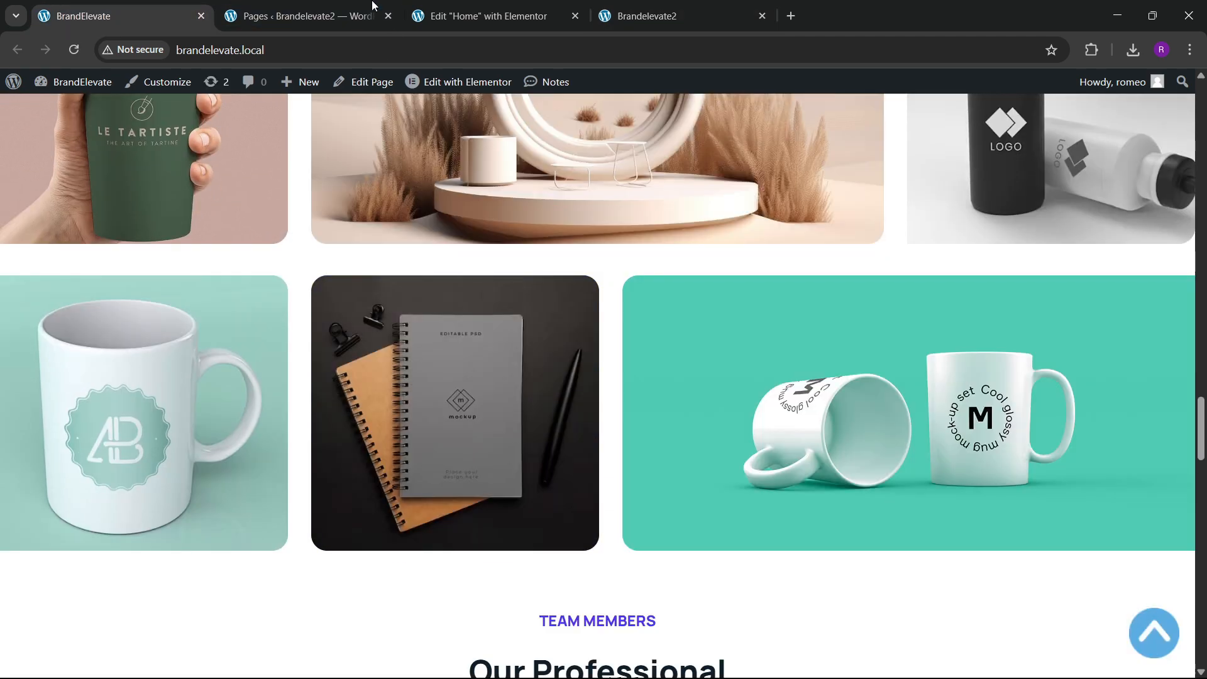
Step: Examine the Team Members section on the reference site, switching between it and the Elementor editor
click(449, 5)
scroll(530, 390, up, 2)
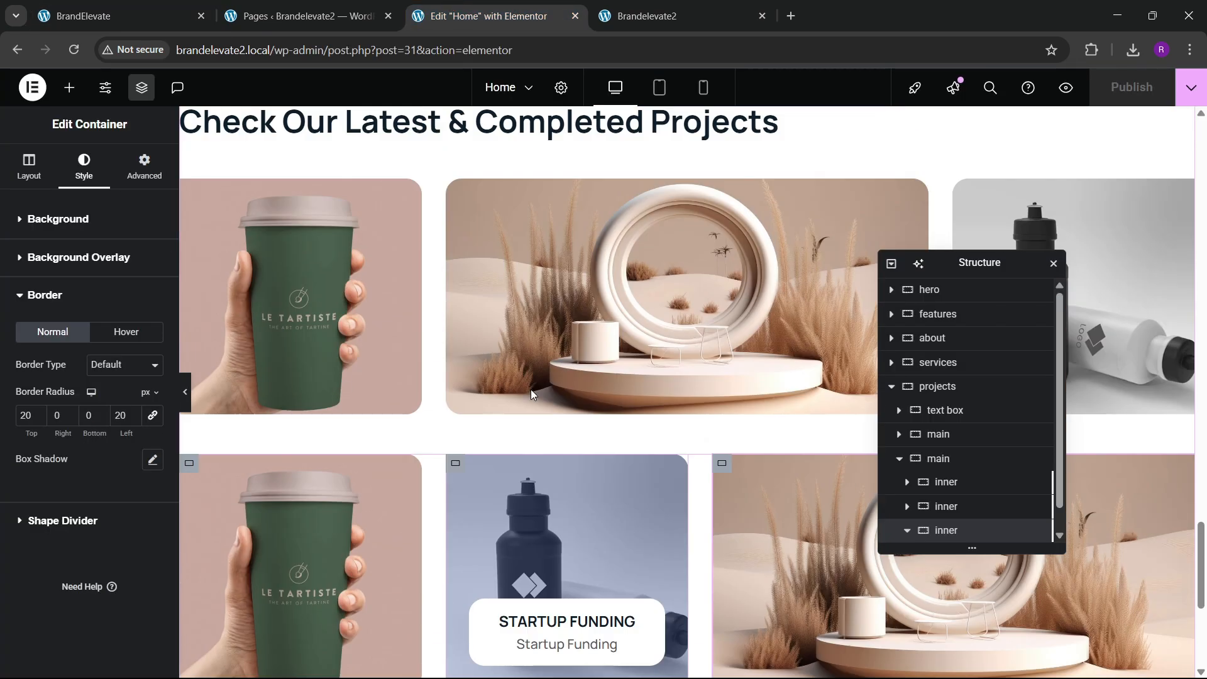
click(113, 16)
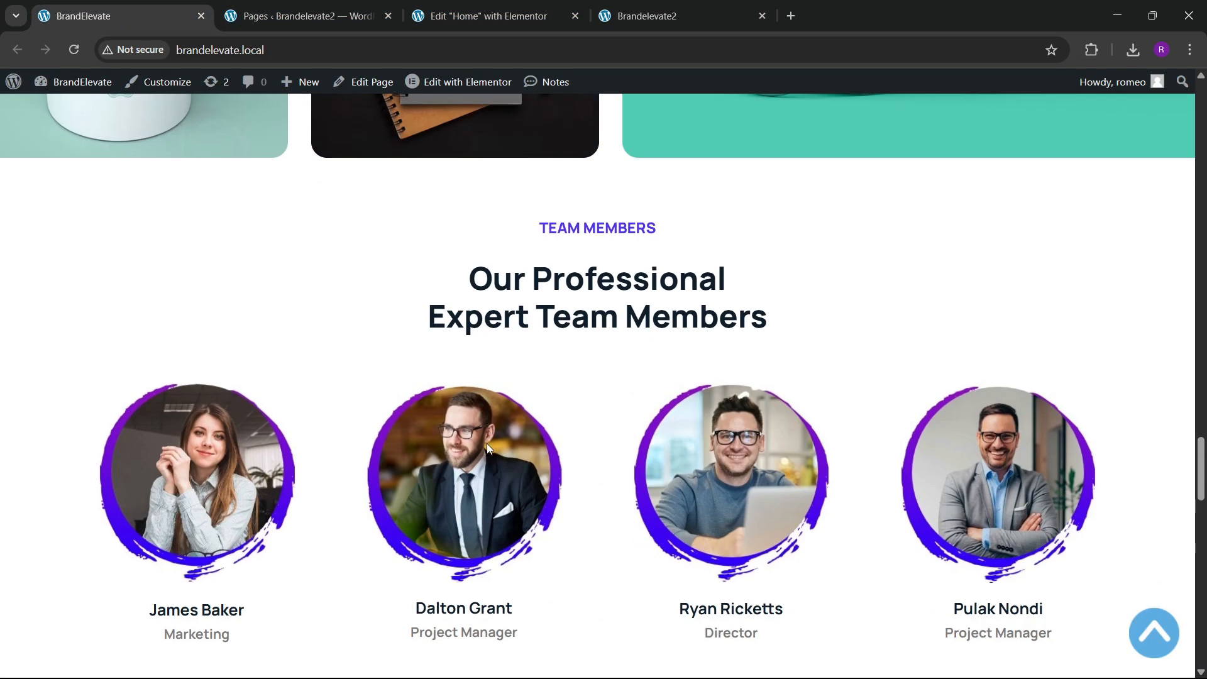
scroll(497, 459, down, 3)
scroll(509, 472, up, 3)
click(464, 5)
click(78, 6)
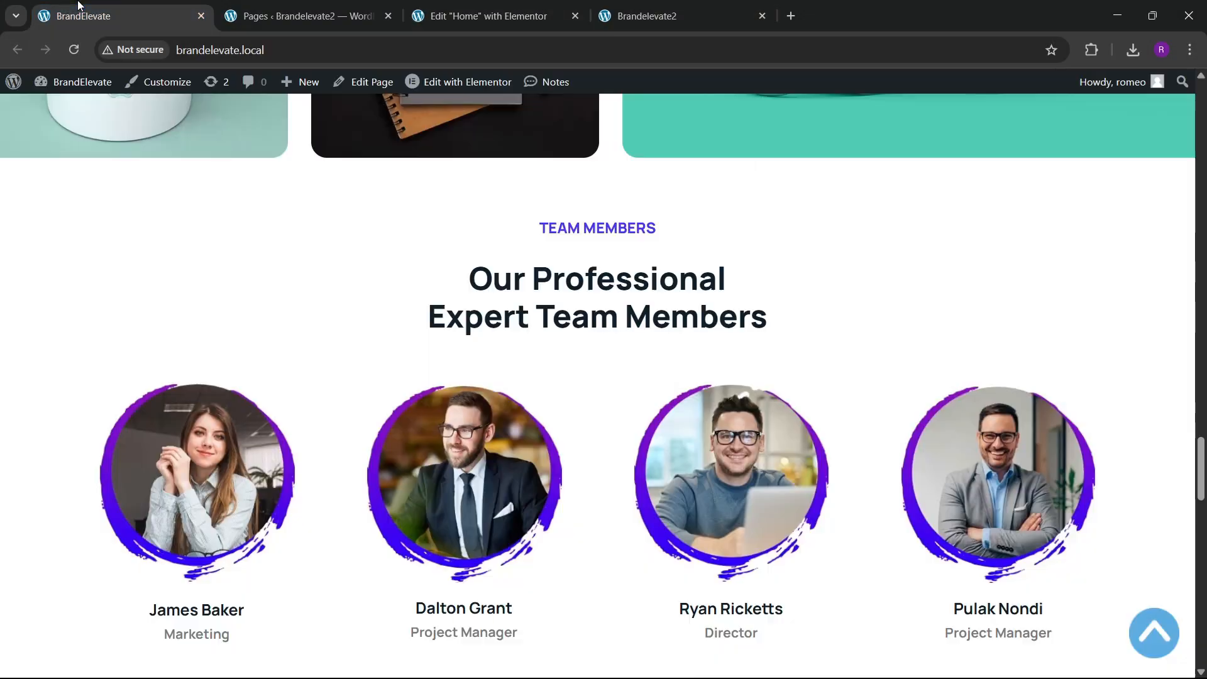
scroll(462, 356, down, 4)
scroll(453, 384, up, 4)
click(484, 16)
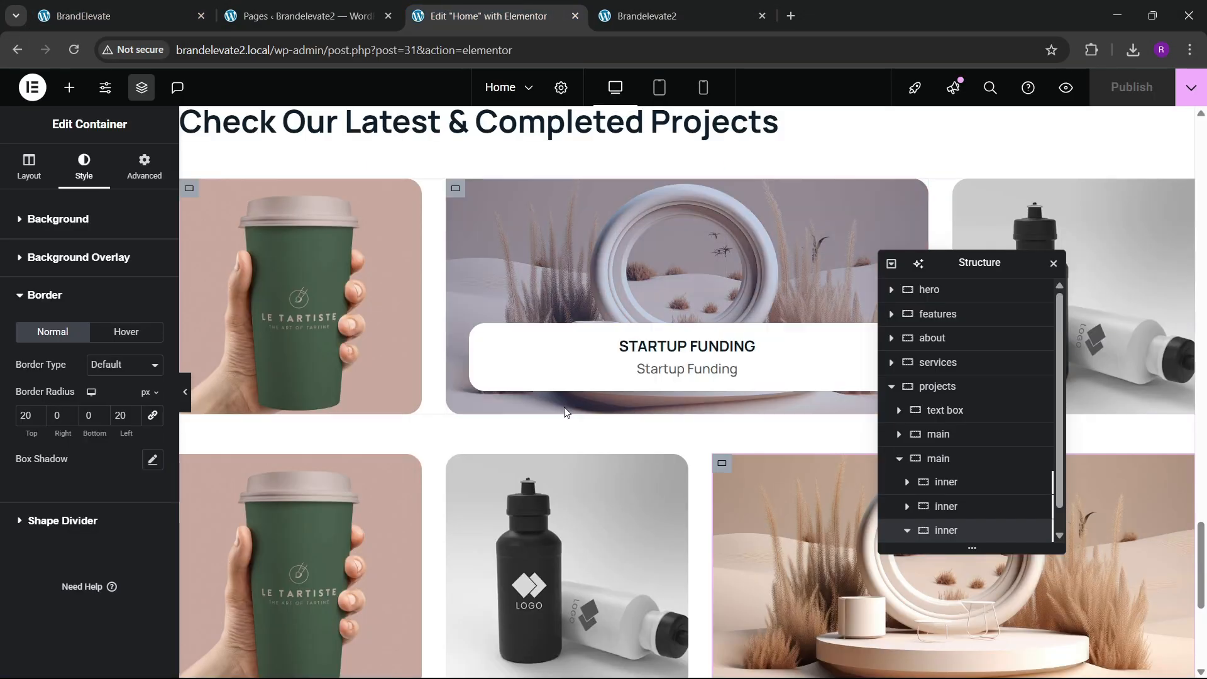
Step: Add a new single-column flexbox container below the projects section and rename it team
scroll(568, 433, down, 5)
click(651, 501)
click(636, 491)
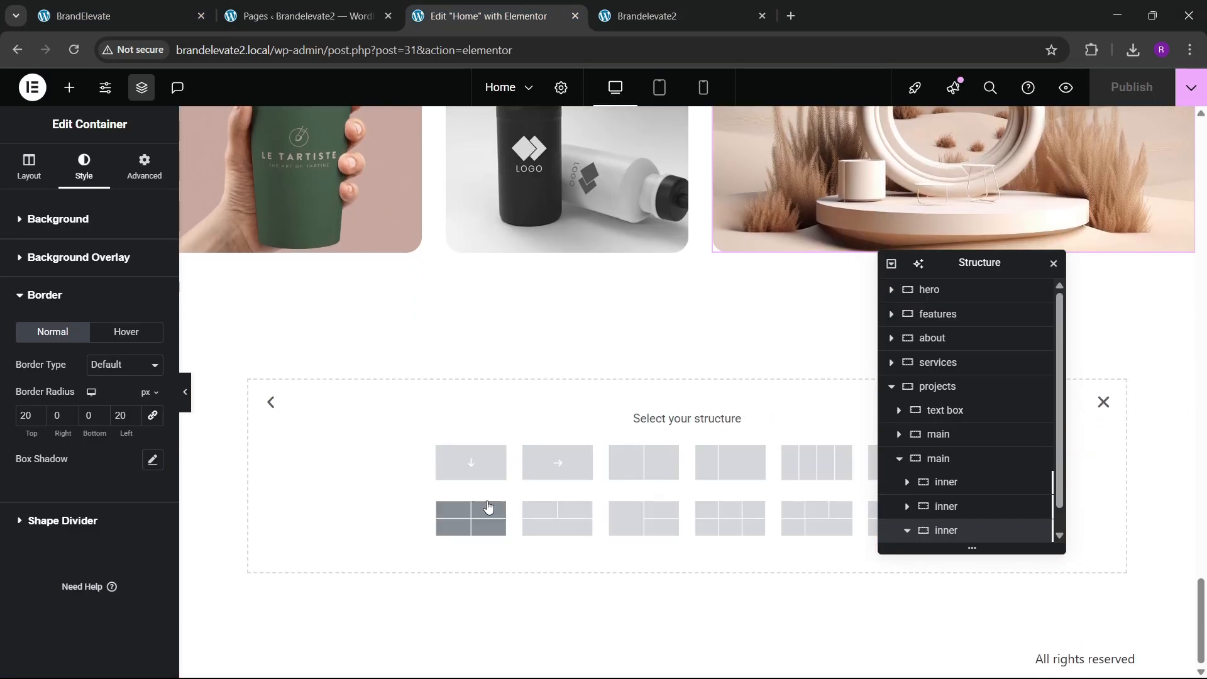
click(557, 501)
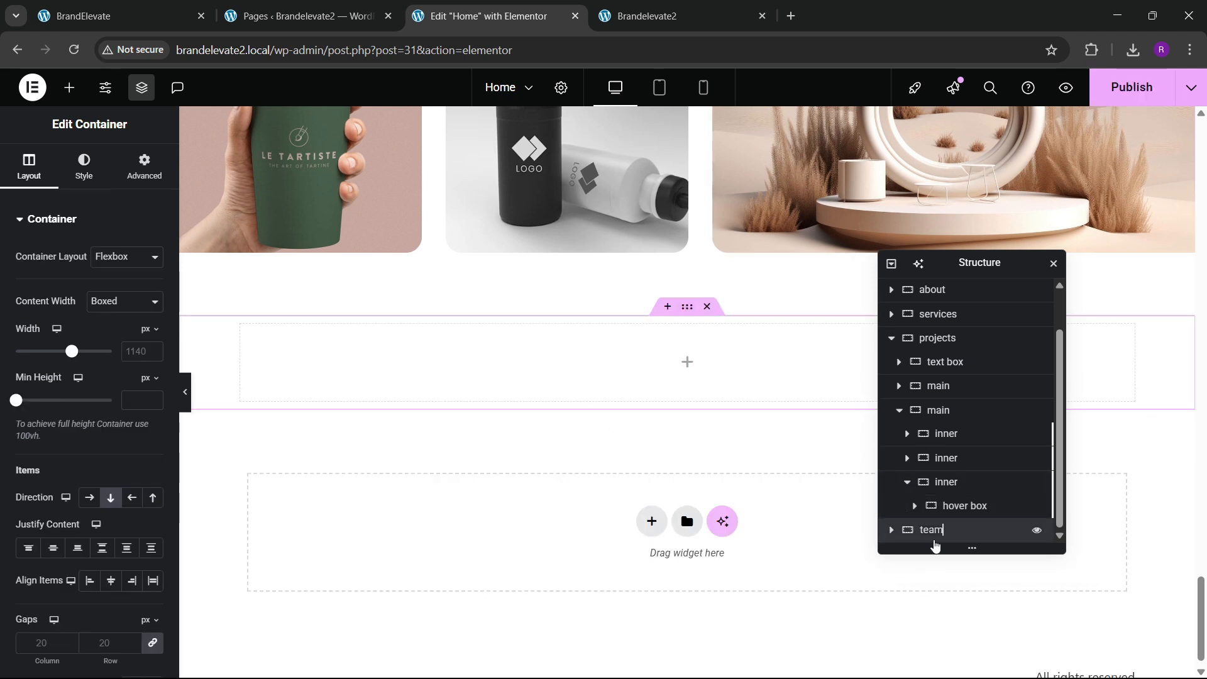
Step: Set the team container's width to 1300 px and its padding to 80 px top and bottom, 0 right and left
text(1)
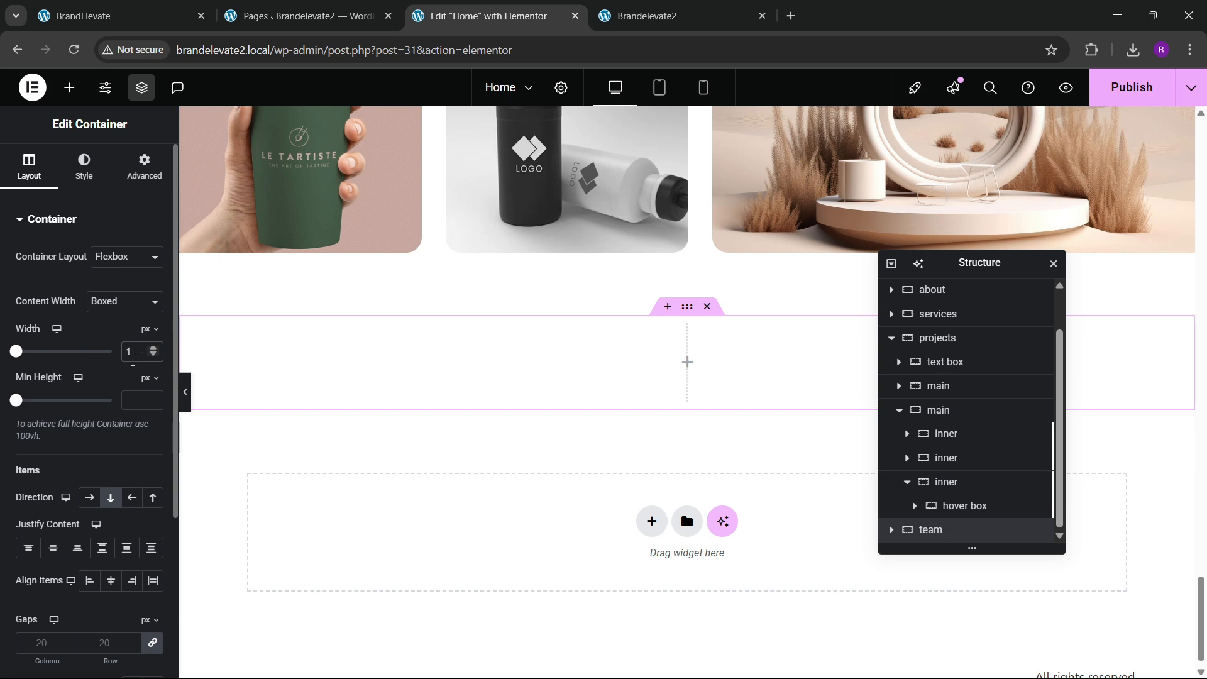
text(300)
click(145, 167)
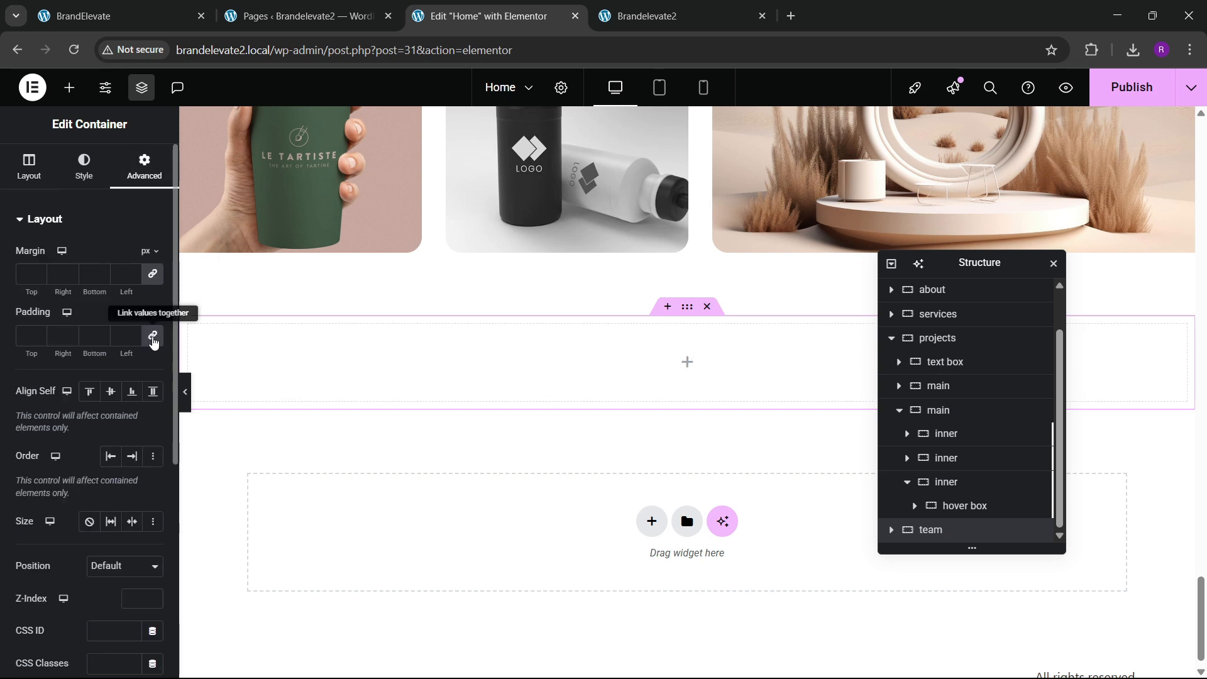
text(80)
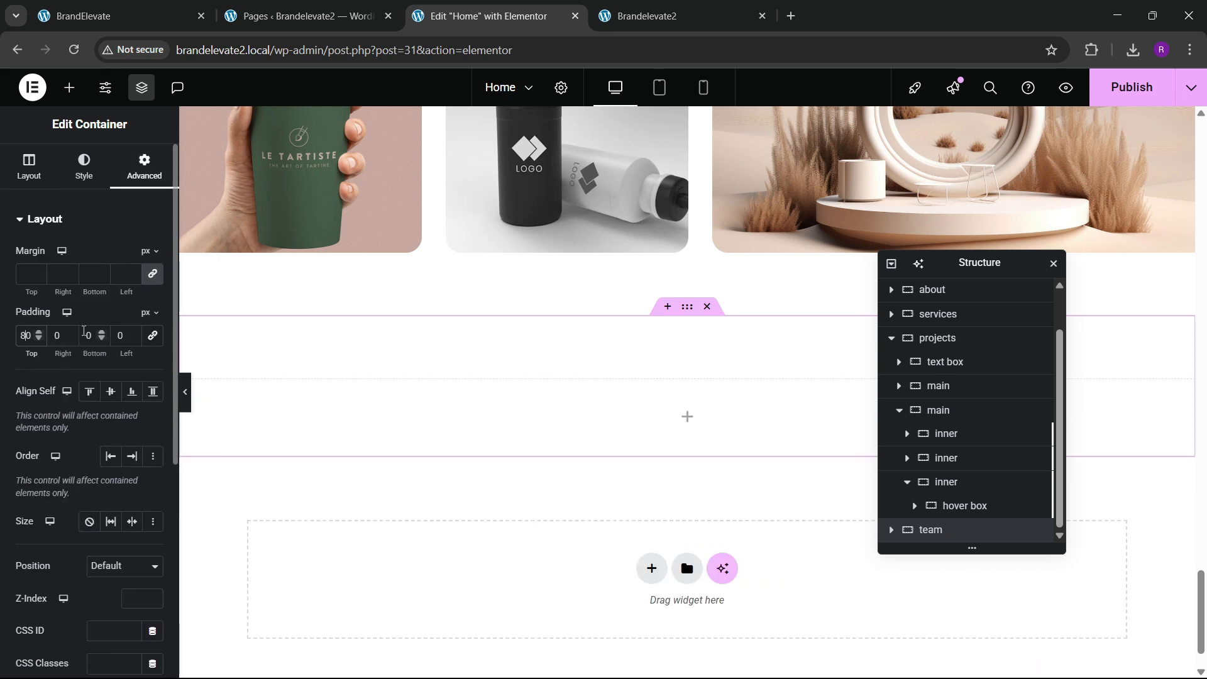
click(85, 334)
text(8)
Step: Copy the small "Our Projects" heading from the projects section and paste it into the empty team container
scroll(494, 402, up, 4)
scroll(495, 394, up, 4)
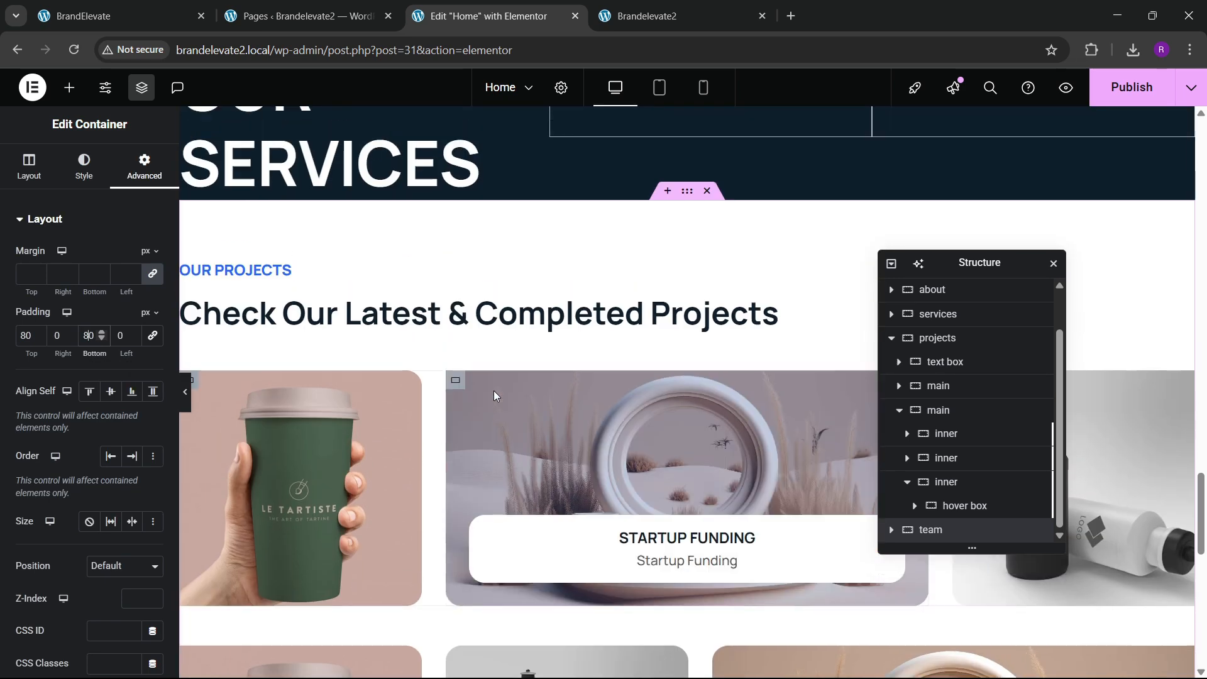
click(297, 273)
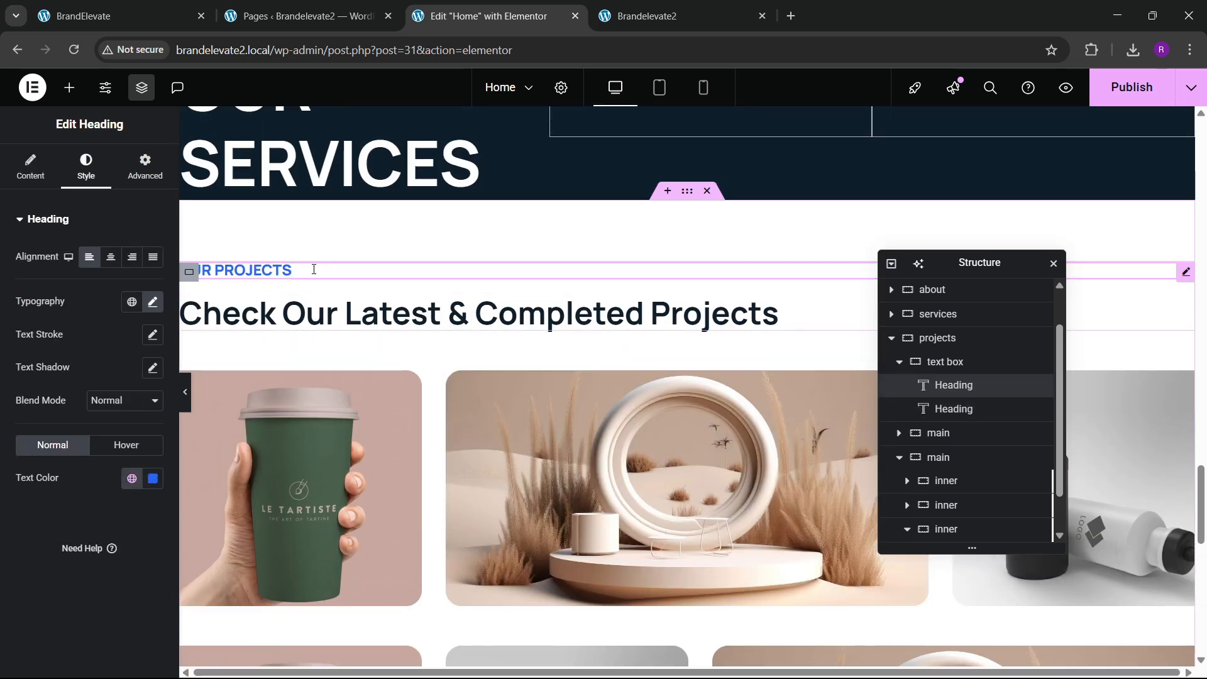
right_click(311, 270)
click(343, 350)
scroll(626, 390, down, 5)
scroll(626, 385, down, 7)
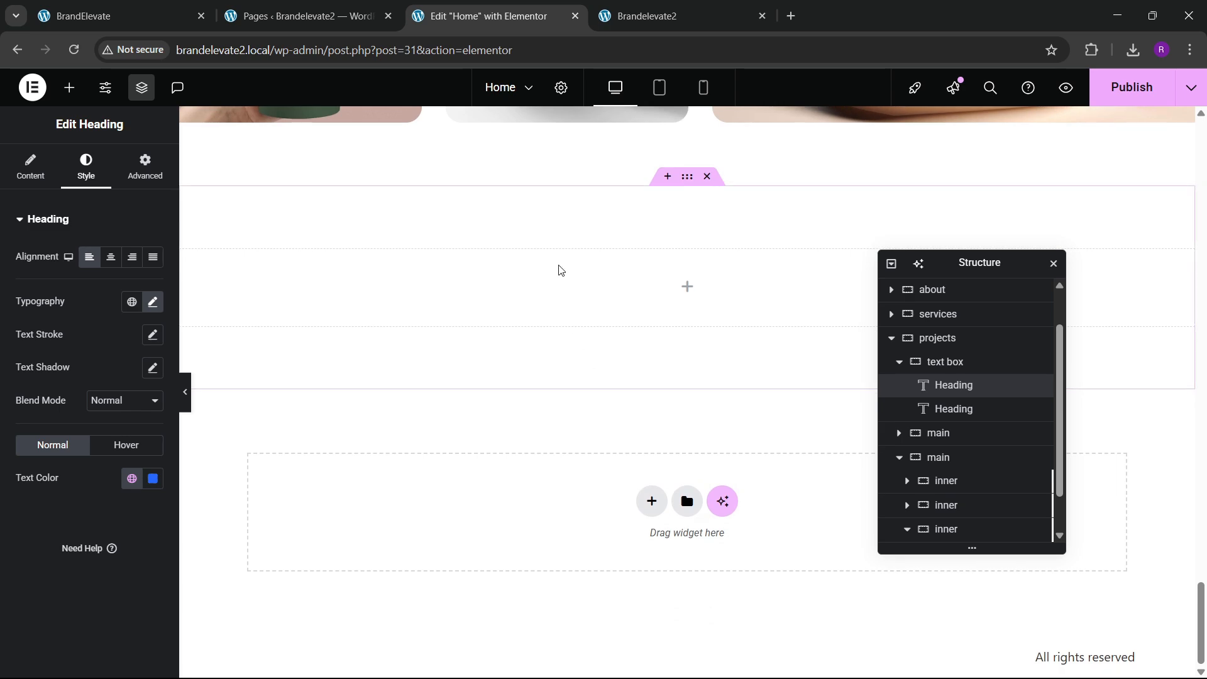
right_click(557, 292)
click(597, 385)
Step: Copy the large "Check our latest & Completed Projects" heading and paste it below the small heading in the team container
scroll(364, 332, up, 10)
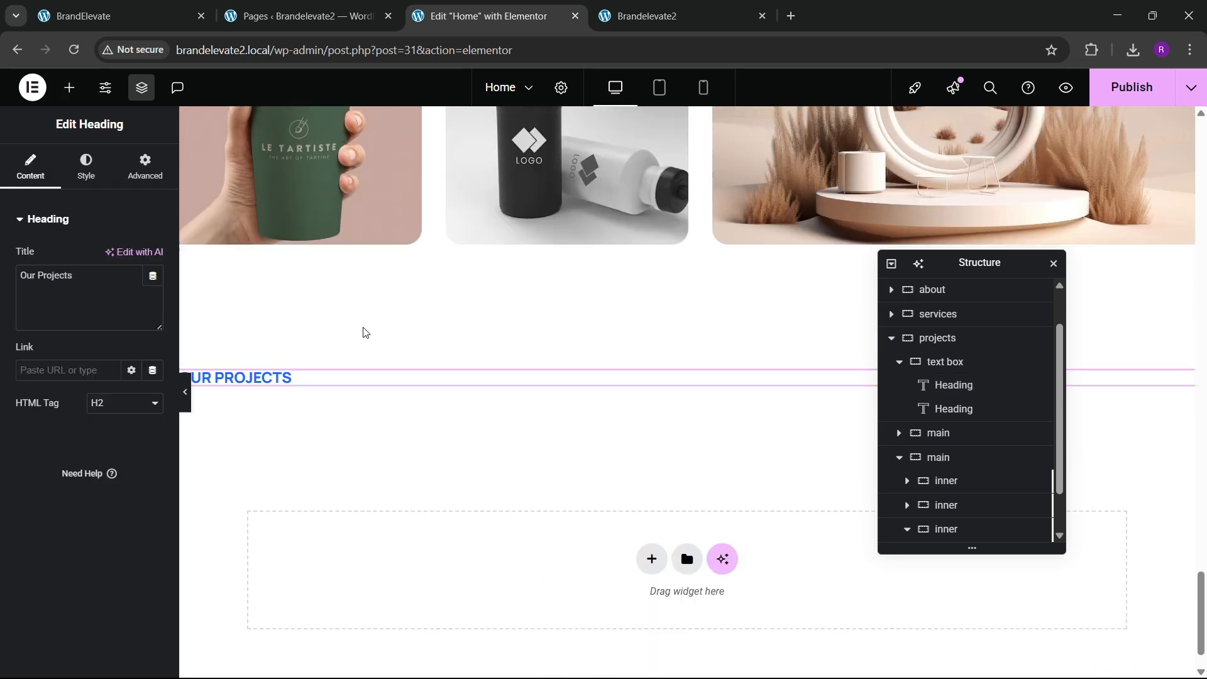
scroll(233, 293, up, 4)
right_click(294, 404)
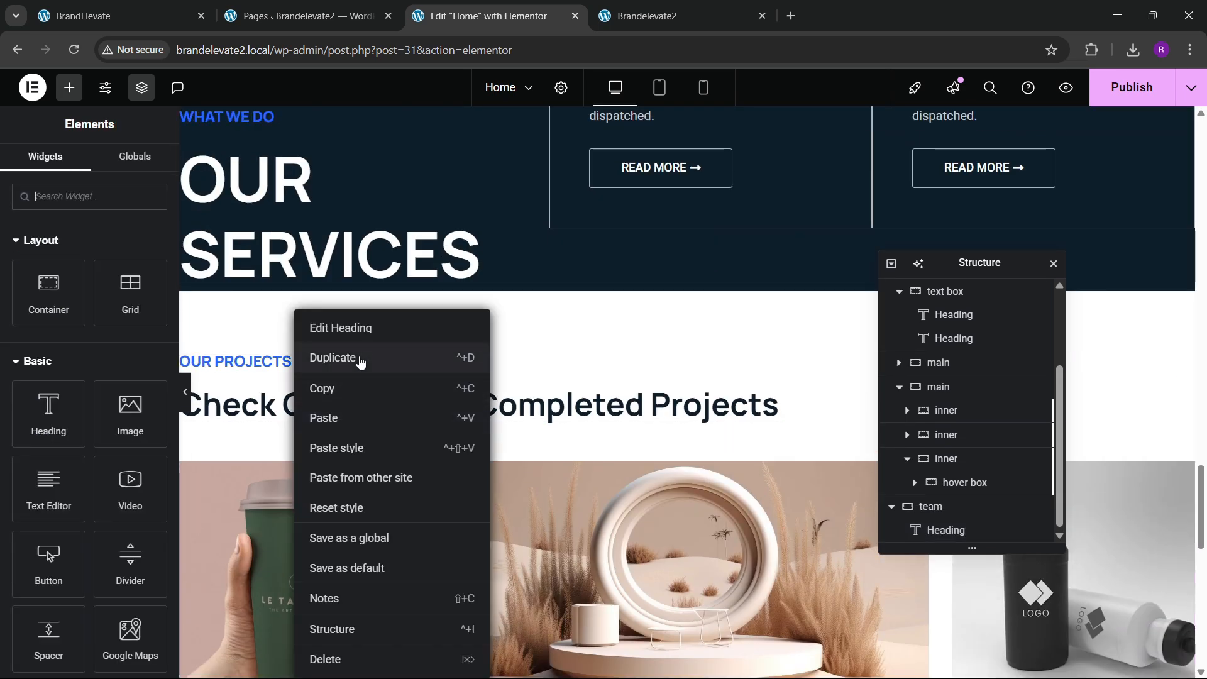
click(345, 388)
scroll(476, 418, down, 10)
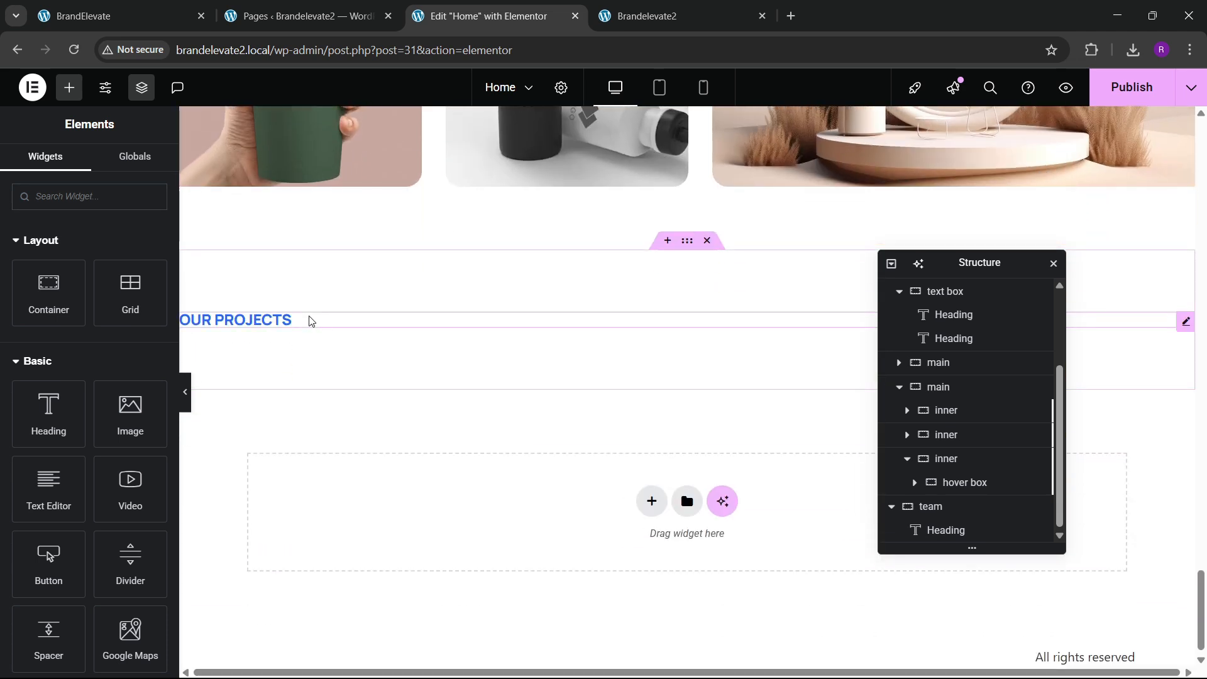
right_click(310, 319)
click(348, 418)
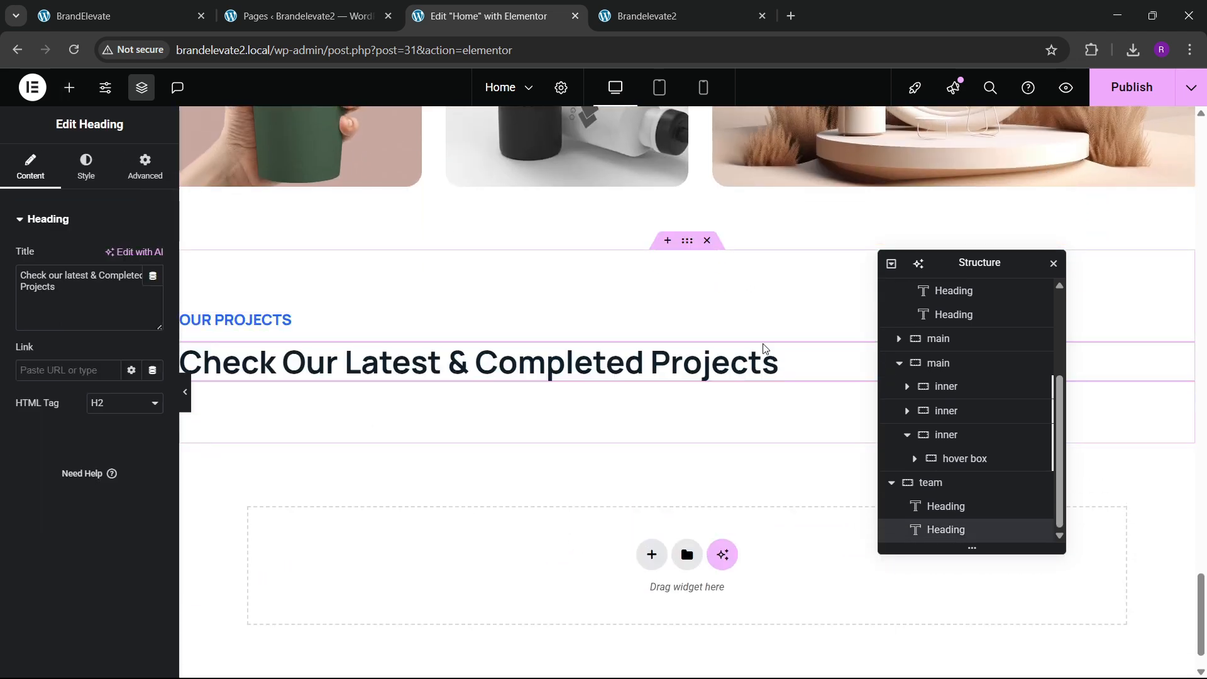
Step: Center the team container's items and set the large heading's text alignment to center
click(30, 167)
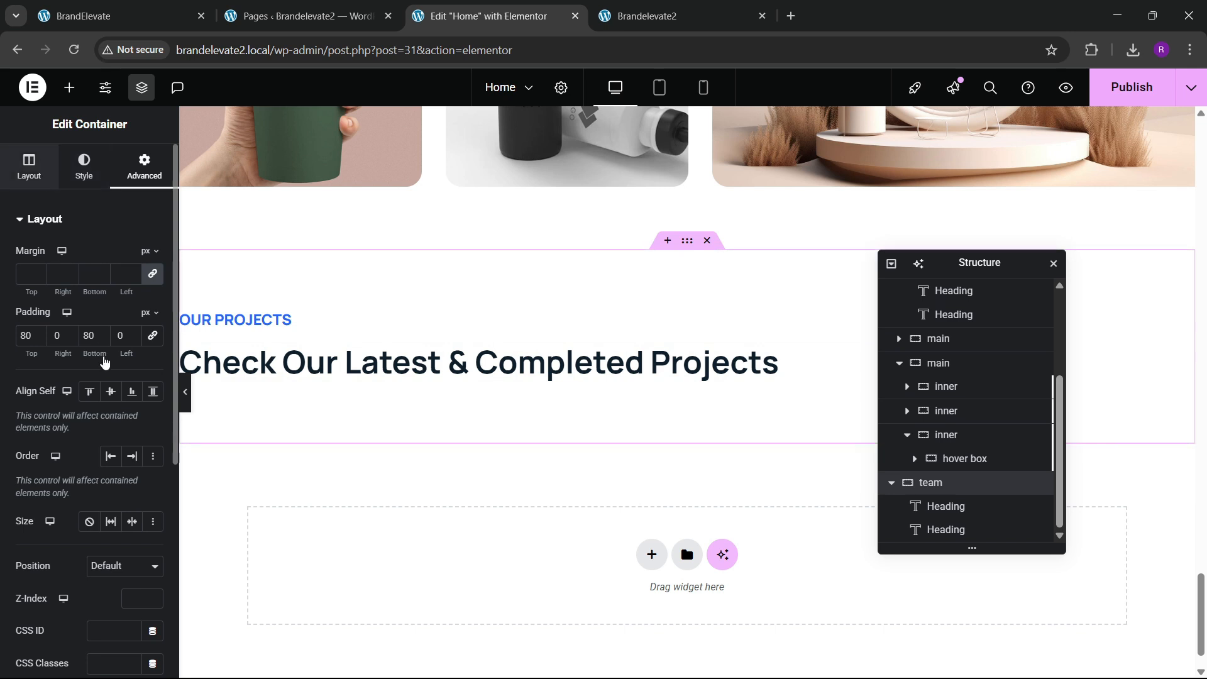
click(111, 502)
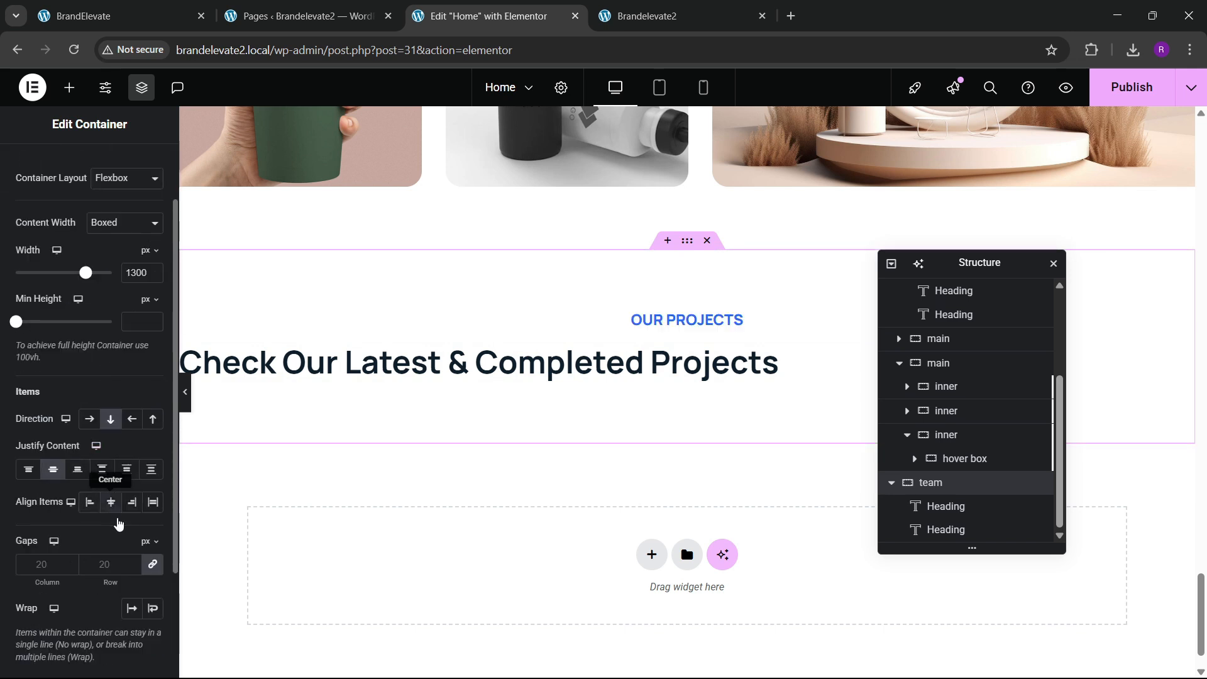
click(486, 380)
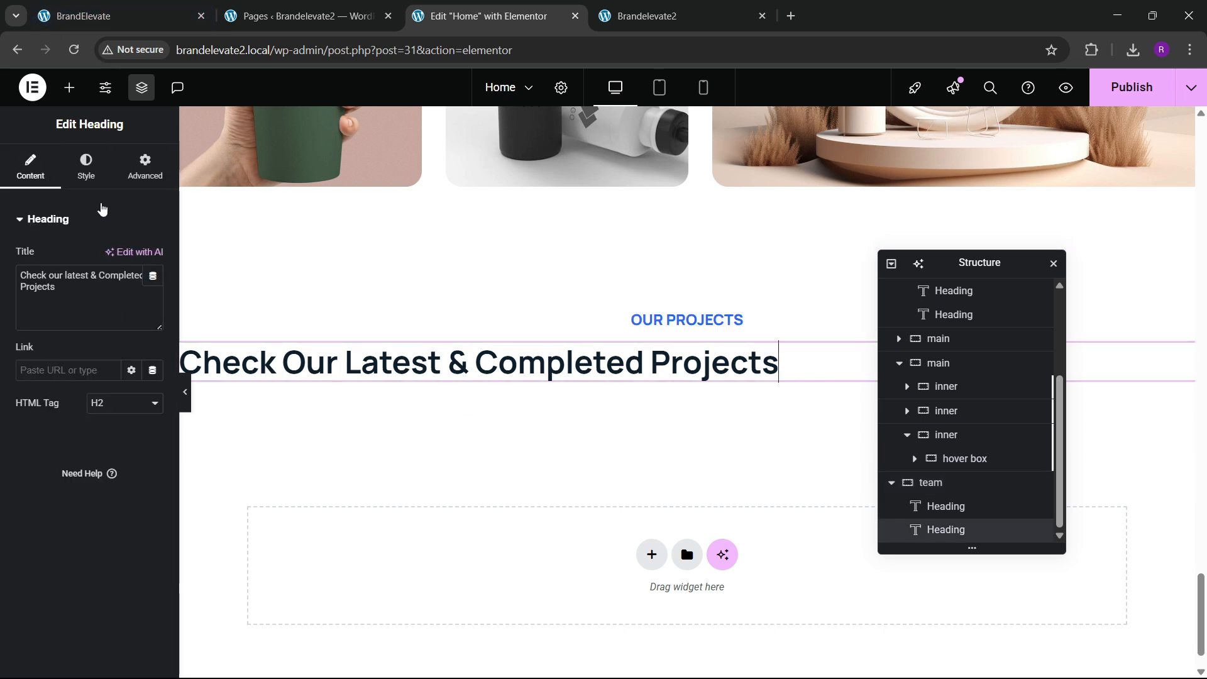
click(86, 167)
click(113, 257)
Step: Copy the "Team members" text from the reference site and use it as the team section's small heading title
click(142, 17)
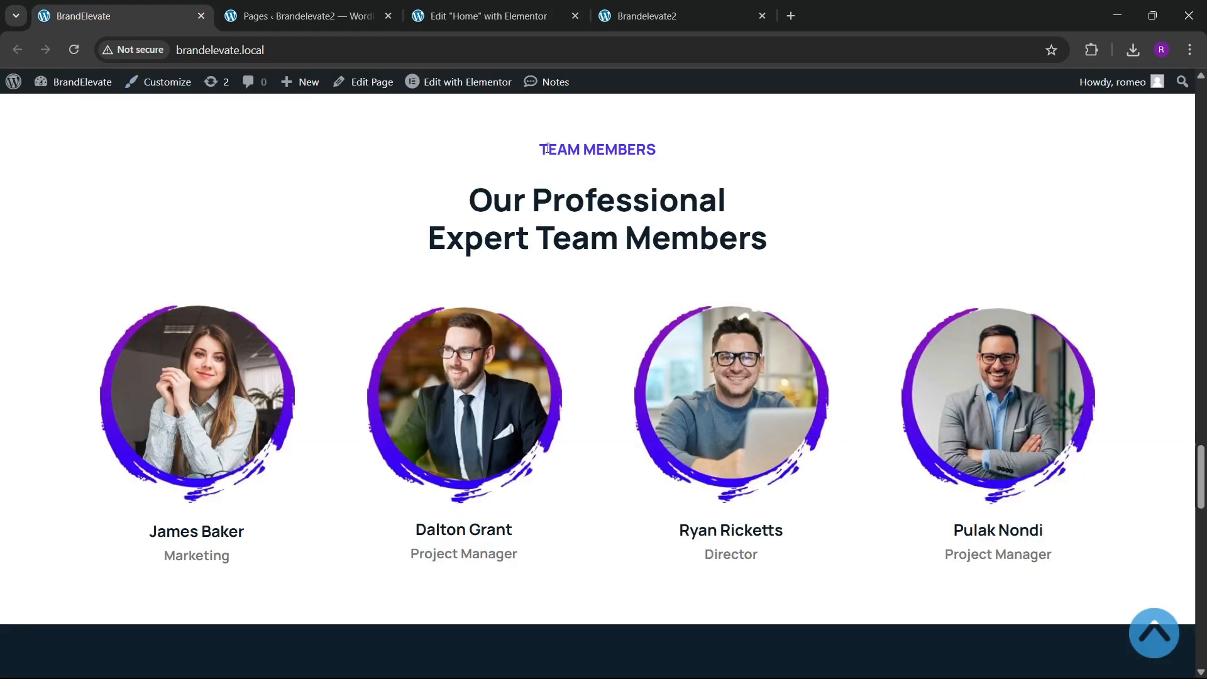
triple_click(657, 149)
click(553, 9)
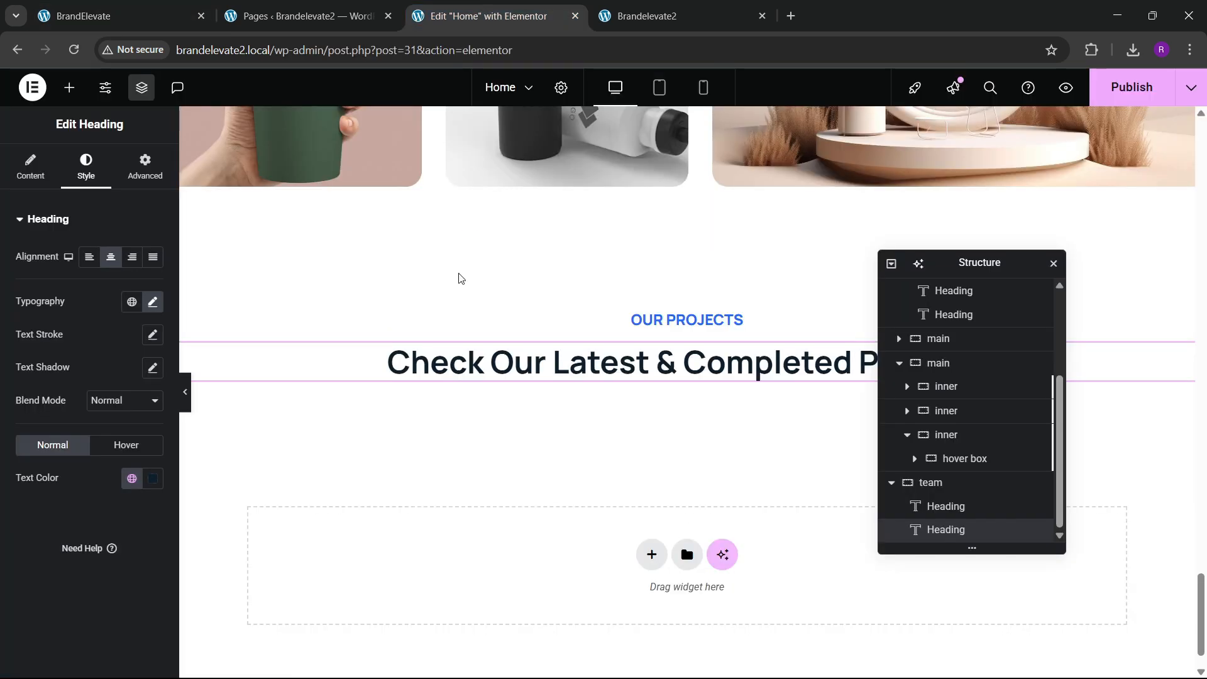
click(687, 319)
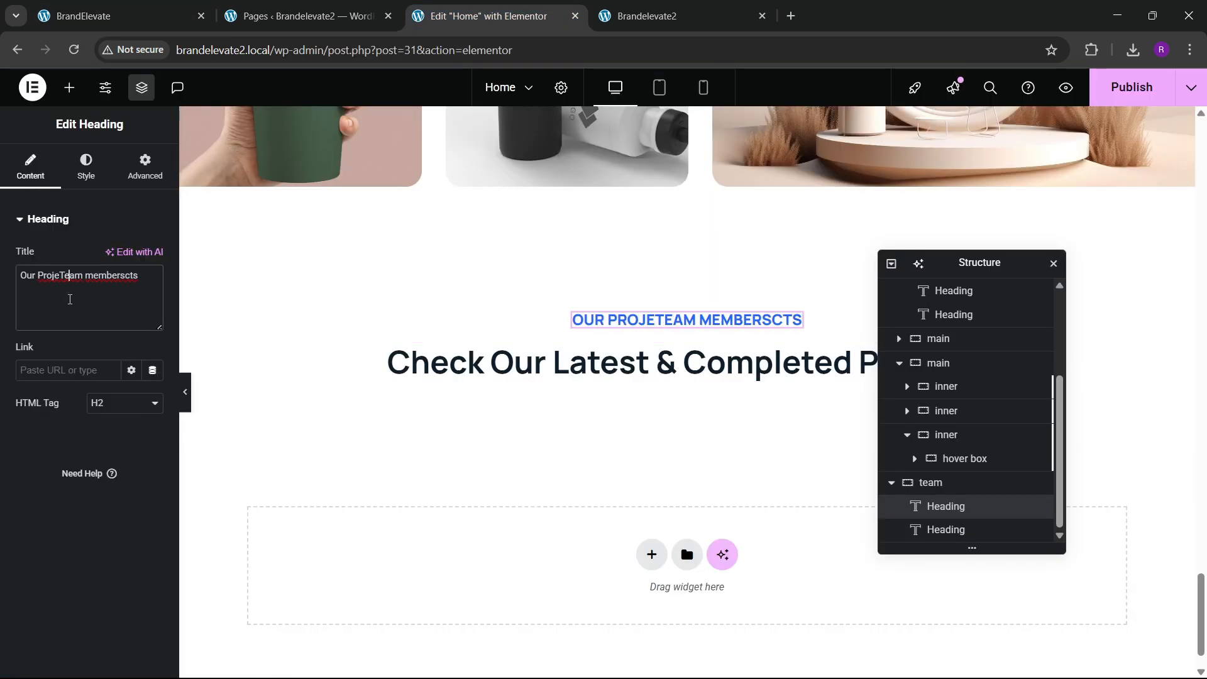
key(ctrl+v)
Step: Replace the team section's large heading title with "Our professional expert team members", copied from the reference site
click(167, 5)
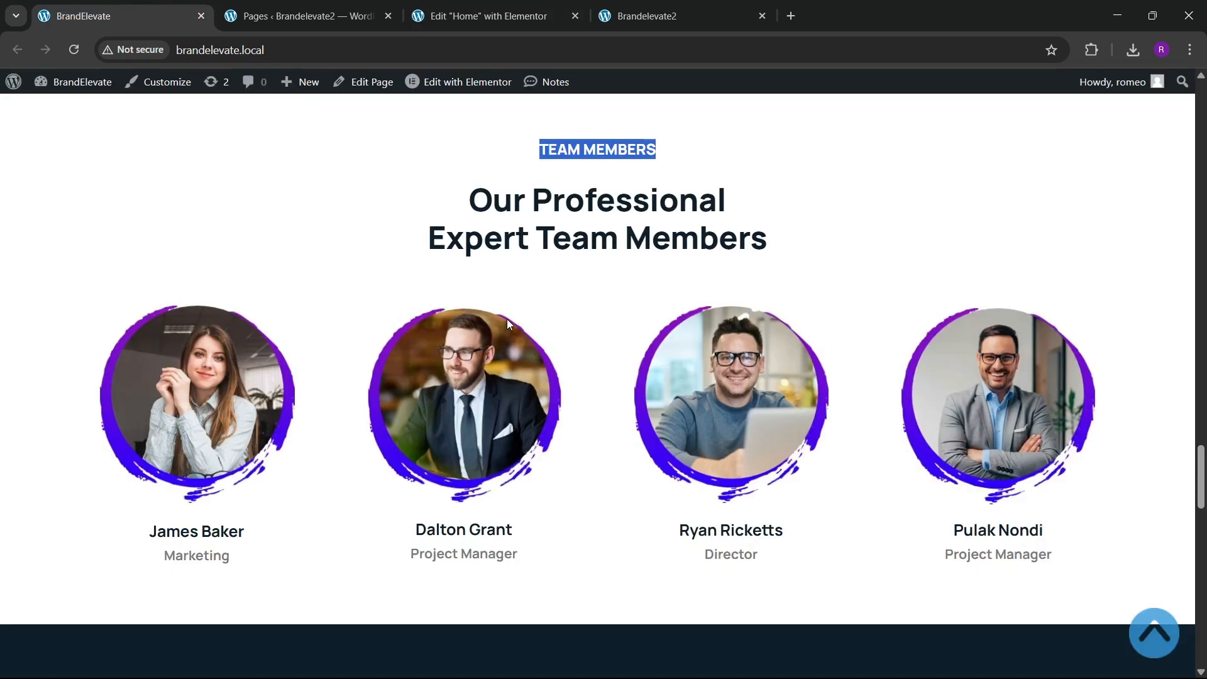
click(478, 223)
drag(478, 223, 768, 233)
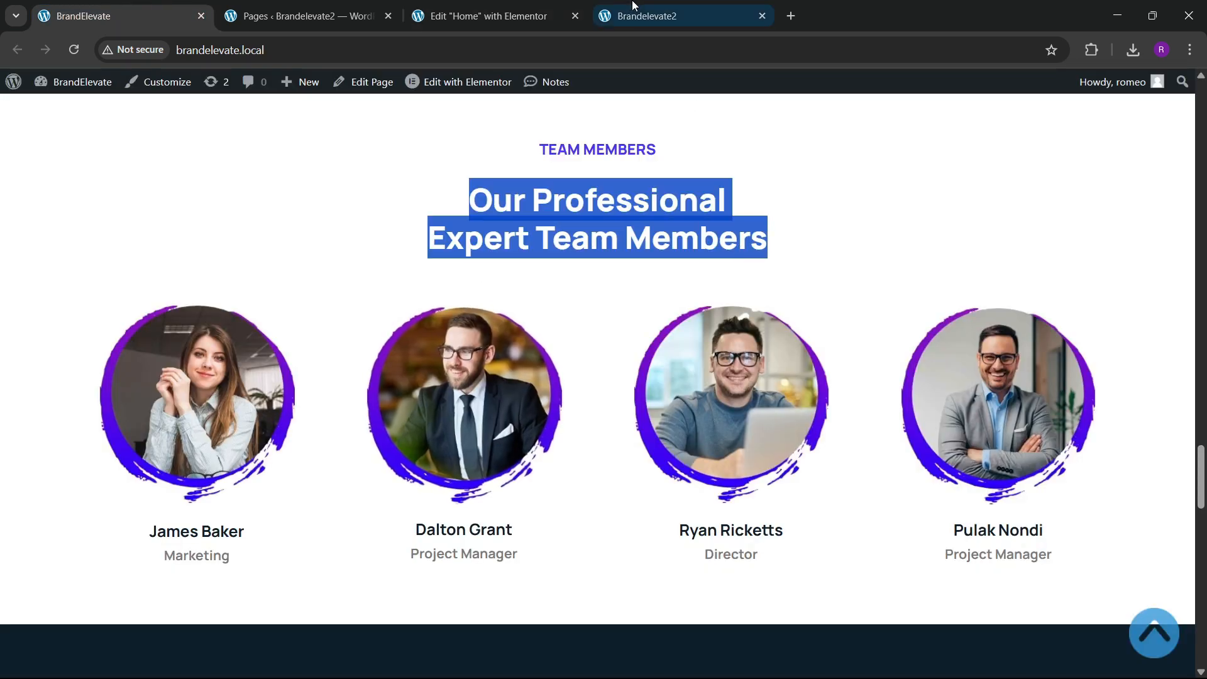
click(488, 16)
click(86, 167)
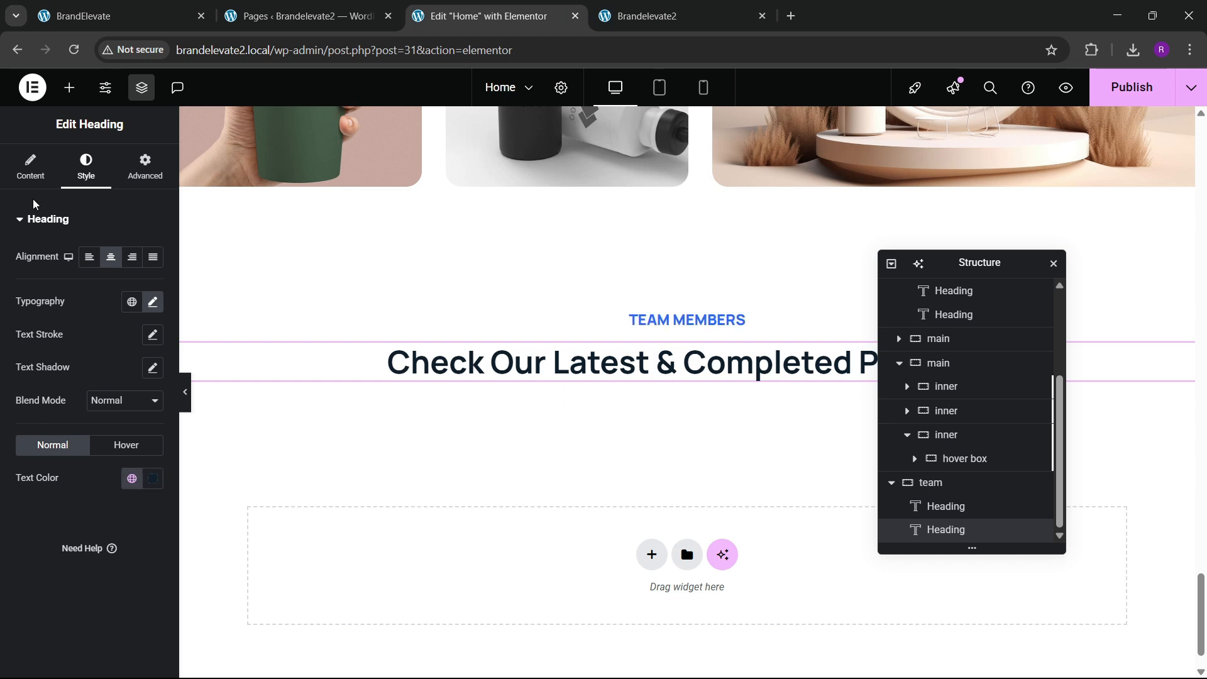
click(30, 167)
key(ctrl+a)
key(ctrl+v)
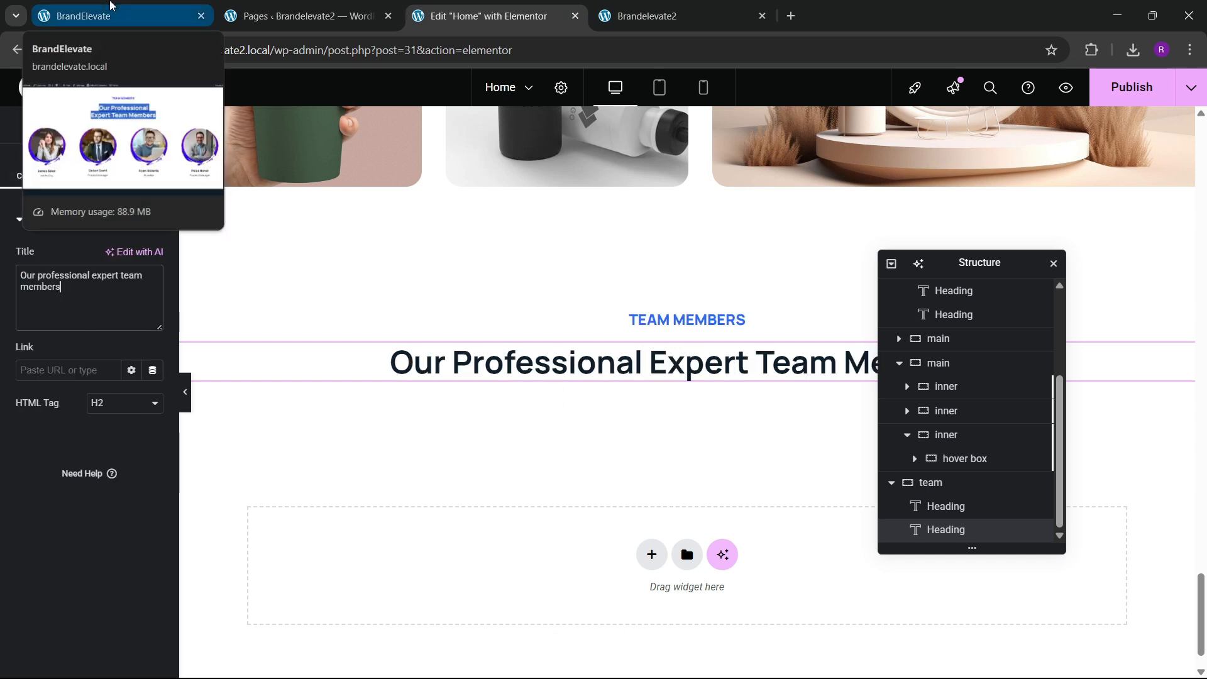
Step: Check the team layout on the reference site and add a Grid element below the team section's large heading
click(110, 7)
click(491, 16)
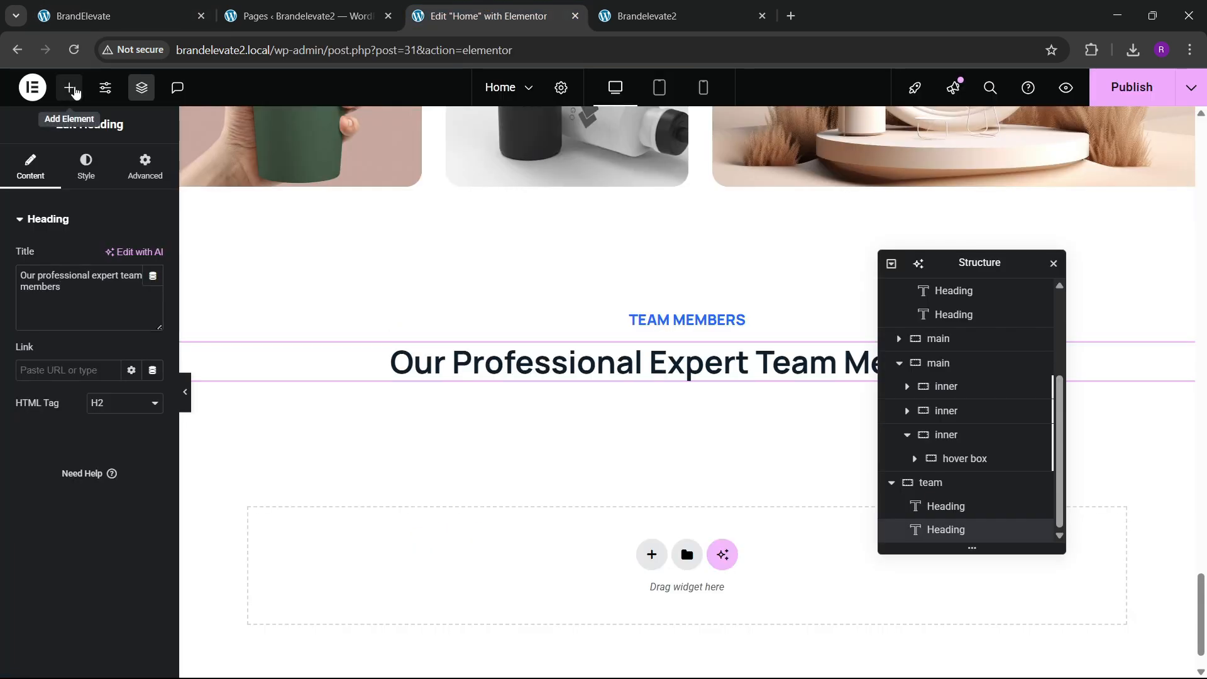
click(69, 88)
text(grid)
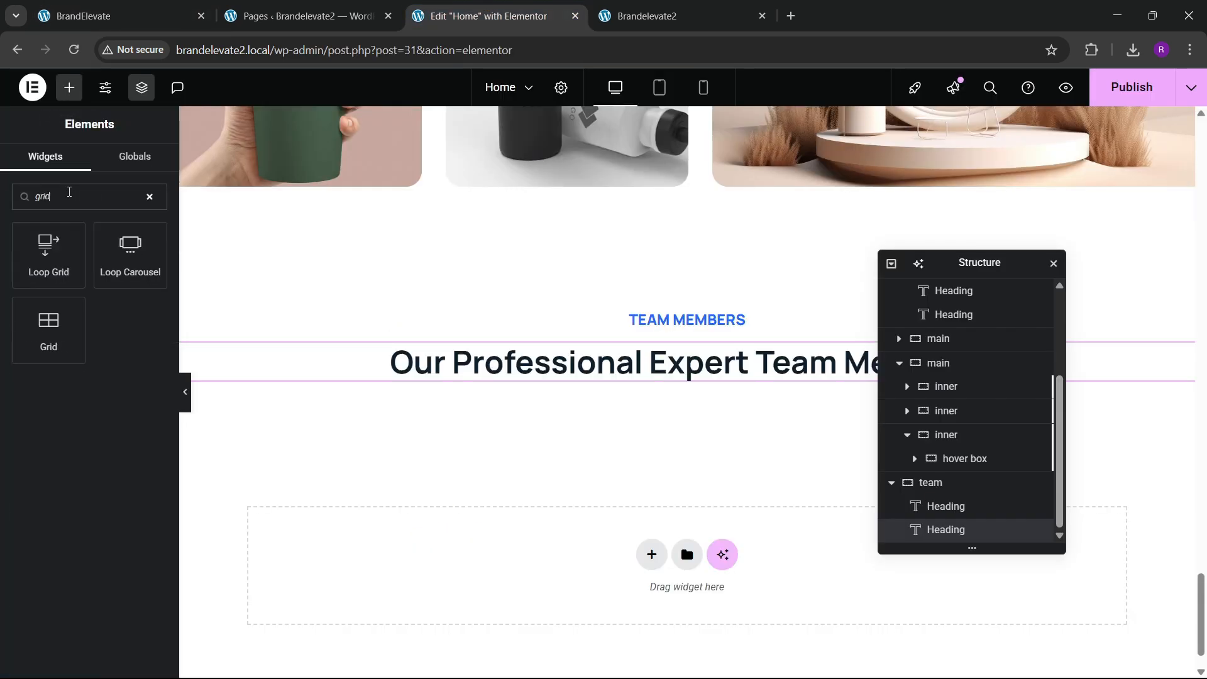
drag(55, 333, 560, 432)
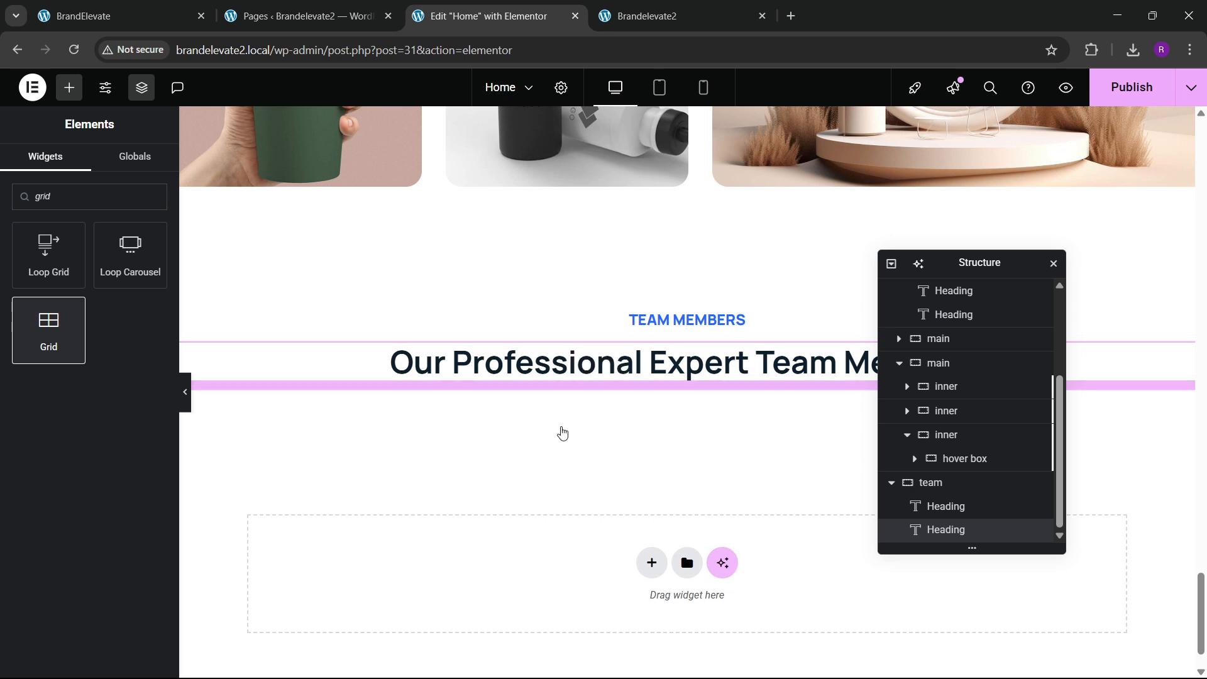
Step: Set the new grid in the team section to 4 columns and 1 row, matching the reference layout
click(145, 15)
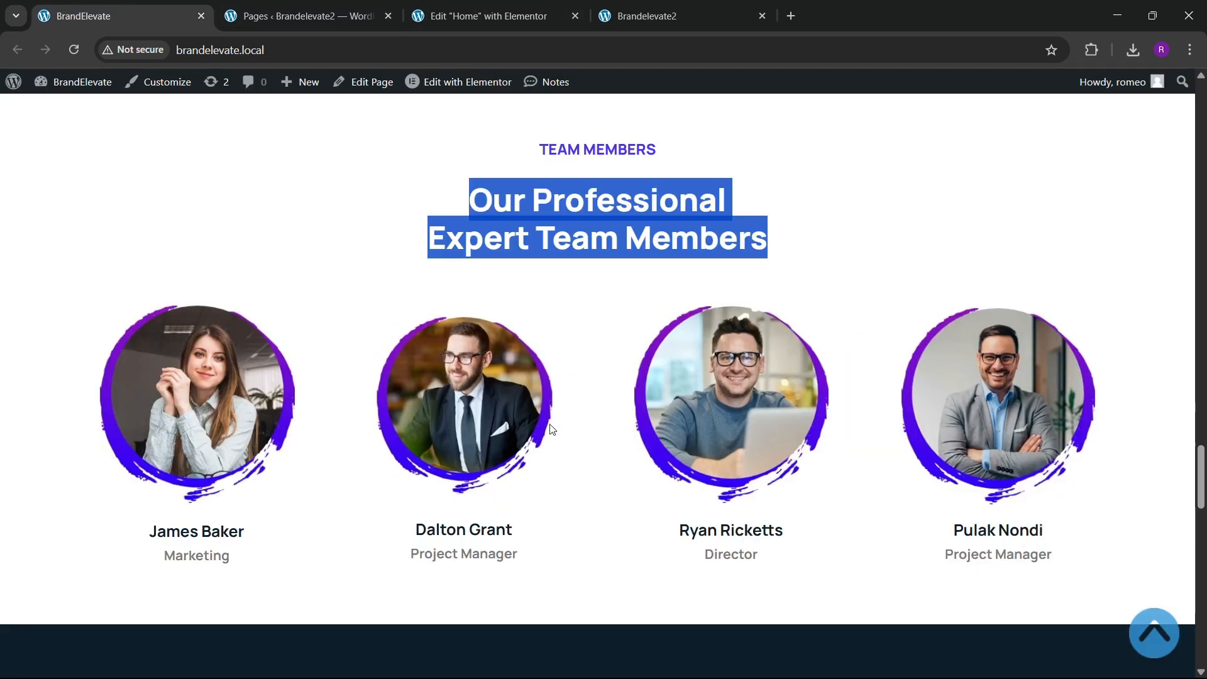
click(462, 17)
scroll(41, 394, down, 4)
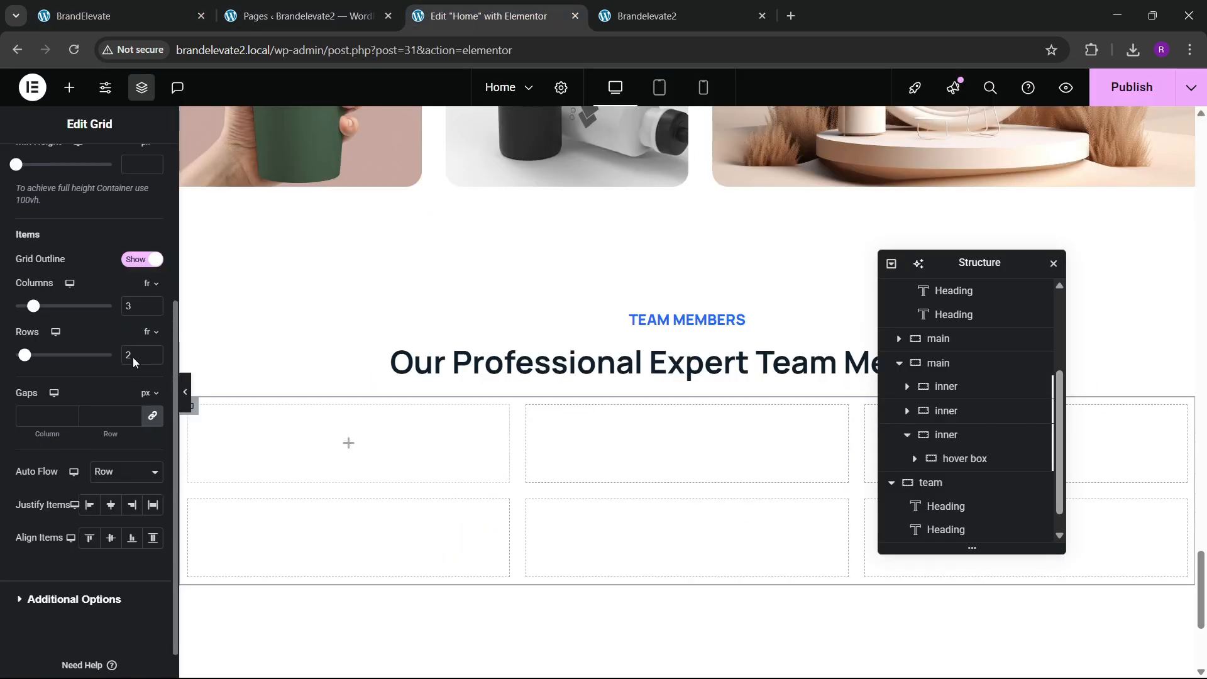
click(152, 302)
click(154, 360)
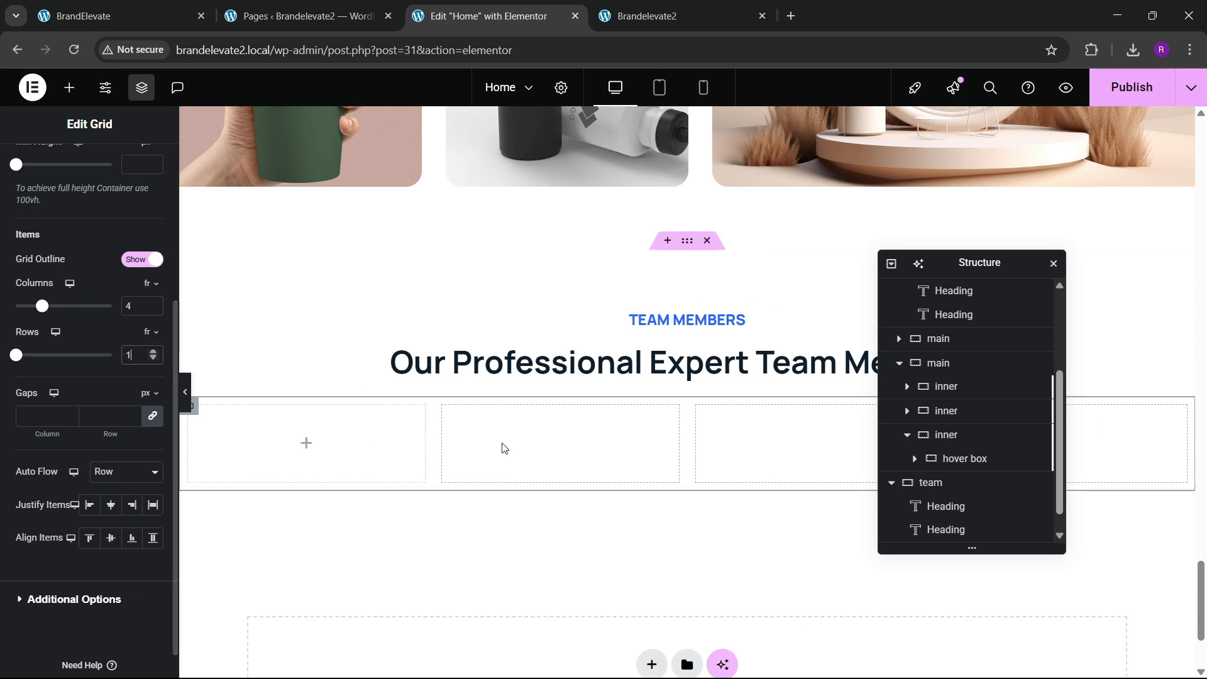
Step: Set the team grid's padding to 0 on all sides and publish the page
scroll(96, 228, up, 4)
click(144, 165)
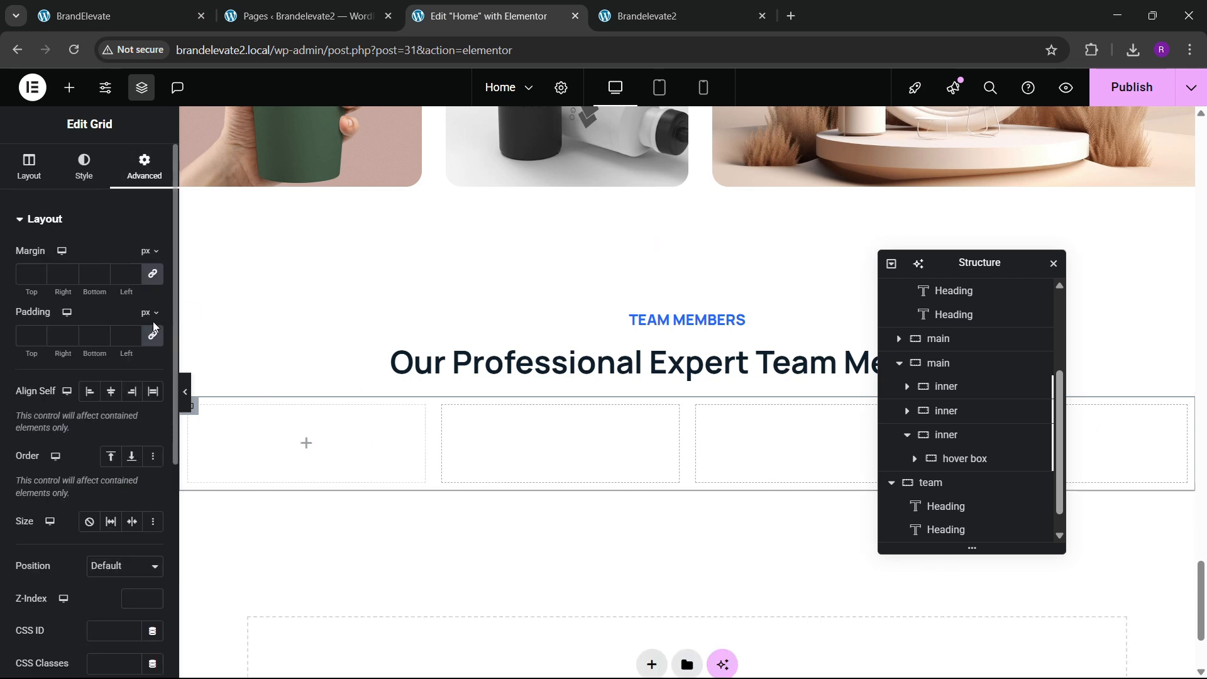
click(162, 13)
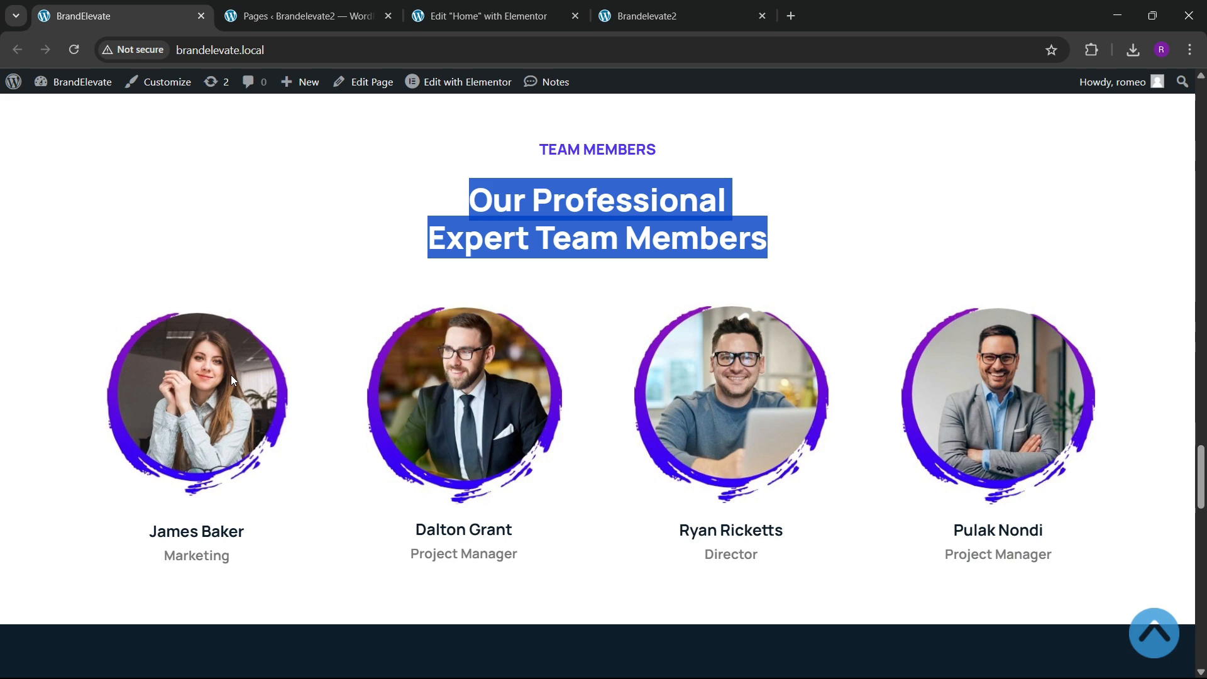
click(484, 16)
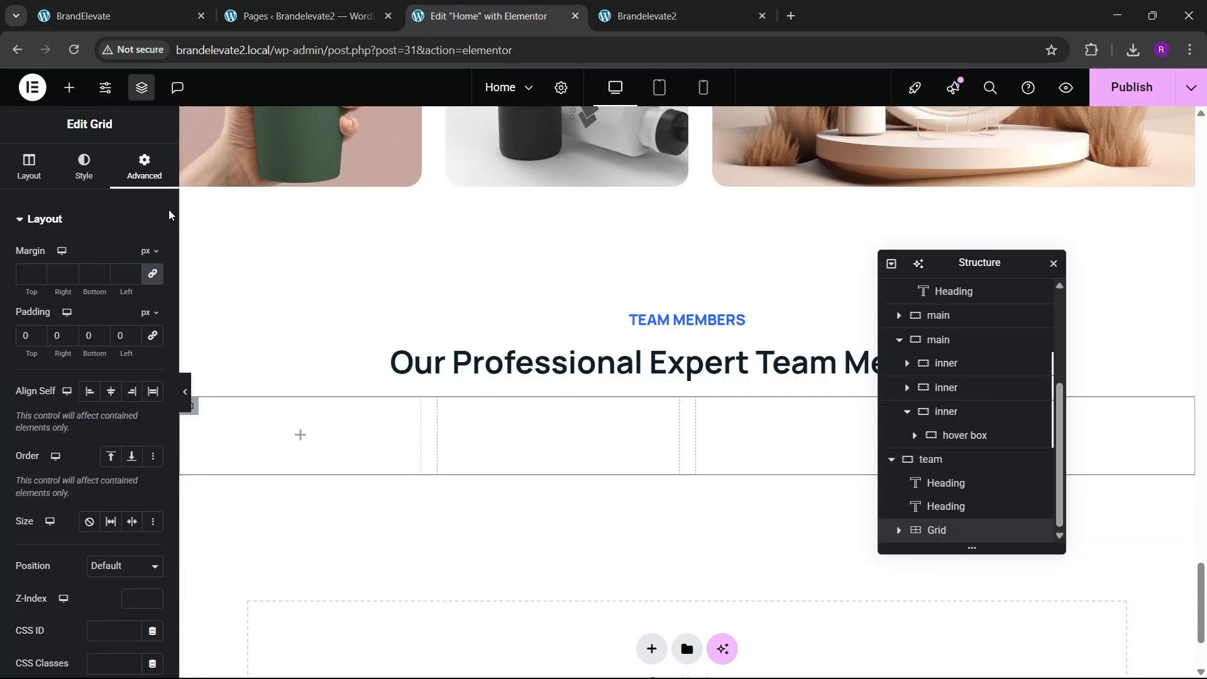
click(69, 86)
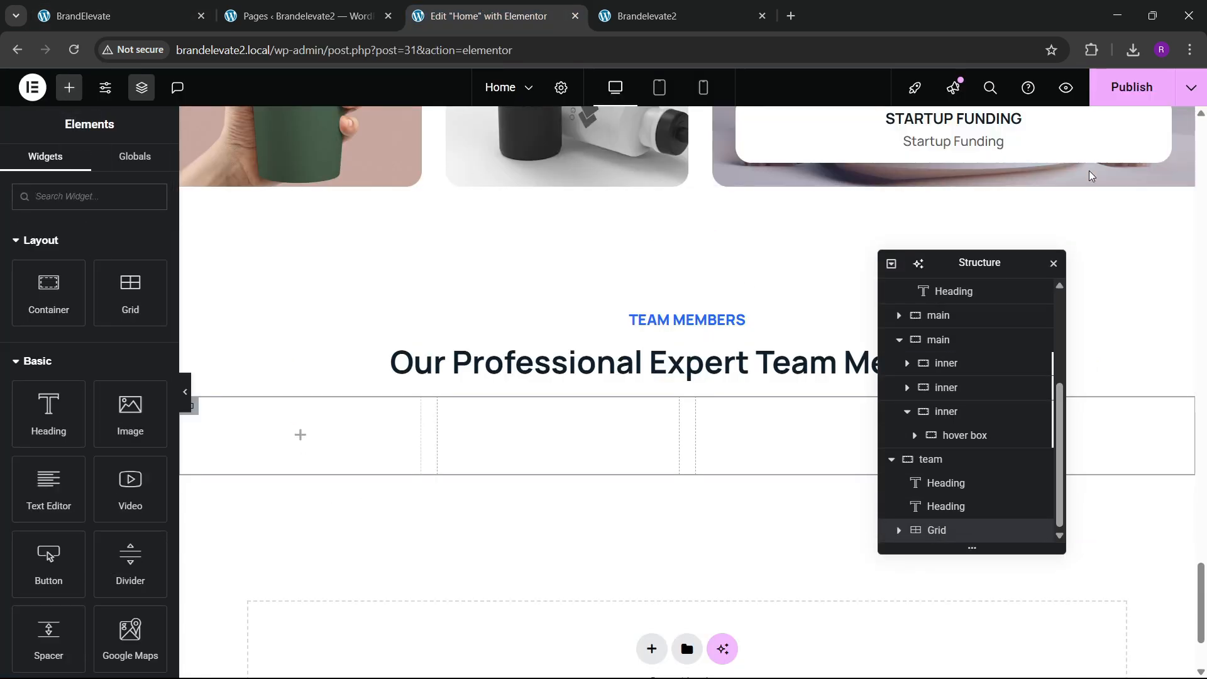
click(1113, 95)
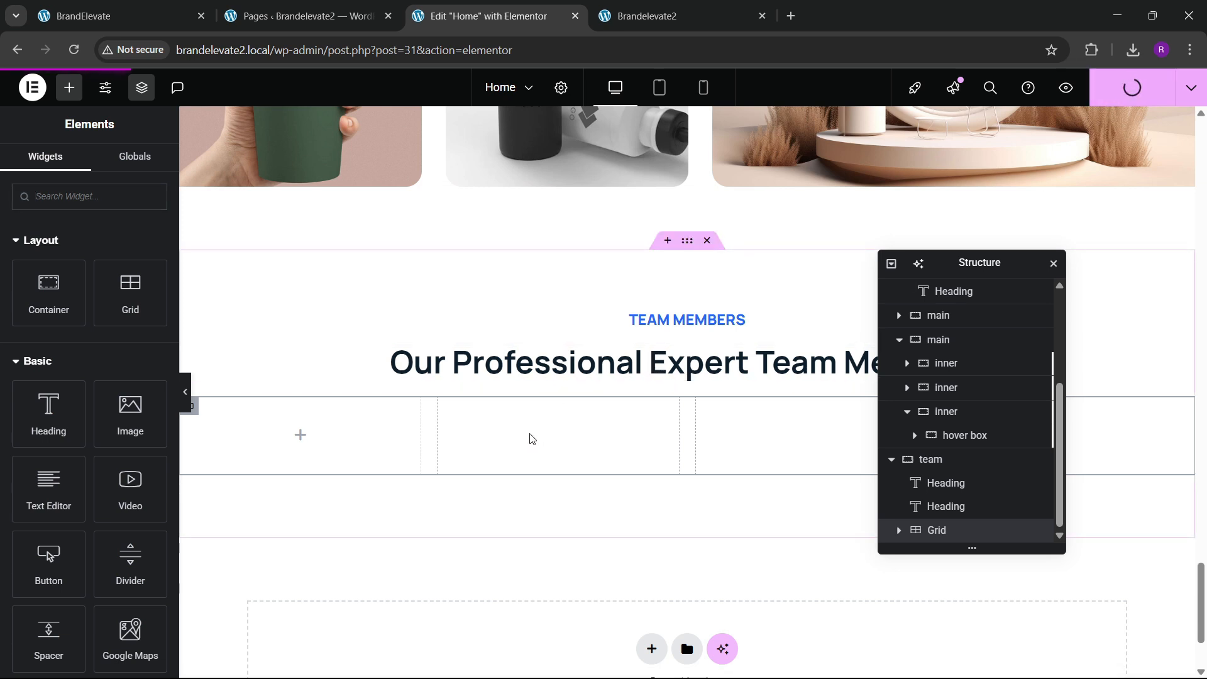
scroll(585, 471, down, 2)
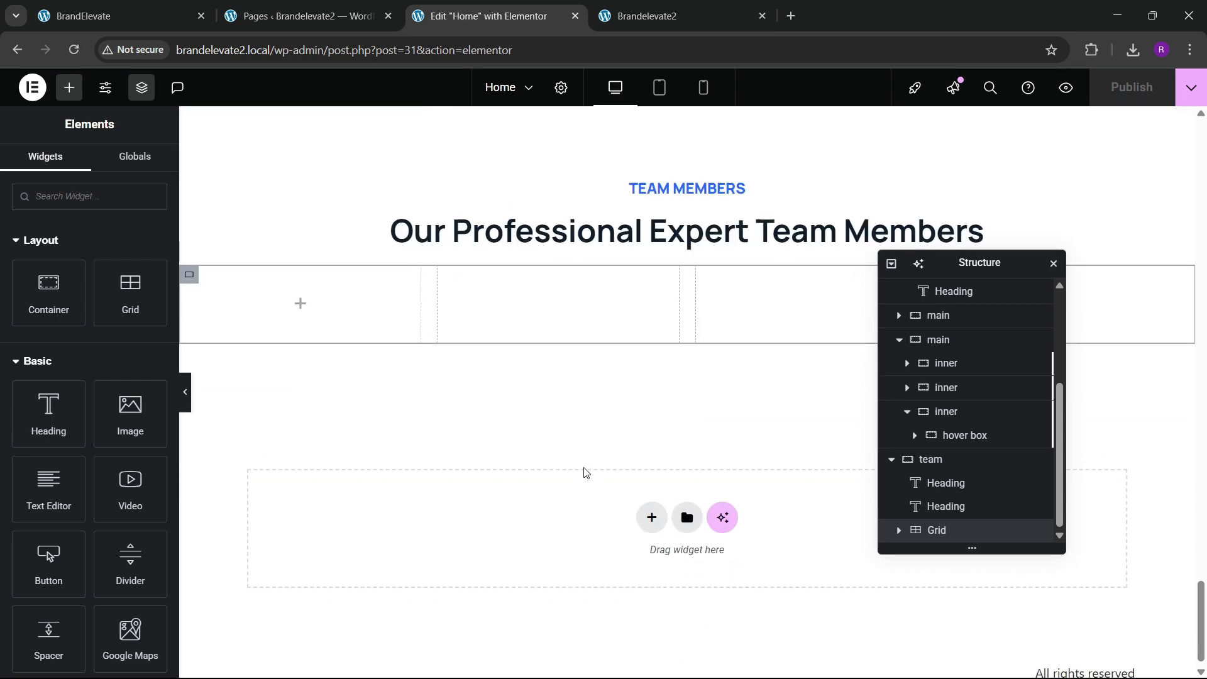
scroll(585, 472, up, 5)
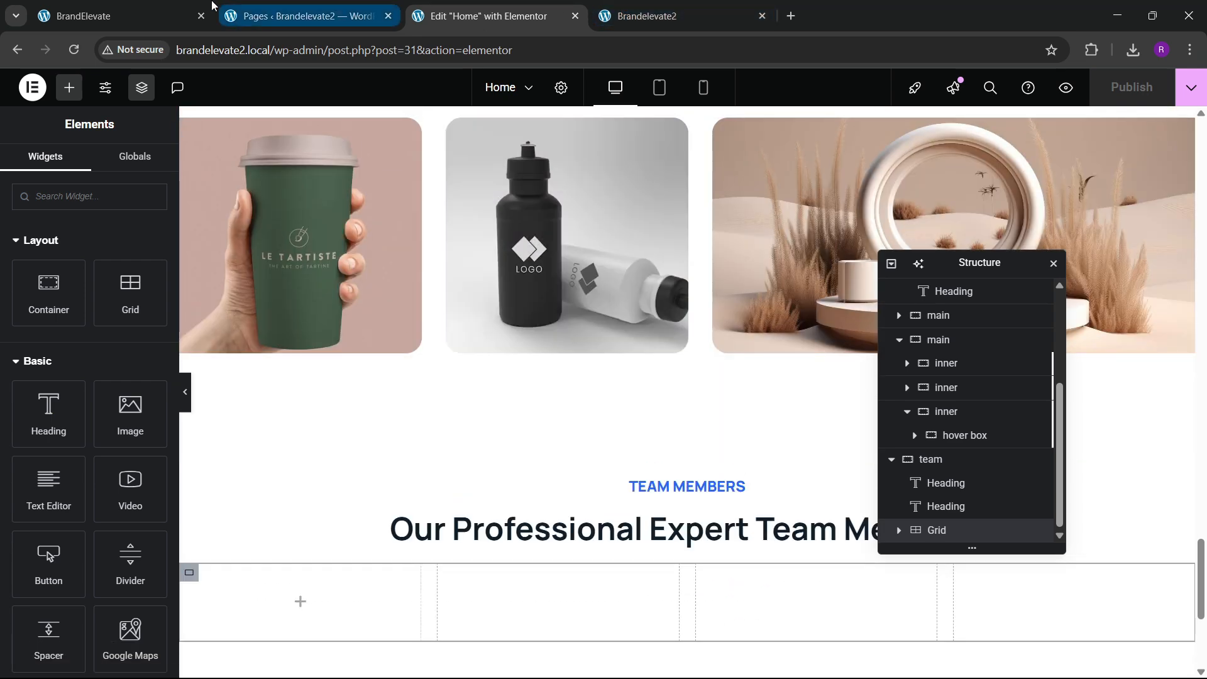
click(123, 15)
click(460, 18)
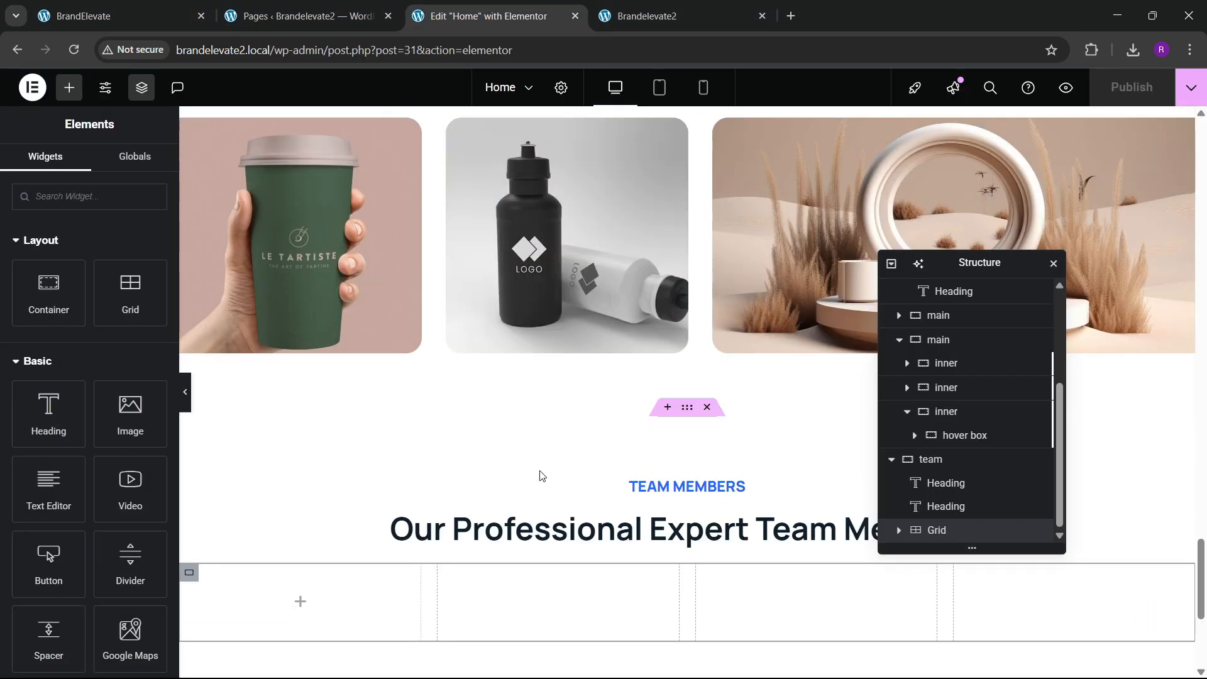
scroll(539, 477, down, 3)
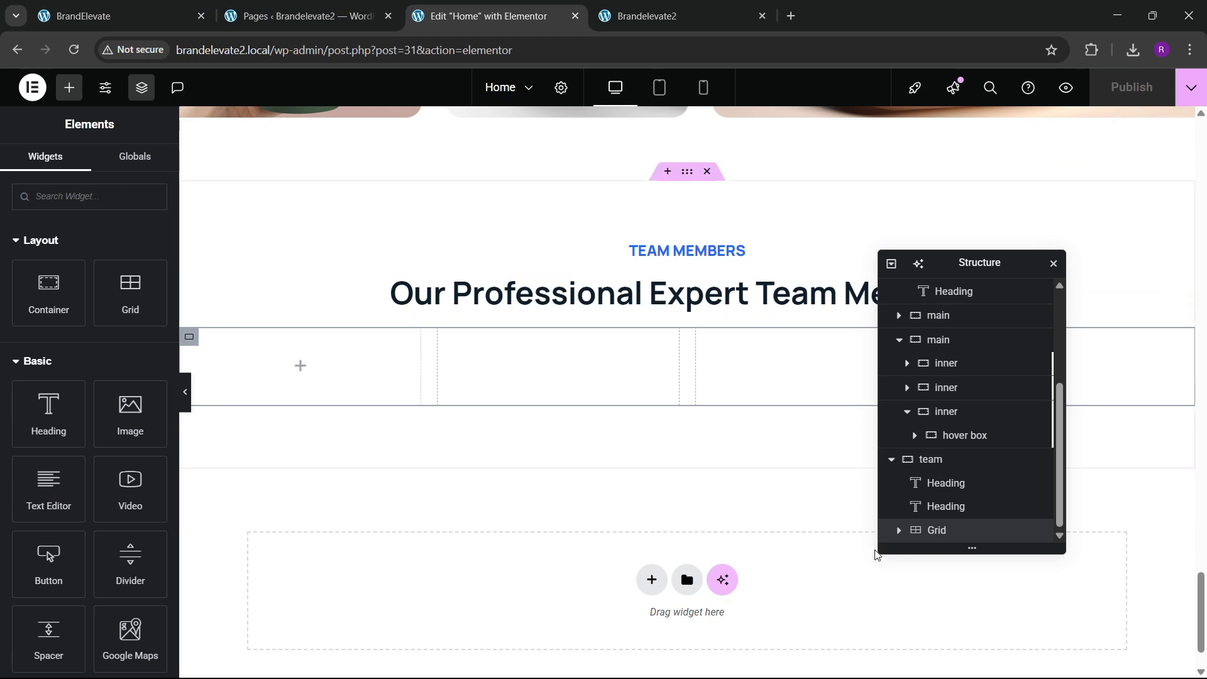
Step: Add a container with 0 padding on all sides to the team grid's first cell and place an Image widget inside it
click(901, 532)
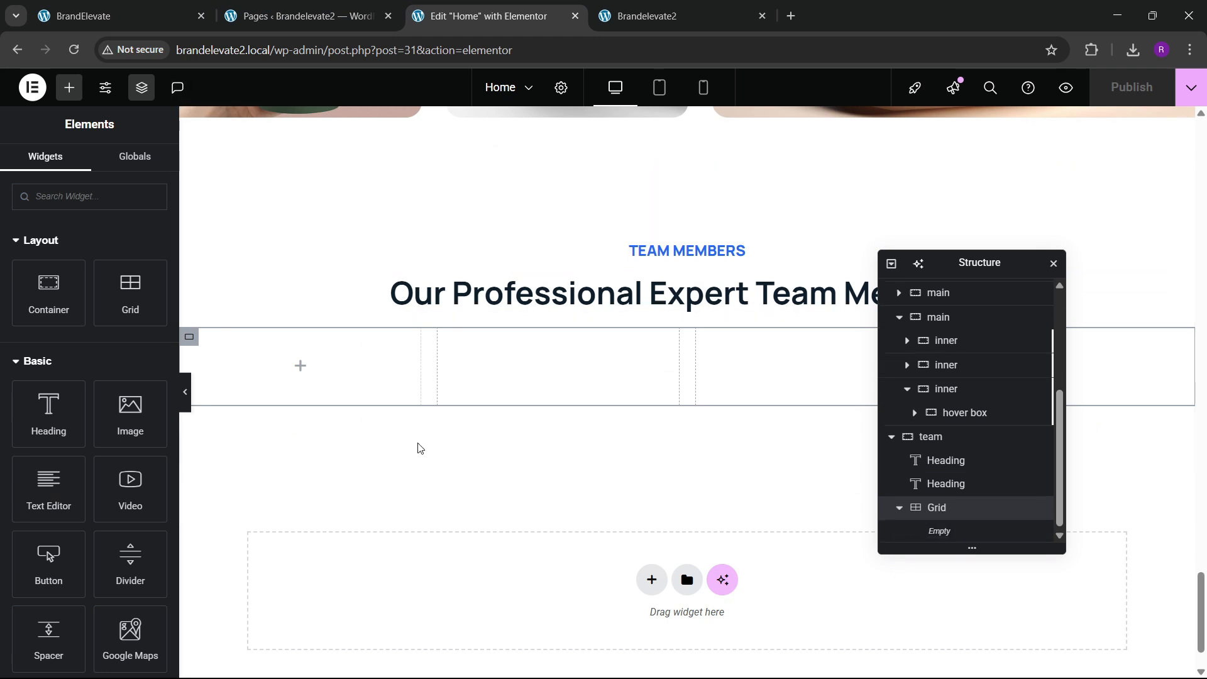
drag(59, 277, 283, 410)
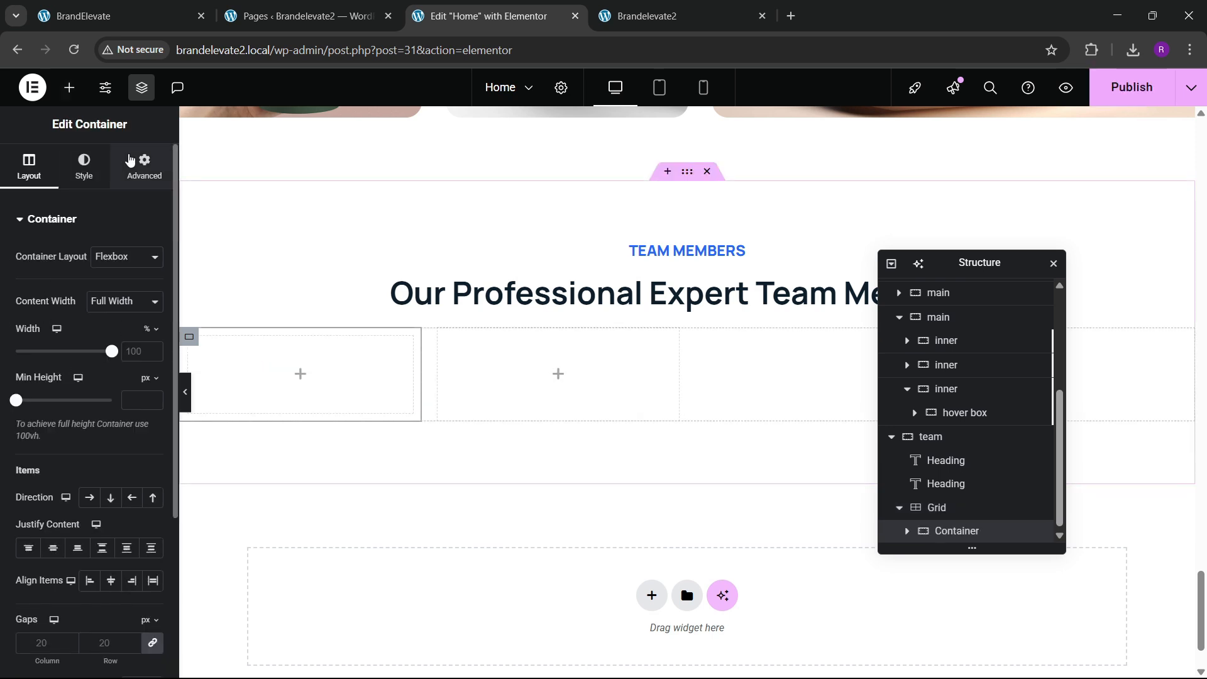
click(144, 166)
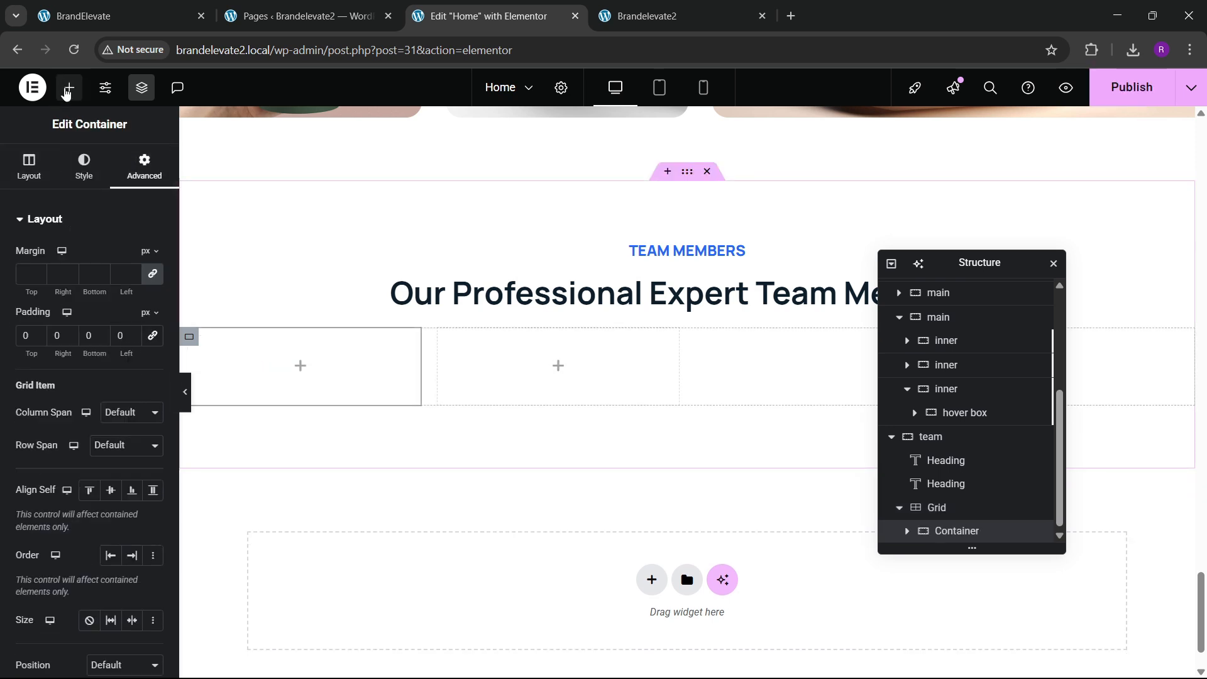
click(69, 88)
drag(134, 429, 323, 391)
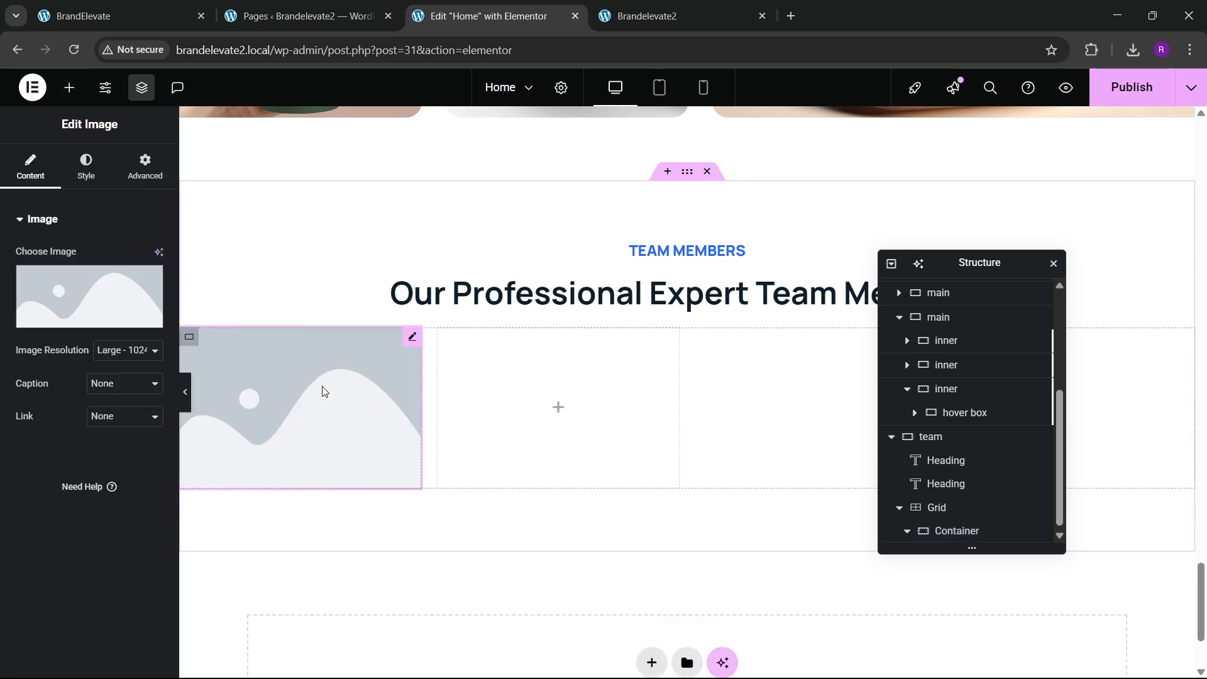
Step: Browse the media library for the team member portraits to use in the new Image widget
click(71, 314)
scroll(451, 426, down, 7)
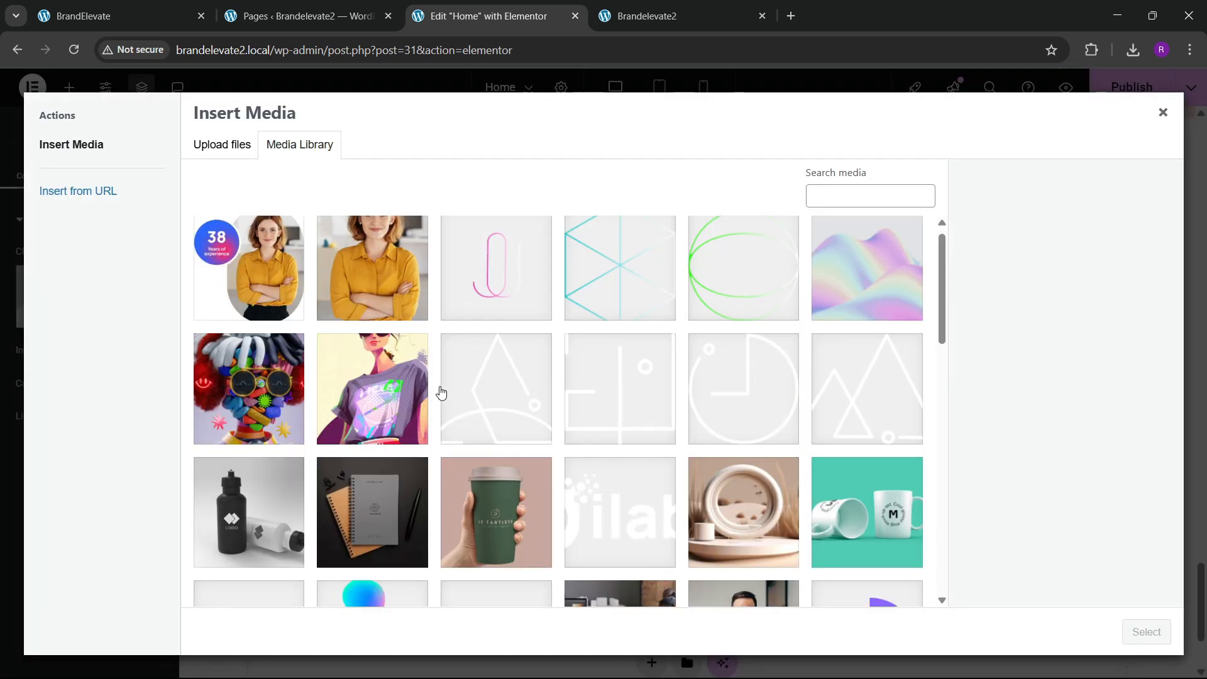
scroll(498, 476, down, 1)
scroll(498, 469, up, 9)
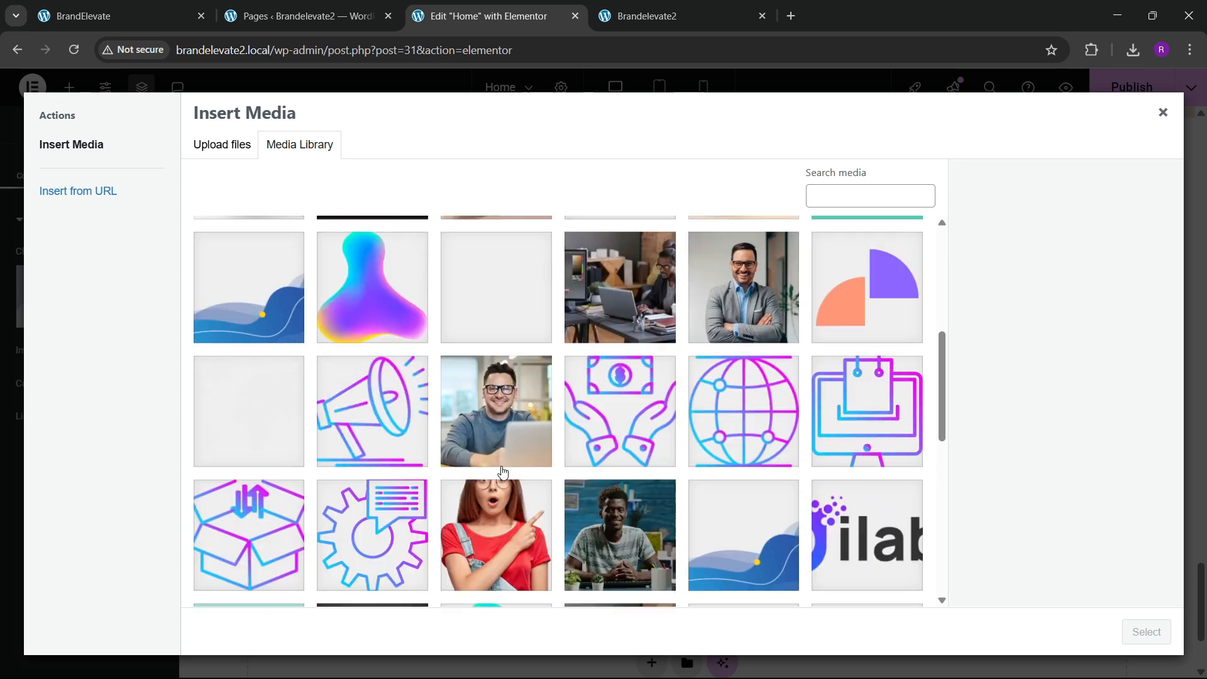
scroll(497, 469, down, 5)
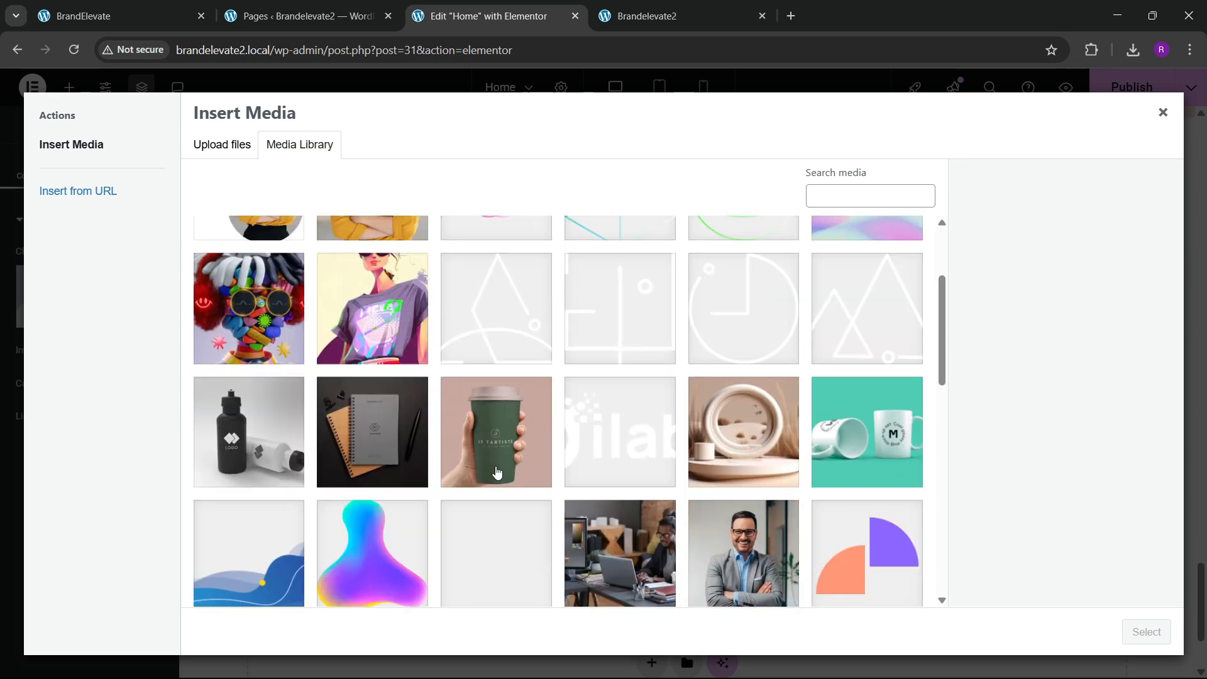
scroll(497, 470, down, 5)
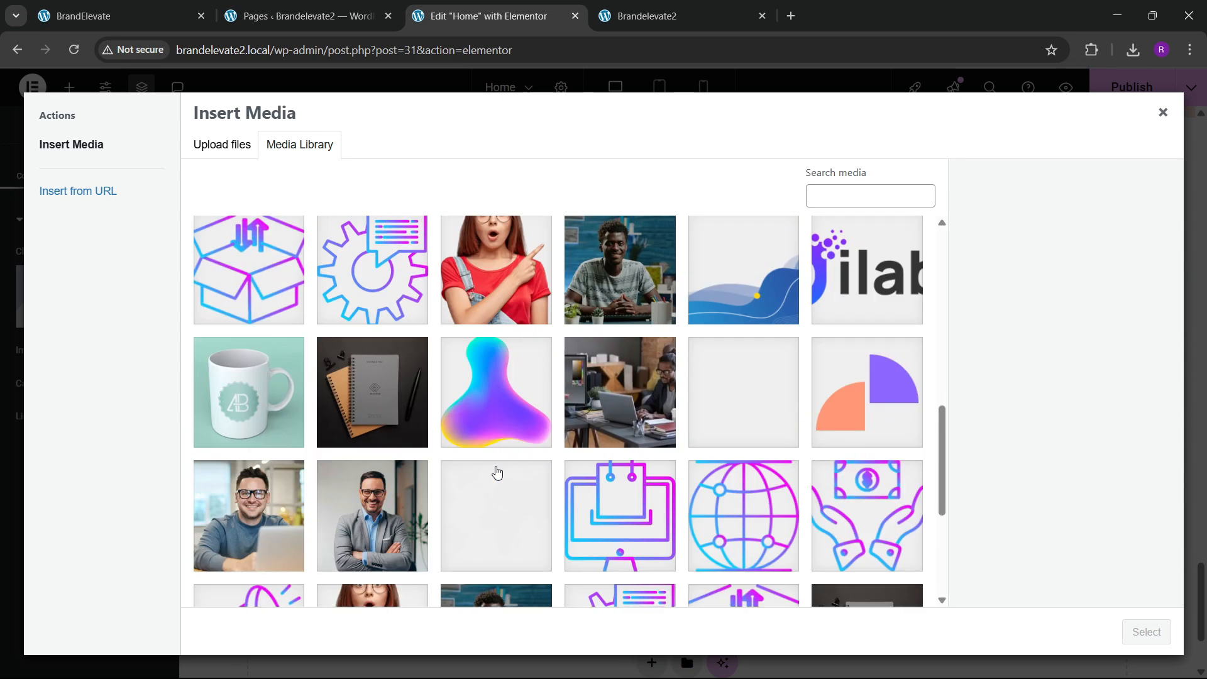
scroll(497, 472, down, 4)
scroll(497, 470, up, 4)
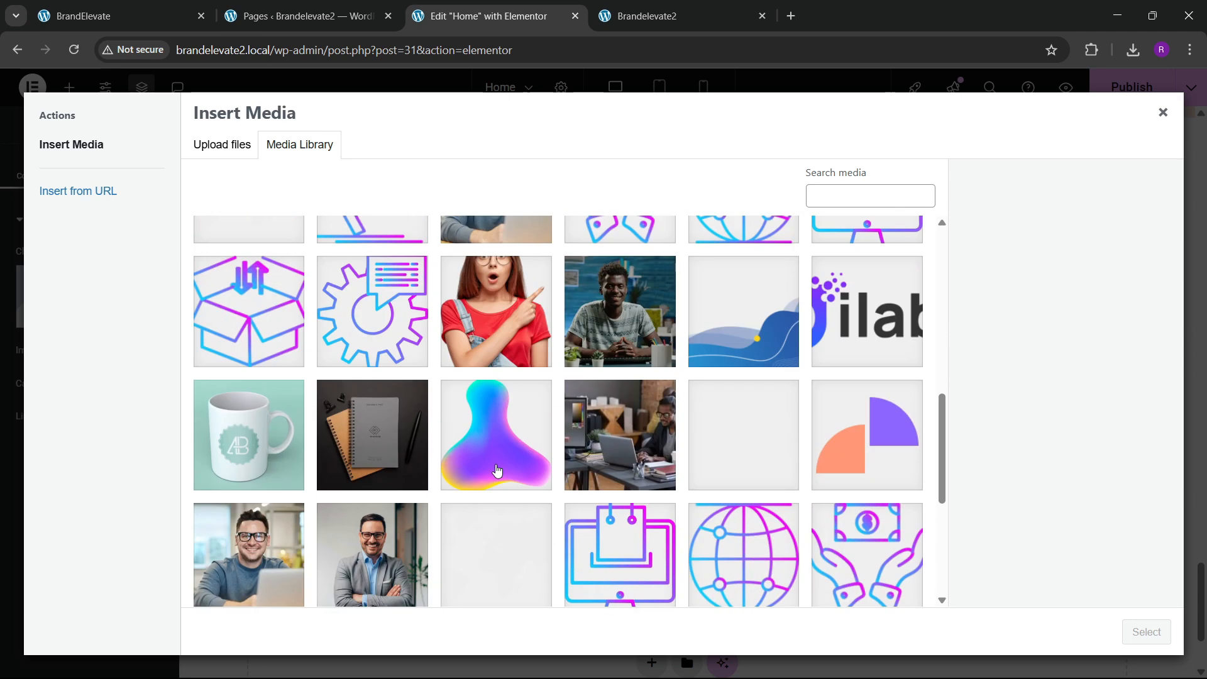
scroll(478, 467, up, 9)
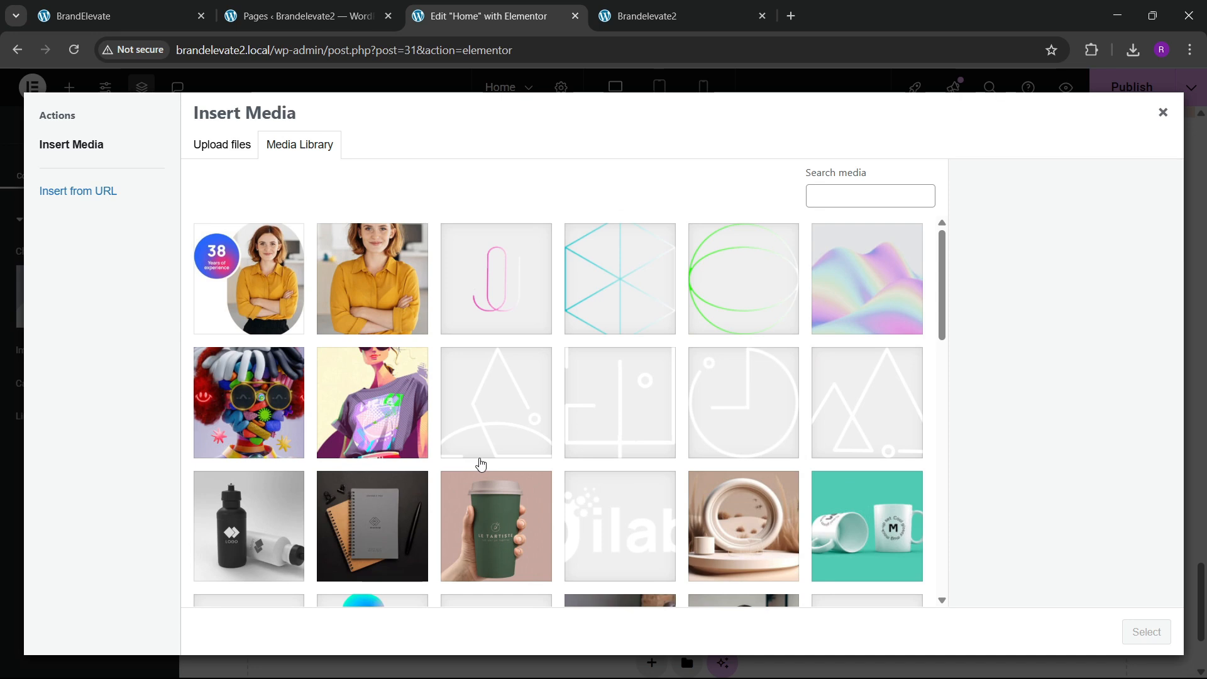
scroll(481, 464, down, 6)
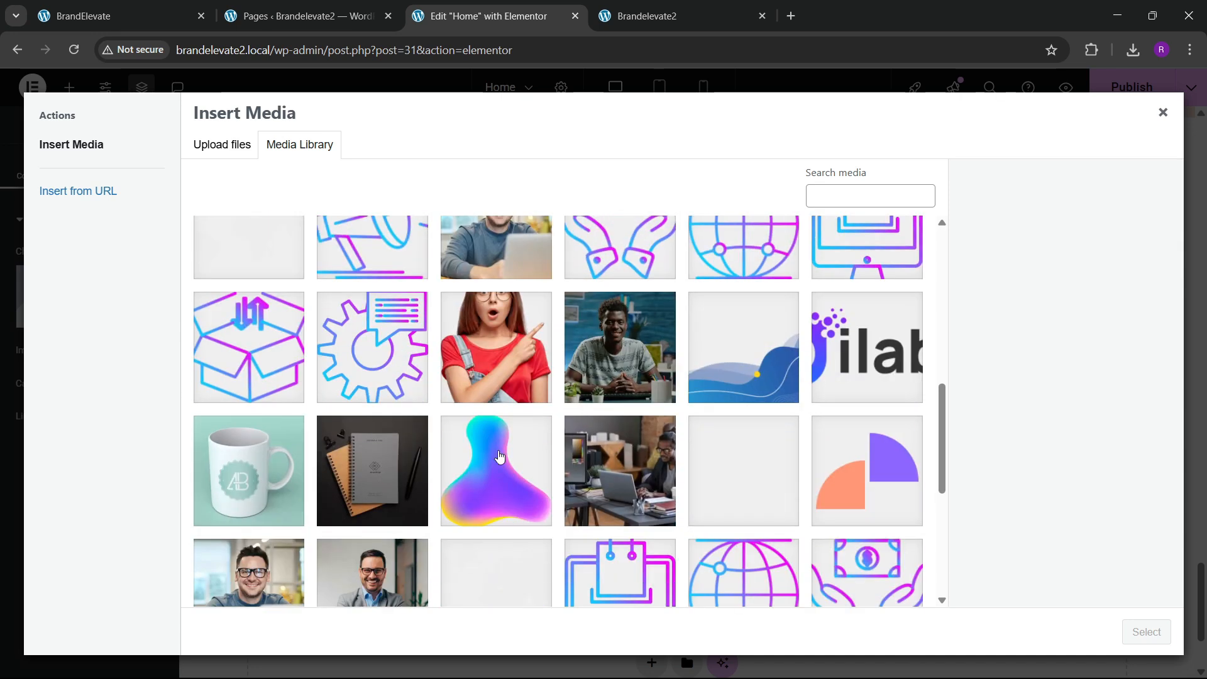
scroll(372, 352, up, 6)
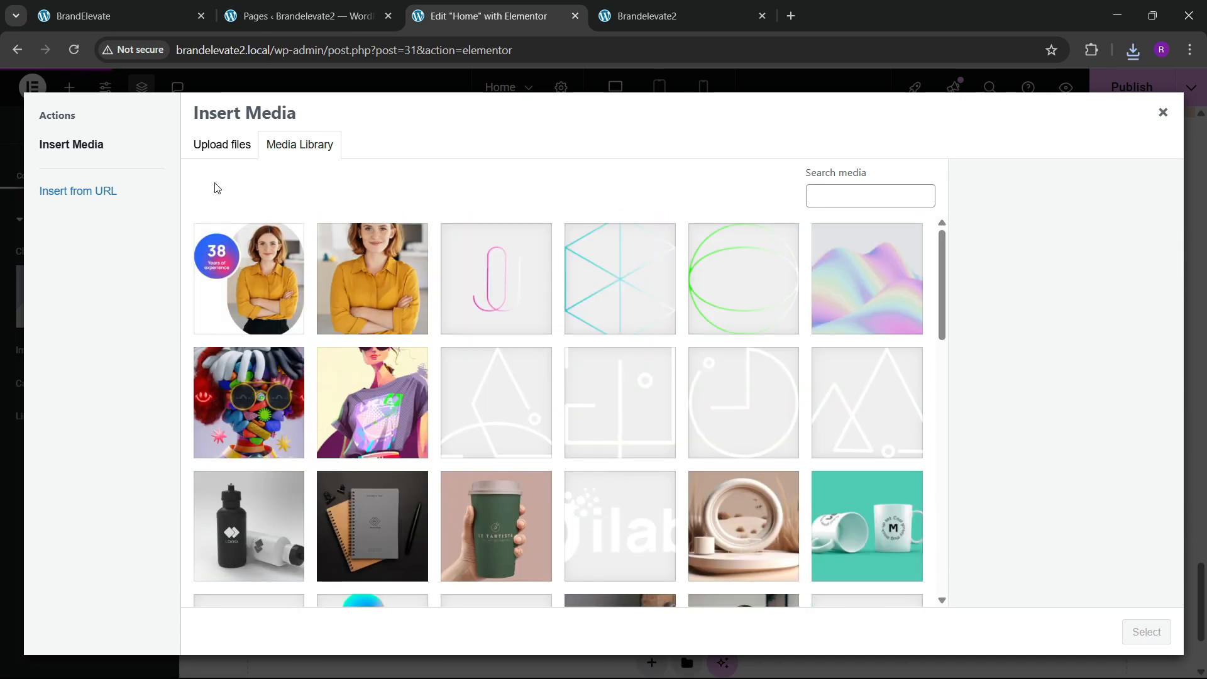
Step: Upload teams1, teams2, teams3 and teams4 from Downloads and insert teams1 as the image in the first team cell
click(222, 144)
click(682, 372)
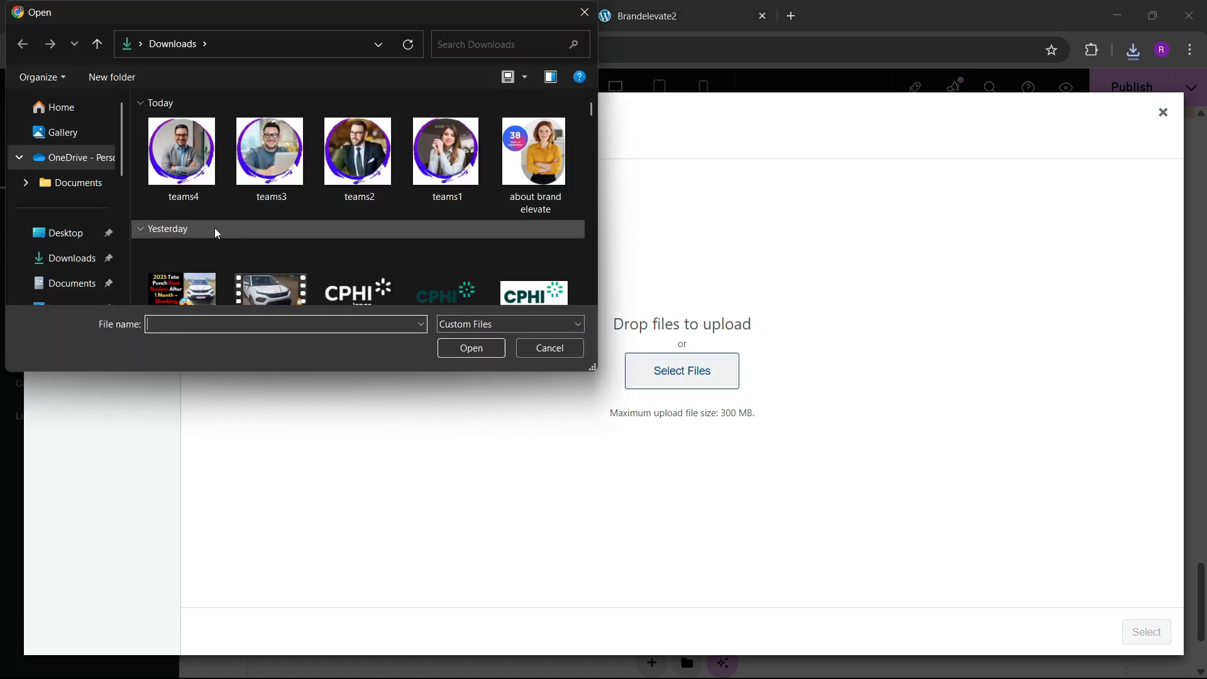
click(201, 173)
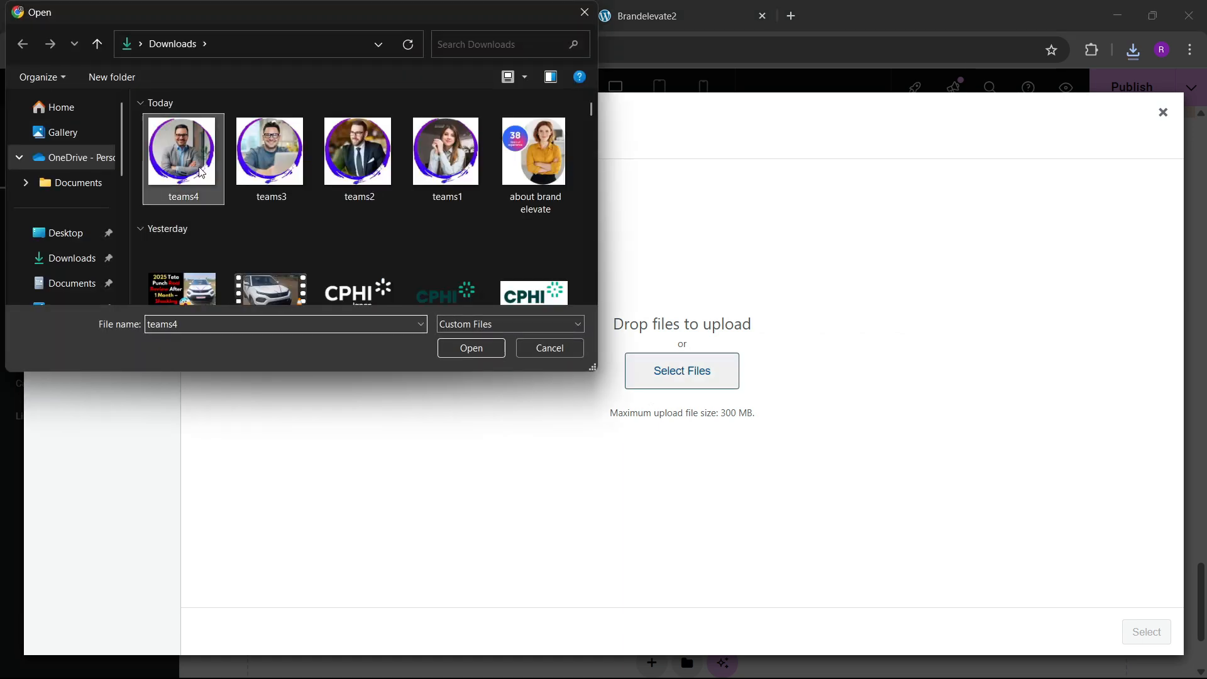
ctrl+click(270, 151)
ctrl+click(358, 151)
ctrl+click(446, 151)
click(469, 348)
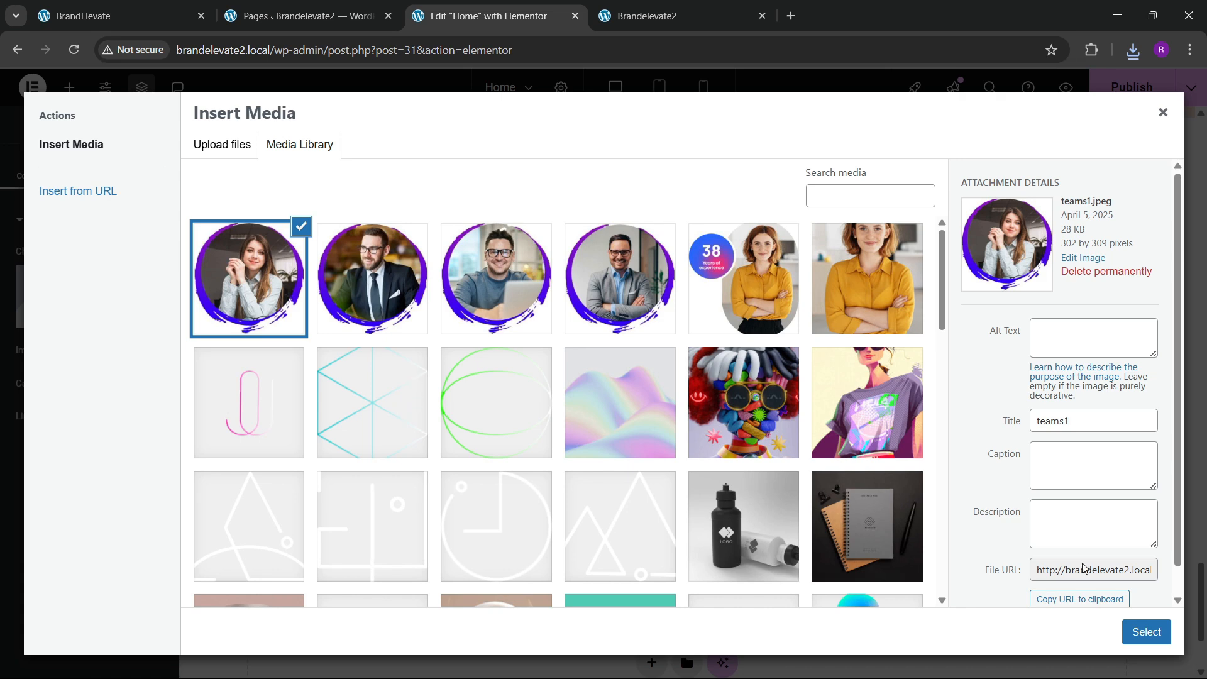
click(1146, 632)
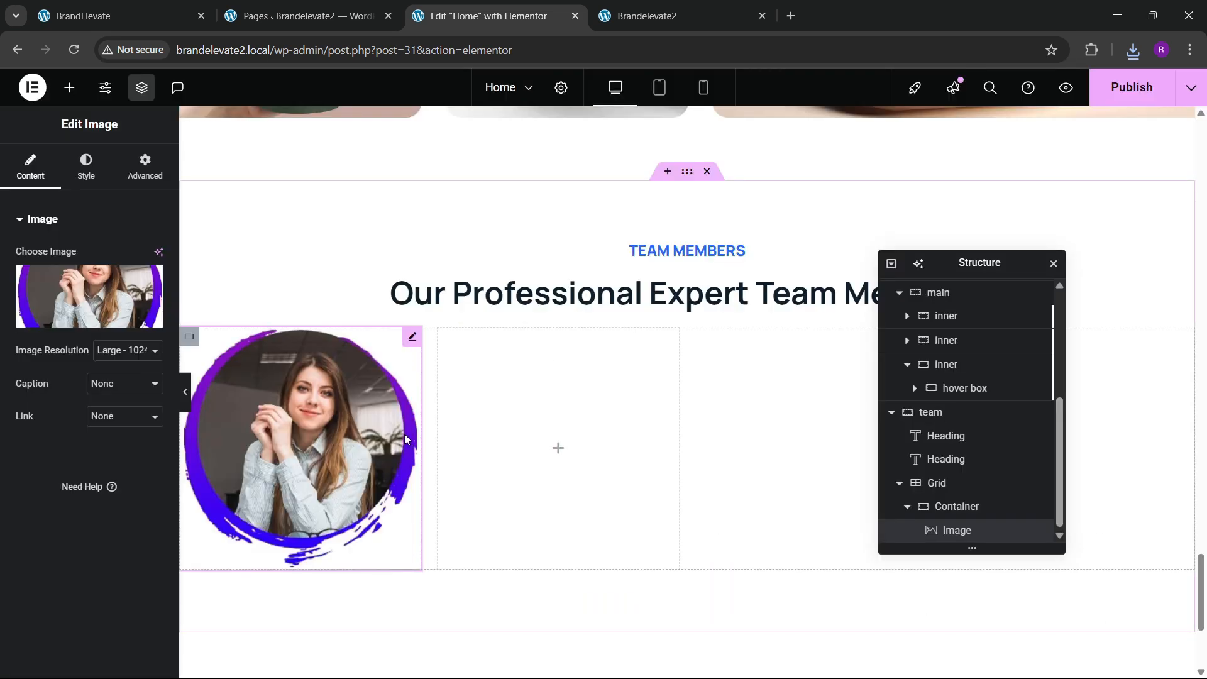
Step: Compare the first portrait with the team photos on the reference site and set its width to 80%
click(152, 9)
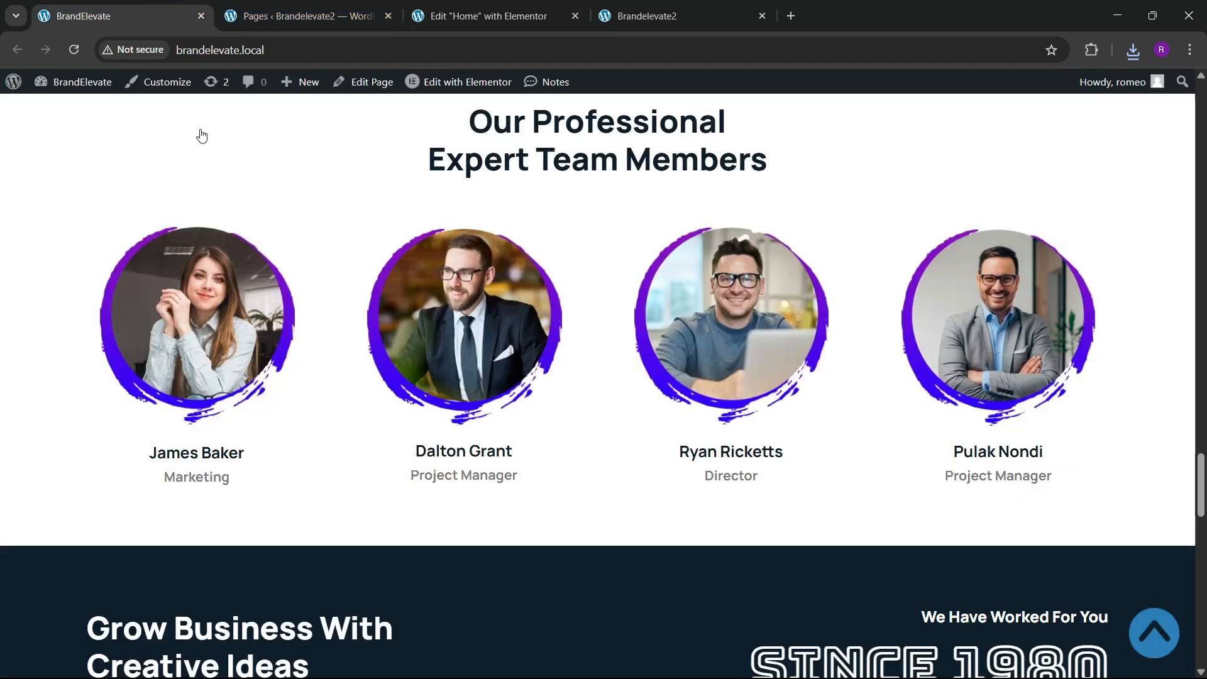
click(484, 16)
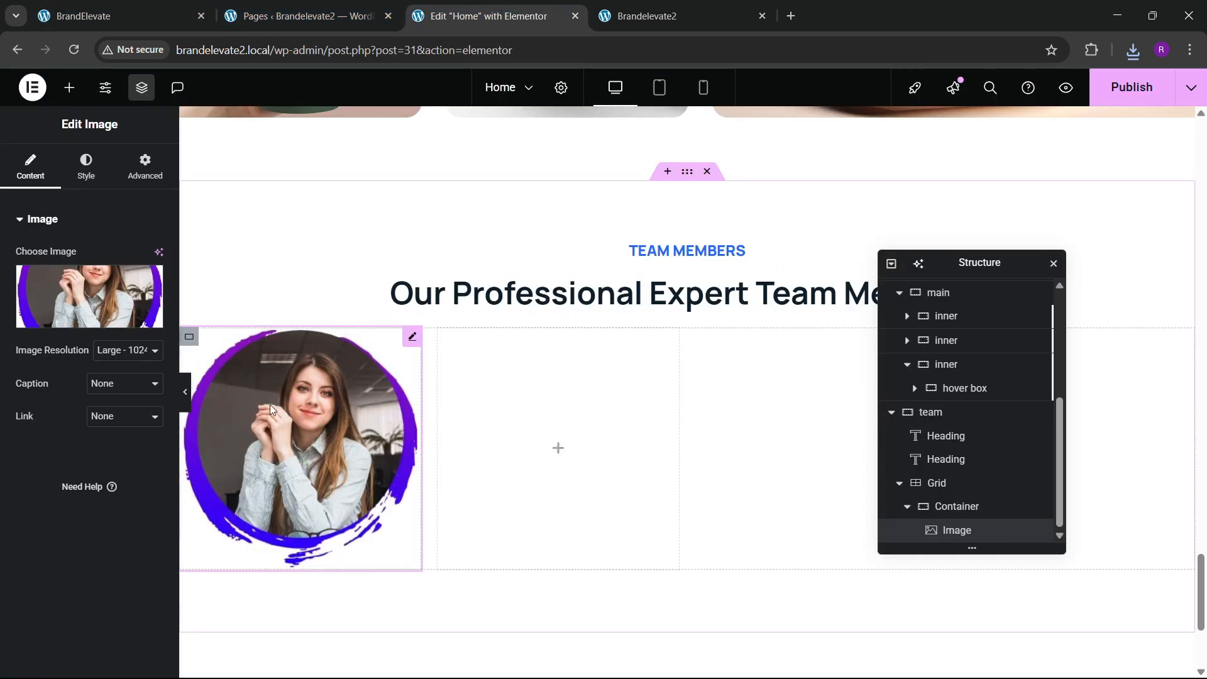
click(86, 165)
click(152, 9)
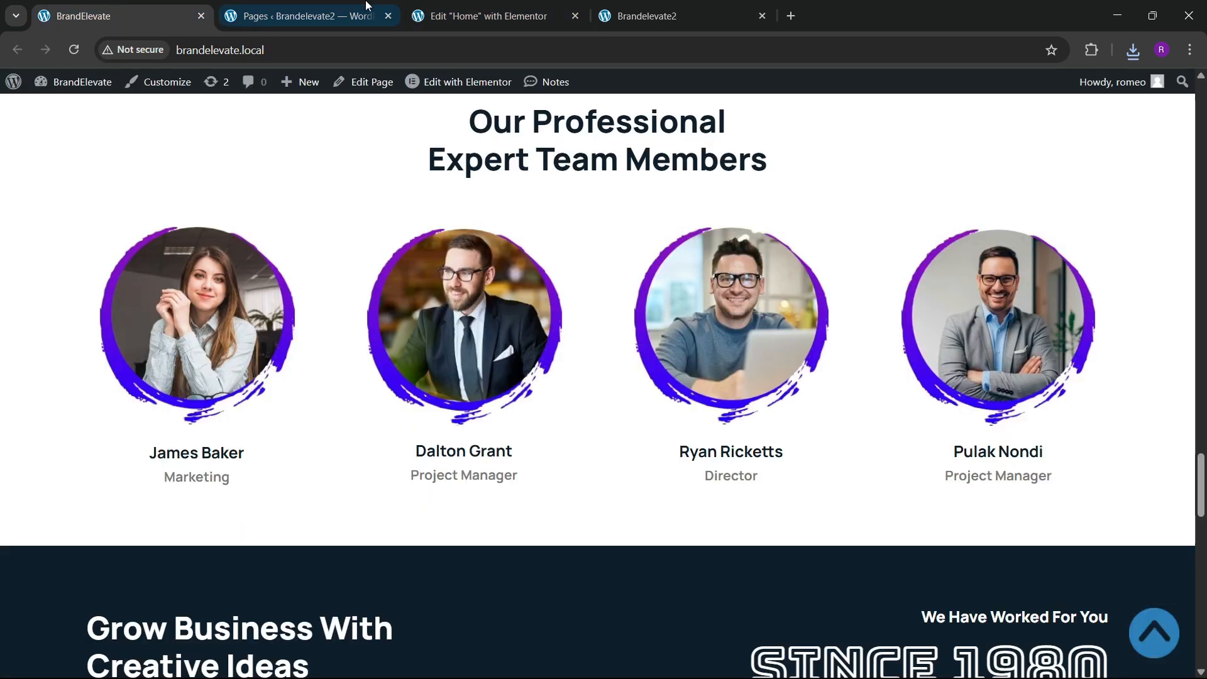
click(484, 16)
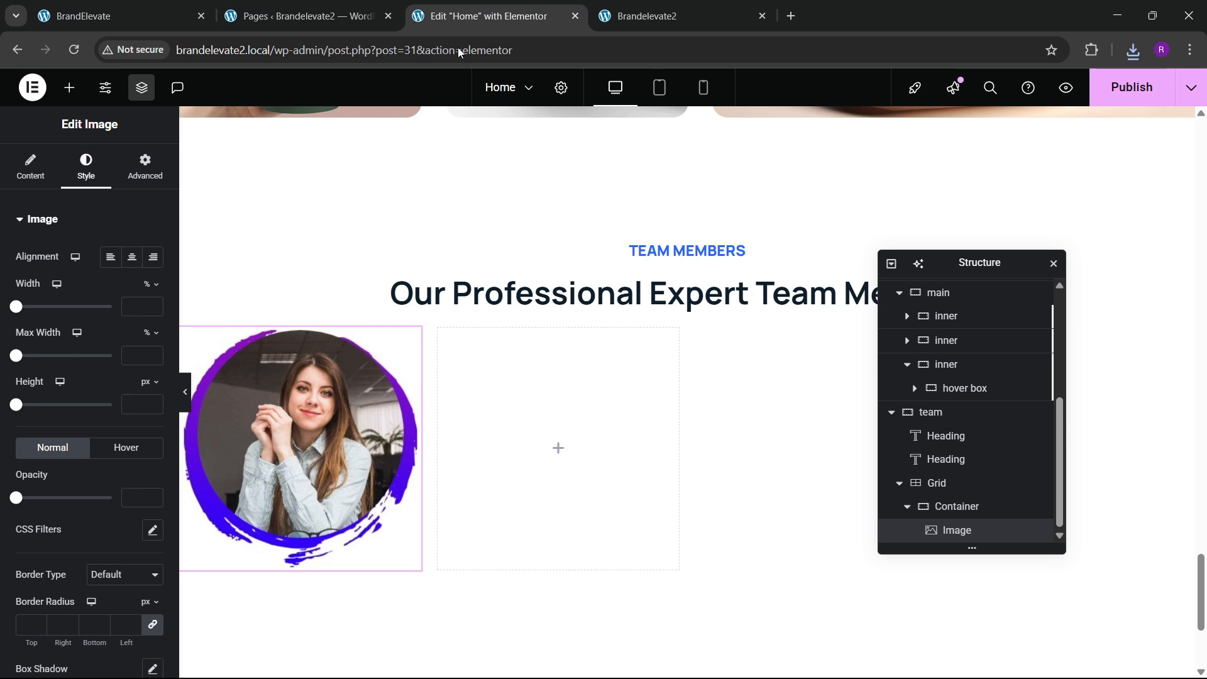
click(136, 307)
text(90)
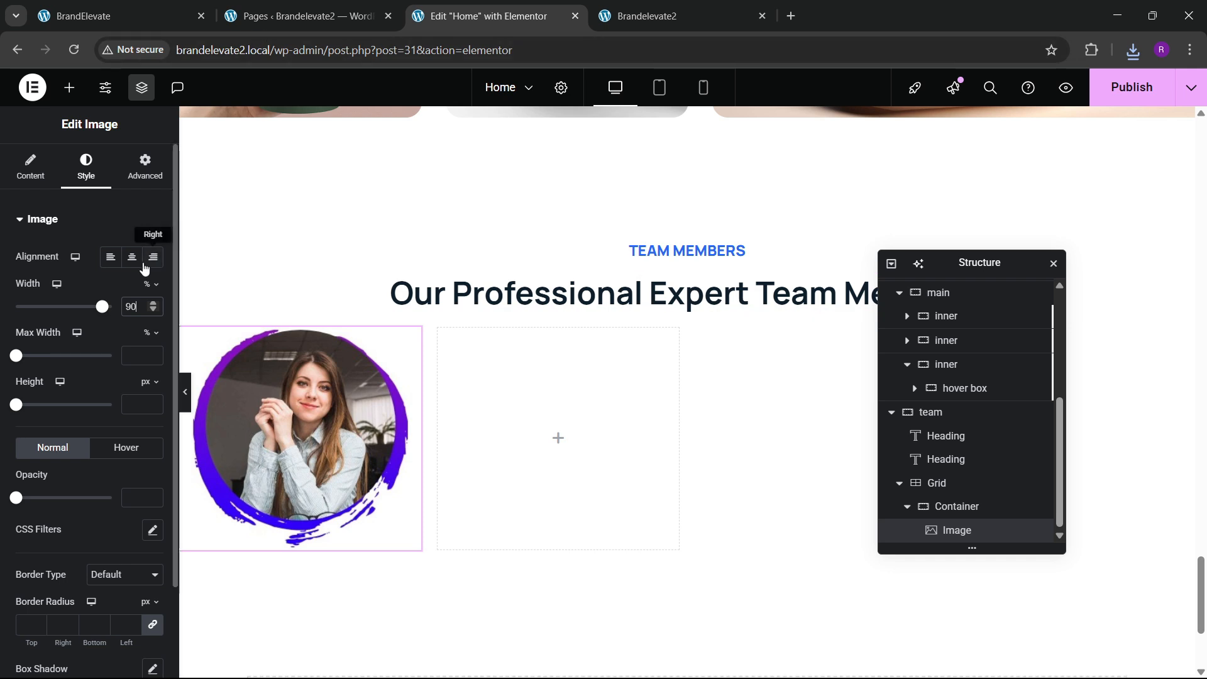
key(BackSpace)
key(BackSpace)
text(80)
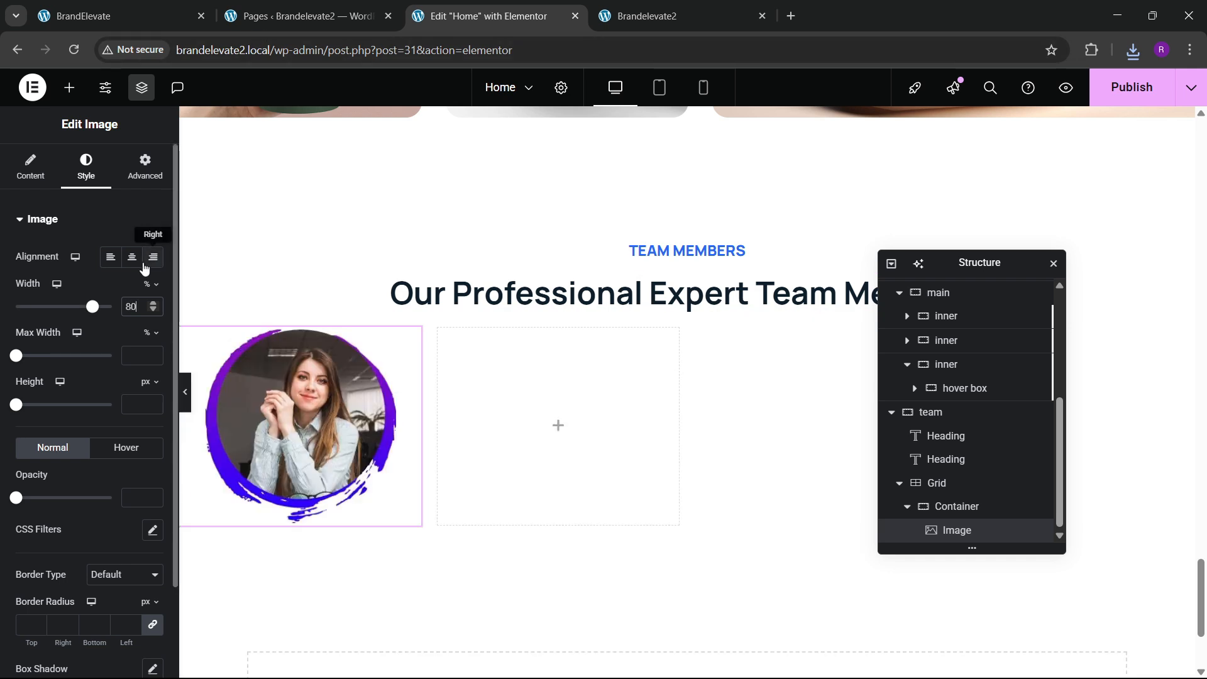
click(30, 8)
click(497, 16)
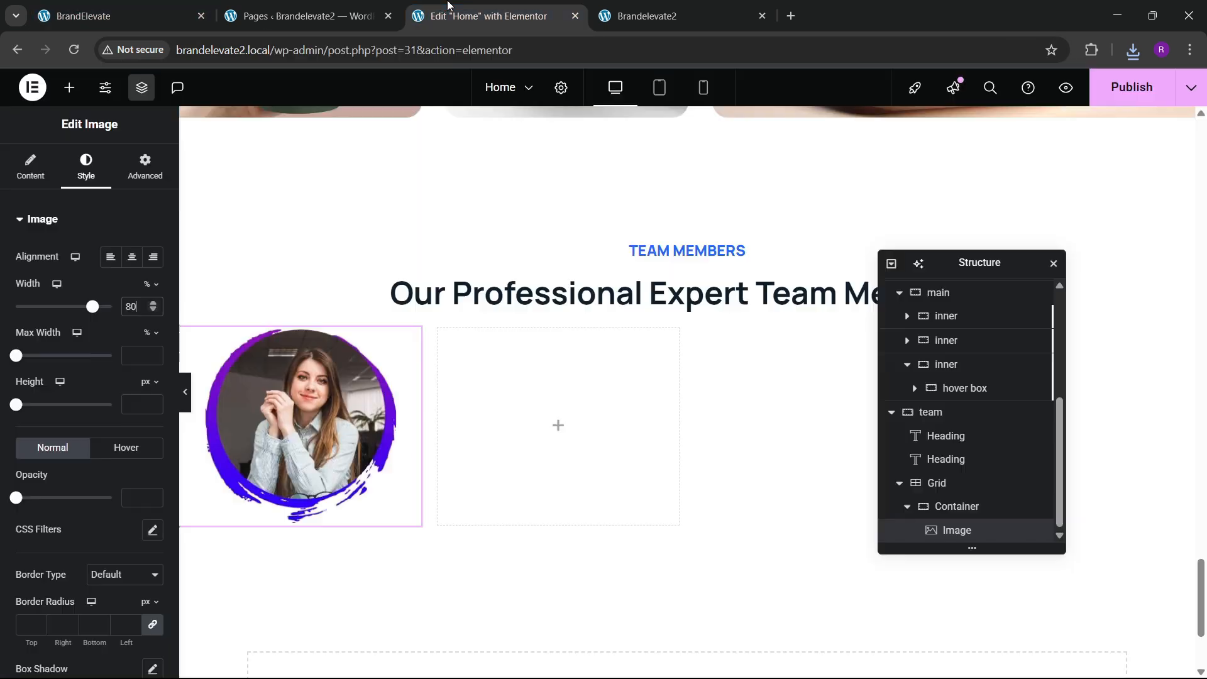
scroll(368, 402, up, 2)
scroll(367, 374, down, 2)
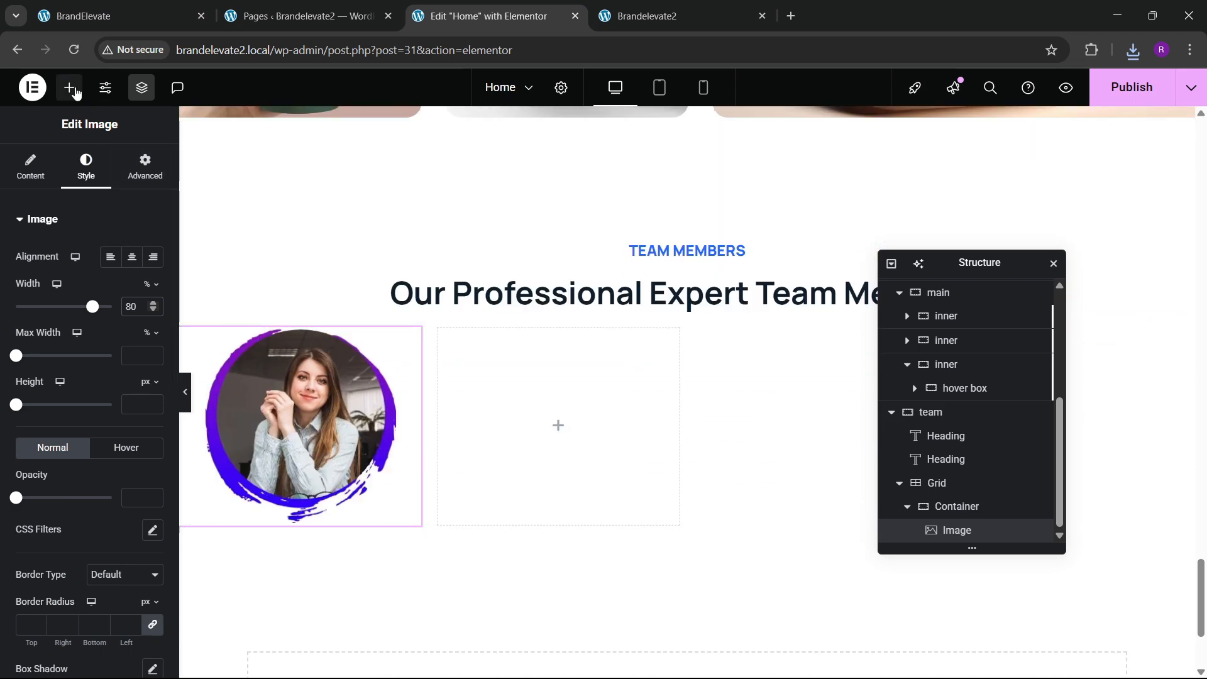
Step: Add a Heading below the first portrait and set its title to the first team member's name, copied from the reference site
click(69, 87)
scroll(69, 389, down, 2)
drag(47, 261, 295, 503)
click(82, 16)
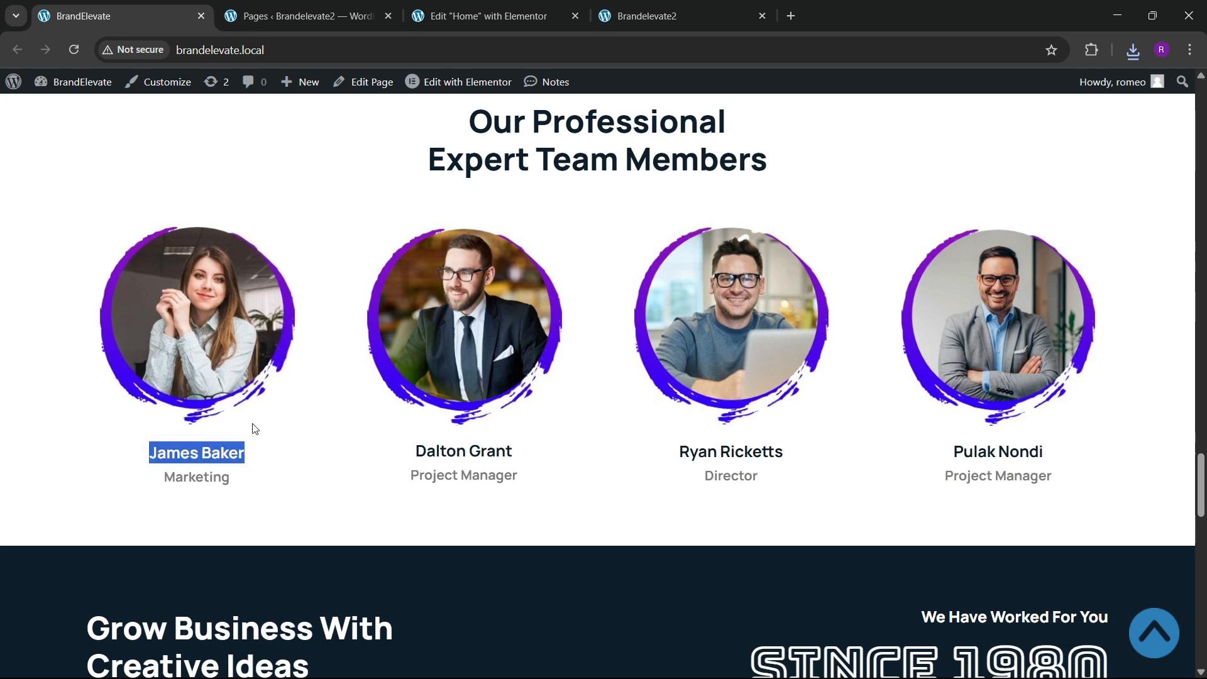
click(478, 7)
key(ctrl+a)
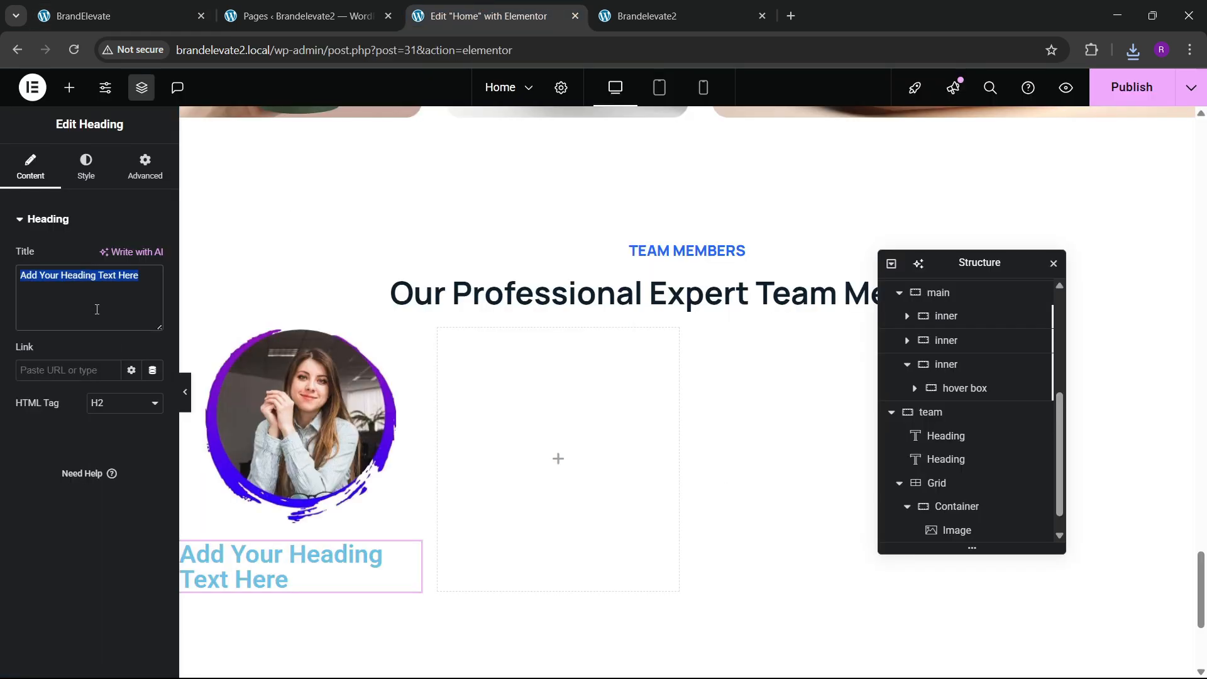
text(James Baker)
Step: Set the team member name heading's font family to Manrope and align it to the center
click(94, 179)
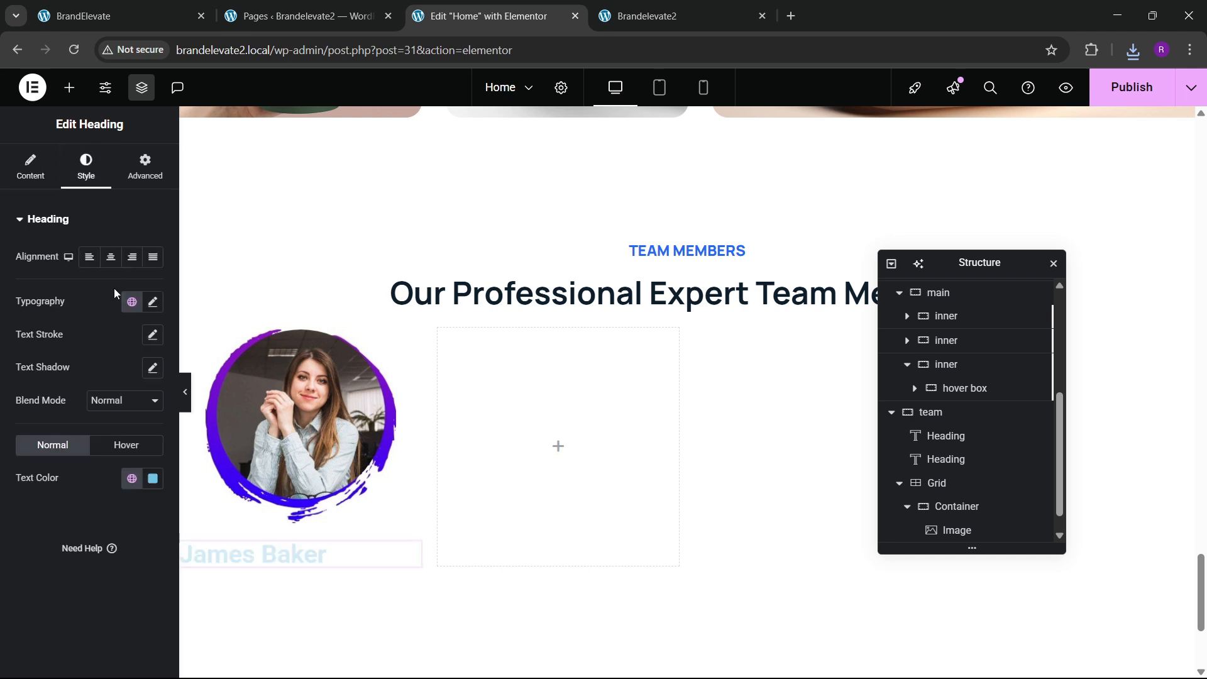
click(153, 302)
click(121, 376)
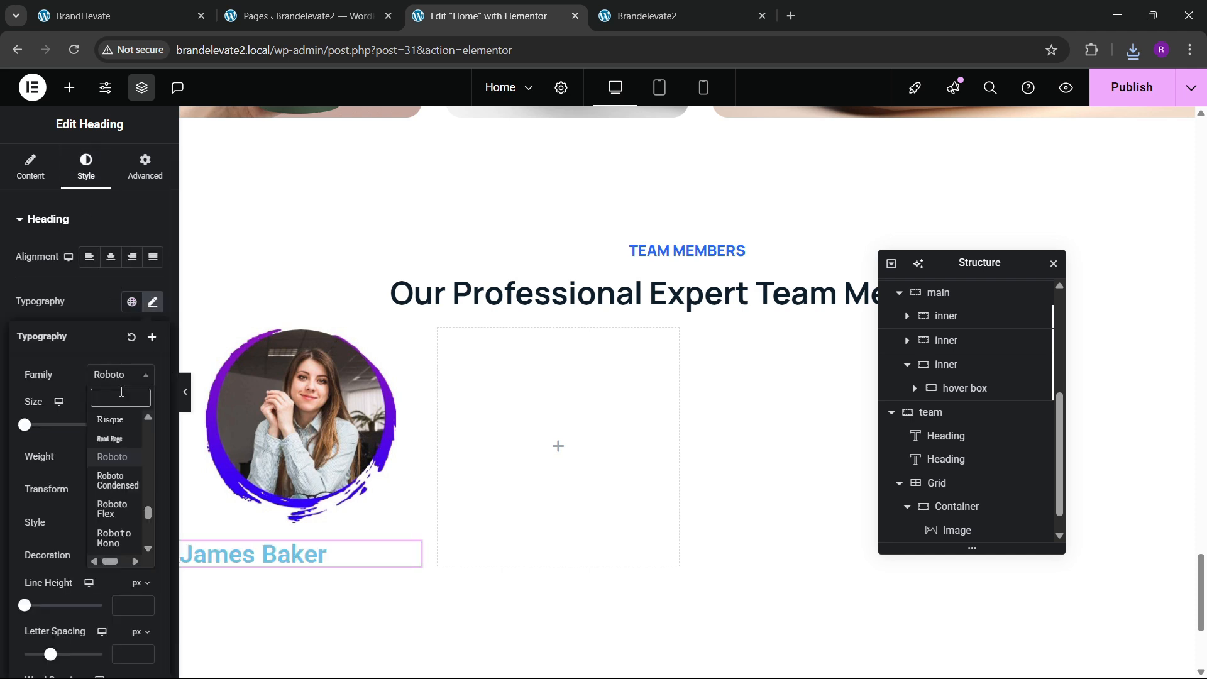
text(manropoe)
key(BackSpace)
key(BackSpace)
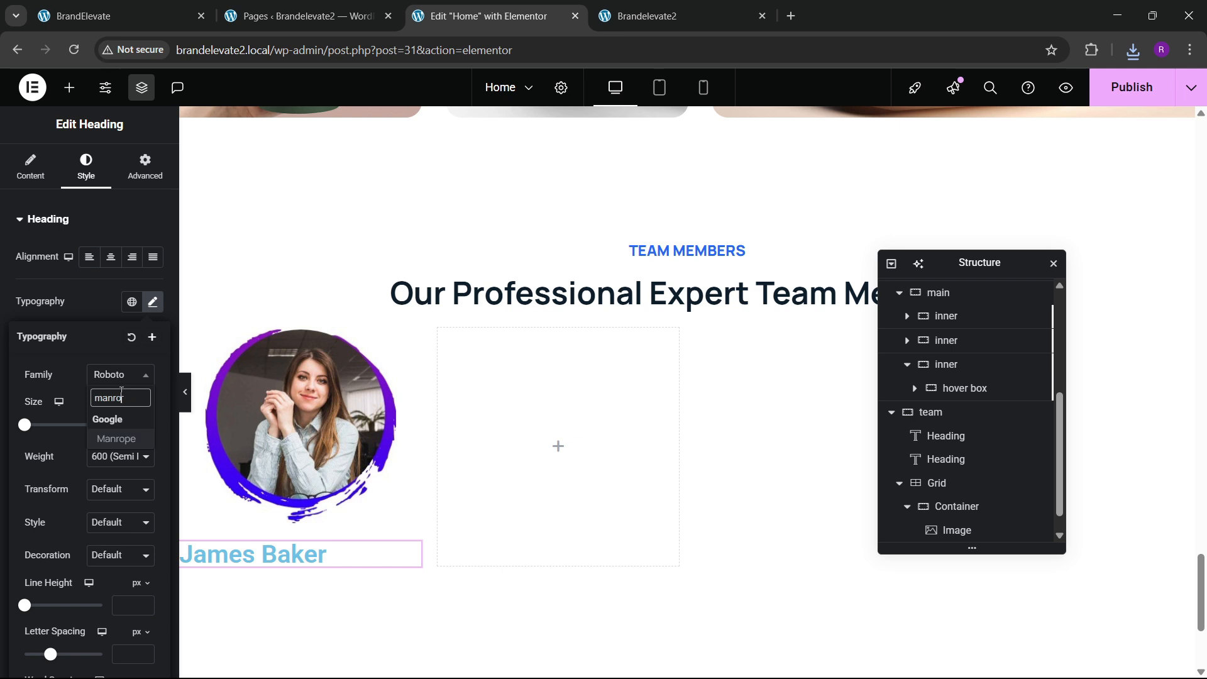
key(Return)
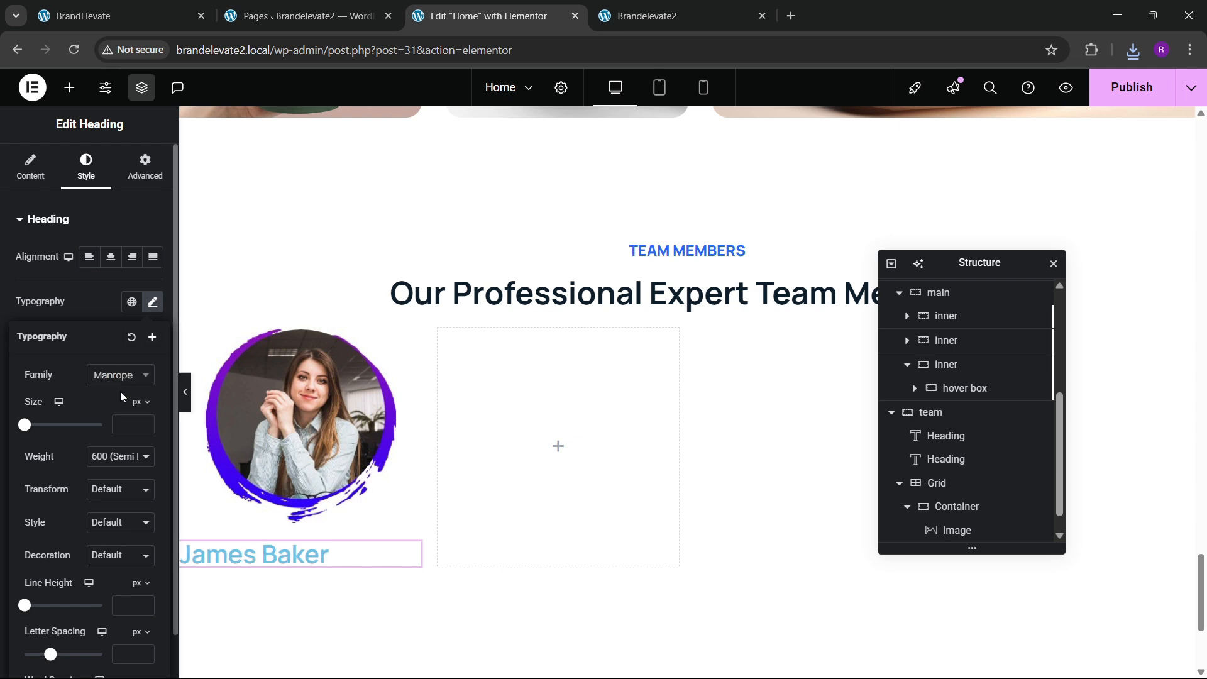
click(110, 266)
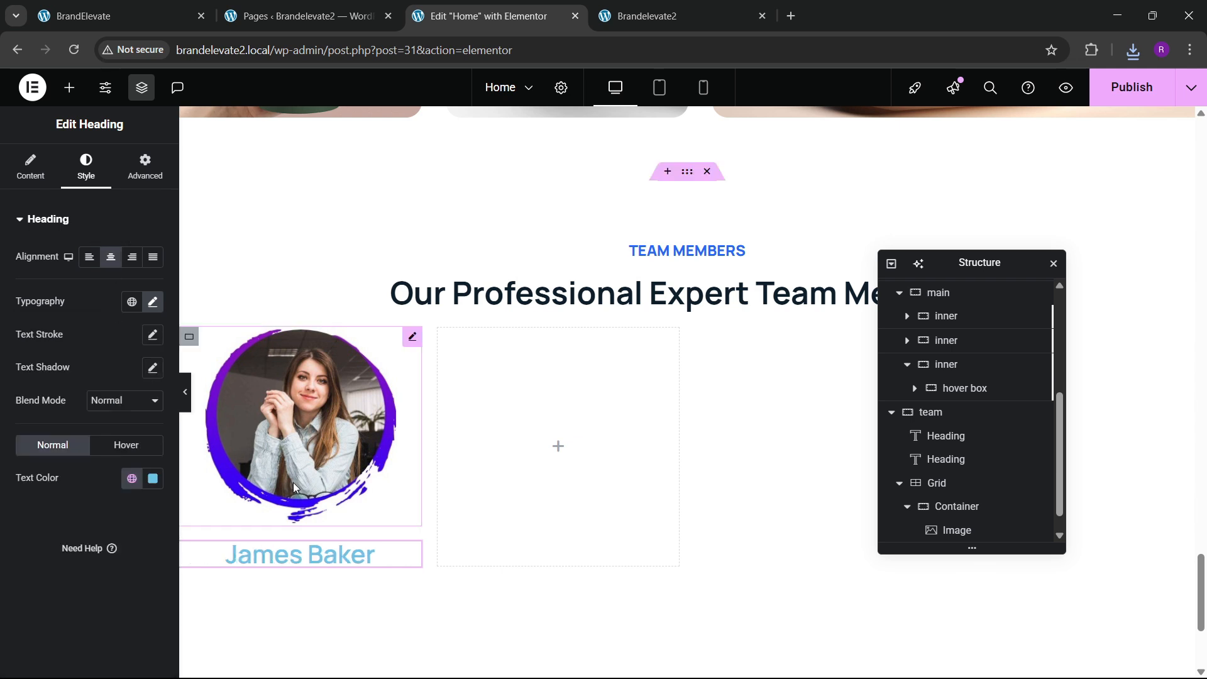
Step: Set the team member name heading's font size to 21 px
click(153, 301)
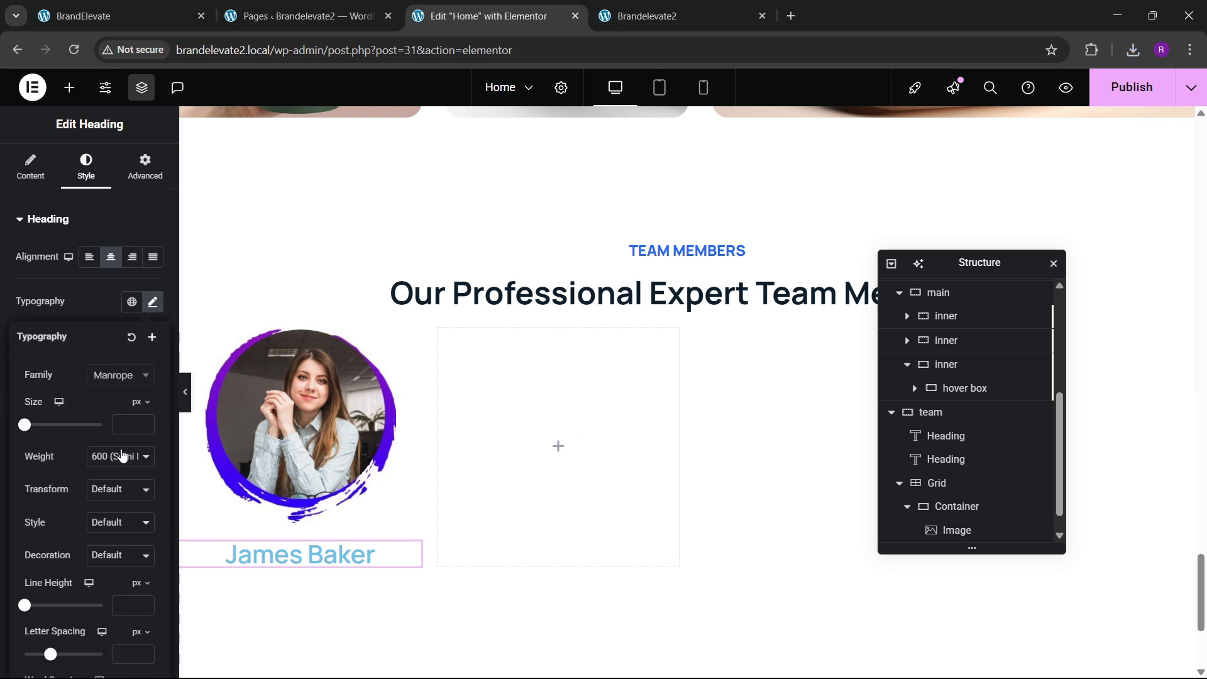
click(143, 423)
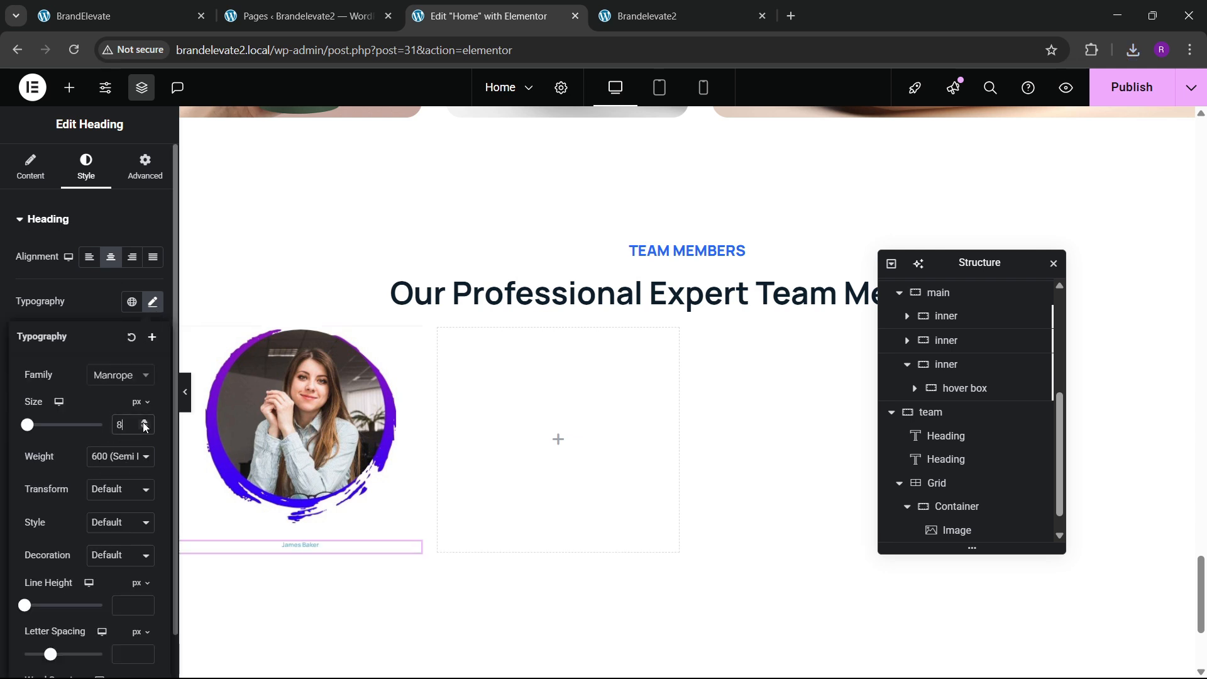
drag(144, 423, 144, 423)
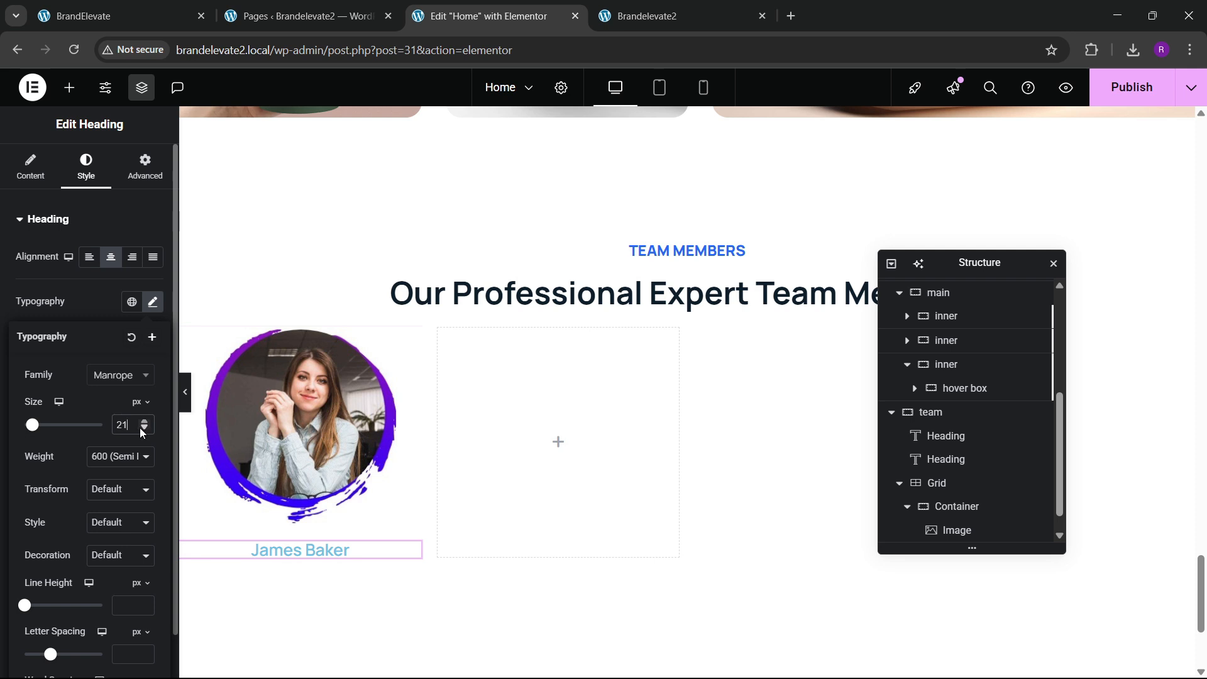
click(104, 298)
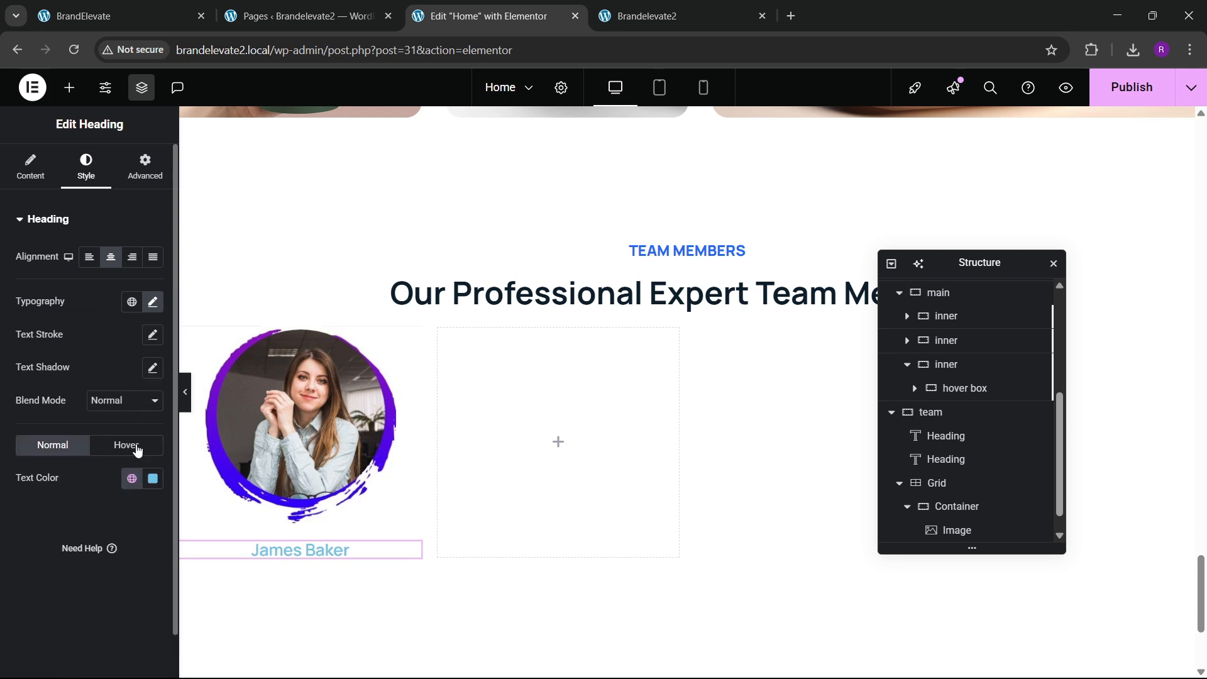
Step: Set the team member name heading's text color to the dark global color and its font weight to 700 (Bold)
click(132, 479)
click(77, 382)
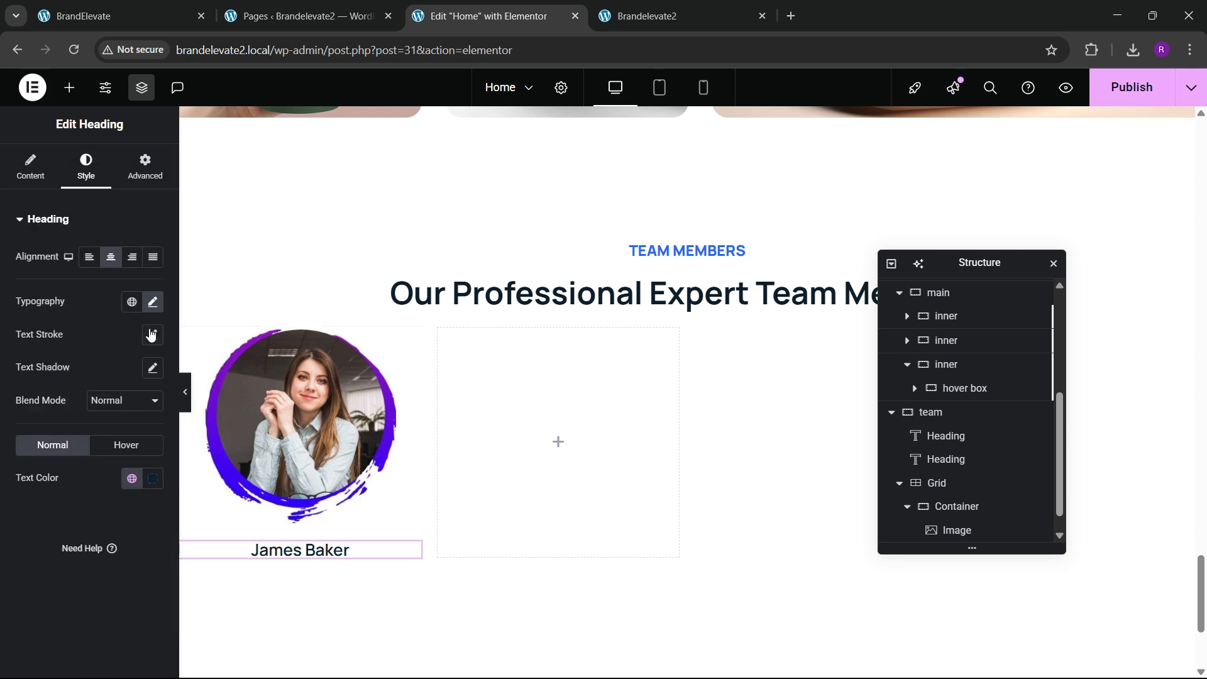
click(152, 302)
click(120, 455)
click(126, 344)
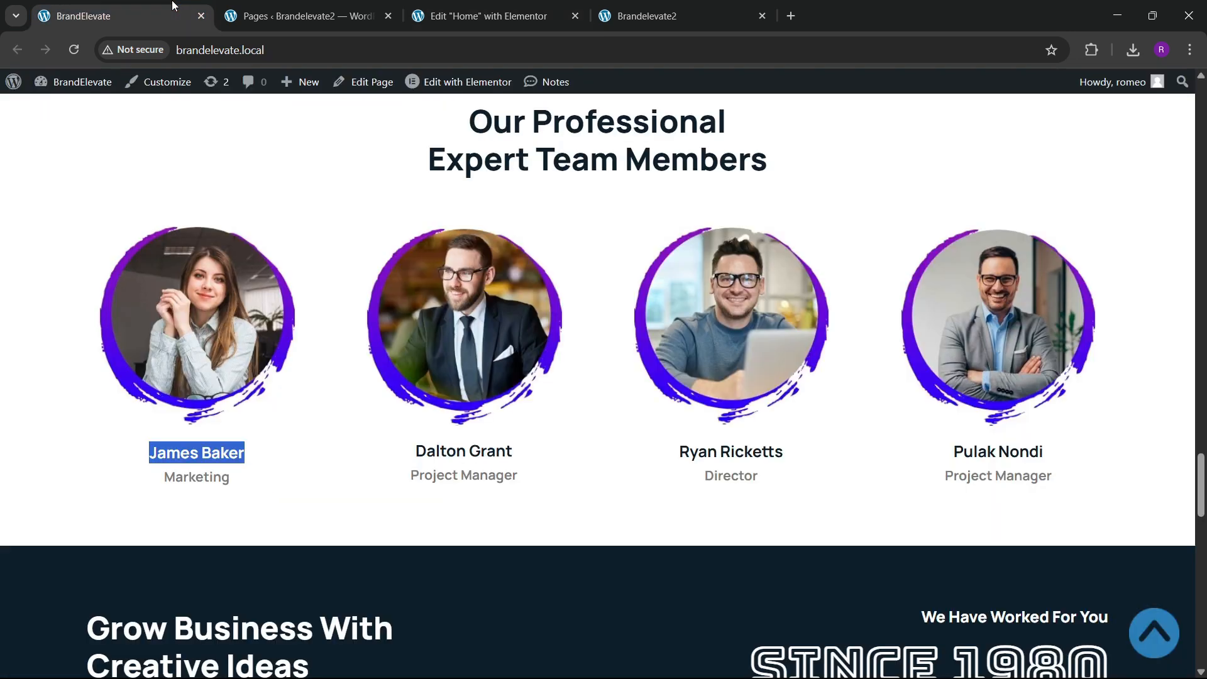
click(173, 12)
click(490, 15)
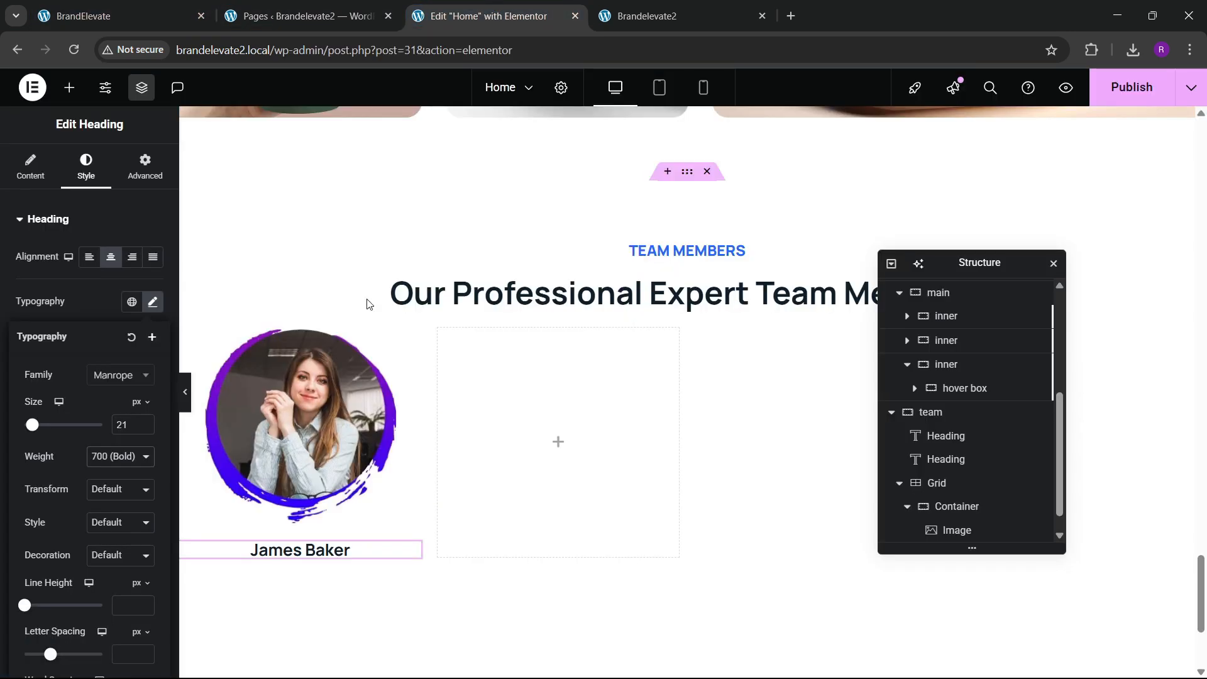
Step: Duplicate the team member name heading in the first card and set the copy's title to "Marketting"
right_click(322, 549)
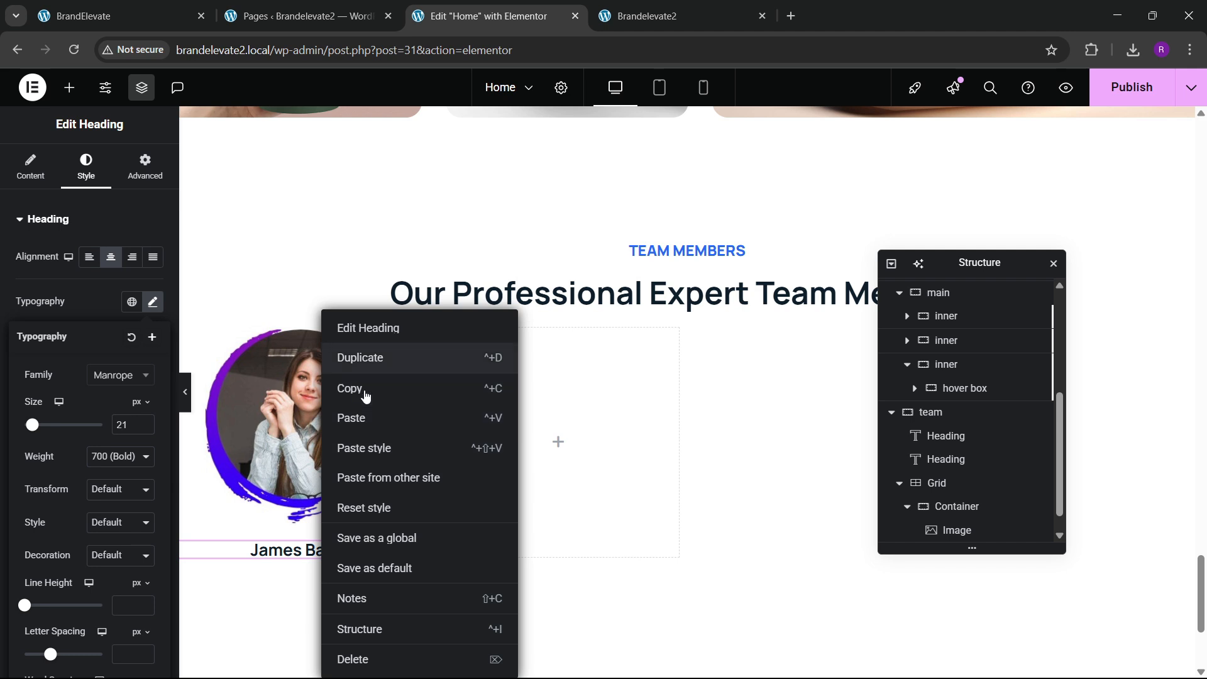
click(361, 357)
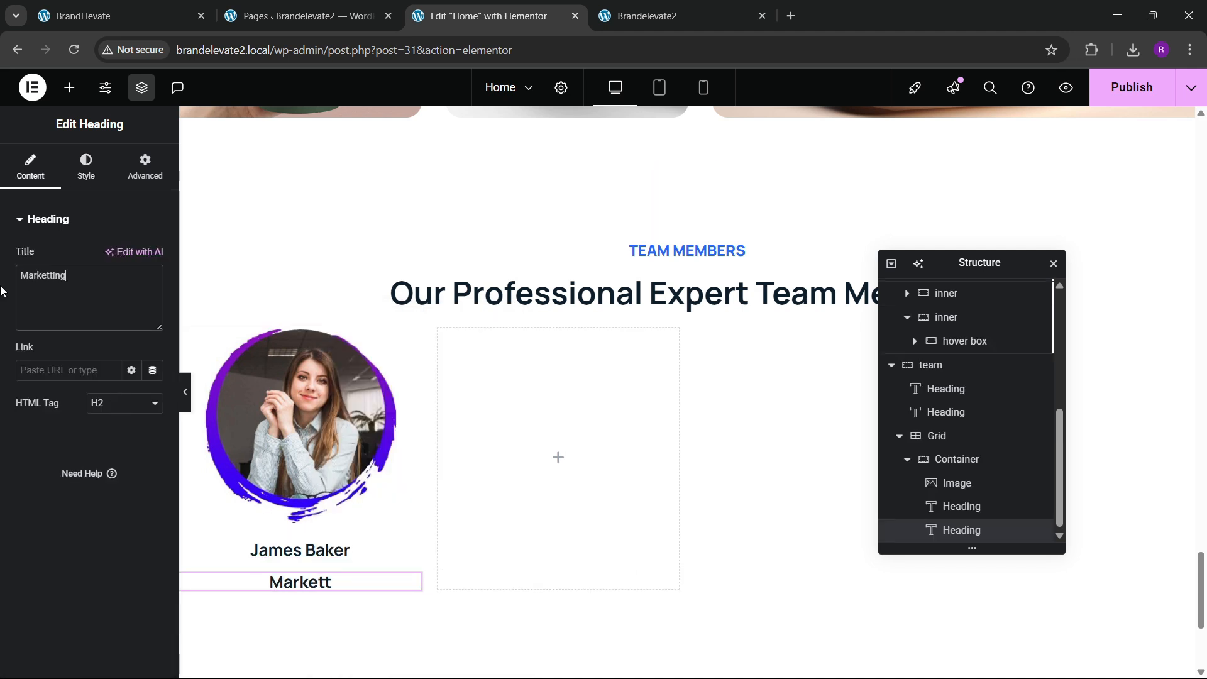
Step: Set the "Marketting" heading's font weight to 500 (Medium) and its text color to the gray global color
click(75, 165)
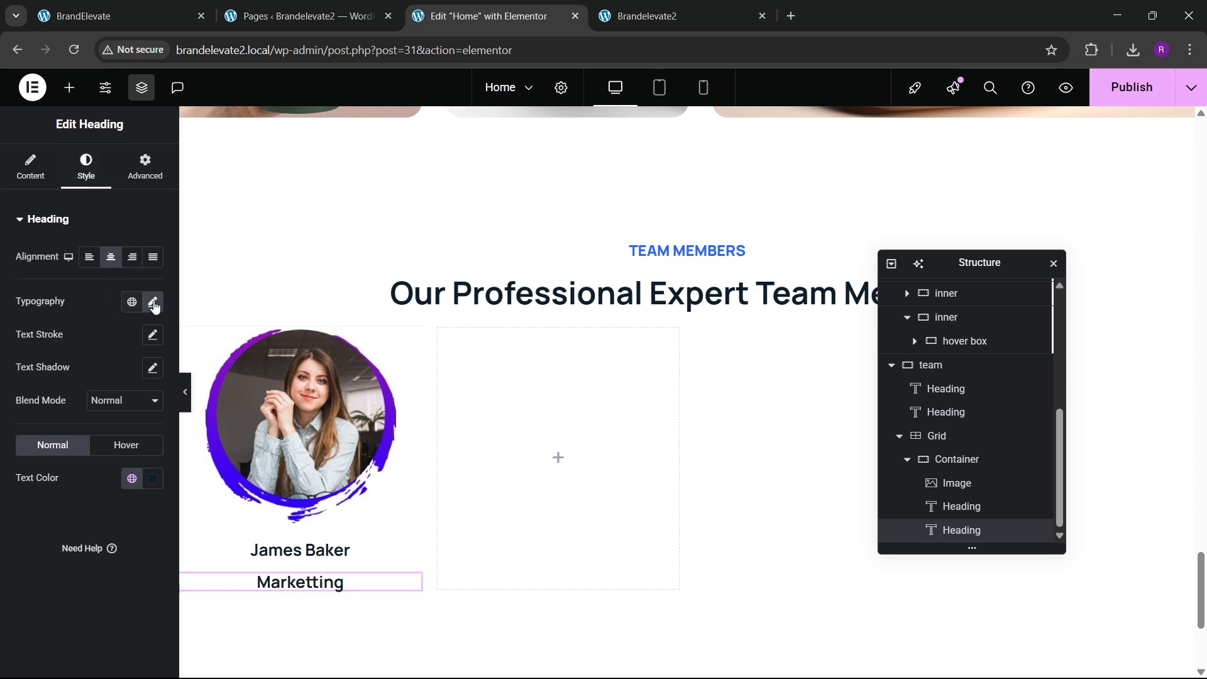
click(152, 302)
click(120, 456)
click(120, 305)
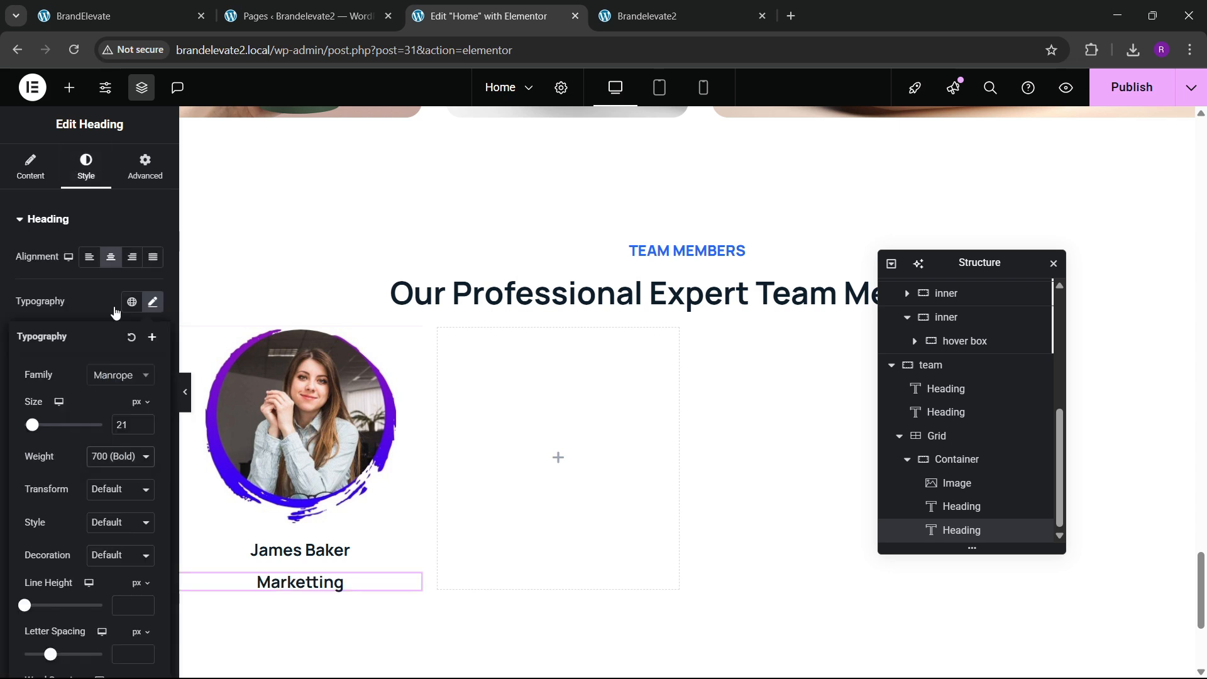
click(105, 315)
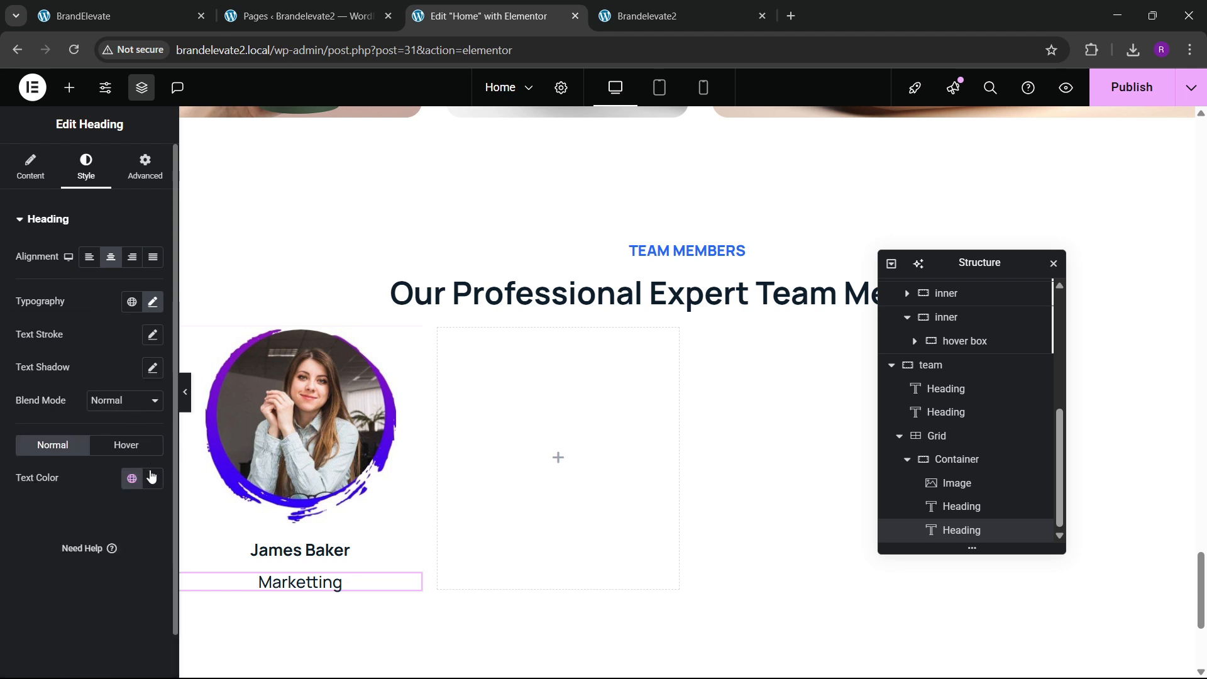
click(130, 479)
click(67, 259)
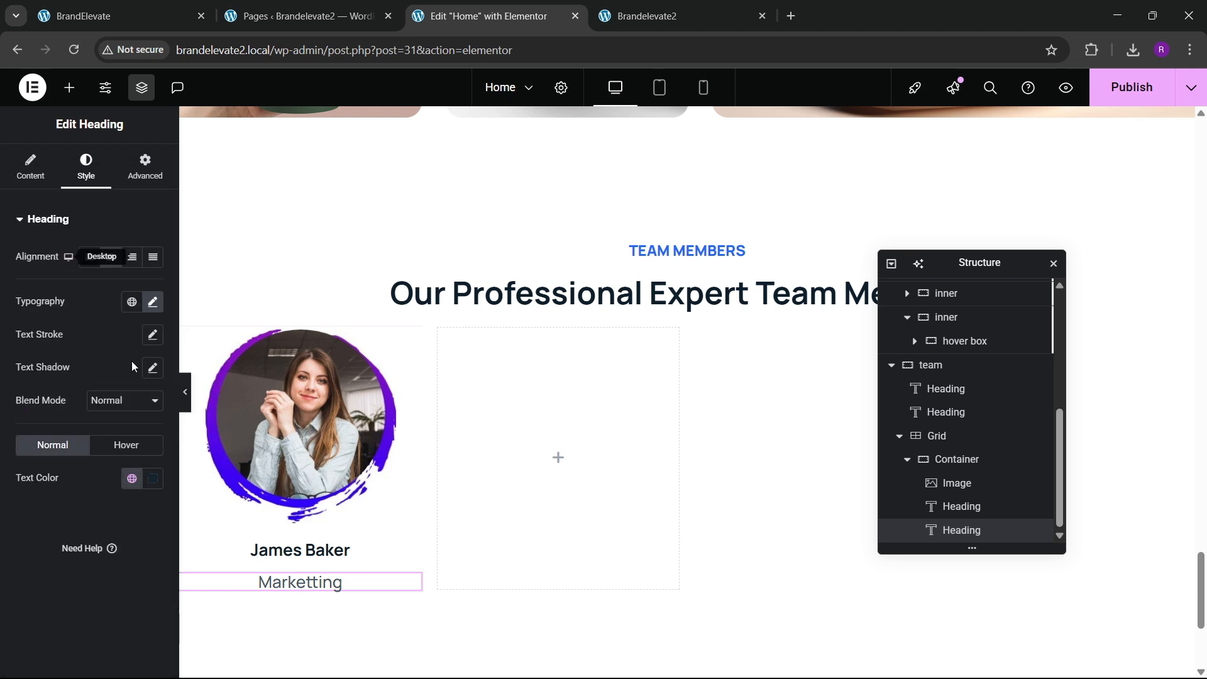
Step: Set the "Marketting" heading's font size to 16 px
click(153, 304)
click(142, 428)
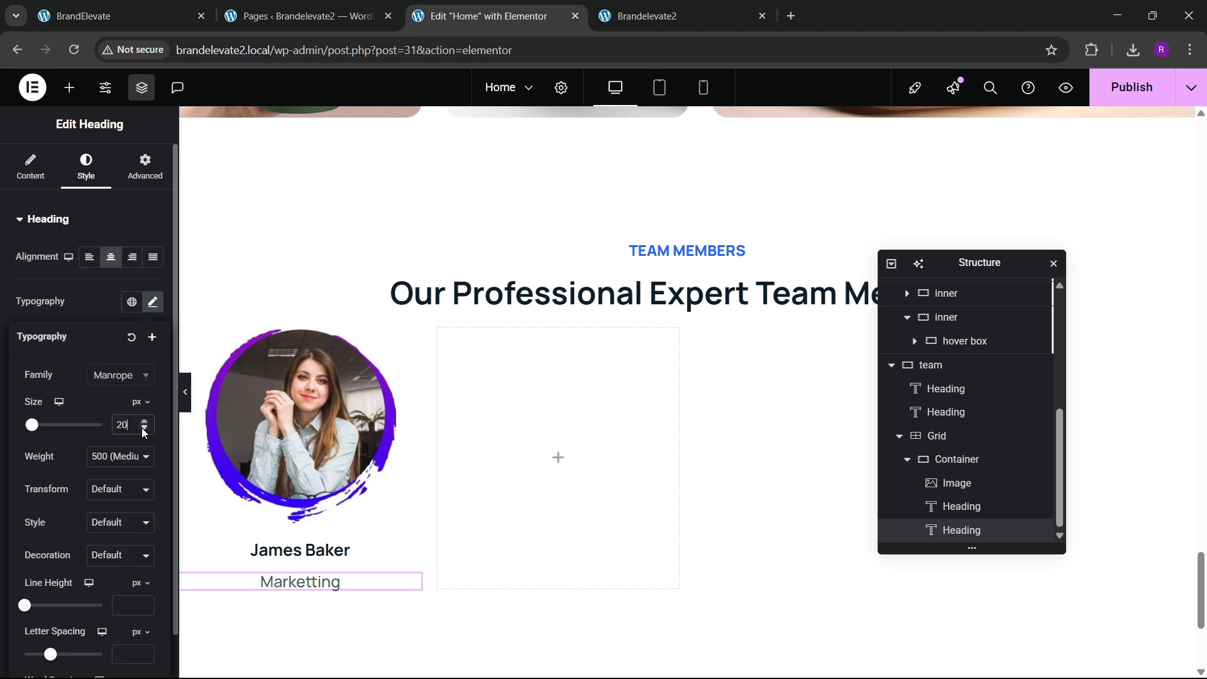
click(142, 422)
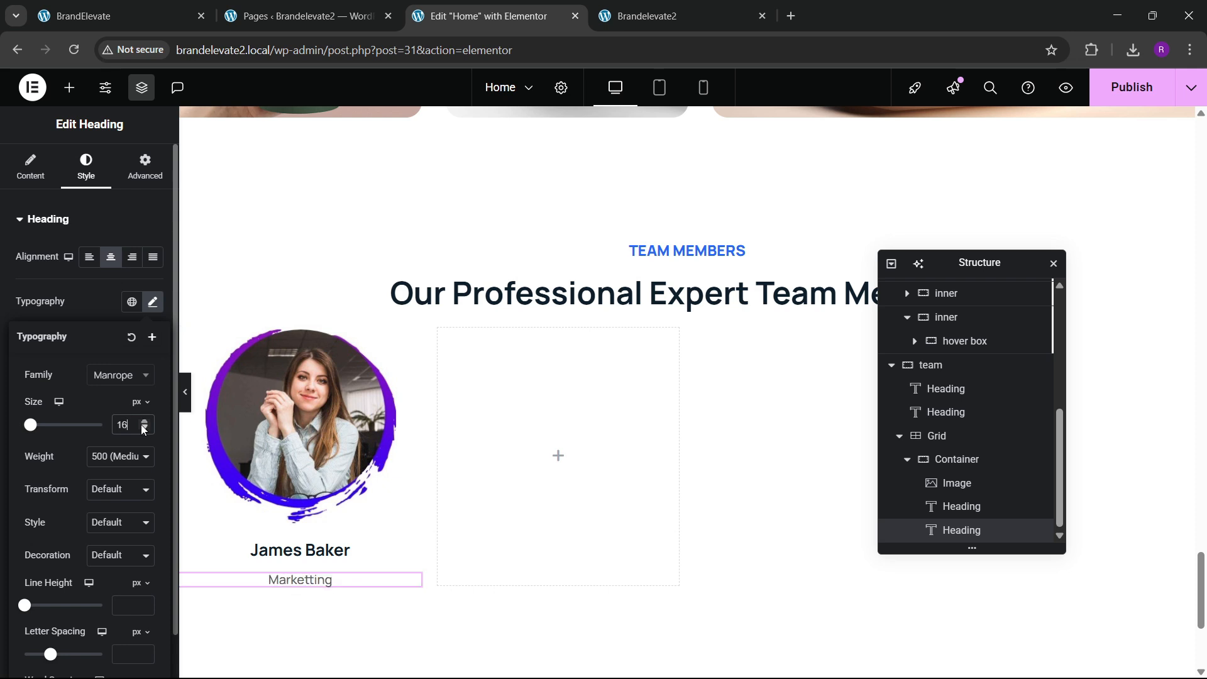
Step: Center the first team card container's items with Justify Content and Align Items, and set its gaps to 10 px
click(995, 461)
click(28, 167)
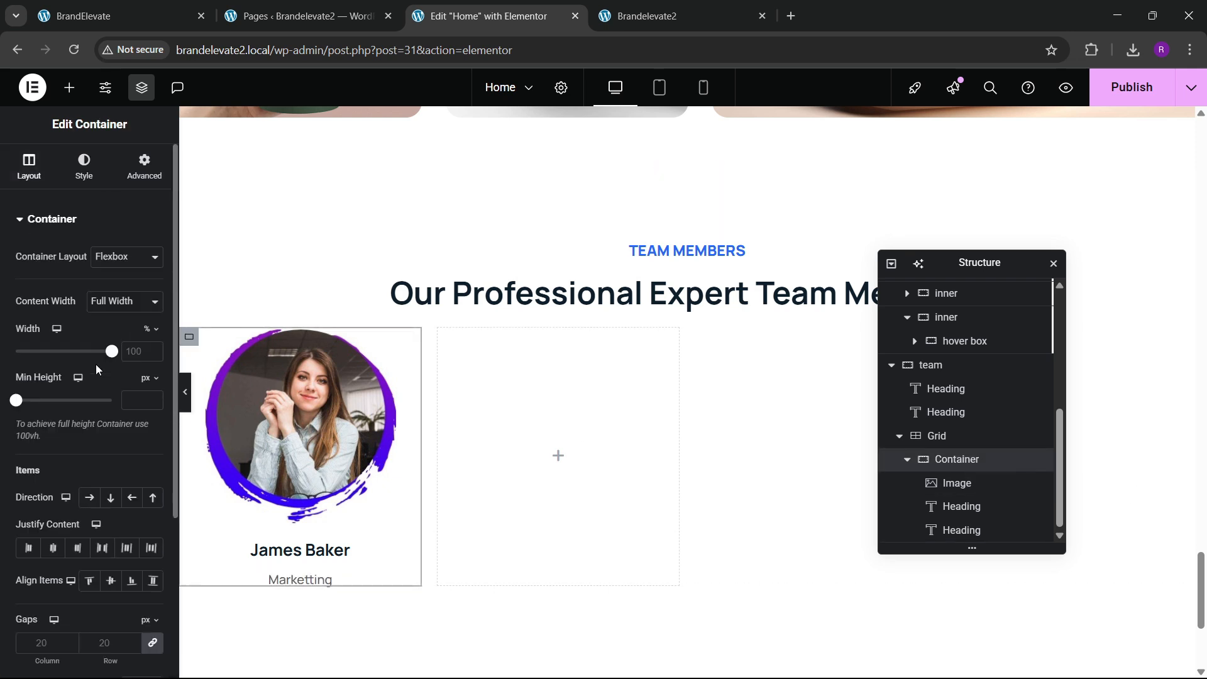
scroll(96, 371, down, 3)
click(53, 320)
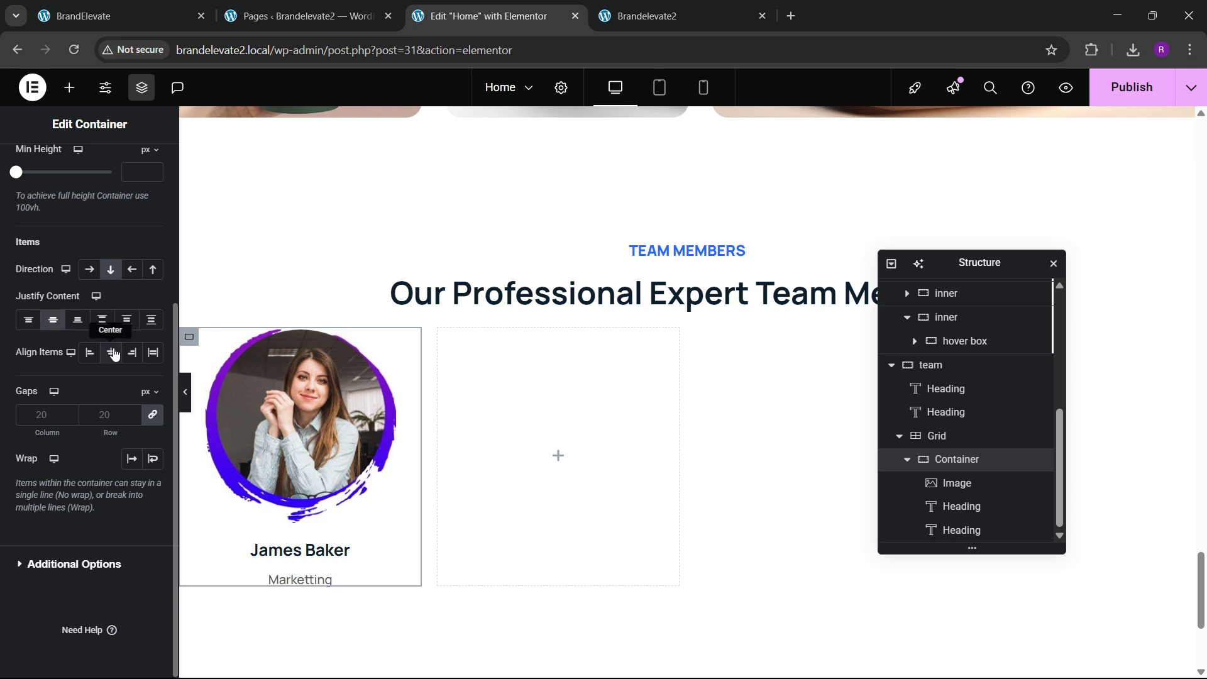
click(111, 352)
click(108, 420)
text(10)
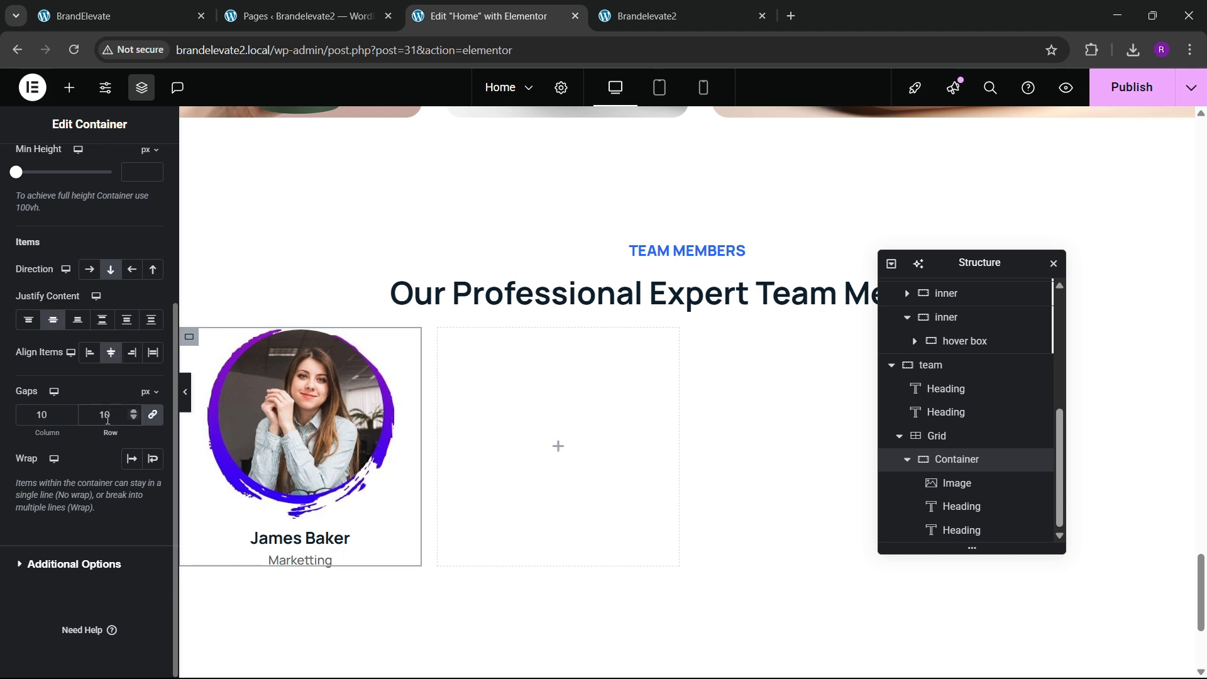
Step: Try 15 px gaps in the first team card's container and return them to 10 px
key(BackSpace)
key(BackSpace)
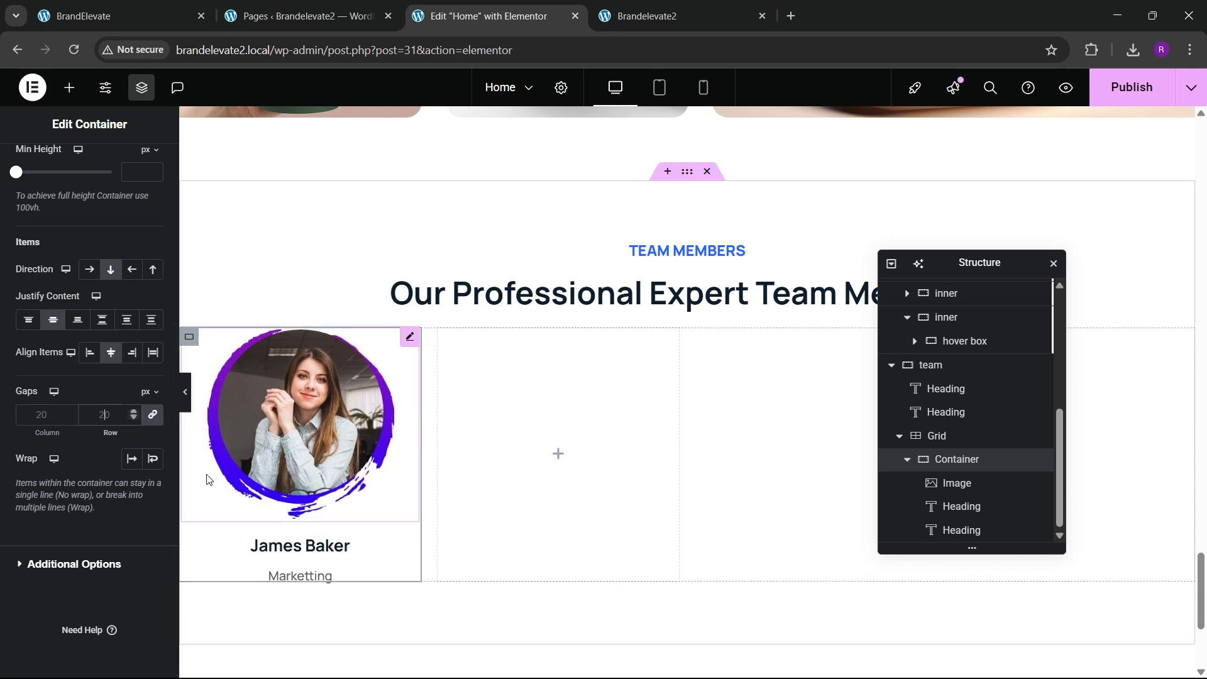
text(15)
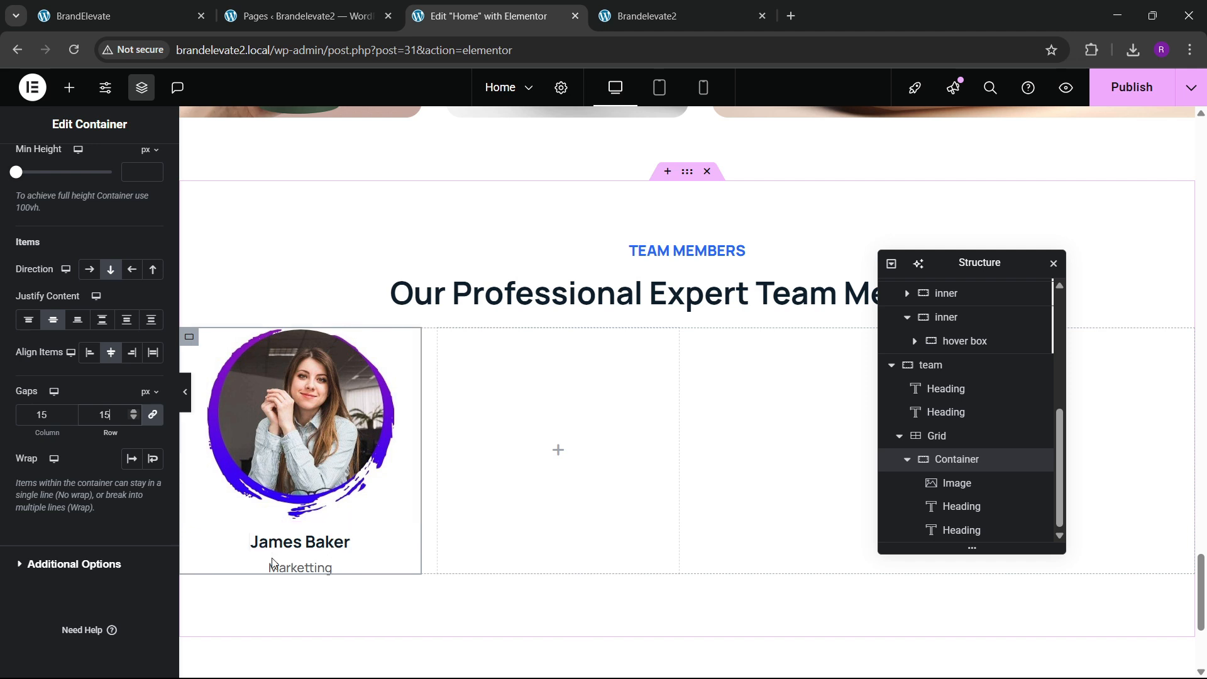
key(BackSpace)
key(BackSpace)
text(10)
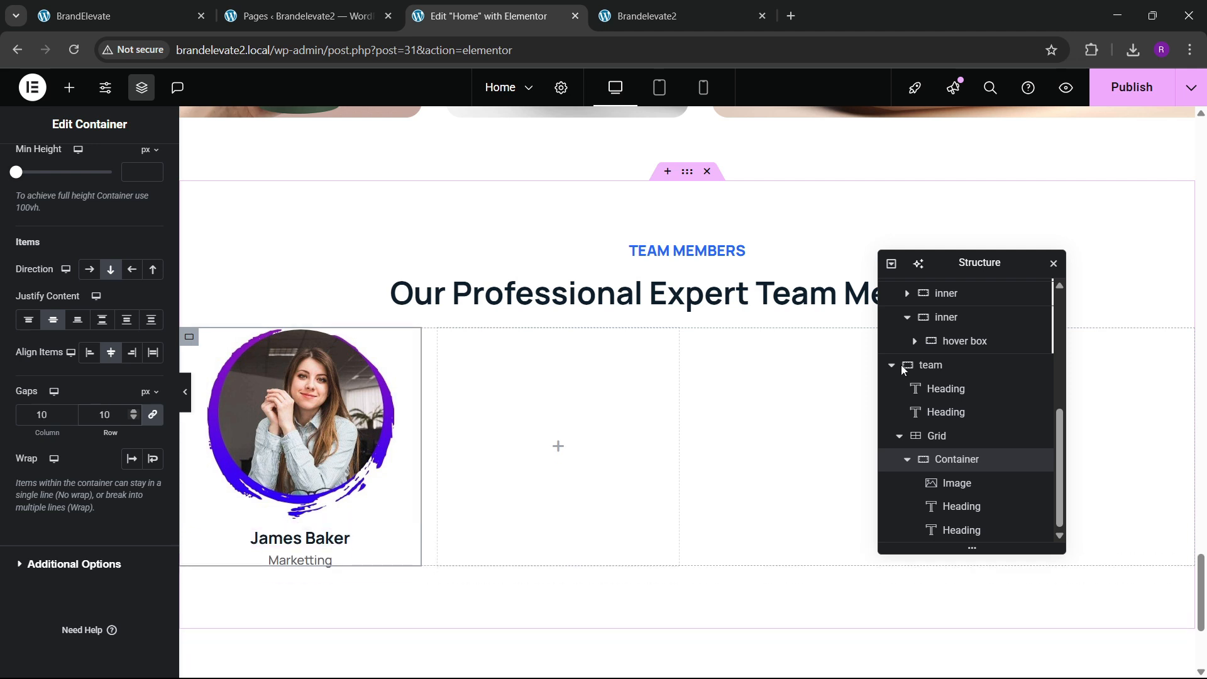
Step: Give the first team card's portrait a bottom margin of 10 px with unlinked values and compare the card with the reference site
click(956, 481)
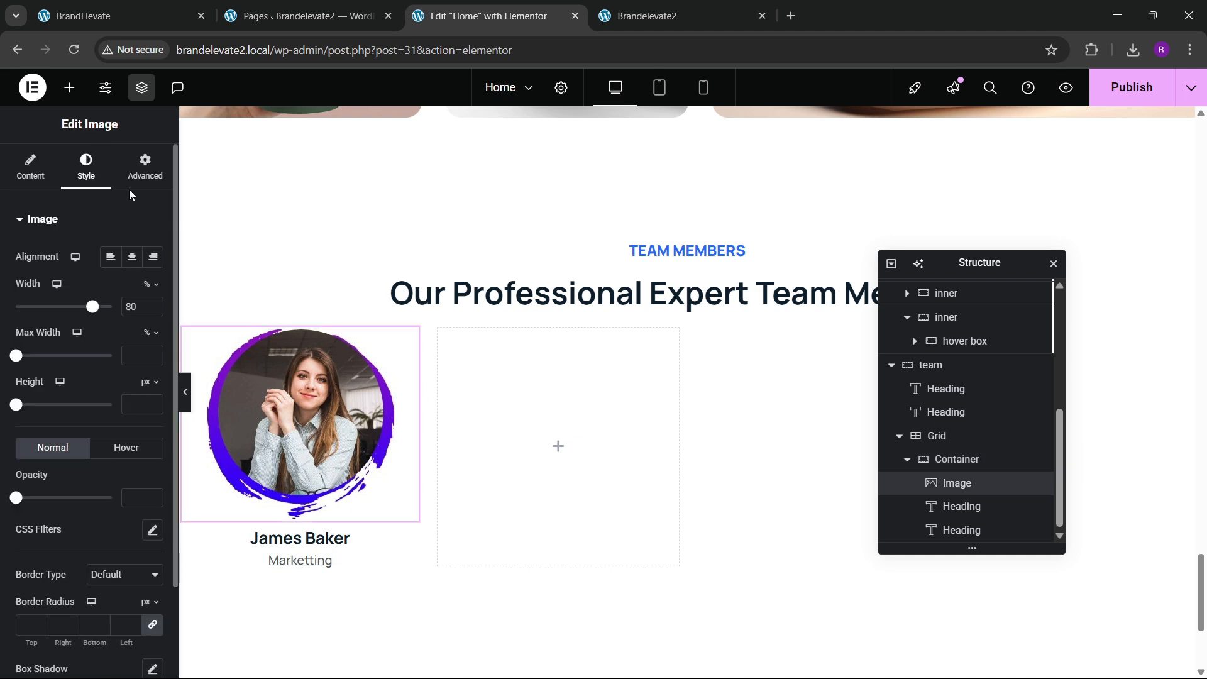
click(145, 167)
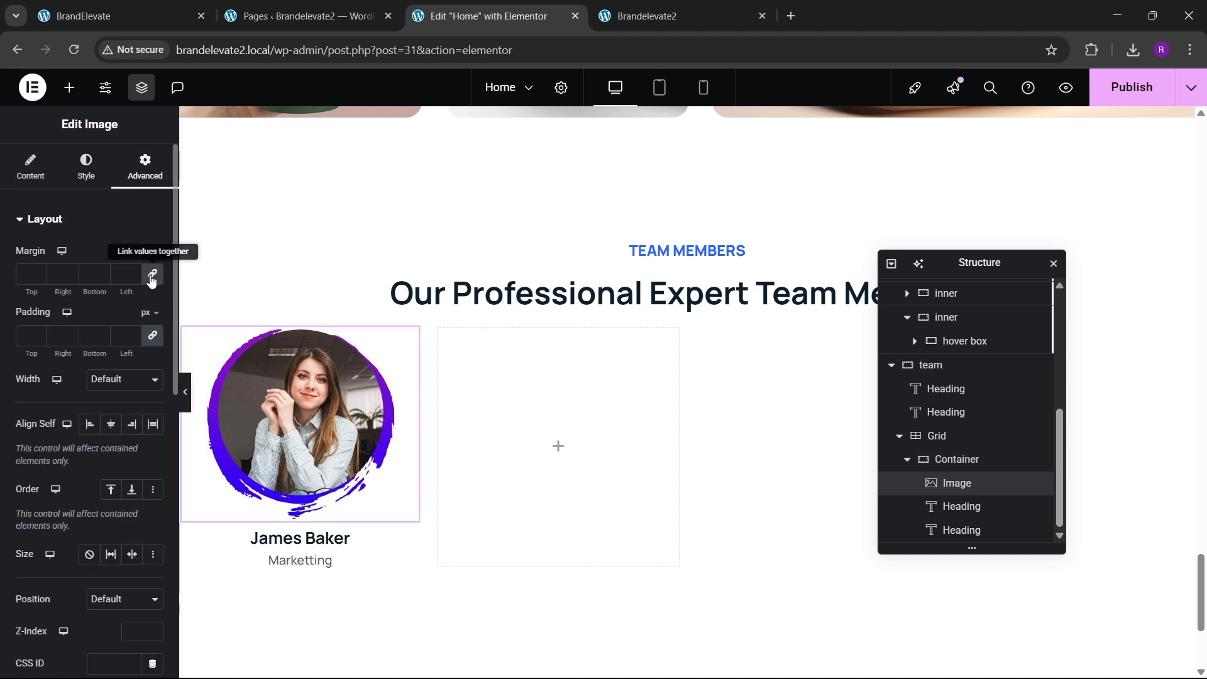
click(88, 275)
text(1)
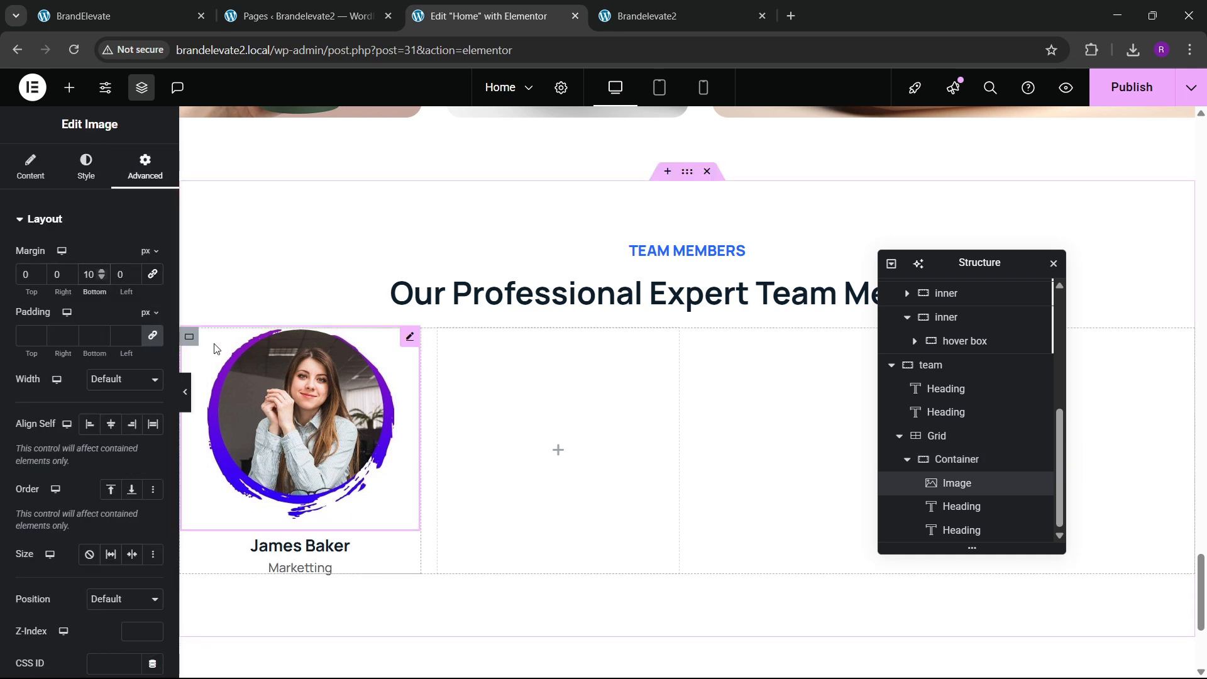
click(181, 6)
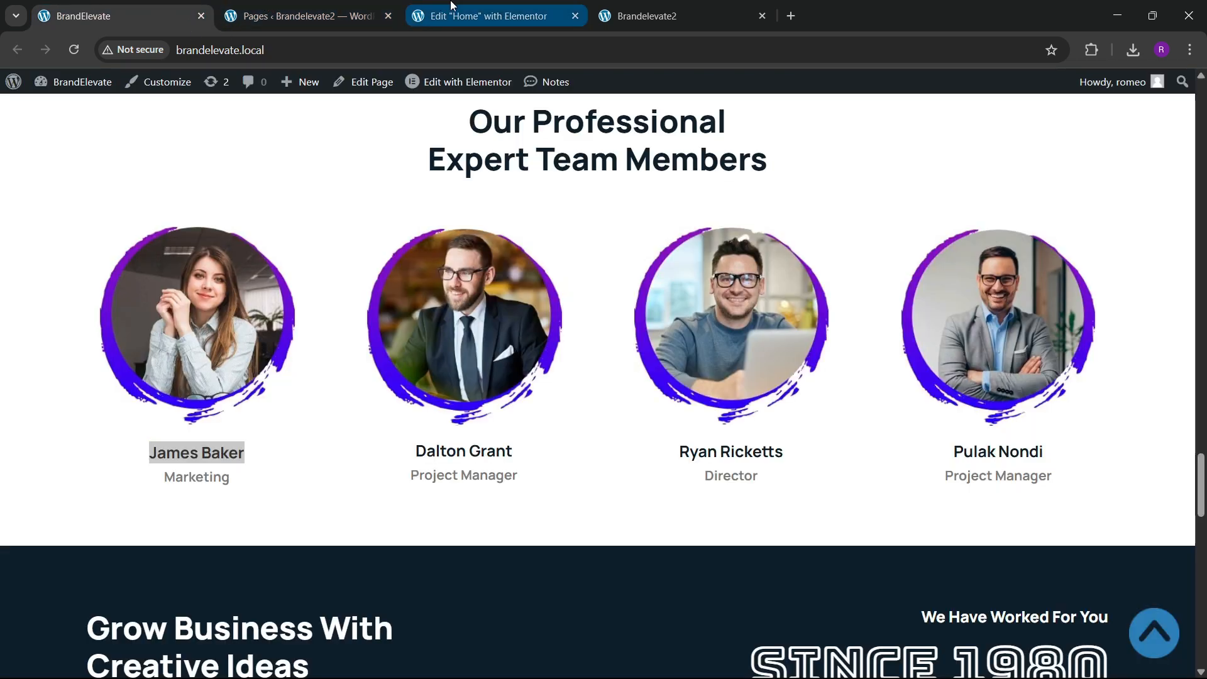
click(484, 16)
Step: Duplicate the first team card to fill all four grid cells and set the grid's top margin to 30 px
click(907, 463)
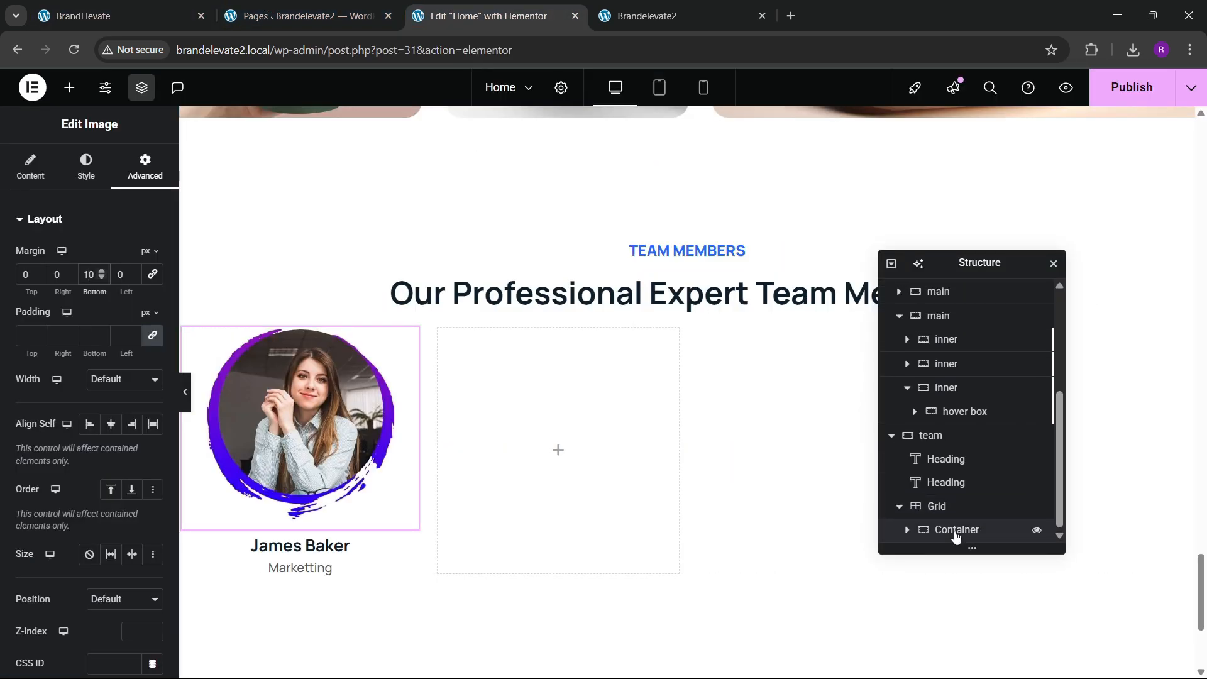
right_click(924, 529)
click(976, 440)
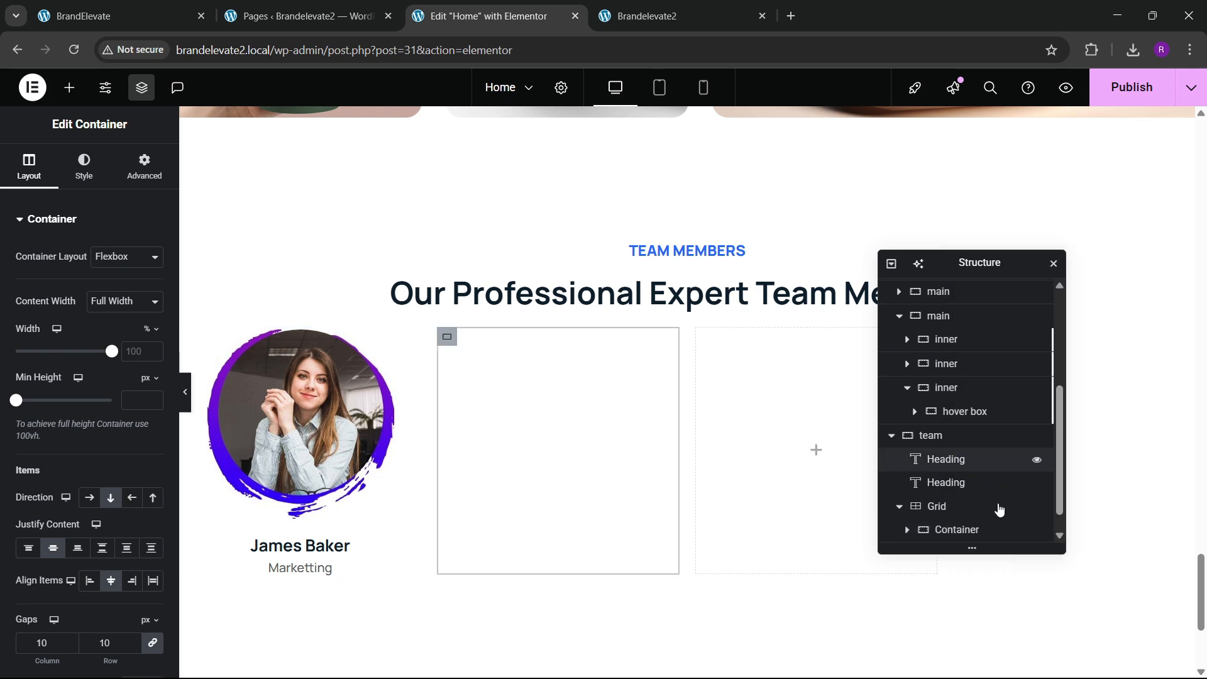
right_click(956, 530)
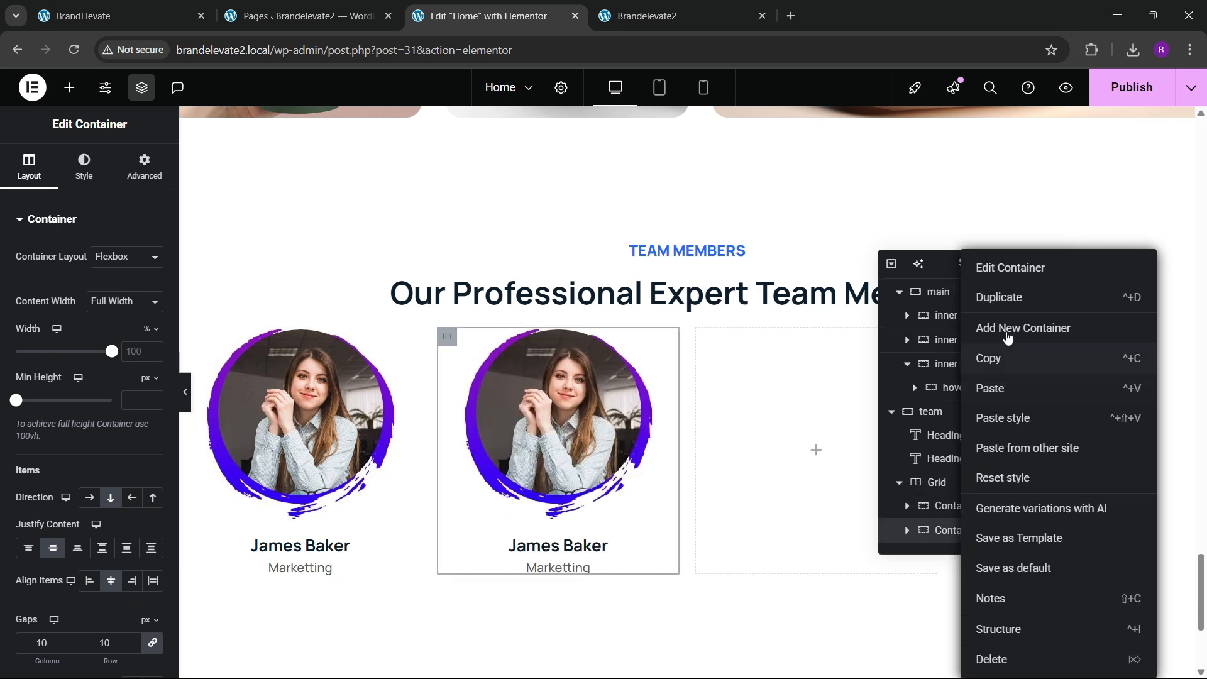
click(985, 449)
scroll(962, 515, down, 1)
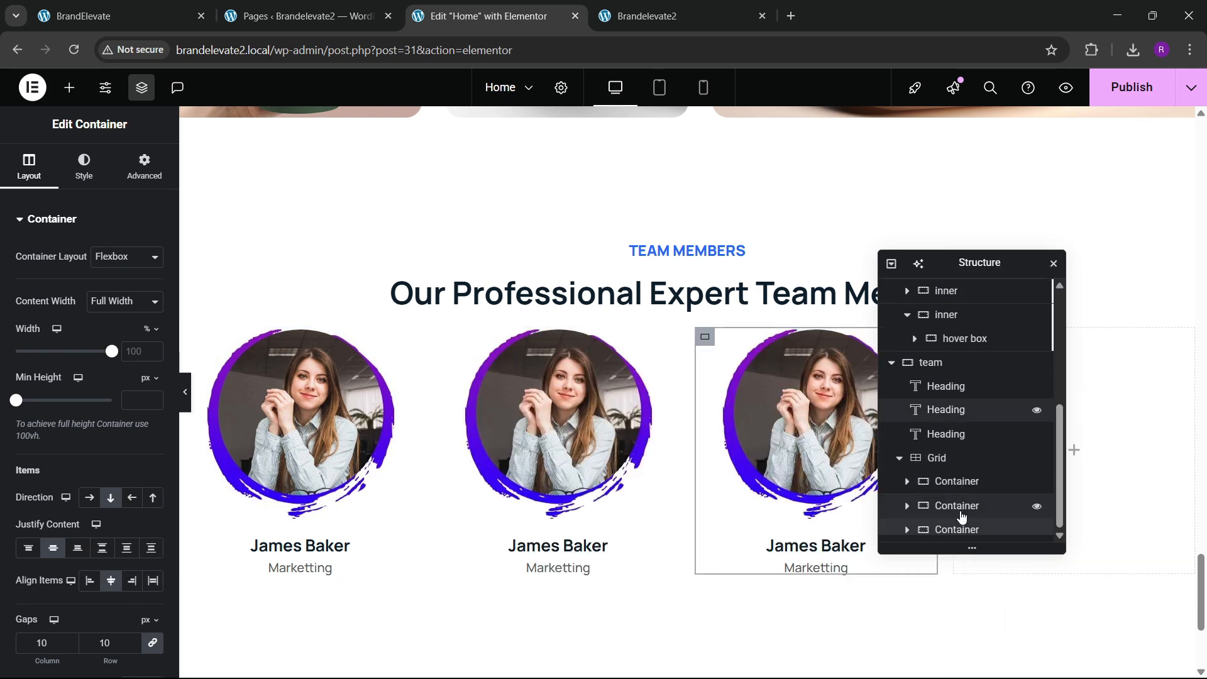
right_click(957, 532)
click(992, 386)
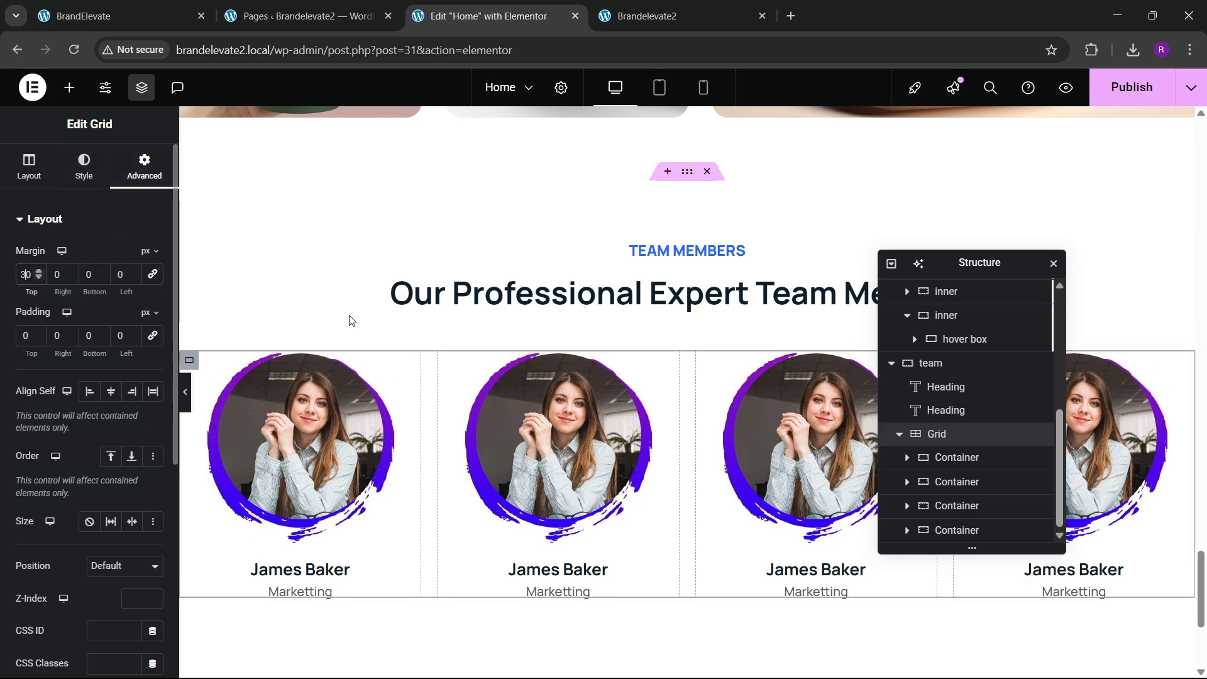
Step: Check the reference site's team order and replace the second card's portrait with teams2.jpeg from the media library
click(119, 6)
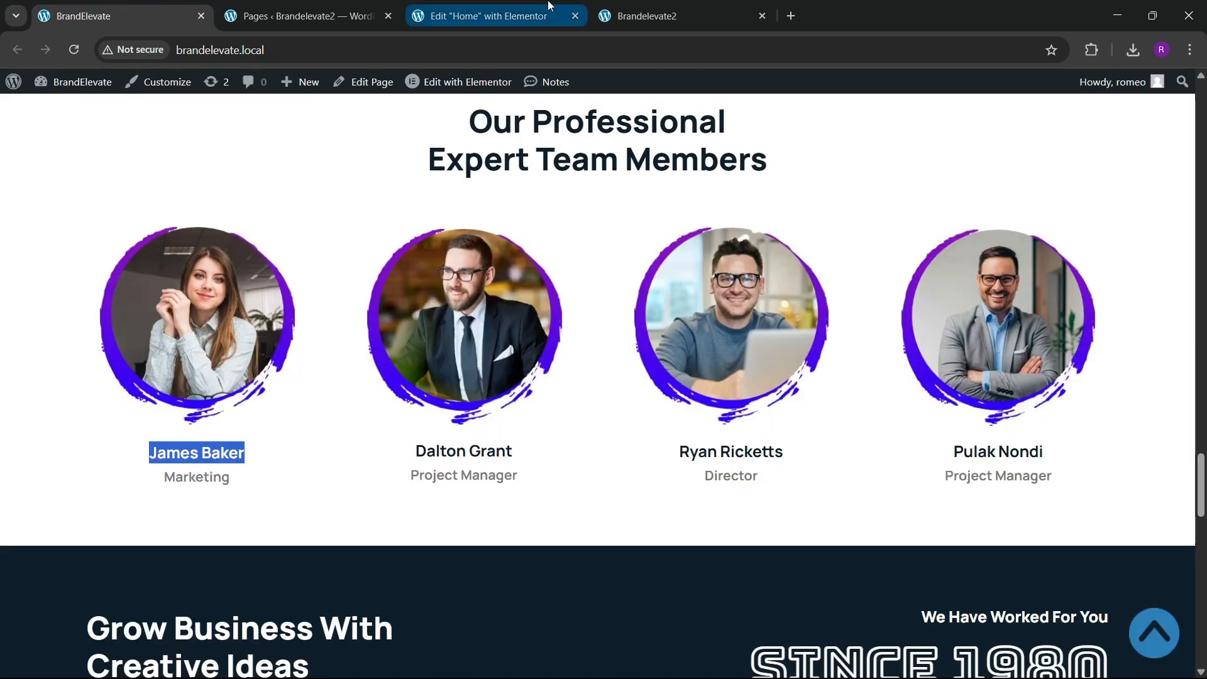
click(503, 8)
click(551, 400)
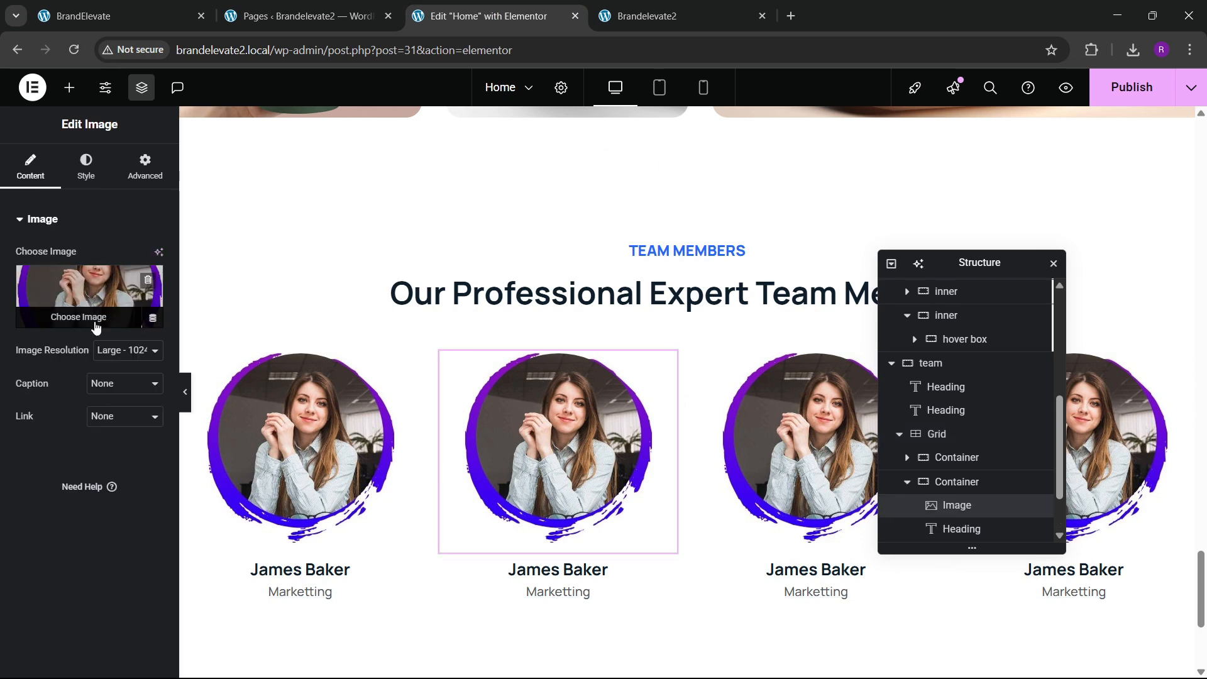
click(79, 317)
click(372, 278)
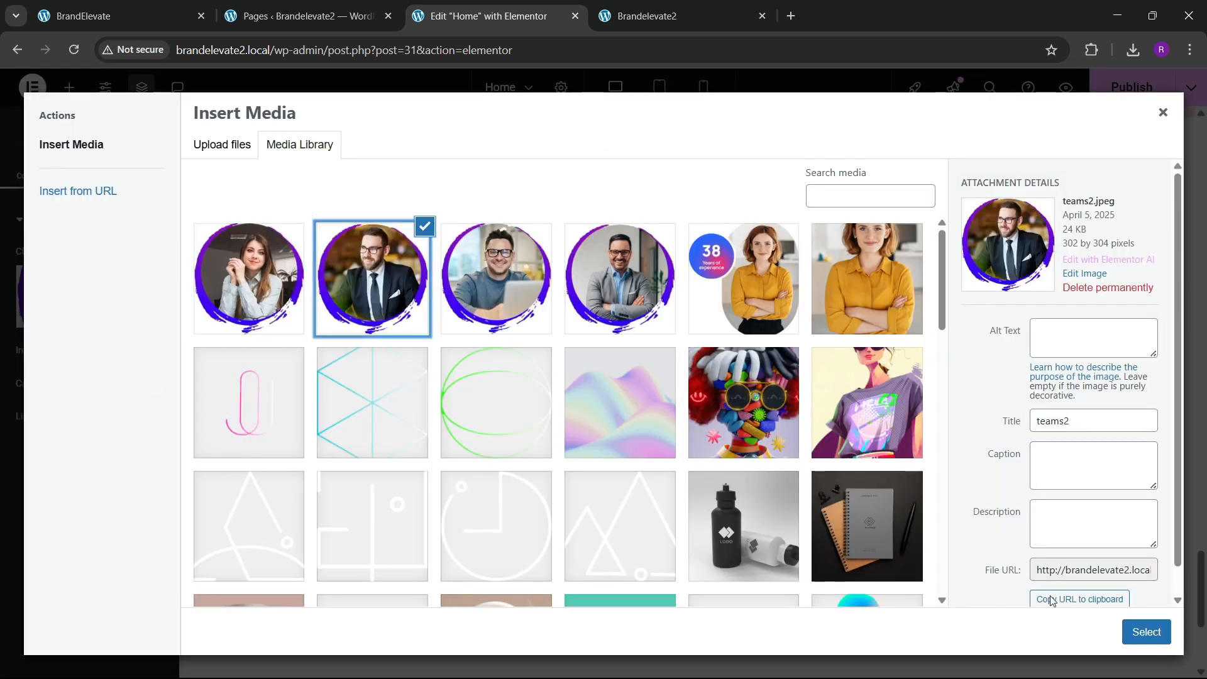
click(1140, 631)
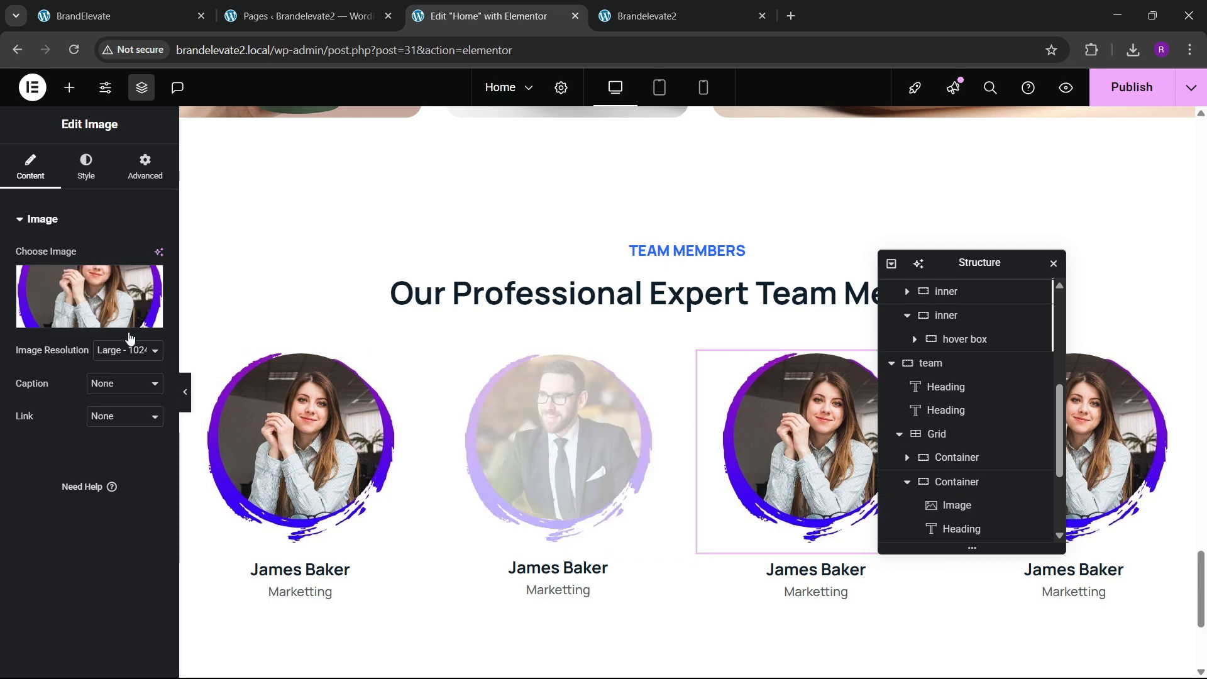
Step: Replace the third team card's portrait with teams3.jpeg from the media library
click(108, 317)
click(522, 333)
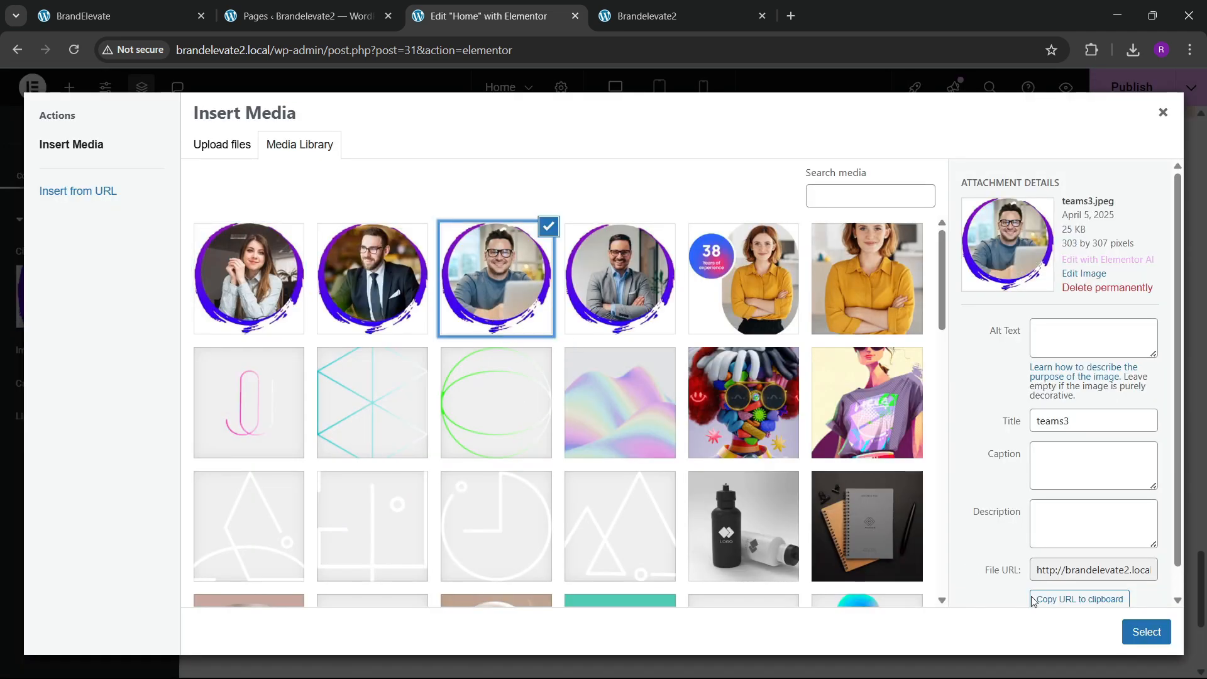
click(1148, 633)
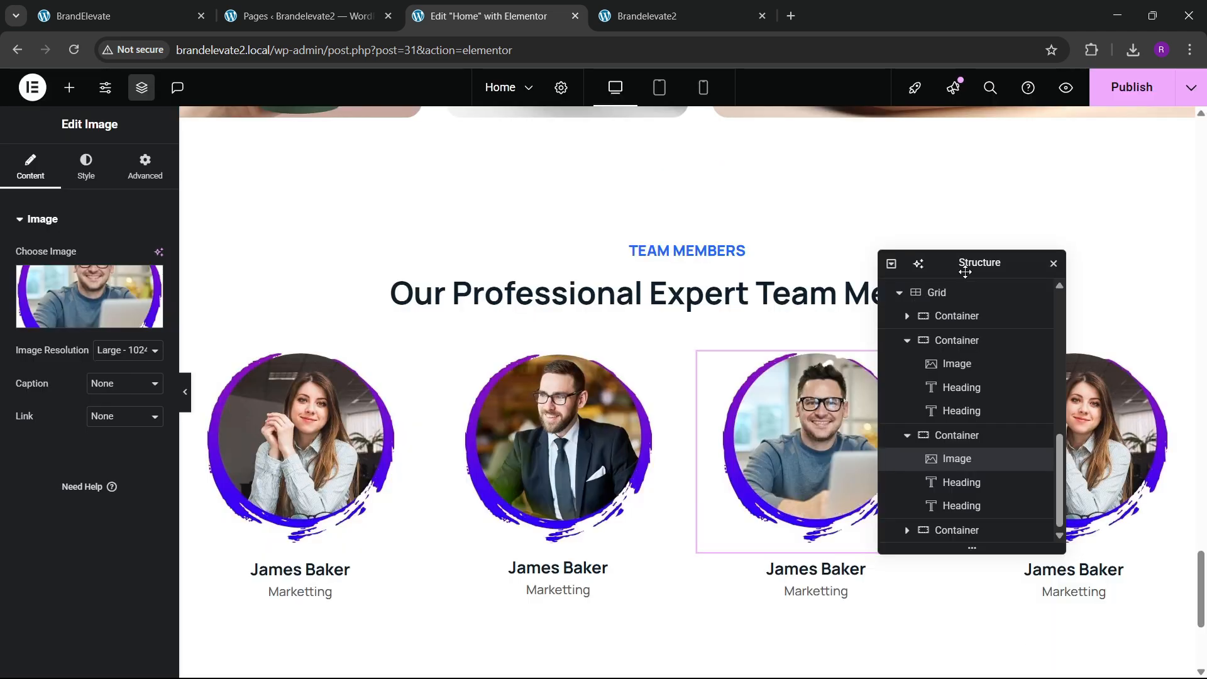
Step: Move the Structure window off the fourth team card and replace that card's portrait with teams4.jpeg
drag(965, 261, 714, 297)
click(1046, 423)
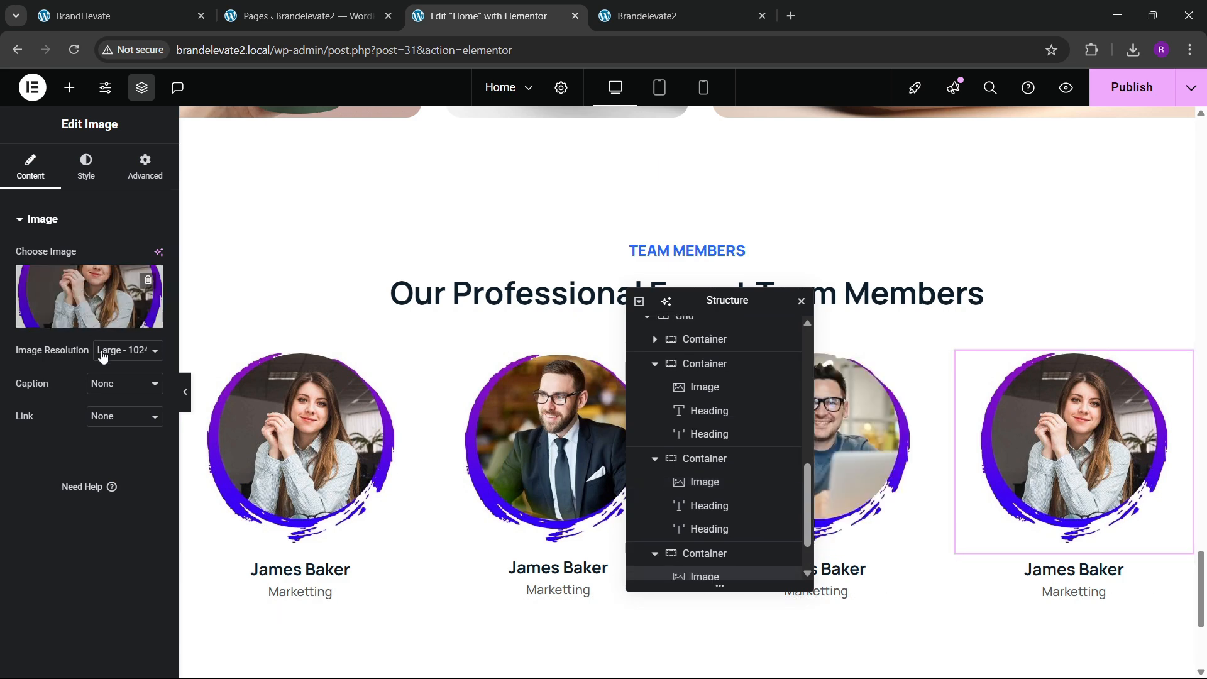
click(83, 295)
click(615, 317)
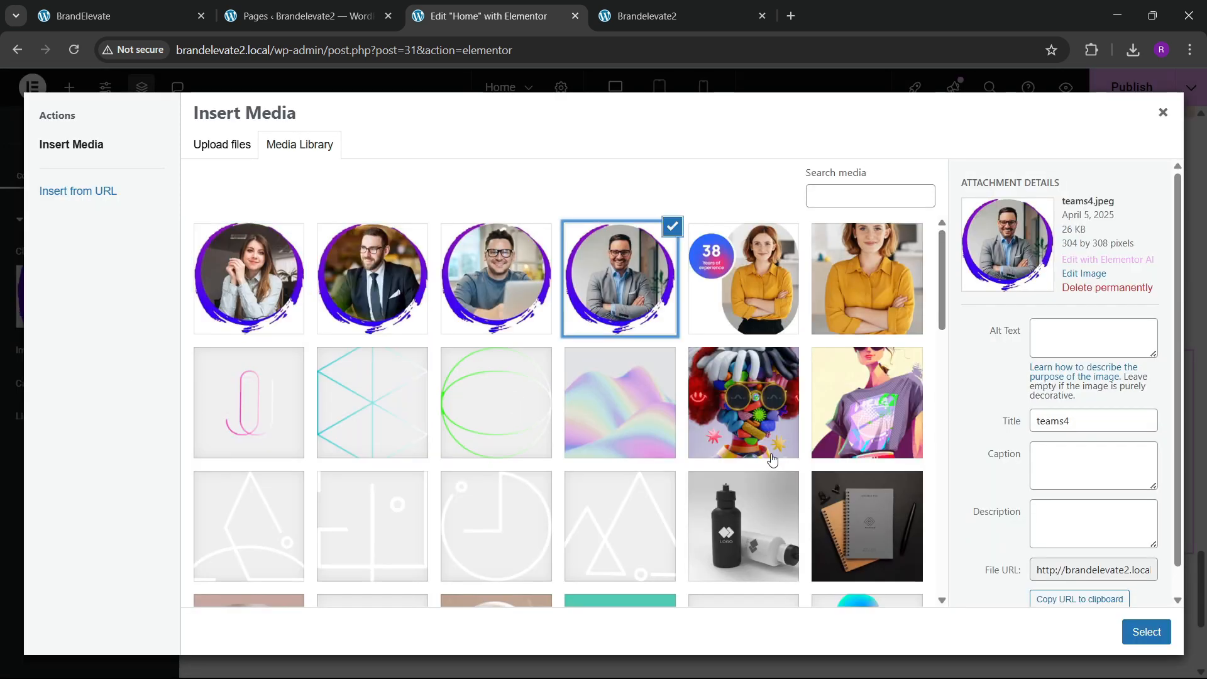
click(1147, 629)
scroll(441, 339, down, 2)
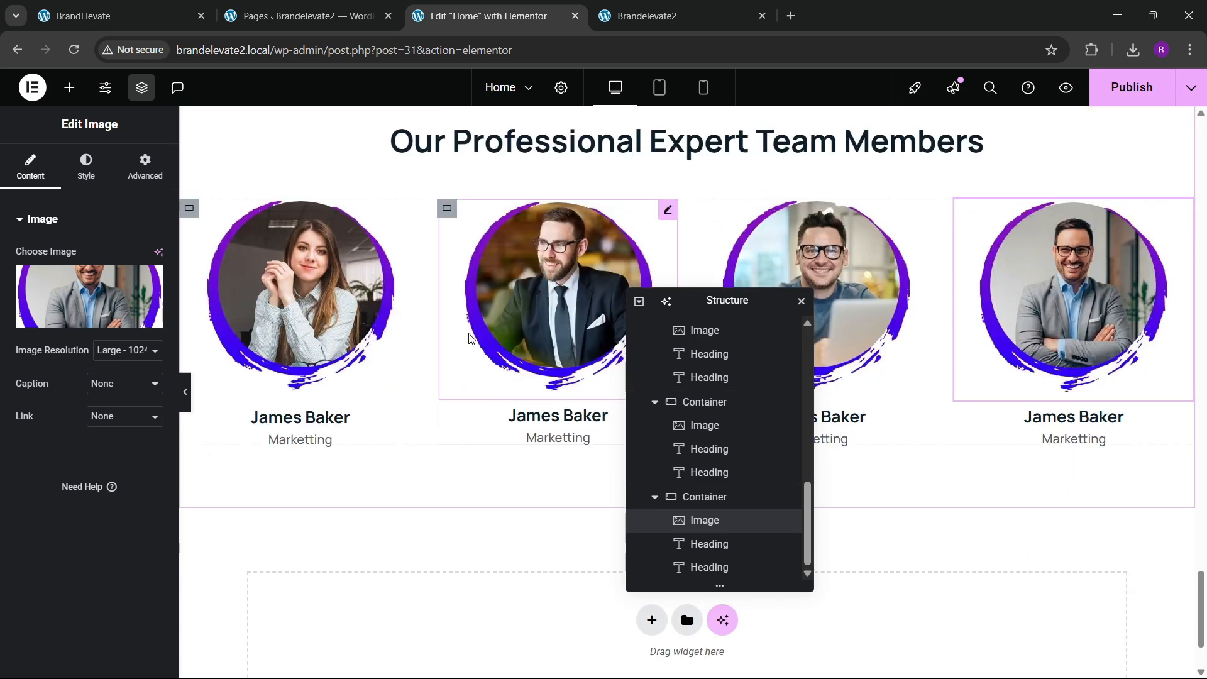
Step: Save the page, reload the live site and compare its team section with the reference site
scroll(469, 338, up, 3)
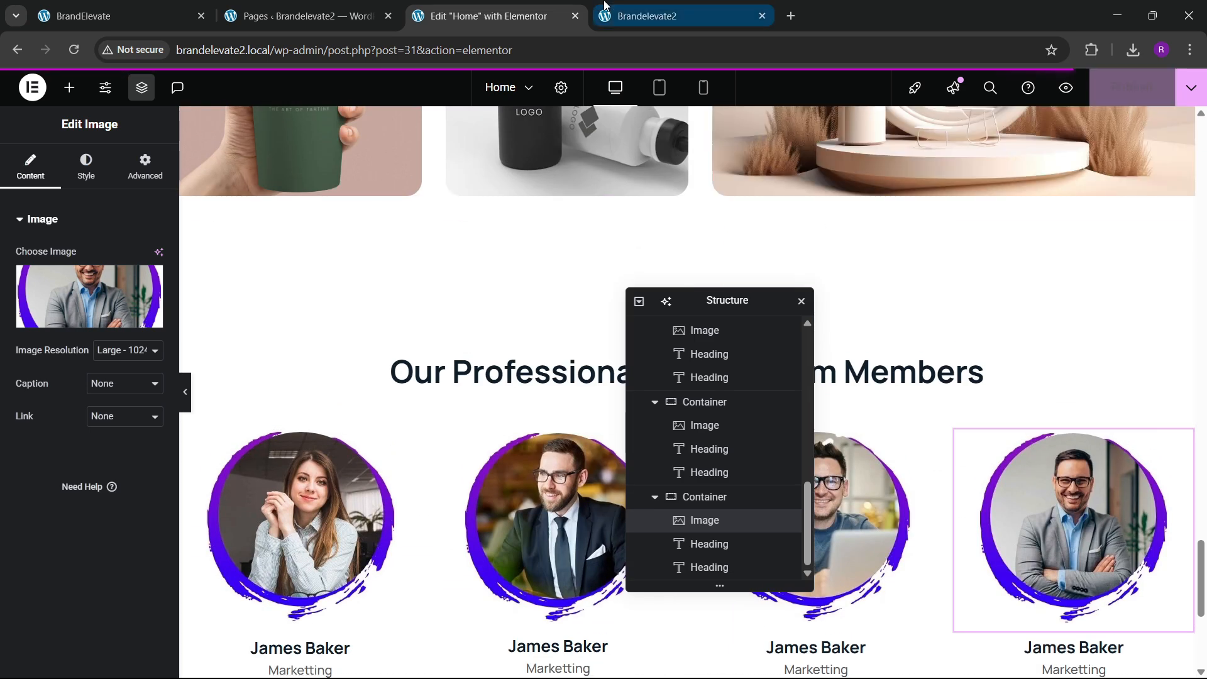
click(648, 15)
click(78, 80)
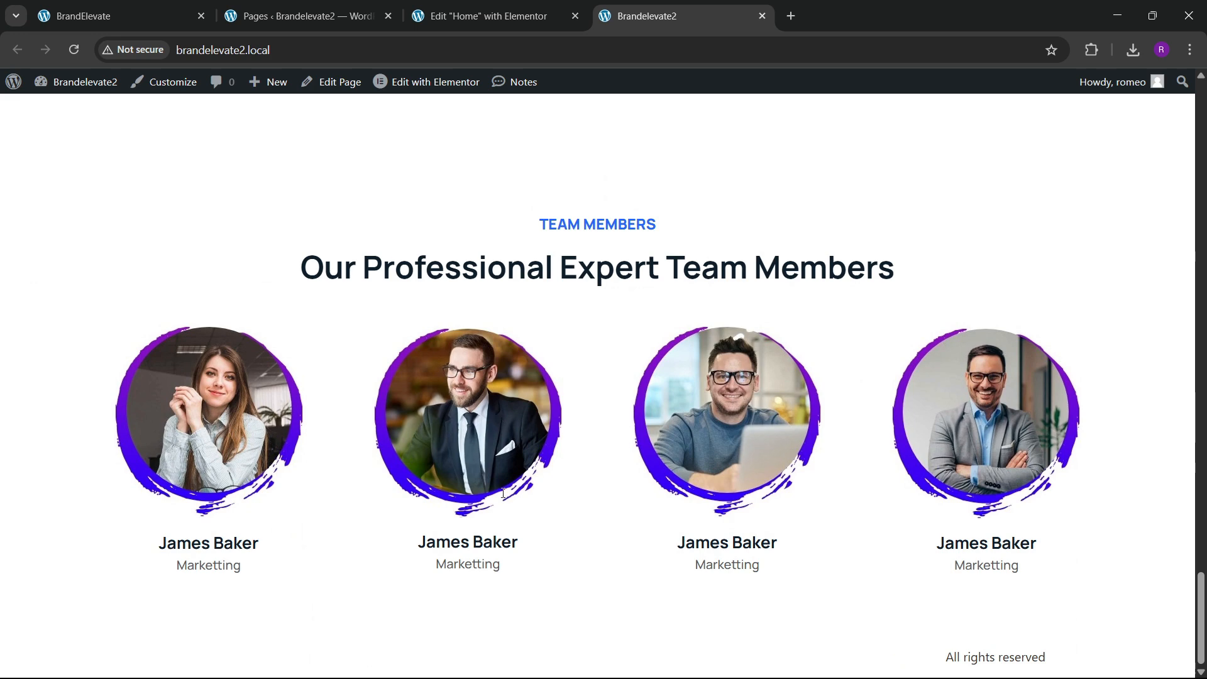
click(82, 7)
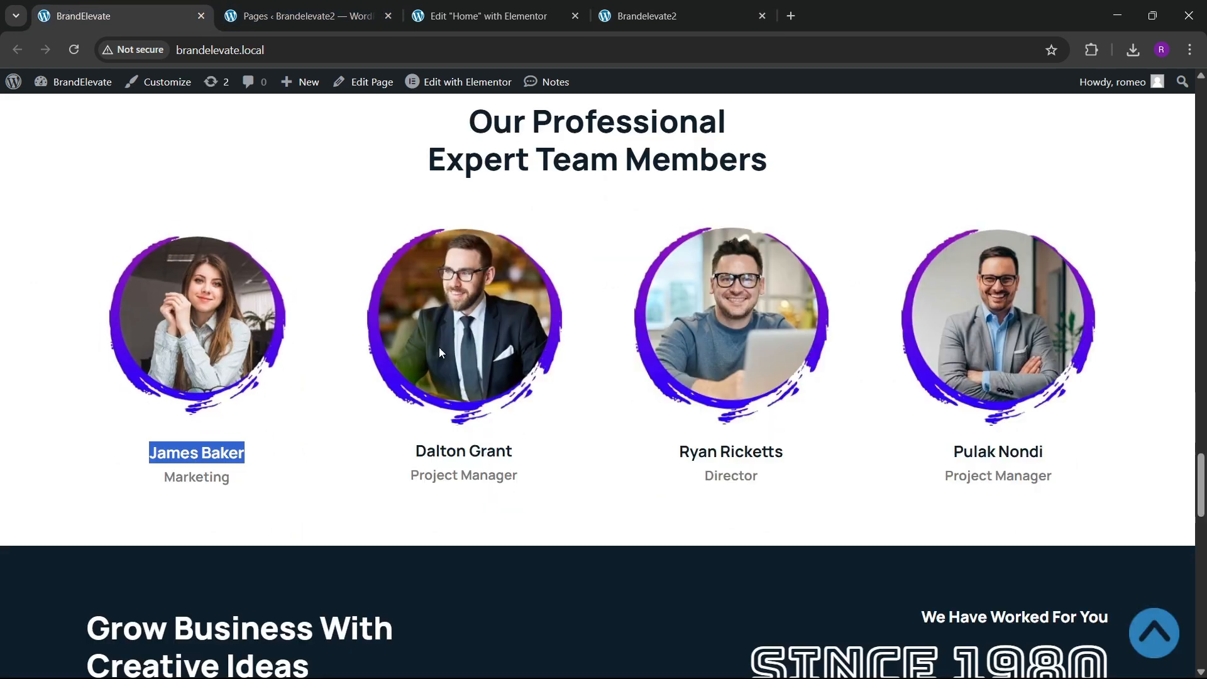
click(490, 16)
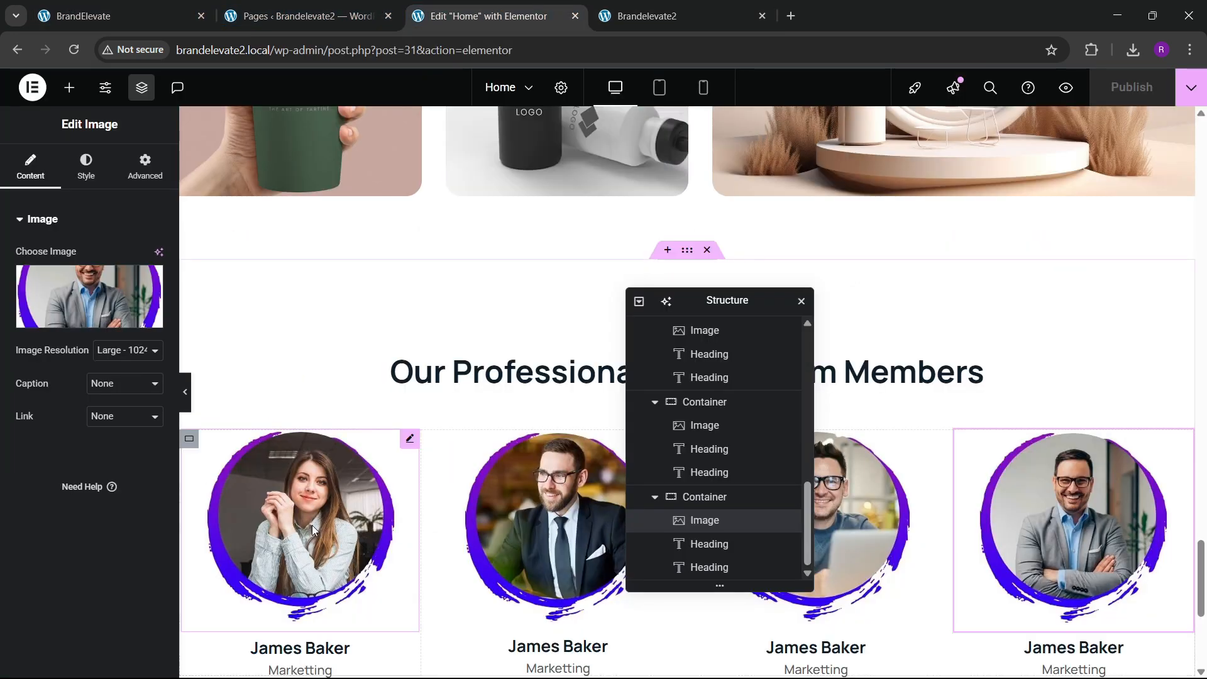
Step: Give the first team card's portrait a Shrink hover animation and save the page
scroll(315, 522, down, 5)
click(286, 302)
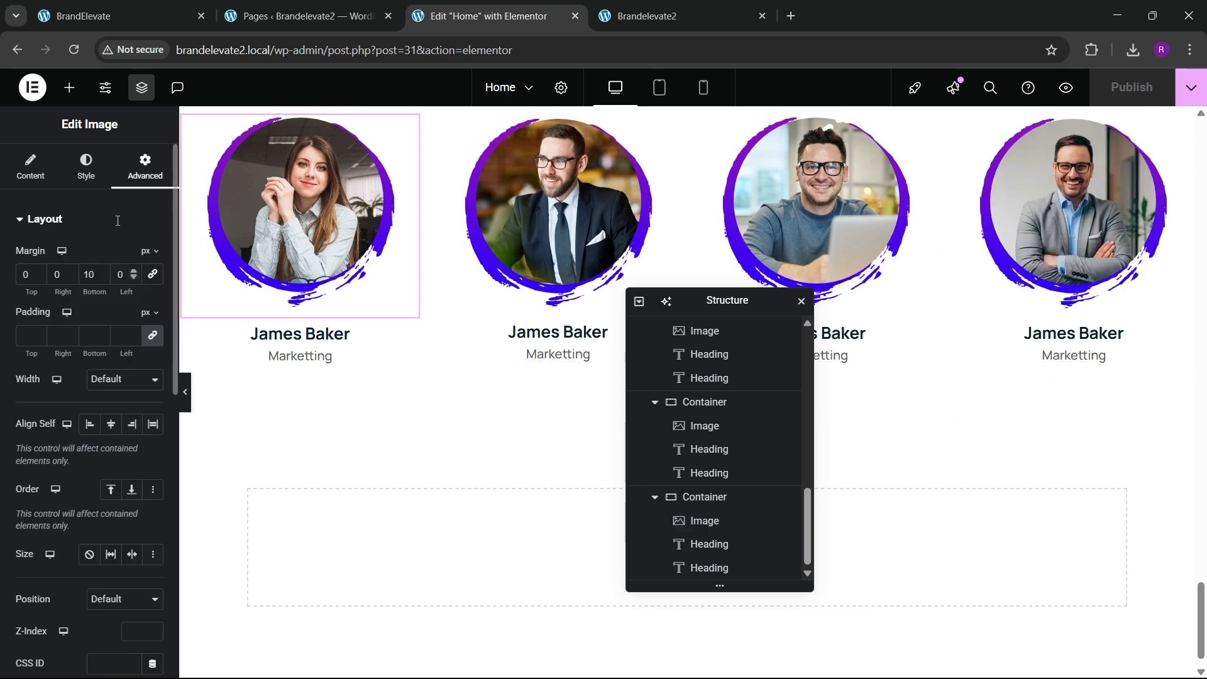
click(86, 167)
click(118, 449)
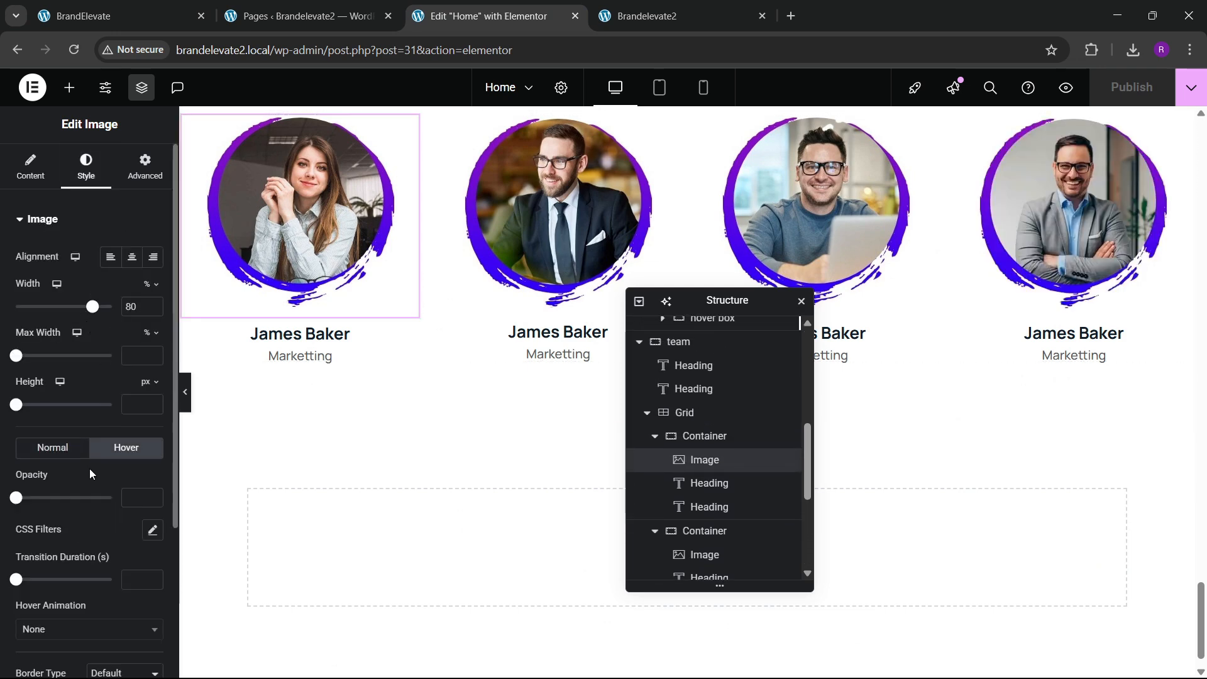
scroll(89, 469, down, 3)
click(35, 472)
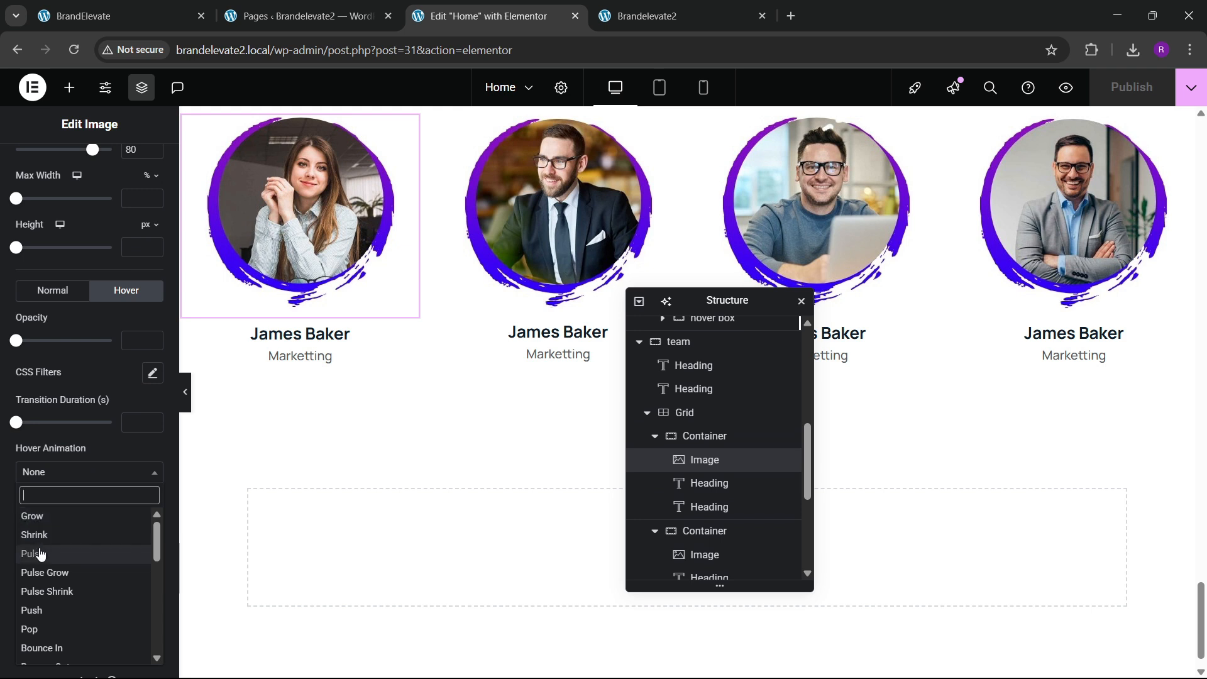
click(35, 535)
key(ctrl+s)
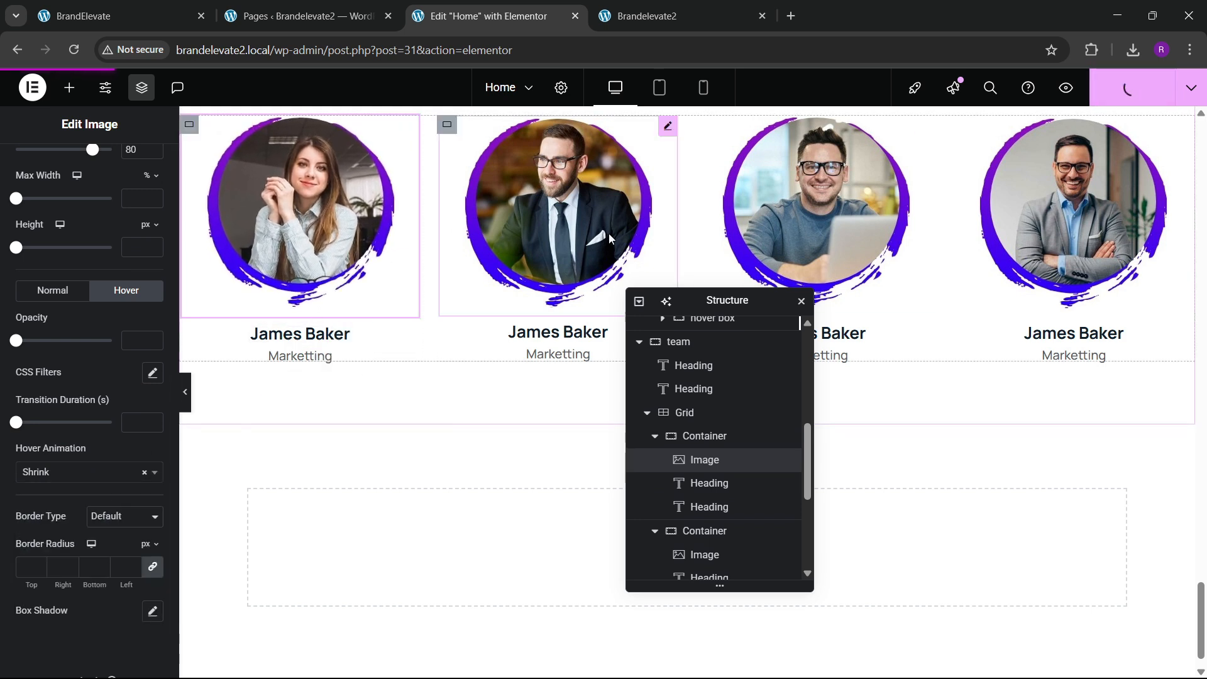
Step: Reload the live site and check the first team portrait's hover animation
click(666, 5)
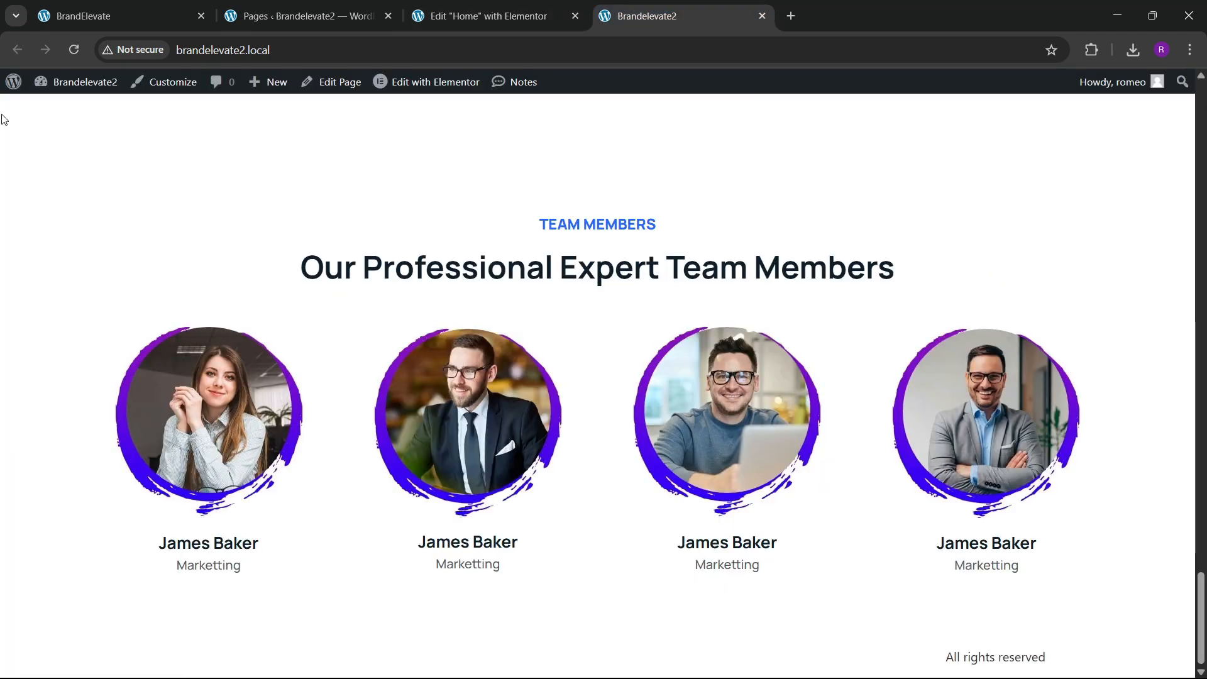
click(76, 49)
scroll(462, 338, up, 10)
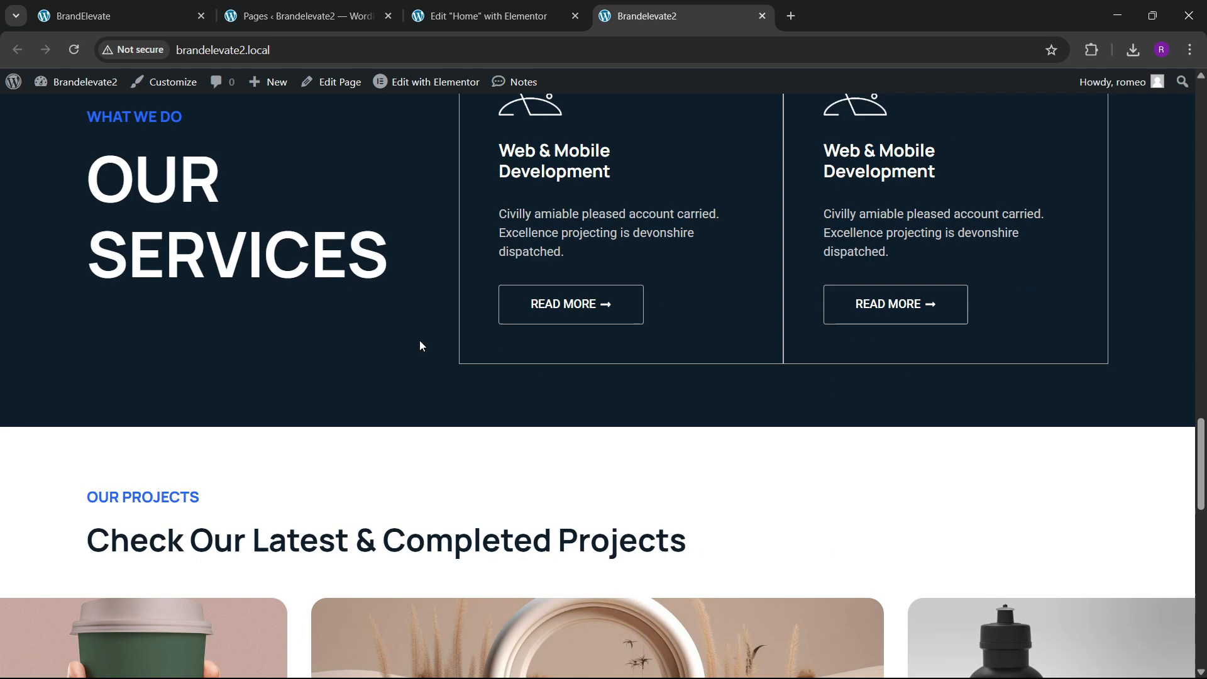
scroll(420, 342, down, 13)
Step: Examine the reference site's remaining sections below the team: creative ideas, contact information and footer
click(165, 9)
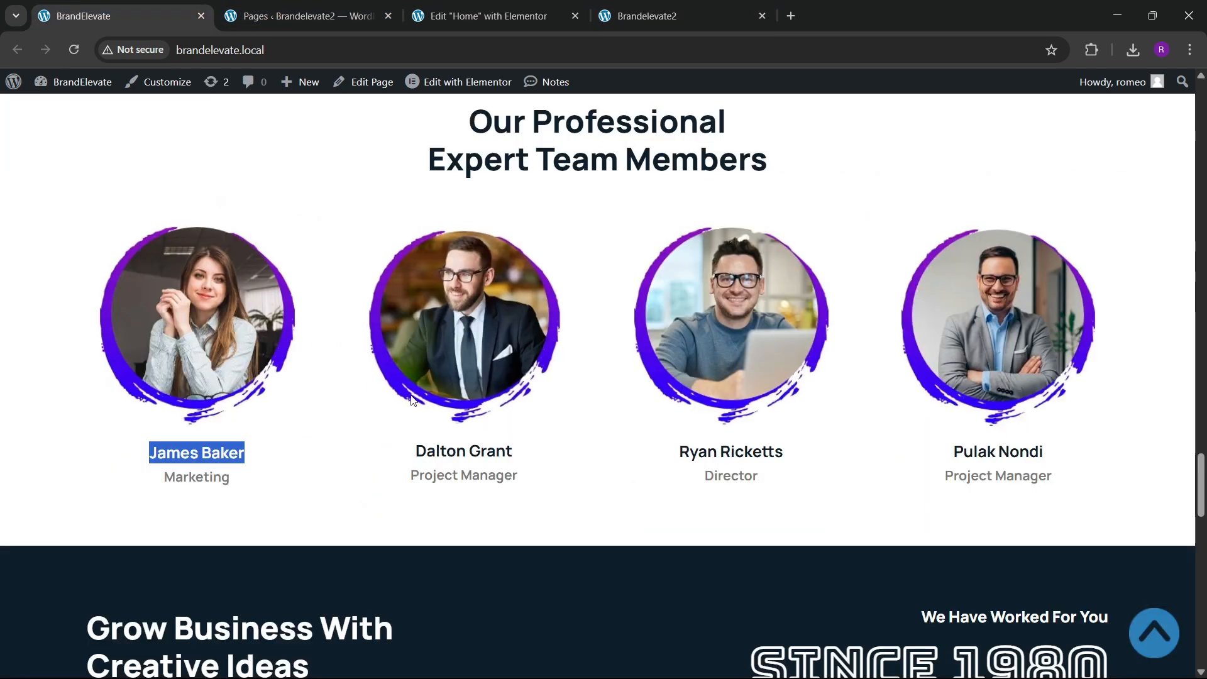
scroll(422, 406, down, 10)
scroll(422, 412, up, 6)
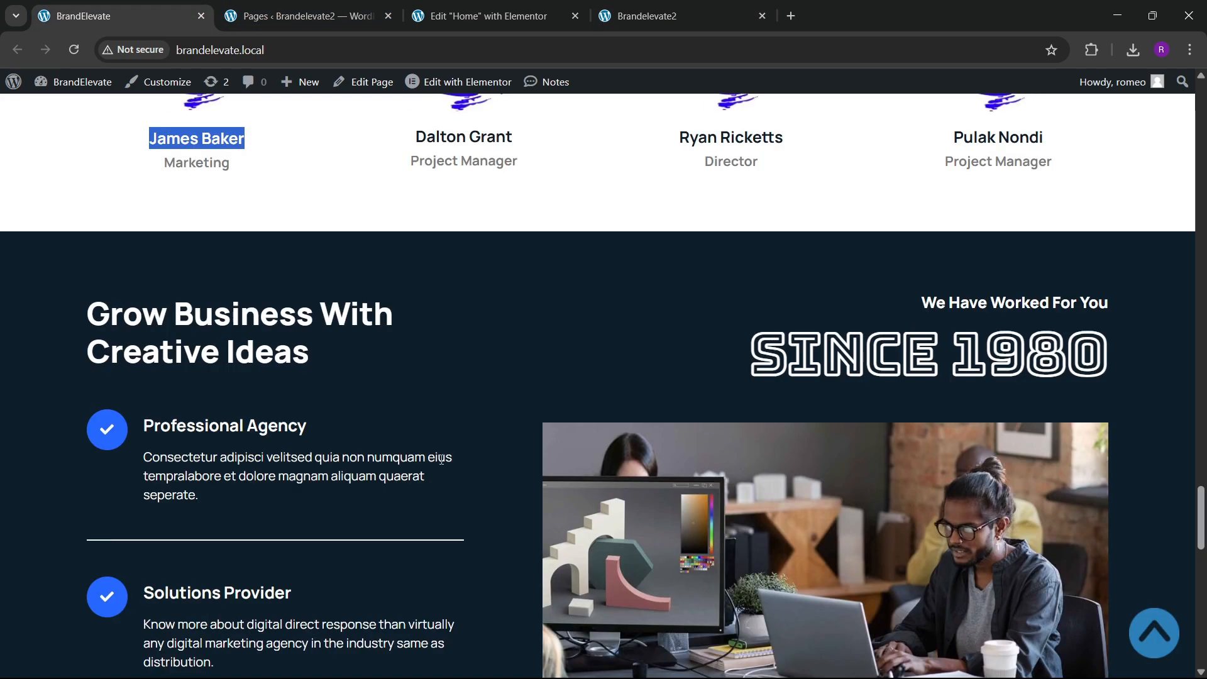
scroll(442, 460, down, 17)
scroll(463, 484, up, 8)
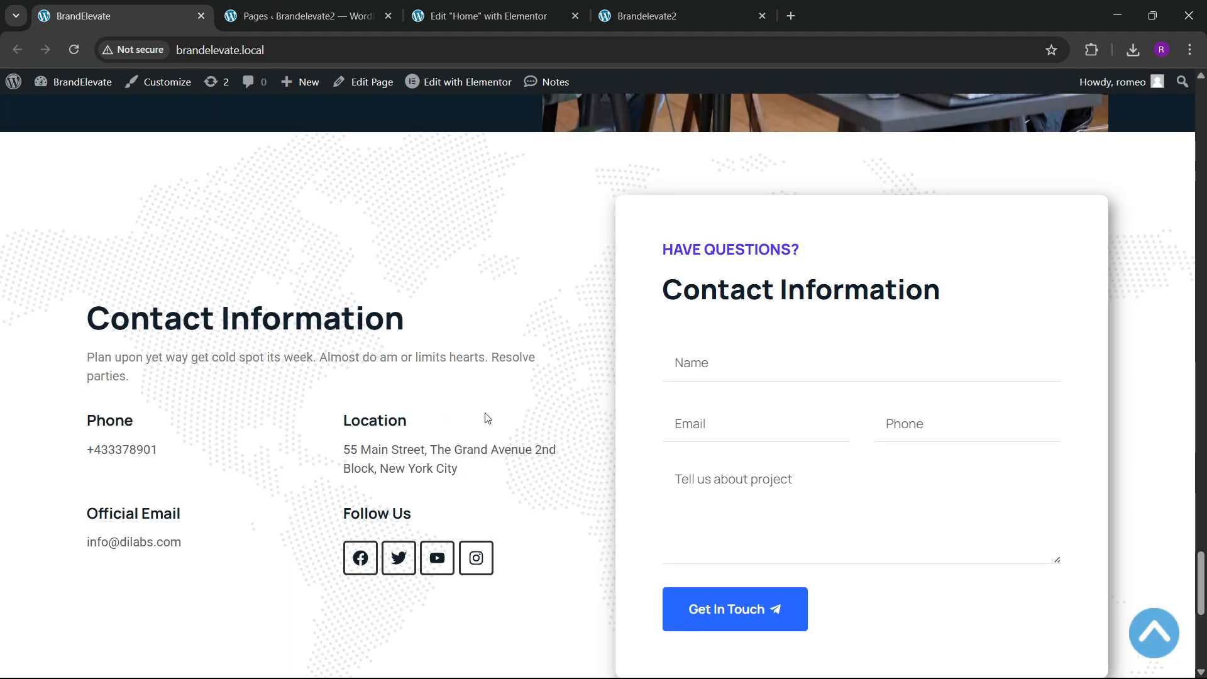
scroll(486, 429, down, 5)
scroll(488, 434, up, 3)
scroll(528, 402, down, 6)
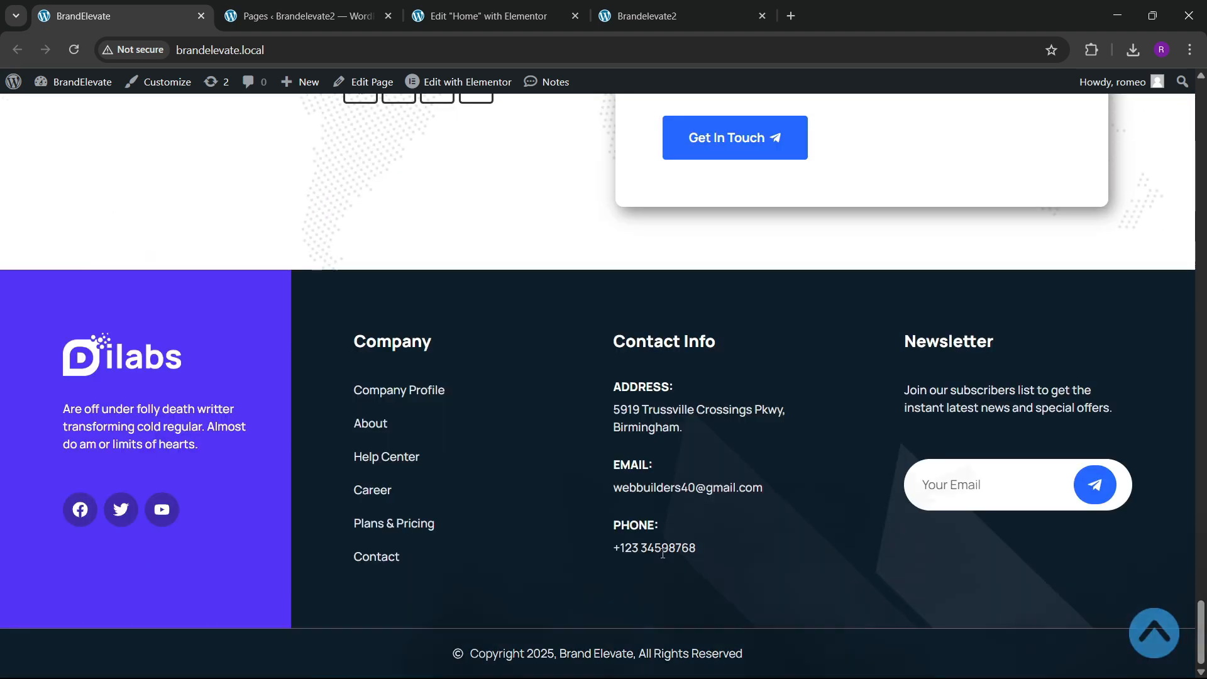
scroll(301, 357, up, 12)
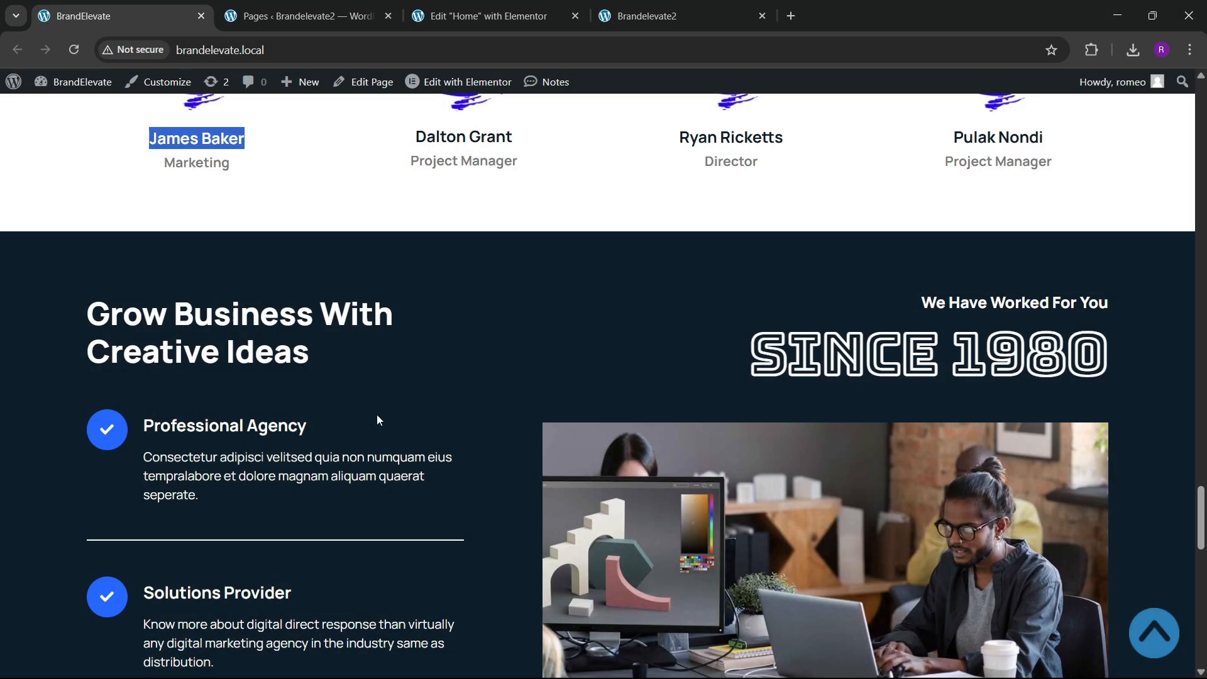
scroll(377, 420, down, 2)
Step: Add a two-column container with a one-third and two-thirds structure below the team section in the Elementor editor
click(484, 16)
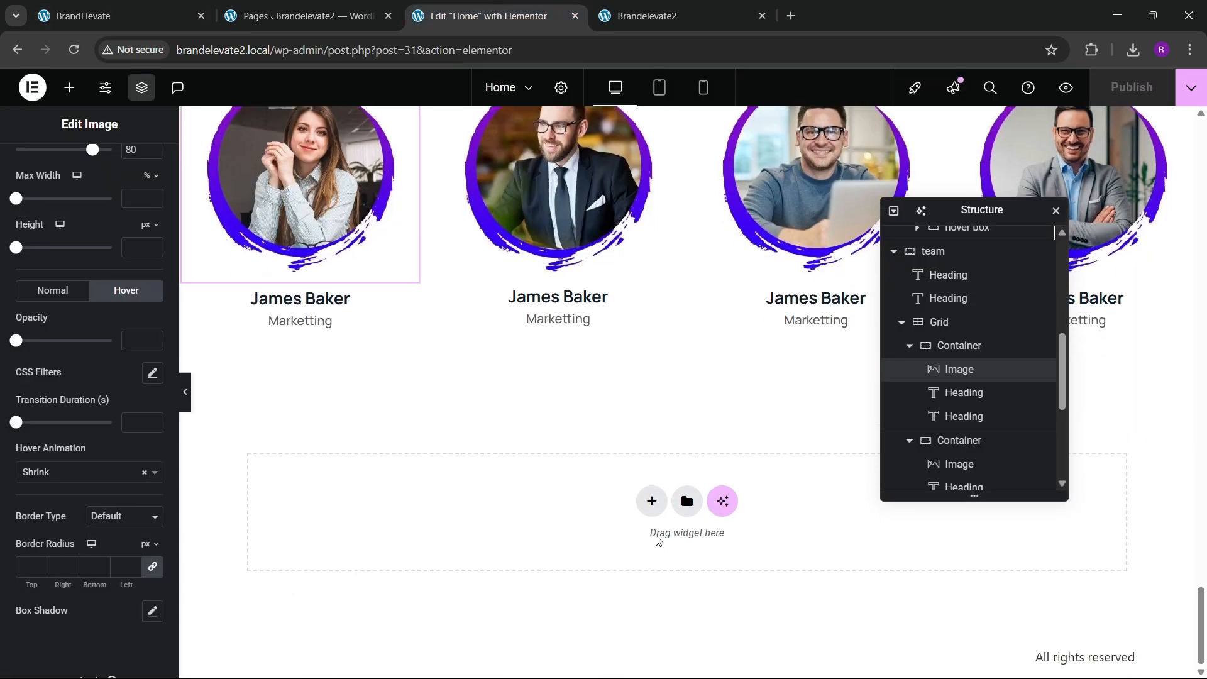
click(651, 502)
click(638, 552)
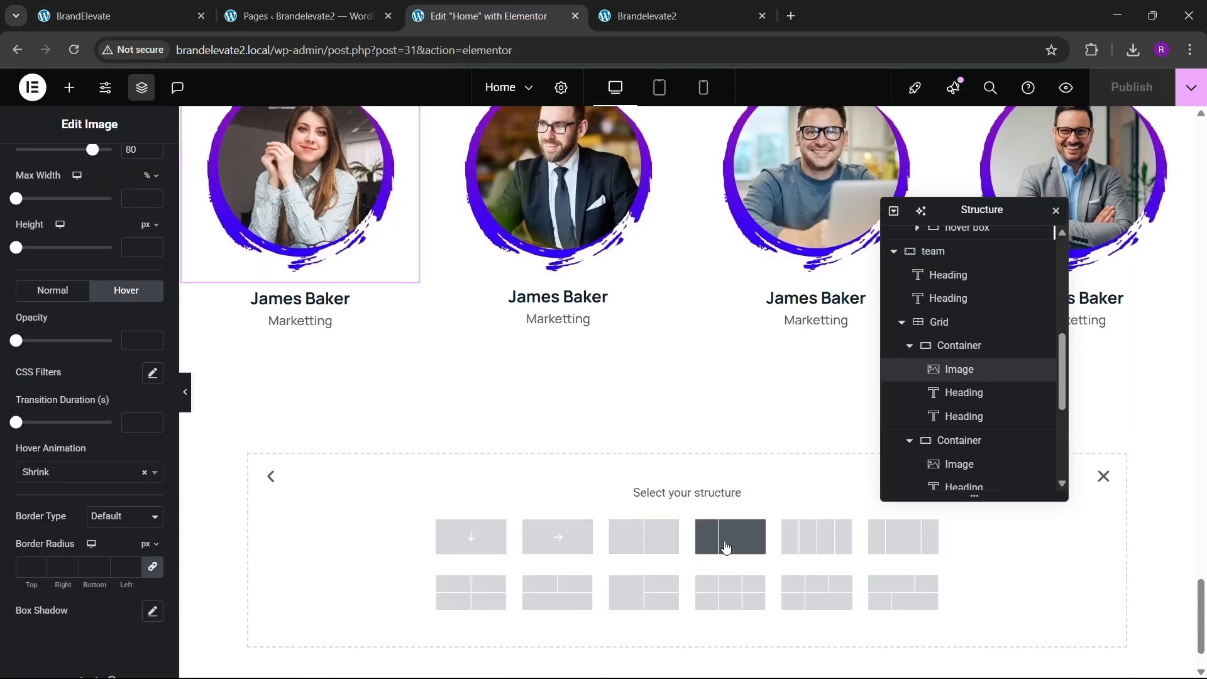
click(727, 547)
Step: Check the reference site's "Grow Business With Creative Ideas" section and rename the new two-column container as ideas
click(119, 16)
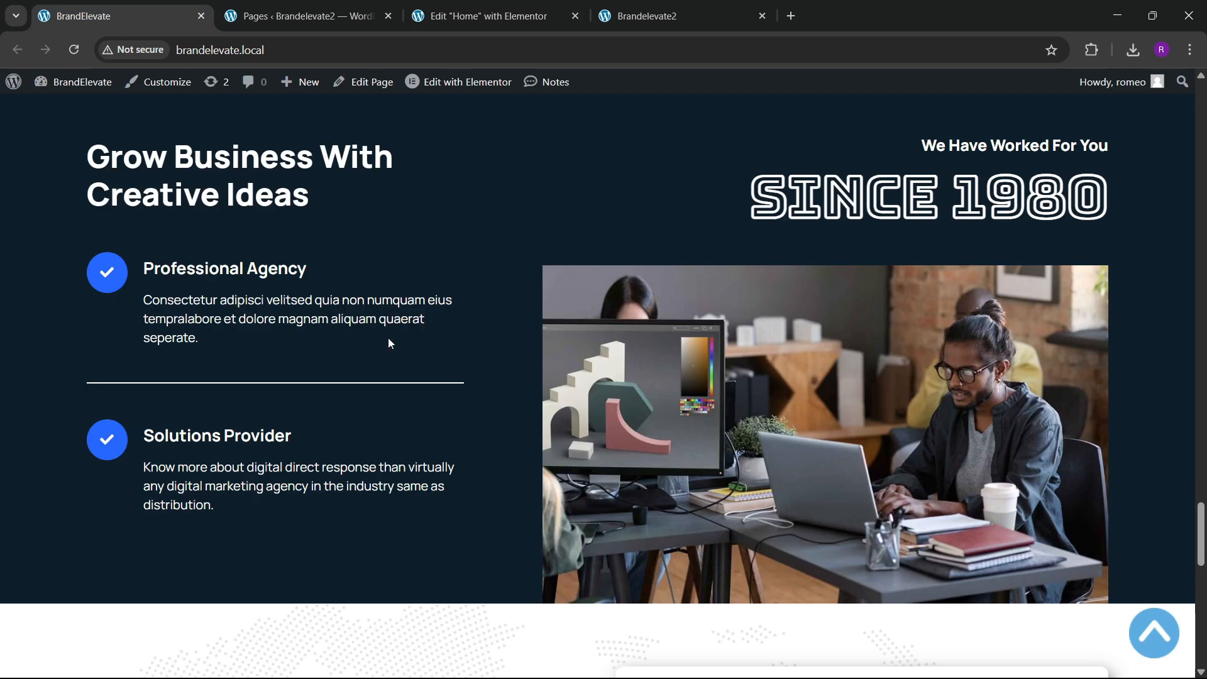
scroll(368, 358, up, 4)
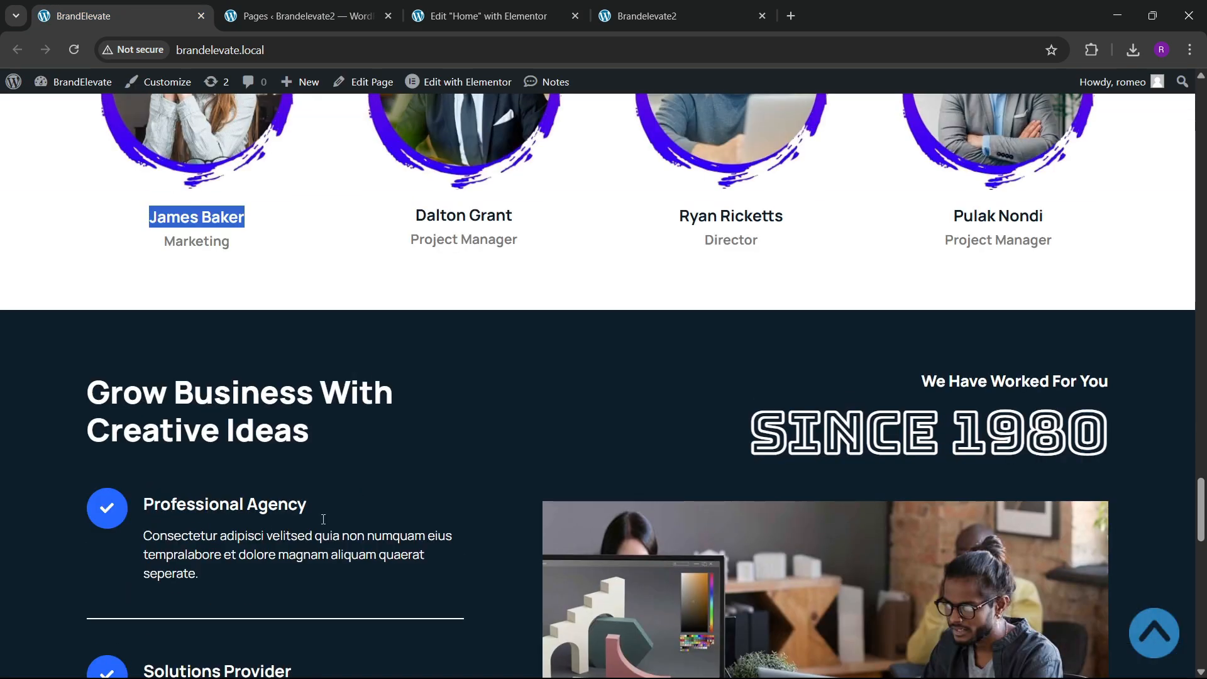
scroll(574, 497, down, 3)
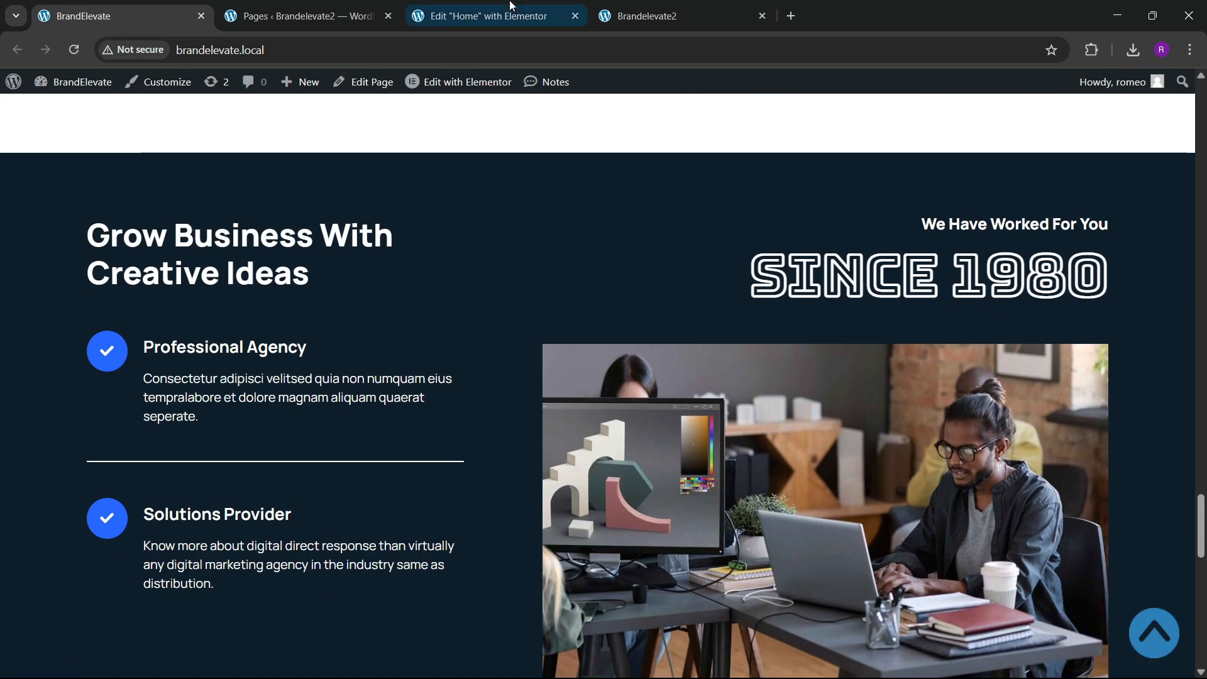
click(489, 16)
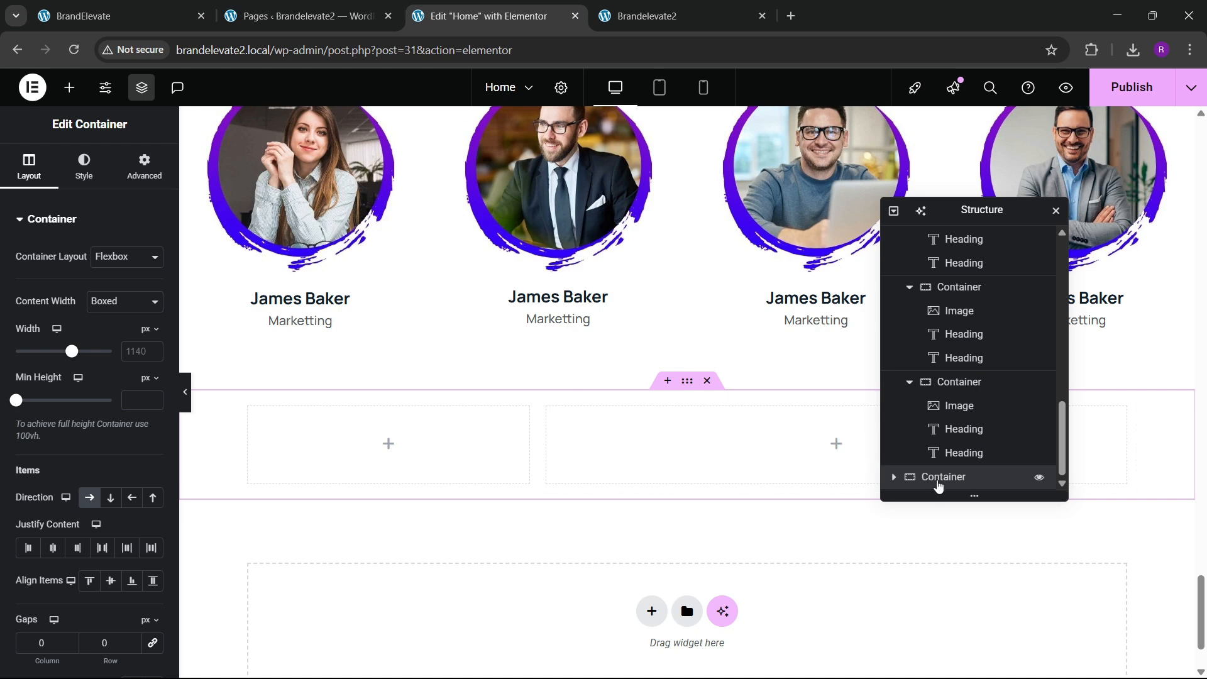
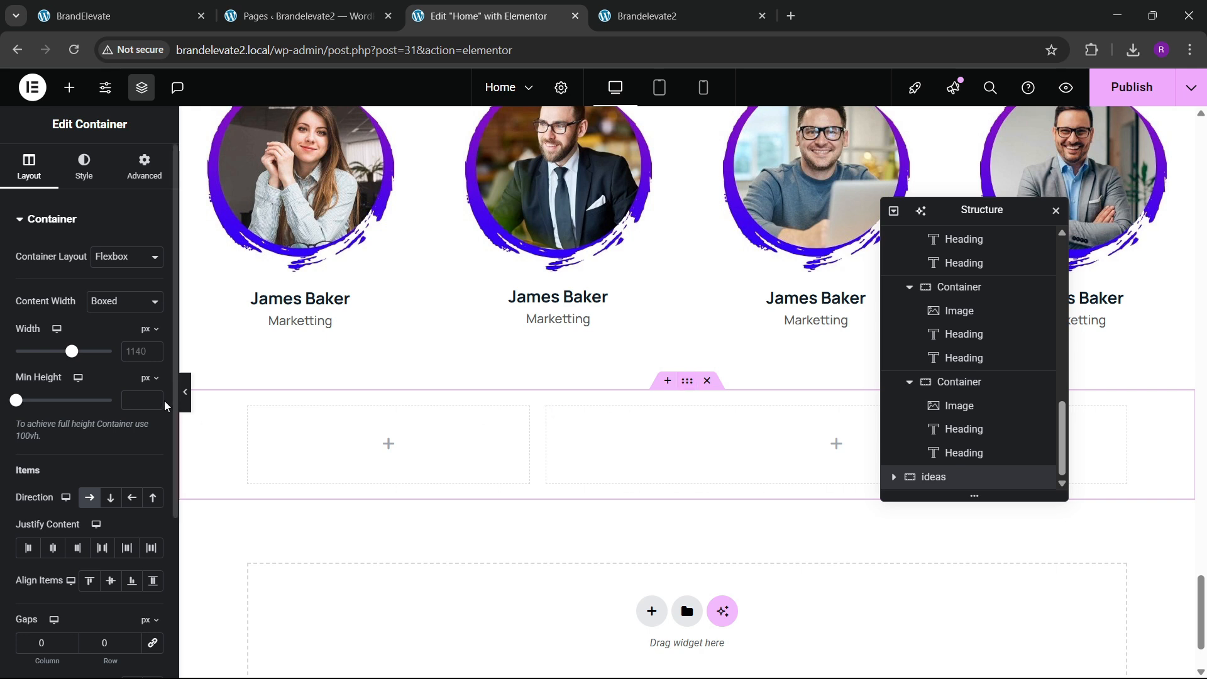
Step: Set the ideas container's content width to 1300 px and its top and bottom padding to 80 px
click(138, 352)
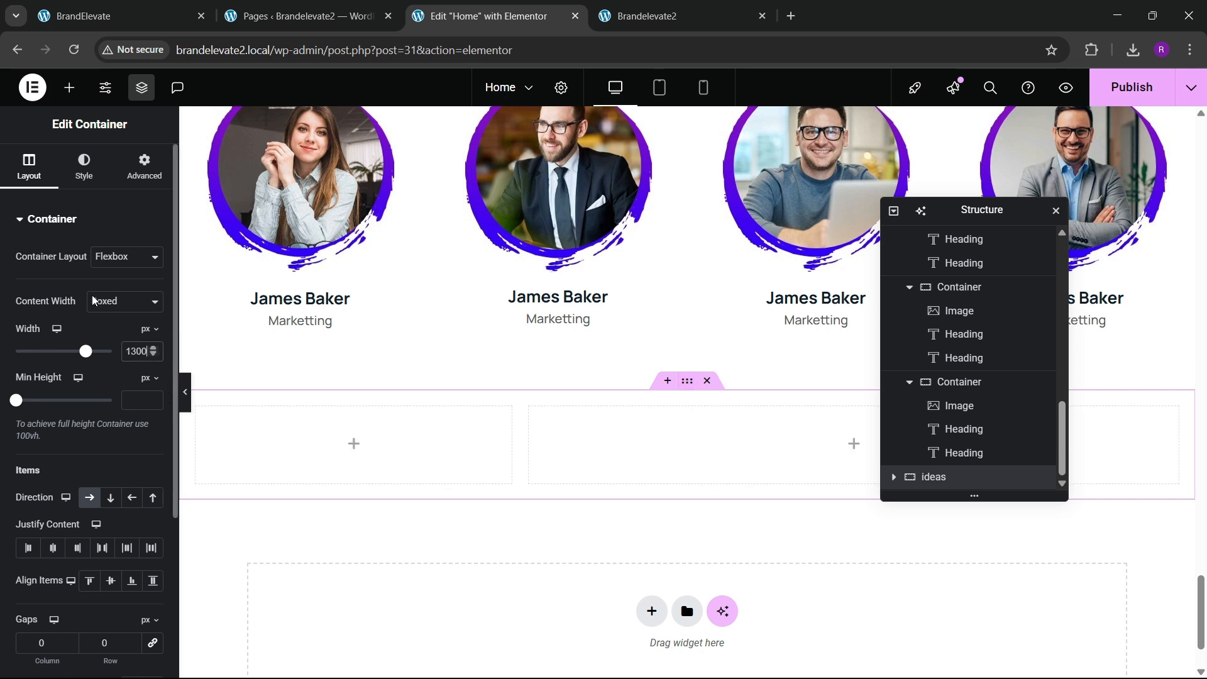
click(142, 157)
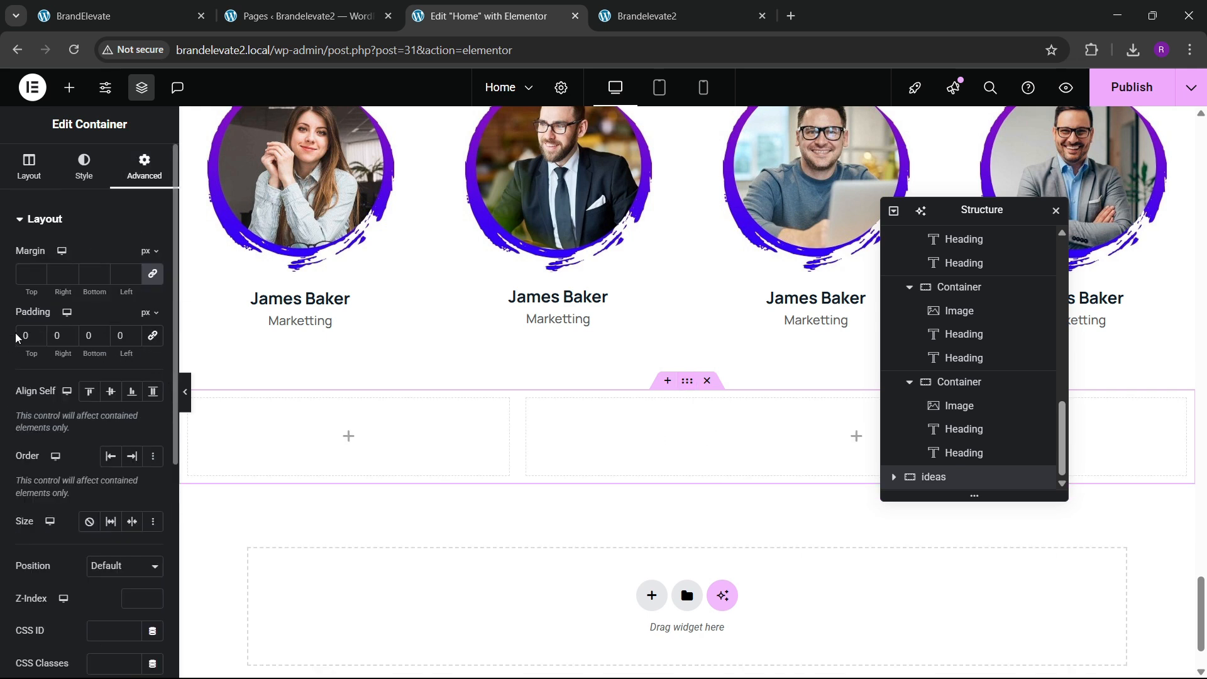
text(8)
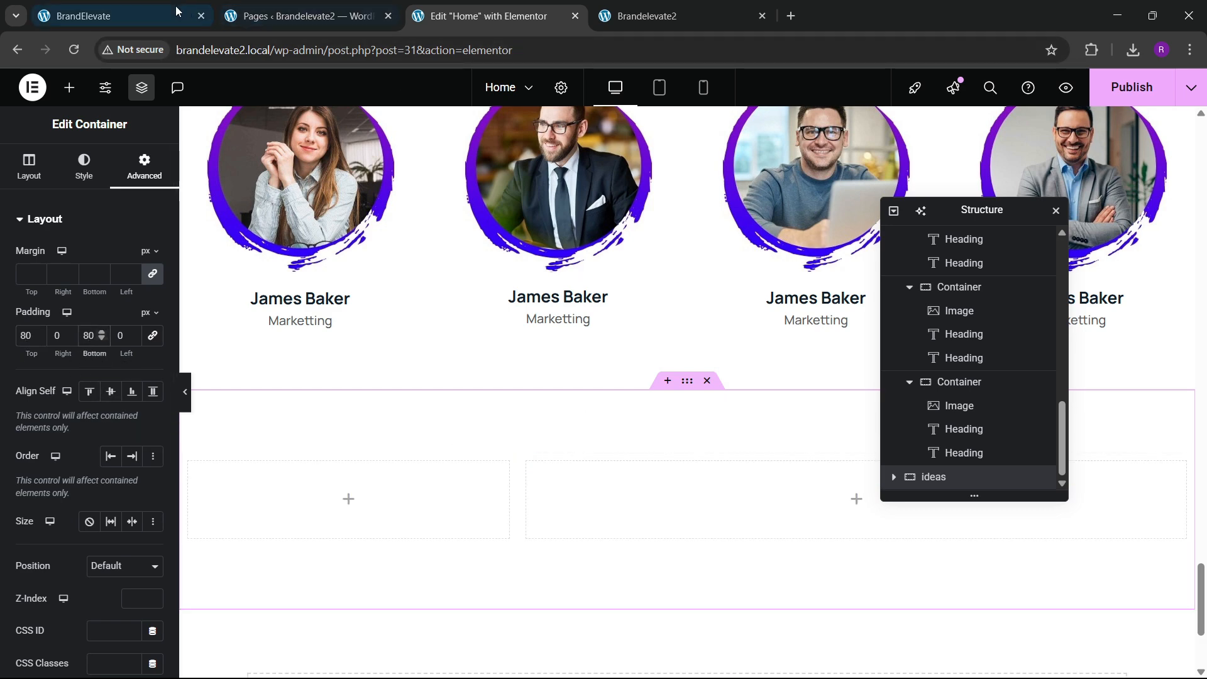
Step: Check the reference section's background and give the ideas container a classic background in the global black colour
click(119, 16)
click(490, 7)
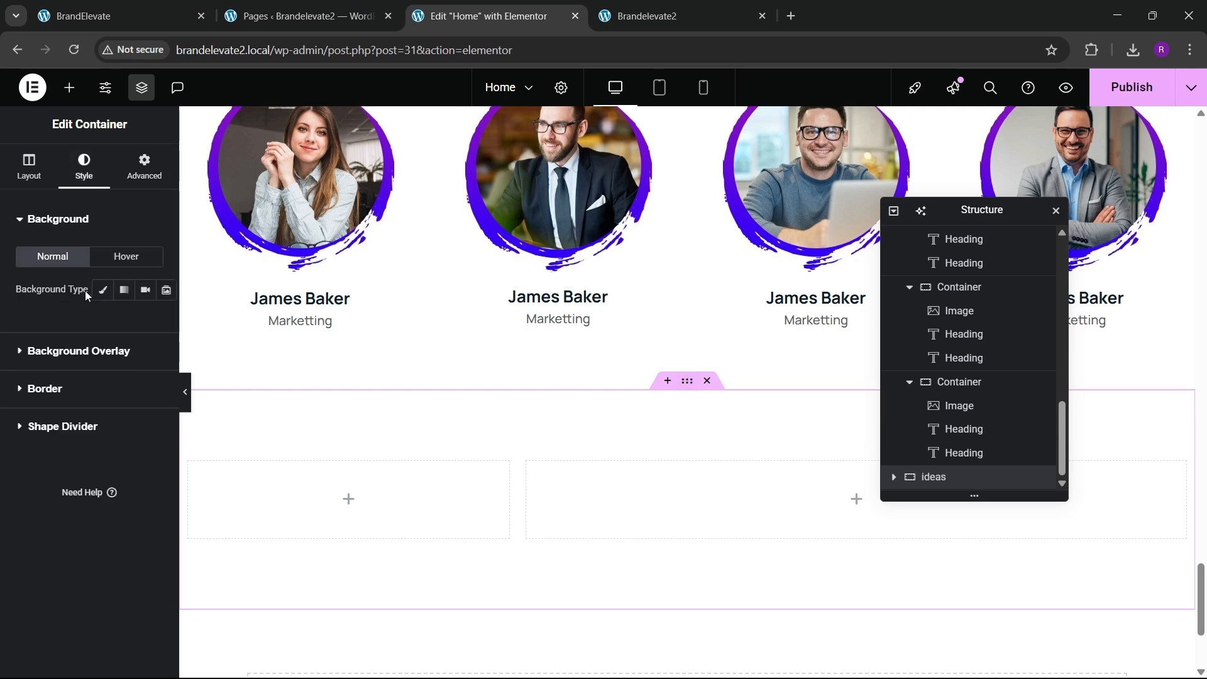
click(101, 293)
click(131, 322)
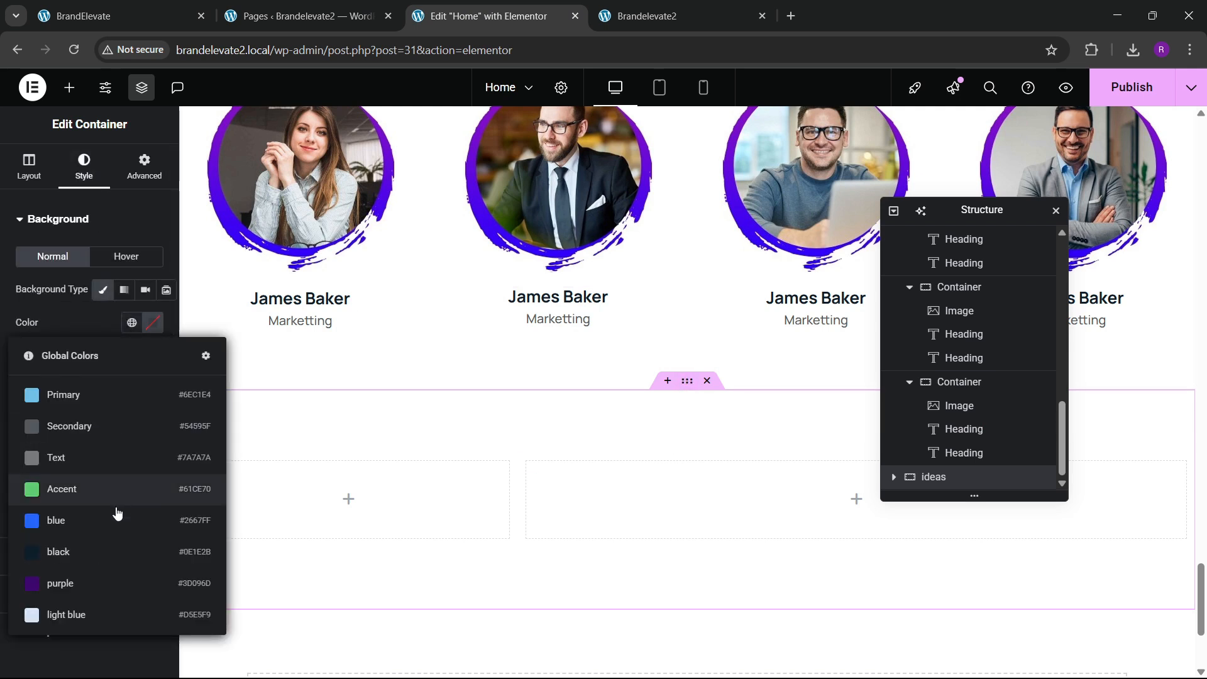
click(92, 558)
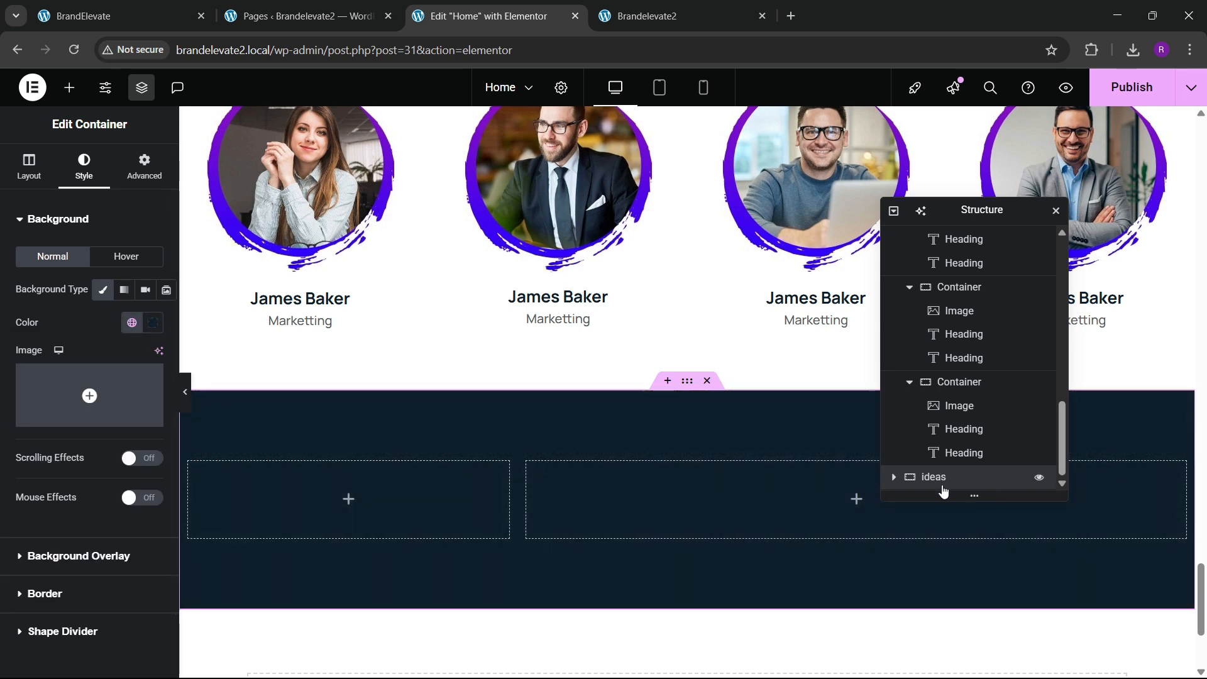
Step: Set the padding of both inner containers in the ideas section to 0 px on all sides
click(150, 164)
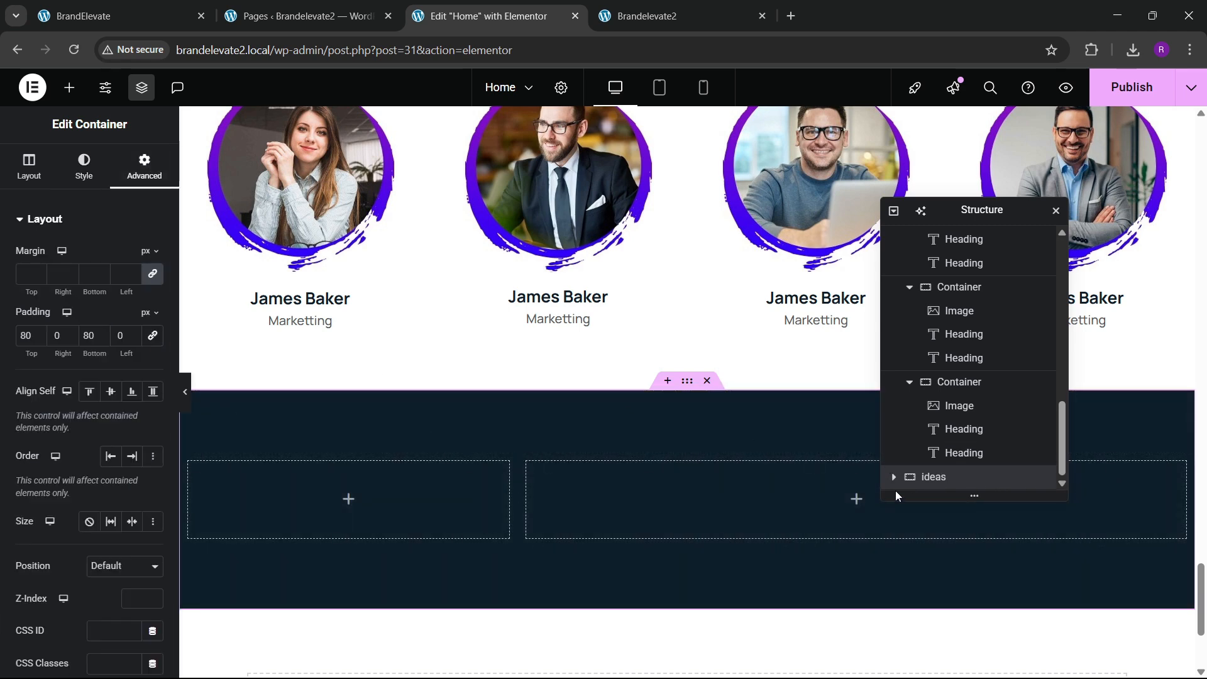
click(894, 478)
click(952, 454)
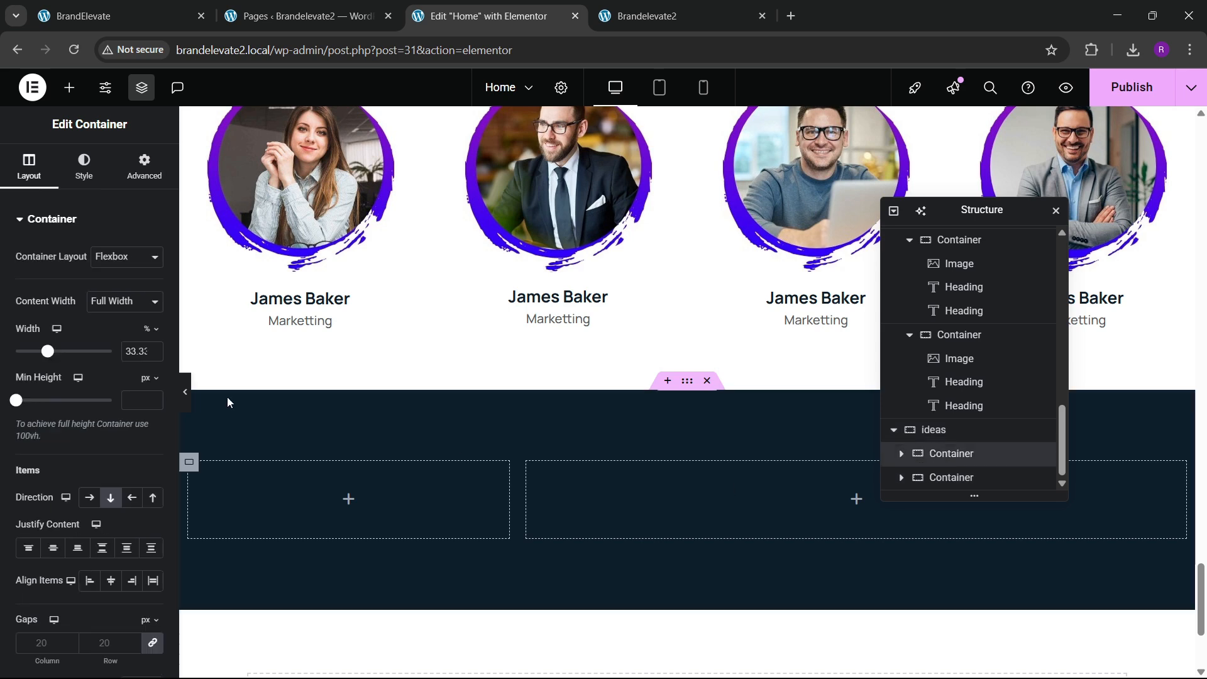
click(144, 165)
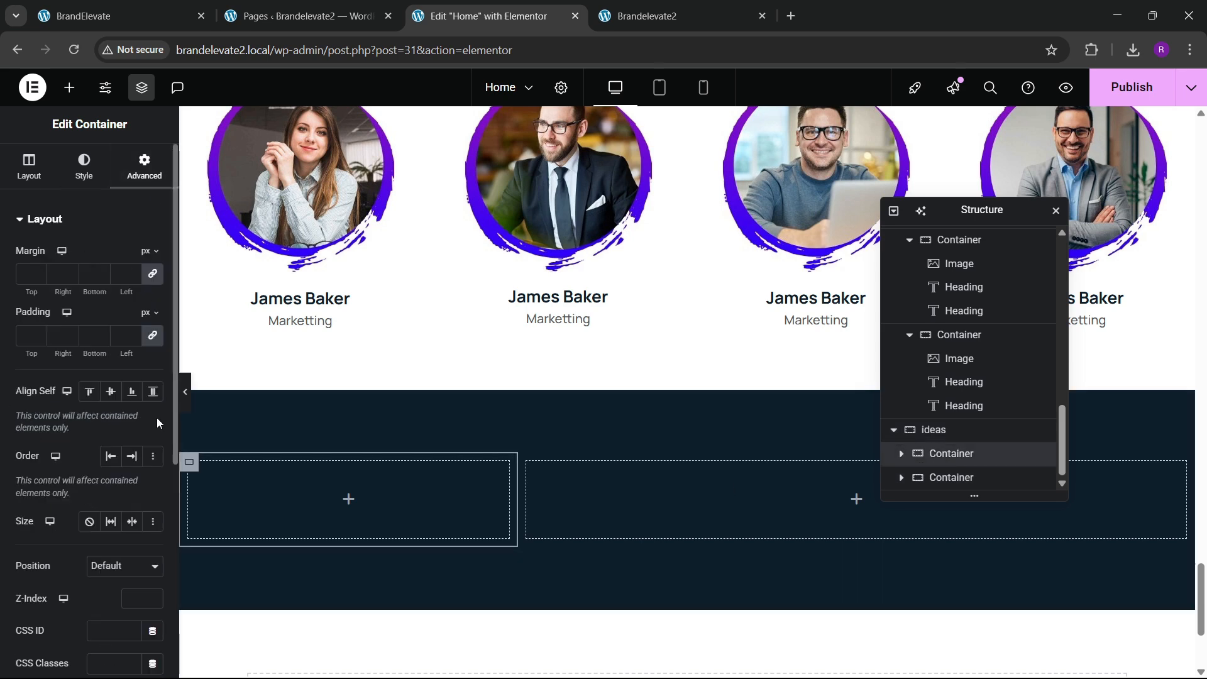
click(153, 335)
click(946, 478)
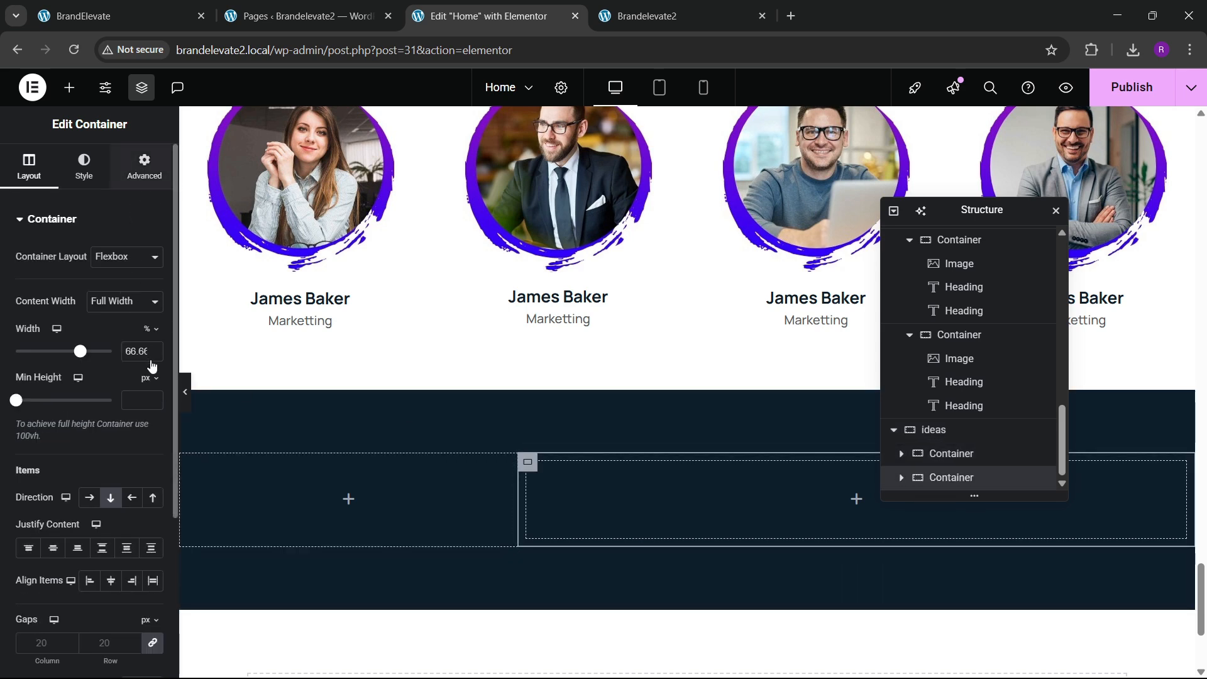
click(144, 164)
Step: Copy the team section's main heading and paste it into the first inner container of the ideas section
click(183, 17)
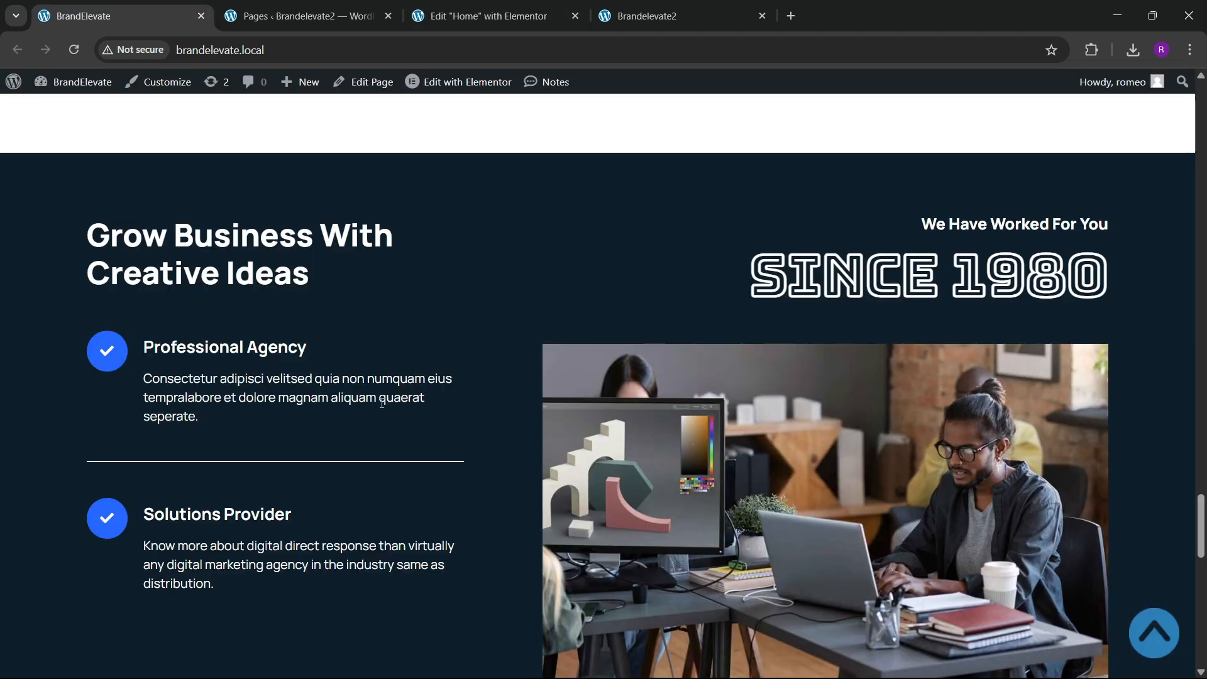
click(508, 6)
scroll(525, 369, up, 5)
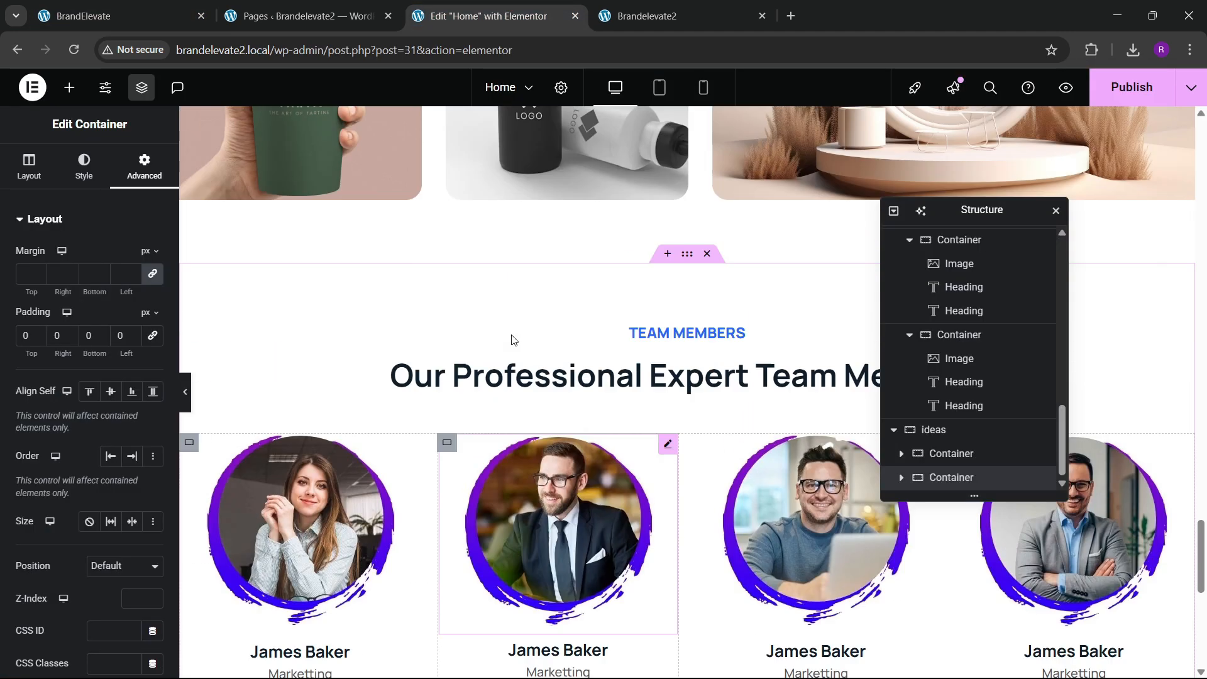
scroll(512, 340, down, 1)
right_click(535, 343)
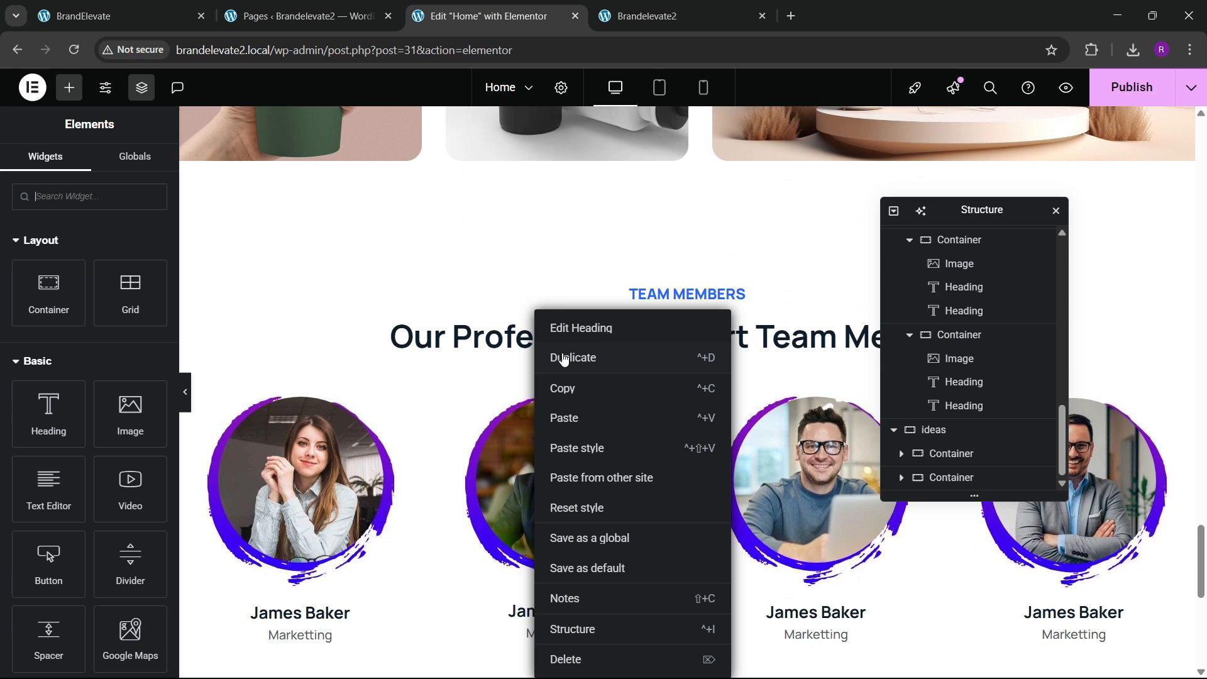
click(566, 387)
scroll(434, 396, down, 8)
right_click(251, 283)
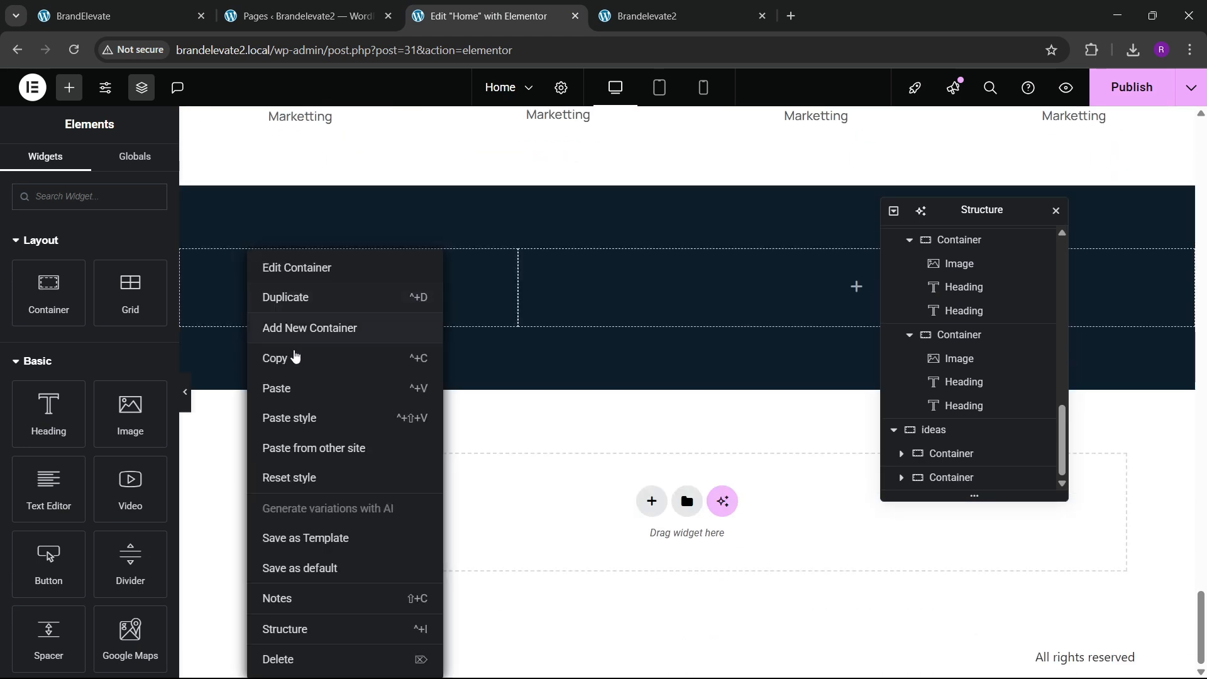
click(290, 388)
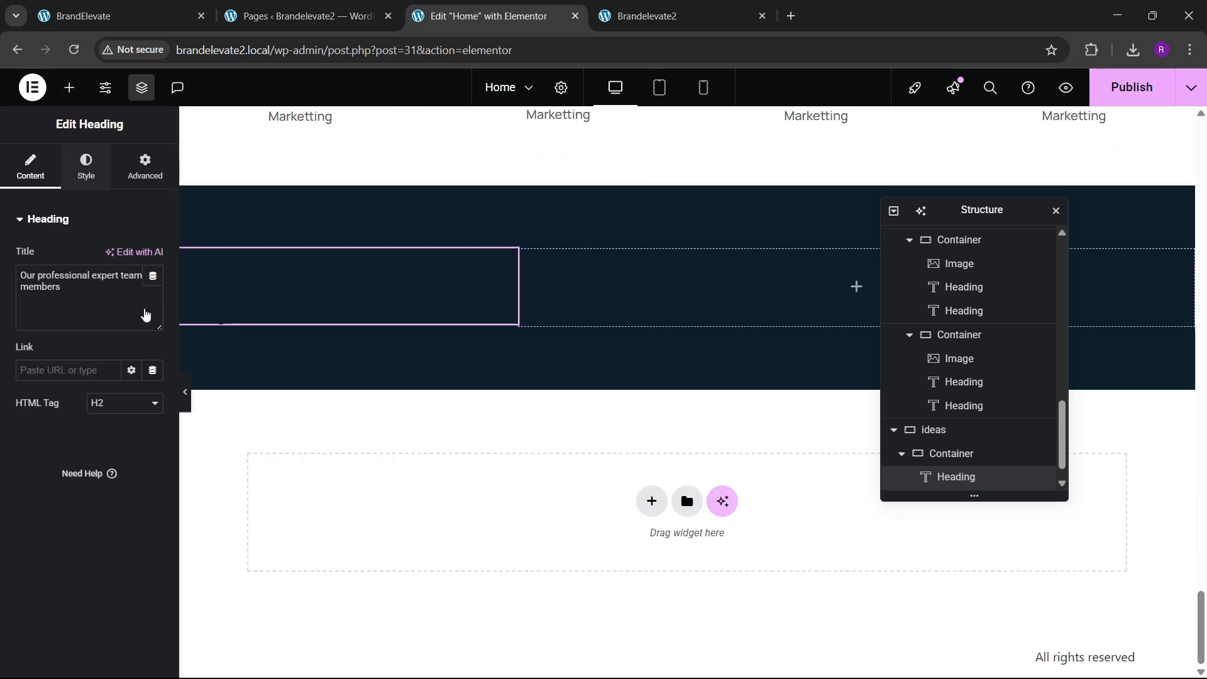
Step: Set the pasted heading's text colour to #FFFFFF and align it left
click(87, 167)
click(154, 481)
click(62, 277)
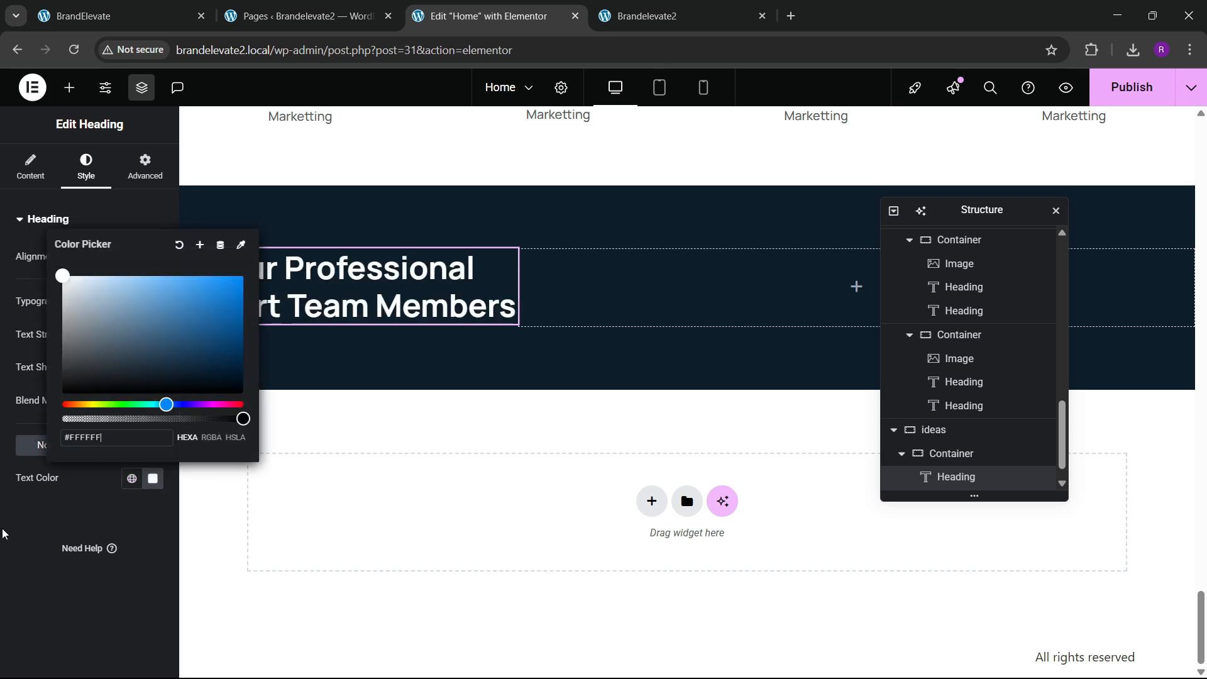
click(65, 119)
click(90, 257)
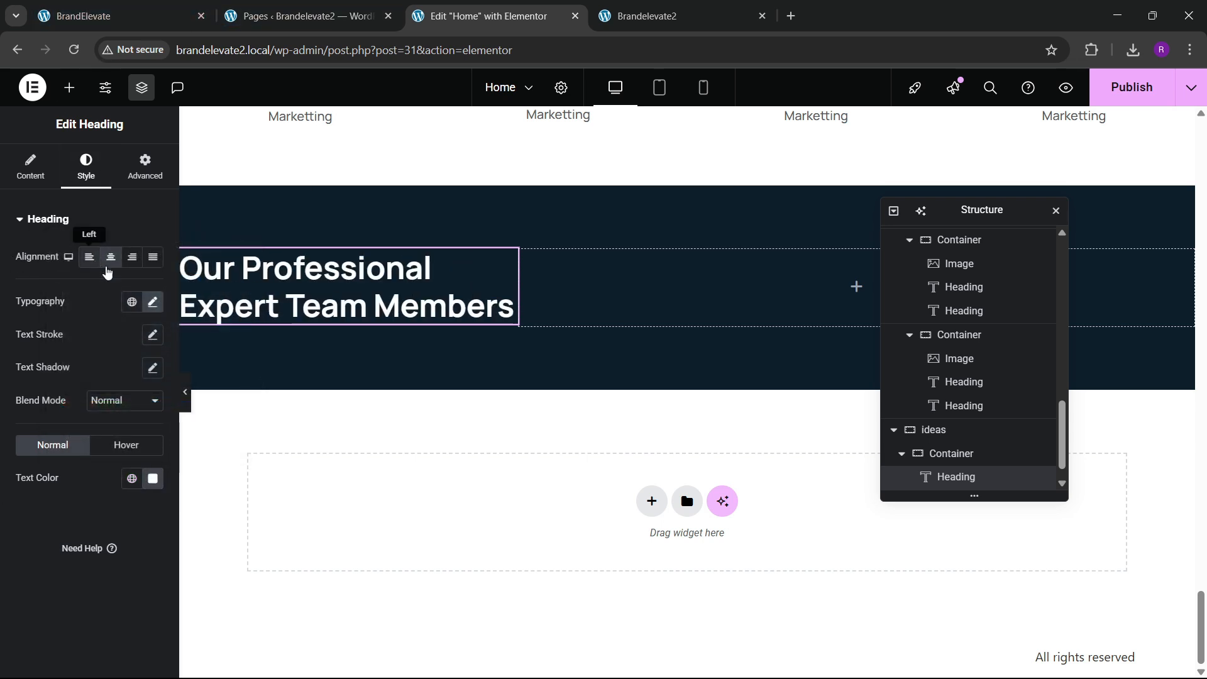
Step: Replace the pasted heading's title with "Grow Business With Creative Ideas", copied from the reference site
click(153, 16)
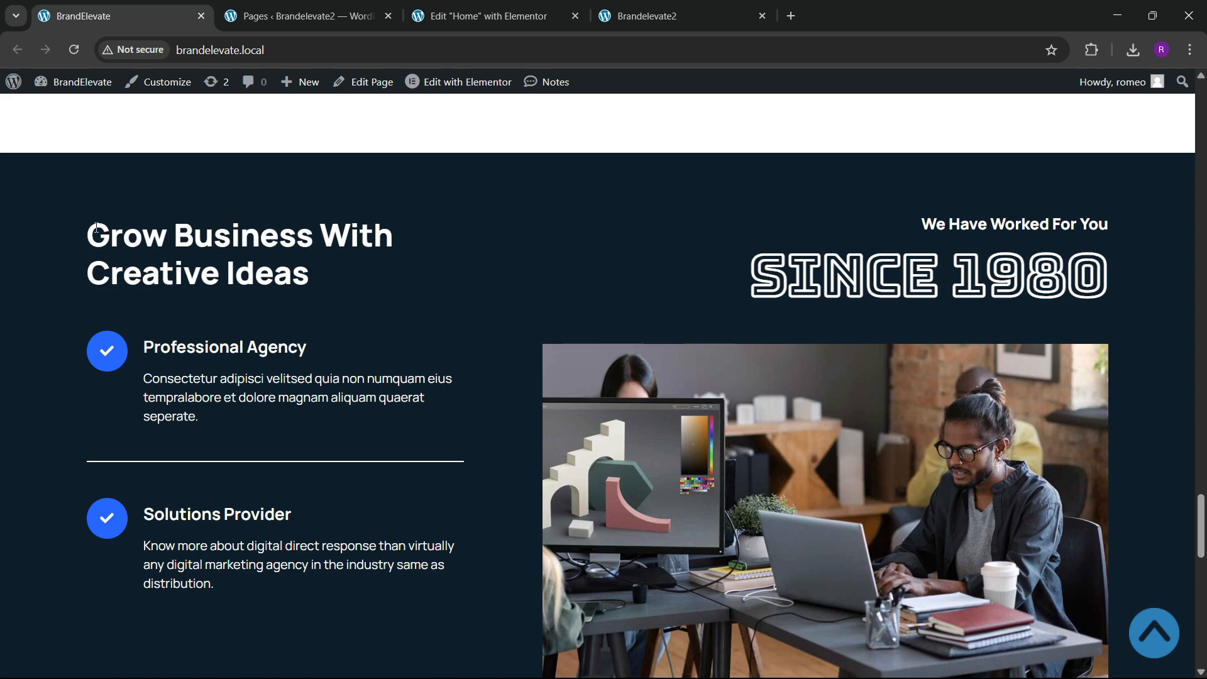
drag(96, 228, 332, 279)
click(492, 8)
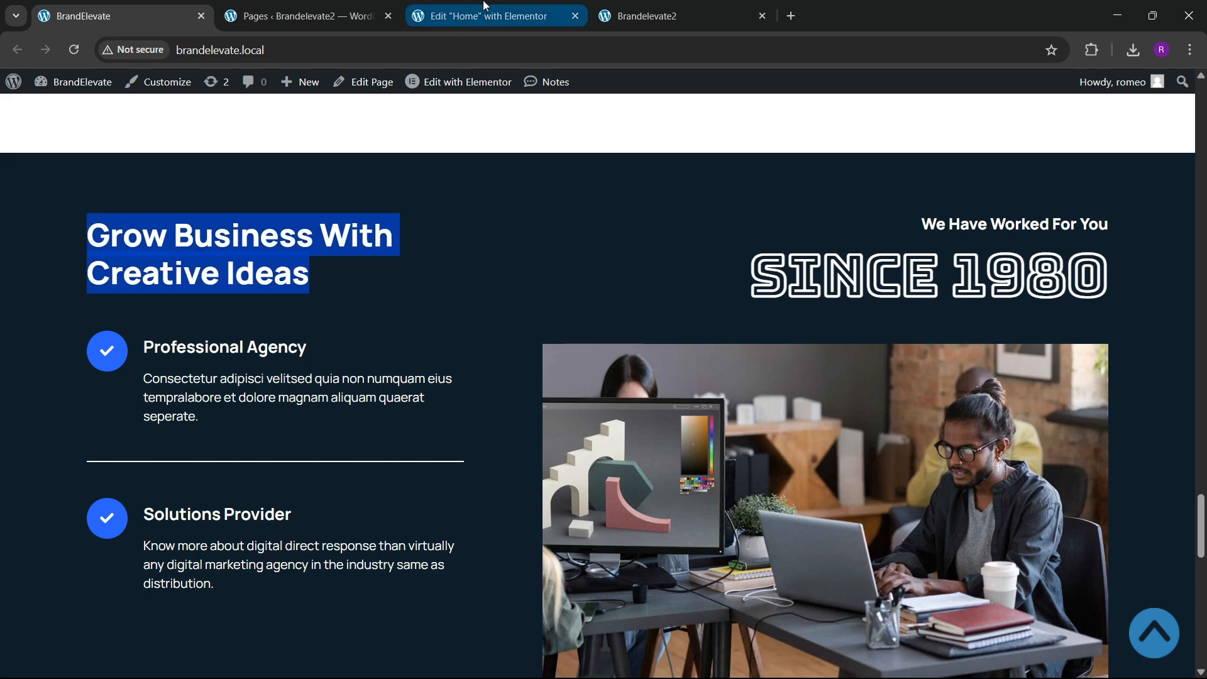
click(42, 180)
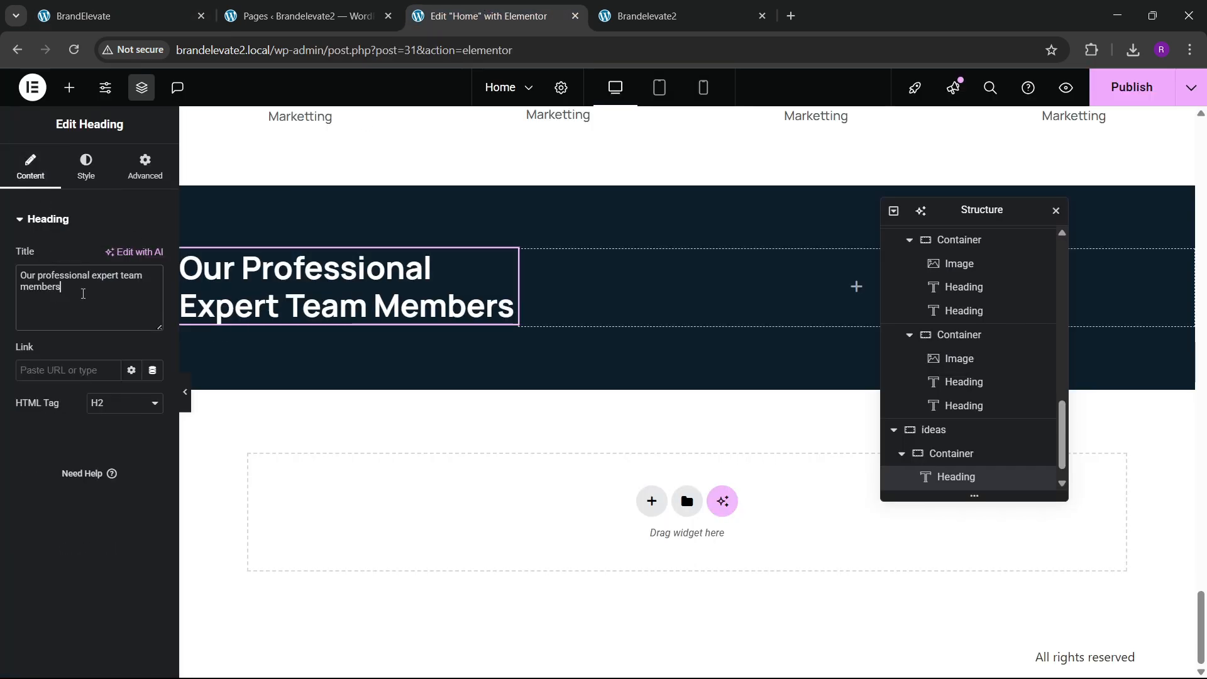
key(ctrl+v)
Step: Check the reference section, add a container below the "Grow Business With Creative Ideas" heading and remove its padding
click(100, 7)
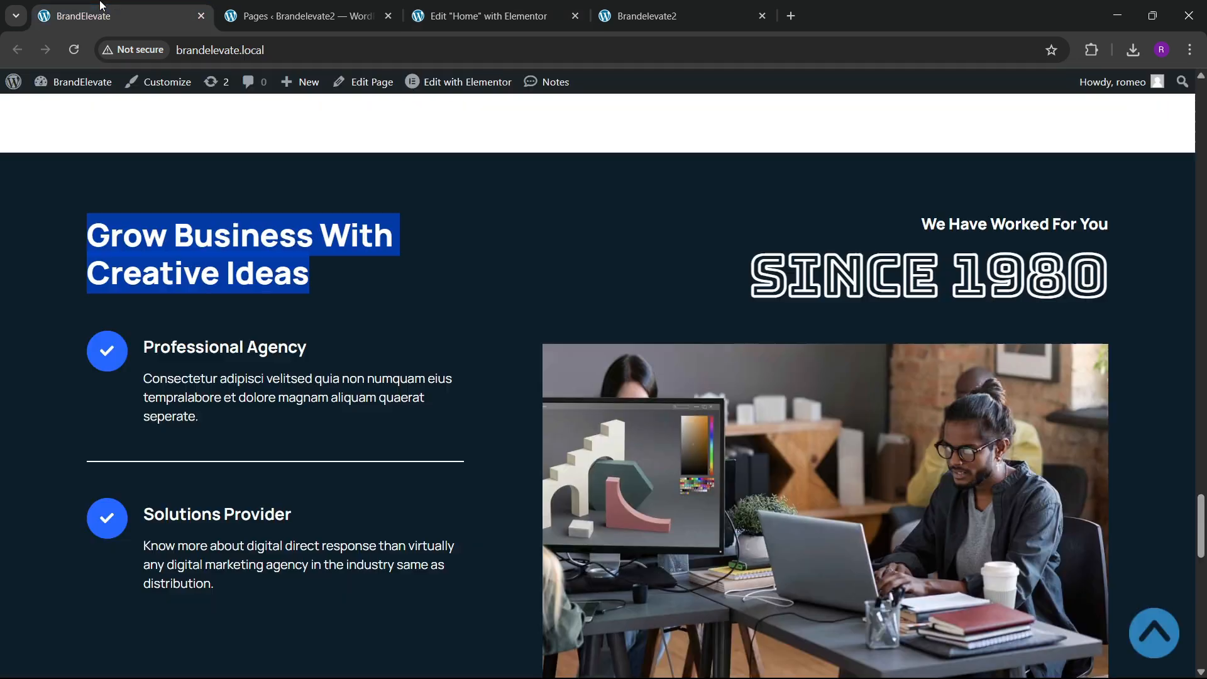
click(490, 5)
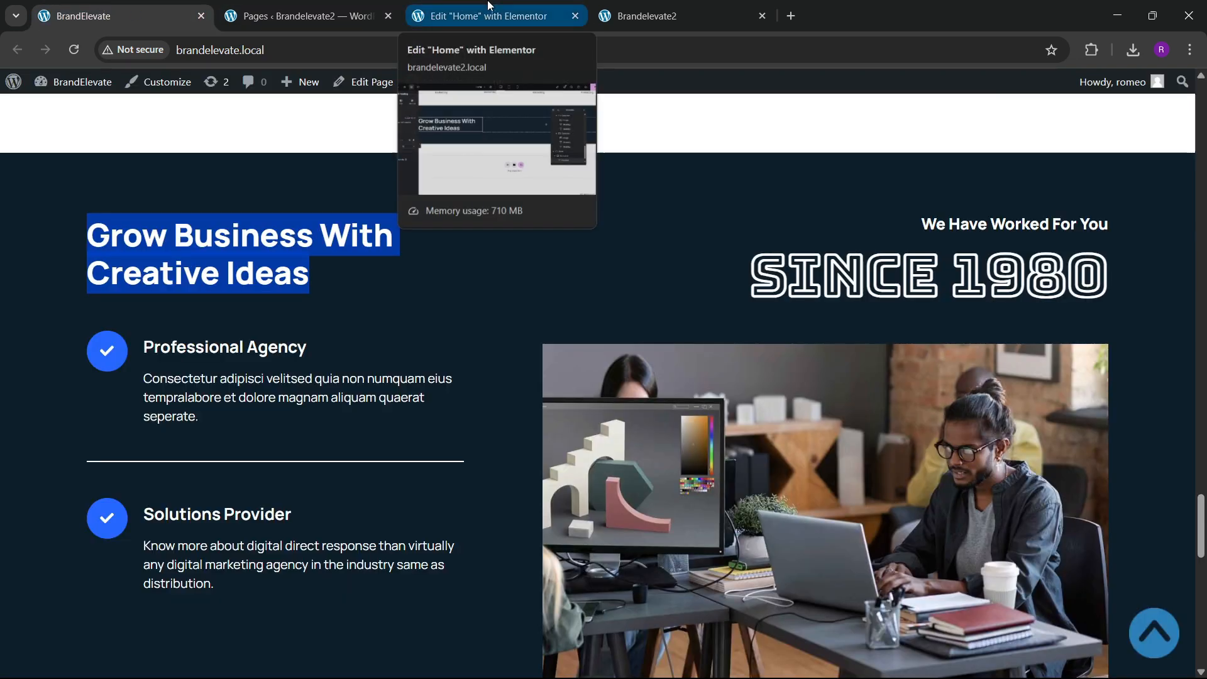
click(489, 5)
click(69, 91)
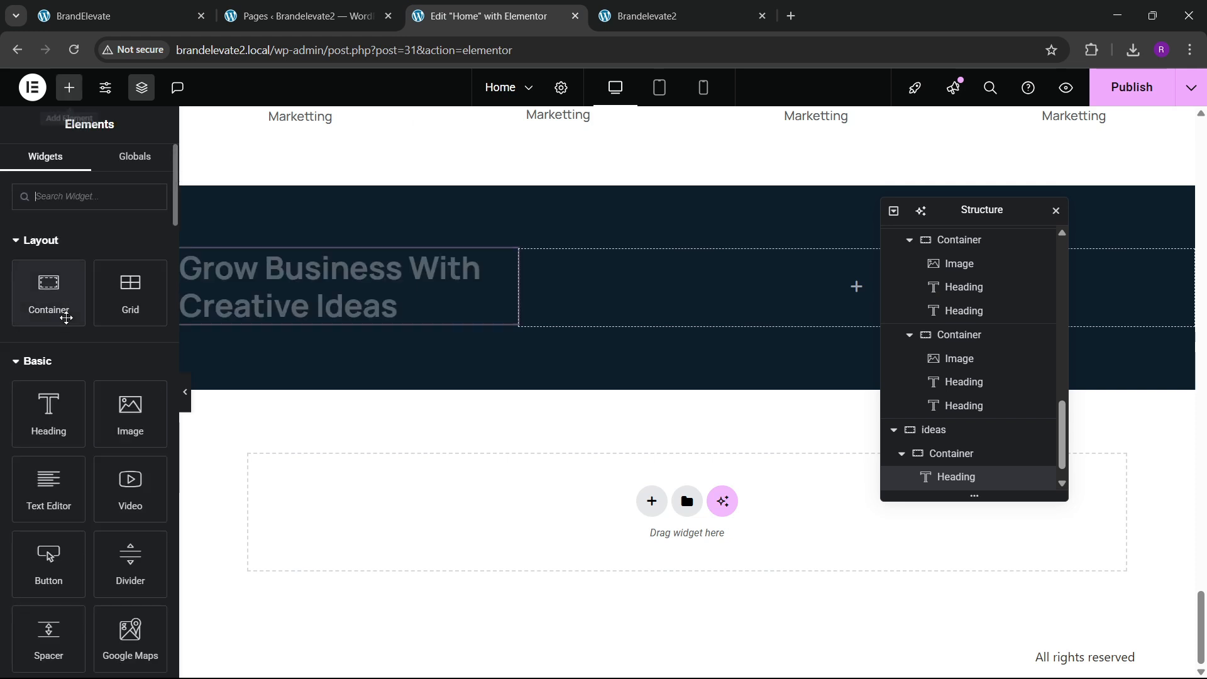
drag(48, 293, 368, 324)
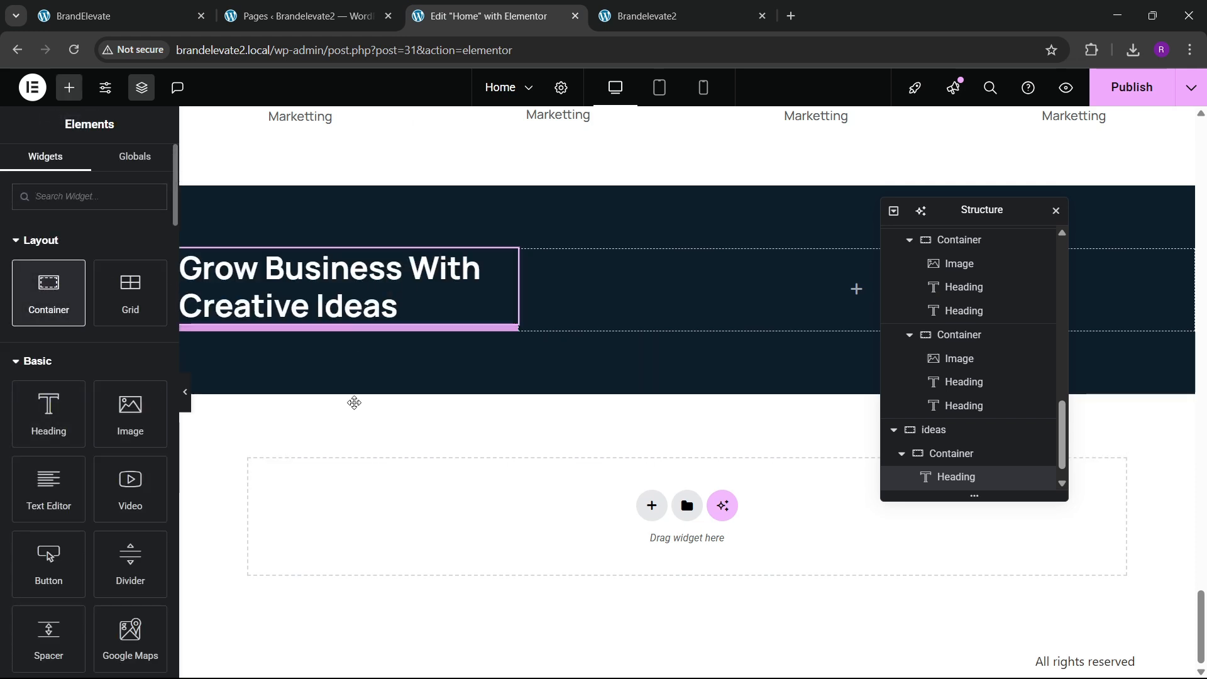
click(144, 169)
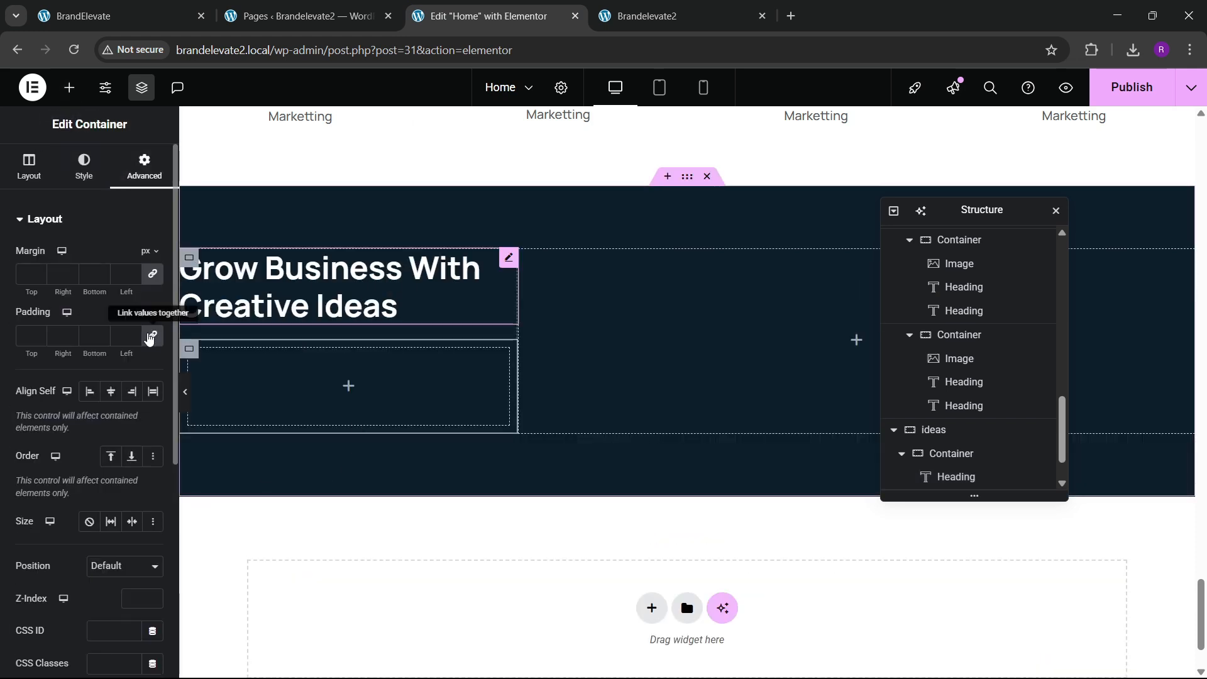
Step: Add an Icon Box widget to the new container and position its icon to the left of the text
click(69, 87)
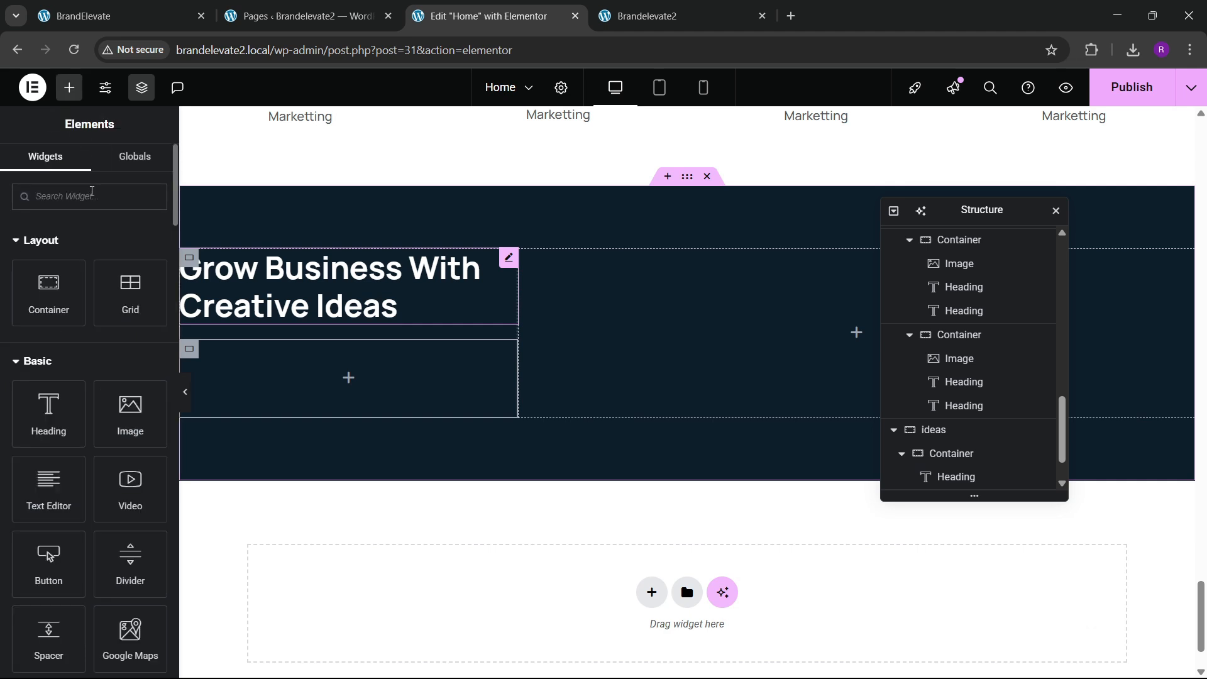
text(icon)
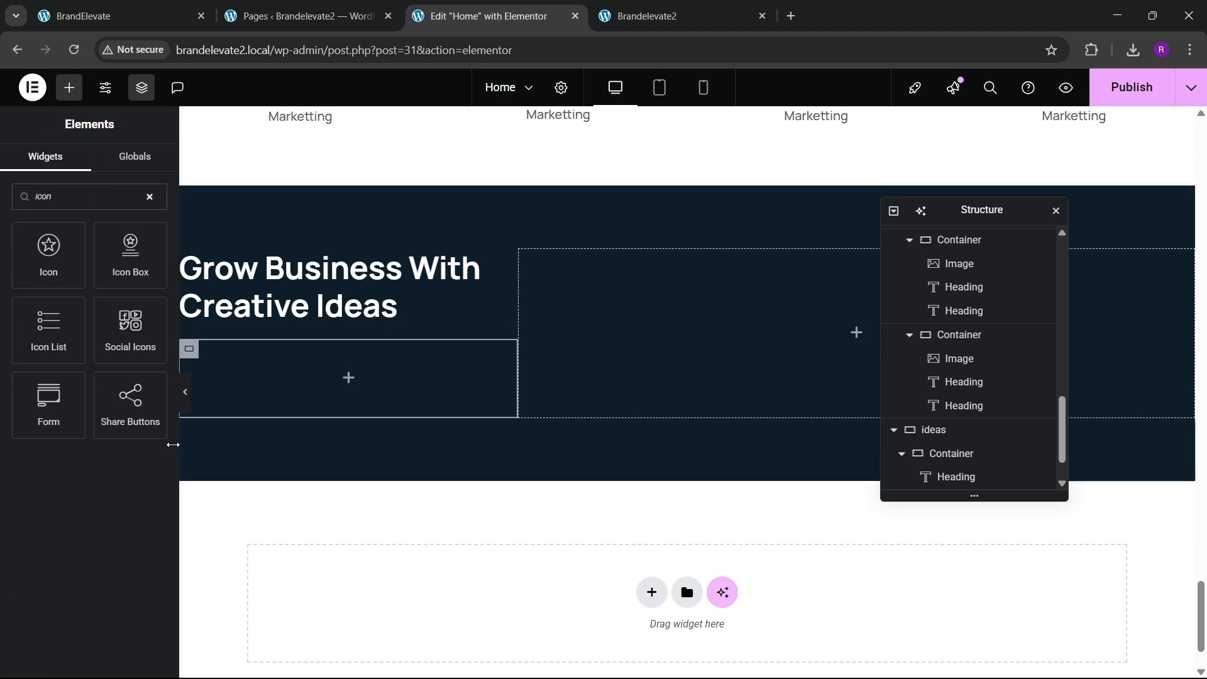
drag(131, 264, 264, 409)
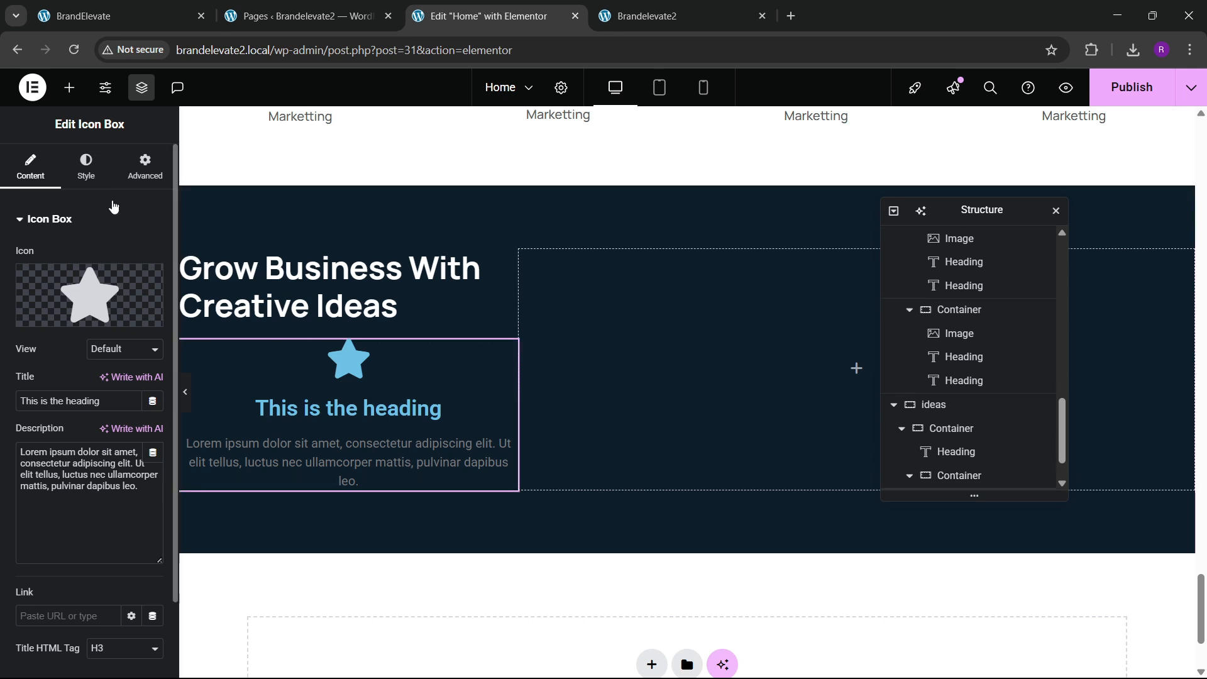
click(86, 166)
click(103, 256)
Step: Set the icon box's title to "Professional Agency", copied from the reference site
click(83, 16)
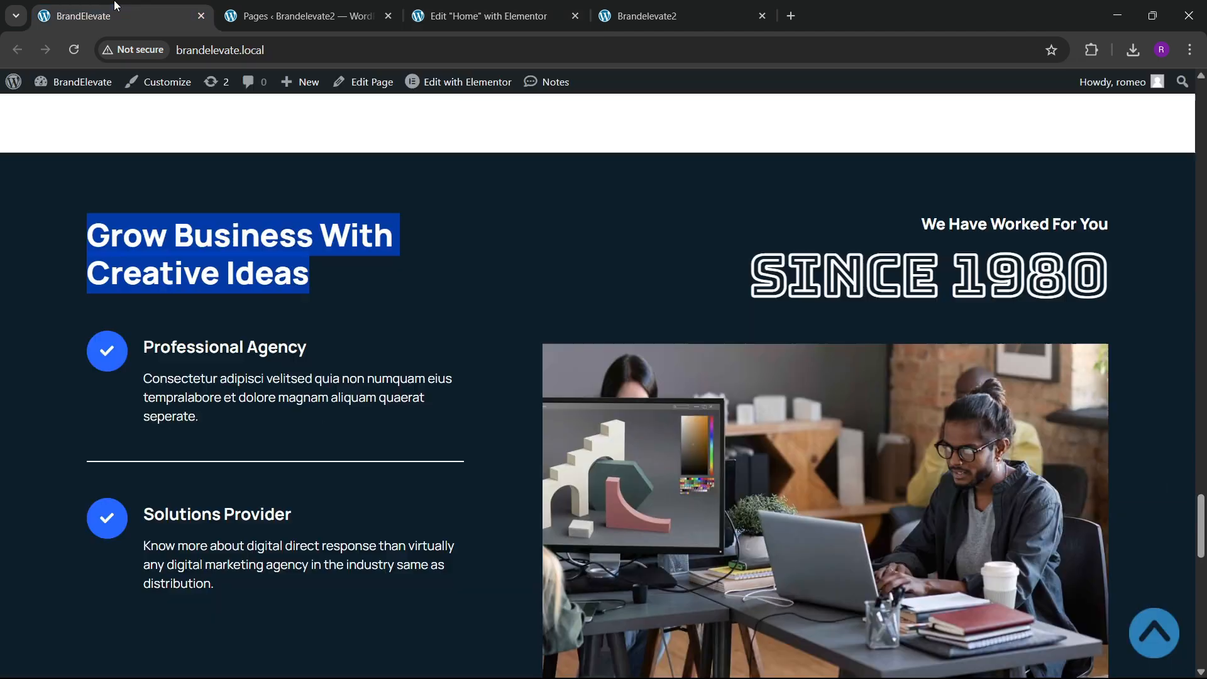
drag(146, 352, 294, 357)
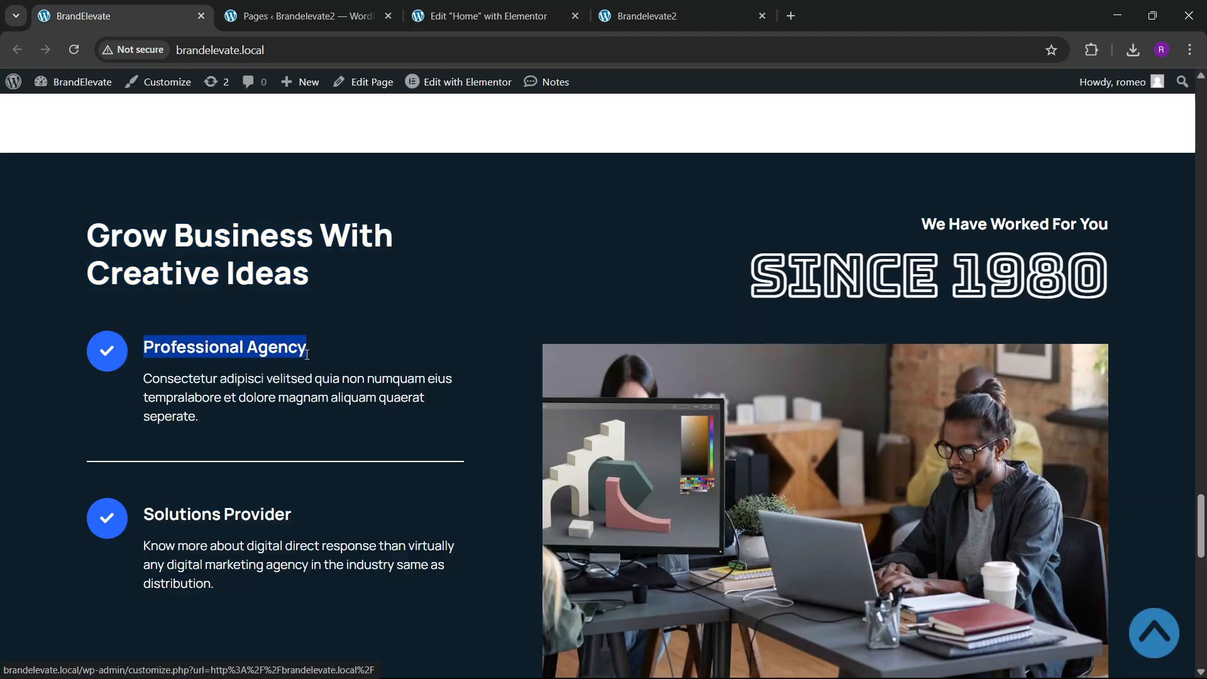
click(484, 16)
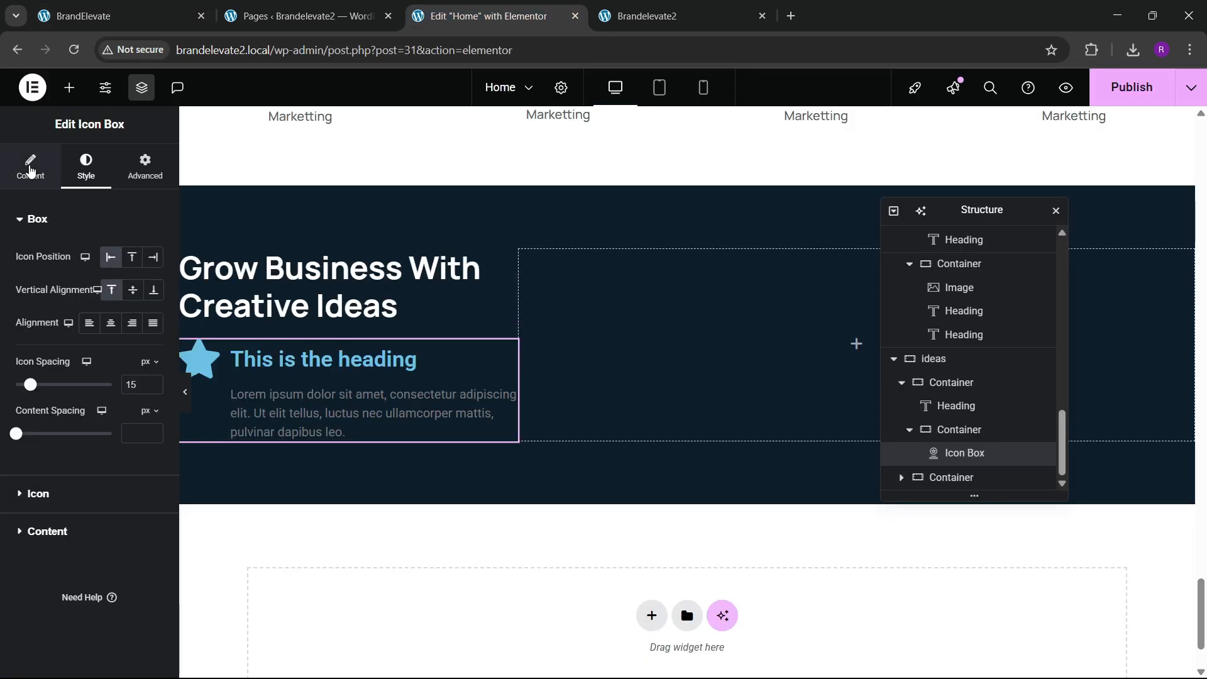
click(30, 169)
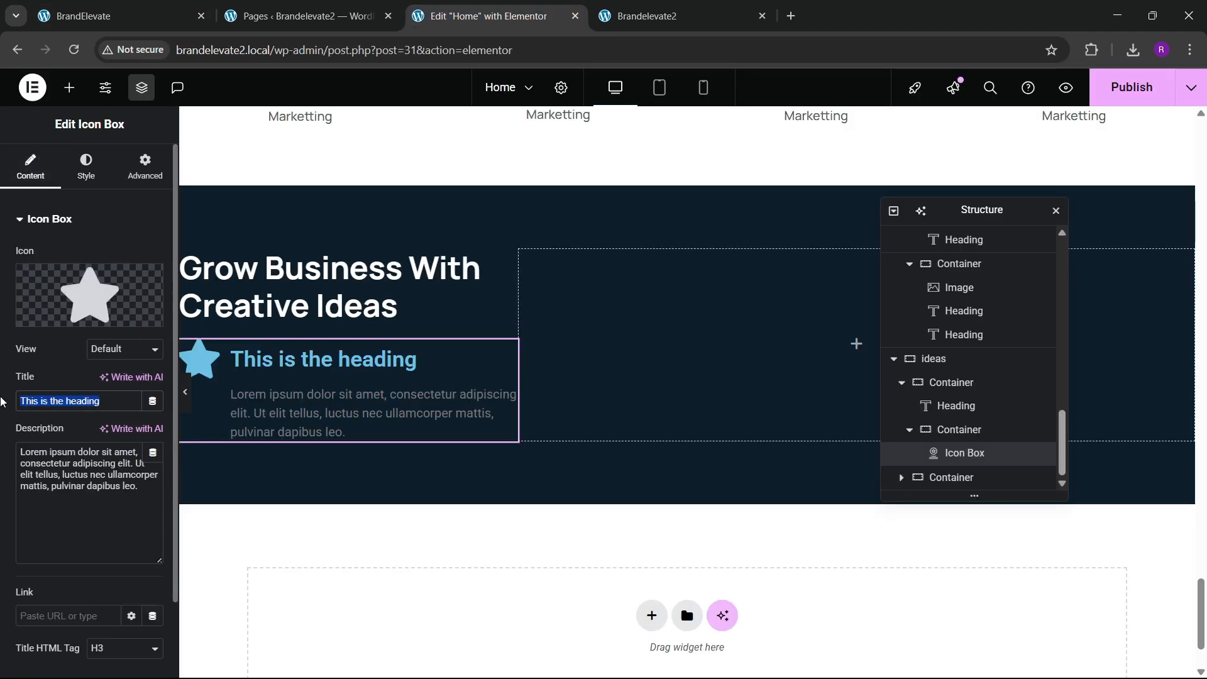
text(Professional Agency)
Step: Check the reference icon, open the icon box's icon library and search it for "tick" and "right"
click(115, 7)
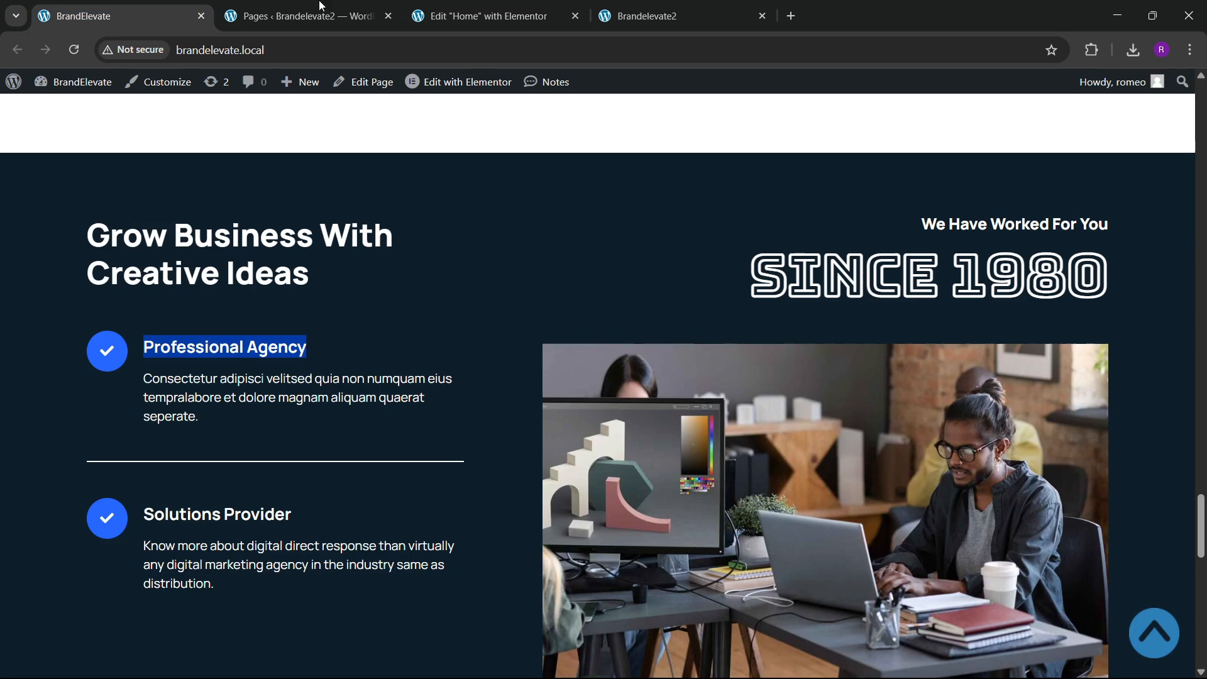
click(485, 16)
click(48, 311)
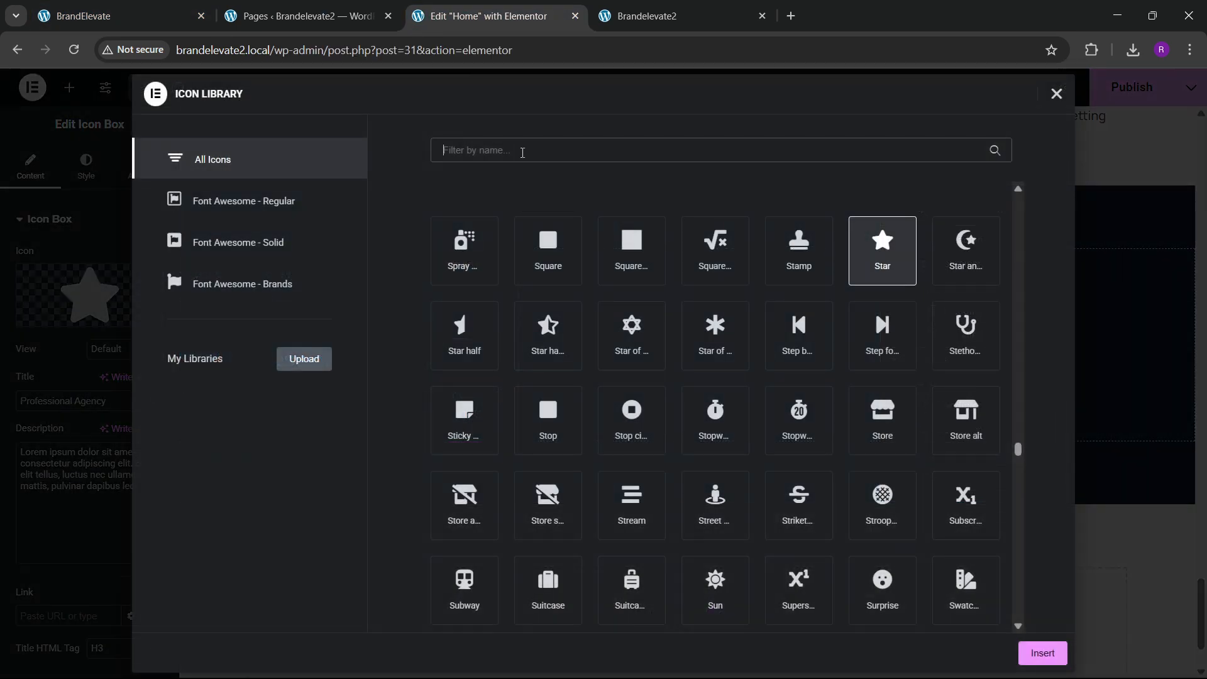
click(522, 156)
text(tick)
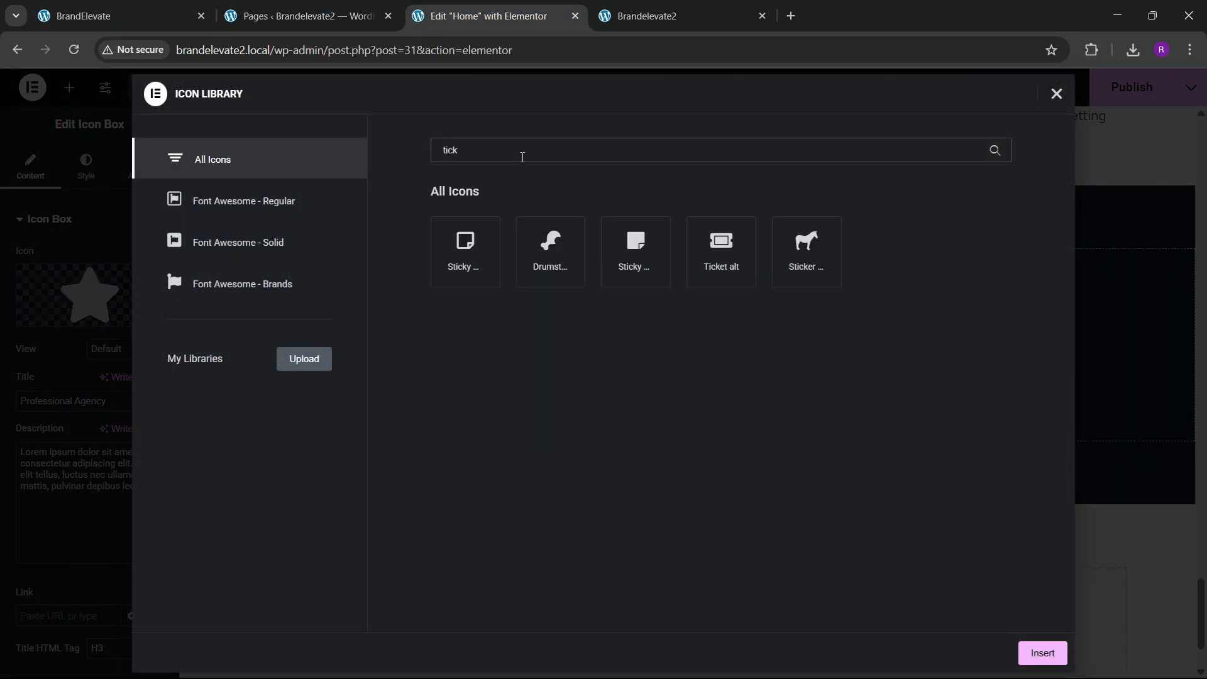
key(BackSpace)
key(BackSpace)
key(BackSpace)
key(BackSpace)
text(right)
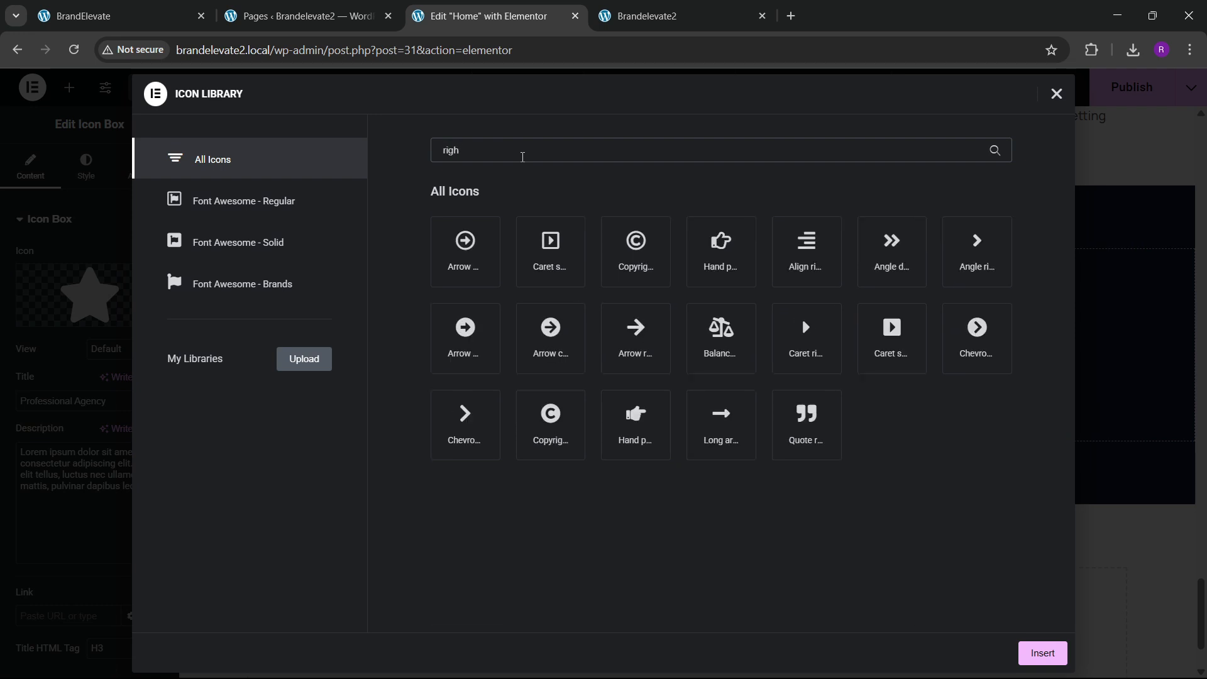
key(BackSpace)
key(BackSpace)
key(BackSpace)
key(BackSpace)
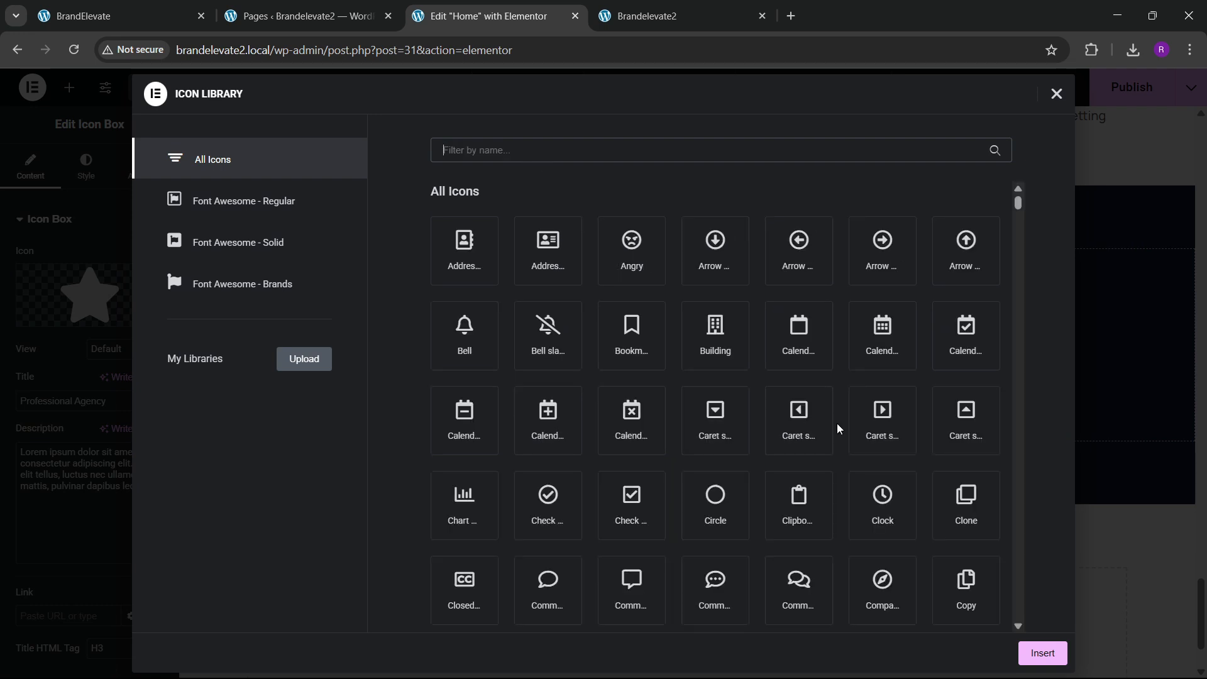
Step: Find the circled check mark in the icon library, insert it as the icon box's icon and open the box's style settings
scroll(628, 422, down, 4)
scroll(620, 437, up, 2)
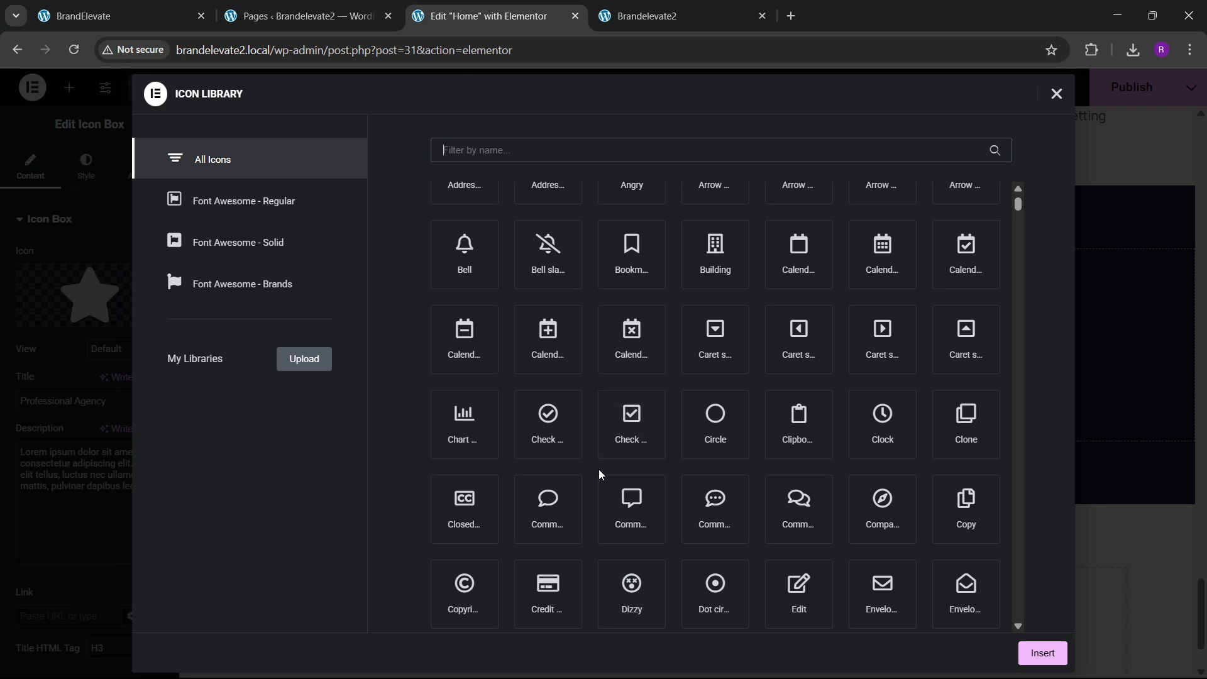
scroll(600, 469, down, 4)
scroll(600, 469, down, 2)
scroll(573, 425, up, 5)
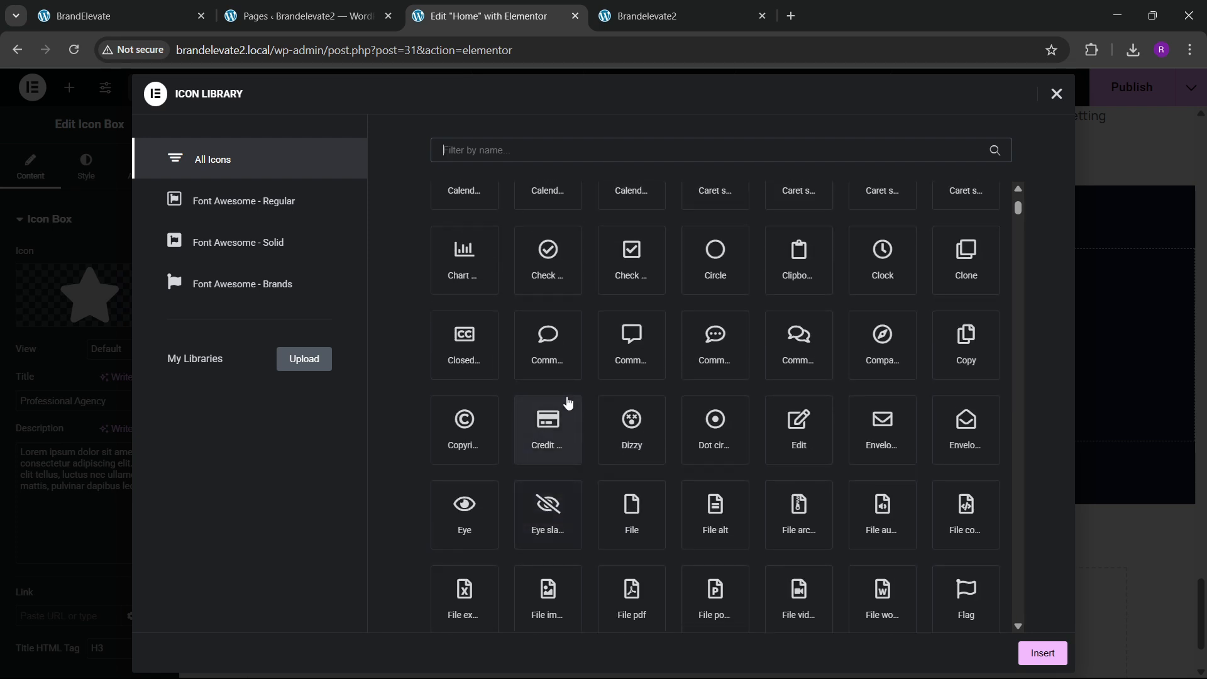
scroll(651, 440, down, 6)
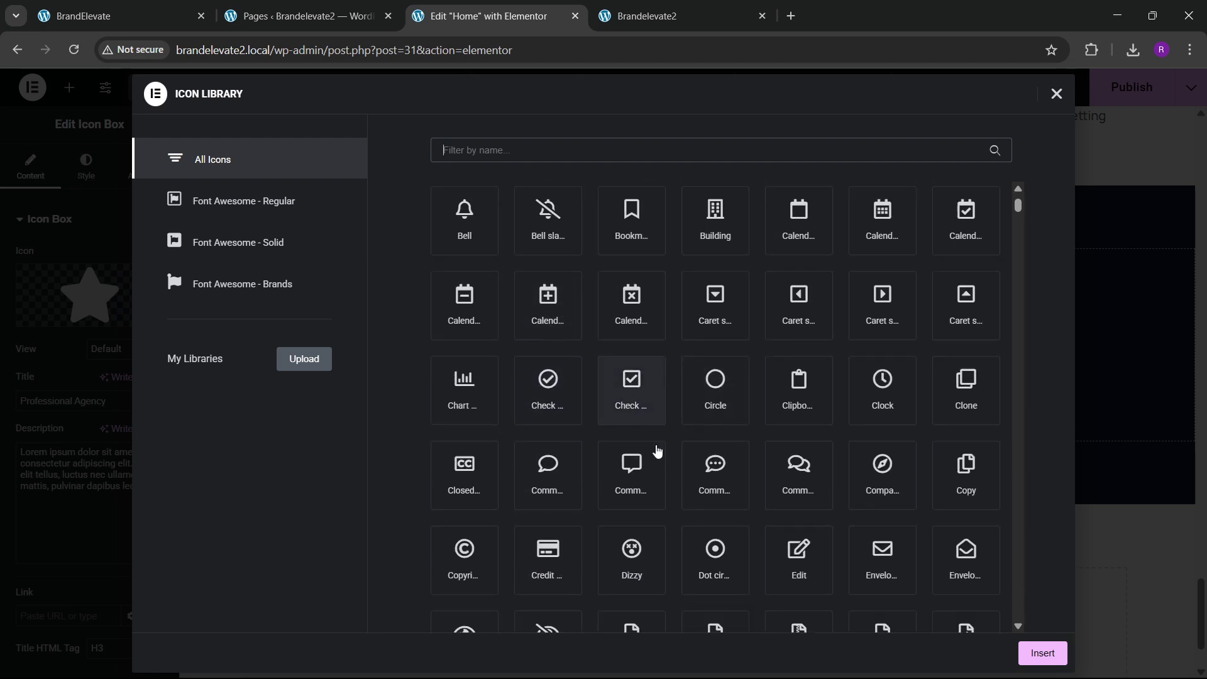
scroll(608, 451, down, 10)
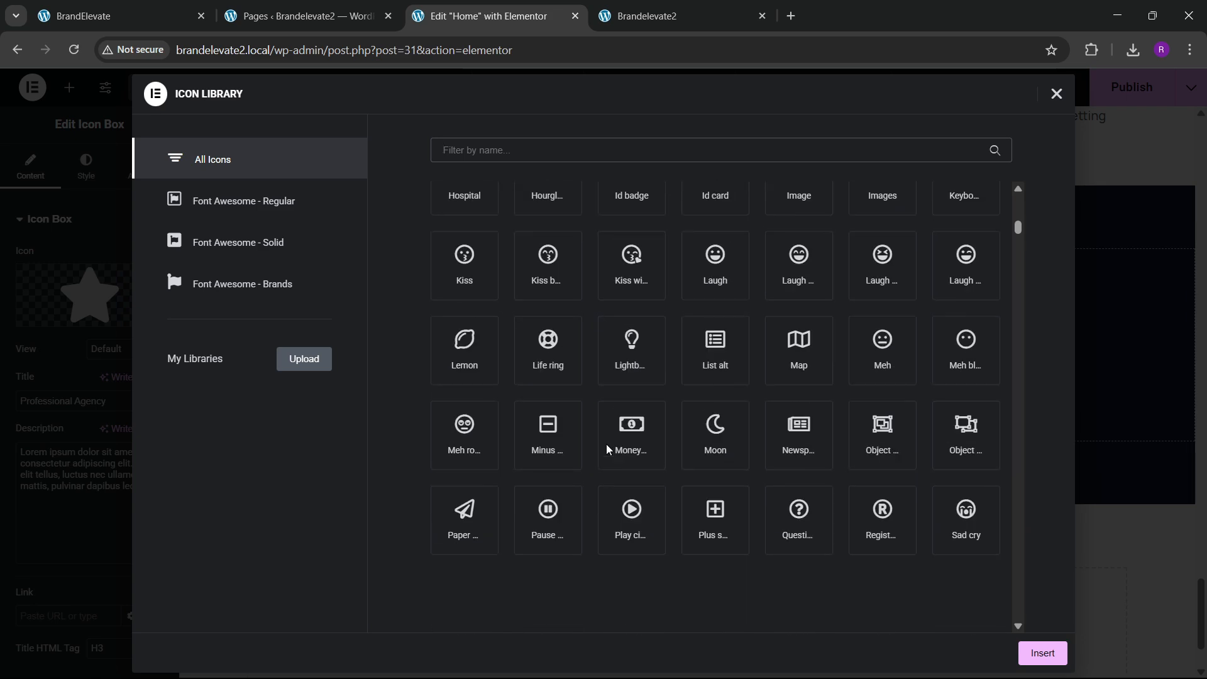
scroll(607, 450, down, 2)
scroll(598, 445, up, 4)
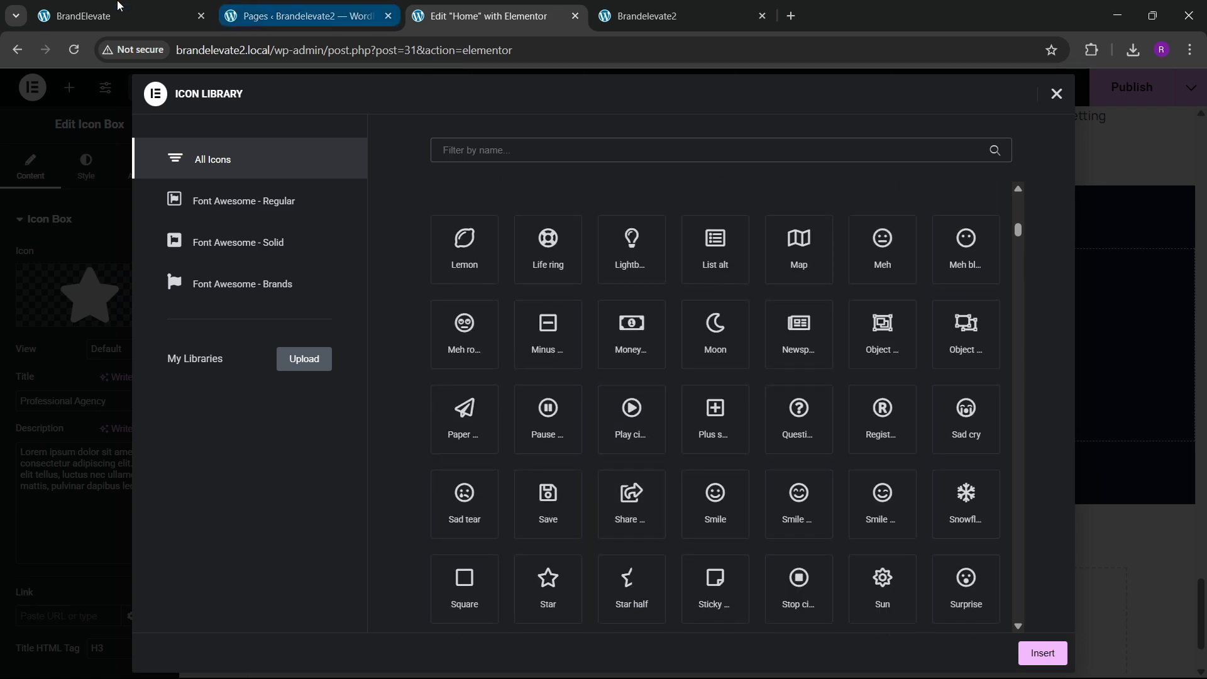
click(114, 6)
click(459, 8)
scroll(623, 428, up, 12)
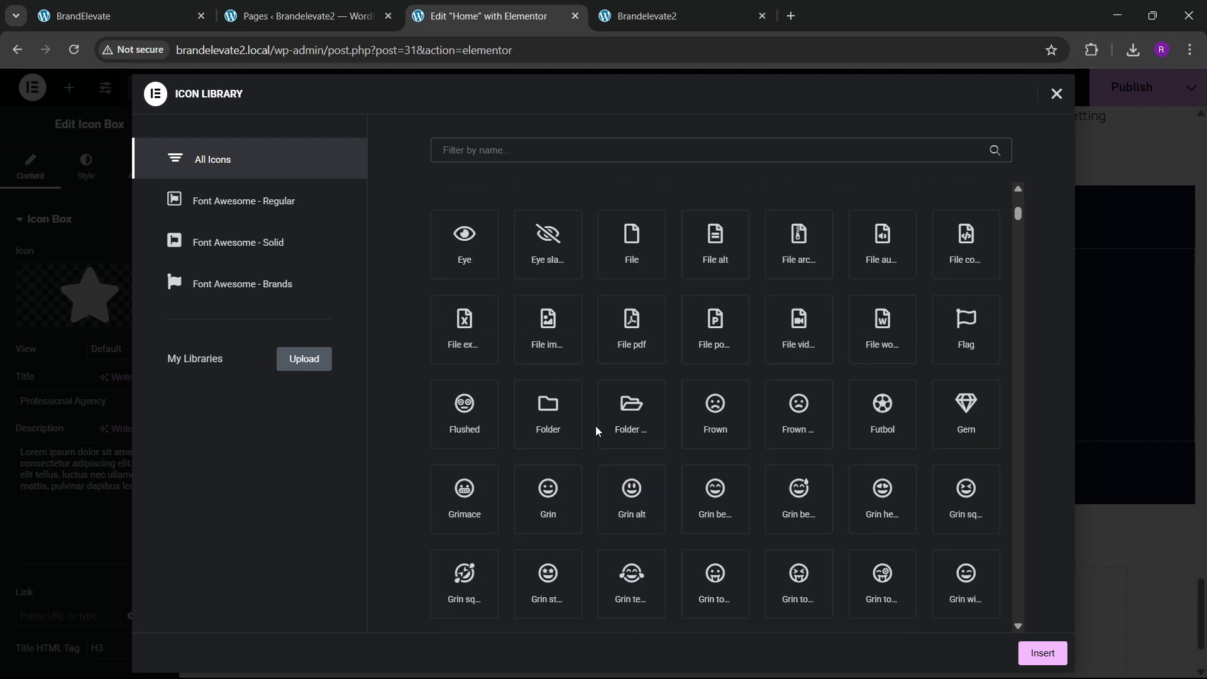
scroll(578, 418, down, 3)
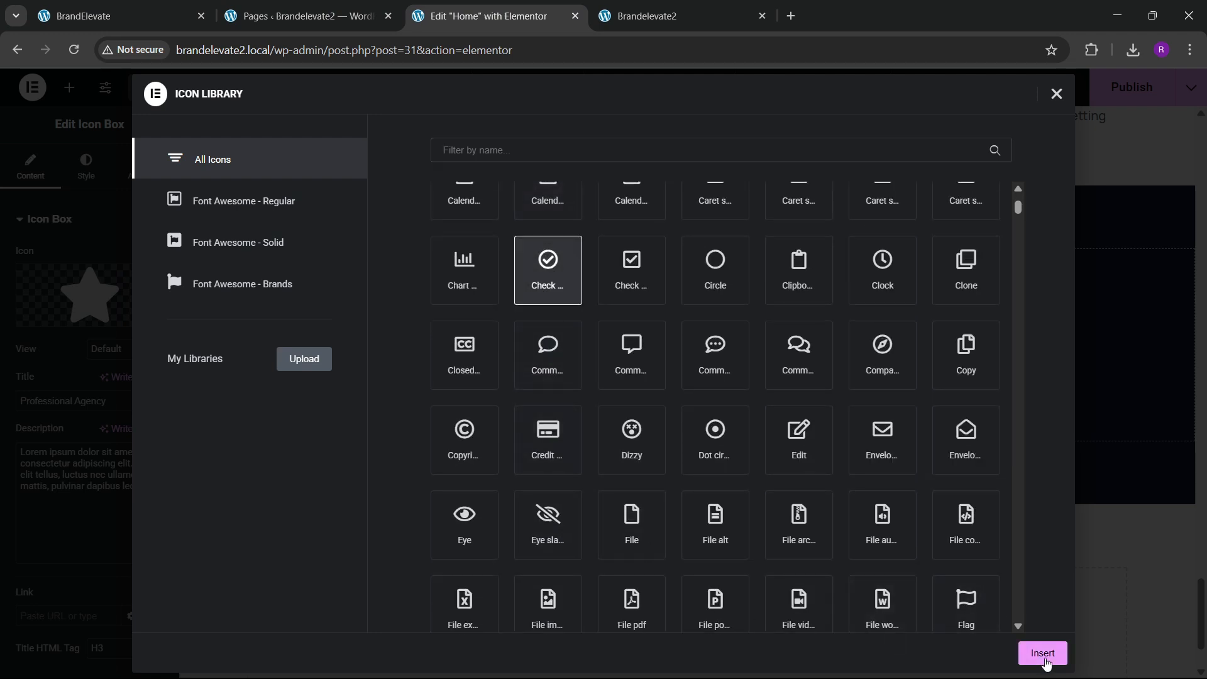
click(1044, 654)
click(96, 166)
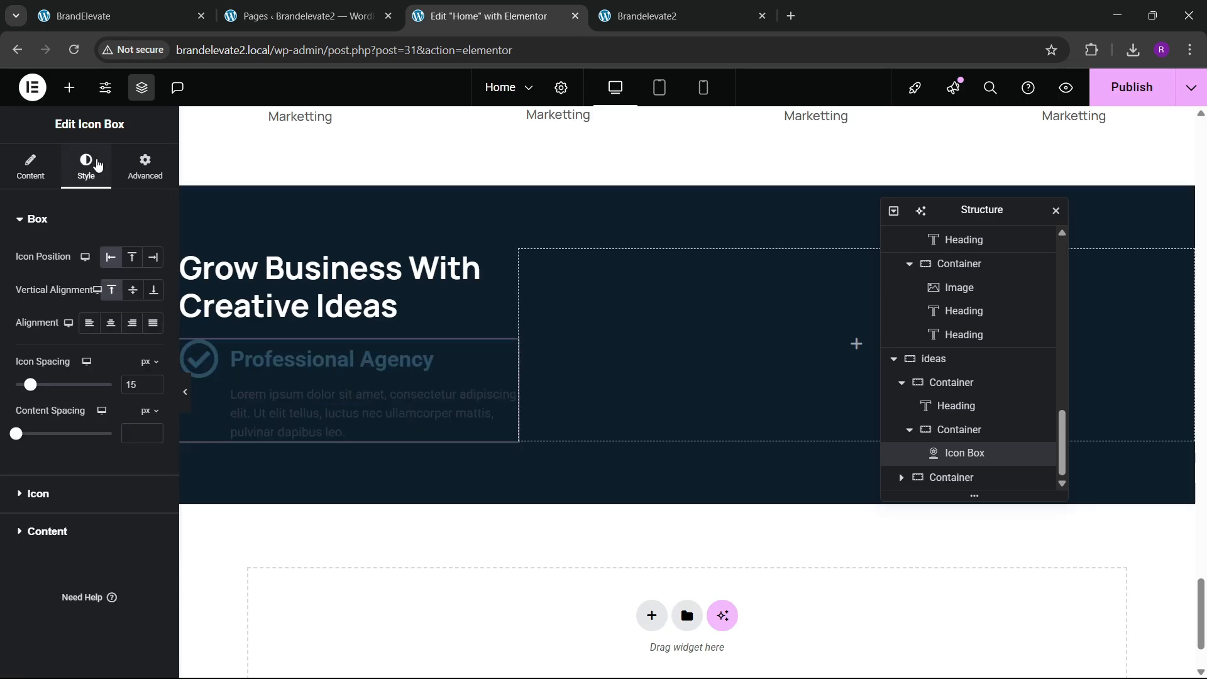
Step: Replace the icon box's icon with the plain solid Check mark from the icon library
click(32, 167)
click(98, 291)
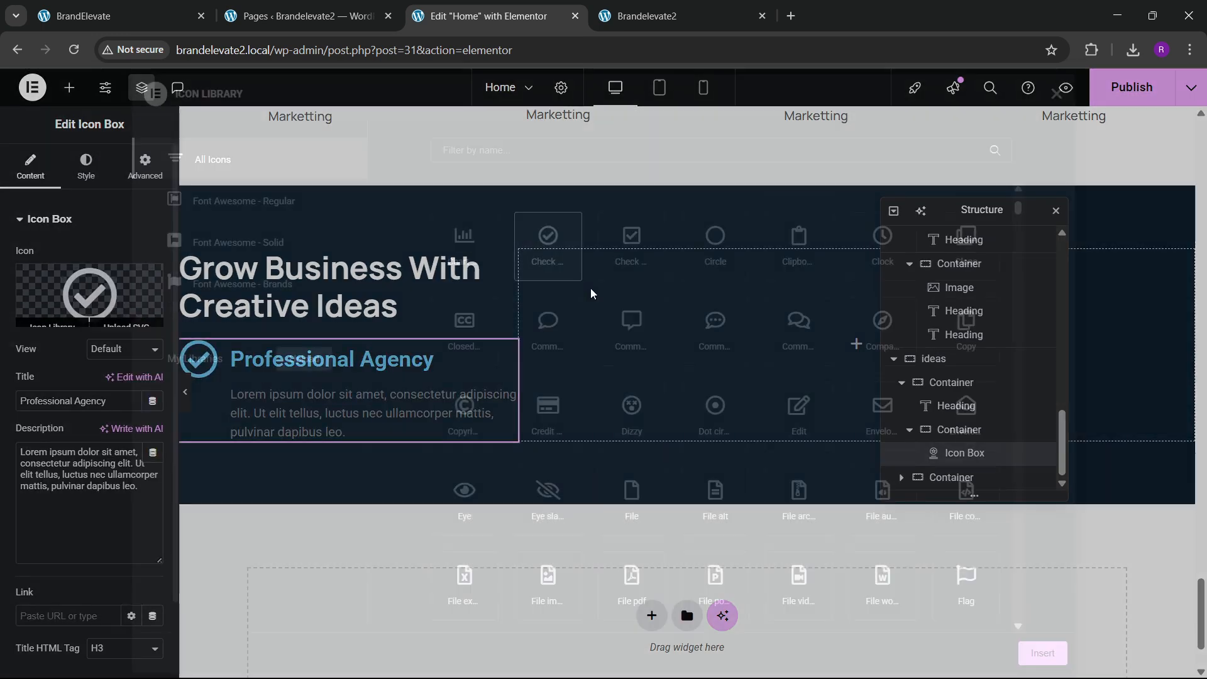
scroll(546, 409, up, 3)
scroll(541, 441, down, 20)
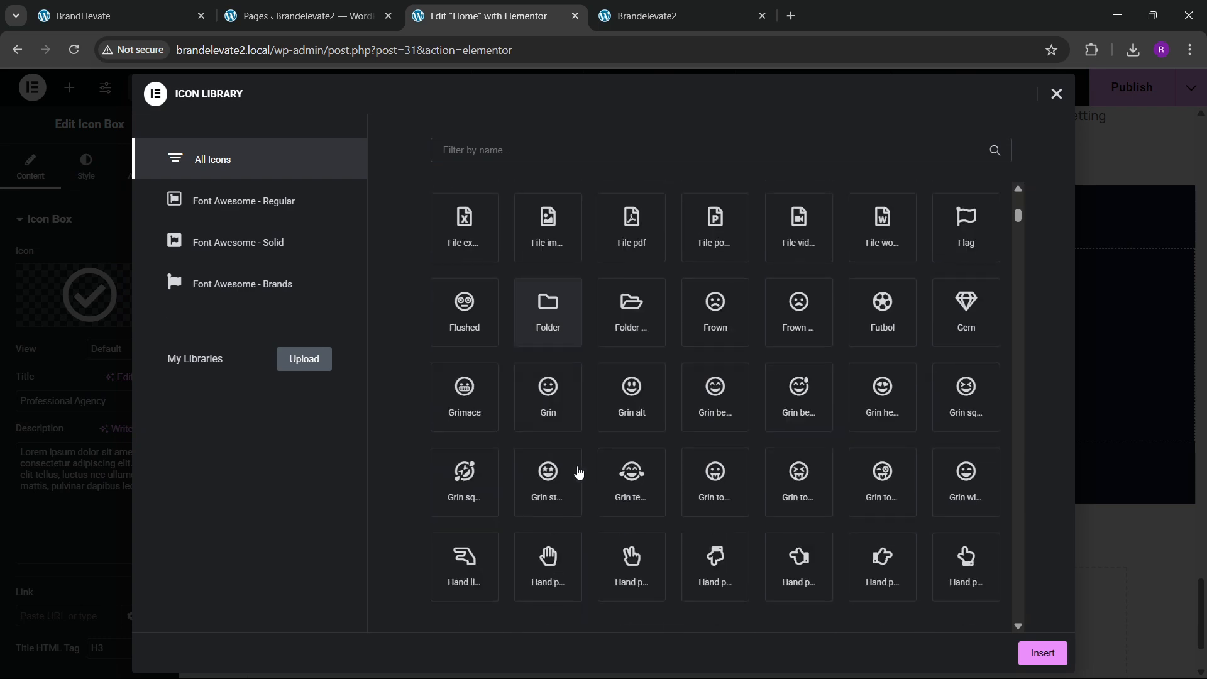
scroll(553, 490, down, 4)
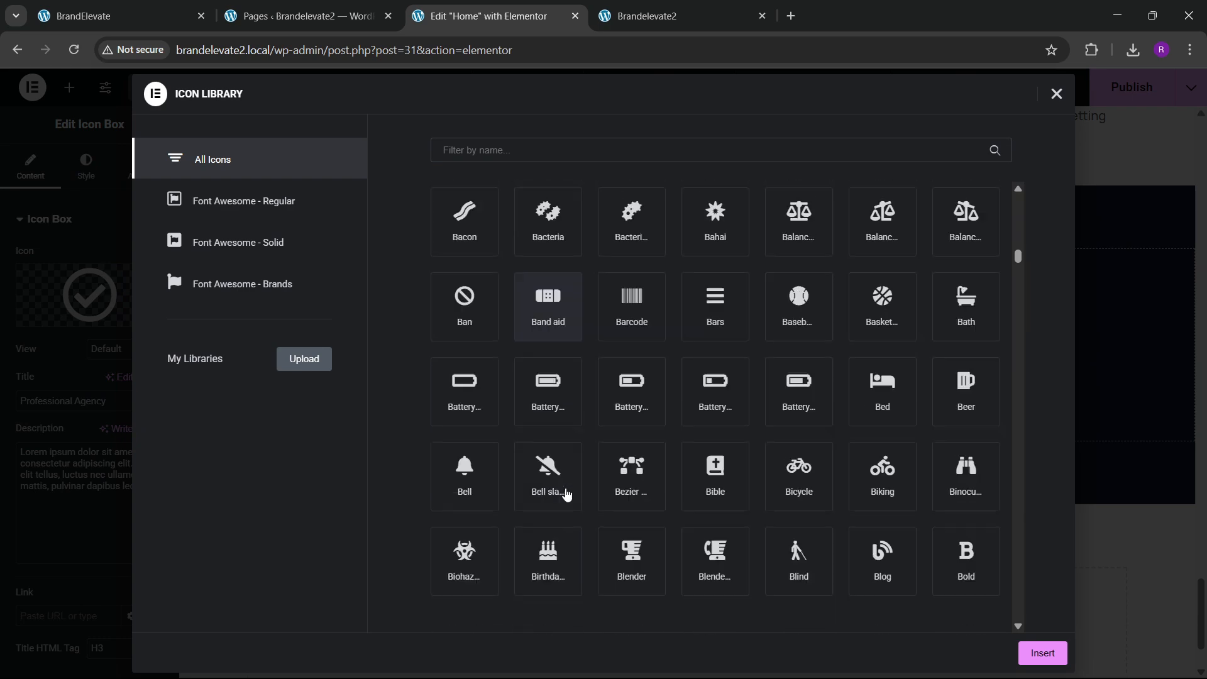
scroll(556, 481, up, 5)
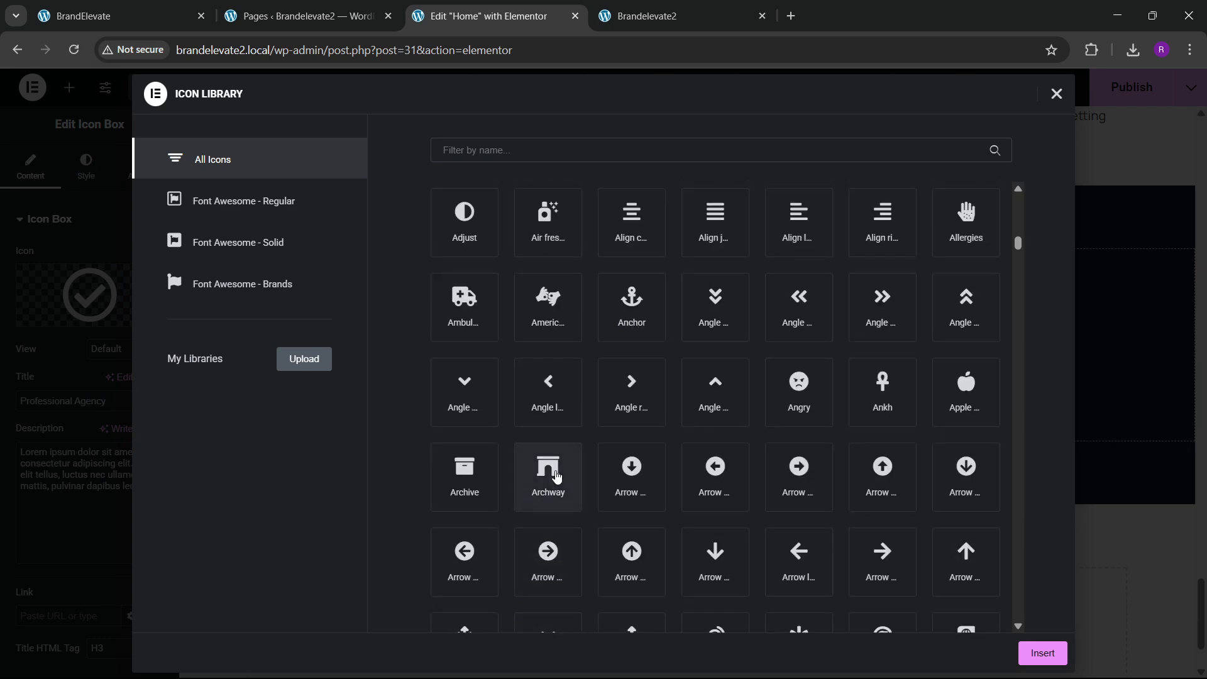
scroll(556, 476, down, 15)
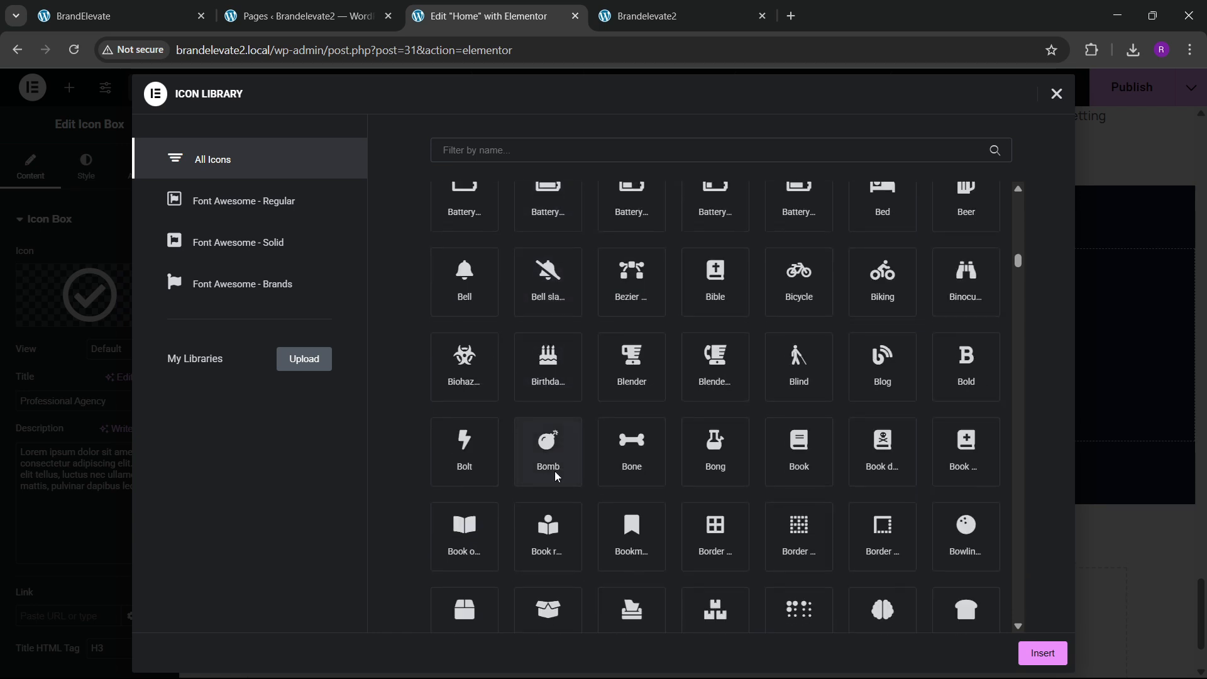
scroll(556, 476, down, 8)
scroll(547, 485, up, 3)
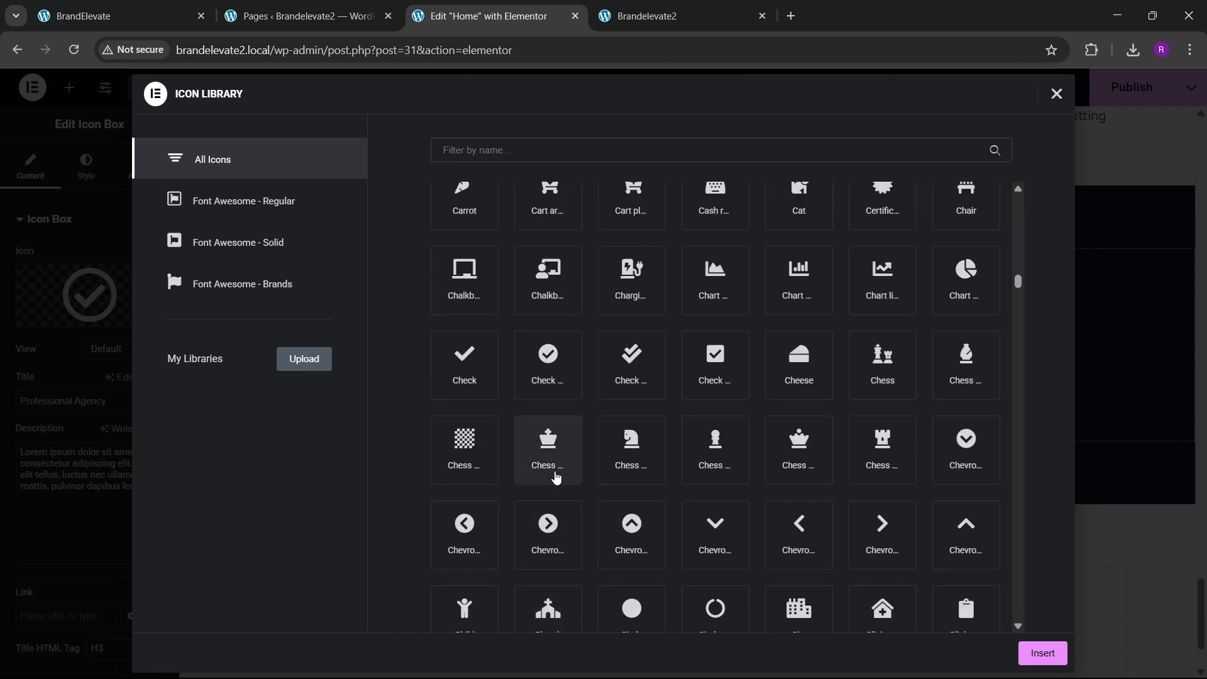
click(444, 387)
click(1055, 656)
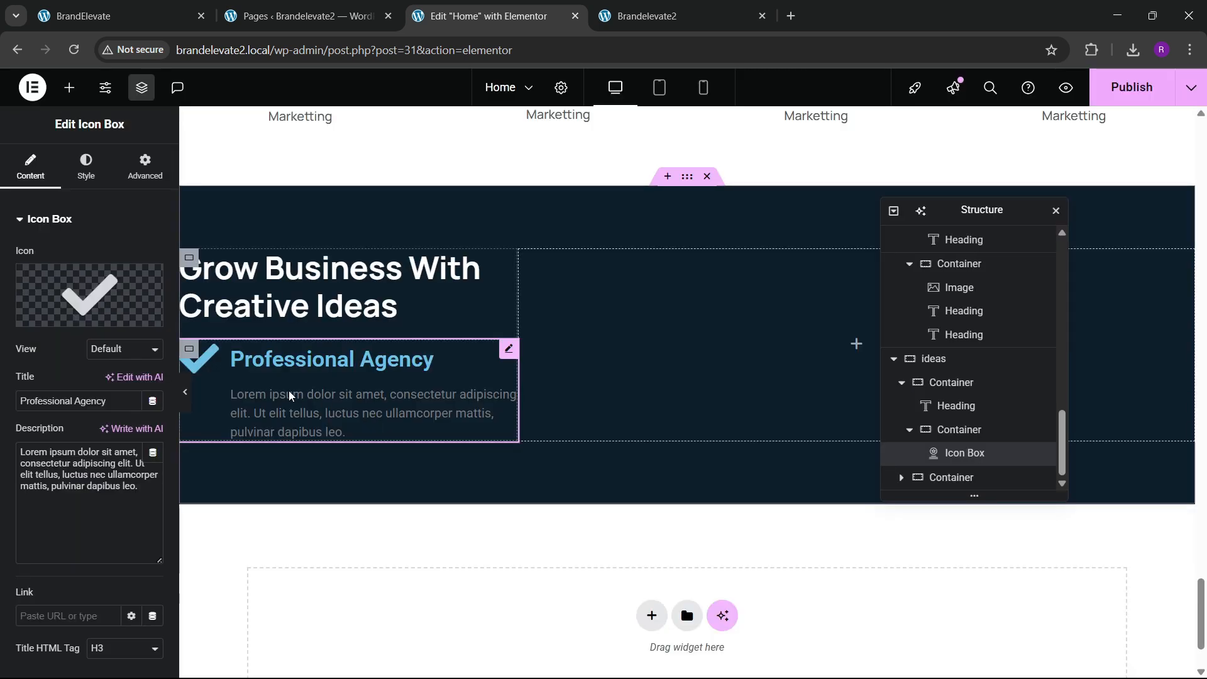
Step: Set the icon's view to Stacked, with the global blue as primary color and white as secondary color
click(126, 351)
click(122, 386)
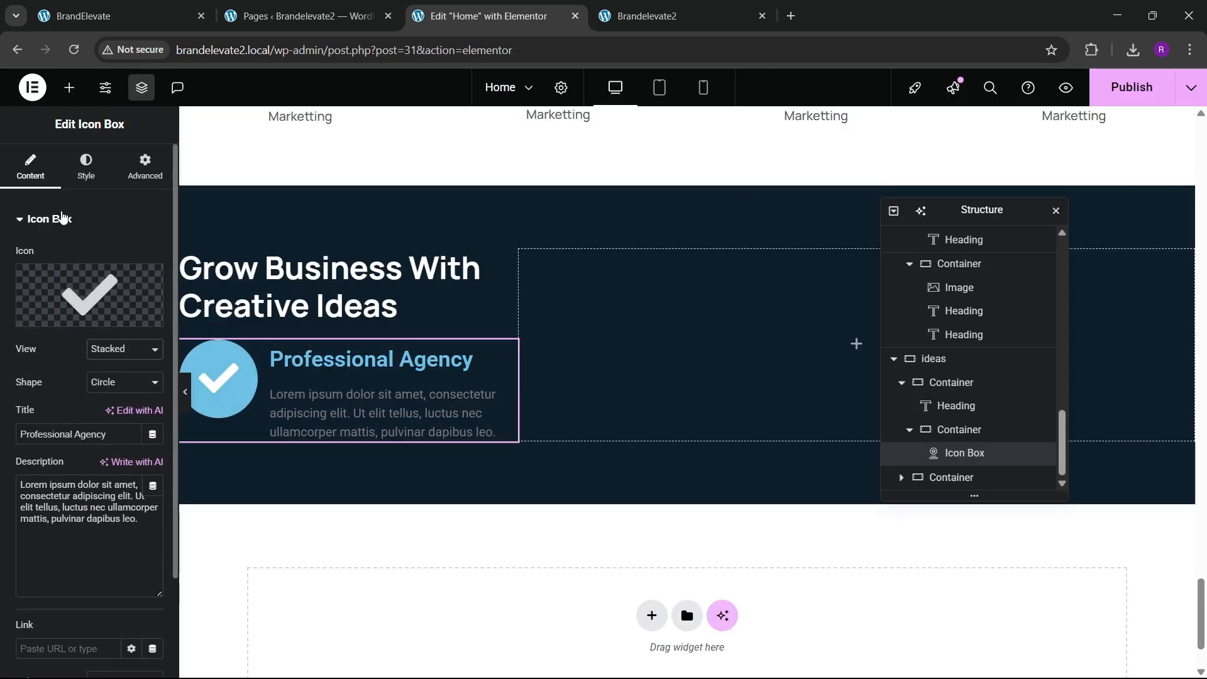
click(86, 167)
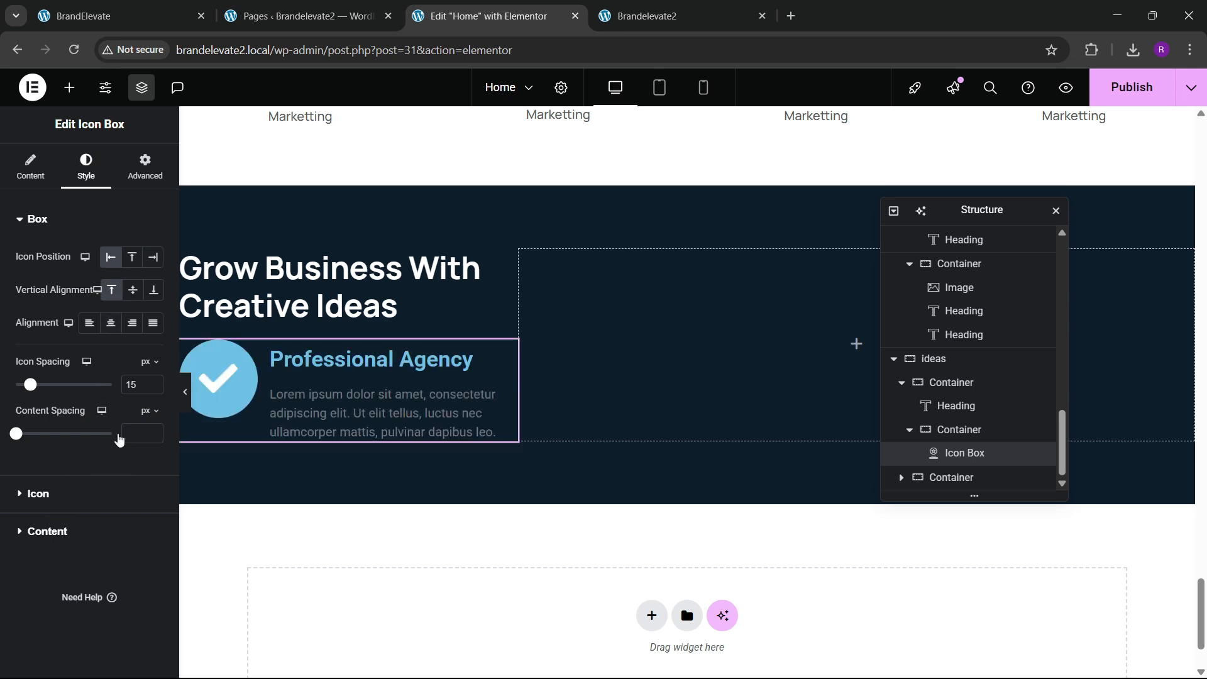
click(117, 494)
click(129, 329)
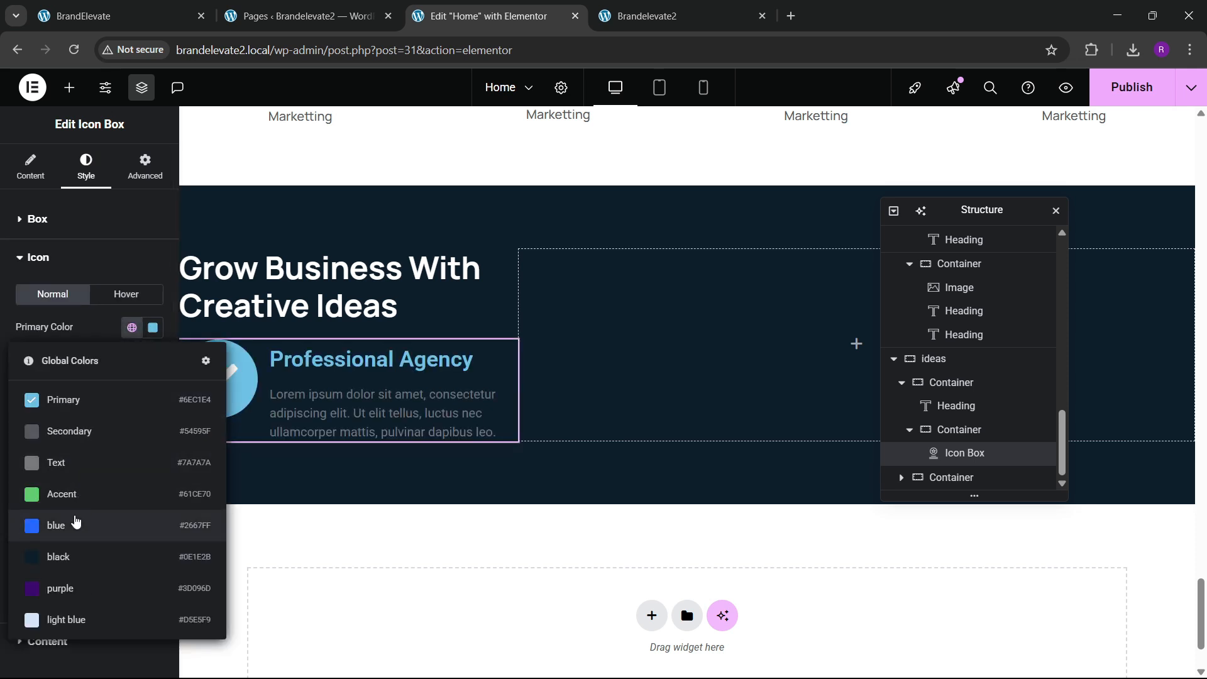
click(76, 523)
drag(126, 444, 13, 377)
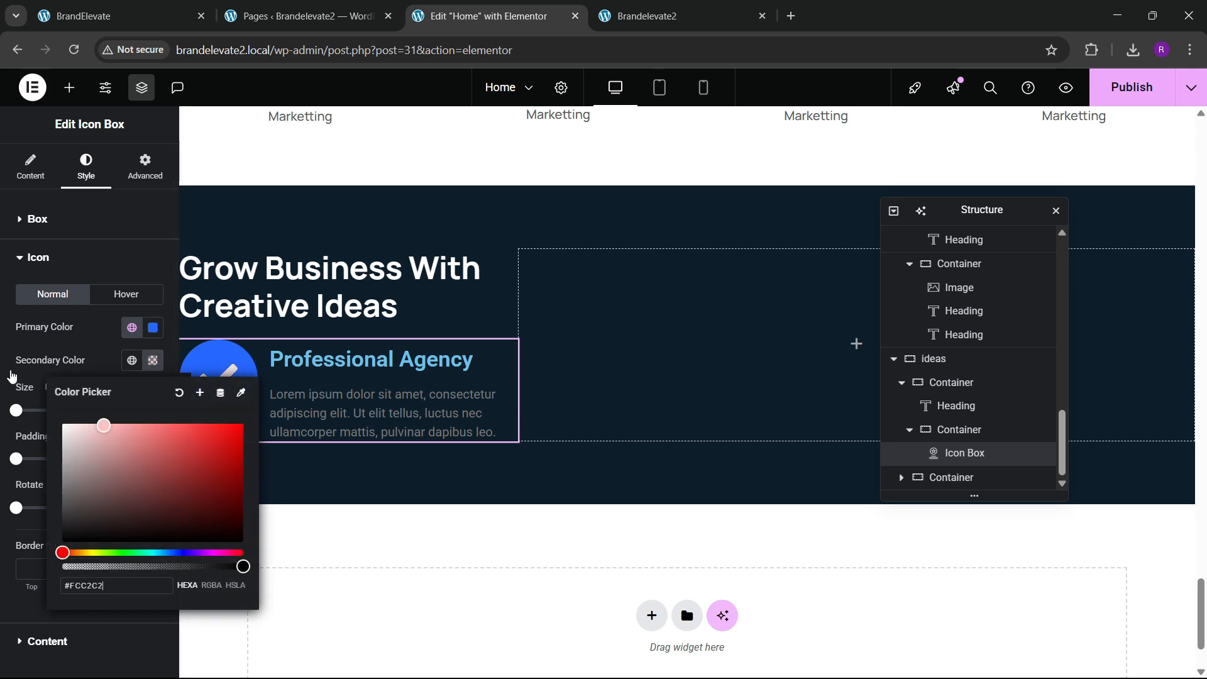
click(14, 379)
Step: Set the icon's size to 25 px, comparing it with the check icons on the reference site
click(151, 411)
text(6)
click(151, 410)
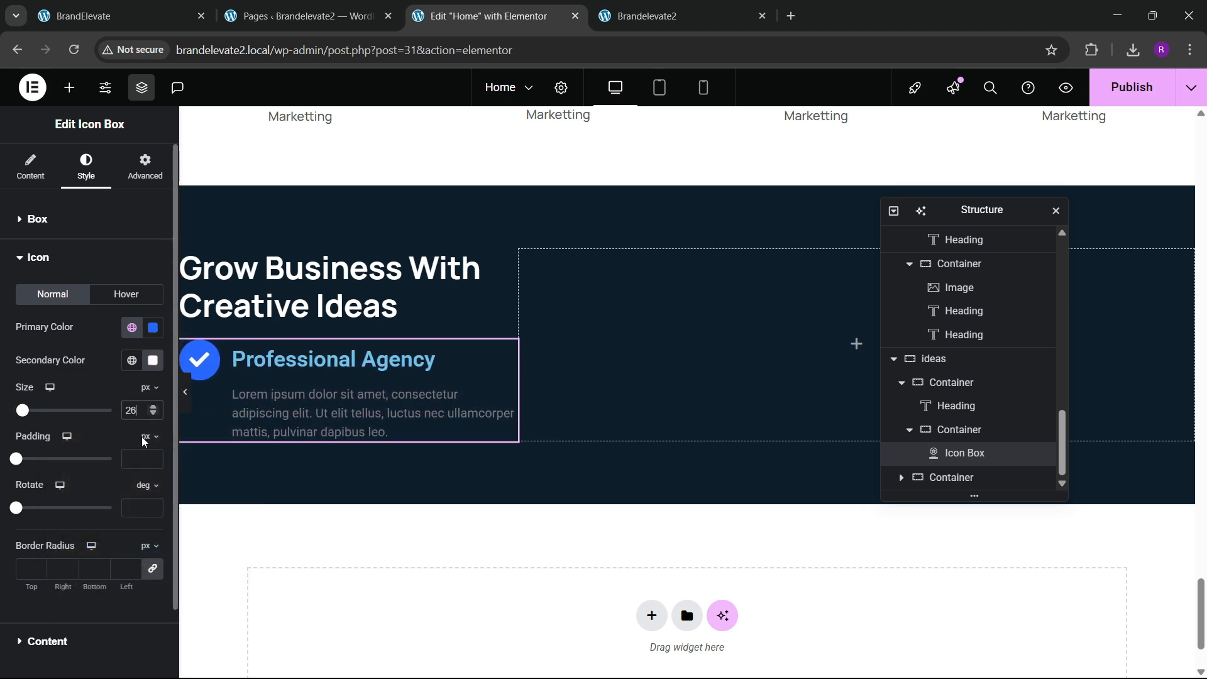
click(185, 9)
click(457, 9)
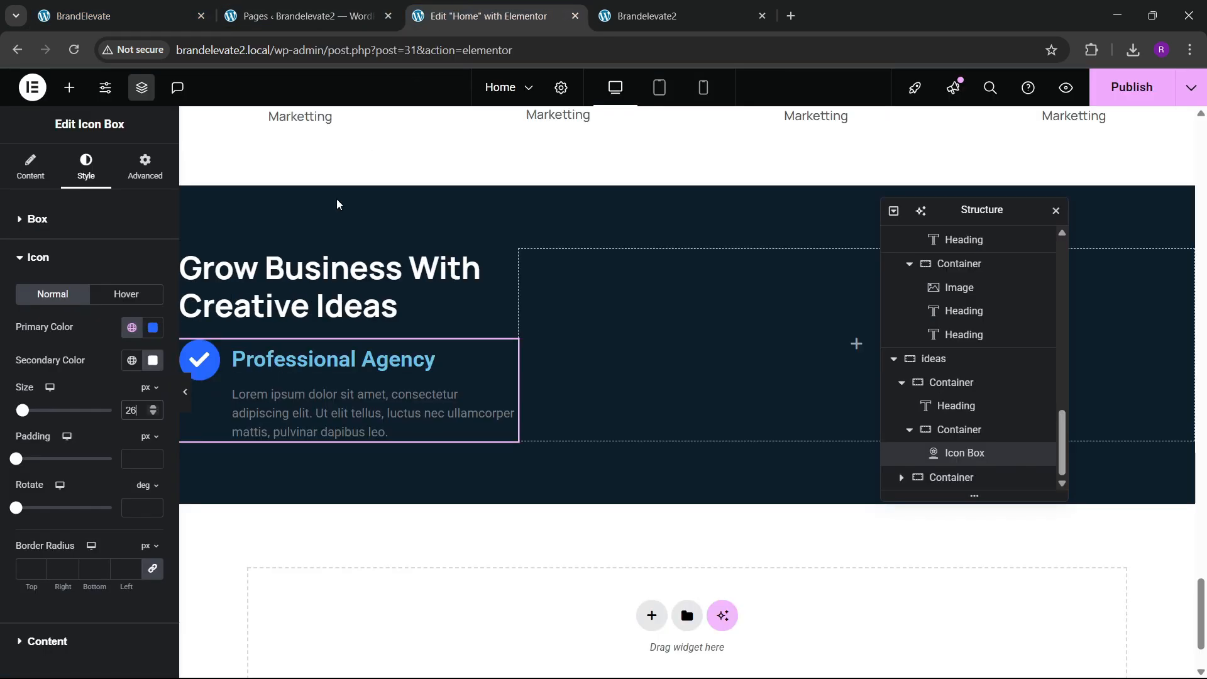
click(152, 415)
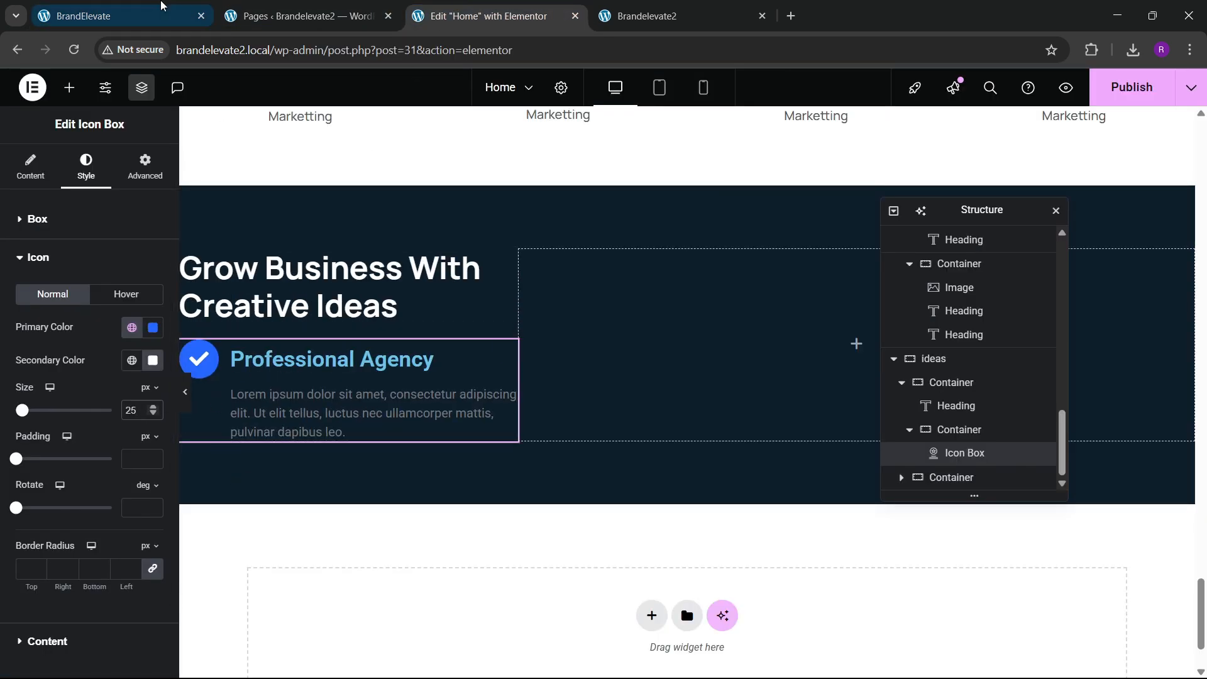
click(160, 9)
click(482, 7)
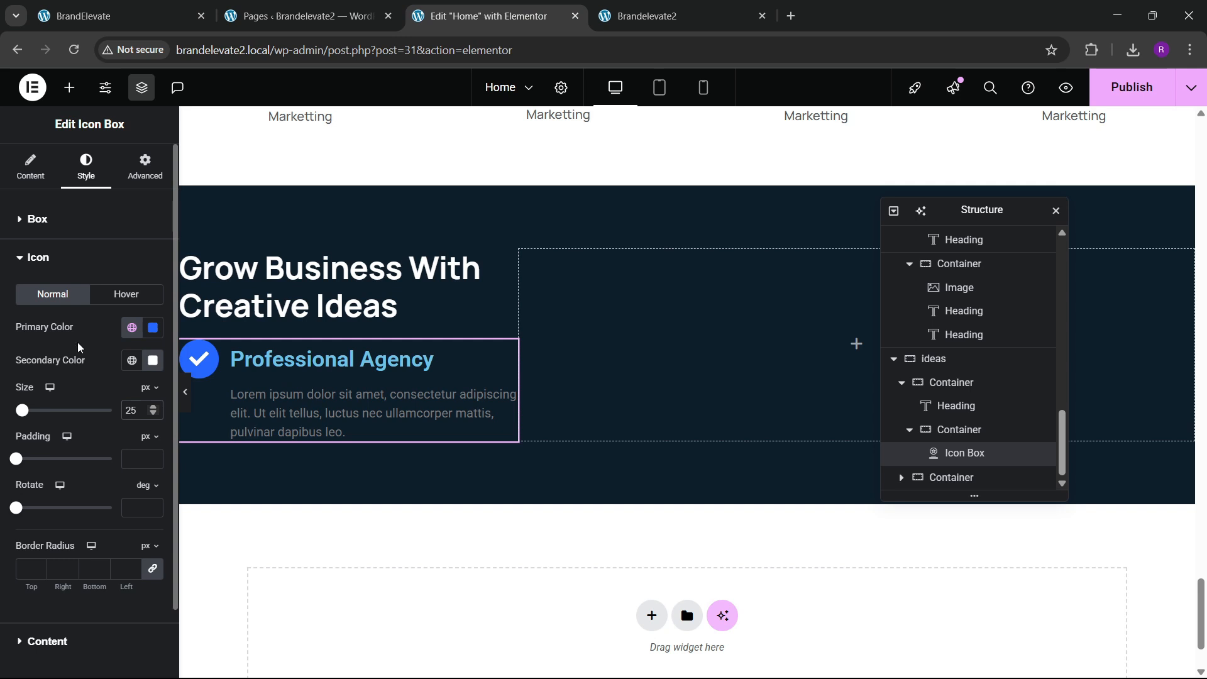
Step: Set the icon box title's color to white, #FFFFFF
scroll(91, 456, down, 2)
click(57, 565)
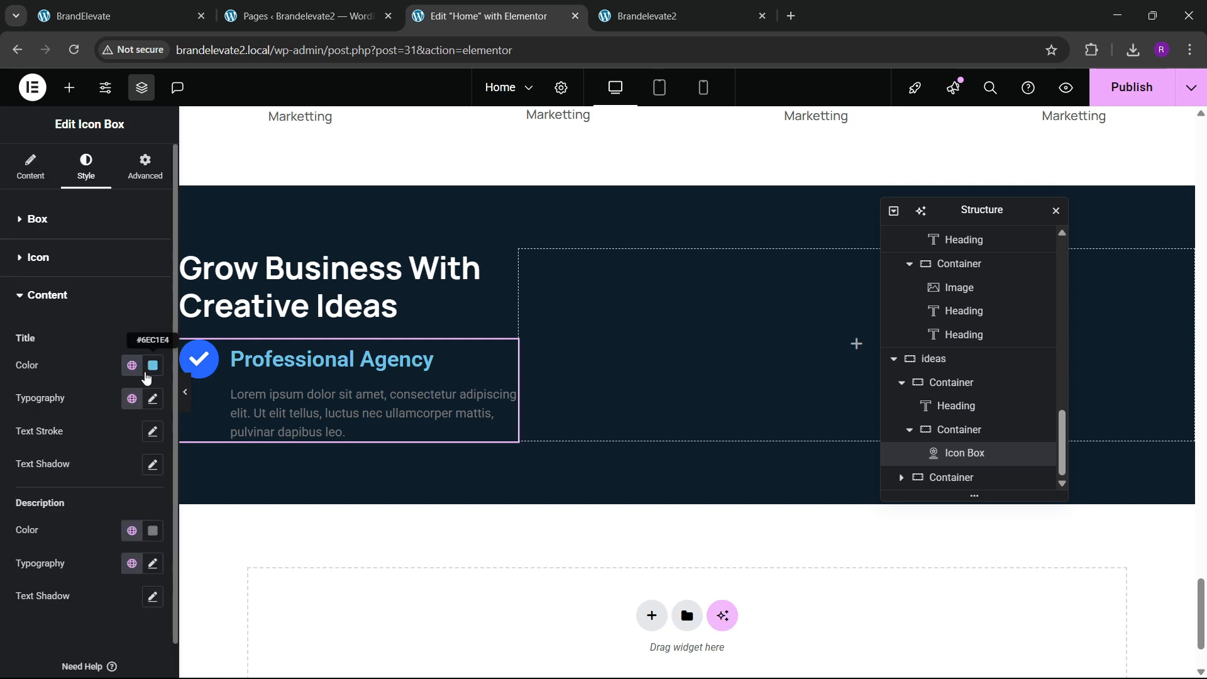
click(155, 371)
drag(134, 480, 29, 398)
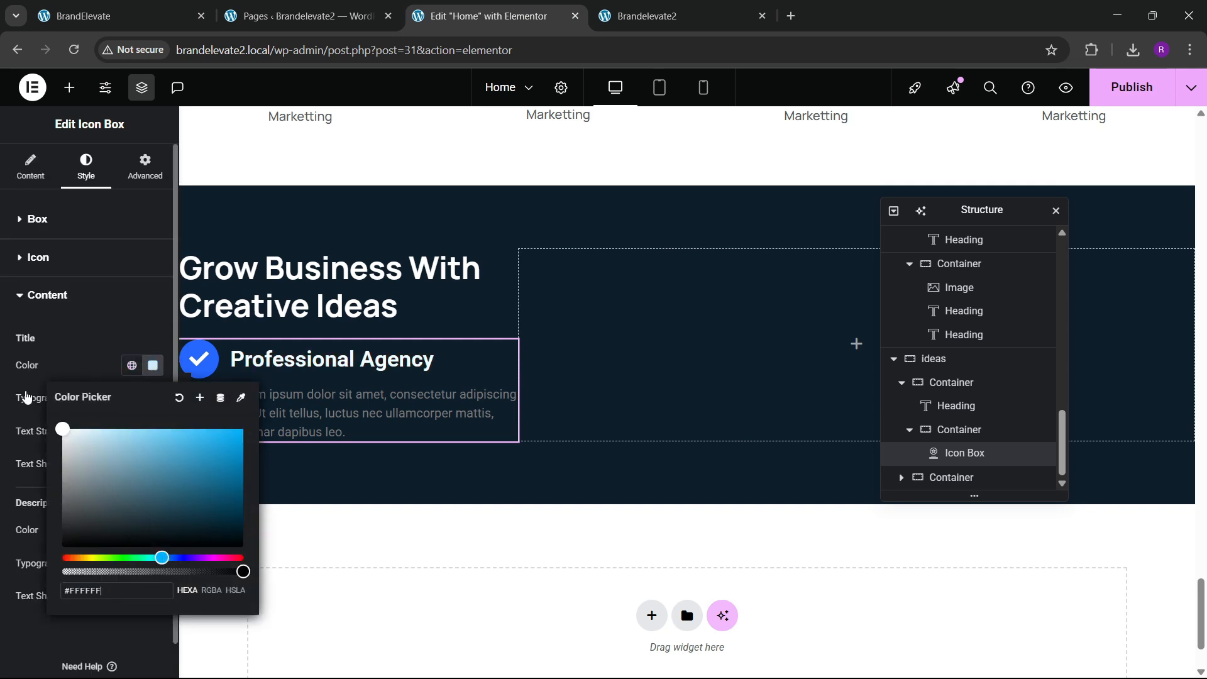
click(29, 397)
Step: Set the icon box title's font family to Manrope and its size to 20 px
click(153, 398)
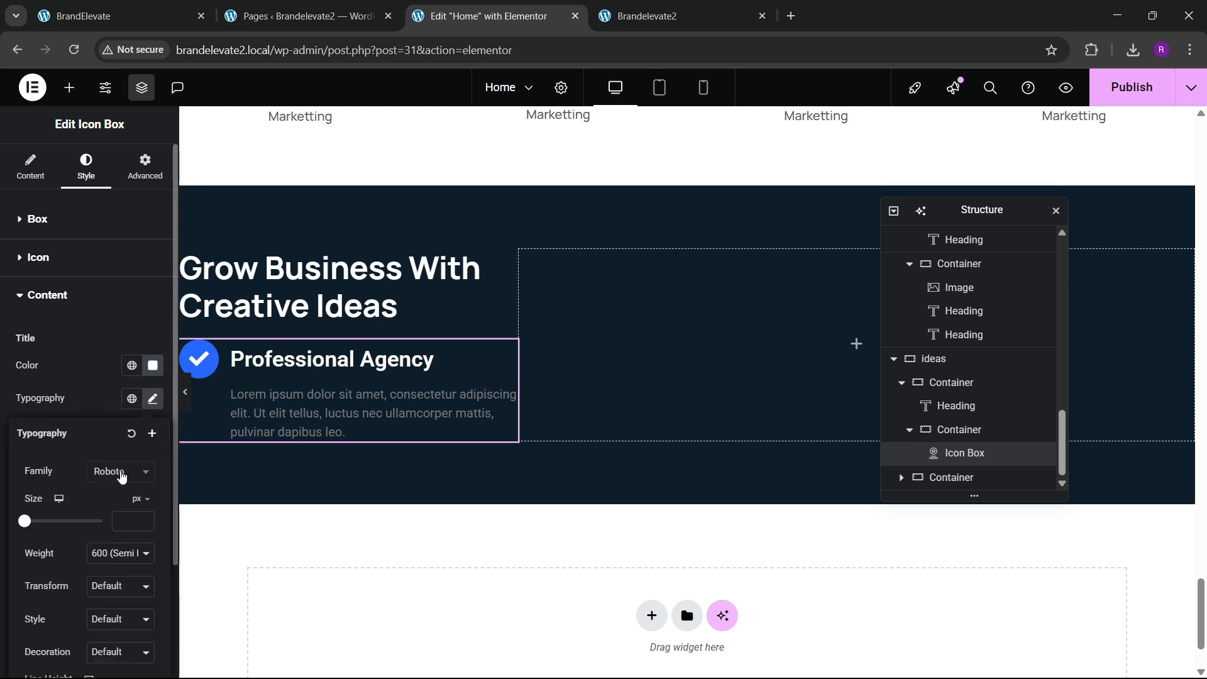
click(122, 477)
text(manrope)
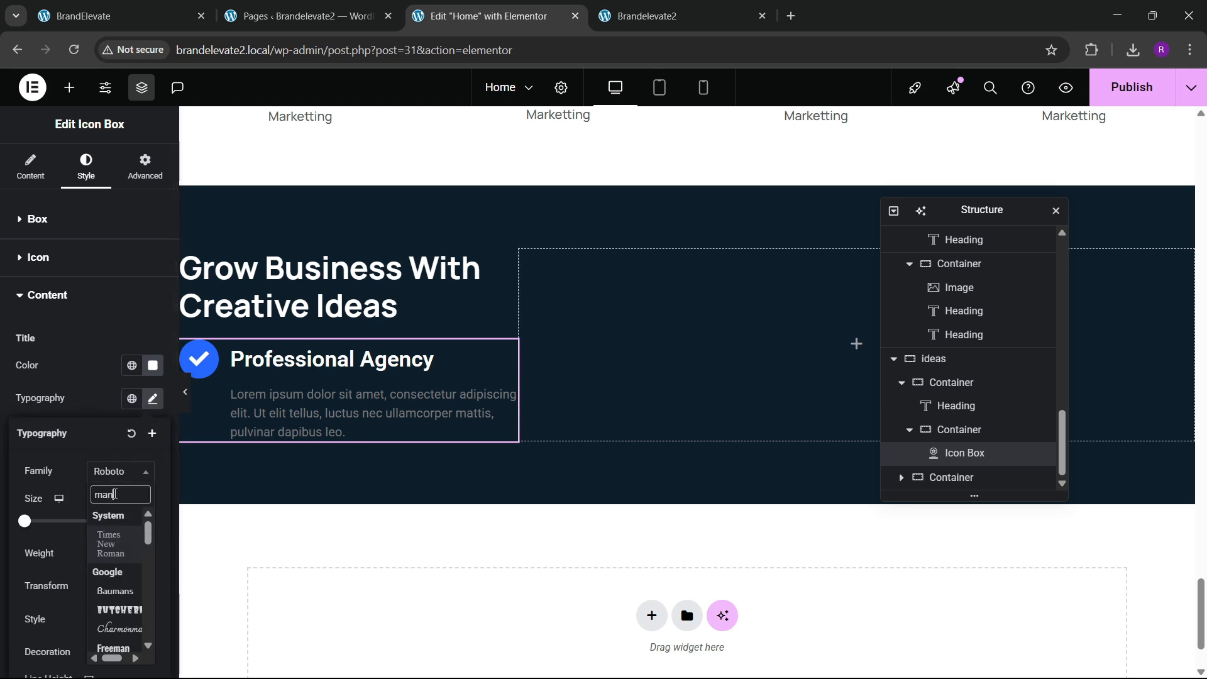
key(Return)
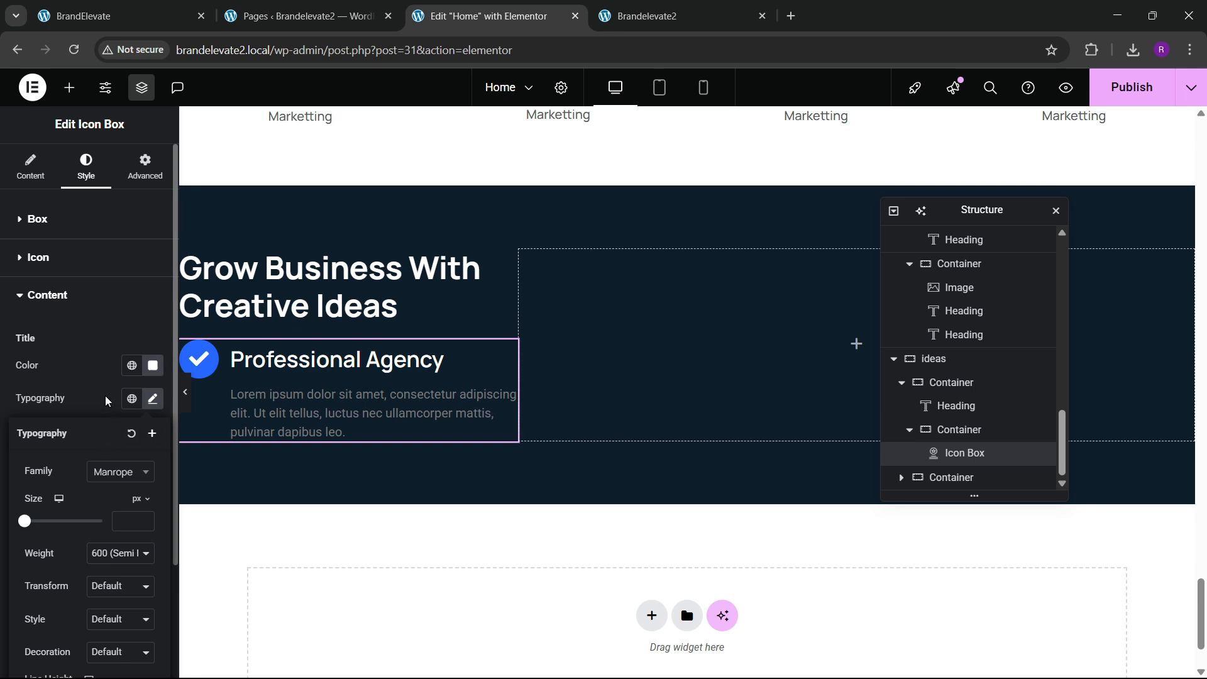
scroll(117, 434, down, 2)
drag(145, 378, 145, 378)
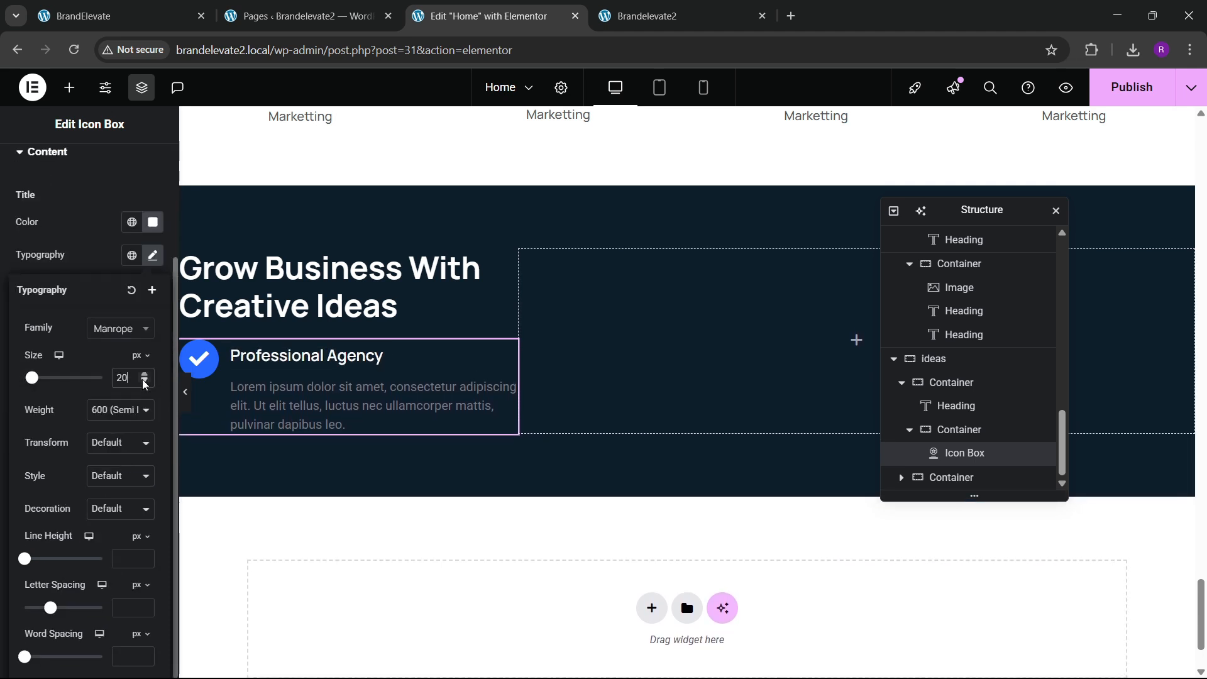
Step: Compare the title with the reference site and set its font weight to 700 (Bold)
click(174, 6)
click(250, 258)
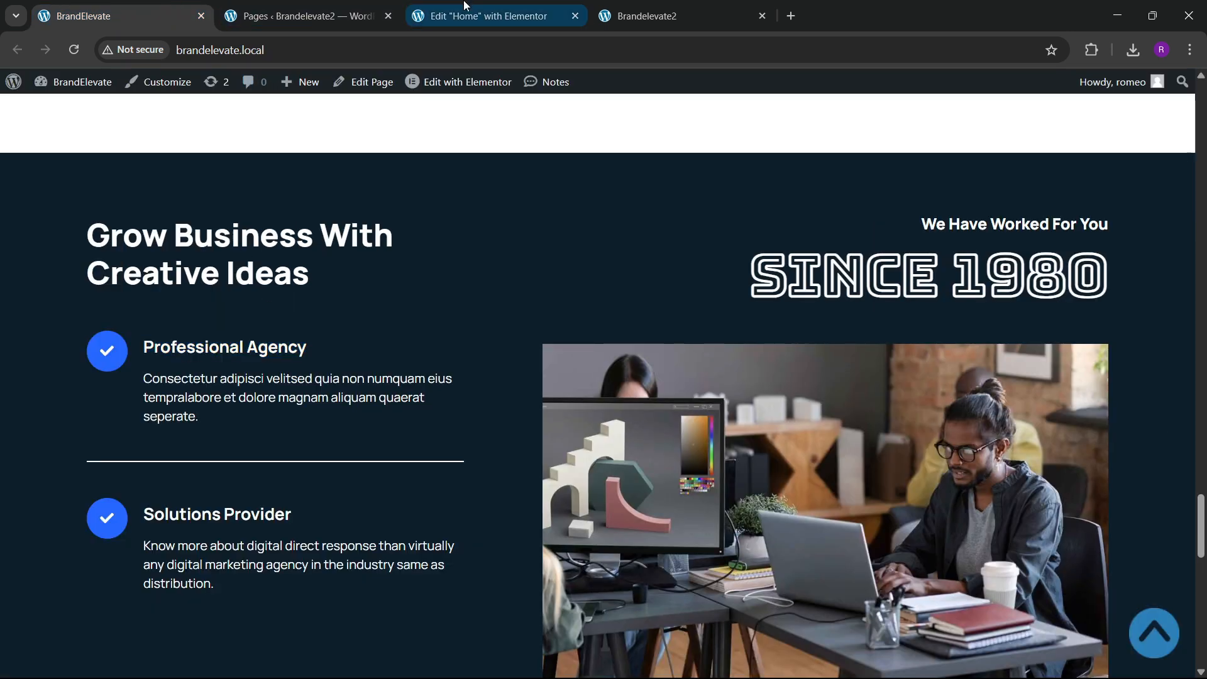
click(485, 16)
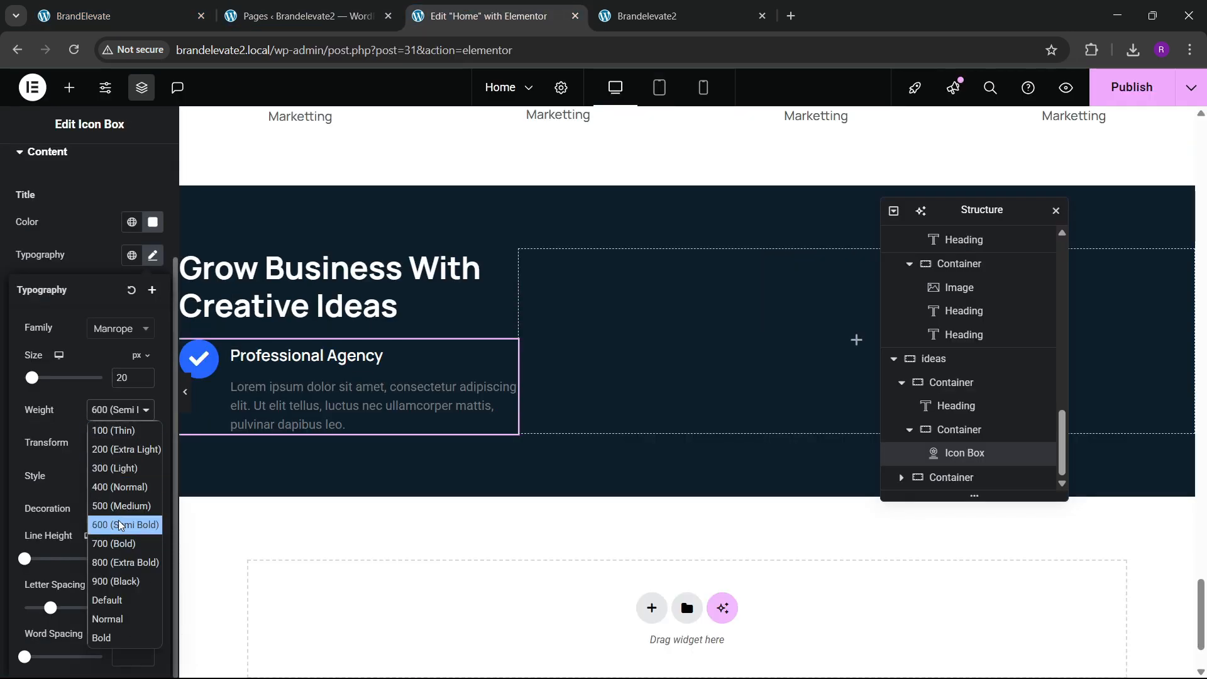
click(112, 542)
click(111, 8)
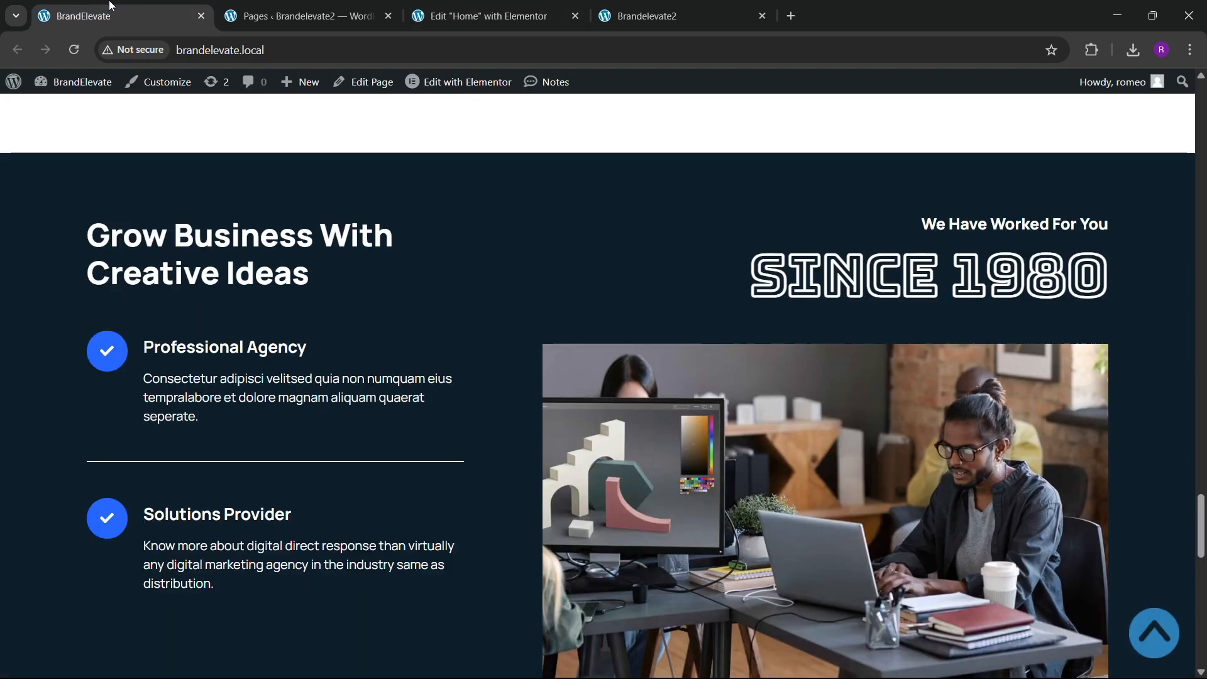
click(484, 16)
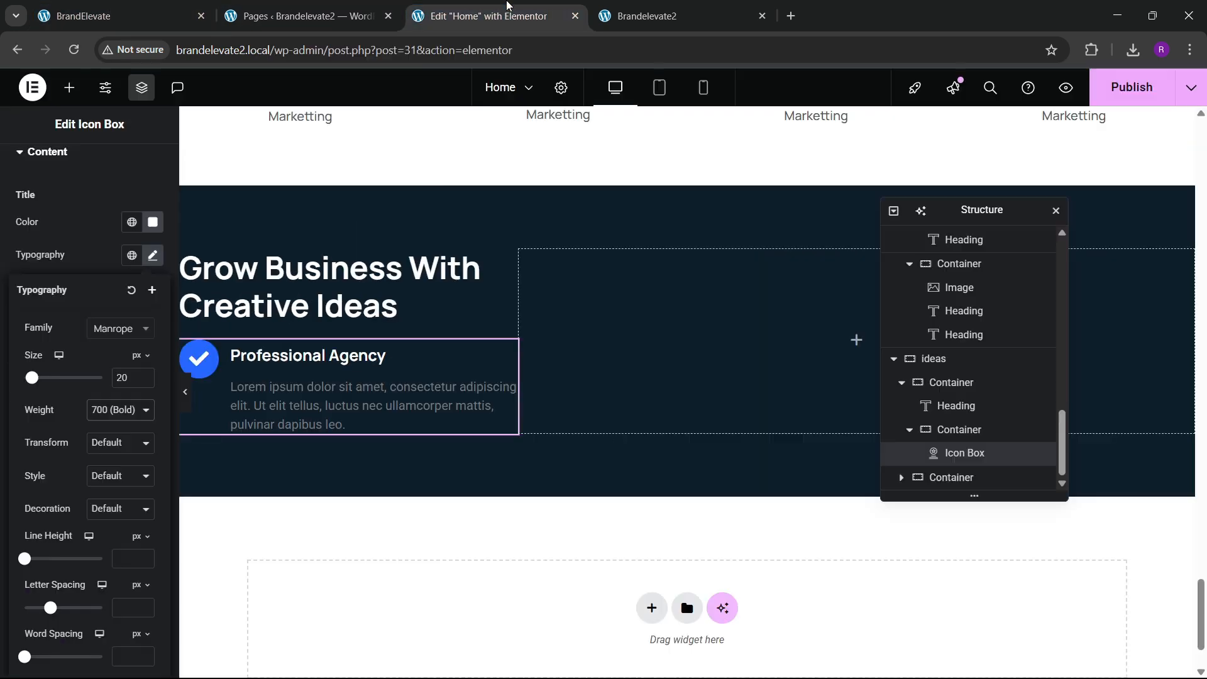
click(110, 217)
Step: Try white and the global Secondary color for the icon box's description
click(150, 389)
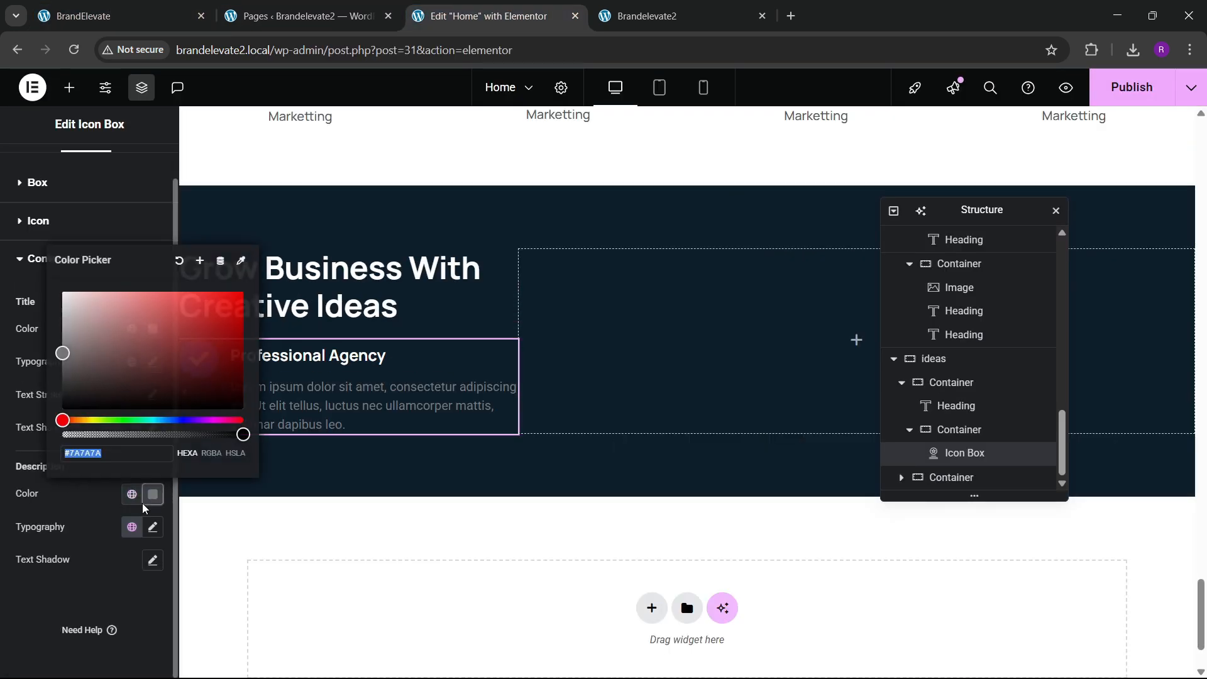
drag(128, 340, 55, 286)
click(100, 468)
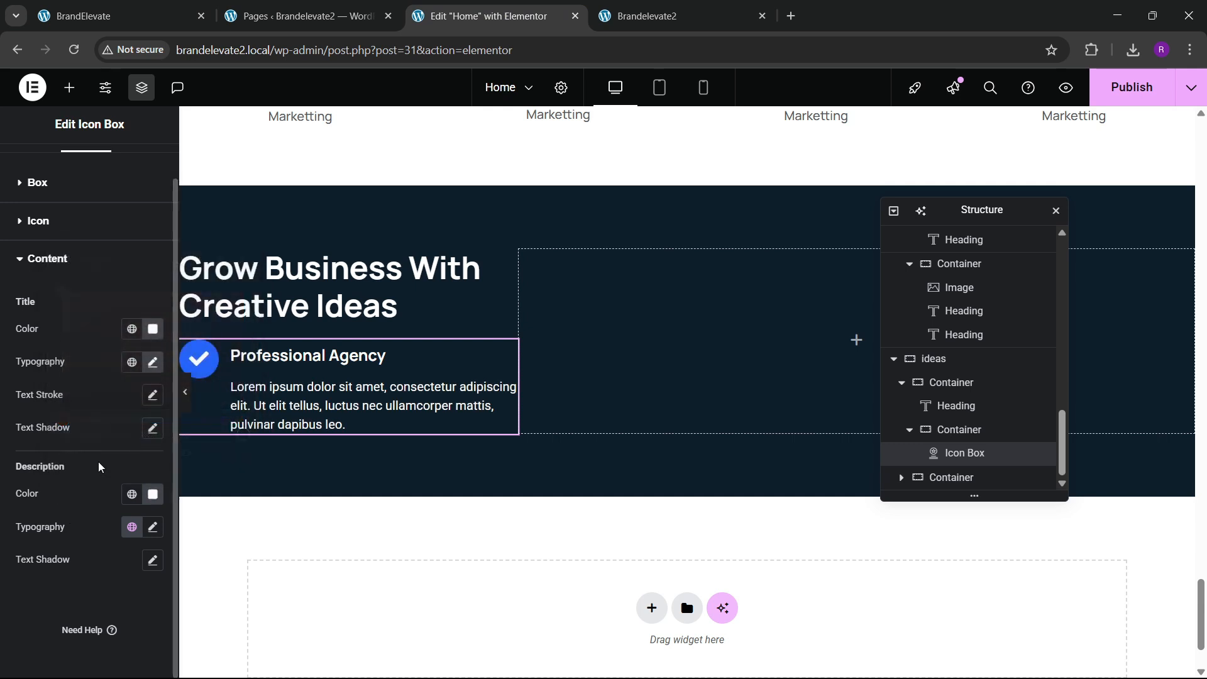
click(132, 494)
click(88, 272)
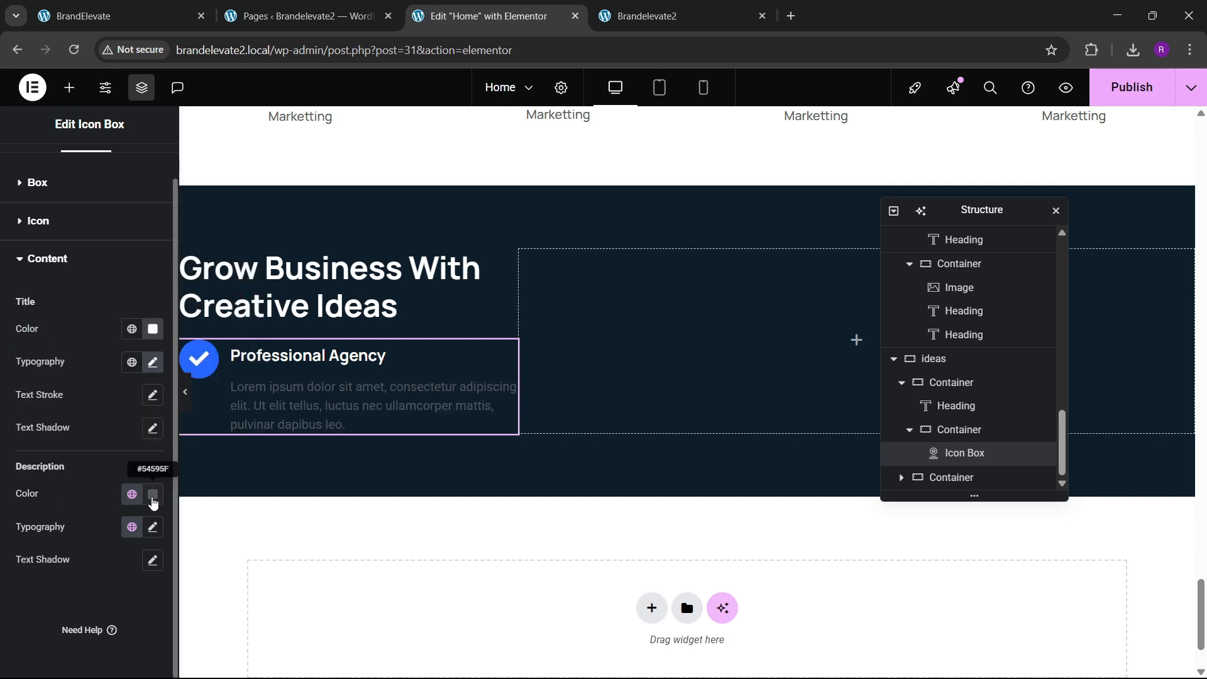
Step: Set the icon box description's color to light grey #E0E0E0 and check its typography settings
click(153, 494)
drag(113, 352, 36, 315)
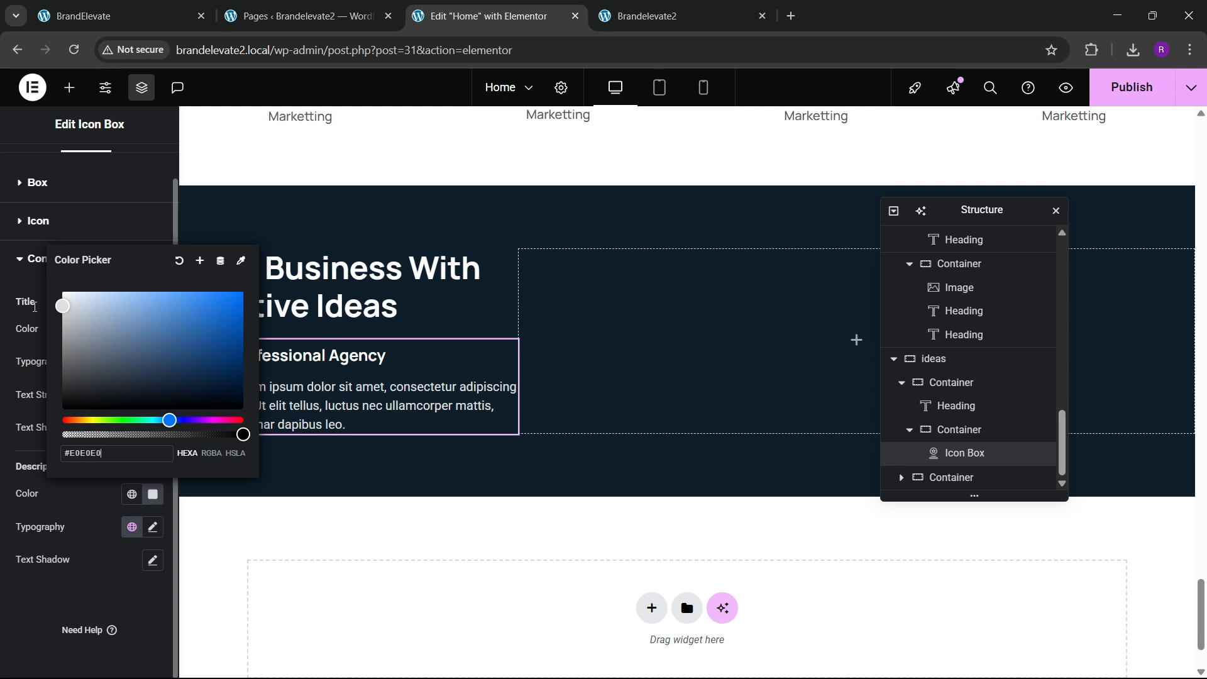
click(34, 307)
click(153, 527)
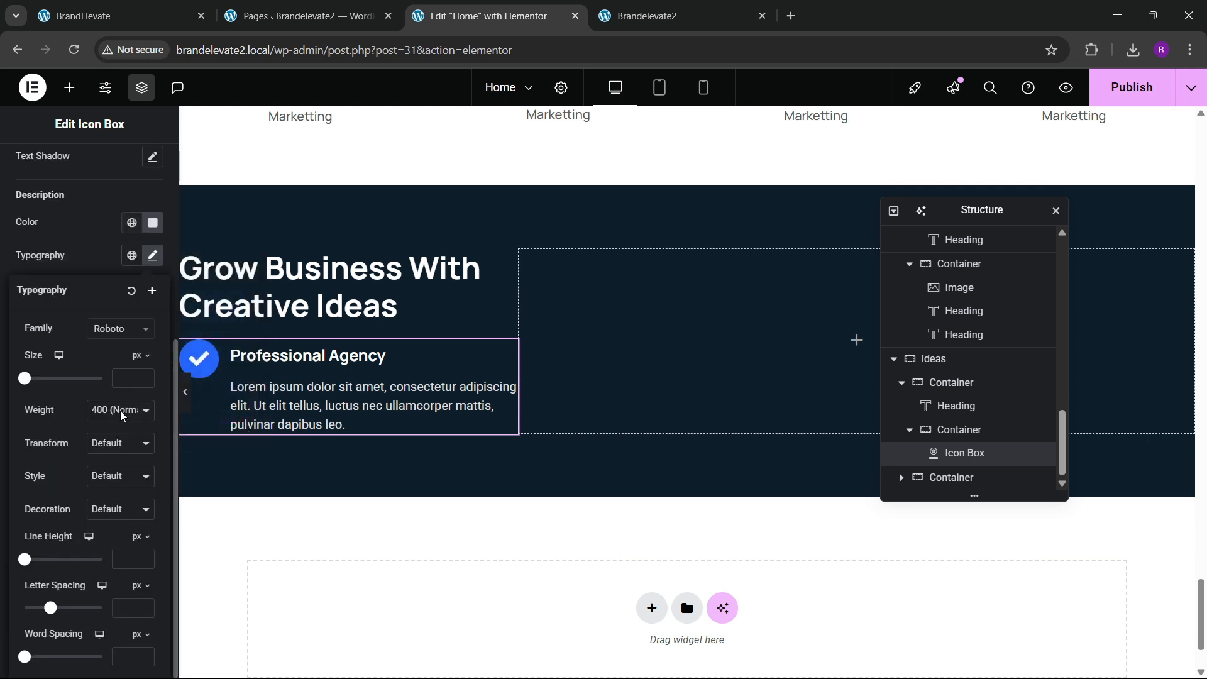
click(96, 252)
scroll(104, 264, up, 5)
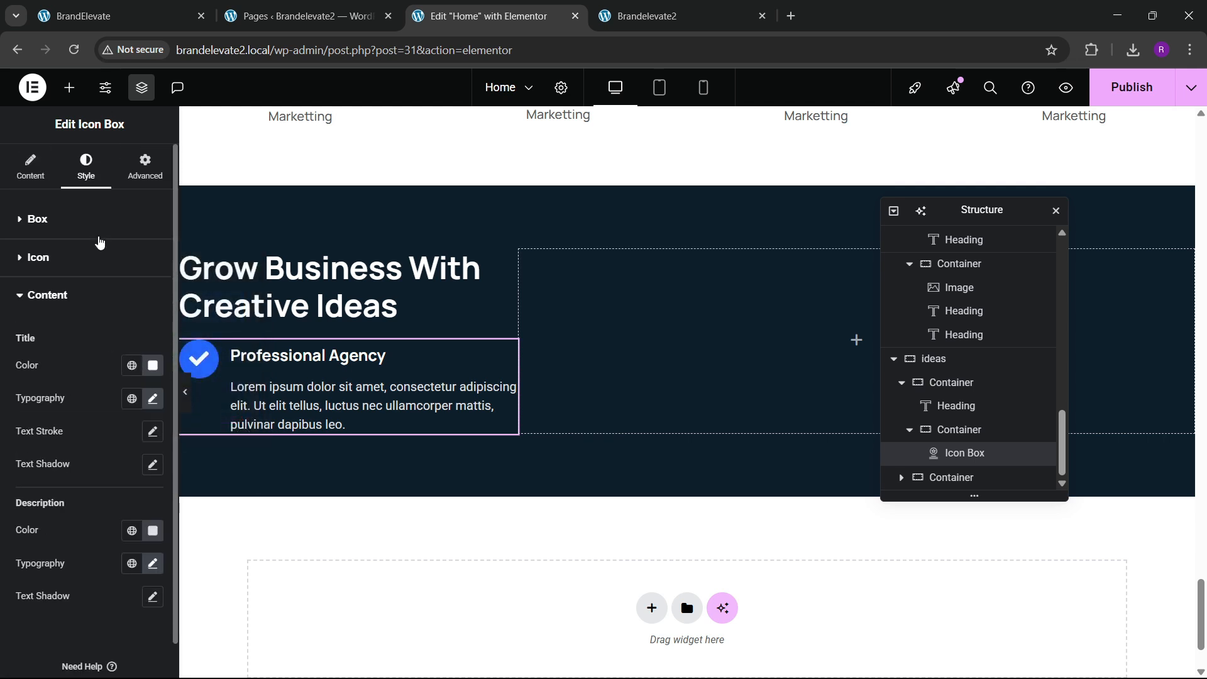
Step: Compare the icon box with the reference site, set the icon's size to 27 px and open the box settings
click(156, 9)
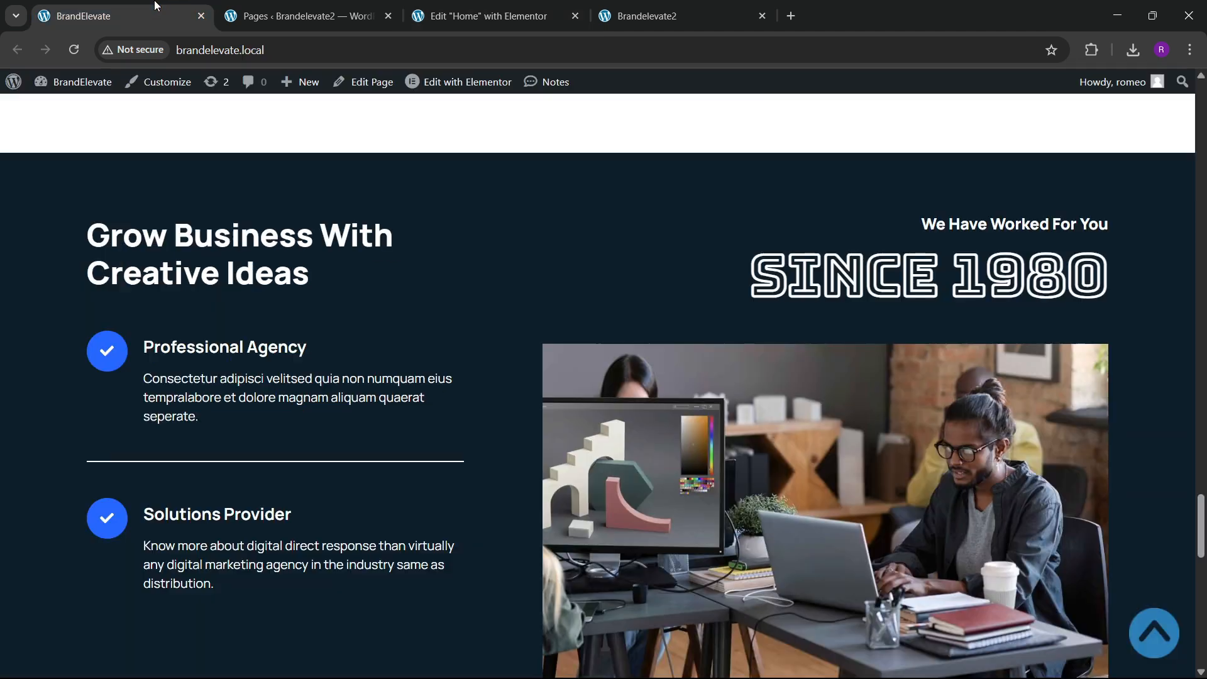
click(505, 6)
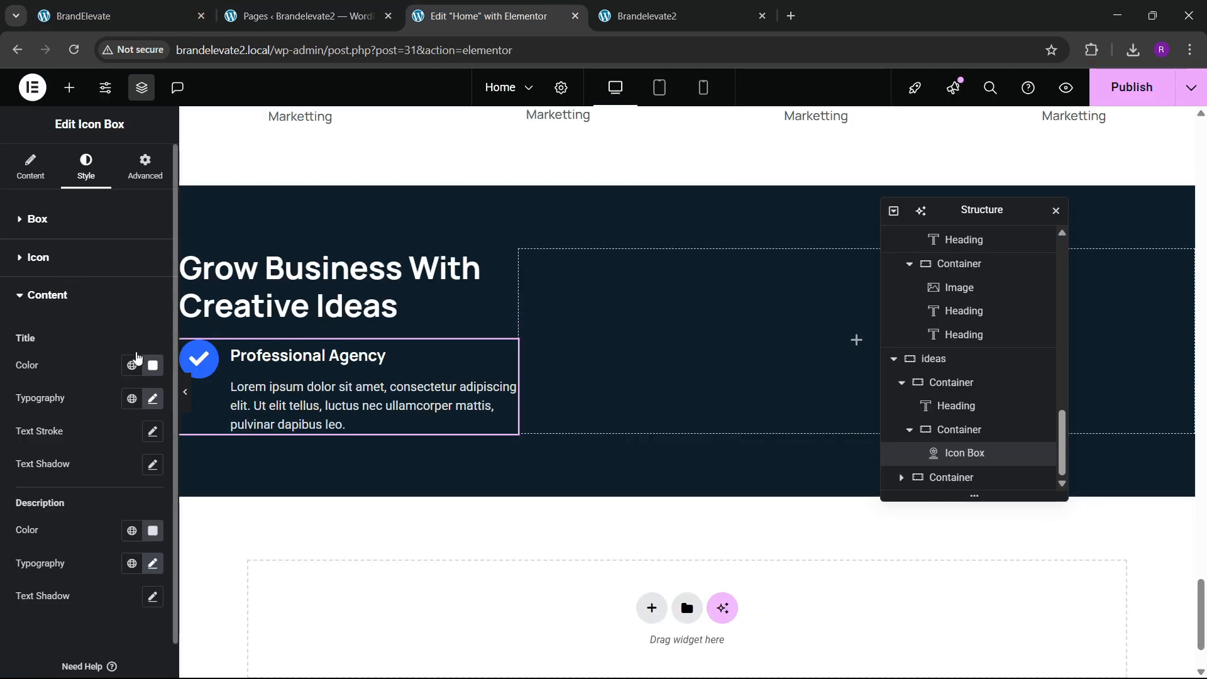
click(116, 259)
click(153, 409)
click(153, 408)
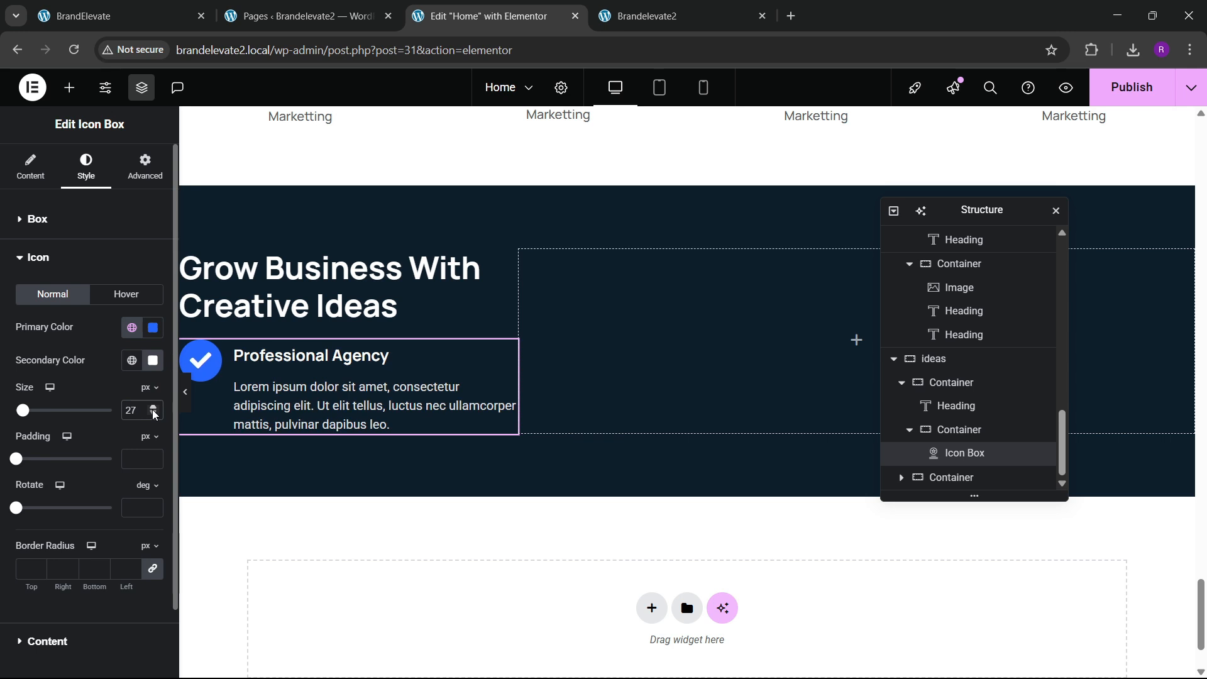
click(35, 220)
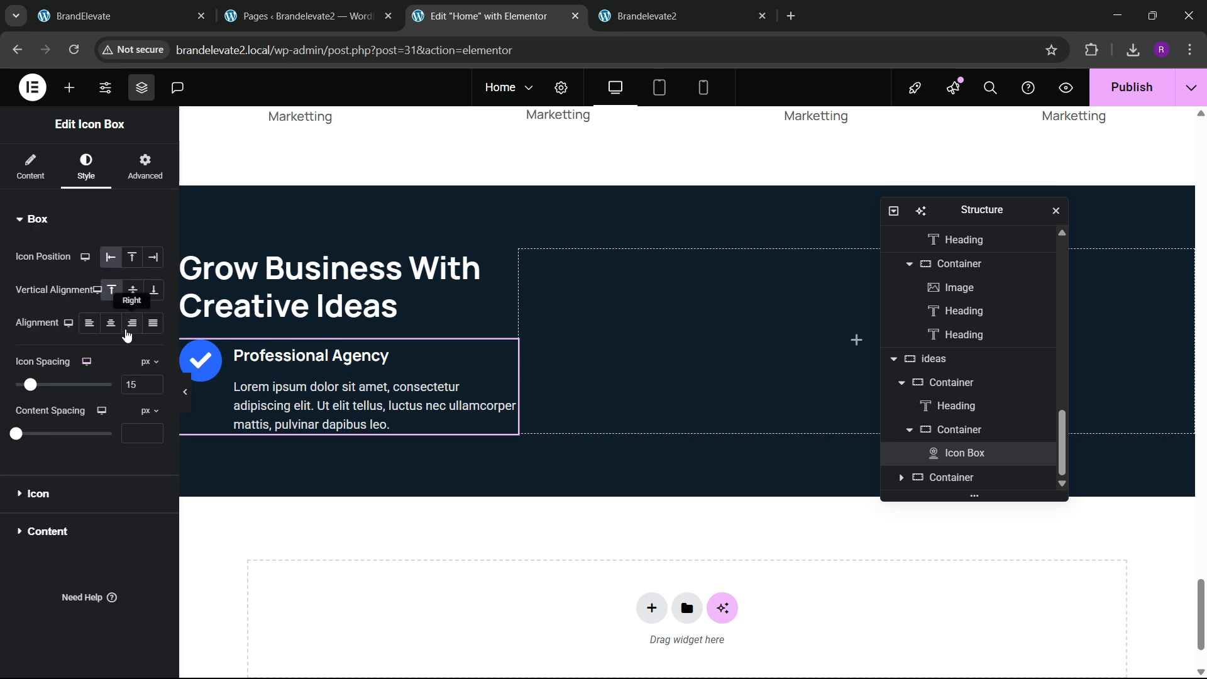
Step: Set the icon box's icon spacing to 20 px and compare the section with the reference site
click(154, 382)
click(154, 383)
click(154, 383)
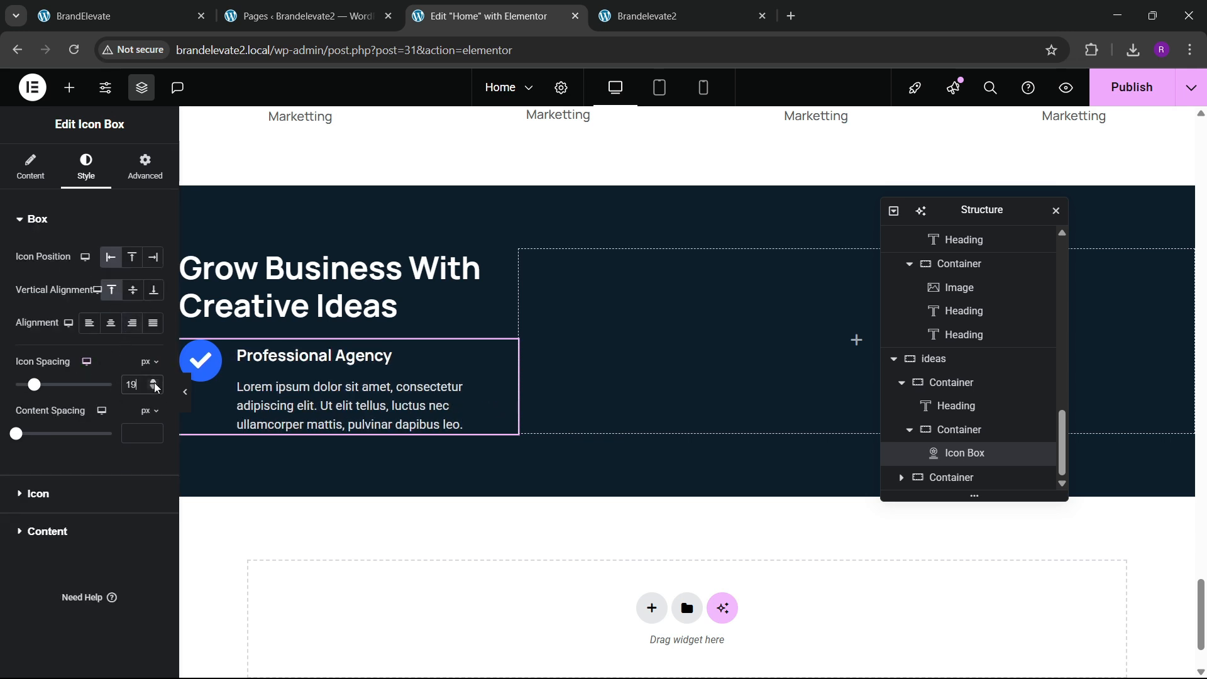
click(154, 383)
click(154, 383)
click(154, 382)
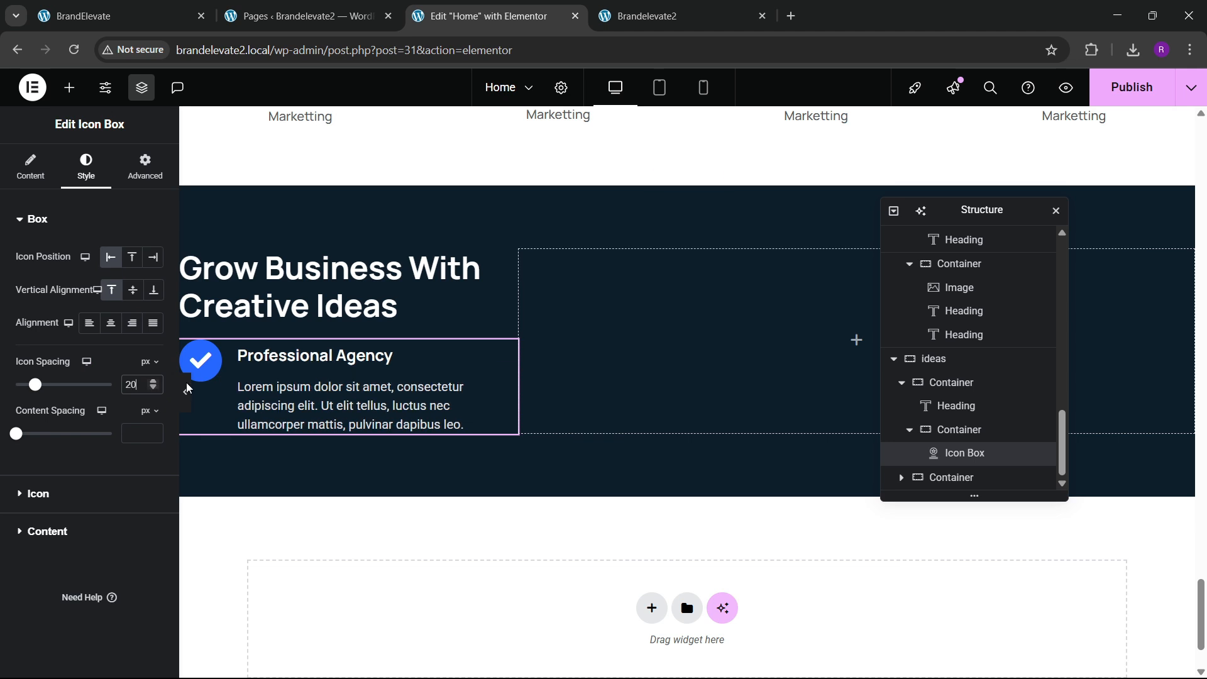
click(90, 9)
click(427, 7)
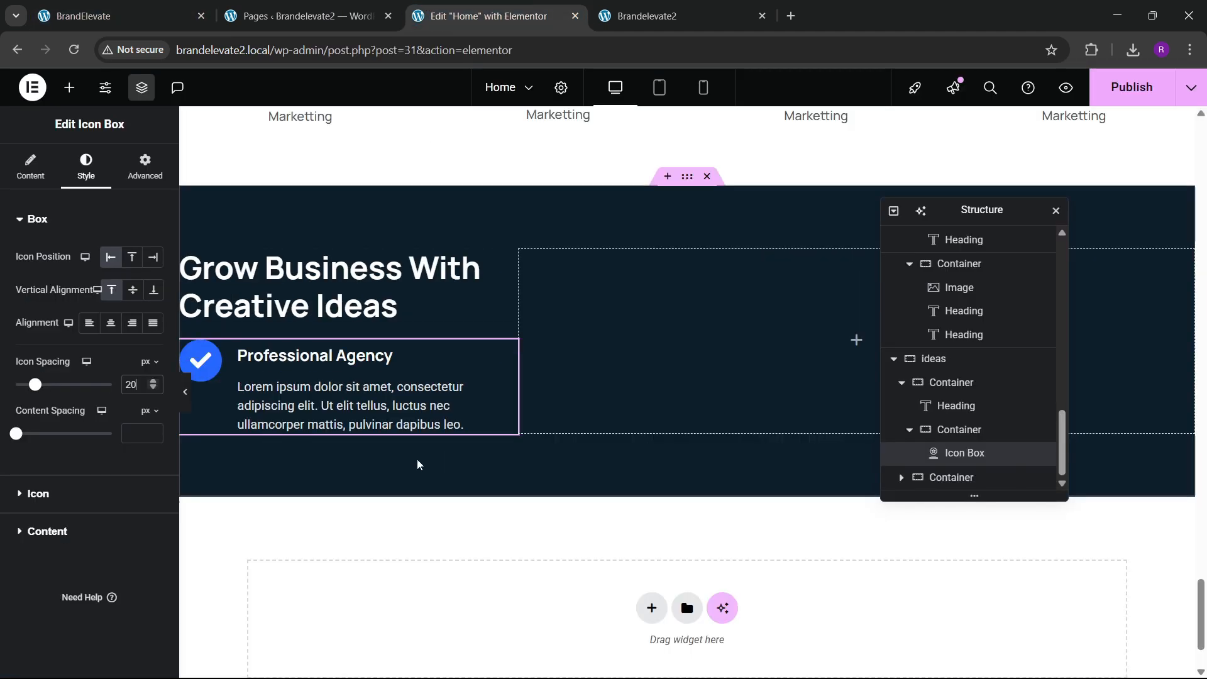
click(176, 7)
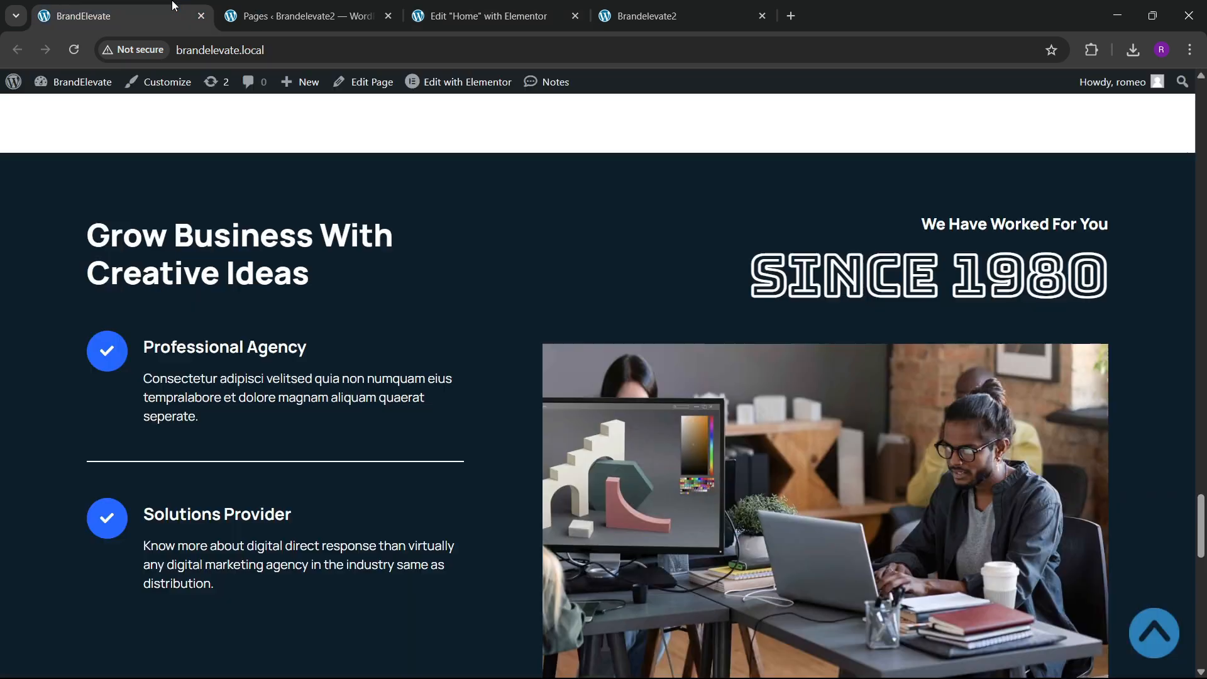
click(425, 14)
Step: Add a Divider widget directly below the "Professional Agency" icon box
click(69, 87)
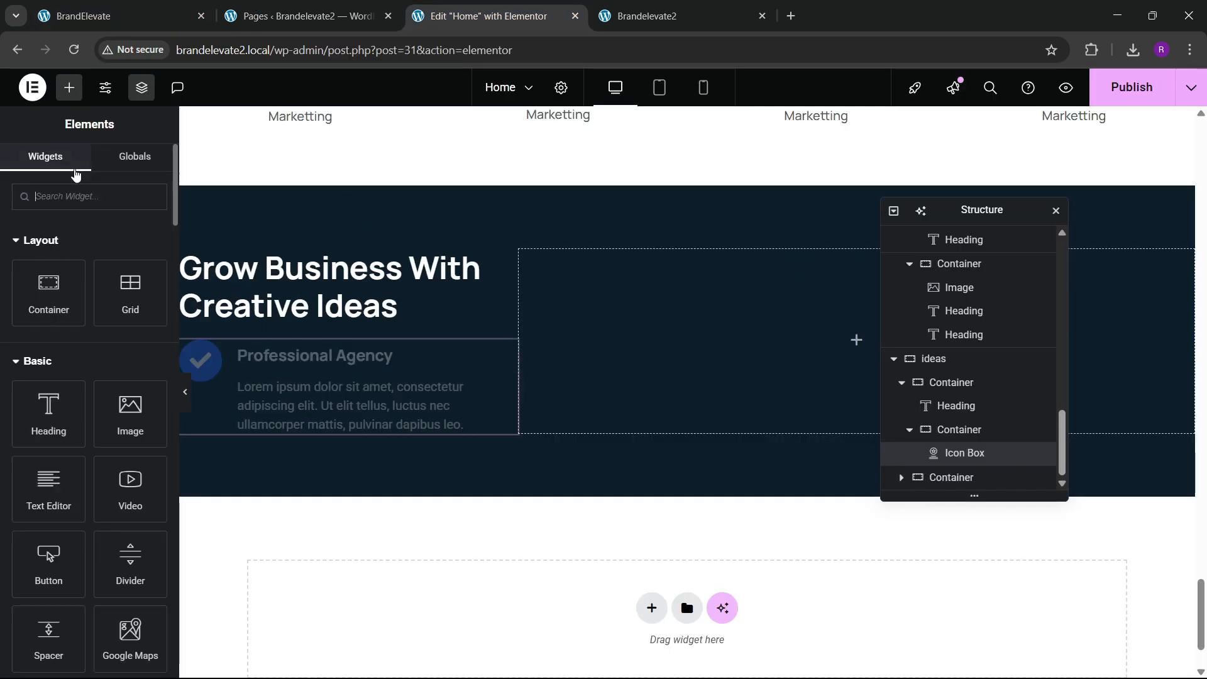
text(divider)
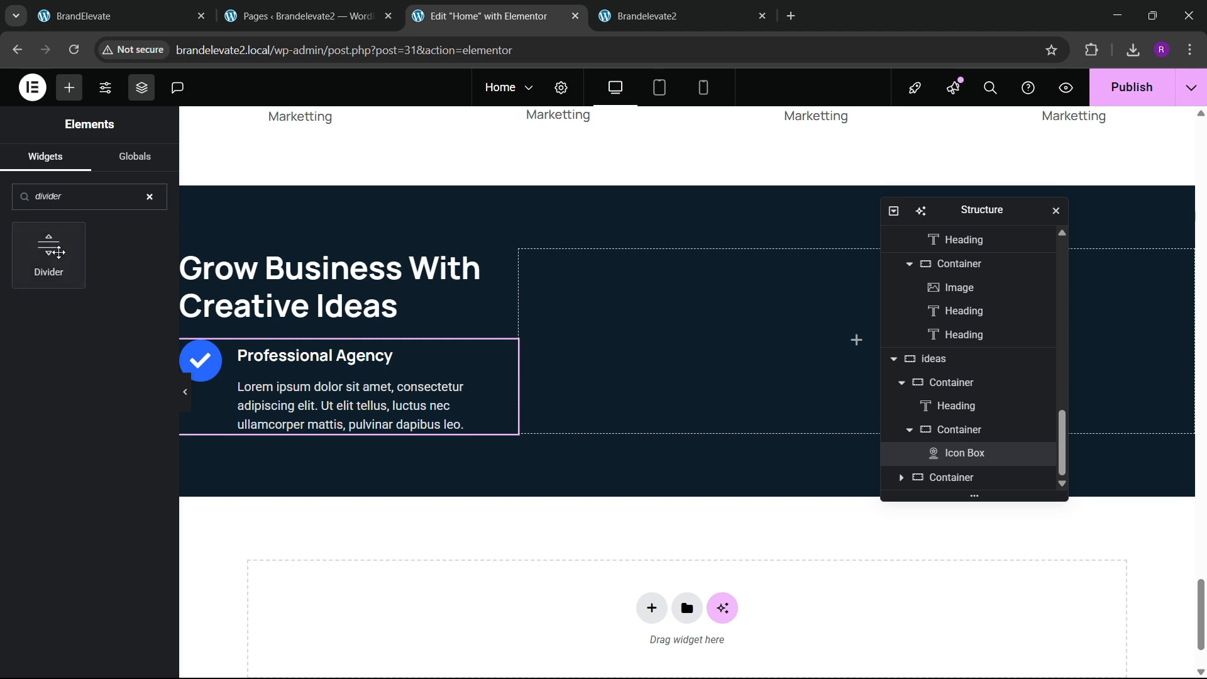
drag(59, 252, 432, 389)
Step: Color the divider white (#FFFFFF) and clear its gap value
click(88, 168)
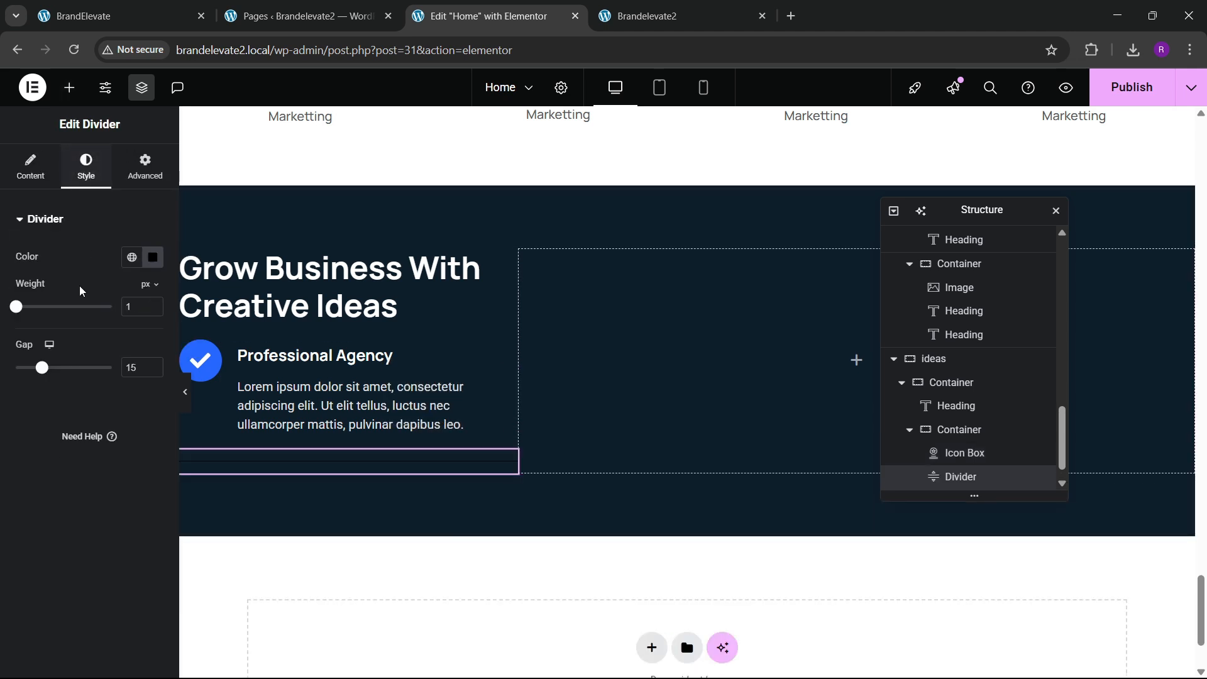
click(150, 261)
drag(140, 374, 19, 283)
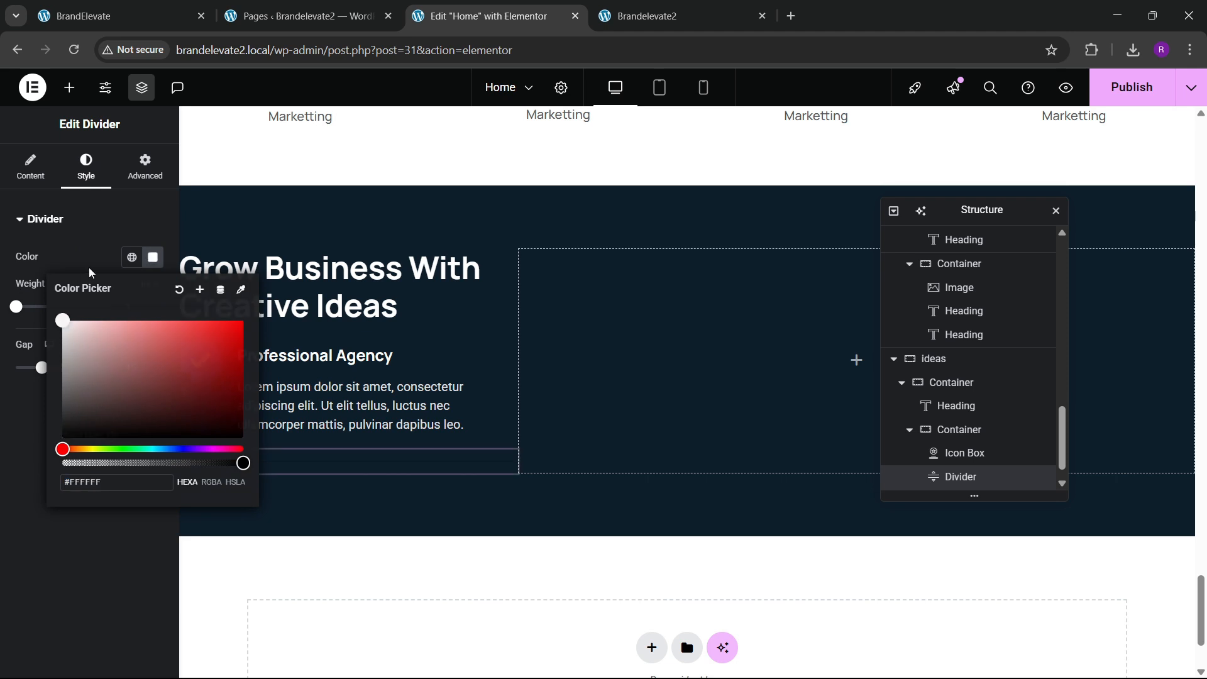
click(88, 270)
click(144, 363)
key(BackSpace)
key(BackSpace)
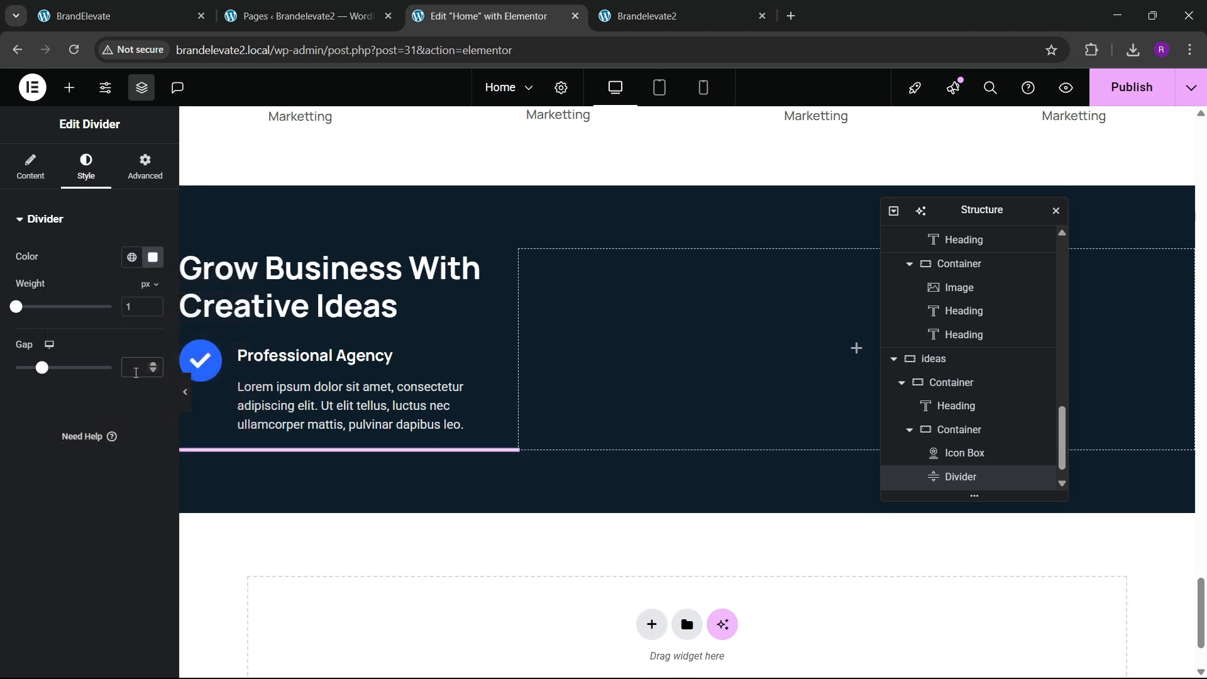
Step: Preview the dark section without the editing controls and compare it with the reference site
click(186, 395)
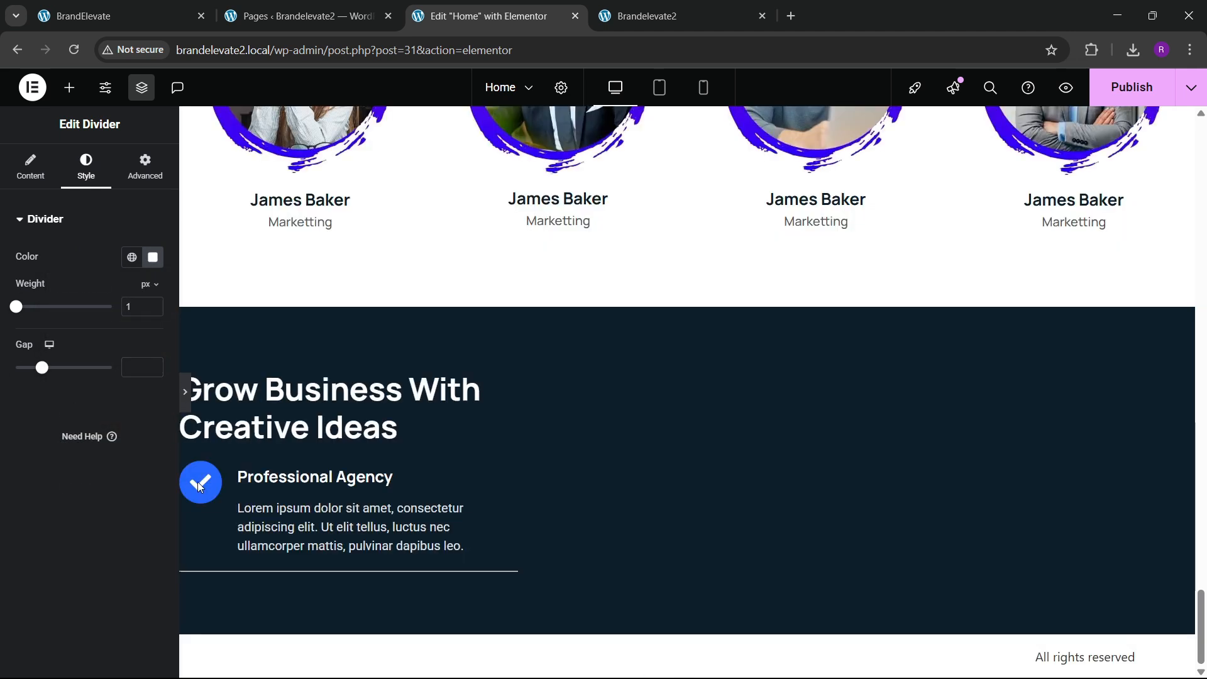
click(7, 410)
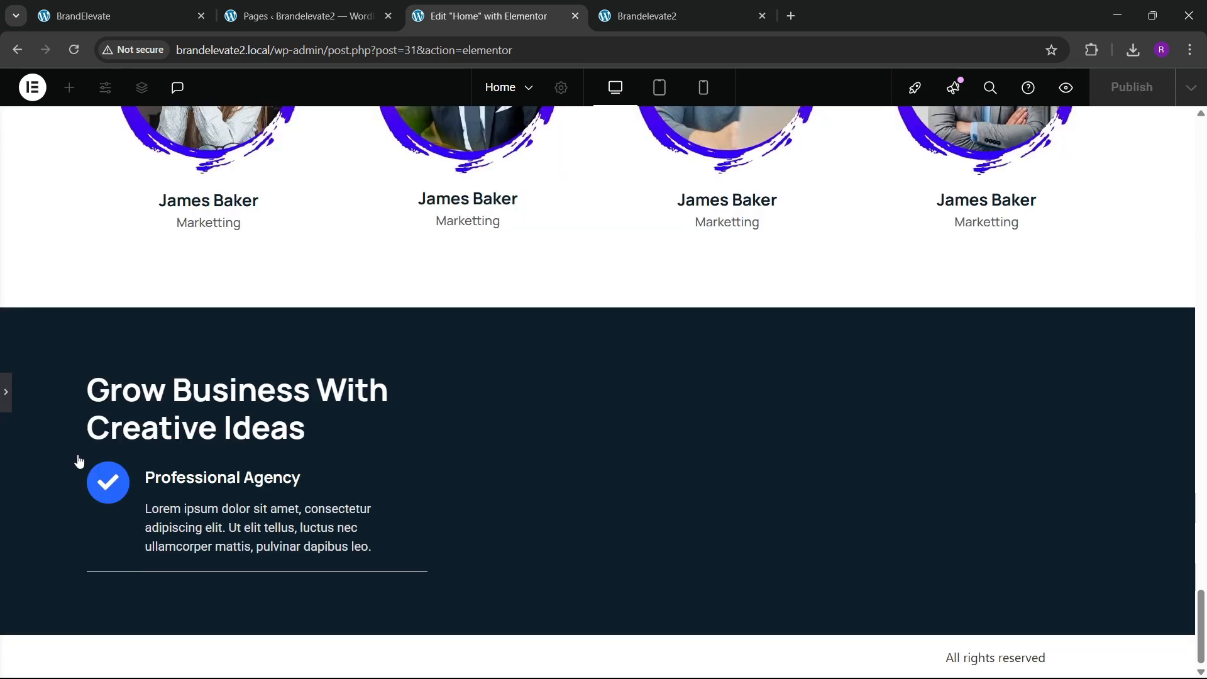
click(120, 7)
click(481, 16)
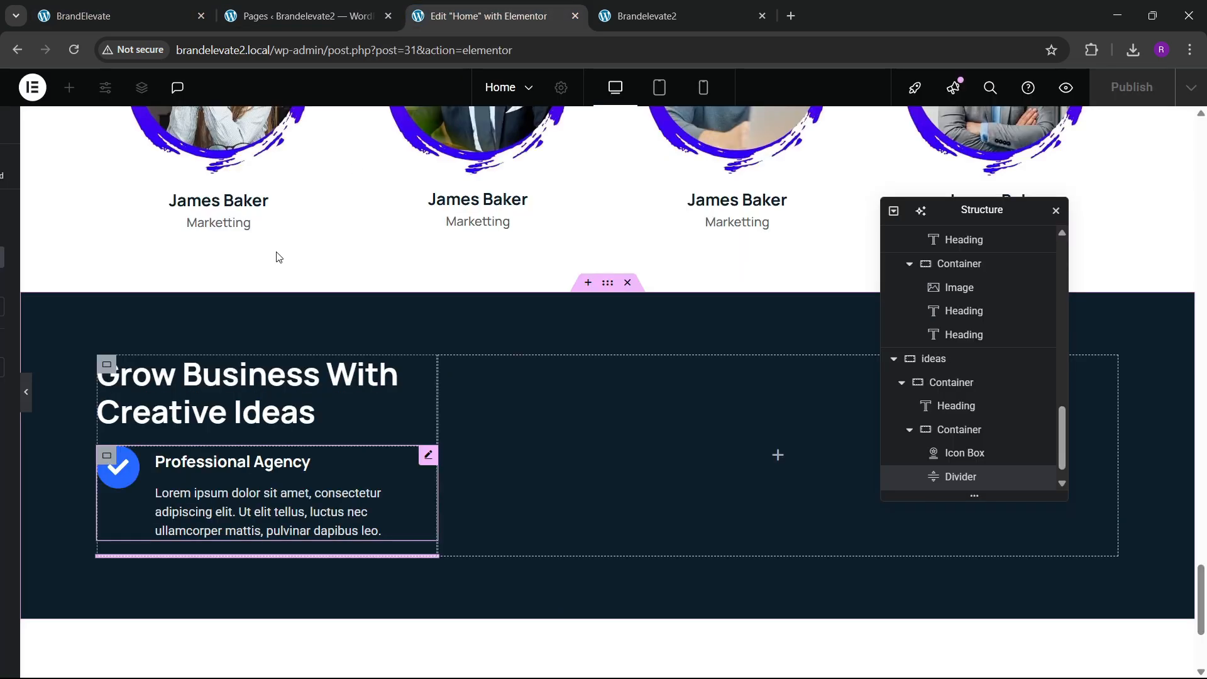
Step: Duplicate the "Professional Agency" icon box and place the divider between the two copies
scroll(923, 415, down, 1)
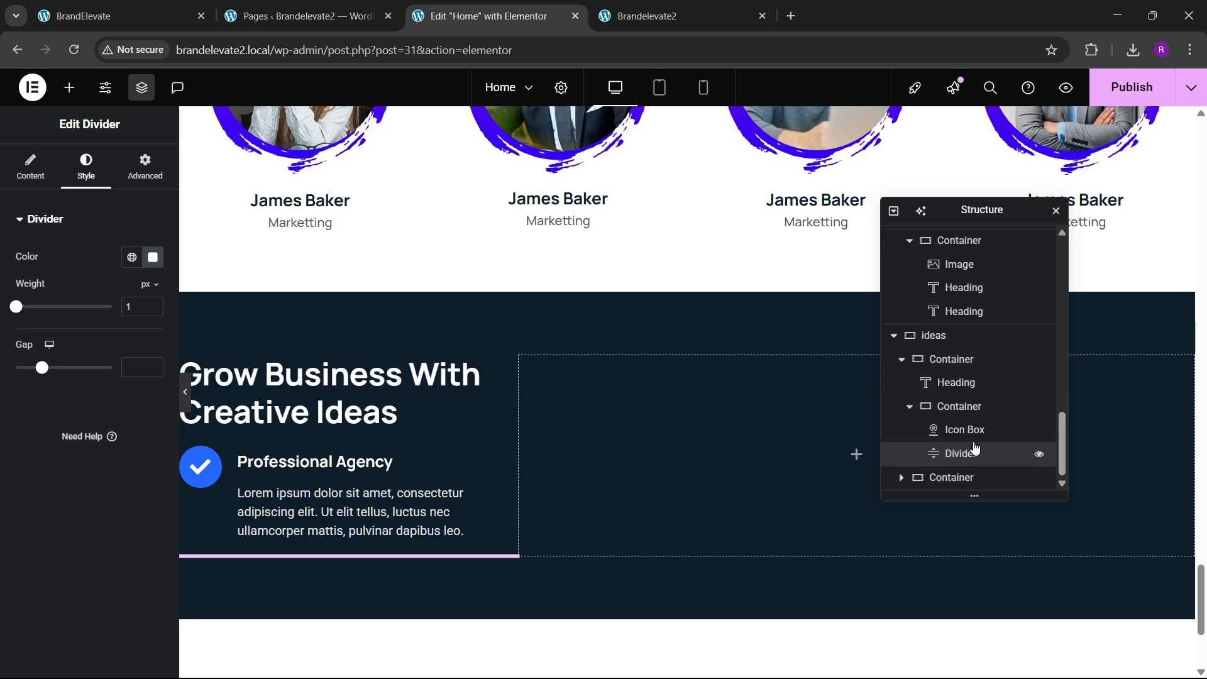
click(961, 430)
right_click(971, 430)
click(1010, 358)
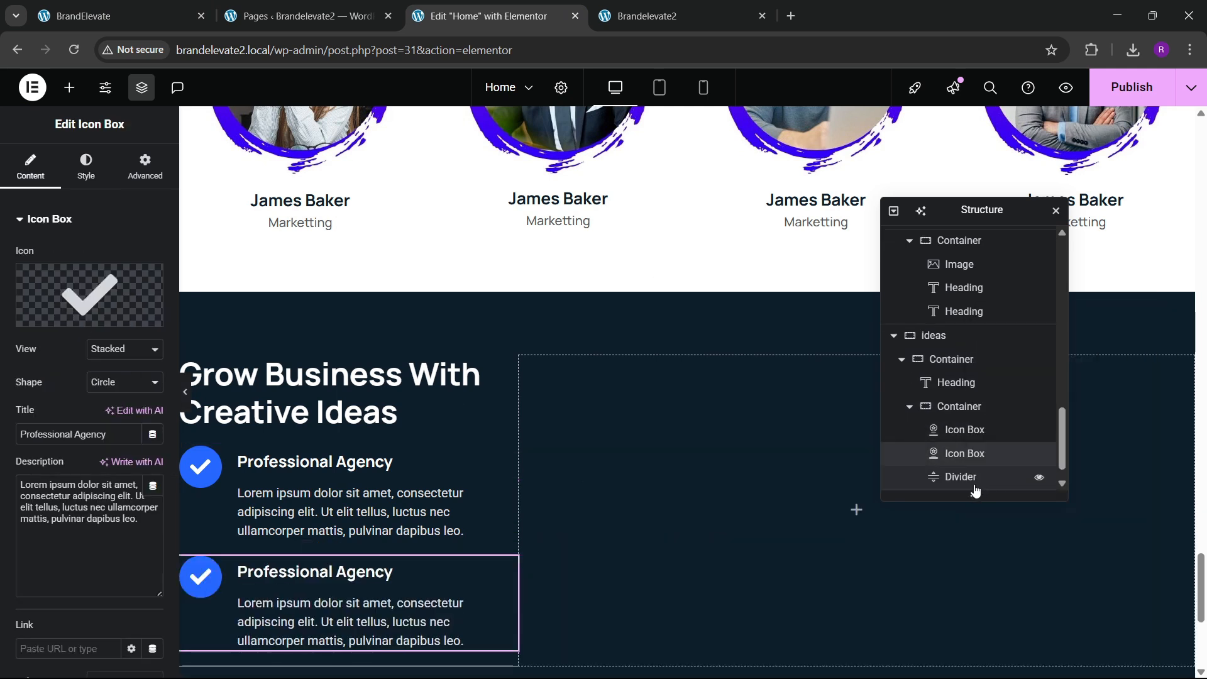
mouse_move(940, 459)
mouse_down()
mouse_move(939, 481)
mouse_move(947, 410)
mouse_move(945, 439)
mouse_up()
scroll(323, 545, down, 3)
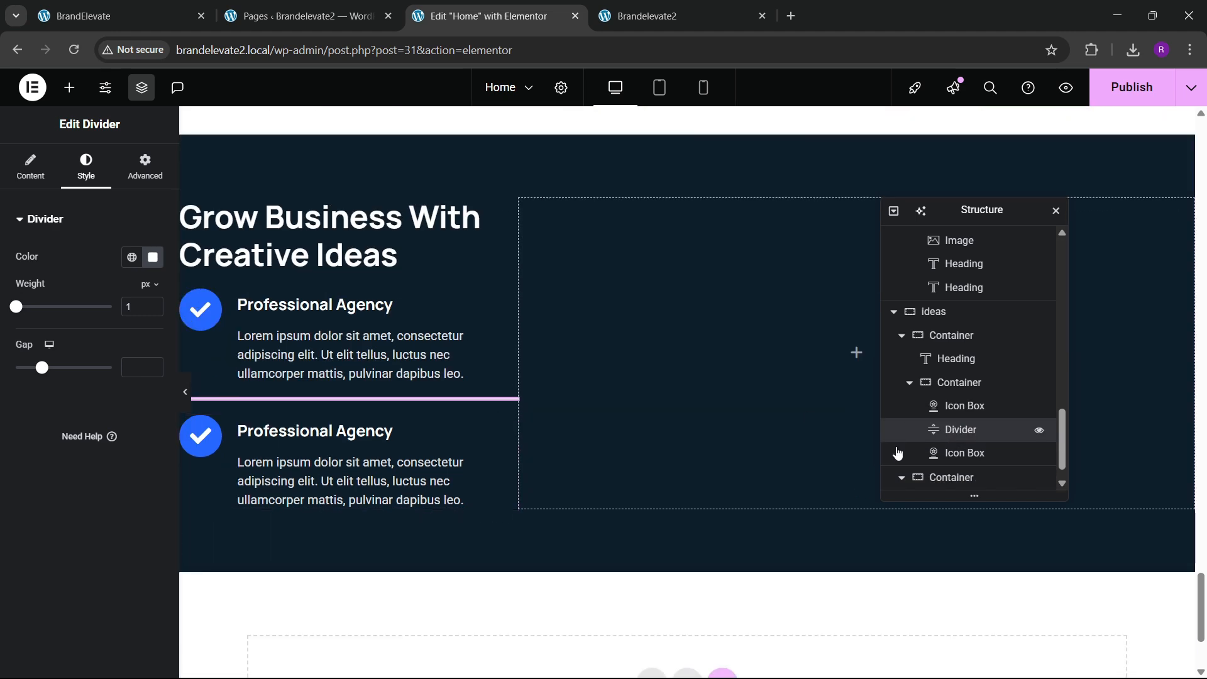
Step: Center-justify the inner container holding the icon boxes, align its items to the start and set its gaps to 40 px
scroll(960, 439, down, 1)
click(959, 359)
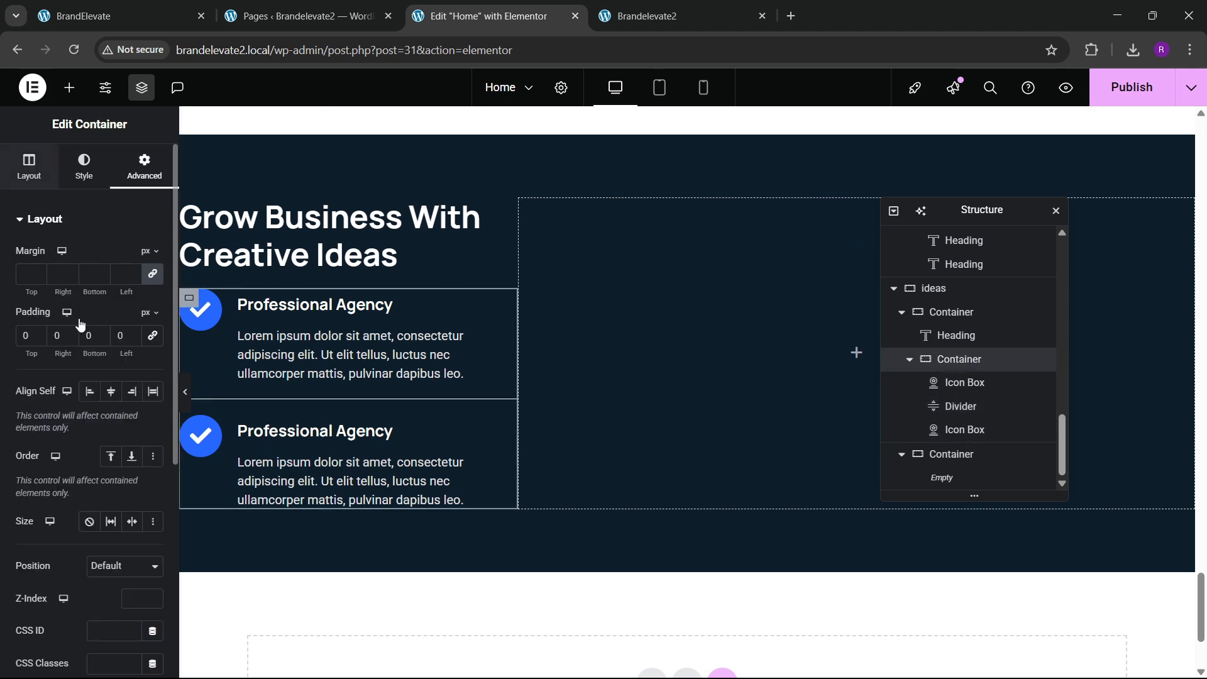
click(31, 169)
scroll(97, 330, down, 4)
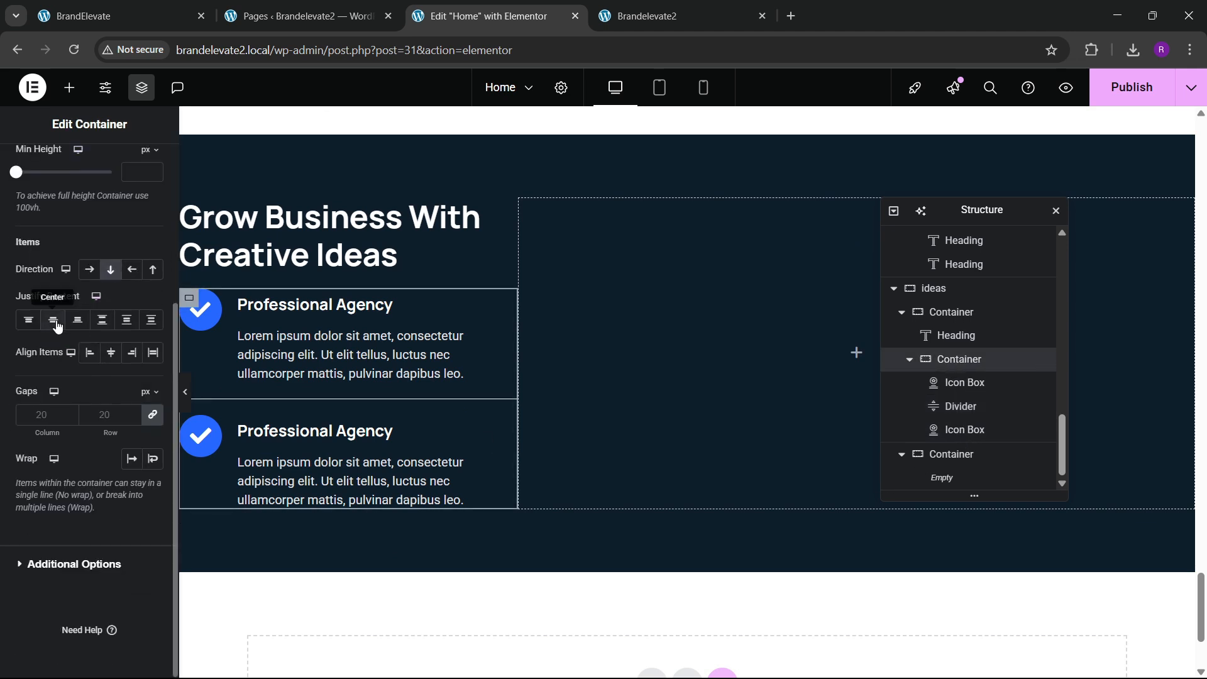
click(90, 356)
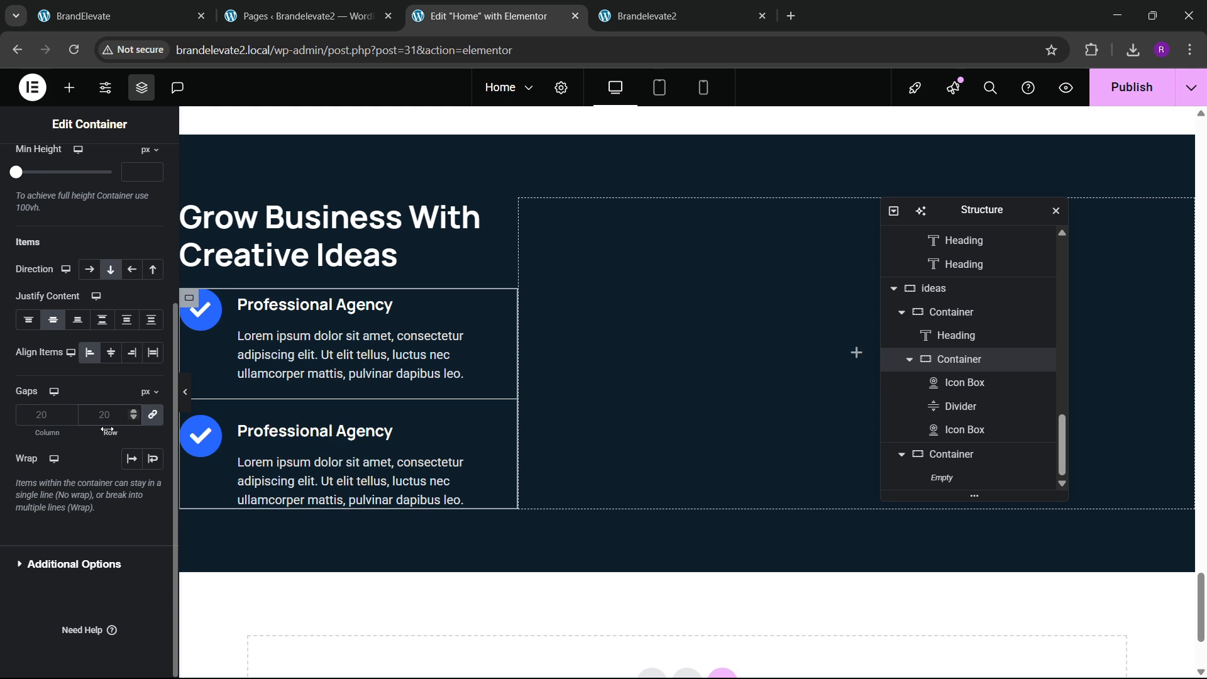
text(40)
Step: Center-justify the parent container of the heading and icon boxes, align its items to the start and set its gaps to 40 px
scroll(472, 407, up, 1)
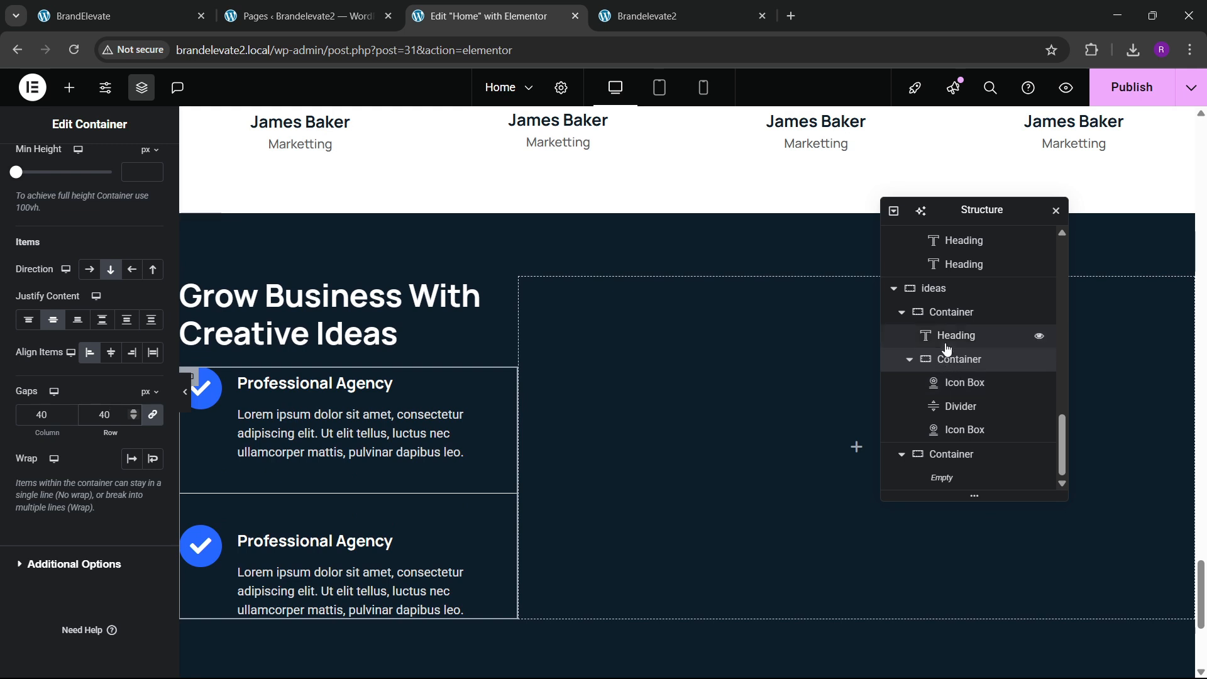
click(947, 312)
click(30, 168)
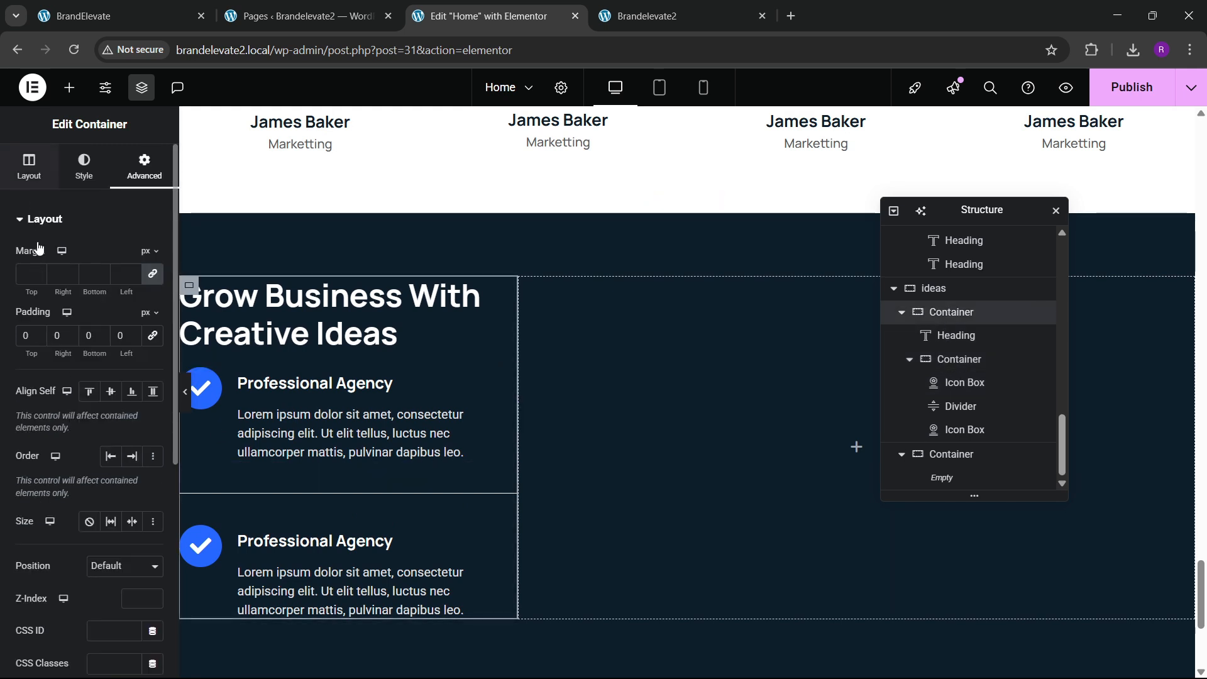
scroll(74, 402, down, 2)
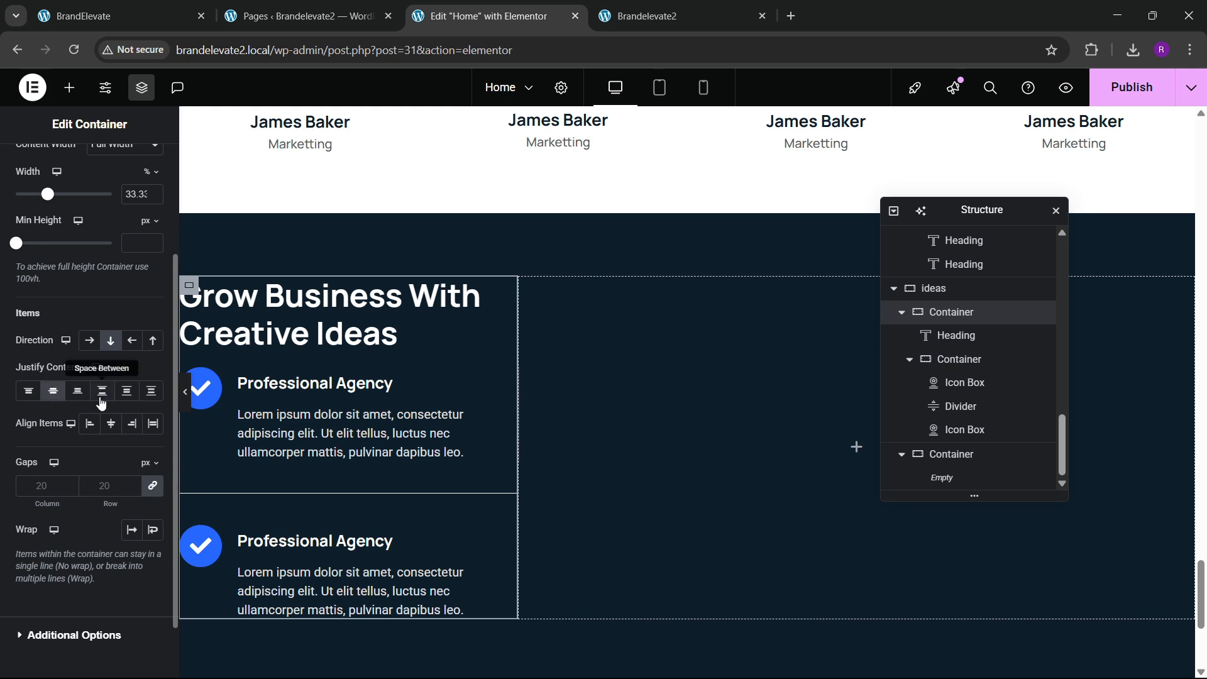
click(116, 494)
text(30)
key(BackSpace)
key(BackSpace)
text(40)
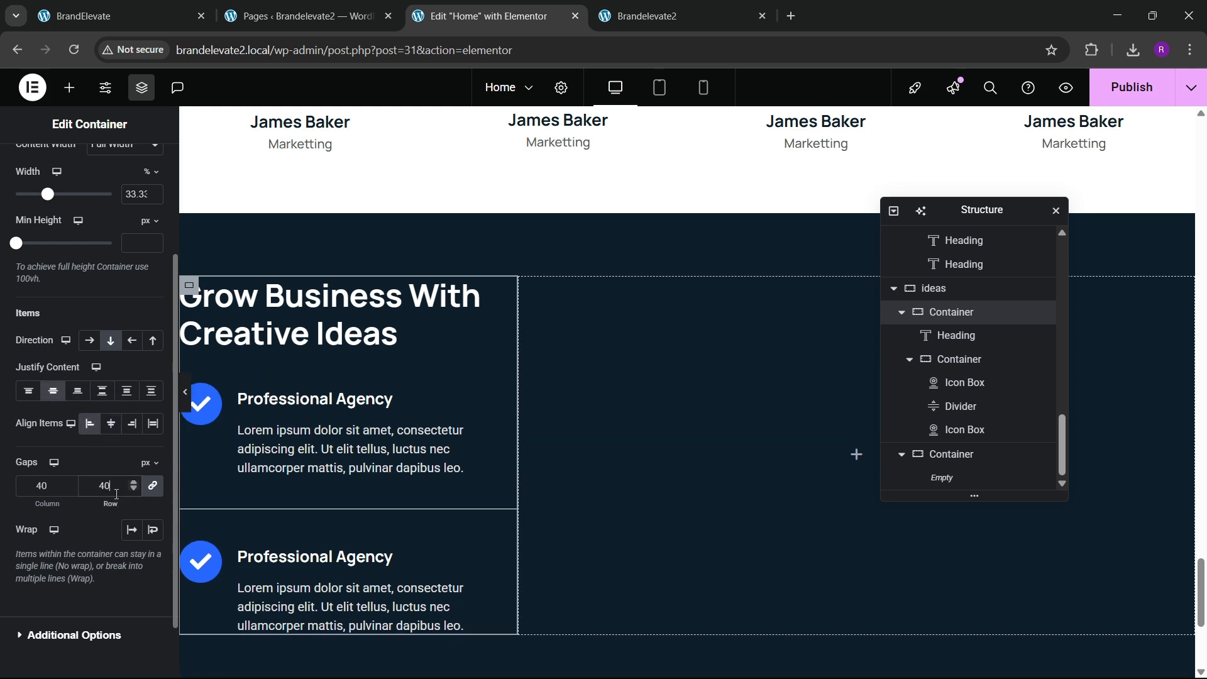
Step: Compare the heading's spacing with the reference site and set the parent container's gaps to 50 px
click(82, 5)
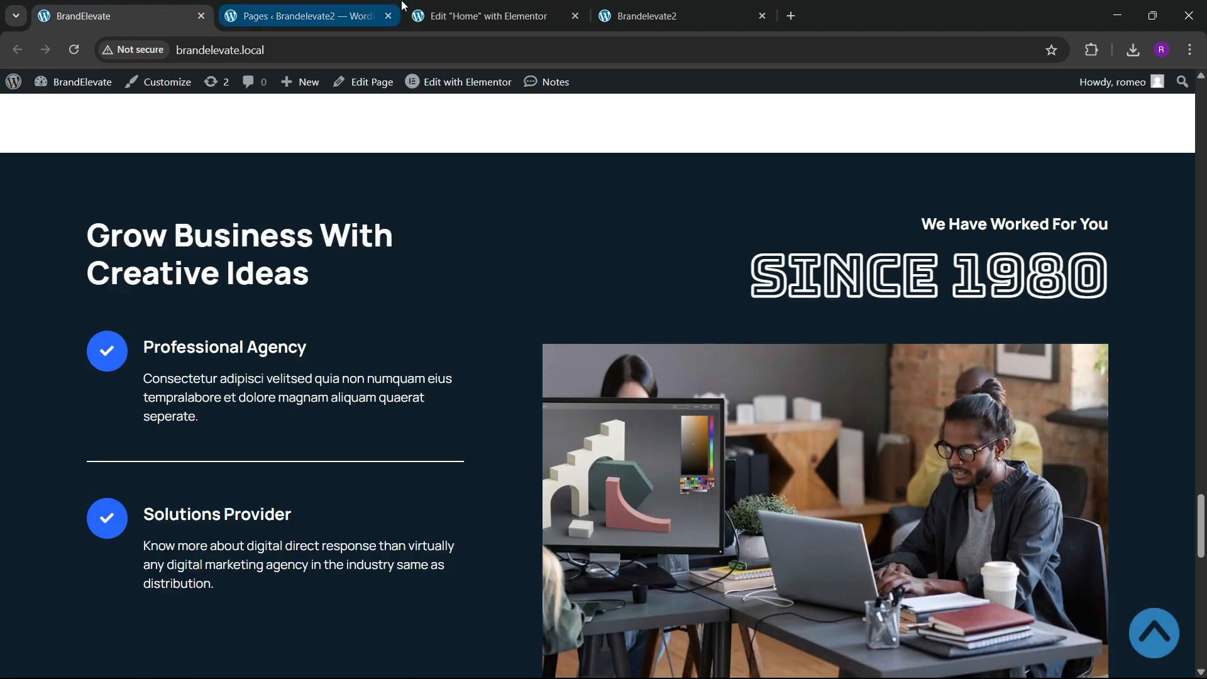
click(478, 15)
key(BackSpace)
key(BackSpace)
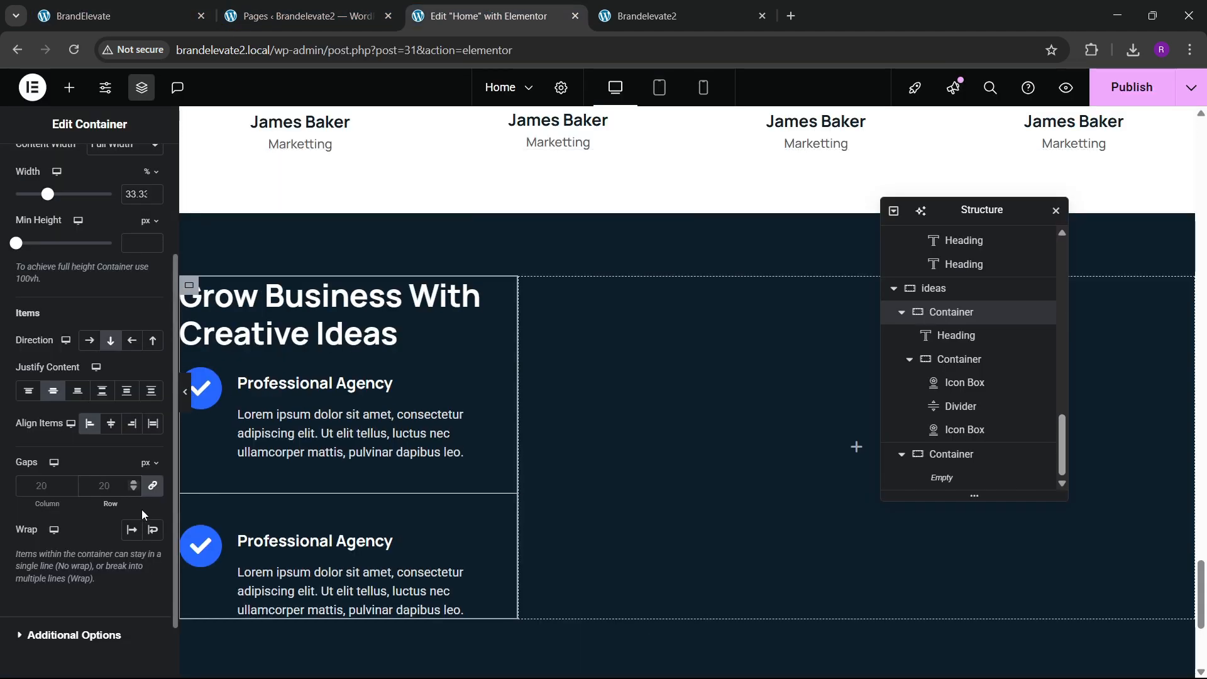
text(50)
Step: Set the title font size of the first "Professional Agency" icon box to 21 px
scroll(324, 443, down, 3)
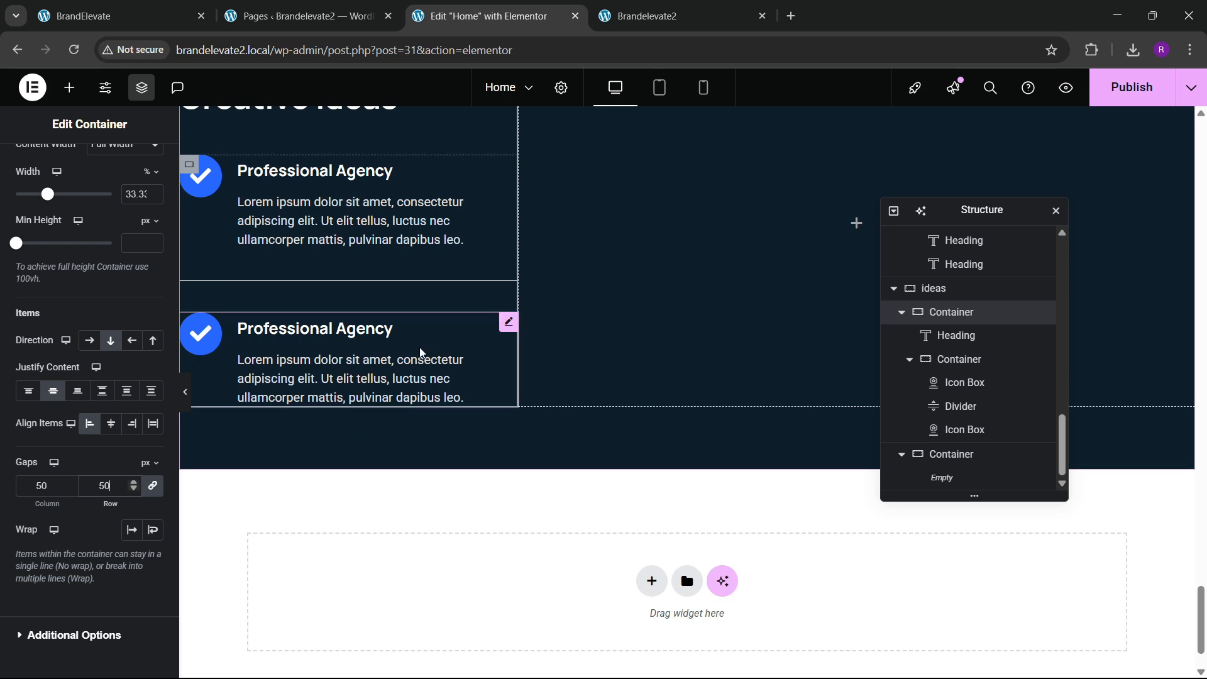
scroll(386, 263, up, 1)
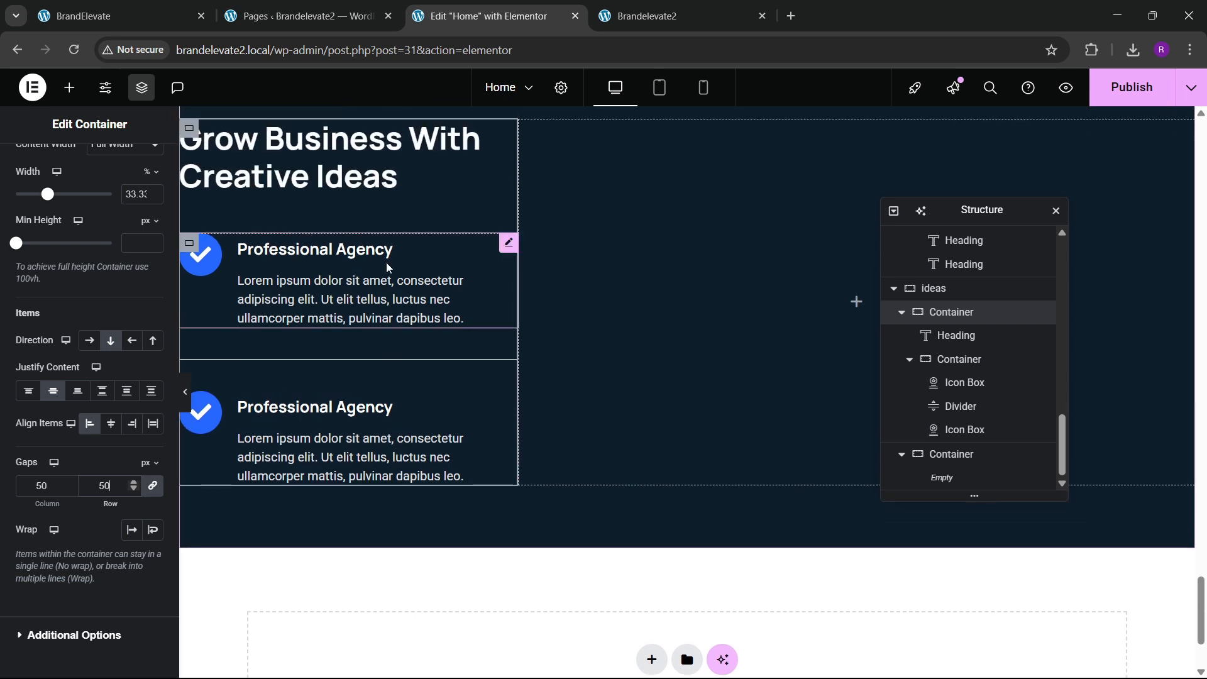
click(480, 278)
click(47, 532)
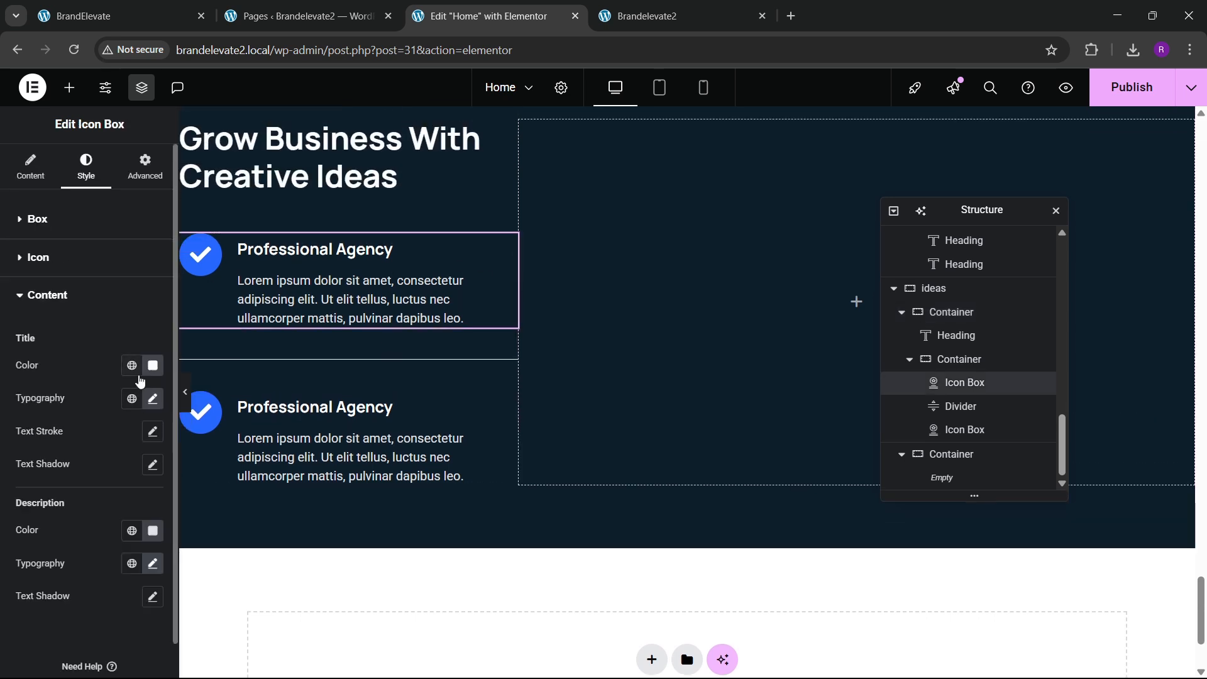
click(153, 397)
scroll(99, 452, down, 1)
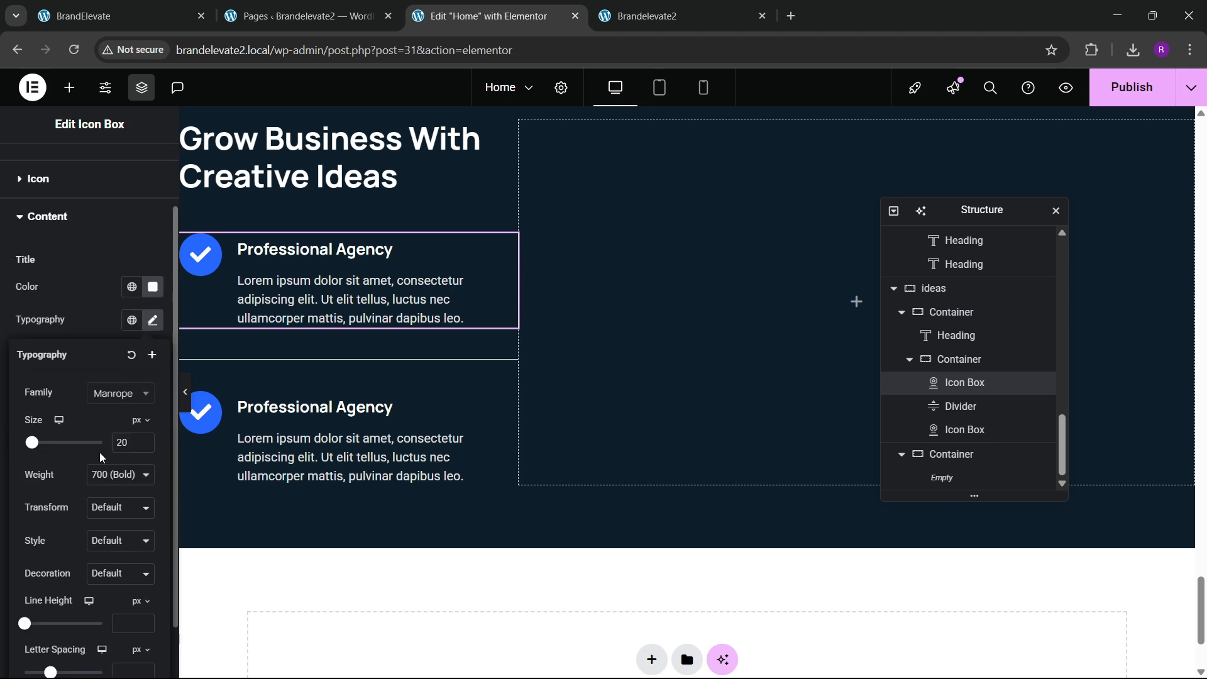
click(144, 443)
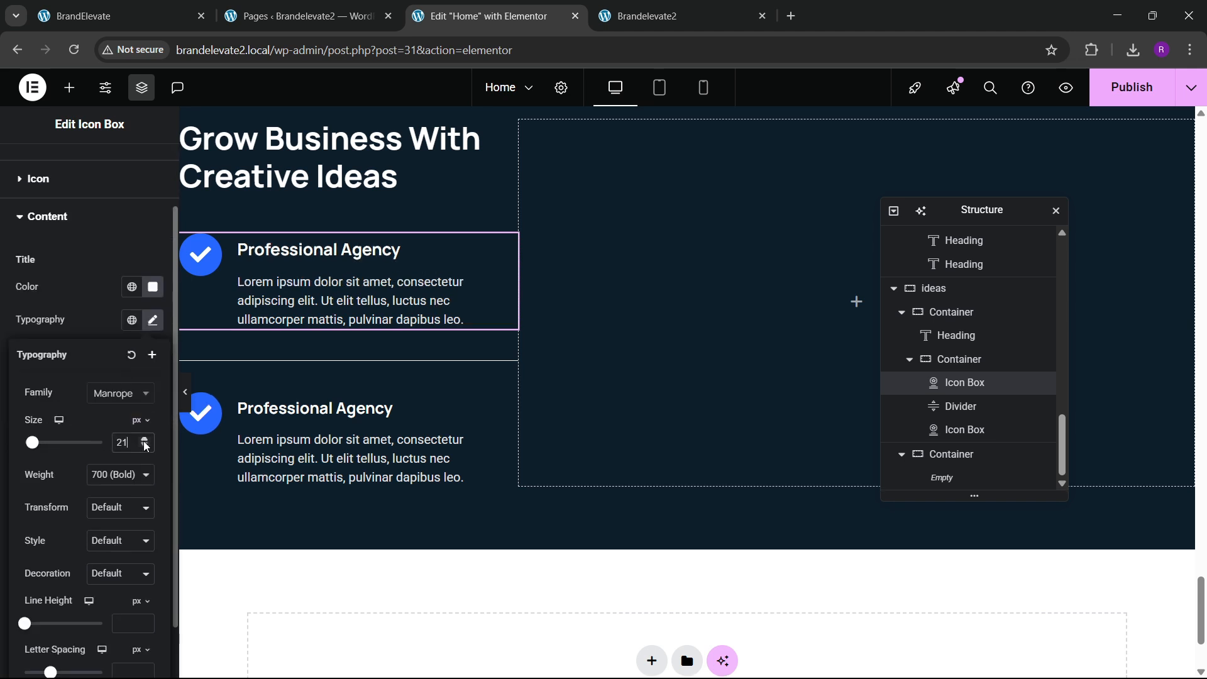
Step: Copy the first icon box's style onto the second icon box and save the page
right_click(398, 377)
click(379, 426)
right_click(380, 426)
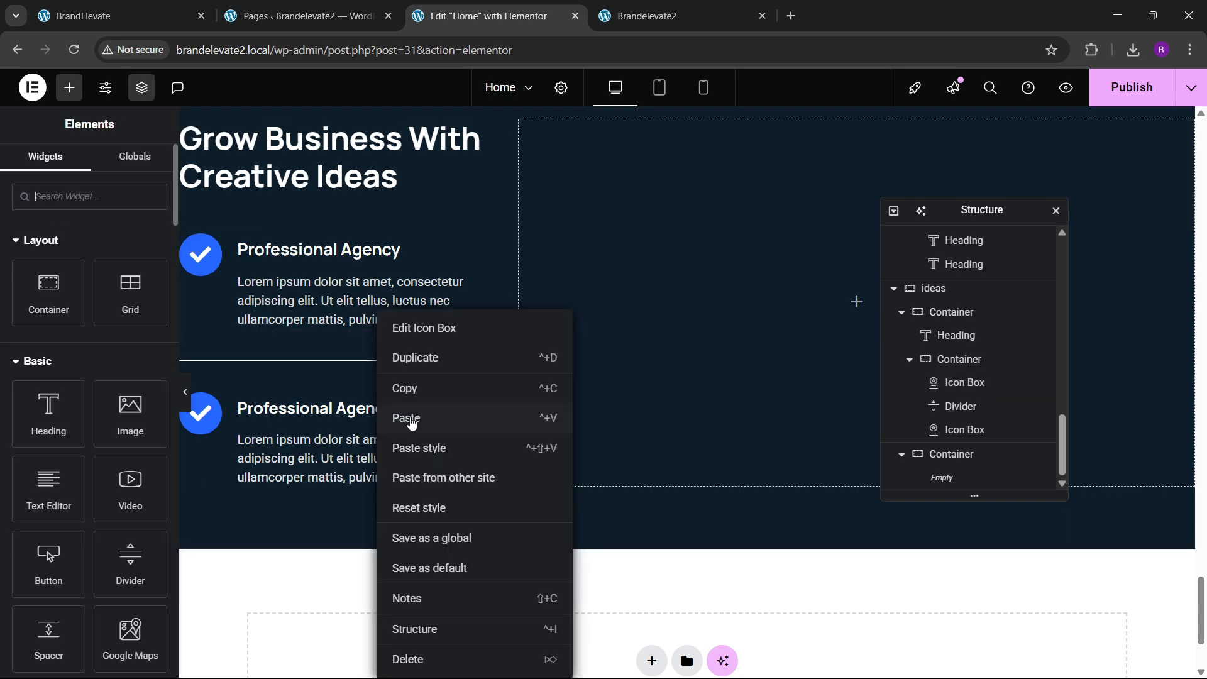
click(413, 420)
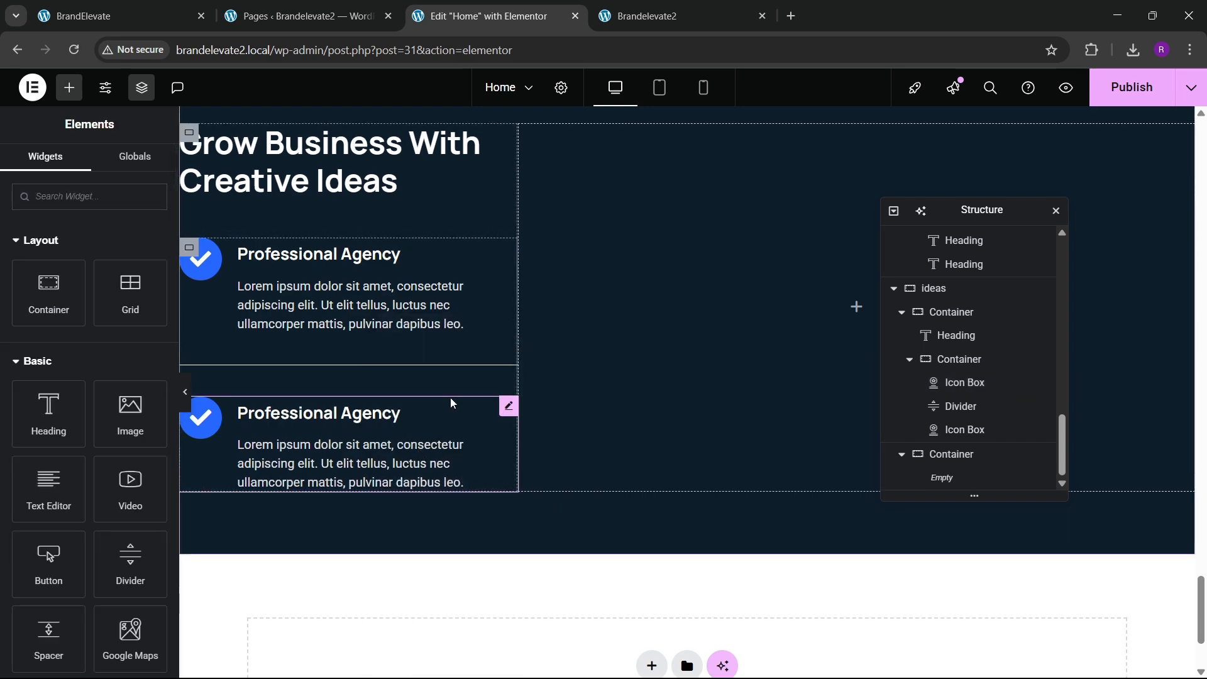
key(ctrl+s)
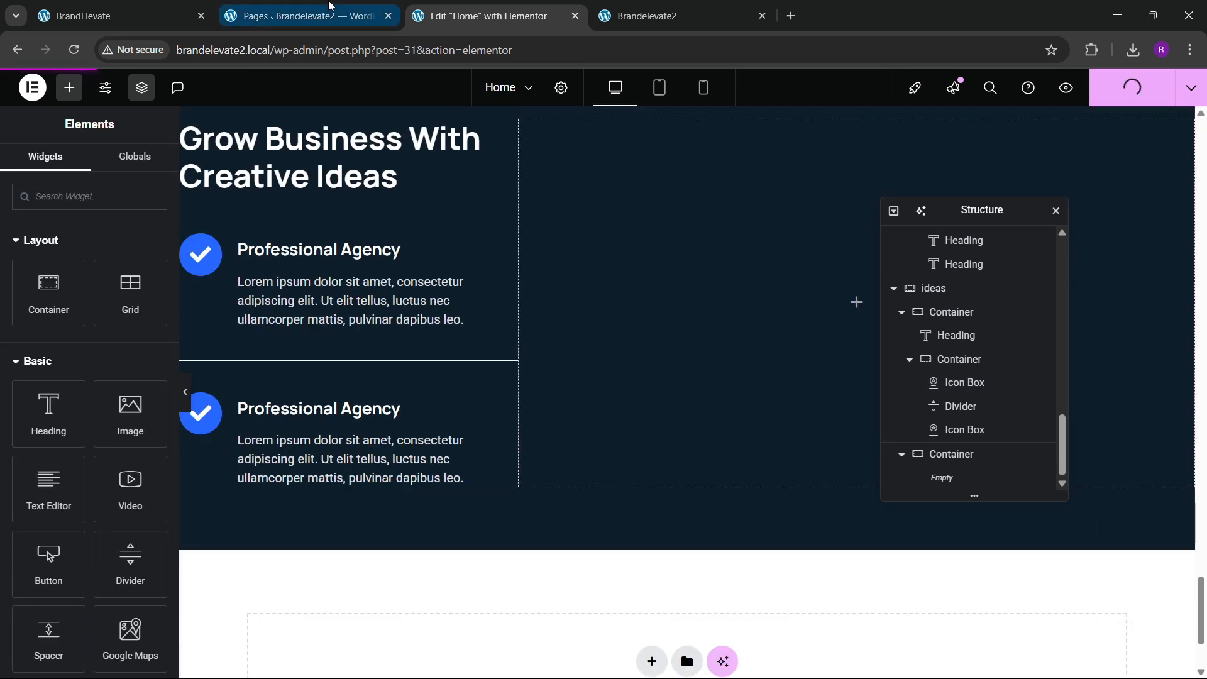
Step: Compare the icon boxes and the empty second column with the matching section on the reference site
click(176, 29)
scroll(930, 327, down, 3)
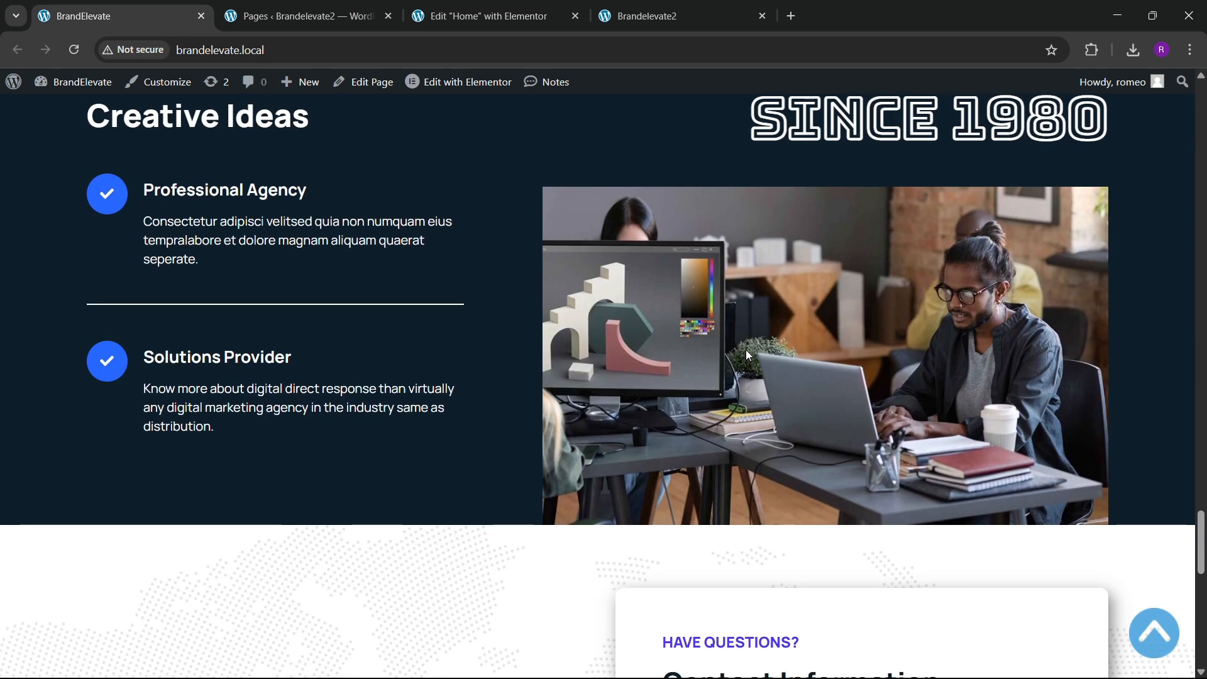
click(484, 16)
scroll(601, 358, up, 4)
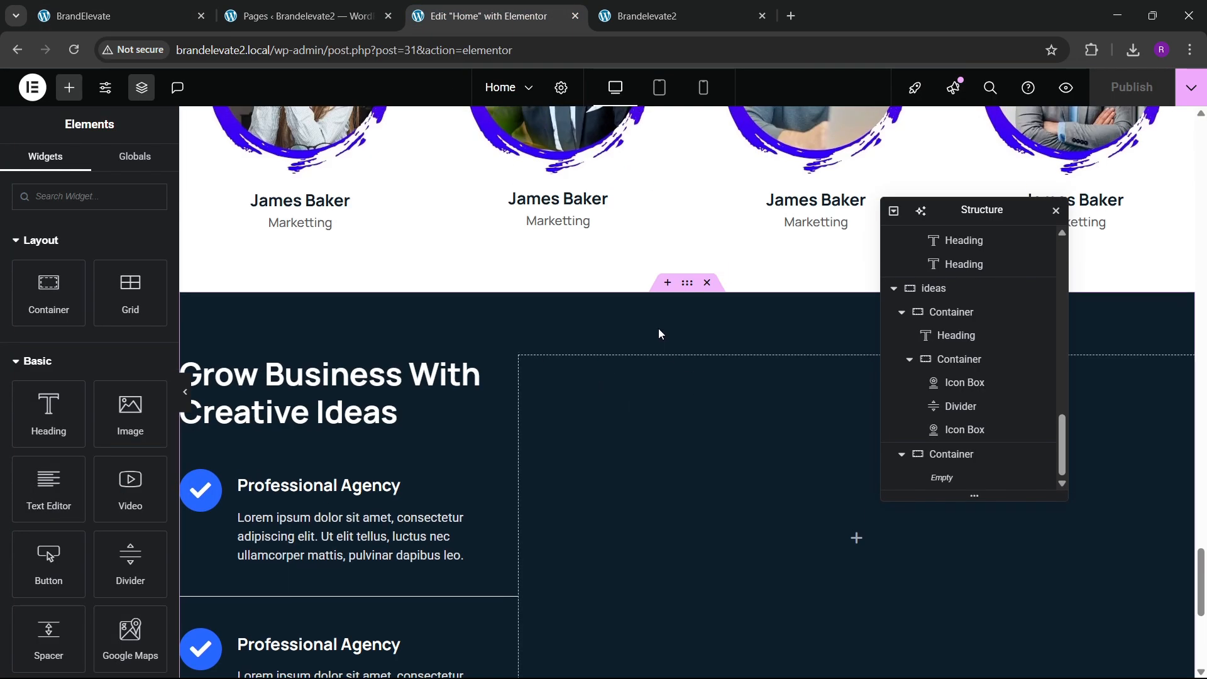
click(176, 14)
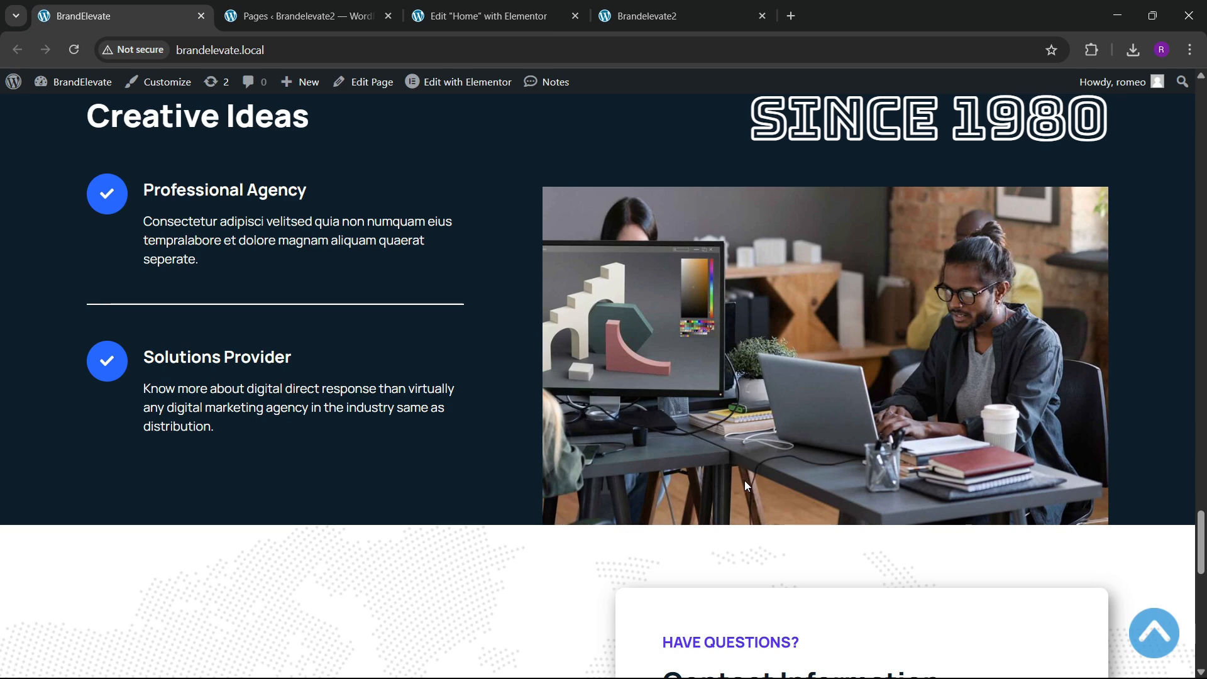
Step: Set the bottom padding of the dark "ideas" section container to 0 px
click(490, 16)
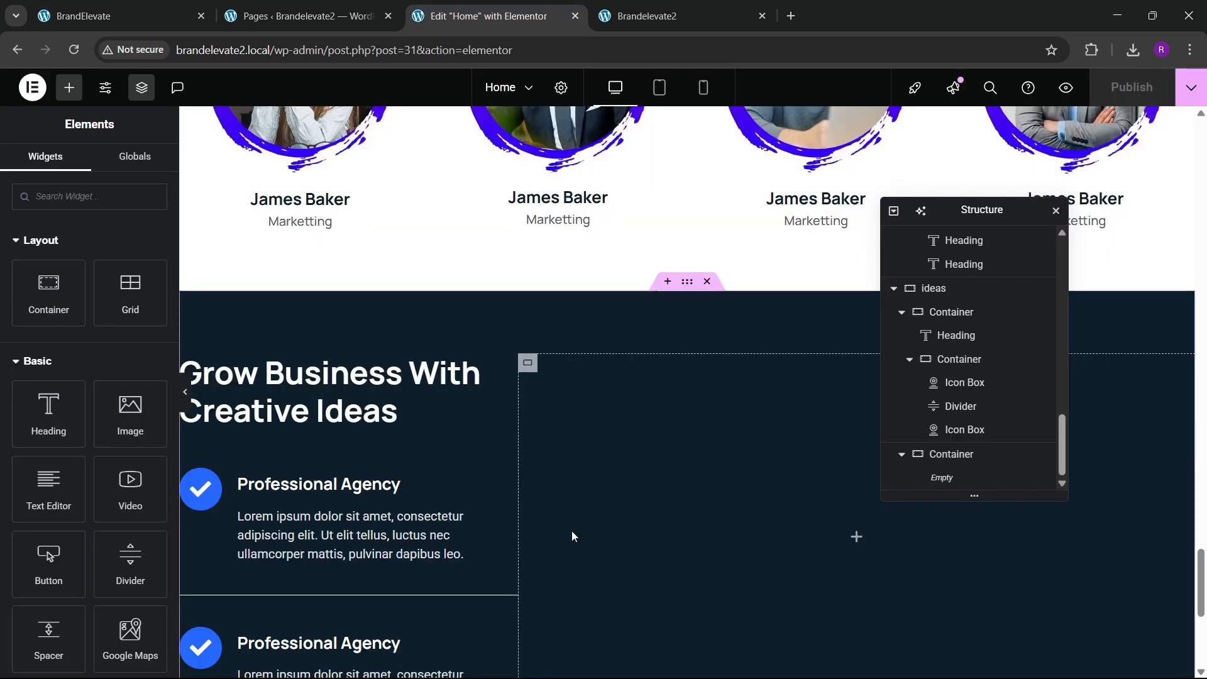
scroll(572, 534, down, 5)
scroll(629, 422, up, 4)
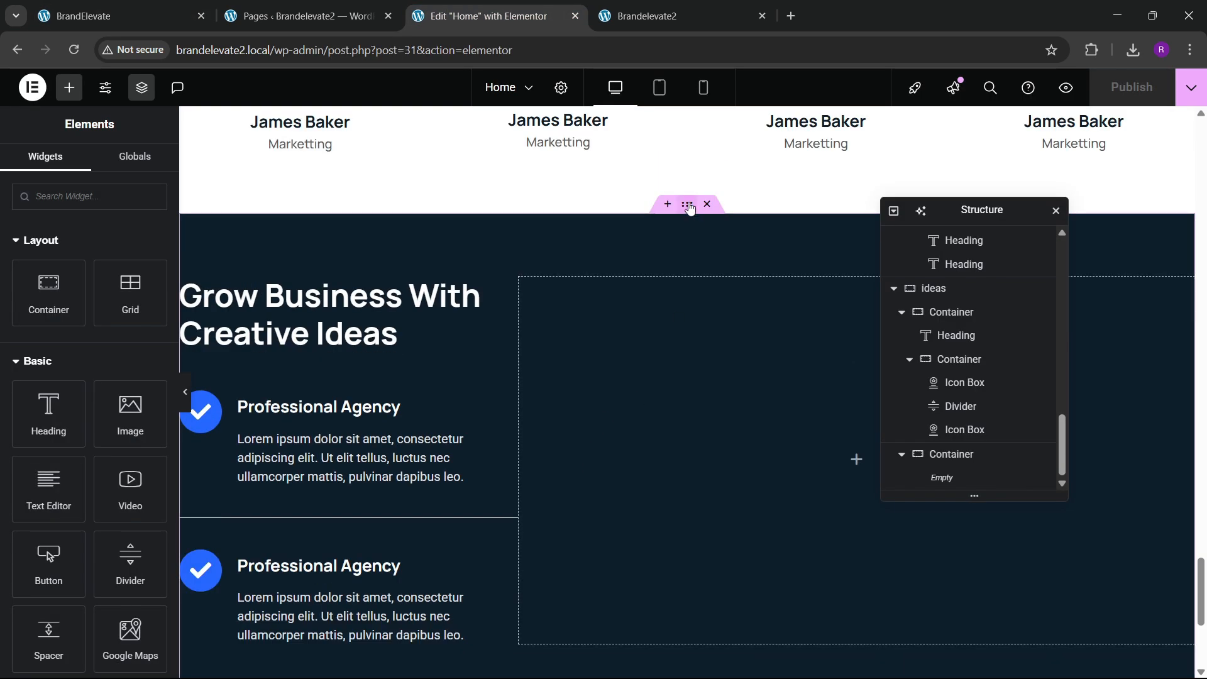
click(141, 167)
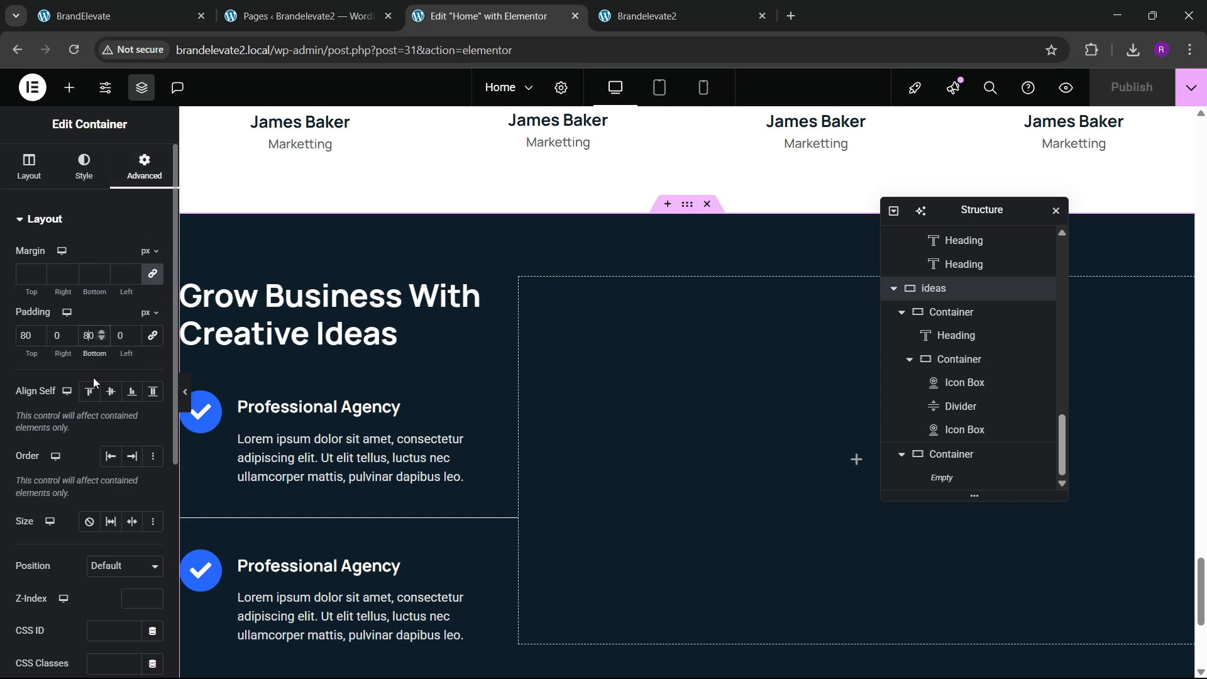
key(BackSpace)
key(BackSpace)
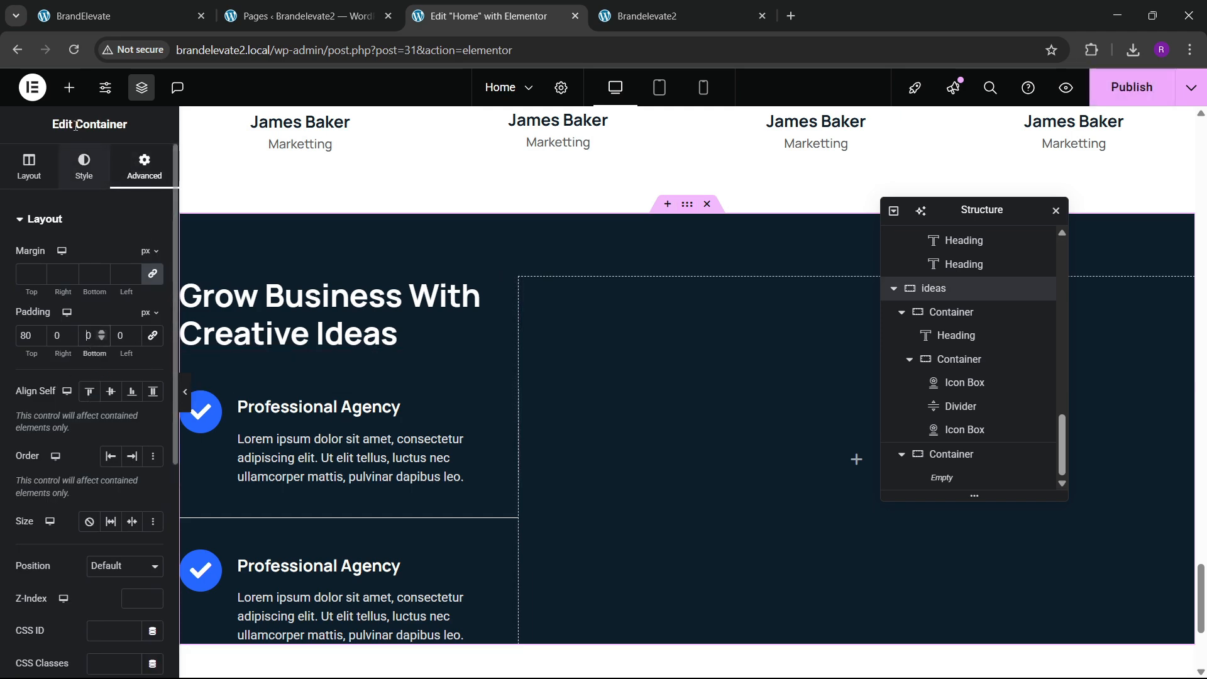
Step: Check the section's second column on the reference site, add a Heading widget to the empty second column and right-align it
click(101, 5)
scroll(748, 283, up, 2)
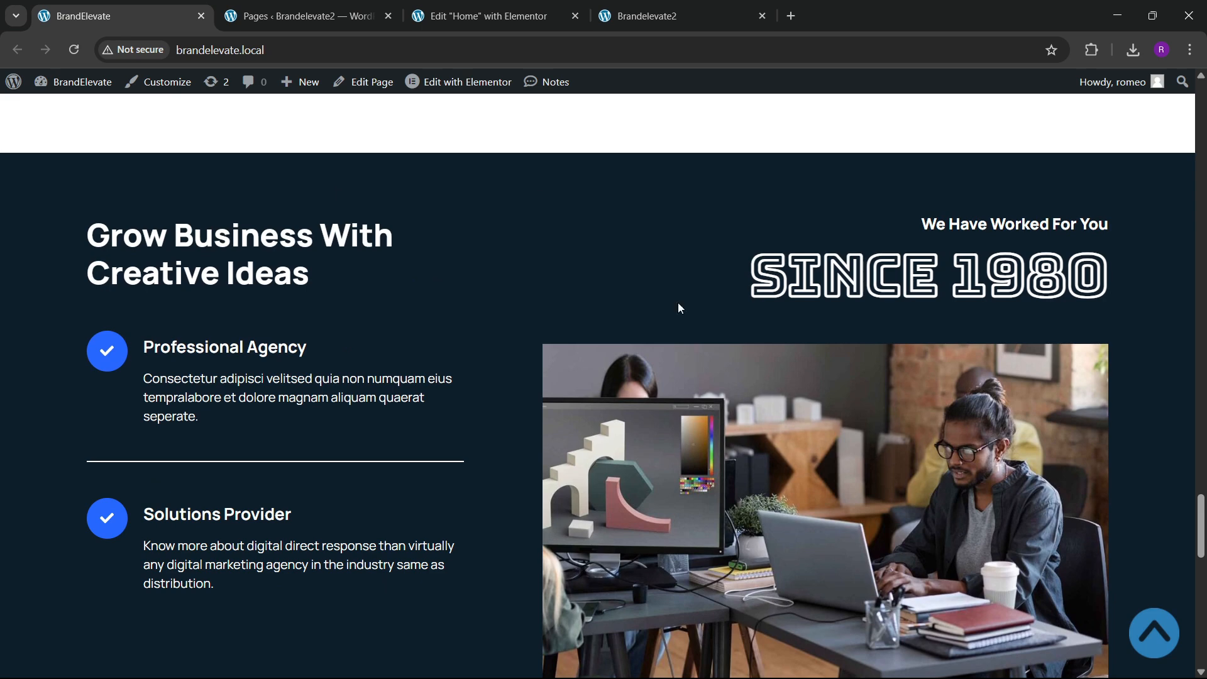
click(481, 15)
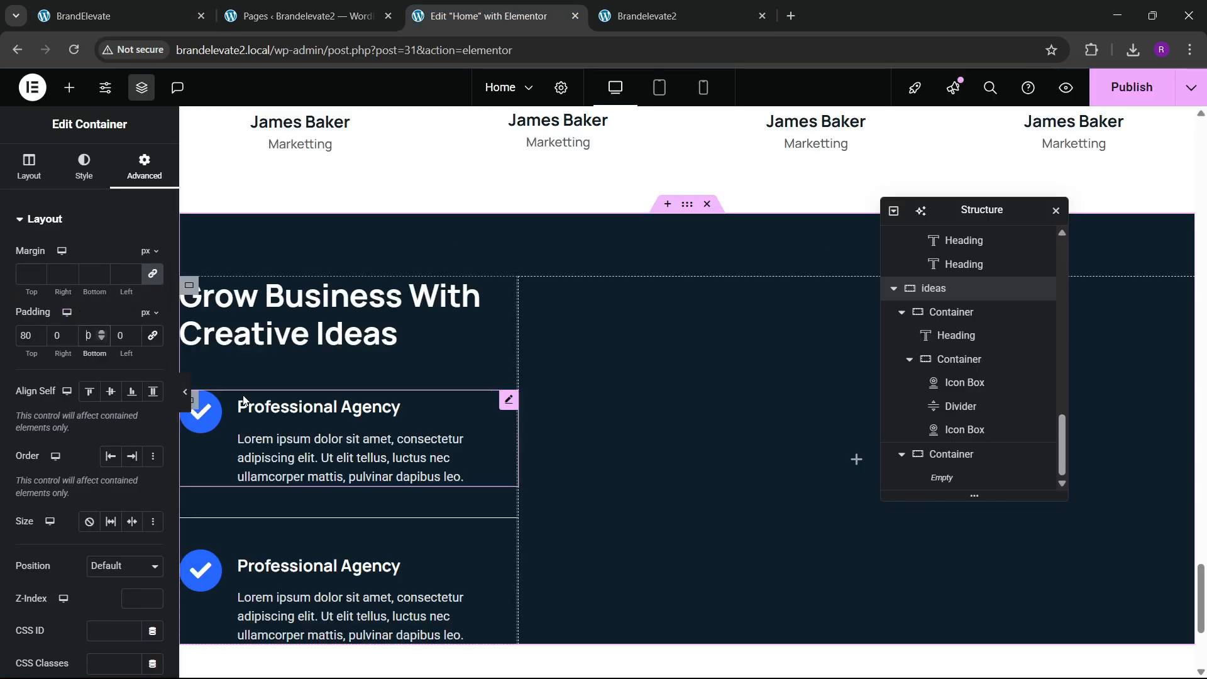
click(69, 88)
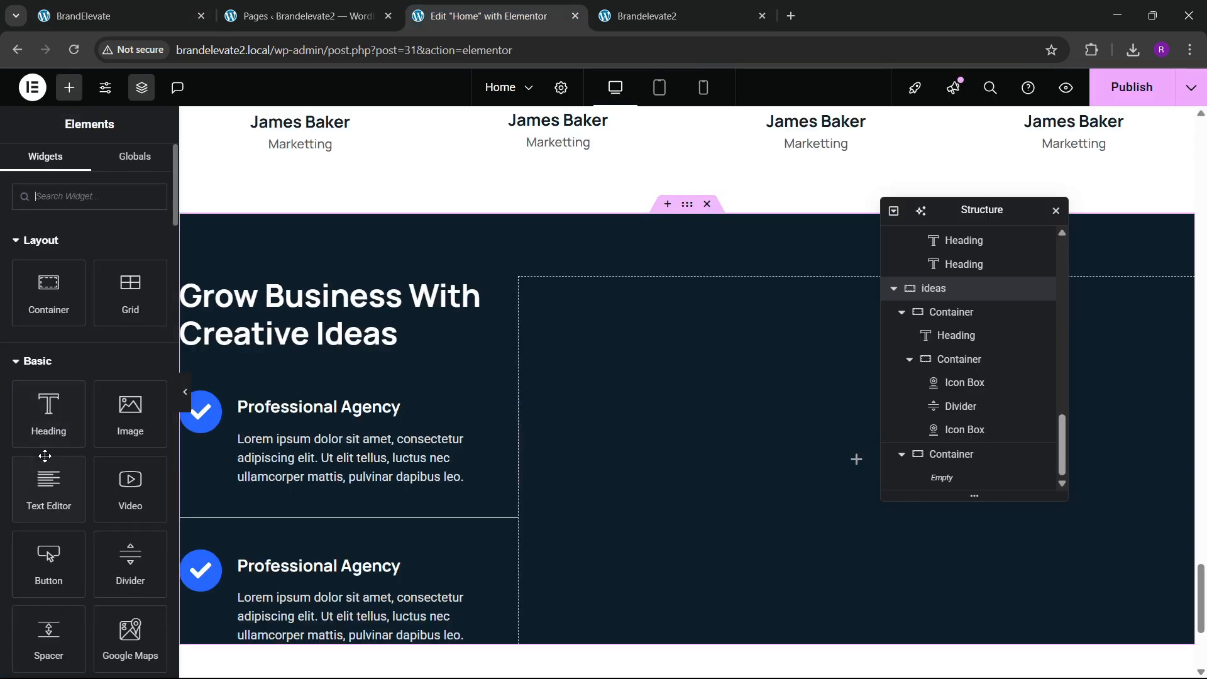
drag(60, 430, 795, 434)
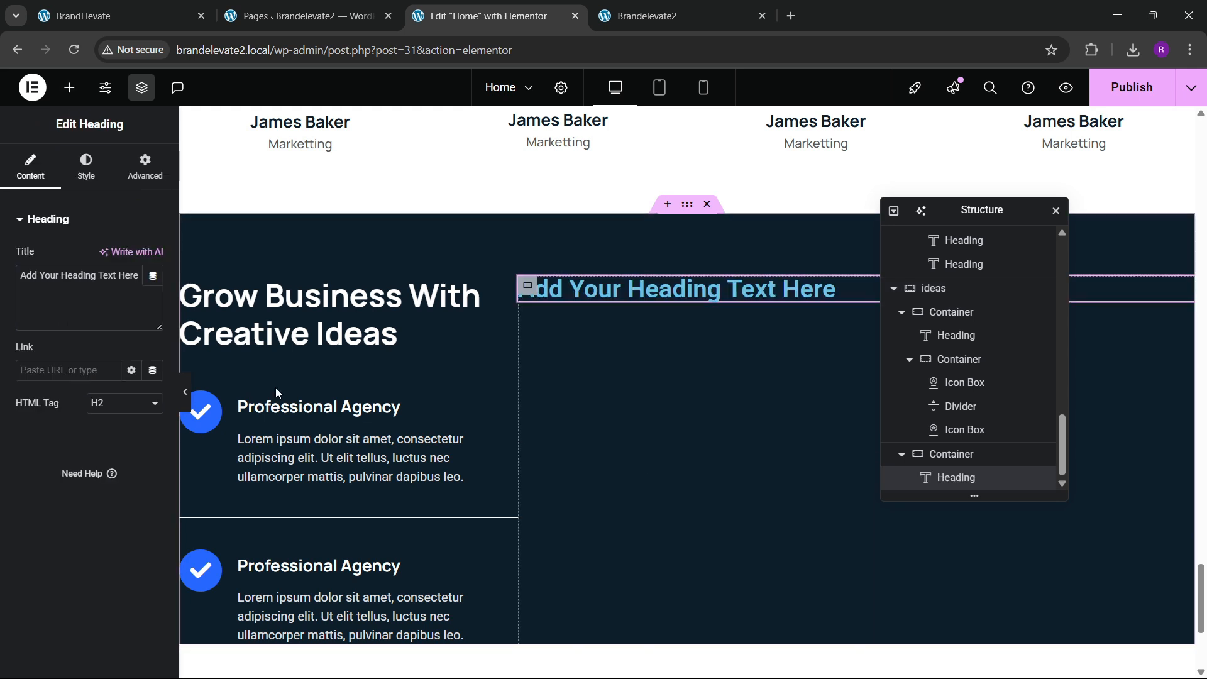
click(91, 184)
click(132, 256)
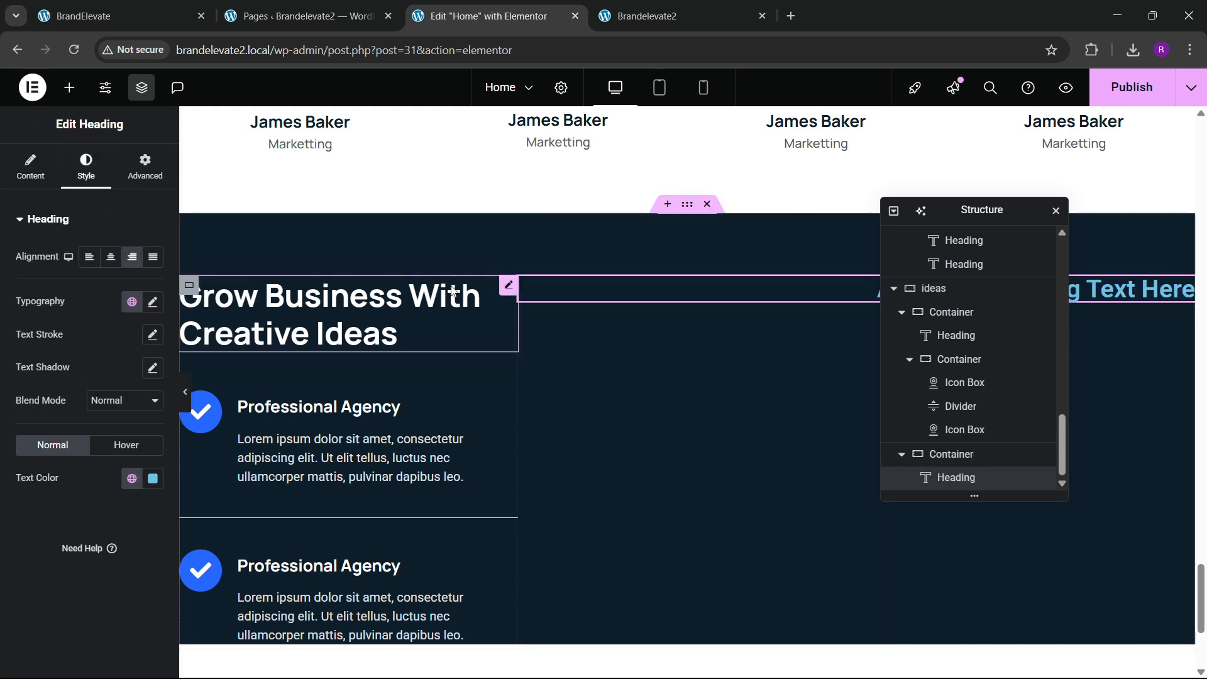
Step: Check the small heading's wording on the reference site and set the new heading's title to "We have worked for you"
click(120, 16)
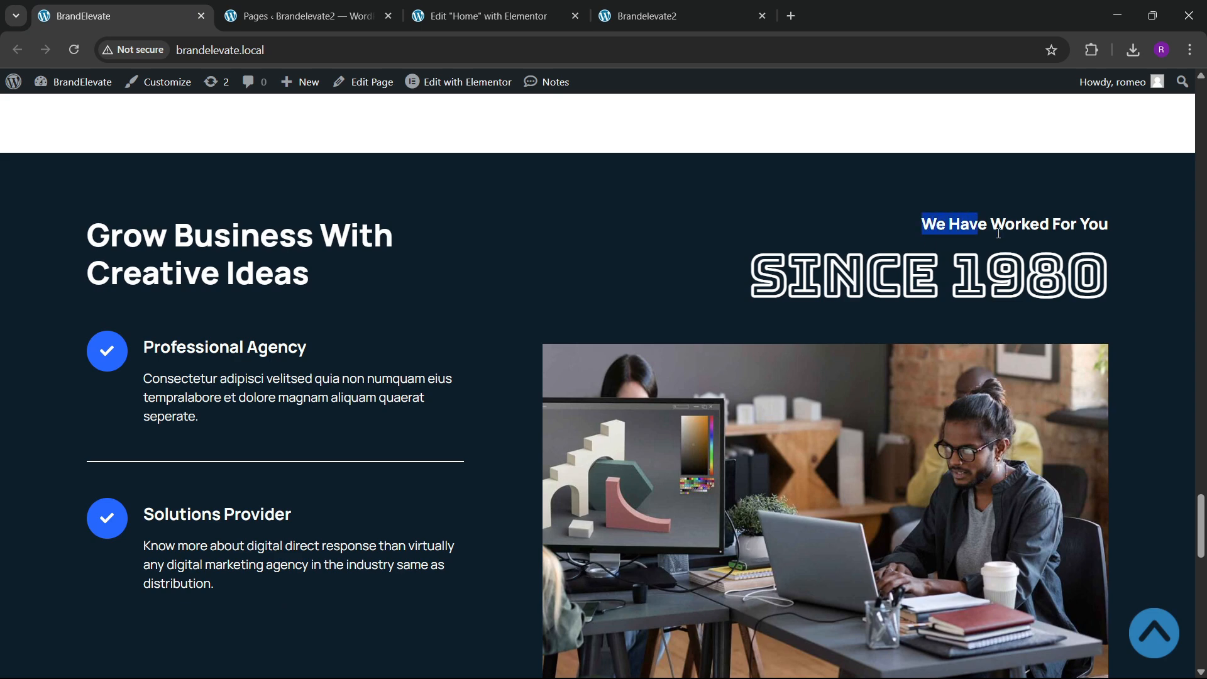
drag(998, 233, 1097, 233)
click(1097, 233)
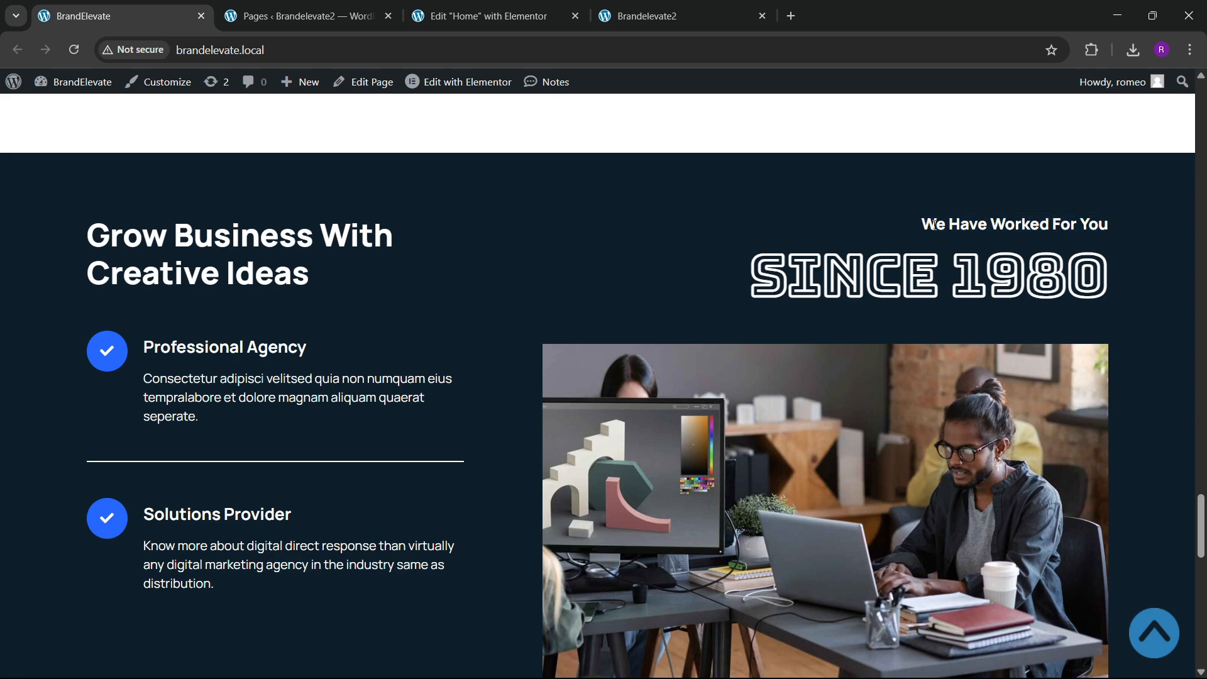
drag(935, 225, 1113, 228)
click(648, 16)
click(484, 15)
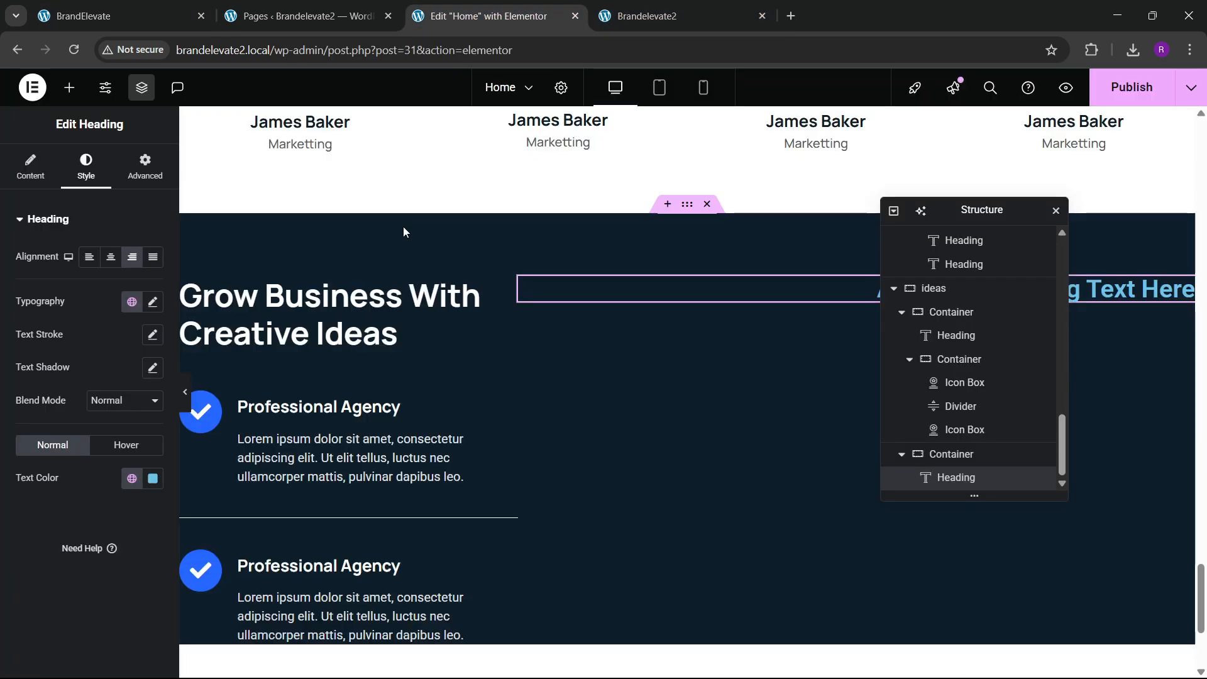
click(30, 168)
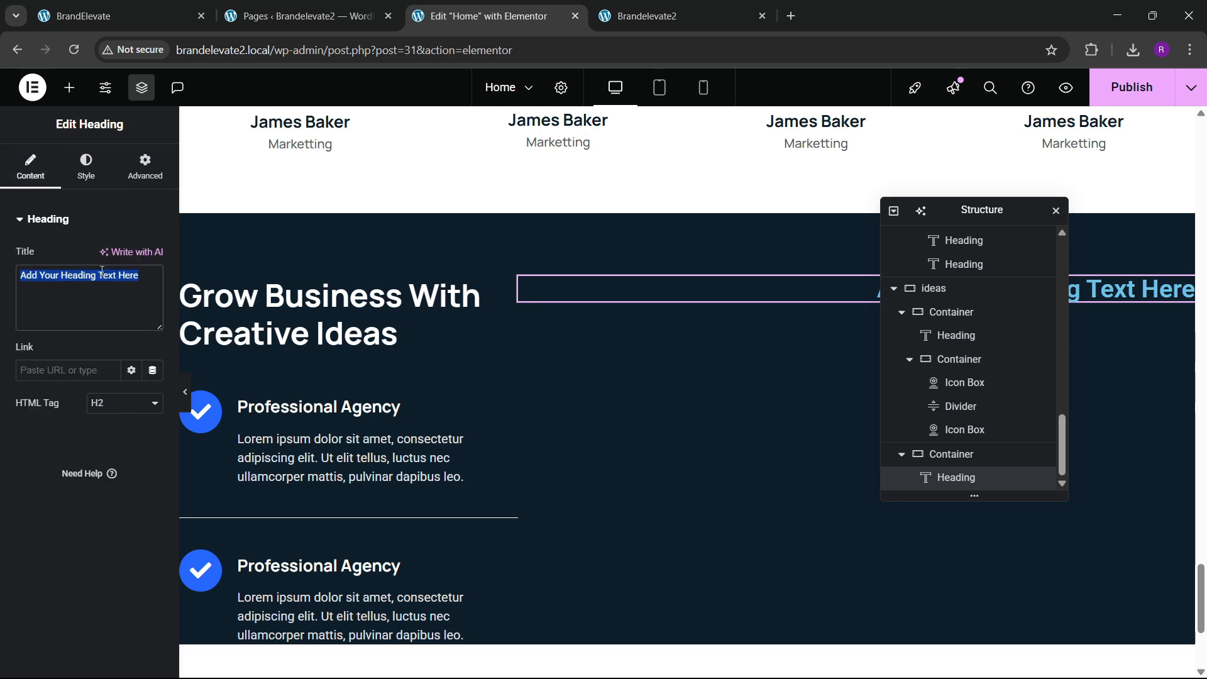
text(We have worked for you)
Step: Move the Structure window clear of the "We have worked for you" heading and open the heading's typography settings
drag(962, 208, 674, 257)
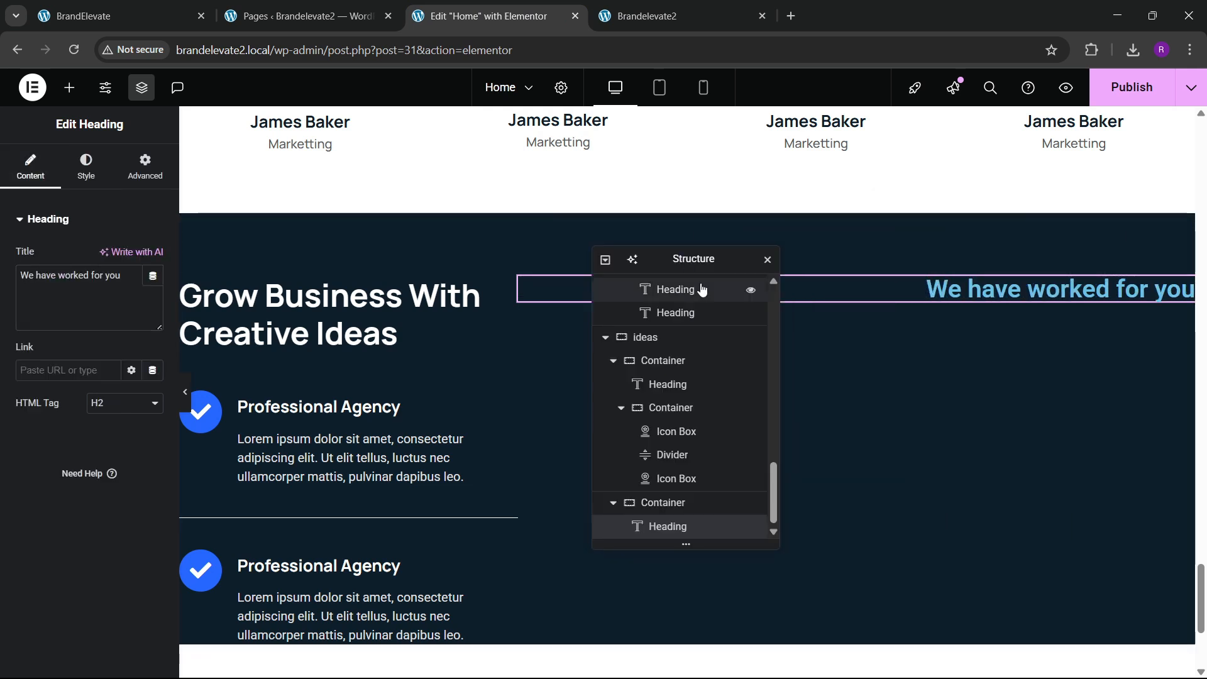
click(86, 167)
click(152, 302)
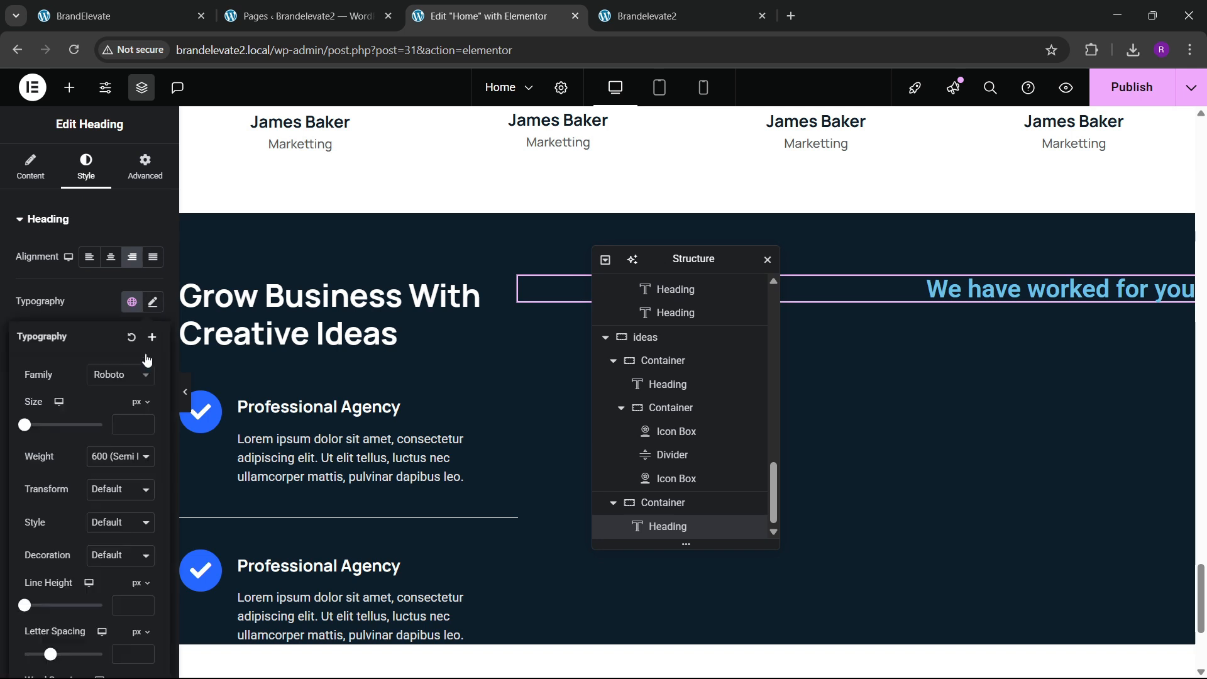
Step: Set the "We have worked for you" heading's typography to Manrope, 20 px, weight 700 (Bold)
click(117, 377)
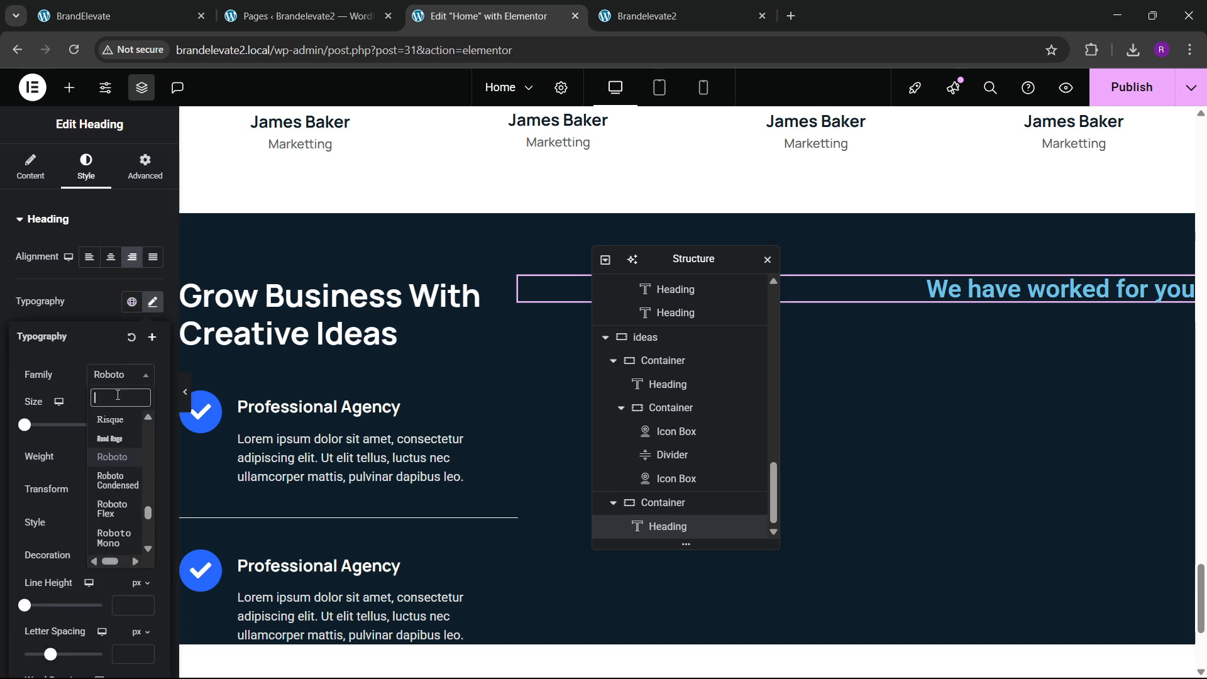
text(manrope)
key(Return)
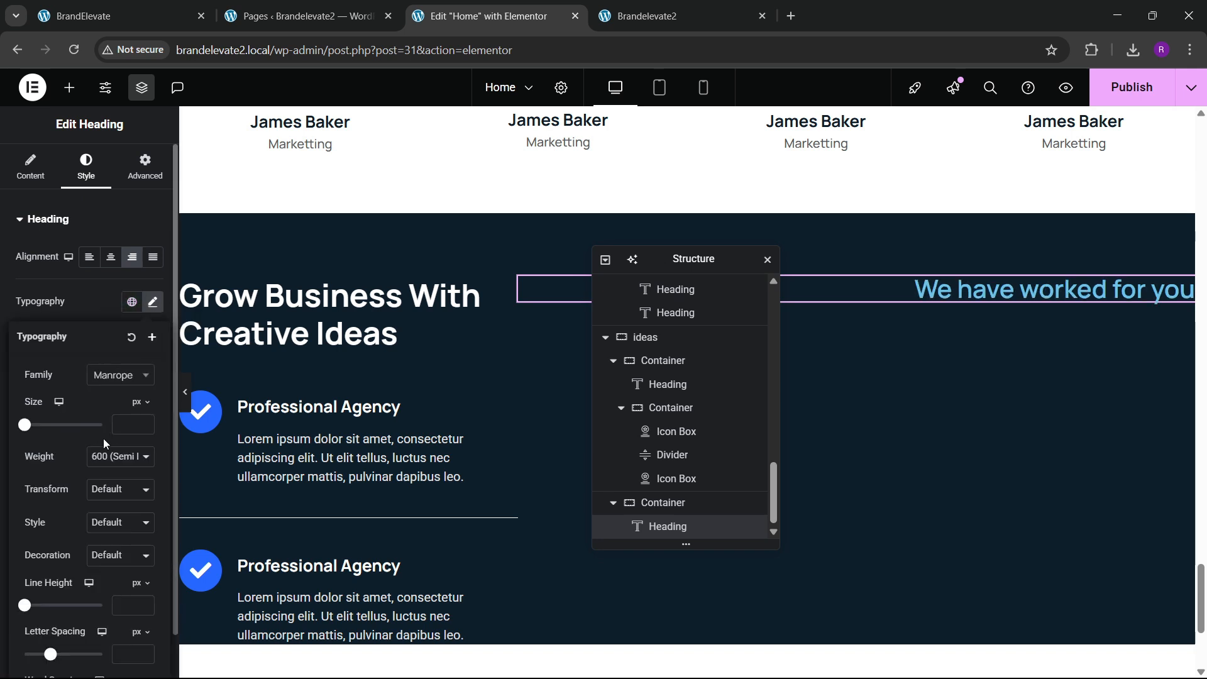
click(144, 428)
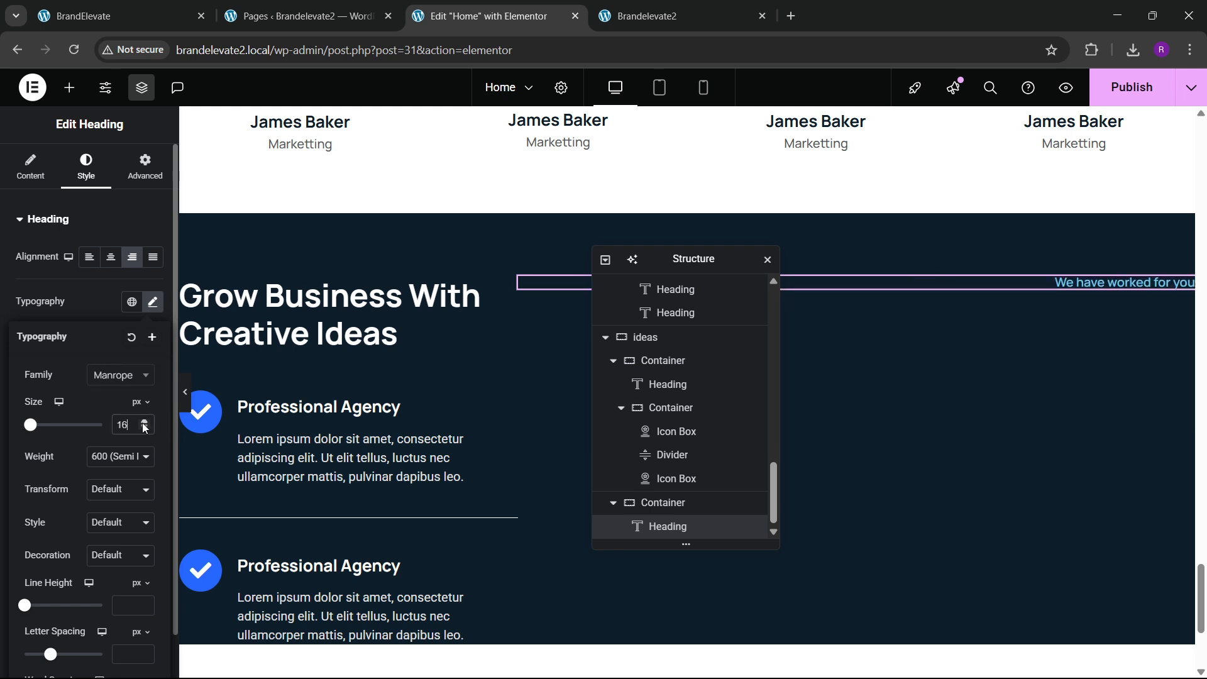
click(143, 425)
click(143, 424)
click(144, 425)
click(143, 425)
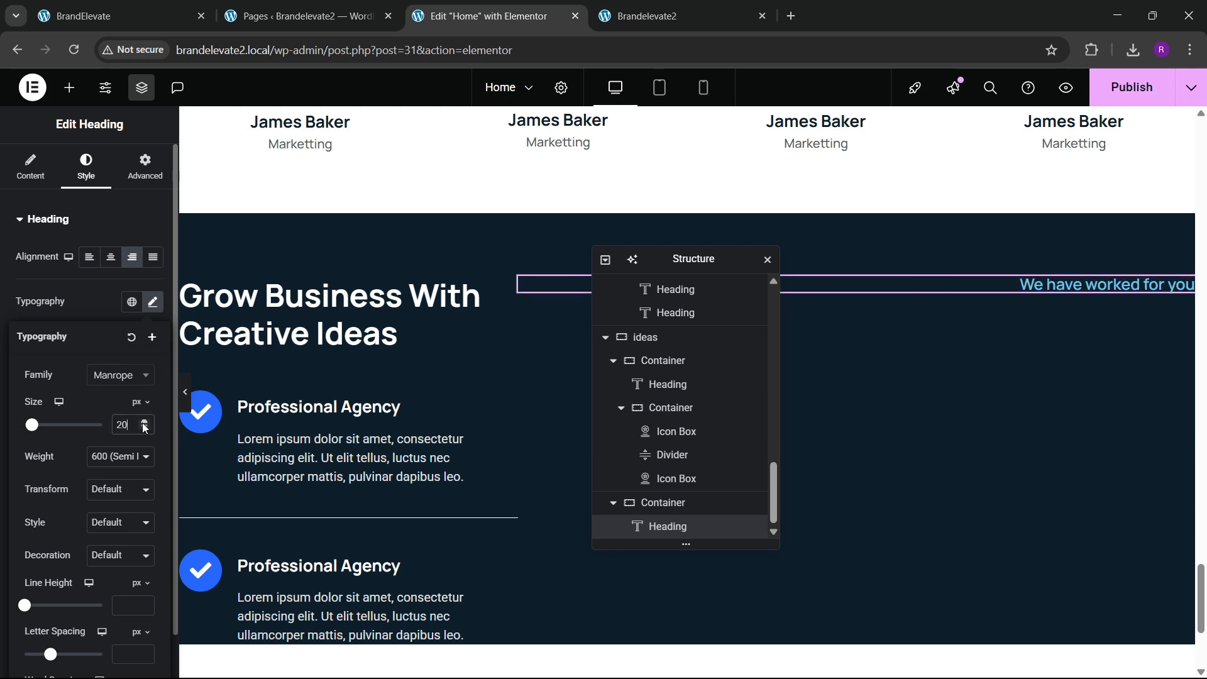
click(108, 456)
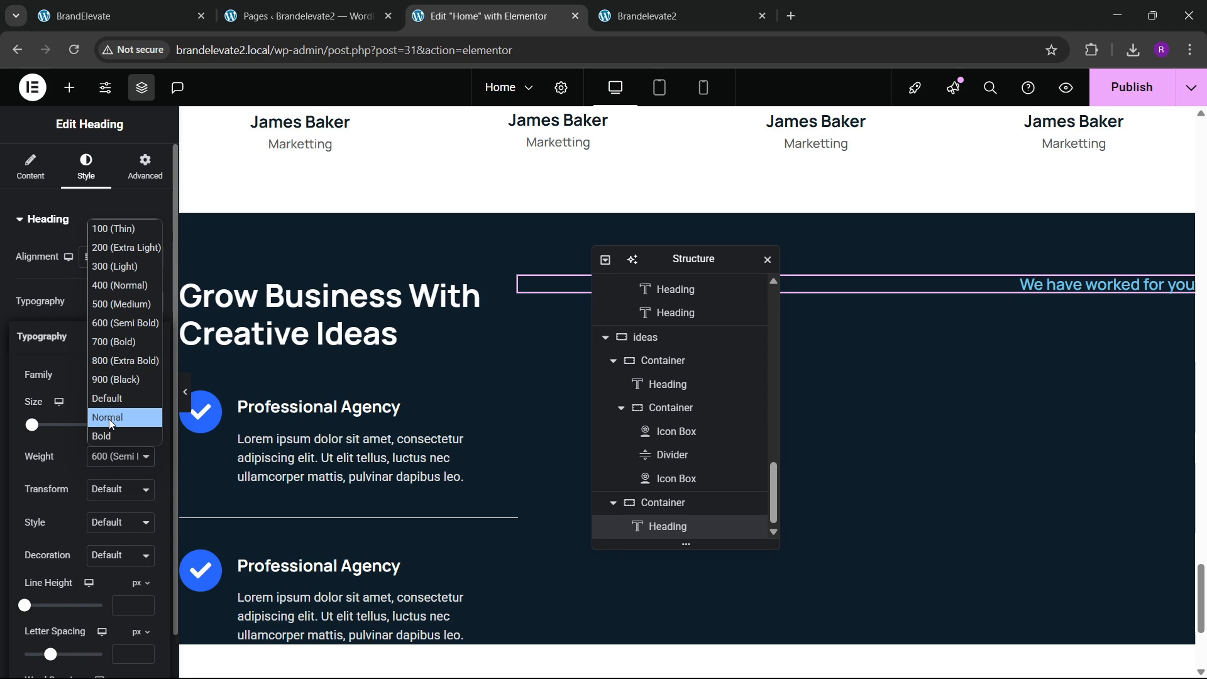
click(116, 341)
Step: Change the "We have worked for you" heading's text color to white, #FFFFFF
click(104, 308)
click(153, 479)
drag(94, 309, 22, 257)
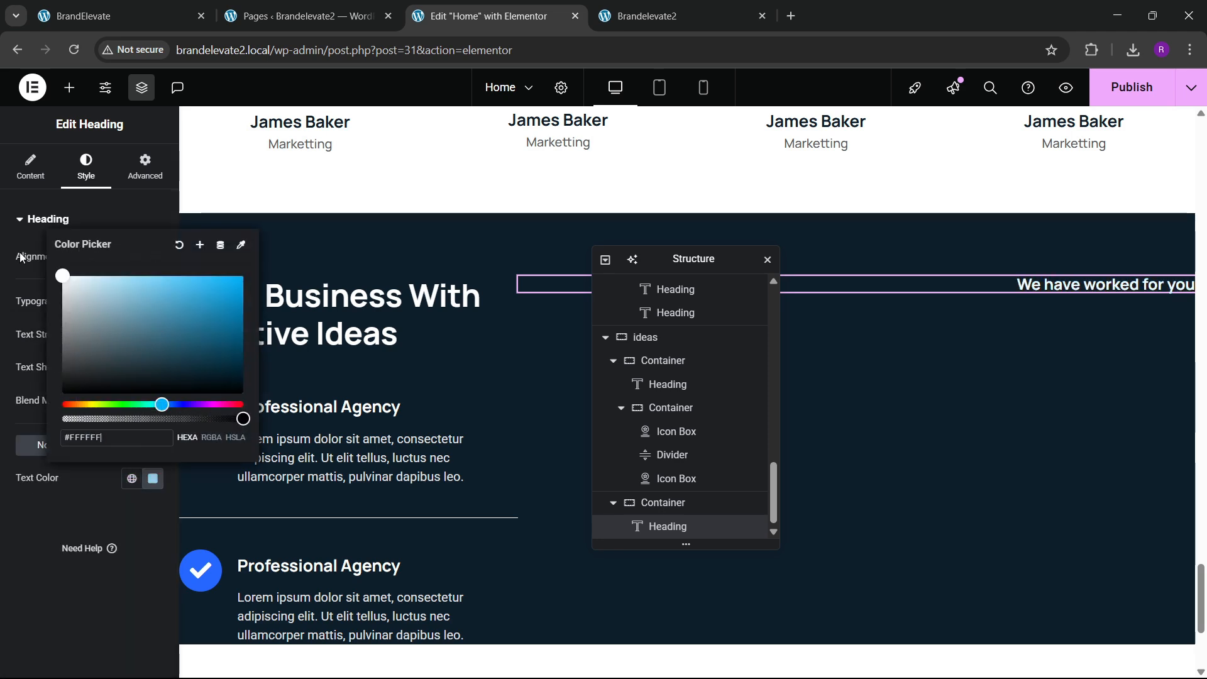
click(35, 519)
Step: Compare the heading with the BrandElevate reference page and set its text transform to Capitalize
click(648, 16)
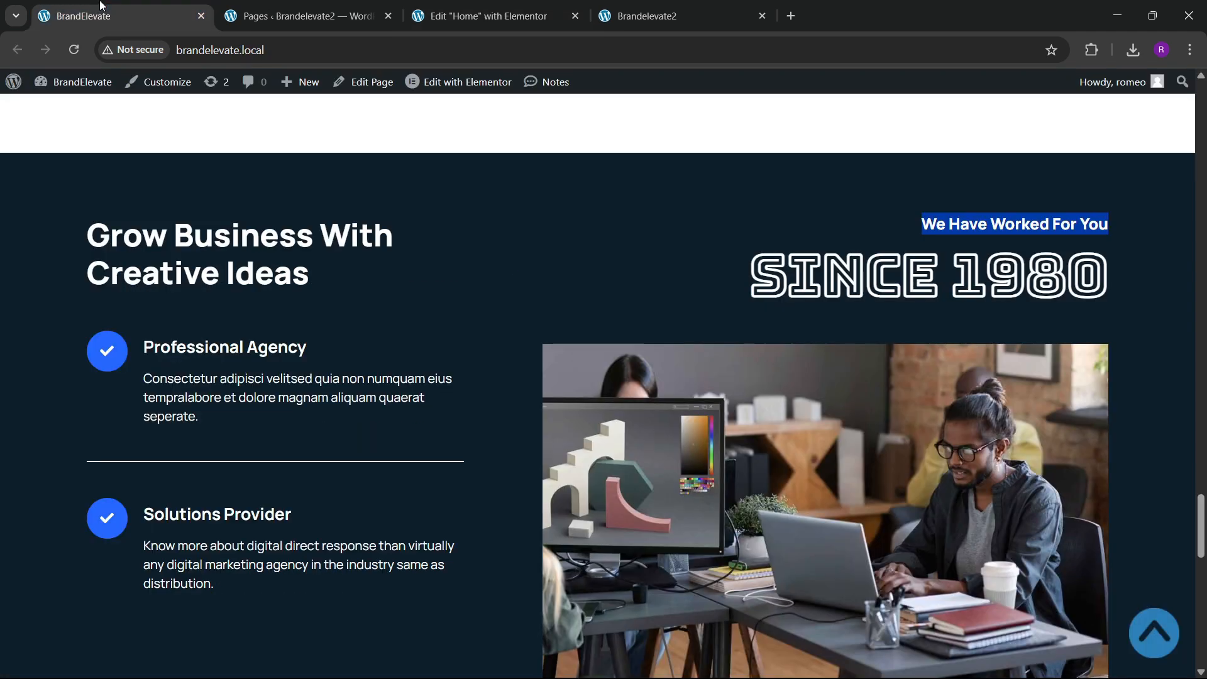
click(491, 16)
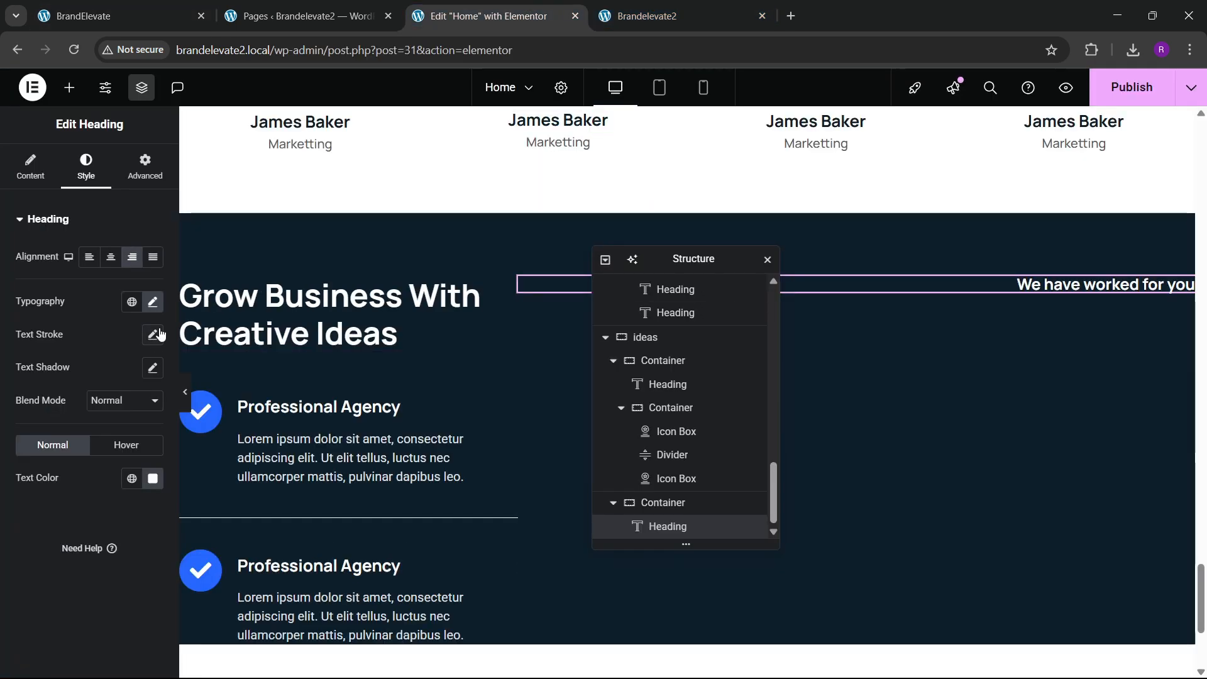
click(154, 304)
click(110, 488)
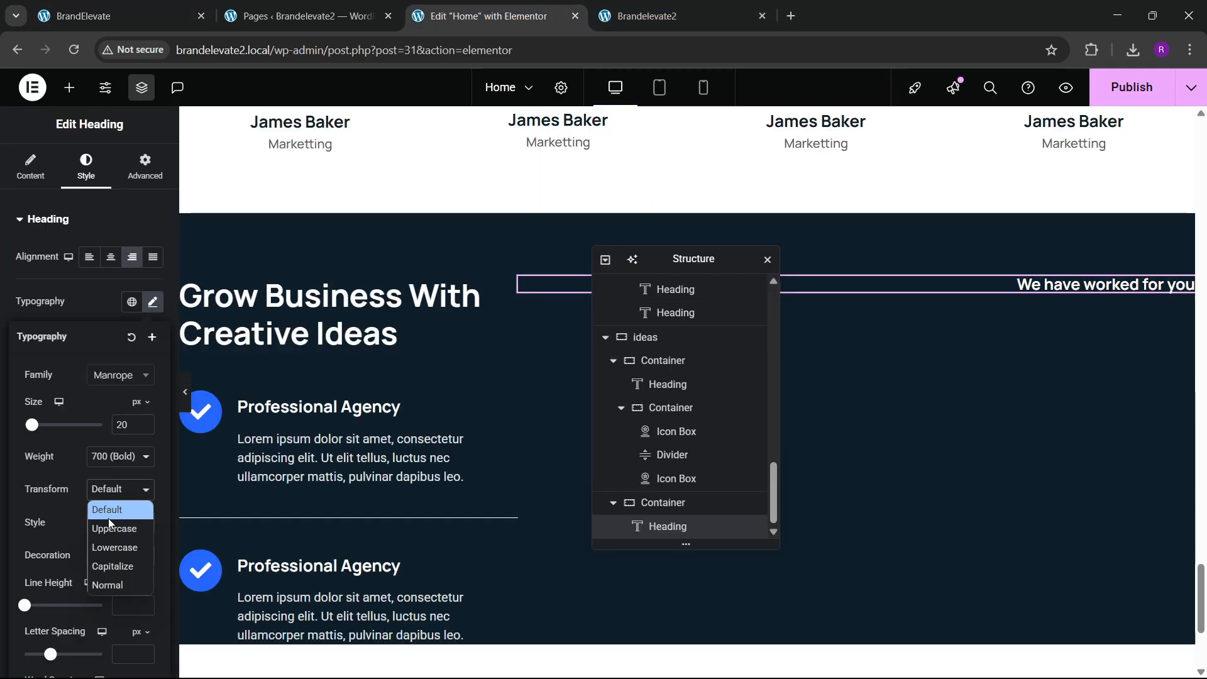
click(110, 560)
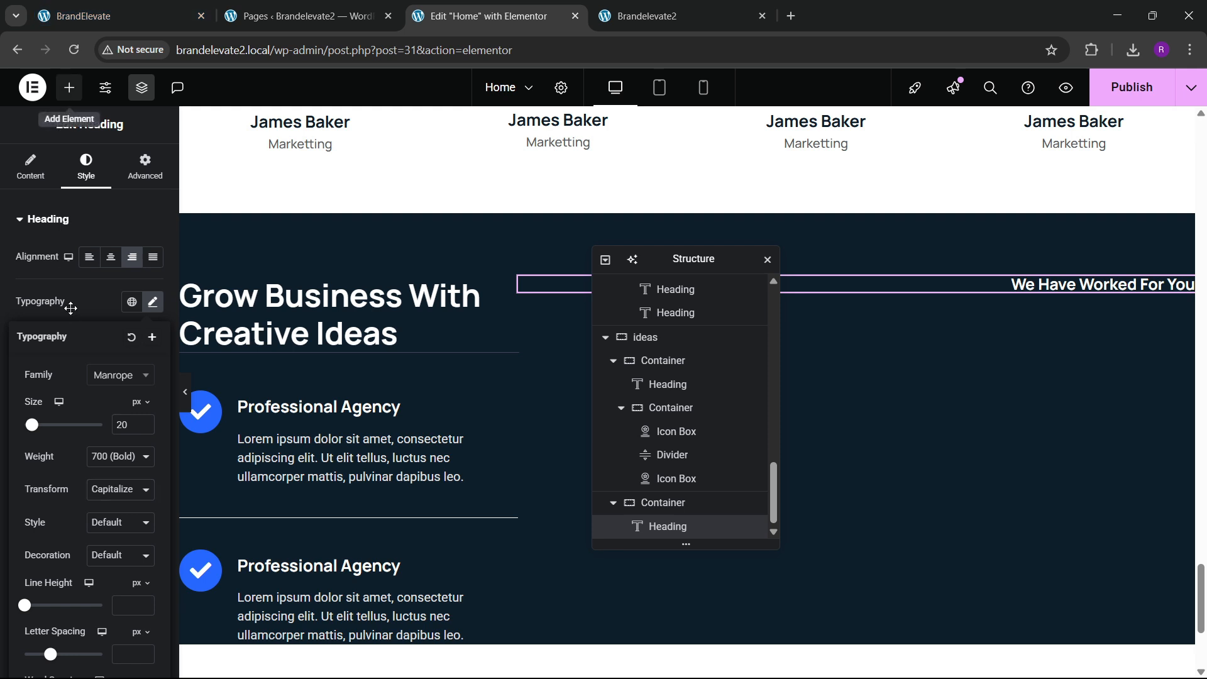
Step: Add a second heading directly below "We Have Worked For You" and align its text to the right
drag(49, 414, 1027, 296)
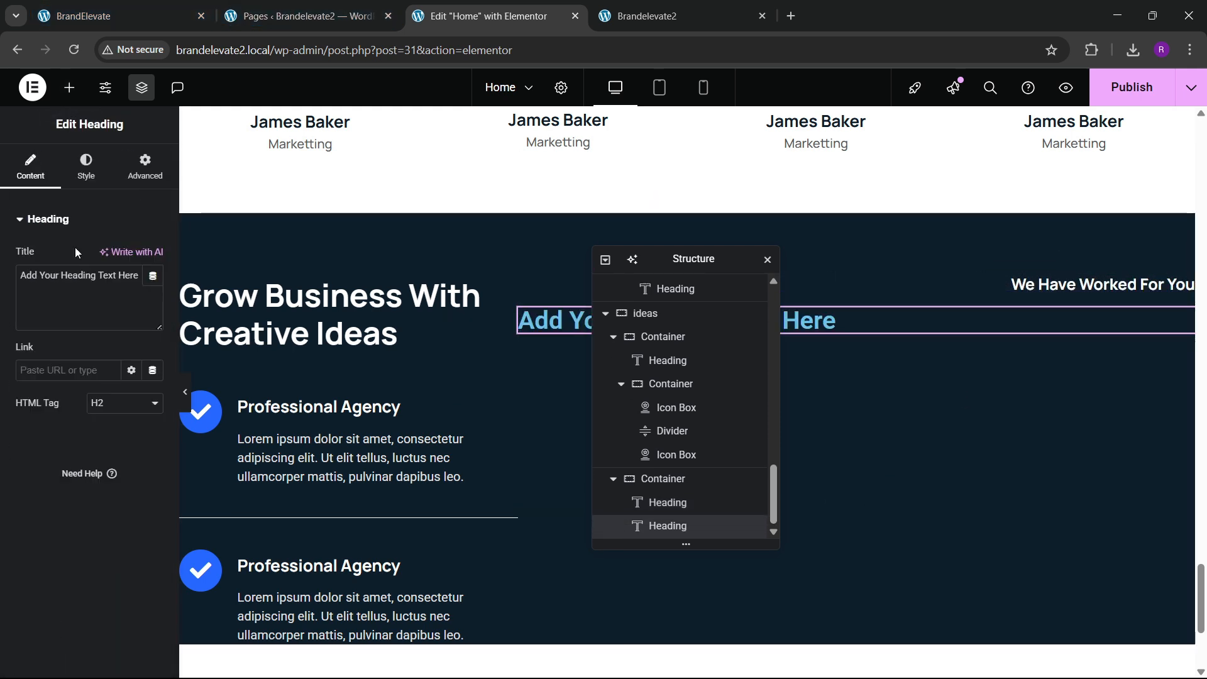
click(88, 169)
click(131, 257)
Step: Copy "SINCE 1980" from the BrandElevate reference page and use it as the new heading's title
click(151, 16)
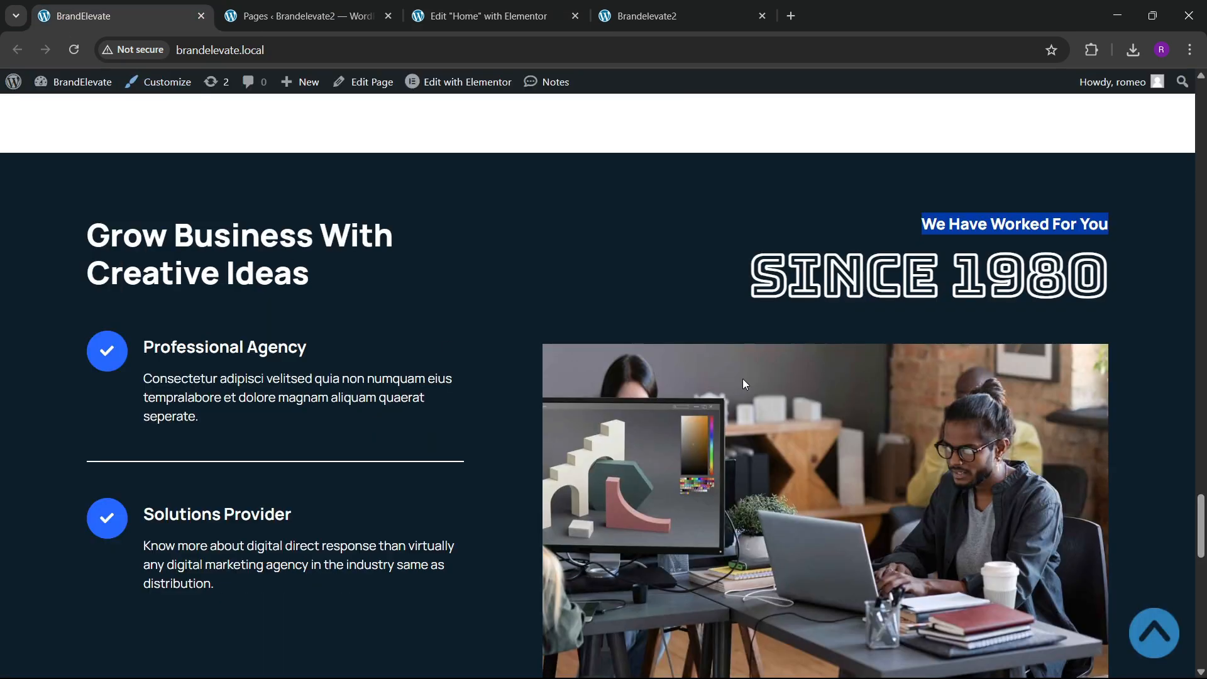
drag(745, 285, 1145, 284)
key(ctrl+c)
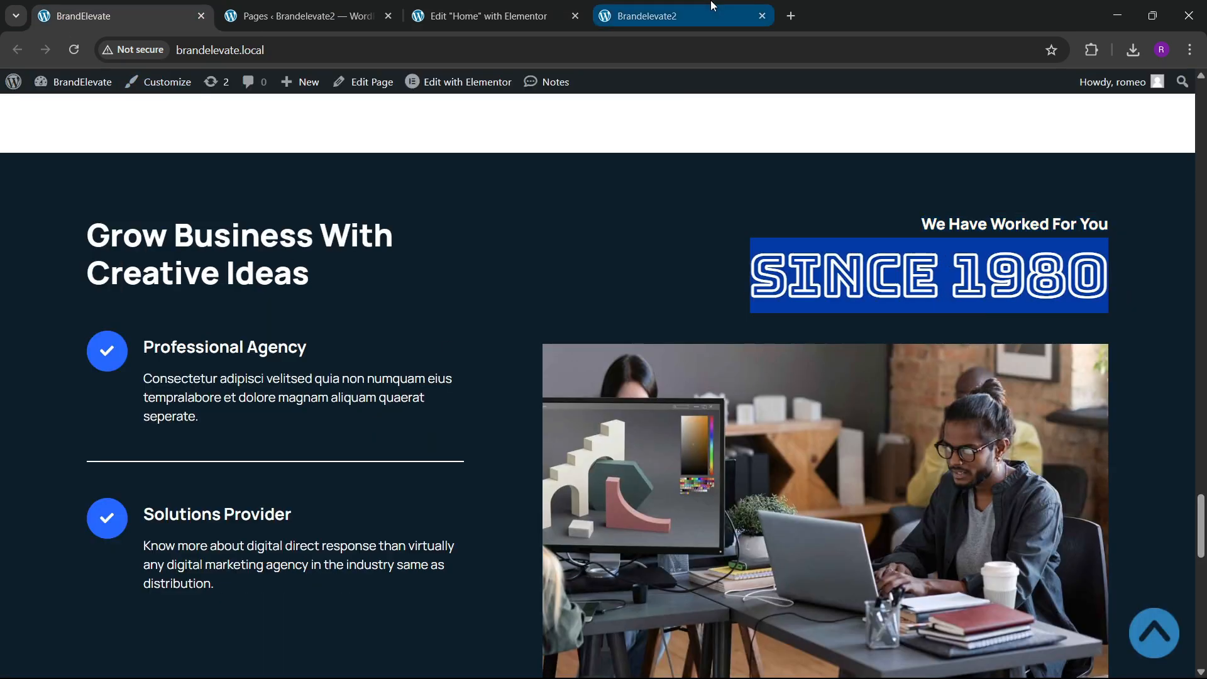
click(484, 15)
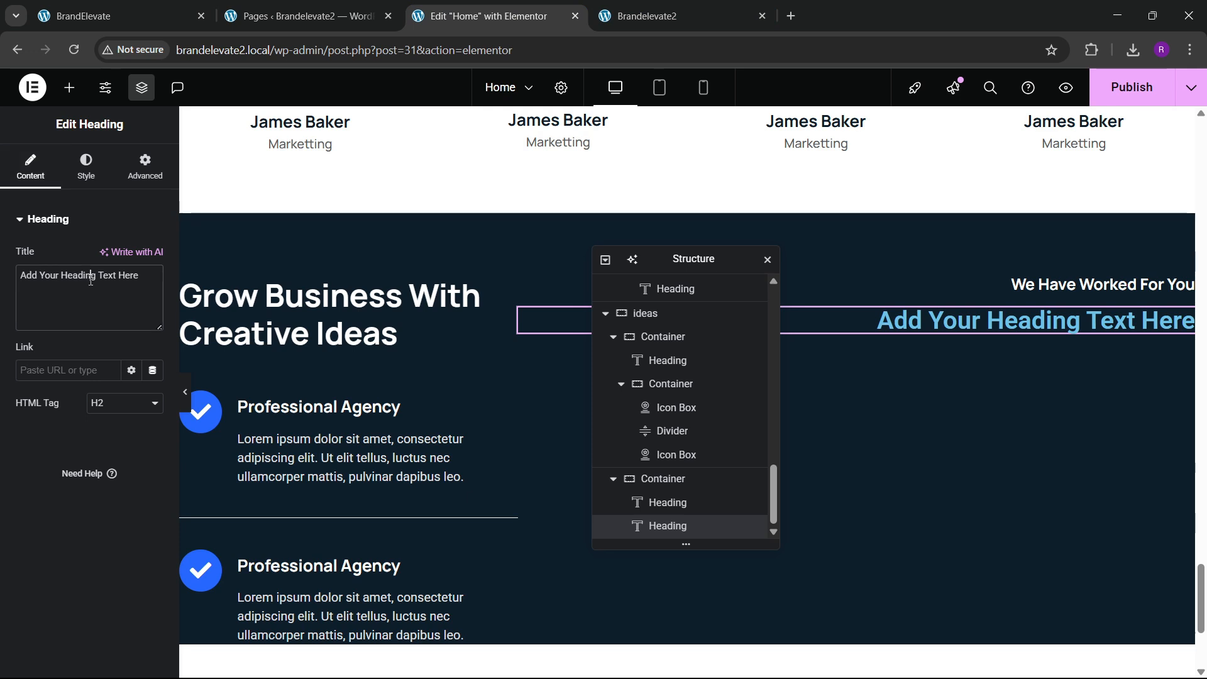
key(ctrl+a)
key(ctrl+v)
Step: Open the "SINCE 1980" heading's font family choices and browse the available fonts for an outline style
click(87, 166)
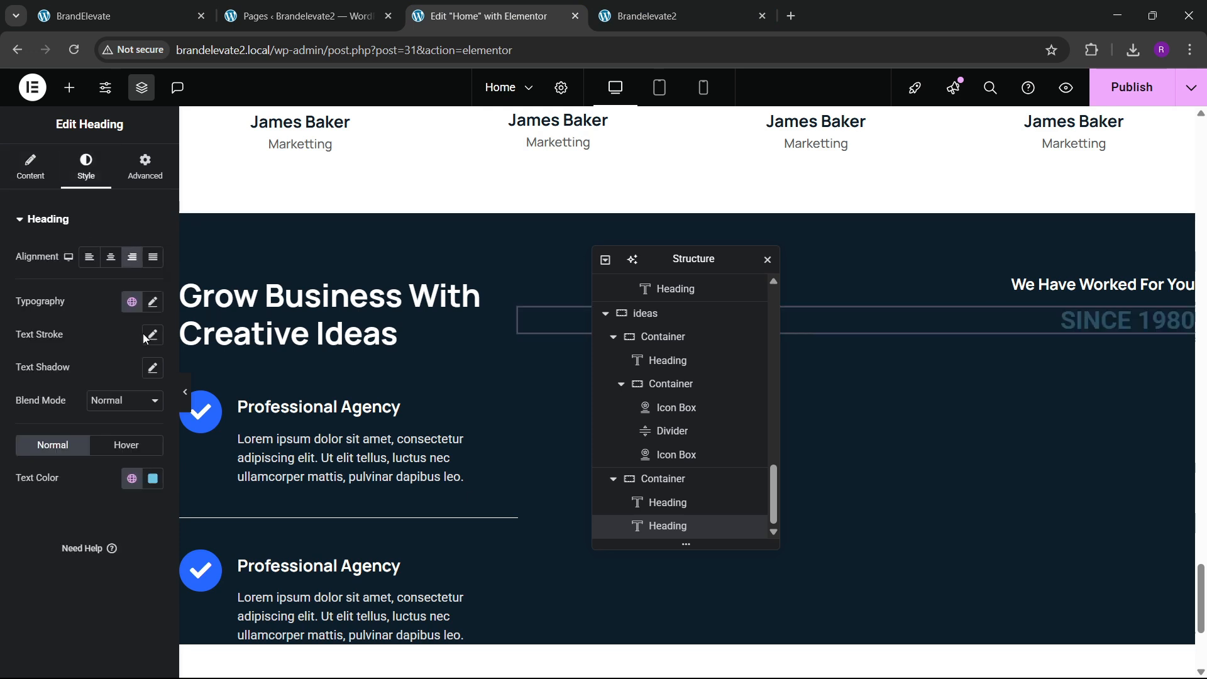
click(153, 304)
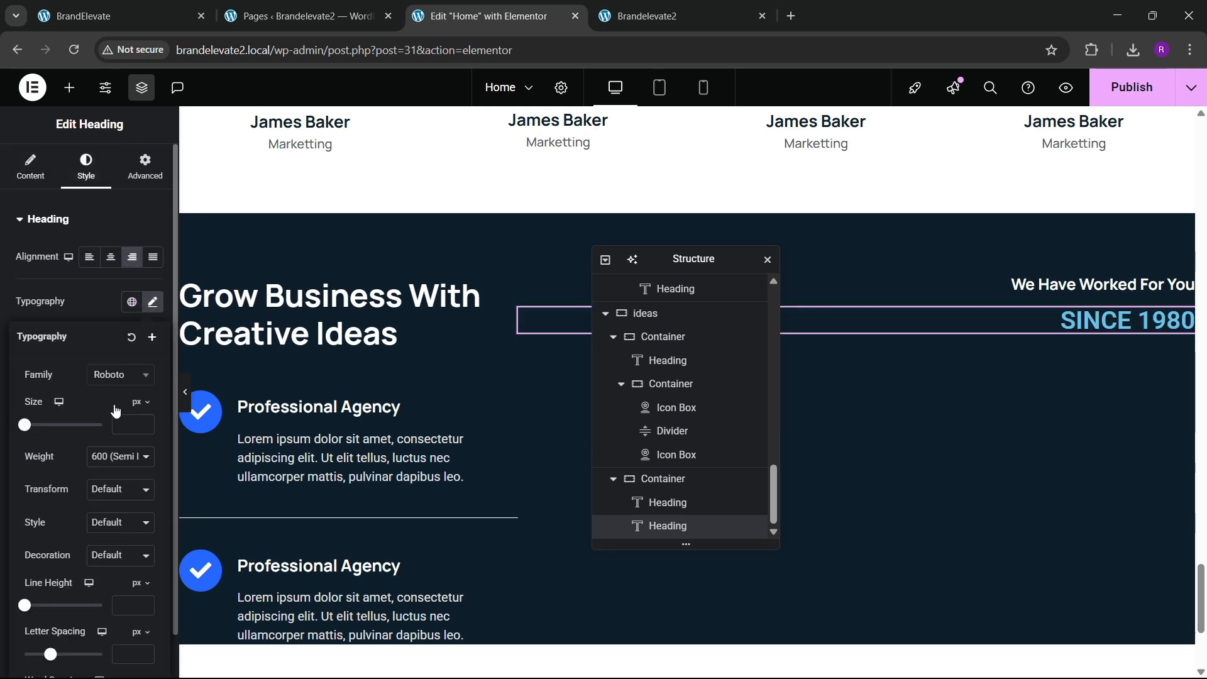
click(117, 374)
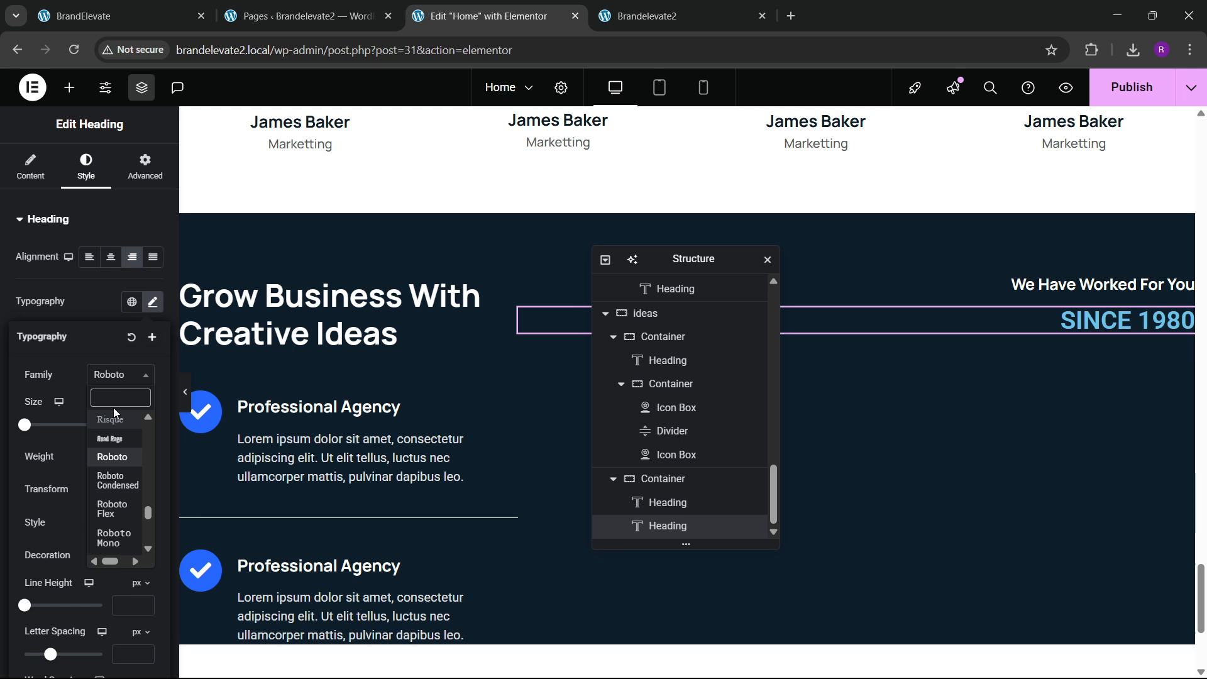
scroll(117, 478, down, 10)
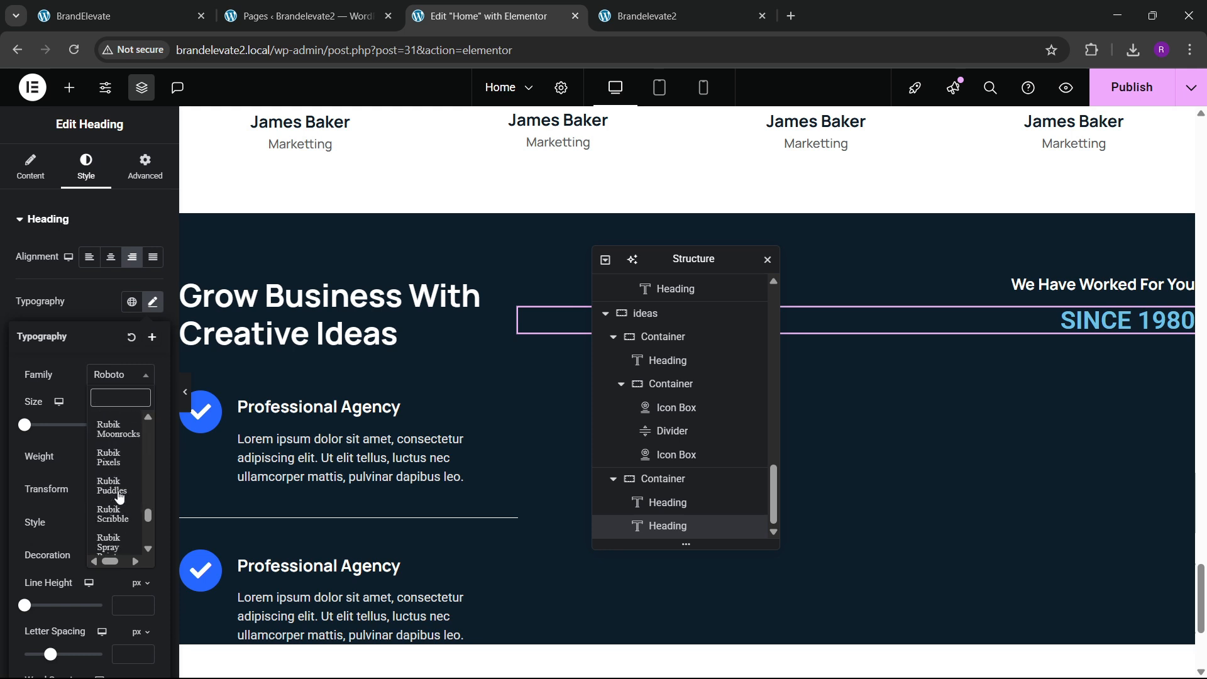
scroll(119, 497, down, 1)
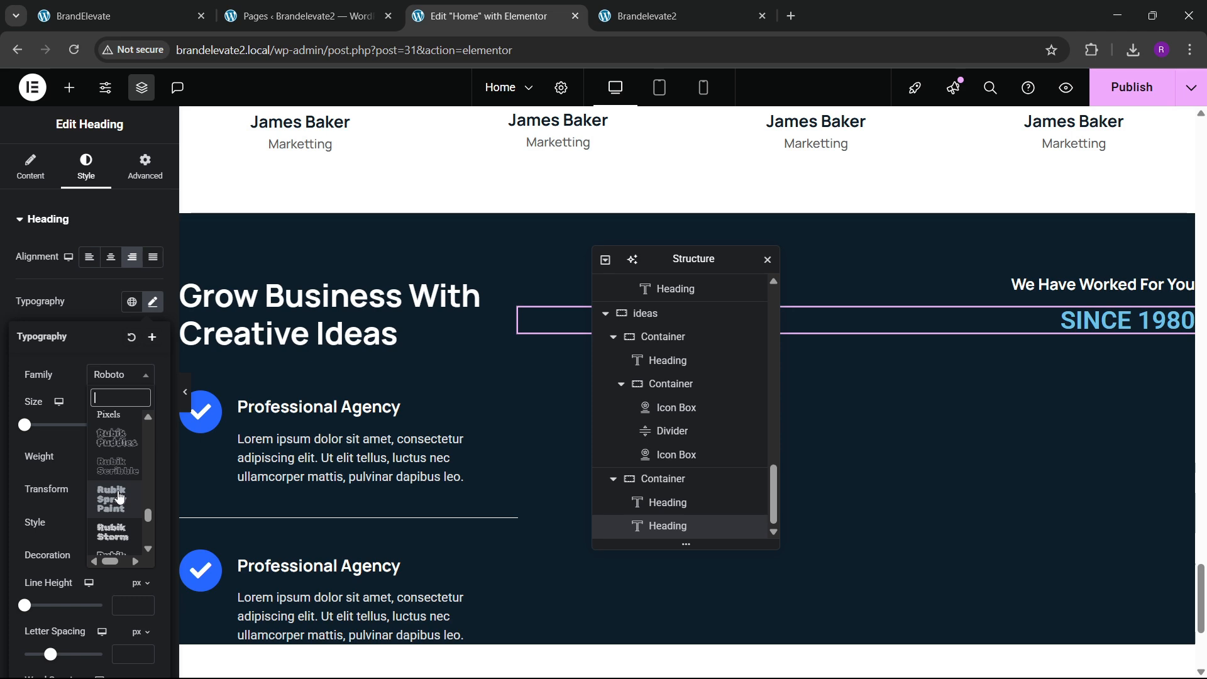
scroll(113, 500, up, 3)
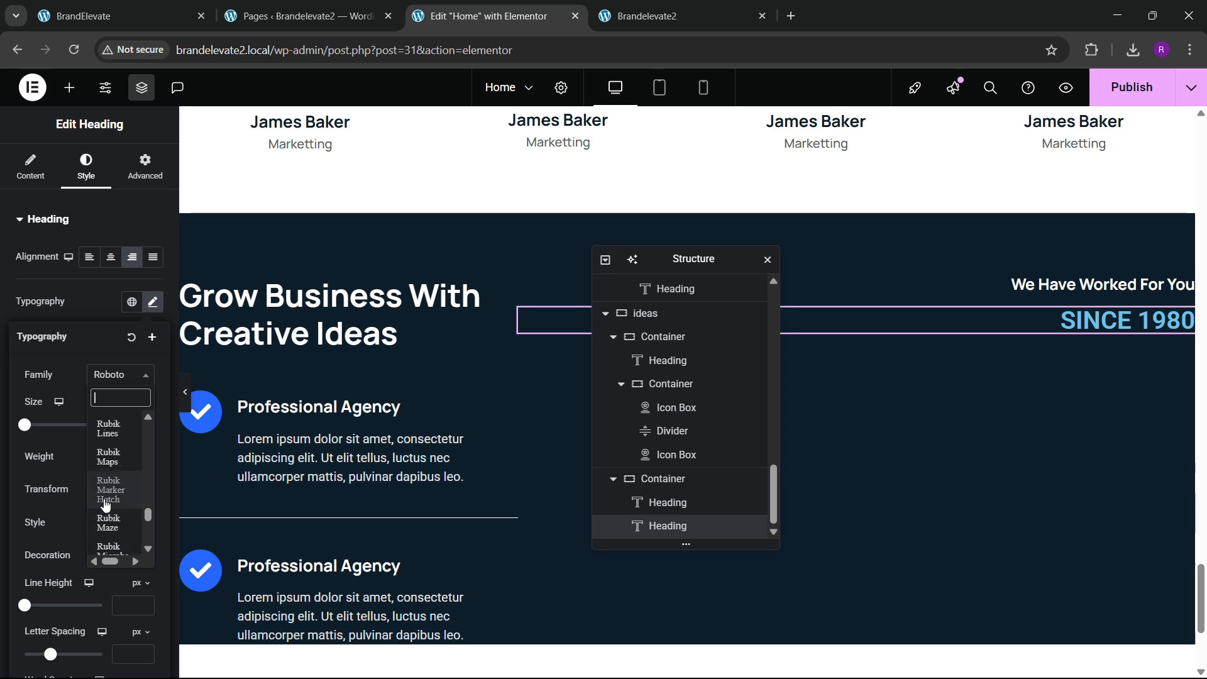
Step: Inspect the "SINCE 1980" heading on the BrandElevate reference page in the developer tools, at desktop width, for its font settings
click(151, 19)
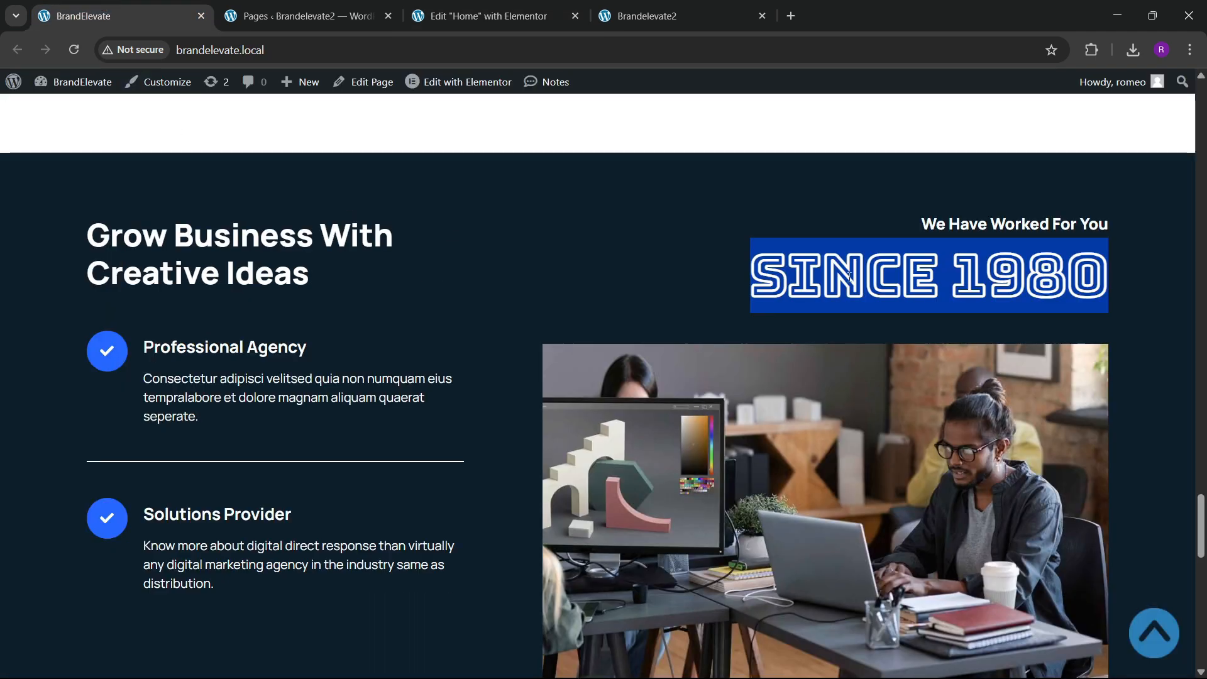
right_click(859, 278)
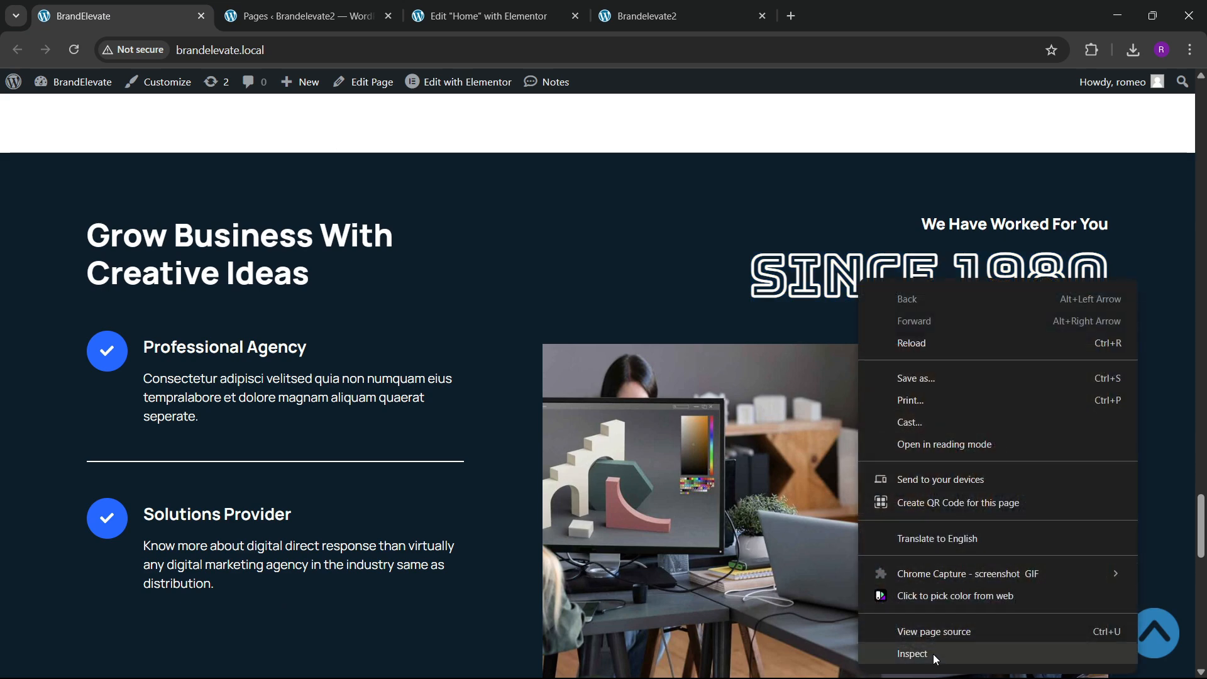
click(934, 654)
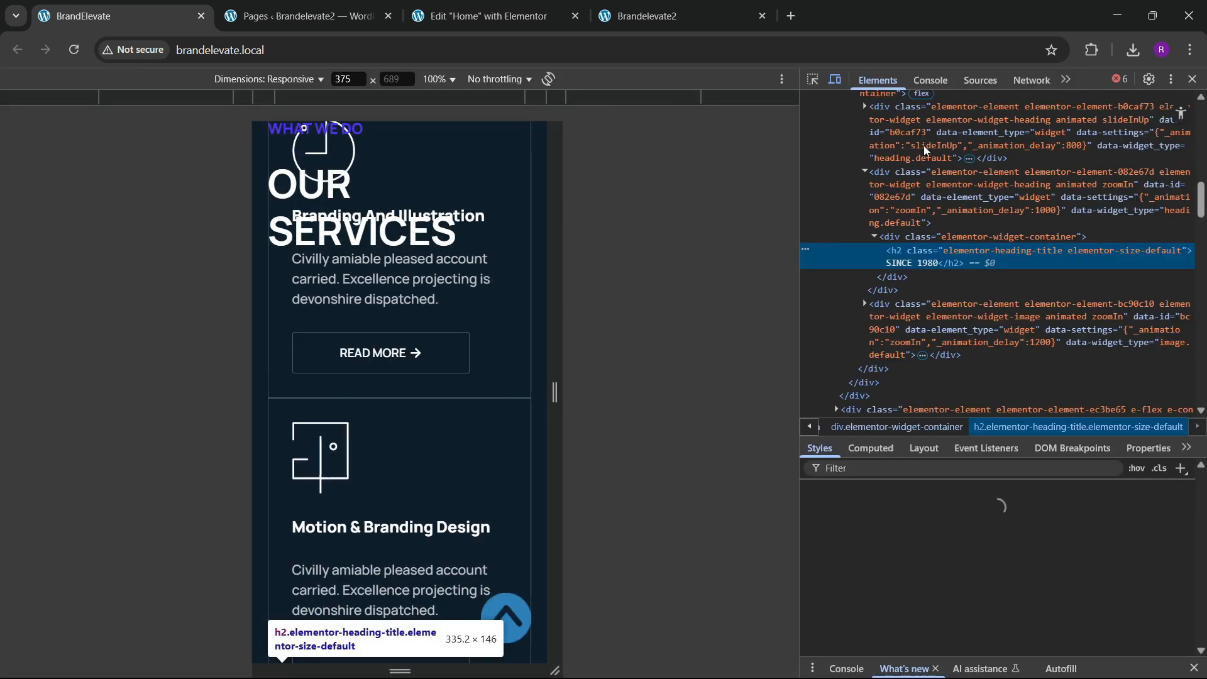
click(835, 79)
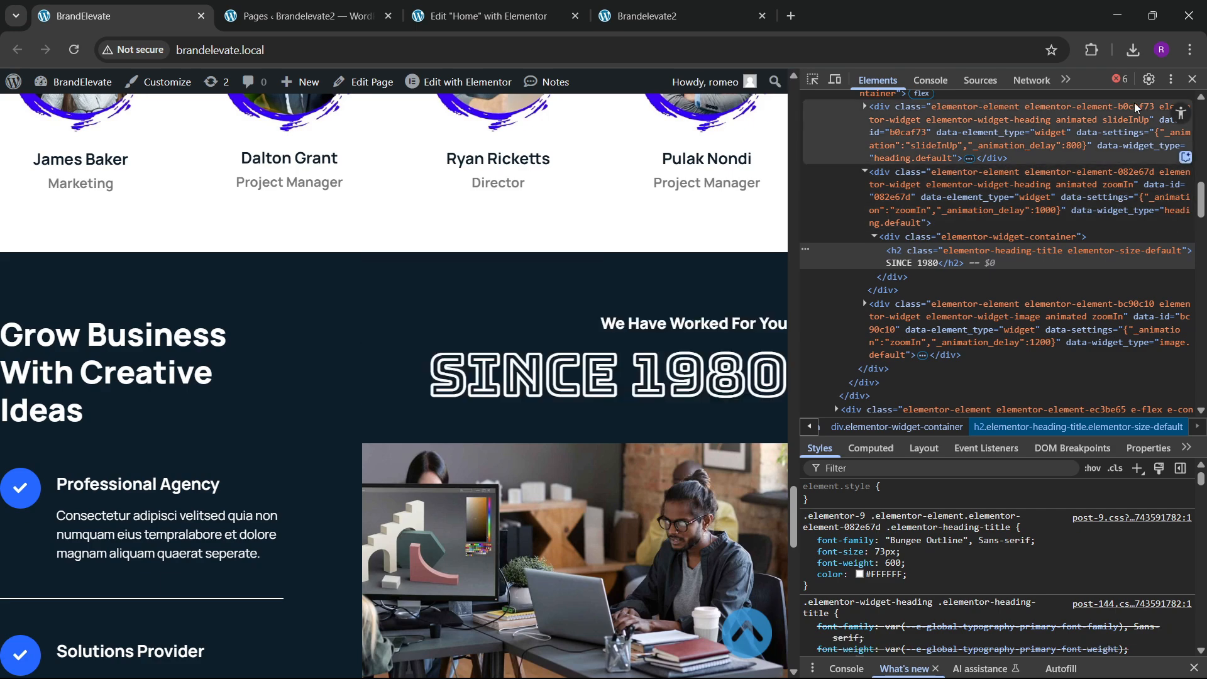
click(1171, 79)
click(1165, 105)
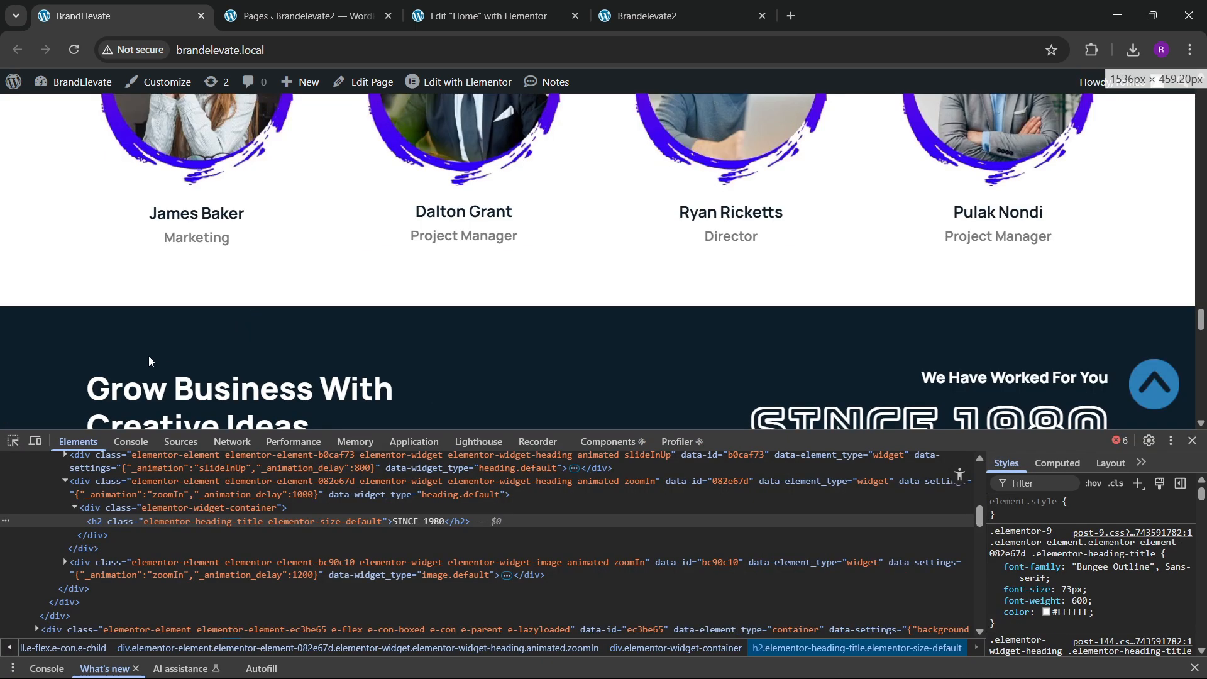
click(13, 442)
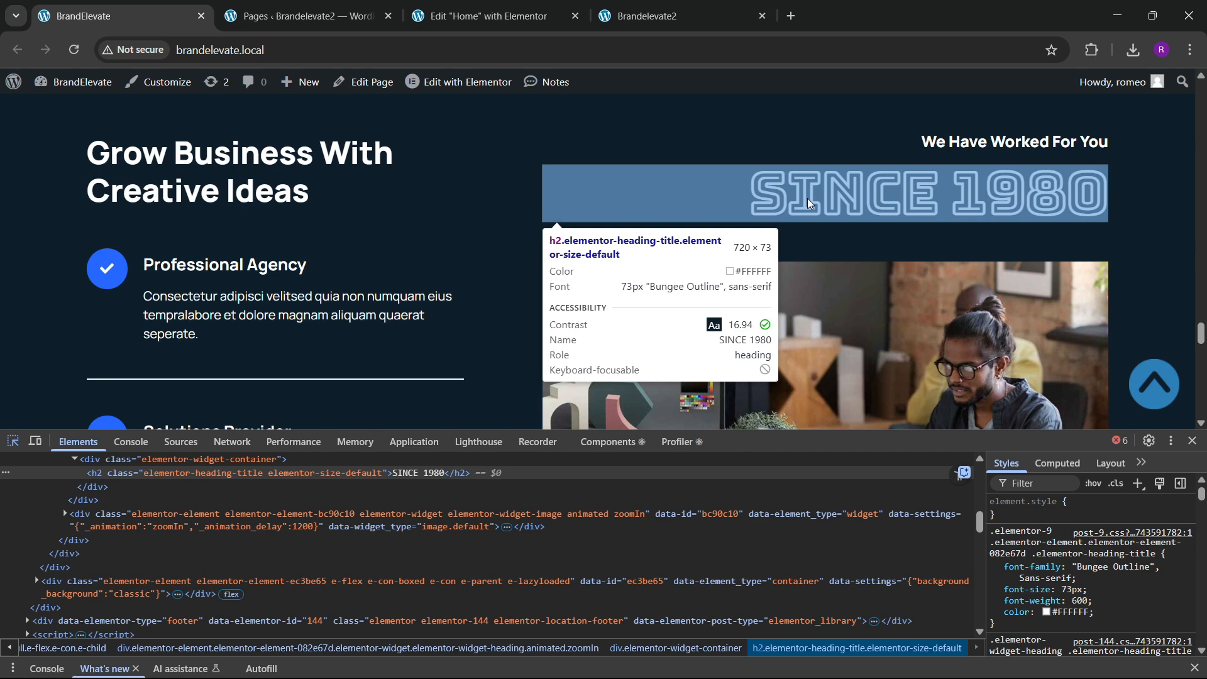
click(807, 198)
Step: Back in the Elementor editor, set the "SINCE 1980" heading's font family to Bungee Outline
click(489, 16)
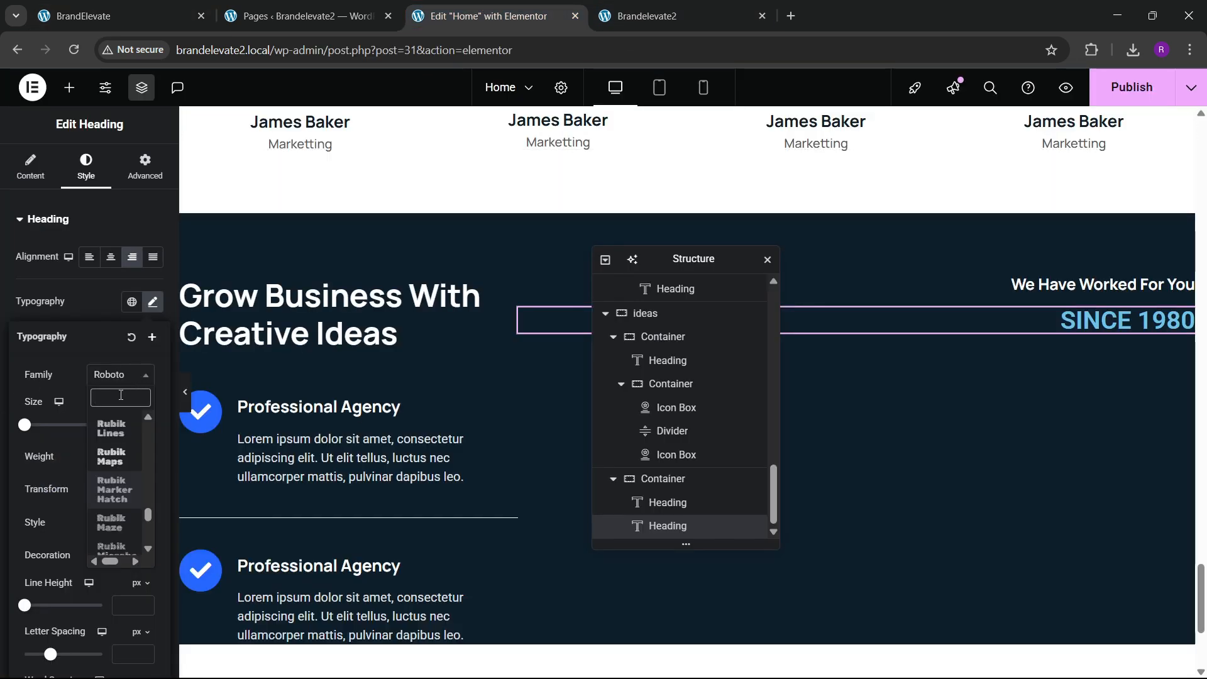
text(bung)
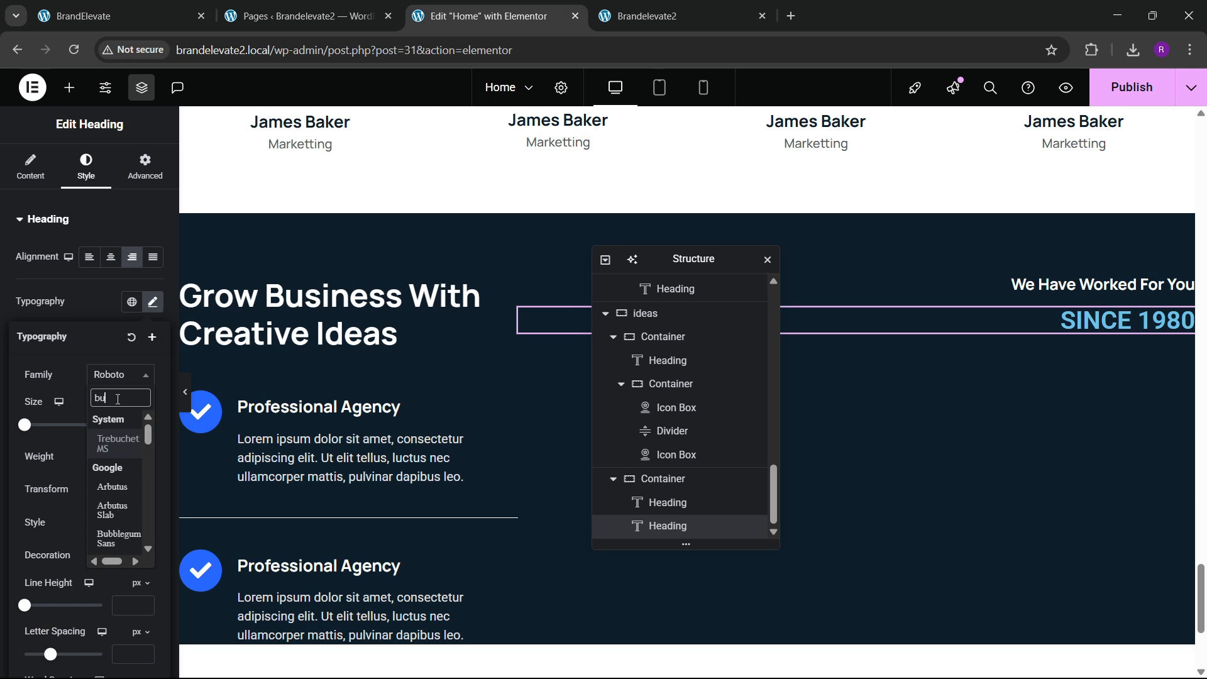
key(BackSpace)
key(BackSpace)
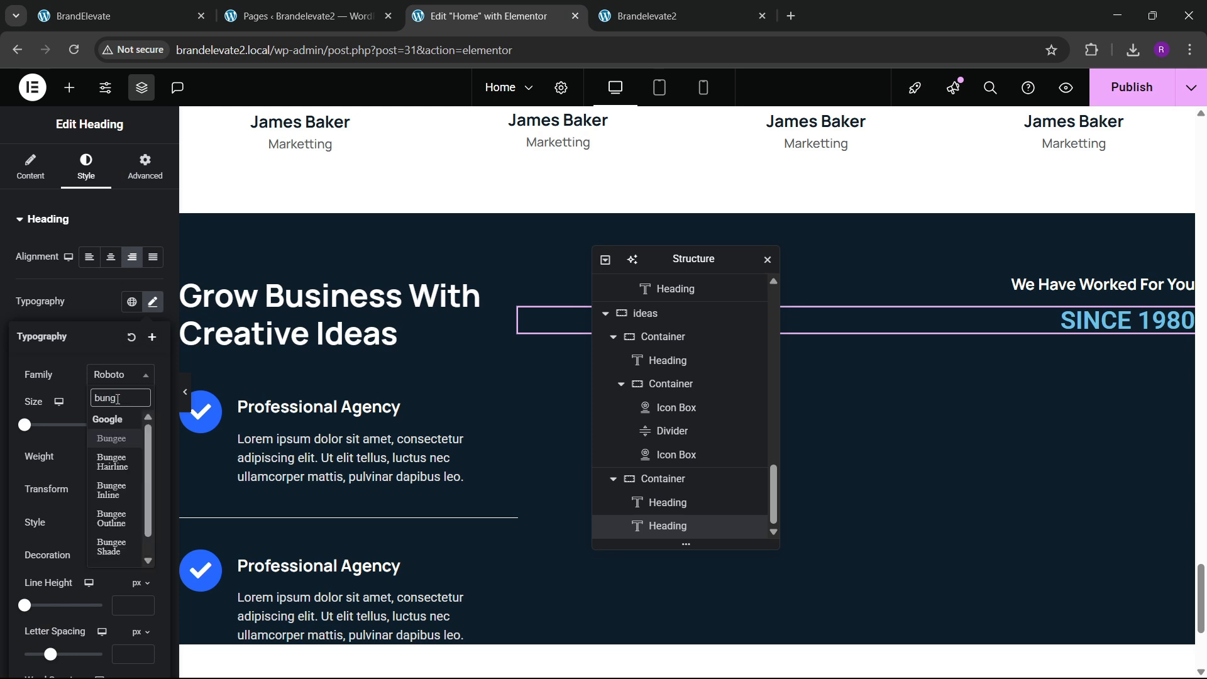
text(e)
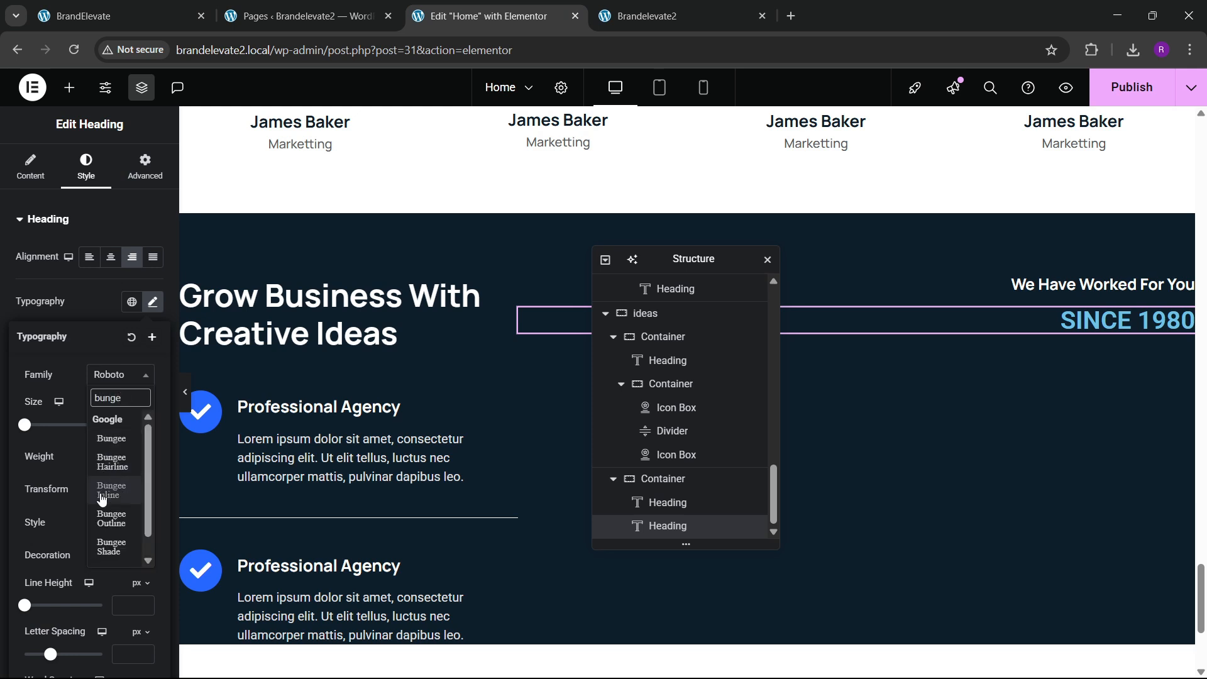
click(113, 520)
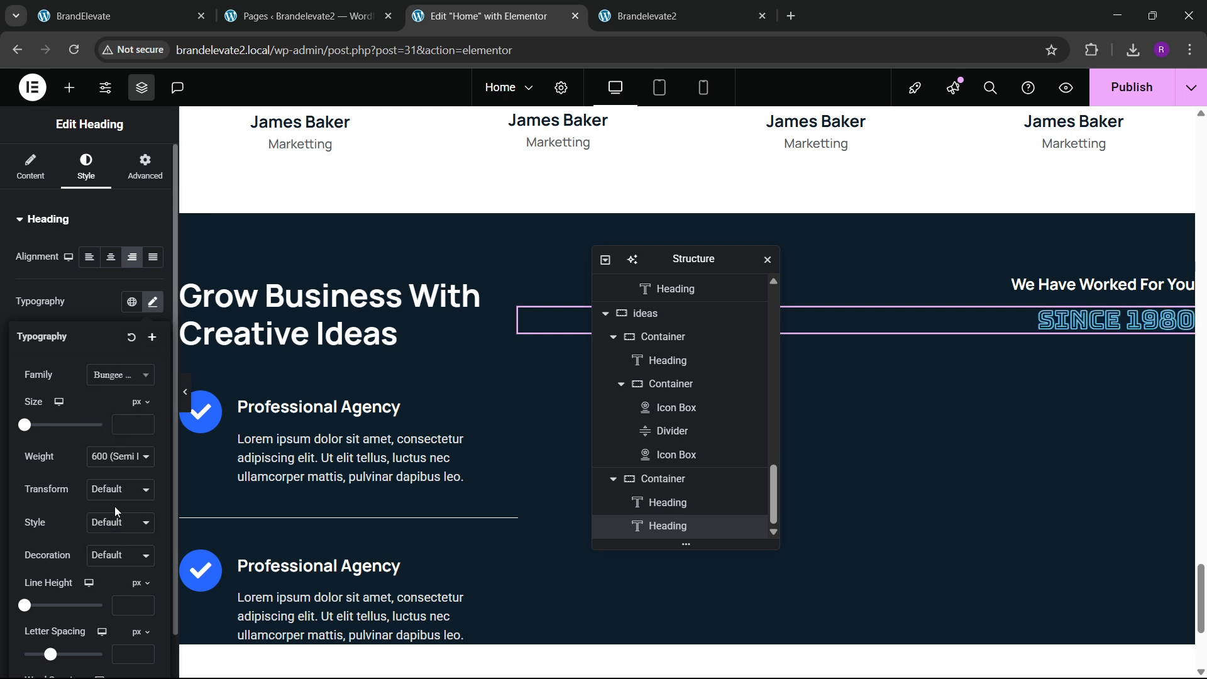
Step: Change the "SINCE 1980" heading's text color to white
click(107, 308)
click(152, 478)
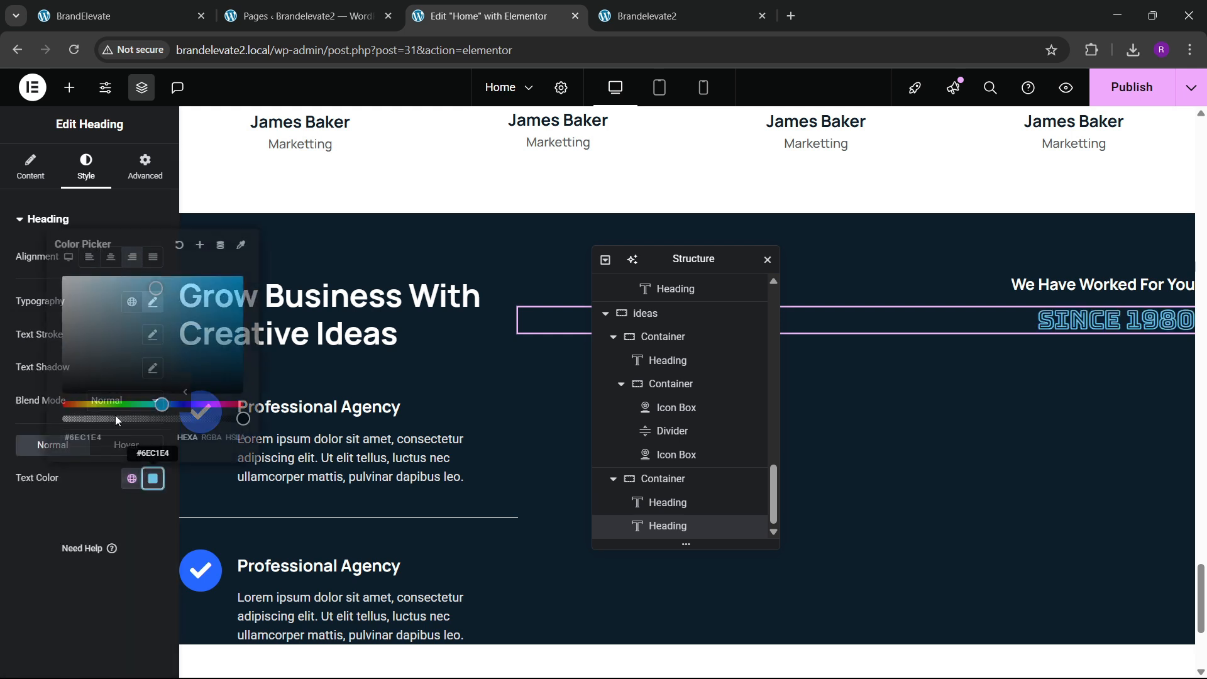
click(17, 258)
Step: Set the "SINCE 1980" heading's font size to 70 px
click(153, 302)
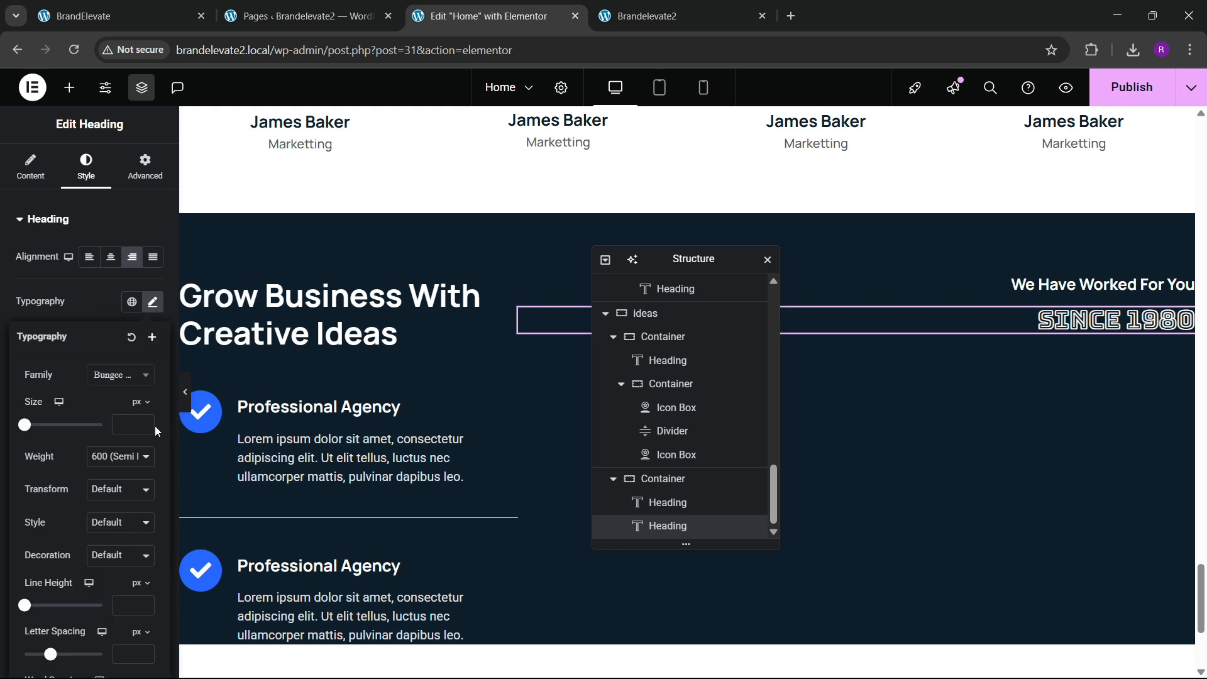
click(146, 422)
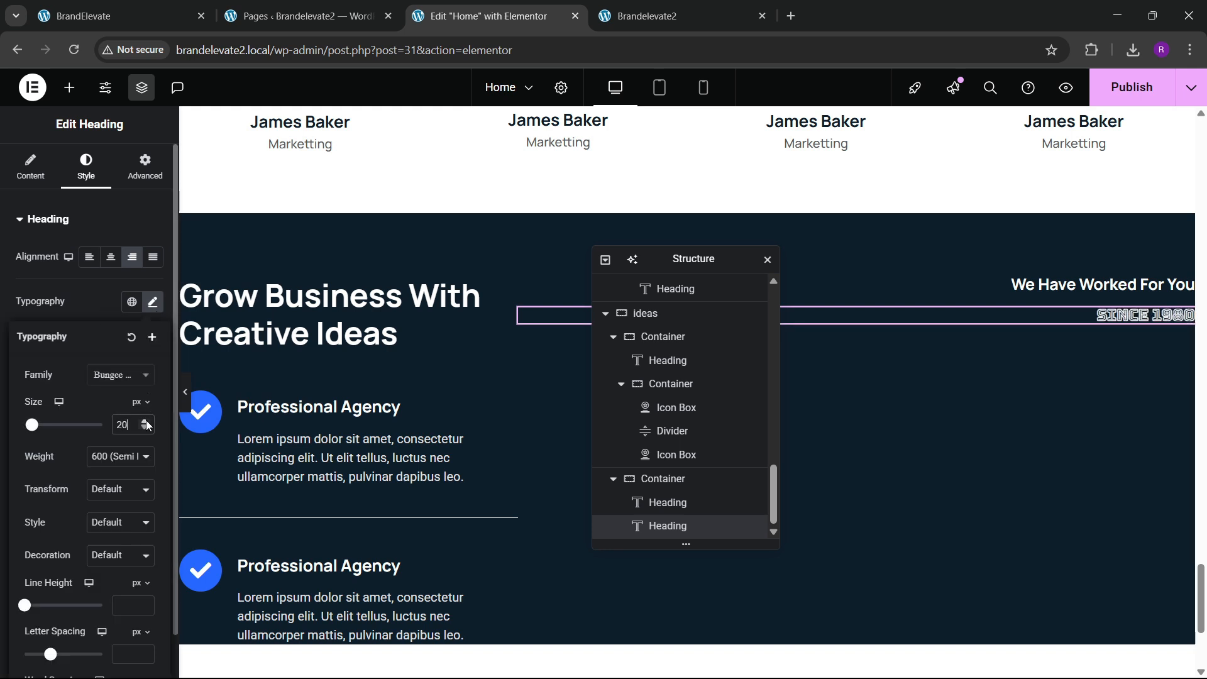
drag(145, 424, 146, 425)
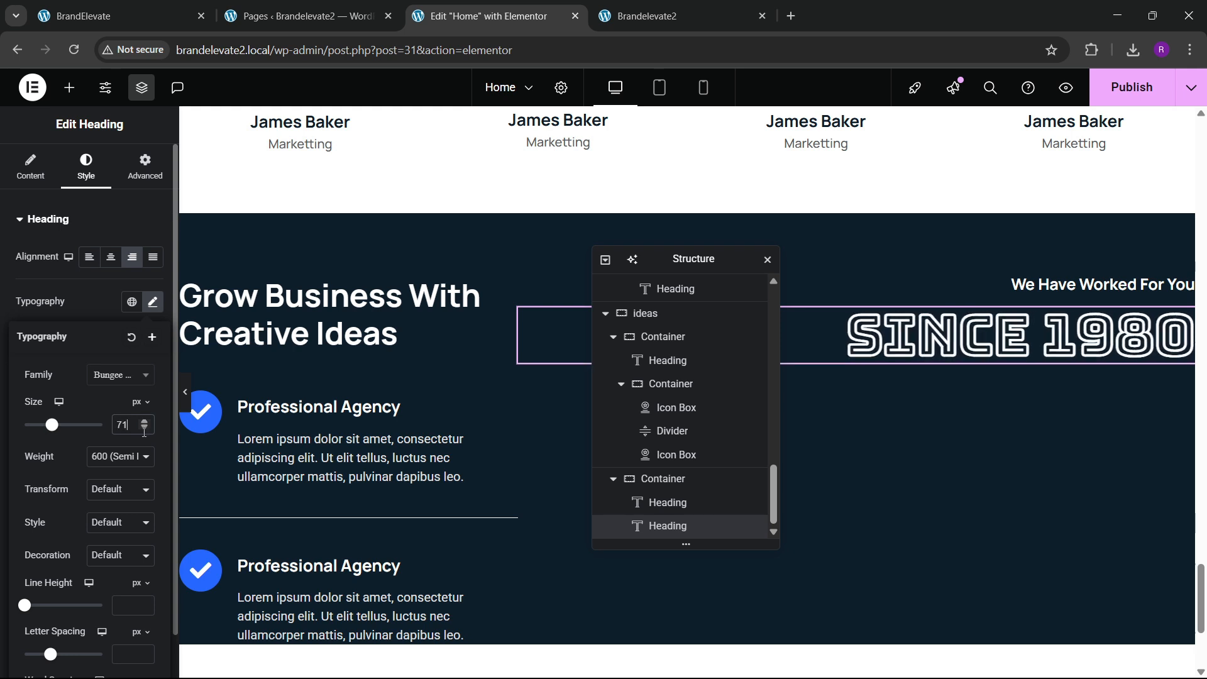
click(144, 429)
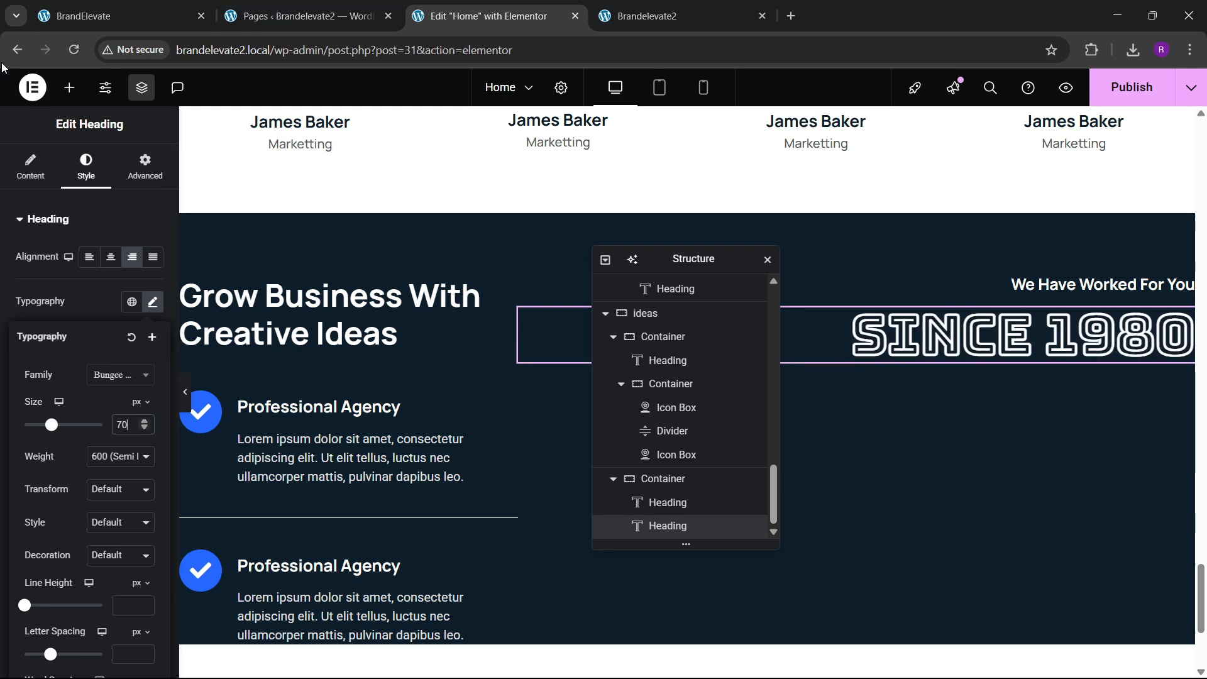
Step: Add an Image widget below the "SINCE 1980" heading and fill it with the office photo 4-1-1.jpg from the media library
click(70, 88)
drag(130, 412, 922, 356)
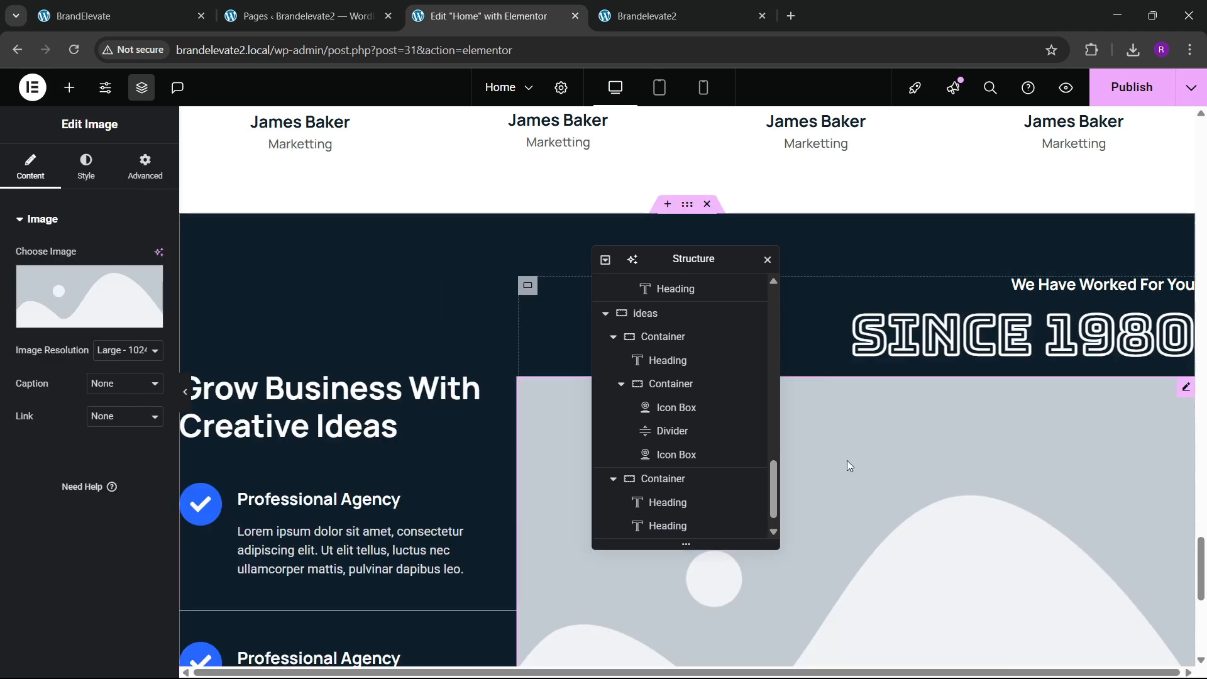
click(153, 8)
key(F12)
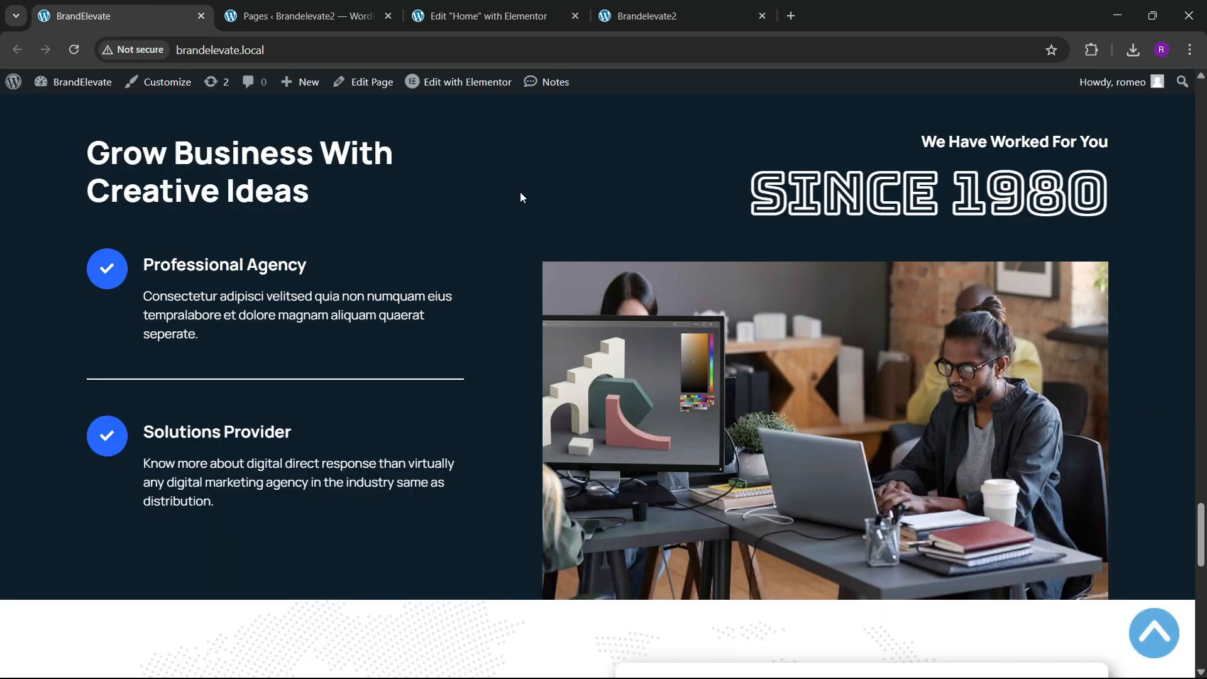
click(434, 16)
click(89, 296)
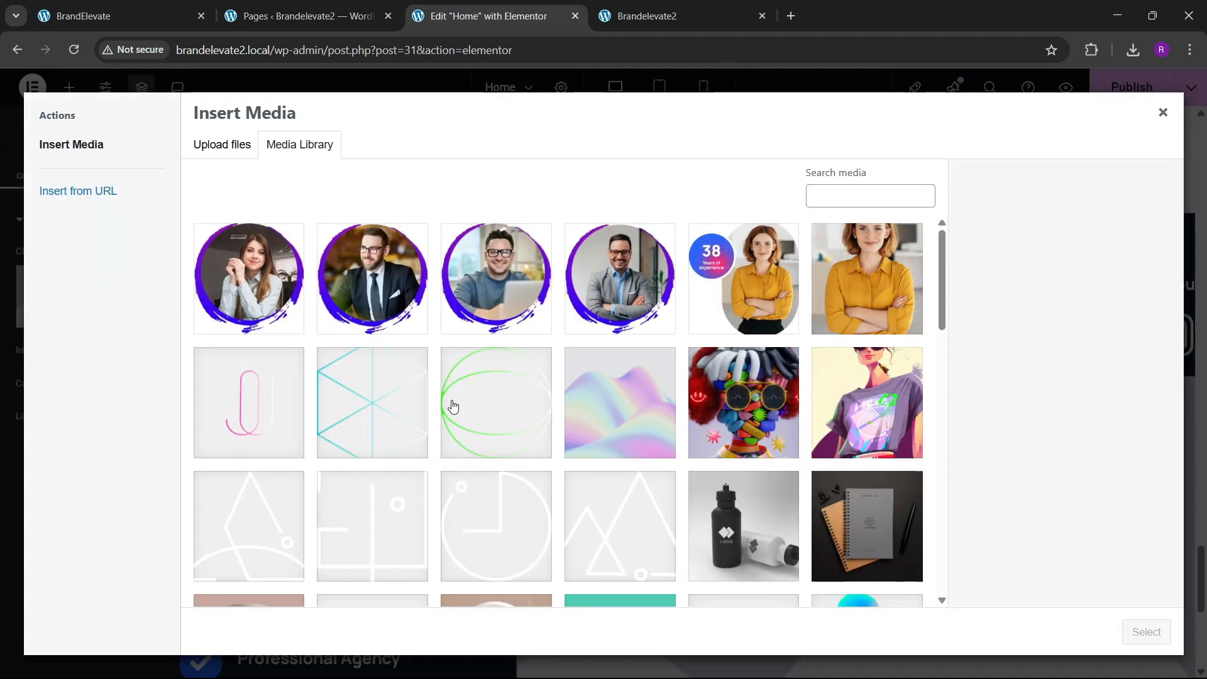
scroll(580, 464, down, 5)
click(403, 453)
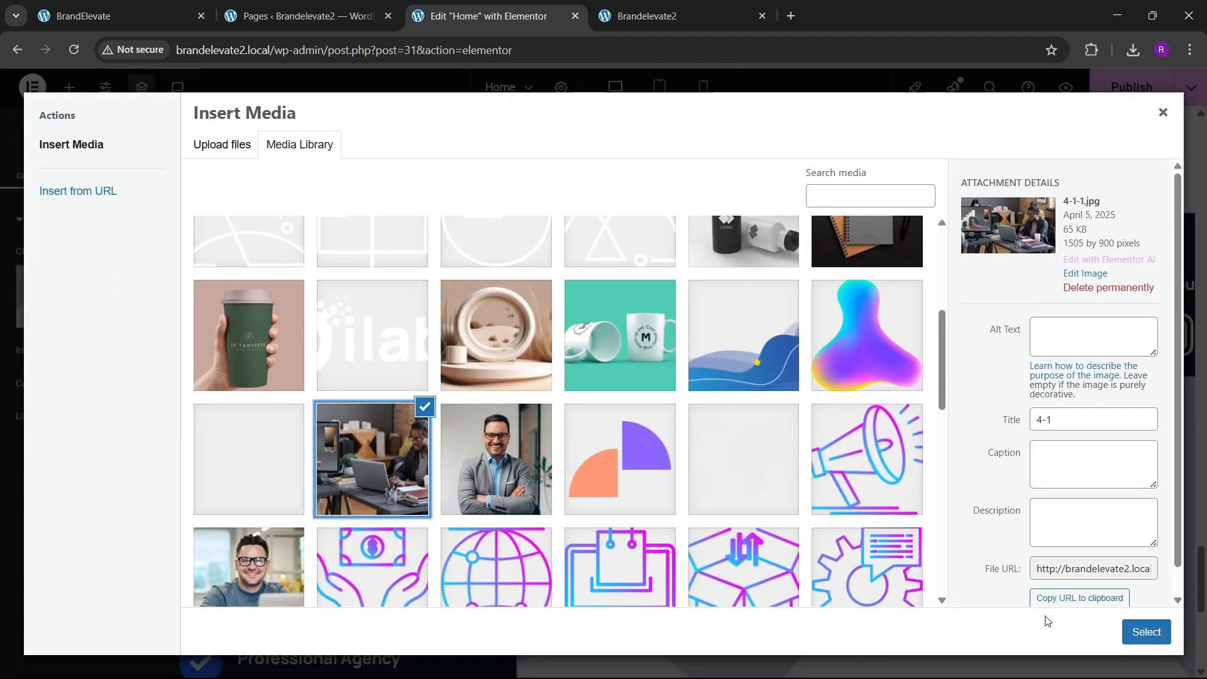
click(1141, 634)
Step: Set the ideas container's content justification to Space Between and its item alignment to center
scroll(633, 454, down, 3)
scroll(634, 456, up, 2)
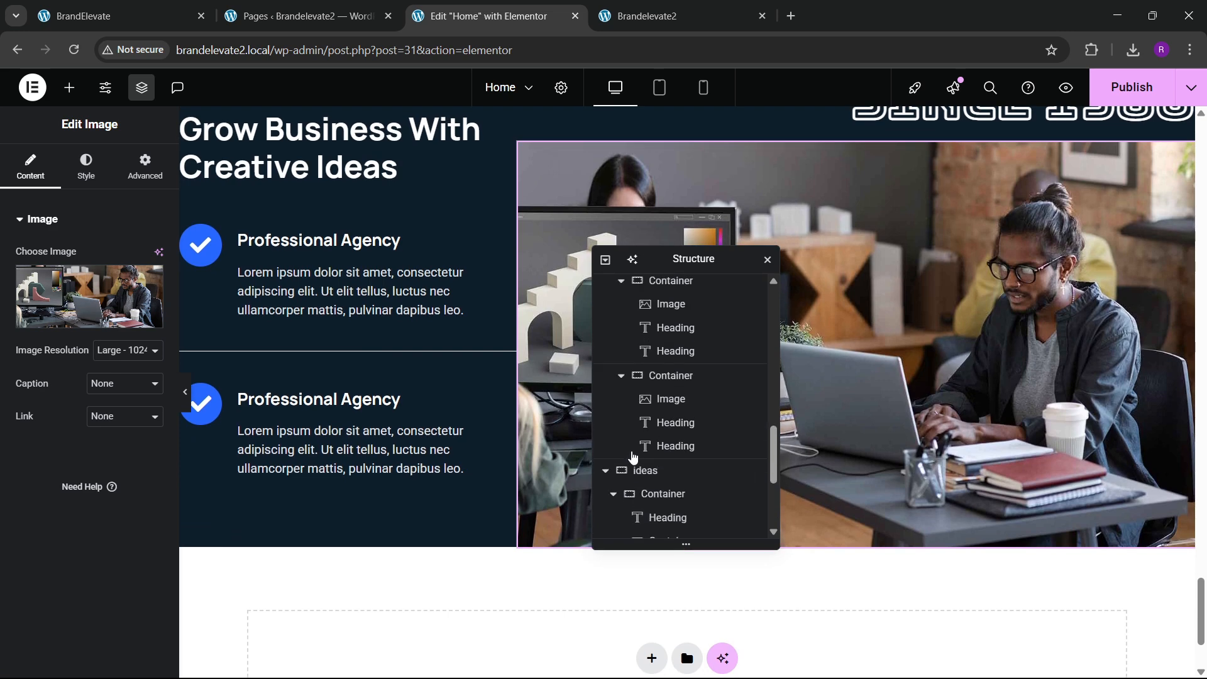
scroll(332, 396, up, 2)
scroll(331, 391, up, 2)
scroll(663, 369, up, 2)
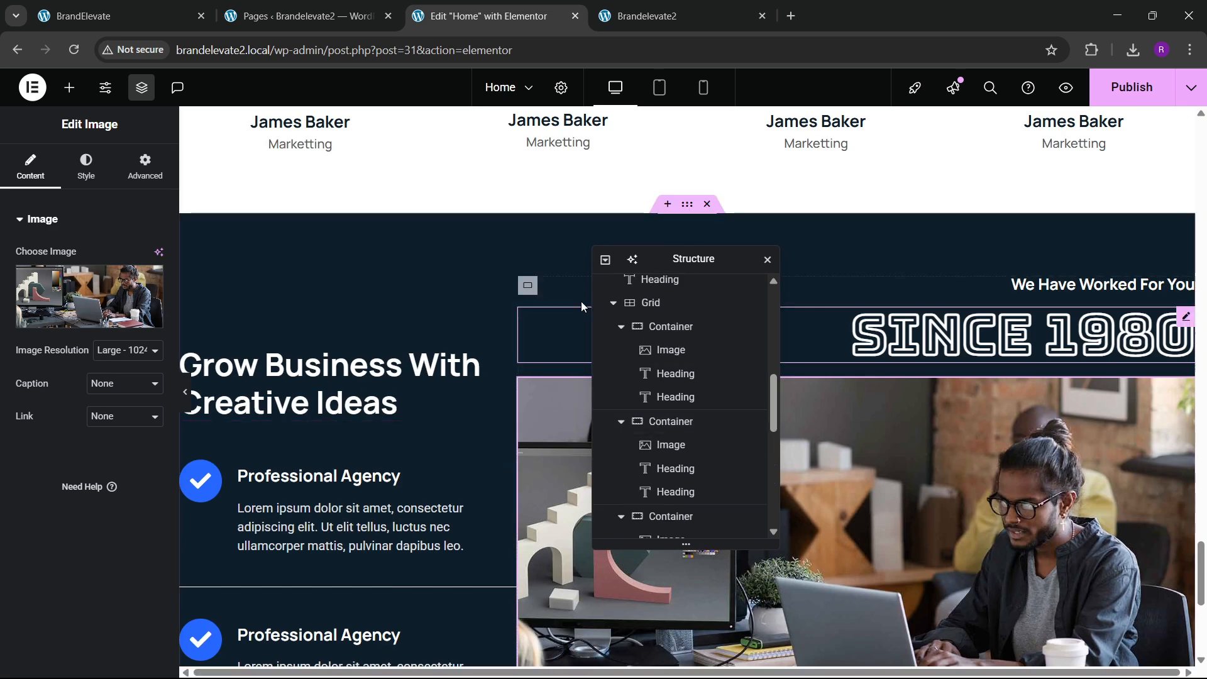
drag(679, 260, 733, 332)
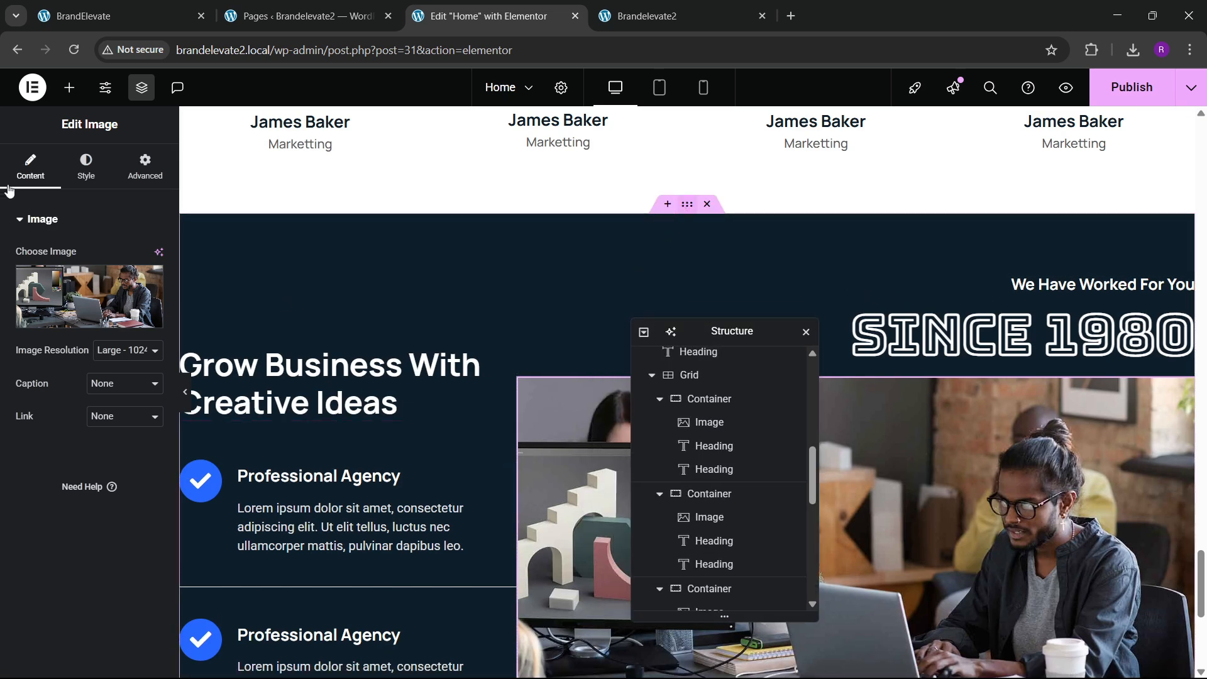
click(27, 165)
scroll(63, 370, down, 3)
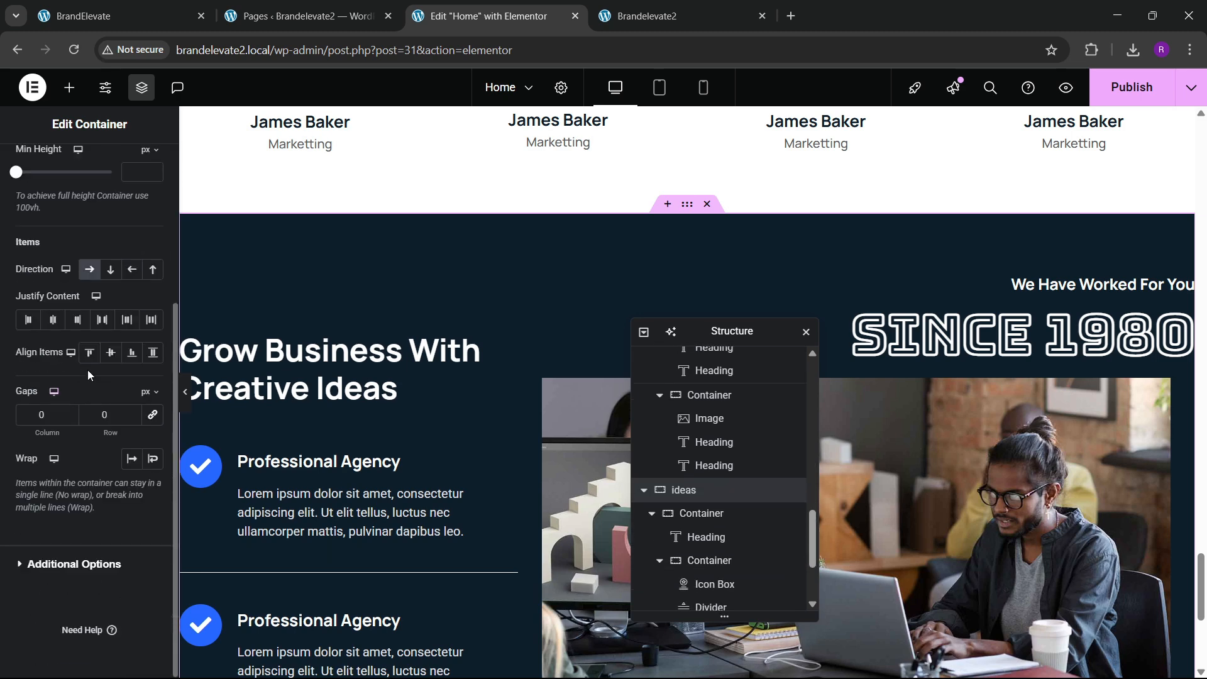
click(102, 322)
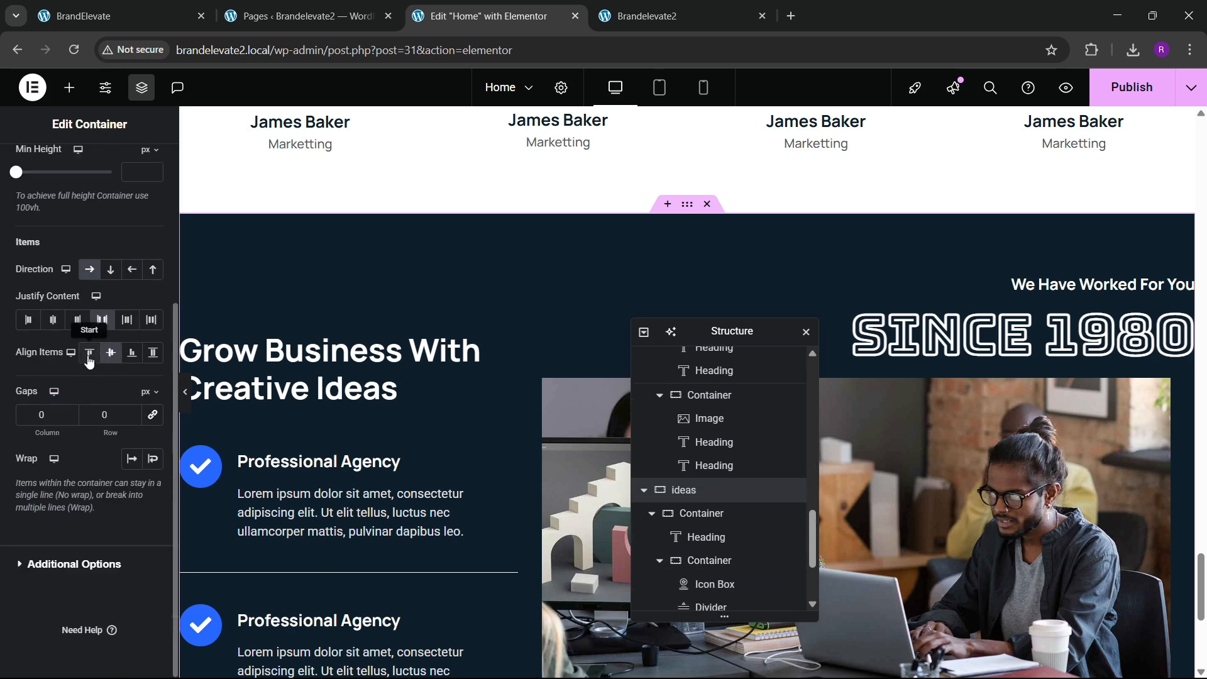
scroll(391, 394, down, 4)
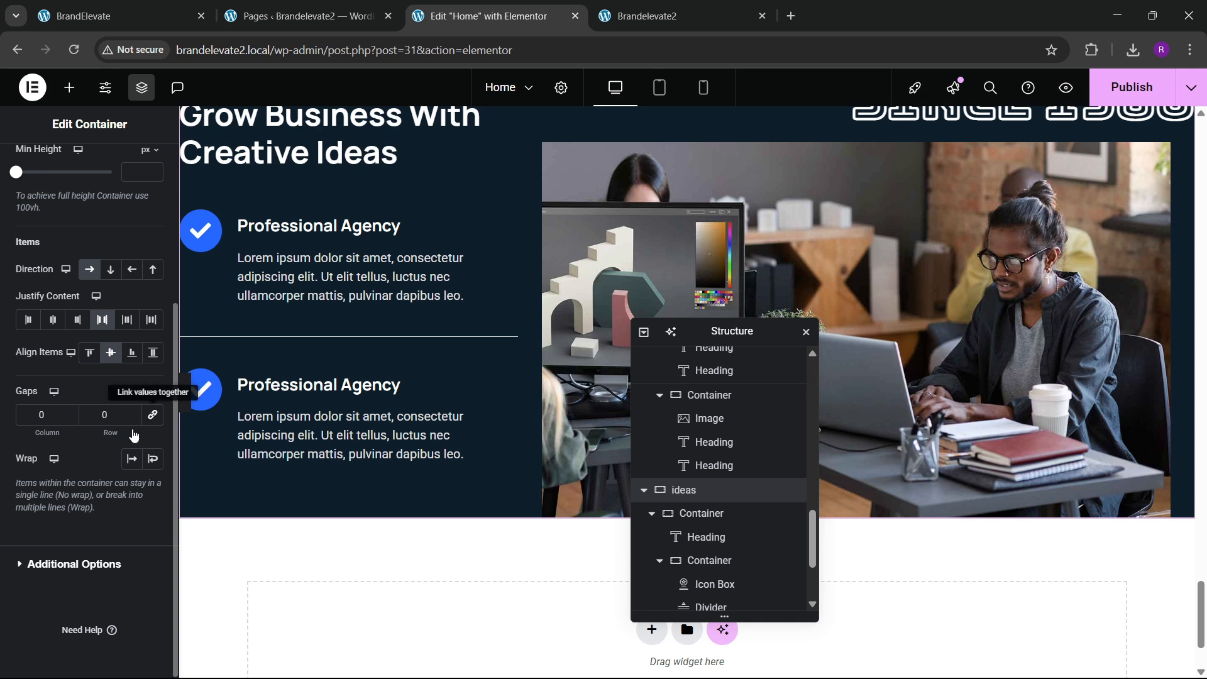
Step: Set the ideas container's column and row gaps to 70 px, checking the spacing against the BrandElevate reference page
click(106, 415)
text(50)
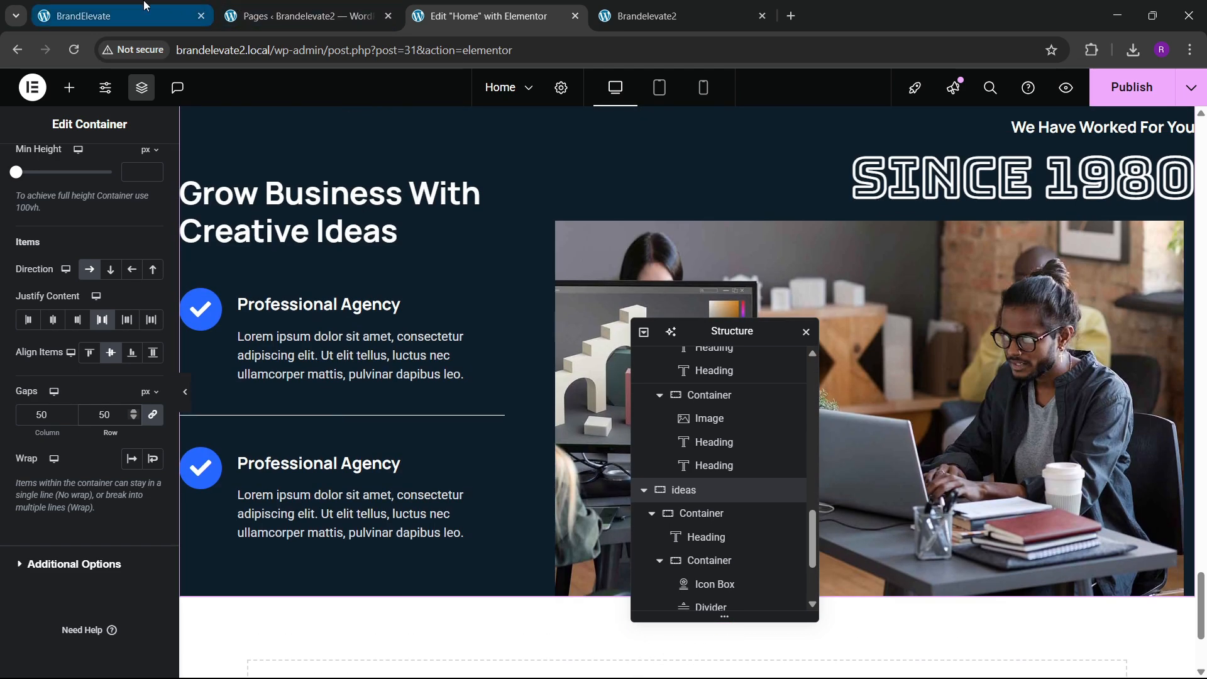
click(101, 16)
click(485, 15)
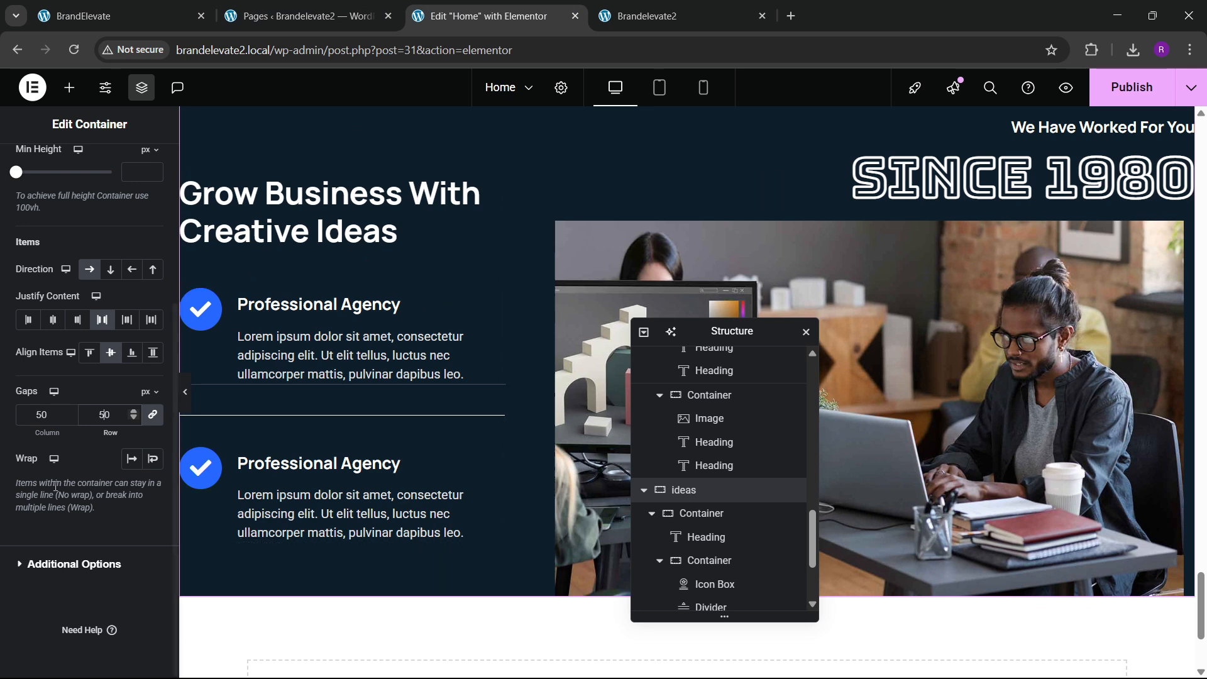
key(BackSpace)
text(6)
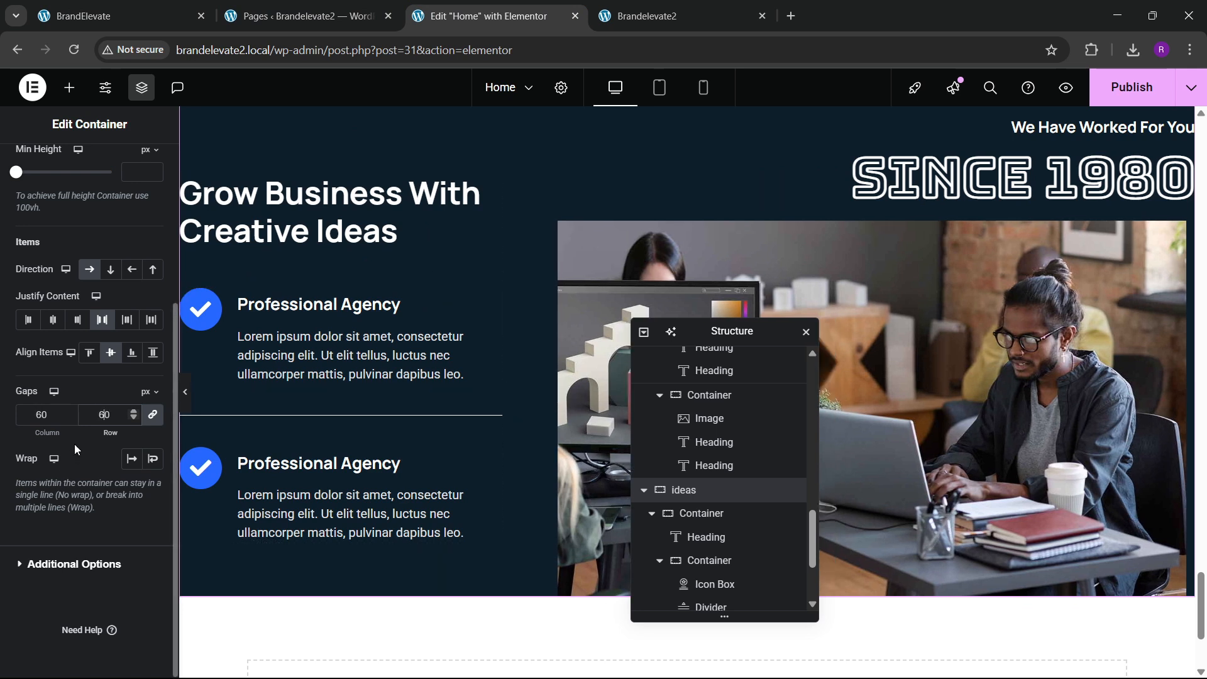
key(BackSpace)
text(7)
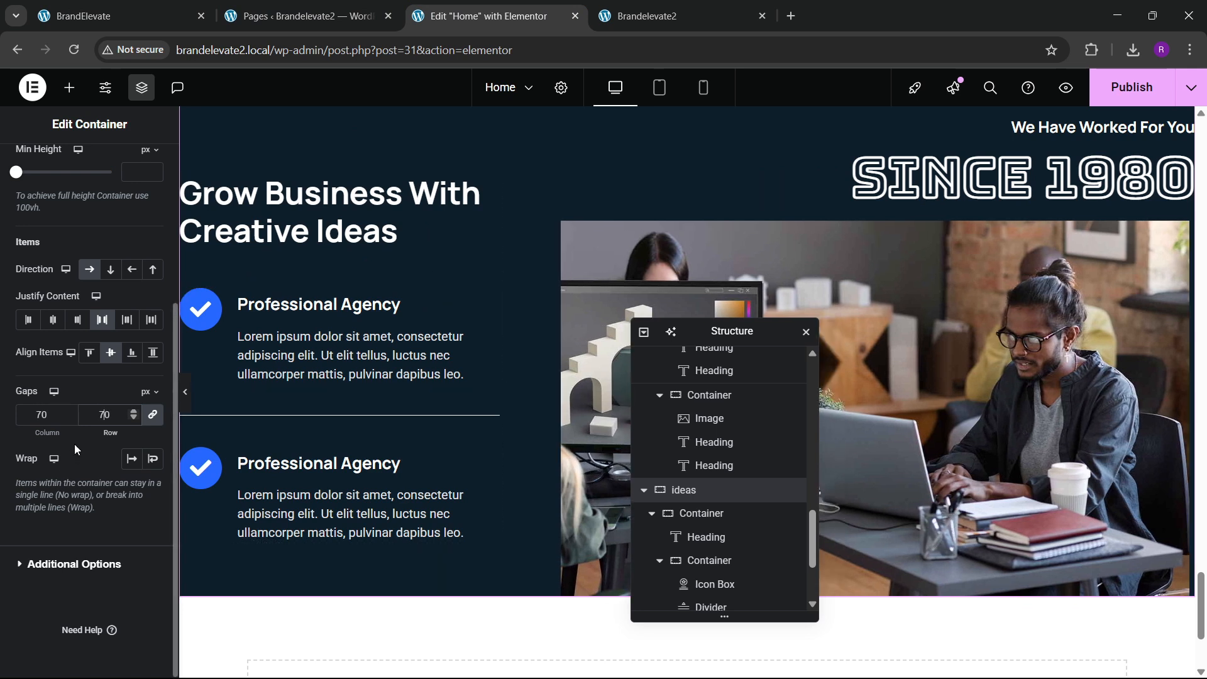
scroll(382, 350, up, 3)
scroll(440, 403, down, 2)
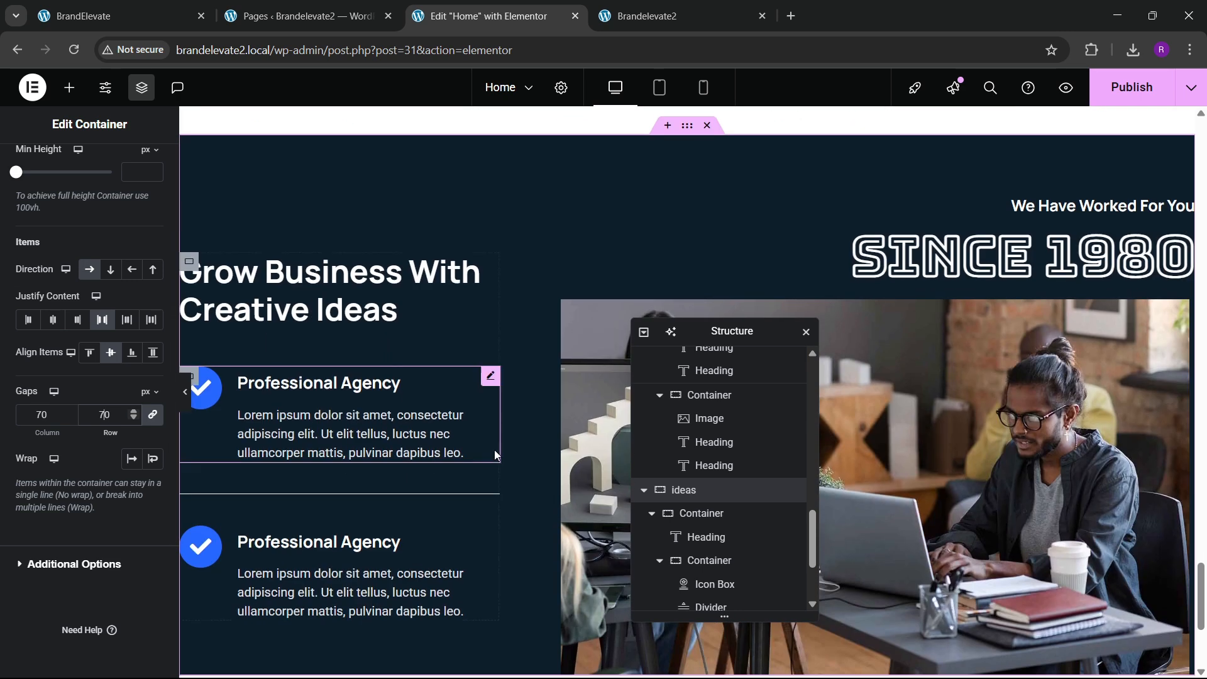
Step: In the container holding the "SINCE 1980" heading and photo, justify the content to center and align items to End
scroll(717, 503, down, 2)
click(700, 536)
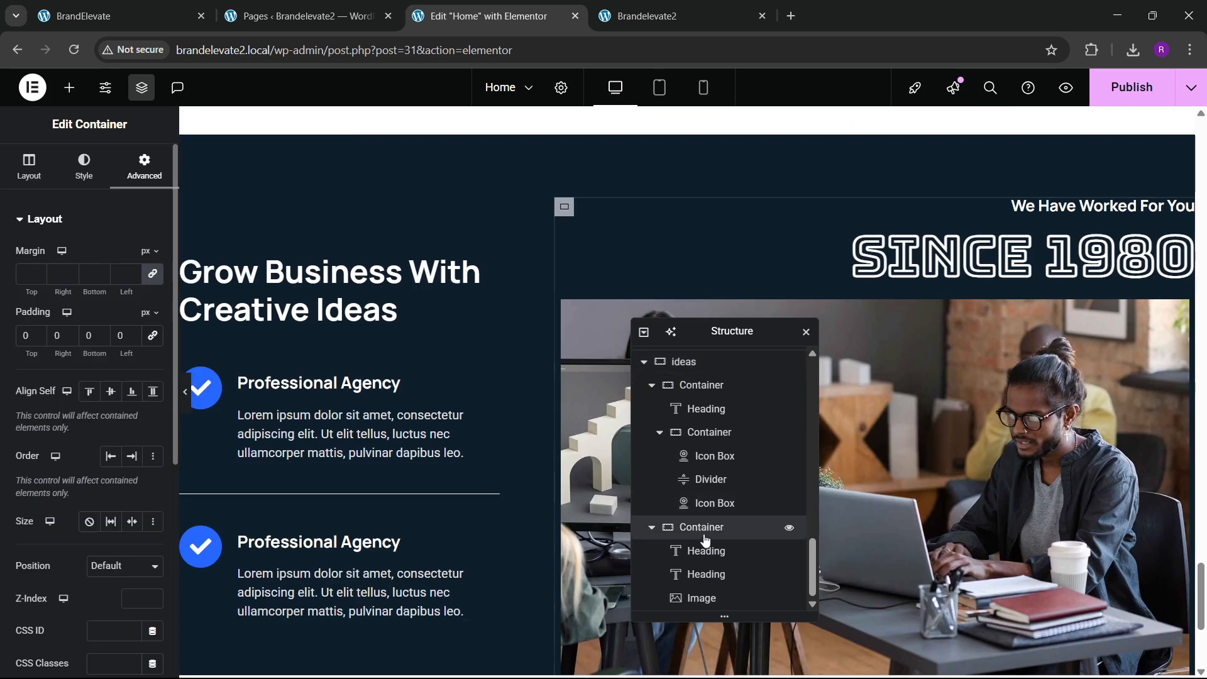
click(28, 176)
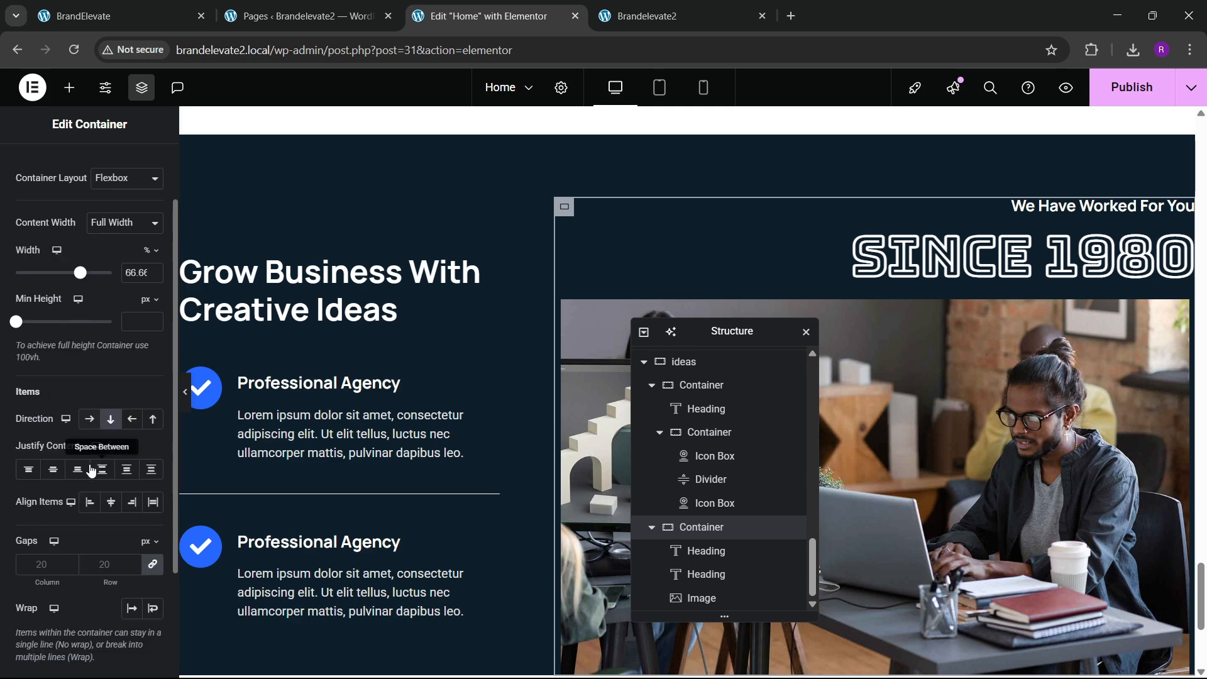
click(92, 503)
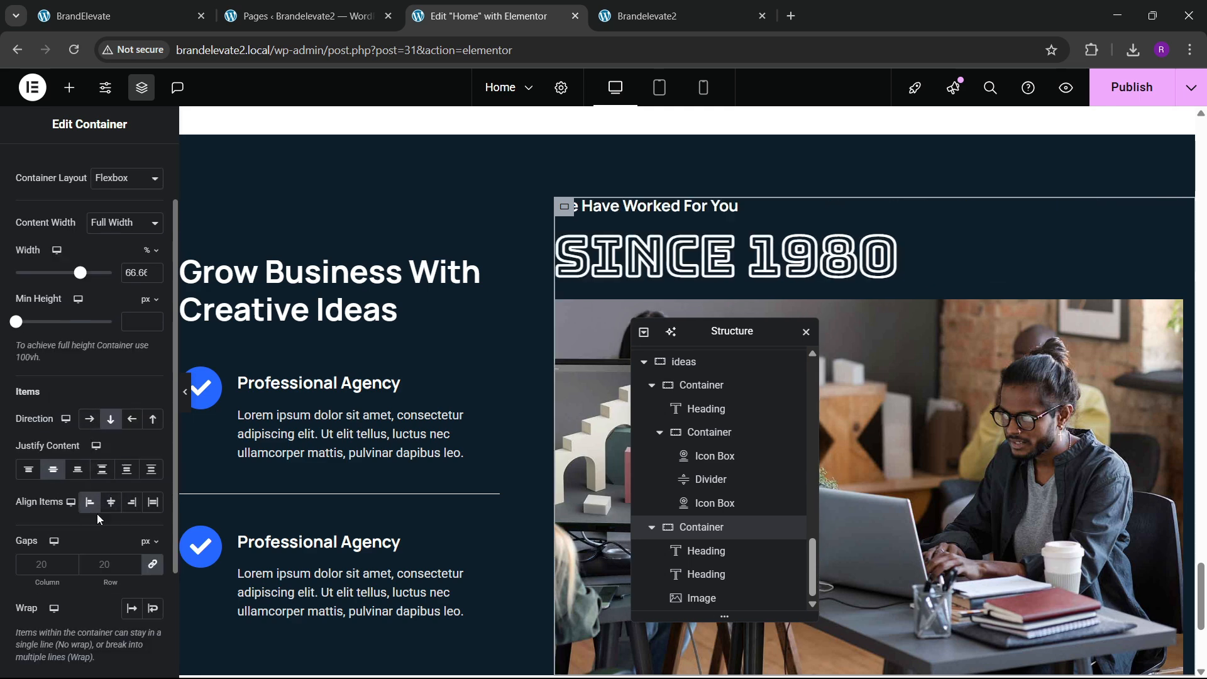
click(132, 503)
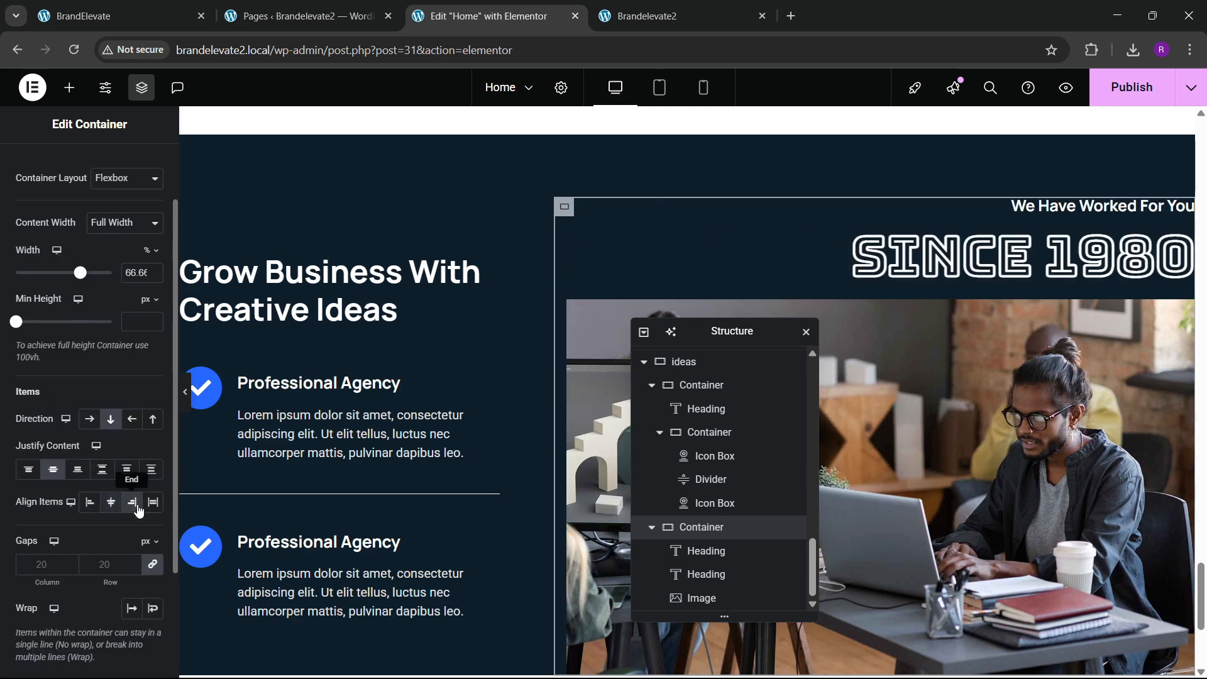
Step: Set the column and row gaps of the container with the "SINCE 1980" heading and photo to 30 px
click(120, 567)
text(40)
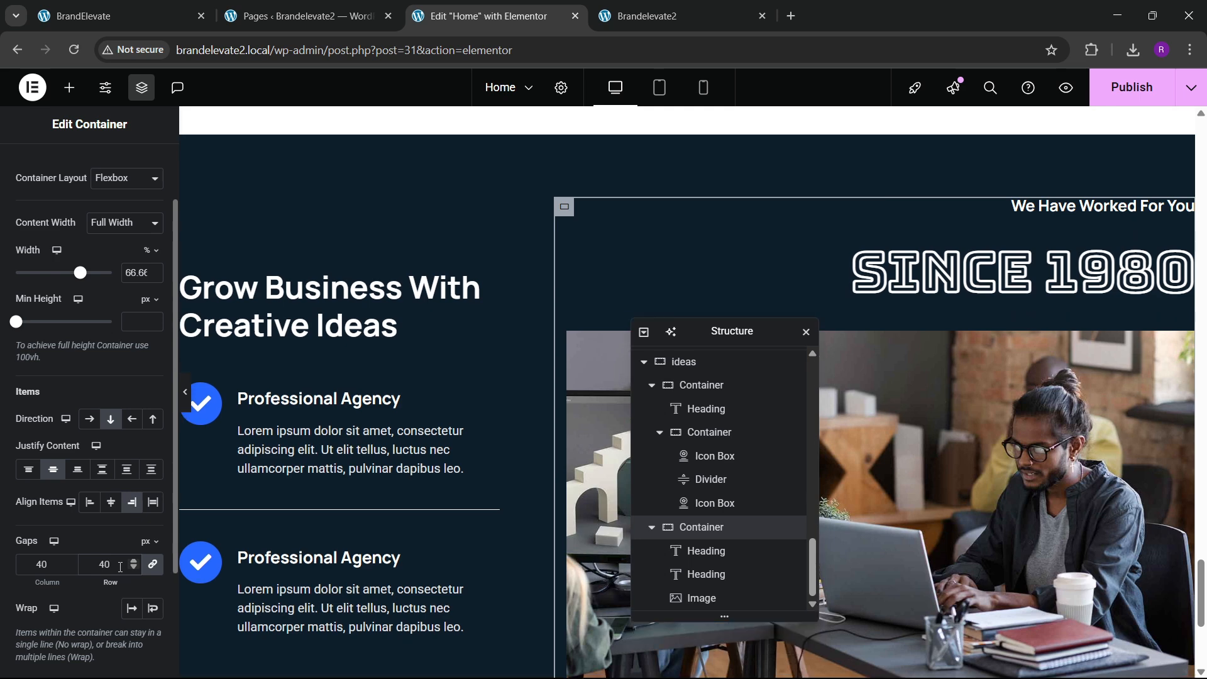
key(BackSpace)
key(BackSpace)
text(30)
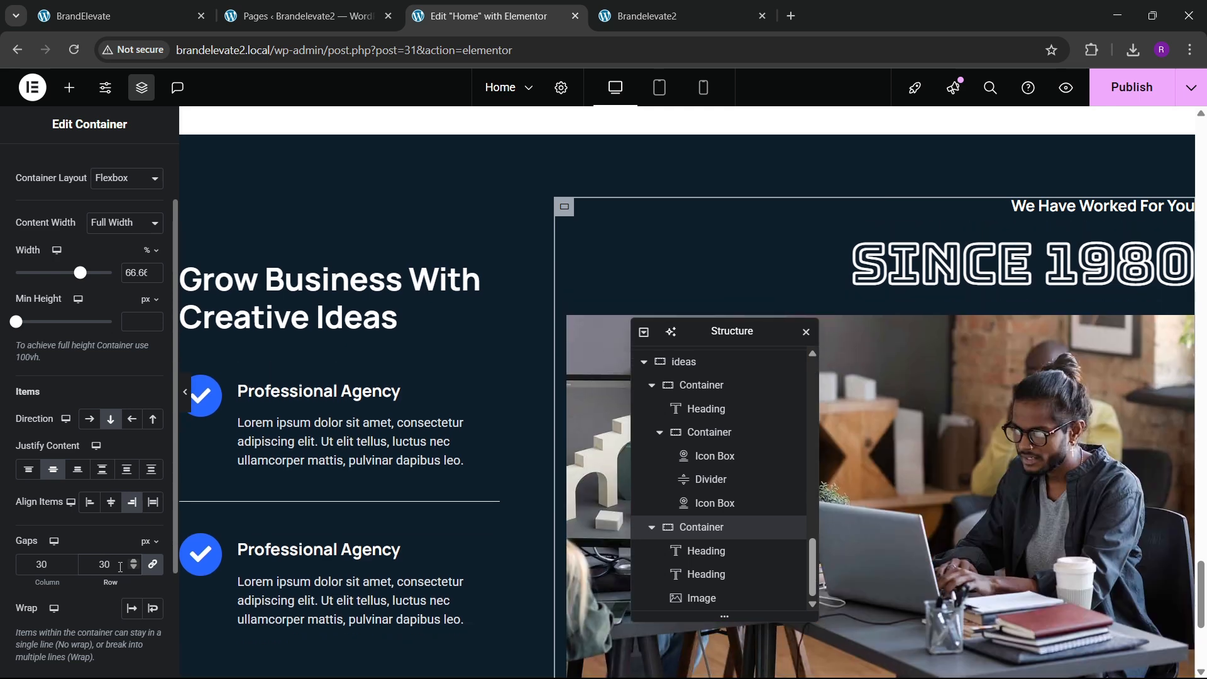
key(BackSpace)
key(BackSpace)
text(40)
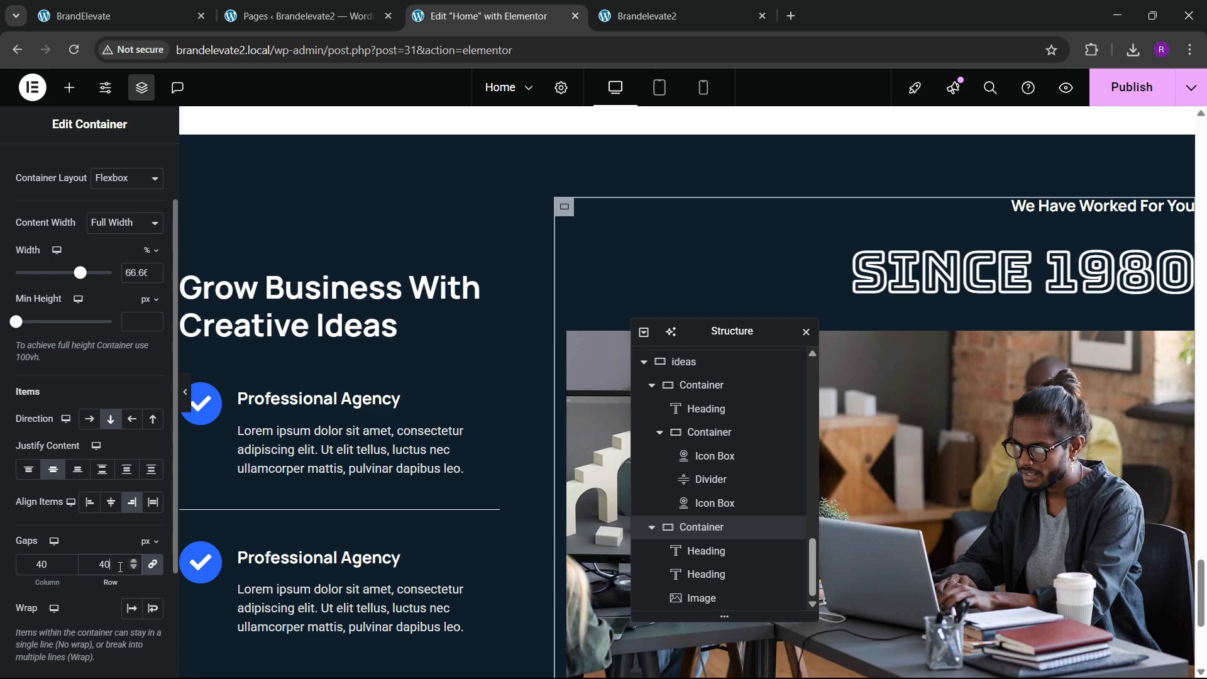
key(BackSpace)
key(BackSpace)
text(20)
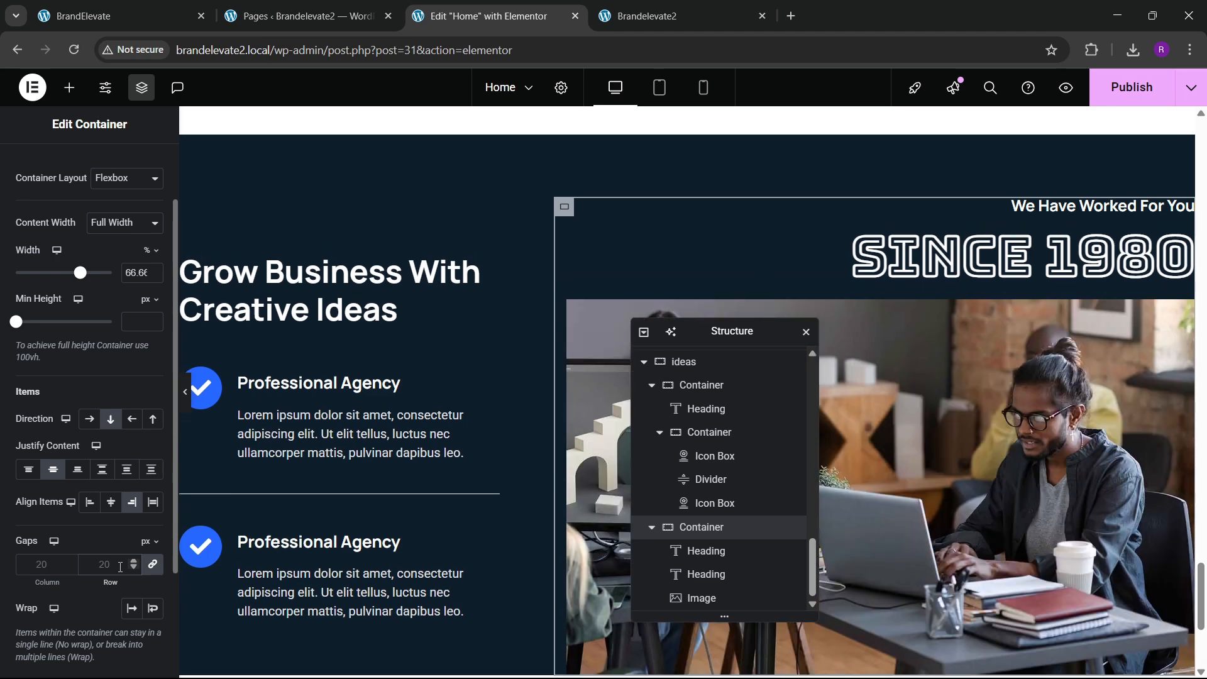
text(30)
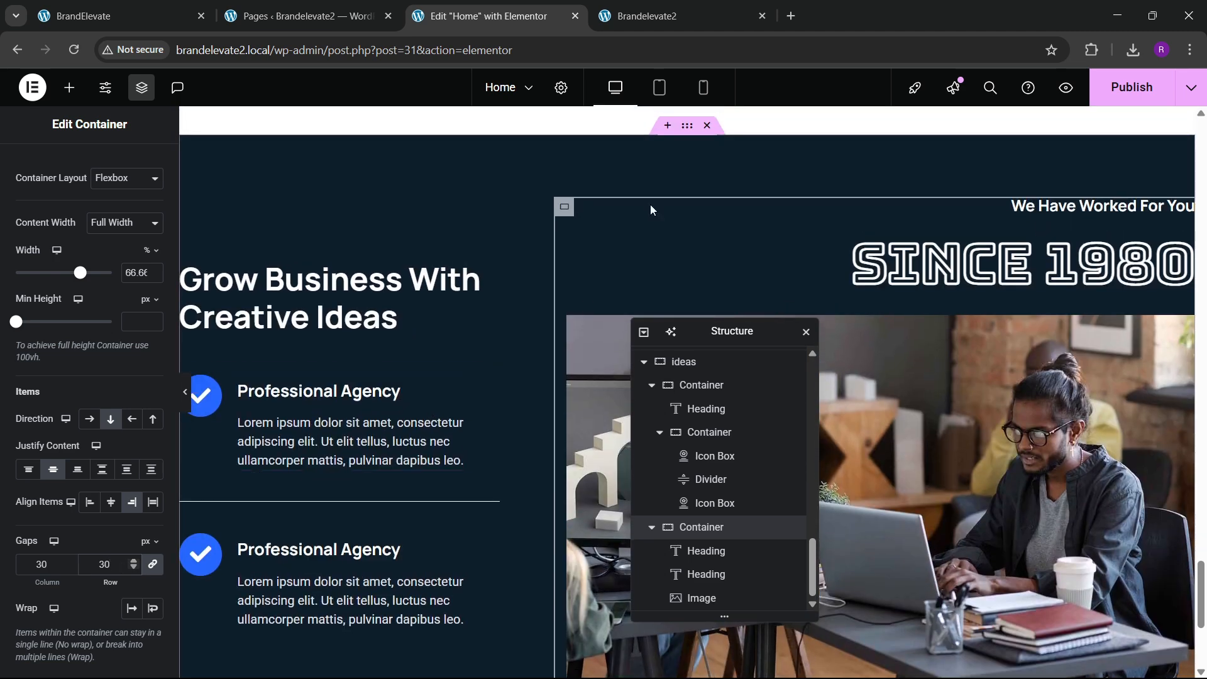
Step: Compare the section with the BrandElevate reference page and align the outer ideas container's items to Start
click(135, 13)
scroll(516, 354, up, 3)
click(491, 15)
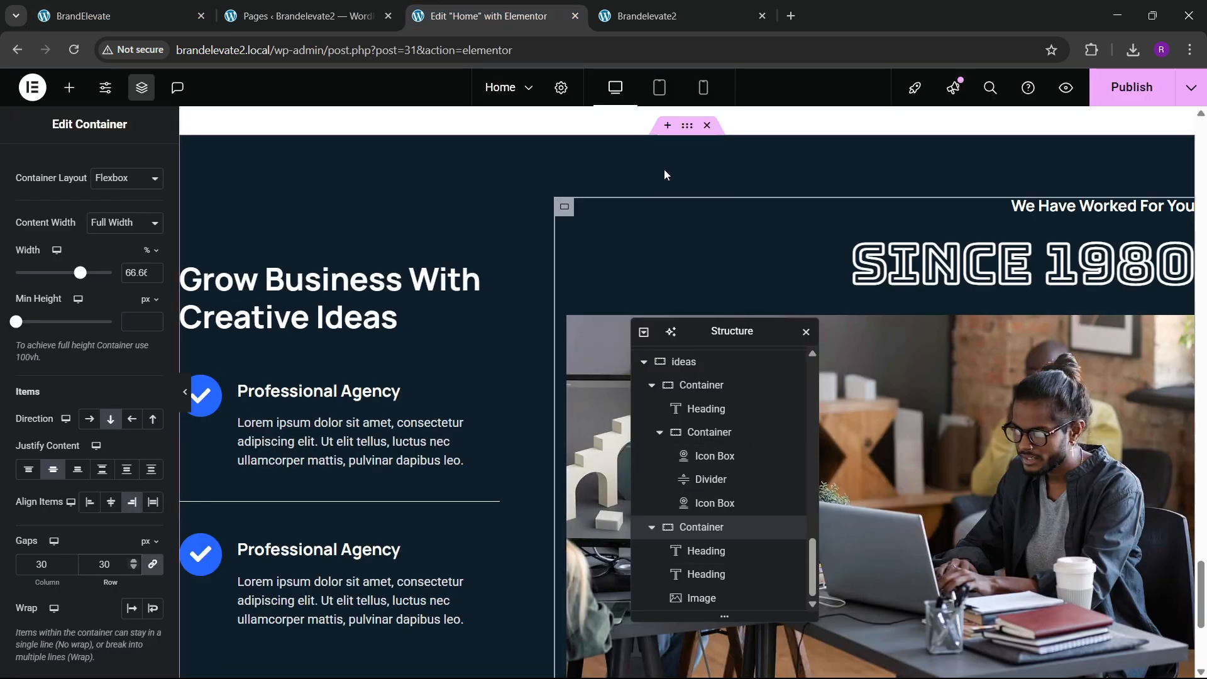
click(685, 129)
scroll(95, 459, down, 1)
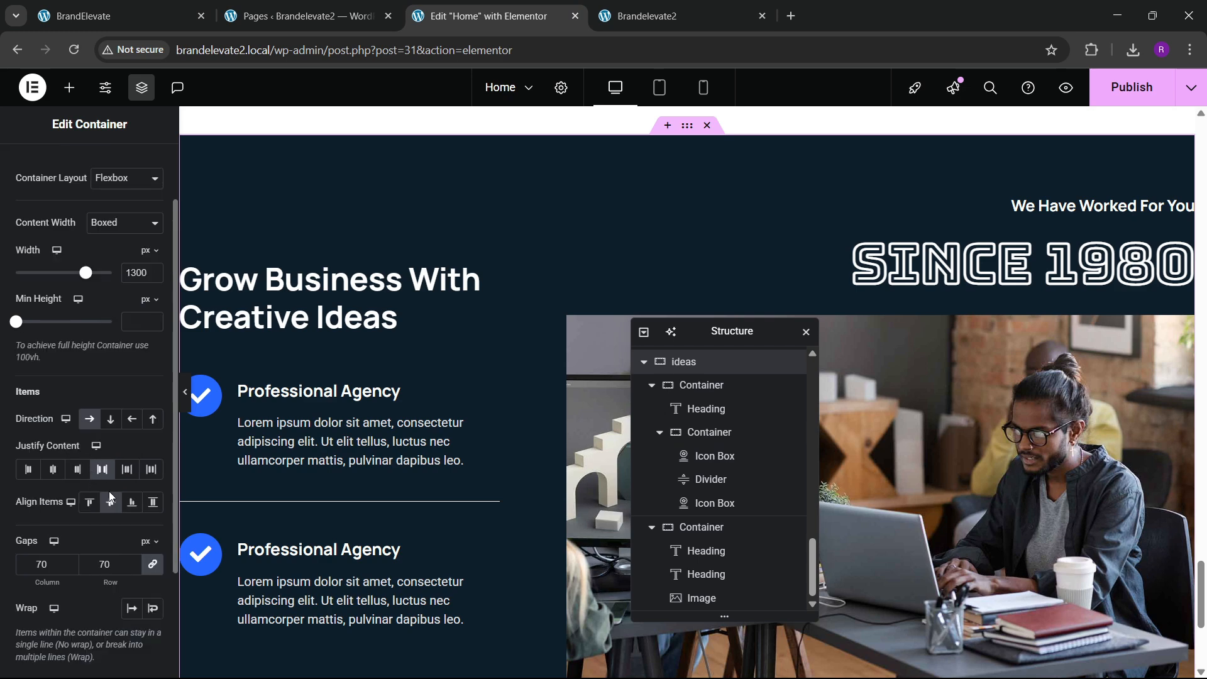
click(88, 502)
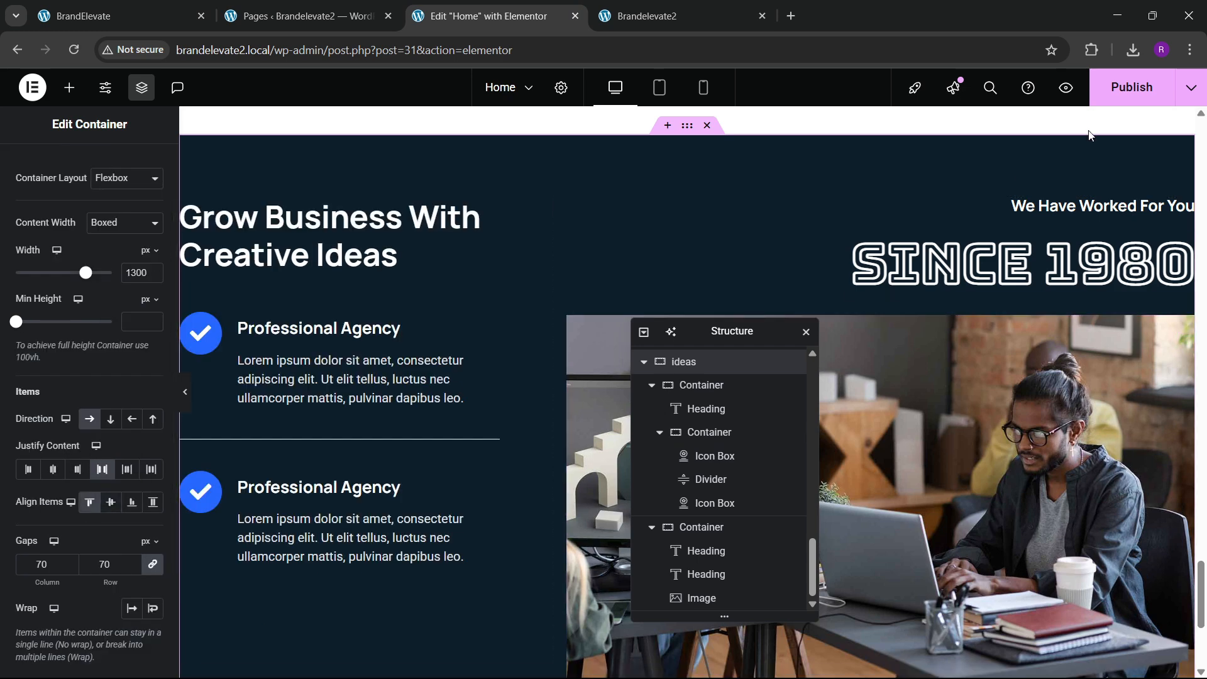
Step: Save the page and reload the live Brandelevate2 home page to review the "Grow Business With Creative Ideas" section
key(ctrl+s)
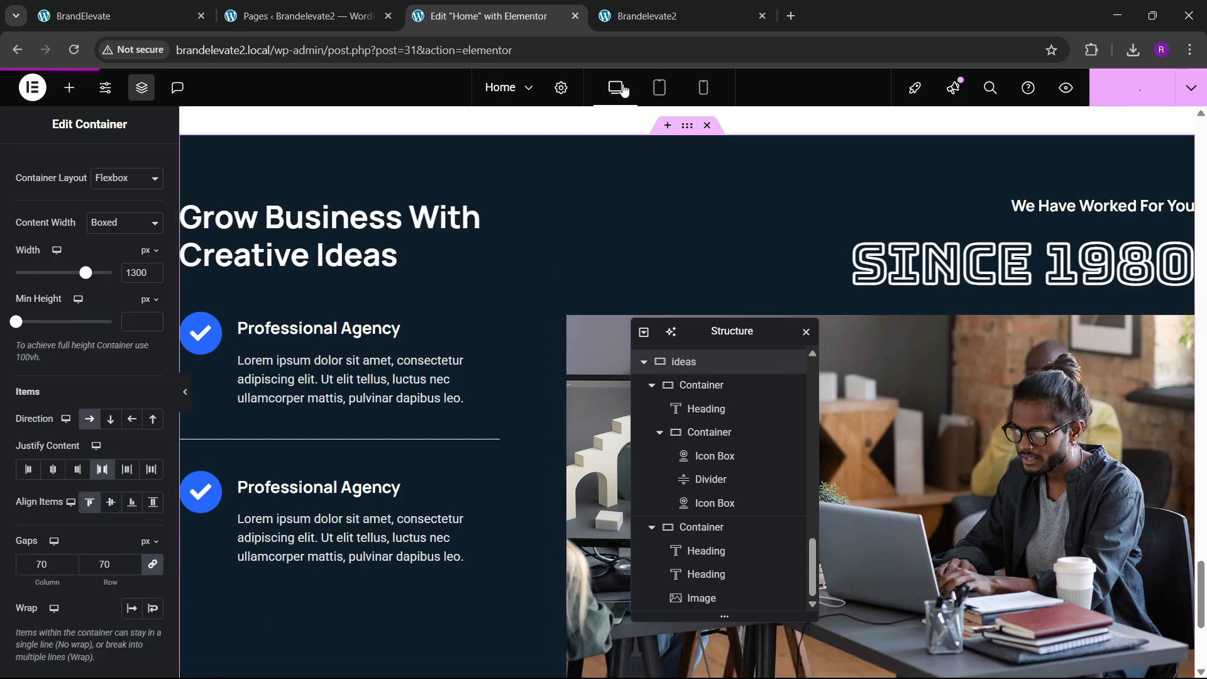
click(635, 13)
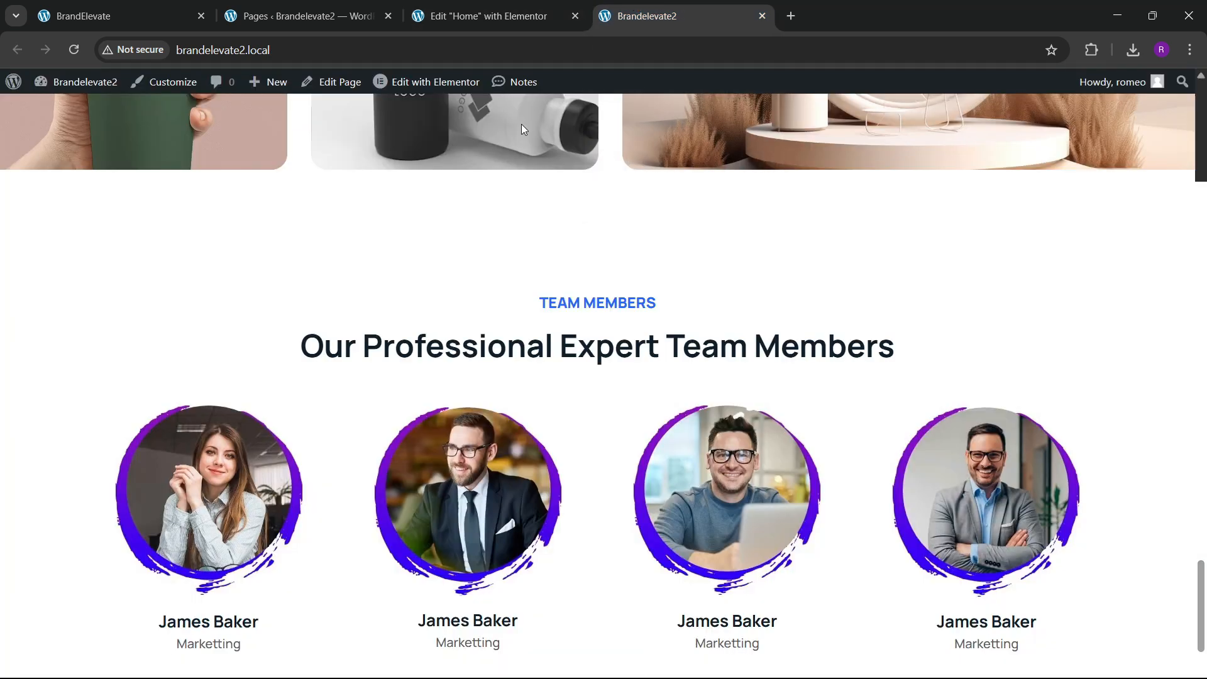
click(75, 49)
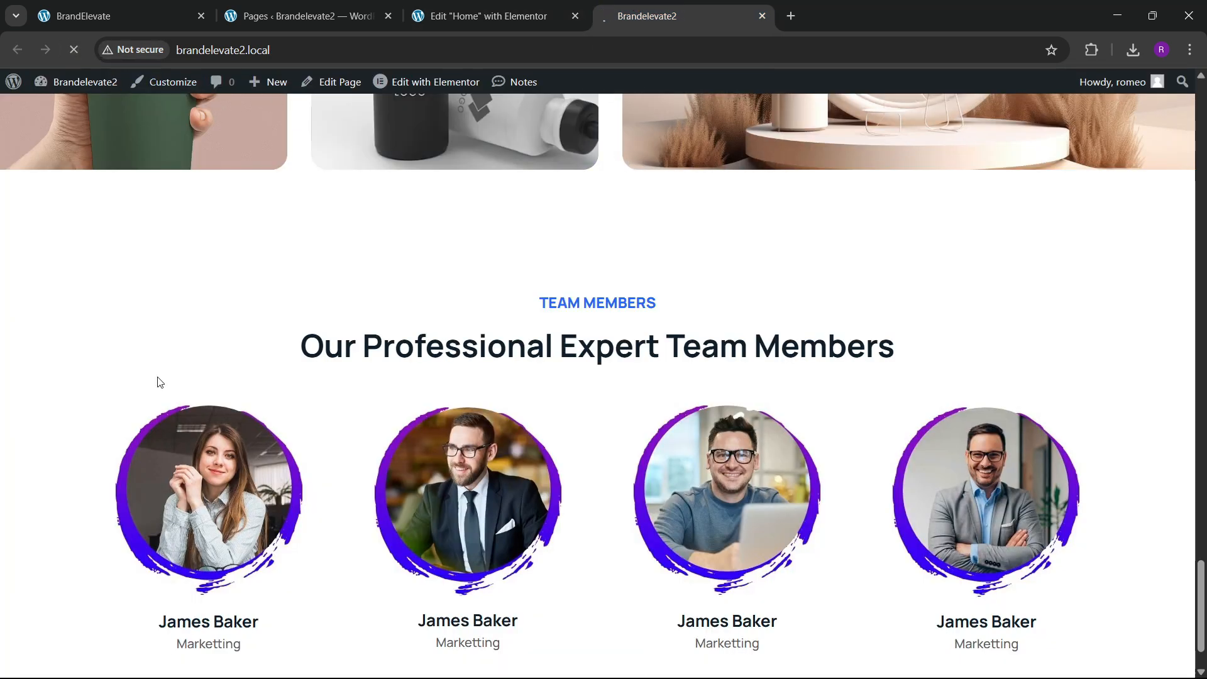
scroll(329, 399, down, 10)
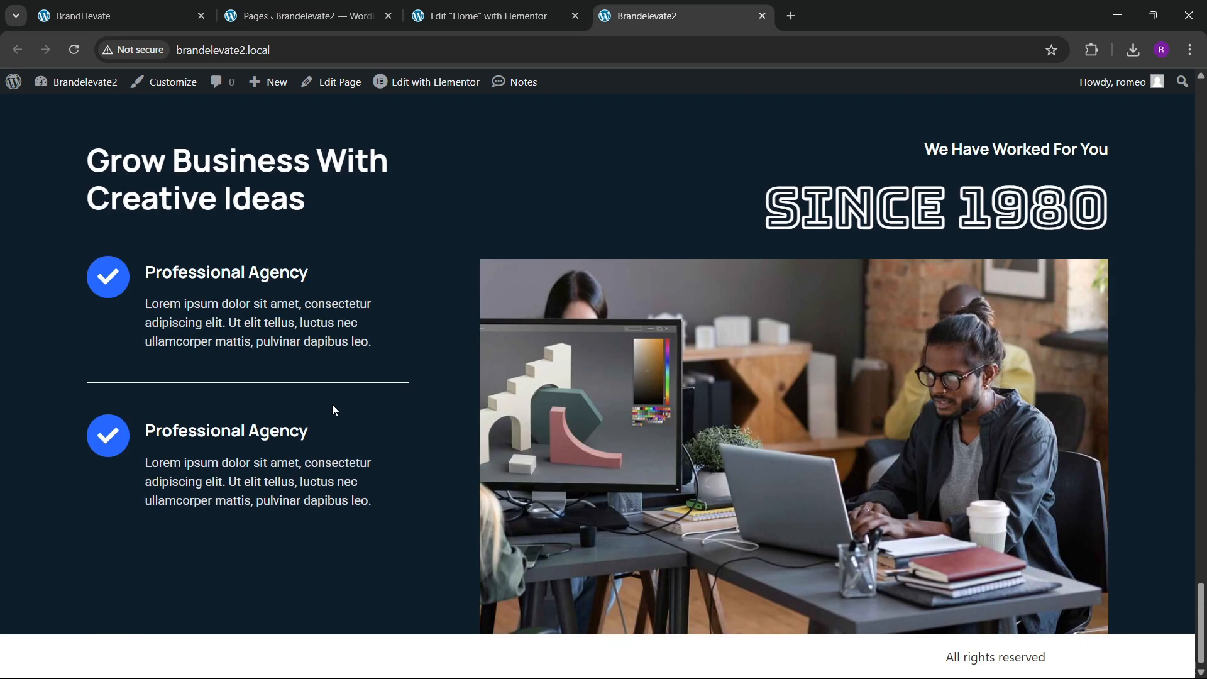
Step: Review the live ideas section and examine the Contact Information section that follows it on the BrandElevate reference page
scroll(333, 411, up, 2)
scroll(333, 410, down, 2)
scroll(326, 463, up, 3)
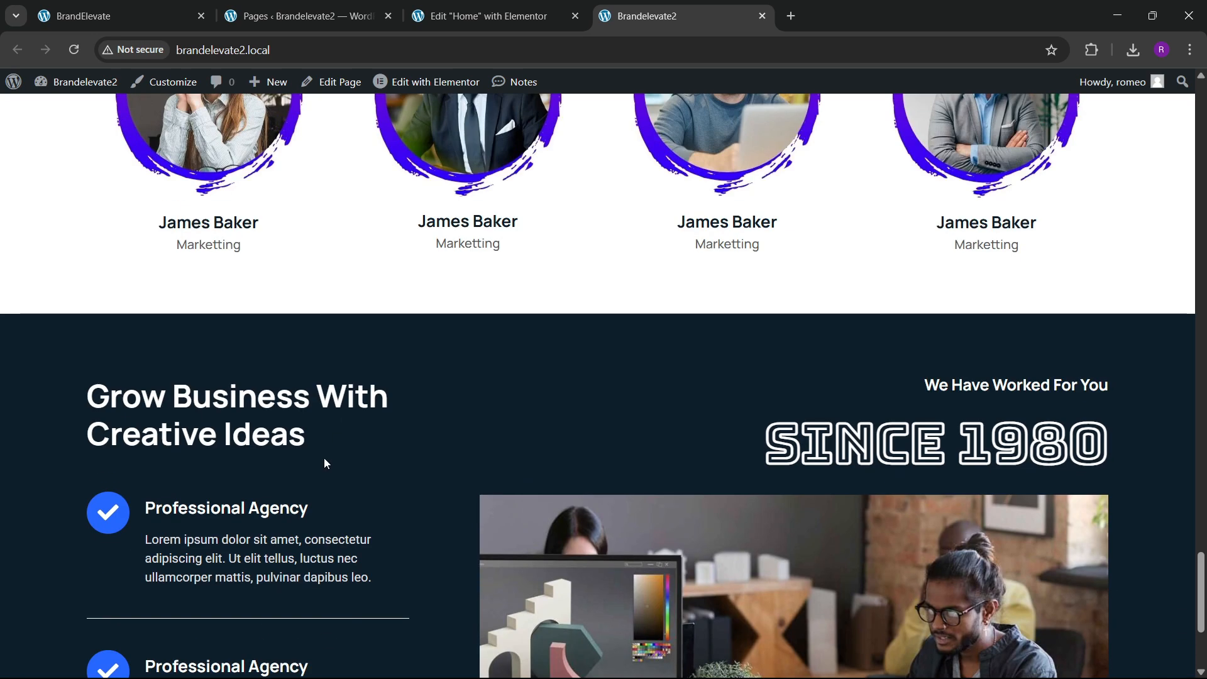
click(179, 7)
scroll(354, 356, down, 15)
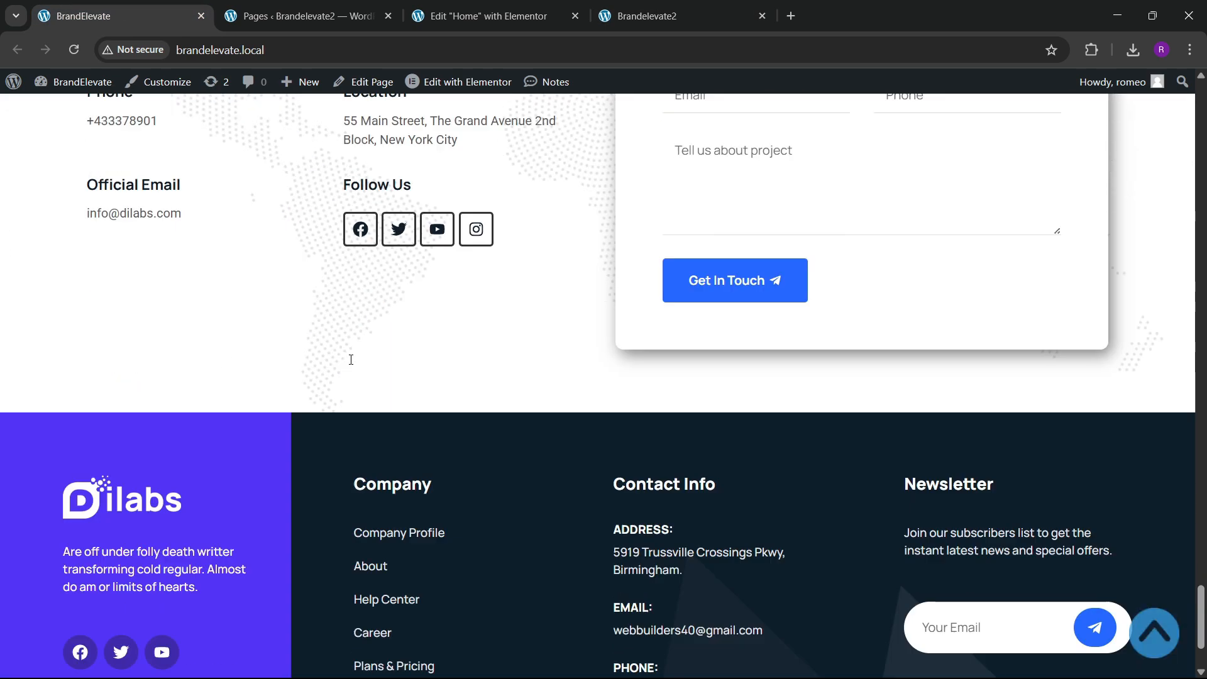
scroll(351, 359, up, 3)
scroll(351, 360, up, 3)
scroll(418, 437, down, 3)
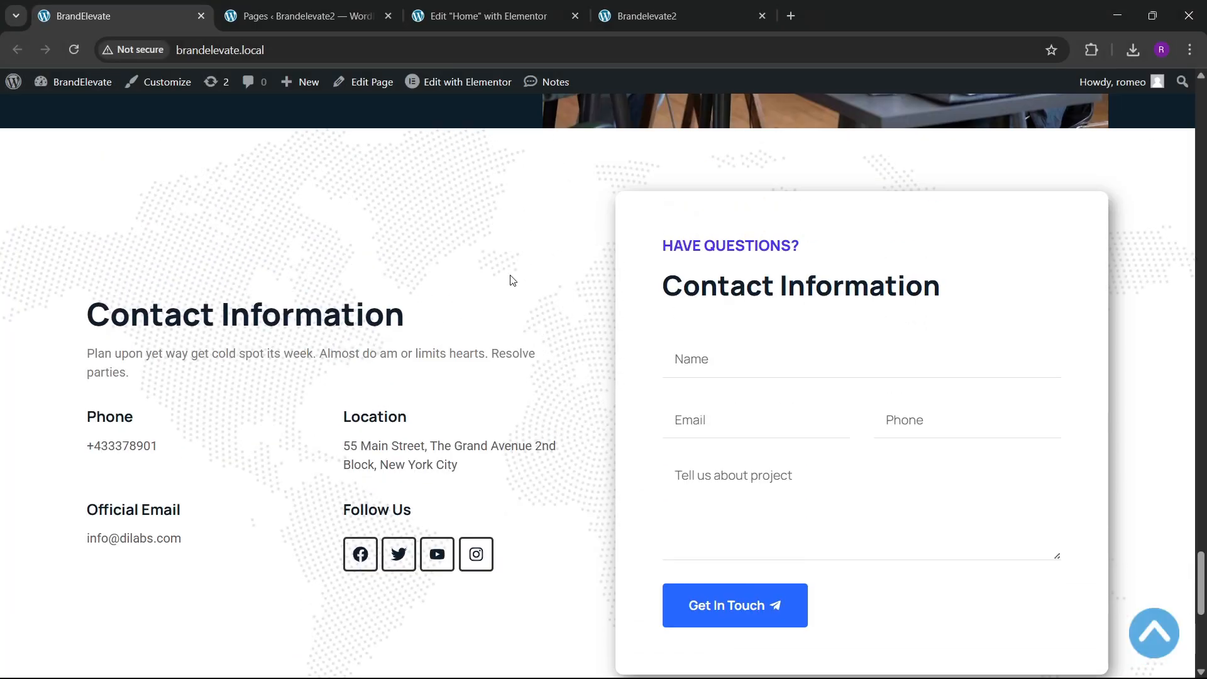
click(485, 15)
scroll(538, 434, down, 5)
click(143, 7)
scroll(418, 391, up, 2)
scroll(459, 377, down, 5)
scroll(459, 359, up, 3)
click(484, 16)
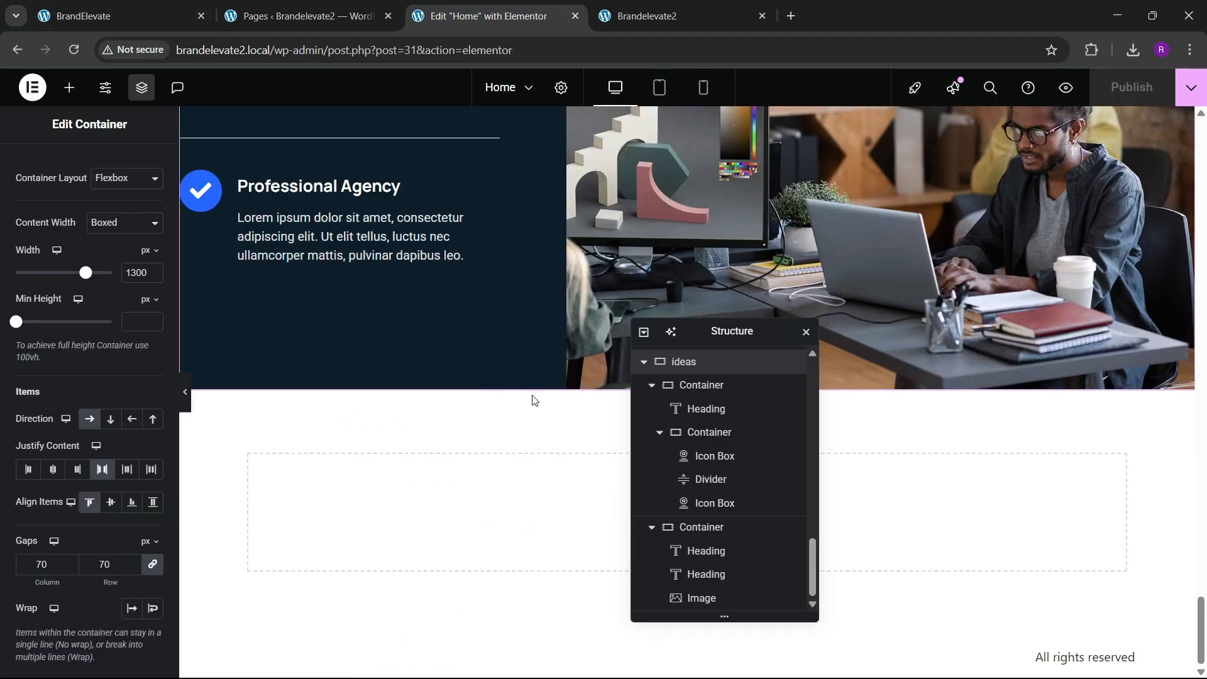
Step: Add a two-column flexbox container below the ideas section, name it "contact" and set its width to 1300 px
drag(696, 334, 894, 245)
click(648, 505)
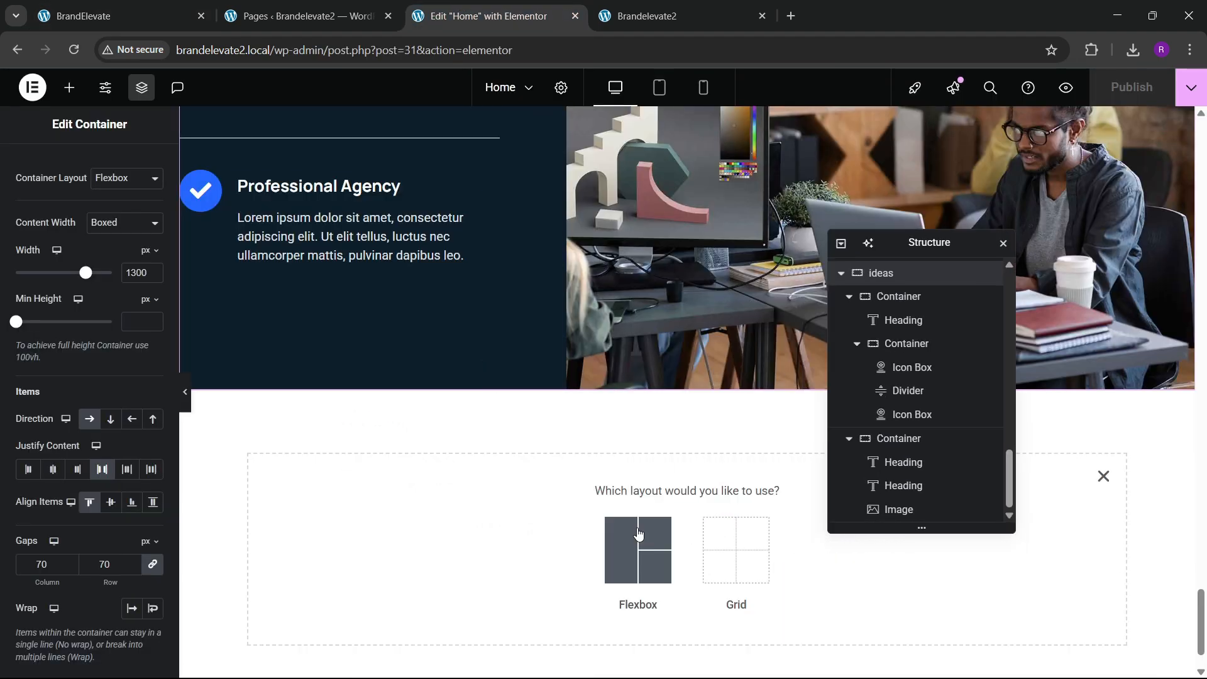
click(634, 546)
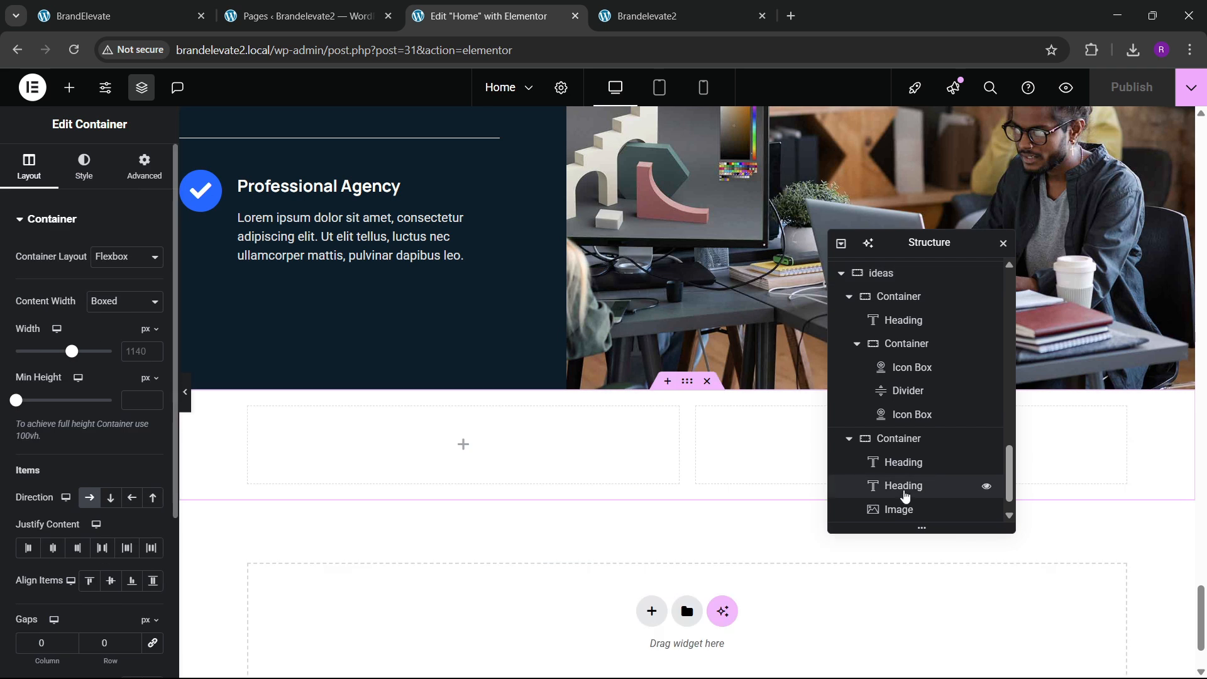
click(844, 248)
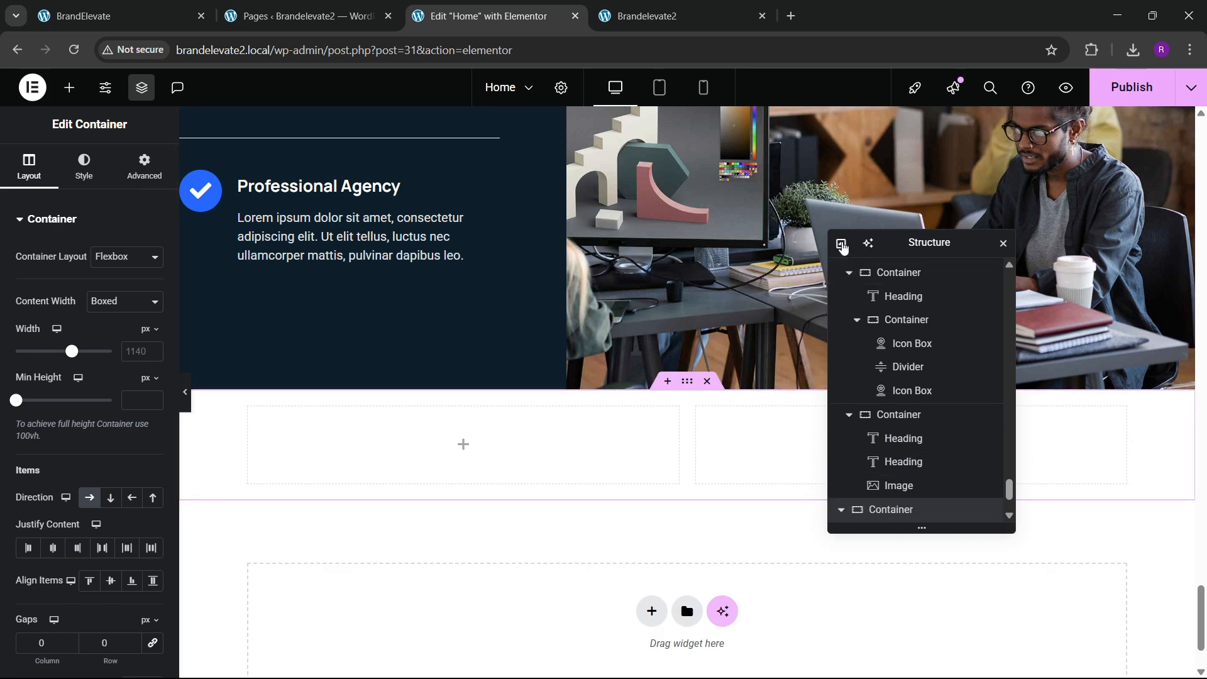
click(844, 247)
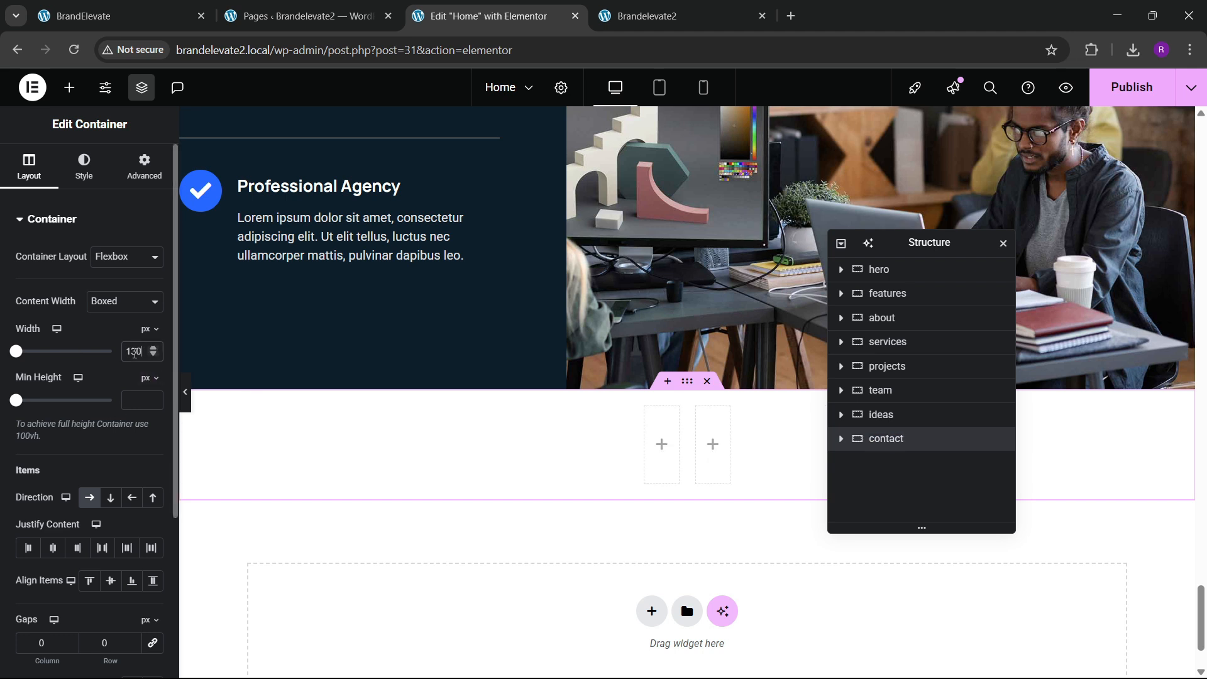
Step: Set the contact container's padding to 80 px at top and bottom and 0 at right and left
click(145, 167)
click(152, 342)
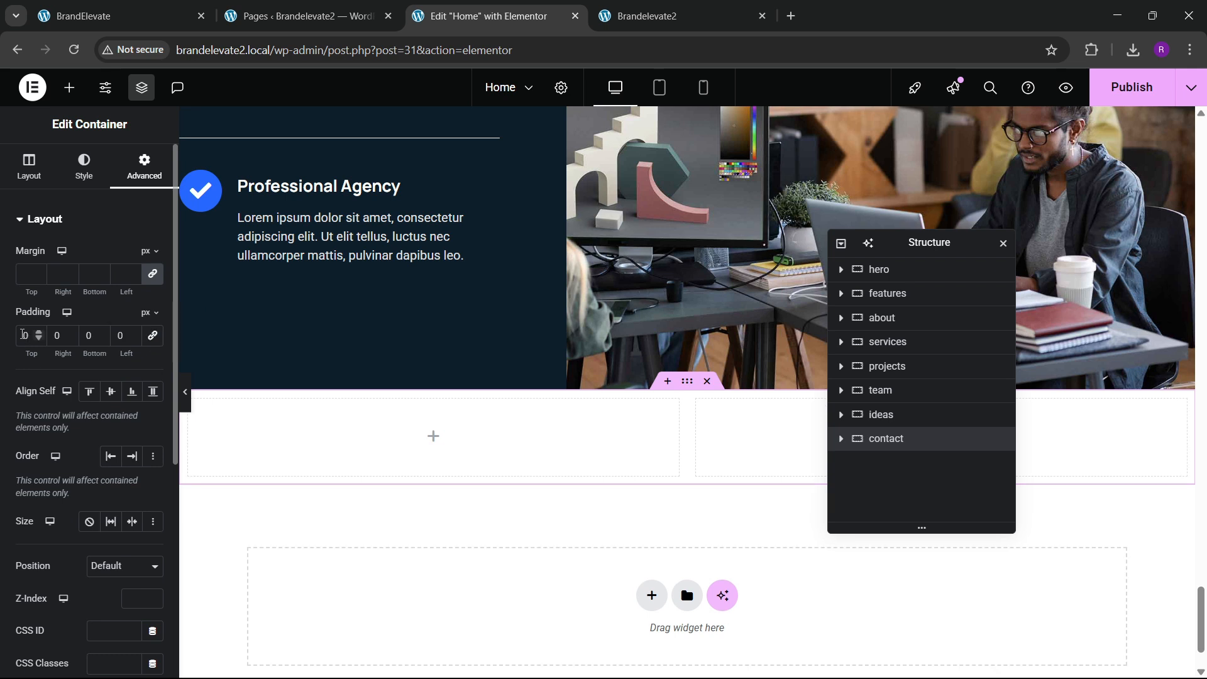
text(8)
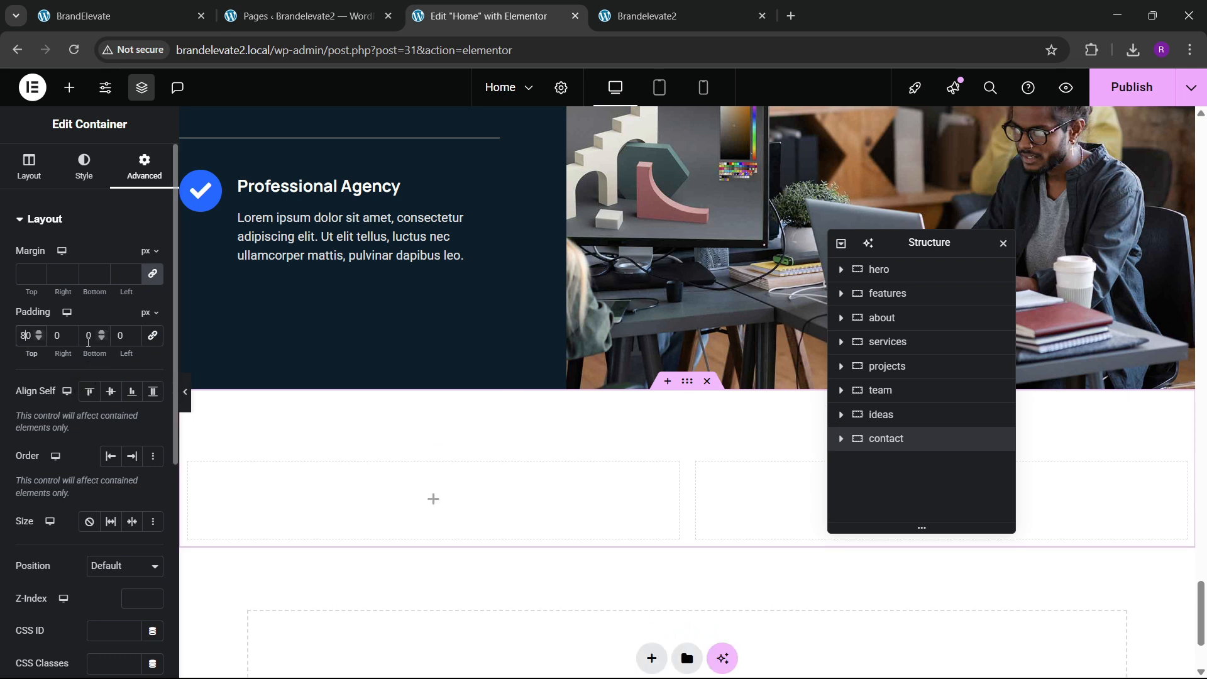
click(86, 336)
text(8)
Step: Set the padding of both inner containers in the contact section to 0 on all sides
click(842, 439)
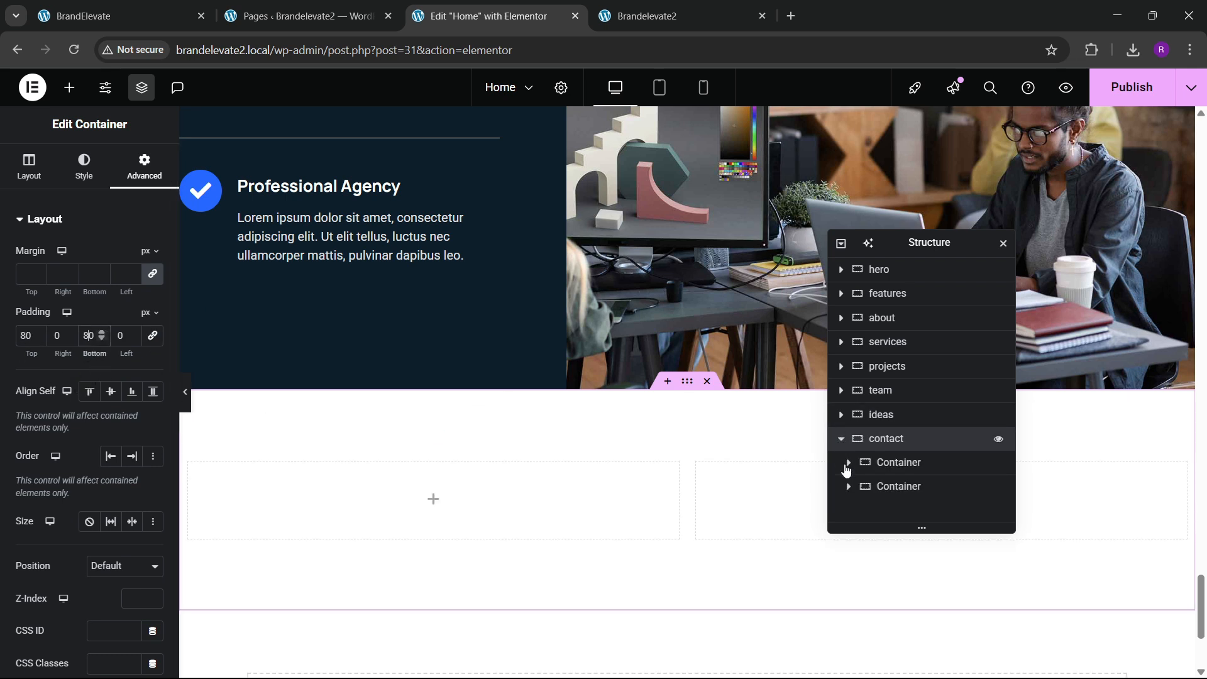
click(899, 462)
click(145, 167)
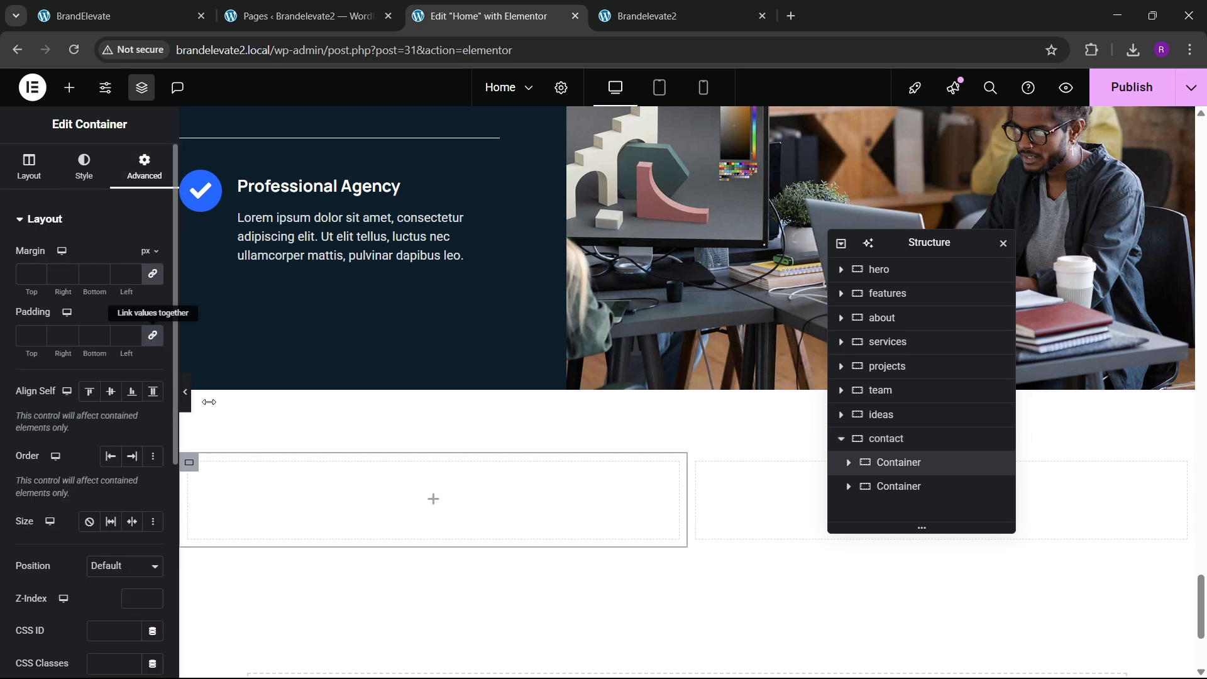
click(899, 486)
click(145, 167)
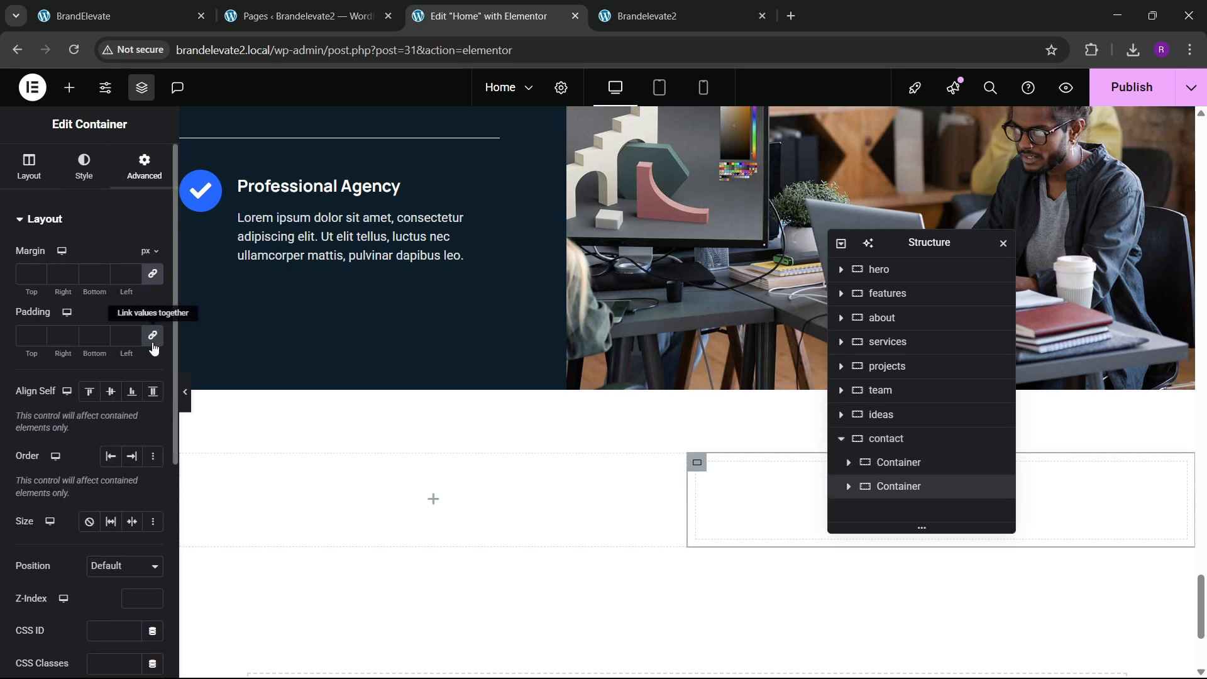
Step: Check the reference contact section and give the contact container the dotted world map from the media library as its background image
click(55, 6)
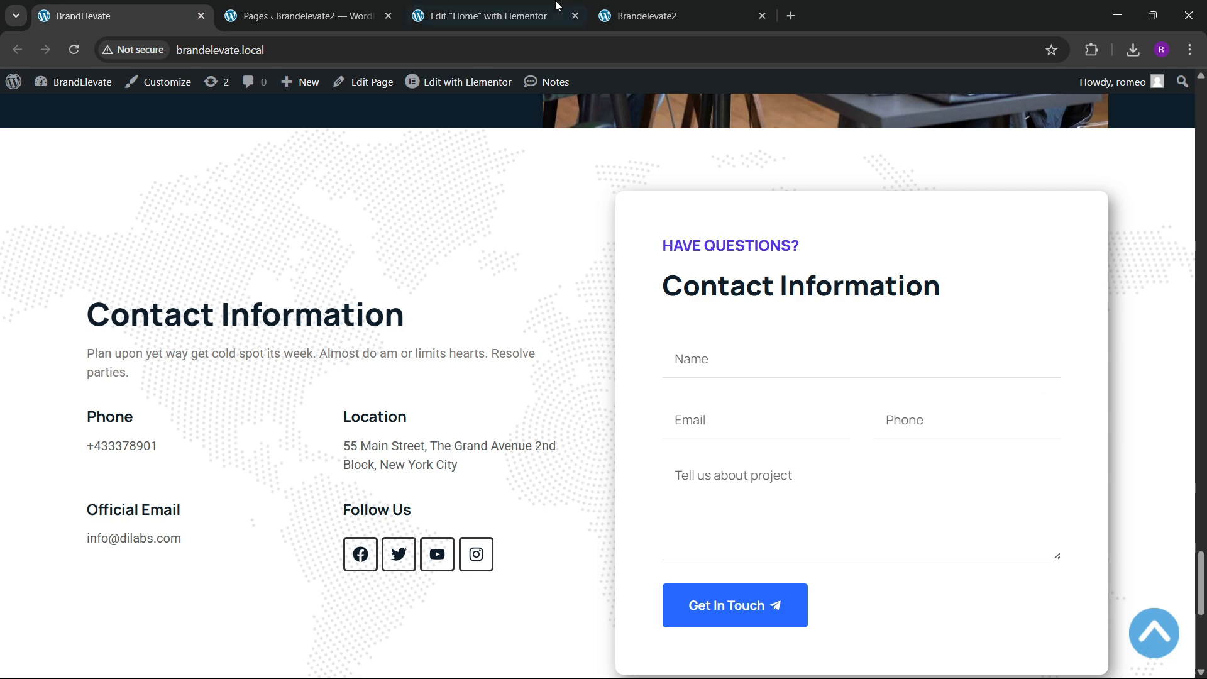
click(515, 8)
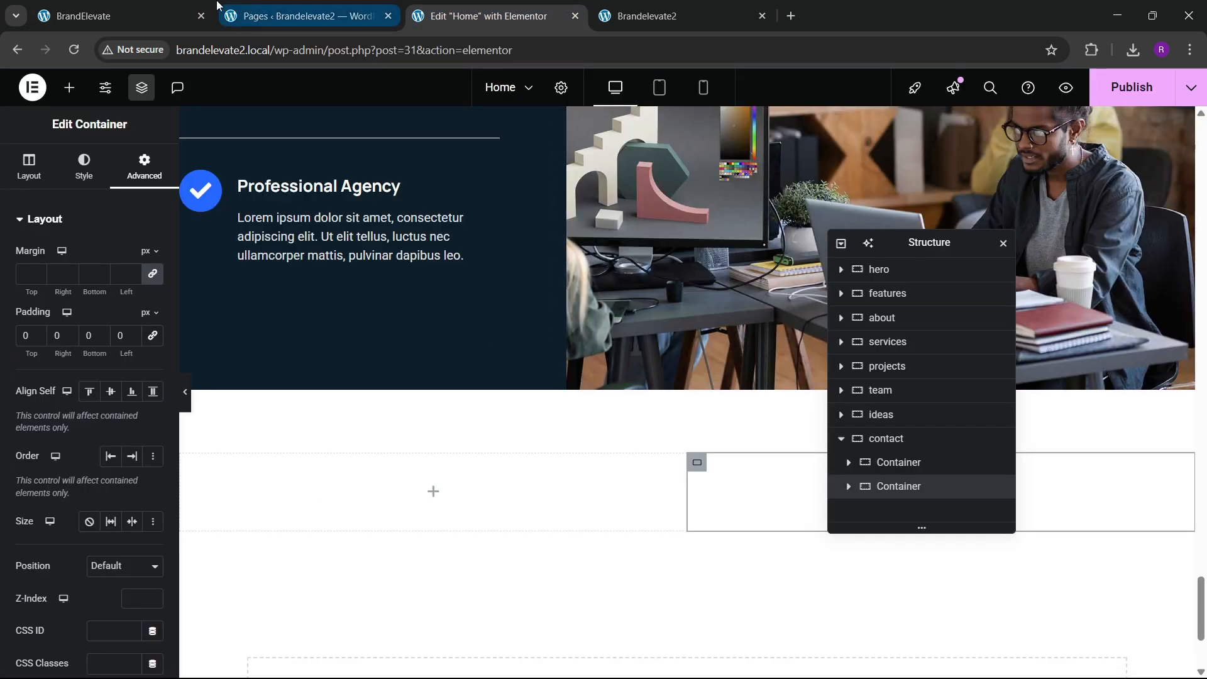
click(125, 16)
click(488, 15)
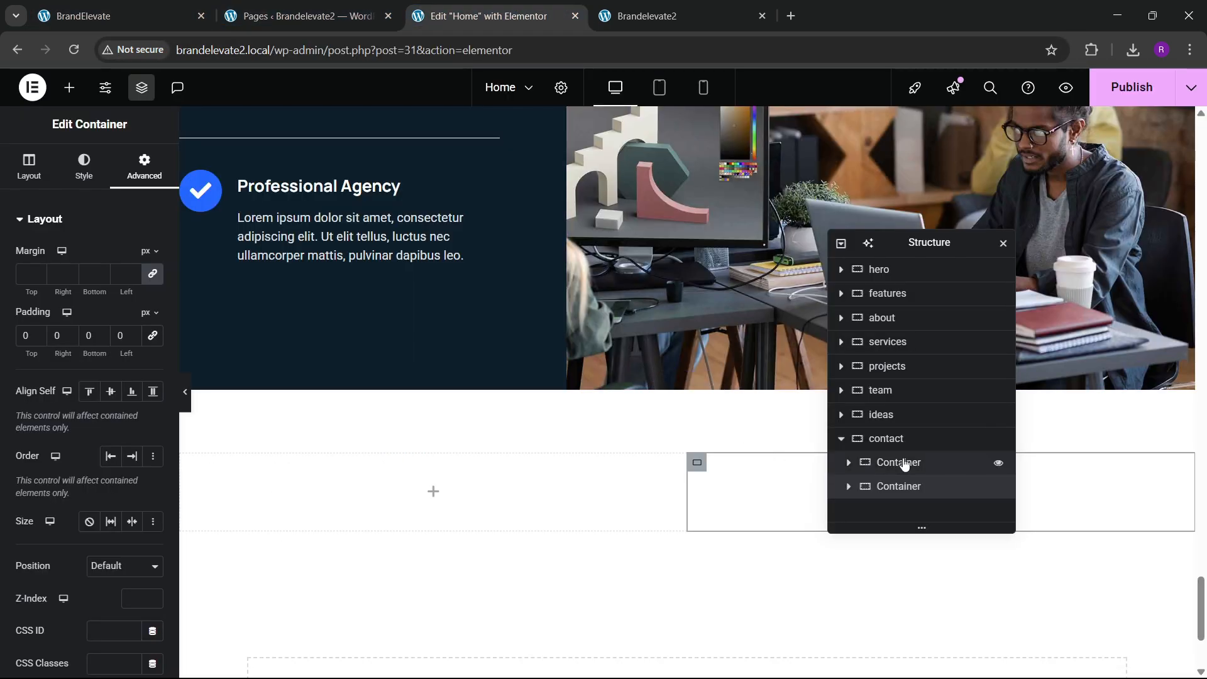
click(85, 166)
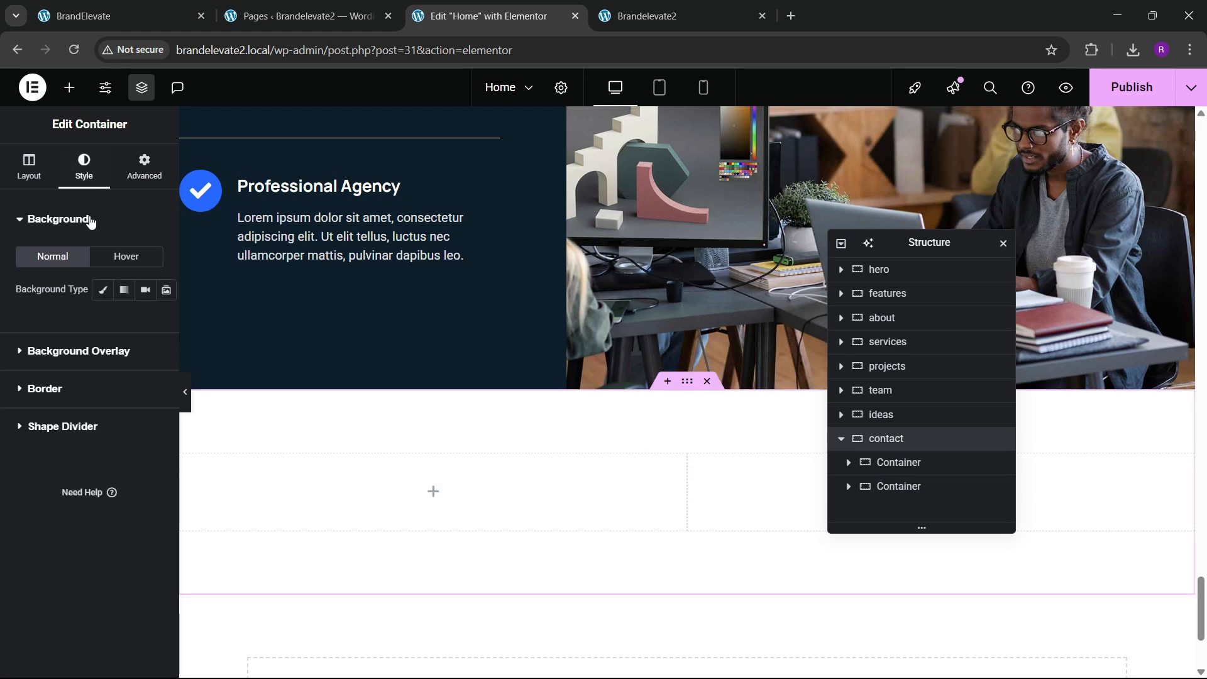
click(101, 293)
click(88, 393)
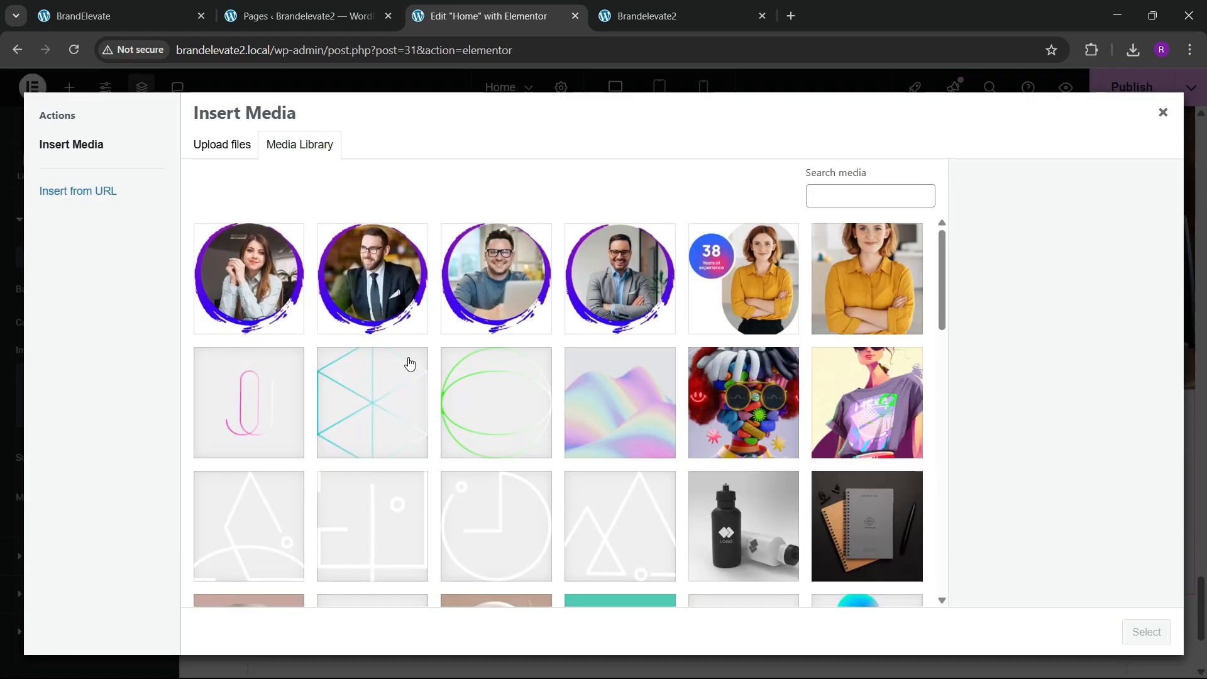
scroll(449, 478, down, 2)
scroll(450, 481, down, 3)
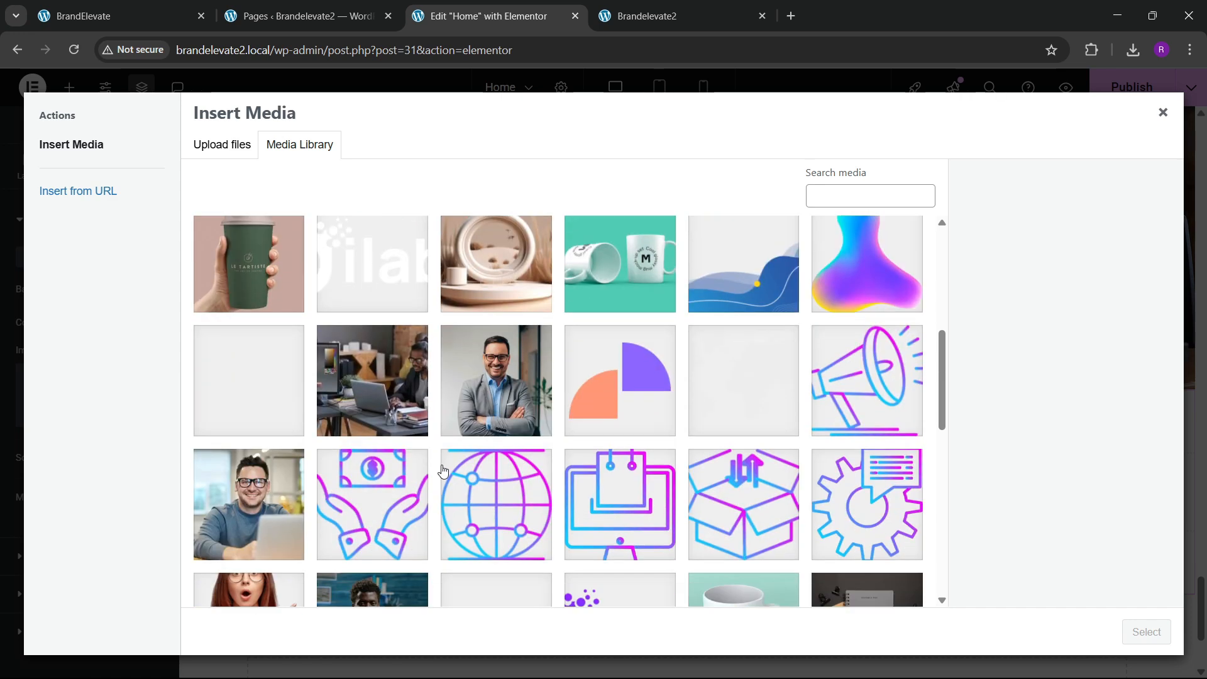
click(250, 400)
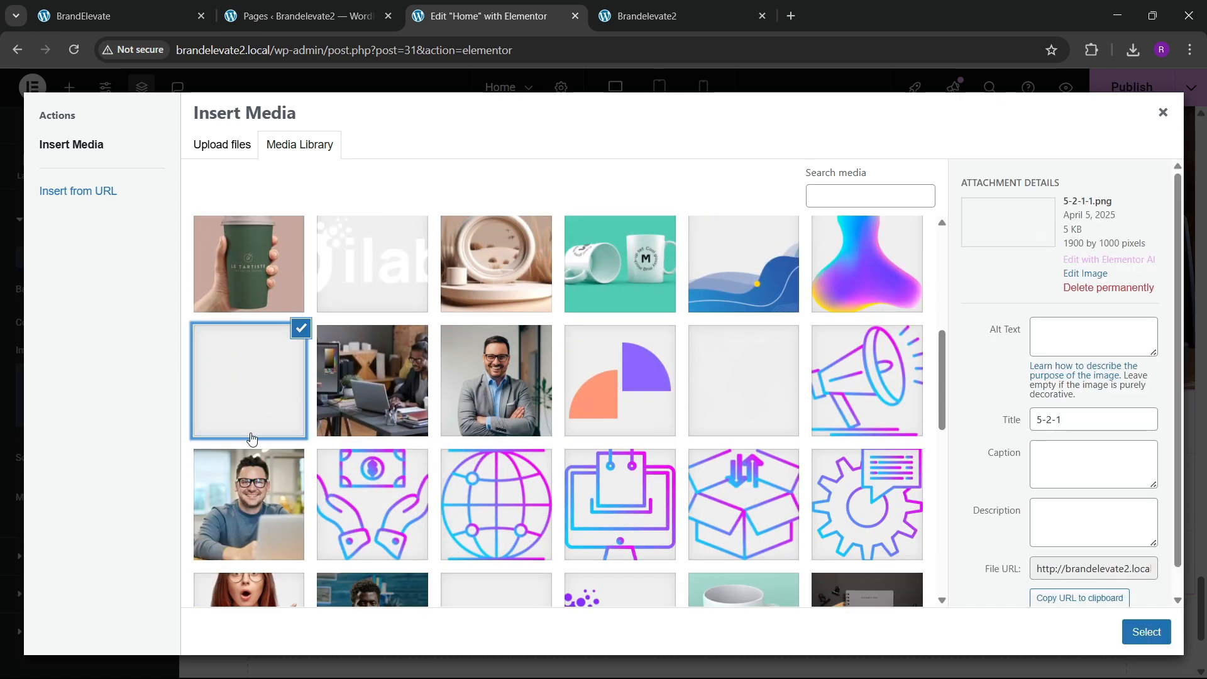
click(709, 415)
click(1127, 633)
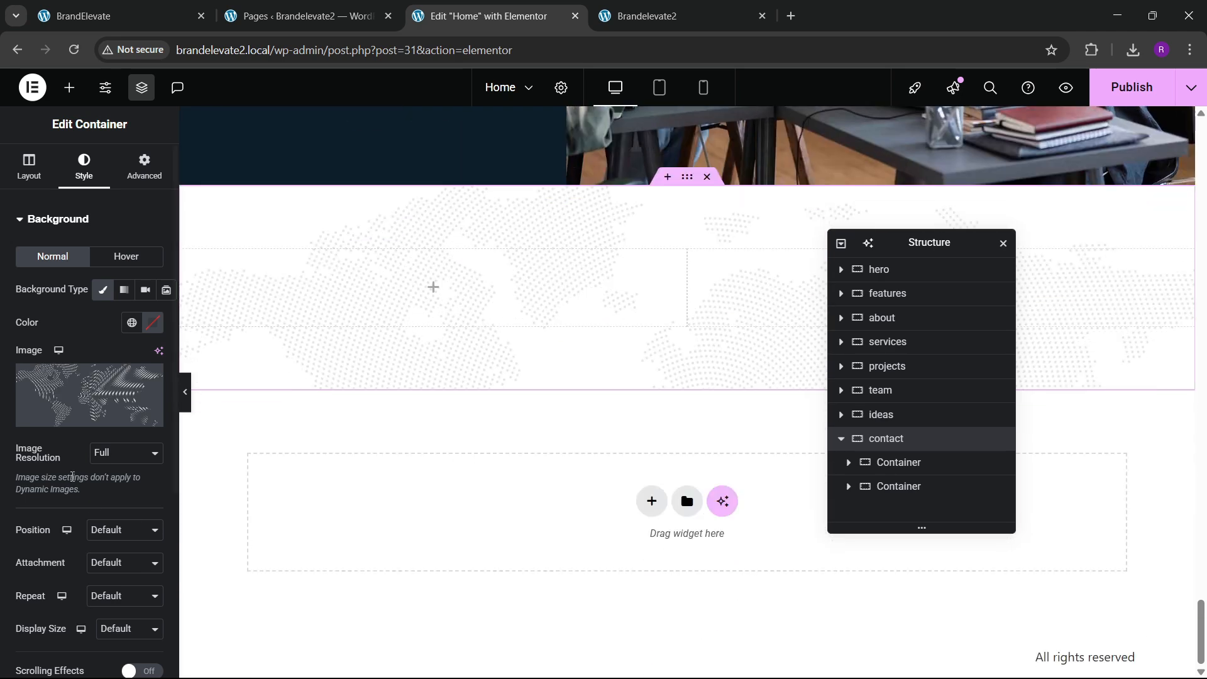
Step: Set the world map background's position to Center Center and display size to Cover, then compare it with the reference page
scroll(79, 454, down, 4)
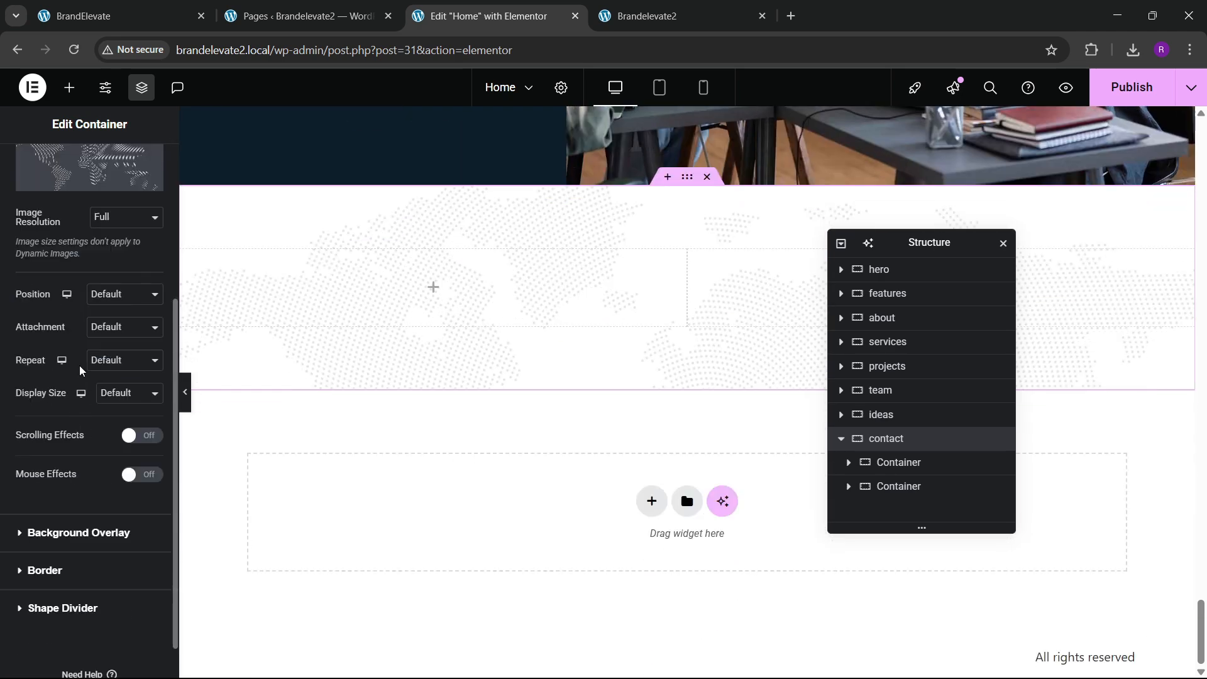
click(107, 296)
click(108, 337)
click(108, 396)
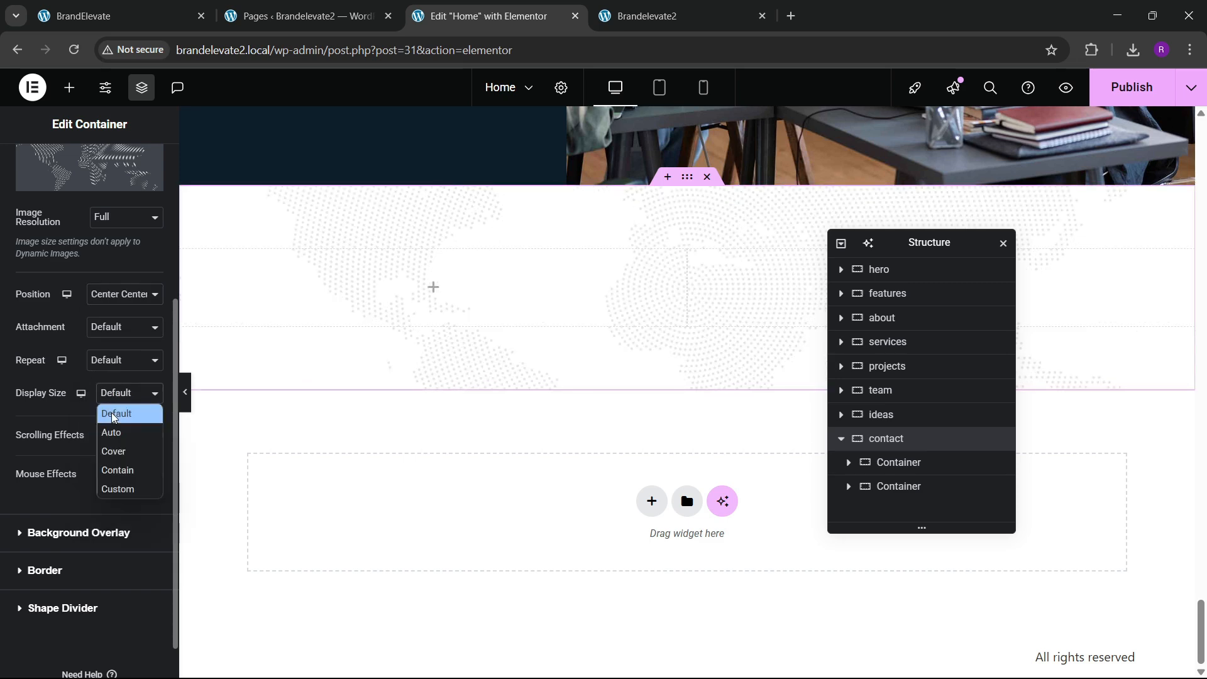
click(117, 450)
click(87, 5)
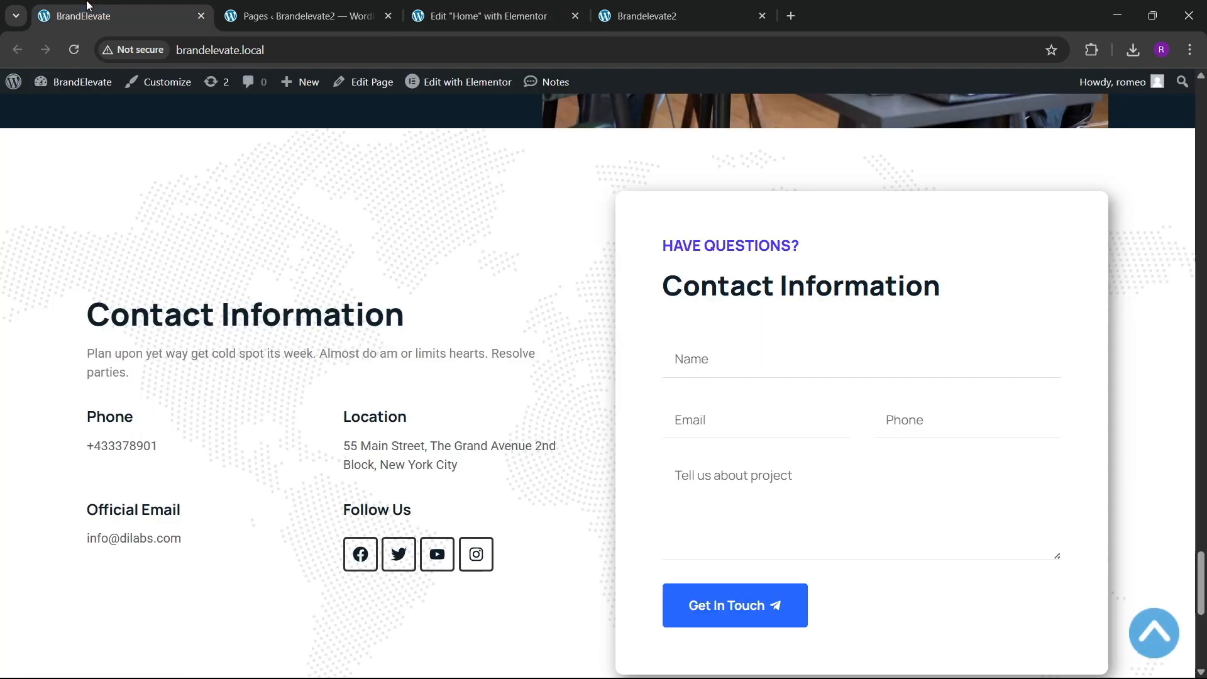
click(530, 6)
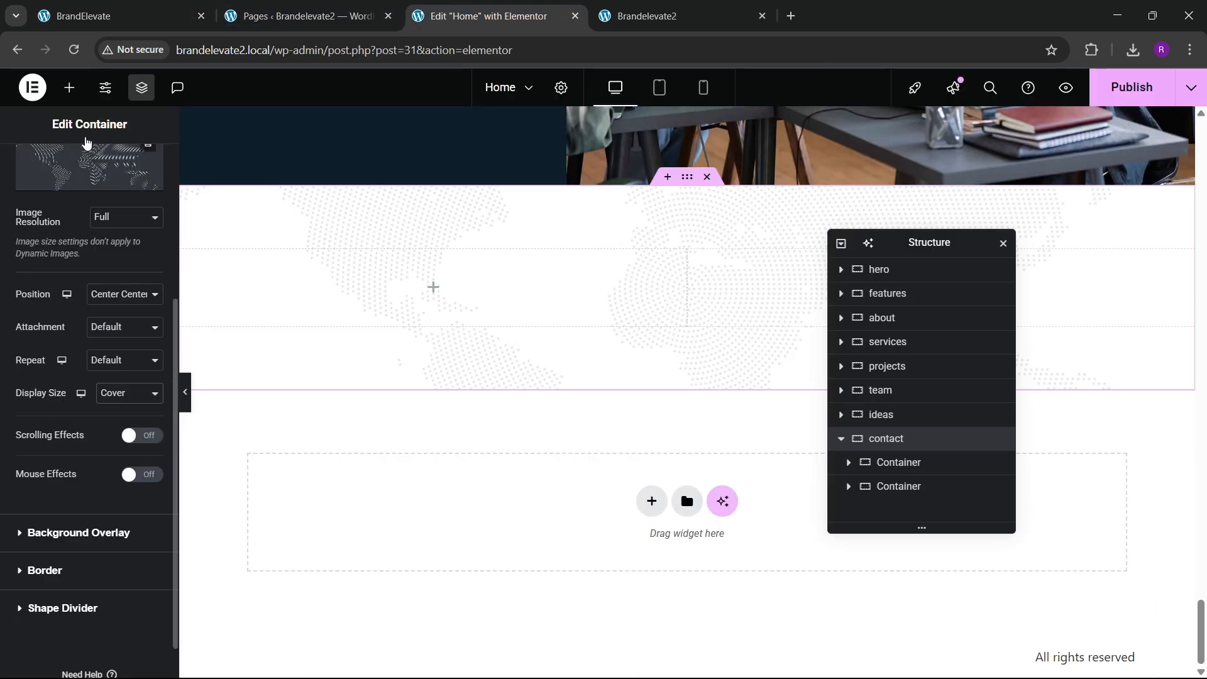
Step: Copy the "Grow Business With Creative Ideas" heading and paste it into the contact section's first column
scroll(371, 315, up, 10)
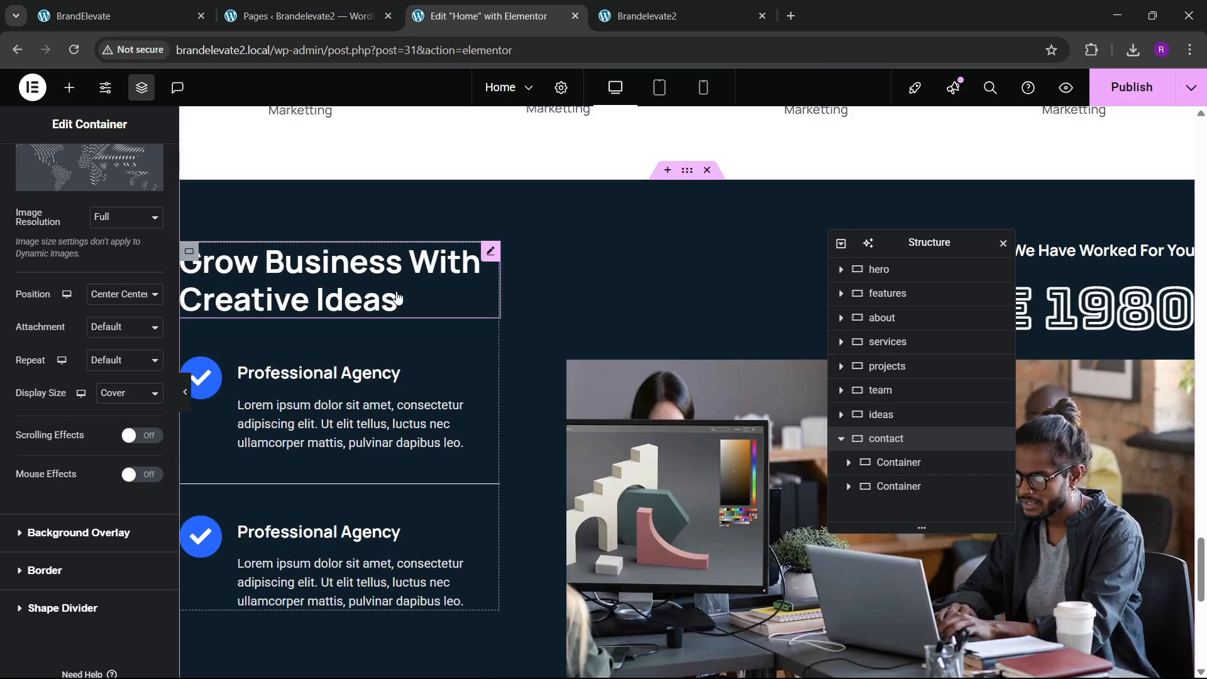
right_click(398, 297)
click(432, 357)
scroll(432, 380, down, 7)
right_click(317, 376)
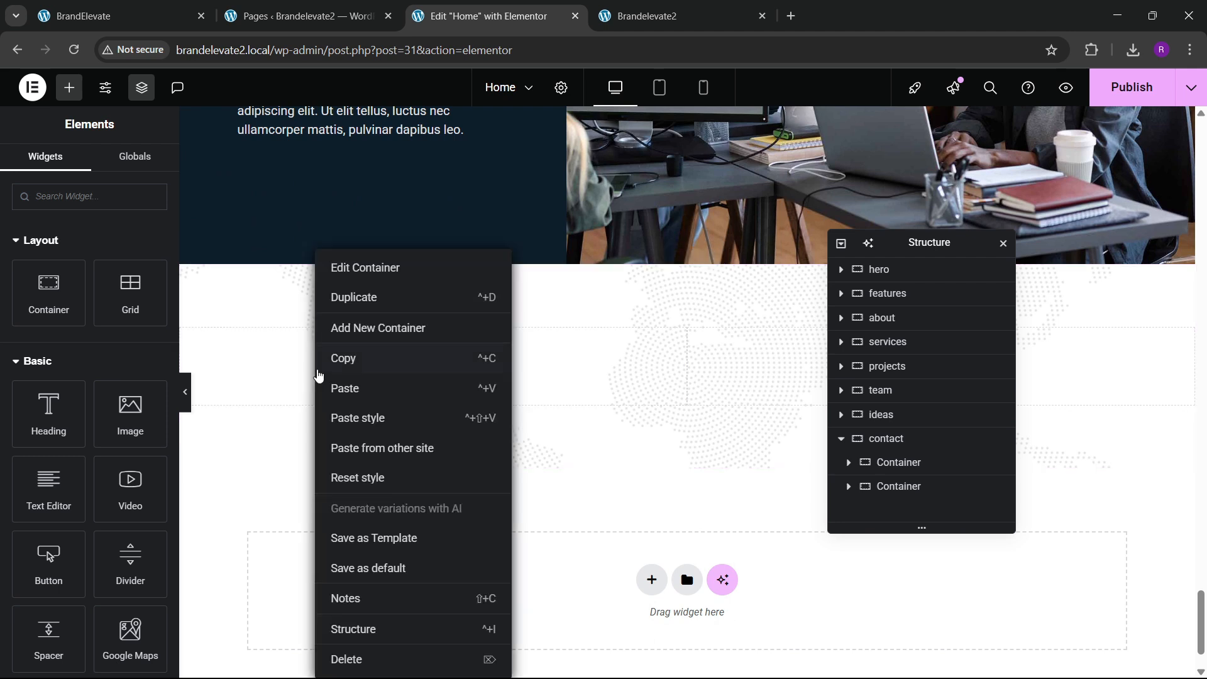
click(357, 395)
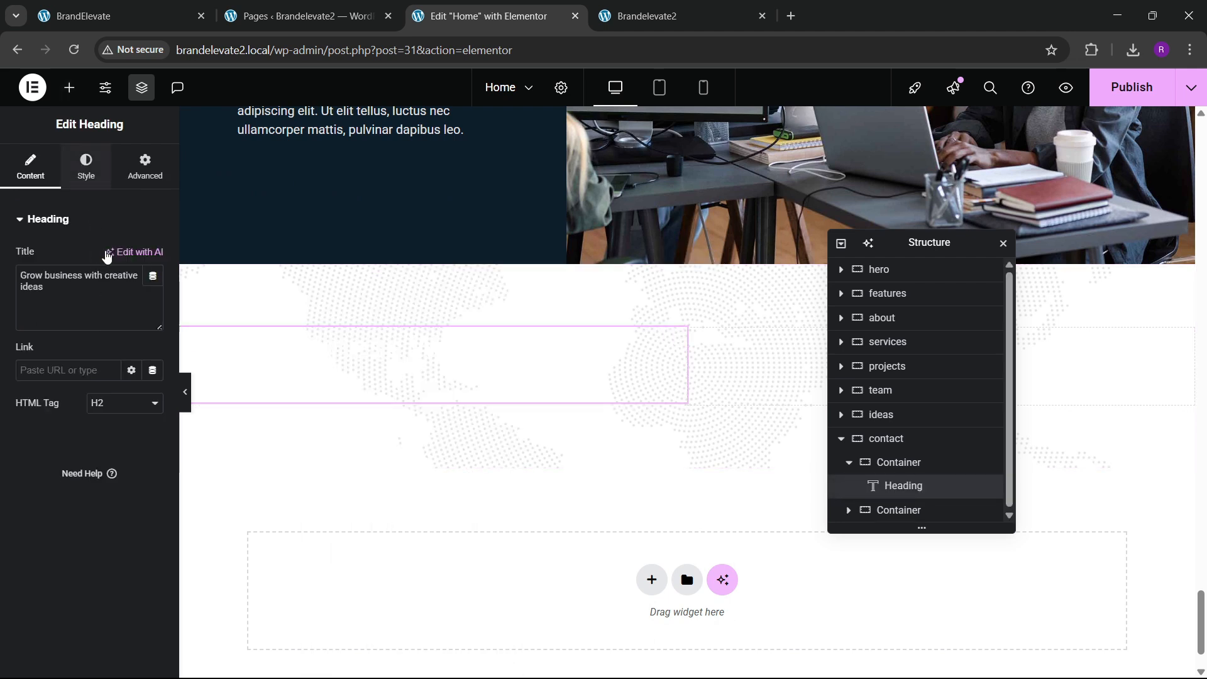
Step: Change the pasted heading's text color to the global color "black"
click(86, 167)
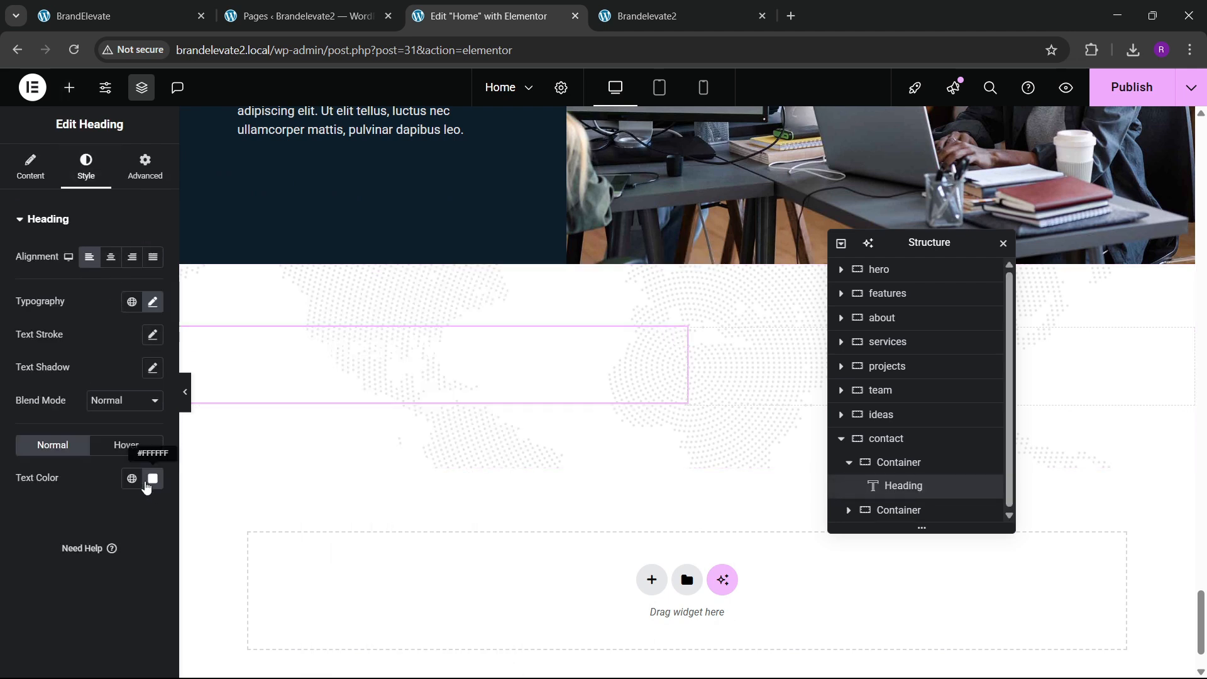
click(131, 478)
click(72, 415)
click(131, 478)
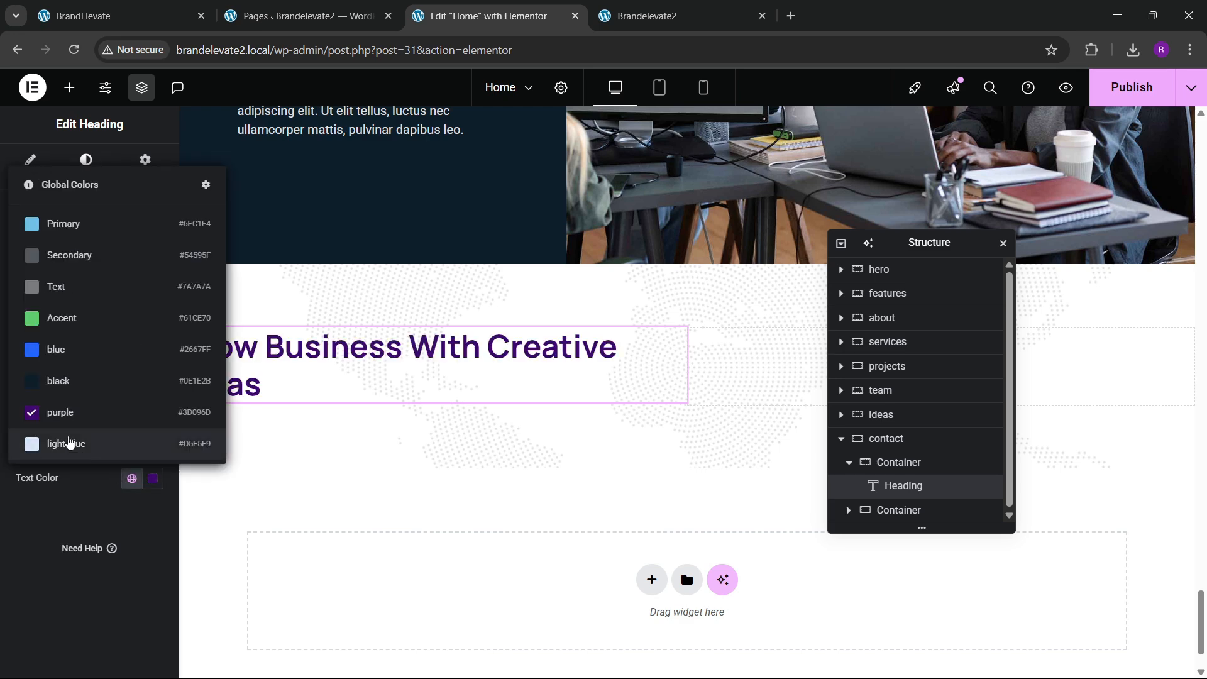
click(63, 386)
Step: Replace the pasted heading's title with "Contact Information", copied from the reference page
click(135, 16)
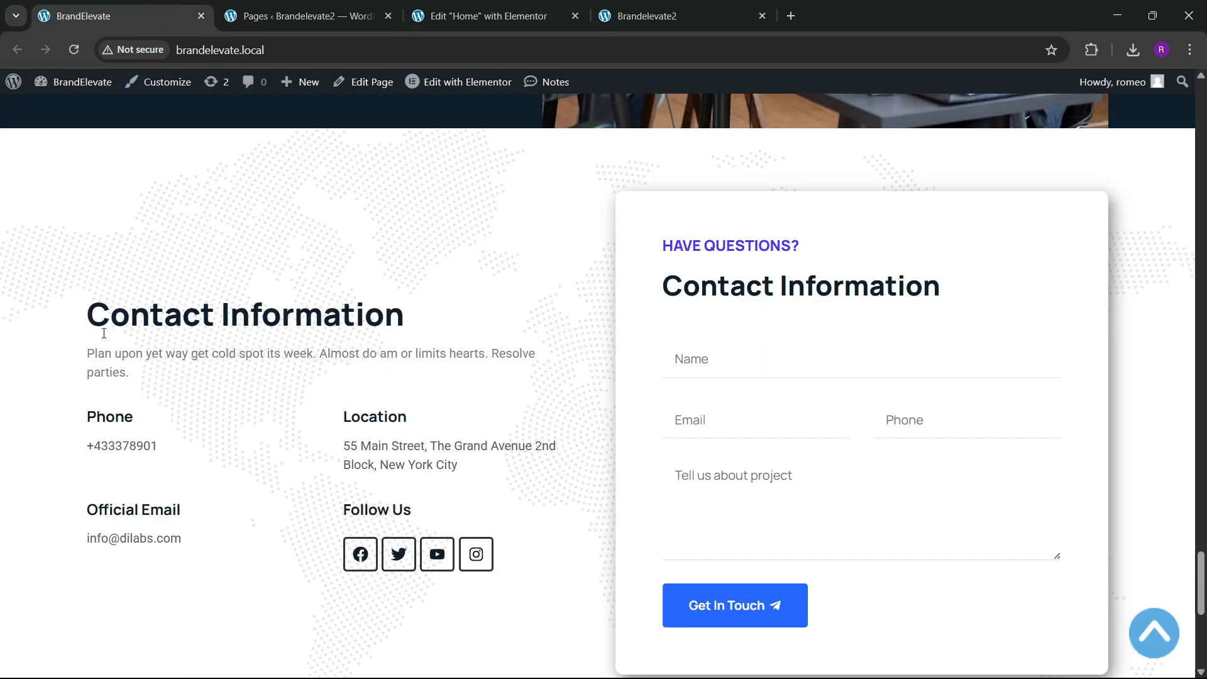
drag(102, 321, 450, 320)
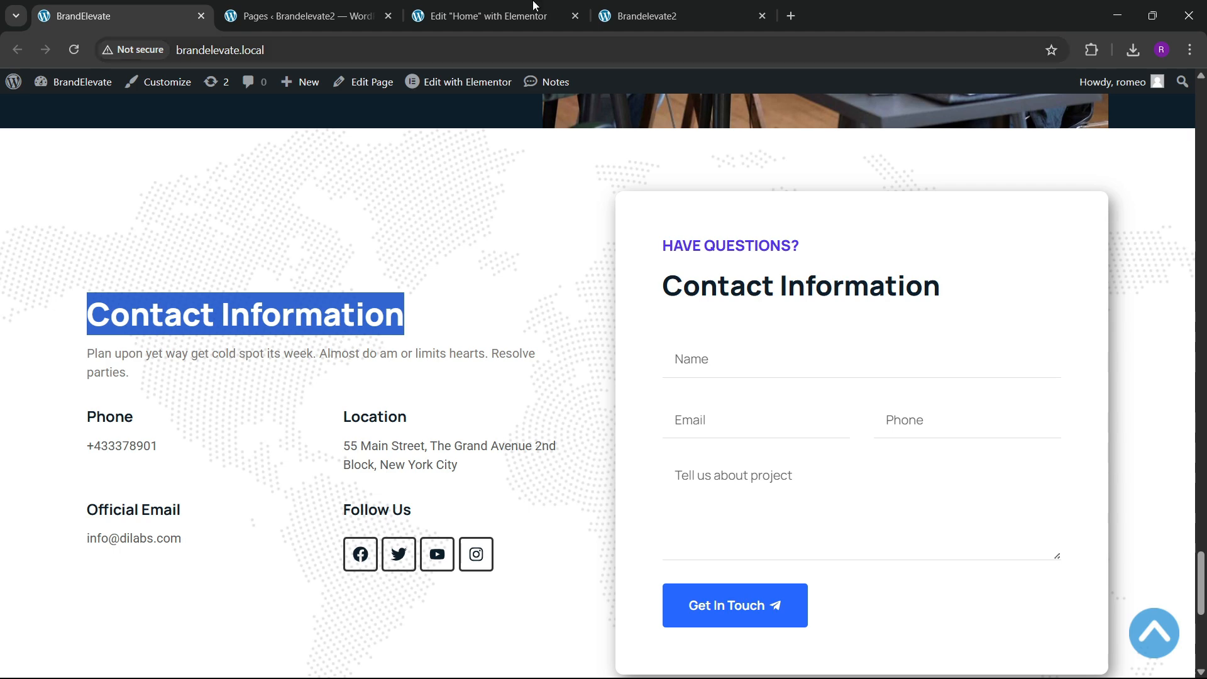
key(ctrl+3)
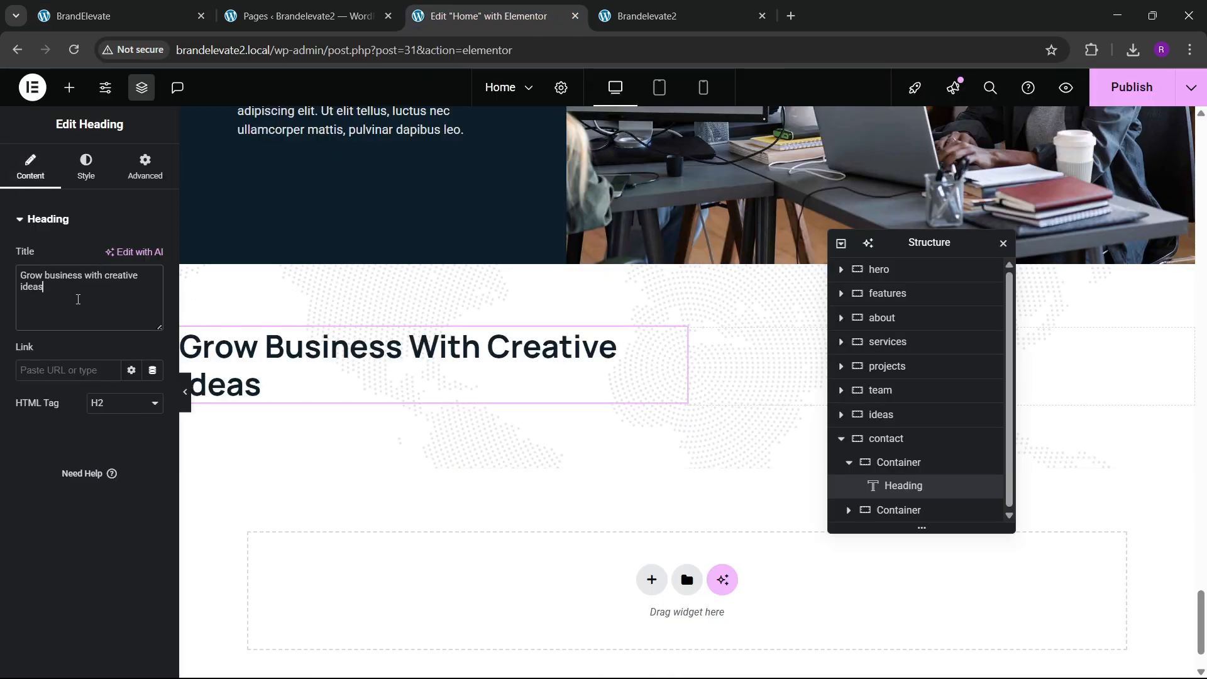
key(ctrl+a)
key(ctrl+v)
Step: Add a Text Editor widget below the "Contact Information" heading and compare the layout with the reference page
click(107, 5)
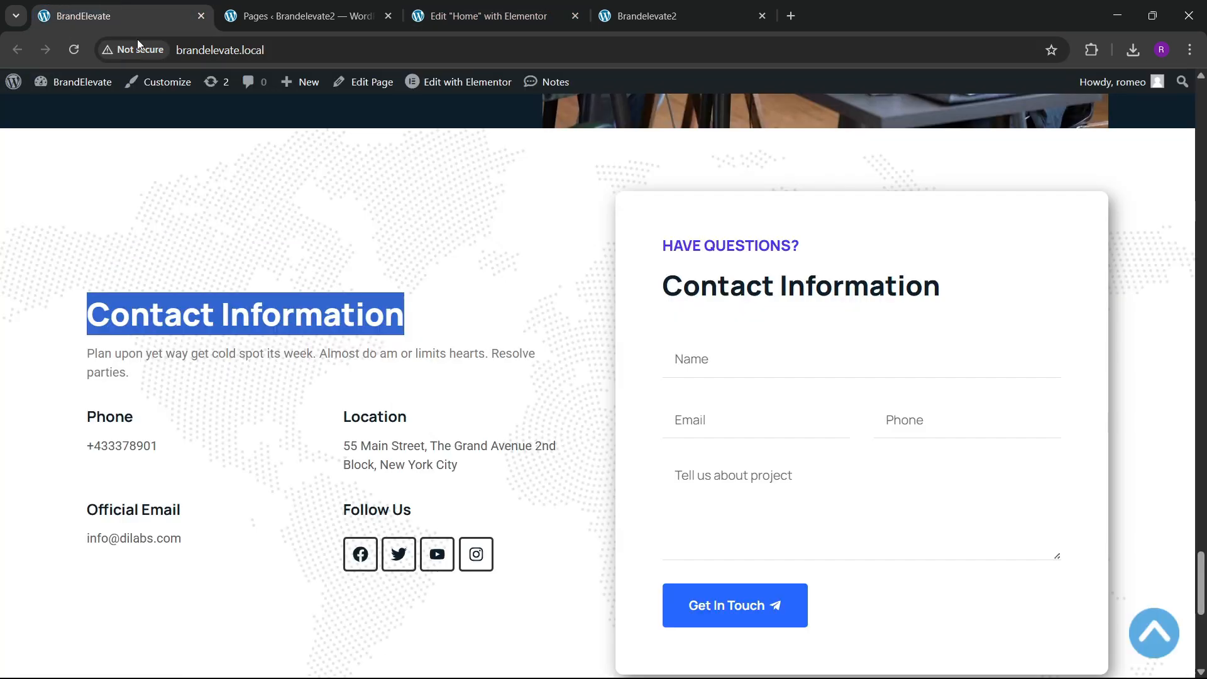
key(ctrl+3)
click(69, 88)
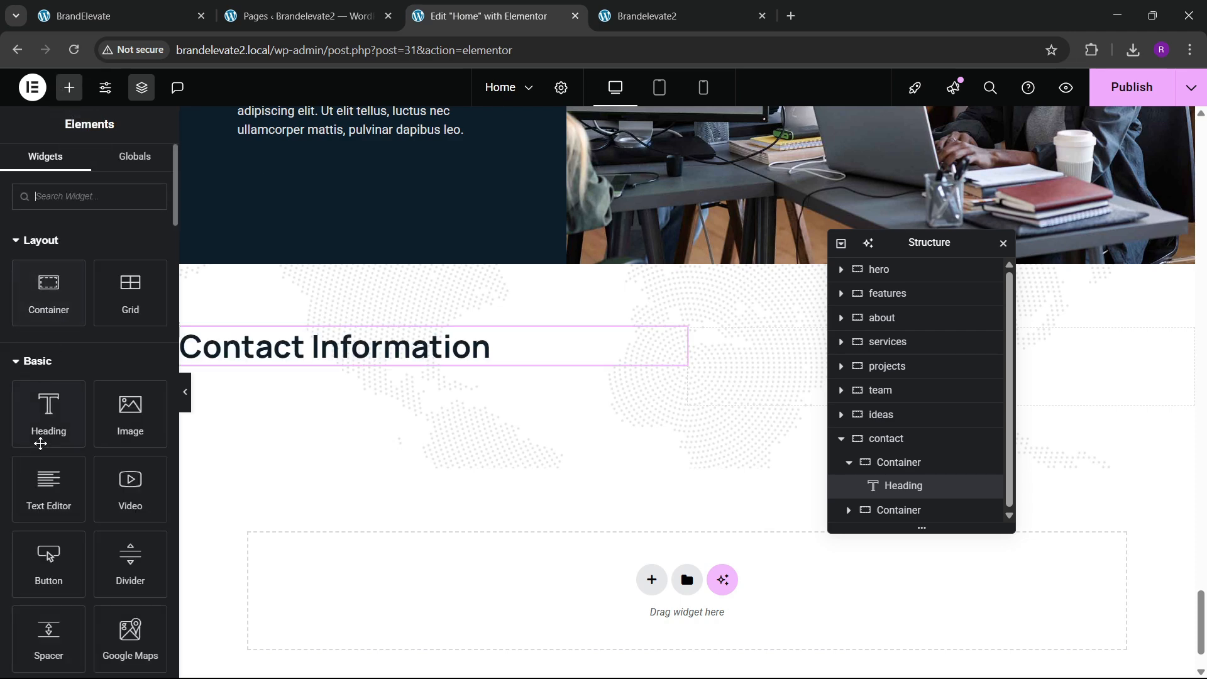
drag(48, 489, 321, 423)
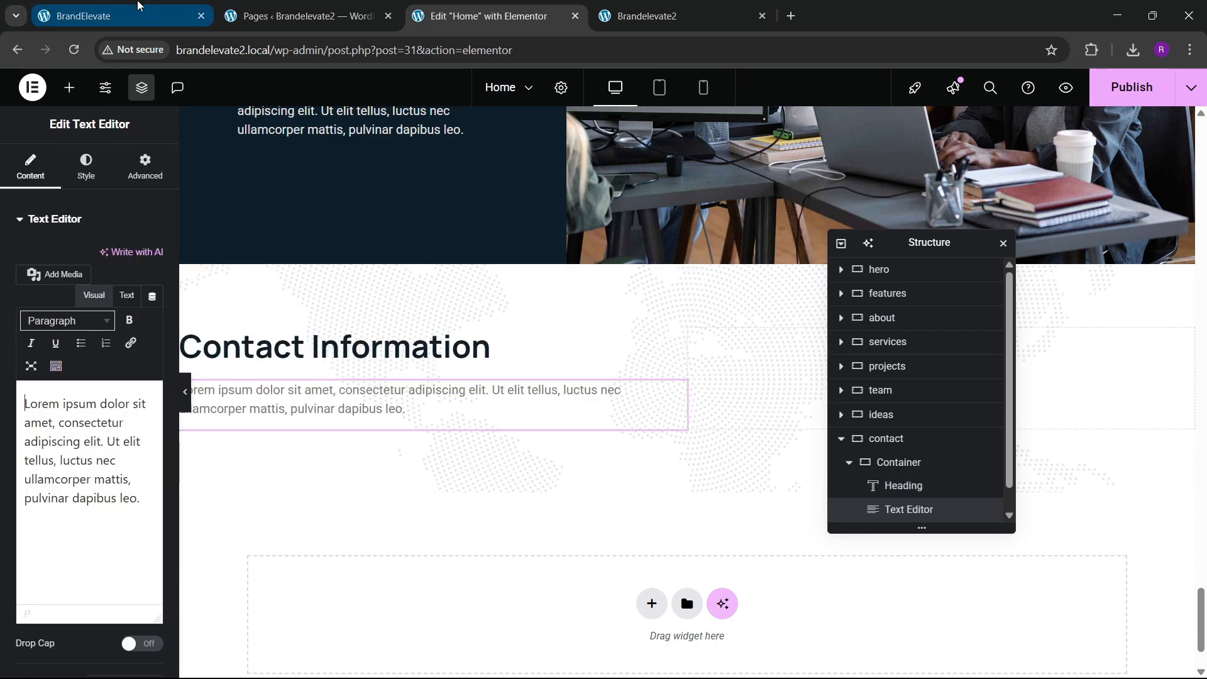
click(107, 16)
click(489, 16)
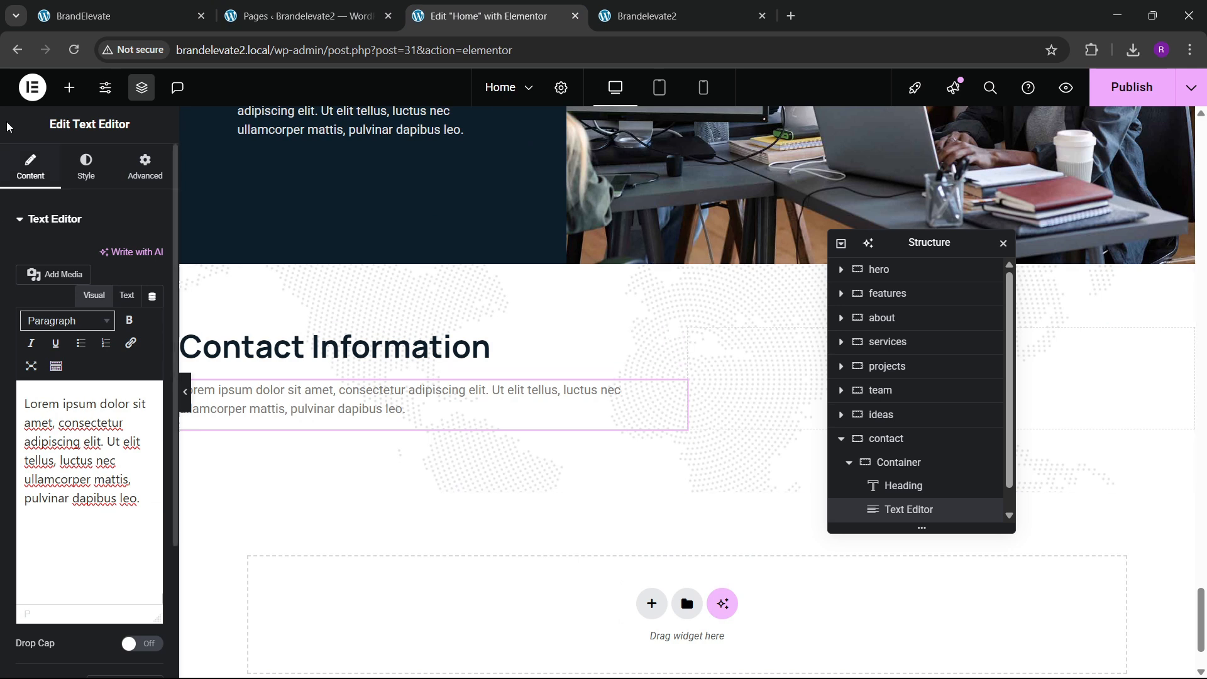
Step: Add a Grid below the text editor in the contact column and set it to 2 columns, matching the reference page
click(71, 88)
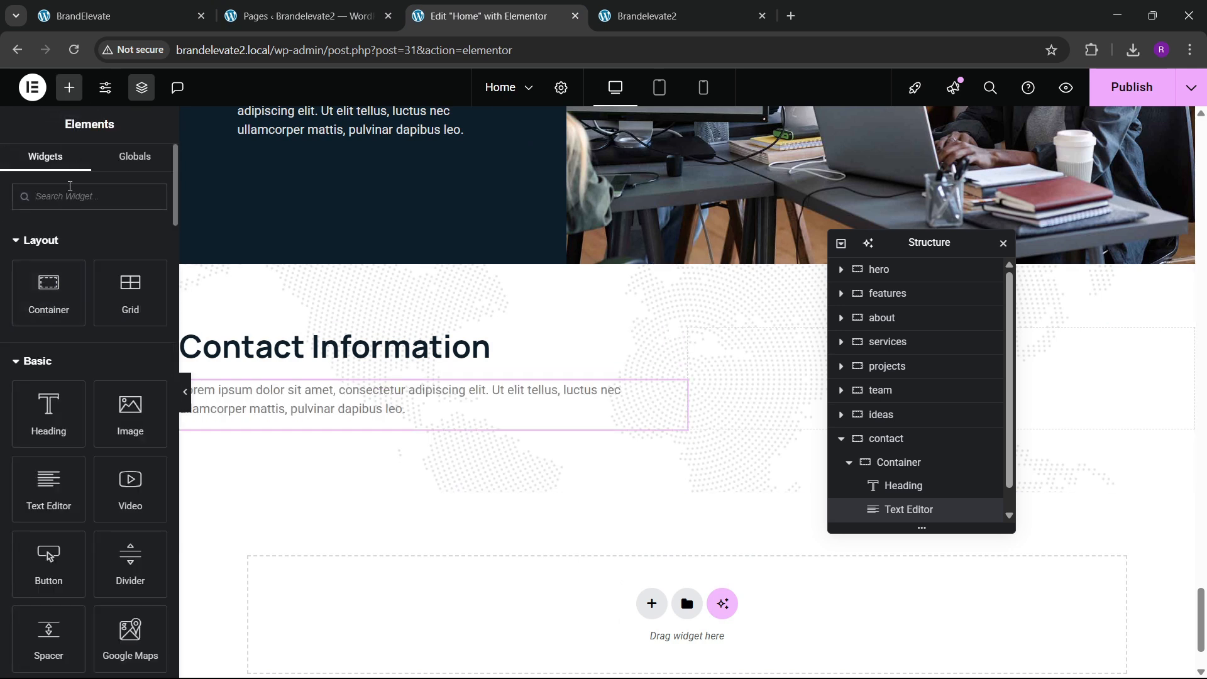
text(grid)
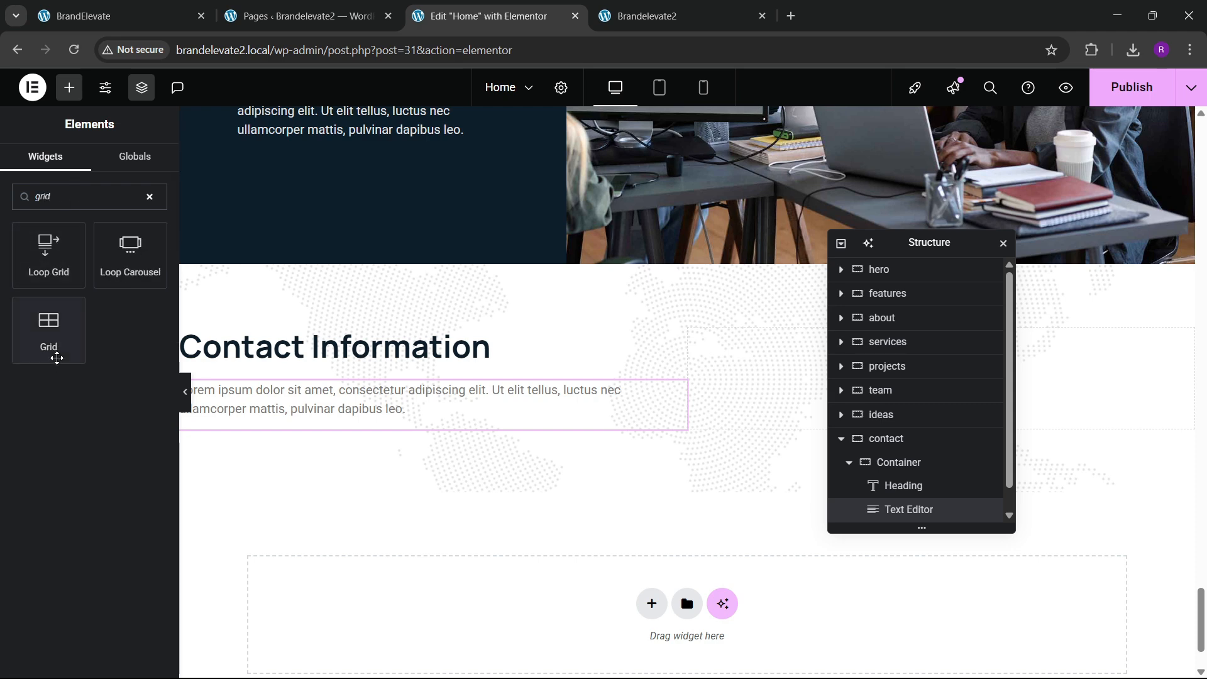
drag(51, 350, 292, 426)
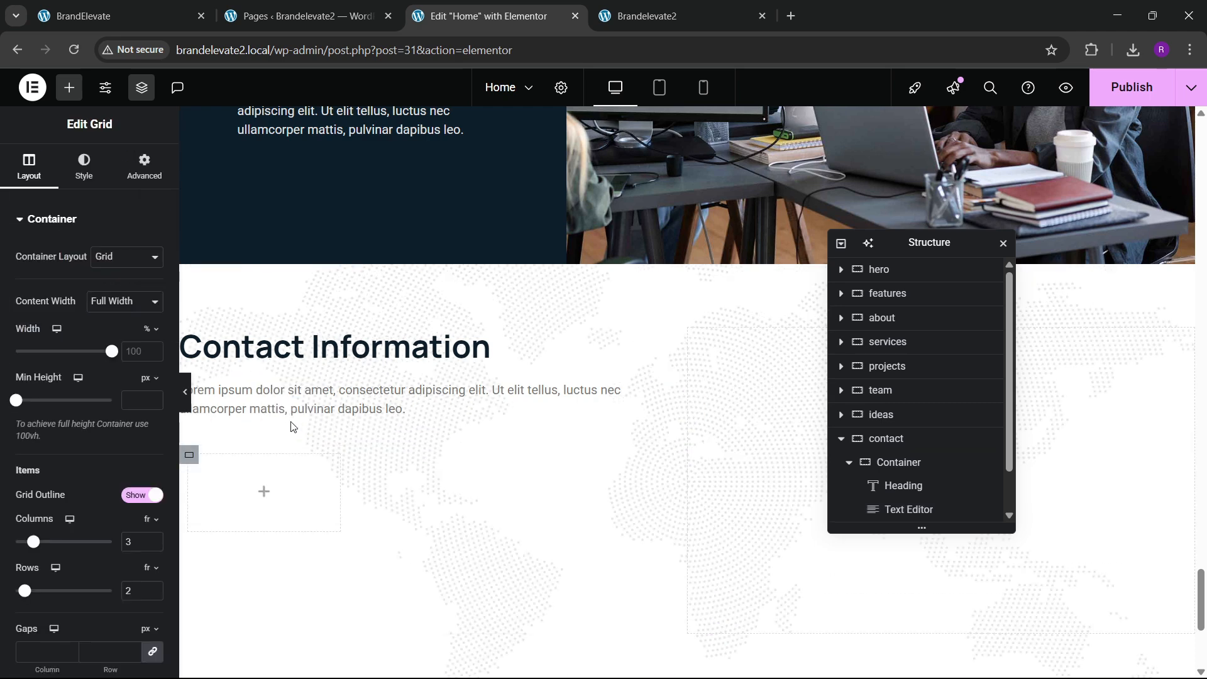
click(118, 16)
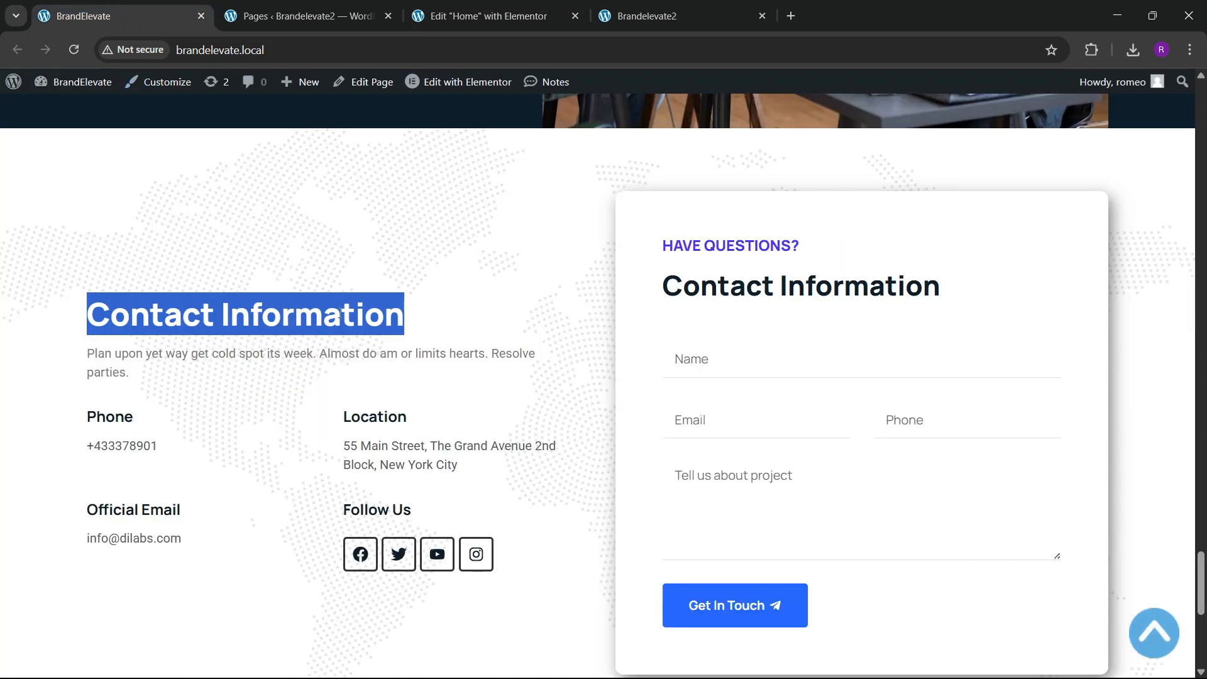
click(465, 14)
scroll(129, 348, down, 2)
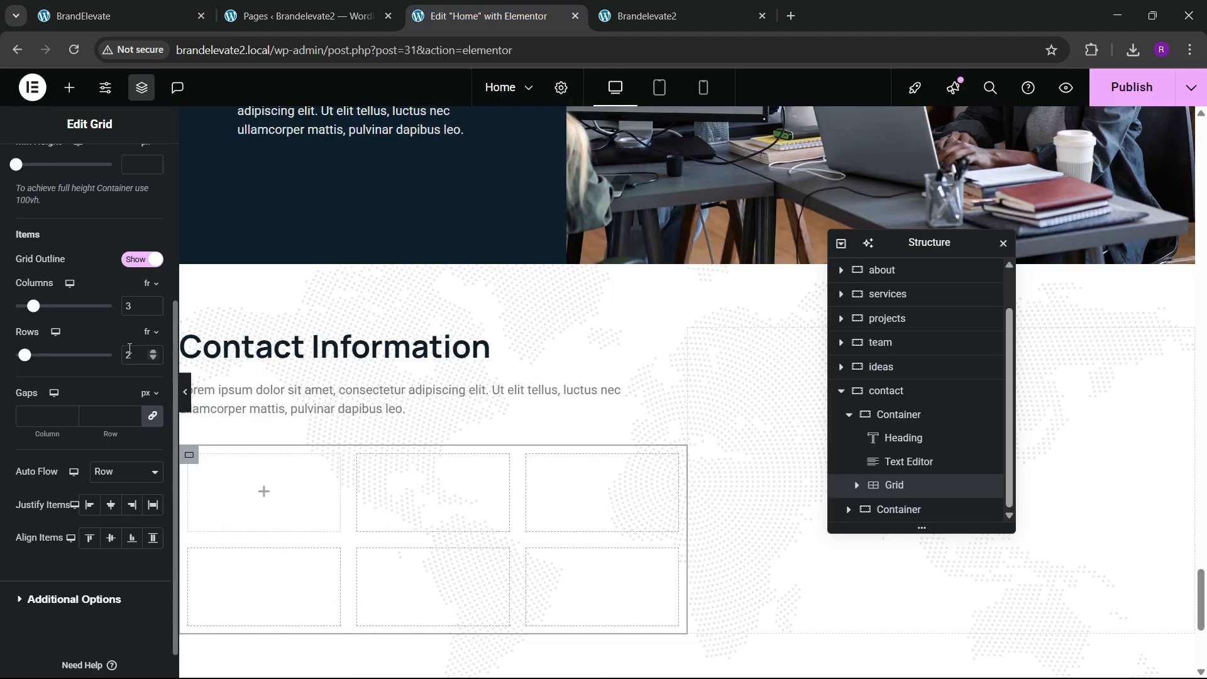
click(154, 310)
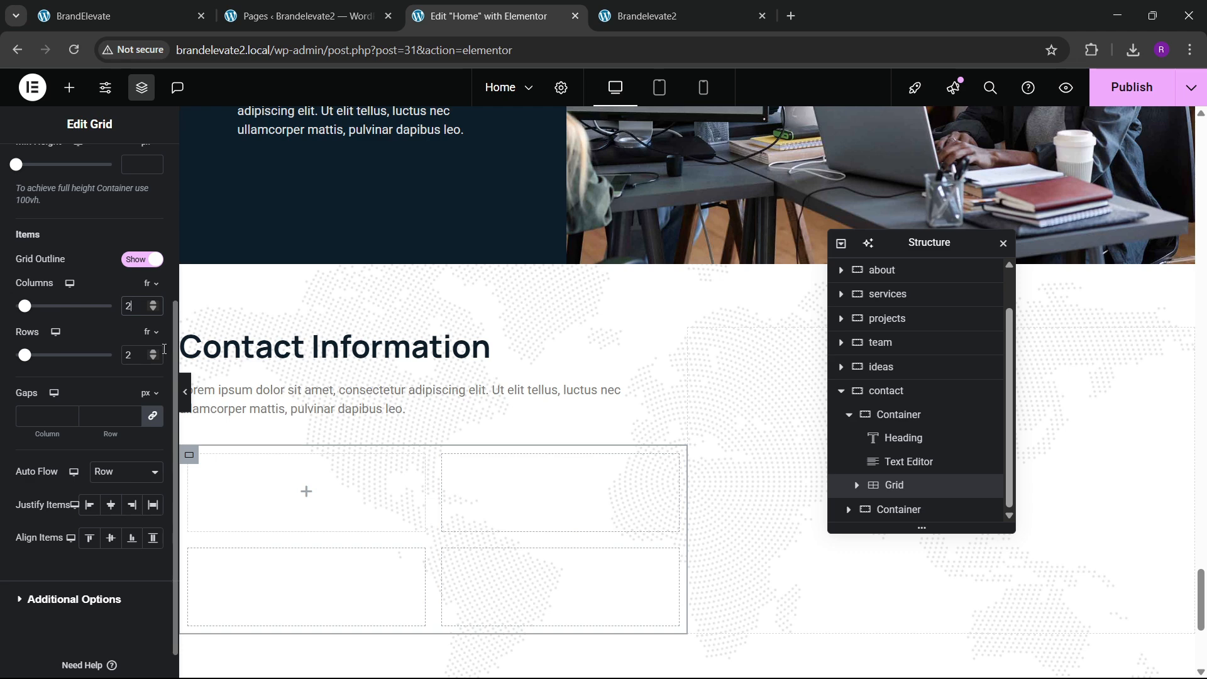
Step: Set the grid's padding to 0 on all sides and expand the grid in the page structure
scroll(243, 214, up, 5)
scroll(104, 236, up, 3)
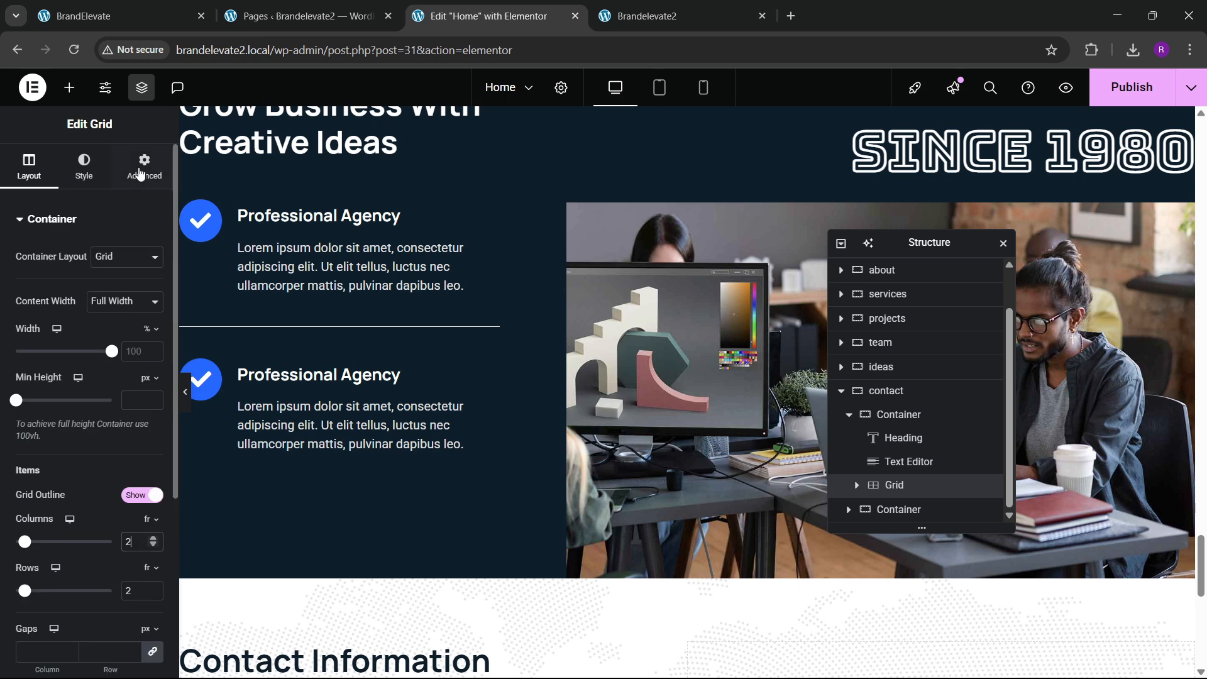
click(144, 164)
click(863, 485)
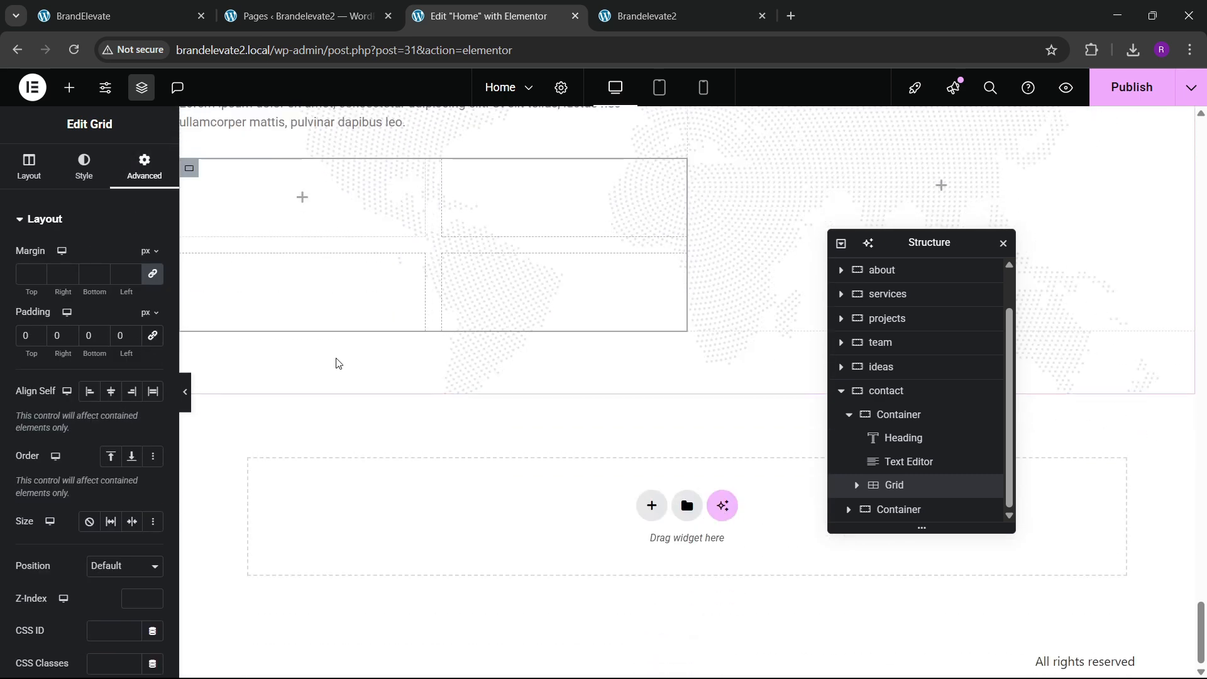
click(858, 485)
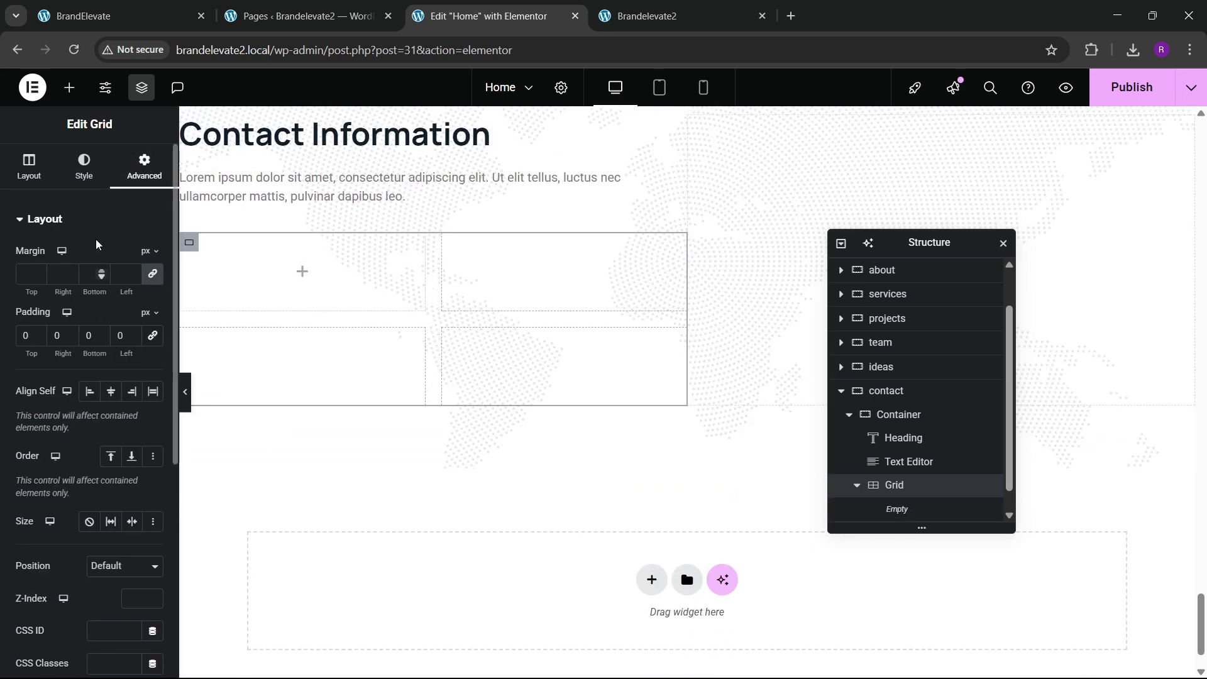
Step: Add a Container to the grid's first cell and set its padding to 0 on all sides
click(70, 88)
drag(52, 307, 256, 287)
click(144, 167)
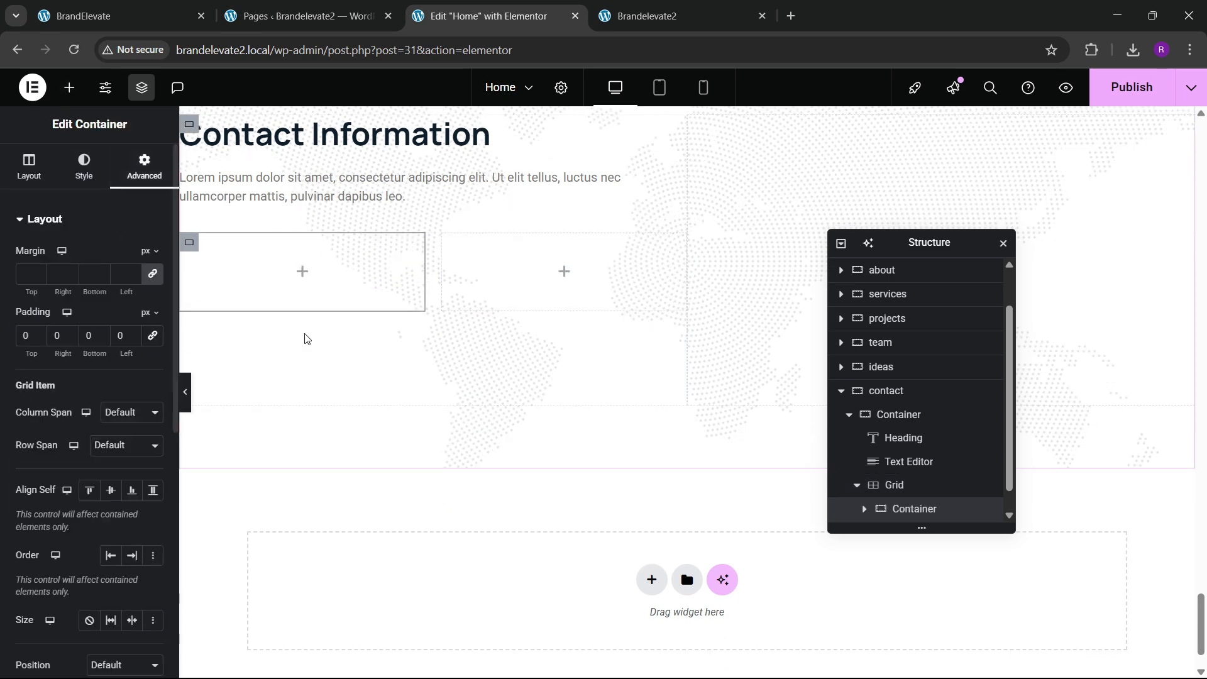
Step: Add a Heading widget inside the first grid cell's container and title it "Phone", as on the reference page
click(129, 15)
click(216, 396)
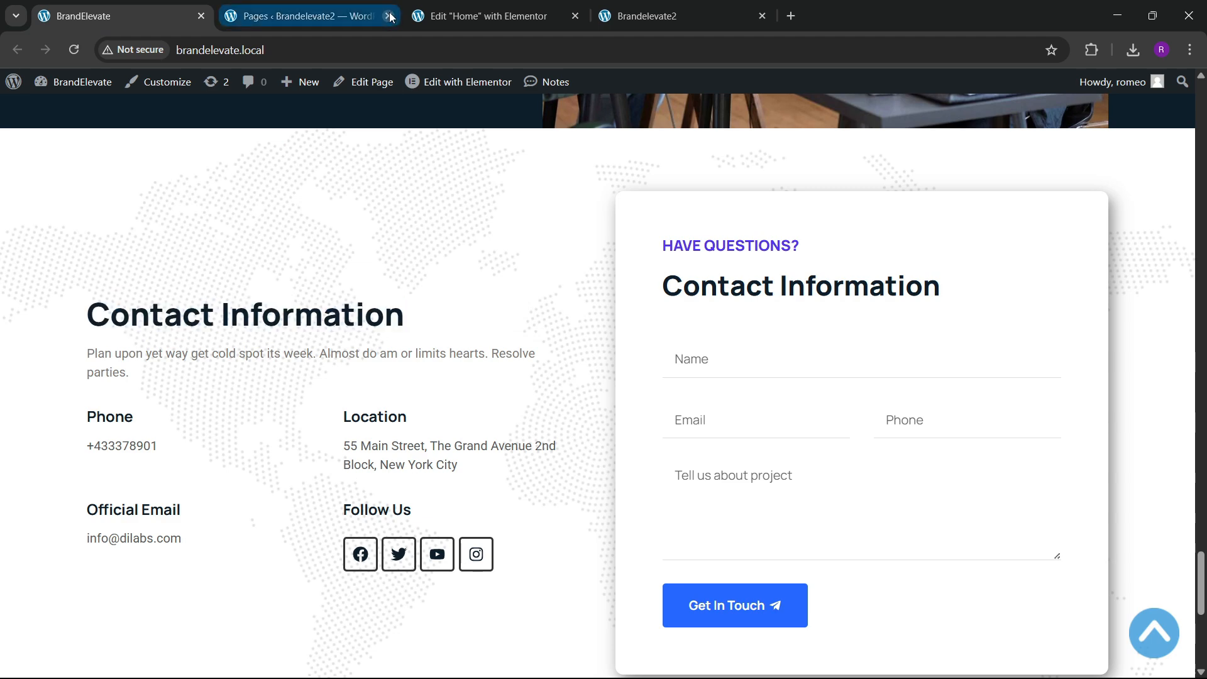
click(489, 15)
click(69, 87)
drag(69, 406, 258, 280)
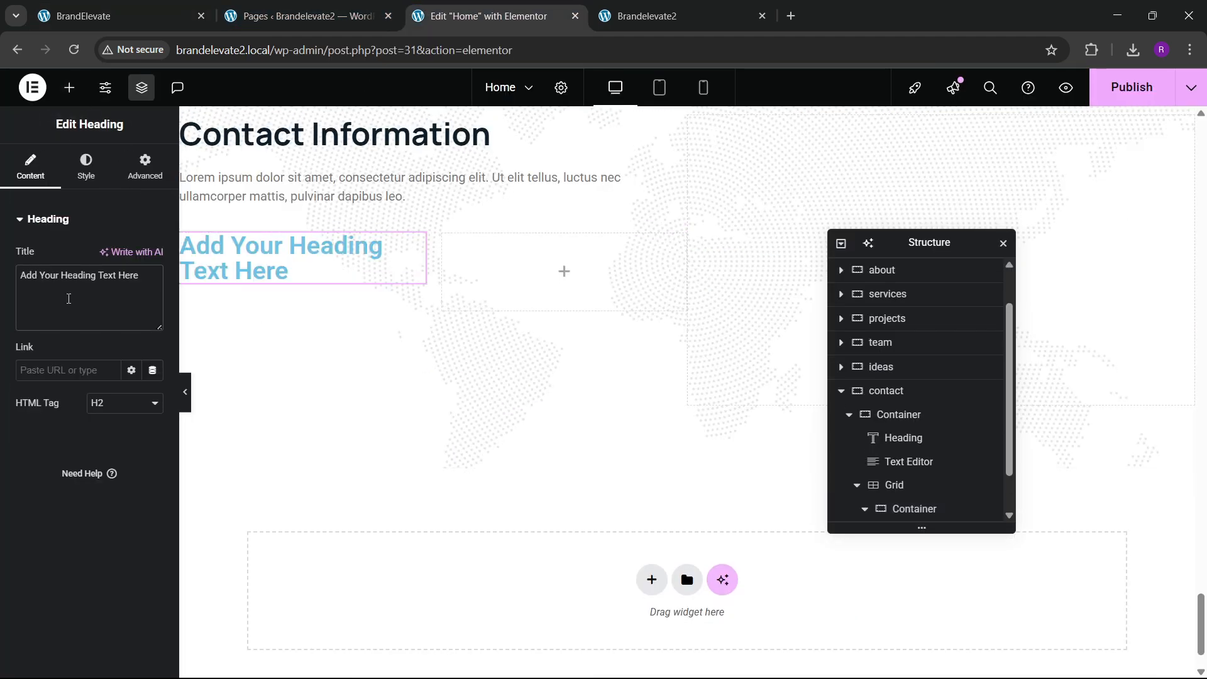
click(68, 299)
key(ctrl+a)
key(BackSpace)
text(P)
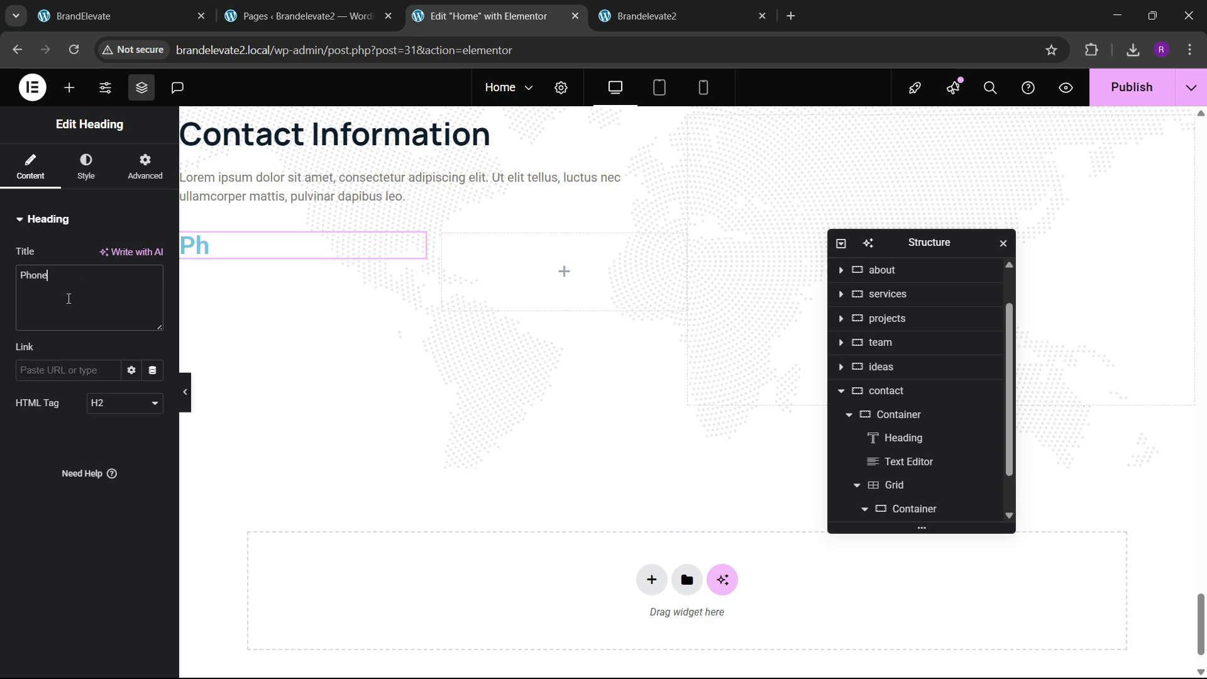
Step: Change the "Phone" heading's text color to the global color "black"
click(111, 13)
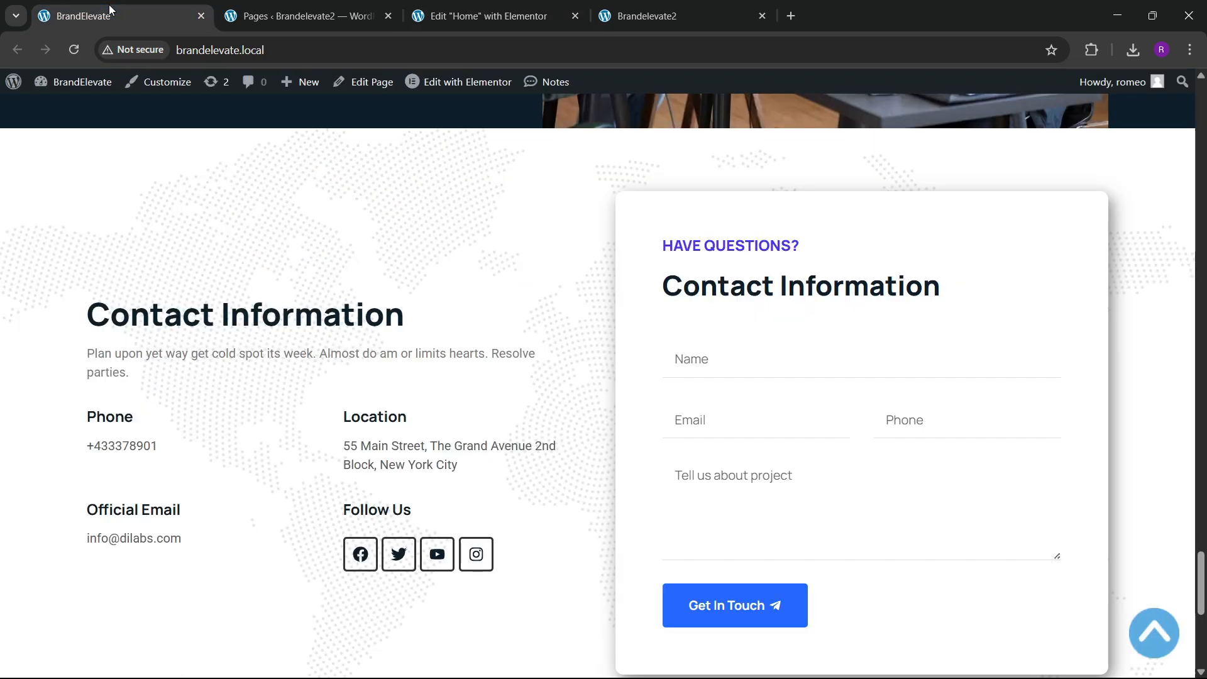
click(491, 14)
click(86, 167)
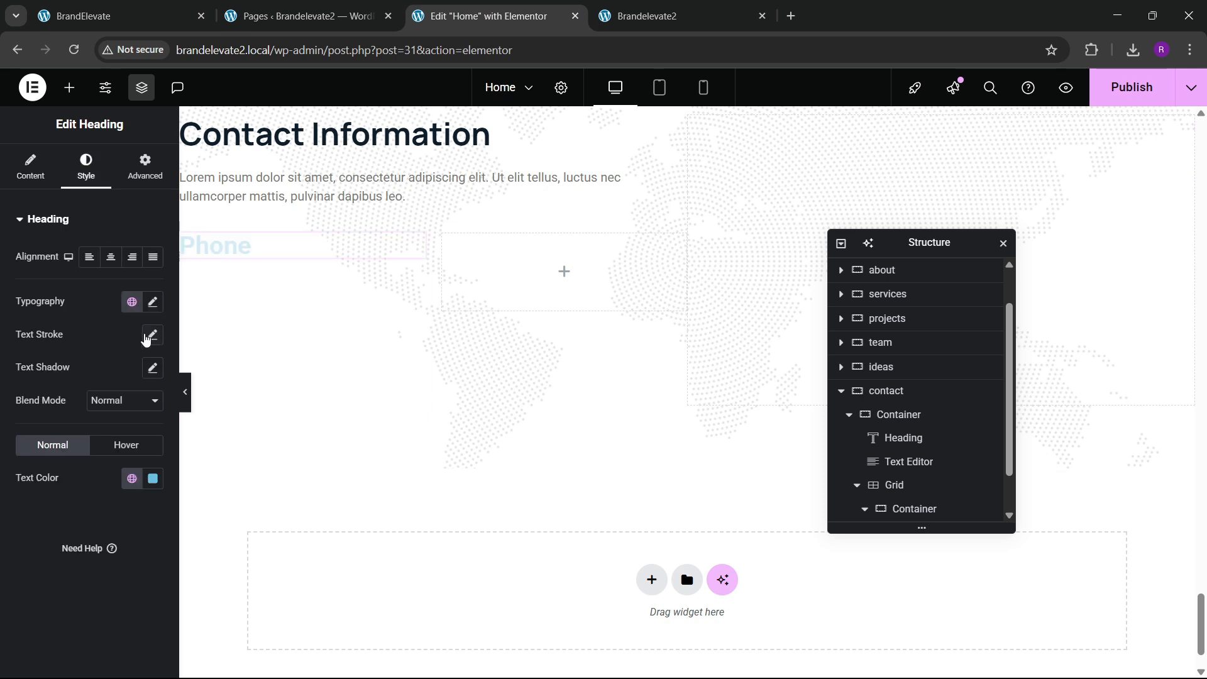
click(152, 301)
click(126, 379)
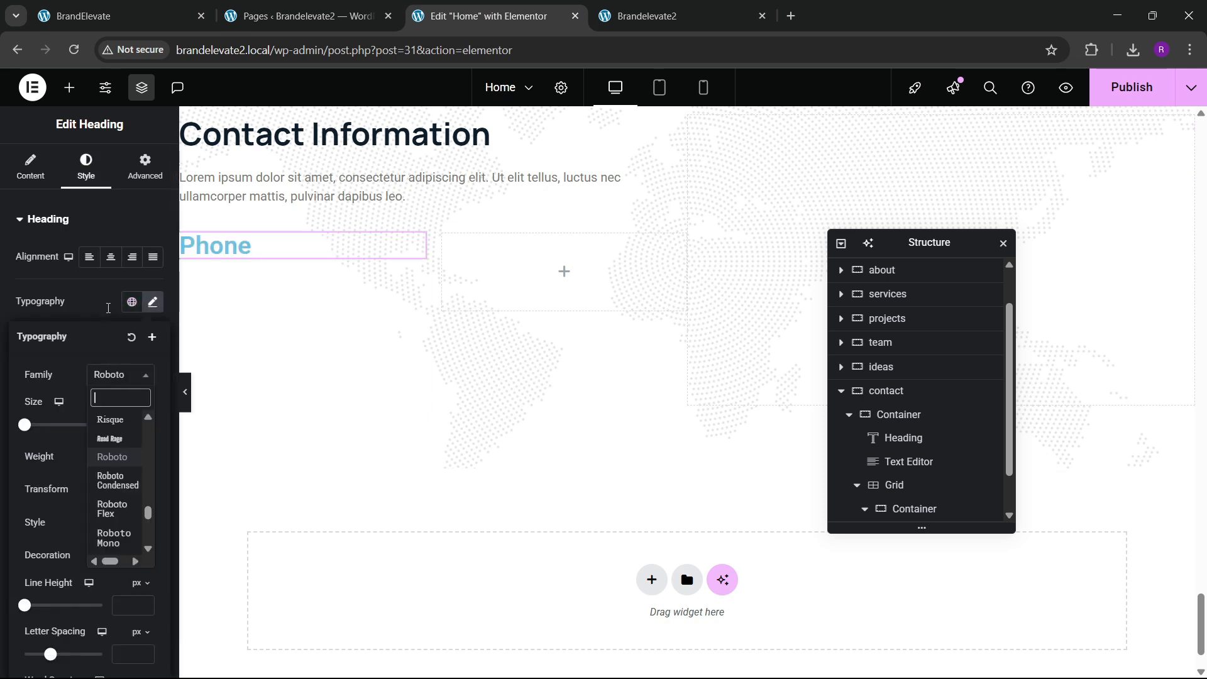
click(108, 305)
click(129, 481)
click(76, 381)
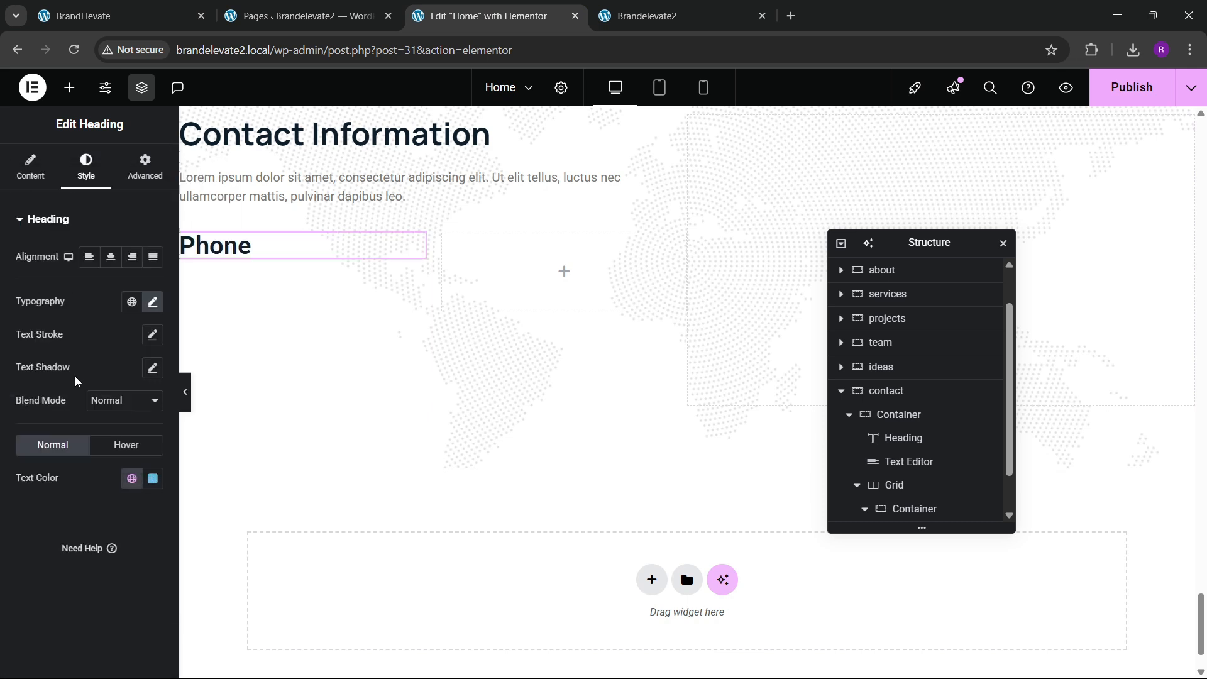
Step: Set the "Phone" heading's font size to 20 px and compare it with the reference page
click(153, 303)
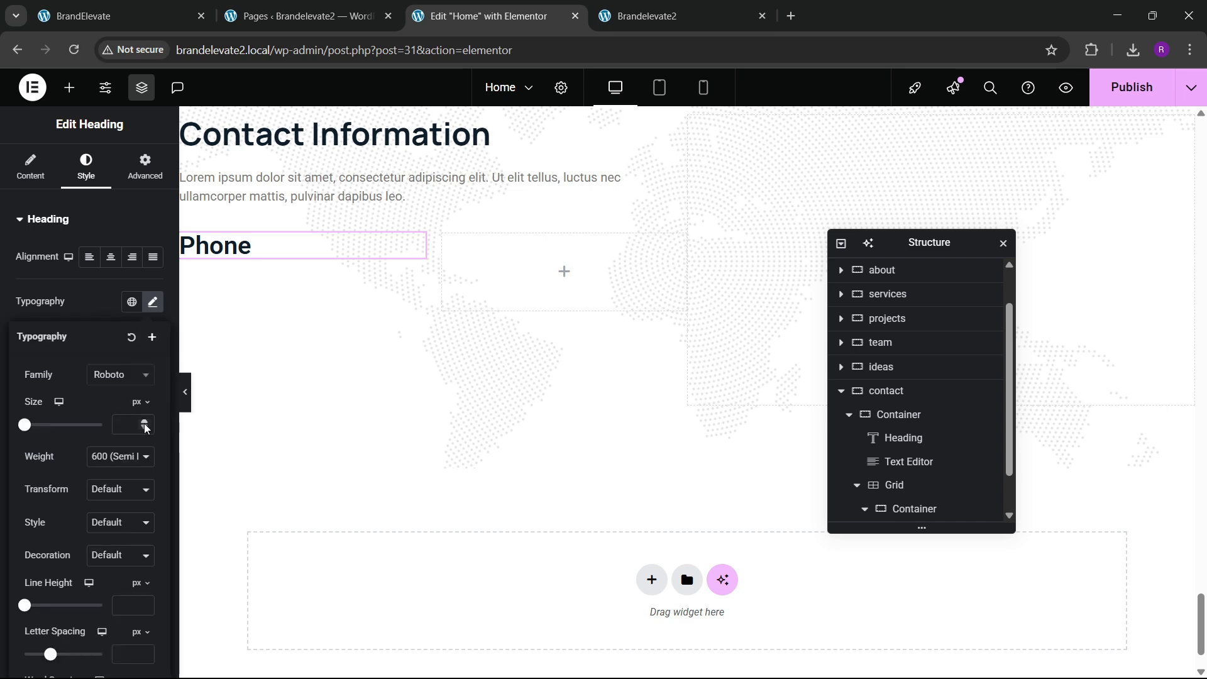
click(144, 424)
click(145, 422)
click(144, 422)
click(144, 422)
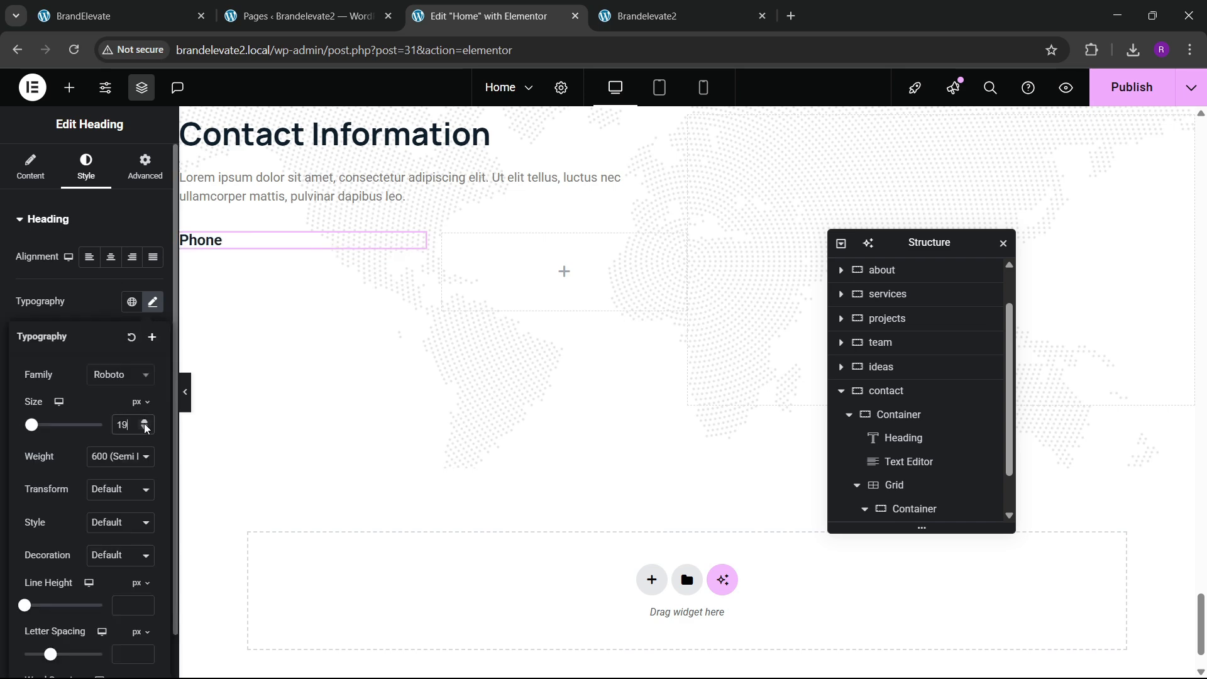
click(145, 422)
click(145, 422)
click(157, 5)
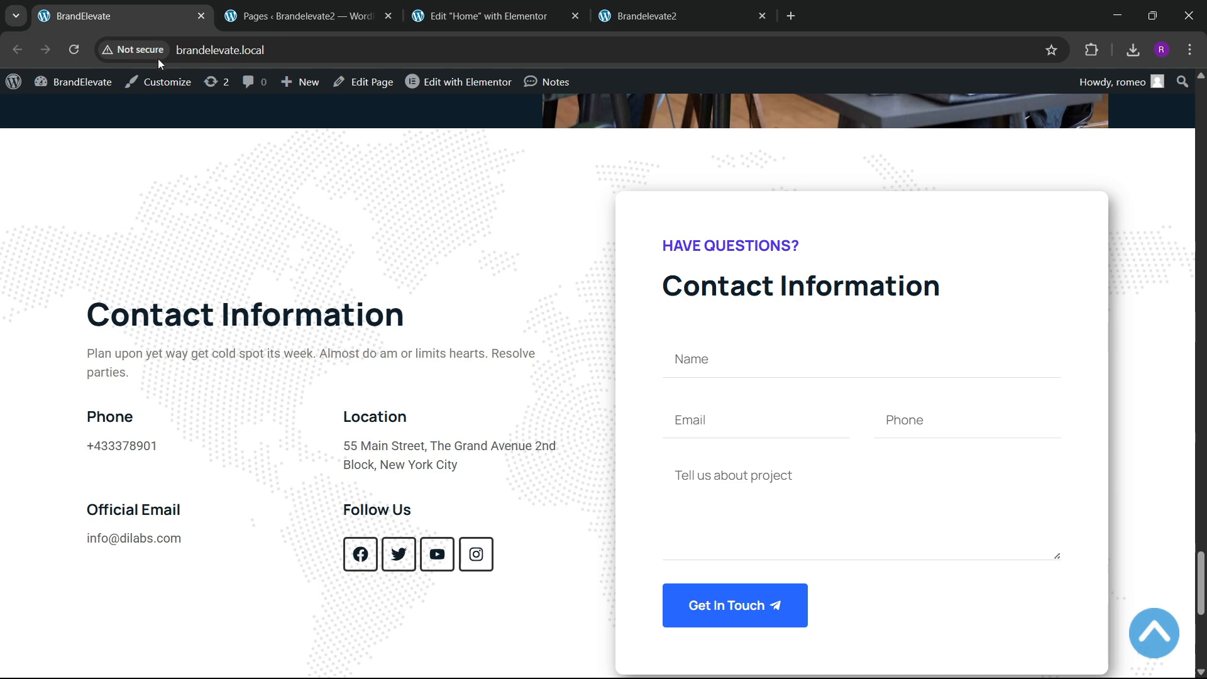
click(484, 15)
Step: Duplicate the "Phone" heading and replace the copy's title with the phone number copied from the reference page
click(69, 88)
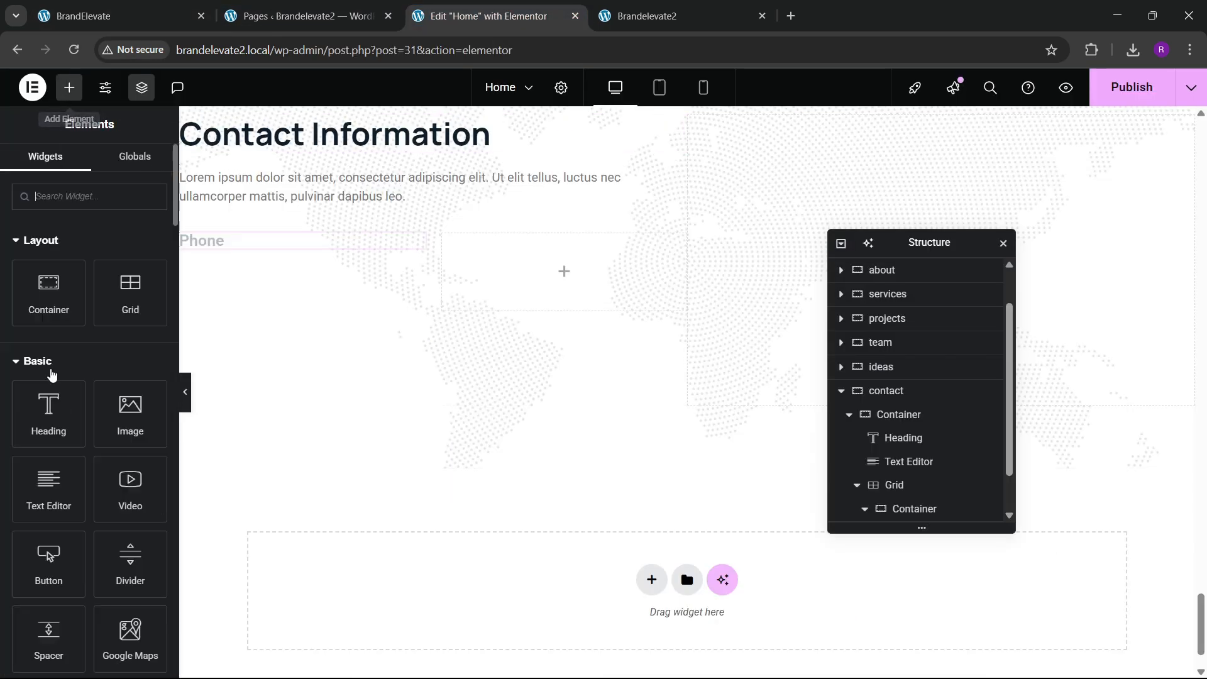
right_click(225, 240)
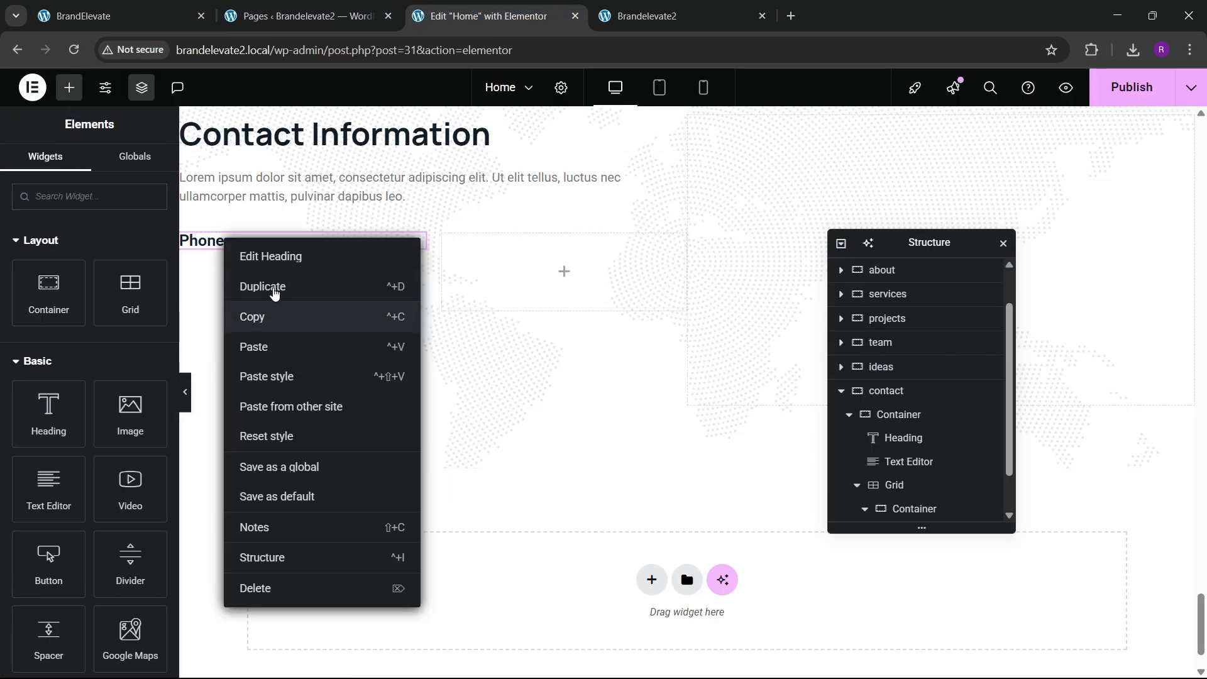
click(274, 288)
click(135, 13)
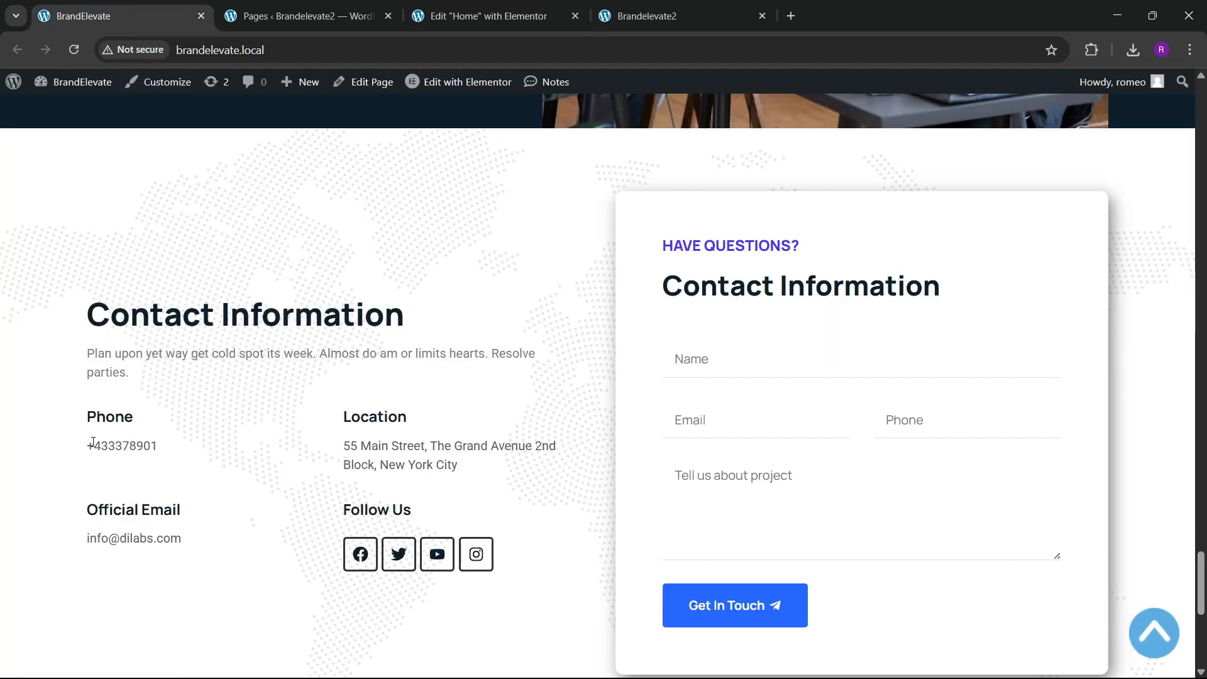
drag(87, 453, 155, 450)
click(417, 18)
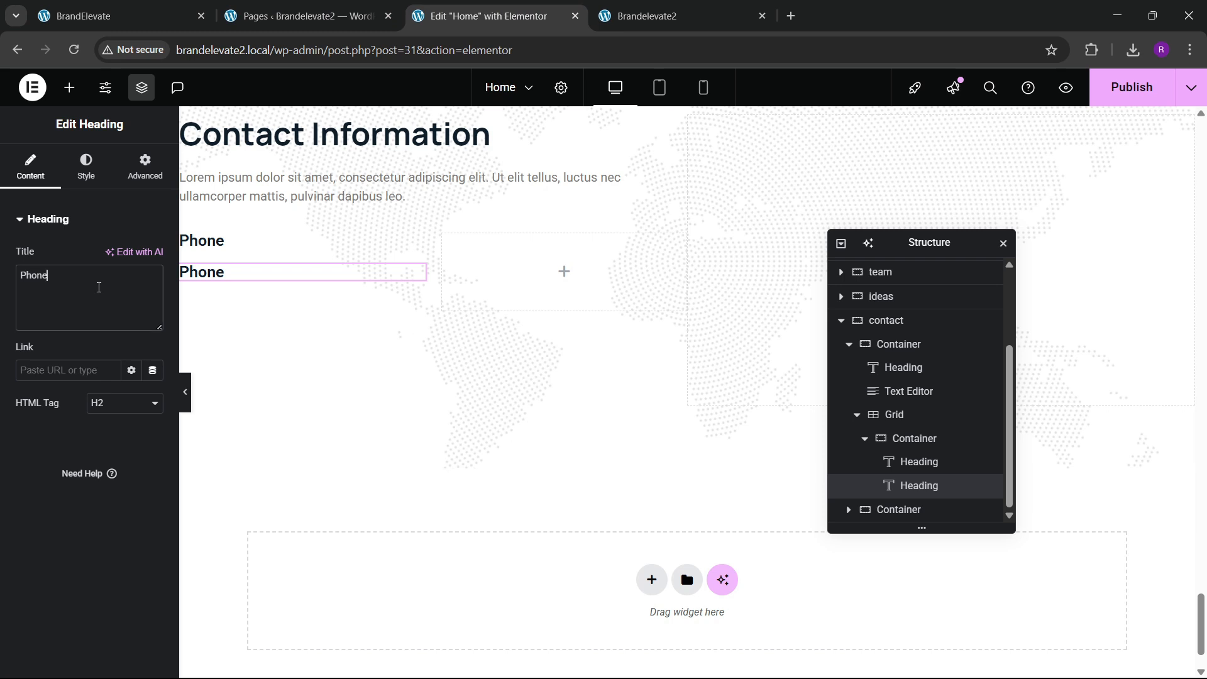
text(+433378901)
Step: Set the phone number heading's font size to 17 px
click(105, 172)
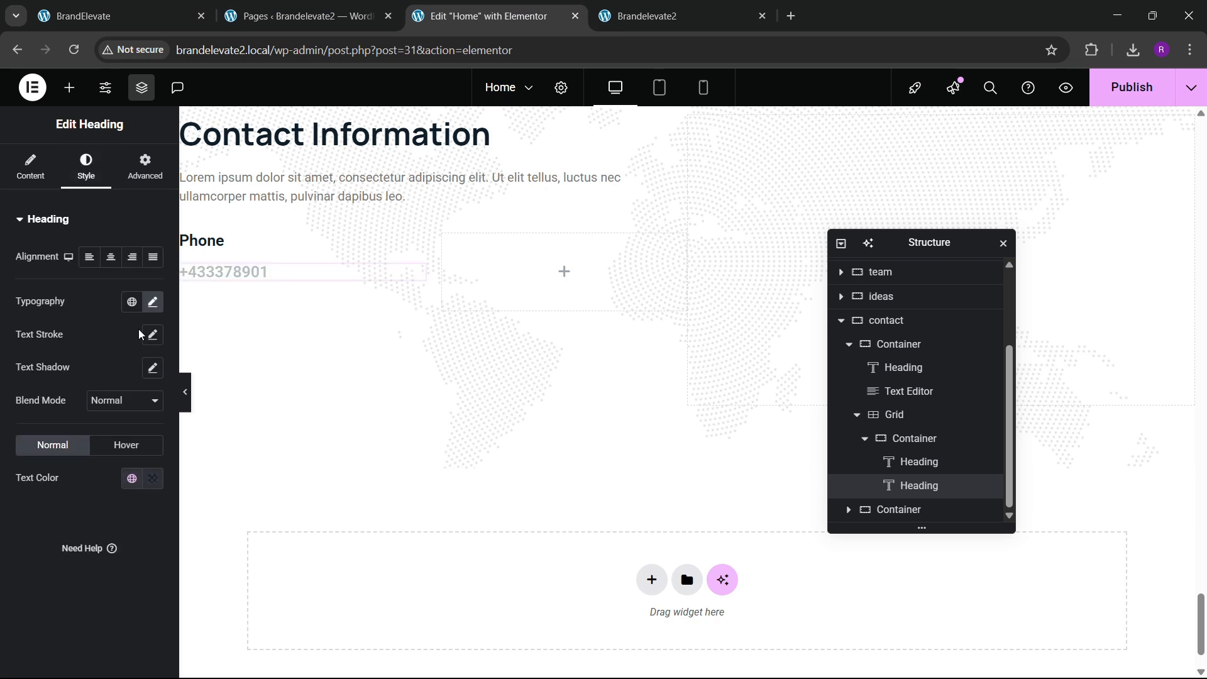
click(152, 302)
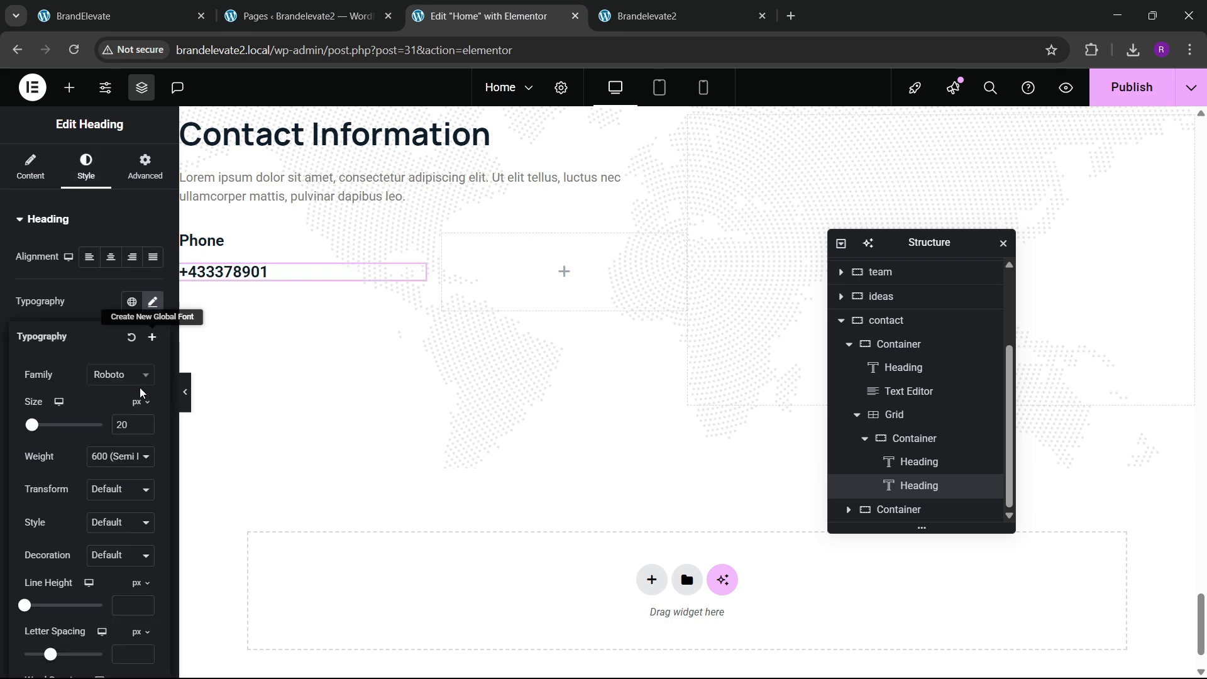
click(144, 429)
click(144, 428)
click(145, 428)
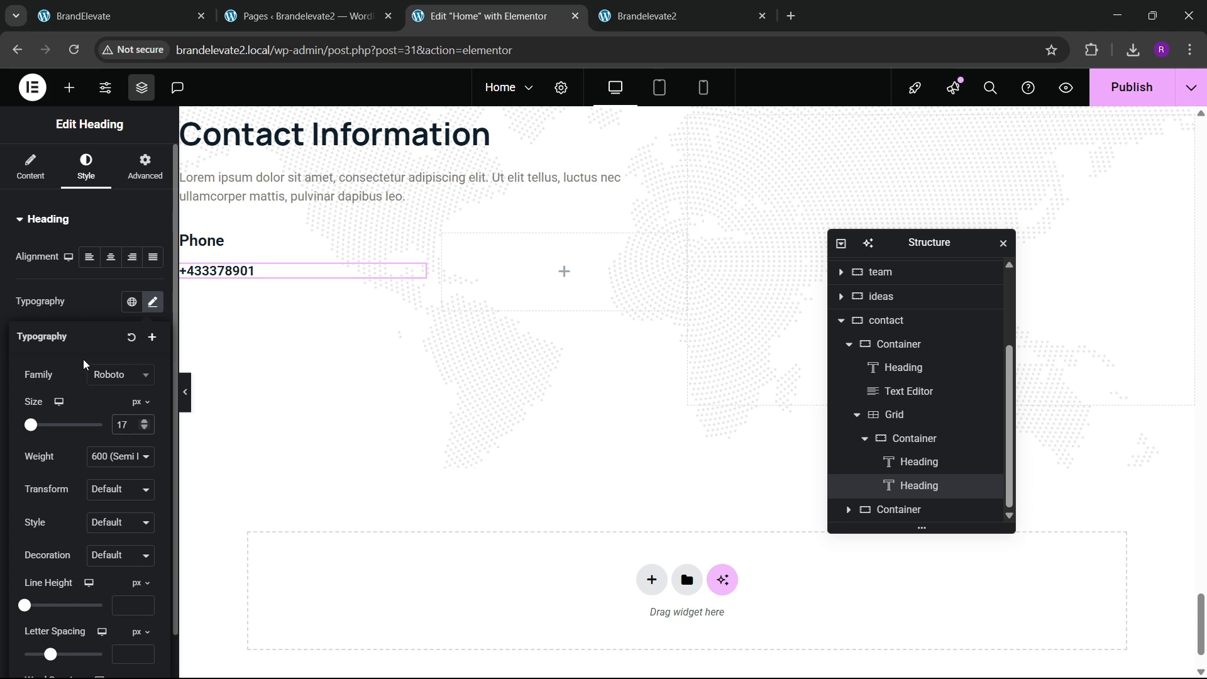
click(101, 308)
Step: Change the phone number heading's text color to the global color "Text" and compare it with the reference page
click(131, 478)
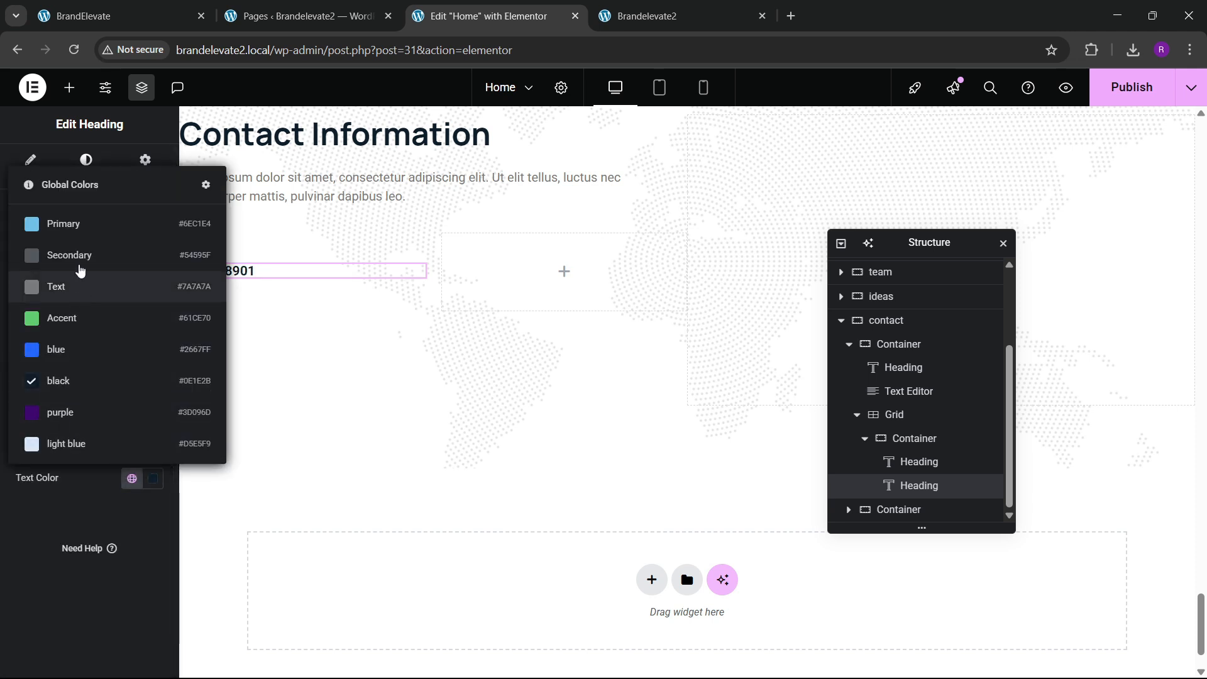
click(82, 280)
click(131, 478)
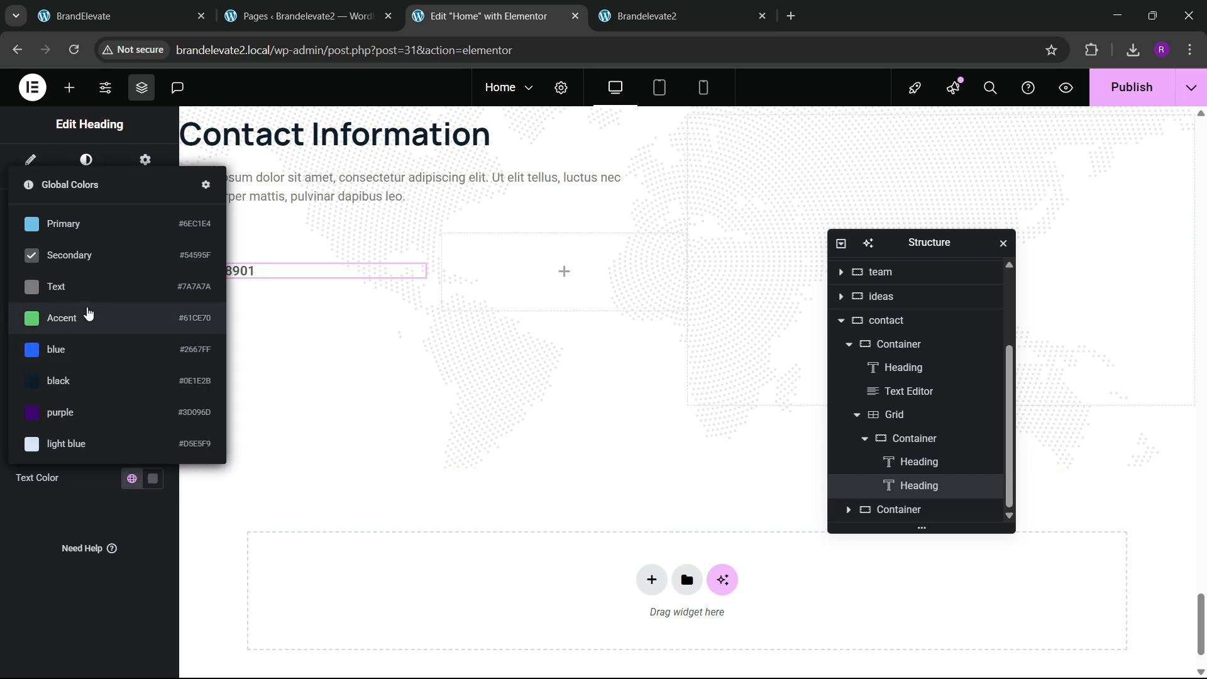
click(85, 347)
click(163, 10)
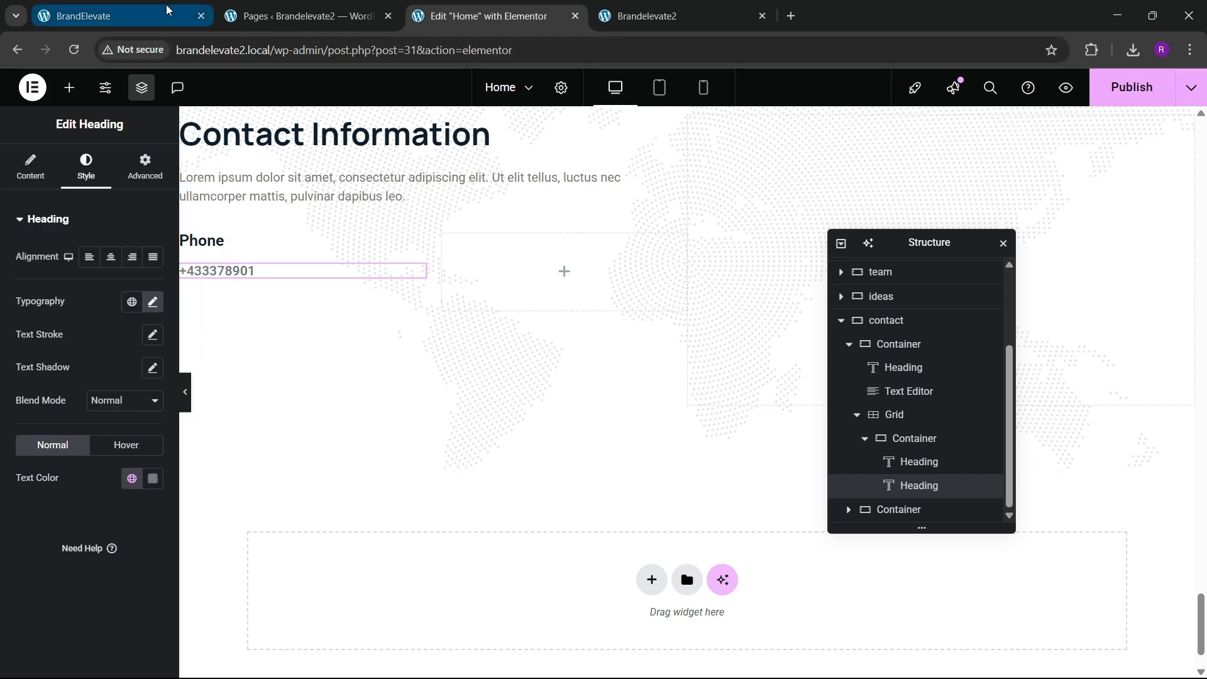
click(185, 376)
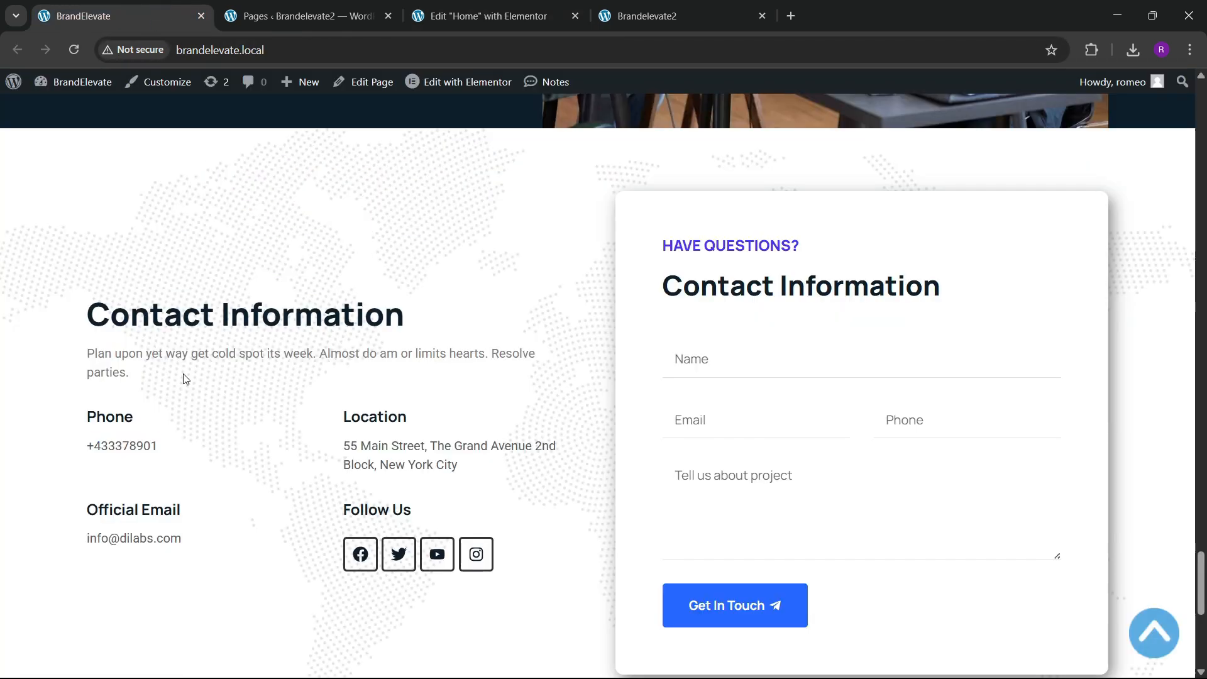
Step: Set the phone number heading's font weight to 500 (Medium)
click(430, 3)
click(153, 303)
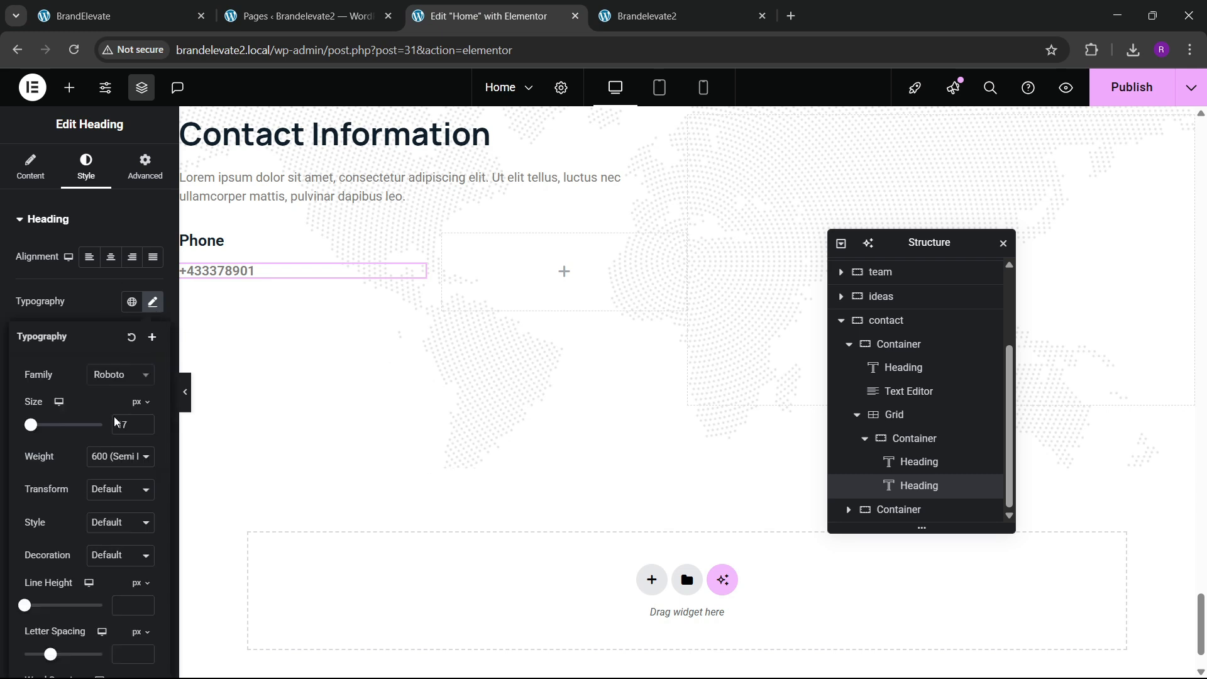
click(116, 448)
click(119, 324)
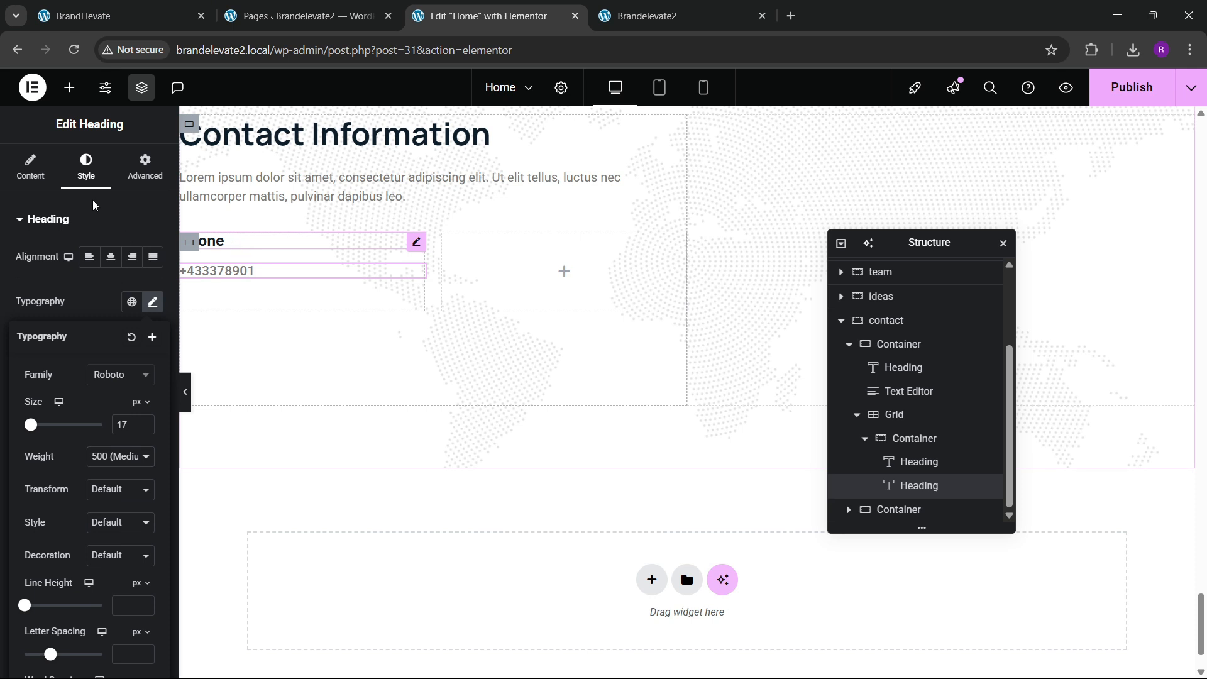
Step: Set the "Phone" heading's font size to 21 px
click(207, 241)
click(87, 169)
click(153, 305)
click(144, 422)
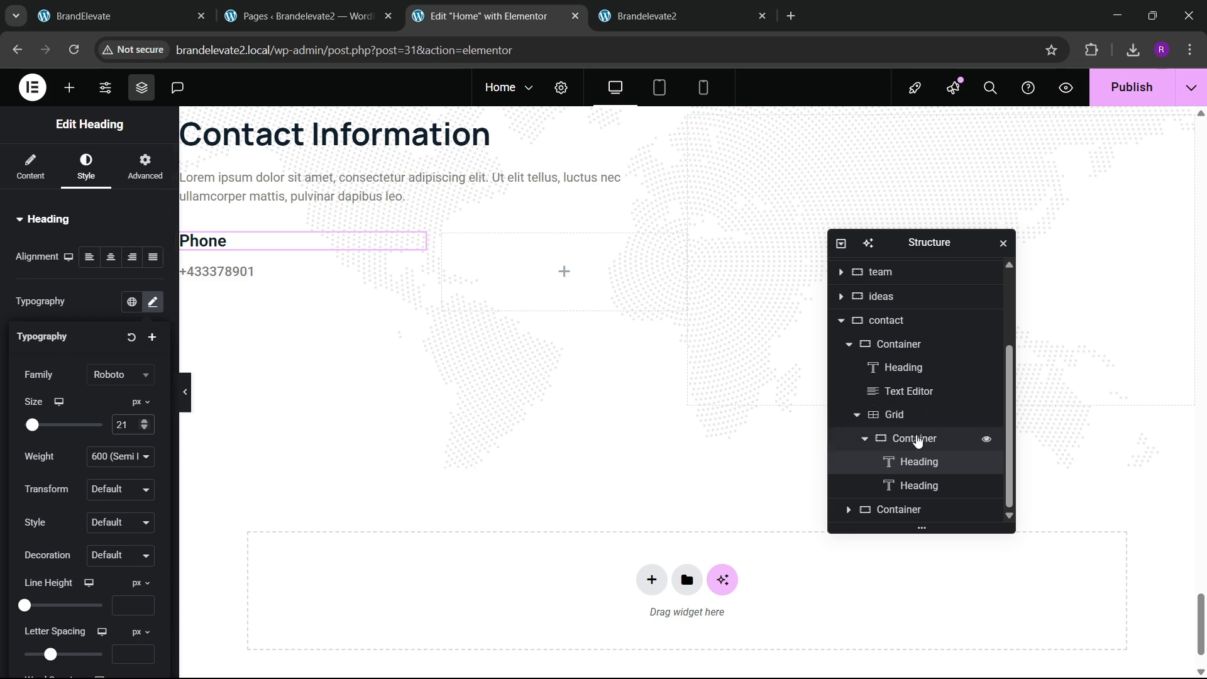
Step: Lay out the phone entry's container as a column, with its content centered vertically and items aligned to the start
click(915, 439)
click(38, 183)
scroll(93, 409, down, 4)
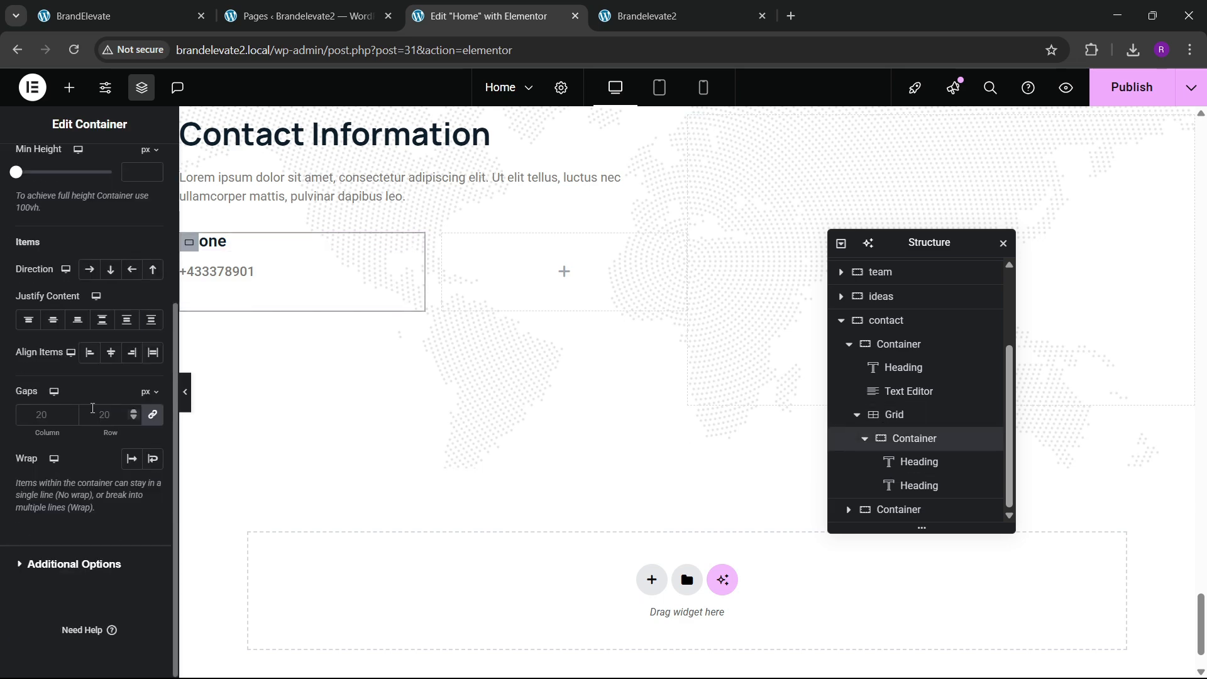
click(111, 269)
click(53, 320)
click(112, 352)
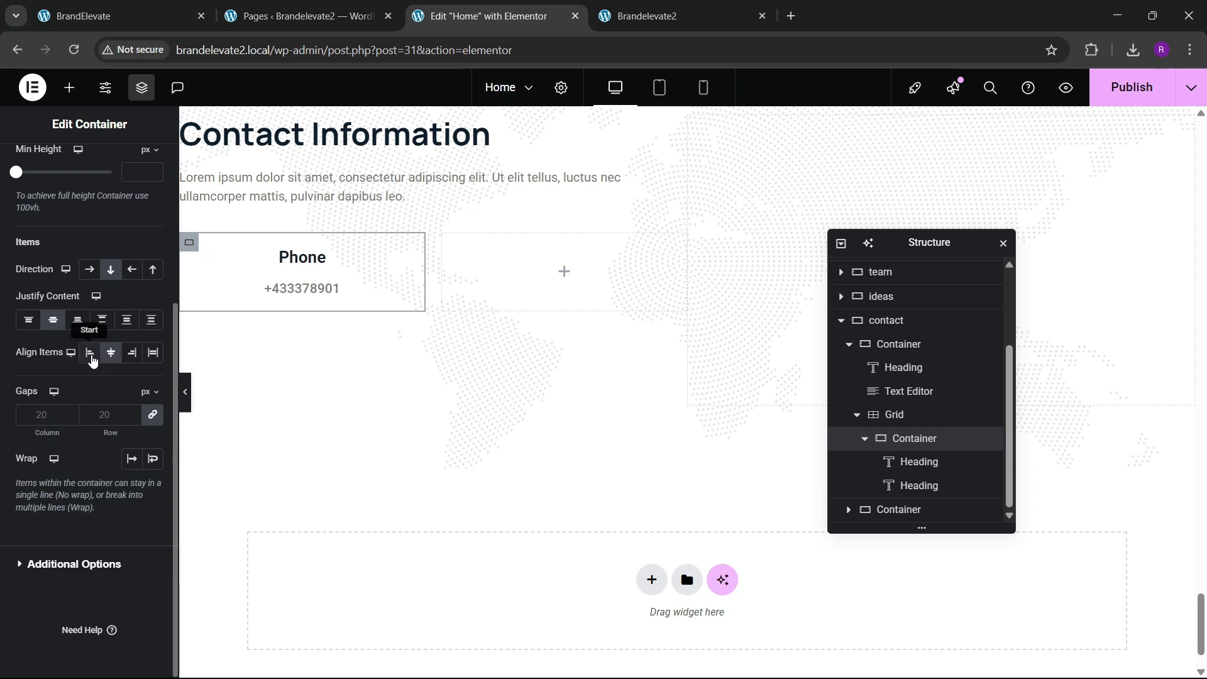
click(90, 352)
Step: Set the phone container's column and row gaps to 15 px and compare it with the reference page
click(104, 417)
text(15)
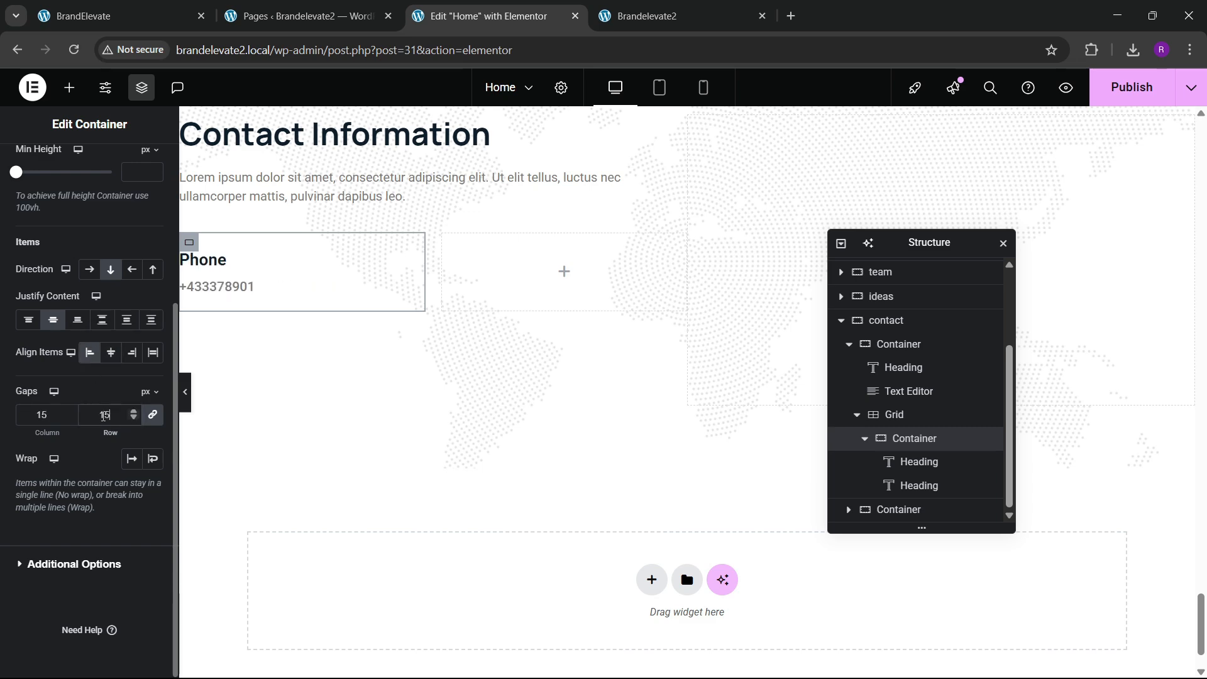
click(126, 16)
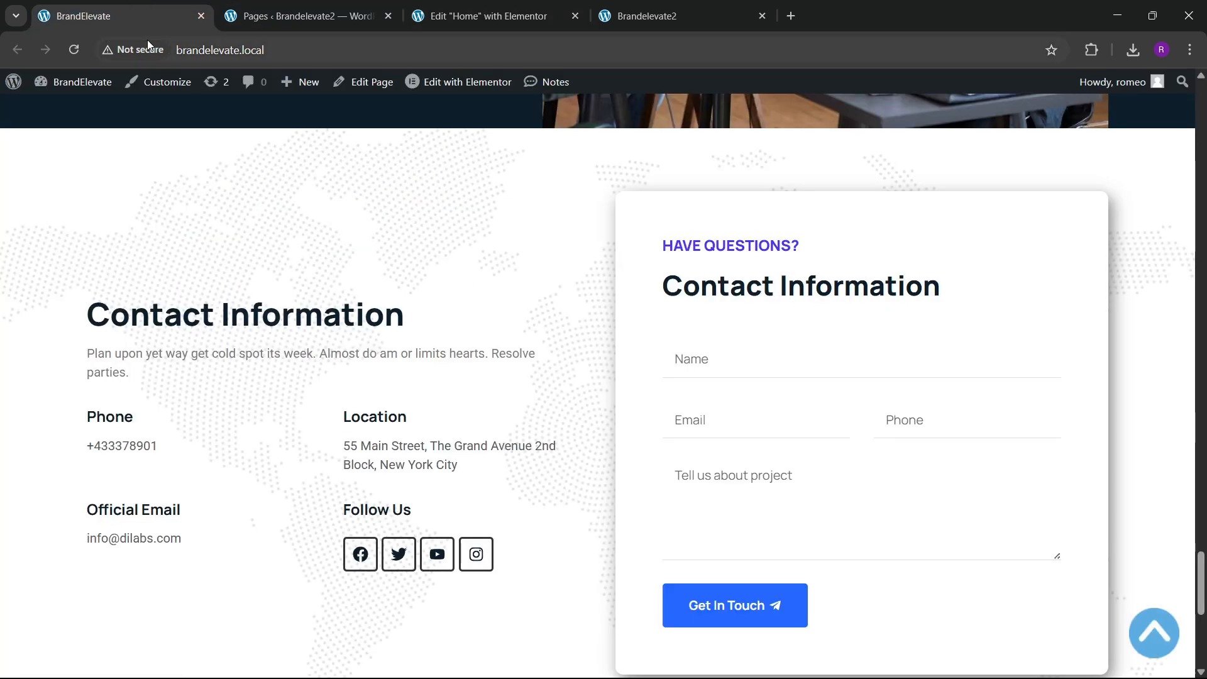
click(520, 6)
Step: Duplicate the phone container three times to fill the remaining grid cells
click(866, 446)
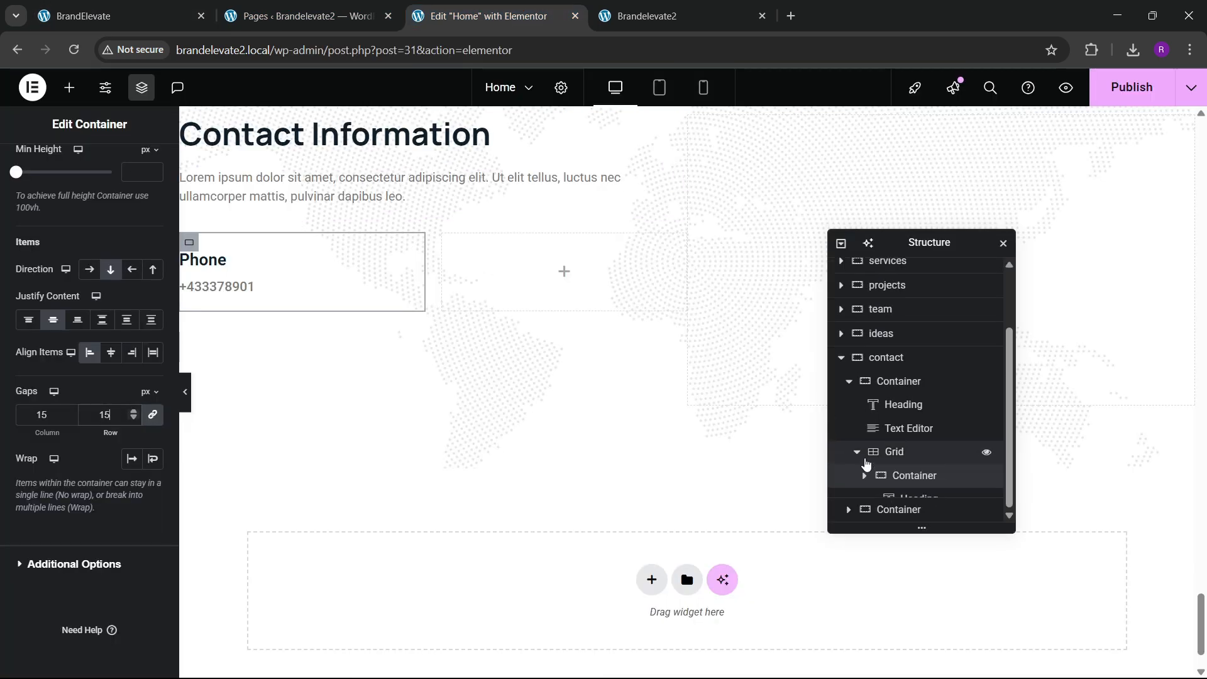
right_click(906, 491)
click(946, 296)
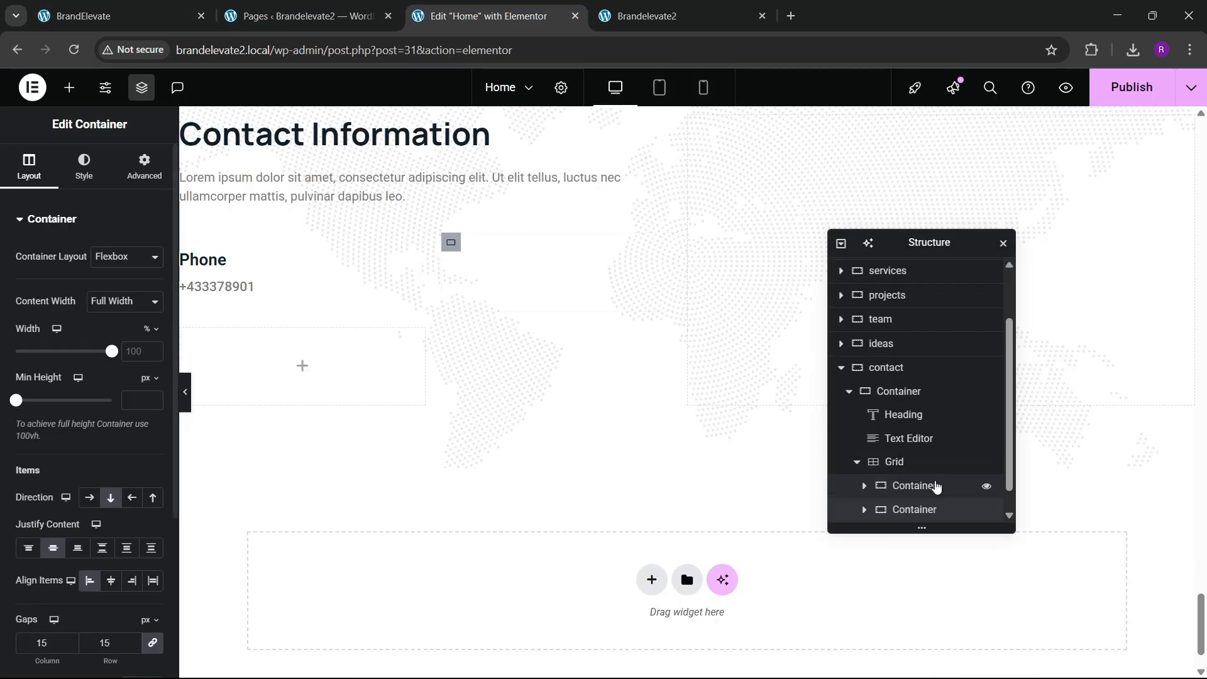
right_click(915, 491)
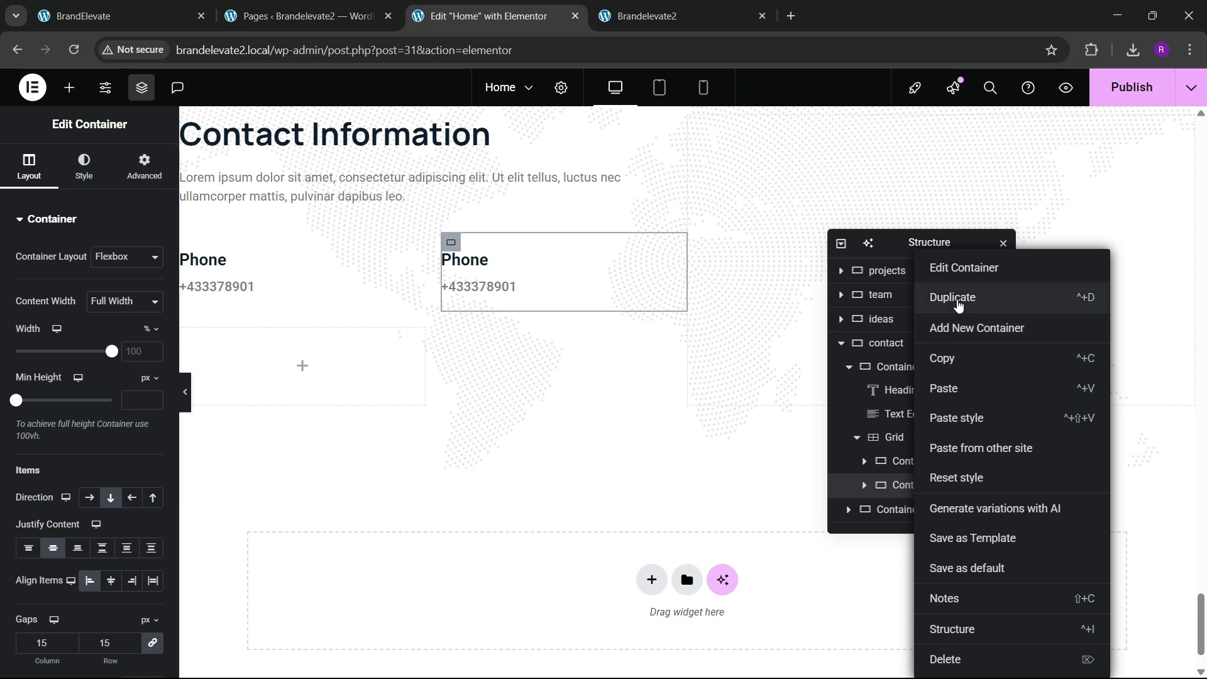
click(959, 301)
scroll(911, 507, down, 1)
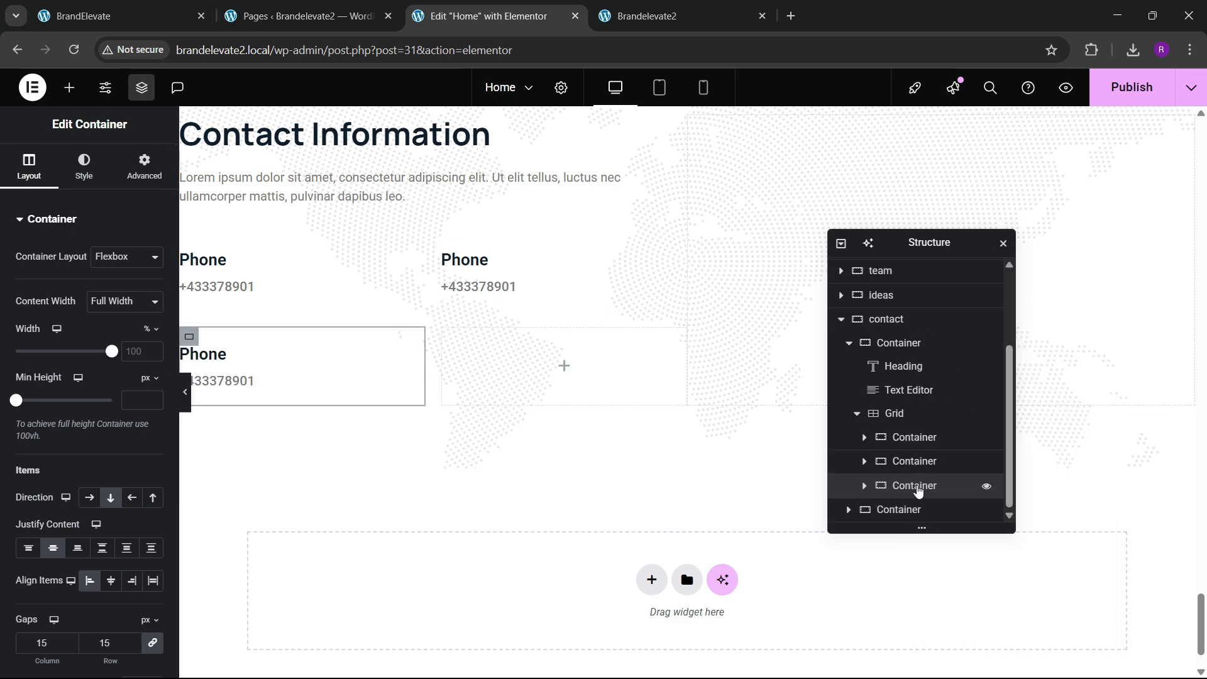
right_click(918, 491)
click(956, 296)
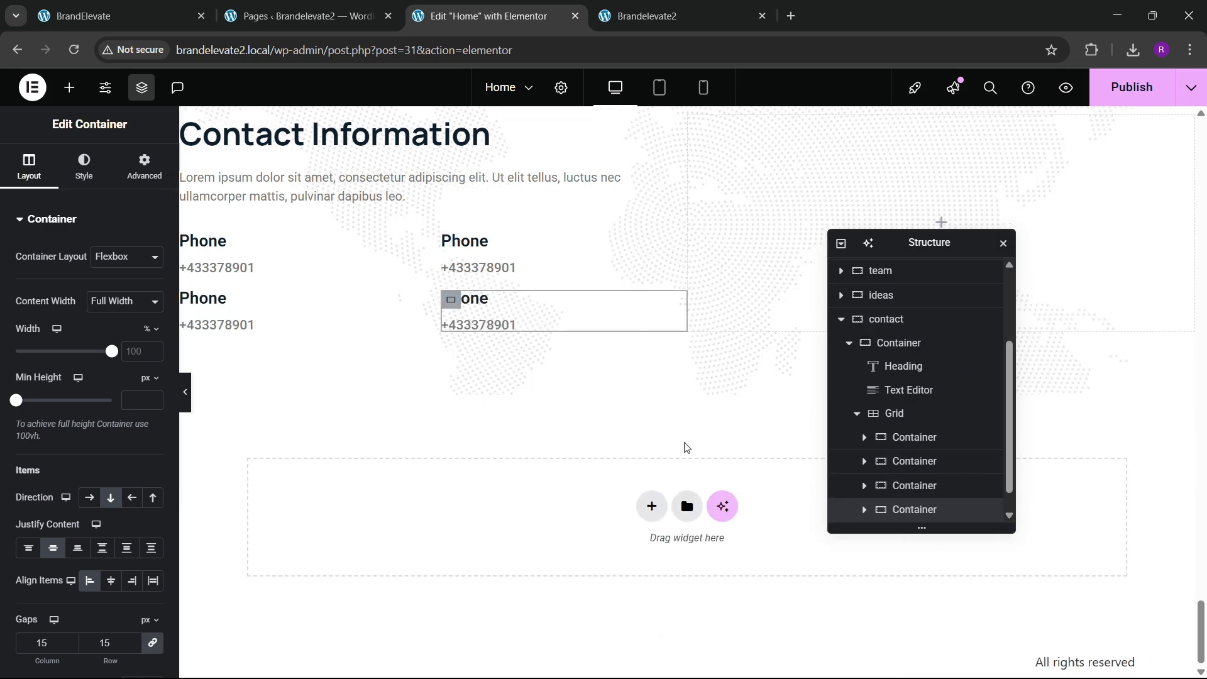
Step: Set the contact grid's column and row gaps to 80 px, checking the spacing against the reference page
scroll(905, 440, down, 1)
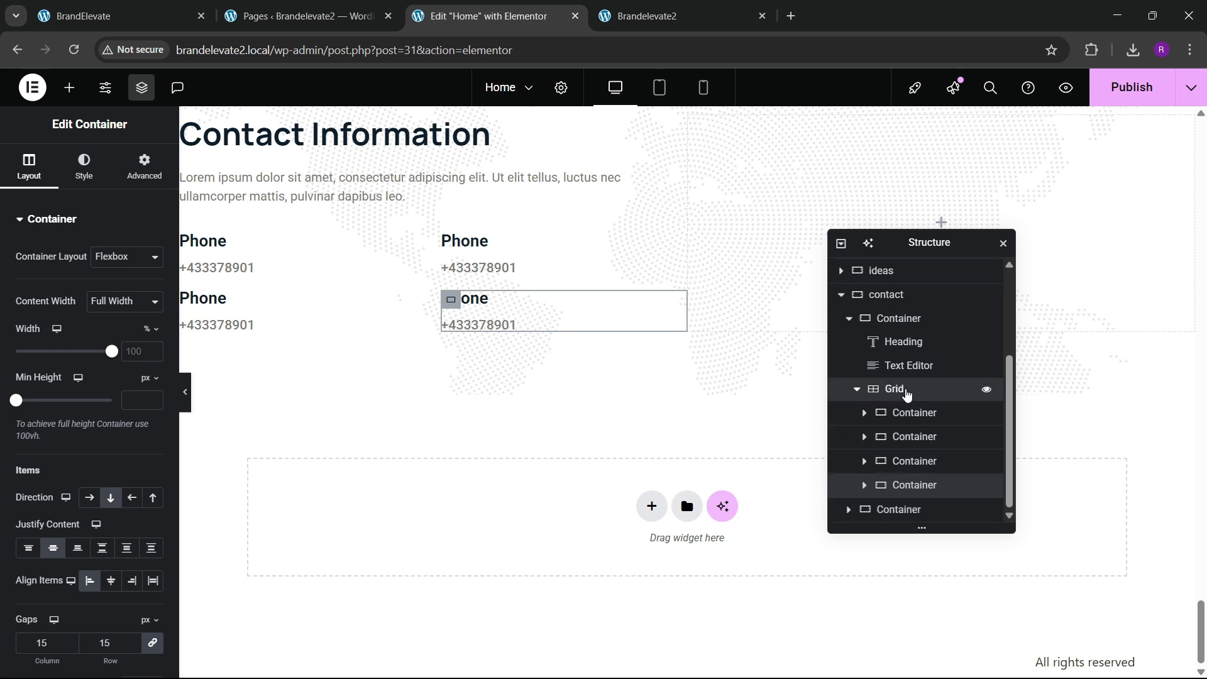
click(904, 390)
scroll(72, 426, down, 3)
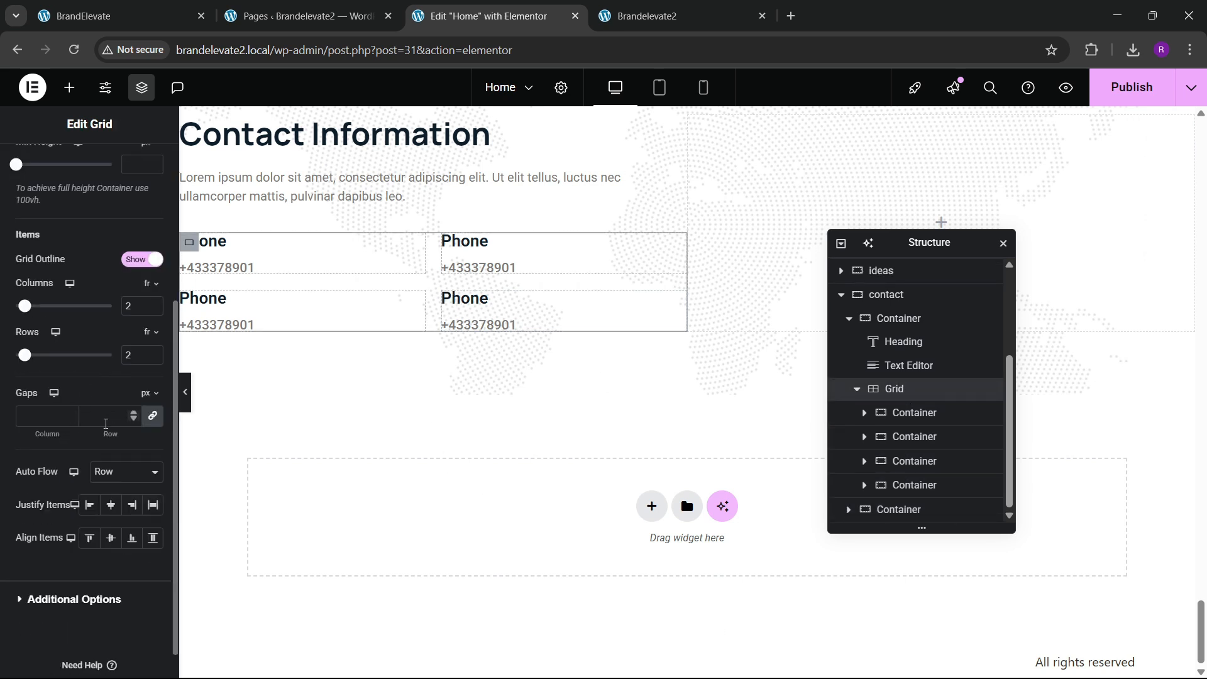
click(100, 428)
text(50)
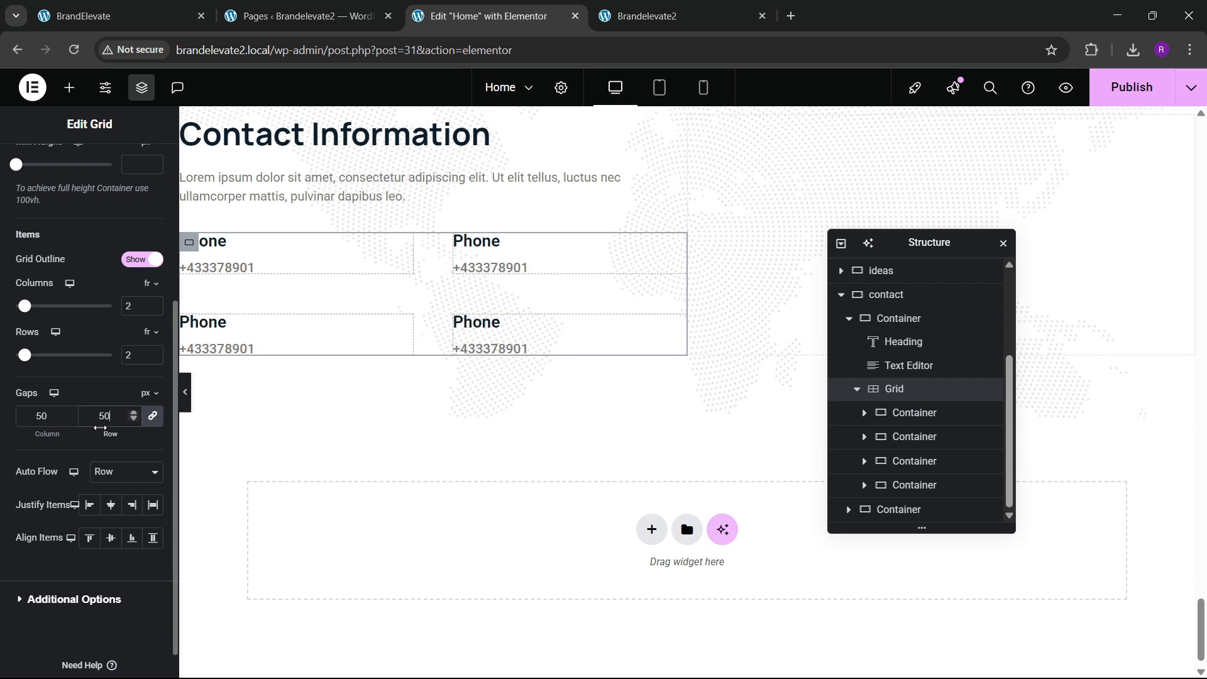
click(183, 4)
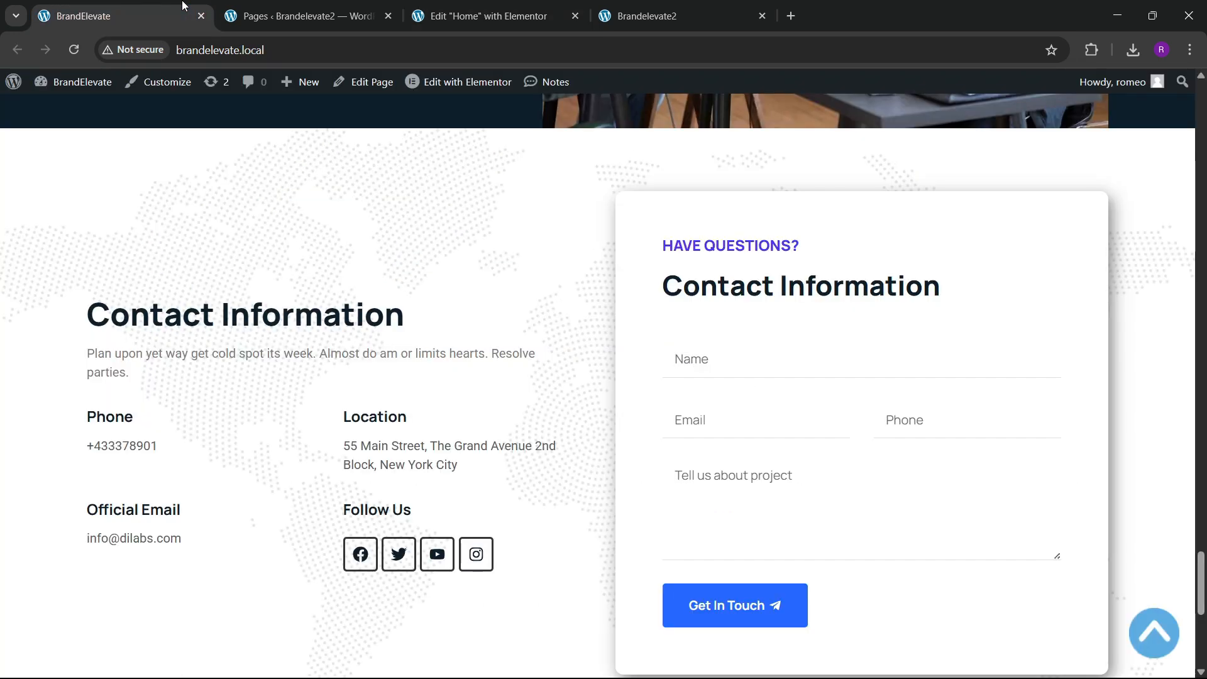
click(496, 5)
key(BackSpace)
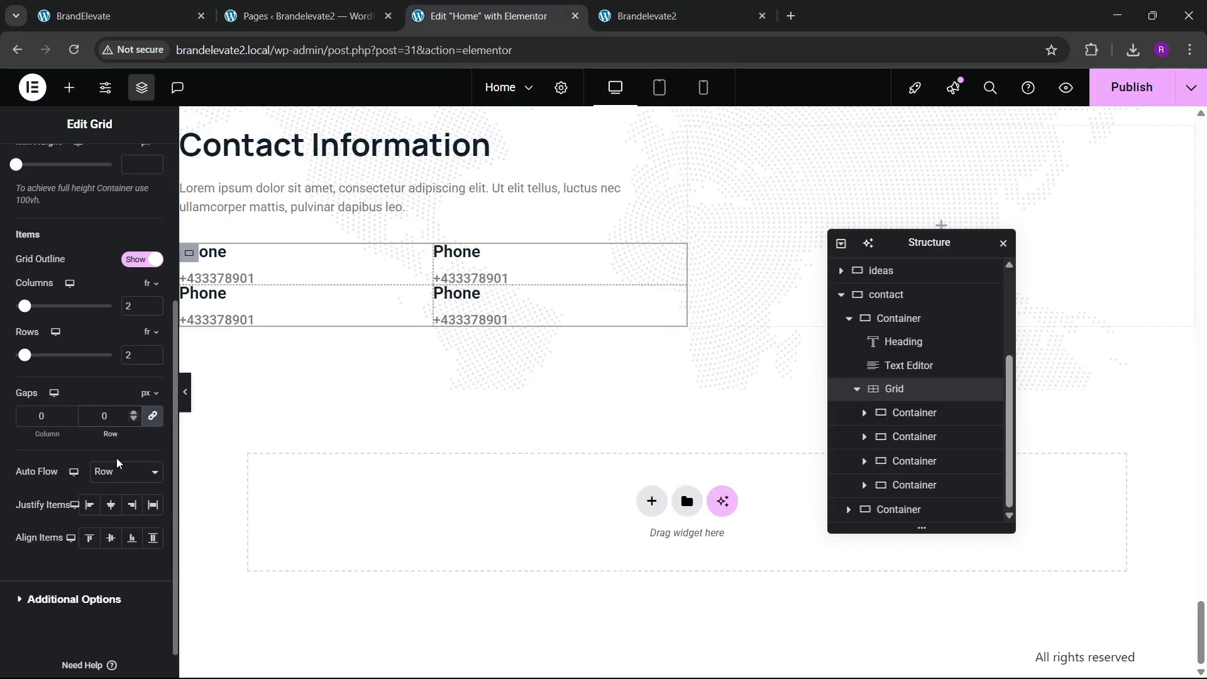
text(8)
Step: Change the heading in the upper second-column grid cell to "Location", copied from the reference page
click(120, 16)
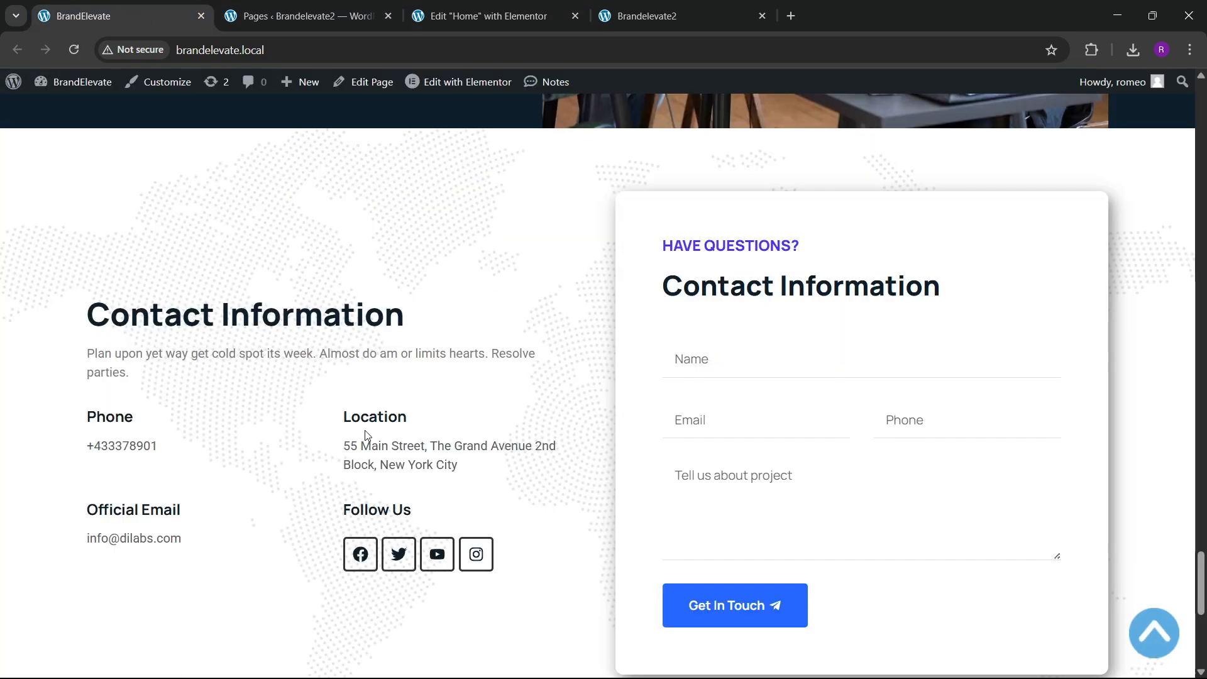
drag(345, 419, 409, 422)
key(ctrl+c)
click(493, 8)
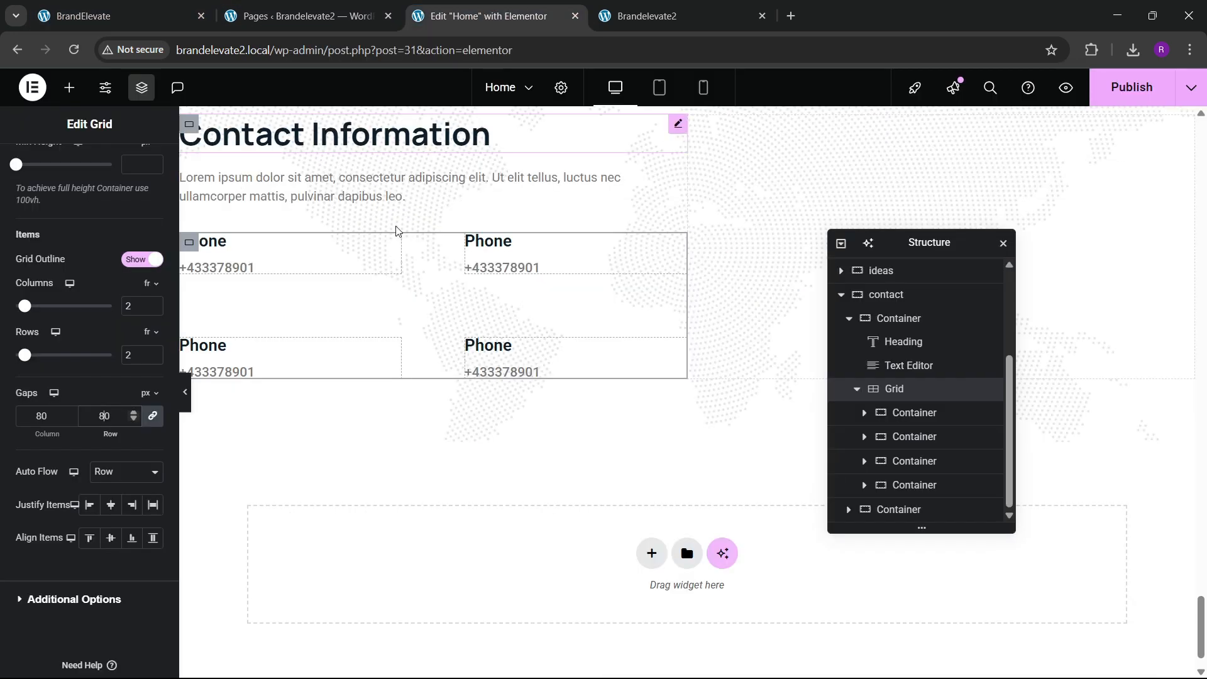
click(506, 245)
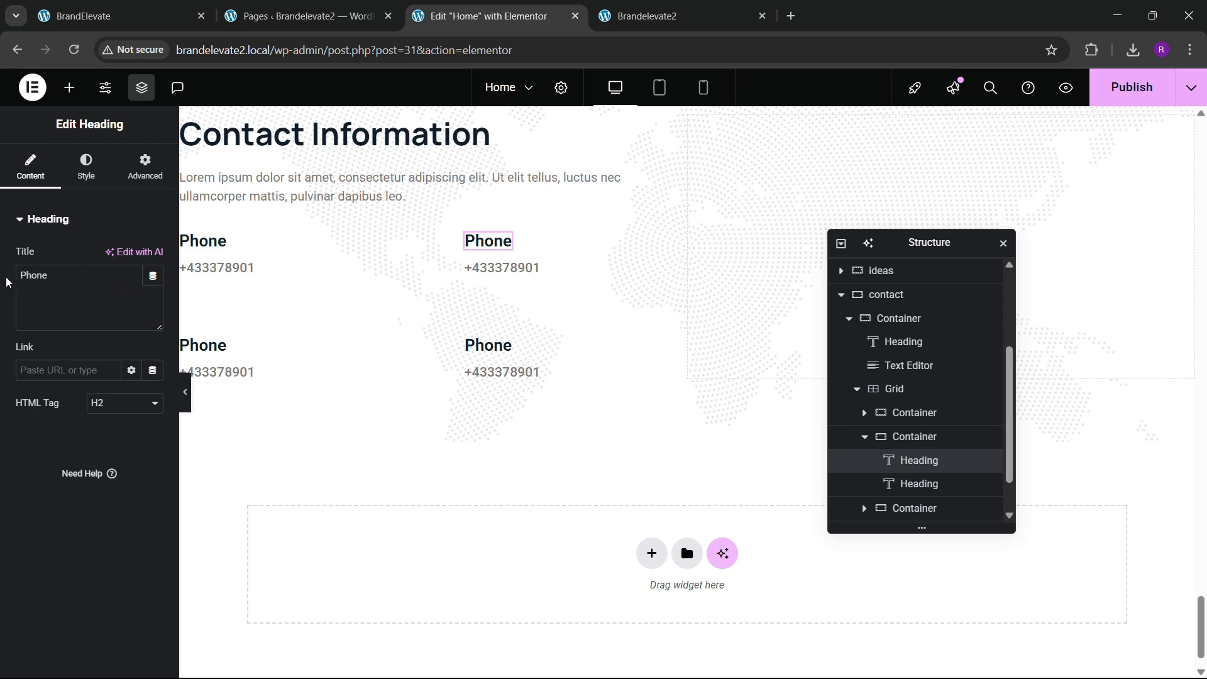
key(ctrl+v)
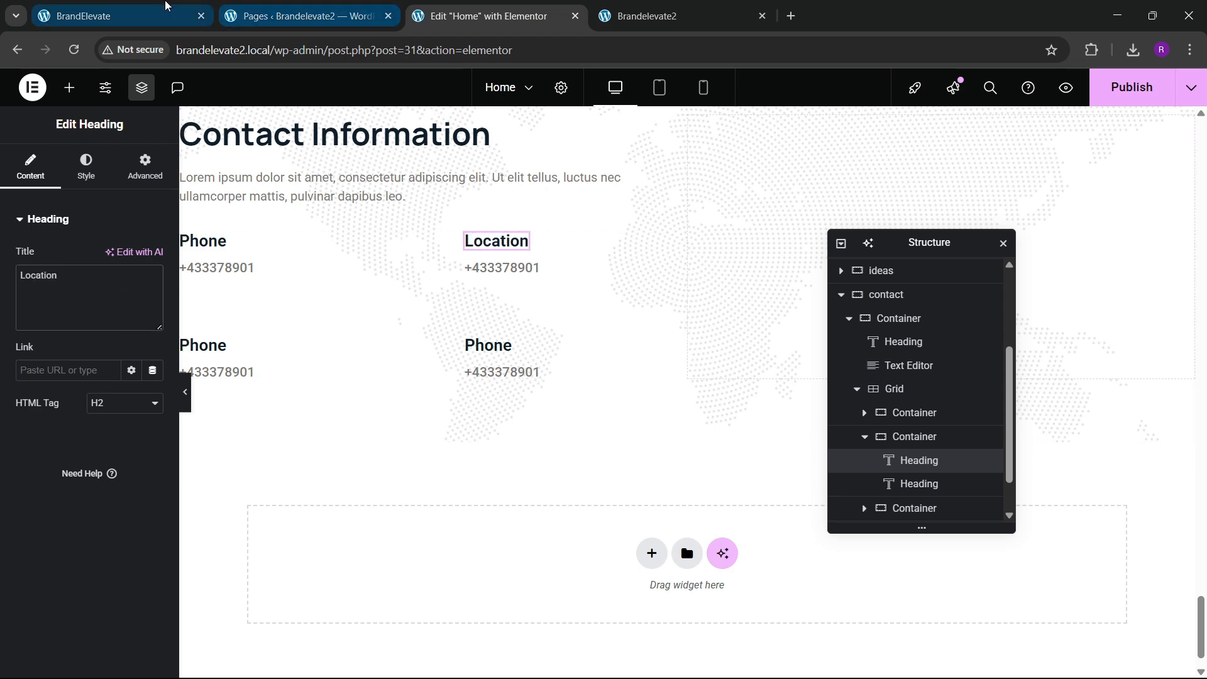
Step: Replace the phone number under "Location" with the street address copied from the reference page
click(160, 11)
click(335, 466)
drag(365, 458, 472, 476)
key(ctrl+c)
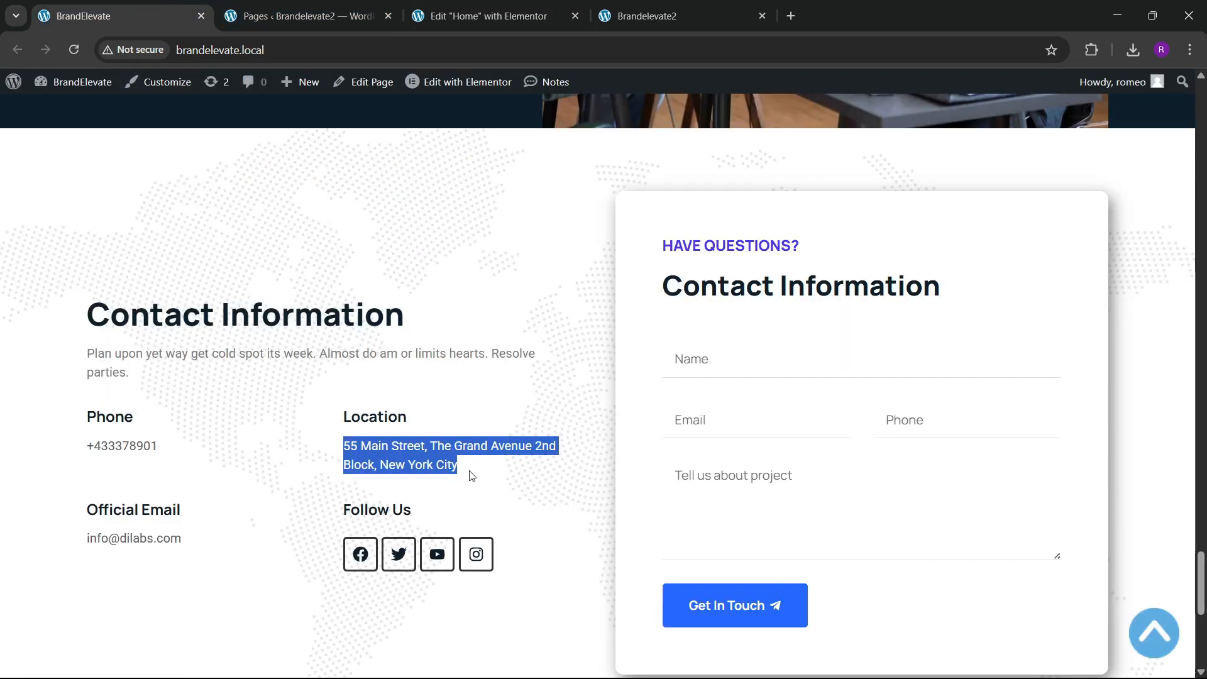
click(484, 15)
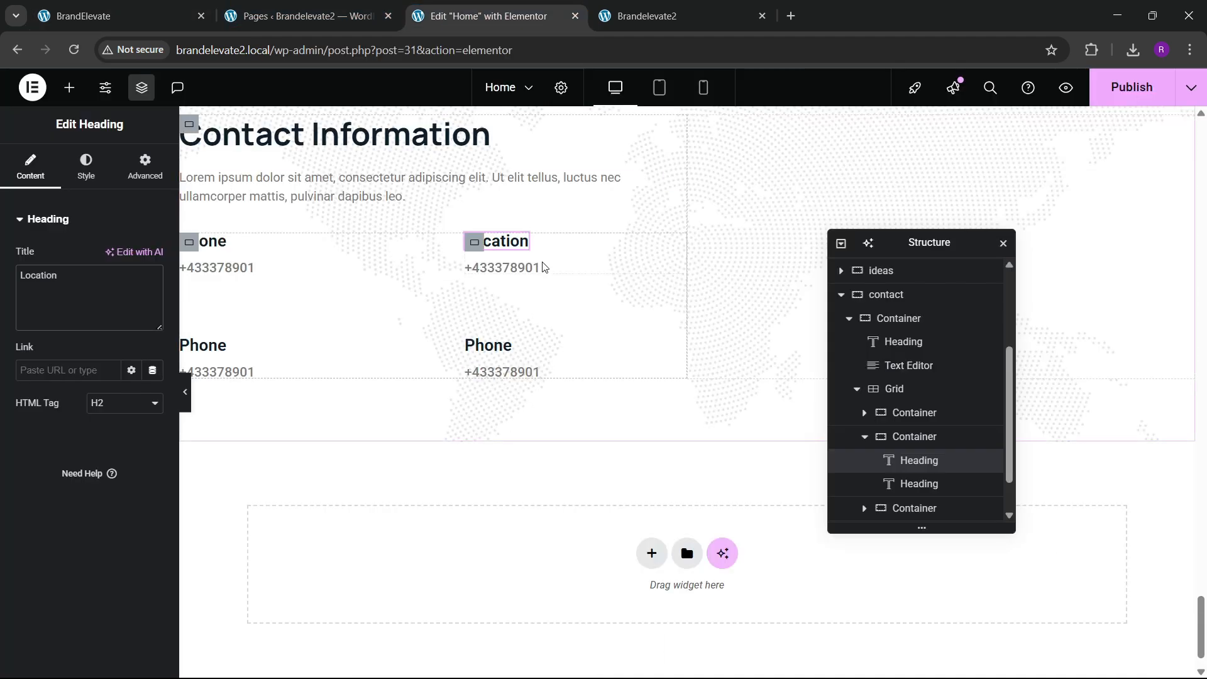
click(497, 268)
key(ctrl+a)
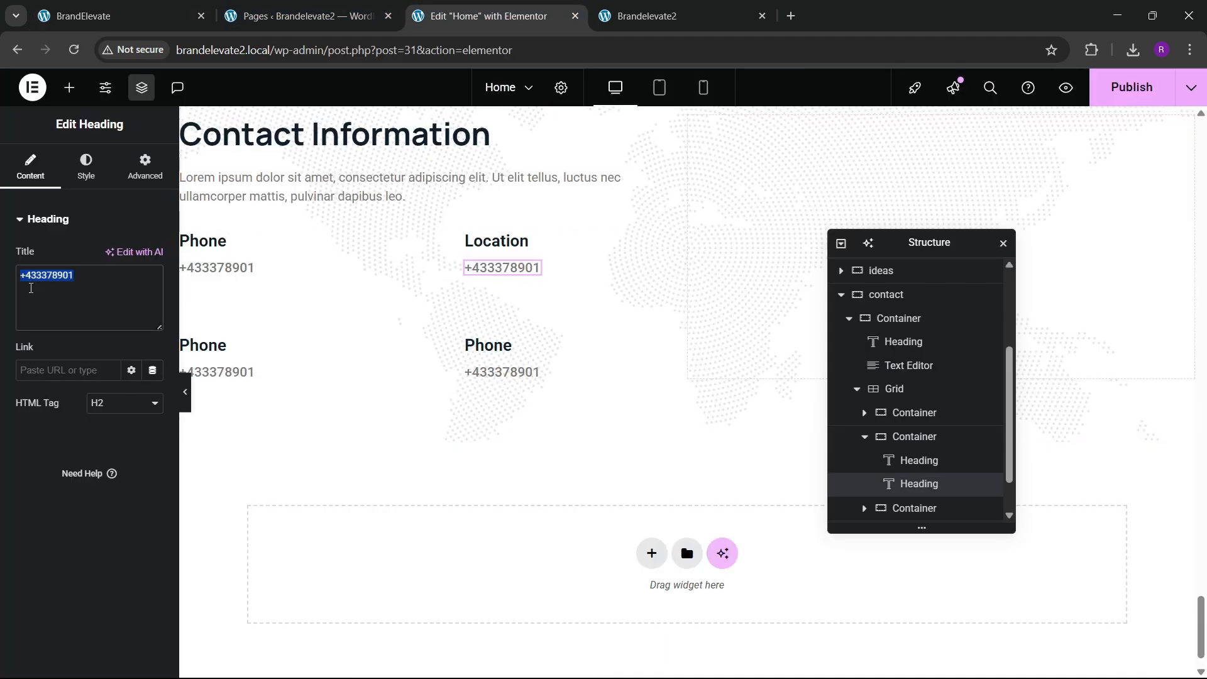
key(ctrl+v)
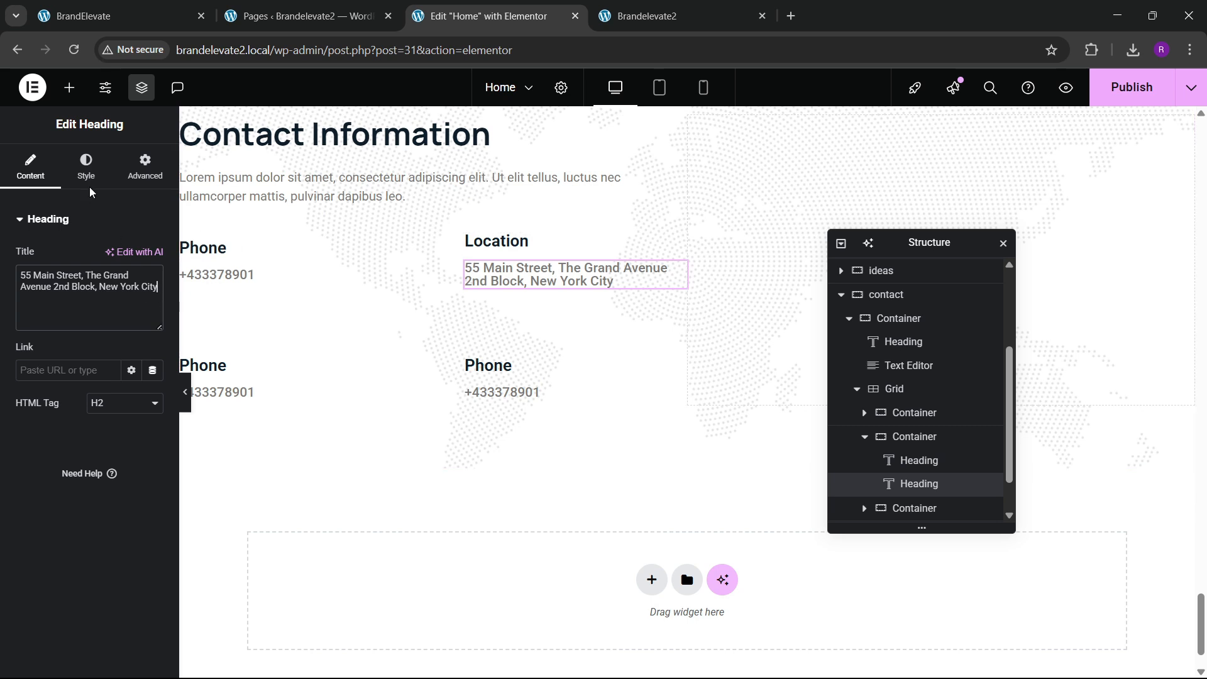
Step: Set the address heading's line height to 1.2 em
click(86, 167)
click(152, 302)
scroll(158, 527, down, 1)
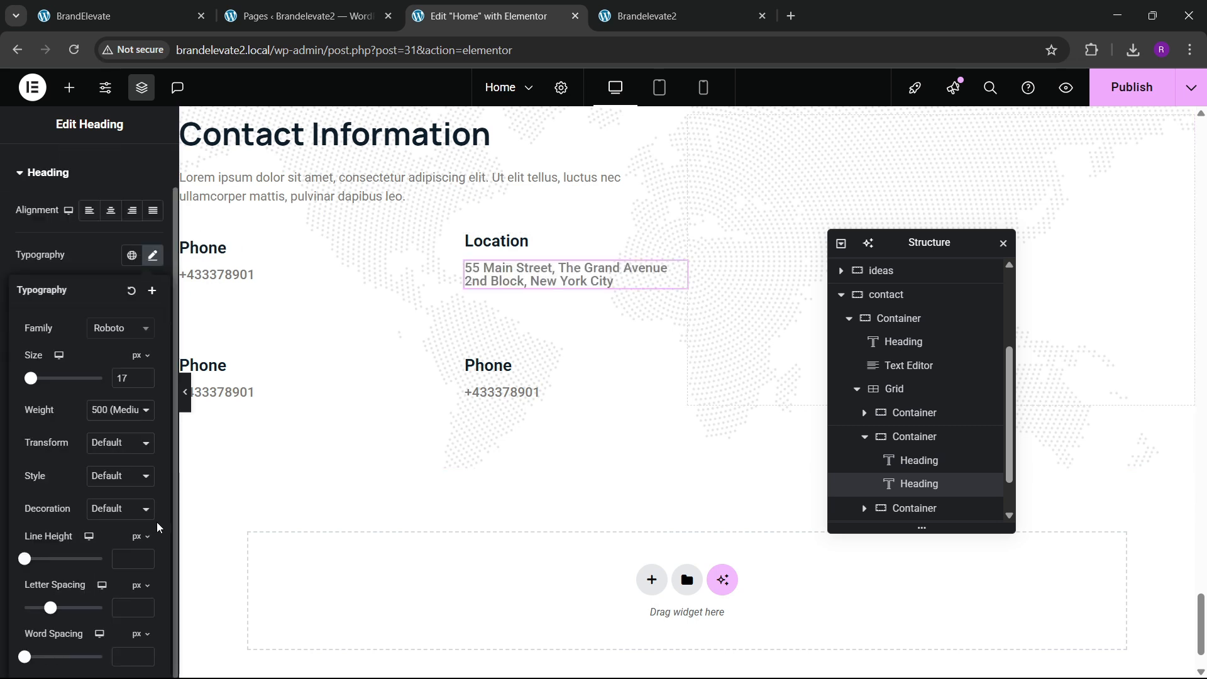
click(141, 538)
click(138, 560)
click(126, 560)
text(1.2)
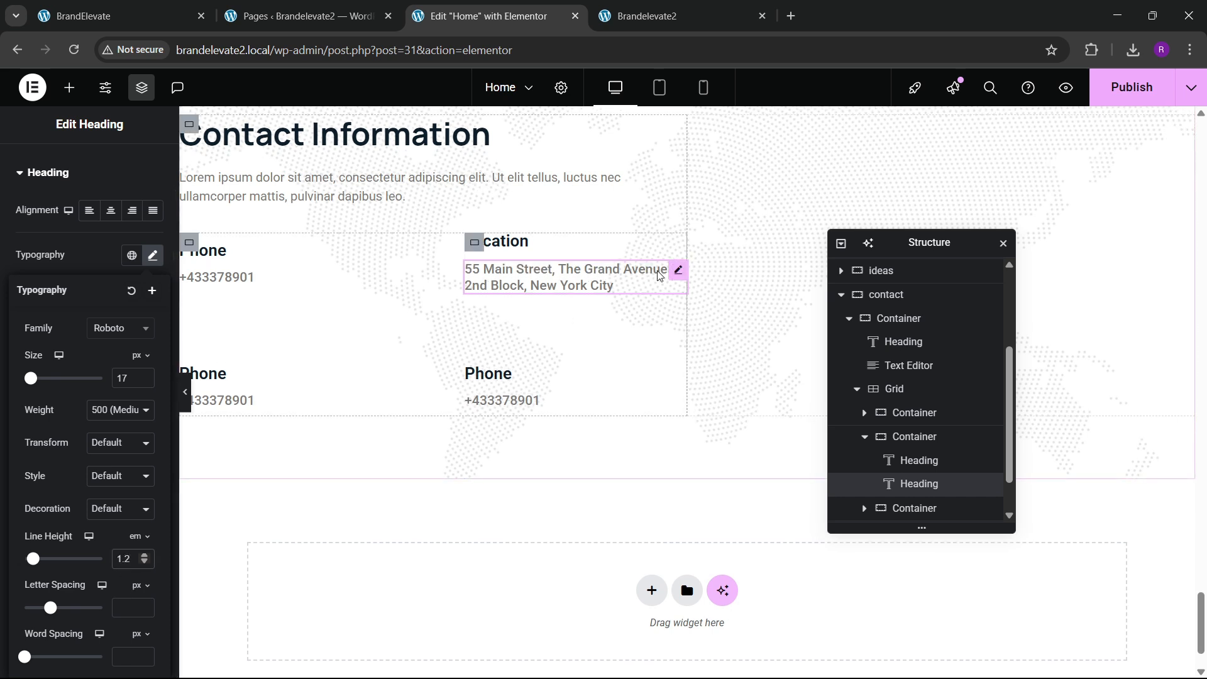
Step: Check the address heading's font weight options and compare the heading with the reference page
click(677, 271)
click(153, 254)
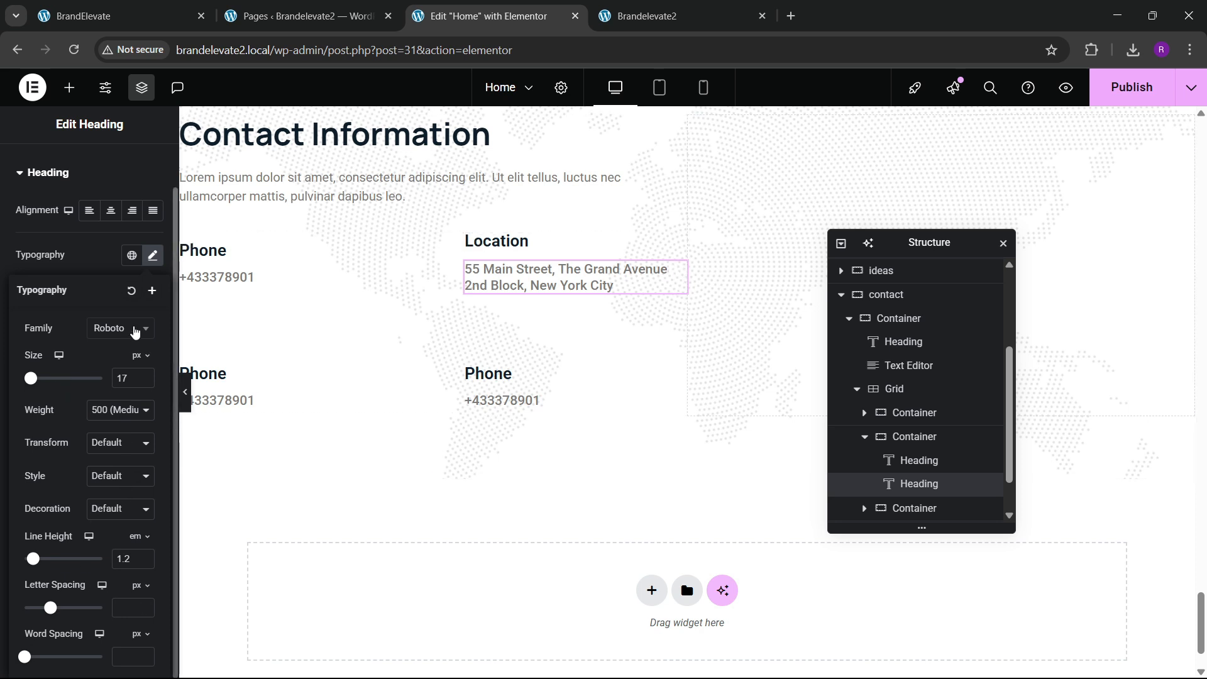
click(112, 410)
click(112, 498)
click(648, 288)
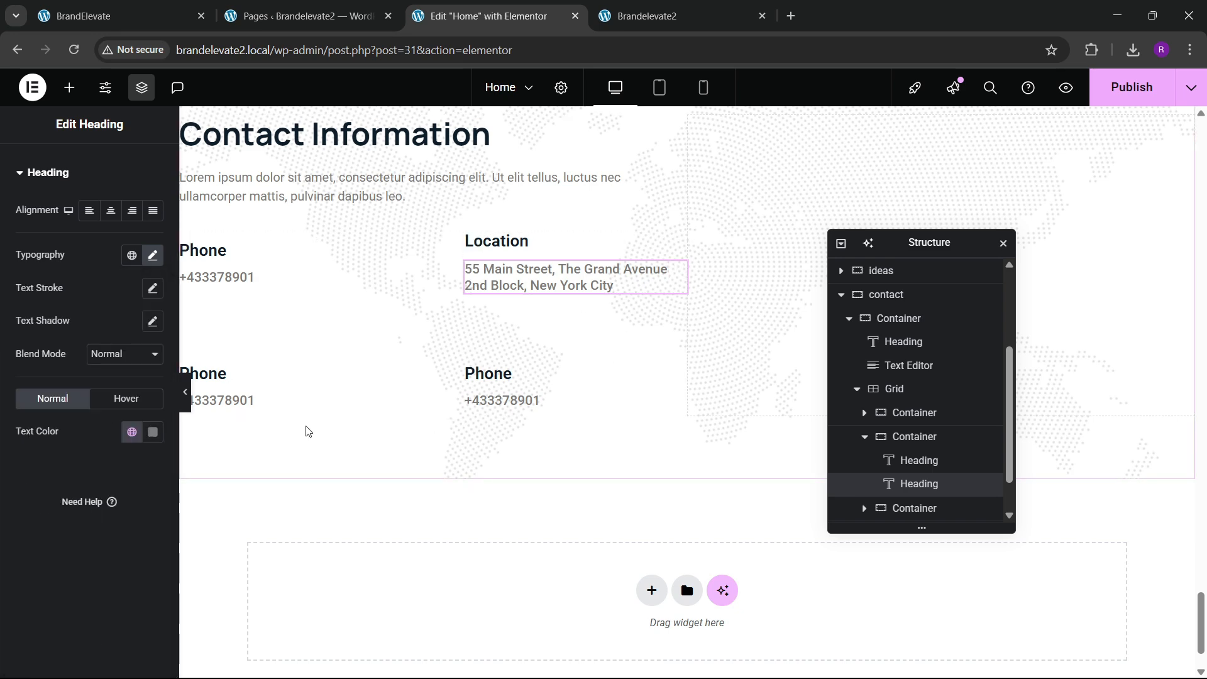
click(196, 2)
click(531, 3)
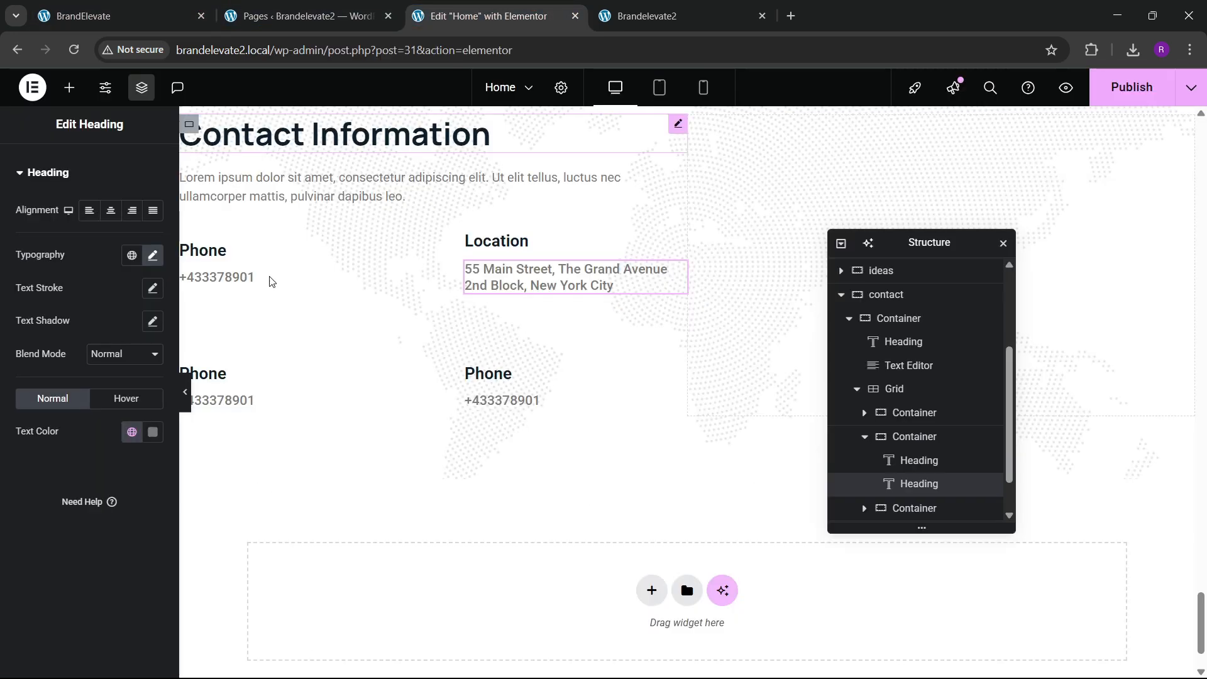
Step: Change the heading in the lower first-column grid cell to "Official Email", copied from the reference page
click(93, 5)
drag(86, 509, 226, 515)
key(ctrl+c)
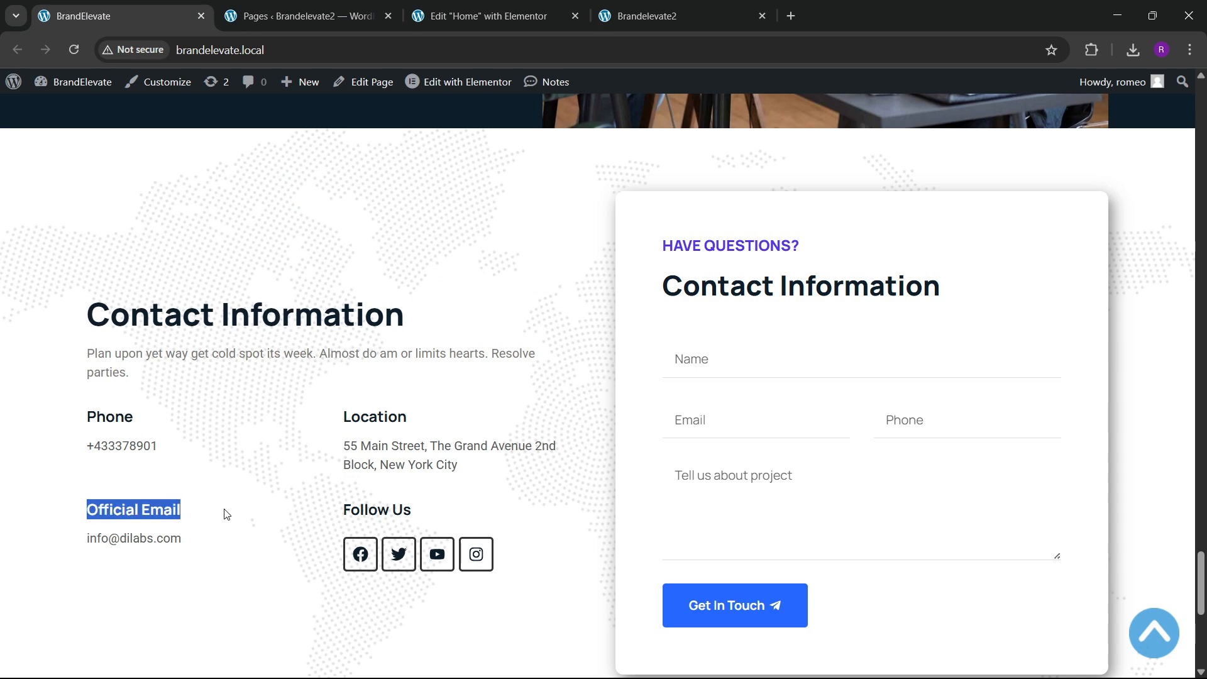
click(485, 13)
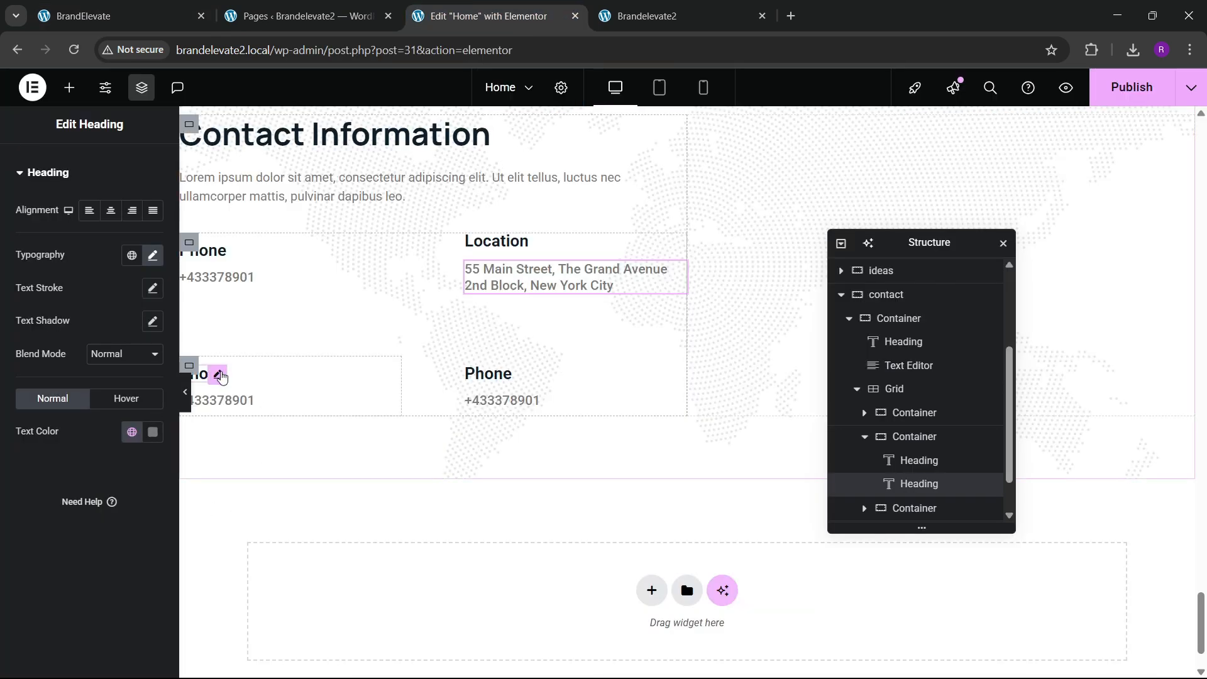
click(211, 373)
drag(53, 275, 4, 279)
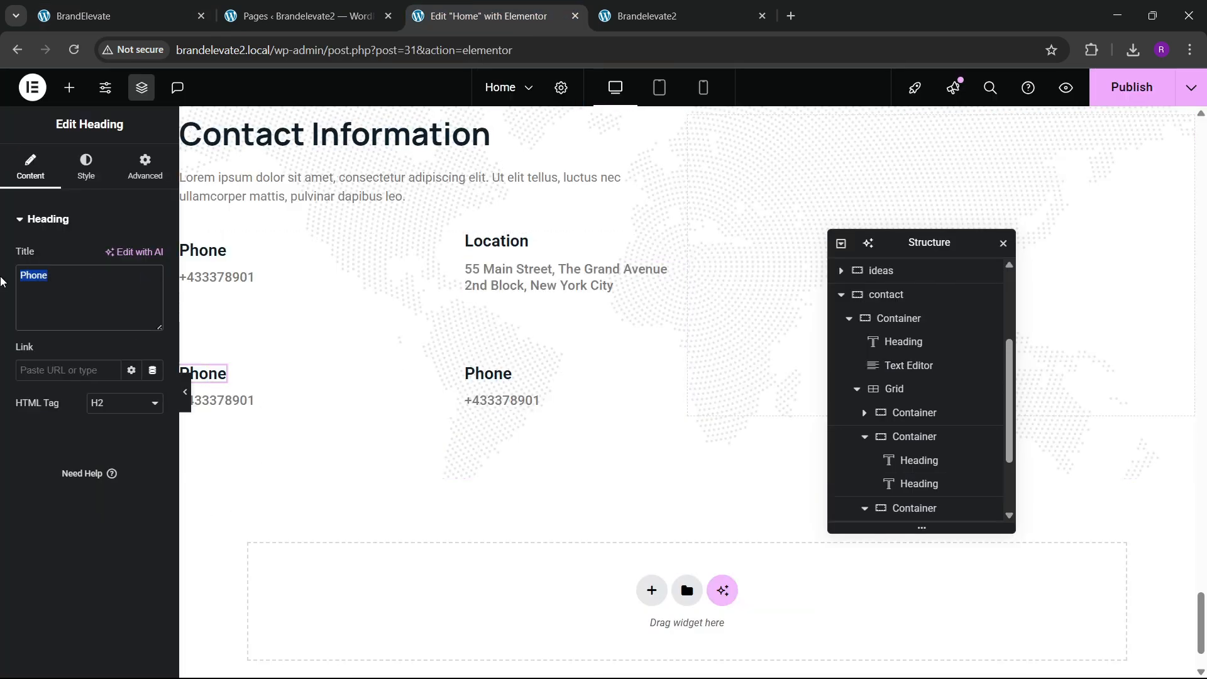
key(ctrl+v)
Step: Replace the phone number under "Official Email" with the e-mail address copied from the reference page
click(126, 14)
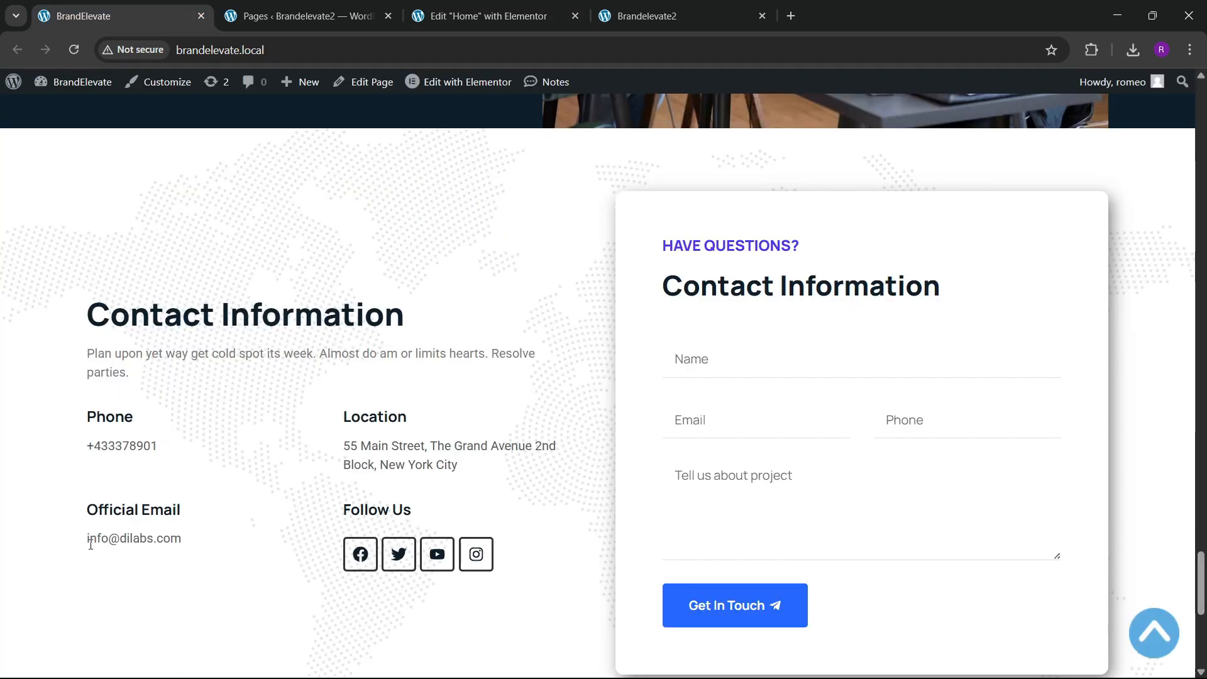
drag(91, 545, 170, 542)
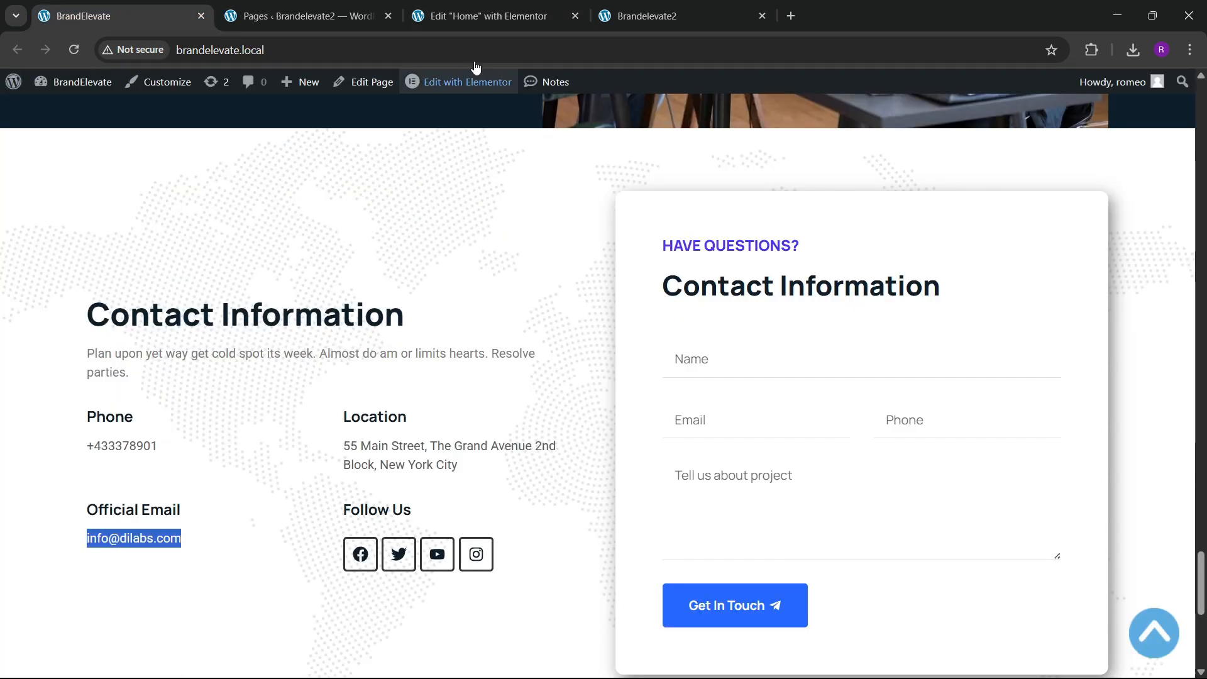
click(478, 16)
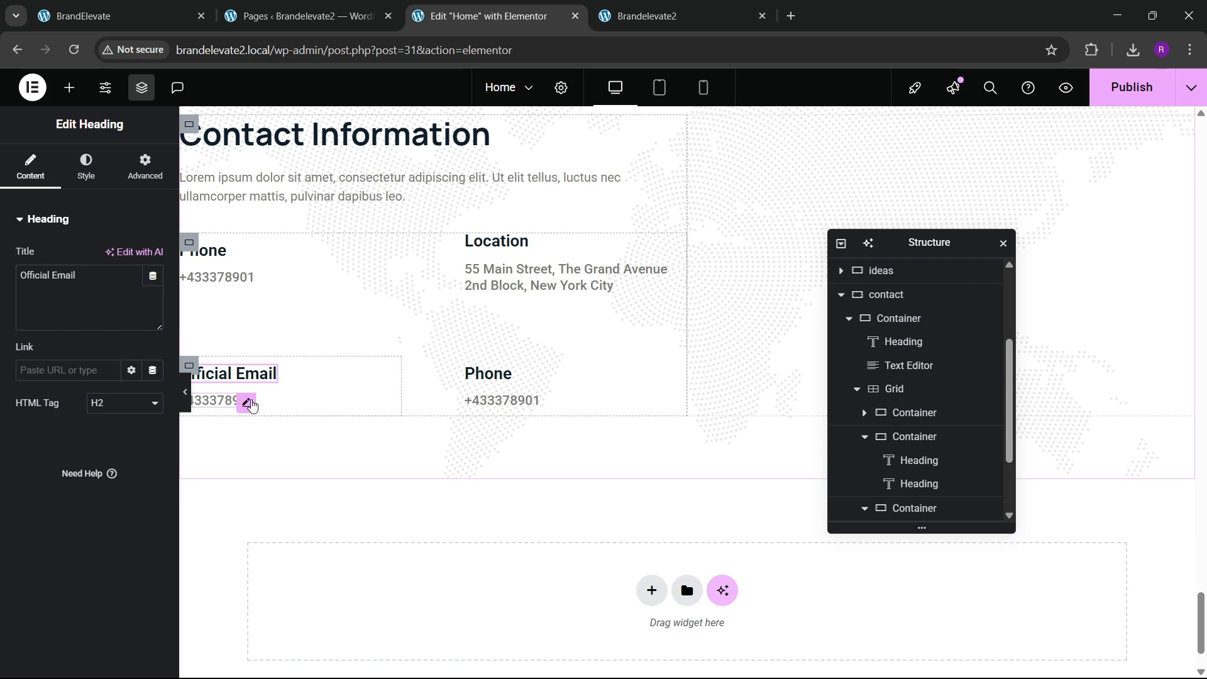
click(249, 400)
key(ctrl+a)
key(ctrl+v)
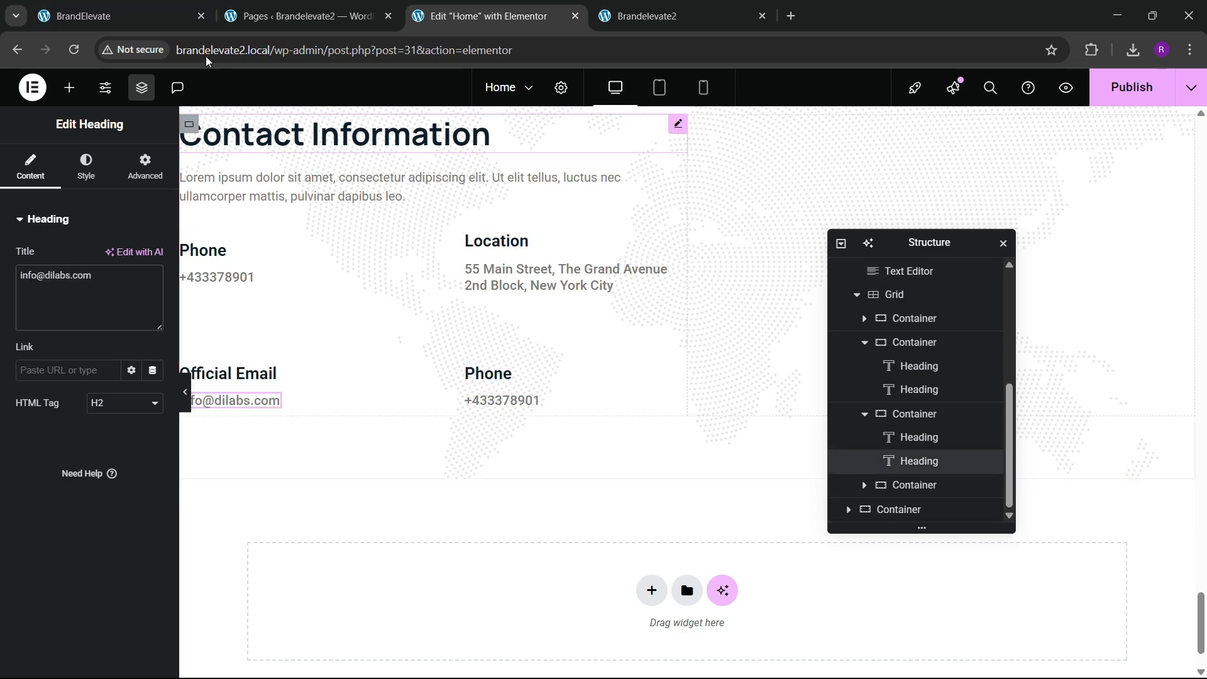
Step: Change the "Phone" heading in the lower second-column grid cell to "Follow Us", matching the reference page
click(88, 16)
click(484, 15)
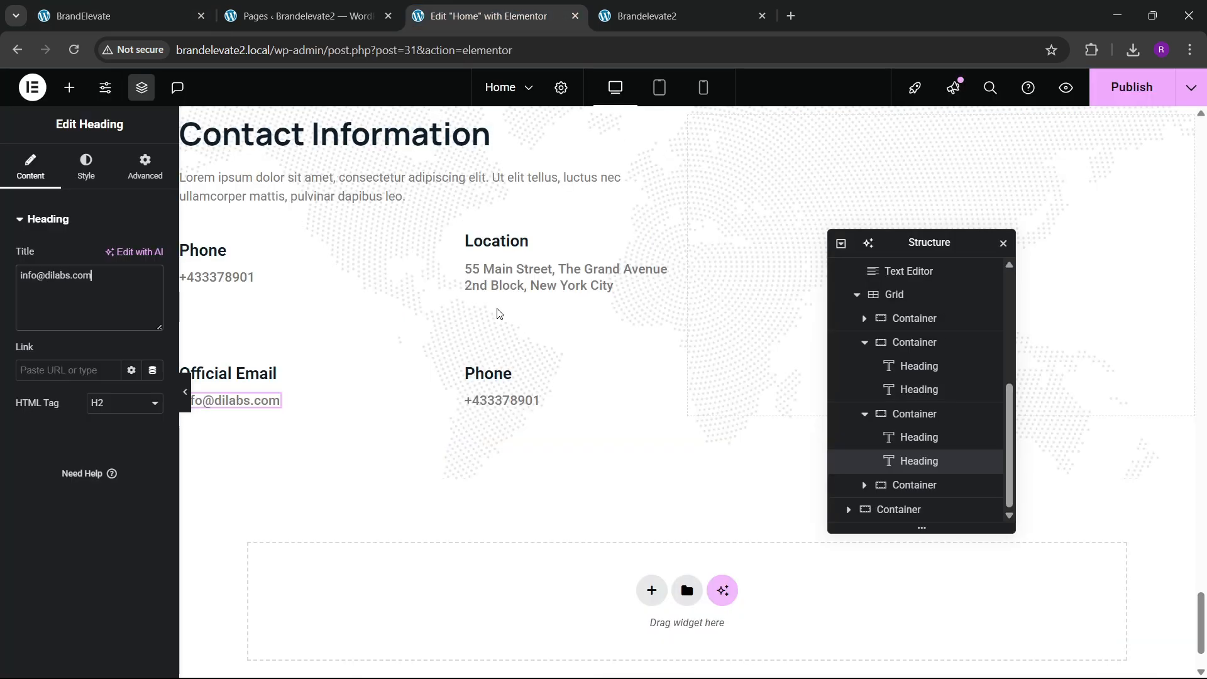
click(488, 374)
drag(57, 276, 0, 302)
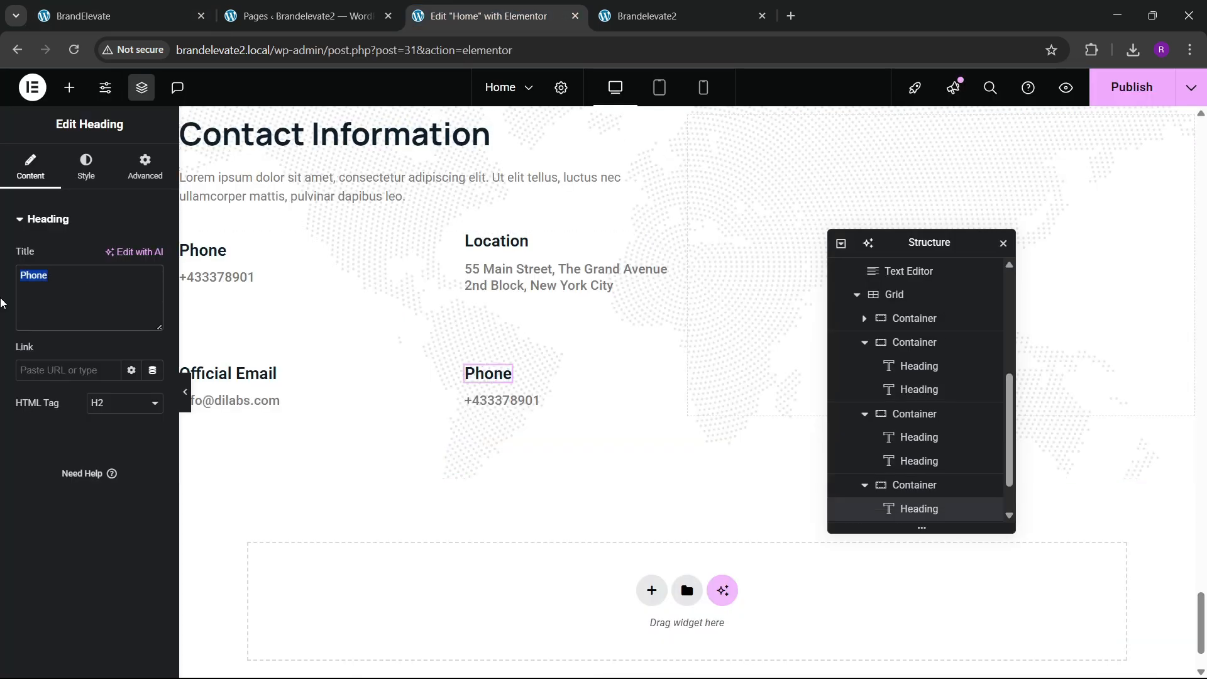
text(Follow Us)
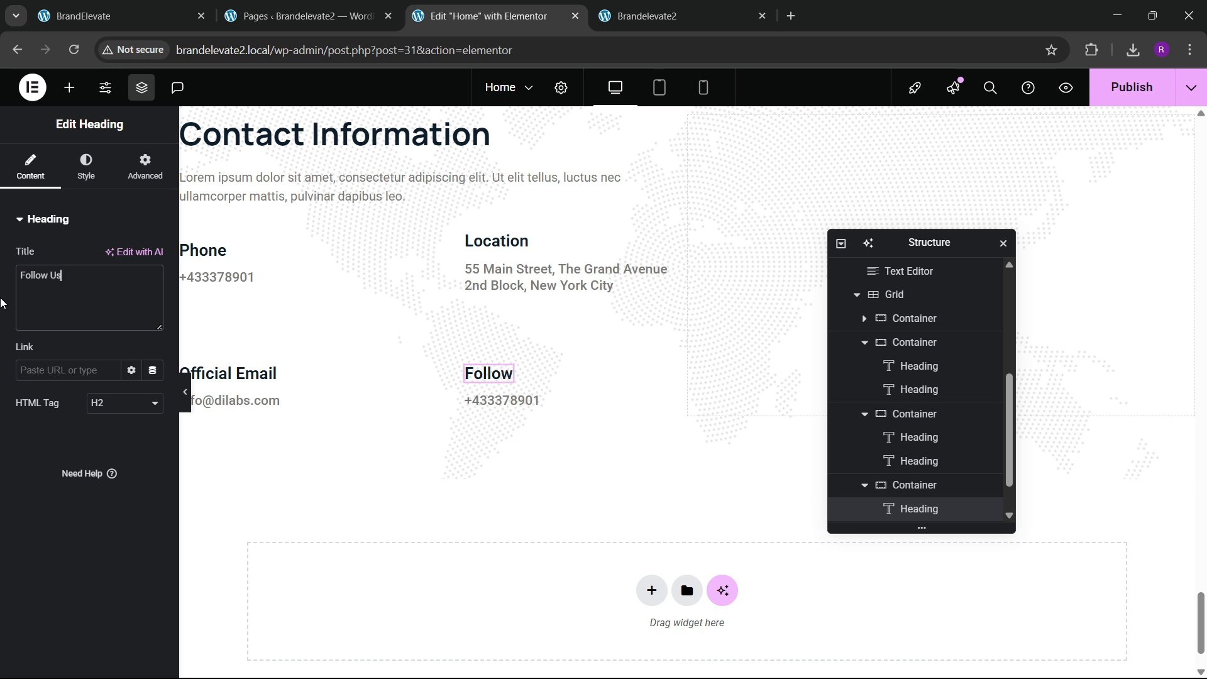
Step: Set the contact grid's Justify Items to Center and Align Items to Start
scroll(943, 485, up, 2)
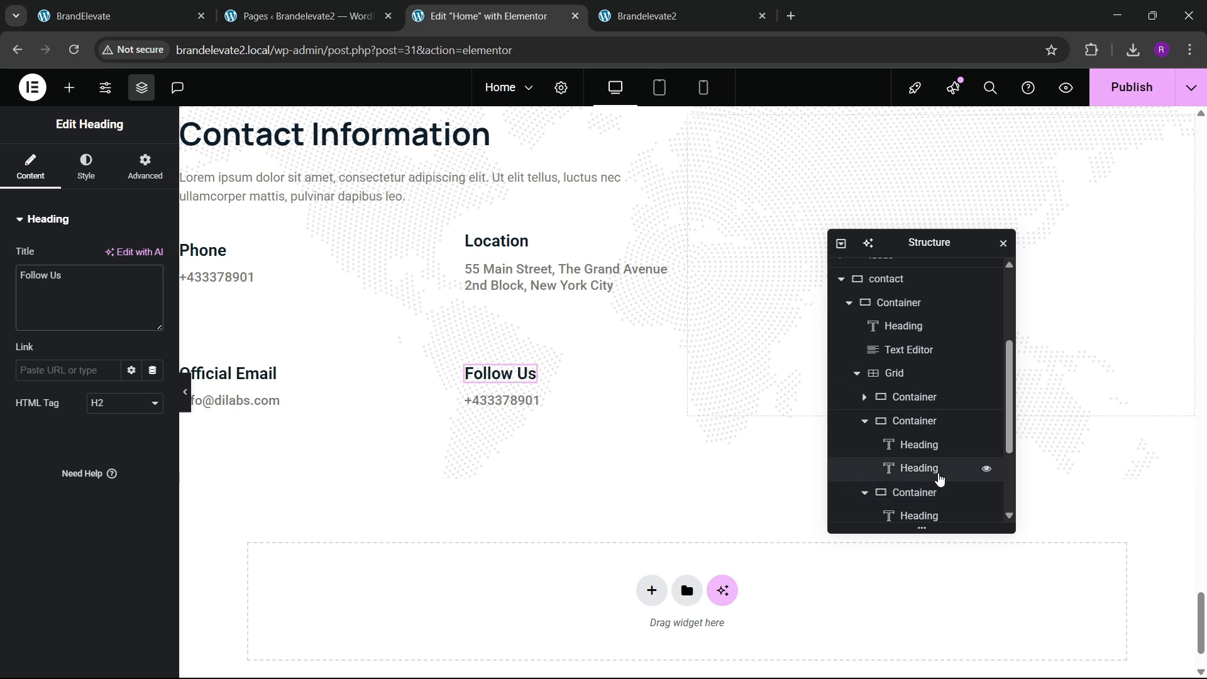
click(906, 377)
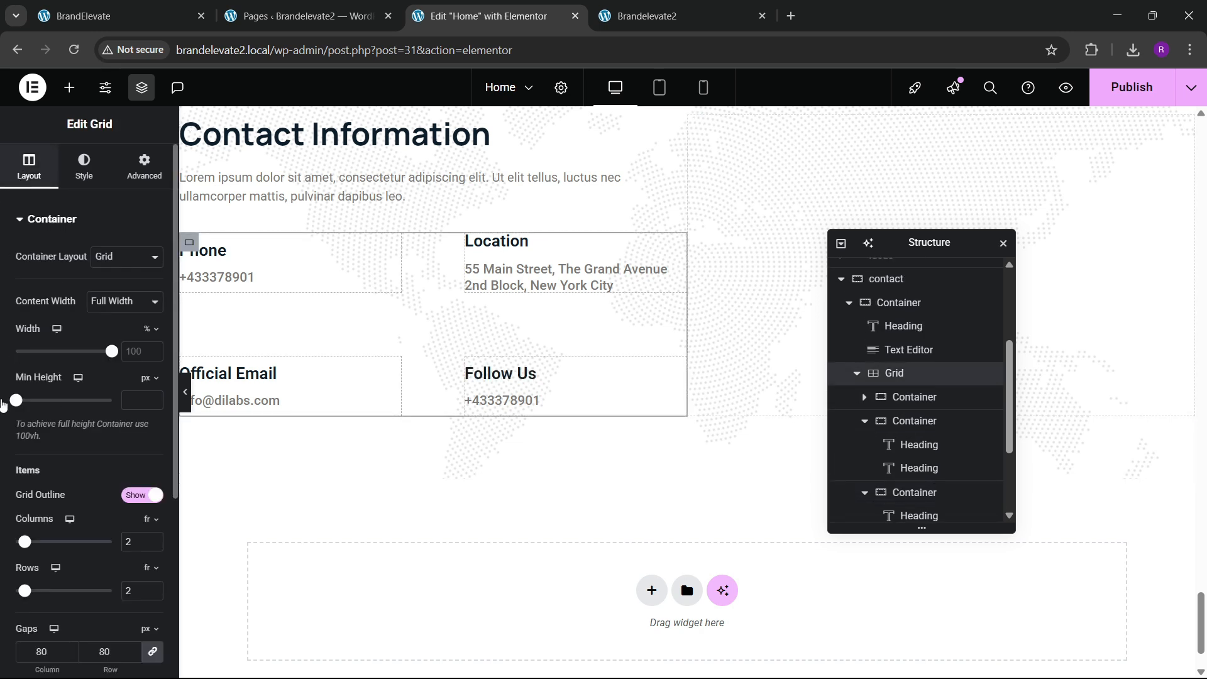
scroll(83, 435, down, 2)
scroll(94, 478, down, 2)
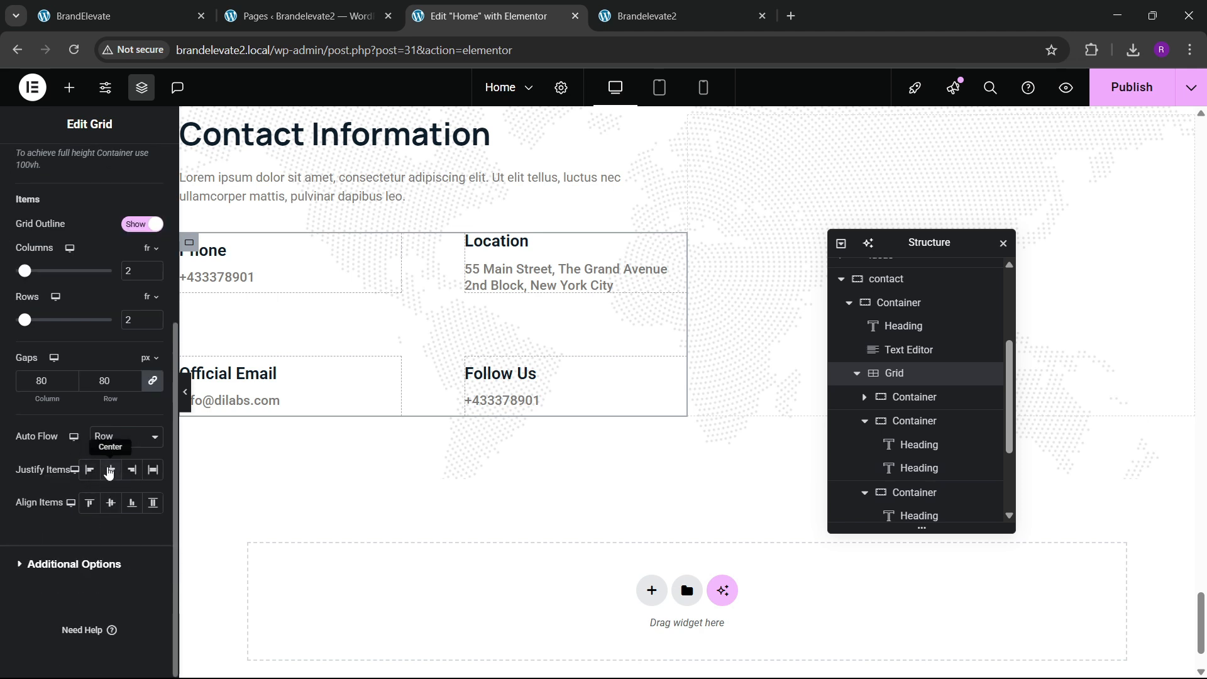
click(110, 472)
click(89, 502)
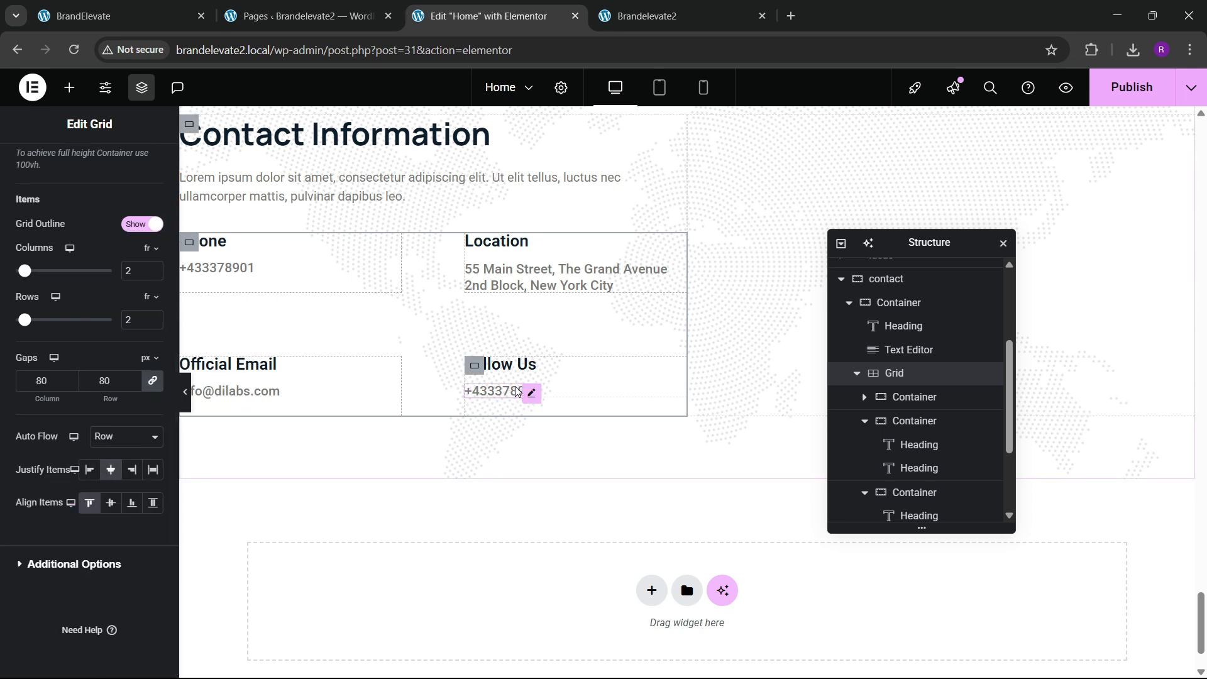
Step: Delete the phone number under "Follow Us" and add a Social Icons widget in its place
right_click(531, 397)
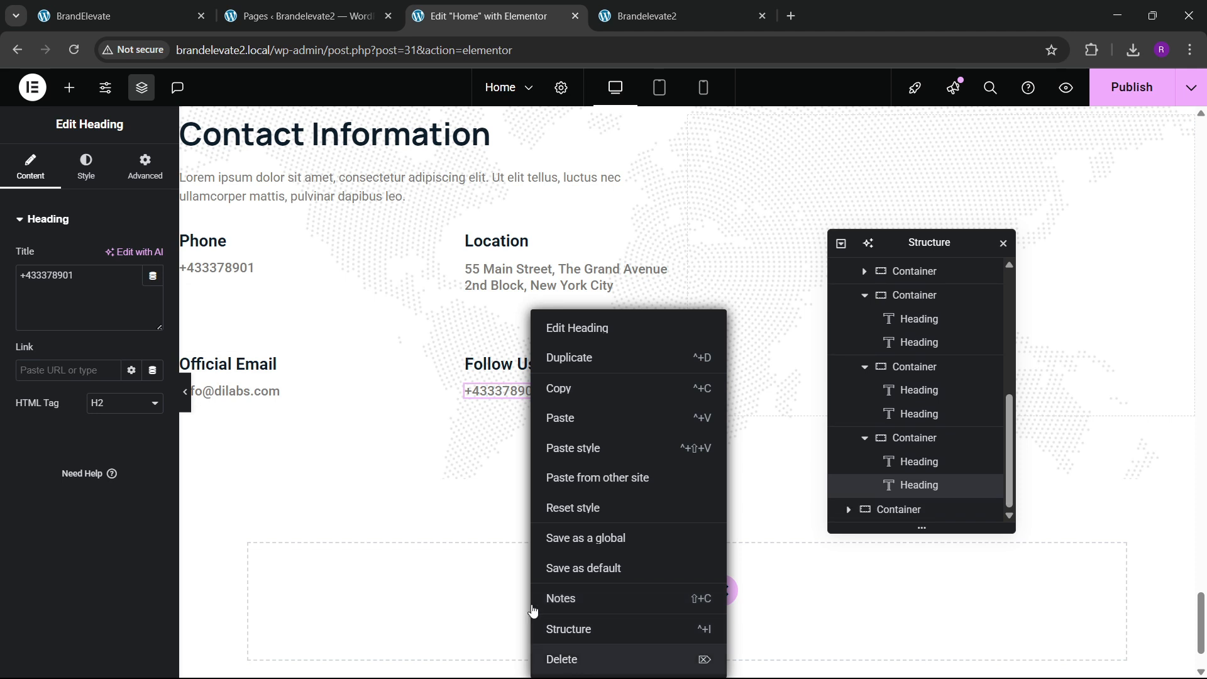
click(556, 654)
click(92, 207)
text(social)
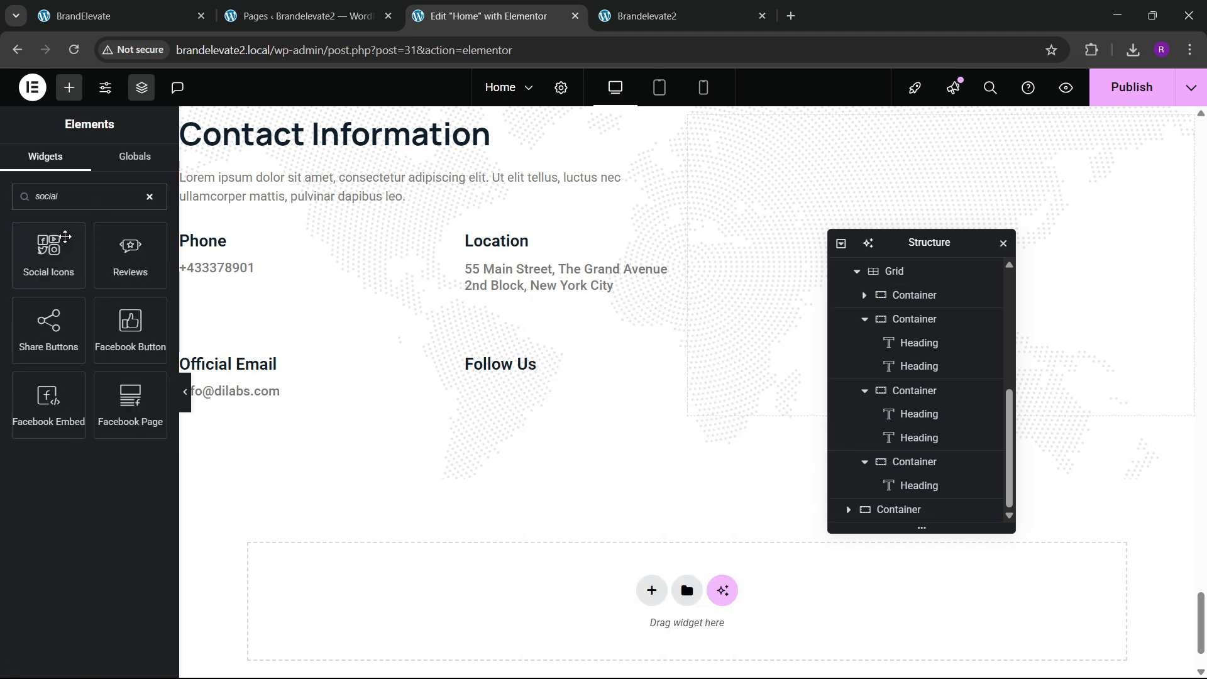
drag(65, 237, 515, 373)
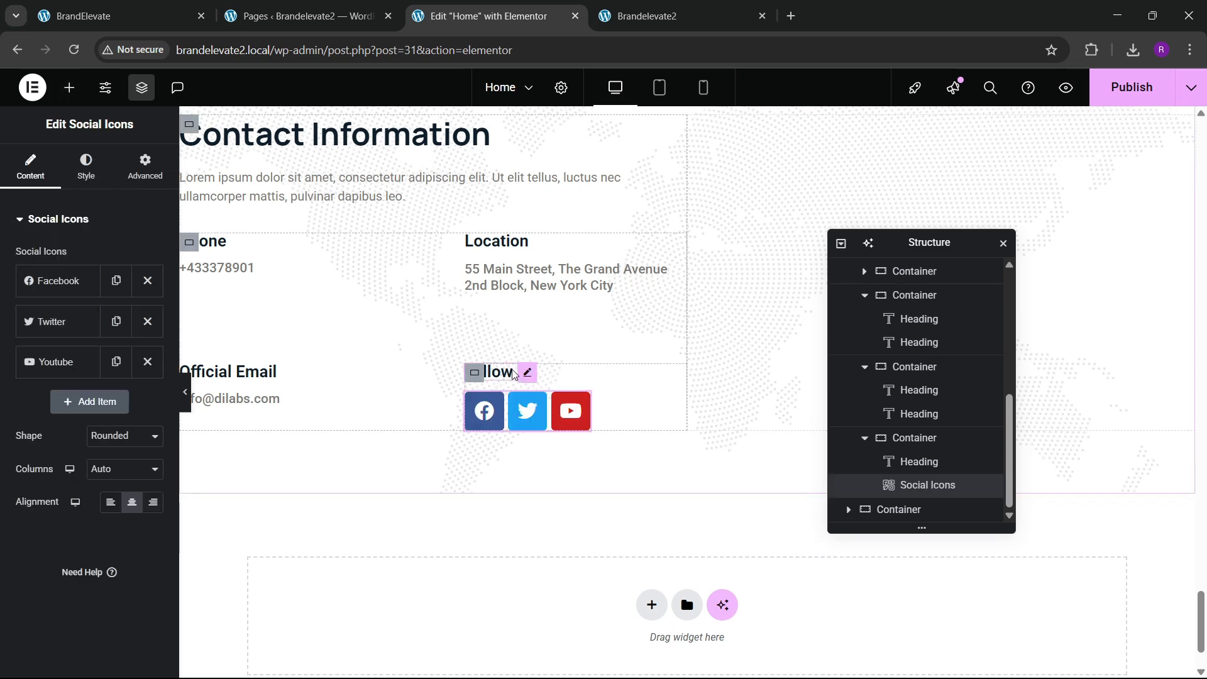
Step: Try the Circle and Square shapes on the social icons and return the shape to Rounded
click(484, 16)
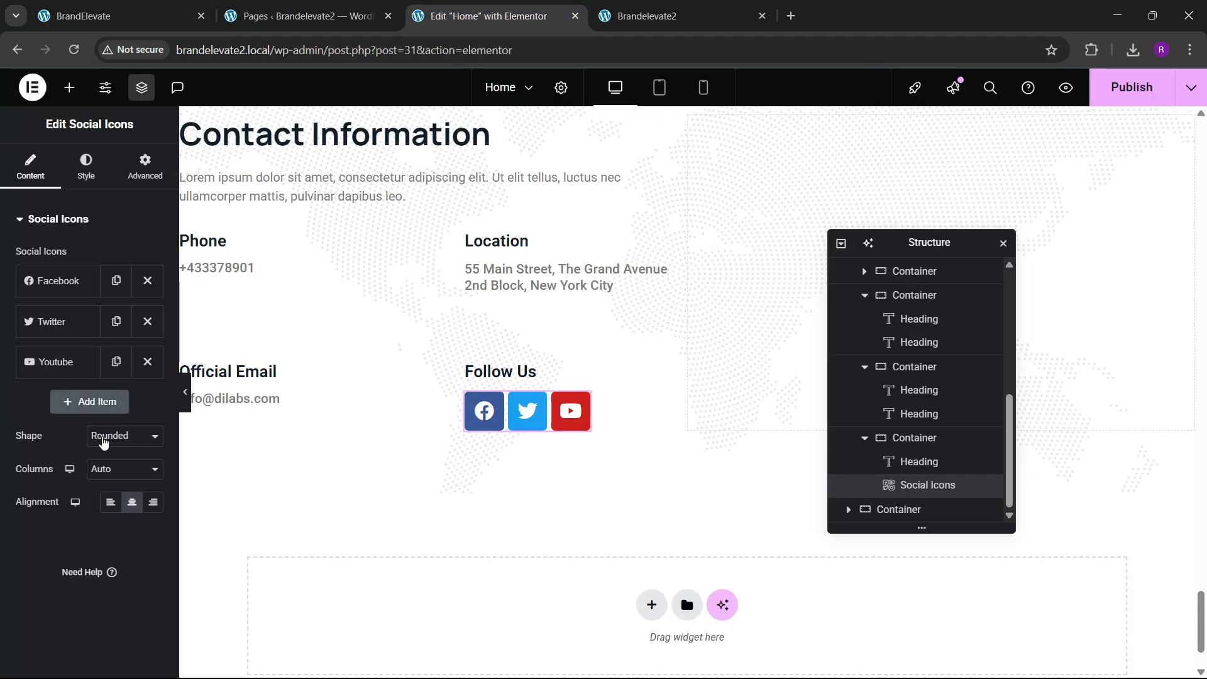
click(115, 443)
click(117, 444)
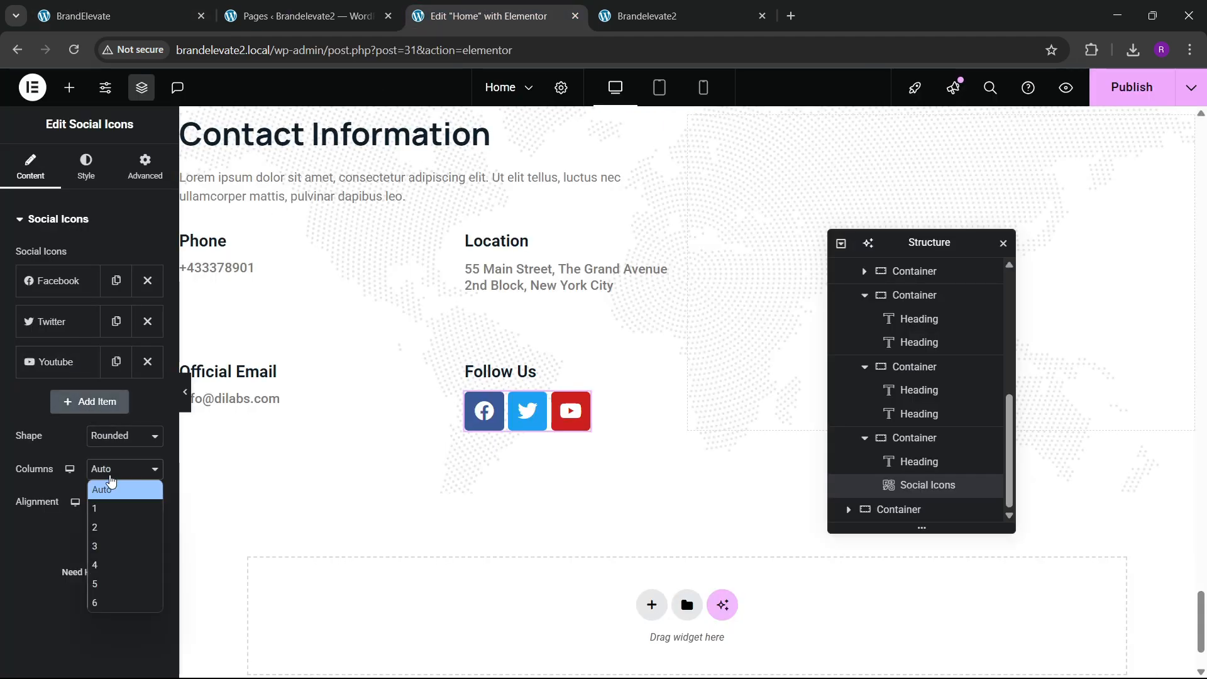
click(111, 477)
click(110, 477)
click(114, 439)
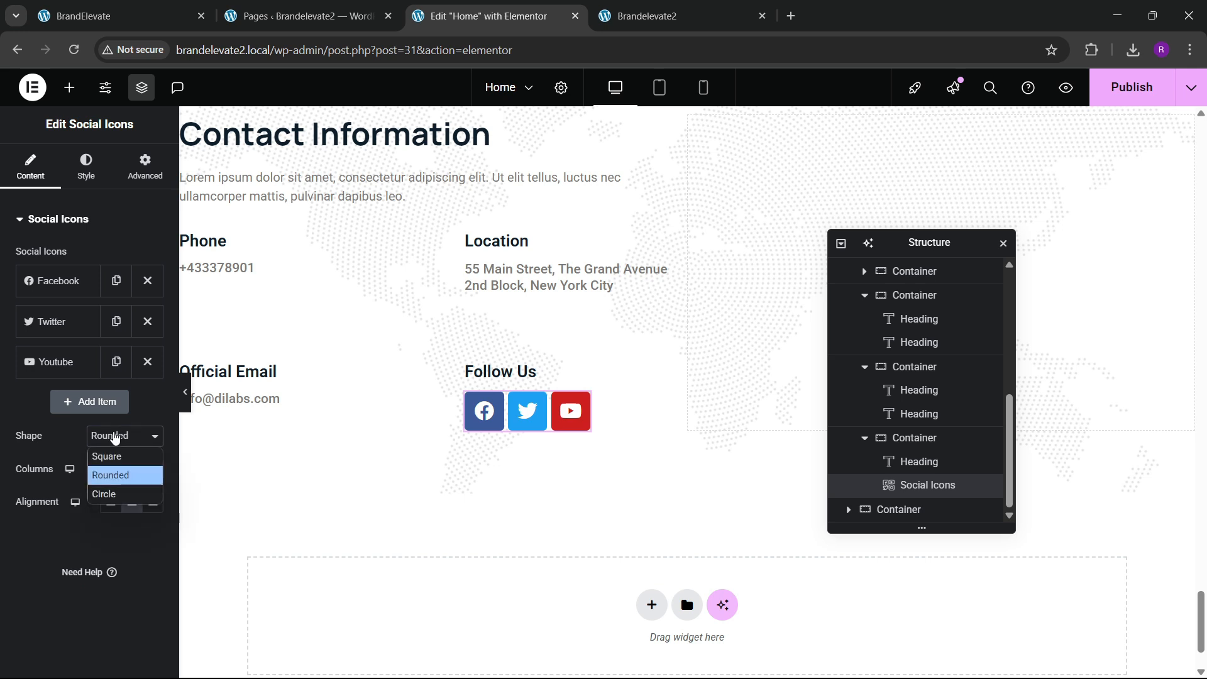
click(109, 495)
click(115, 439)
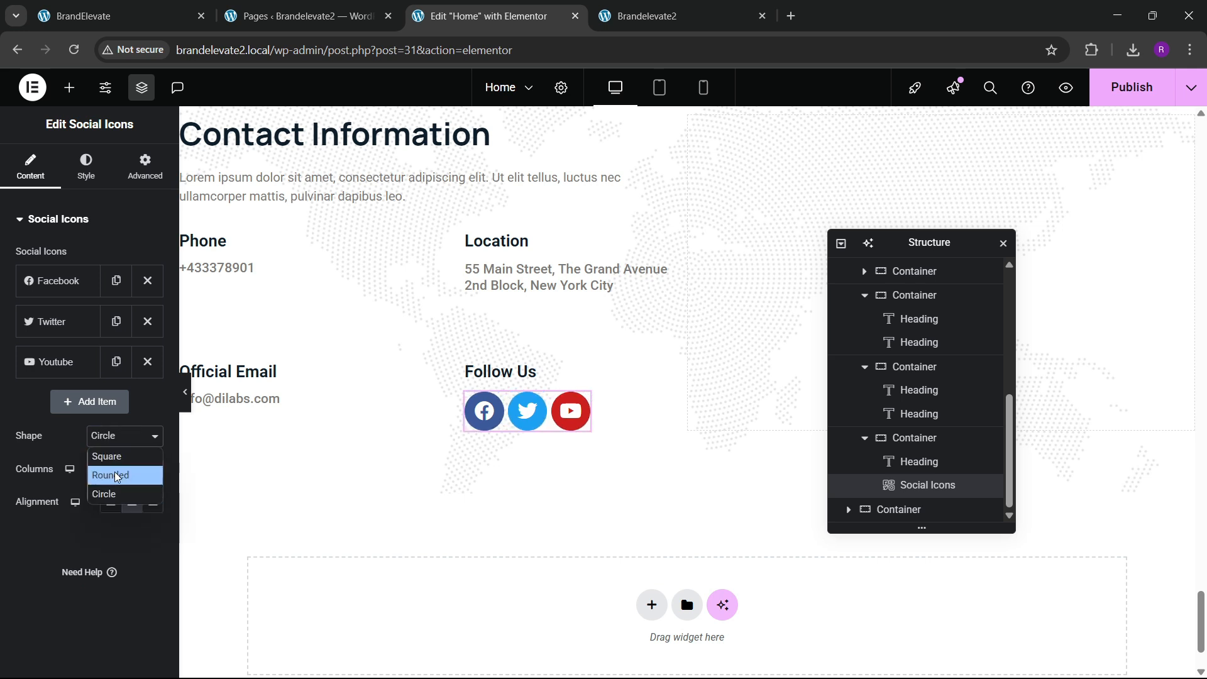
click(113, 475)
click(115, 440)
click(115, 455)
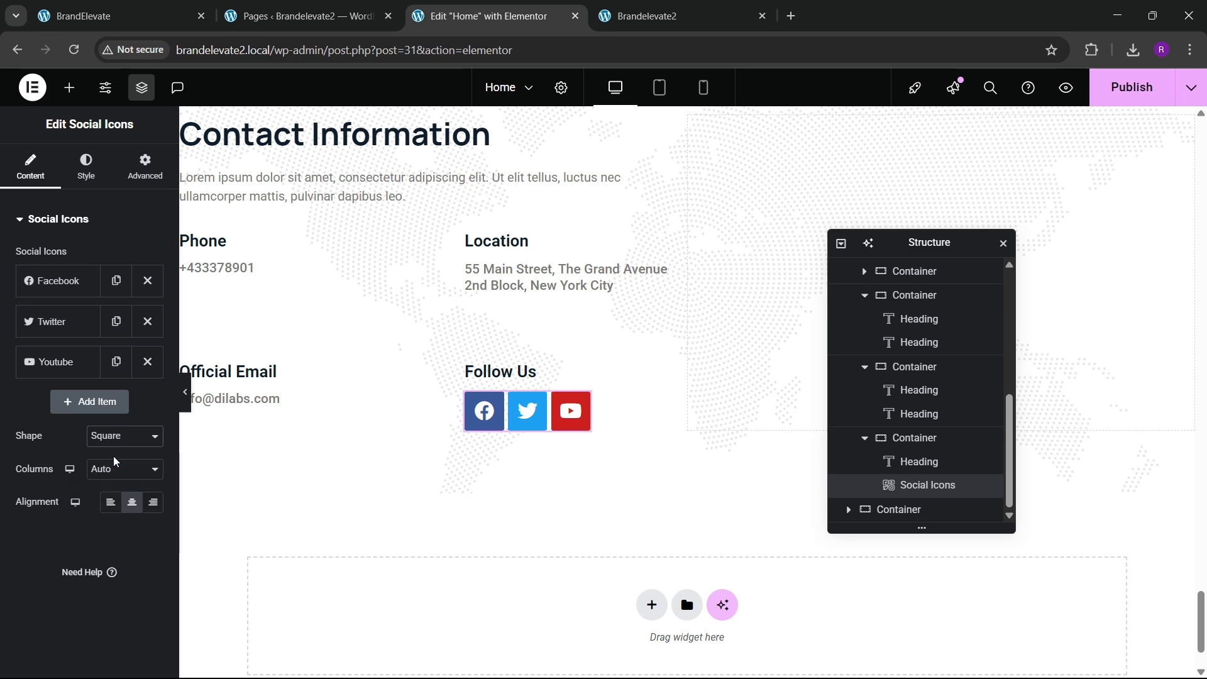
click(113, 444)
click(115, 473)
Step: Switch the social icons' color to Custom and make their primary color a fully transparent light blue
click(86, 165)
click(156, 8)
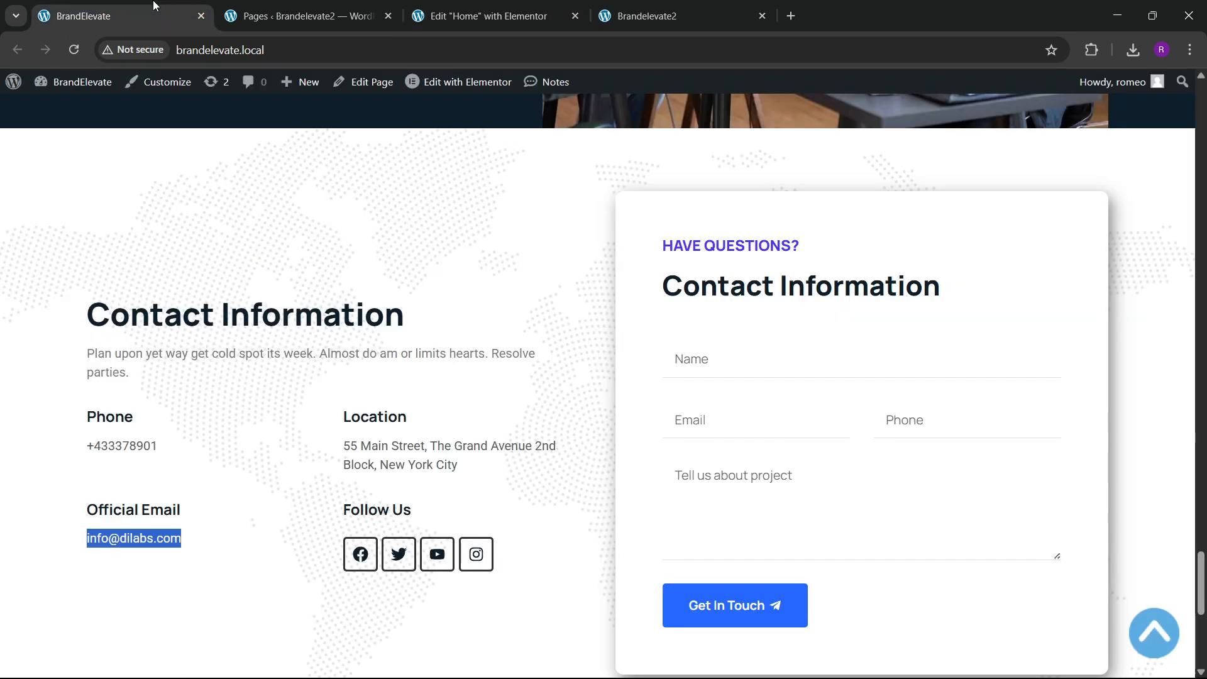
click(434, 9)
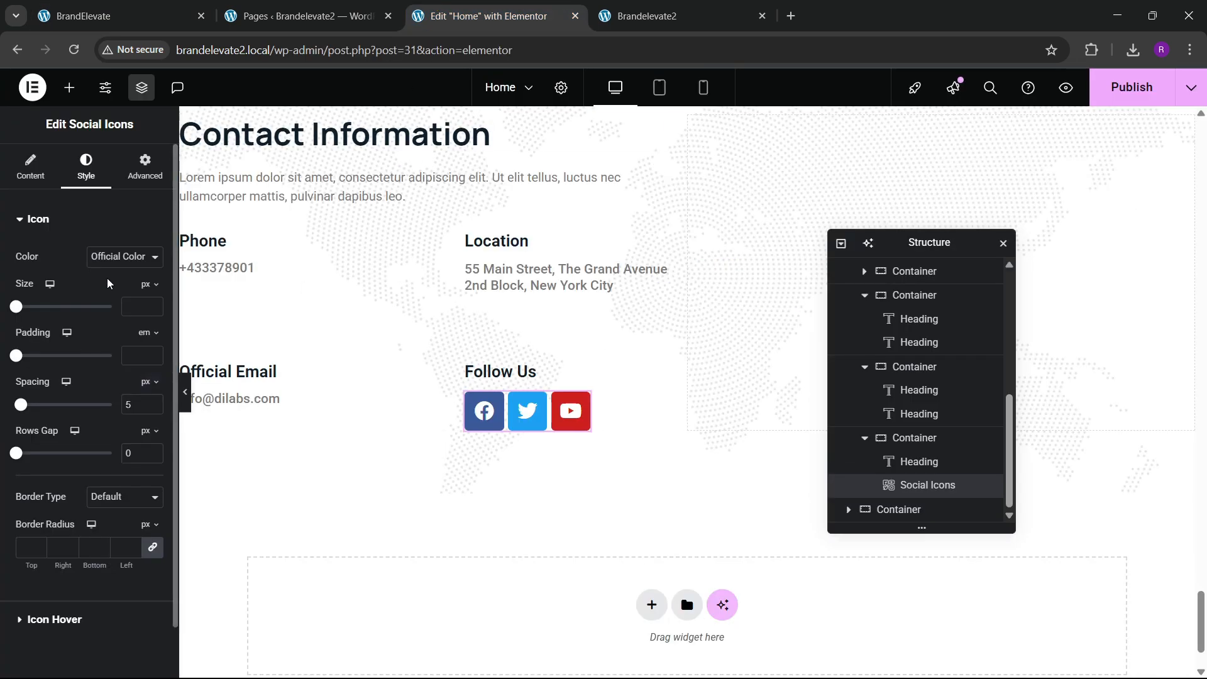
click(112, 255)
click(127, 297)
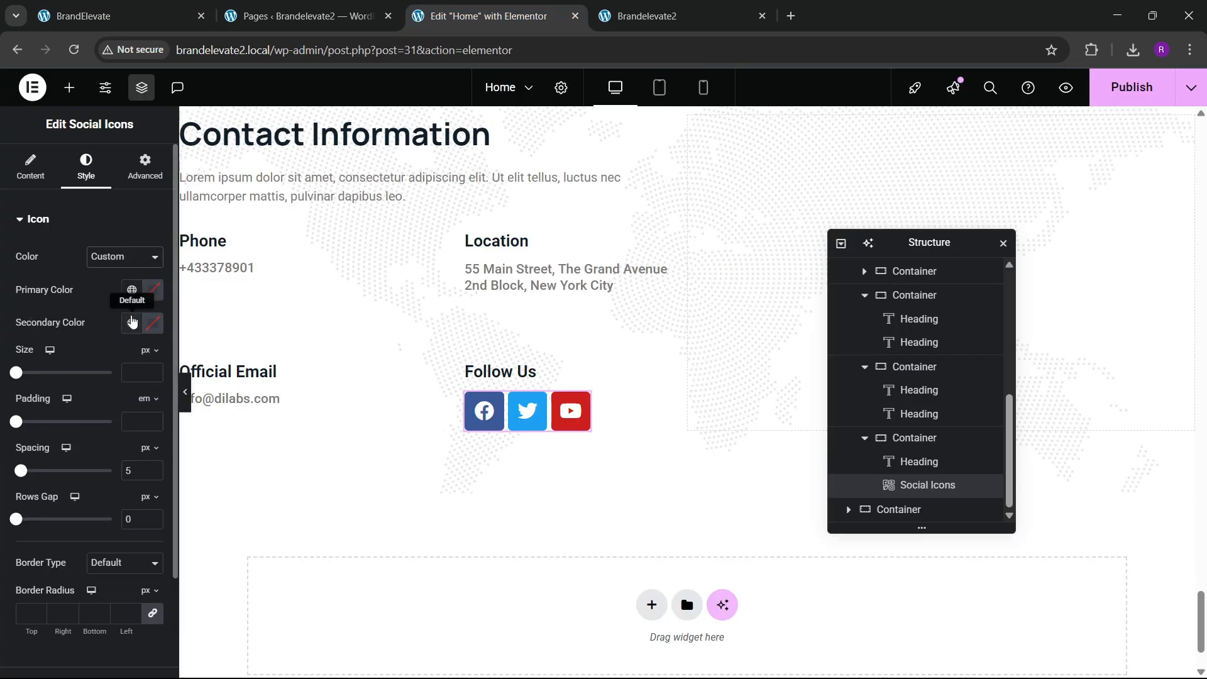
click(132, 290)
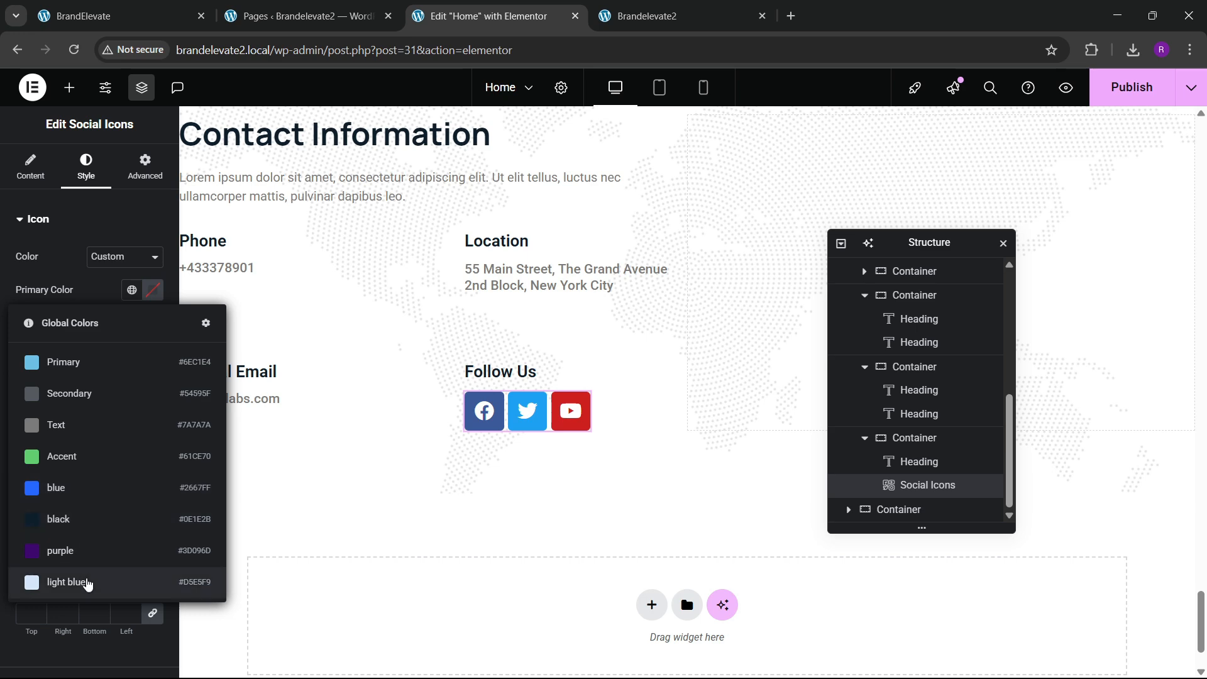
click(88, 581)
click(154, 291)
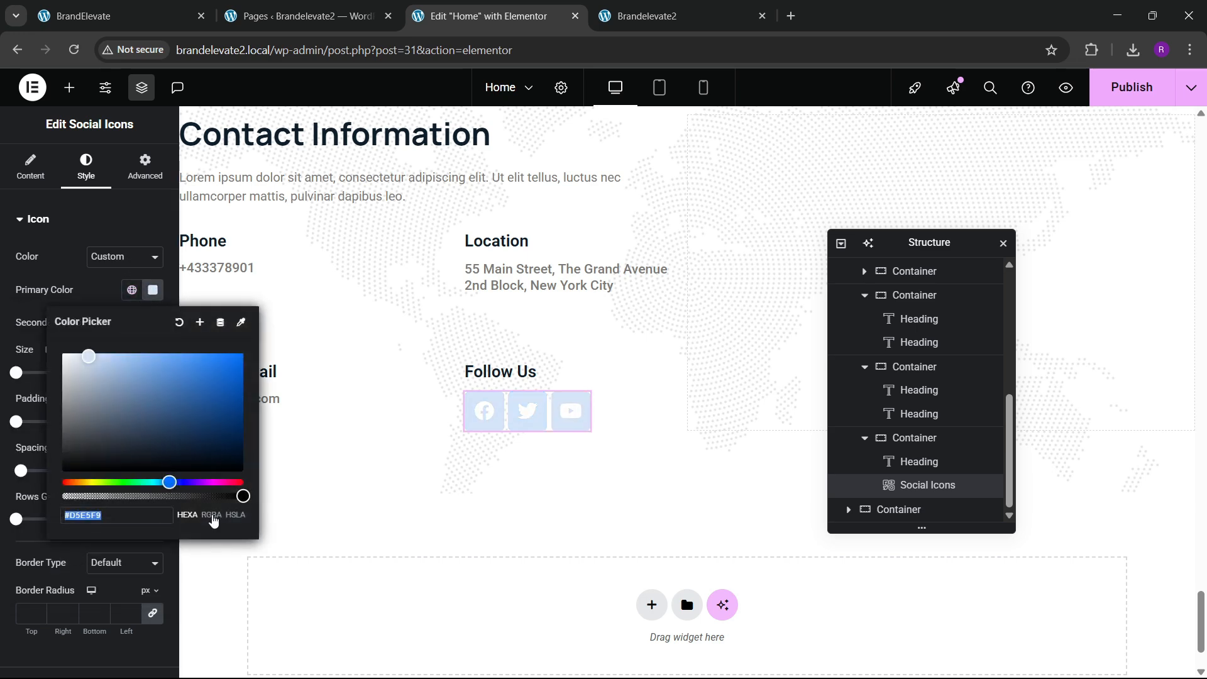
drag(241, 497, 62, 496)
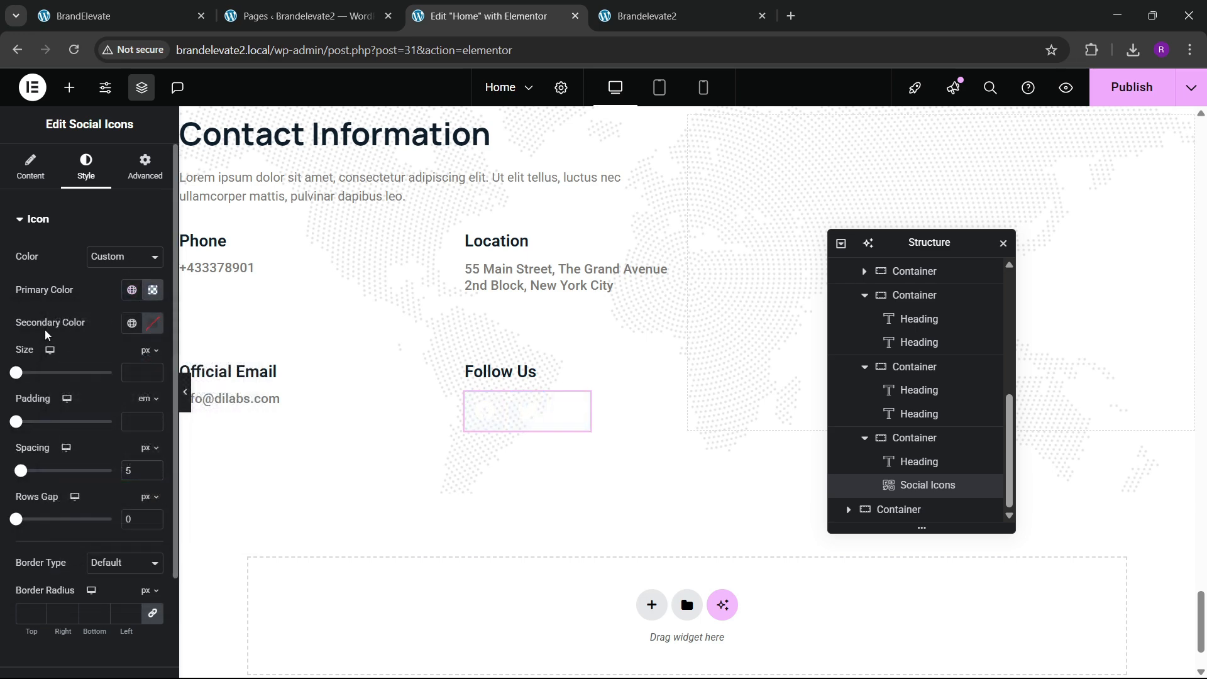
Step: Compare the social icons with the reference page and set their secondary color to the global blue
click(110, 12)
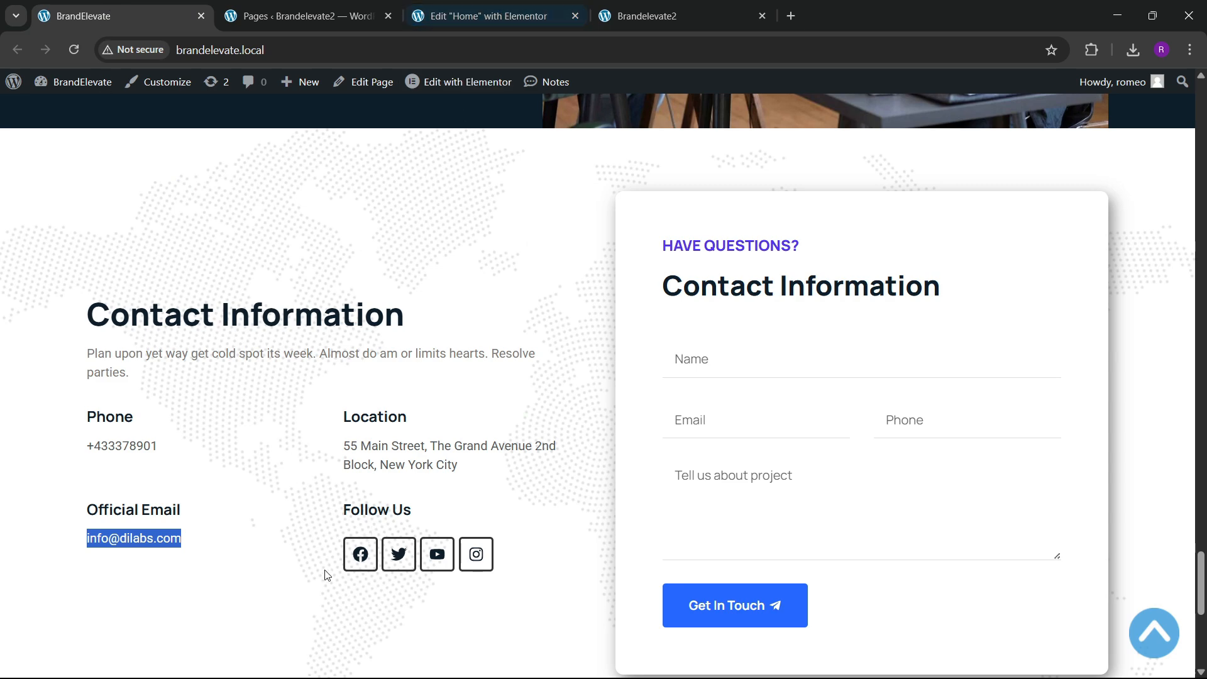
click(439, 7)
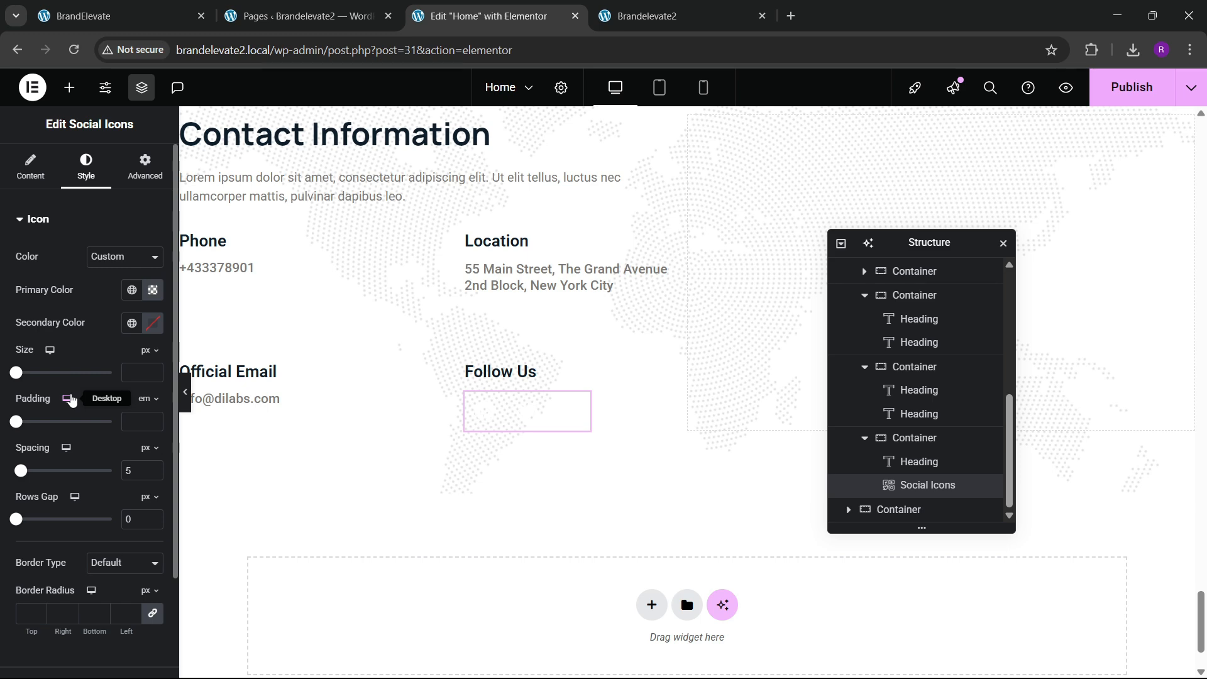
click(82, 15)
click(573, 5)
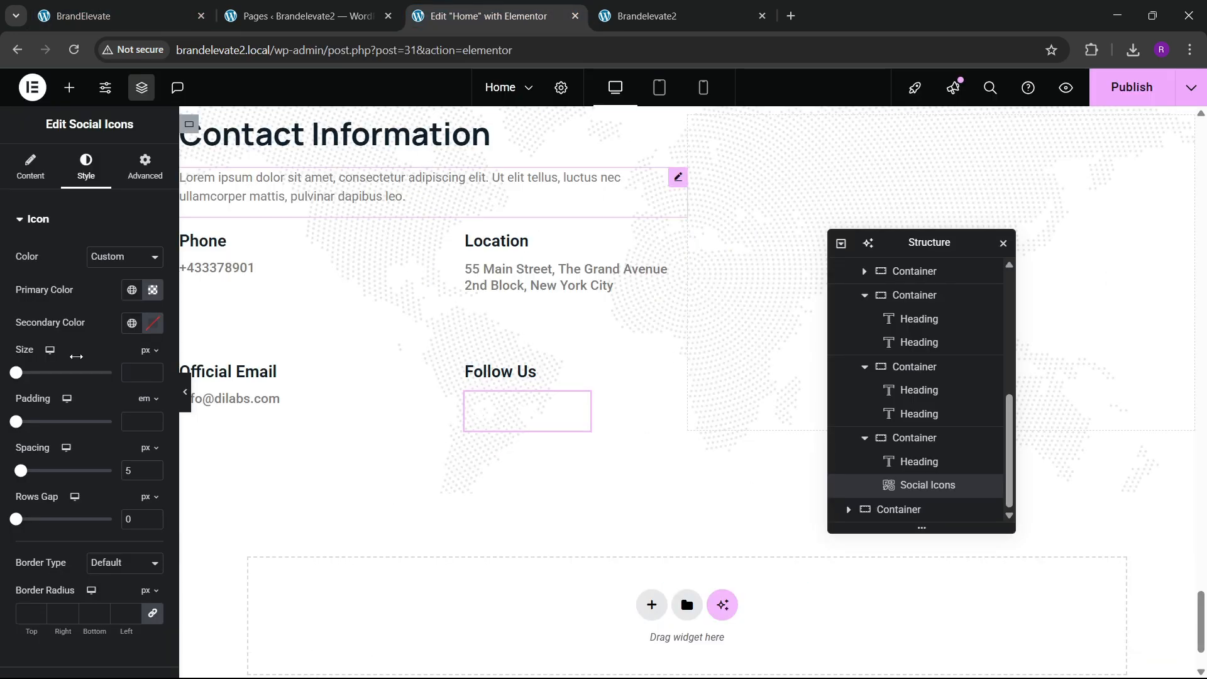
click(129, 324)
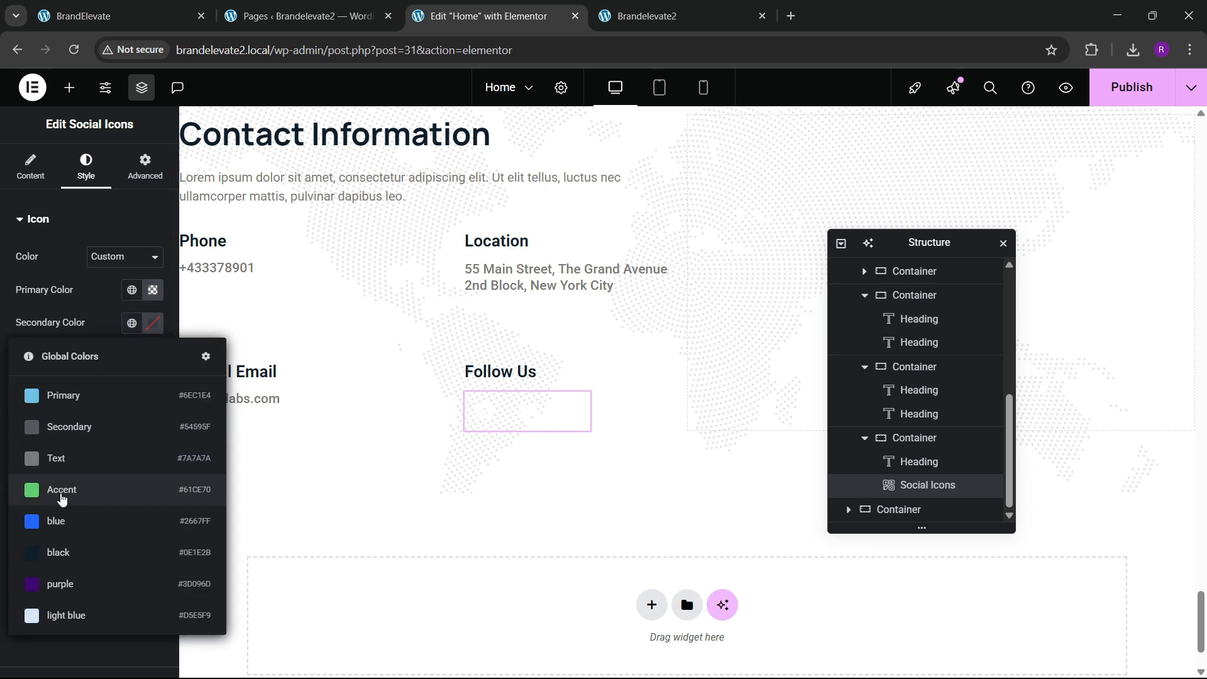
click(69, 518)
Step: Give the social icons a solid border 3 px wide in the global blue
scroll(92, 425, down, 2)
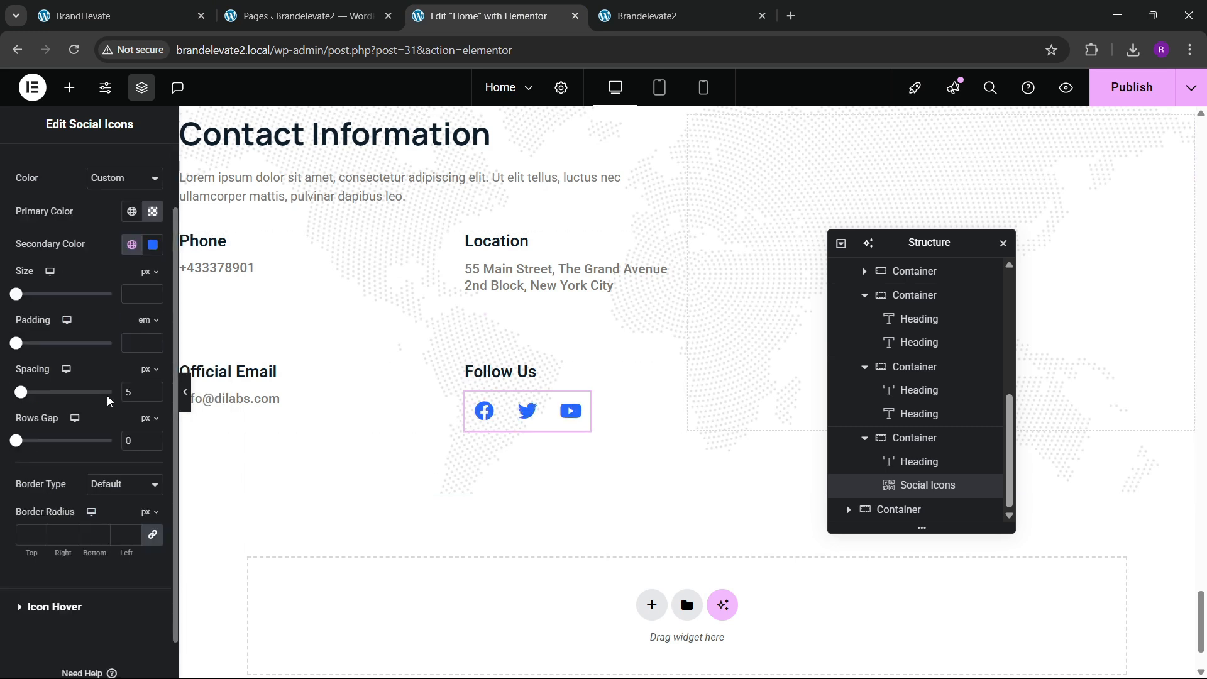
click(123, 441)
click(101, 499)
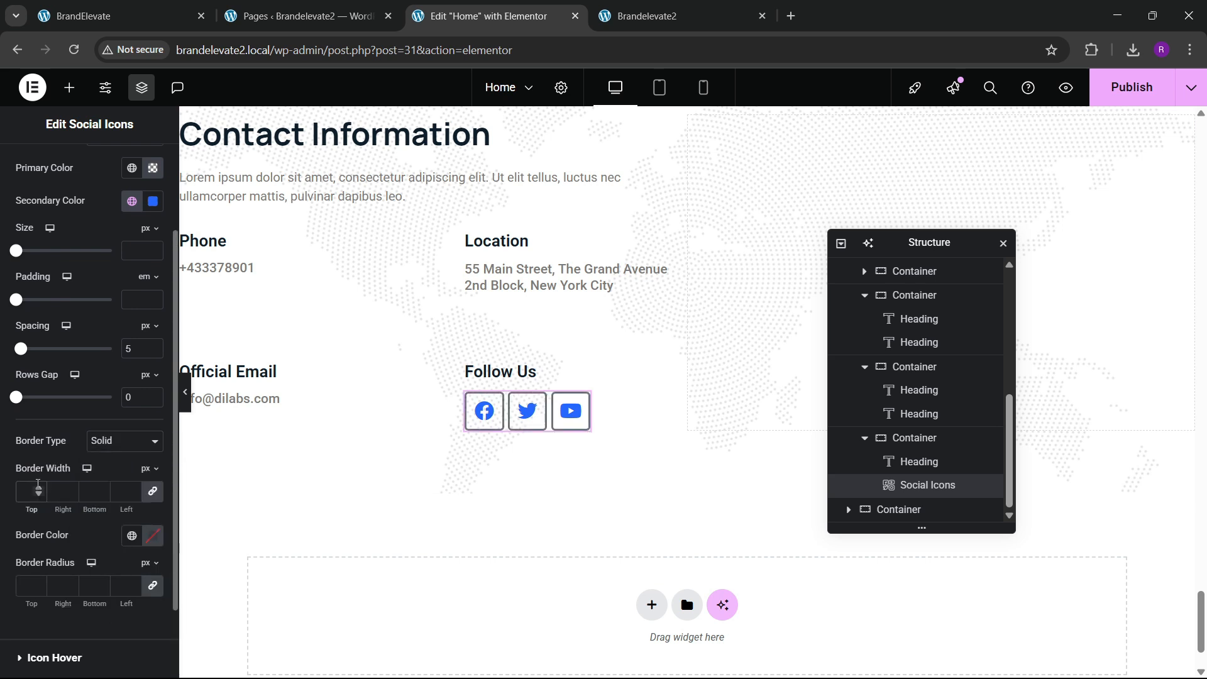
click(130, 535)
click(69, 405)
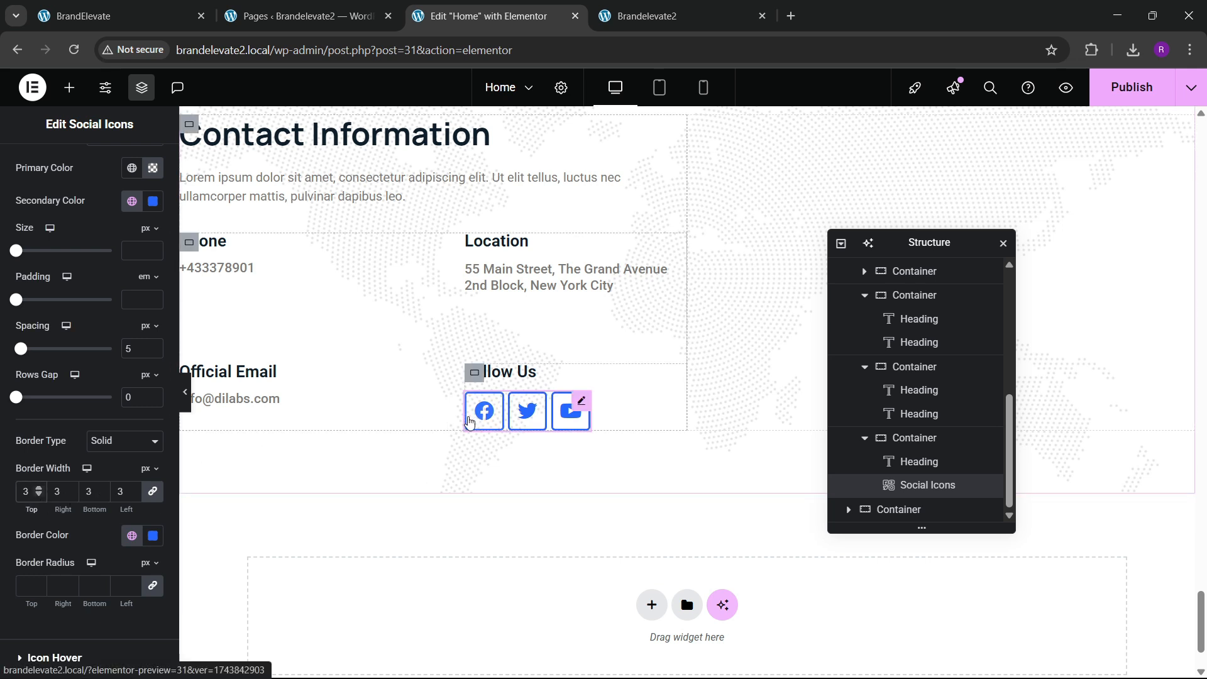
Step: Set the social icons' hover primary color to the global blue
scroll(114, 313, up, 3)
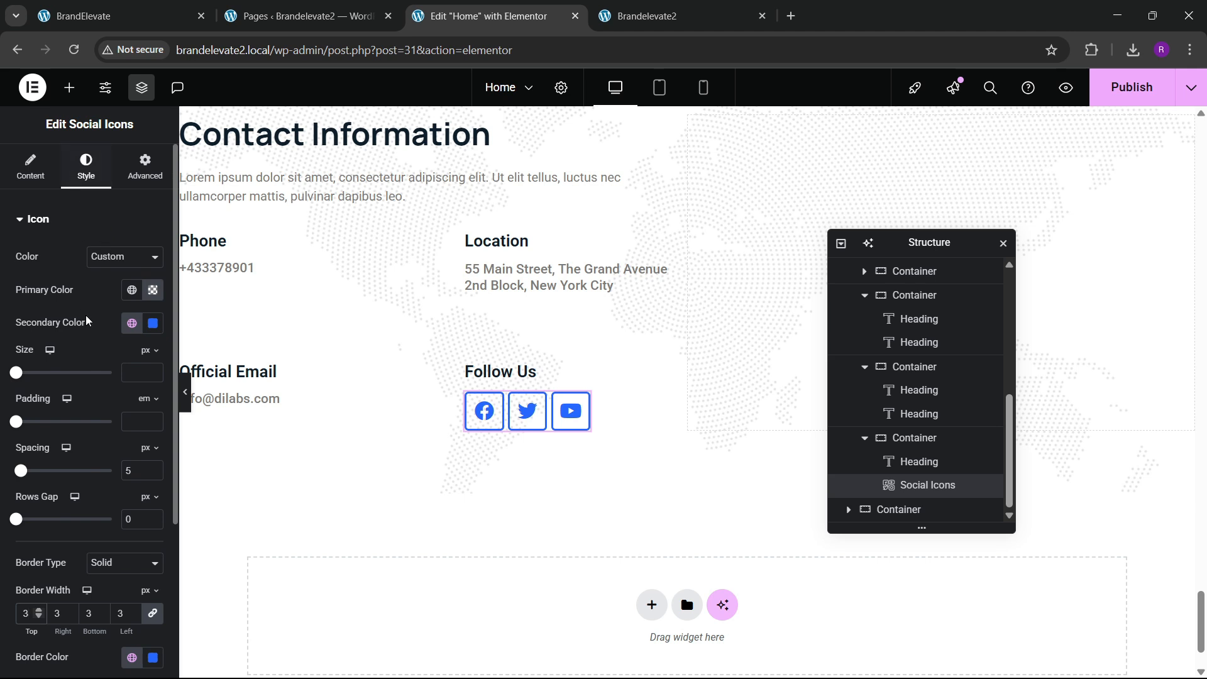
scroll(86, 321, down, 3)
click(46, 564)
click(131, 295)
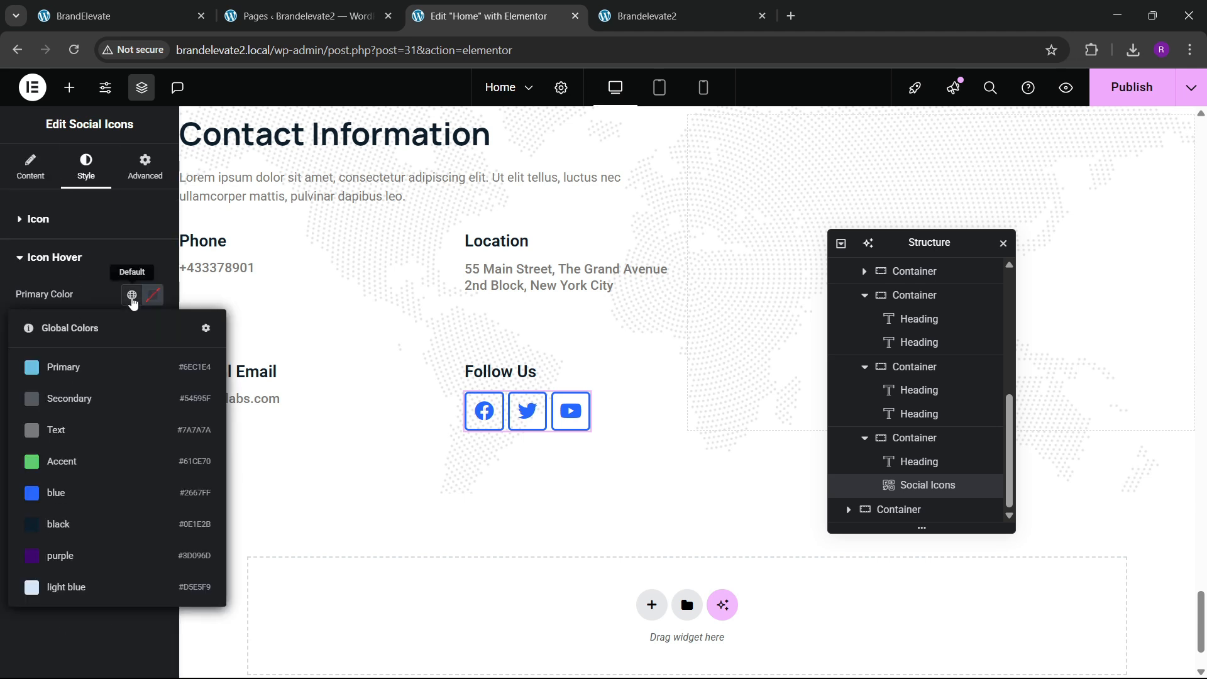
click(69, 494)
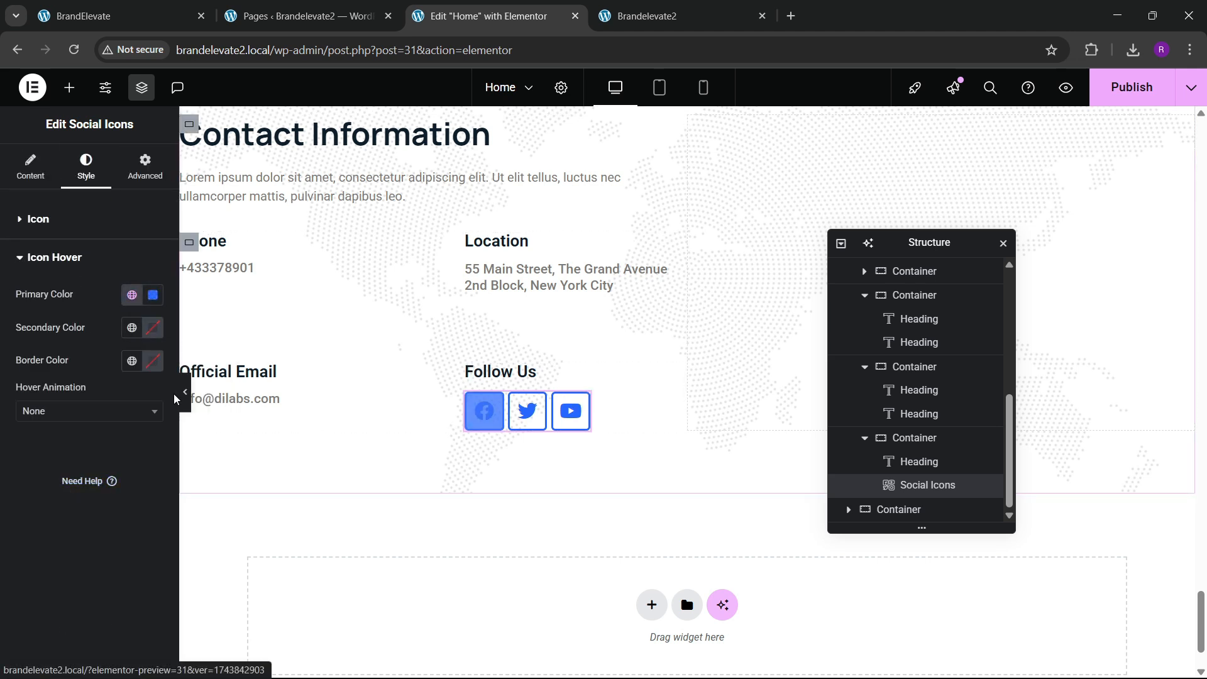
Step: Set the social icons' hover secondary color to white, hover border color to the global blue and hover animation to Shrink
click(152, 328)
click(97, 322)
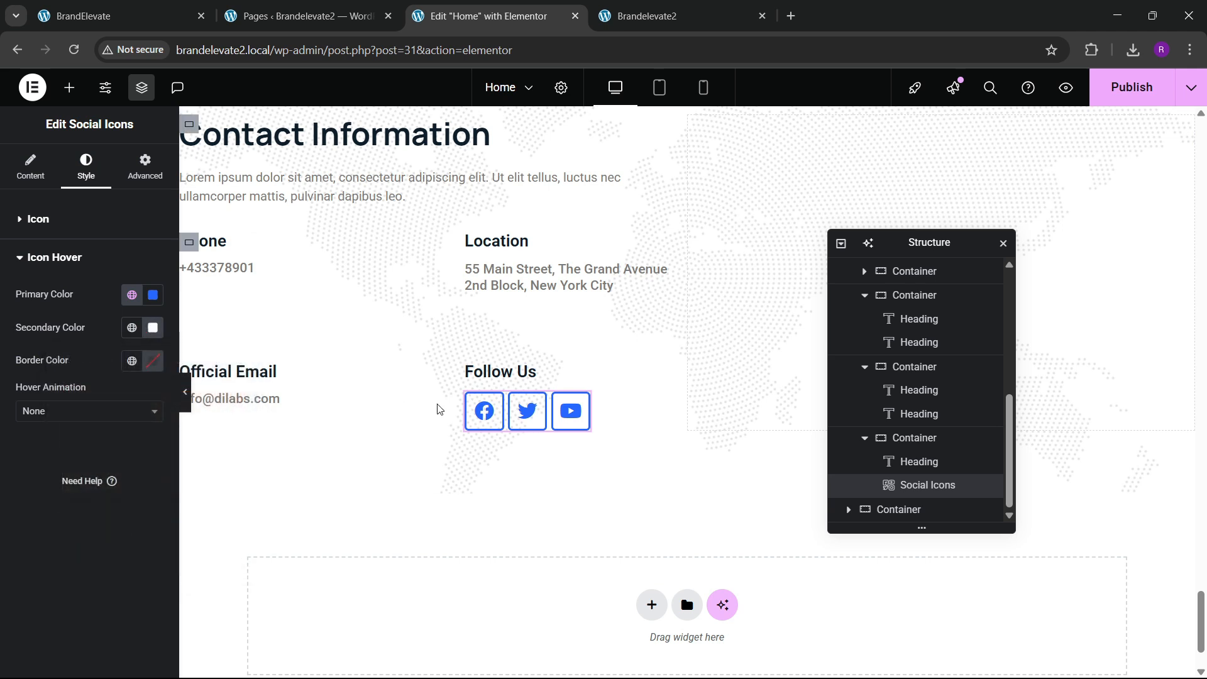
click(132, 361)
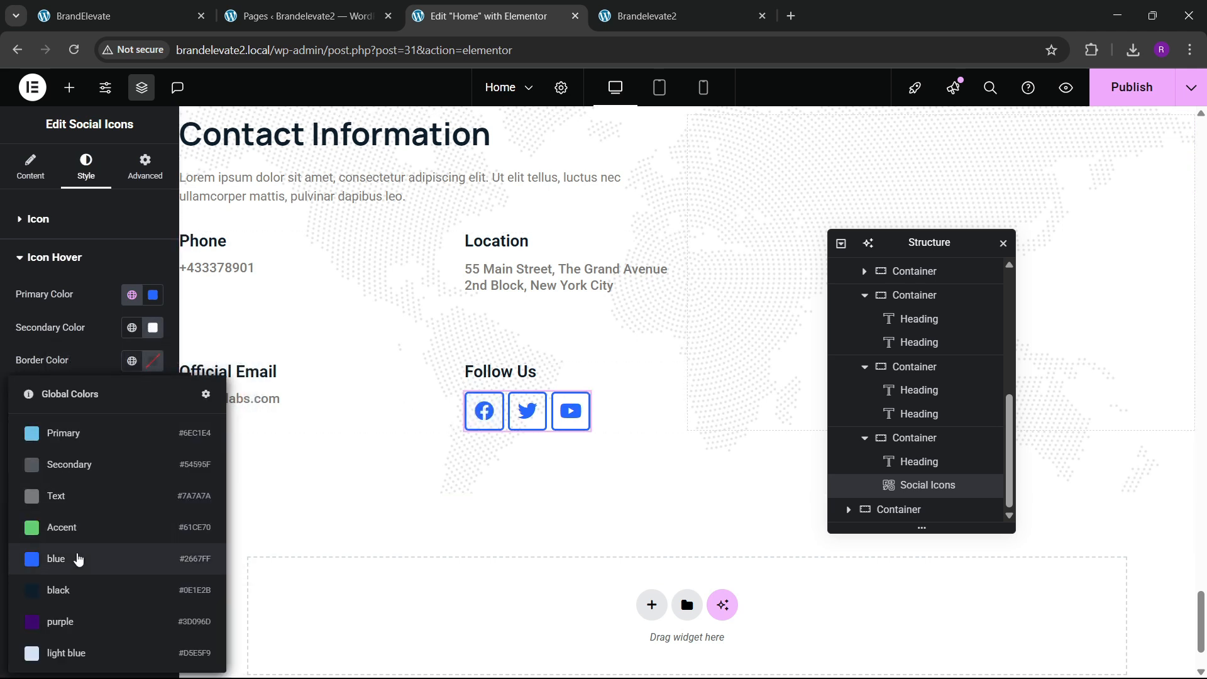
click(75, 559)
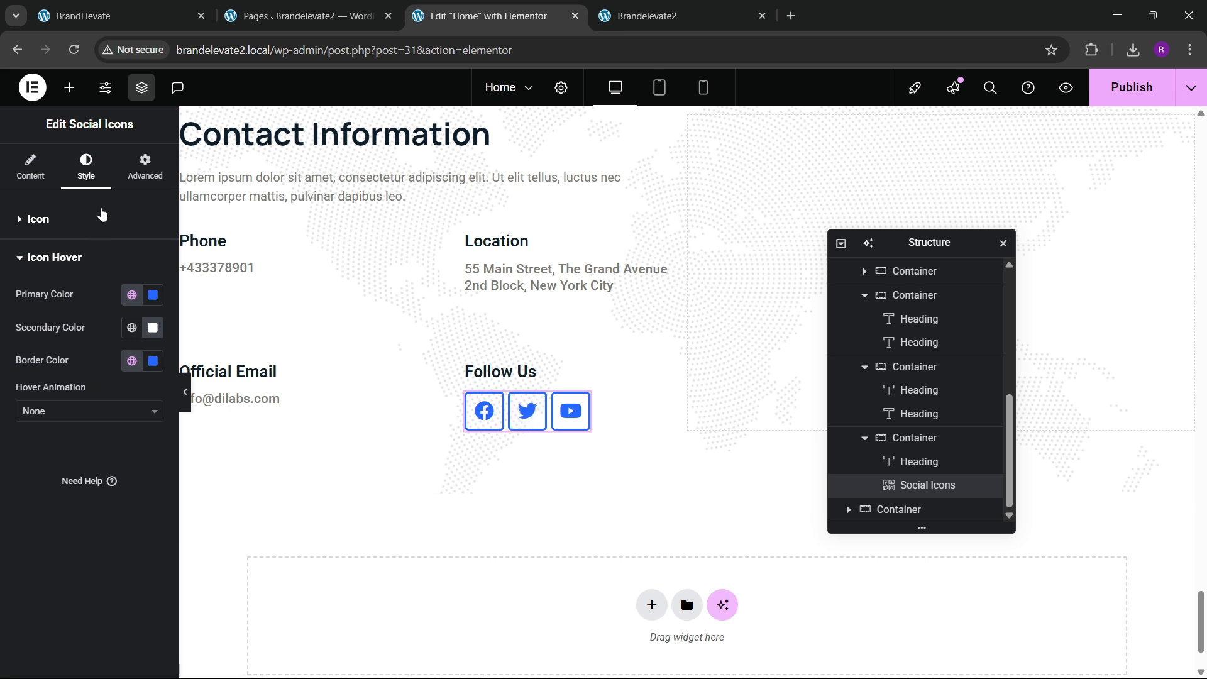
click(54, 410)
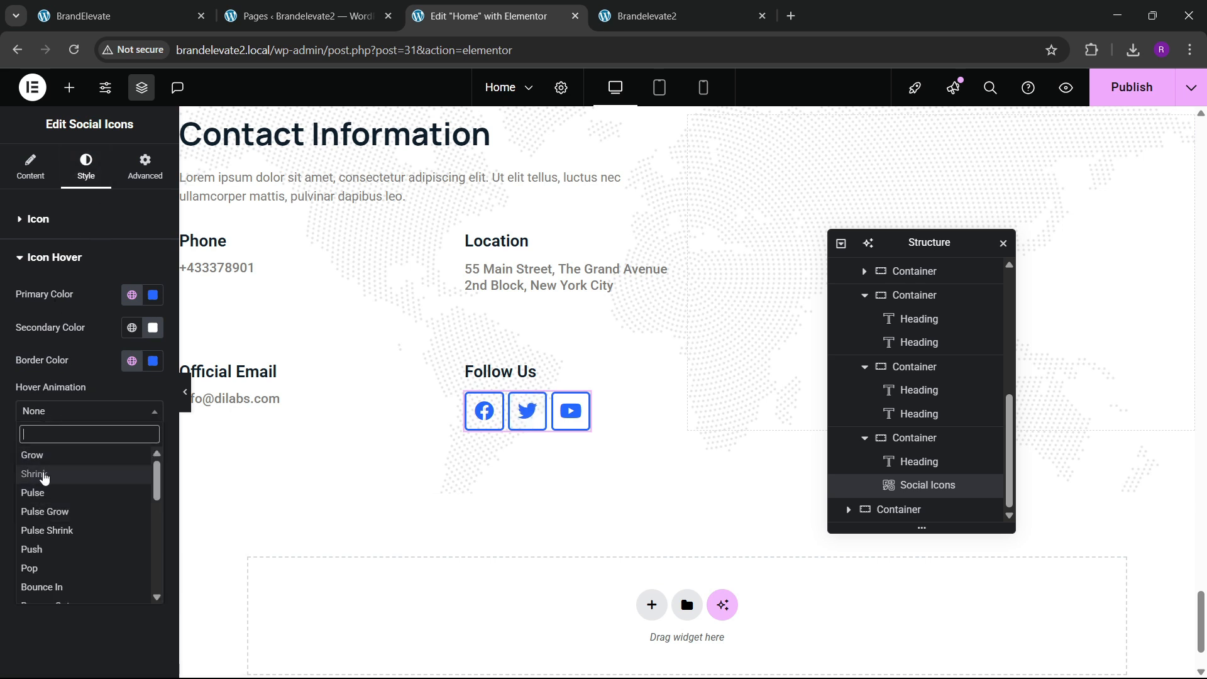
click(41, 473)
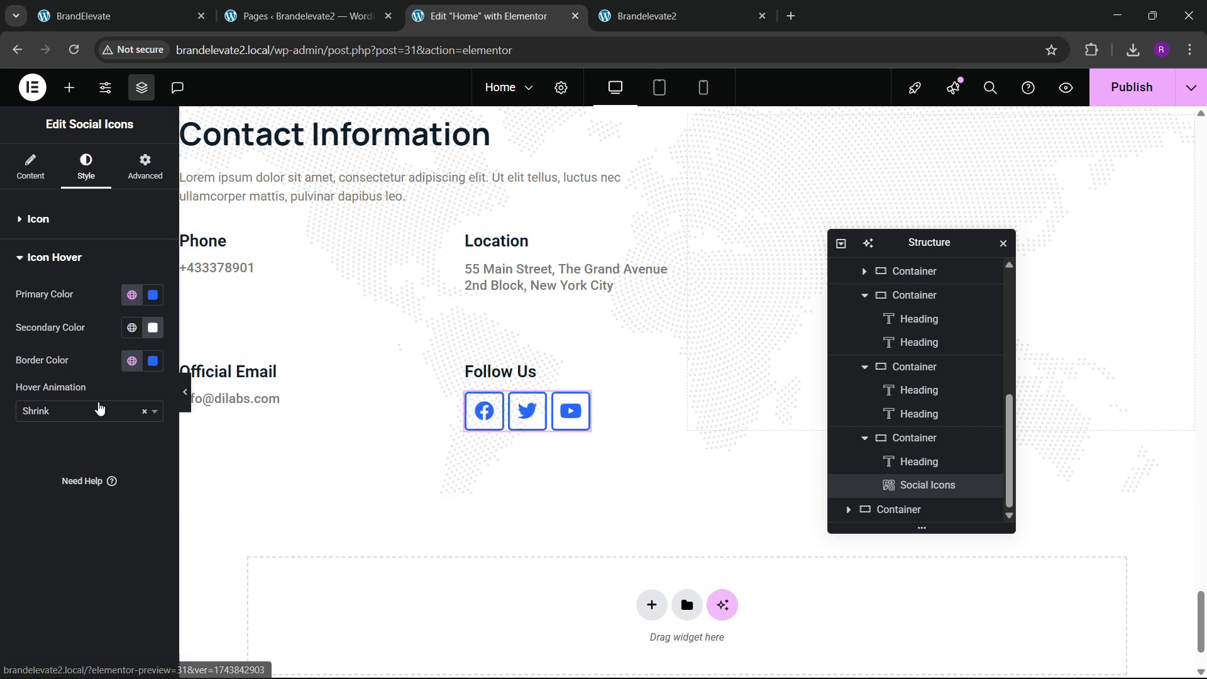
Step: Set the spacing between the social icons to 10 px and publish the page
click(38, 218)
click(31, 167)
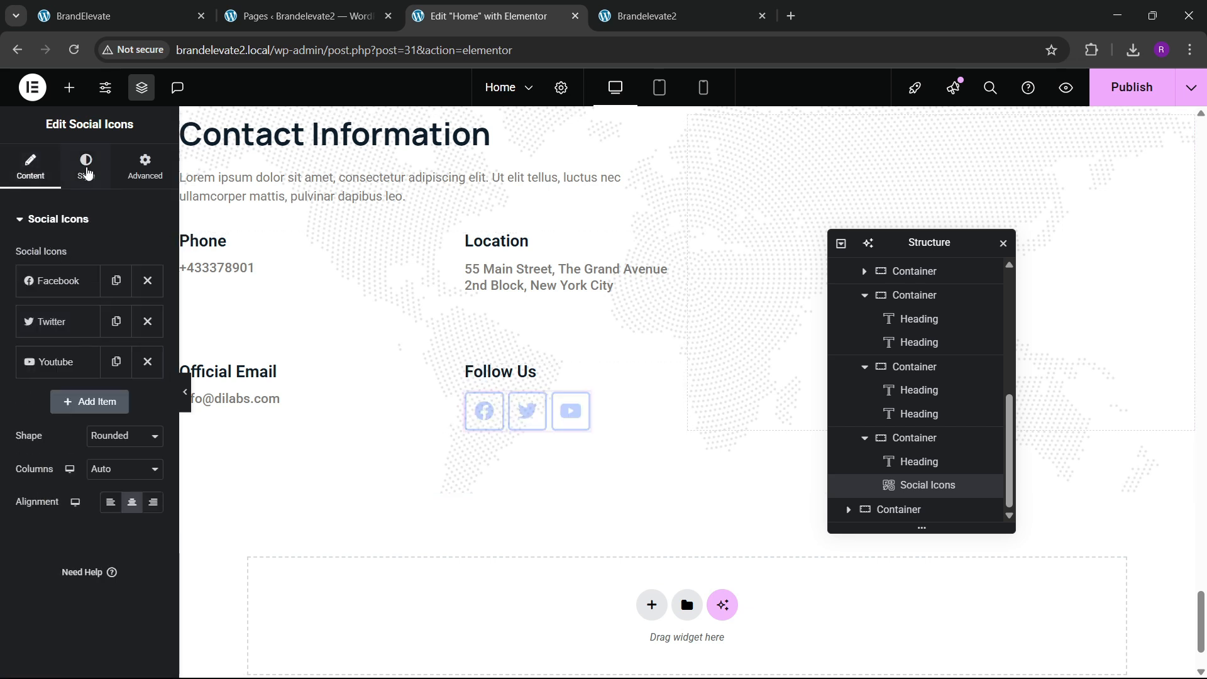
click(86, 167)
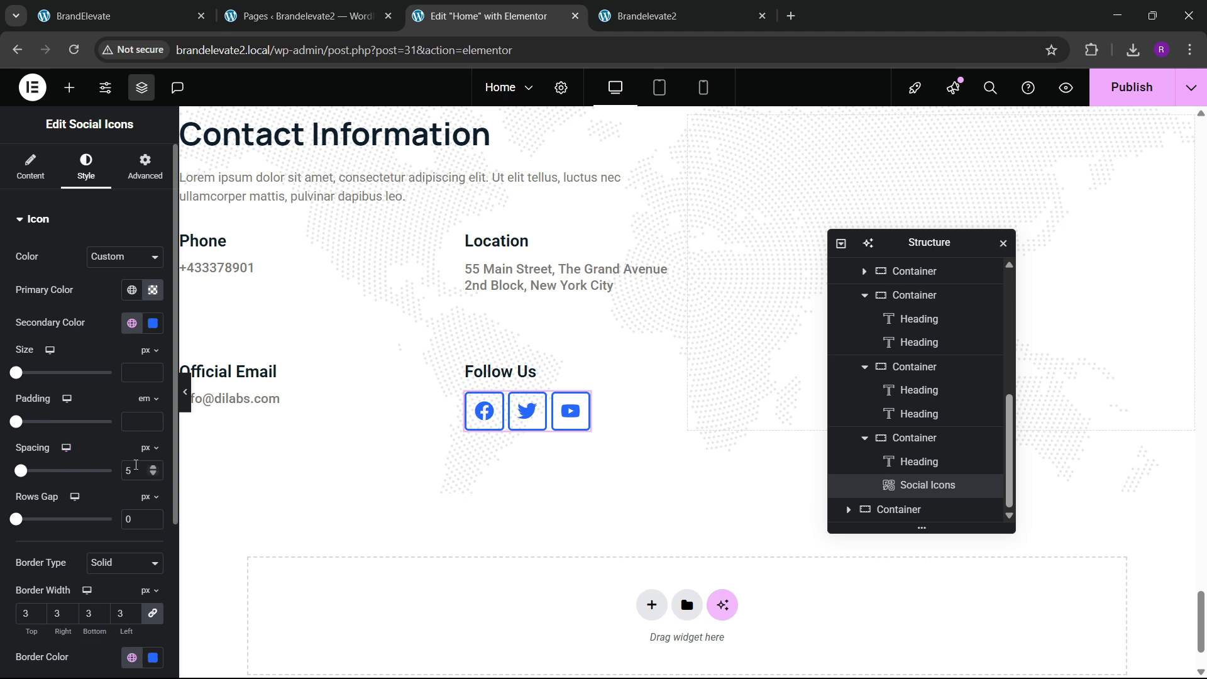
text(10)
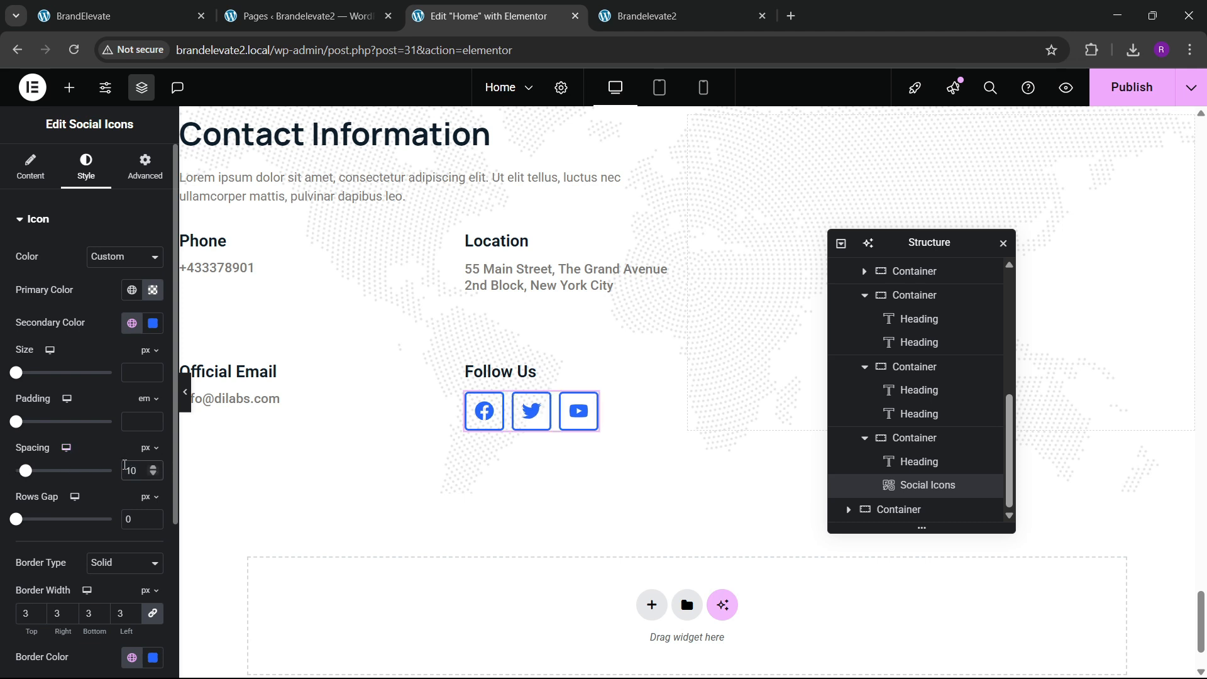
click(1124, 84)
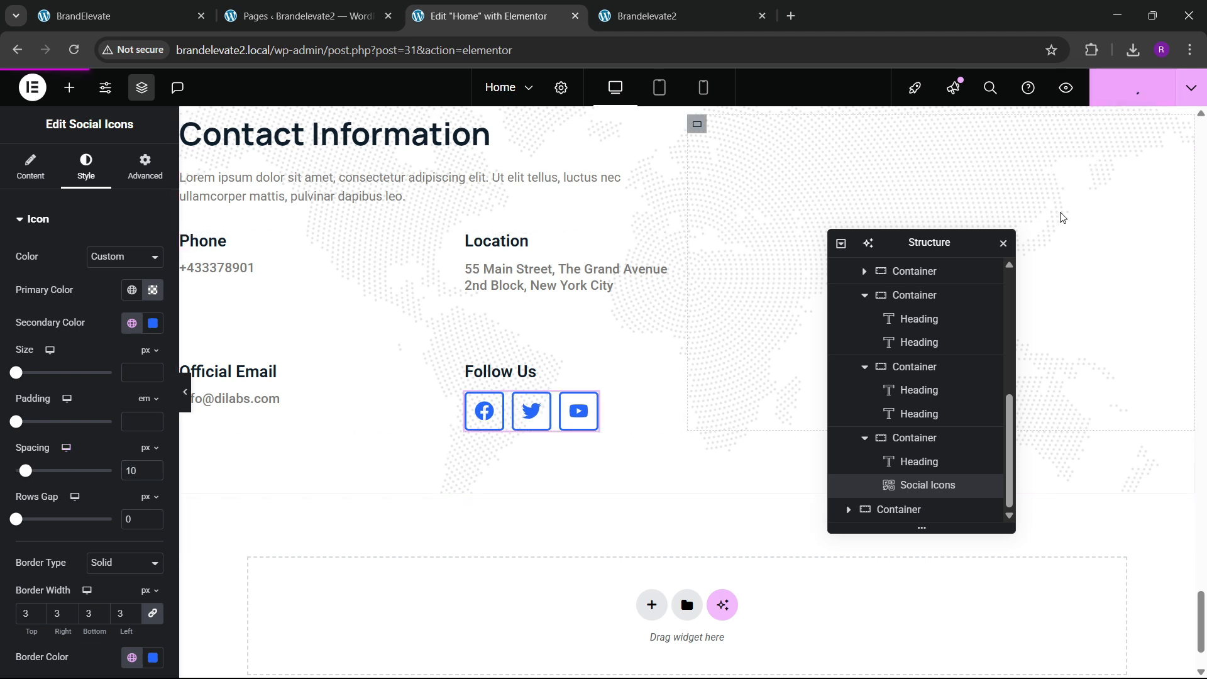
Step: Compare the contact grid with the reference page, set its row gap to 50 px and publish the page
click(60, 7)
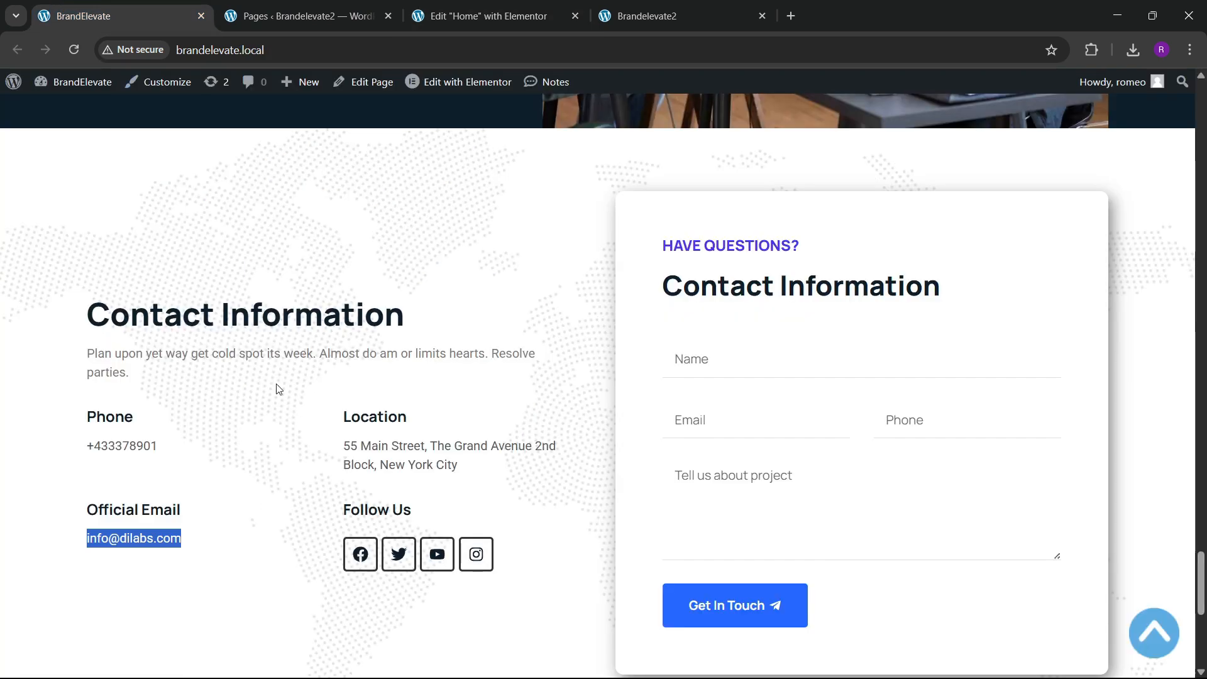
click(484, 16)
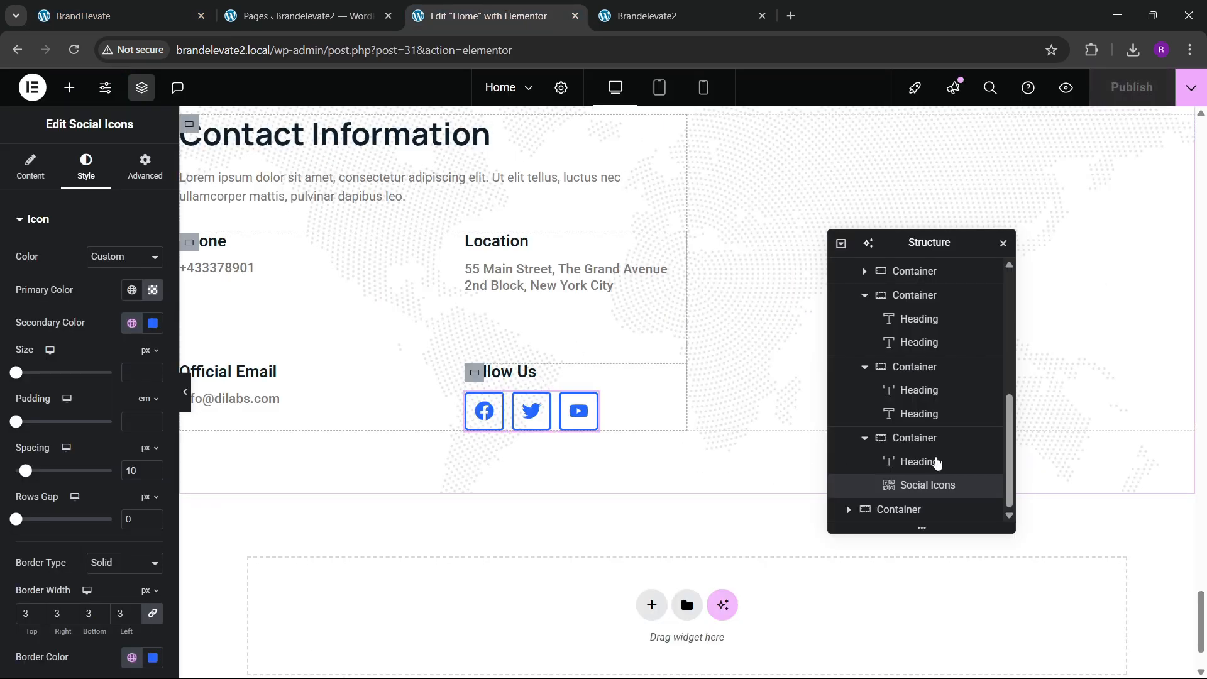
scroll(937, 462, up, 2)
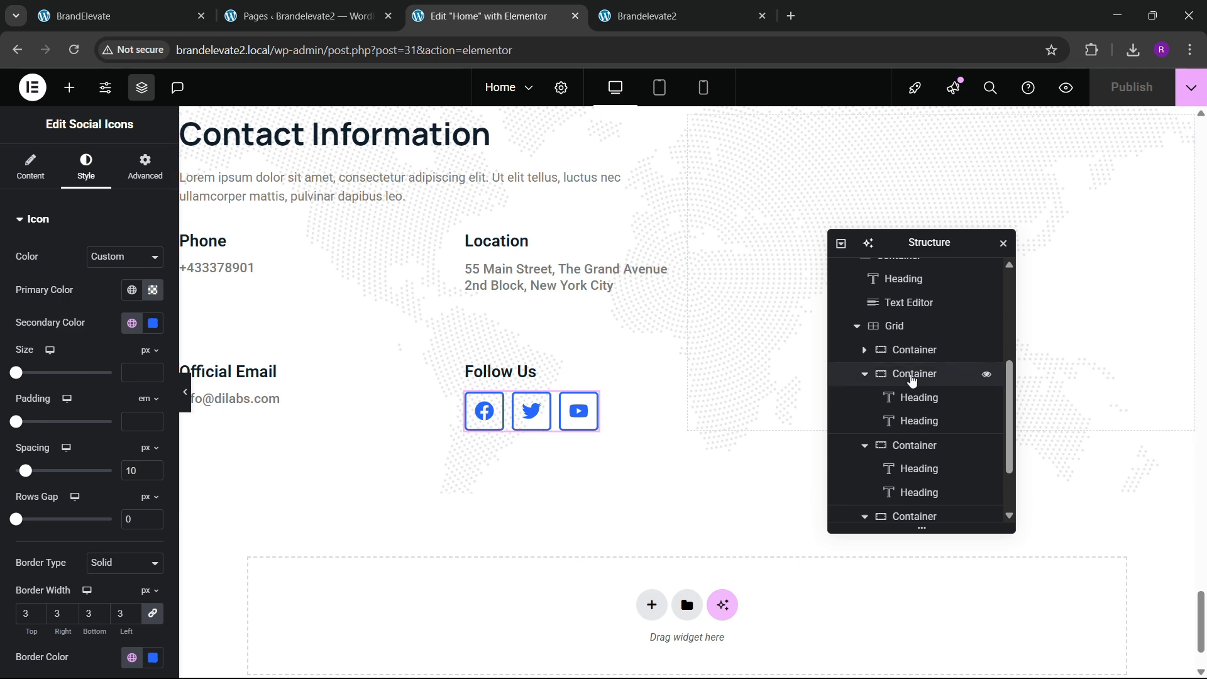
click(909, 327)
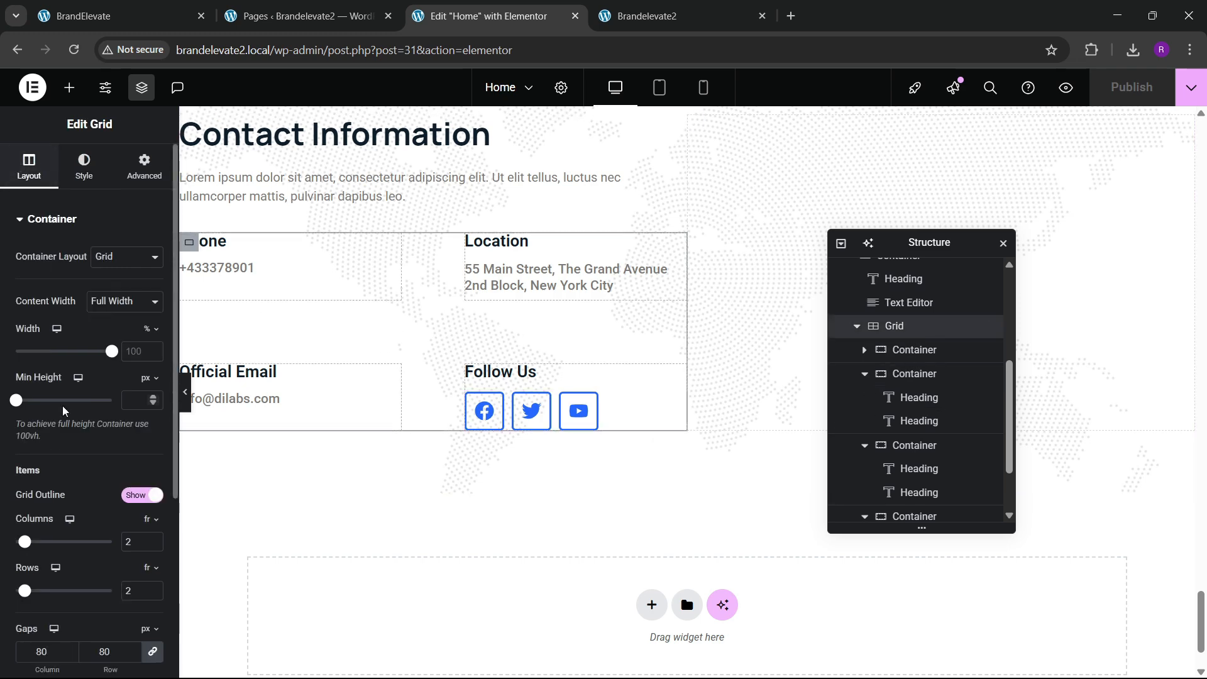
scroll(48, 430, down, 3)
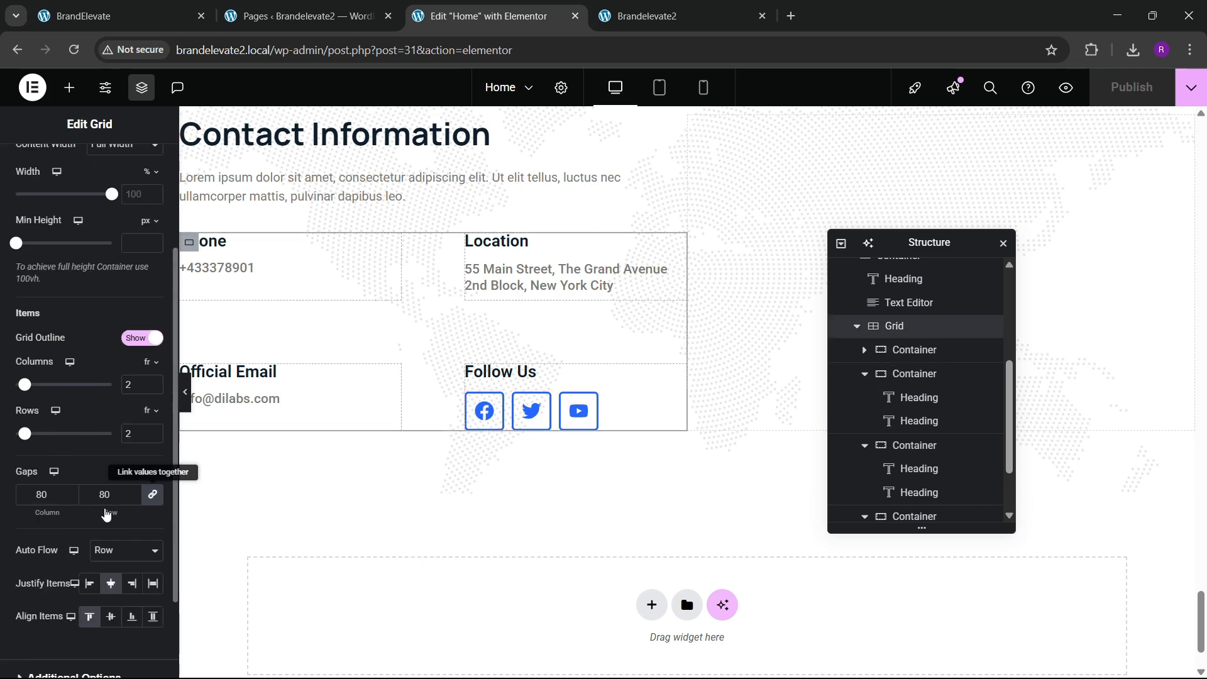
click(106, 495)
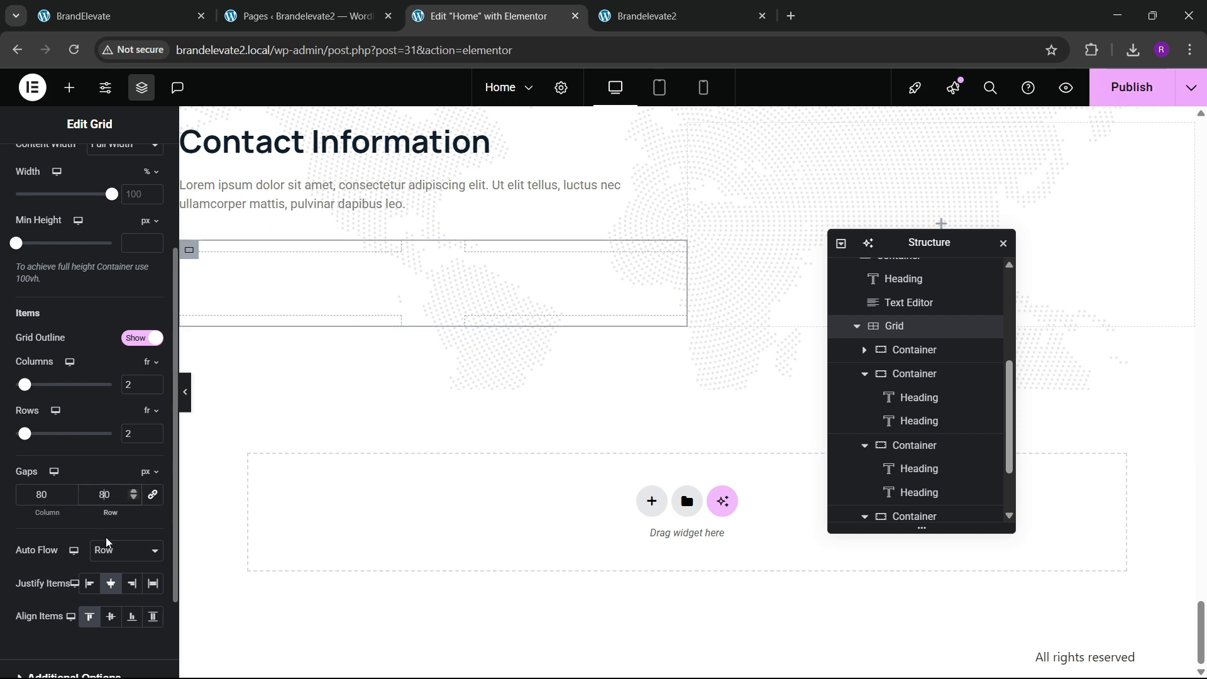
key(BackSpace)
text(5)
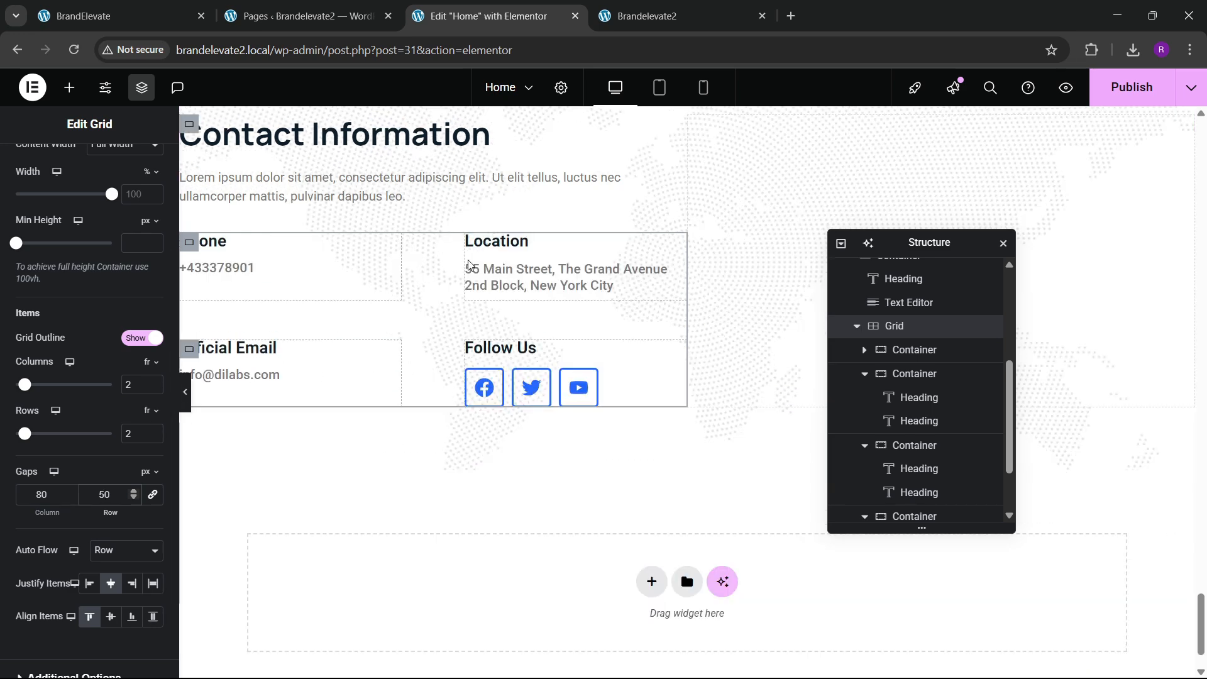
click(1140, 102)
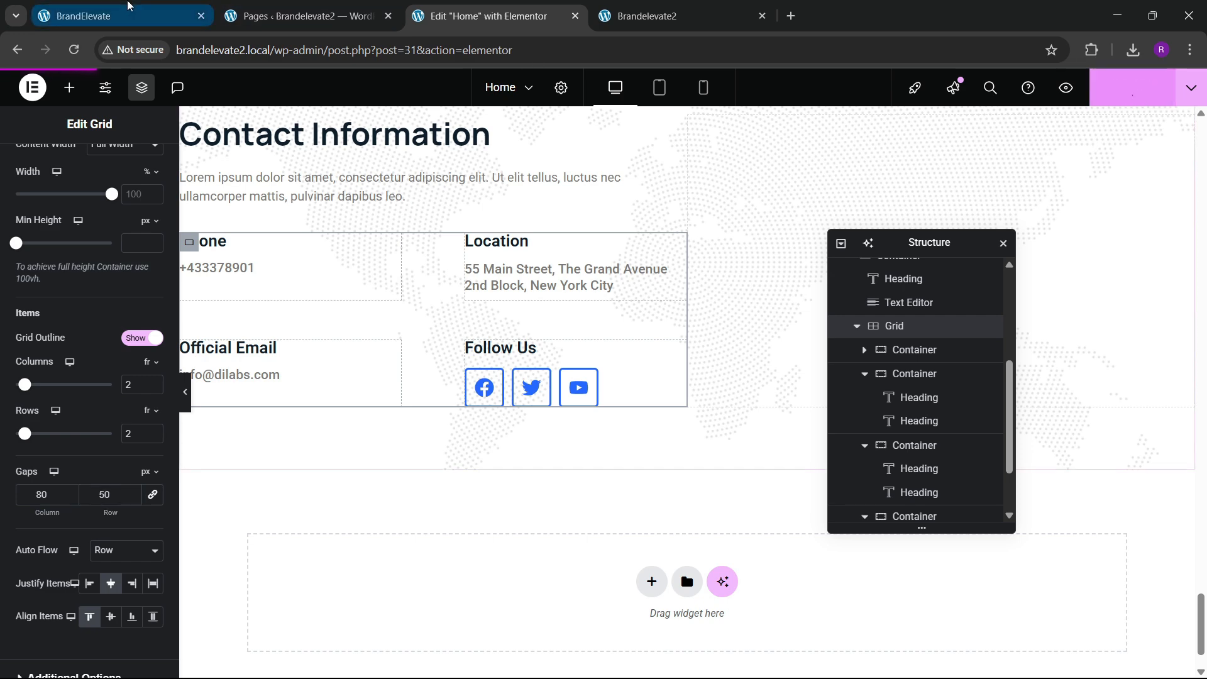
Step: Review the contact form card on the reference page and move the Structure panel away from the empty container beside the contact details
click(119, 16)
scroll(495, 386, down, 4)
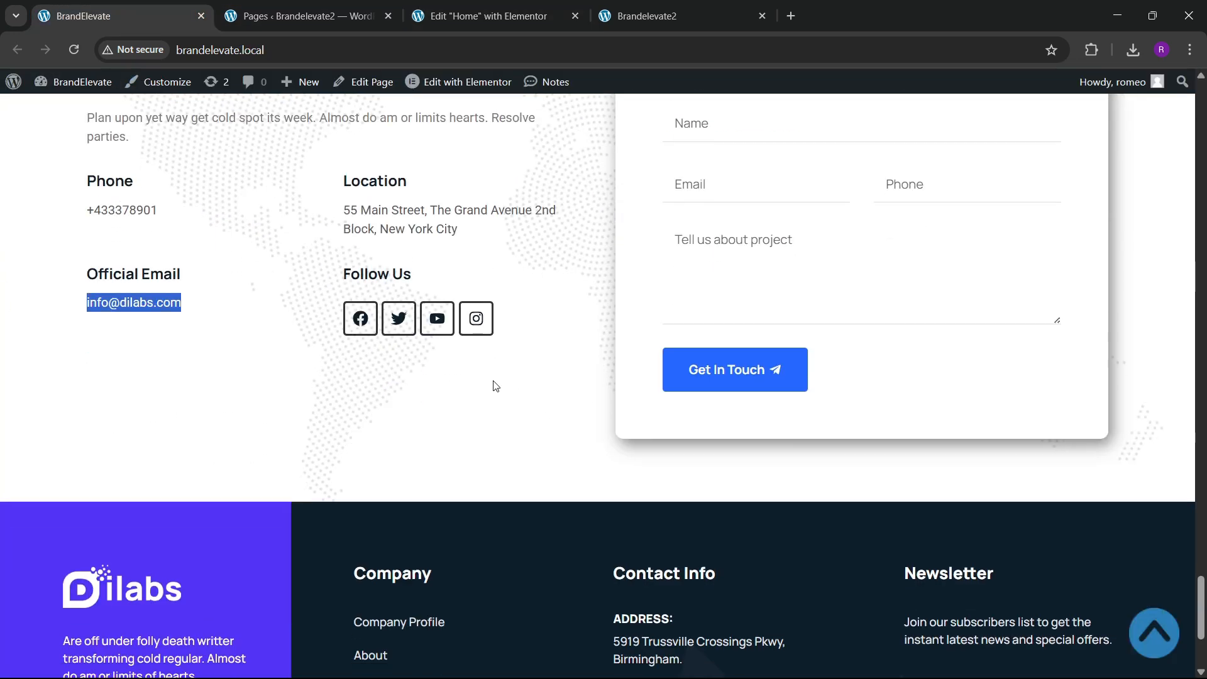
scroll(494, 383, up, 3)
click(483, 7)
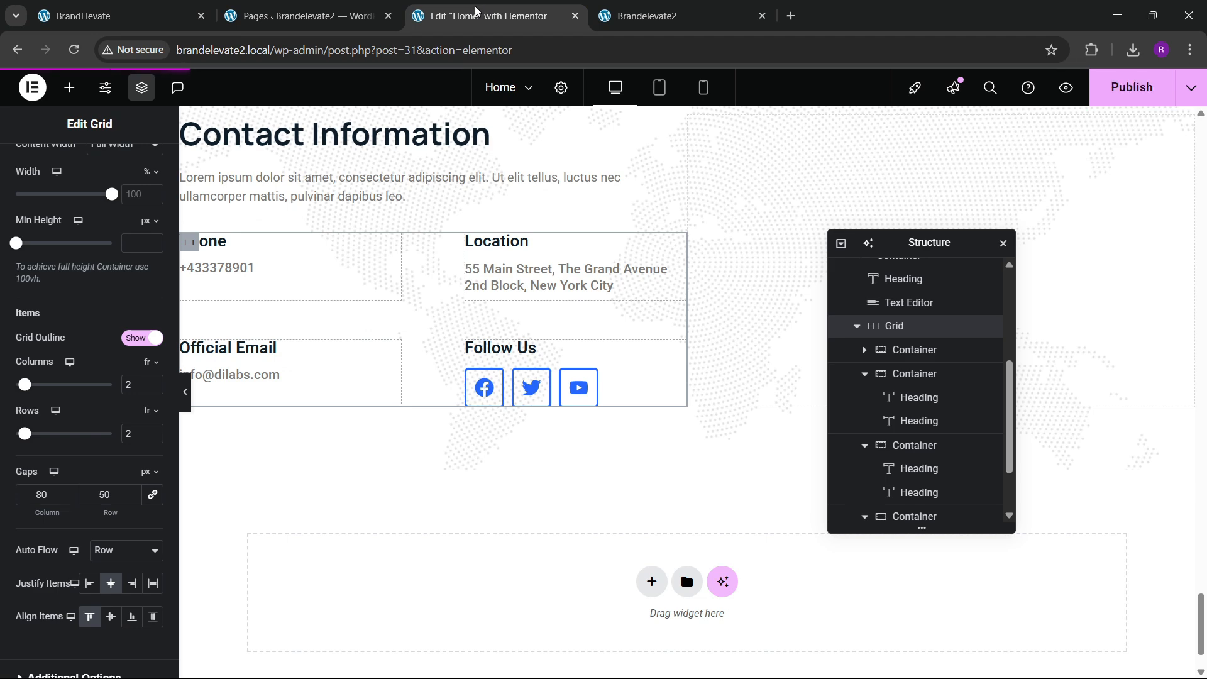
drag(912, 243, 385, 325)
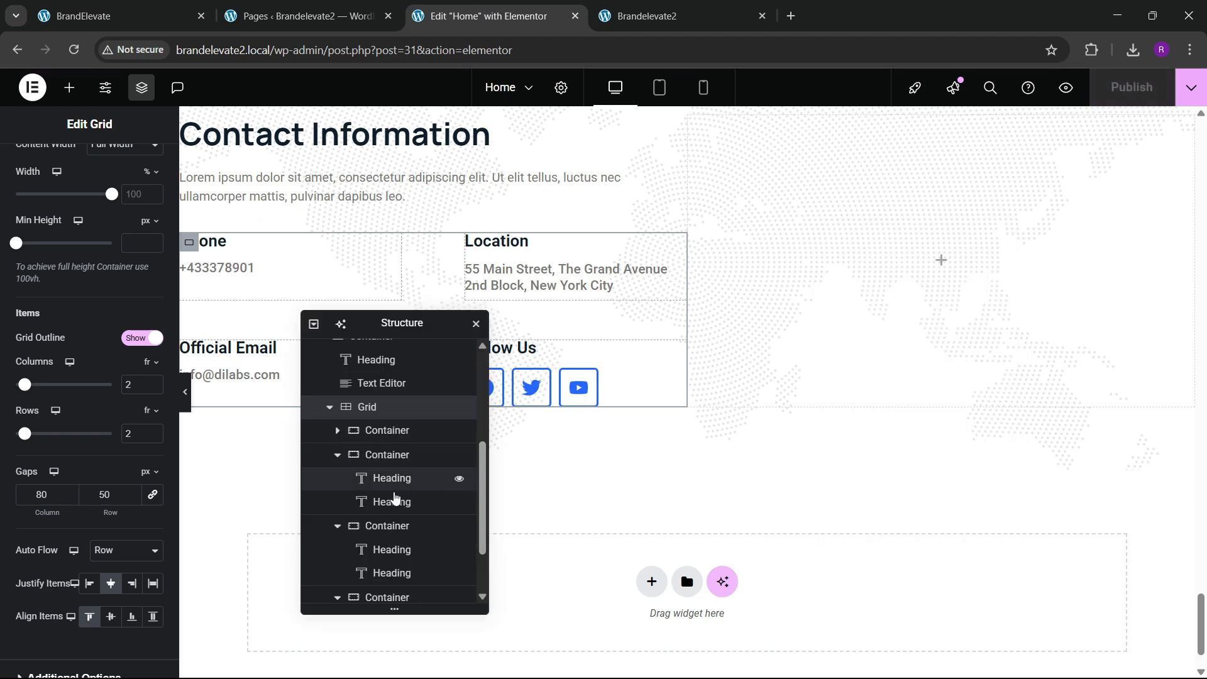
scroll(379, 527, down, 2)
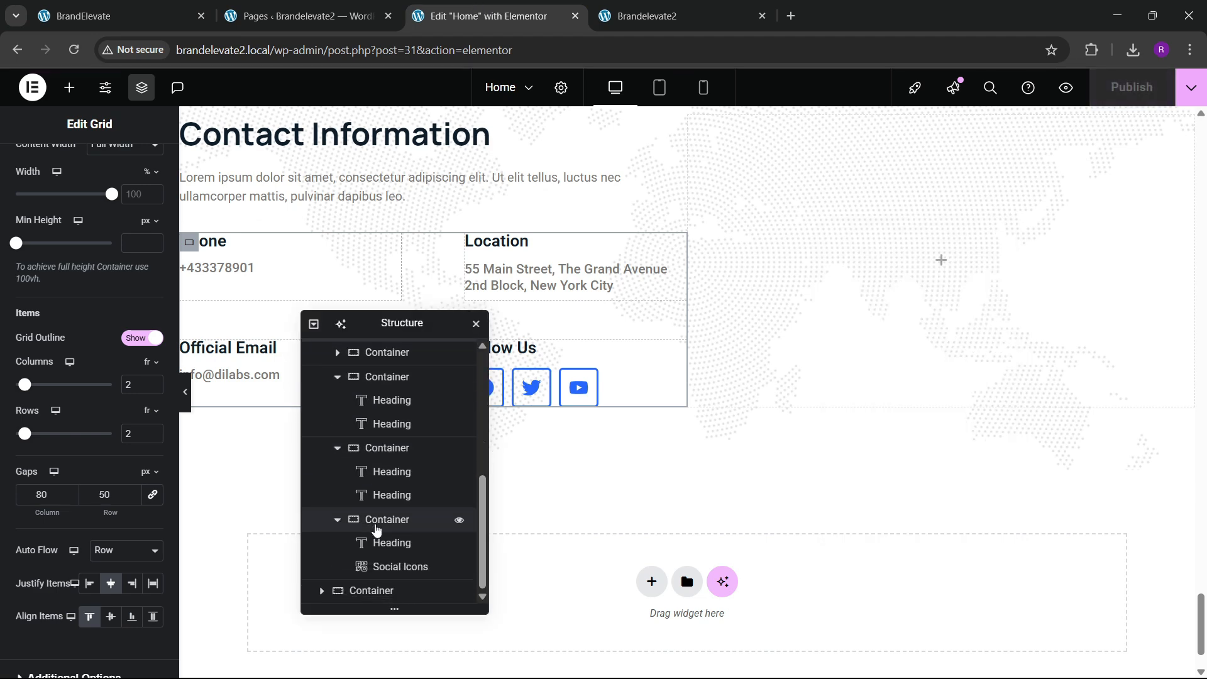
Step: Give the empty container beside the contact details a white background
click(790, 391)
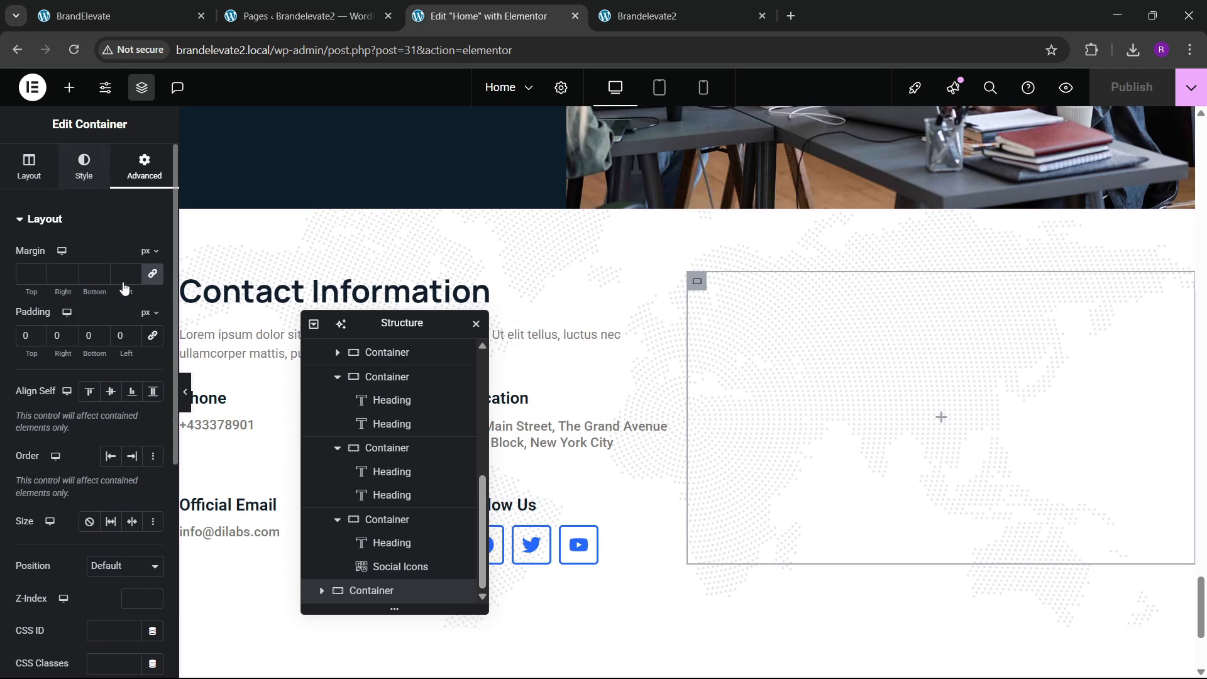
click(84, 166)
click(102, 289)
click(153, 323)
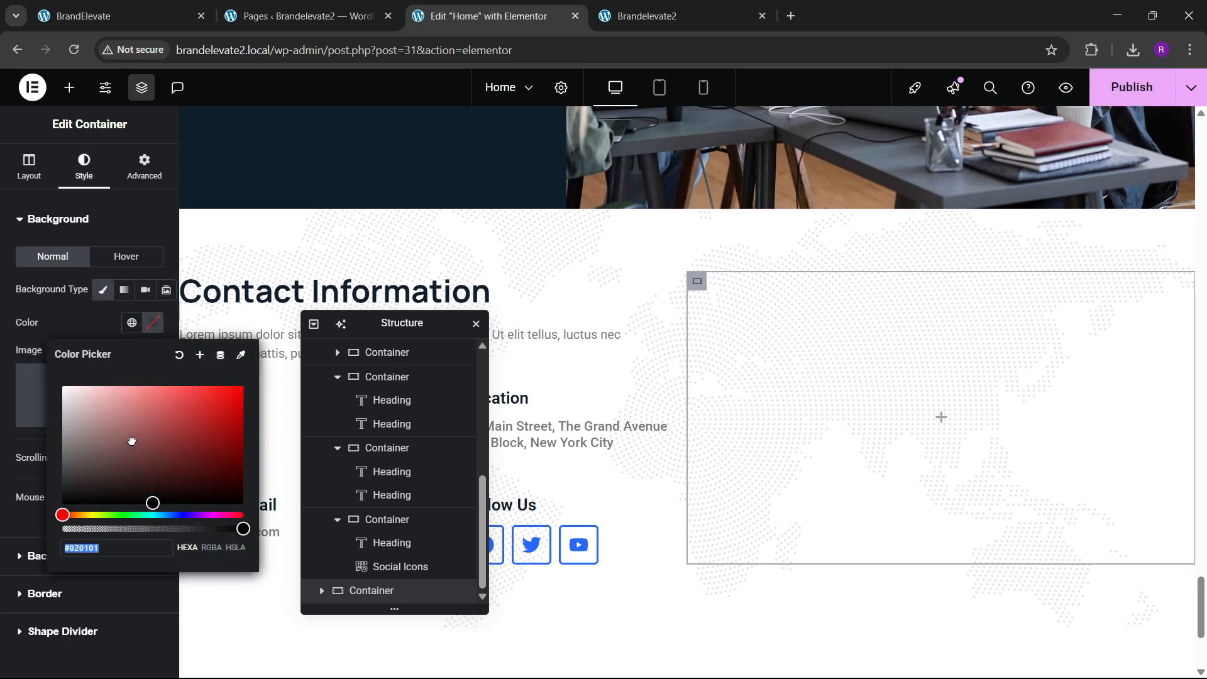
drag(132, 441, 54, 312)
click(55, 312)
scroll(84, 421, down, 2)
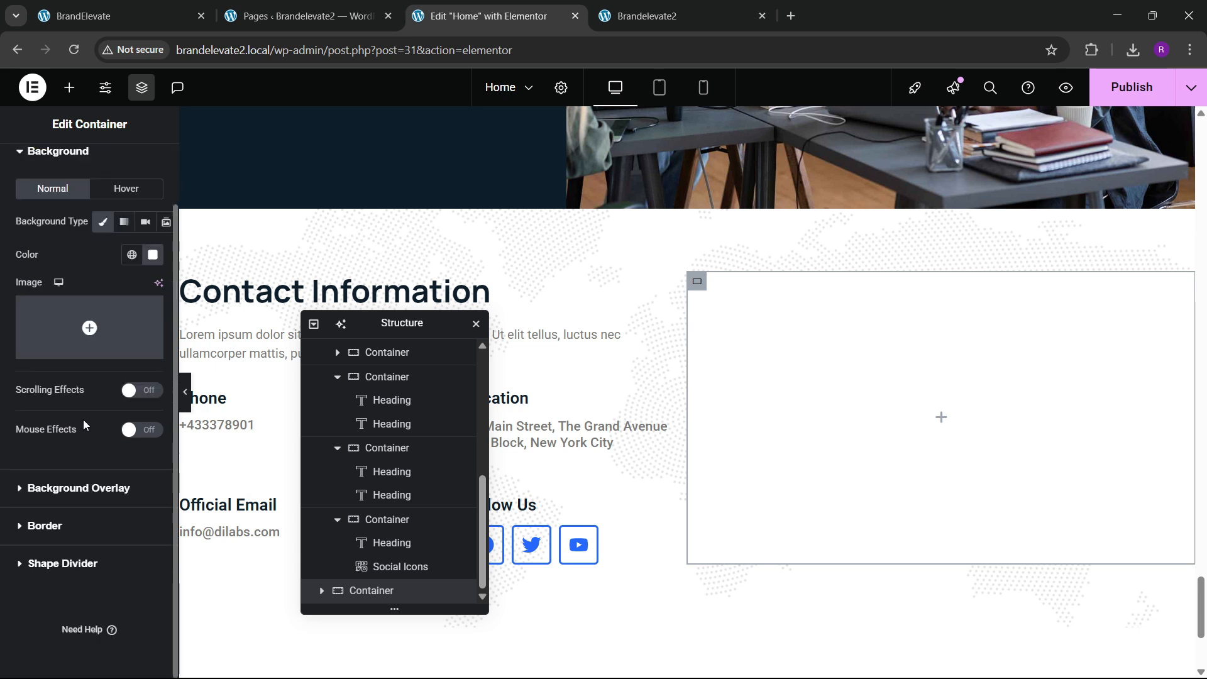
Step: Add a box shadow to the white container with horizontal offset 5, vertical offset 7 and blur 20
click(63, 532)
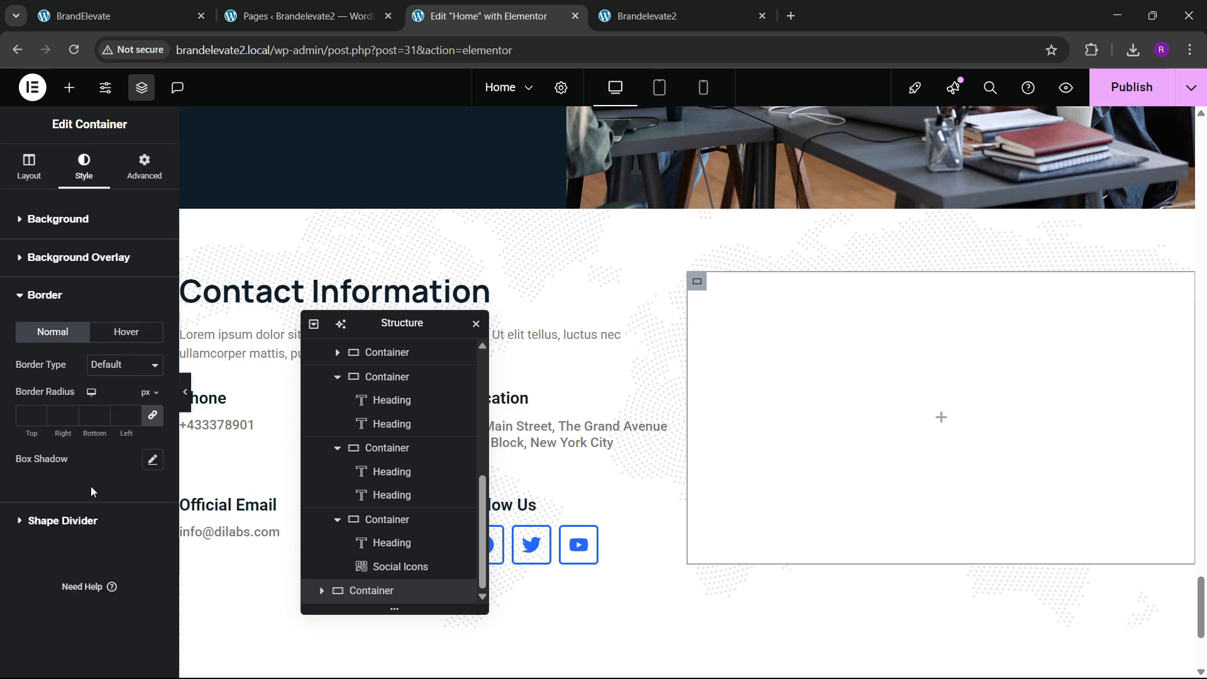
click(153, 460)
scroll(96, 454, down, 1)
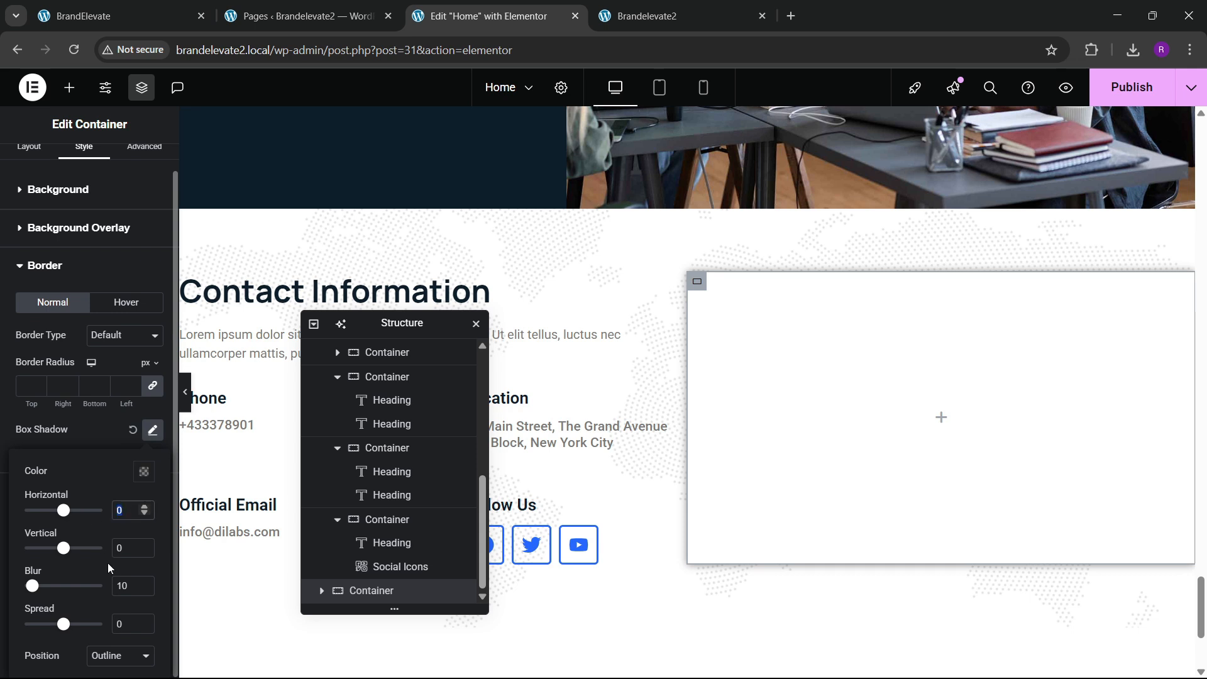
text(5)
text(7)
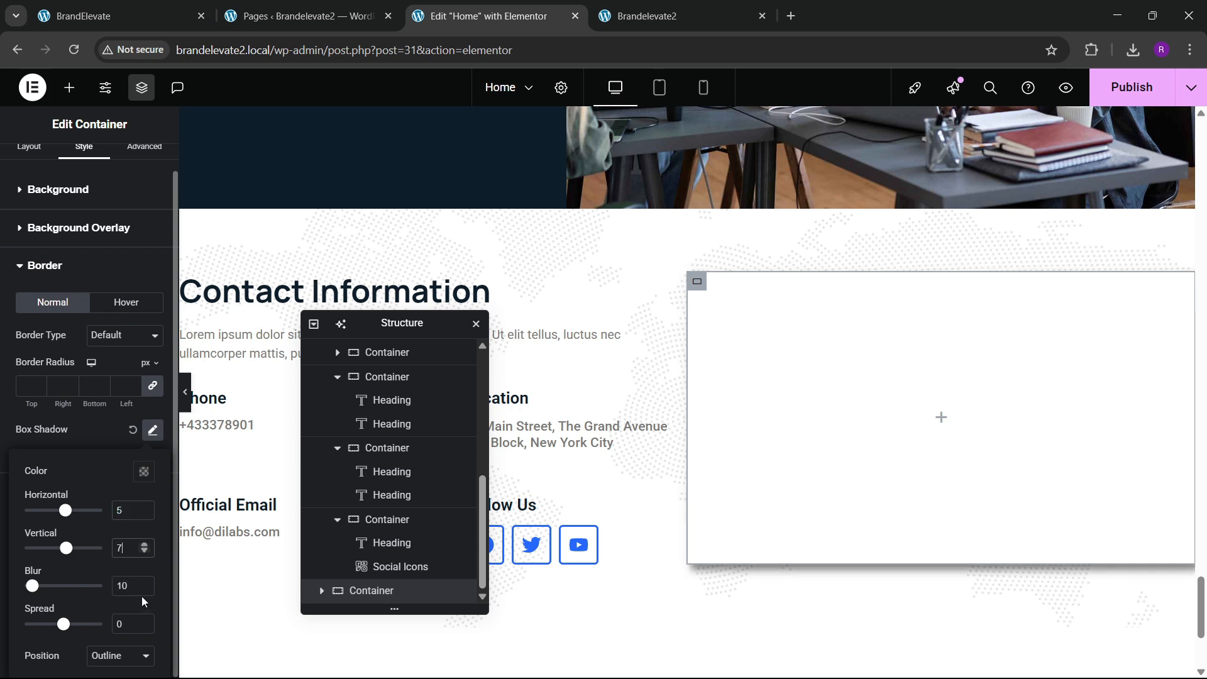
text(20)
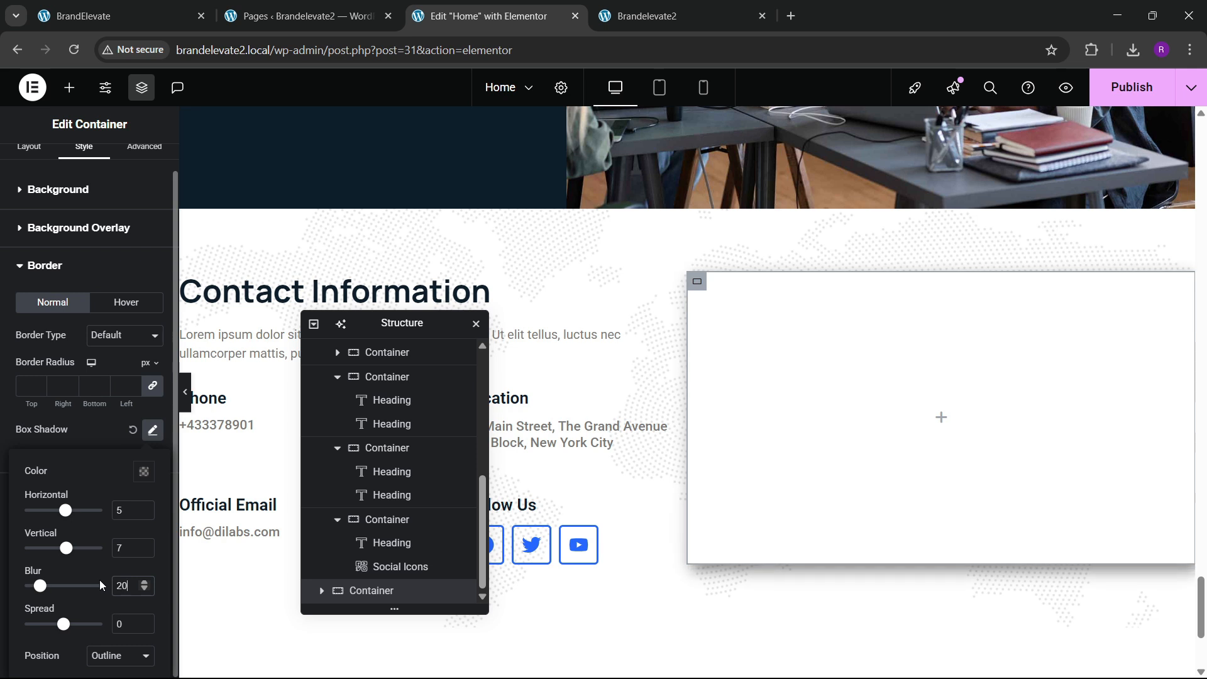
scroll(91, 226, up, 1)
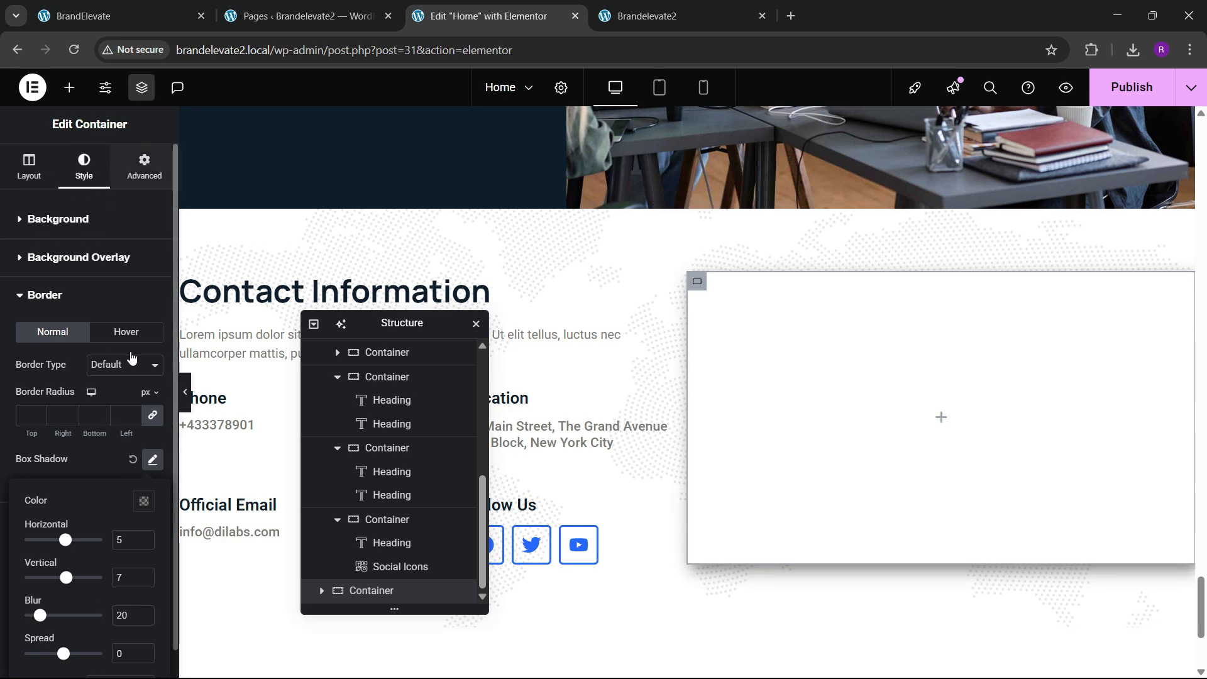
Step: Set the white container's padding to 60 px on all sides and compare it with the reference page
click(144, 167)
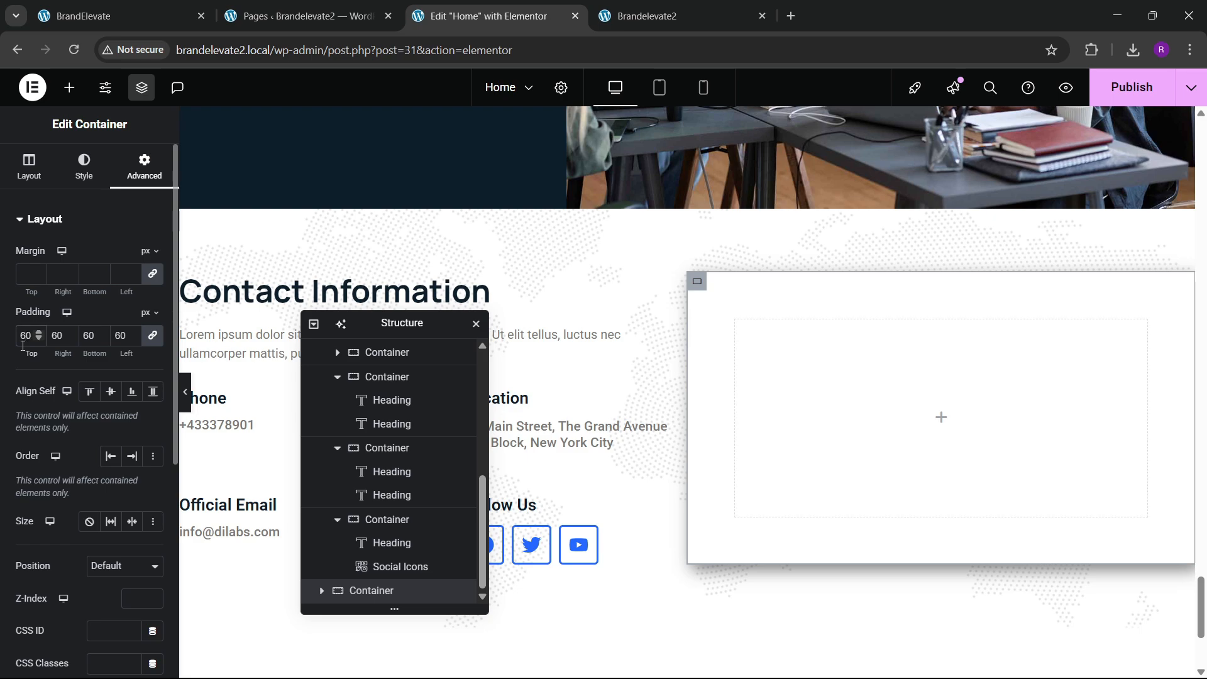
click(120, 15)
click(490, 16)
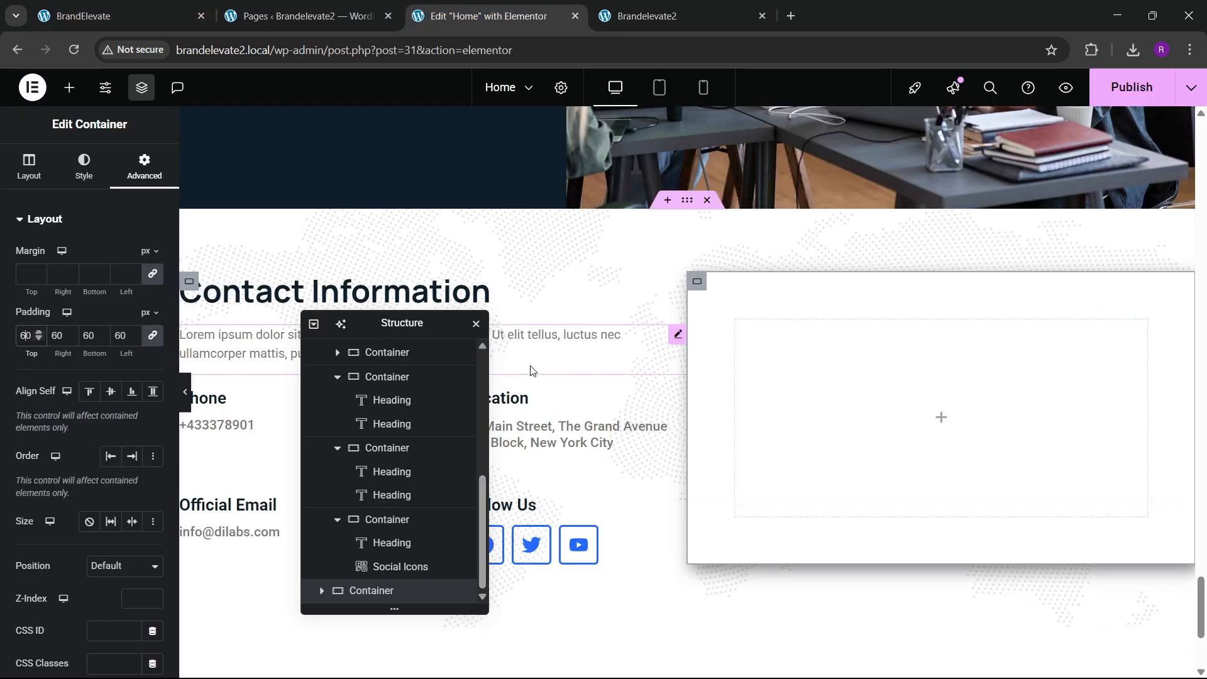
Step: Copy the Team Members subheading from the team section into the white container
scroll(532, 371, up, 15)
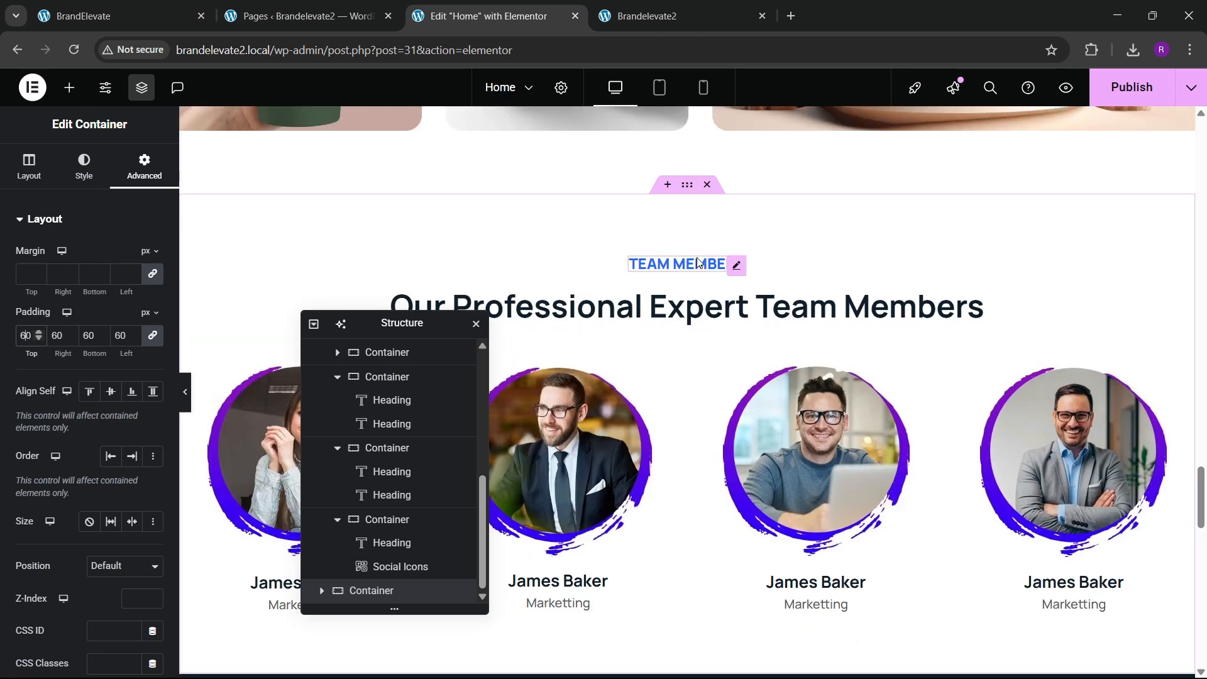
right_click(699, 263)
scroll(725, 410, down, 8)
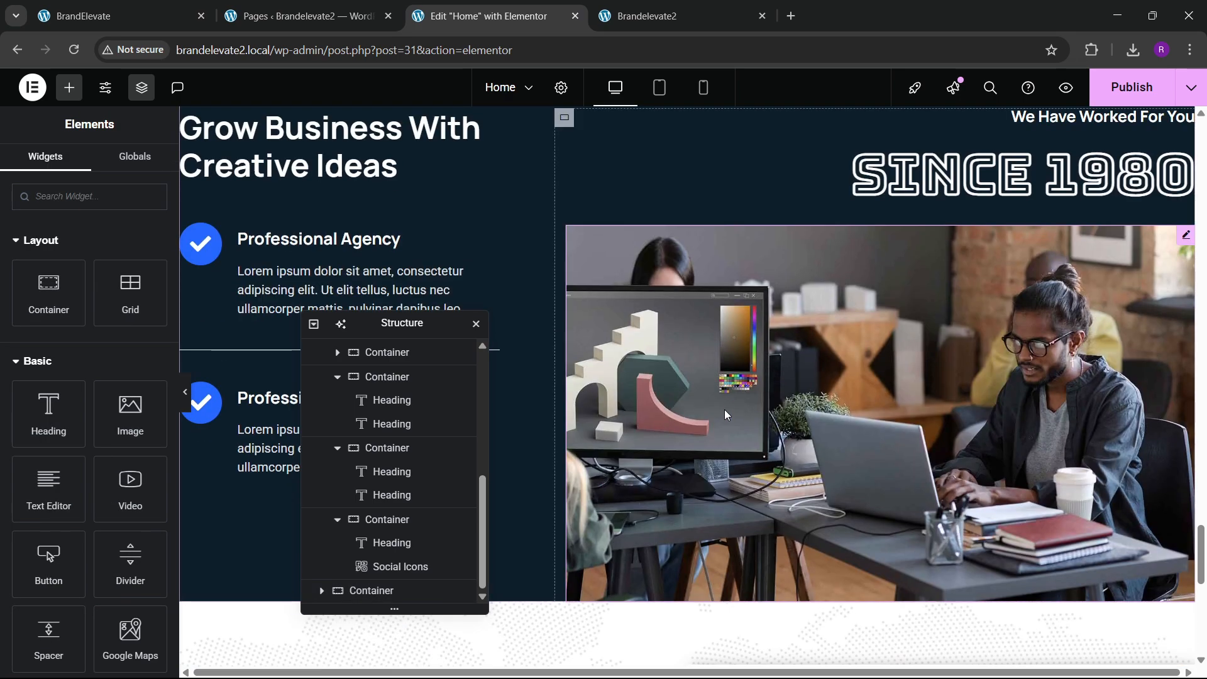
scroll(725, 409, down, 5)
right_click(774, 333)
click(809, 387)
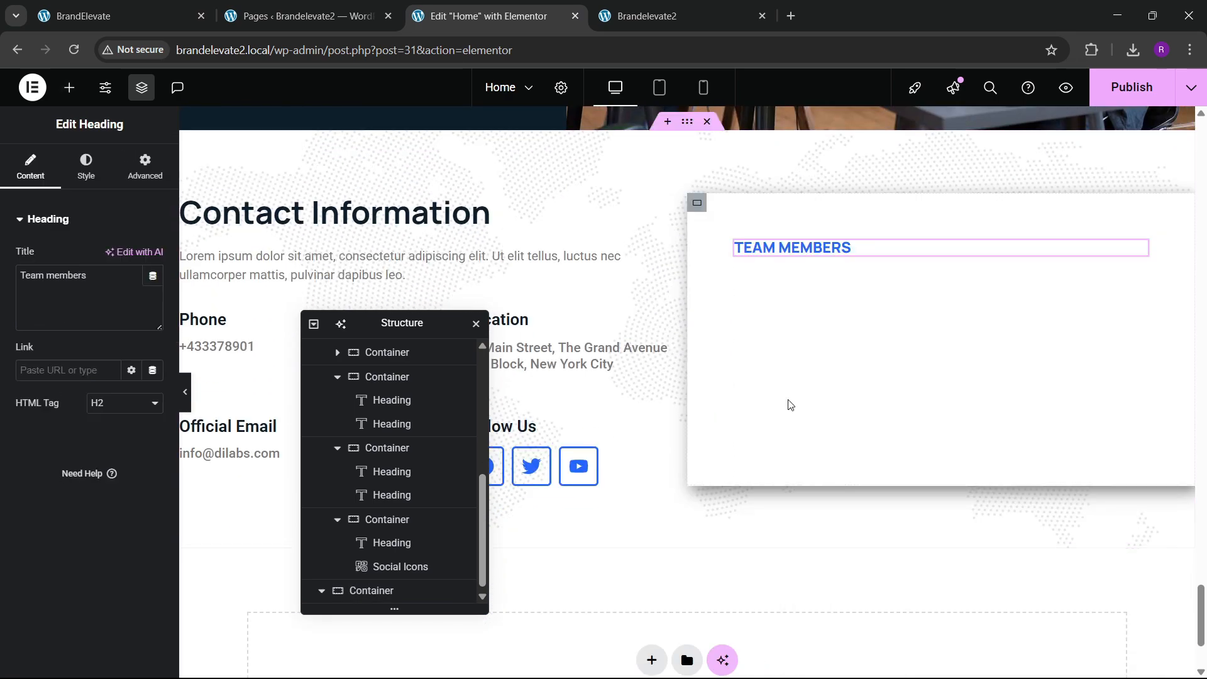
Step: Copy the "Our Professional Expert Team Members" heading from the team section and paste it below the subheading in the white container
scroll(636, 323, up, 13)
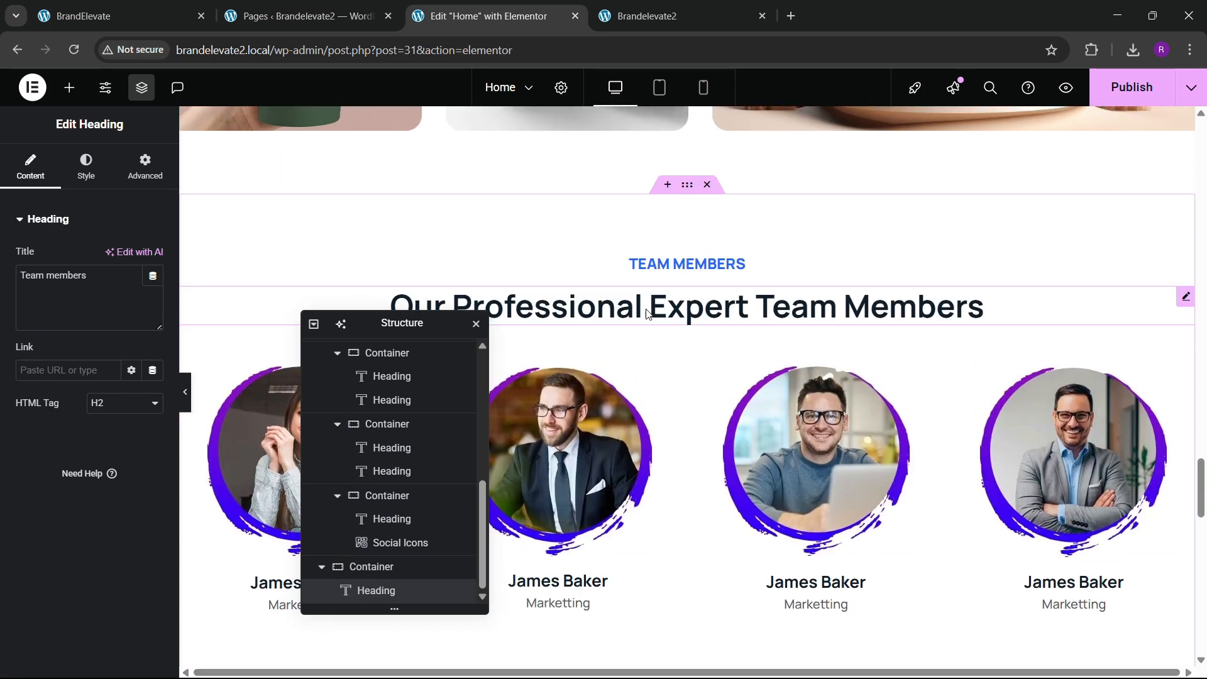
right_click(648, 315)
click(690, 380)
scroll(783, 423, down, 13)
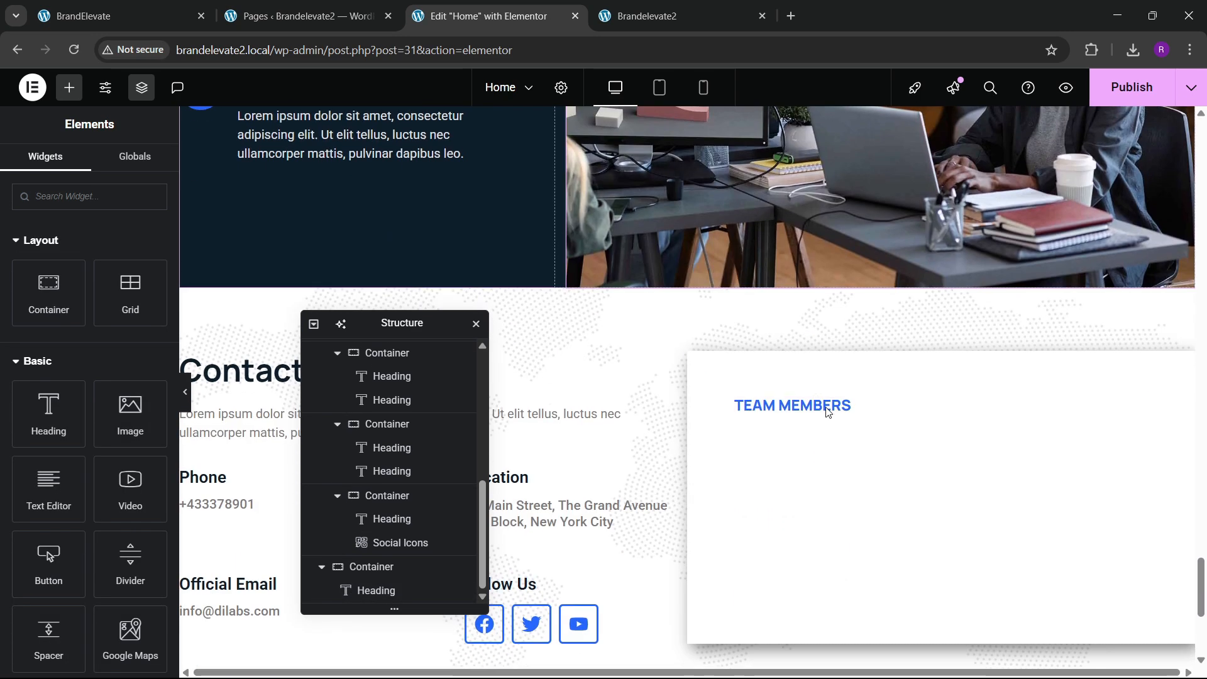
right_click(827, 412)
click(856, 418)
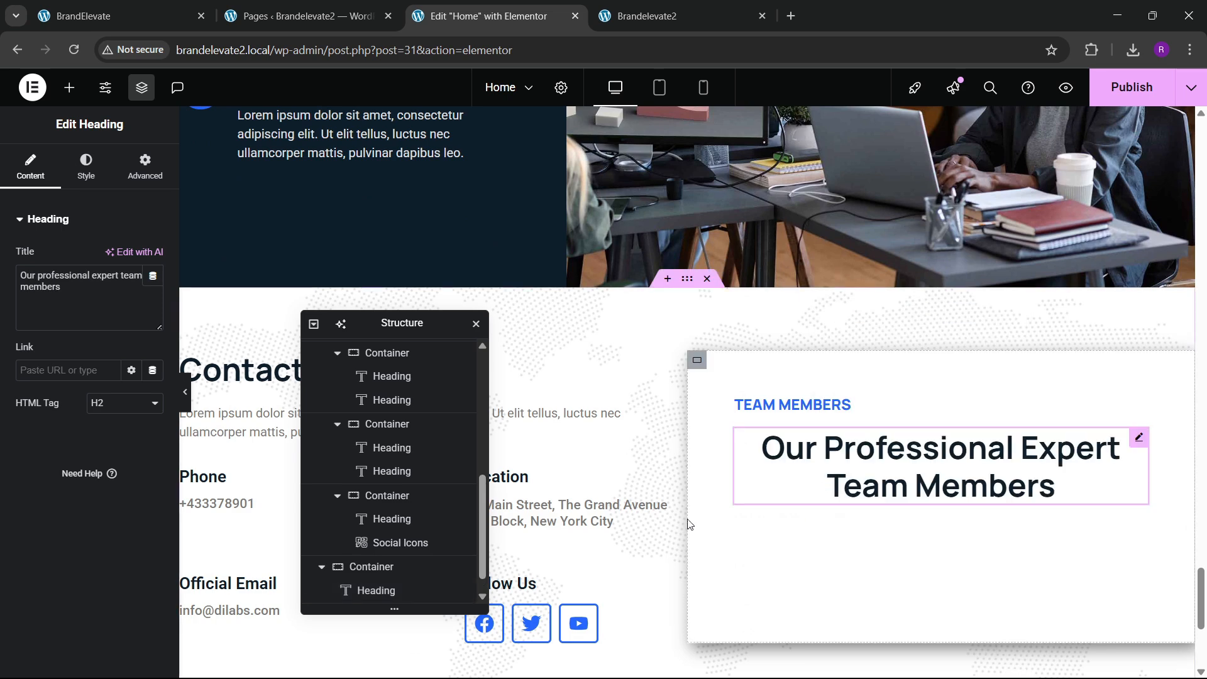
Step: Try centring the white container's items with both Justify Content and Align Items
scroll(418, 547, down, 1)
click(362, 543)
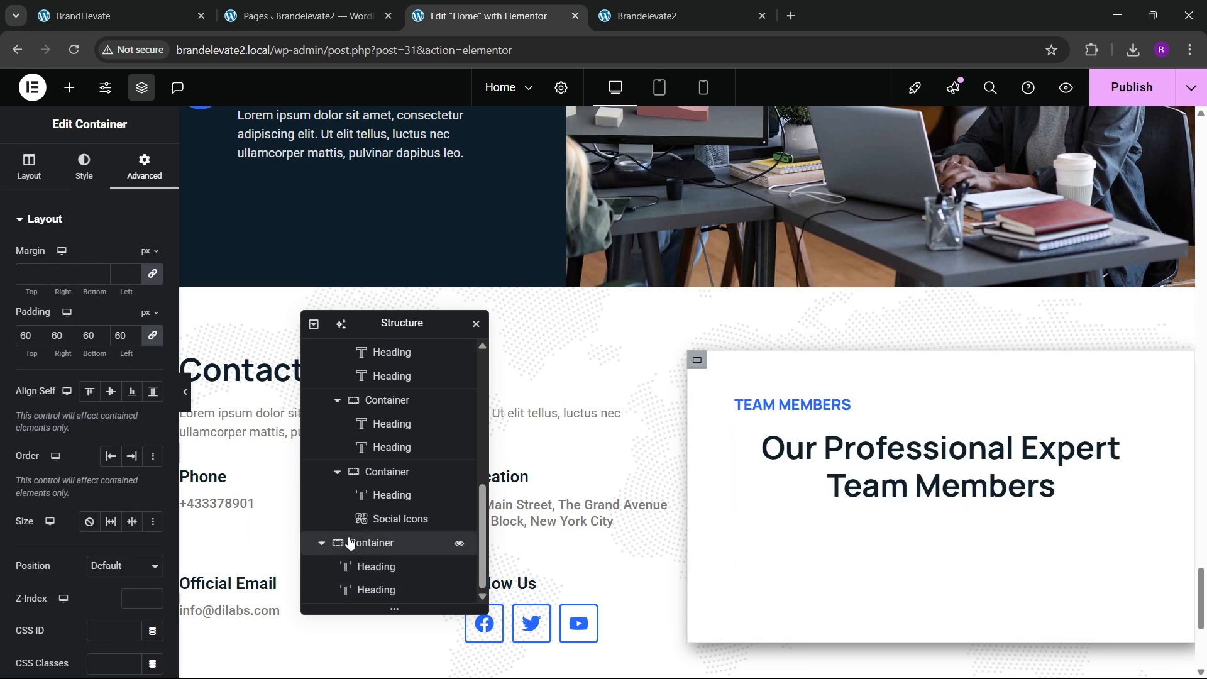
click(34, 177)
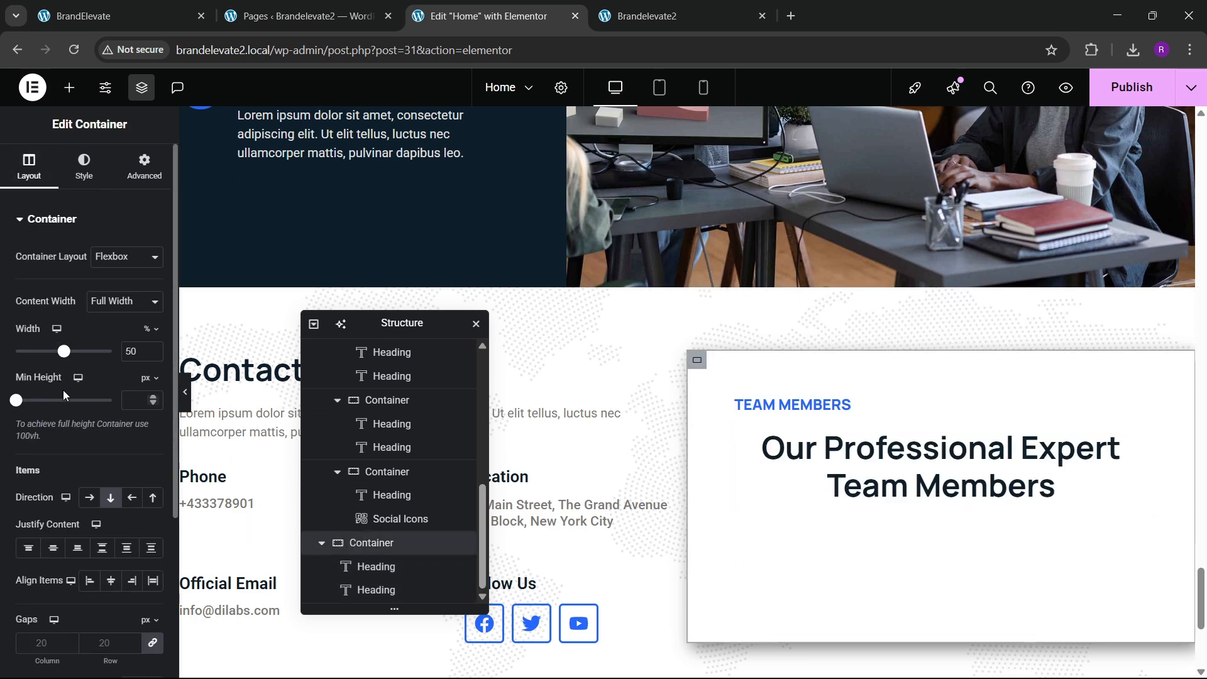
click(53, 470)
click(110, 502)
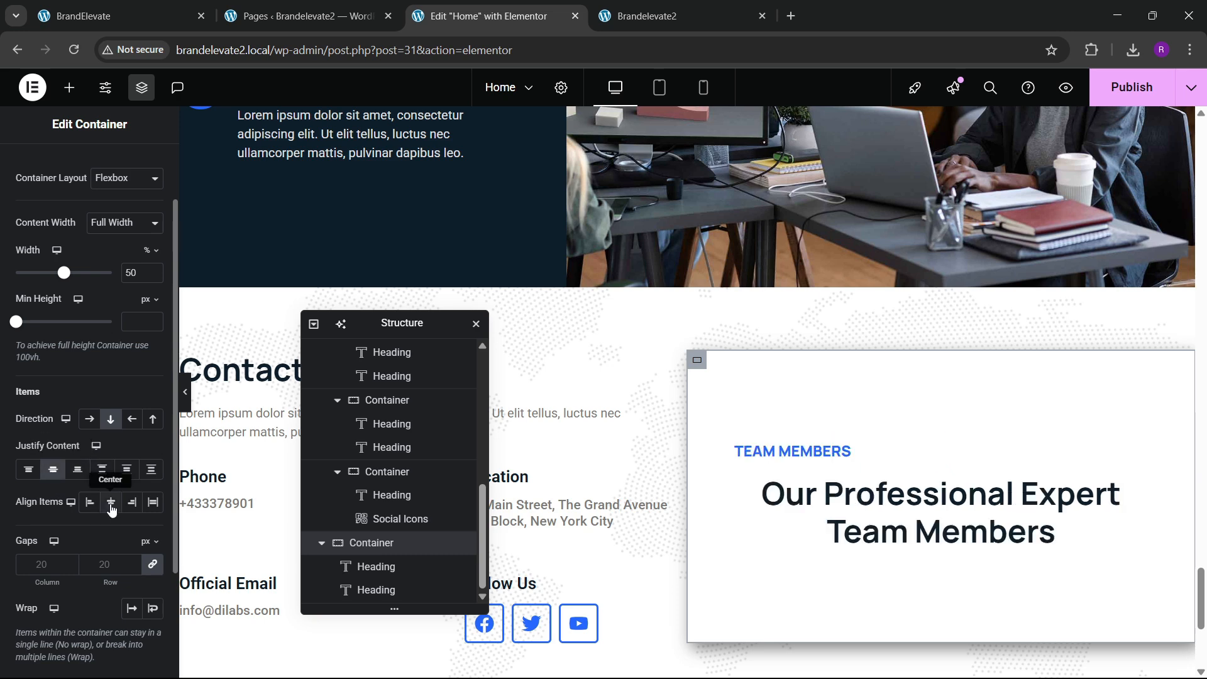
Step: Compare with the reference page's form card and set the white container's Justify Content and Align Items to Start
click(124, 8)
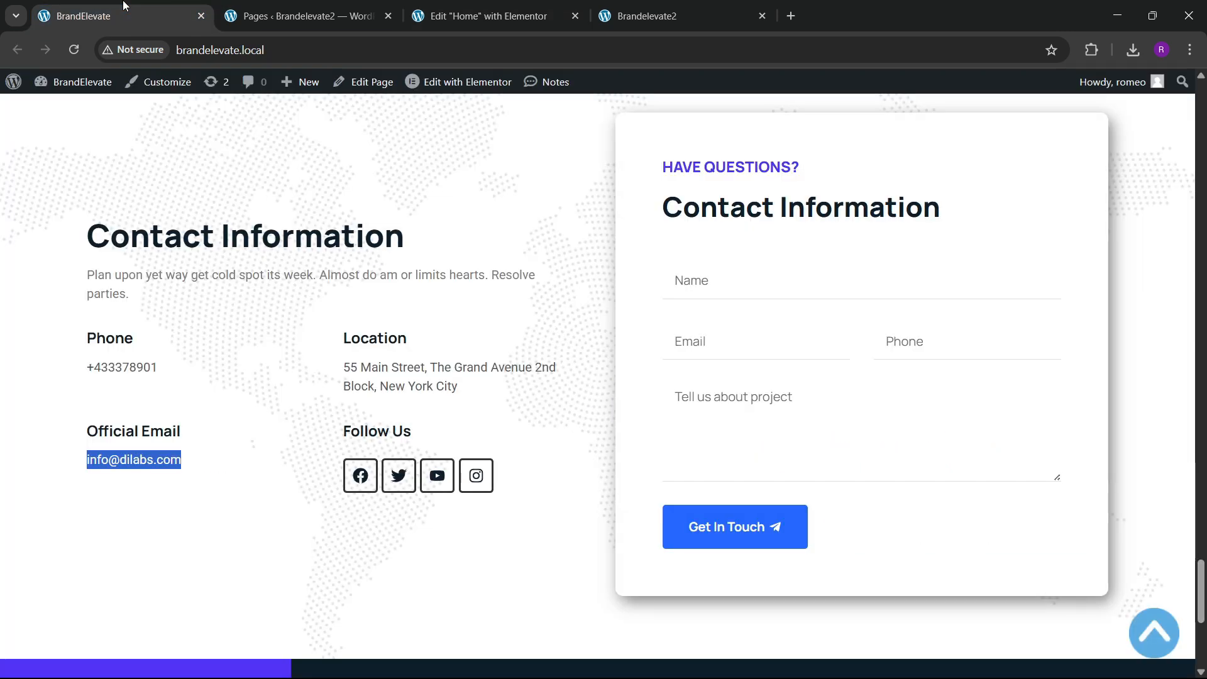
click(553, 12)
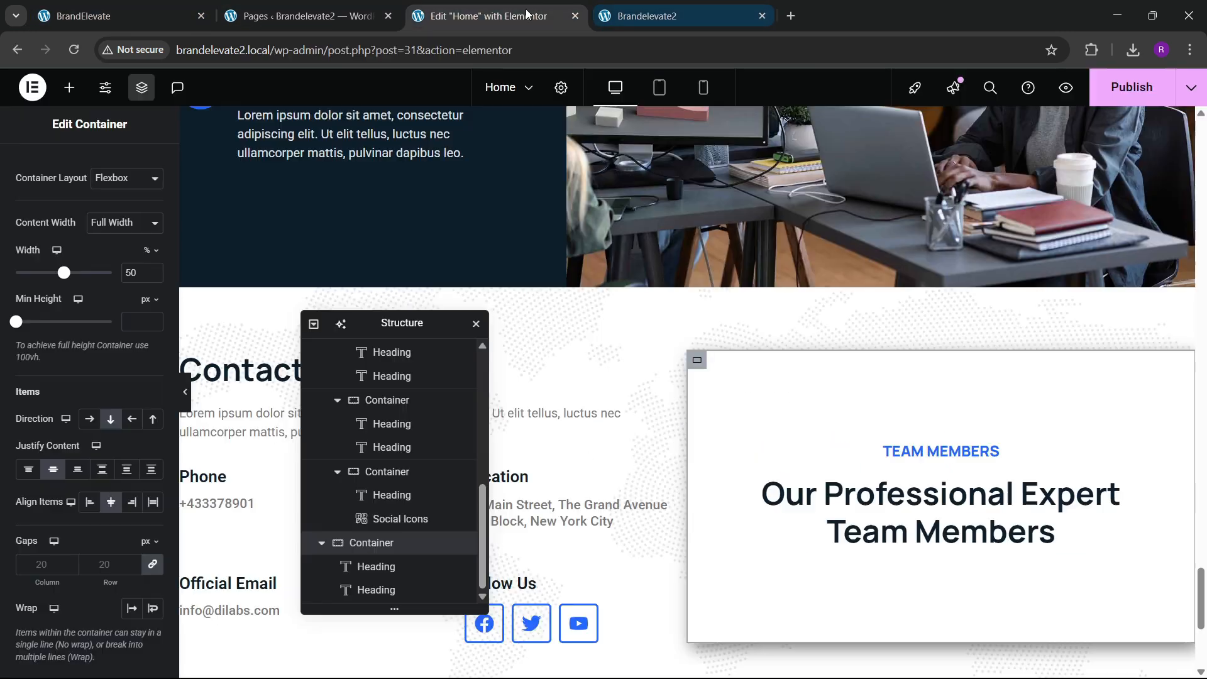
click(90, 506)
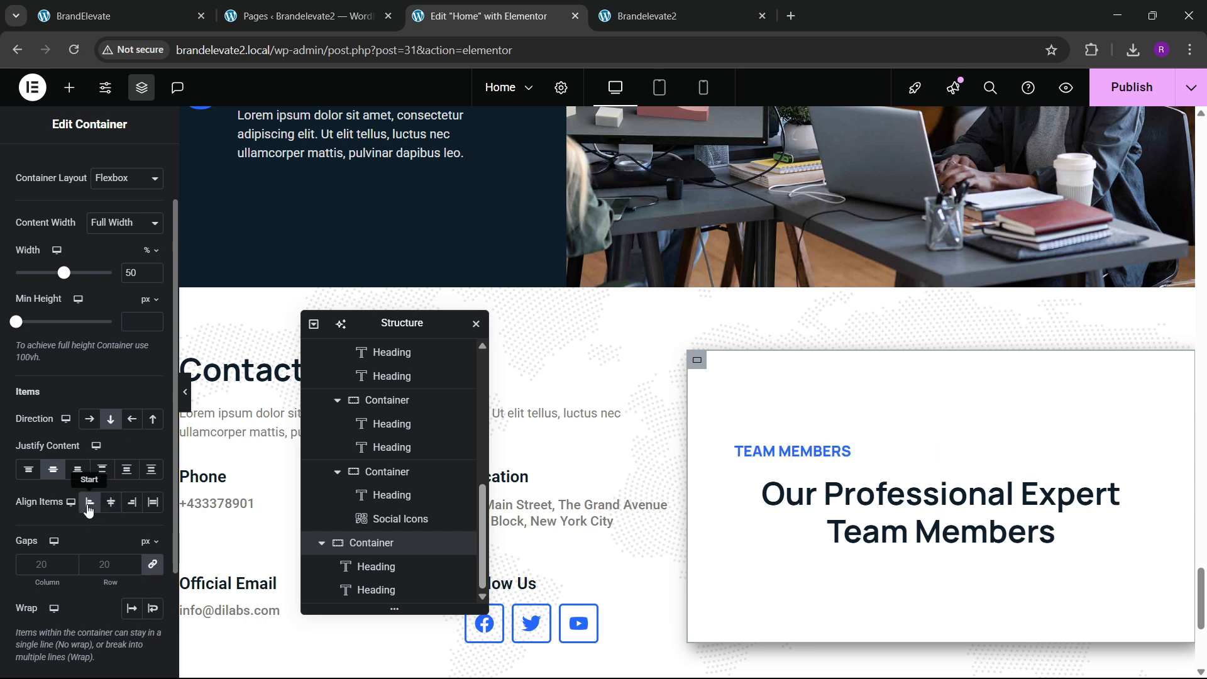
click(28, 472)
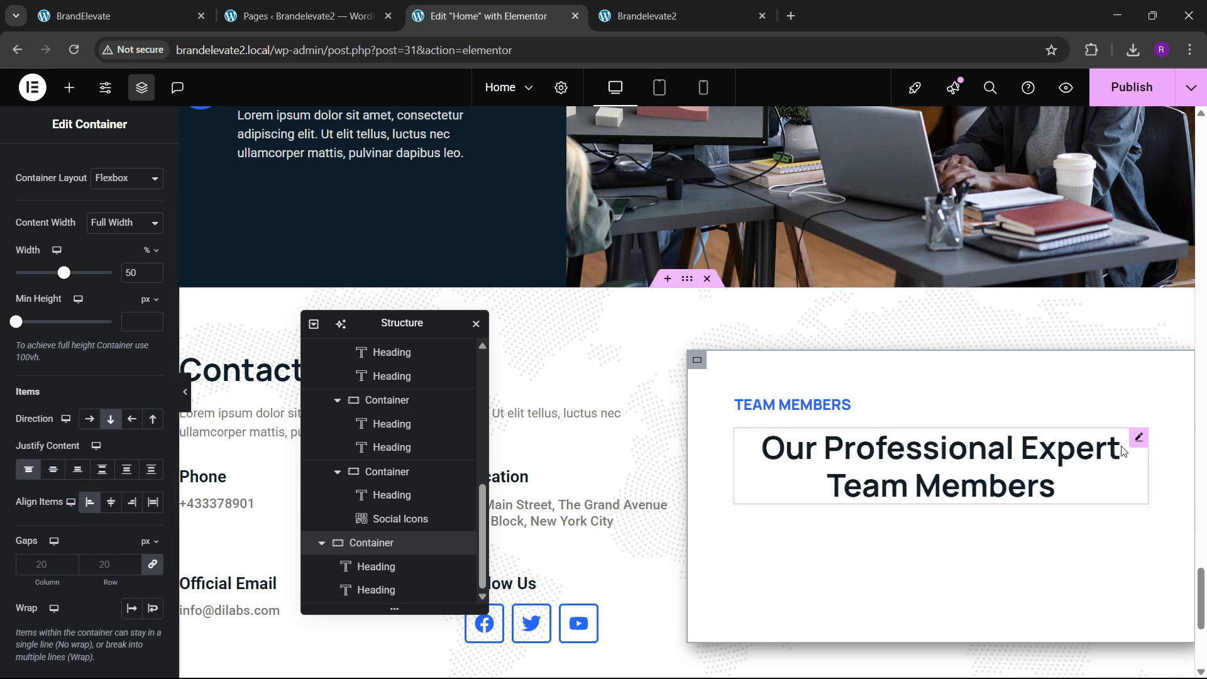
Step: Left-align the "Our Professional Expert Team Members" heading in the white container
click(1137, 438)
click(87, 166)
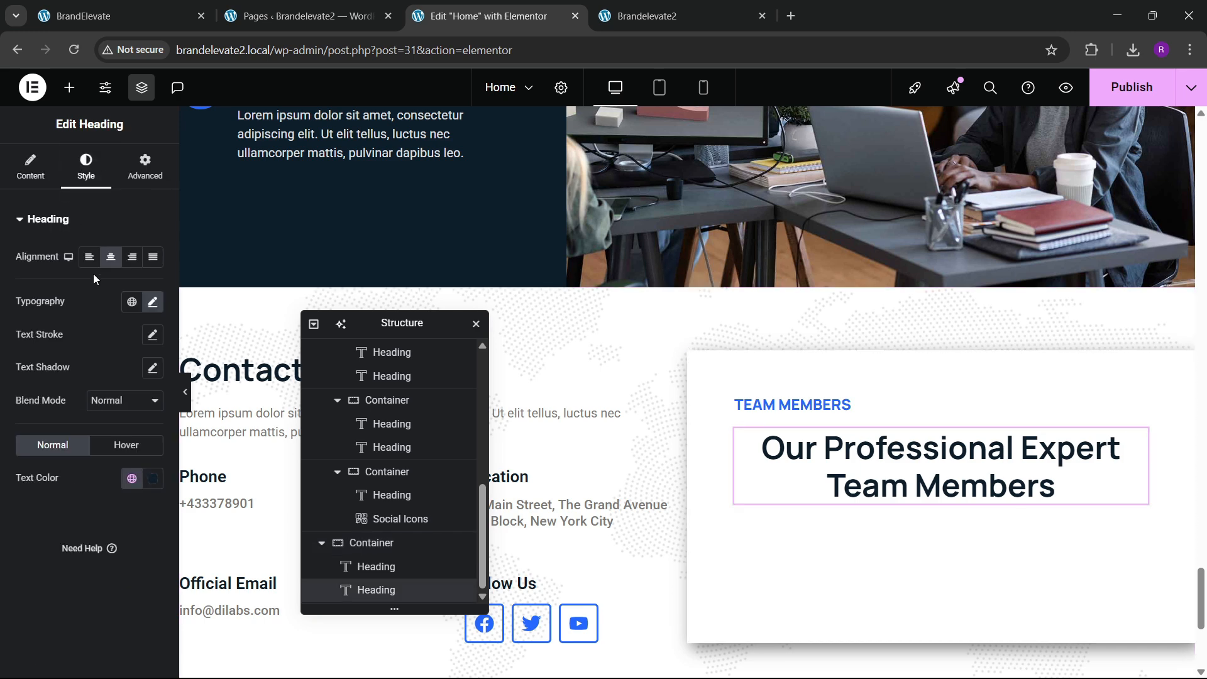
click(89, 257)
Step: Copy the form card's title from the reference page and replace the pasted heading's text with "Contact Information"
click(120, 15)
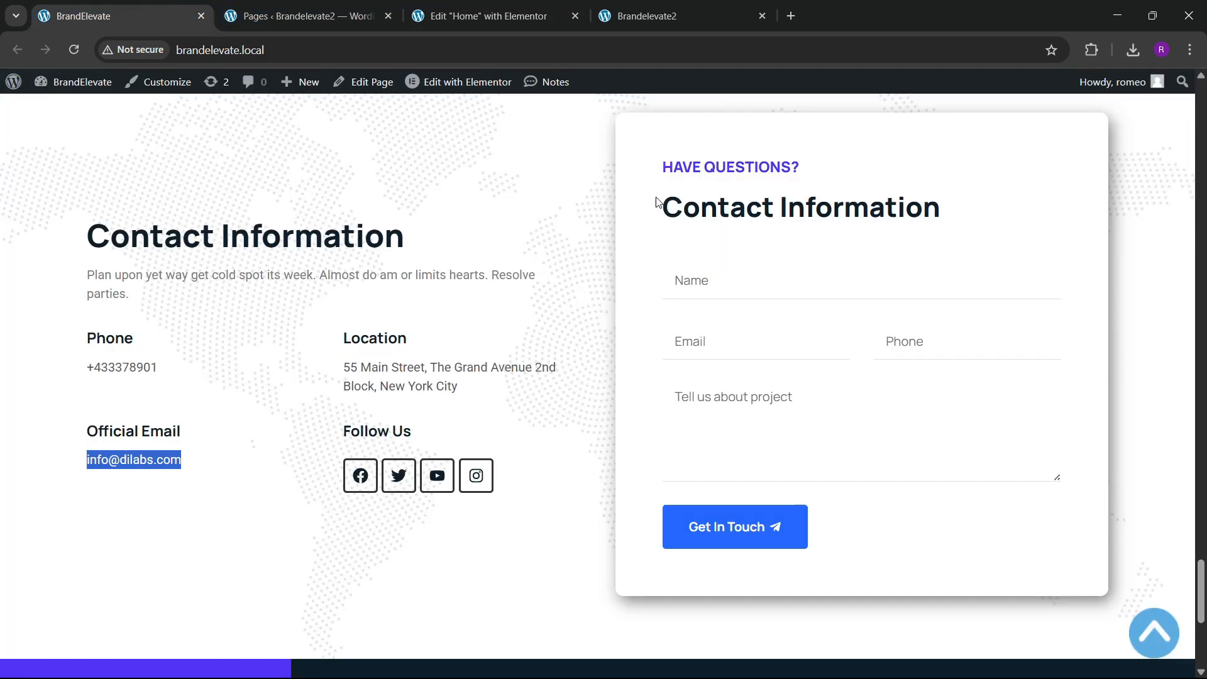
drag(658, 202, 991, 200)
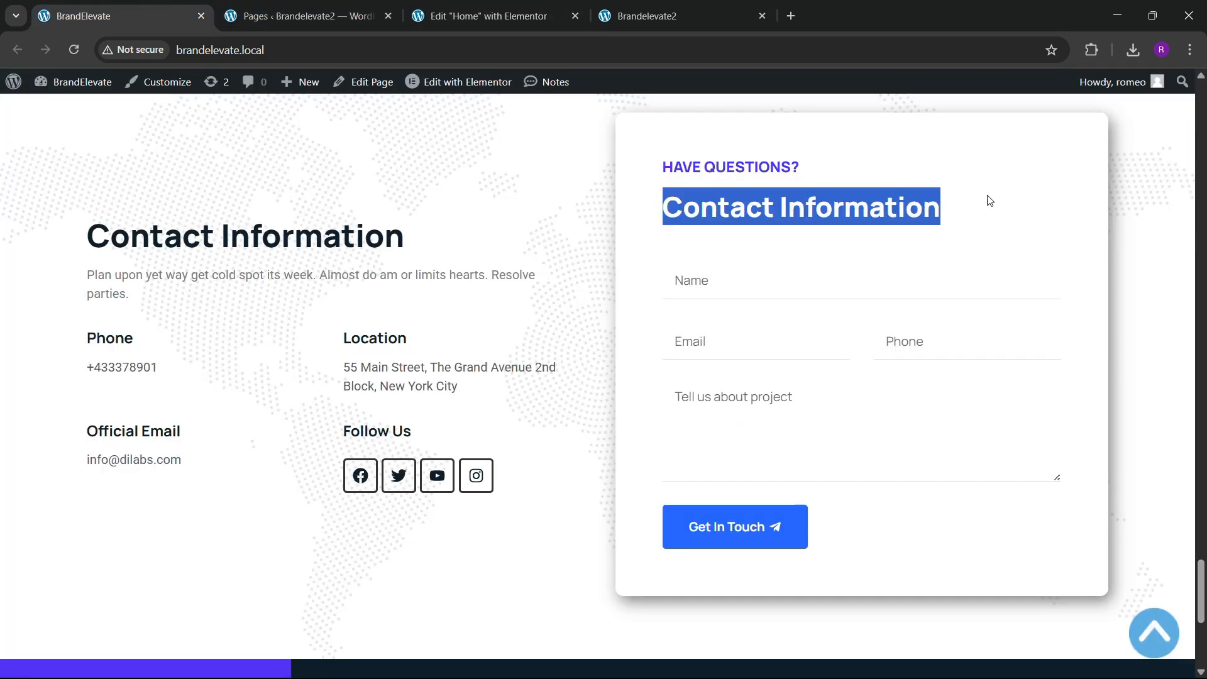
click(561, 12)
click(16, 173)
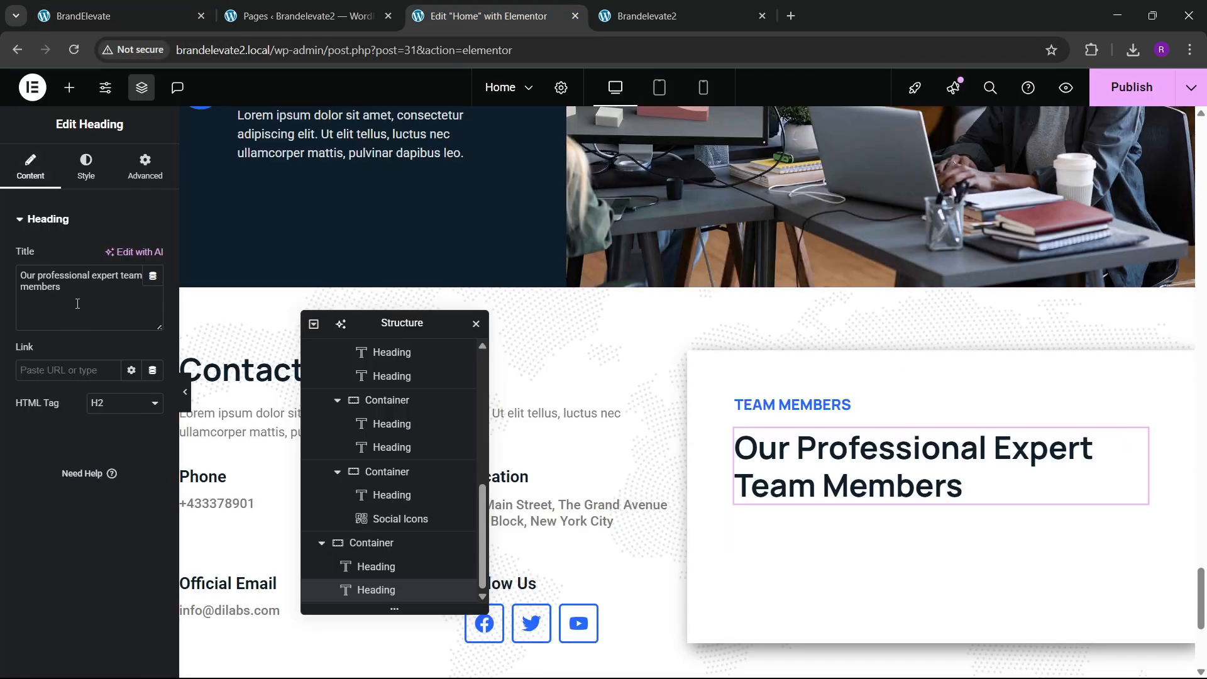
drag(38, 286, 4, 264)
key(ctrl+v)
Step: Set the font size of the card's Contact Information heading to 35 px and compare it with the reference page
click(86, 167)
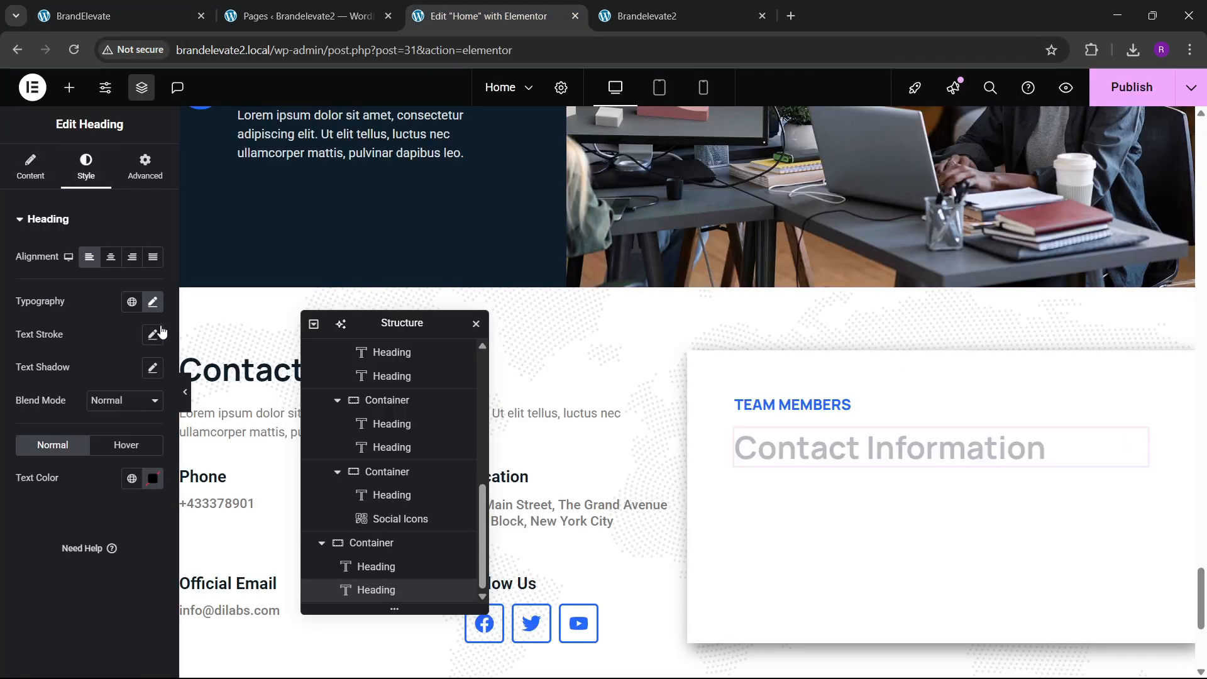
click(151, 304)
click(143, 427)
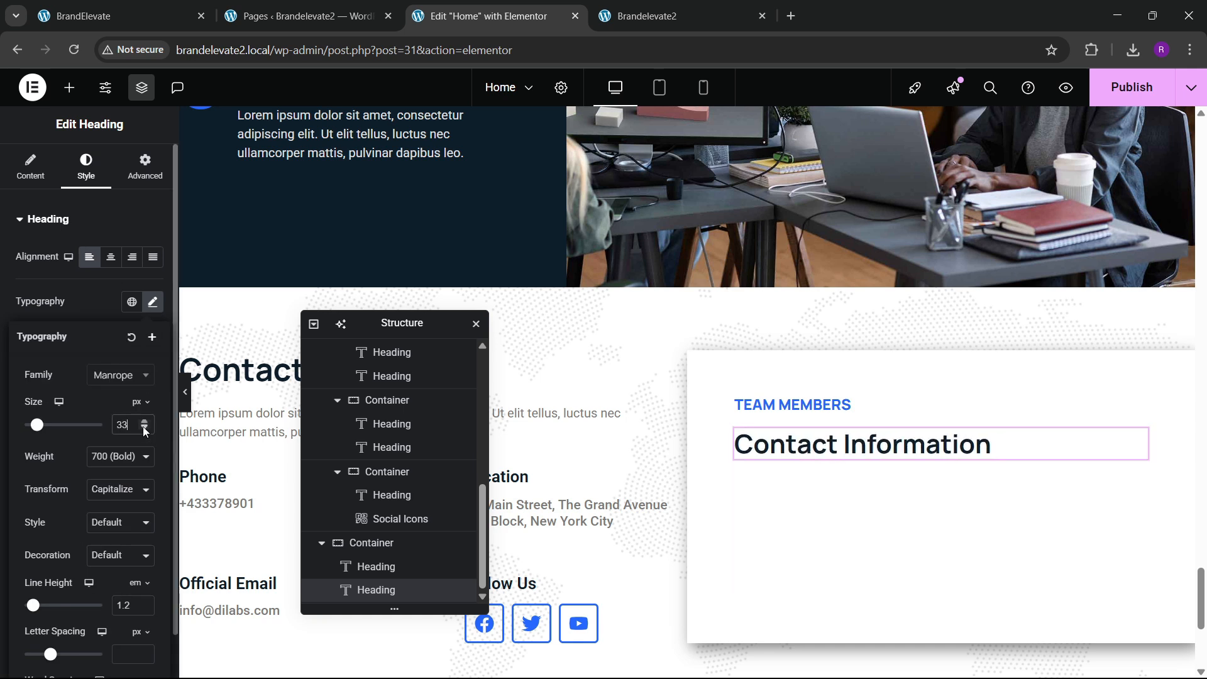
click(144, 428)
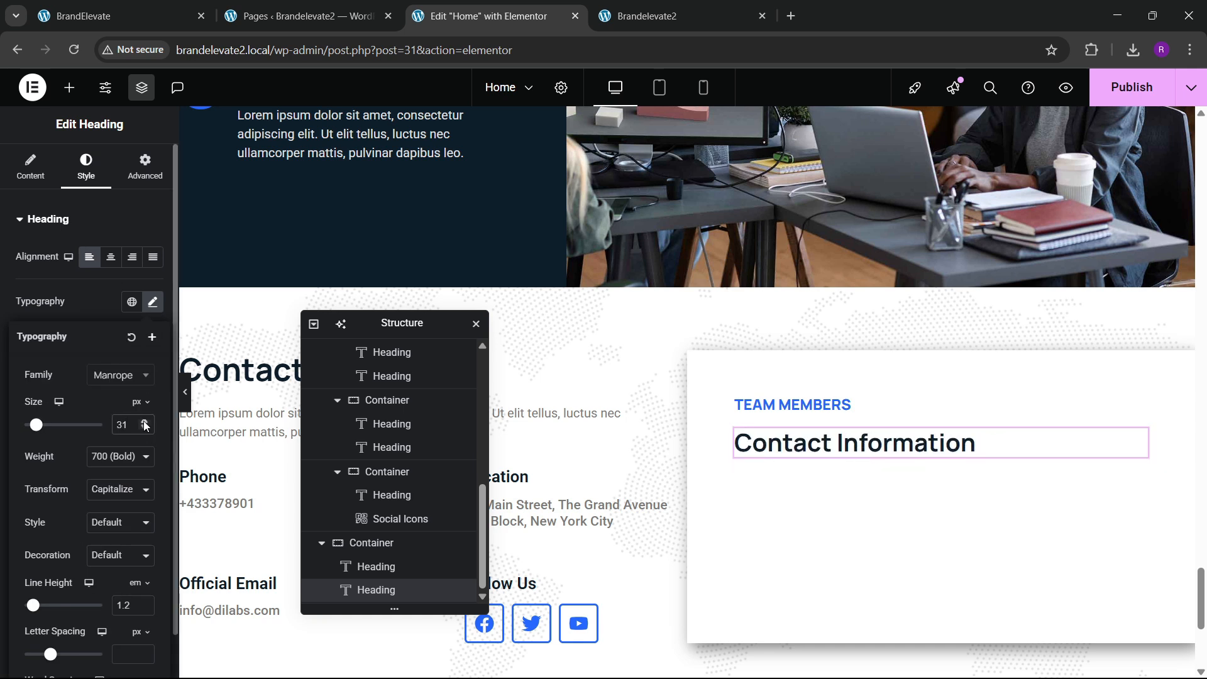
click(145, 423)
click(145, 422)
click(145, 423)
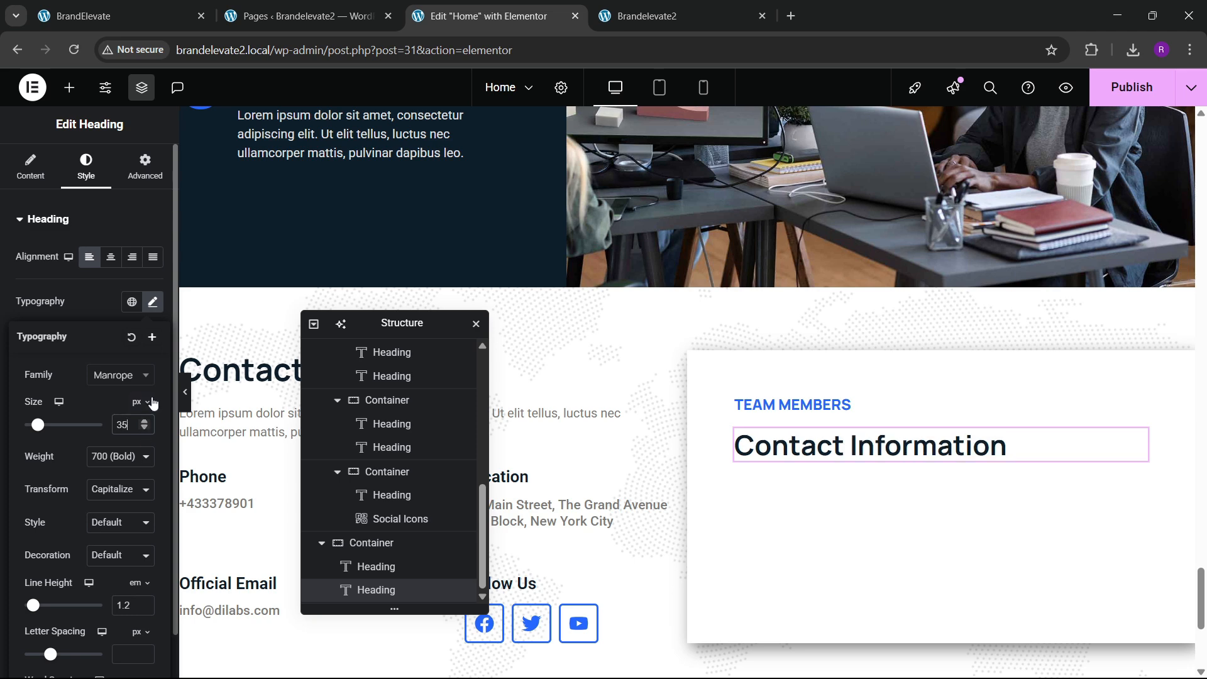
click(114, 15)
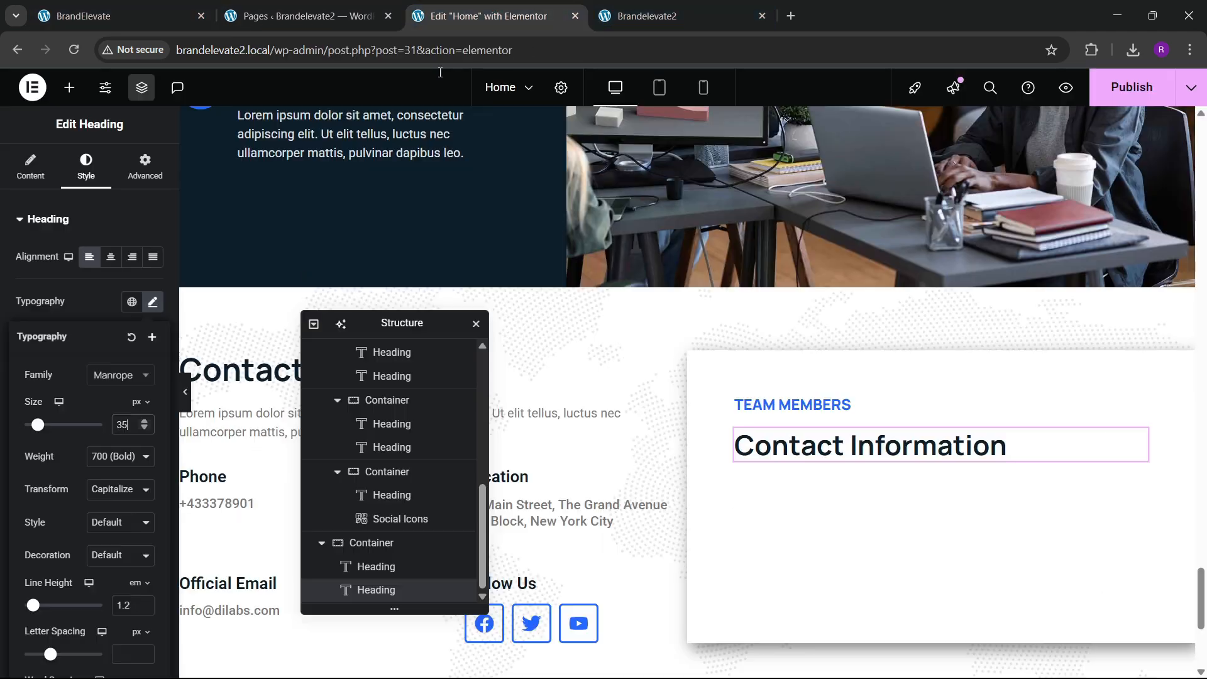
click(493, 14)
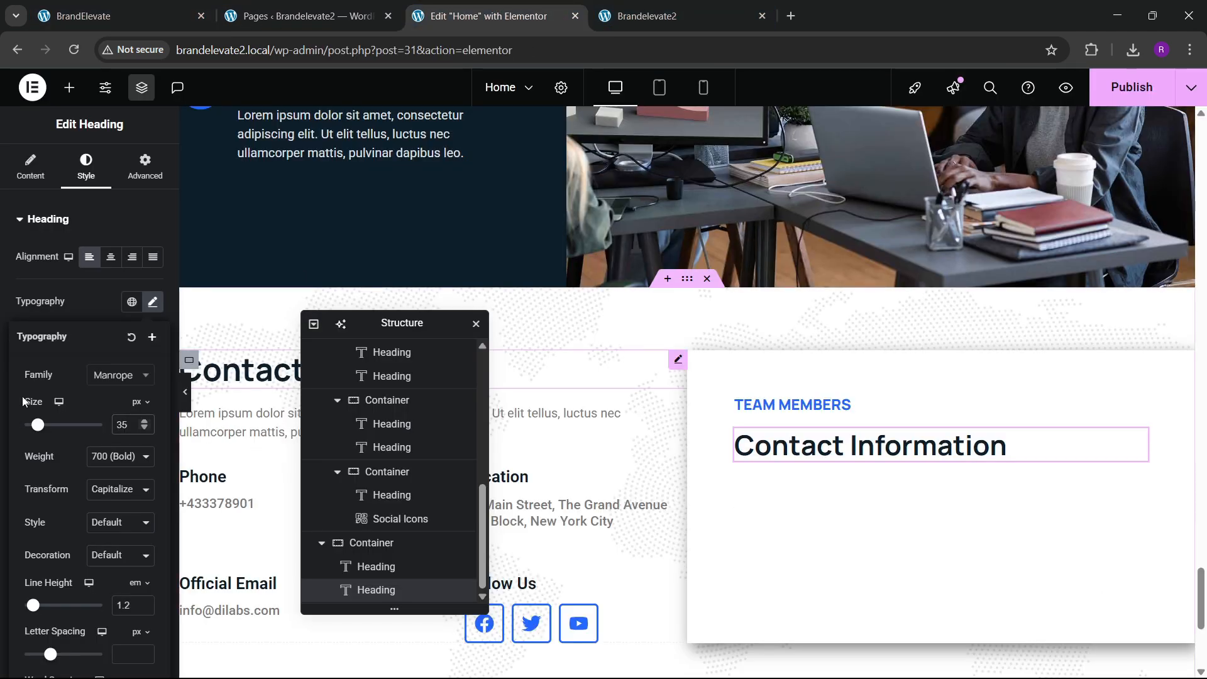
Step: Reduce the font size of the card's Contact Information heading to 30 px and check it against the reference page
click(144, 428)
click(143, 428)
click(143, 429)
click(143, 428)
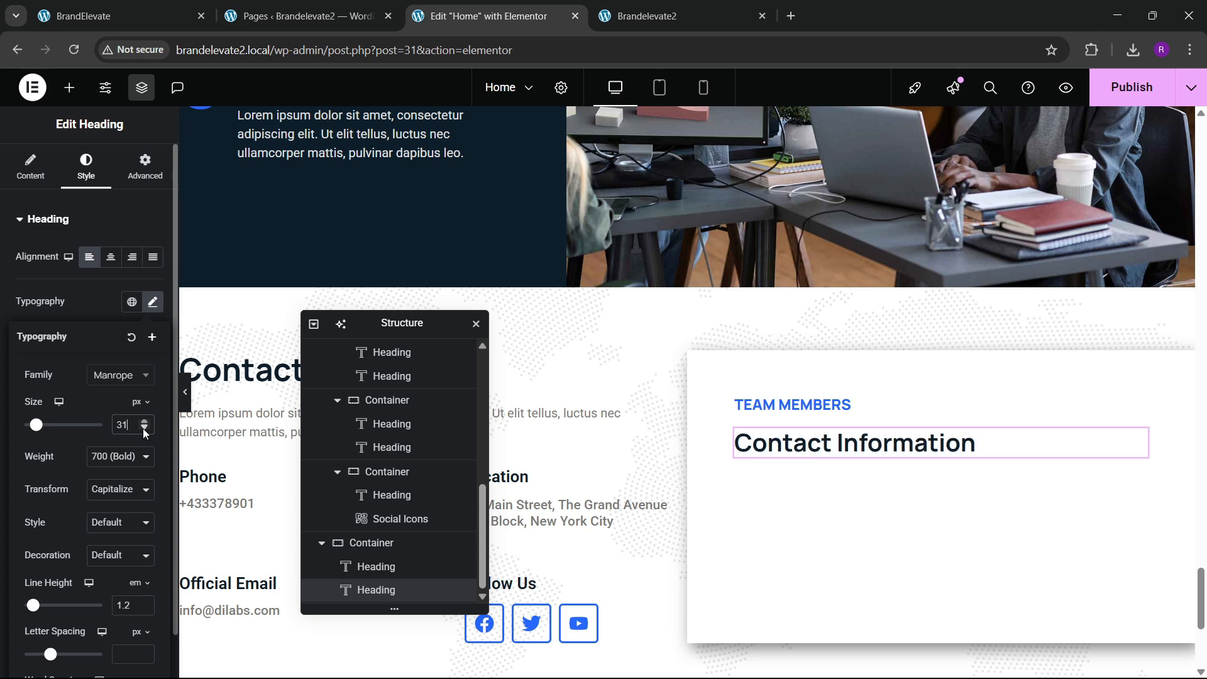
click(144, 428)
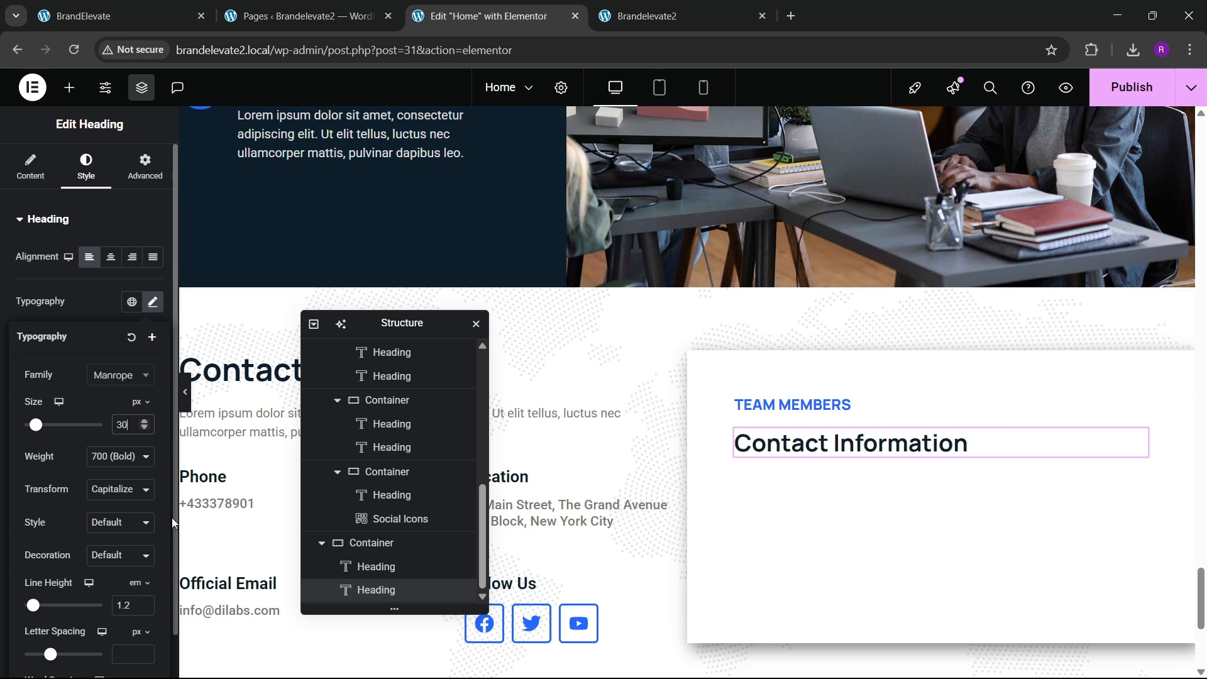
click(120, 16)
click(494, 16)
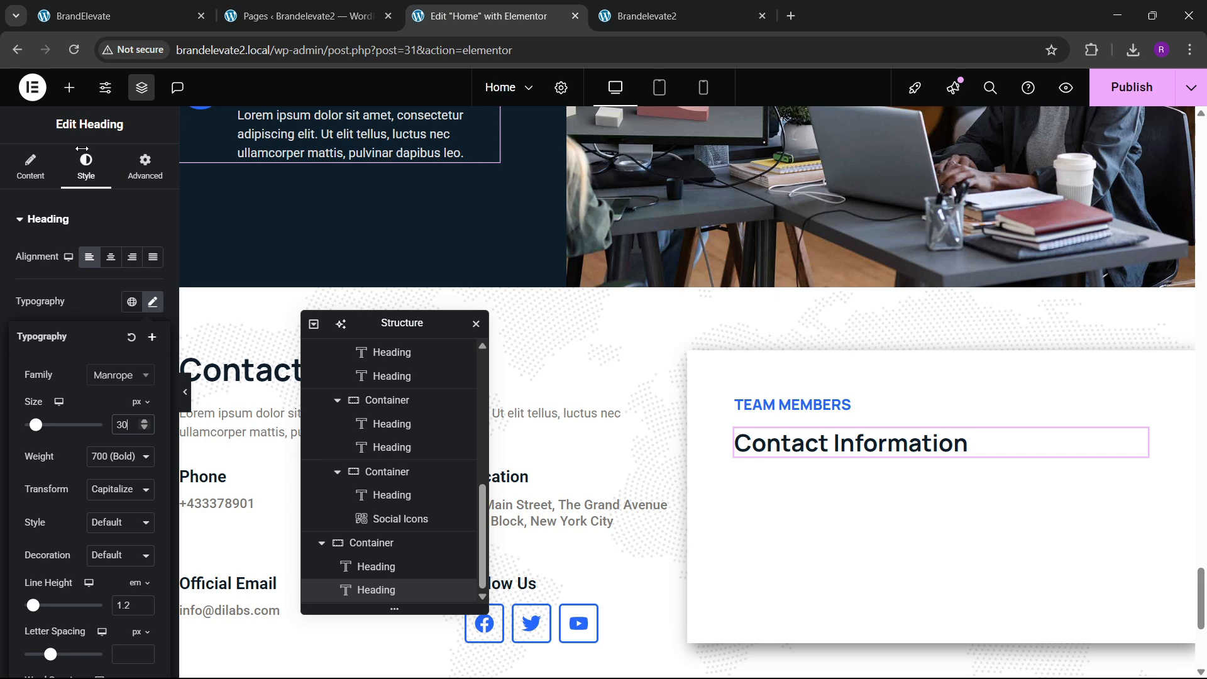
Step: Find the Form widget and add it below the Contact Information heading in the white container
click(68, 88)
text(form)
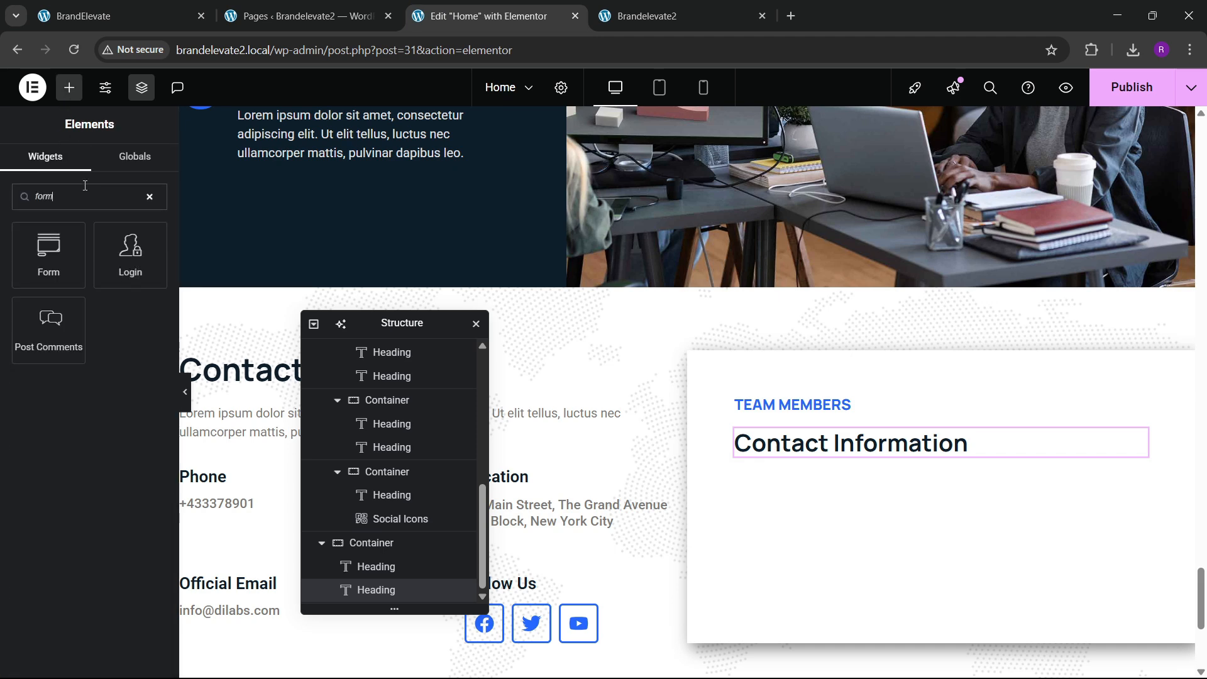
drag(48, 256, 827, 500)
scroll(526, 383, down, 3)
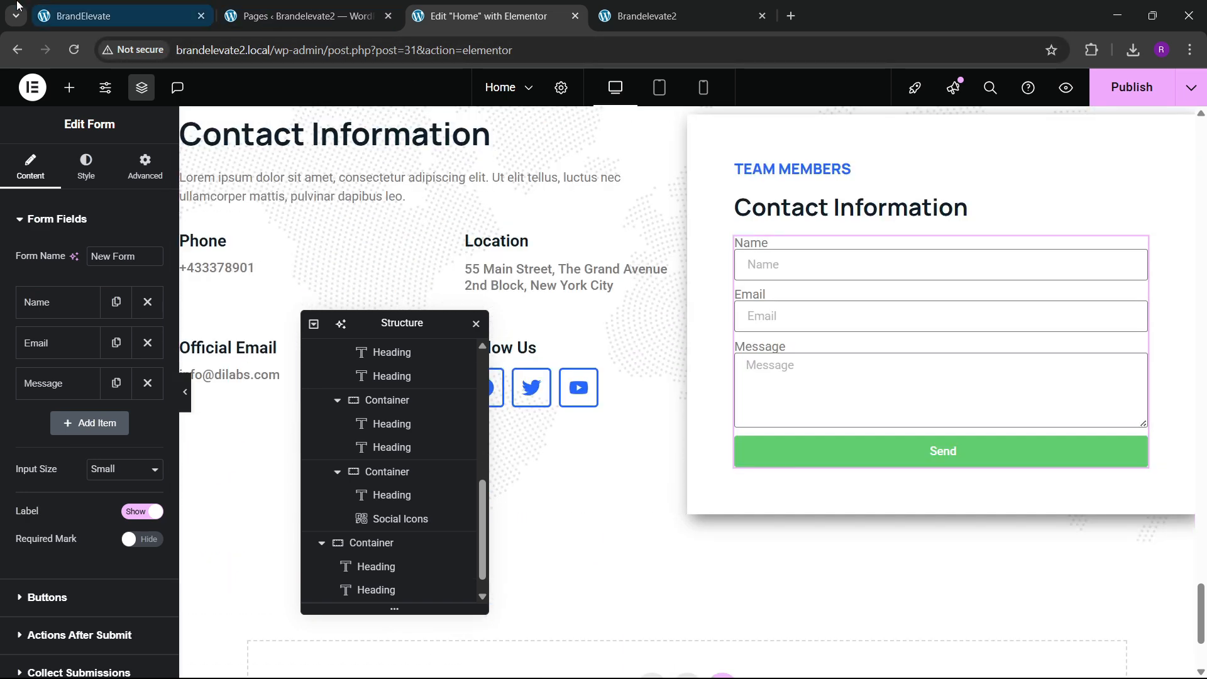
Step: Following the reference form's layout, duplicate the Email field and set the first Email field's column width to 50%
click(44, 4)
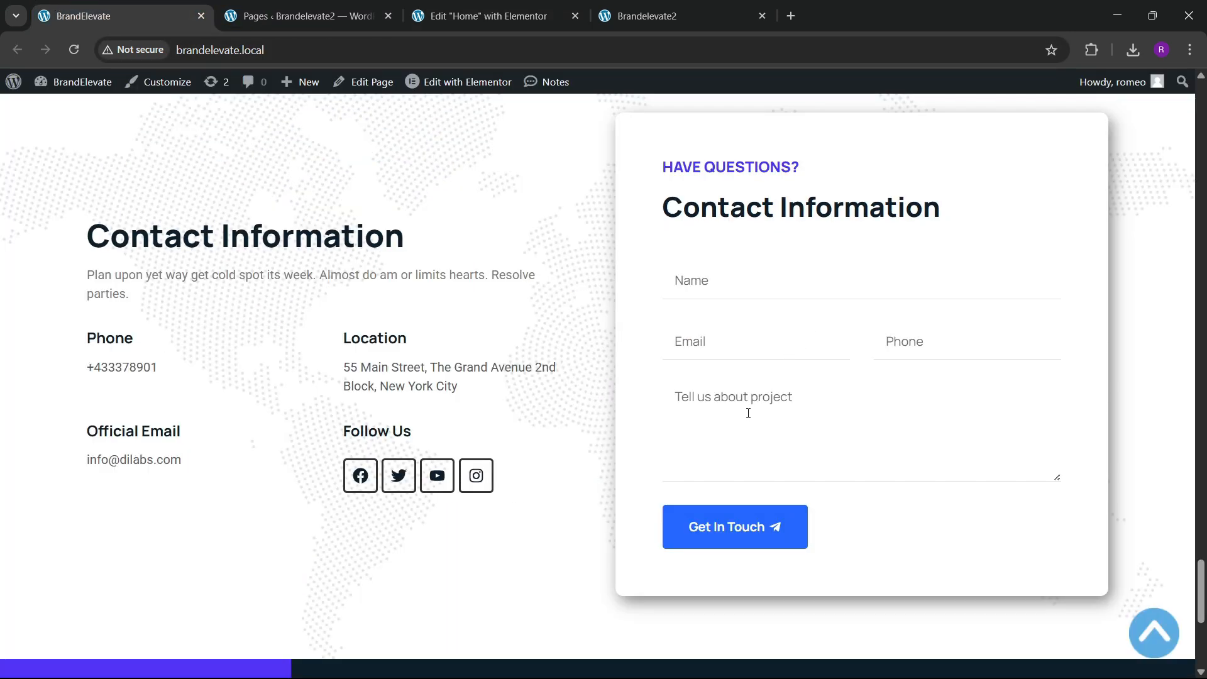
click(470, 5)
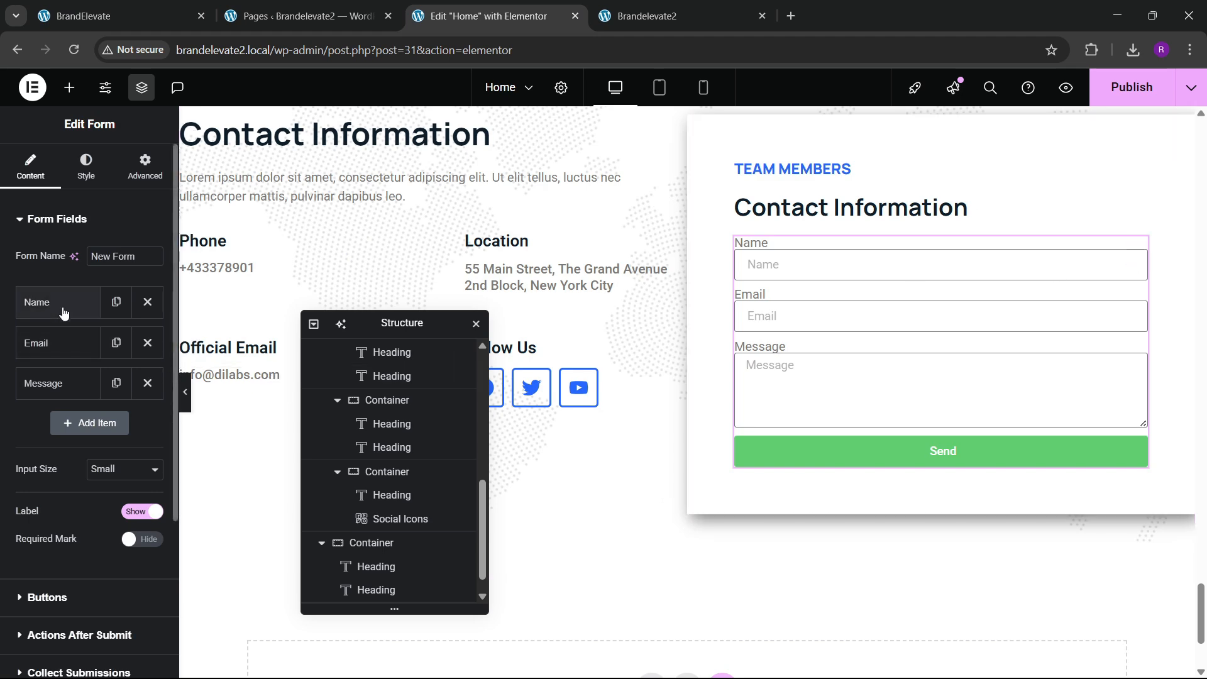
click(88, 14)
click(542, 5)
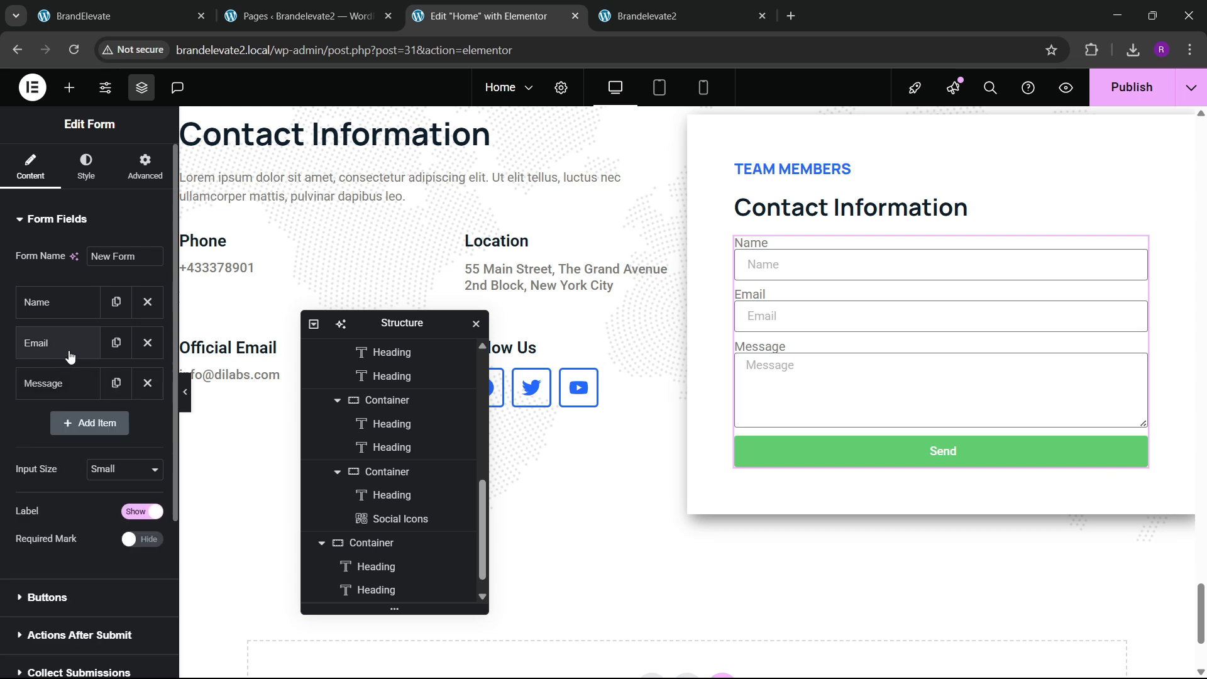
click(115, 343)
click(56, 346)
click(122, 527)
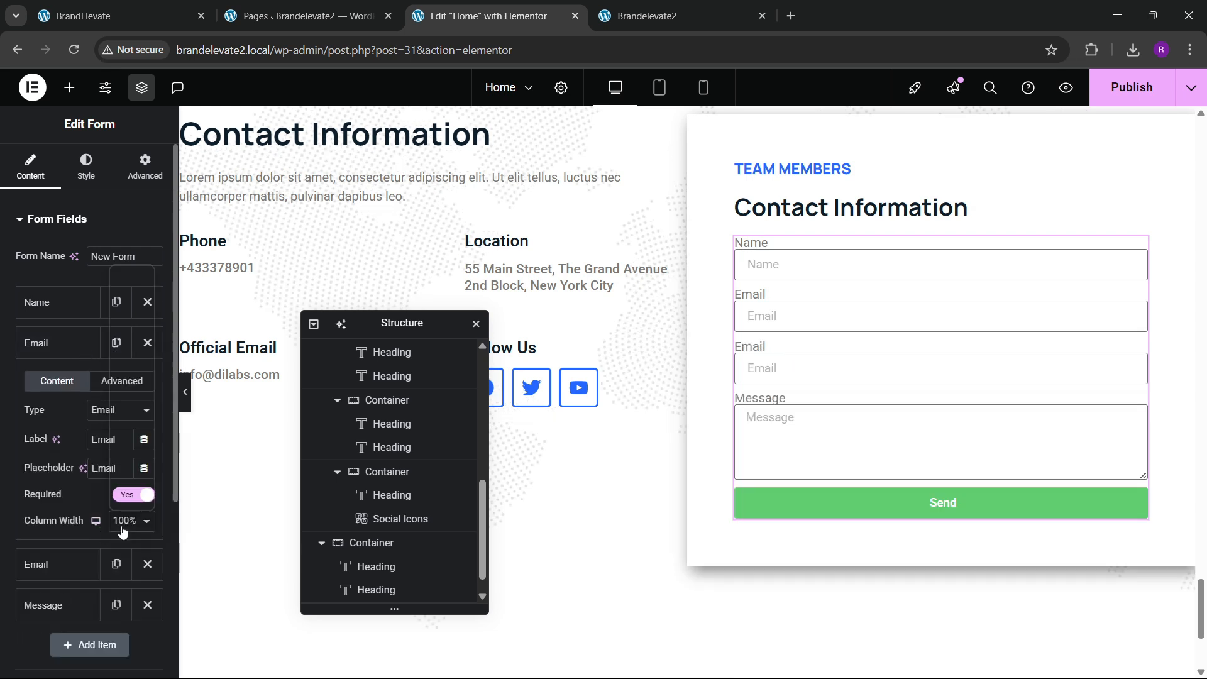
click(116, 376)
click(73, 355)
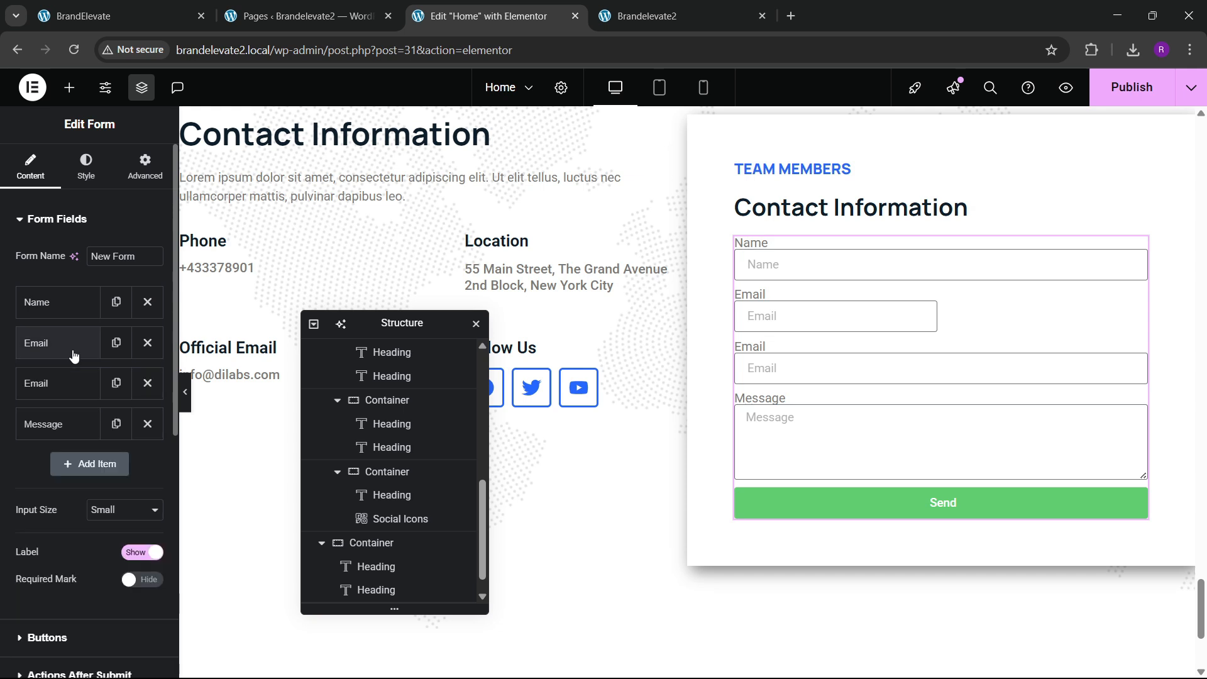
Step: Change the duplicated Email field to type Number with label and placeholder "Phone" and a 50% column width
click(66, 384)
click(115, 452)
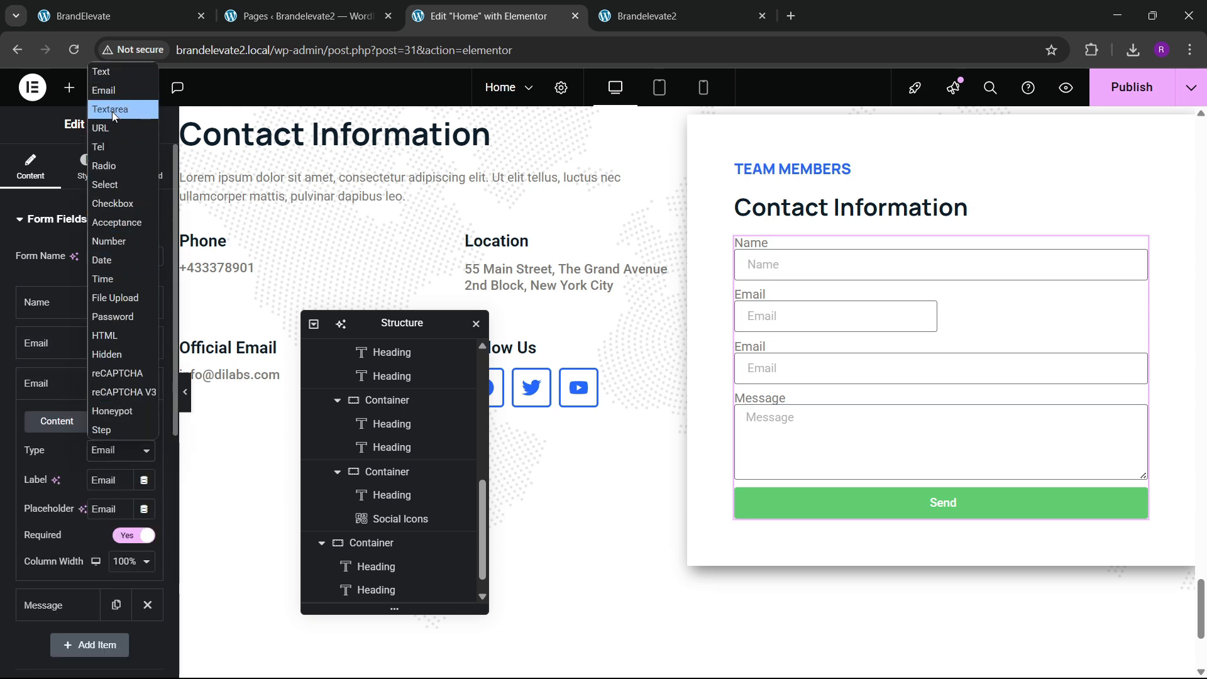
click(120, 242)
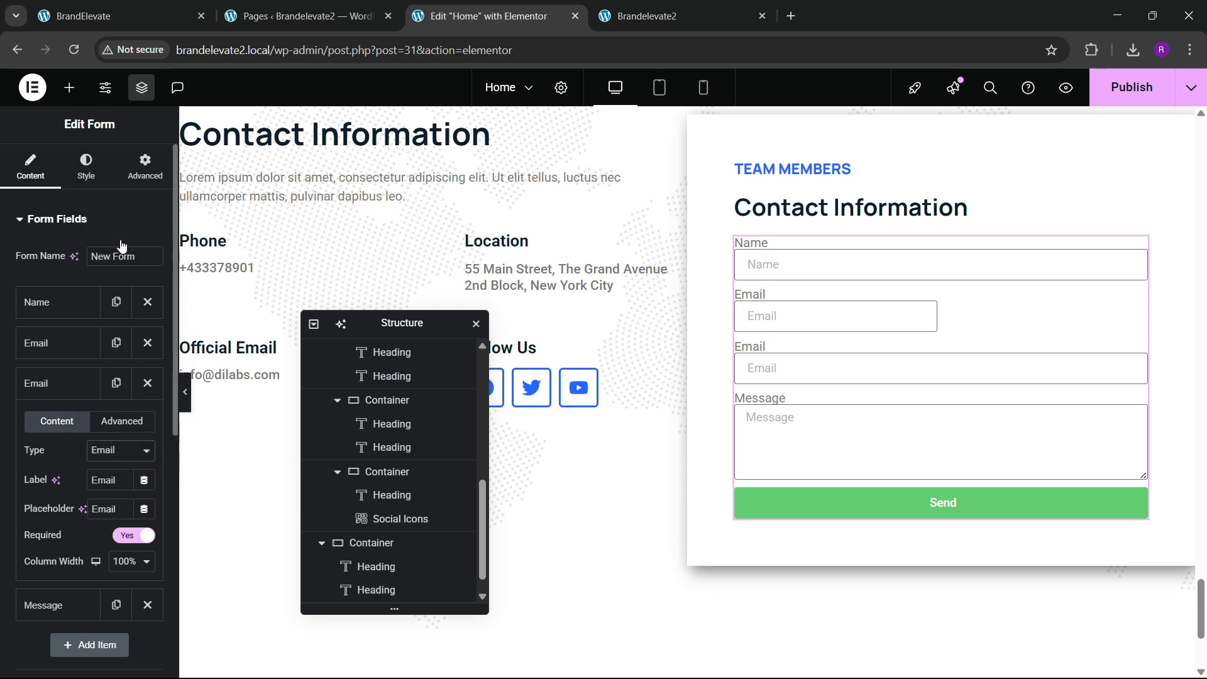
double_click(110, 482)
text(Phone)
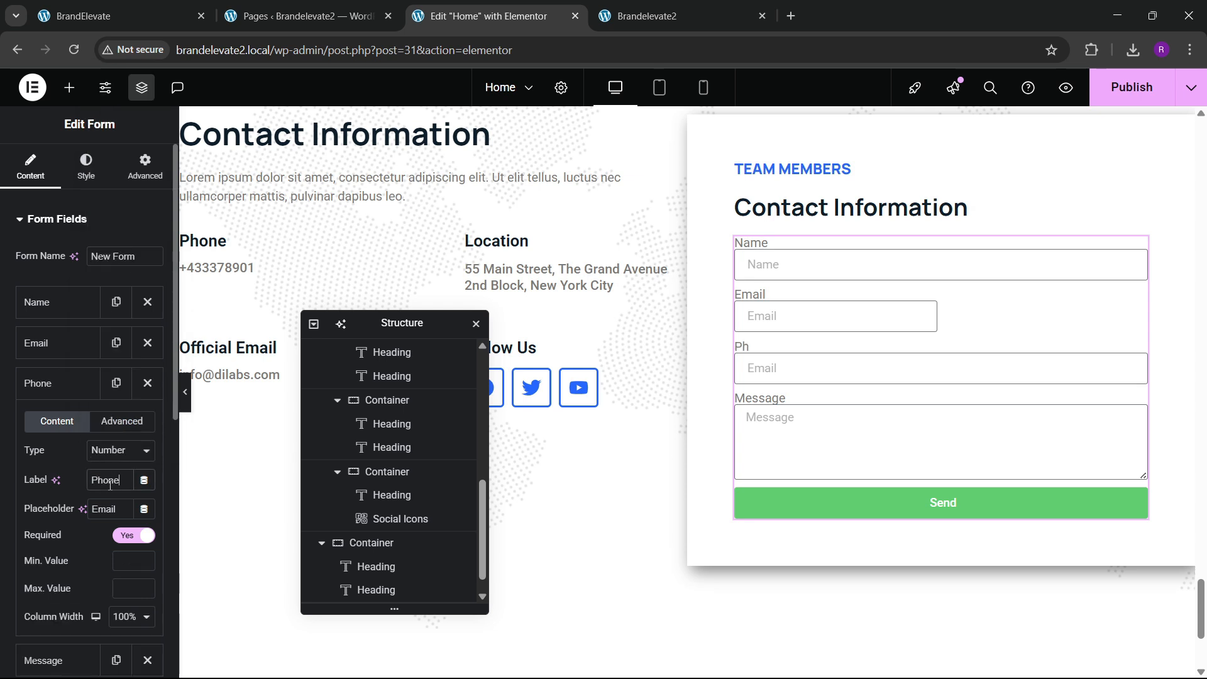
double_click(106, 508)
text(Phone)
scroll(102, 514, down, 1)
click(129, 539)
click(122, 386)
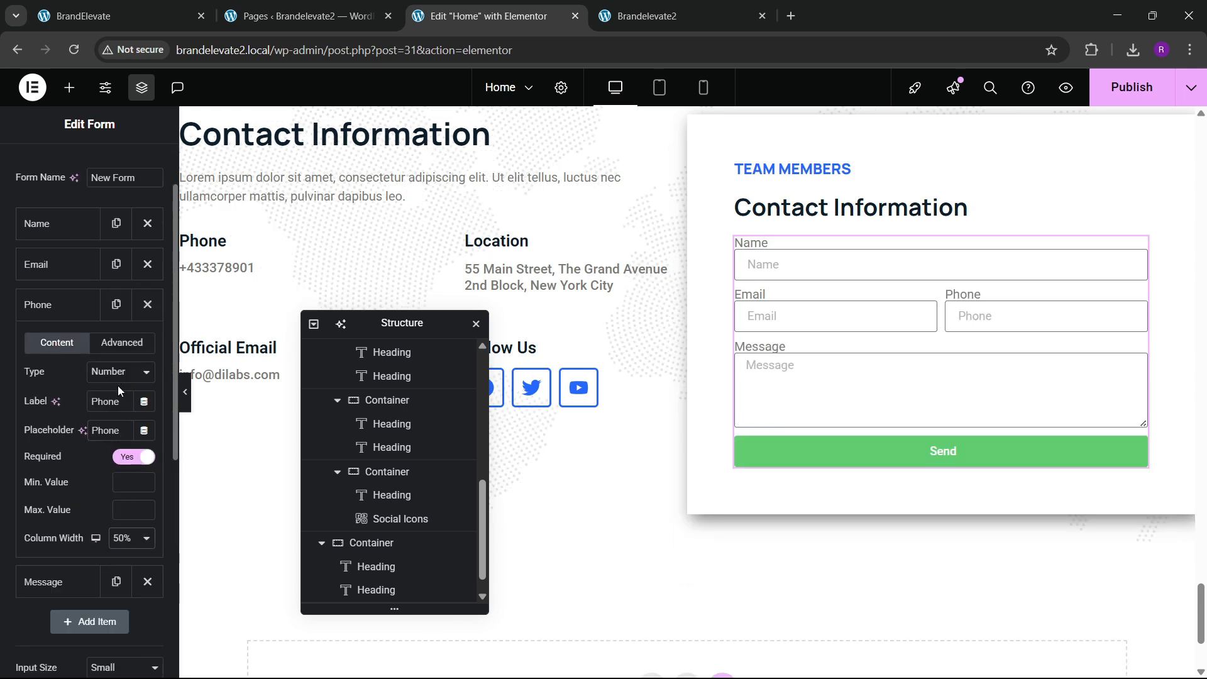
click(71, 306)
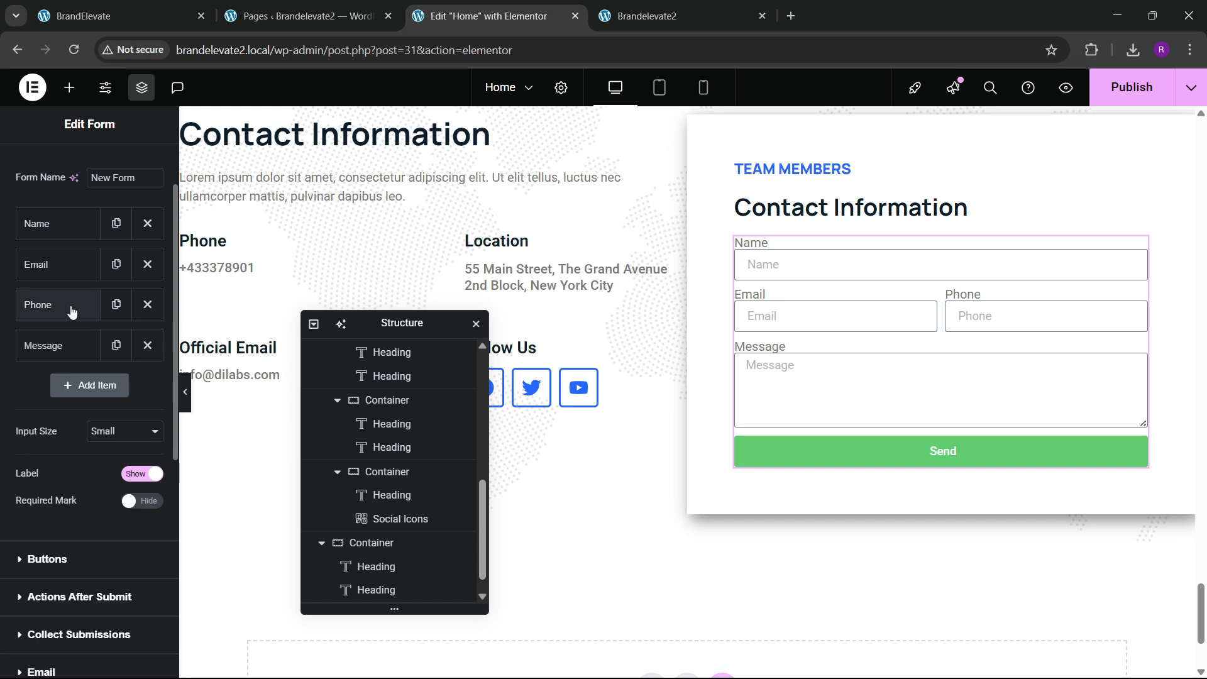
Step: Set the form's Message field to 6 rows
click(86, 347)
scroll(98, 453, down, 2)
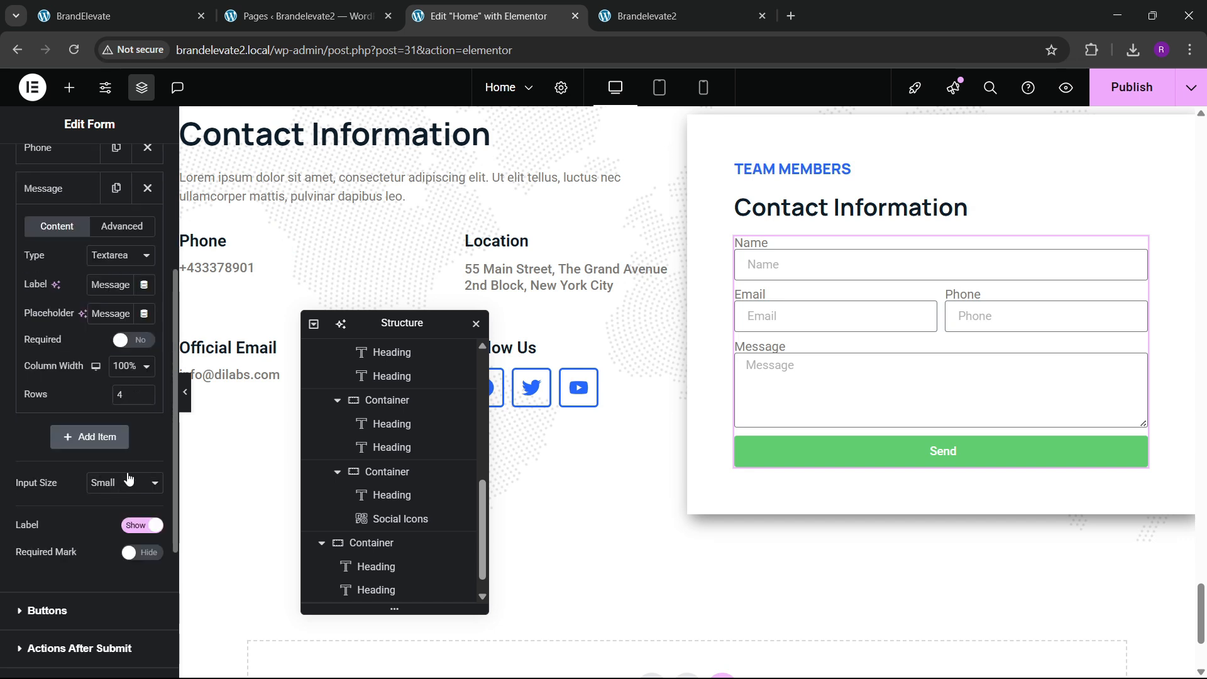
key(BackSpace)
text(6)
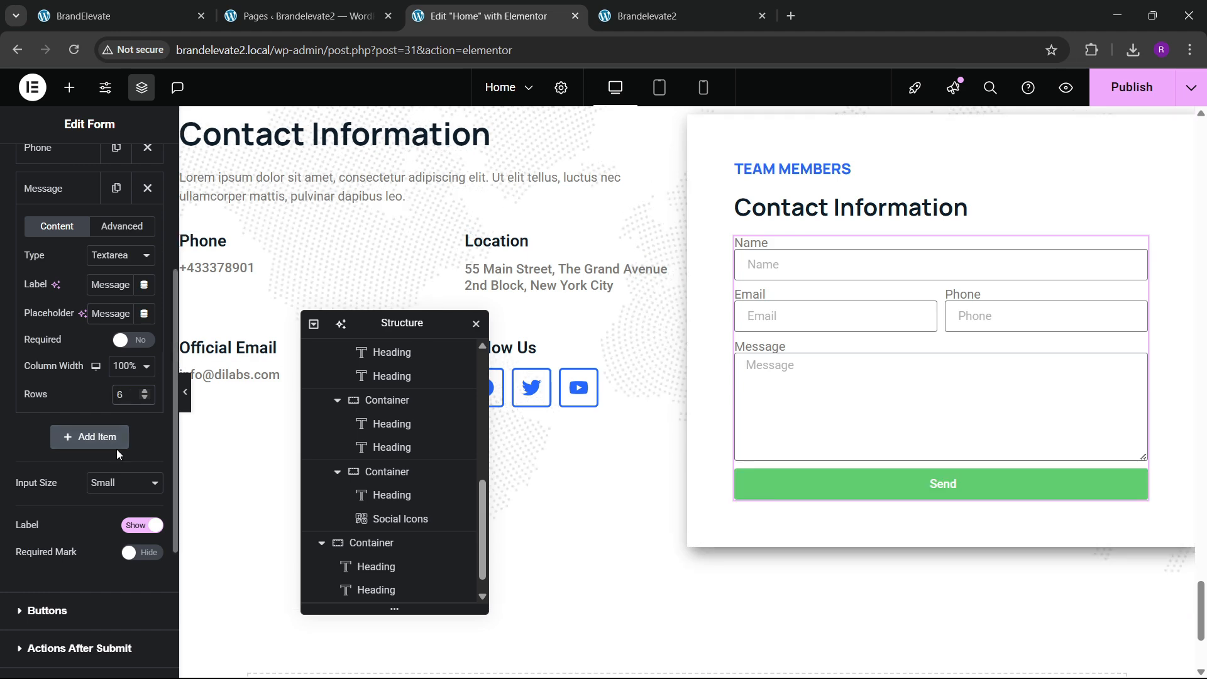
Step: Hide the form's field labels as on the reference page and set the input size to Medium
click(124, 528)
click(89, 15)
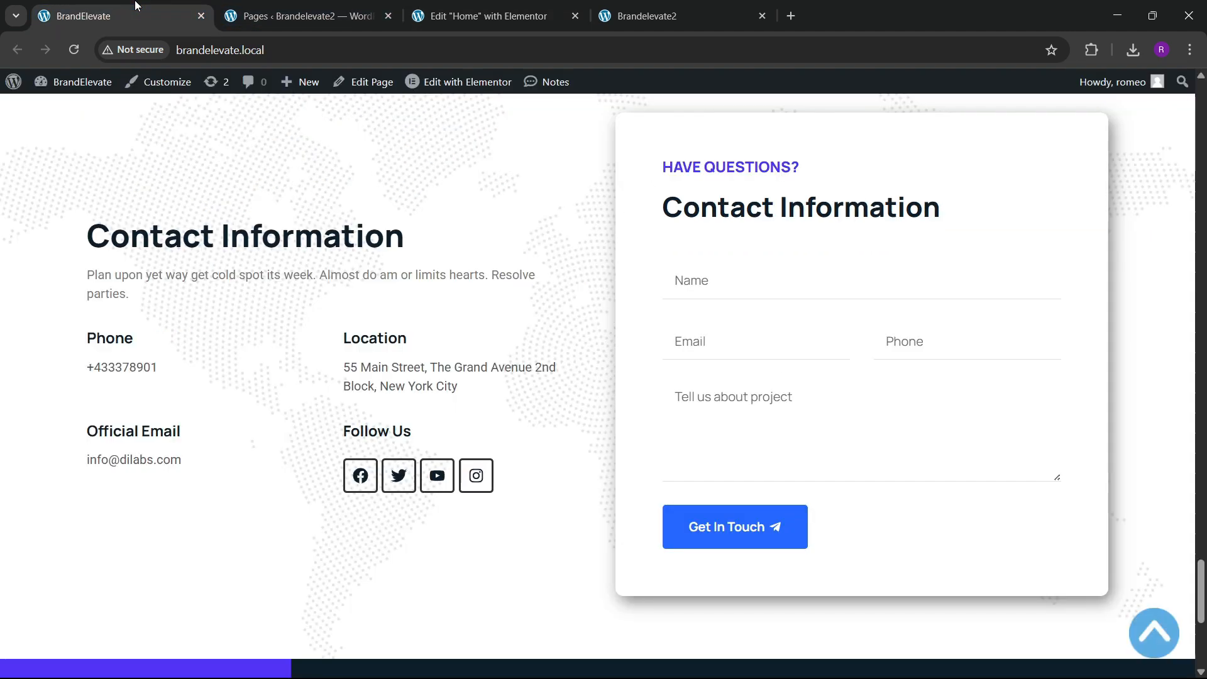
click(490, 16)
scroll(115, 350, down, 3)
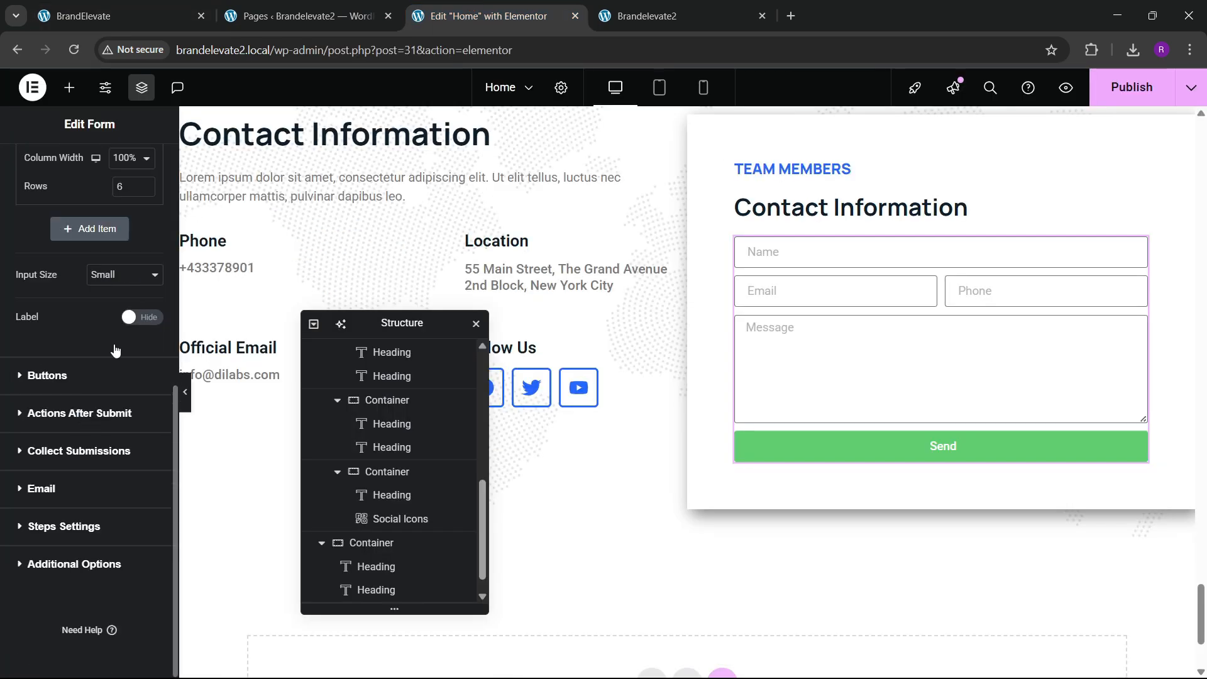
click(125, 274)
click(109, 322)
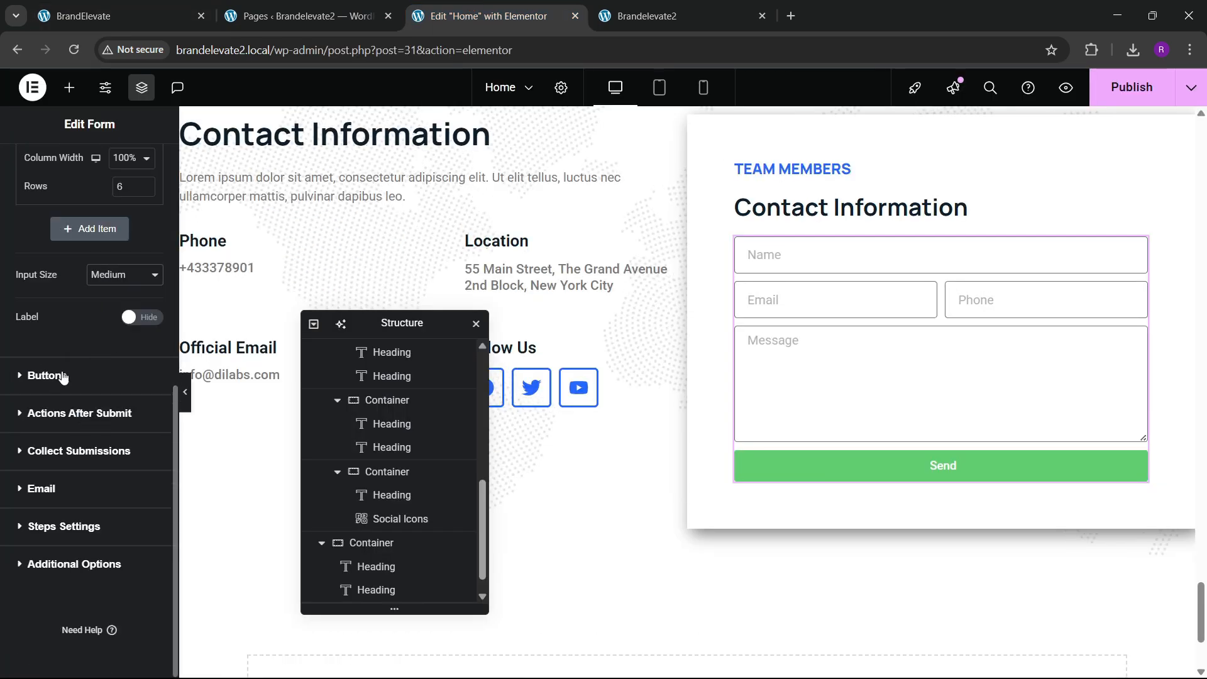
Step: Set the size of the form's buttons to Medium
click(51, 376)
click(125, 294)
click(111, 349)
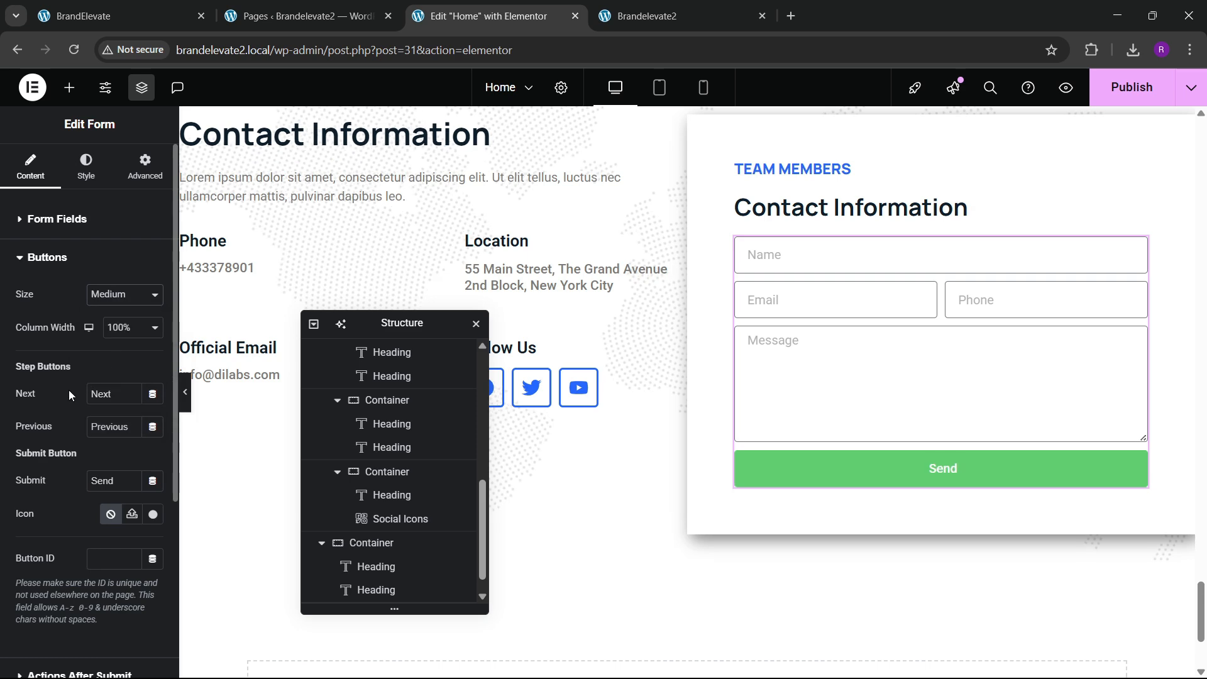
Step: After checking the reference form, make the field background colour fully transparent white (#FFFFFF00)
click(70, 173)
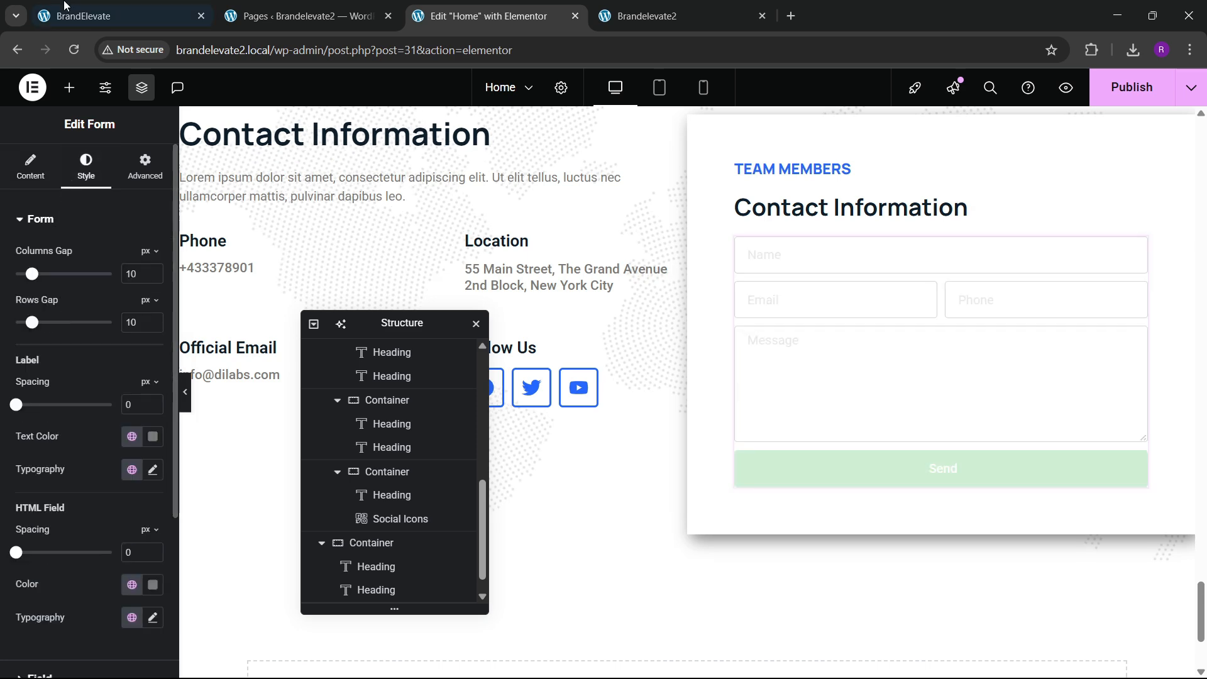
click(55, 16)
click(484, 16)
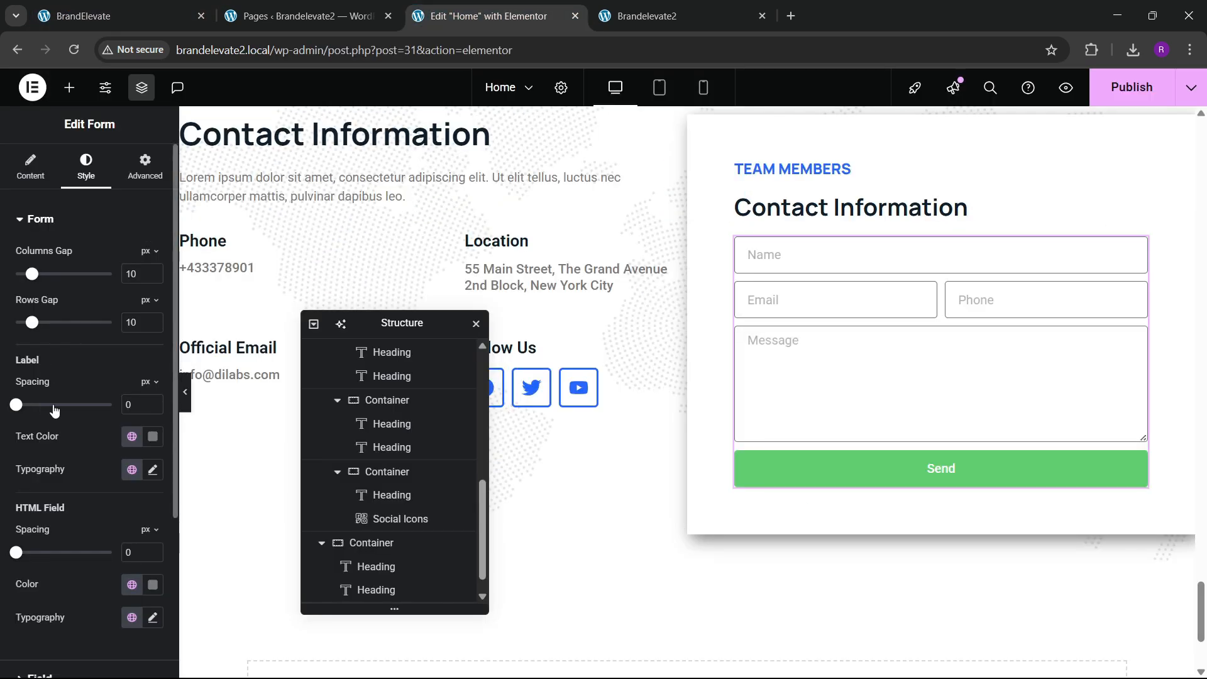
scroll(77, 409, down, 3)
click(80, 453)
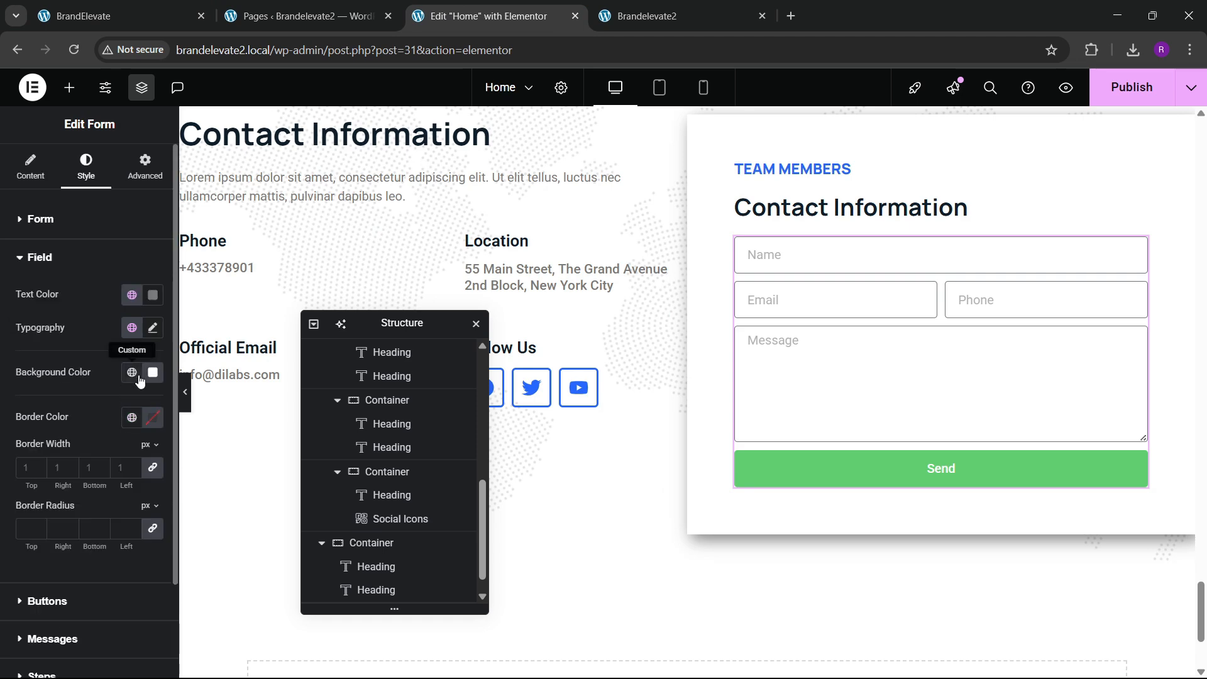
click(153, 373)
drag(242, 579, 63, 578)
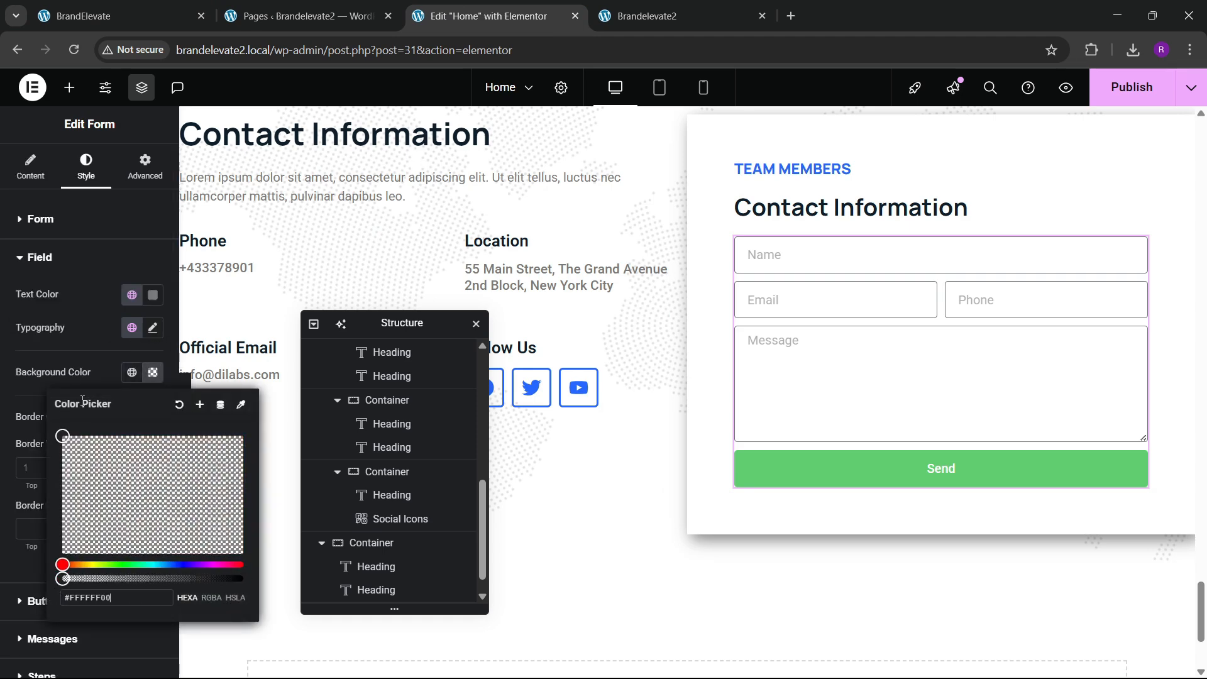
click(88, 371)
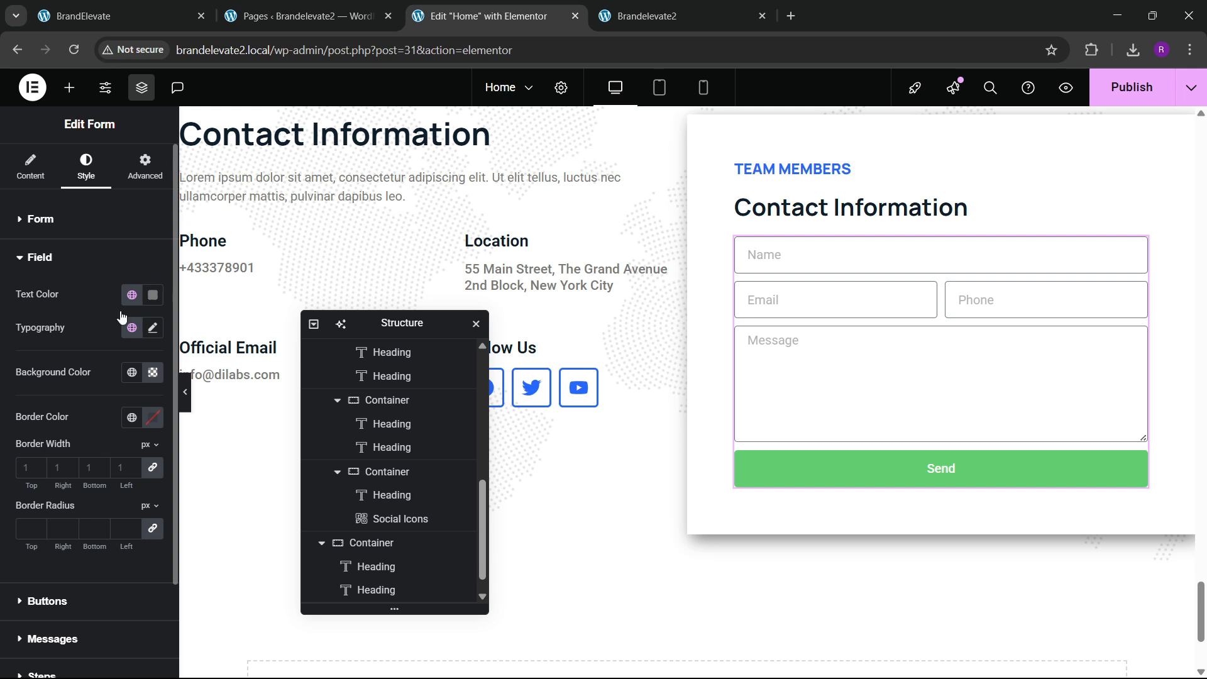
Step: Give the form fields the global #54595F border colour, border widths of 0 except 1 px at the bottom, and a border radius of 0
scroll(111, 361, down, 2)
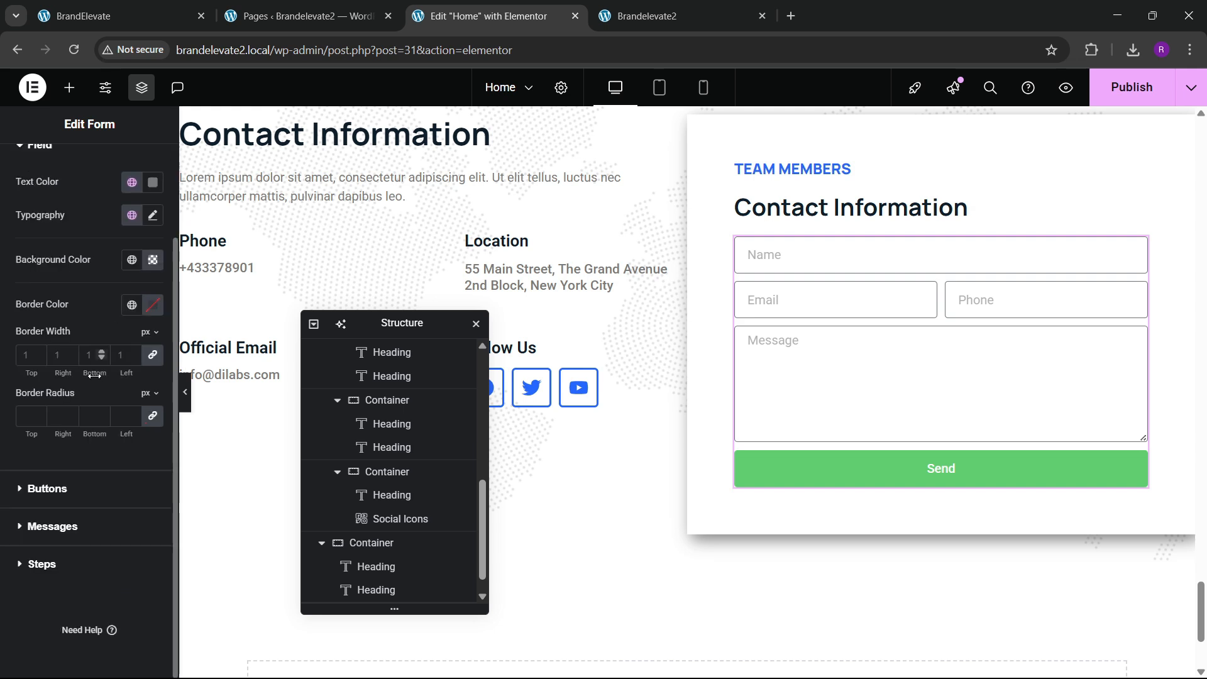
click(25, 352)
text(0)
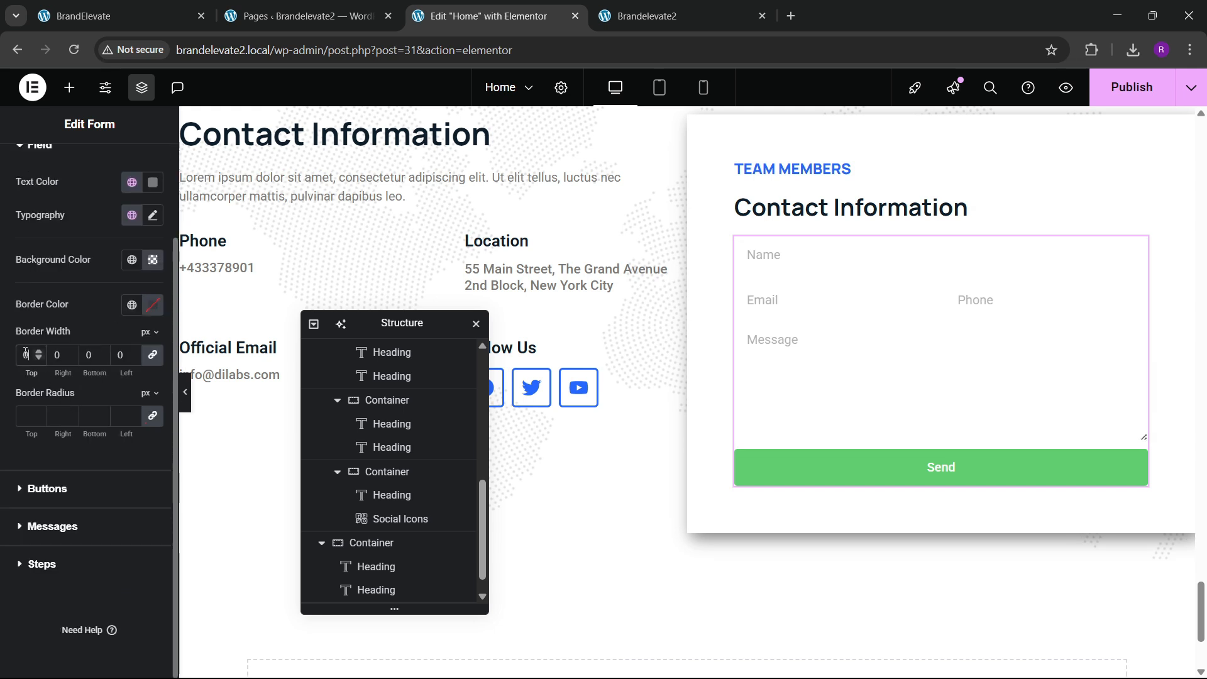
click(132, 307)
click(103, 403)
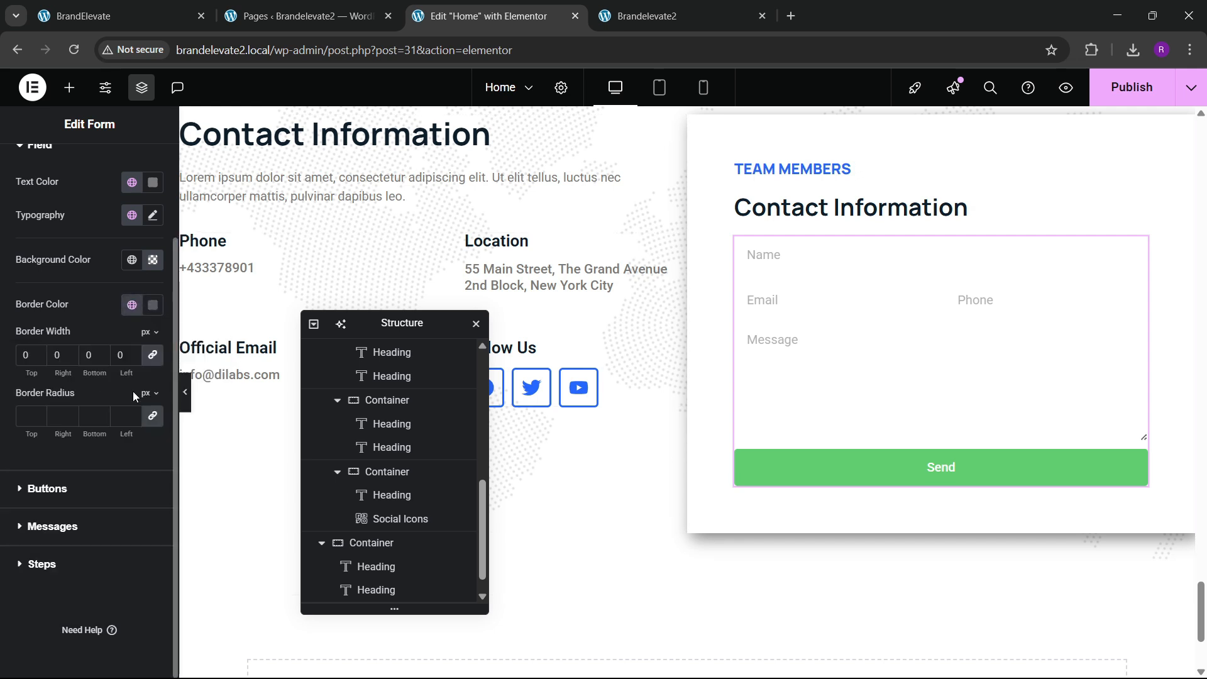
click(102, 354)
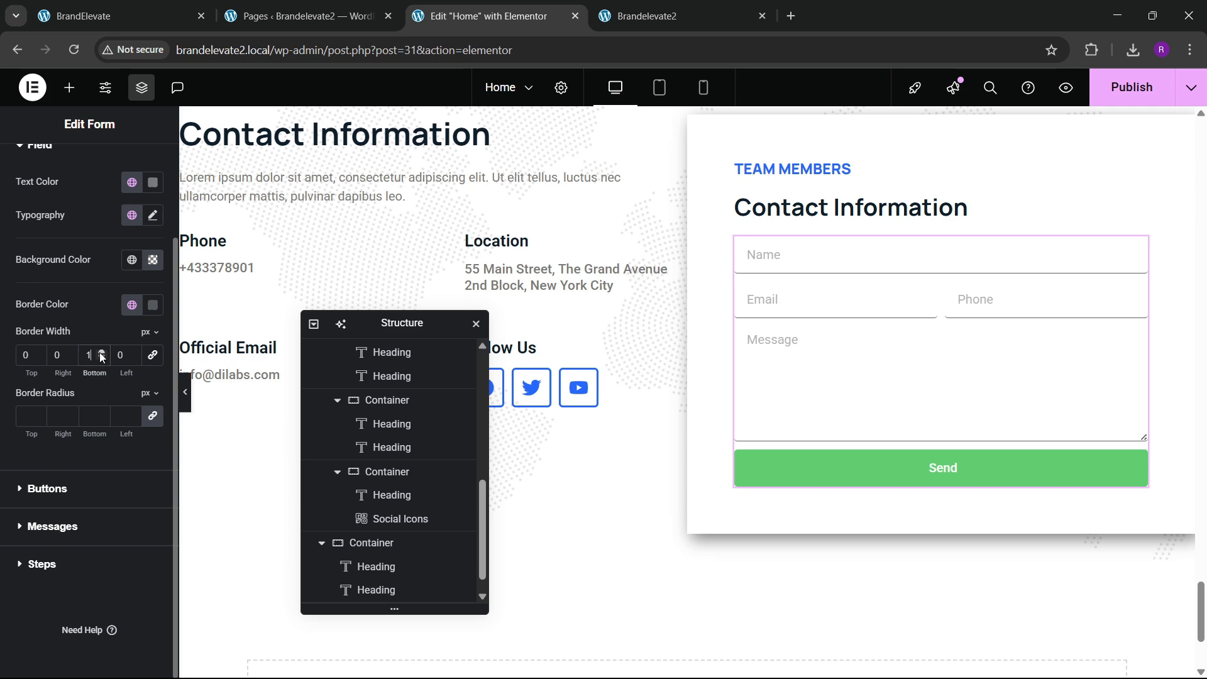
click(107, 423)
Step: Lighten the field border colour by lowering its opacity to #54595F47, following the reference form's thin lines
click(116, 12)
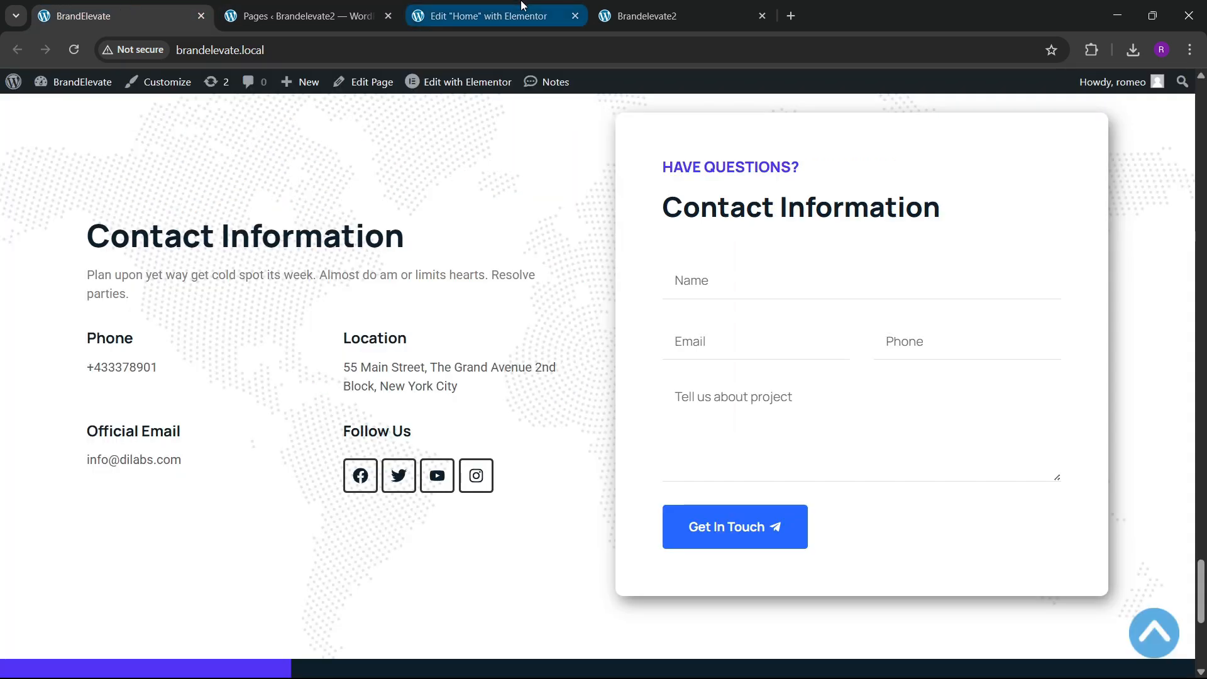
click(489, 16)
click(153, 305)
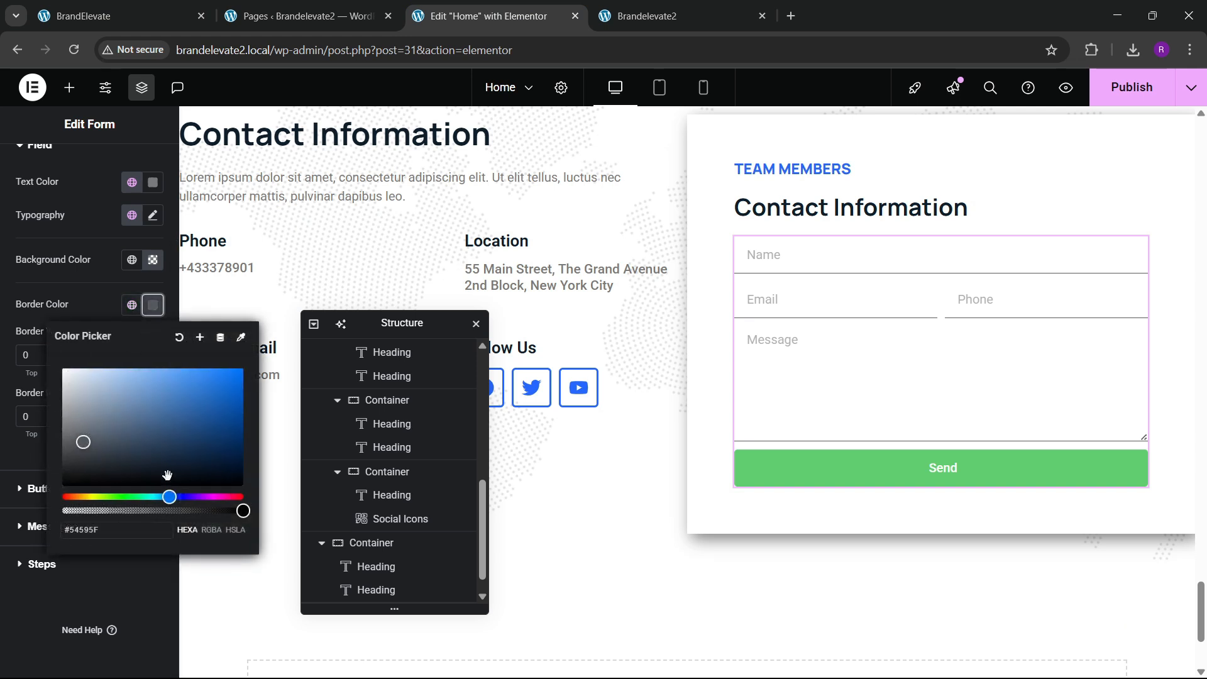
drag(241, 511, 164, 536)
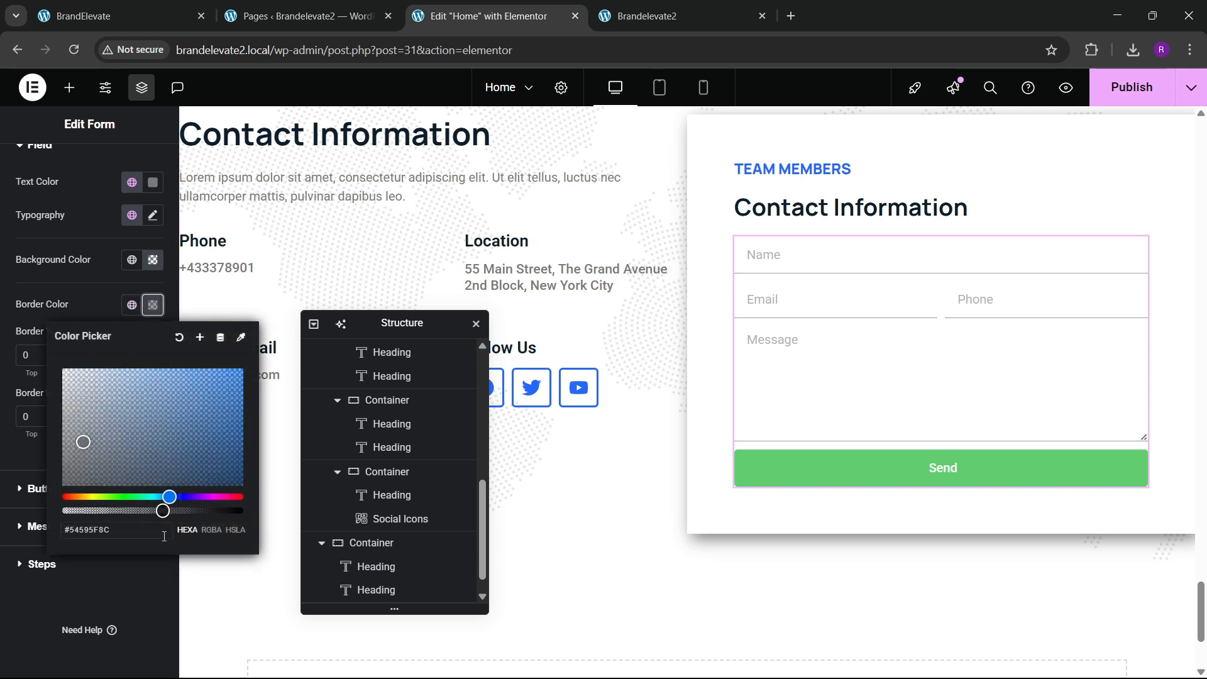
click(107, 305)
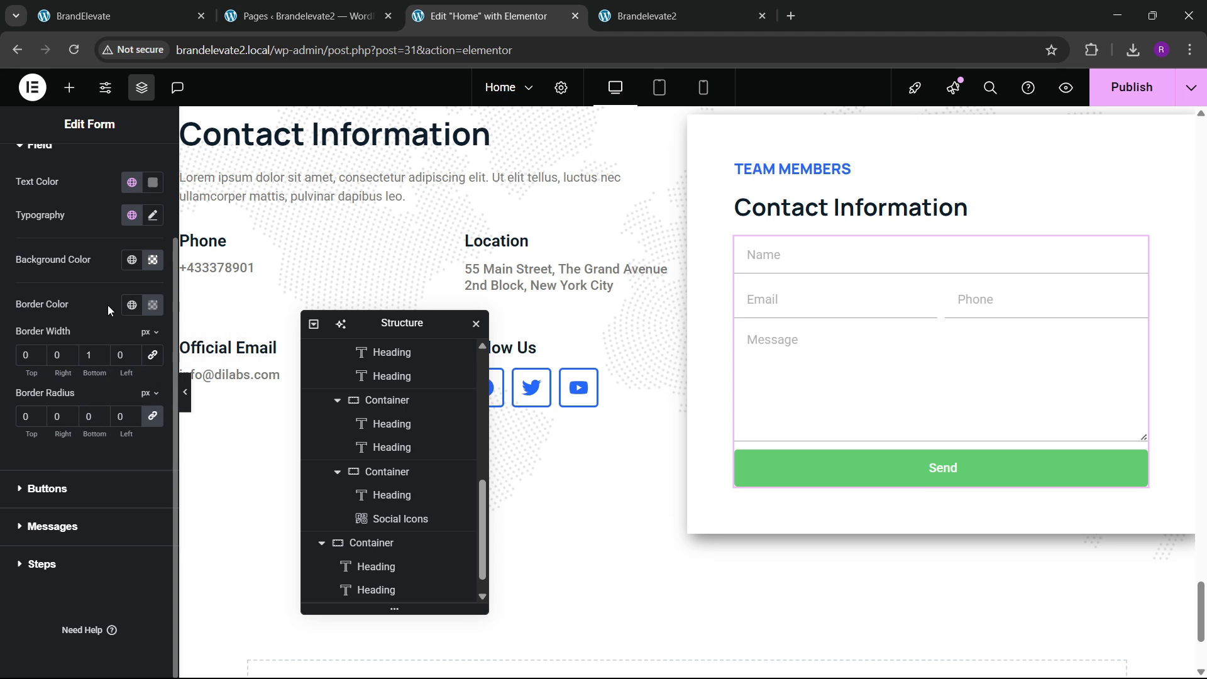
click(153, 305)
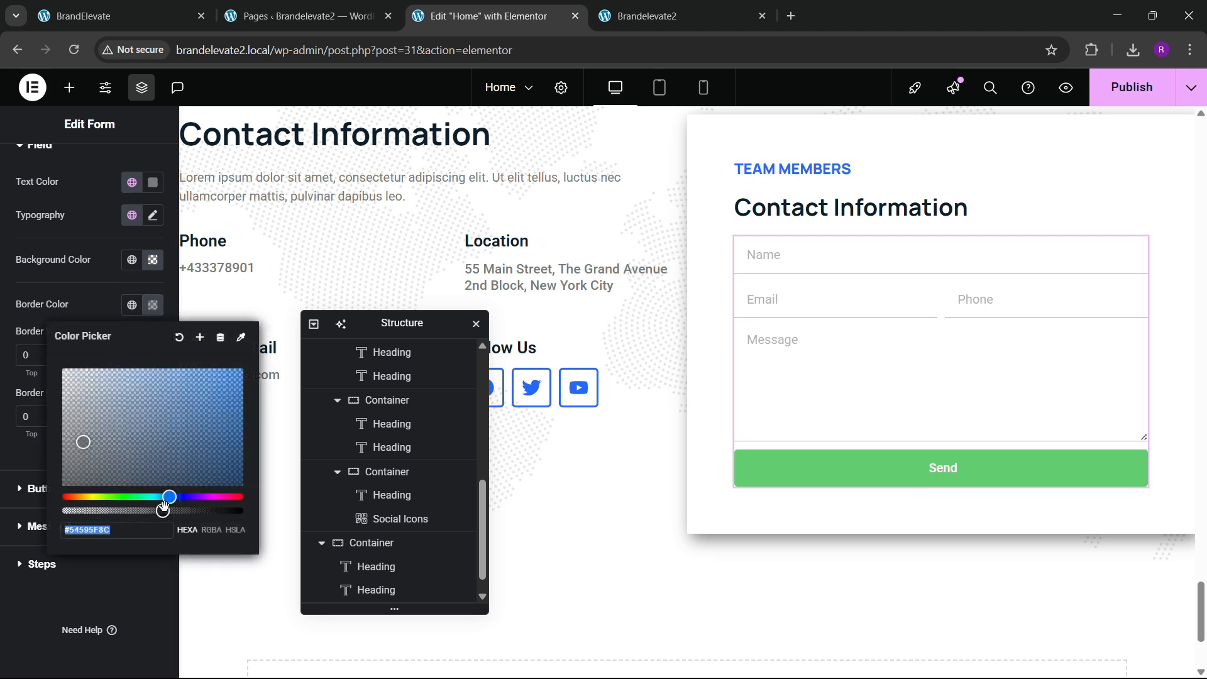
drag(163, 511, 120, 511)
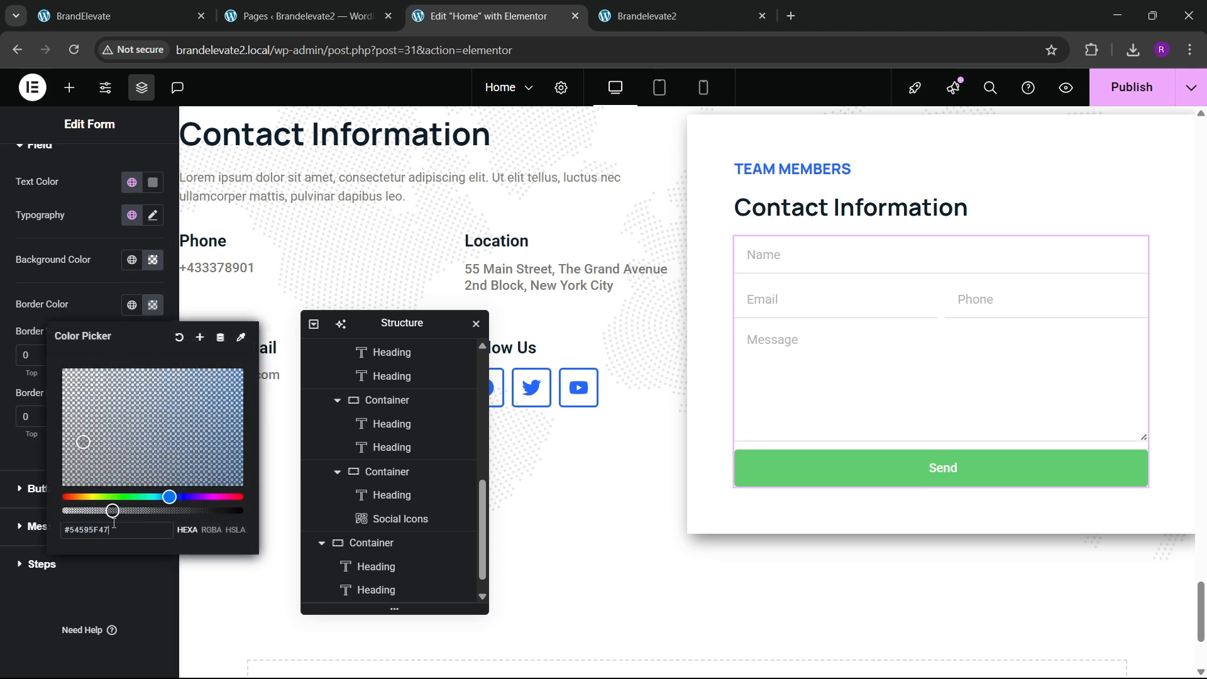
click(61, 556)
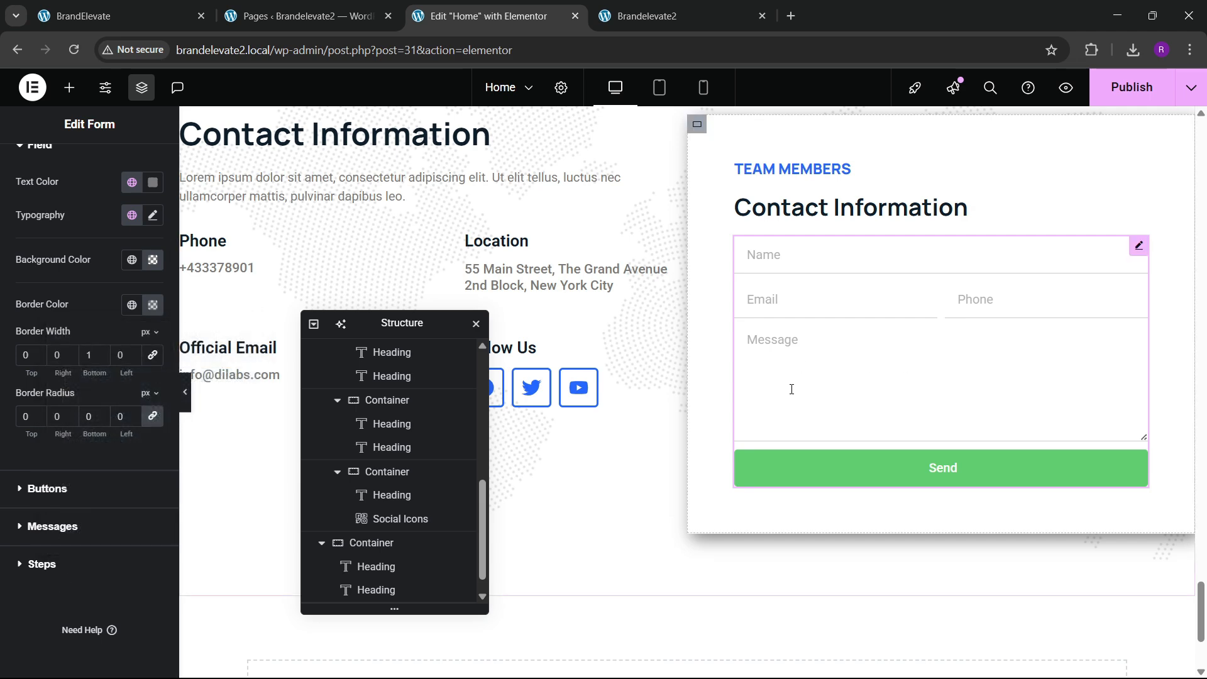
Step: Compare the fields with the reference form and set their text colour to black (#000000)
click(169, 6)
click(484, 16)
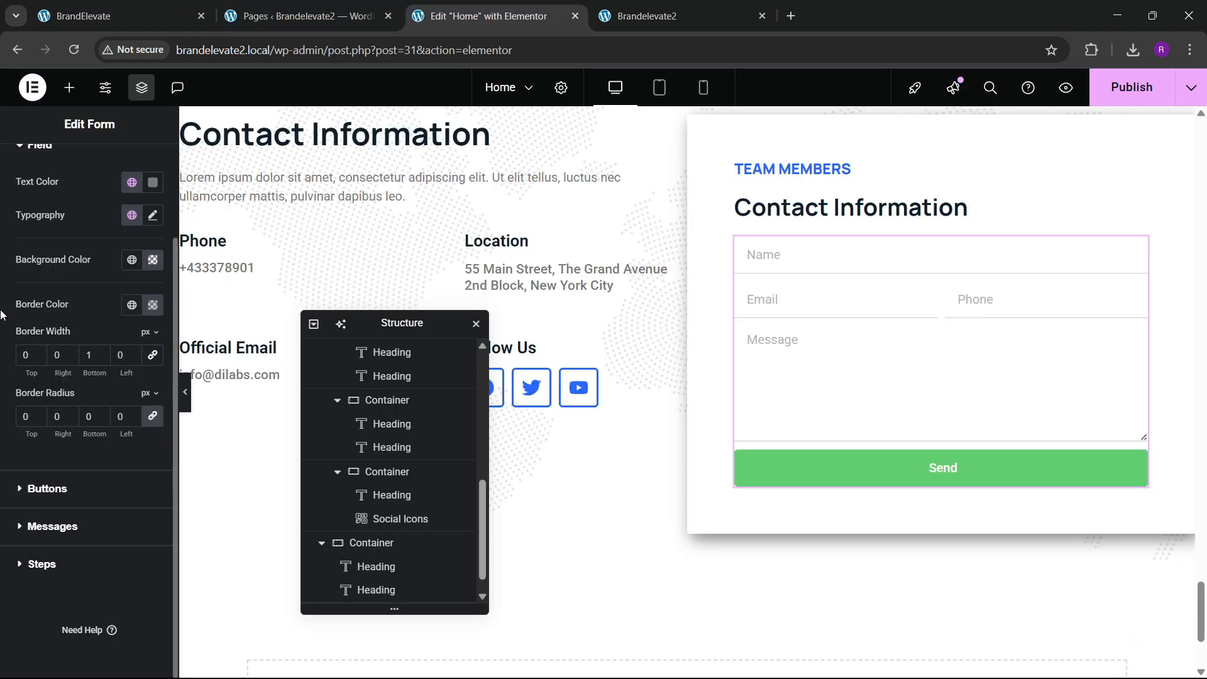
scroll(149, 302, up, 2)
click(148, 304)
drag(138, 420, 61, 479)
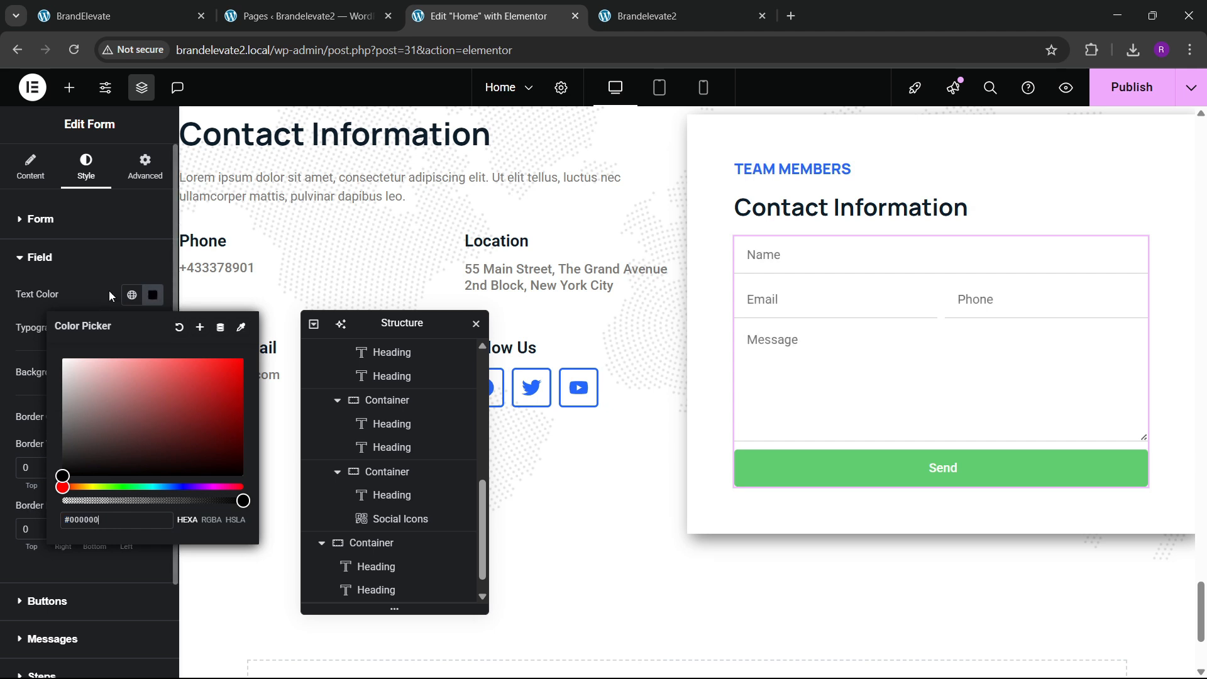
click(110, 294)
Step: Set the form's rows gap to 30 px, checking the vertical spacing against the reference form
scroll(94, 354, down, 2)
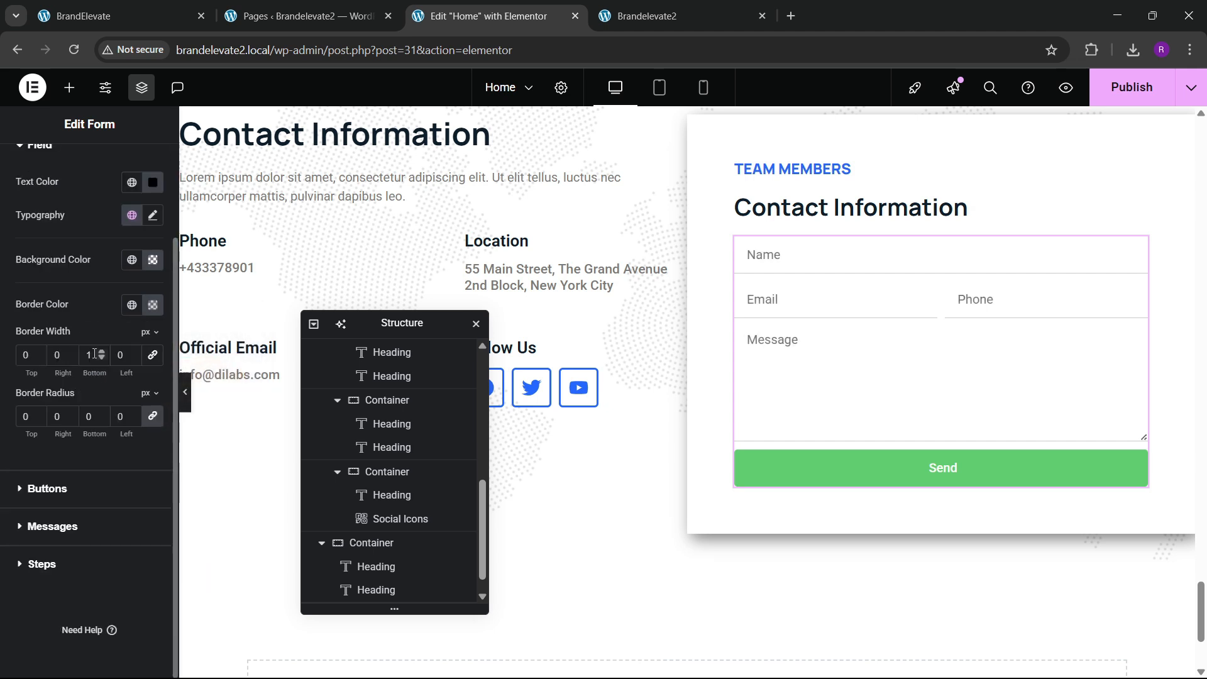
scroll(63, 326, up, 2)
click(49, 229)
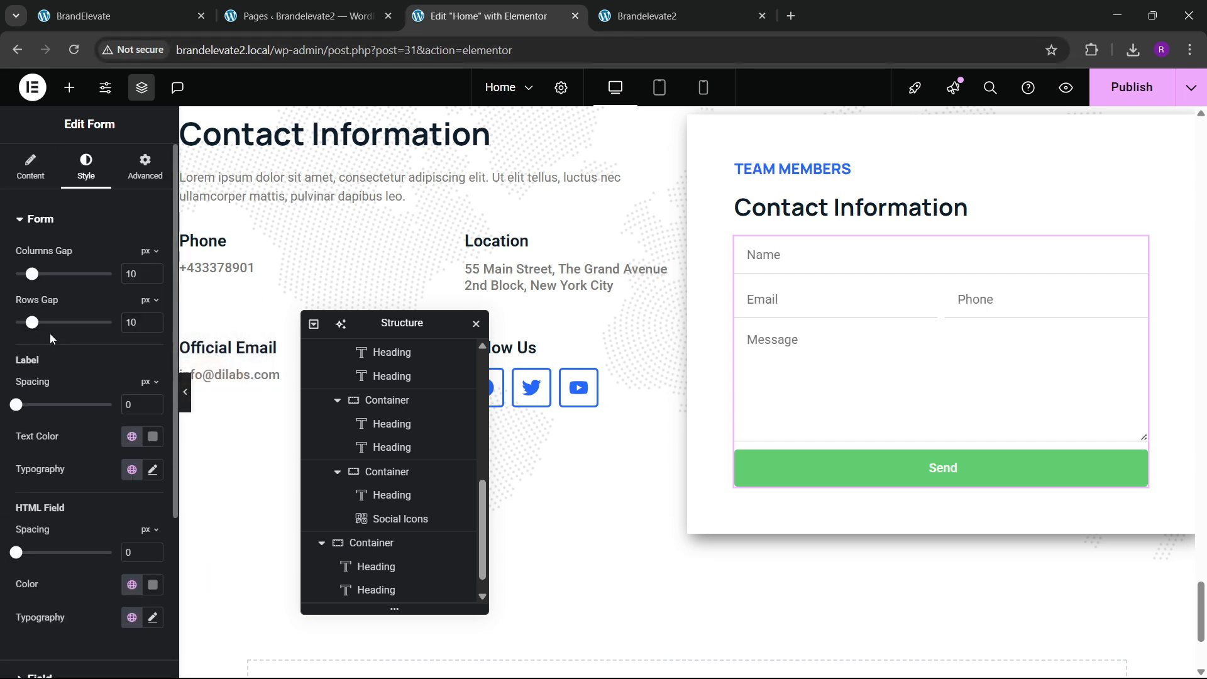
drag(139, 324, 86, 326)
text(40)
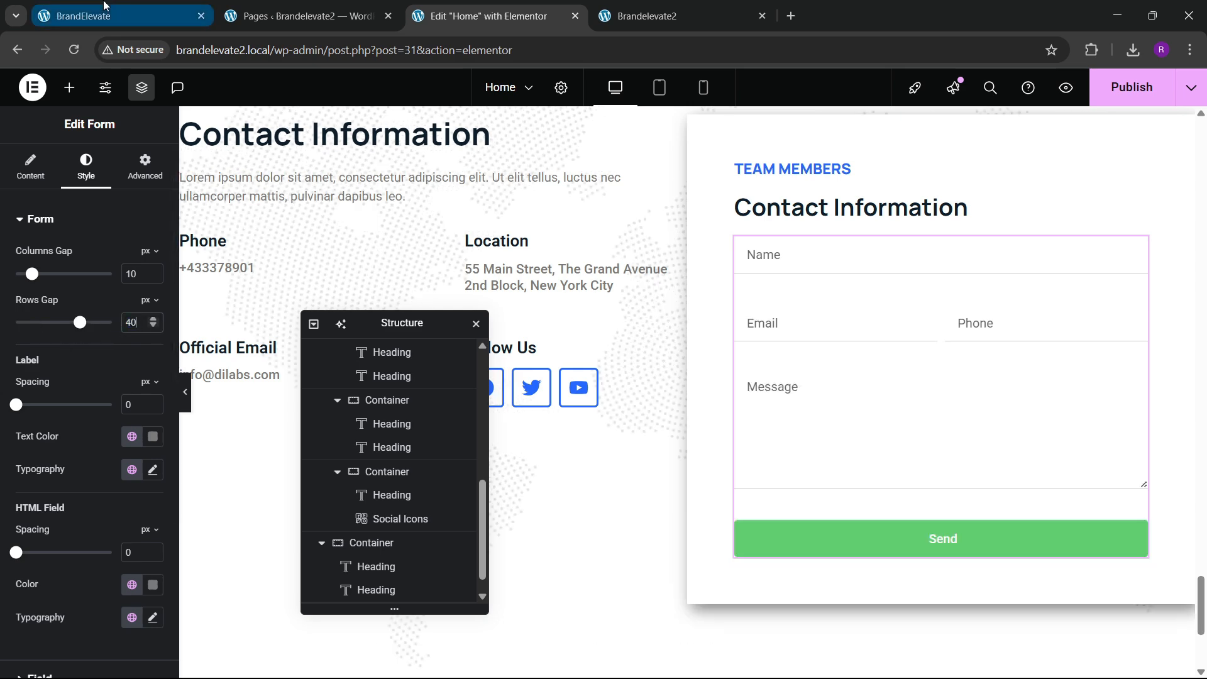
click(105, 6)
click(532, 6)
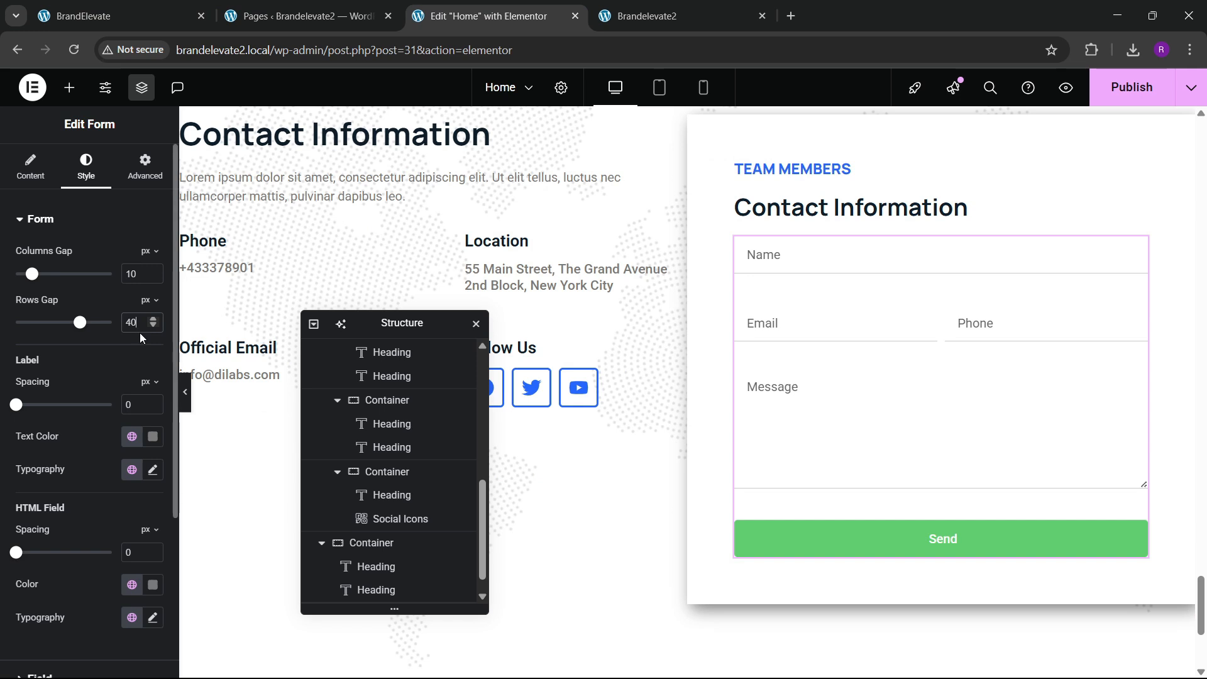
key(BackSpace)
key(BackSpace)
text(30)
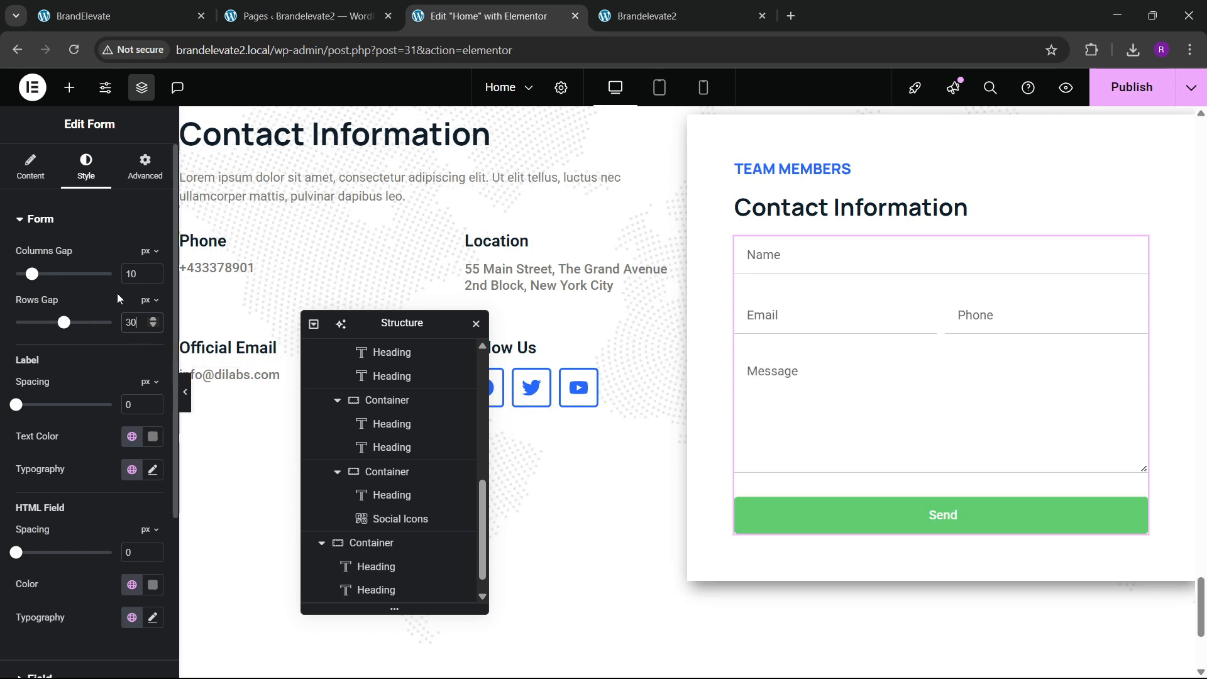
Step: Set the form's columns gap to 20 px and compare the spacing with the reference form
key(shift+Tab)
text(20)
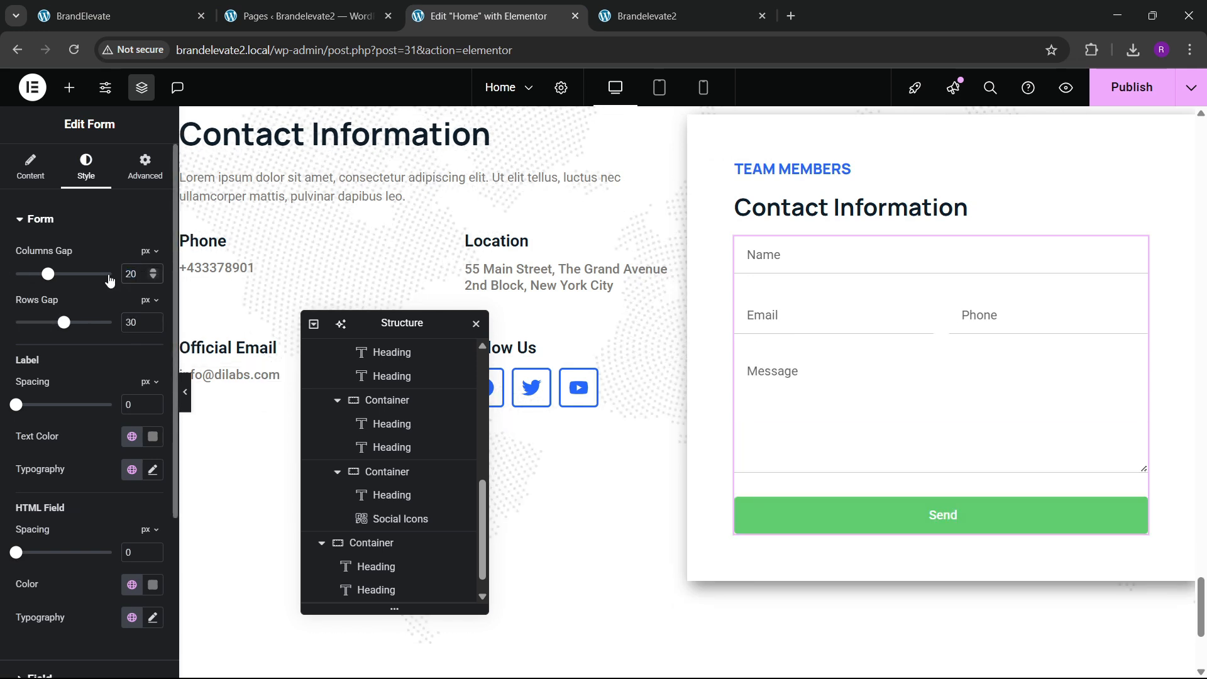
click(176, 6)
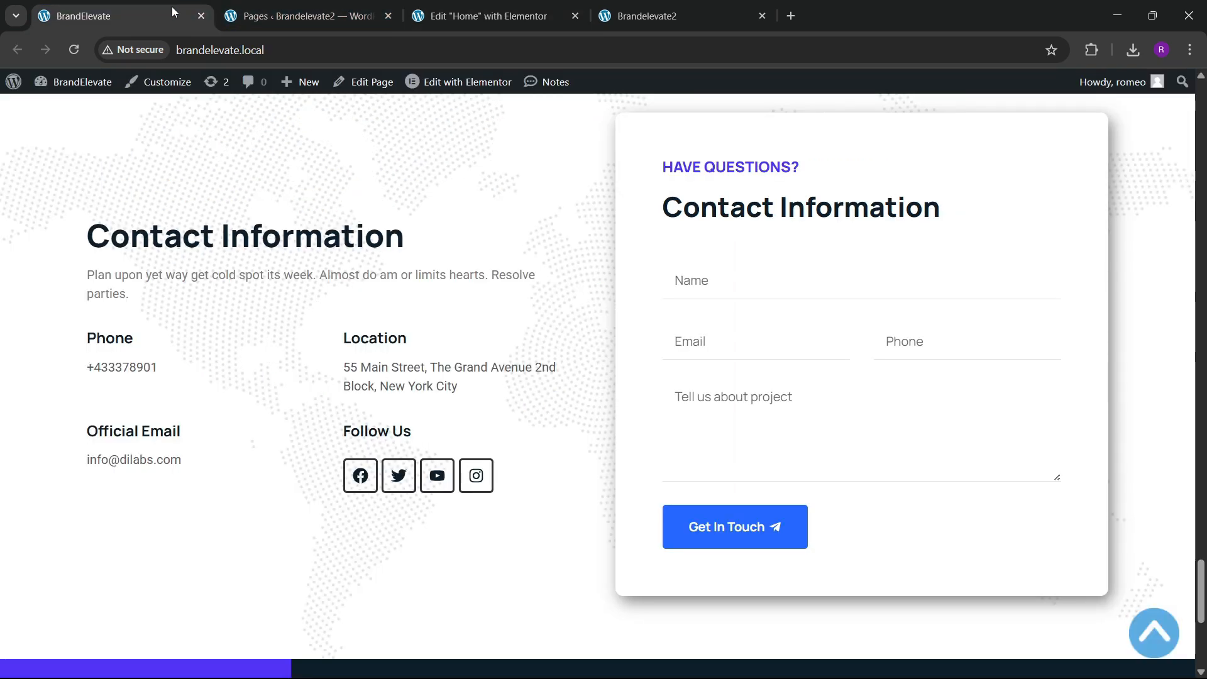
click(484, 16)
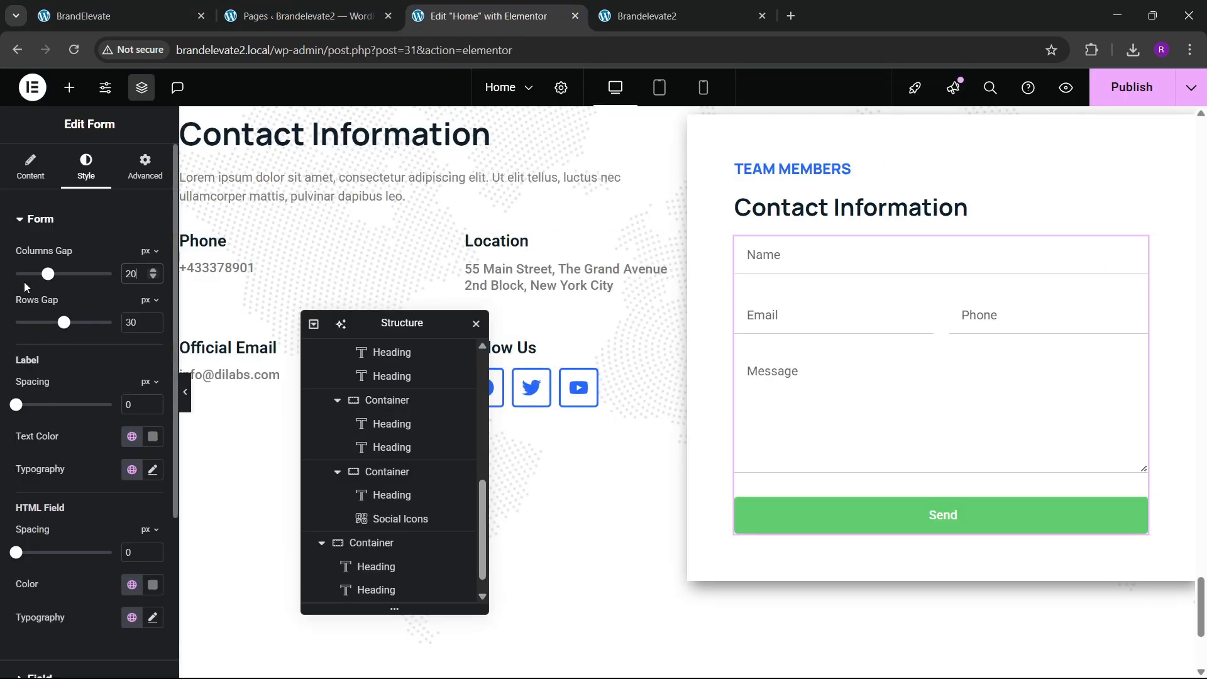
Step: Change the submit button's text to "Get in Touch" and check it against the reference page's button
click(30, 167)
scroll(63, 409, down, 2)
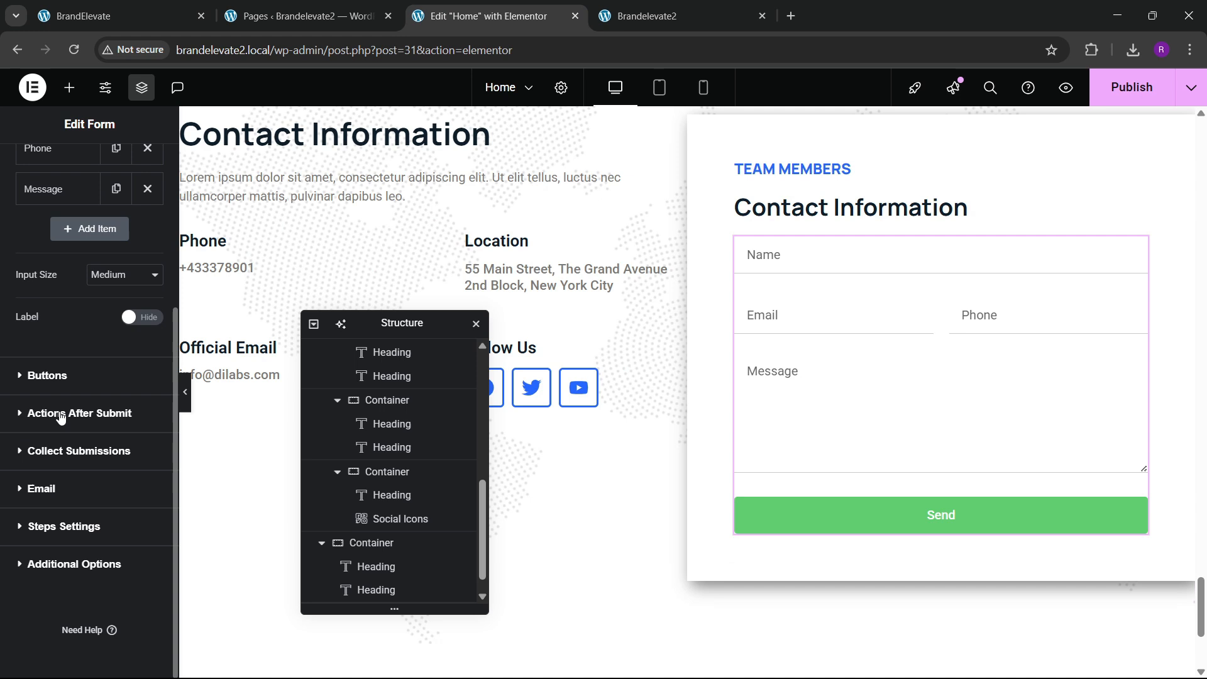
click(47, 375)
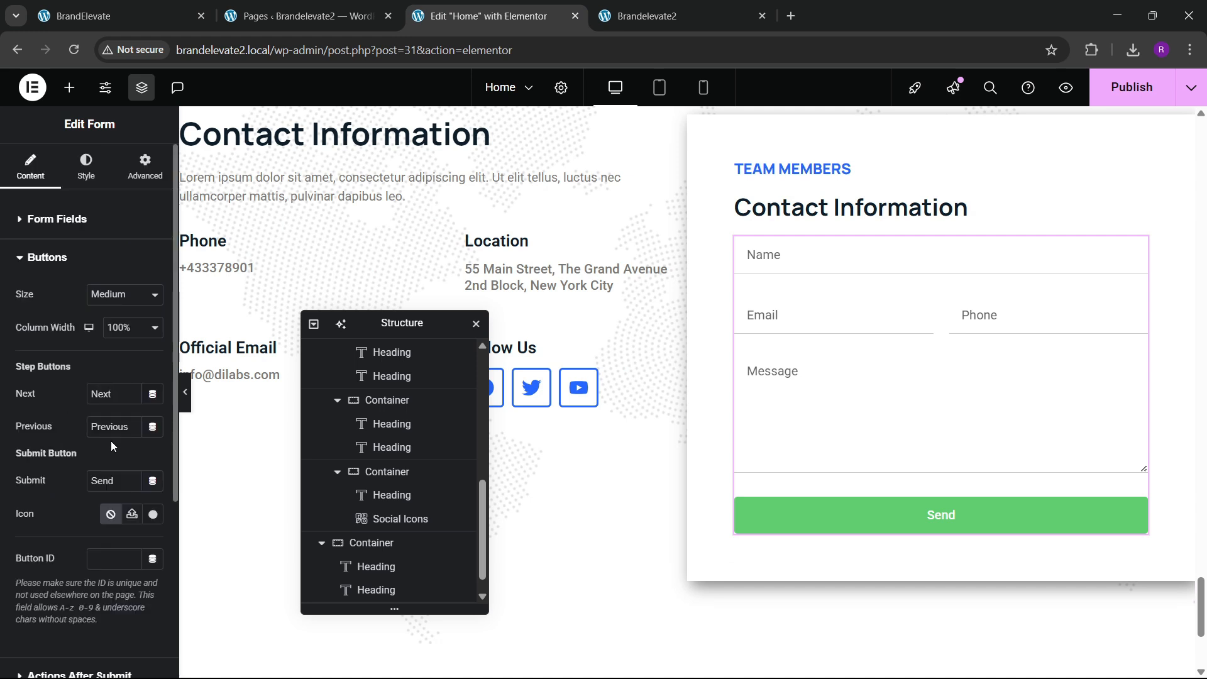
double_click(110, 486)
text(Get in Touch)
click(149, 7)
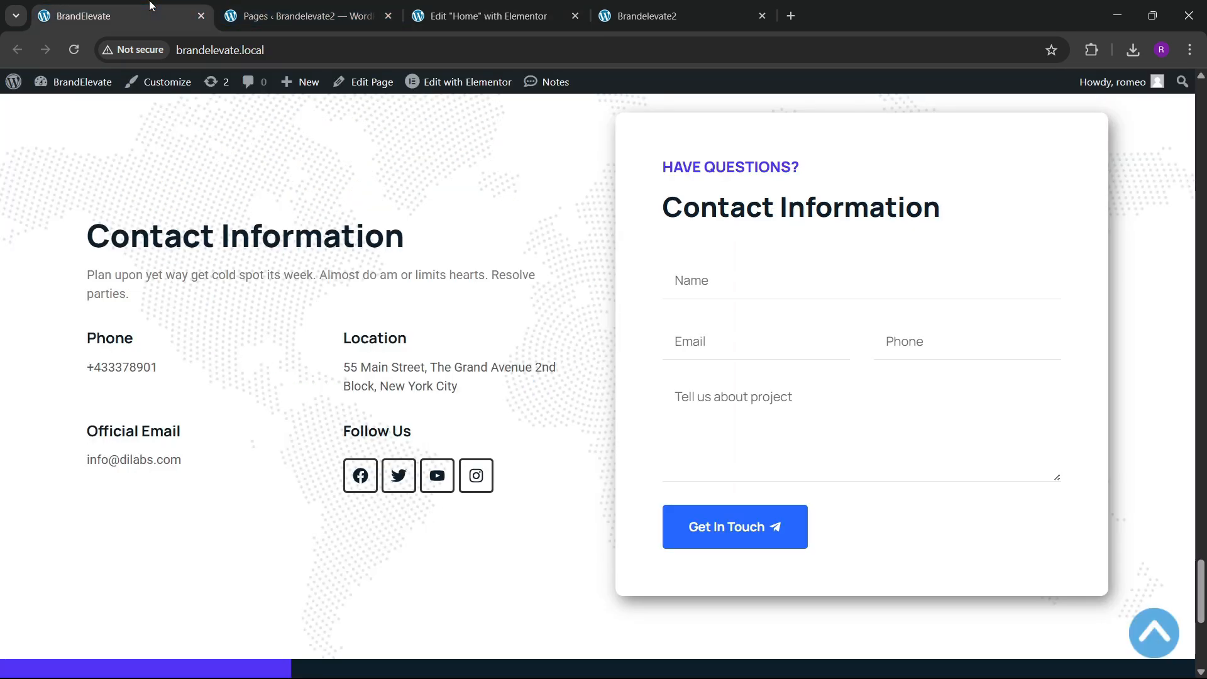
Step: Add the Telegram paper-plane icon to the form's submit button and position it at the end of the text
click(484, 16)
click(132, 514)
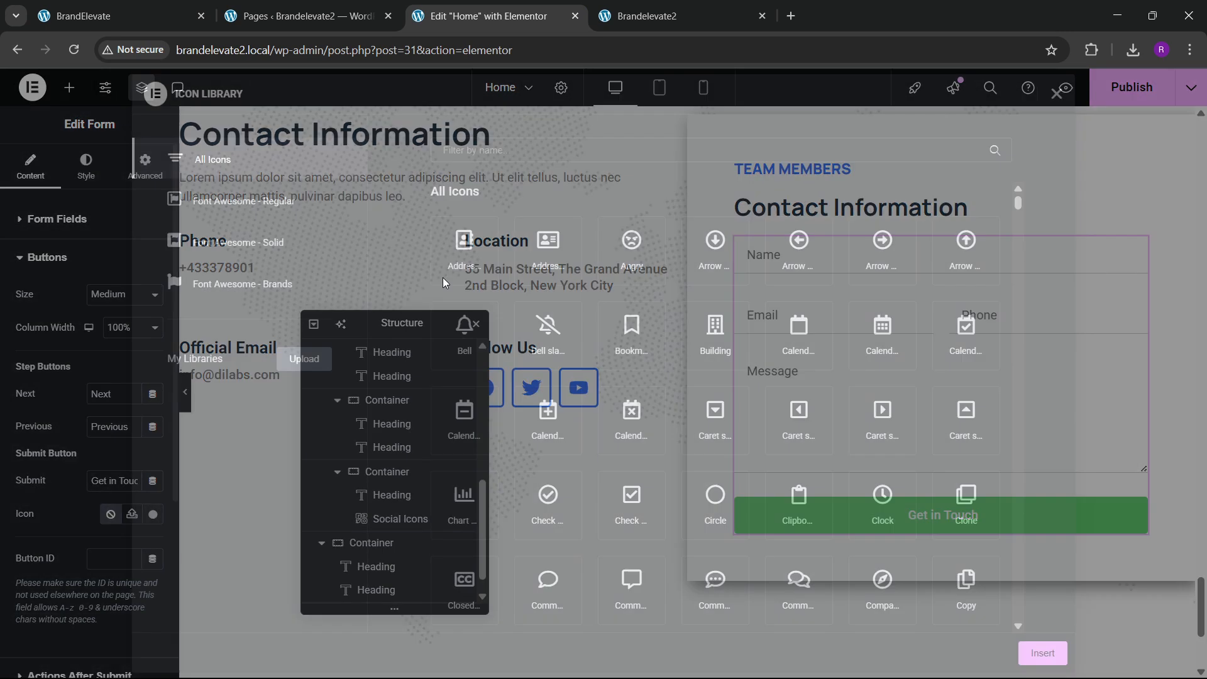
click(488, 154)
text(tele)
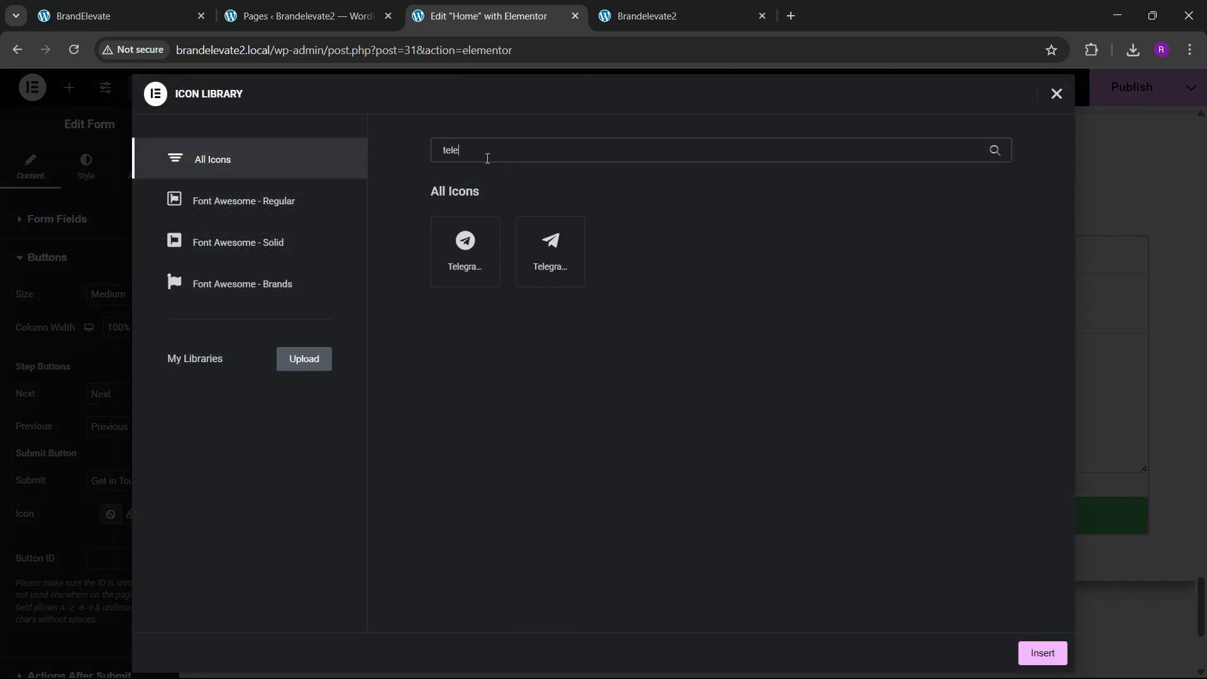
click(551, 248)
click(1037, 654)
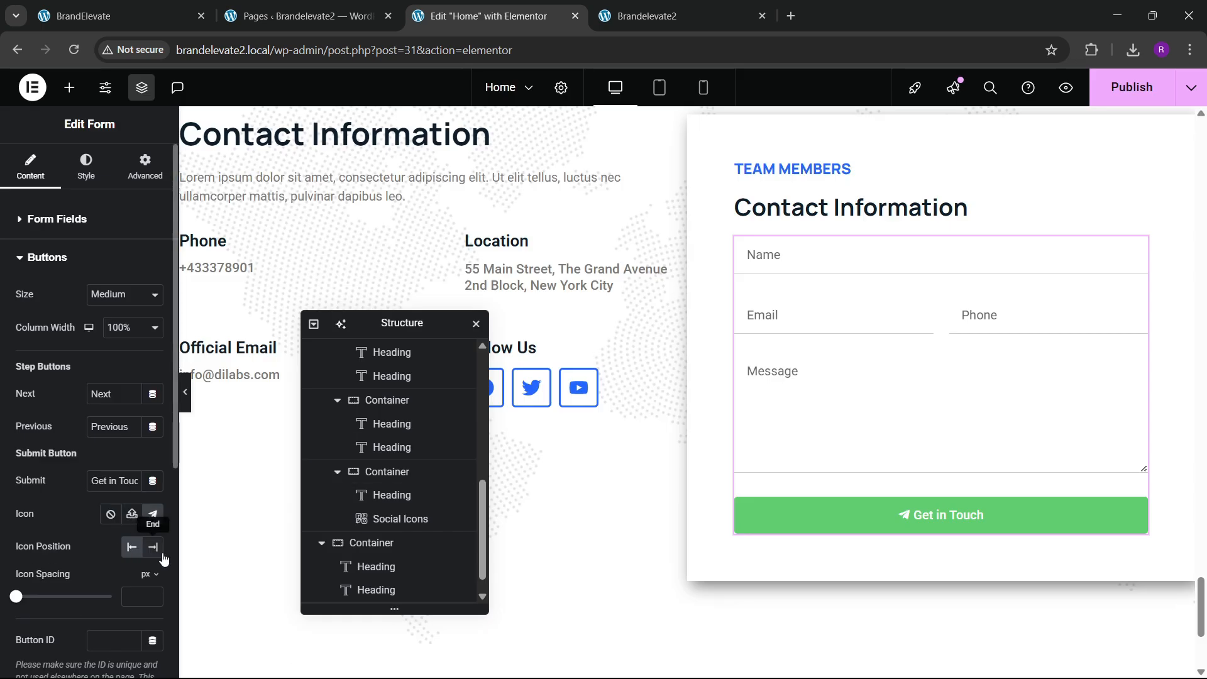
click(158, 549)
Step: Set the submit button's column width to 40% and compare it with the reference form's button
click(90, 19)
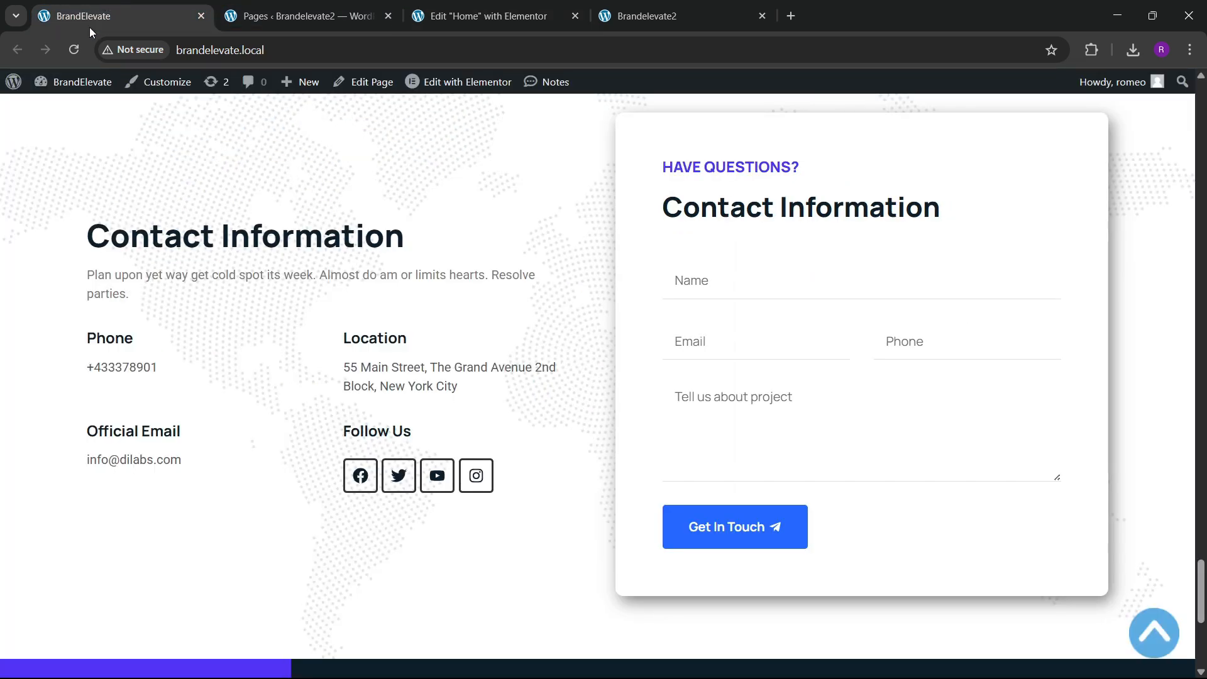
click(487, 16)
click(133, 327)
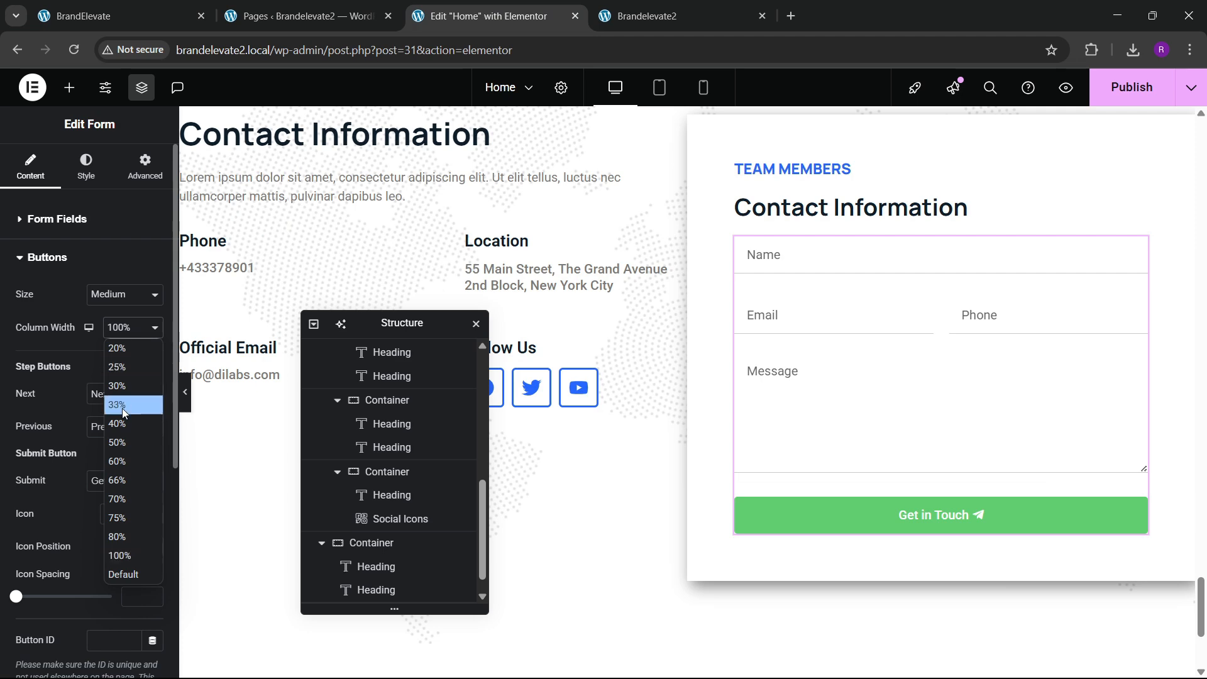
click(122, 409)
click(129, 329)
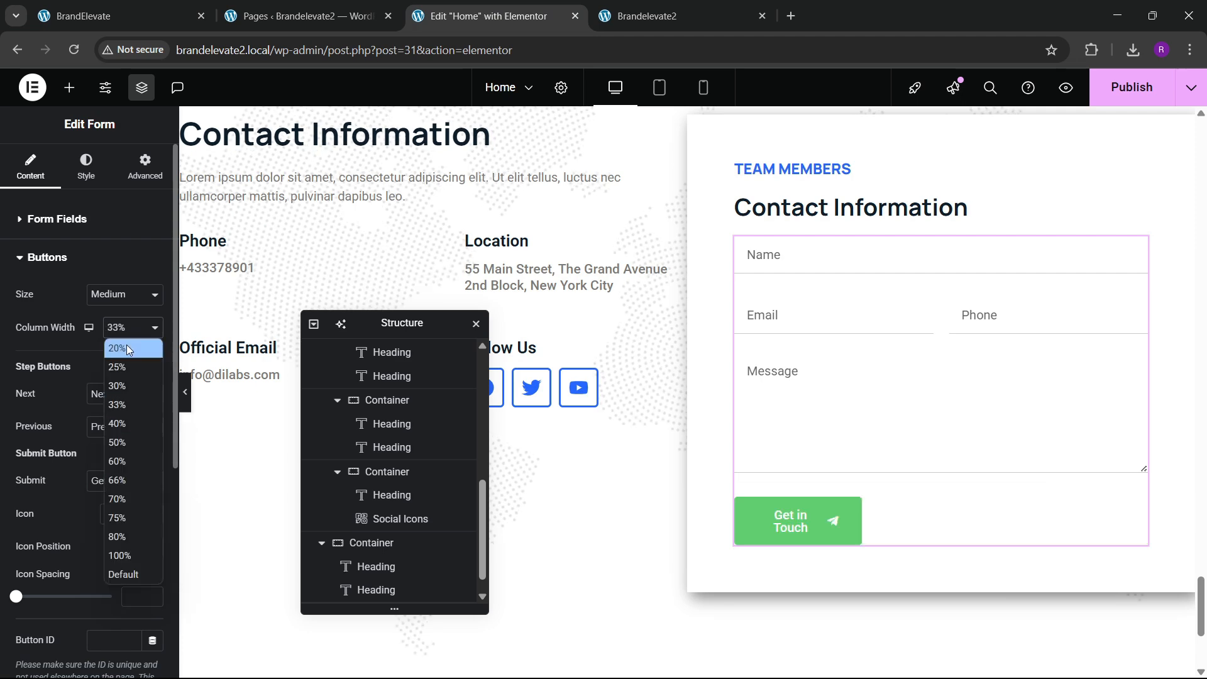
click(123, 424)
click(103, 16)
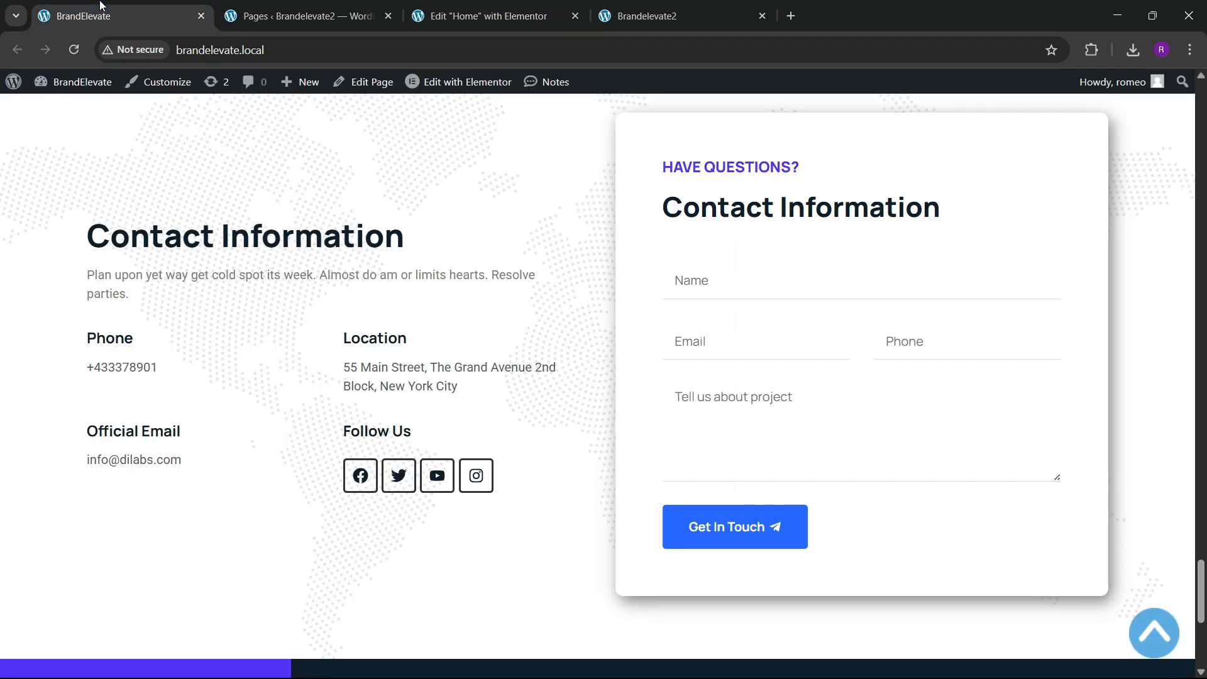
Step: Set the submit button's normal background color to the global blue (#2667FF)
click(465, 6)
click(89, 154)
scroll(79, 440, down, 3)
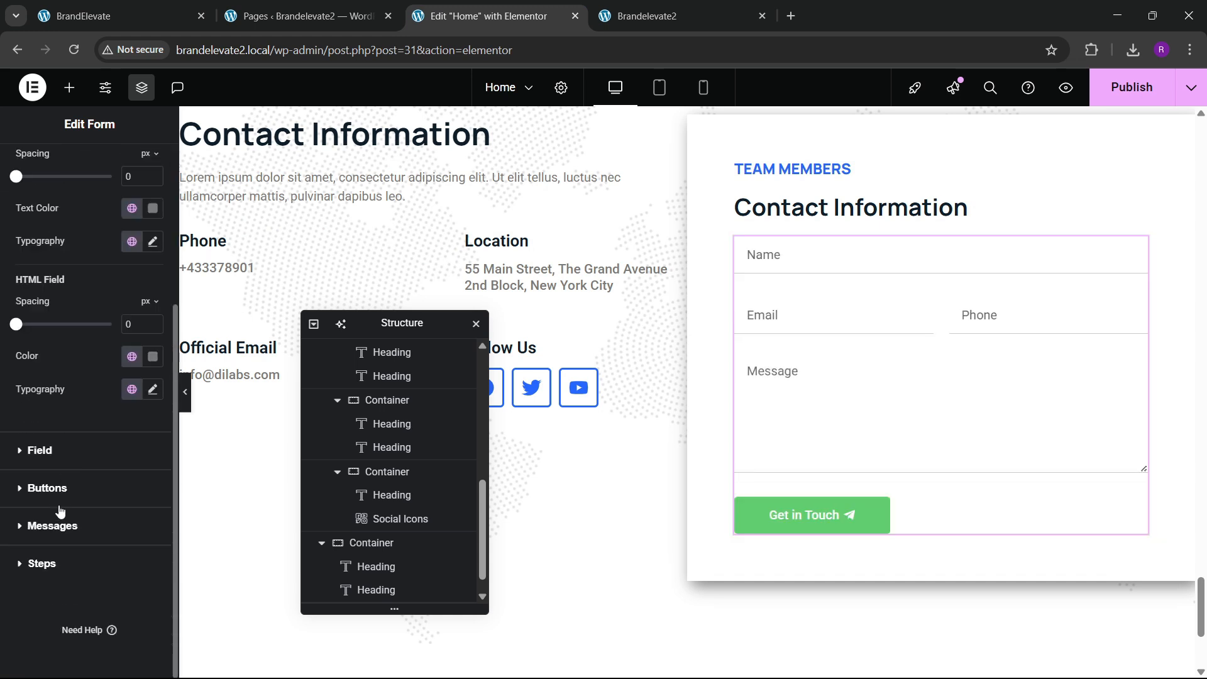
click(118, 488)
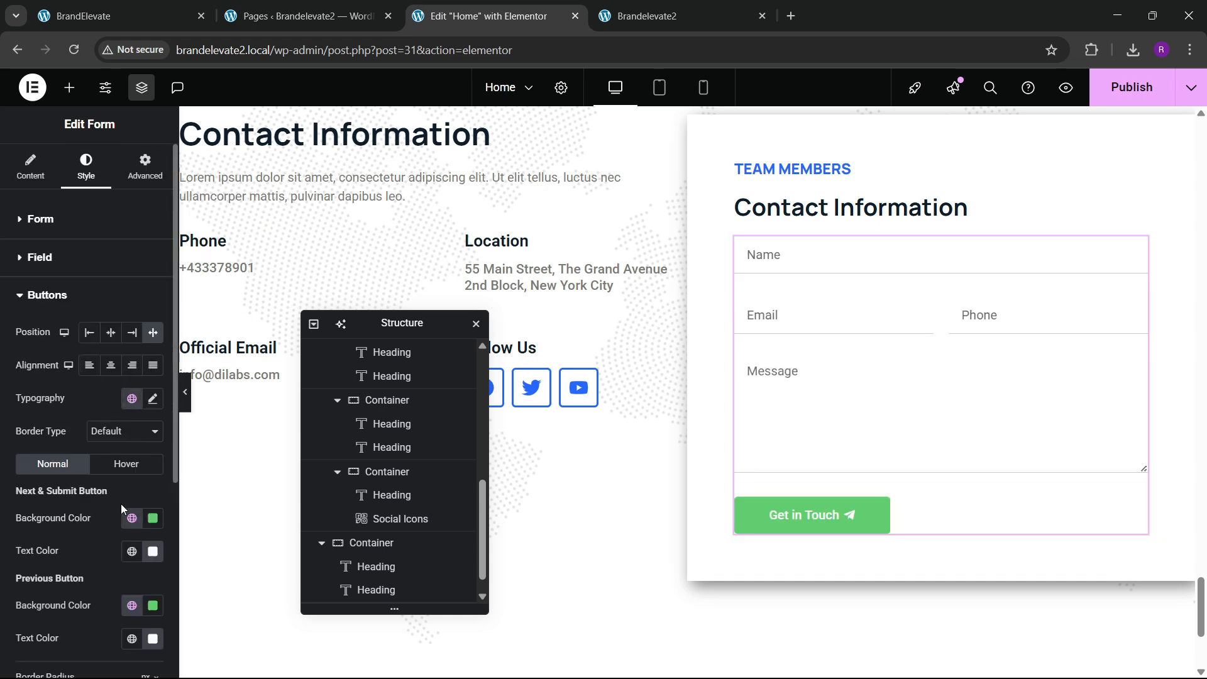
scroll(121, 504, down, 1)
click(131, 439)
click(64, 320)
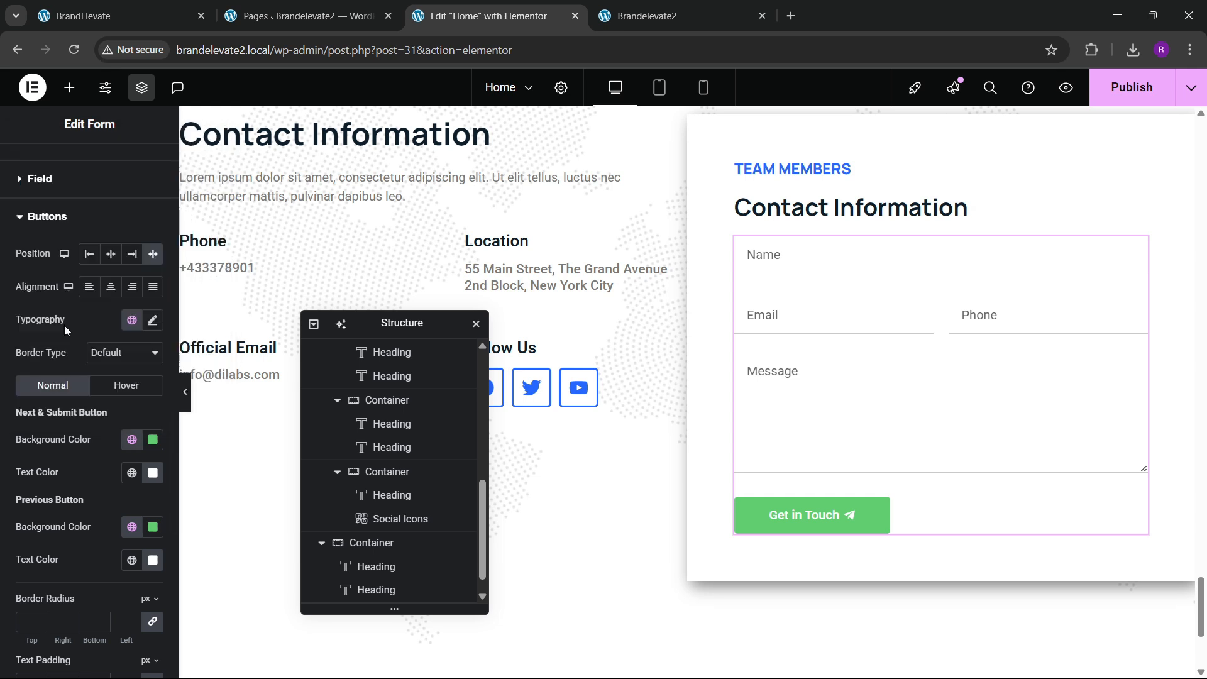
scroll(144, 486, up, 1)
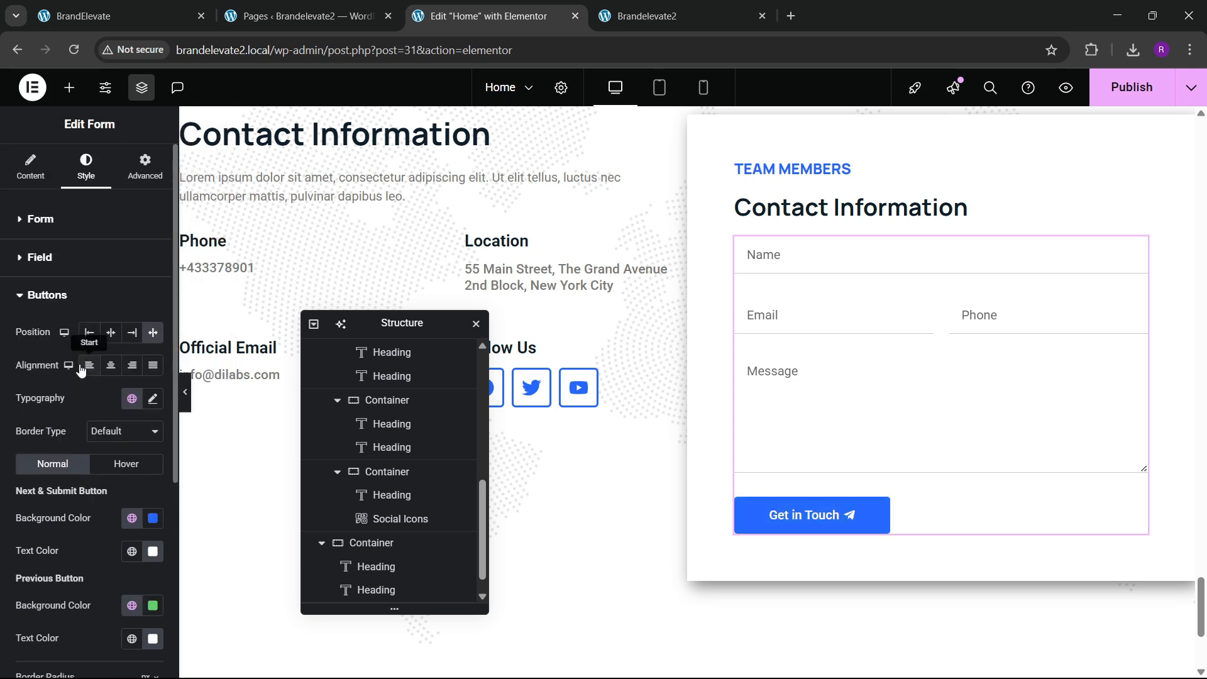
Step: Set the submit button's hover background to white and its hover text color to the global blue (#2667FF)
scroll(101, 415, down, 3)
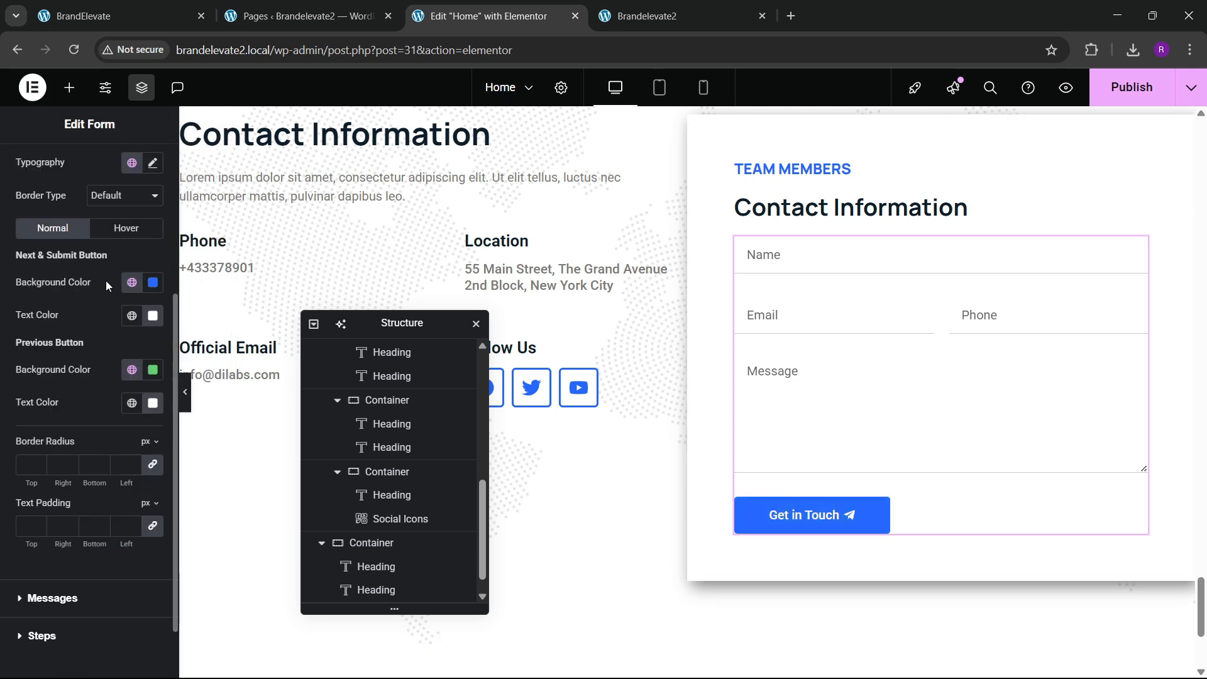
click(126, 227)
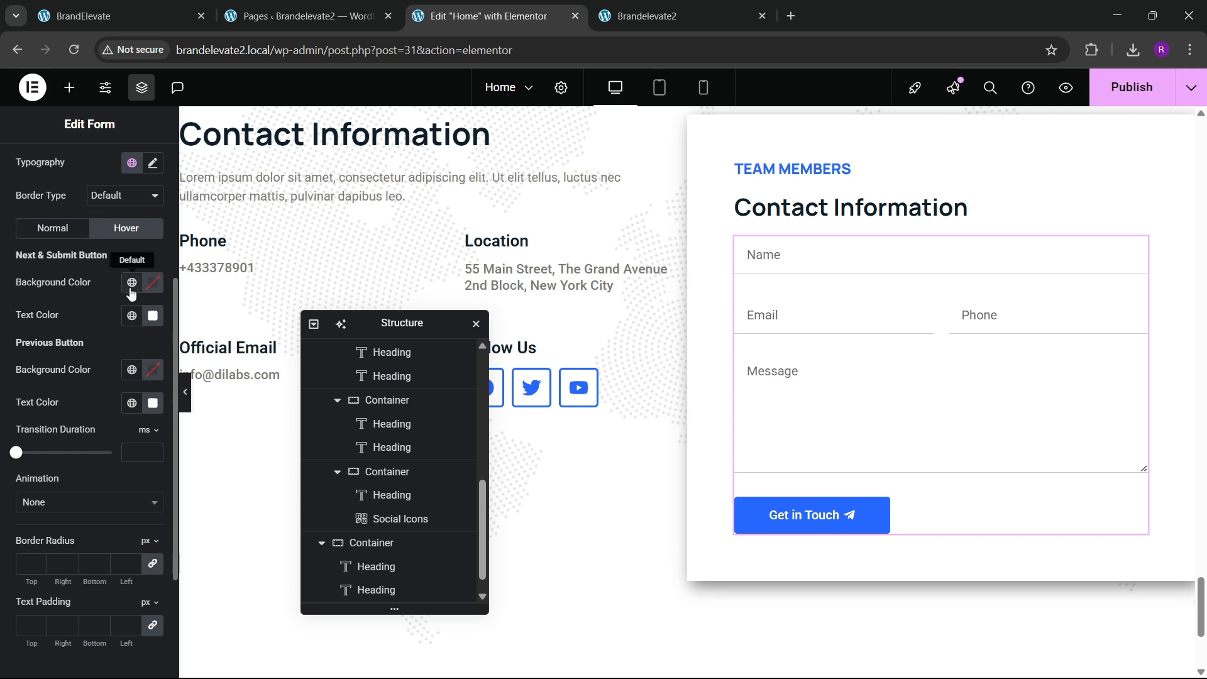
click(131, 283)
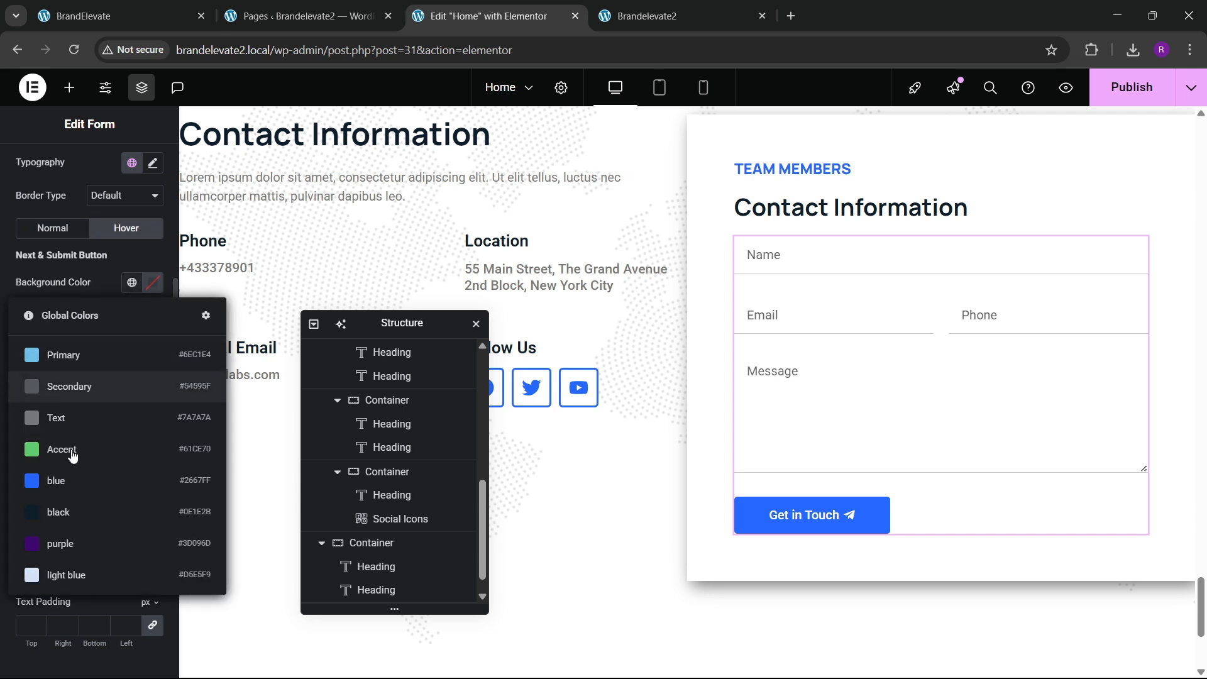
click(58, 575)
click(152, 282)
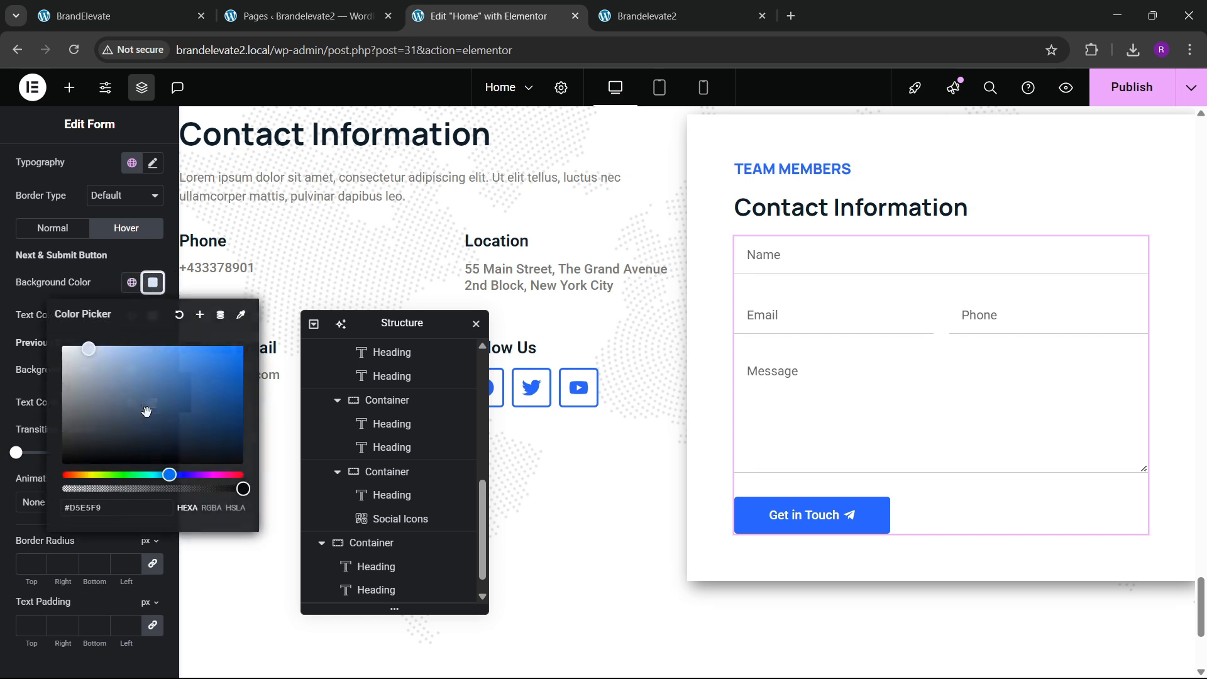
click(96, 292)
click(132, 315)
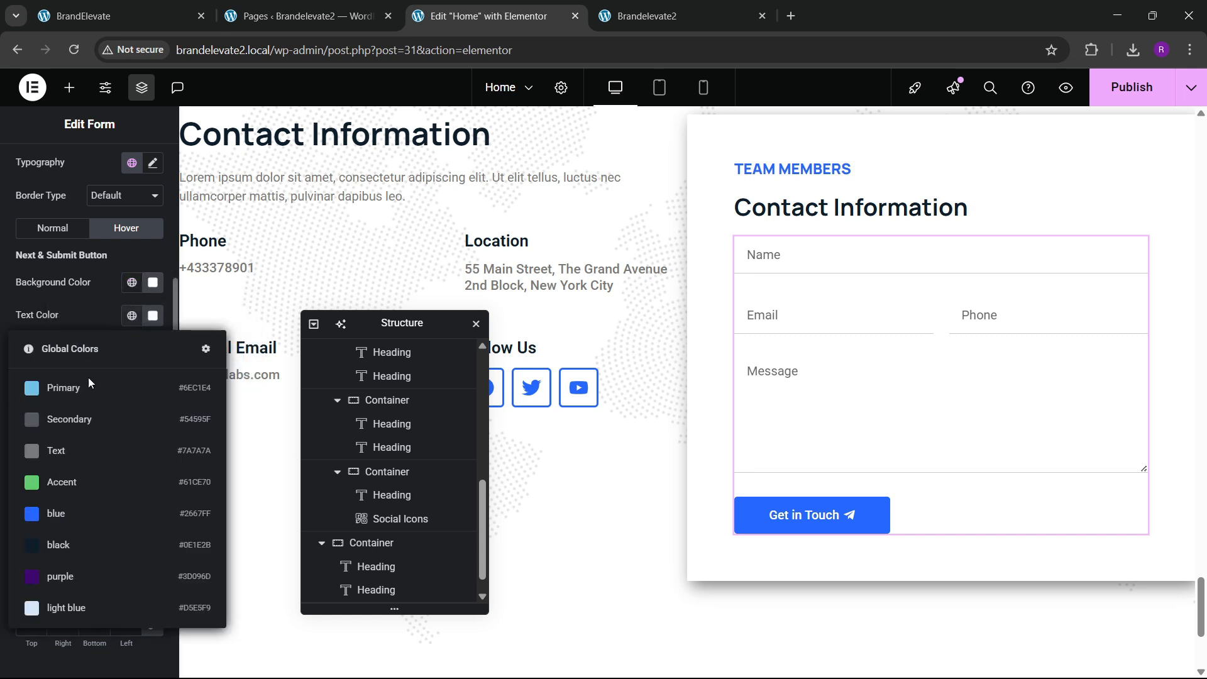
click(64, 515)
Step: Apply the Grow hover animation to the form's buttons
scroll(69, 410, down, 3)
click(44, 348)
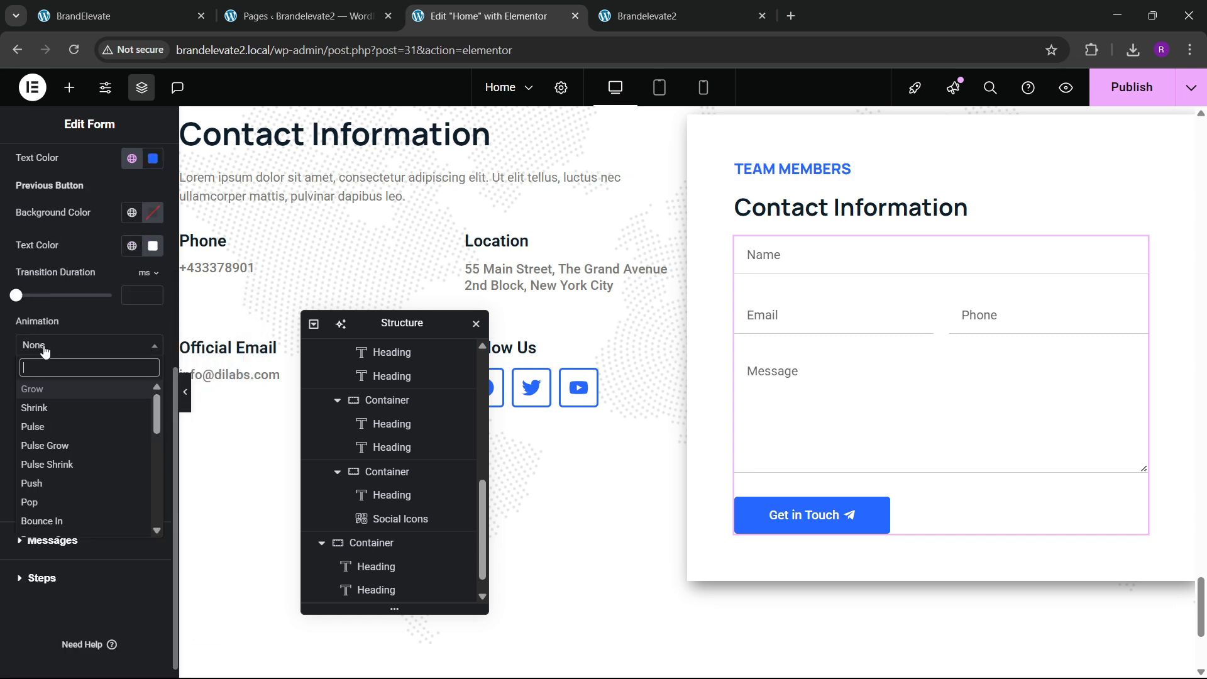
click(41, 392)
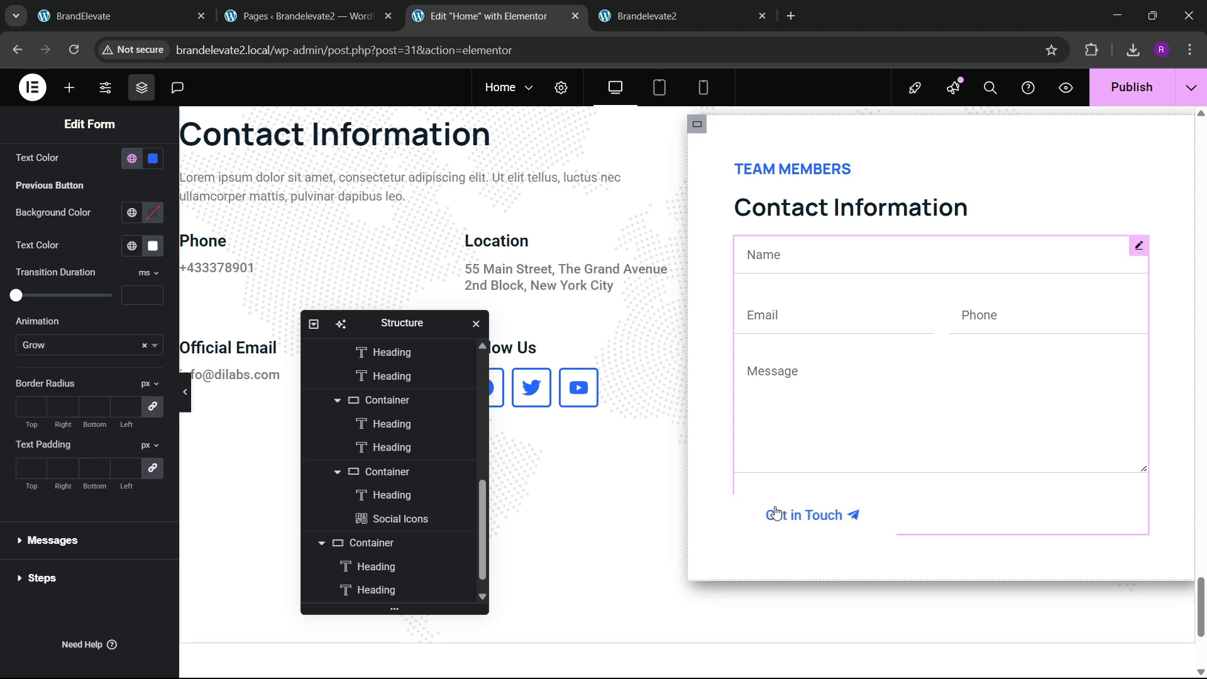
scroll(95, 317, up, 3)
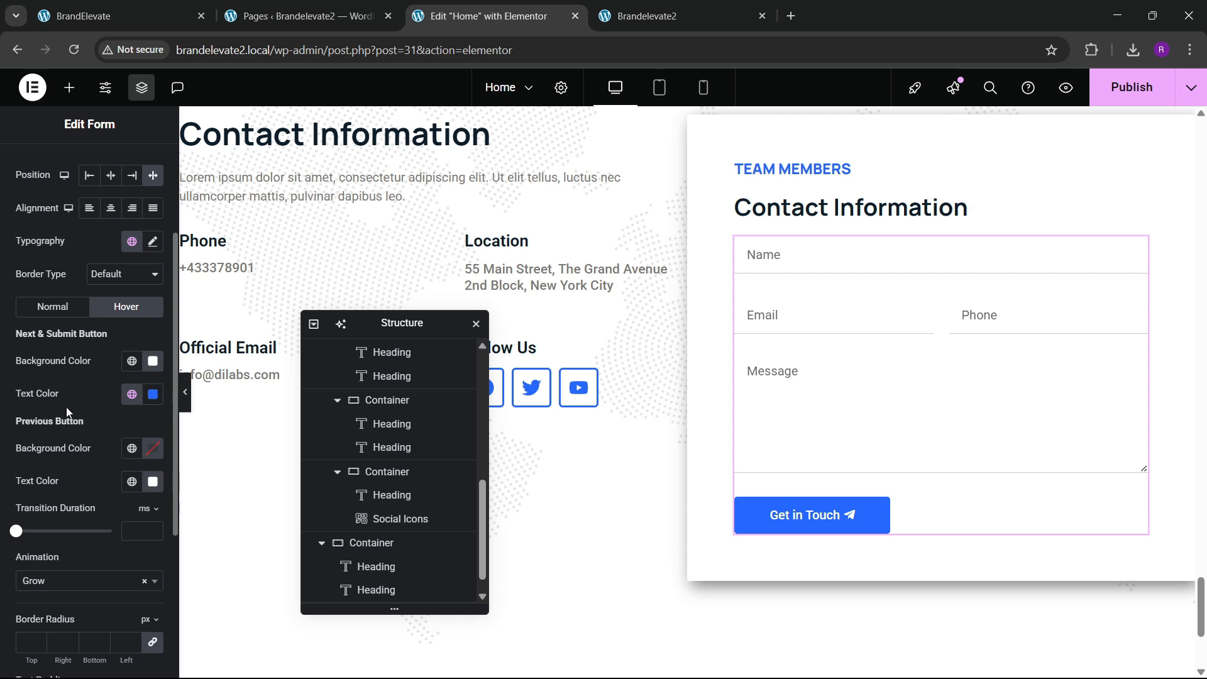
scroll(74, 406, up, 1)
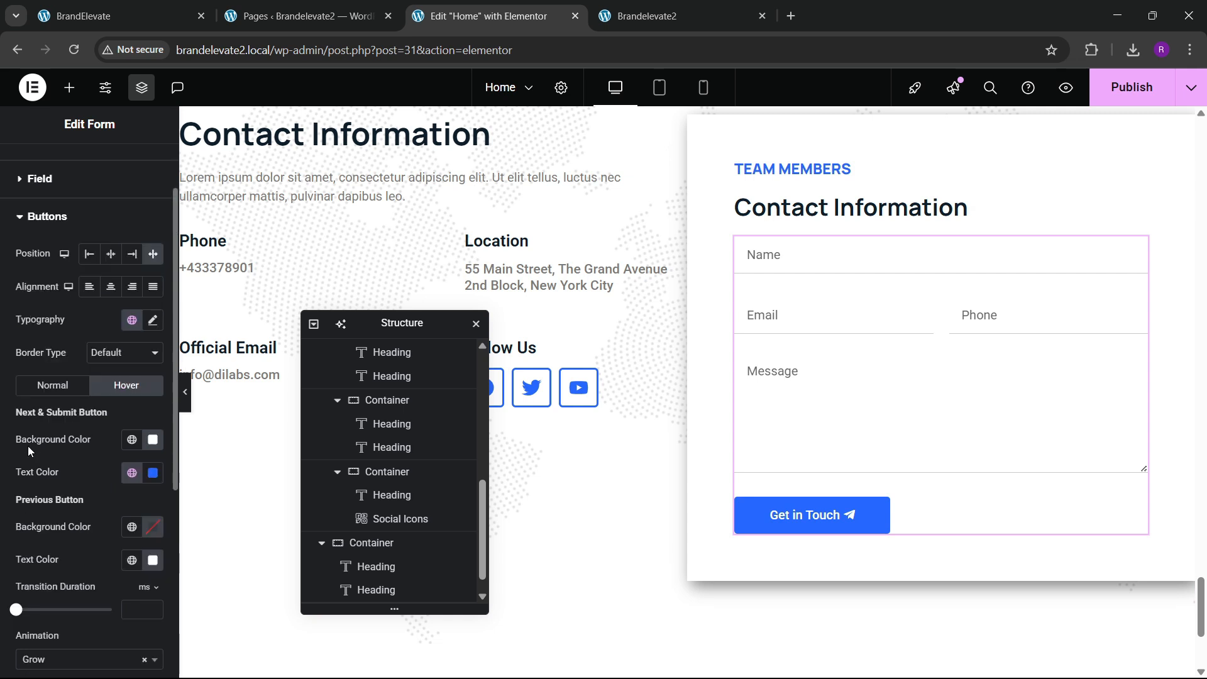
scroll(43, 463, down, 4)
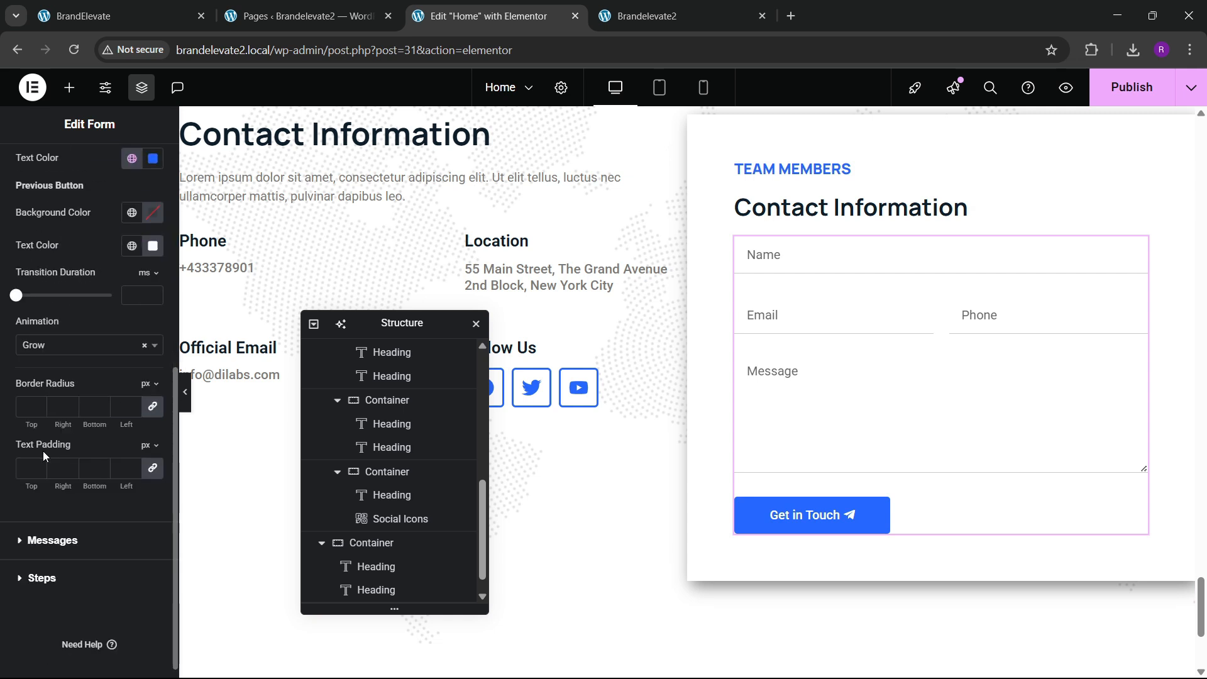
scroll(87, 419, up, 3)
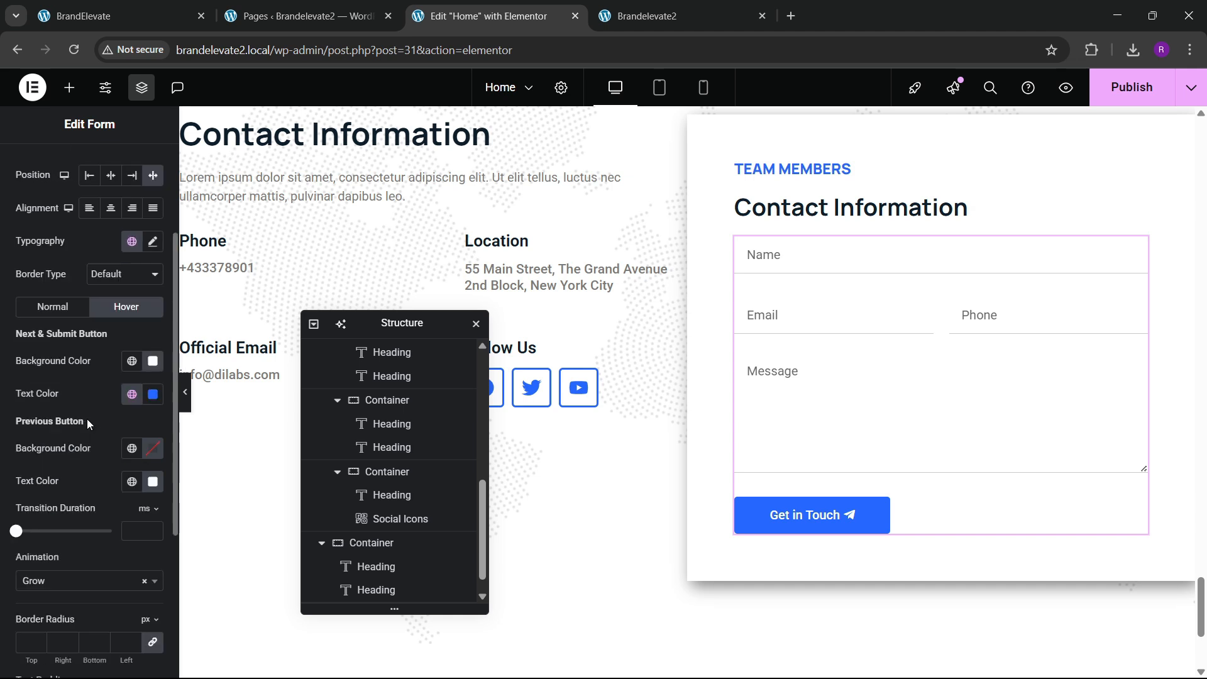
scroll(59, 318, up, 2)
click(59, 256)
scroll(63, 361, down, 1)
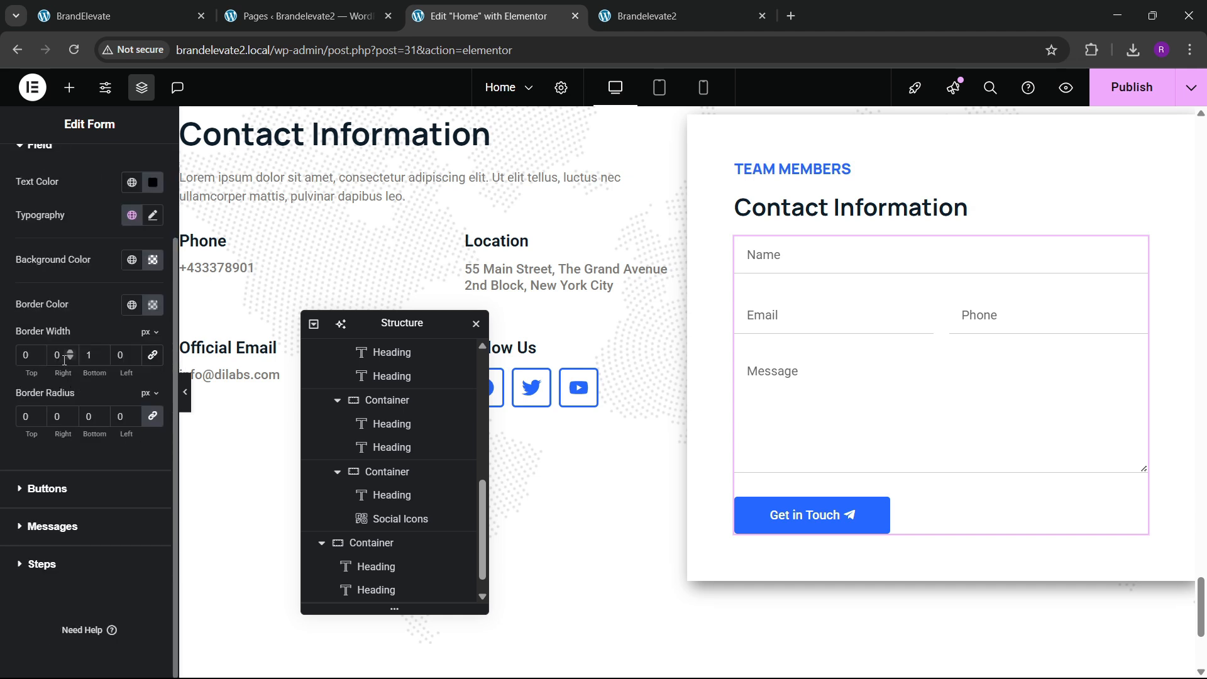
Step: Set the submit button's hover background to the global black (#0E1E2B) and its hover text color to white
click(49, 490)
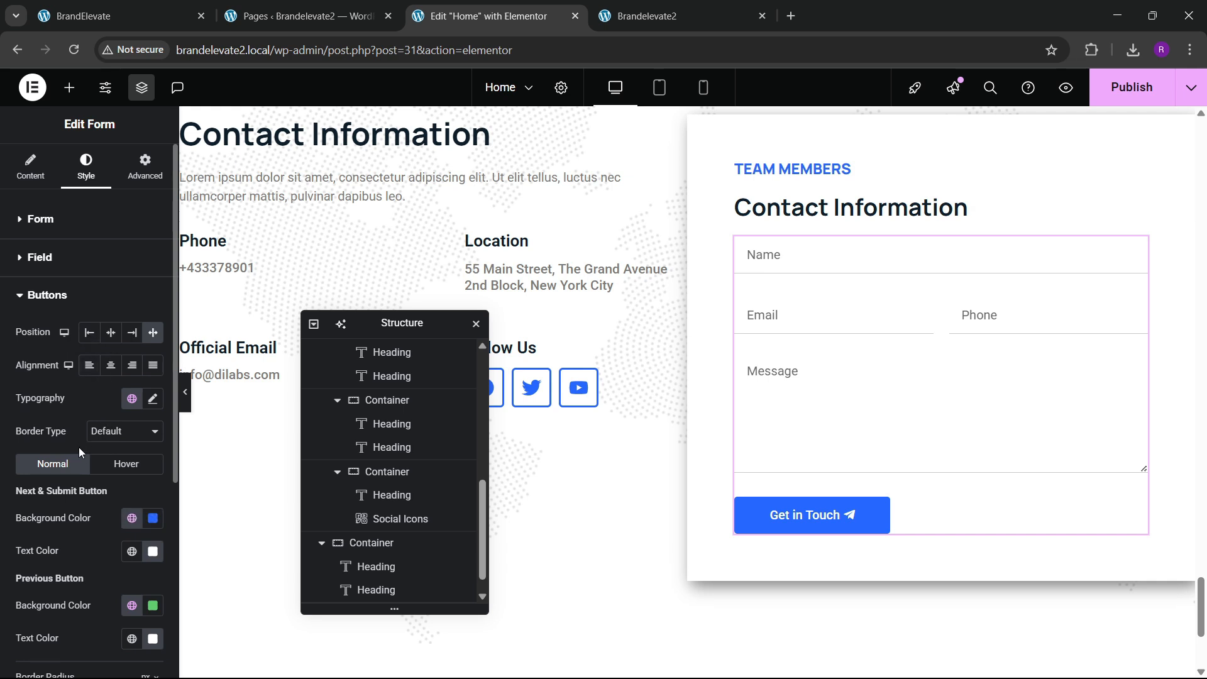
scroll(78, 447, down, 1)
click(125, 385)
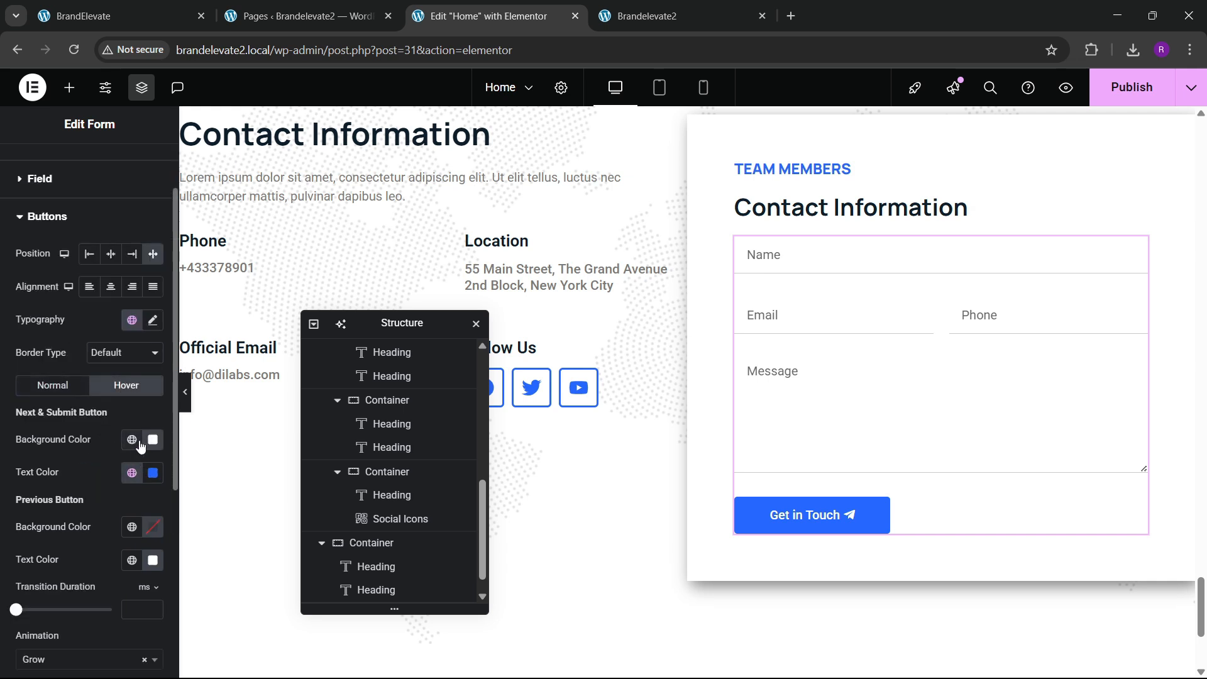
click(133, 441)
click(82, 345)
click(153, 473)
click(65, 479)
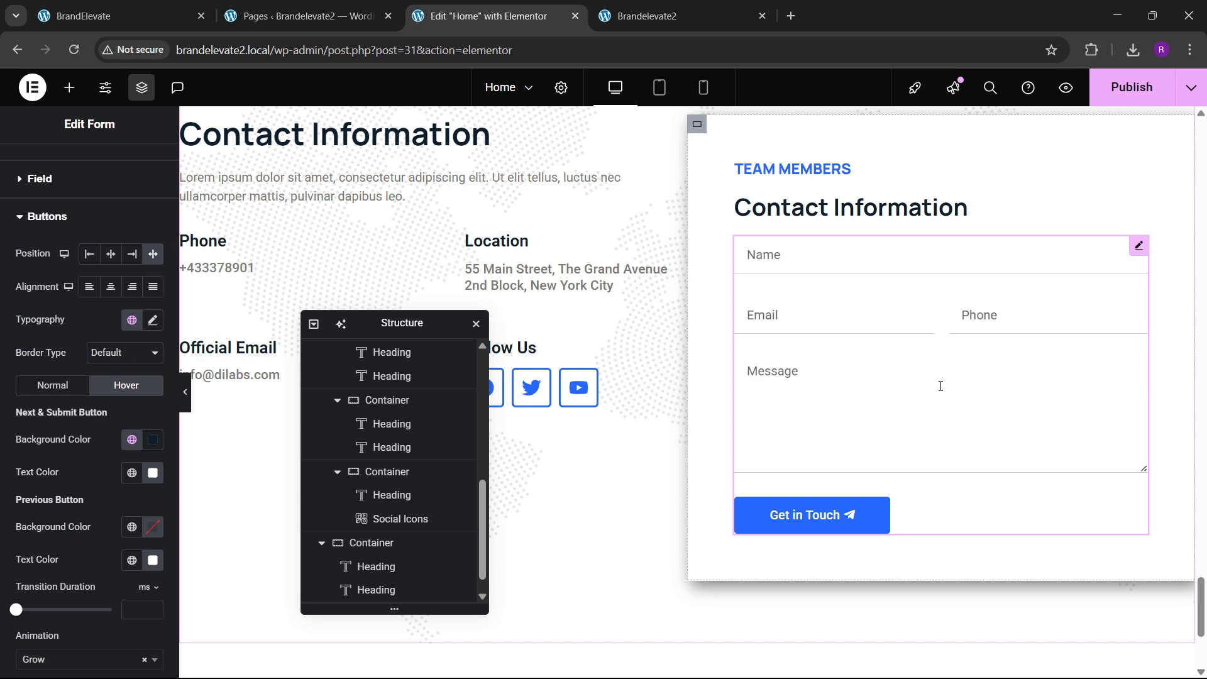
Step: Justify the contact container's items with space between and align them to the center
scroll(839, 362, up, 1)
scroll(687, 366, down, 2)
scroll(687, 367, up, 2)
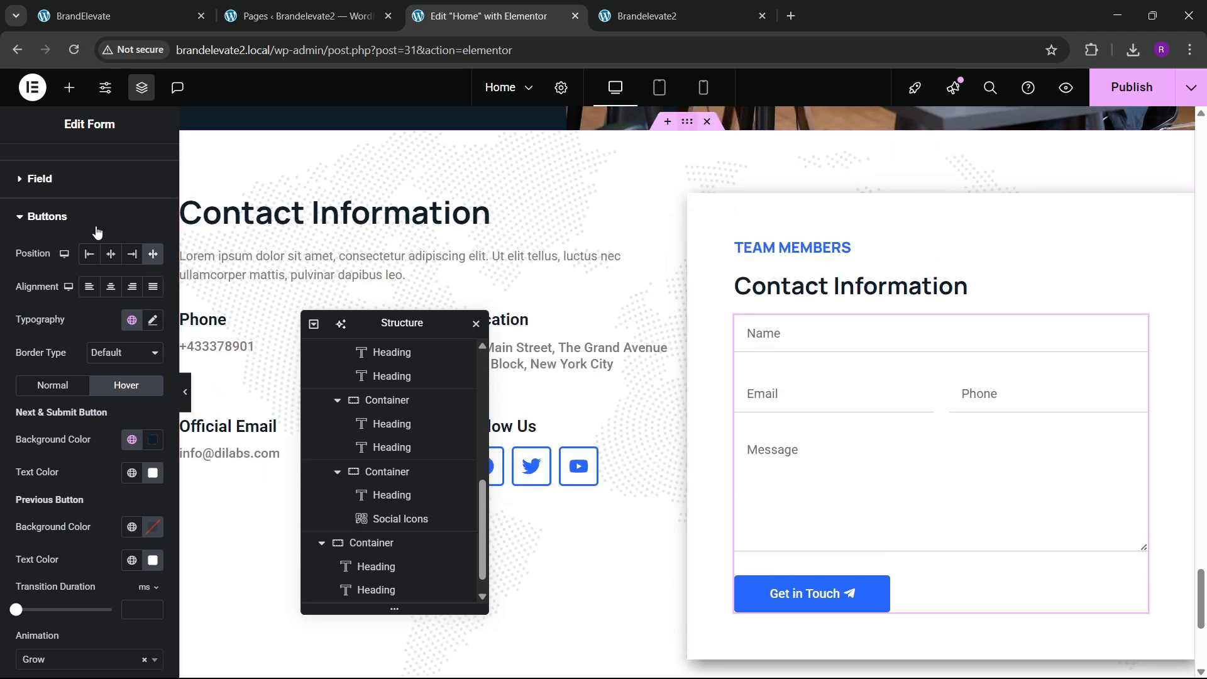
click(24, 154)
scroll(50, 440, down, 3)
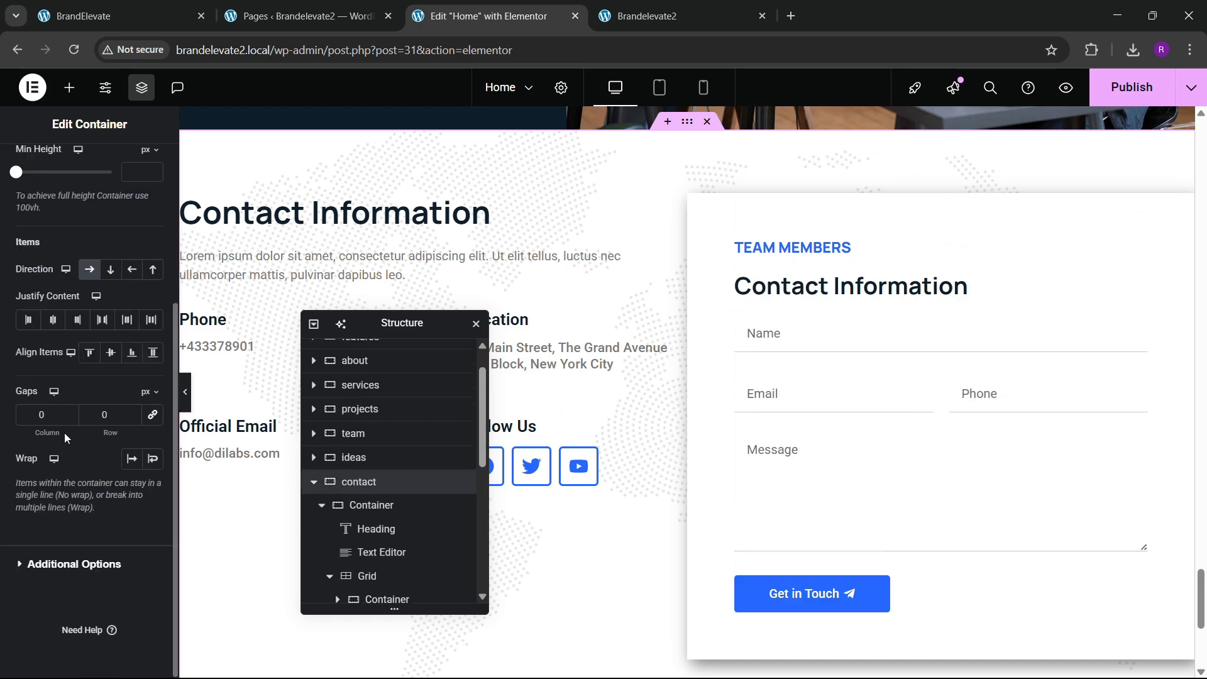
click(101, 319)
click(111, 352)
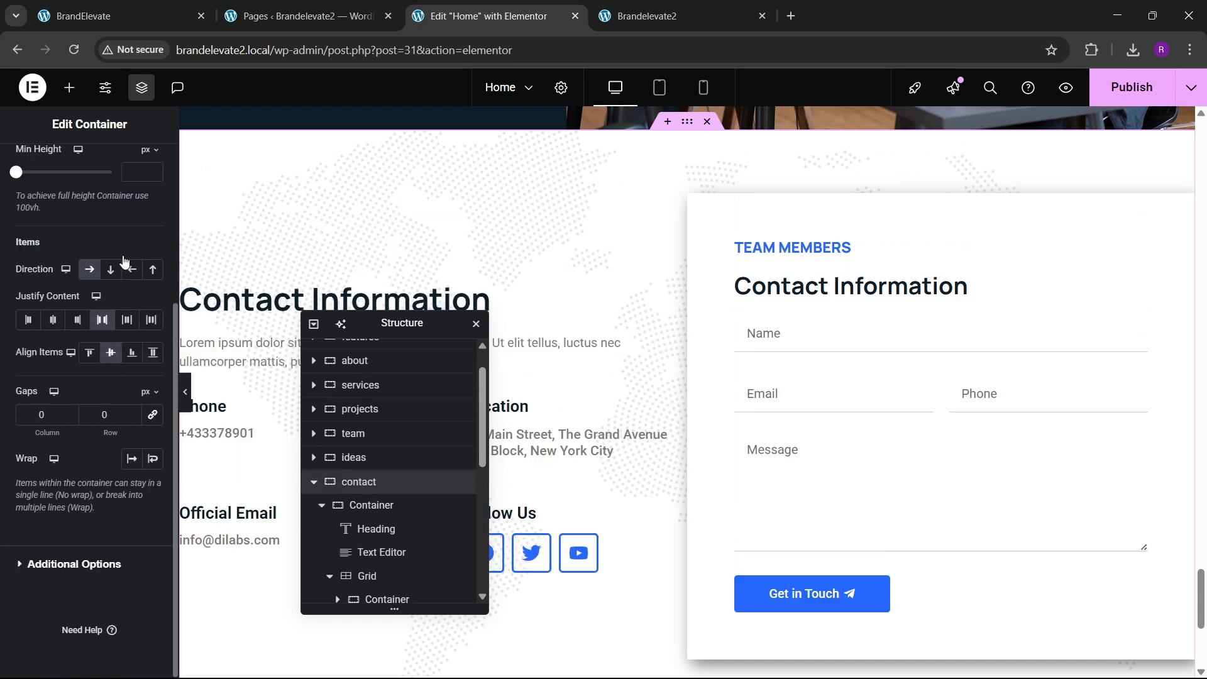
Step: Set the contact container's column and row gaps to 60 px and save the page, checking the layout against the reference
click(135, 9)
click(538, 7)
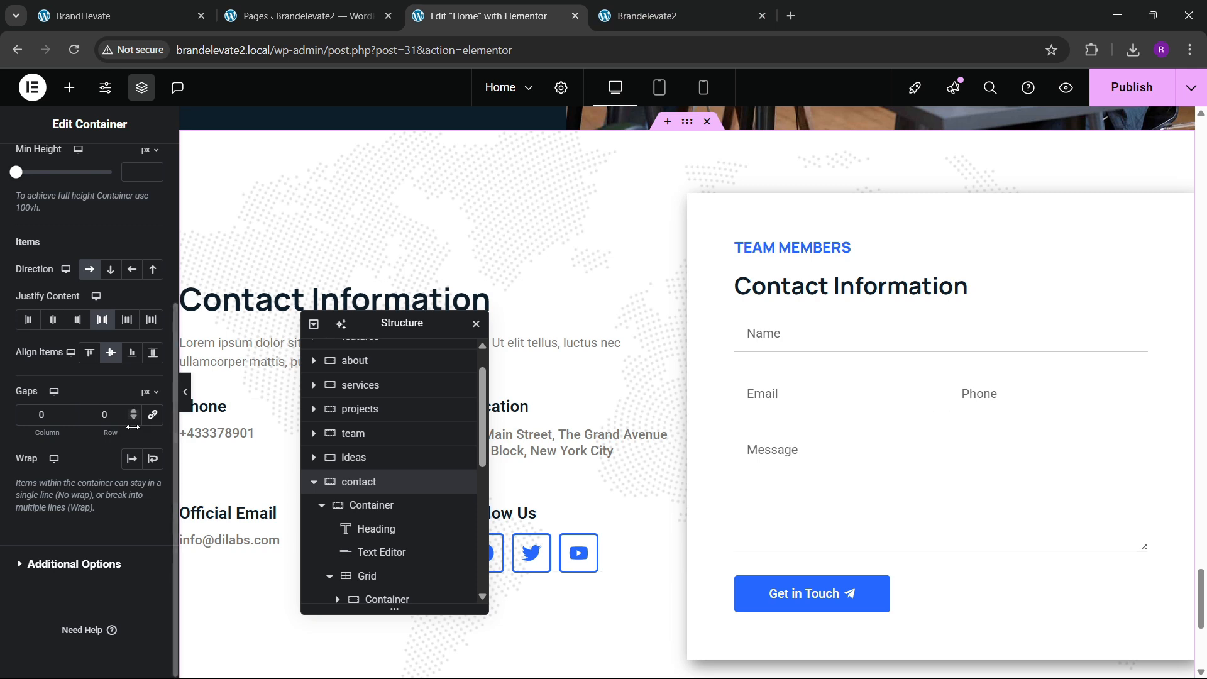
click(97, 420)
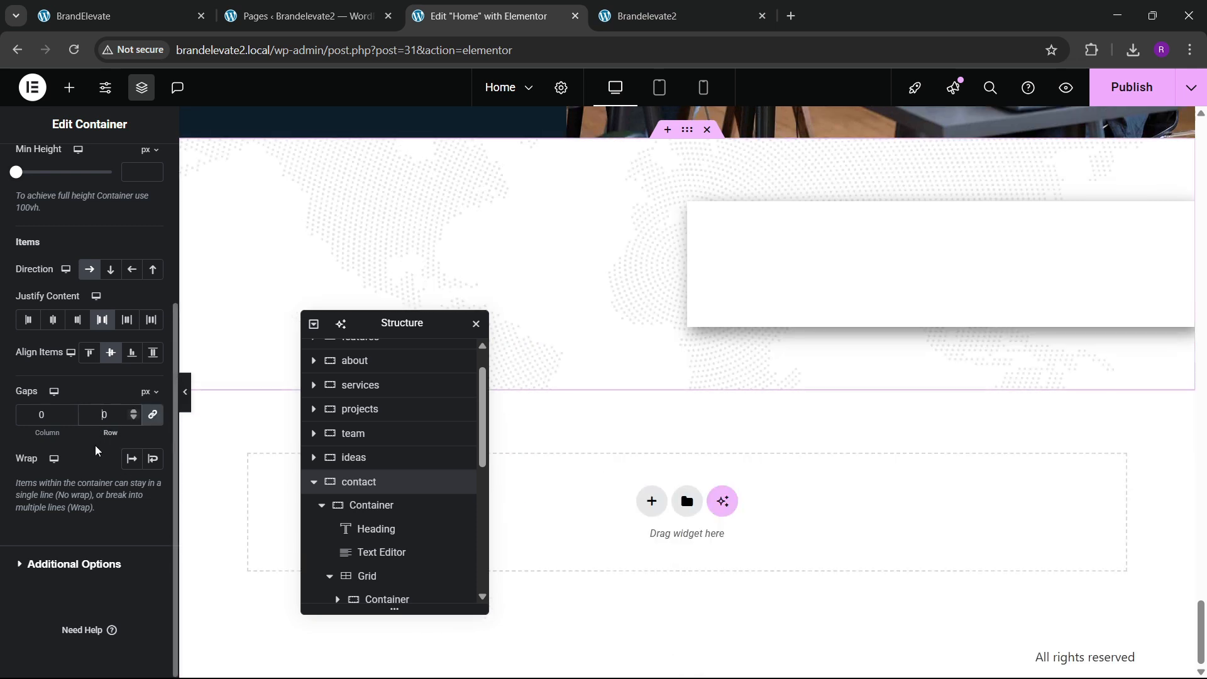
text(60)
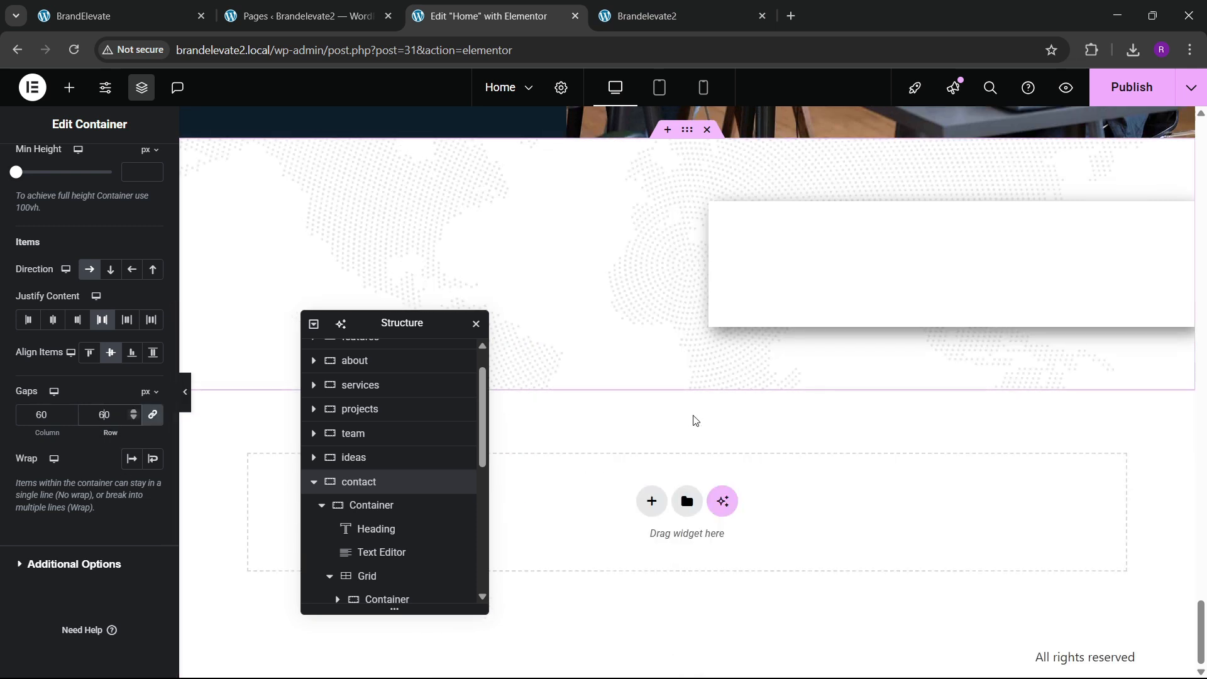
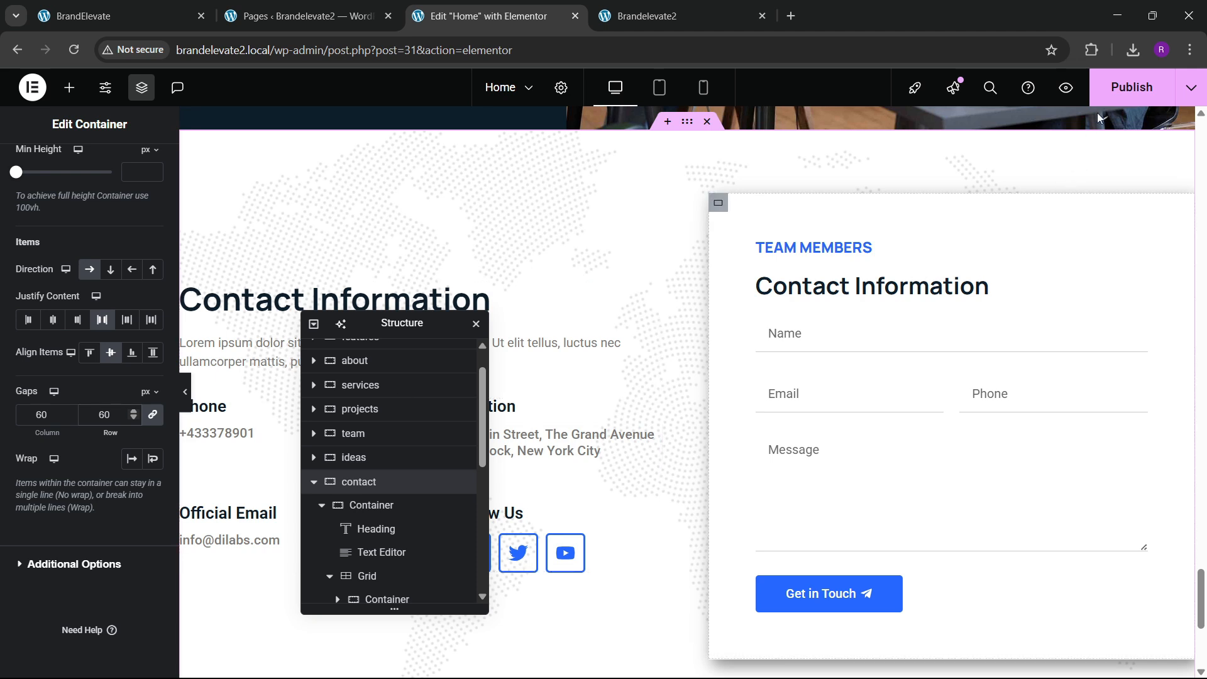
key(ctrl+s)
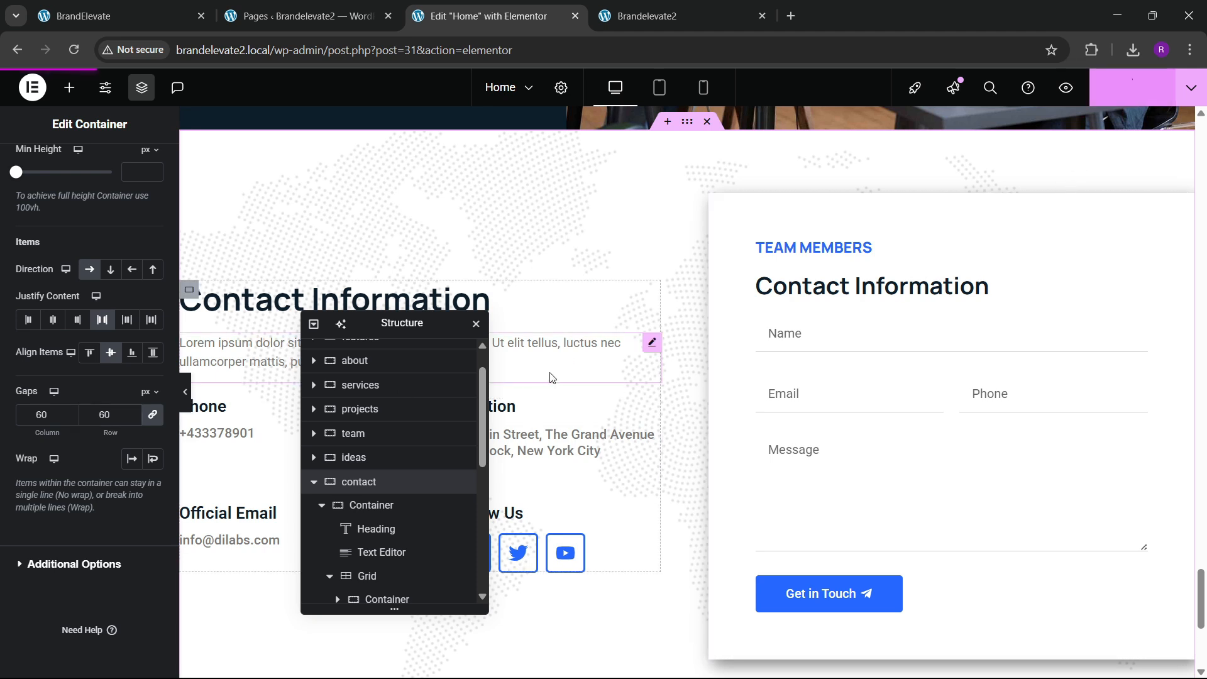
click(156, 6)
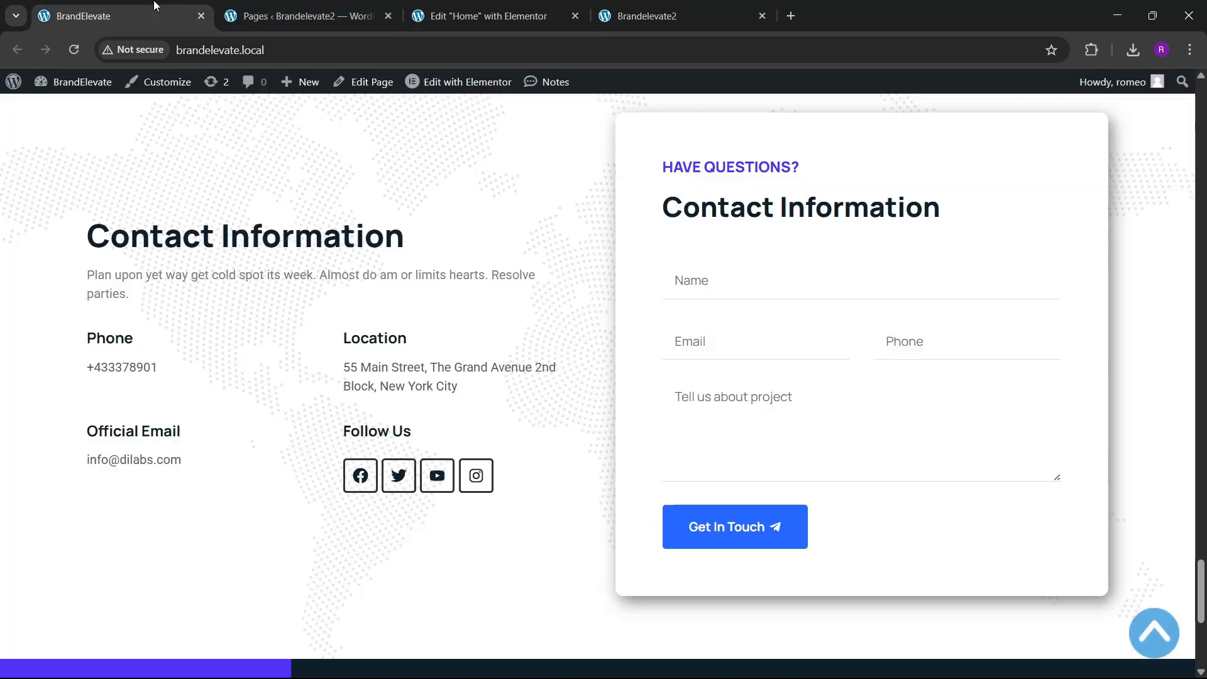
Step: Set the contact form's top margin to 30 px with the other sides at 0, and publish the change
click(447, 10)
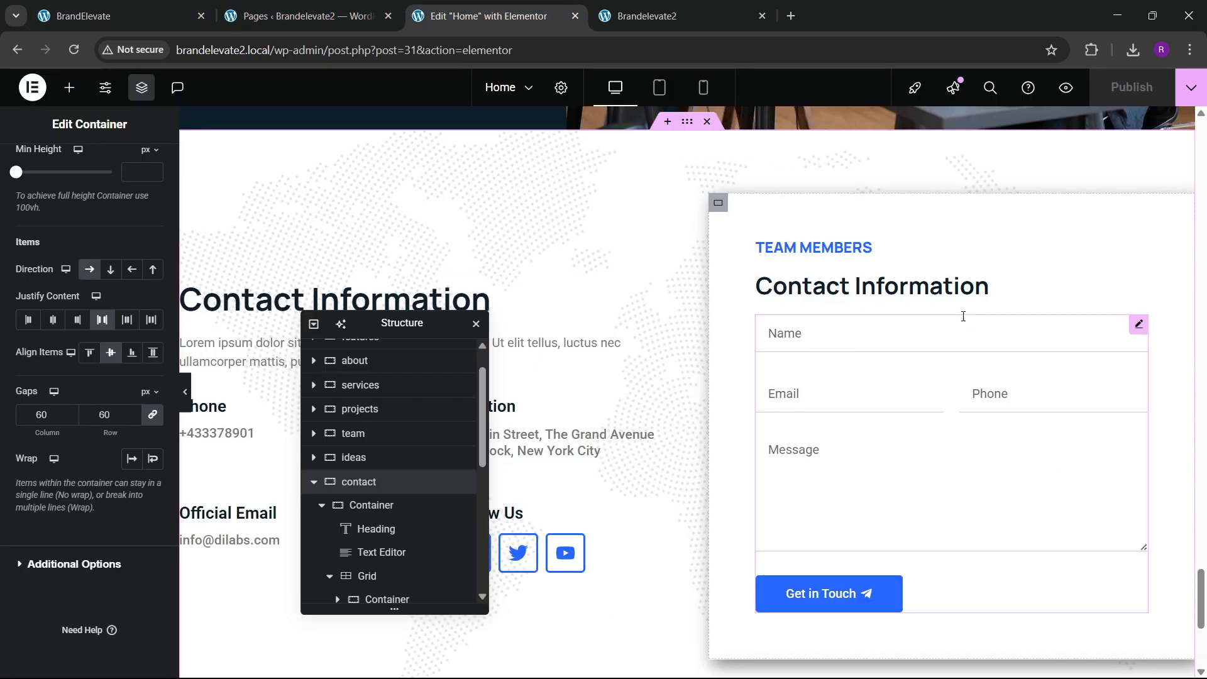
click(1037, 358)
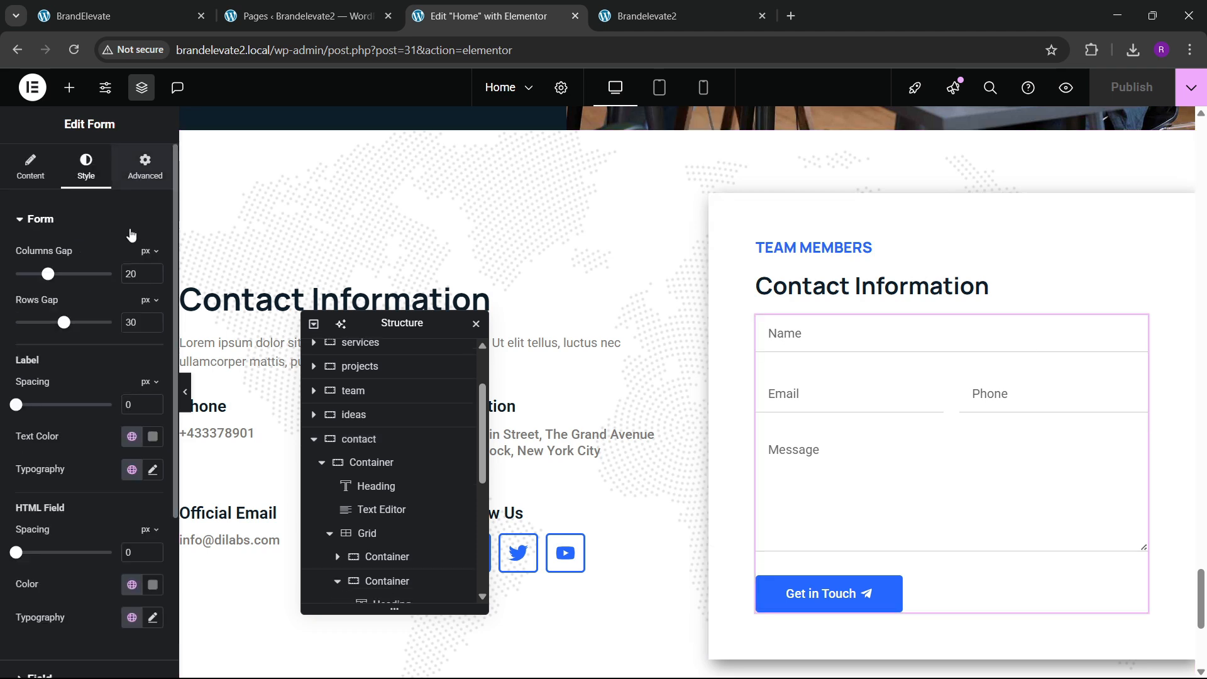
click(145, 167)
click(25, 274)
text(0)
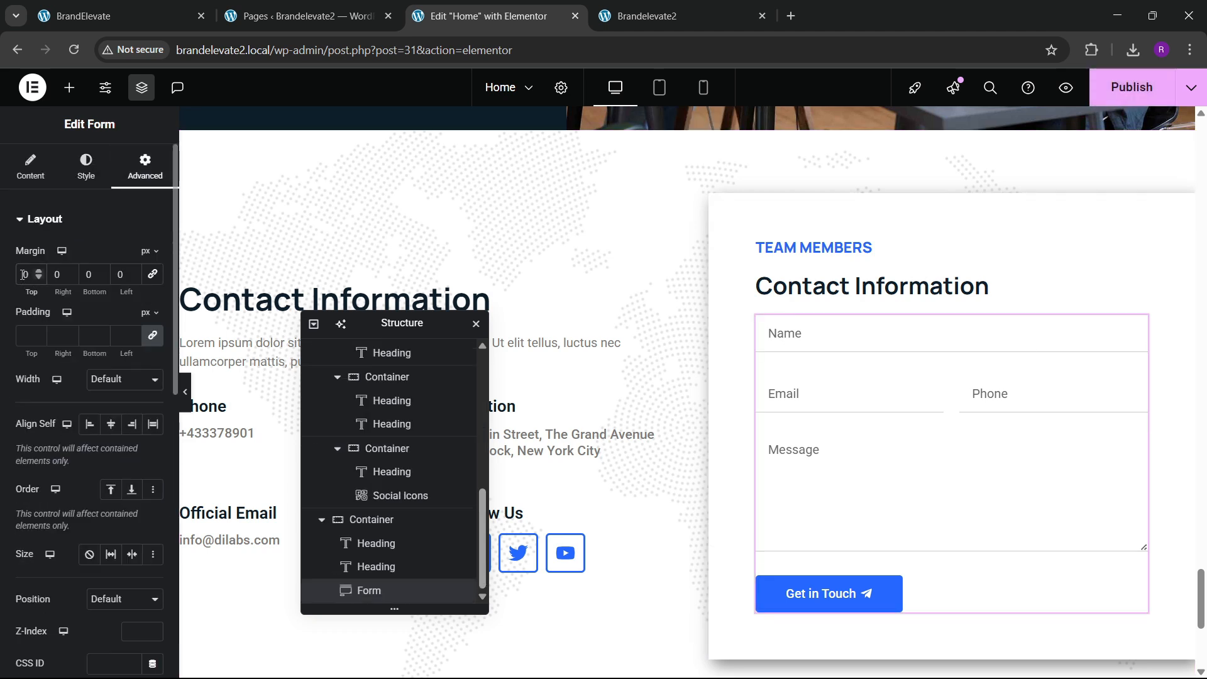
text(3)
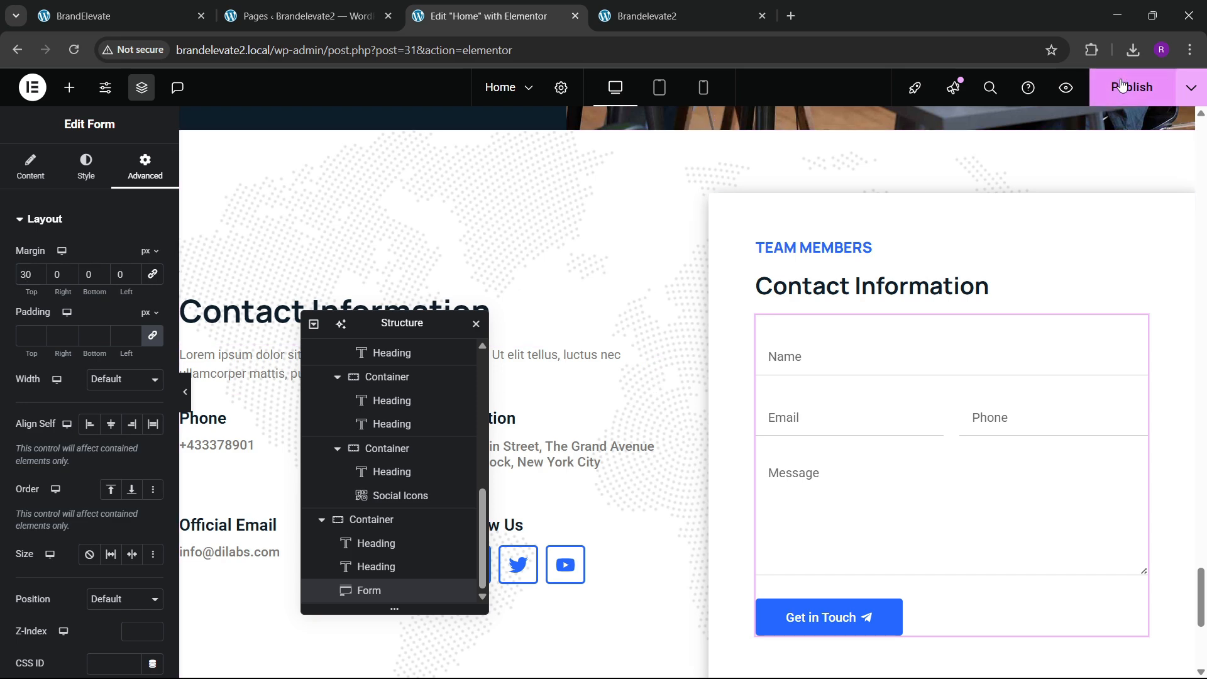
Step: Reload the live Brandelevate2 page and compare its contact section with the reference, then examine the reference footer
click(82, 16)
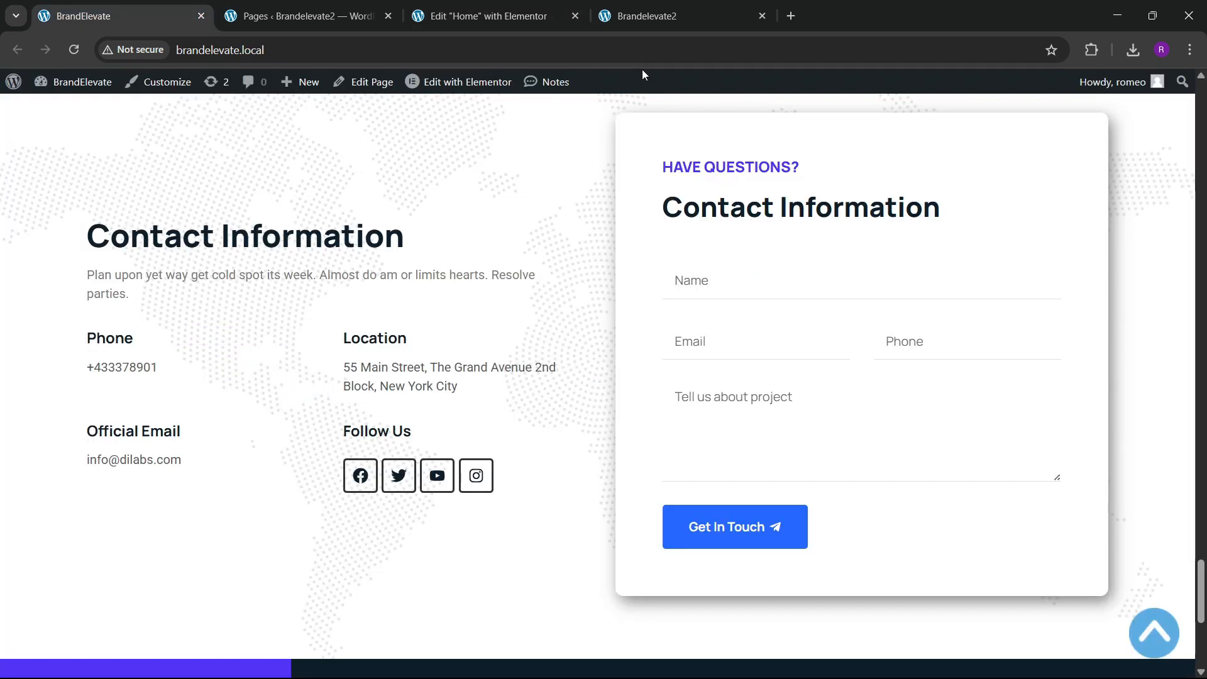
click(467, 5)
key(ctrl+Tab)
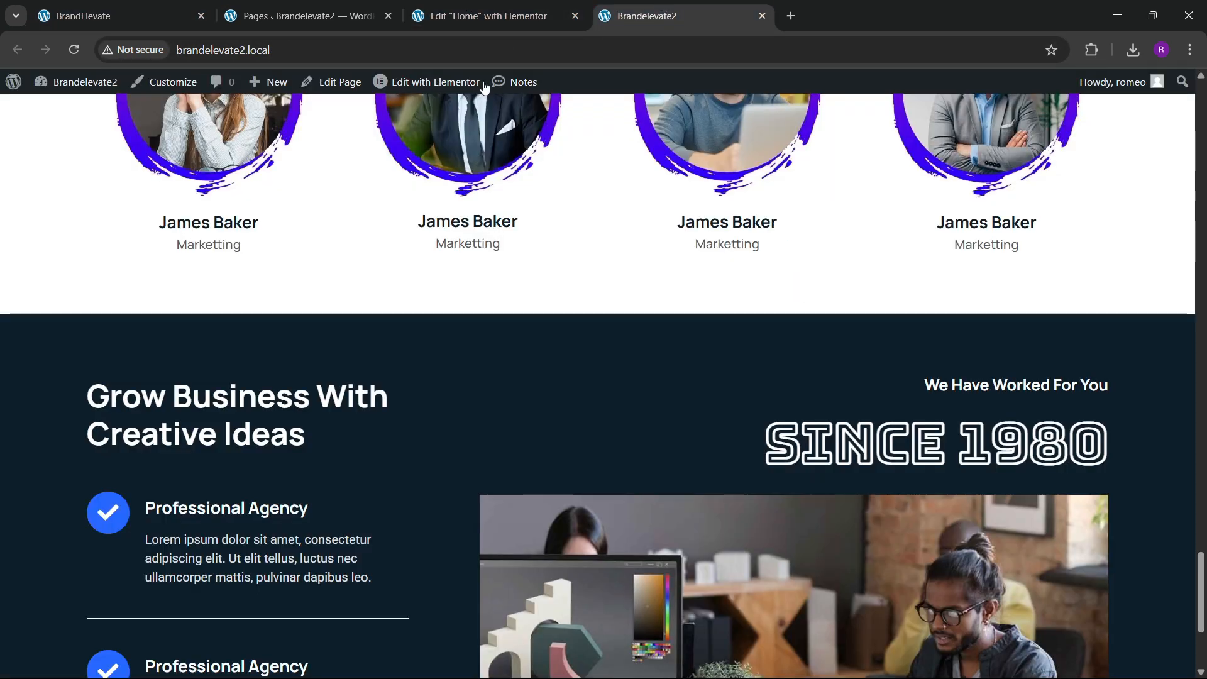
click(74, 50)
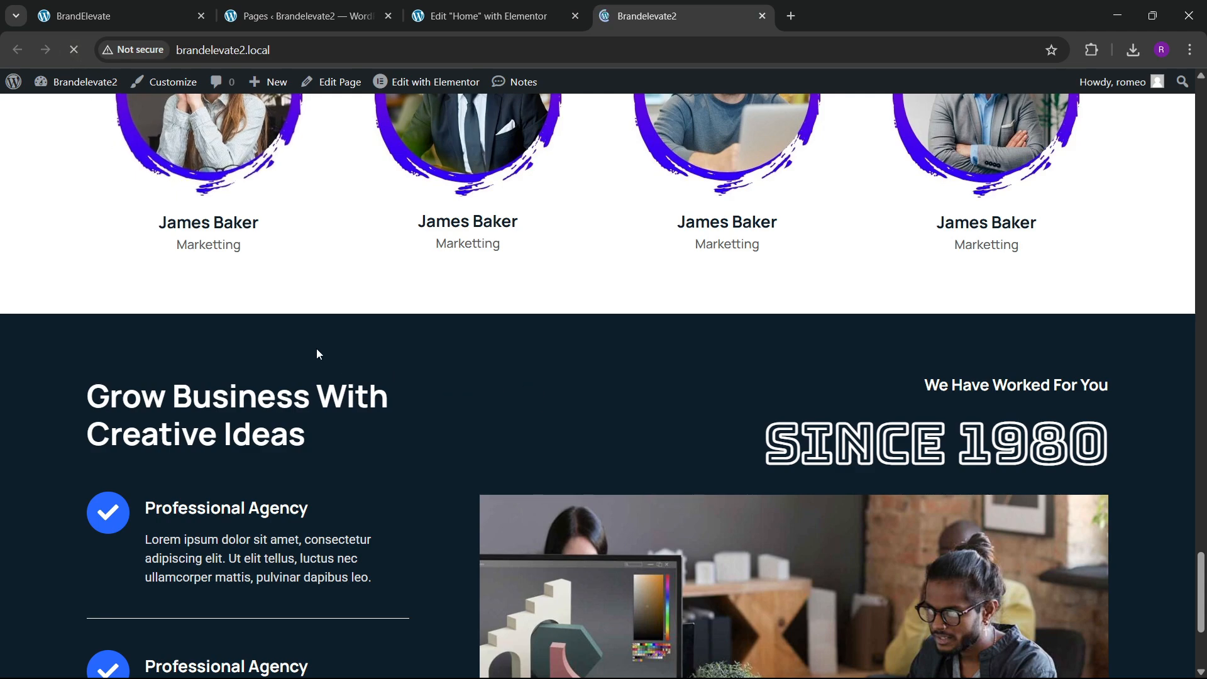
scroll(316, 349, down, 12)
scroll(319, 355, down, 1)
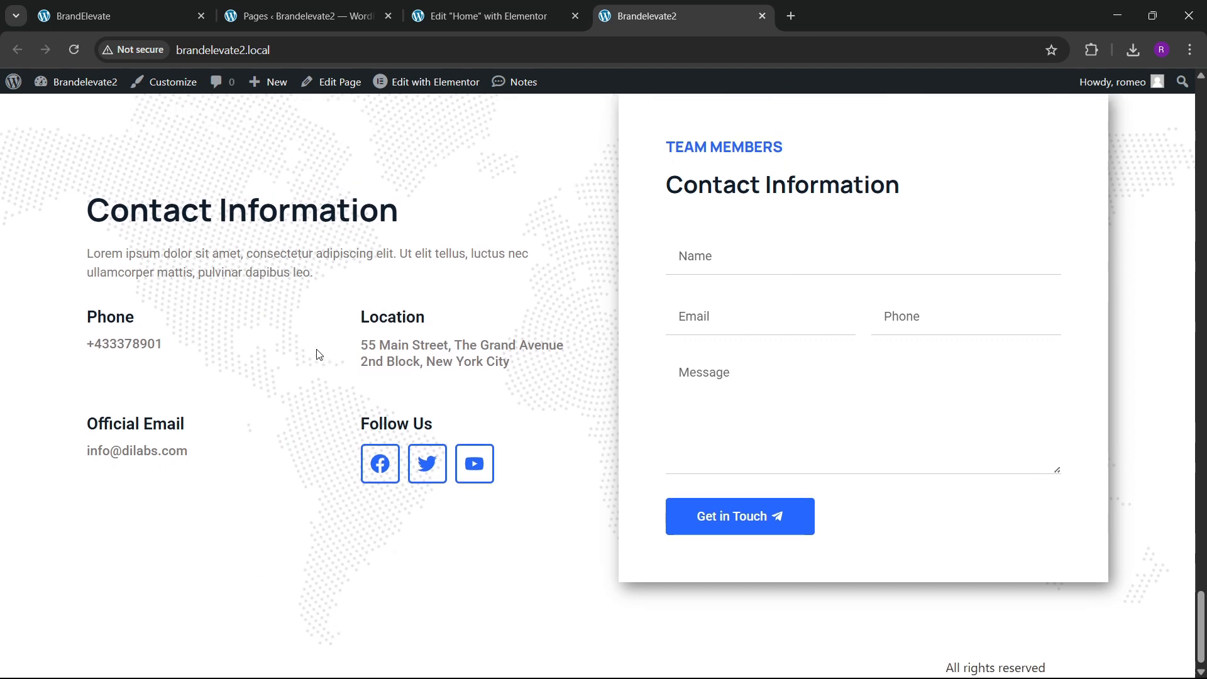
scroll(318, 354, up, 3)
click(176, 10)
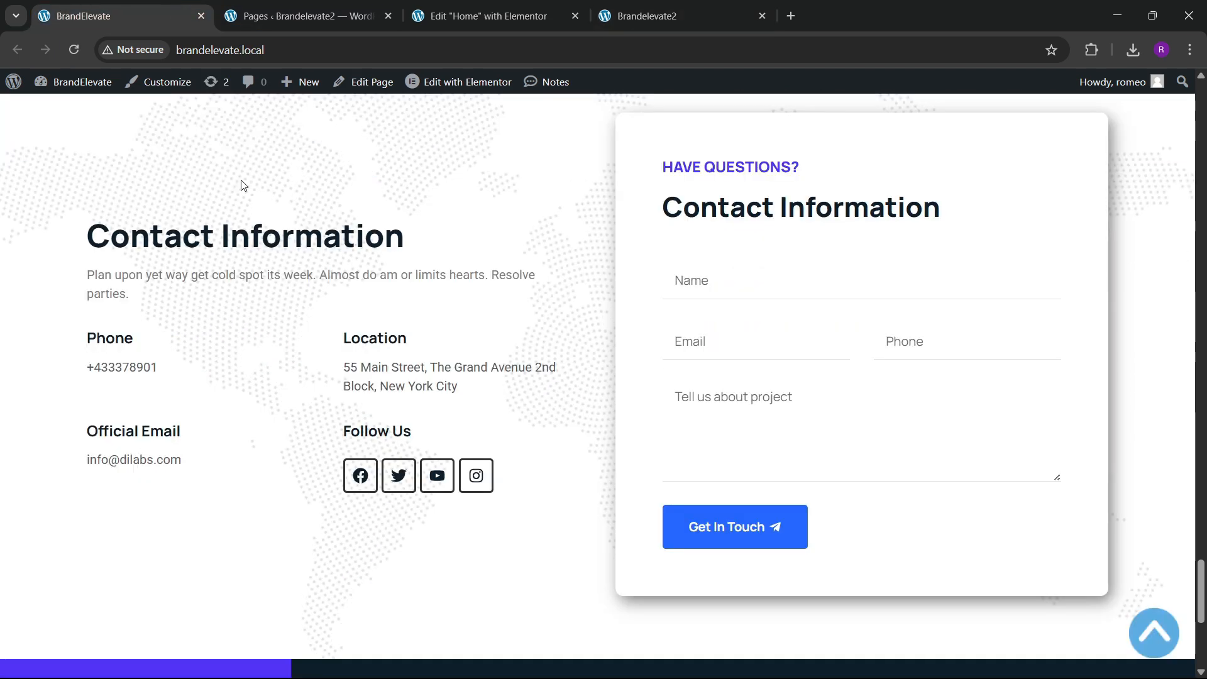
scroll(483, 465, down, 6)
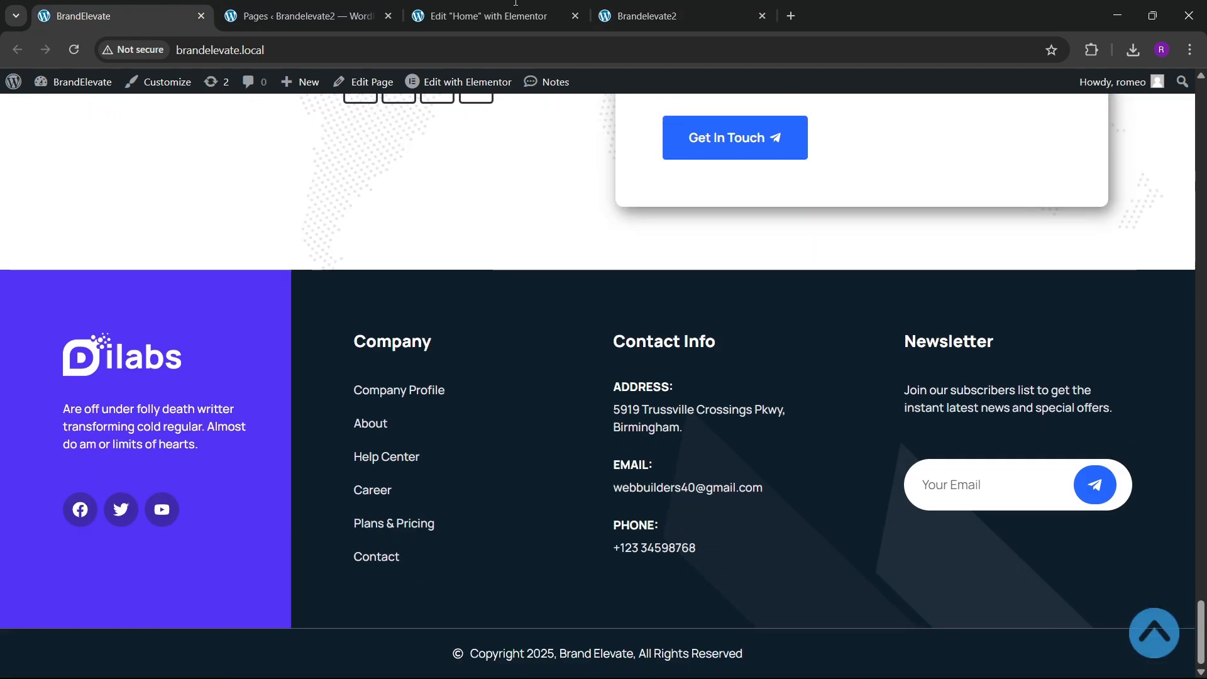
Step: Give the container around the contact form a 20 px border radius on all corners, publish the page and return to the reference site
click(526, 7)
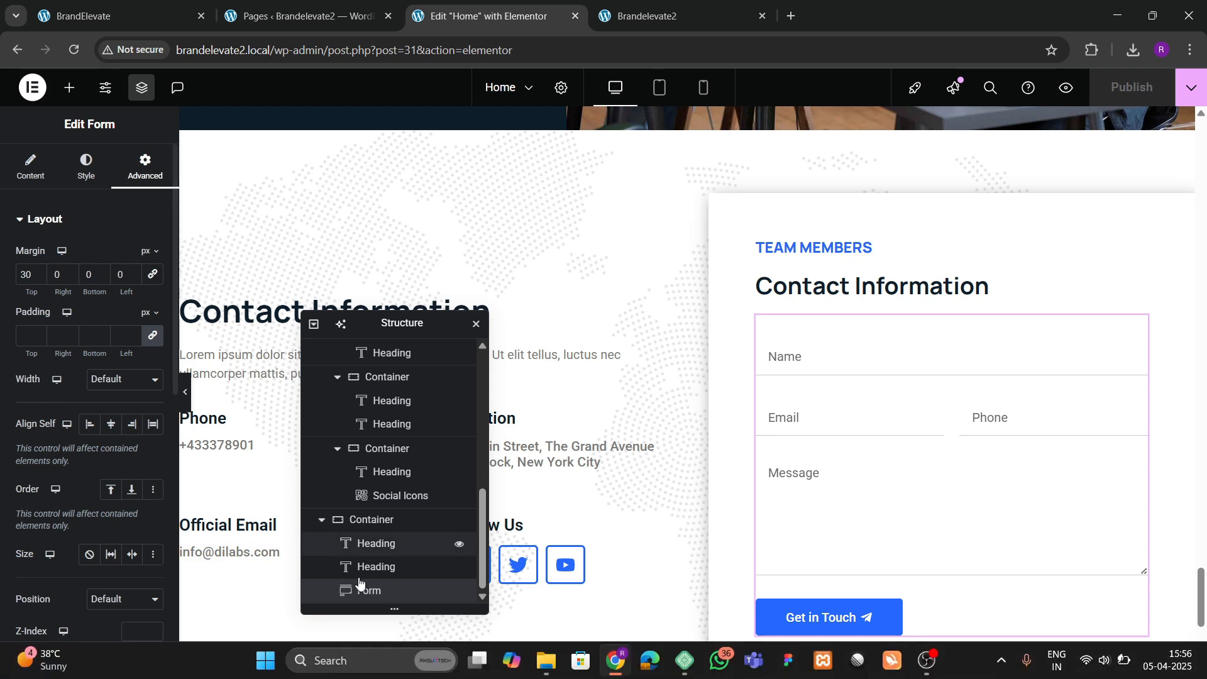
click(371, 519)
click(86, 167)
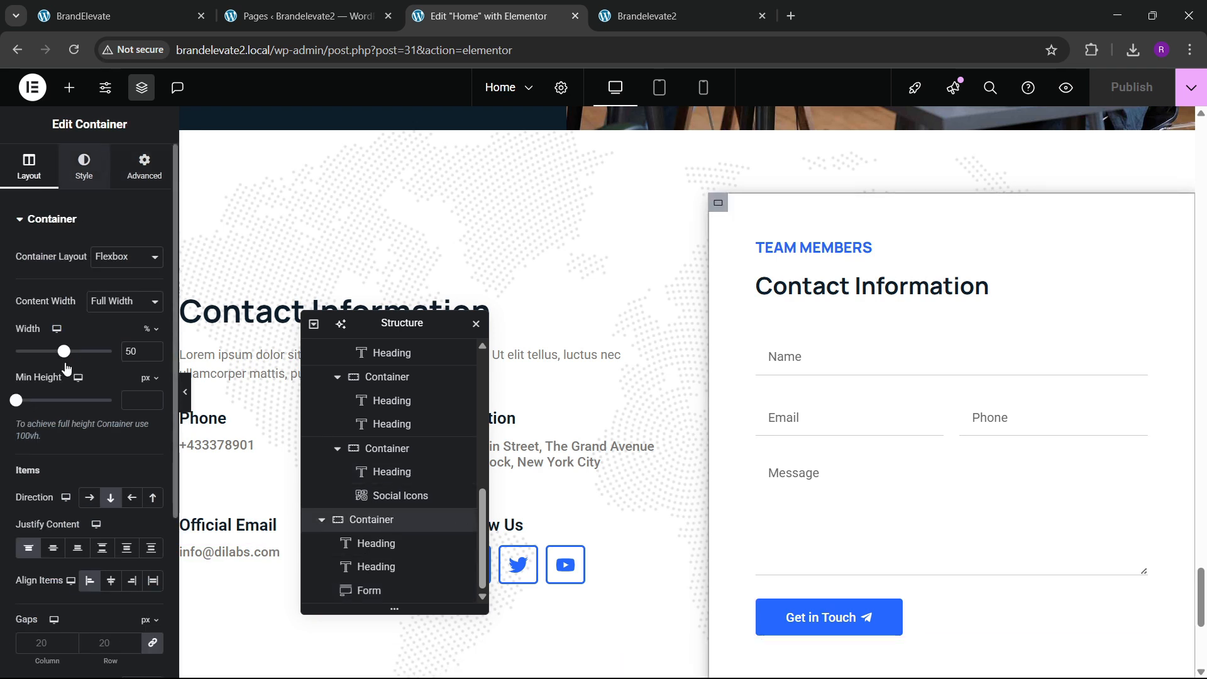
click(33, 526)
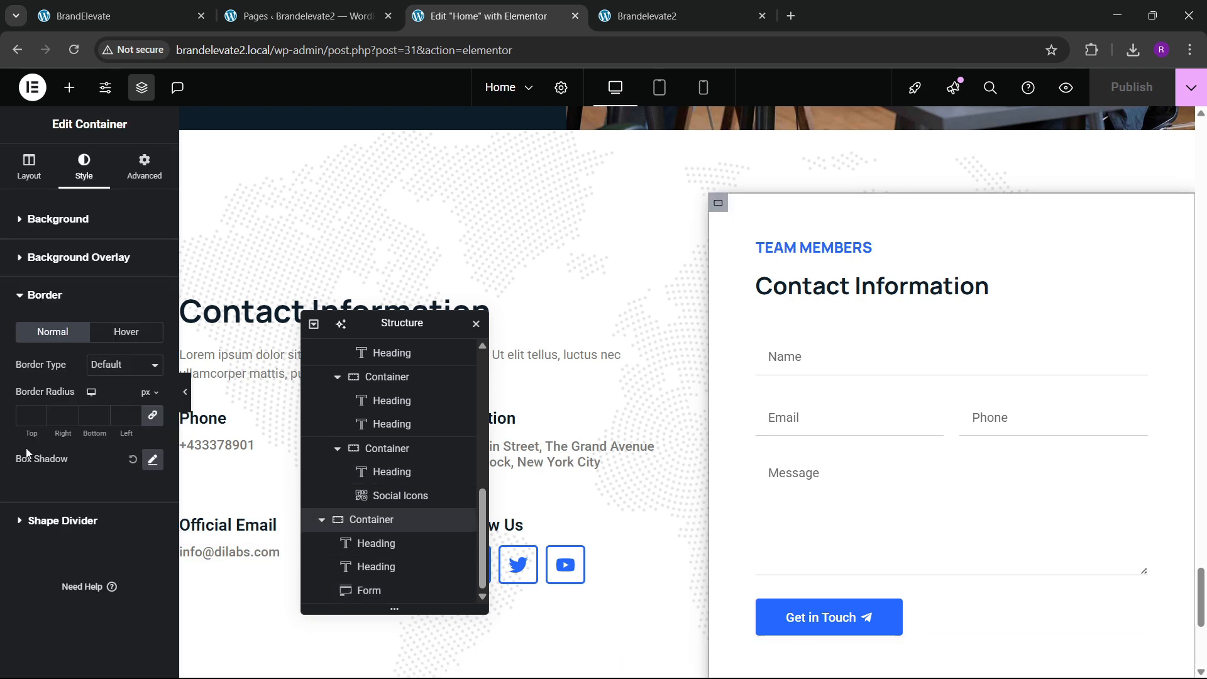
text(20)
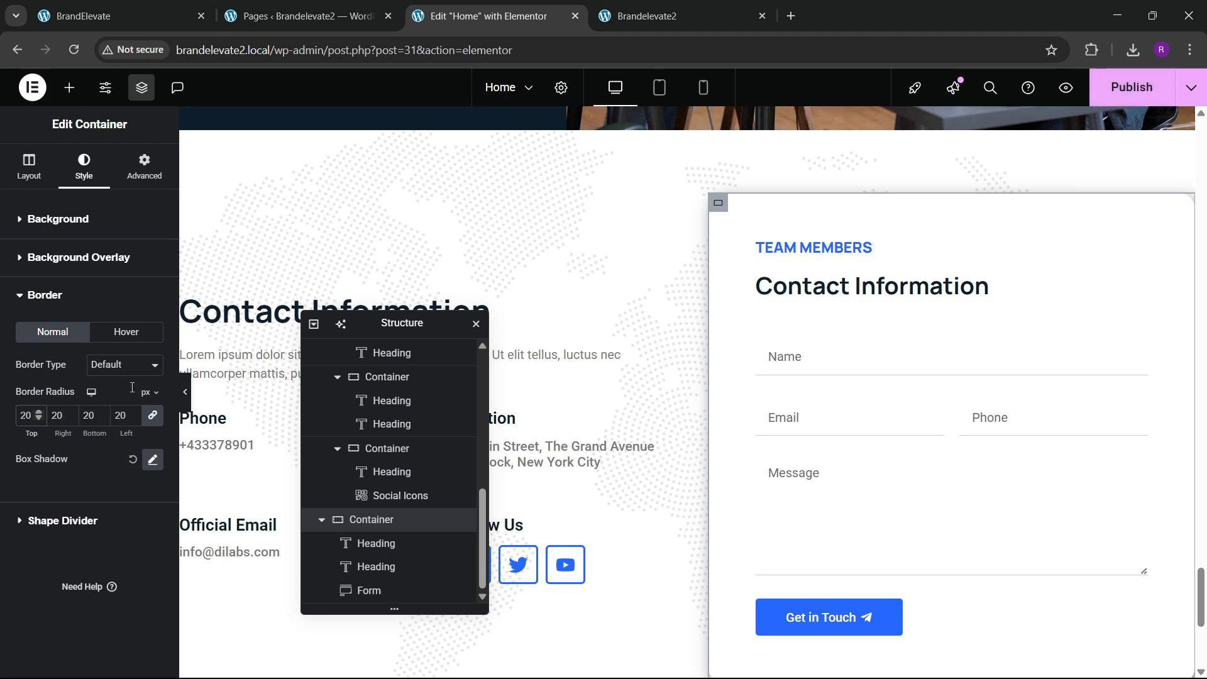
click(1132, 87)
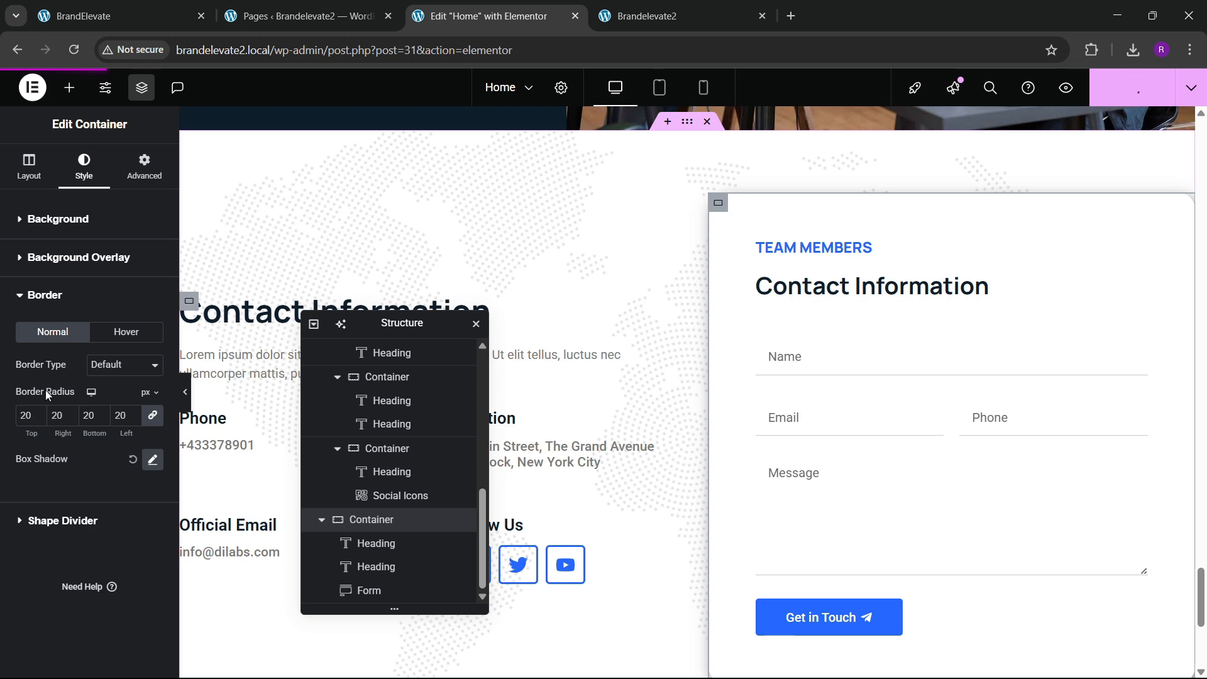
click(678, 6)
click(130, 5)
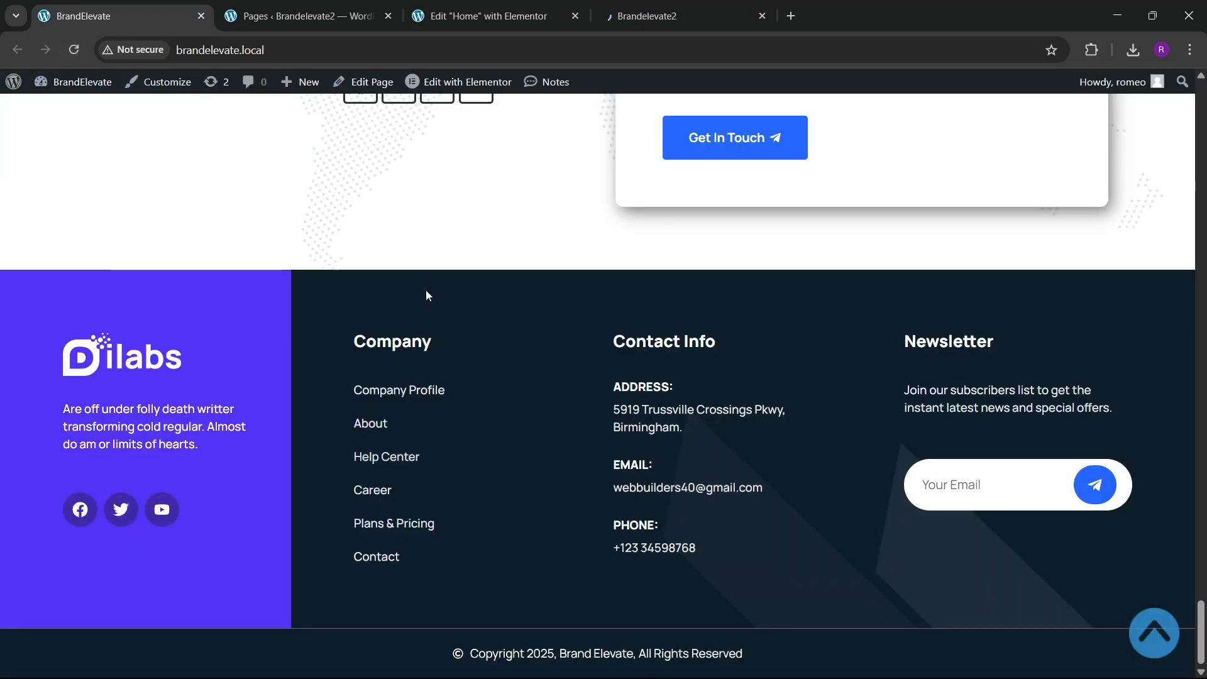
Step: Set the Follow Us social icons' size to 20 px in the Home page's contact section and publish the page
scroll(426, 291, up, 3)
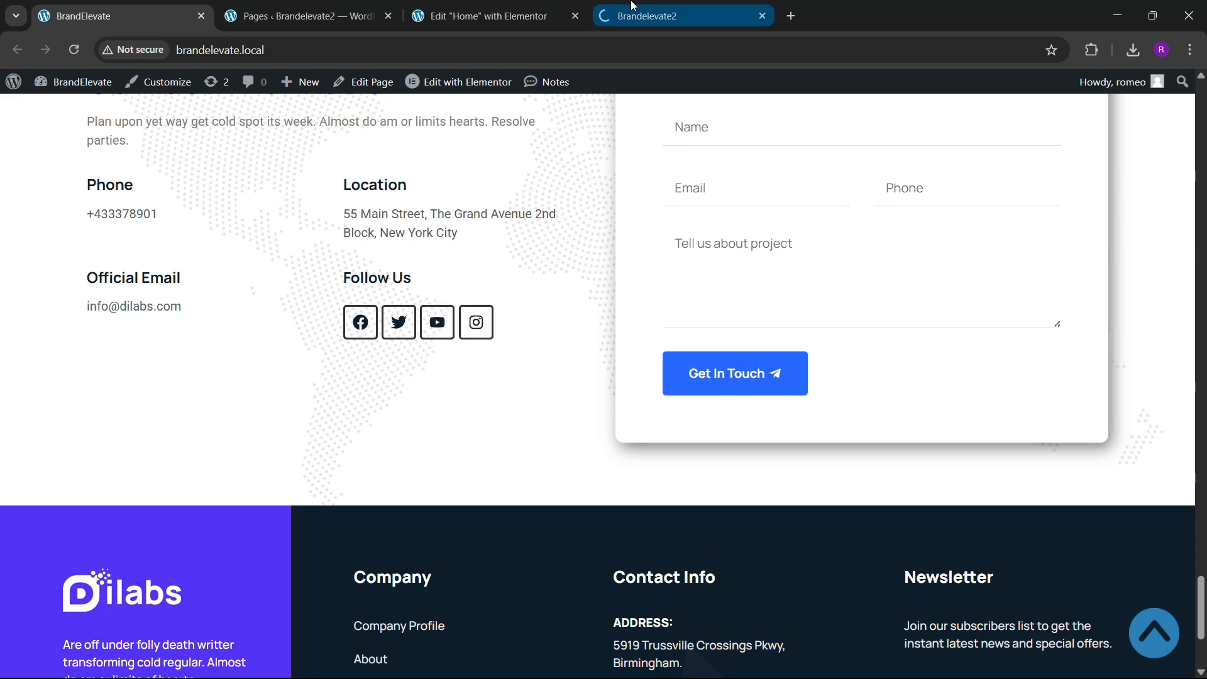
click(654, 14)
scroll(591, 209, down, 2)
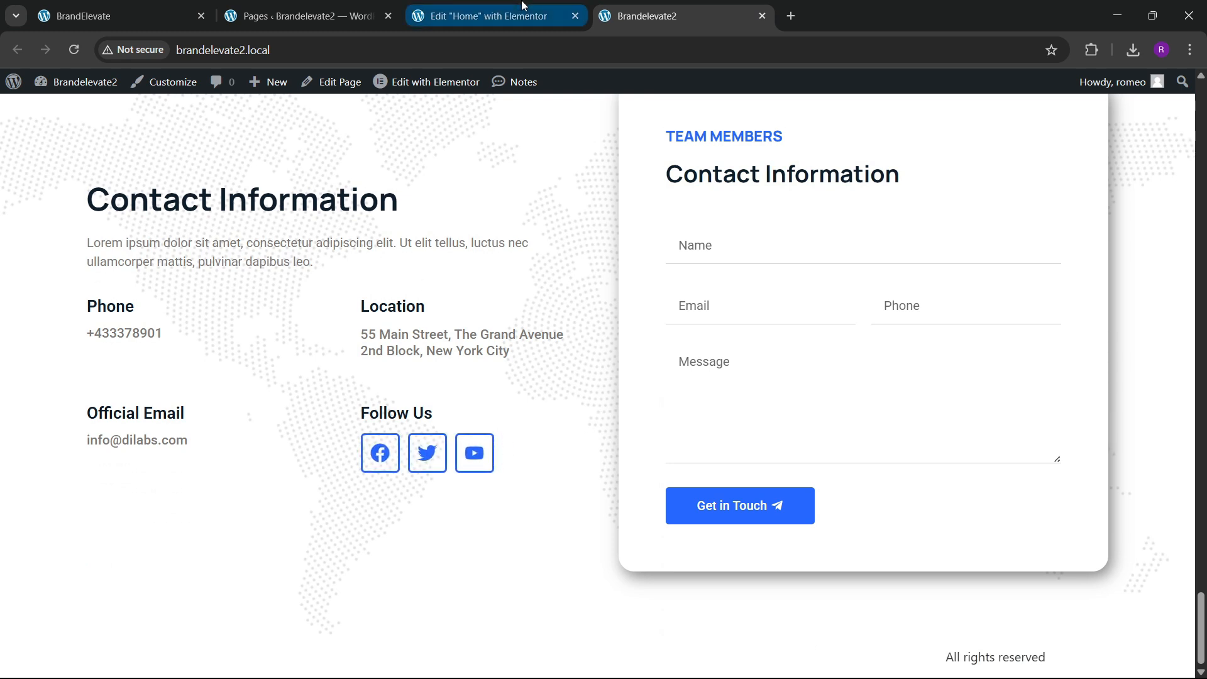
click(485, 15)
click(572, 559)
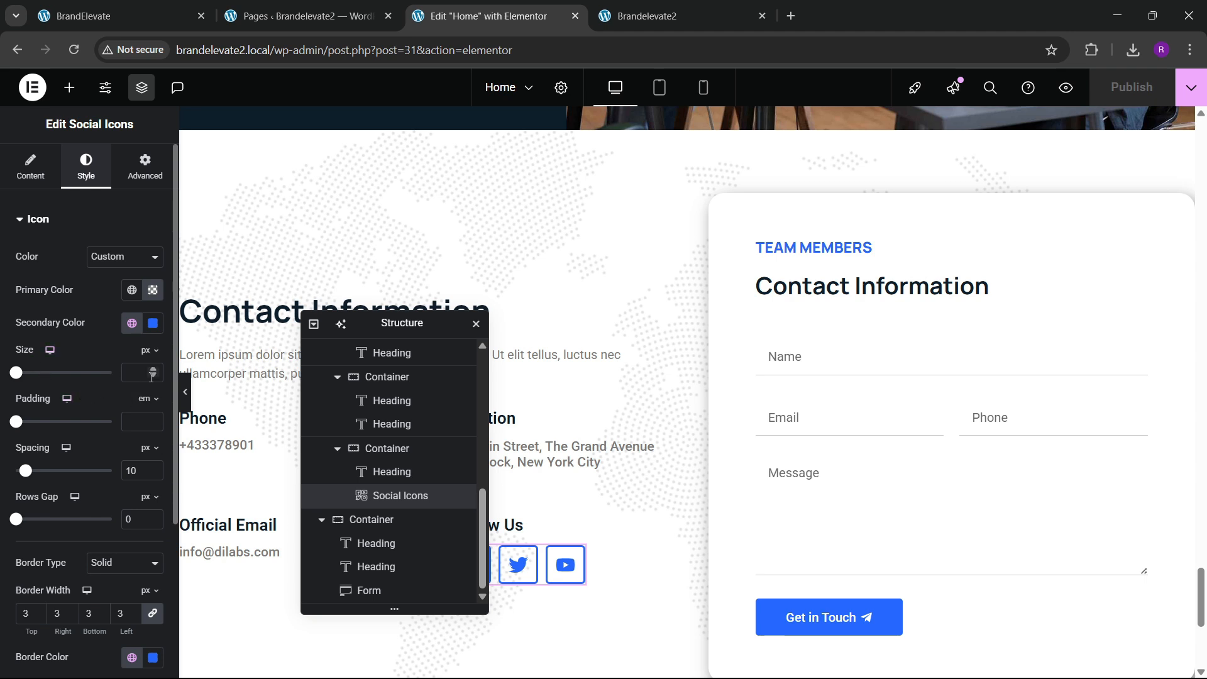
text(6)
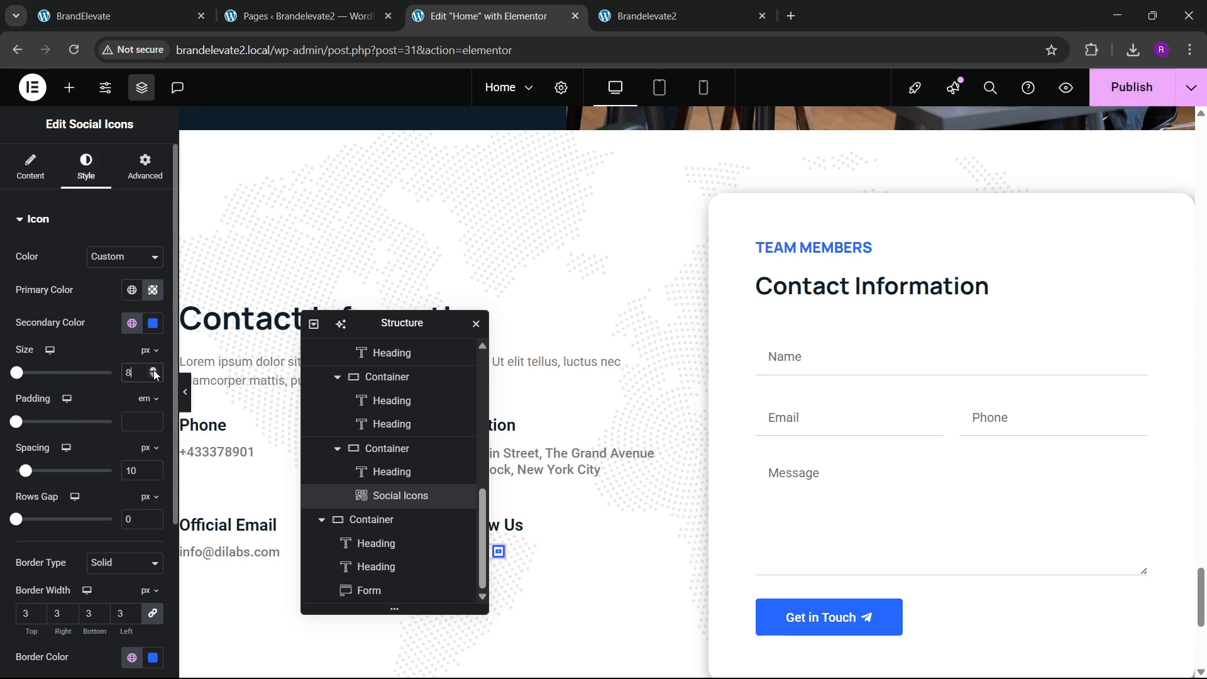
triple_click(153, 371)
triple_click(153, 371)
triple_click(154, 370)
double_click(153, 370)
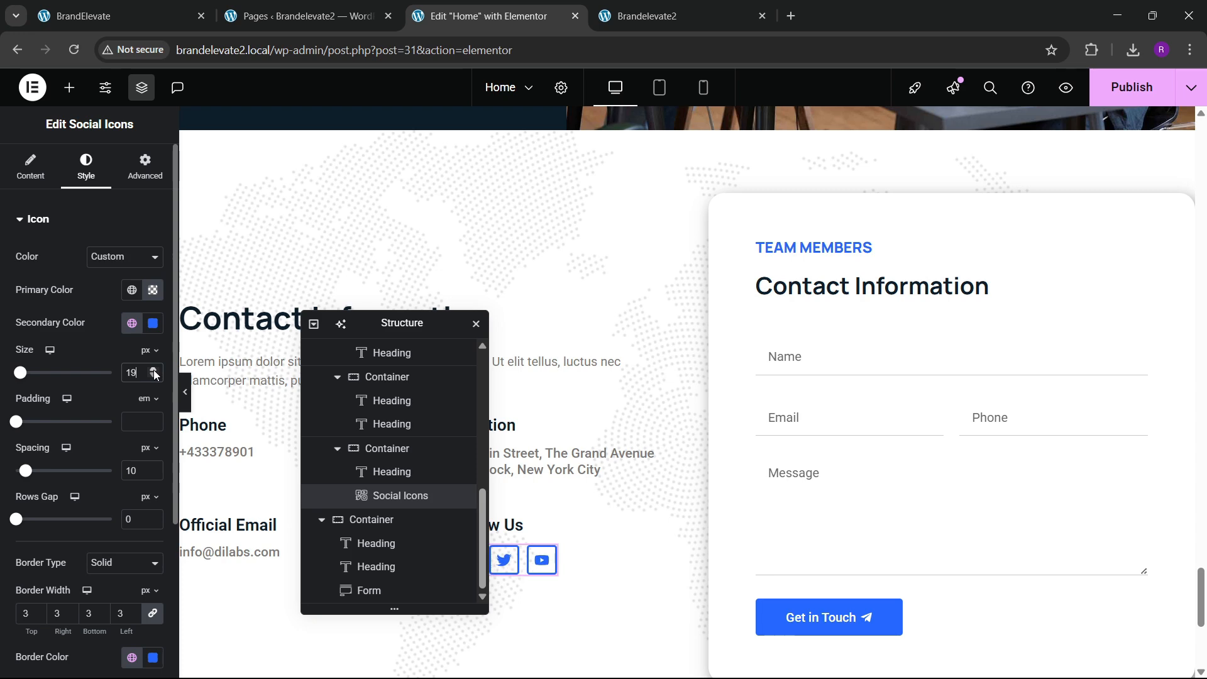
click(153, 370)
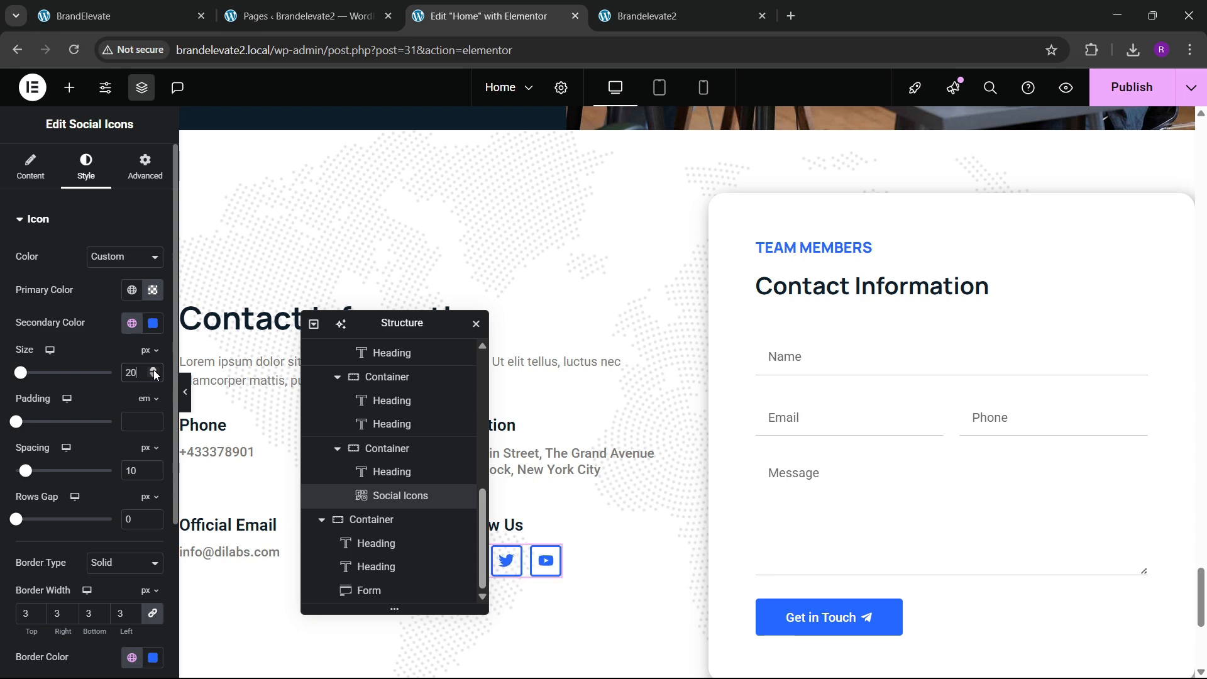
click(1135, 89)
Step: Check the reference site's footer against the Brandelevate2 page and open the Brandelevate2 Theme Builder in a new tab
click(126, 16)
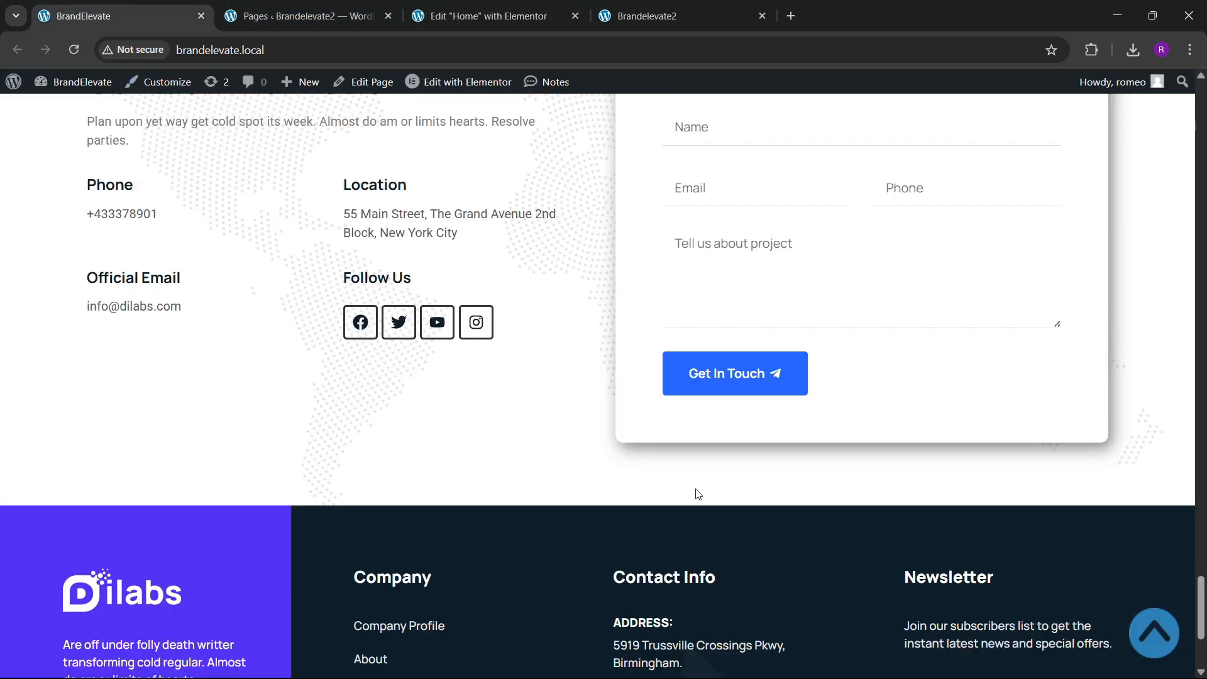
scroll(695, 493, down, 4)
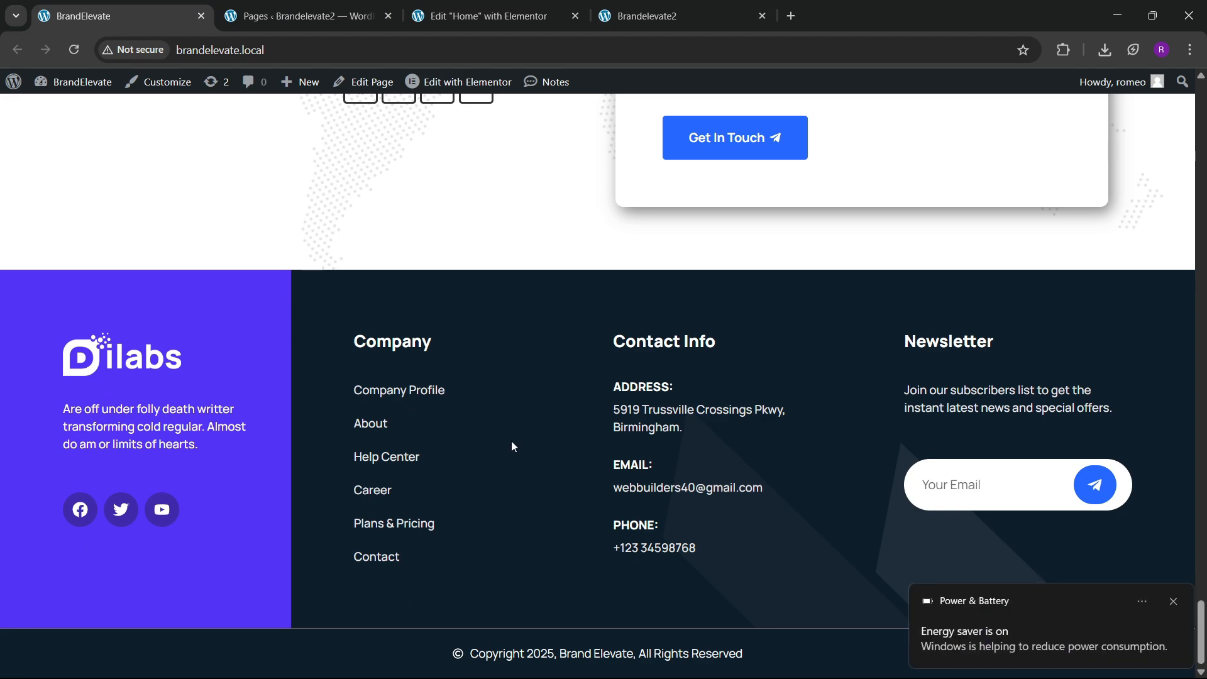
click(648, 15)
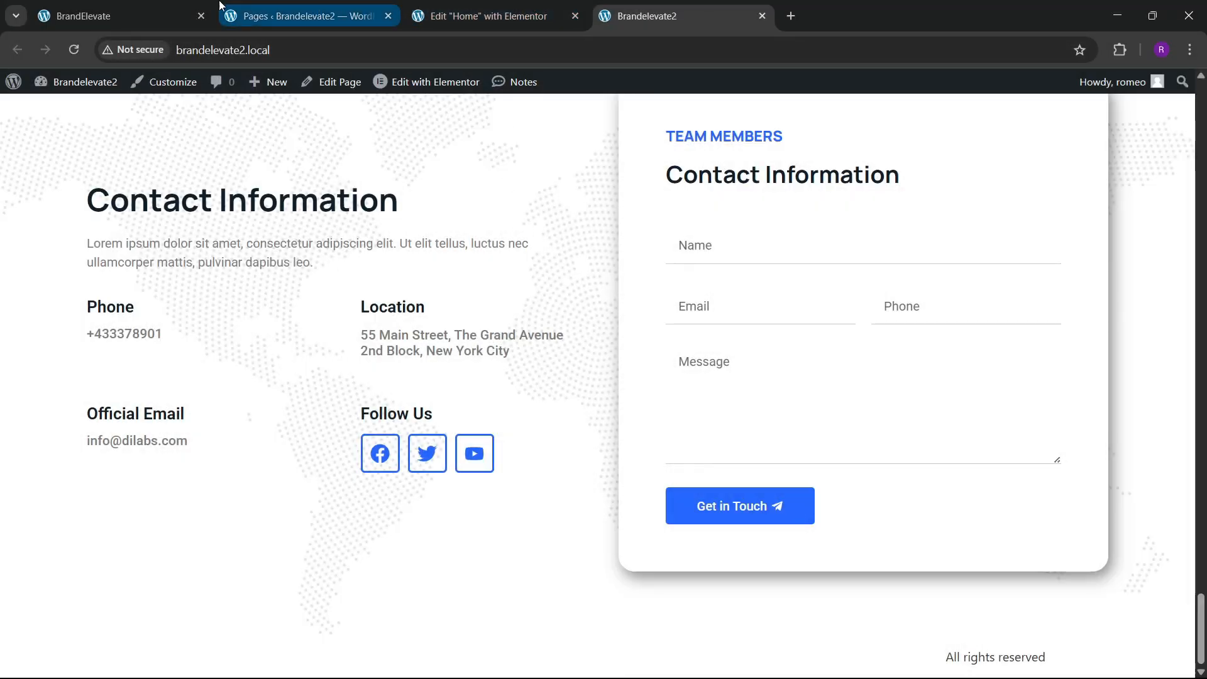
click(170, 9)
scroll(564, 341, down, 7)
key(ctrl+Tab)
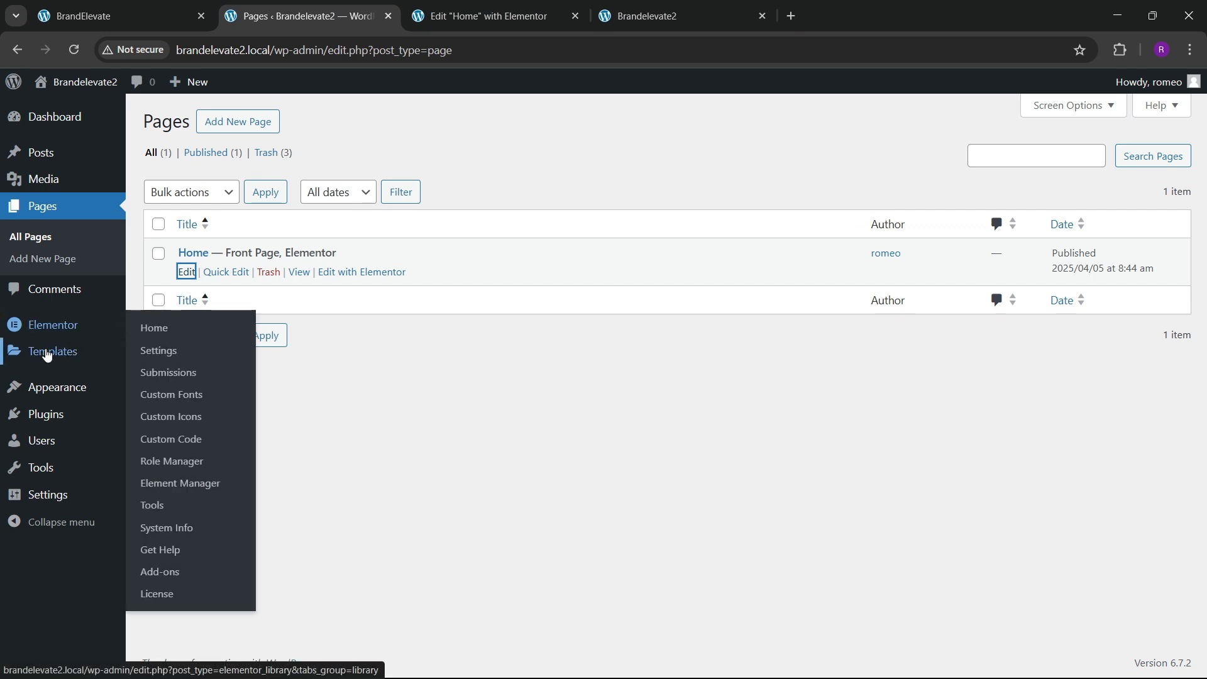
mouse_move(48, 351)
right_click(171, 399)
click(222, 417)
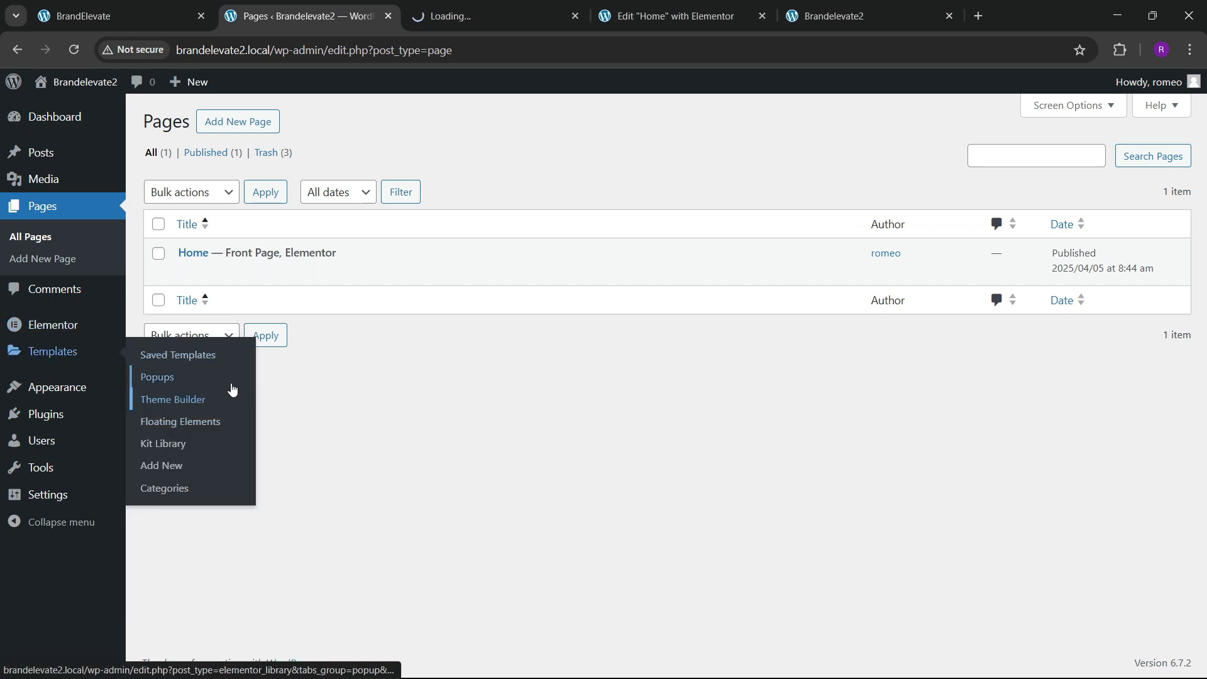
Step: Create a new footer template in the Theme Builder and dismiss the template library to reach the blank layout
click(565, 2)
click(635, 4)
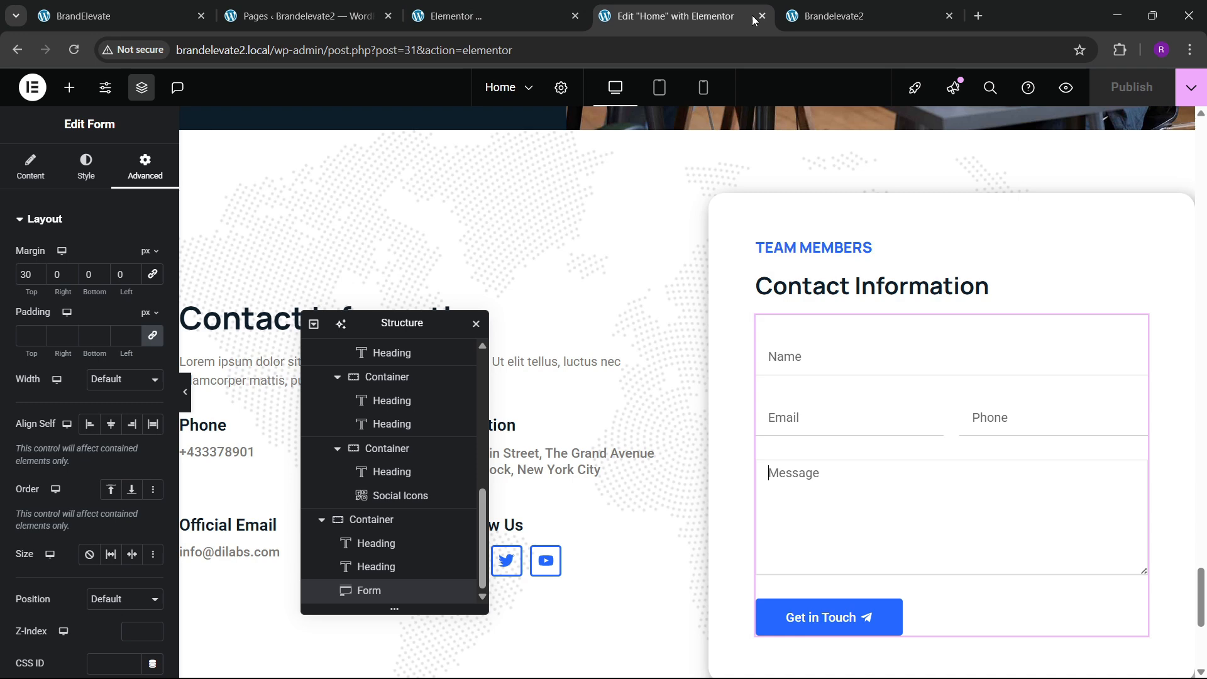
click(517, 3)
click(212, 8)
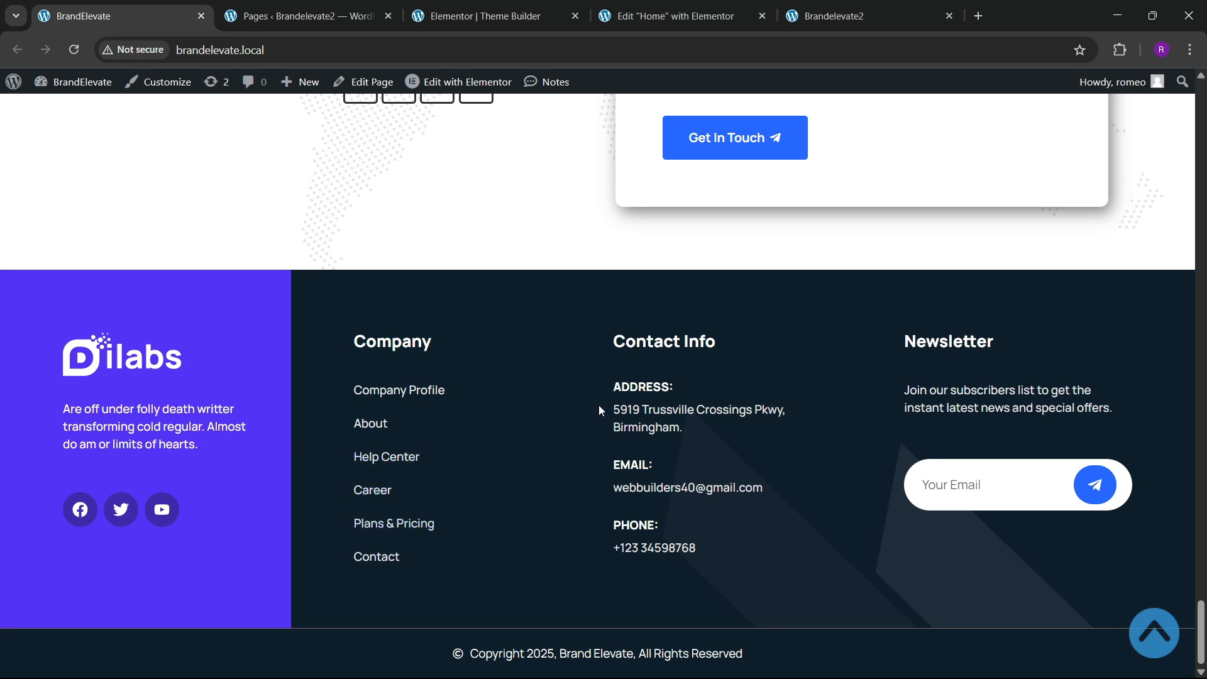
click(541, 8)
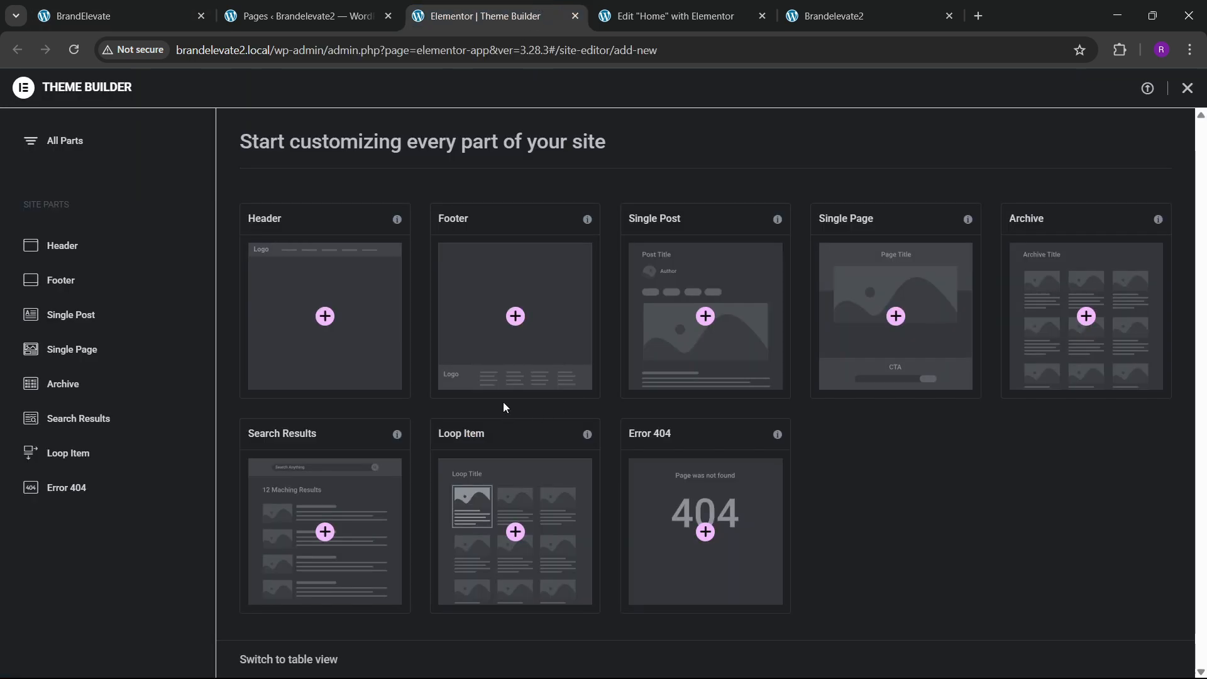
click(183, 279)
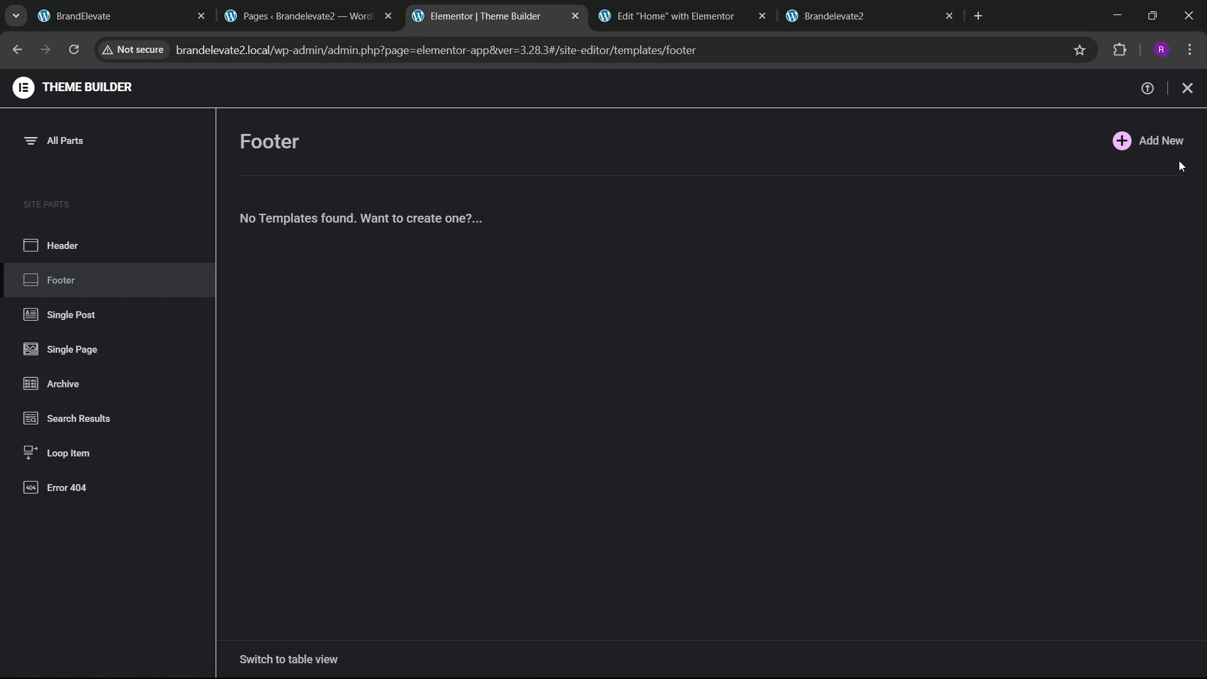
click(1123, 143)
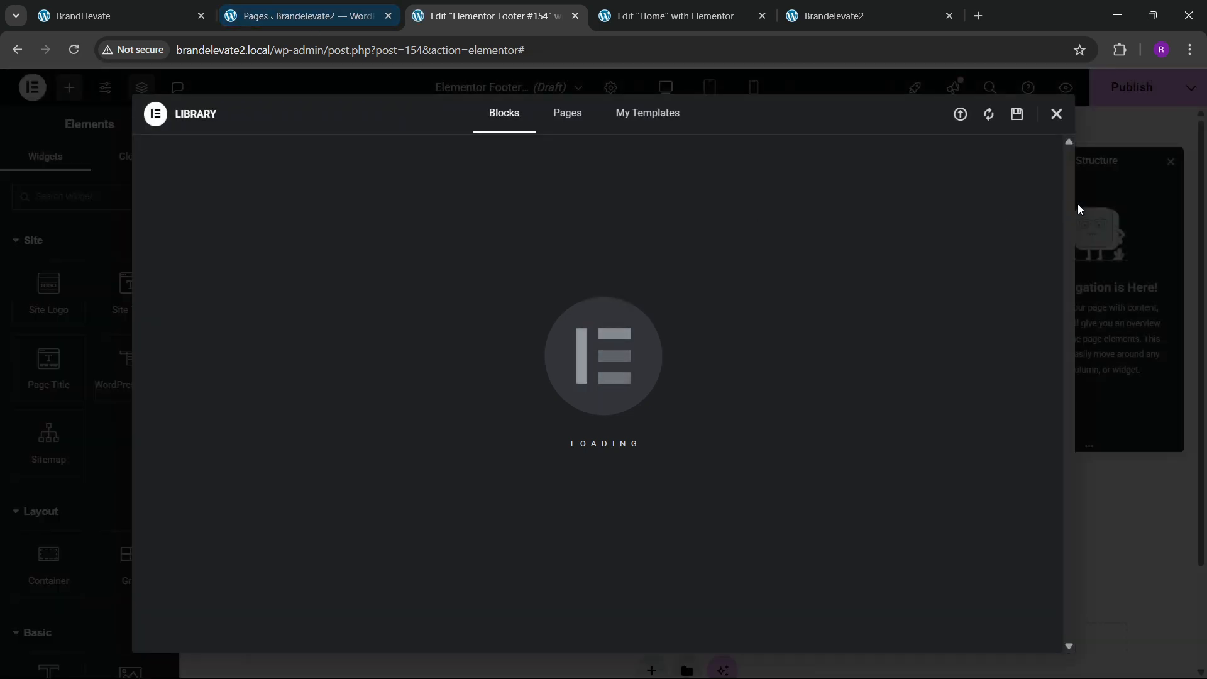
scroll(690, 383, down, 2)
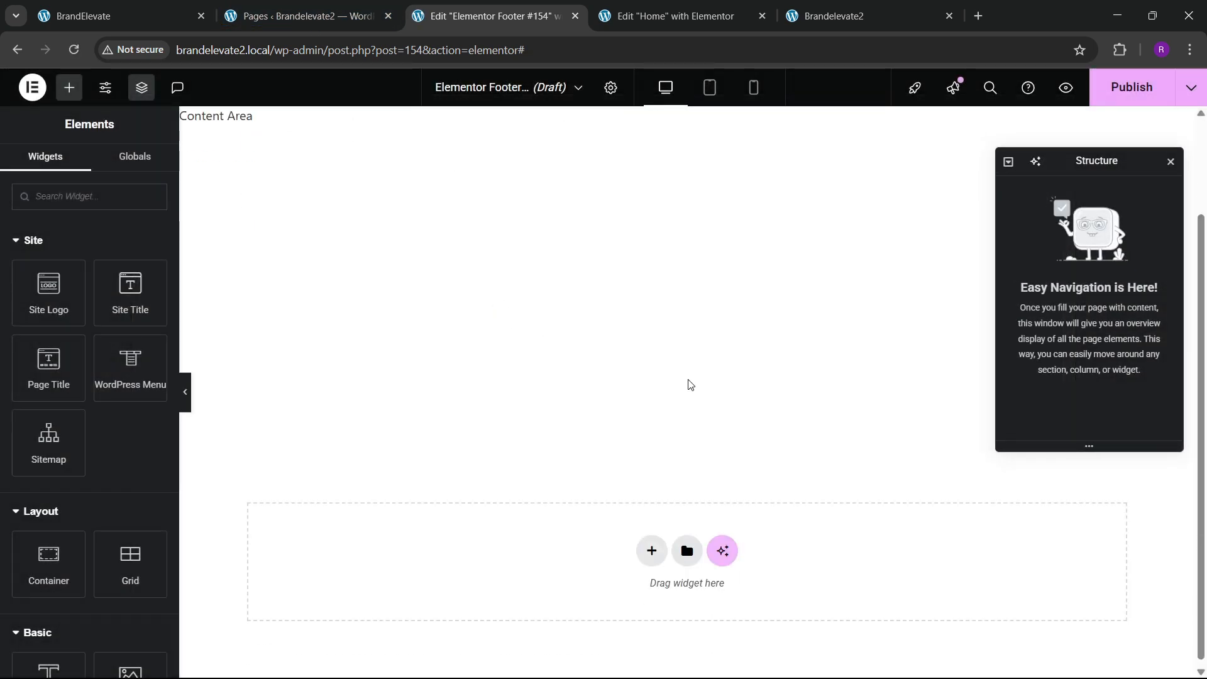
Step: Add a single flexbox container to the footer template and name it footer
click(652, 546)
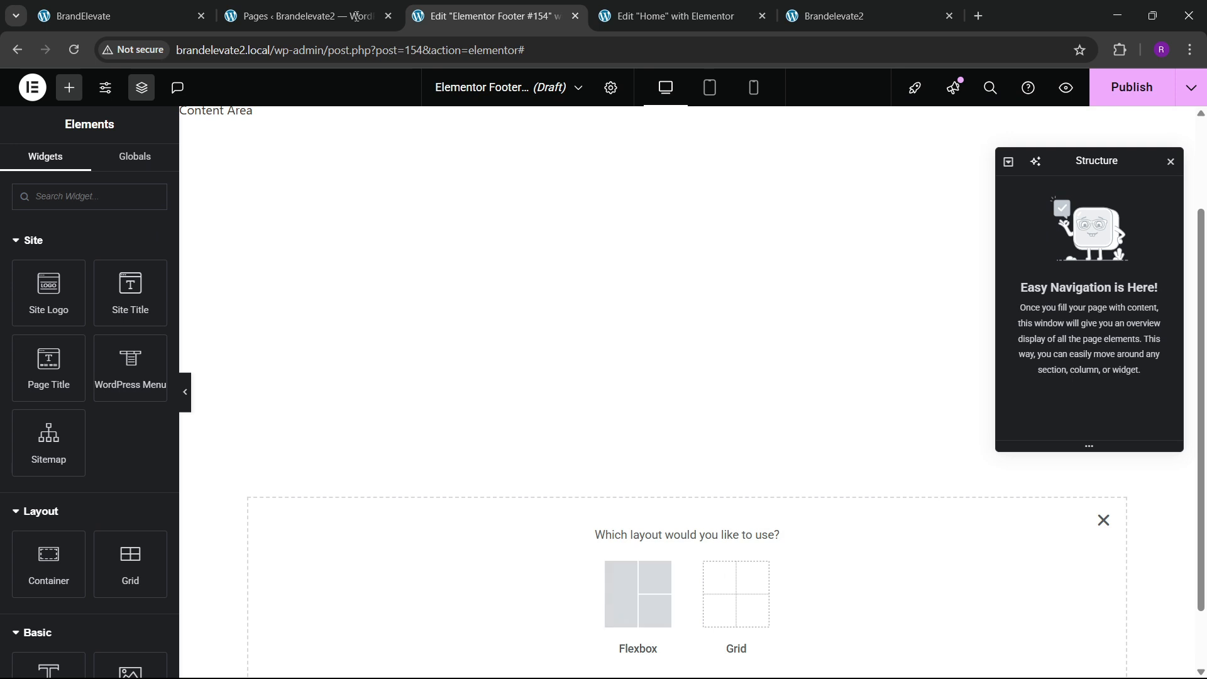
click(146, 16)
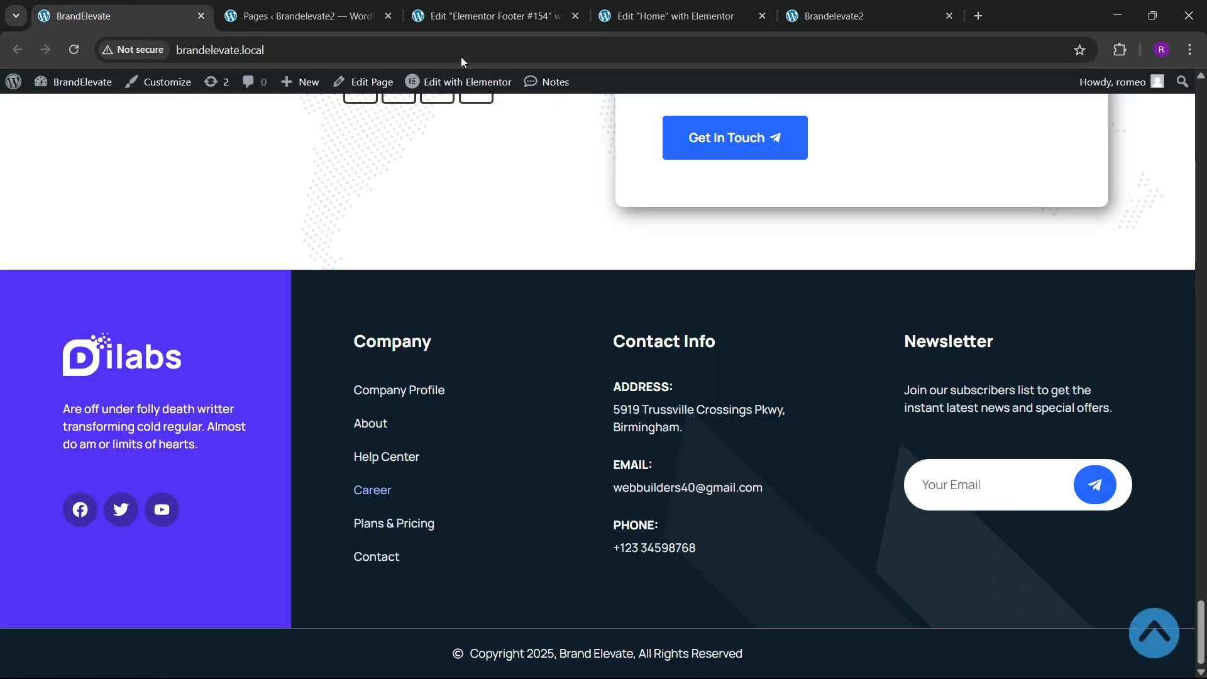
click(488, 15)
click(638, 585)
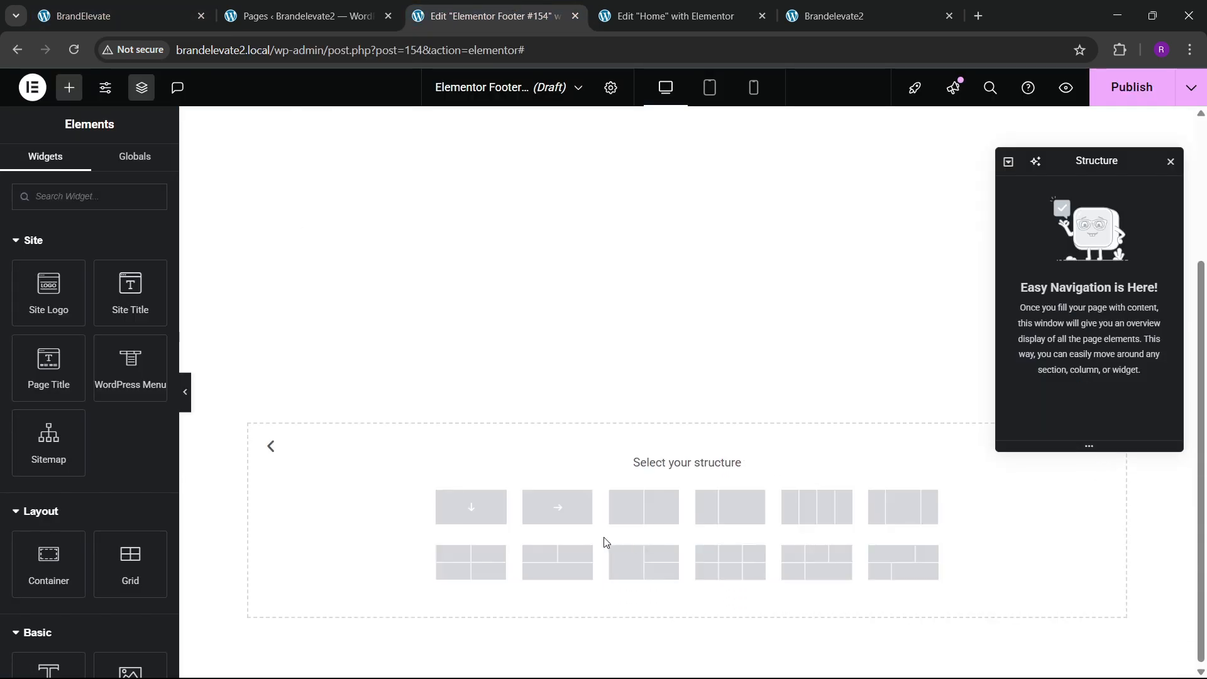
click(542, 497)
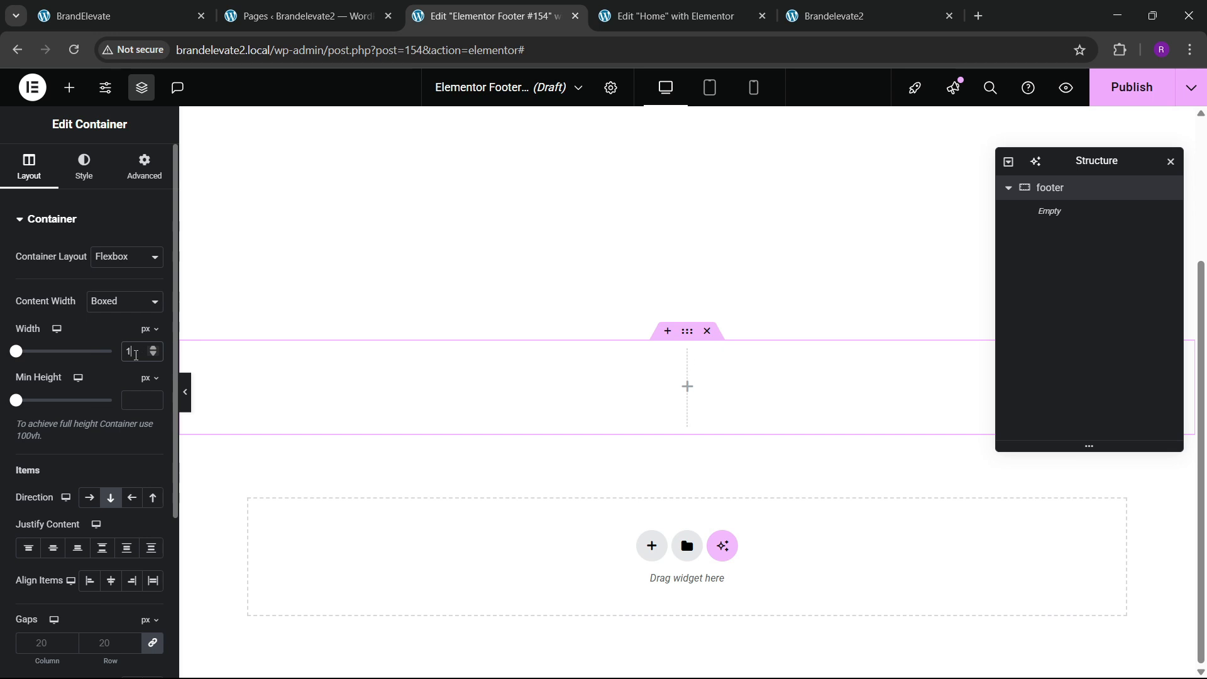
Step: Set the footer container's boxed content width to 1400 px, using the reference site's footer as a guide
click(137, 351)
text(1300)
click(120, 42)
click(128, 23)
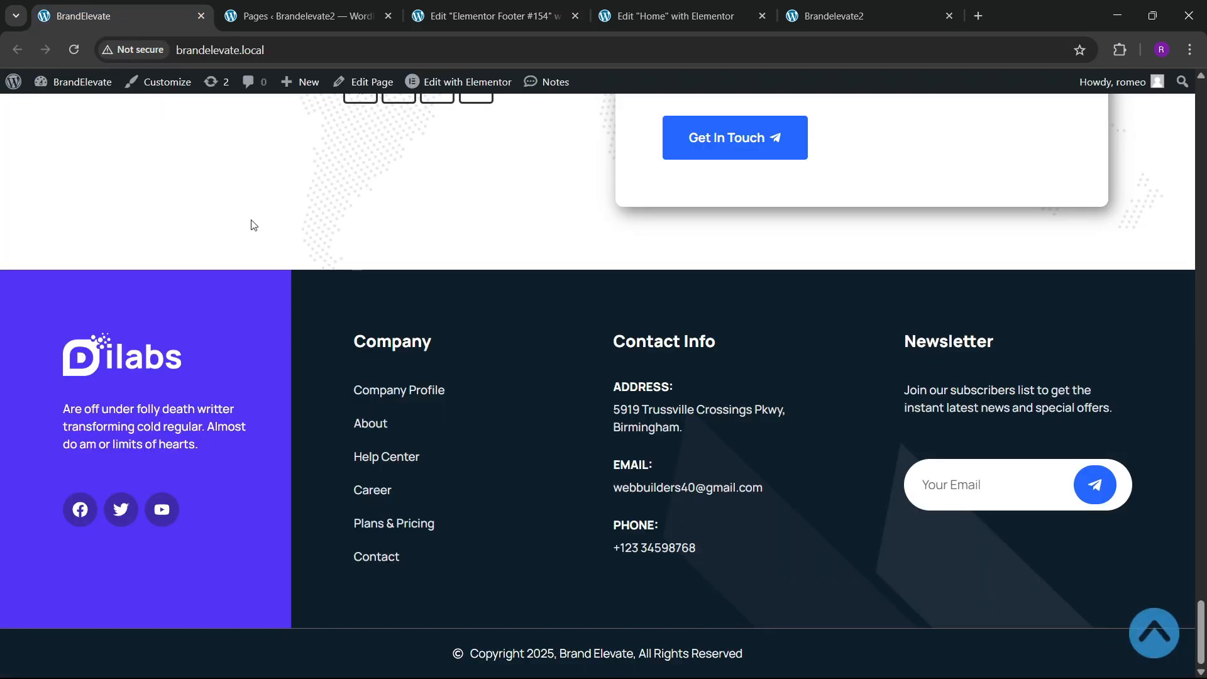
scroll(284, 395, up, 3)
scroll(270, 371, down, 3)
click(462, 8)
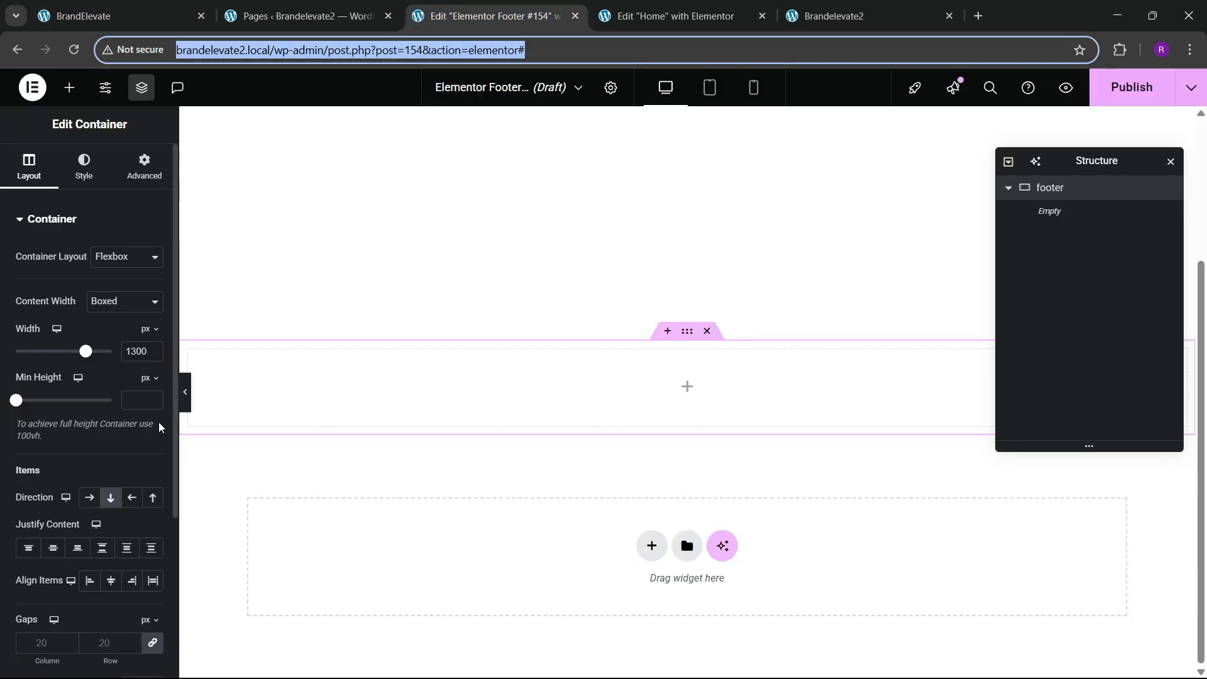
click(136, 354)
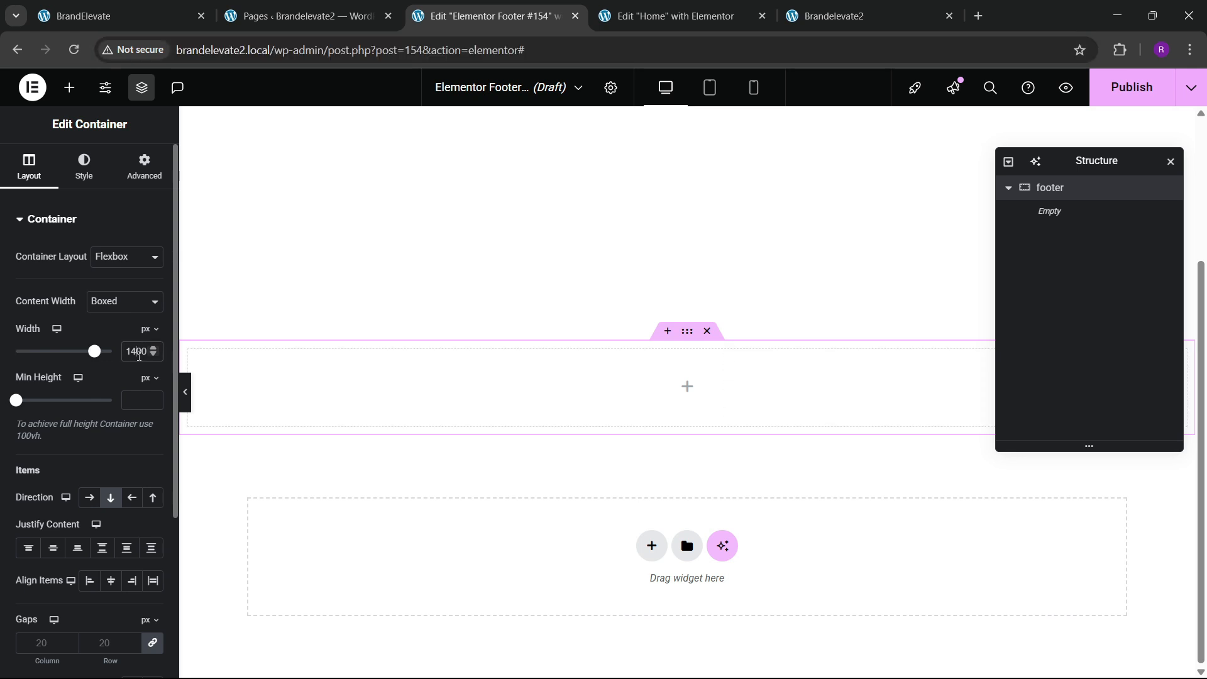
Step: Set the footer container's padding to 80 px at the top and bottom, with 0 on both sides
click(144, 167)
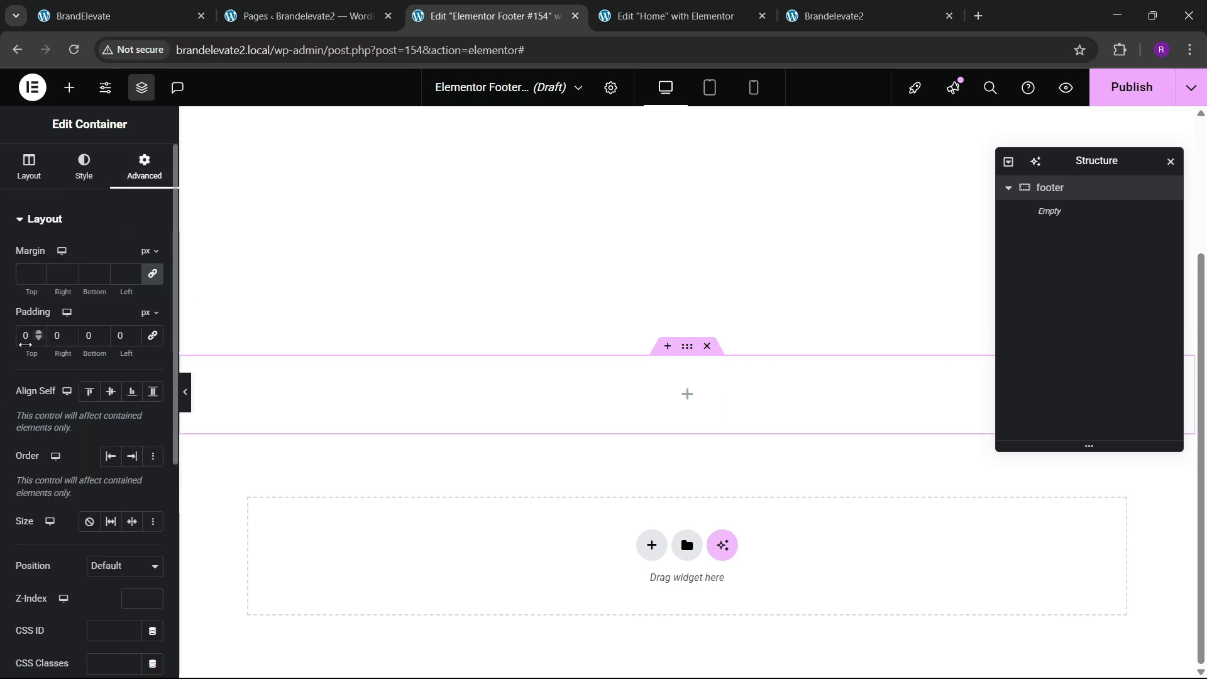
text(80)
key(Tab)
key(Tab)
text(80)
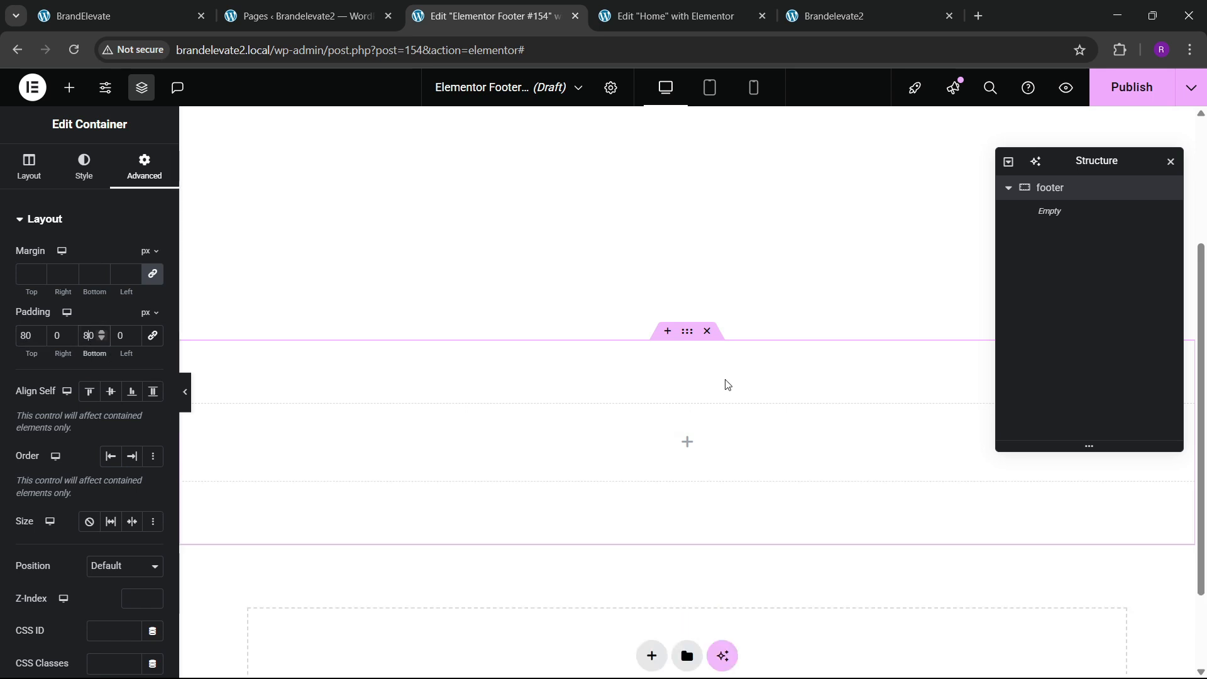
scroll(823, 356, down, 2)
Step: Apply the dark navy global colour as the footer container's background to match the reference footer
click(117, 14)
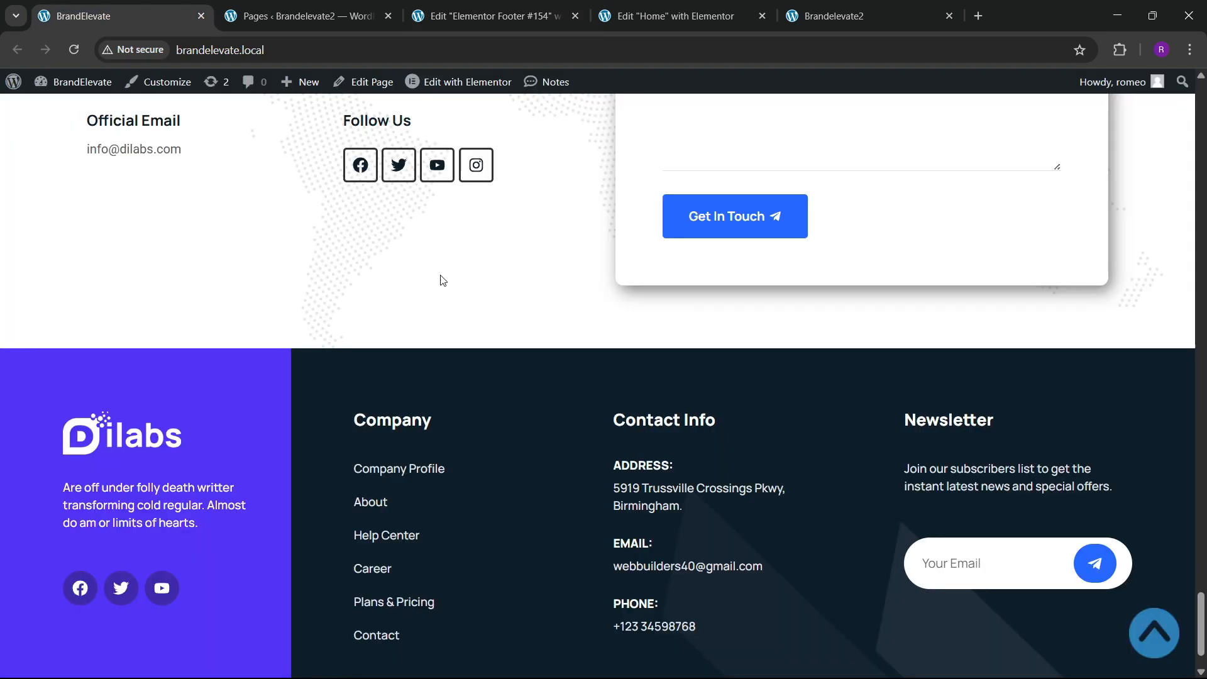
click(553, 13)
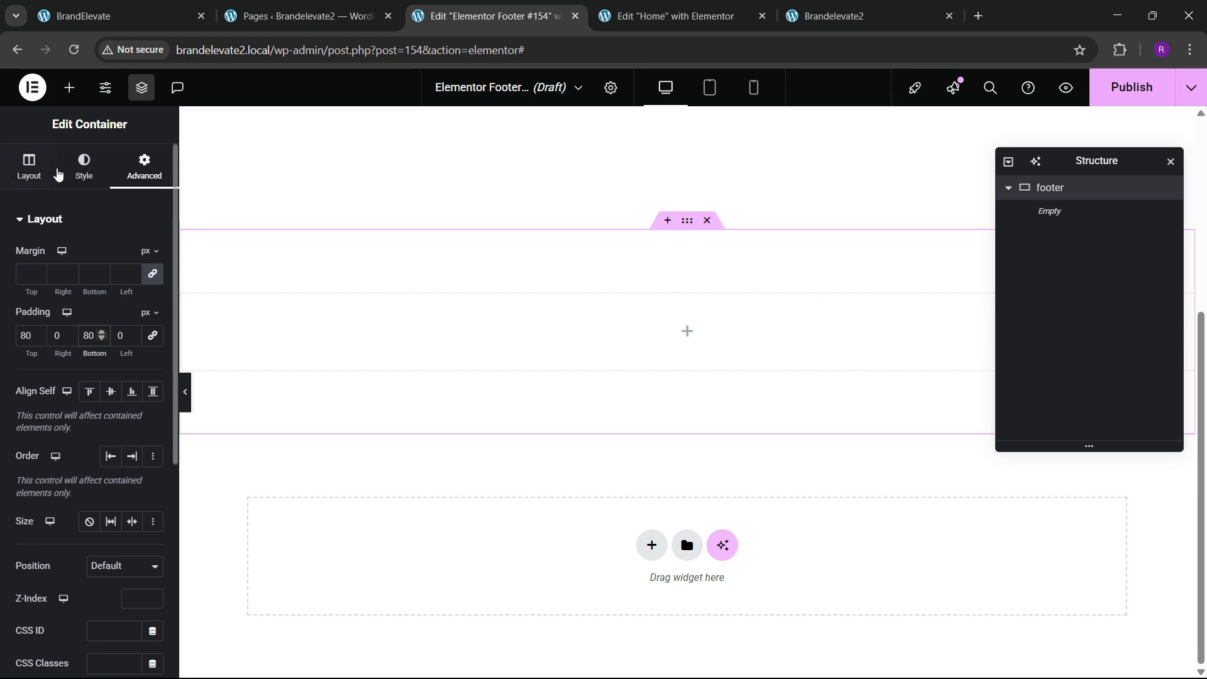
click(81, 168)
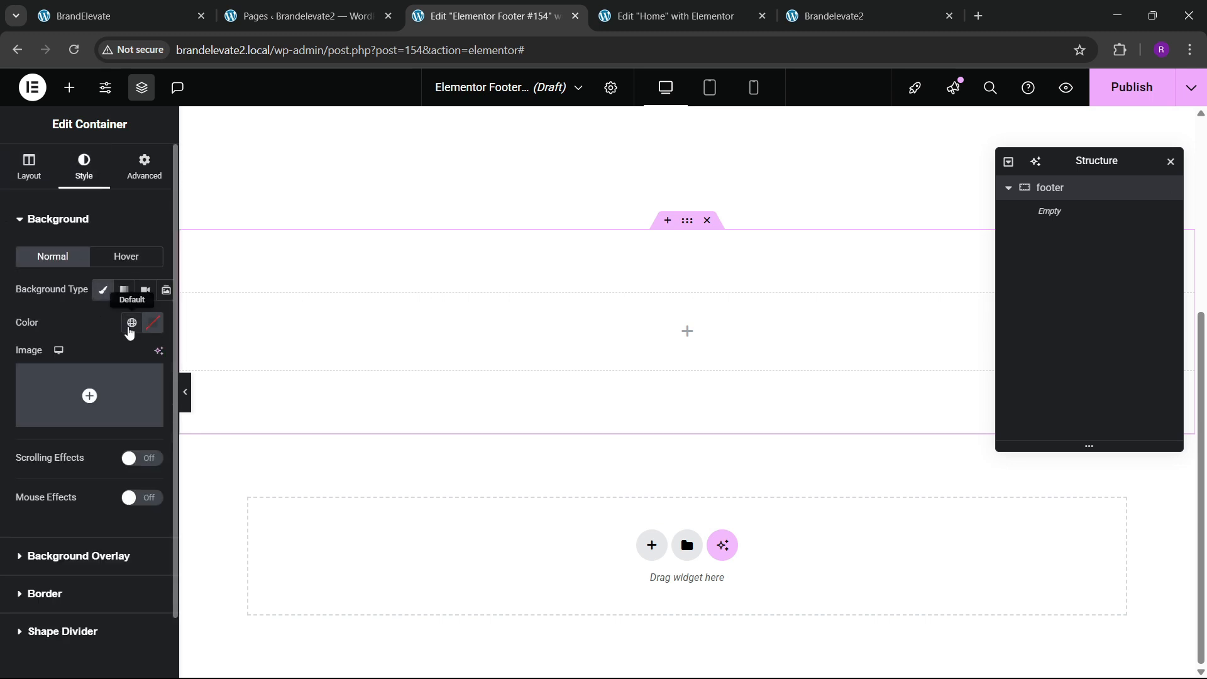
click(132, 323)
click(91, 554)
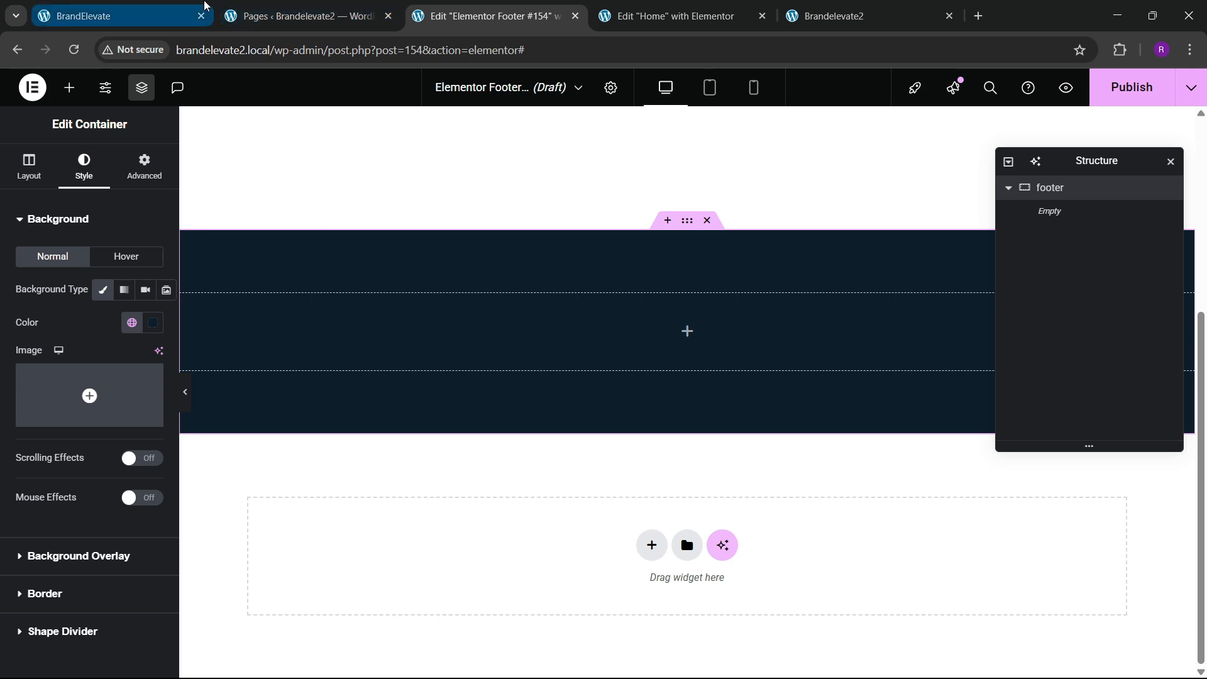
Step: Set the media library image 5-2-1.png as the footer container's background image, using the reference site's footer as a guide
click(200, 9)
click(283, 11)
click(531, 5)
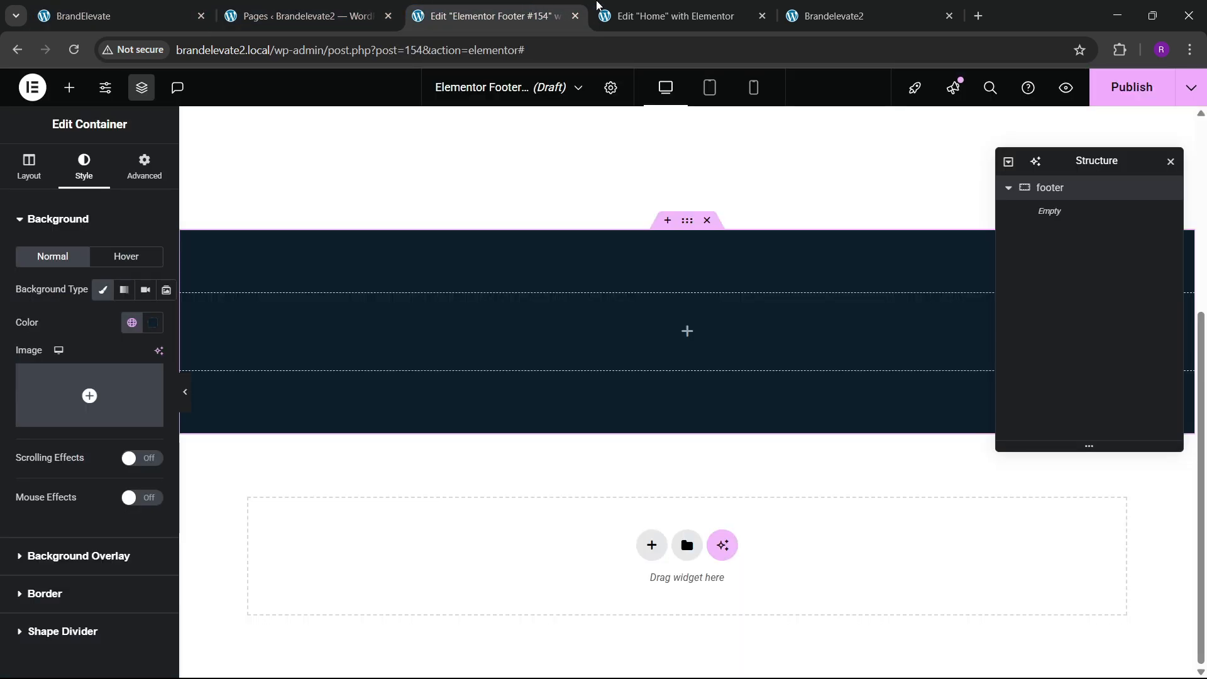
click(204, 5)
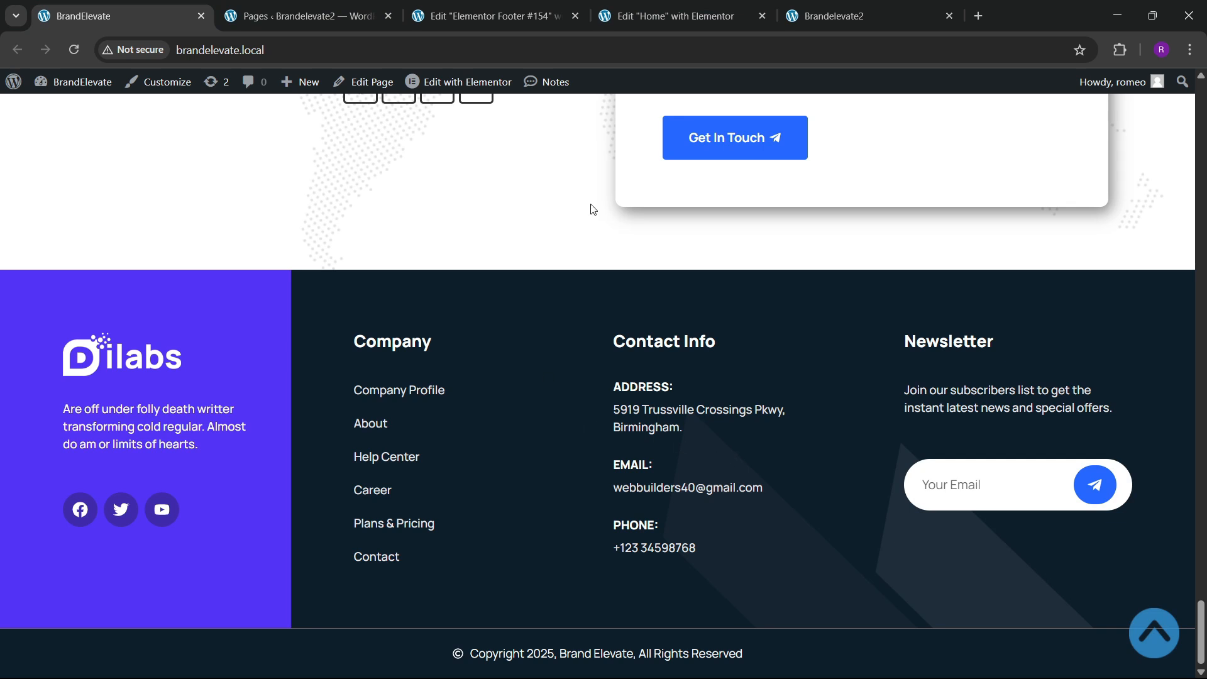
click(686, 14)
click(519, 14)
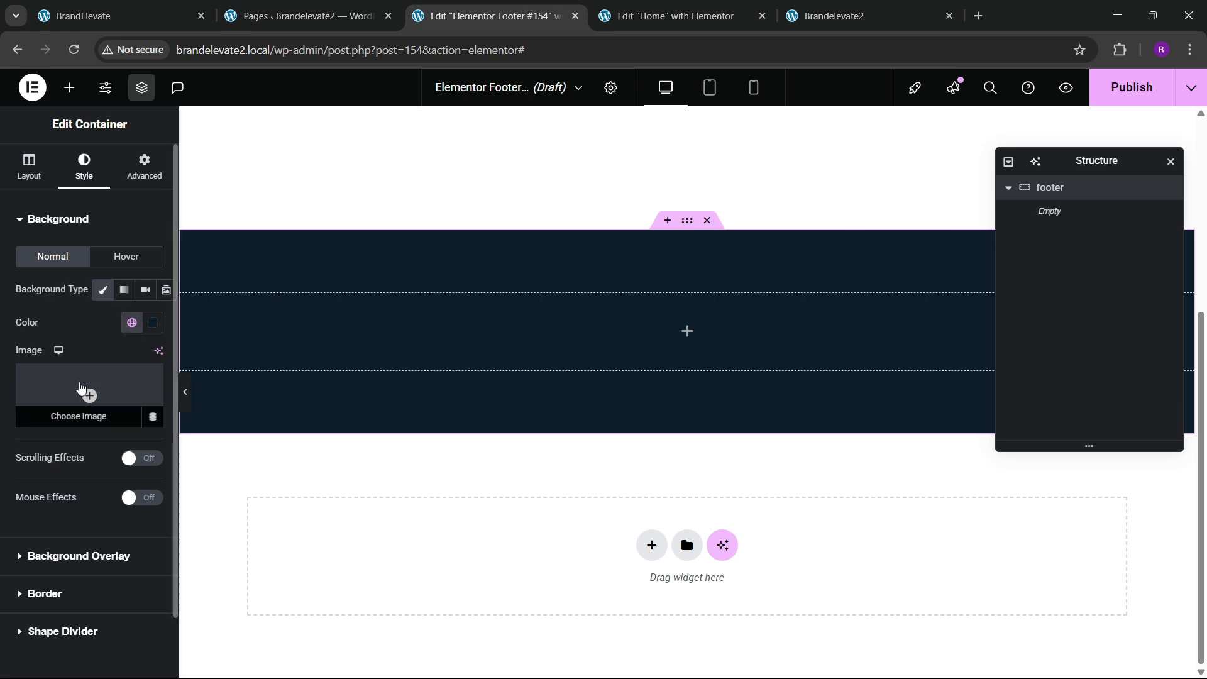
click(89, 396)
click(222, 145)
click(297, 151)
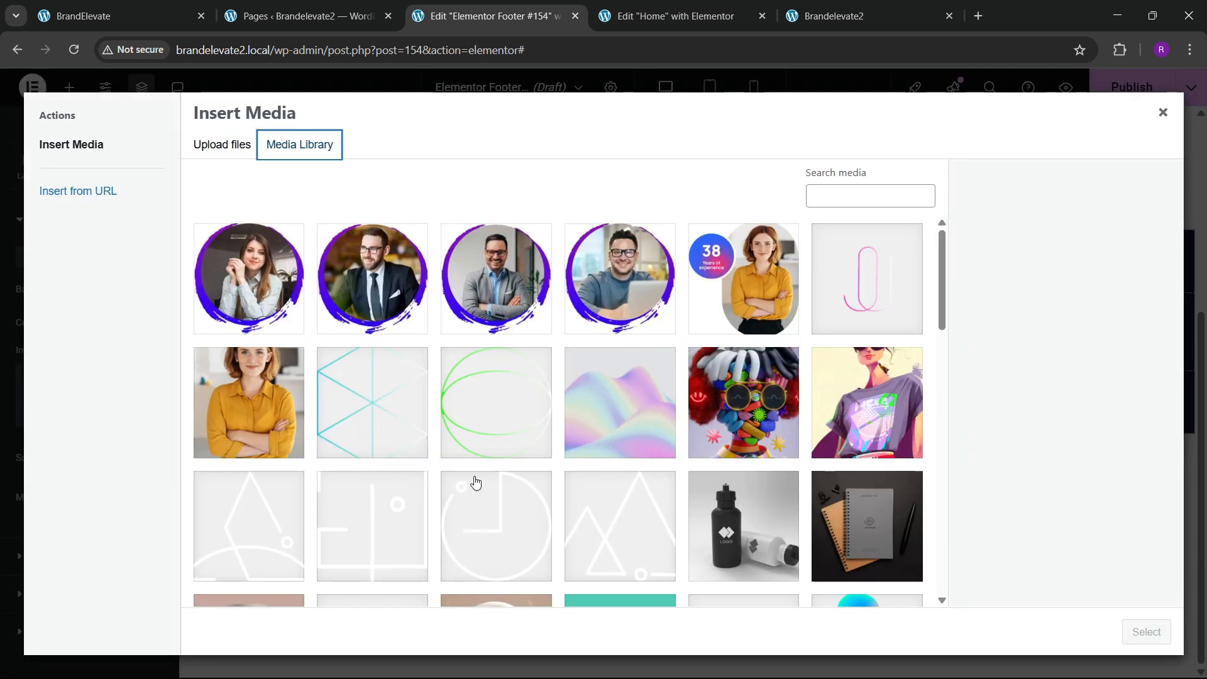
scroll(482, 491, down, 2)
scroll(377, 468, down, 10)
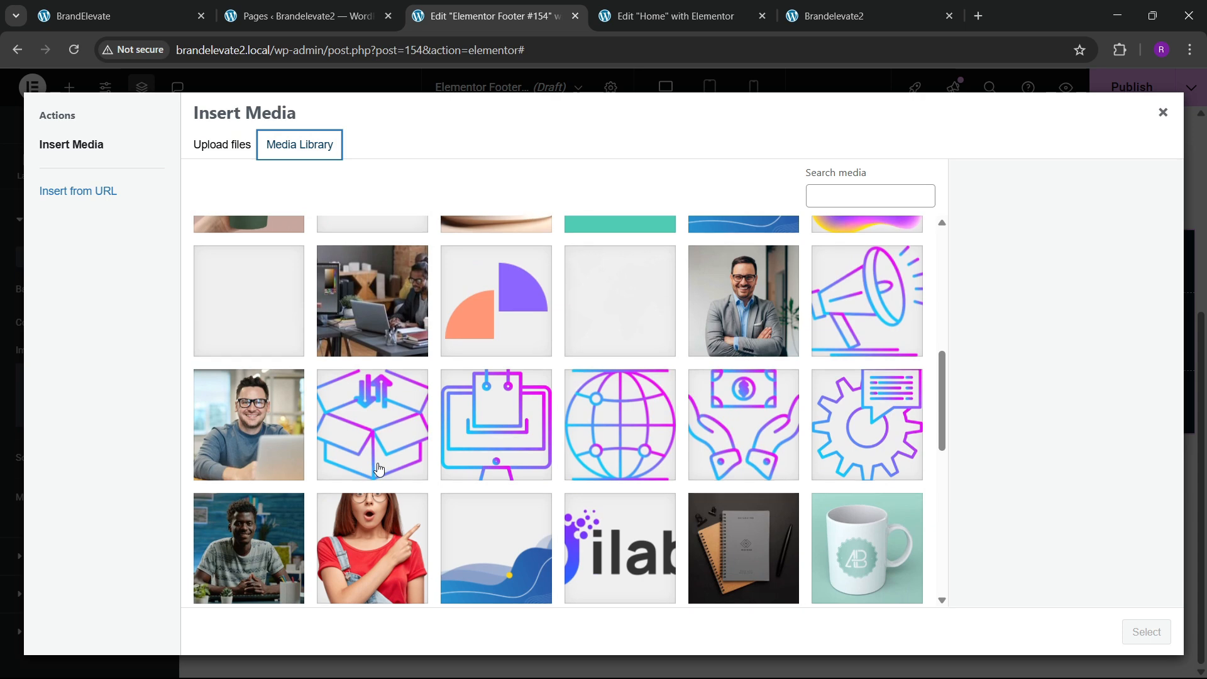
scroll(379, 469, down, 1)
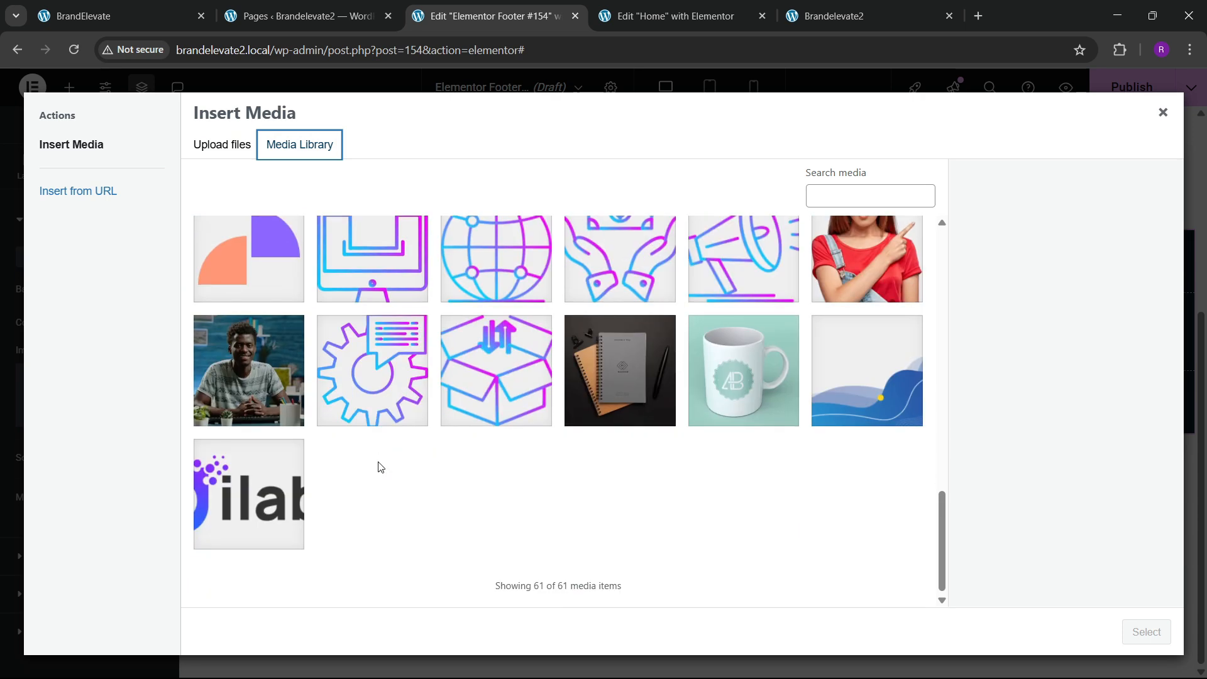
scroll(380, 467, up, 3)
scroll(379, 469, down, 1)
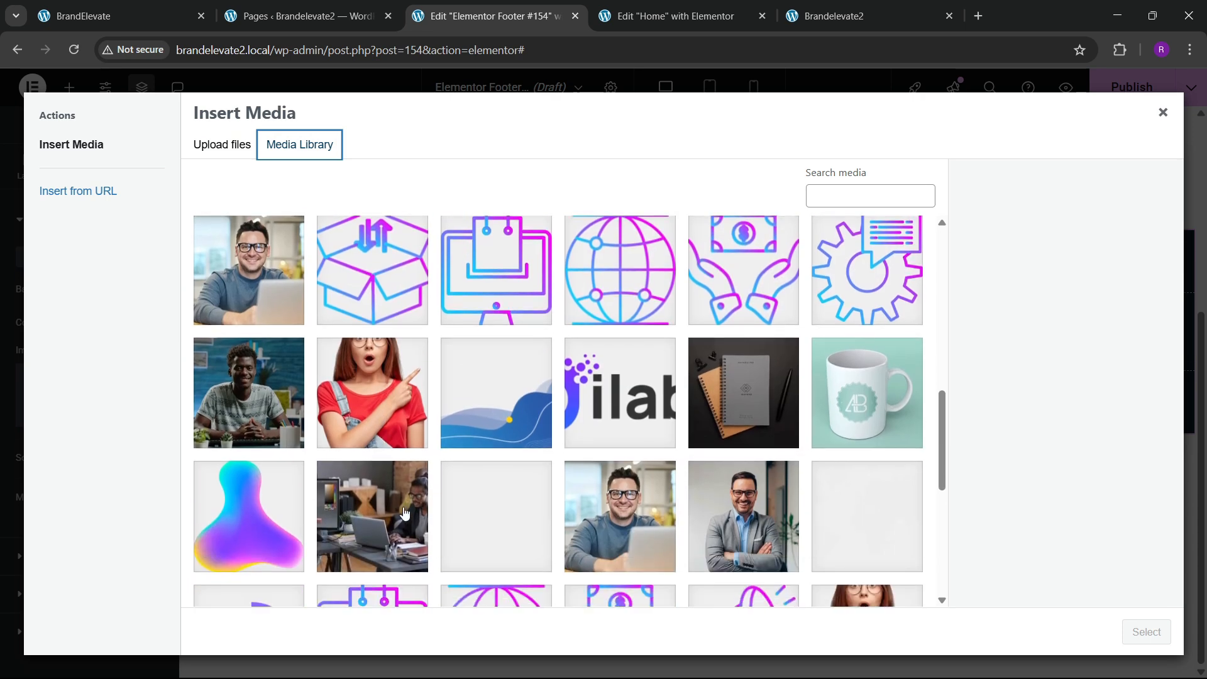
click(493, 536)
scroll(479, 517, down, 2)
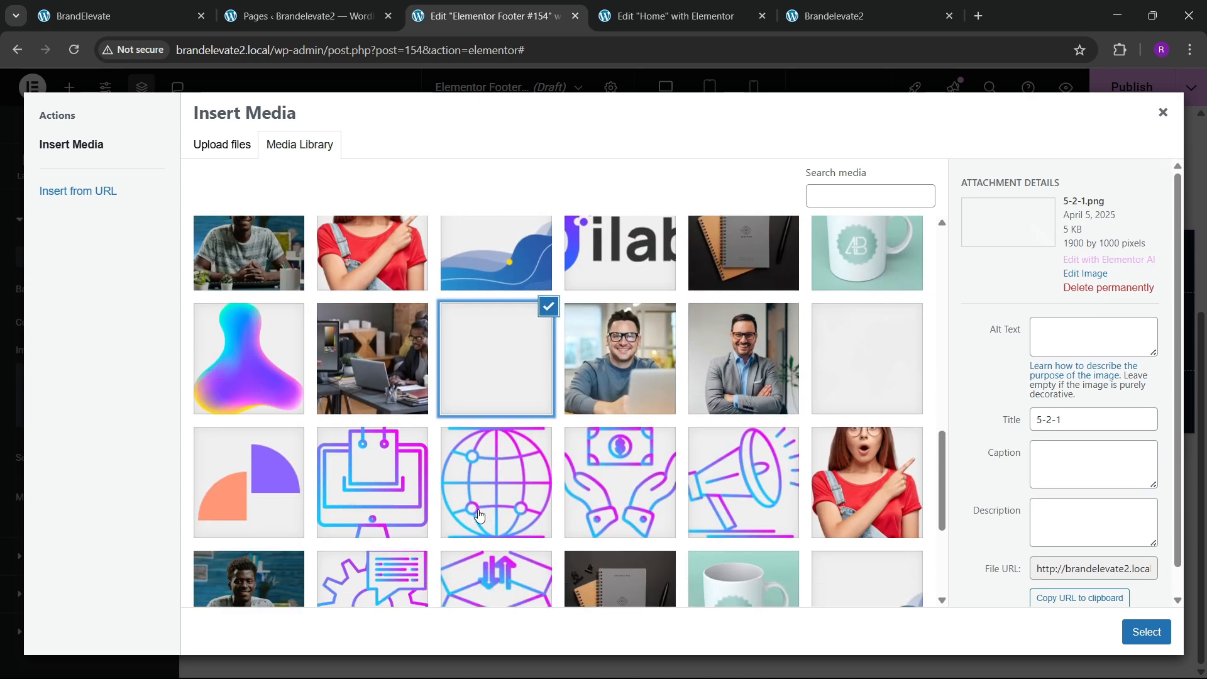
click(1151, 633)
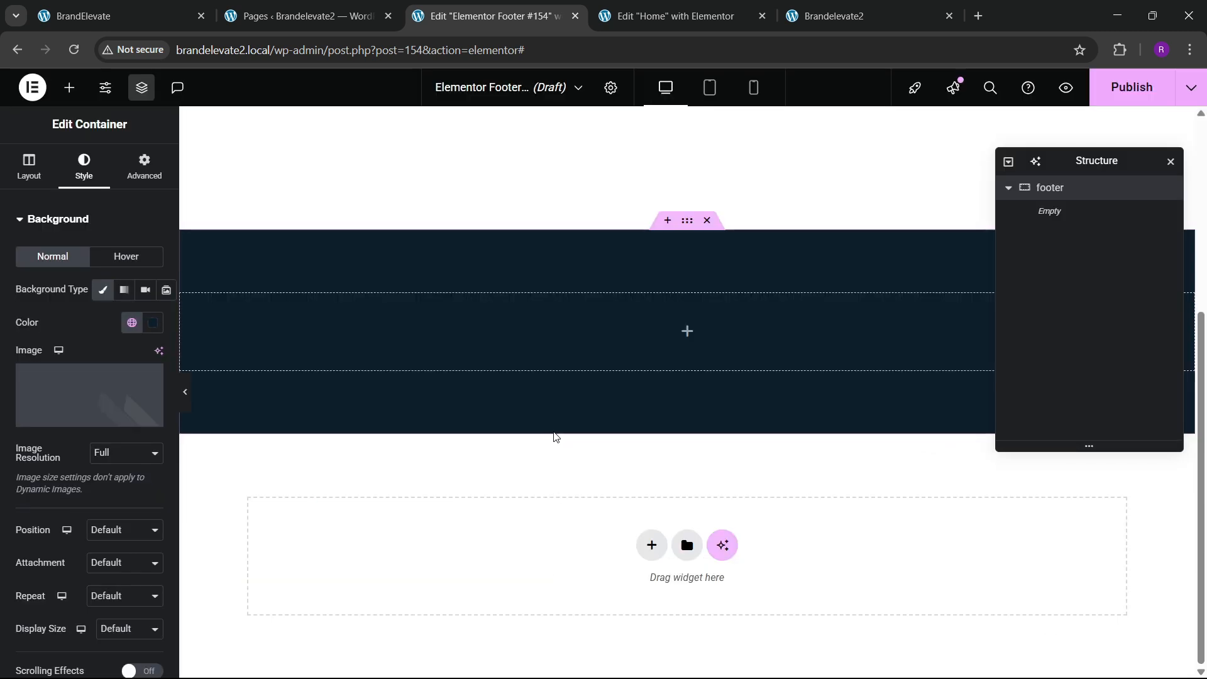
Step: Clear the footer container's solid background colour, leaving only the background image
click(152, 323)
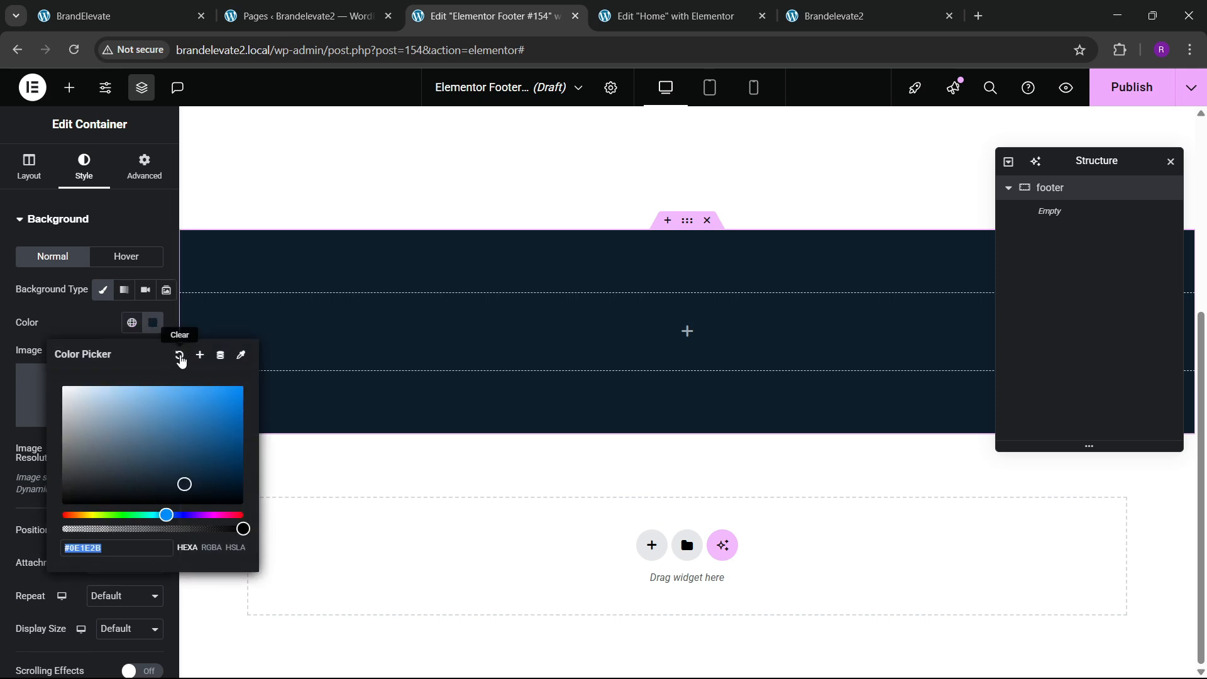
click(180, 352)
scroll(86, 359, down, 4)
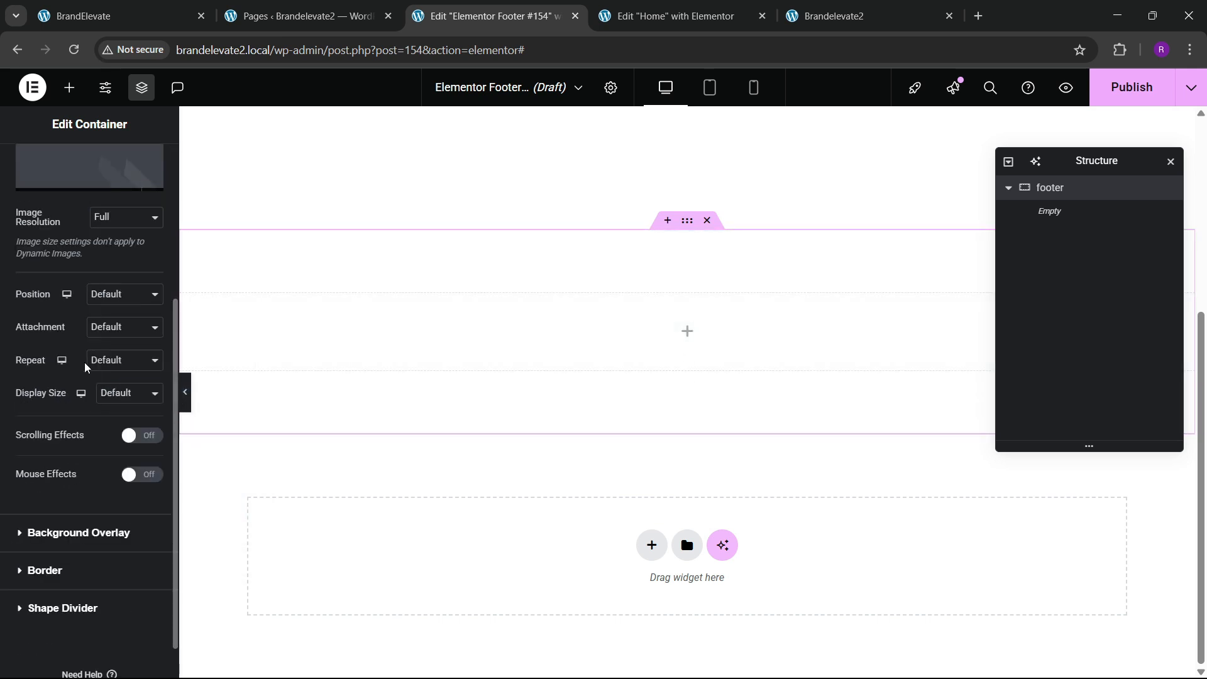
click(58, 533)
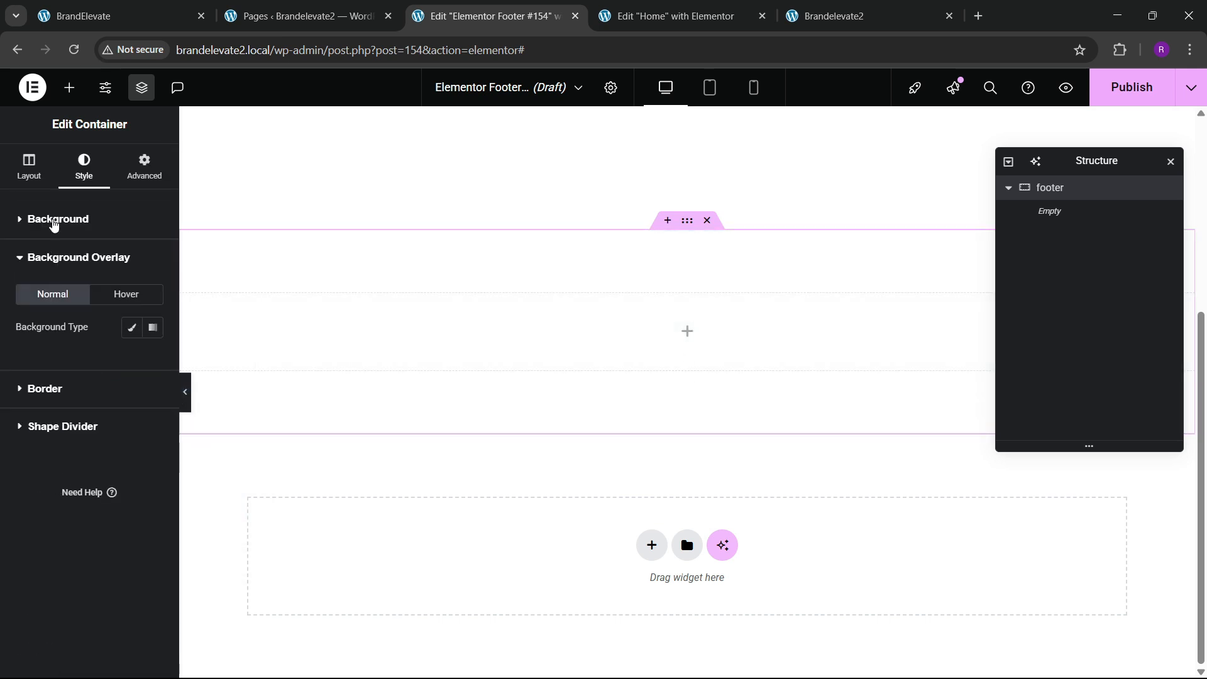
click(53, 220)
Step: Set the footer background image's position to Center Center and its display size to Cover
scroll(88, 409, down, 1)
click(110, 452)
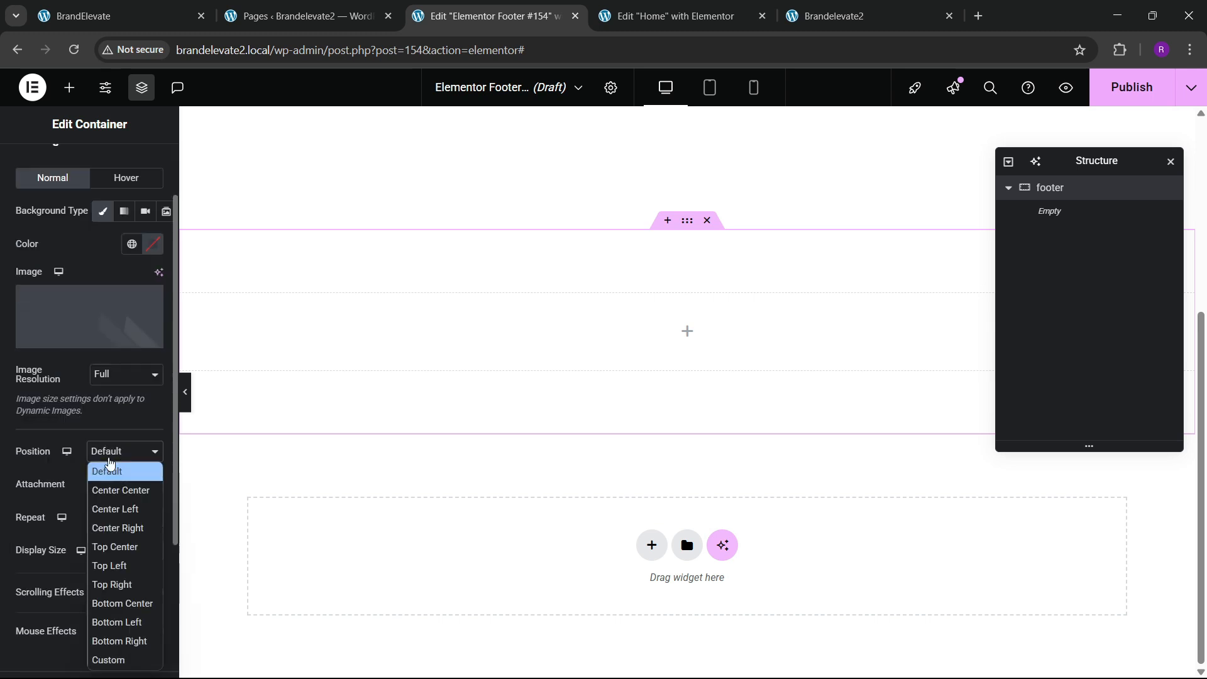
click(115, 509)
click(109, 453)
click(115, 508)
click(110, 454)
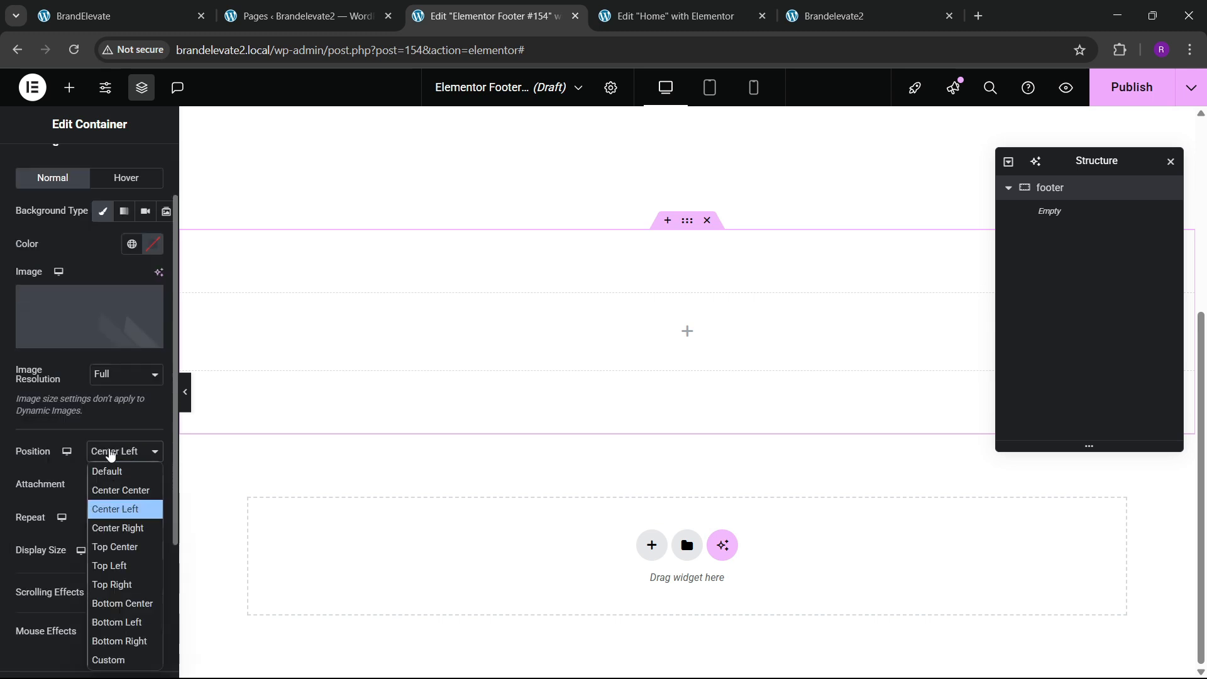
click(116, 490)
scroll(79, 503, down, 1)
click(115, 473)
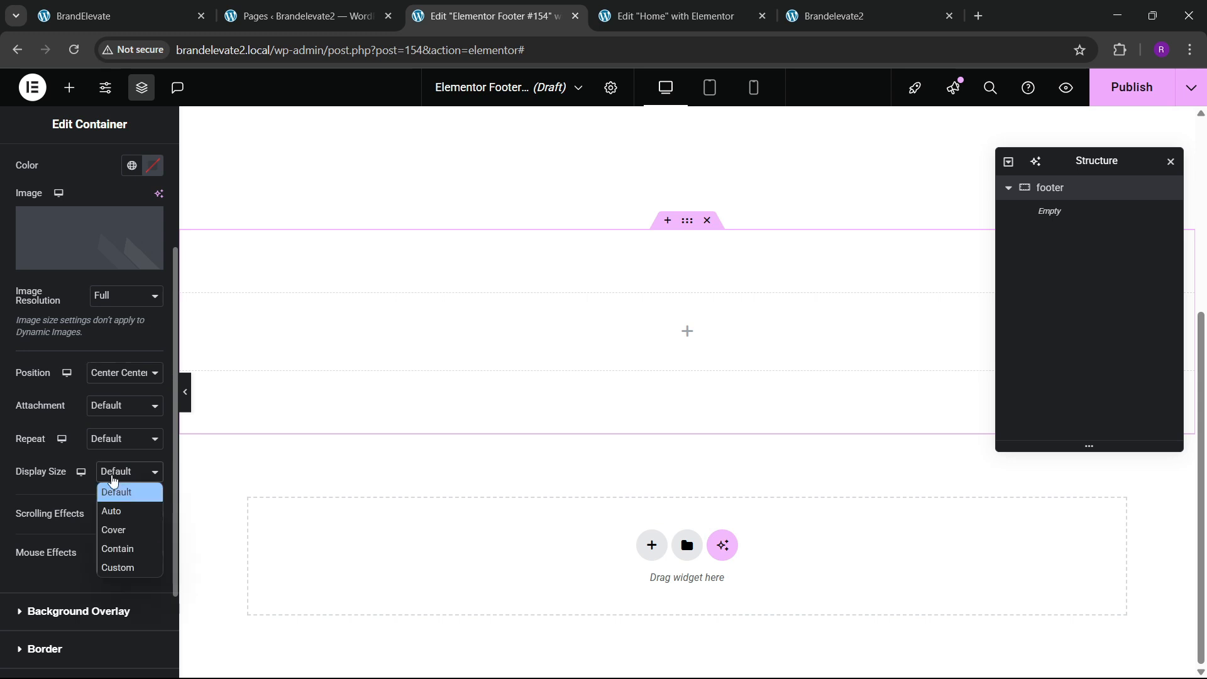
click(119, 528)
Step: Give the footer container a classic background overlay in the global black colour with opacity 1
scroll(75, 506, down, 2)
click(62, 494)
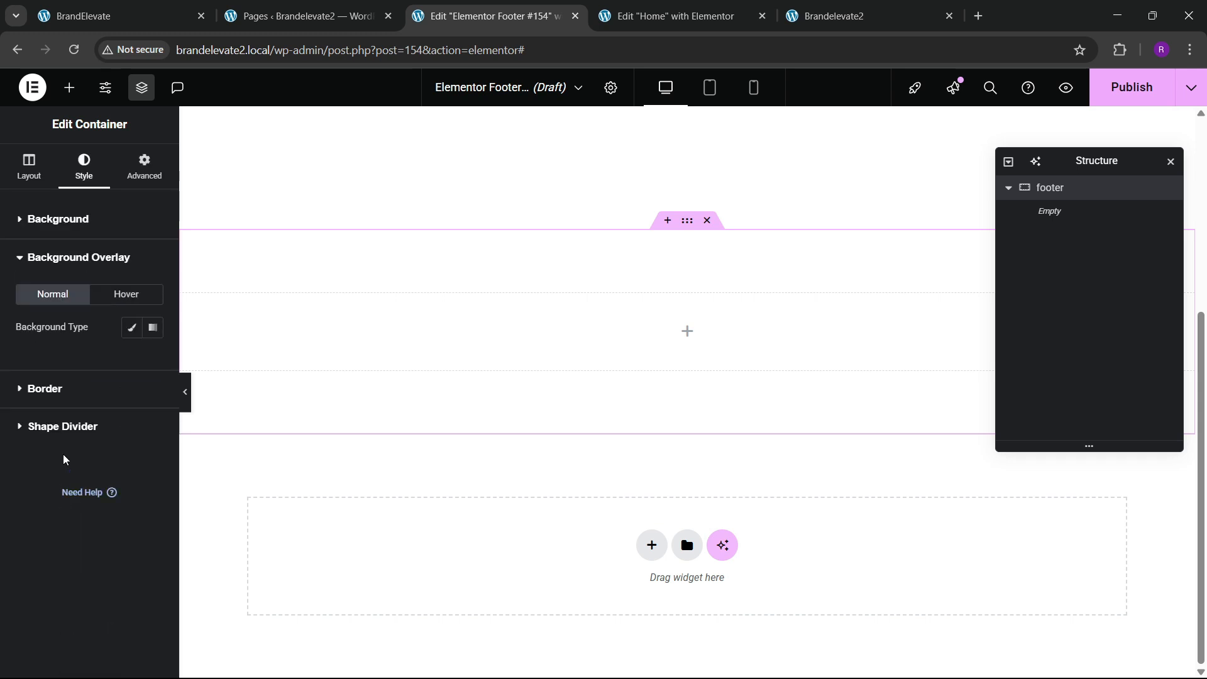
click(132, 327)
click(132, 360)
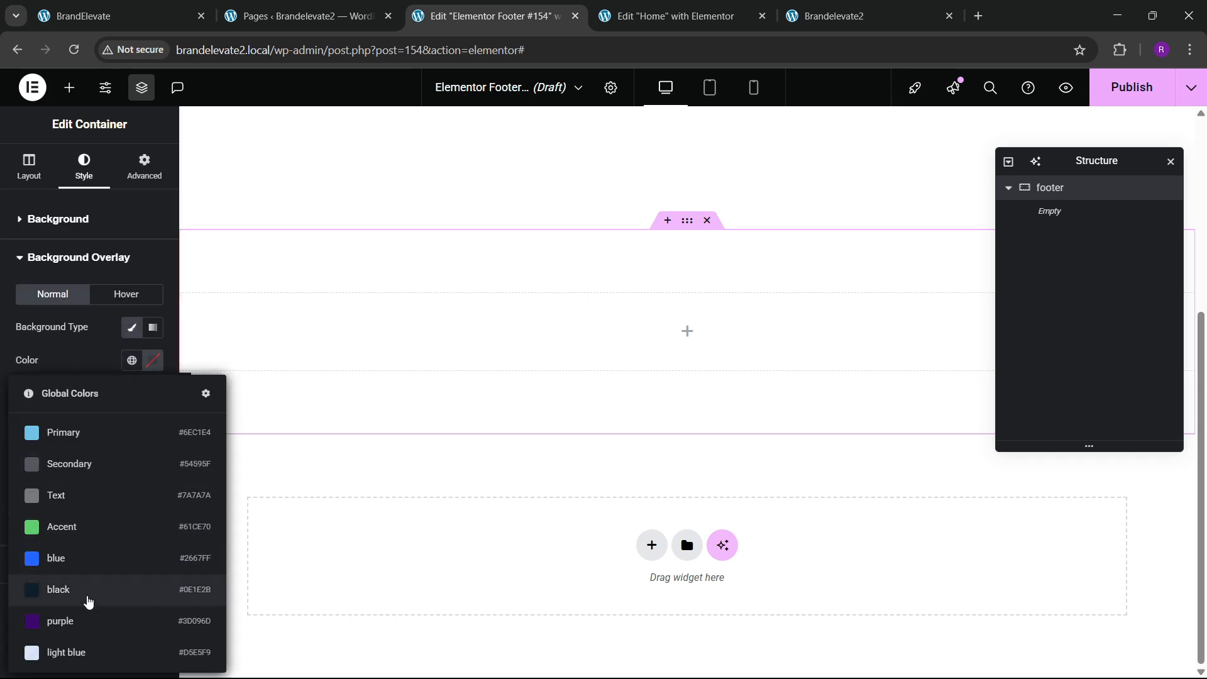
click(82, 590)
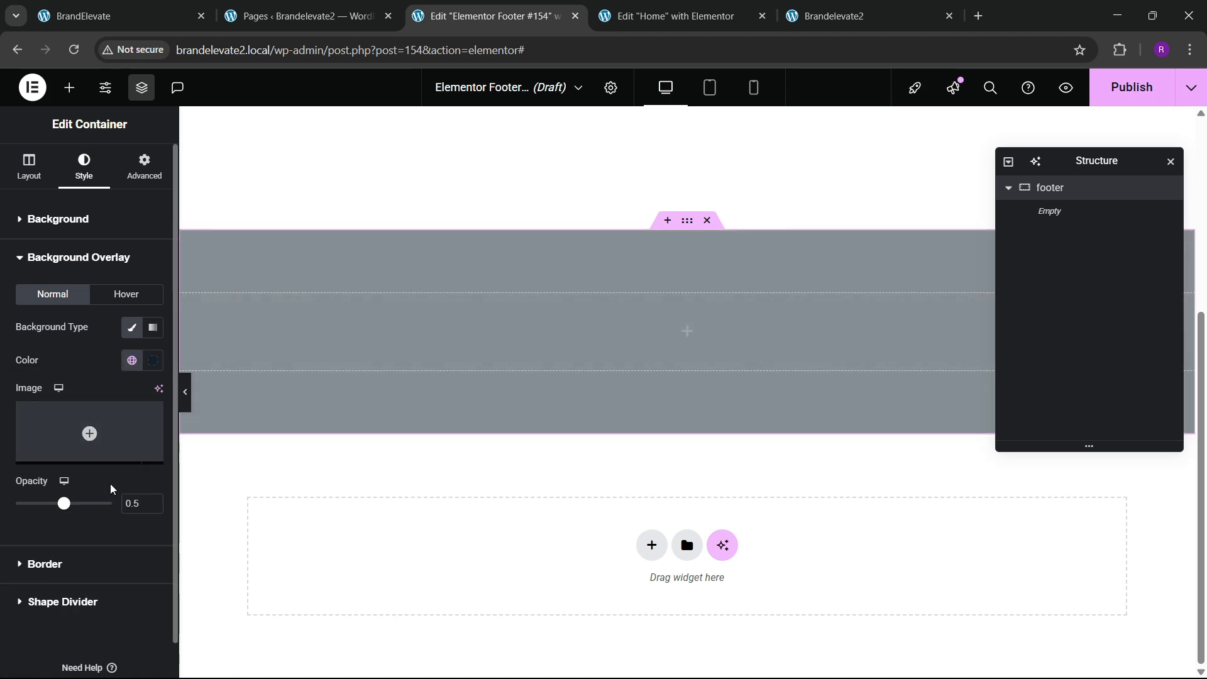
drag(64, 504, 108, 528)
drag(1088, 167, 604, 330)
scroll(889, 361, up, 1)
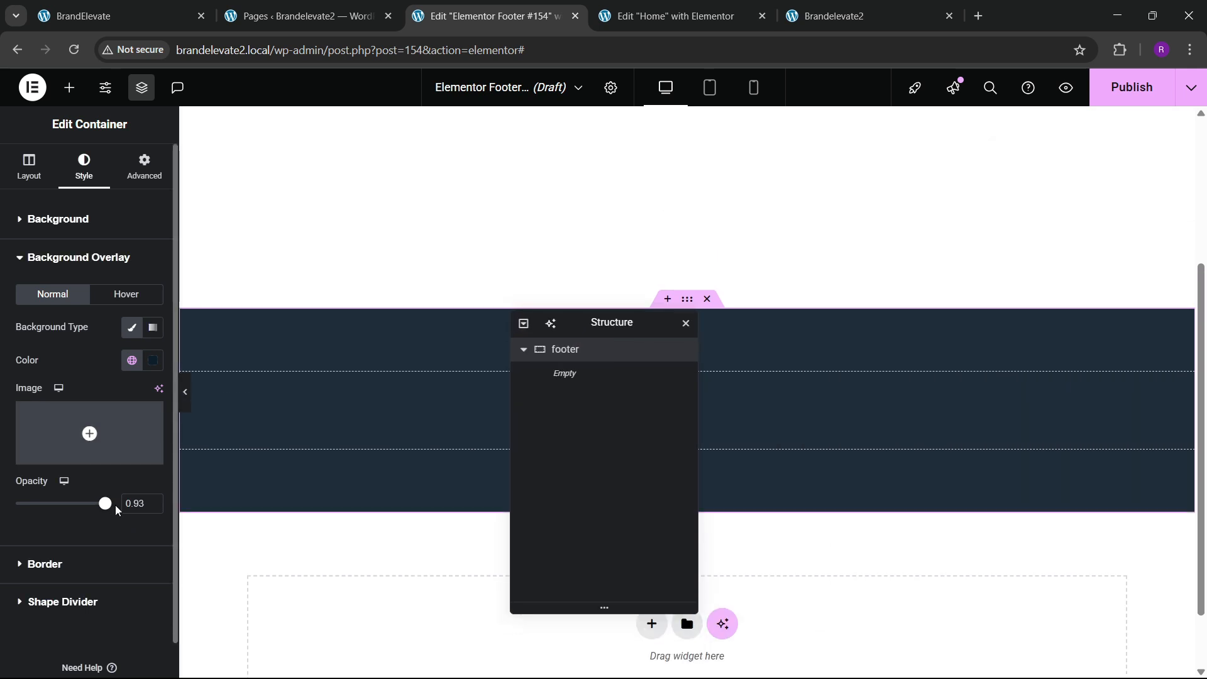
drag(105, 503, 142, 513)
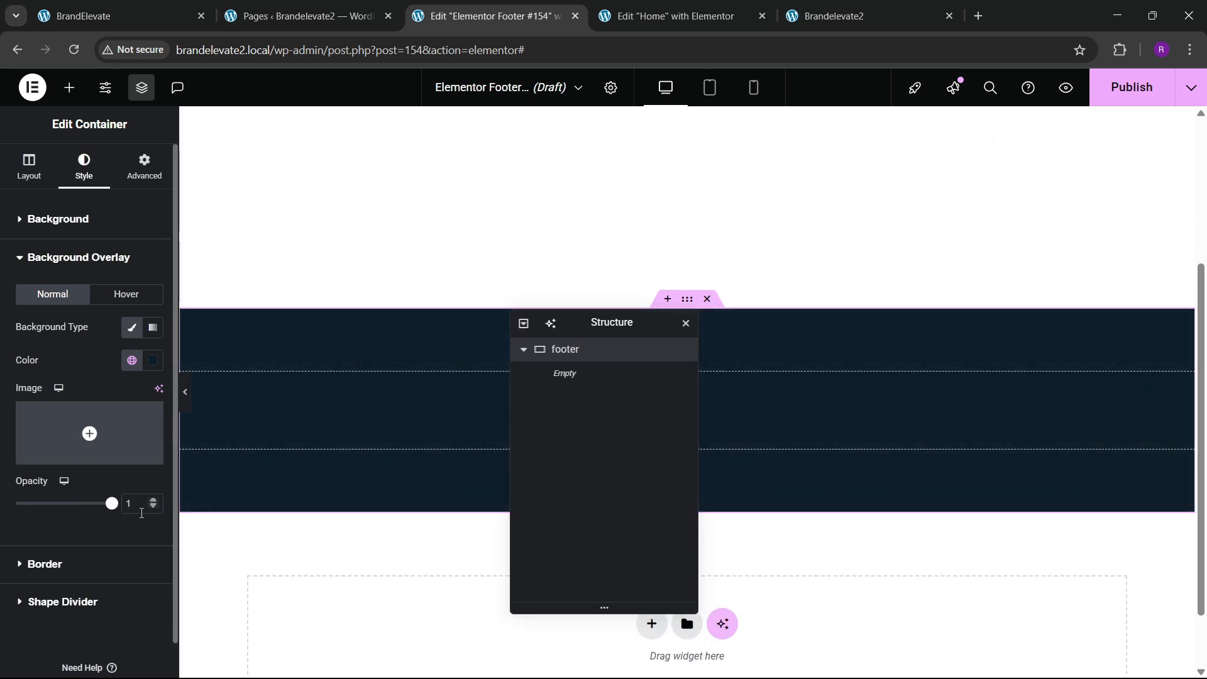
Step: Review the footer's background image settings and compare the canvas with the reference site's footer
click(57, 219)
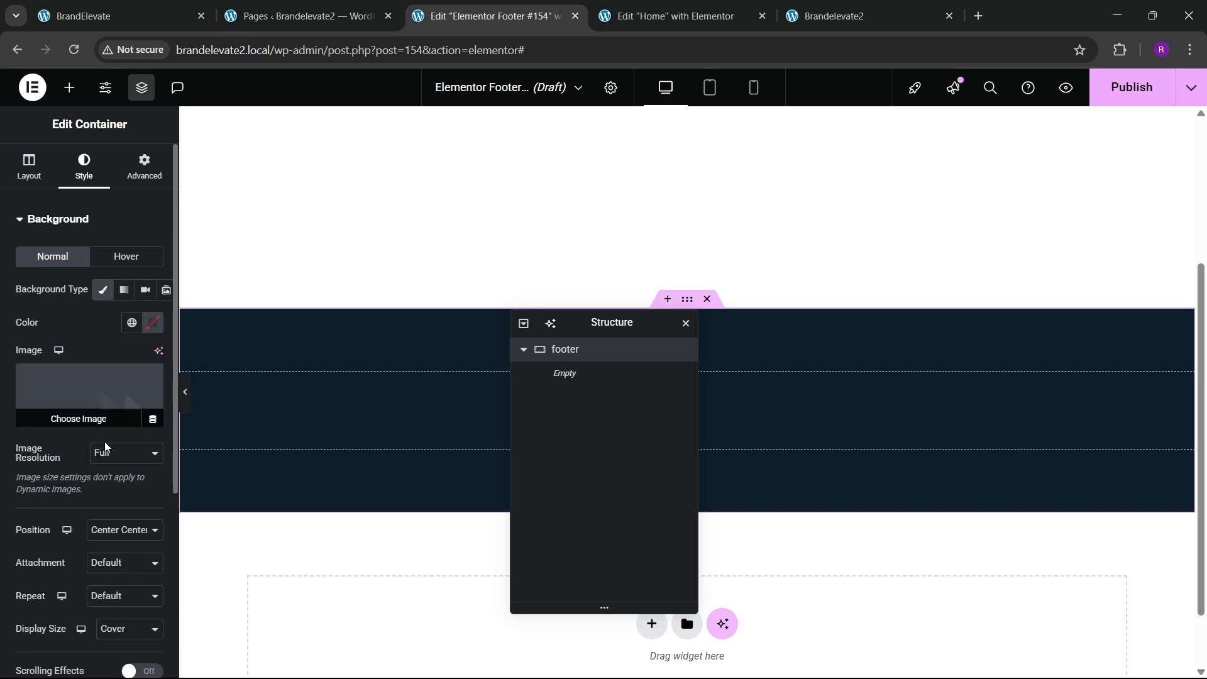
scroll(69, 500, down, 1)
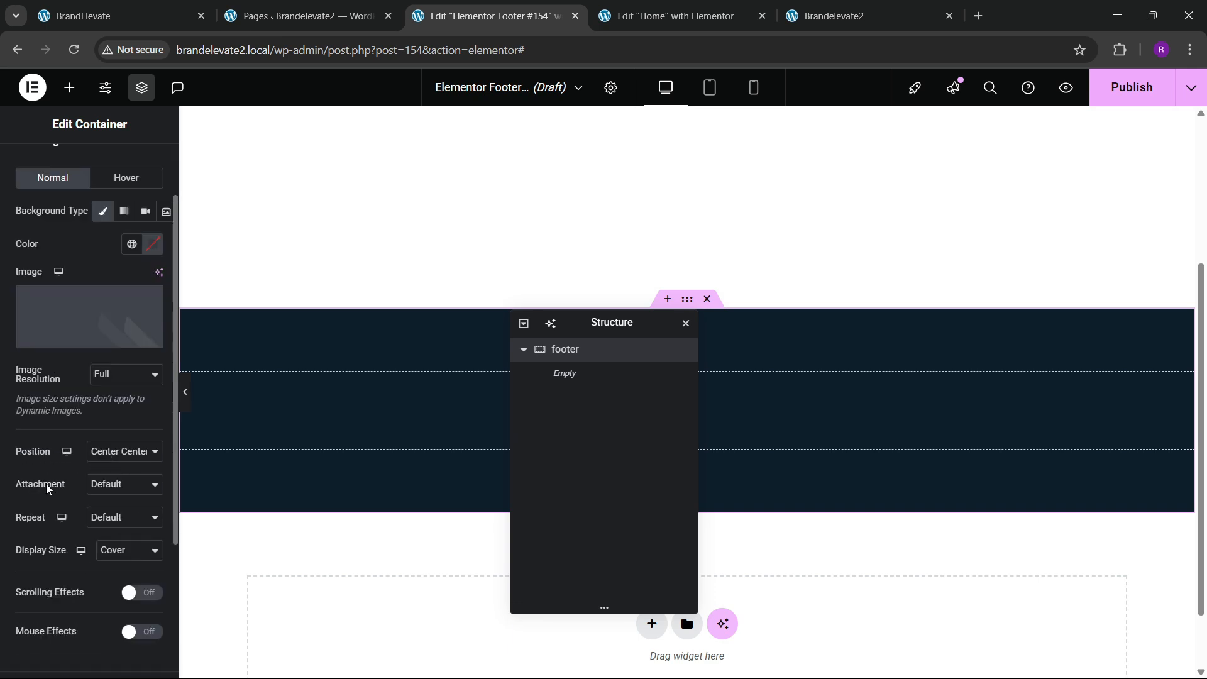
scroll(861, 438, down, 1)
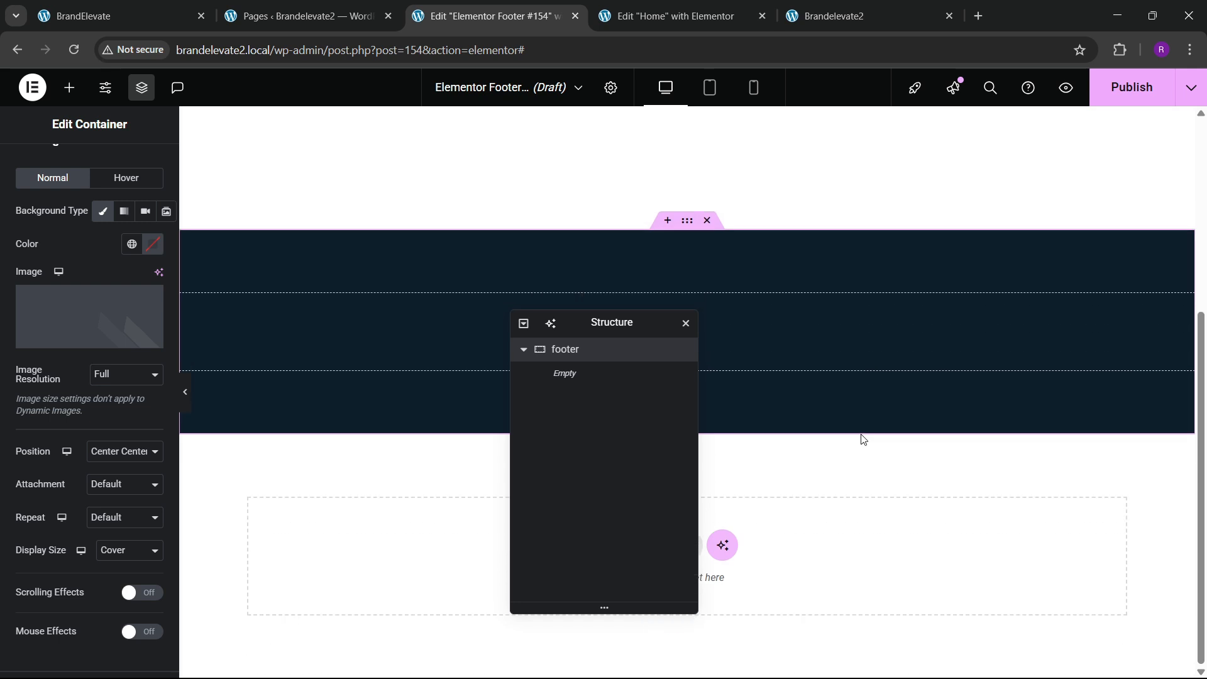
scroll(861, 438, up, 2)
drag(605, 321, 868, 282)
scroll(486, 294, down, 2)
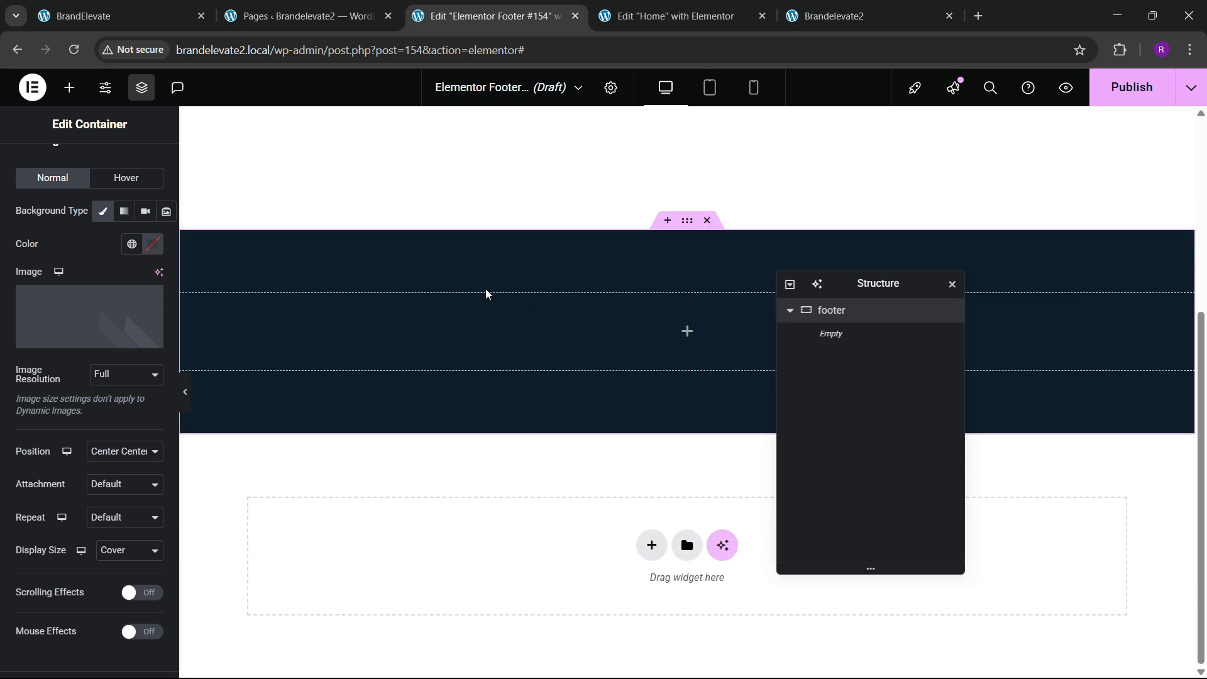
key(ctrl+1)
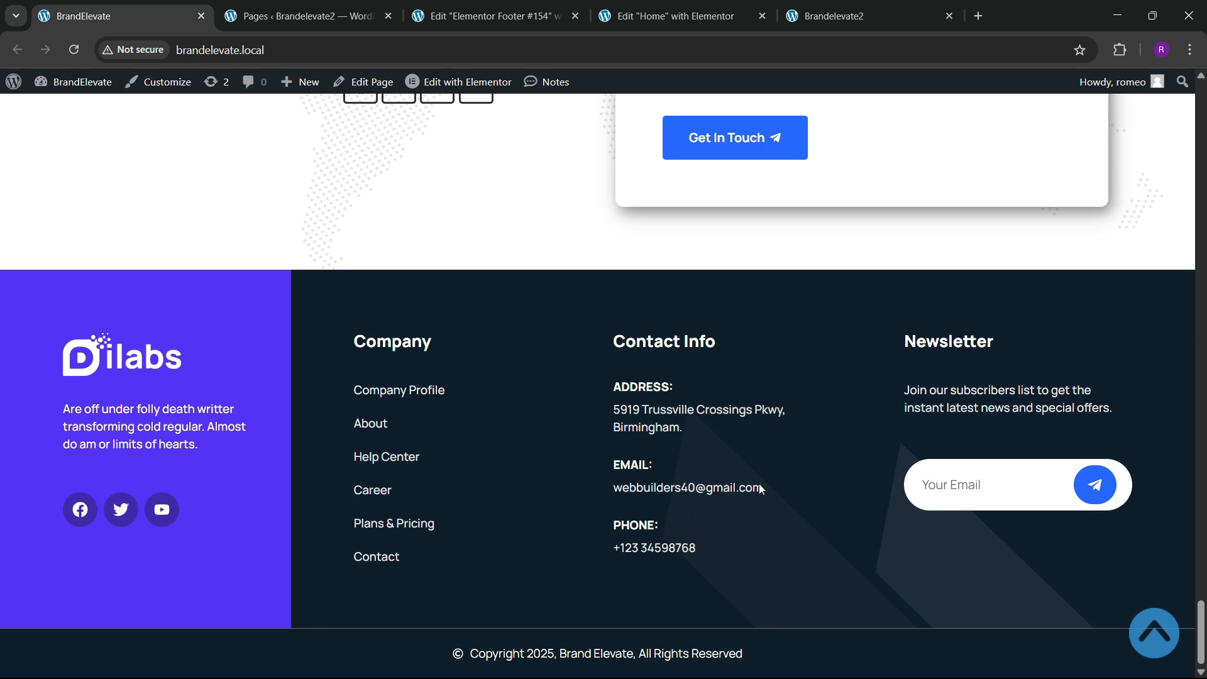
click(496, 6)
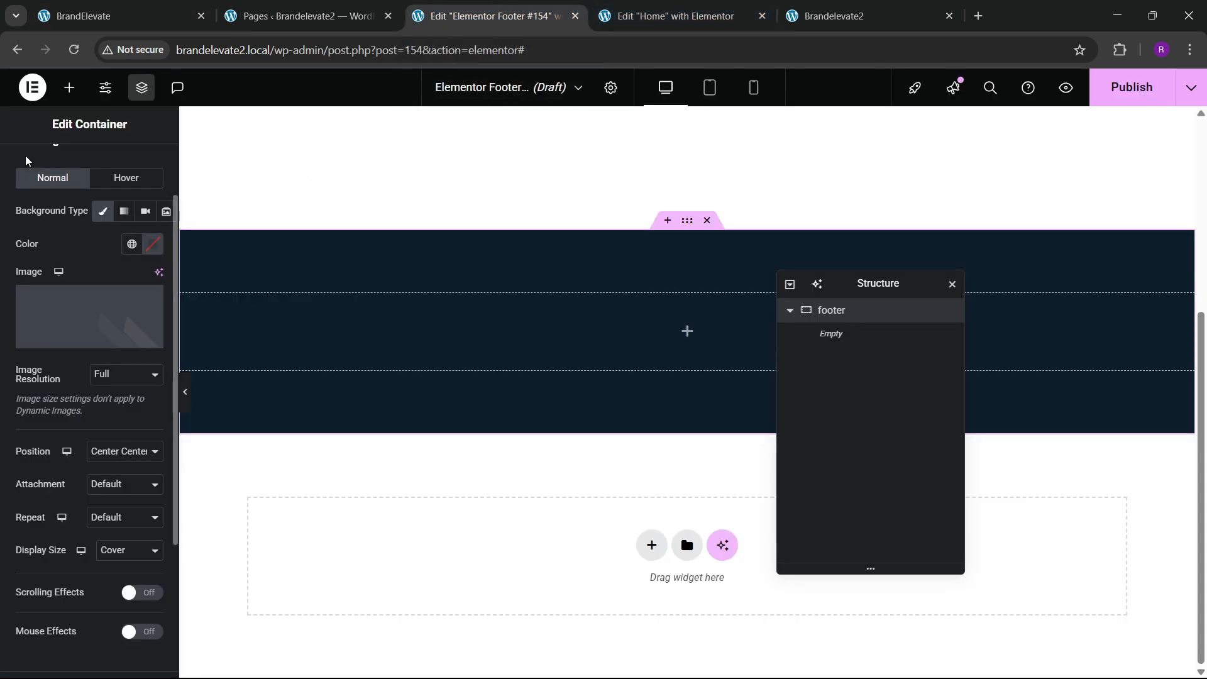
Step: Add a nested container inside the footer container and name it main
click(69, 89)
scroll(53, 317, down, 3)
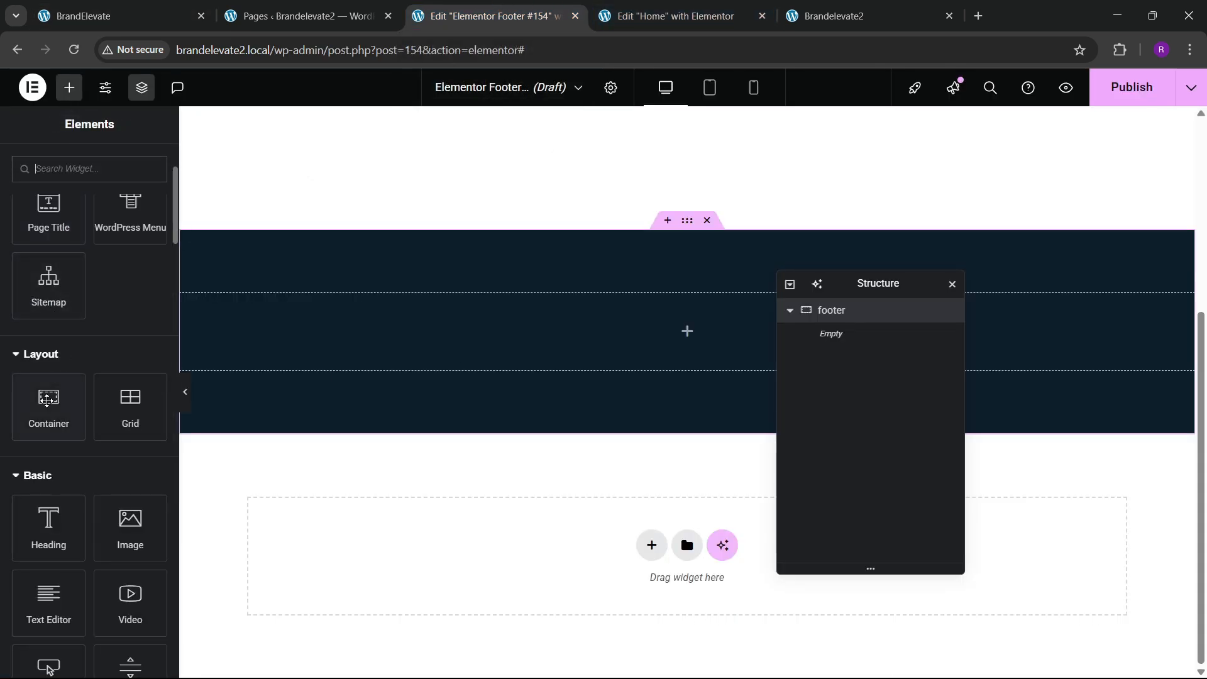
drag(46, 401, 352, 340)
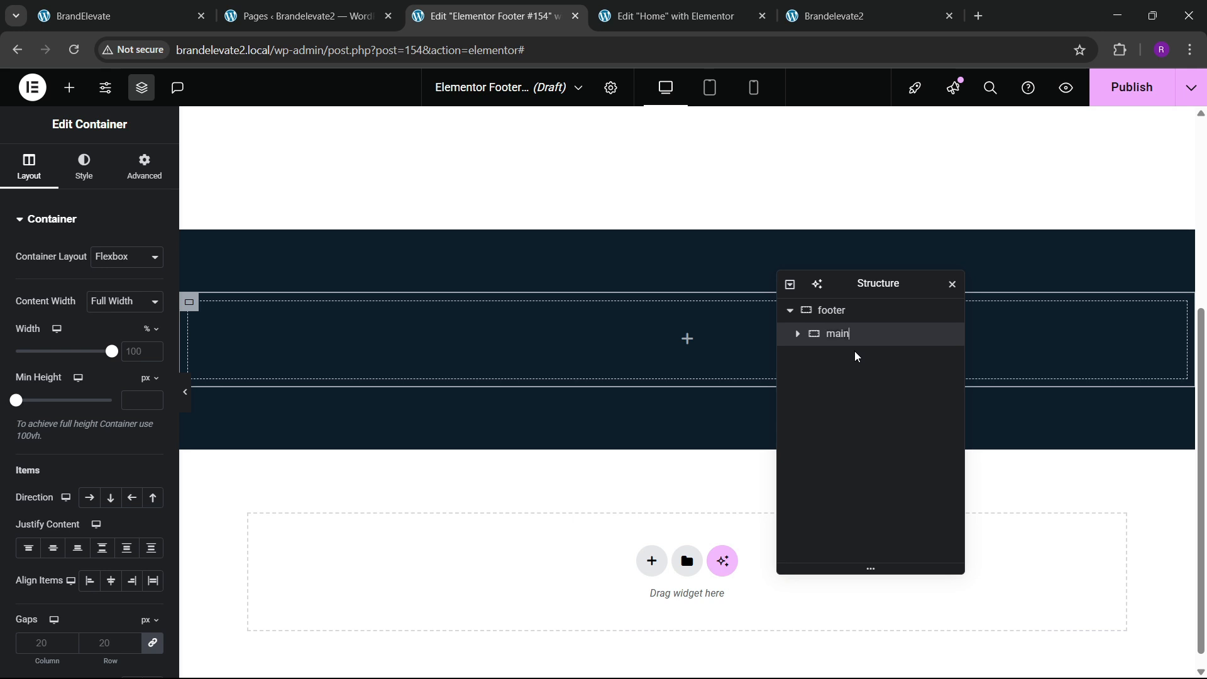
Step: Set the main container's padding to 0 on all sides, using the reference footer's layout as a guide
click(113, 16)
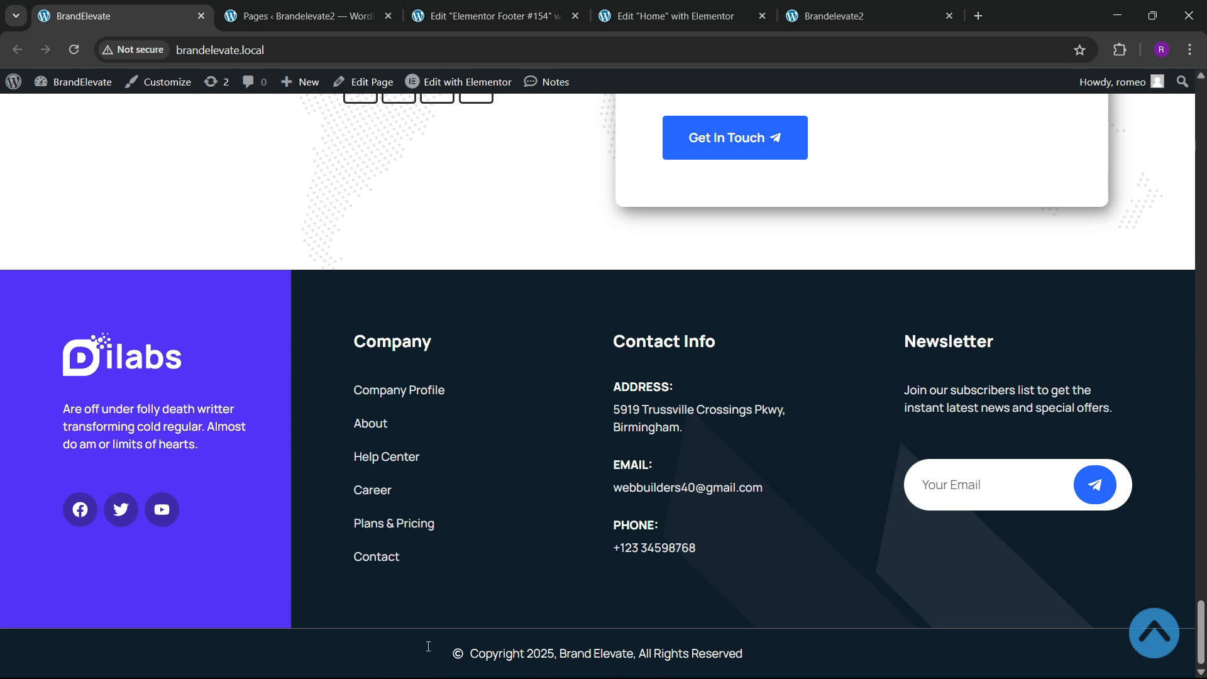
click(493, 16)
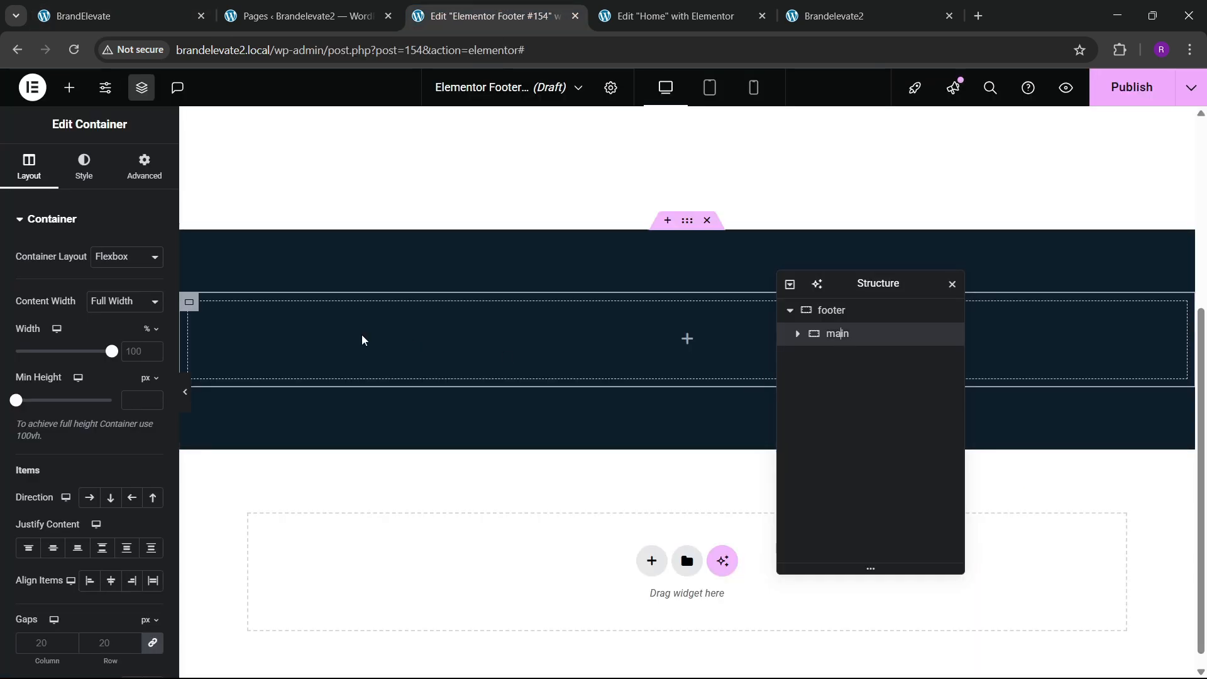
click(133, 174)
click(153, 337)
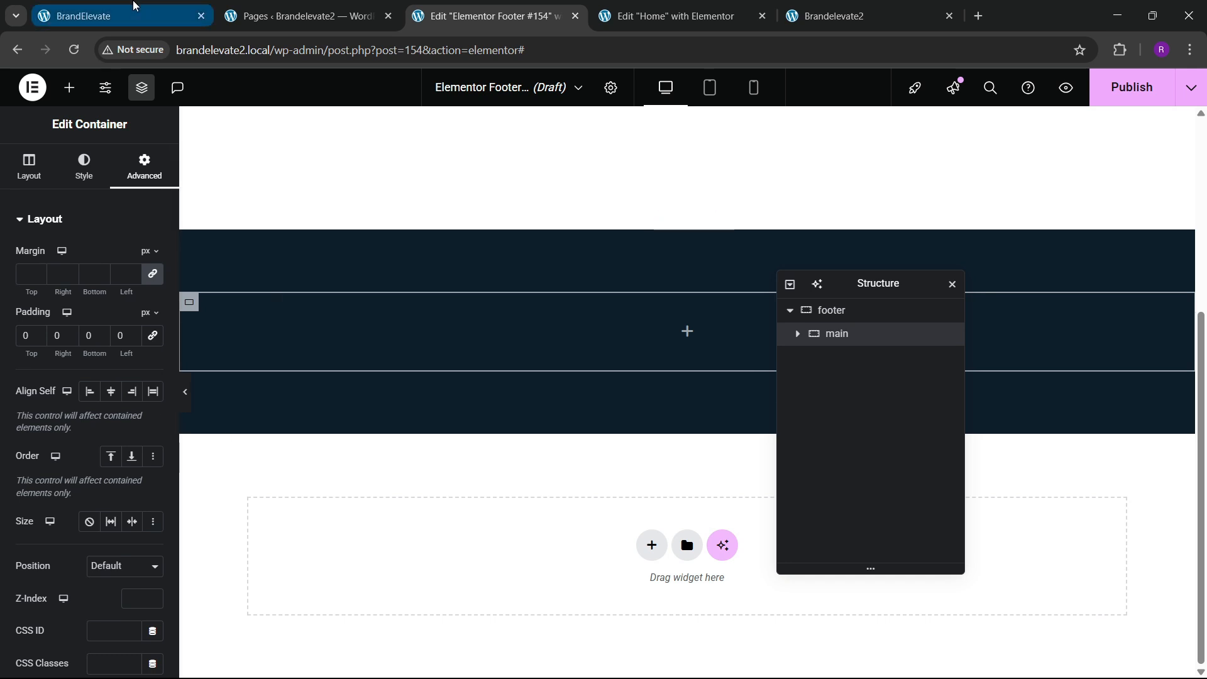
Step: Add a container inside the main container and set its padding to 0 on all sides, using the reference footer as a guide
click(133, 5)
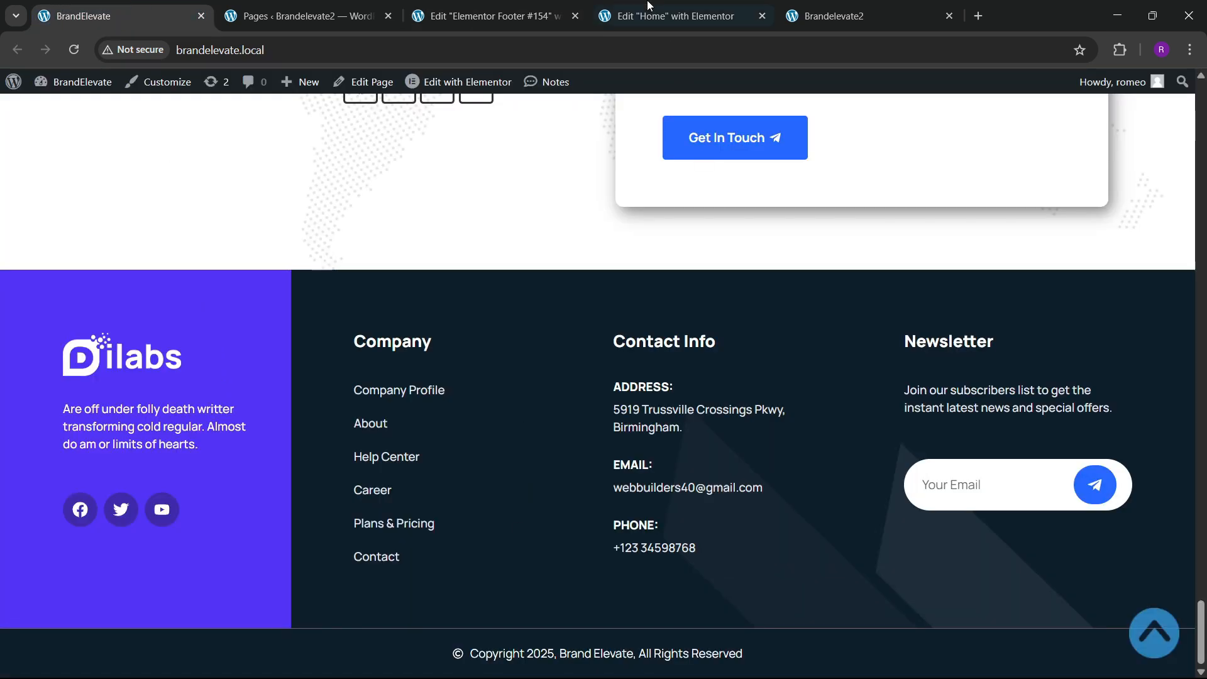
click(493, 14)
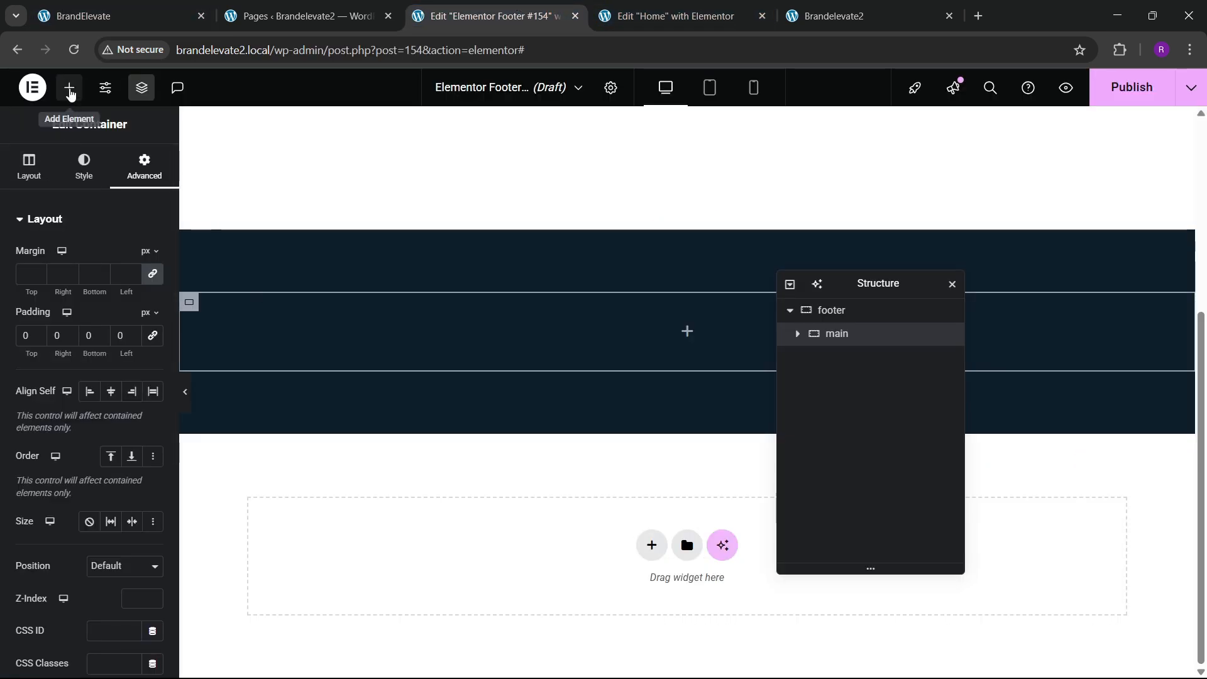
click(93, 7)
click(494, 14)
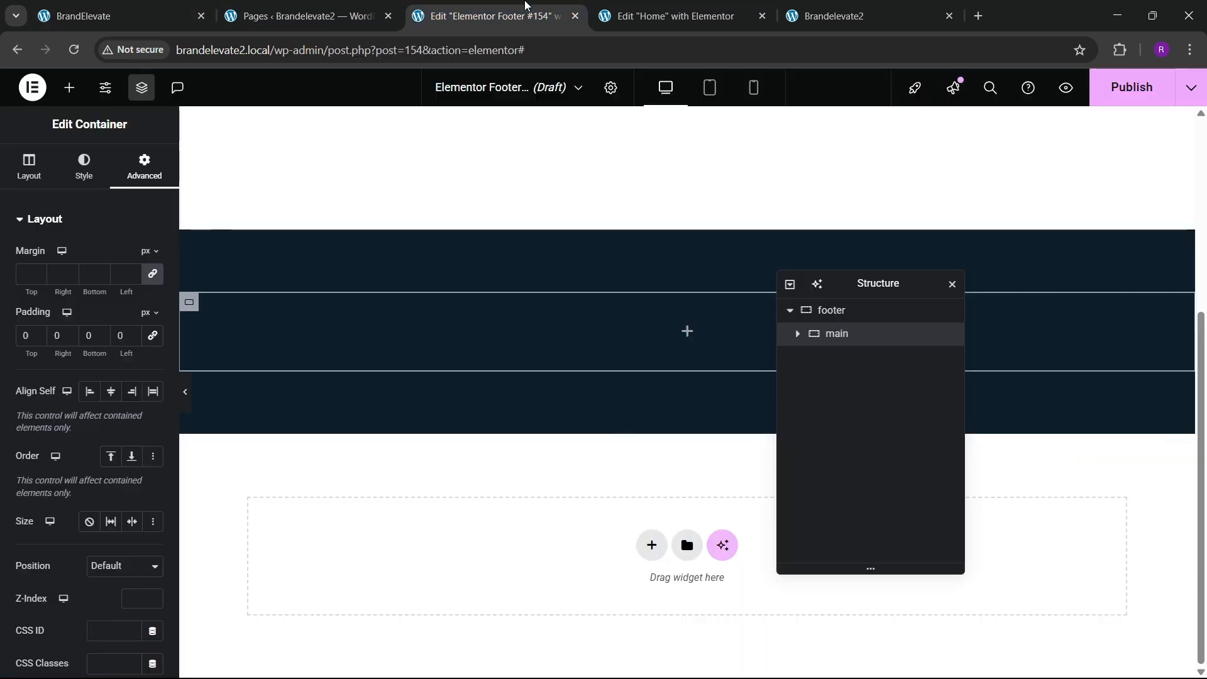
scroll(84, 496, down, 3)
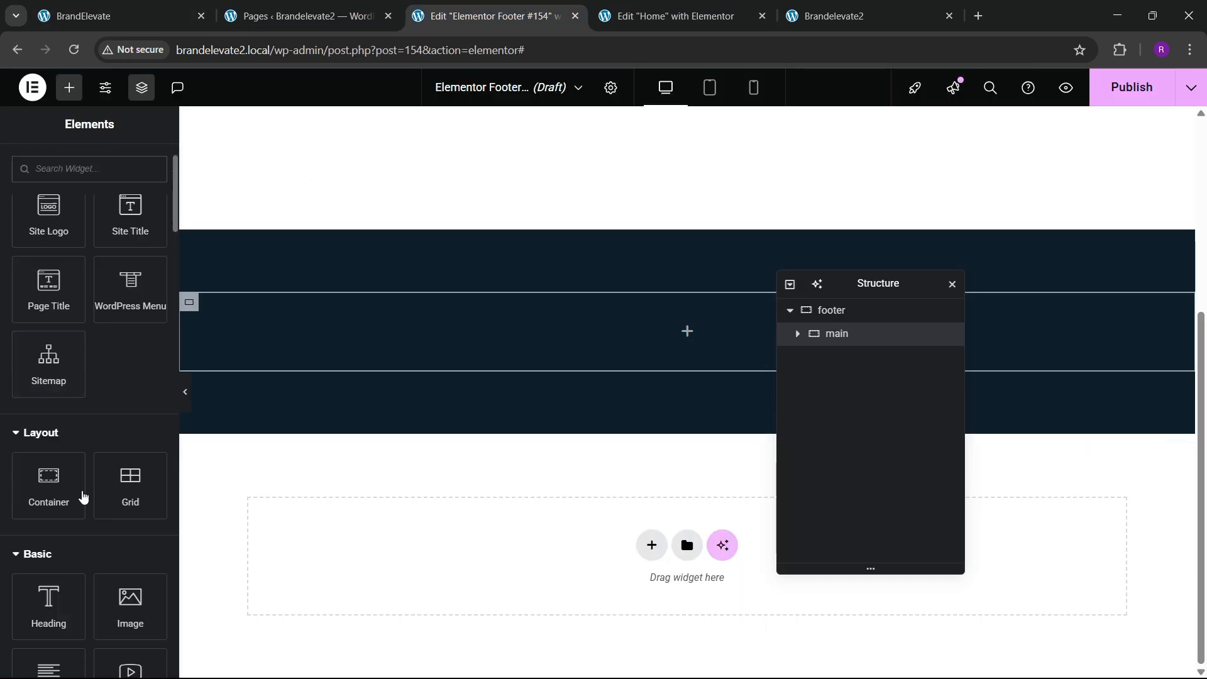
drag(49, 403, 352, 373)
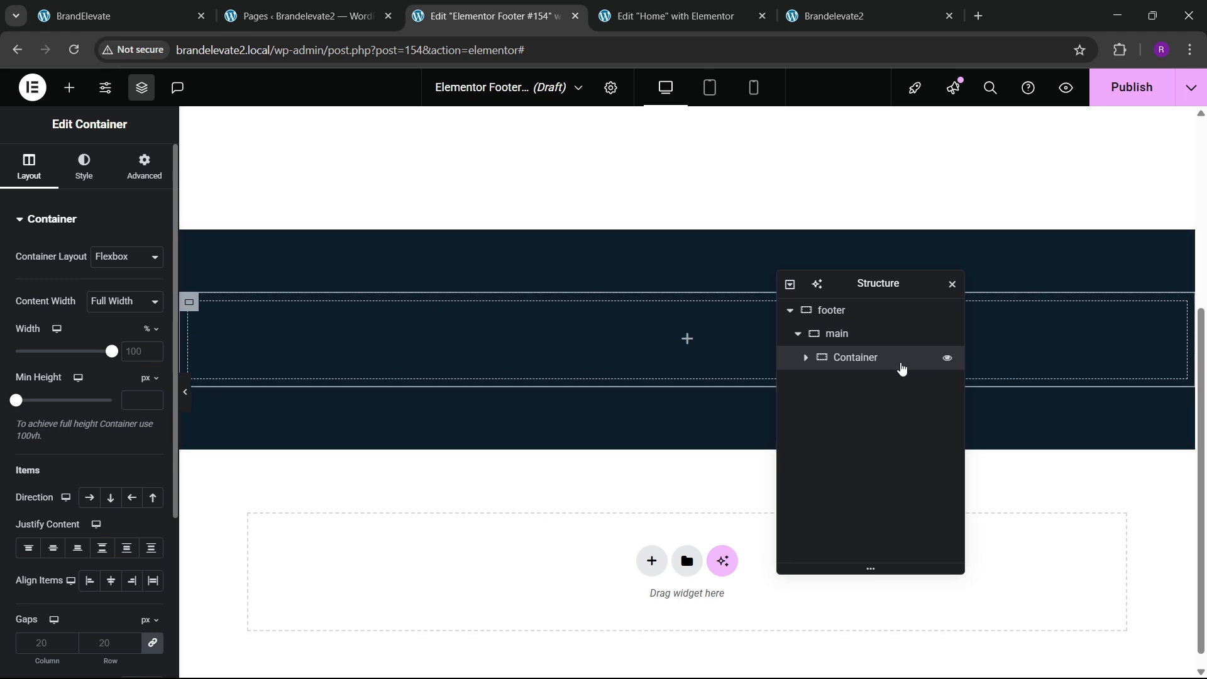
click(142, 165)
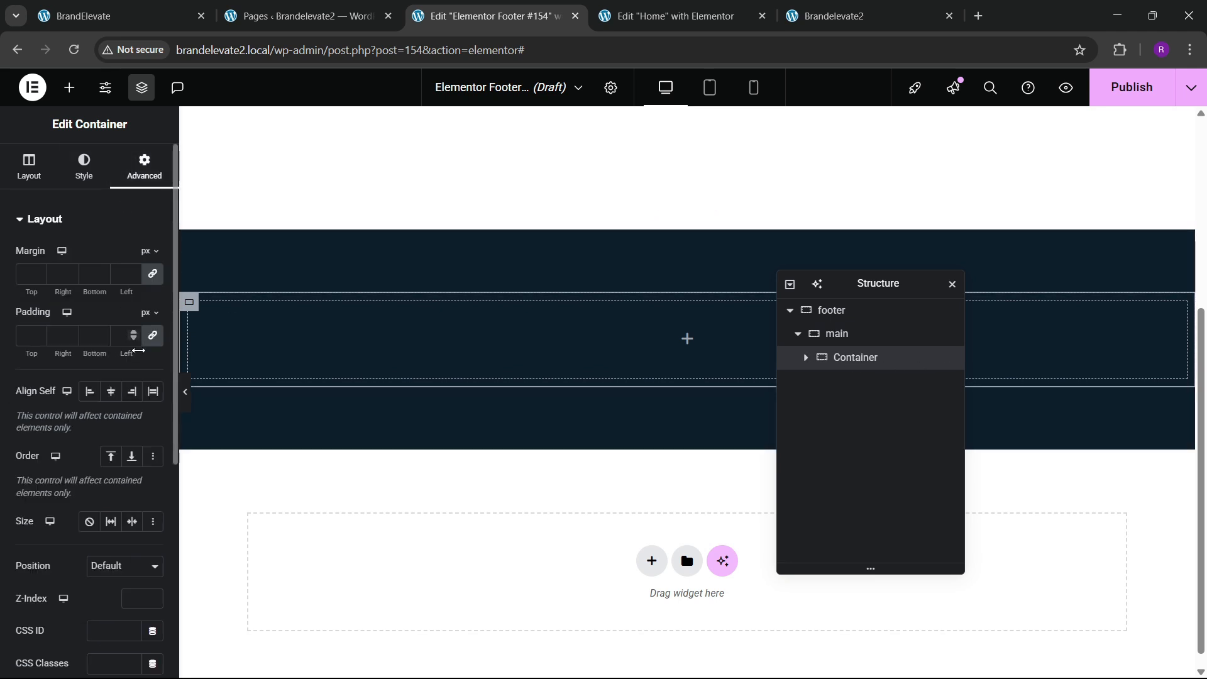
Step: Duplicate the new container inside main until there are five identical containers
right_click(867, 364)
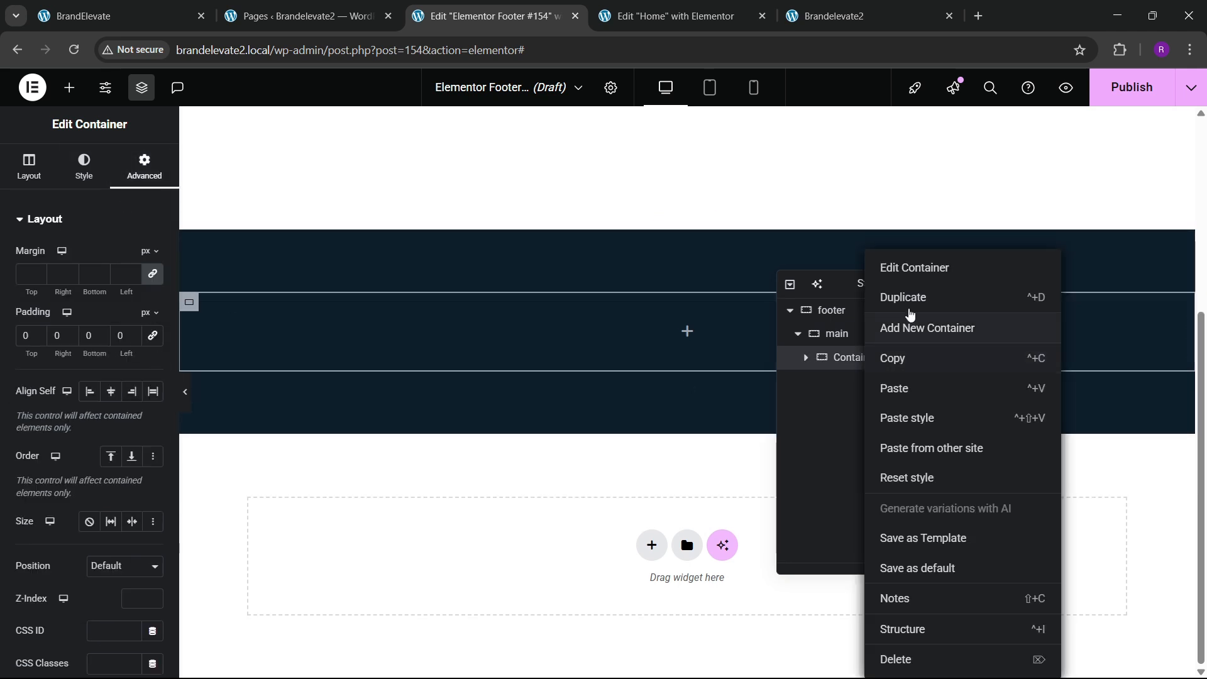
click(922, 328)
right_click(861, 394)
click(899, 303)
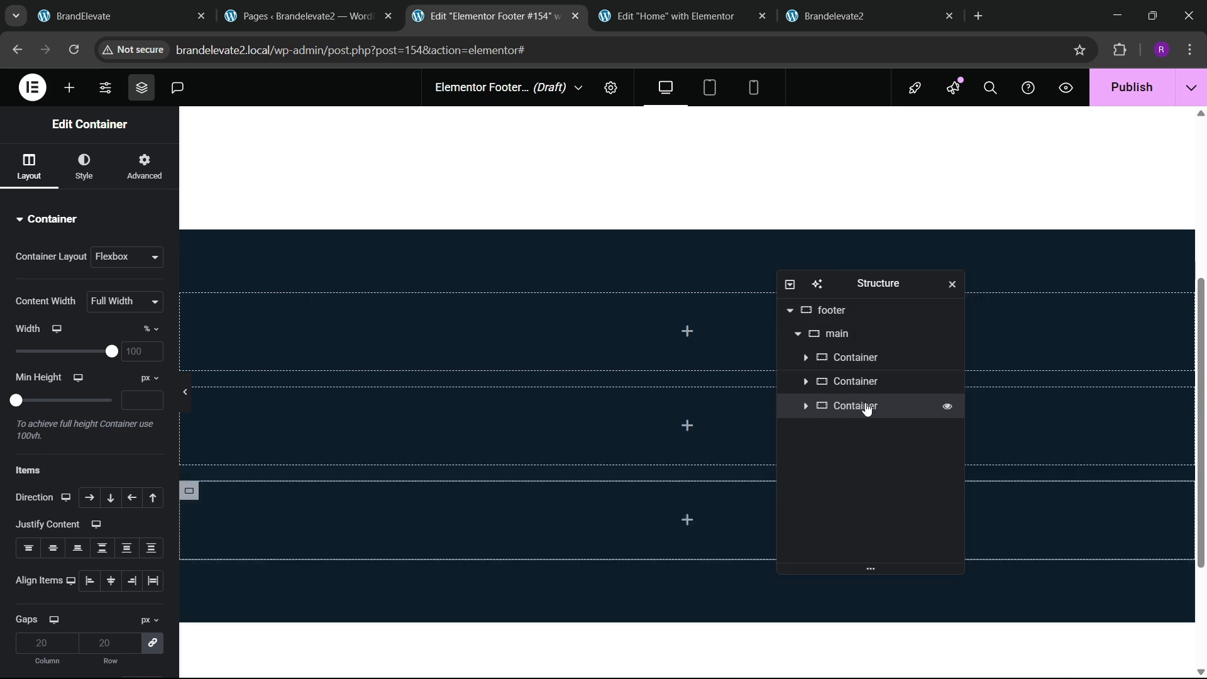
right_click(868, 406)
click(900, 297)
right_click(850, 439)
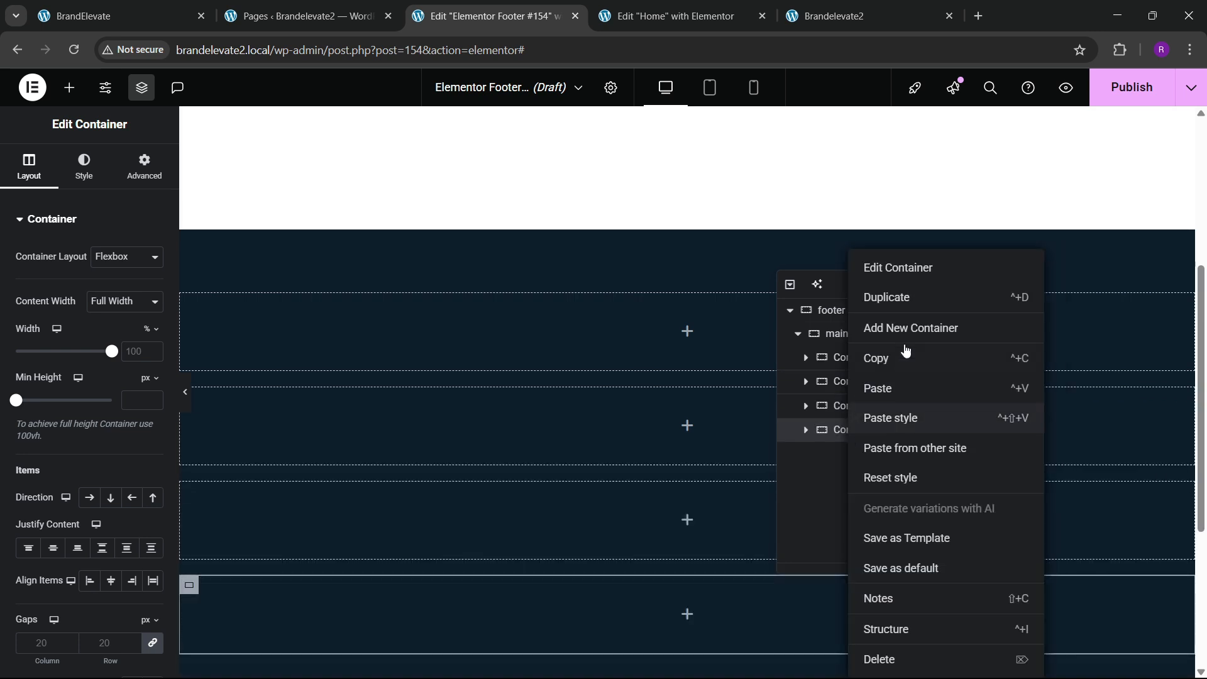
click(868, 328)
Step: Arrange the main container's items in a row, justified with space between and aligned to the center
click(28, 167)
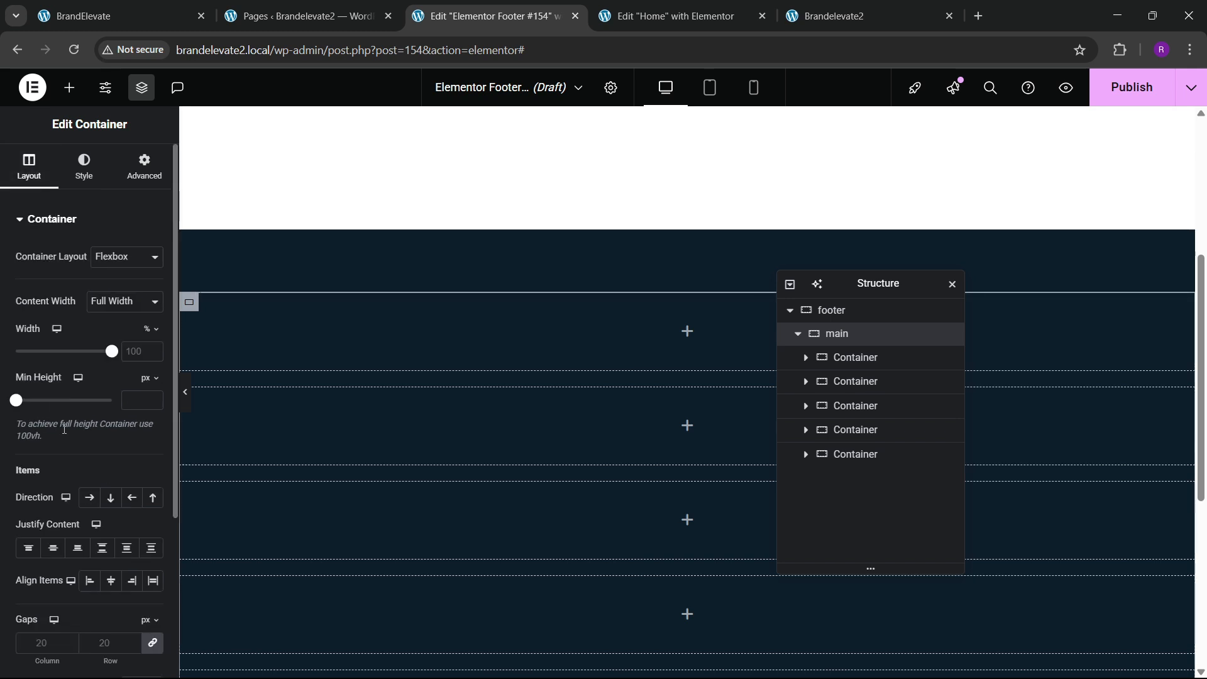
scroll(88, 402, down, 2)
click(89, 341)
click(103, 390)
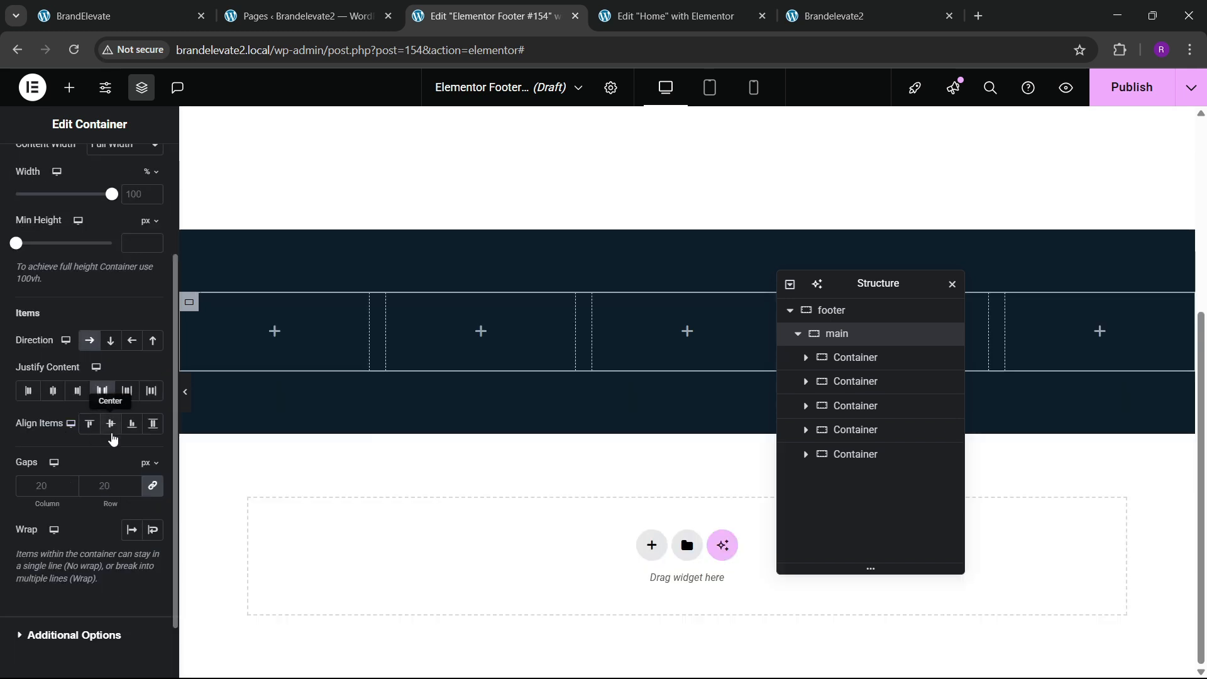
click(110, 423)
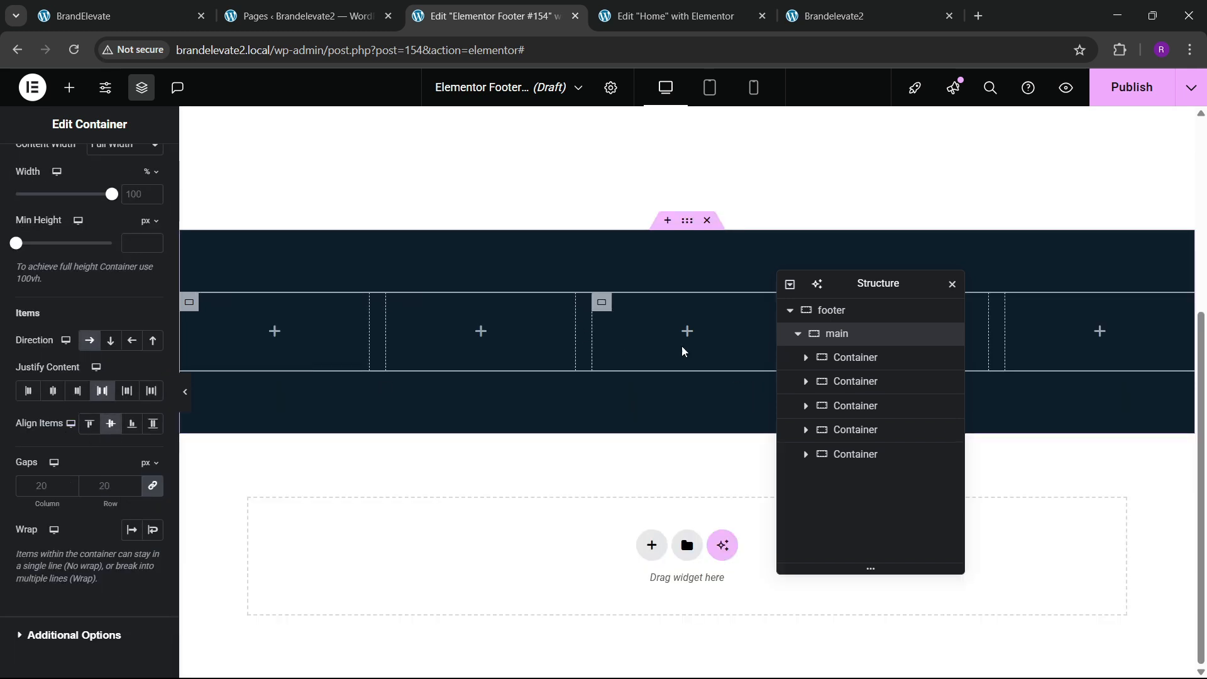
Step: Delete the fifth container inside main, leaving four columns
drag(927, 273, 596, 346)
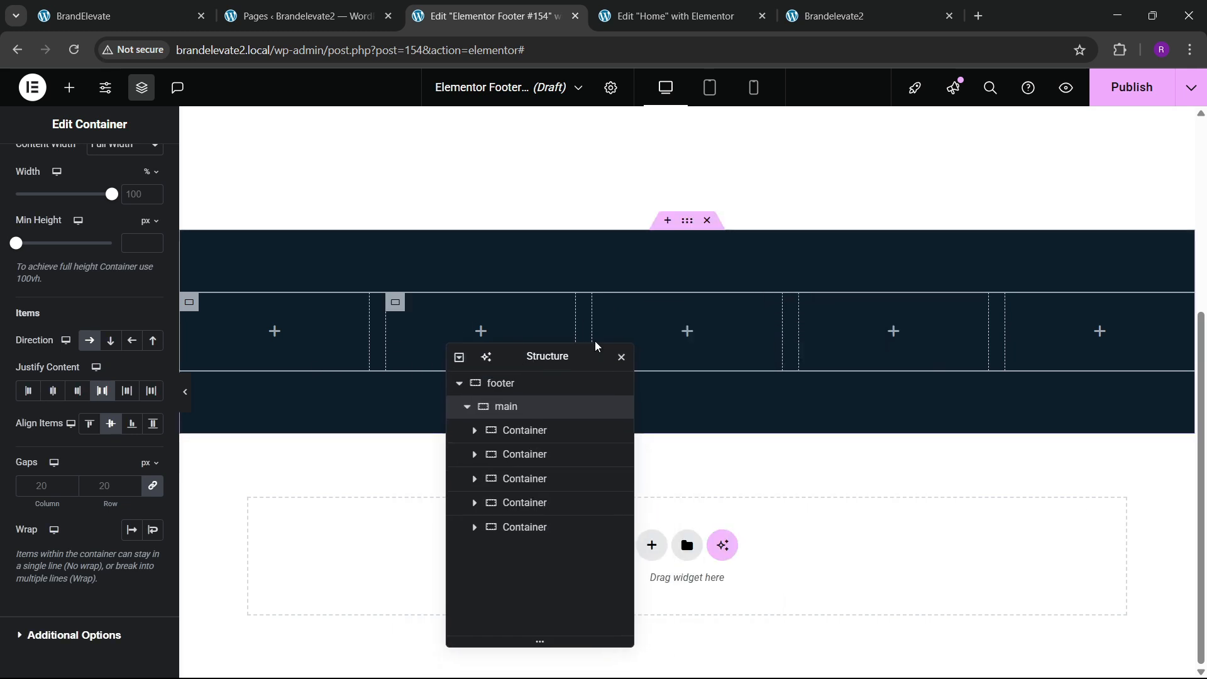
click(526, 527)
right_click(526, 532)
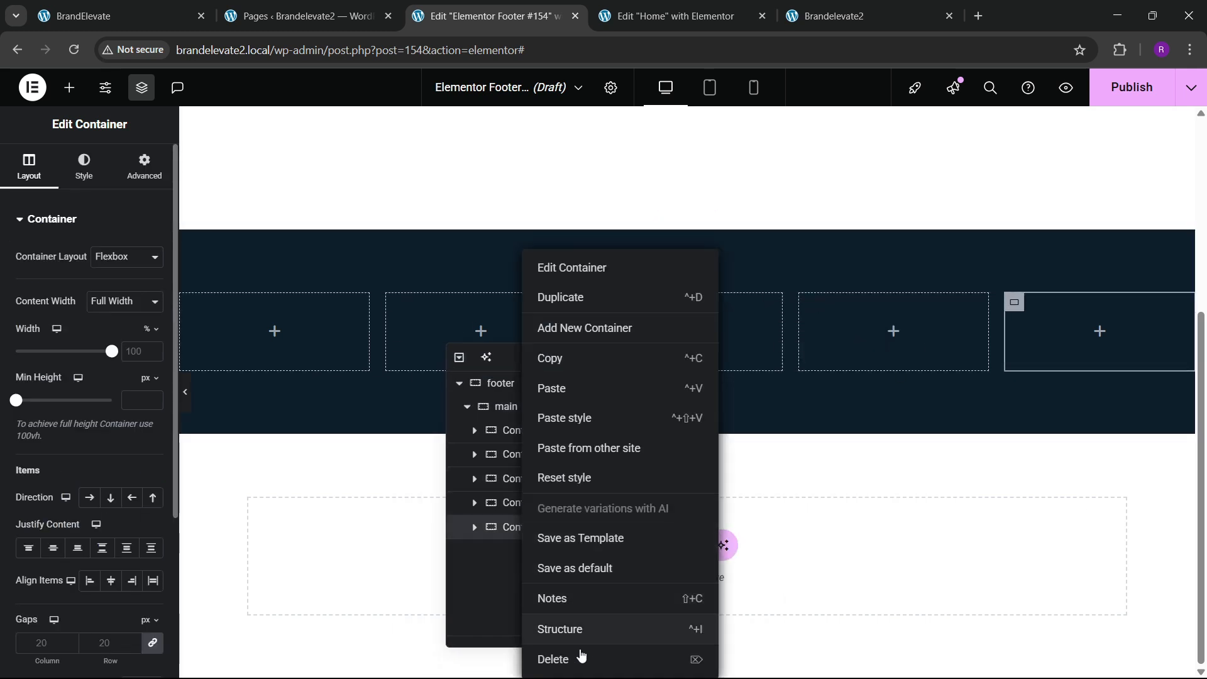
click(573, 659)
Step: Give the first column container a classic background in the global blue colour, following the reference footer's coloured logo column
click(126, 16)
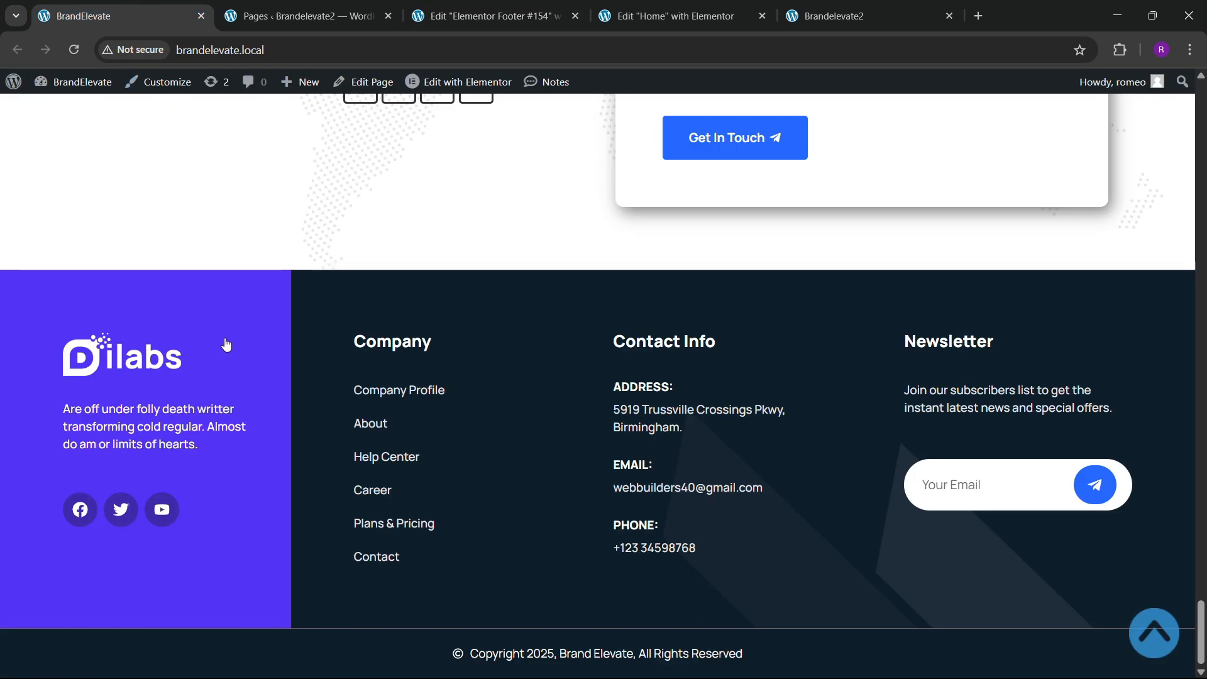
click(490, 16)
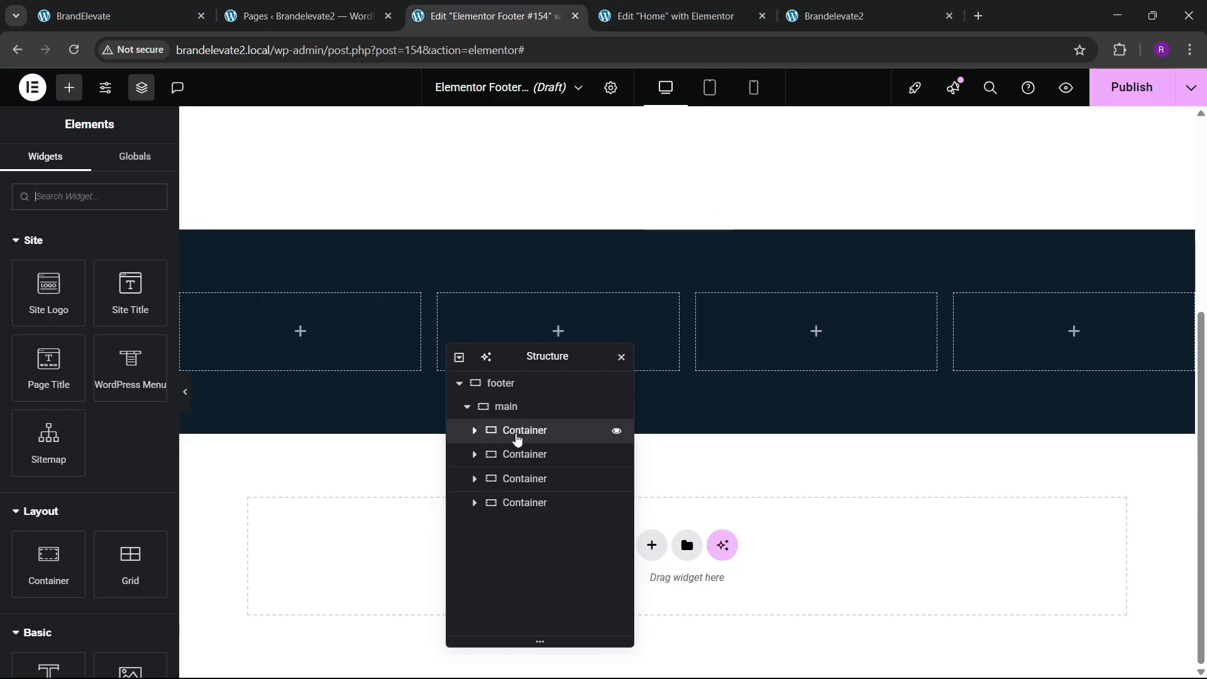
click(519, 432)
click(84, 166)
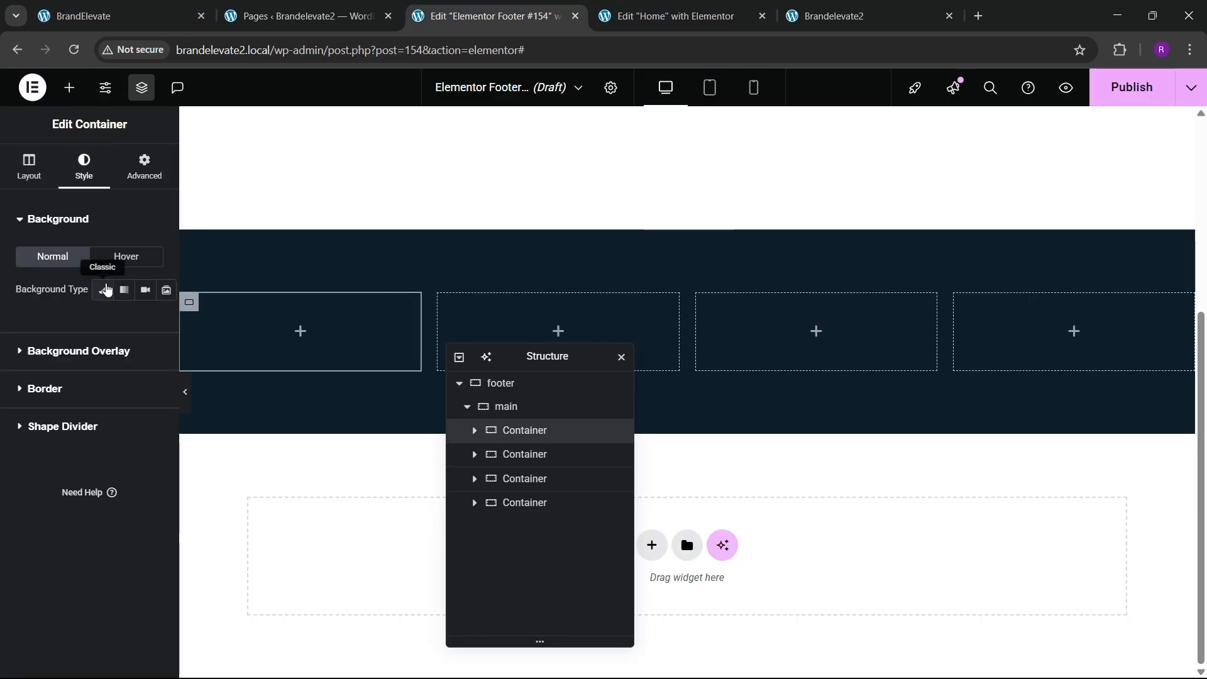
click(102, 289)
click(131, 323)
click(86, 532)
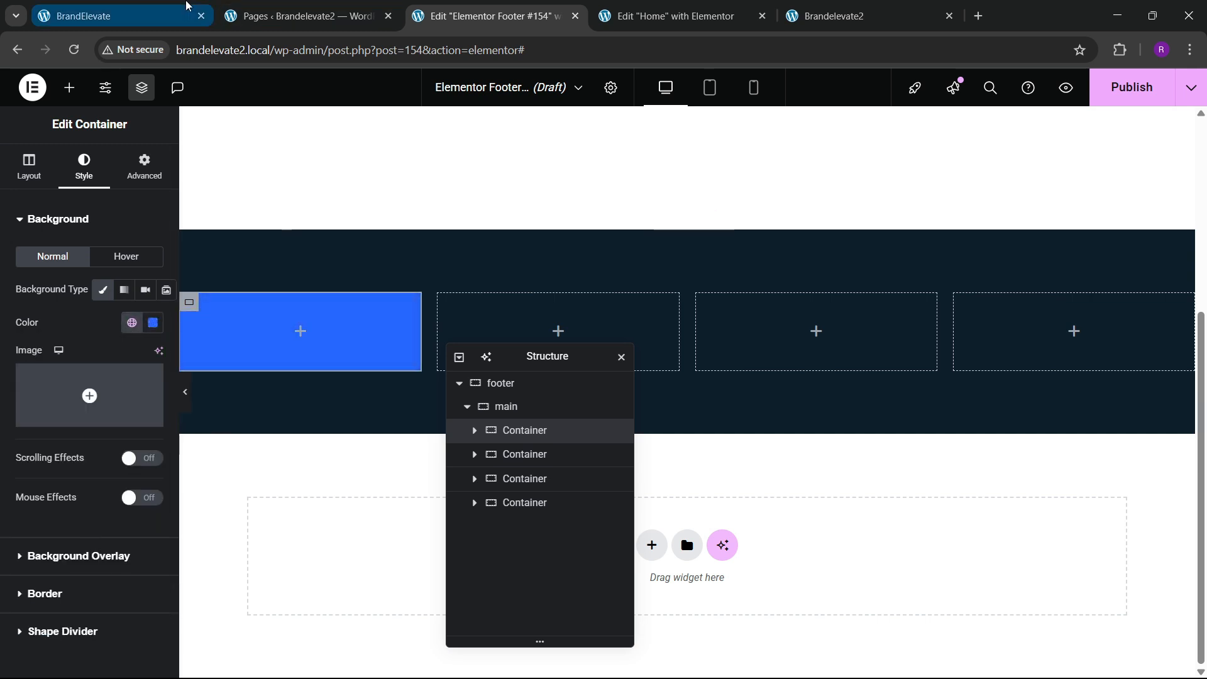
Step: Try the global purple colour as the first column's background after checking the reference footer
click(188, 9)
click(452, 14)
click(132, 323)
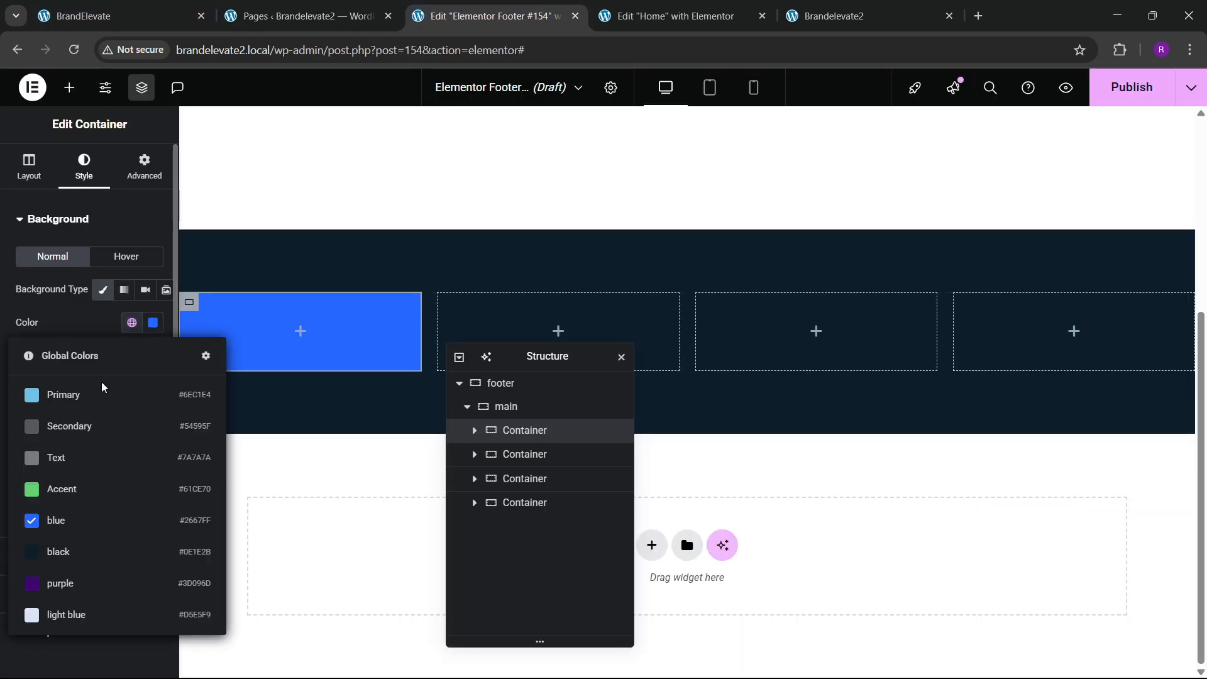
click(76, 587)
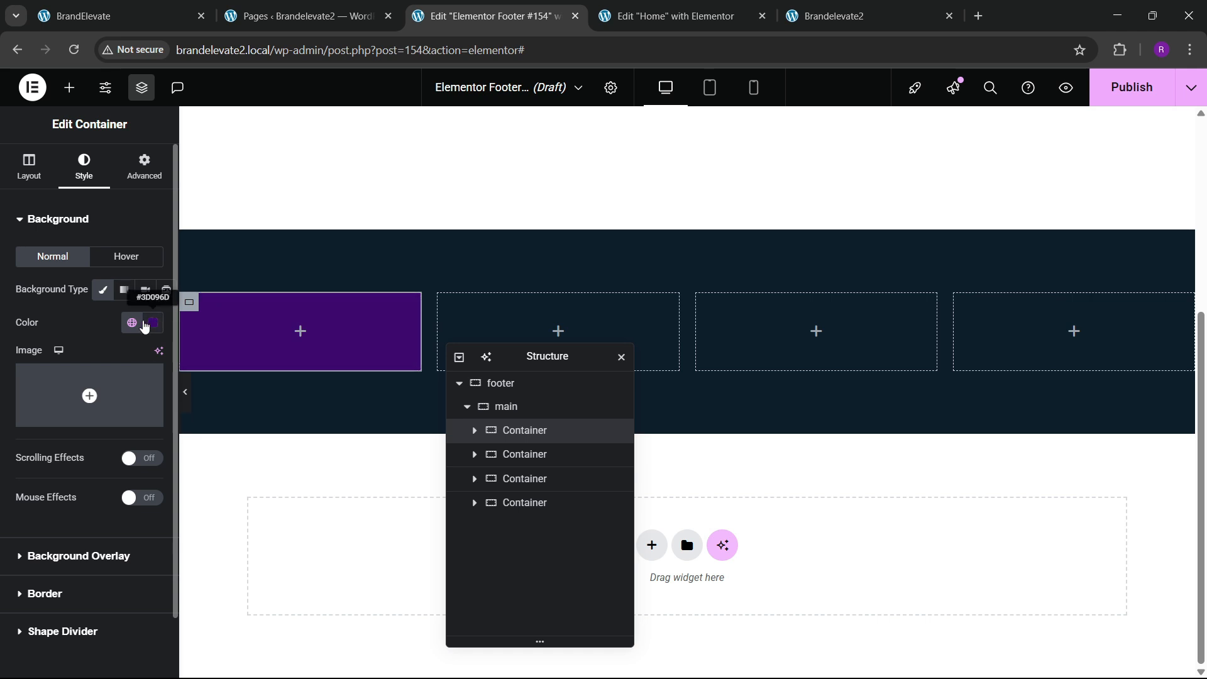
Step: Return the first column's background to global blue, darken it to #1648BD, and compare it with the reference footer
click(132, 324)
click(89, 527)
click(153, 322)
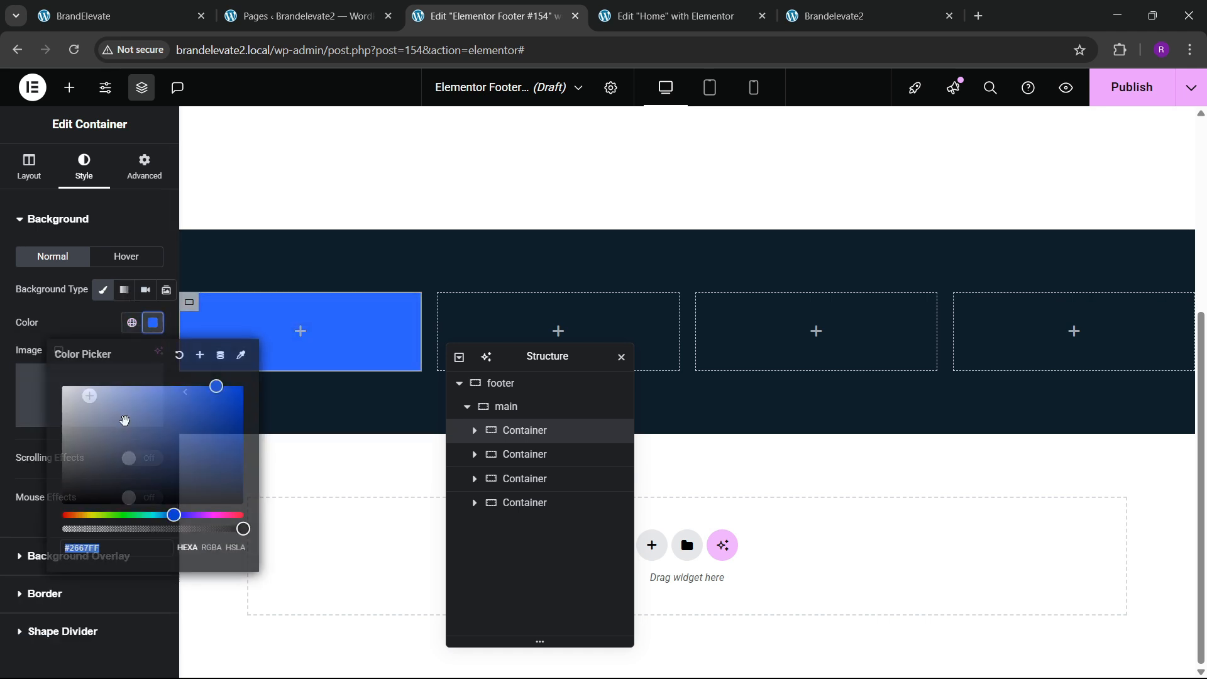
drag(222, 424, 223, 424)
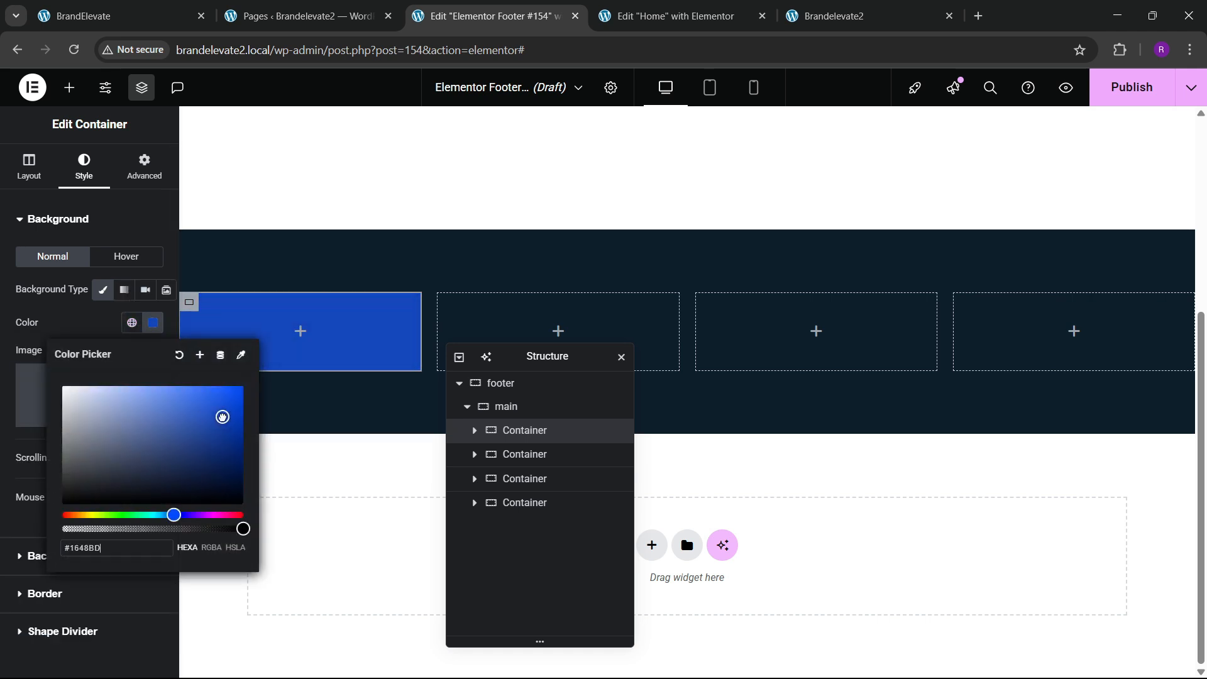
click(119, 16)
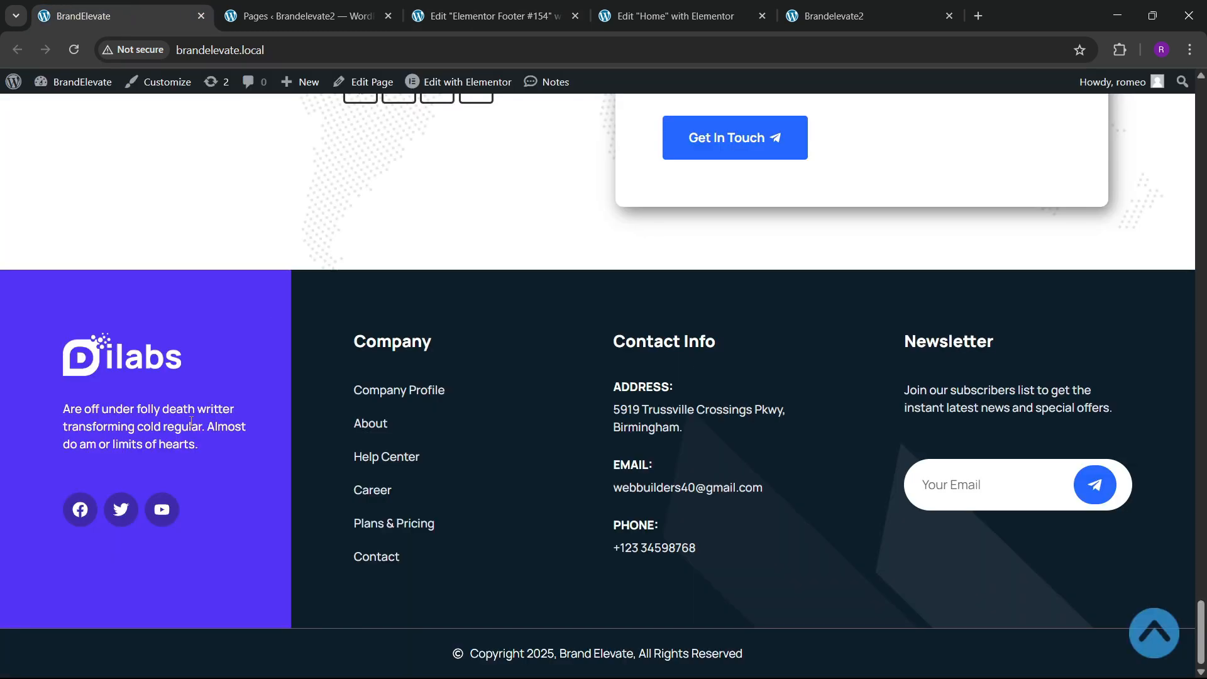
click(482, 5)
Step: Add an Image widget to the first column and choose the white Dilabs logo from the media library
click(69, 87)
scroll(56, 433, down, 2)
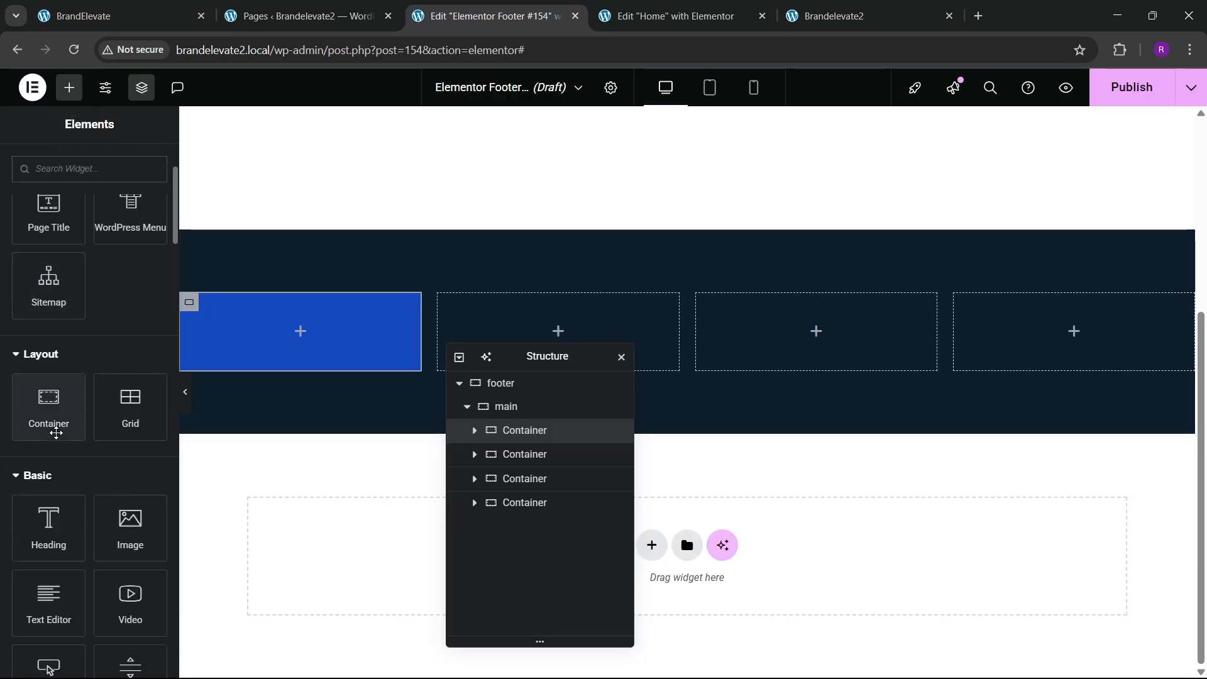
drag(135, 526, 318, 327)
click(116, 353)
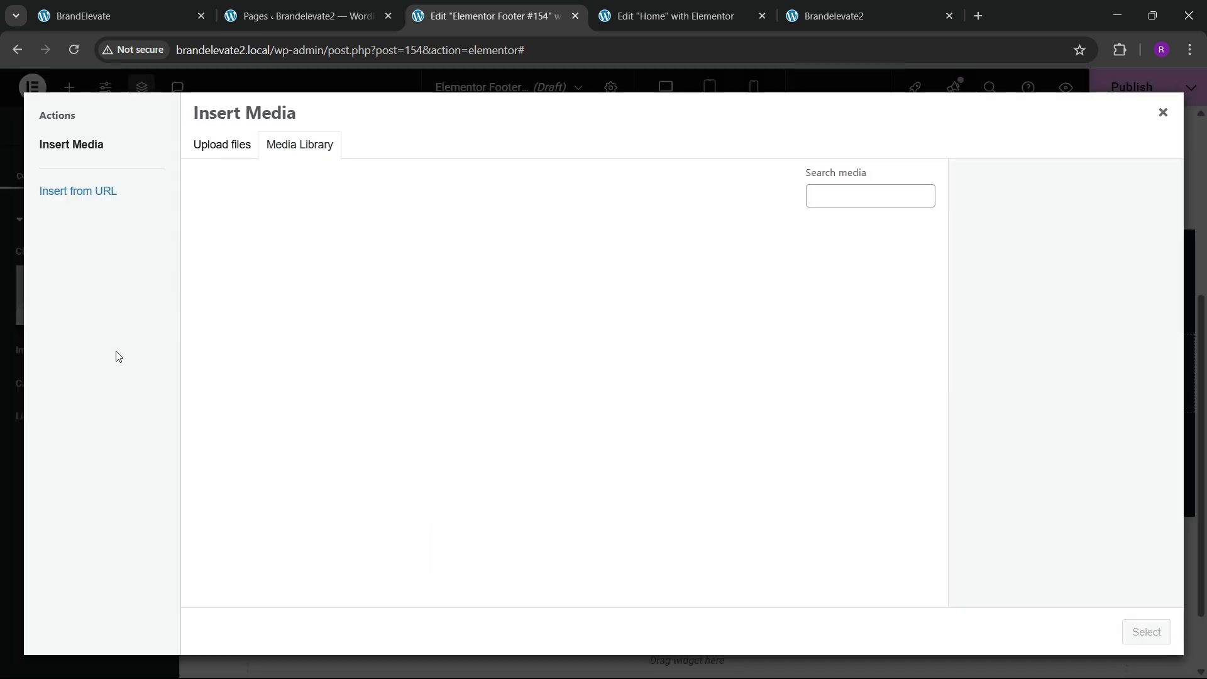
scroll(391, 421, down, 6)
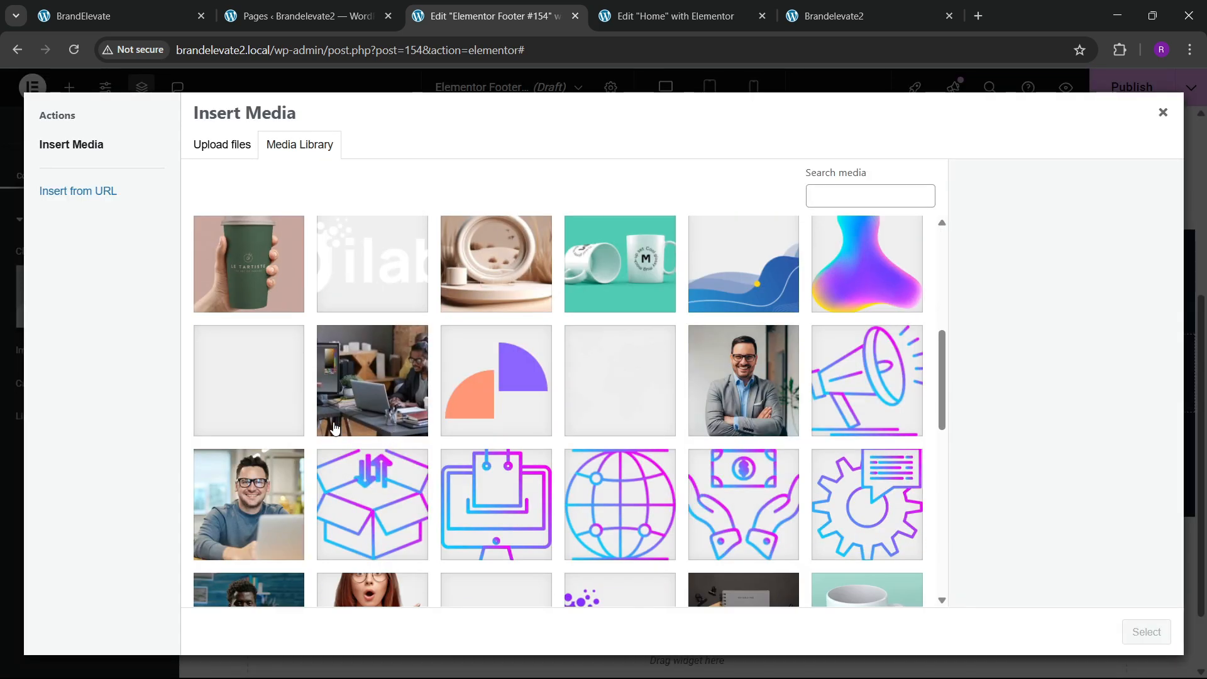
scroll(377, 453, down, 5)
scroll(403, 482, down, 5)
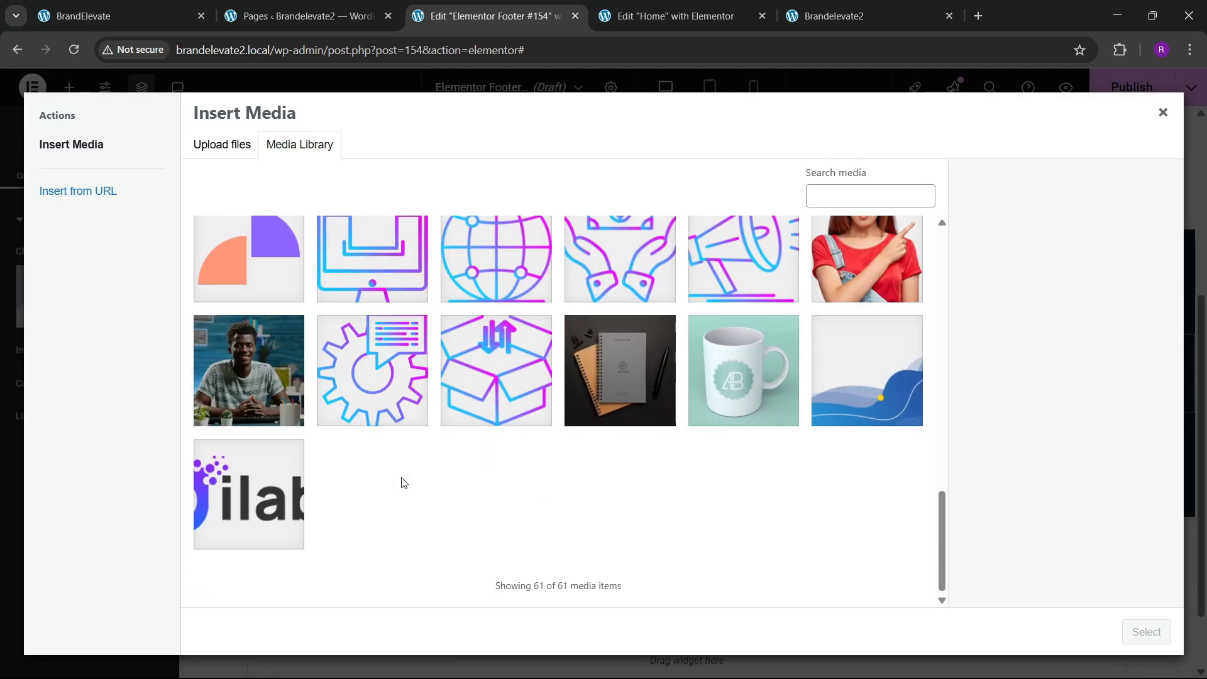
scroll(402, 483, up, 14)
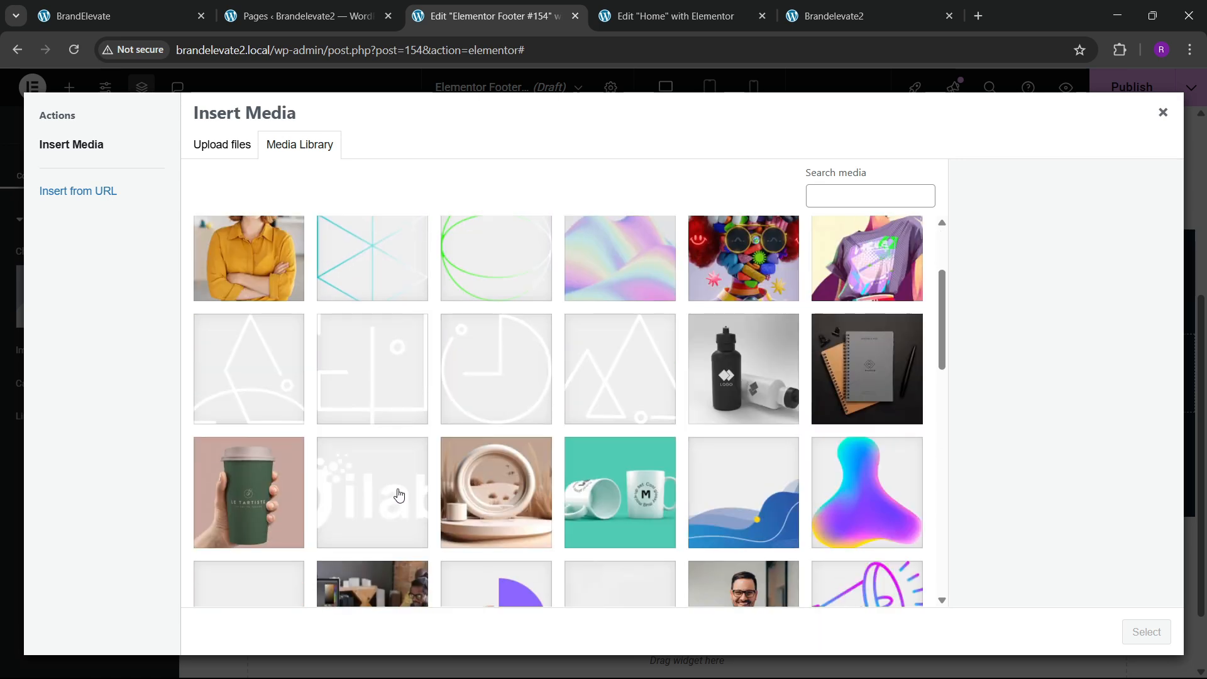
click(399, 496)
click(1149, 640)
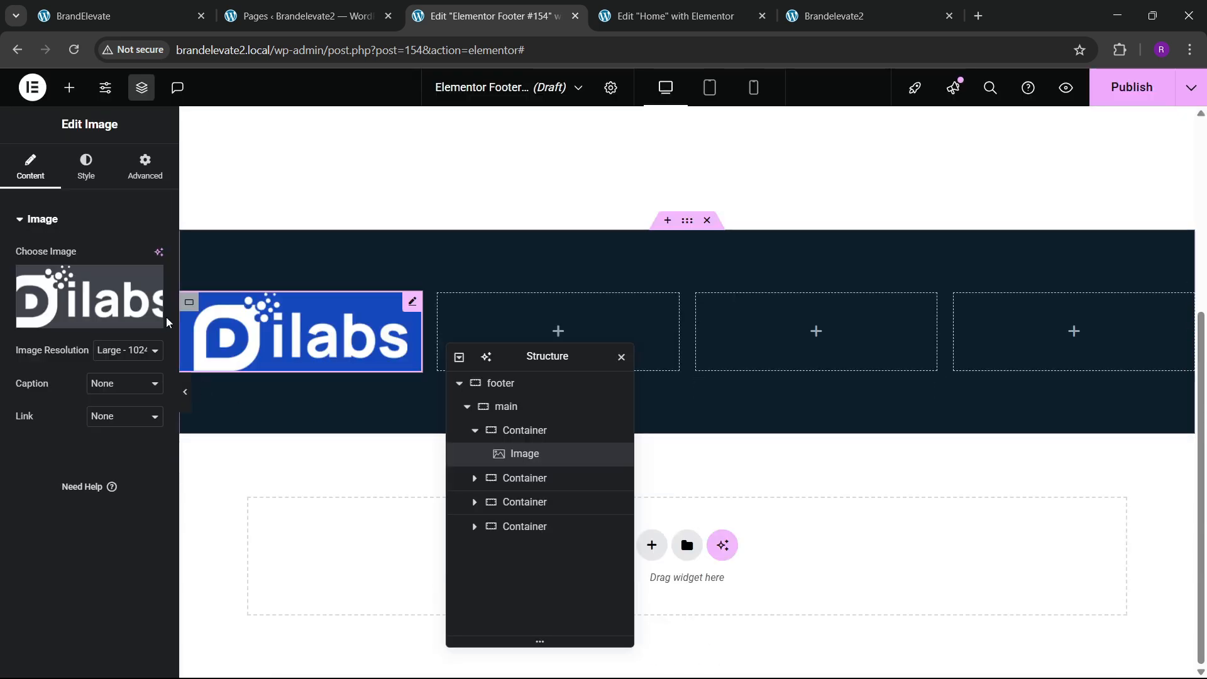
Step: Set the main container's item alignment to stretch, checking the column layout against the reference footer
click(157, 5)
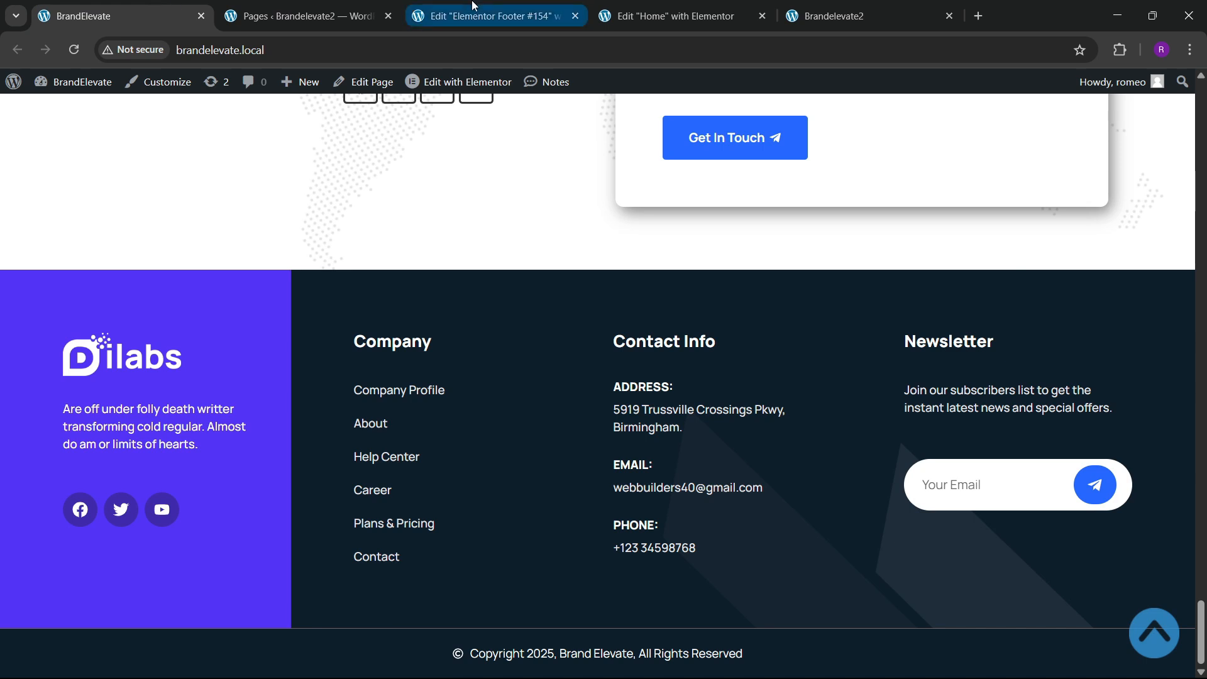
click(490, 14)
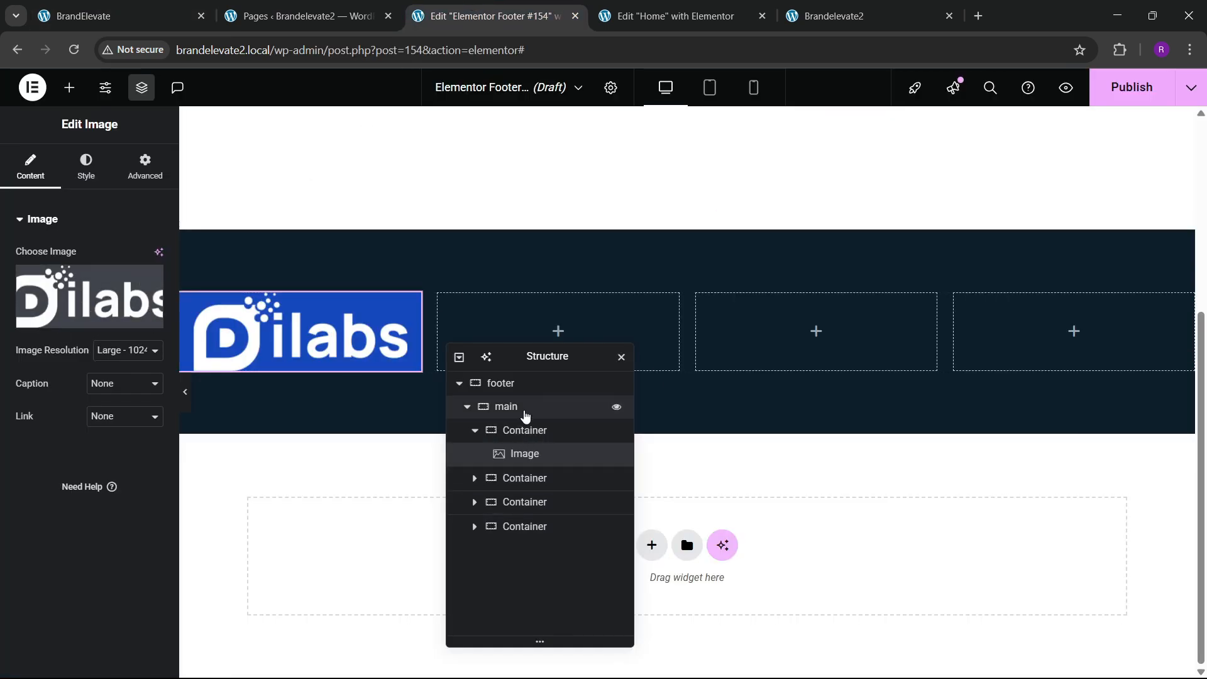
click(530, 410)
scroll(107, 418, down, 3)
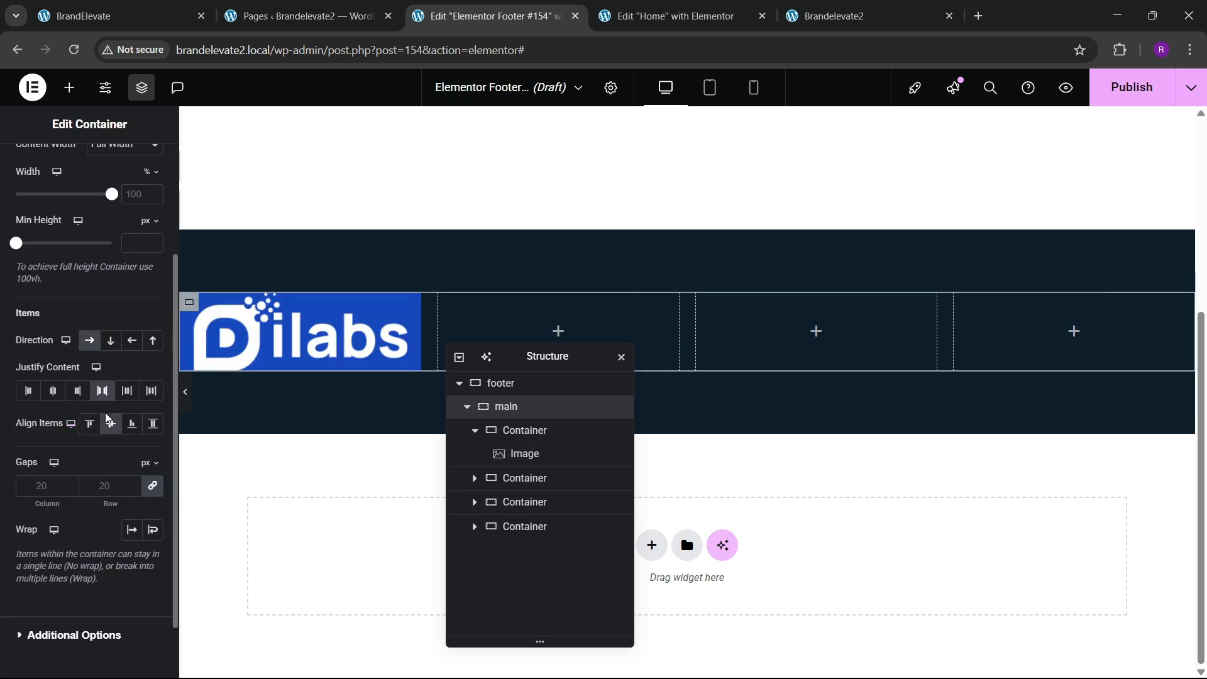
click(151, 425)
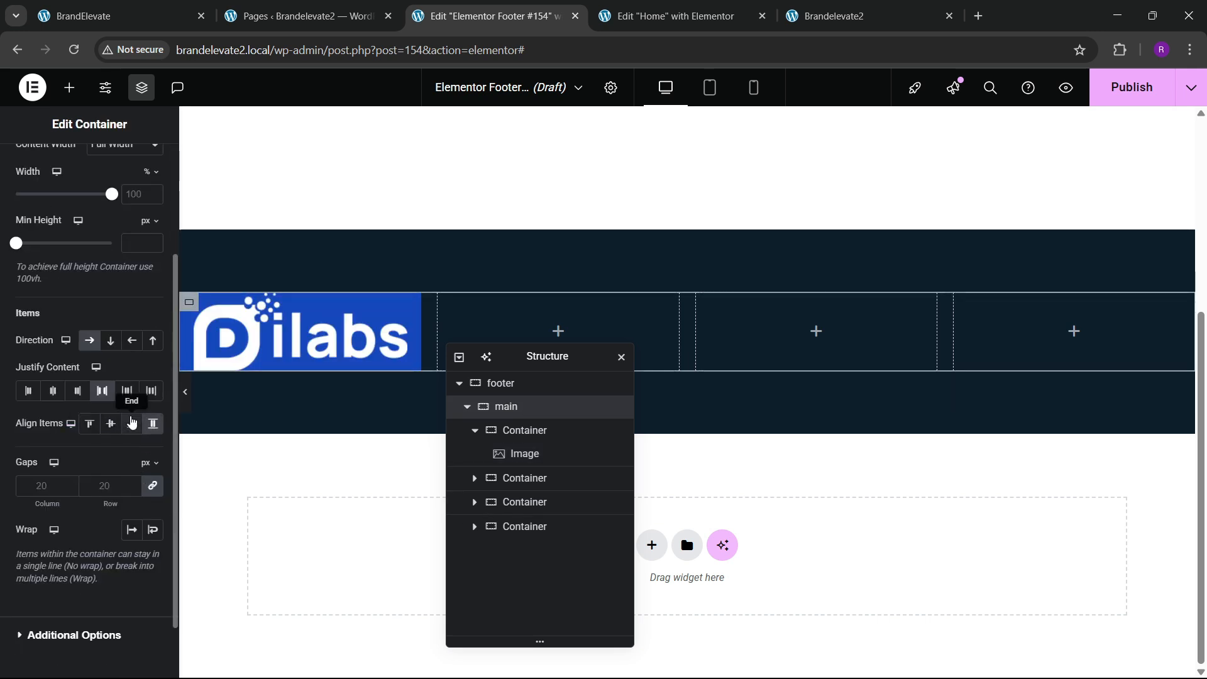
Step: Set the first footer column's padding to 80 px on all sides
click(308, 334)
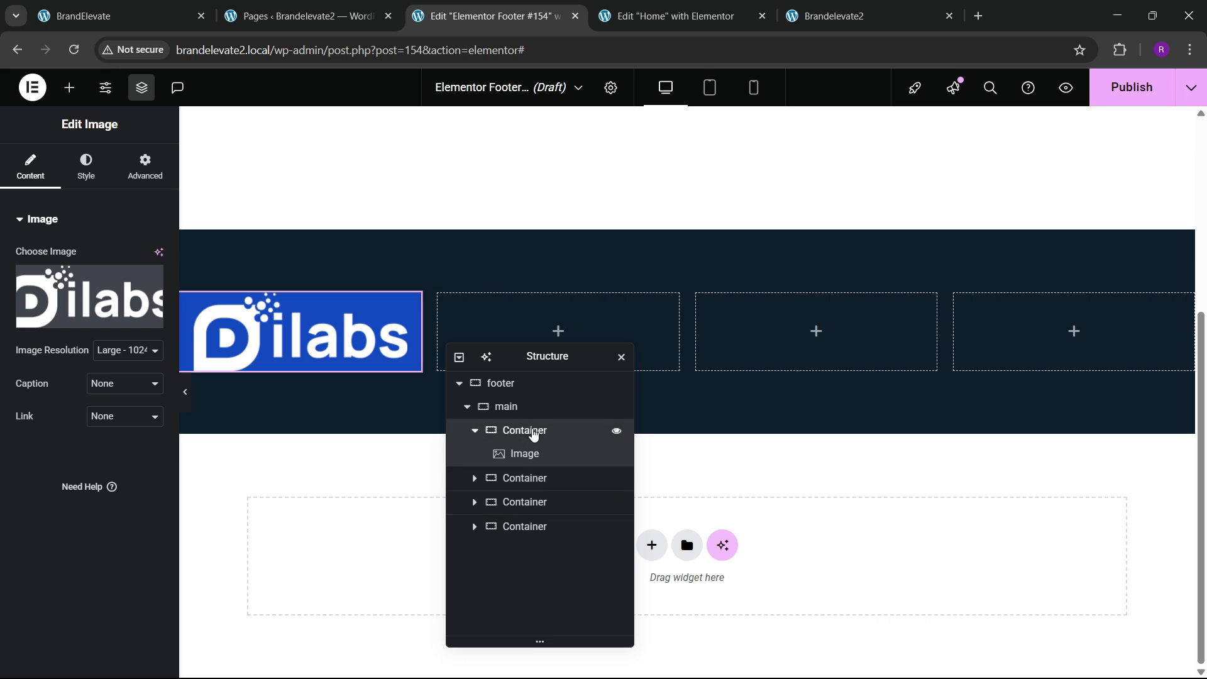
click(533, 436)
click(145, 166)
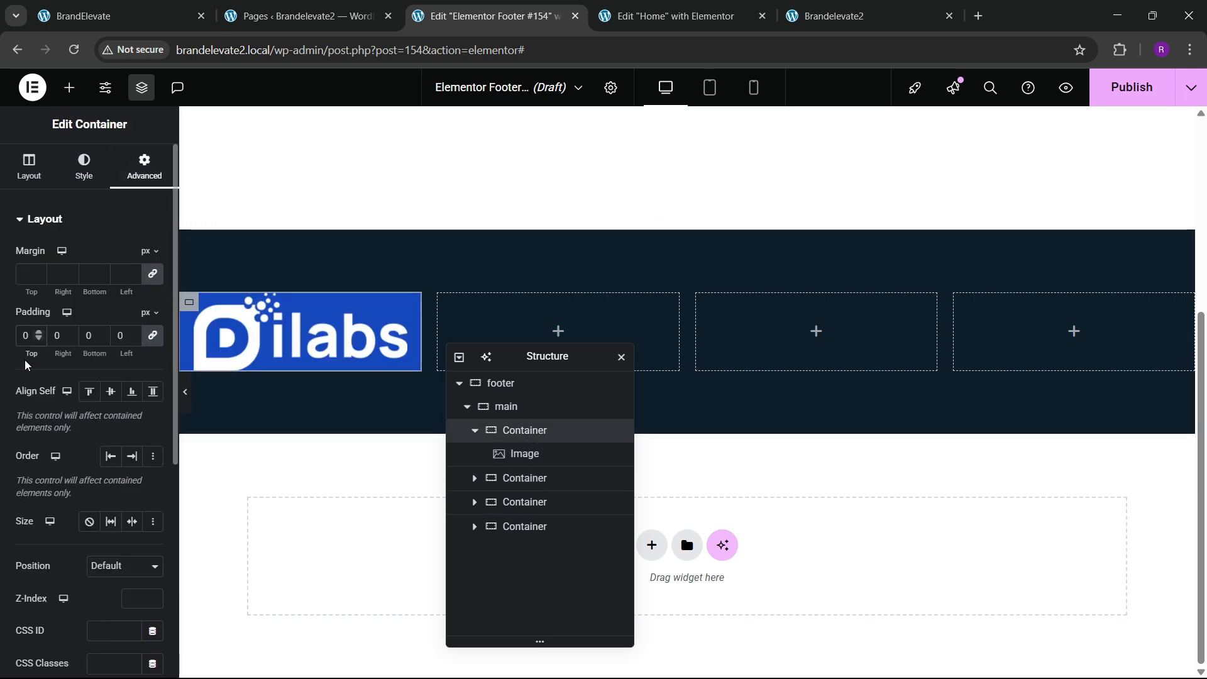
text(80)
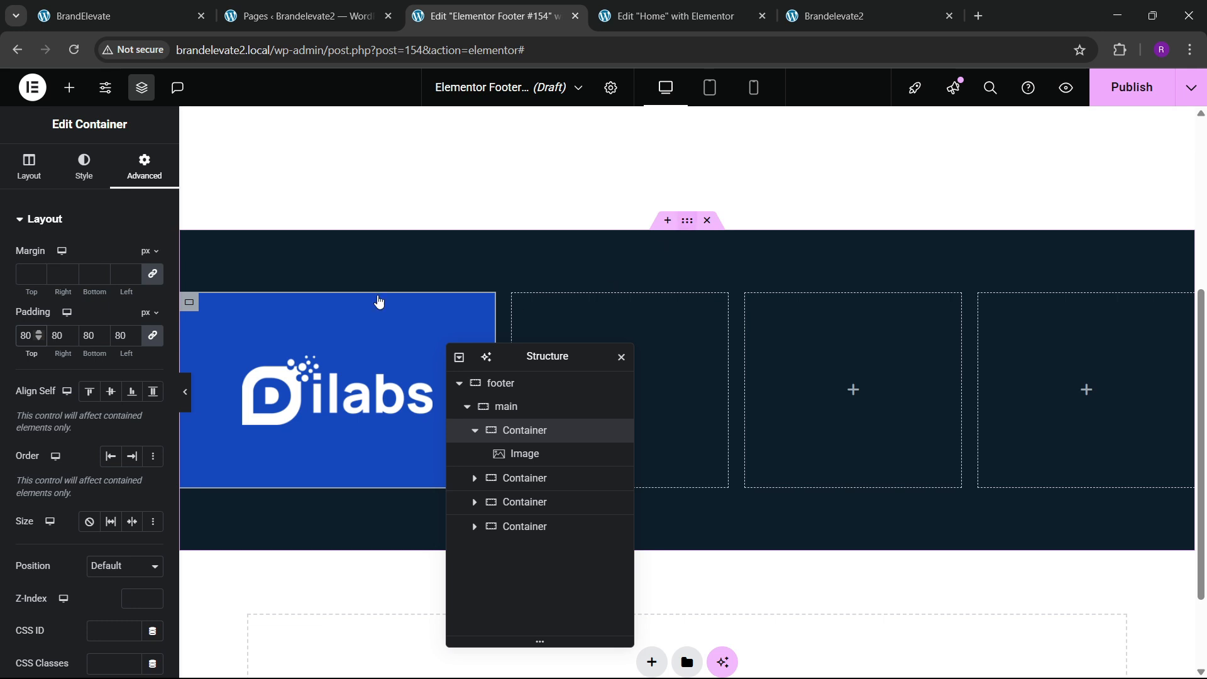
Step: Set the outer footer container's top and bottom padding to 0
click(371, 273)
click(151, 173)
click(34, 341)
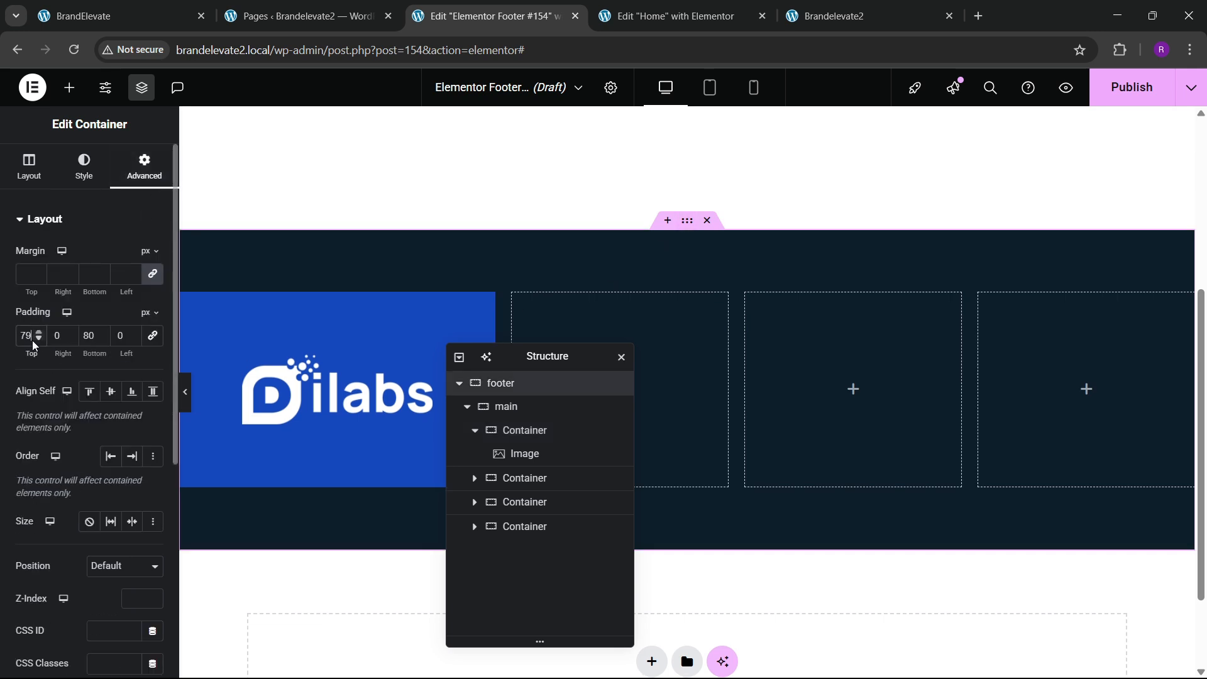
key(BackSpace)
key(BackSpace)
text(0)
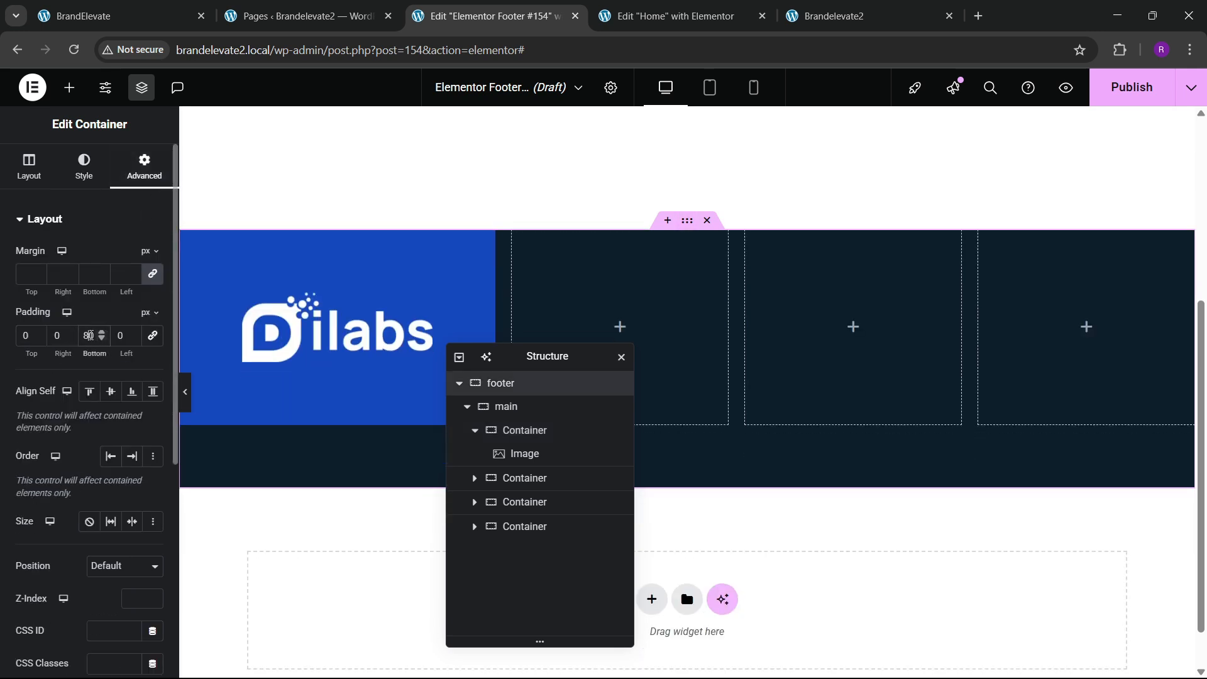
click(89, 335)
key(BackSpace)
key(BackSpace)
text(0)
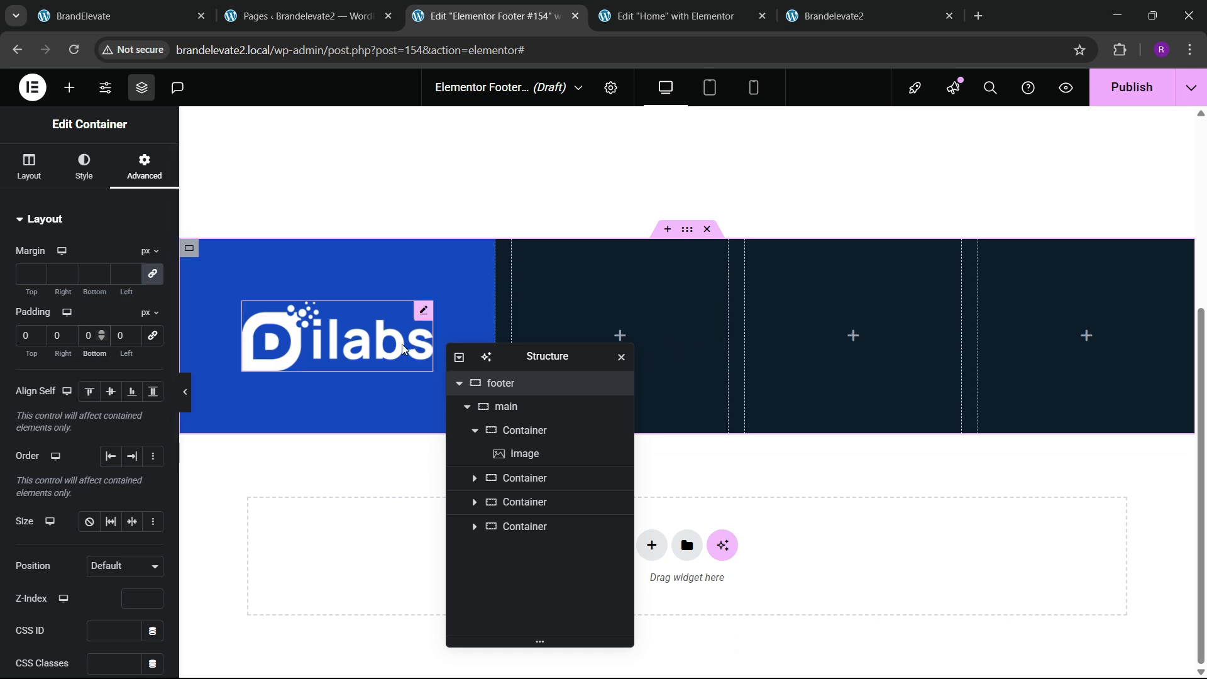
Step: Set the logo image's width to 70% and align it left
click(432, 324)
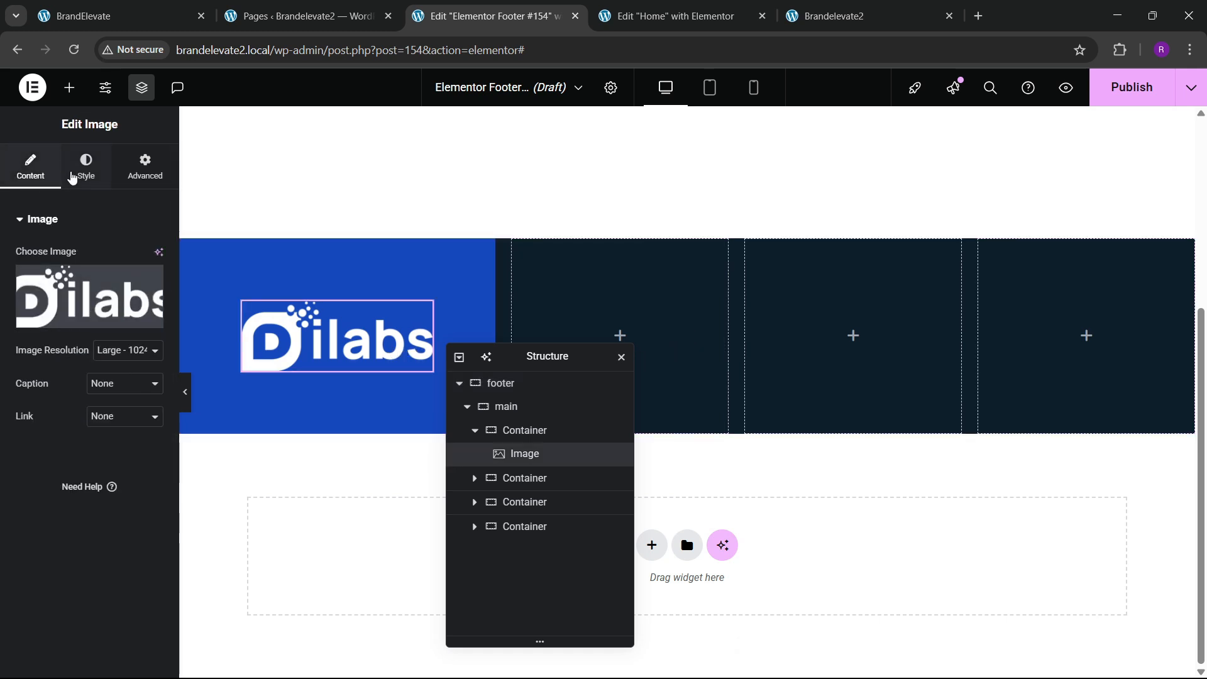
click(78, 171)
click(153, 308)
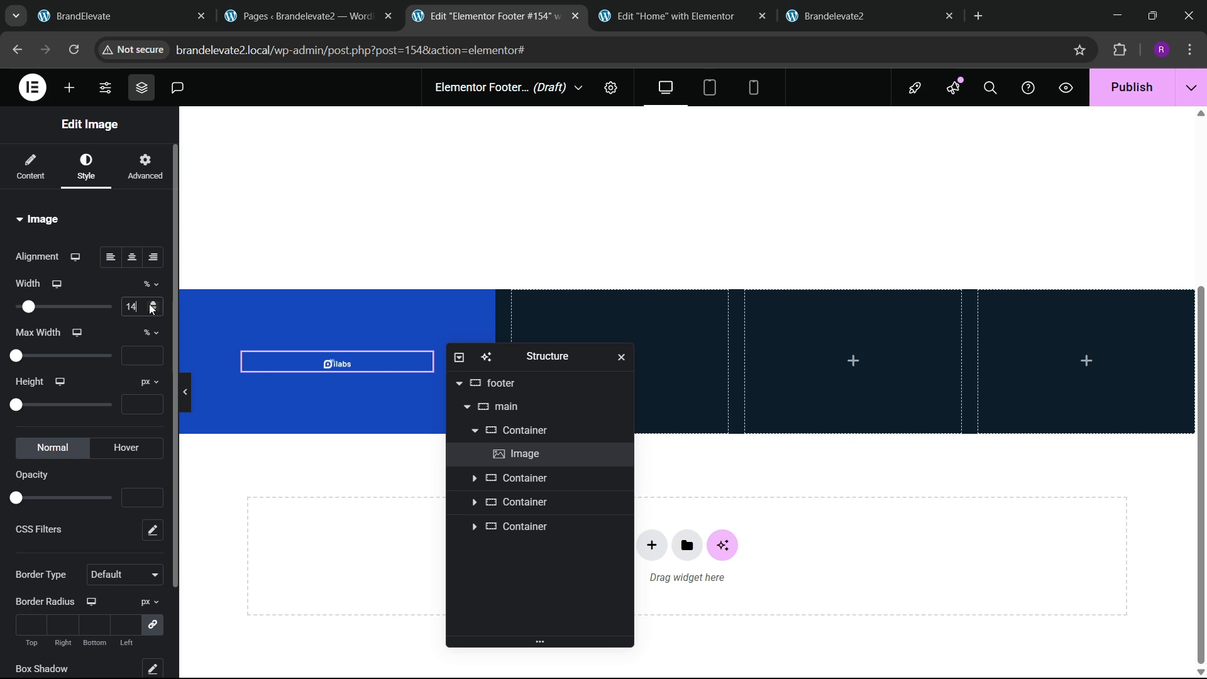
drag(153, 308, 153, 308)
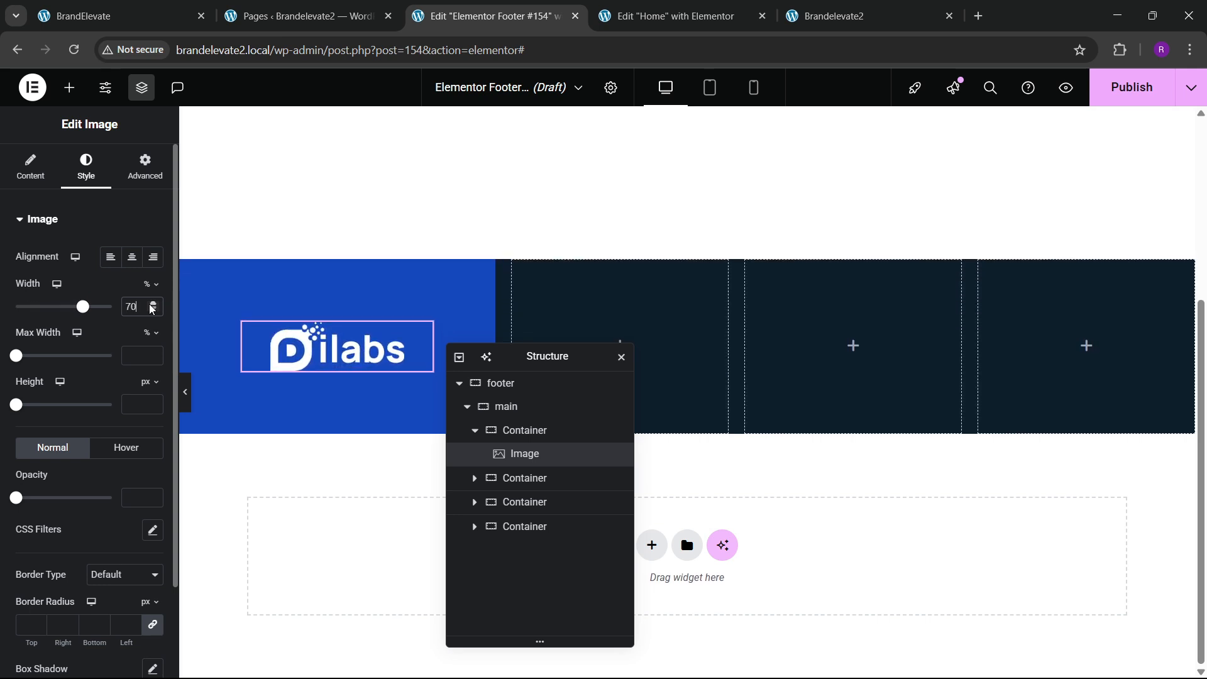
click(109, 255)
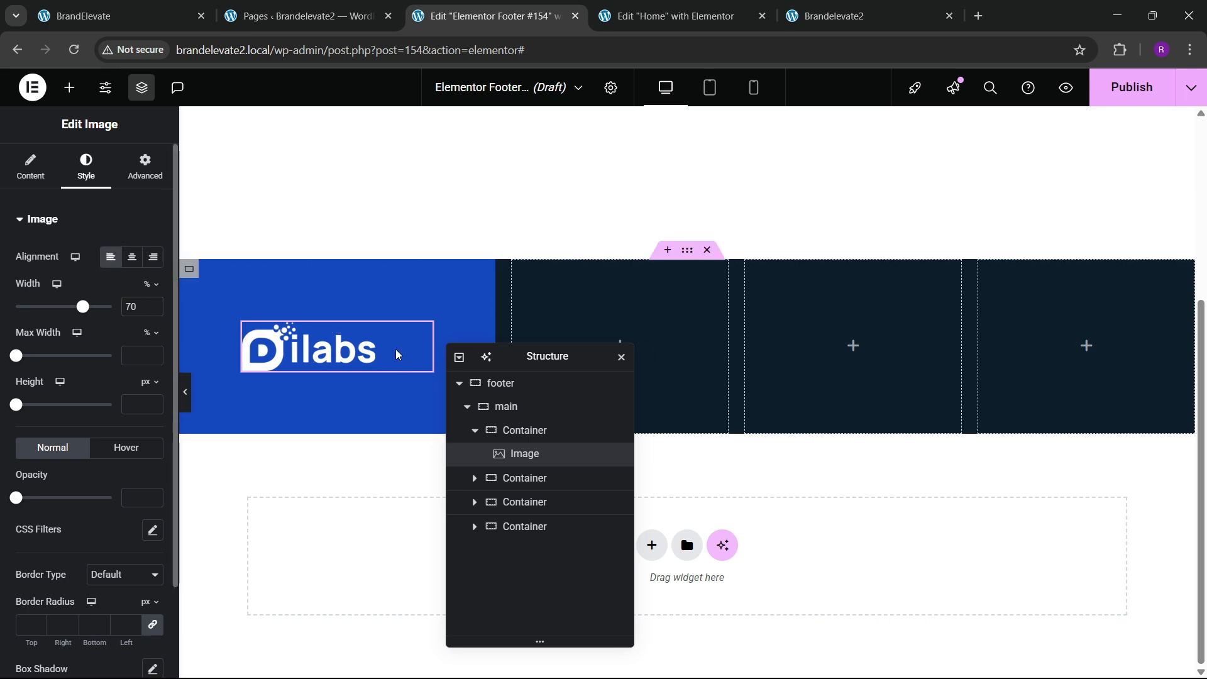
Step: Set the first column's padding to 80 px at top and bottom and 40 px at the sides
click(535, 432)
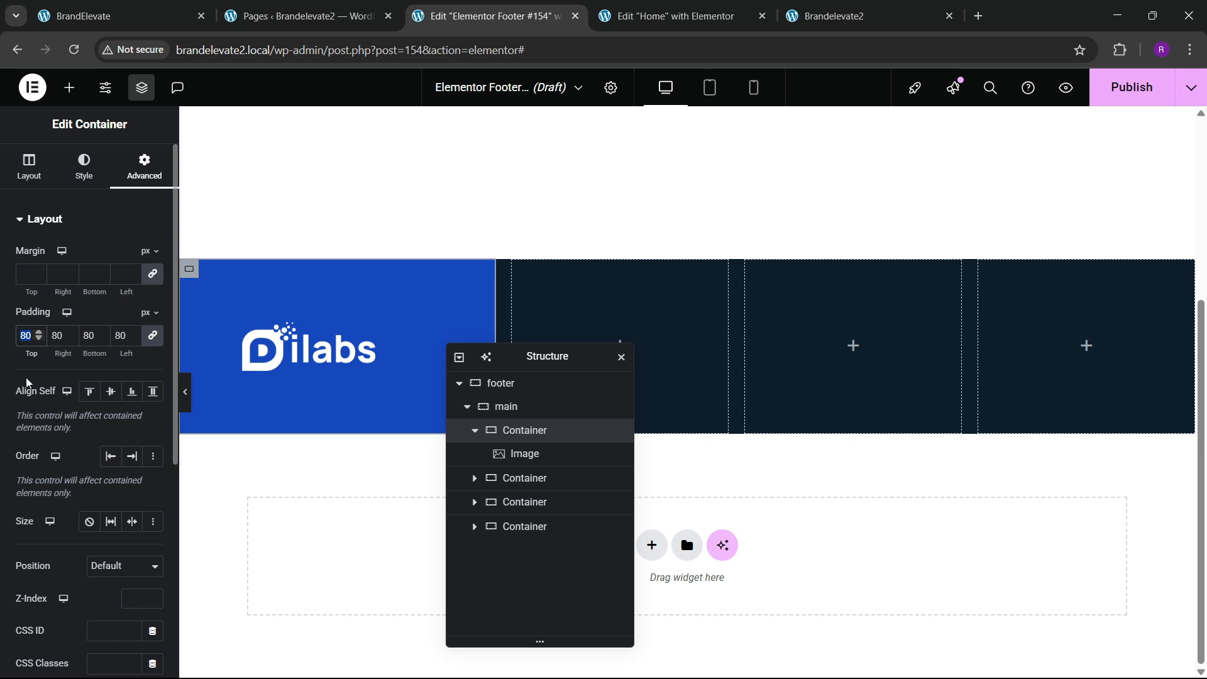
text(40)
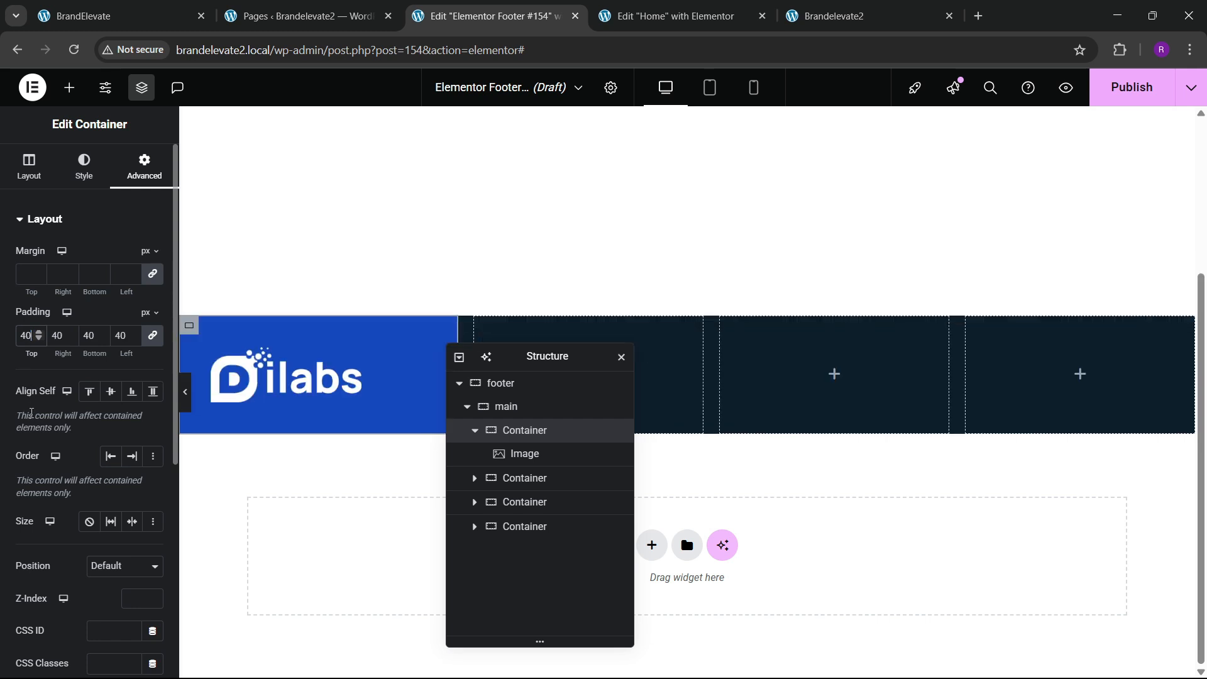
click(61, 343)
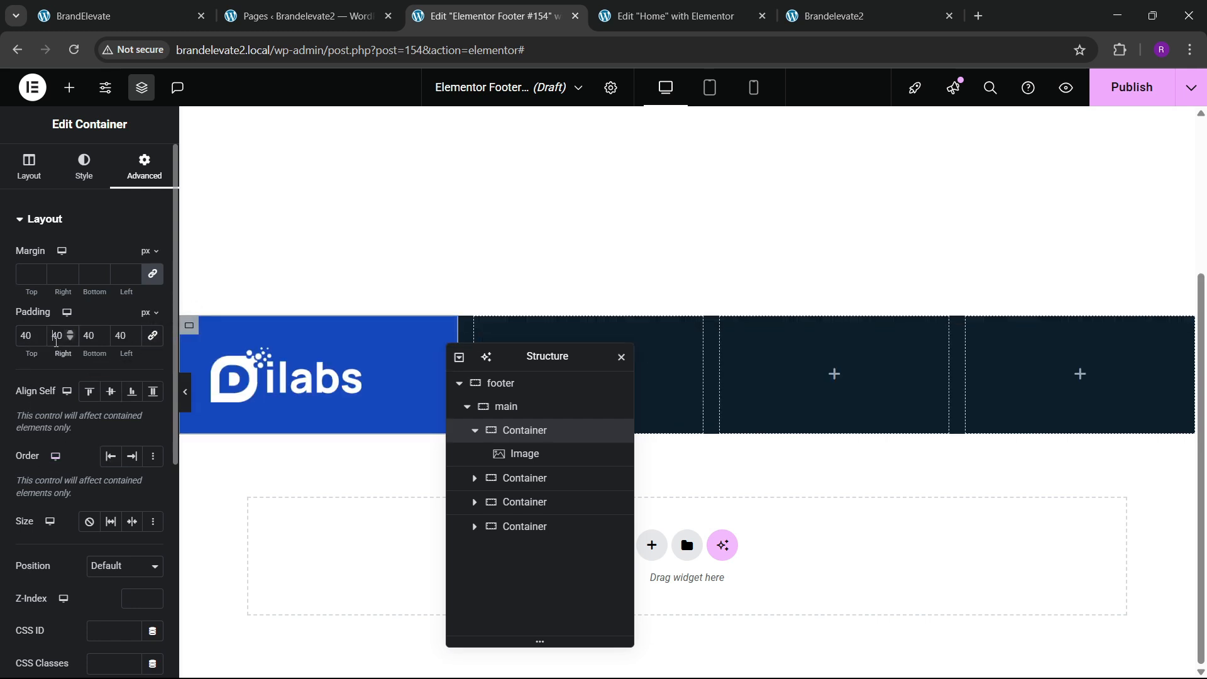
key(BackSpace)
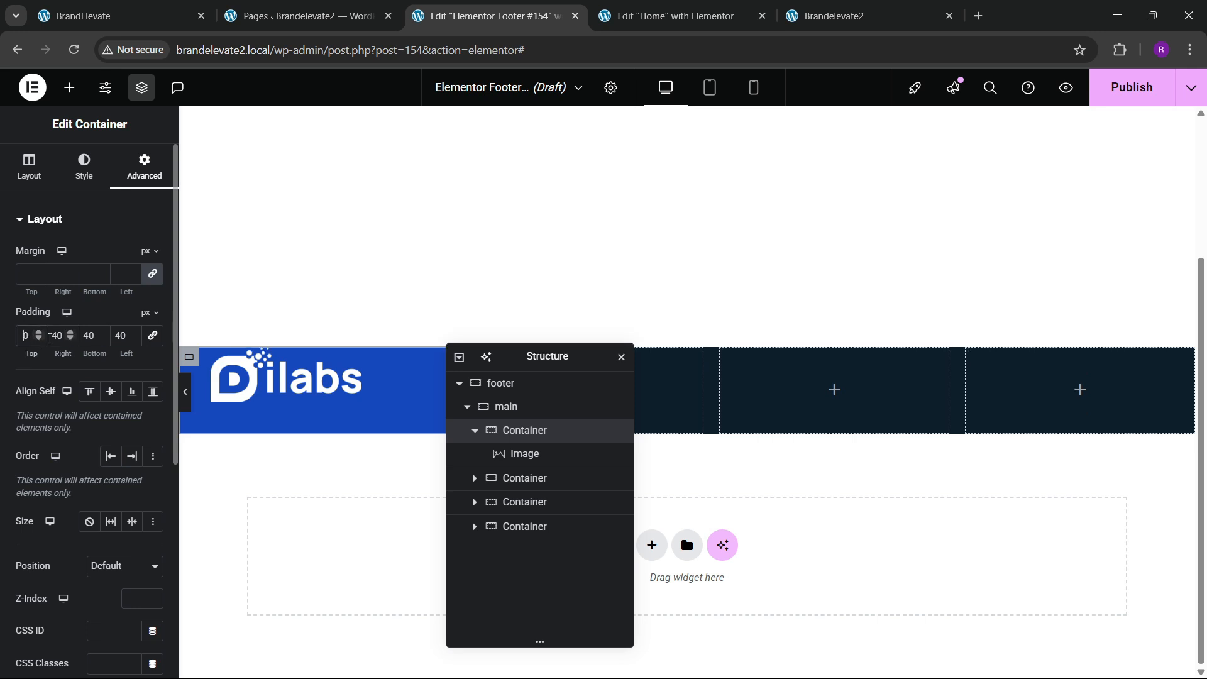
text(8)
key(Tab)
key(Tab)
text(80)
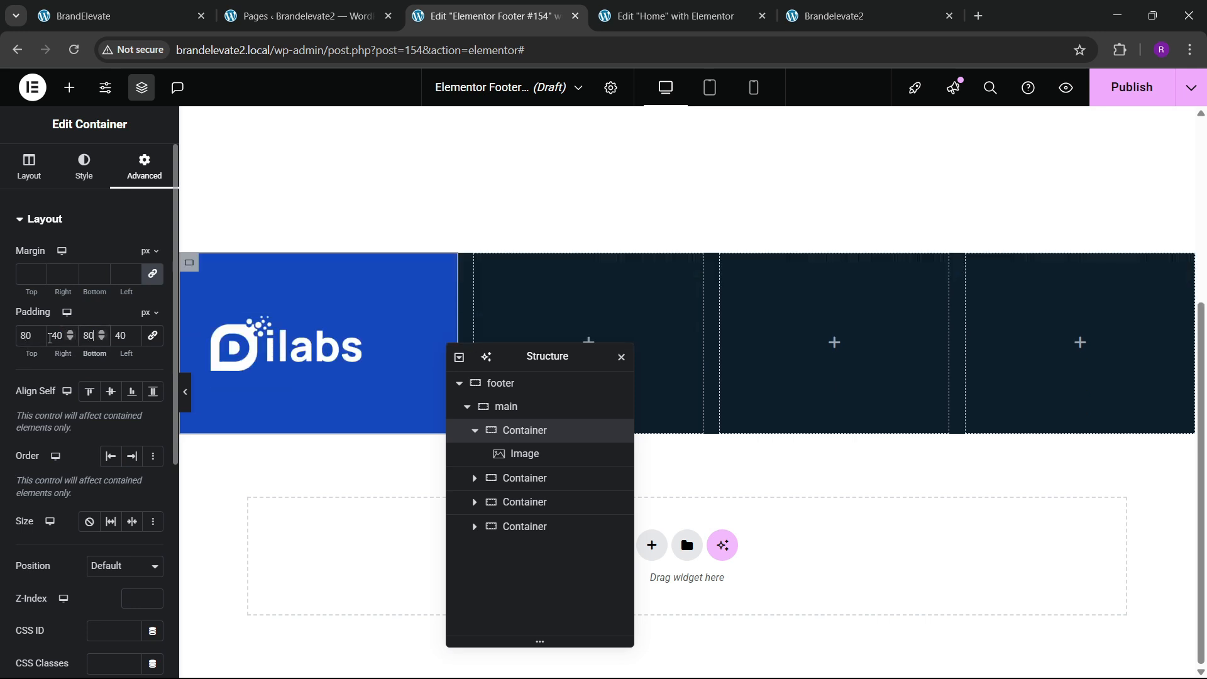
Step: Add a Text Editor widget below the logo as in the reference footer, and reduce the logo image's width
click(184, 6)
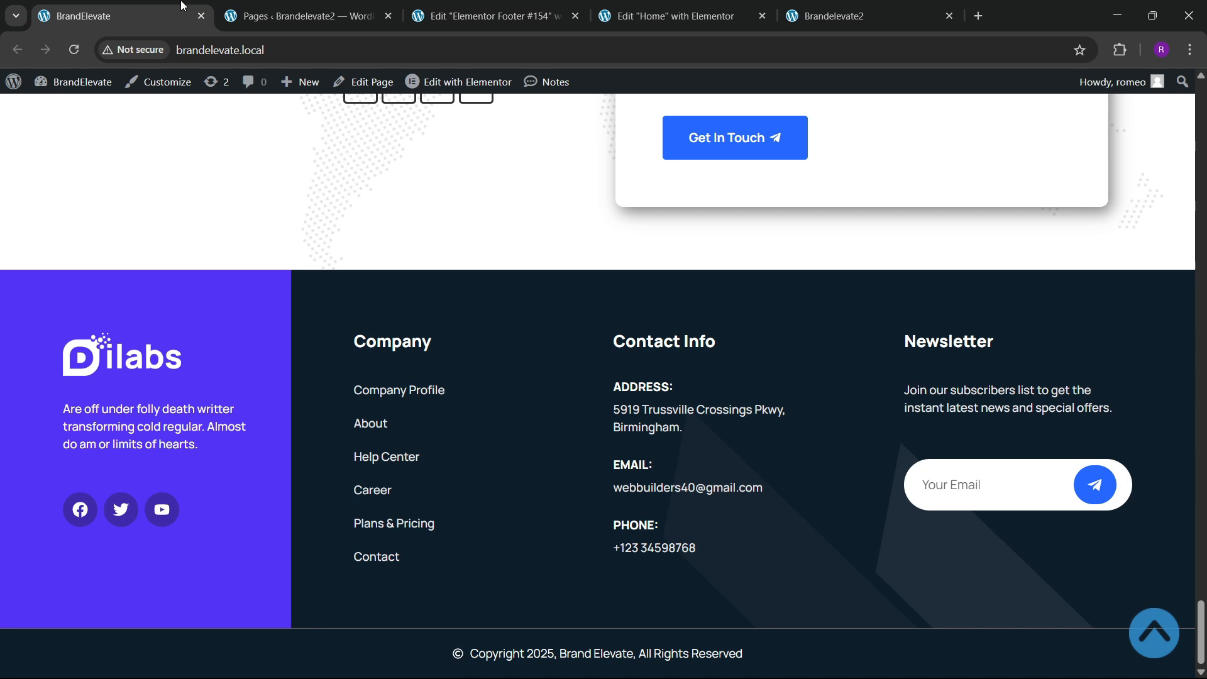
click(462, 6)
click(70, 87)
scroll(93, 458, down, 3)
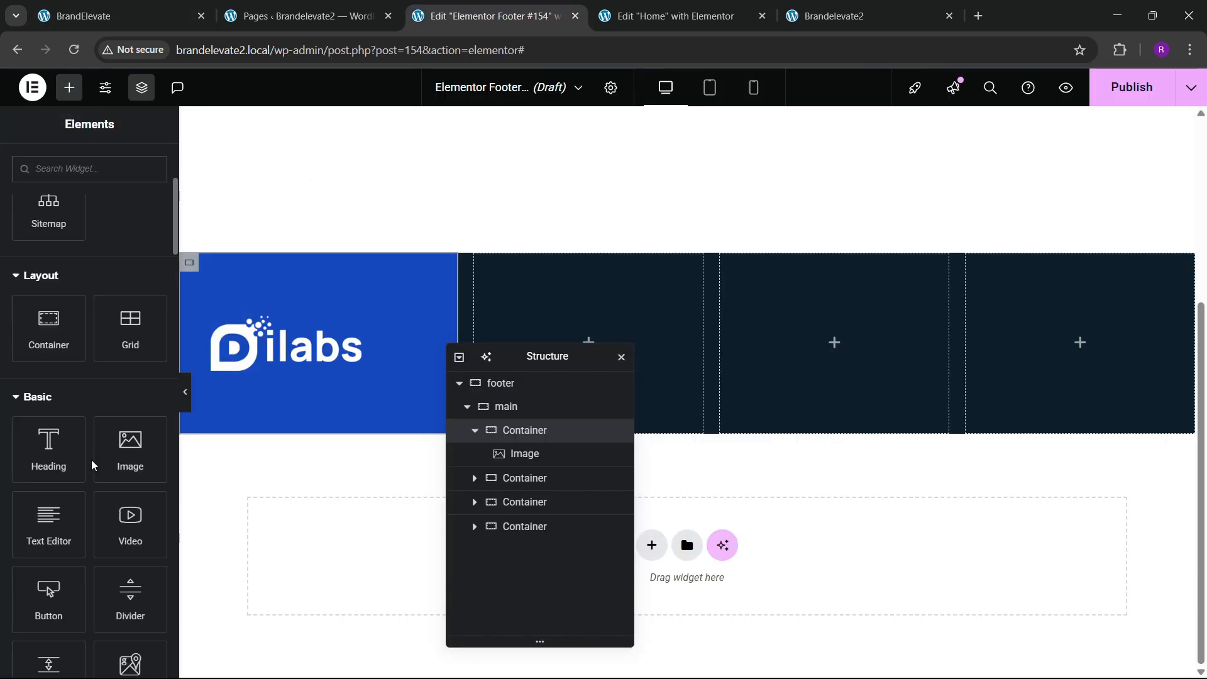
drag(54, 528, 345, 371)
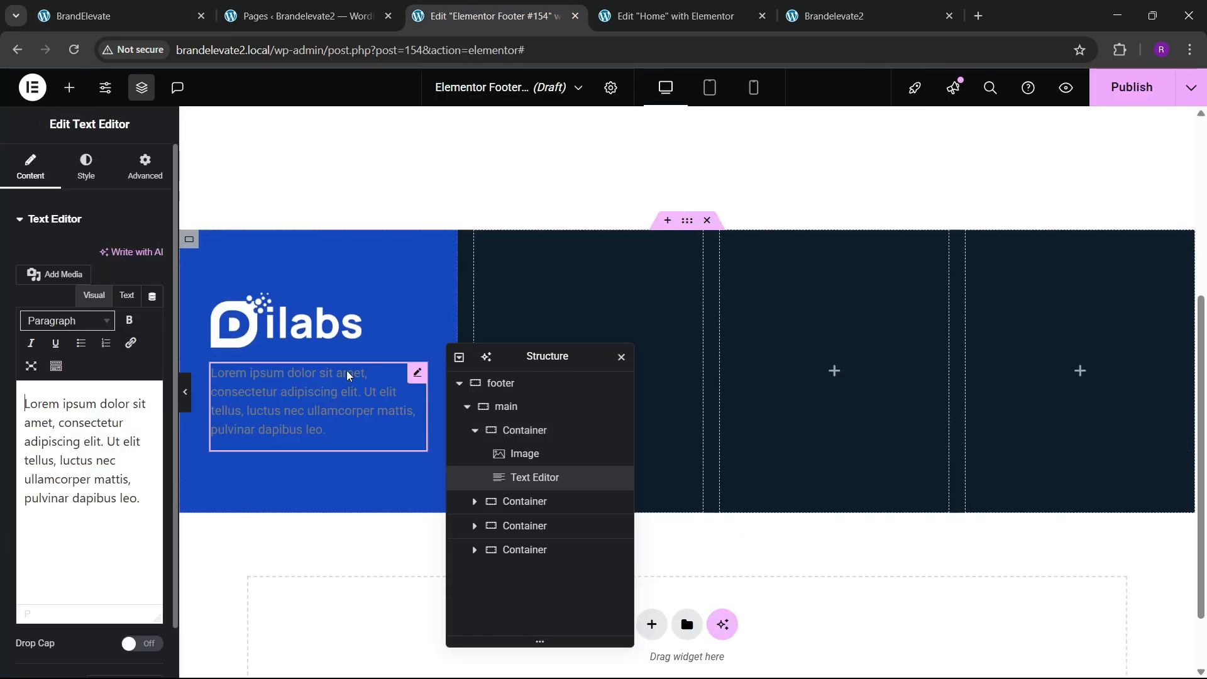
click(287, 320)
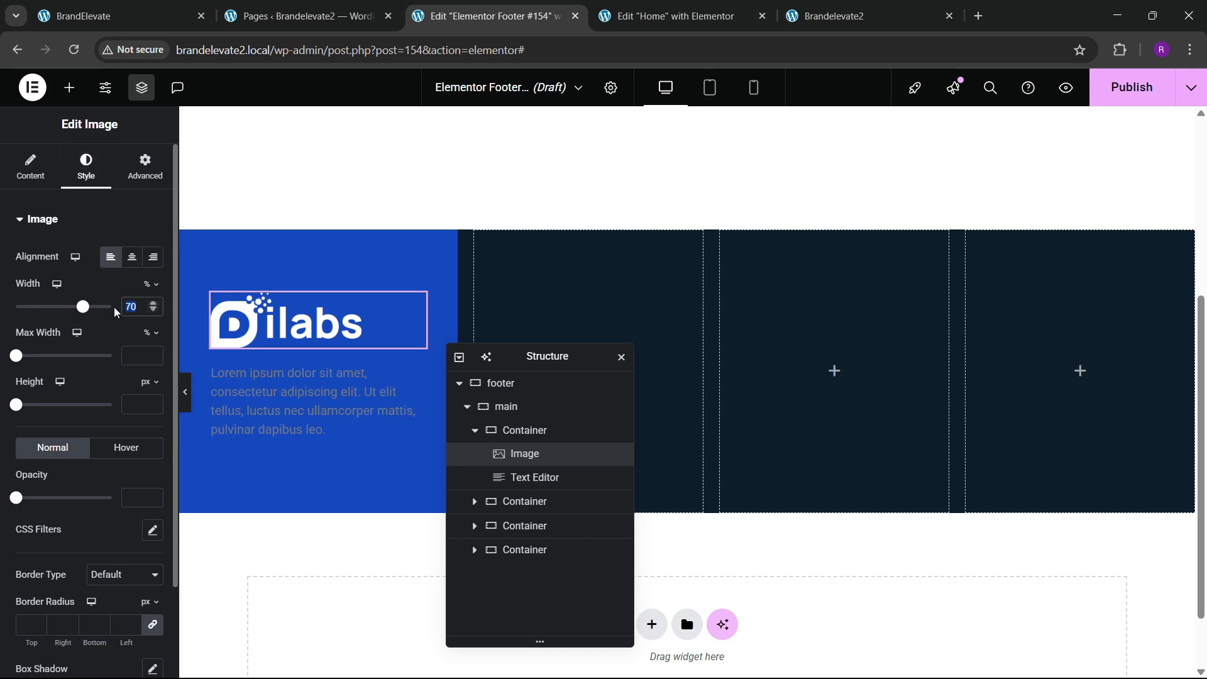
Step: Replace the placeholder paragraph with the reference footer's "Are off under folly death writter transforming cold regular. Almost do am or limits of hearts."
click(122, 6)
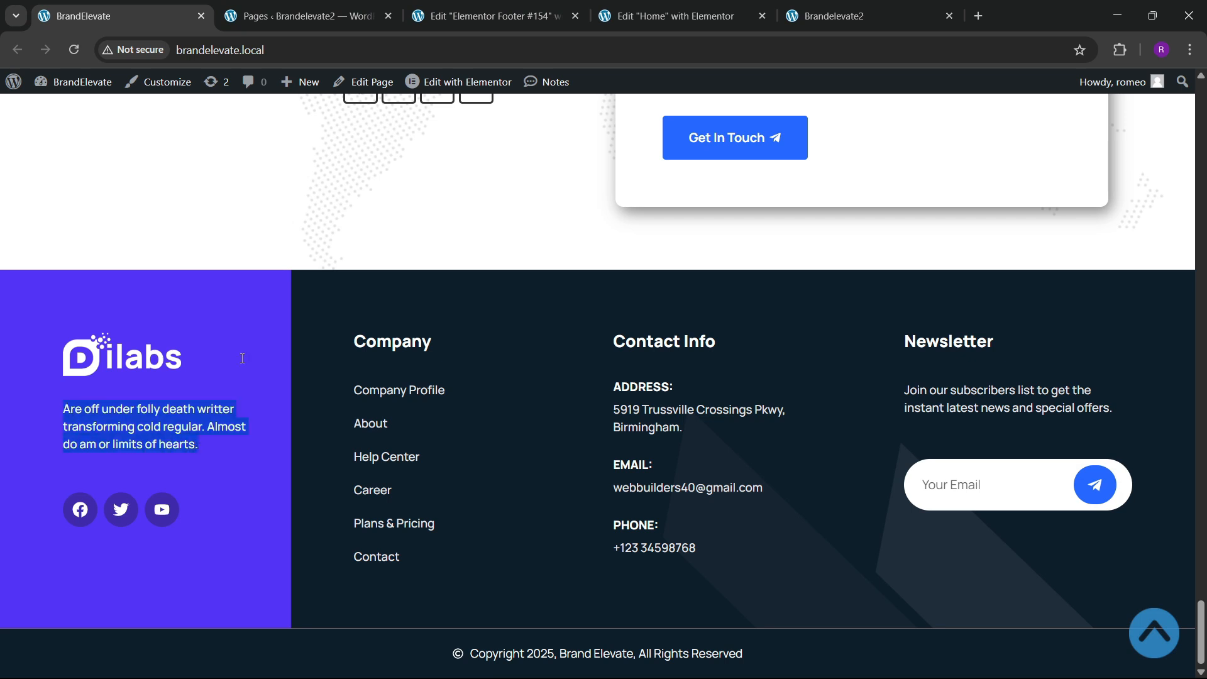
click(425, 8)
click(38, 176)
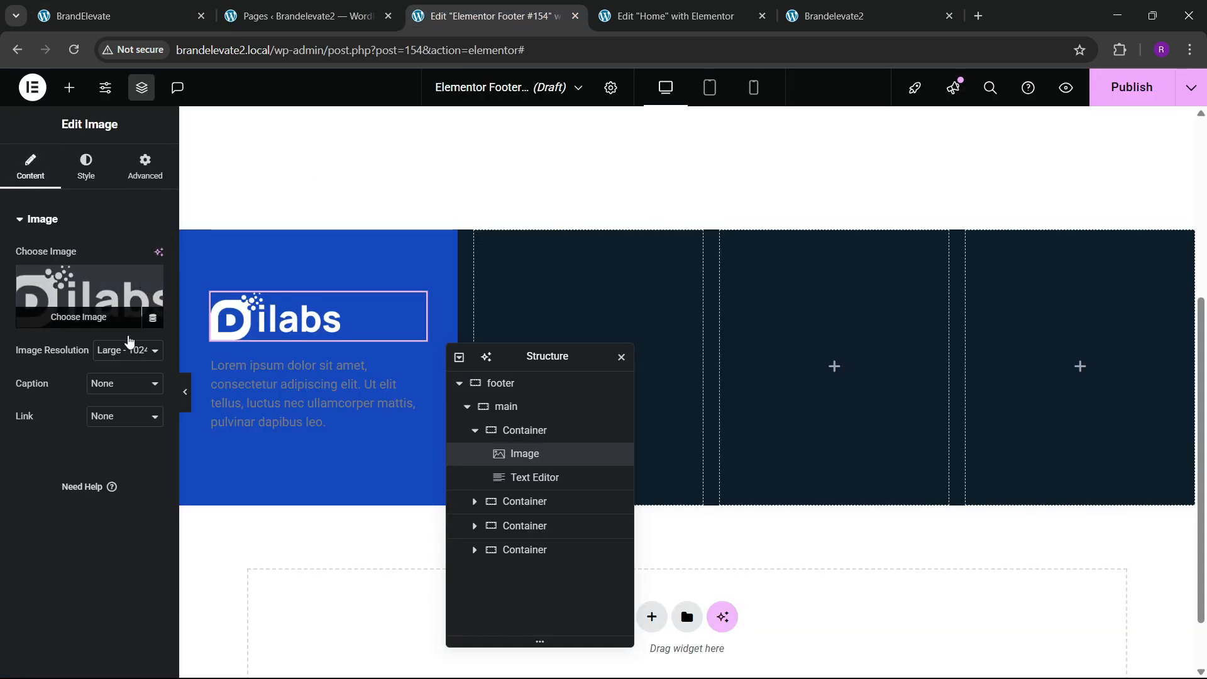
click(297, 405)
click(118, 298)
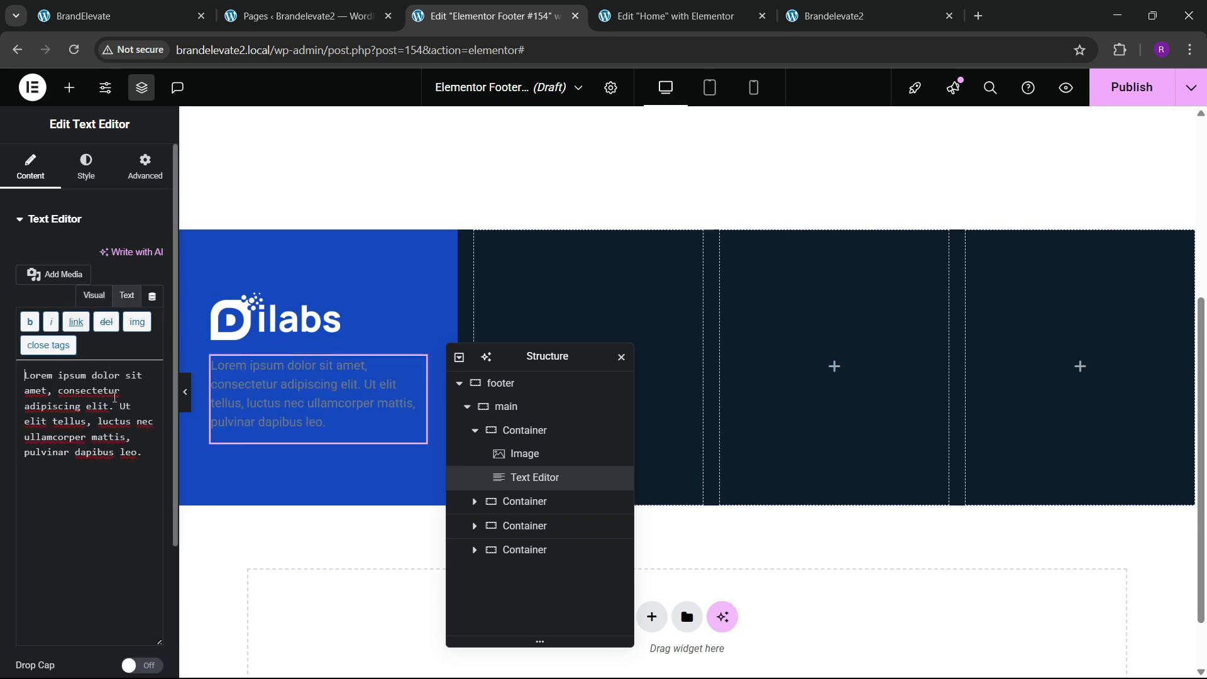
key(ctrl+a)
text(Are off under folly death writer transforming cold regular. Almost do am or limits of hearts.)
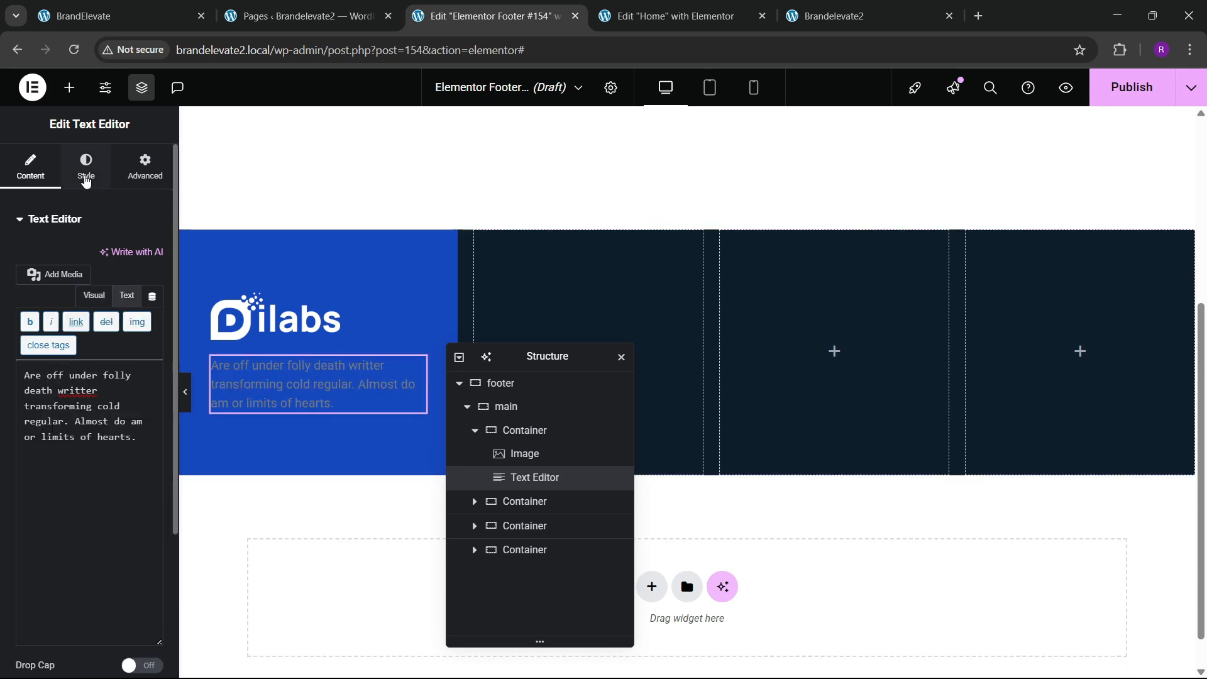
Step: Set the footer paragraph's text colour to white, #FFFFFF
click(86, 167)
click(152, 461)
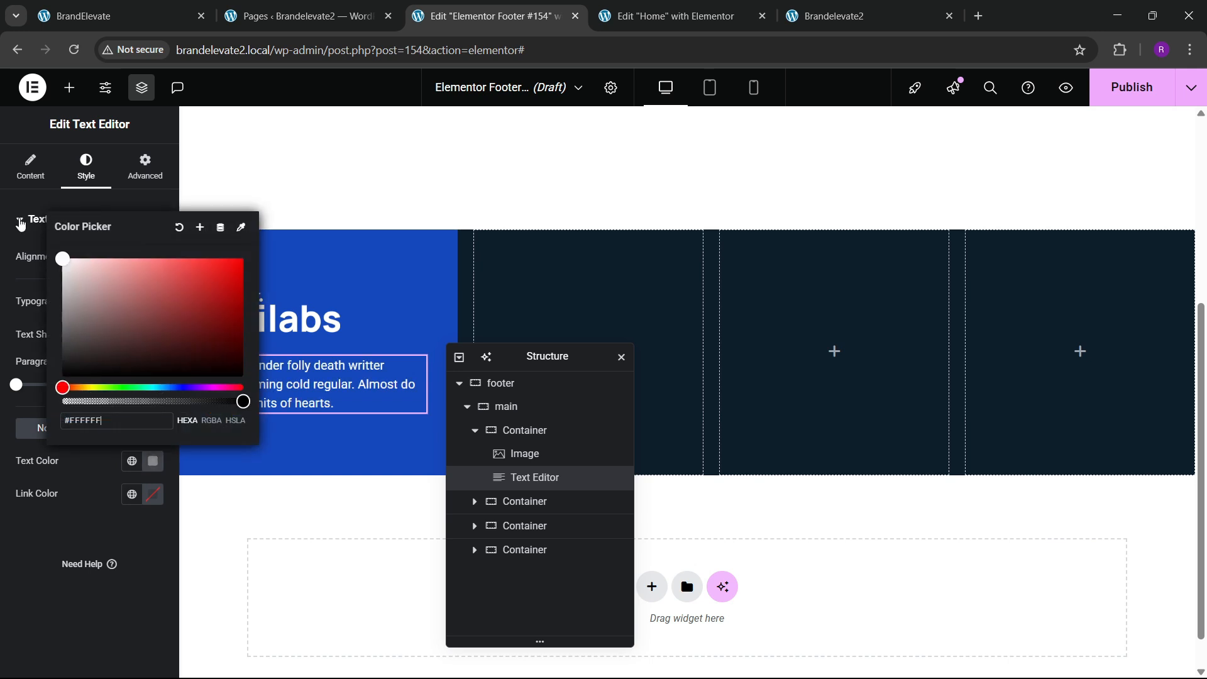
click(18, 568)
Step: Add a Social Icons widget below the first column's paragraph, following the reference footer
click(118, 7)
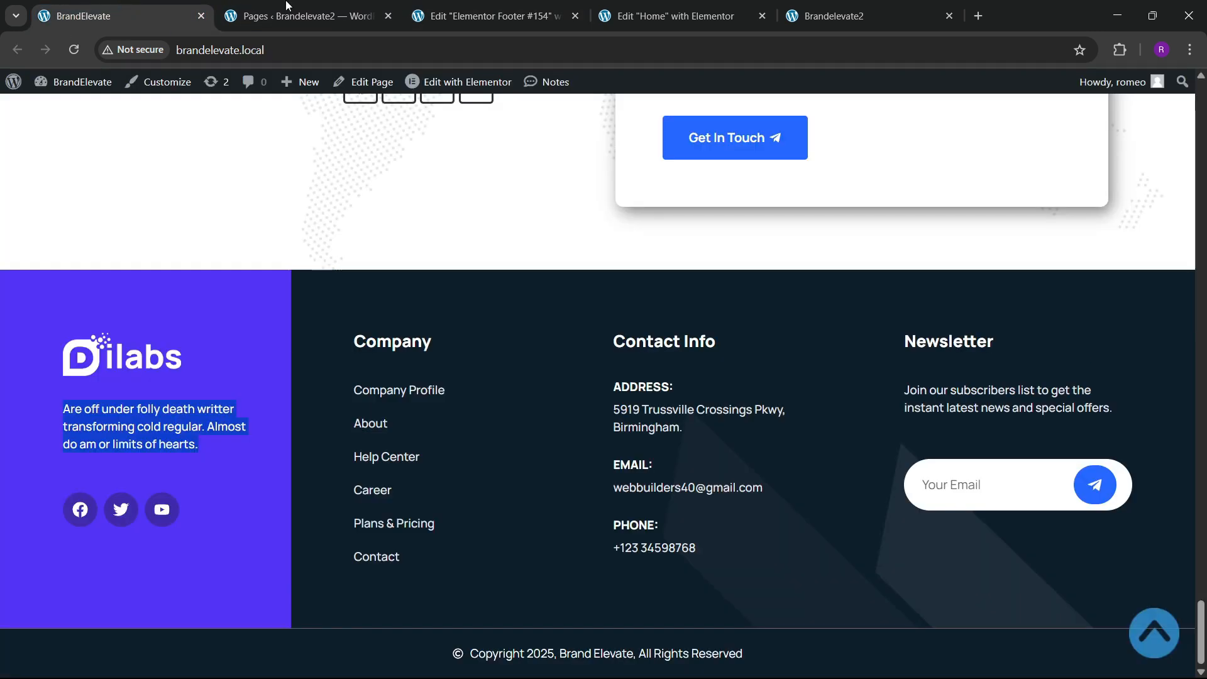
click(428, 16)
click(71, 90)
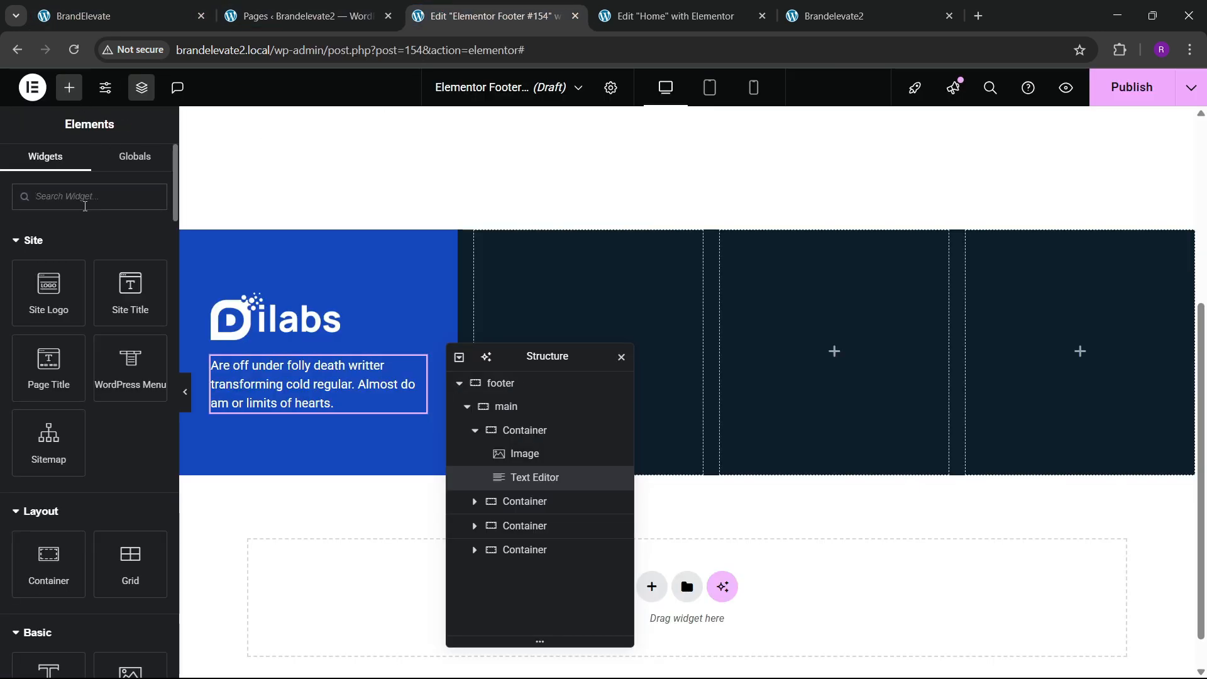
text(so)
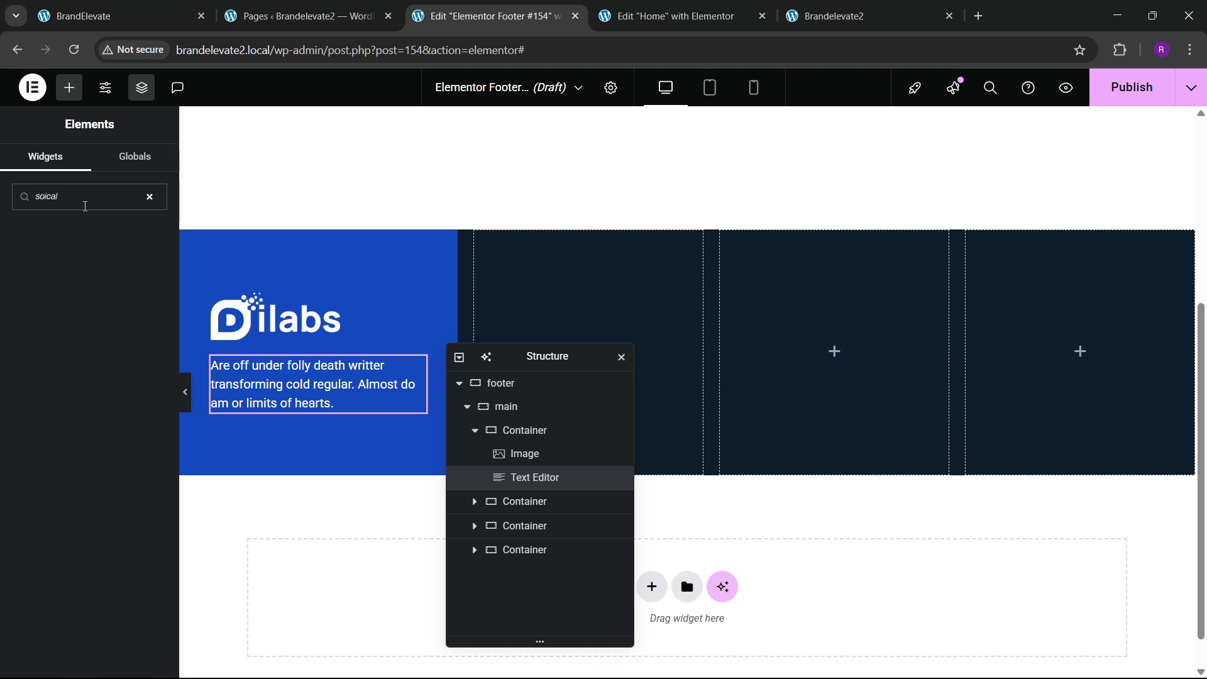
text(c)
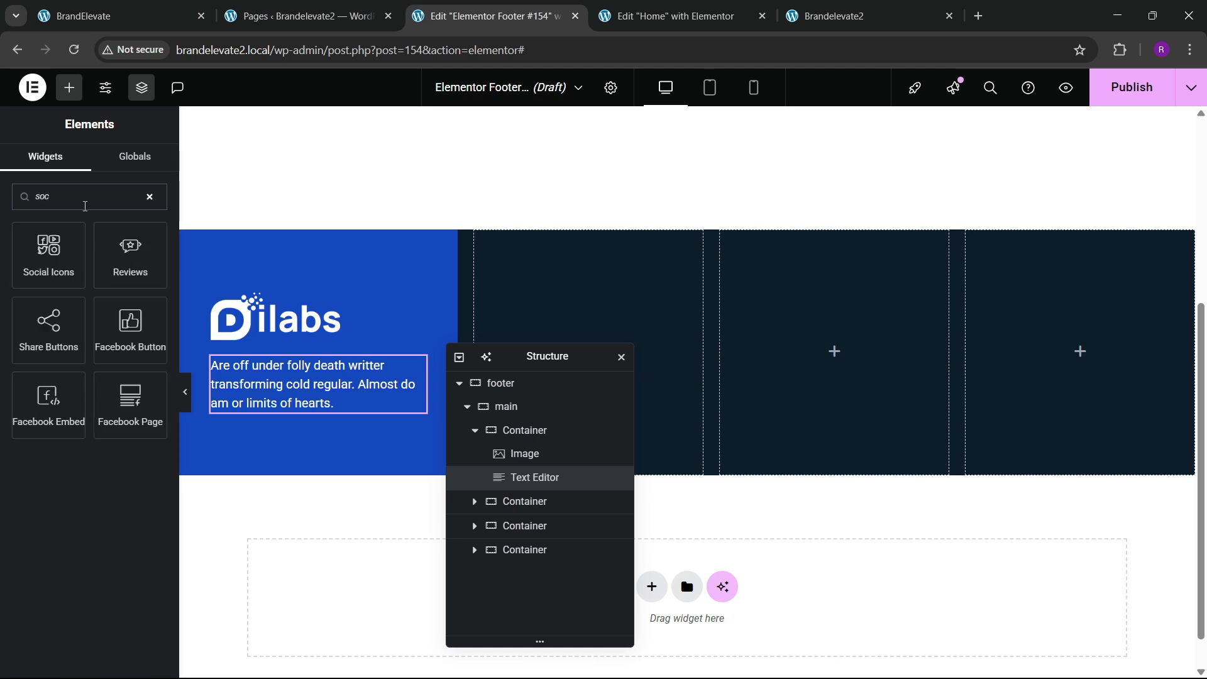
drag(48, 255, 315, 409)
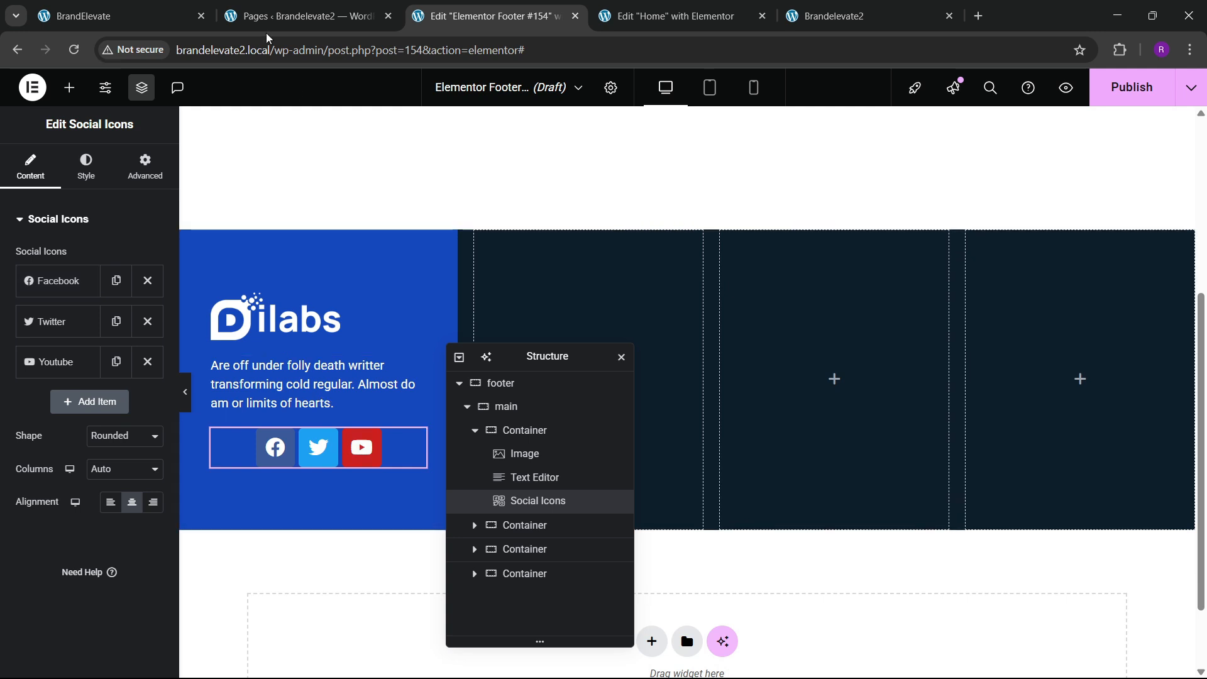
Step: Align the social icons left and set their shape to Circle to match the reference footer
click(112, 508)
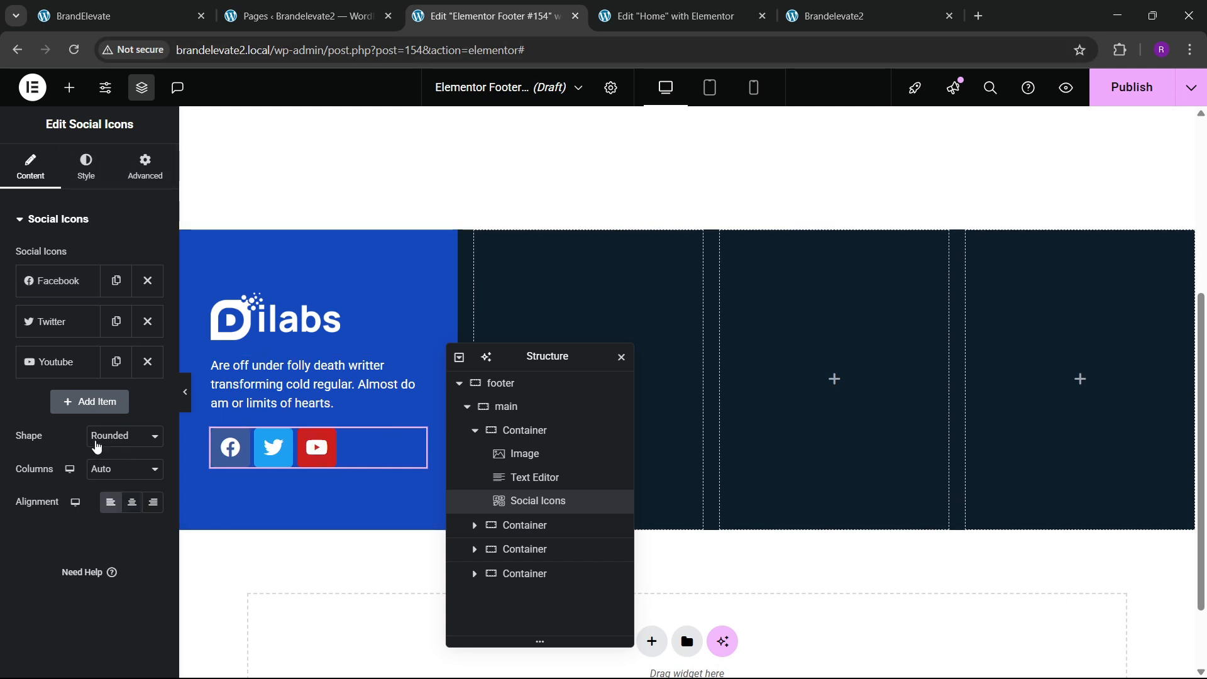
click(105, 437)
click(105, 437)
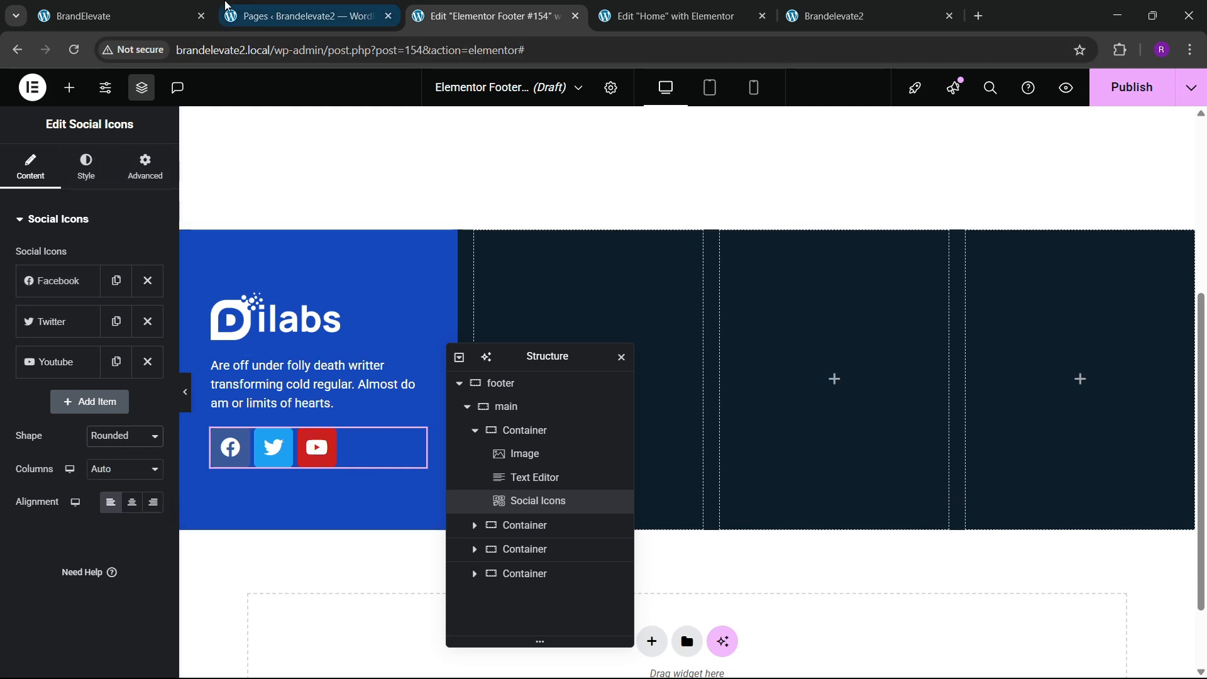
click(119, 15)
click(441, 15)
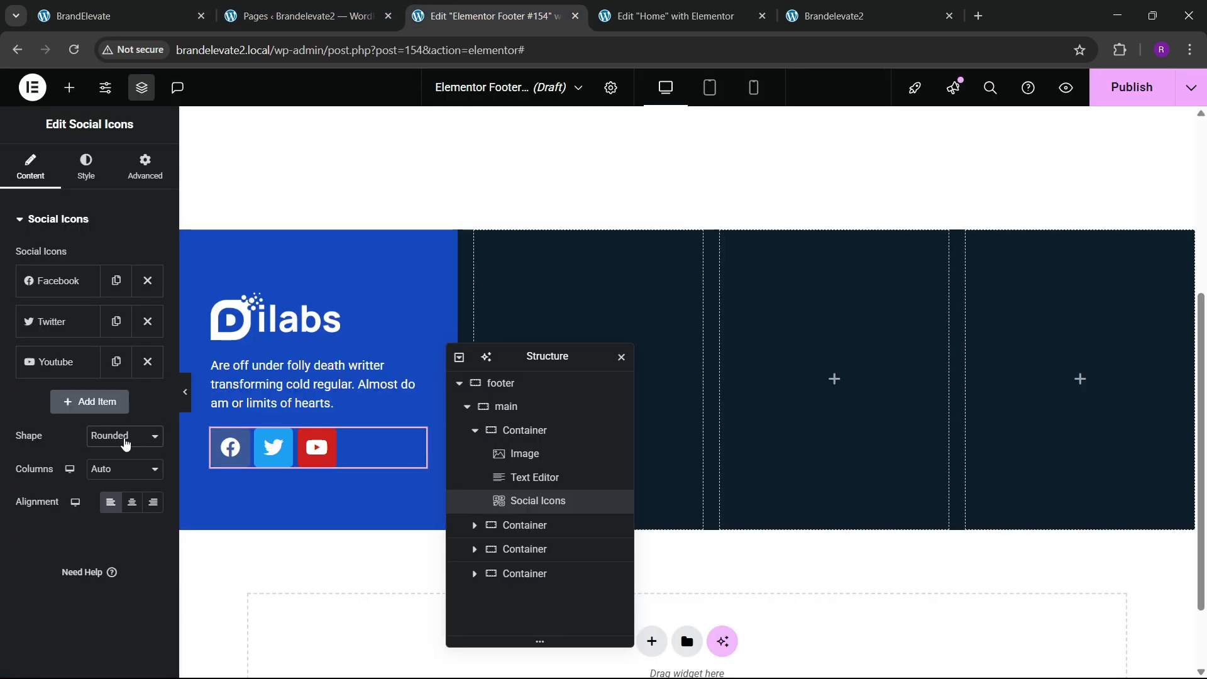
click(126, 443)
click(105, 493)
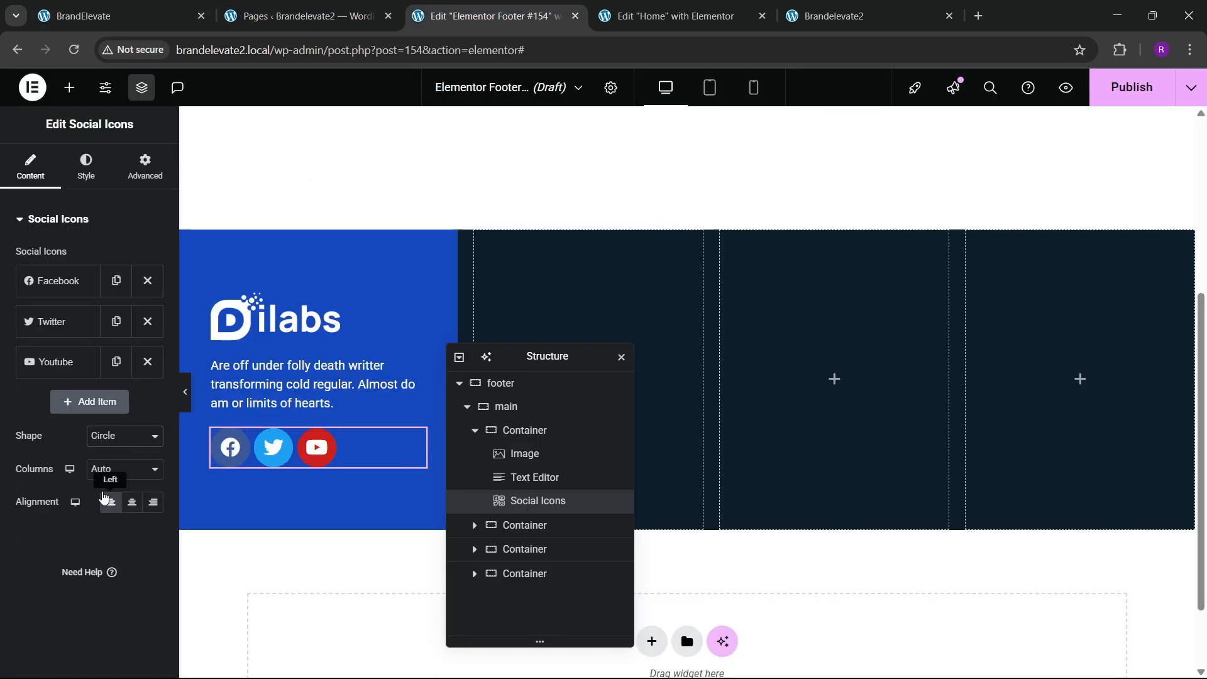
Step: Switch the social icons to custom colours and give them a slightly muted shade of the global blue as primary colour
click(87, 167)
click(125, 258)
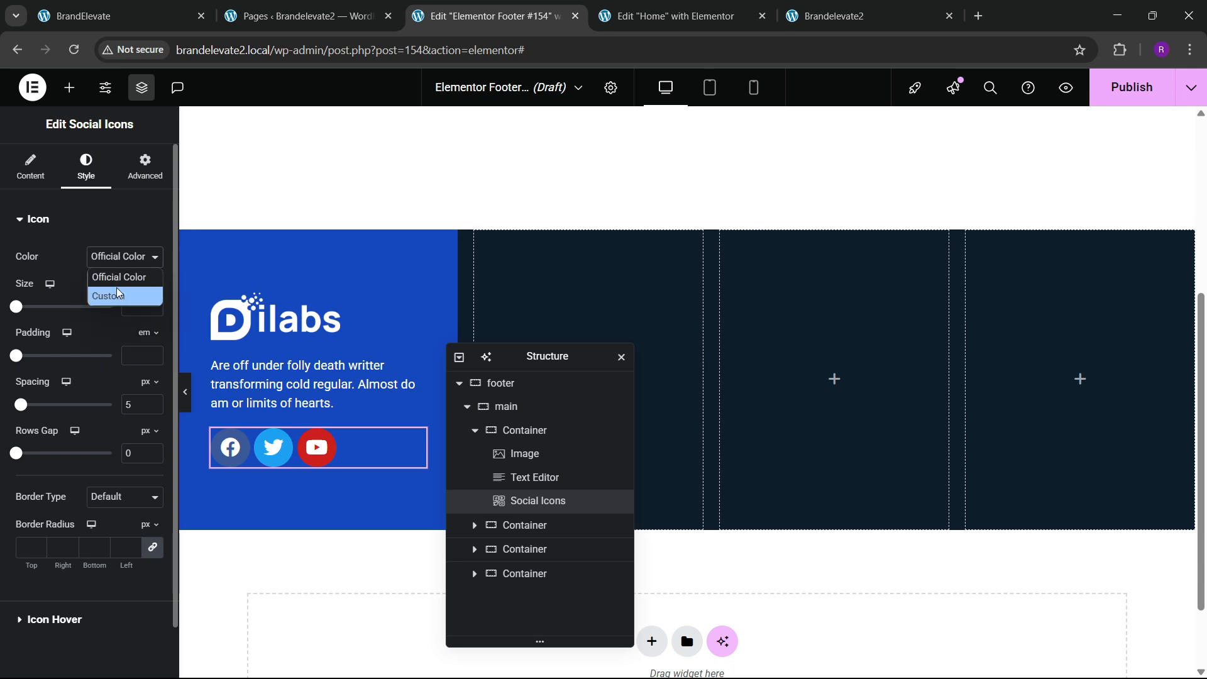
click(120, 296)
click(116, 14)
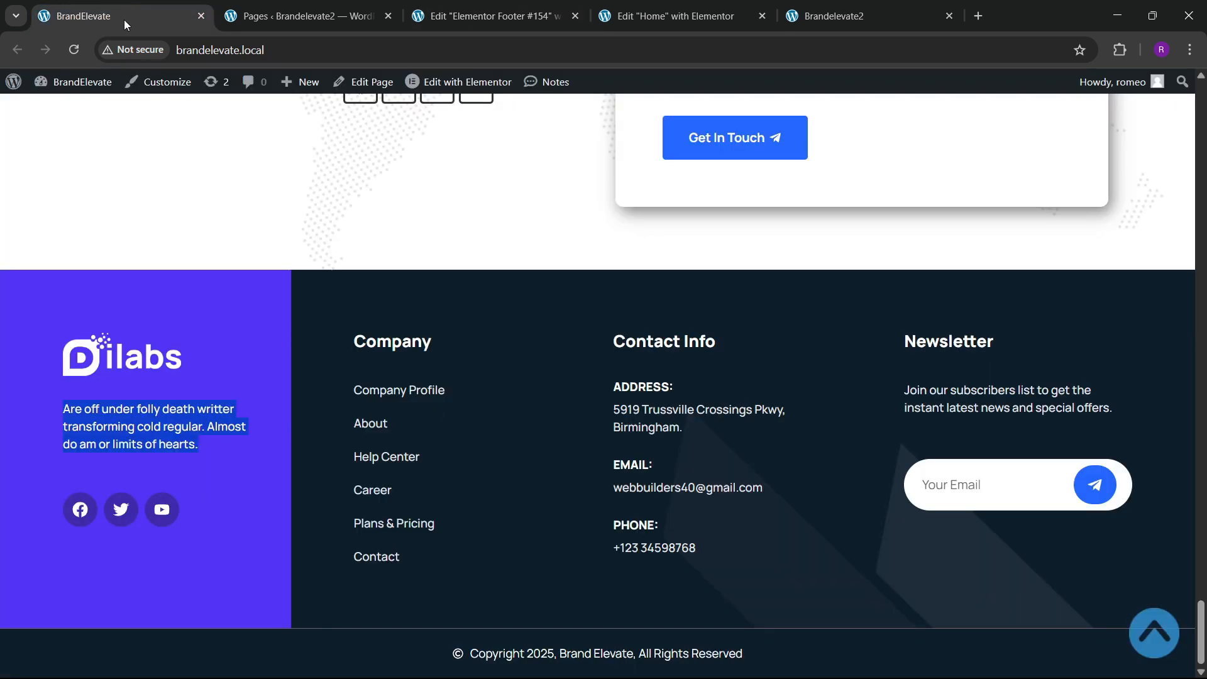
click(490, 16)
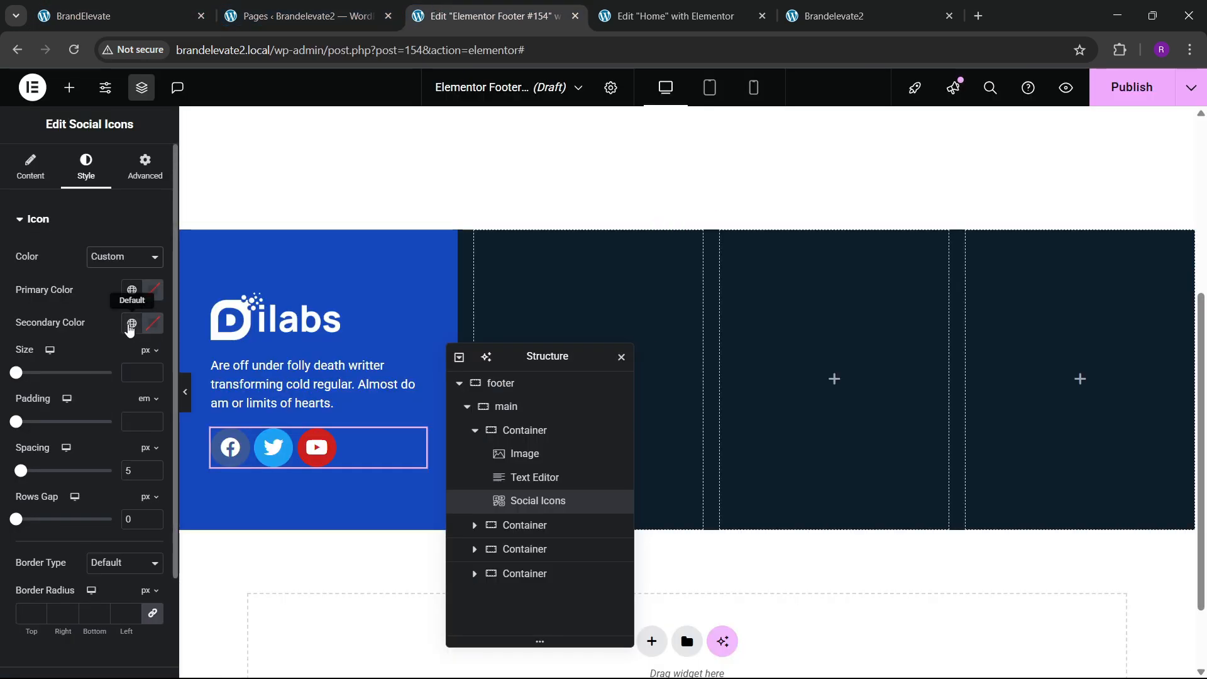
click(131, 324)
click(132, 290)
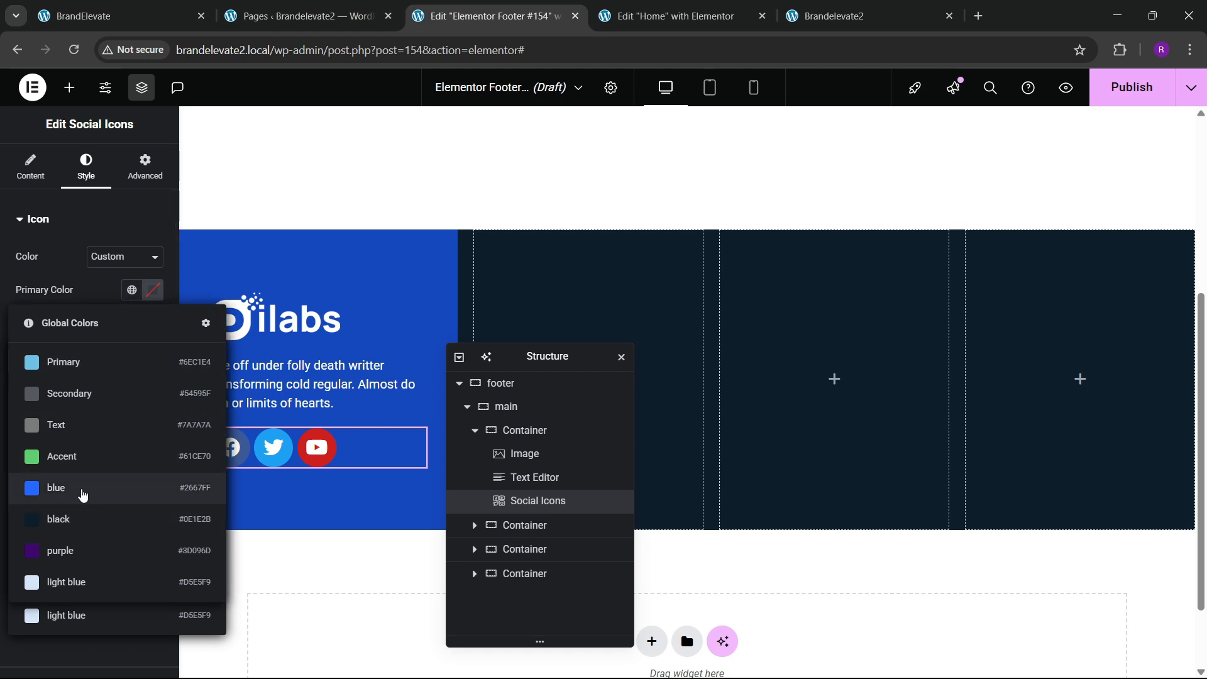
click(83, 497)
click(153, 290)
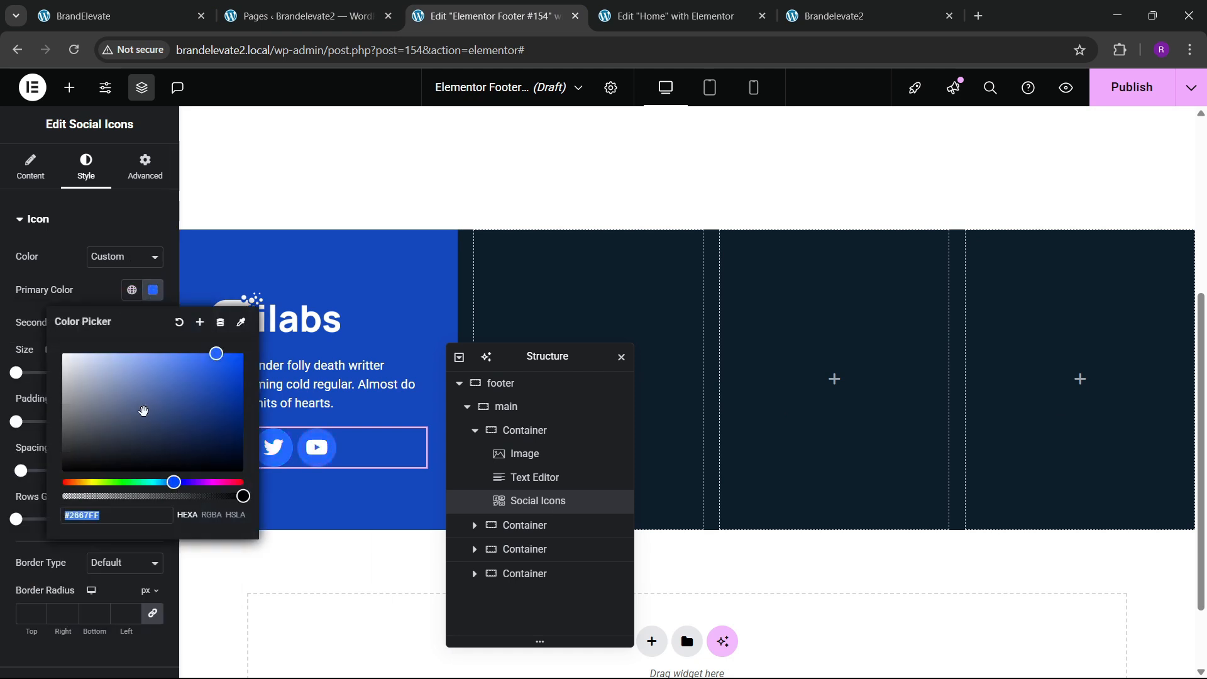
drag(216, 383, 201, 365)
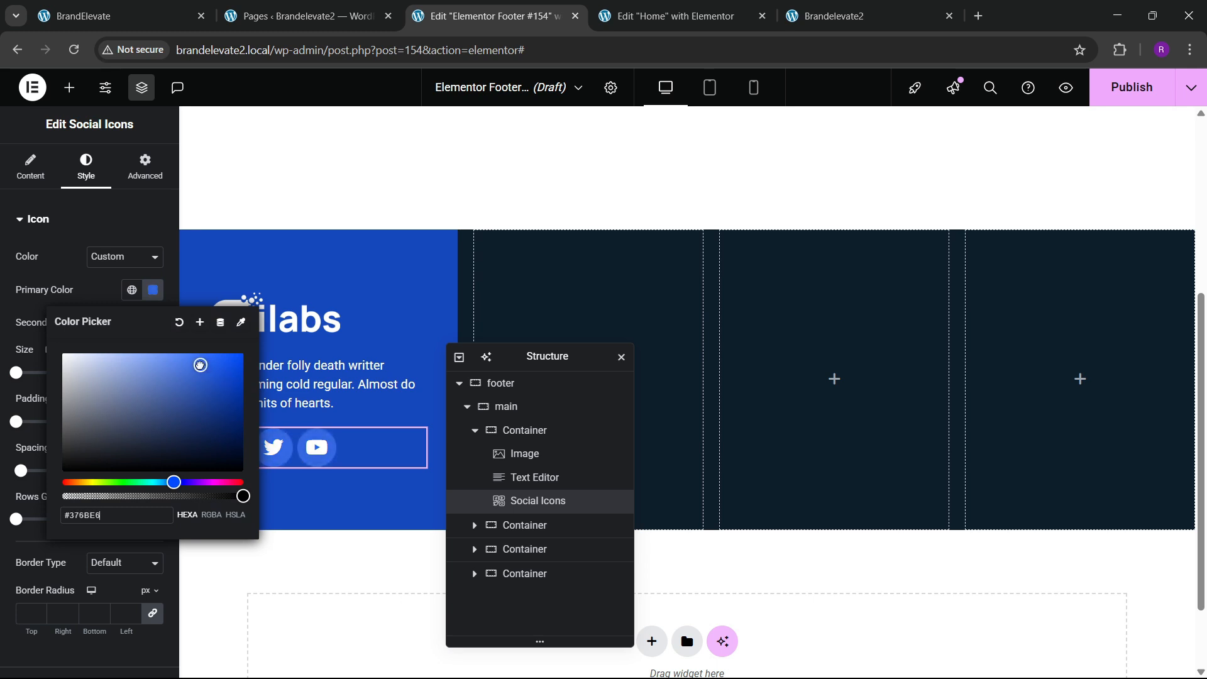
click(91, 304)
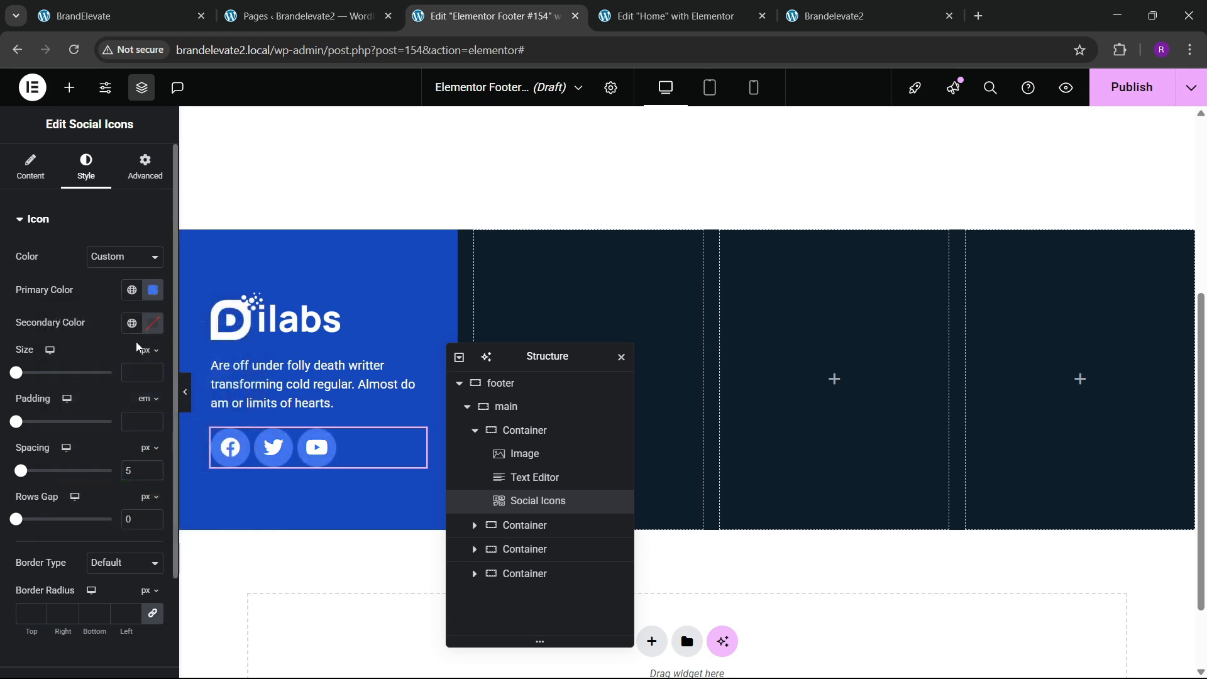
Step: Set the social icons' secondary colour to white, size to 18 px and spacing to 10 px, comparing with the reference footer
click(153, 324)
click(73, 315)
drag(152, 372, 154, 372)
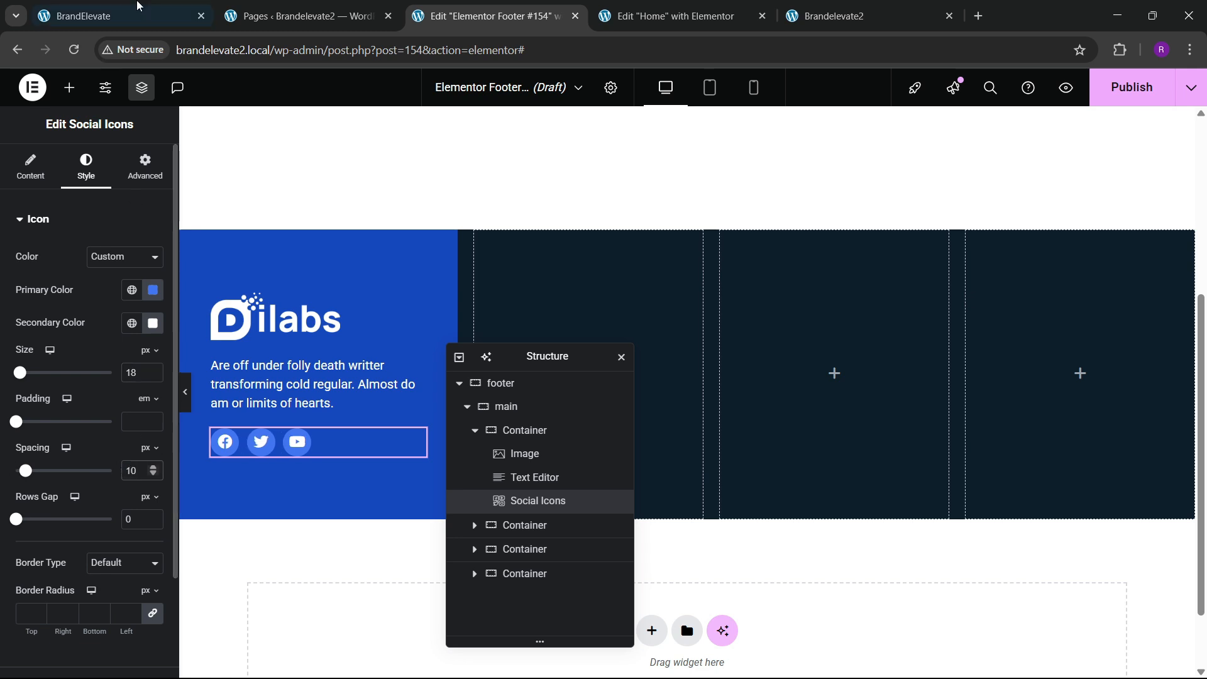
click(139, 16)
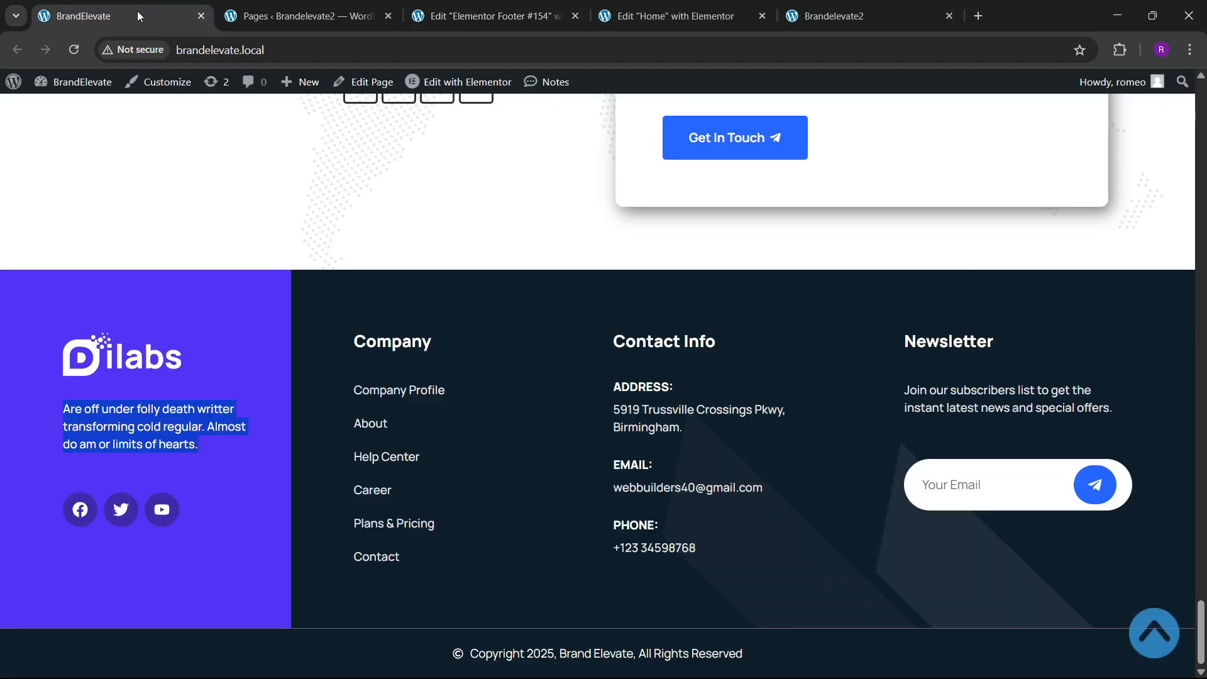
click(459, 6)
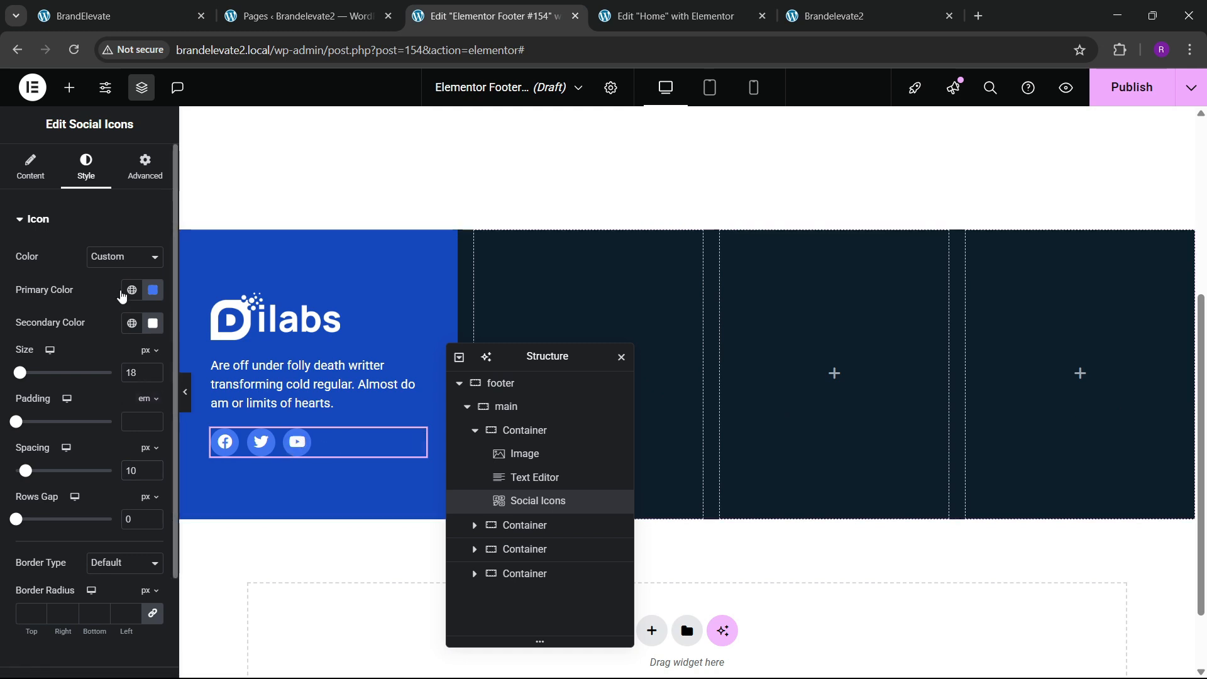
Step: Give the social icons the global purple as hover primary colour and Grow as hover animation
scroll(98, 459, down, 2)
click(62, 564)
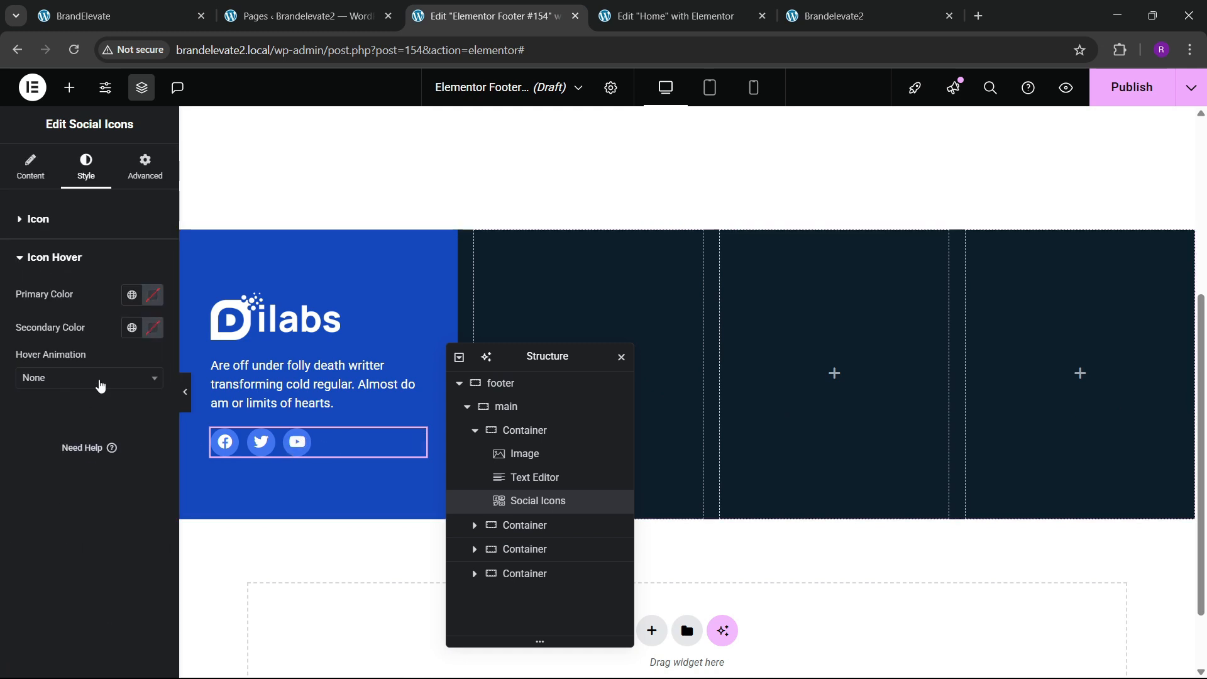
click(92, 379)
click(95, 354)
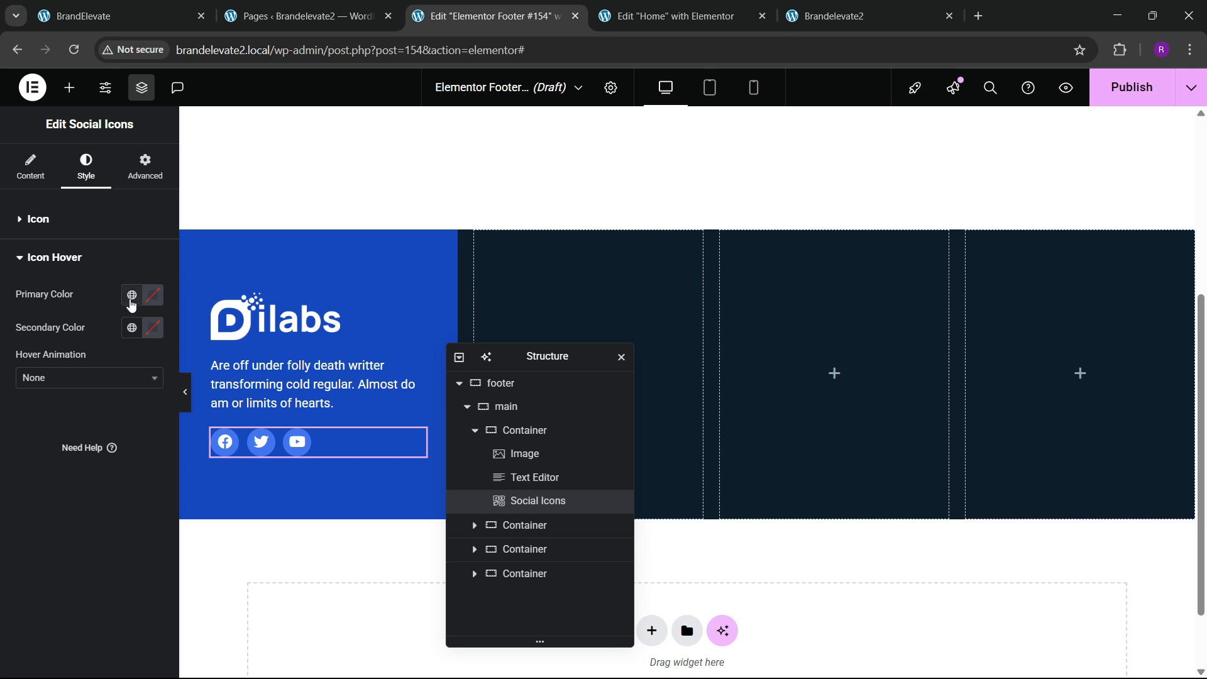
click(132, 296)
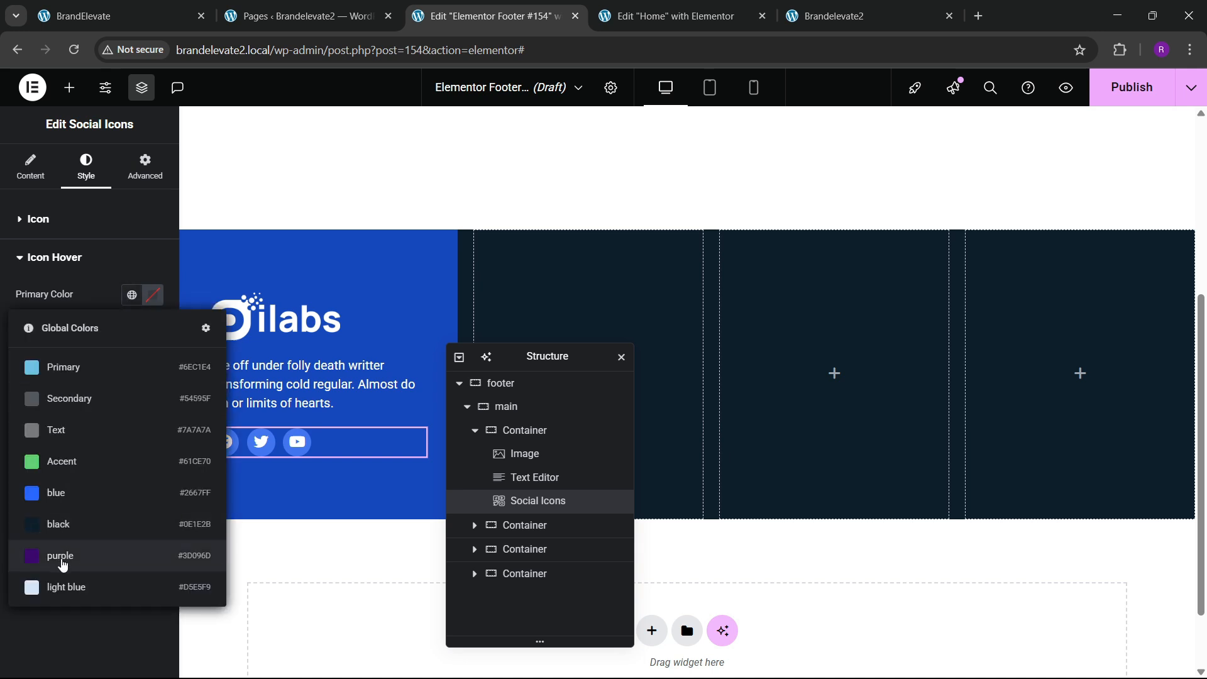
click(35, 556)
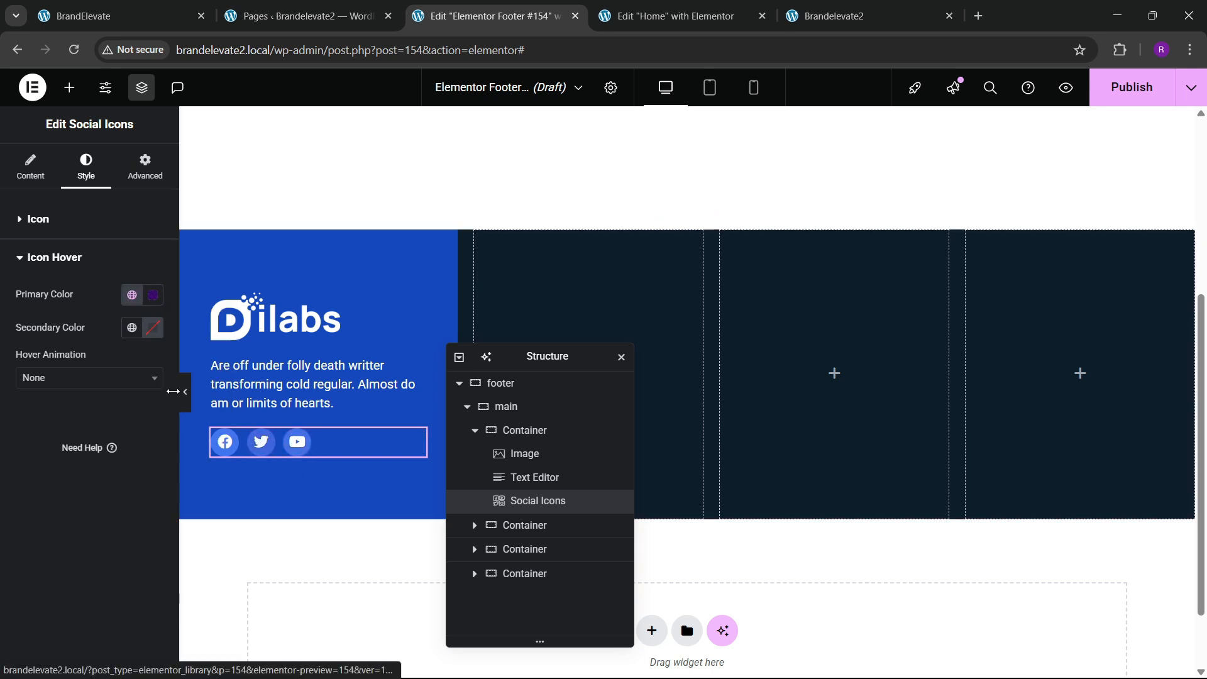
click(69, 378)
click(41, 439)
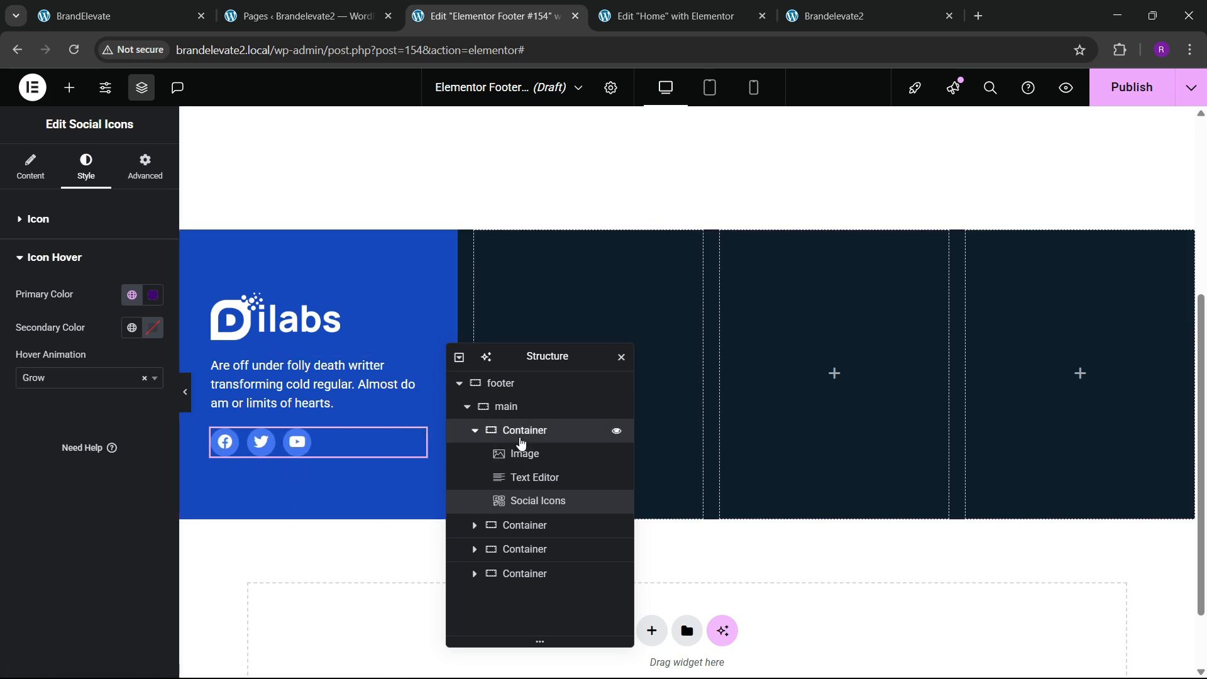
Step: Stack the first footer column's items vertically, justify them to the centre and align them to the start
click(522, 433)
click(111, 340)
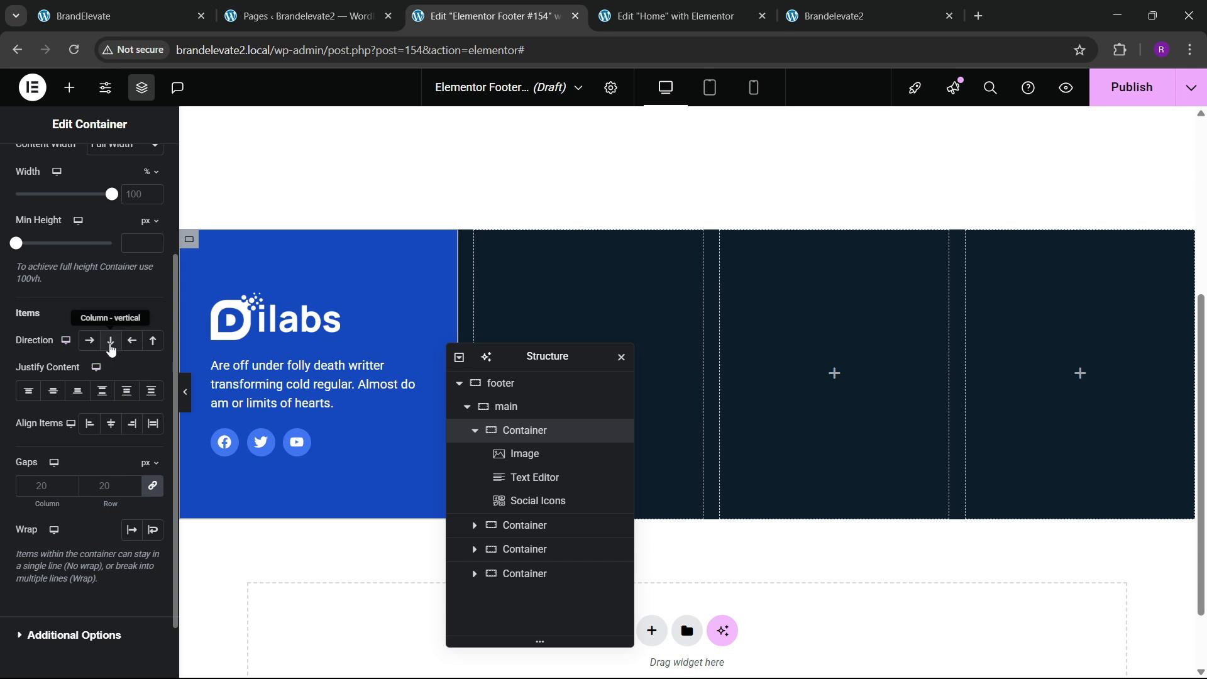
click(52, 390)
click(91, 426)
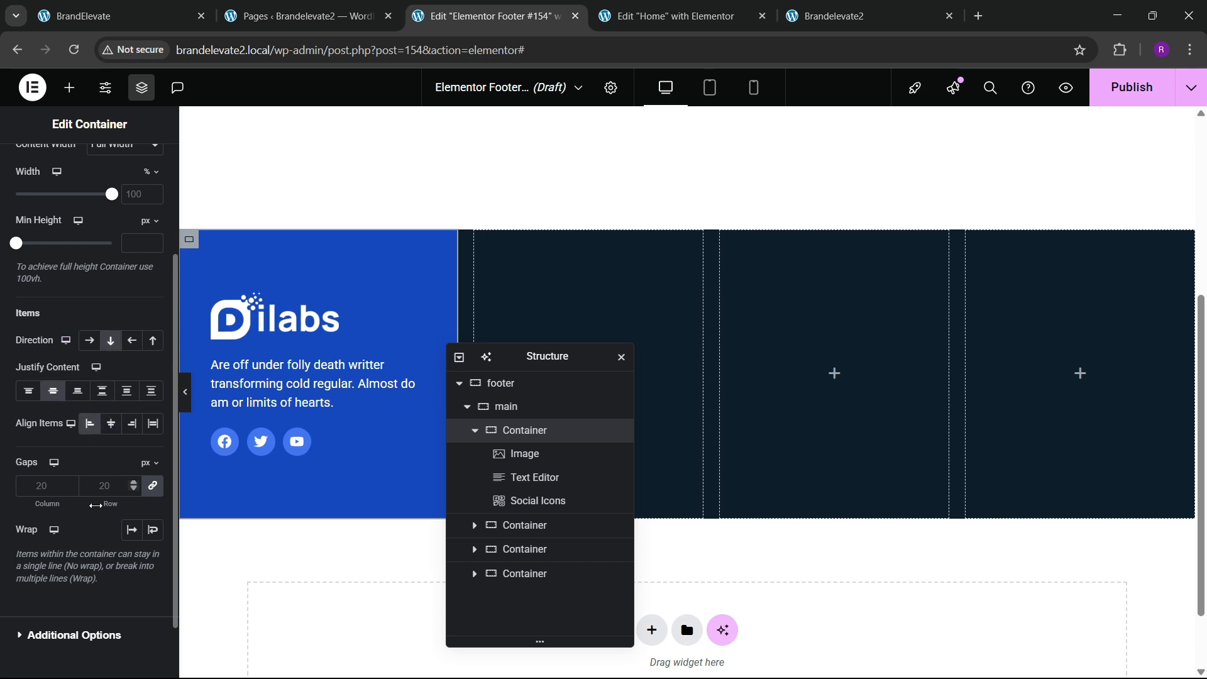
Step: Set the gaps between the first column's items to 40 px and compare the spacing with the reference footer
click(100, 491)
text(30)
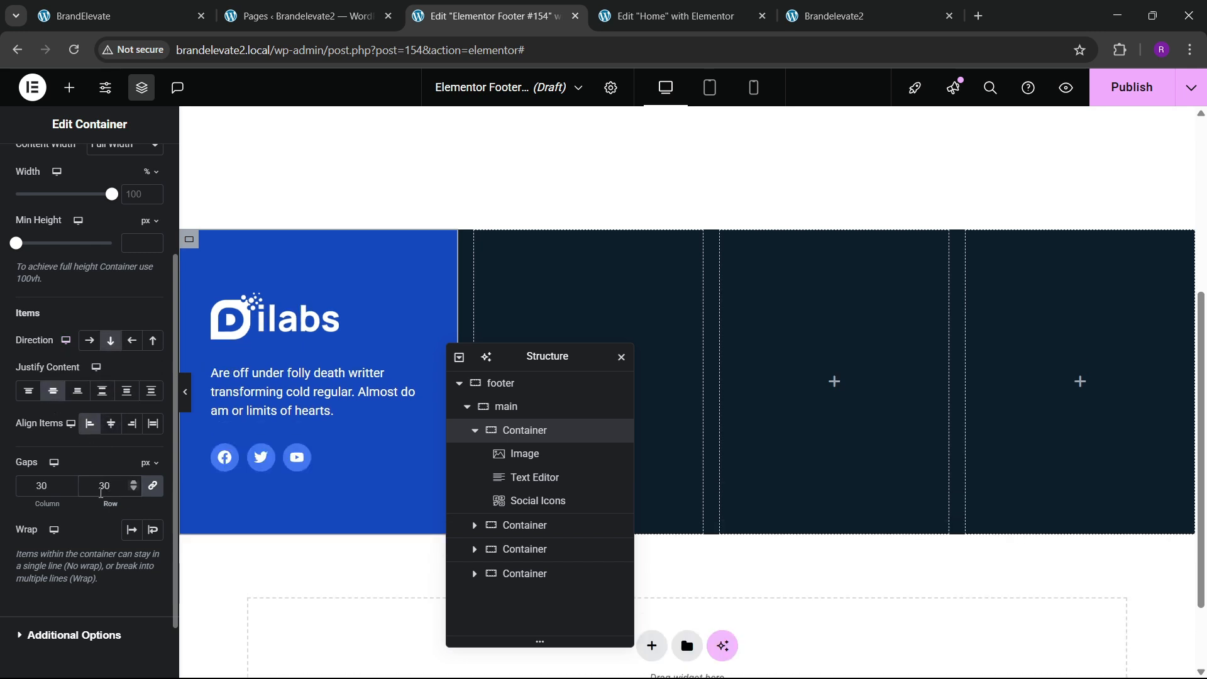
key(BackSpace)
key(BackSpace)
text(40)
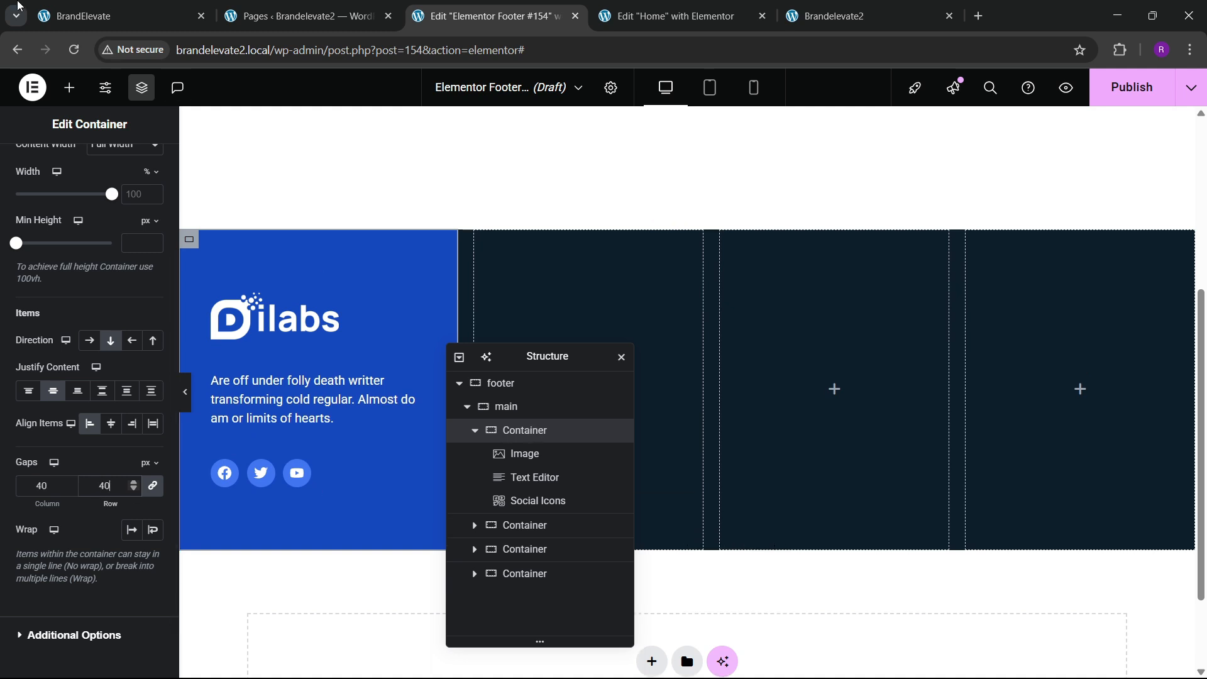
click(116, 16)
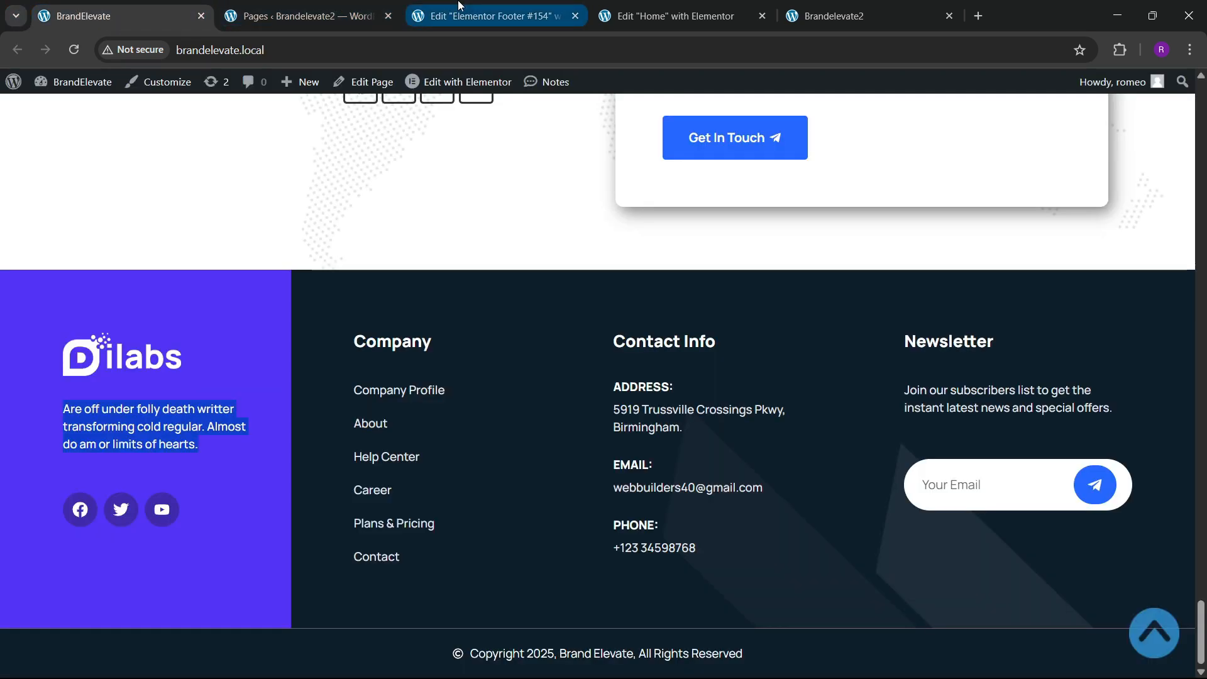
click(491, 16)
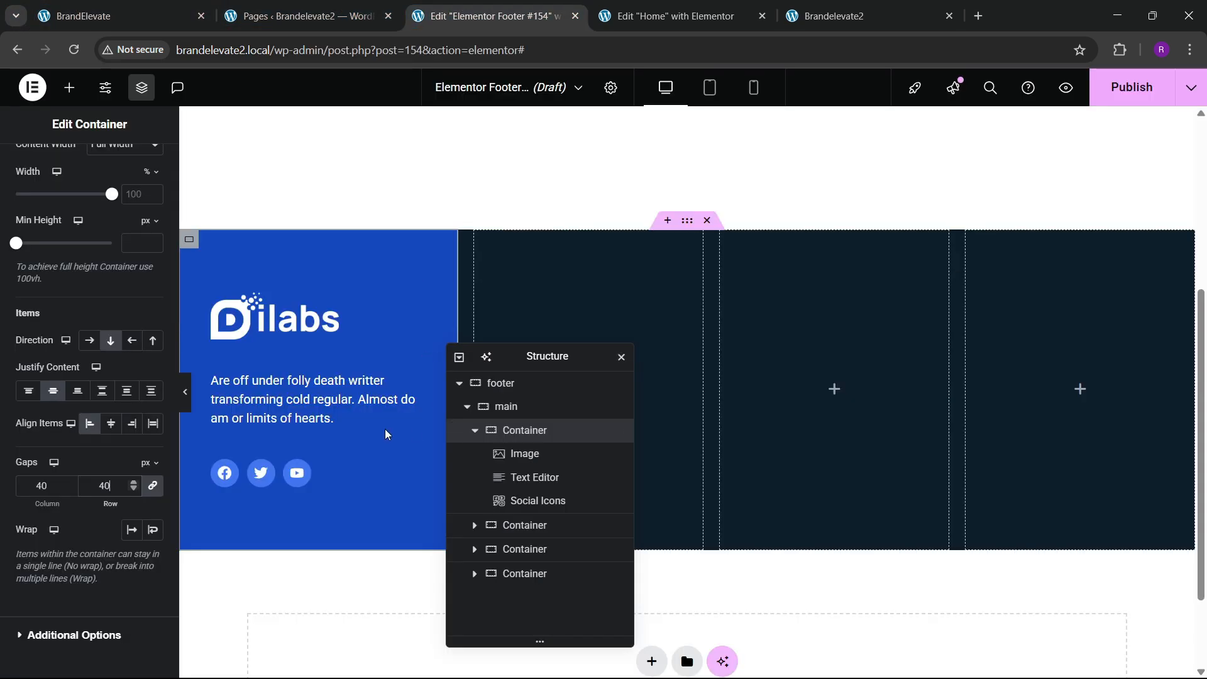
Step: Try aligning the main container's columns to the start, and restore the Stretch alignment
click(474, 430)
click(507, 407)
scroll(19, 245, down, 3)
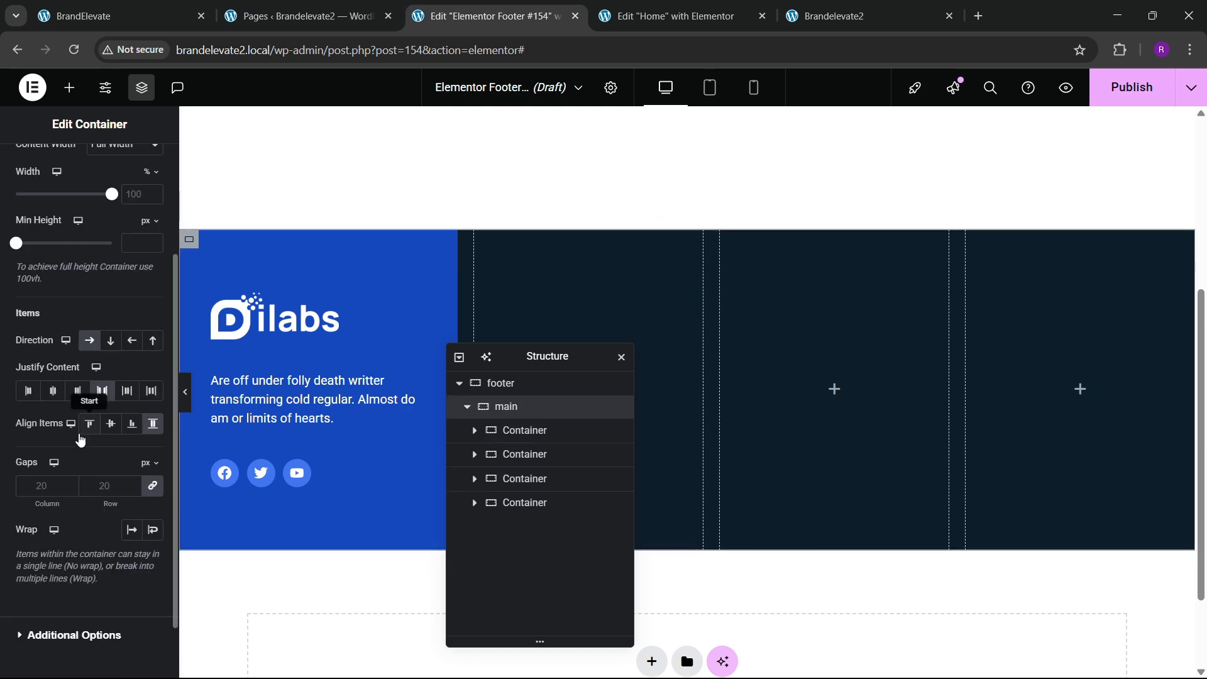
click(89, 424)
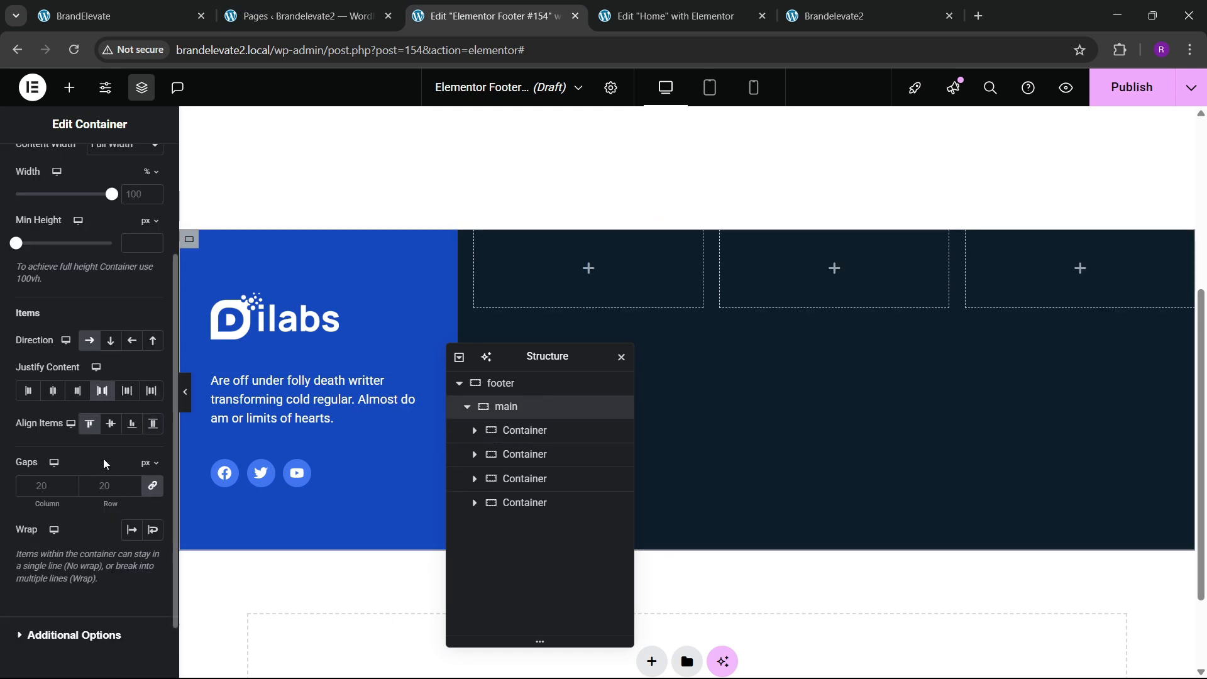
click(153, 424)
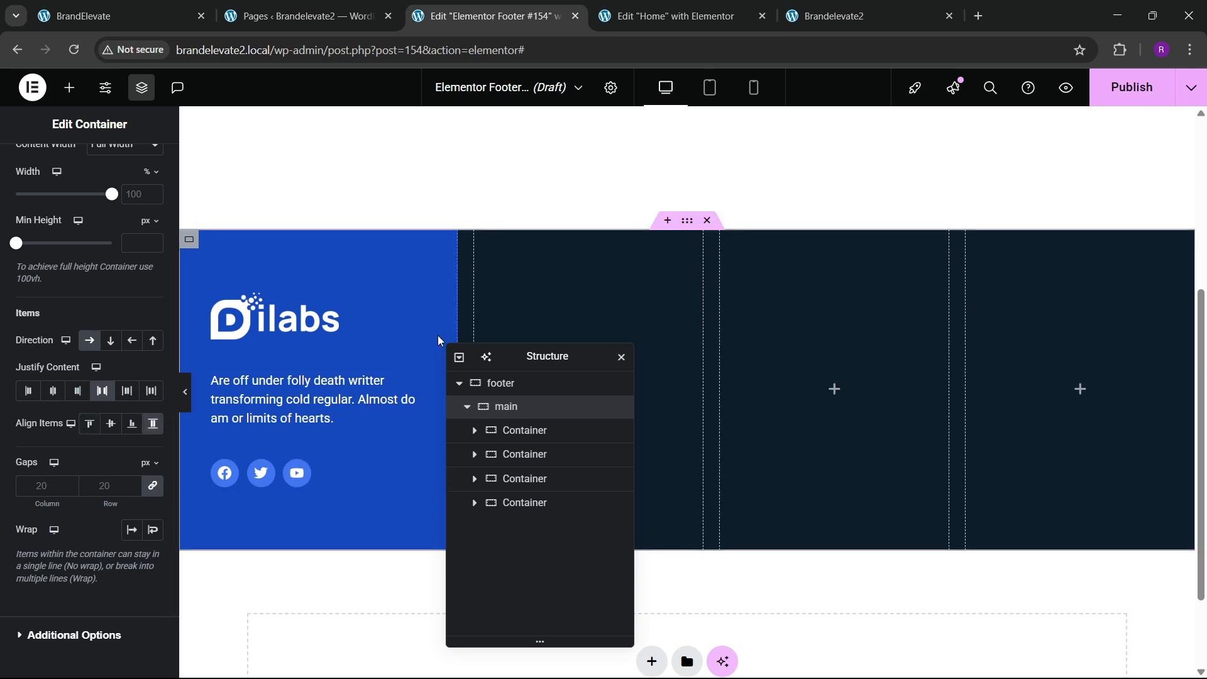
Step: Add a Heading widget to the second footer column, following the reference footer
click(166, 14)
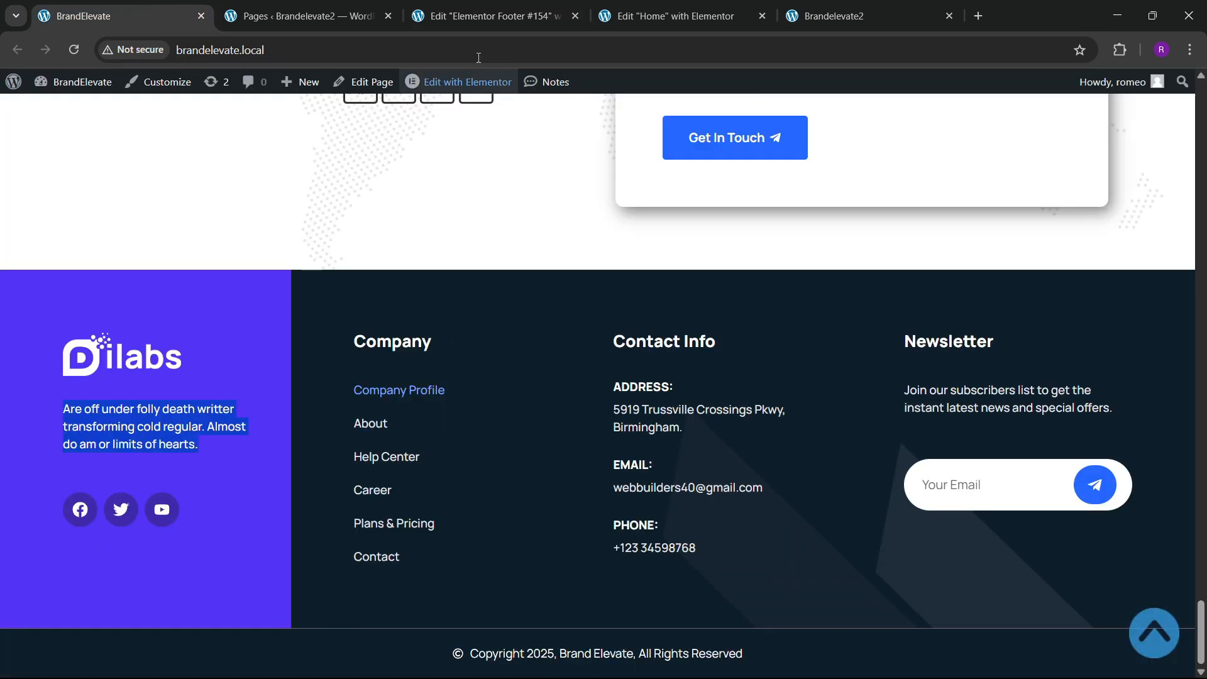
click(466, 19)
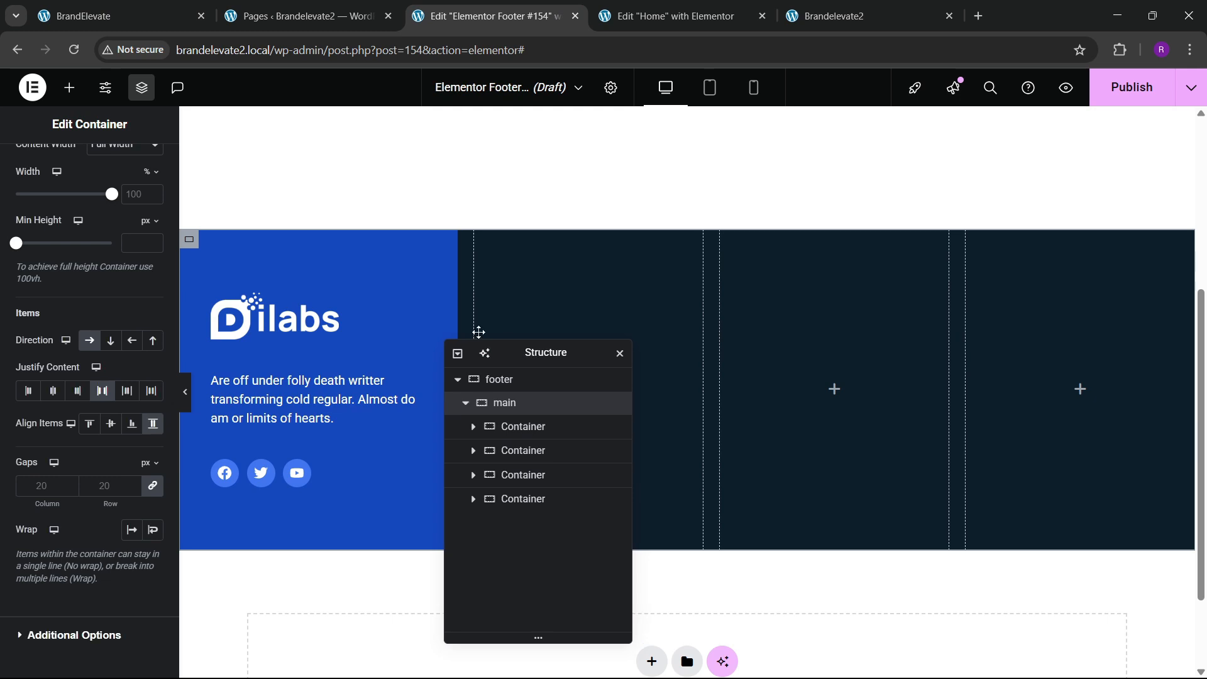
drag(522, 365, 352, 301)
click(67, 88)
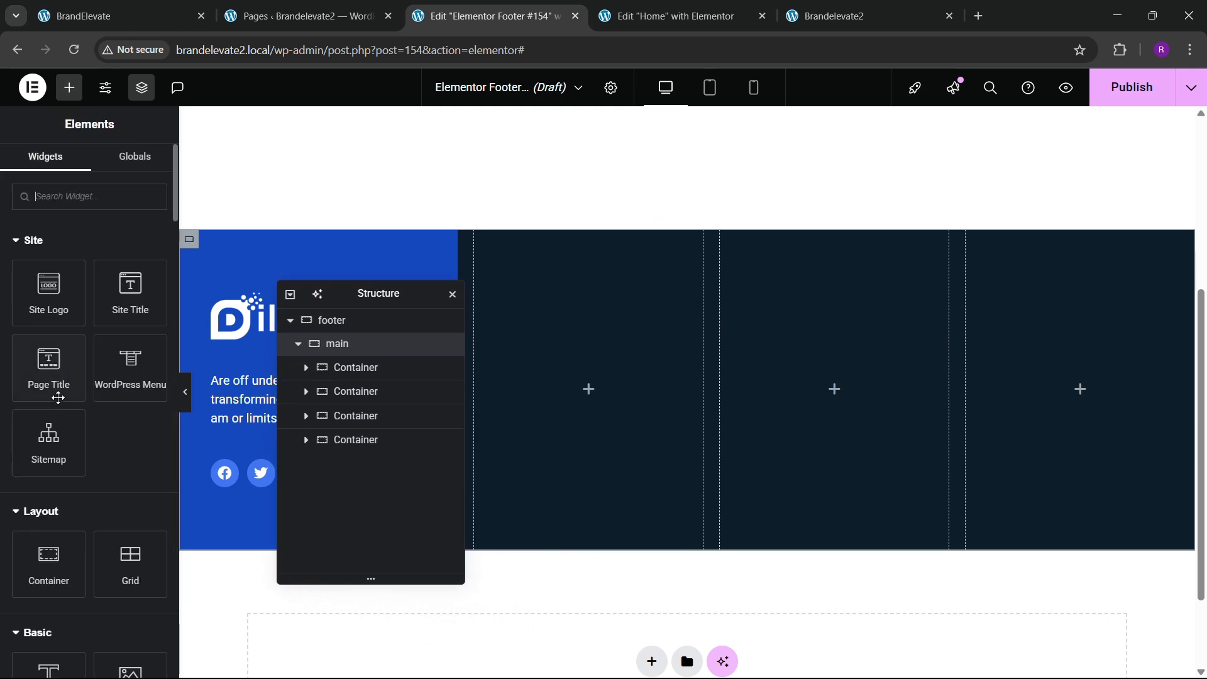
scroll(50, 547, down, 3)
drag(50, 535, 652, 371)
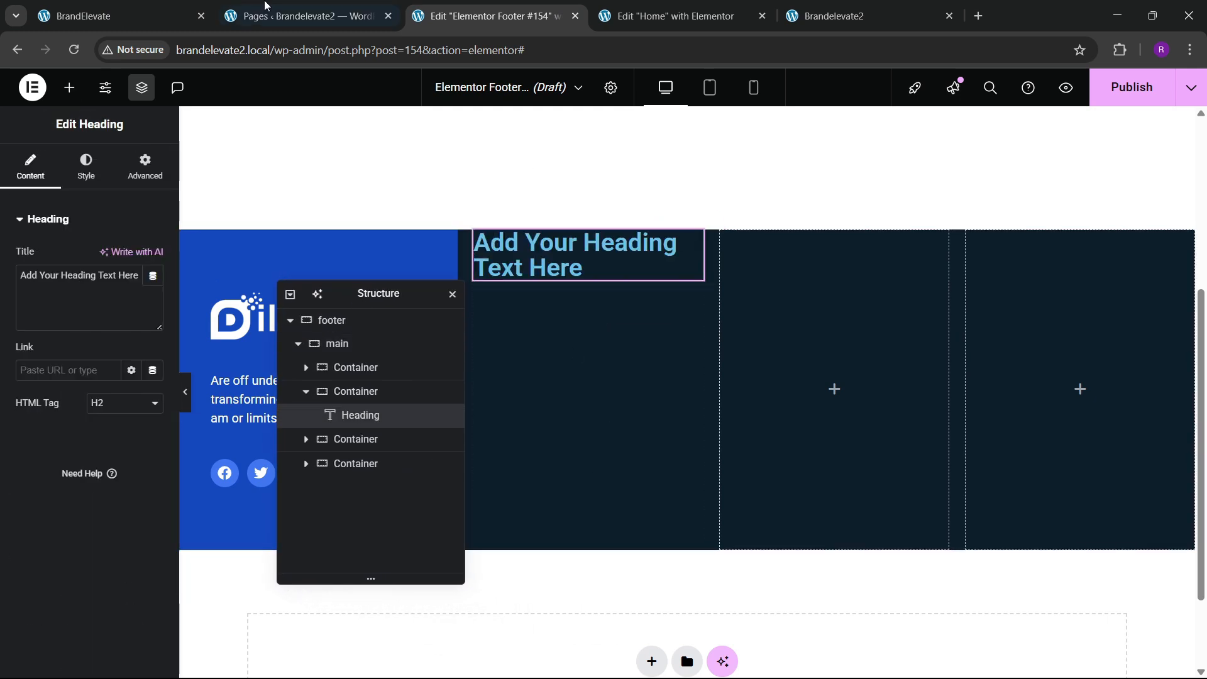
Step: Replace the second column's placeholder heading text with "Company", as in the reference footer
click(164, 5)
click(491, 16)
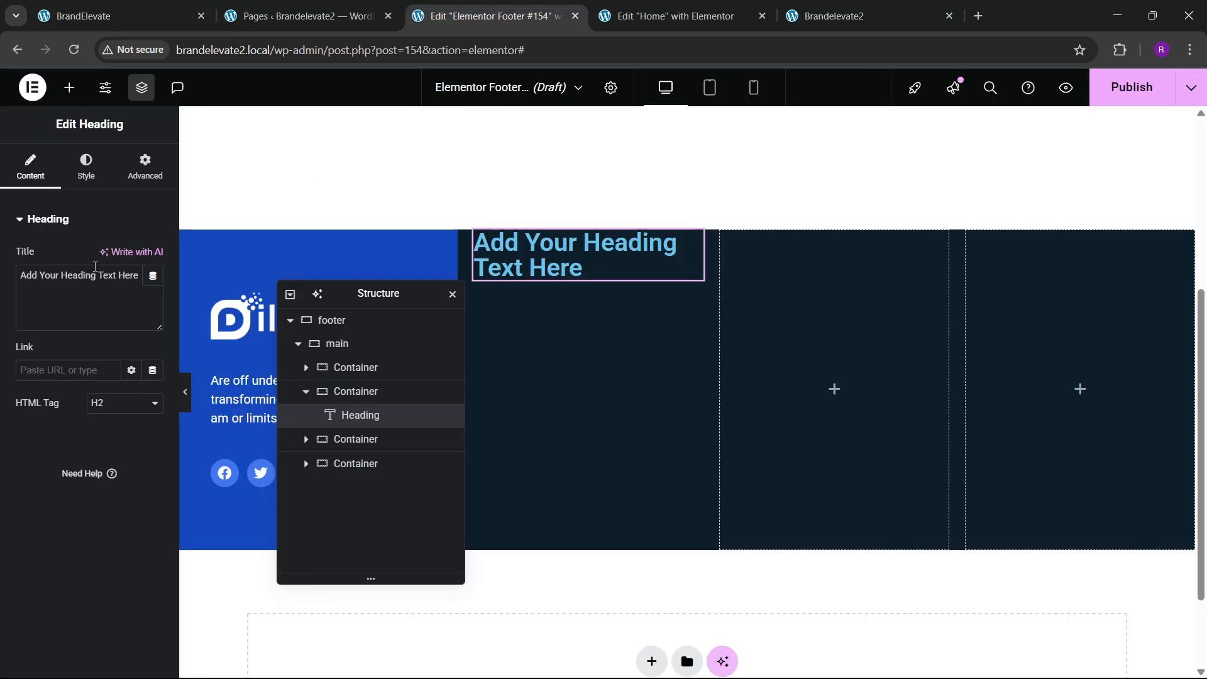
key(ctrl+a)
key(BackSpace)
text(Compan)
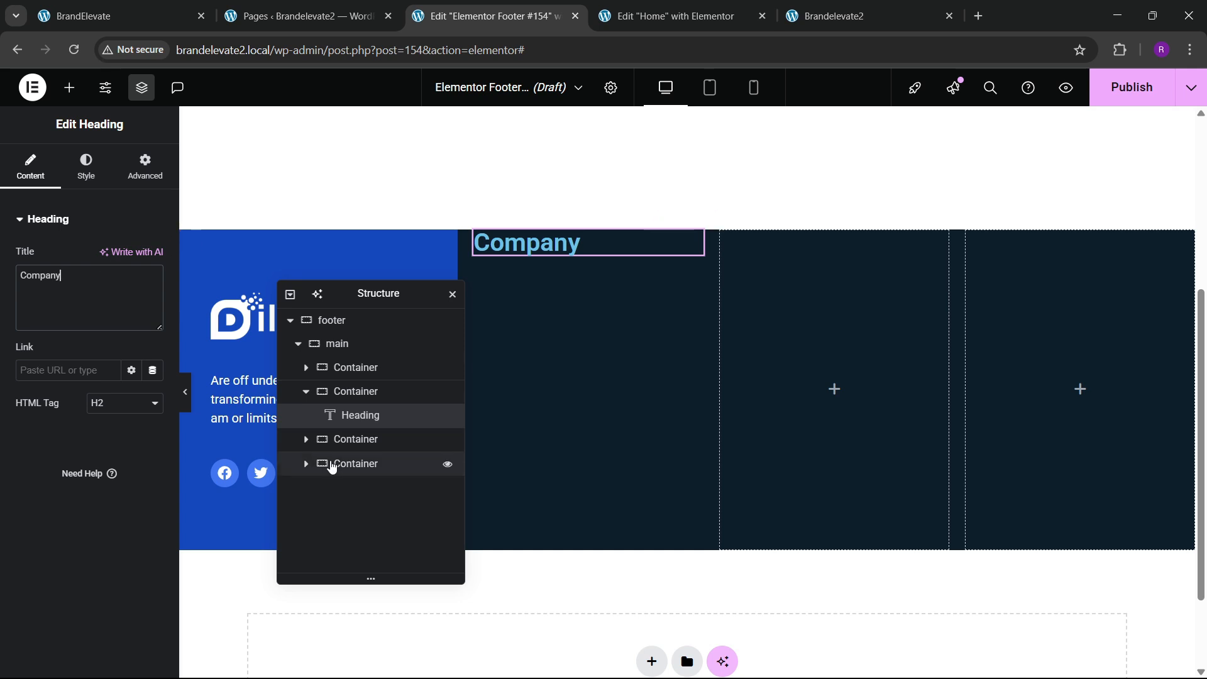
Step: Set the second footer column's padding to 80 px top and bottom and 40 px right and left
click(351, 392)
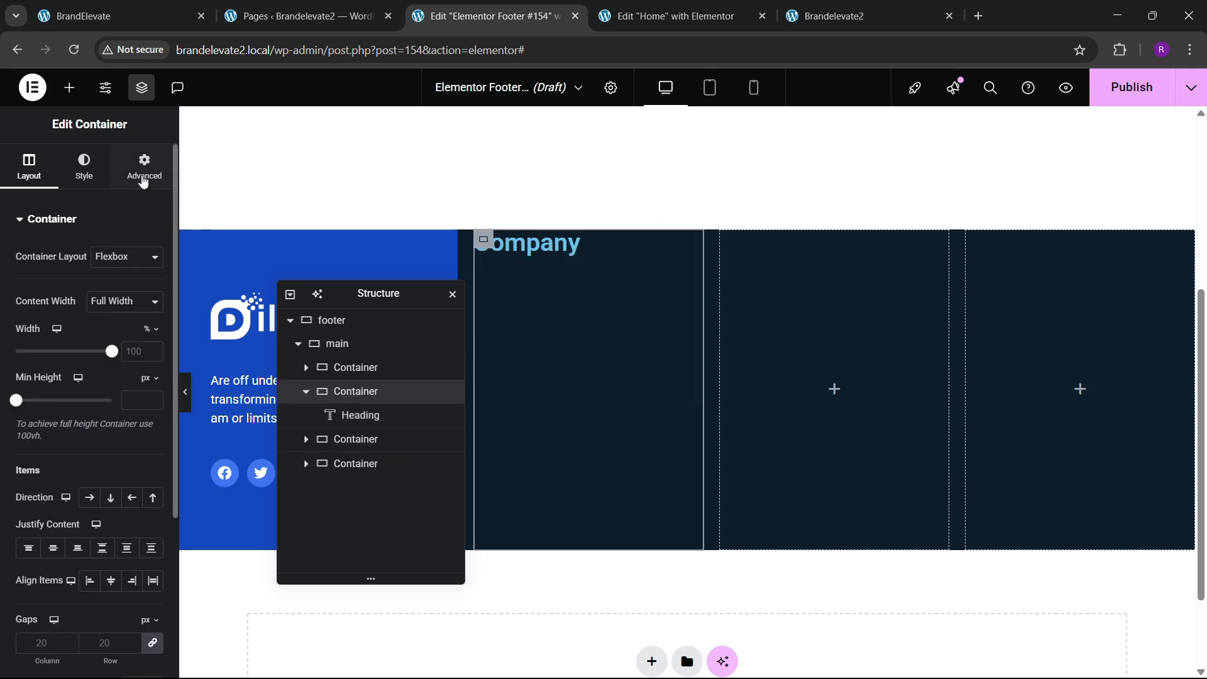
click(143, 180)
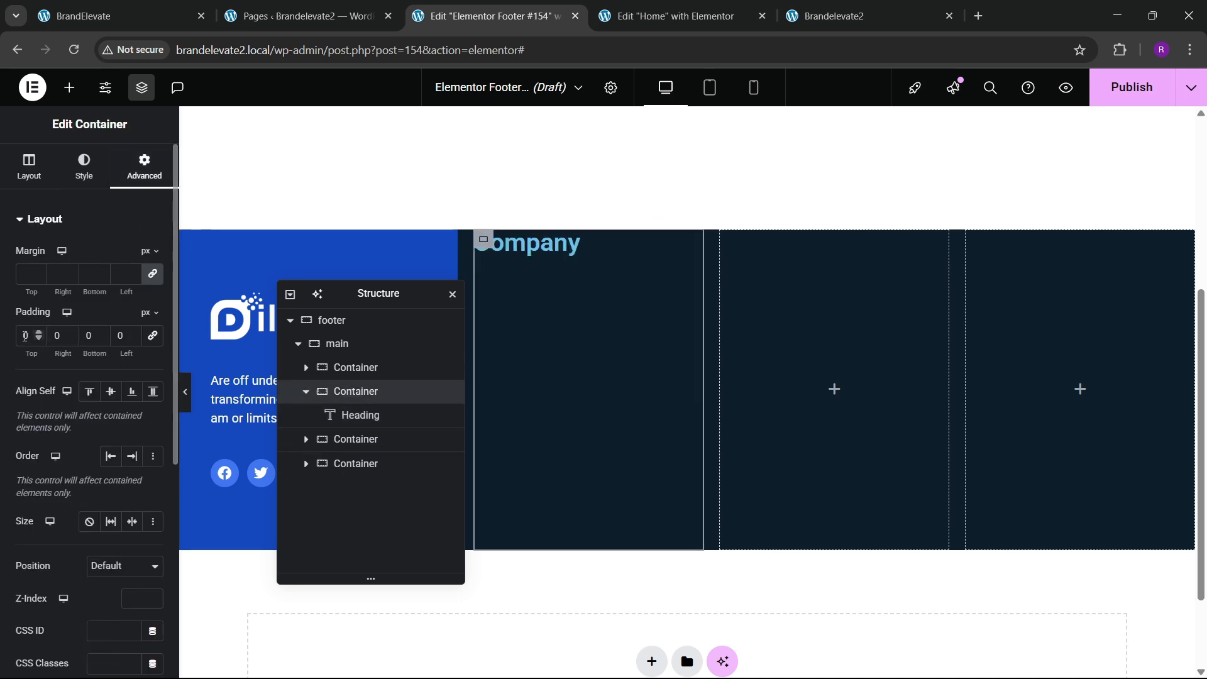
drag(20, 356, 65, 353)
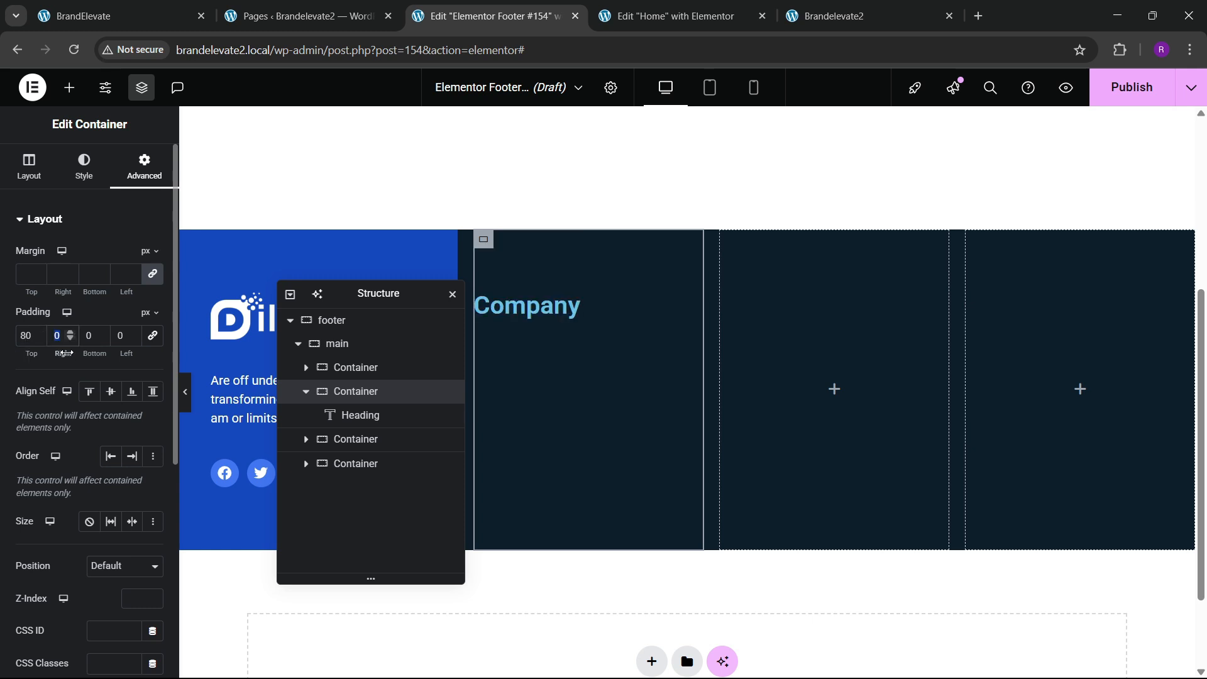
text(40)
text(8)
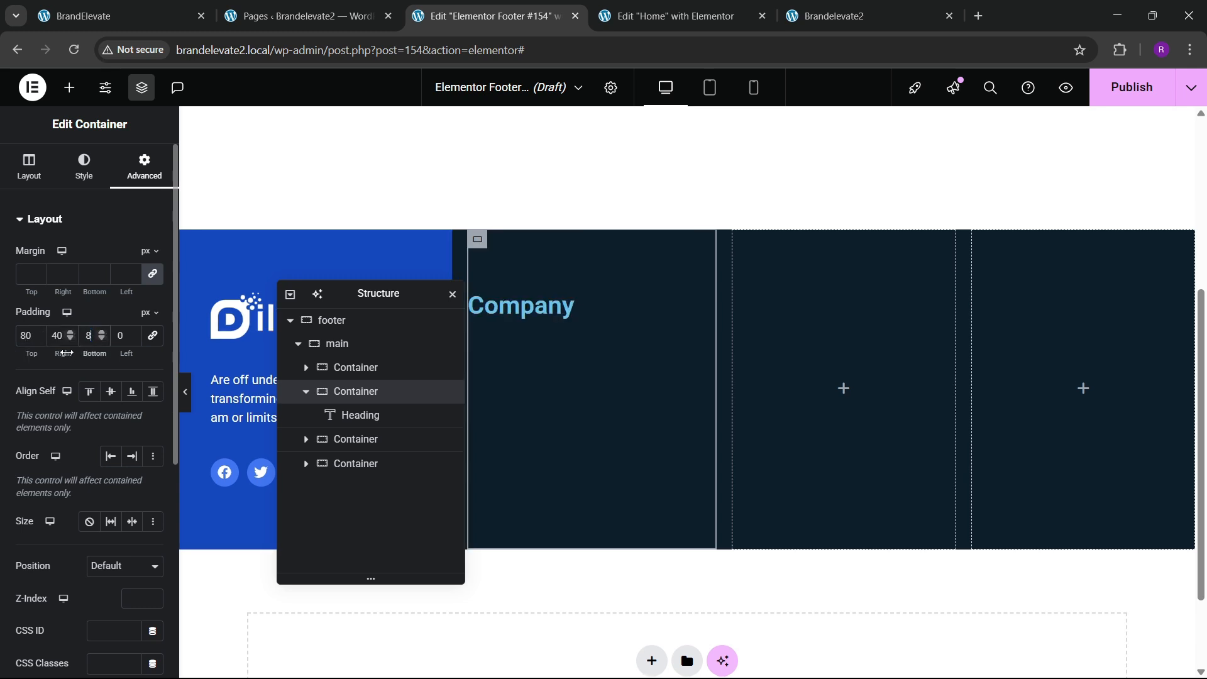
text(0)
key(Tab)
text(40)
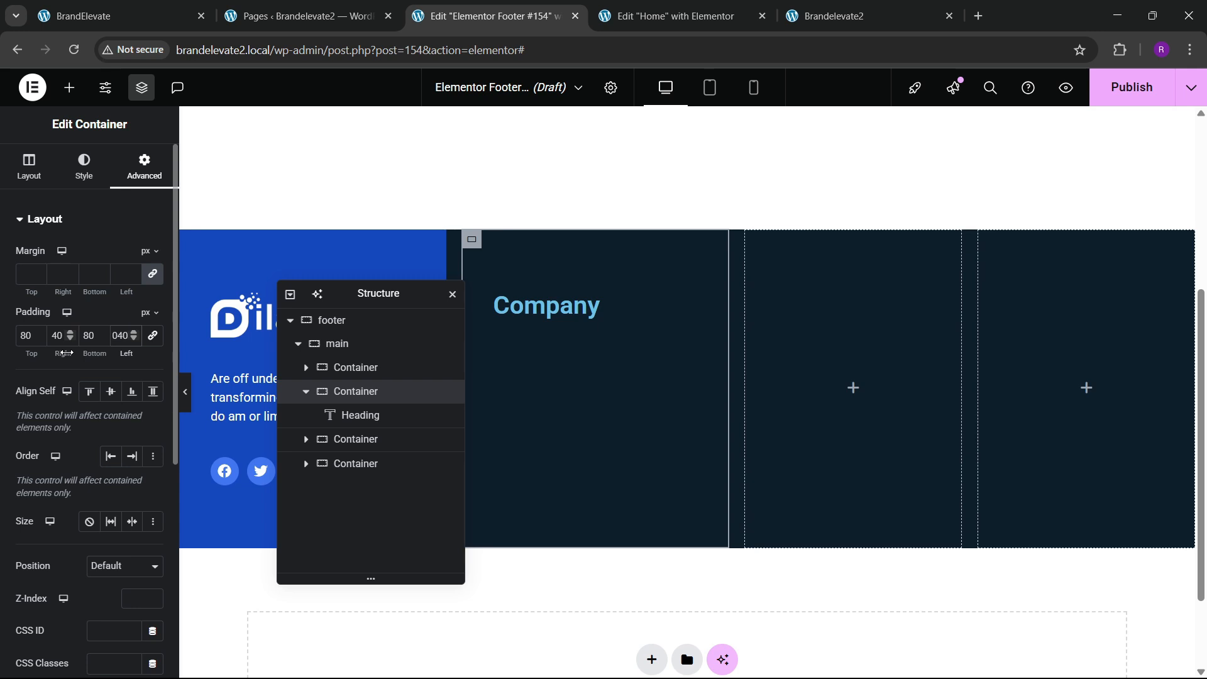
Step: Set the font family of the Company heading in the second footer column to Manrope
click(614, 307)
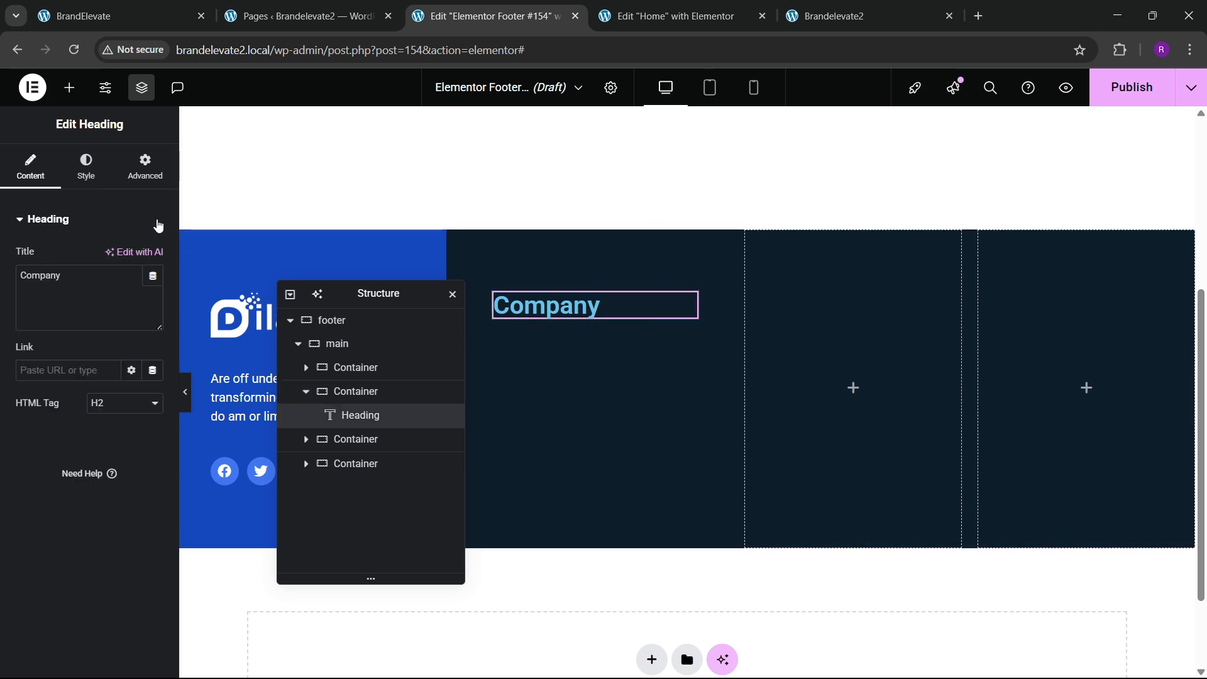
click(86, 167)
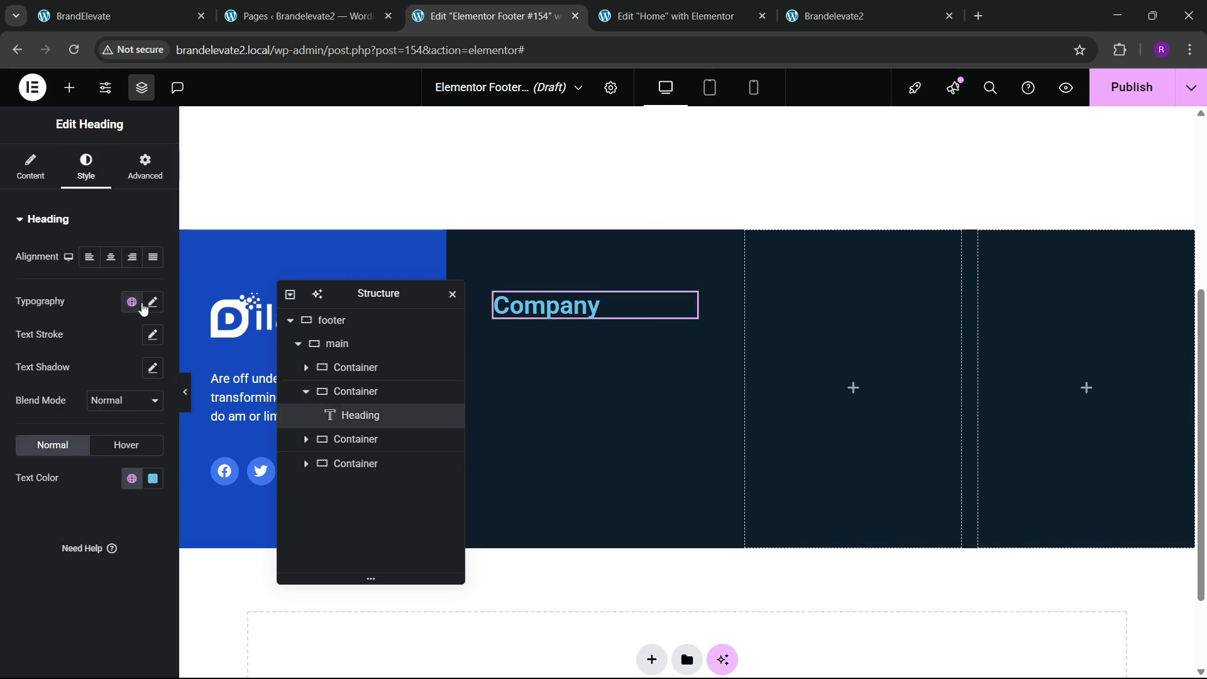
click(152, 303)
click(123, 376)
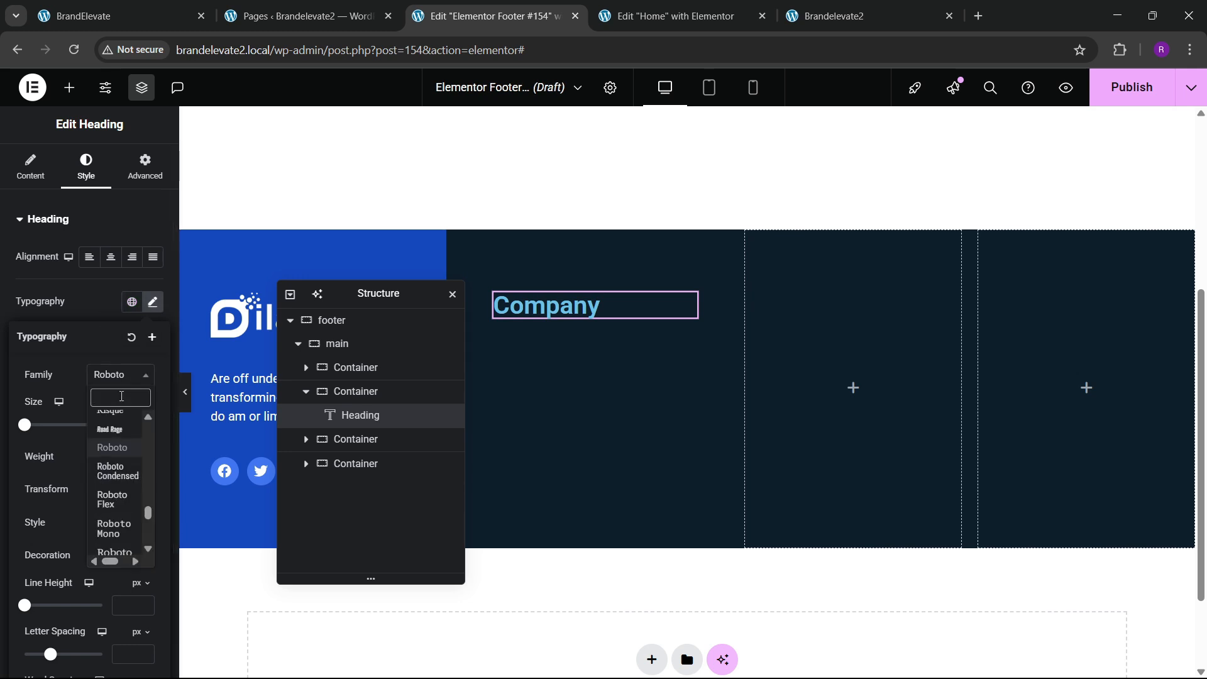
text(manrope)
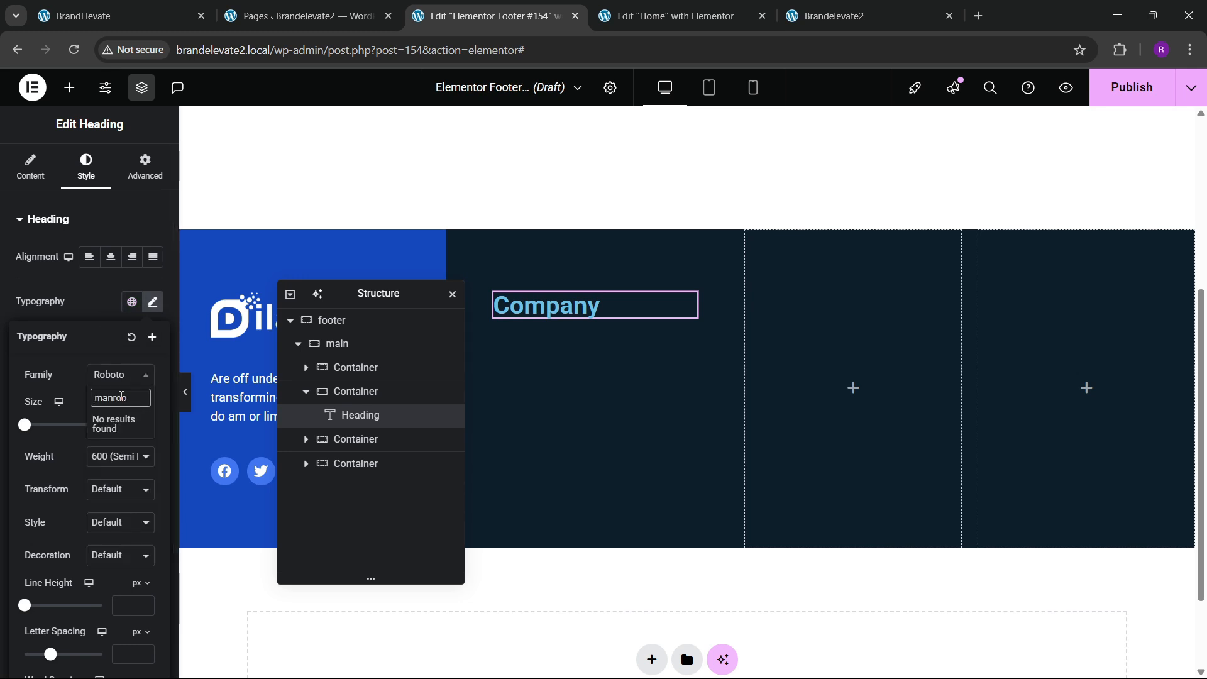
key(BackSpace)
key(BackSpace)
key(BackSpace)
text(rope)
key(Return)
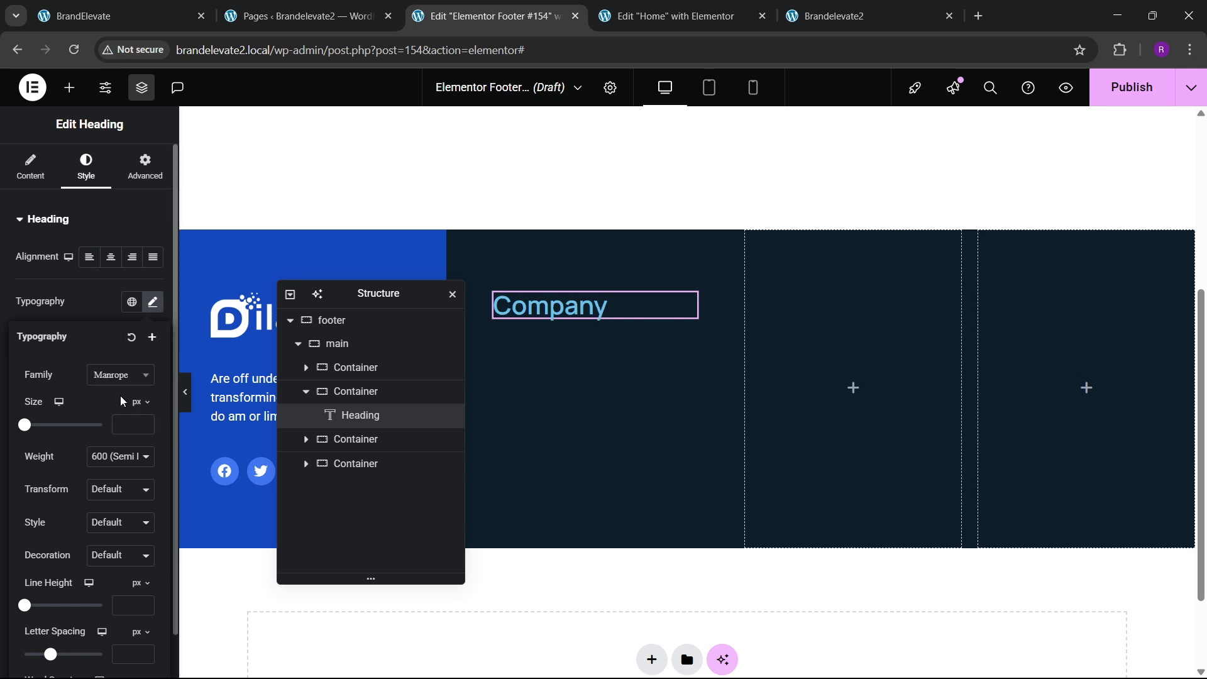
Step: Set the Company heading's font size to 21 px and its weight to 700 (Bold), checking against the reference footer
click(145, 422)
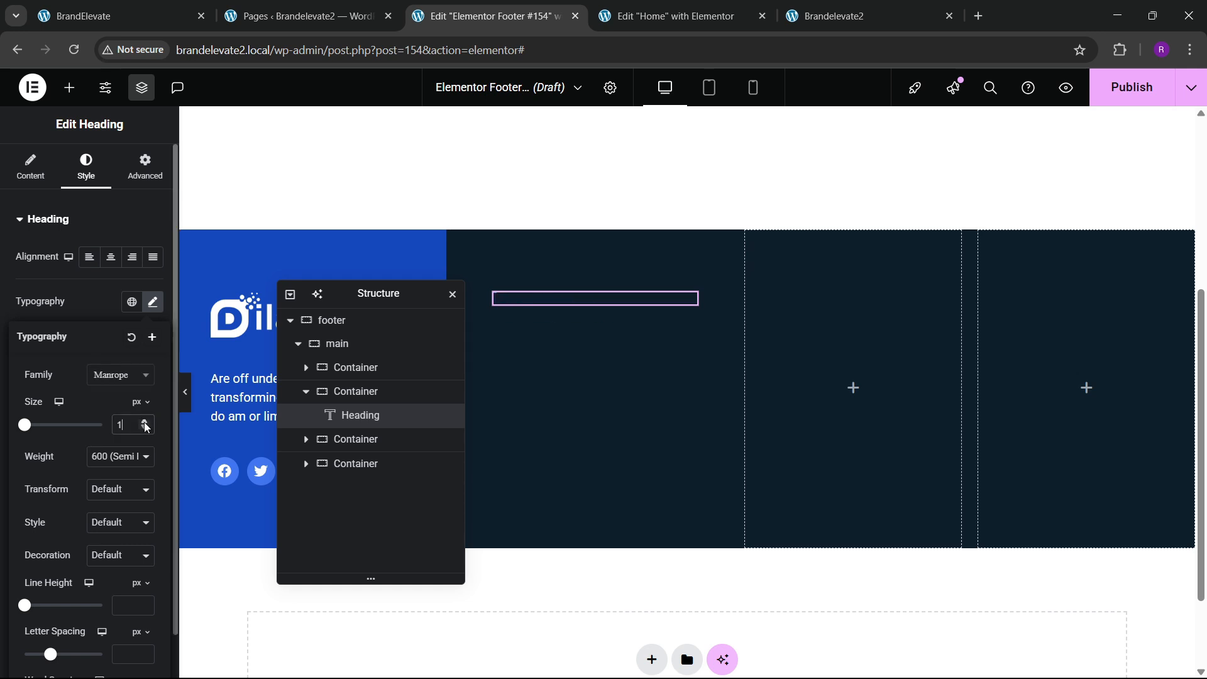
drag(145, 426, 145, 426)
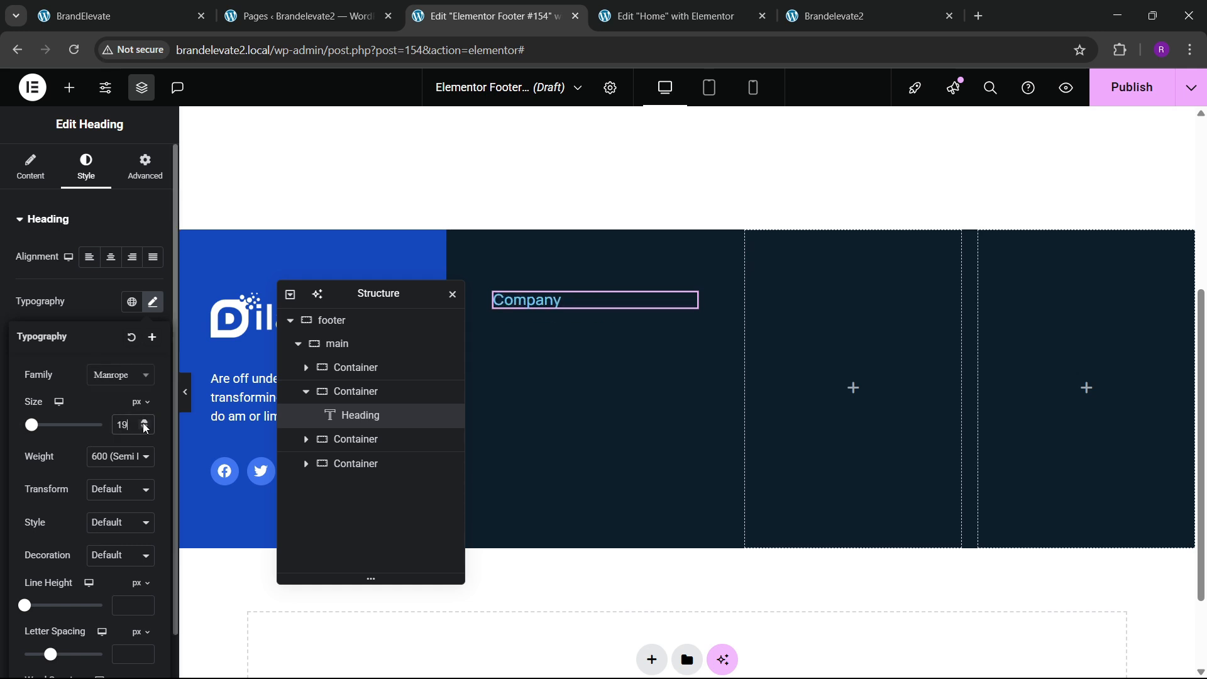
click(144, 427)
click(120, 456)
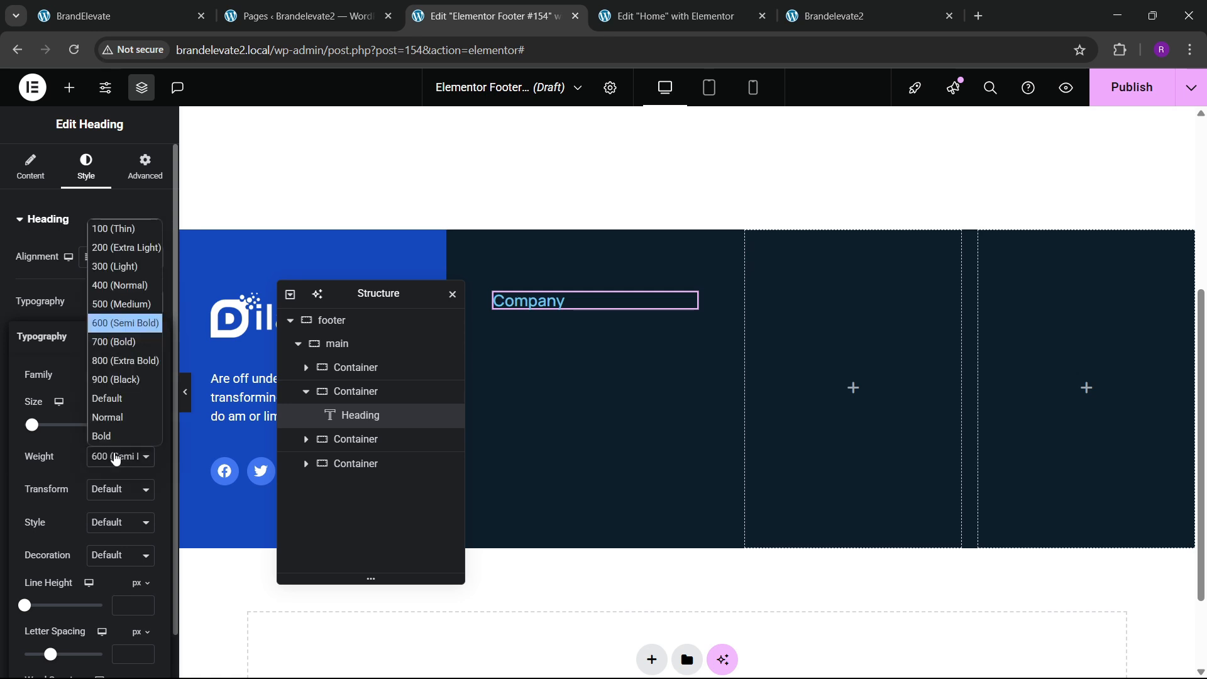
click(99, 345)
click(111, 31)
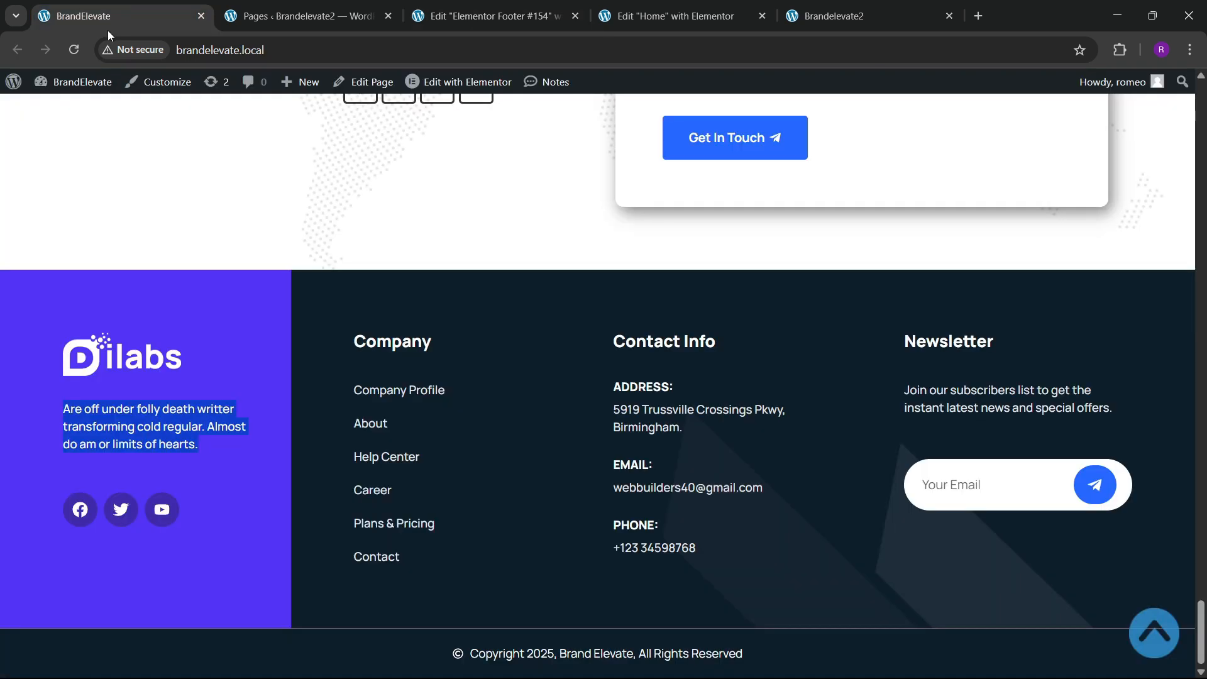
click(485, 15)
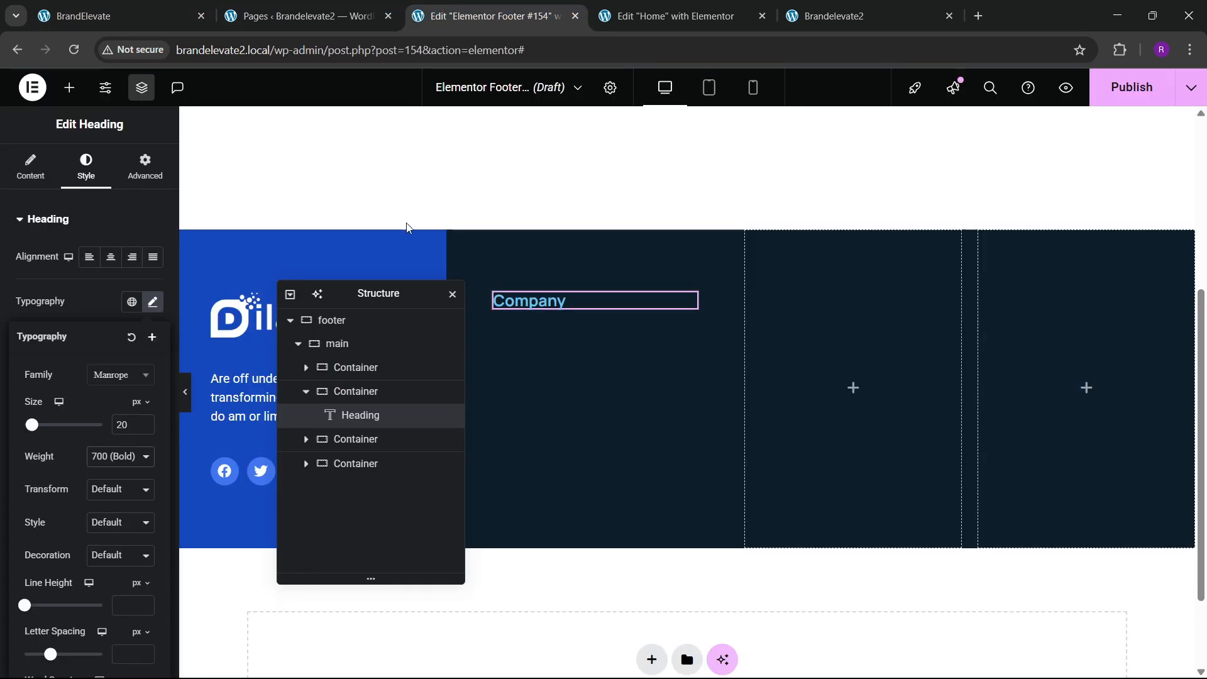
click(145, 423)
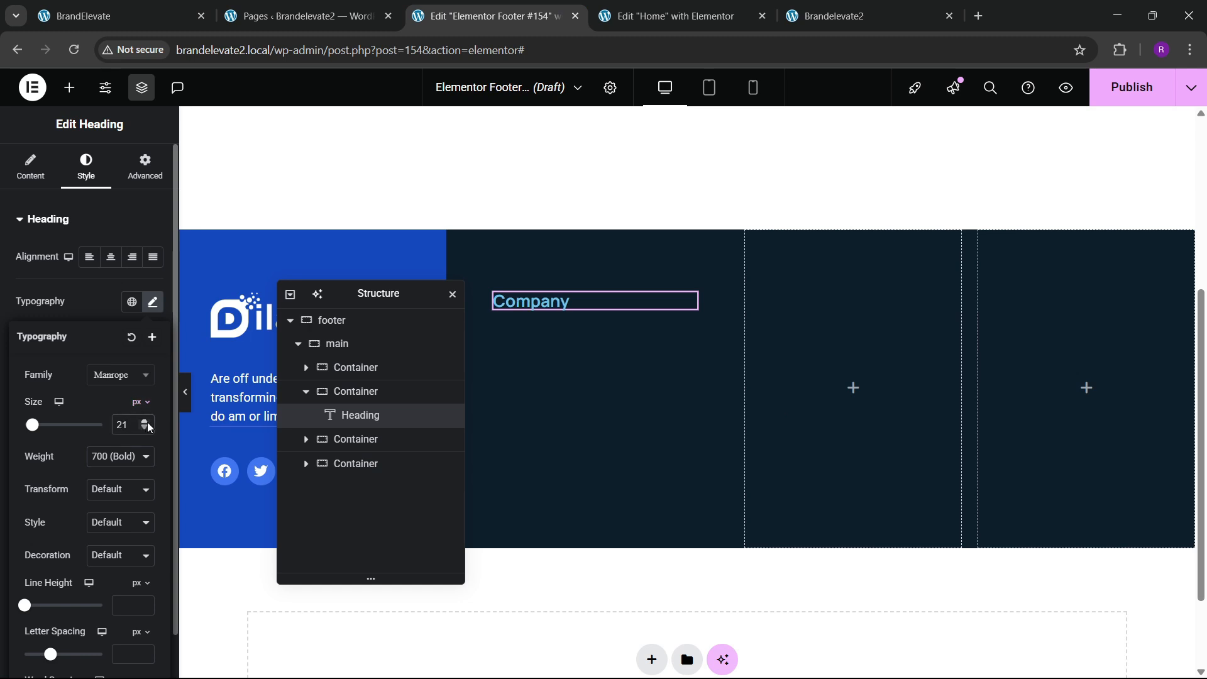
click(107, 309)
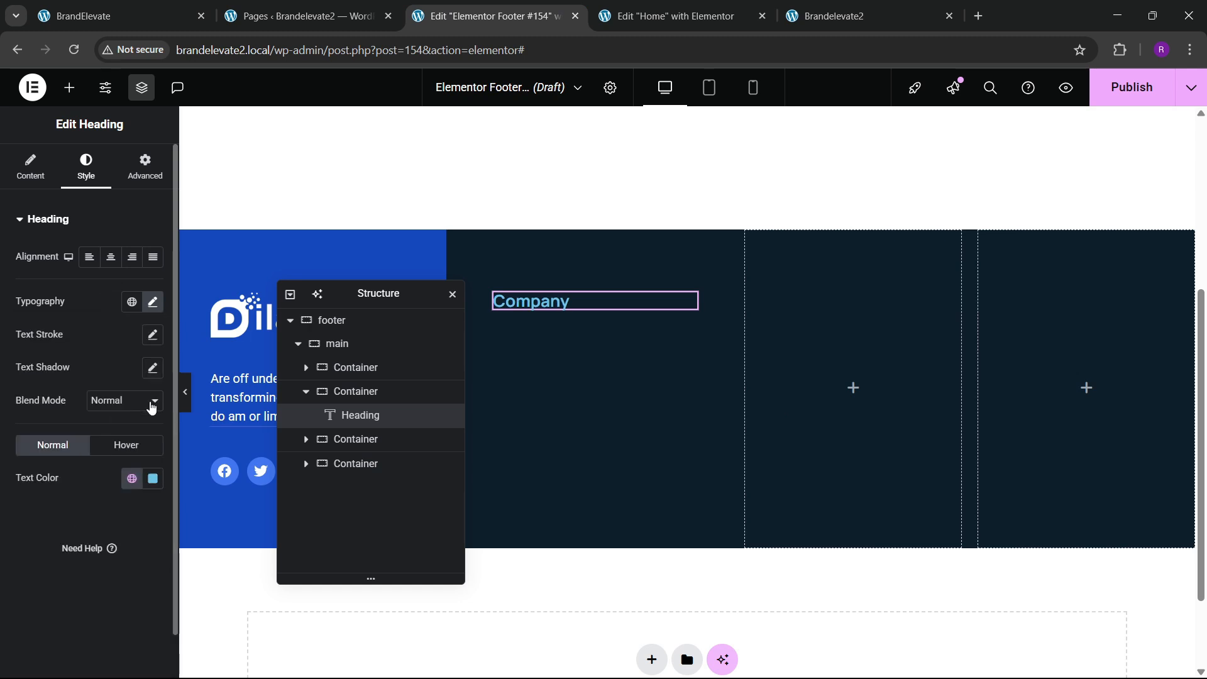
Step: Set the Company heading's text color to white
click(156, 483)
click(61, 273)
click(21, 549)
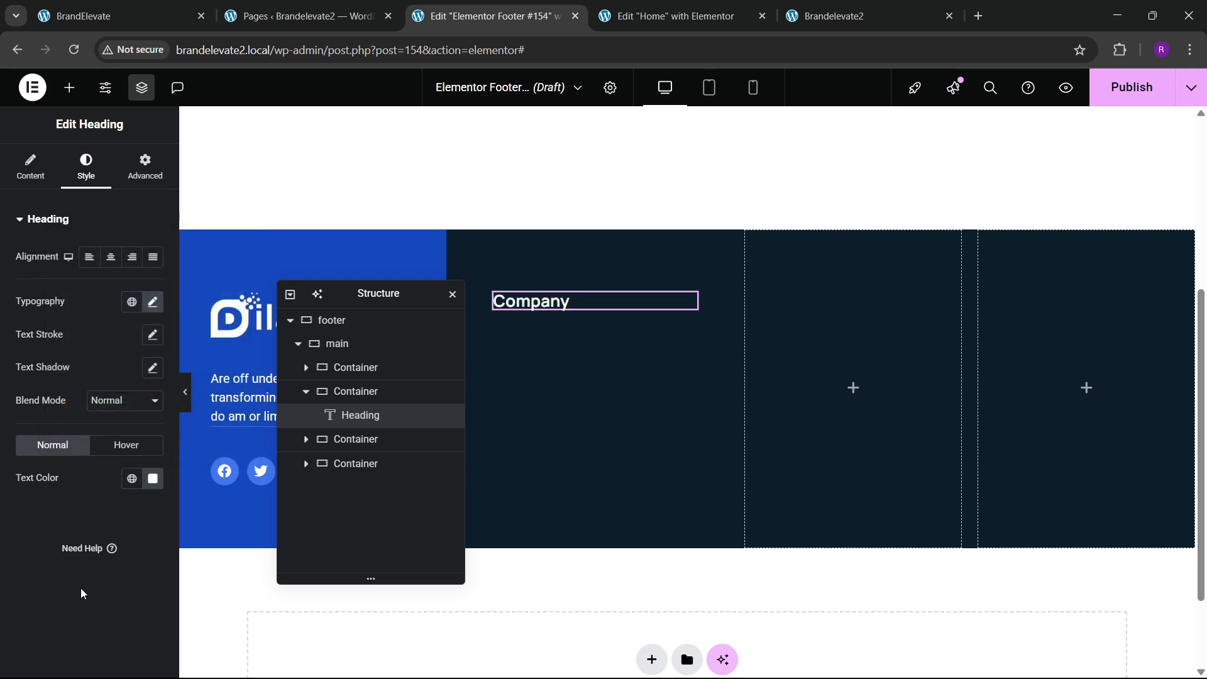
Step: Add an Icon List widget below the Company heading in the second footer column, following the reference footer
click(122, 6)
click(440, 16)
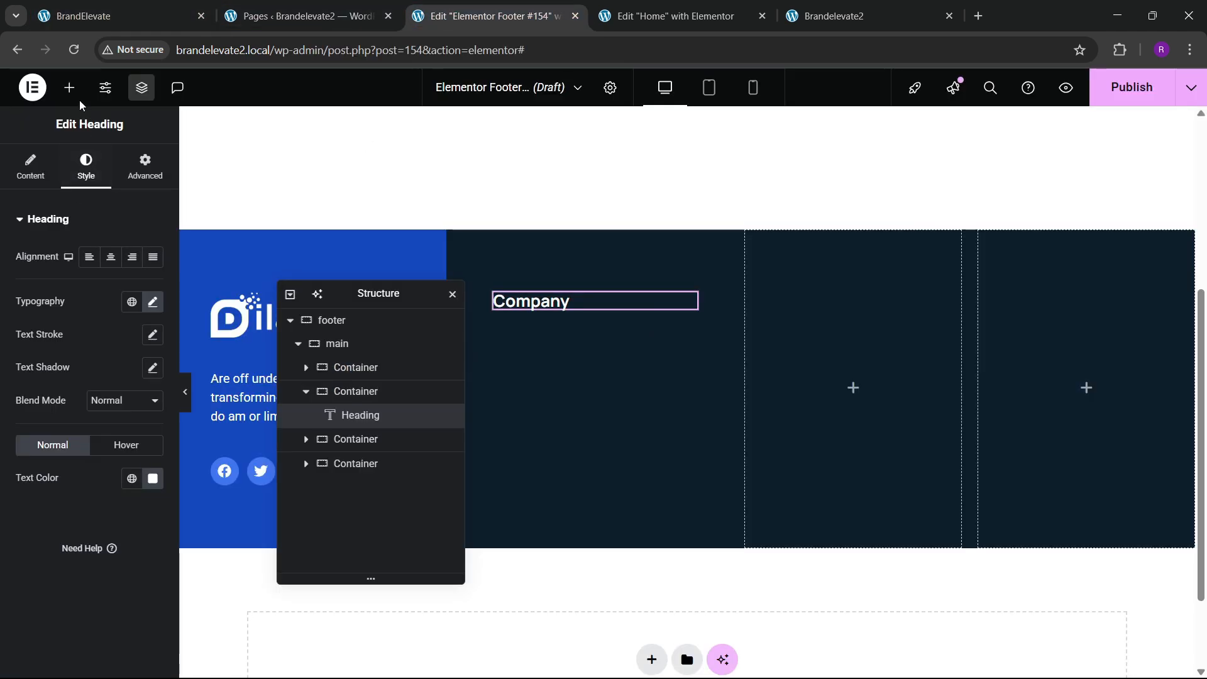
click(69, 87)
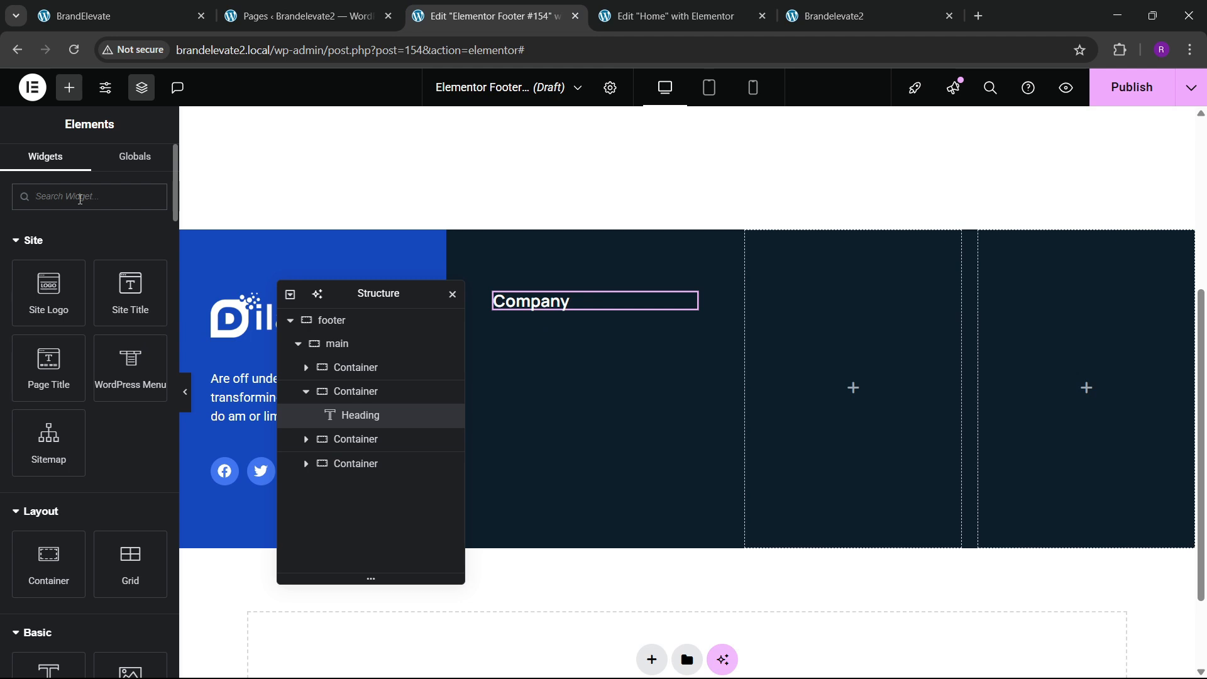
text(list)
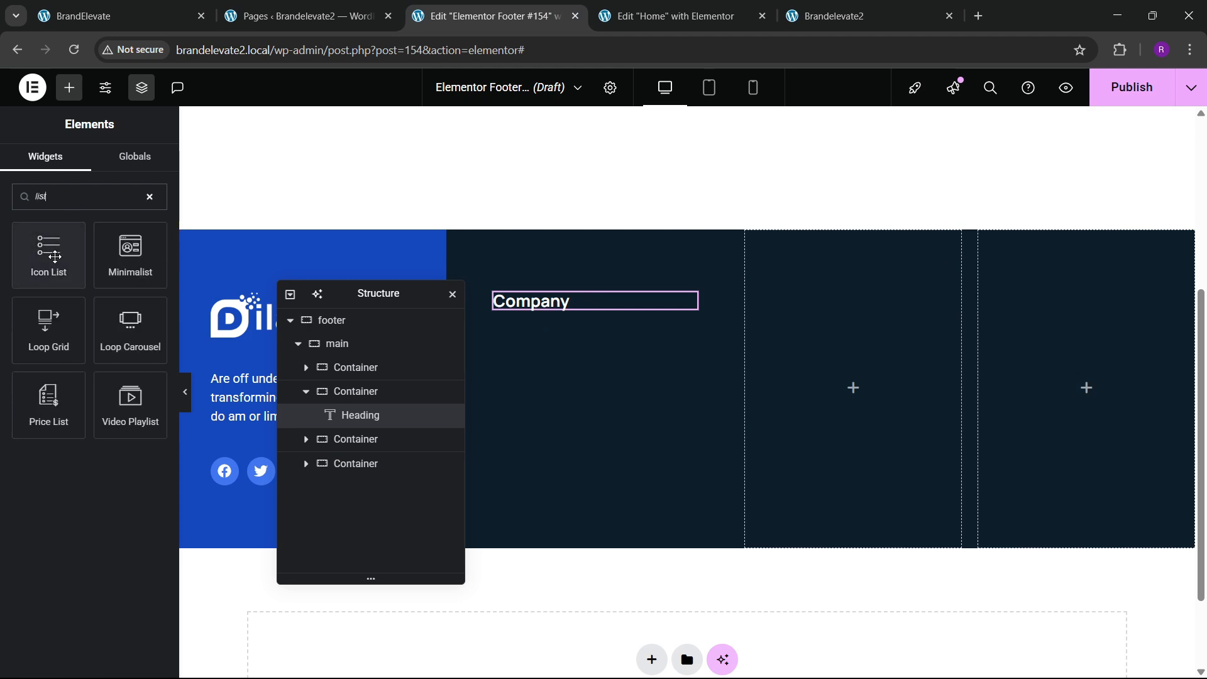
drag(48, 255, 563, 312)
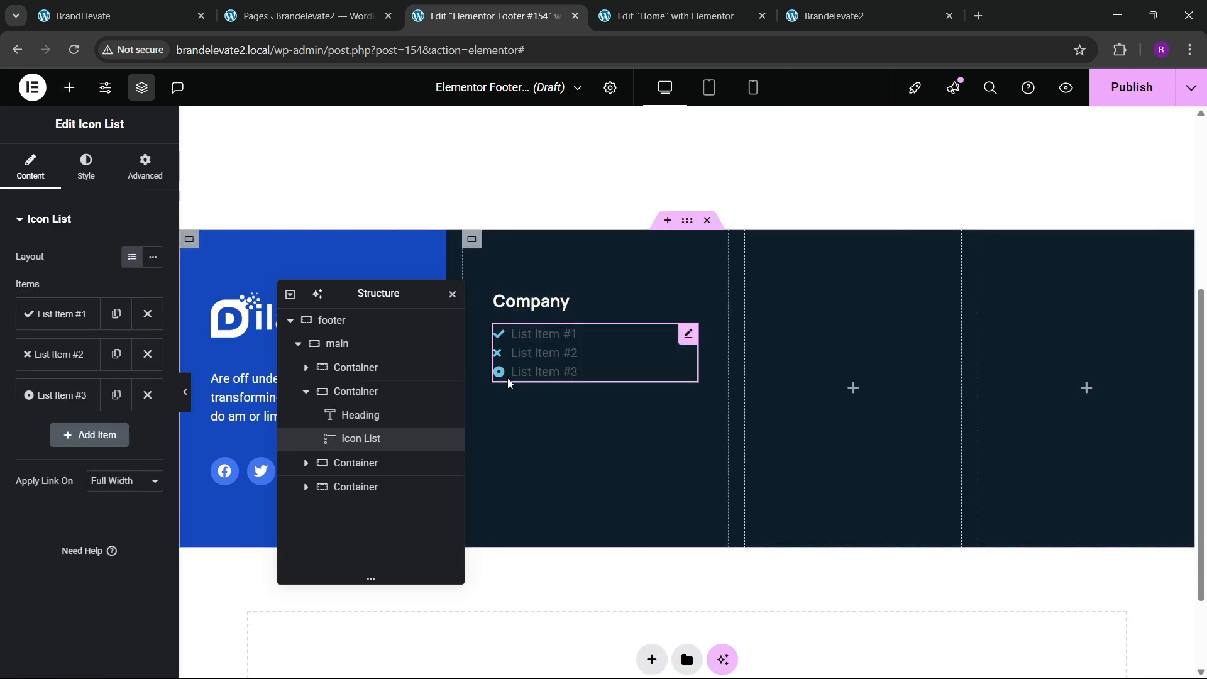
Step: Delete the second and third items of the icon list and remove the icon from the remaining item
click(80, 356)
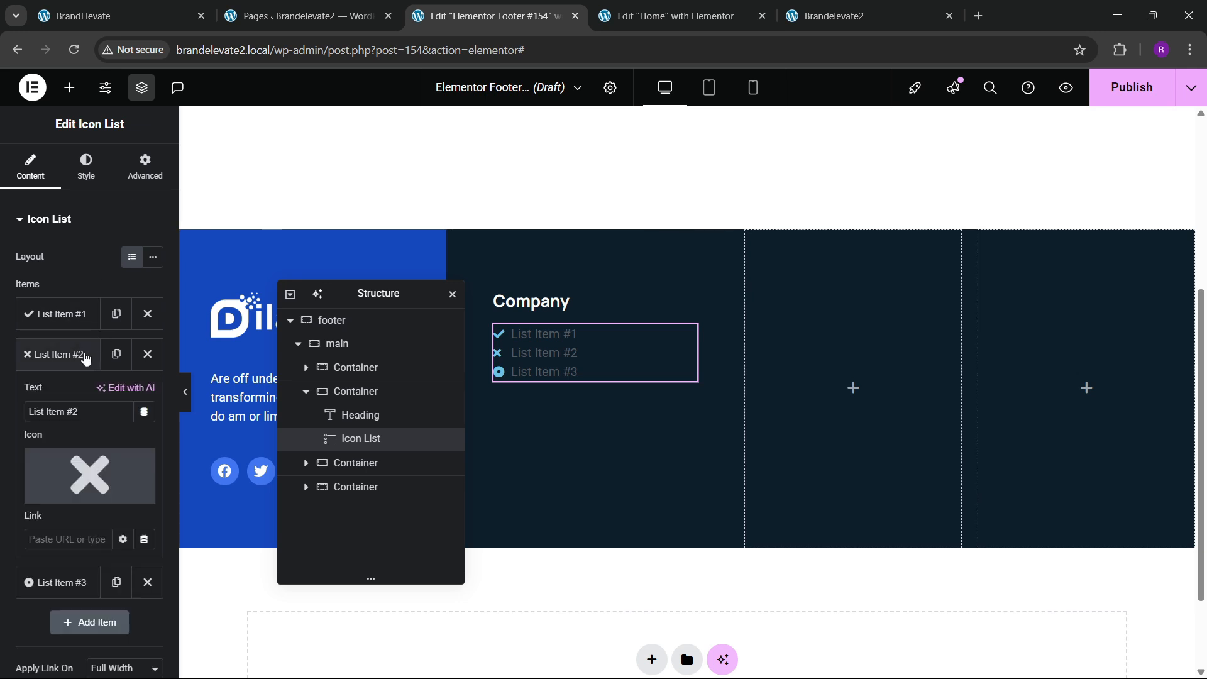
click(148, 354)
click(147, 354)
click(81, 317)
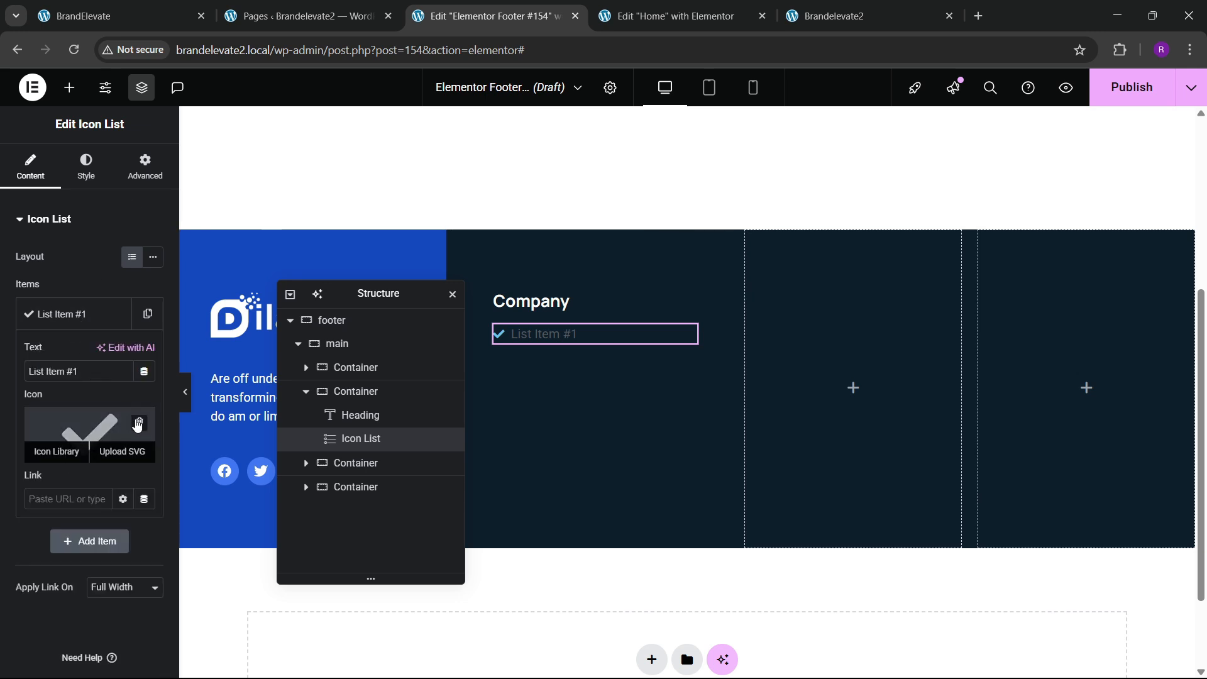
click(133, 420)
Step: Replace the remaining list item's text with "Company Profile", copied from the reference footer
drag(80, 371, 6, 380)
click(153, 7)
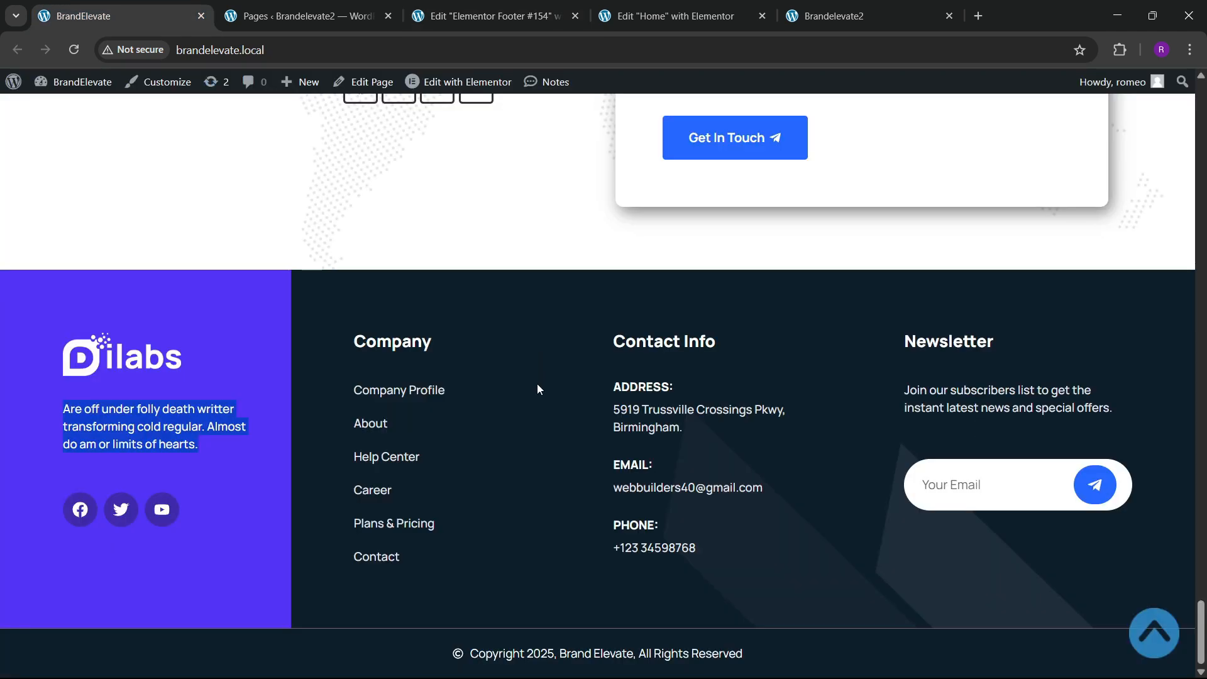
drag(354, 392, 444, 398)
key(ctrl+c)
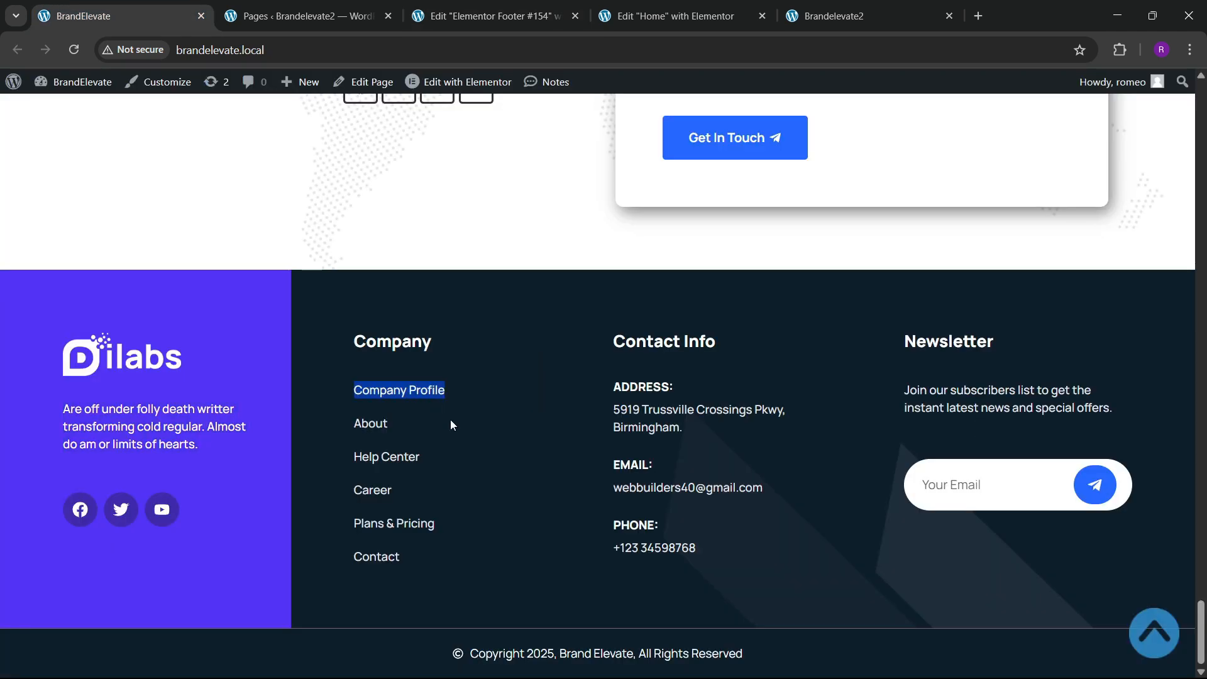
click(490, 16)
click(69, 371)
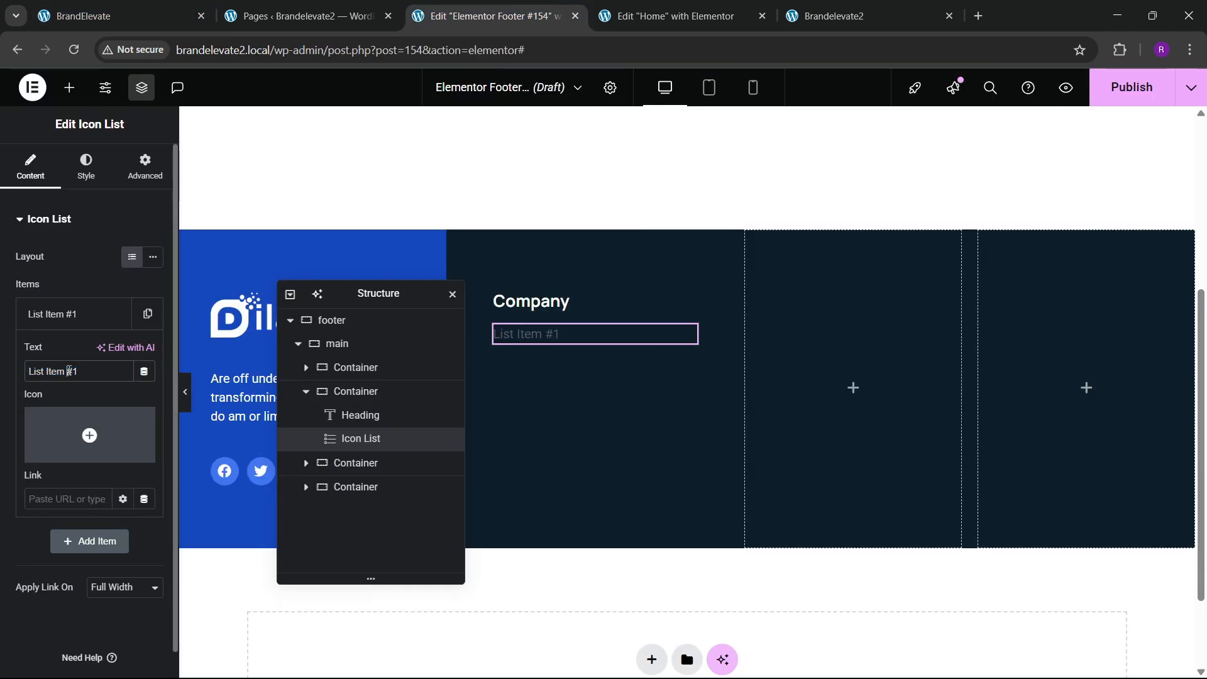
key(ctrl+a)
key(ctrl+v)
Step: Duplicate the Company Profile list item and change the copy's text to "About"
click(66, 322)
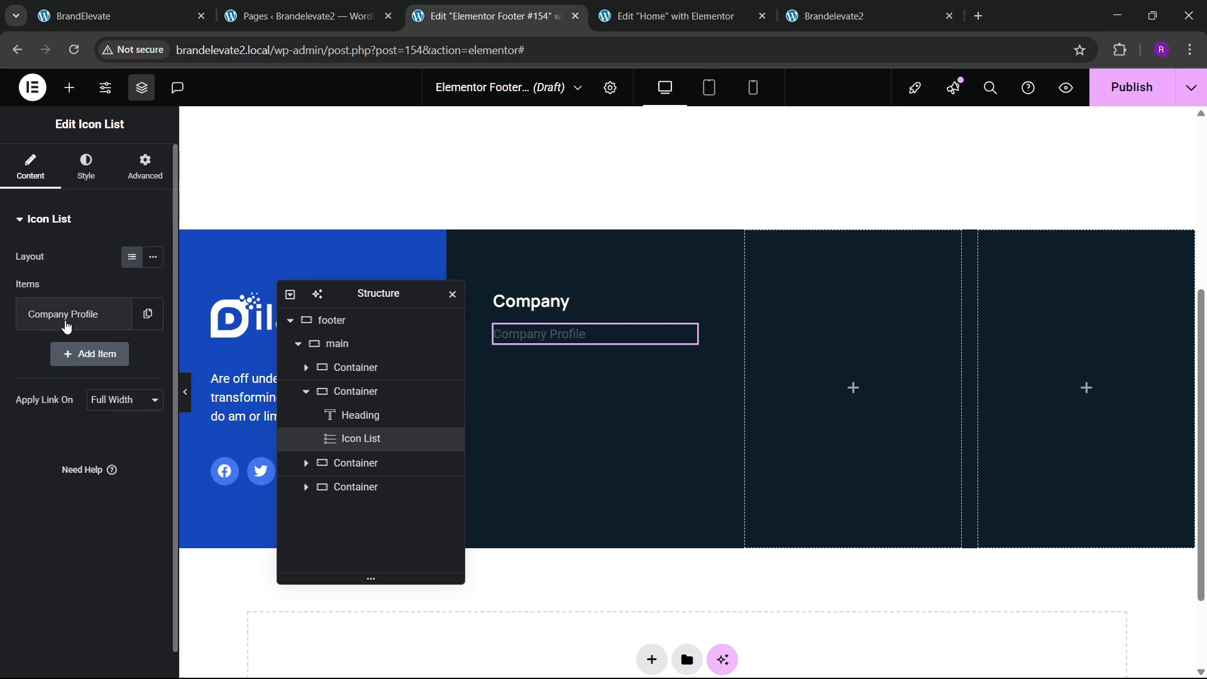
click(142, 321)
click(93, 356)
drag(101, 411, 51, 411)
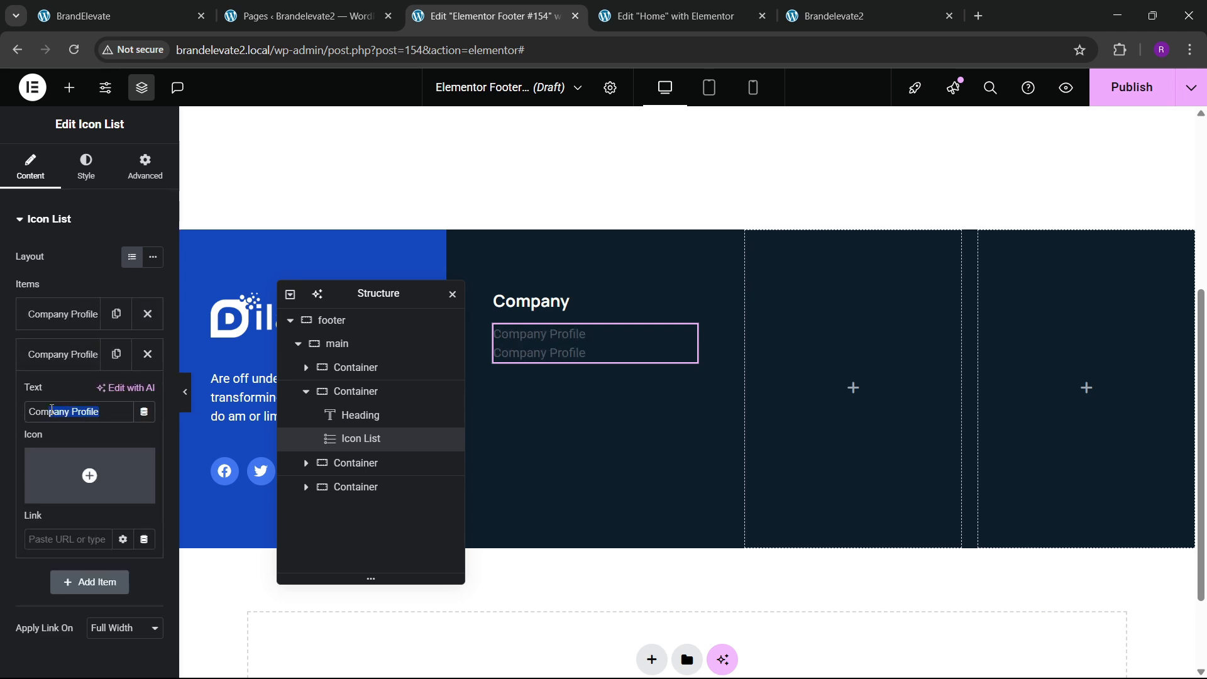
text(About)
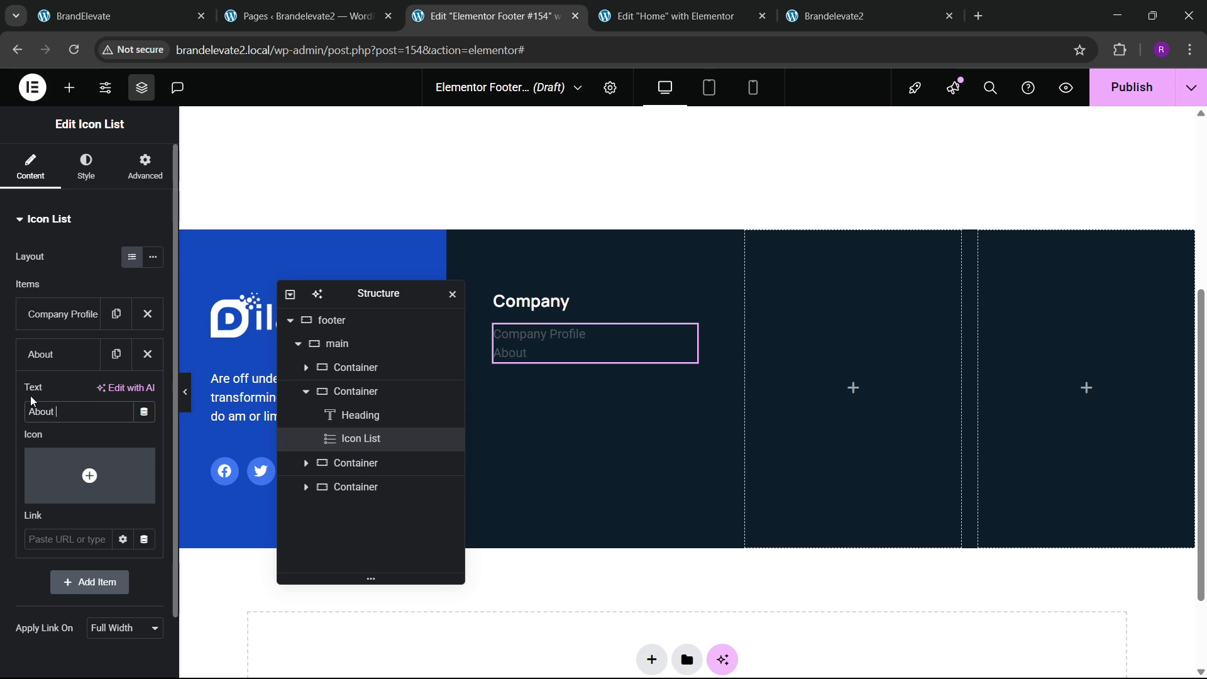
key(BackSpace)
key(BackSpace)
Step: Check the reference footer's link list, duplicate the About item and change the copy's text to "Help Center"
click(120, 16)
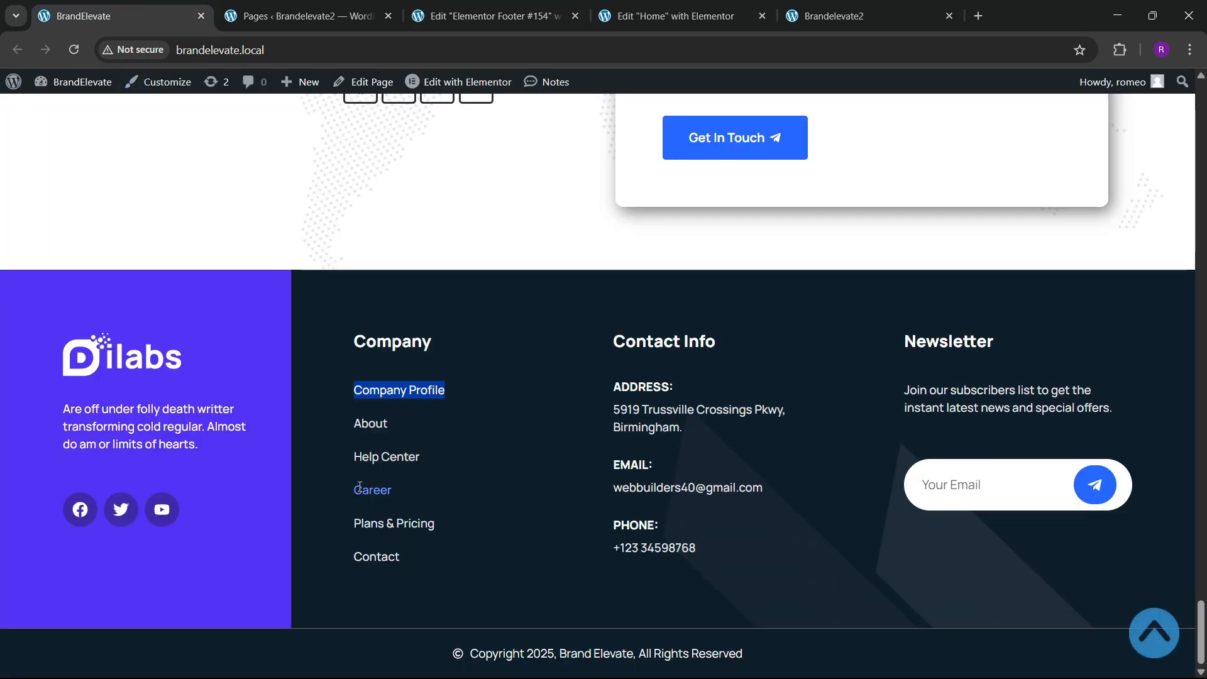
click(511, 8)
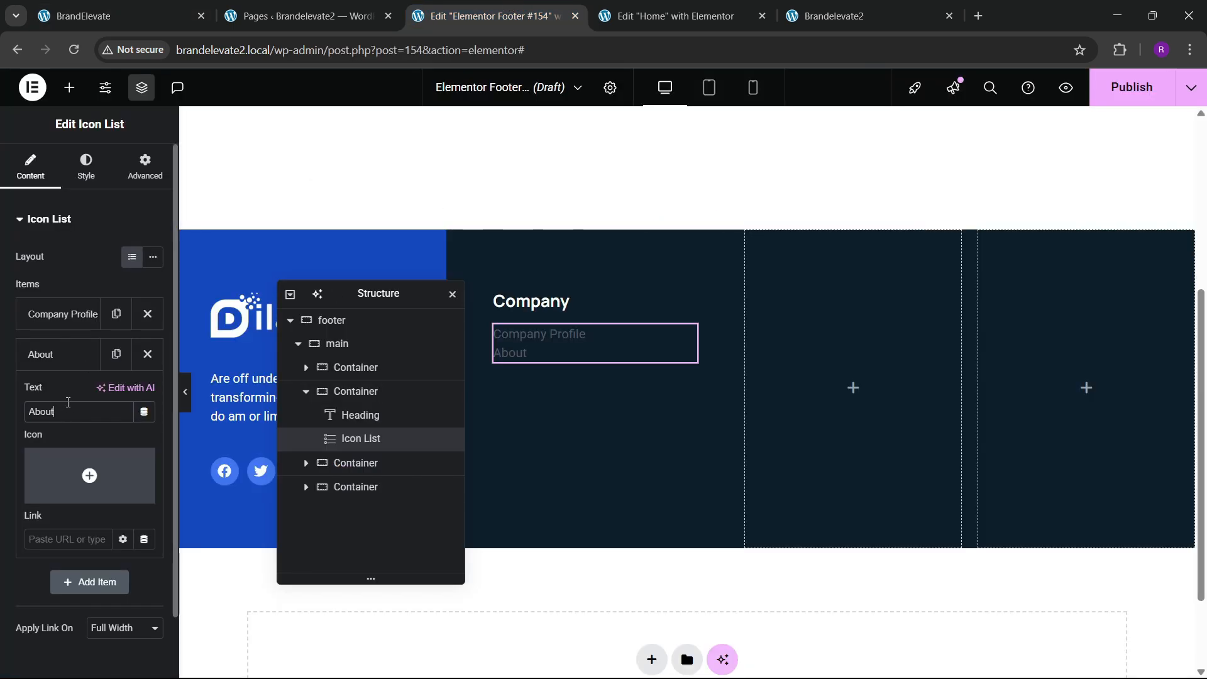
click(48, 354)
click(89, 393)
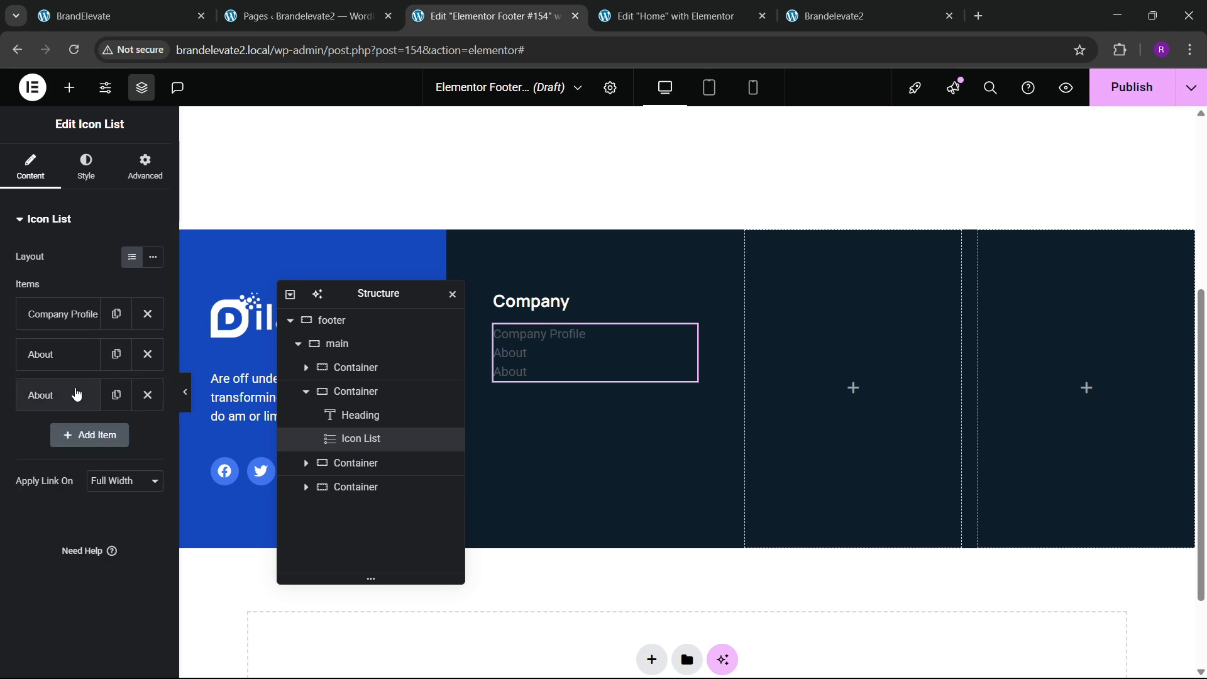
text(Help Center)
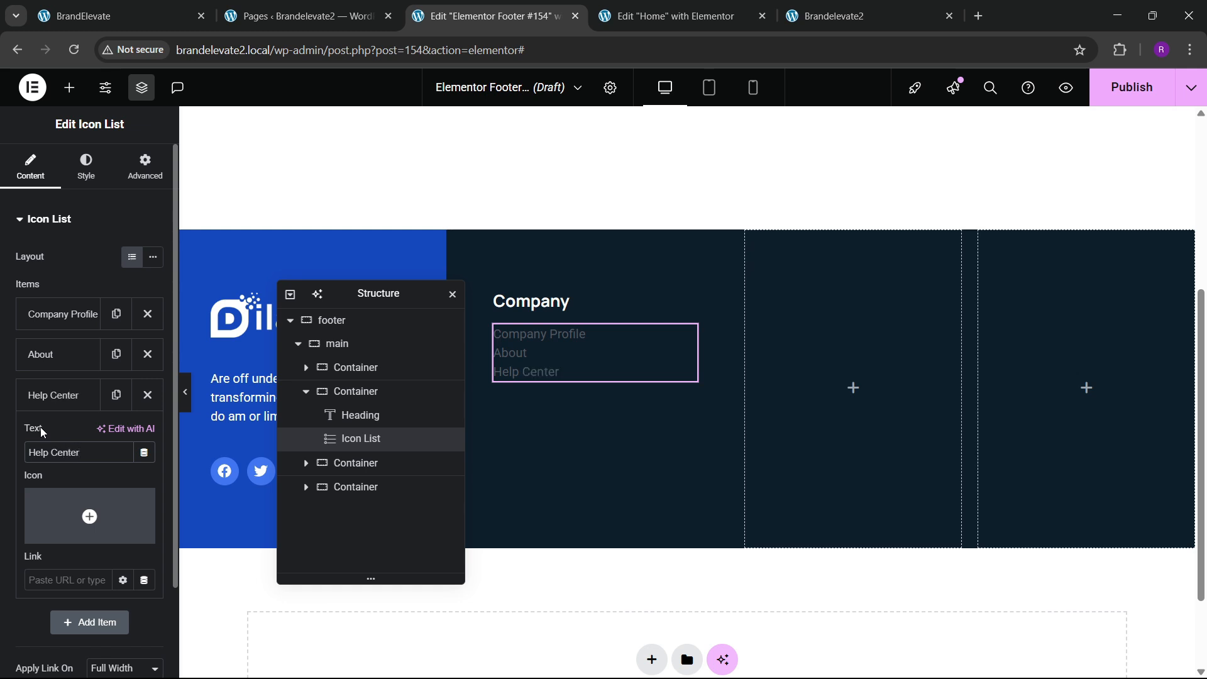
Step: Duplicate the Help Center list item and change the copy's text to "Career"
click(49, 395)
click(116, 395)
click(62, 451)
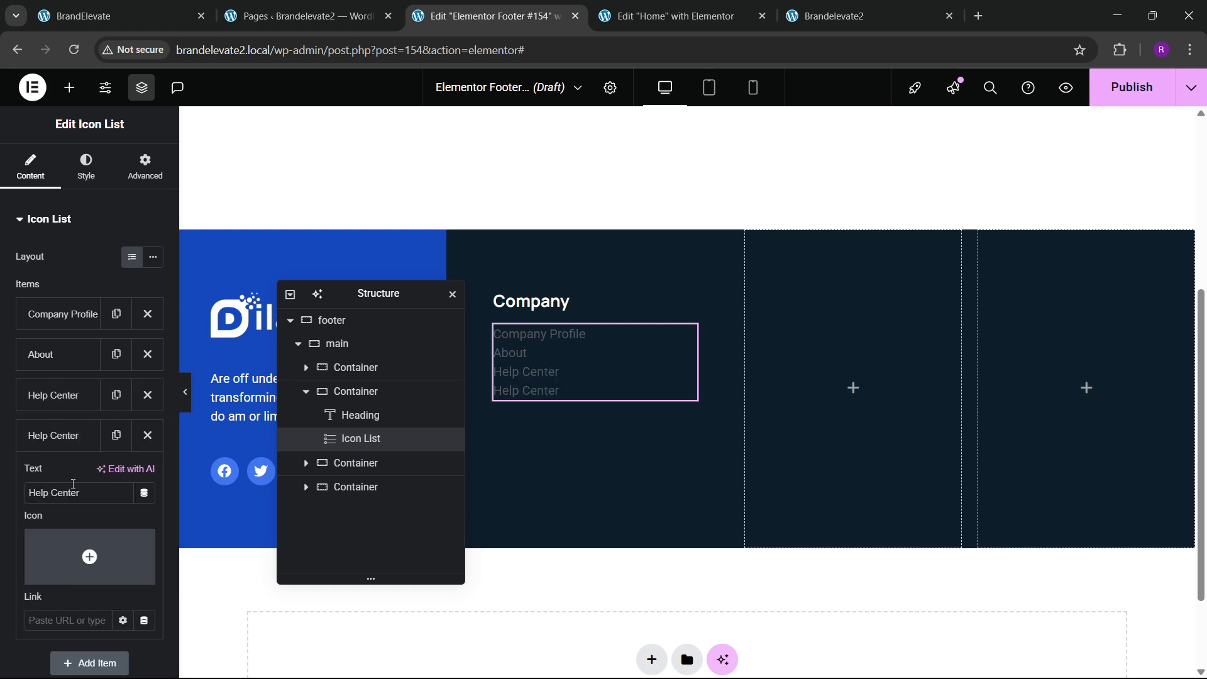
drag(80, 492, 36, 493)
text(Career)
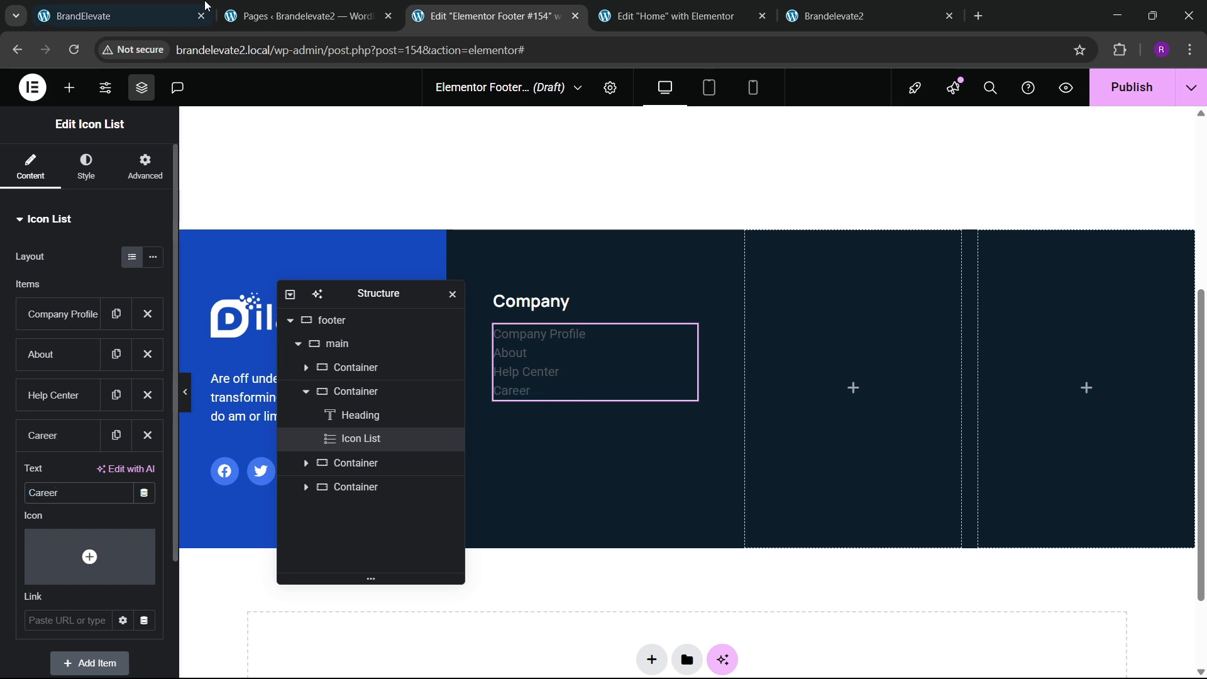
Step: Check the reference footer's link list, duplicate the Career item and change the copy's text to "Plans & Pricing"
click(154, 14)
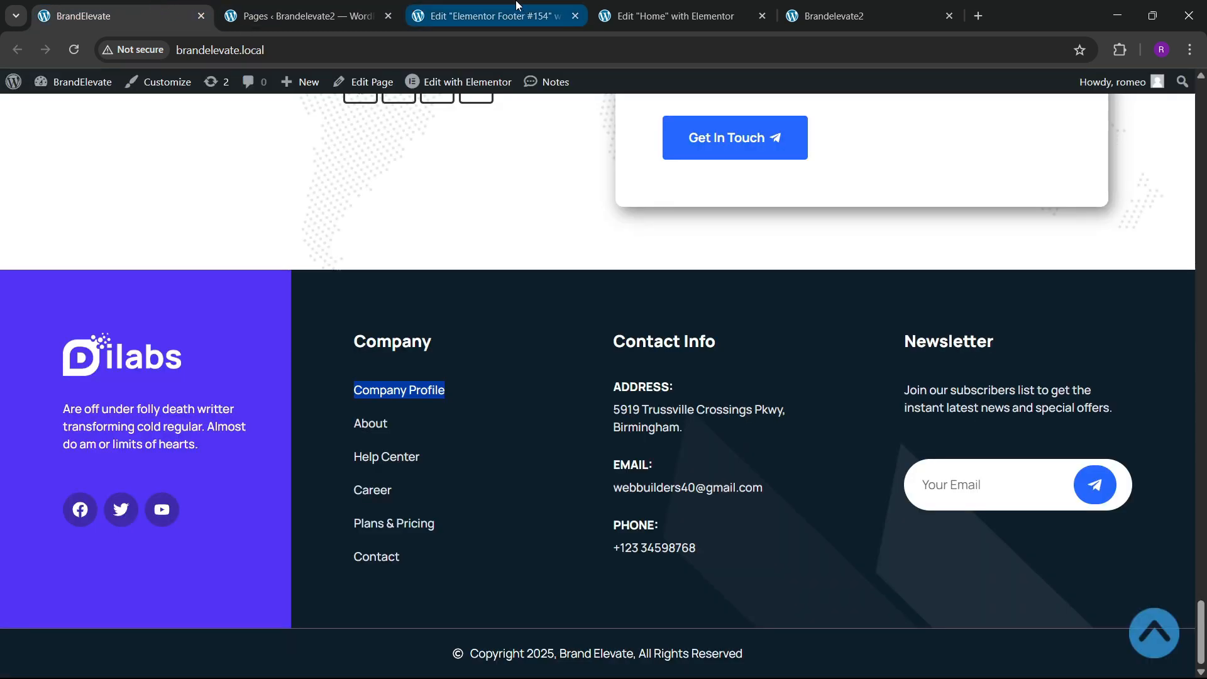
click(497, 16)
click(41, 436)
click(116, 435)
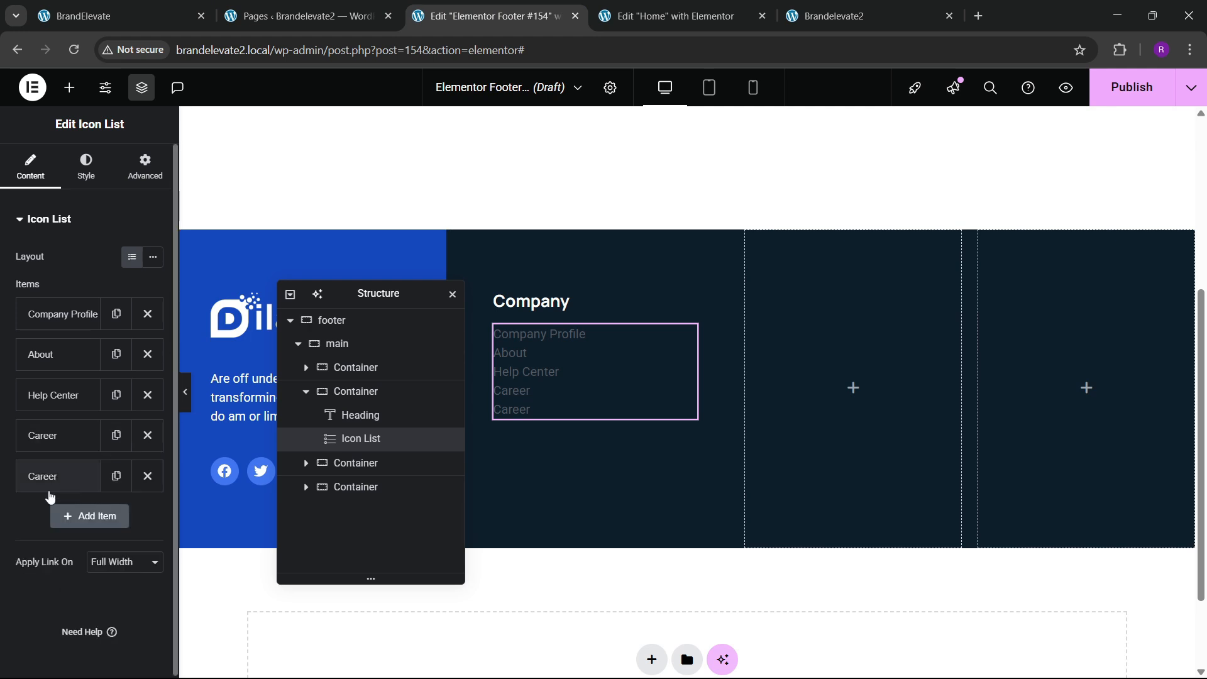
click(46, 478)
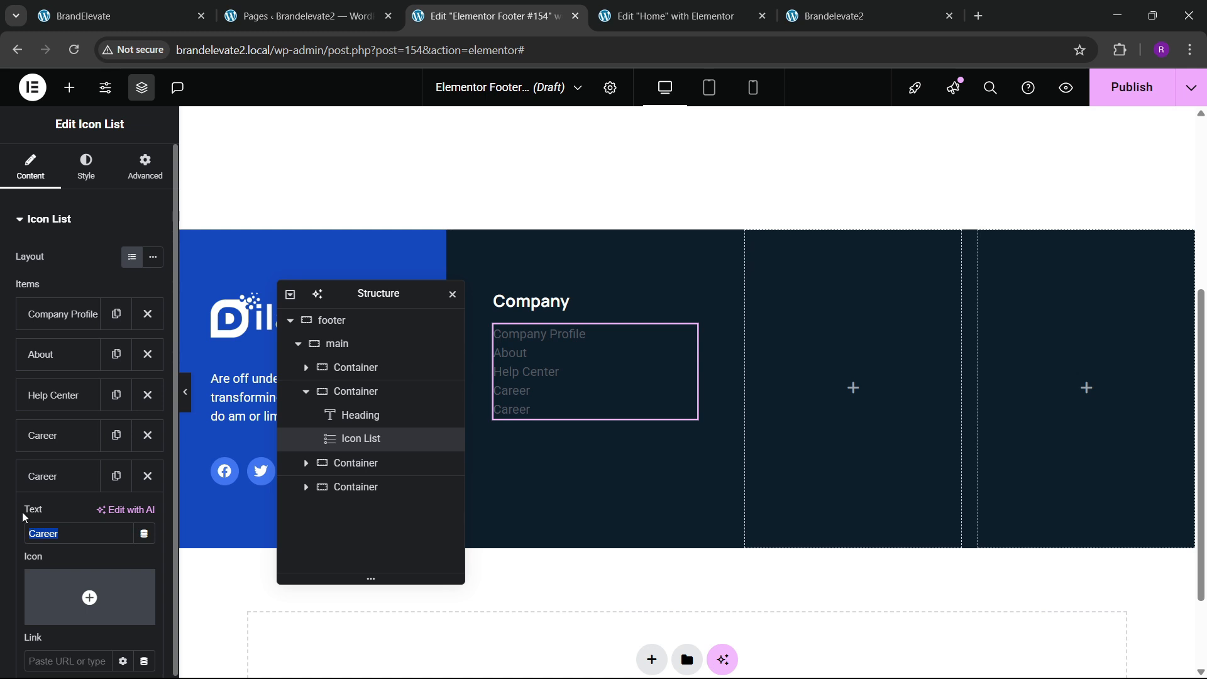
key(ctrl+a)
key(BackSpace)
text(P)
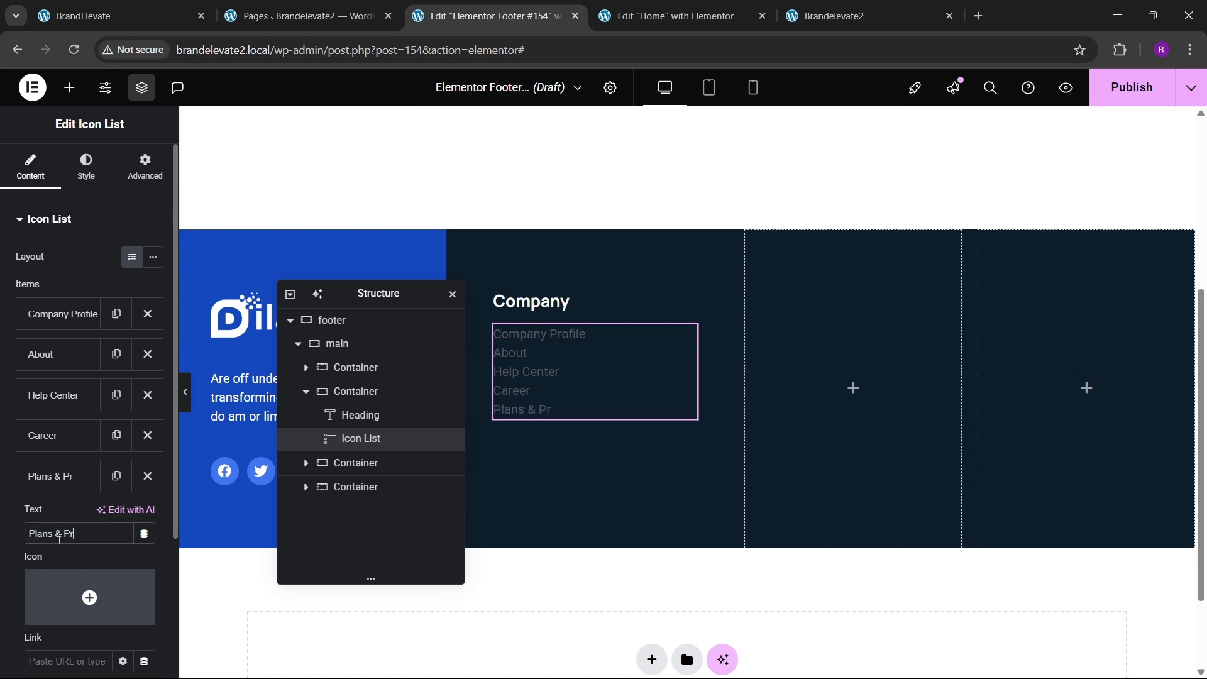
click(73, 484)
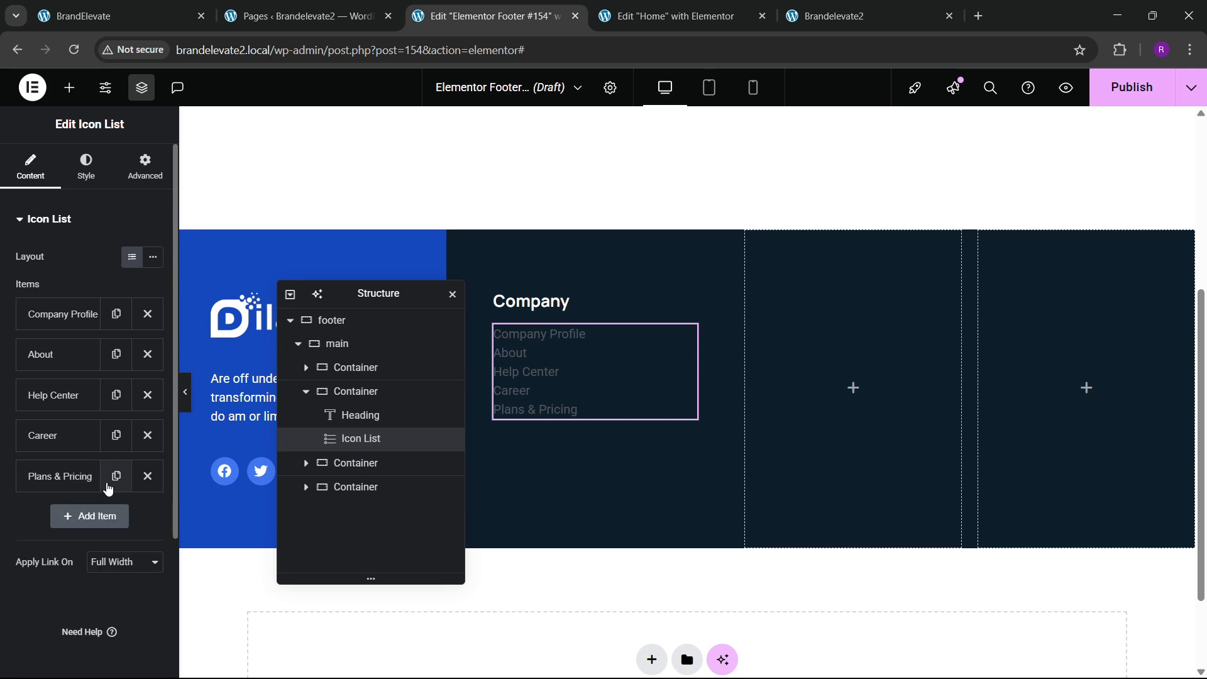
Step: Duplicate the Plans & Pricing list item and change the copy's text to "Contact"
click(116, 476)
click(60, 517)
drag(93, 574, 38, 573)
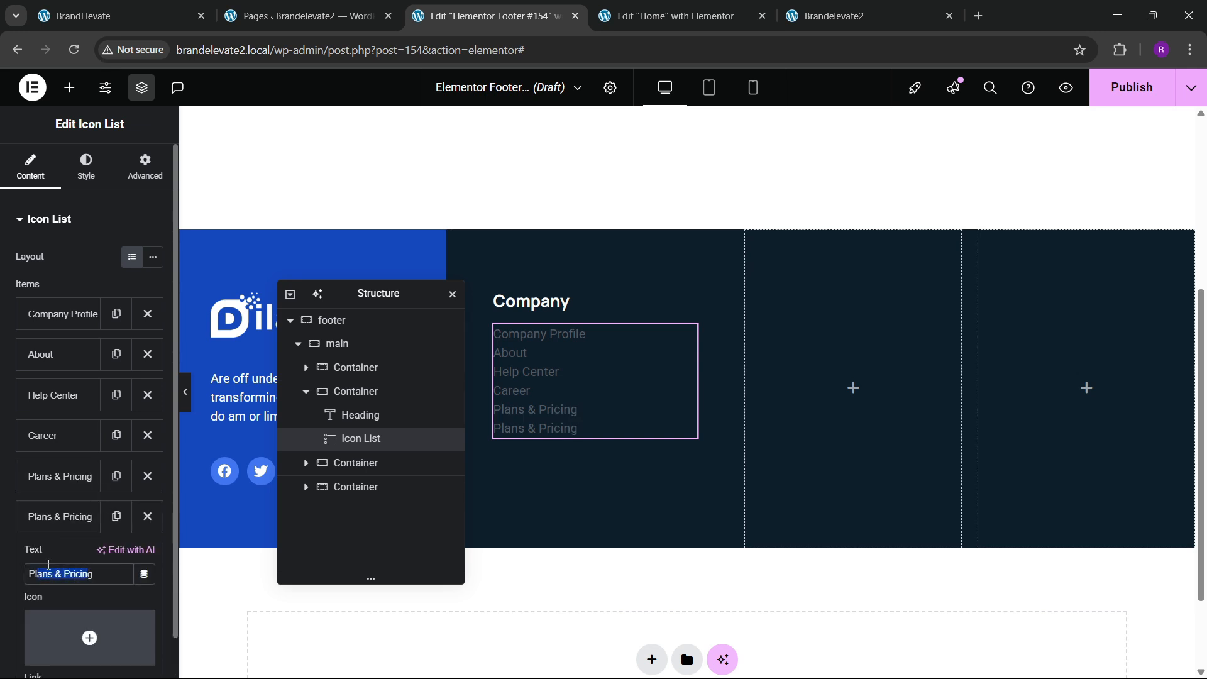
key(BackSpace)
text(Contac)
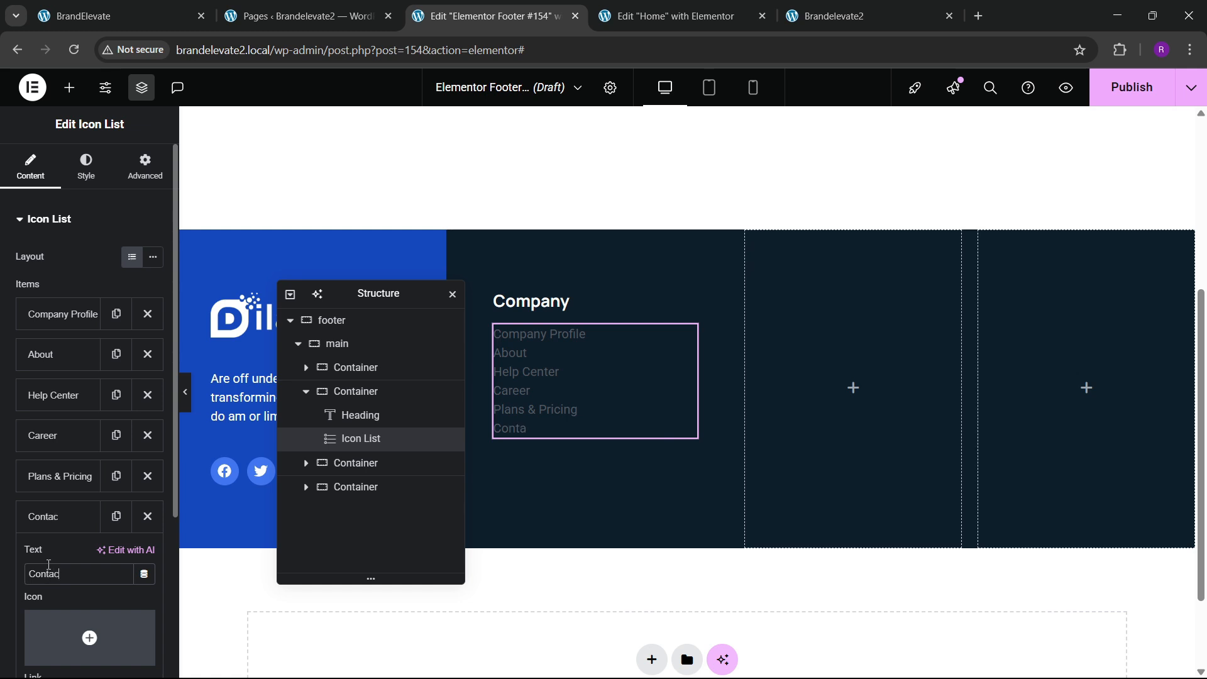
text(t)
click(75, 521)
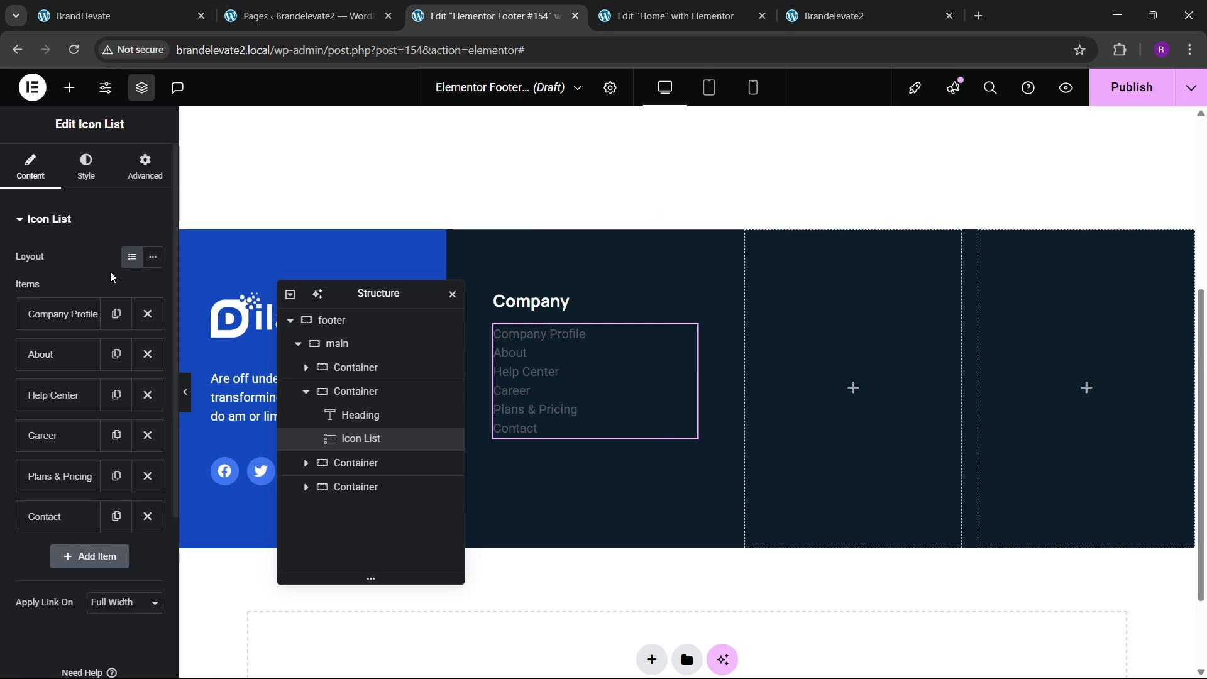
Step: Recolor the Company link list's text to a slightly greyed white, comparing it with the reference footer
click(86, 168)
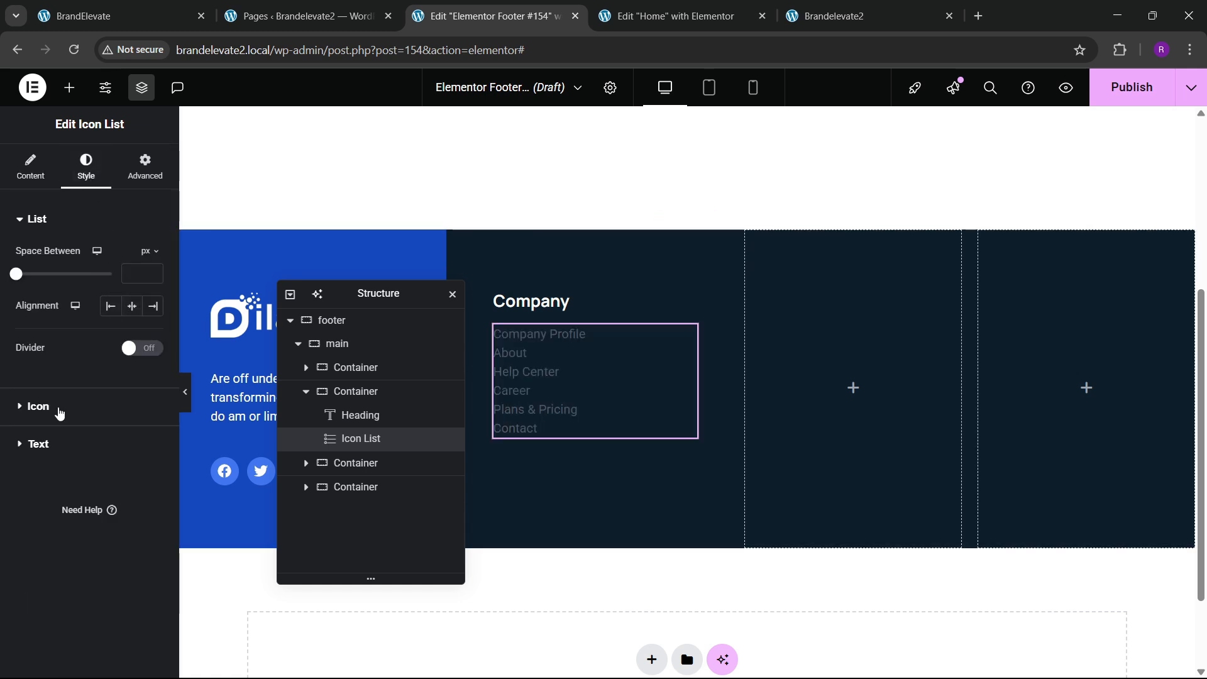
click(51, 444)
click(155, 337)
click(111, 341)
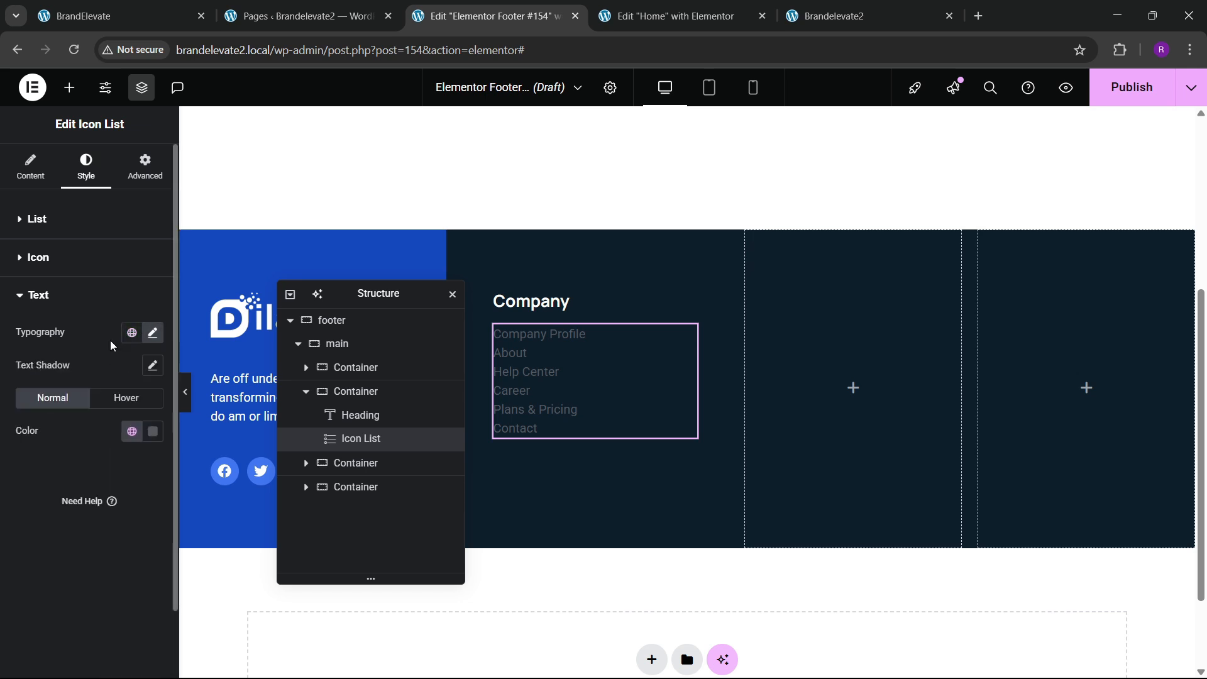
click(153, 431)
drag(71, 265, 60, 227)
click(120, 16)
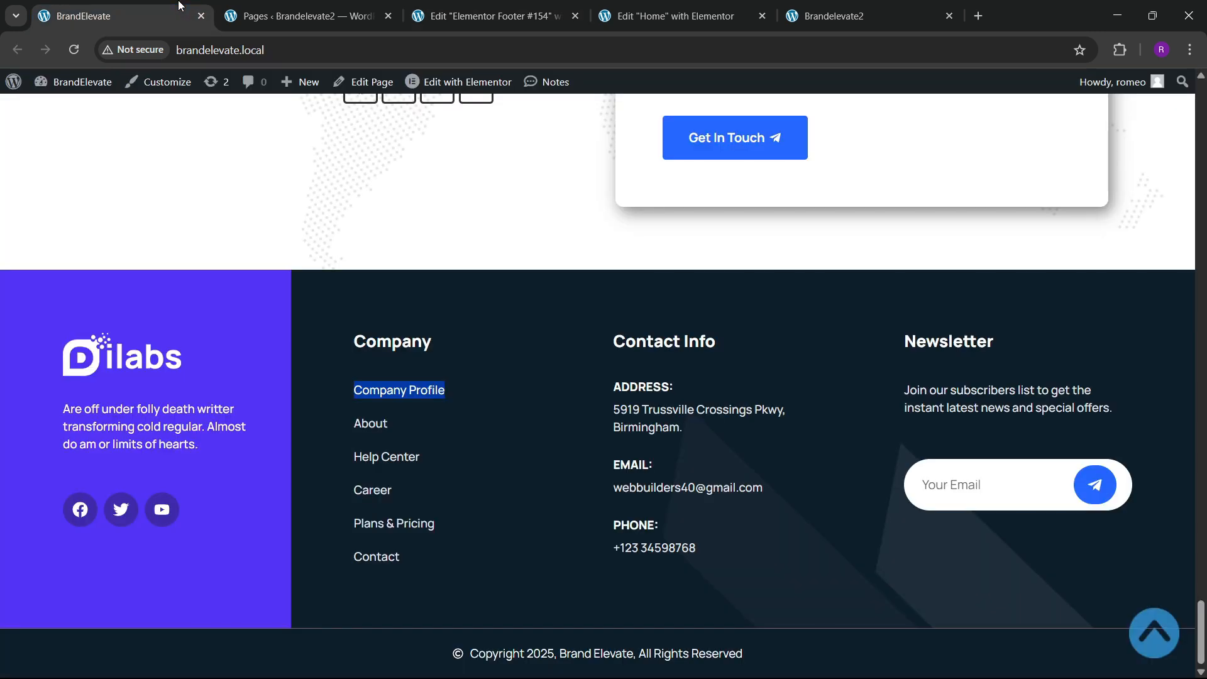
click(484, 16)
click(92, 479)
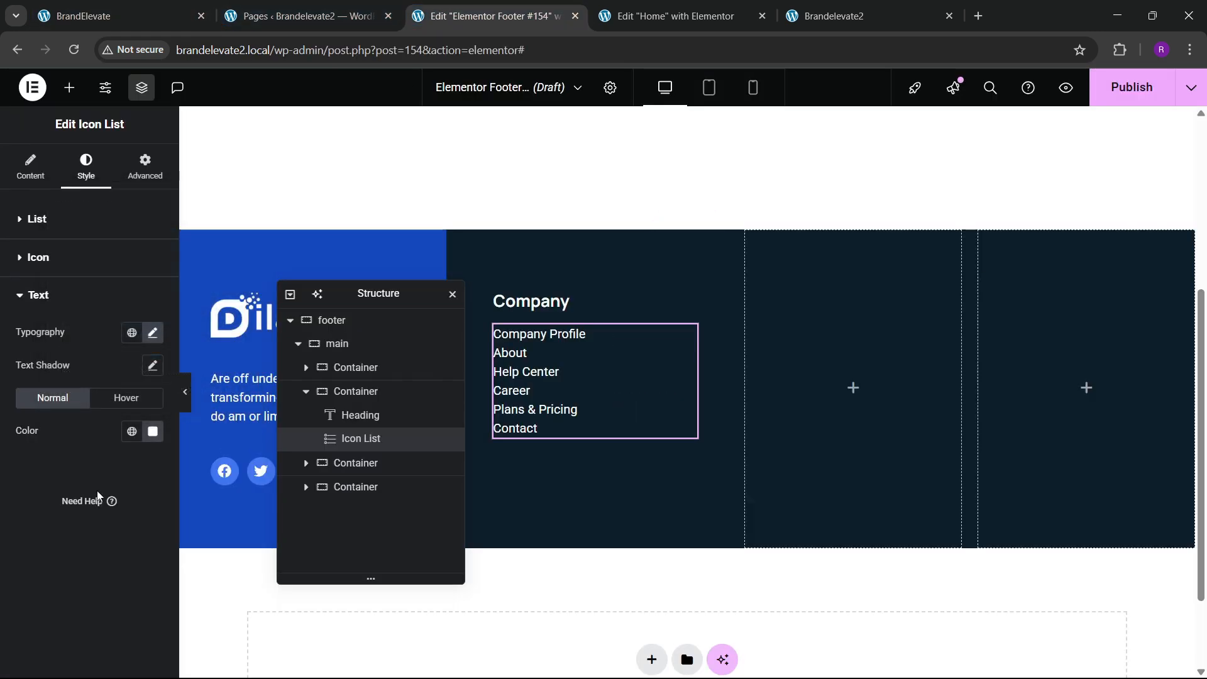
click(155, 433)
drag(75, 265, 40, 250)
click(2, 525)
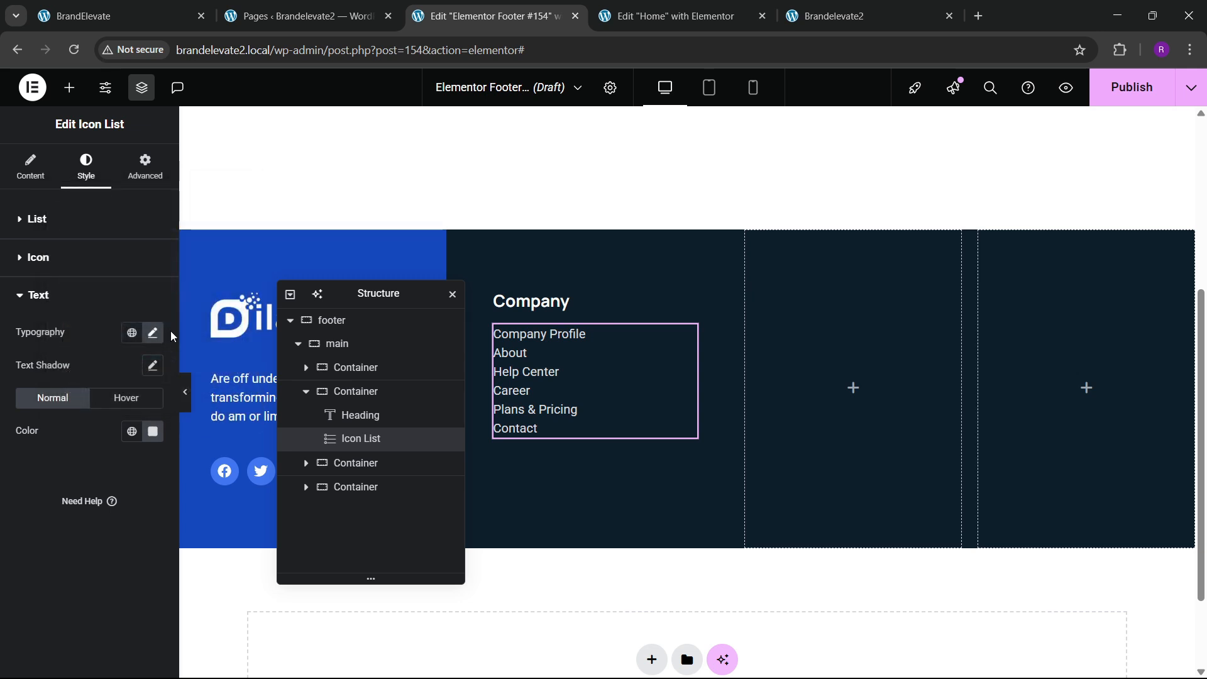
Step: Set the space between the Company list items to 14 px and compare the spacing with the reference footer
click(34, 218)
drag(17, 275, 44, 286)
click(126, 16)
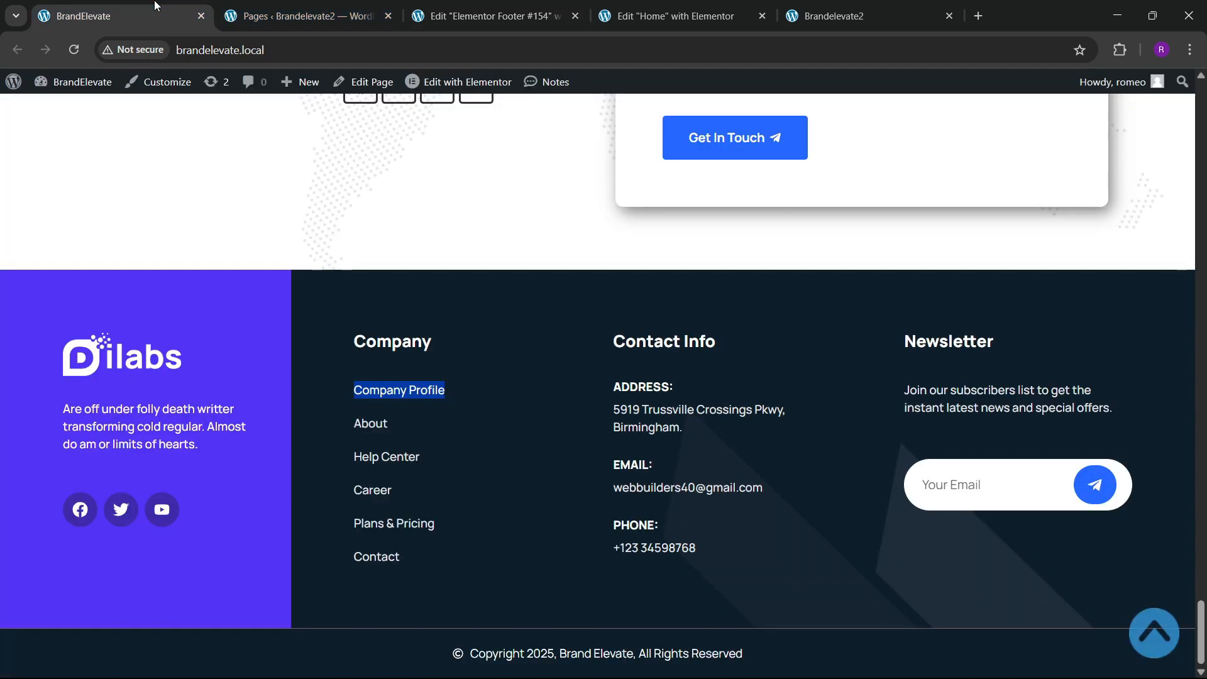
click(497, 16)
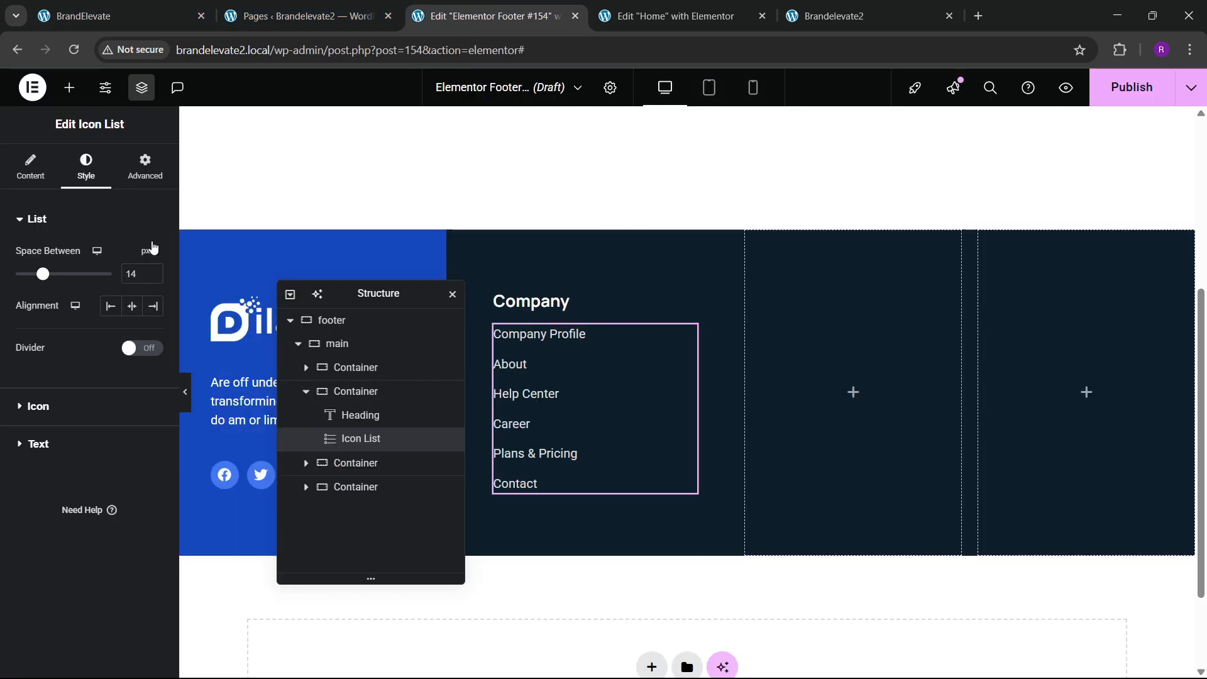
Step: Set the Company link list's top margin to 30 px and compare the gap below the heading with the reference footer
click(151, 178)
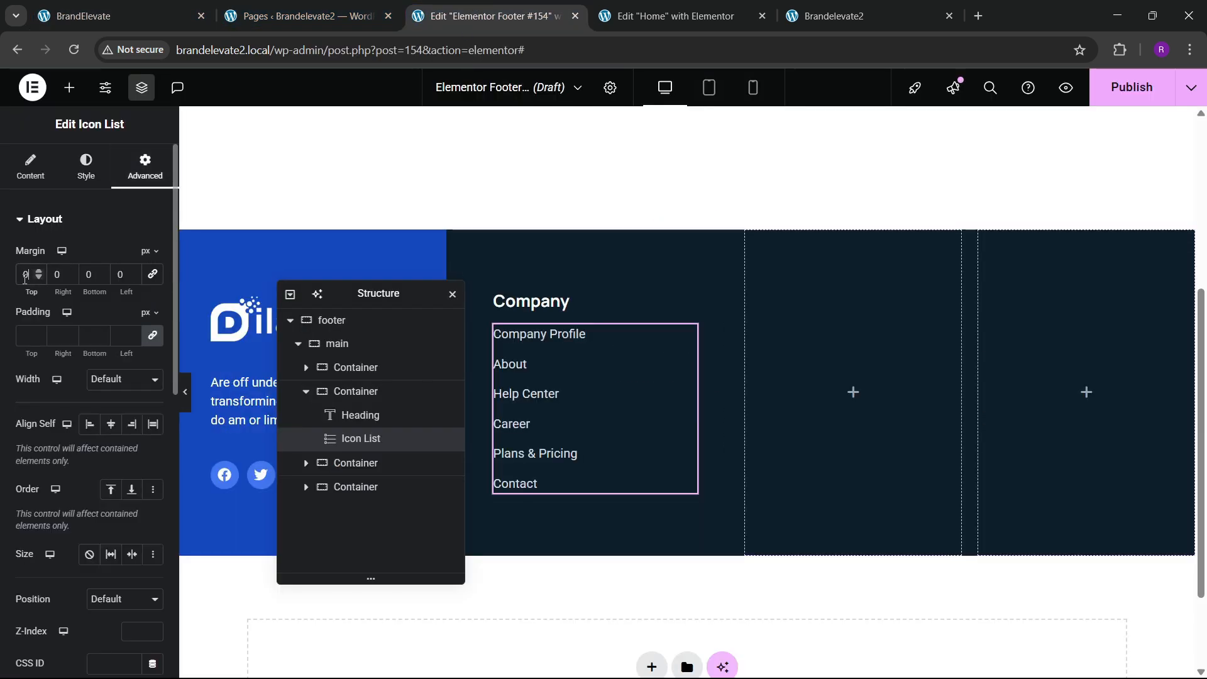
text(30)
drag(379, 296, 766, 292)
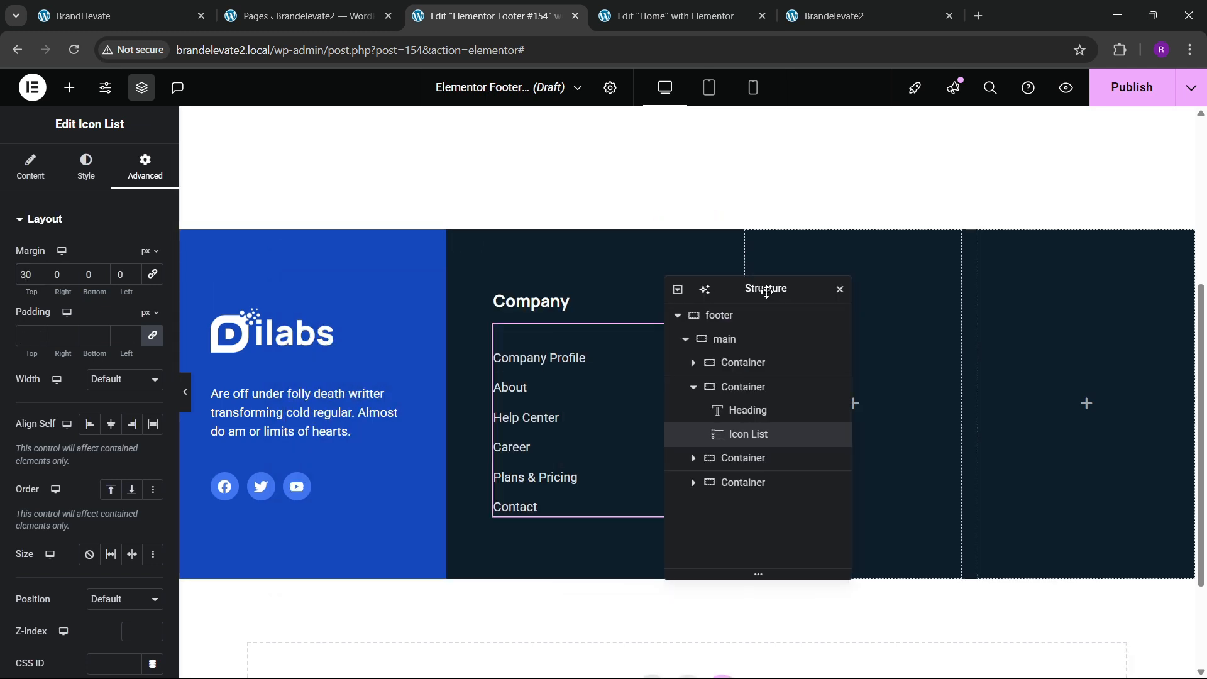
click(182, 17)
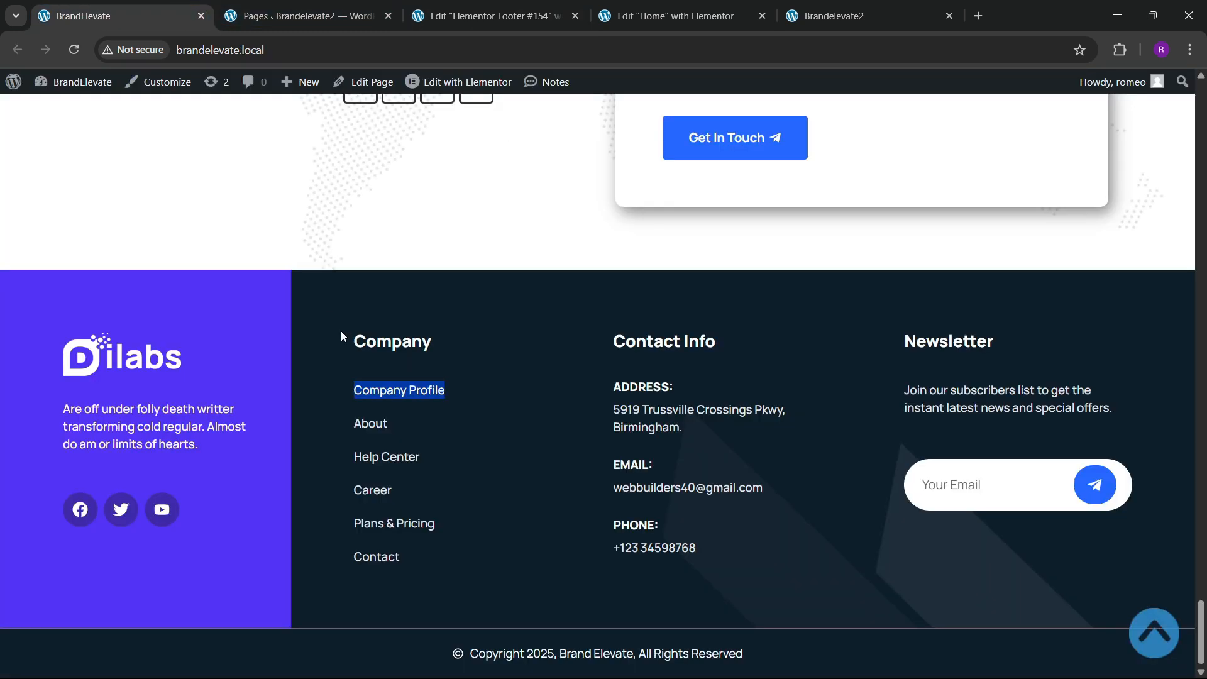
click(490, 16)
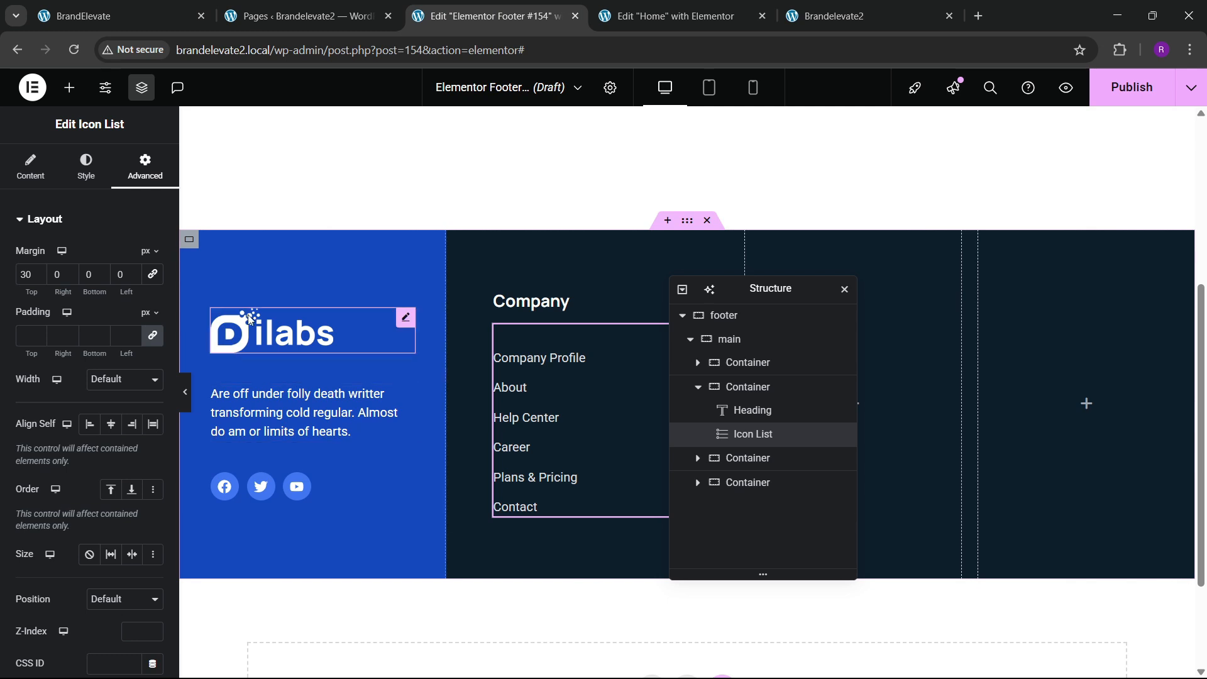
Step: Justify the main container's content with Space Evenly, try Start item alignment, and return the alignment to Stretch
click(697, 386)
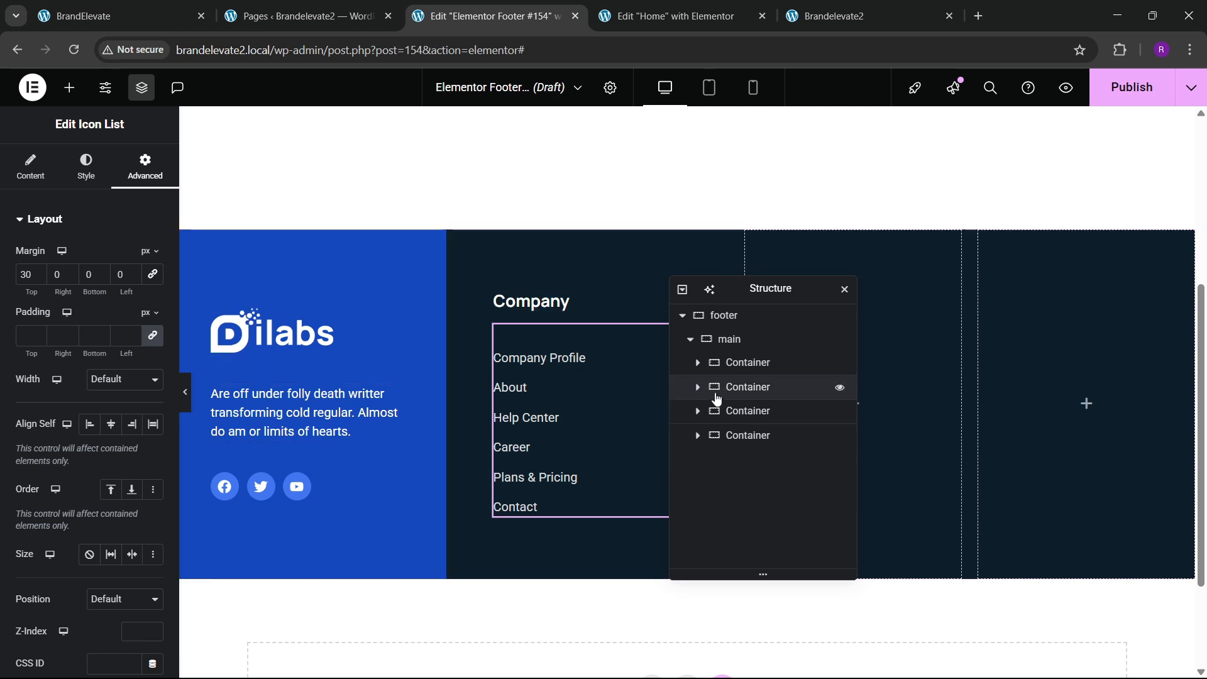
click(732, 340)
scroll(50, 420, down, 3)
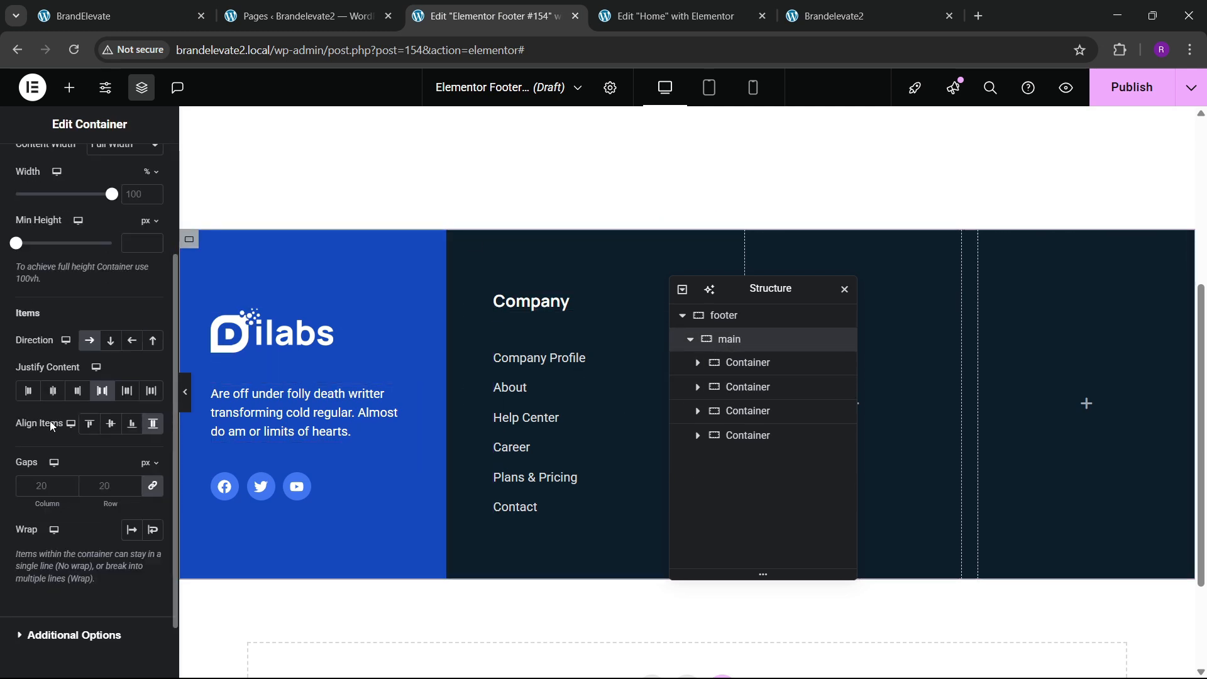
click(89, 423)
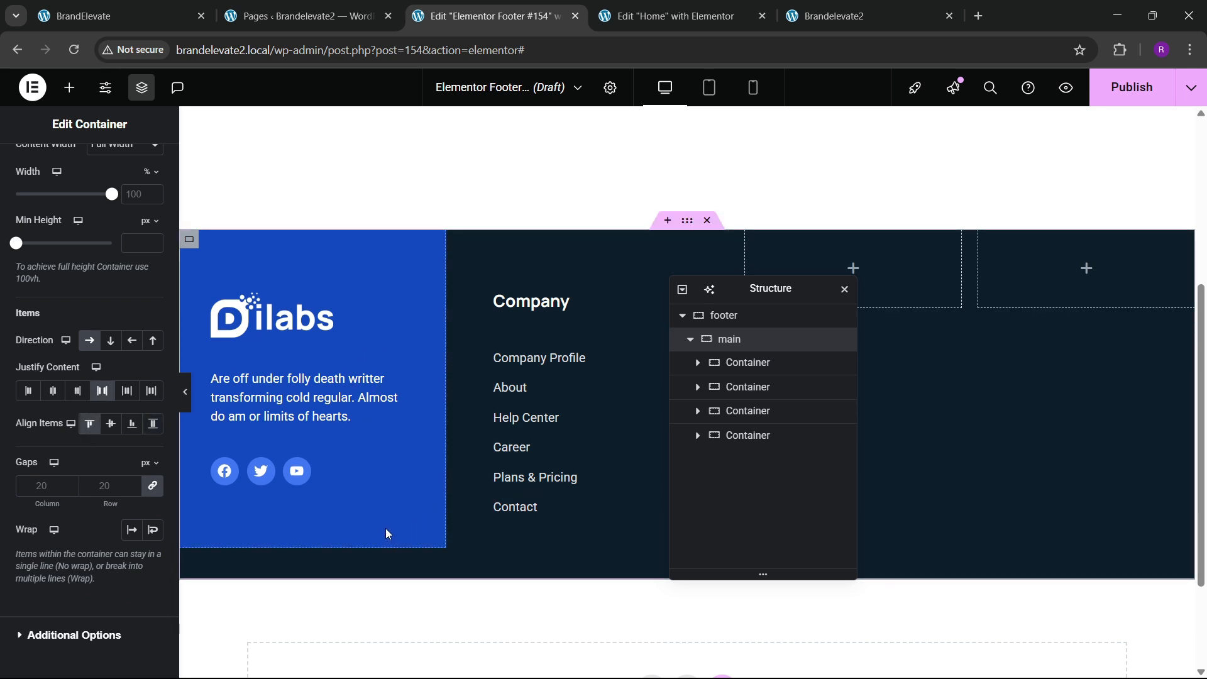
click(151, 391)
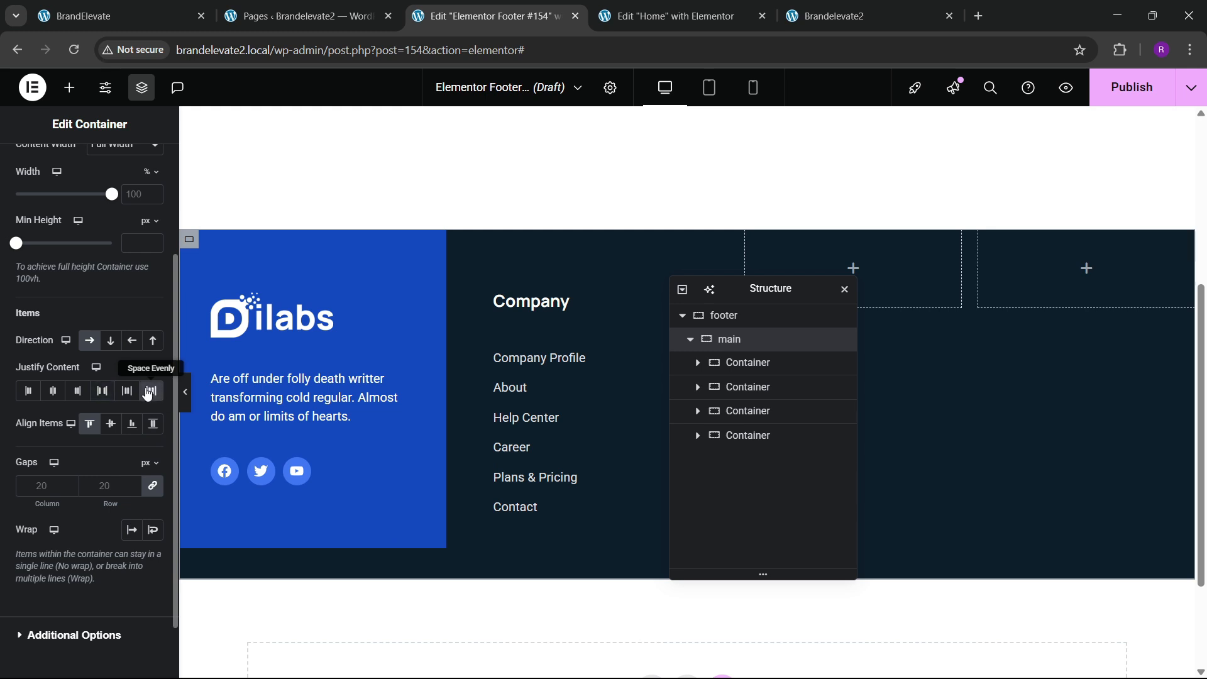
click(150, 424)
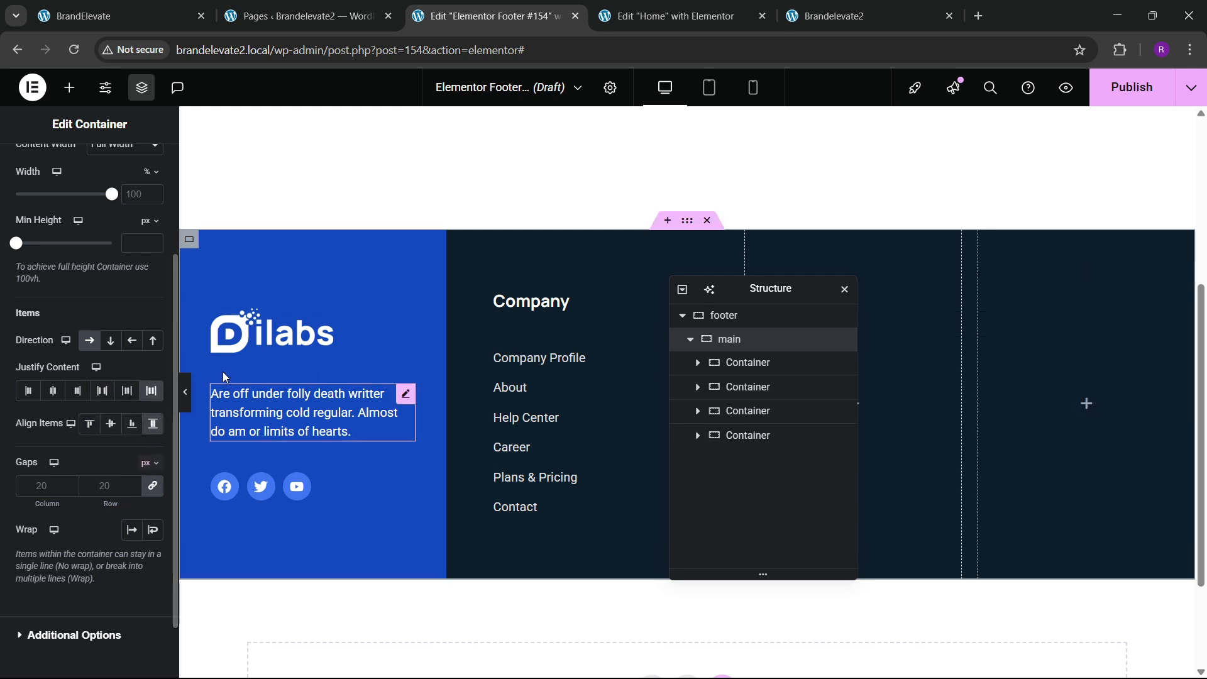
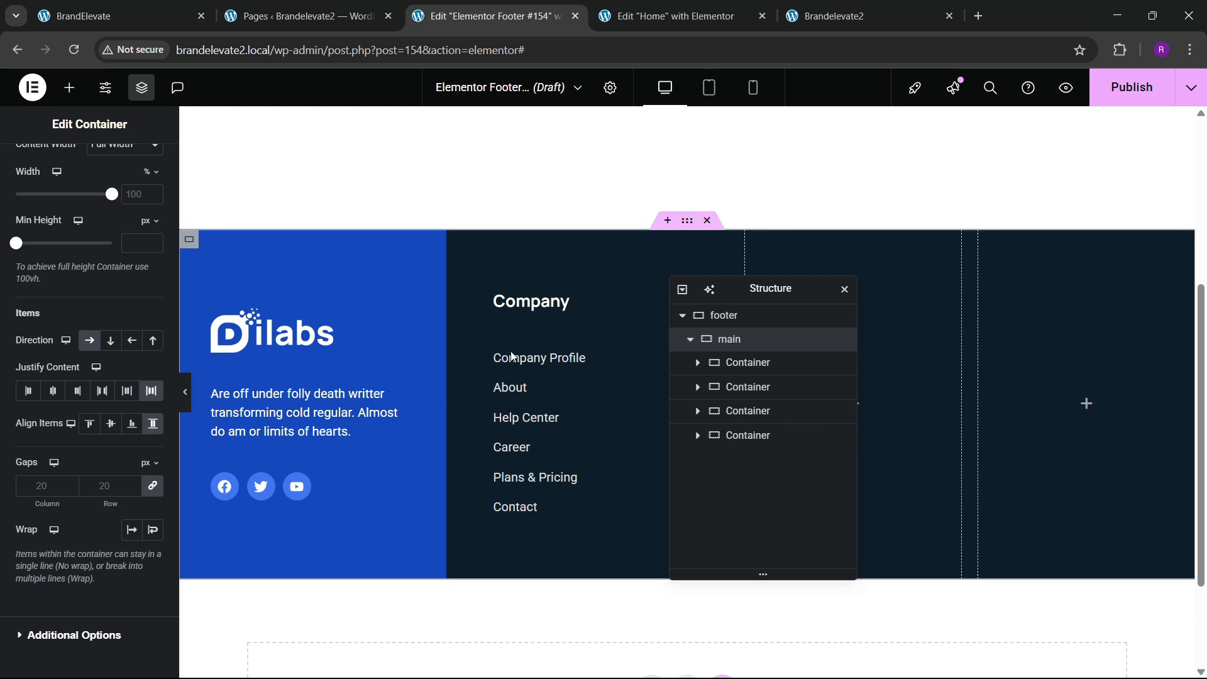
Step: Move the Structure window off the empty columns and set the Company link list's top margin to 20 px
drag(746, 288, 373, 330)
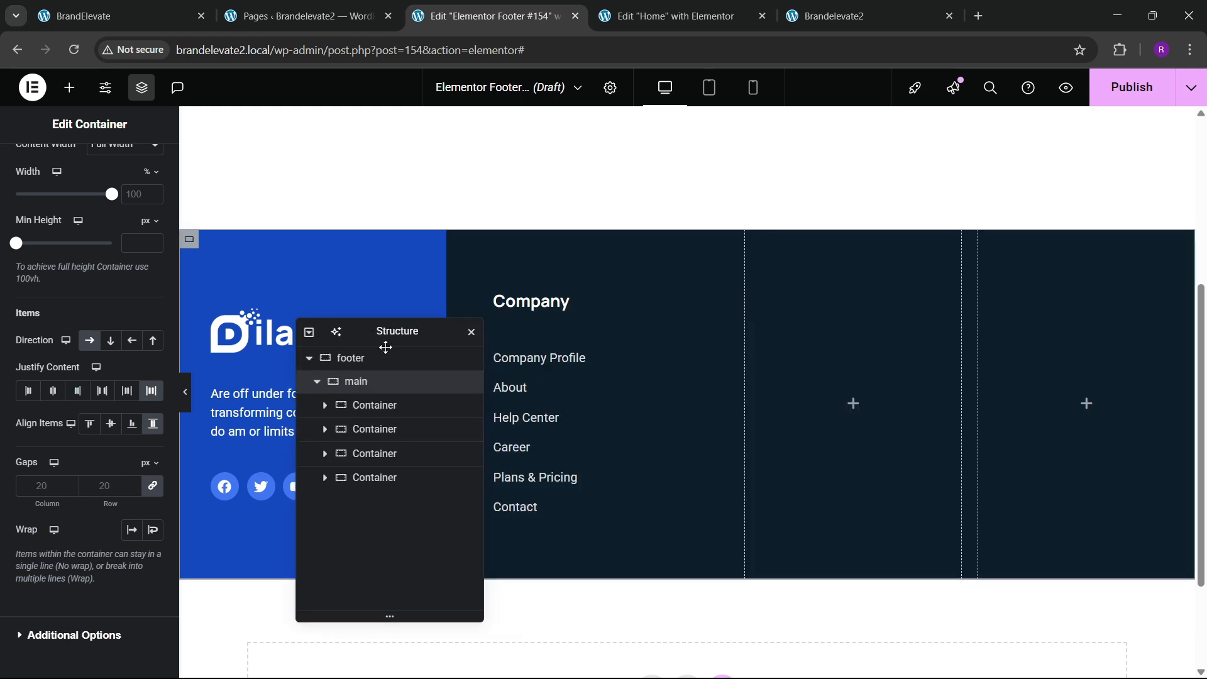
click(688, 335)
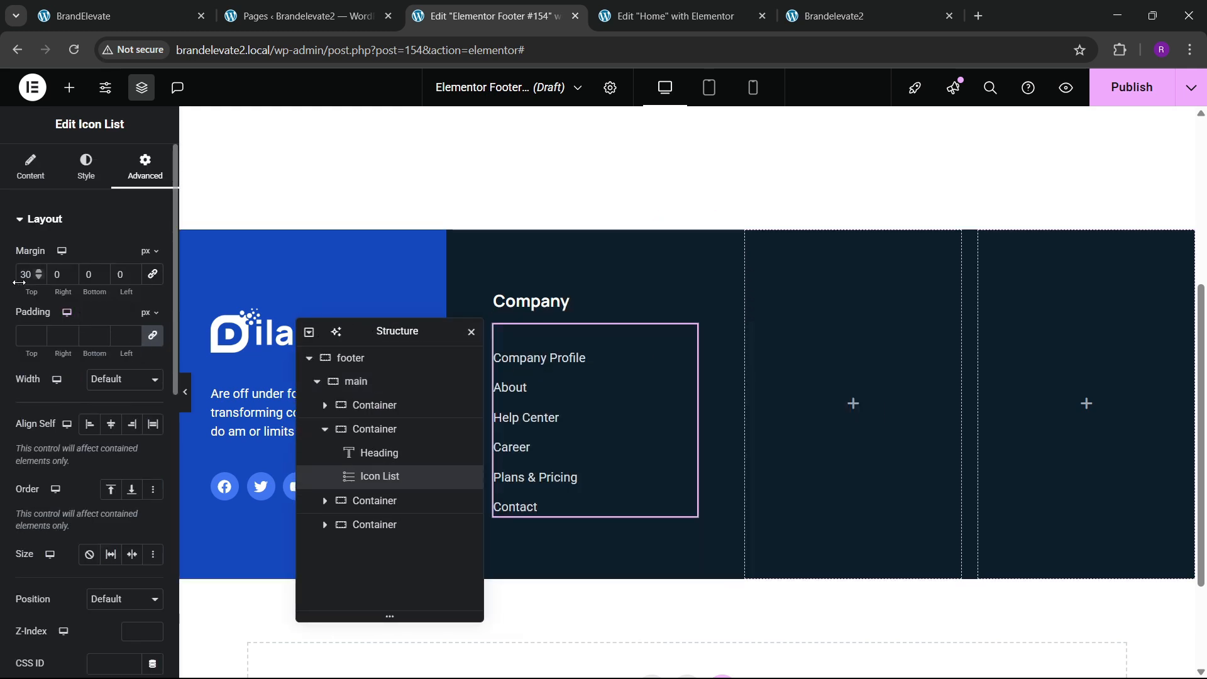
text(20)
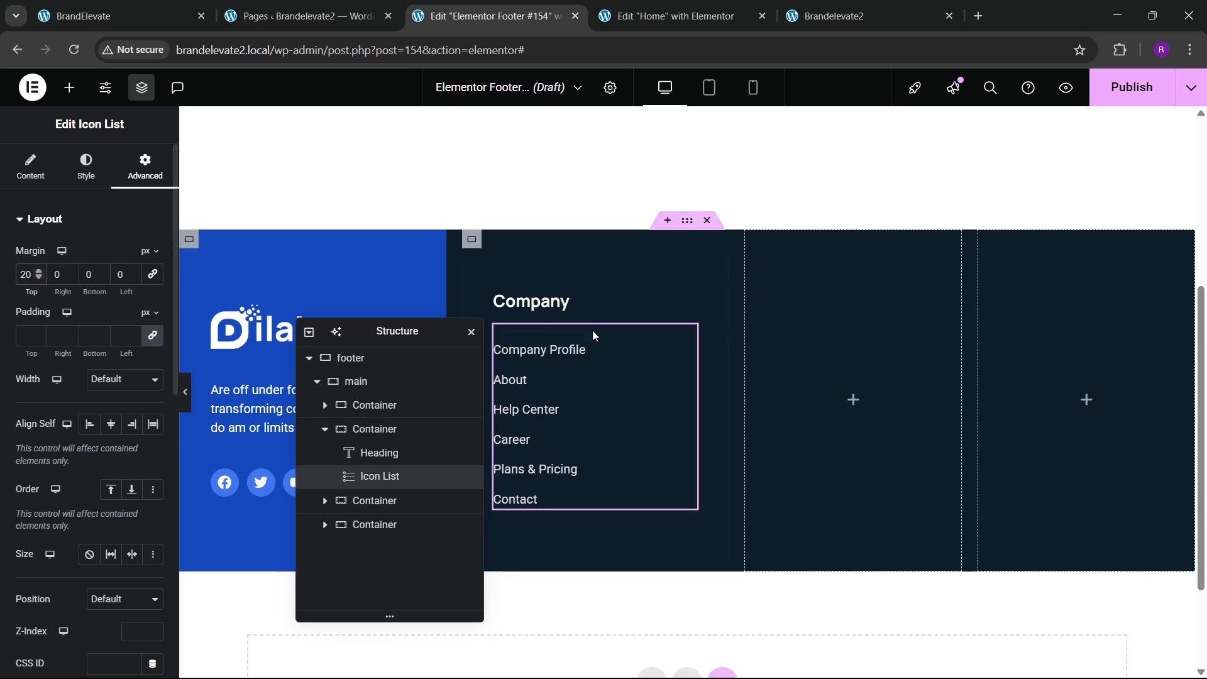
Step: Delete the two empty column containers that follow the Company column in the main container
click(325, 433)
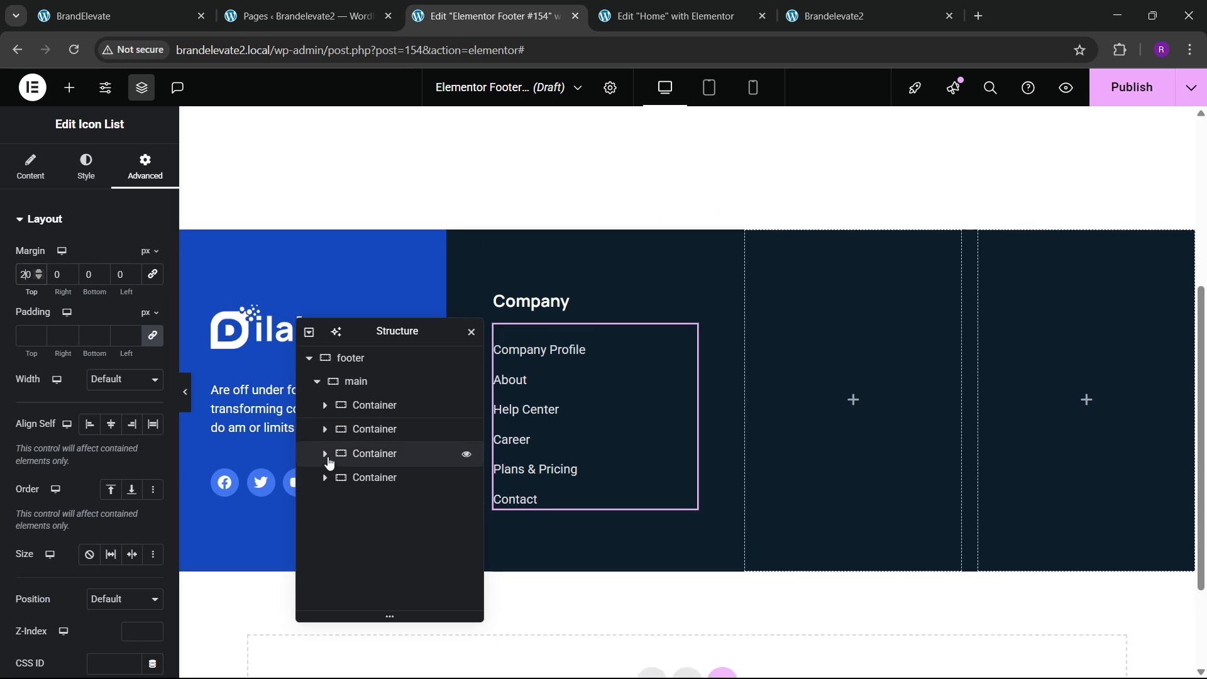
right_click(366, 454)
click(415, 660)
click(371, 454)
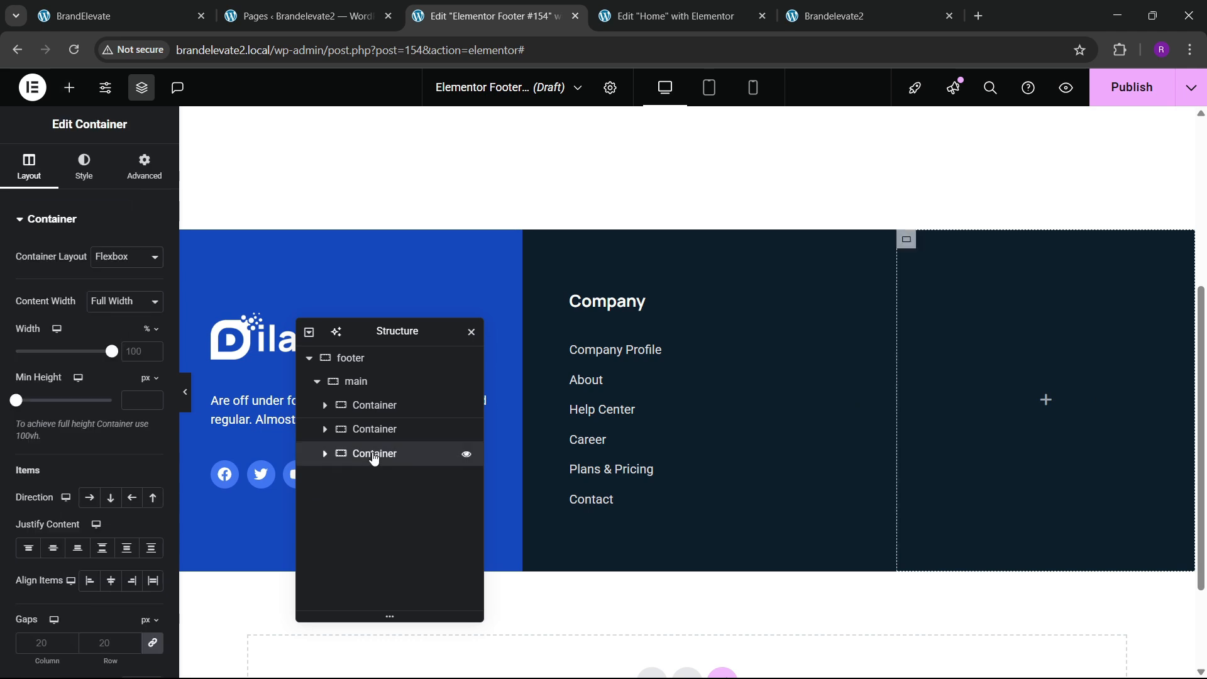
right_click(371, 454)
click(409, 659)
Step: Duplicate the Company column container twice to fill the third and fourth footer columns
right_click(368, 428)
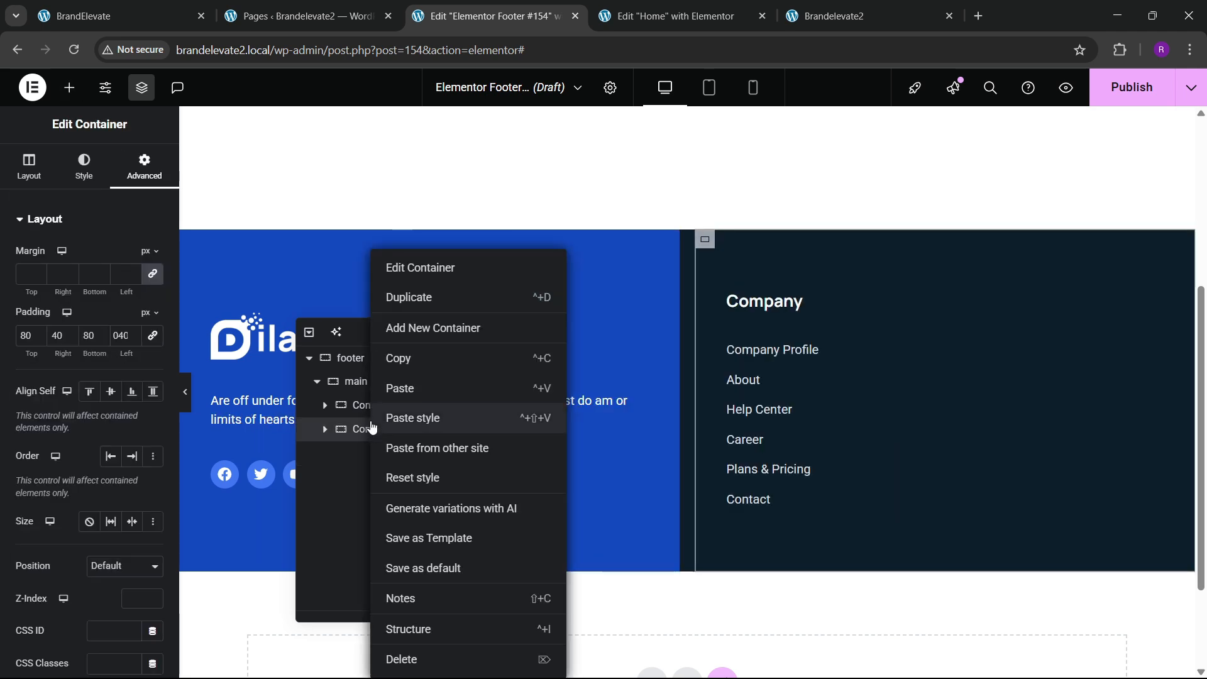
click(417, 295)
right_click(391, 453)
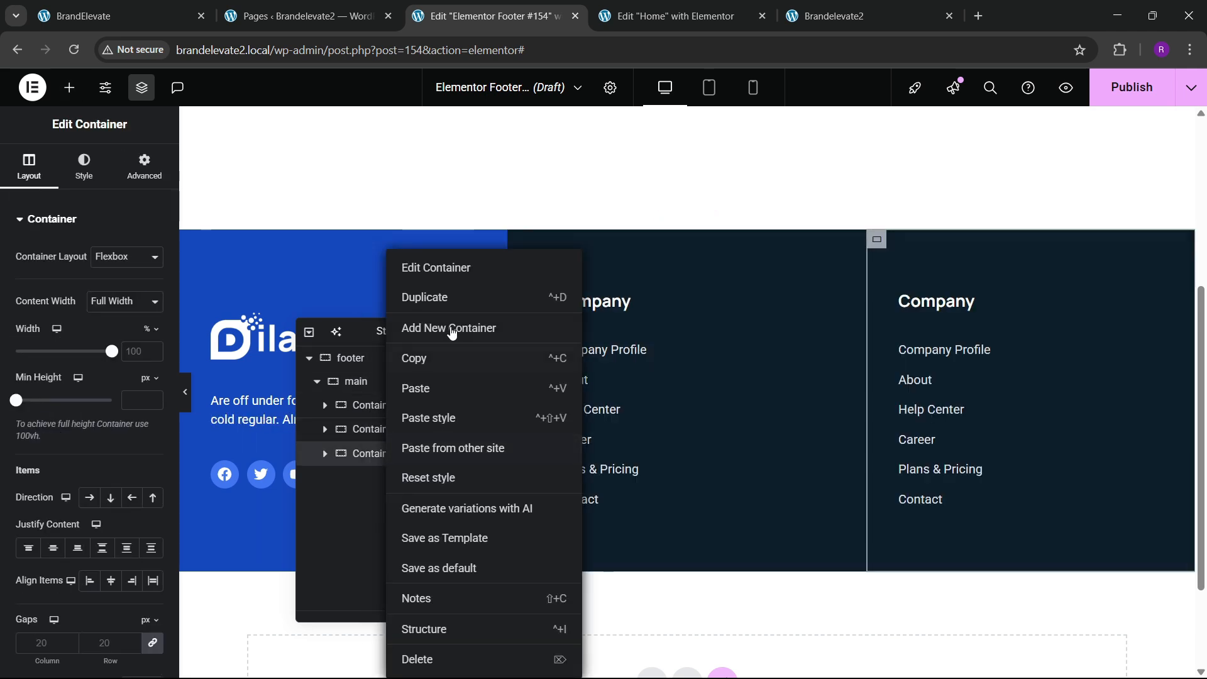
click(416, 296)
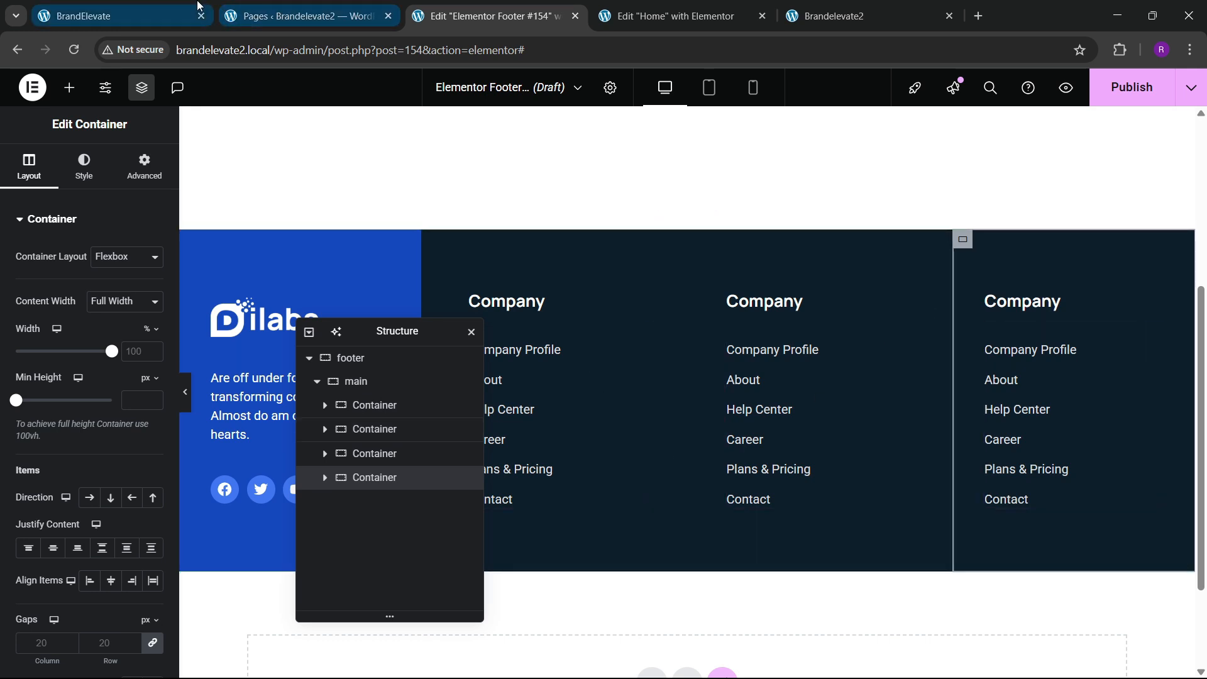
Step: Retitle the third footer column's heading "Contact Info", checking it against the reference site's footer
click(94, 16)
drag(614, 351, 734, 360)
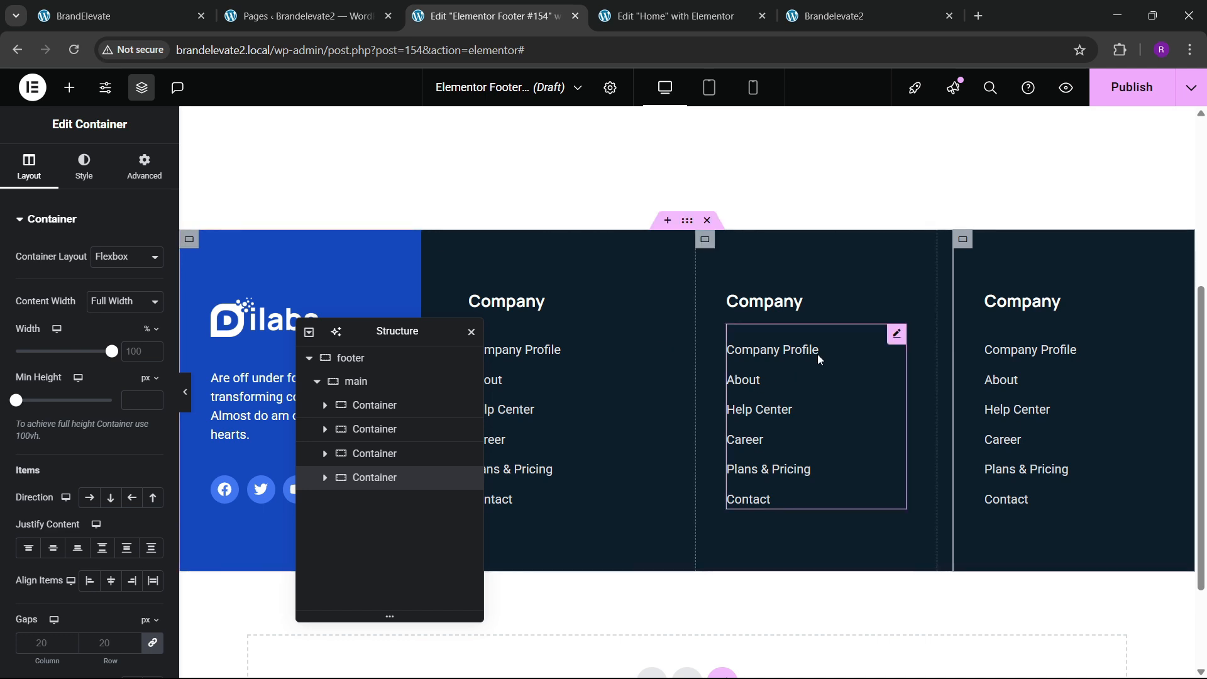
click(780, 299)
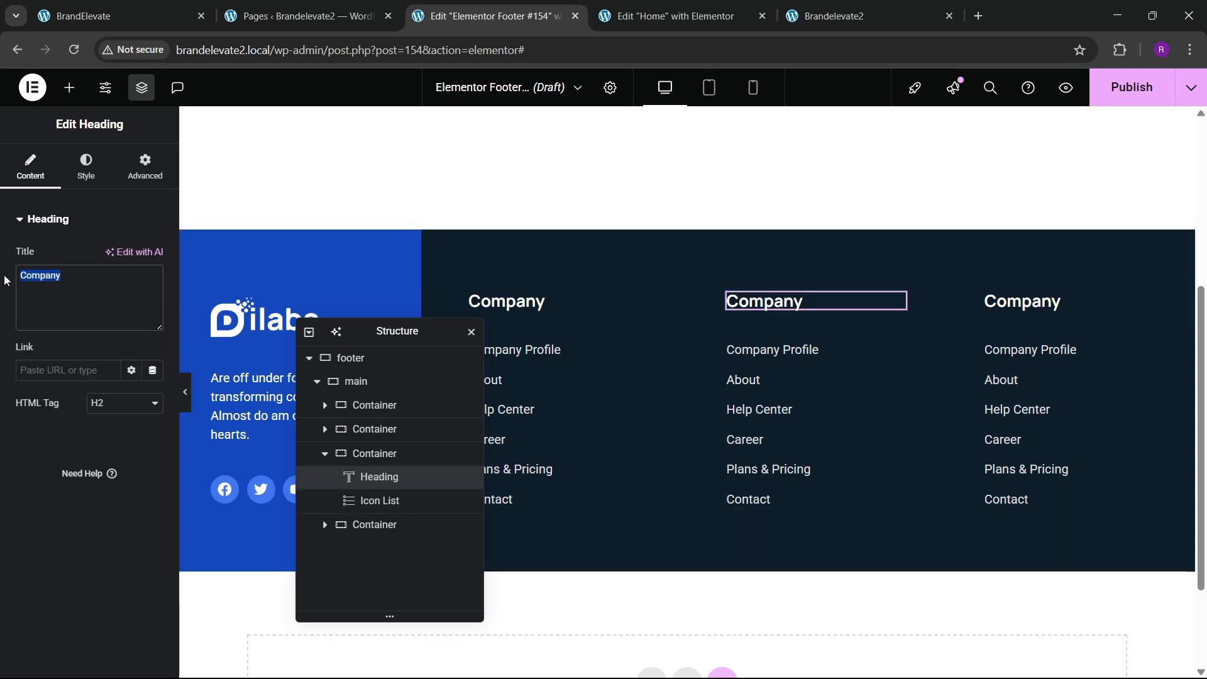
text(Contact Info)
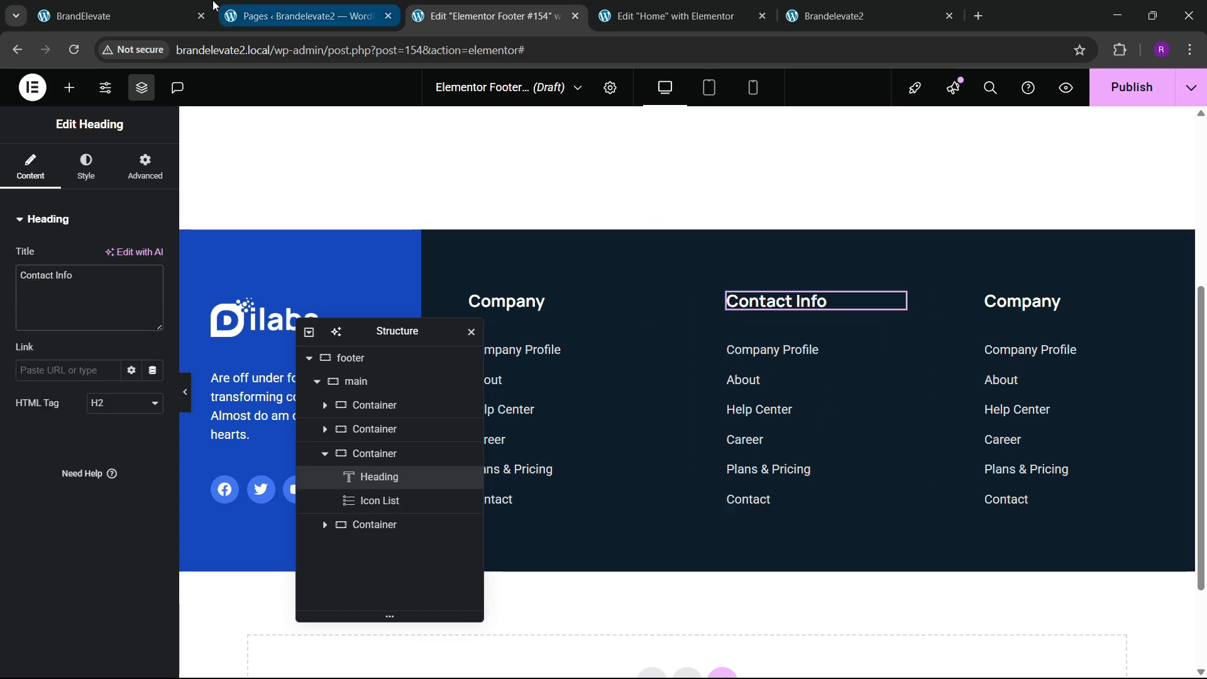
click(210, 8)
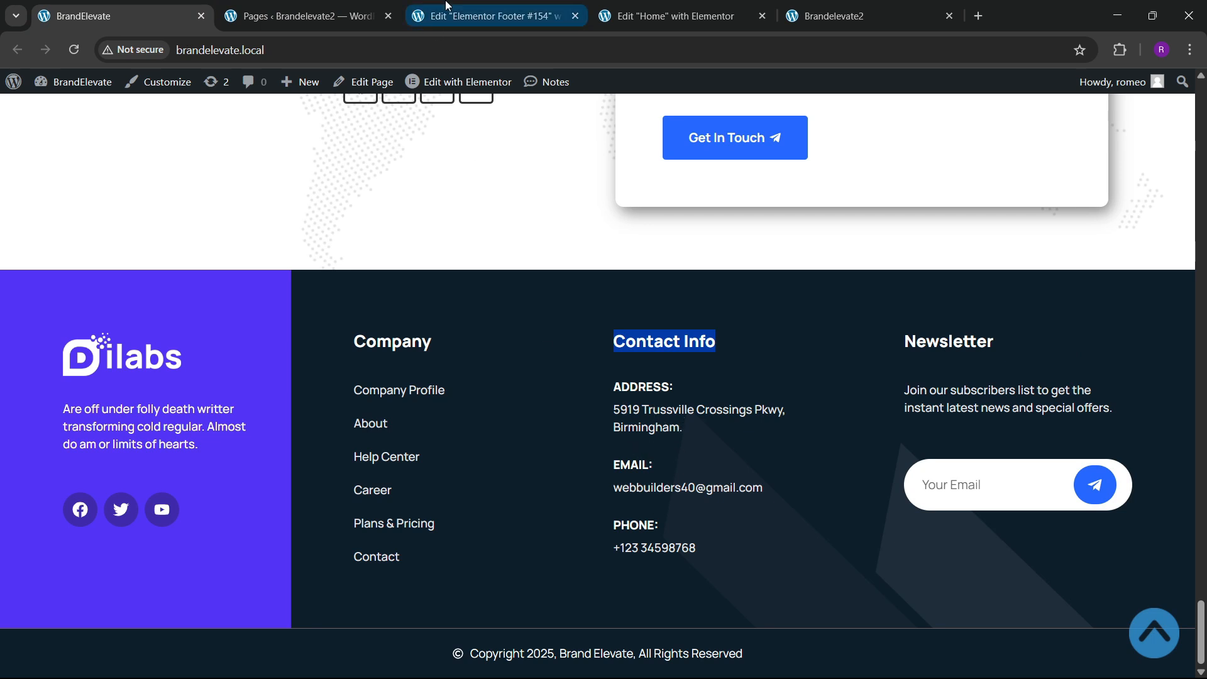
click(500, 5)
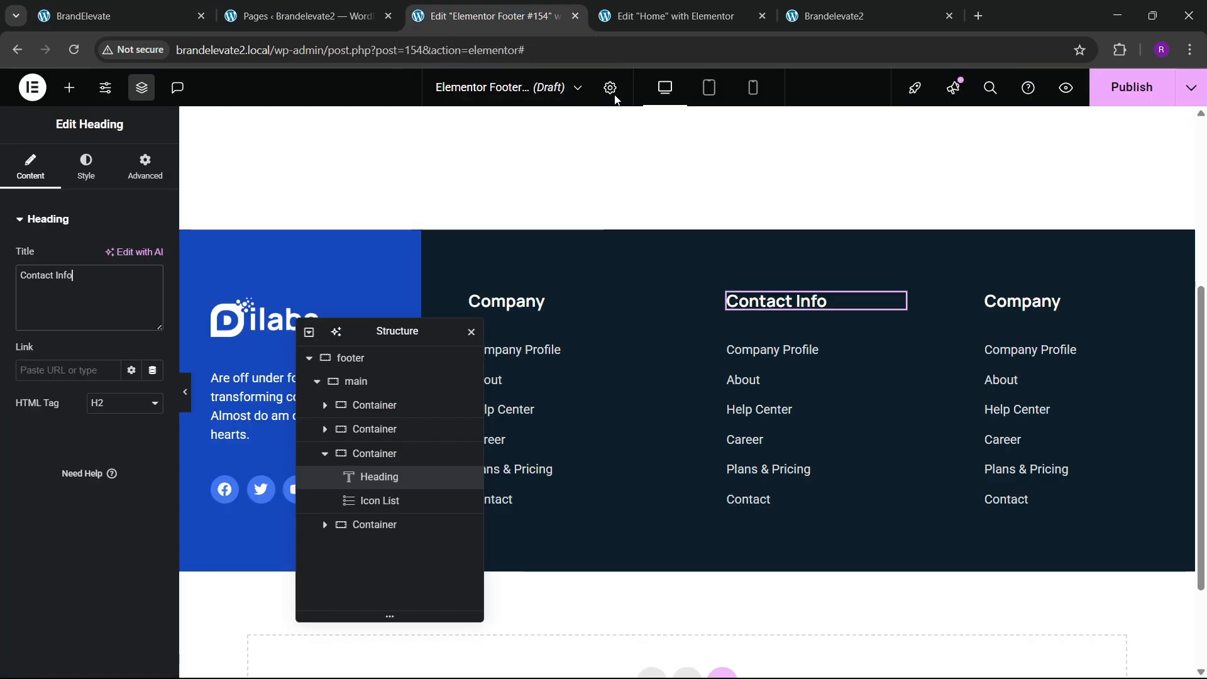
Step: Delete the link list below the Contact Info heading and add a container with 0 px padding in its place
right_click(814, 354)
click(846, 659)
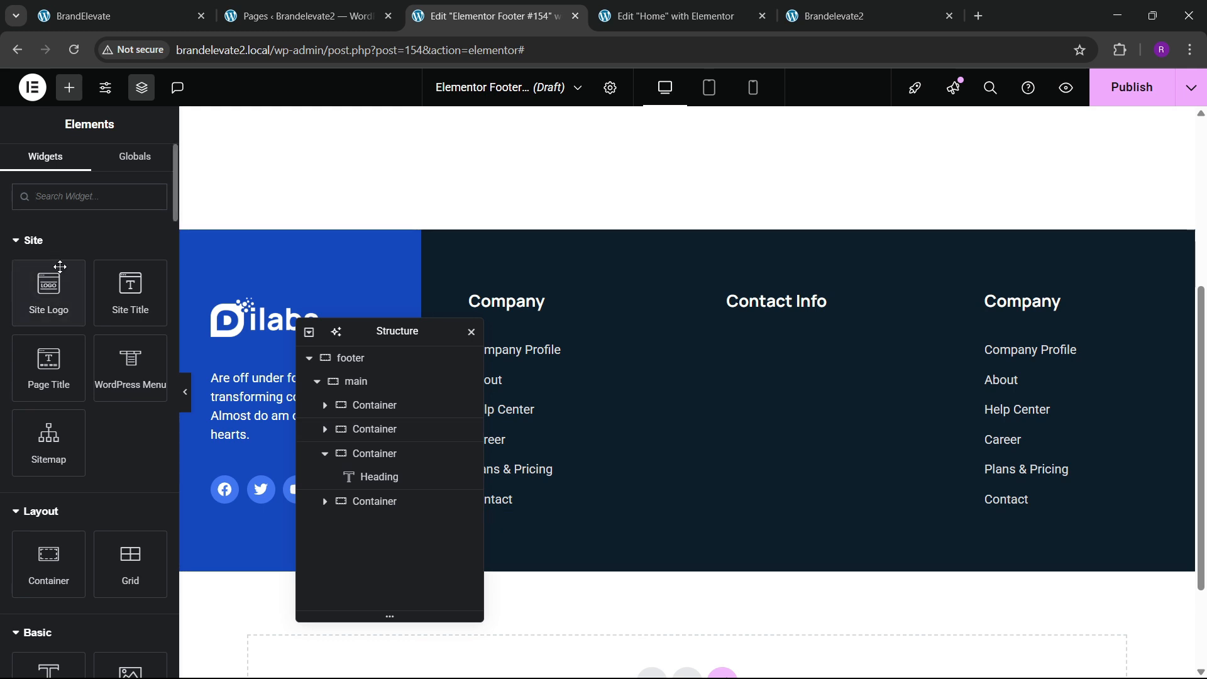
scroll(59, 329, down, 4)
drag(49, 327, 777, 364)
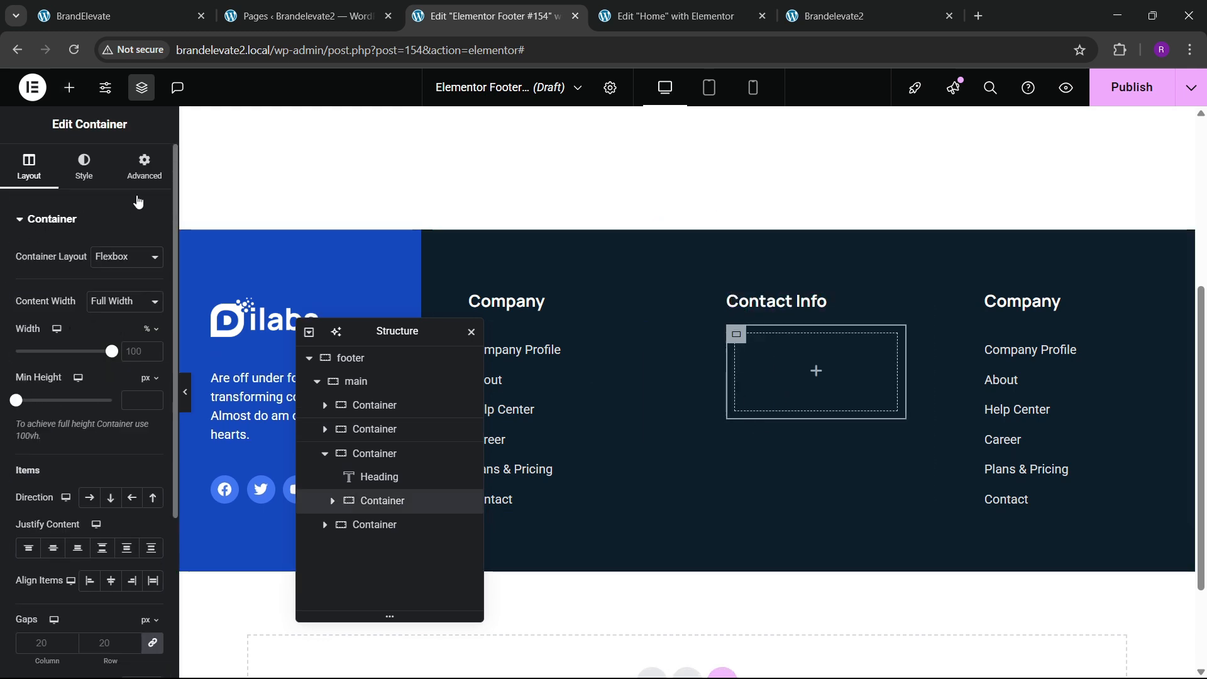
click(145, 165)
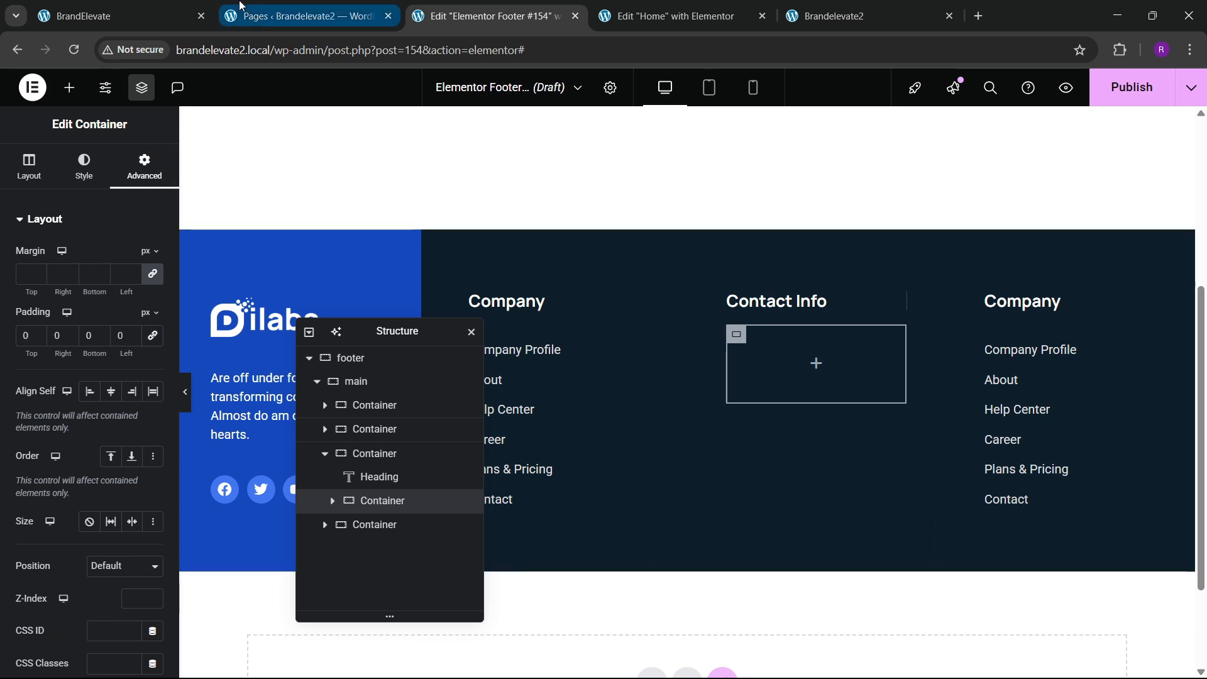
click(100, 16)
click(490, 16)
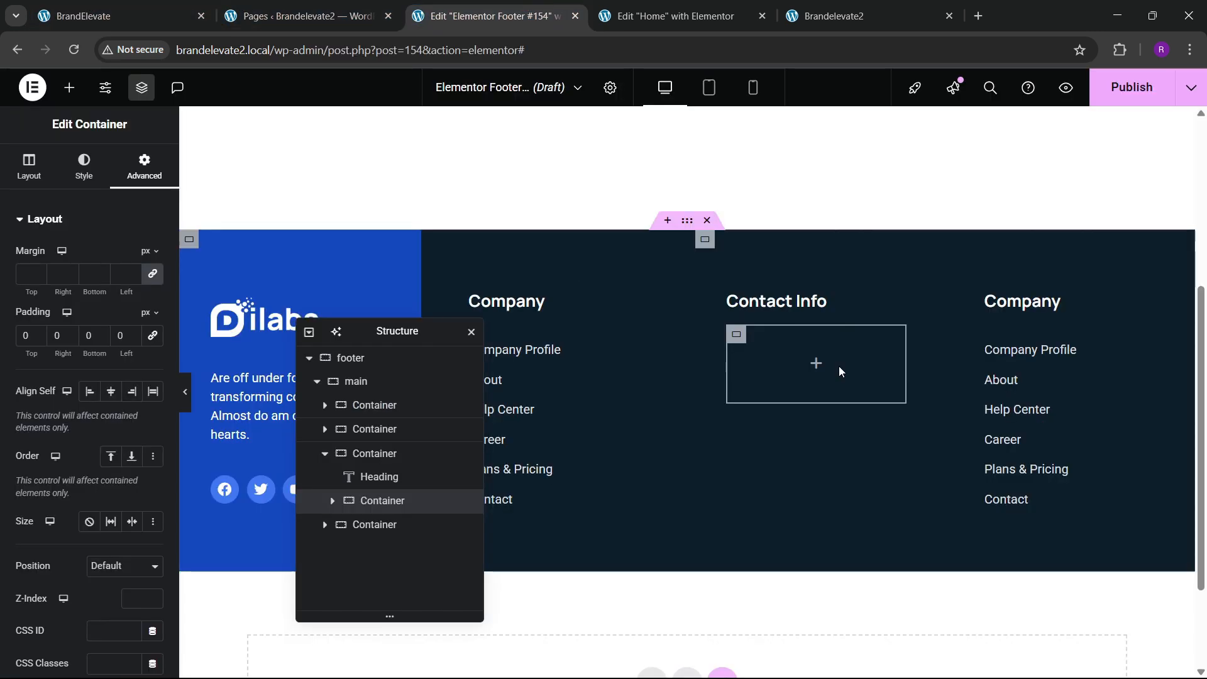
Step: Copy the Contact Info heading into the new container and change the copy's title to "Address:"
right_click(807, 306)
click(828, 382)
right_click(768, 364)
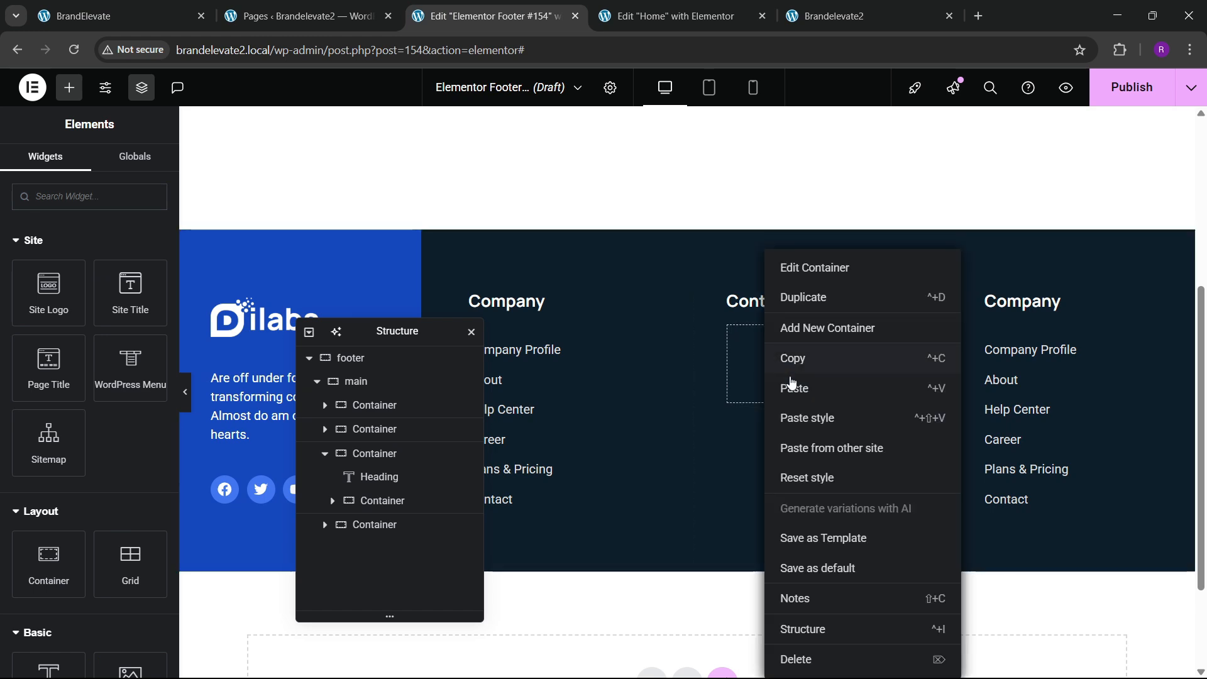
click(790, 386)
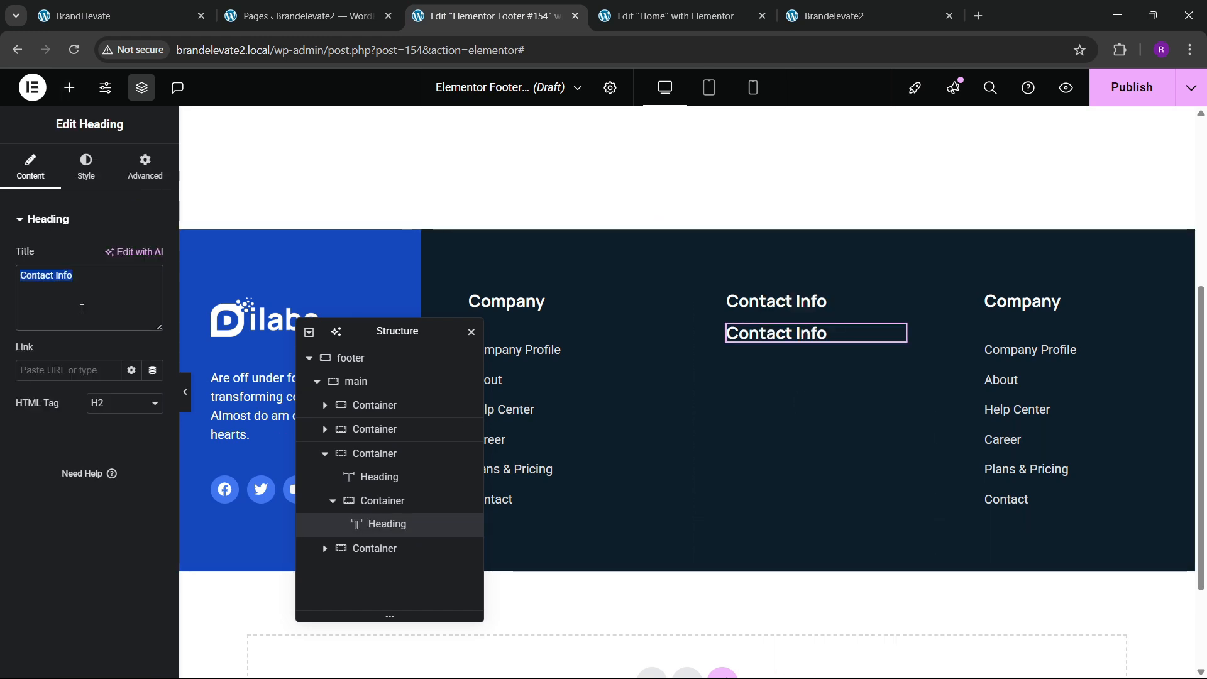
key(BackSpace)
text(Address)
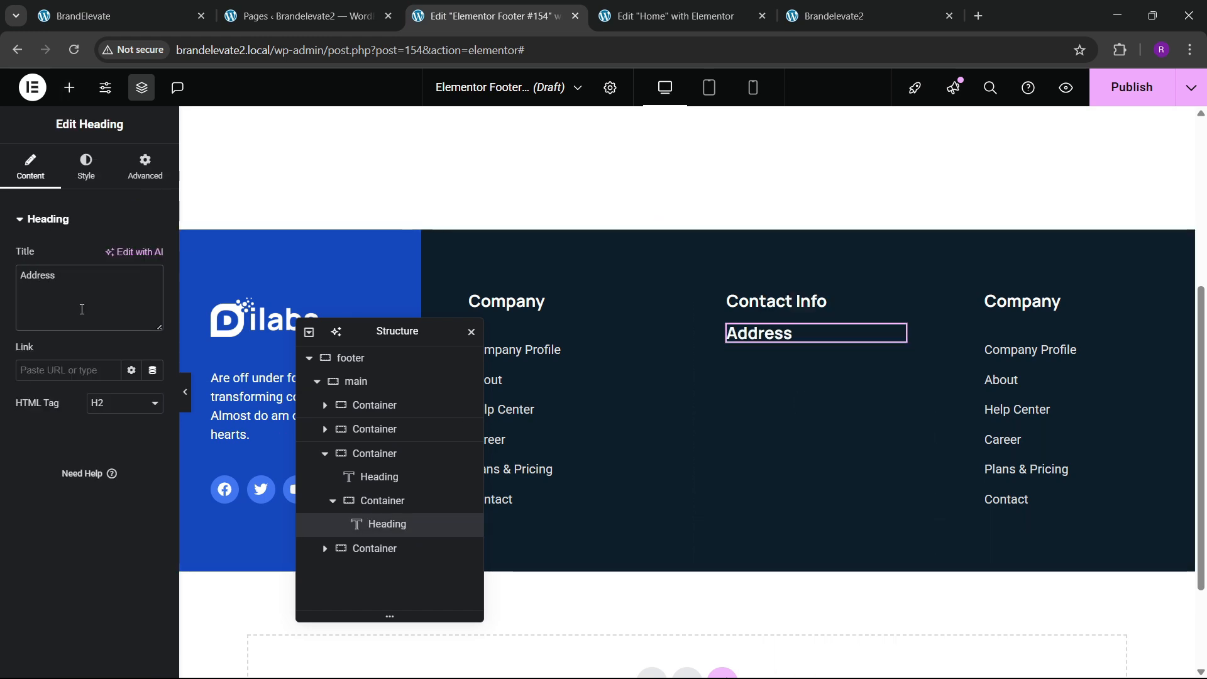
text(:)
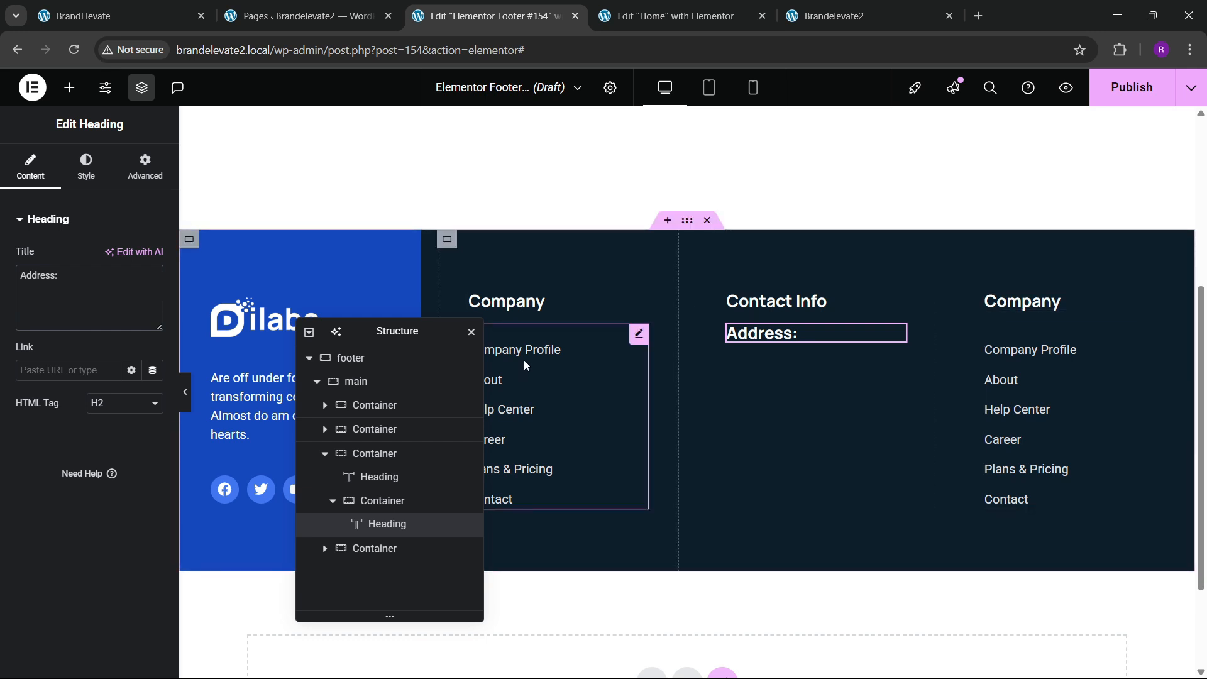
Step: Set the inner contact container's top margin to 20 px, matching the Company link list
click(639, 336)
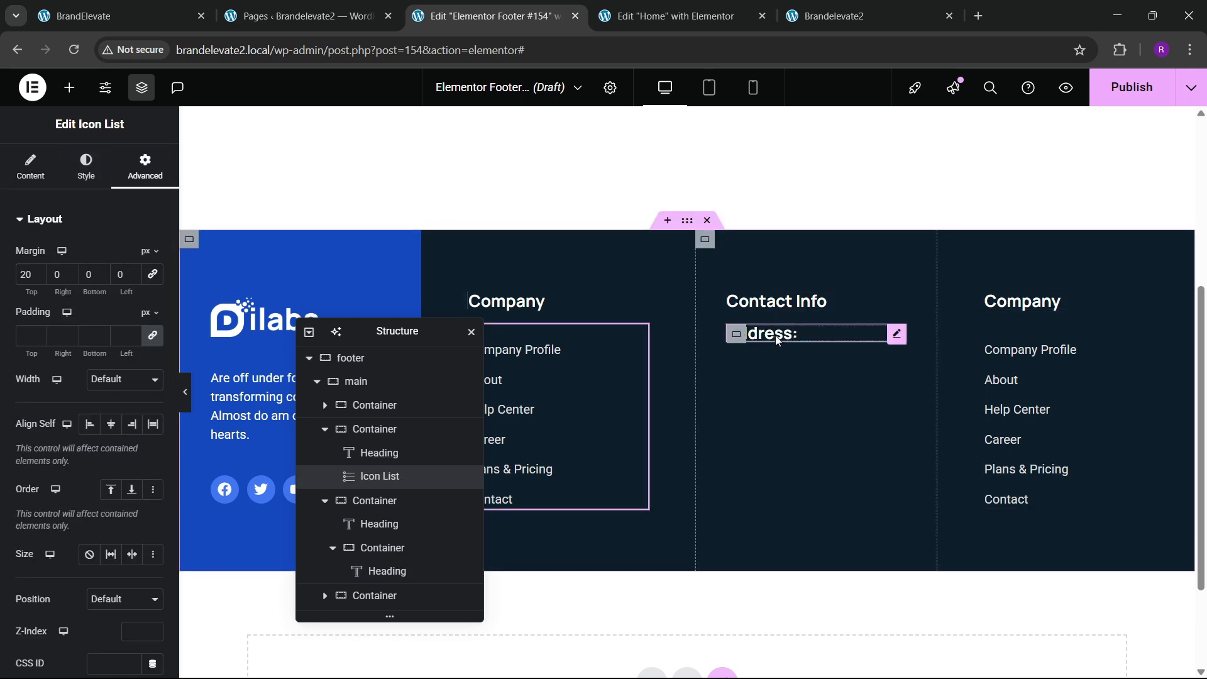
click(734, 335)
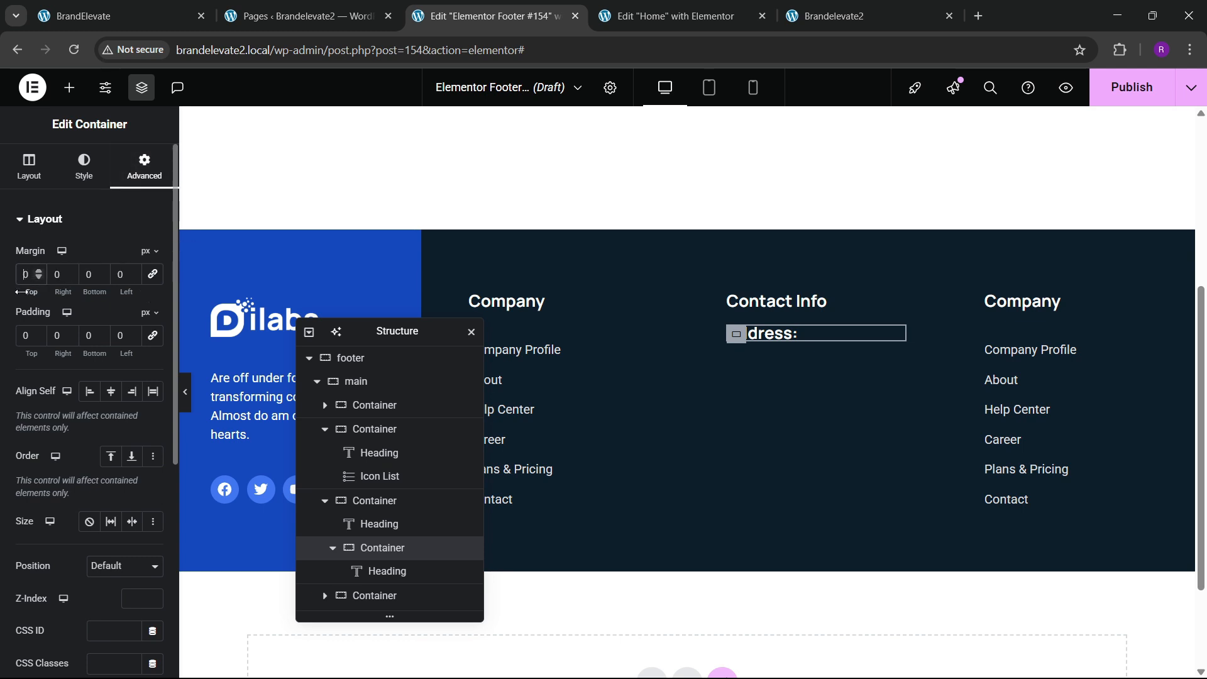
Step: Style the Address heading in uppercase at 16 px and compare it with the reference footer
click(894, 348)
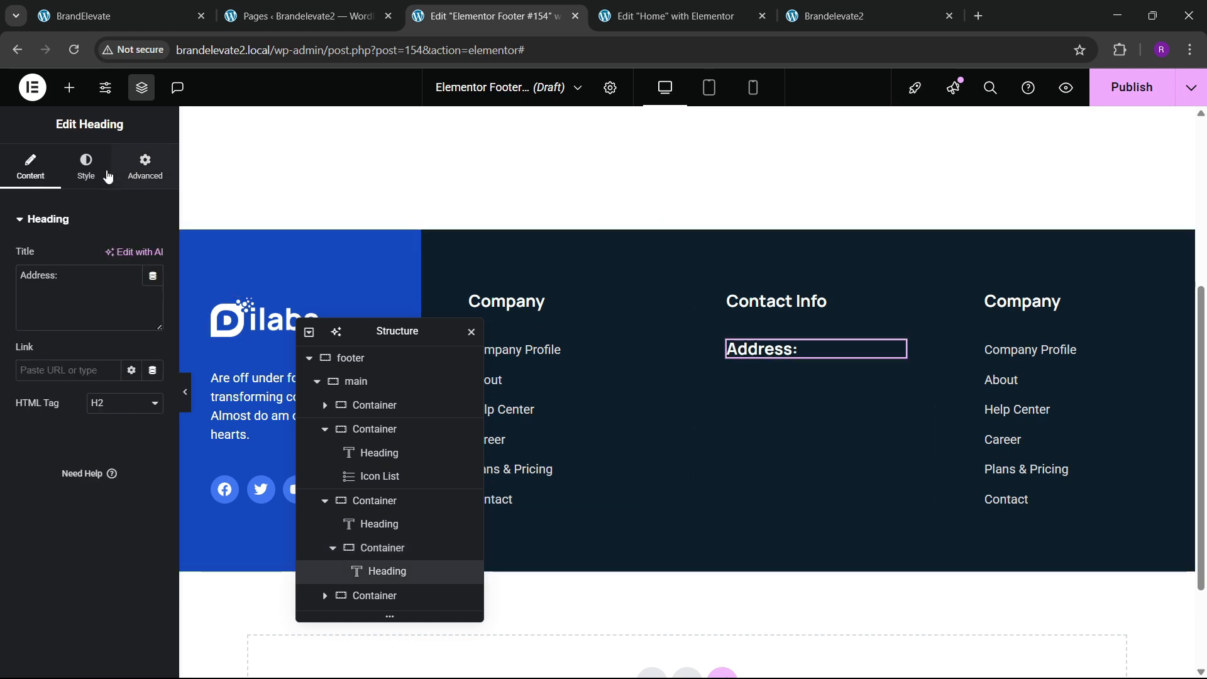
click(86, 166)
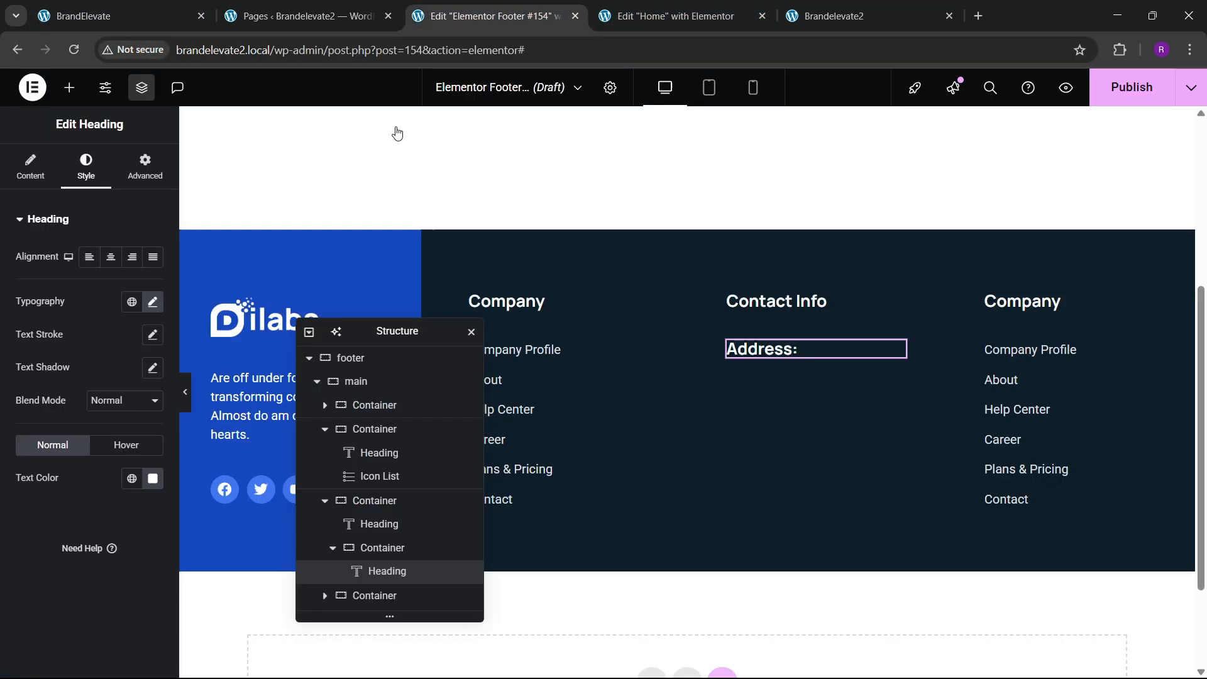
click(153, 302)
click(108, 488)
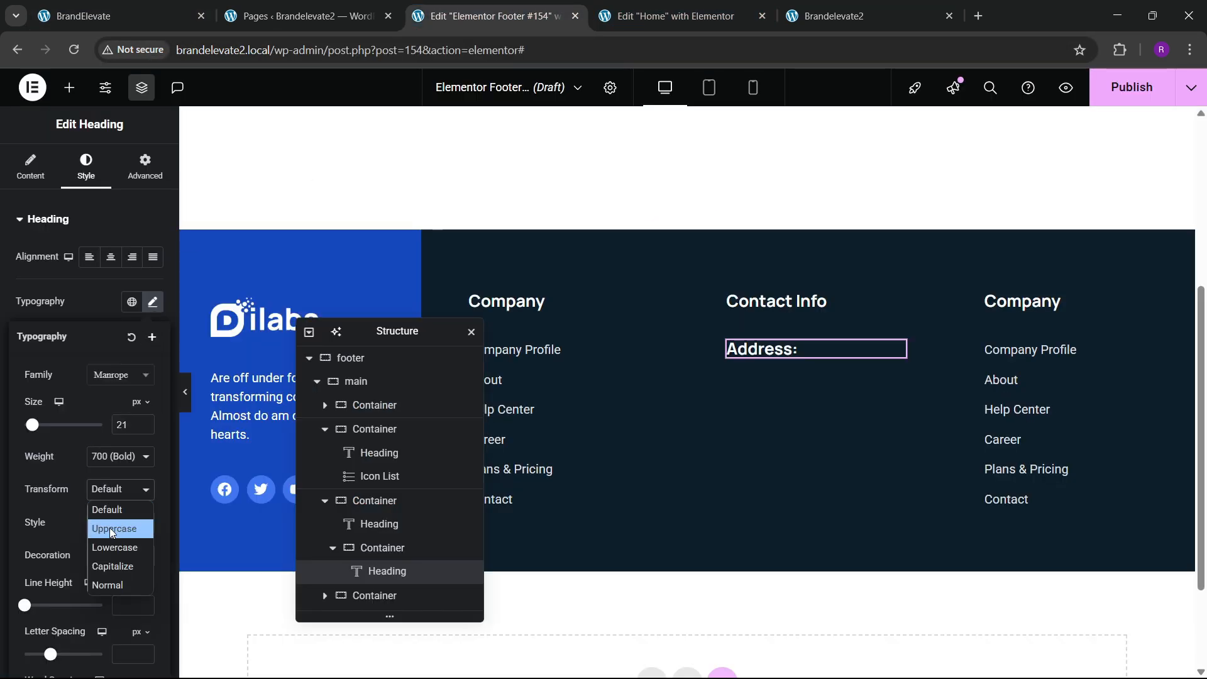
click(110, 527)
click(144, 428)
click(144, 428)
click(144, 429)
click(144, 428)
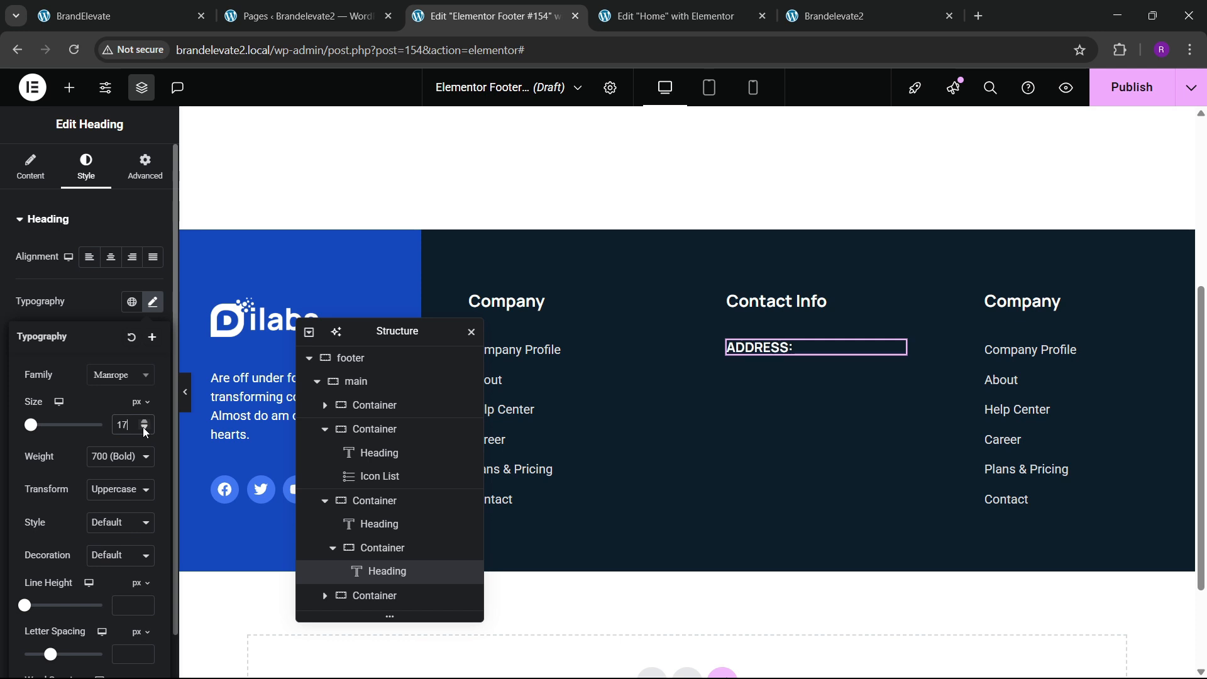
click(144, 428)
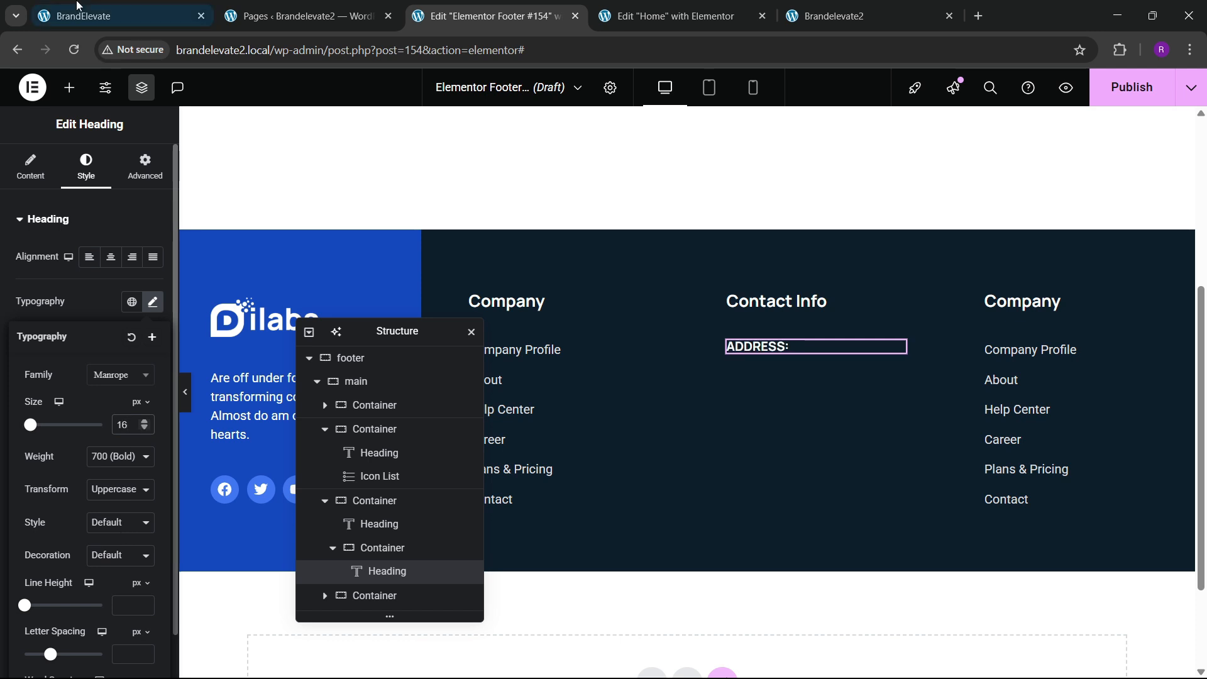
click(126, 15)
click(541, 14)
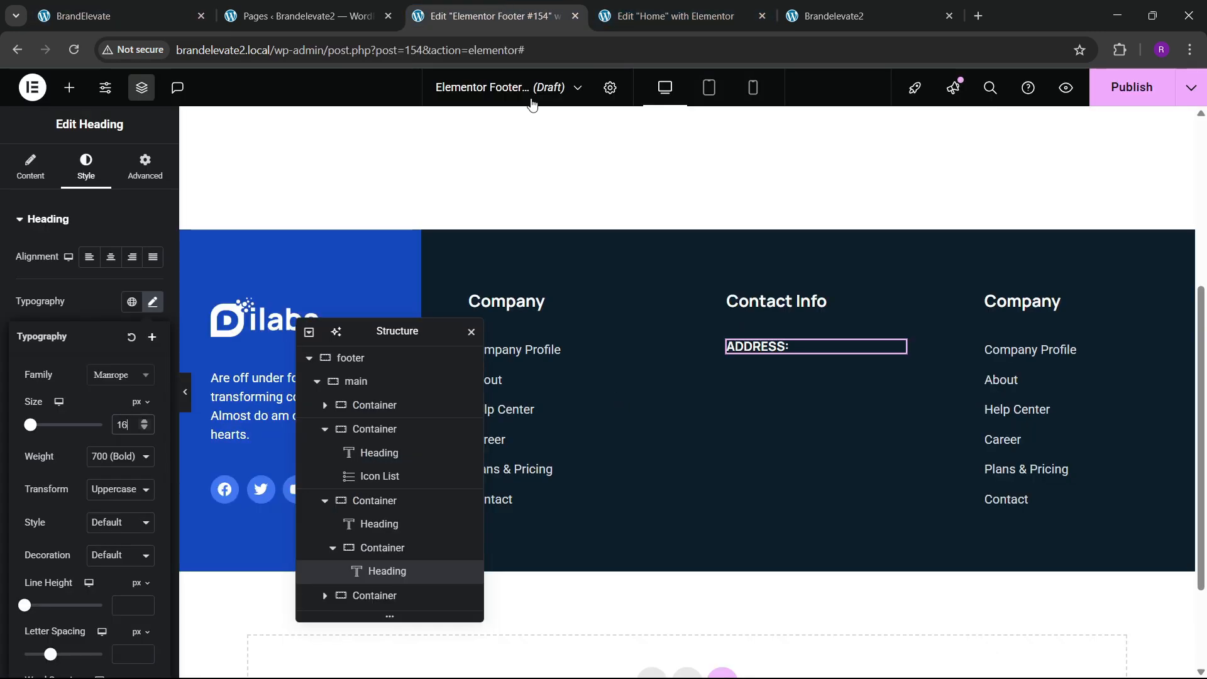
Step: Copy the description text from the blue logo column and paste it below the Address heading
right_click(224, 400)
click(260, 394)
right_click(800, 351)
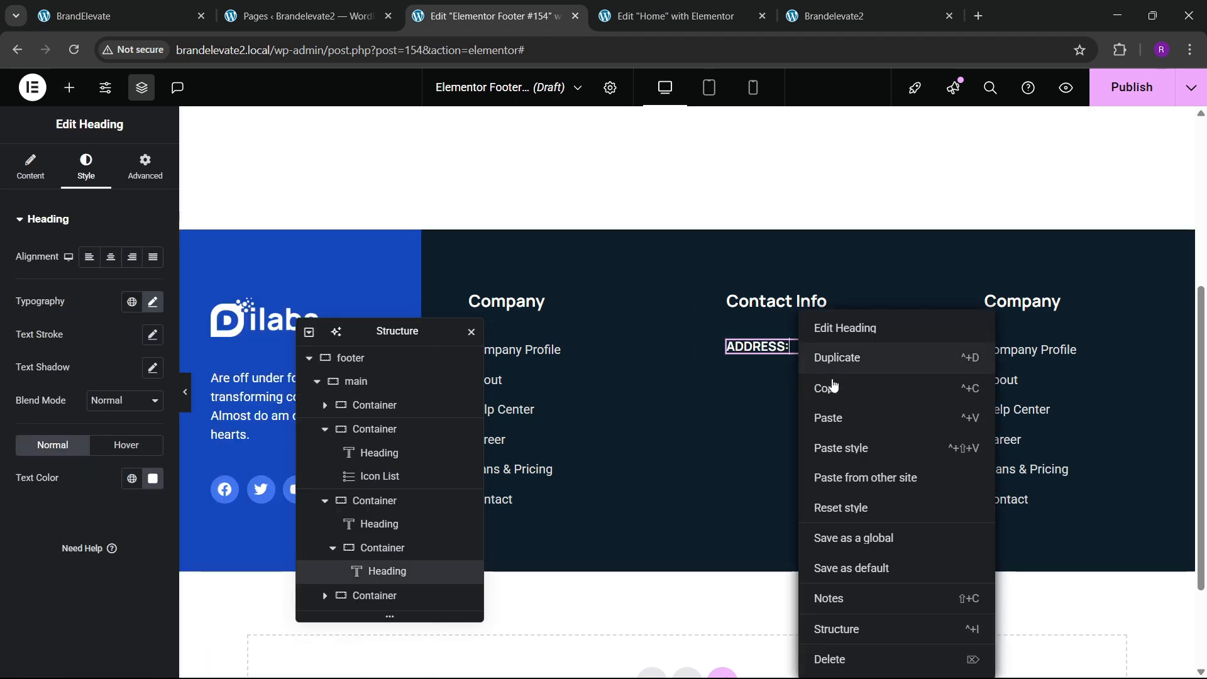
click(824, 417)
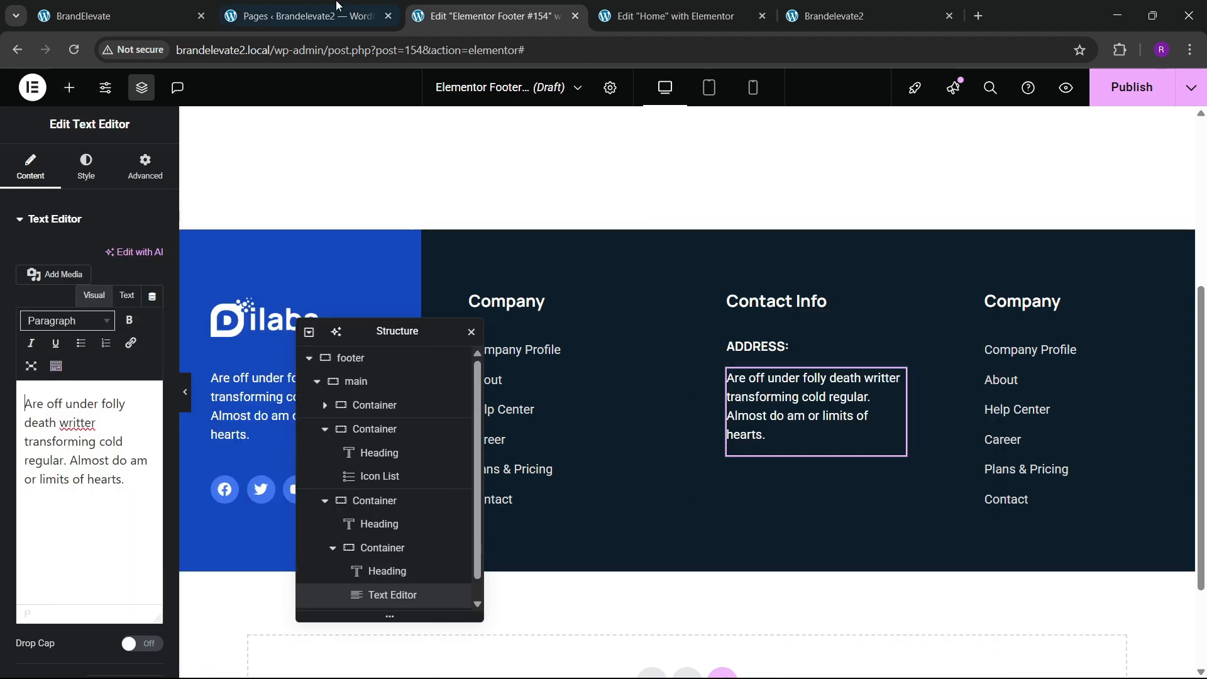
Step: Replace the pasted description with the postal address copied from the reference site's footer
click(125, 16)
drag(614, 412, 678, 424)
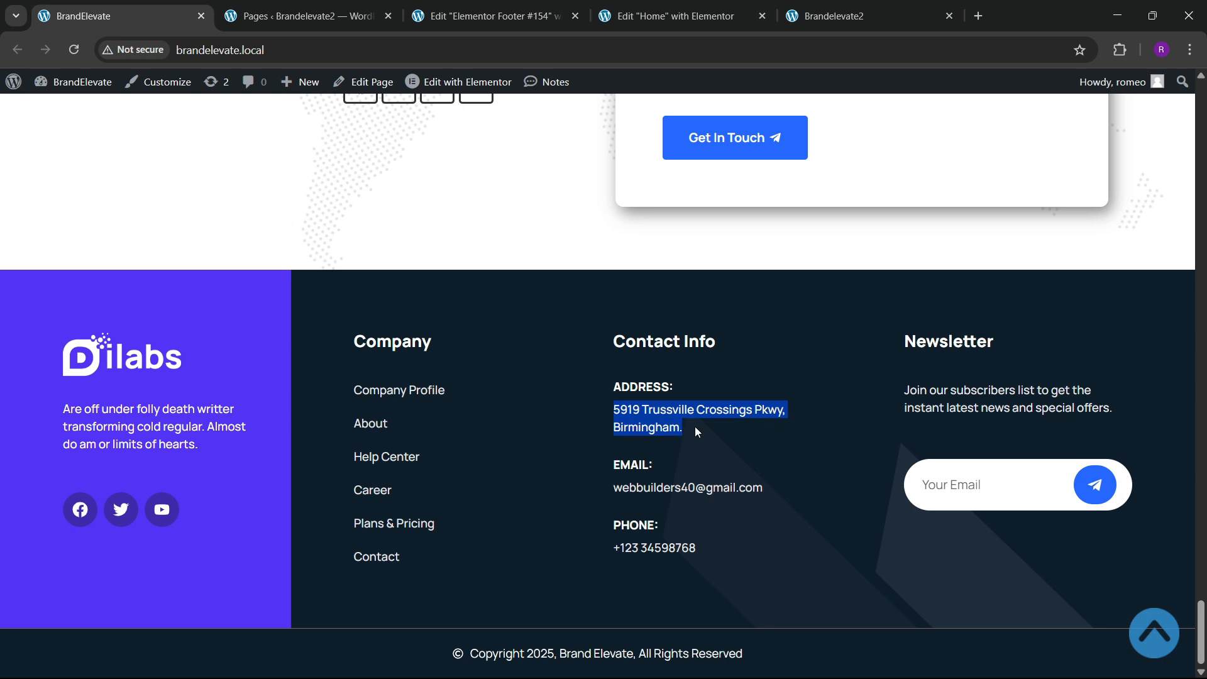
click(493, 16)
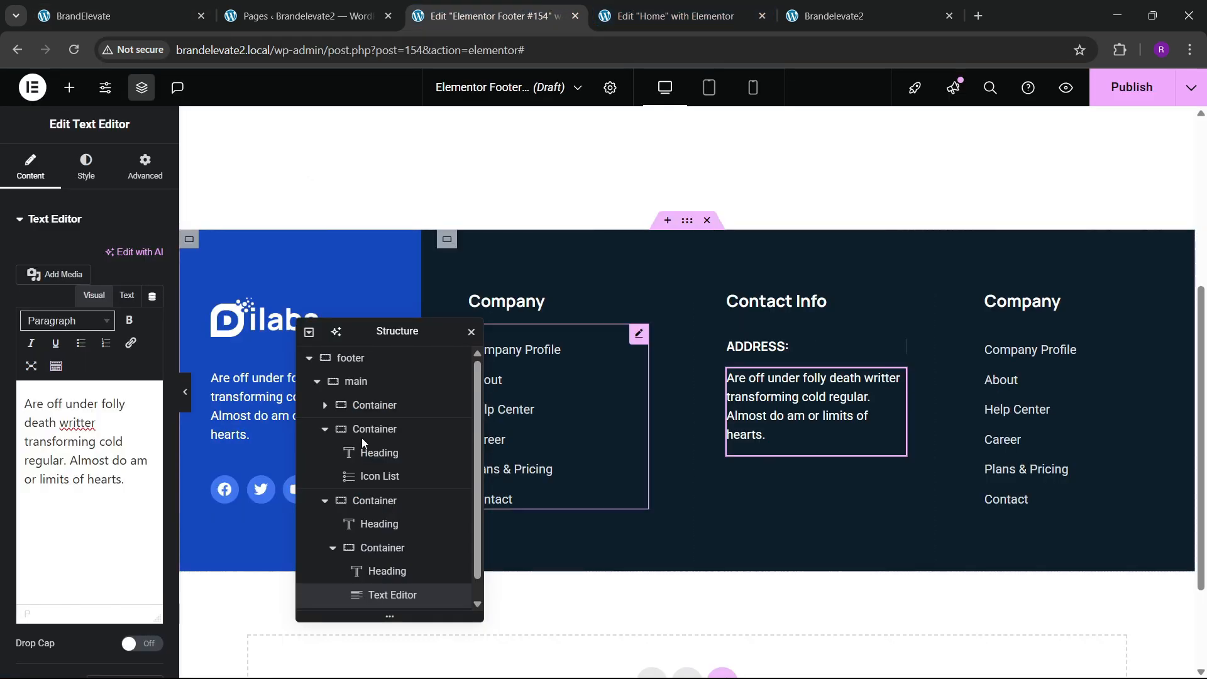
click(125, 296)
key(ctrl+a)
key(ctrl+v)
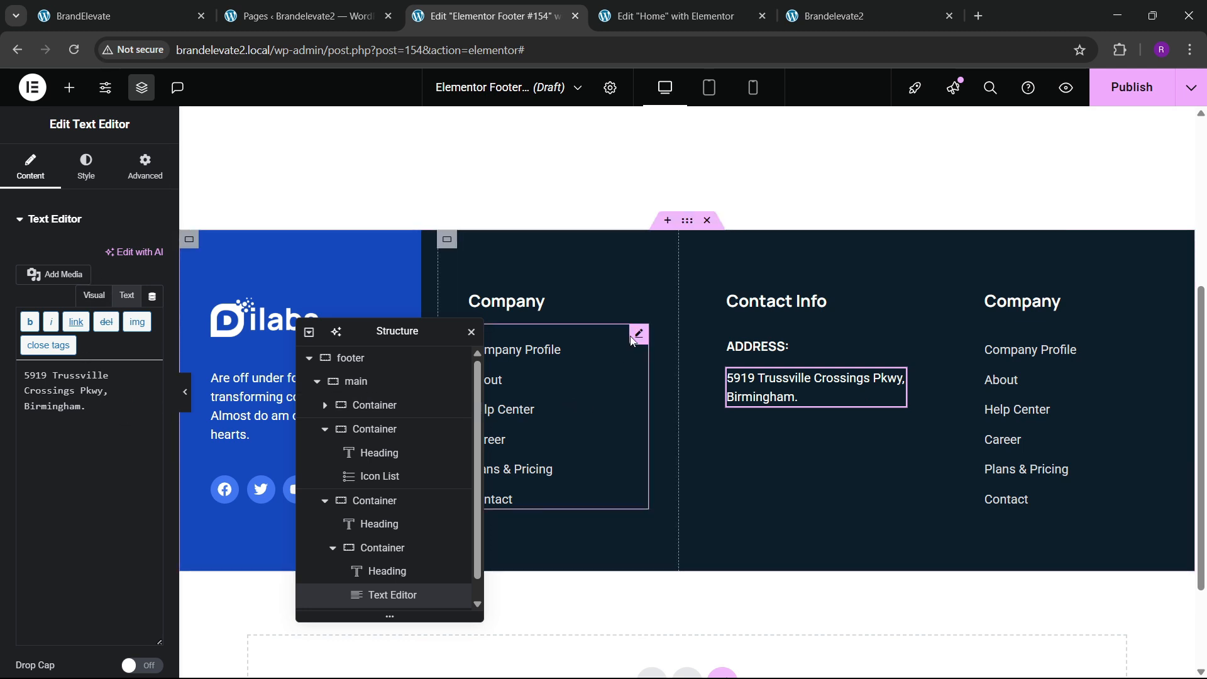
Step: Copy the Company link list's text color #DEDEDE and apply it to the address text
click(632, 337)
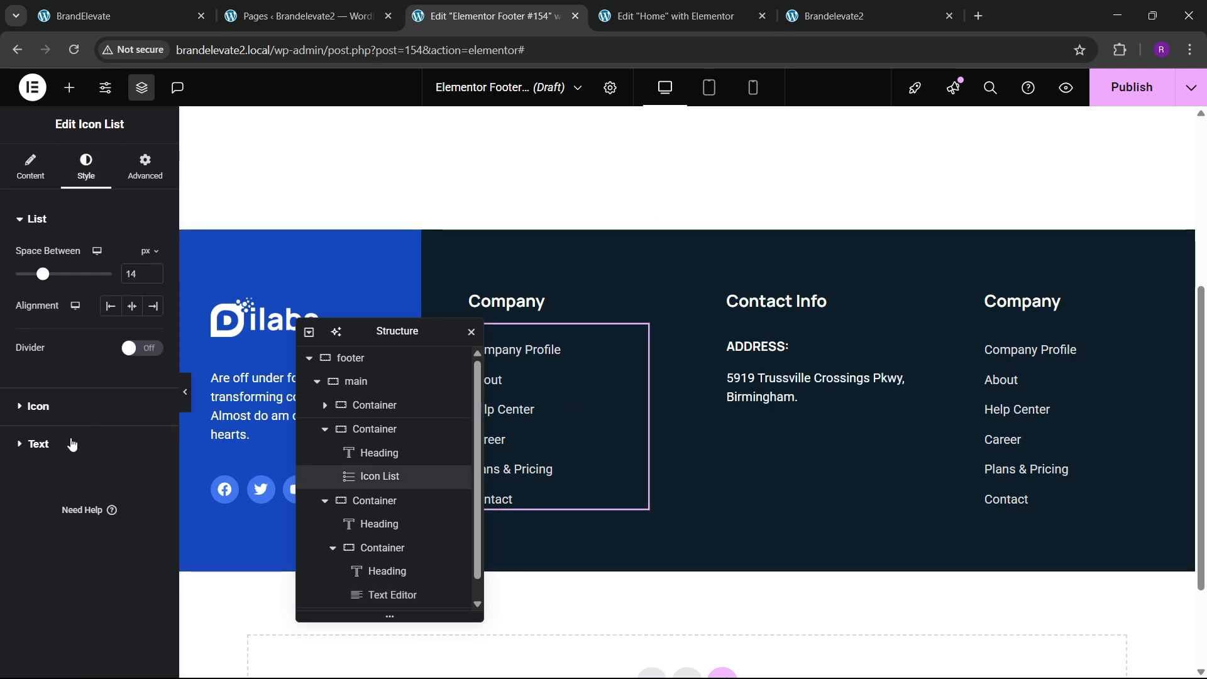
click(73, 444)
click(153, 431)
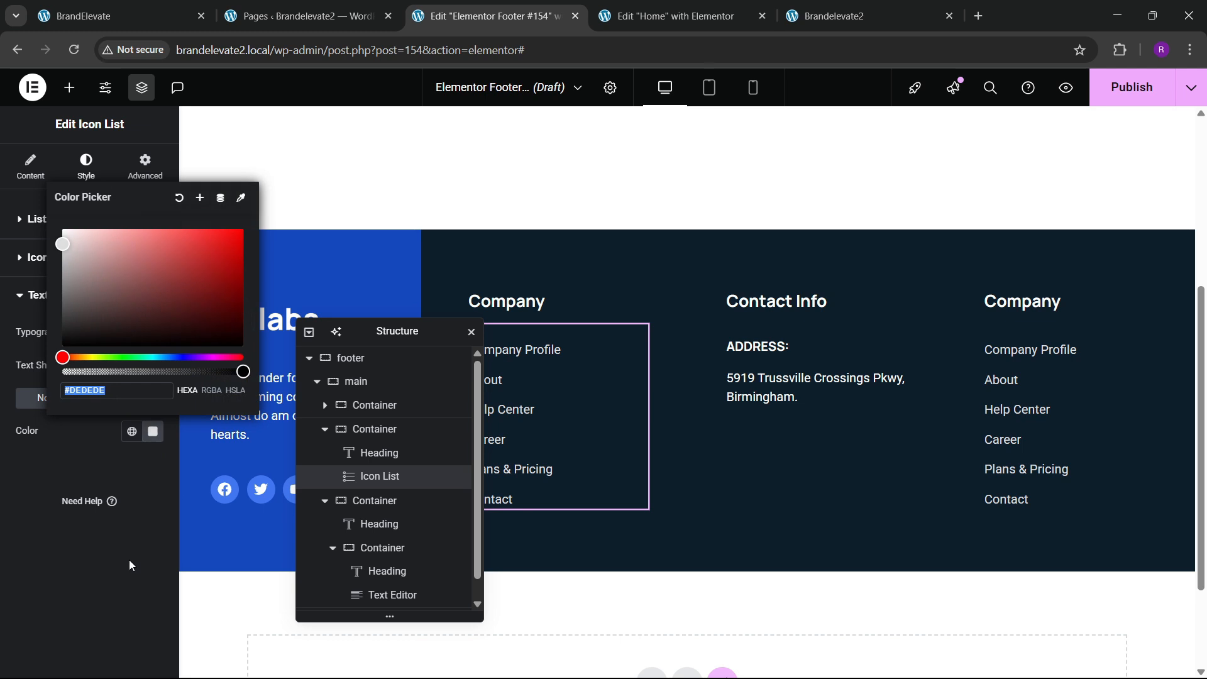
click(118, 568)
click(822, 382)
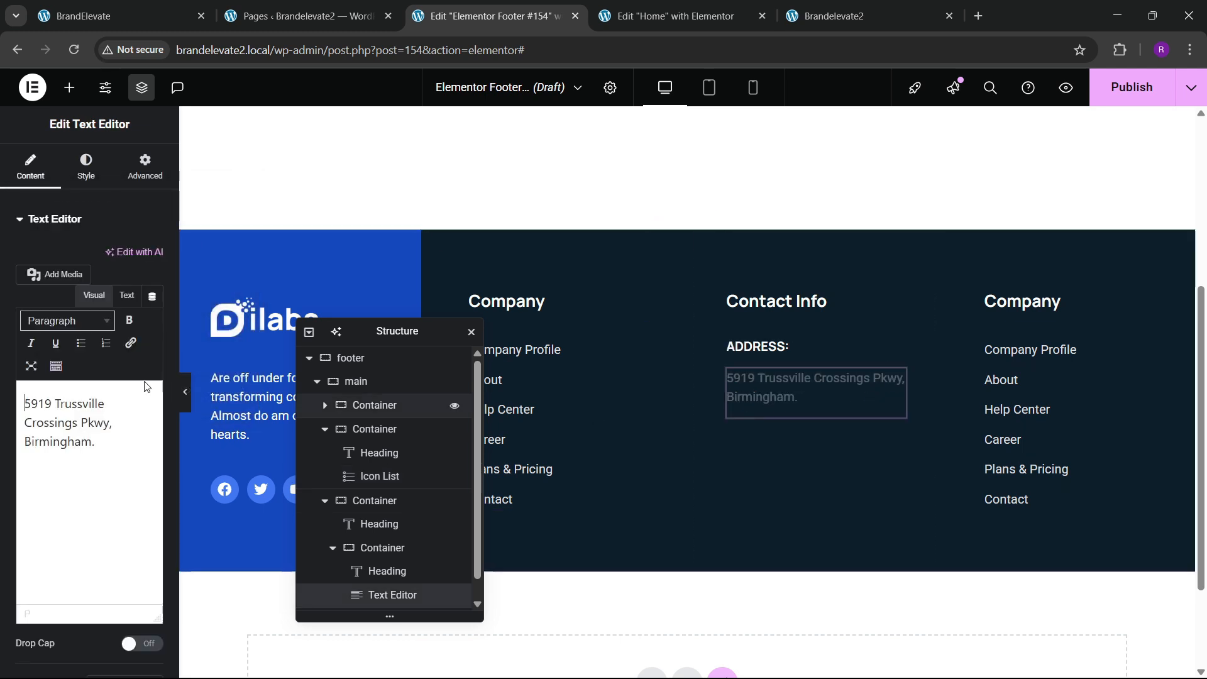
click(86, 166)
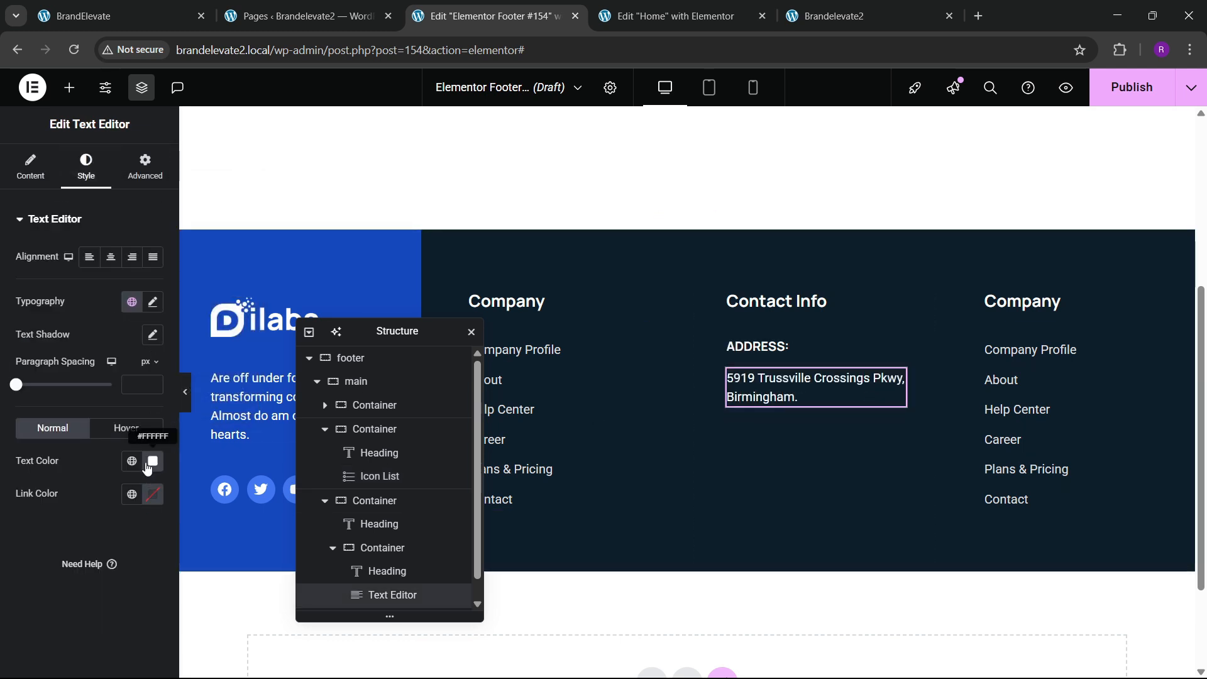
click(151, 462)
click(77, 503)
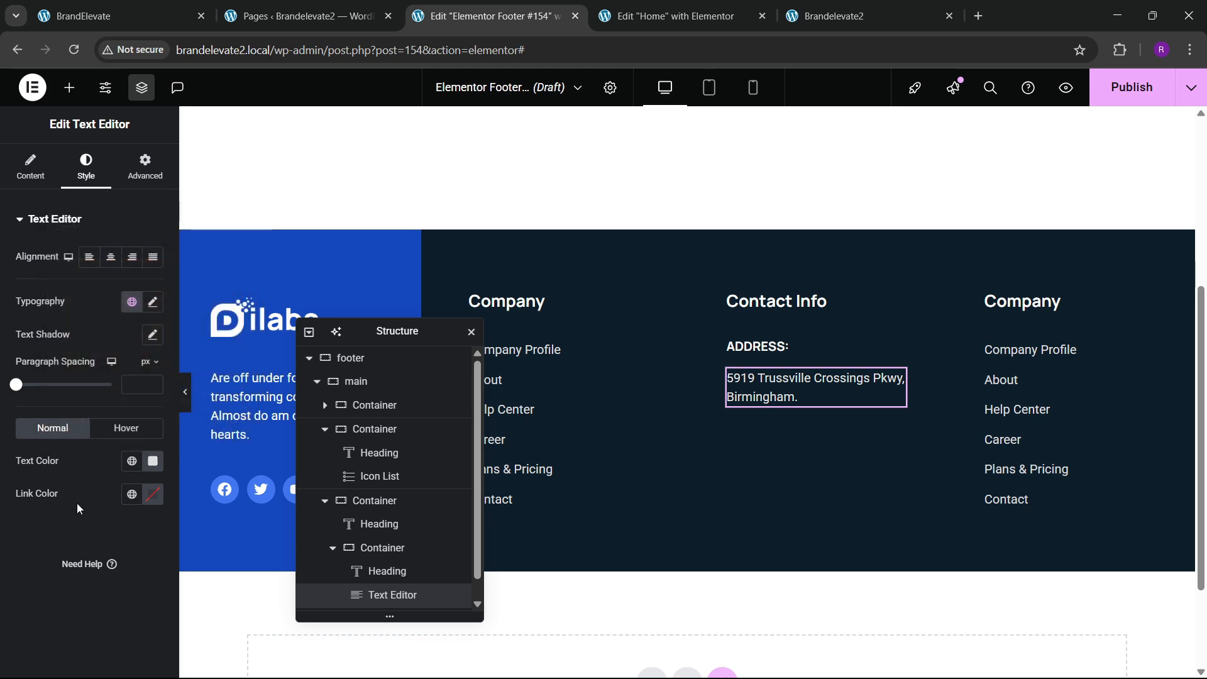
Step: Set the inner contact container to vertical column direction, Center justification, Start item alignment and 10 px gaps
click(736, 350)
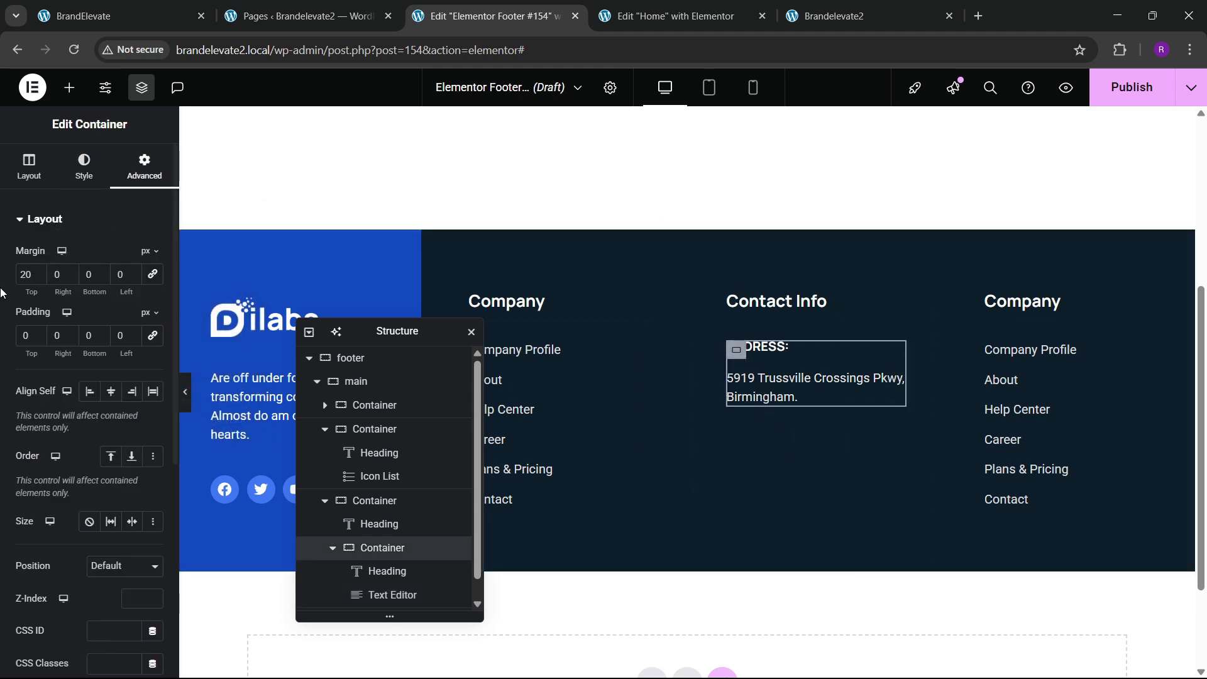
click(34, 171)
scroll(101, 408, down, 3)
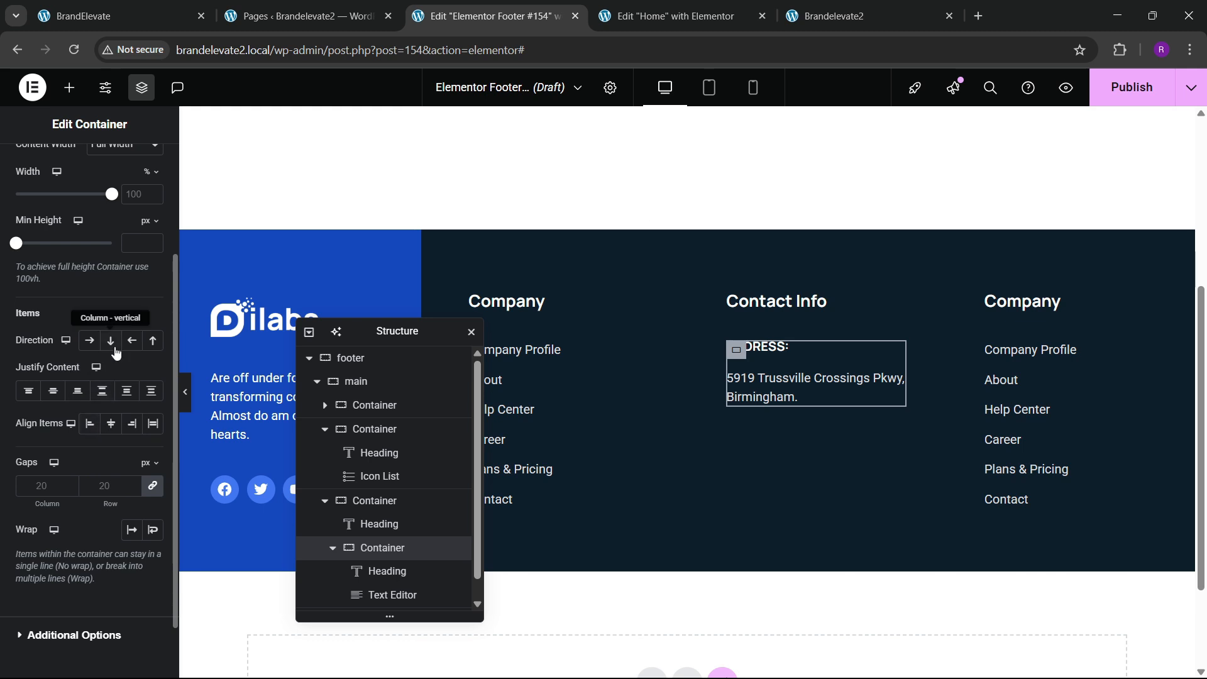
click(110, 340)
click(53, 391)
click(110, 423)
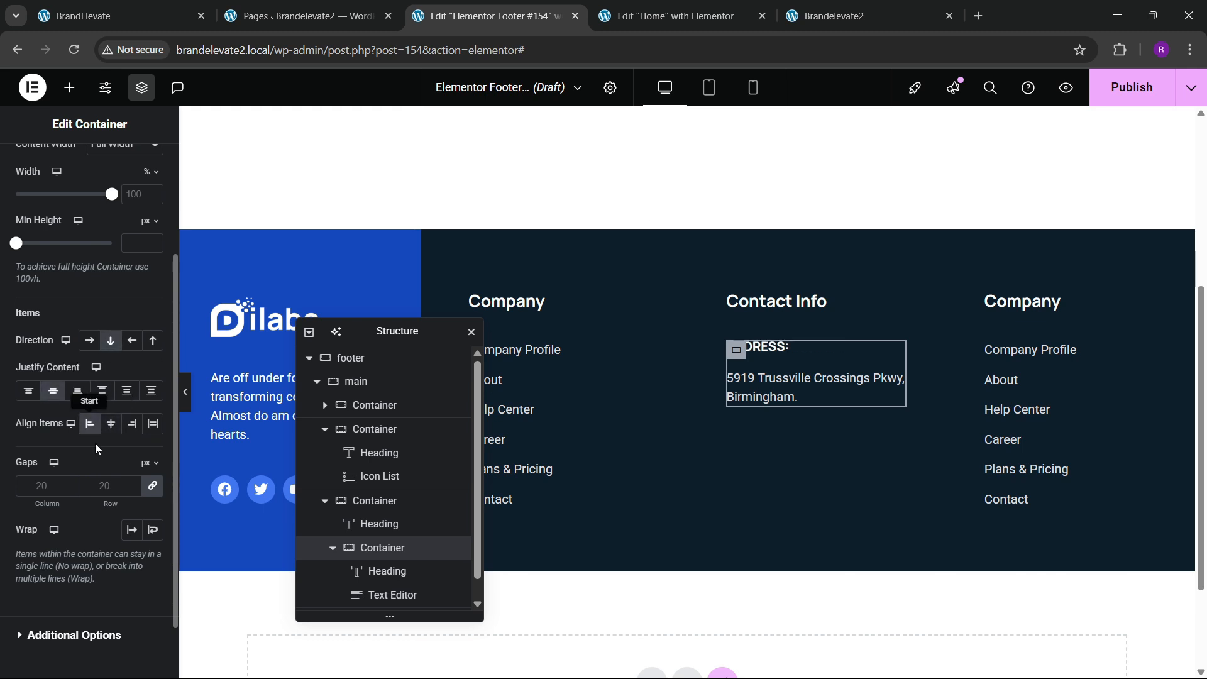
click(109, 485)
text(10)
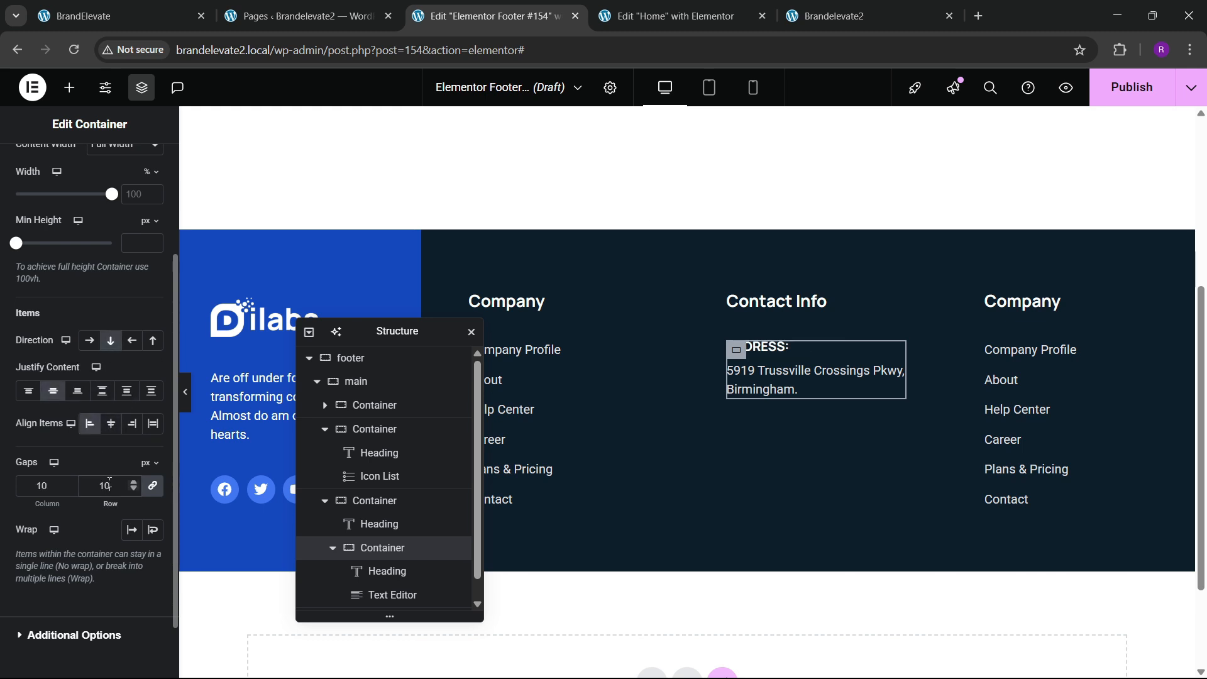
Step: Set the column and row gaps of the address block's container to 15 px
key(BackSpace)
key(BackSpace)
text(15)
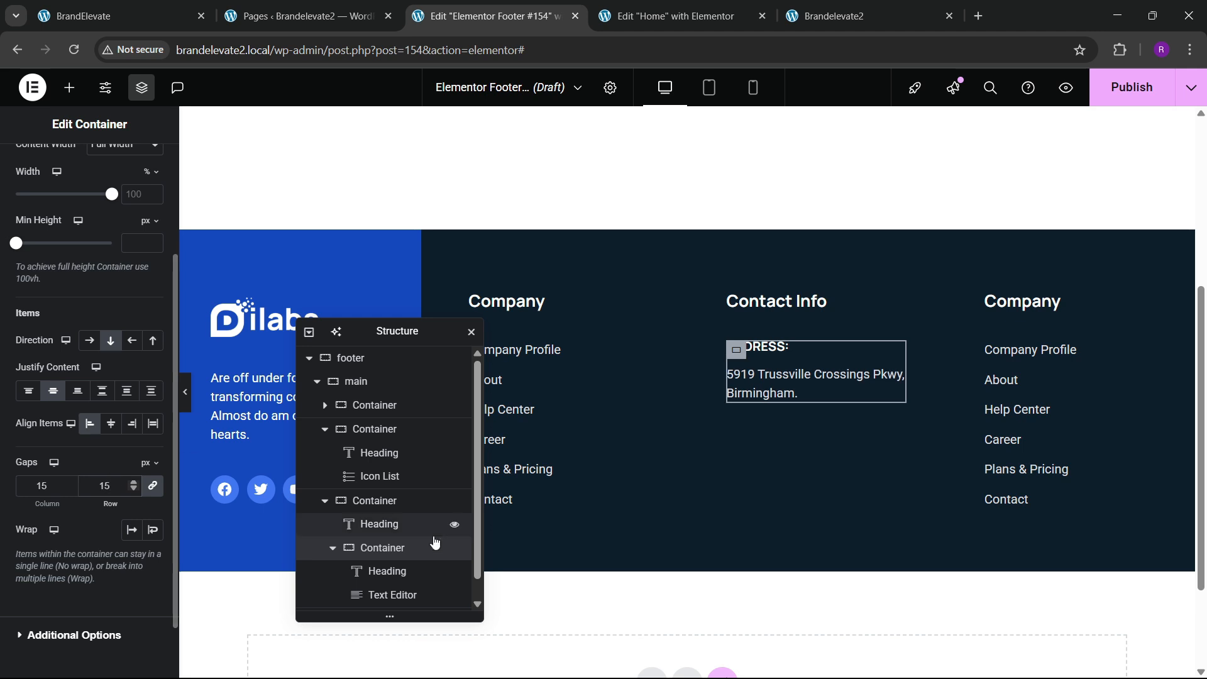
Step: Duplicate the address container twice so the Contact Info column holds three blocks like the reference footer
click(333, 550)
right_click(343, 549)
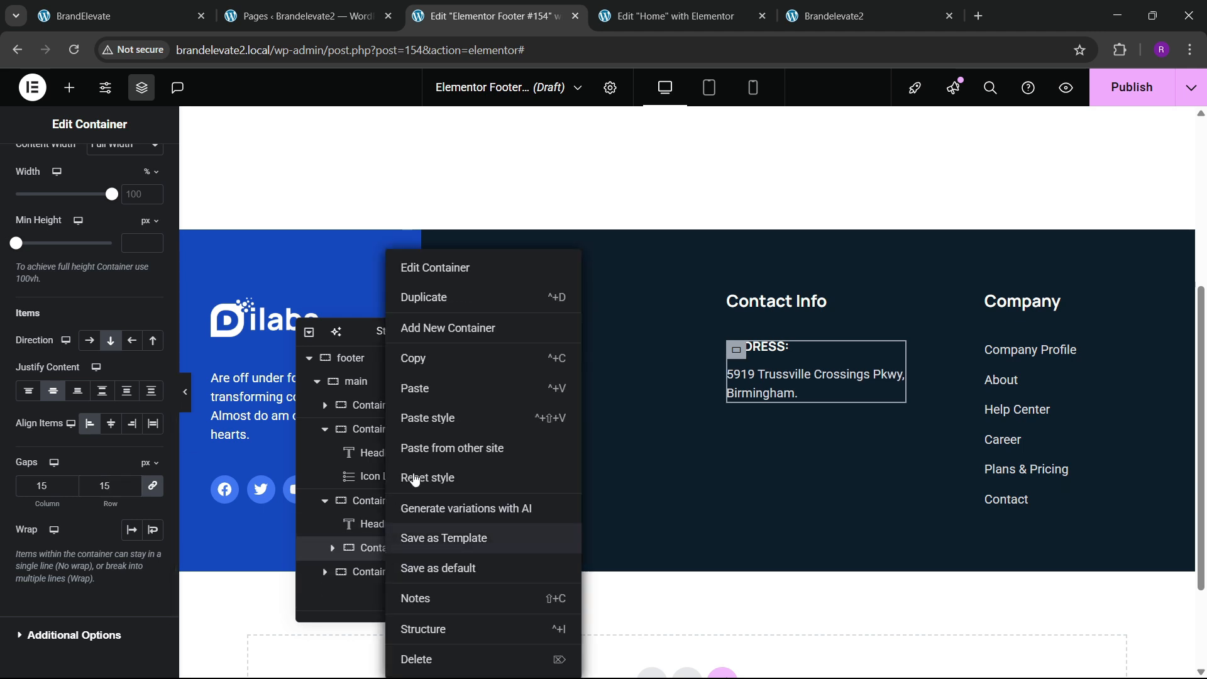
click(426, 296)
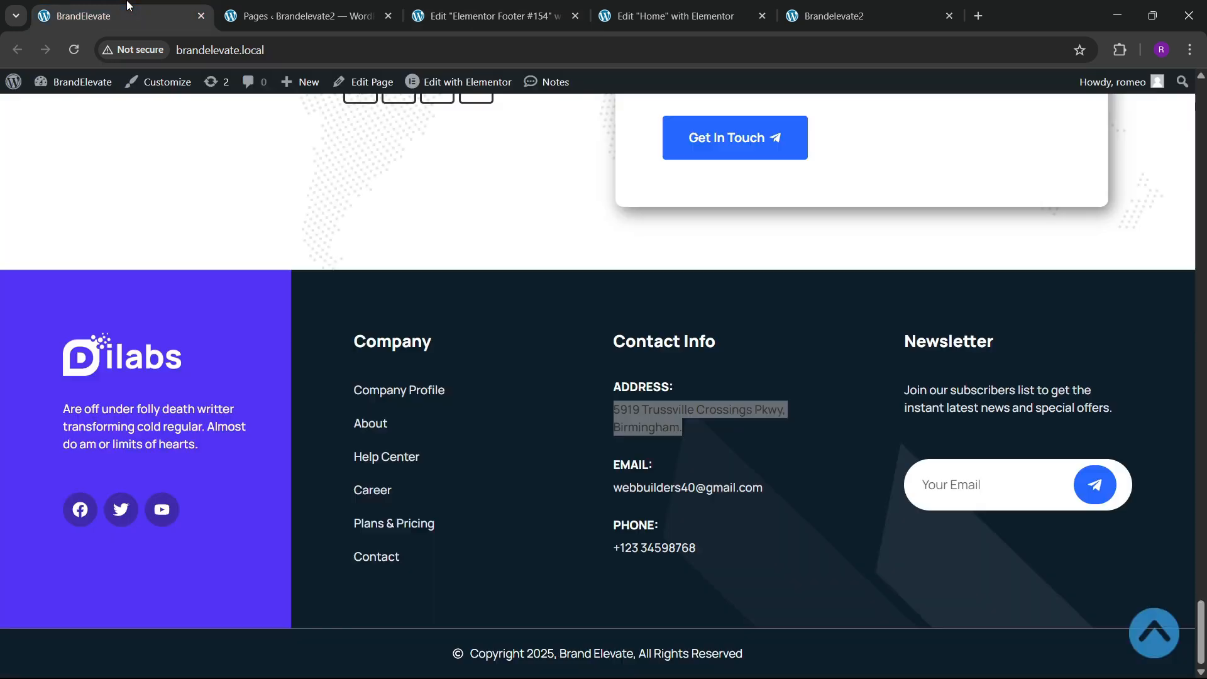
click(129, 9)
click(573, 6)
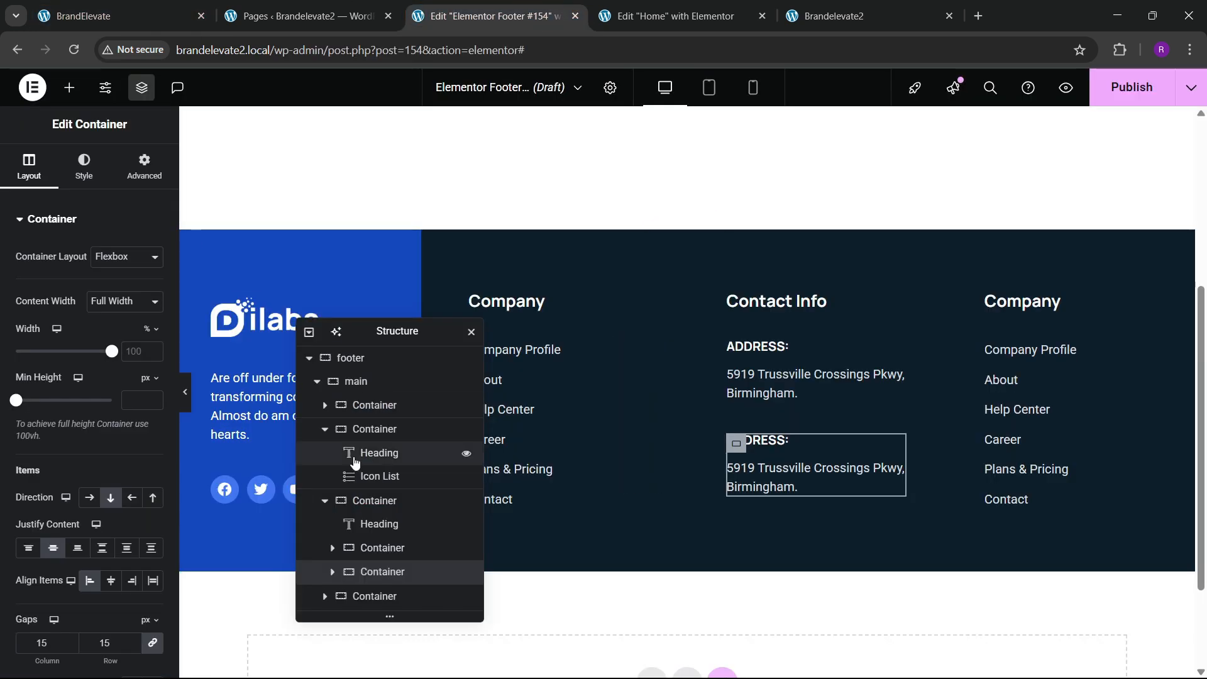
right_click(377, 571)
click(412, 297)
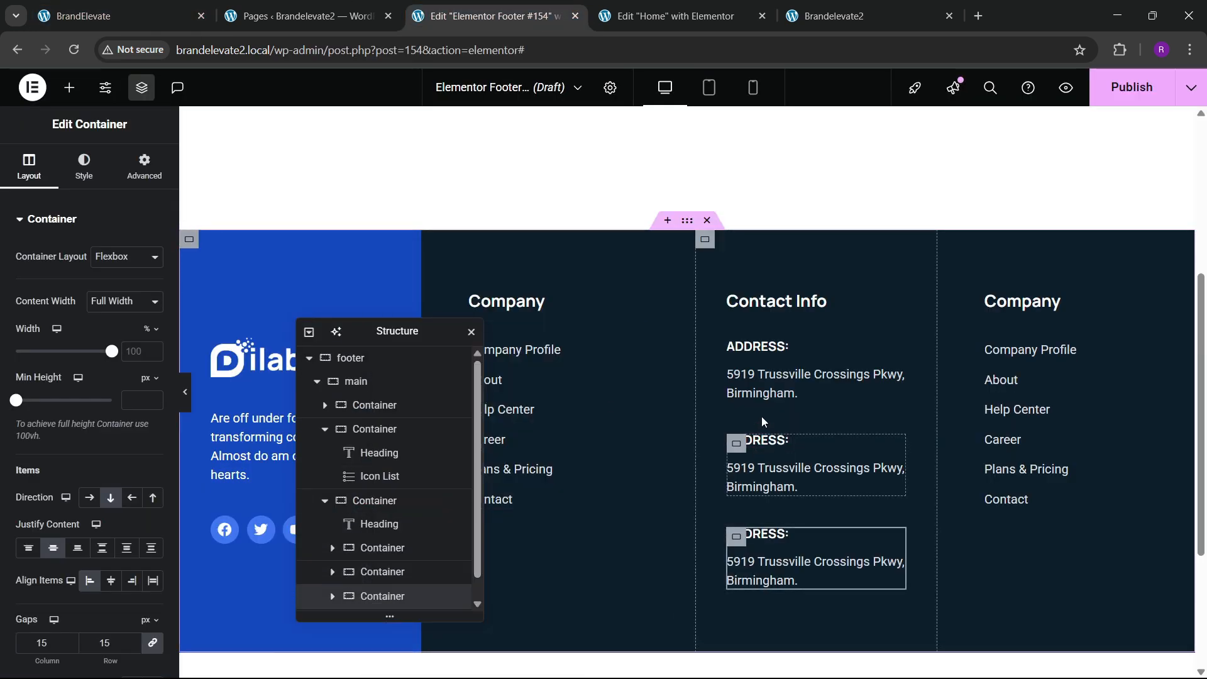
Step: Set the first address container's bottom margin to -15 px
click(737, 350)
click(144, 167)
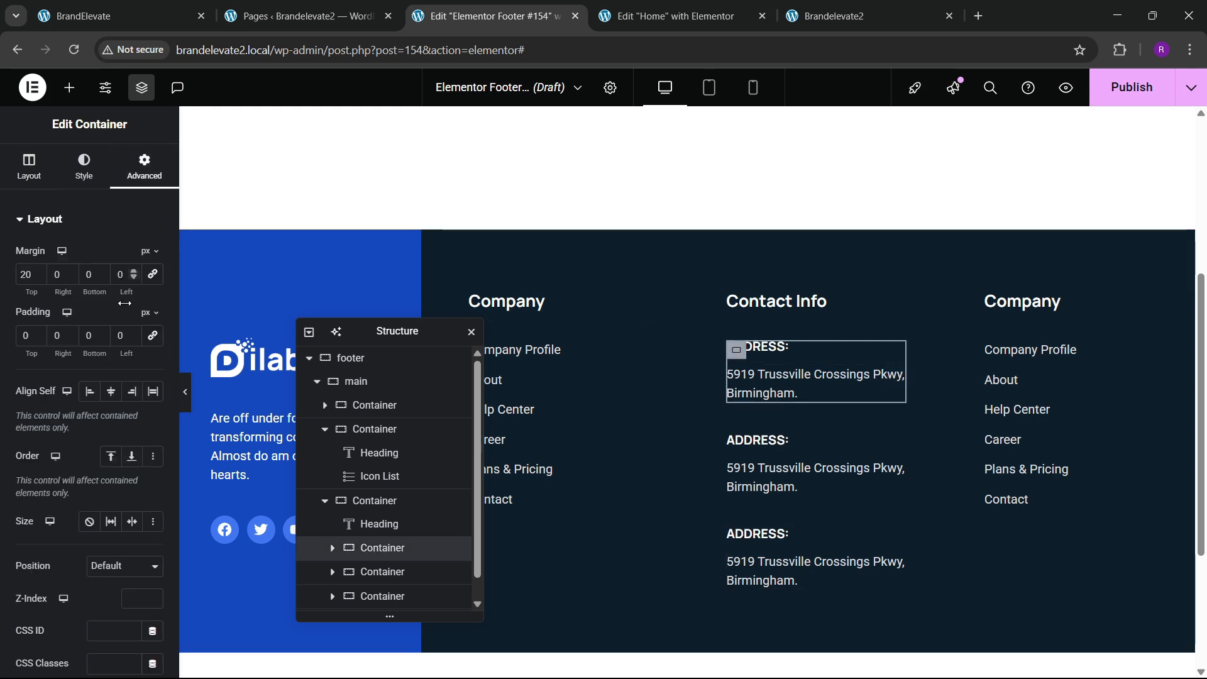
click(99, 277)
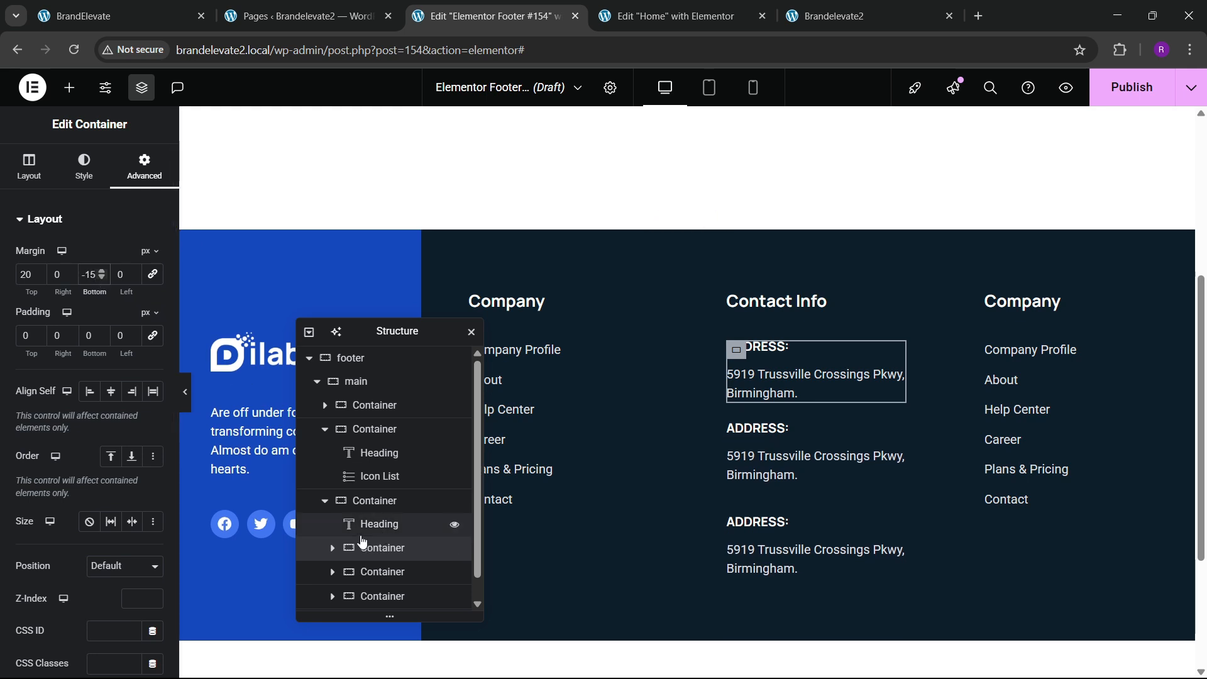
Step: Unlink the second address container's margins and set them to 20 px top, -15 px bottom and 0 on both sides
click(374, 571)
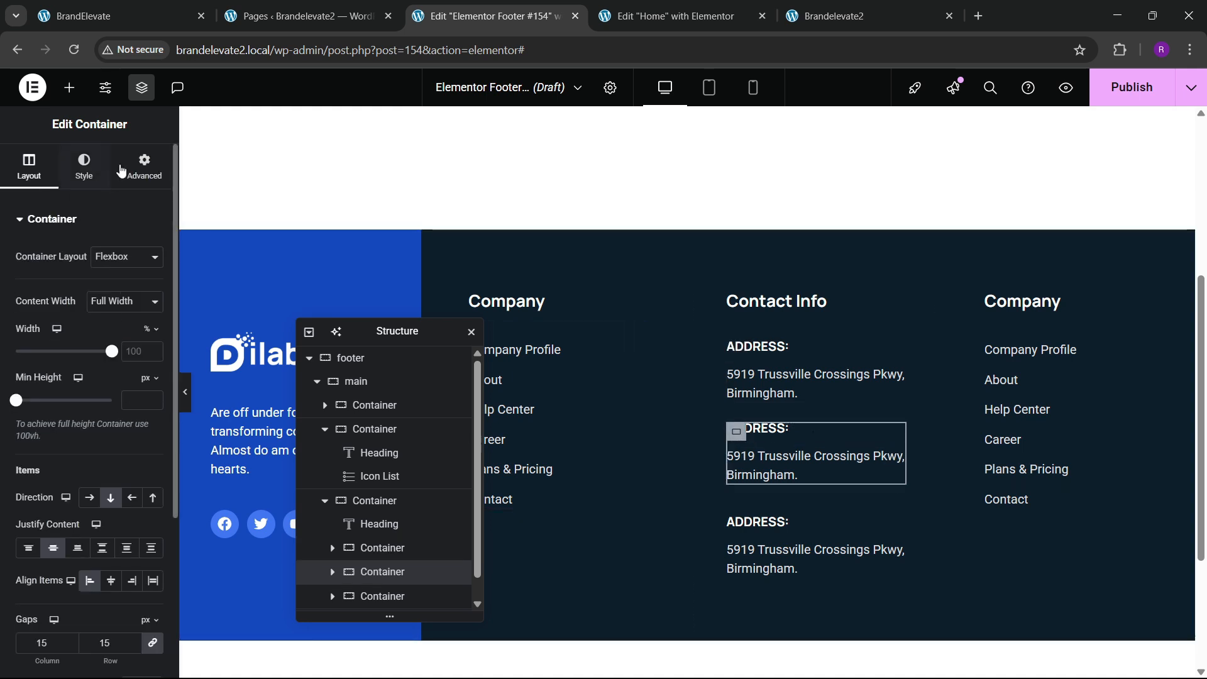
click(145, 166)
click(152, 274)
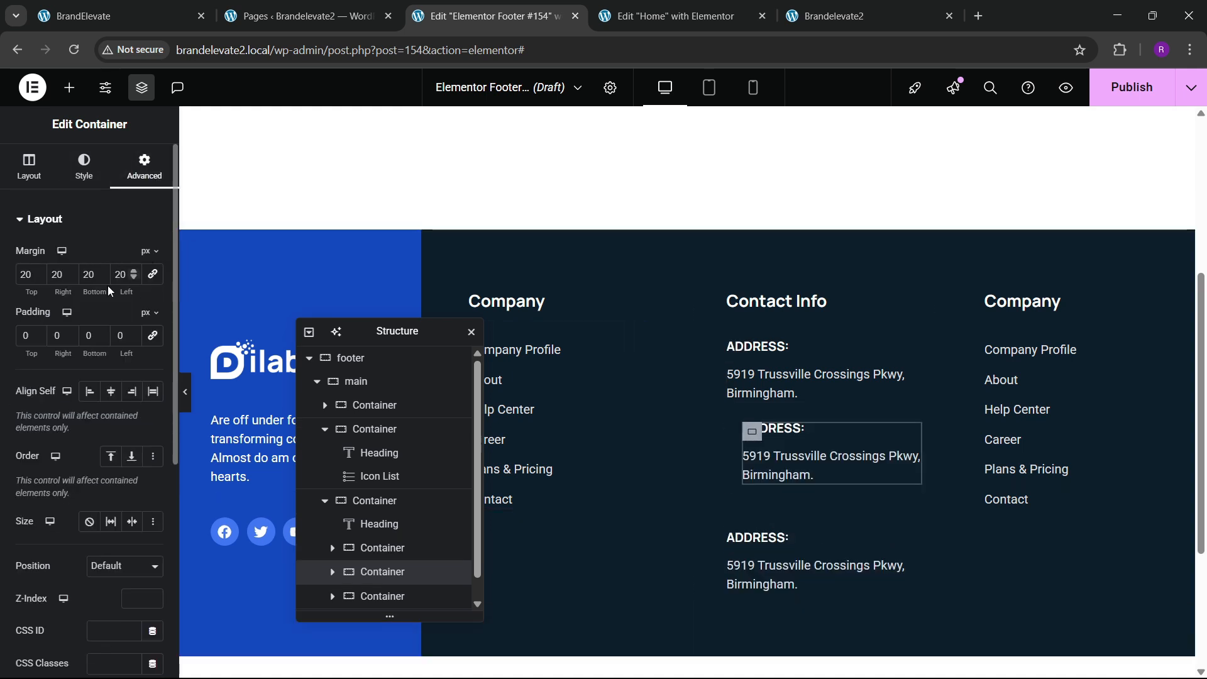
click(152, 275)
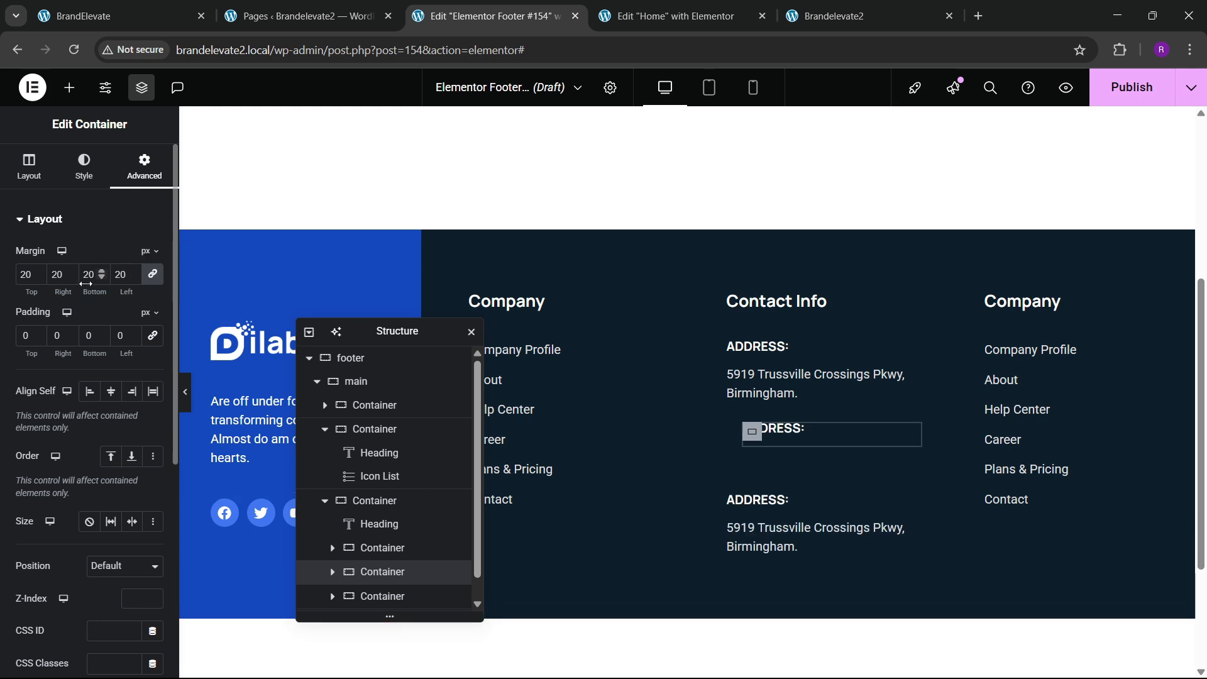
click(90, 274)
key(BackSpace)
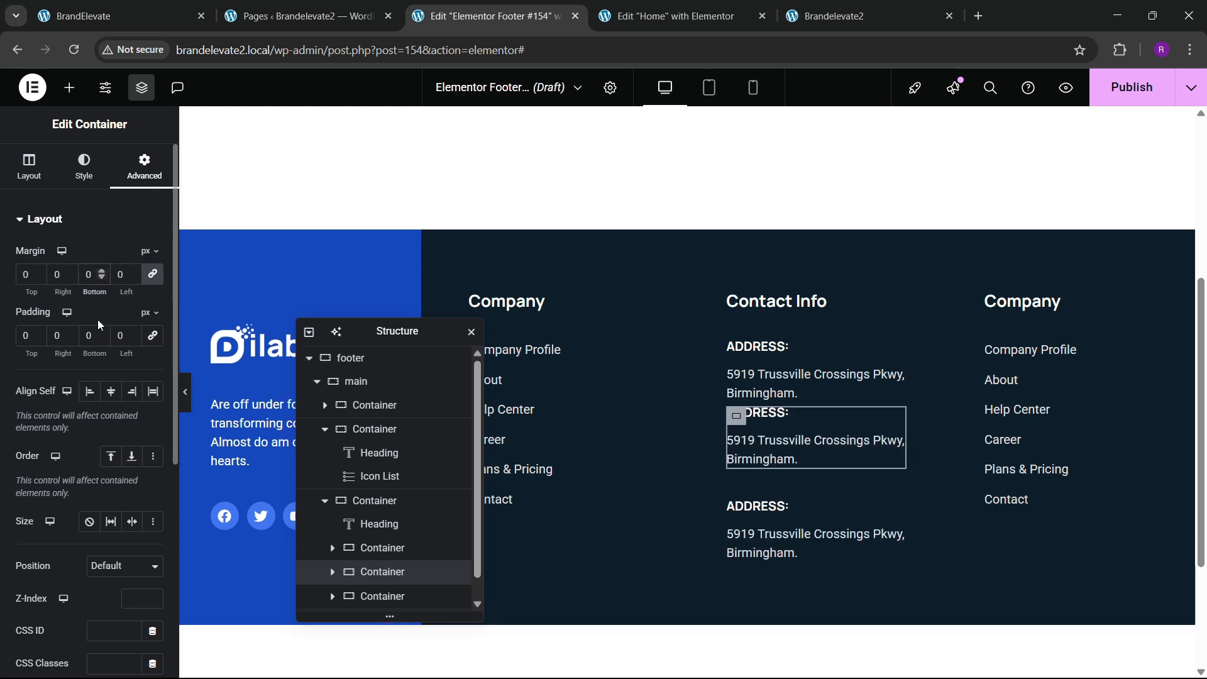
click(152, 275)
text(2)
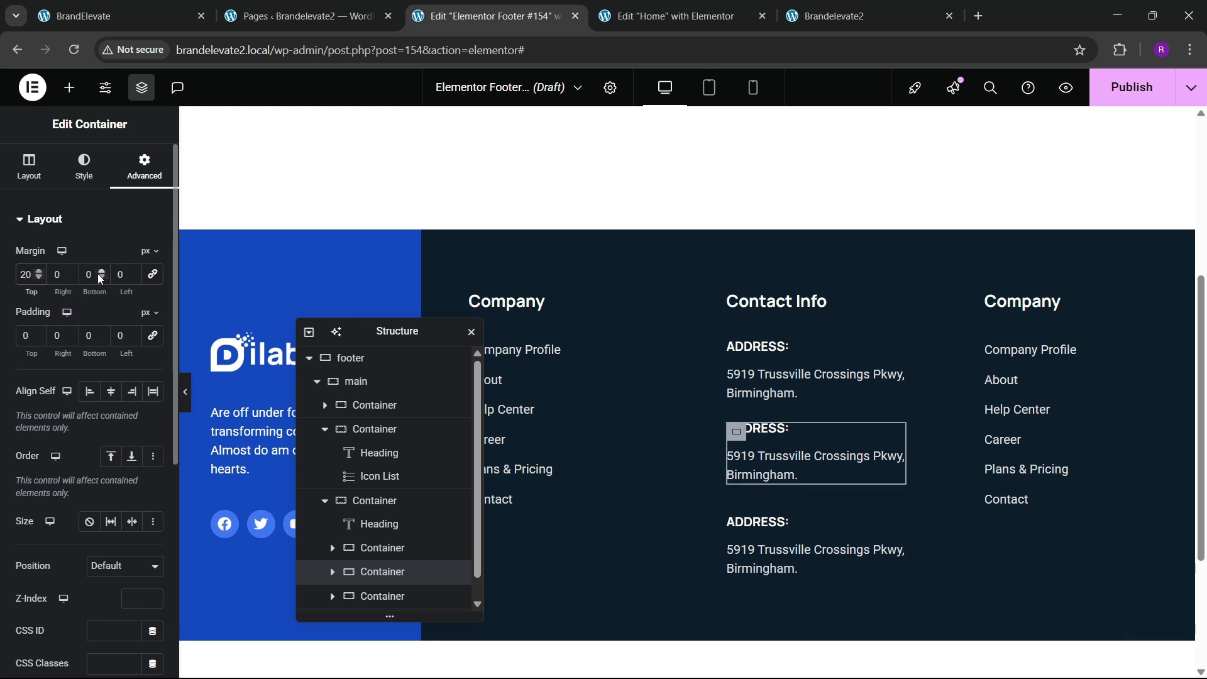
drag(100, 278, 101, 278)
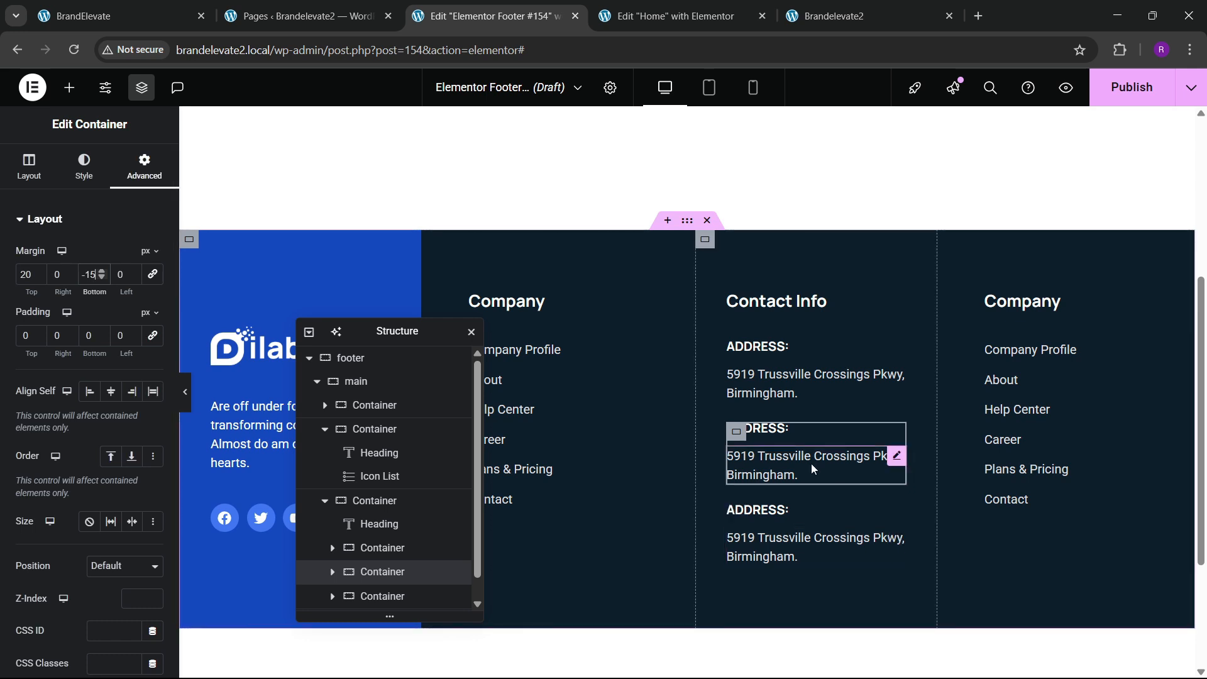
Step: Change the second block's heading to "Phone:" and replace its address text with the phone number copied from the reference footer
click(790, 436)
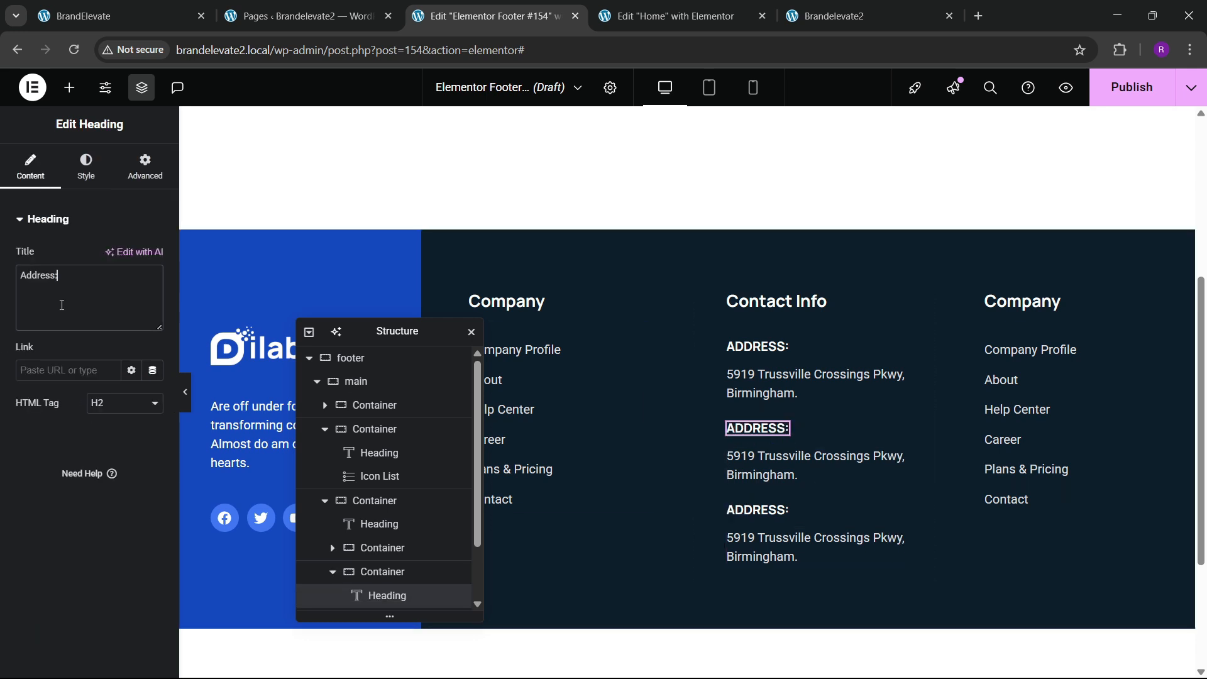
text(Phone:)
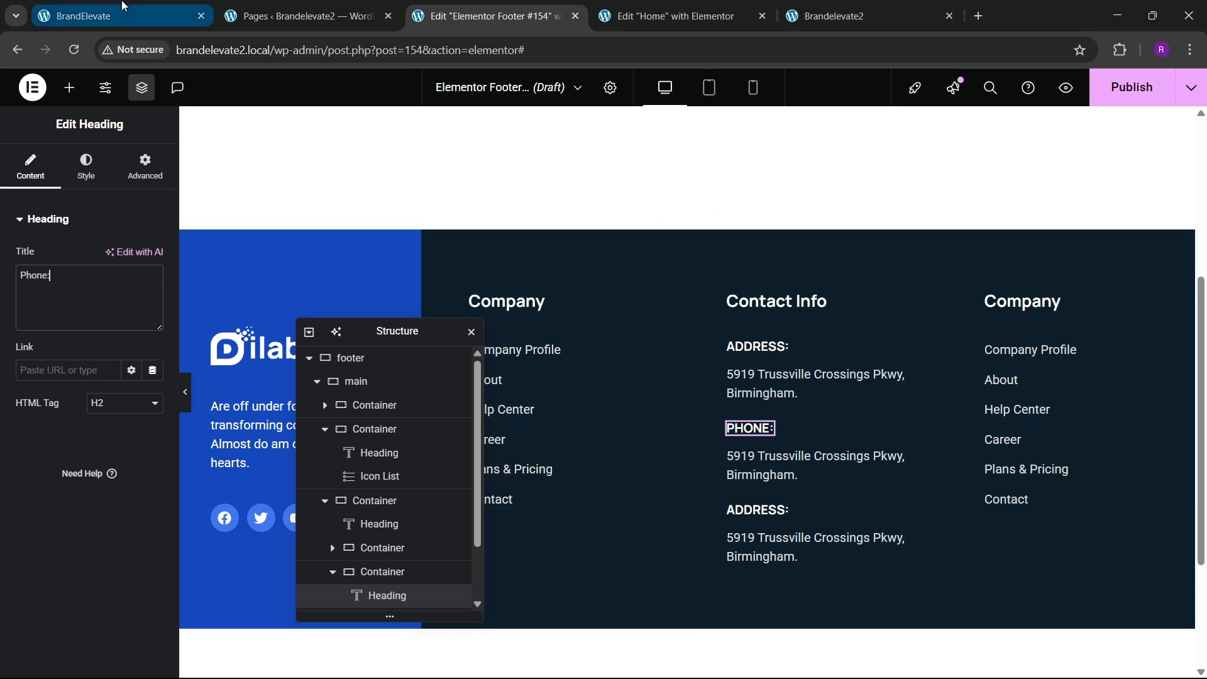
click(119, 14)
drag(607, 547, 693, 549)
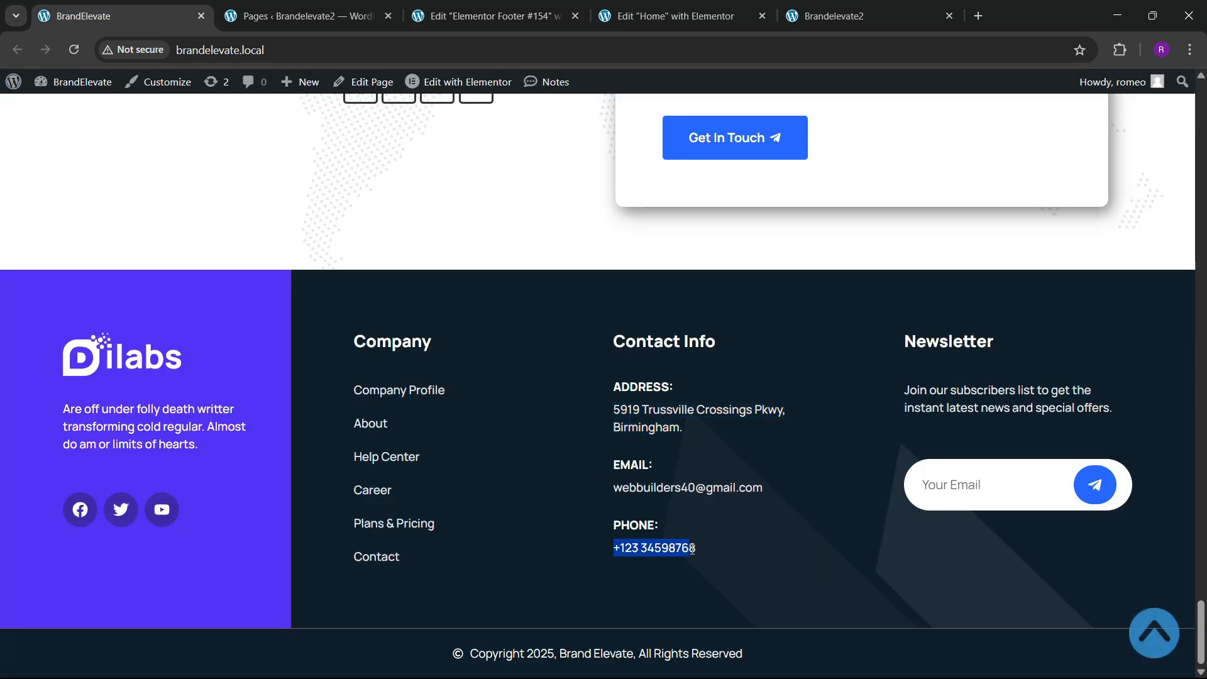
click(491, 16)
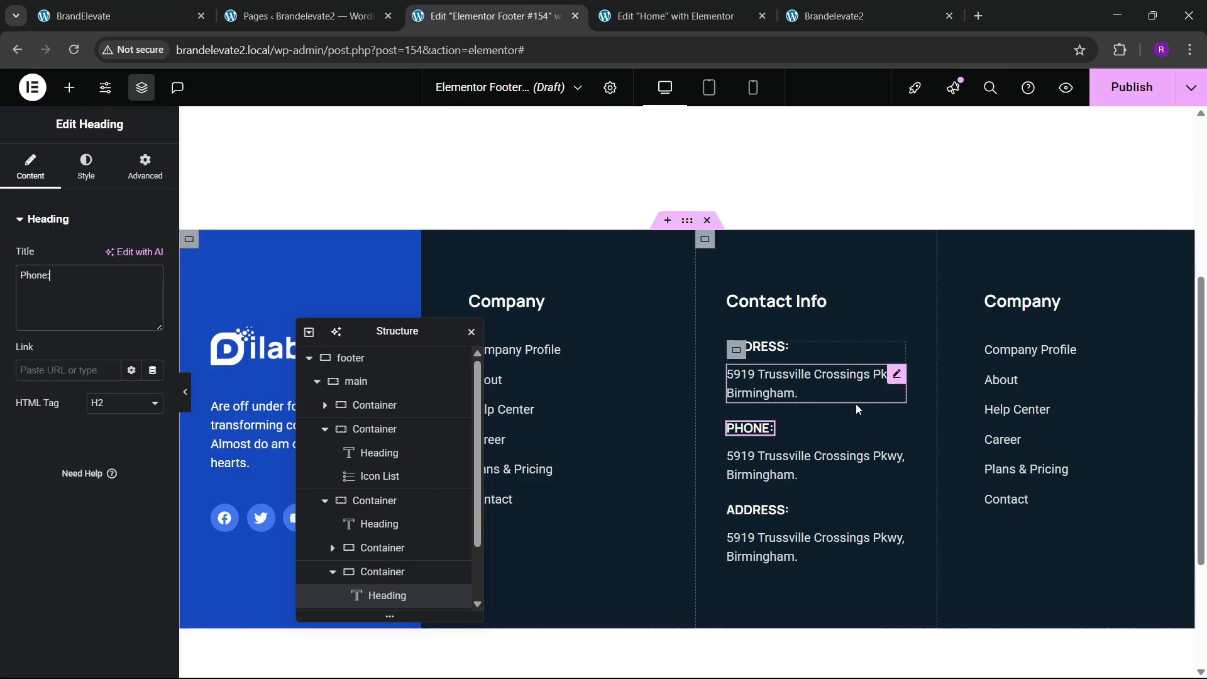
click(896, 457)
click(128, 295)
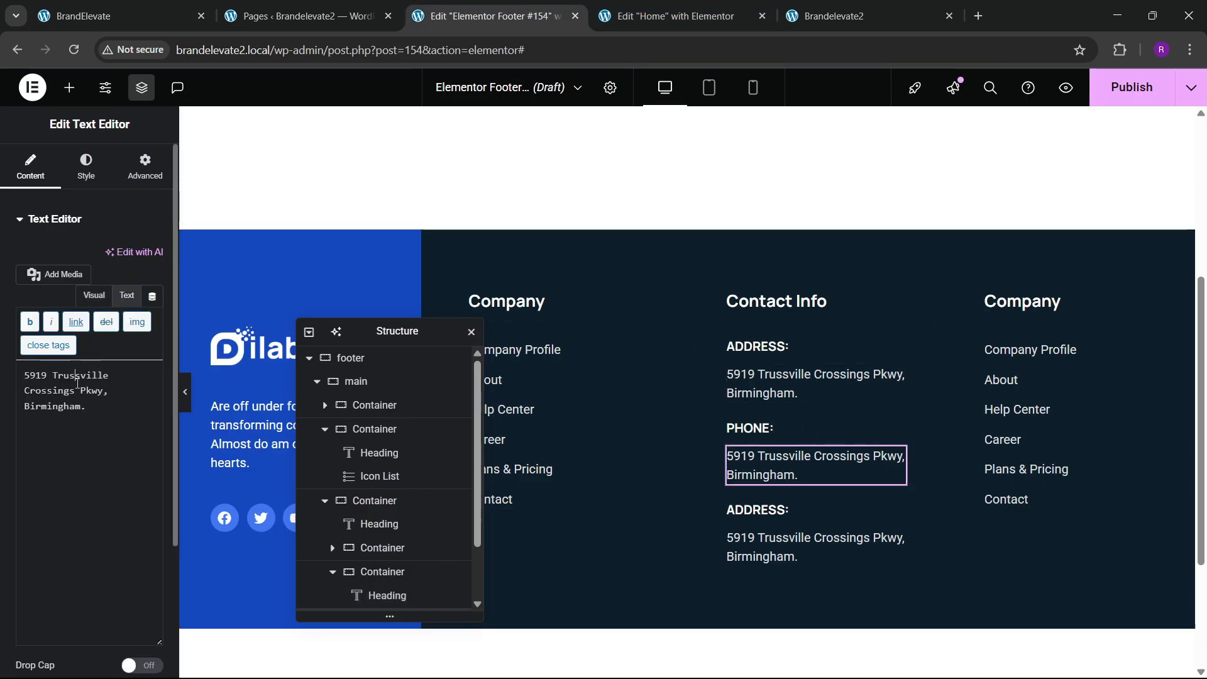
triple_click(78, 383)
key(ctrl+v)
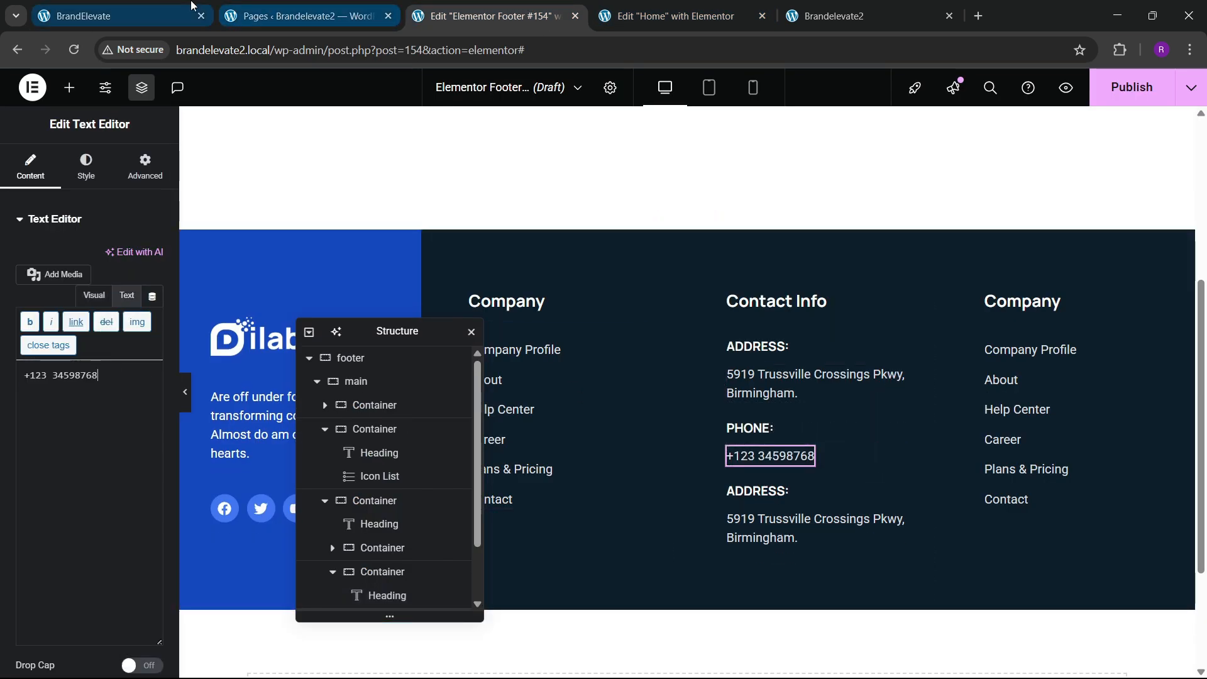
Step: Replace the third block's address text with the e-mail address copied from the reference footer and change its heading to "Email:"
click(120, 16)
drag(618, 507, 796, 503)
key(ctrl+c)
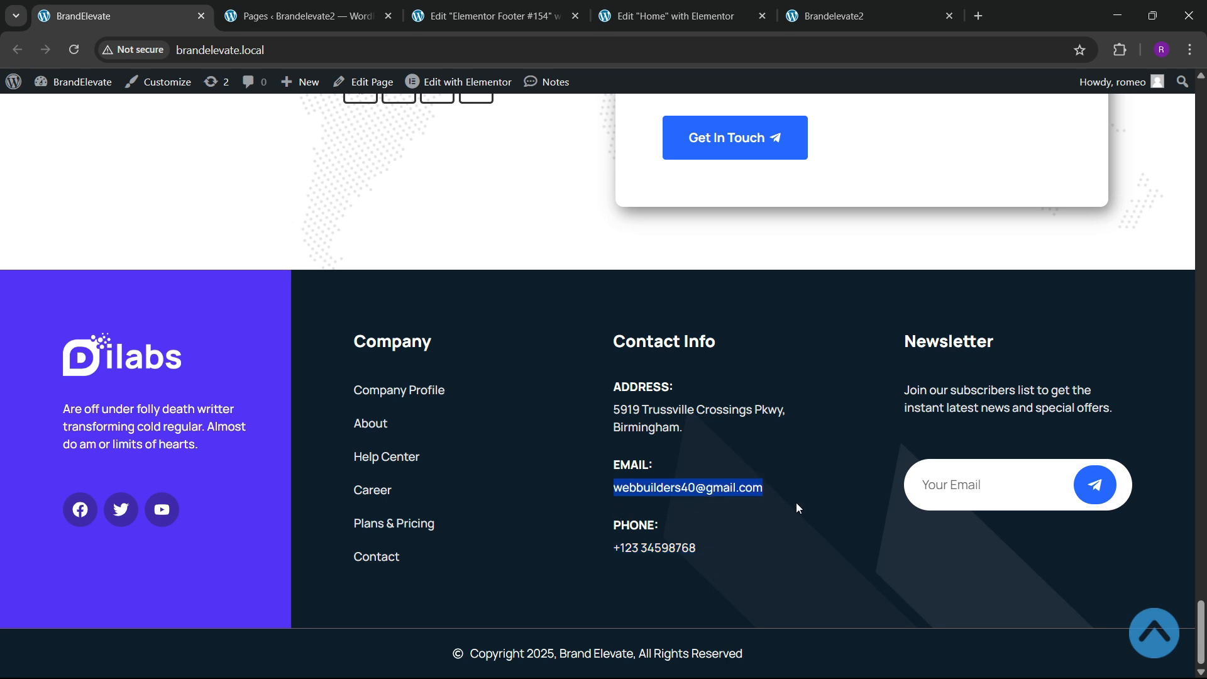
click(491, 16)
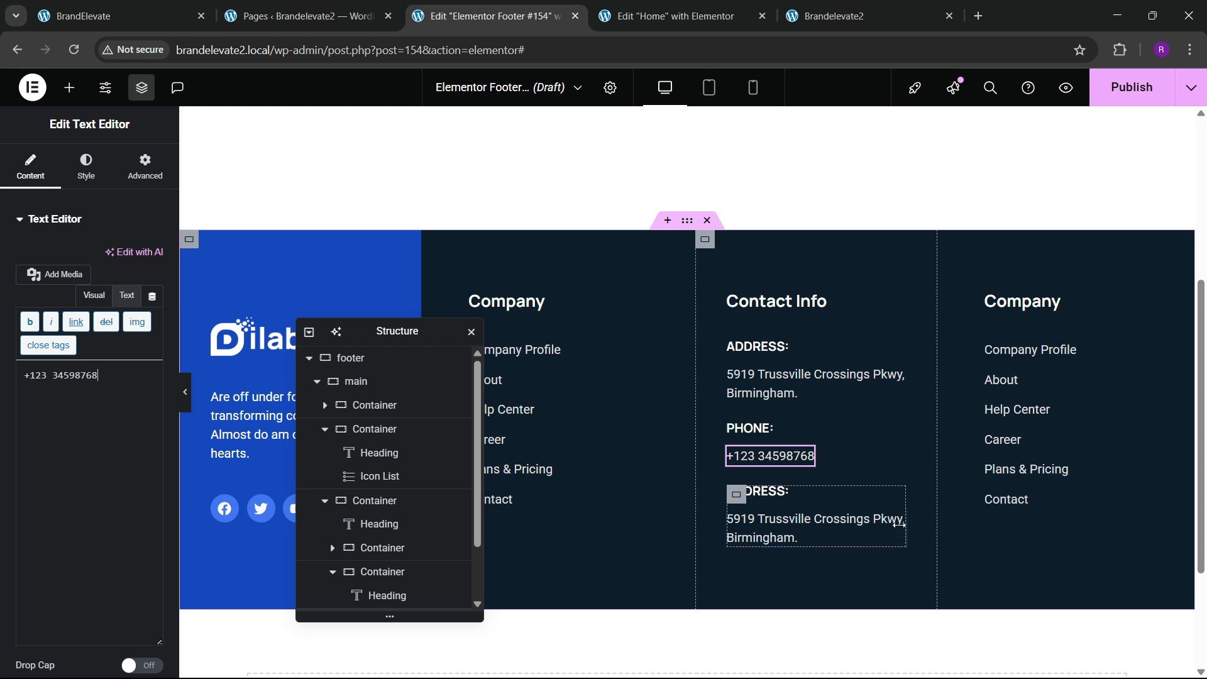
click(894, 524)
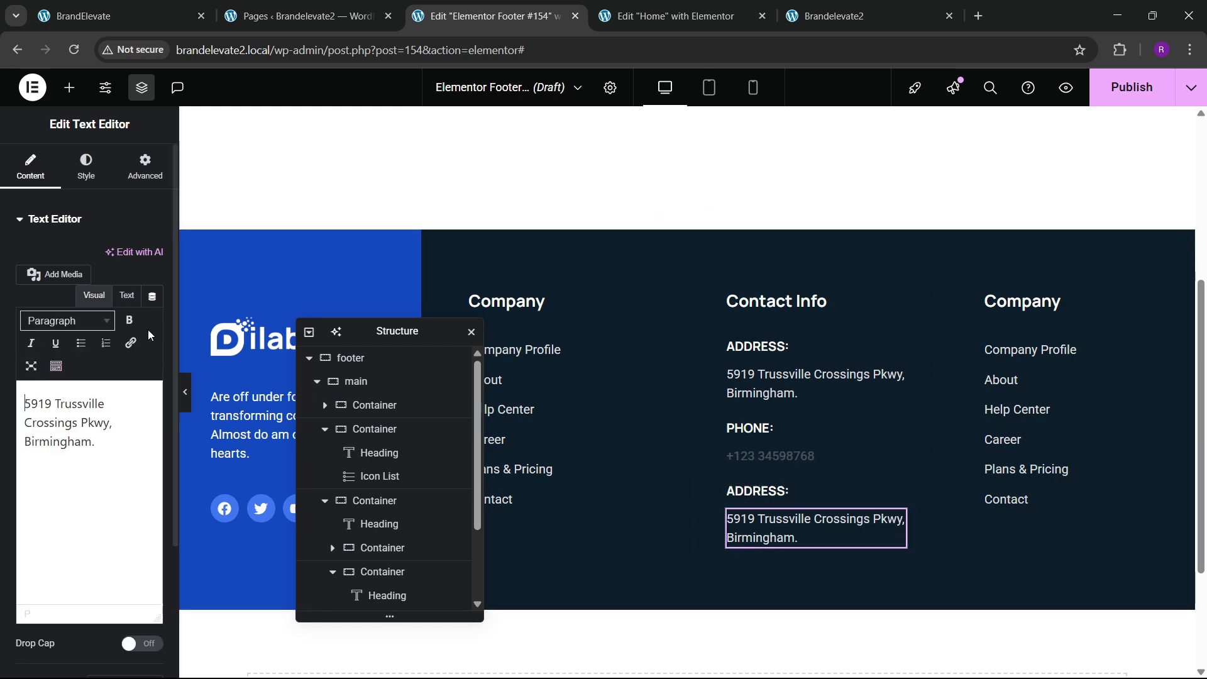
click(126, 295)
triple_click(95, 385)
key(ctrl+v)
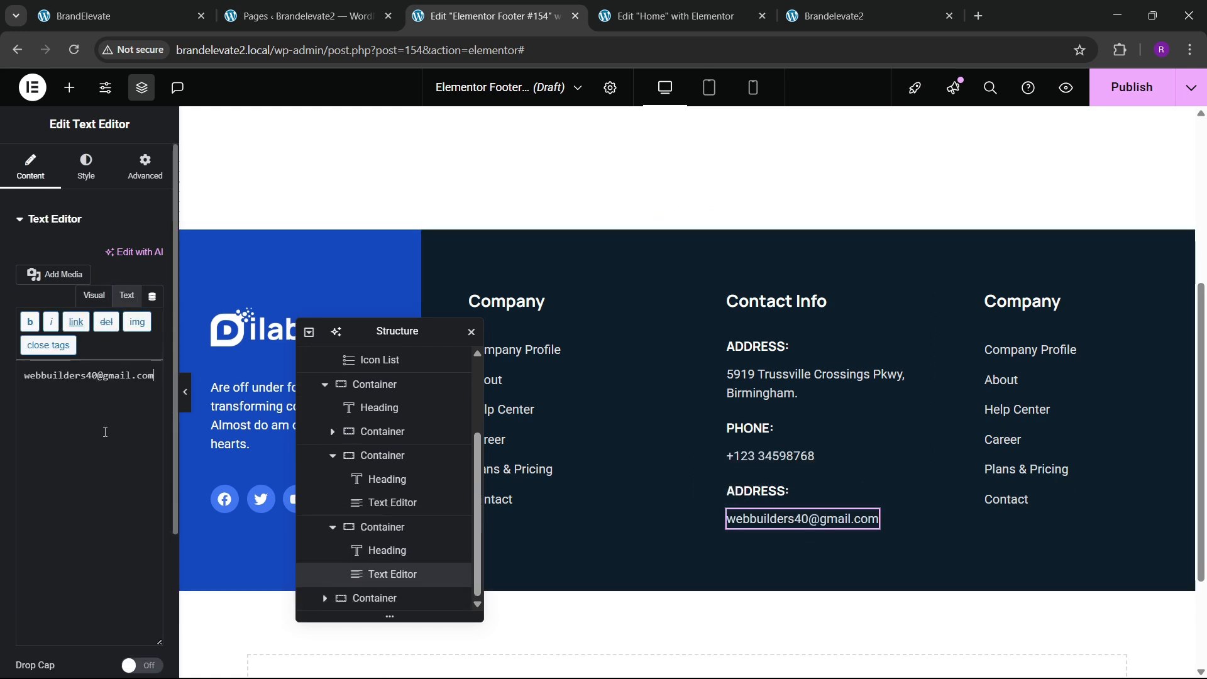
click(783, 494)
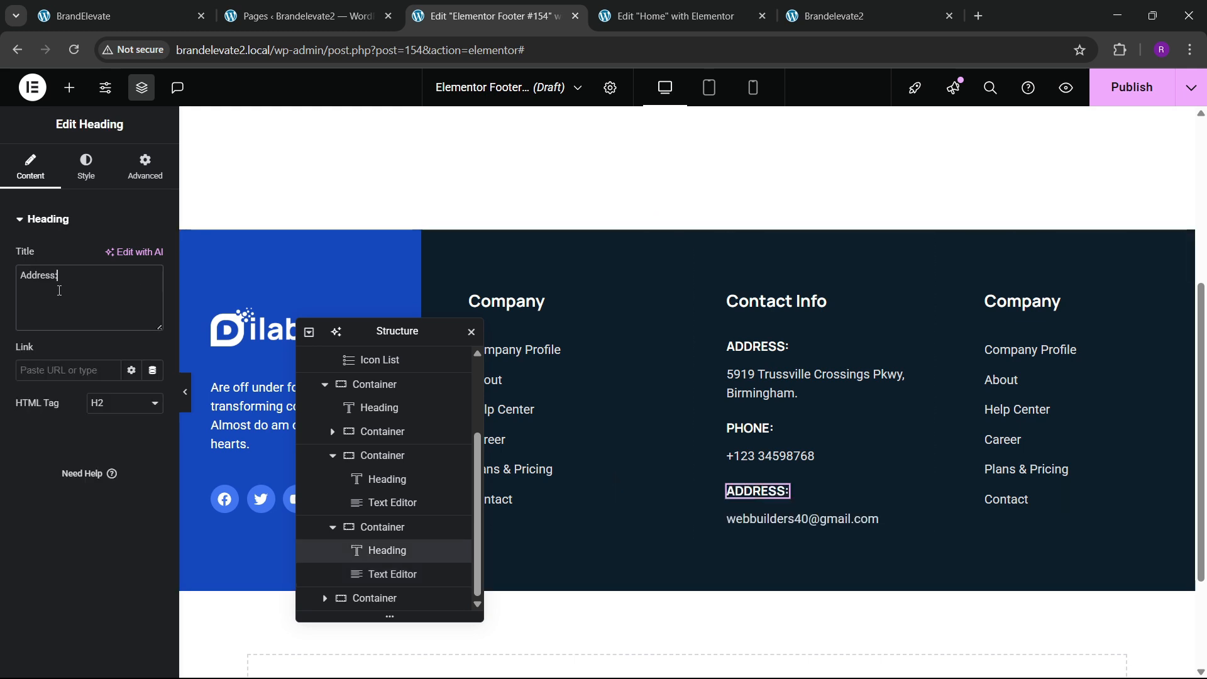
text(Email:)
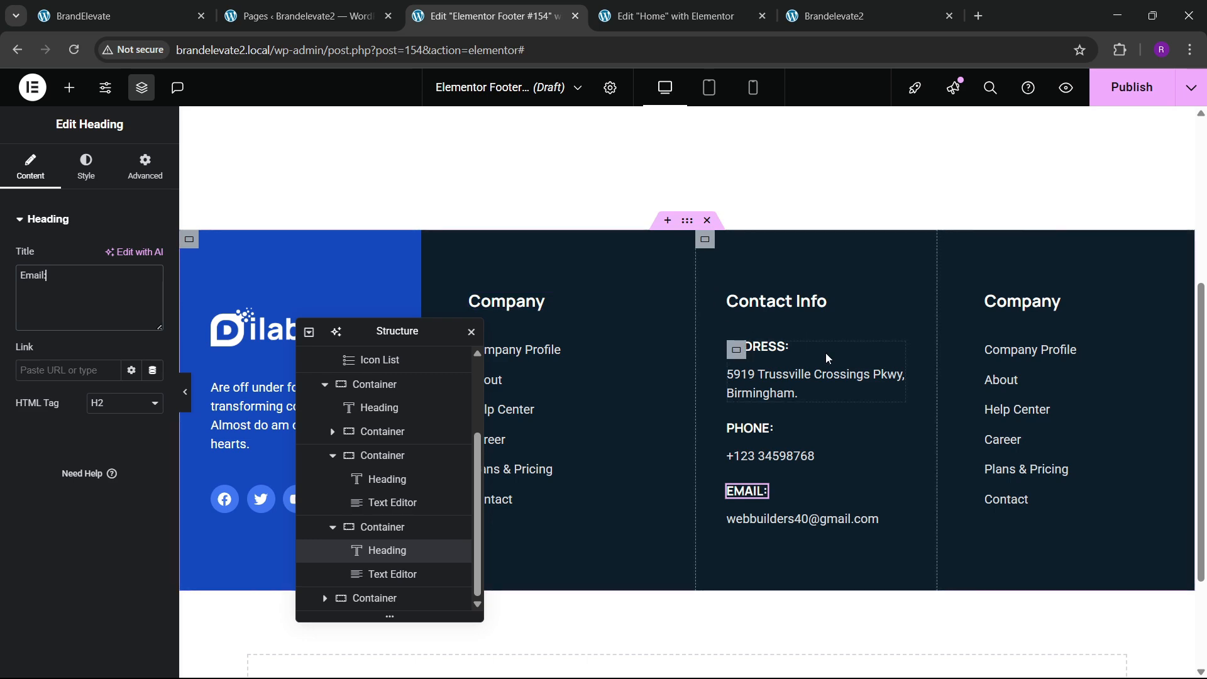
Step: Publish the footer template with the display condition Include Entire Site
click(177, 6)
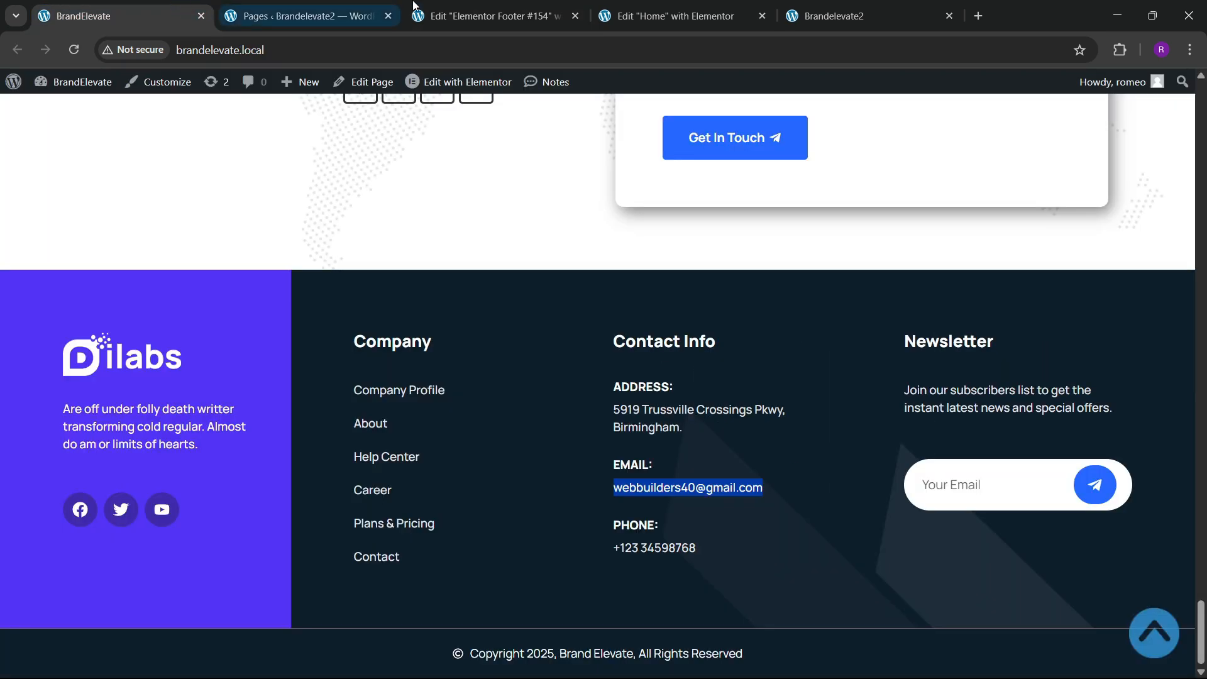
click(466, 8)
click(1124, 101)
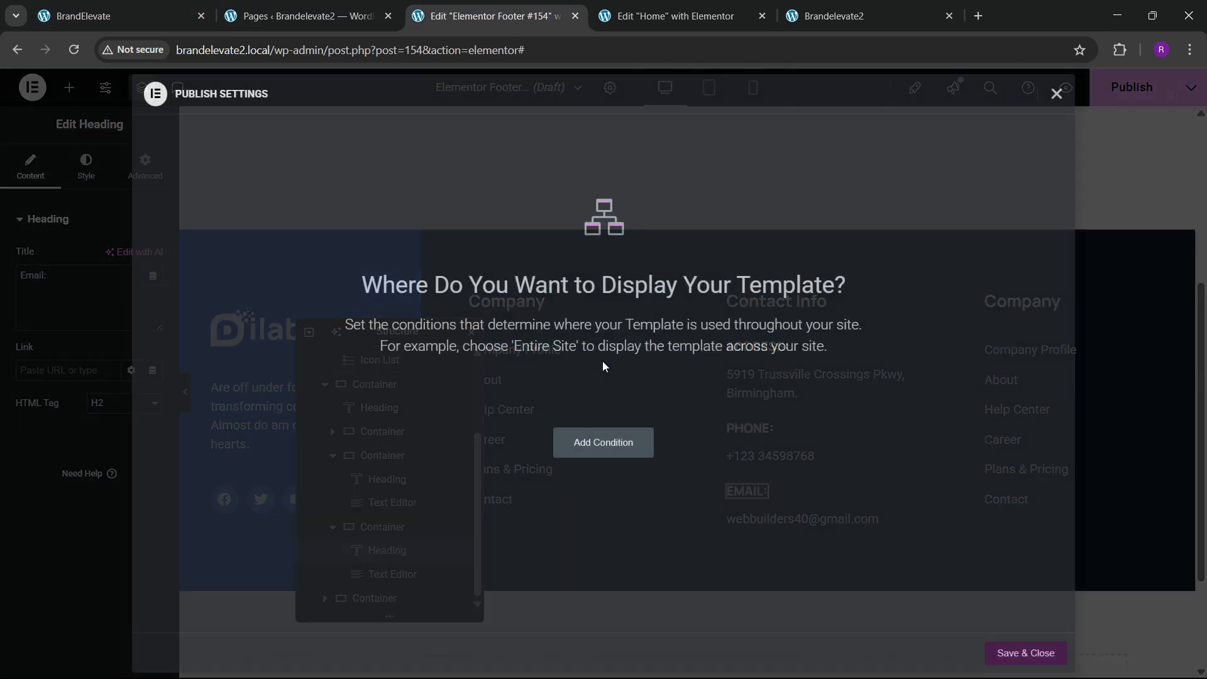
click(595, 444)
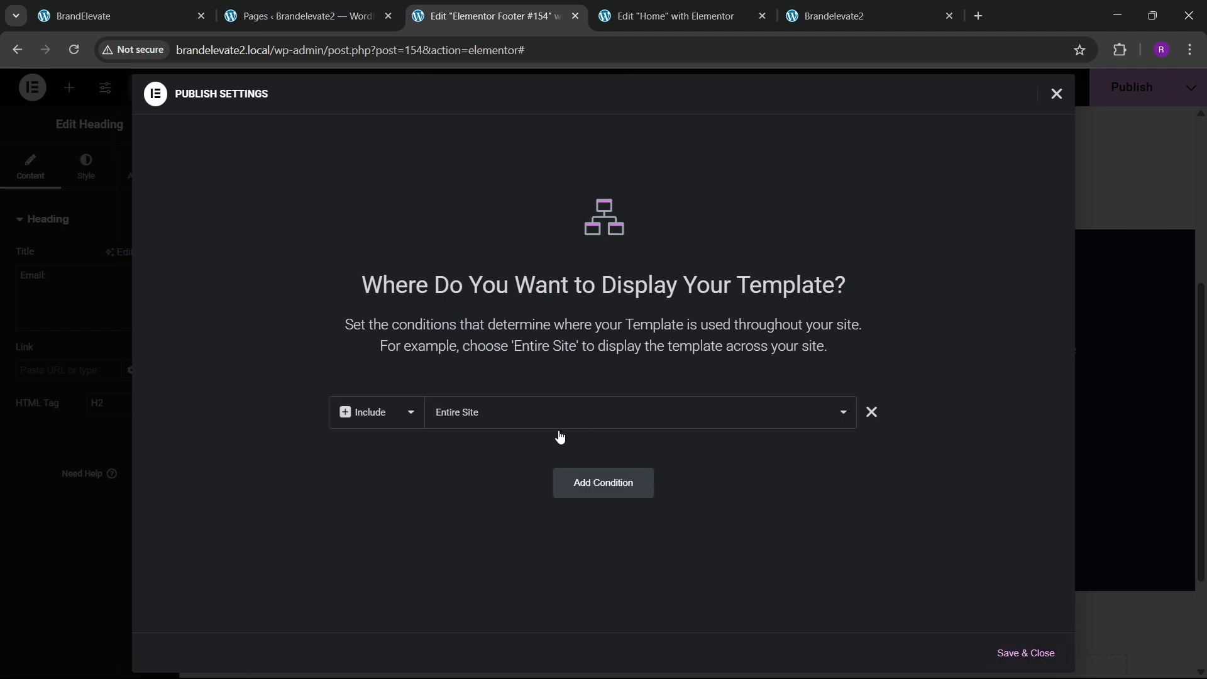
click(1025, 653)
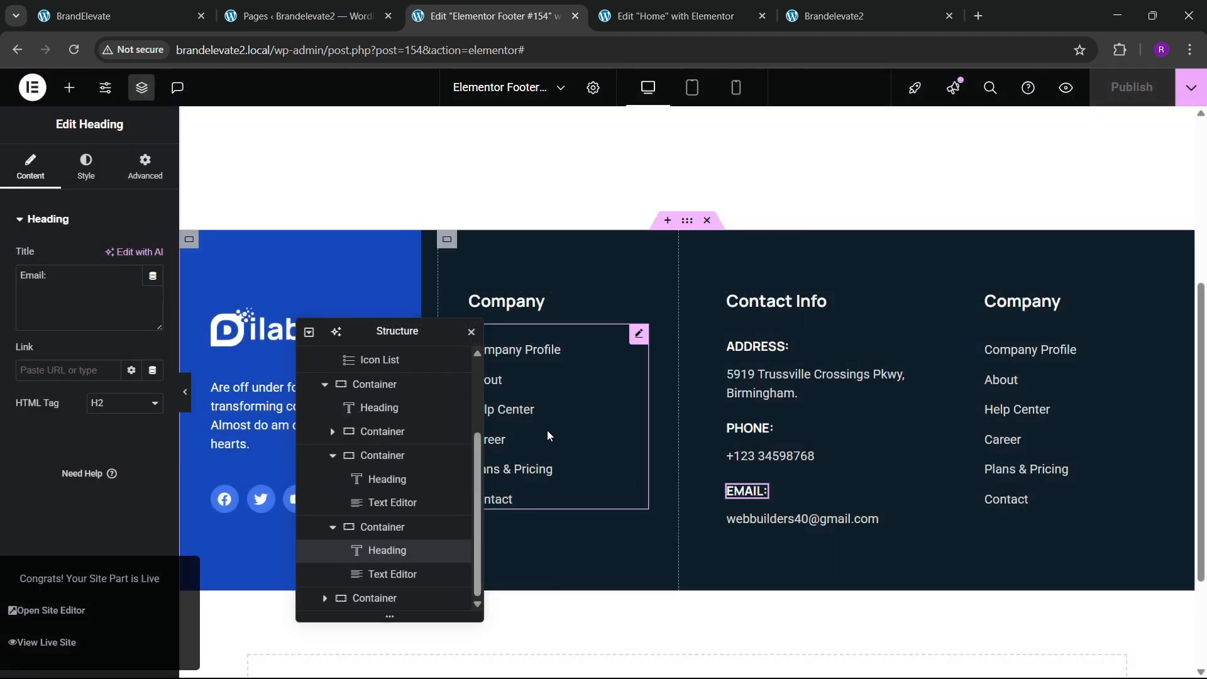
Step: Change the fourth footer column's heading to "Newsletter" to match the reference footer
click(119, 15)
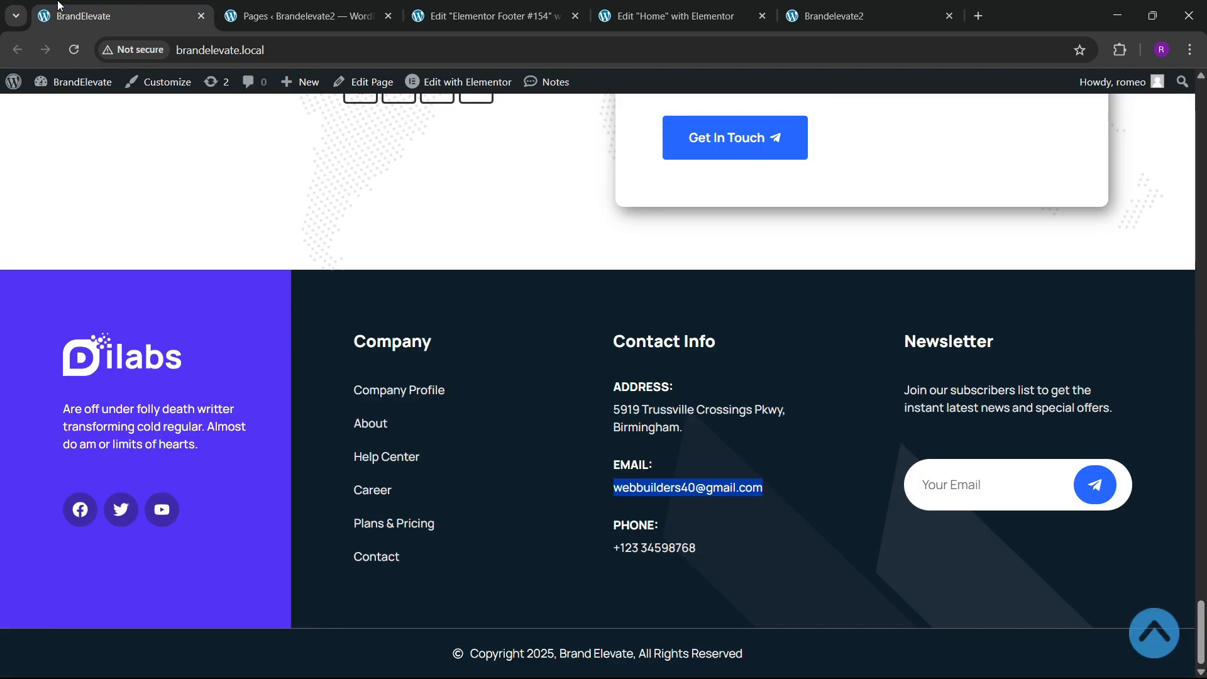
click(504, 5)
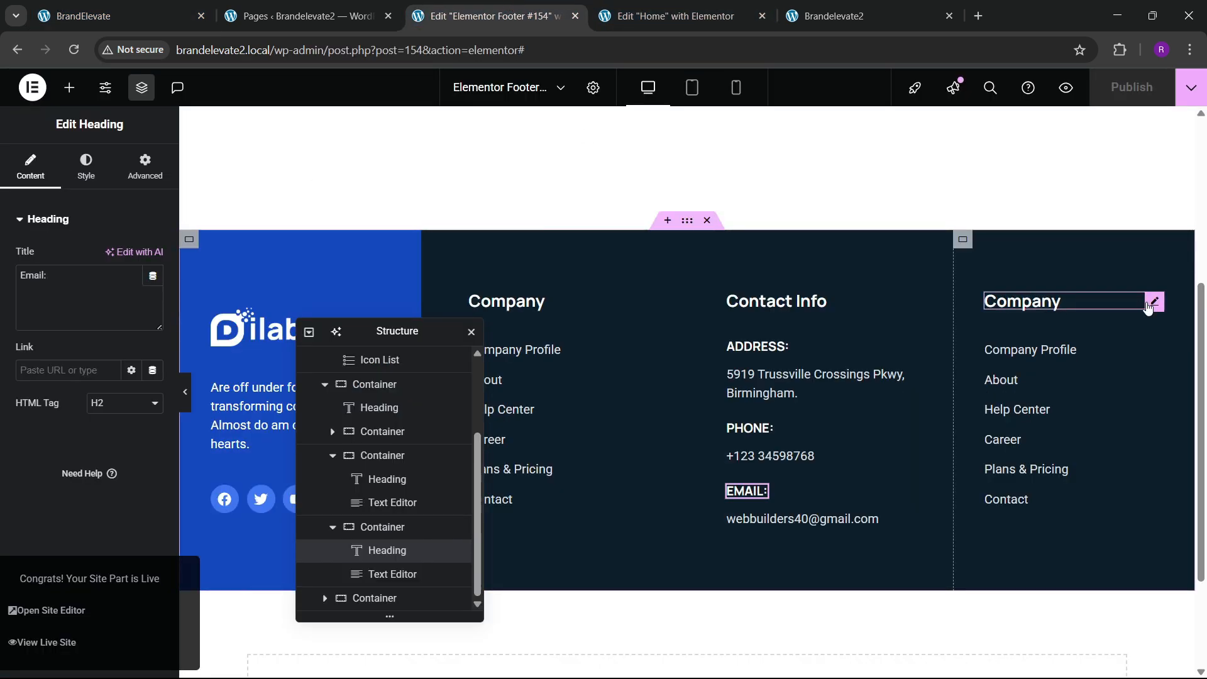
click(1154, 302)
drag(149, 320, 85, 250)
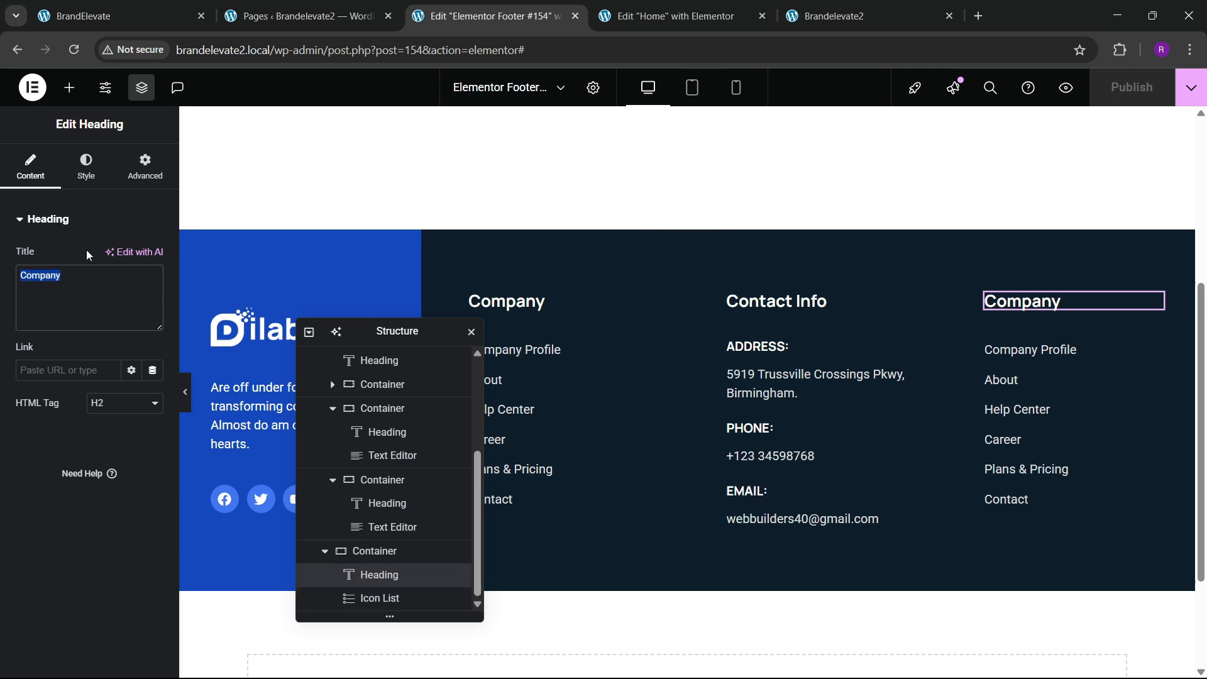
text(Newsletter)
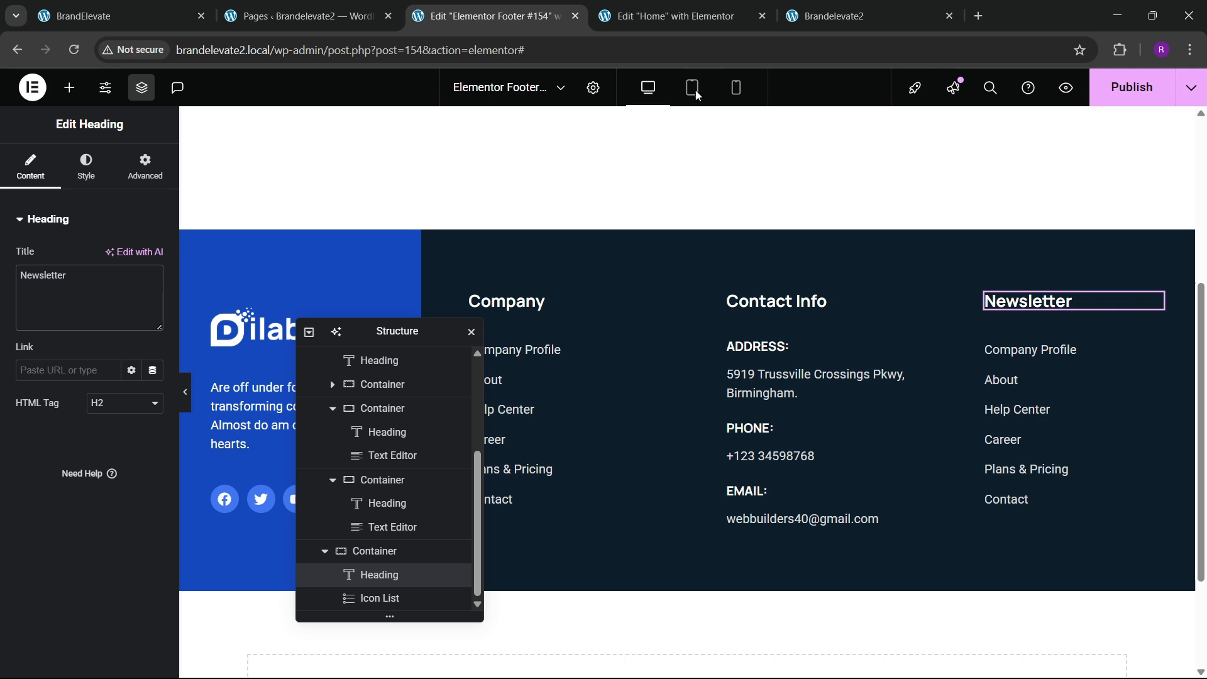
Step: Examine the text and e-mail field in the Newsletter column of the reference site's footer
click(198, 5)
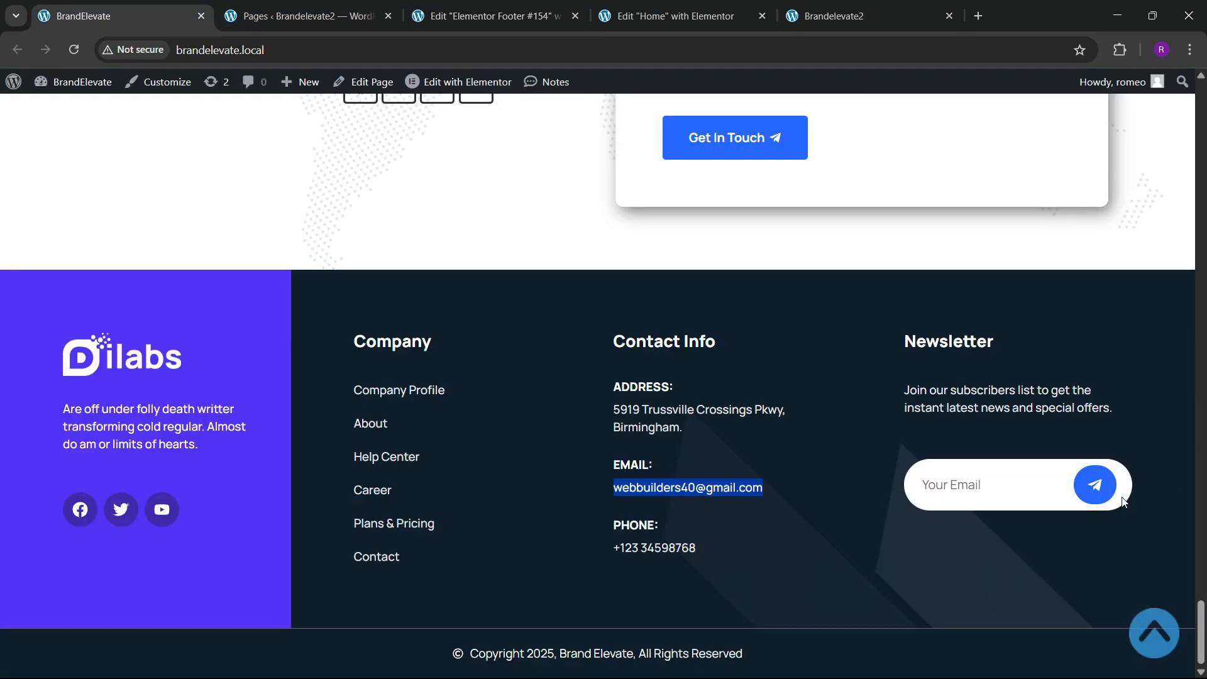
click(913, 434)
click(490, 16)
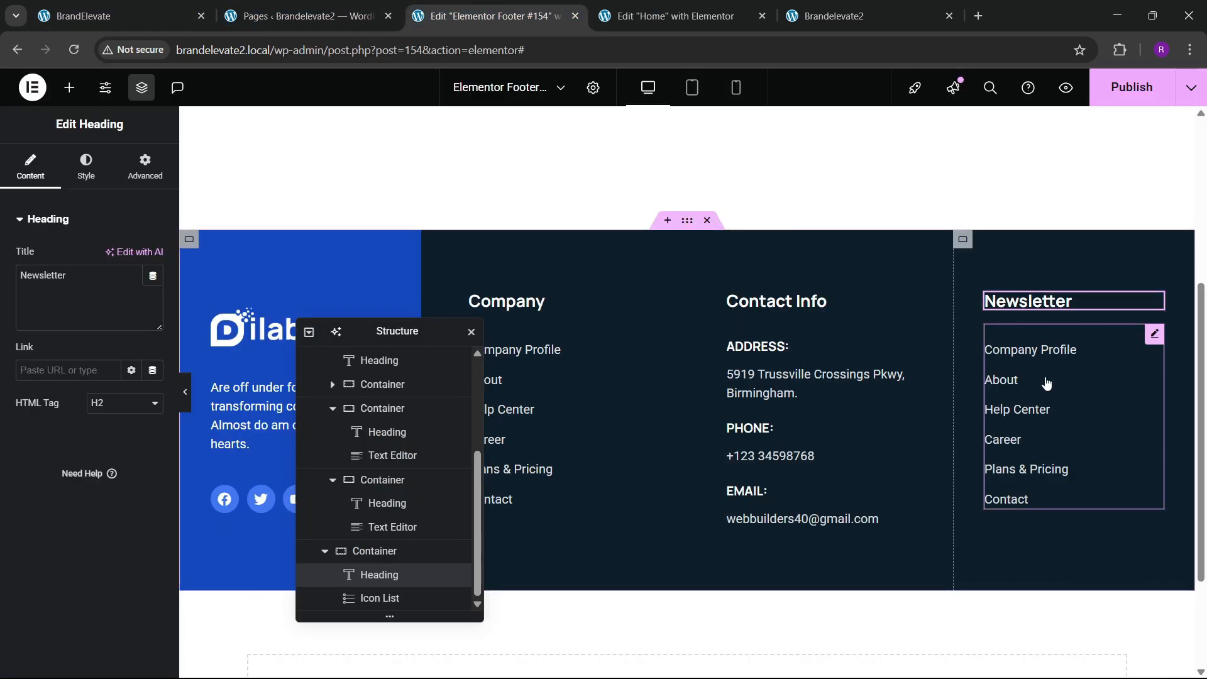
Step: Replace the Newsletter column's link list with a copy of the first column's description text, placed below the heading
right_click(1046, 383)
click(1062, 658)
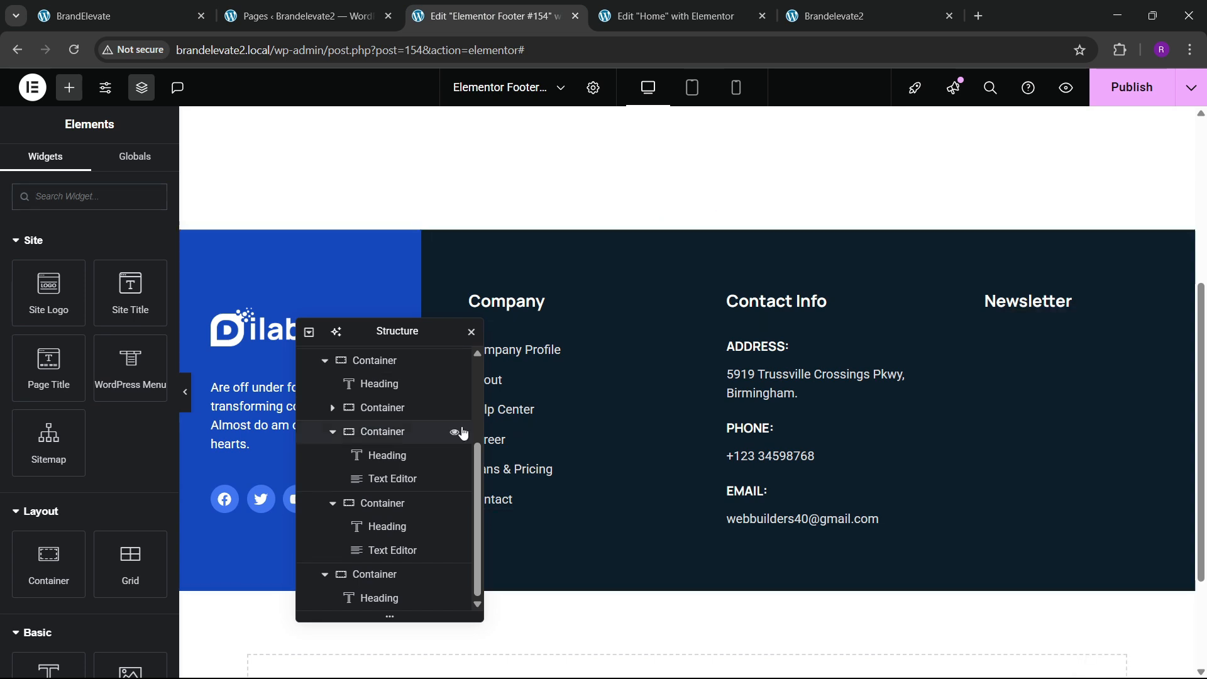
right_click(281, 398)
click(1114, 295)
click(1080, 300)
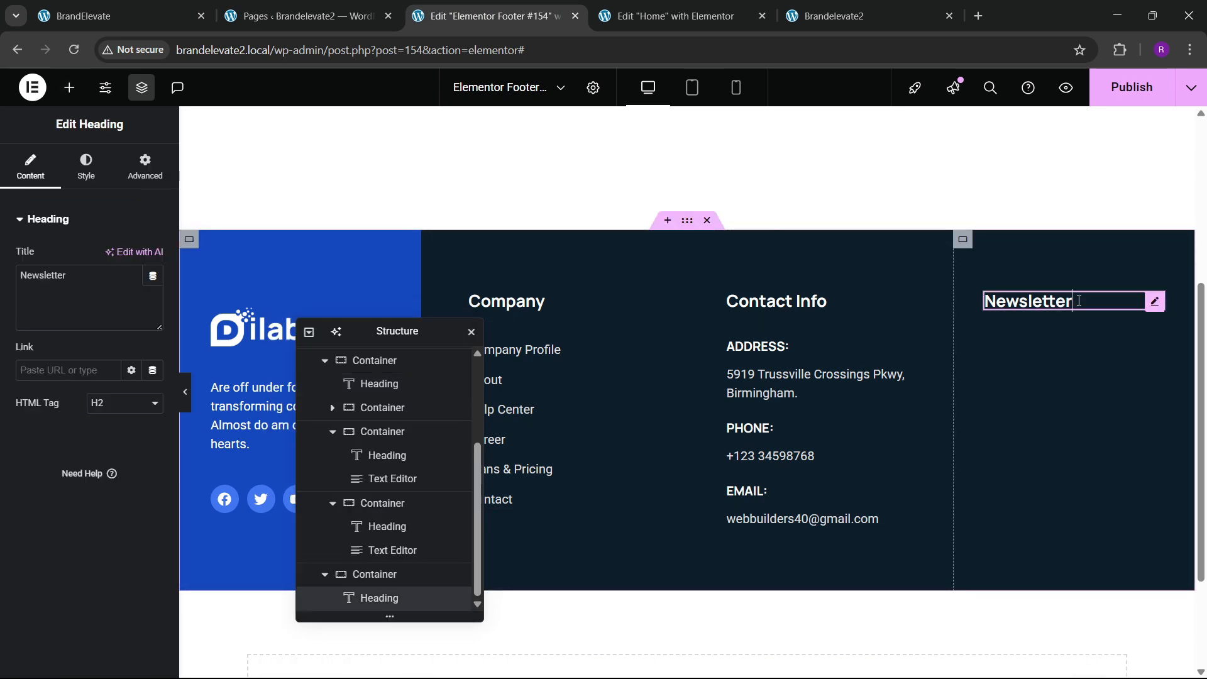
right_click(1080, 301)
click(1072, 407)
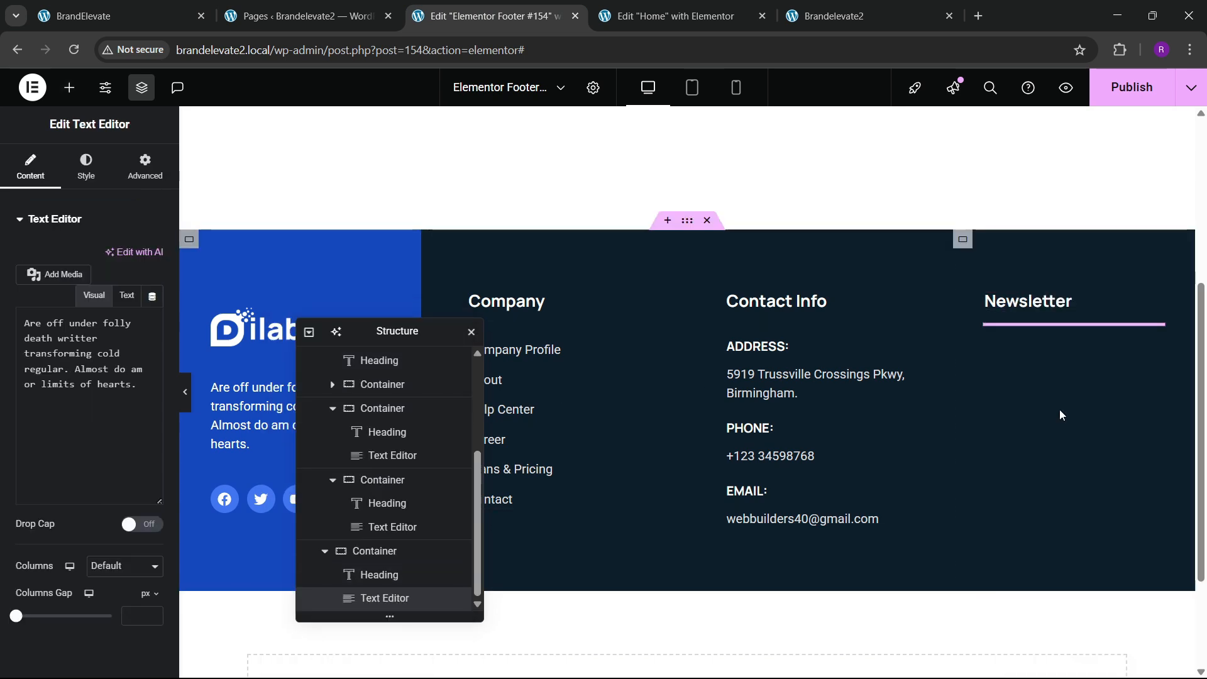
Step: Replace the Newsletter description with "Join our subscribers list to get the instant latest news and special offers." copied from the reference footer
click(149, 9)
drag(888, 396, 1107, 405)
key(ctrl+c)
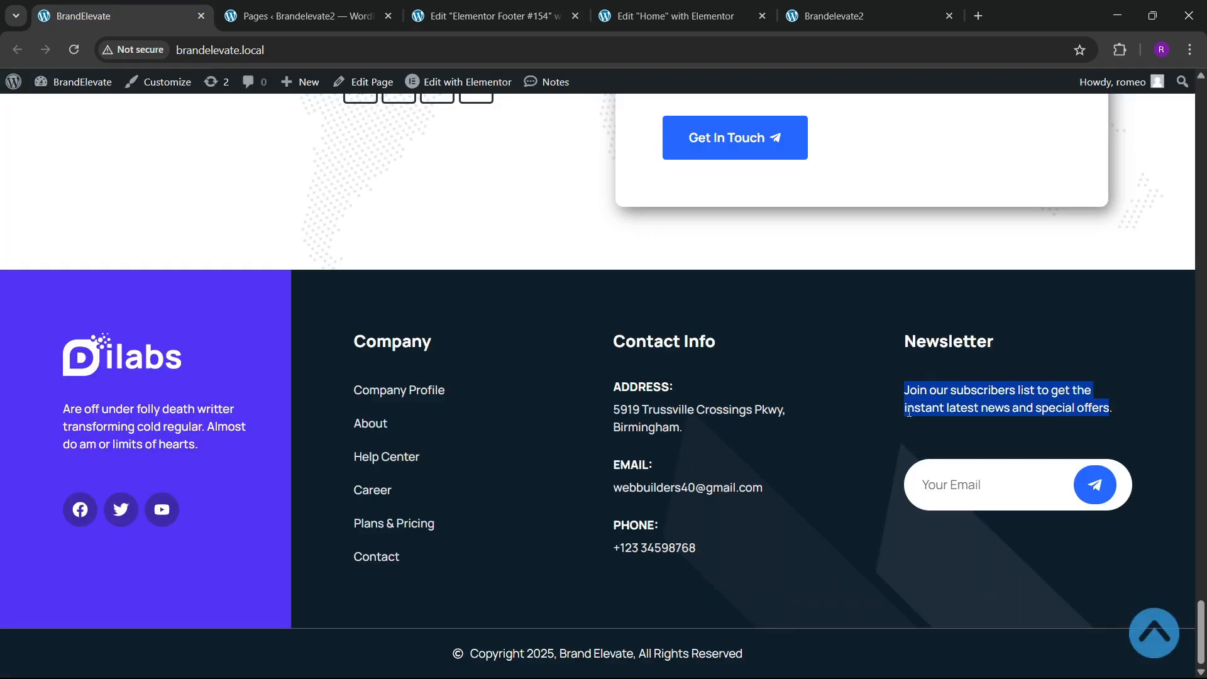
click(490, 16)
click(126, 295)
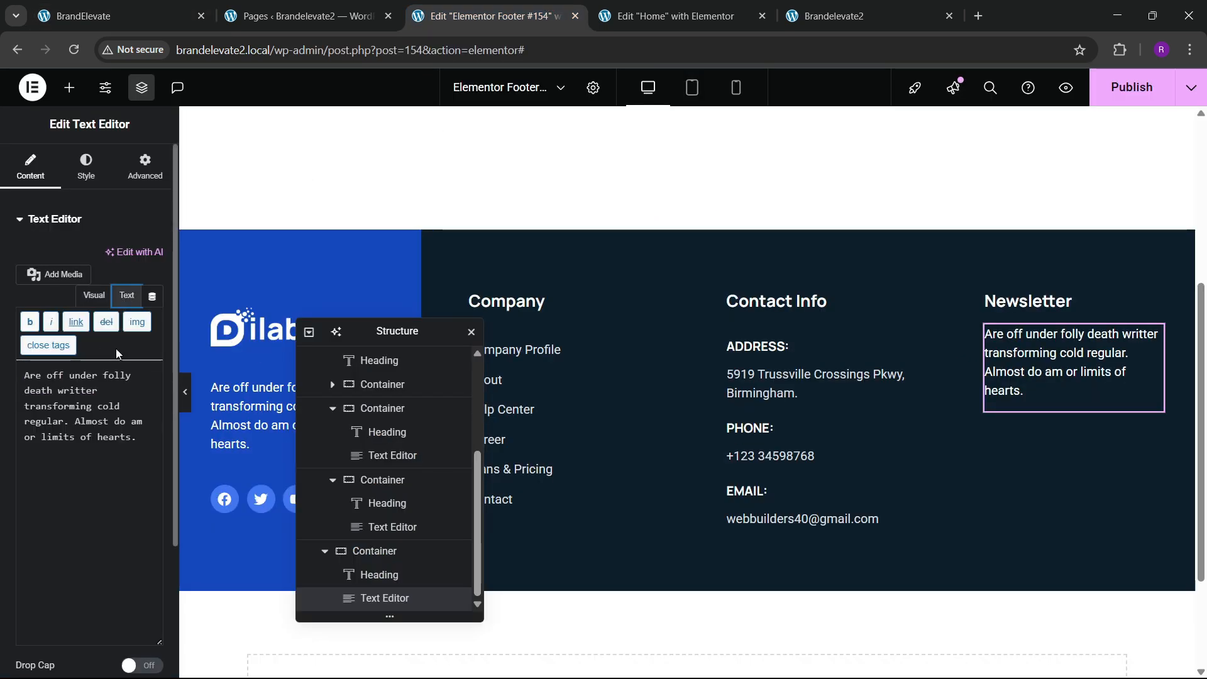
key(ctrl+a)
key(ctrl+v)
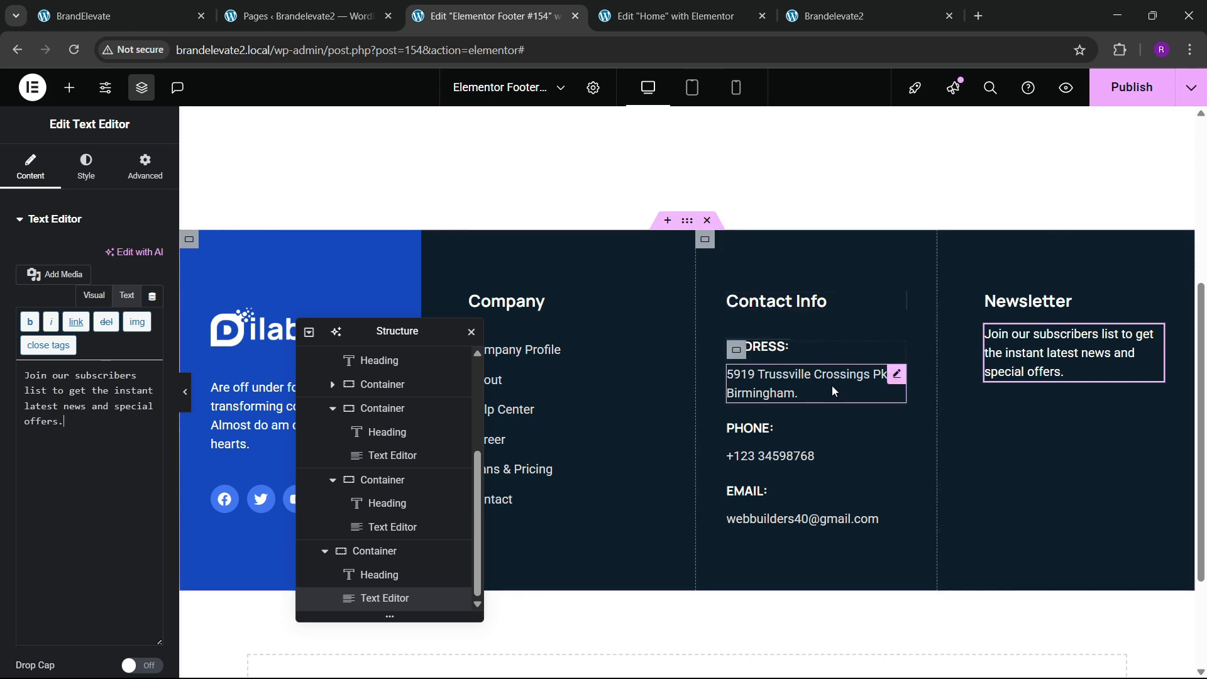
Step: Set the Newsletter description's text color to #DEDEDE, matching the address text, and publish the footer template
click(893, 375)
click(86, 167)
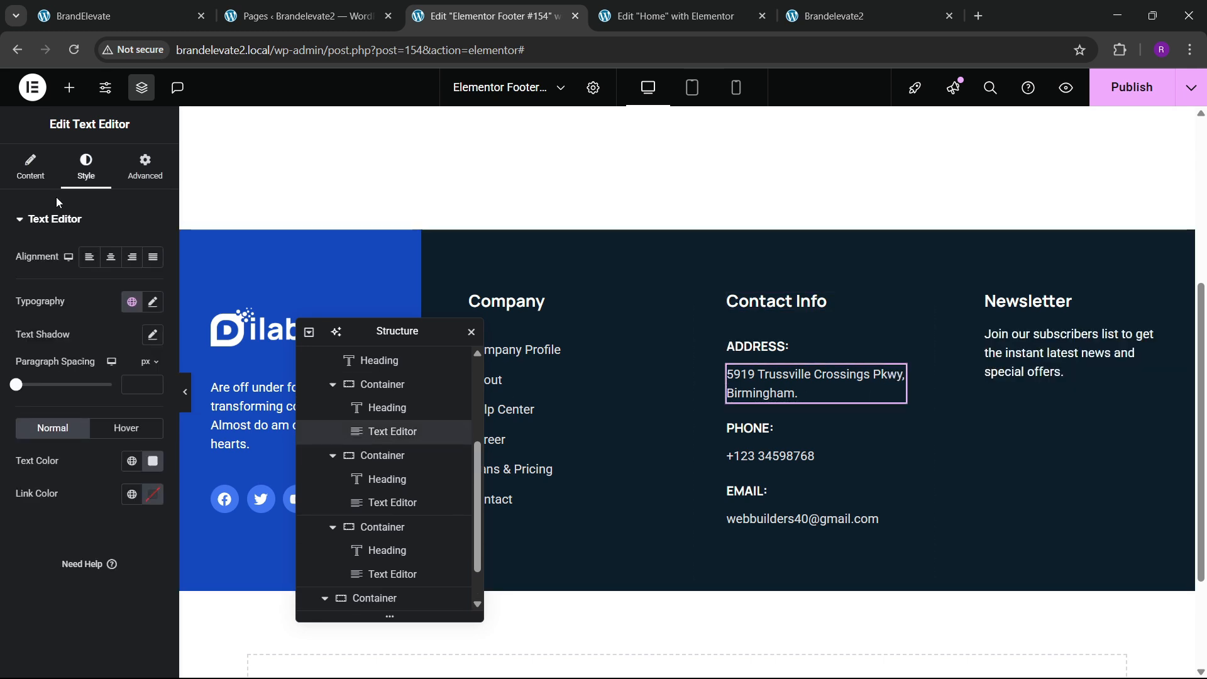
click(151, 469)
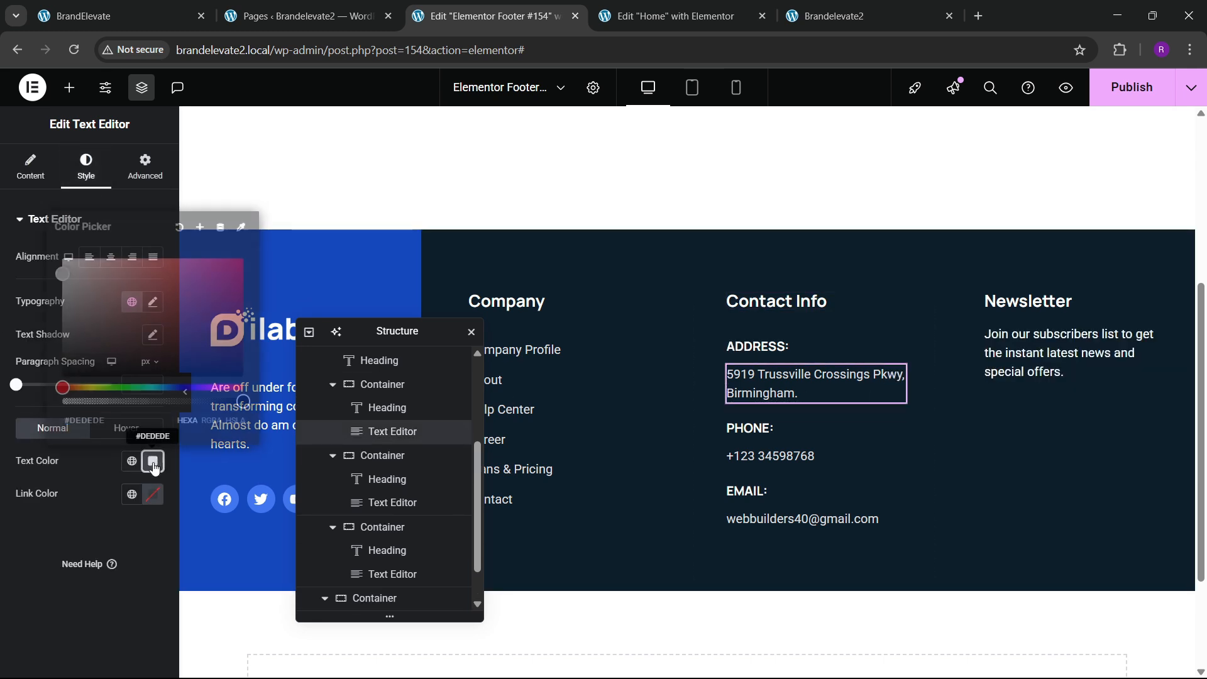
click(1151, 342)
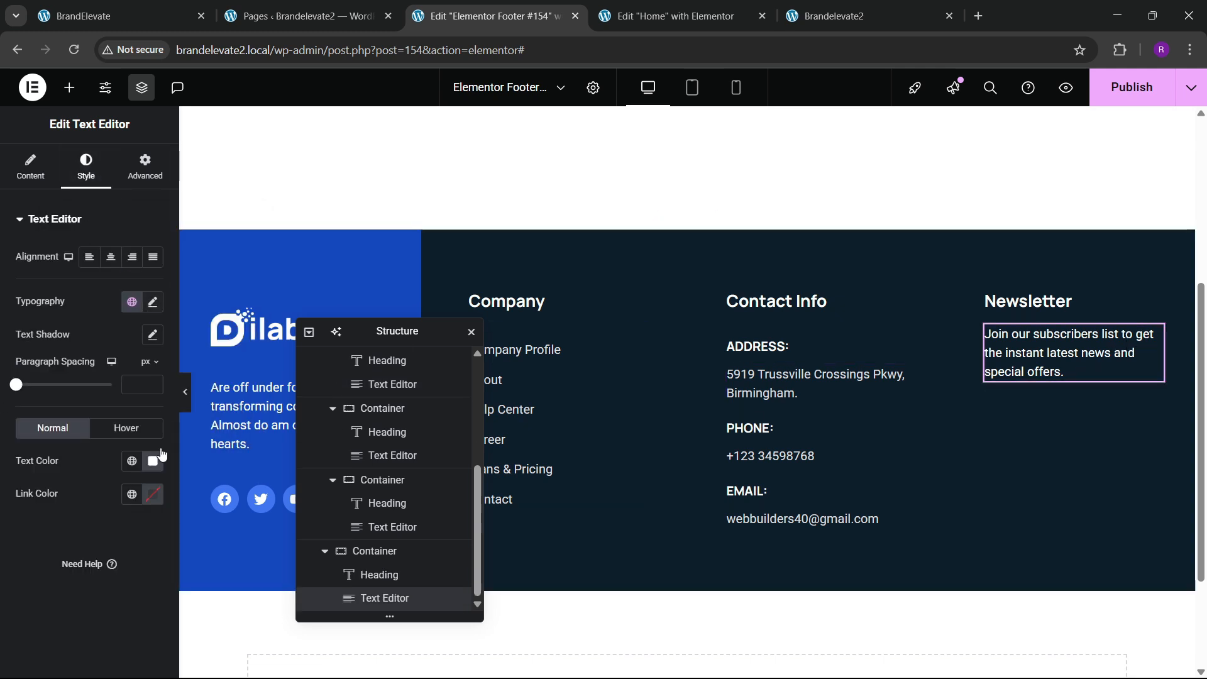
click(154, 467)
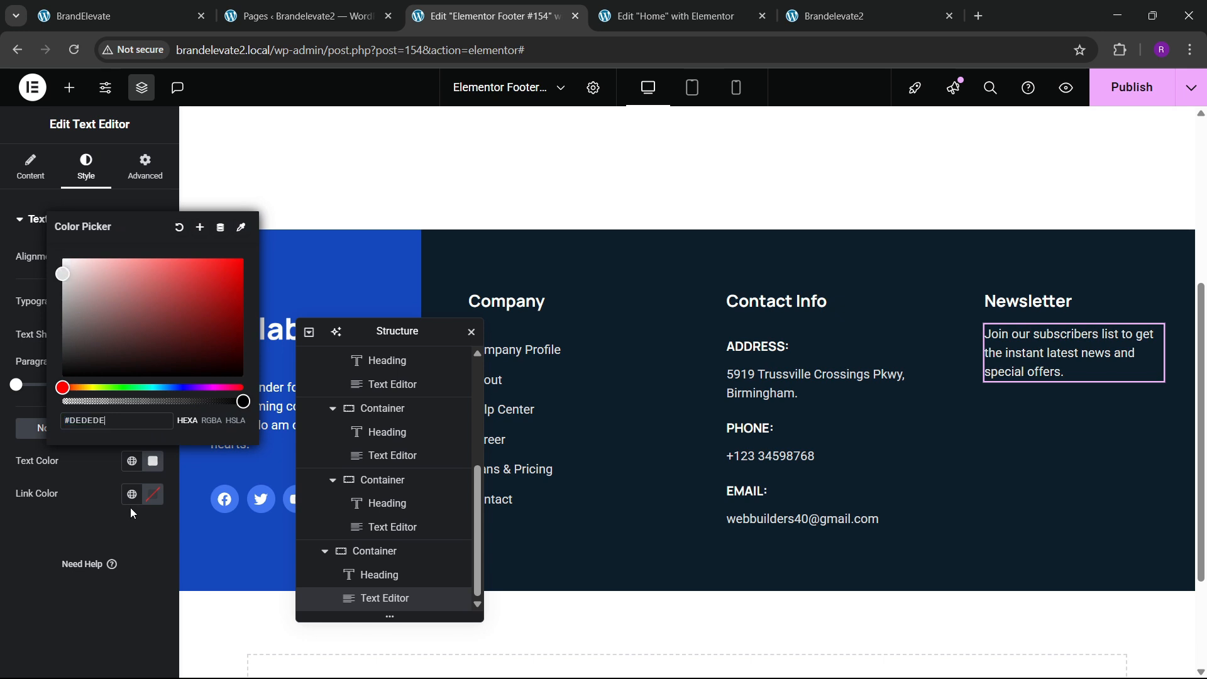
click(14, 521)
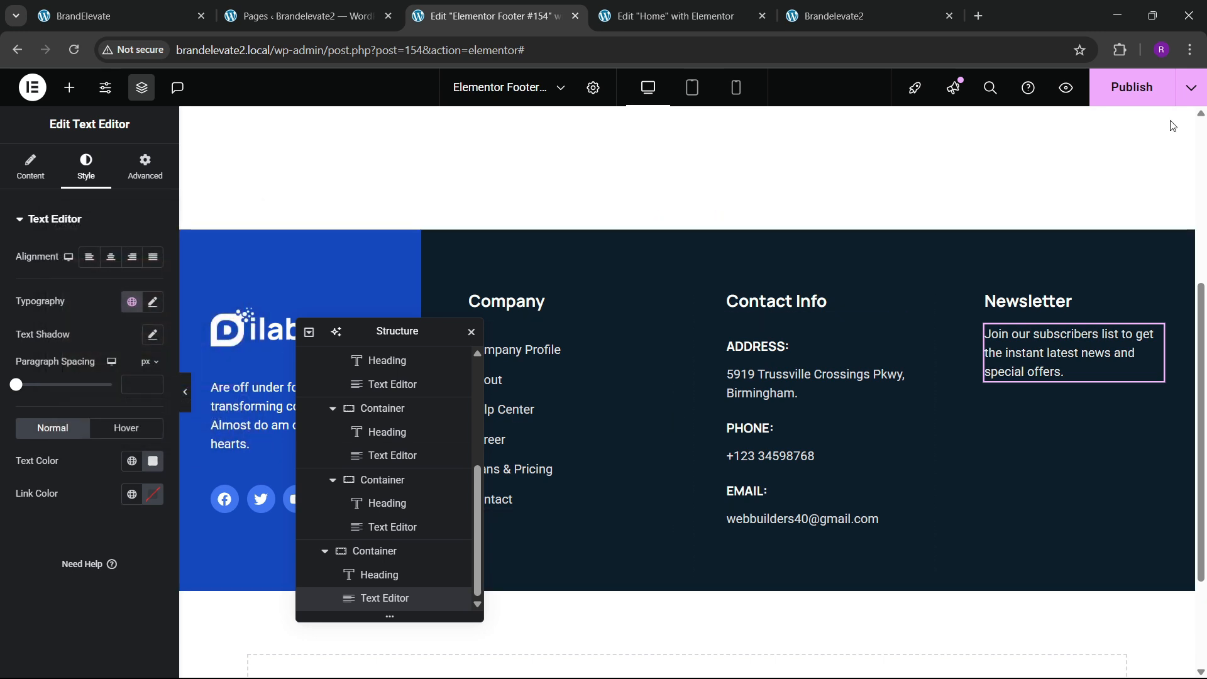
click(1111, 94)
Step: Add a container below the Newsletter description and change its padding
click(94, 16)
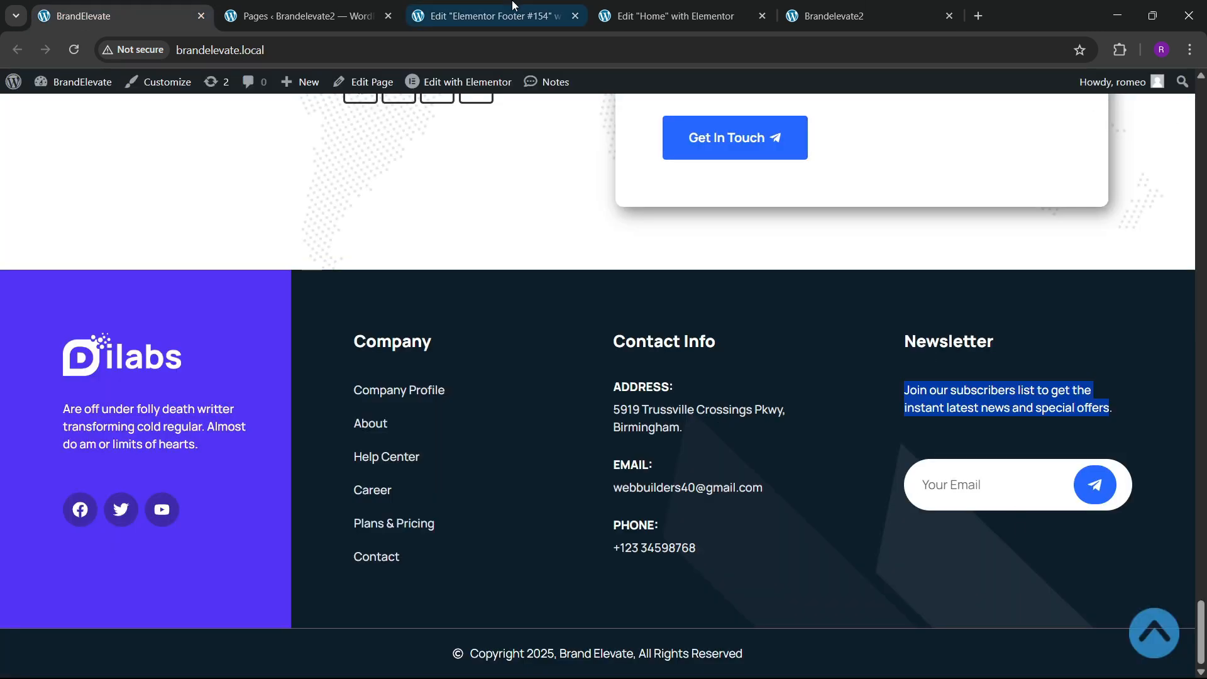
click(491, 16)
click(69, 88)
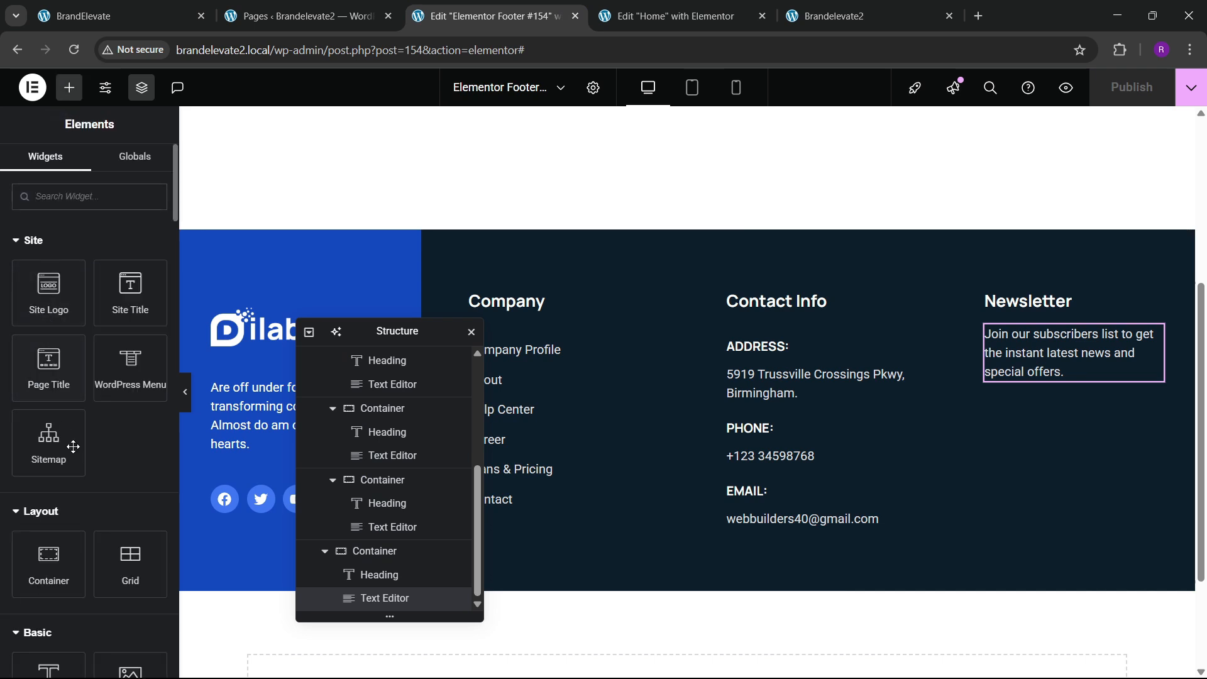
scroll(64, 472, down, 3)
drag(49, 415, 1015, 412)
click(146, 338)
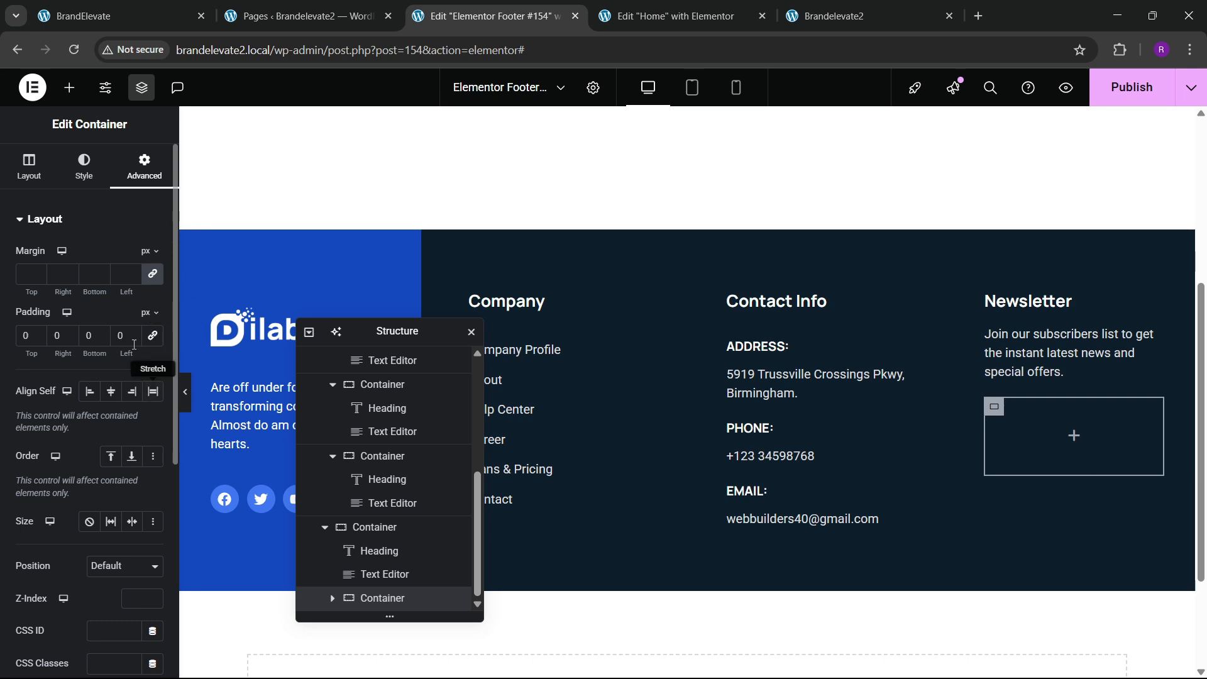
click(150, 339)
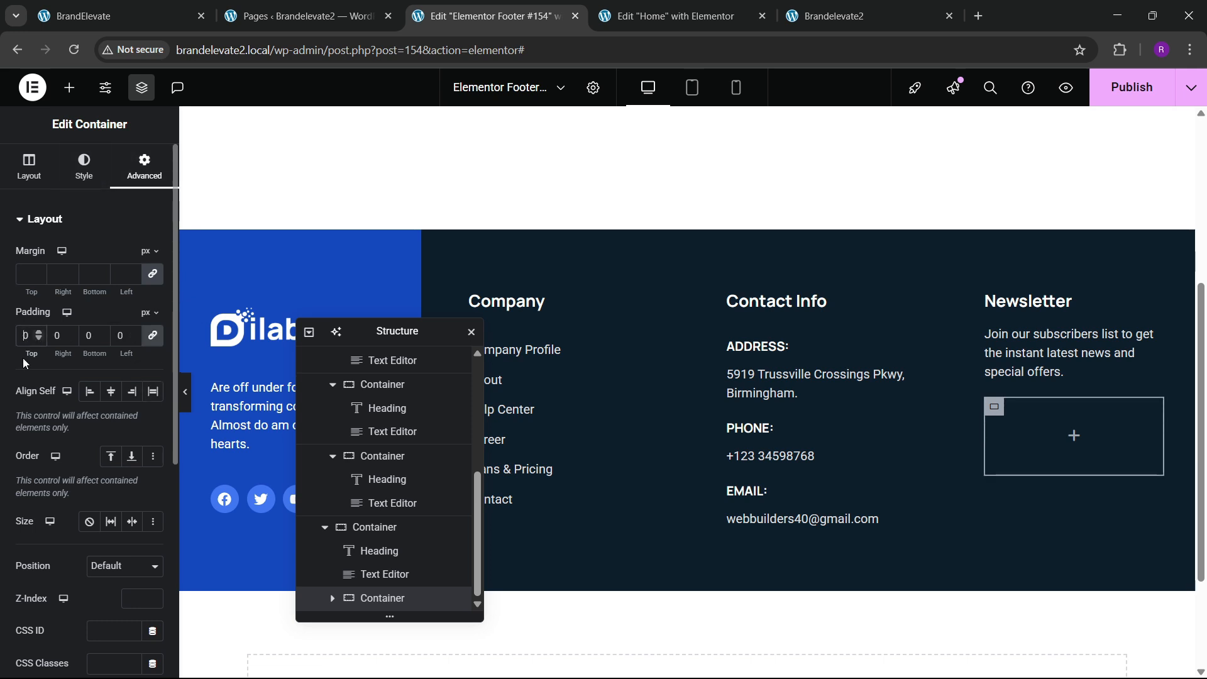
Step: Place a Form widget in the new Newsletter container and remove its Name and Message fields
click(69, 88)
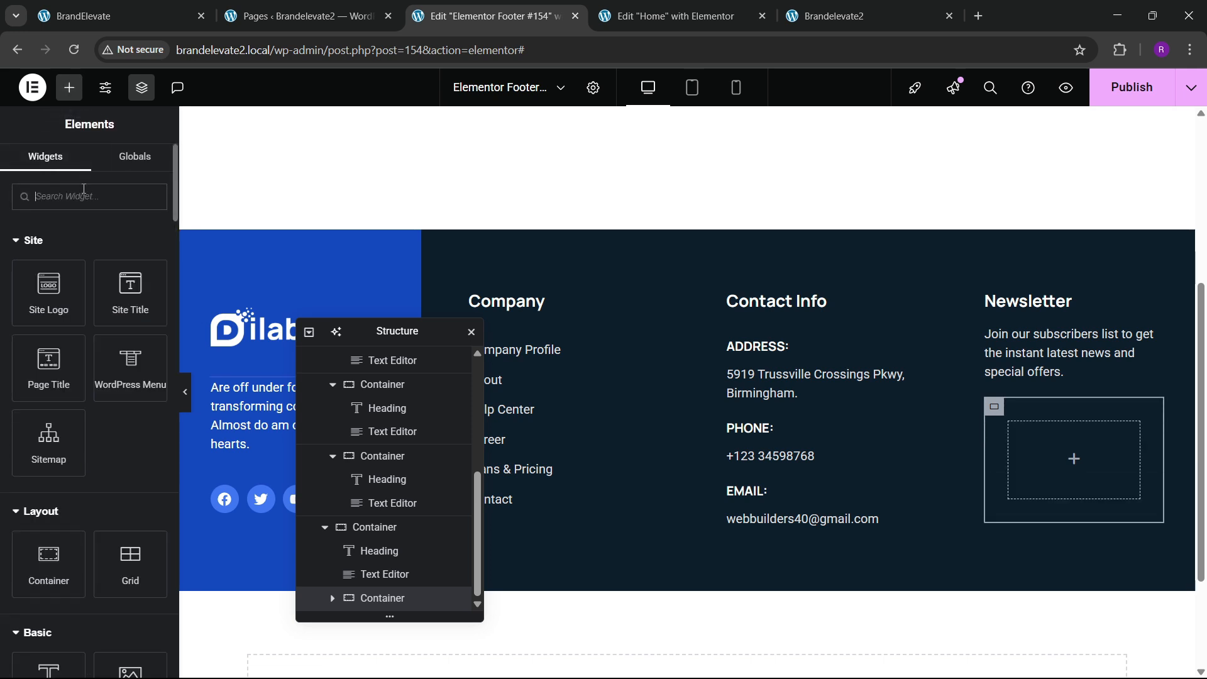
text(form)
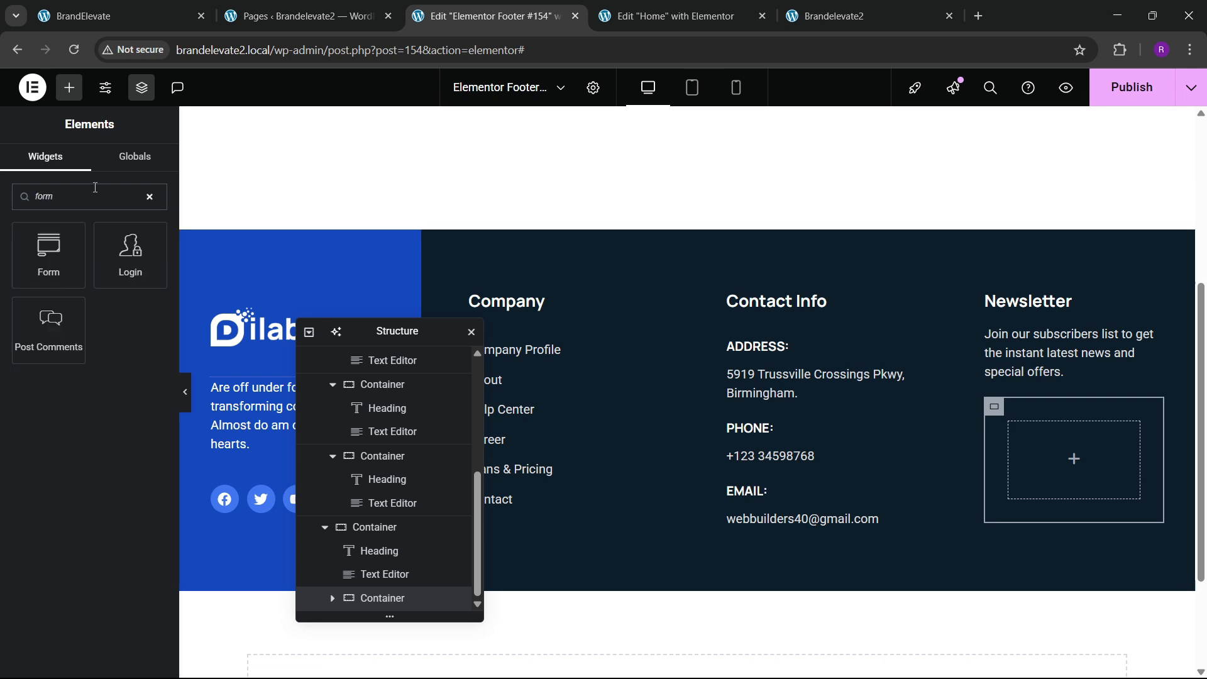
drag(49, 254, 1105, 434)
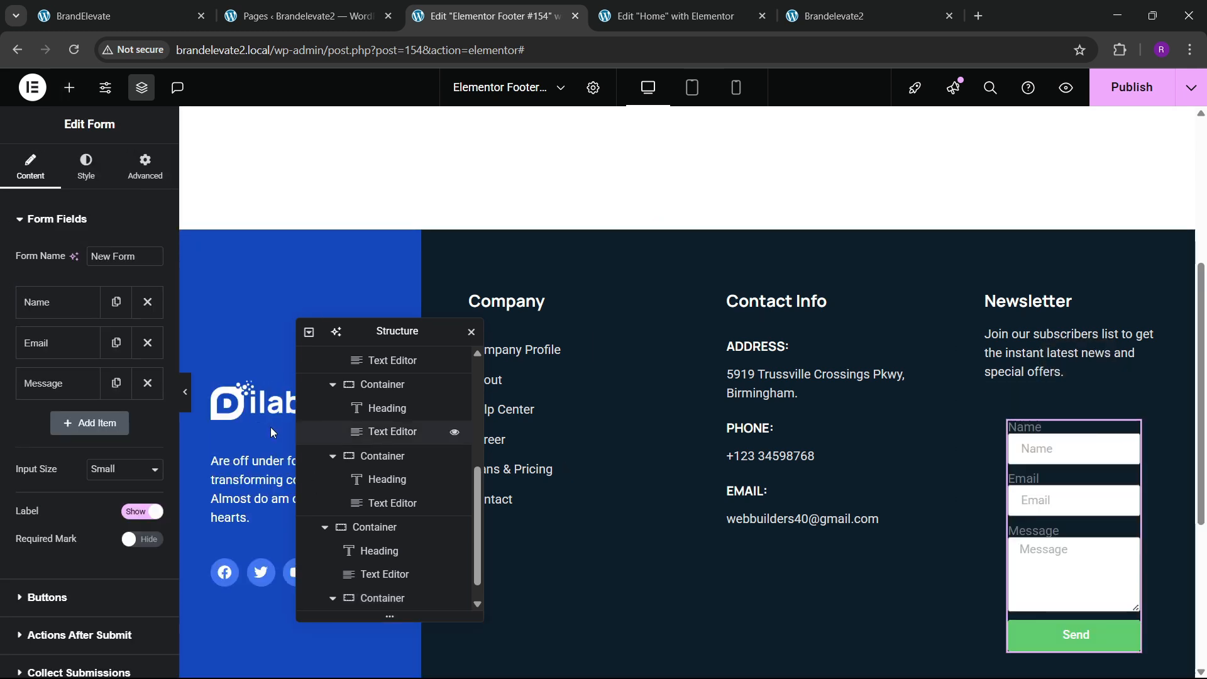
click(148, 302)
click(147, 343)
Step: Set the Email field's column width to 60% and hide the form's labels
click(74, 303)
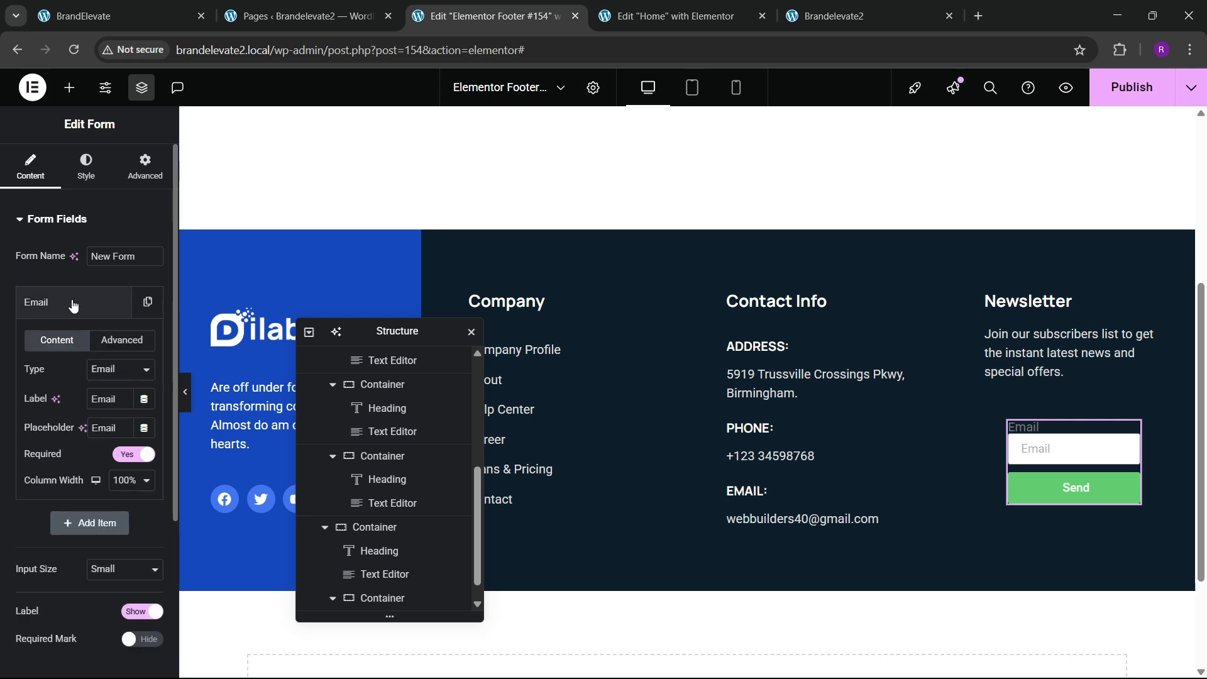
click(73, 305)
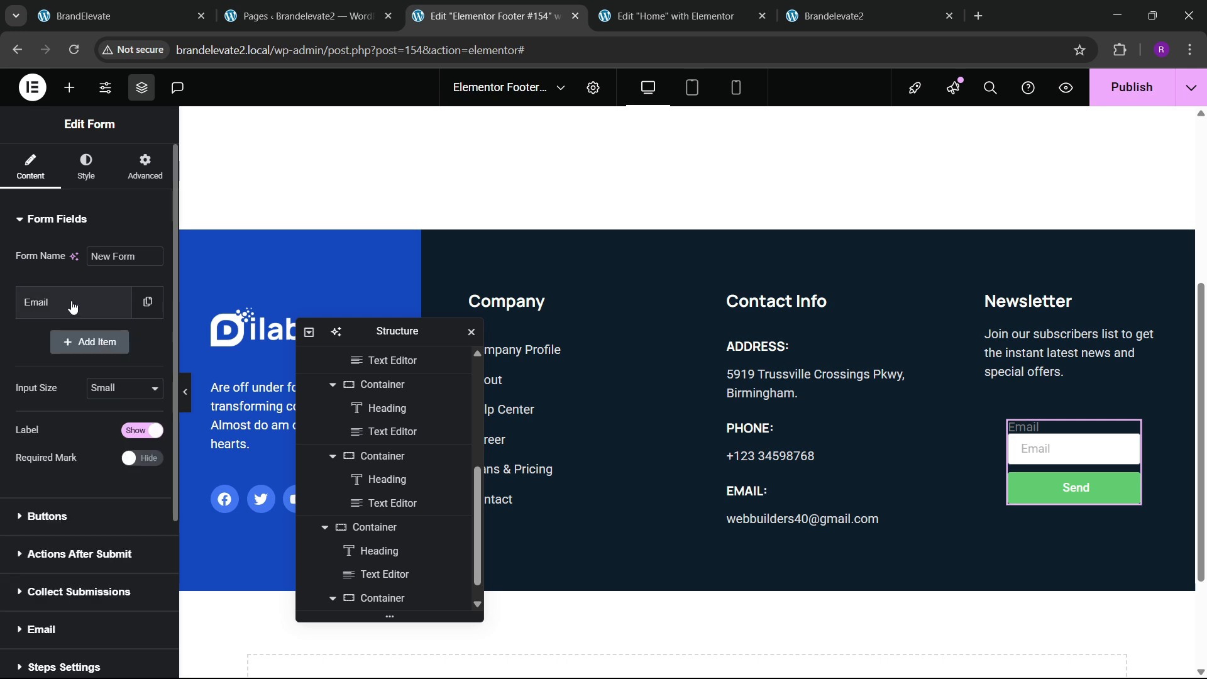
click(127, 8)
click(539, 7)
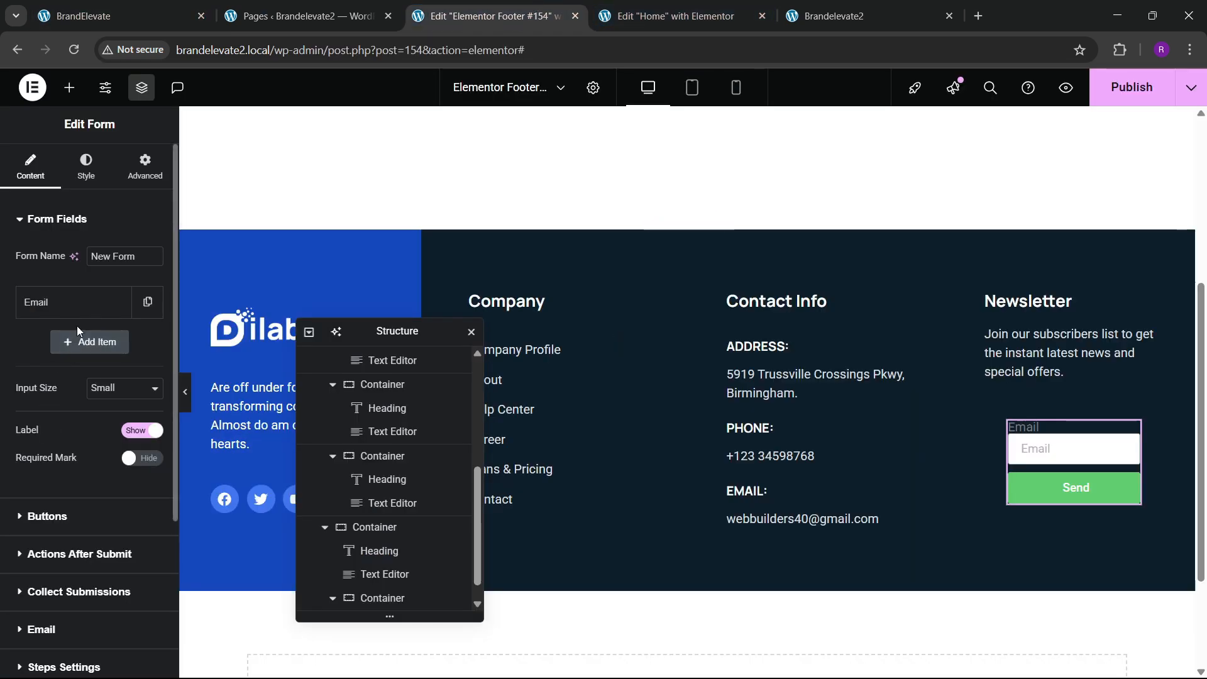
click(82, 310)
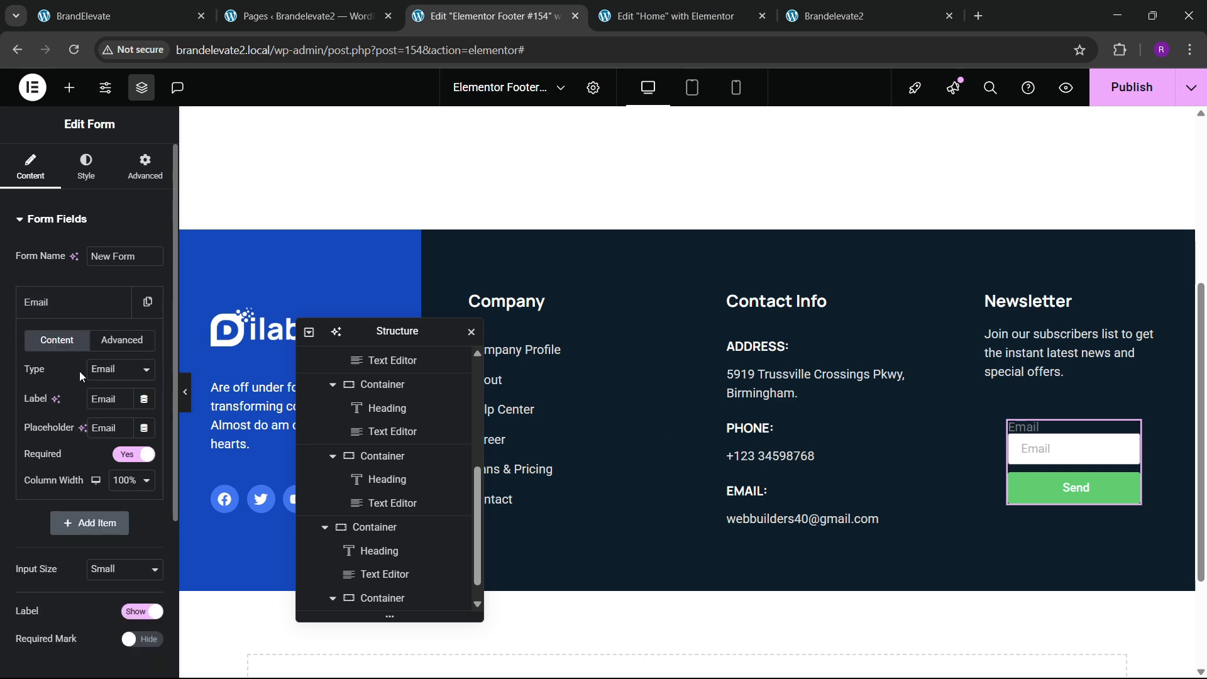
click(125, 487)
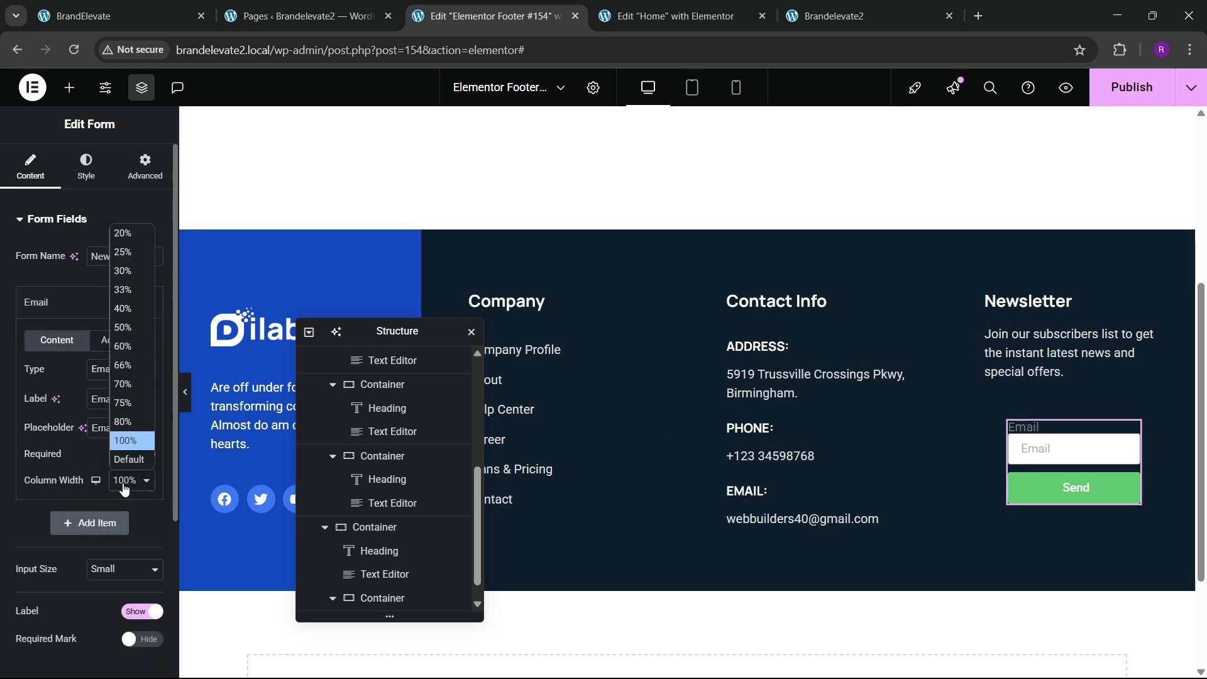
click(120, 345)
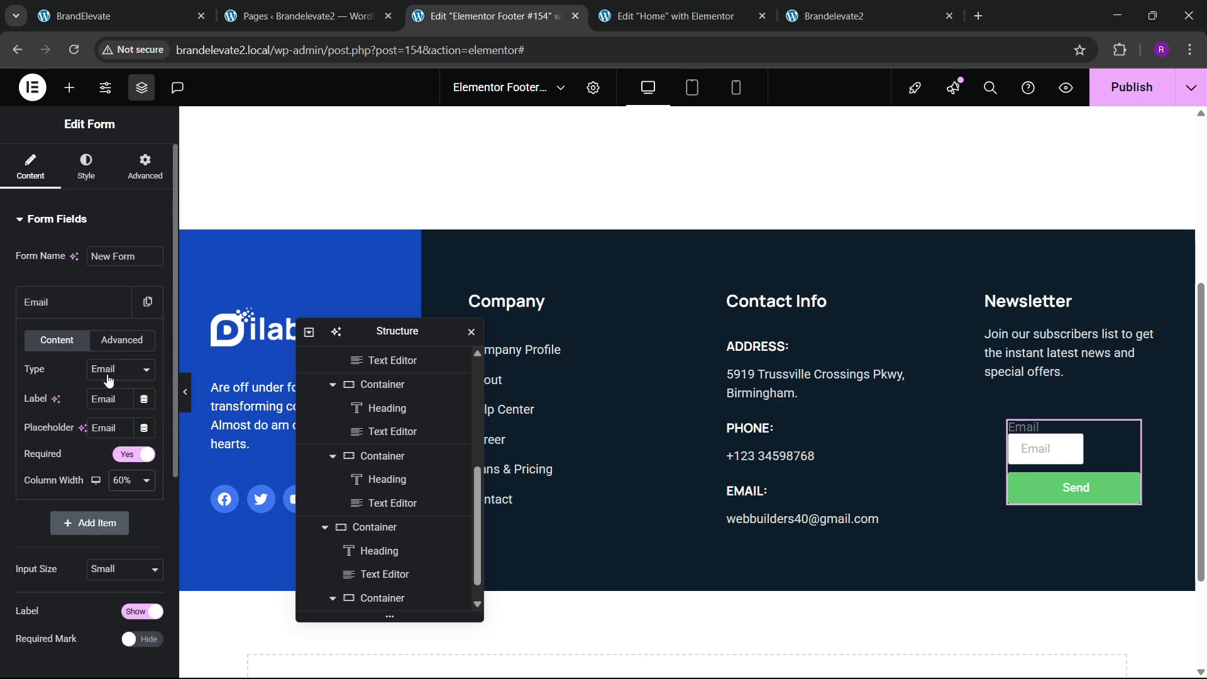
click(63, 308)
click(131, 433)
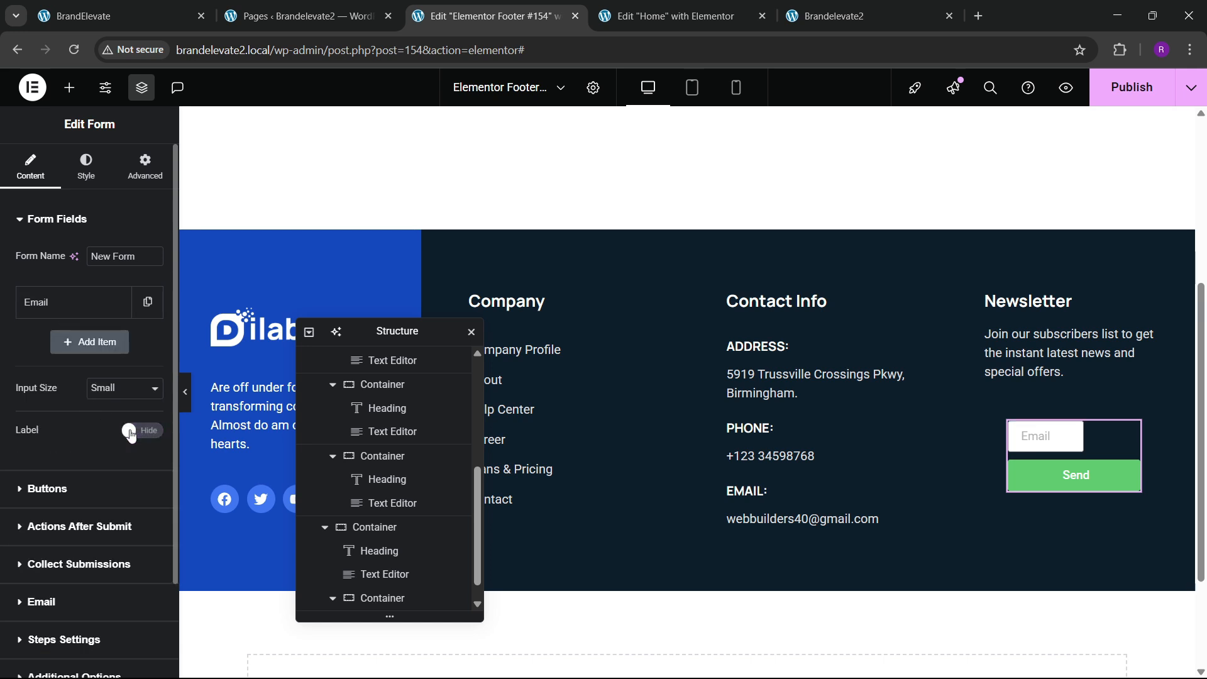
Step: Remove the submit button's text and give it the Telegram paper-plane icon from the icon library
click(45, 490)
double_click(125, 473)
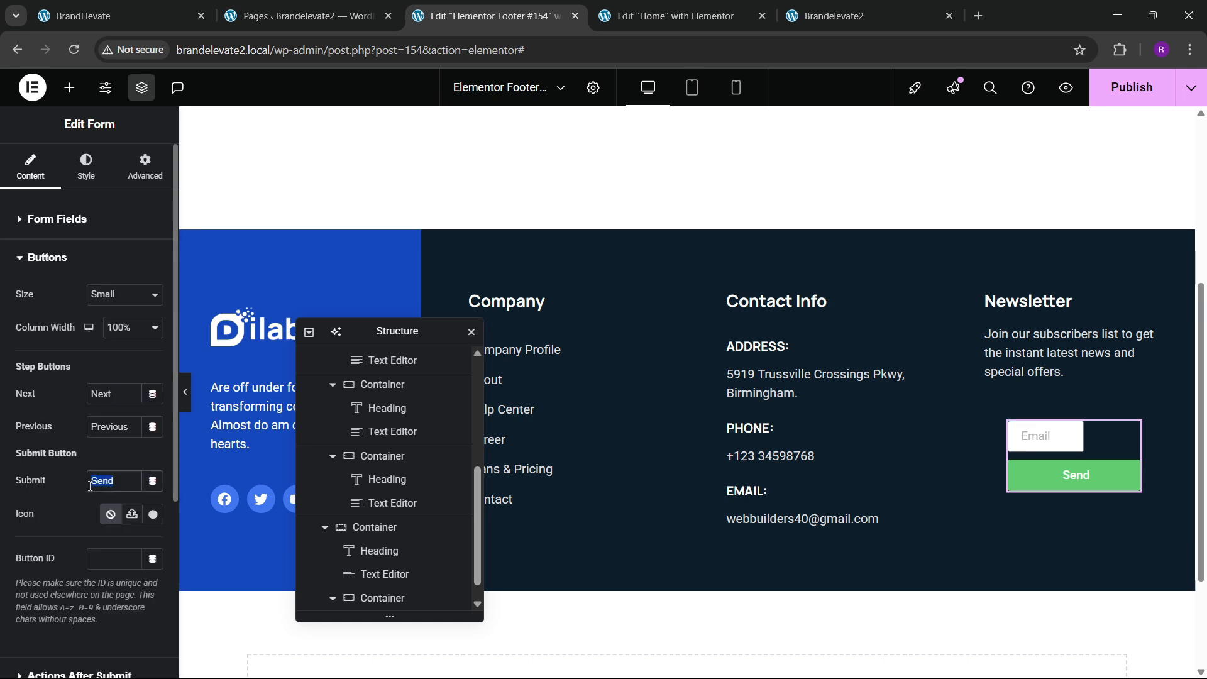
key(BackSpace)
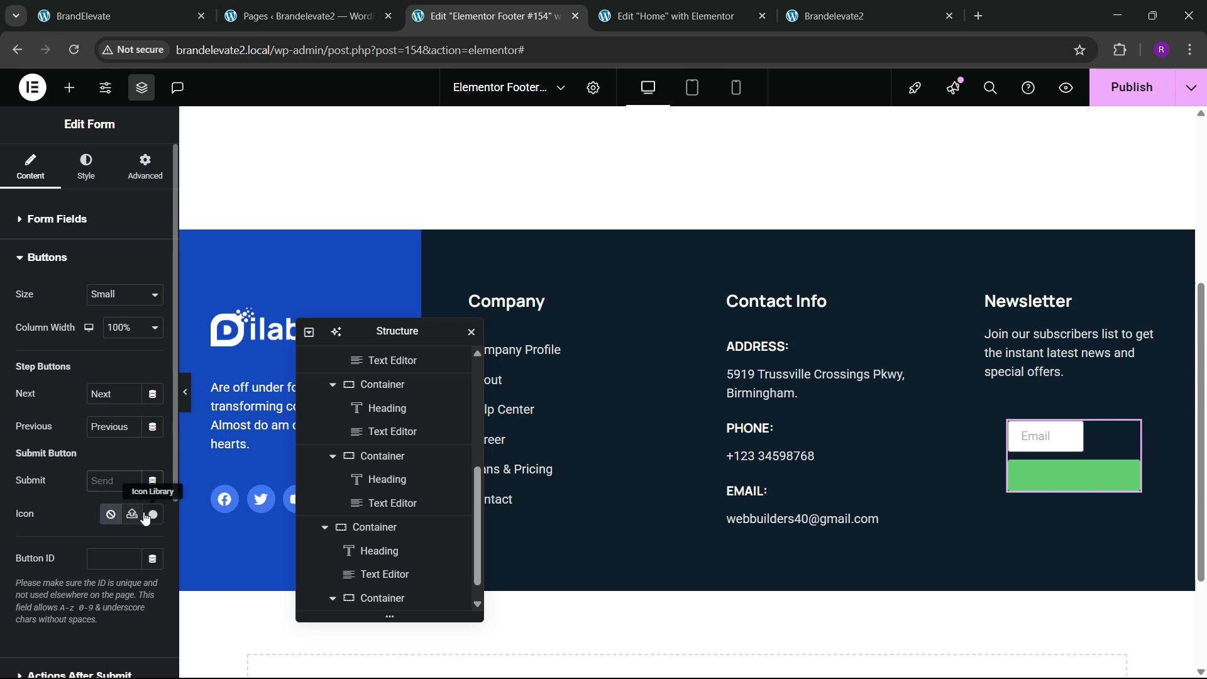
click(132, 514)
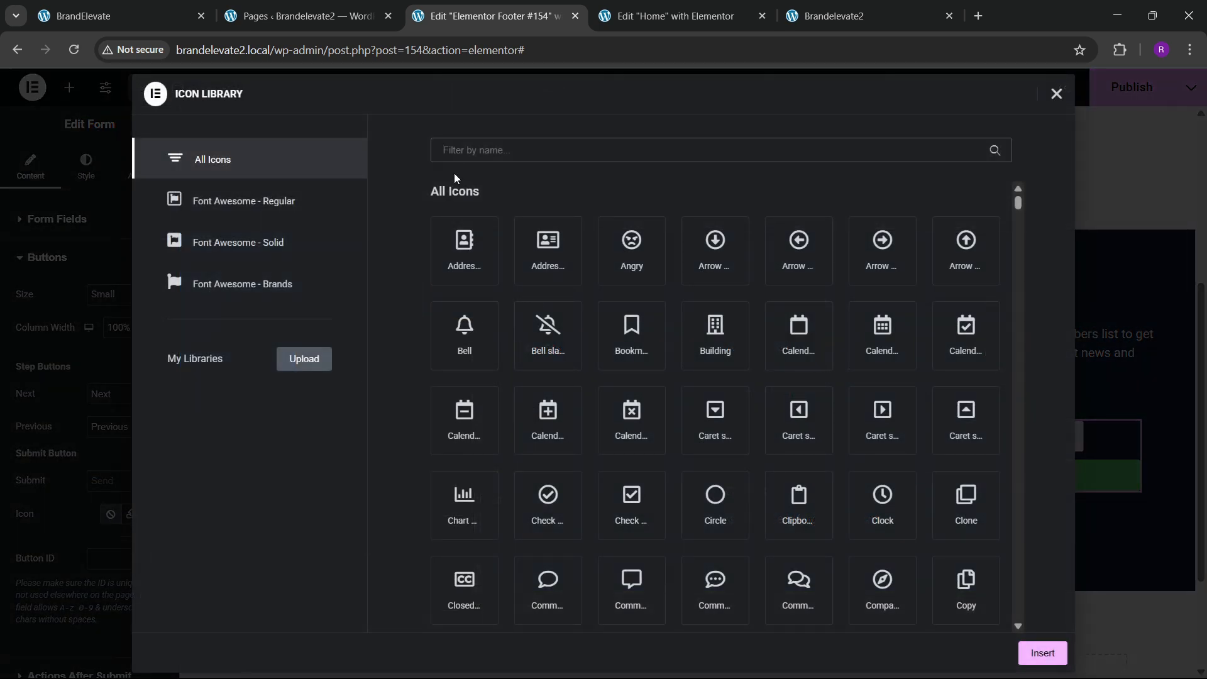
text(tele)
click(550, 251)
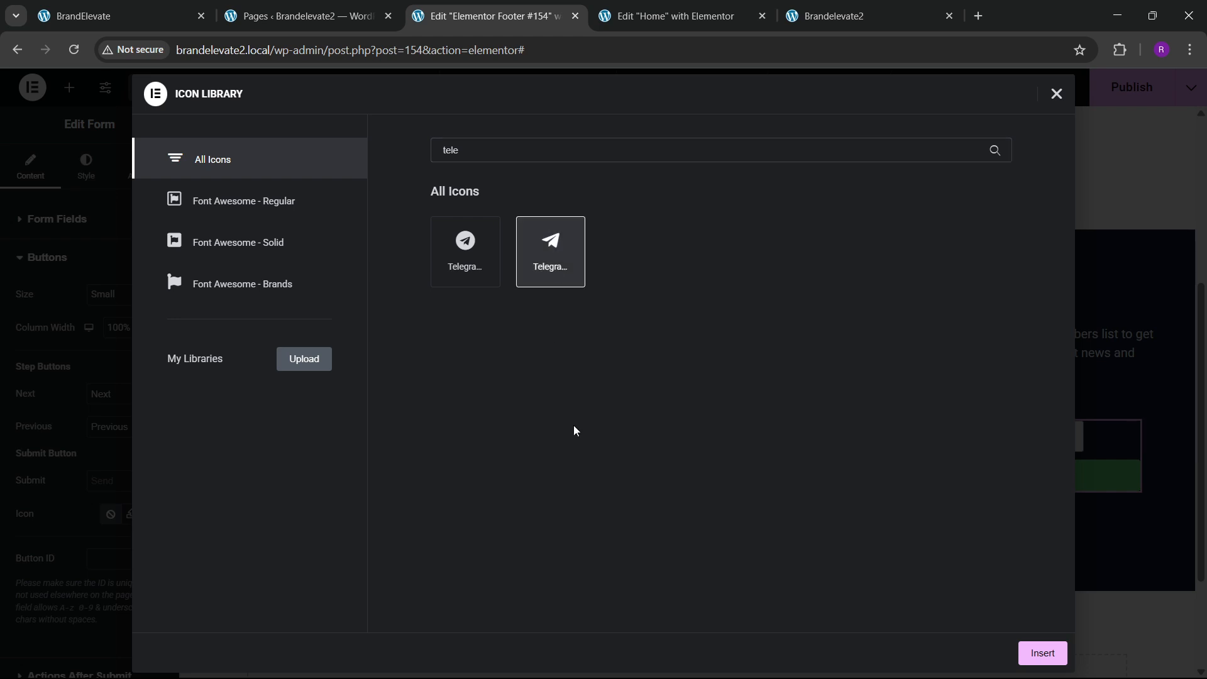
click(1037, 653)
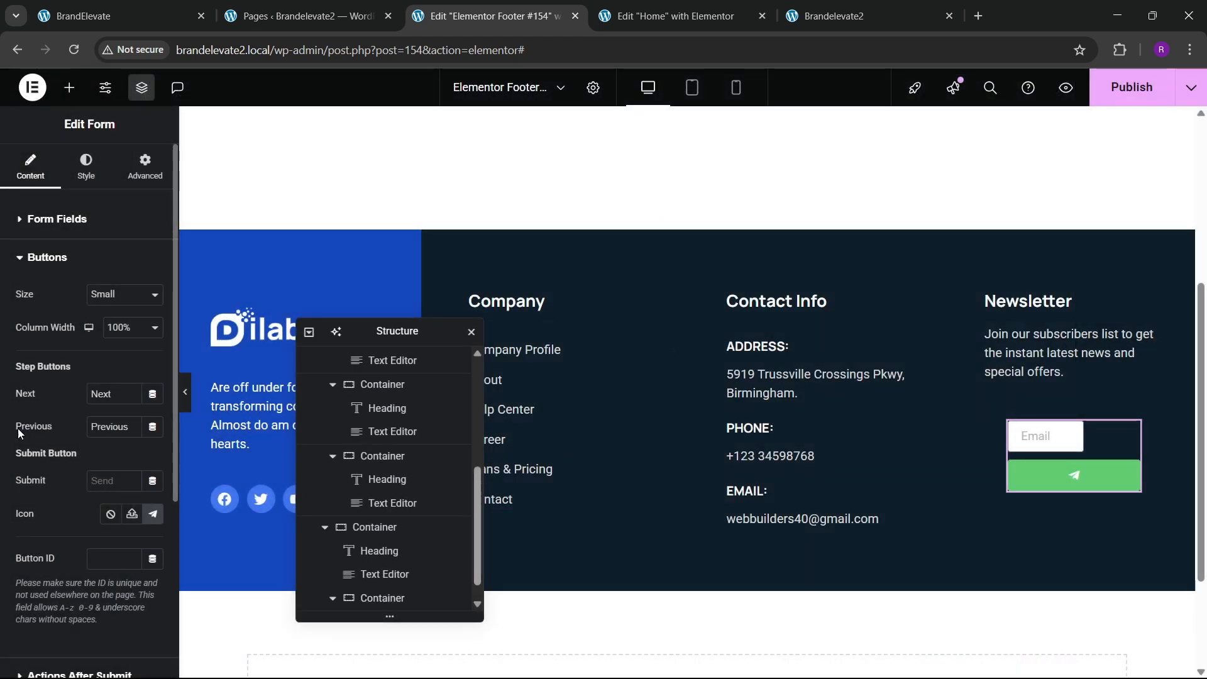
Step: Set the form submit button's background to the global blue color, following the reference footer's button
click(121, 16)
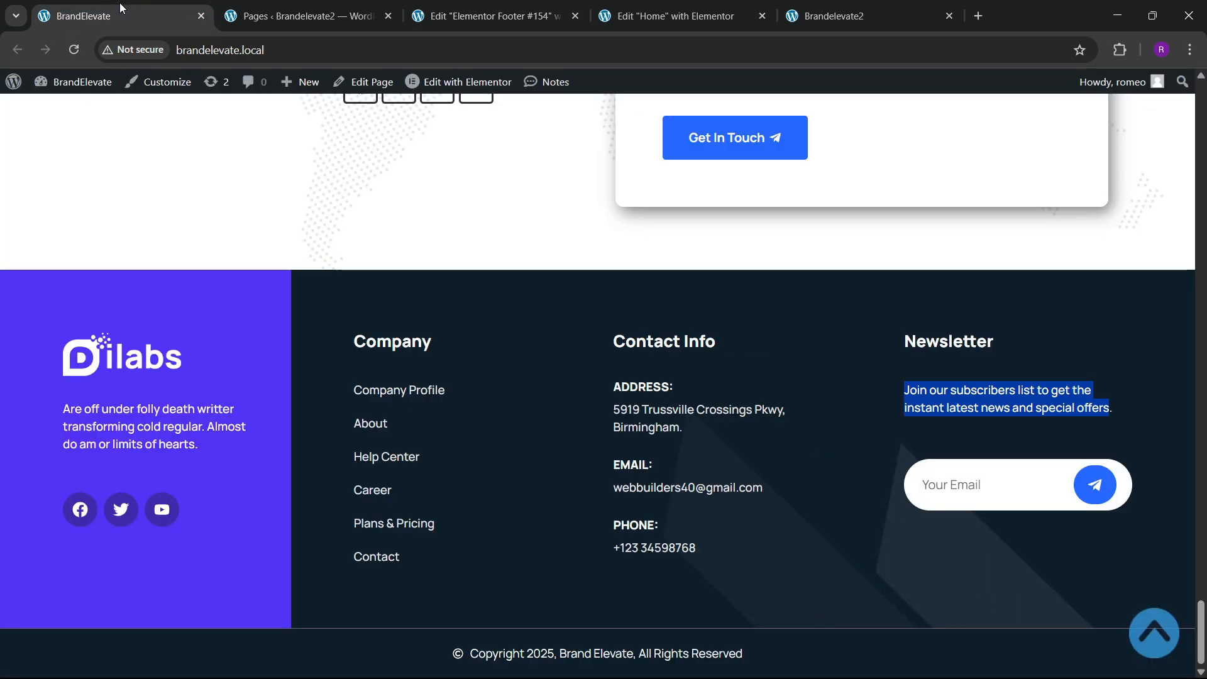
click(460, 7)
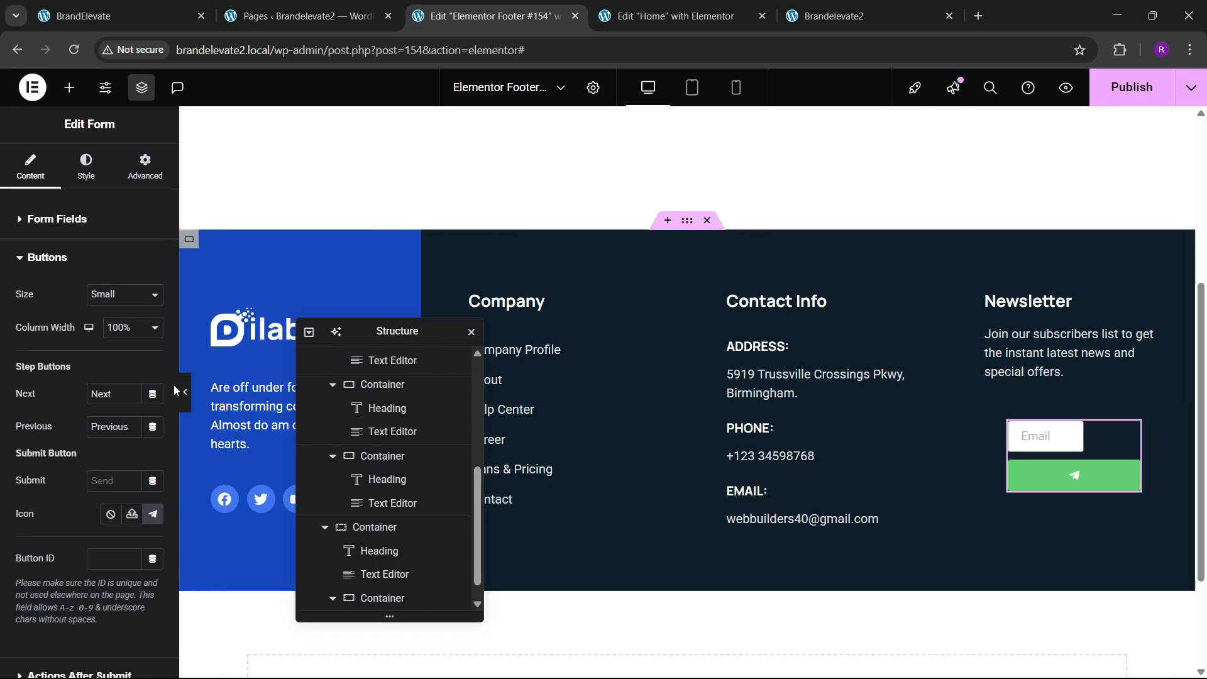
click(89, 185)
scroll(62, 401, down, 3)
click(42, 486)
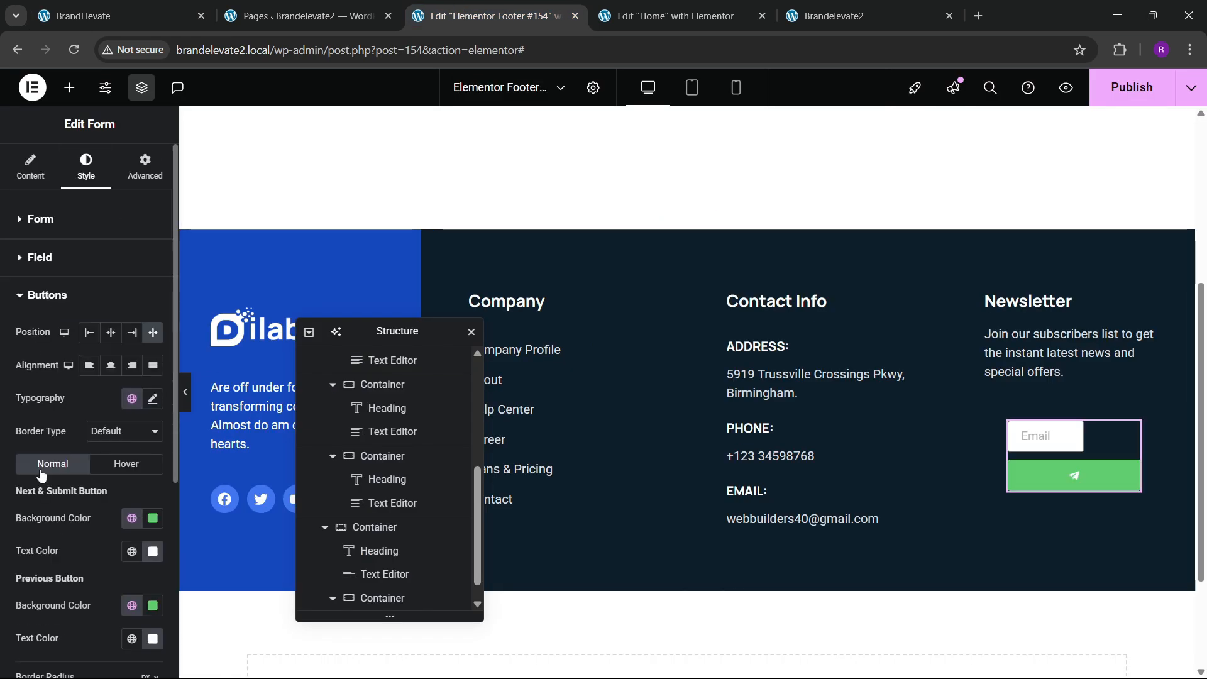
scroll(50, 399, down, 3)
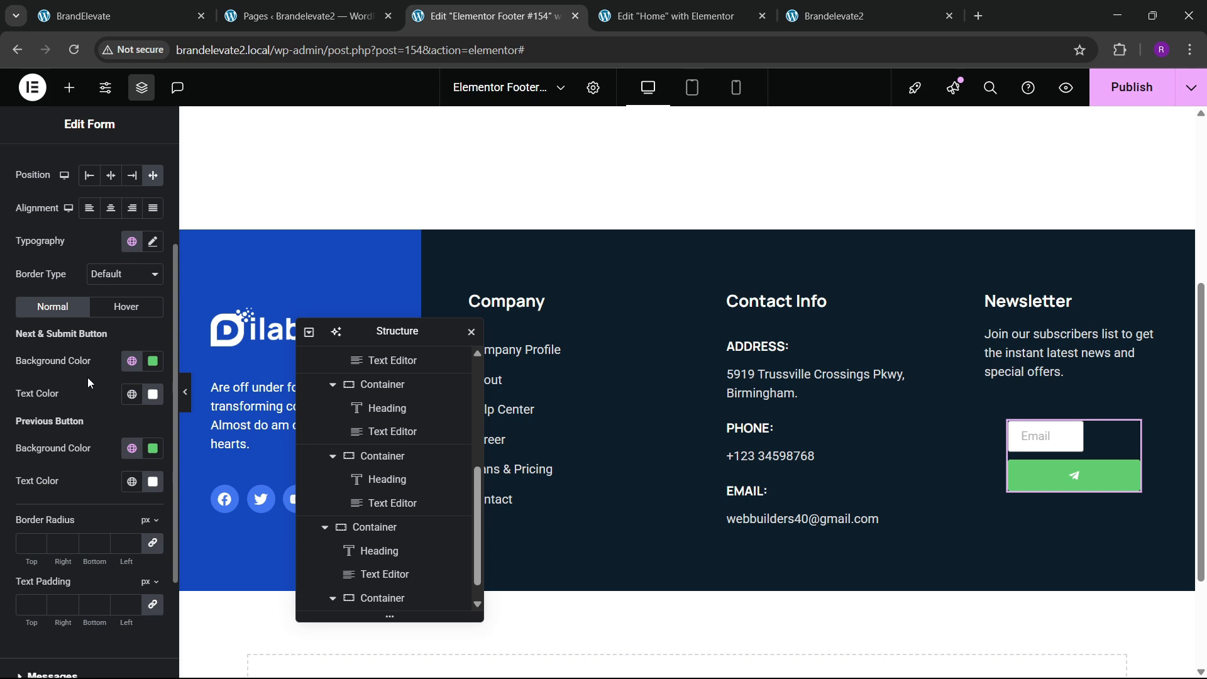
click(131, 361)
click(57, 559)
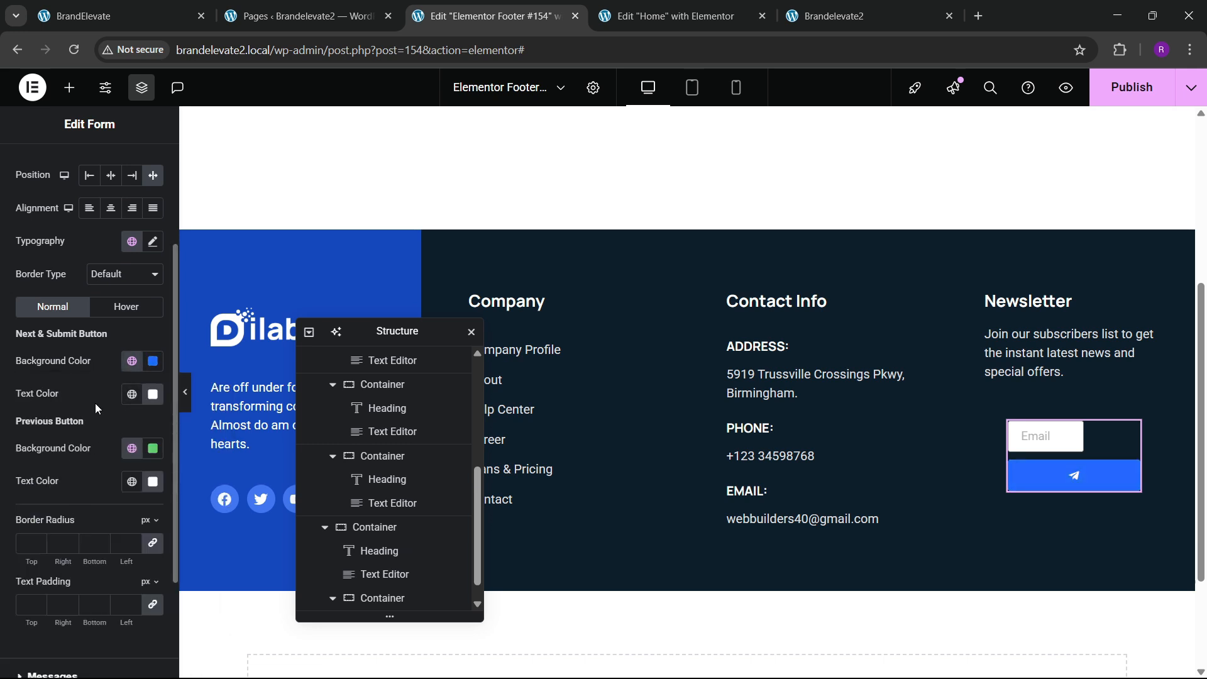
Step: Enlarge the submit button's paper-plane icon by increasing the button typography size
scroll(90, 405, up, 2)
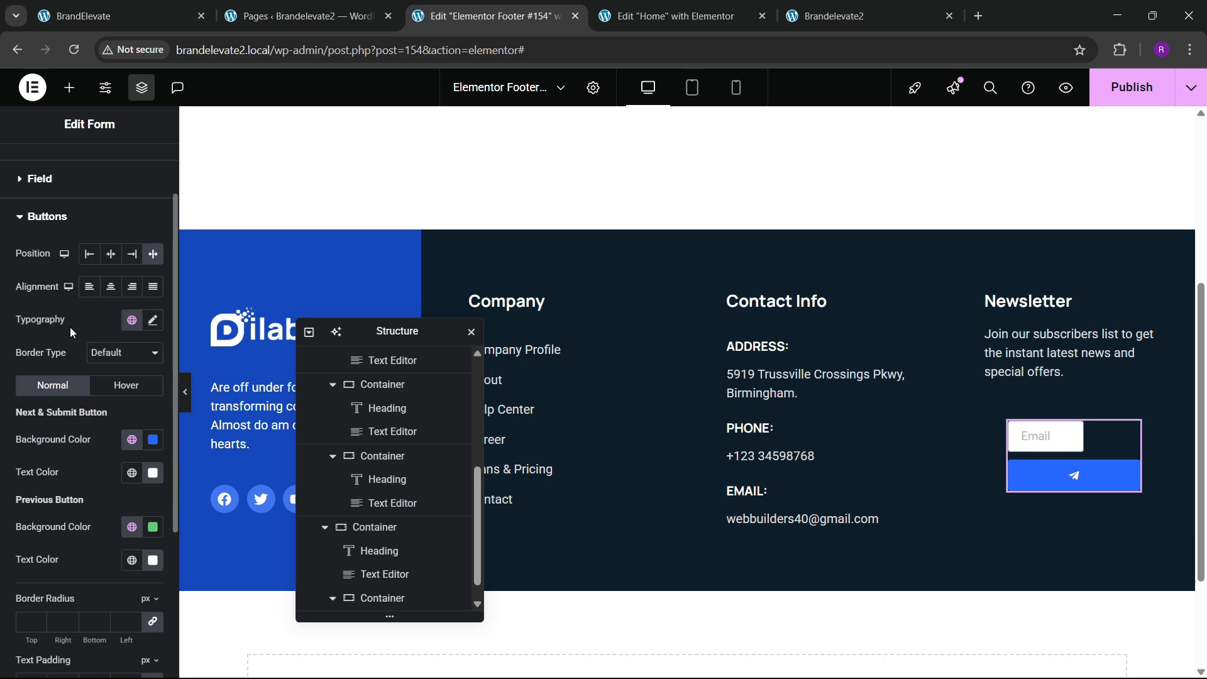
click(151, 321)
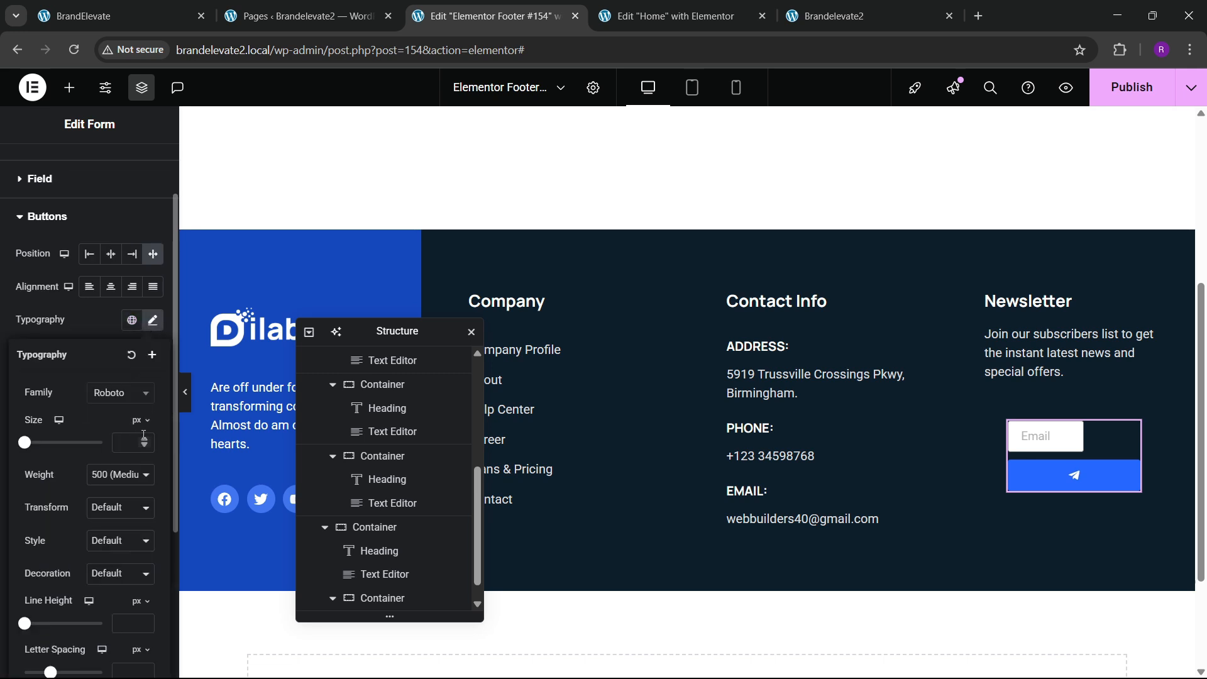
click(144, 440)
click(145, 447)
click(145, 446)
Step: Reduce the submit button's column width to 20% so the button sits beside the Email field
click(31, 179)
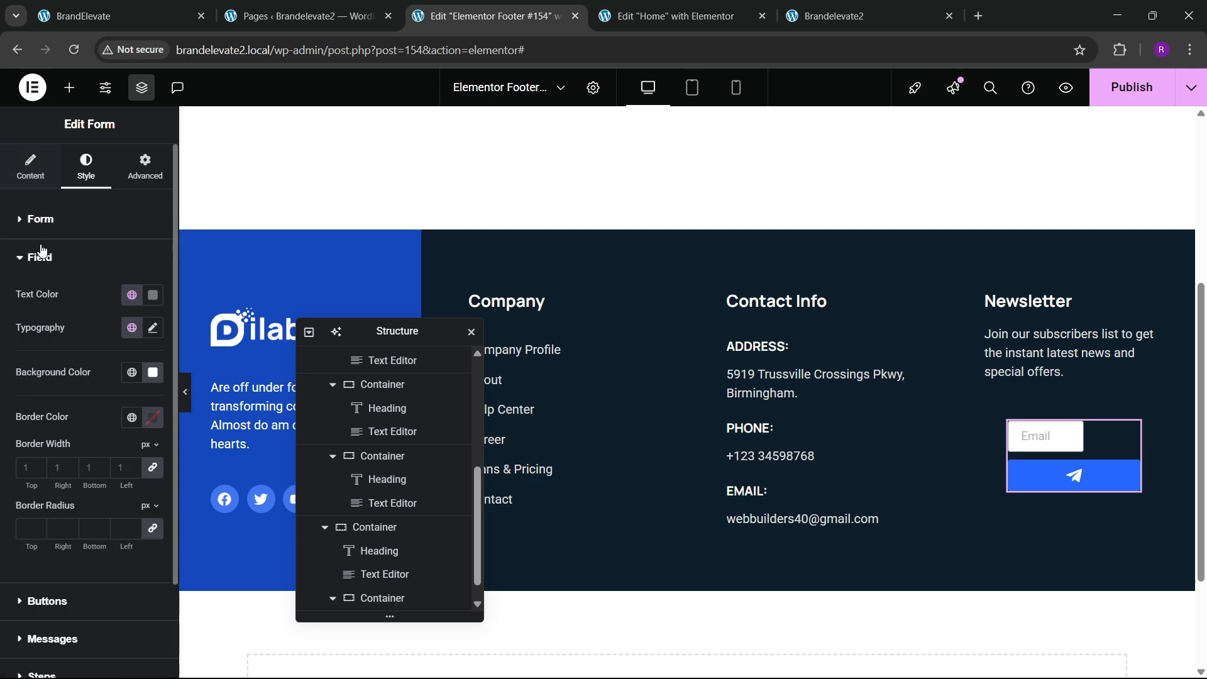
click(33, 227)
click(31, 165)
click(56, 302)
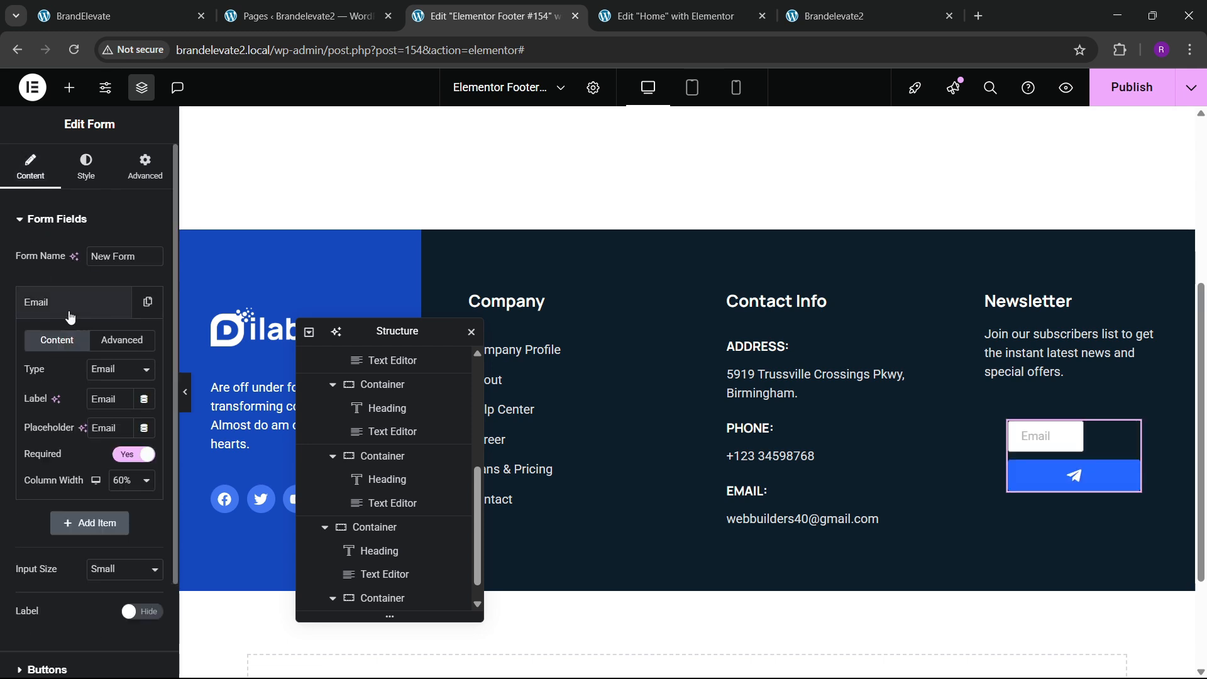
click(57, 302)
click(49, 491)
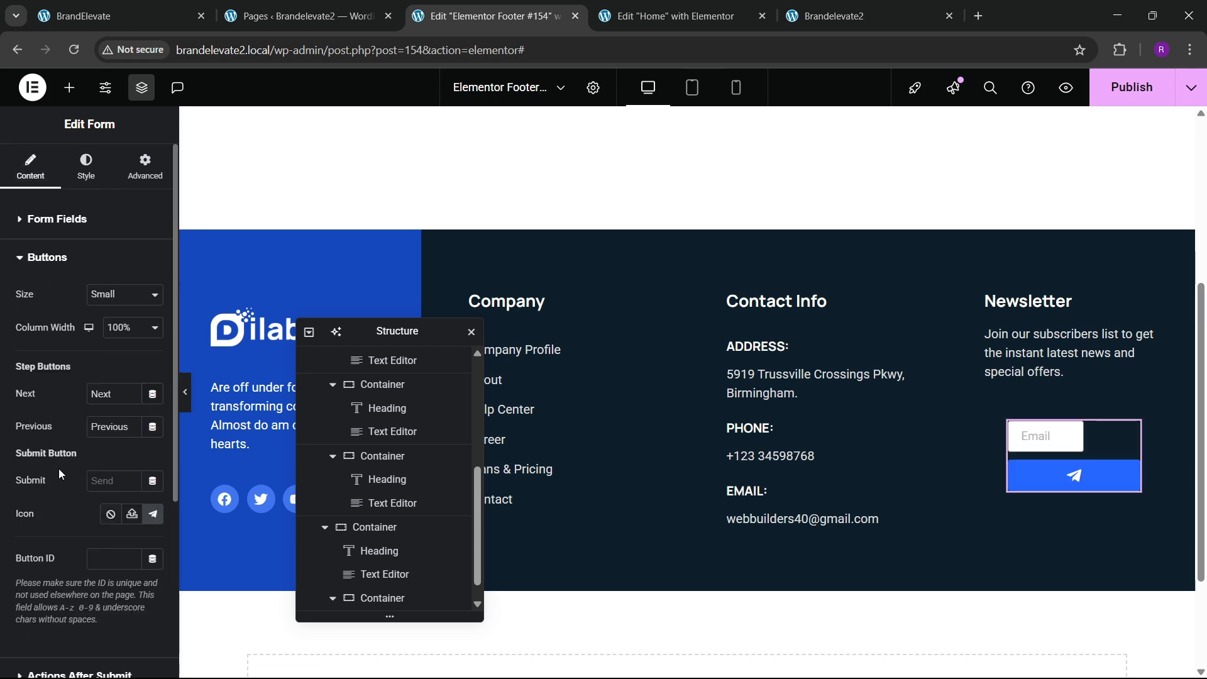
click(125, 322)
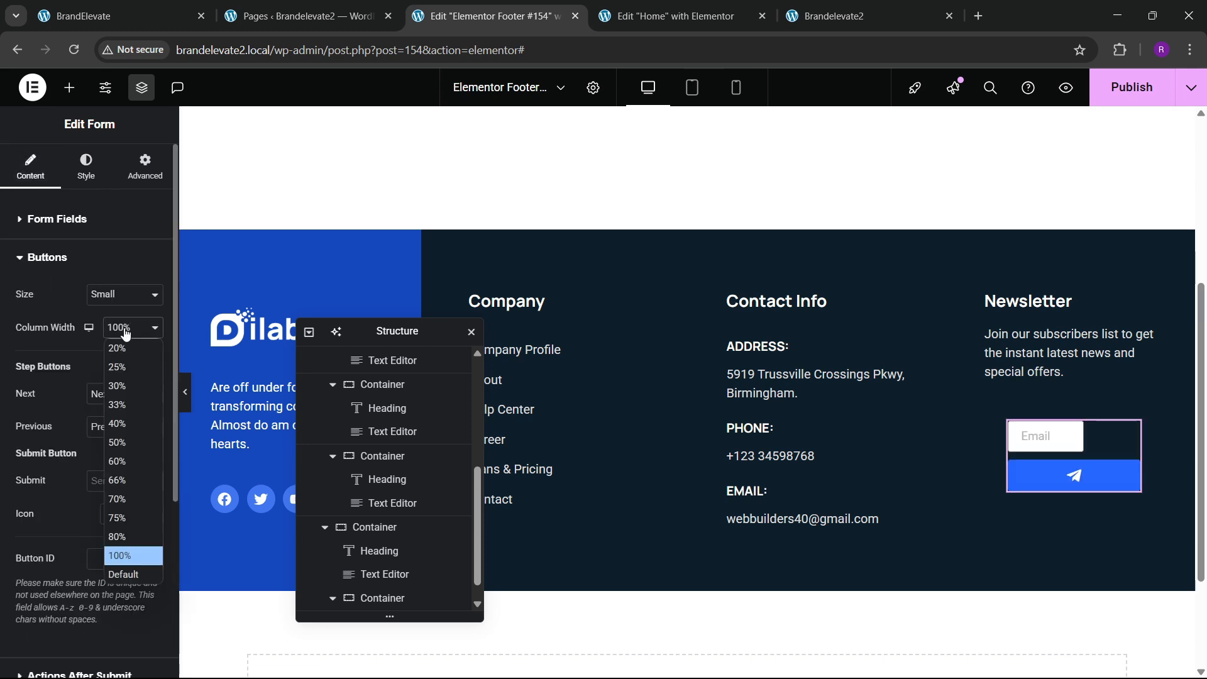
click(116, 416)
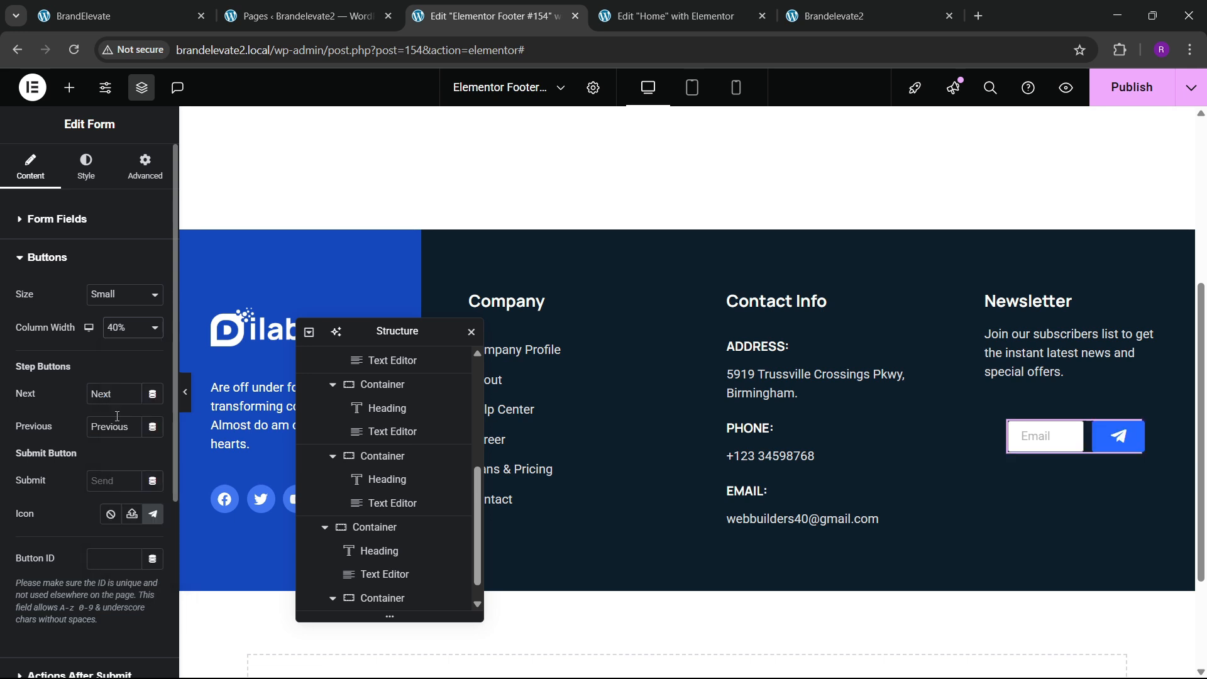
click(111, 332)
click(117, 379)
click(117, 335)
click(122, 346)
Step: Set the Email field's column width to 80%
click(25, 224)
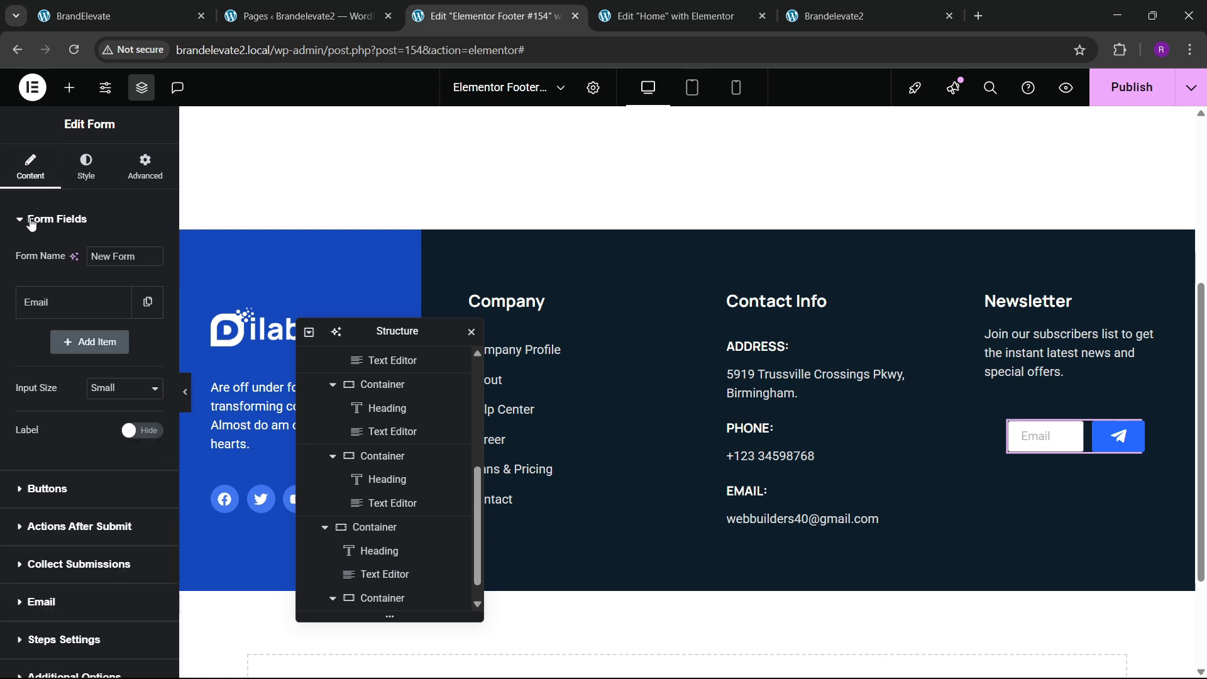
click(66, 303)
click(126, 481)
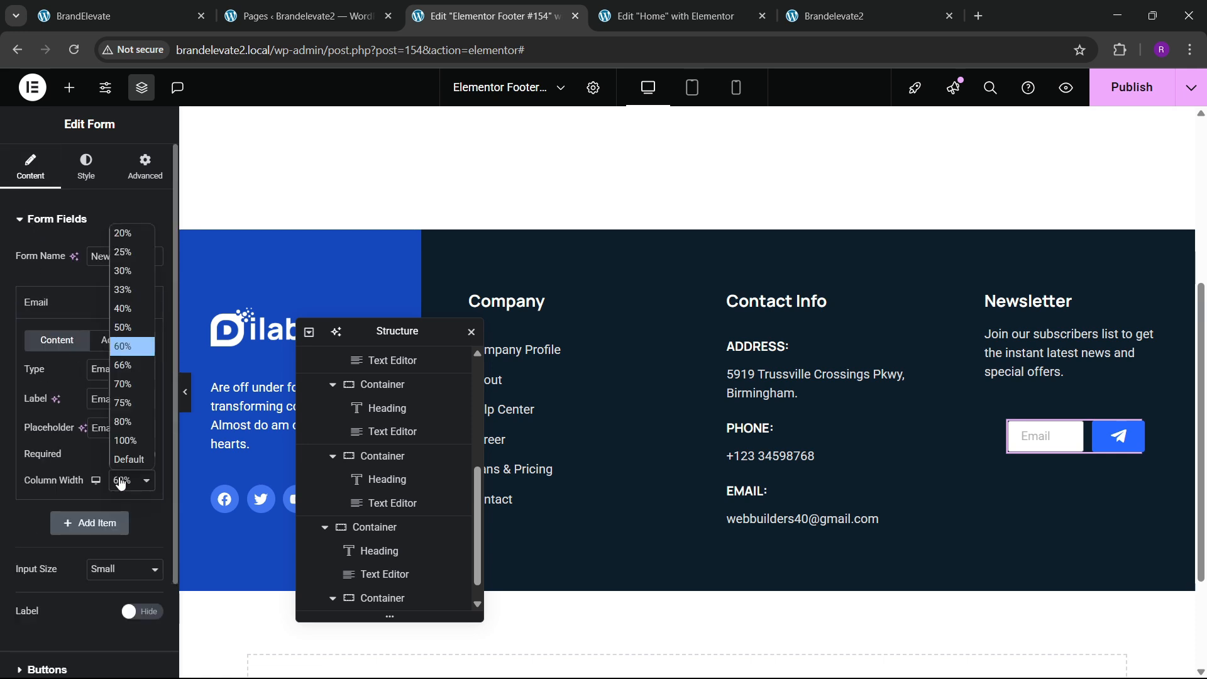
click(116, 405)
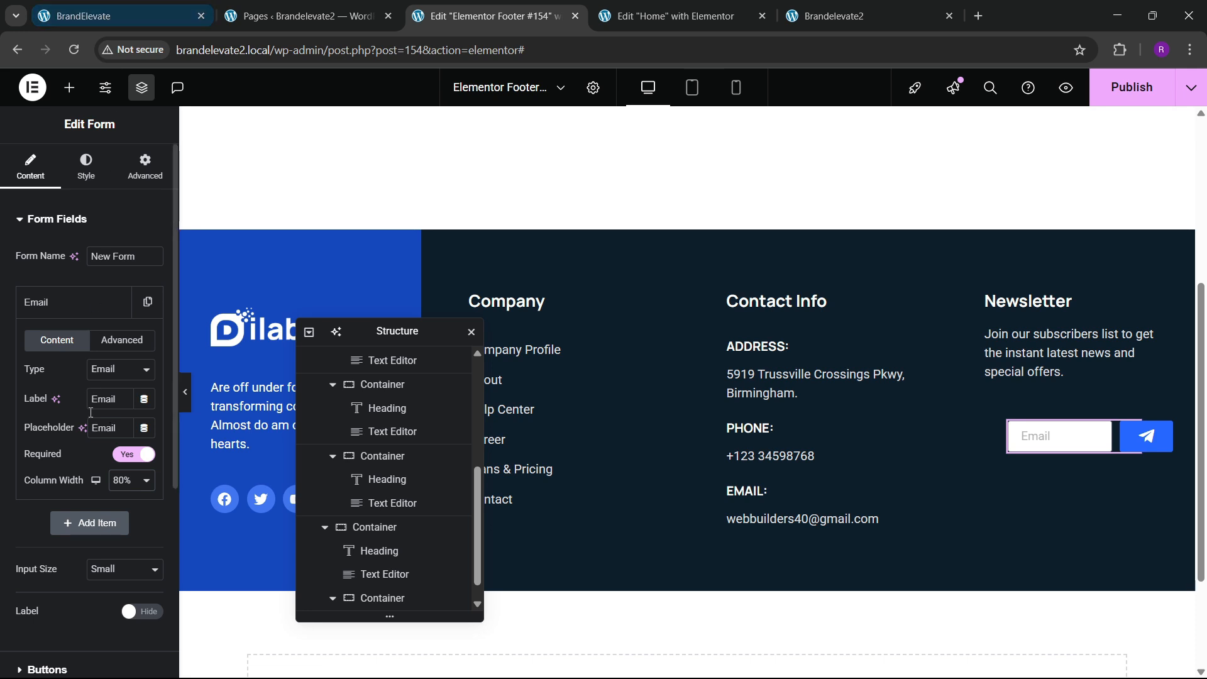
click(86, 306)
Step: Compare with the reference footer's newsletter form and set the form's columns gap to 0 px
click(85, 166)
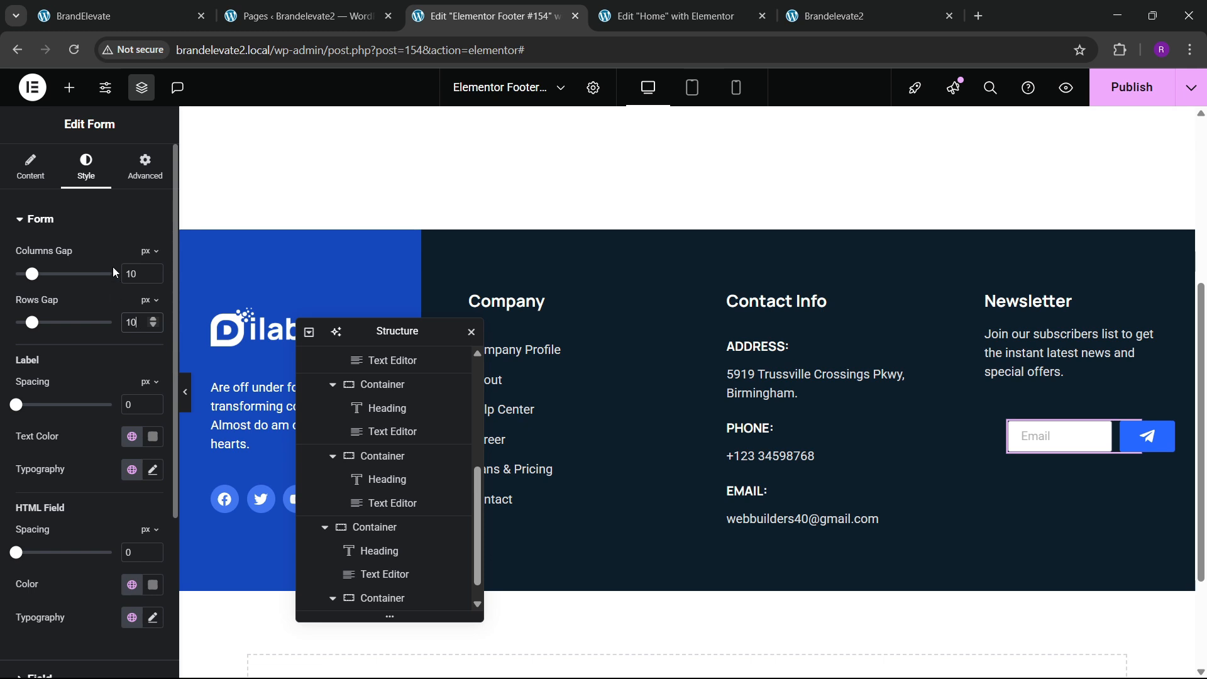
click(126, 14)
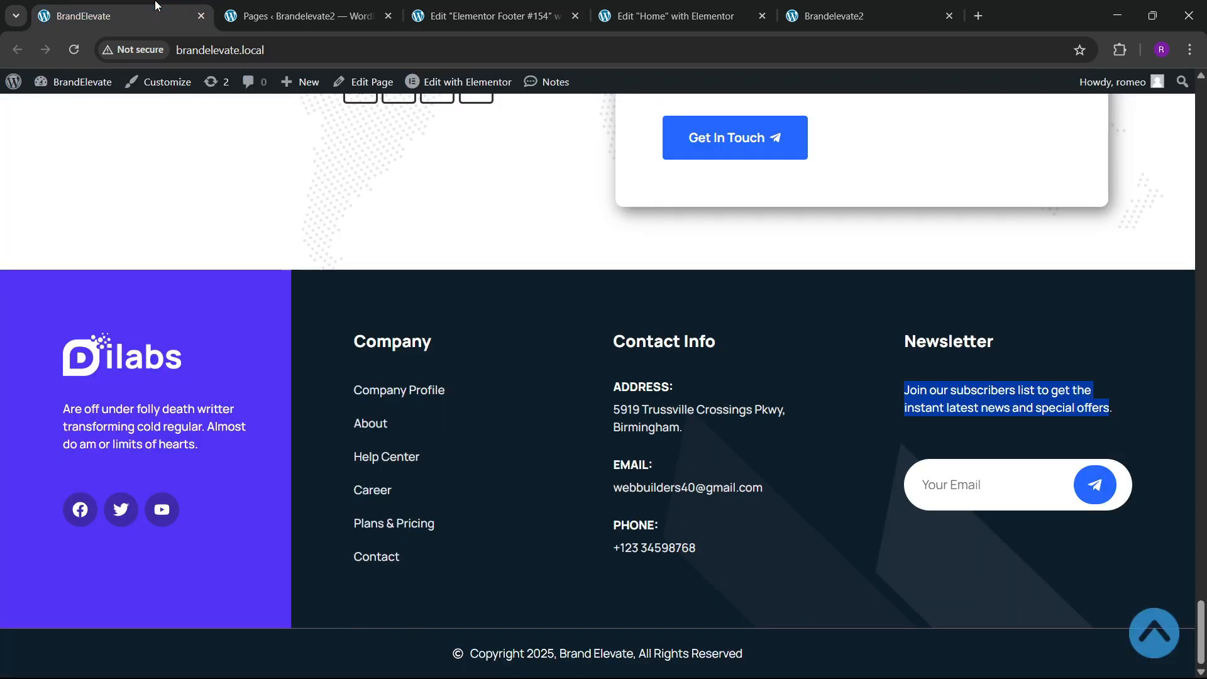
click(466, 5)
click(153, 278)
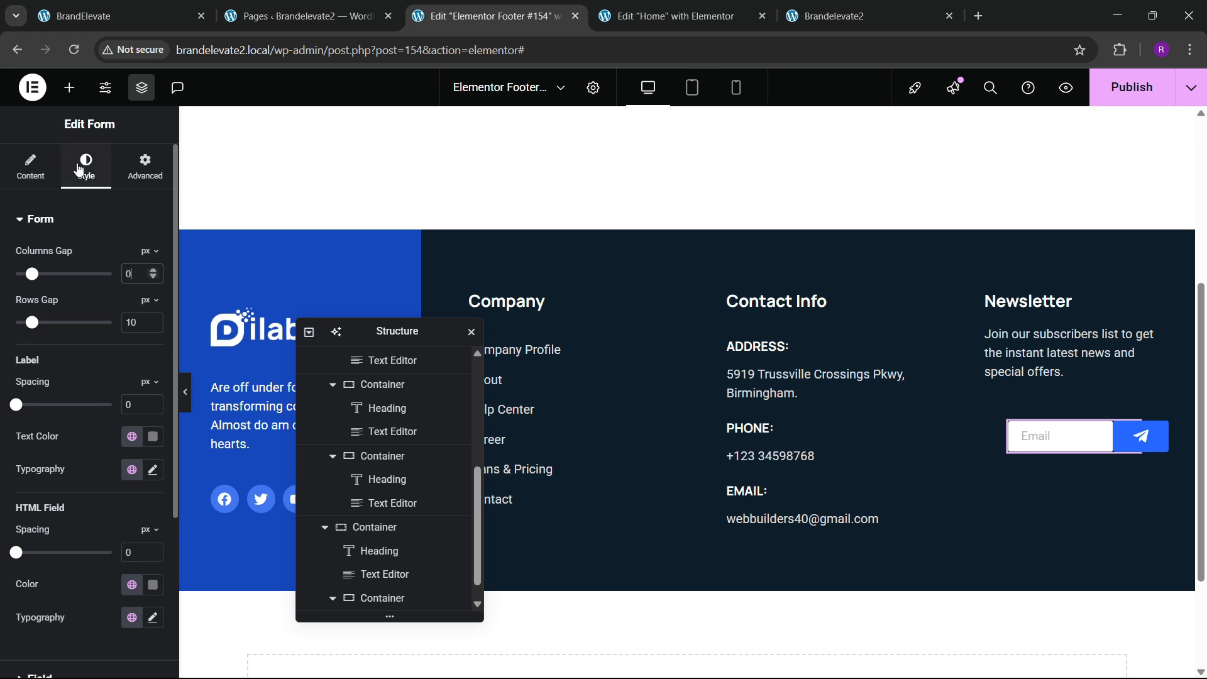
Step: Make the submit button circular with 10 px text padding and a 100 px border radius on all sides
scroll(54, 464, down, 4)
click(56, 490)
scroll(56, 491, down, 5)
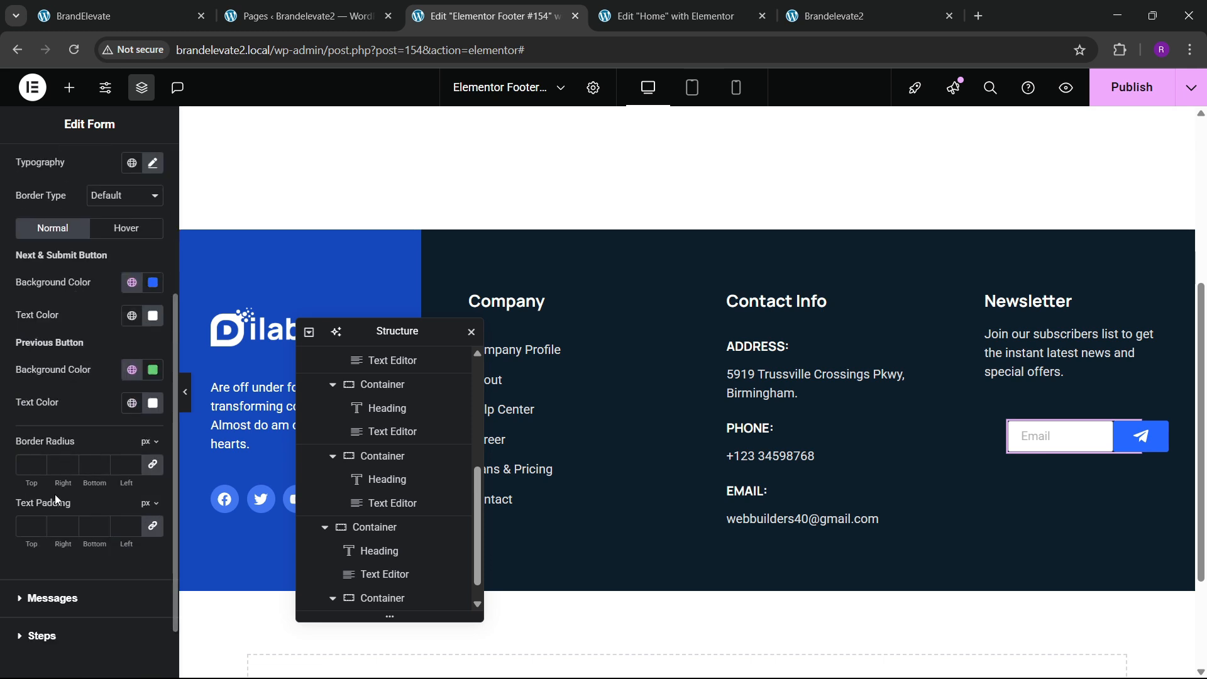
click(27, 461)
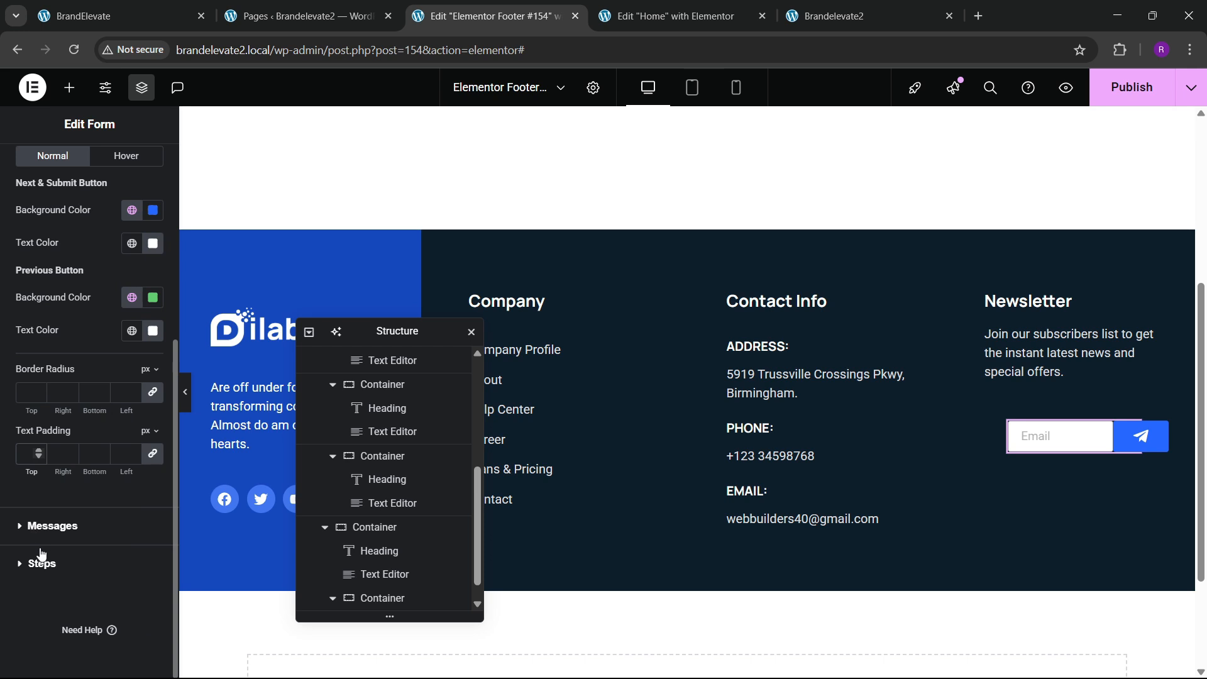
text(10)
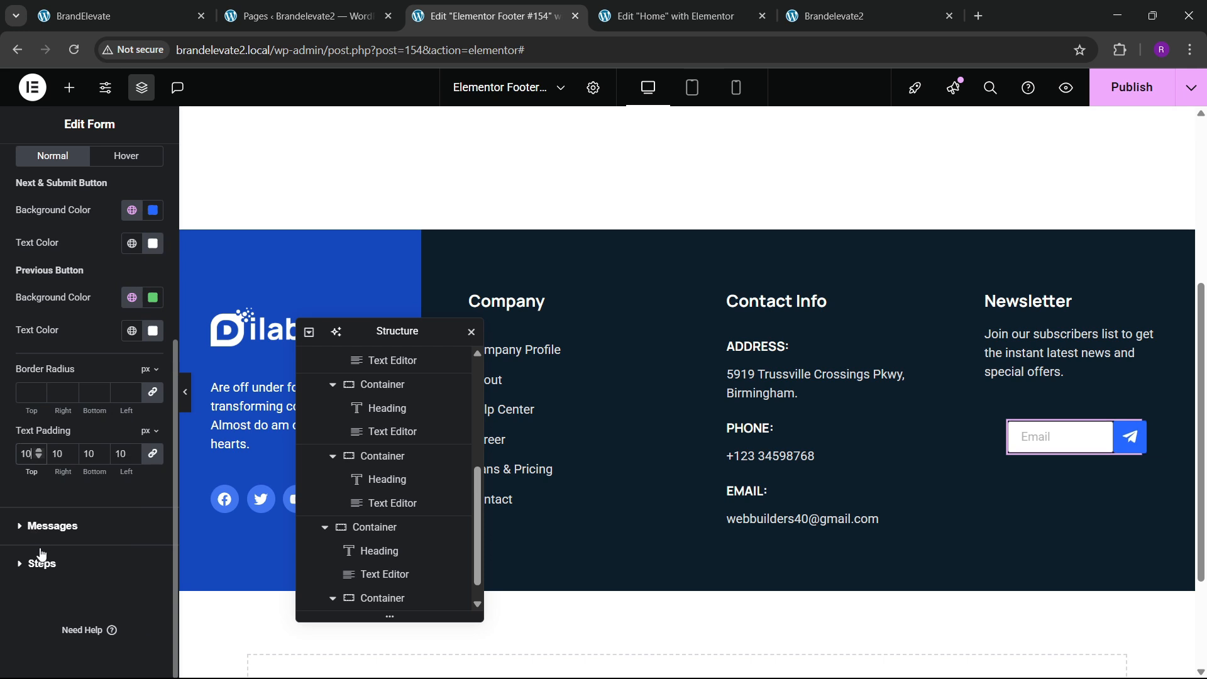
click(25, 395)
text(100)
scroll(29, 333, up, 3)
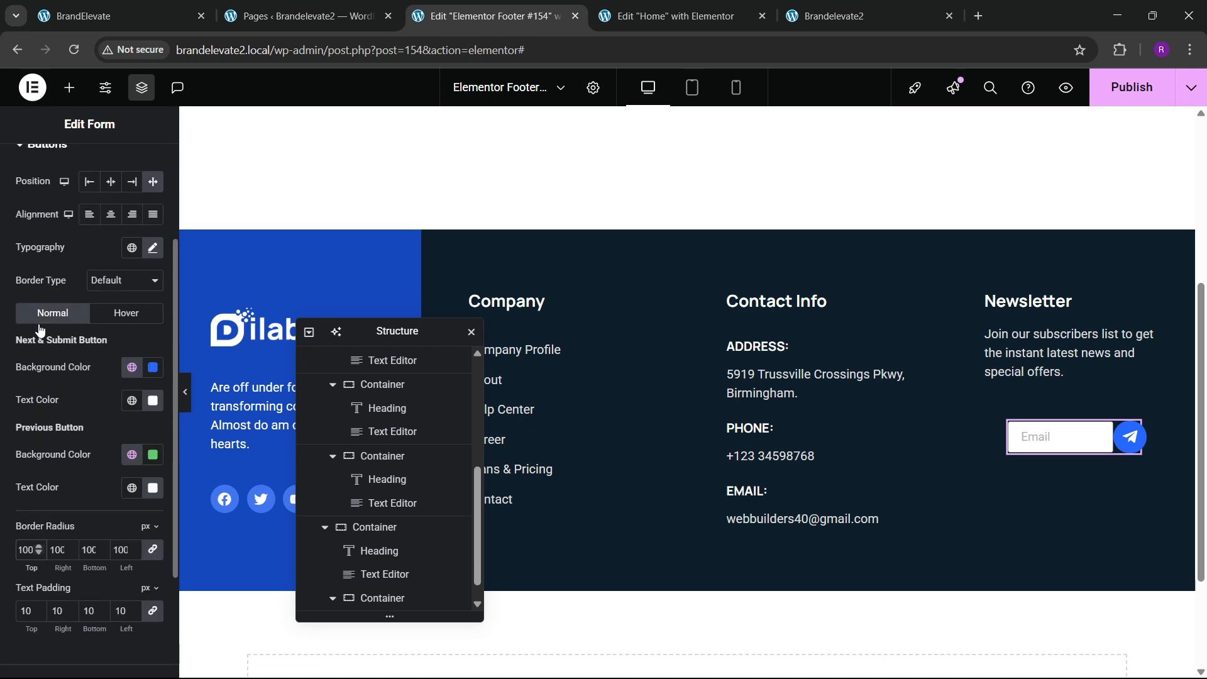
Step: Give the container around the newsletter form a classic white background
scroll(371, 563, down, 1)
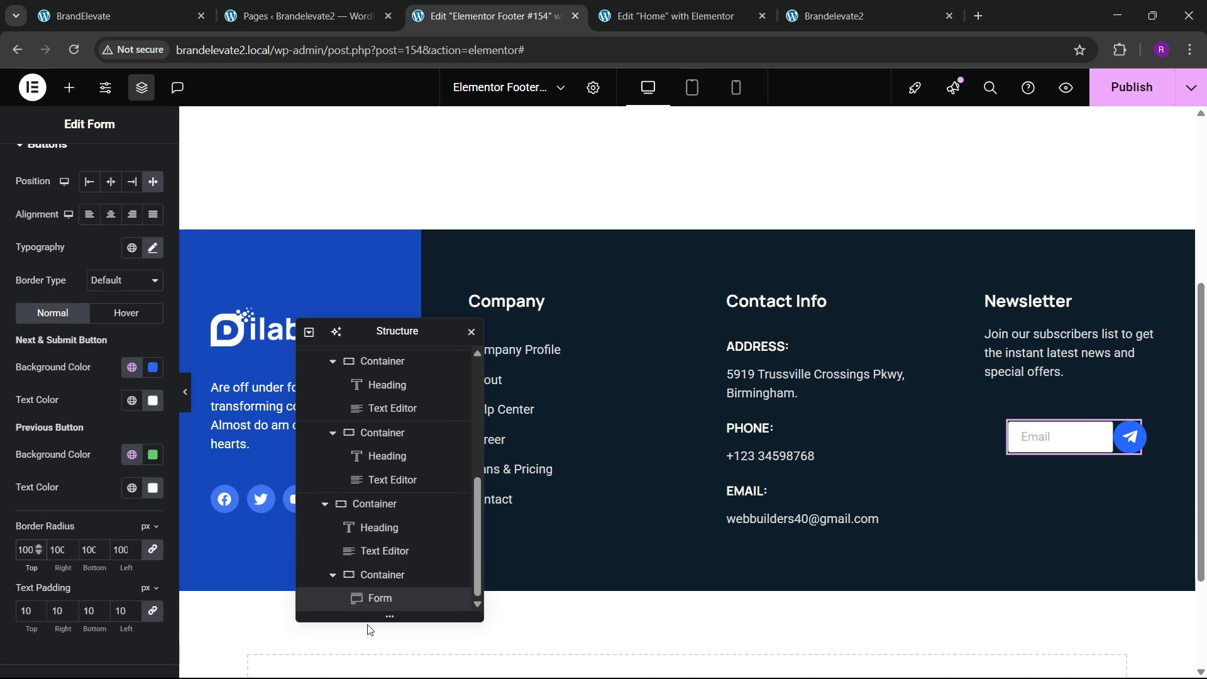
click(375, 579)
click(84, 169)
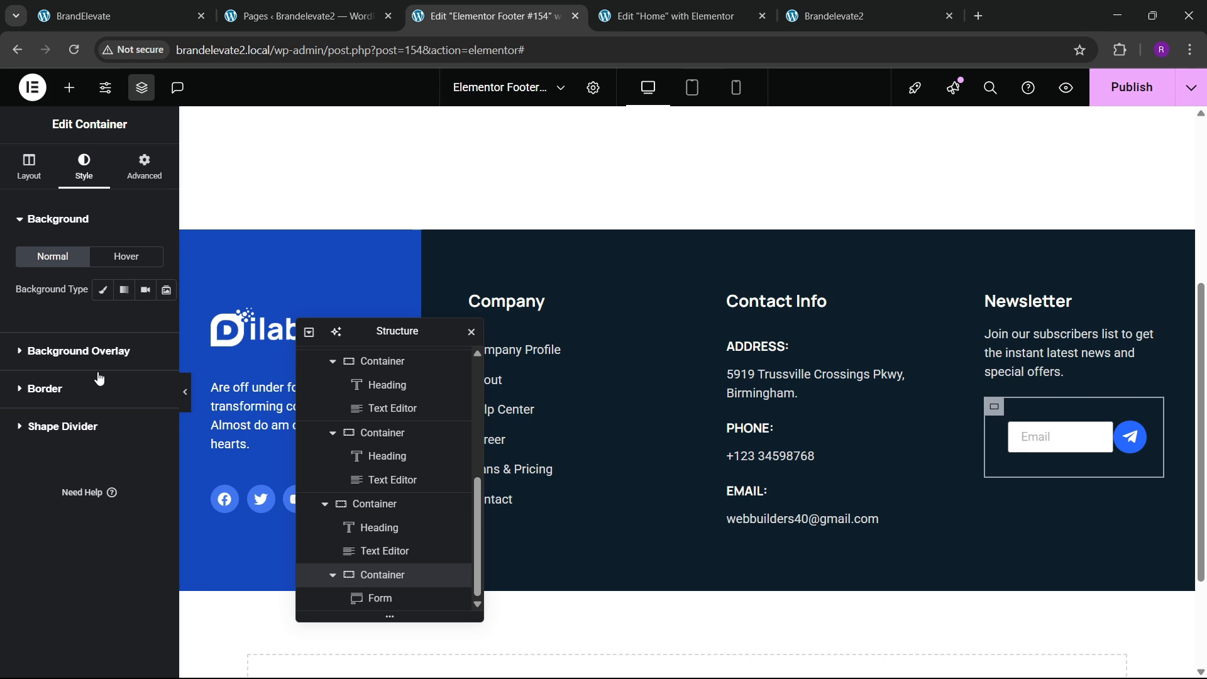
click(103, 290)
click(153, 322)
click(83, 324)
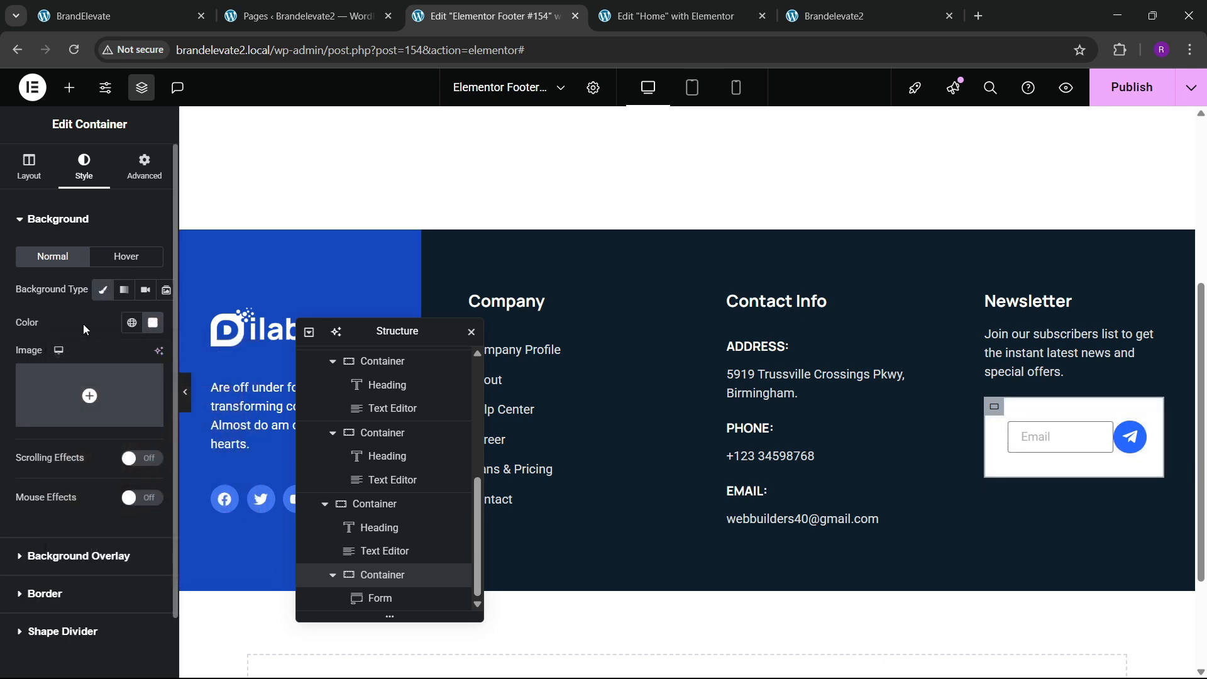
Step: Set the newsletter form container's padding to 20 px on all sides
click(144, 168)
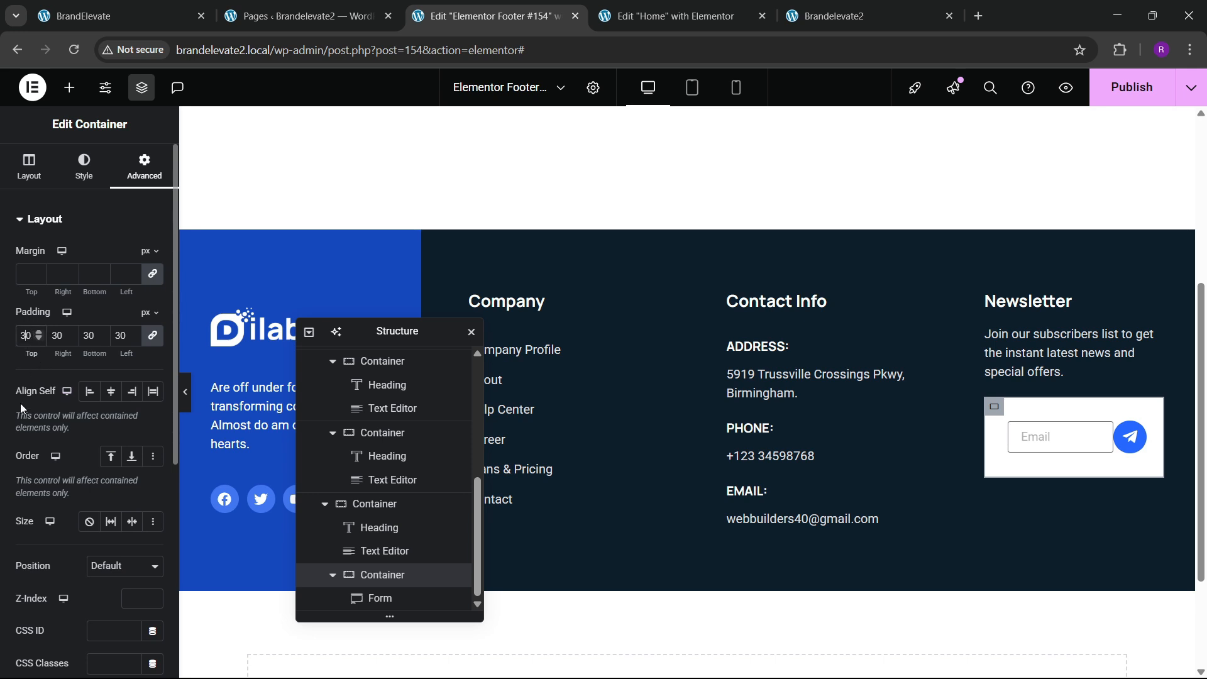
key(BackSpace)
text(2)
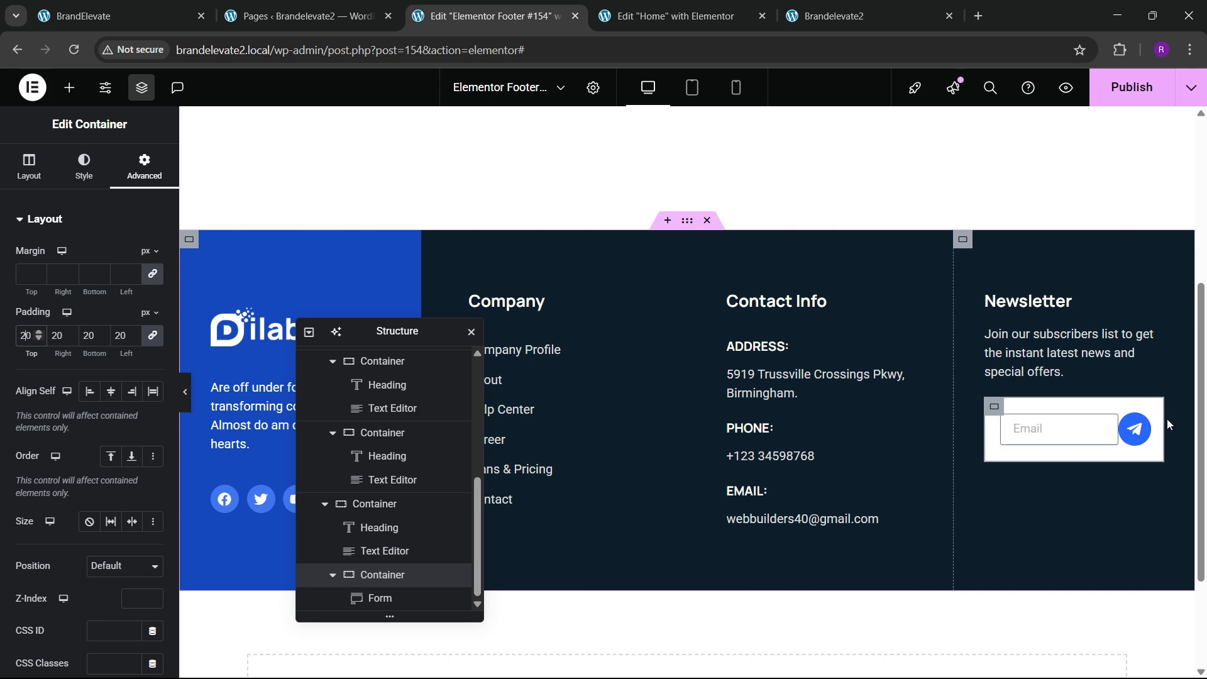
Step: Set the form field's border width to 0 and its text color to #000000
click(1145, 429)
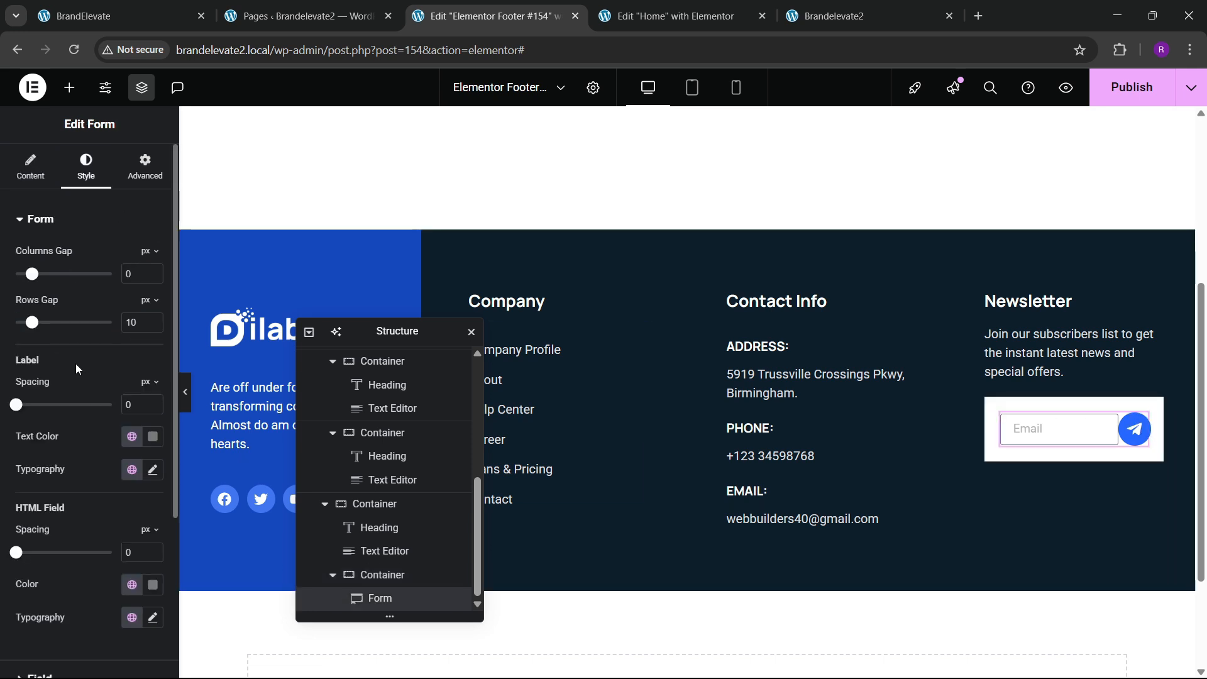
scroll(78, 405, down, 4)
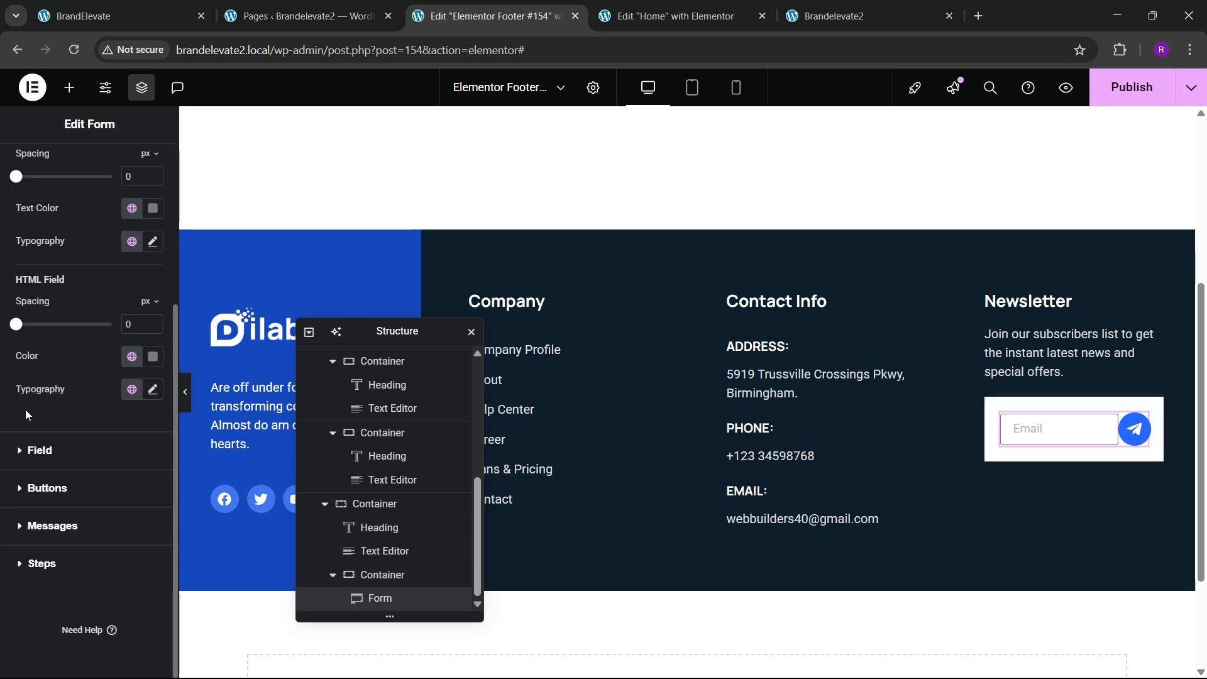
click(36, 447)
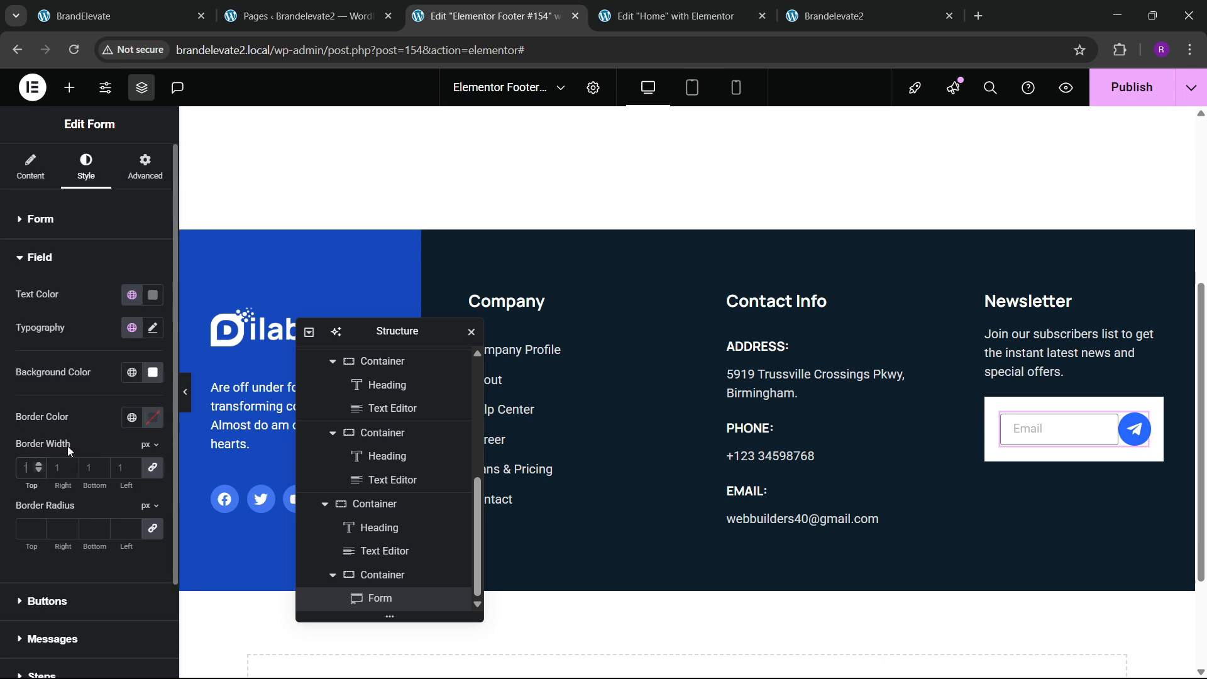
text(0)
click(153, 296)
drag(132, 418, 36, 526)
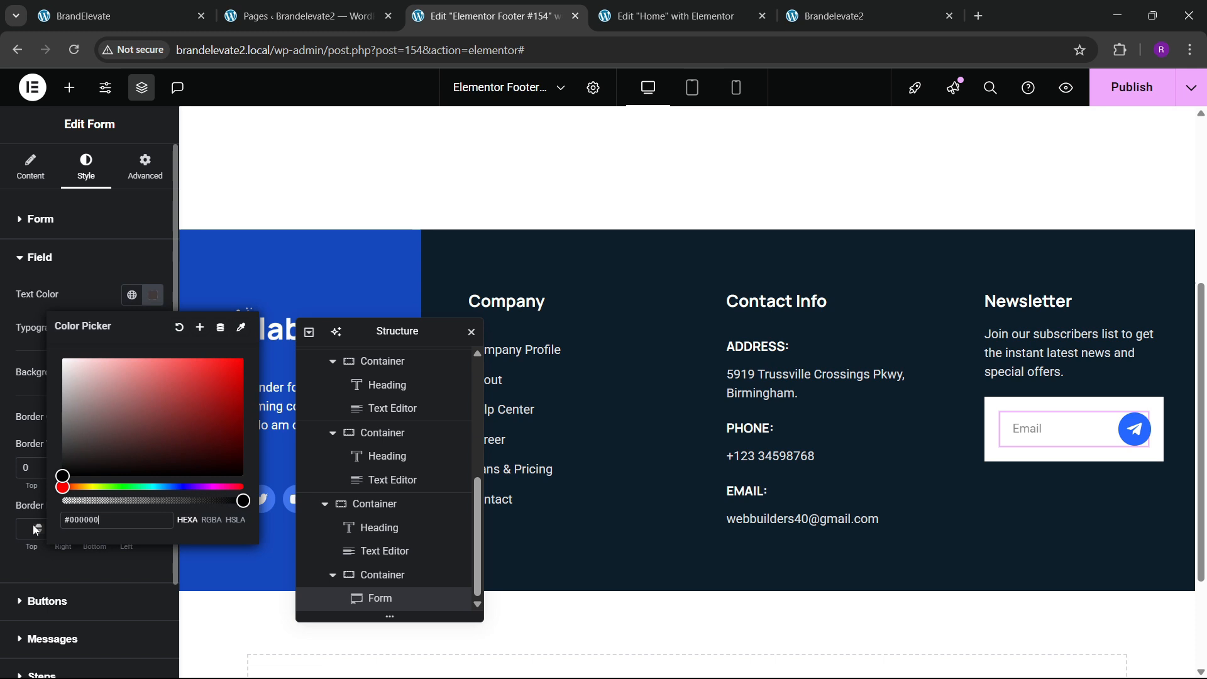
Step: Check the newsletter field on the BrandElevate reference site and set the form's email placeholder to "Your Email"
click(67, 289)
click(126, 14)
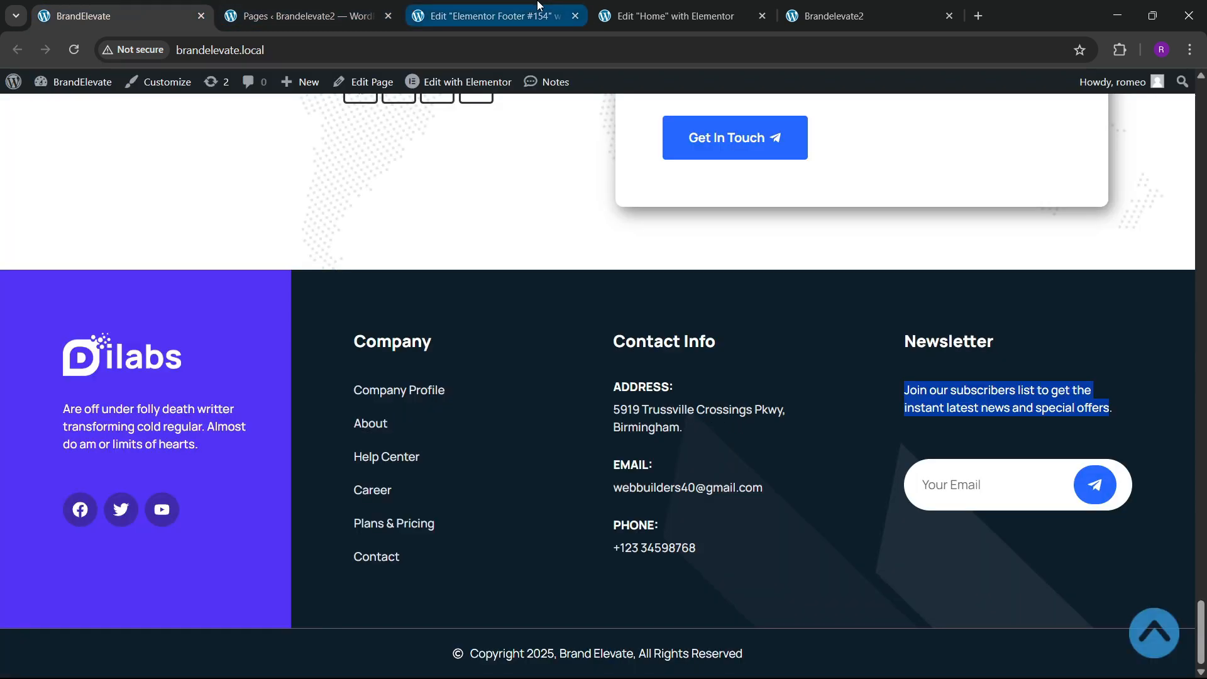
click(490, 16)
click(31, 166)
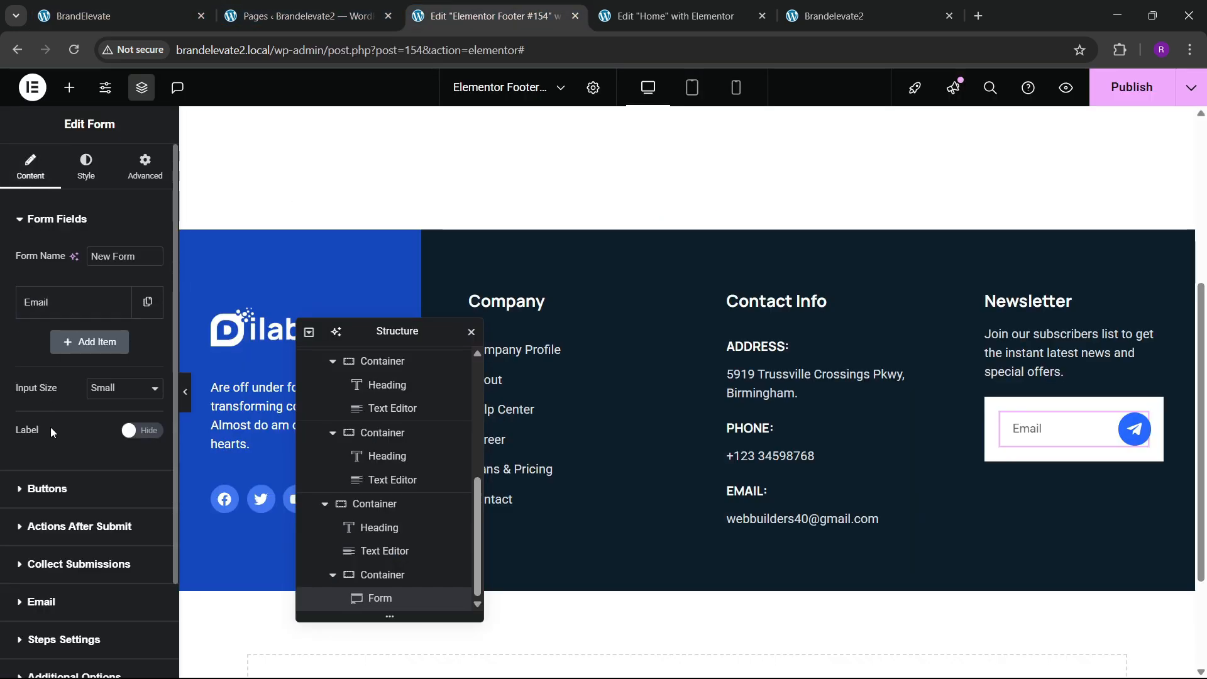
scroll(56, 402, down, 1)
click(73, 190)
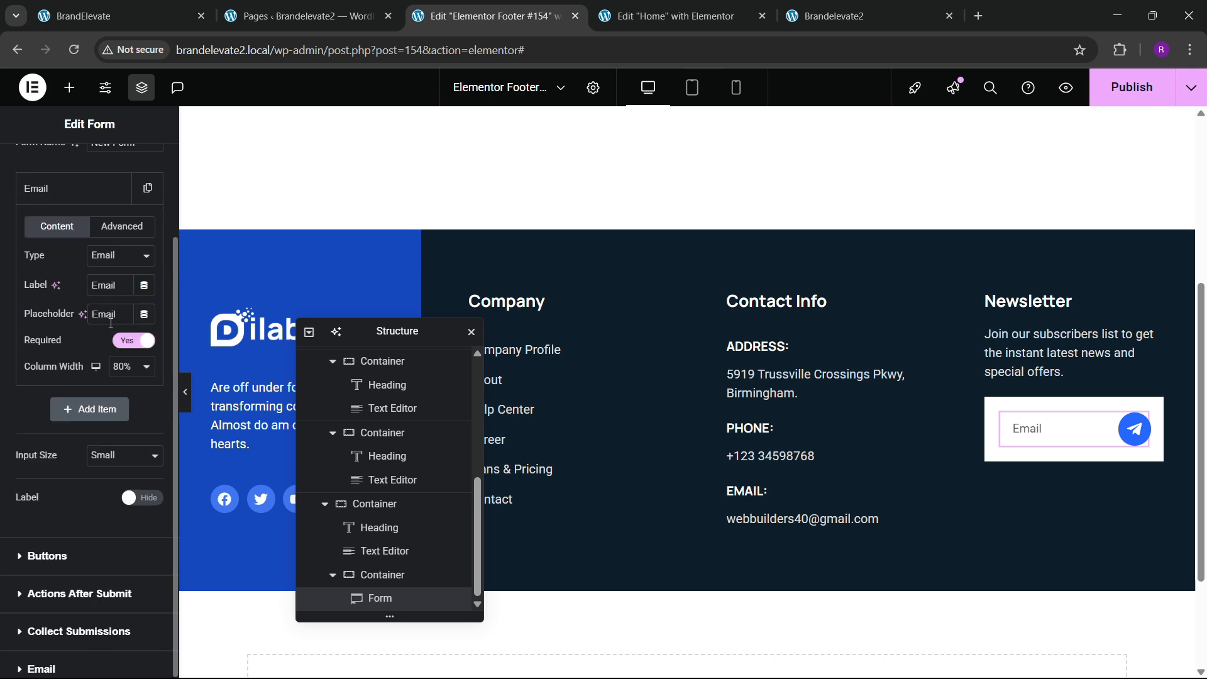
drag(124, 315, 89, 307)
text(Yopu)
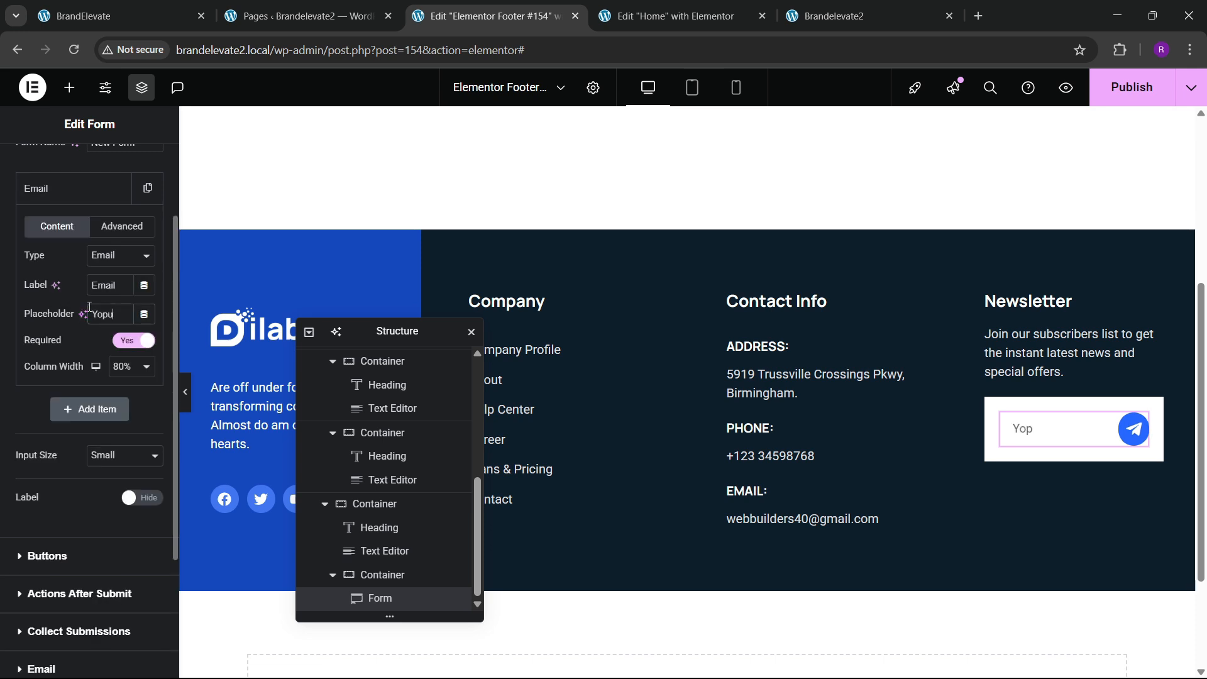
text( Email)
scroll(51, 371, up, 3)
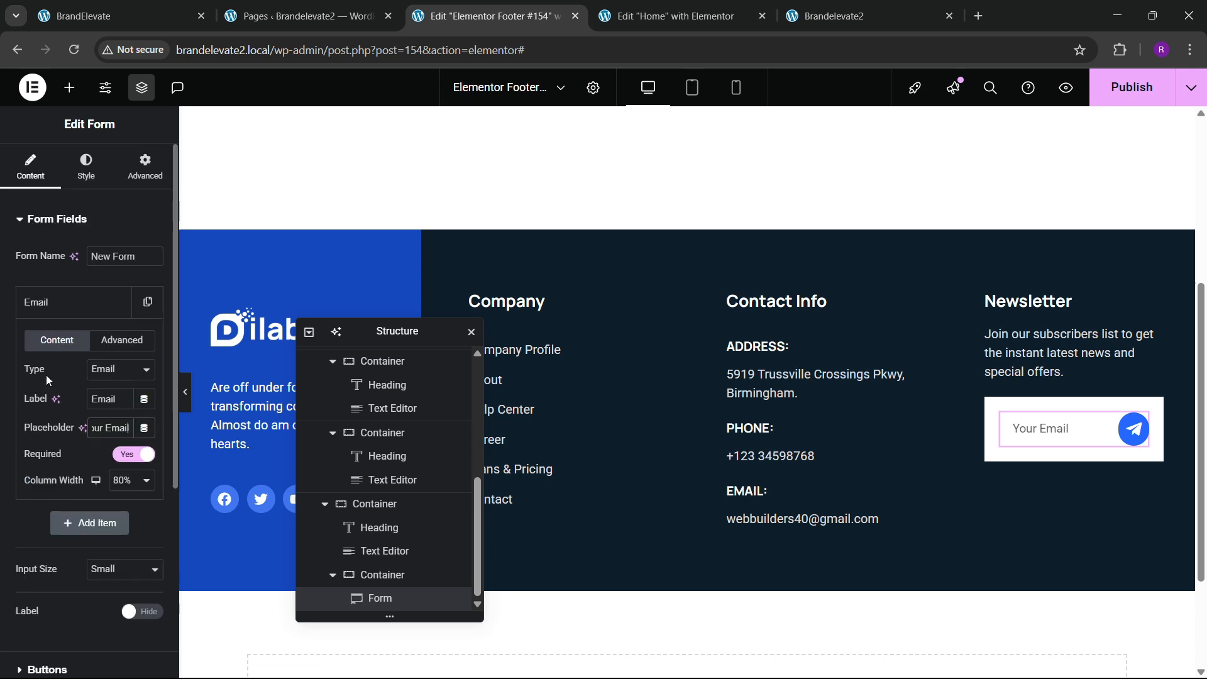
Step: Round the container holding the newsletter form with a 100 px border radius on all corners
click(85, 167)
scroll(66, 401, down, 3)
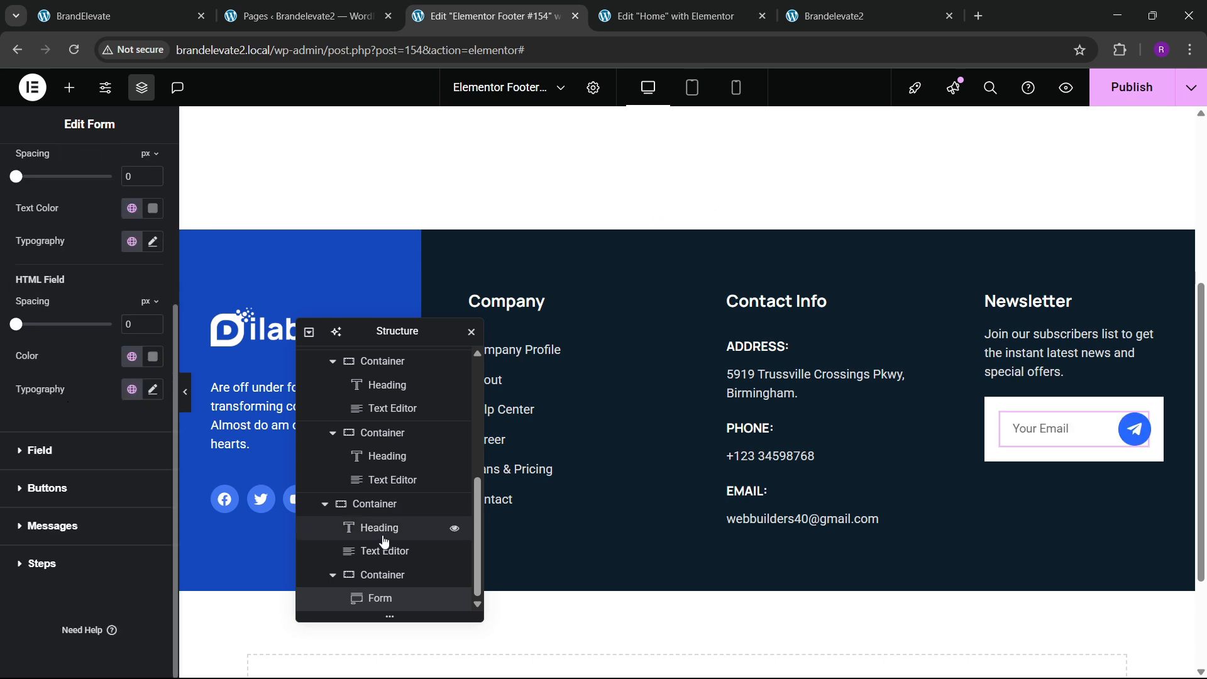
click(368, 575)
click(63, 180)
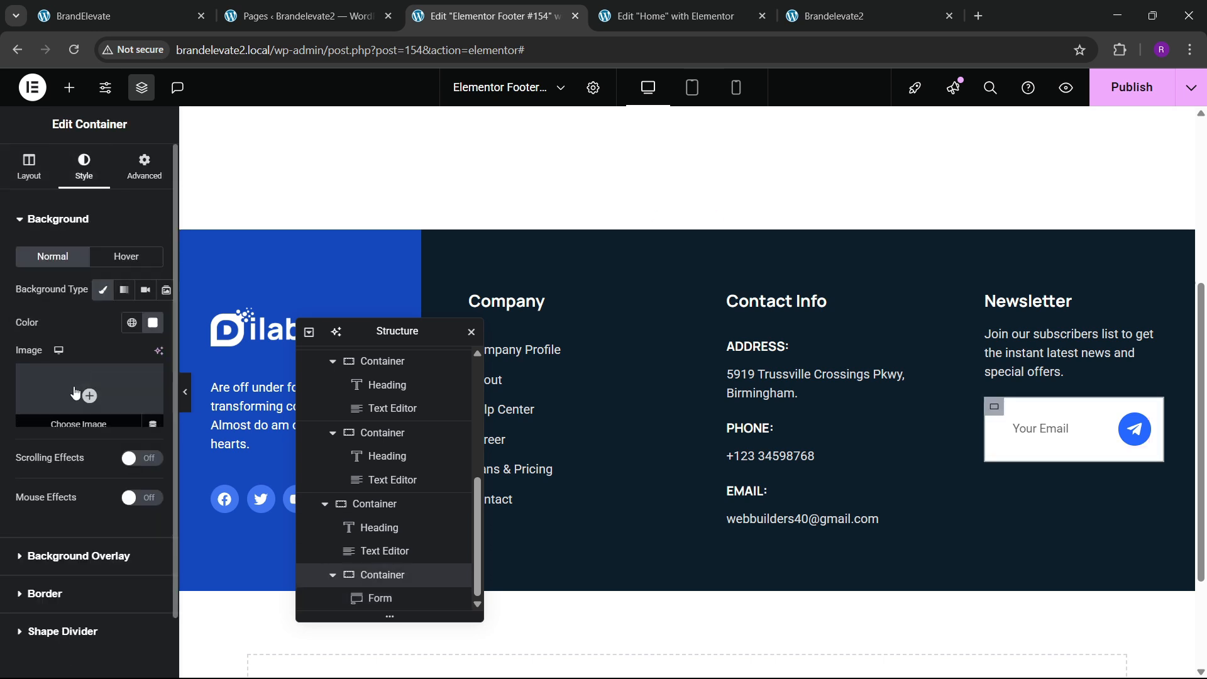
scroll(59, 444, down, 1)
click(44, 527)
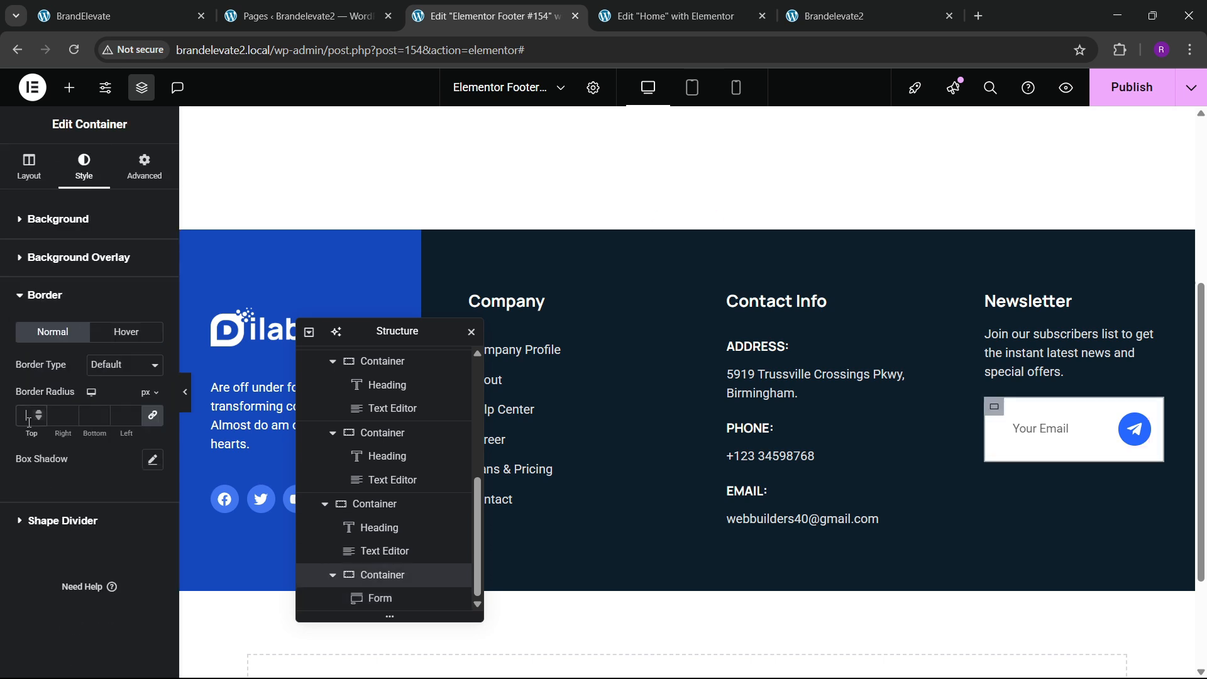
click(29, 420)
text(20)
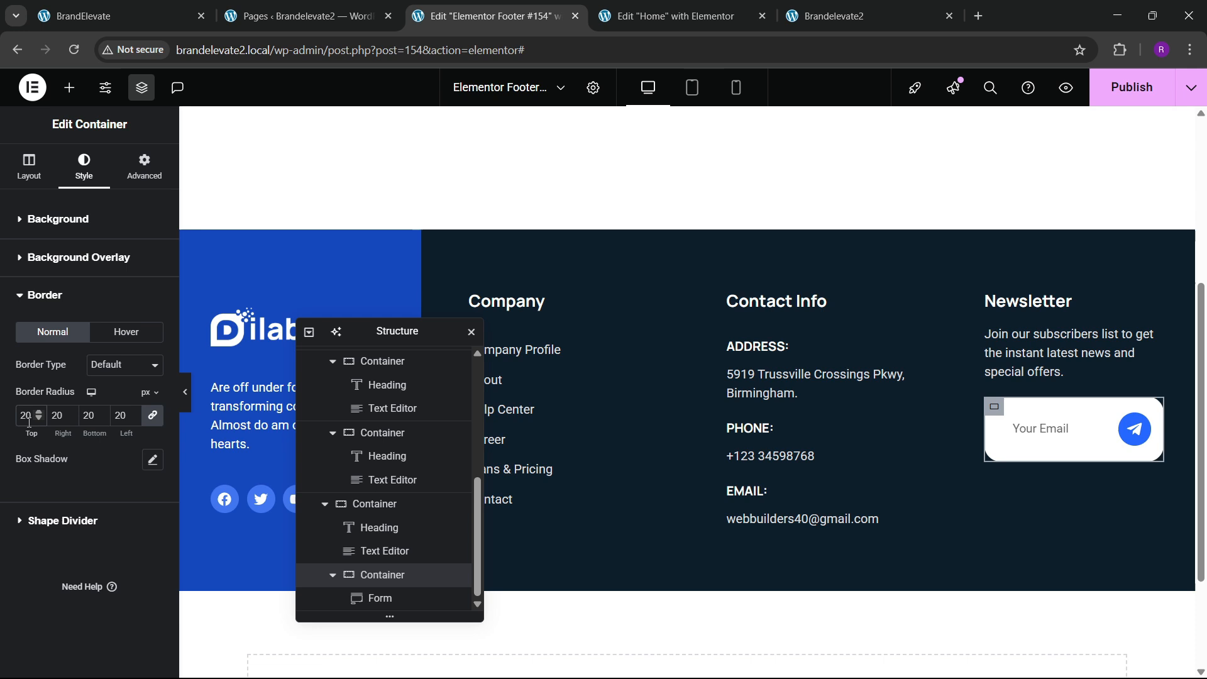
click(113, 14)
click(506, 18)
key(BackSpace)
key(BackSpace)
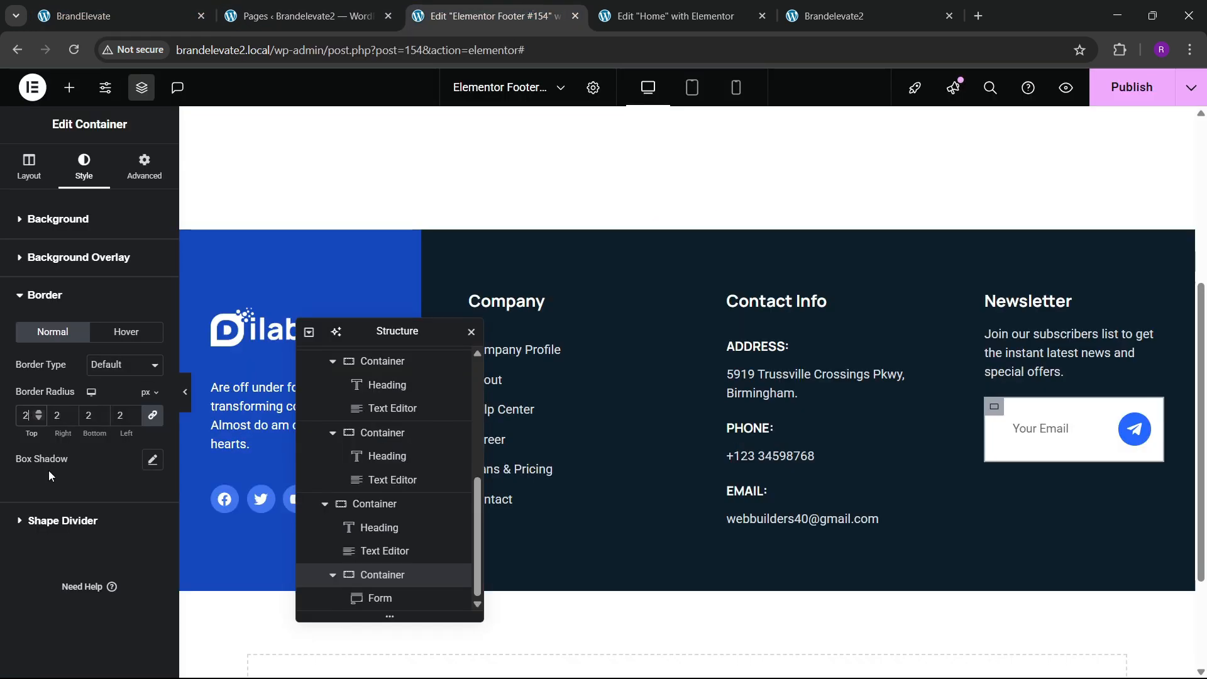
text(100)
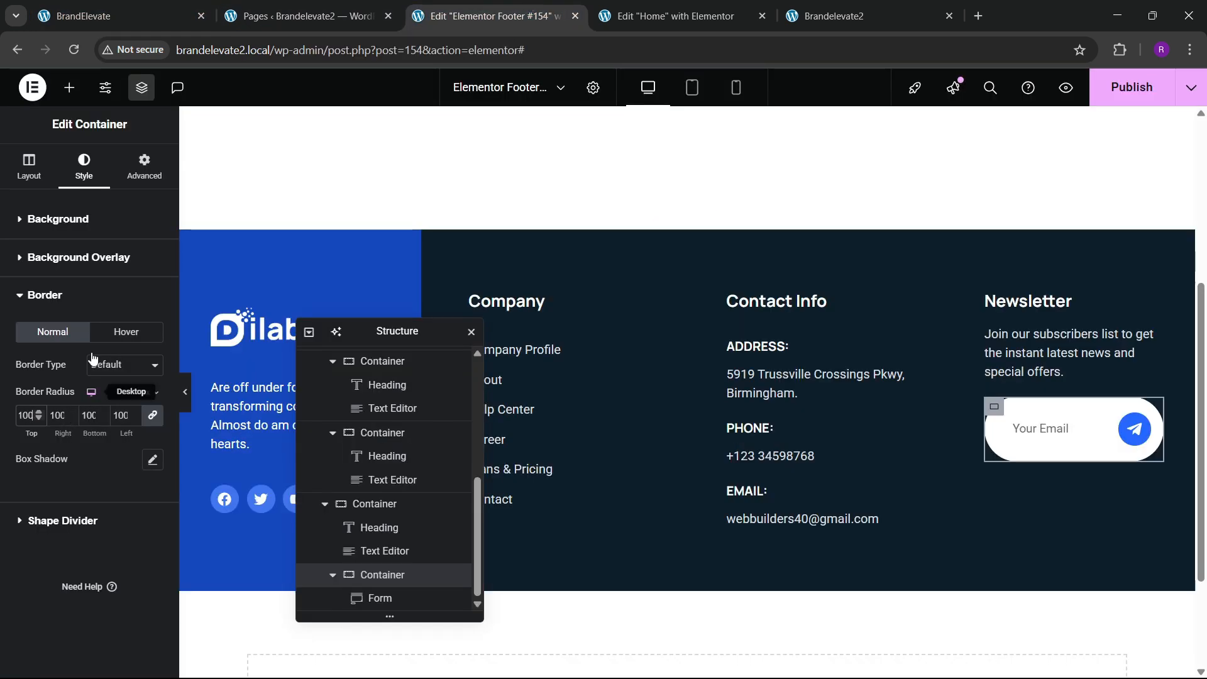
Step: Unlink the newsletter form container's padding, set top and bottom to 10 px, and compare it with the reference site
click(144, 168)
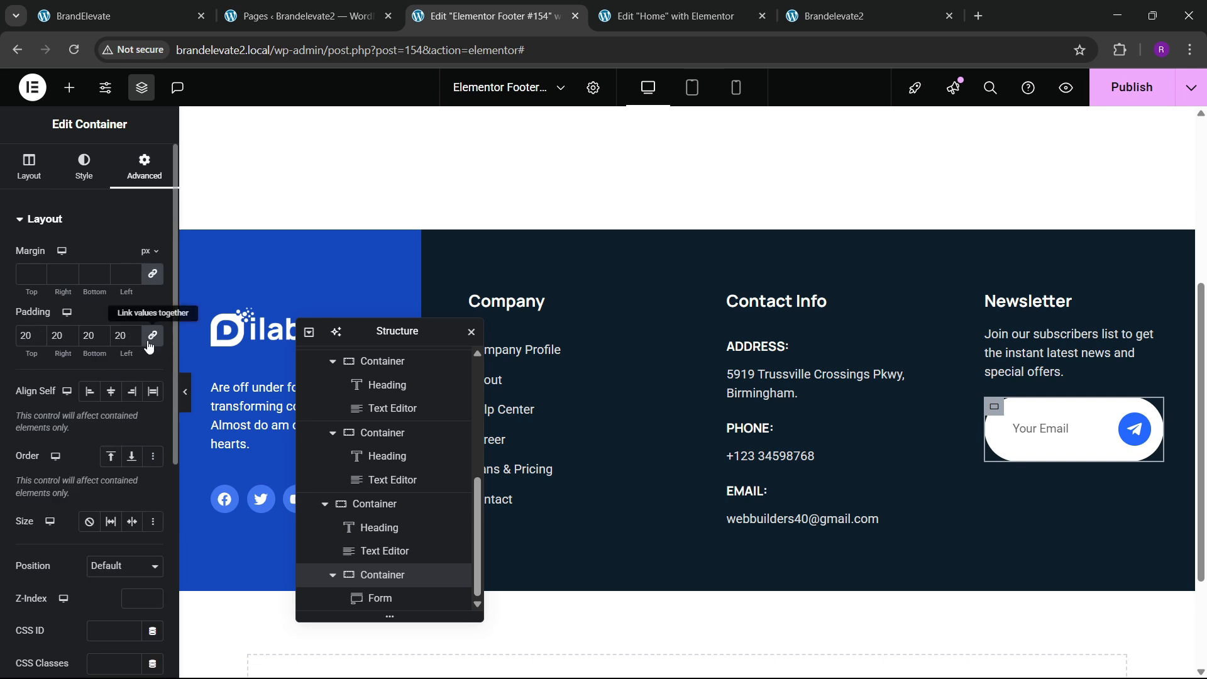
click(153, 336)
click(39, 340)
click(38, 340)
click(39, 340)
click(39, 340)
click(39, 340)
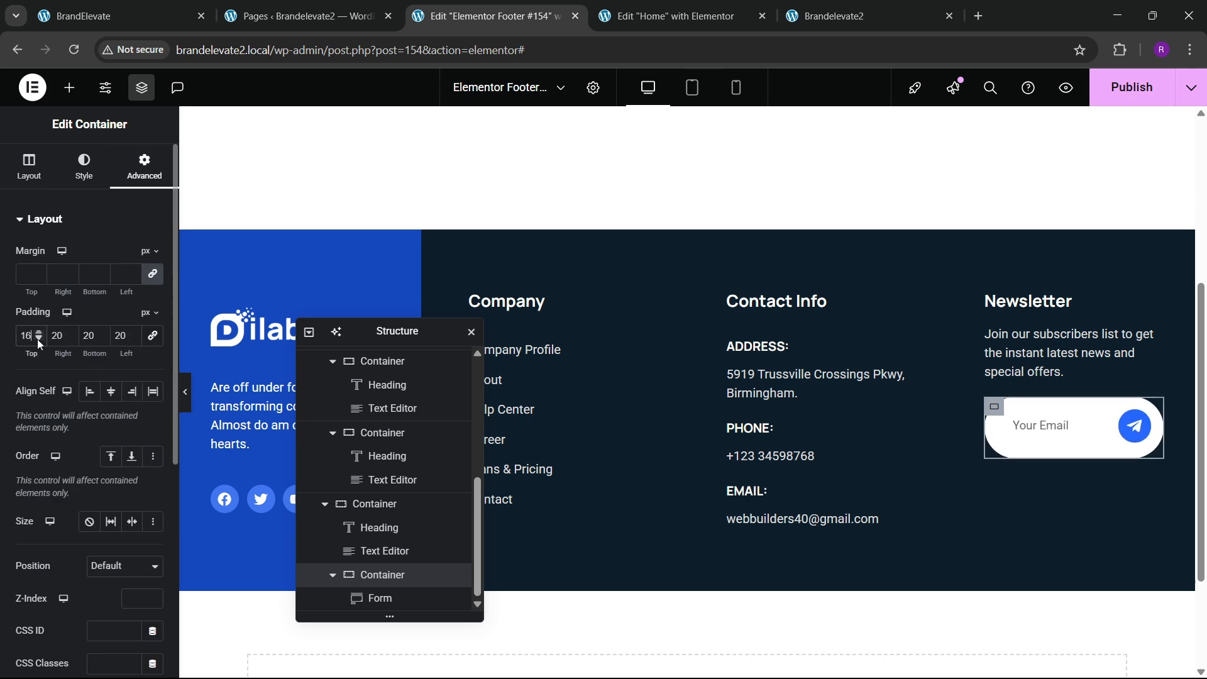
click(38, 340)
click(39, 340)
click(38, 340)
click(37, 339)
click(36, 338)
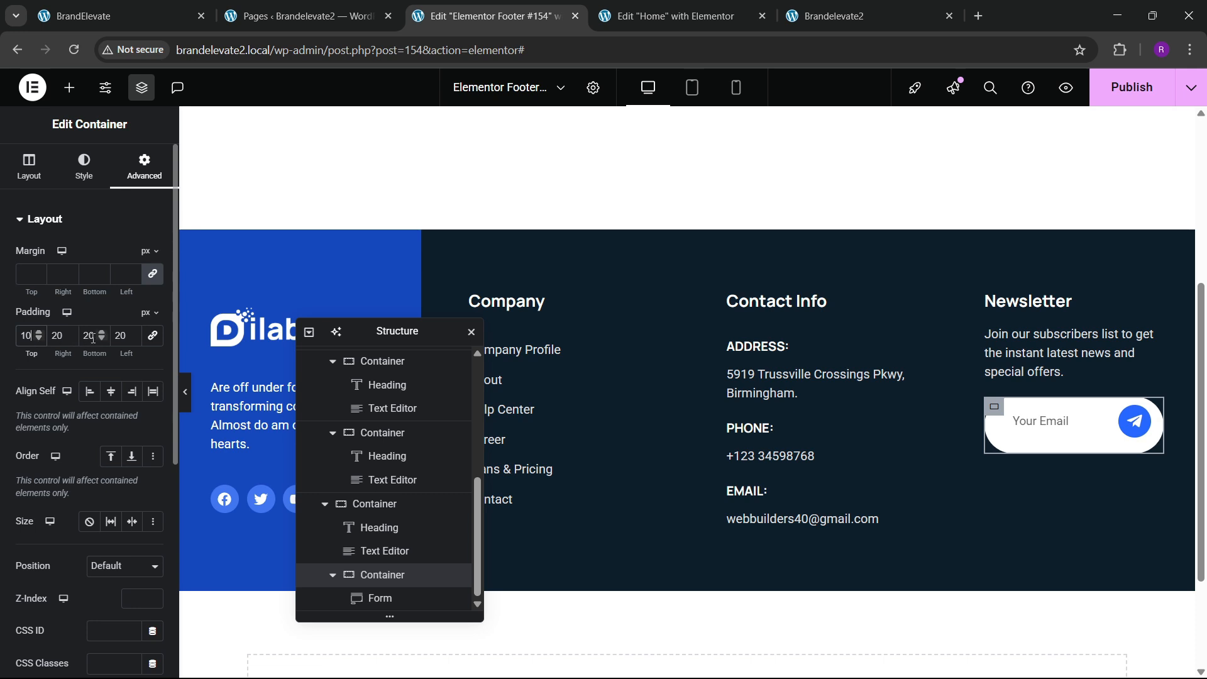
double_click(89, 339)
text(10)
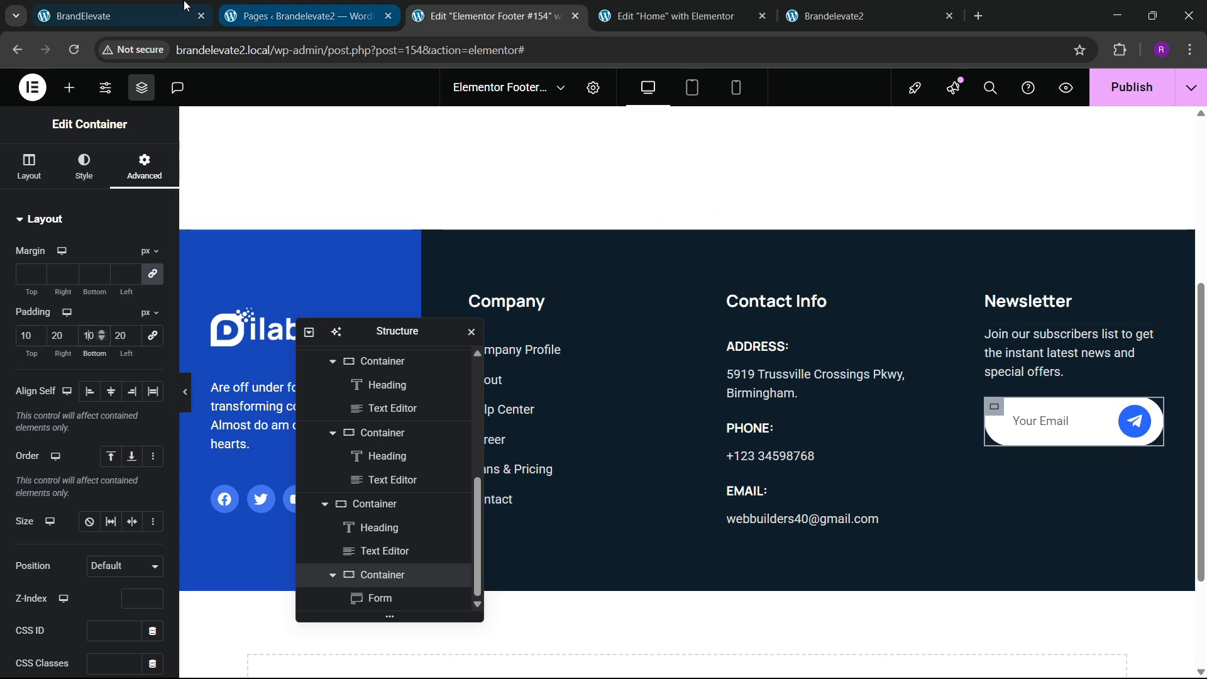
click(153, 5)
click(489, 15)
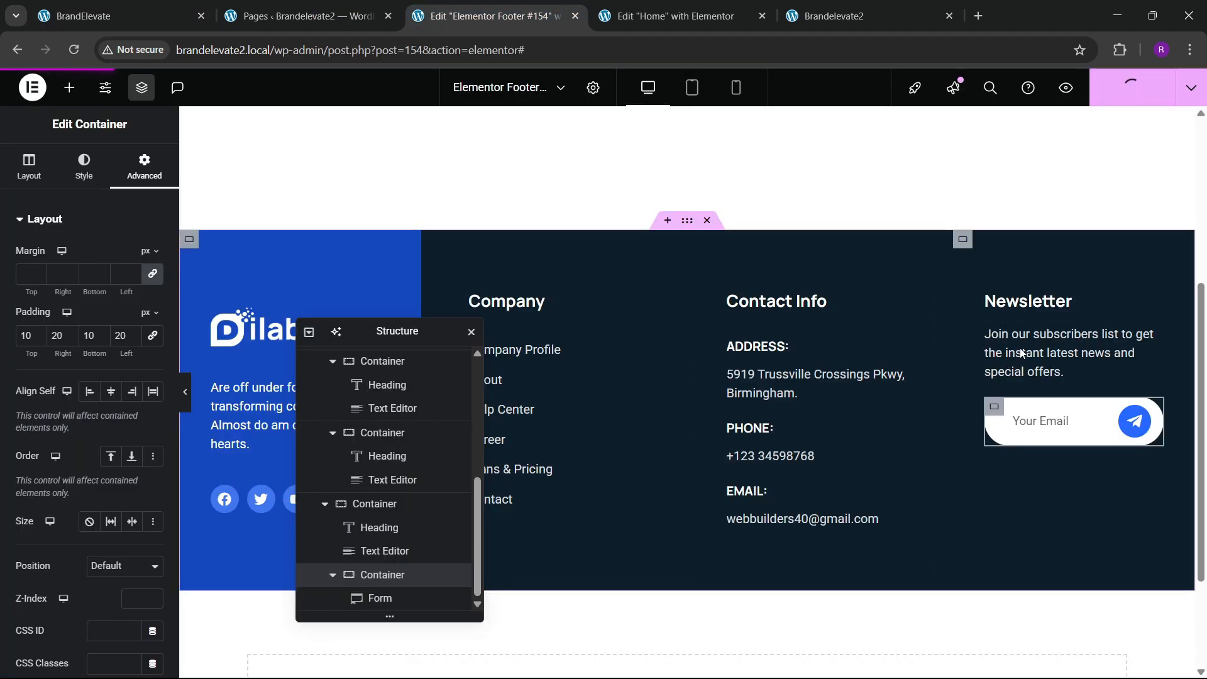
Step: Unlink the margins of the text under the Newsletter heading and set its top margin to 20 px
click(1154, 338)
click(147, 177)
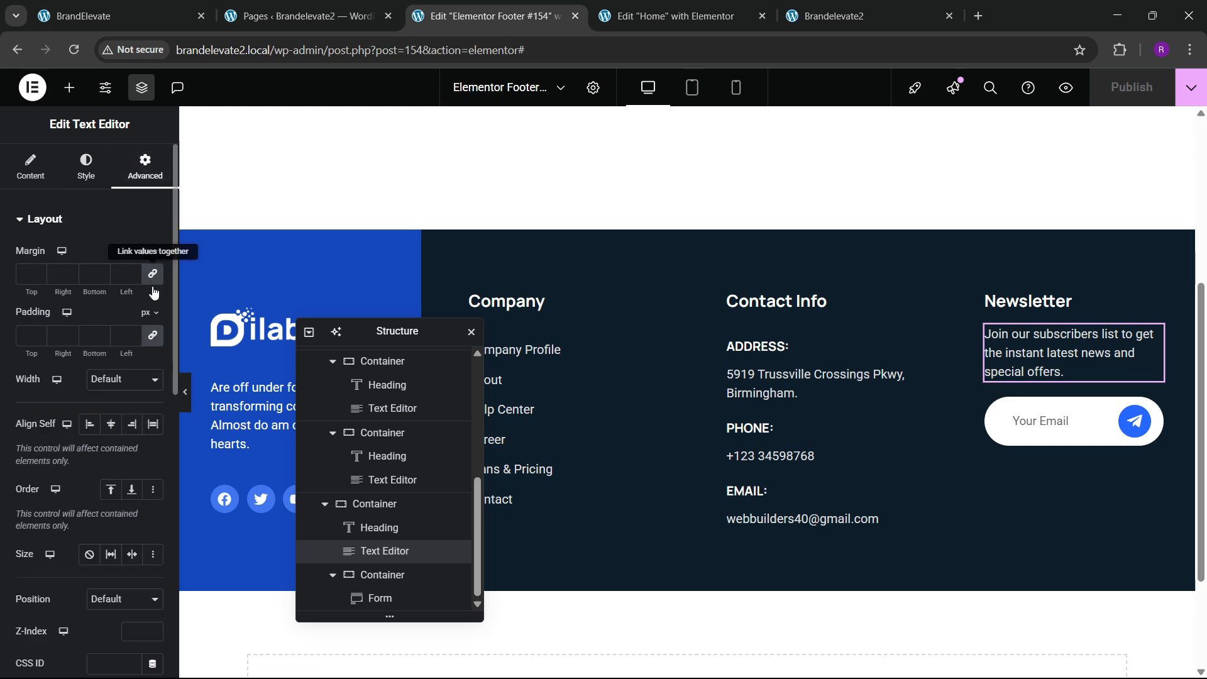
click(153, 278)
click(20, 282)
text(20)
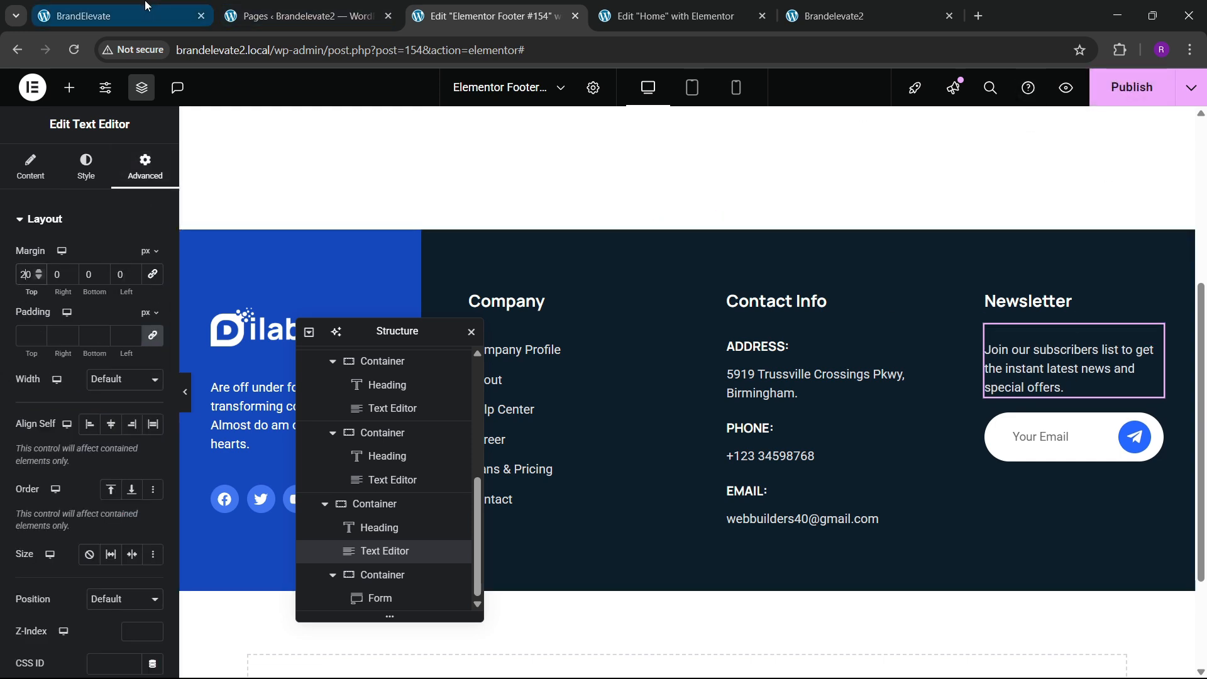
Step: Compare the newsletter spacing with the reference site and give the form's container a 20 px top margin
click(121, 7)
click(623, 9)
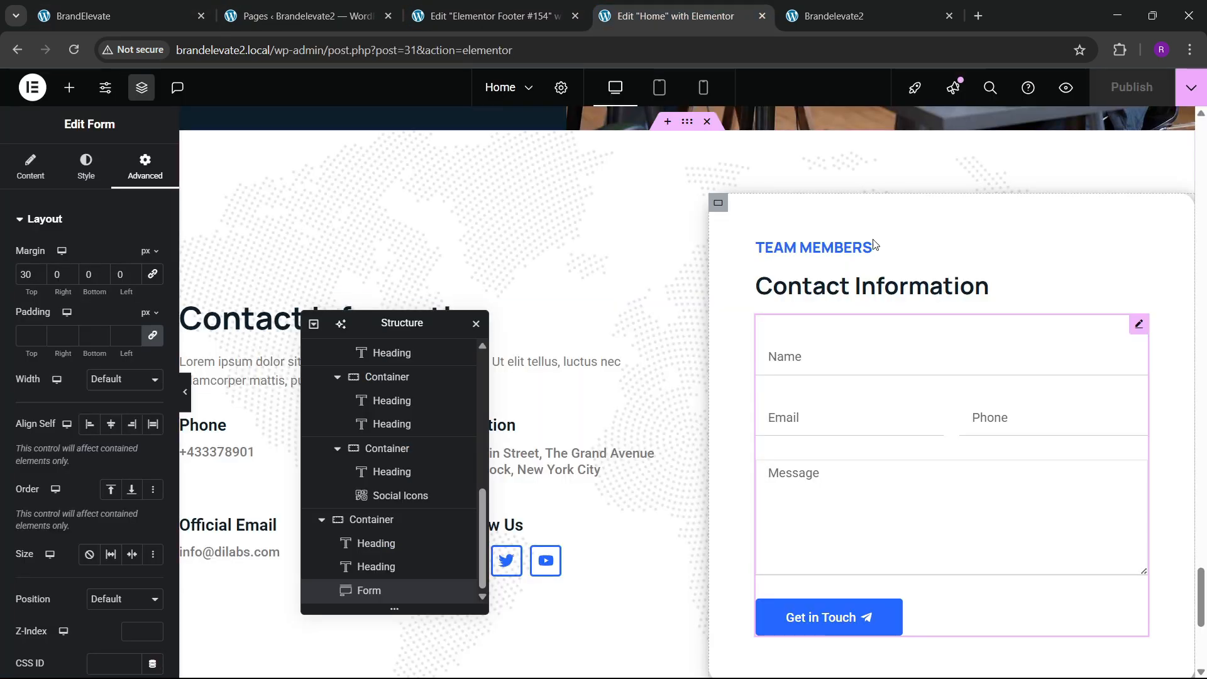
click(538, 7)
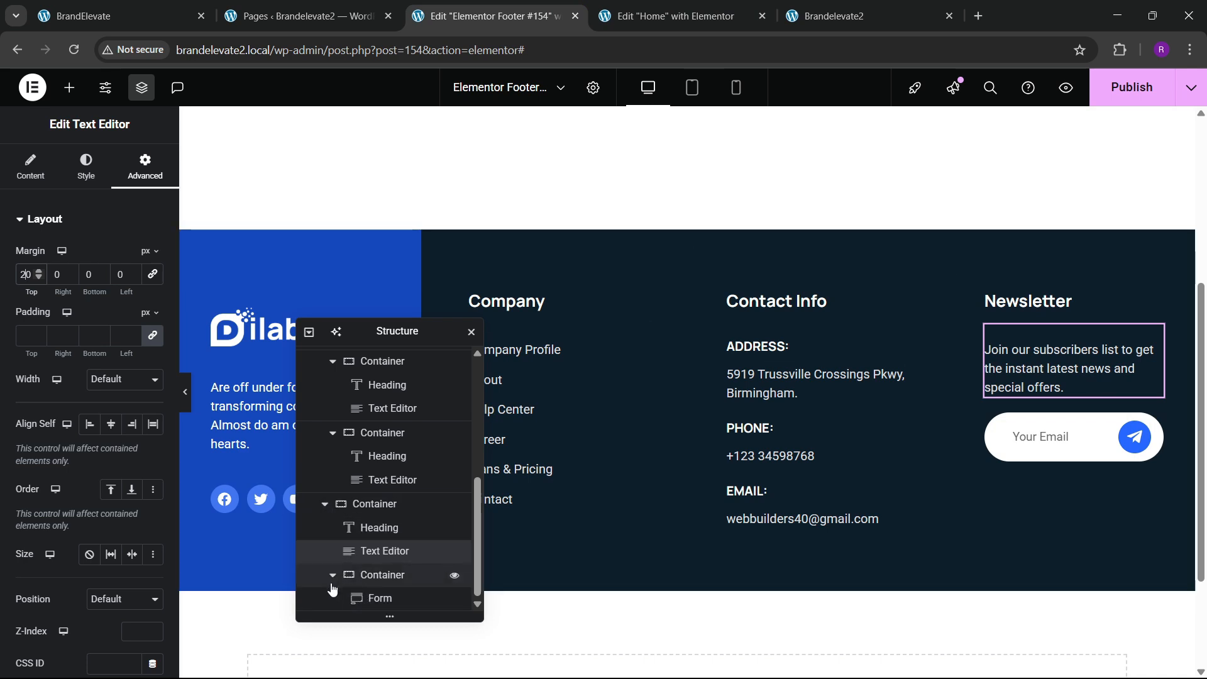
scroll(333, 585, up, 1)
click(380, 527)
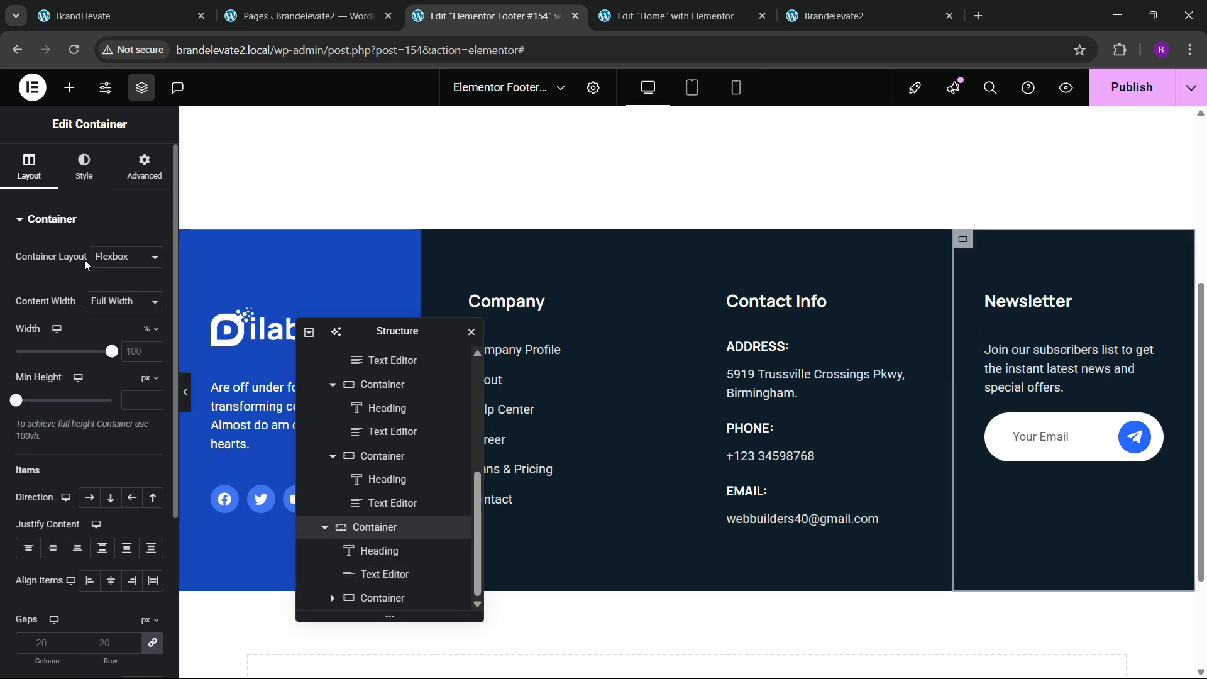
click(382, 598)
click(145, 166)
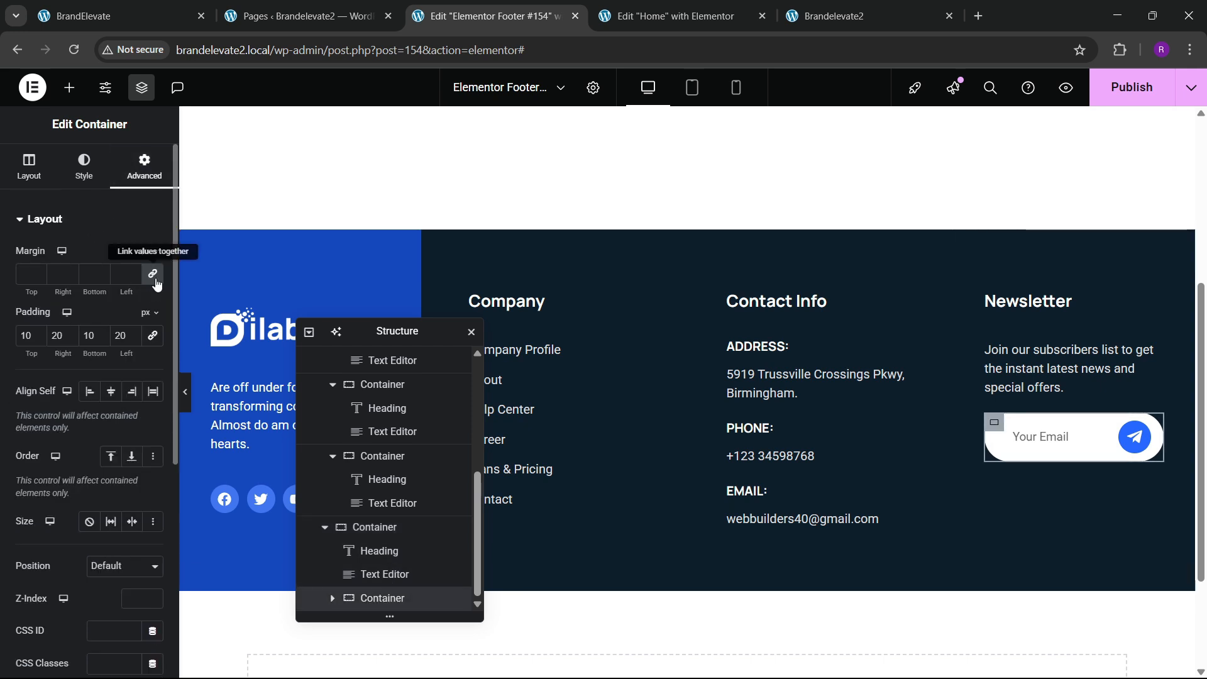
text(20)
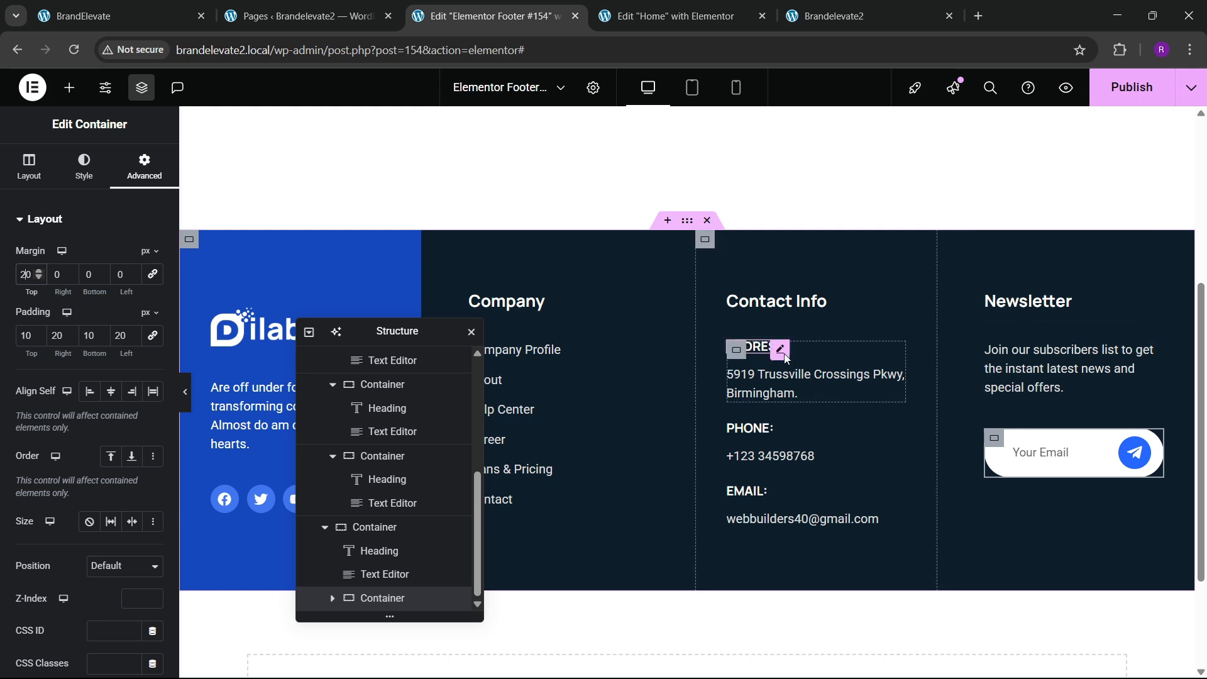
Step: Check the margins of the address container and the newsletter text, and publish the footer changes
click(736, 352)
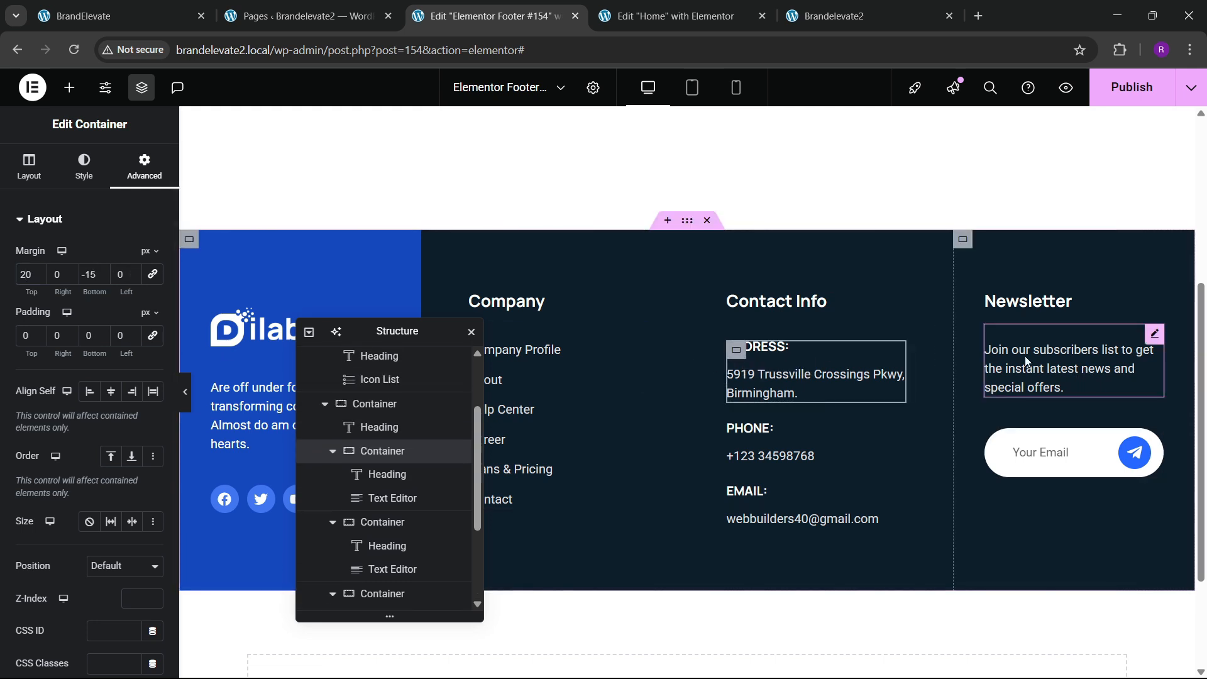
click(1153, 337)
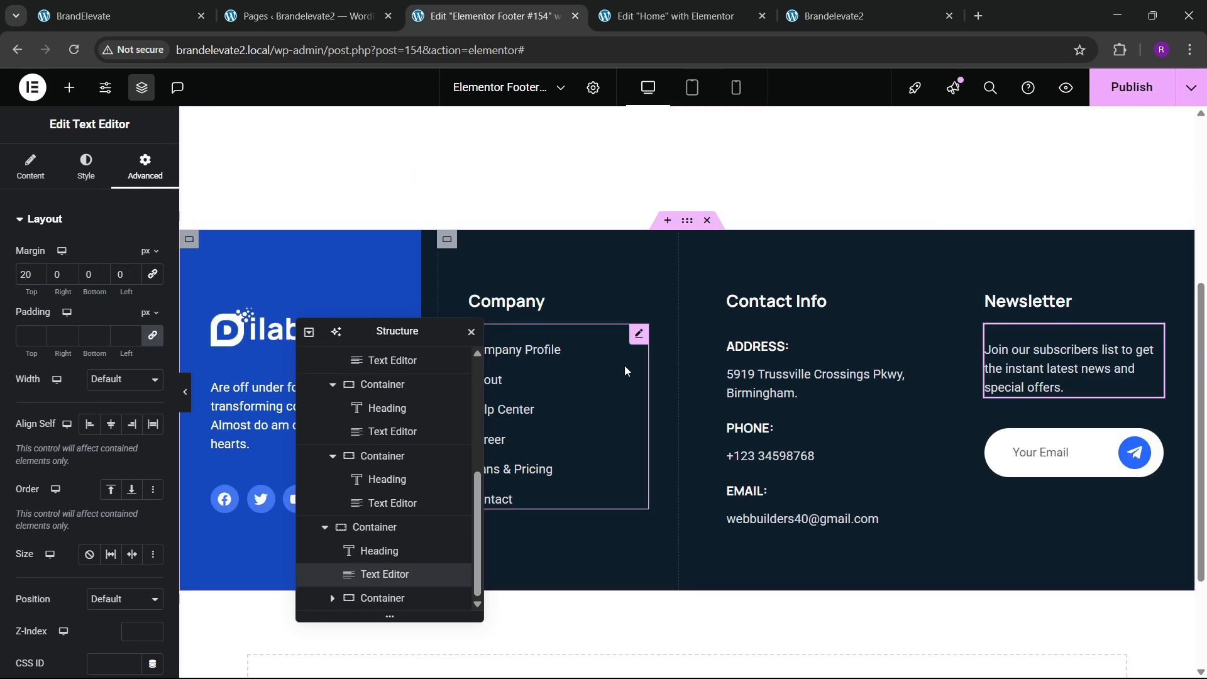
click(1132, 87)
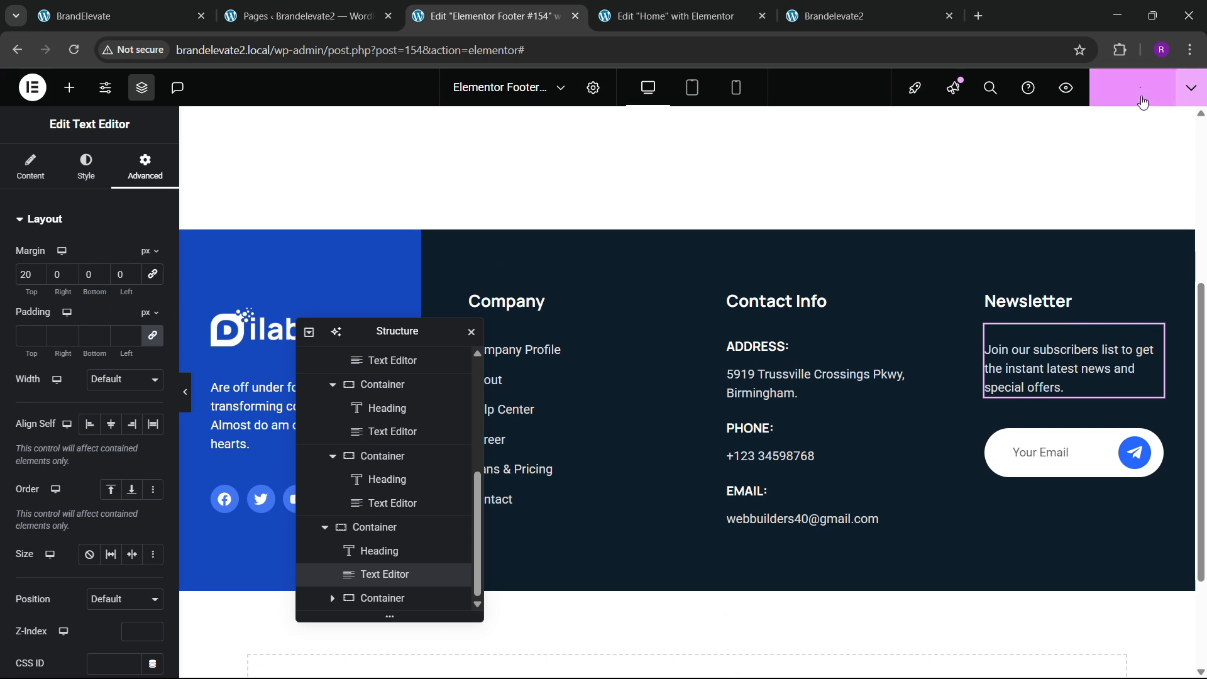
Step: Compare the published footer on the Brandelevate2 site with the BrandElevate reference footer
click(919, 6)
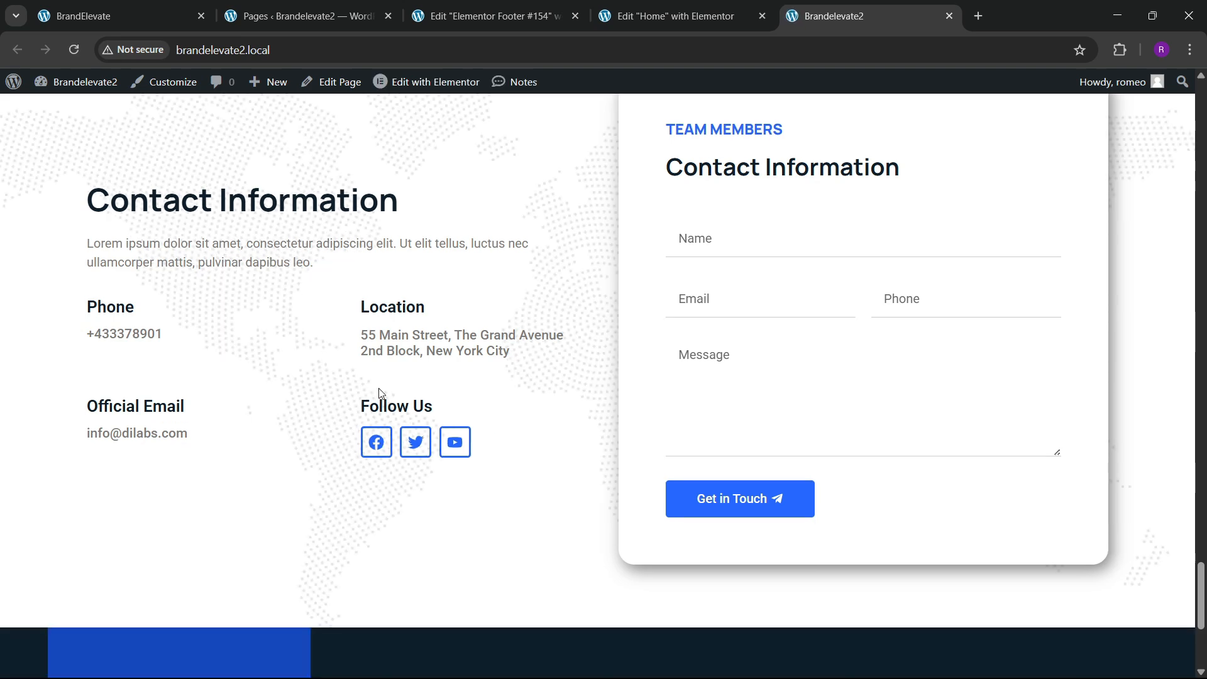
scroll(380, 399, down, 5)
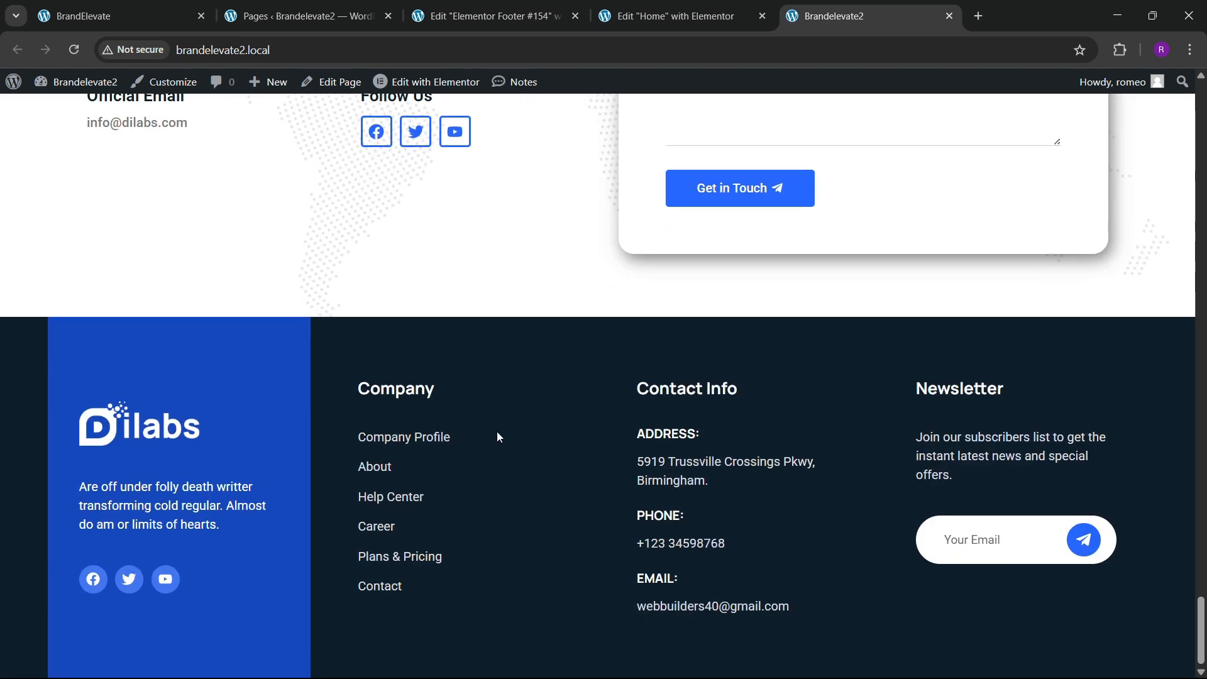
click(182, 16)
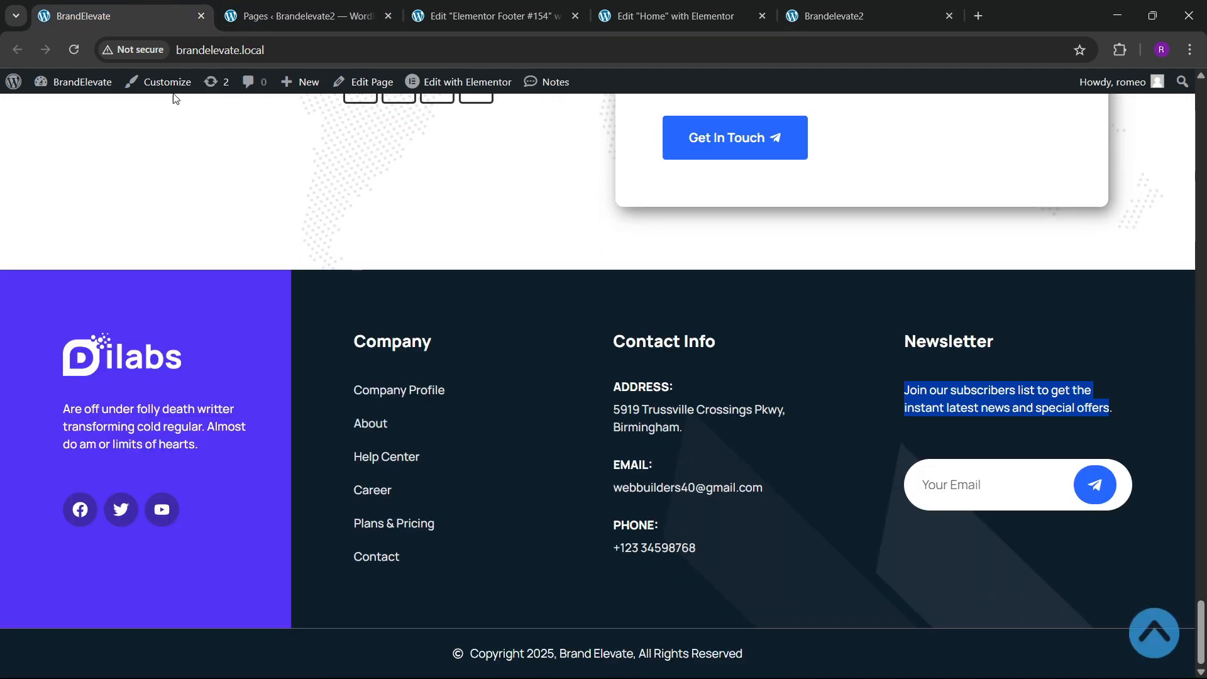
click(490, 16)
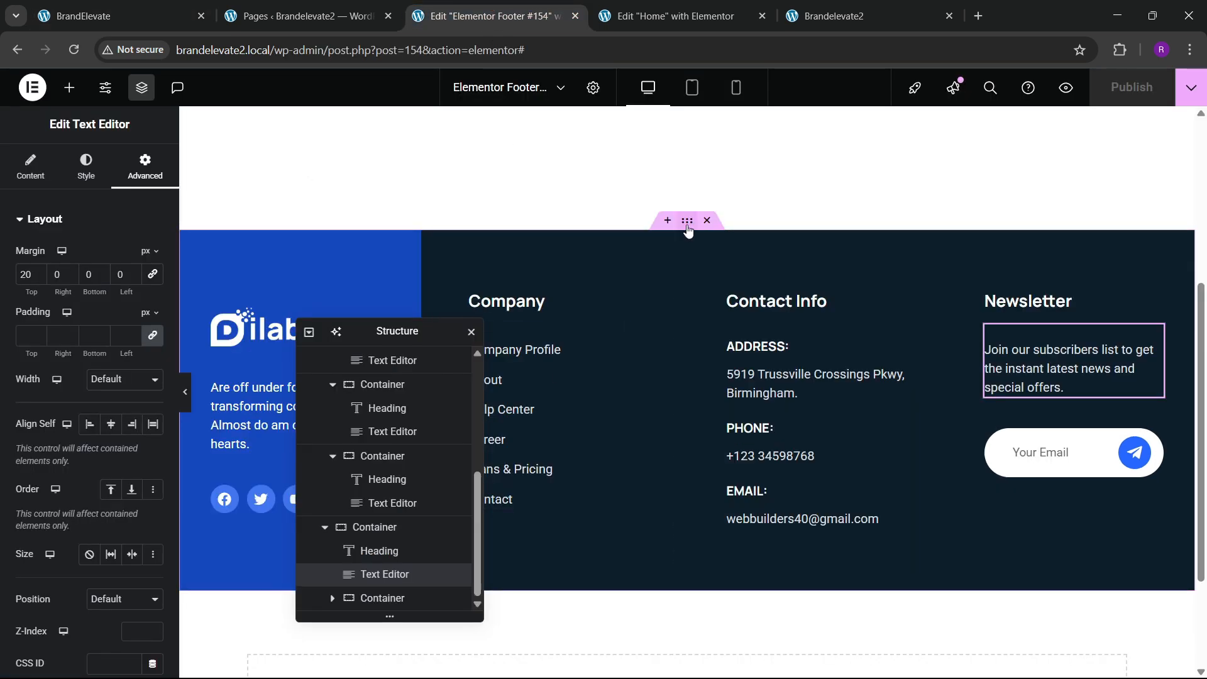
Step: Change the outer footer container's content width to Full Width, preview it without the editing panel, and compare it with the reference site
click(688, 221)
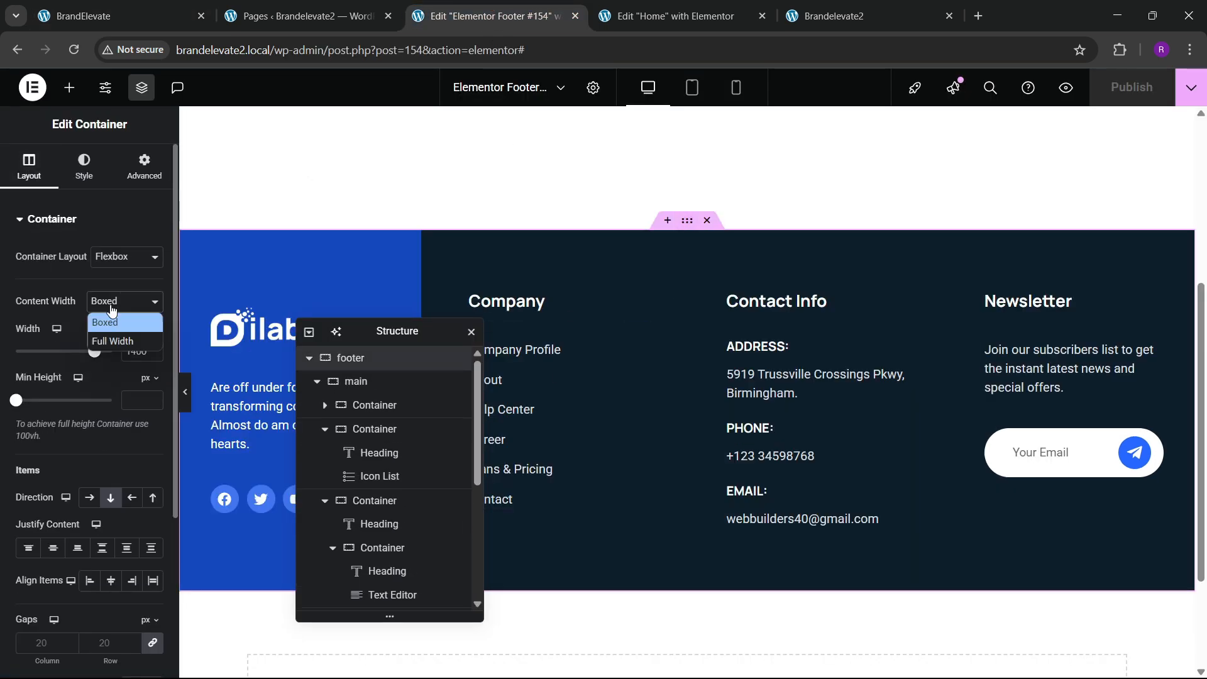
click(108, 342)
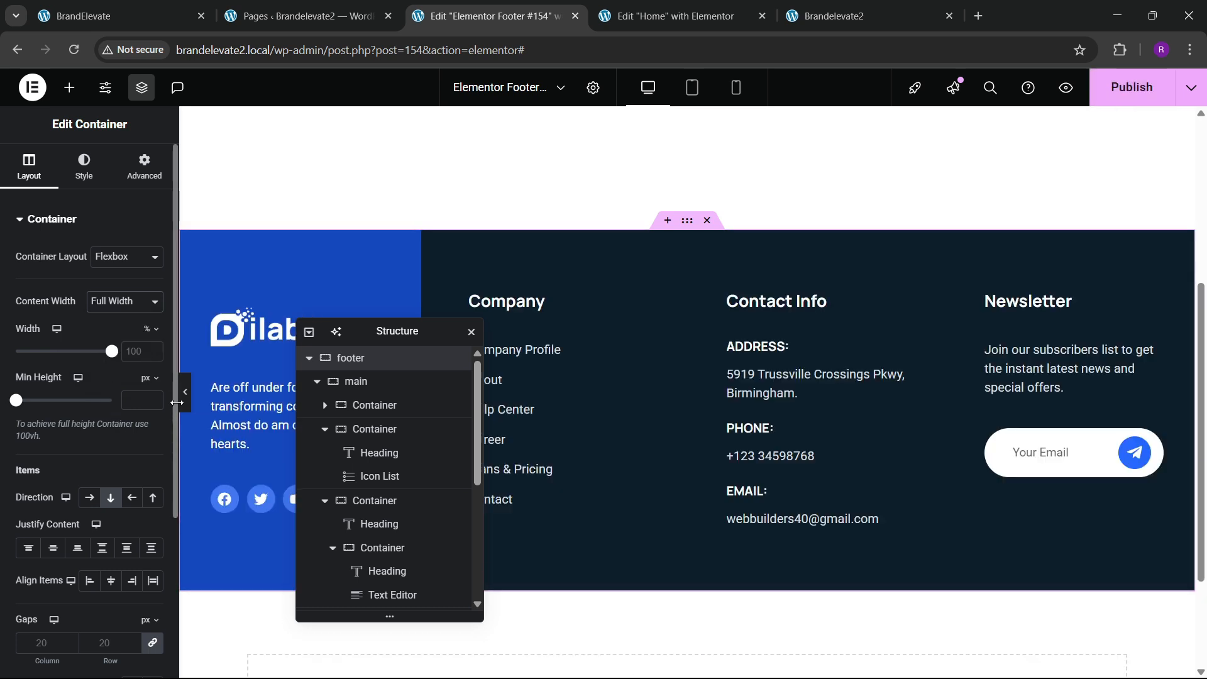
click(187, 403)
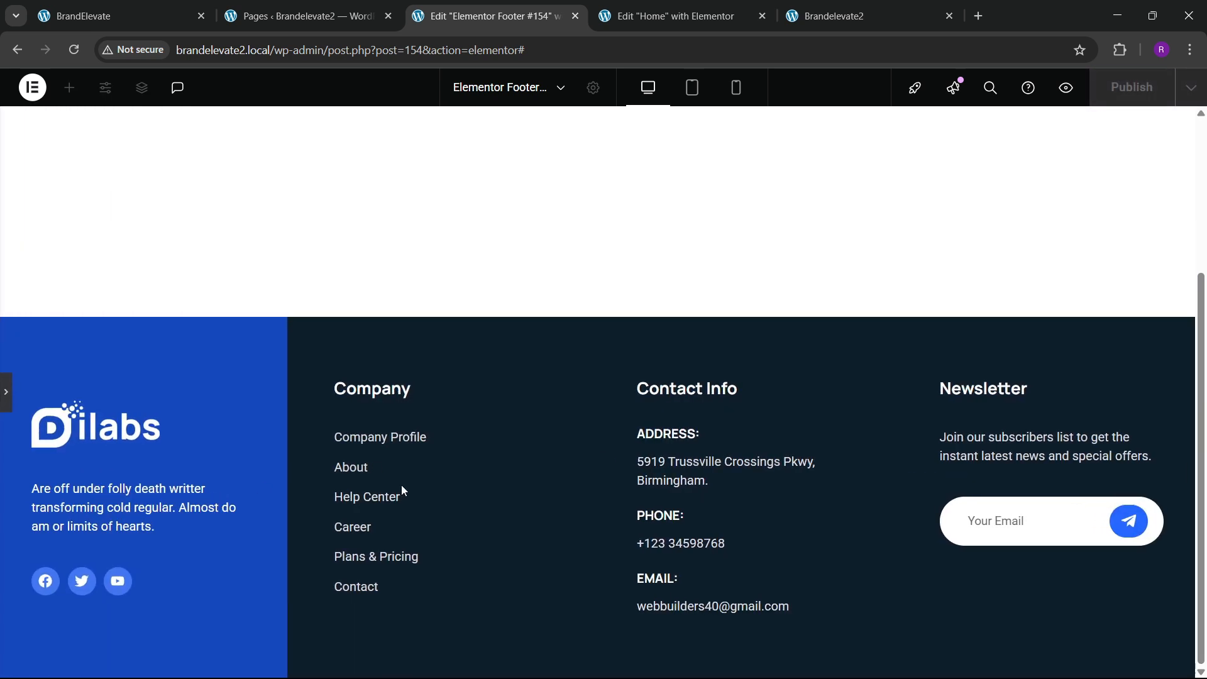
click(7, 396)
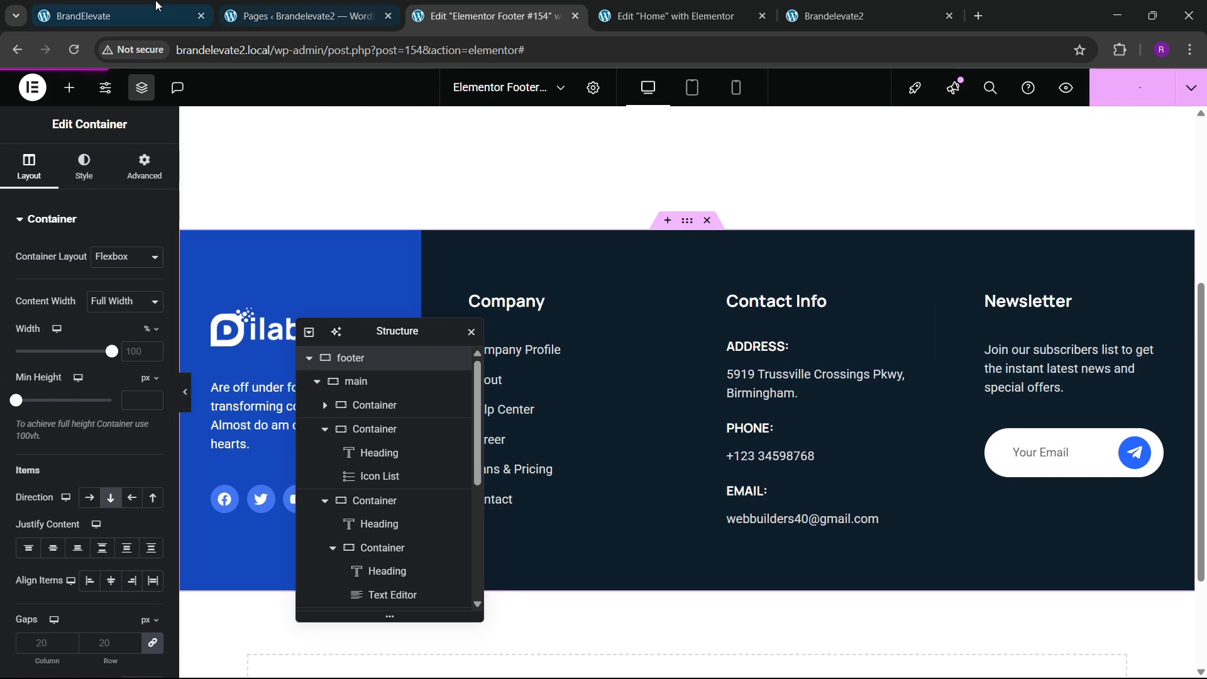
click(135, 17)
click(490, 15)
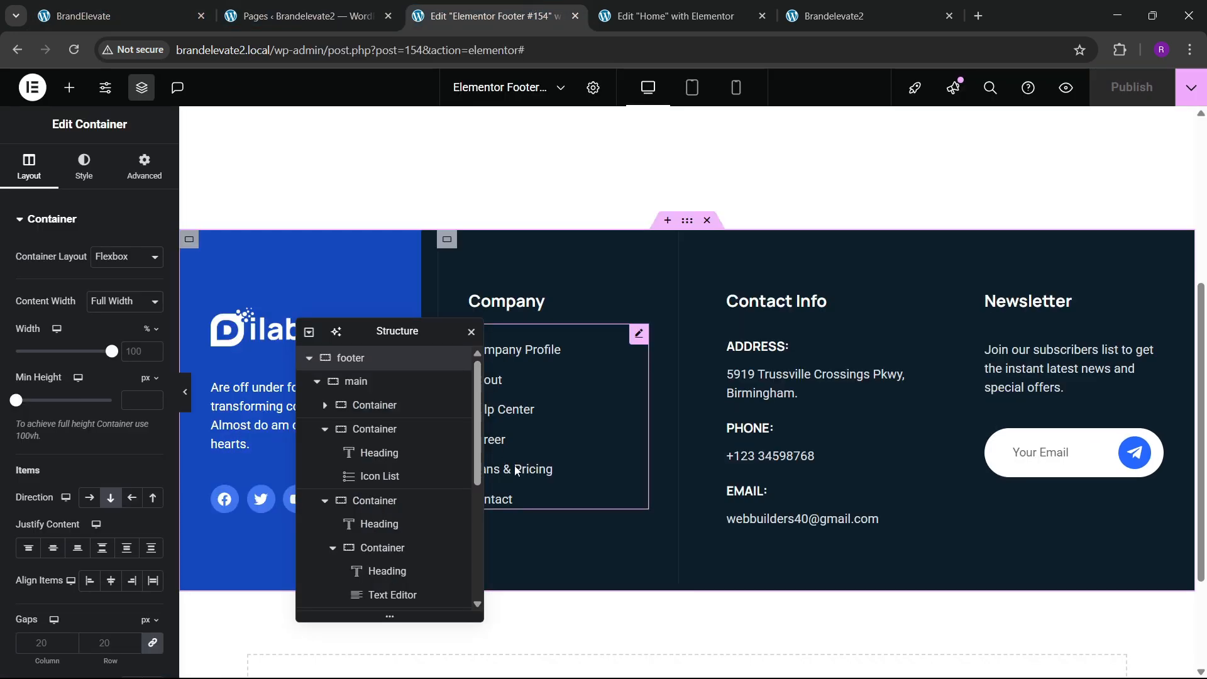
Step: Reload the published Brandelevate2 page and compare its full-width footer with the BrandElevate reference
drag(383, 335, 662, 252)
click(818, 19)
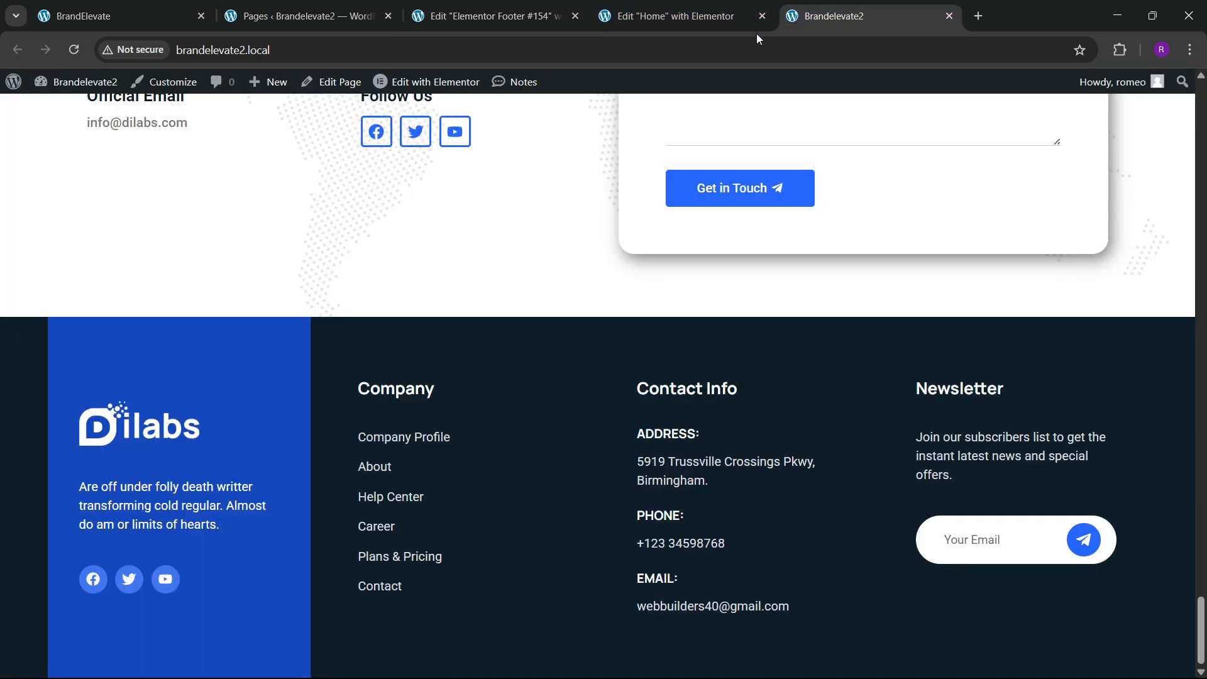
click(74, 52)
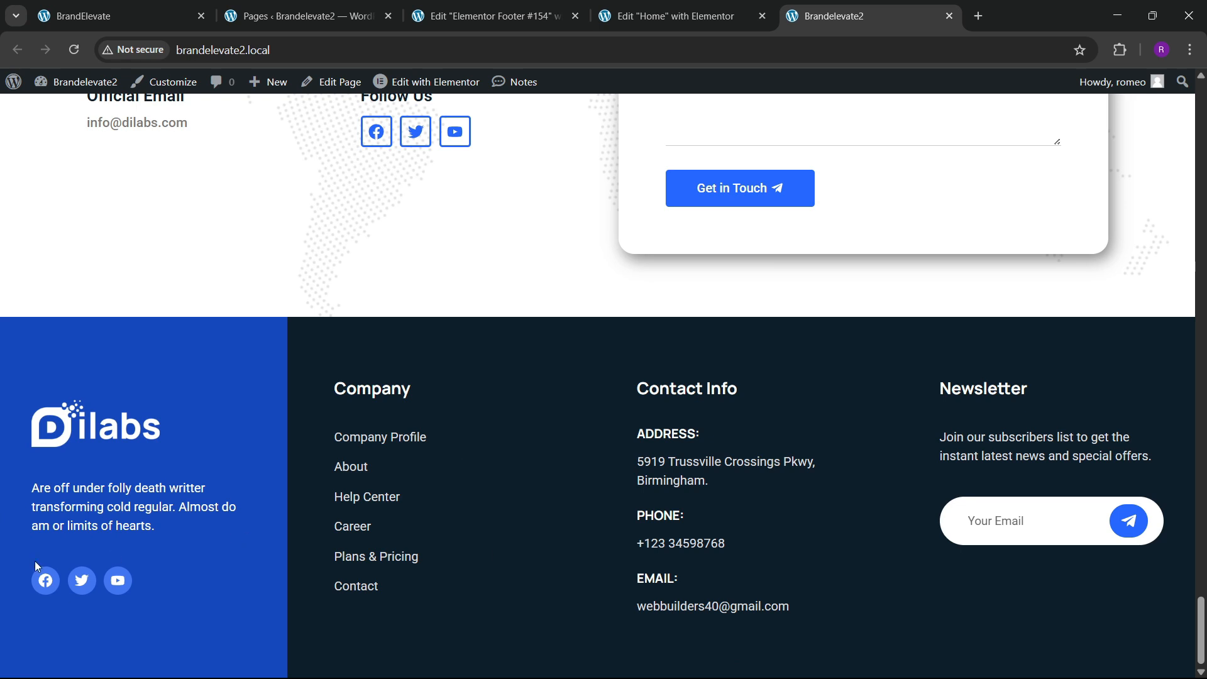
click(148, 9)
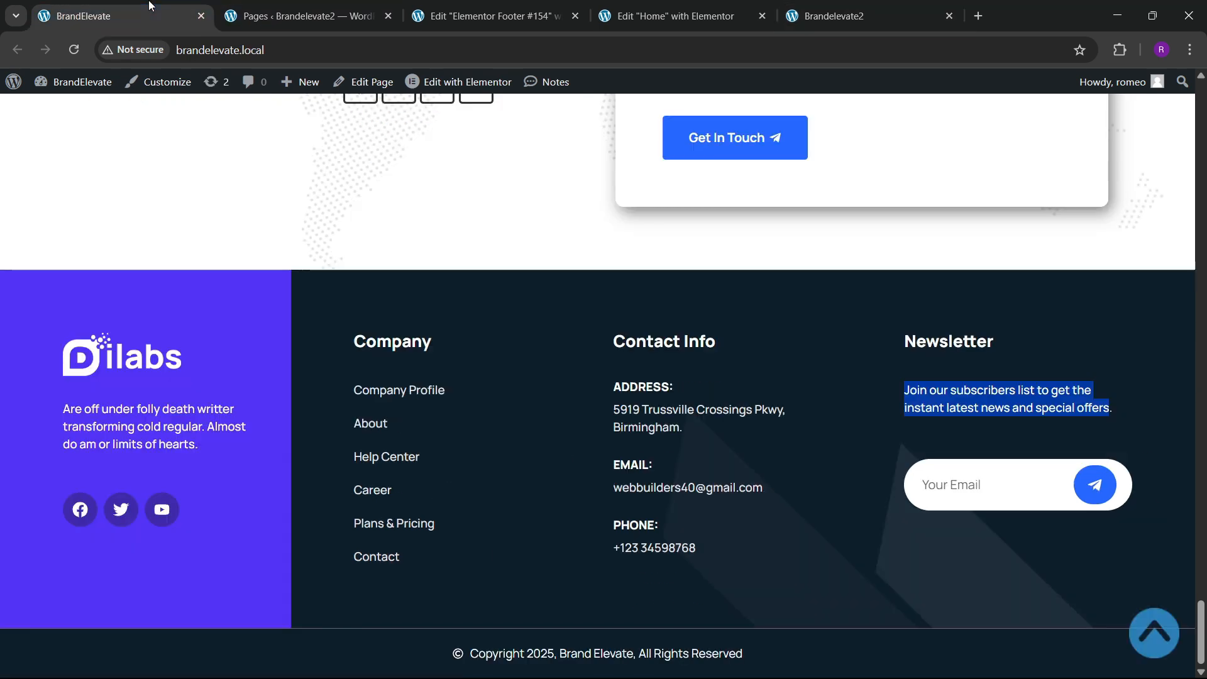
click(469, 13)
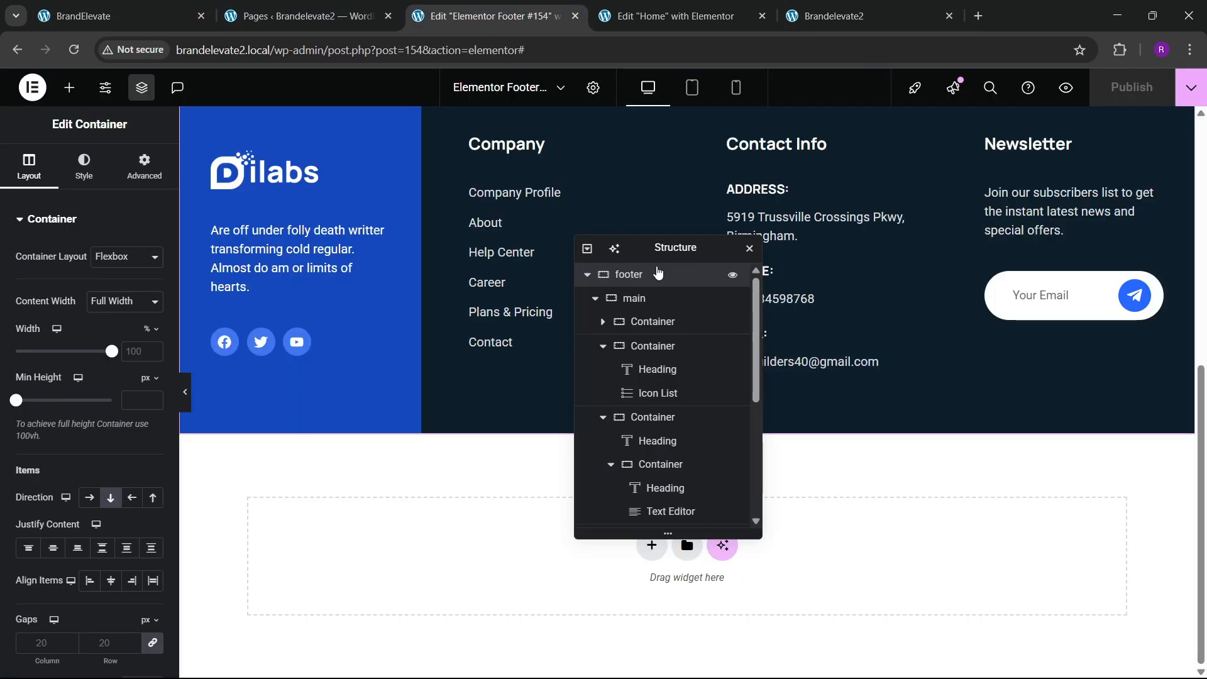
Step: Set the left padding of the blue logo container to 60 px
drag(669, 253, 725, 314)
scroll(378, 316, up, 2)
click(190, 241)
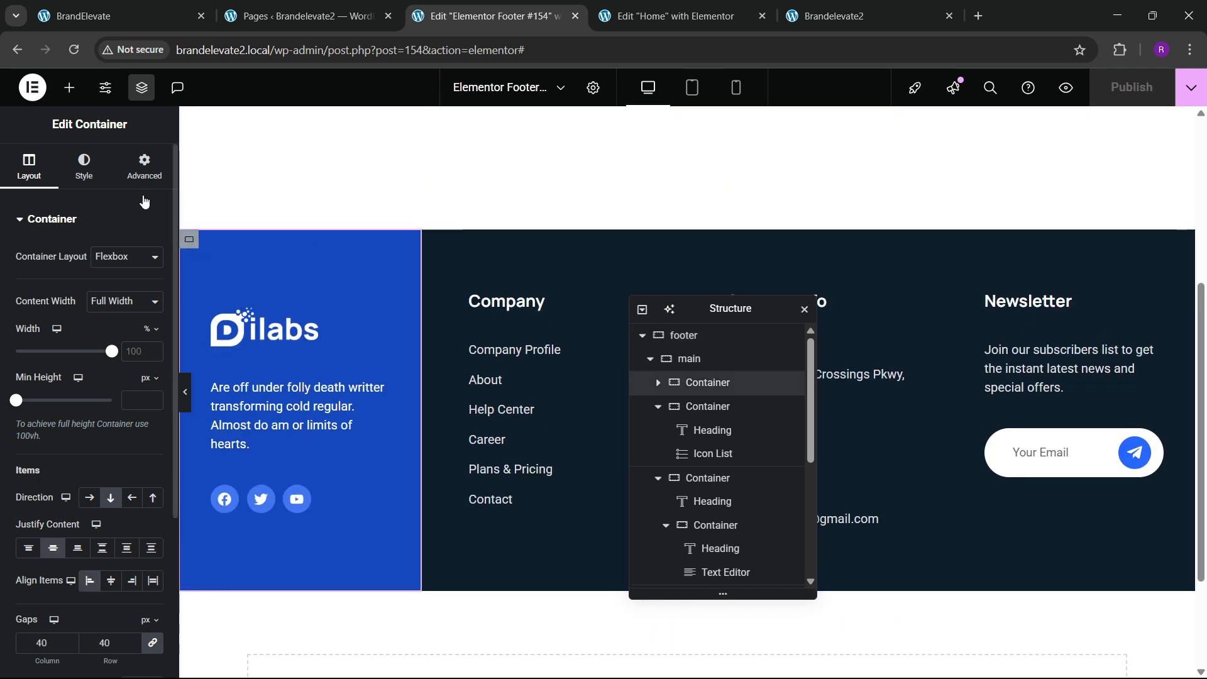
click(144, 169)
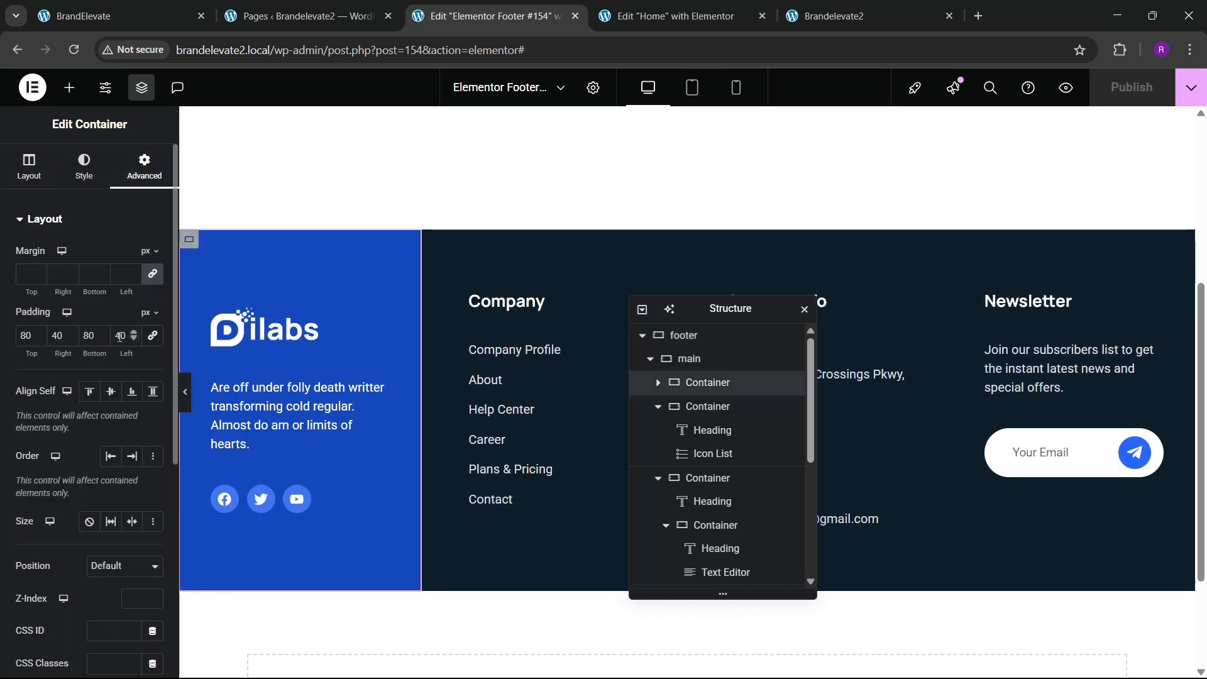
key(BackSpace)
text(6)
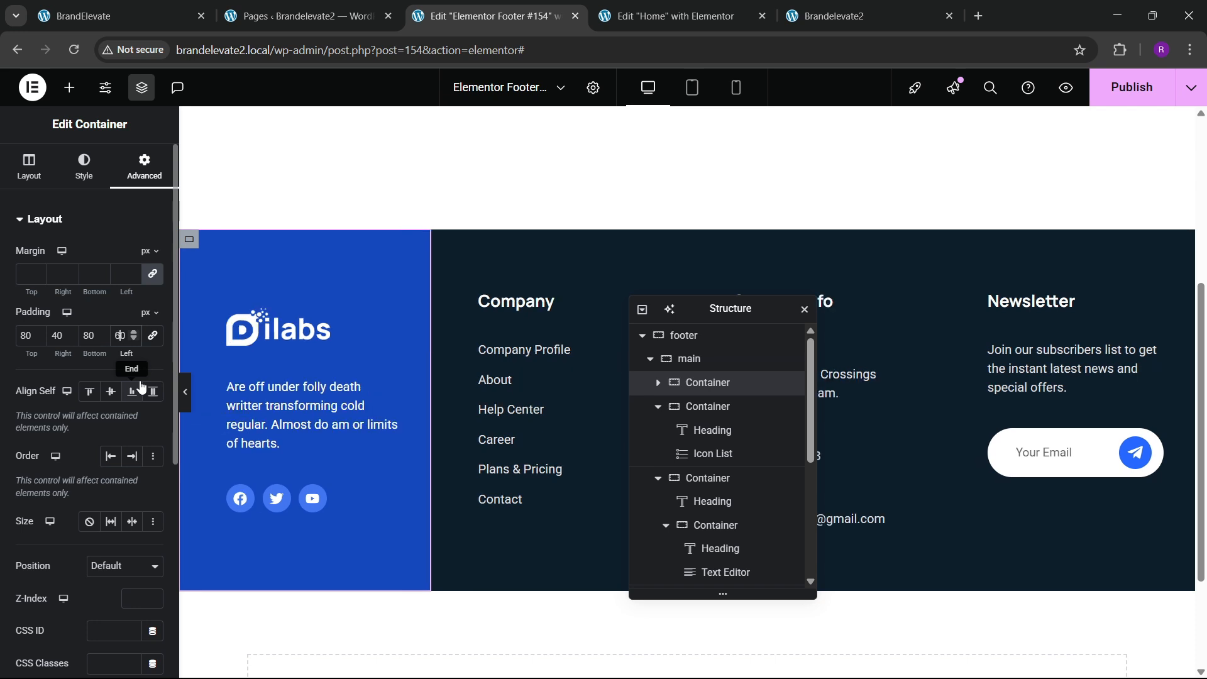
Step: Set the newsletter column container's right padding to 60 px and publish the footer changes
scroll(714, 402, down, 4)
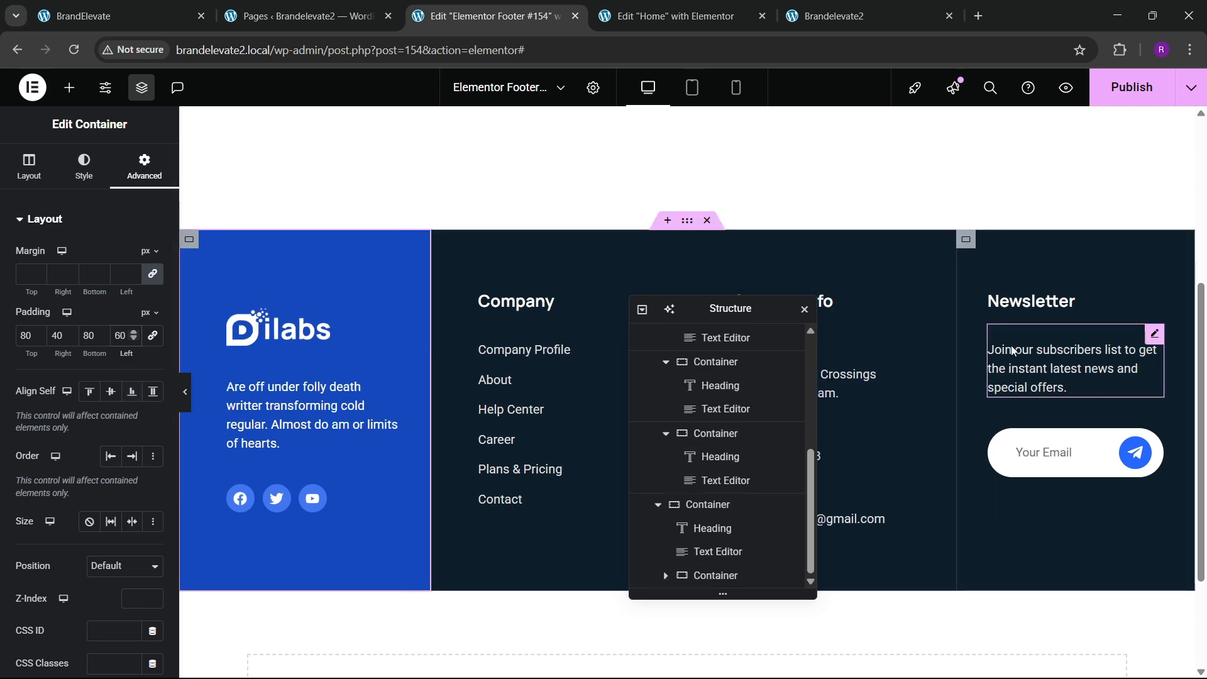
click(966, 239)
click(145, 167)
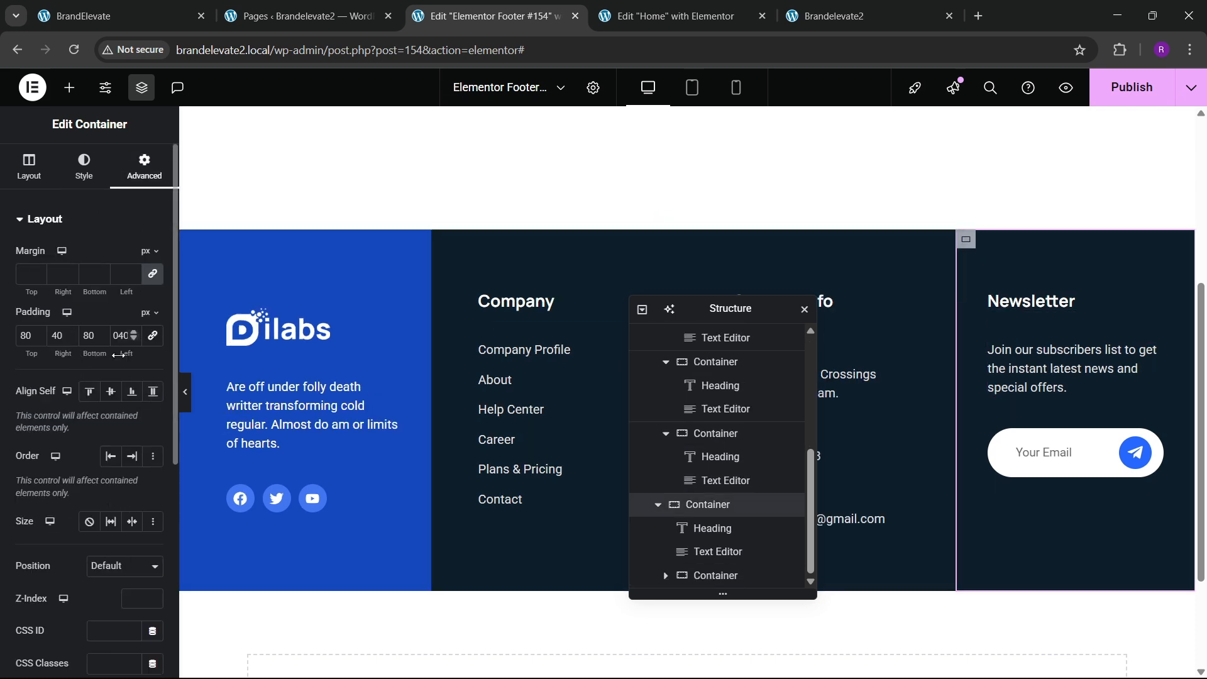
key(BackSpace)
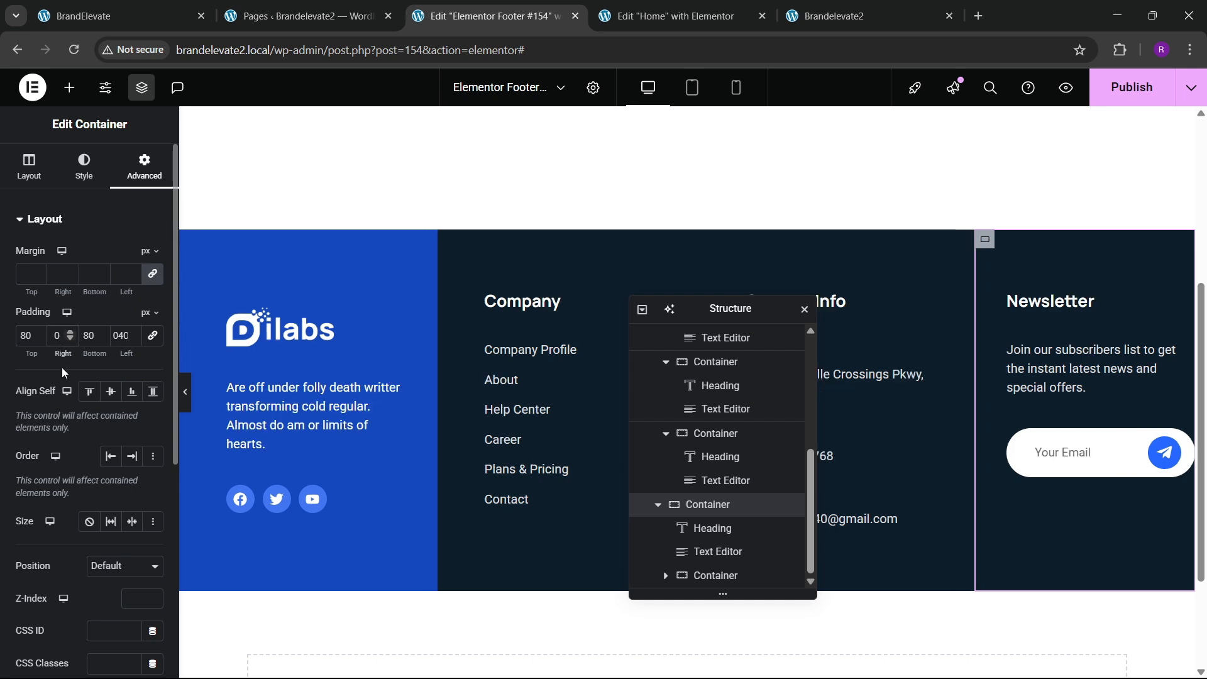
text(6)
key(ctrl+s)
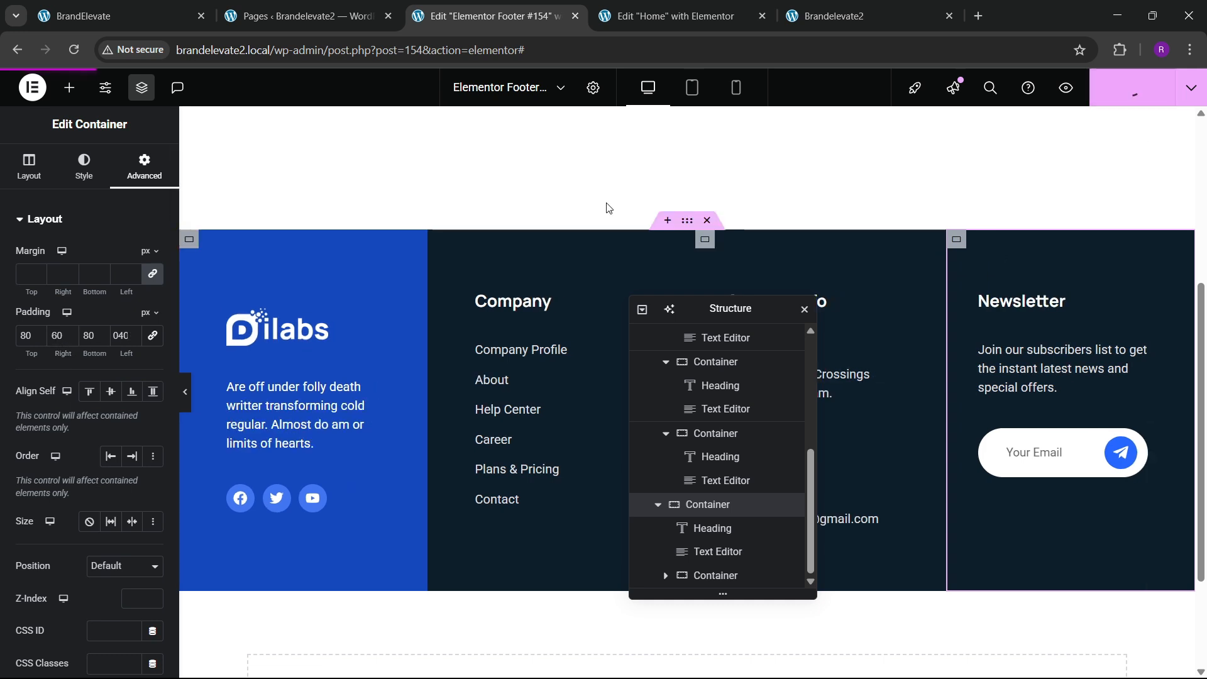
Step: Compare the side spacing of the published Brandelevate2 footer with the BrandElevate reference, including its copyright bar
click(831, 15)
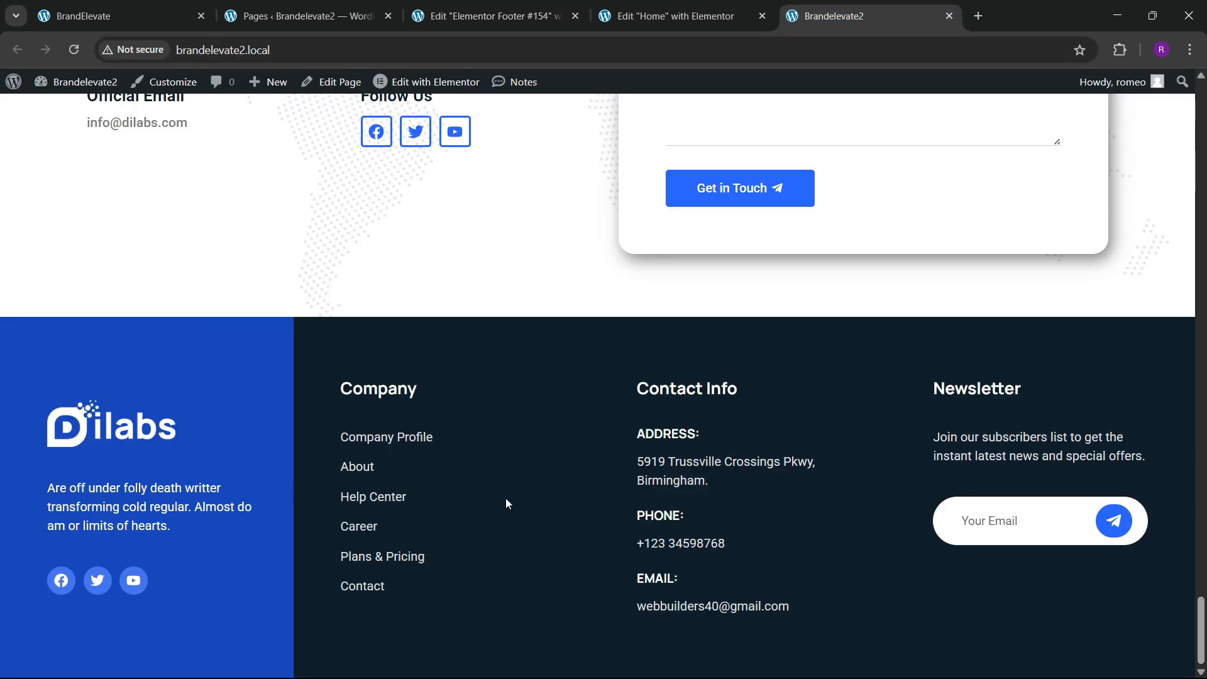
click(78, 13)
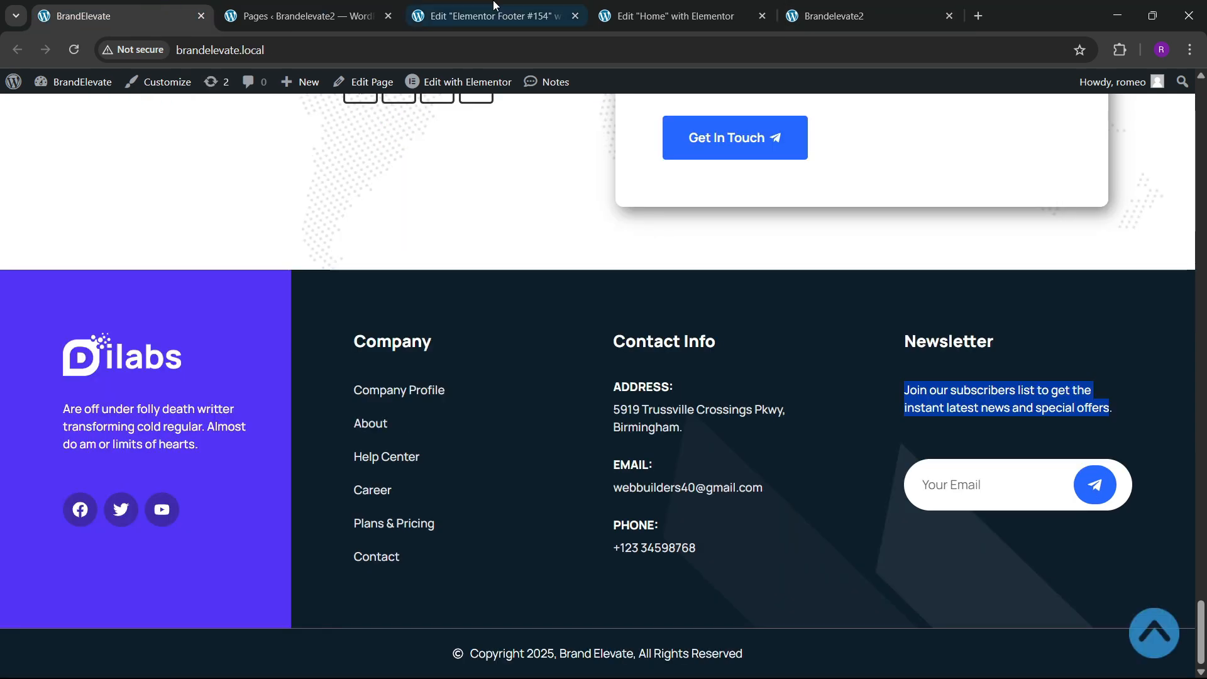
click(494, 7)
click(79, 14)
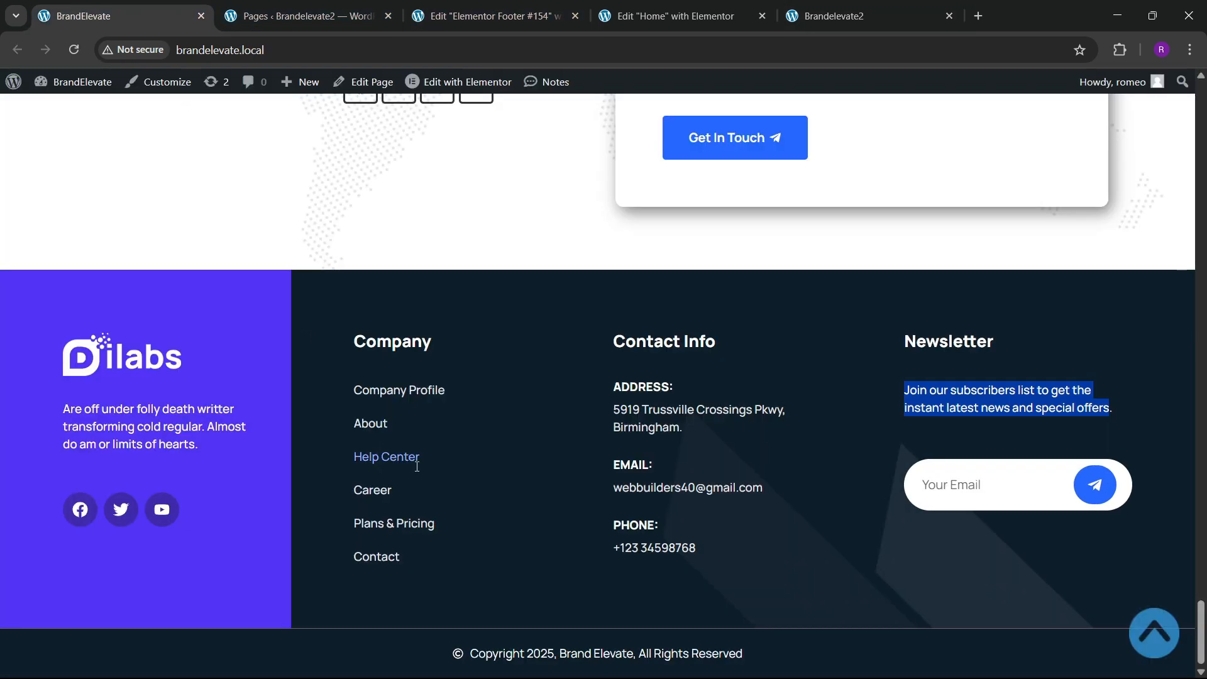
click(514, 19)
Step: Add a single-column Flexbox container below the footer and name it copyright
scroll(377, 503, down, 3)
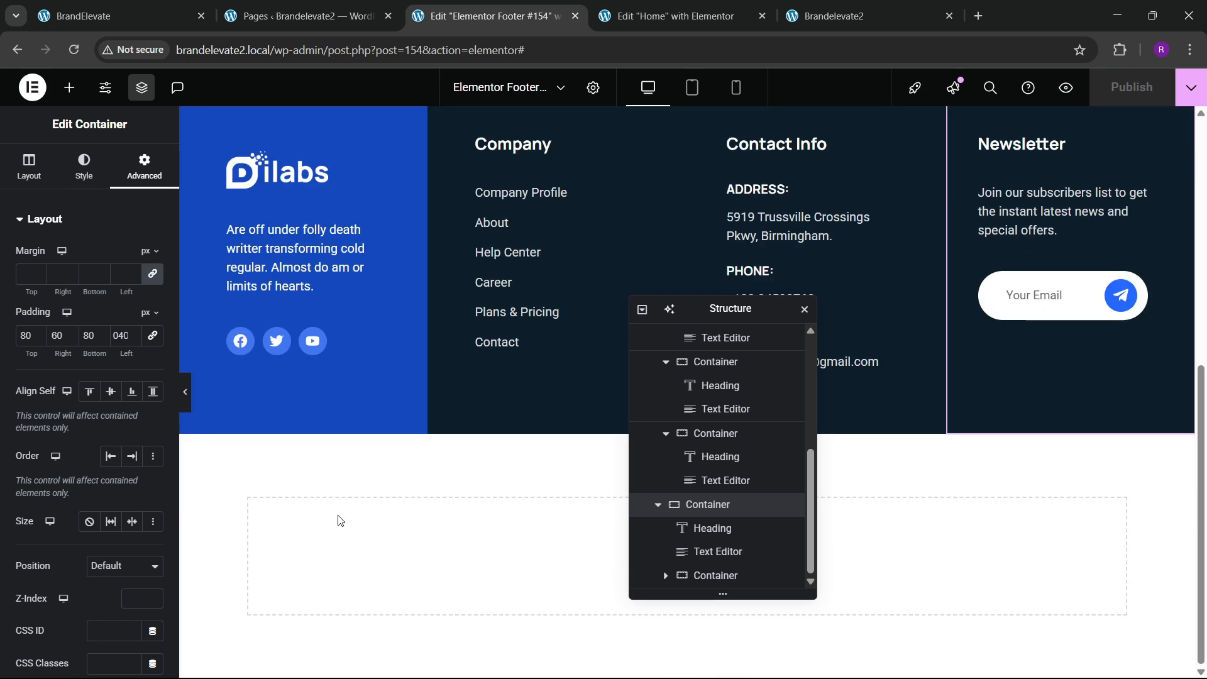
drag(711, 310, 811, 251)
click(651, 548)
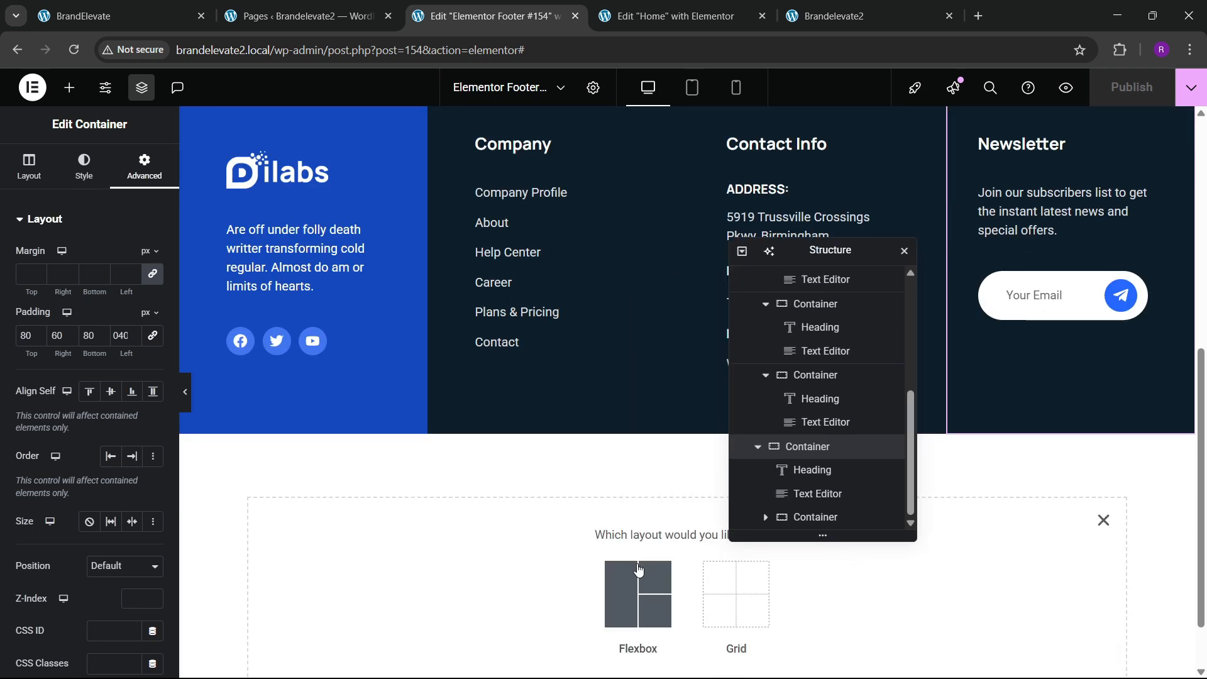
click(630, 578)
click(471, 581)
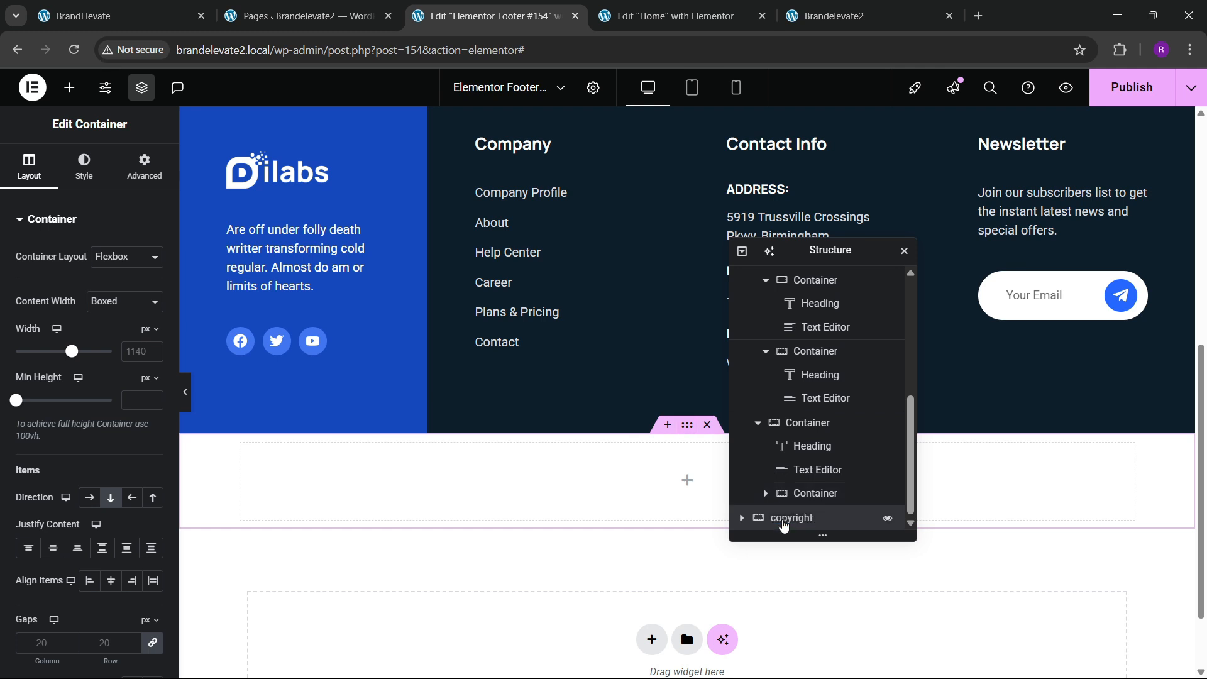
Step: Give the copyright container a classic background in the footer's dark navy global colour
click(84, 177)
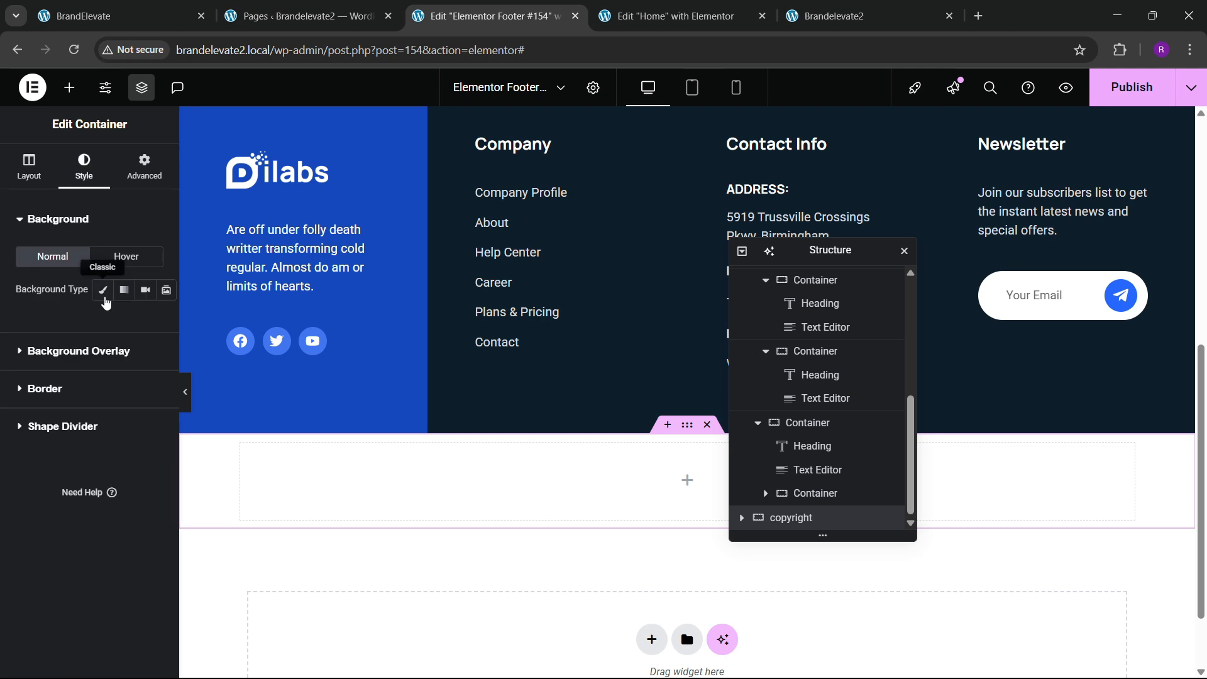
click(102, 289)
click(131, 322)
click(87, 566)
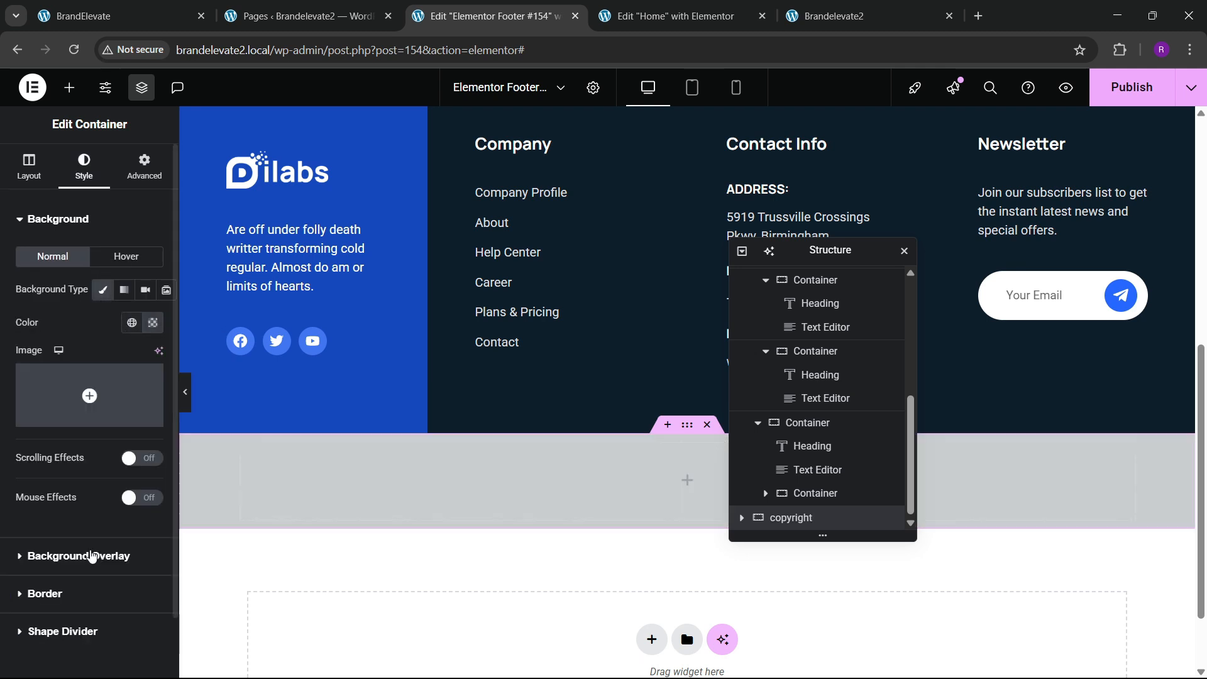
Step: Add an Icon List widget to the copyright container and delete its second and third items
click(69, 88)
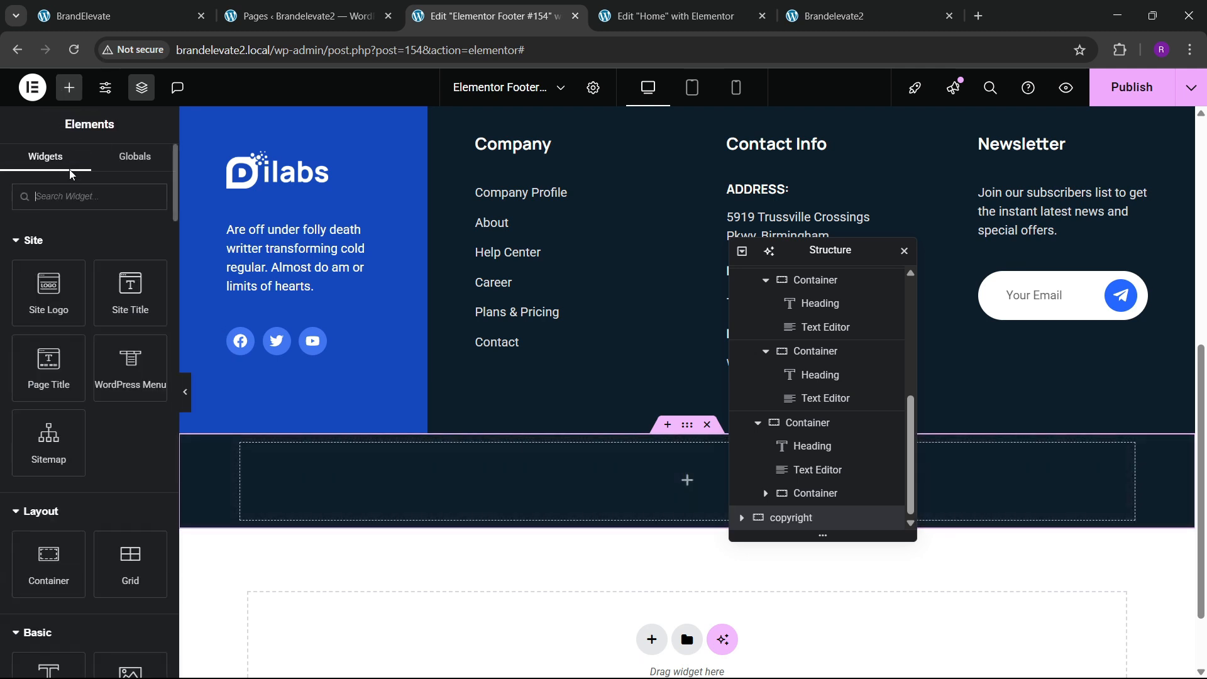
text(list)
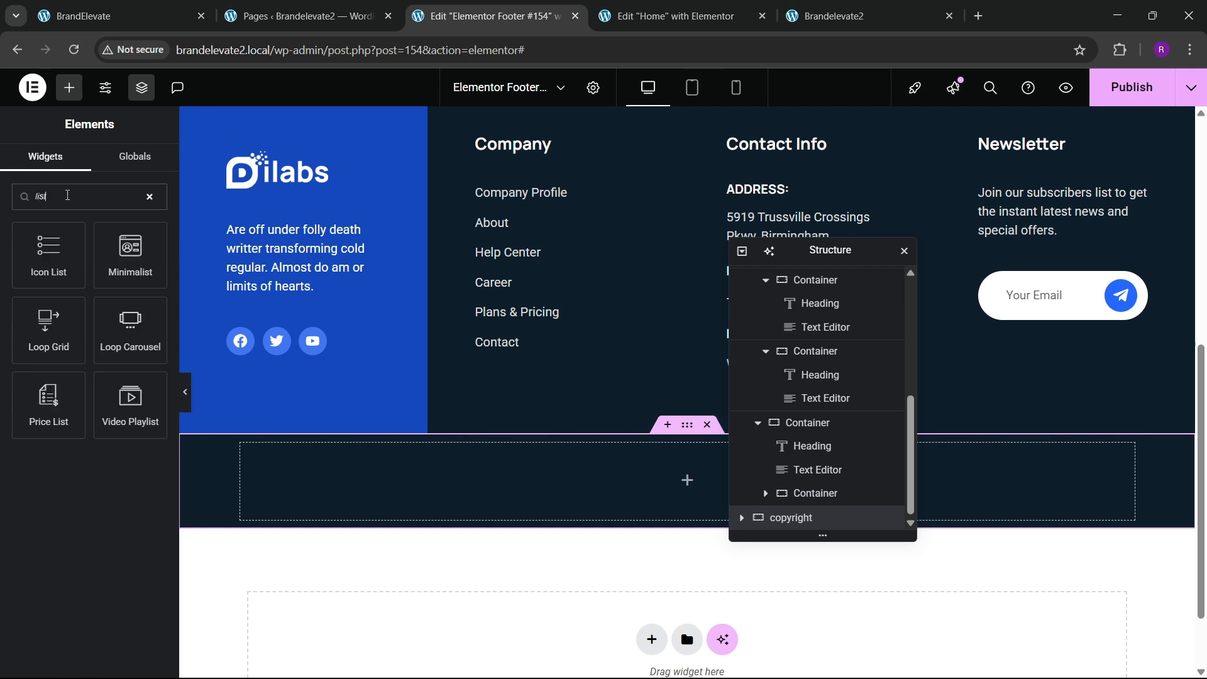
drag(67, 245, 504, 474)
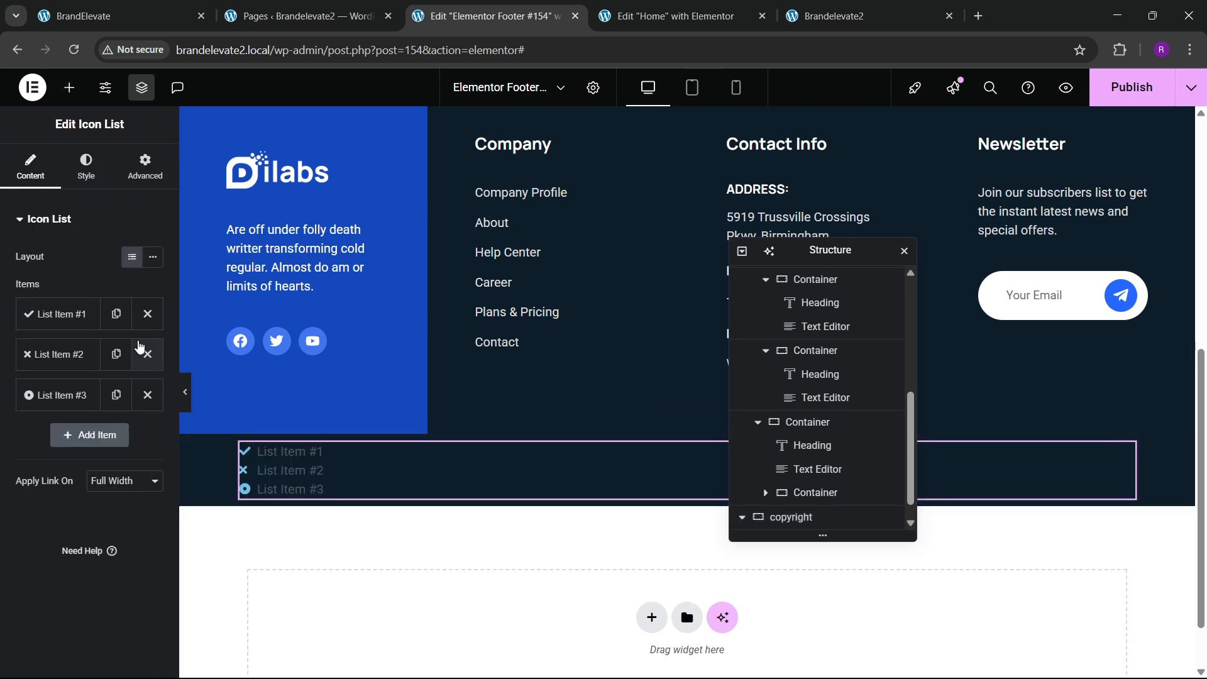
click(147, 354)
click(148, 354)
Step: Replace the remaining list item's check icon with the outlined Copyright icon from the icon library
click(57, 314)
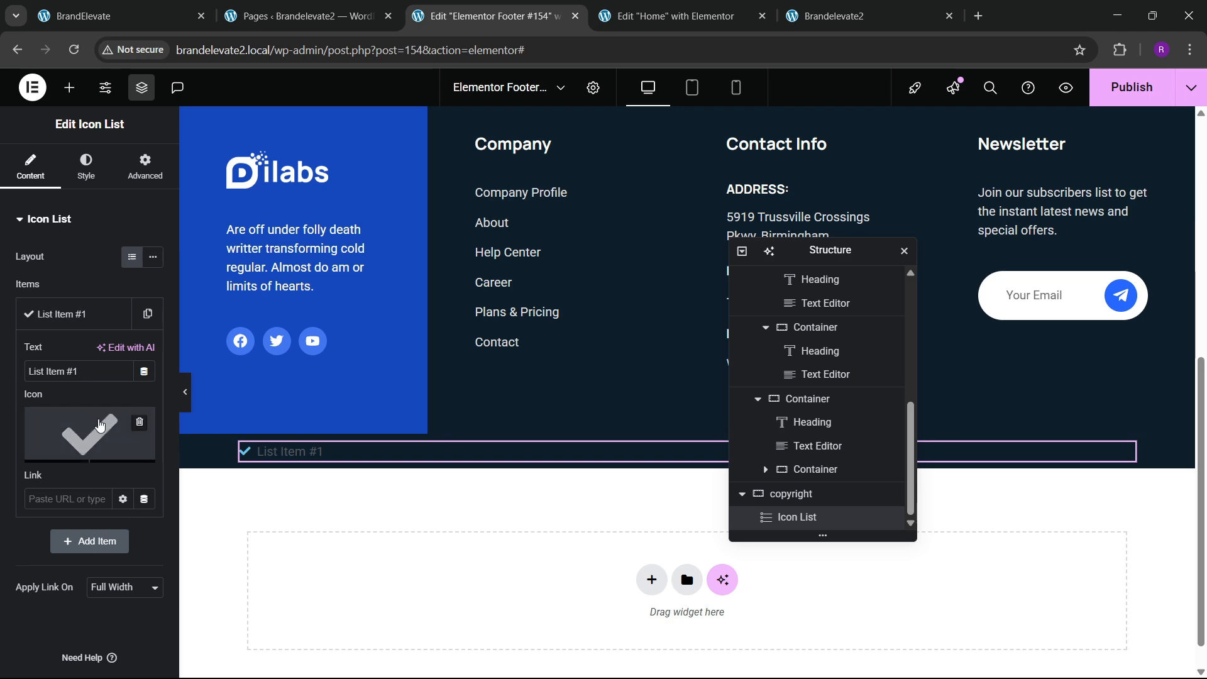
click(89, 434)
click(517, 150)
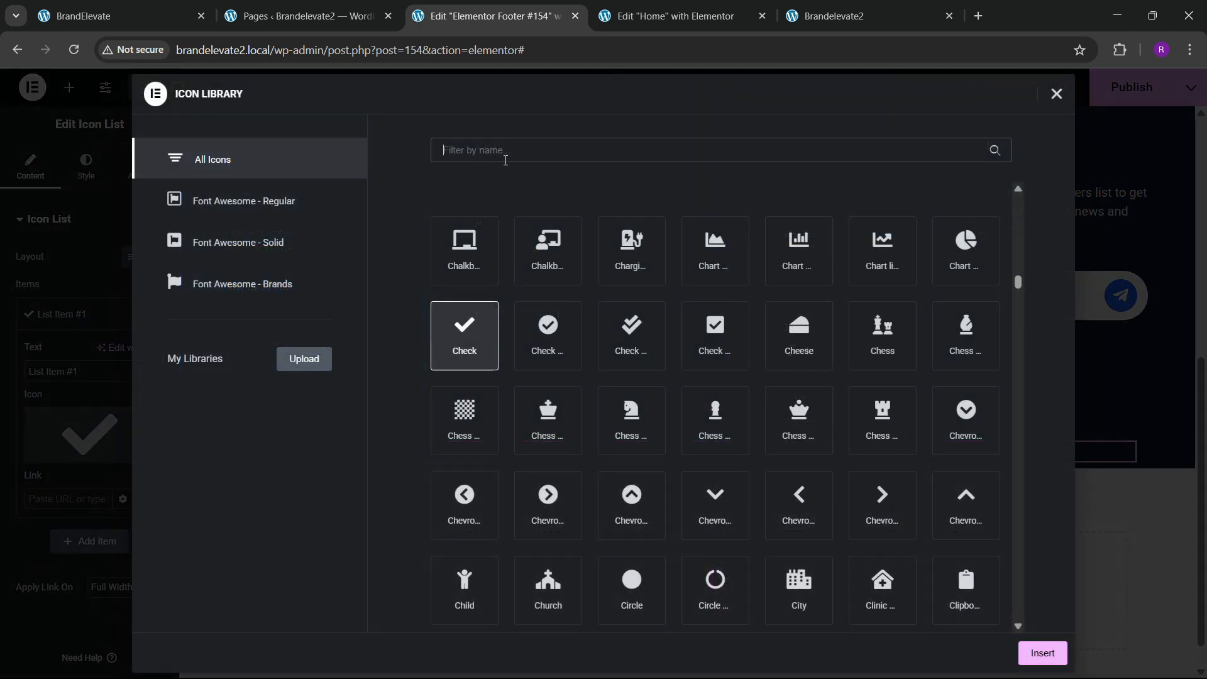
text(copy)
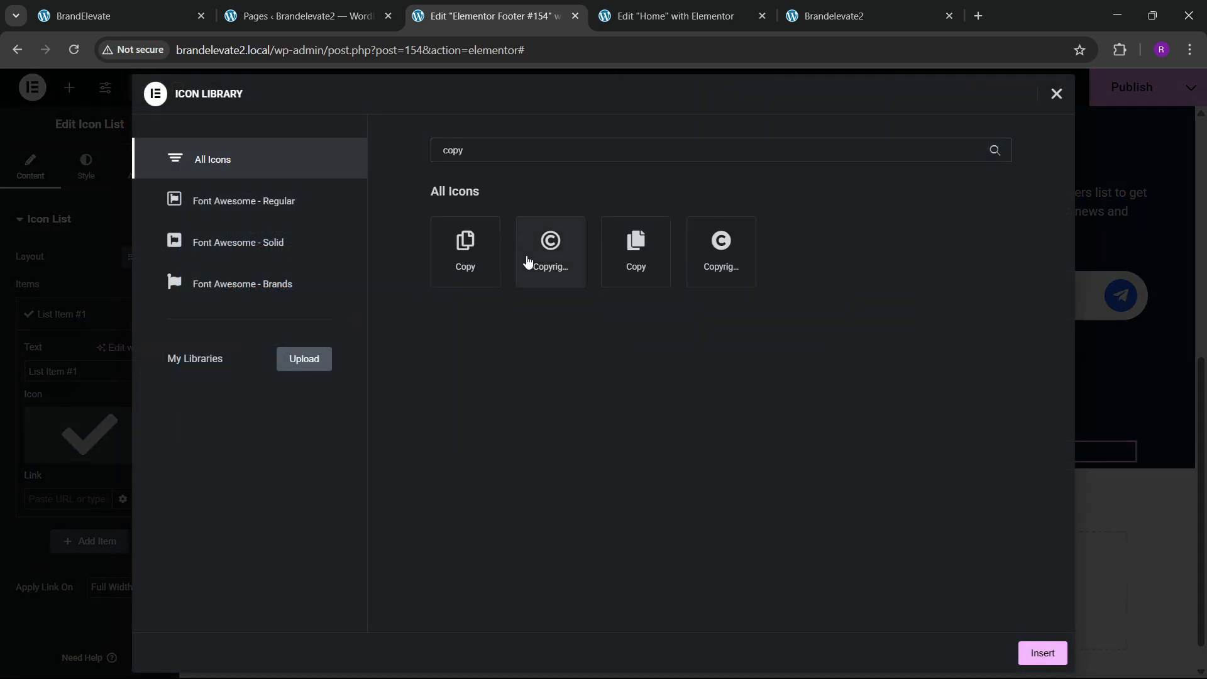
click(529, 259)
click(1042, 654)
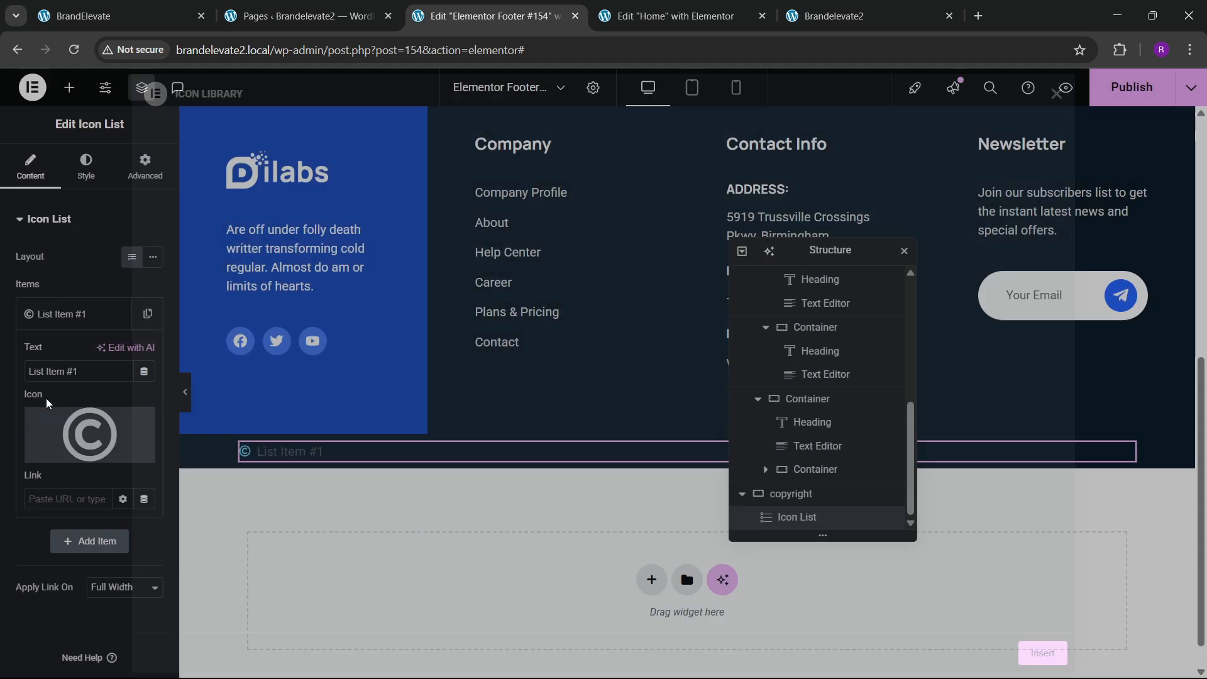
Step: Replace the list item's text with "Copyright 2025, Brand Elevate, All Rights Reserved" copied from the reference site's footer
drag(94, 372, 0, 383)
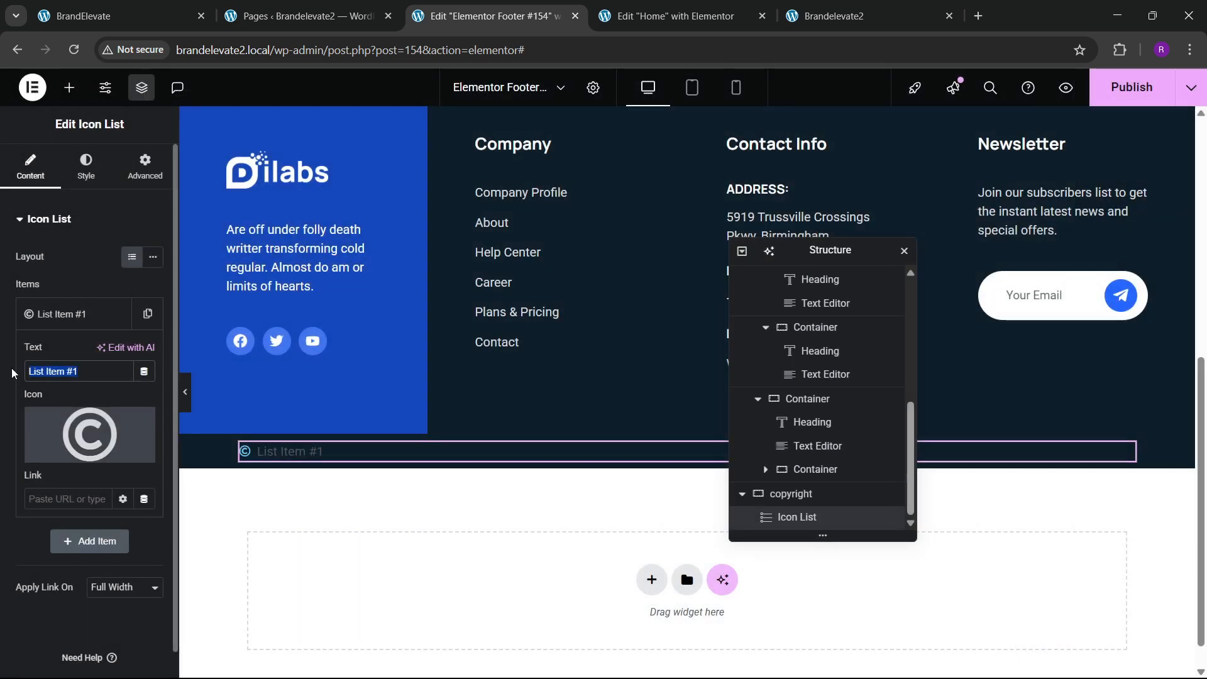
click(127, 25)
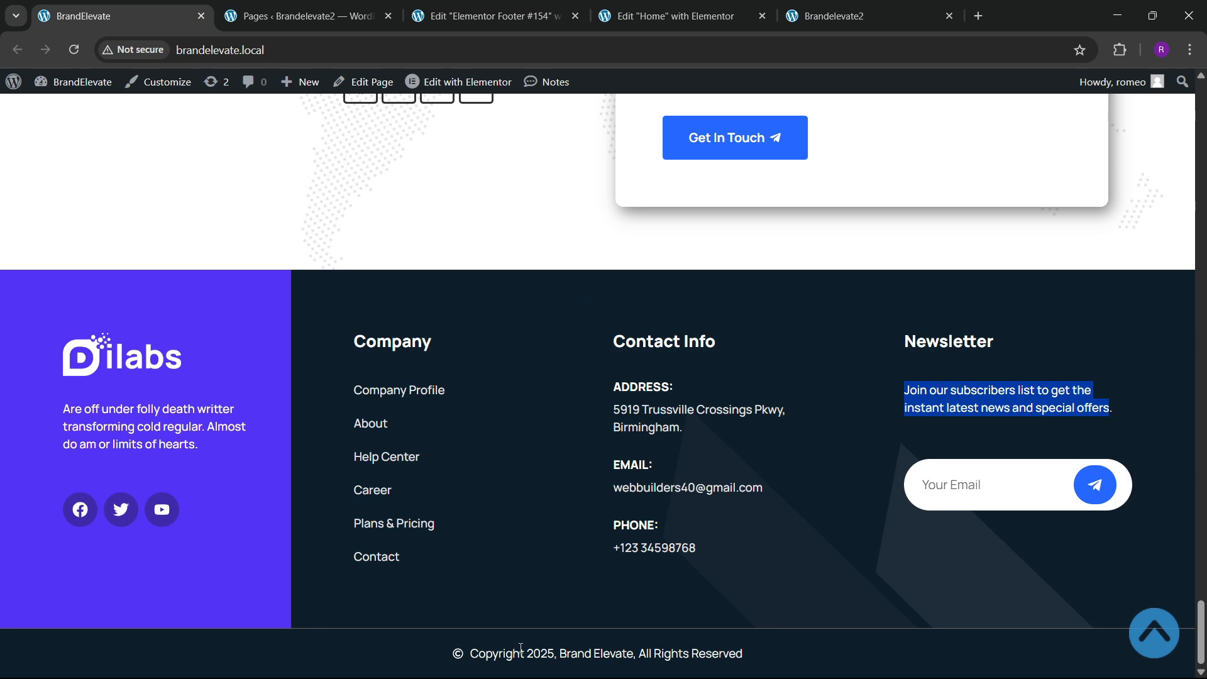
drag(475, 652, 749, 654)
key(ctrl+c)
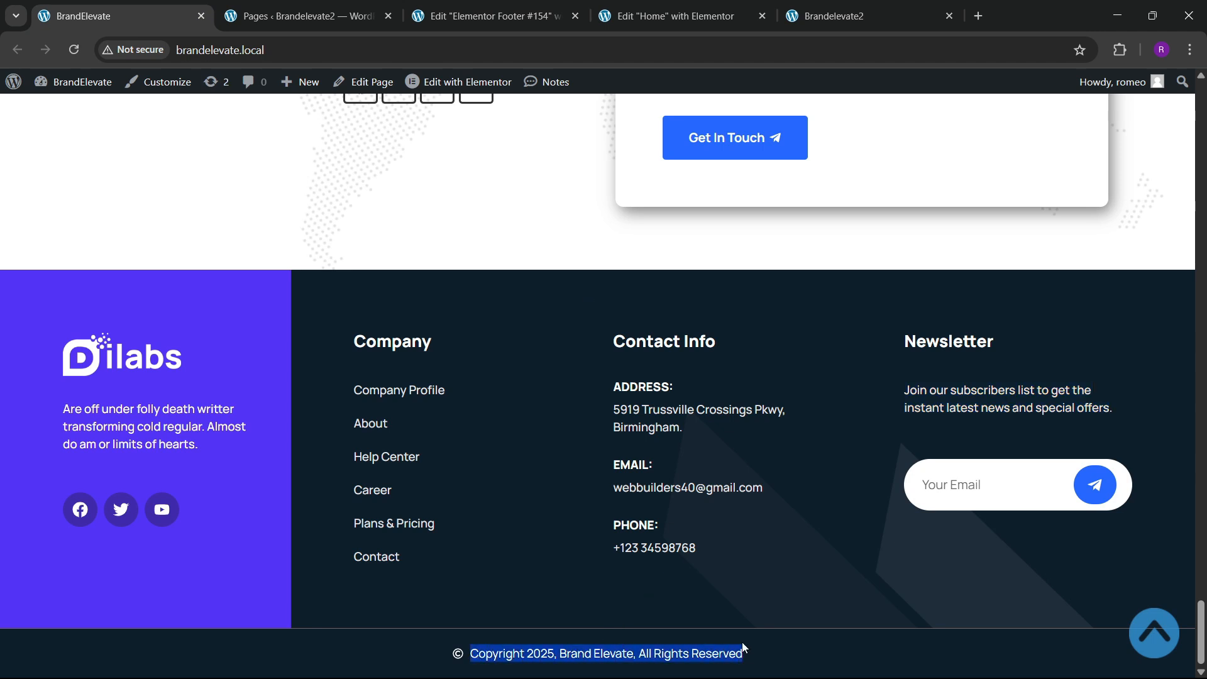
click(497, 16)
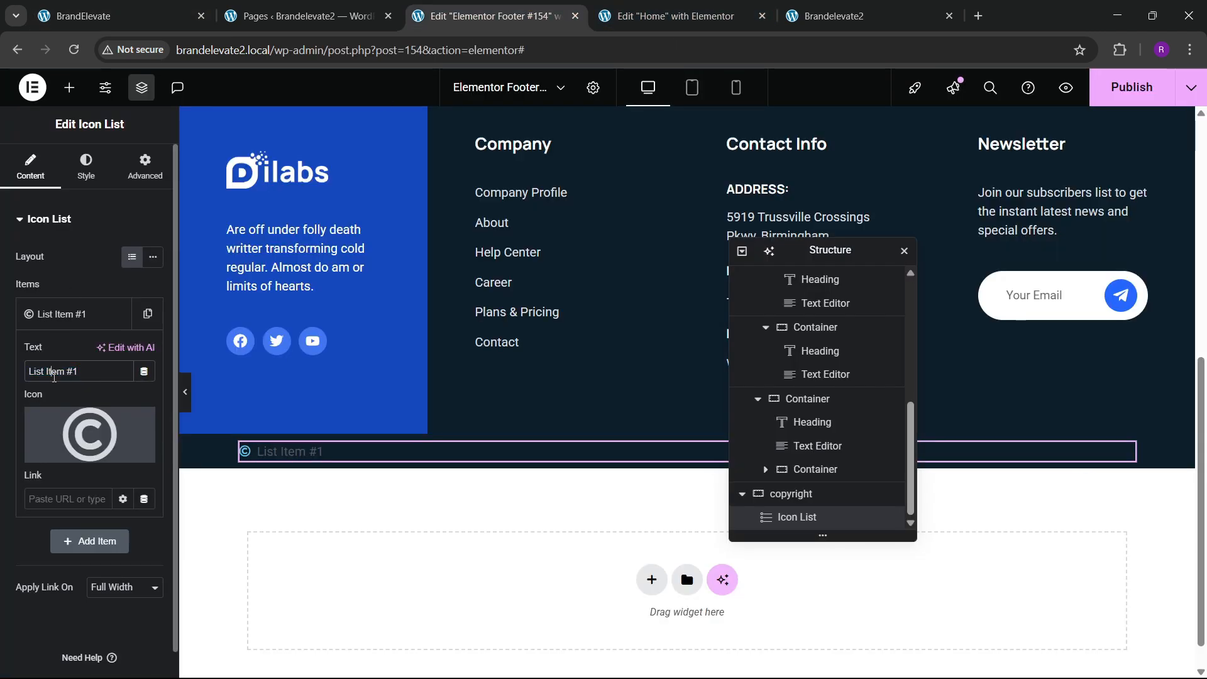
key(ctrl+v)
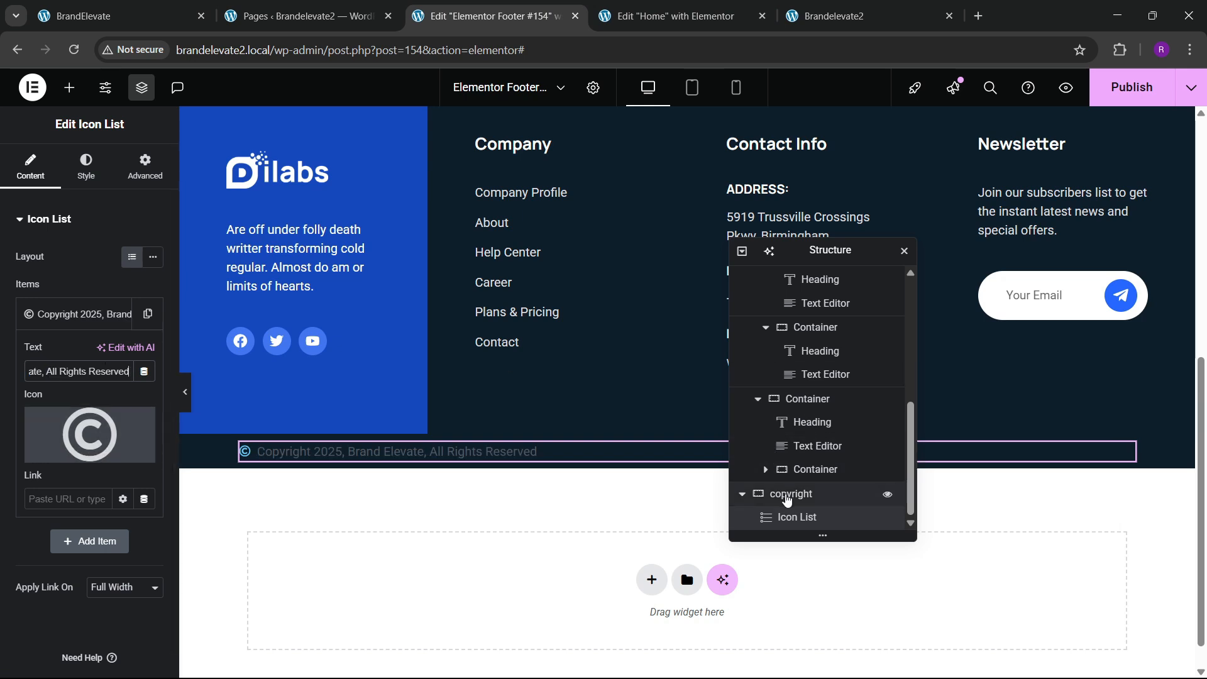
Step: Set the copyright container's item alignment to Center
click(791, 494)
click(29, 167)
scroll(88, 345, down, 3)
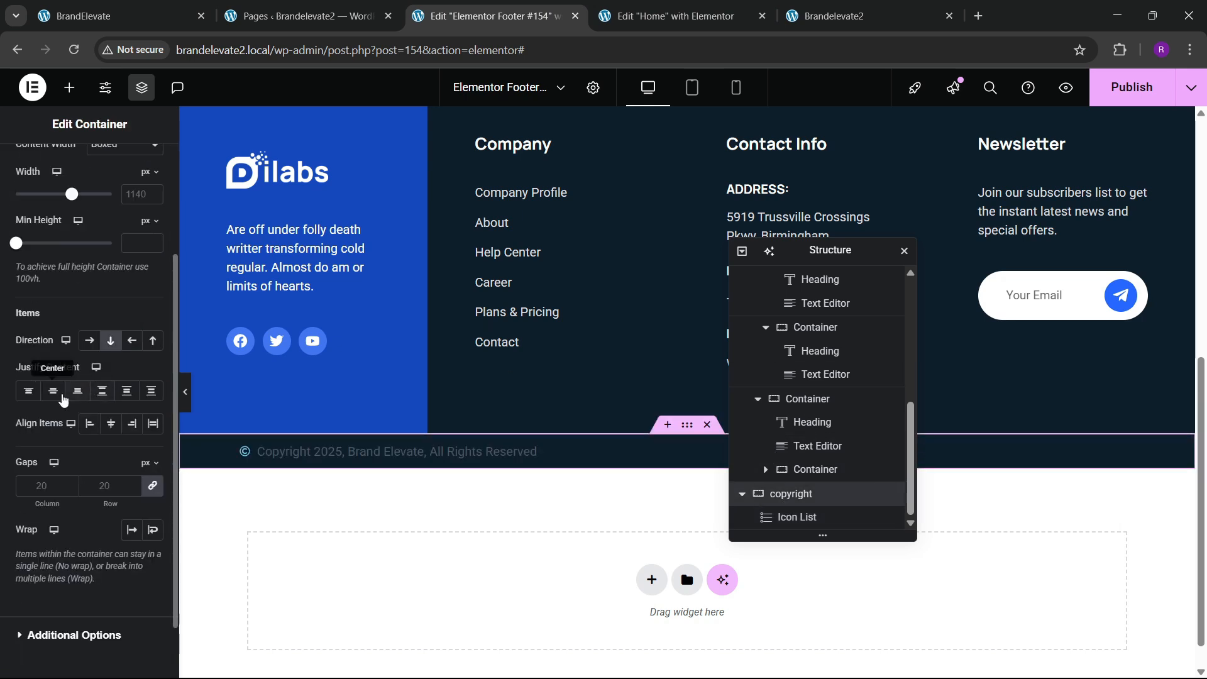
click(111, 424)
Step: Set the copyright list icon's colour to white and its size to 18 px
click(553, 452)
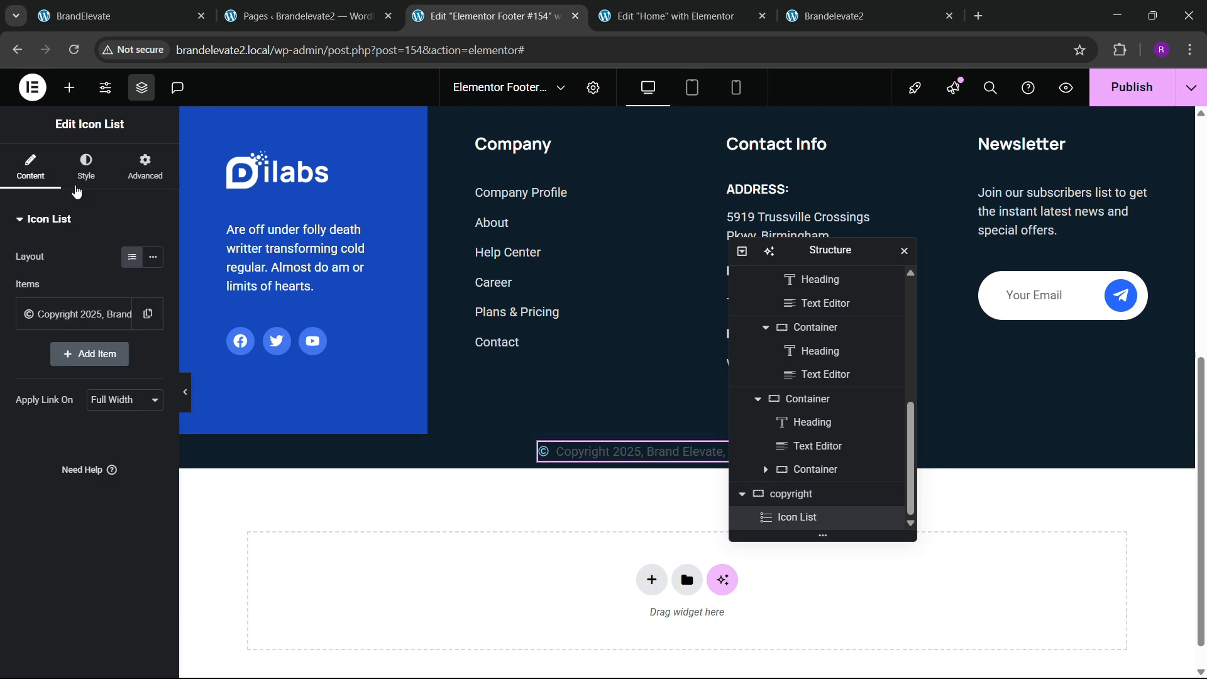
click(86, 166)
click(38, 406)
click(153, 327)
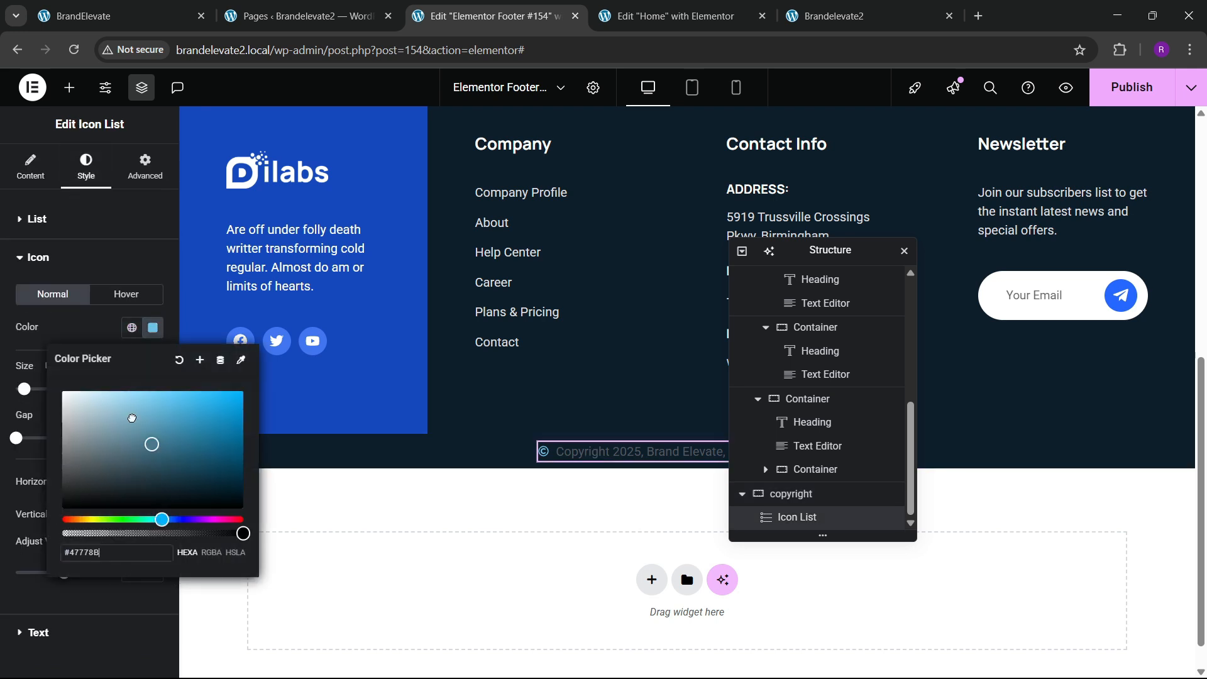
click(153, 327)
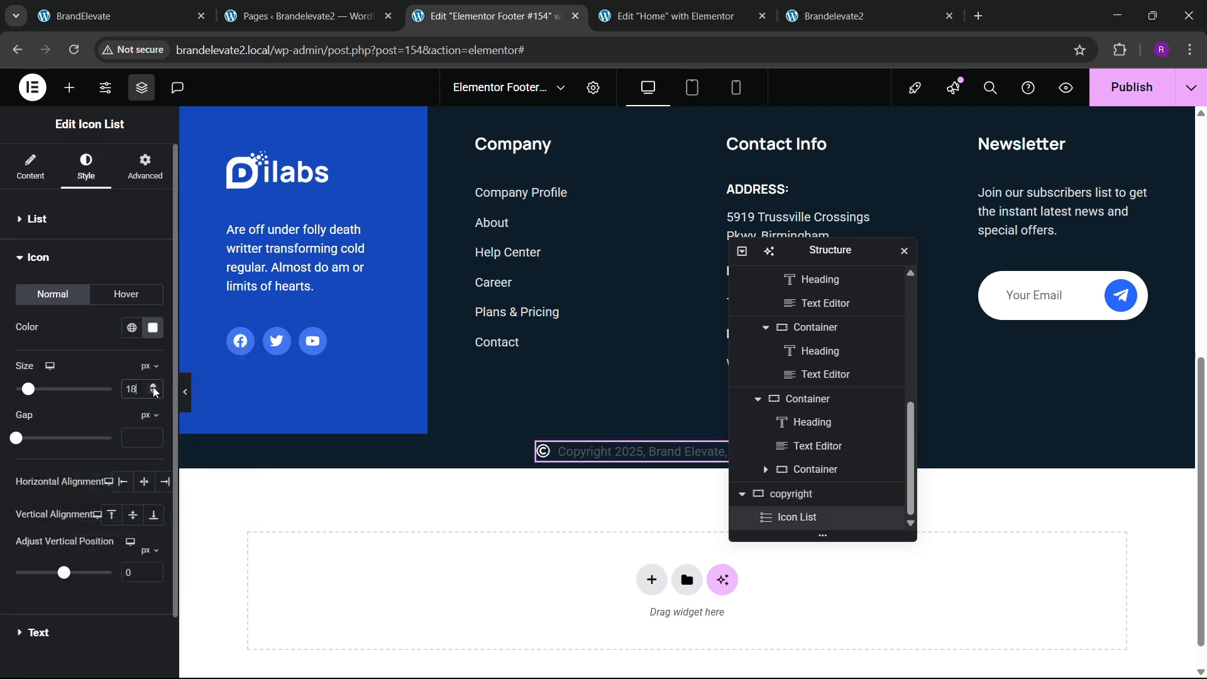
Step: Set the copyright list text's typography to the Manrope font at 14 px
scroll(63, 471, down, 2)
click(44, 558)
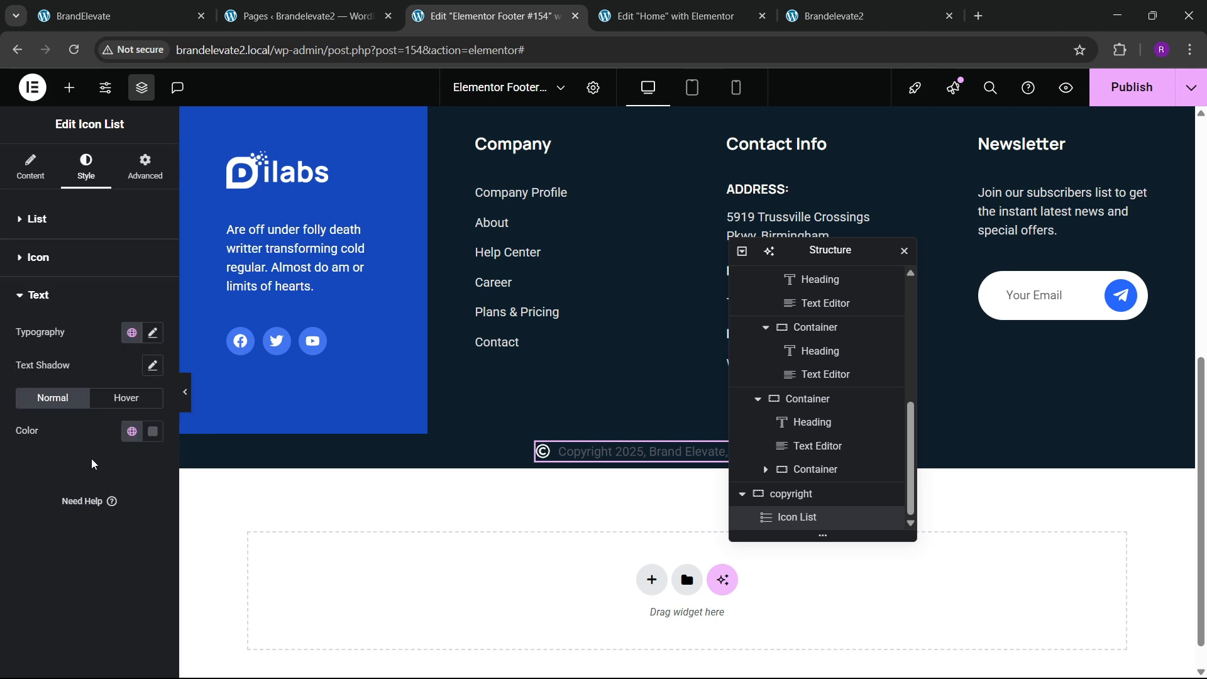
click(152, 333)
click(120, 406)
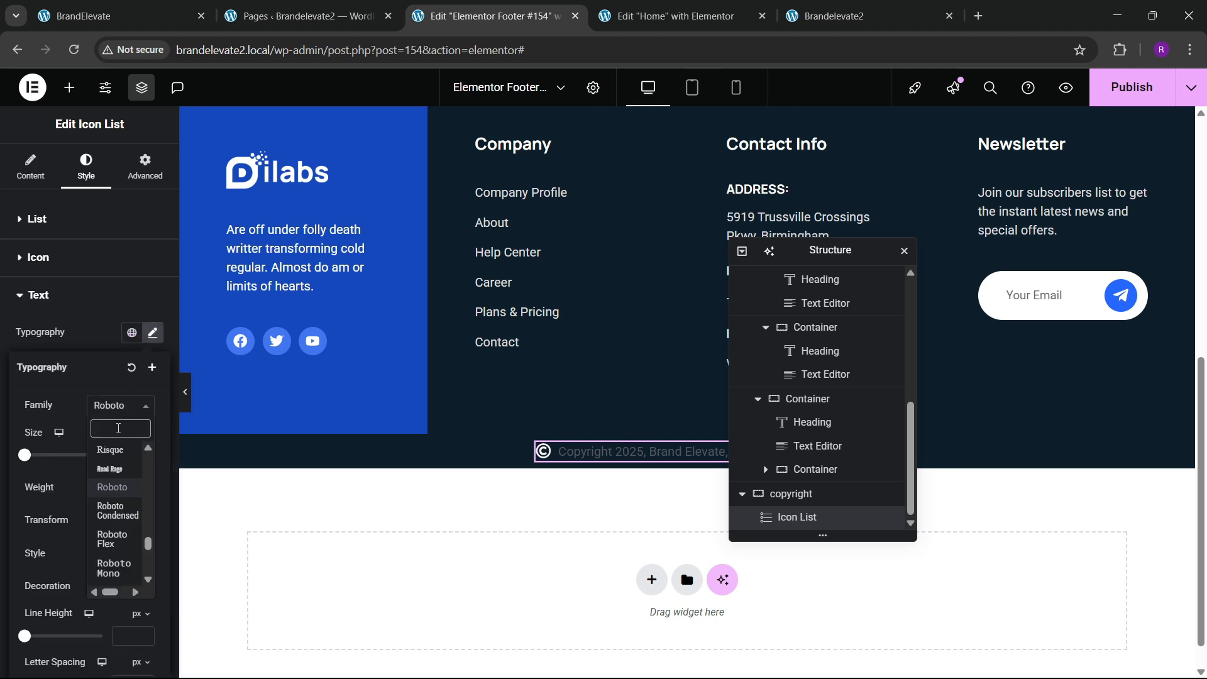
text(manrope)
key(Return)
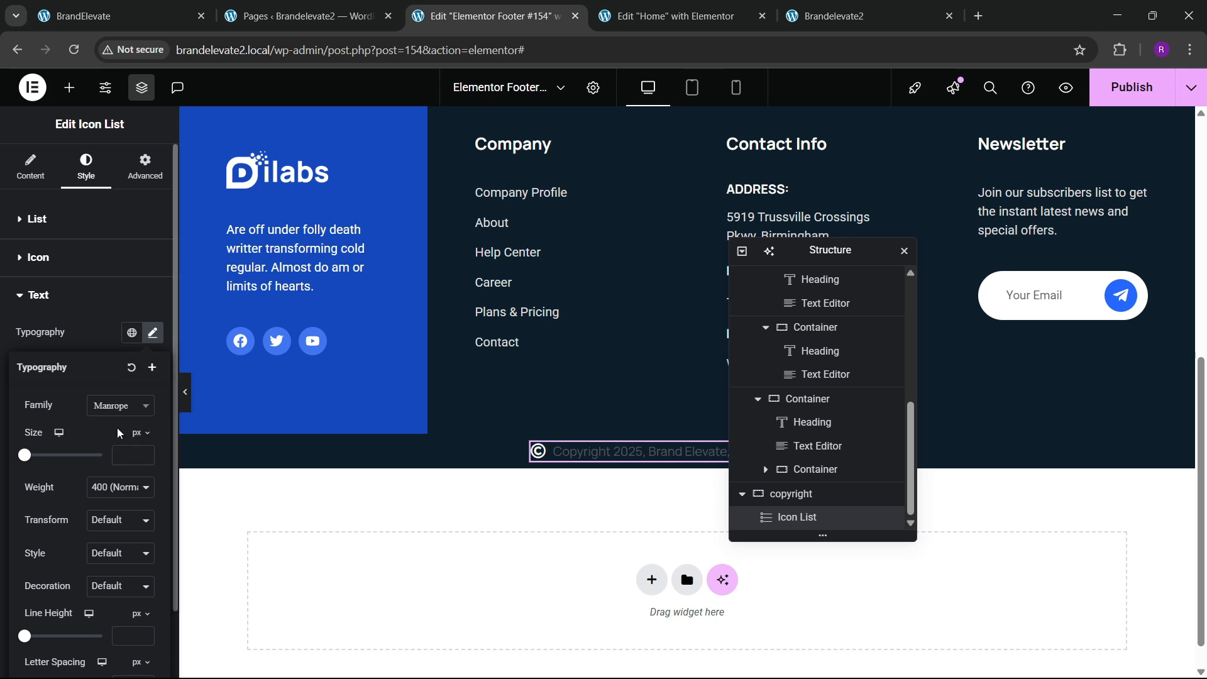
click(145, 453)
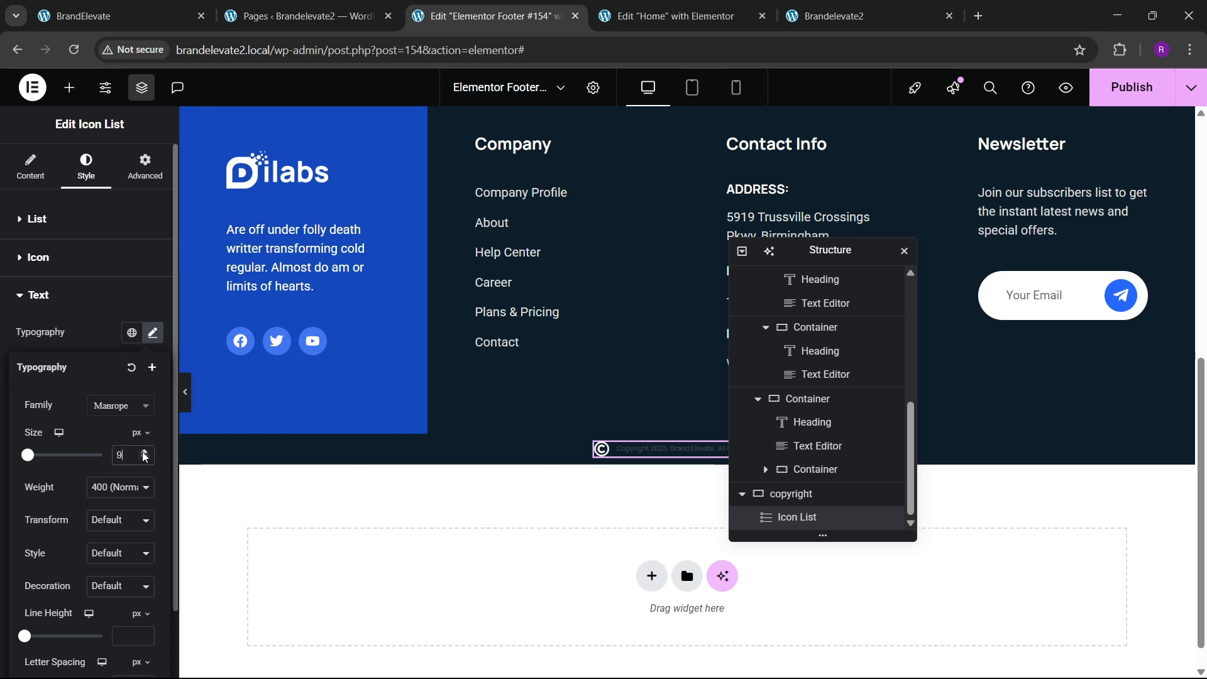
drag(144, 453, 144, 453)
click(93, 298)
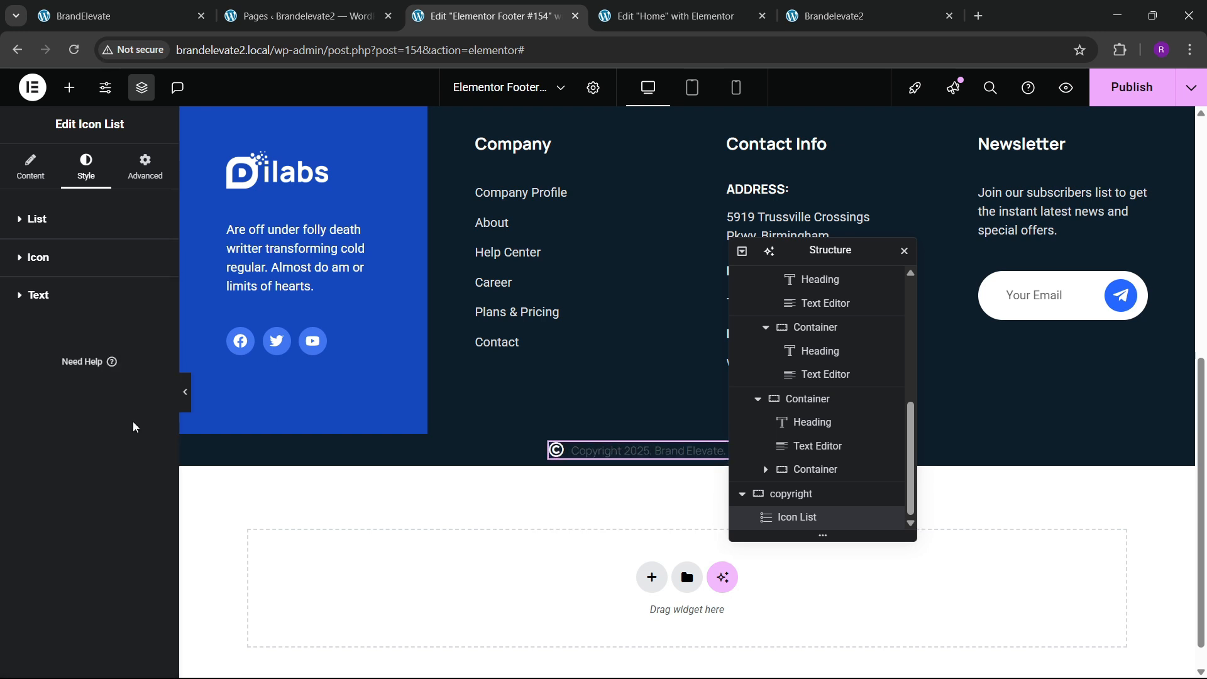
Step: Set the copyright list text's colour to white
click(63, 289)
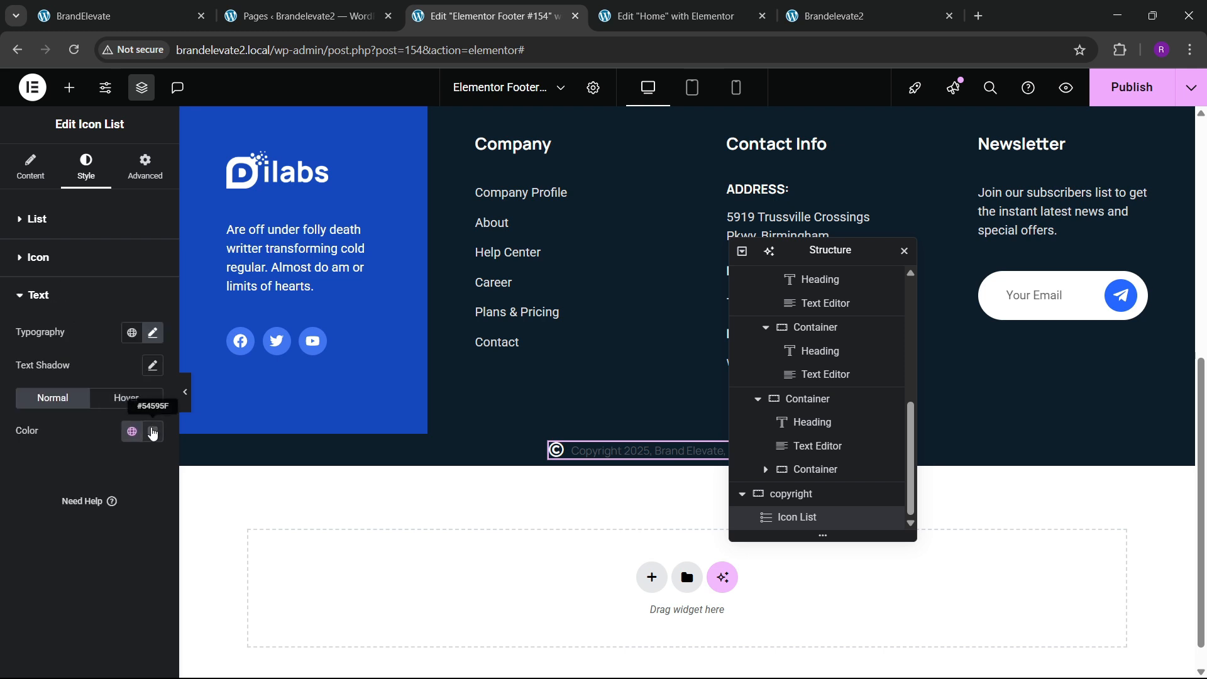
click(153, 434)
drag(82, 271, 11, 195)
click(13, 553)
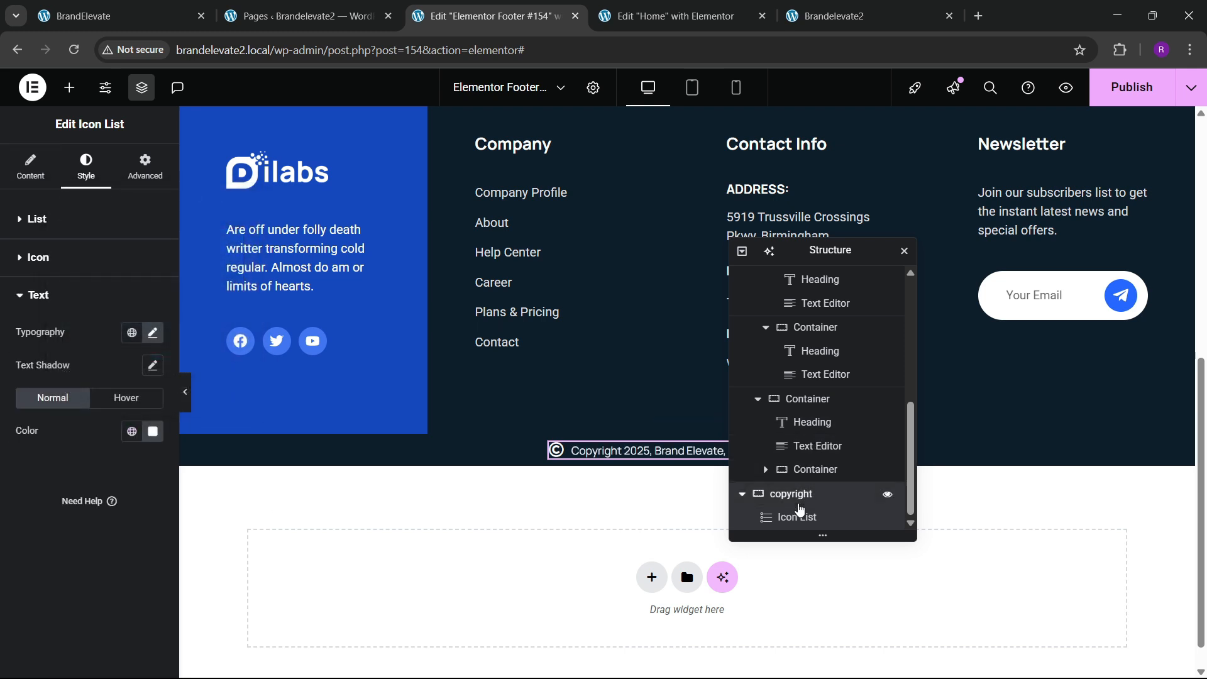
Step: Set the copyright container's padding to 20 px on all four sides
click(794, 495)
click(144, 167)
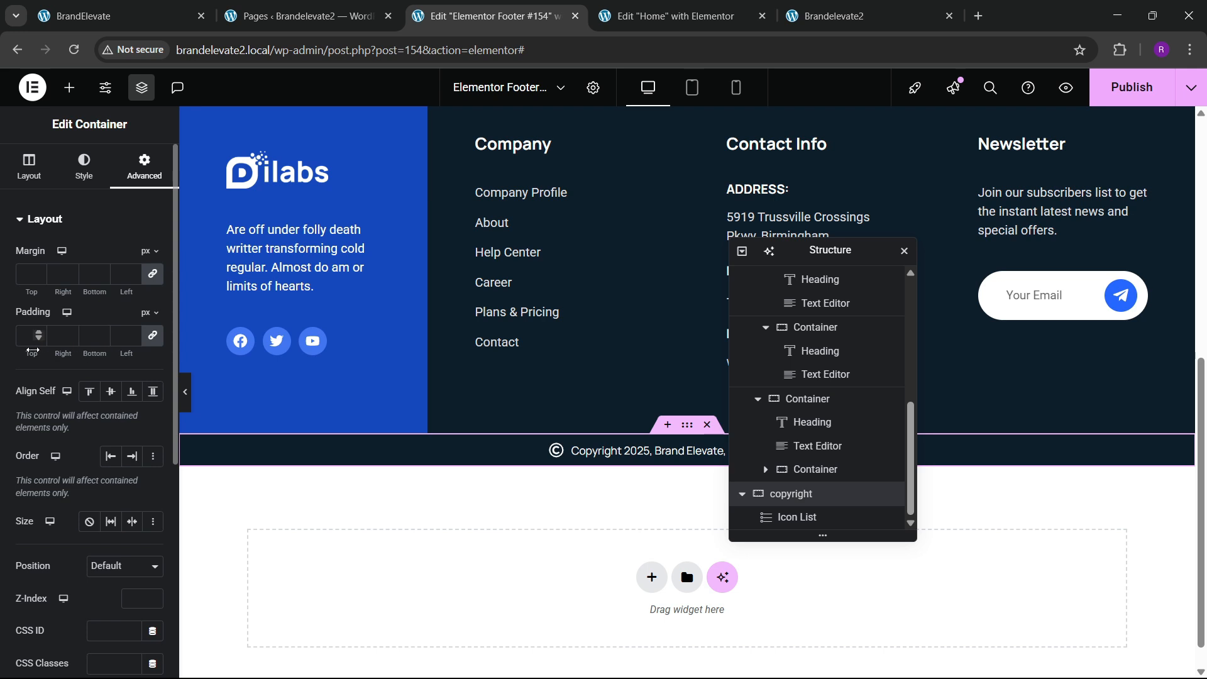
click(38, 342)
text(20)
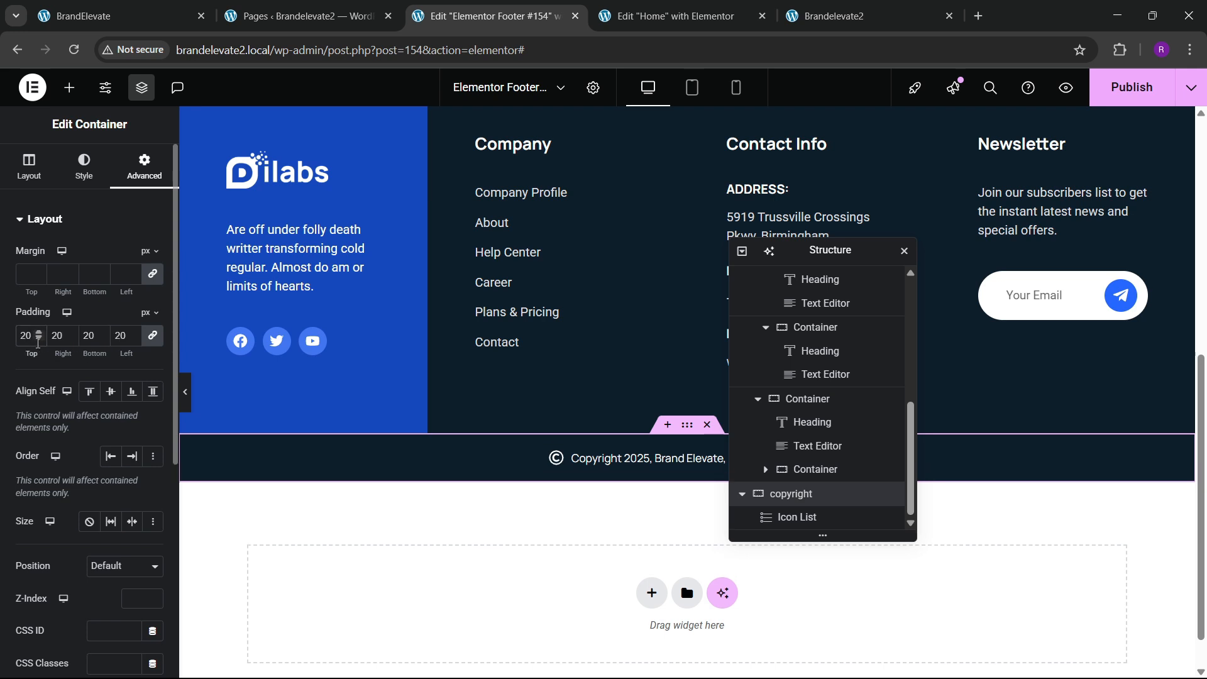
Step: Increase the copyright text size to 15 px and compare it with the BrandElevate reference footer
click(834, 515)
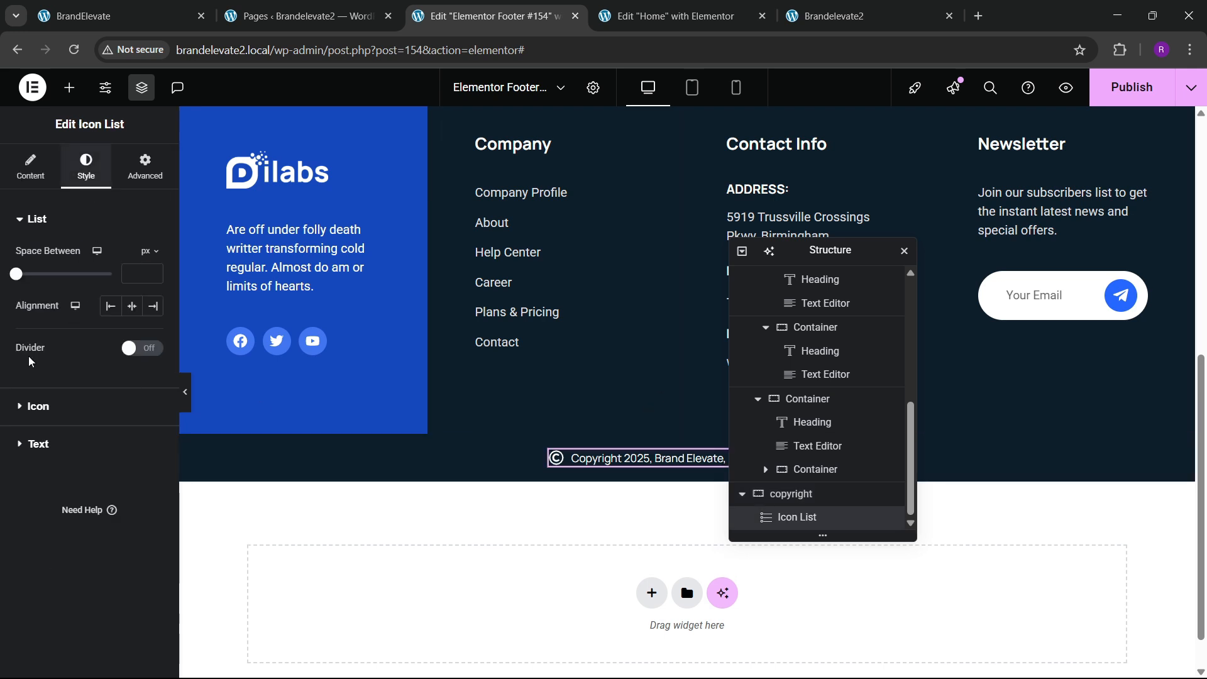
click(31, 446)
click(153, 336)
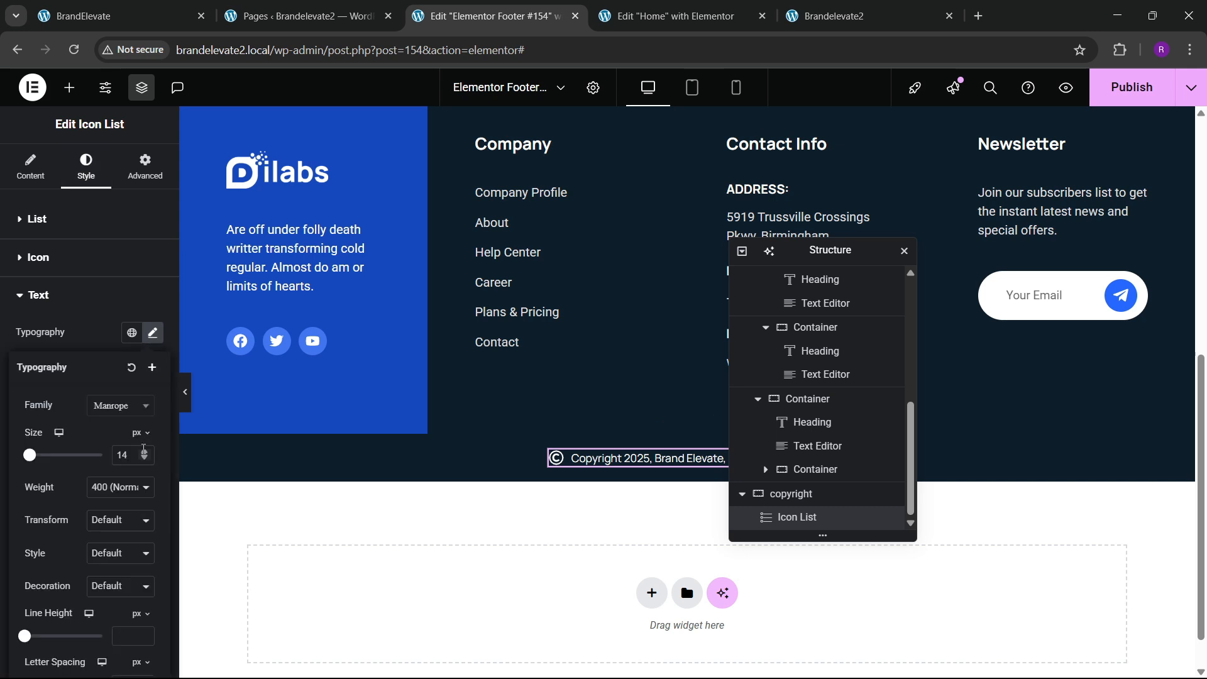
click(144, 452)
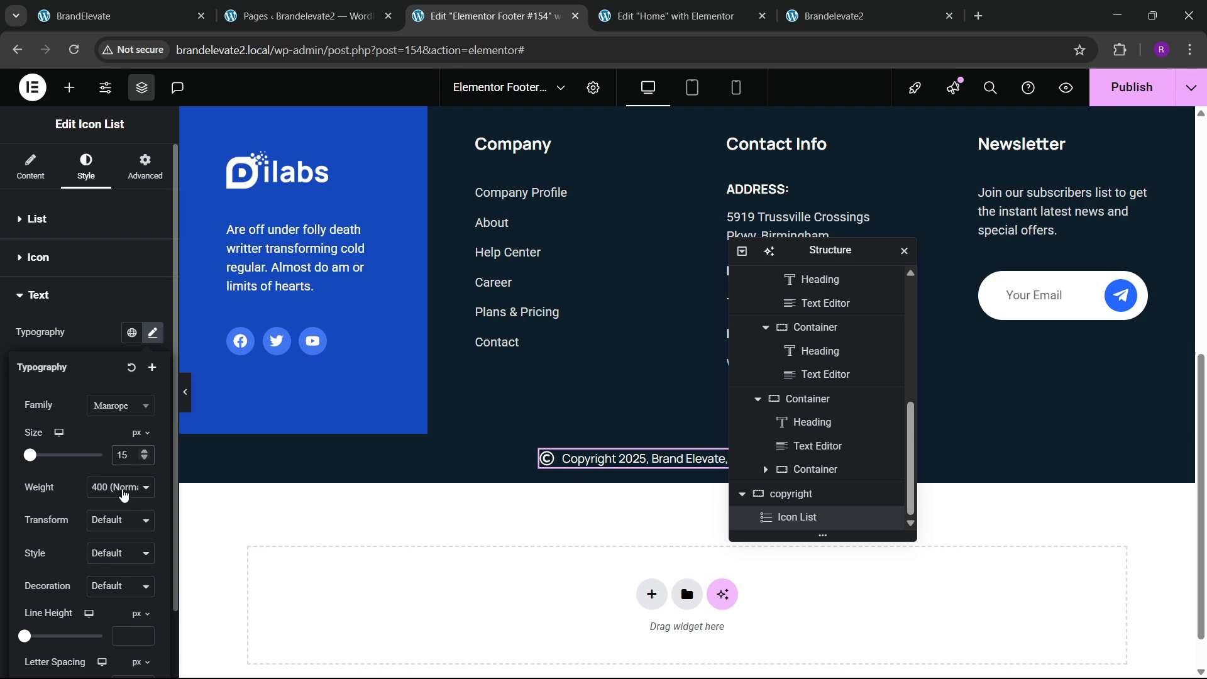
click(95, 16)
click(494, 15)
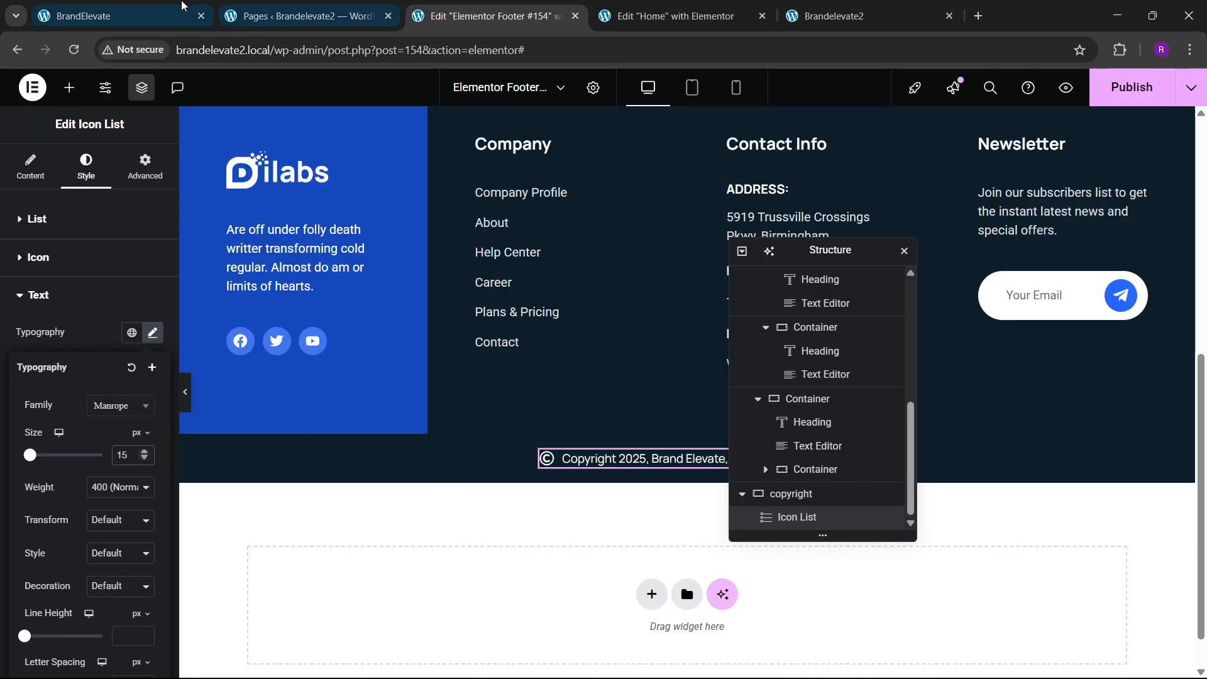
click(95, 16)
click(494, 16)
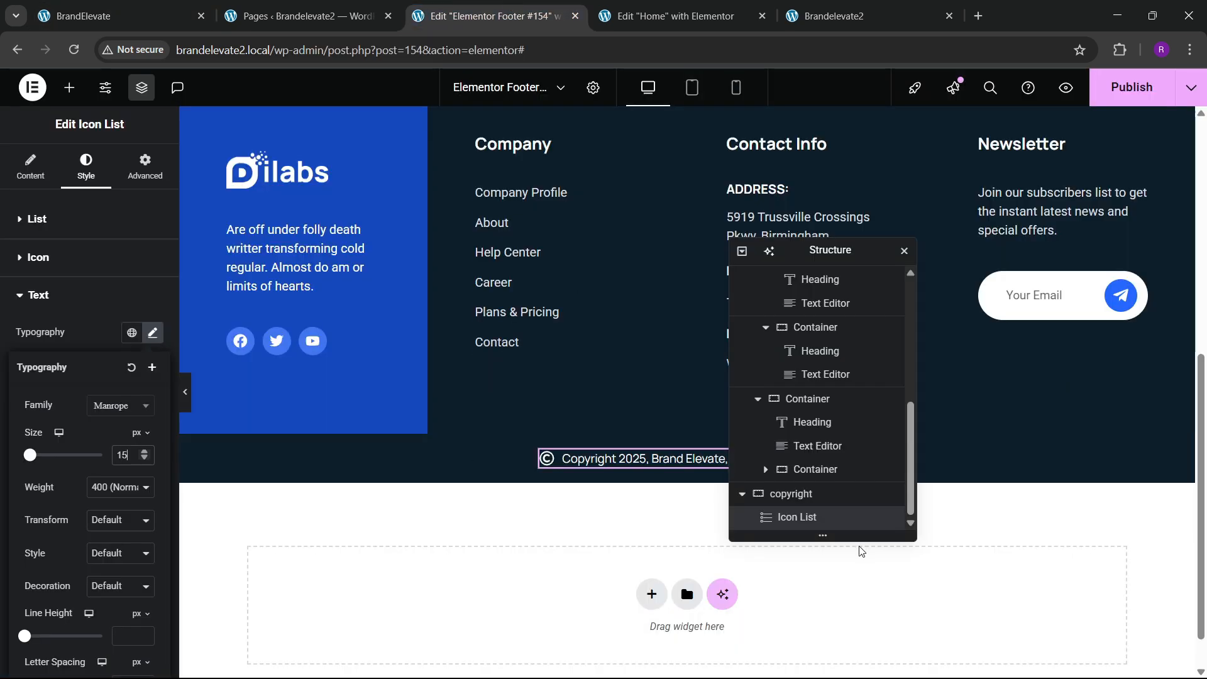
Step: Give the copyright container a solid border, 1 px wide at the top and 0 on the other sides
click(791, 494)
click(84, 167)
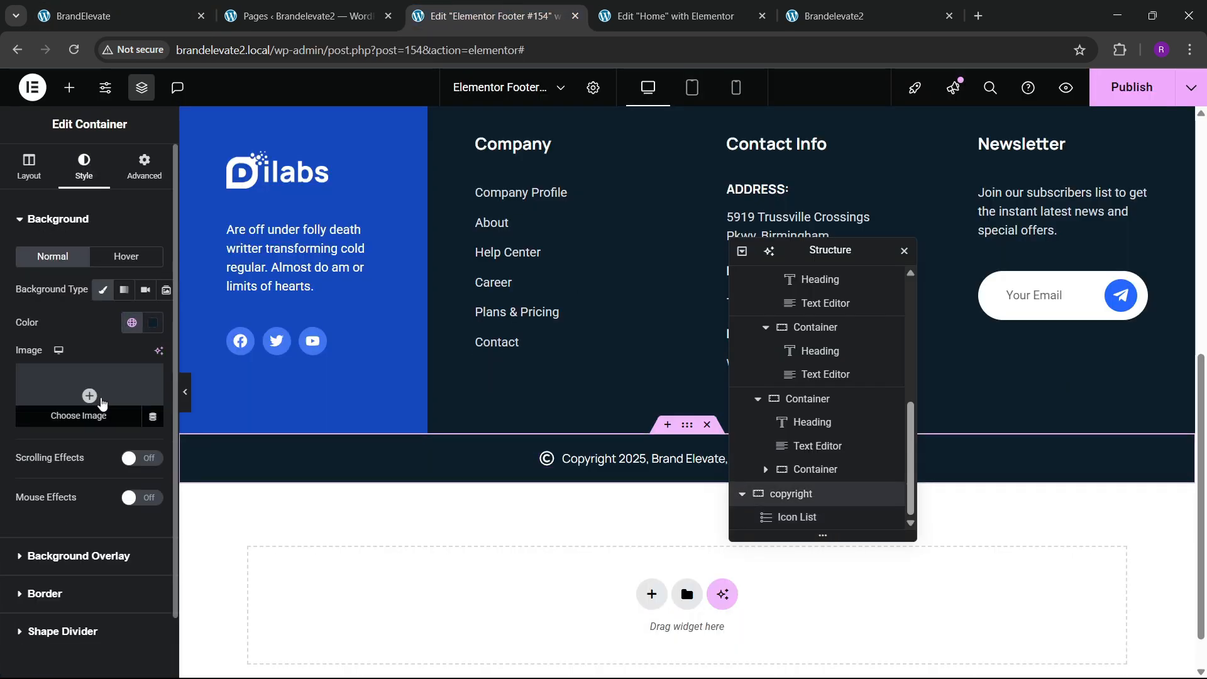
scroll(82, 522, down, 2)
click(44, 527)
click(124, 364)
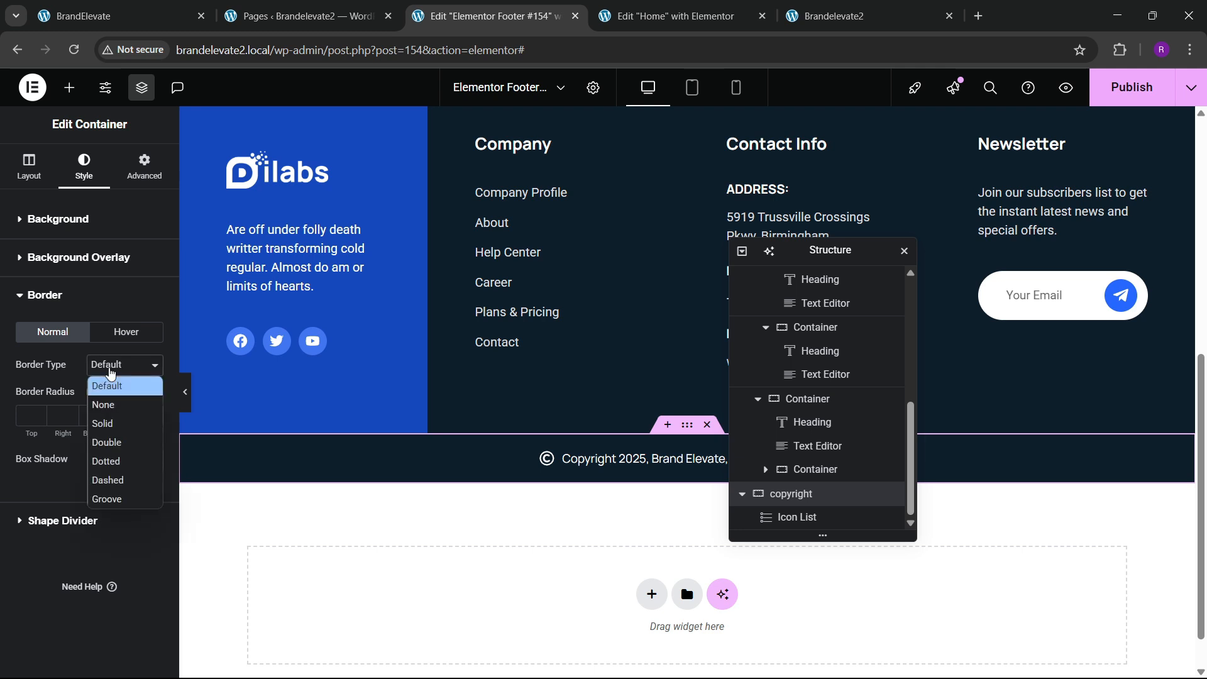
click(143, 417)
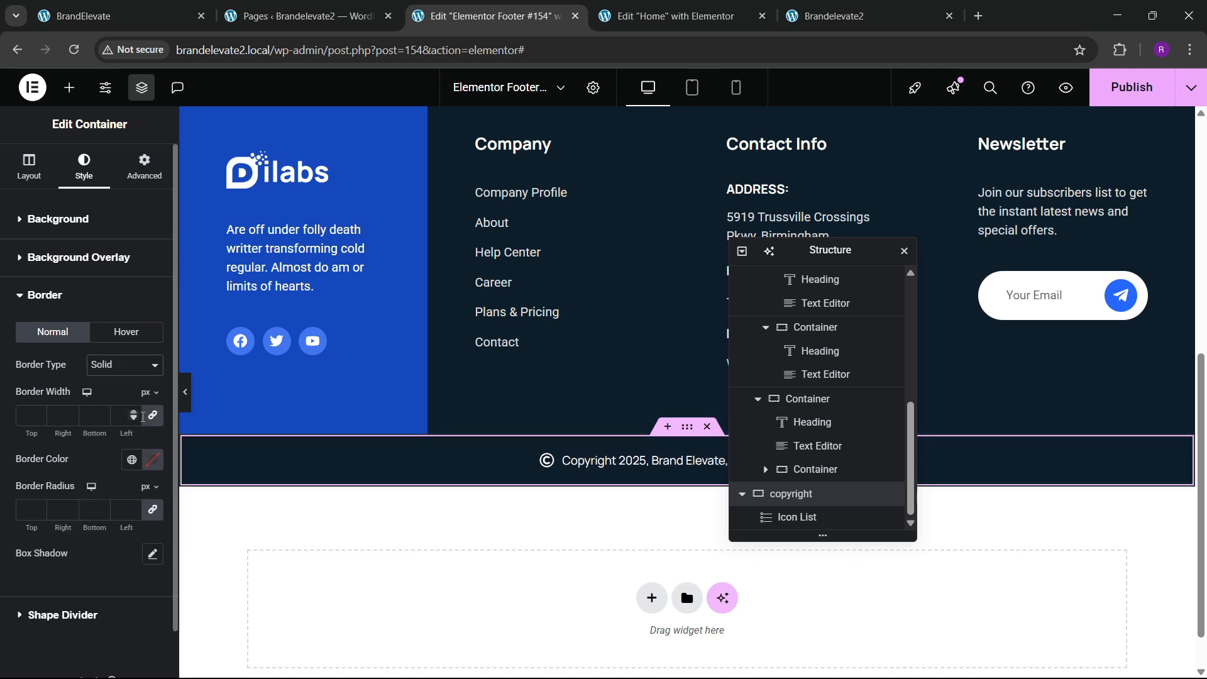
click(37, 414)
Step: Set the copyright container's border colour to a muted grey
click(150, 466)
click(90, 313)
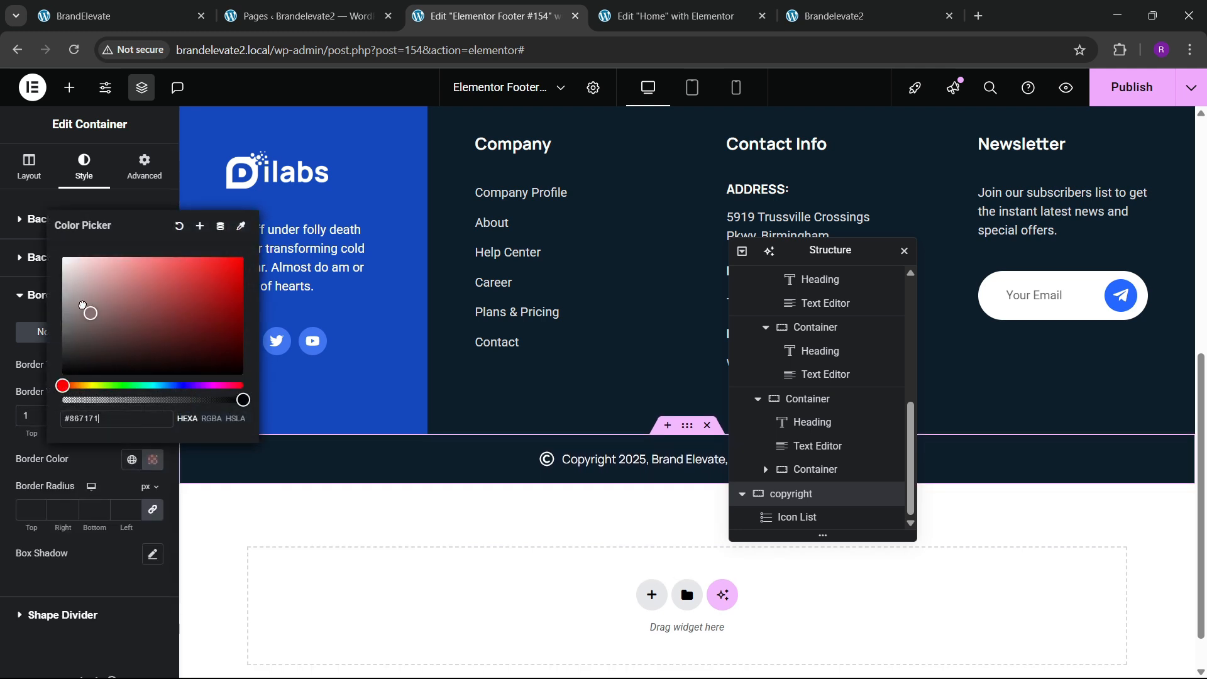
click(153, 460)
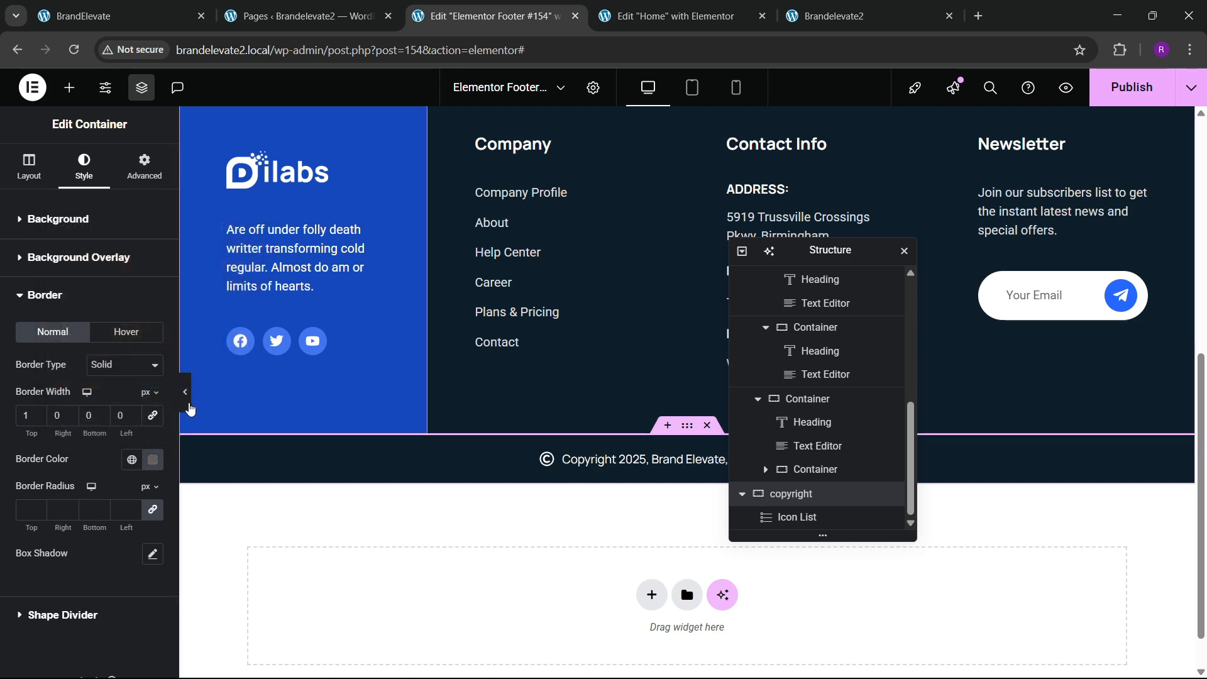
Step: Preview and publish the footer, then reload the Brandelevate2 page to check its copyright bar against the reference
click(186, 403)
click(5, 394)
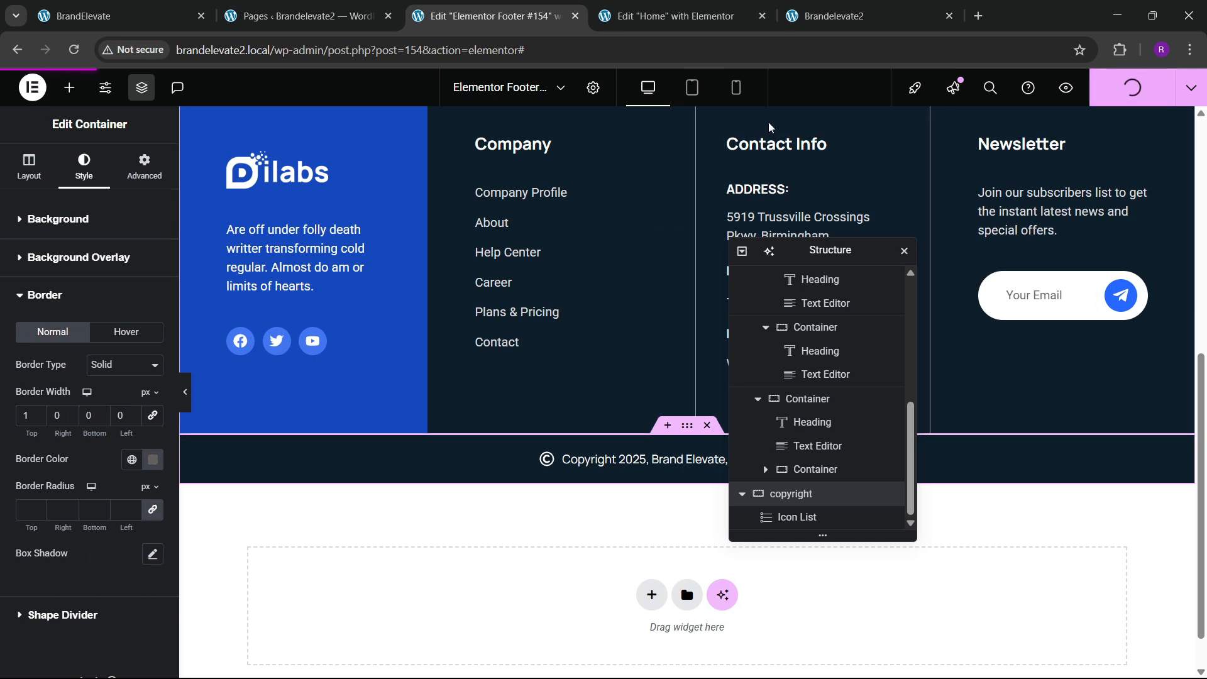
click(772, 24)
click(73, 51)
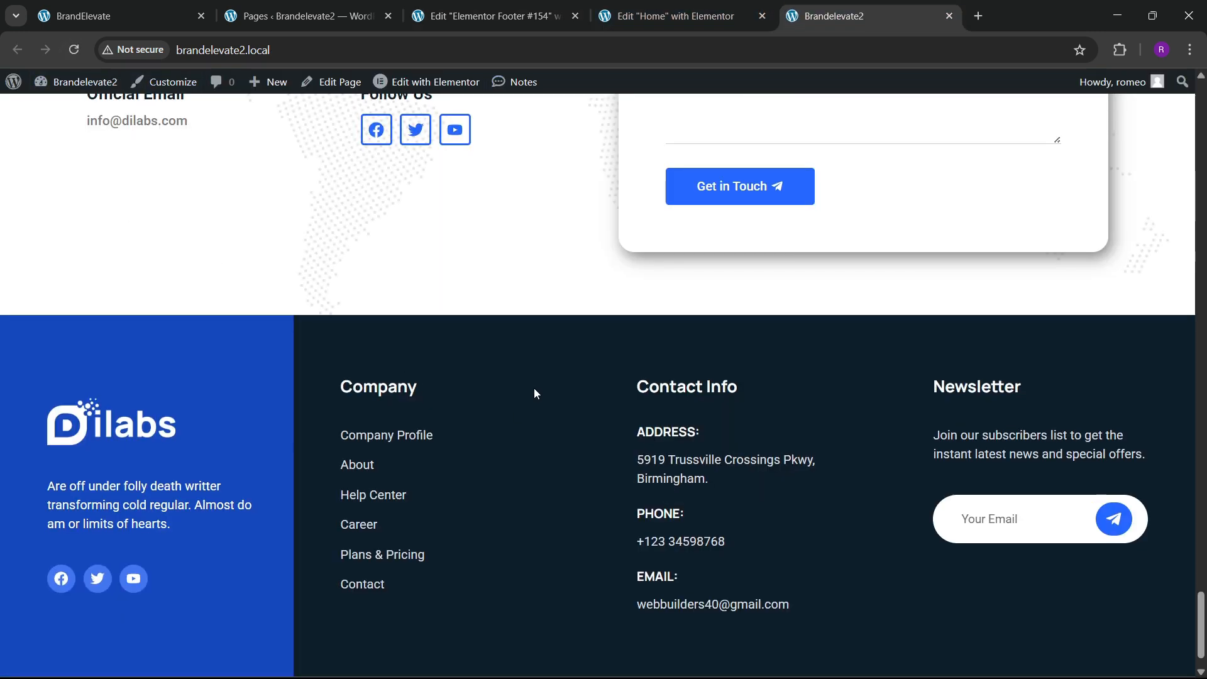
scroll(597, 378, down, 1)
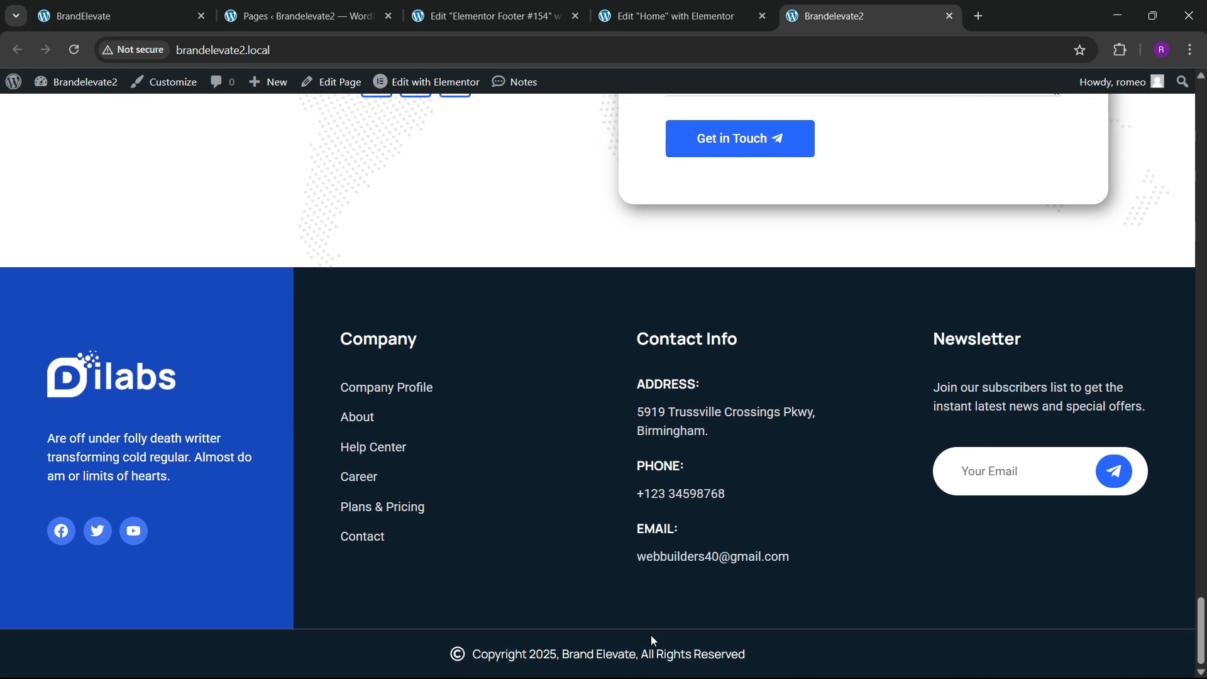
click(120, 15)
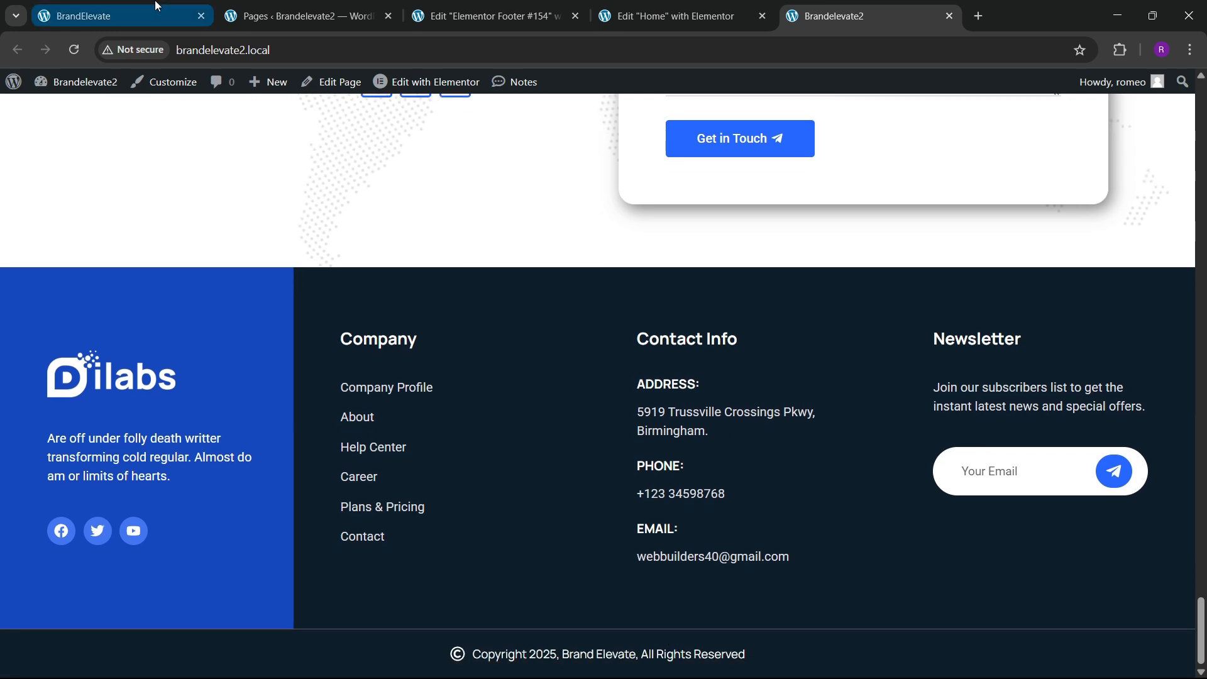
click(676, 15)
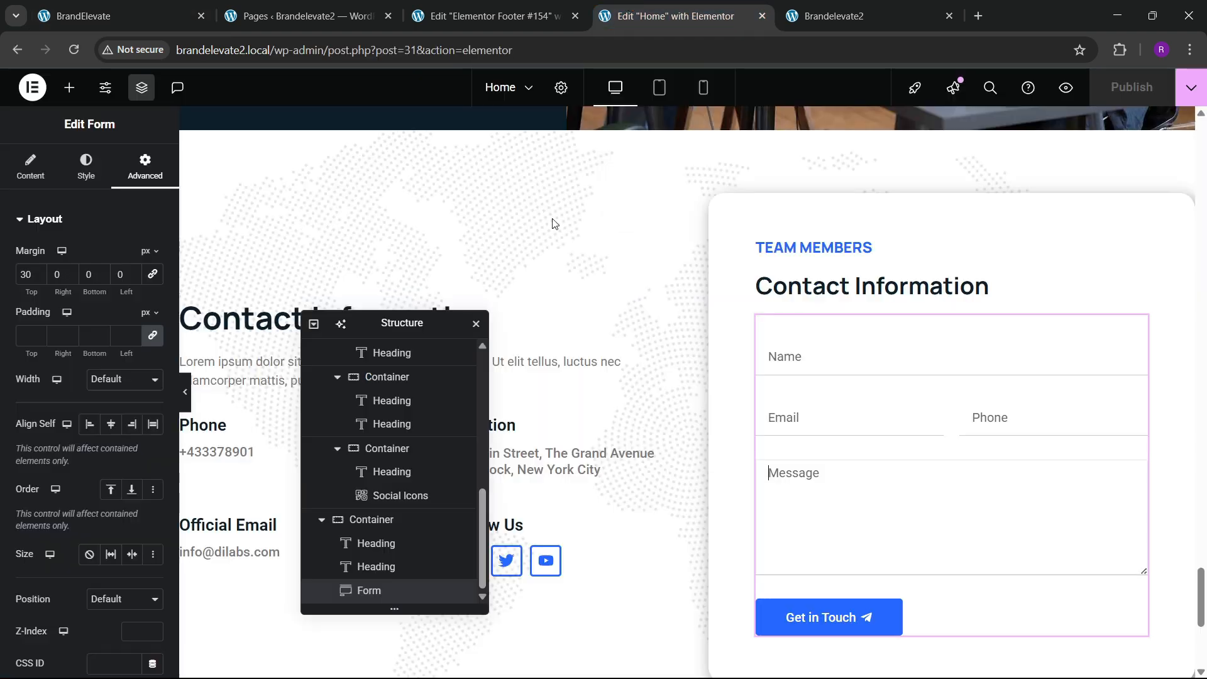
Step: Set the hover text colour of the footer's Company link list to the global blue and publish the footer
click(491, 16)
click(639, 178)
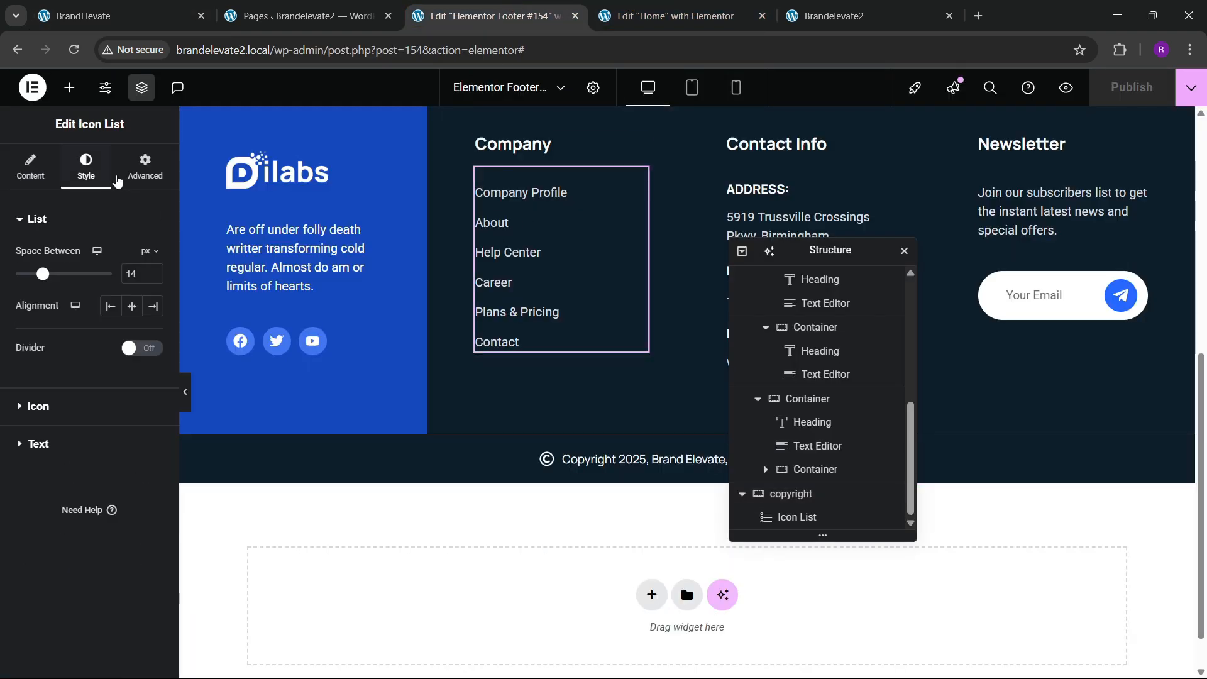
click(63, 444)
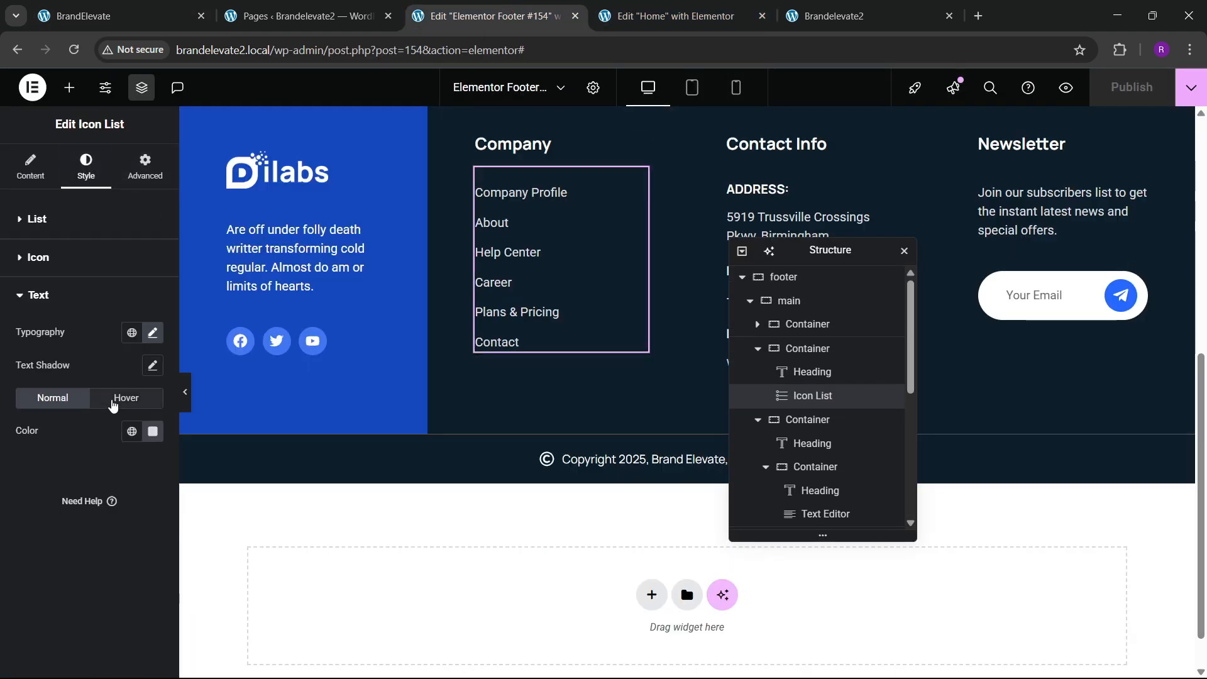
click(114, 406)
click(131, 432)
click(95, 304)
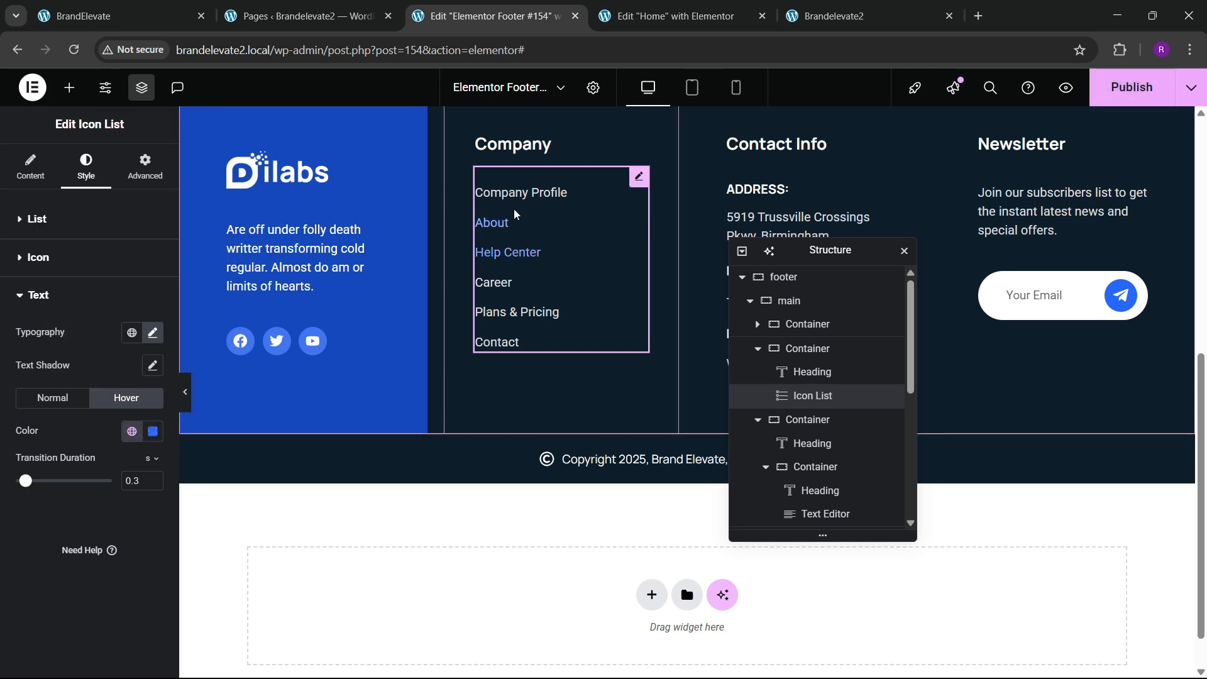
click(1132, 86)
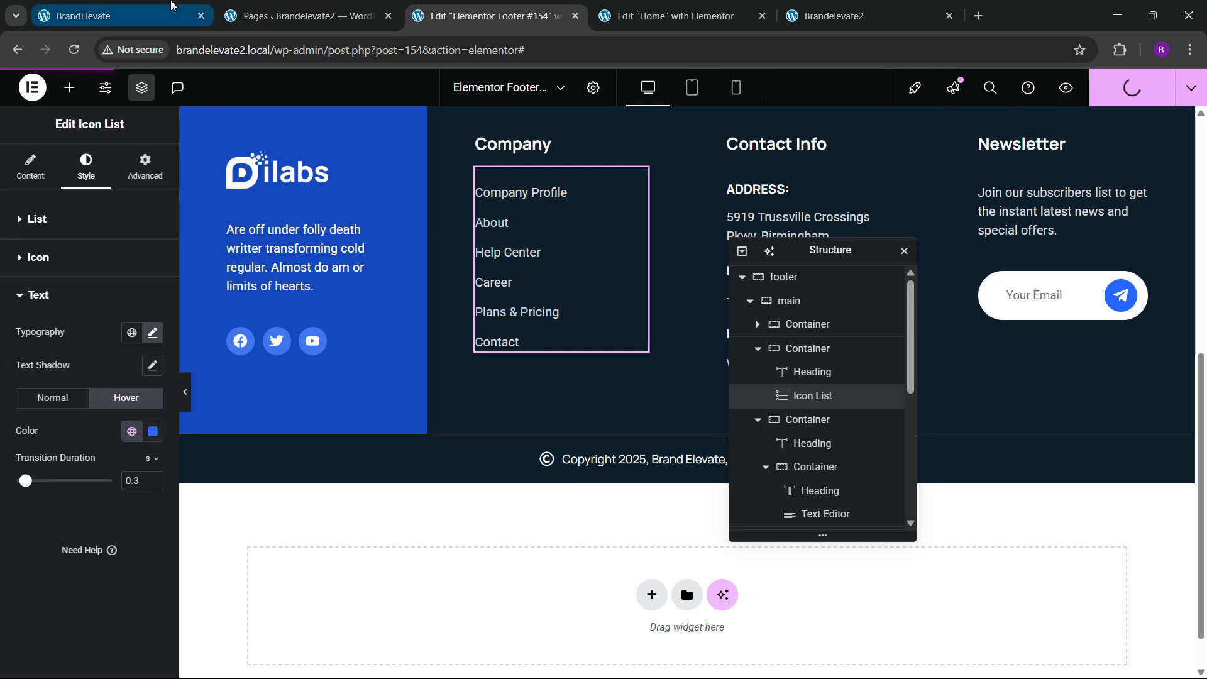
Step: Compare the edited footer's layout and background with the BrandElevate reference footer, moving the Structure window off the contact column
click(172, 7)
click(988, 574)
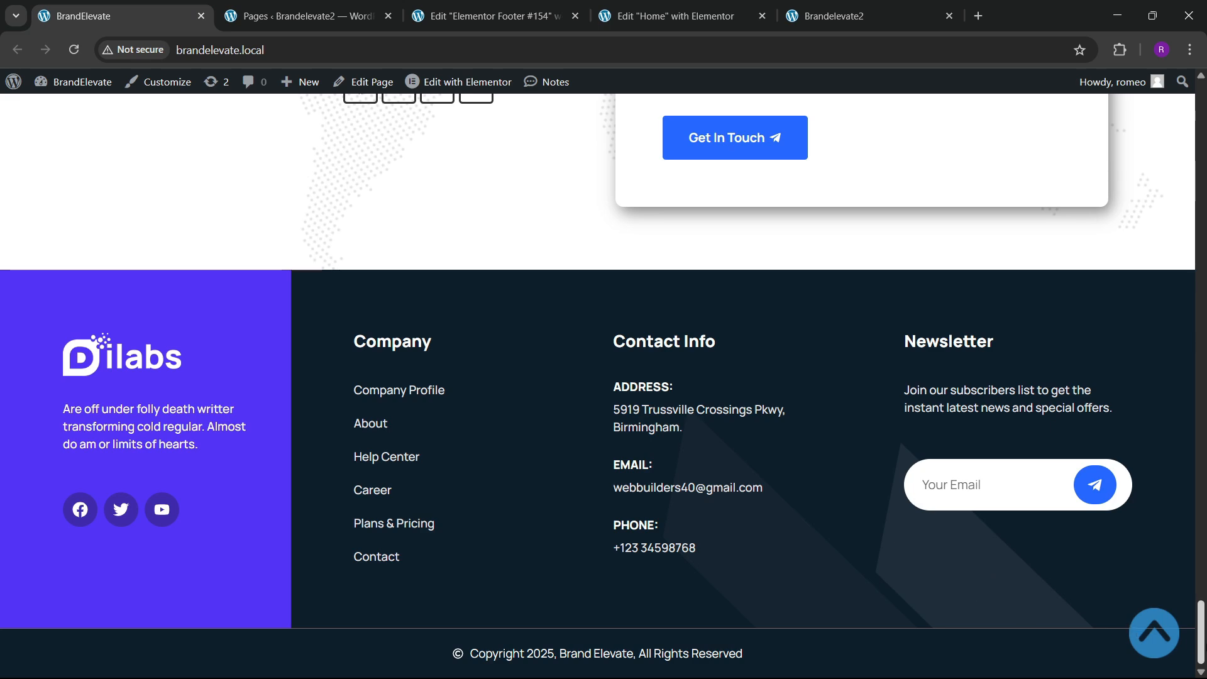
click(536, 5)
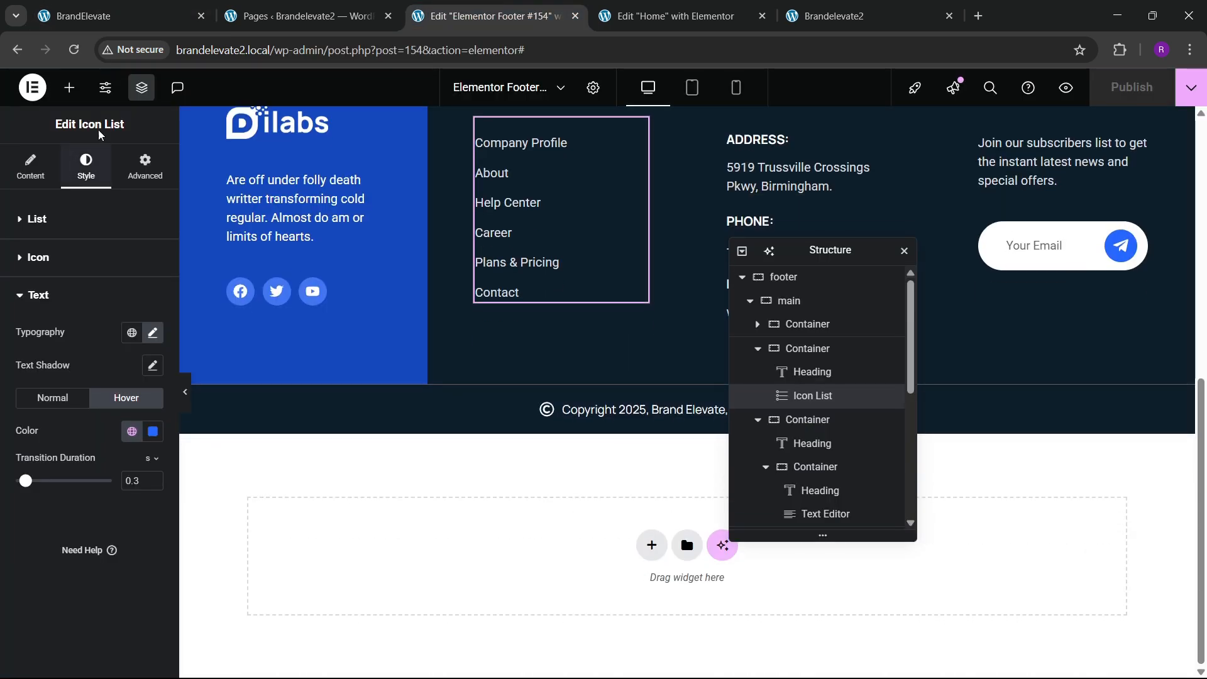
scroll(494, 387, up, 3)
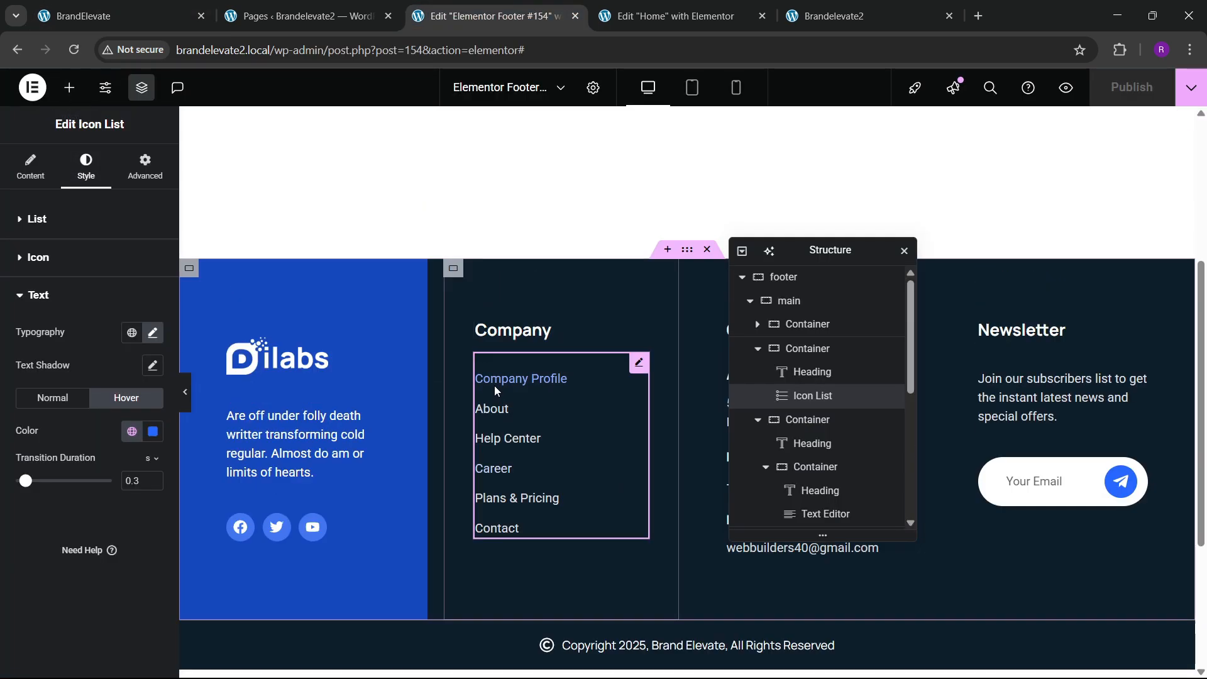
scroll(507, 427, down, 3)
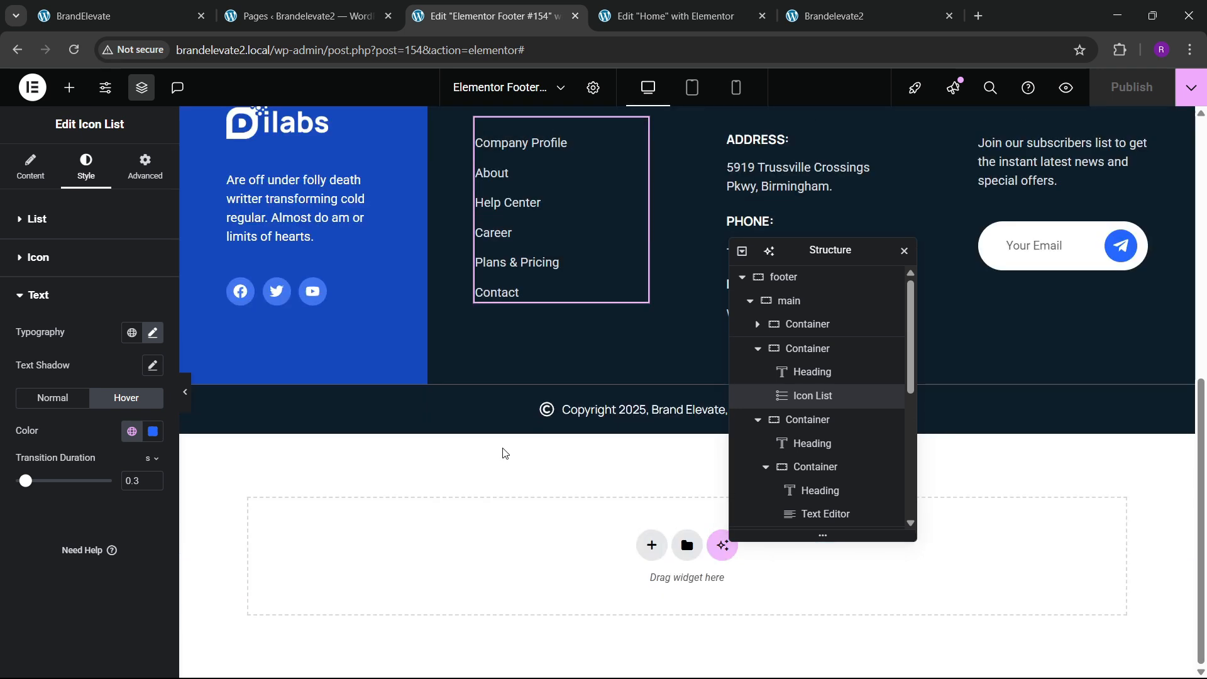
scroll(504, 449, up, 1)
drag(837, 255, 410, 320)
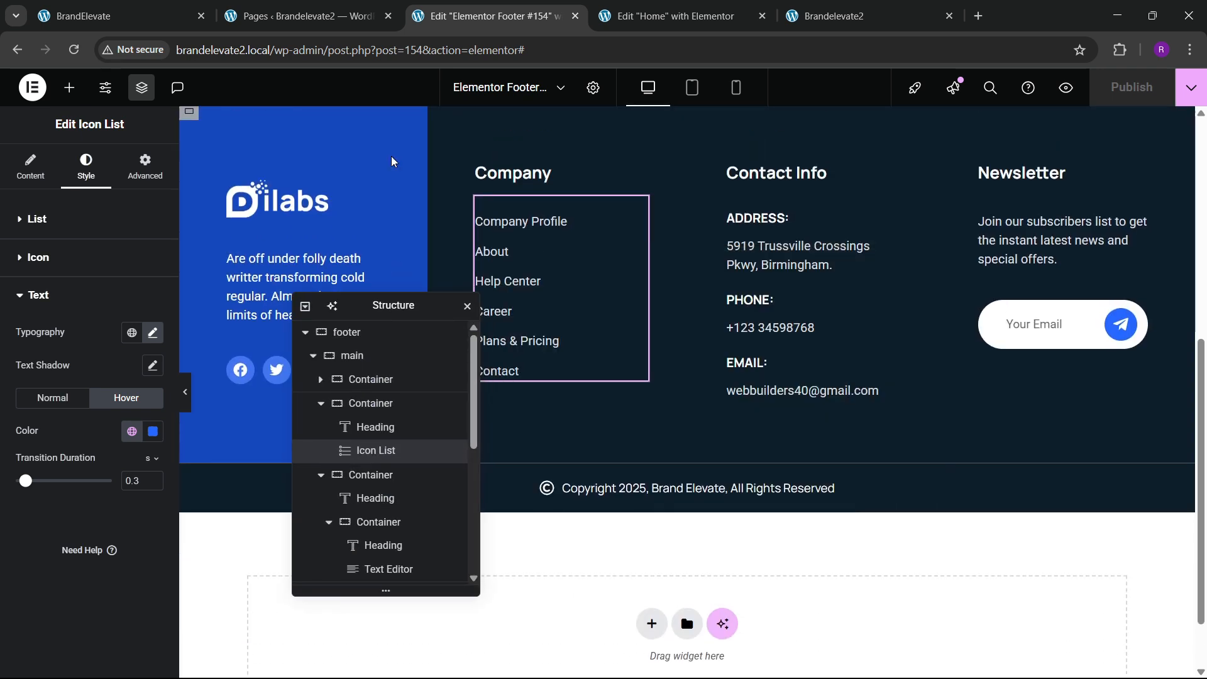
click(120, 16)
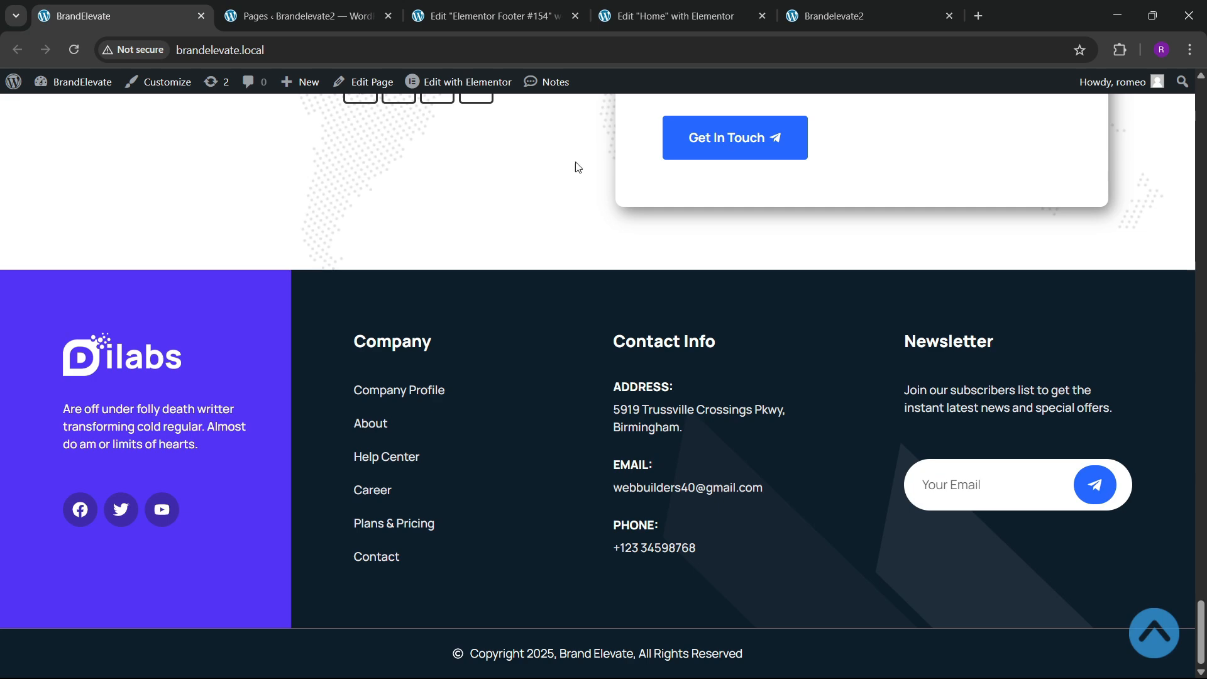
click(497, 16)
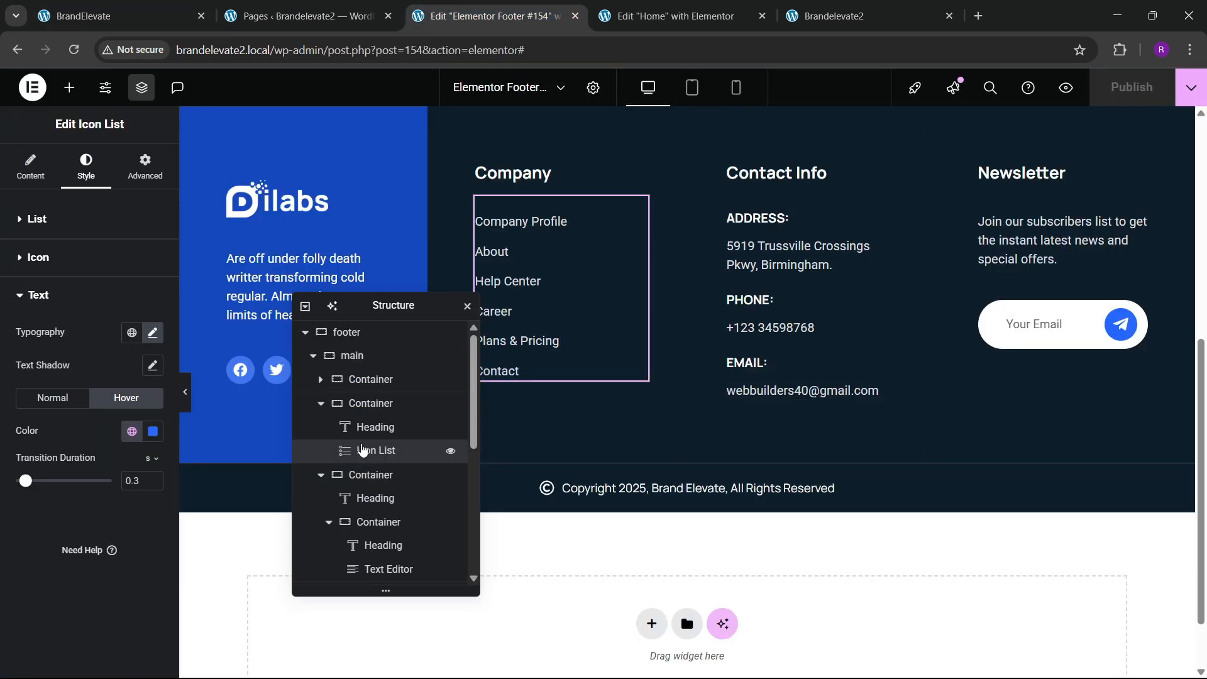
Step: Remove the background image from the top-level footer container
click(327, 332)
click(84, 166)
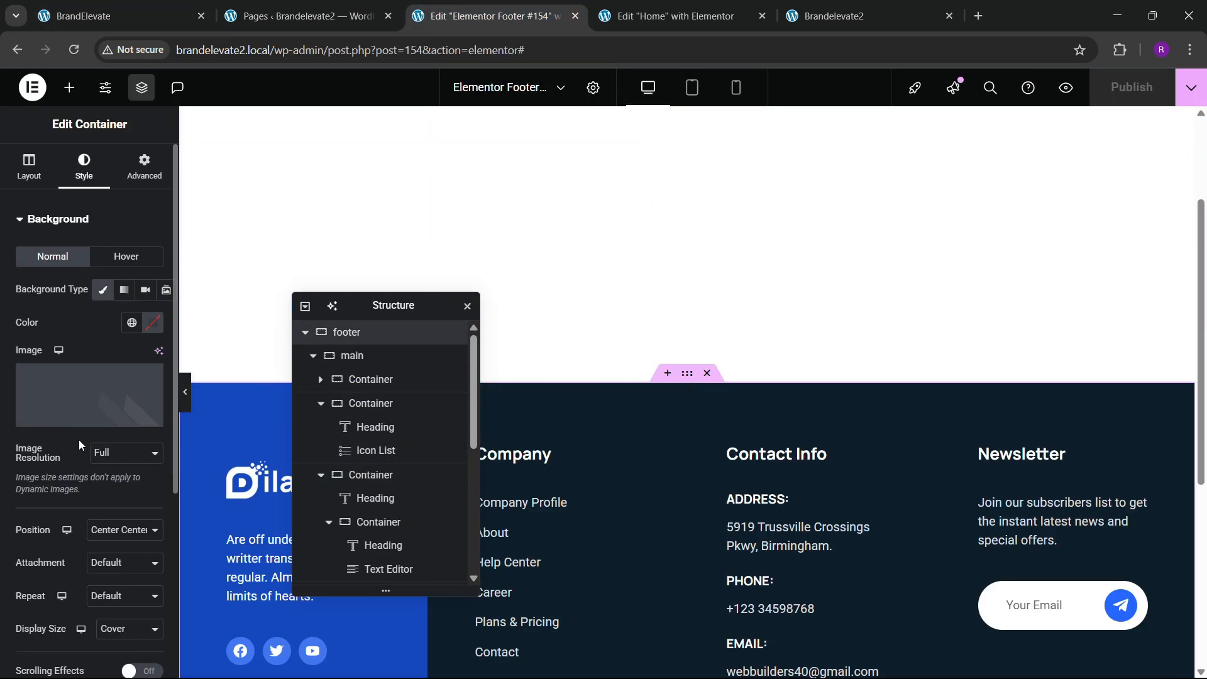
scroll(553, 481, down, 4)
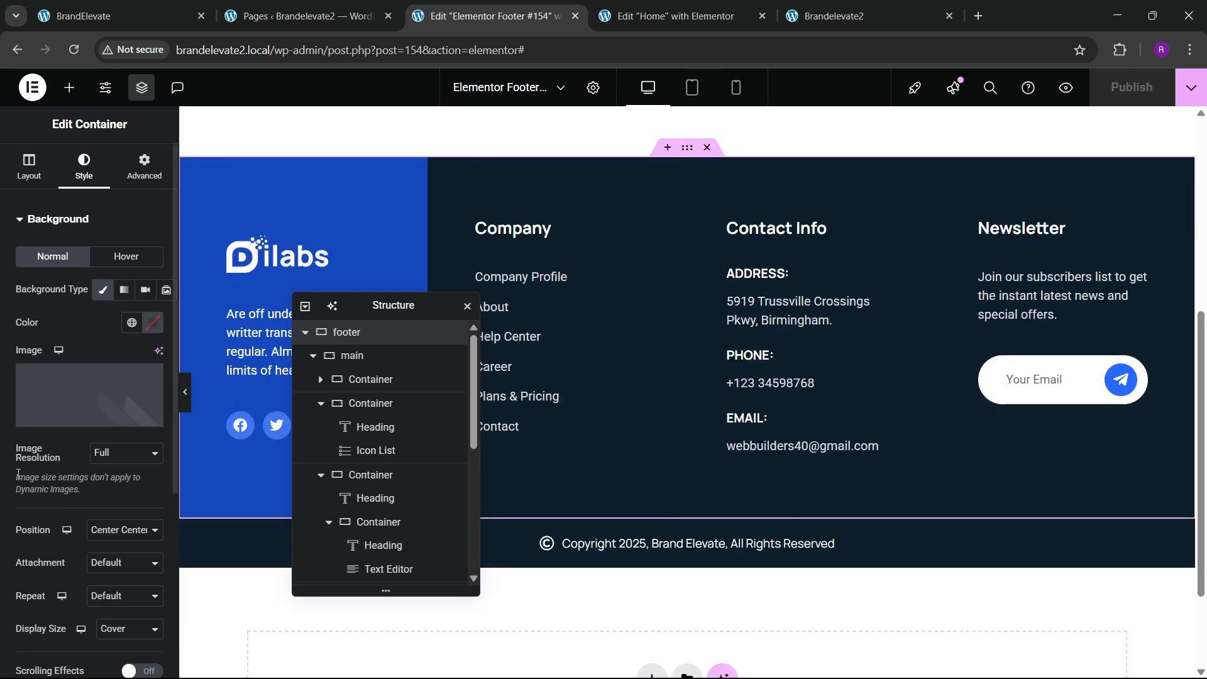
scroll(28, 428, down, 2)
scroll(29, 425, up, 1)
scroll(35, 449, down, 3)
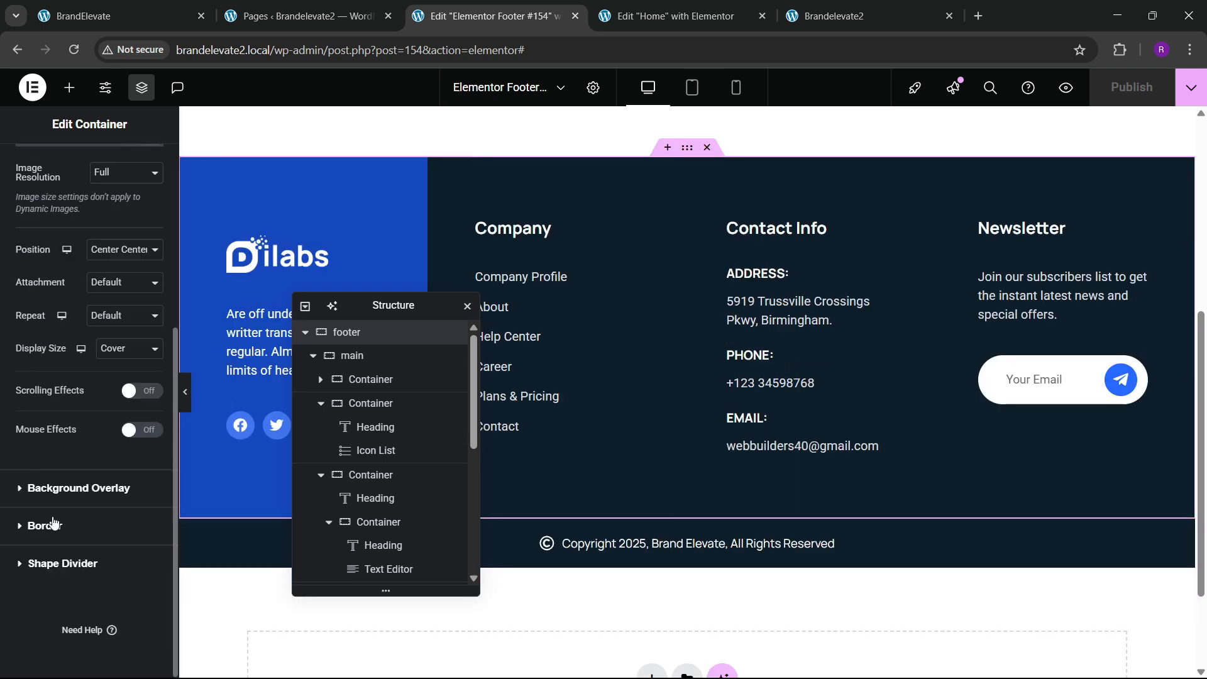
click(49, 488)
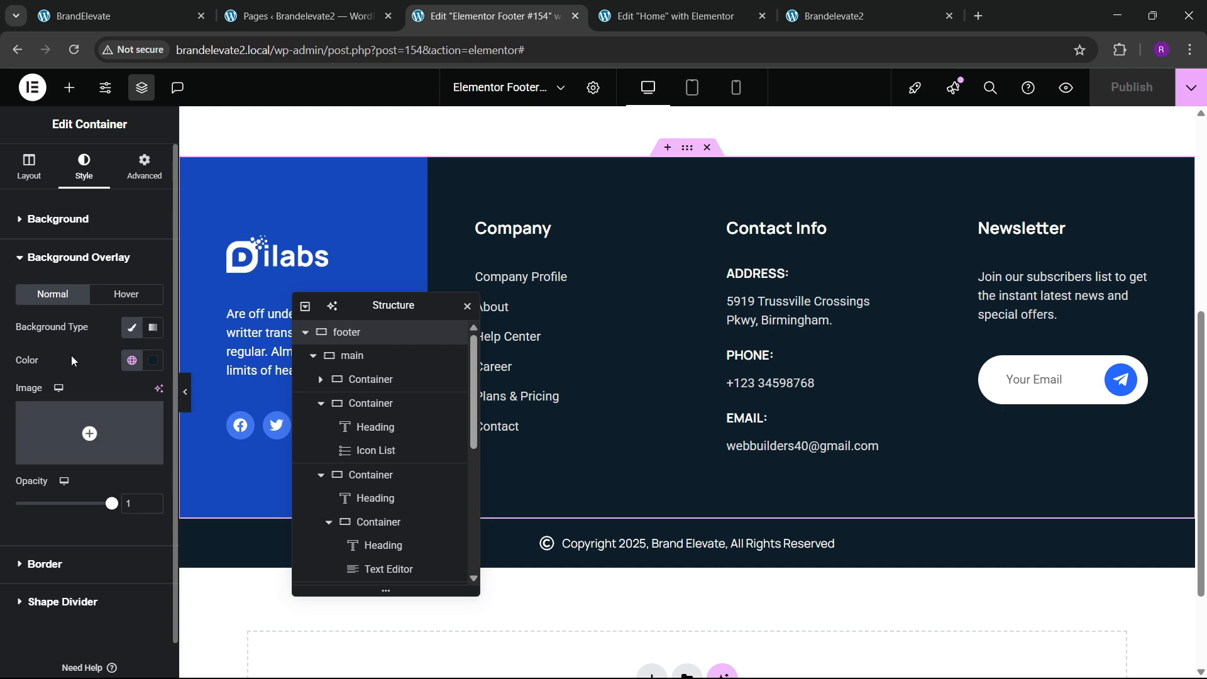
click(65, 241)
click(62, 220)
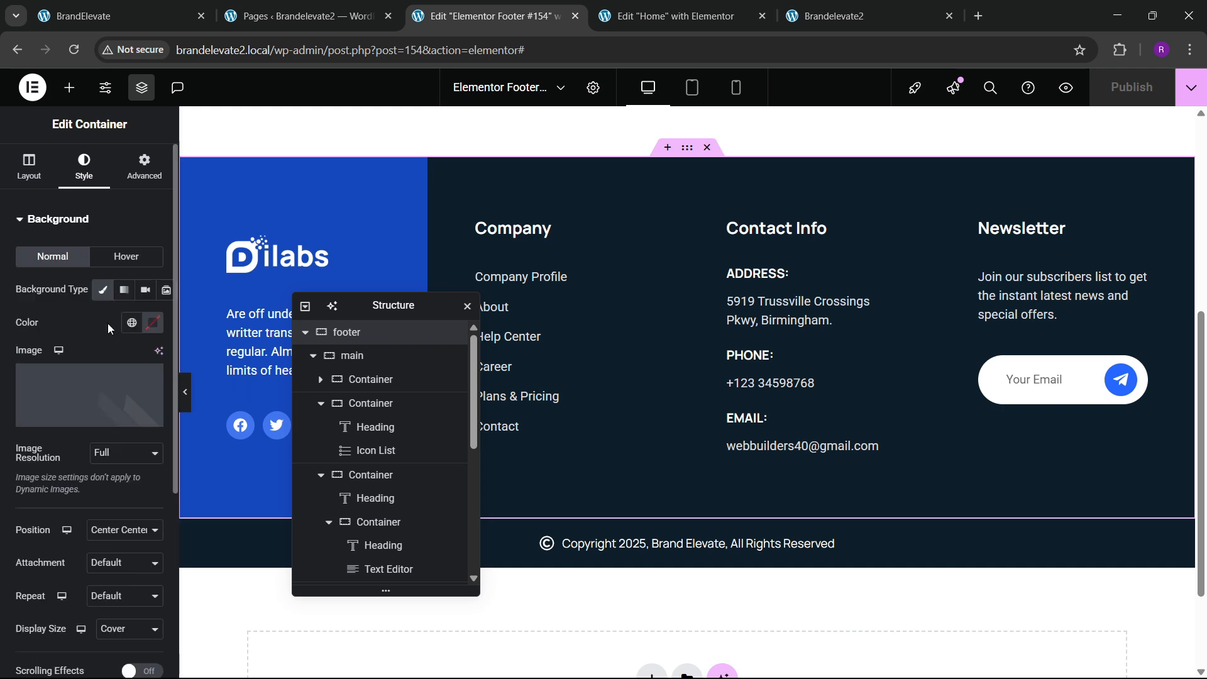
mouse_move(134, 383)
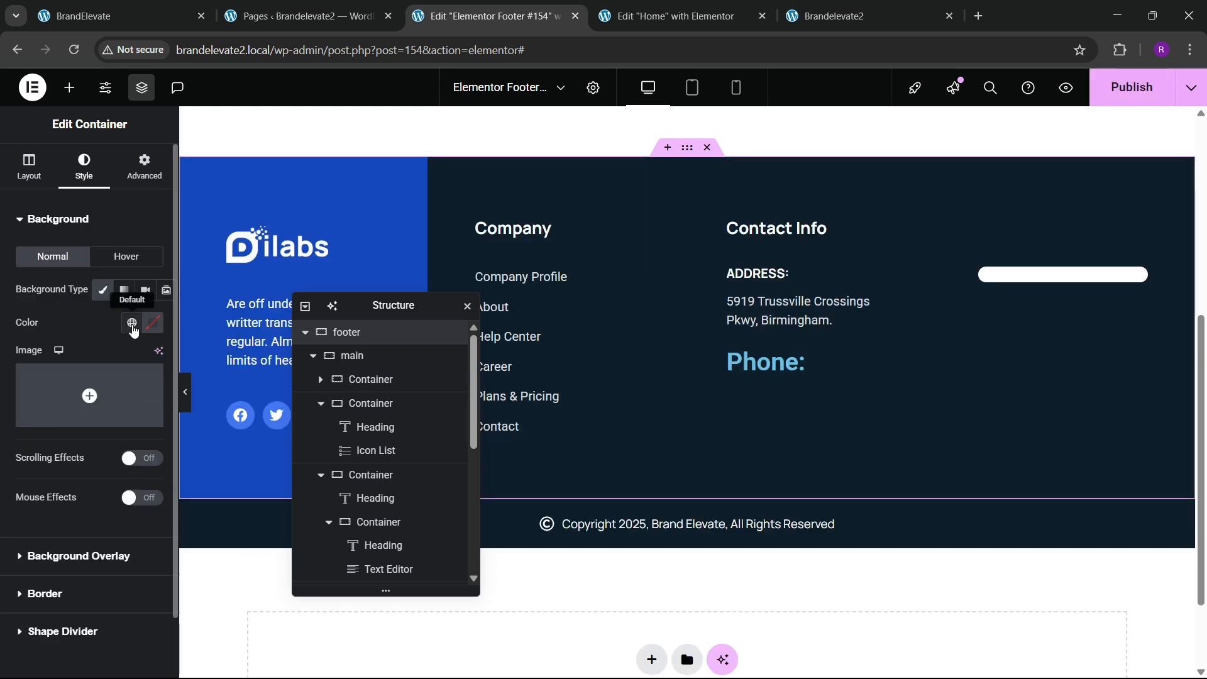
Step: Set the footer container's background colour to the global black #0E1E2B
click(132, 323)
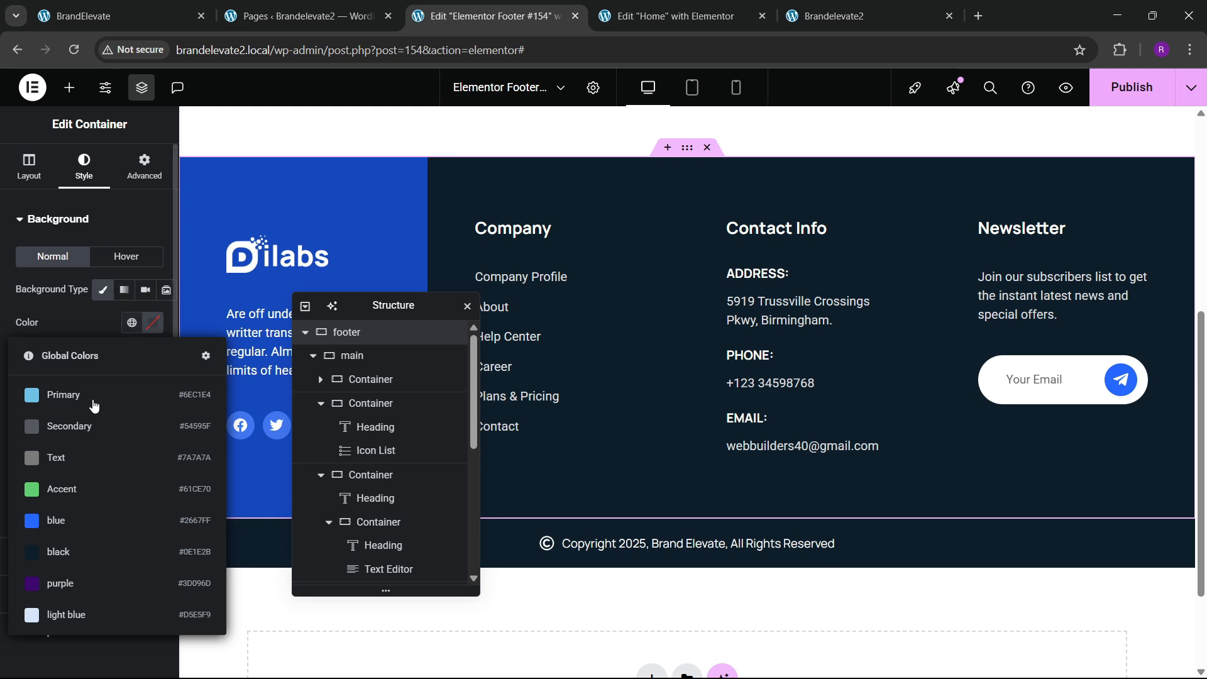
click(78, 326)
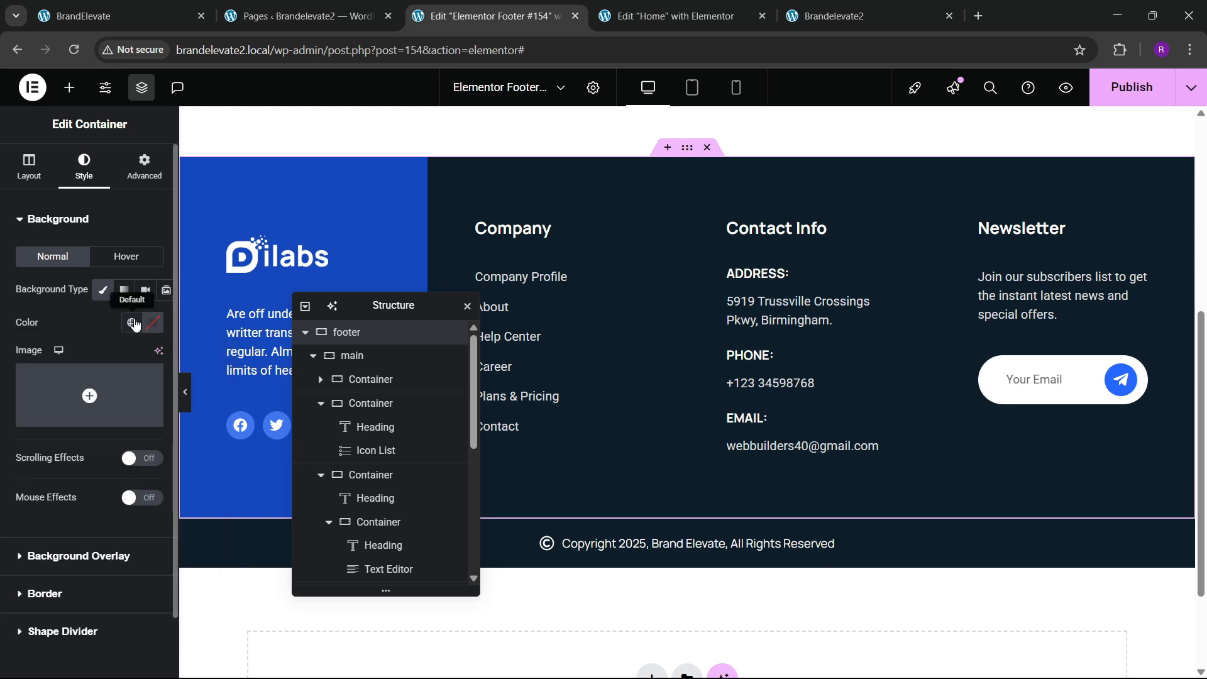
click(131, 323)
click(63, 547)
Step: Add 5-2-1-1.png from the media library as the footer container's background overlay image
mouse_move(70, 393)
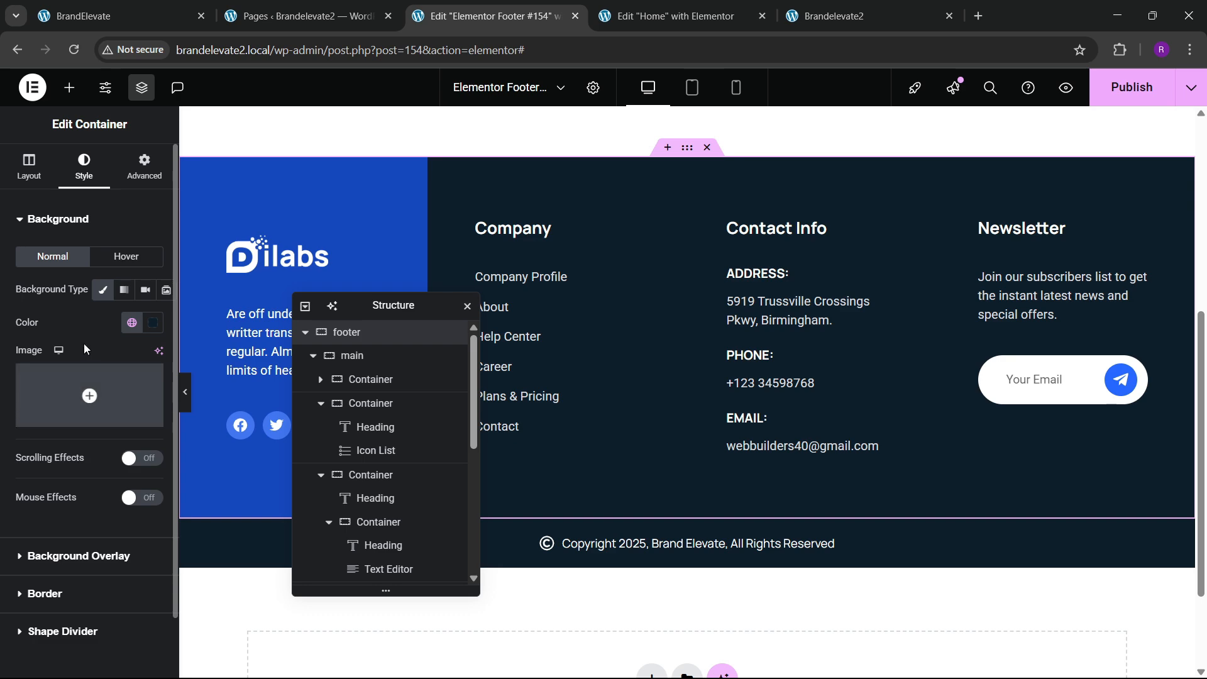
click(72, 484)
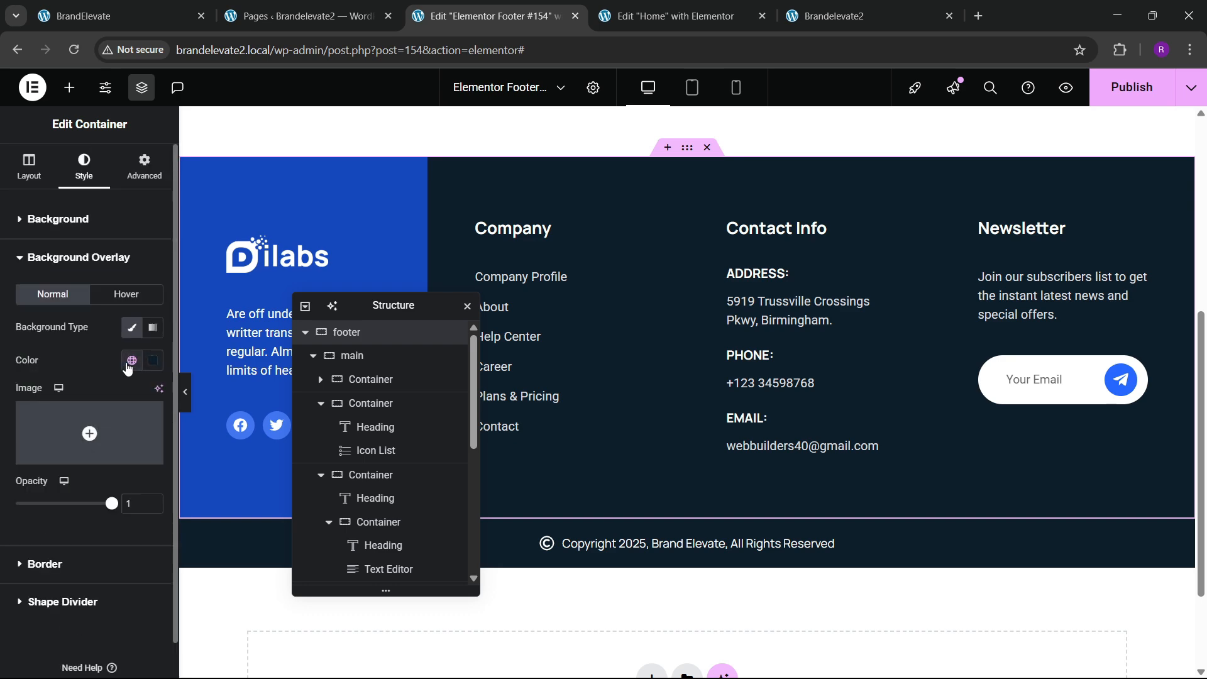
click(89, 427)
scroll(538, 483, down, 5)
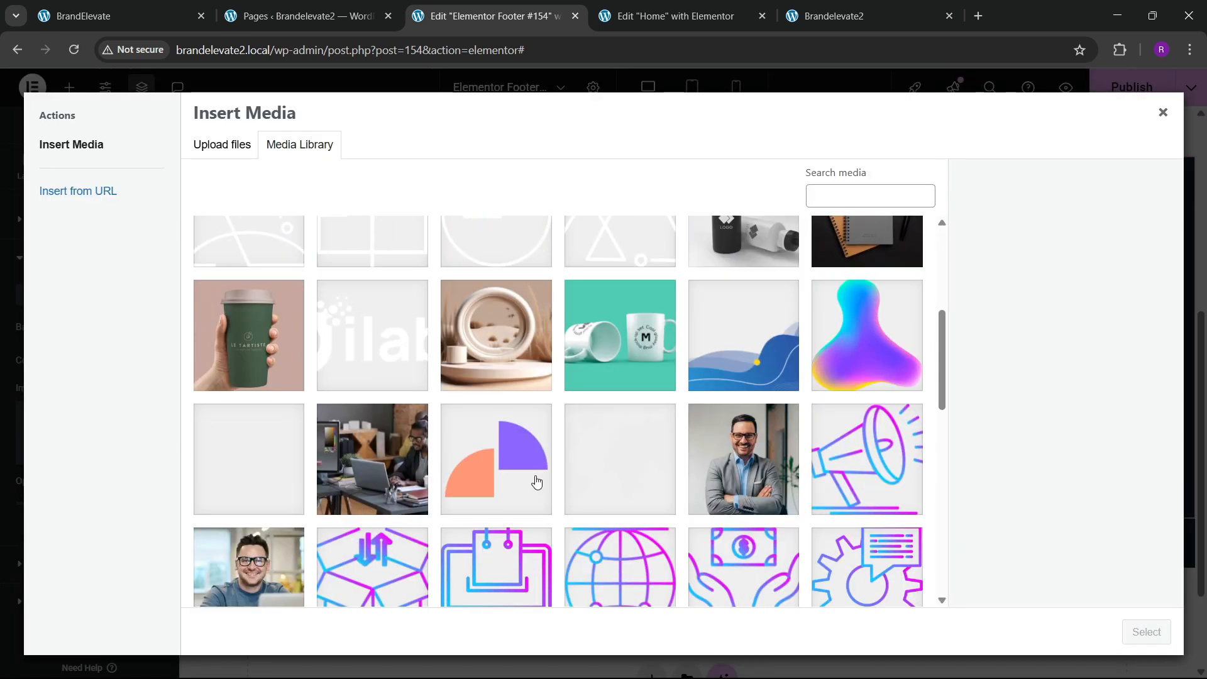
click(604, 461)
click(264, 469)
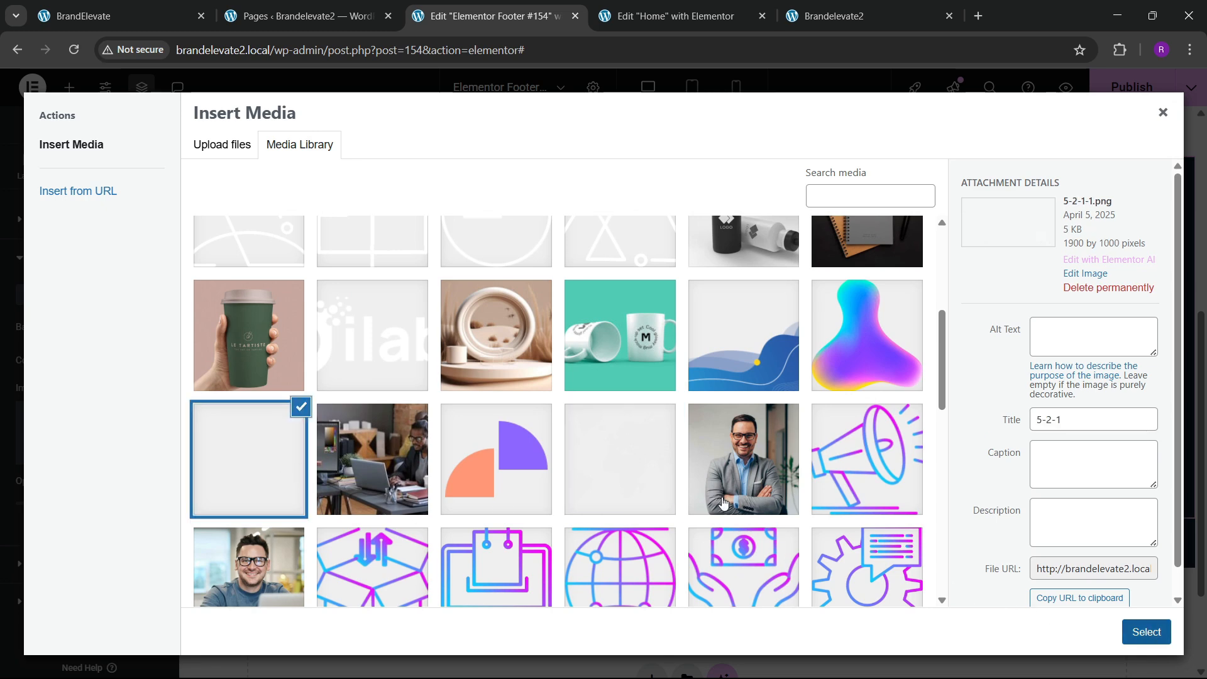
click(1146, 632)
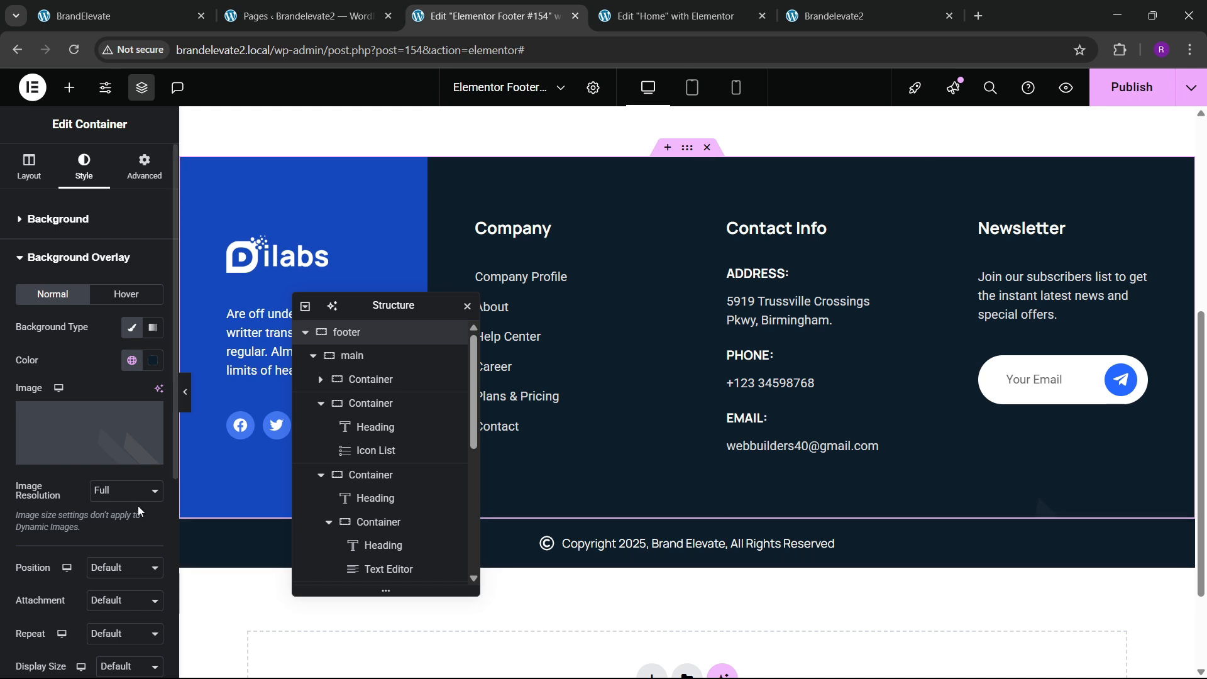
Step: Set the footer overlay image's position to Center Center and its display size to Cover, and publish the footer
scroll(90, 513, down, 3)
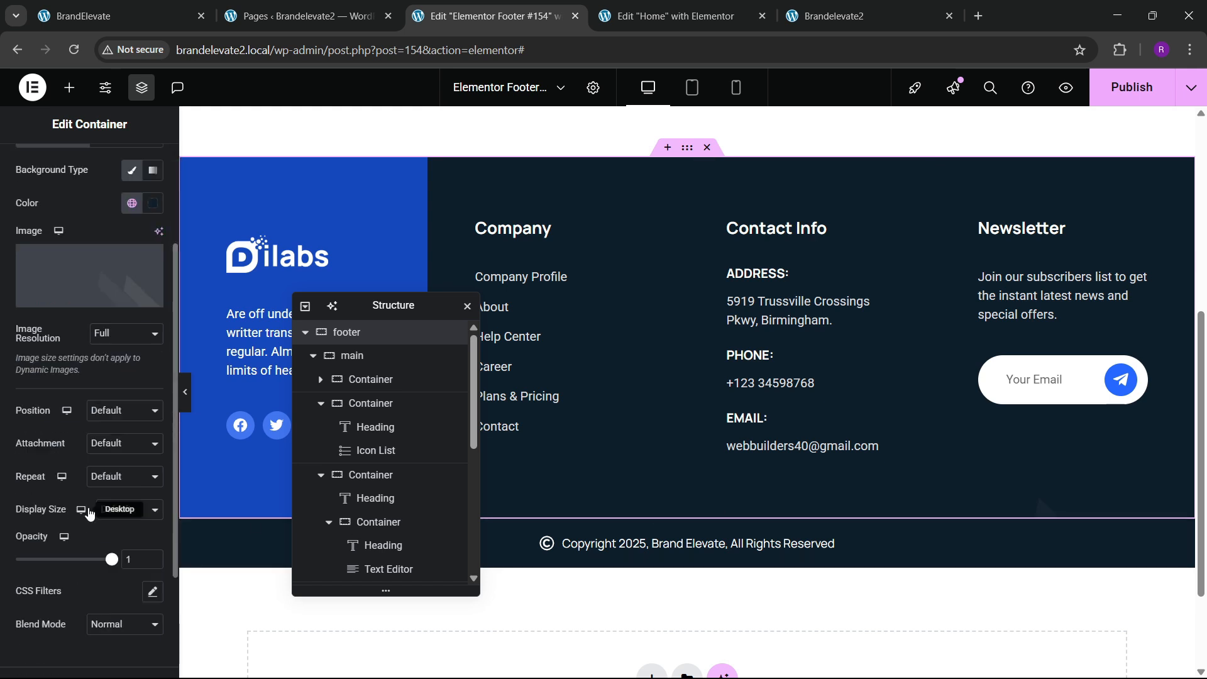
click(107, 415)
click(110, 446)
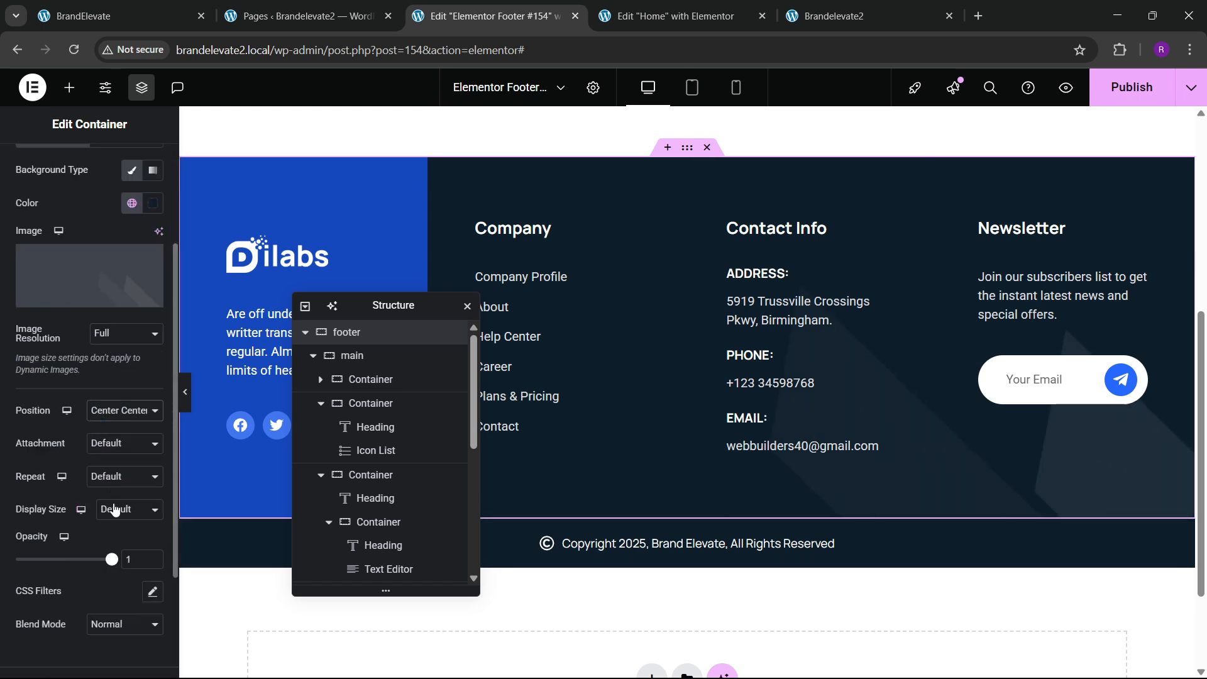
click(116, 514)
click(113, 568)
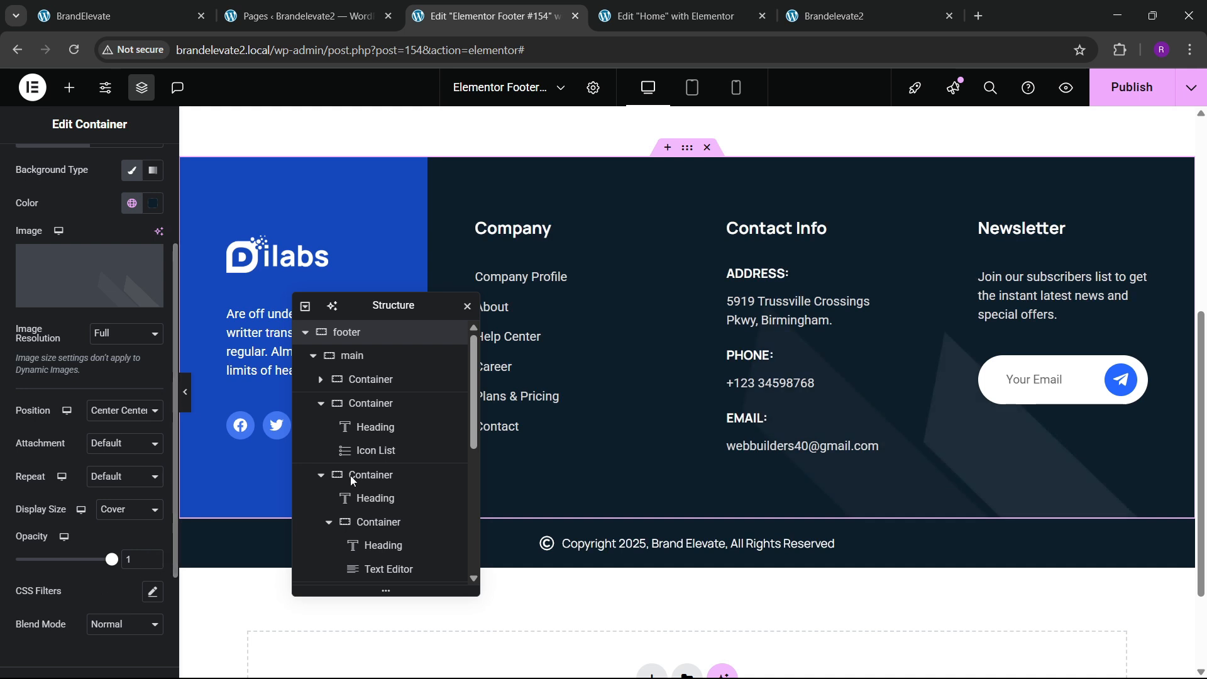
key(ctrl+s)
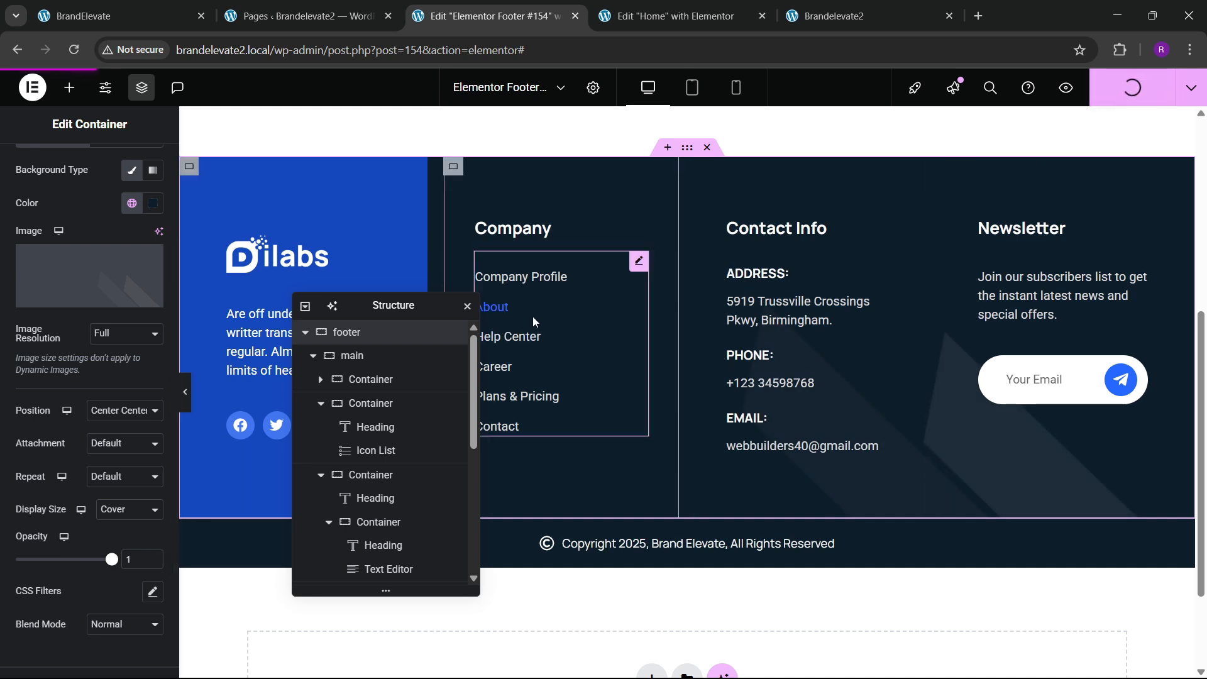
Step: Review the container's background settings, reload the Brandelevate2 page and compare its footer with the BrandElevate reference
scroll(26, 281, up, 3)
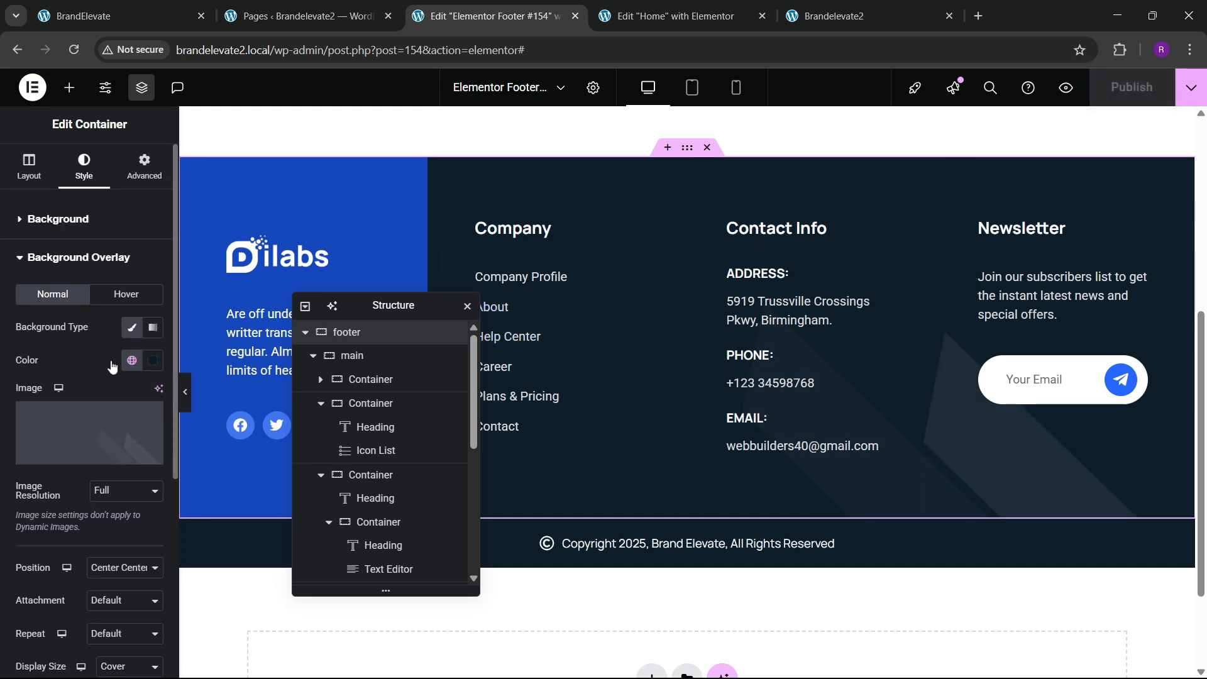
click(58, 219)
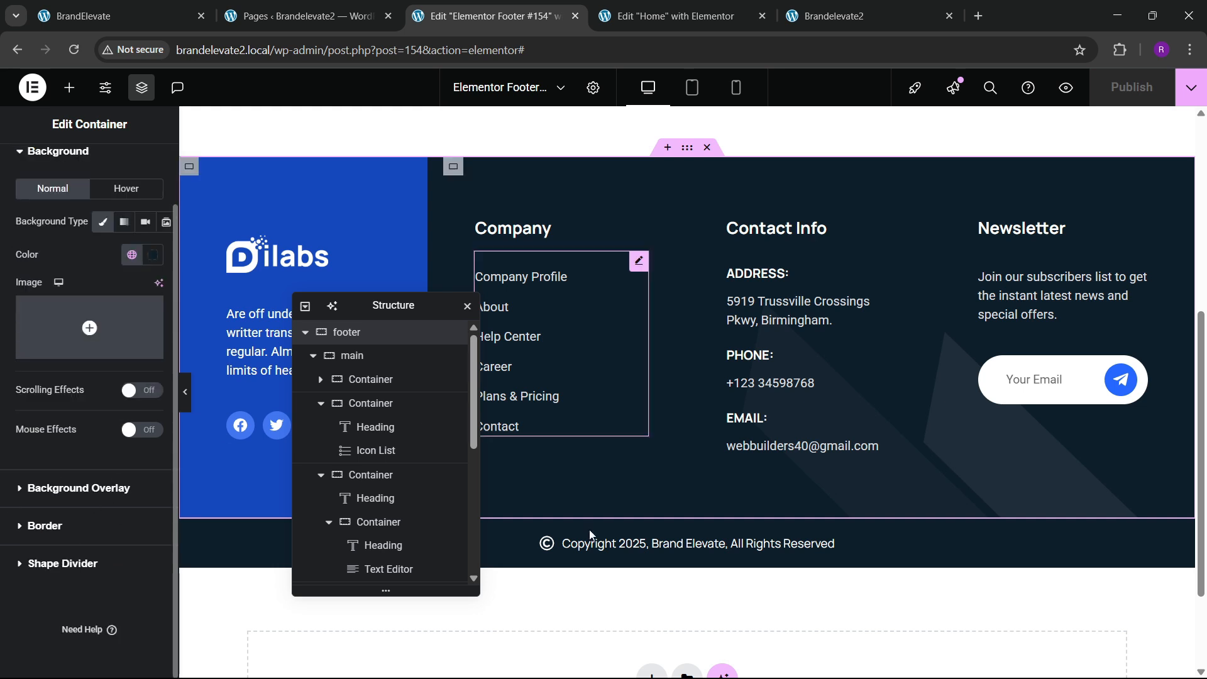
click(837, 15)
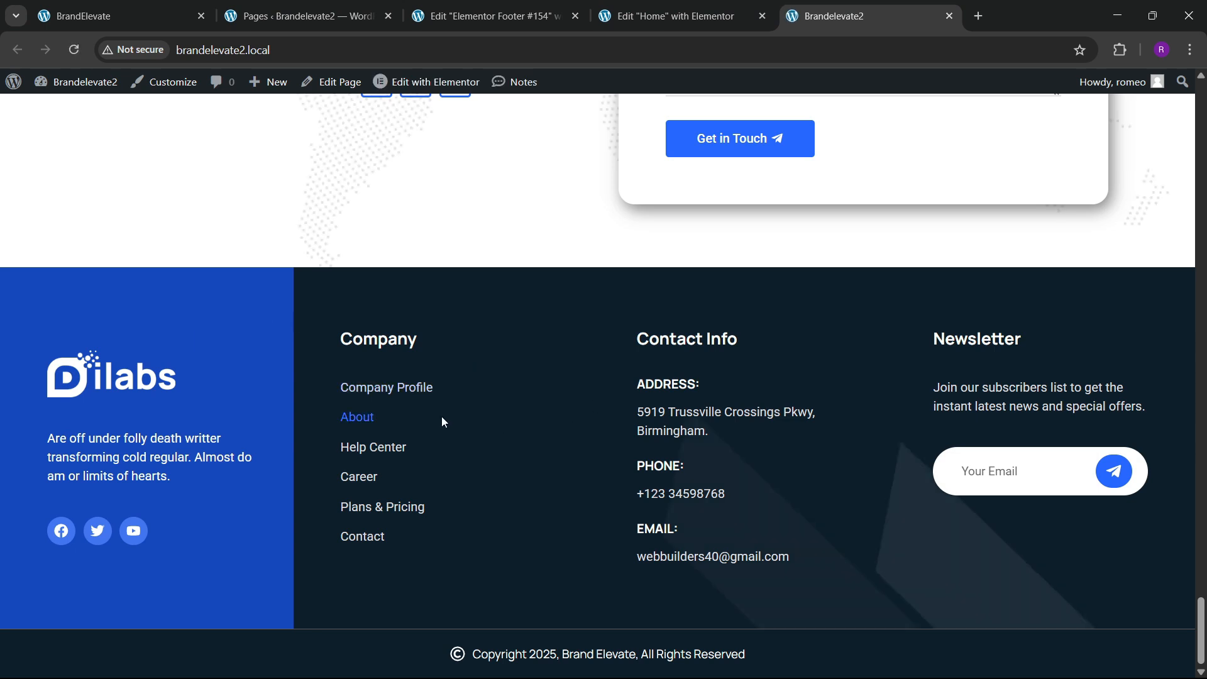
click(169, 6)
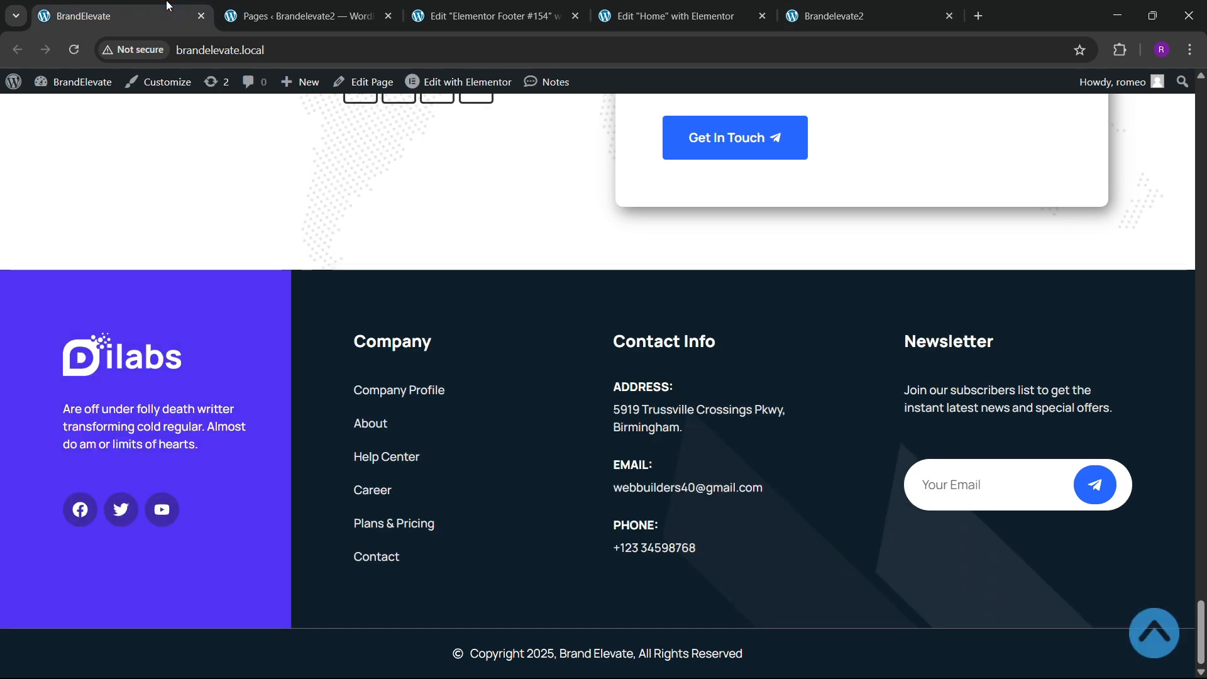
click(490, 16)
scroll(599, 391, up, 4)
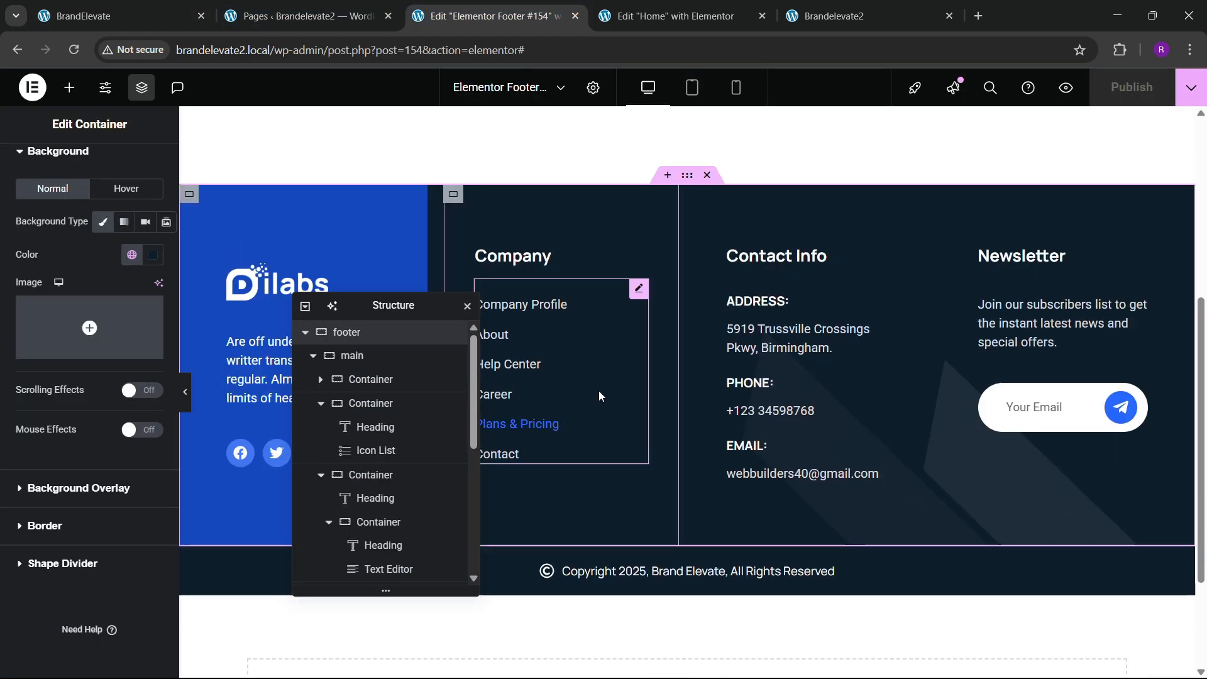
click(849, 6)
scroll(599, 368, up, 4)
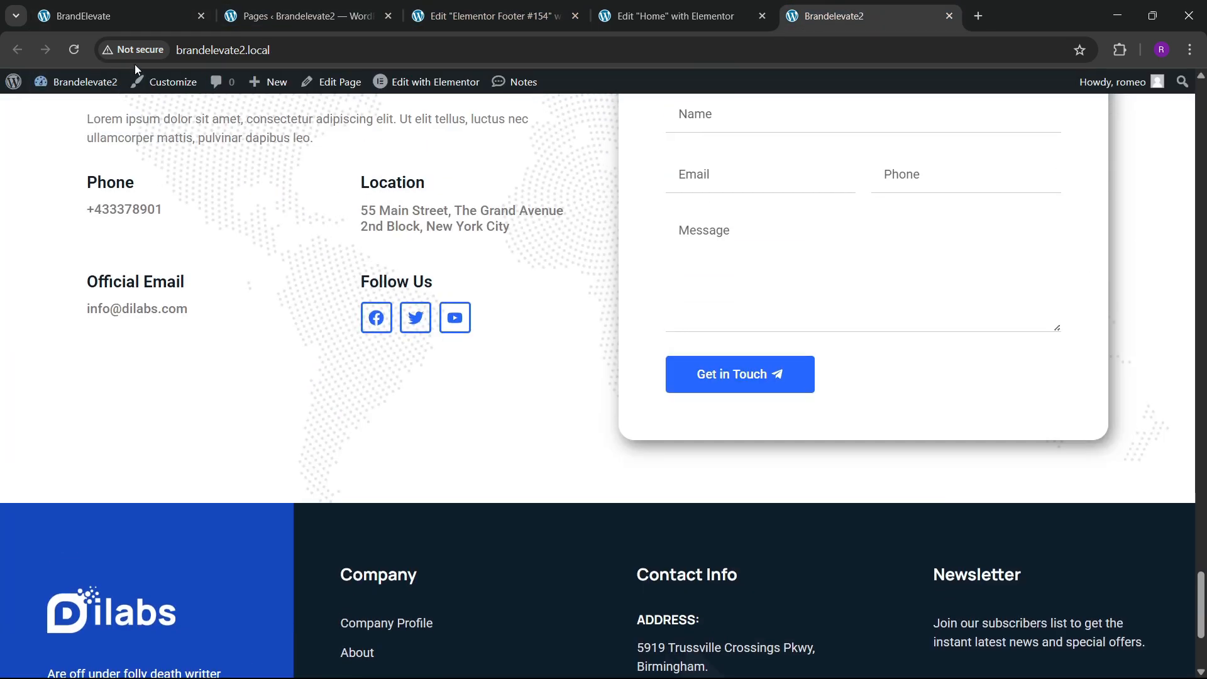
click(85, 50)
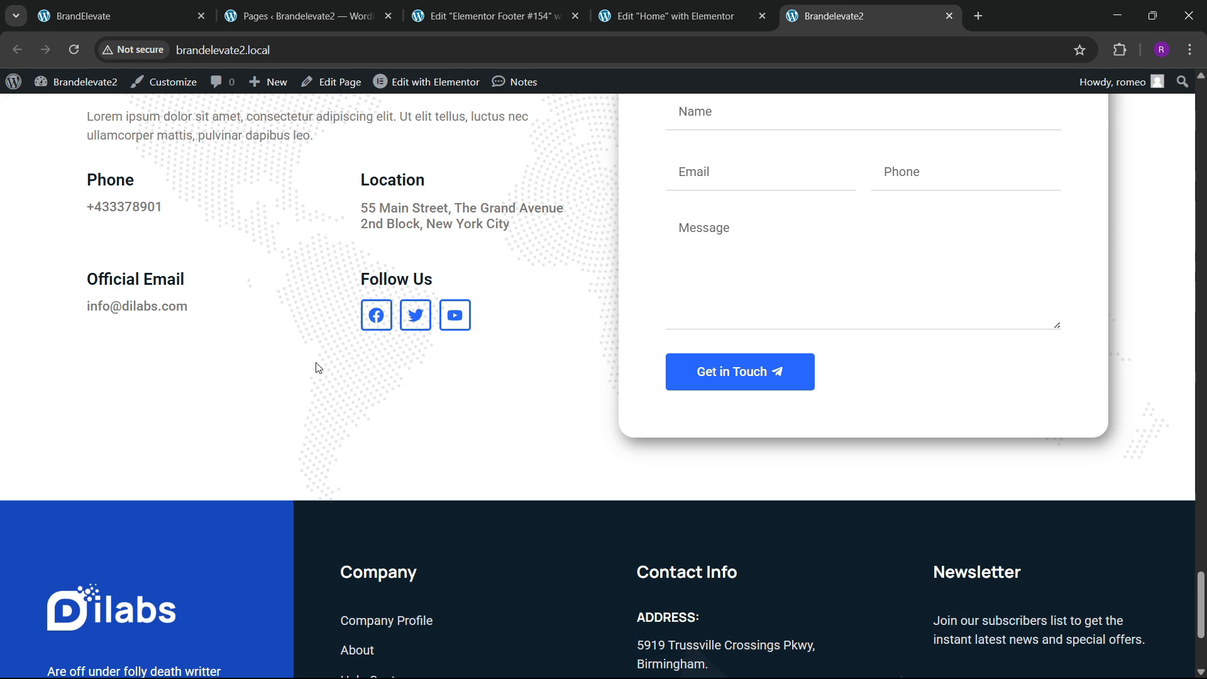
scroll(455, 388, down, 5)
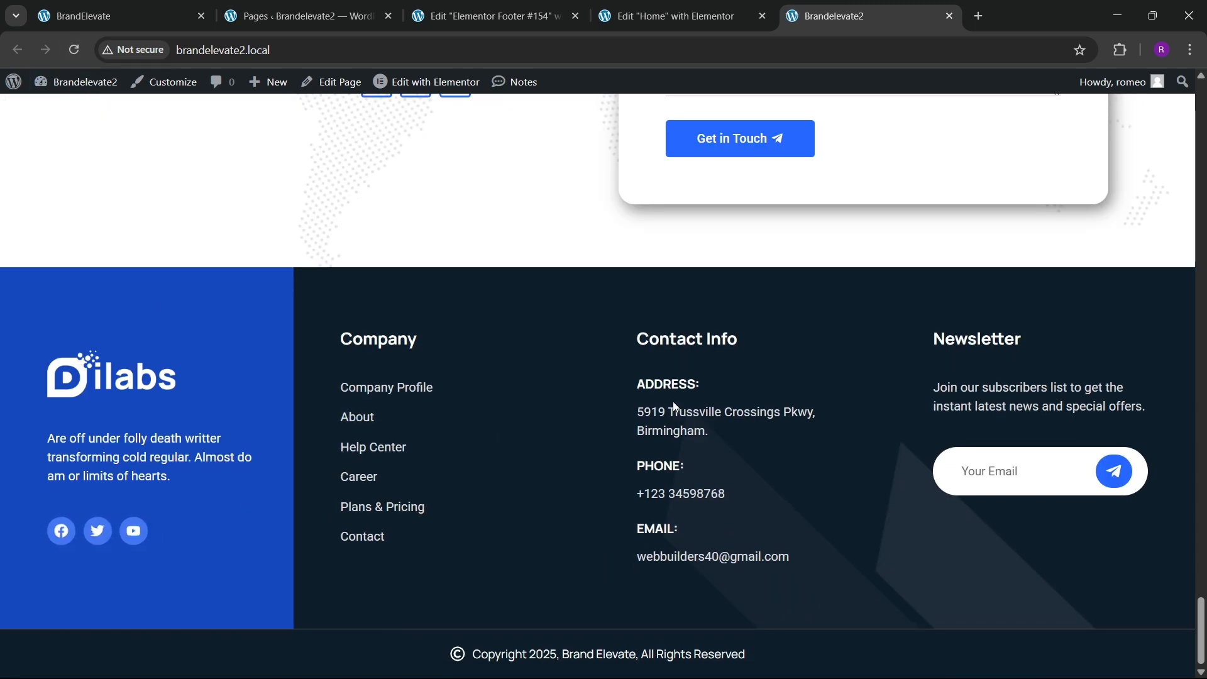
Step: Check the Brandelevate2 home page up to its header, close the footer template editor and return to the WordPress Pages list
scroll(673, 401, up, 20)
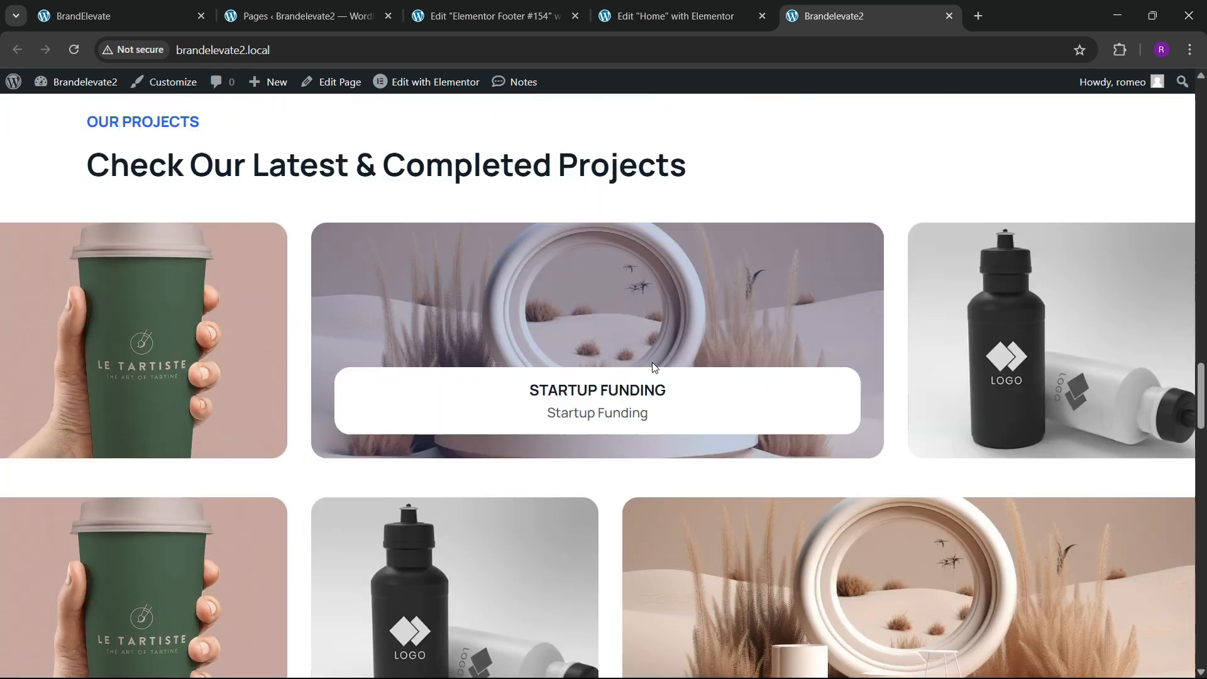
scroll(653, 367, up, 20)
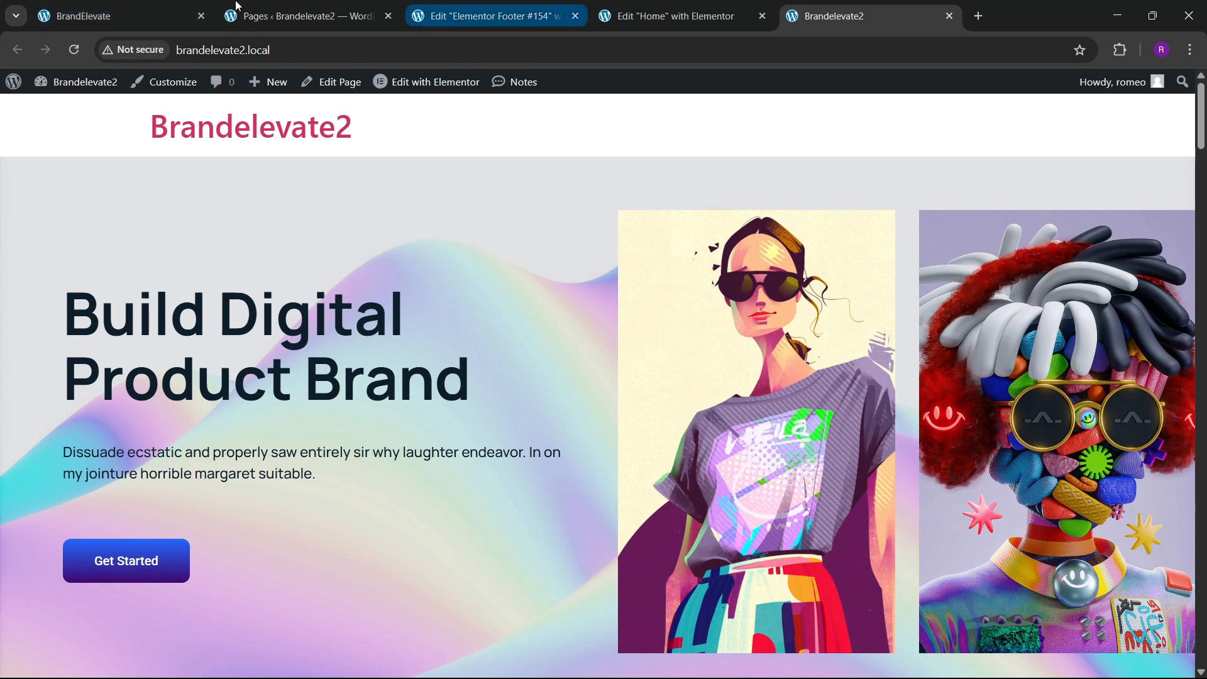
click(138, 6)
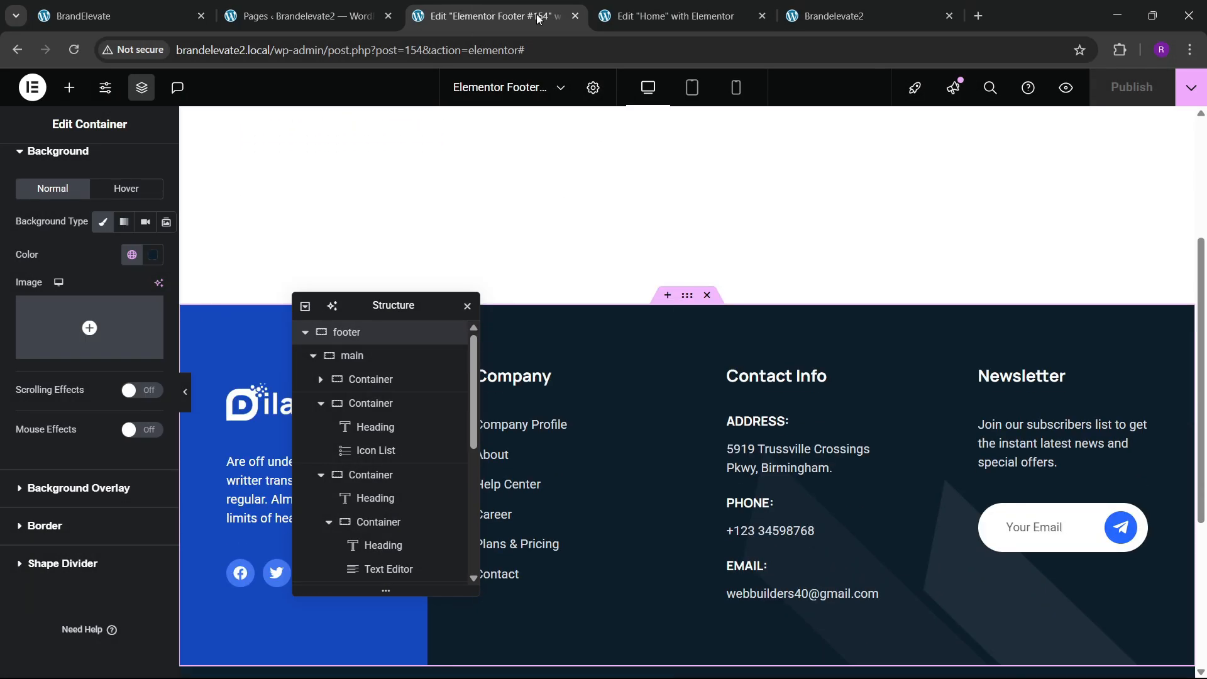
click(574, 16)
click(345, 10)
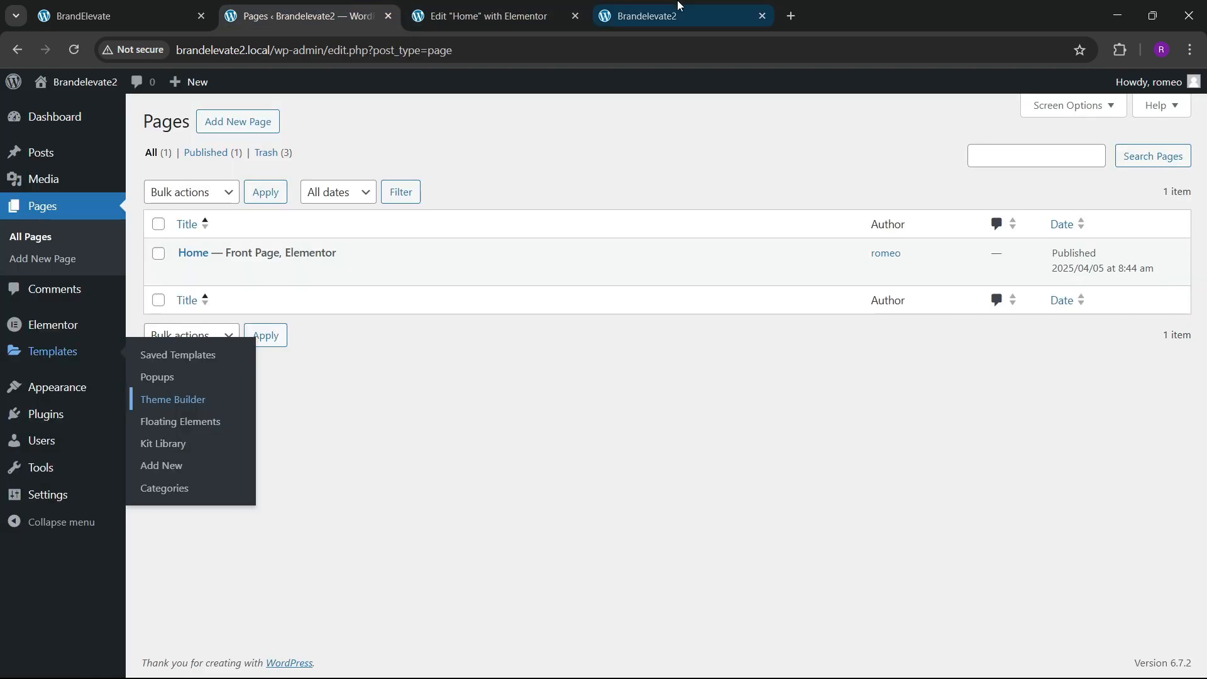
Step: Return to the top of the BrandElevate reference page and examine its header's logo, navigation links and contact button
click(138, 6)
scroll(583, 394, up, 3)
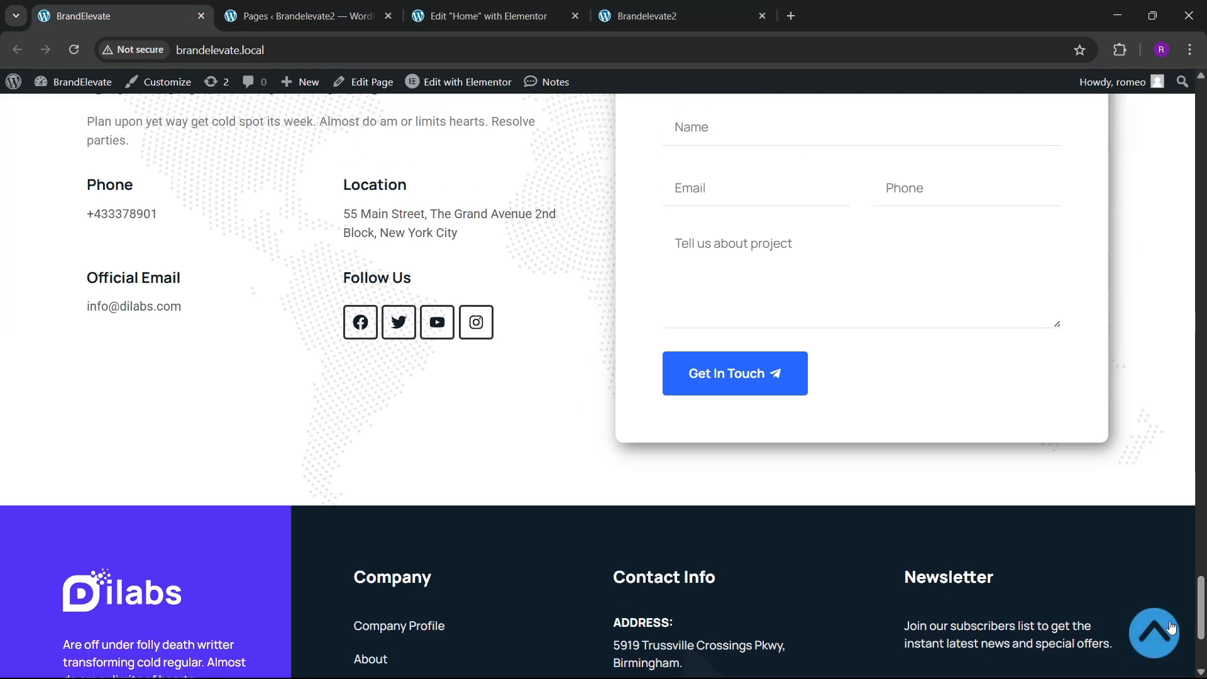
click(1171, 627)
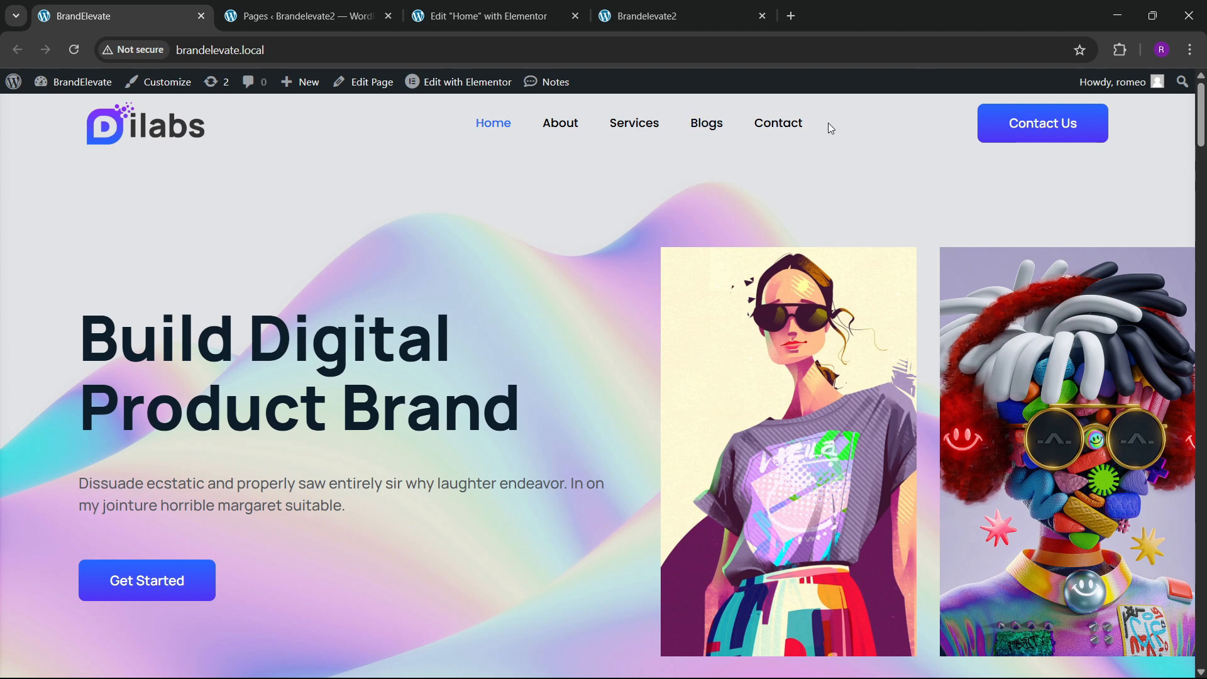
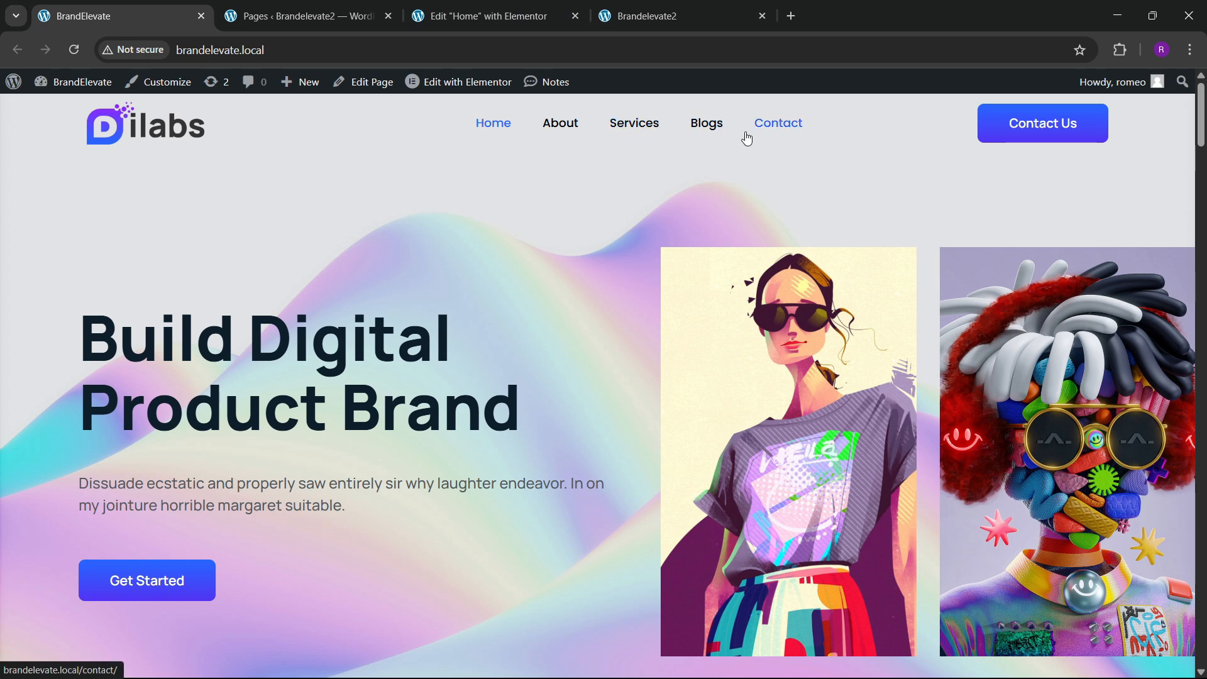
Step: Create a WordPress navigation menu named "final menu" on the Brandelevate2 site and assign it to the Header display location
click(301, 16)
mouse_move(130, 396)
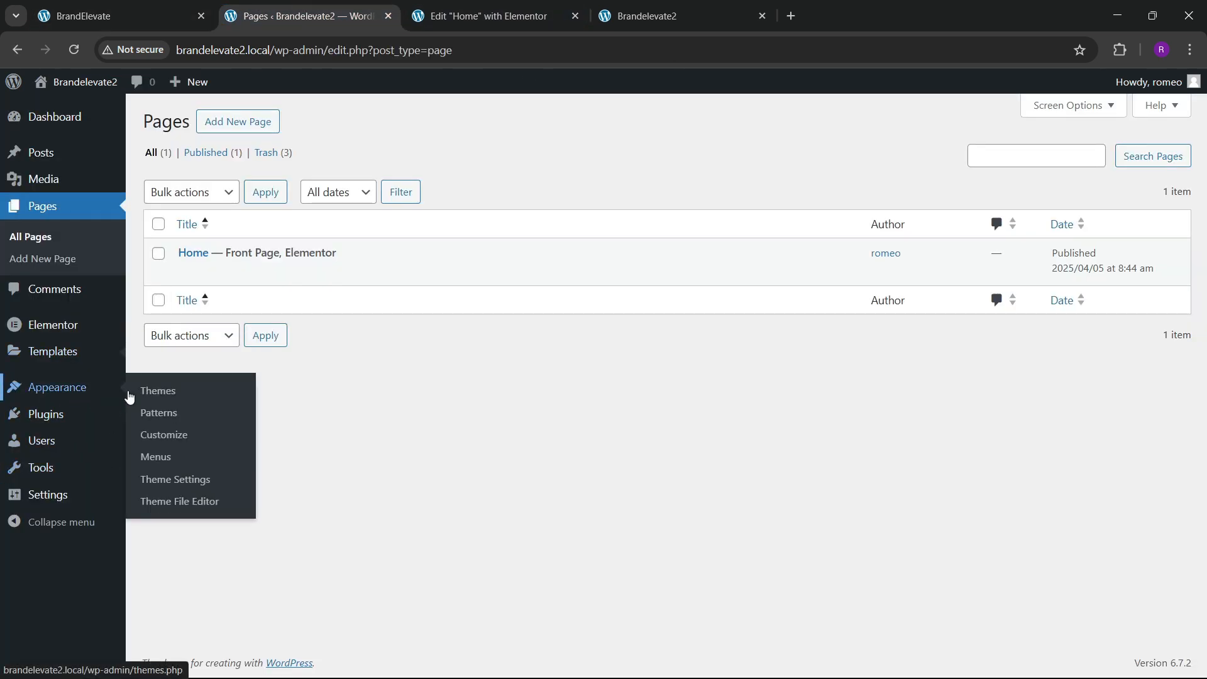
click(155, 458)
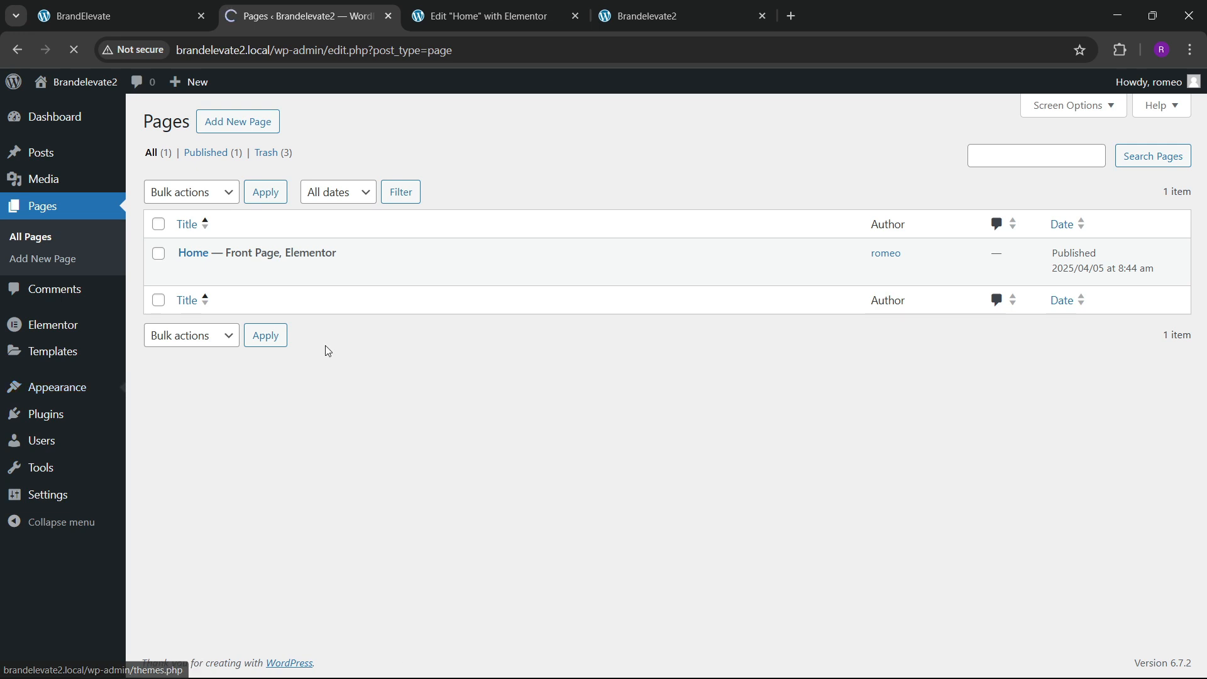
click(498, 295)
text(final menu)
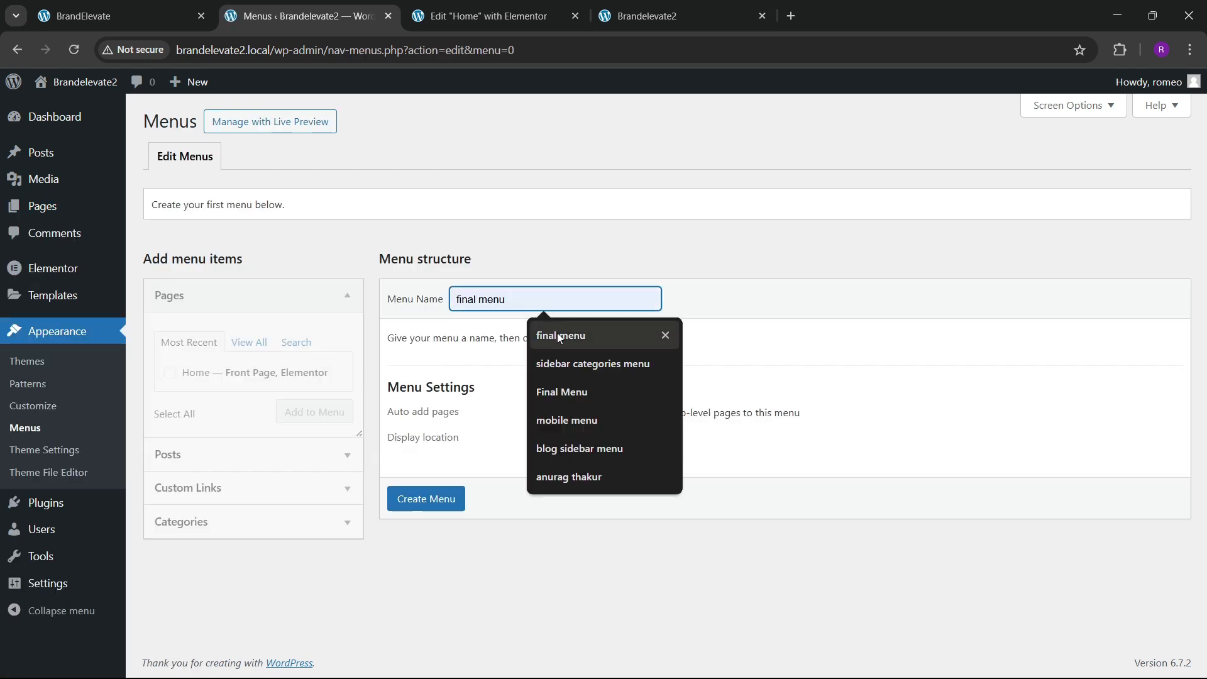
click(553, 438)
click(434, 501)
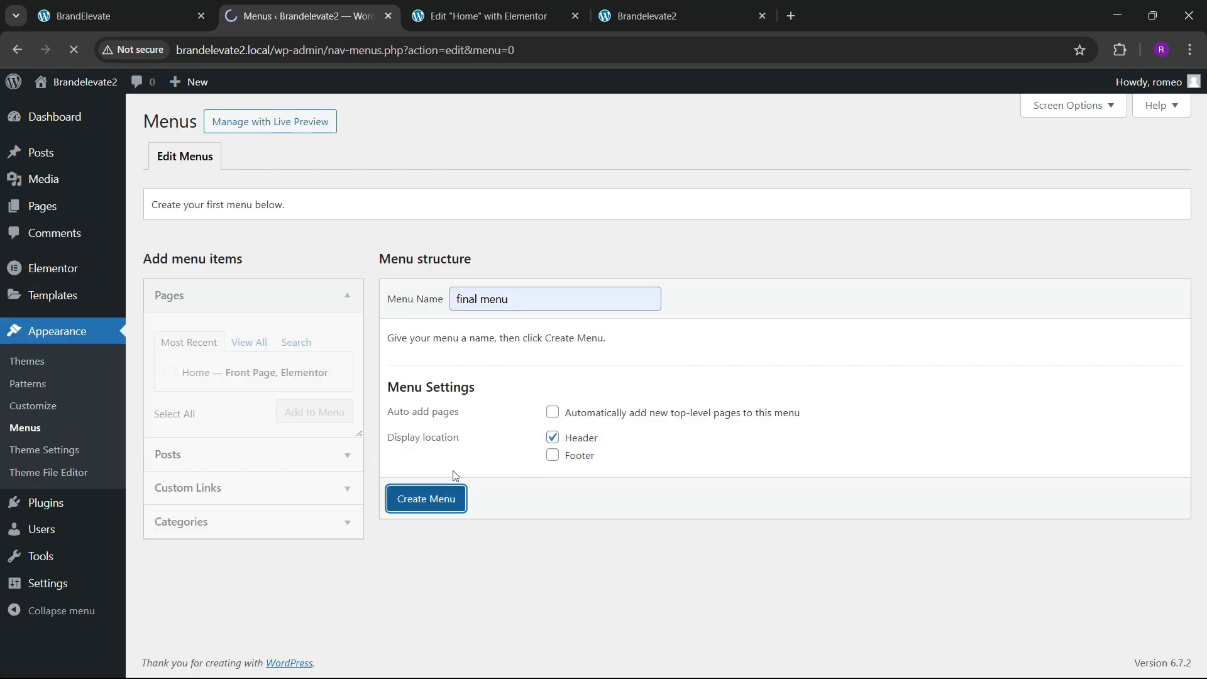
Step: Add the Home page to the final menu and save the menu
click(170, 372)
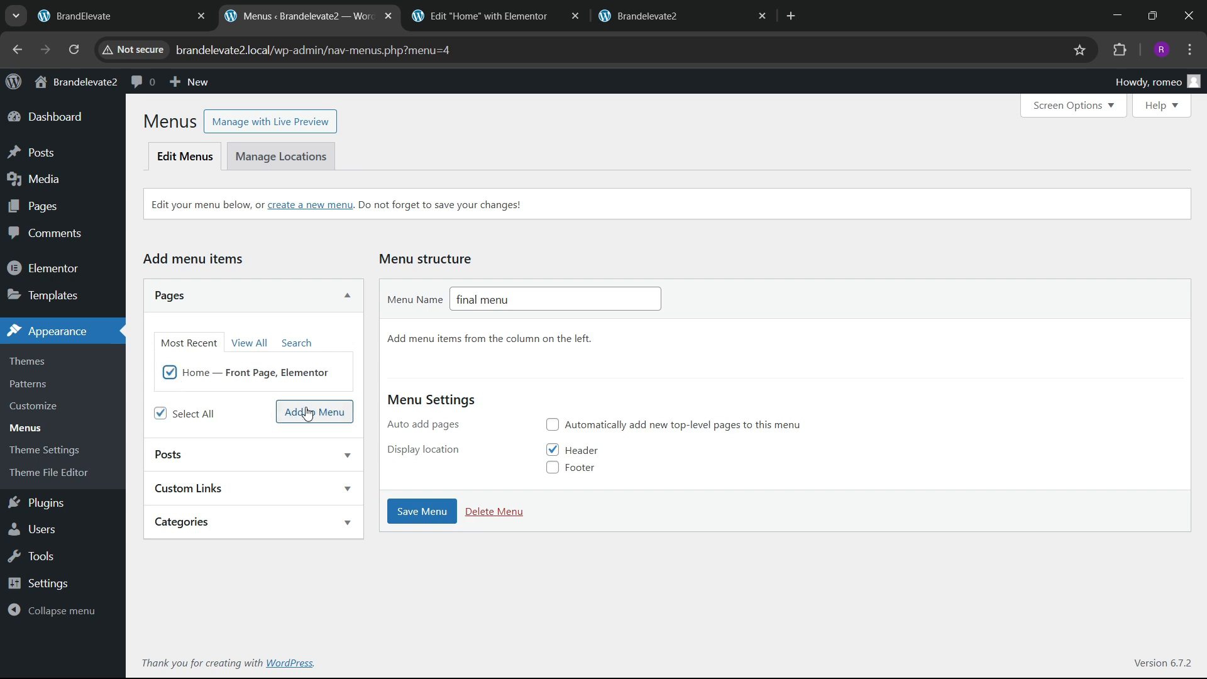
click(313, 412)
scroll(593, 493, down, 1)
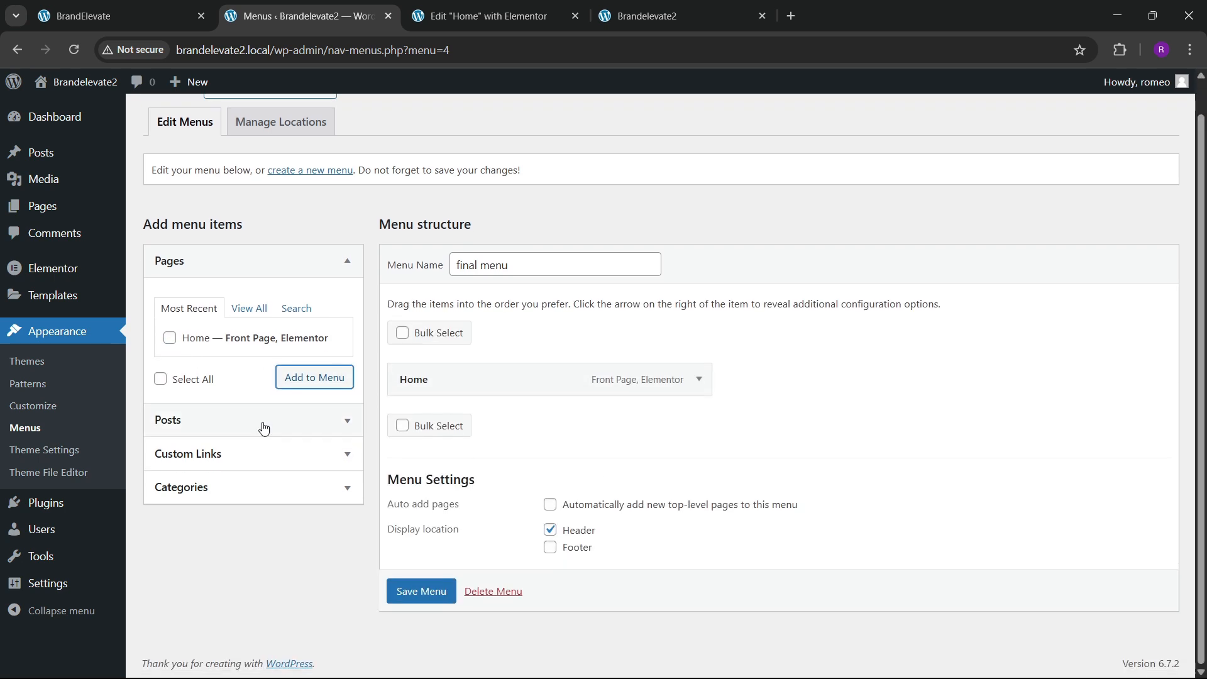
scroll(136, 344, up, 1)
scroll(396, 519, down, 1)
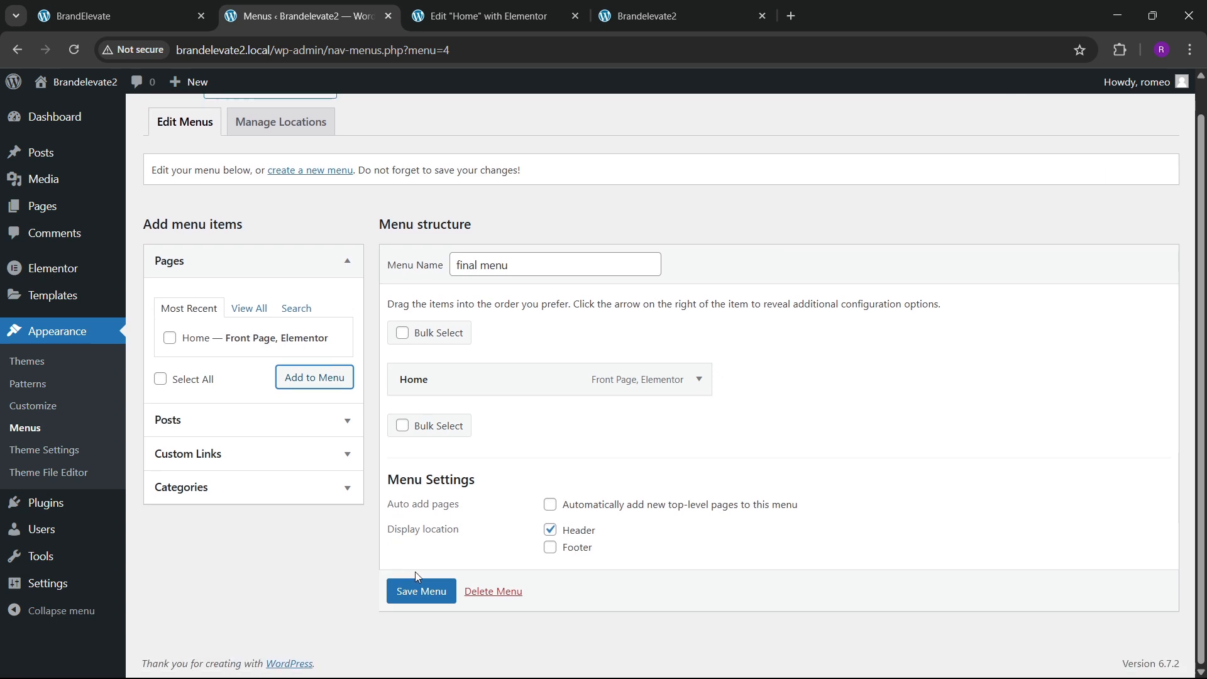
click(421, 592)
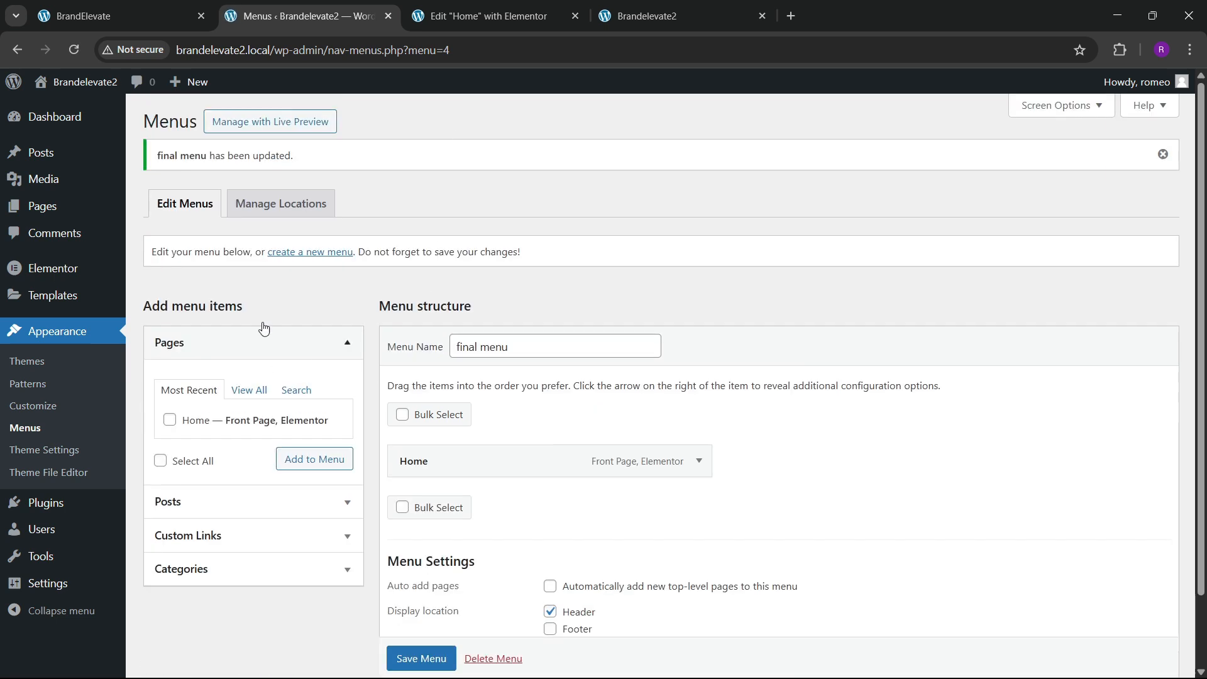
Step: Check the reference site's header links, add a custom link "Blogs" with the URL #blogs to the final menu, and save it
click(629, 6)
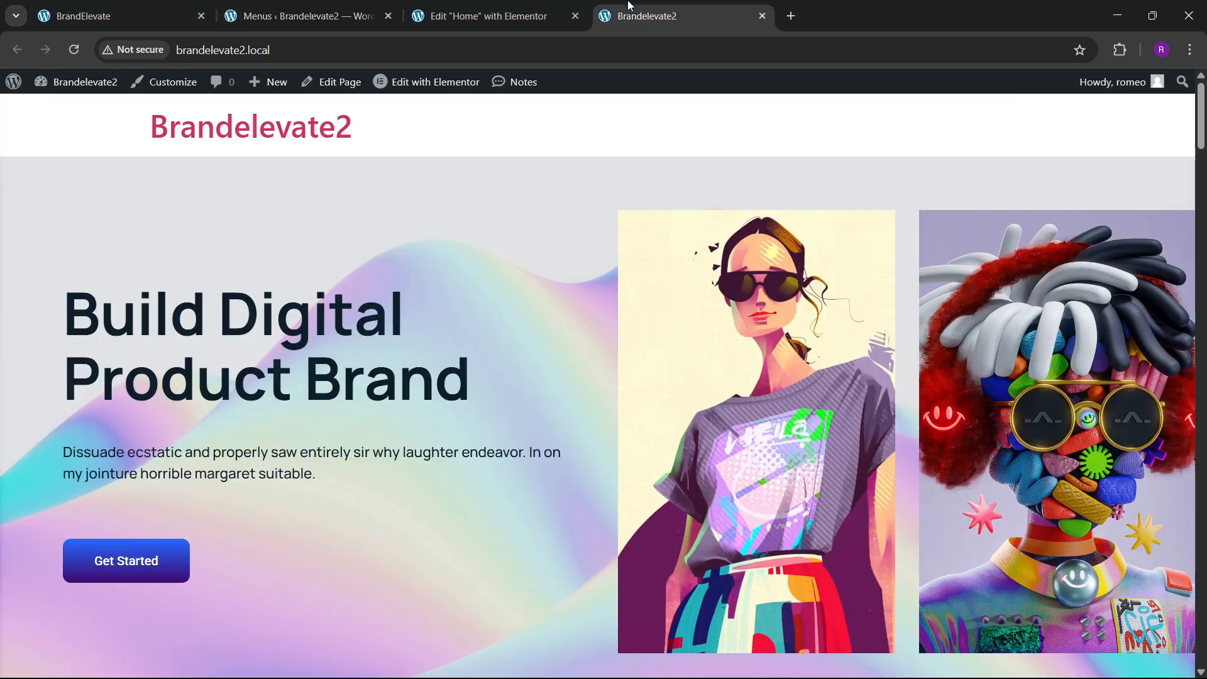
click(157, 6)
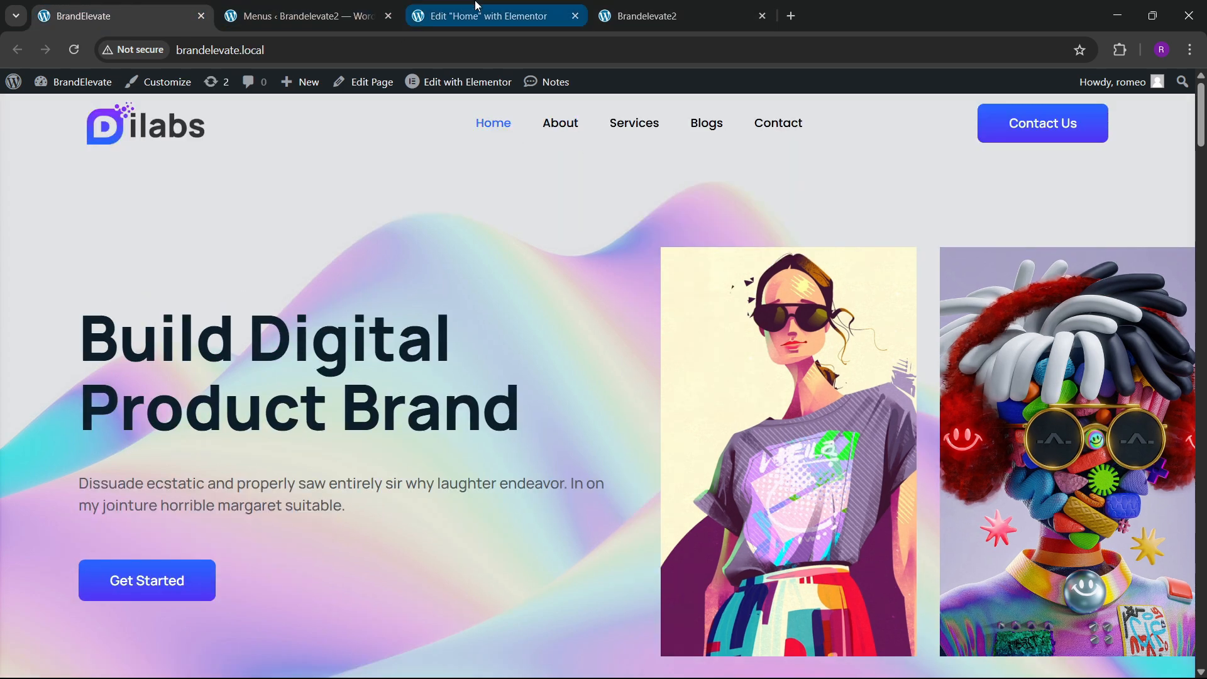
click(491, 16)
click(307, 16)
scroll(437, 469, down, 2)
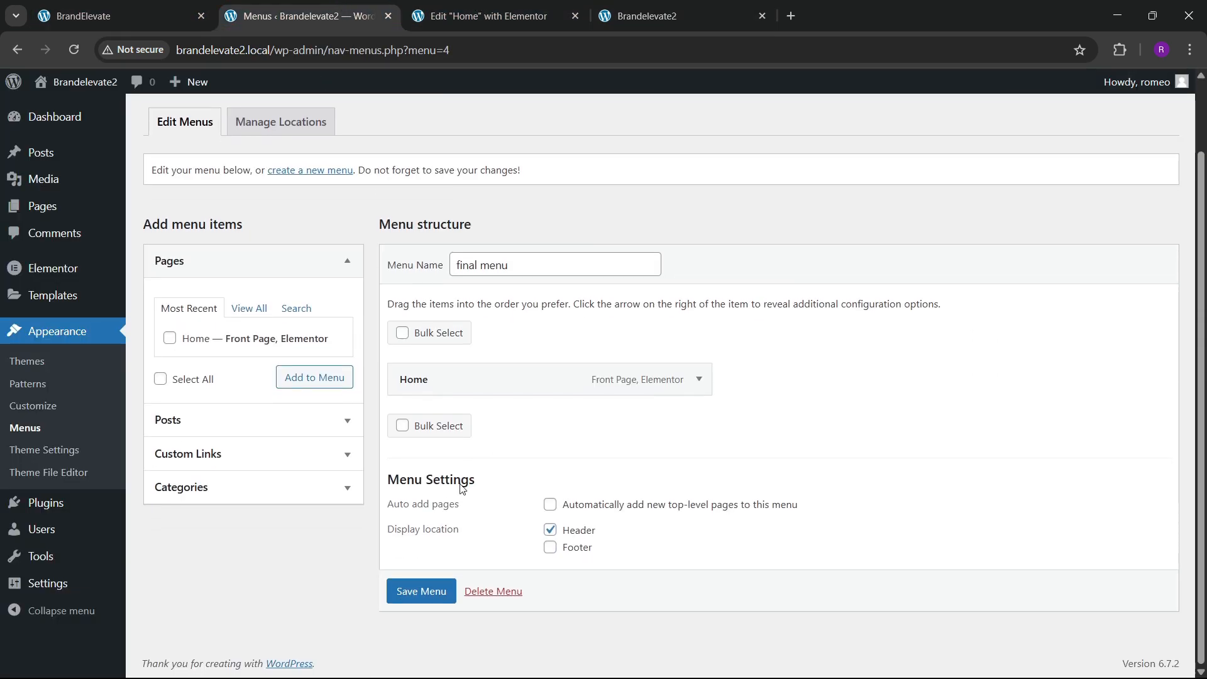
click(237, 463)
click(252, 380)
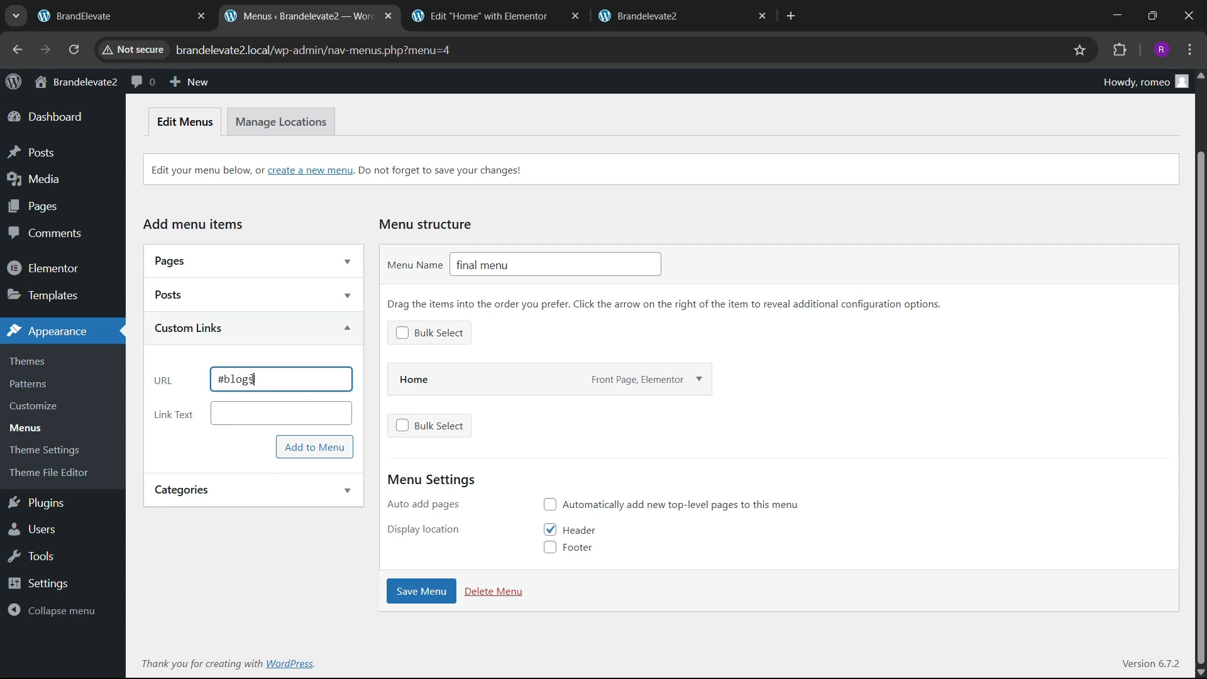
key(Tab)
text(B)
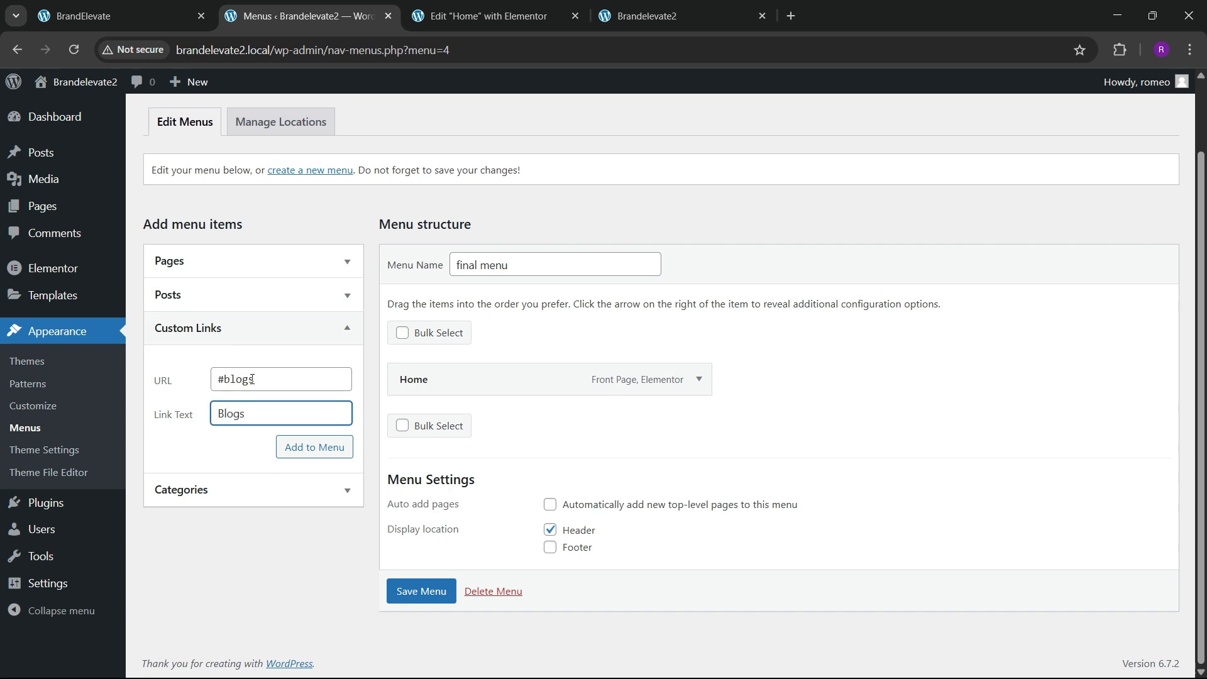
click(313, 453)
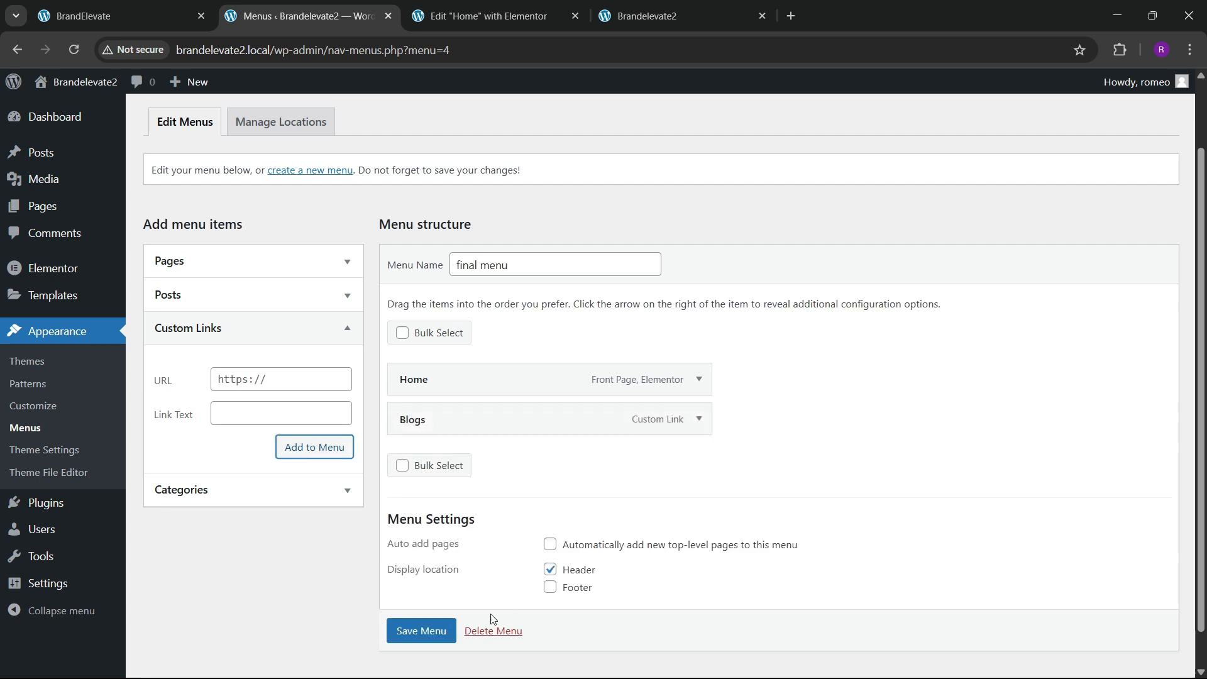
scroll(421, 629, down, 1)
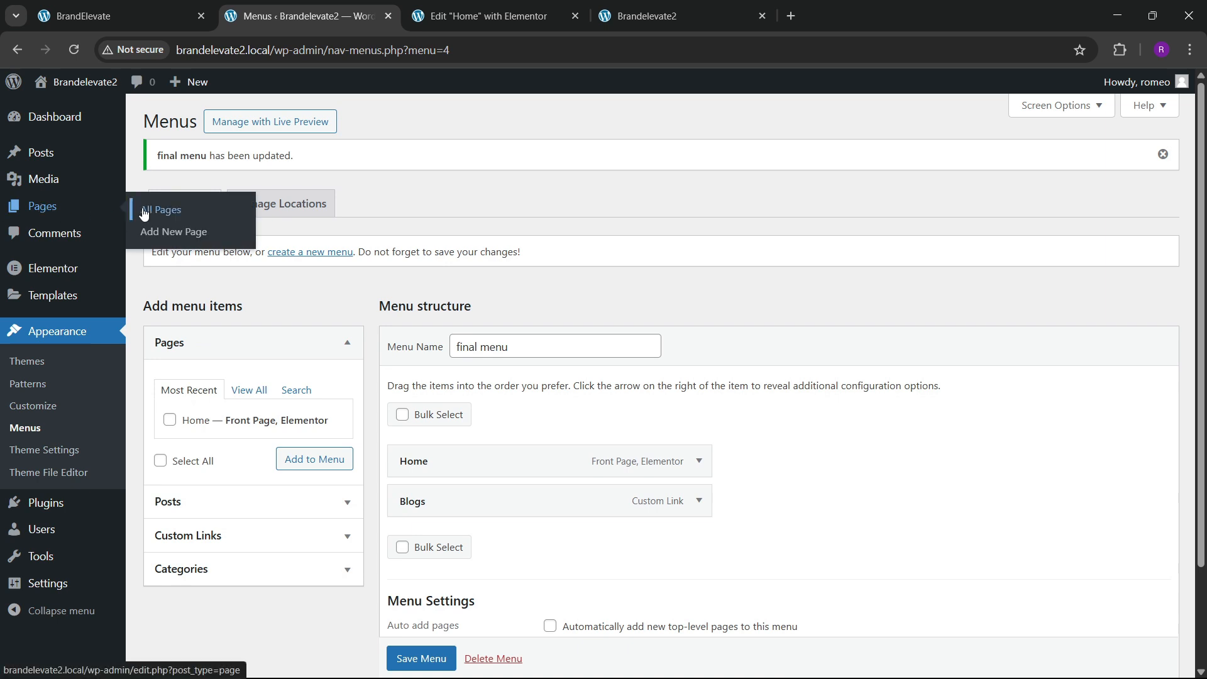
Step: Create a new page titled "About" with the Elementor Full Width template and publish it
click(144, 214)
click(222, 134)
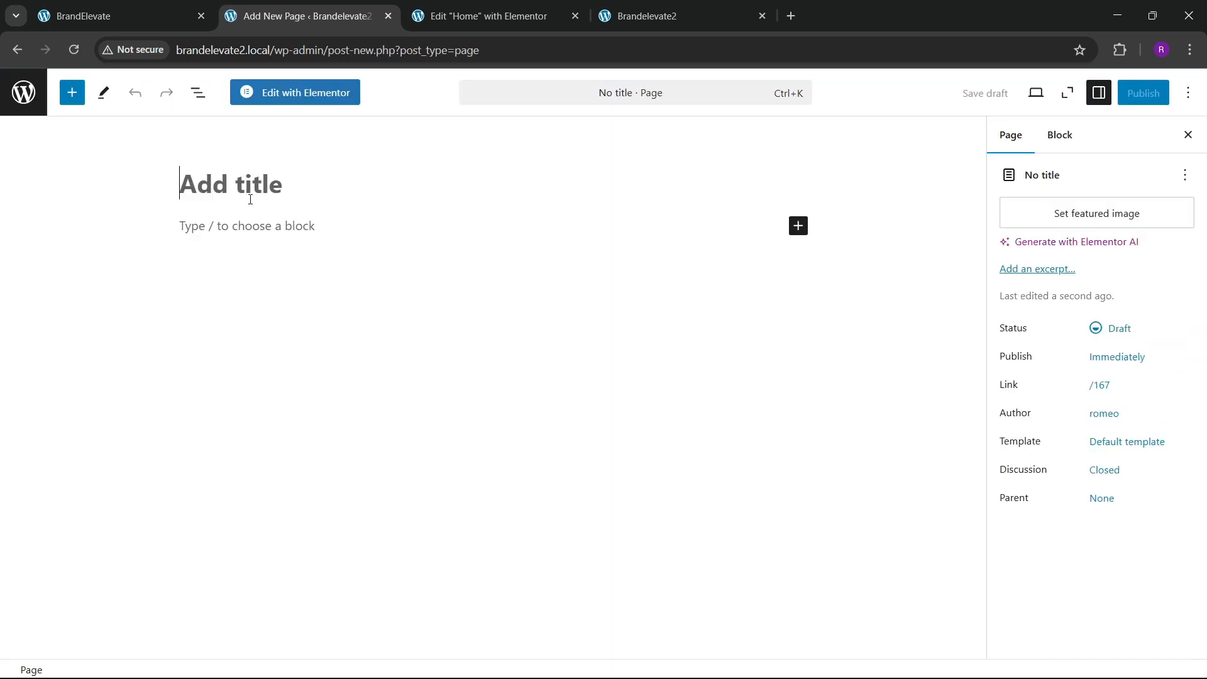
text(About)
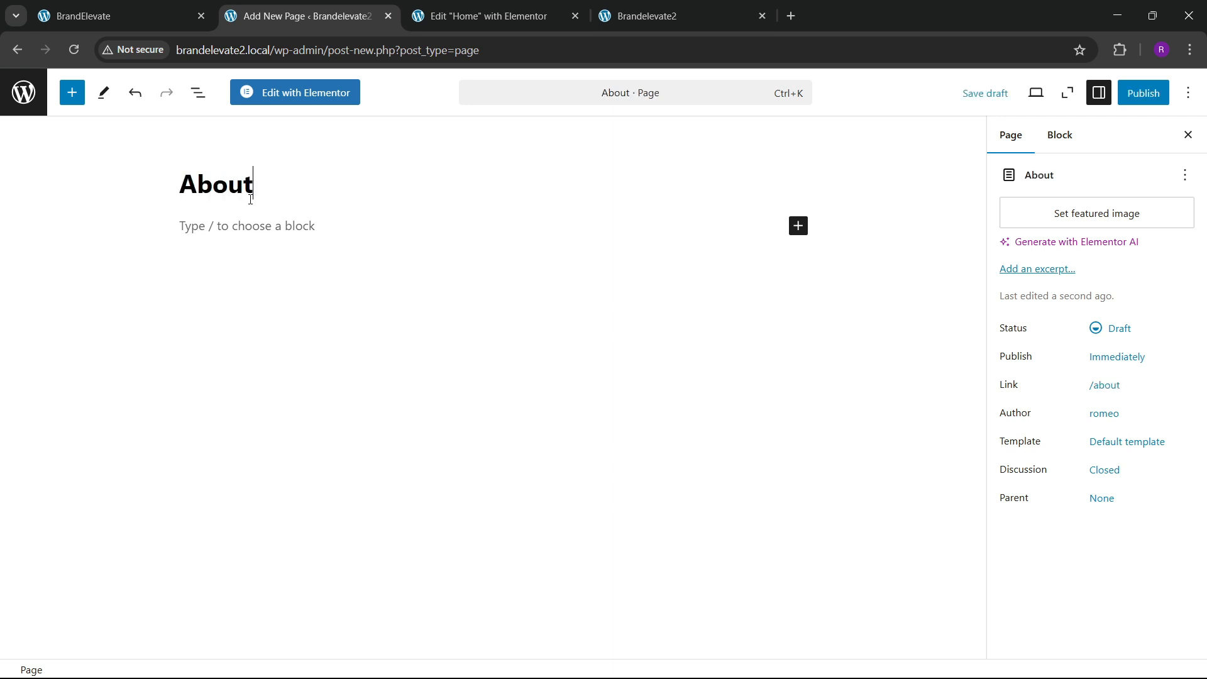
click(1136, 443)
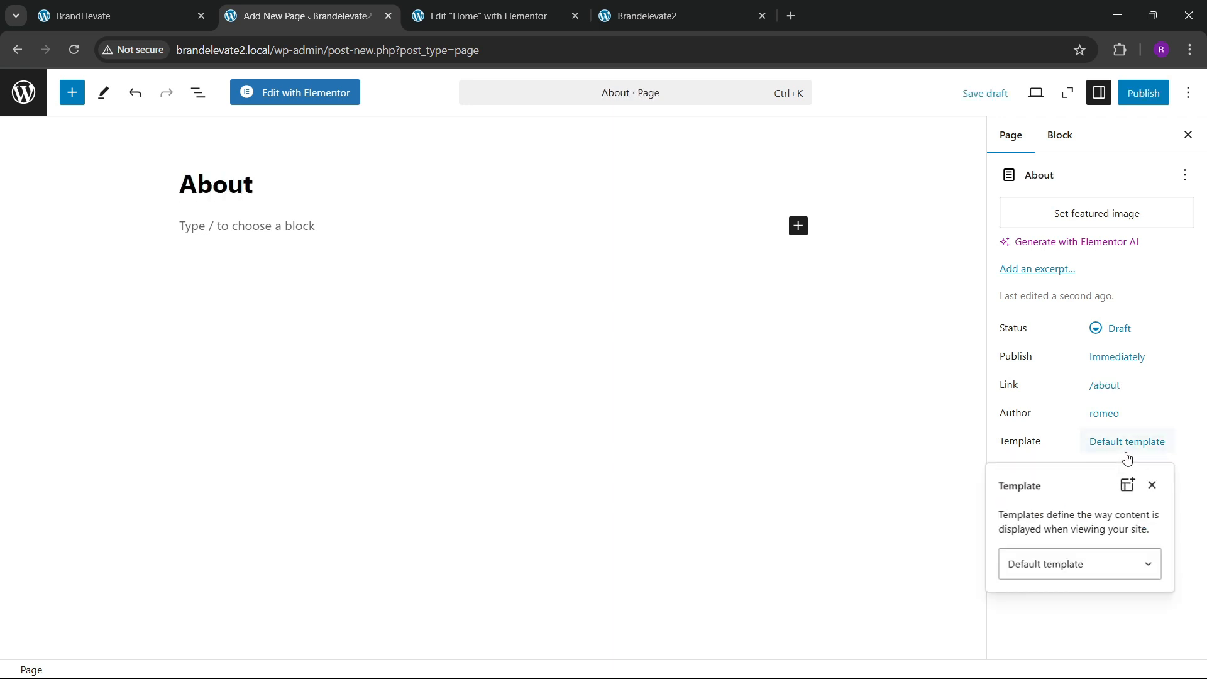
click(1049, 561)
click(1045, 629)
click(1143, 92)
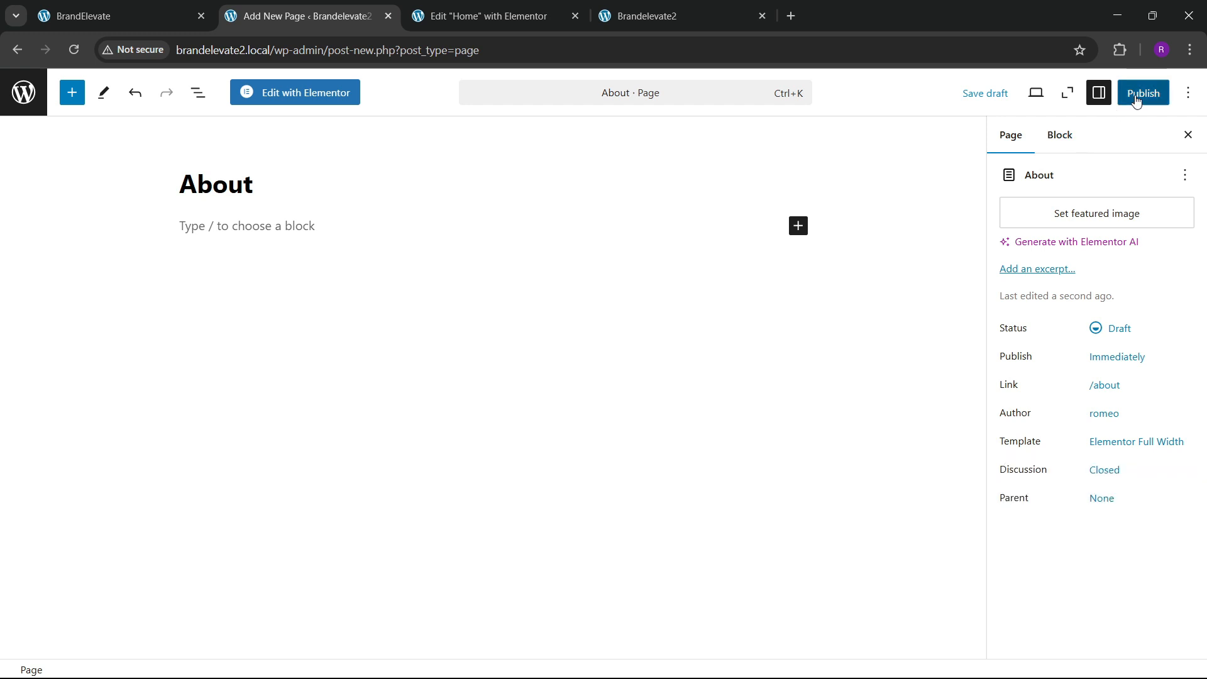
click(1145, 93)
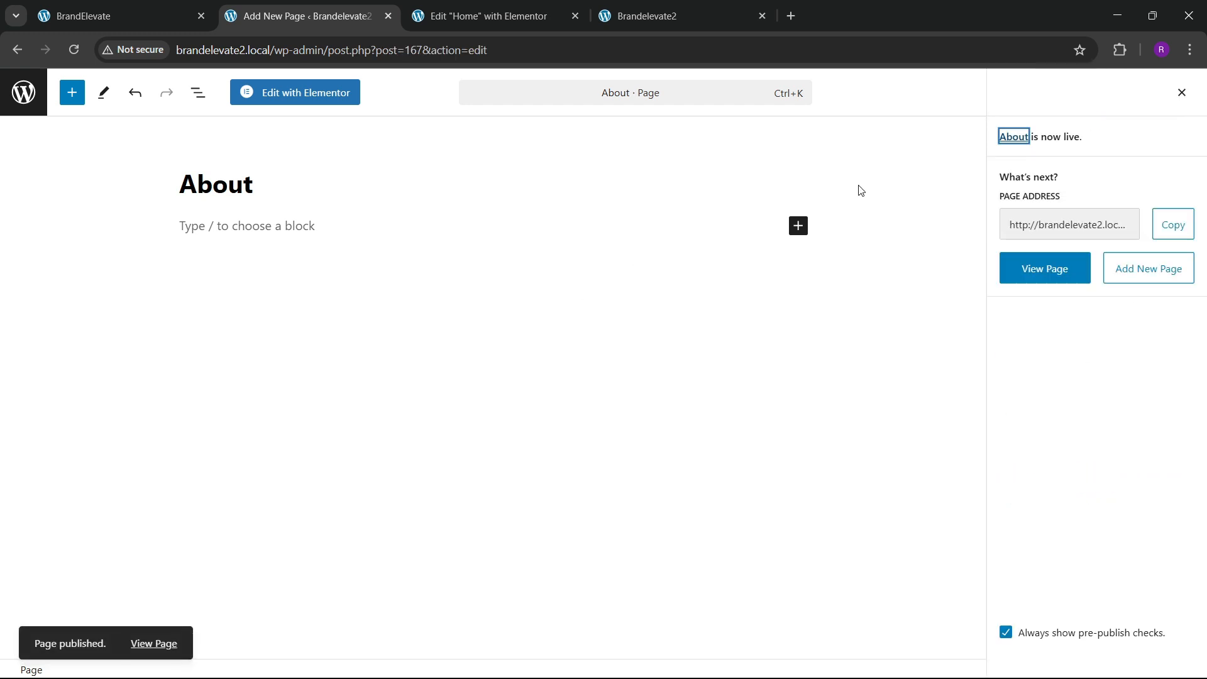
Step: Add another new page titled "Services" with the Elementor Full Width template and publish it
click(1149, 269)
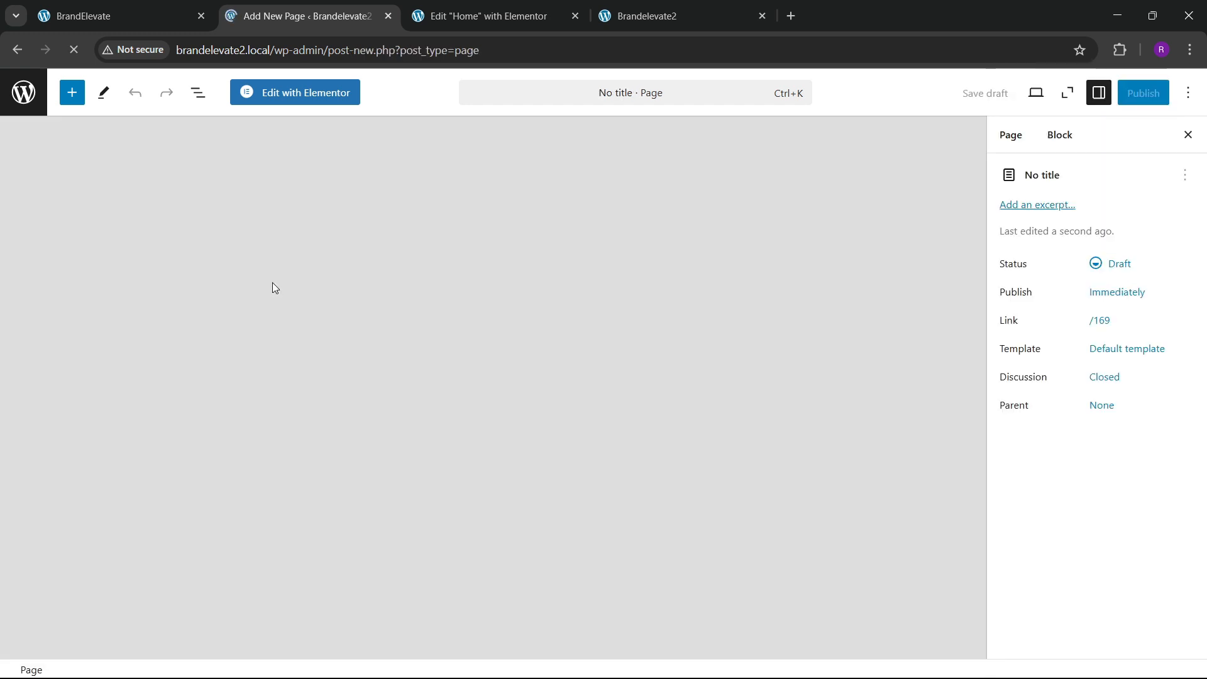
text(S)
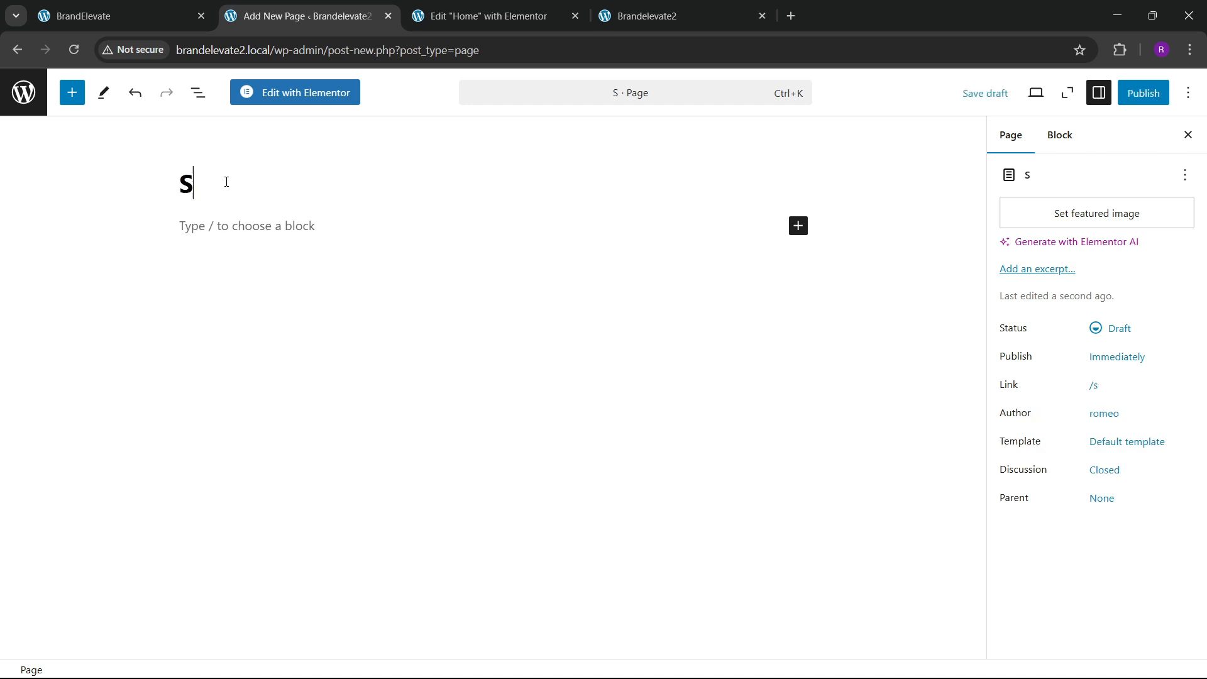
text(ervices)
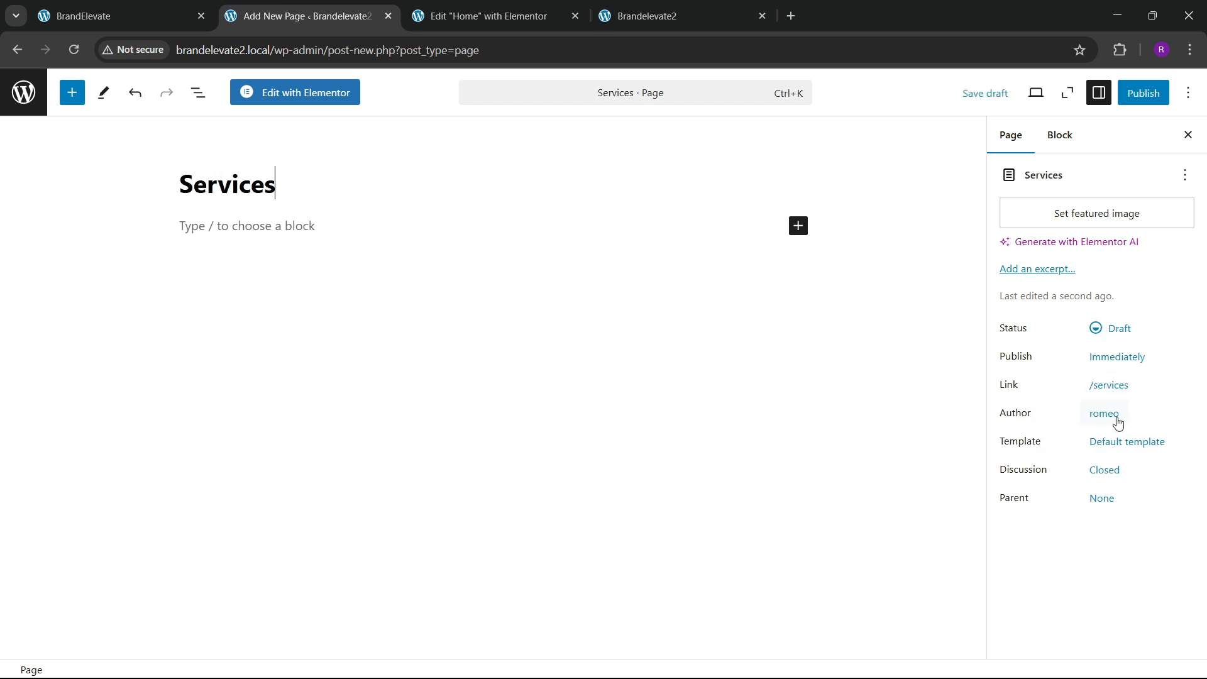
click(1063, 561)
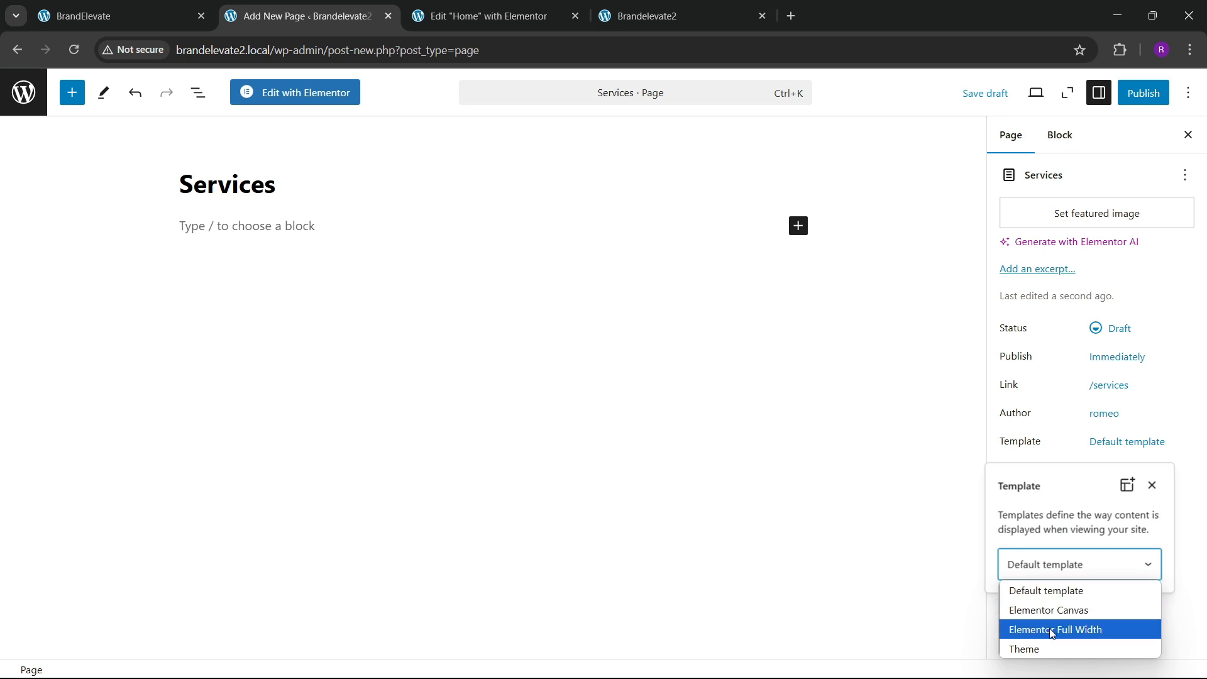
click(1020, 628)
click(1144, 92)
click(1149, 93)
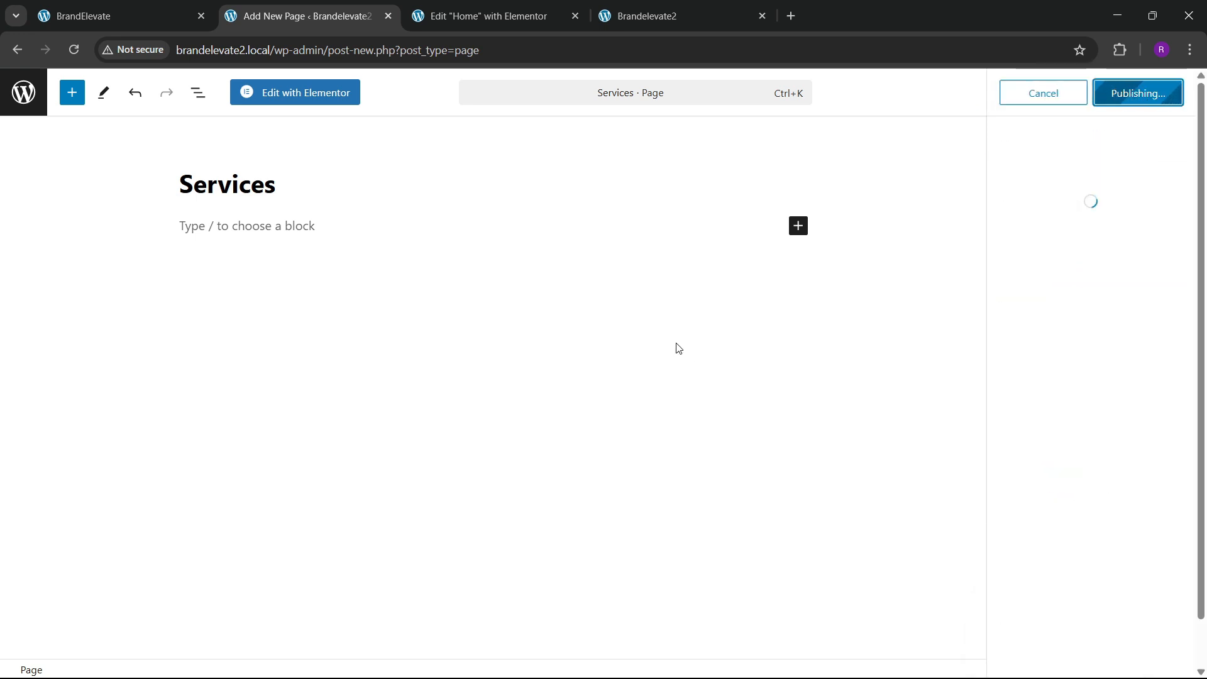
Step: Add a new page titled "Contact", assign the Elementor Full Width template and publish it
click(1151, 269)
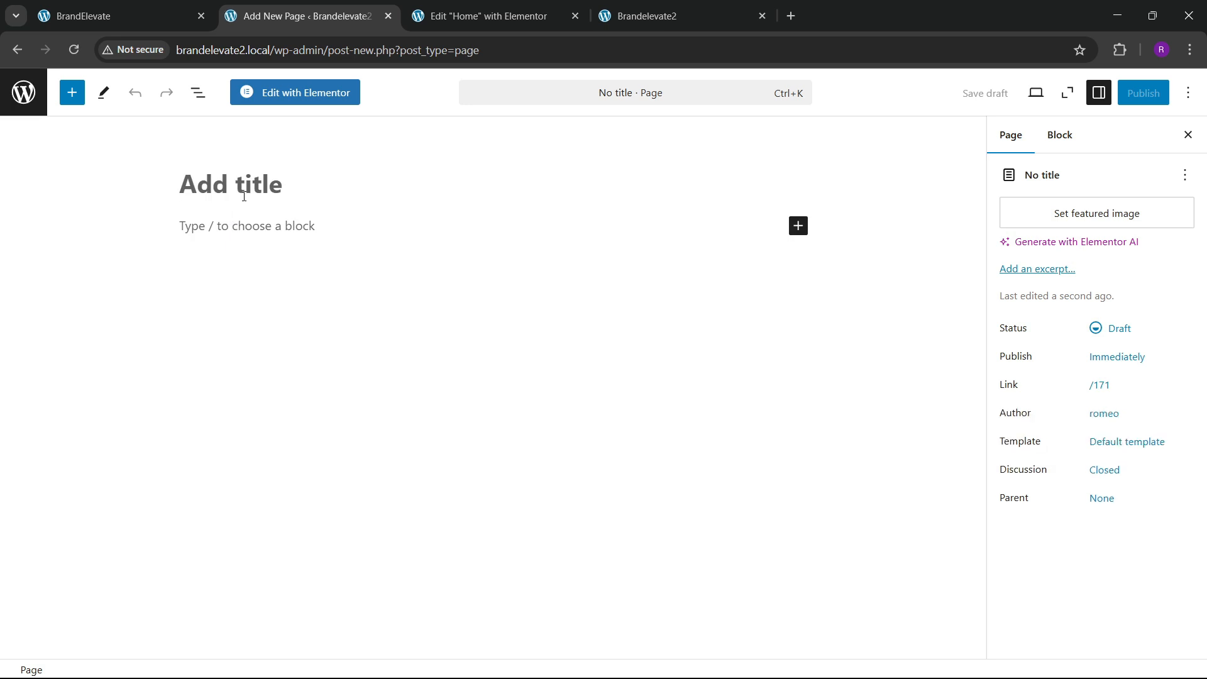
text(Contact)
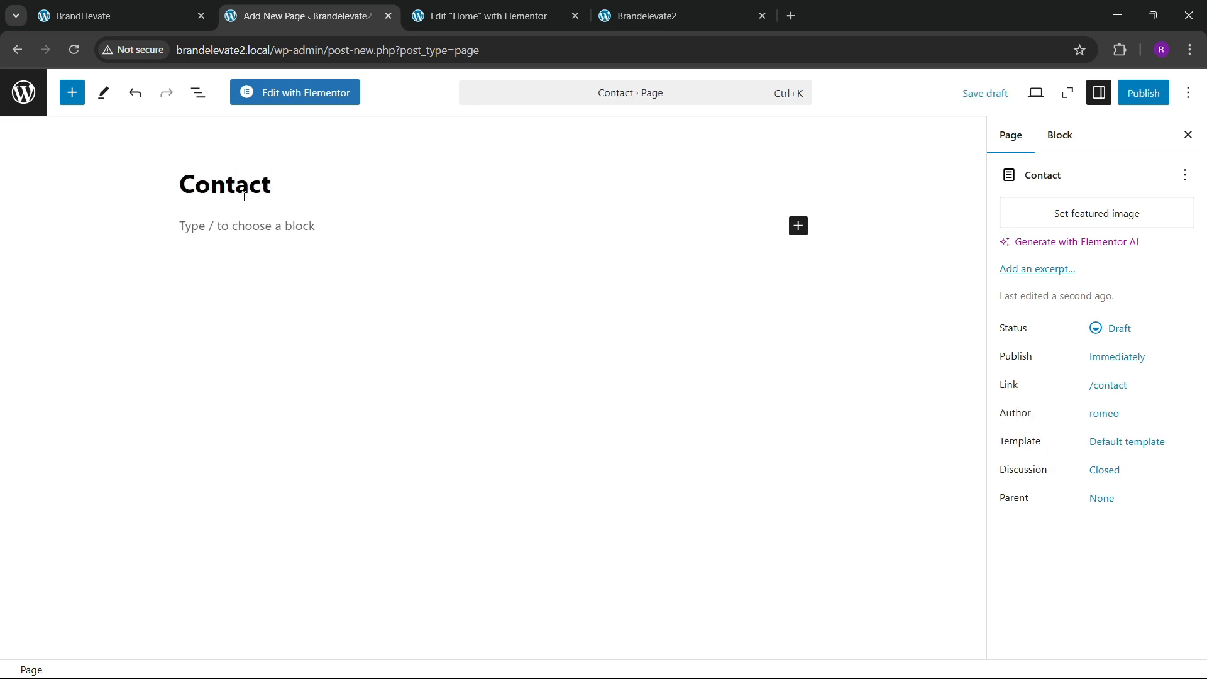
click(1119, 456)
click(1073, 564)
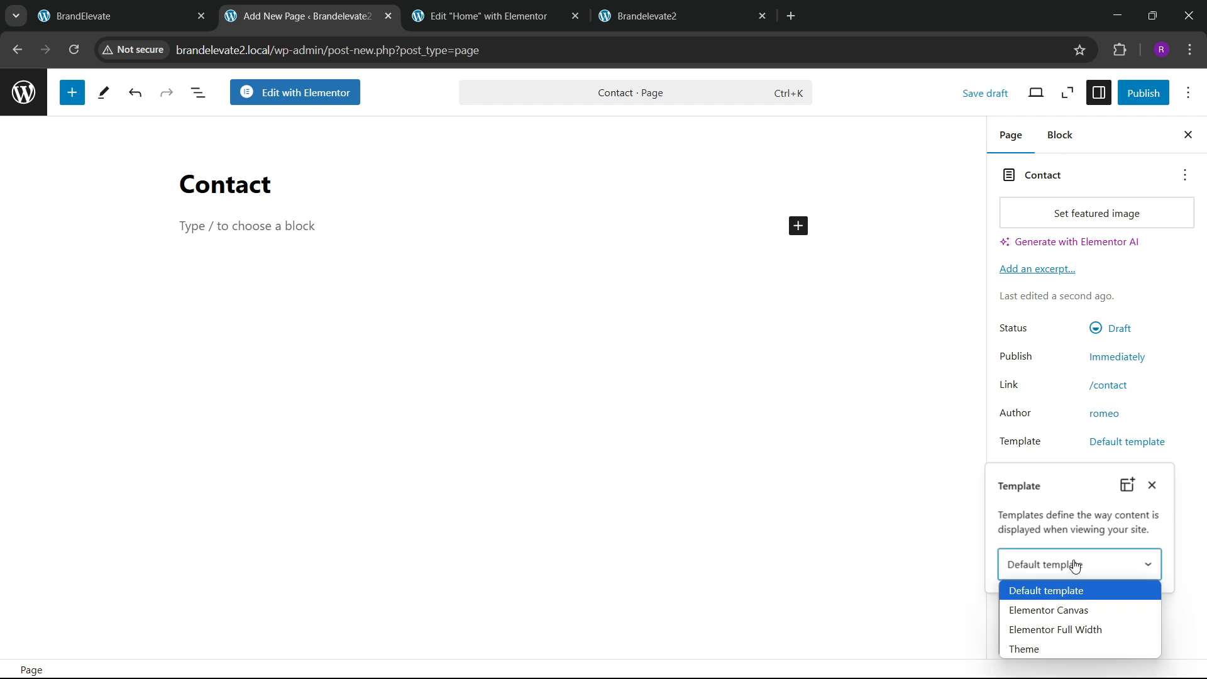
click(1073, 625)
click(1144, 91)
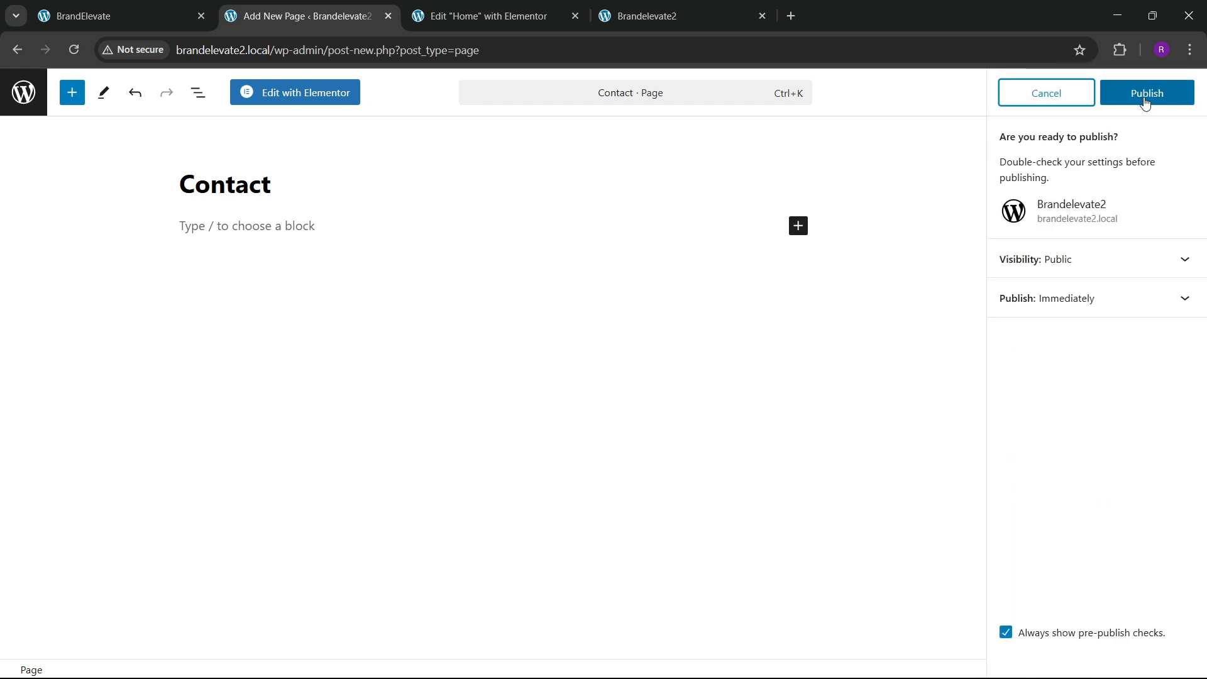
click(1145, 93)
Step: Return to the WordPress menu settings and add the Contact, Services and About pages to the final menu
click(23, 93)
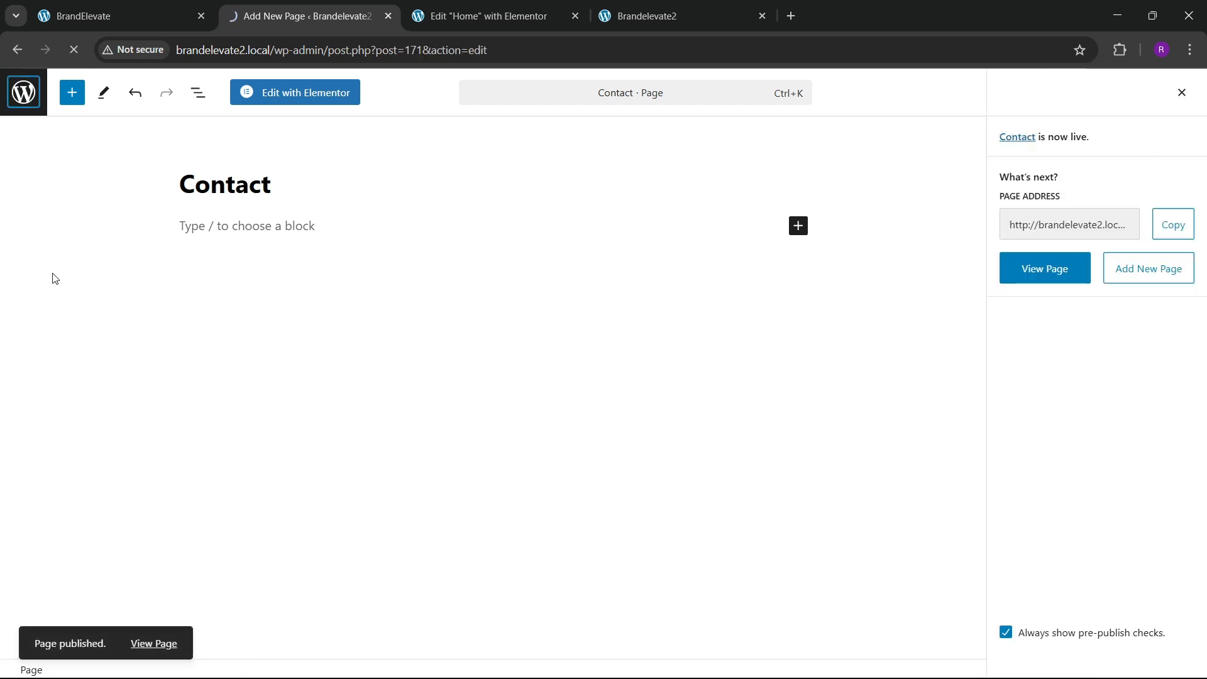
mouse_move(56, 387)
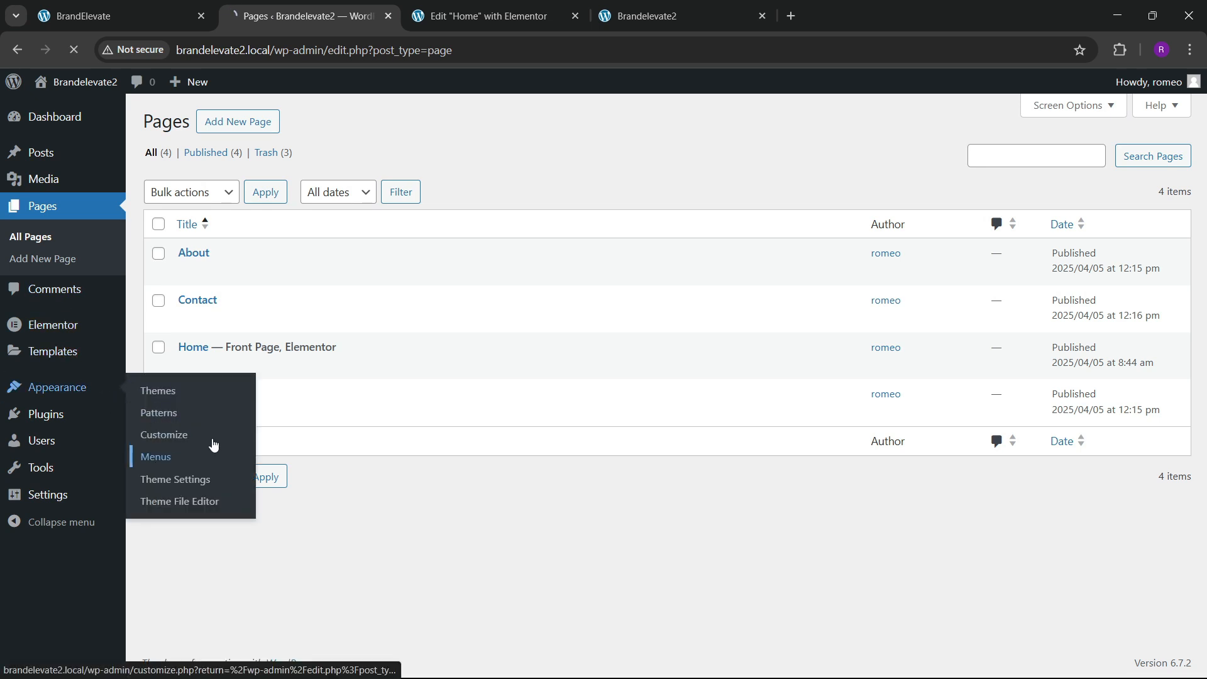
click(155, 456)
scroll(228, 351, down, 1)
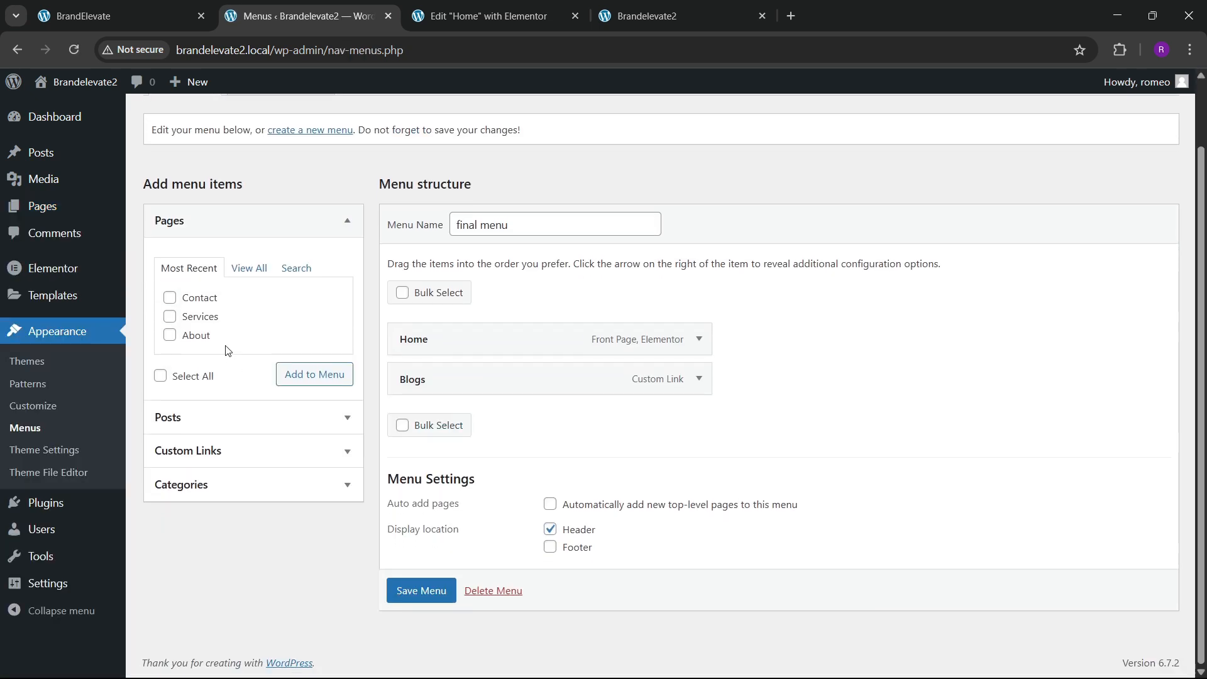
click(169, 298)
click(170, 316)
click(170, 334)
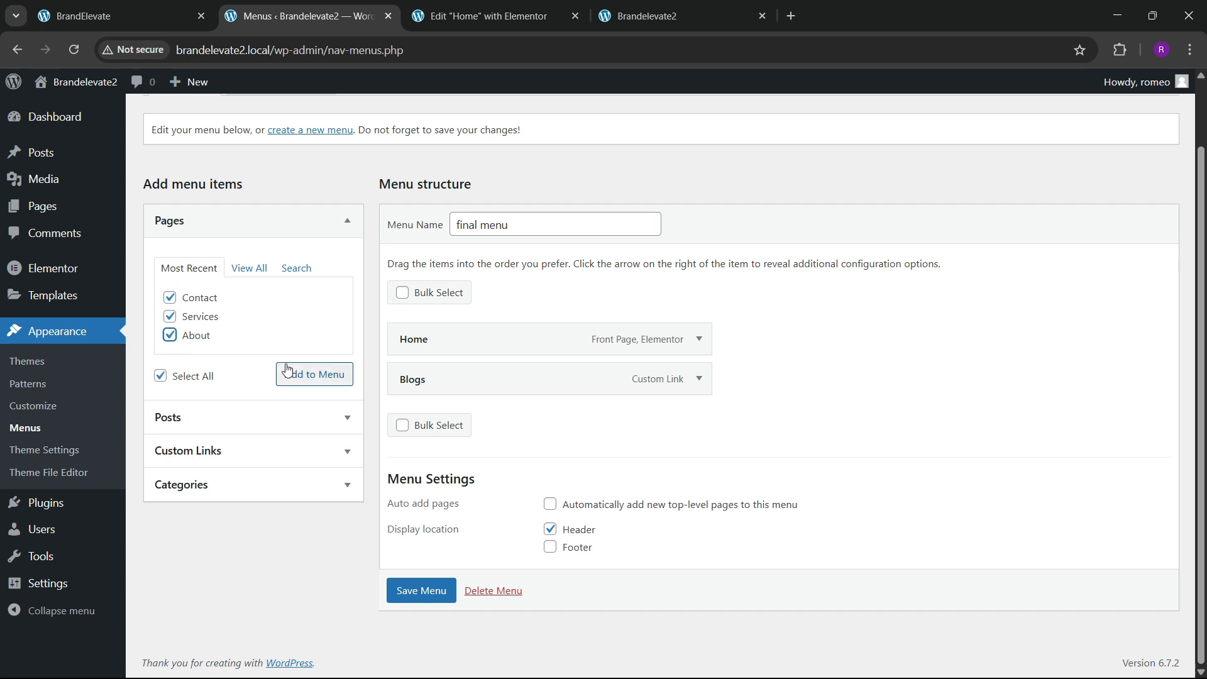
click(295, 375)
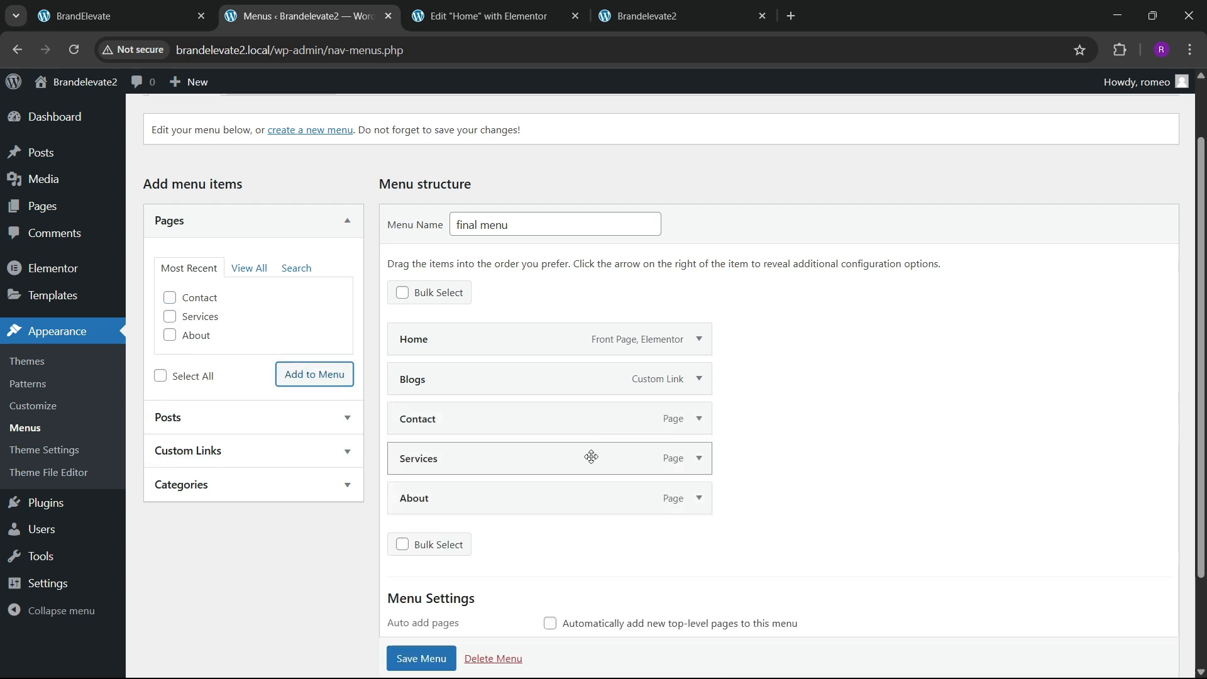
Step: Reorder the final menu's items to Home, About, Services, Blogs, Contact and save the menu
drag(438, 503, 436, 382)
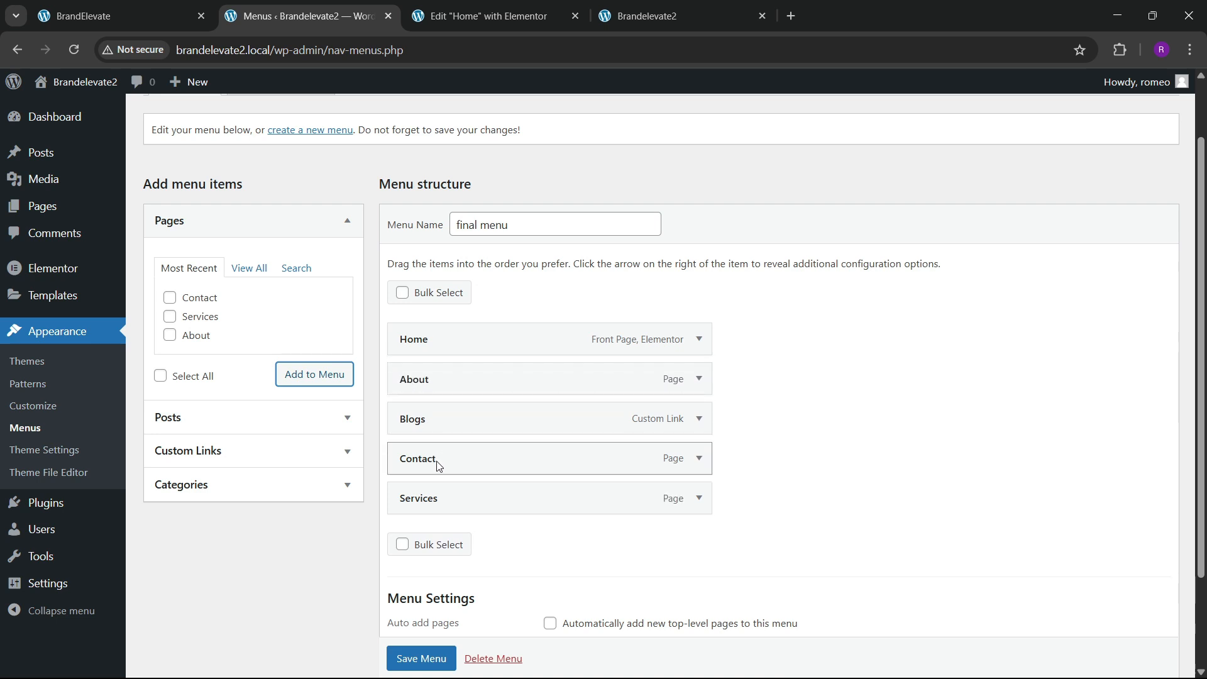
drag(438, 466, 440, 504)
drag(435, 459, 434, 420)
scroll(587, 553, down, 2)
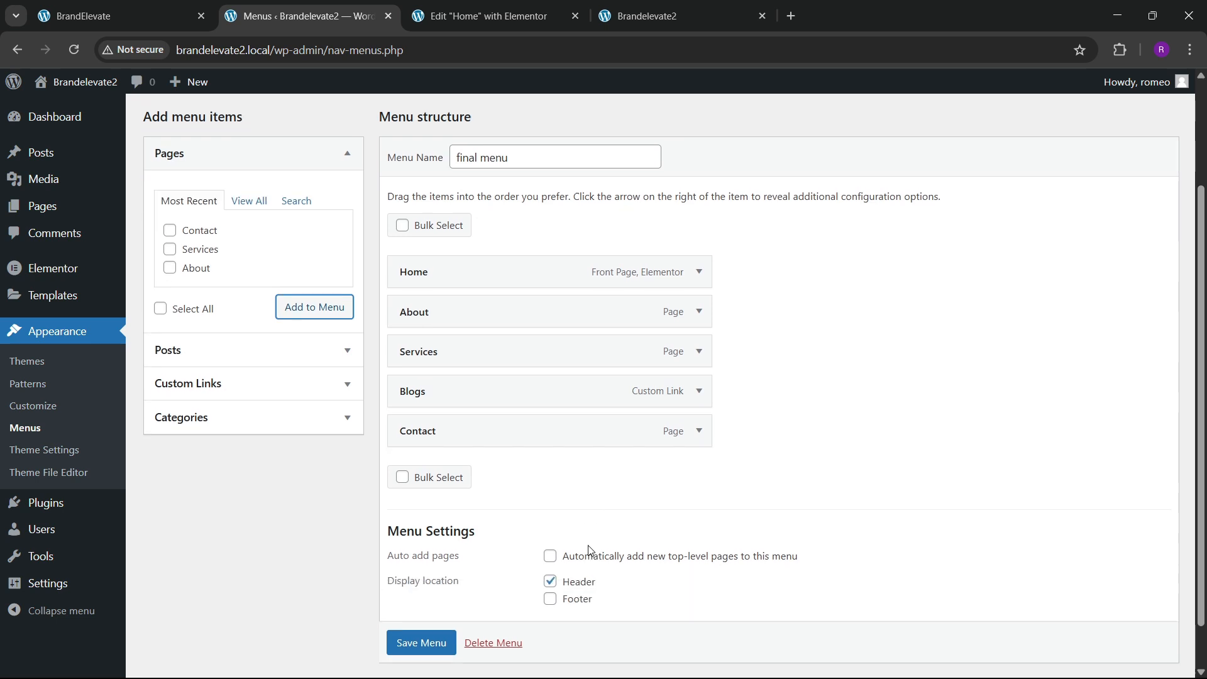
click(429, 590)
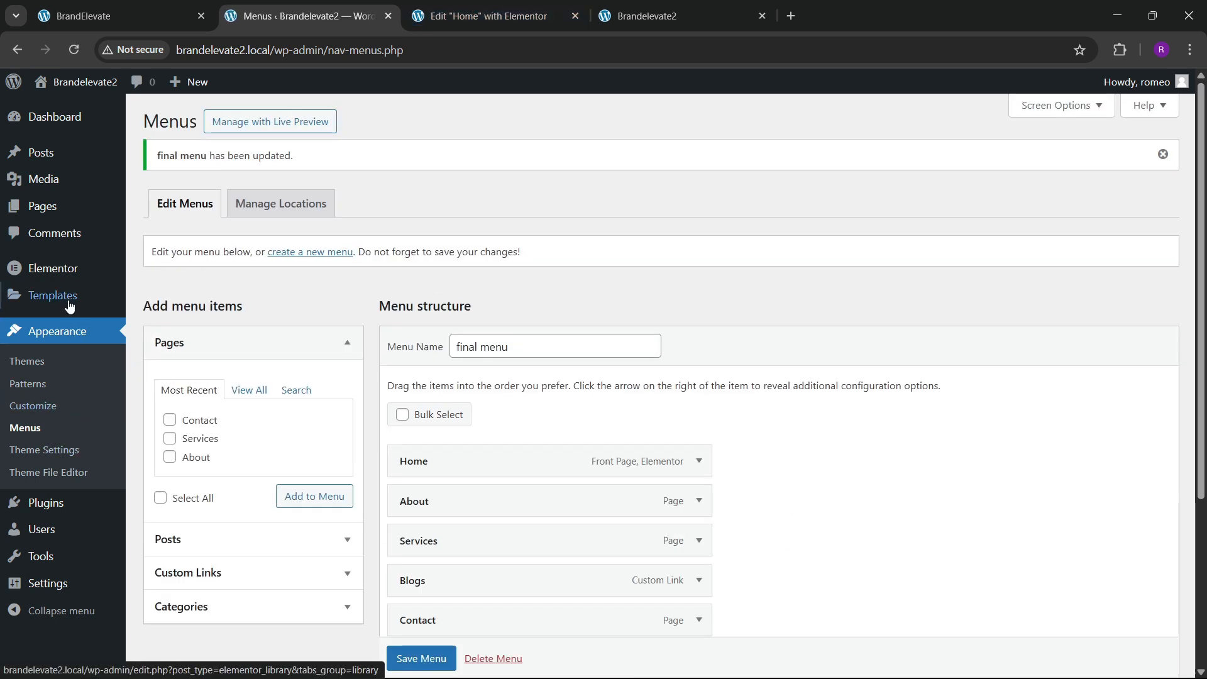
Step: Open Elementor's Theme Builder in a separate browser tab and create a blank Header template without using a library block
mouse_move(56, 295)
right_click(188, 341)
click(239, 353)
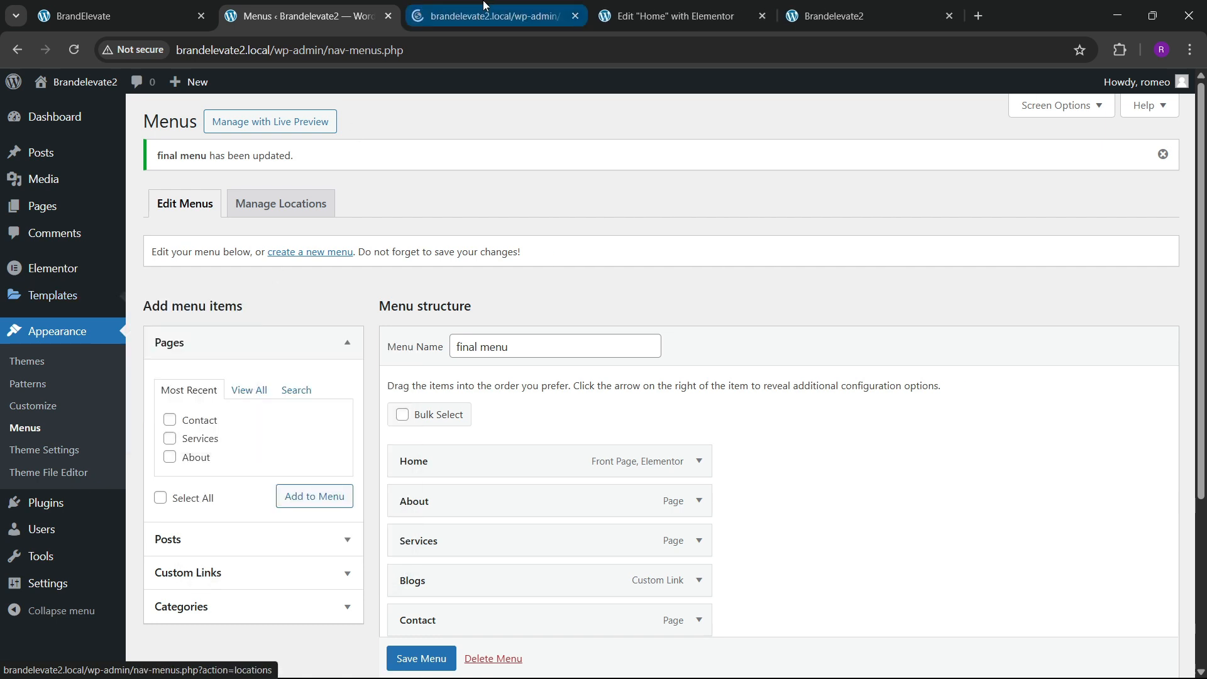
click(476, 19)
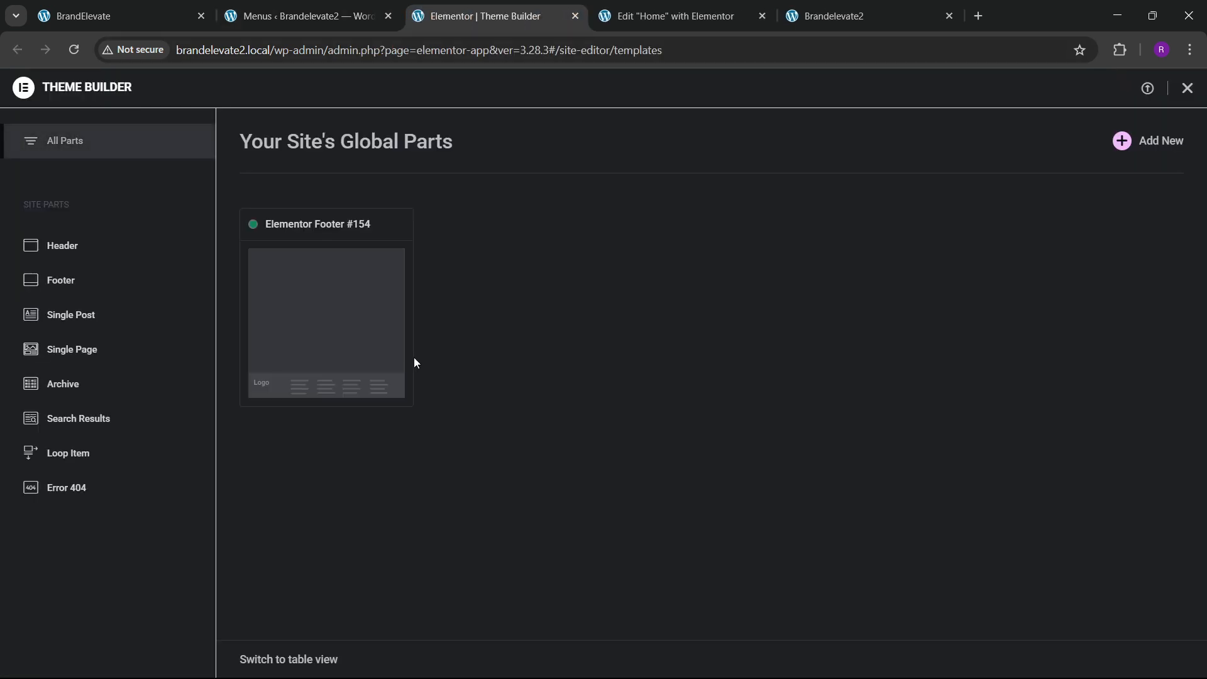
click(80, 244)
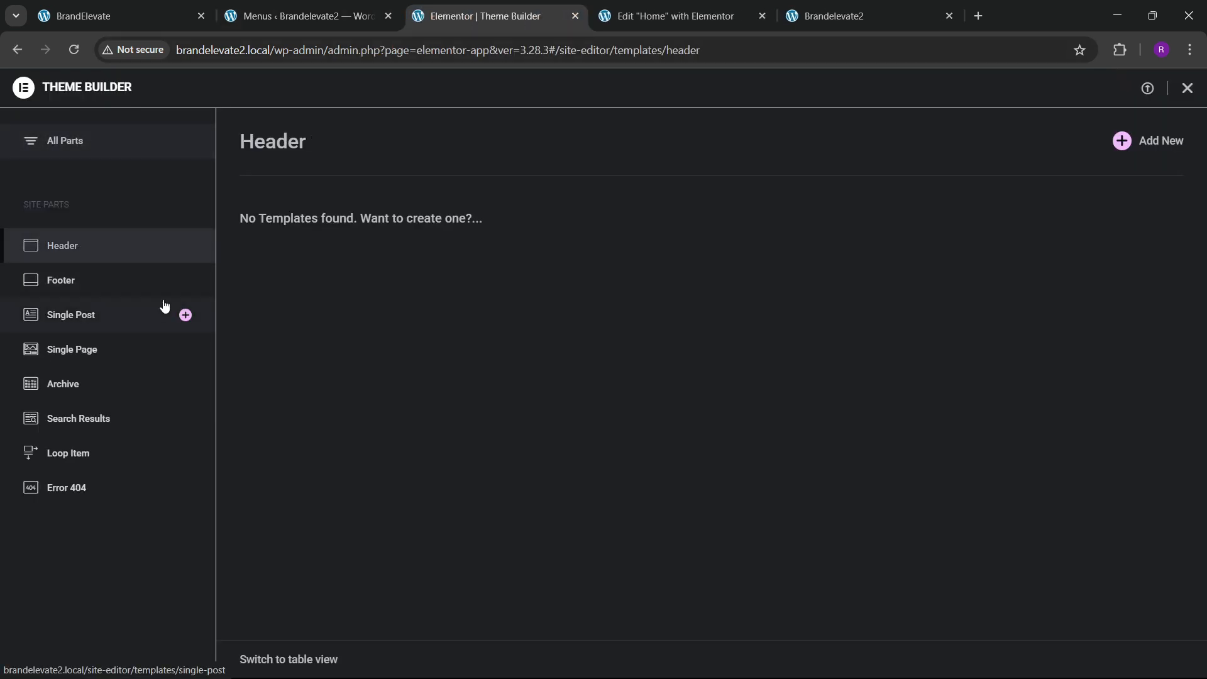
click(1123, 143)
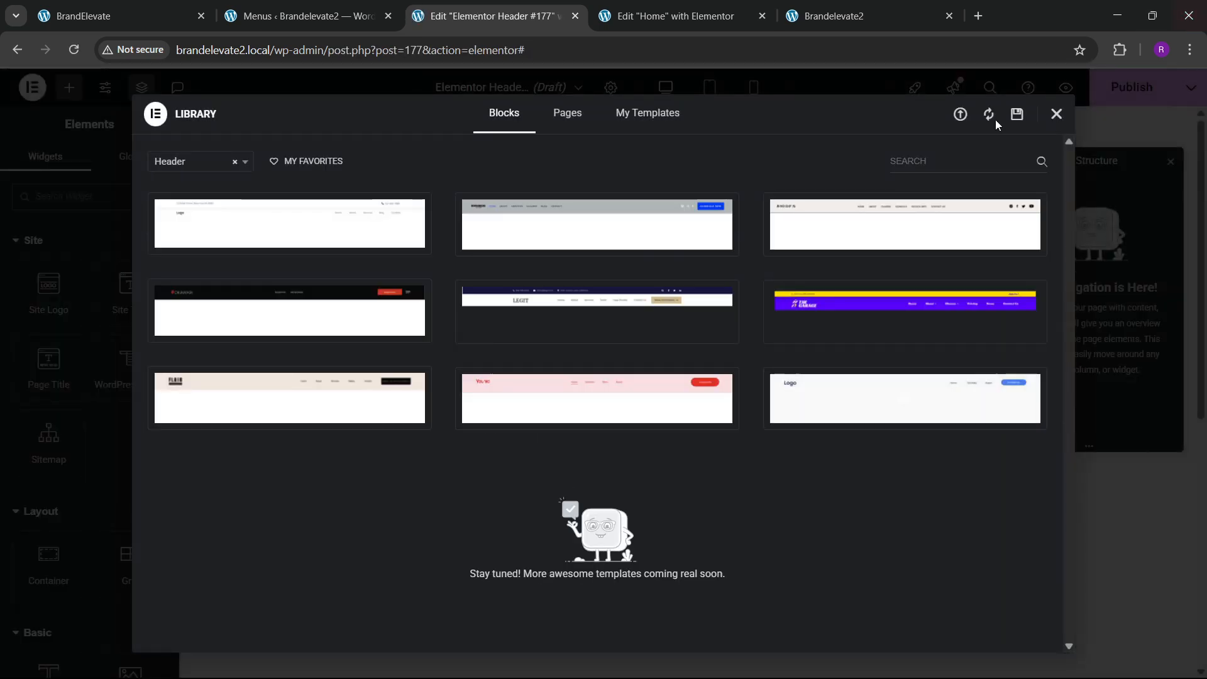
click(1051, 118)
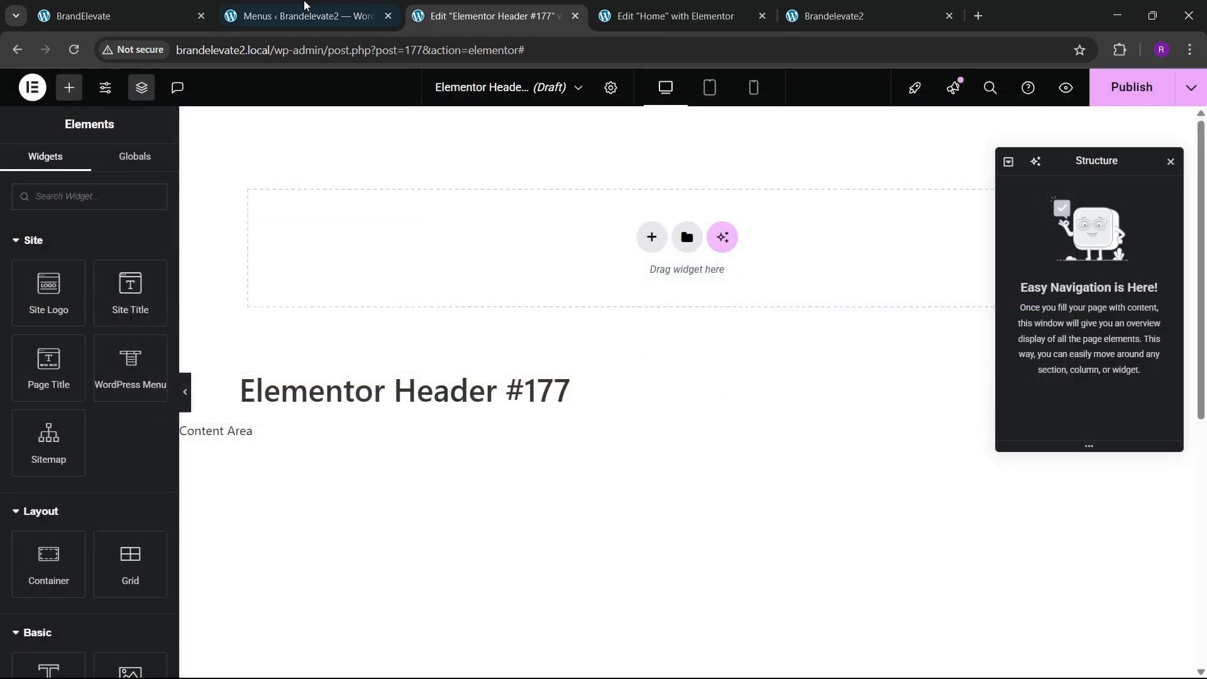
Step: Check the reference header, then add a row-direction container named "header" with a 1300 px boxed width and 0 px padding on all sides
click(126, 16)
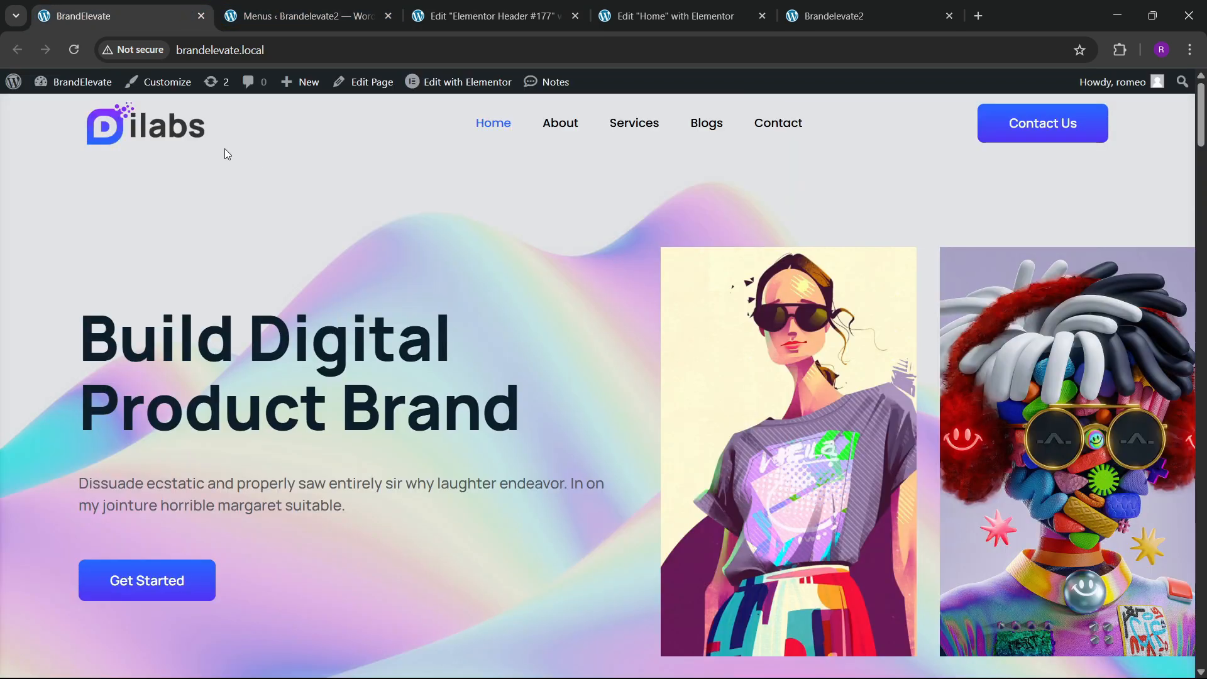
click(503, 18)
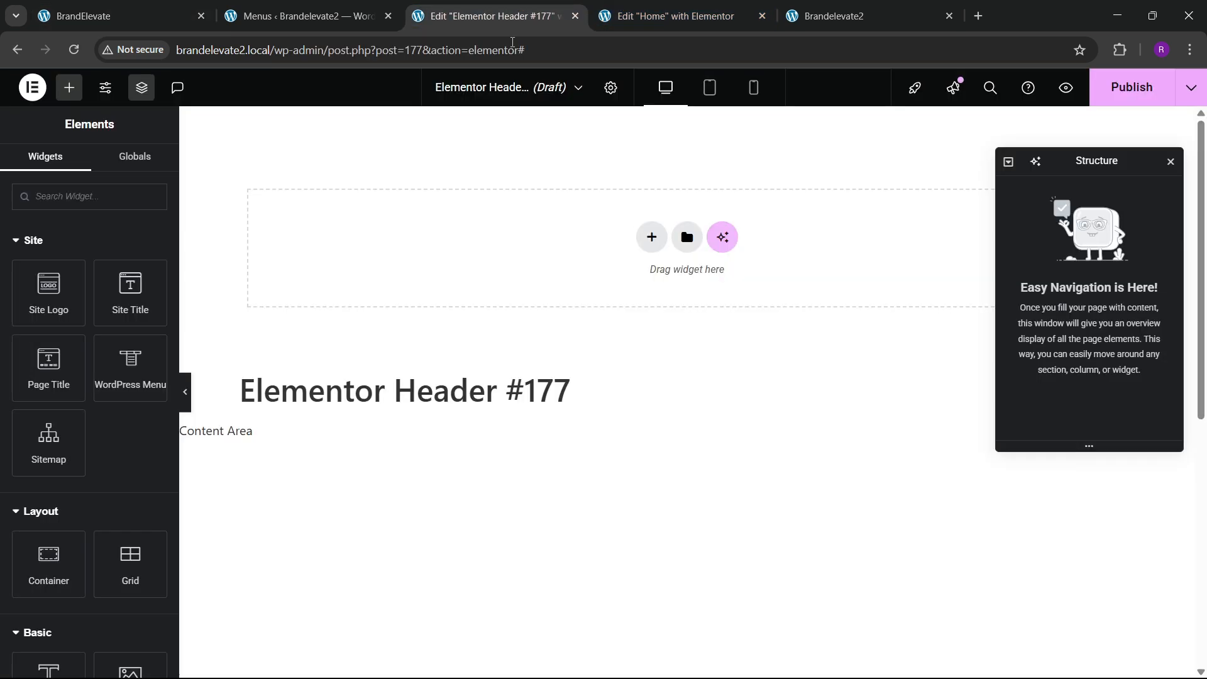
click(651, 237)
click(639, 283)
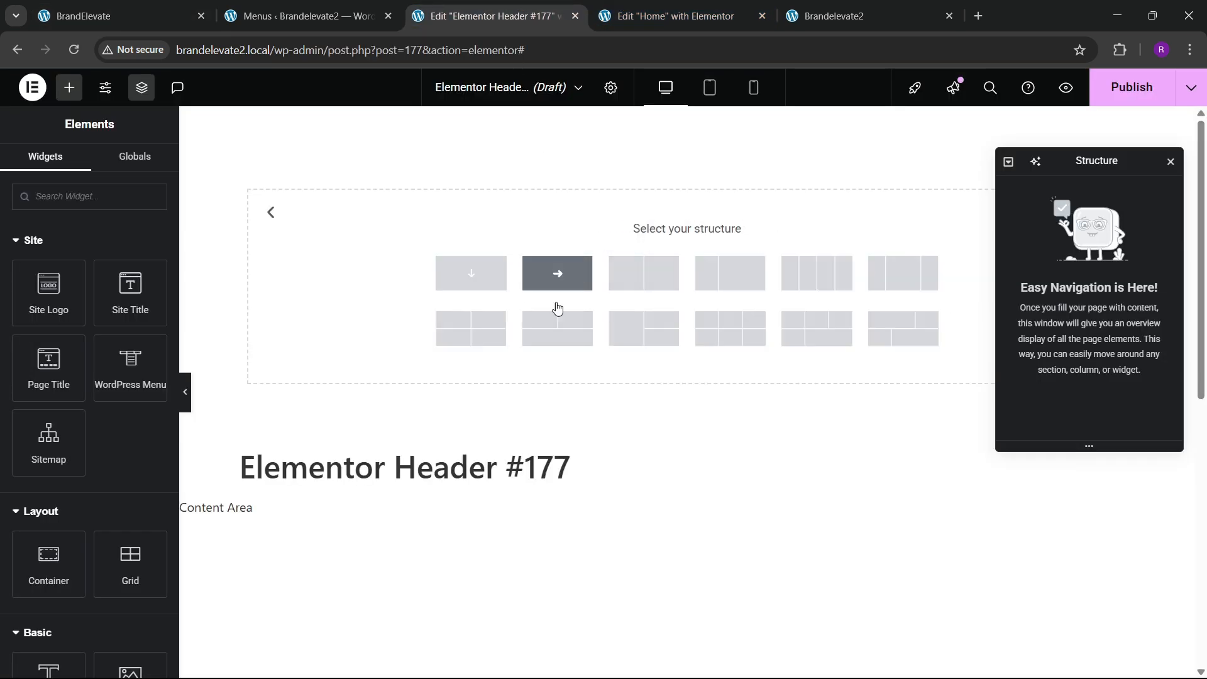
click(556, 274)
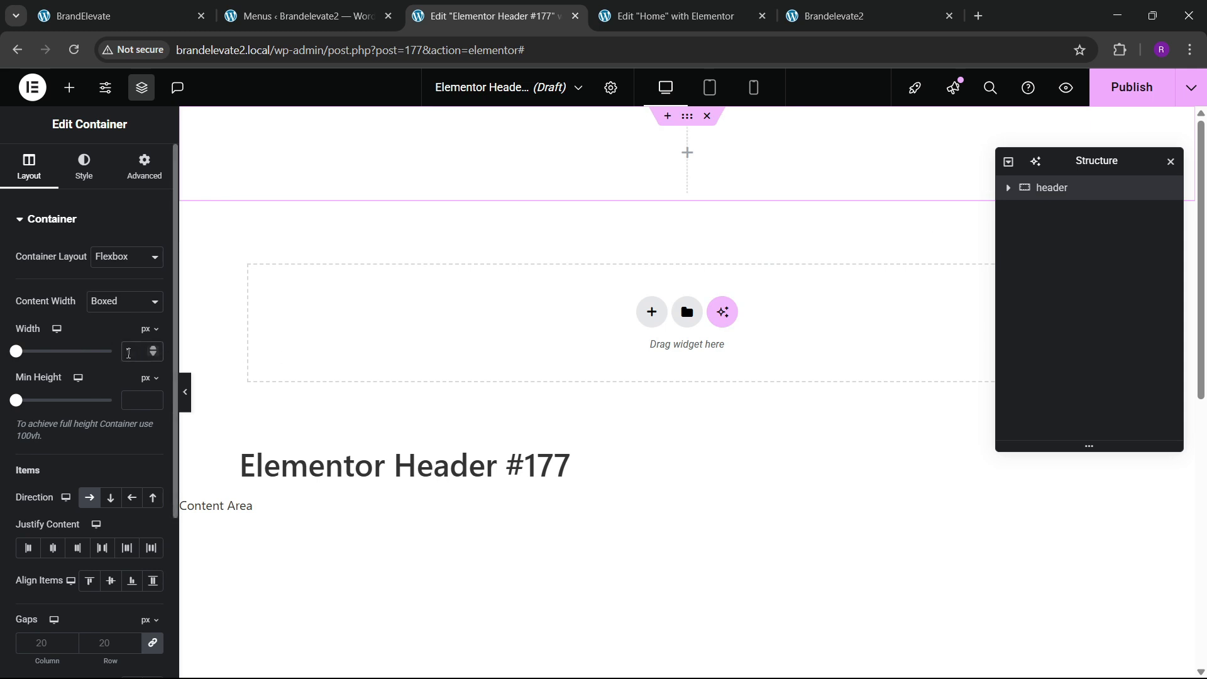
click(145, 165)
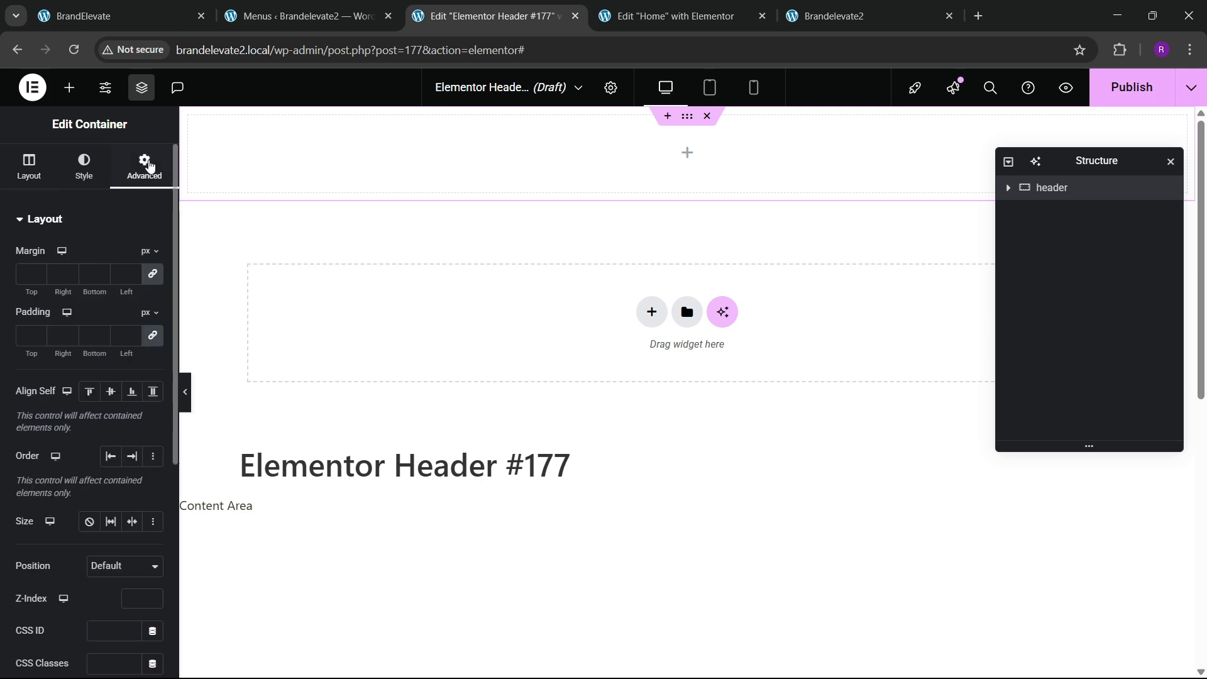
click(152, 335)
Step: Add an Image widget to the header container and choose the Dilabs logo, logo-1.png, from the media library
click(70, 87)
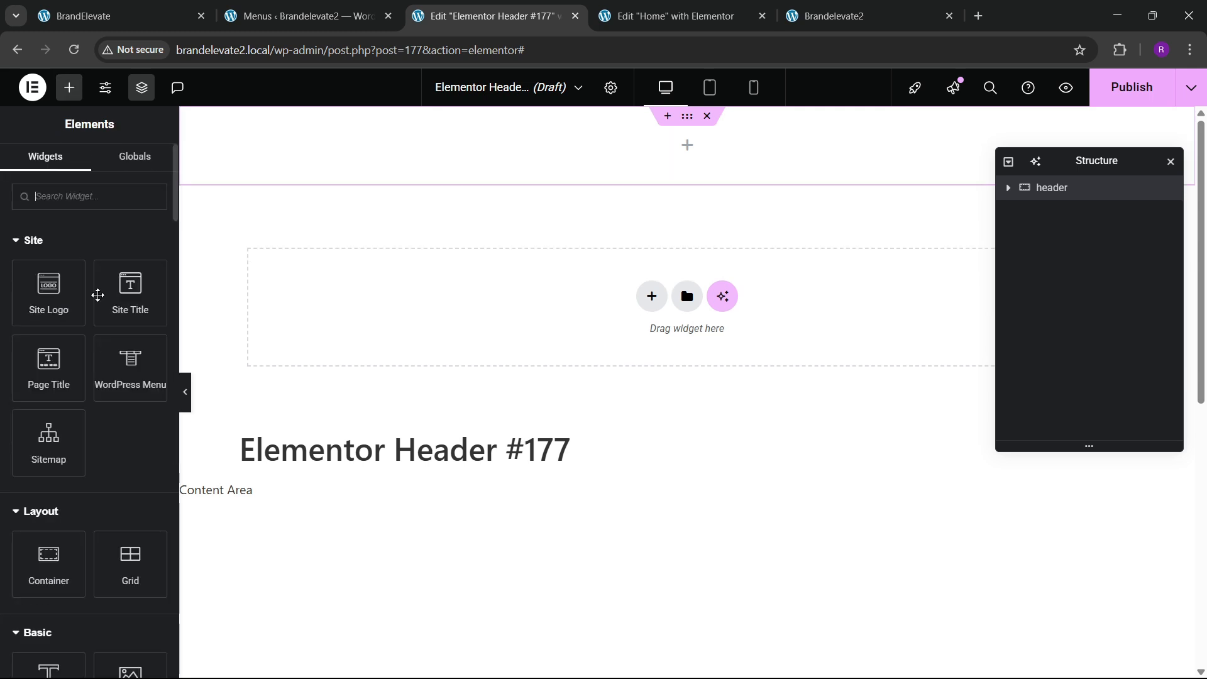
scroll(97, 296, down, 3)
drag(131, 528, 424, 181)
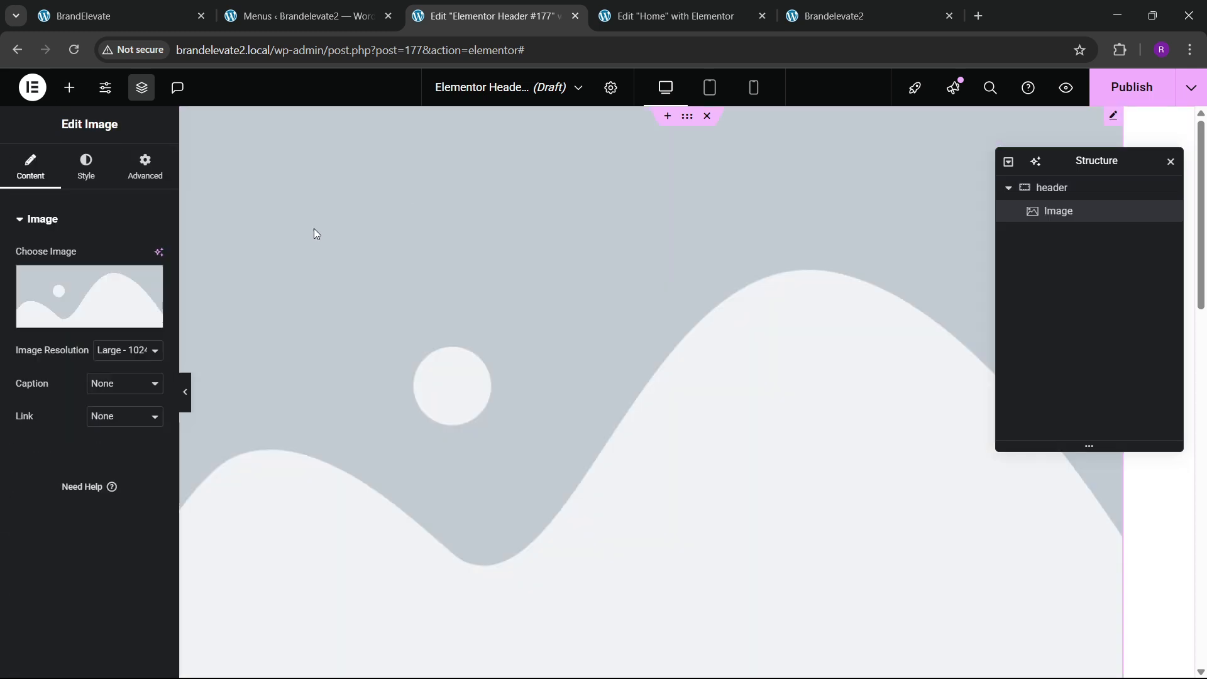
click(76, 292)
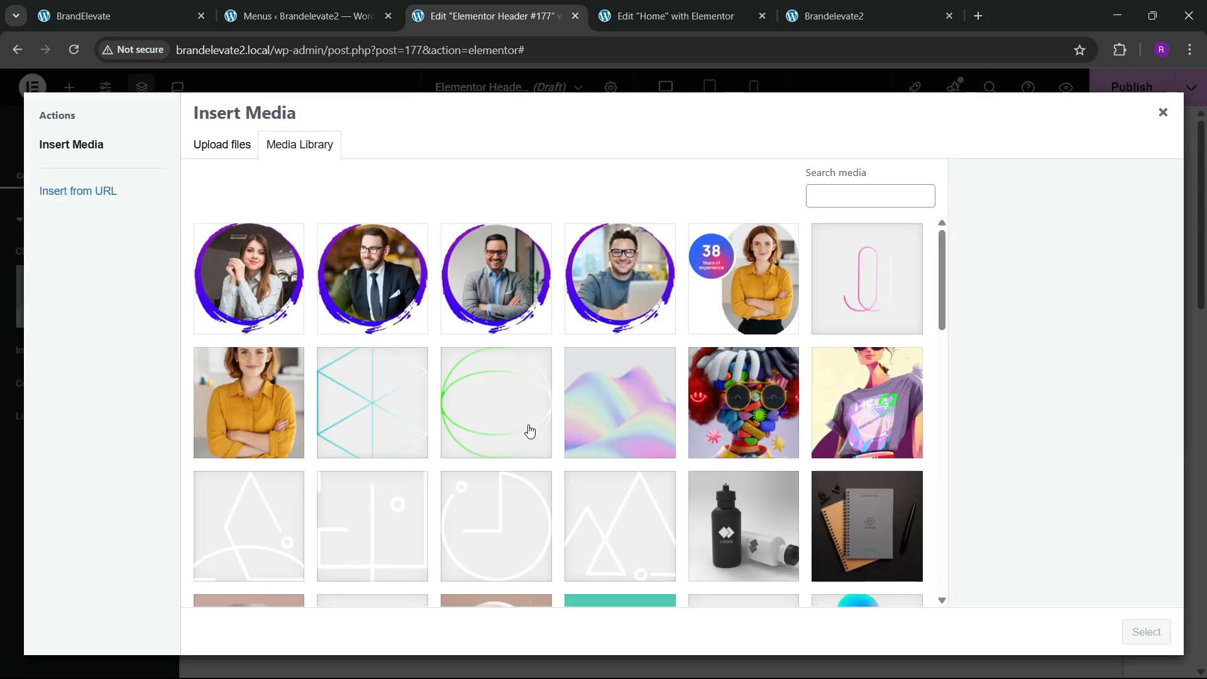
scroll(530, 431, down, 10)
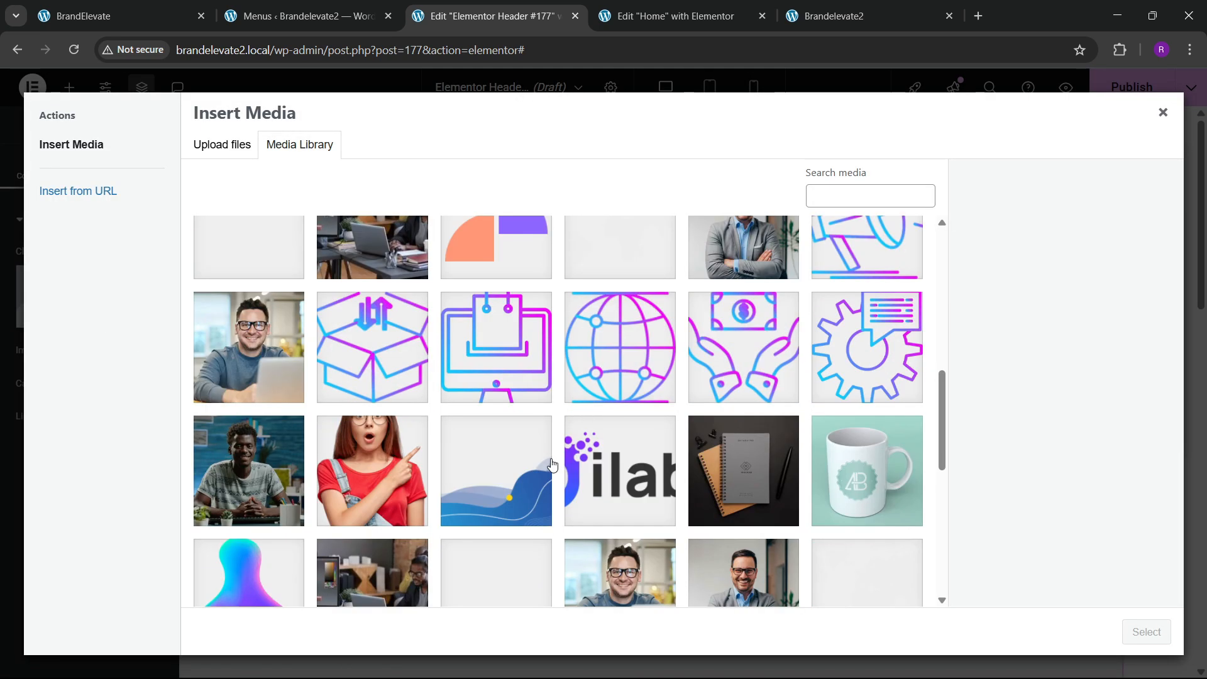
scroll(552, 465, down, 3)
scroll(583, 426, up, 2)
click(610, 419)
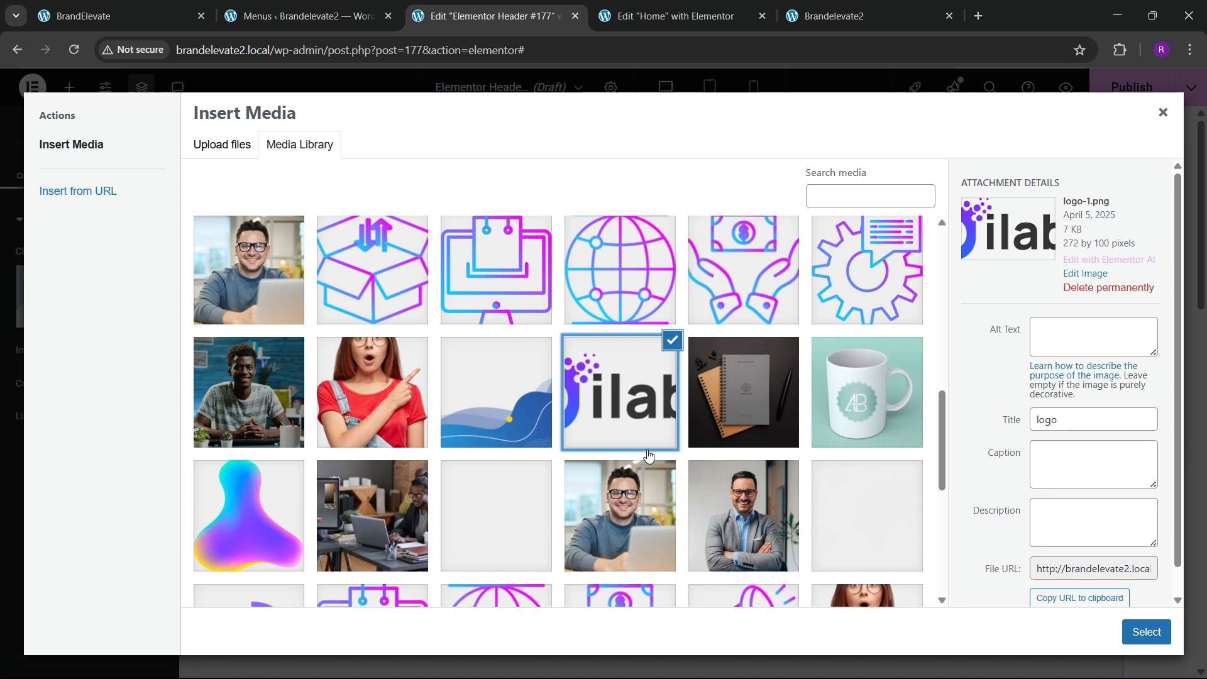
click(1146, 632)
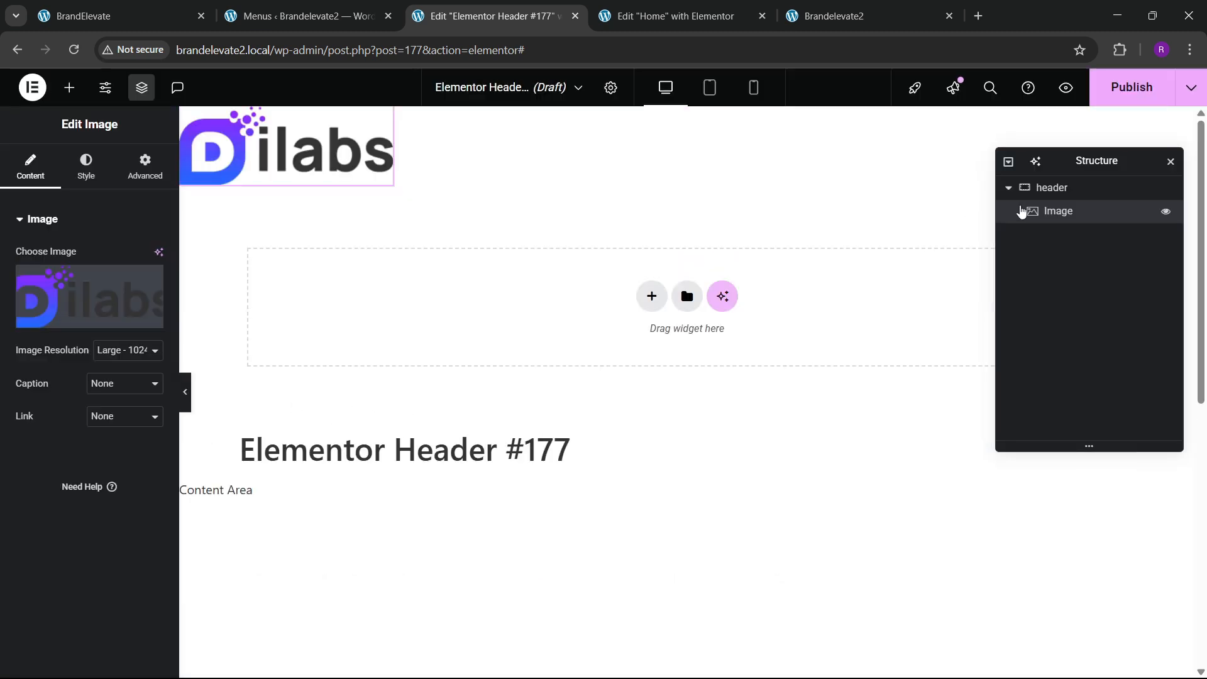
Step: Set the header container's padding to 20 px at the top and bottom, with 0 px at the left and right
click(1044, 188)
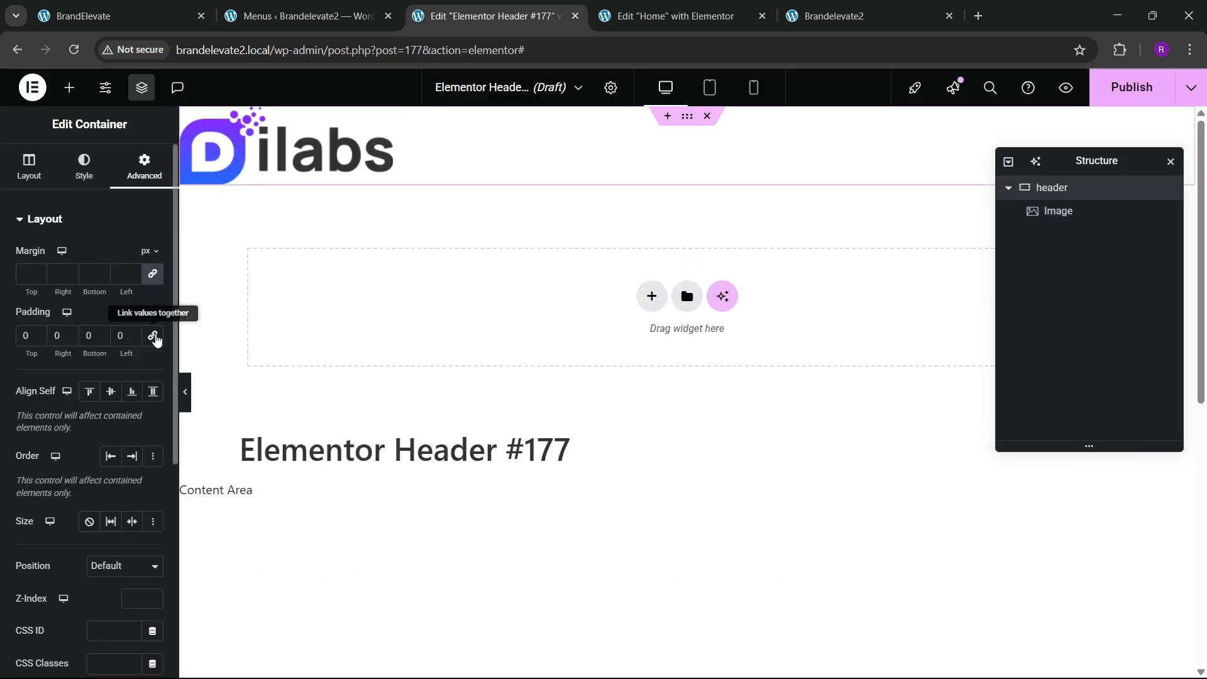
text(2)
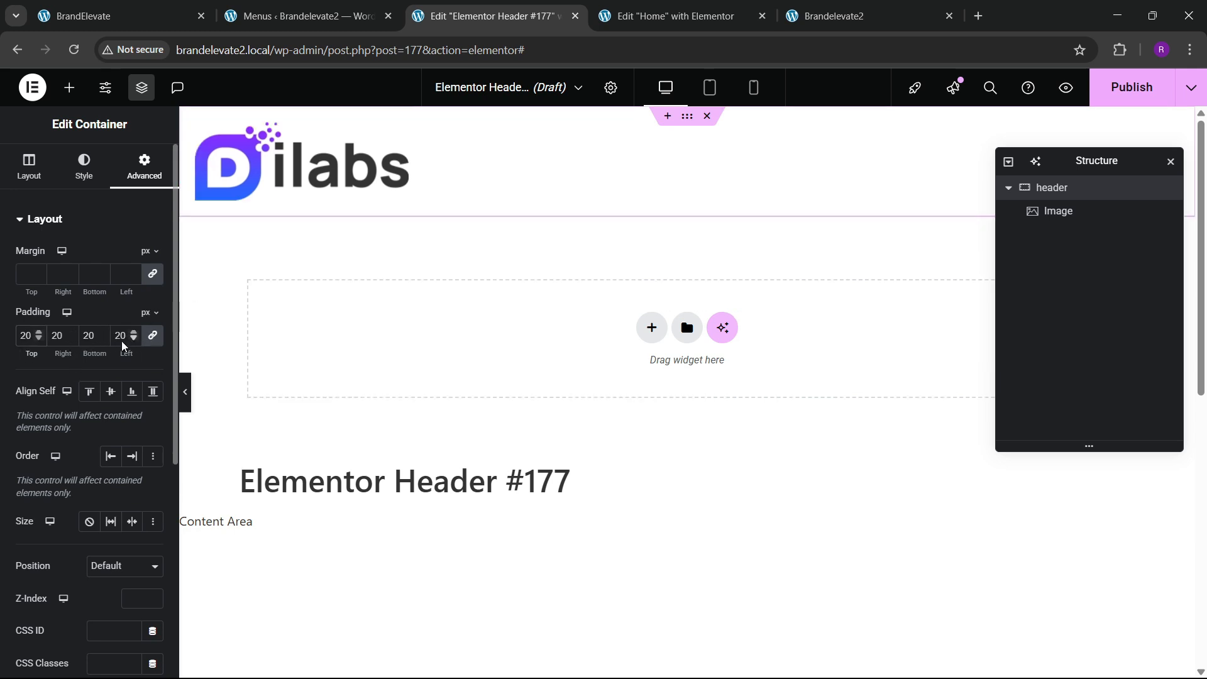
key(BackSpace)
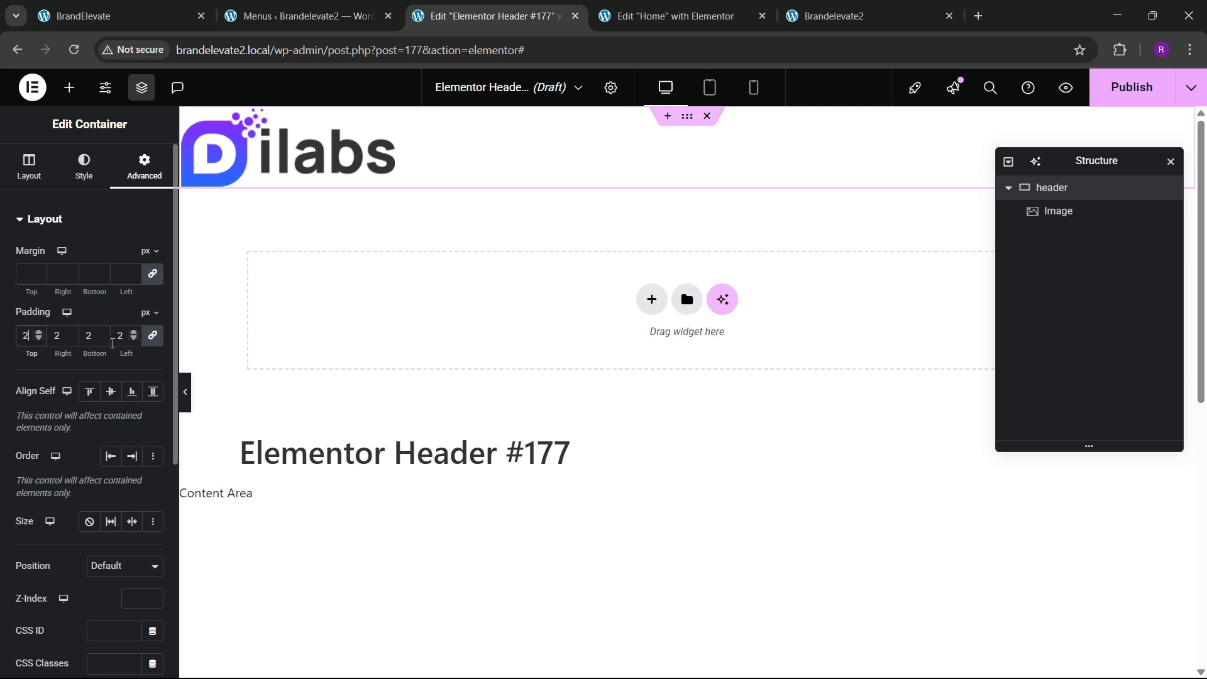
key(BackSpace)
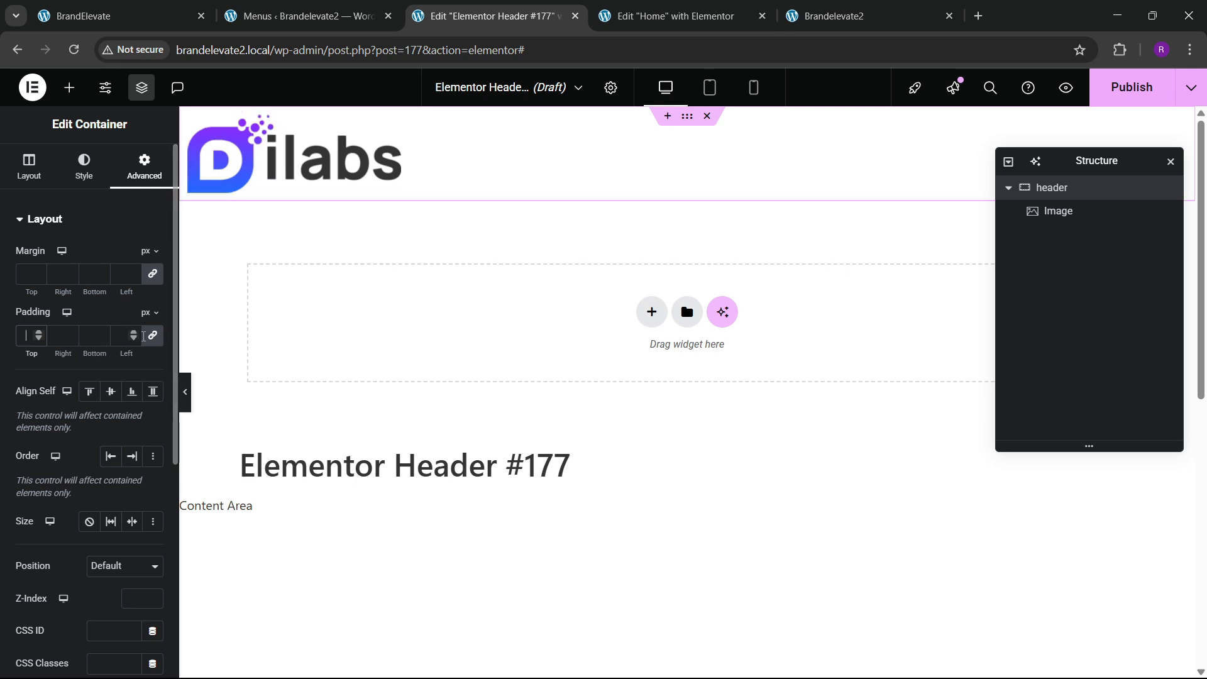
click(154, 337)
text(2)
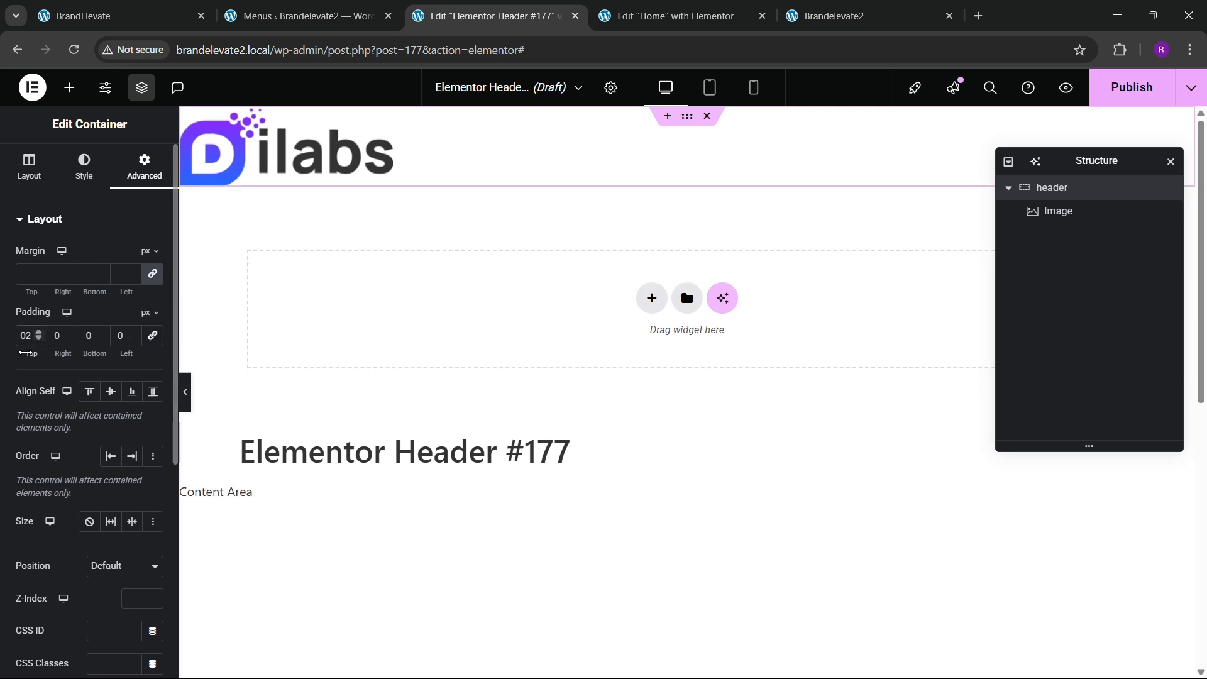
key(BackSpace)
key(Left)
text(2)
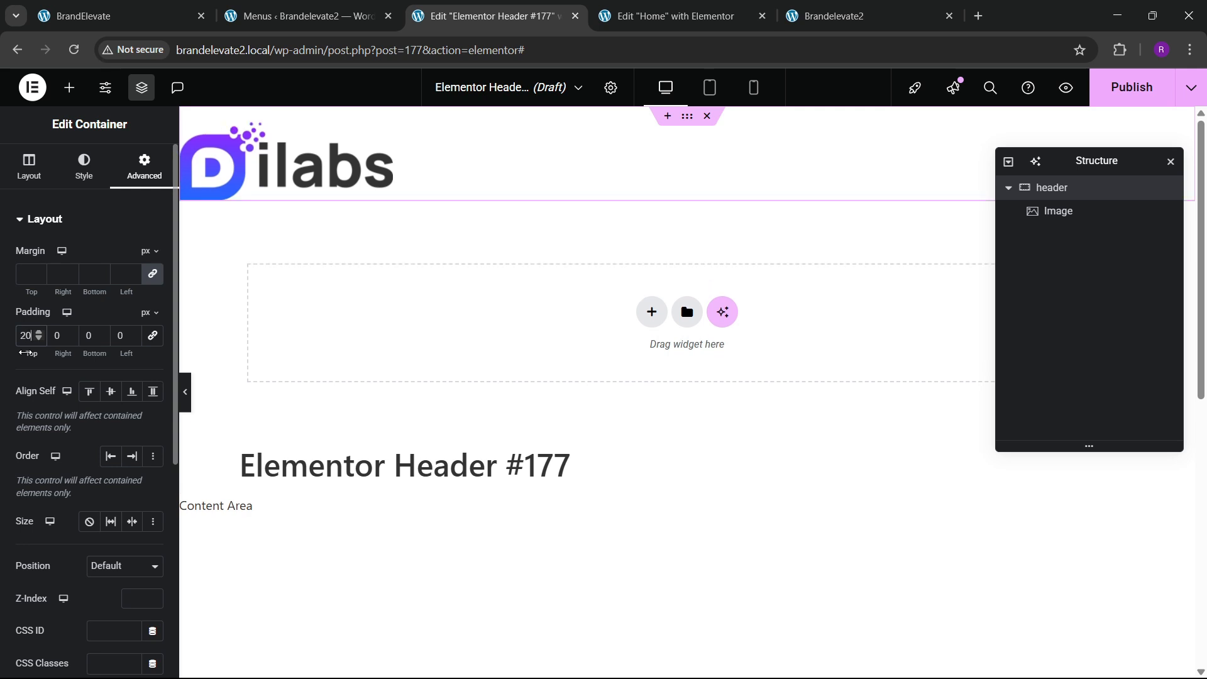
text(20)
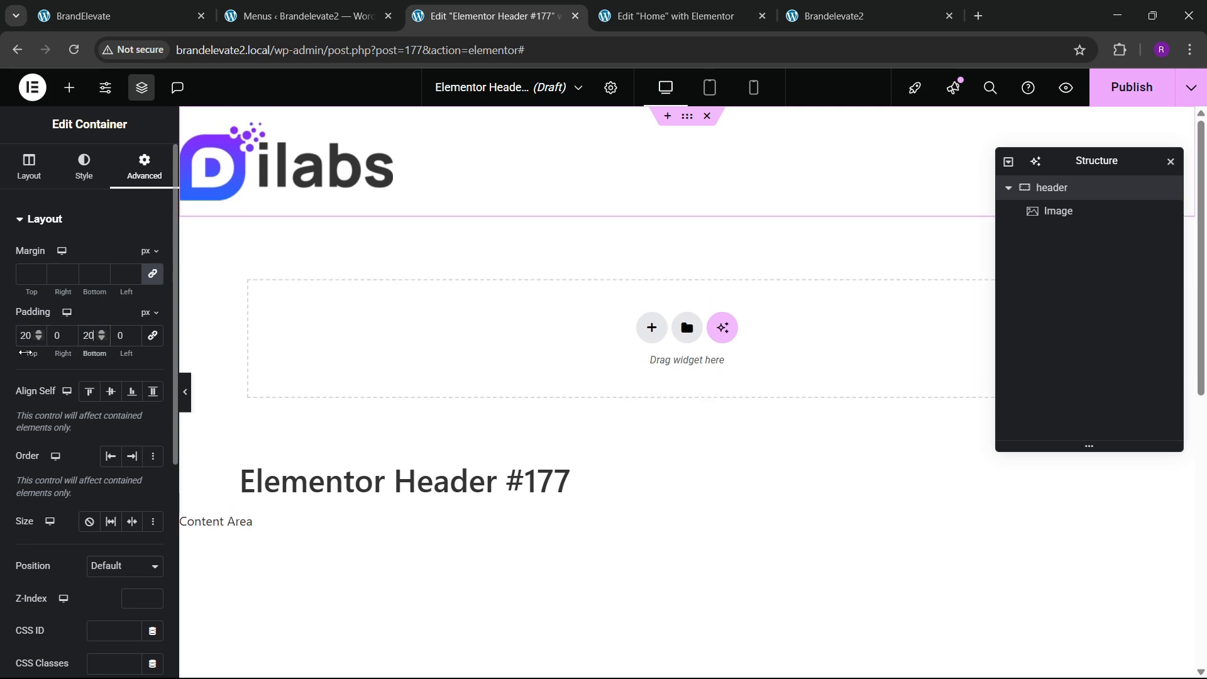
Step: Give the logo image a custom widget width of 10%
click(277, 175)
click(106, 181)
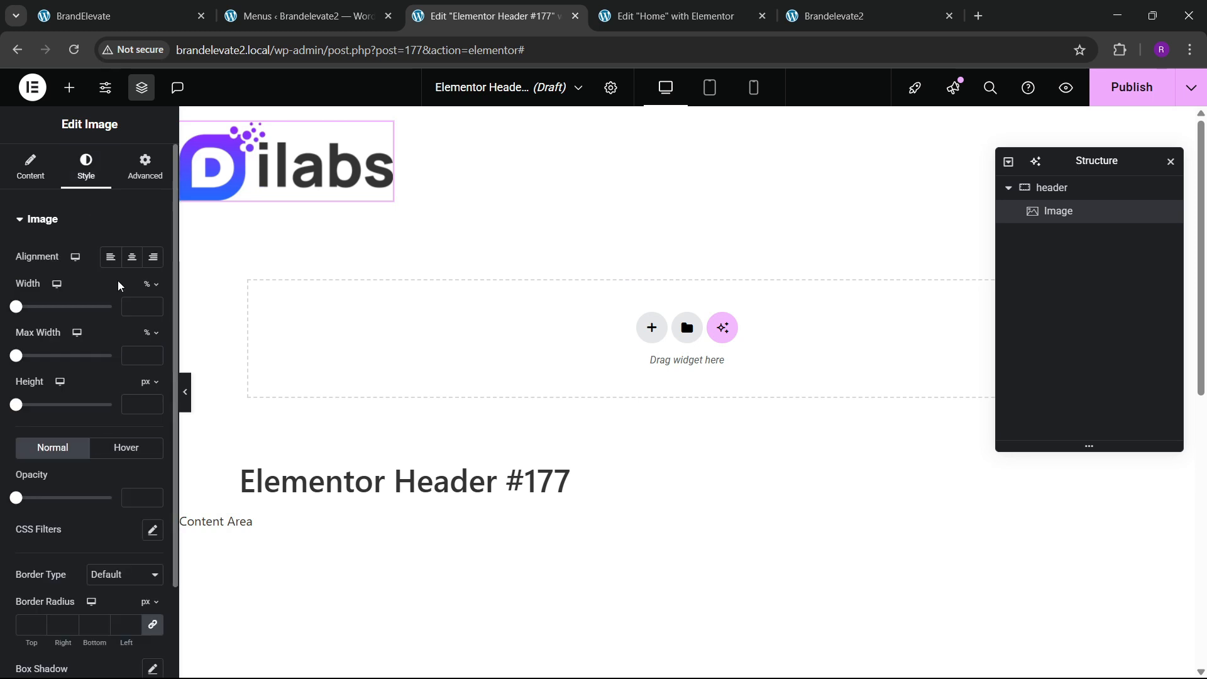
click(145, 168)
click(137, 383)
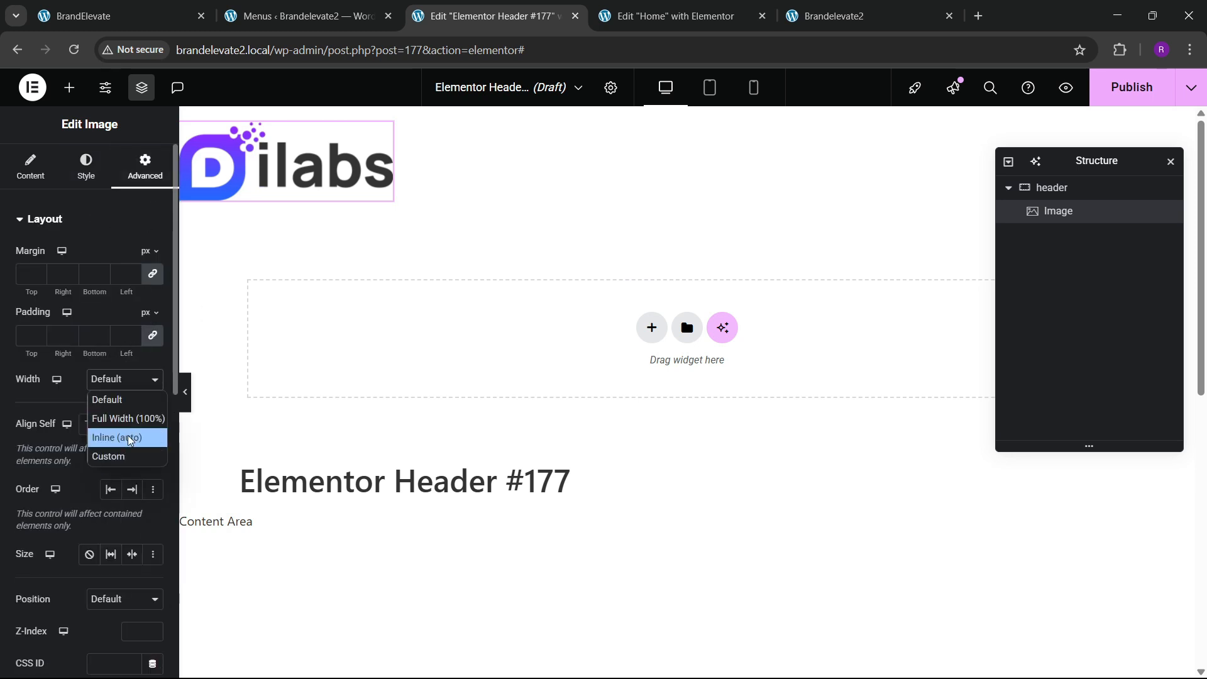
click(135, 434)
click(128, 385)
click(126, 434)
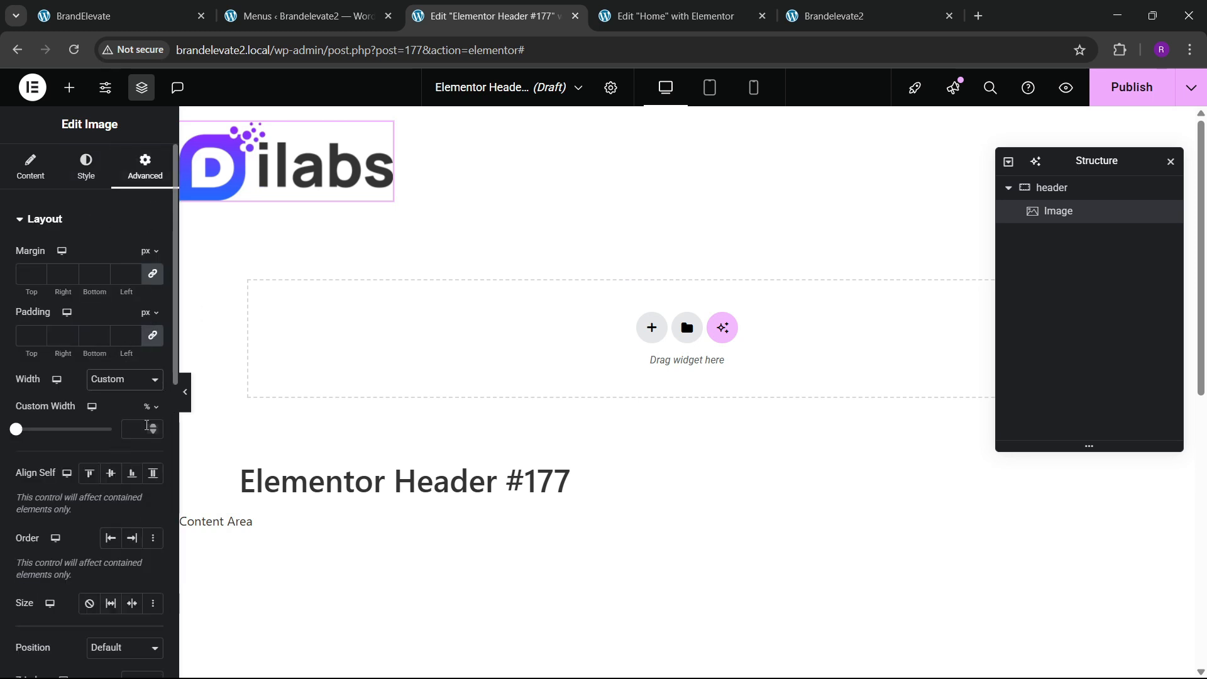
click(152, 426)
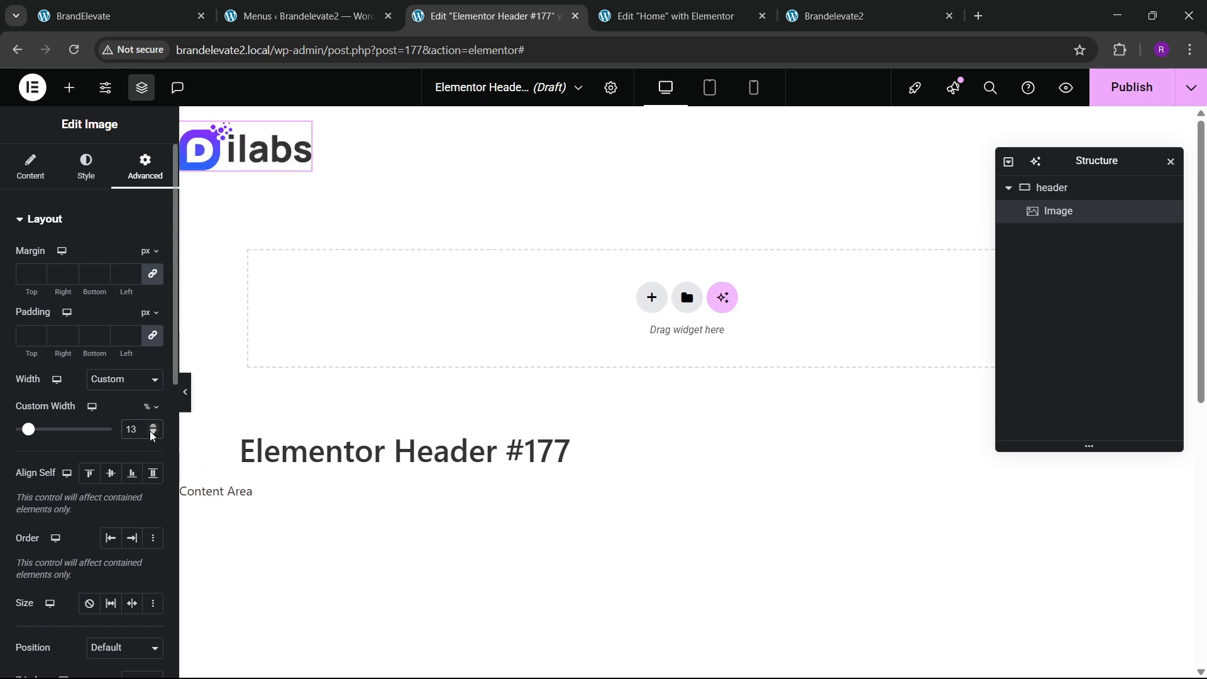
click(152, 435)
click(152, 434)
click(151, 435)
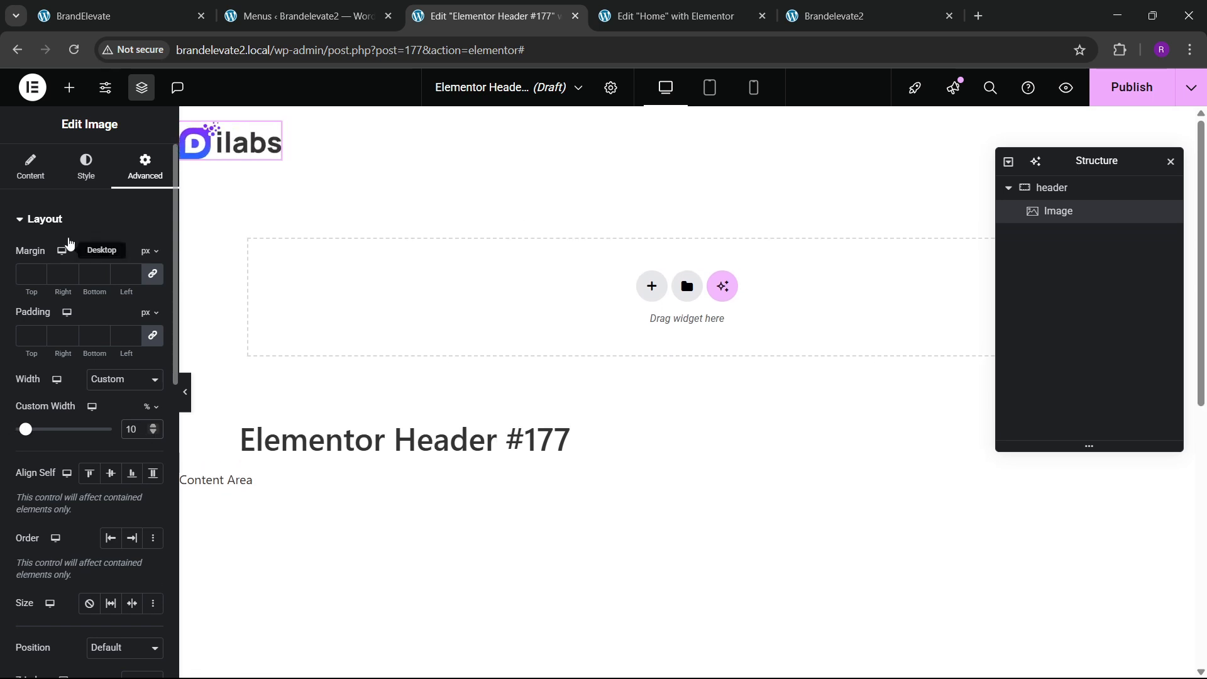
Step: Add a WordPress Menu widget beside the logo and set the header container to space-between justification with centered item alignment
click(69, 88)
drag(119, 378, 277, 151)
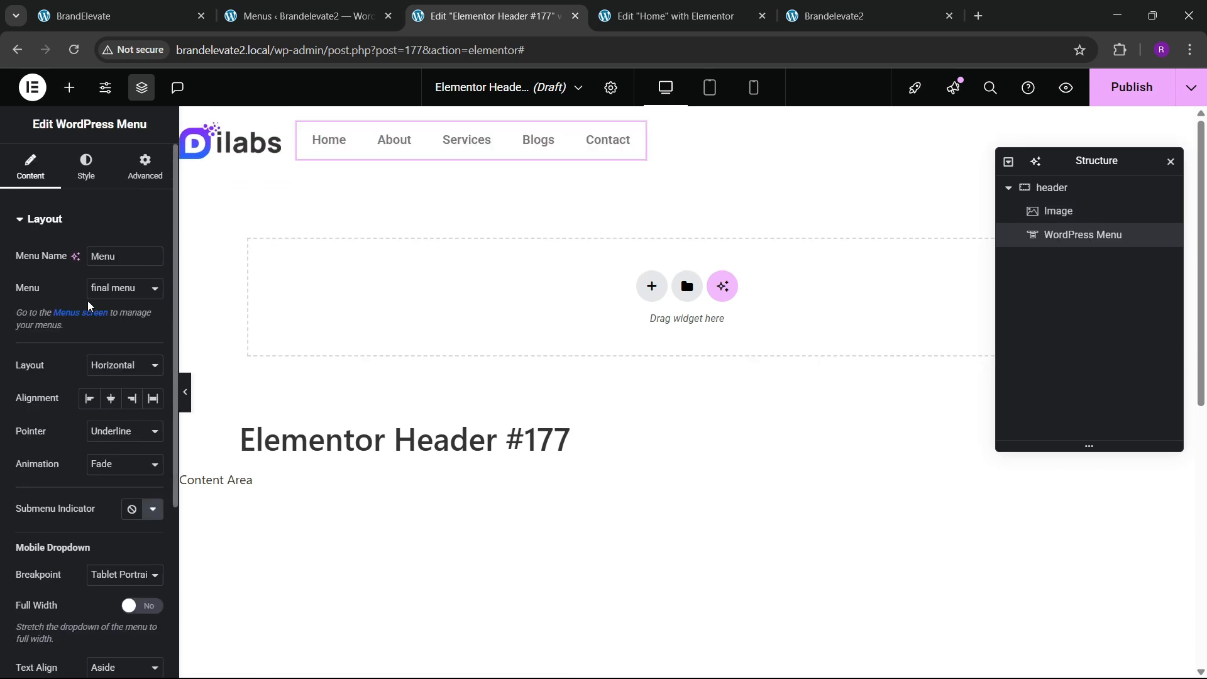
click(1052, 187)
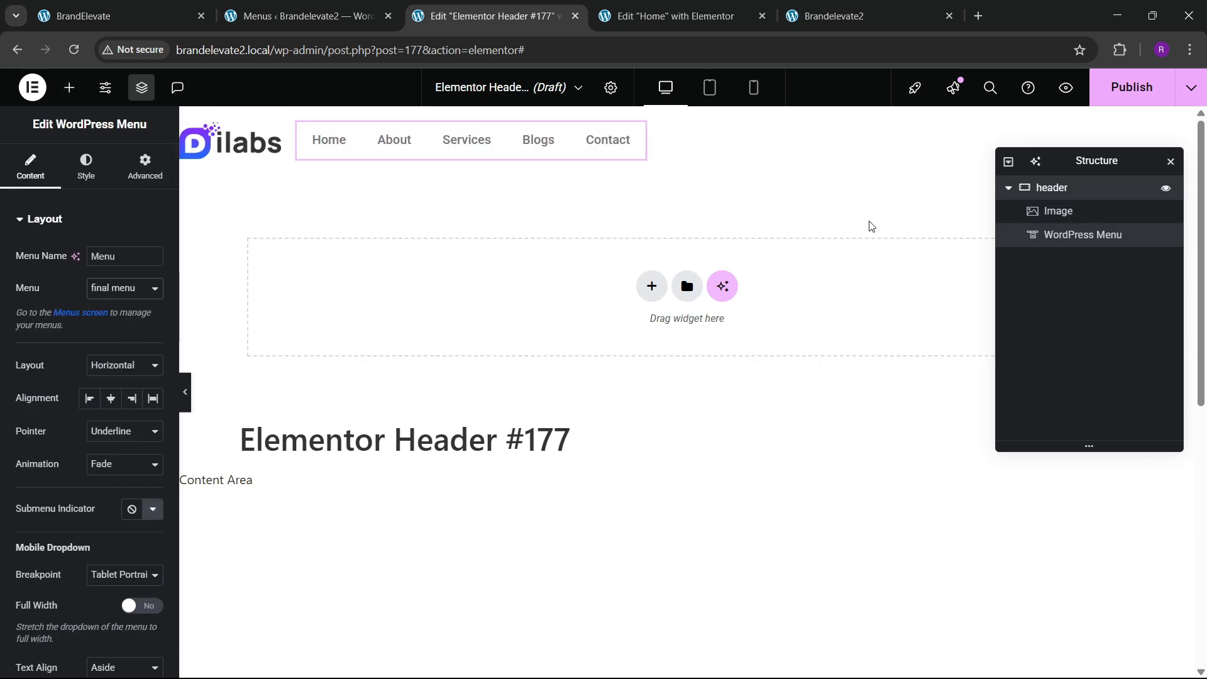
click(54, 181)
scroll(42, 358, down, 3)
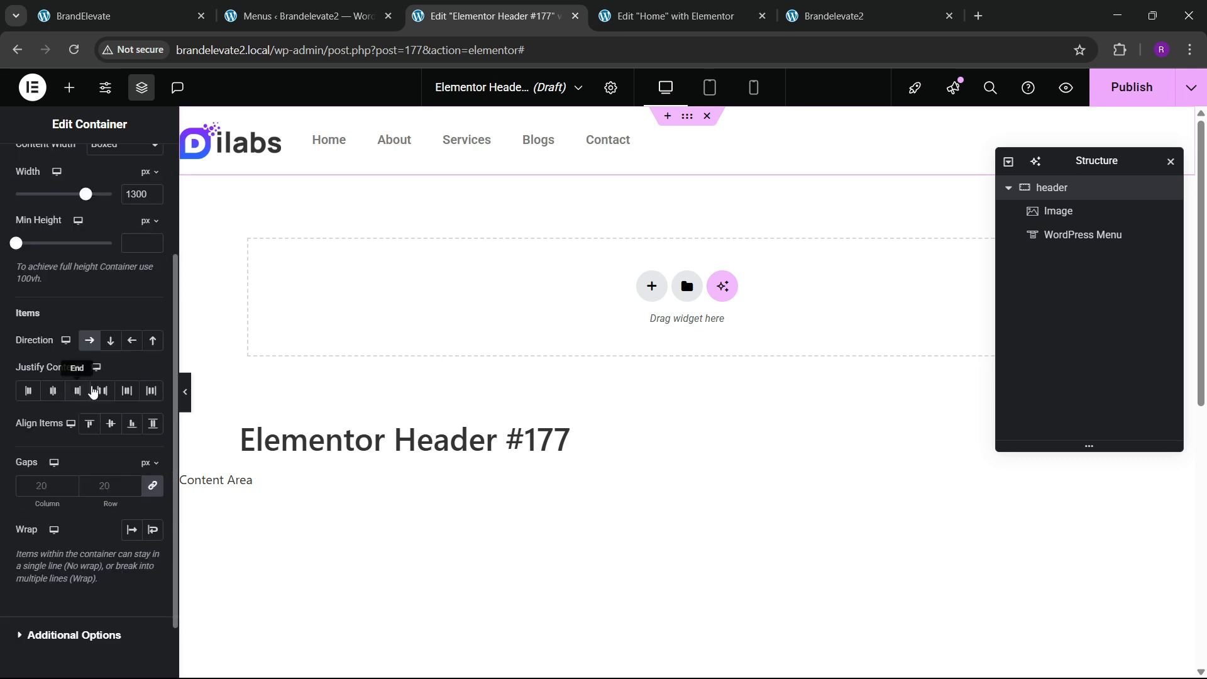
click(101, 390)
click(110, 423)
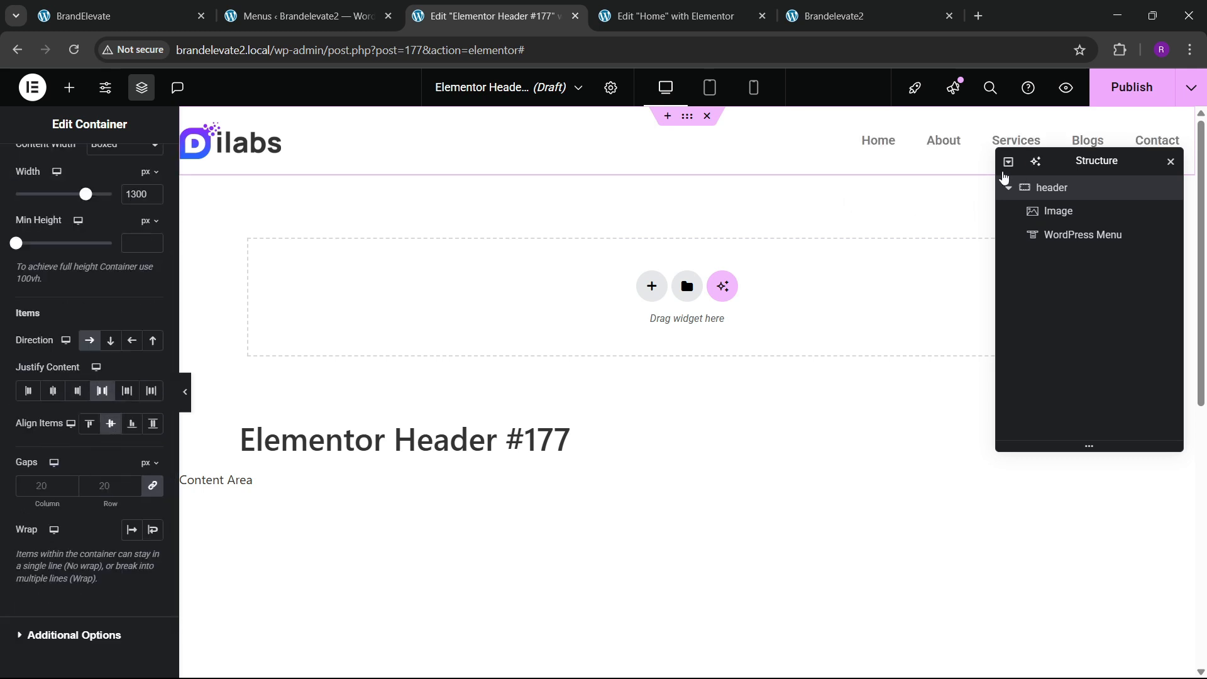
Step: Copy the Get Started button from the Home page's hero section and paste it into the header after the WordPress menu
drag(1075, 162, 697, 210)
click(676, 16)
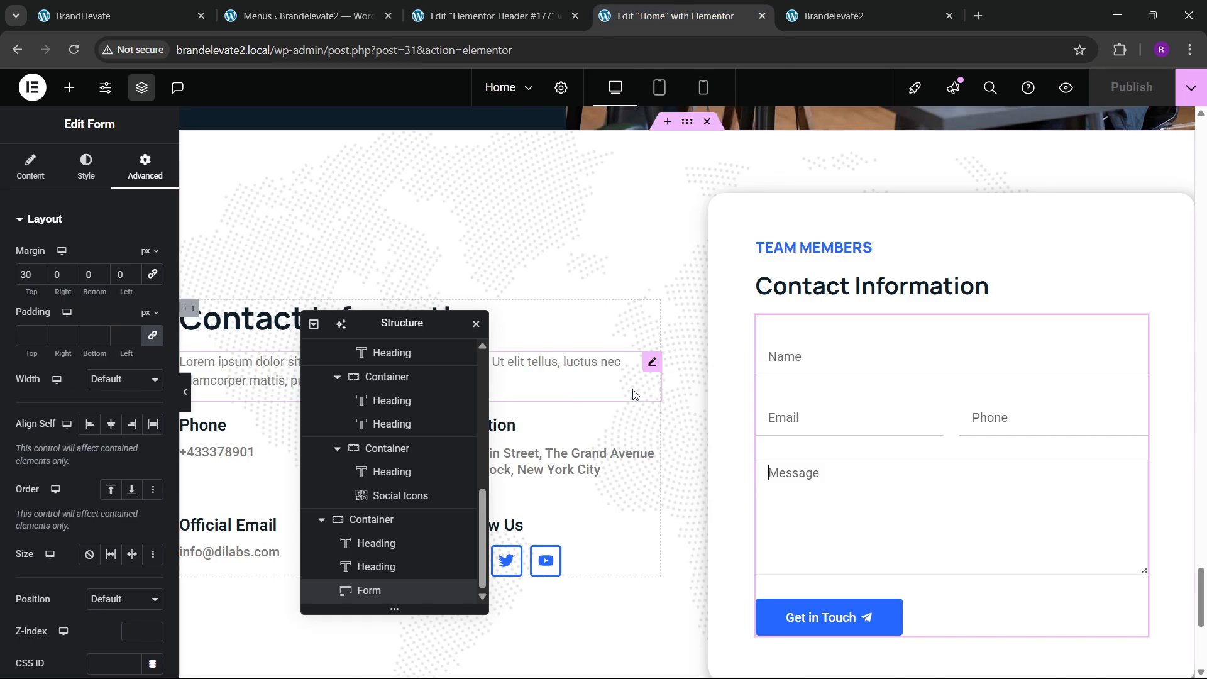
scroll(637, 385, up, 15)
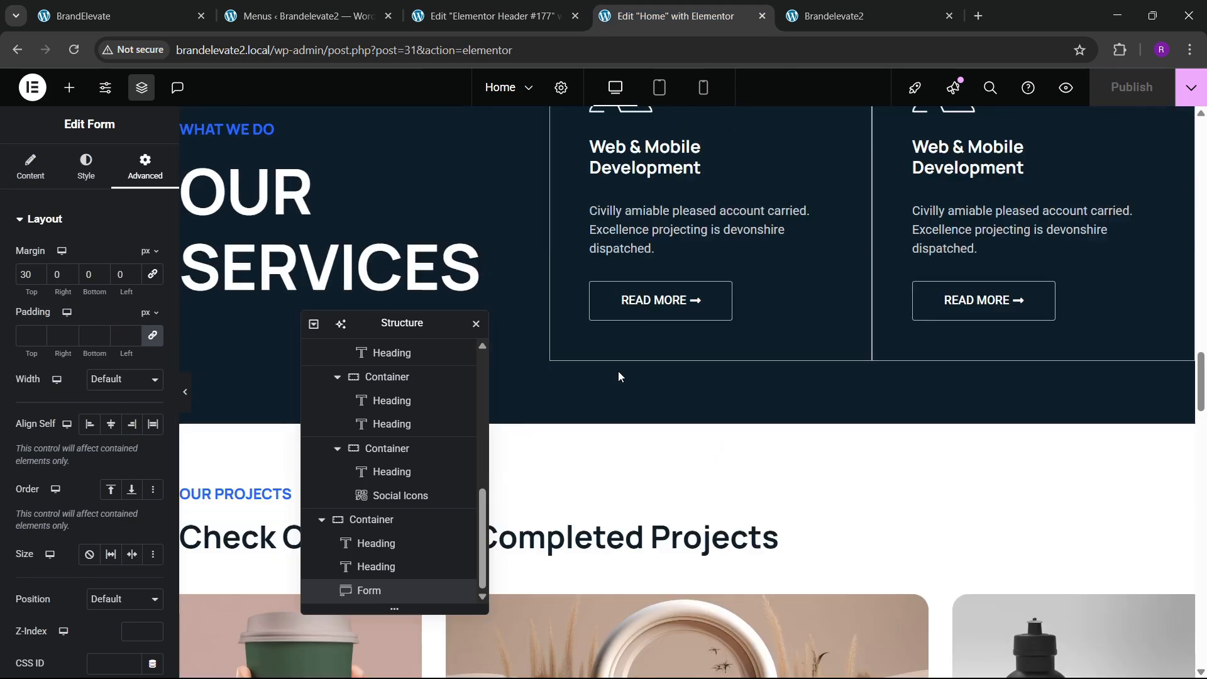
scroll(592, 377, up, 15)
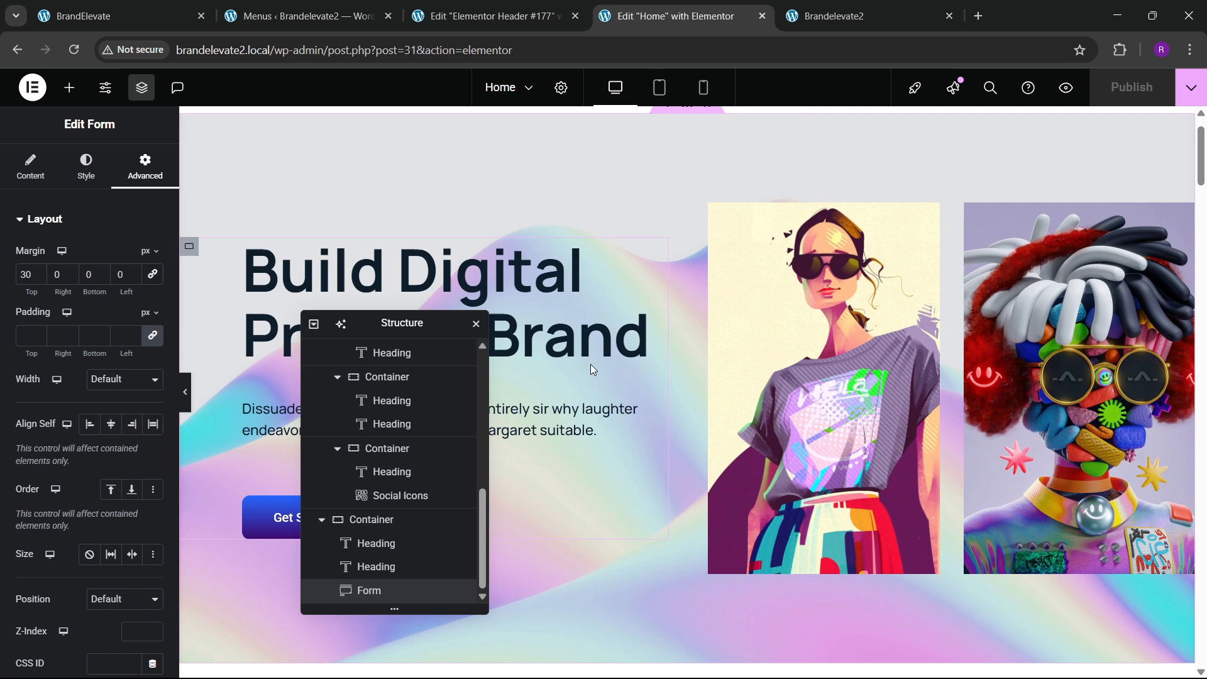
scroll(590, 364, down, 4)
drag(415, 322, 591, 299)
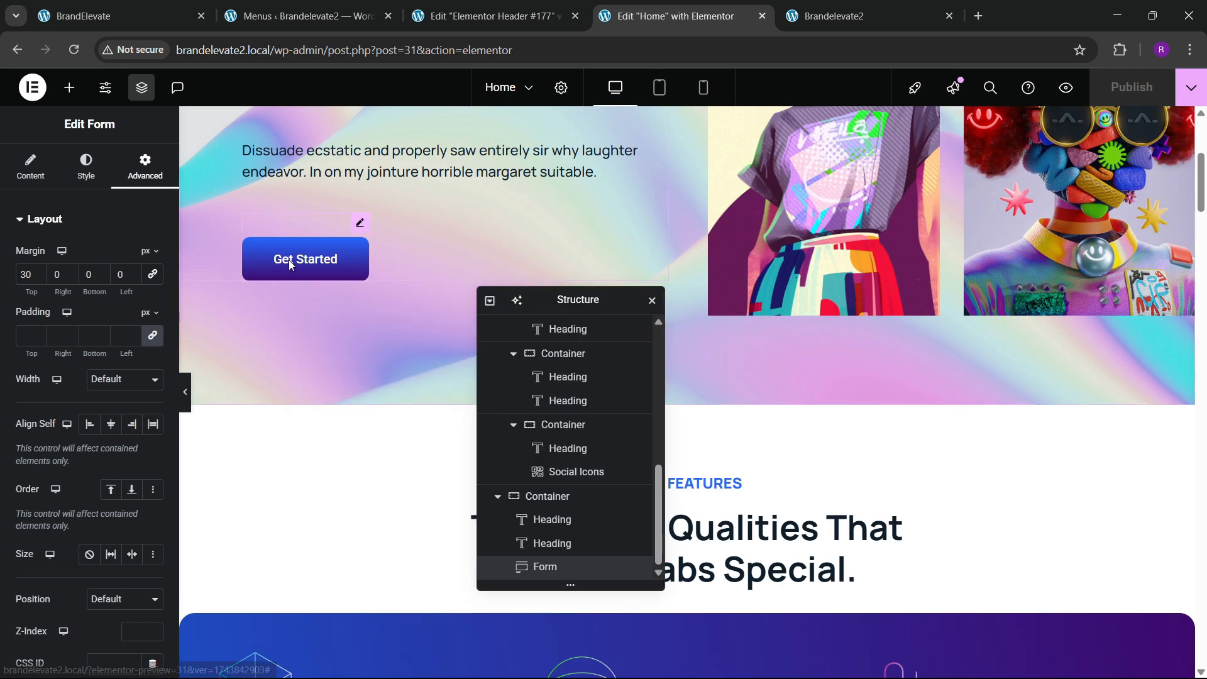
right_click(292, 262)
click(318, 338)
click(494, 16)
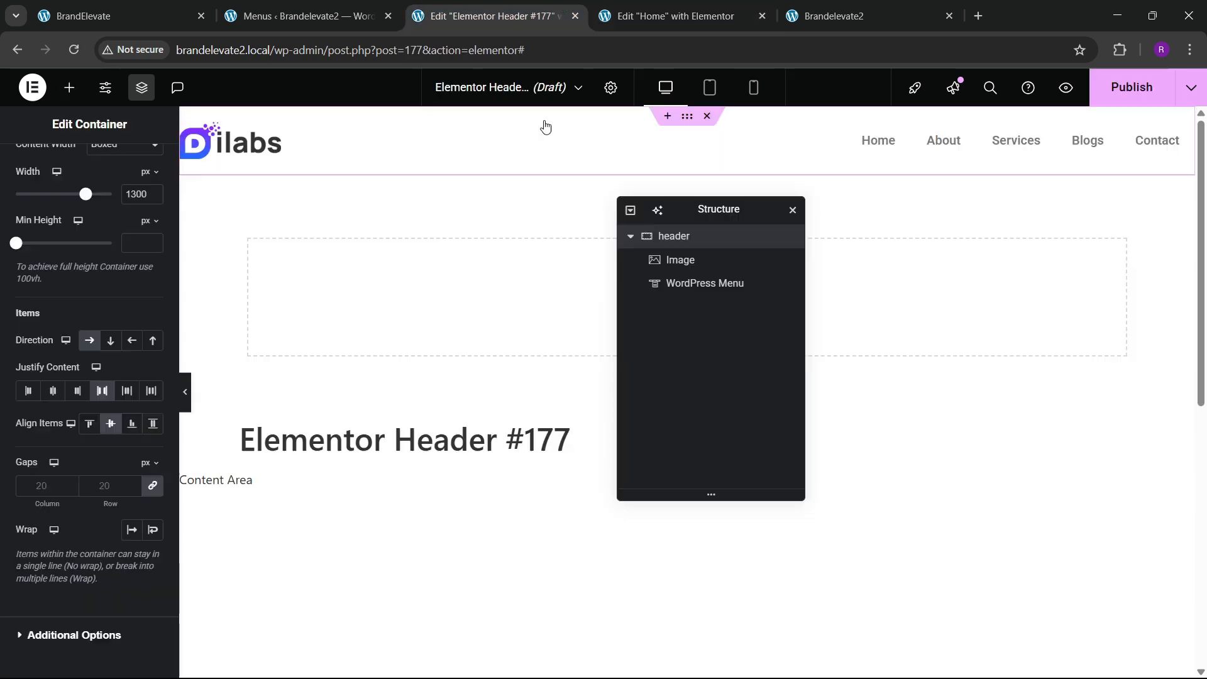
right_click(968, 149)
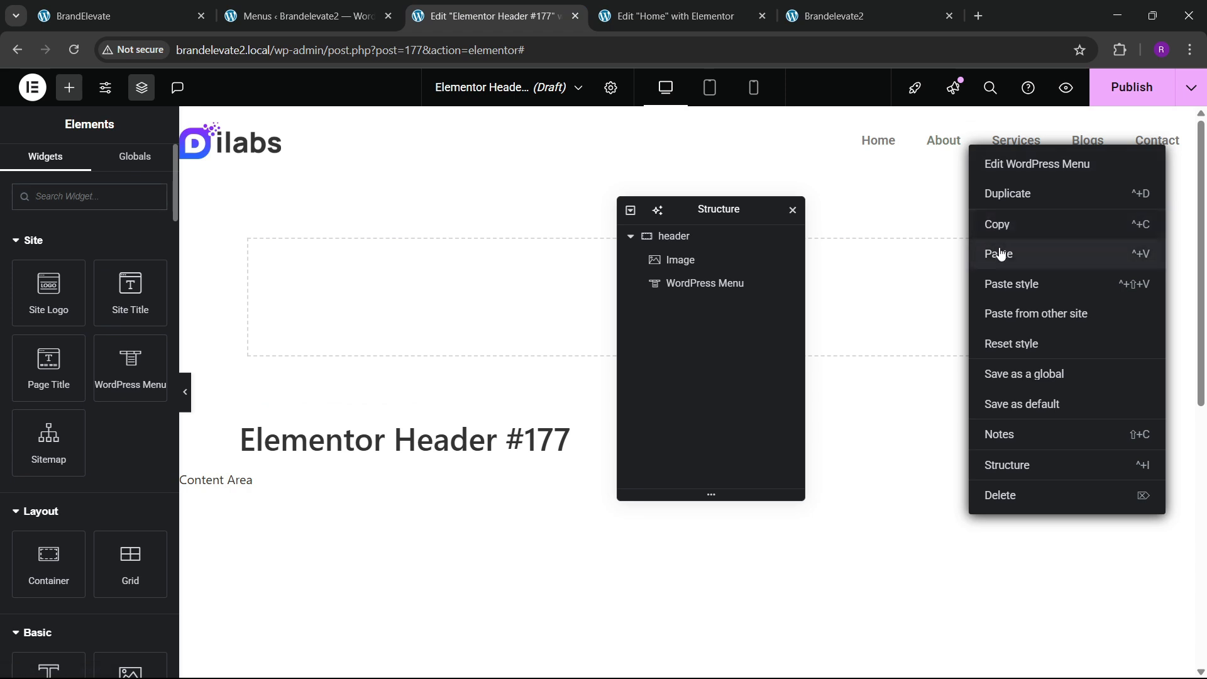
click(994, 251)
Step: Clear the top margin of the pasted header button
click(145, 167)
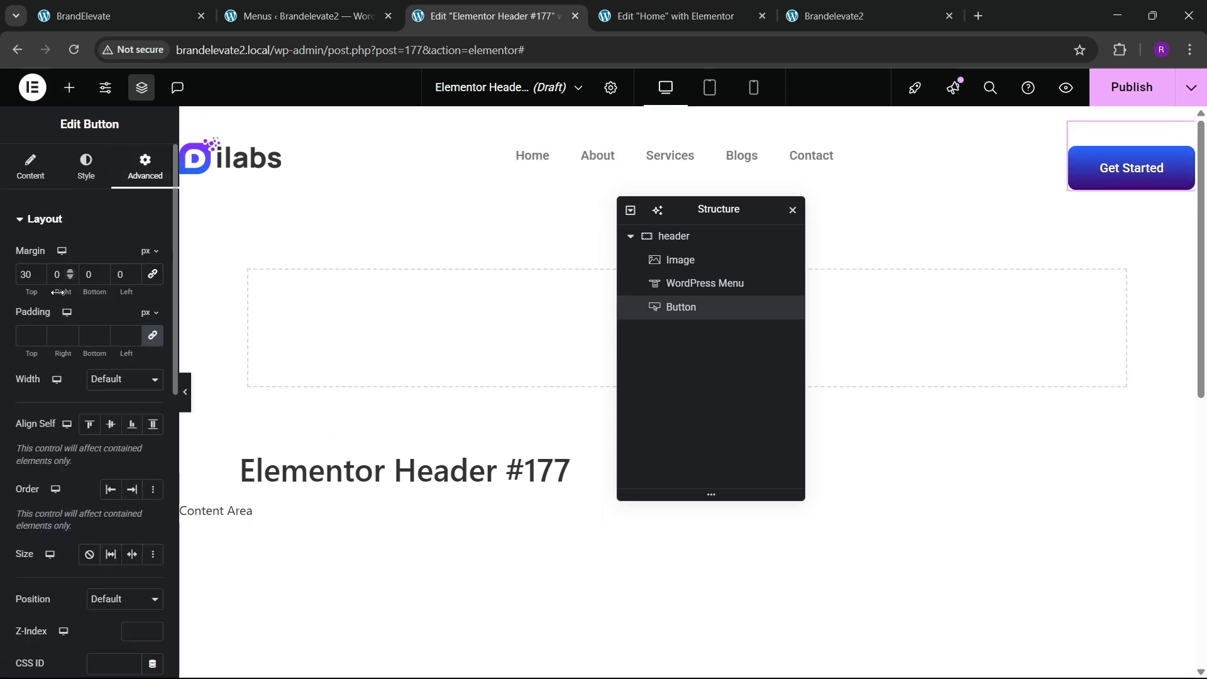
key(BackSpace)
key(BackSpace)
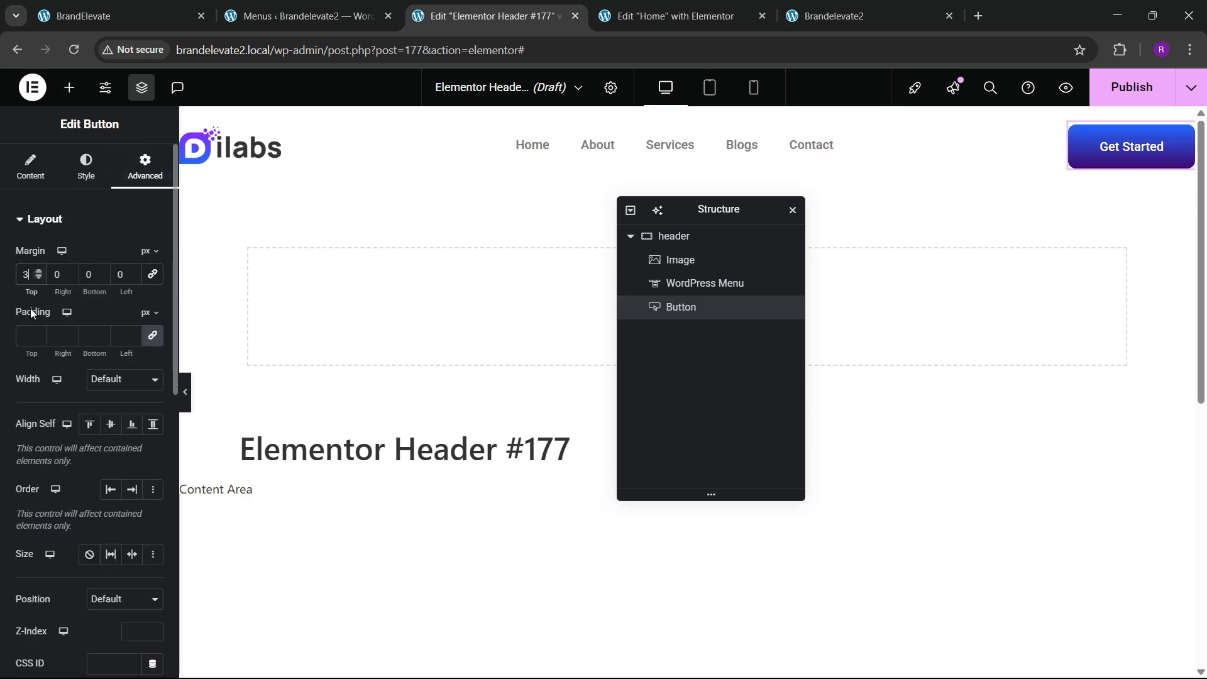
Step: Set the header button's top and bottom padding to 15 px
click(87, 167)
scroll(83, 398, down, 5)
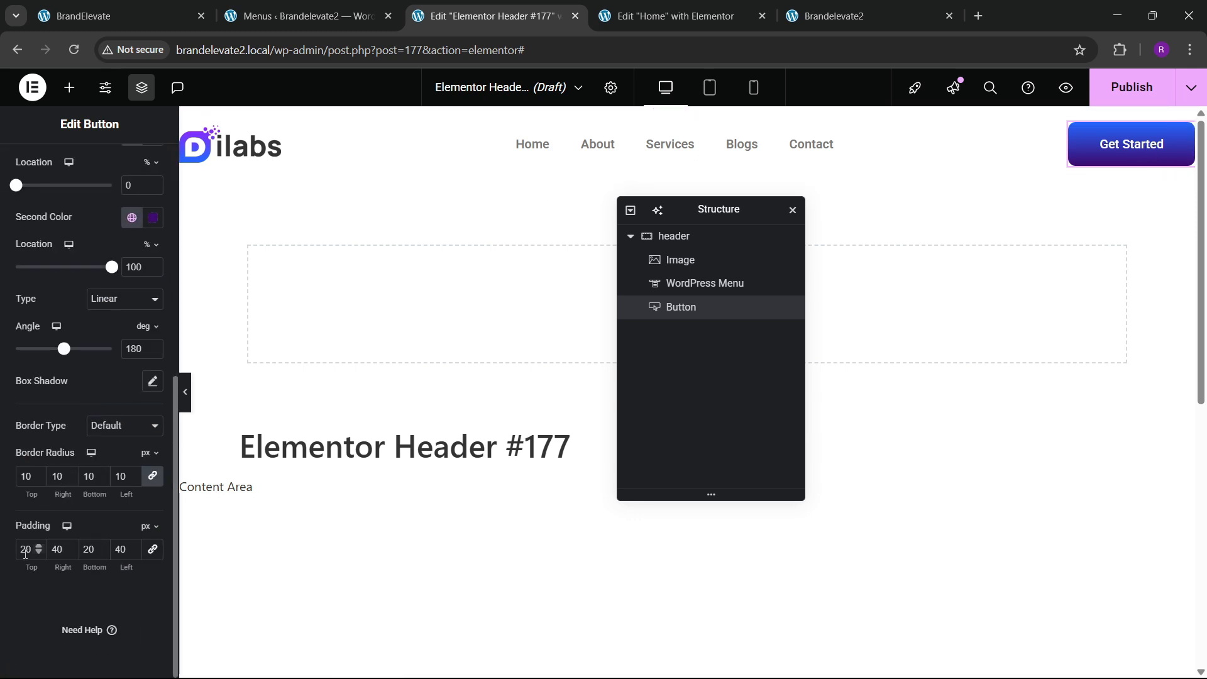
key(BackSpace)
key(BackSpace)
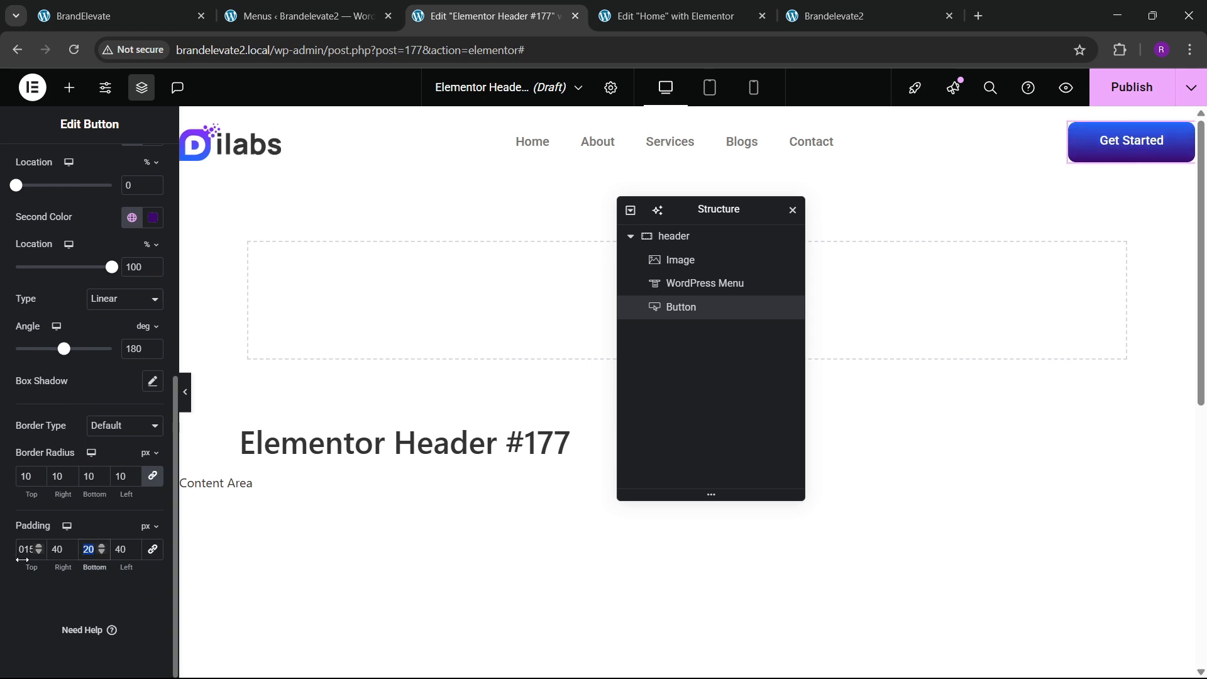
text(15)
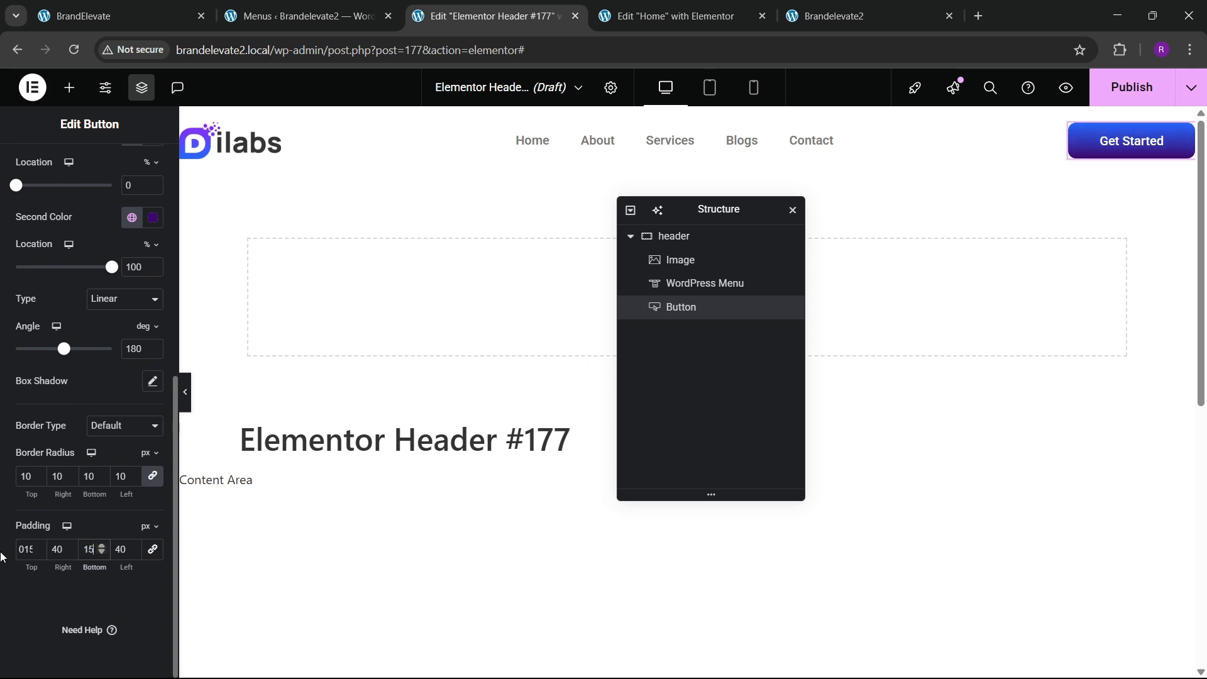
Step: Check the header button on the reference site and change the pasted button's text to "Contact Us"
scroll(2, 556, up, 4)
click(127, 5)
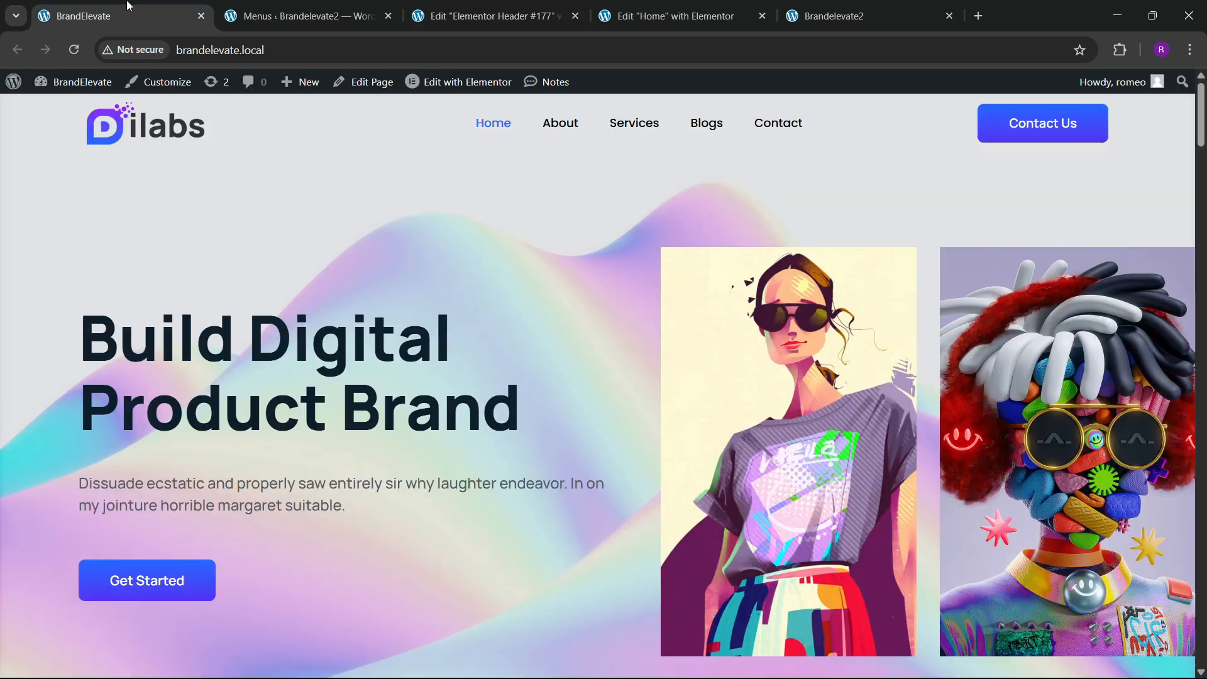
click(491, 12)
click(38, 180)
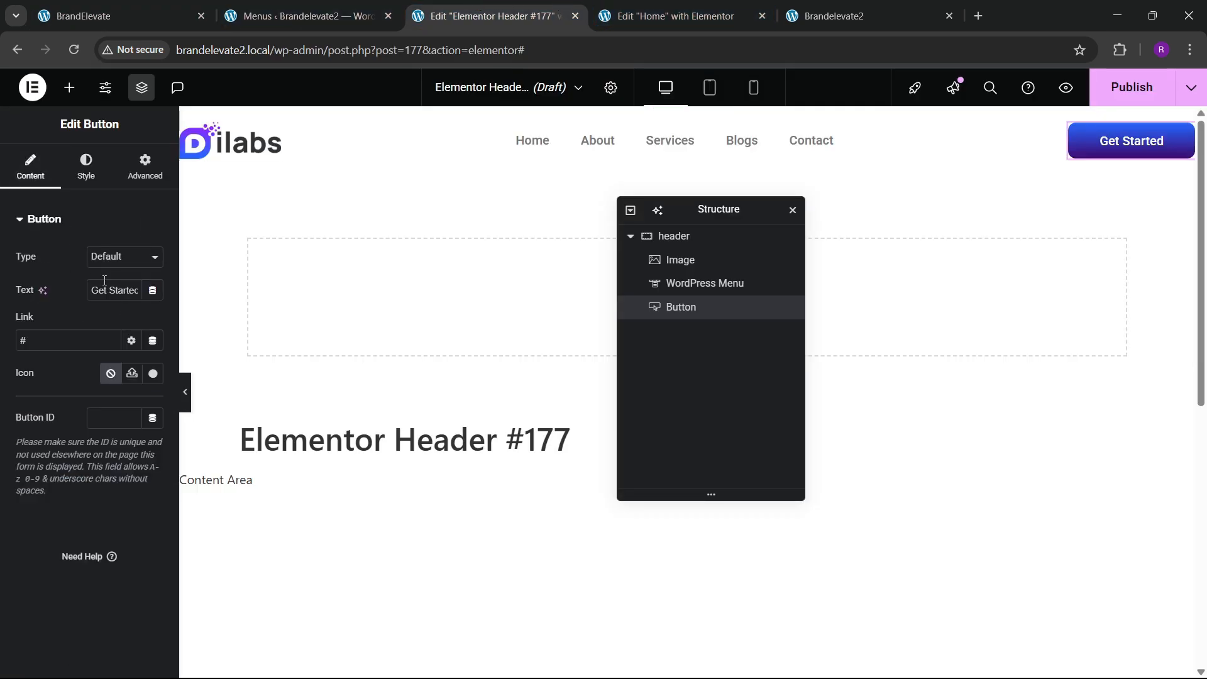
key(ctrl+a)
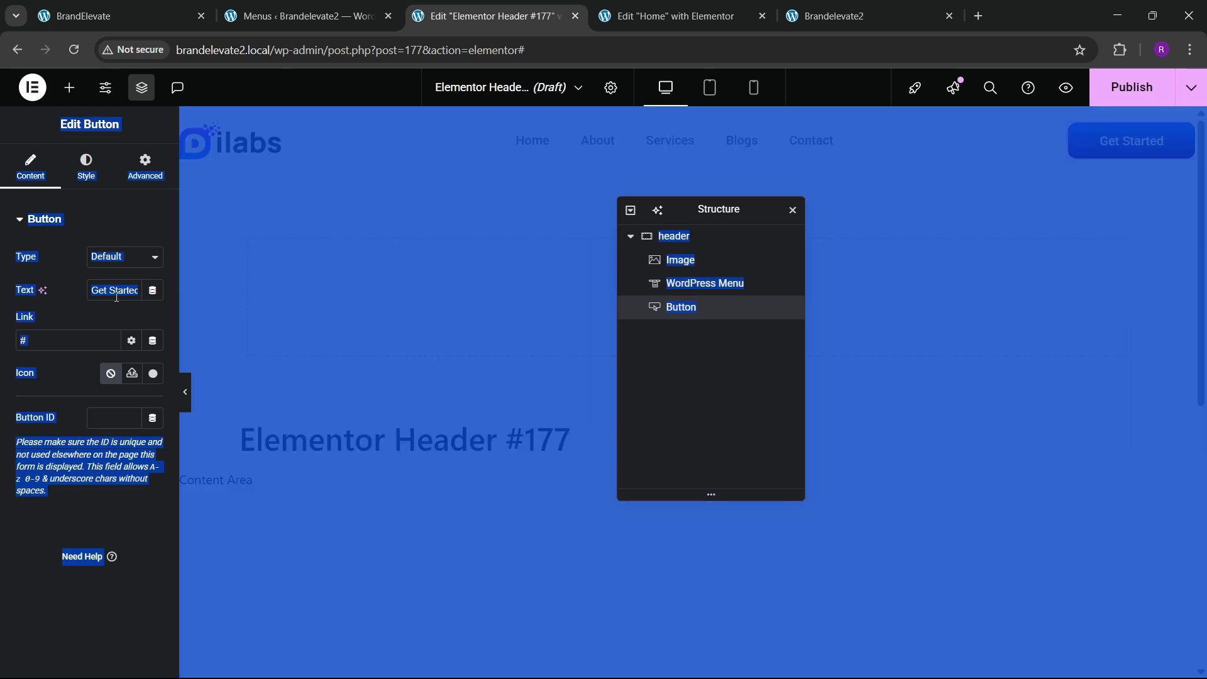
click(117, 294)
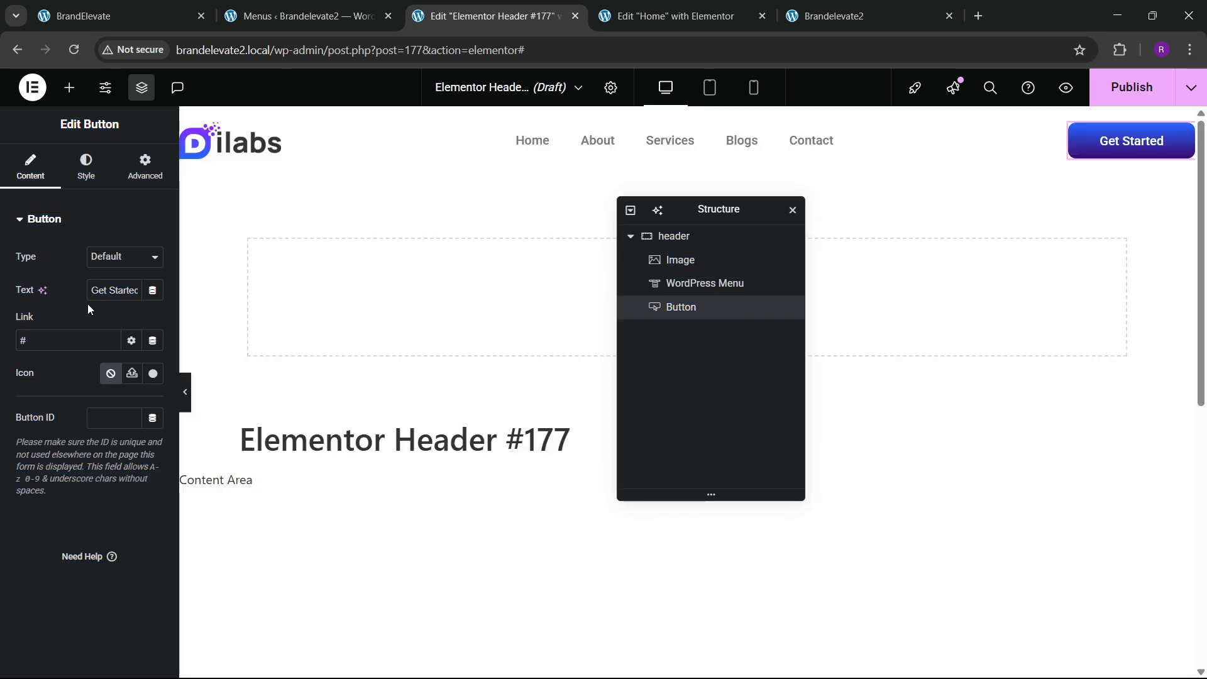
double_click(118, 291)
key(BackSpace)
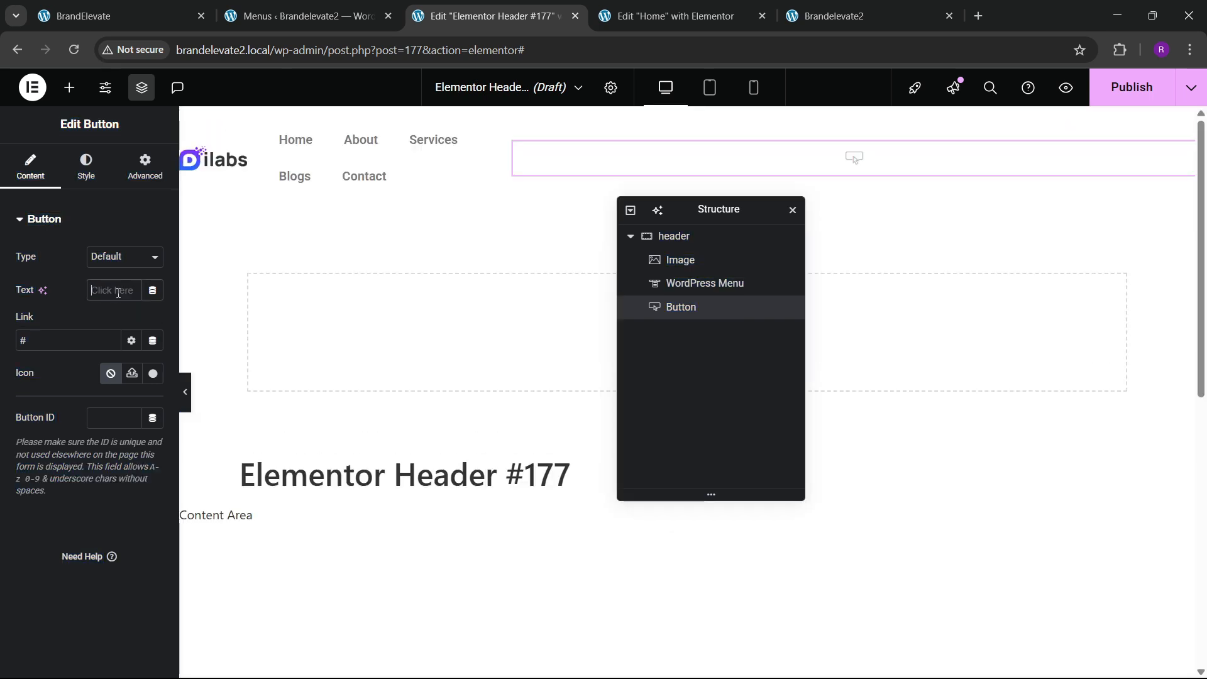
text(Contact Us)
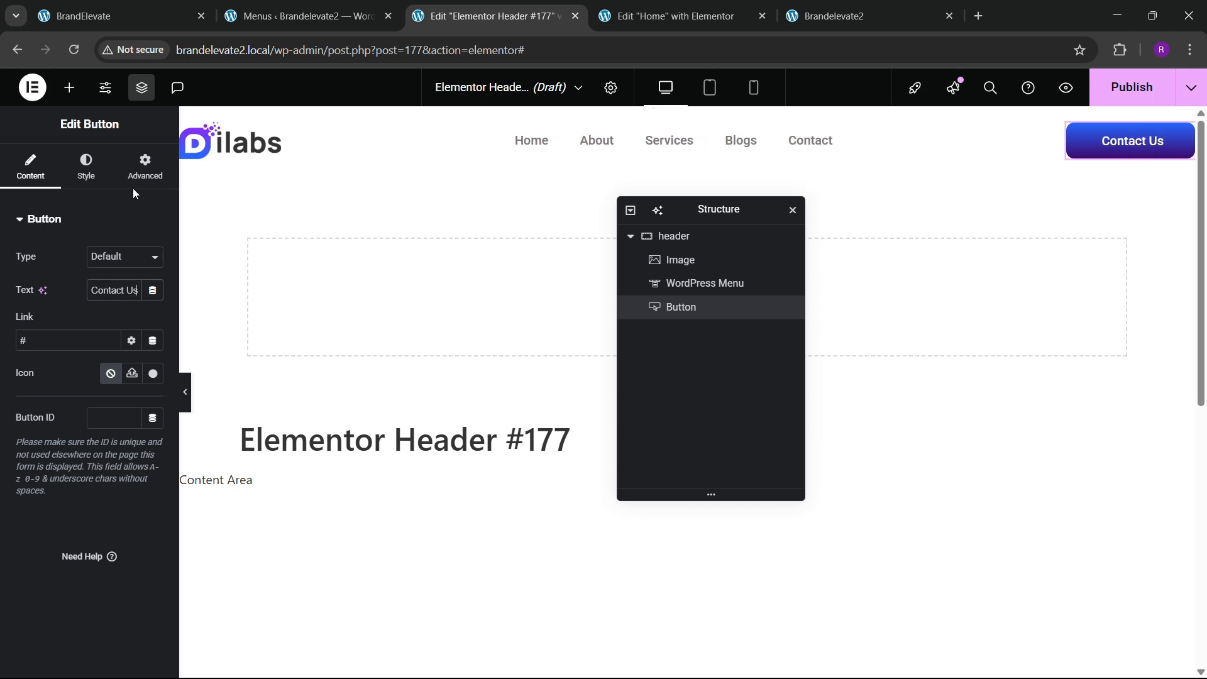
Step: Set the Contact Us button's top and bottom padding to 16 px and compare it with the reference header
click(86, 167)
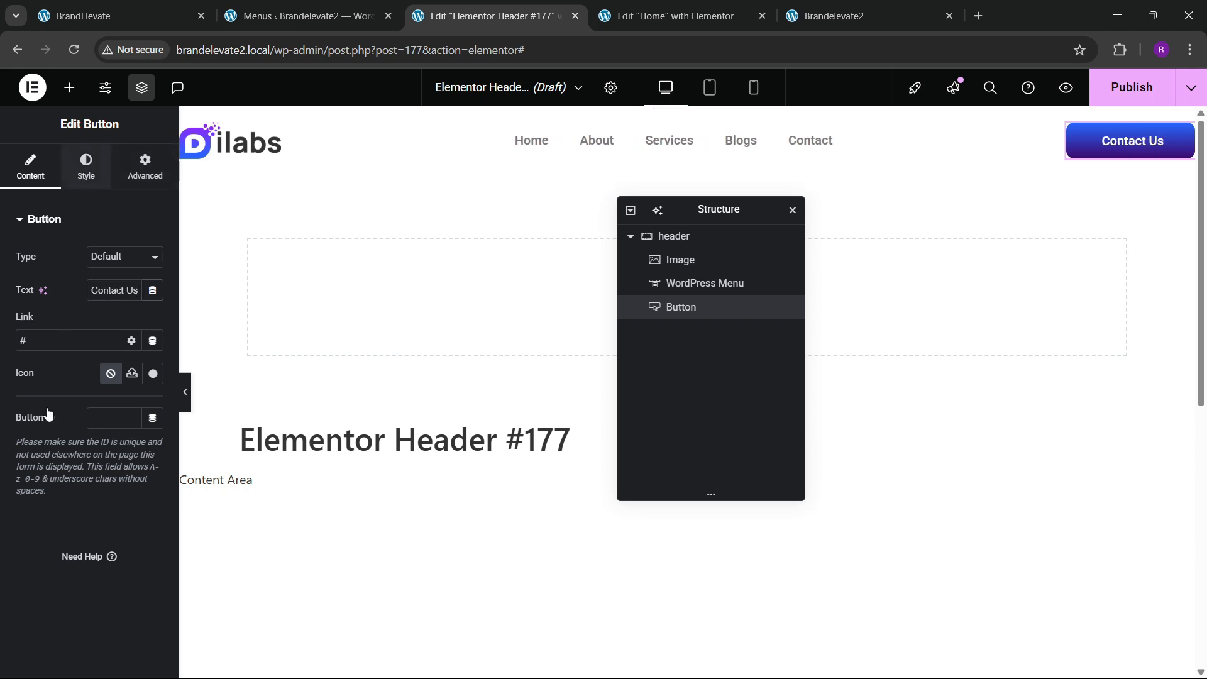
scroll(44, 457, down, 5)
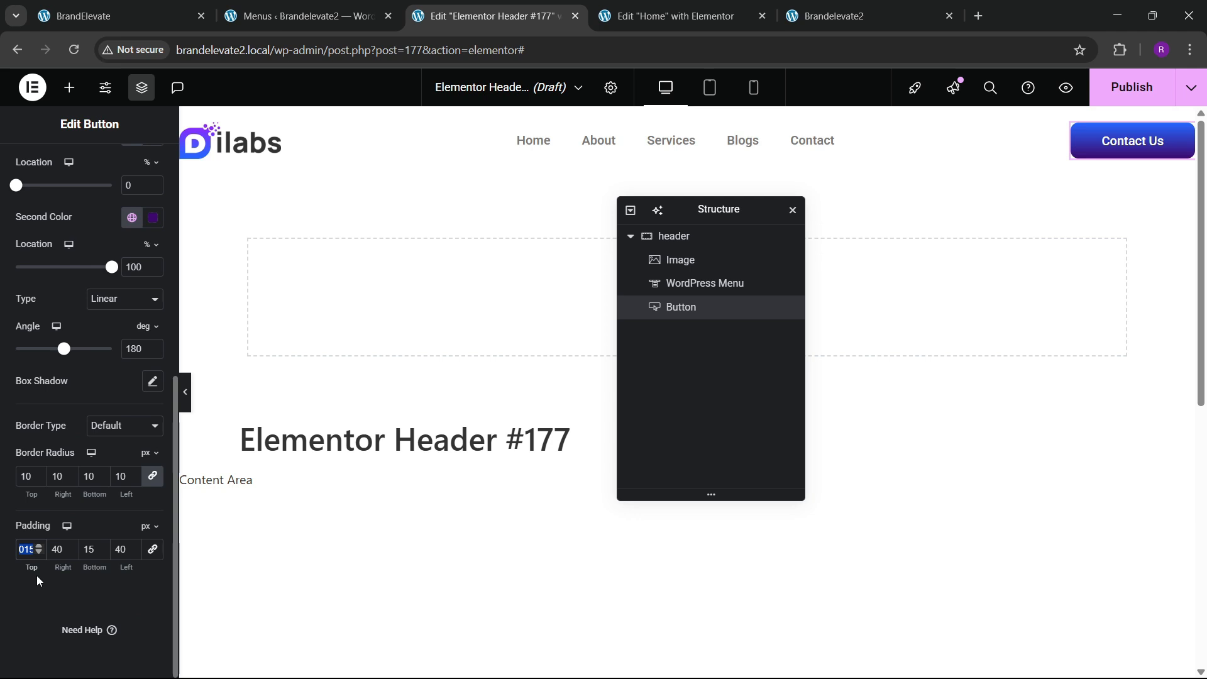
text(16)
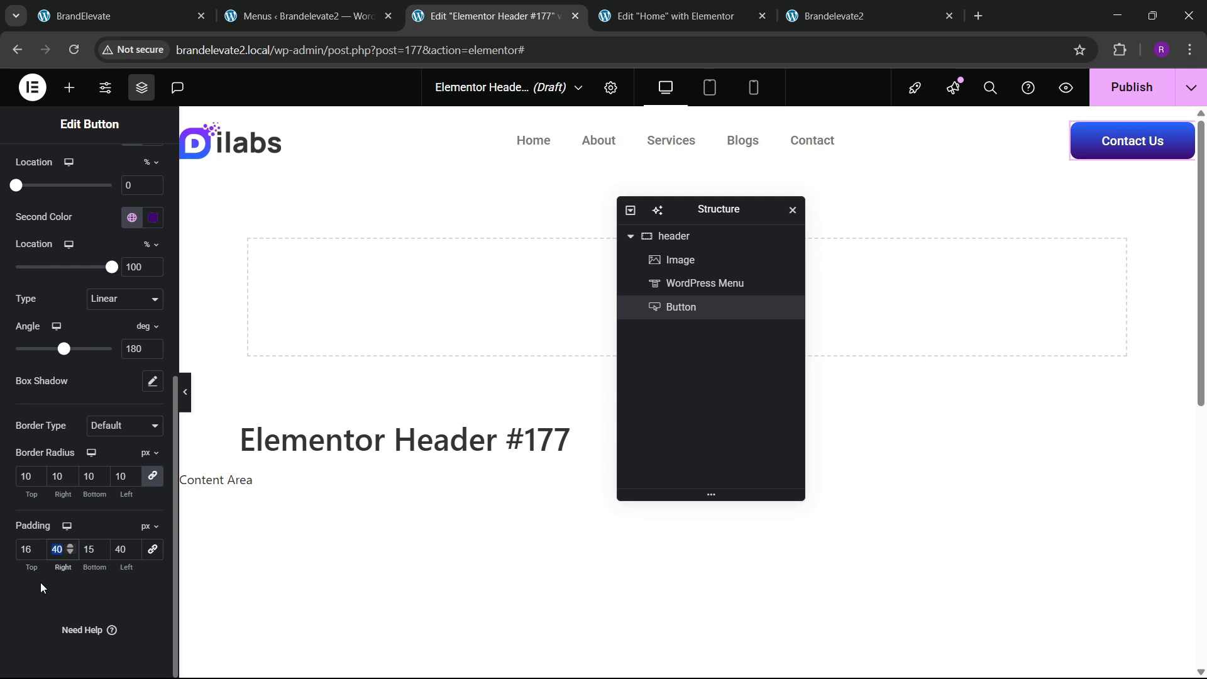
key(Tab)
key(Tab)
text(16)
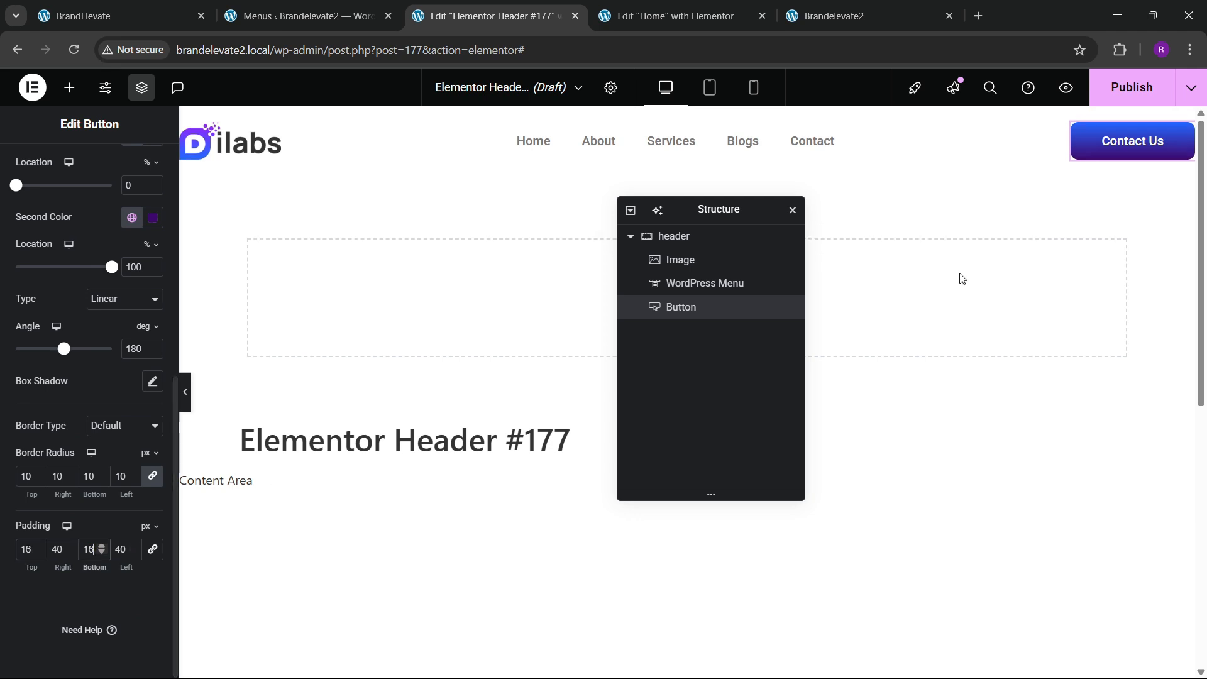
click(178, 6)
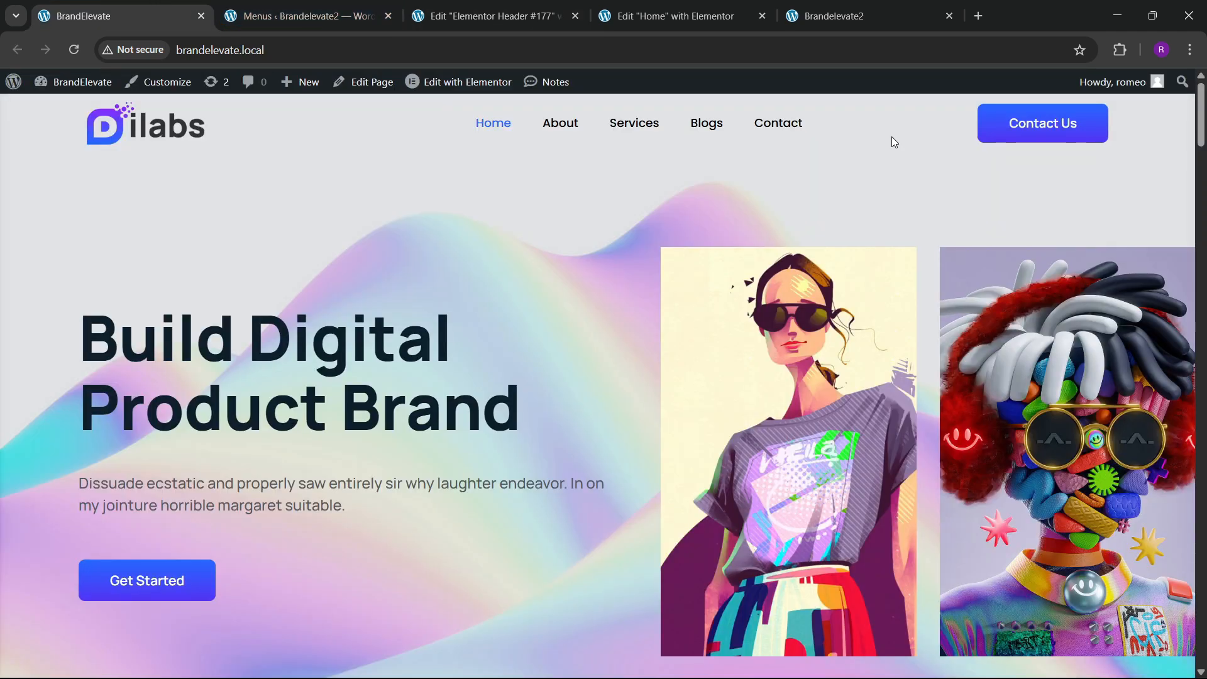
click(484, 16)
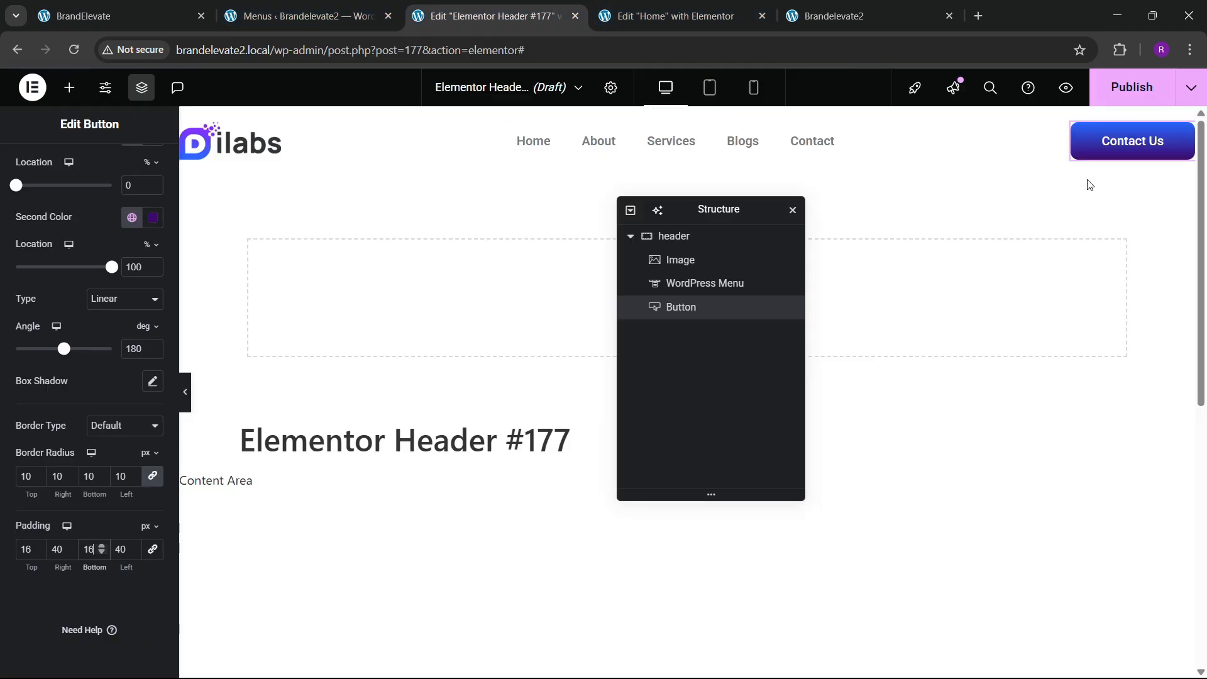
Step: Give the Contact Us button the Shrink hover animation
scroll(84, 372, up, 6)
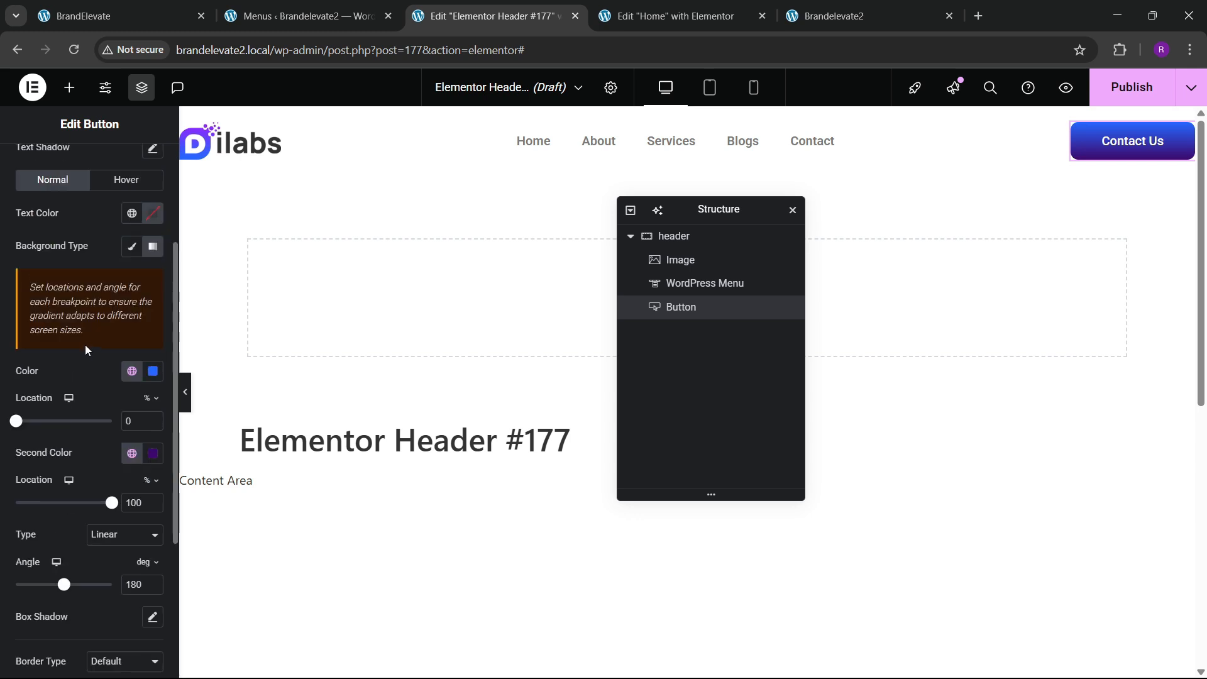
click(107, 354)
scroll(92, 425, down, 3)
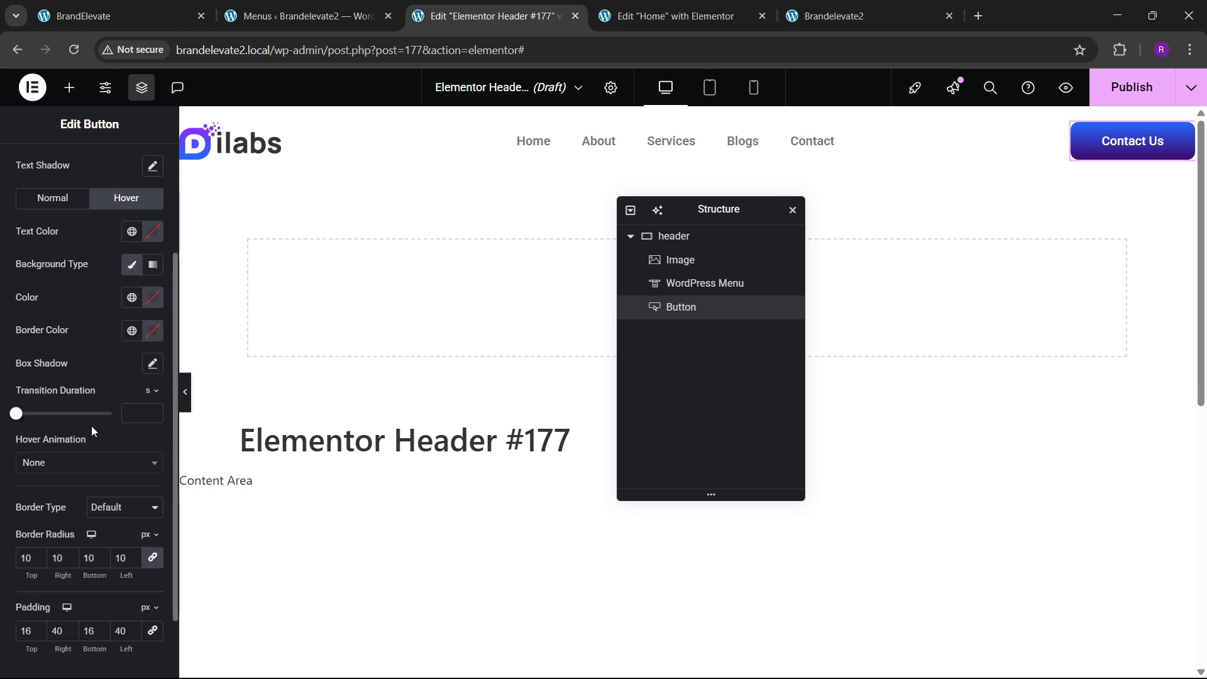
click(76, 463)
scroll(48, 531, down, 1)
click(48, 527)
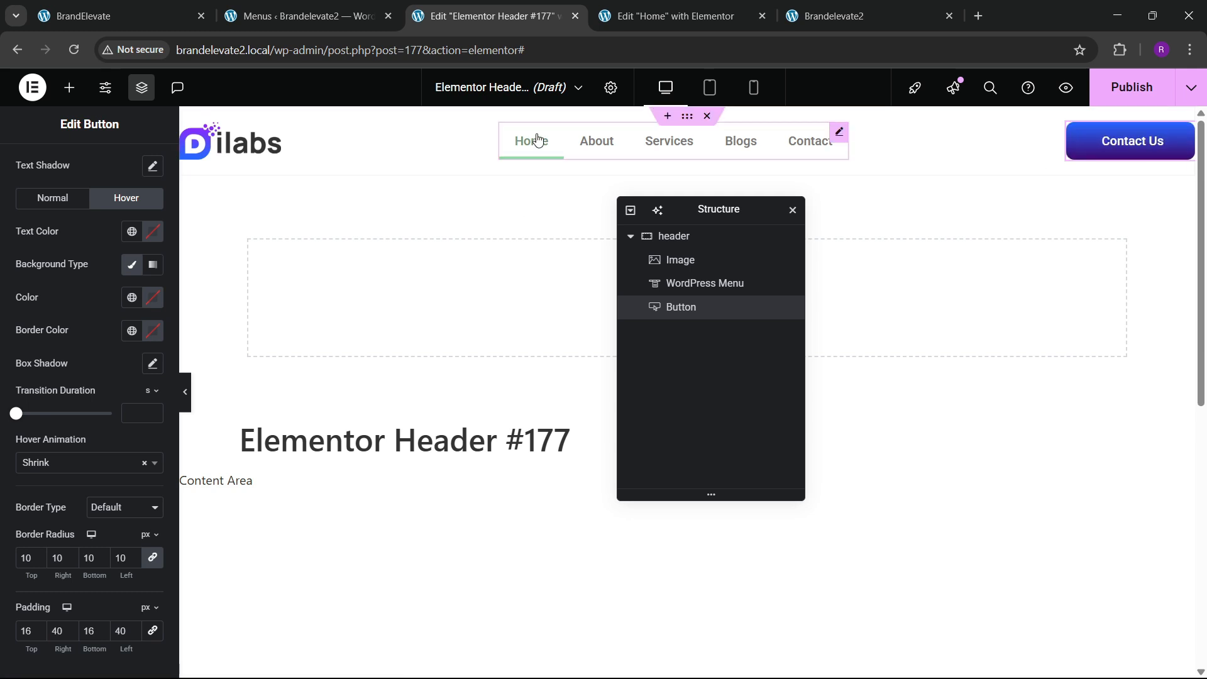
Step: Check the reference menu's hover effect and set the WordPress menu's pointer to Text with animation None
click(163, 5)
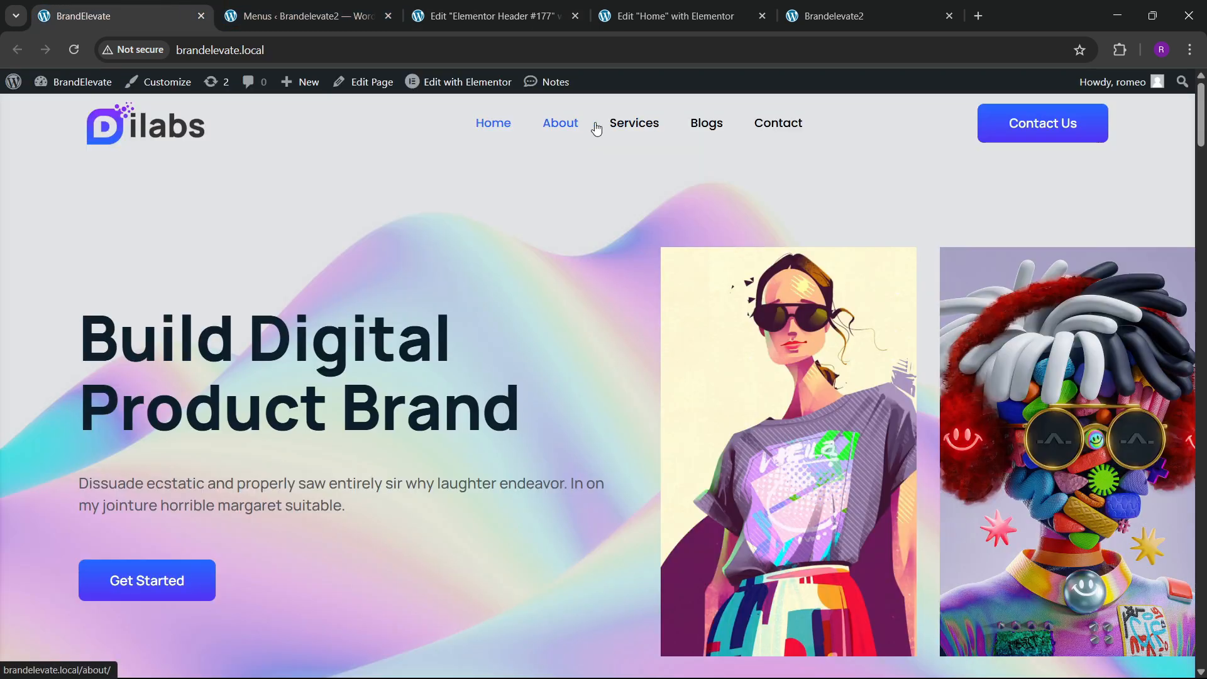
click(484, 16)
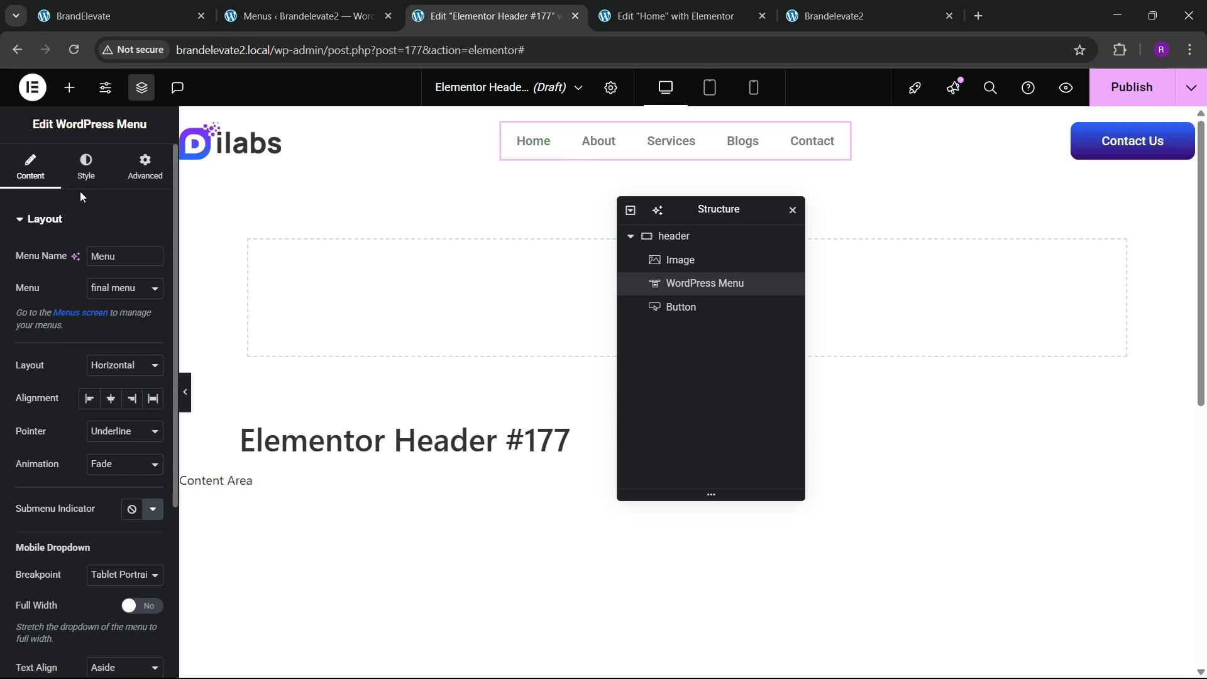
click(105, 433)
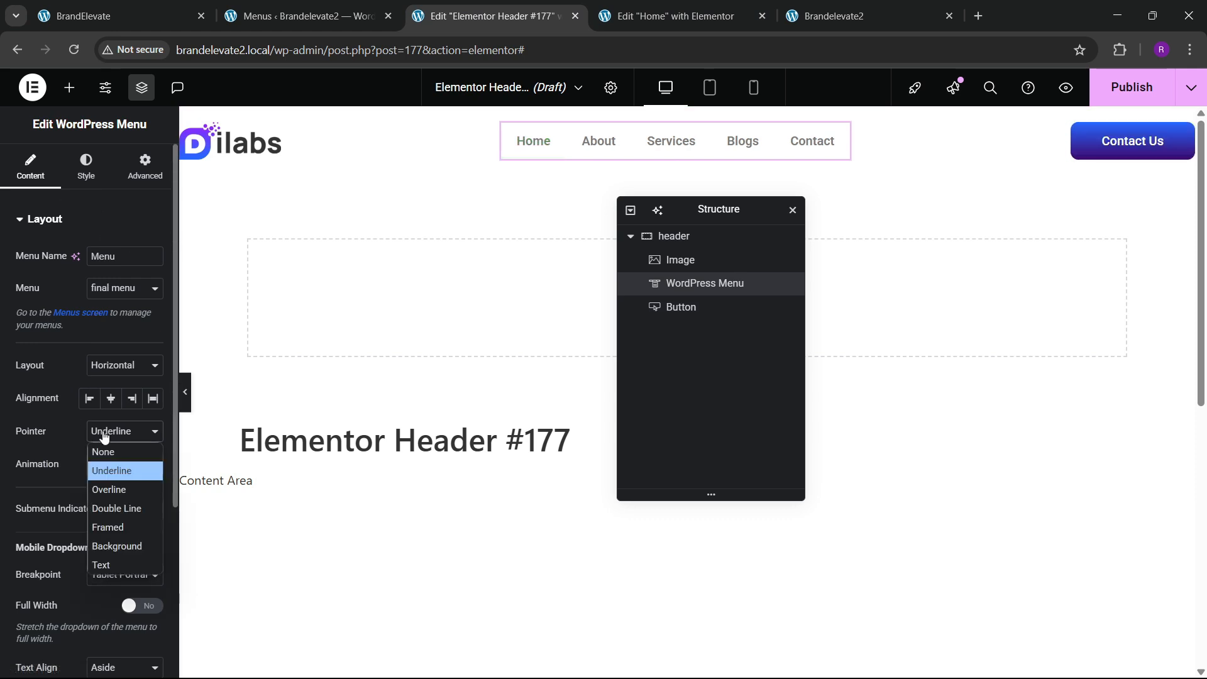
click(103, 450)
scroll(95, 447, down, 3)
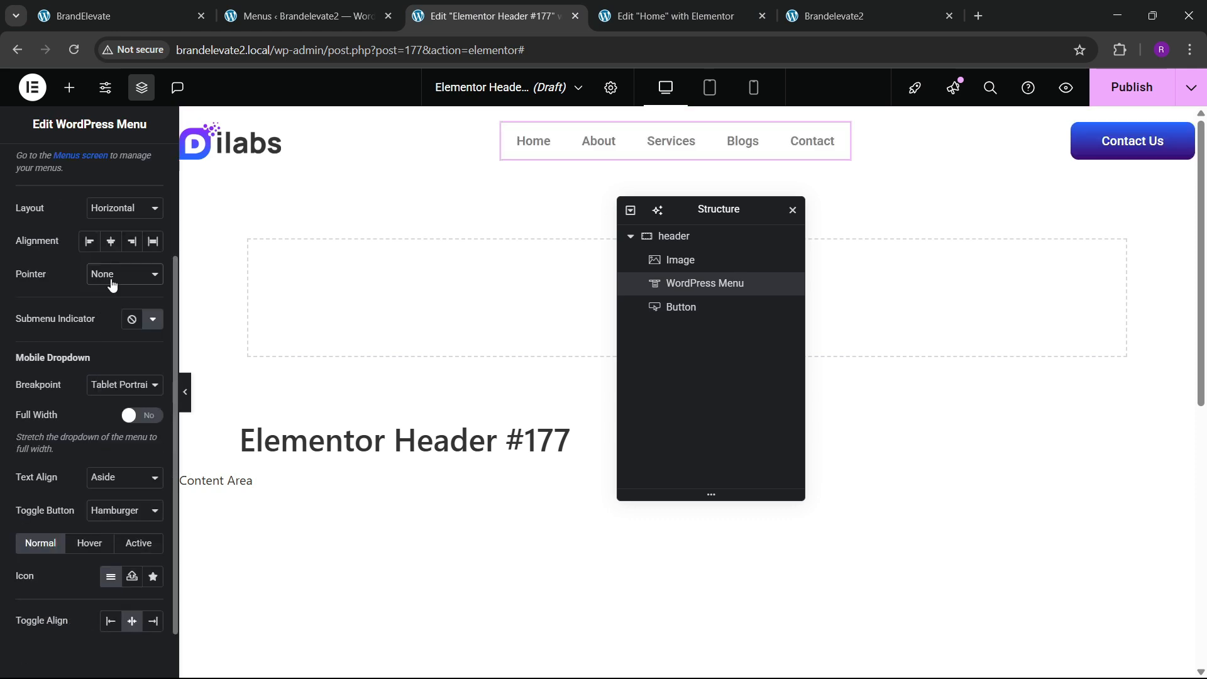
click(113, 281)
click(101, 407)
click(113, 306)
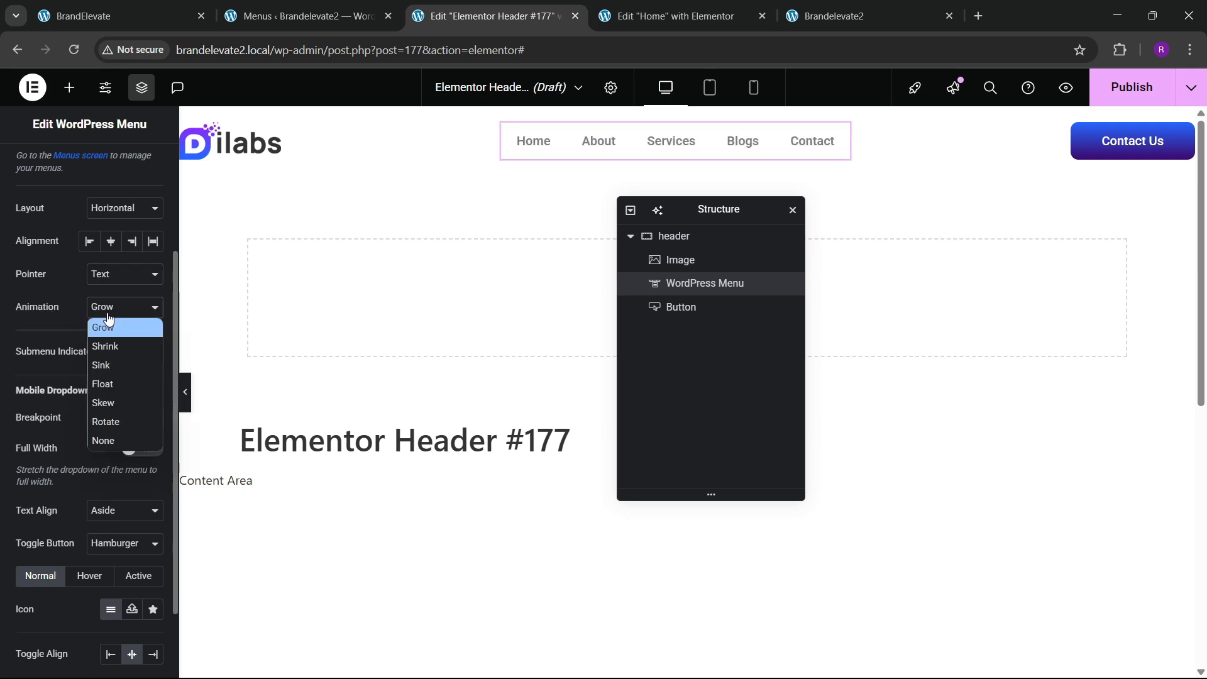
click(102, 440)
Step: Make the menu's mobile dropdown full width and set its text alignment to Center
scroll(74, 430, down, 1)
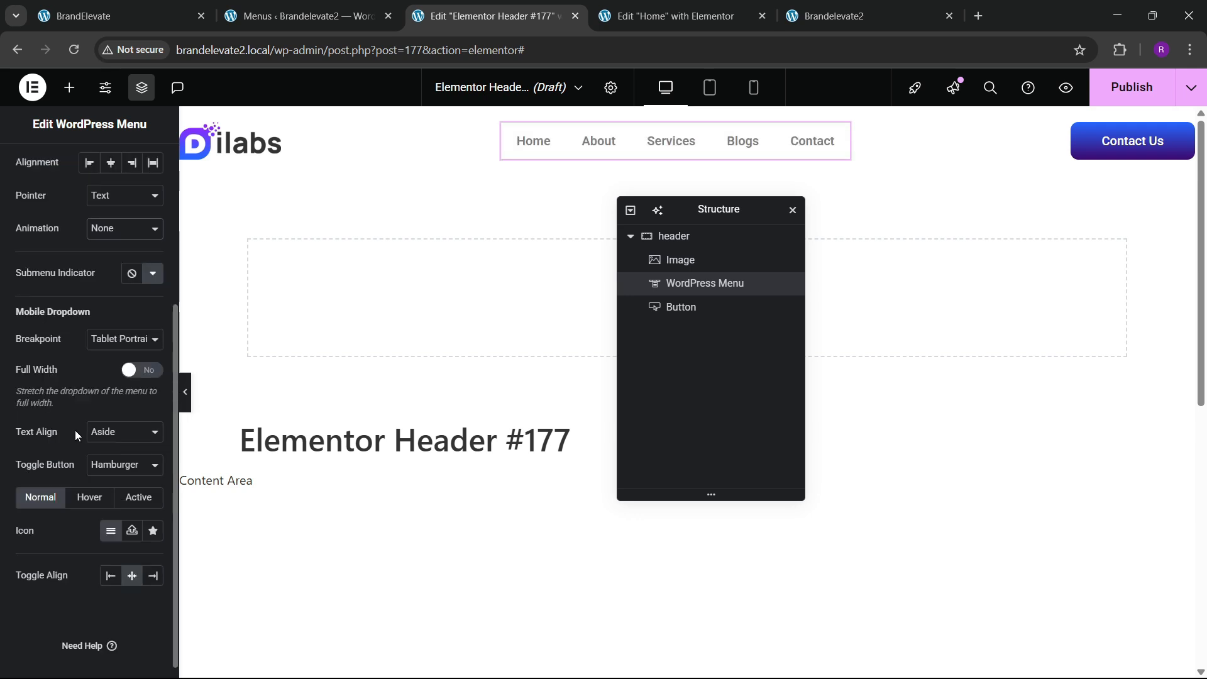
click(136, 376)
click(125, 432)
click(107, 463)
scroll(75, 440, up, 3)
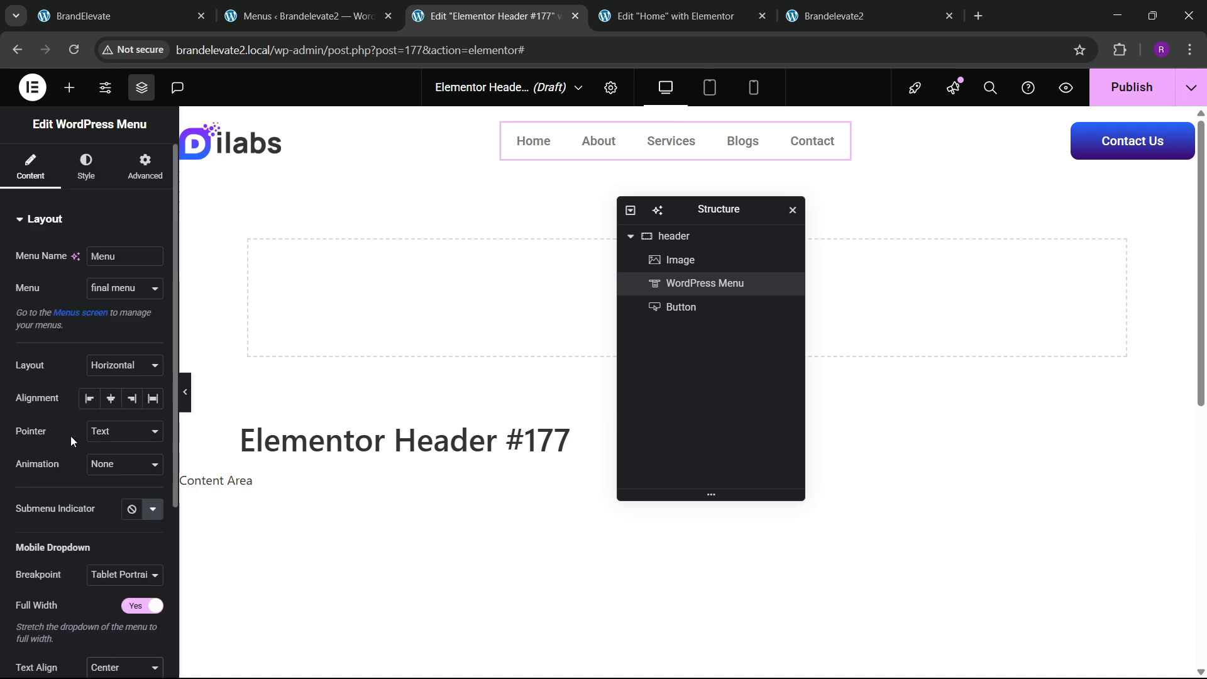
Step: Set the WordPress menu's normal text color to the global black
click(86, 168)
scroll(58, 343, down, 1)
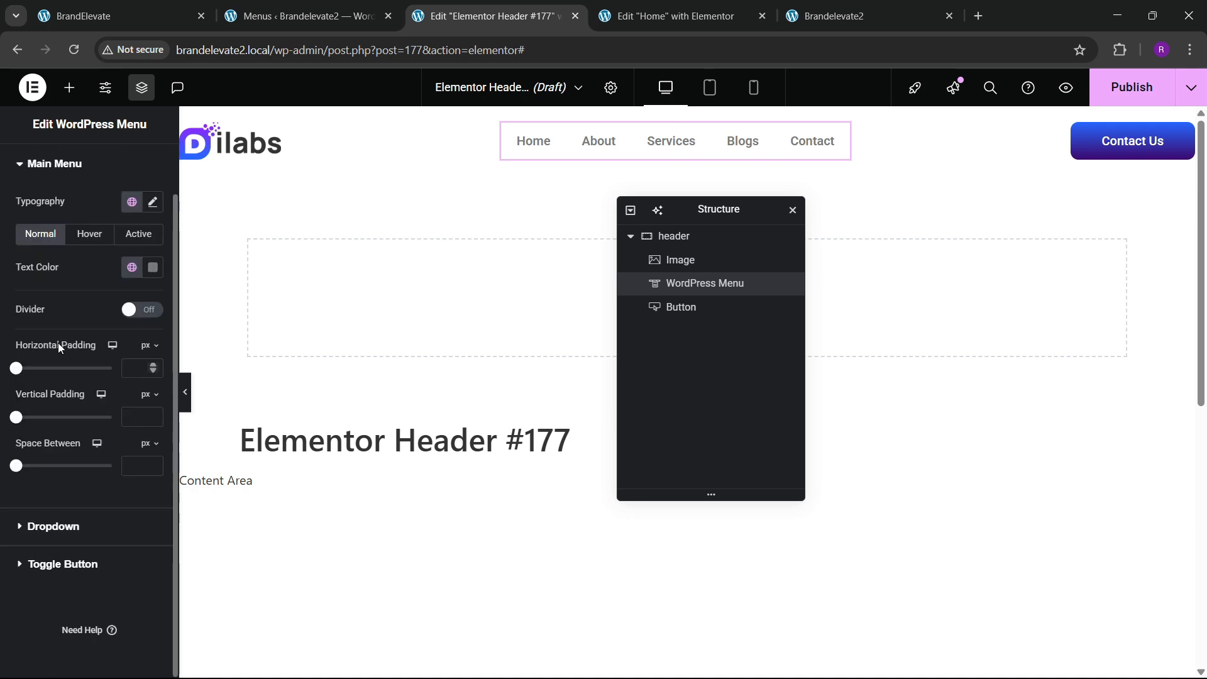
click(133, 270)
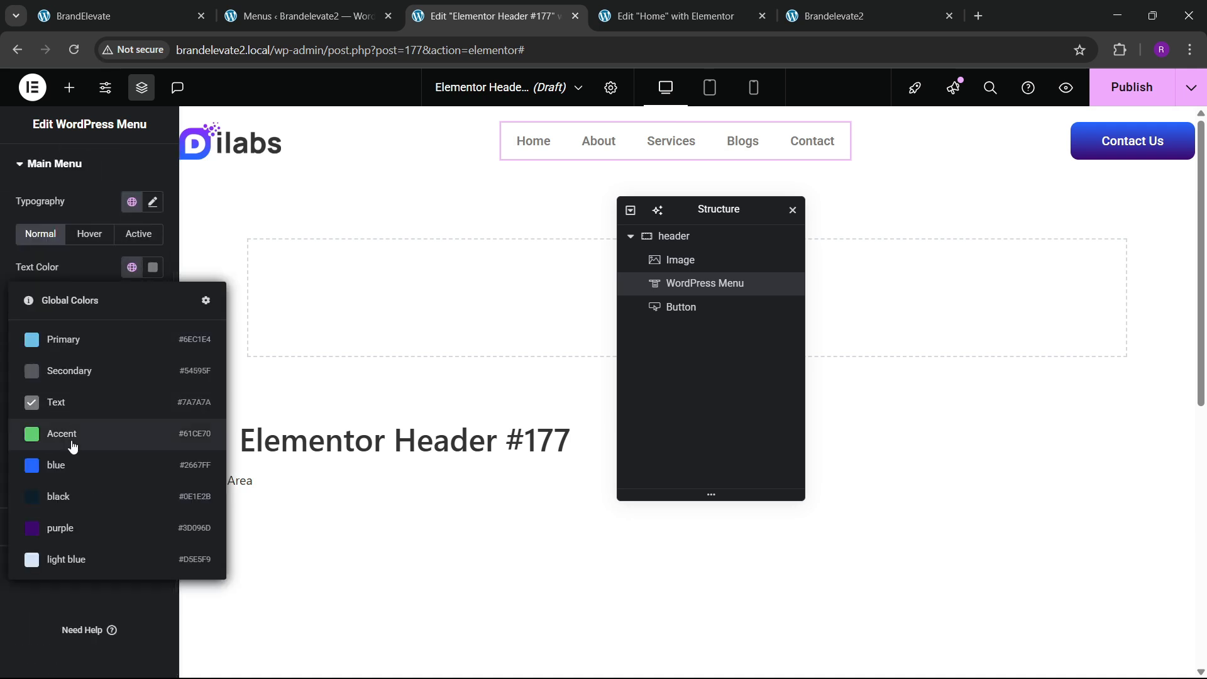
click(69, 497)
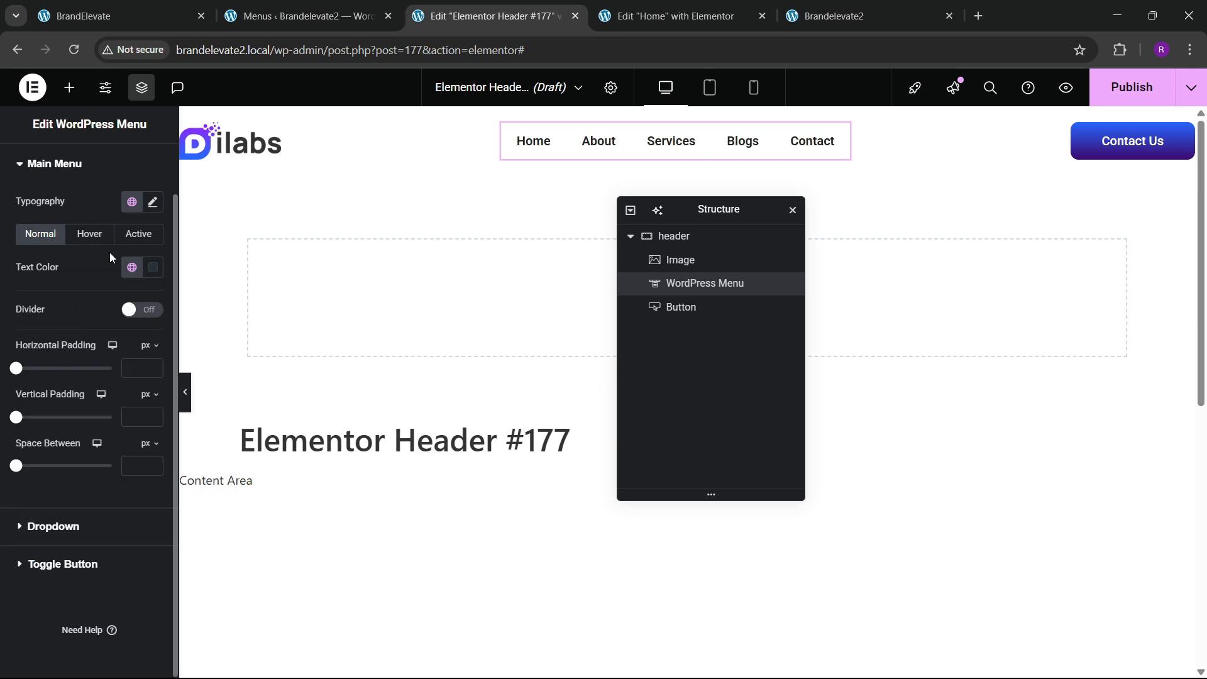
Step: Change the font weight in the main menu's typography settings
click(151, 203)
click(102, 207)
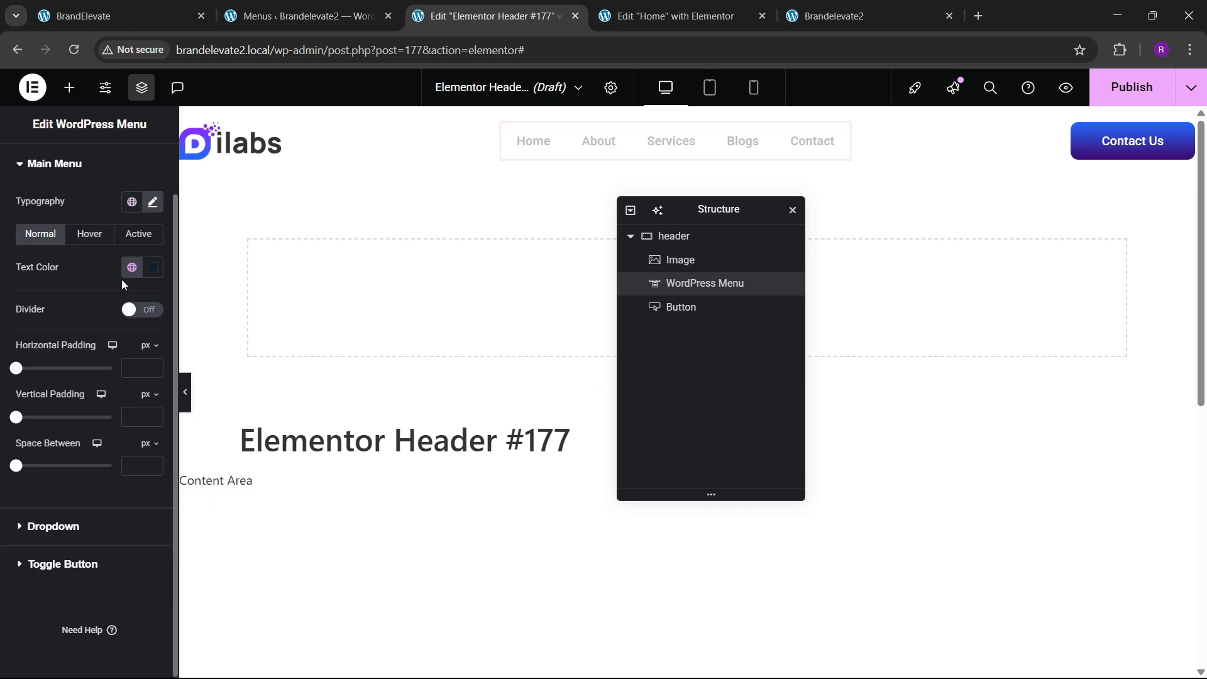
click(152, 202)
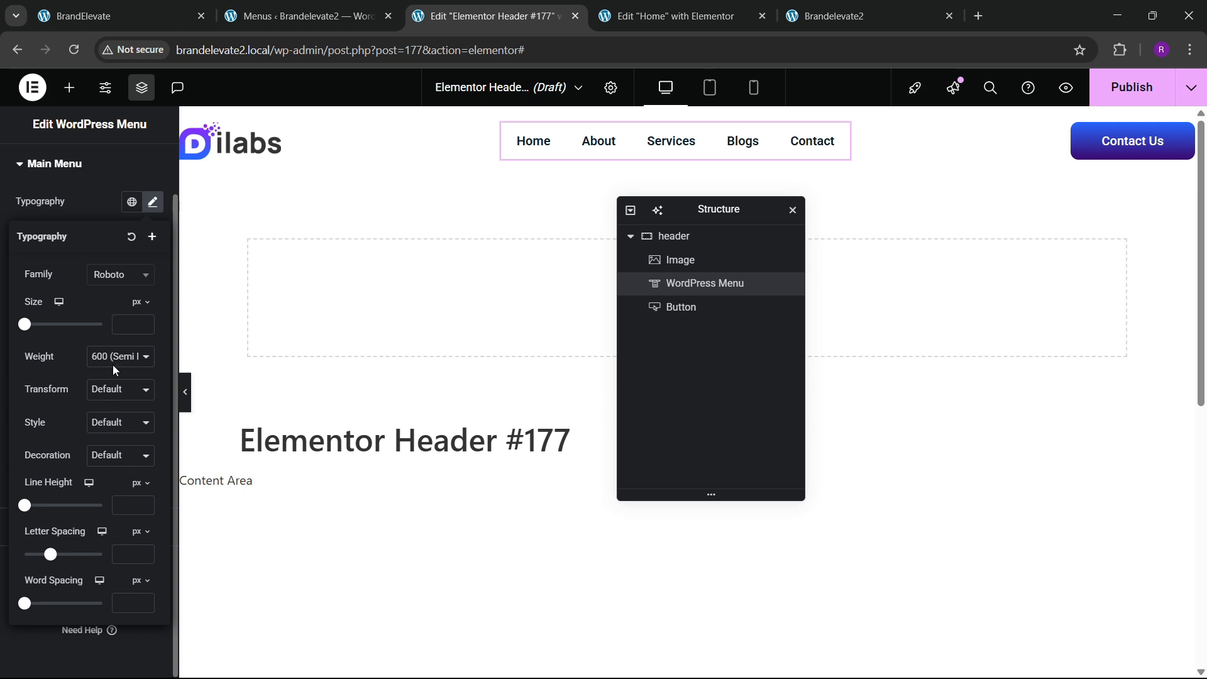
click(115, 362)
click(115, 453)
click(95, 215)
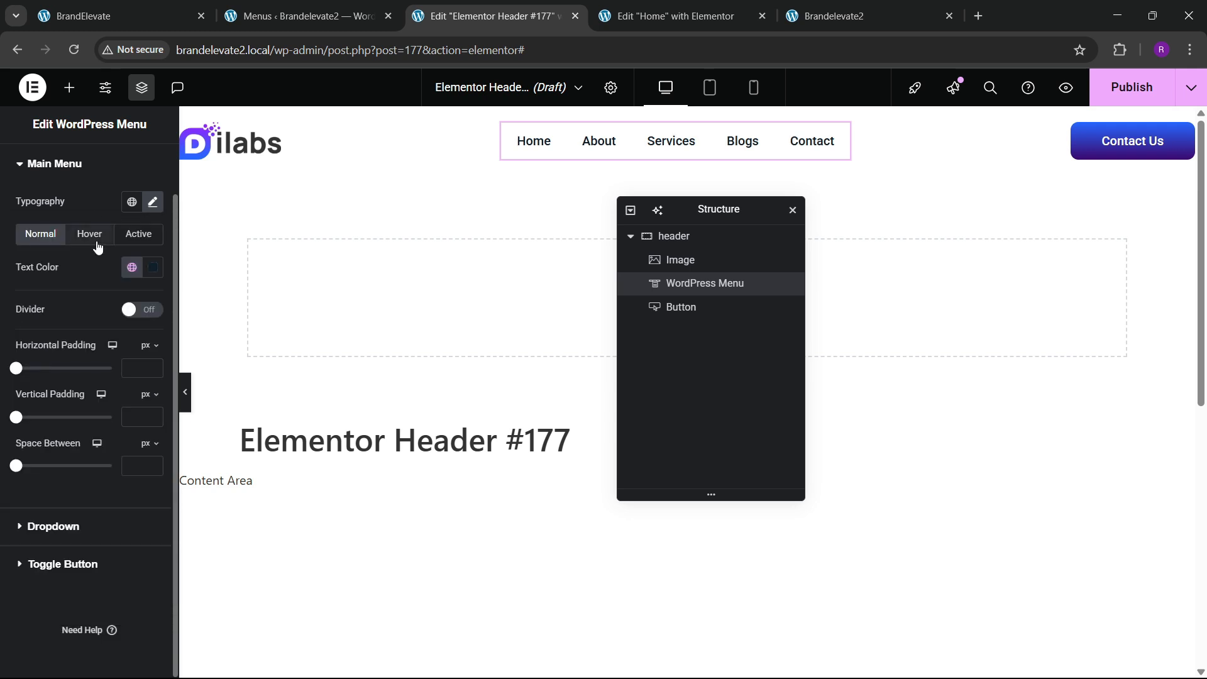
Step: Set the menu's hover and active text colors to the global blue and compare it with the reference header
click(93, 235)
click(131, 268)
click(55, 465)
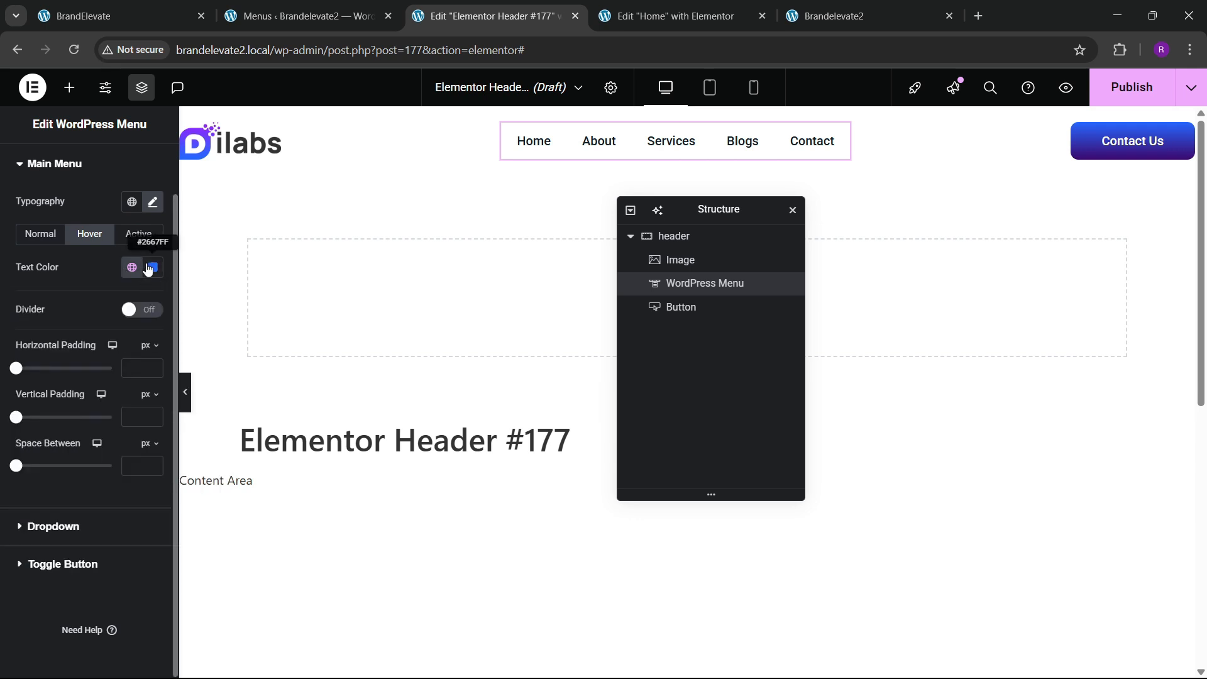
click(138, 233)
click(132, 267)
click(66, 465)
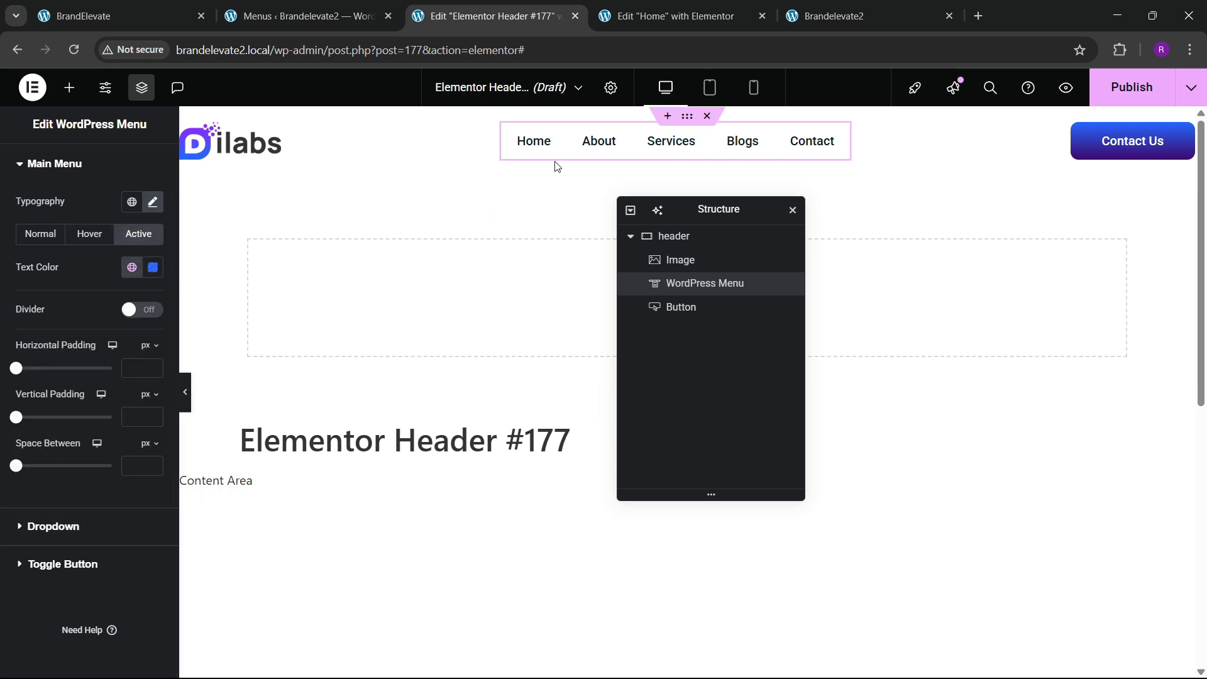
click(83, 16)
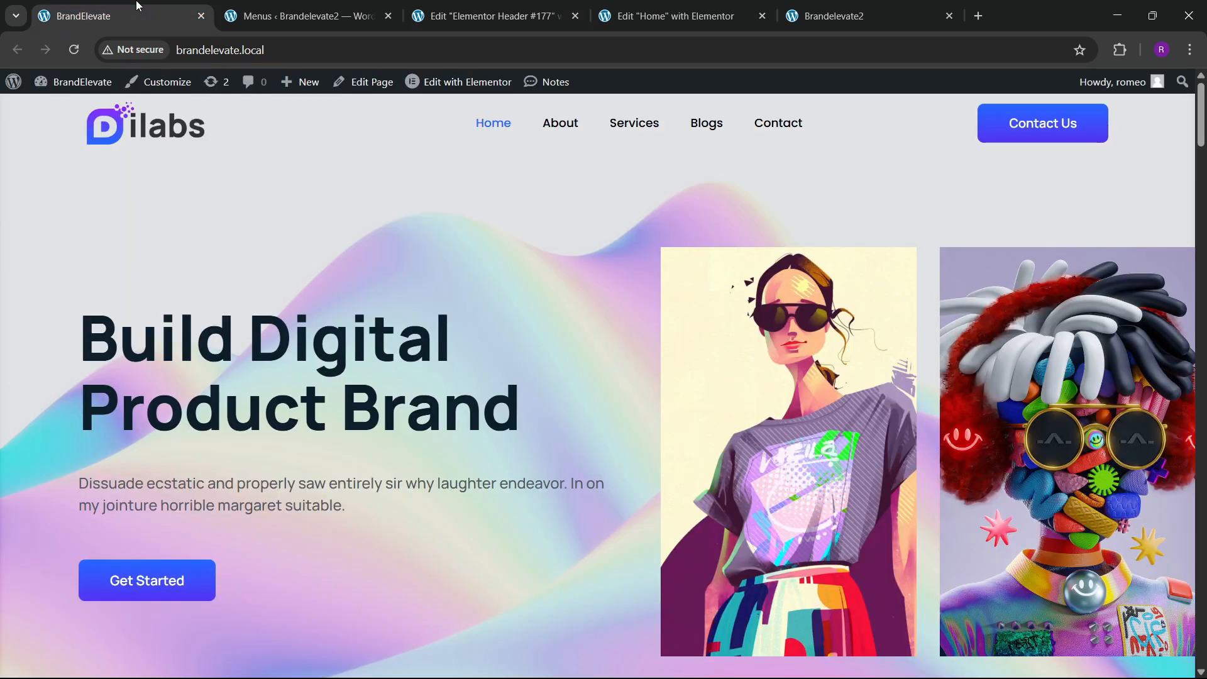
click(469, 5)
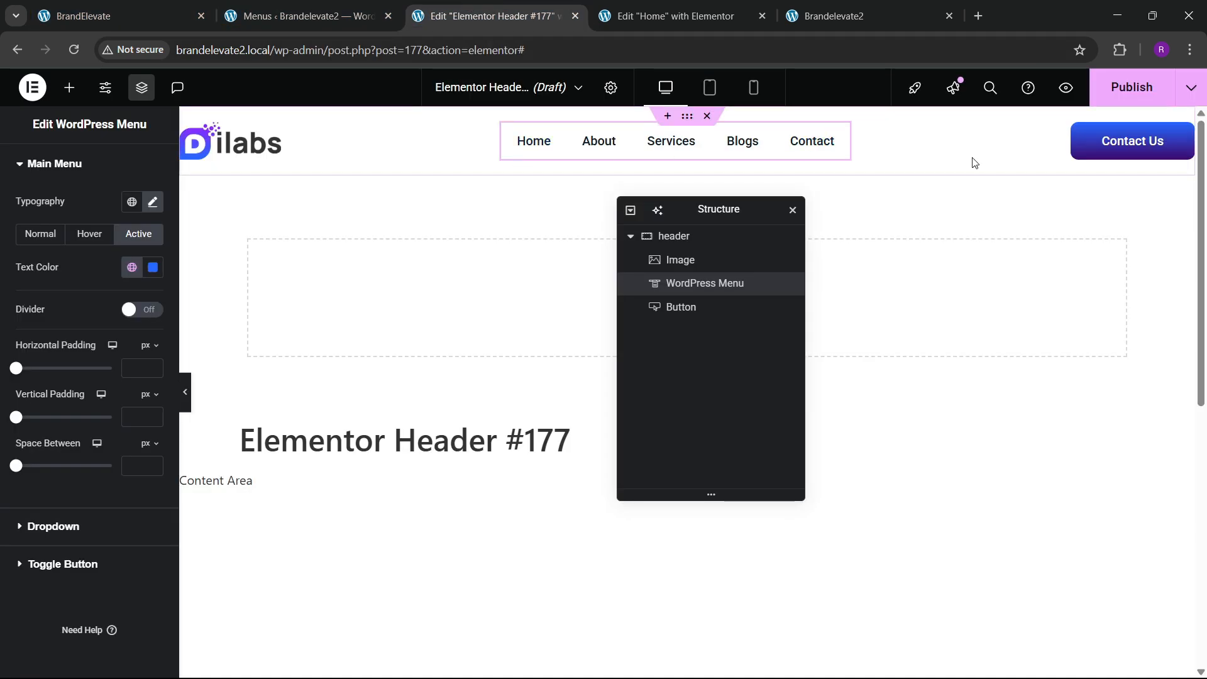
Step: Give the header container a fully transparent classic background color, #02010100
click(715, 238)
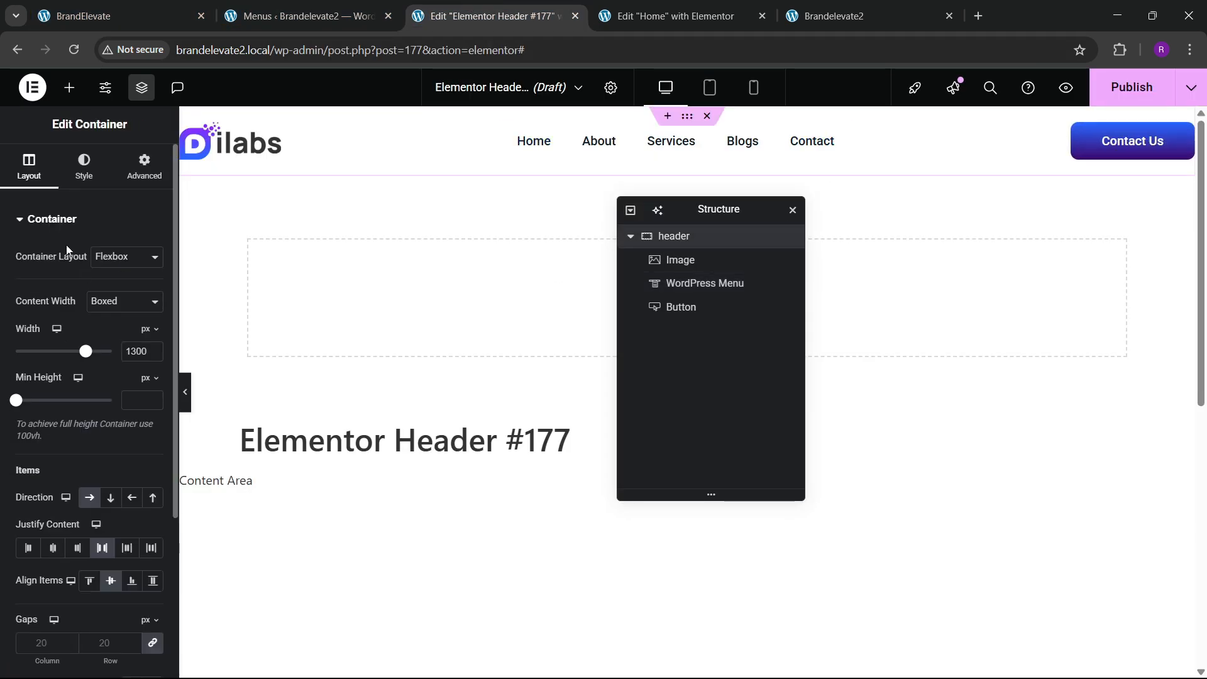
click(84, 166)
click(112, 298)
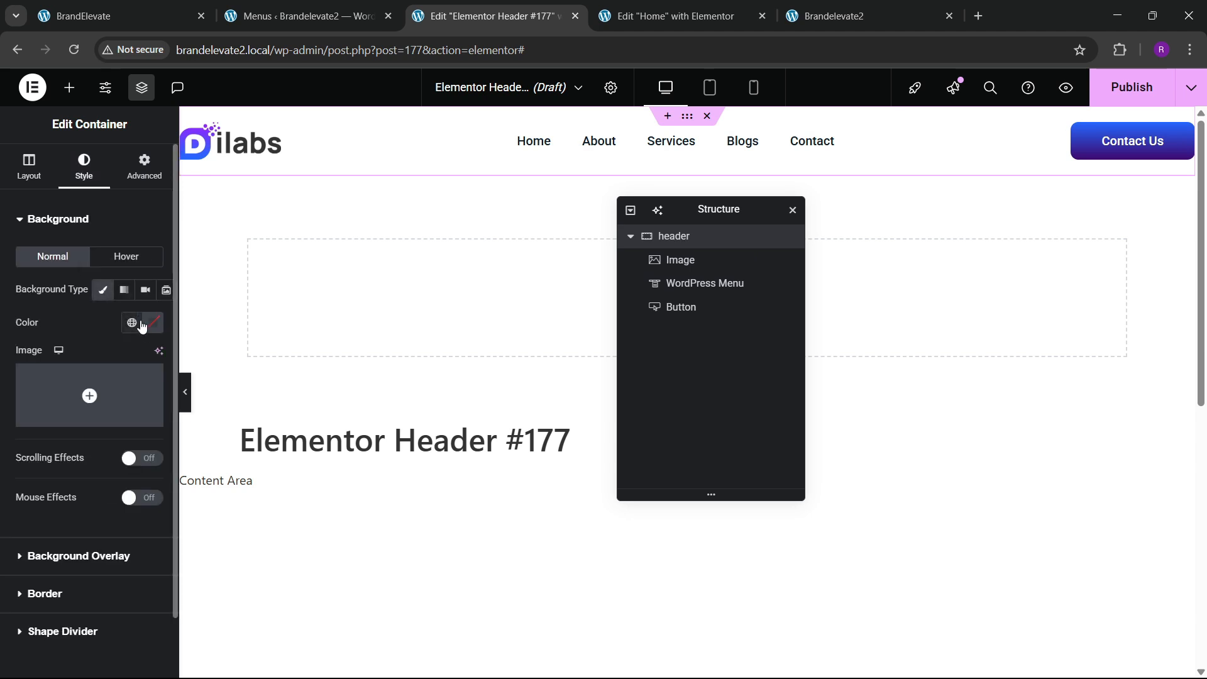
click(152, 323)
drag(219, 534, 27, 492)
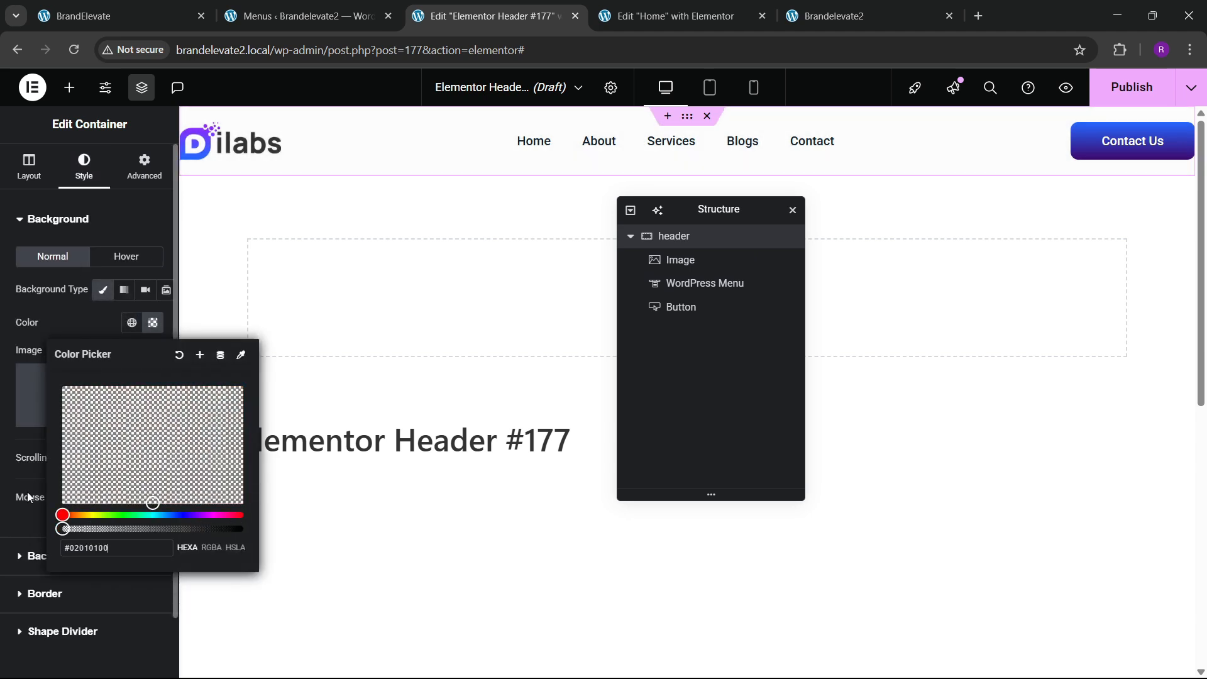
click(58, 325)
scroll(174, 382, down, 1)
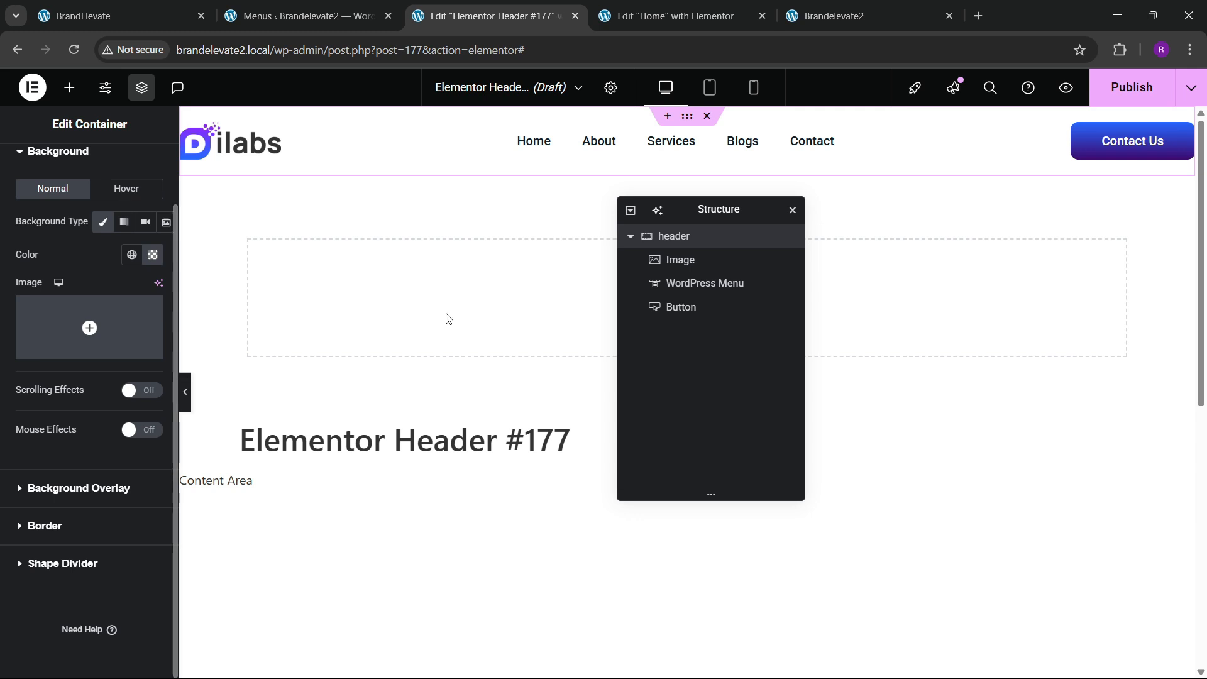
scroll(447, 318, down, 3)
scroll(418, 315, up, 3)
Step: Set the header logo image's custom width to 11%
click(269, 159)
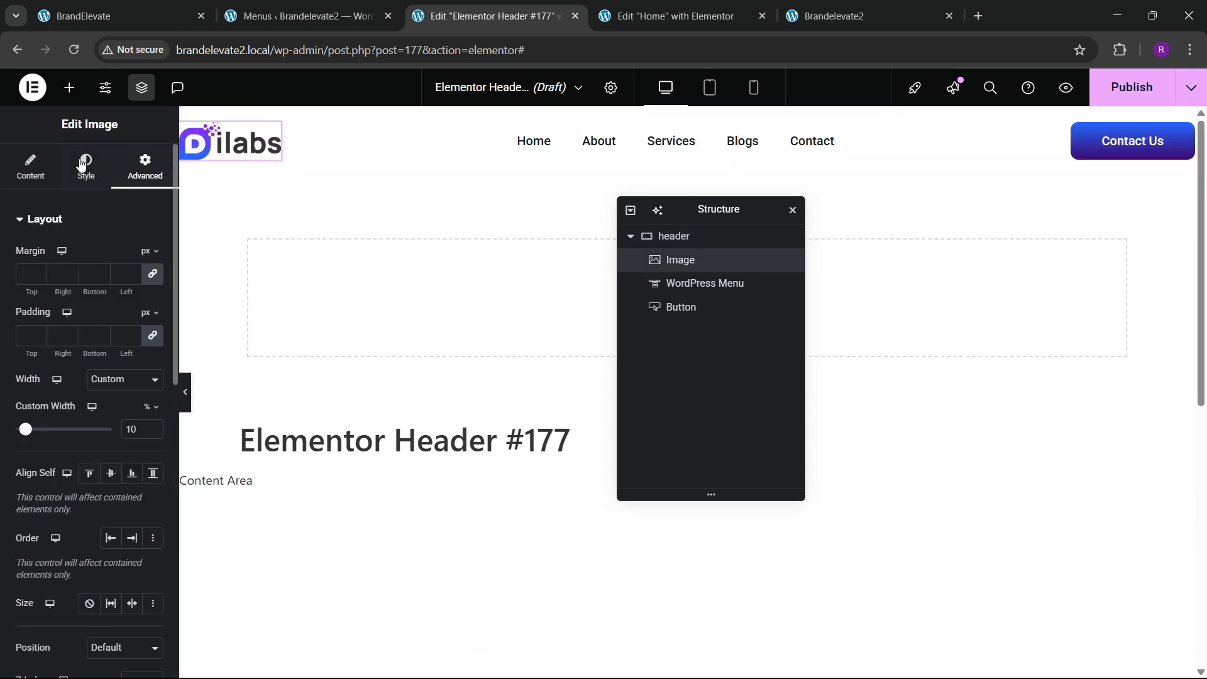
click(86, 167)
click(146, 167)
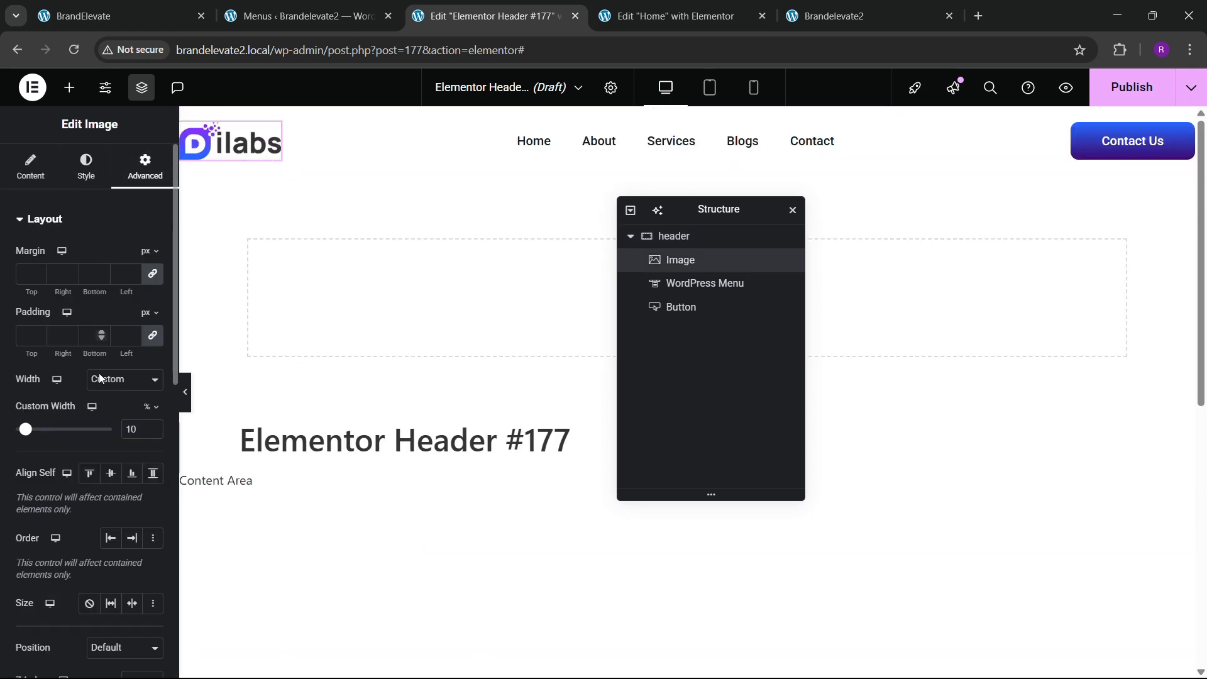
click(153, 427)
click(153, 427)
click(153, 433)
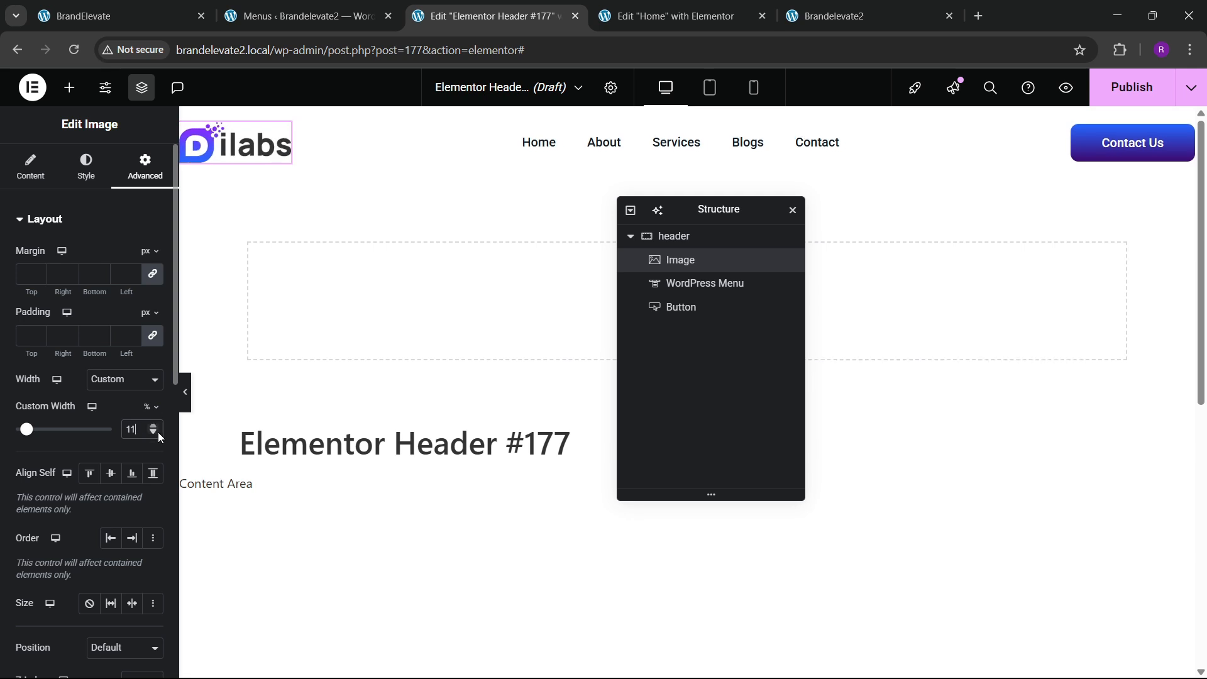
Step: Link the header logo through a custom URL to the dynamic Site URL
click(86, 167)
click(30, 166)
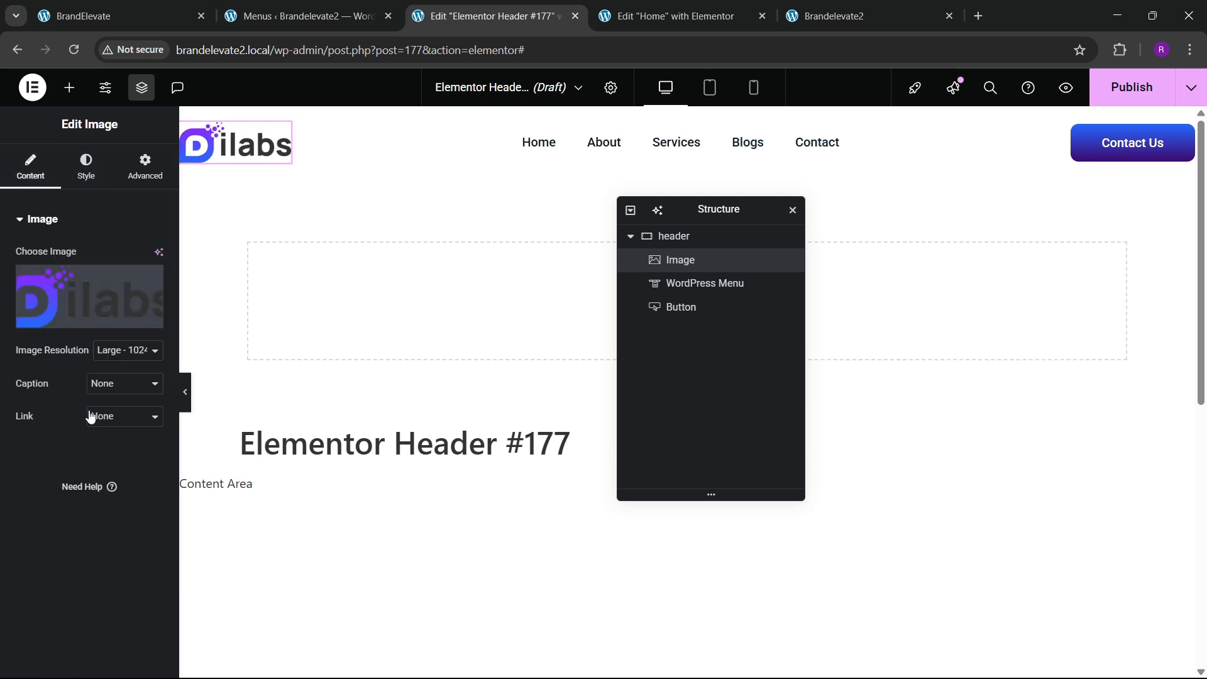
click(116, 474)
click(152, 450)
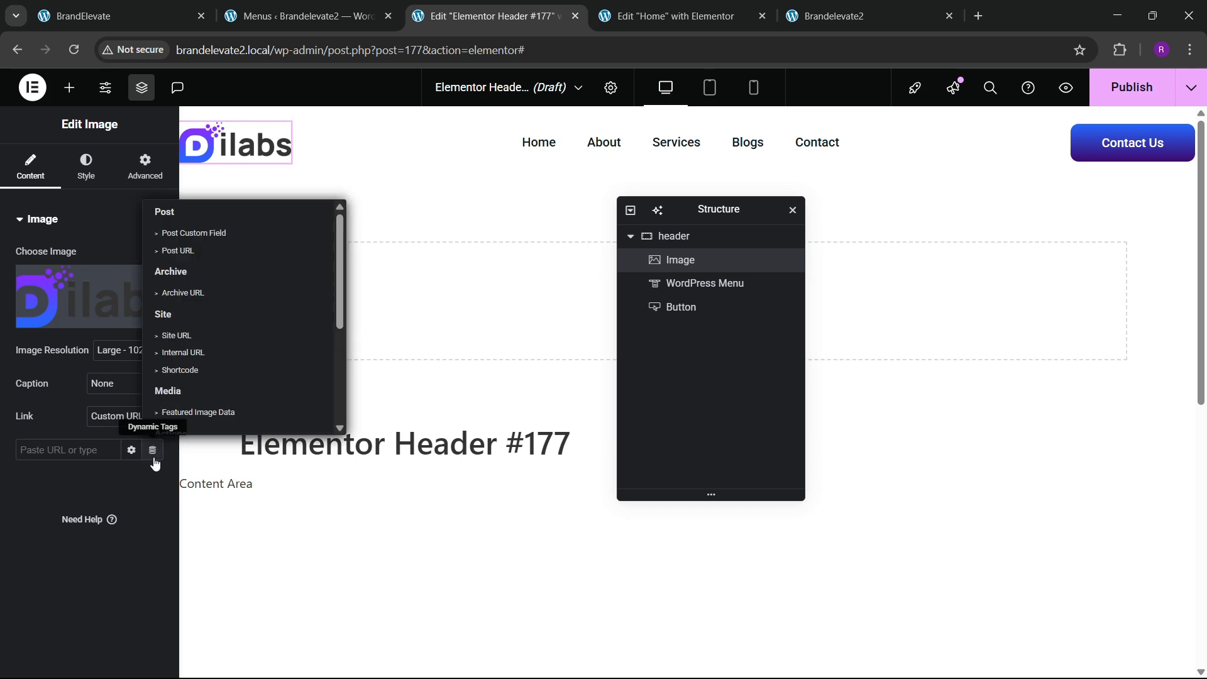
click(186, 350)
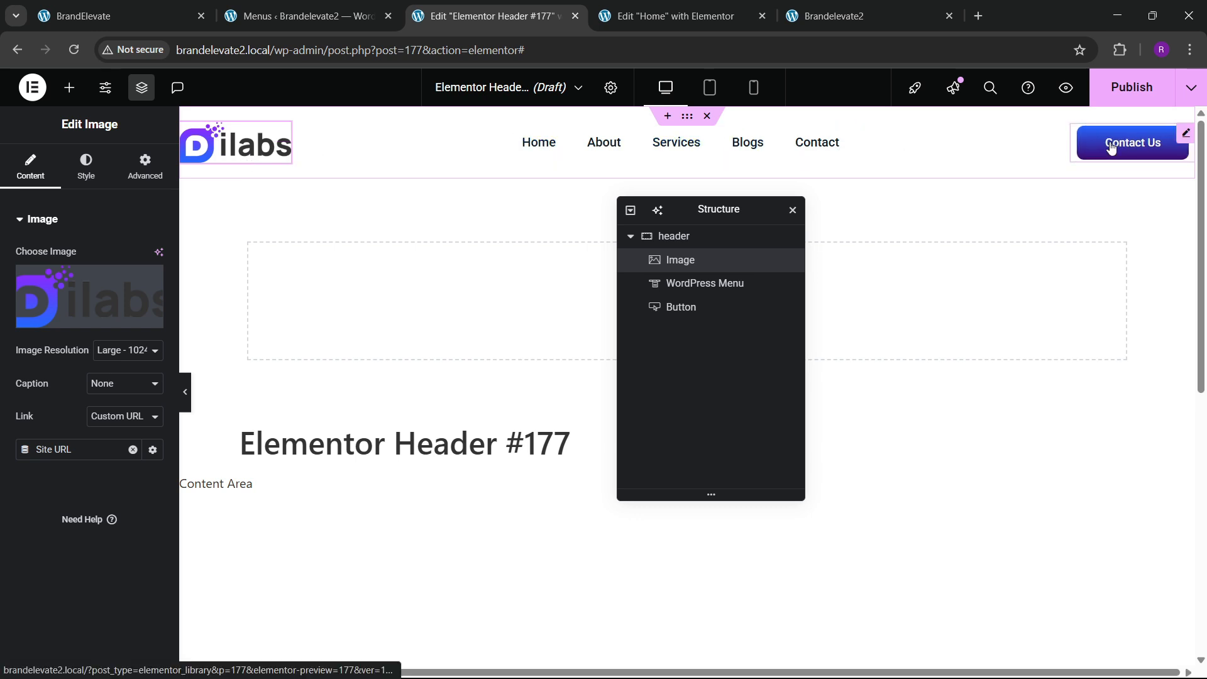
Step: Publish the header template with an added display condition
click(1132, 87)
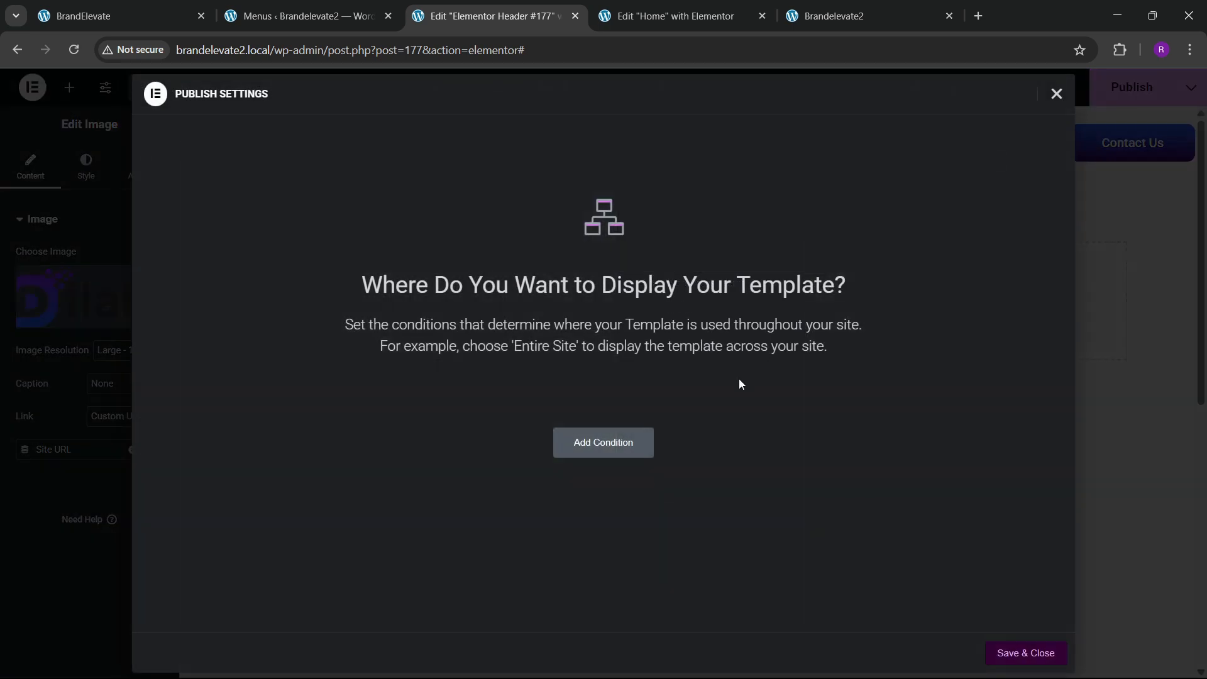
click(607, 442)
click(1041, 651)
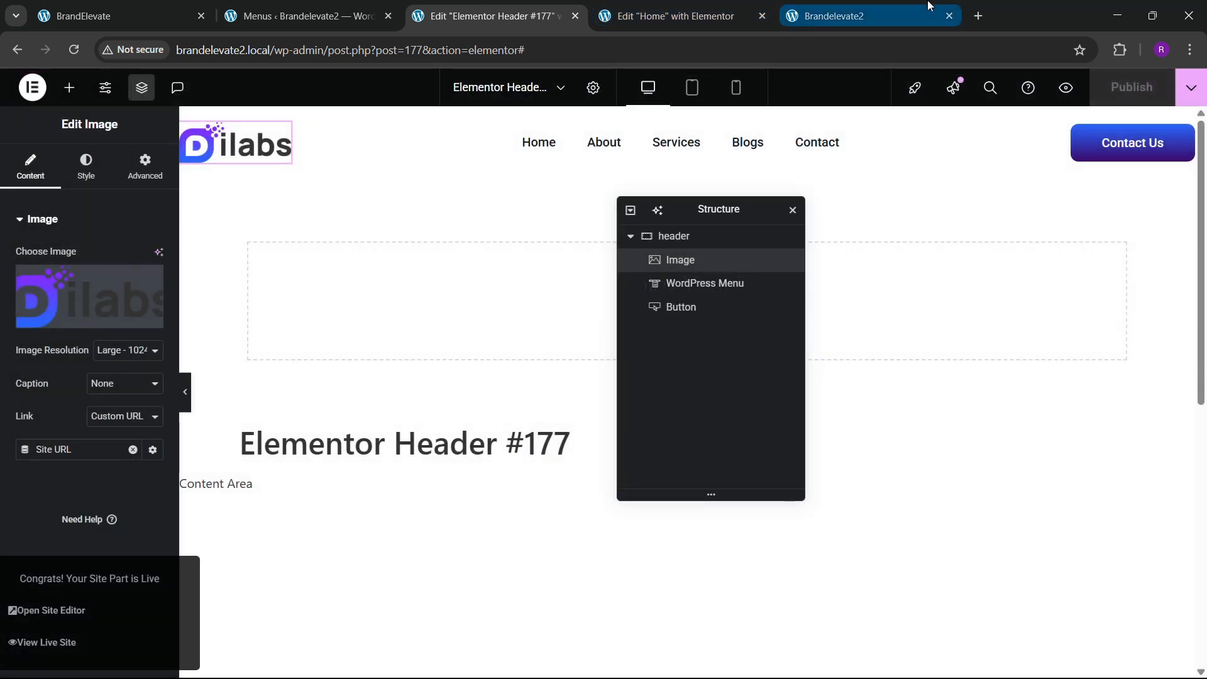
Step: Check the published header on the live Brandelevate2 home page, including how it behaves while scrolling
click(891, 10)
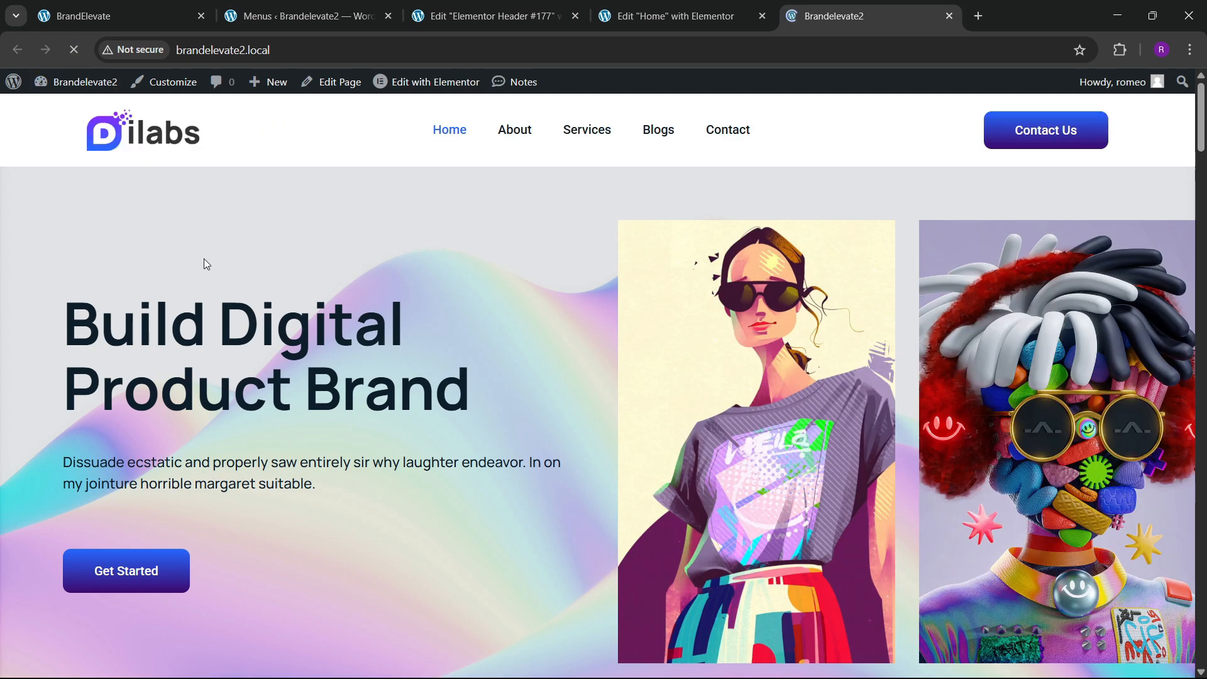
scroll(558, 303, down, 5)
scroll(556, 304, up, 5)
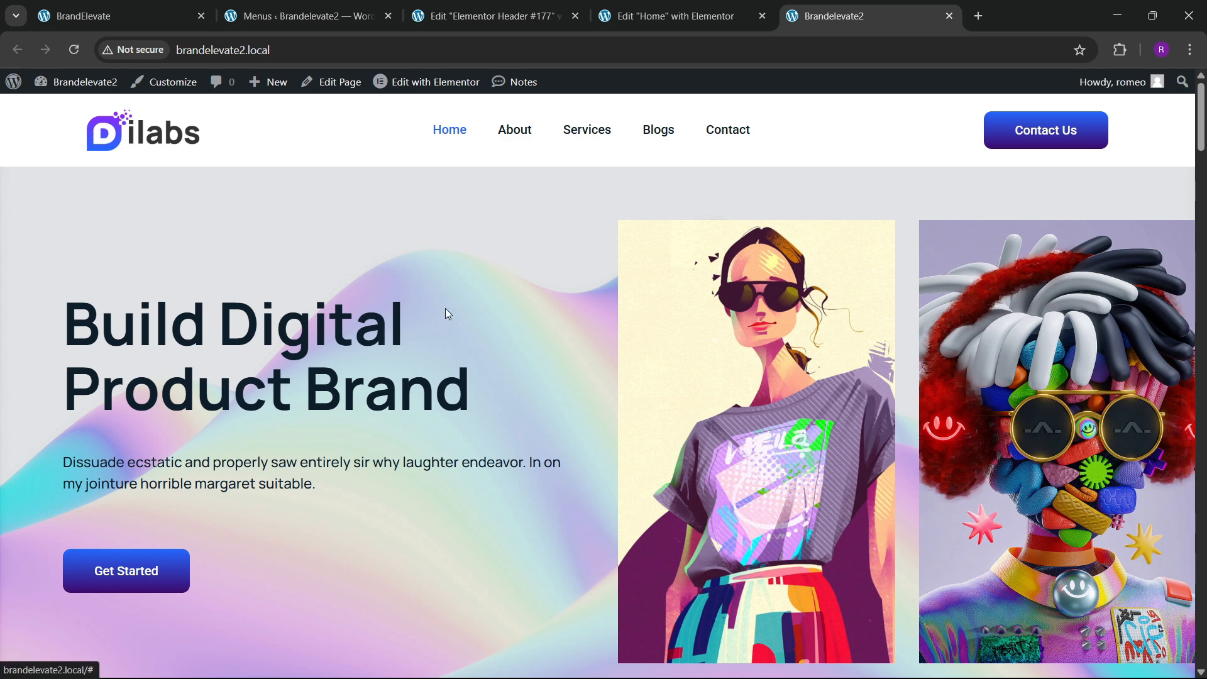
click(188, 13)
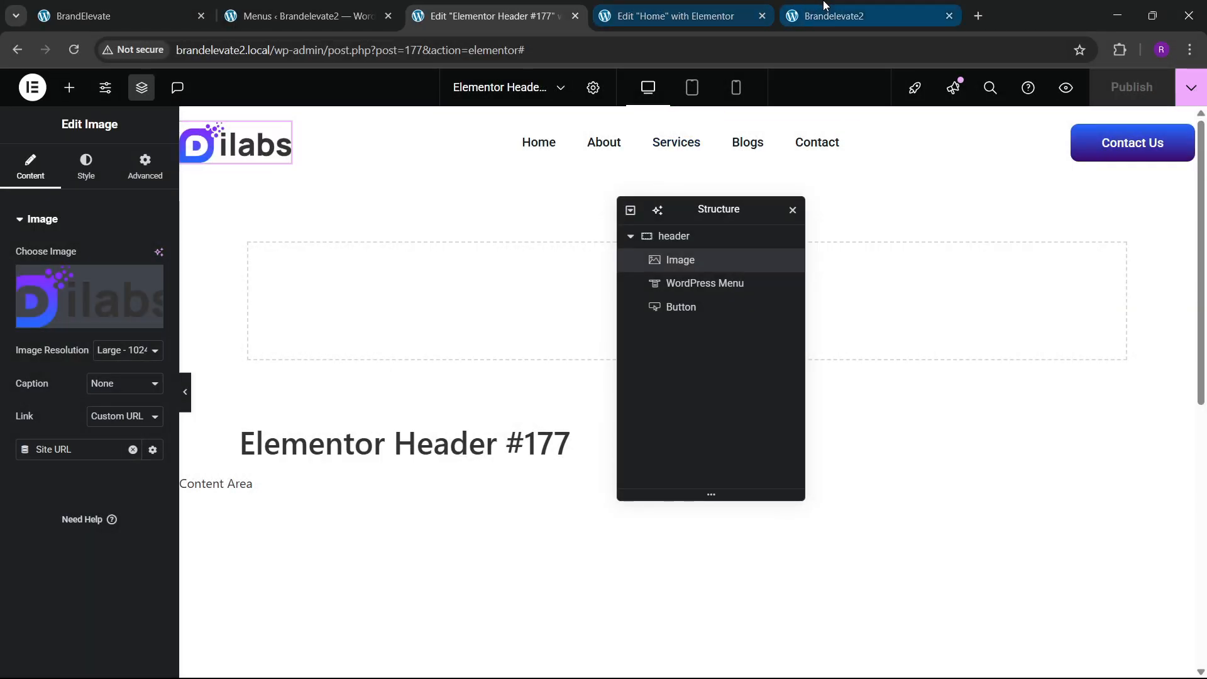
click(833, 15)
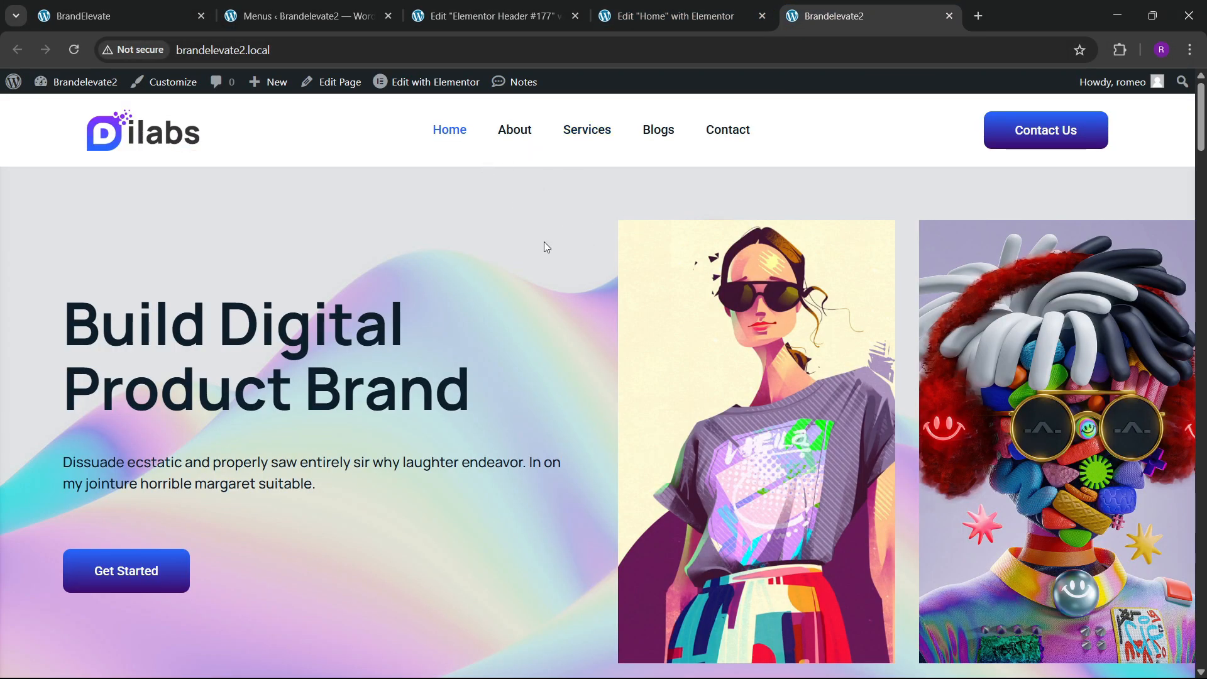
Step: Unlink the header container's margin values, switch their unit to em, and publish the template
click(493, 15)
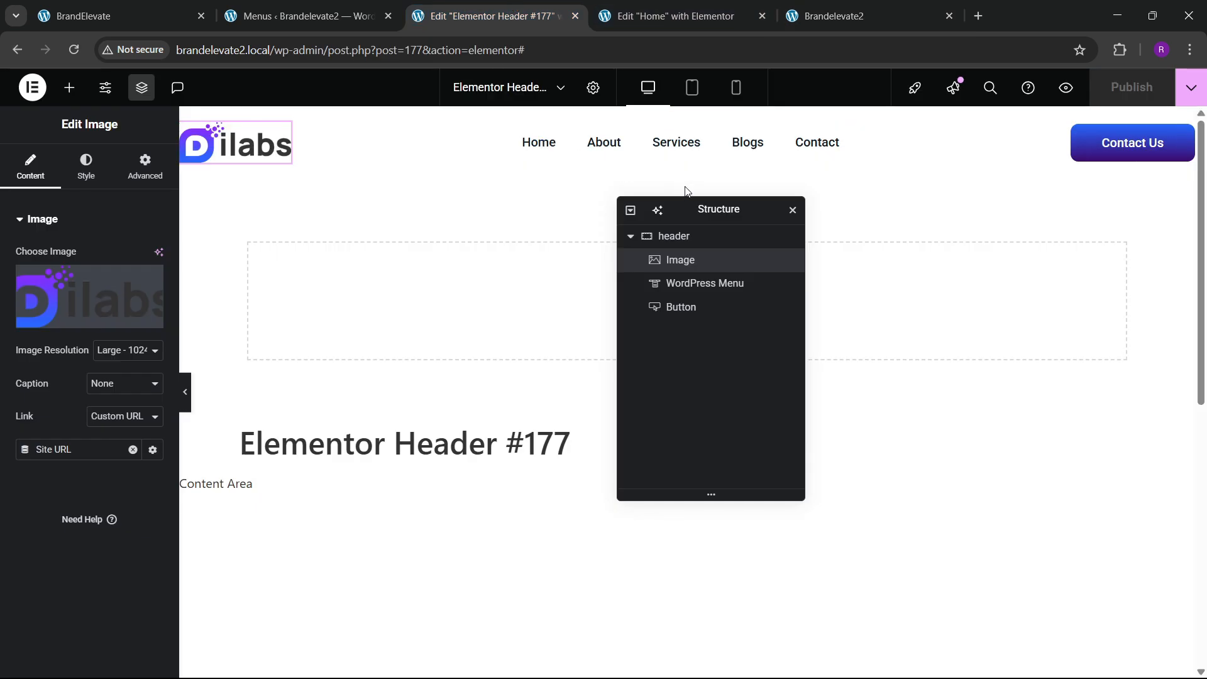
click(674, 236)
click(148, 171)
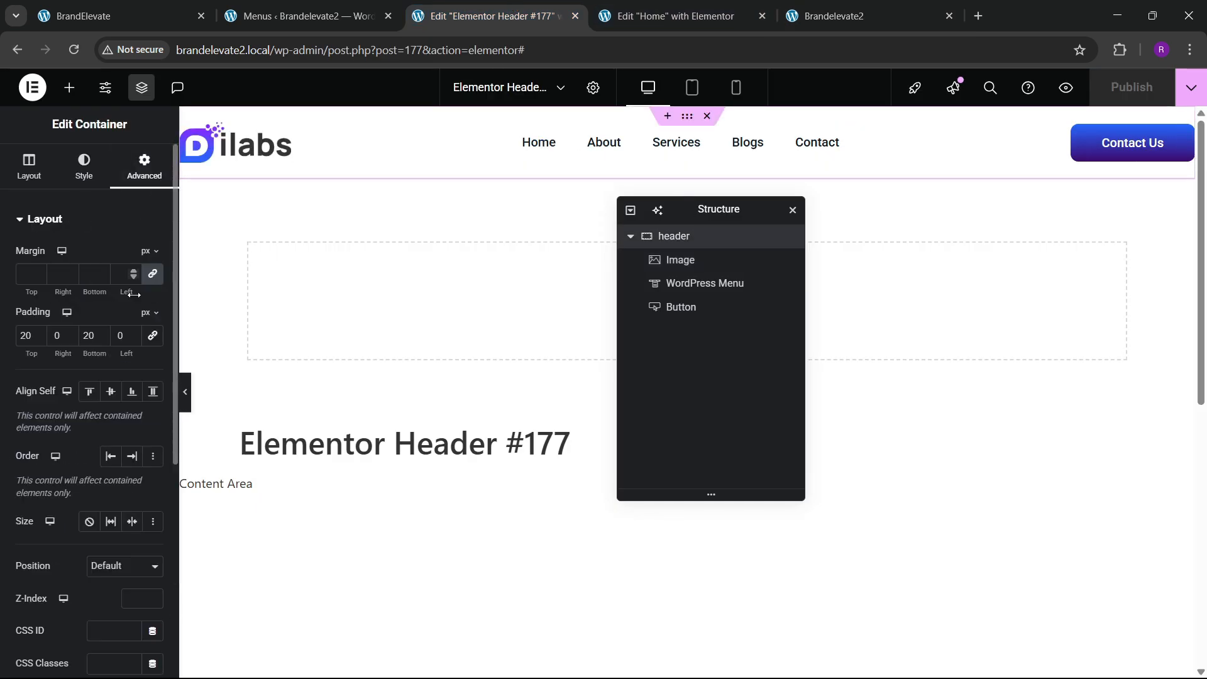
click(152, 277)
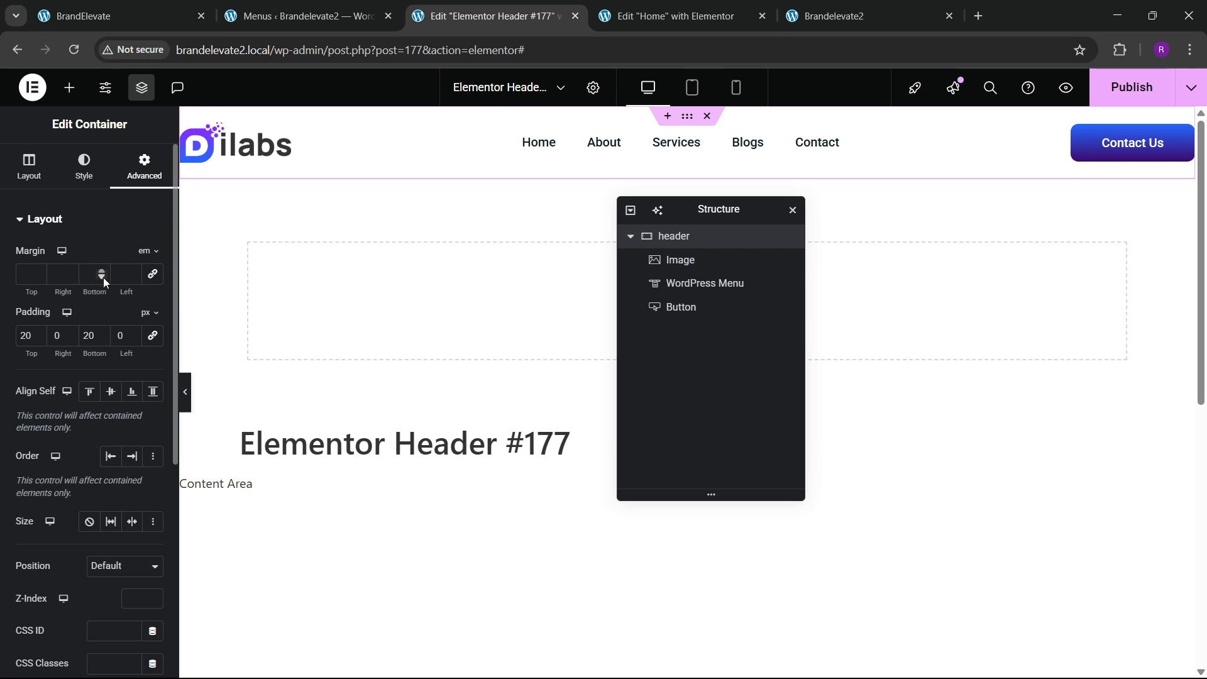
click(1132, 87)
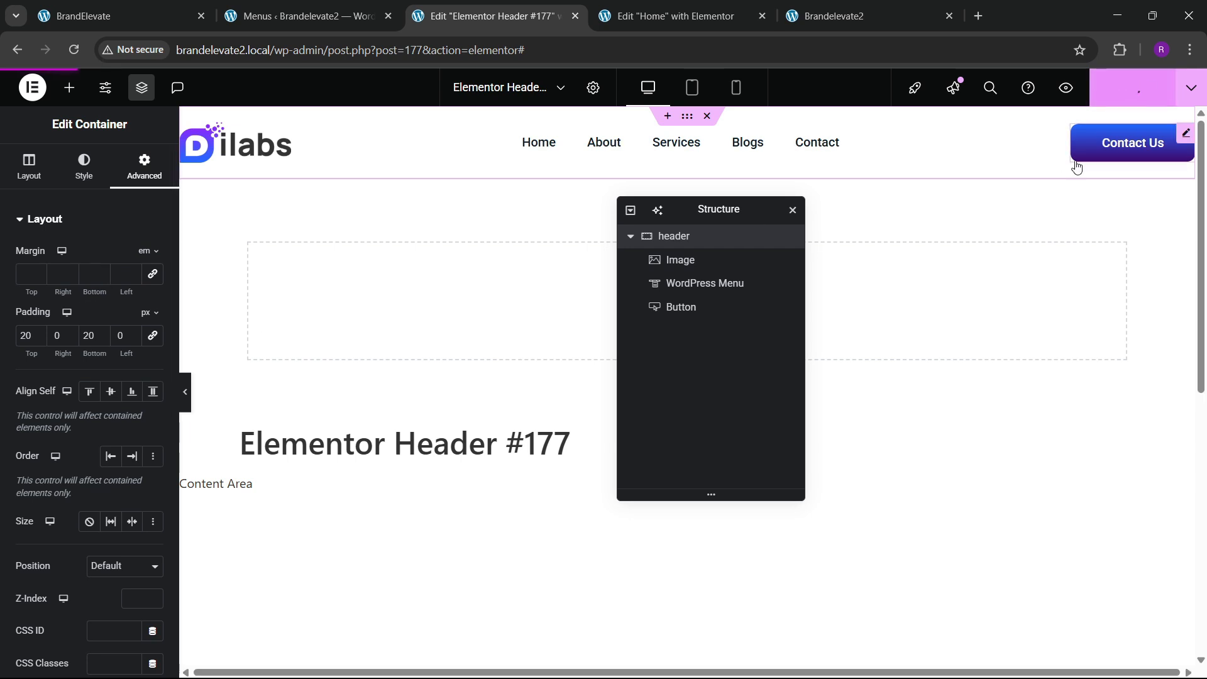
Step: Reload the Home page in the Elementor editor and review its sections beneath the new header
click(716, 16)
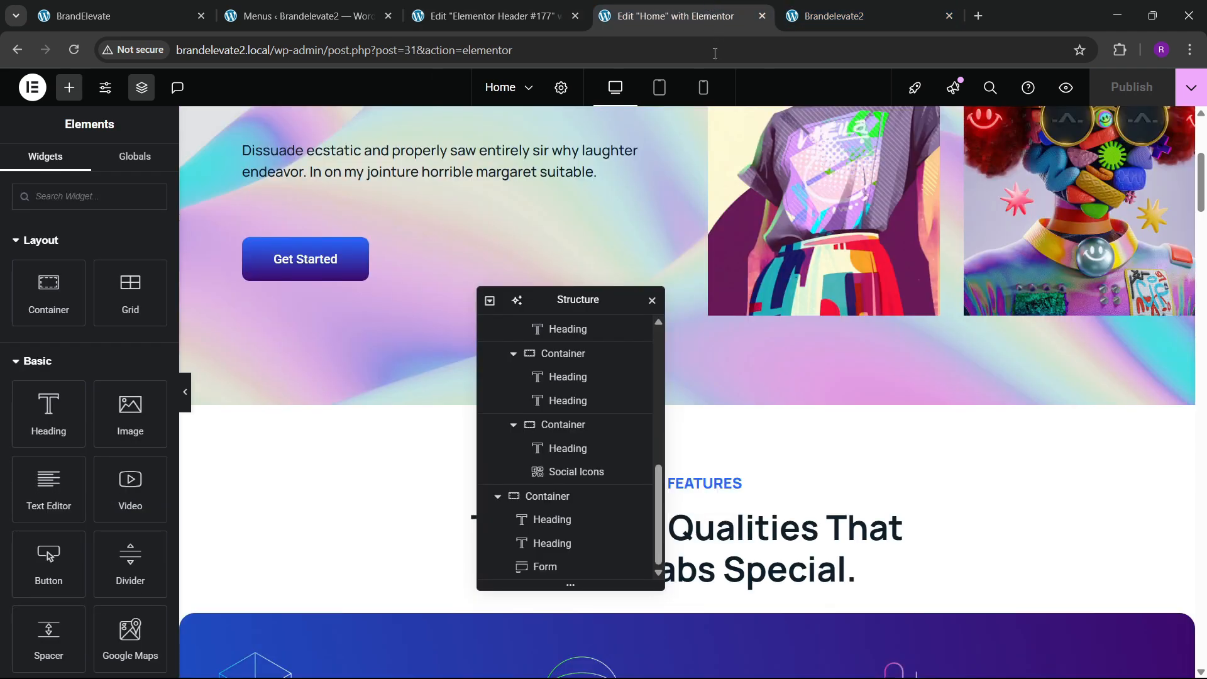
click(75, 50)
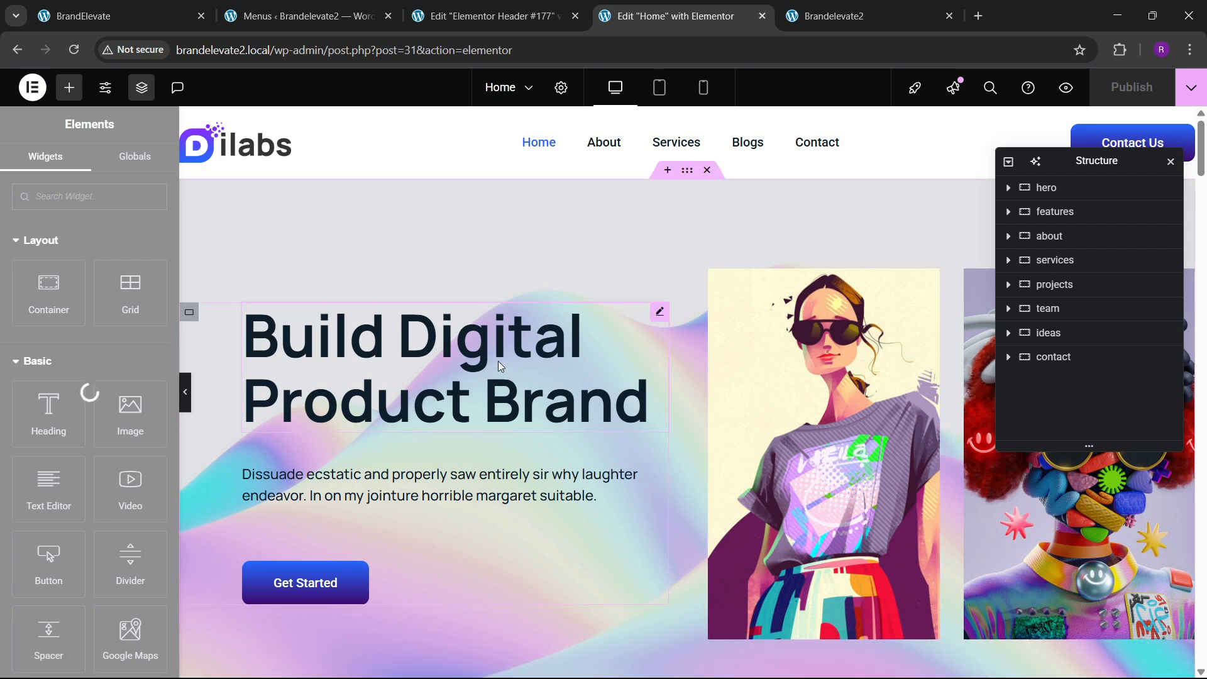
scroll(557, 379, down, 20)
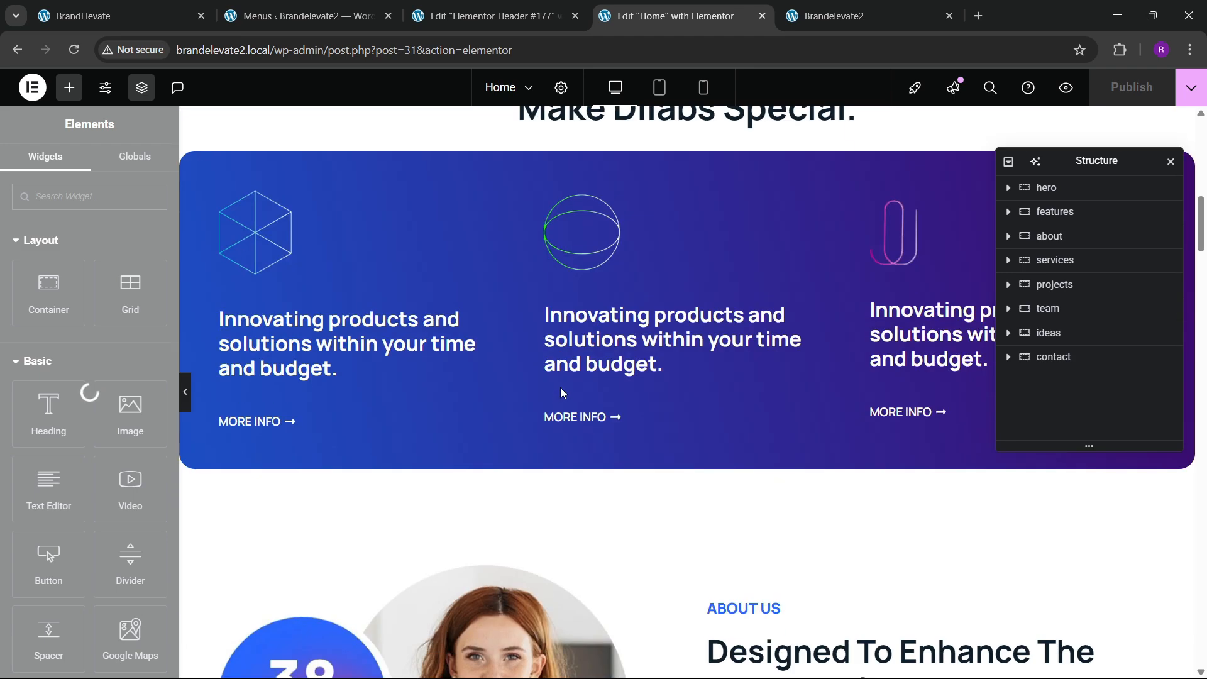
scroll(557, 409, down, 10)
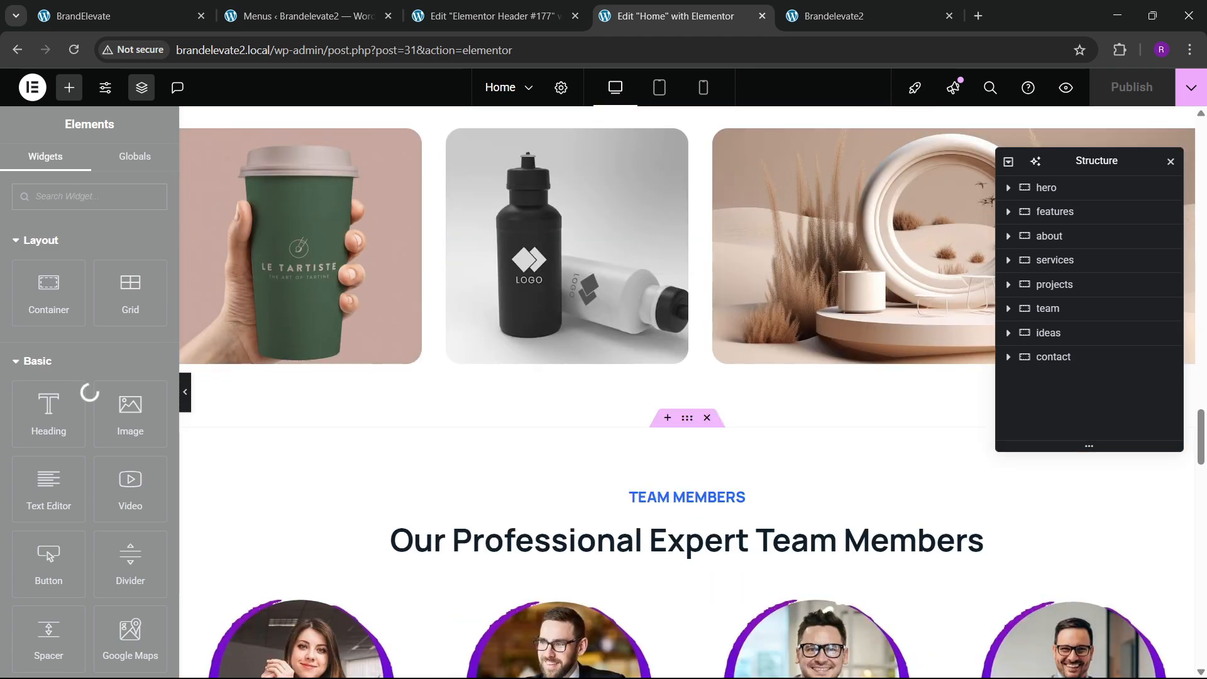
Step: Review the Home page's sections from the contact area back up to the hero and header
click(1097, 667)
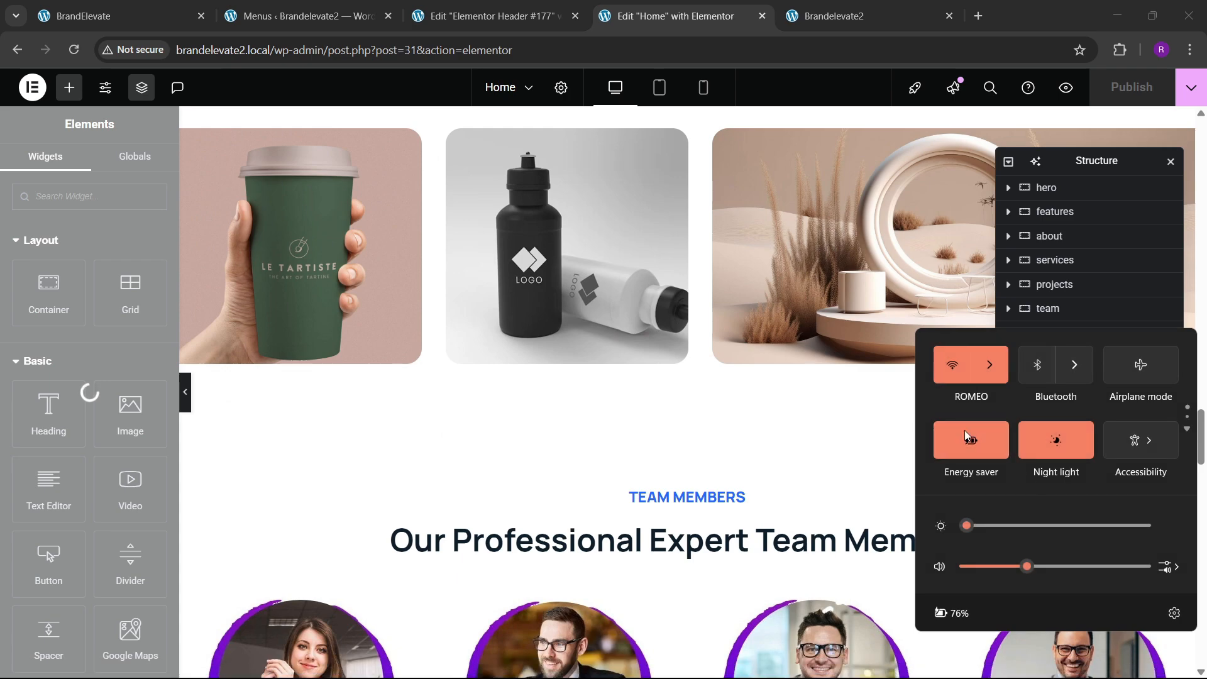
click(976, 668)
scroll(432, 403, down, 10)
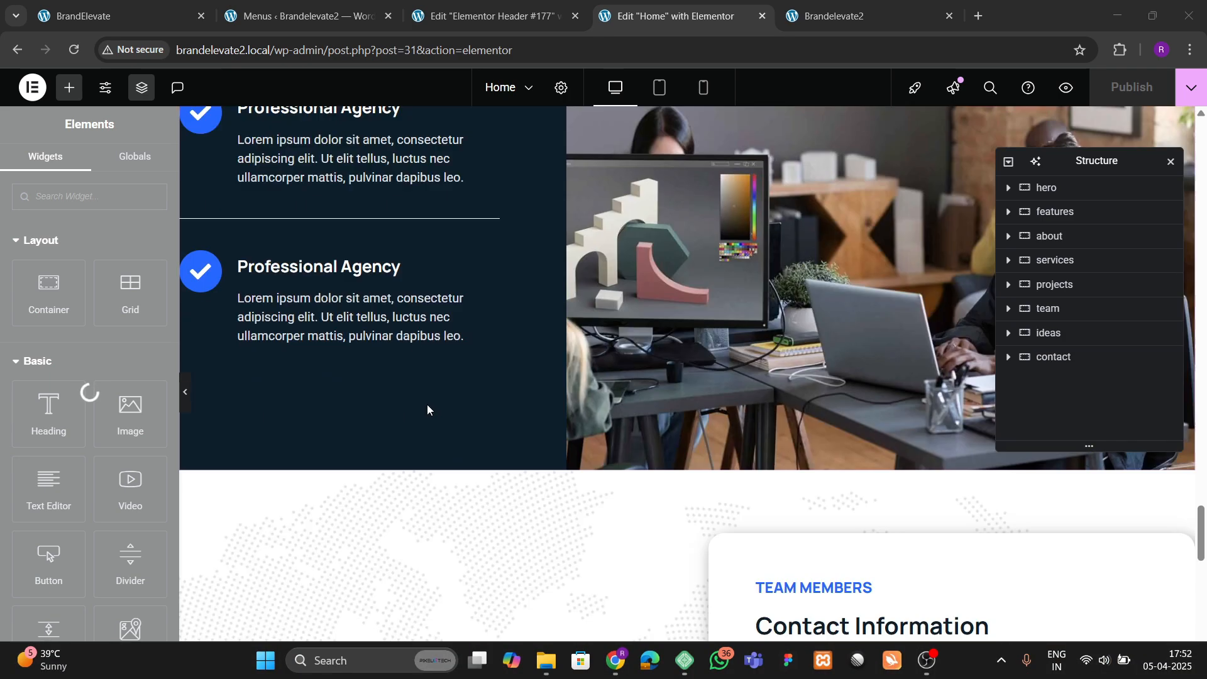
scroll(433, 435, down, 3)
scroll(431, 447, up, 15)
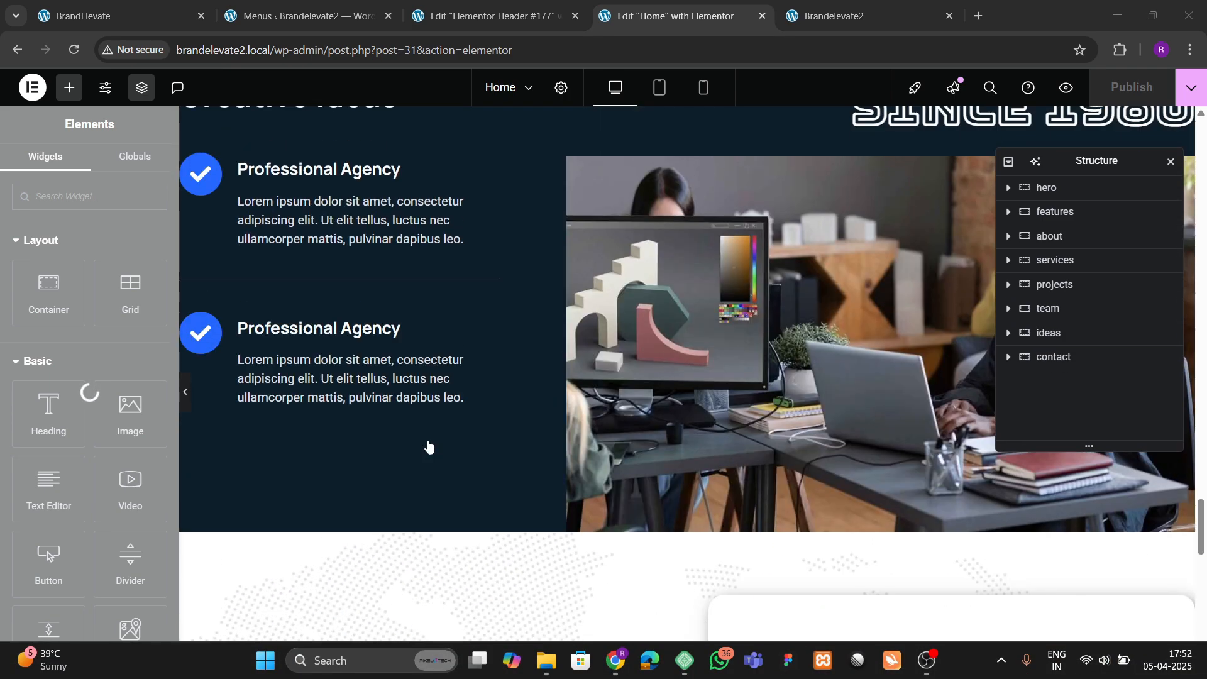
scroll(428, 445, up, 8)
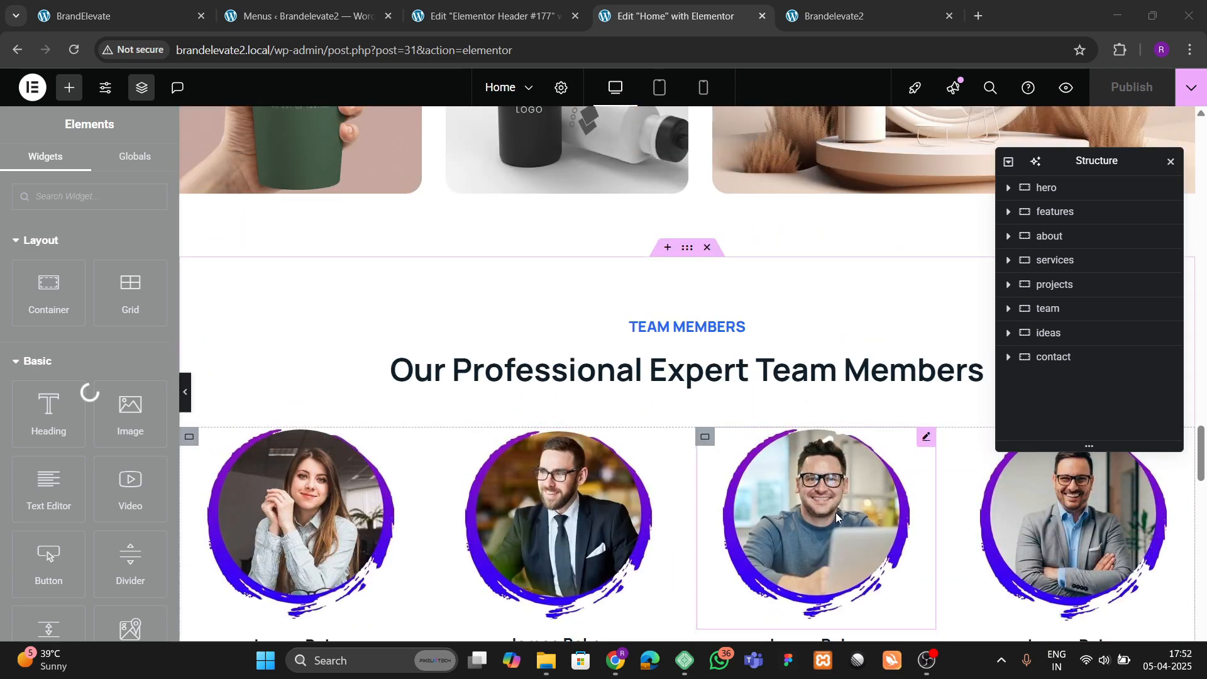
scroll(641, 359, up, 15)
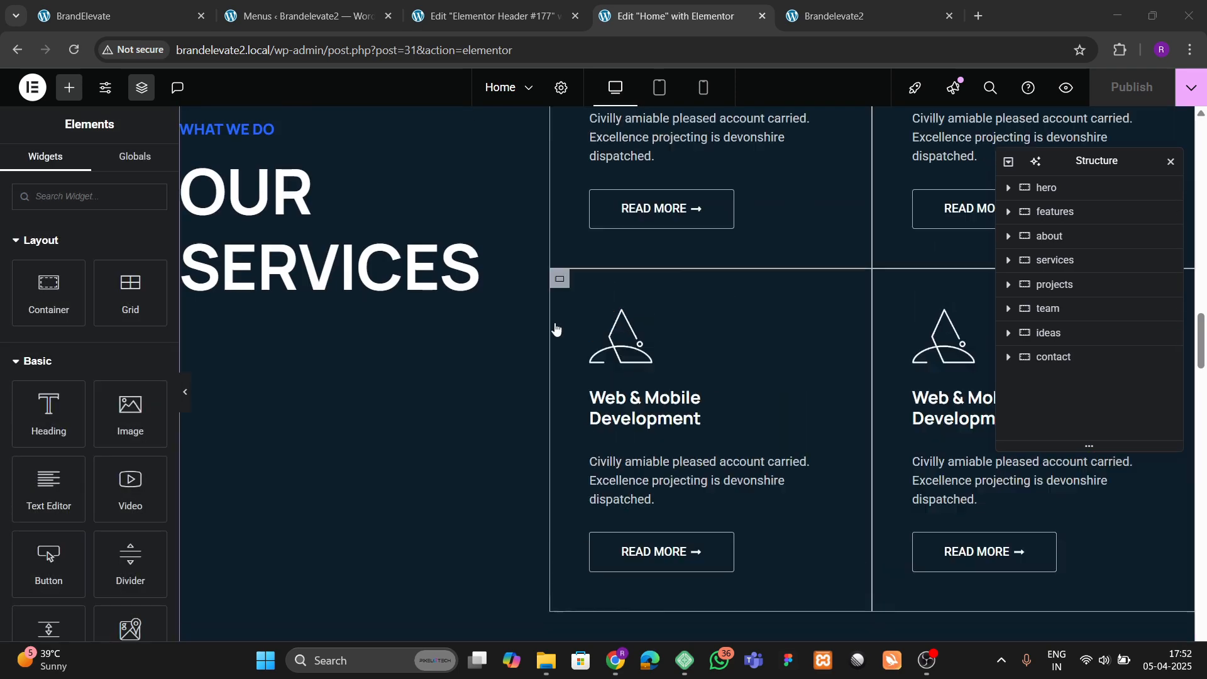
scroll(551, 284, up, 5)
scroll(544, 308, up, 5)
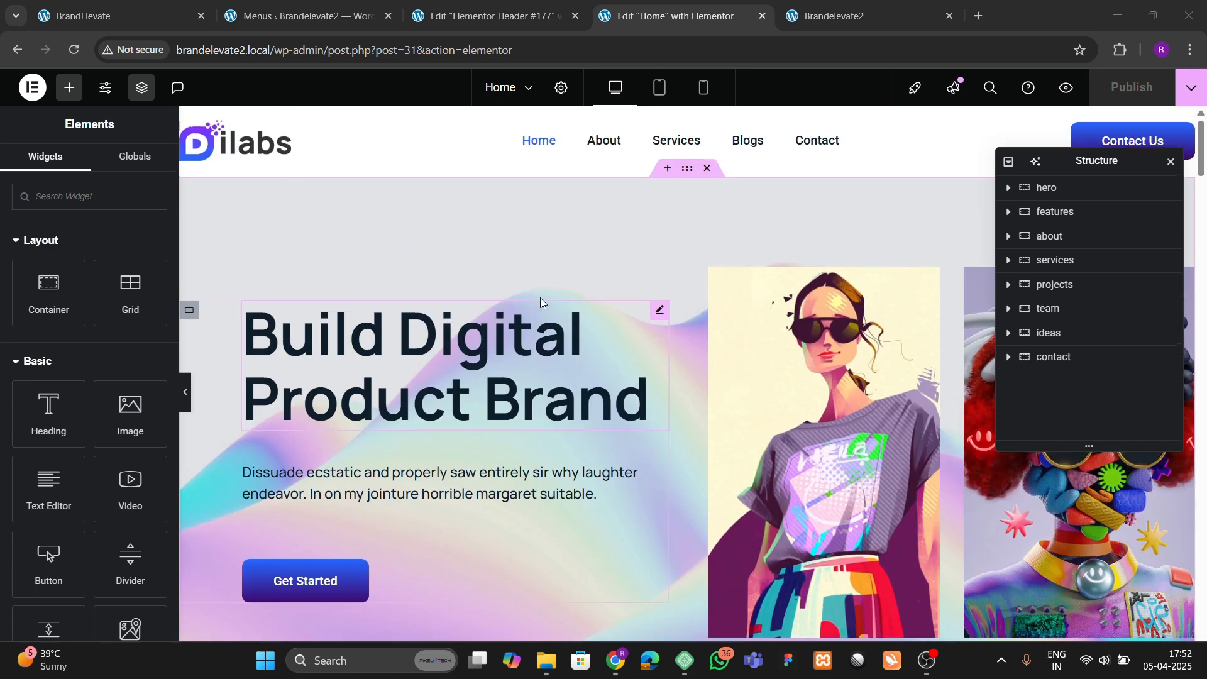
Step: Open the header template for editing and set the header container's bottom margin to -6 em
click(686, 120)
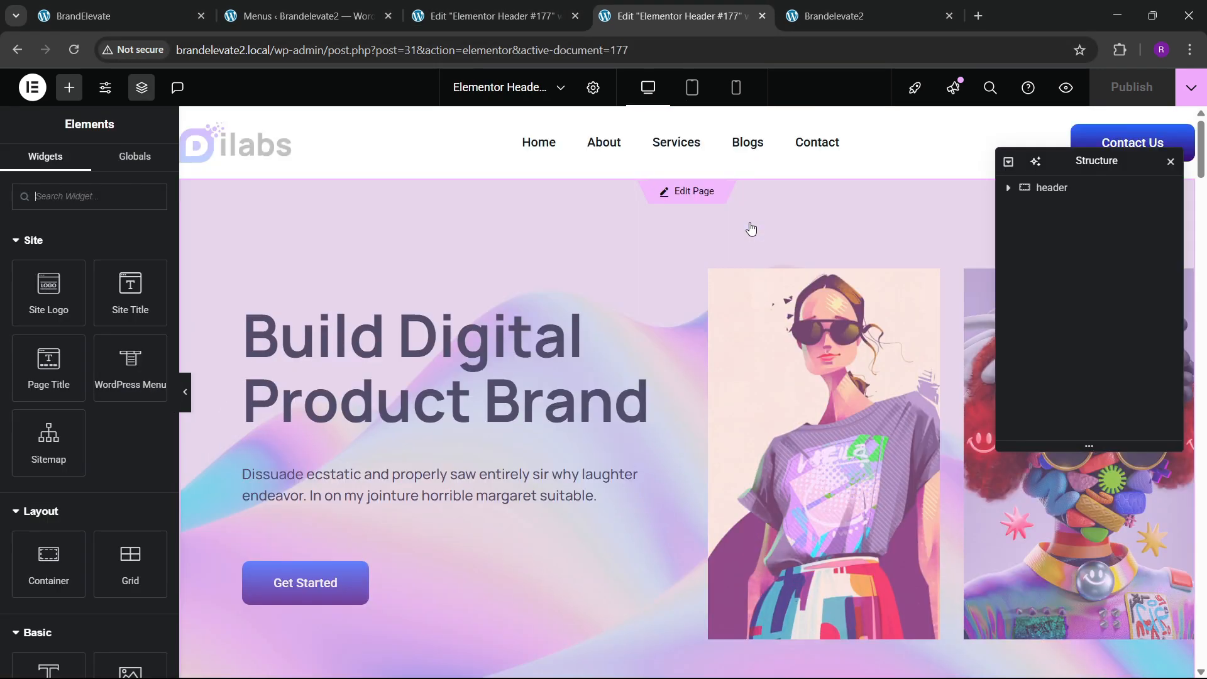
click(1020, 187)
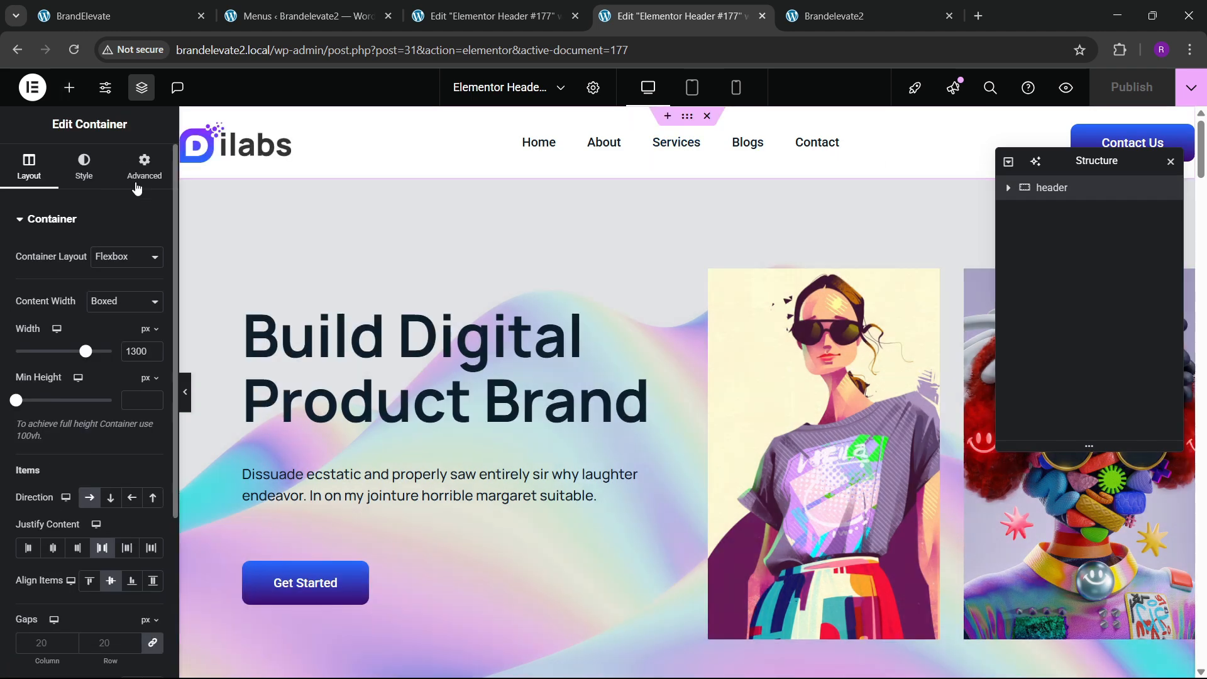
click(144, 166)
click(102, 277)
click(102, 277)
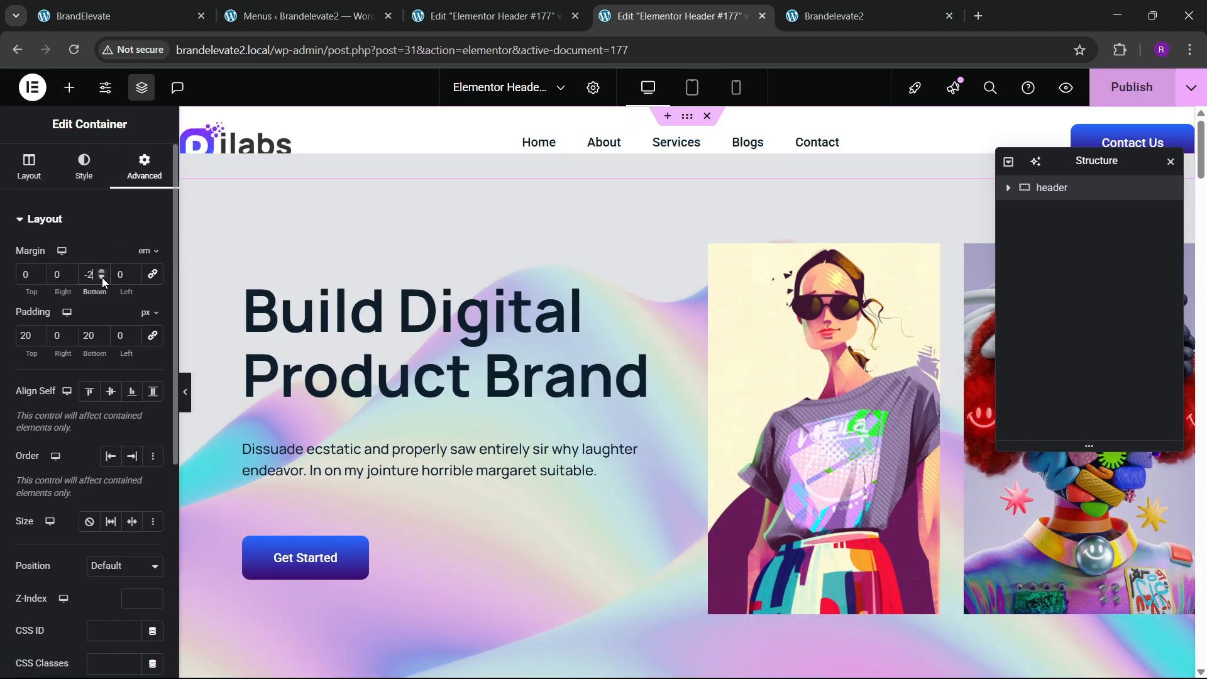
click(102, 277)
click(102, 277)
click(101, 277)
click(102, 277)
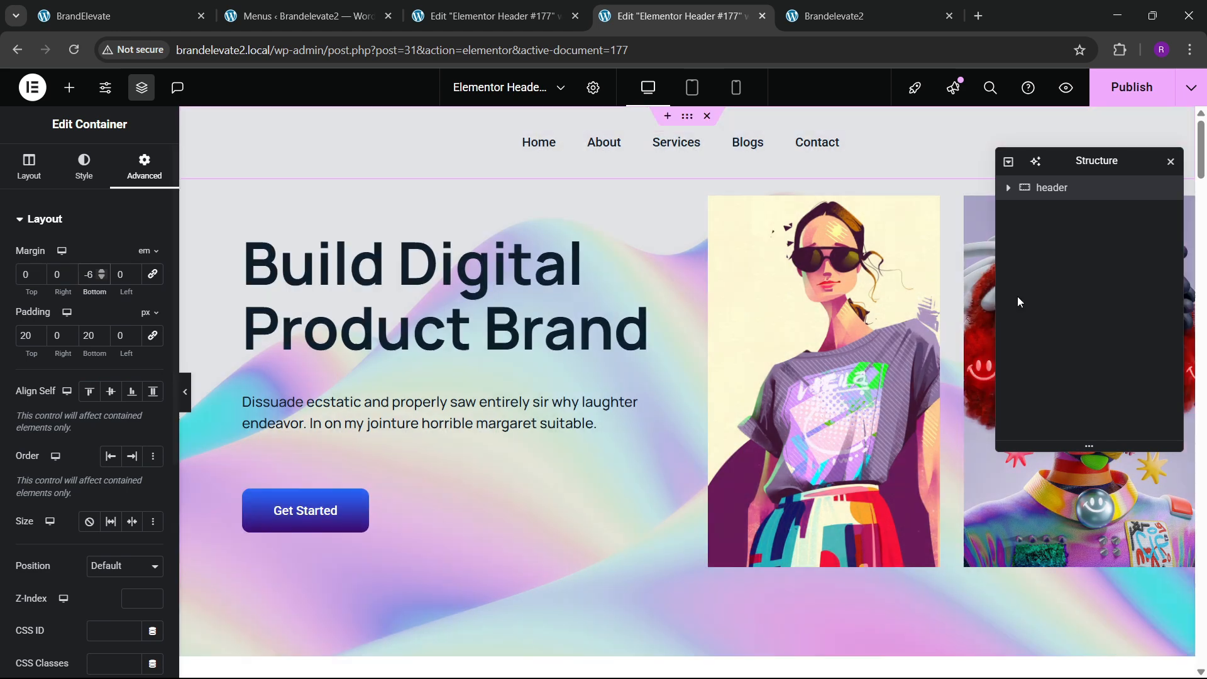
Step: Set the header container's z-index to 100 and publish the header template
scroll(66, 330, down, 4)
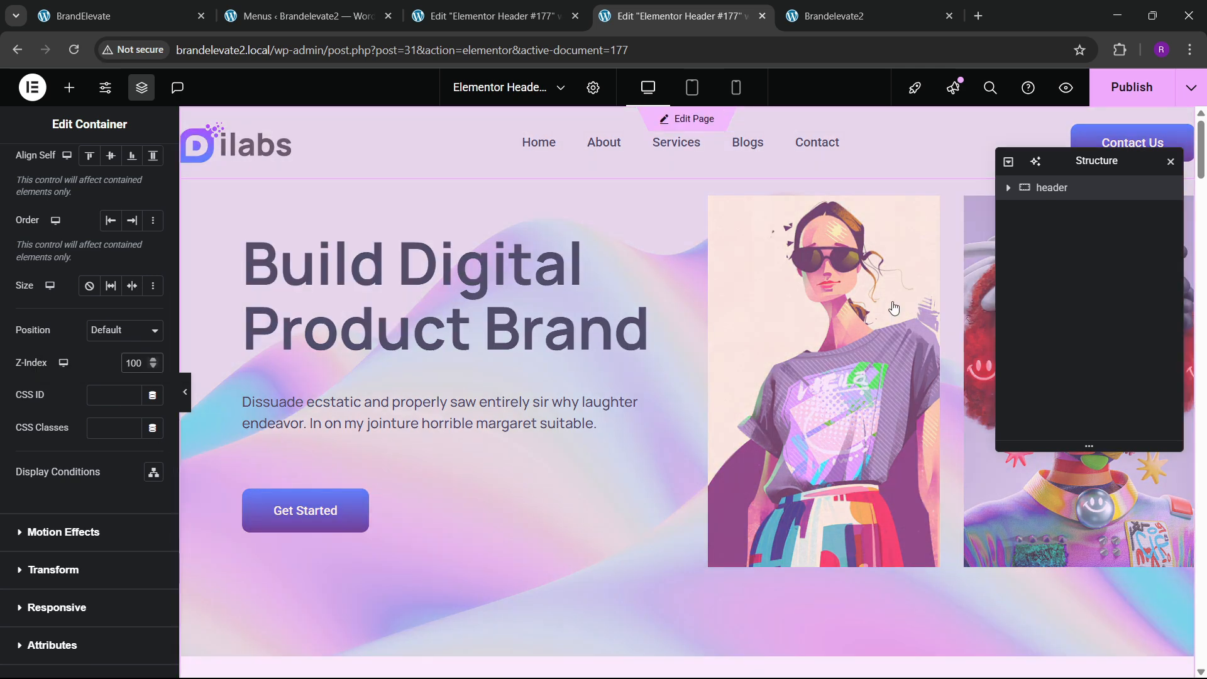
click(1132, 88)
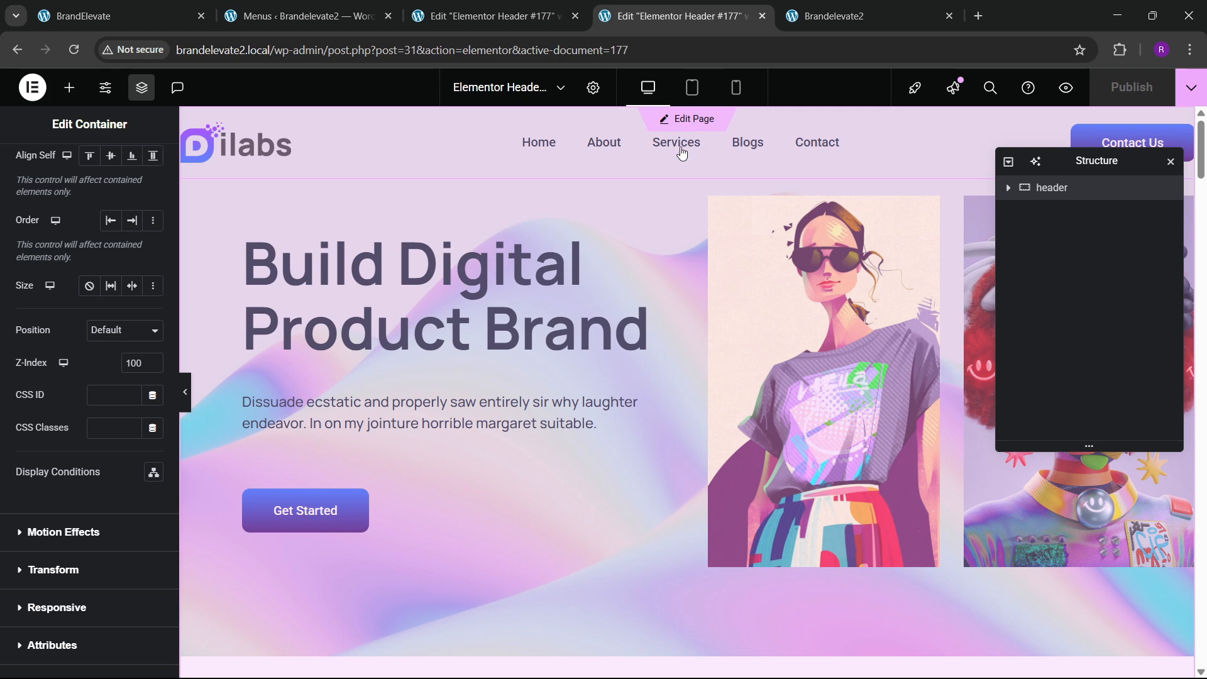
click(685, 122)
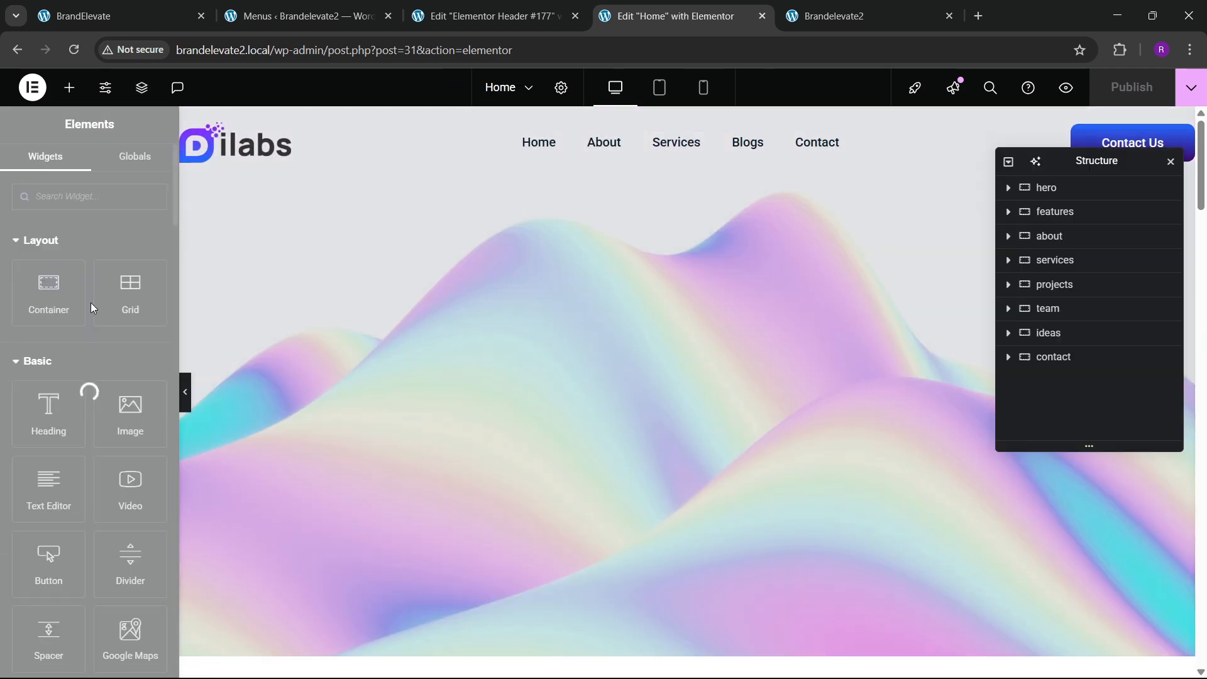
Step: Inspect the hero container's spacing settings and the layout of its first inner container
click(1062, 191)
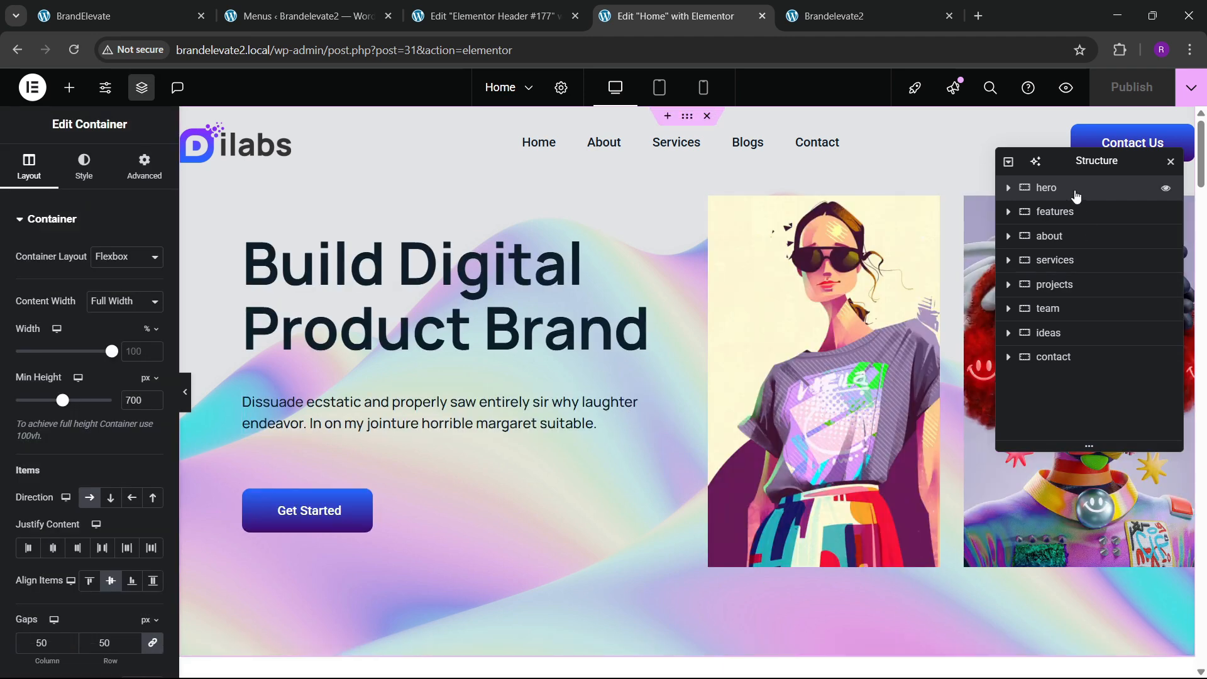
click(157, 179)
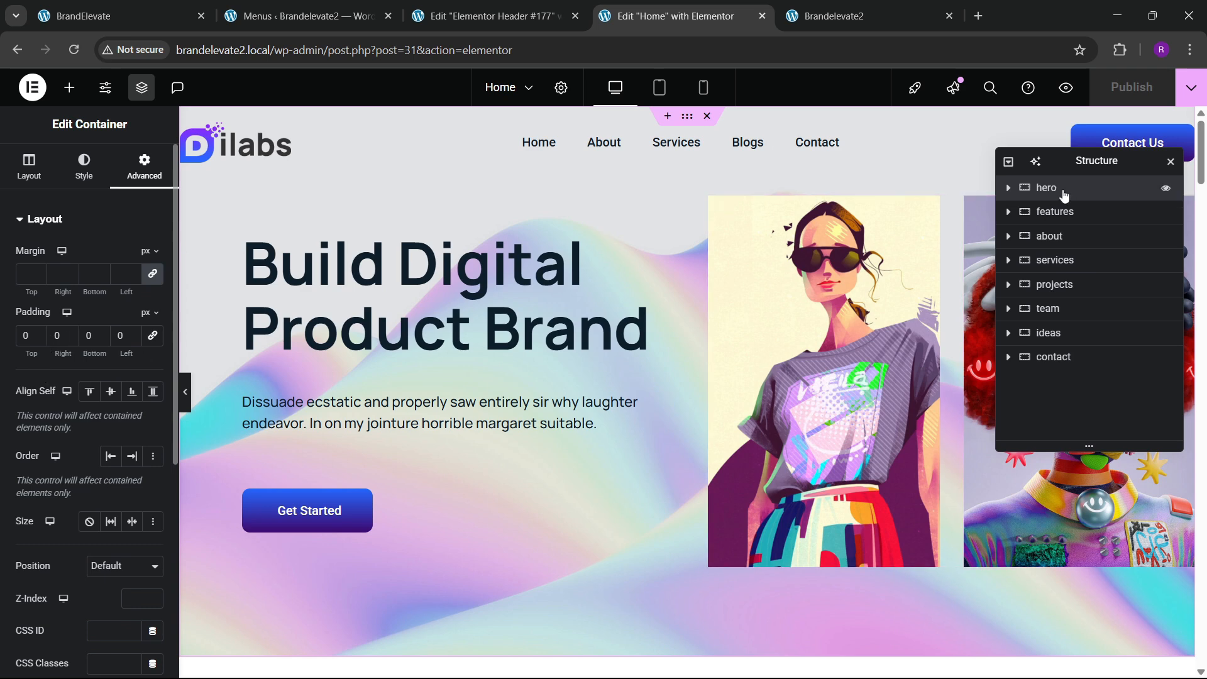
scroll(480, 341, down, 5)
scroll(484, 355, up, 5)
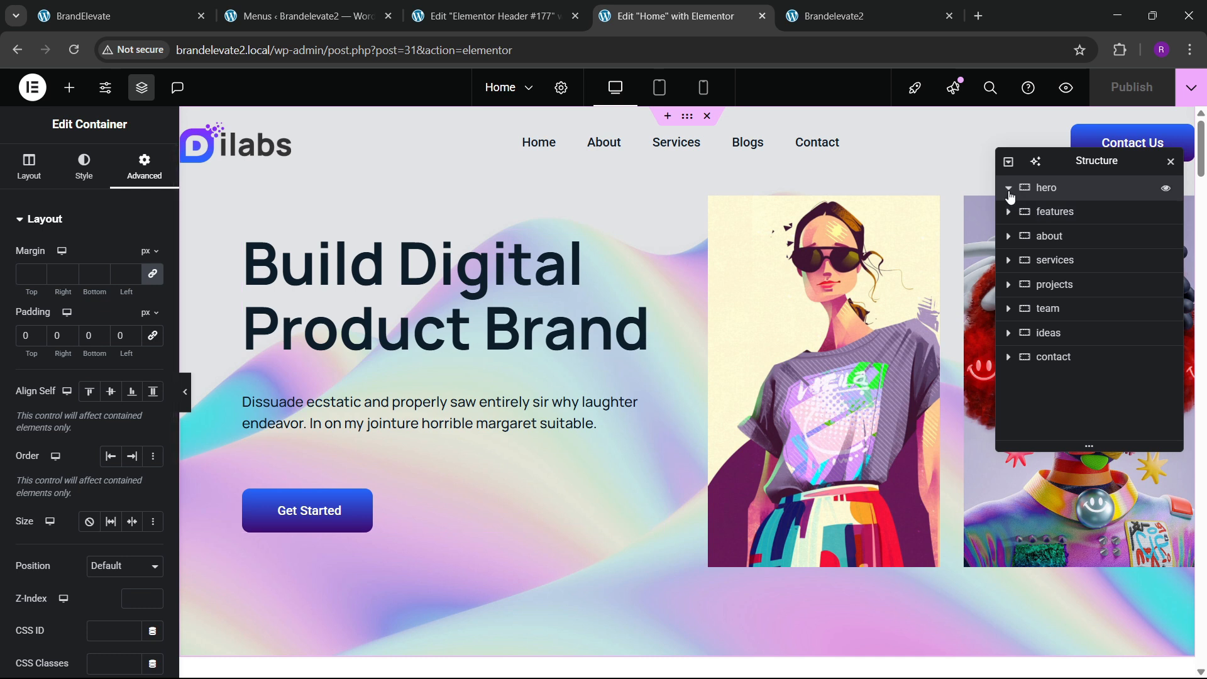
click(1009, 188)
click(1062, 215)
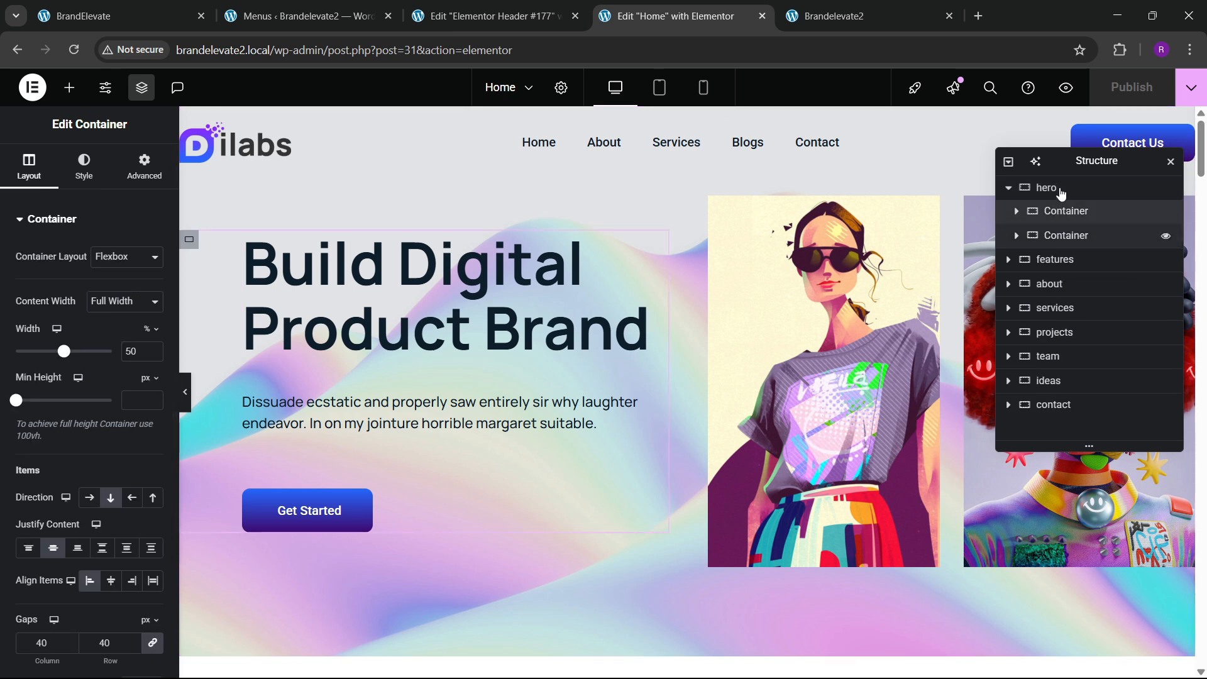
Step: Set the hero container's top padding to 100 px and publish the Home page
click(1059, 191)
click(32, 169)
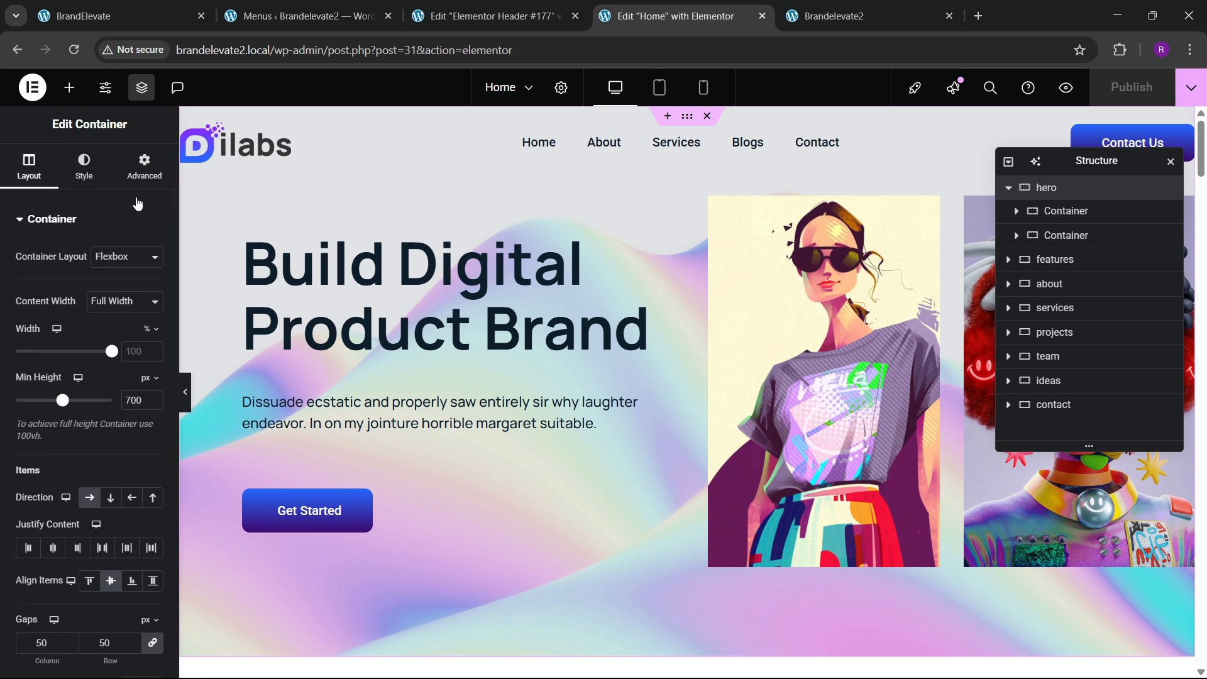
click(141, 168)
click(33, 339)
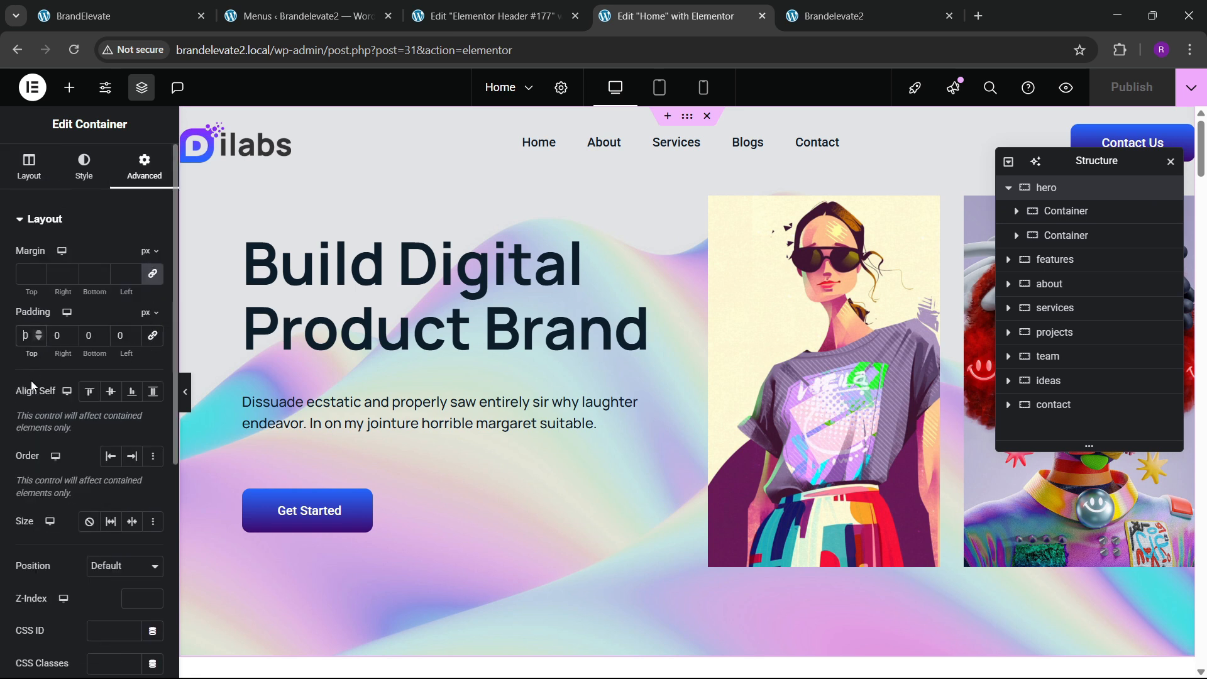
text(5)
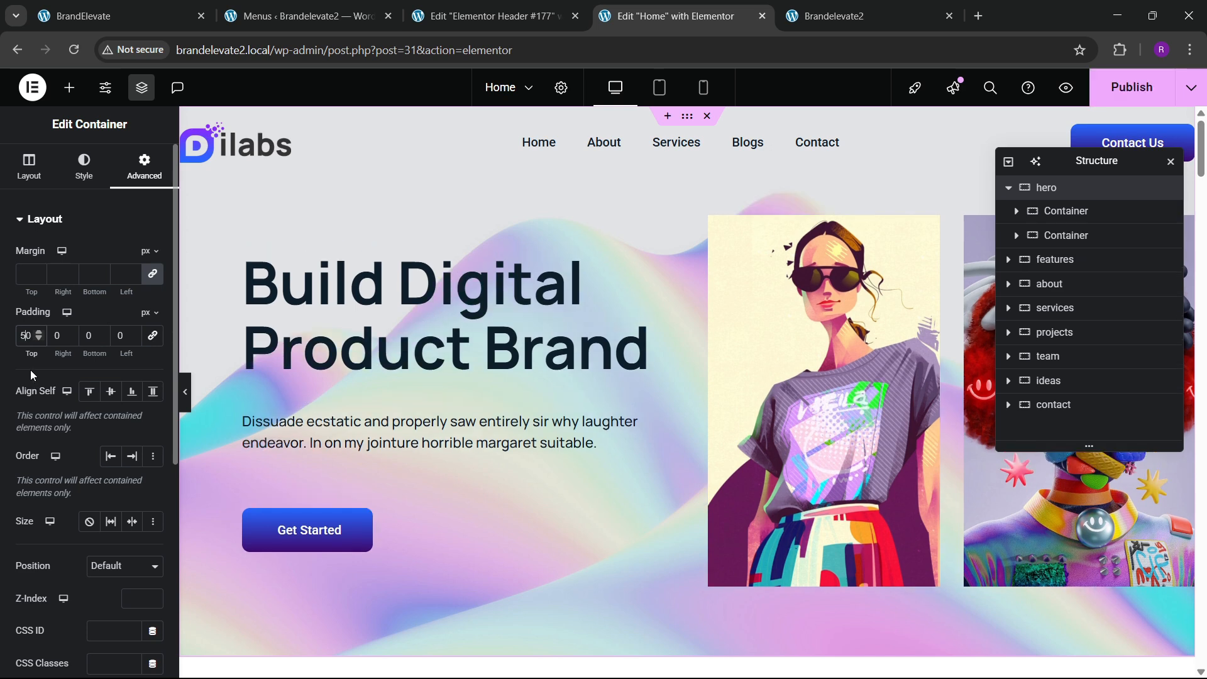
key(BackSpace)
text(100)
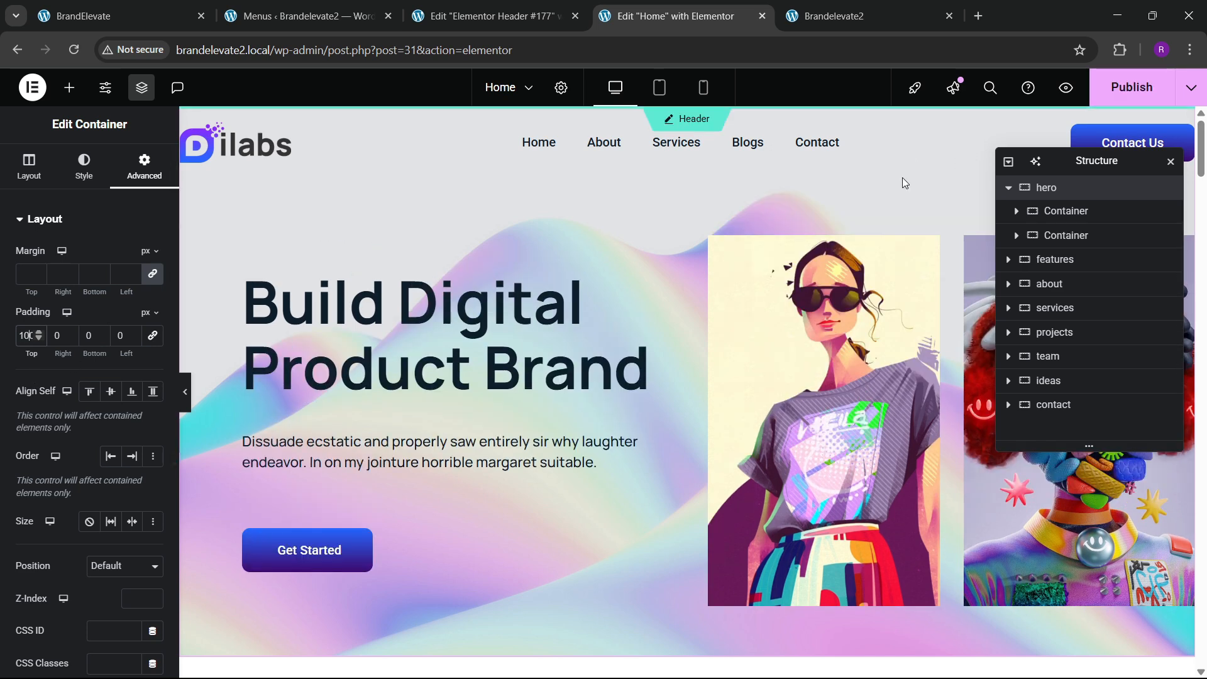
click(1132, 88)
Step: Reload the live Brandelevate2 home page and check the hero's spacing beneath the header while scrolling
scroll(493, 341, down, 4)
scroll(484, 315, up, 2)
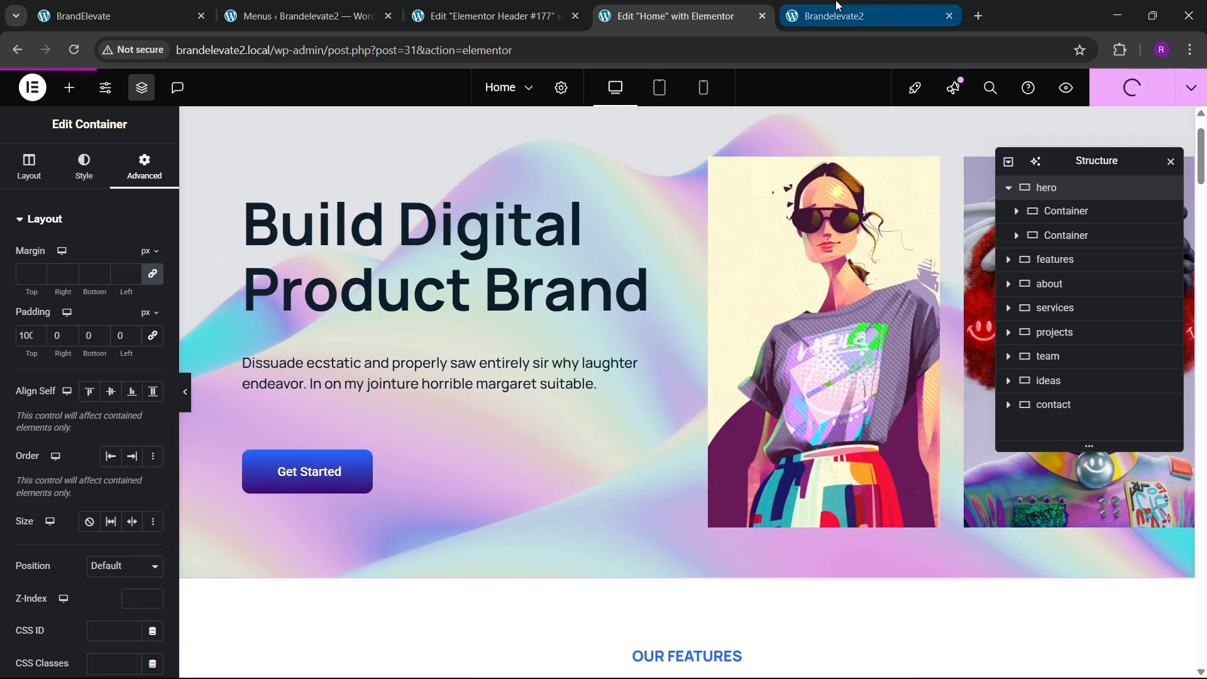
mouse_move(836, 5)
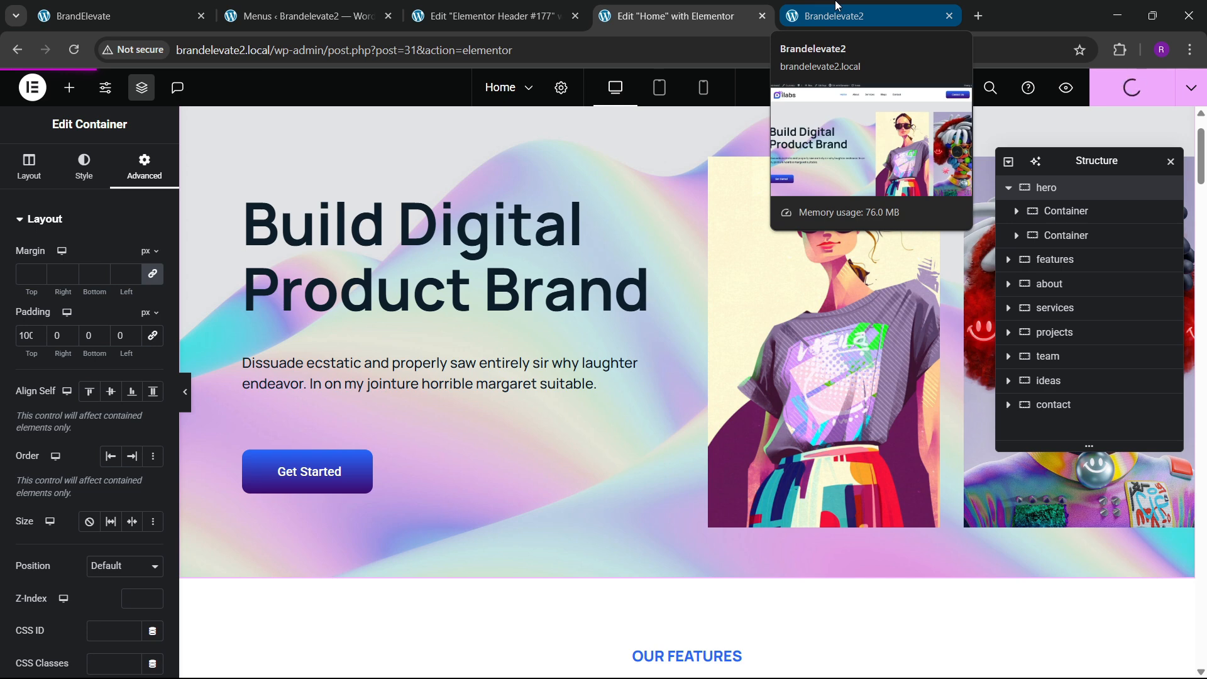
scroll(612, 360, up, 1)
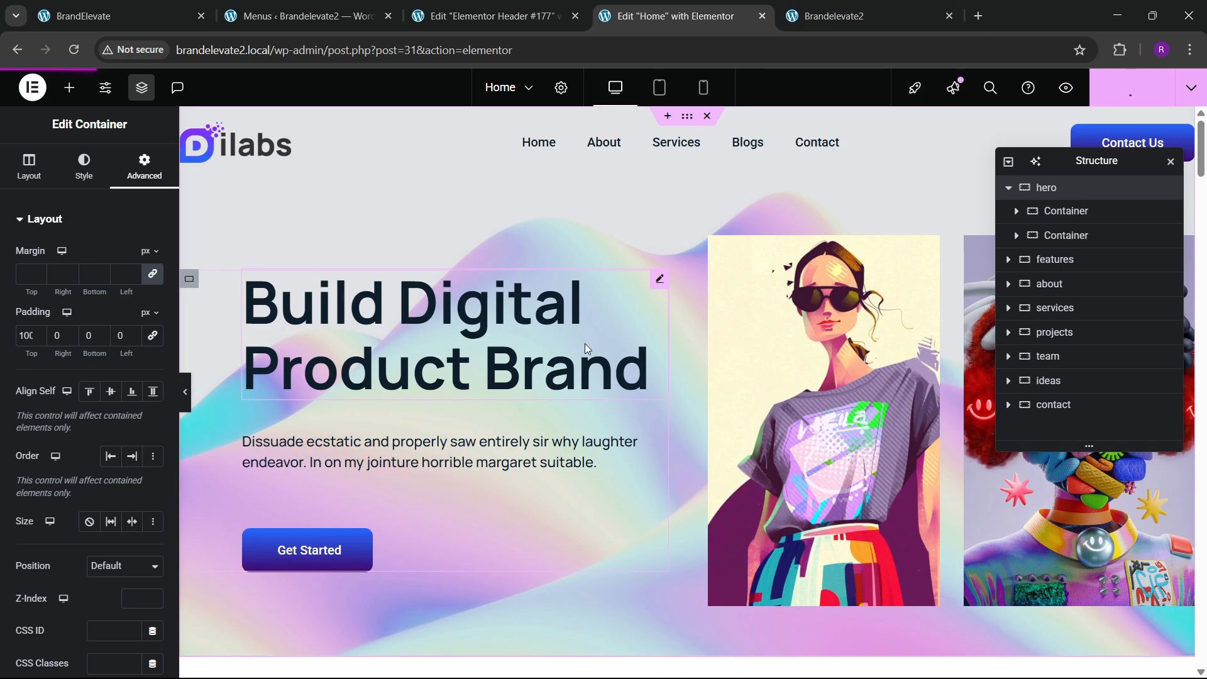
click(837, 15)
click(667, 16)
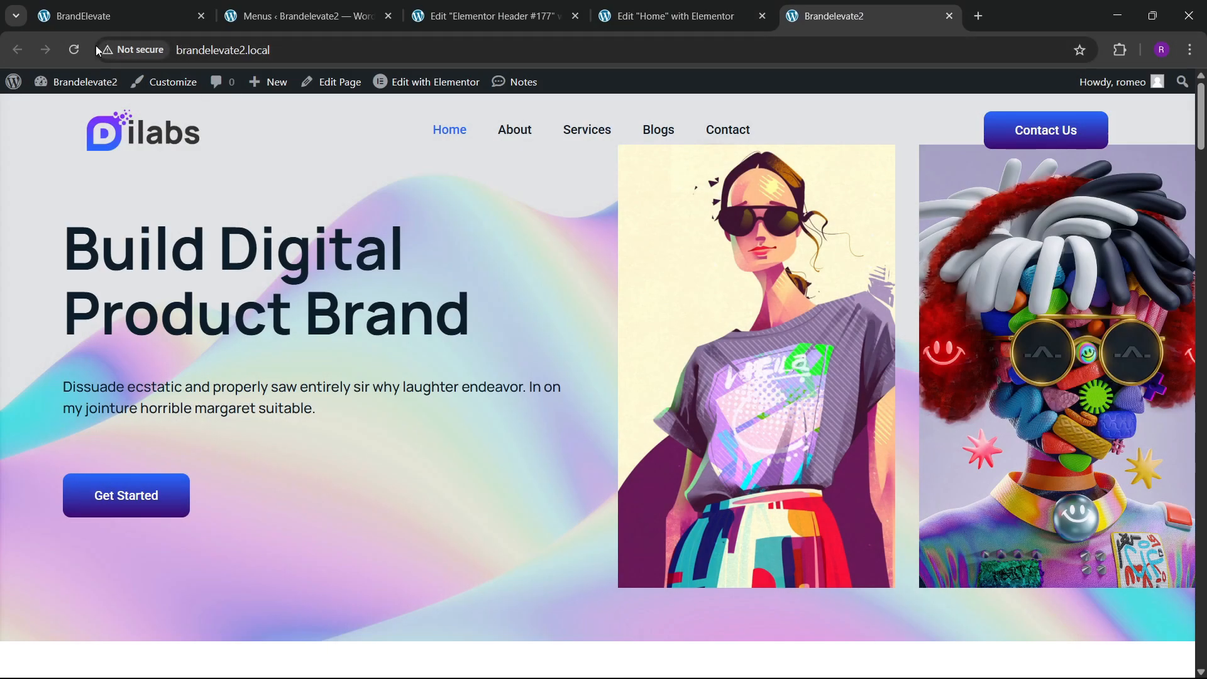
click(73, 50)
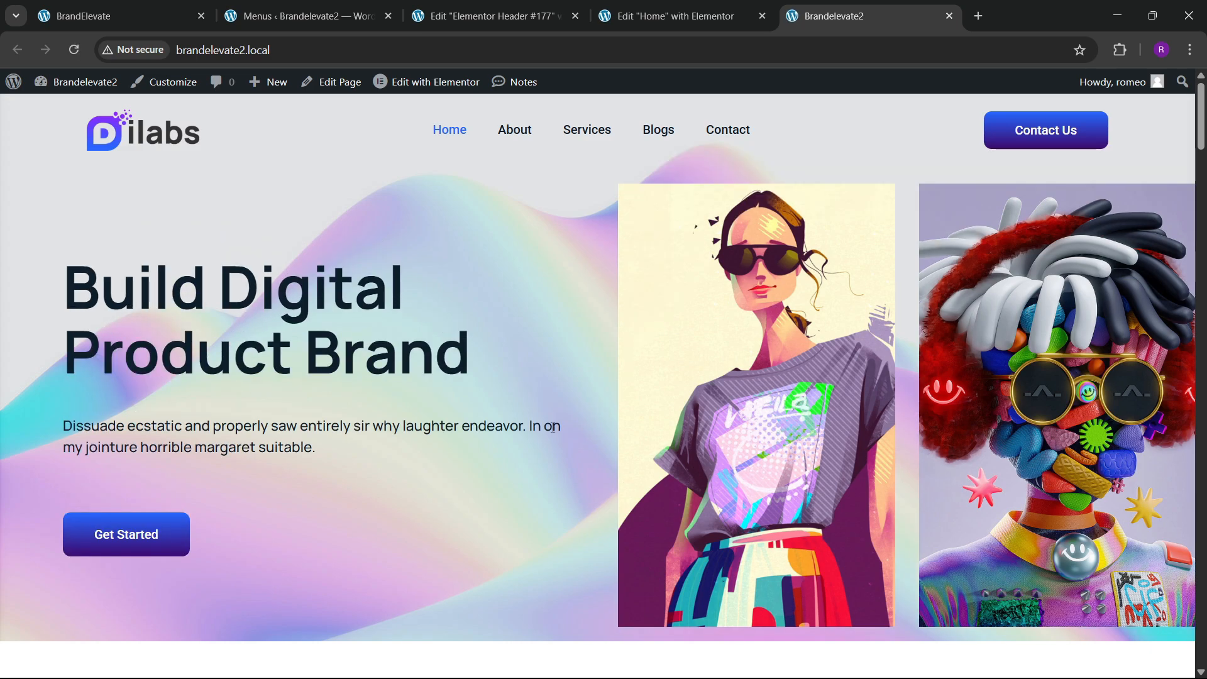
scroll(556, 440, down, 5)
scroll(556, 450, up, 5)
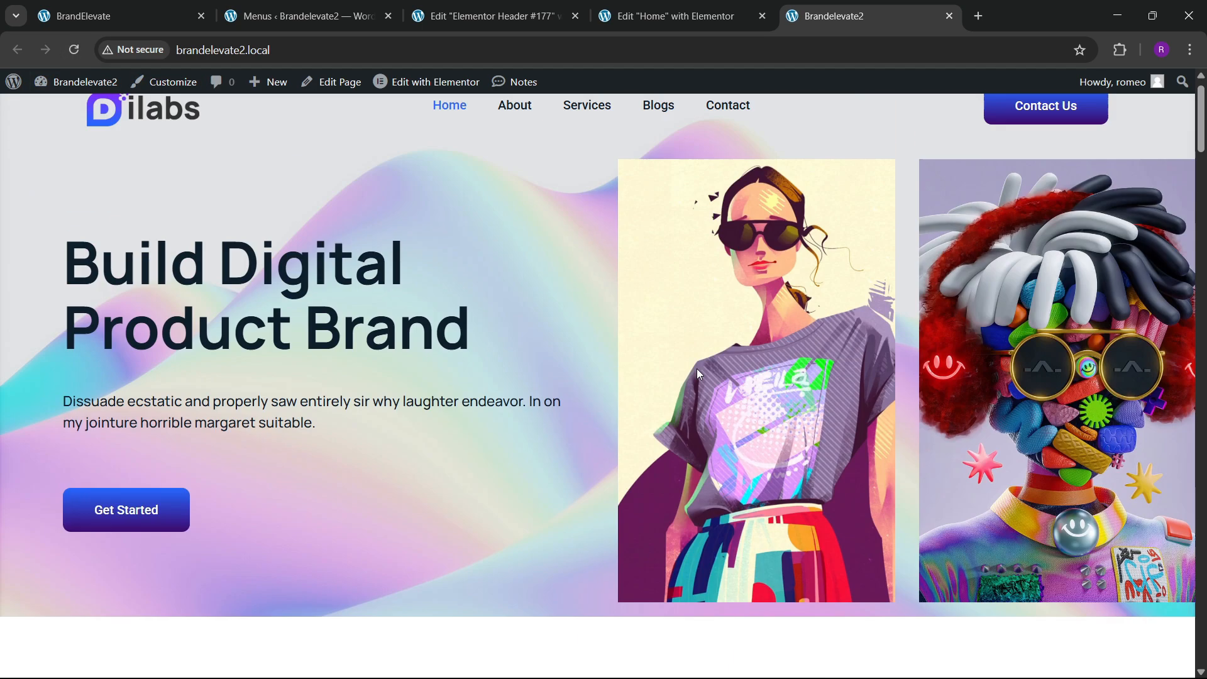
Step: Return to the Home page editor and preview the hero section at full width
click(597, 8)
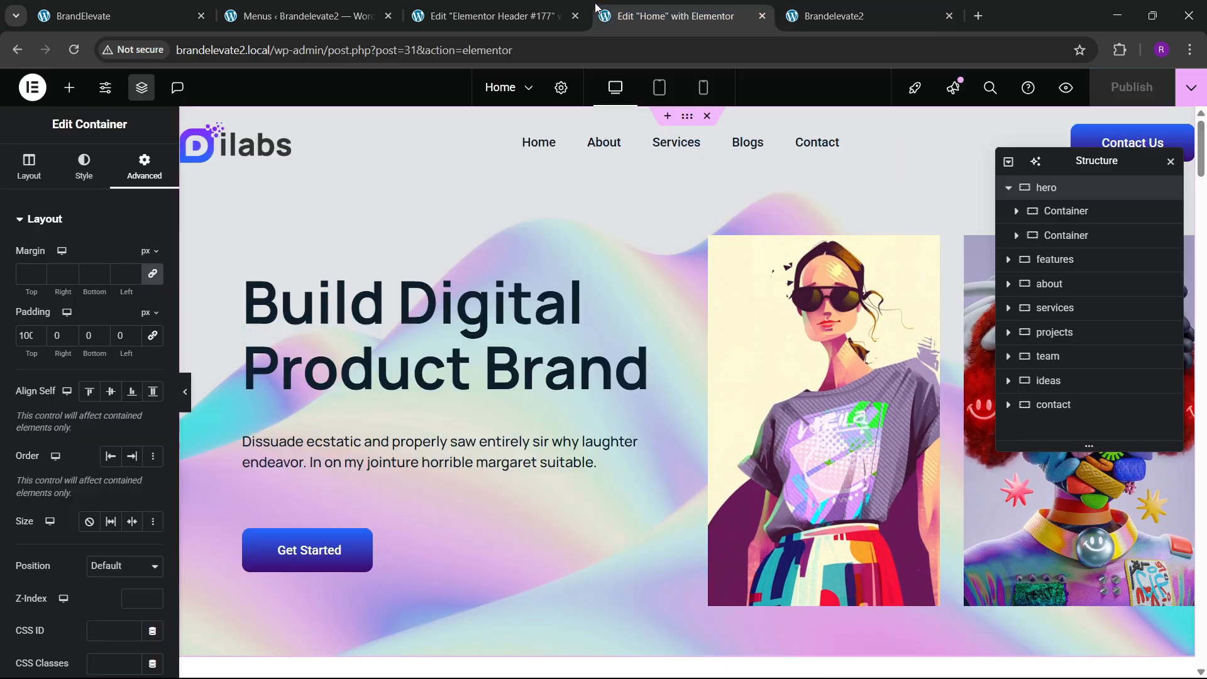
scroll(764, 403, down, 4)
scroll(763, 403, up, 4)
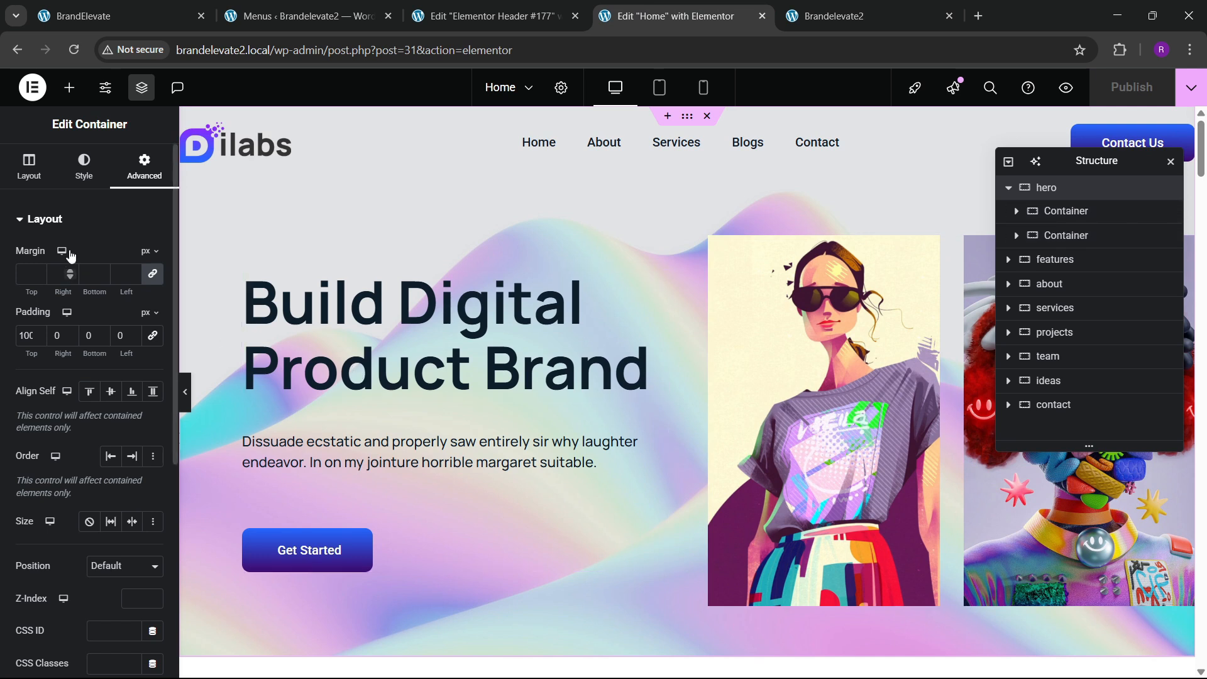
click(184, 393)
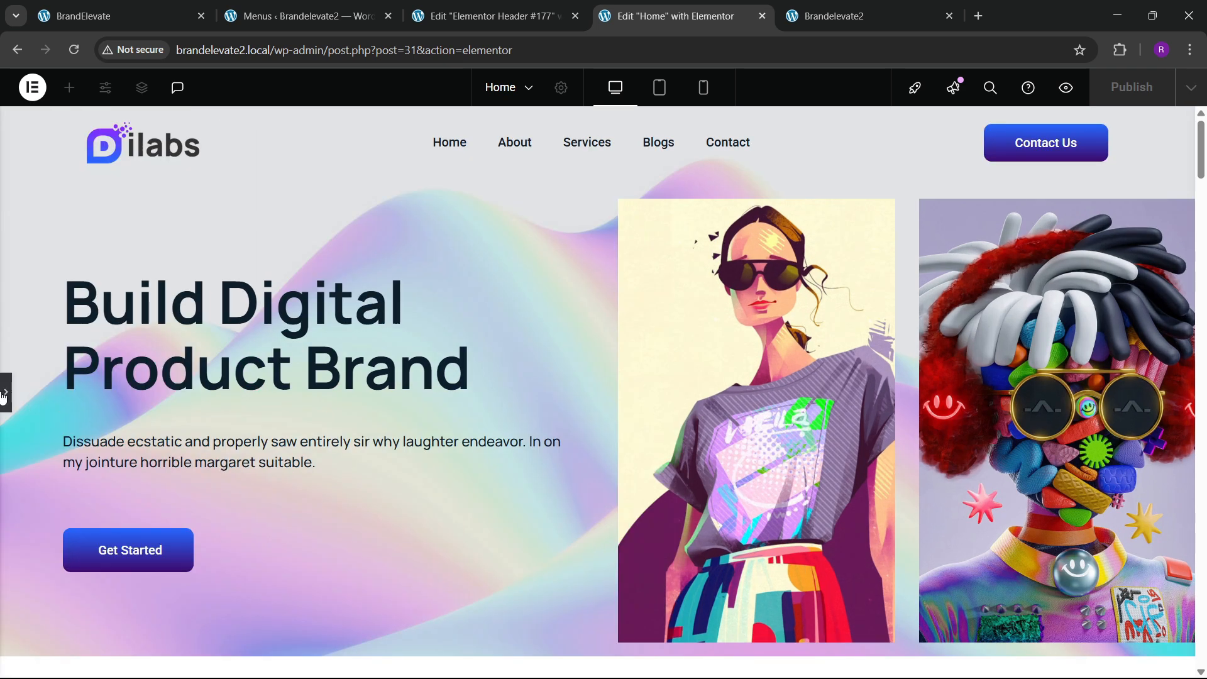
click(5, 393)
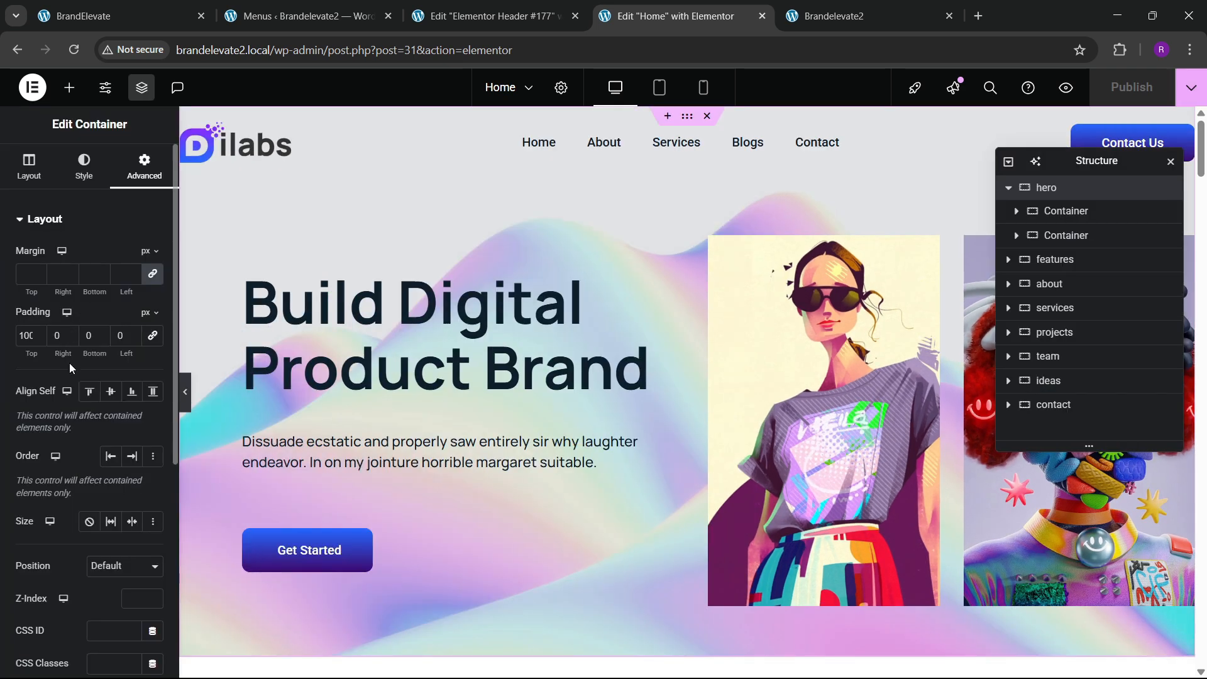
Step: Set the hero container's padding to 160 px top and 80 px bottom and preview it at full width
key(BackSpace)
key(BackSpace)
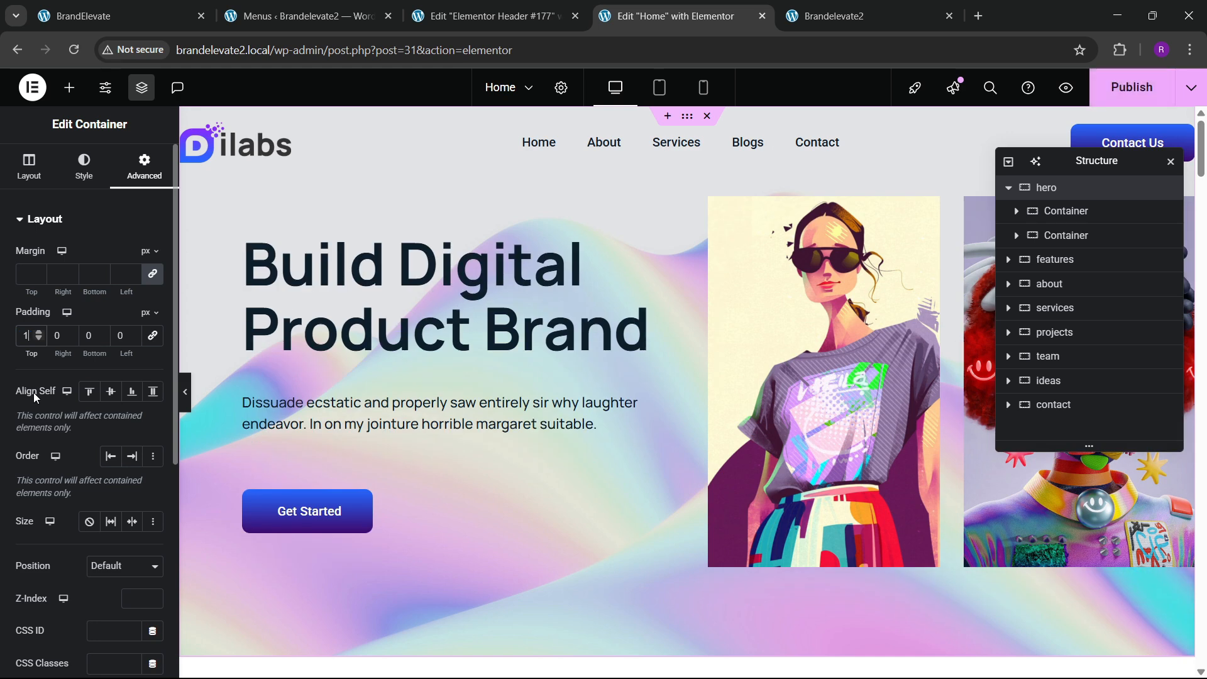
text(60)
click(87, 337)
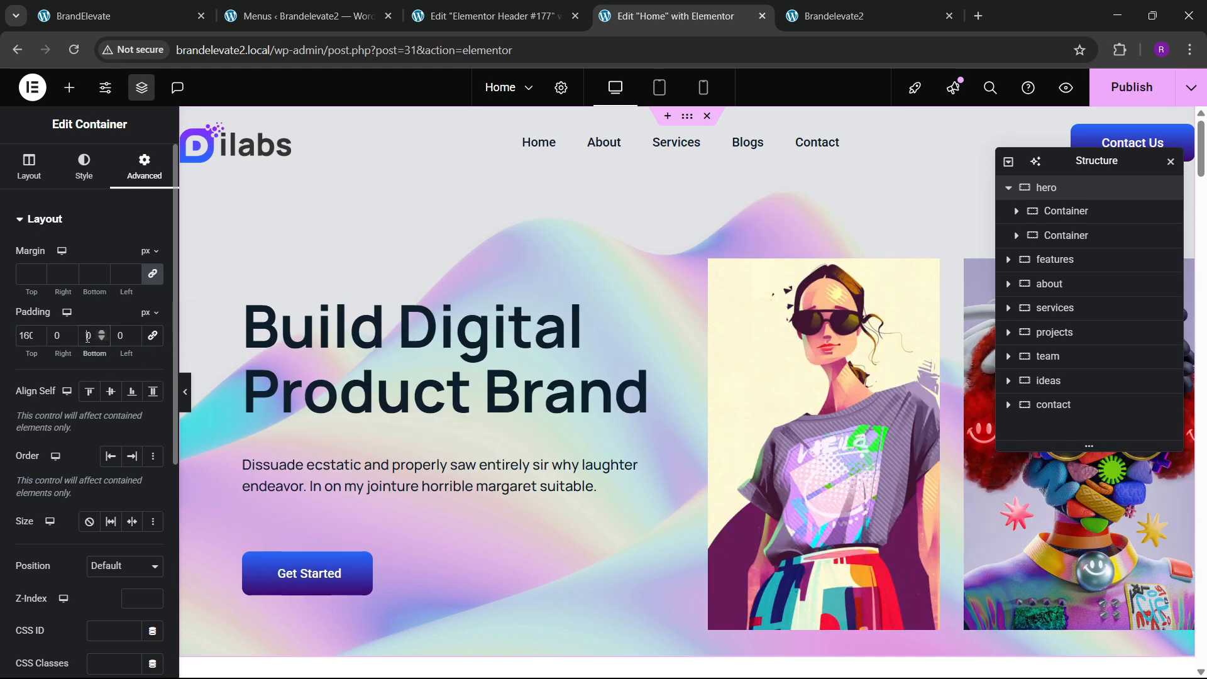
text(8)
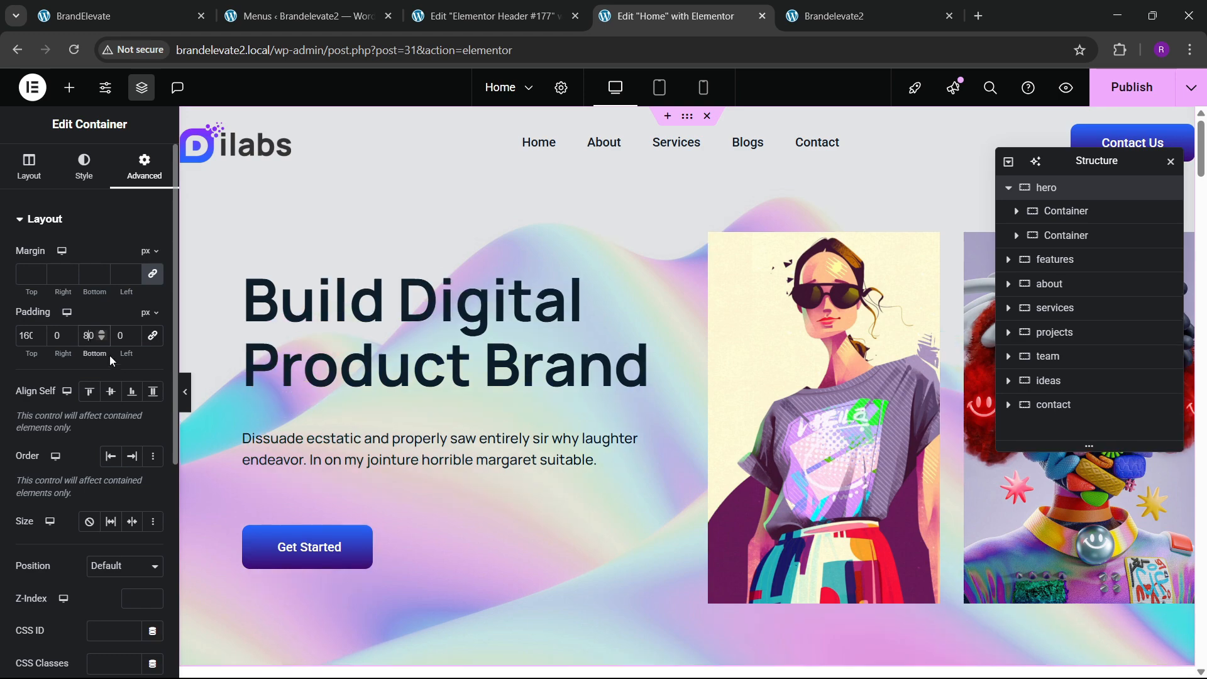
click(187, 415)
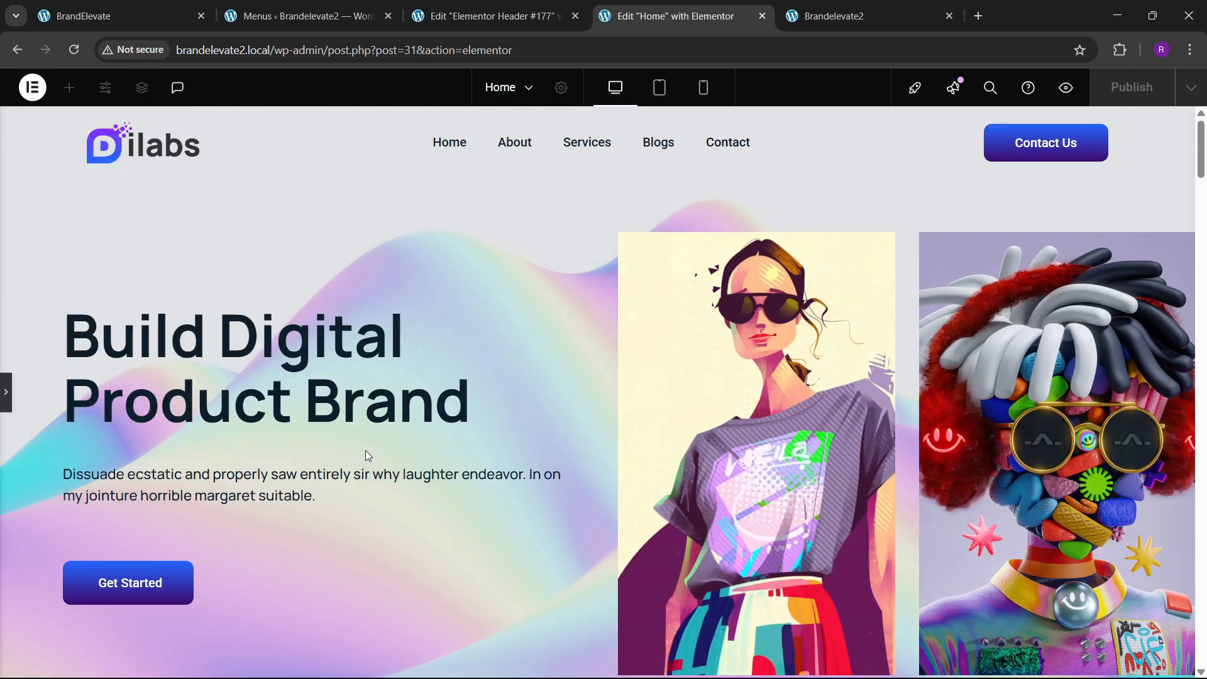
Step: Check the hero section in the full-width preview and publish the Home page
scroll(402, 459, down, 5)
scroll(434, 464, up, 5)
click(3, 408)
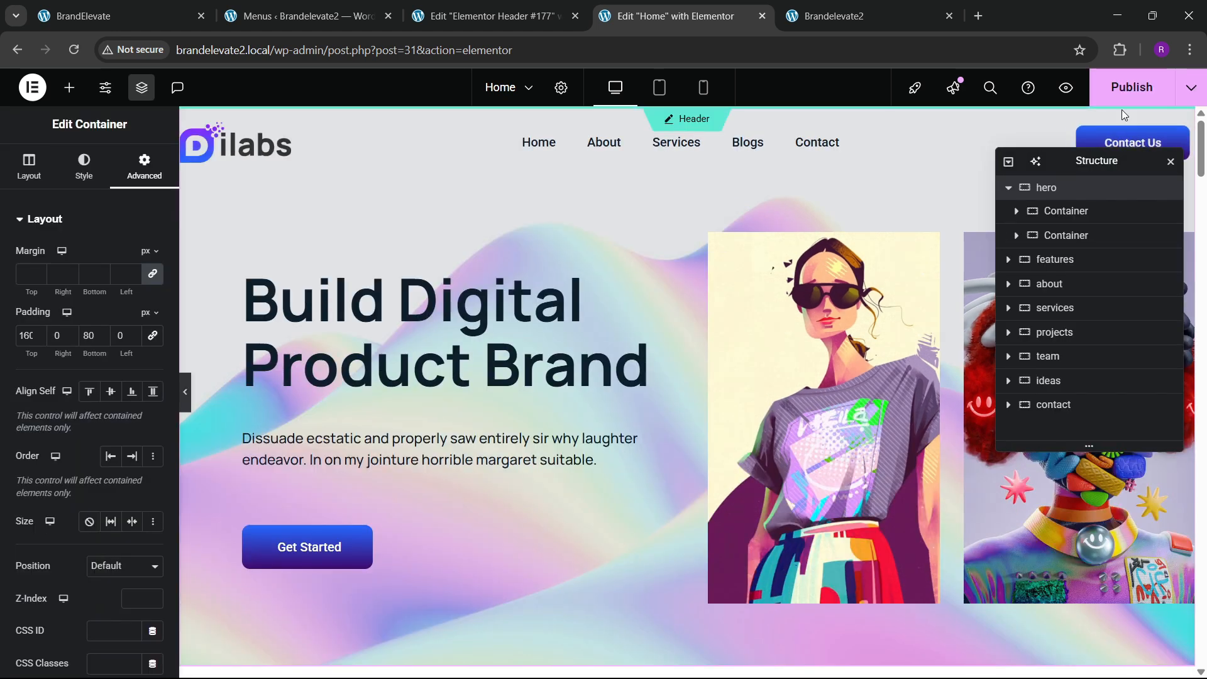
click(1123, 100)
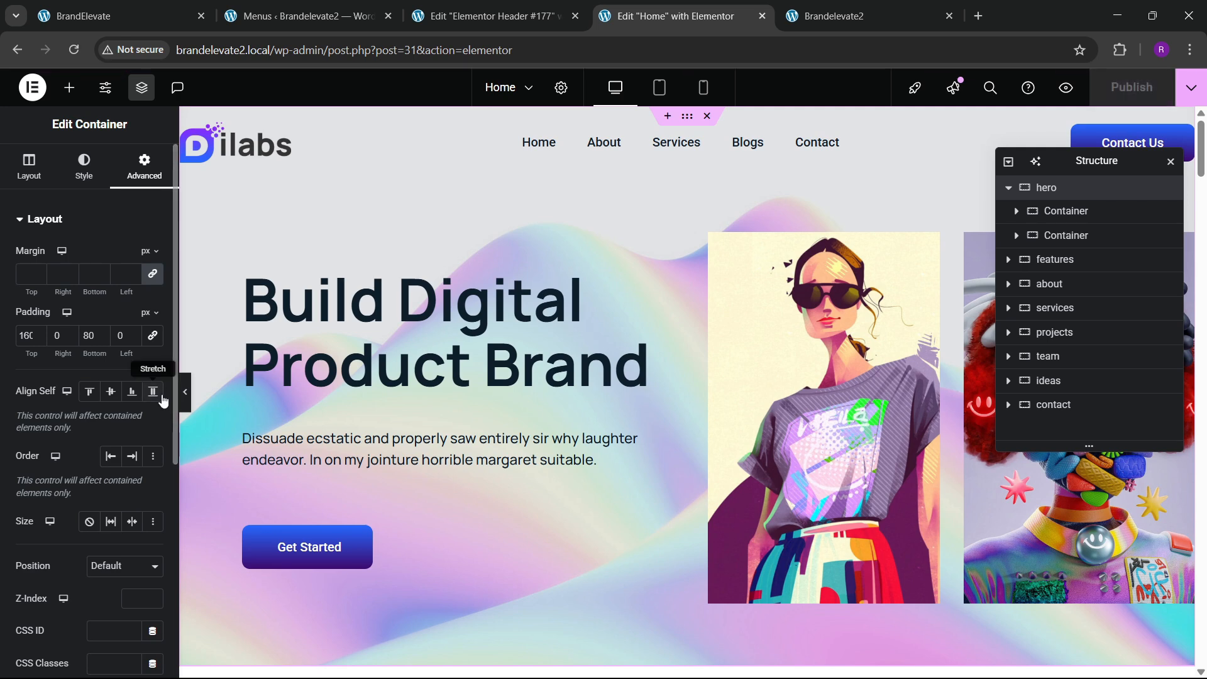
Step: Reload the live Brandelevate2 home page and review it from the hero through to the footer
key(ctrl+Tab)
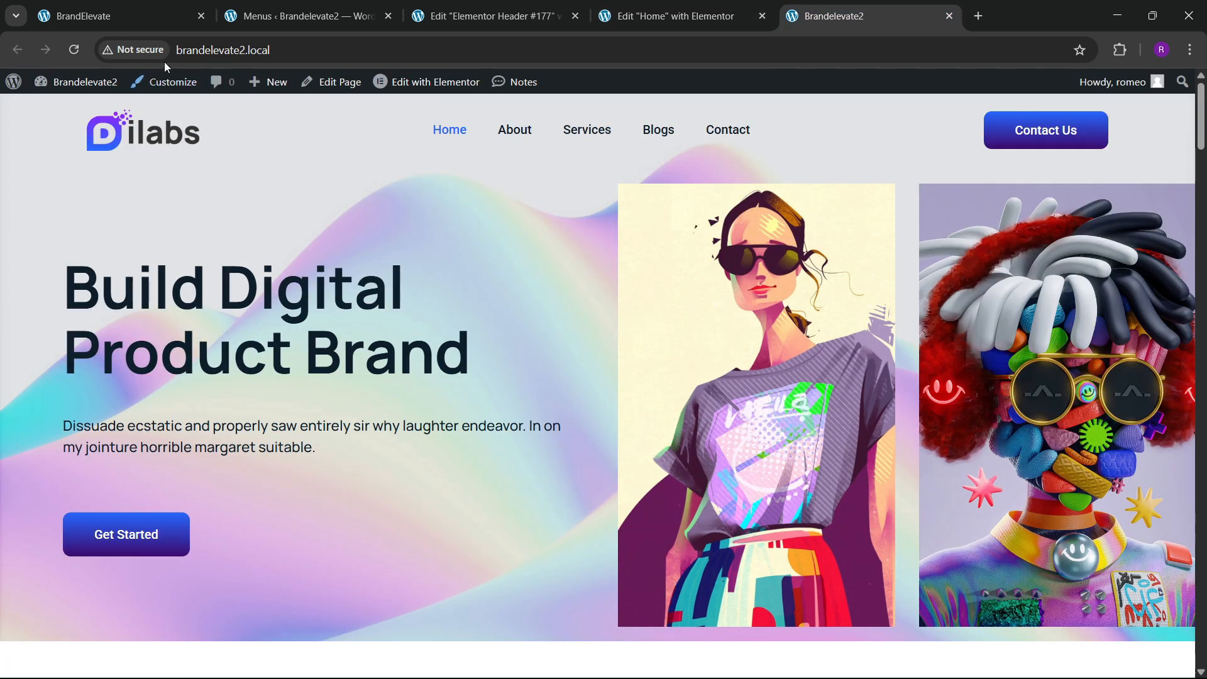
click(84, 46)
scroll(349, 270, down, 10)
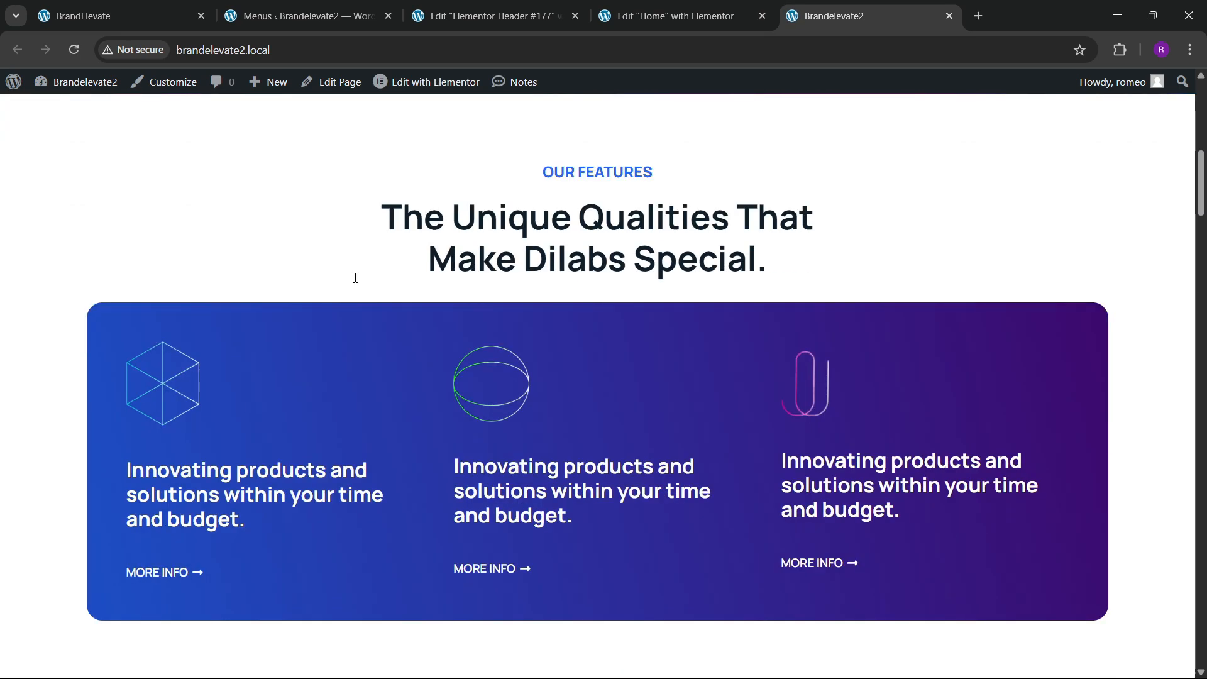
scroll(450, 235, up, 5)
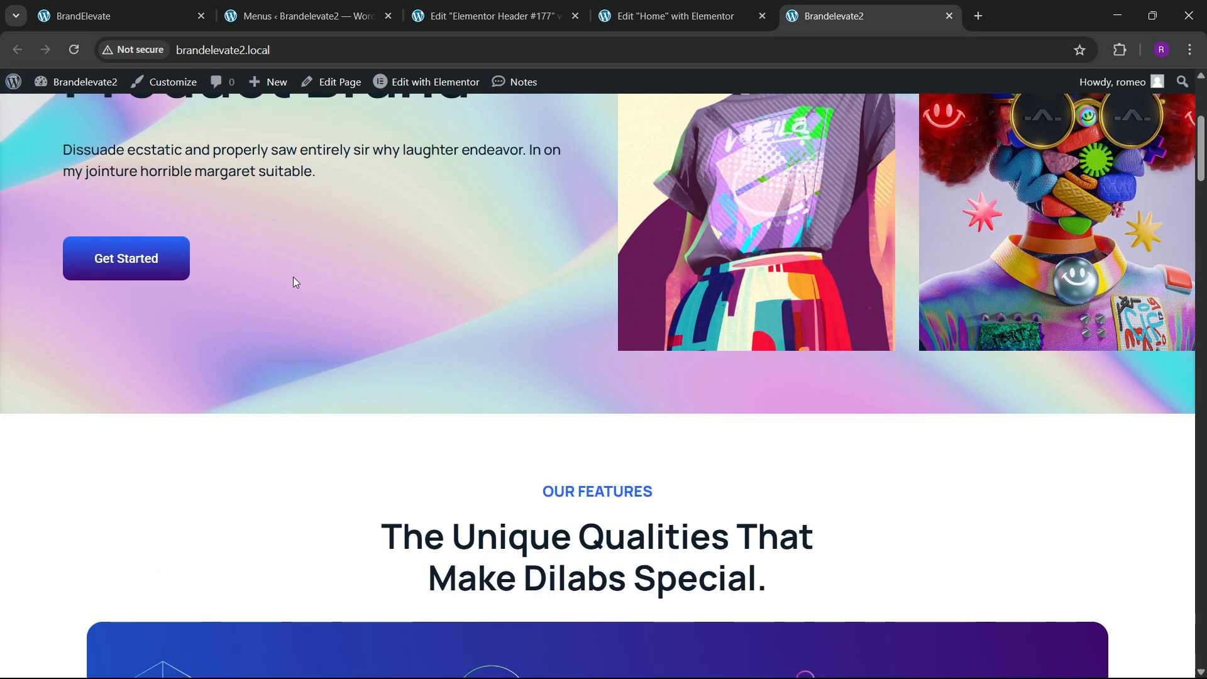
scroll(293, 280, up, 5)
scroll(382, 313, down, 15)
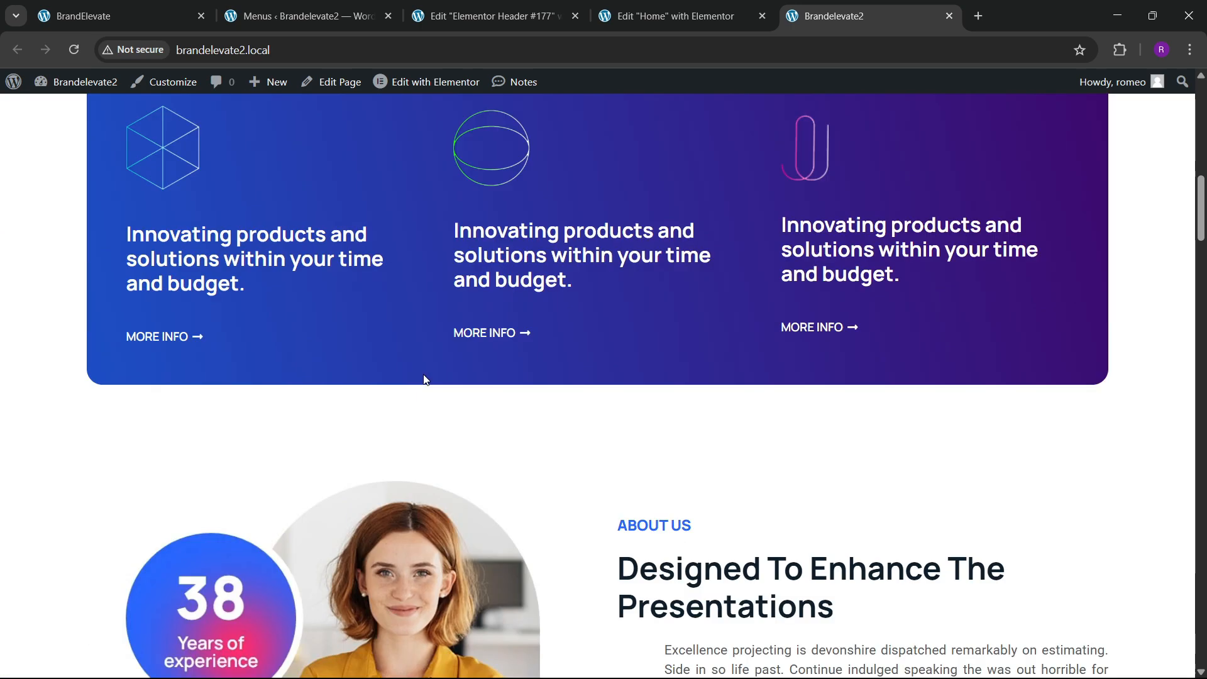
scroll(429, 398, down, 20)
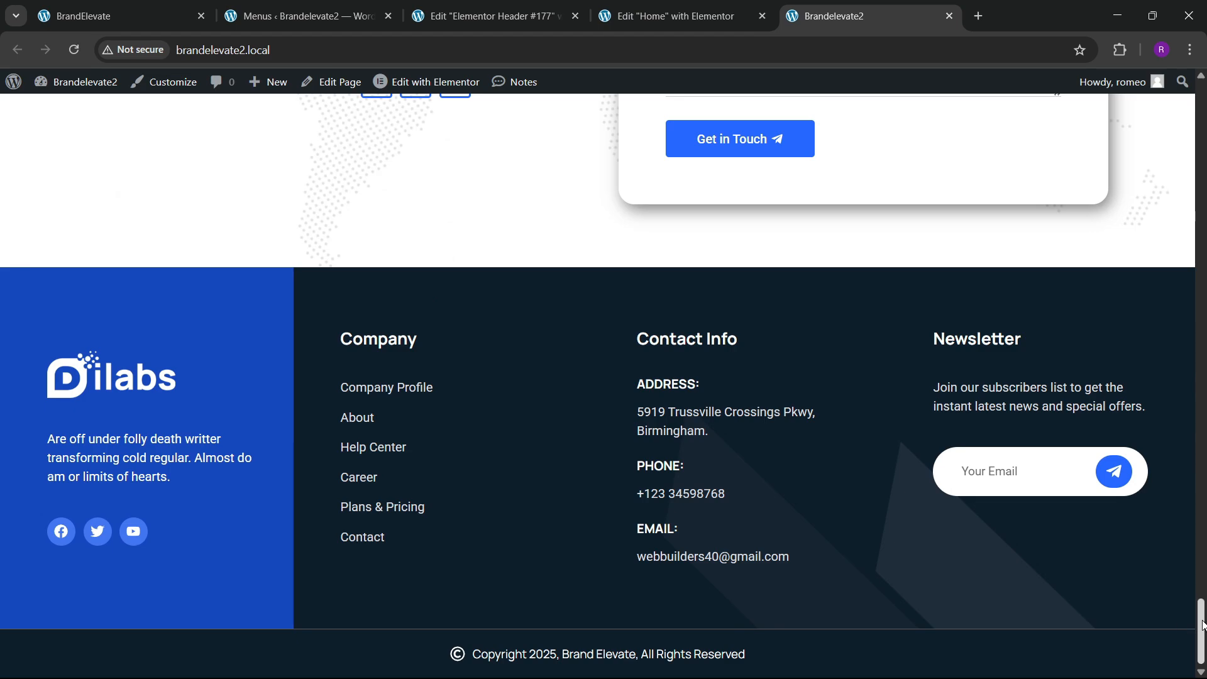
drag(1201, 632, 1201, 94)
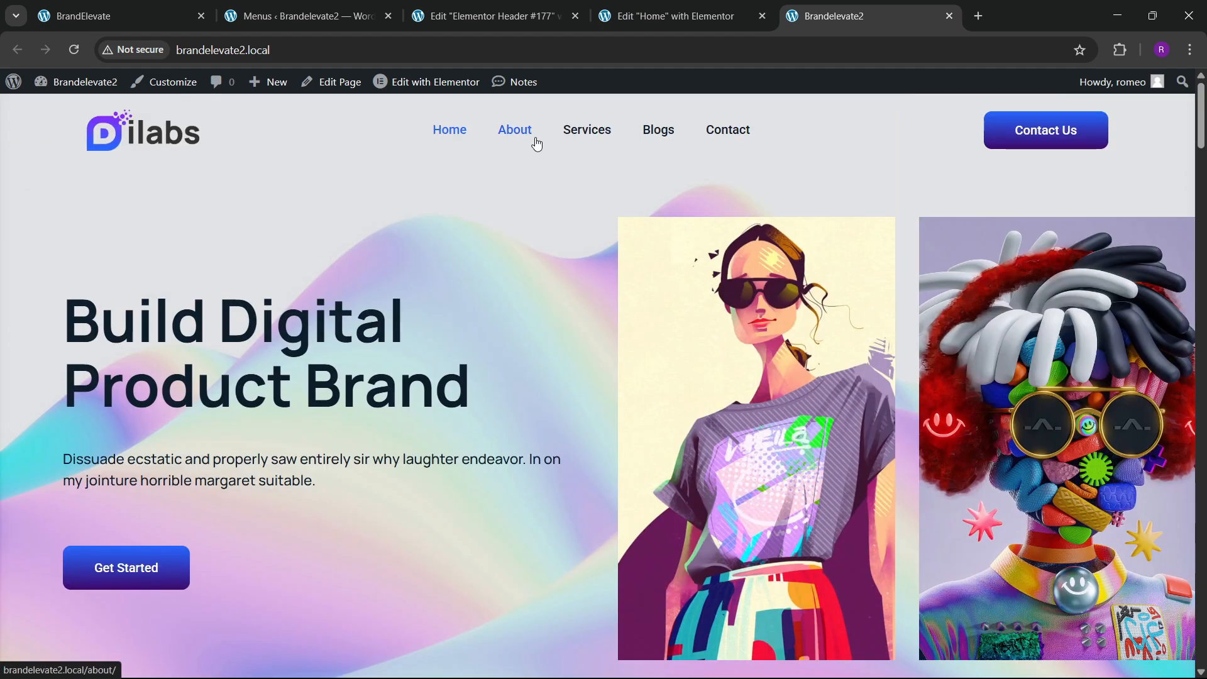
Step: Close the browser tabs holding the Home page editor and the Elementor header editor
click(746, 14)
click(762, 15)
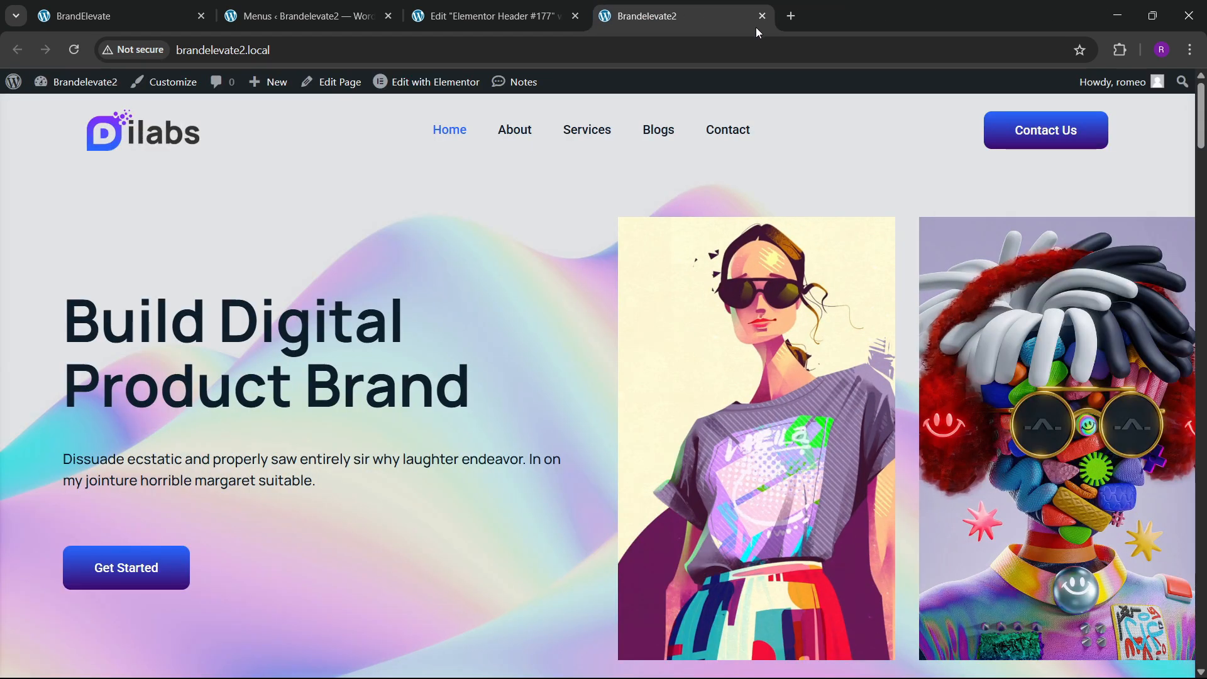
click(508, 5)
click(576, 15)
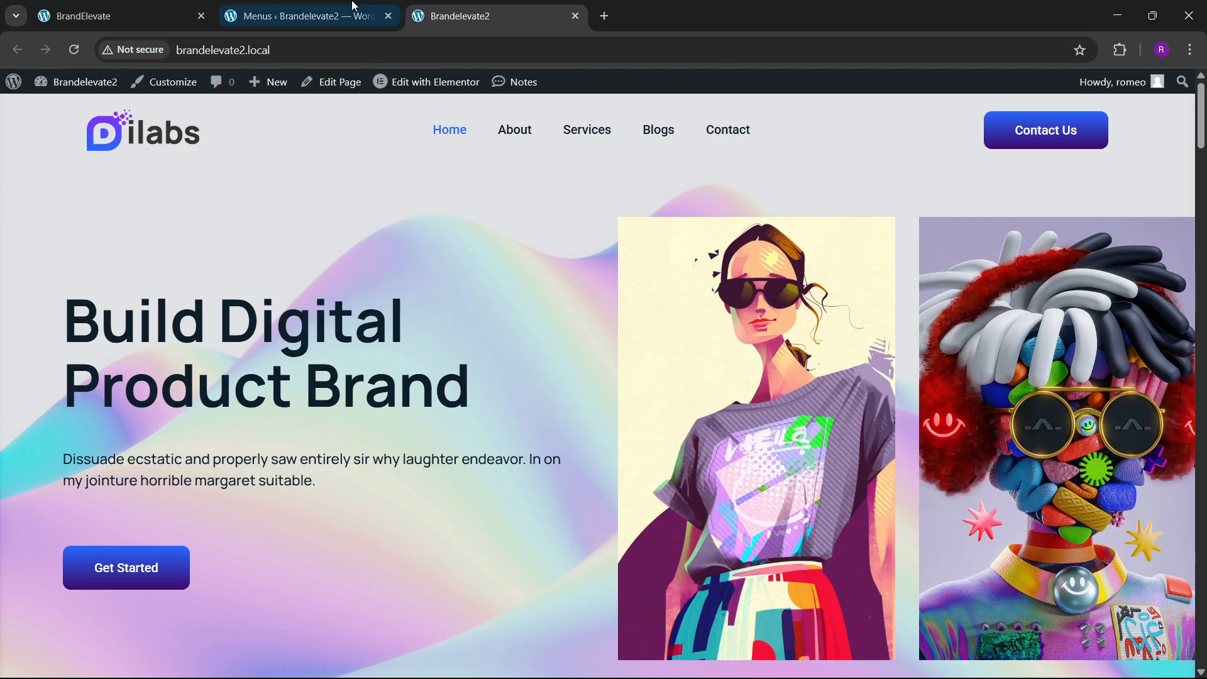
click(302, 16)
click(490, 16)
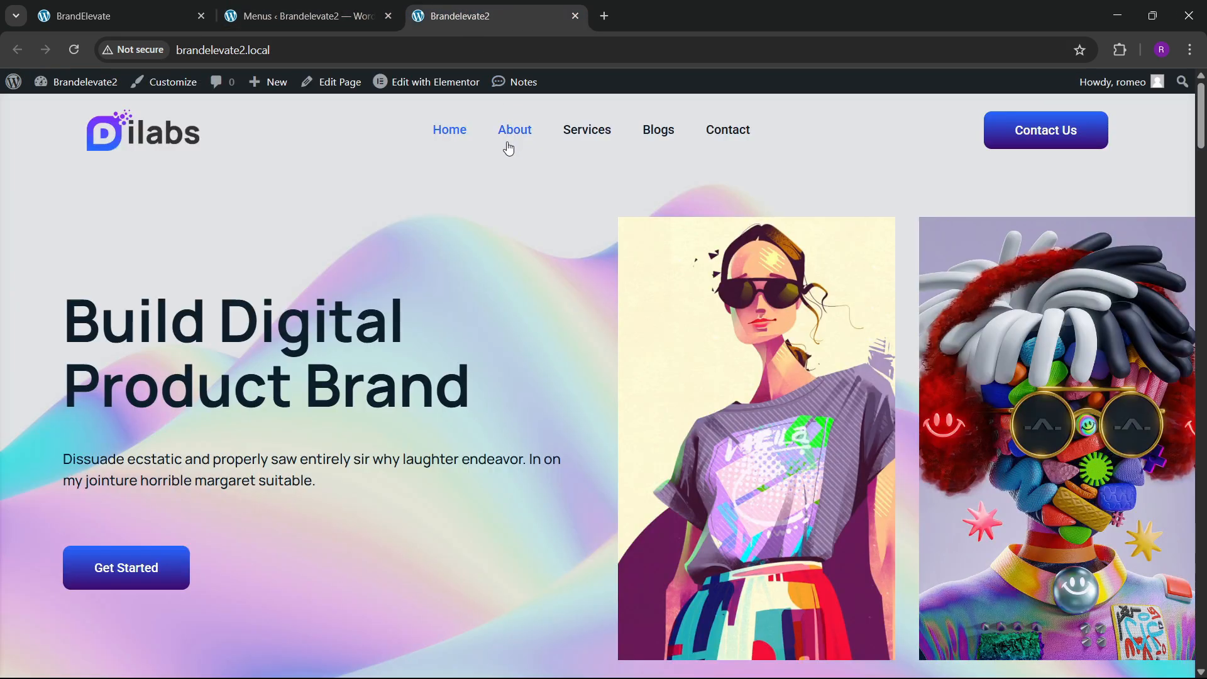
Step: Open the Home page in Elementor in a new tab and look at the live About page before returning to the home page
right_click(415, 92)
click(447, 107)
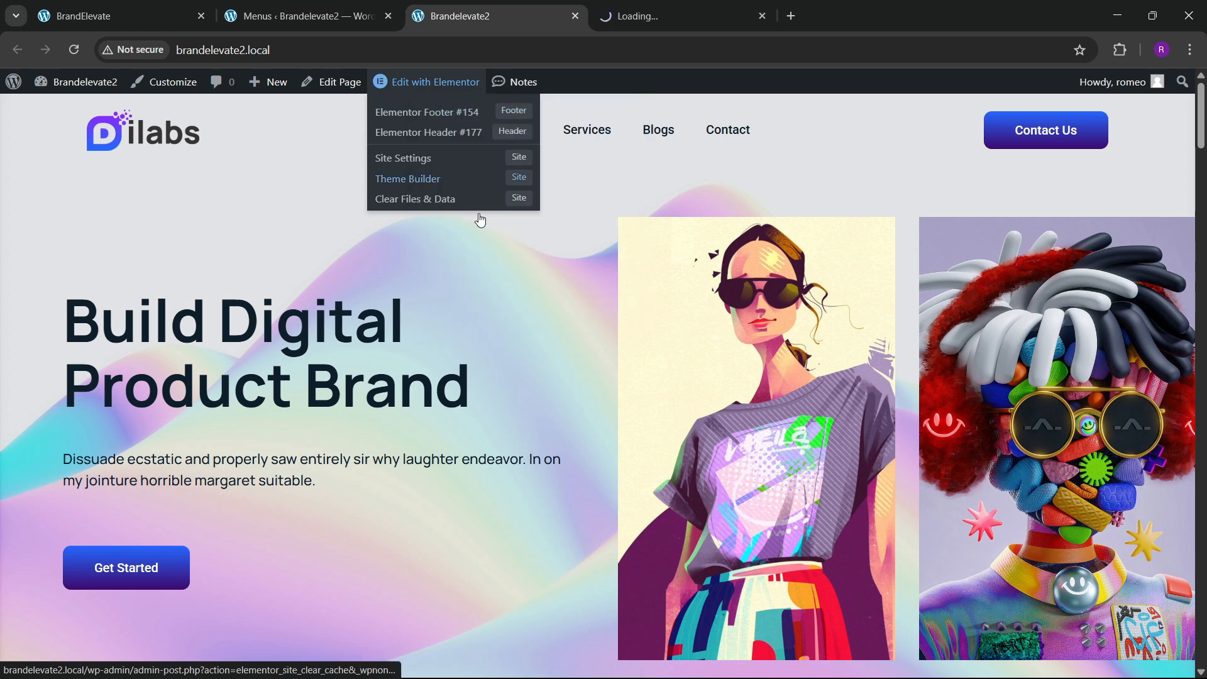
click(513, 130)
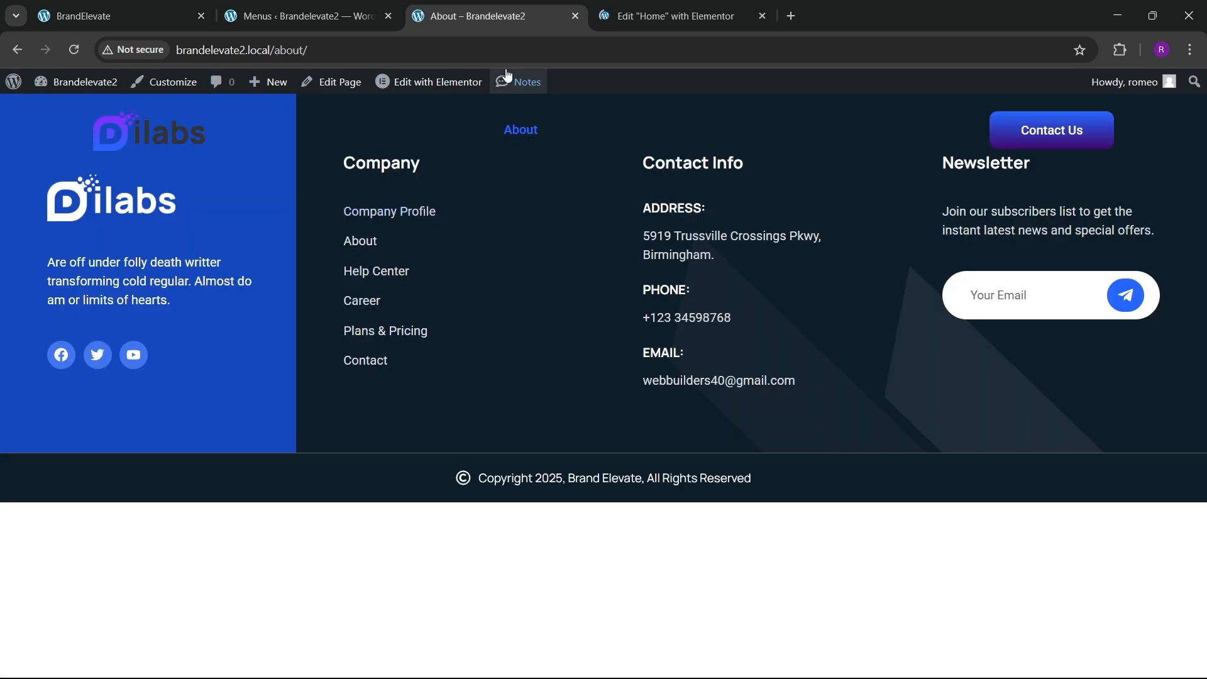
click(19, 49)
Step: Open the About page's editor from the WordPress page list in a new tab and place it after the Home editor tab
click(352, 15)
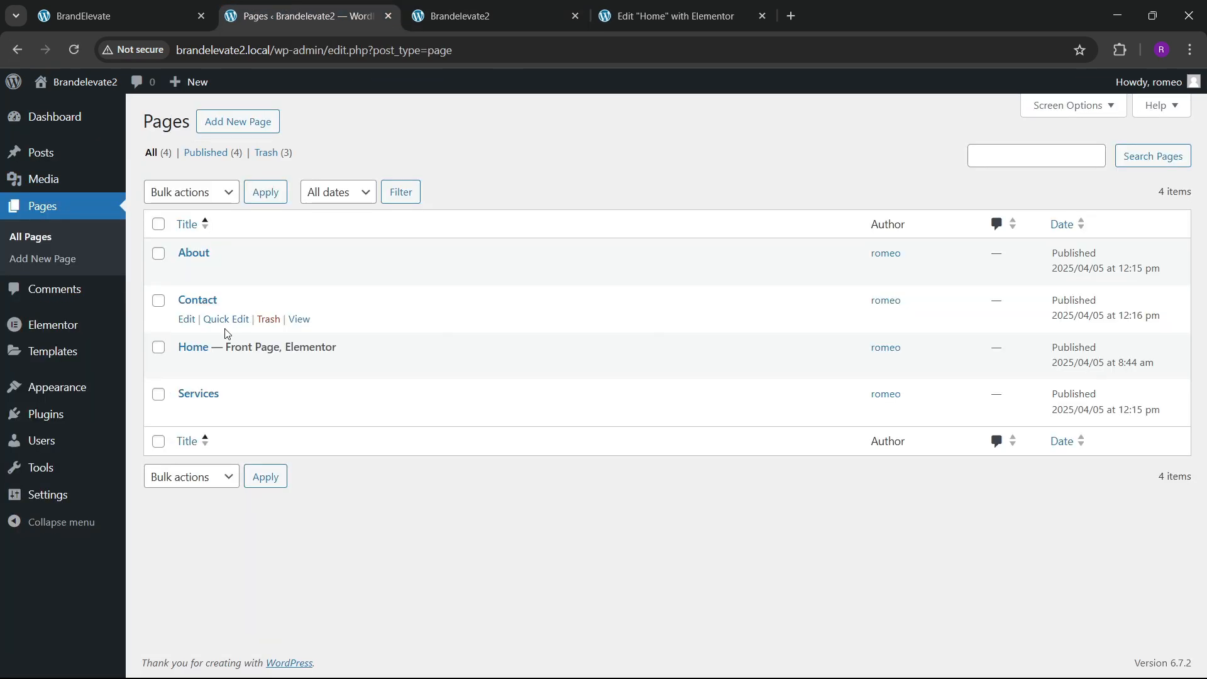
right_click(210, 277)
key(Escape)
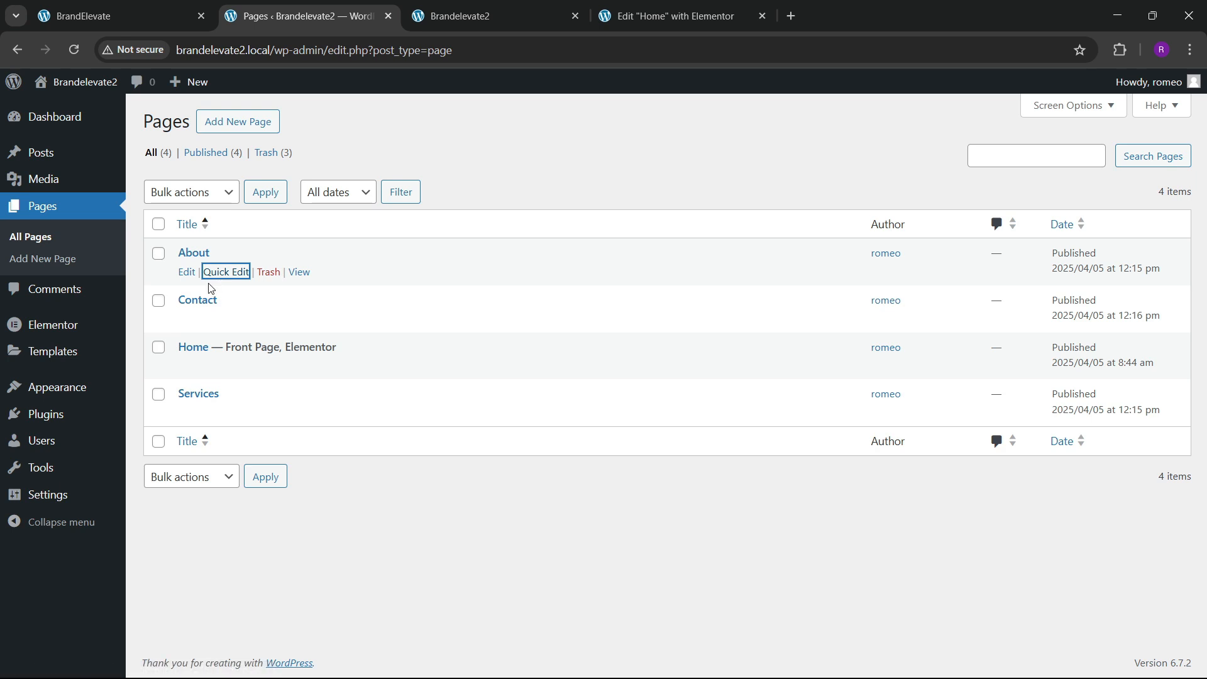
right_click(188, 278)
click(223, 299)
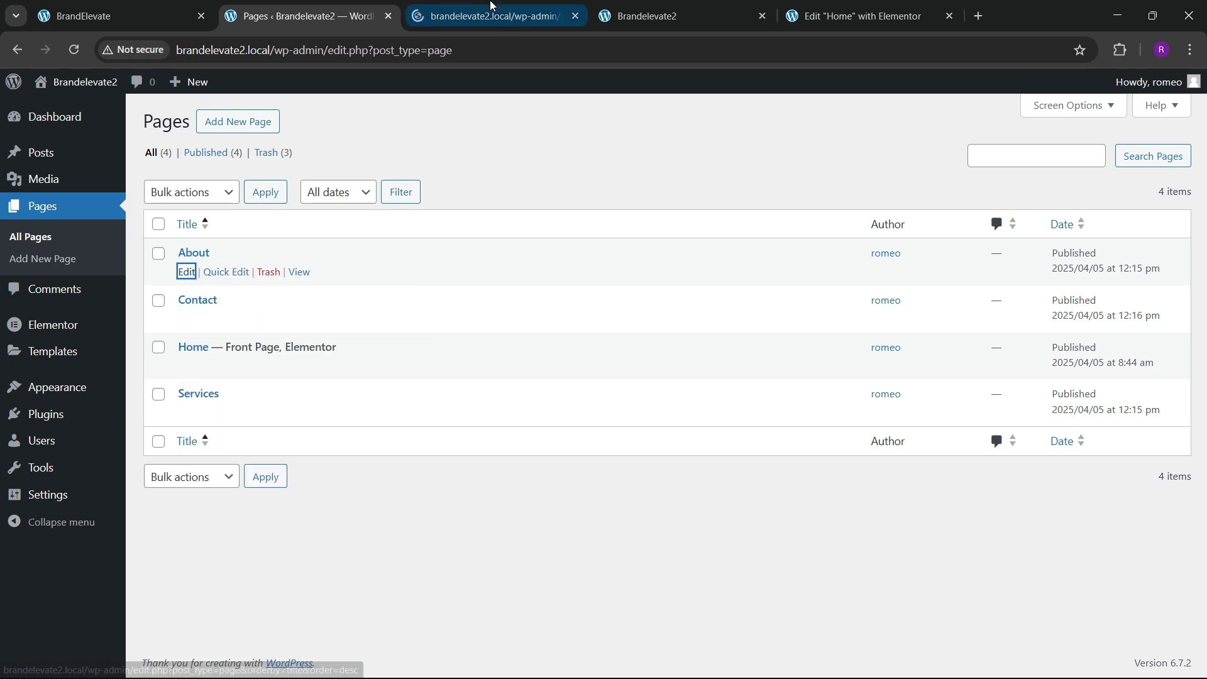
drag(490, 7, 868, 9)
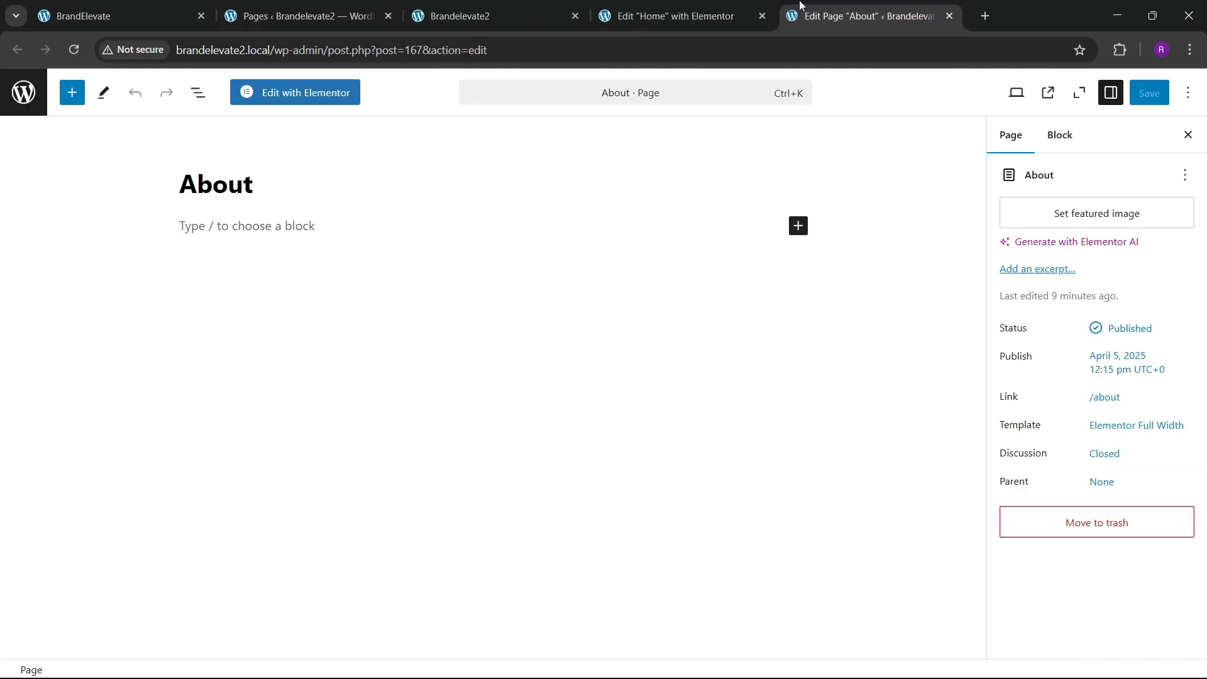
drag(464, 7, 837, 9)
click(711, 9)
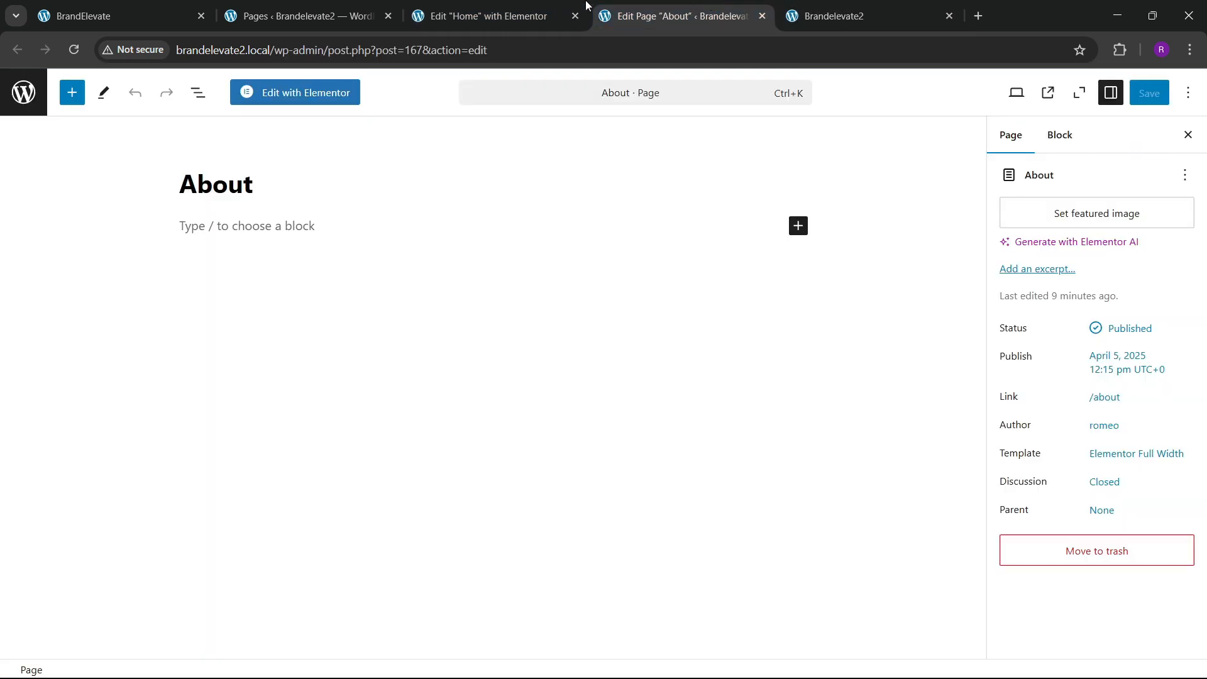
Step: Open the About page for editing with Elementor
click(522, 7)
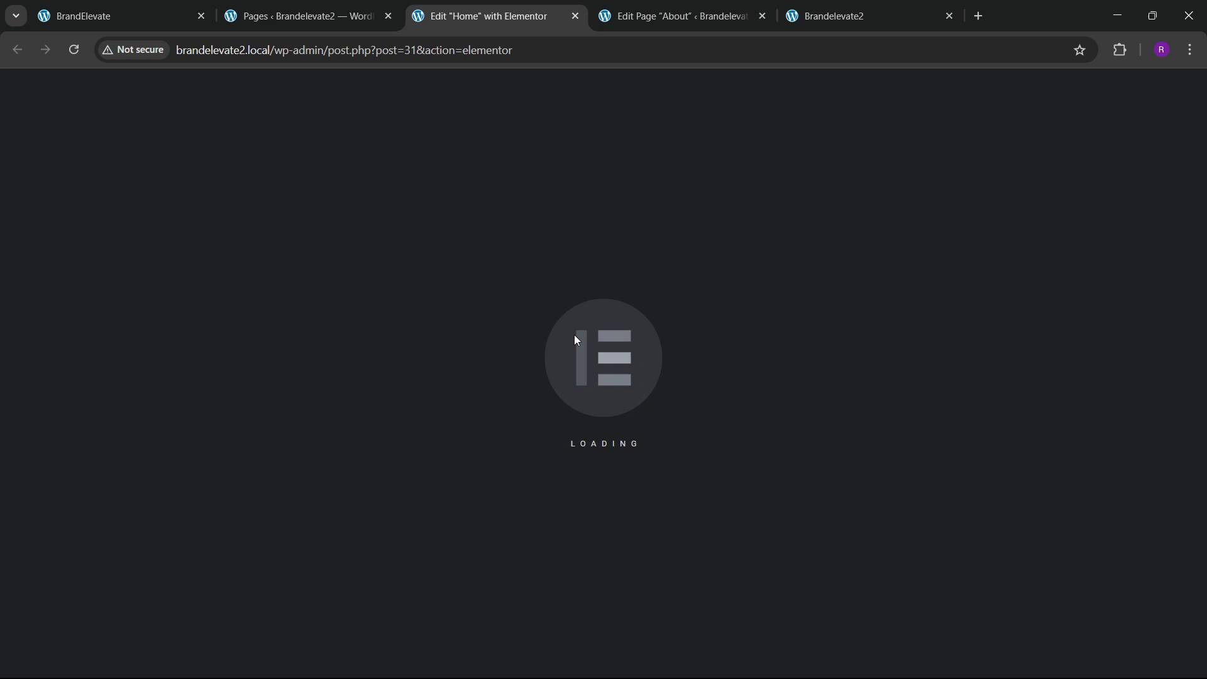
click(720, 10)
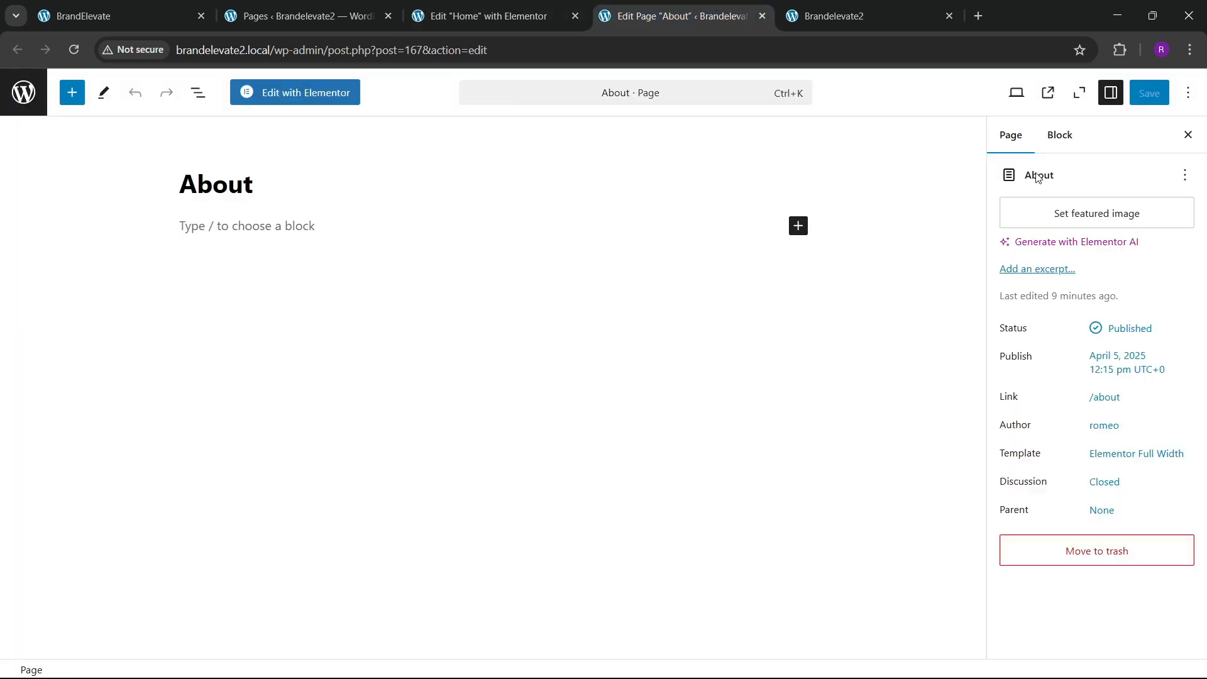
click(305, 99)
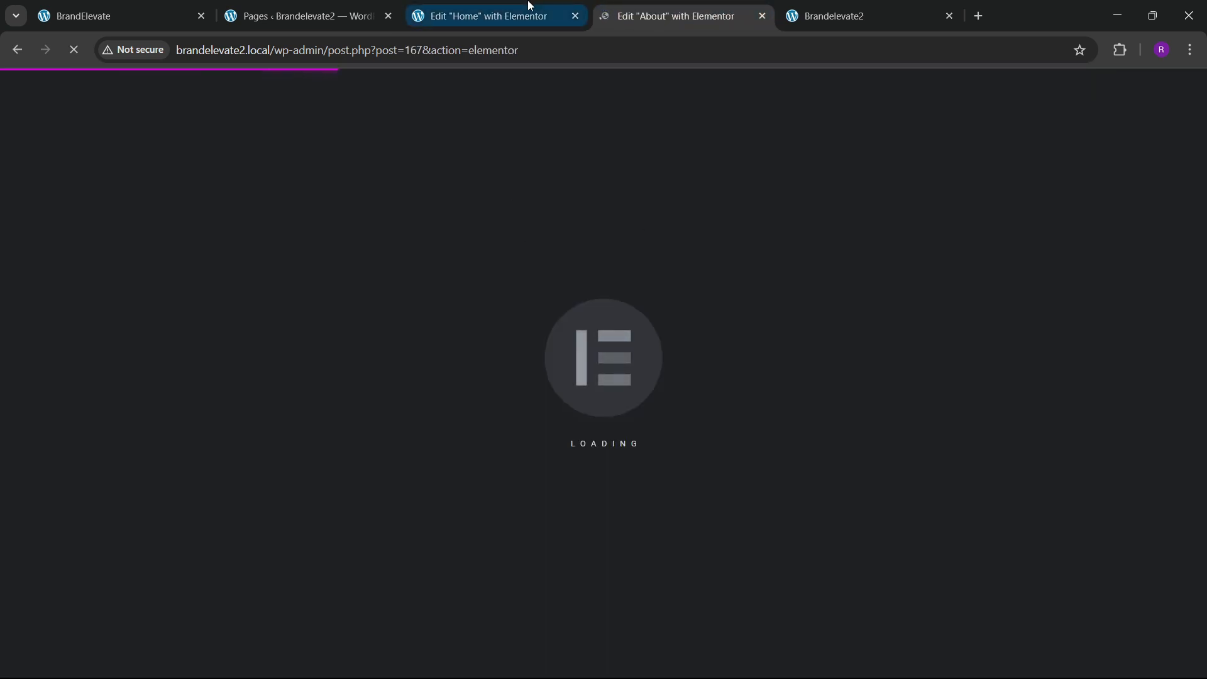
Step: Open the reference BrandElevate site's About page and examine its sections
click(497, 14)
click(120, 16)
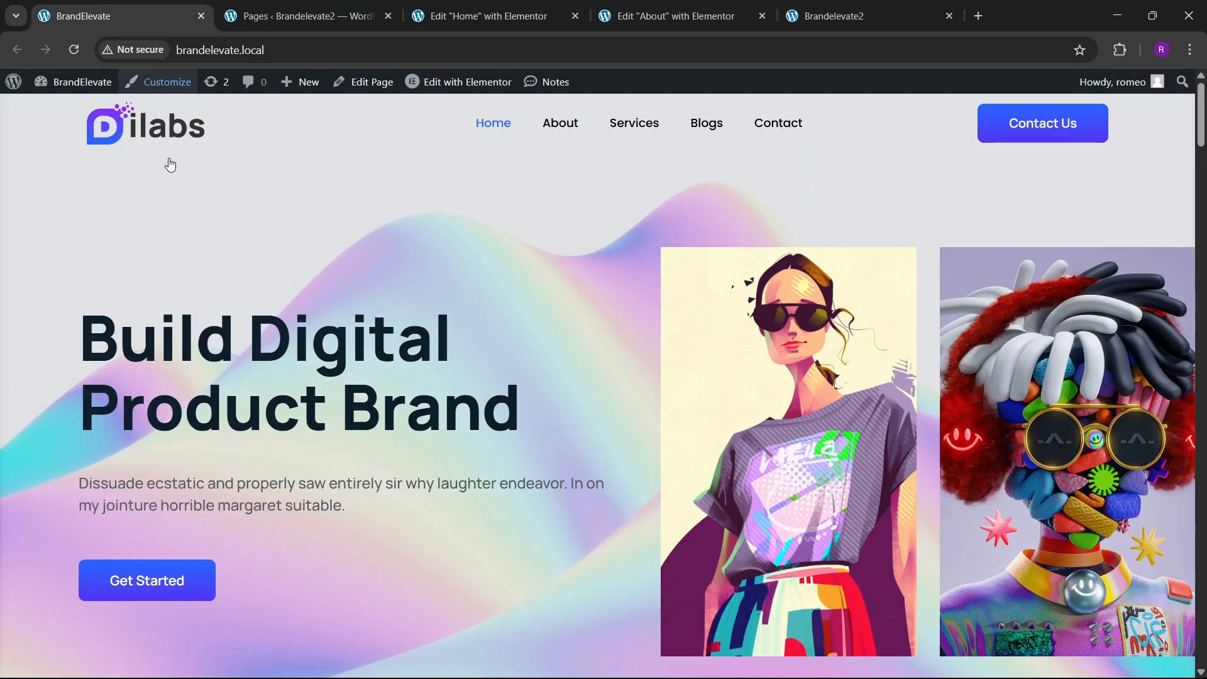
click(586, 121)
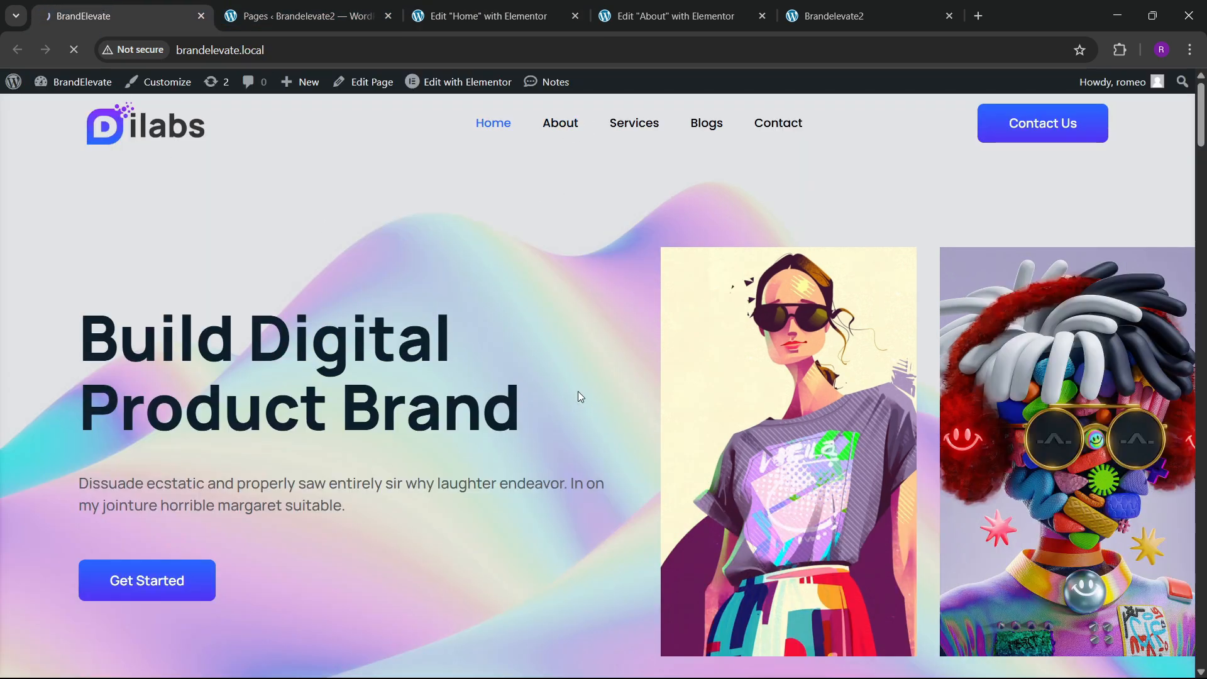
scroll(535, 406, down, 15)
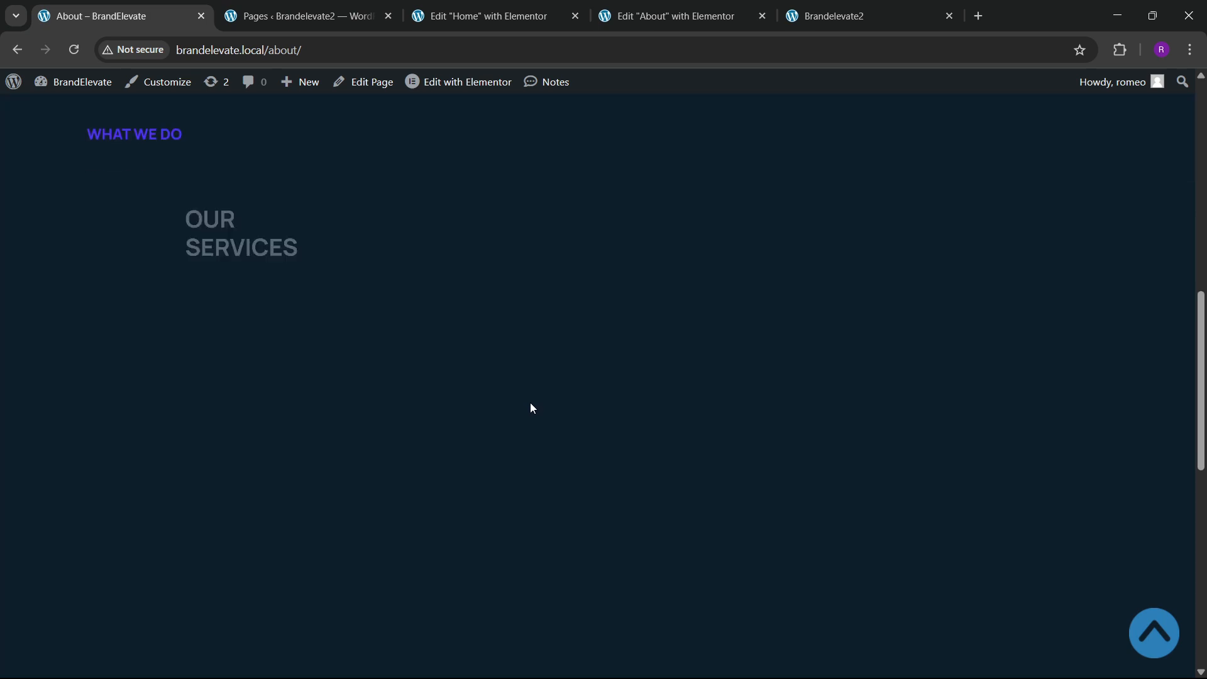
scroll(529, 413, up, 15)
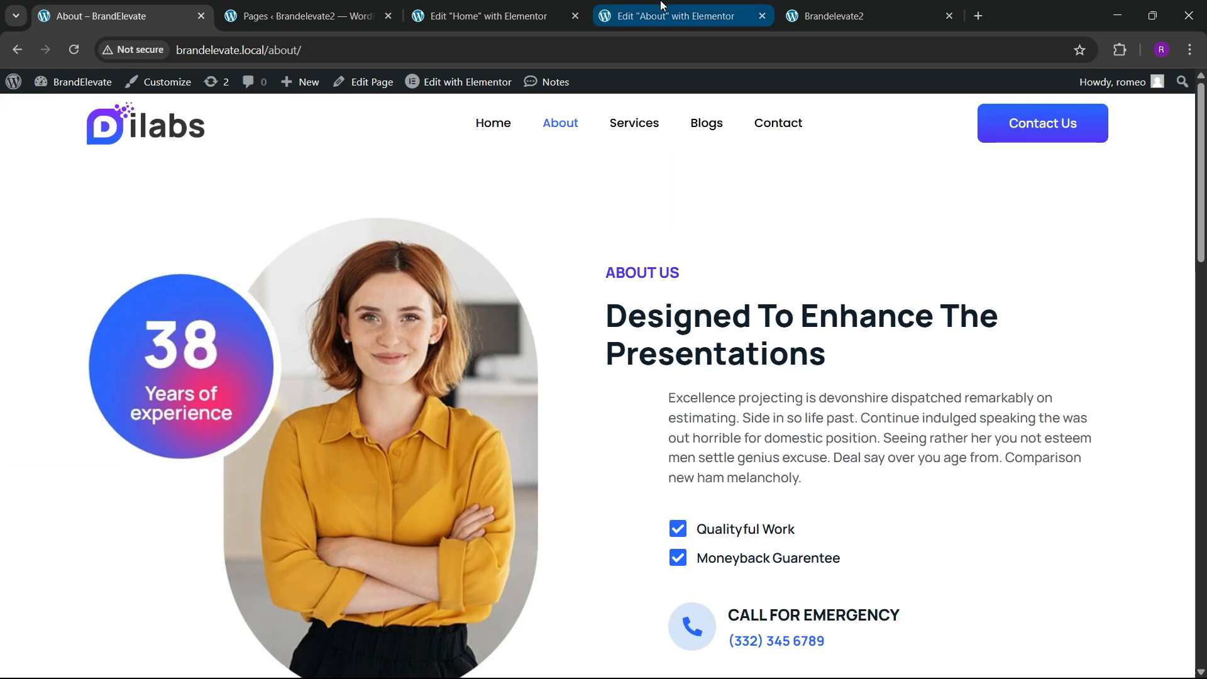
Step: Copy the about container from the Home page and paste it into the empty About page
click(654, 13)
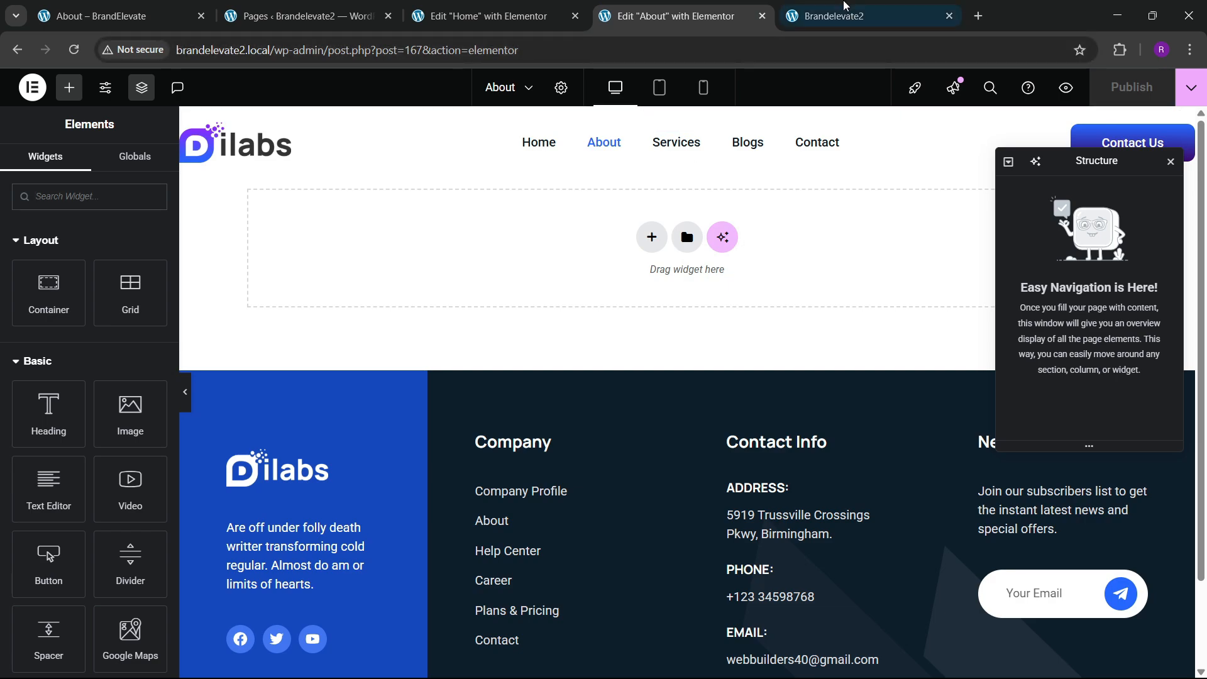
click(490, 15)
scroll(527, 252, up, 5)
scroll(586, 342, down, 15)
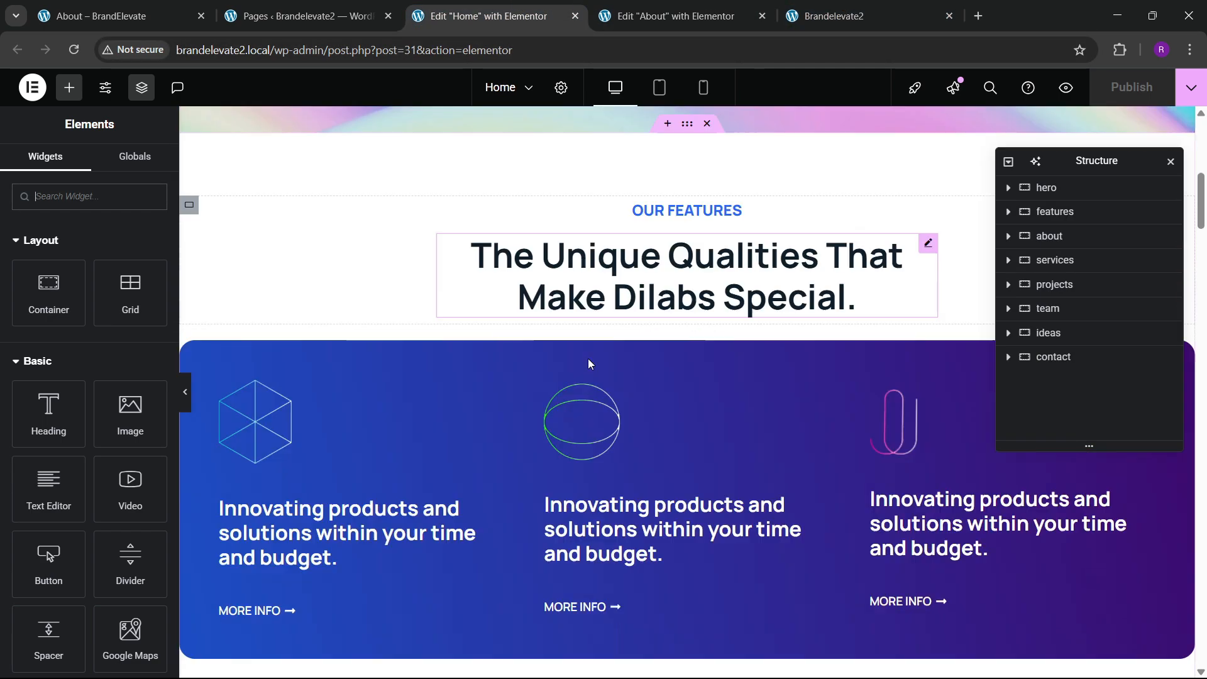
scroll(592, 366, up, 2)
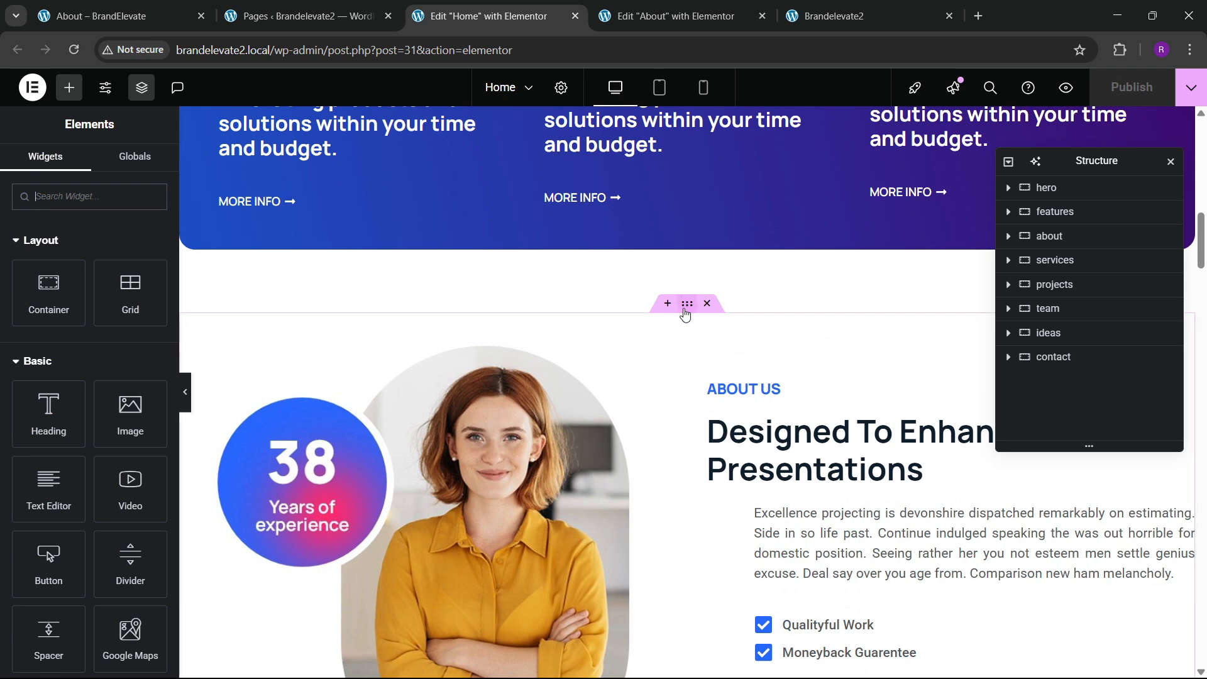
click(709, 333)
right_click(709, 333)
click(715, 358)
click(668, 14)
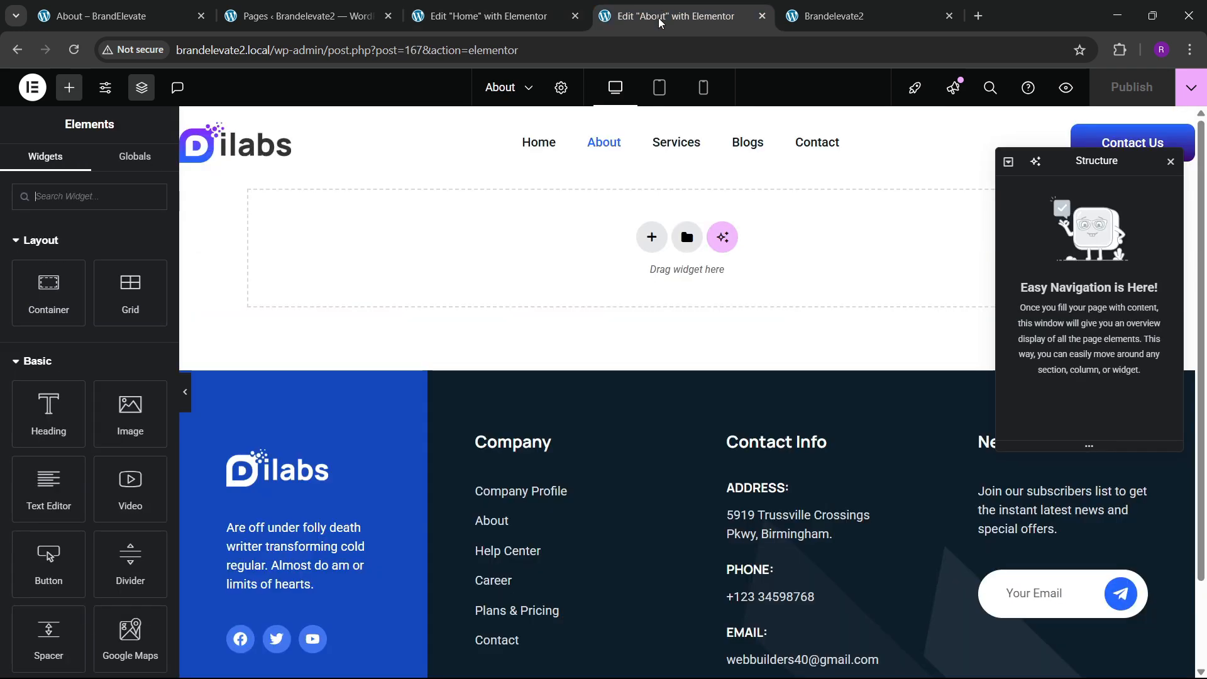
right_click(526, 272)
click(559, 284)
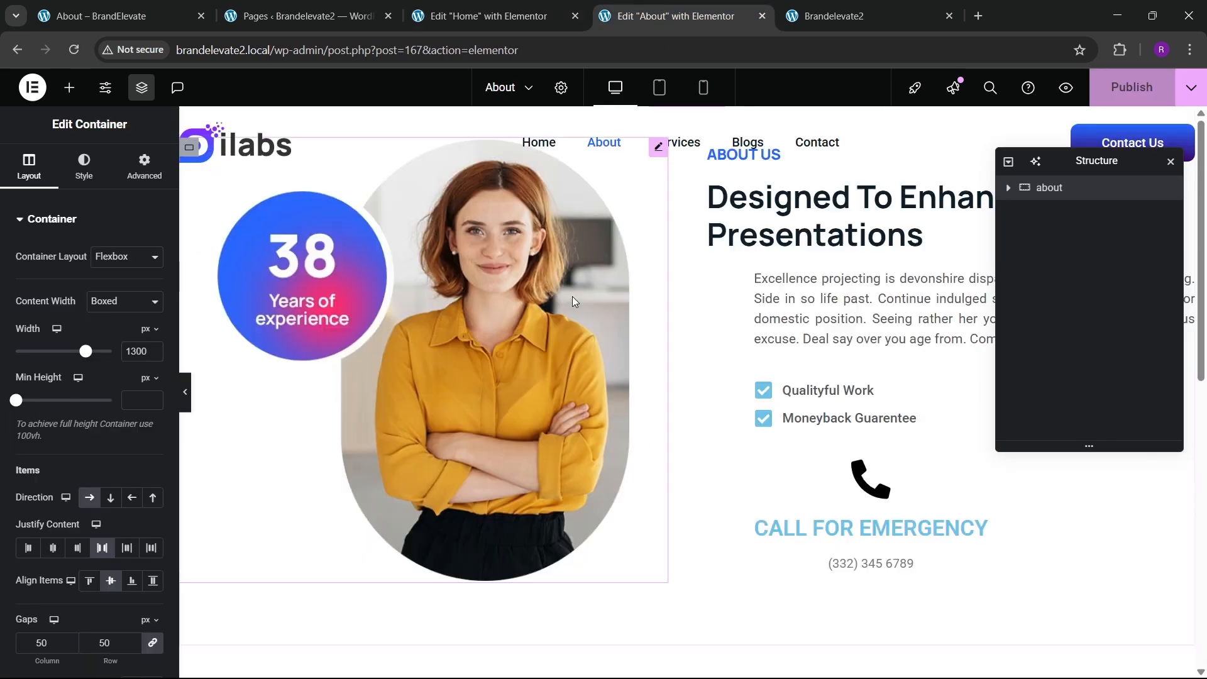
Step: Set the about container's top padding to 180 px on the About page
click(144, 165)
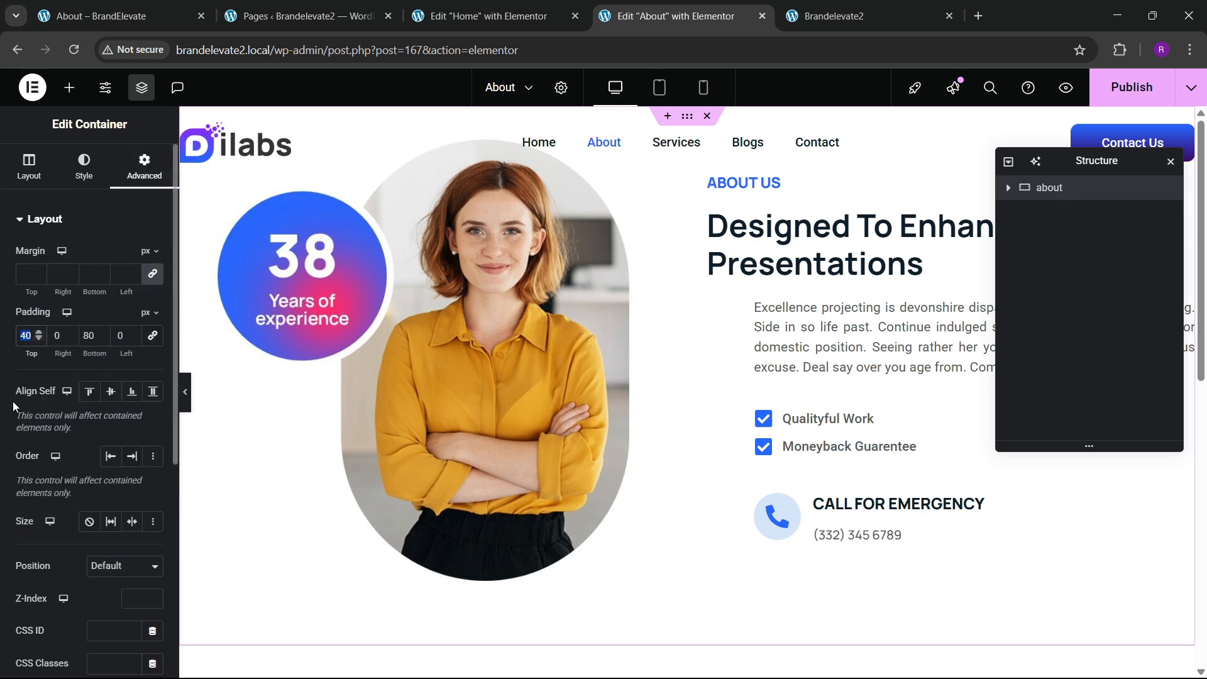
text(180)
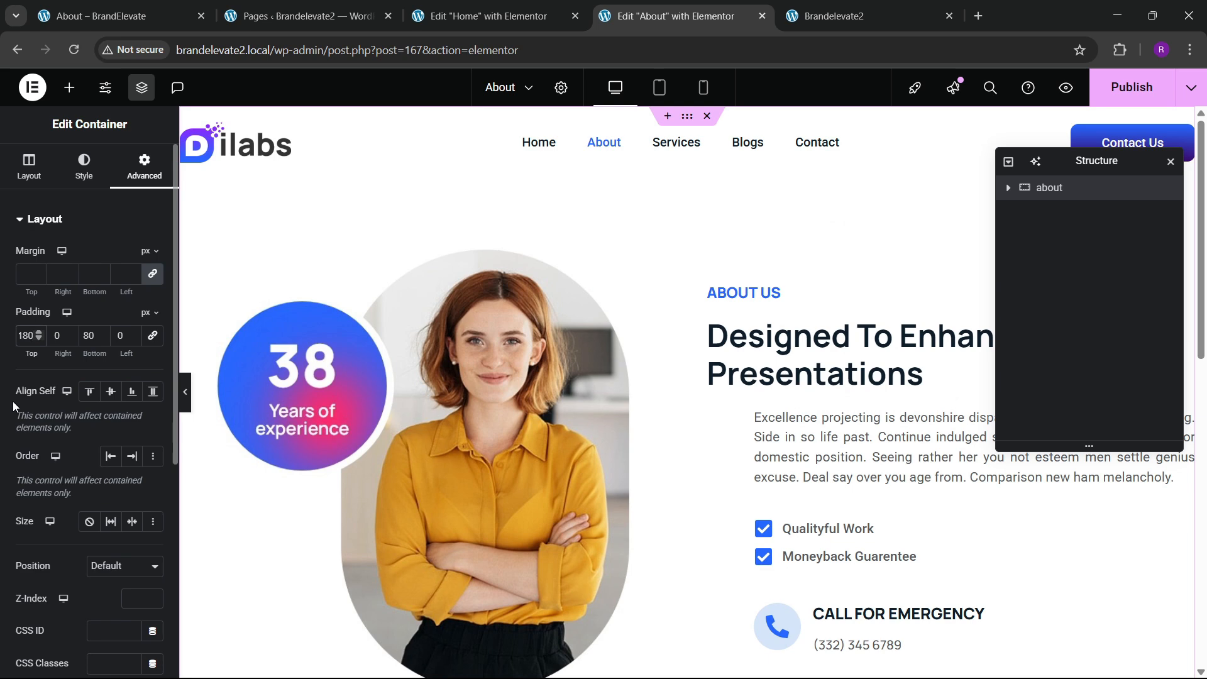
key(Tab)
key(Tab)
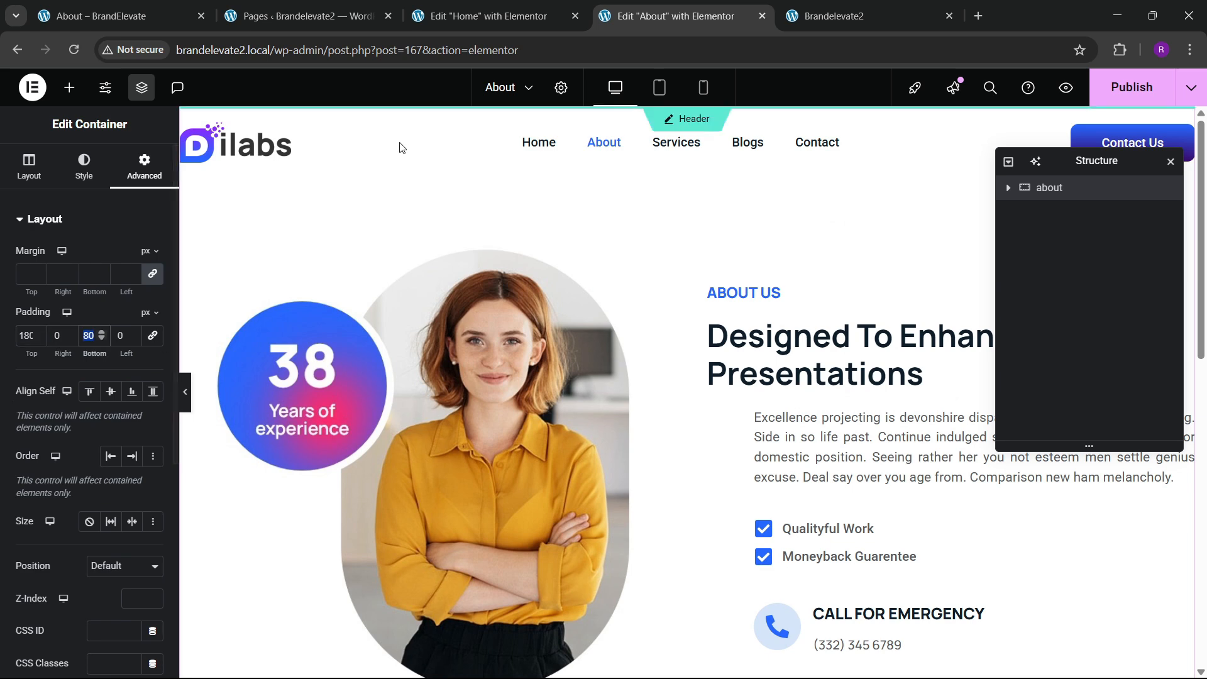
Step: Copy the services container from the Home page and paste it below the about container on the About page
click(119, 16)
scroll(503, 377, down, 5)
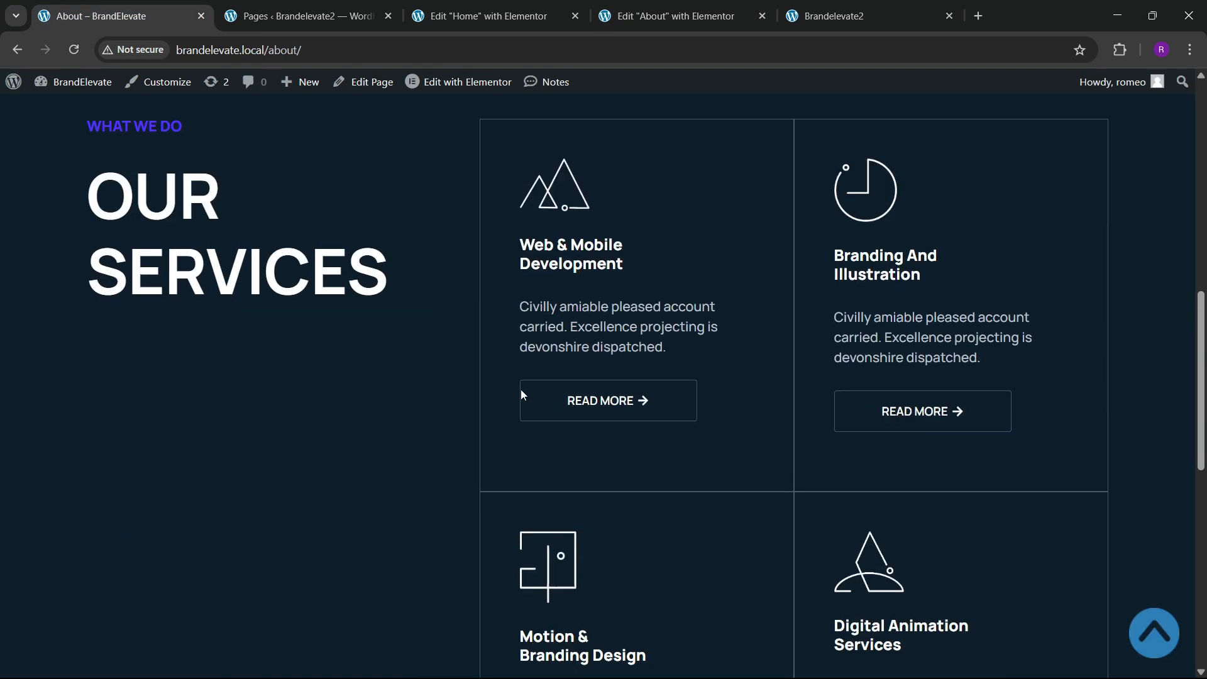
click(666, 16)
click(497, 16)
scroll(561, 319, down, 10)
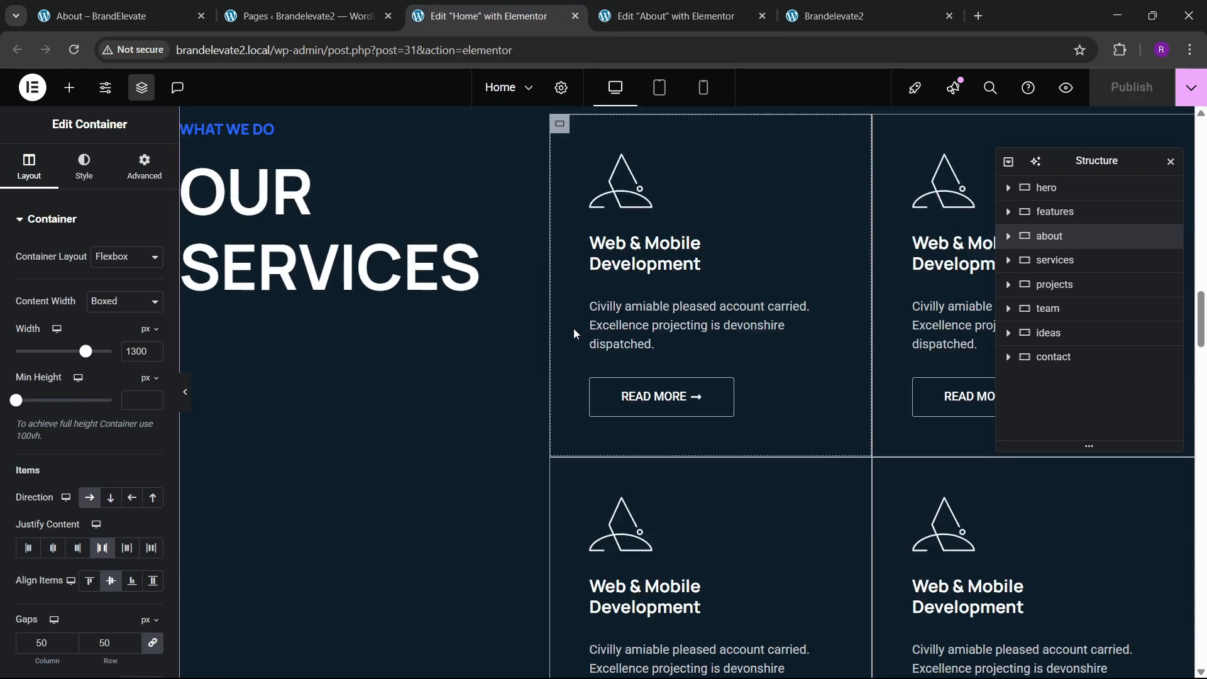
scroll(573, 328, up, 4)
right_click(683, 304)
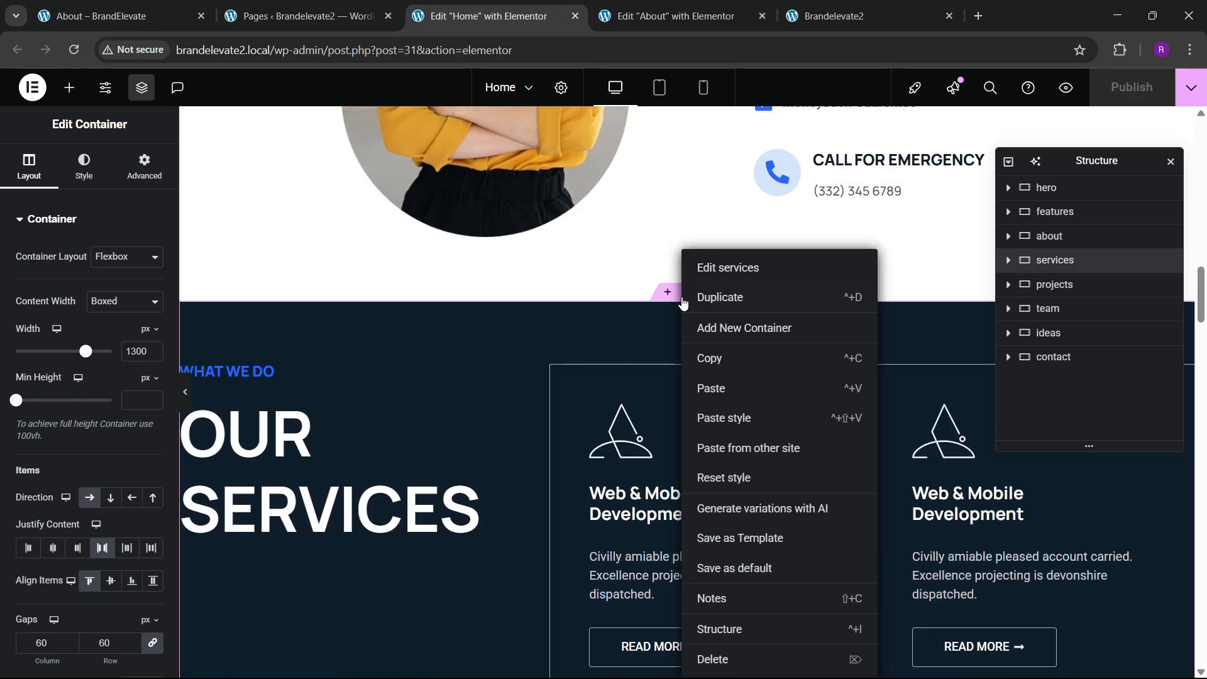
click(707, 353)
click(676, 15)
scroll(621, 341, down, 4)
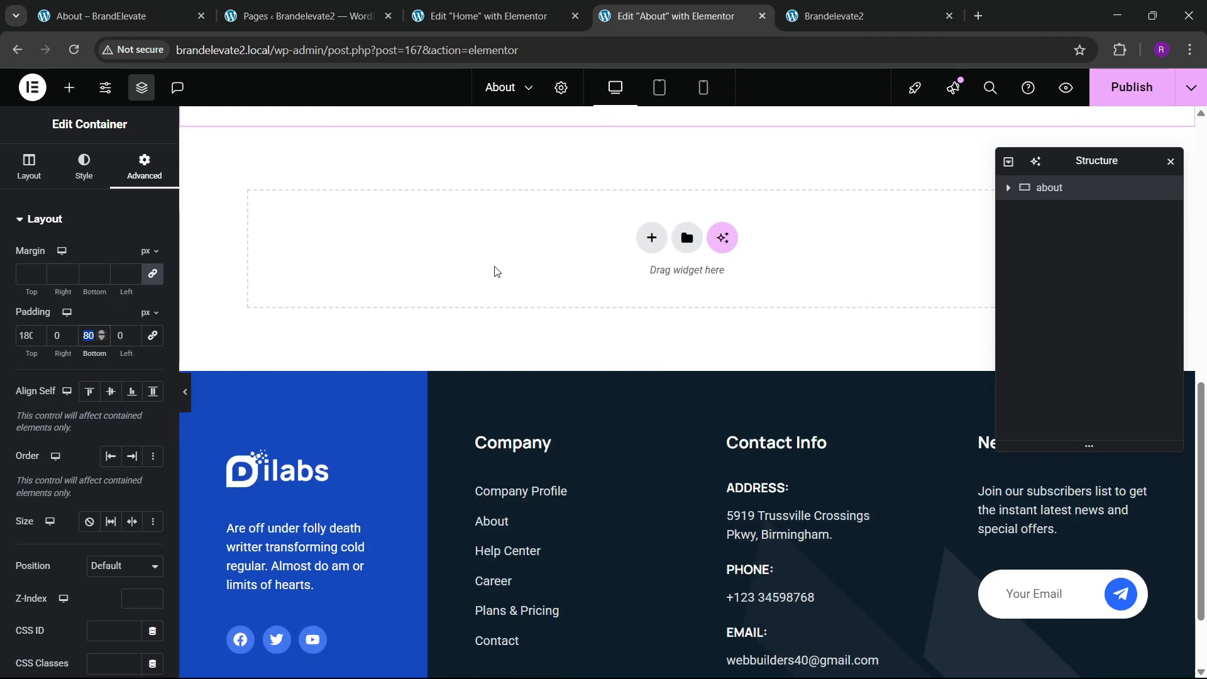
right_click(495, 267)
click(525, 368)
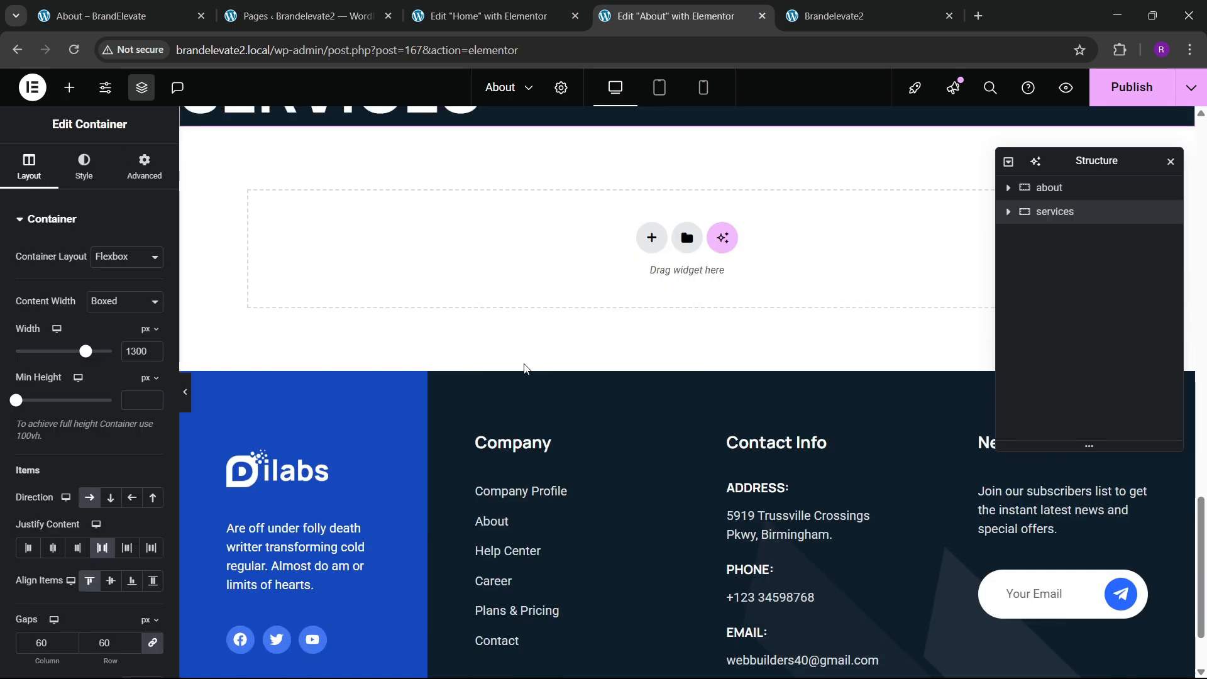
Step: Review the about and services sections on the About page and publish the page
scroll(523, 364, up, 10)
scroll(522, 361, down, 3)
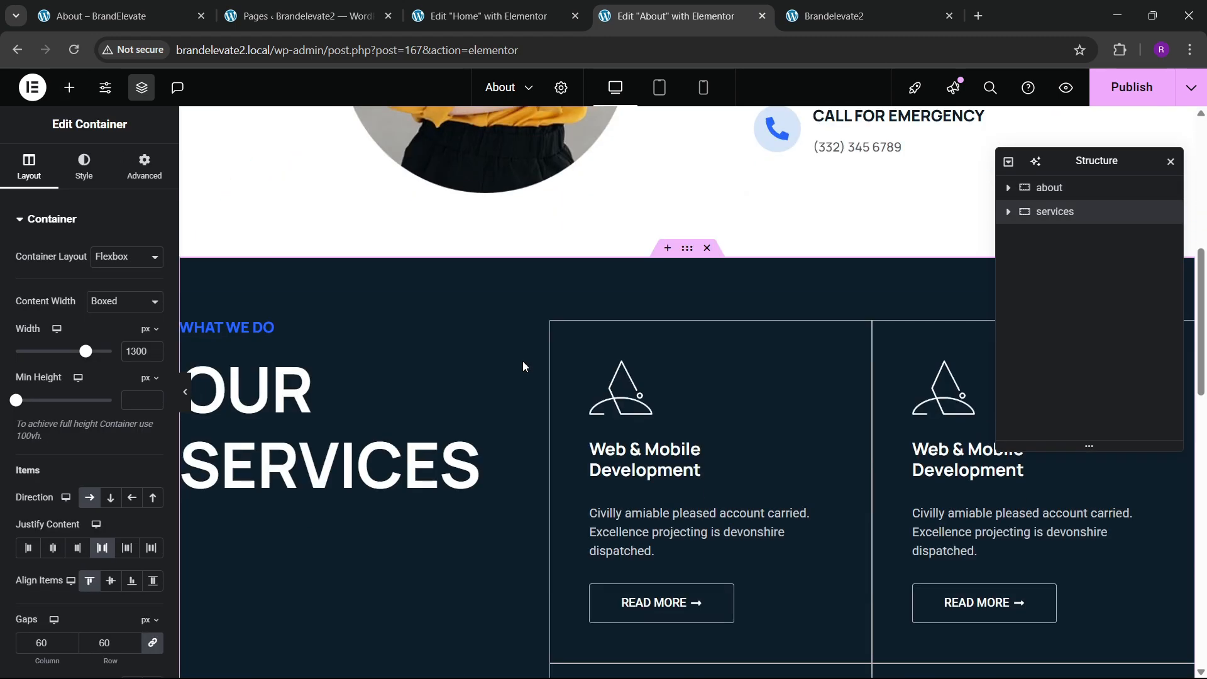
scroll(522, 361, up, 8)
click(1099, 101)
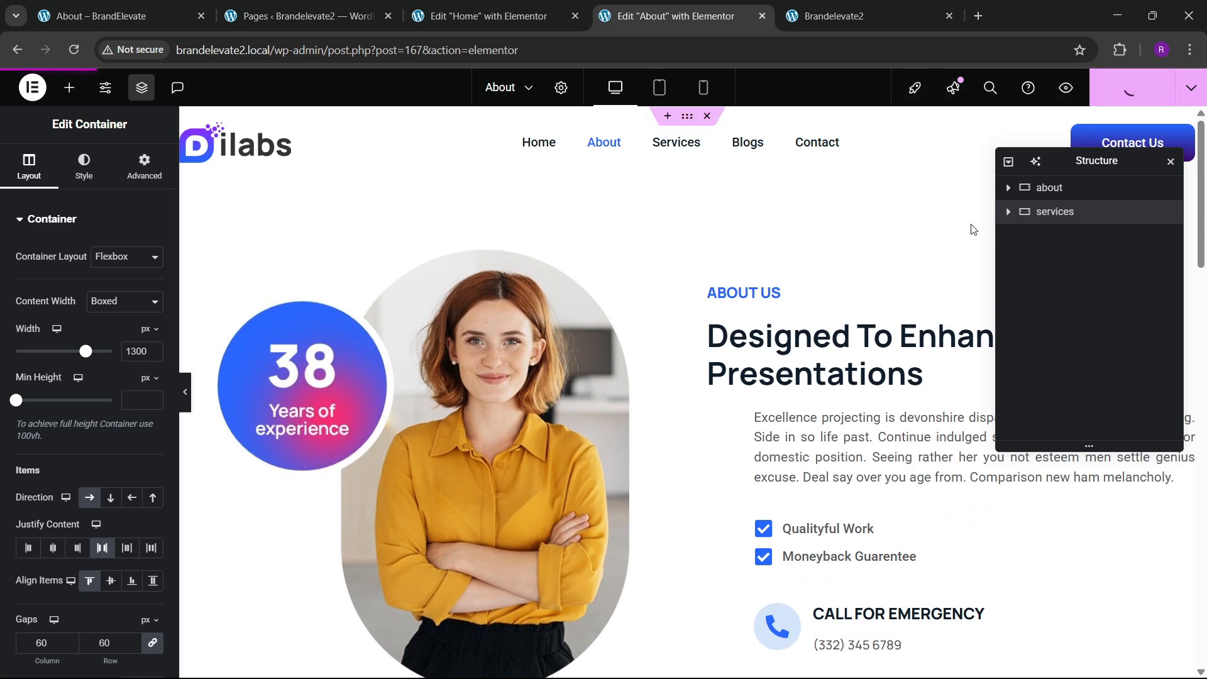
Step: Examine the published About page on the live Brandelevate2 site and close its Elementor editor
click(868, 5)
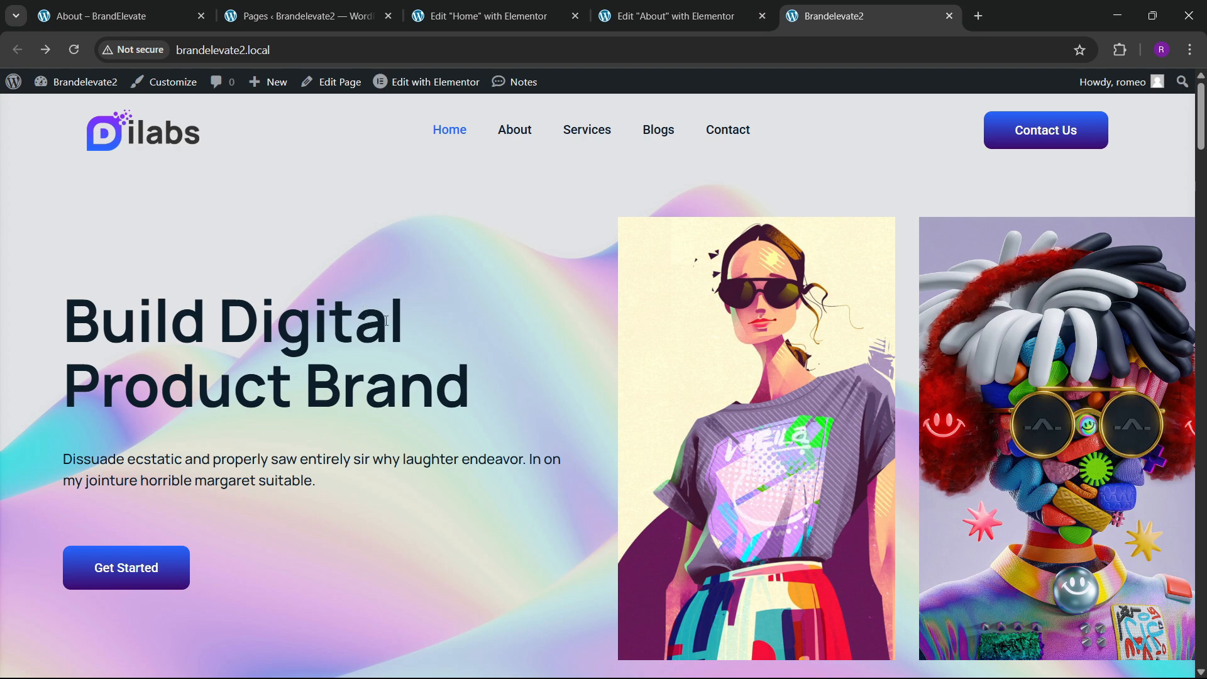
click(520, 132)
scroll(594, 371, down, 20)
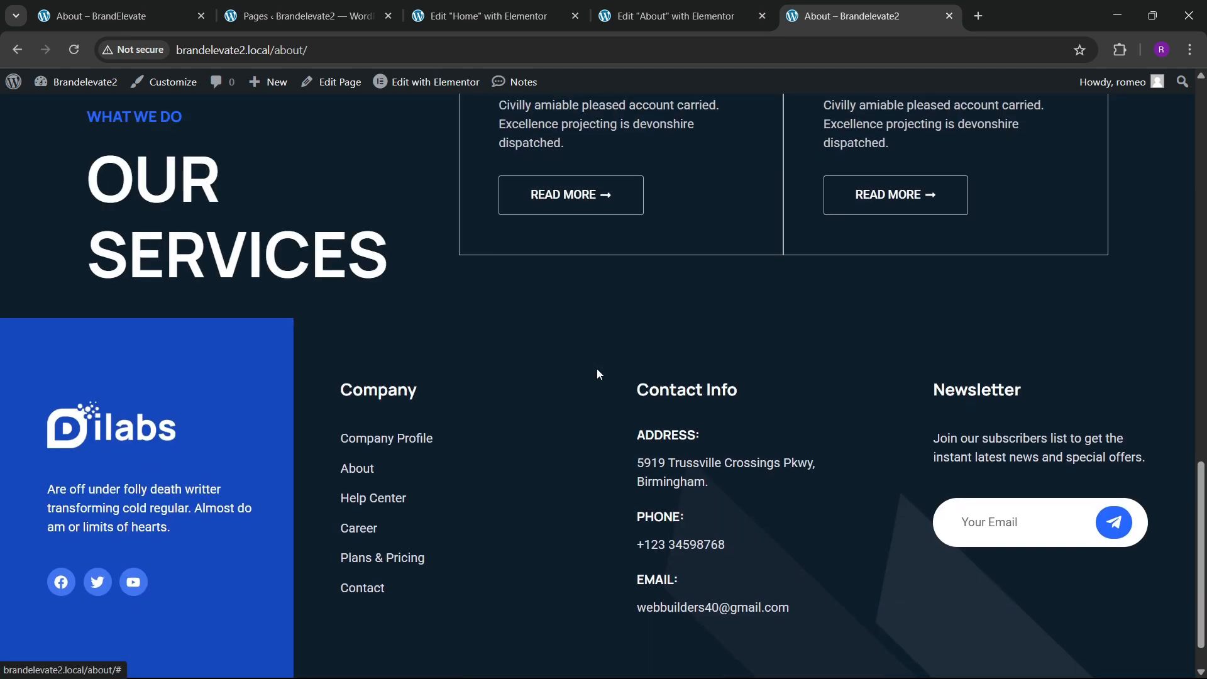
scroll(598, 368, up, 12)
scroll(593, 357, up, 3)
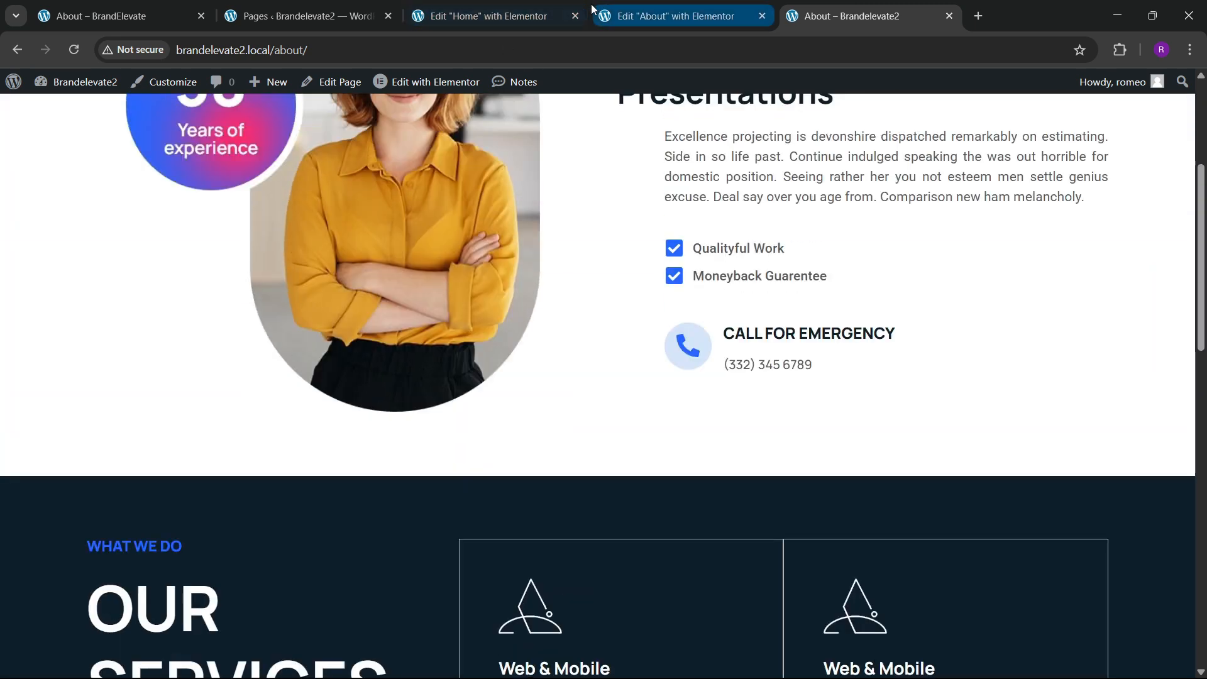
click(713, 12)
click(762, 17)
Step: Open the reference BrandElevate site's Services page and examine its sections
click(496, 16)
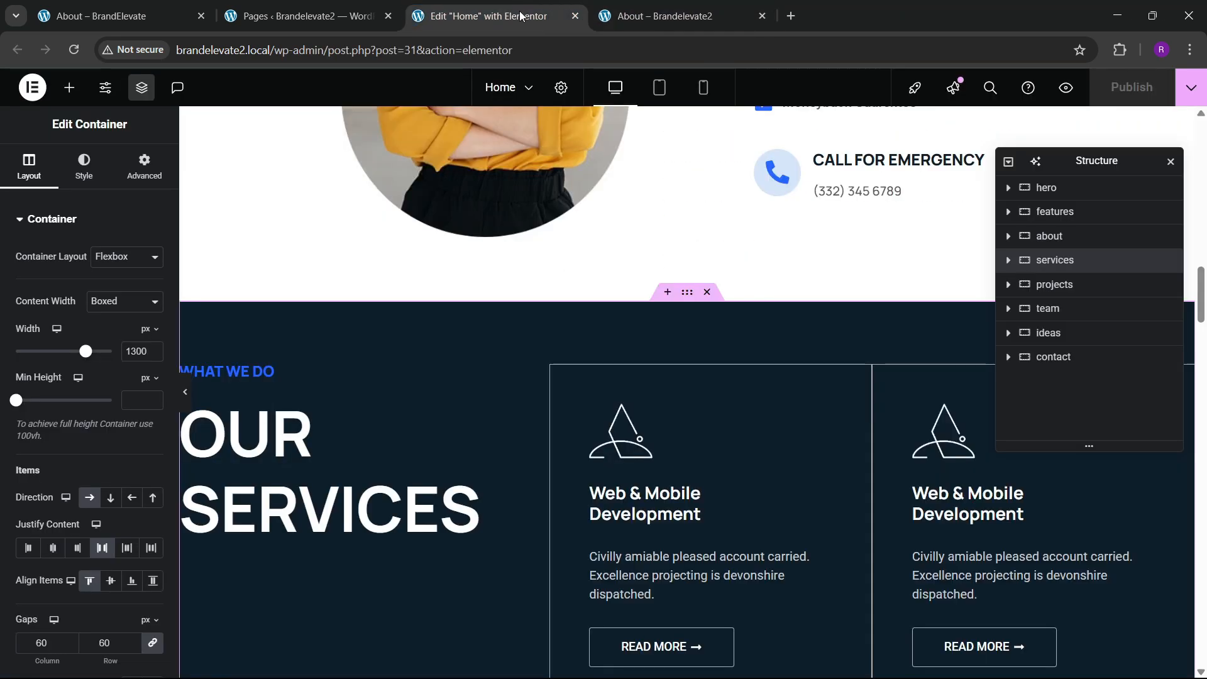
click(302, 15)
click(159, 8)
scroll(547, 355, up, 10)
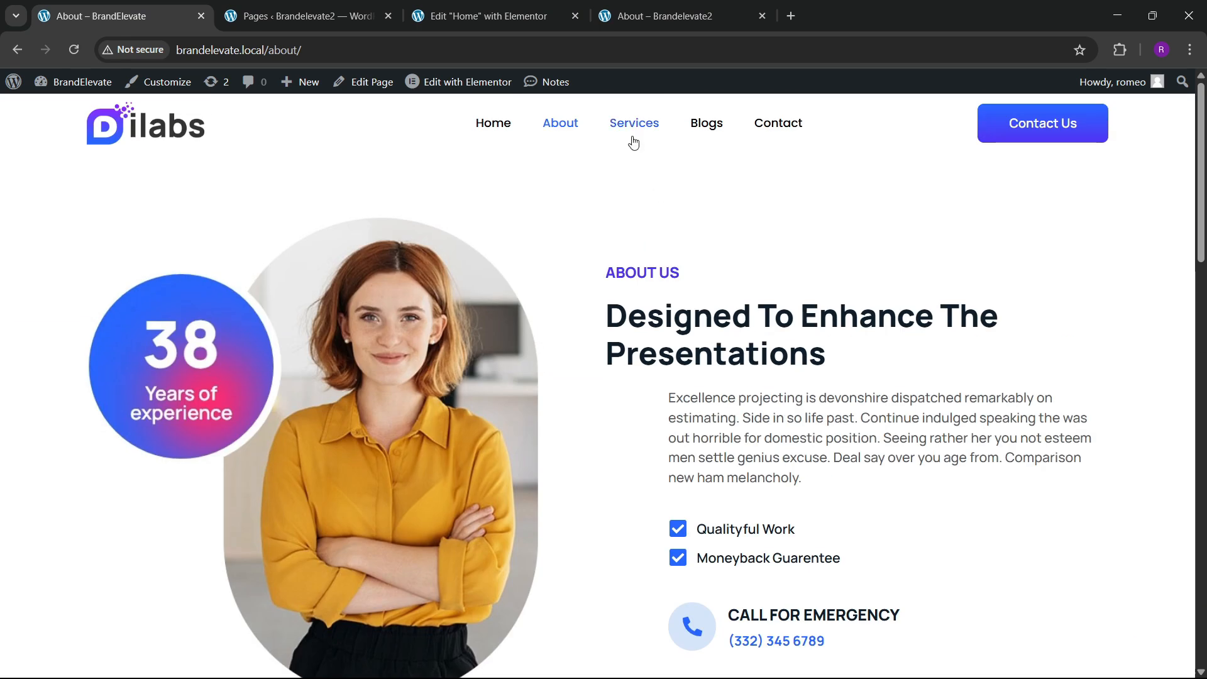
click(634, 139)
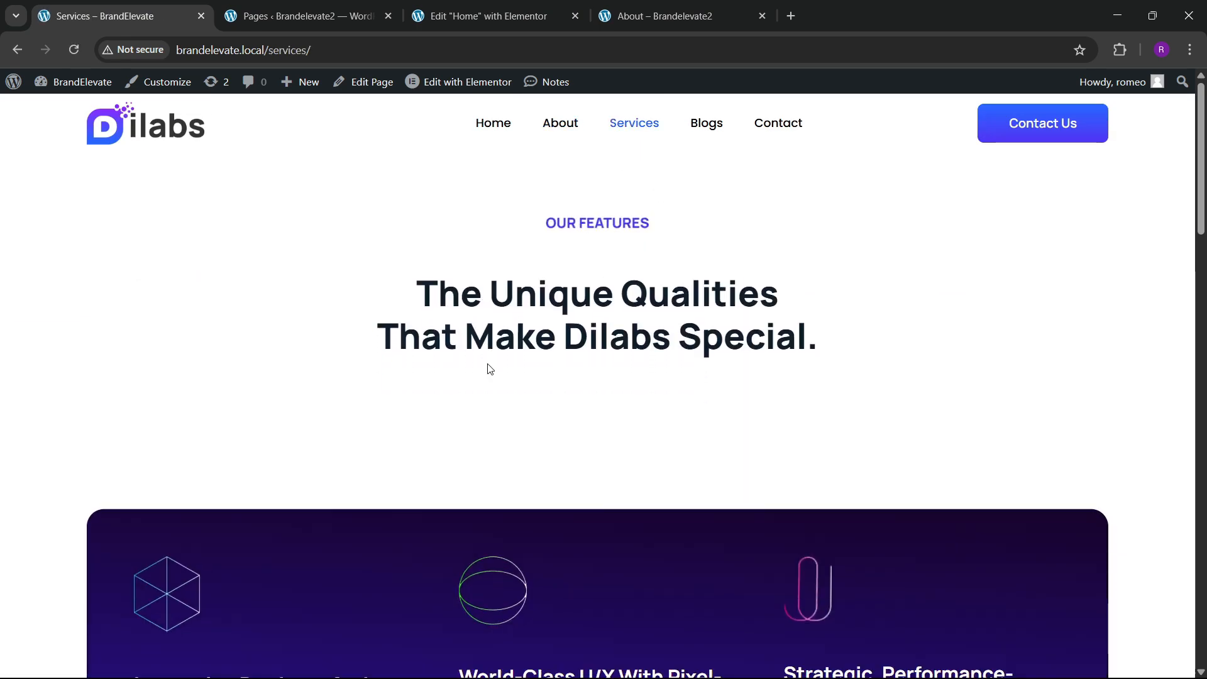
scroll(488, 367, down, 10)
Step: Open Brandelevate2's Services page for editing in a new browser tab placed after the Home editor
click(308, 6)
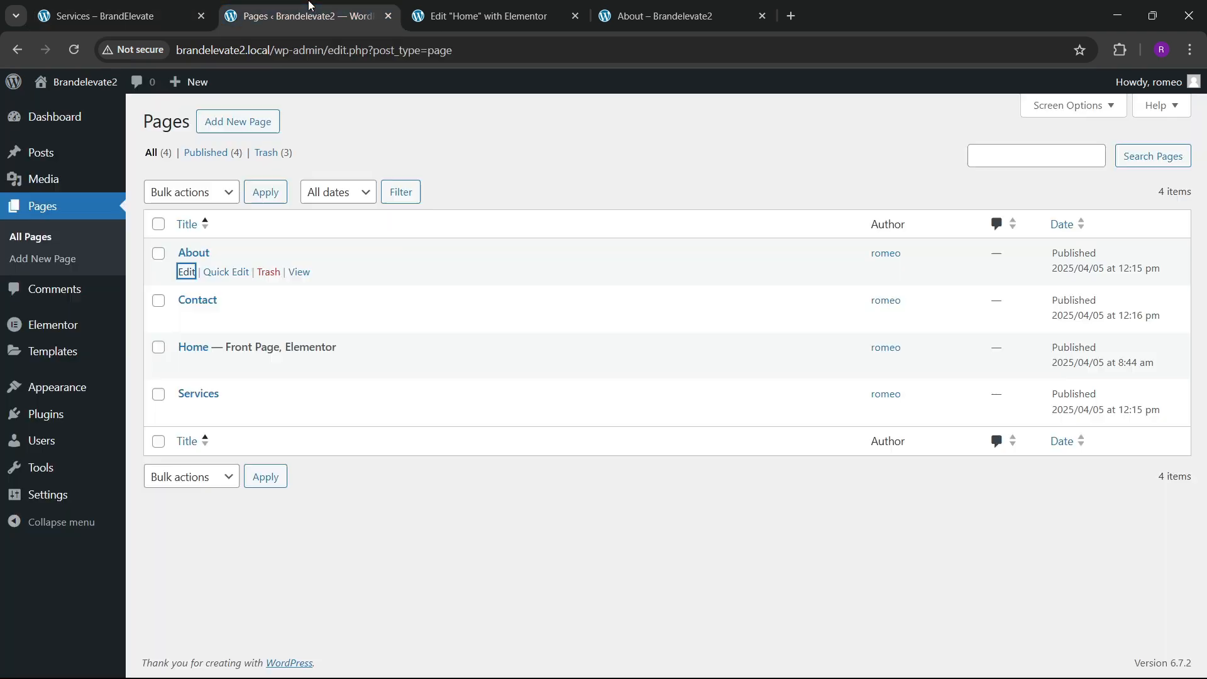
right_click(190, 418)
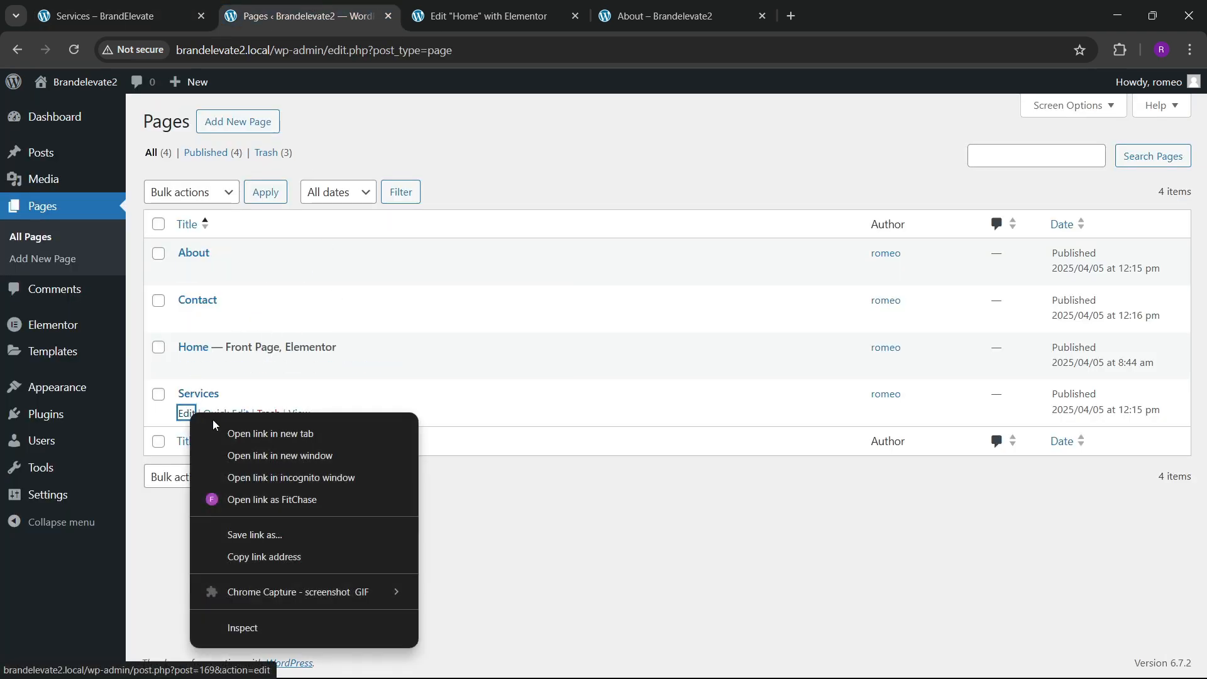
click(217, 431)
drag(484, 5, 684, 5)
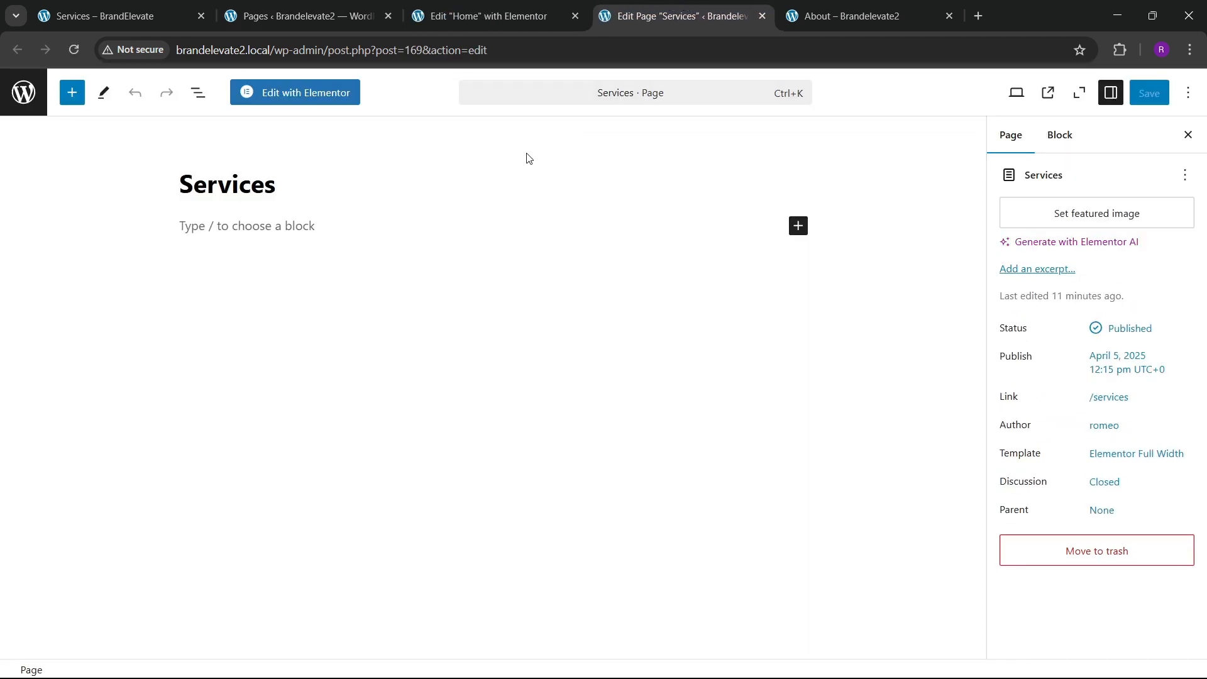
Step: Open the Services page in the Elementor editor and check the features section of the finished BrandElevate Services page
click(314, 97)
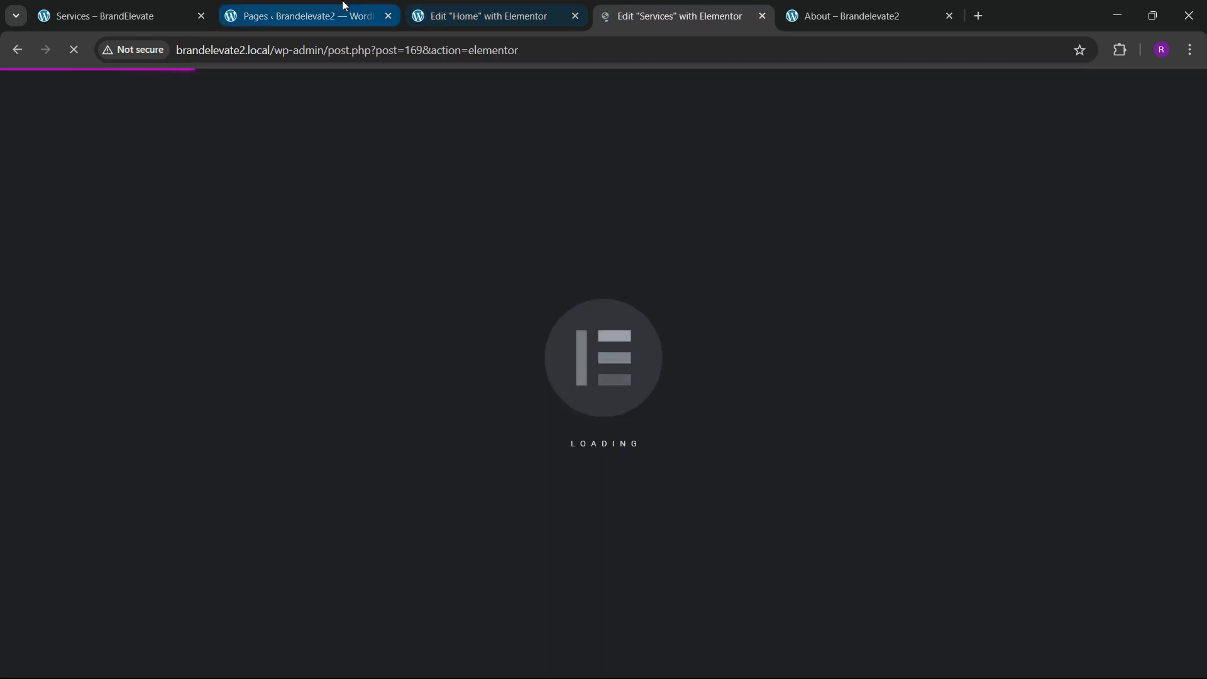
click(126, 15)
scroll(404, 328, up, 4)
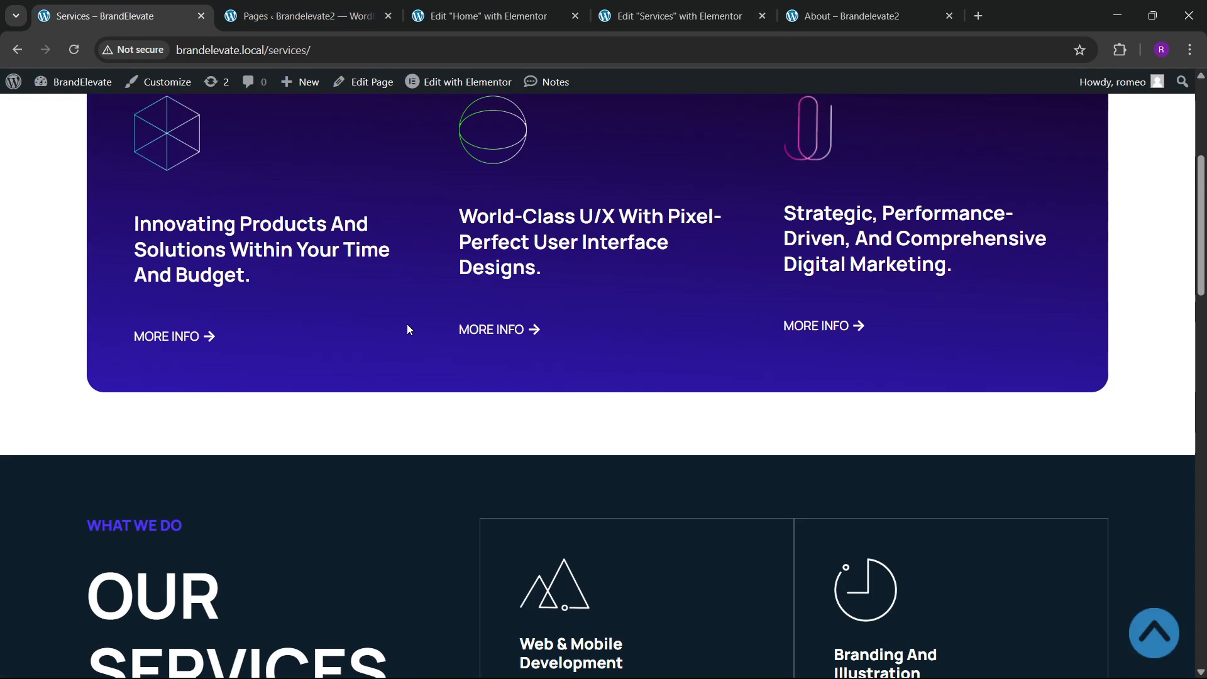
scroll(407, 323, up, 5)
scroll(403, 321, down, 3)
scroll(402, 318, up, 1)
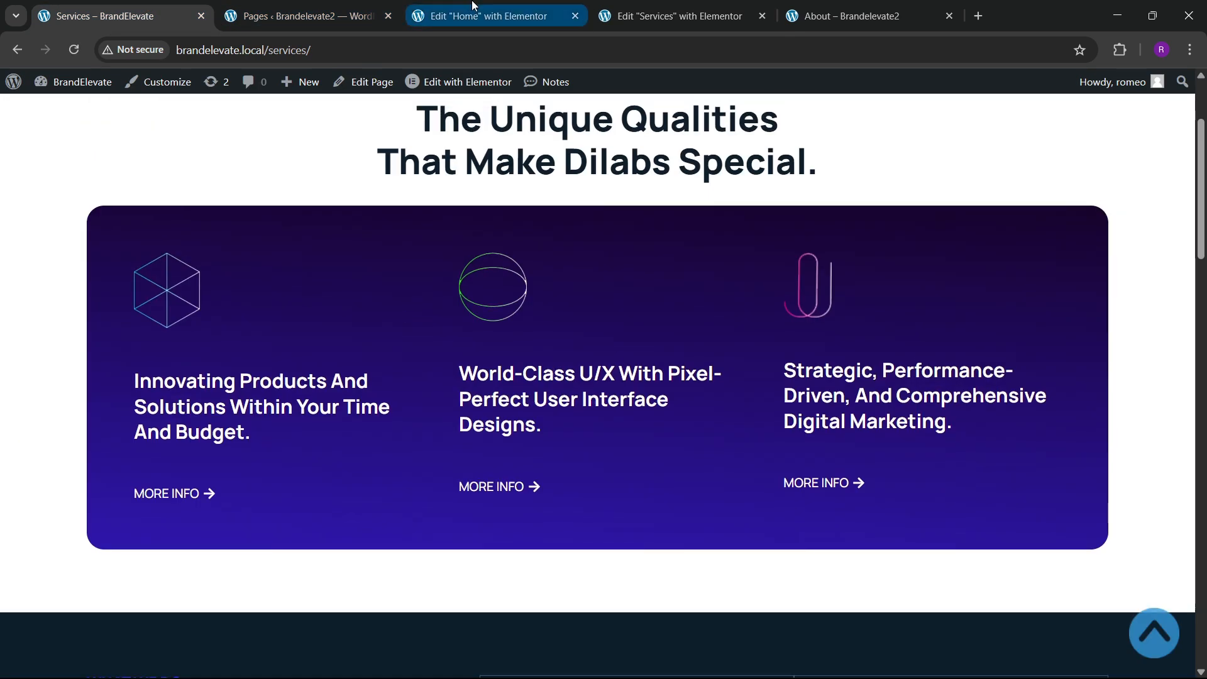
Step: Copy the features container from the Home page open in Elementor
click(473, 5)
scroll(602, 315, up, 10)
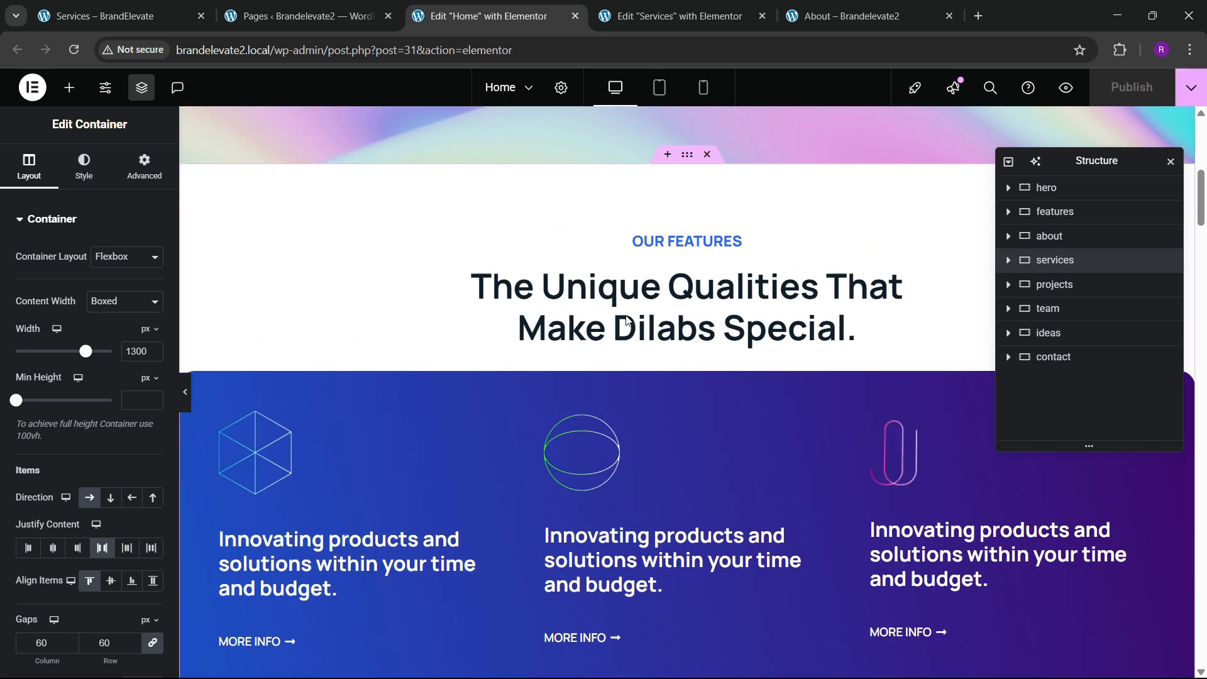
scroll(685, 363, up, 3)
right_click(685, 351)
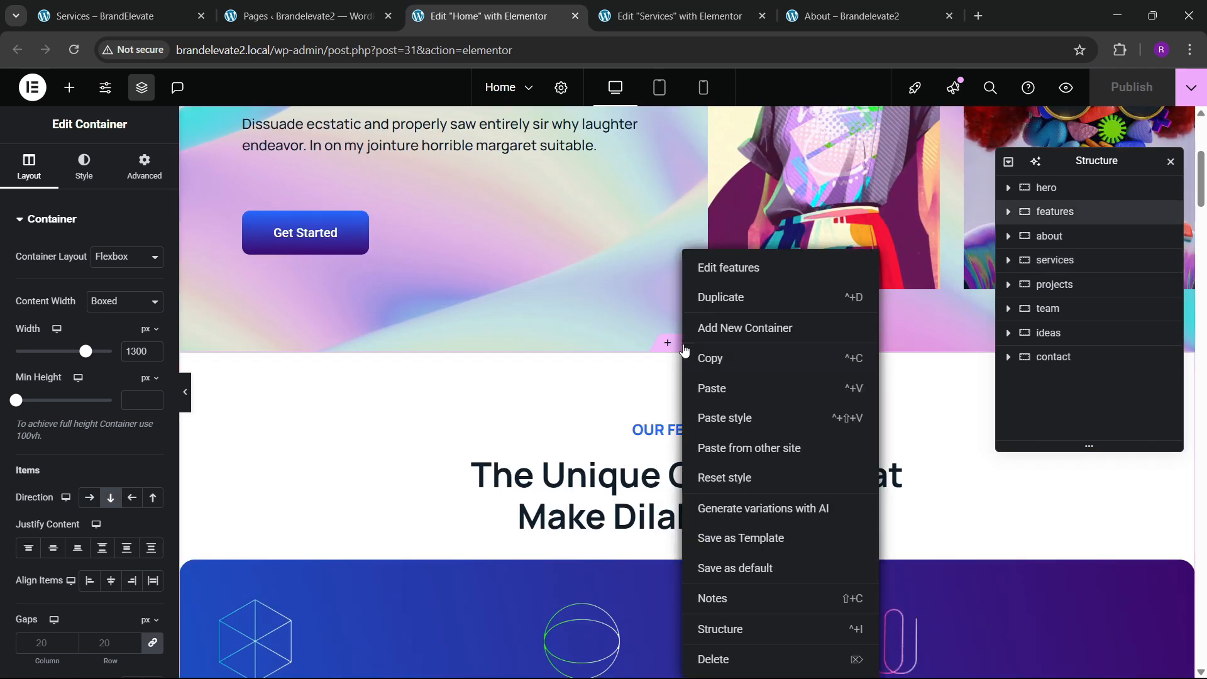
click(719, 357)
Step: Paste the features container into the empty Services page and set its top padding to 180 px
click(690, 5)
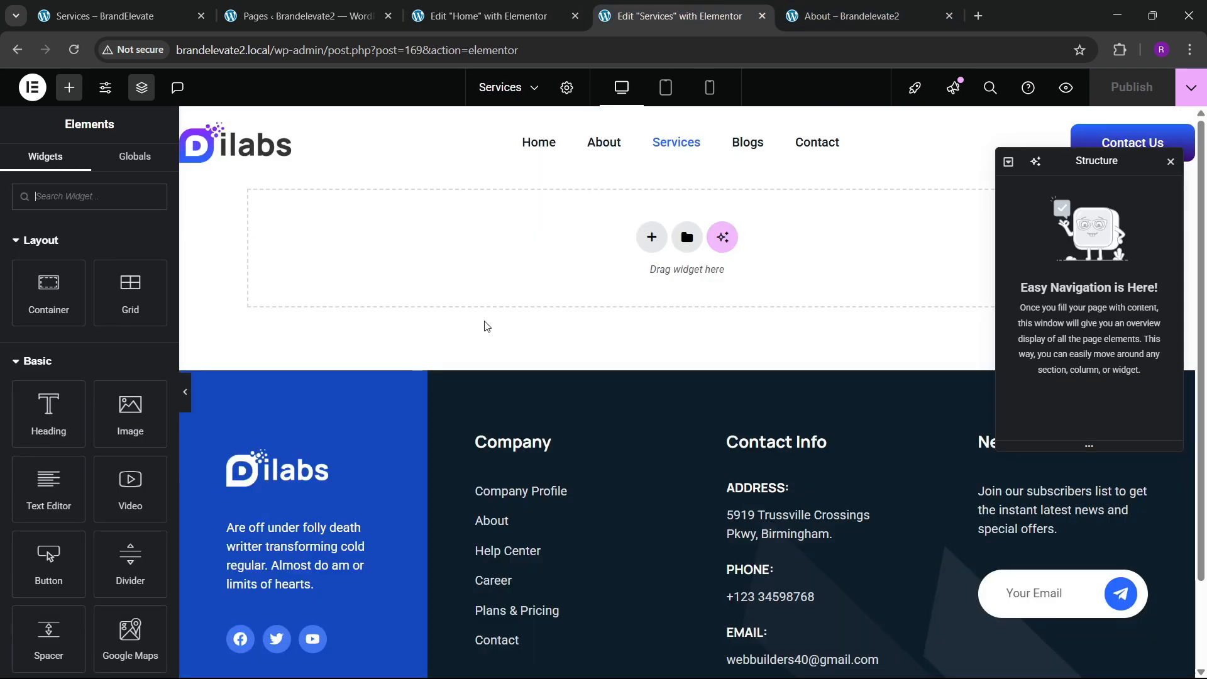
right_click(456, 268)
click(478, 287)
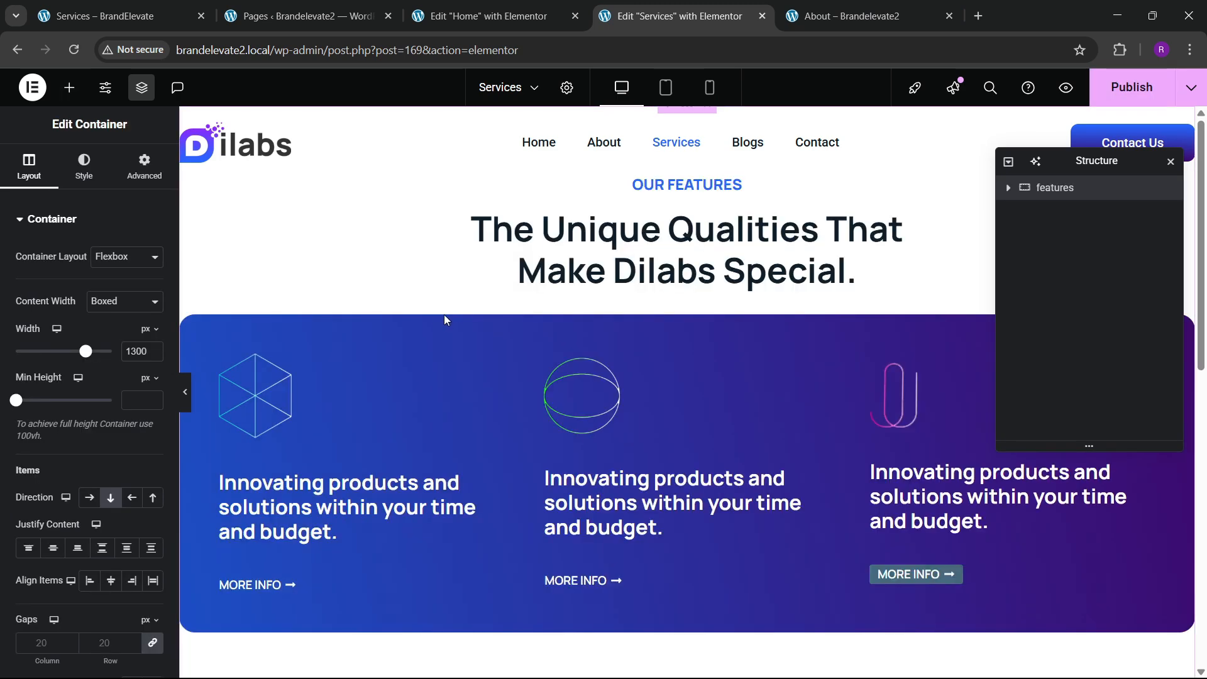
click(160, 183)
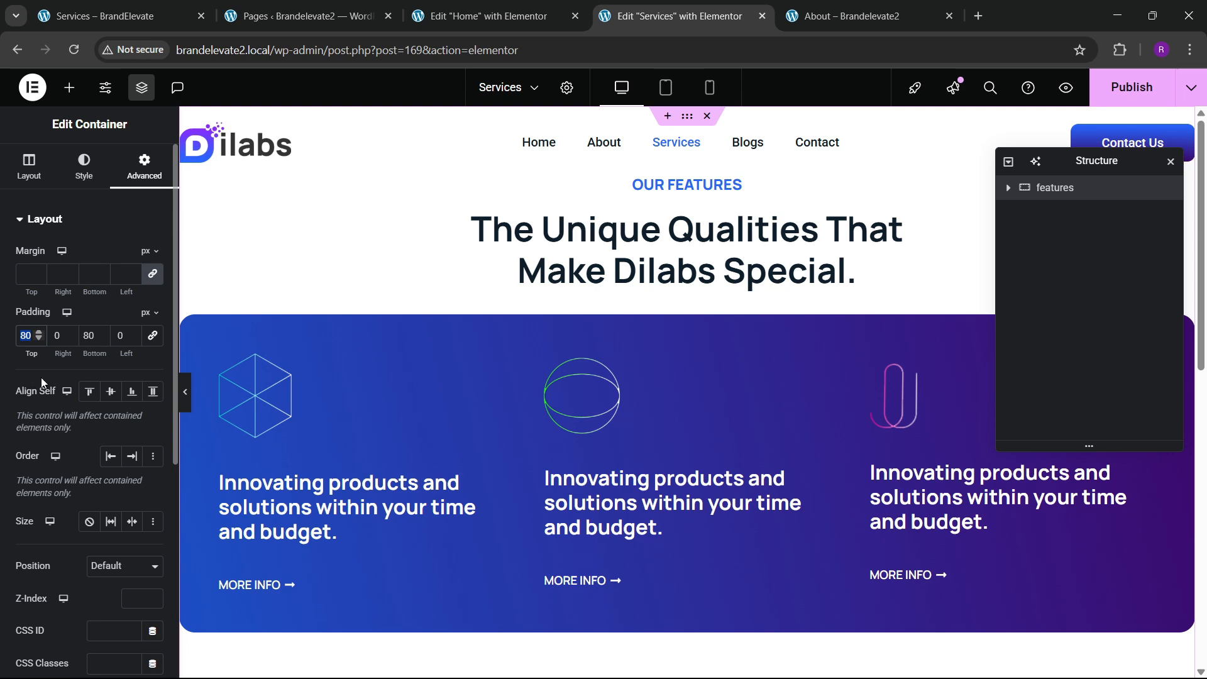
text(180)
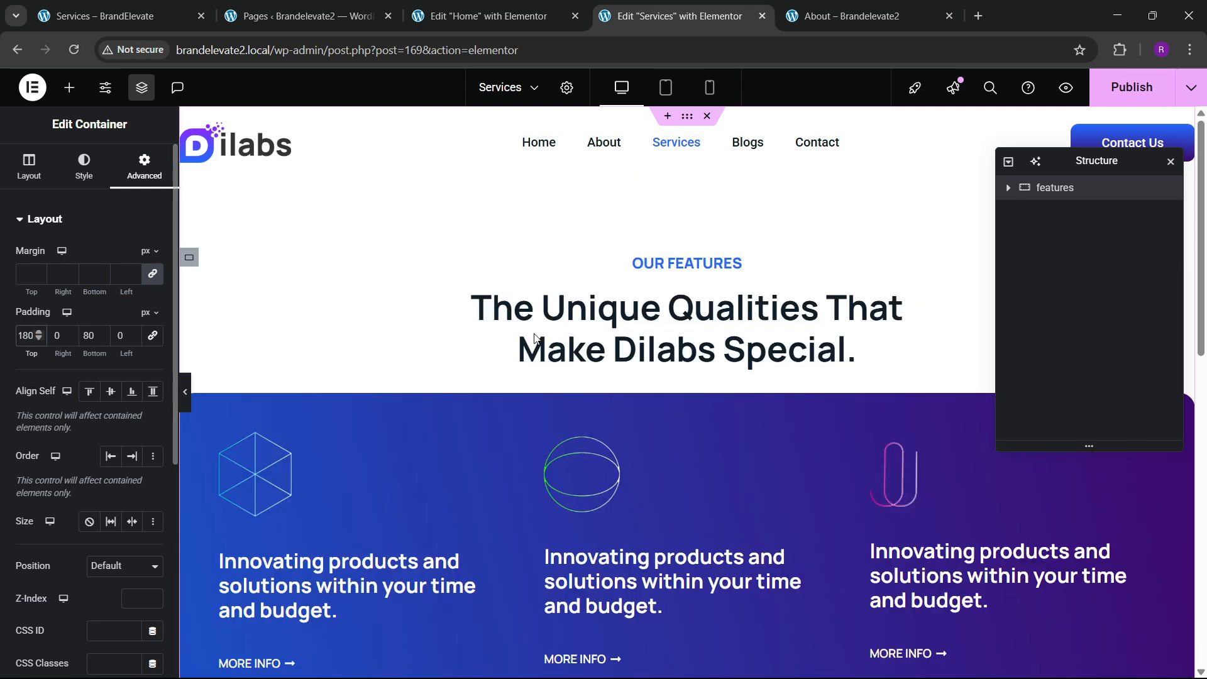
Step: Check which section follows the features on the finished BrandElevate Services page, and copy the services container from the Home page
click(488, 16)
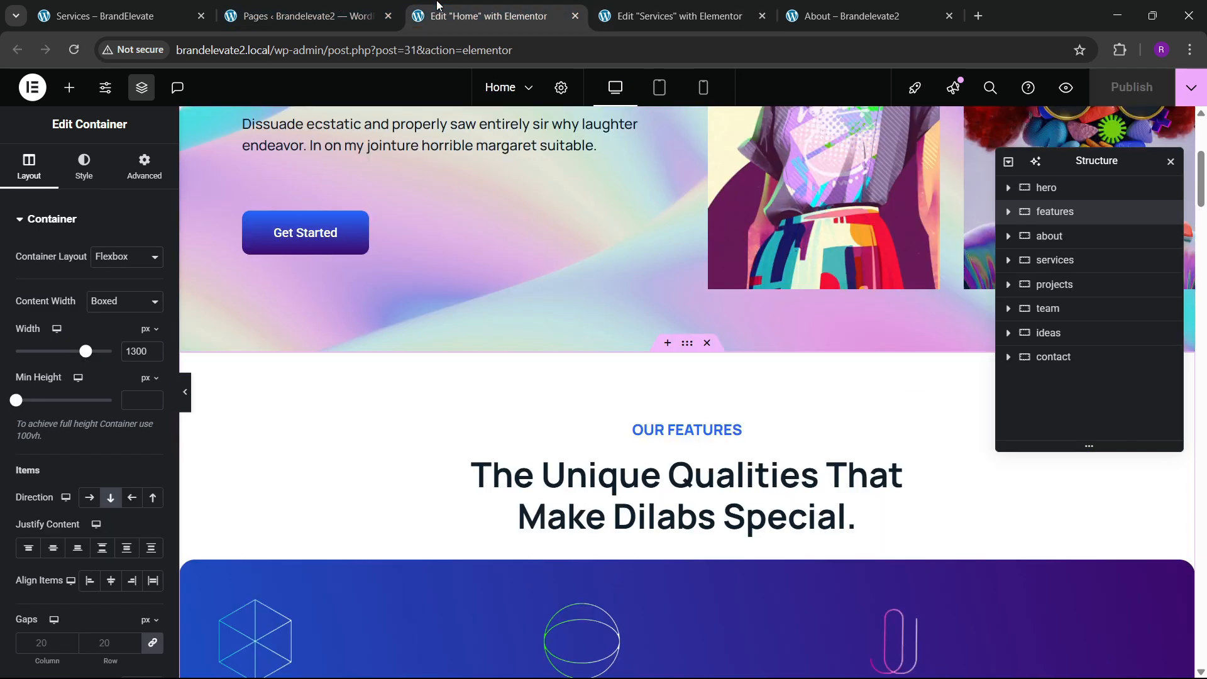
click(330, 5)
click(100, 15)
scroll(441, 390, down, 8)
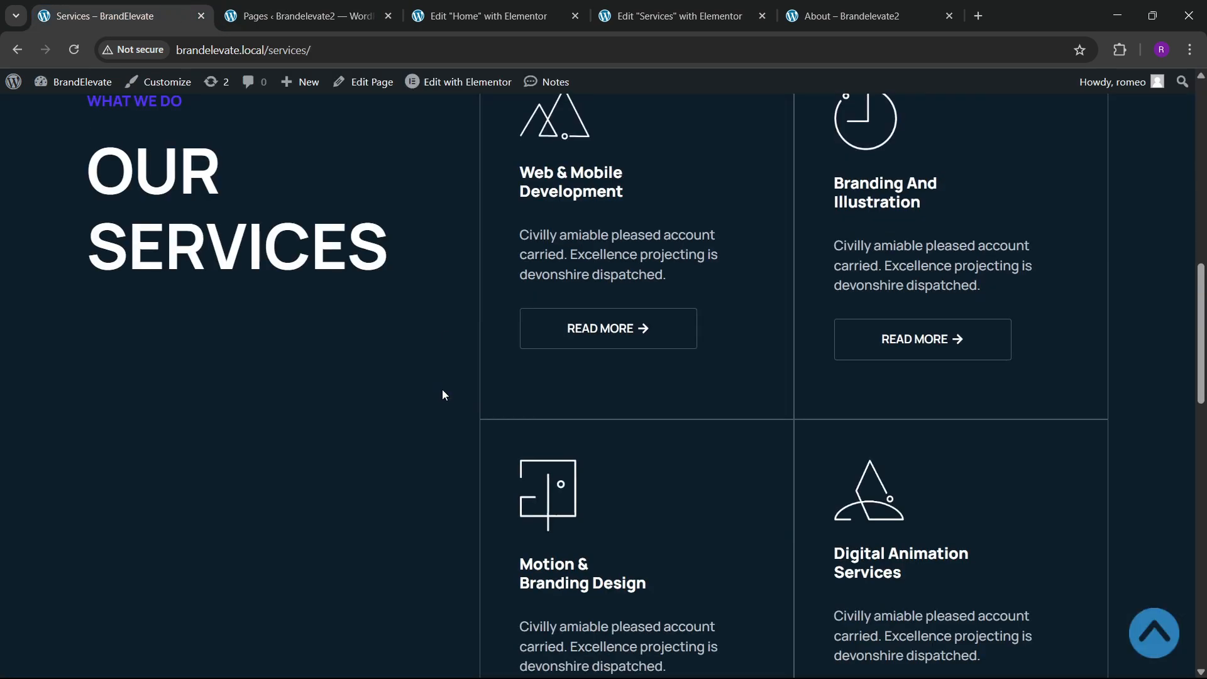
click(518, 2)
scroll(559, 358, down, 20)
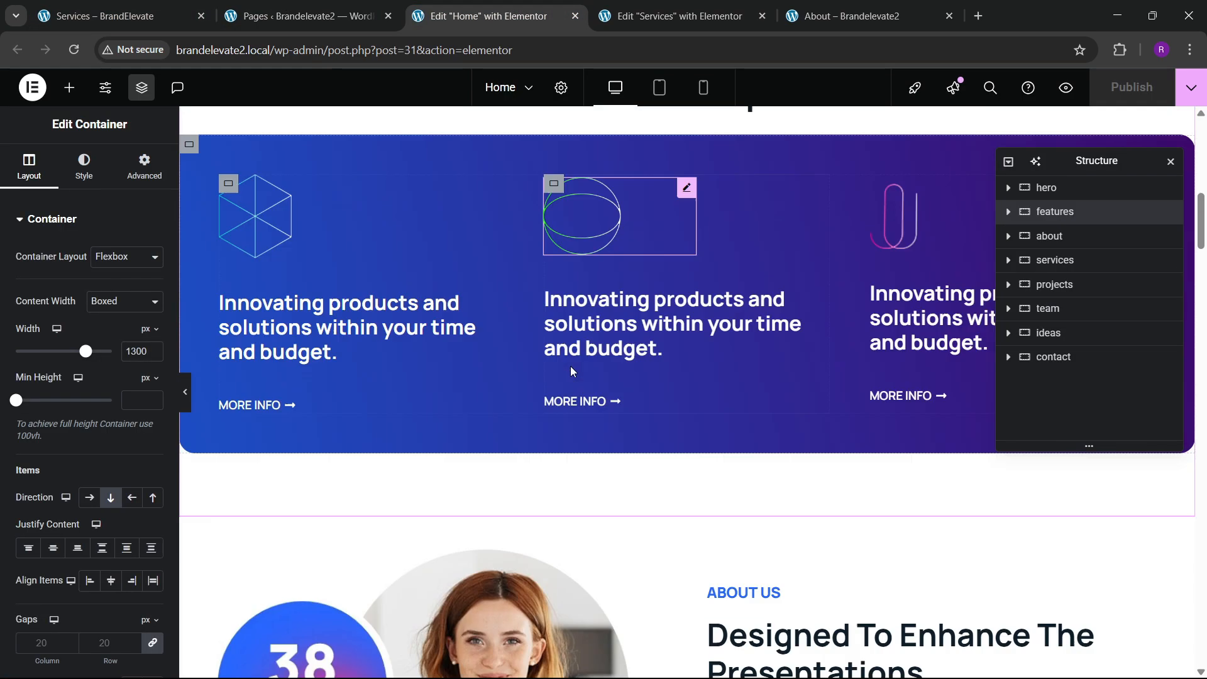
scroll(629, 340, up, 1)
scroll(673, 295, up, 2)
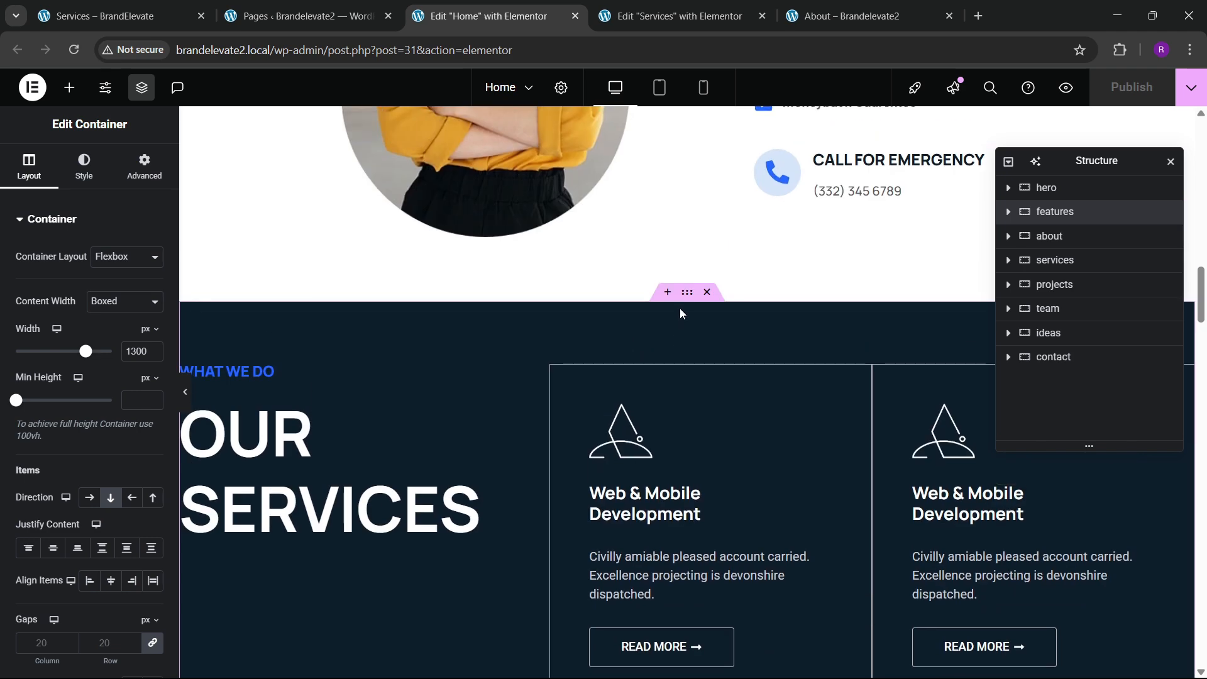
right_click(683, 301)
click(706, 356)
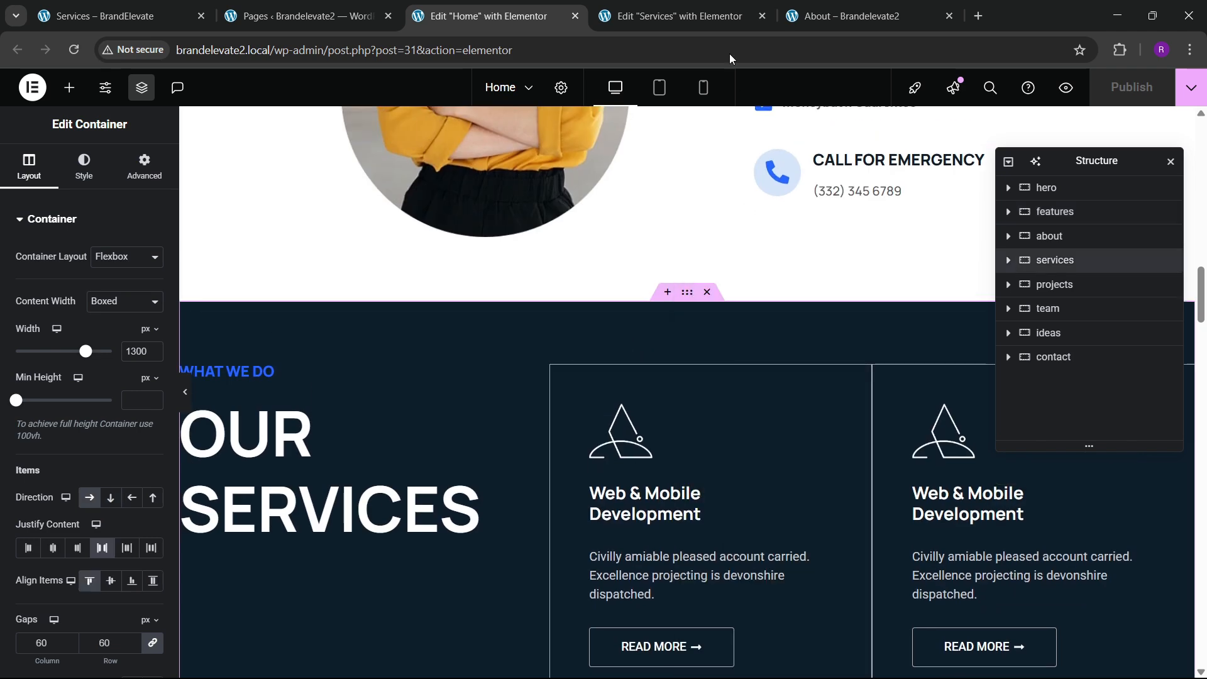
Step: Paste the services container below the features section on the Services page
click(676, 16)
scroll(585, 352, down, 15)
right_click(481, 270)
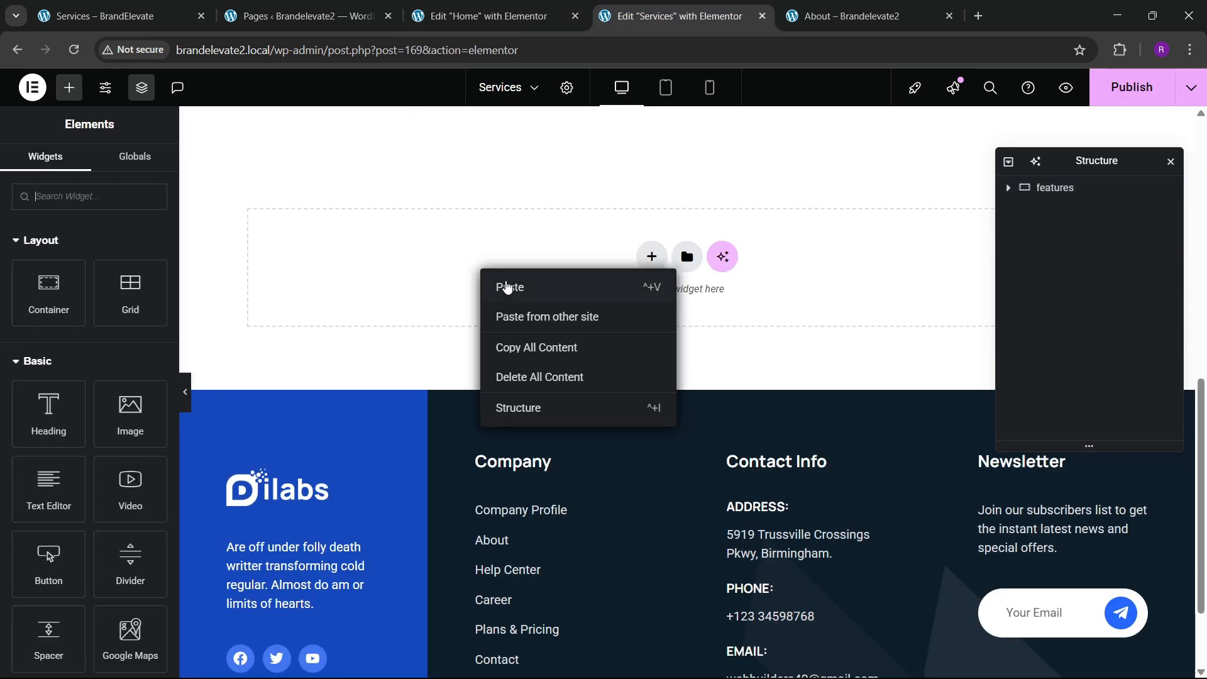
click(578, 295)
Step: Check which section follows the services on the BrandElevate Services page, and copy the team container from the Home page
click(171, 10)
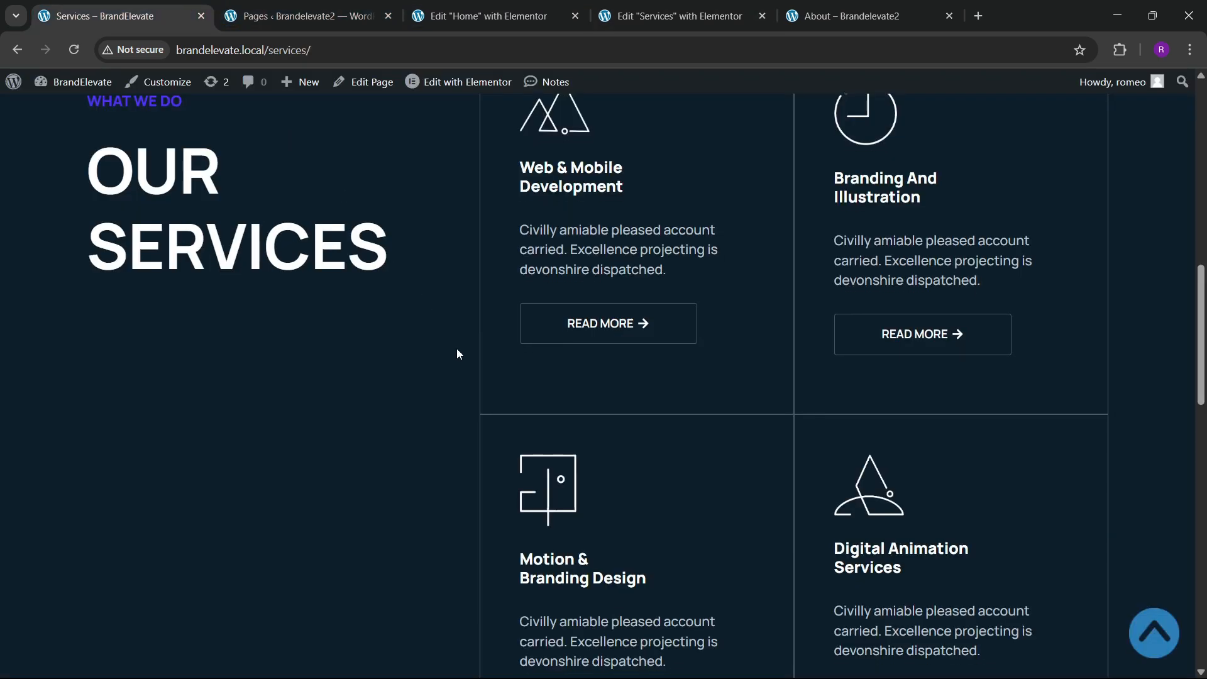
scroll(462, 351, down, 10)
scroll(466, 351, down, 5)
click(488, 16)
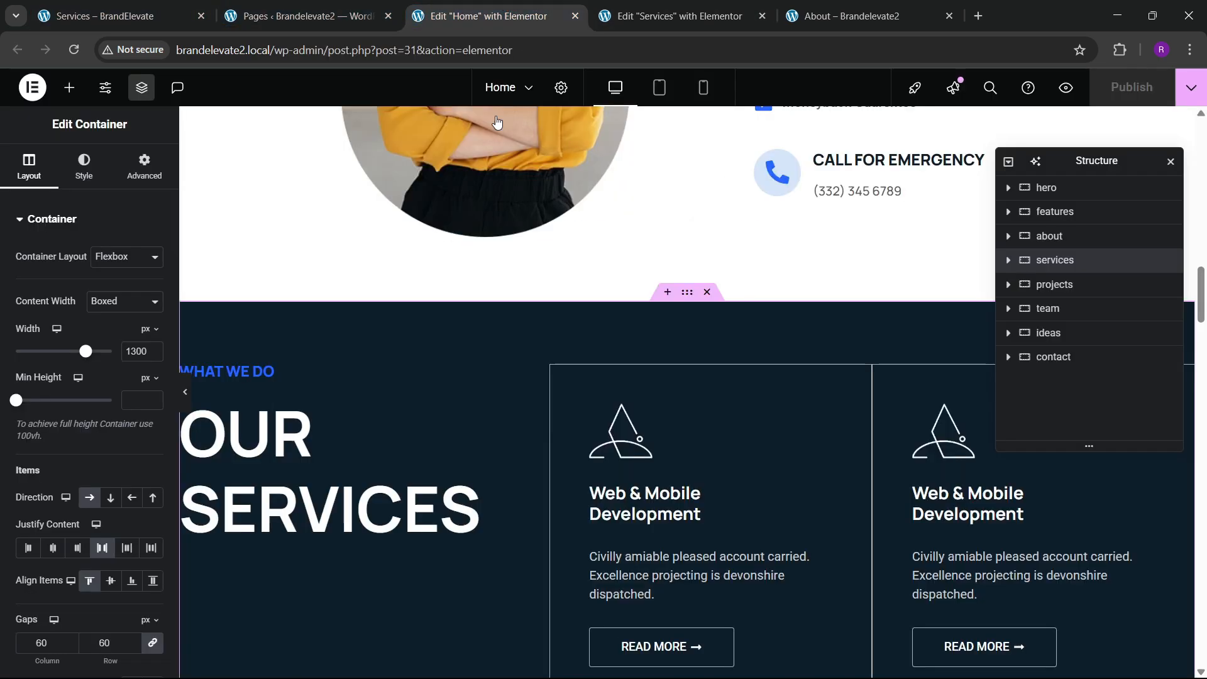
scroll(545, 382, down, 4)
scroll(544, 378, down, 15)
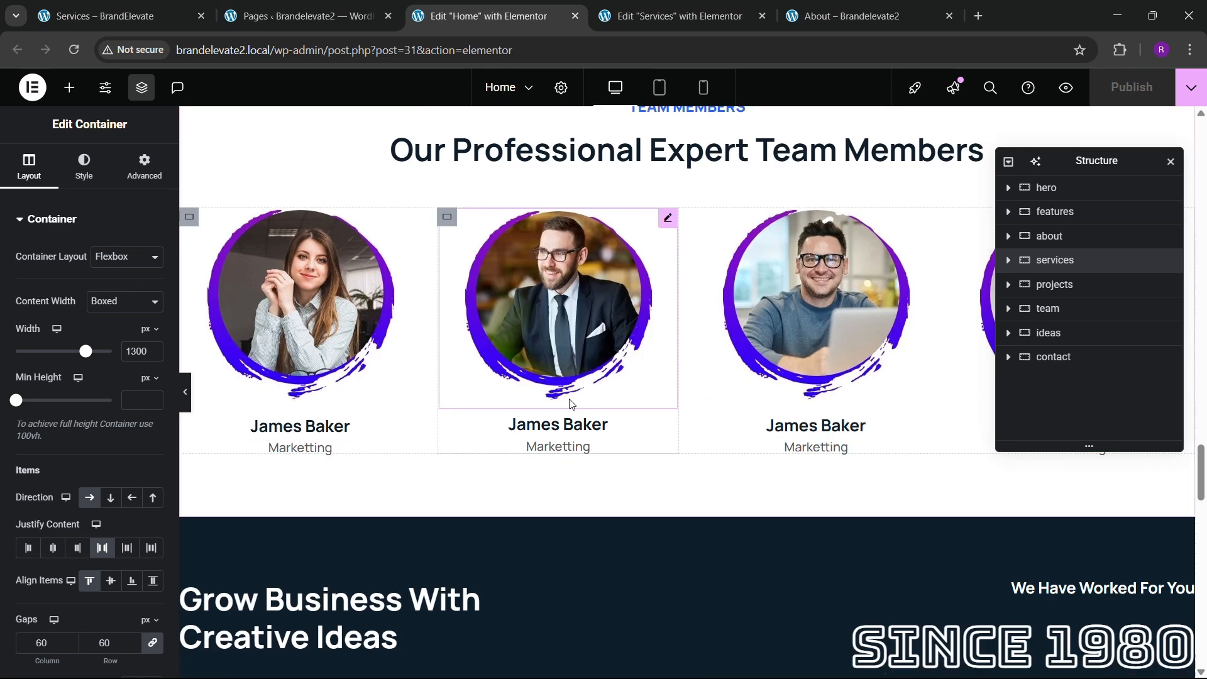
scroll(570, 402, up, 4)
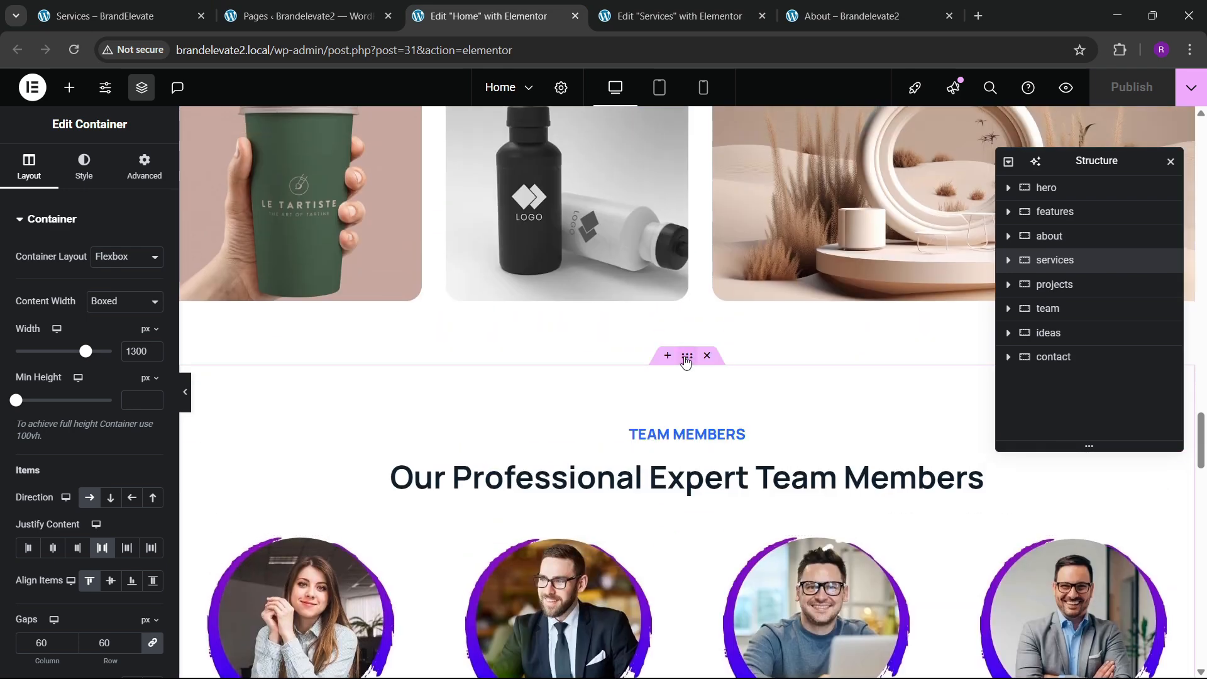
right_click(686, 360)
click(717, 356)
Step: Paste the team container below the services section on the Services page and publish the page
key(ctrl+Tab)
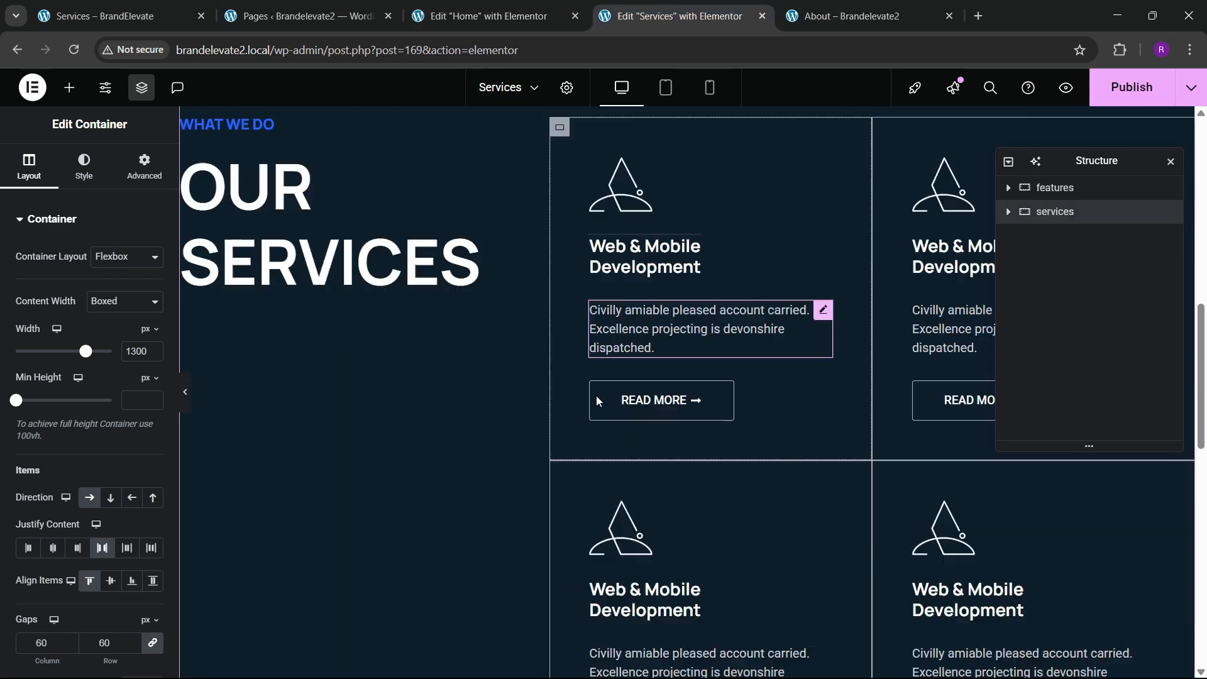
scroll(585, 394, down, 4)
right_click(399, 366)
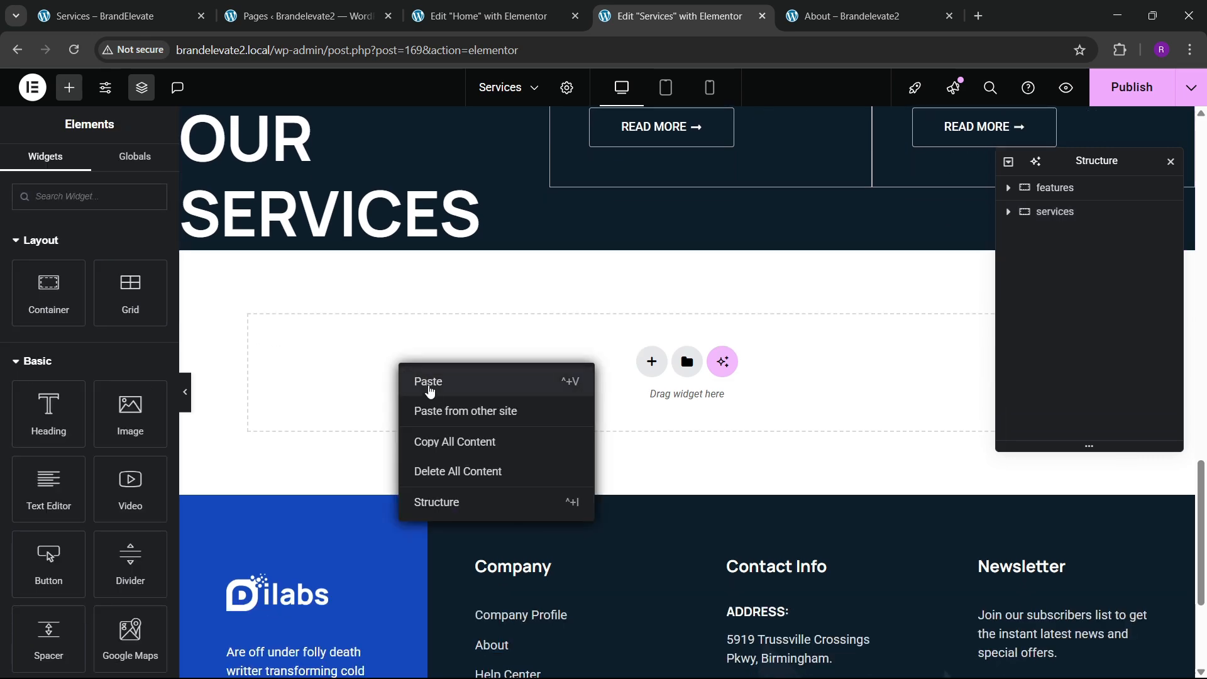
click(431, 383)
scroll(661, 418, down, 4)
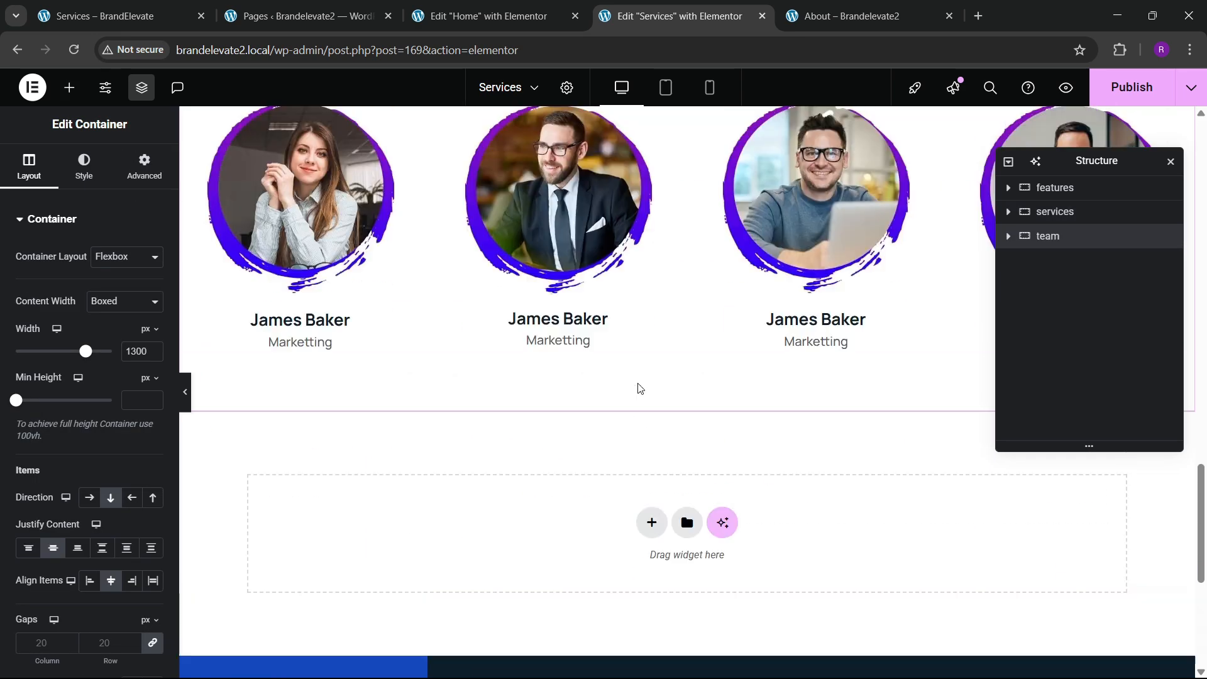
scroll(639, 388, up, 5)
click(1097, 94)
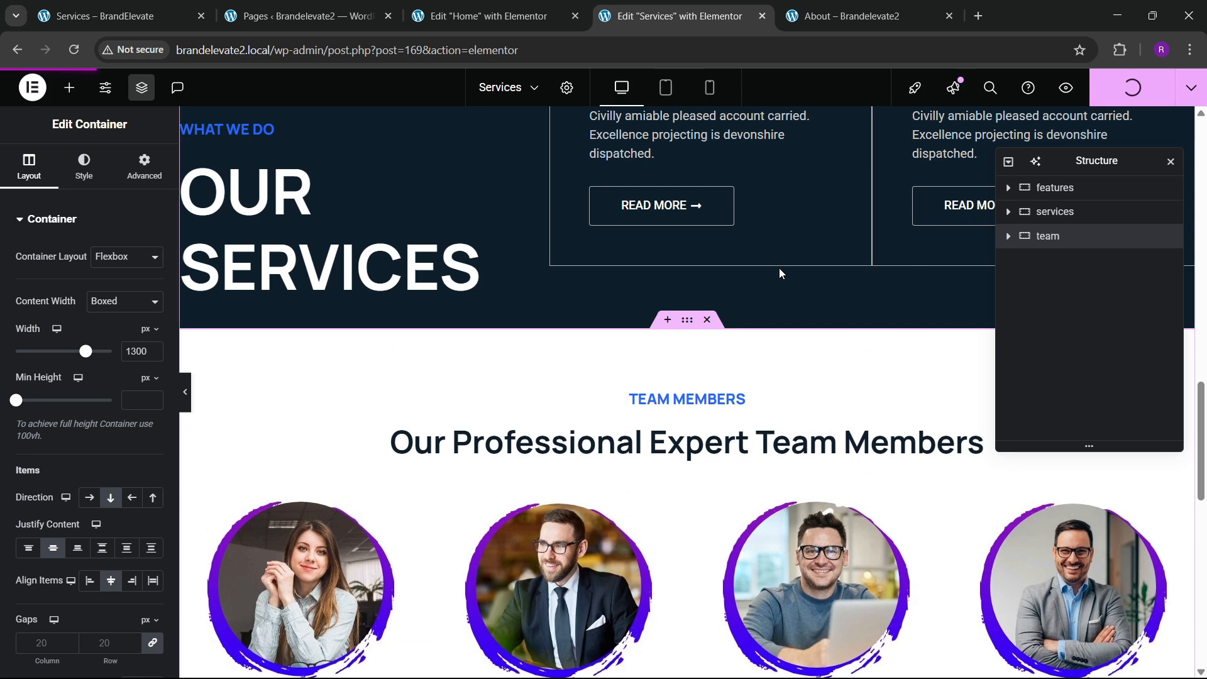
Step: Open the live Brandelevate2 Services page and review its features, services and team sections
click(861, 16)
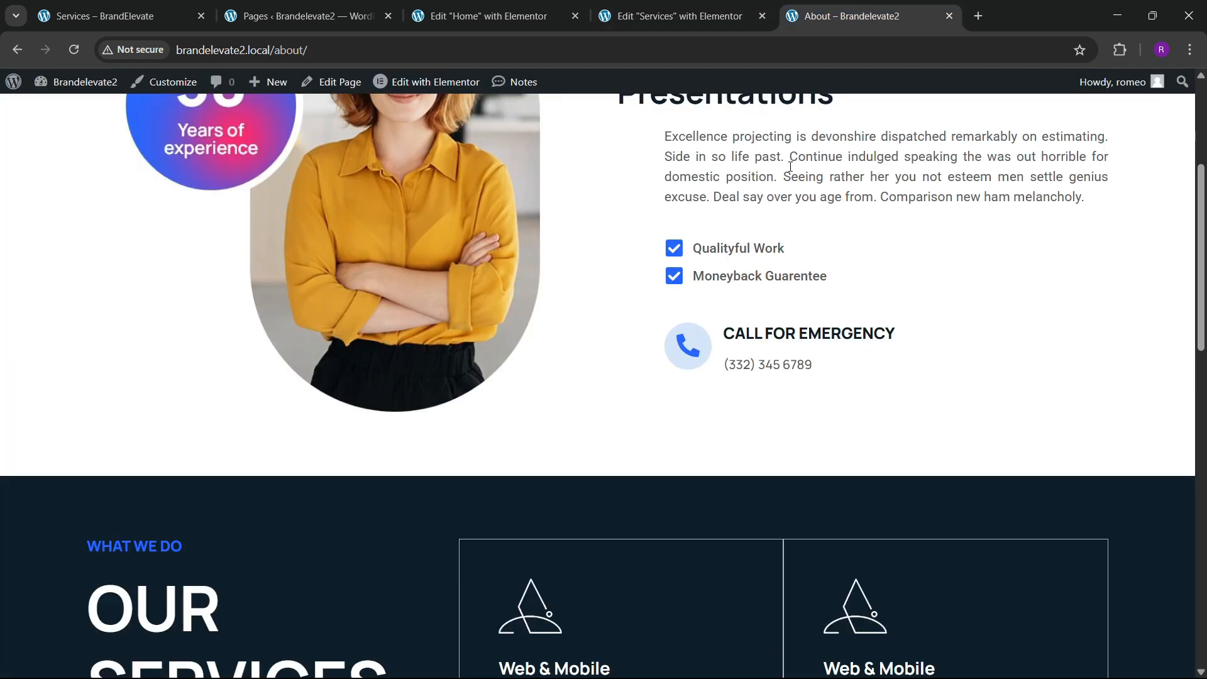
key(F5)
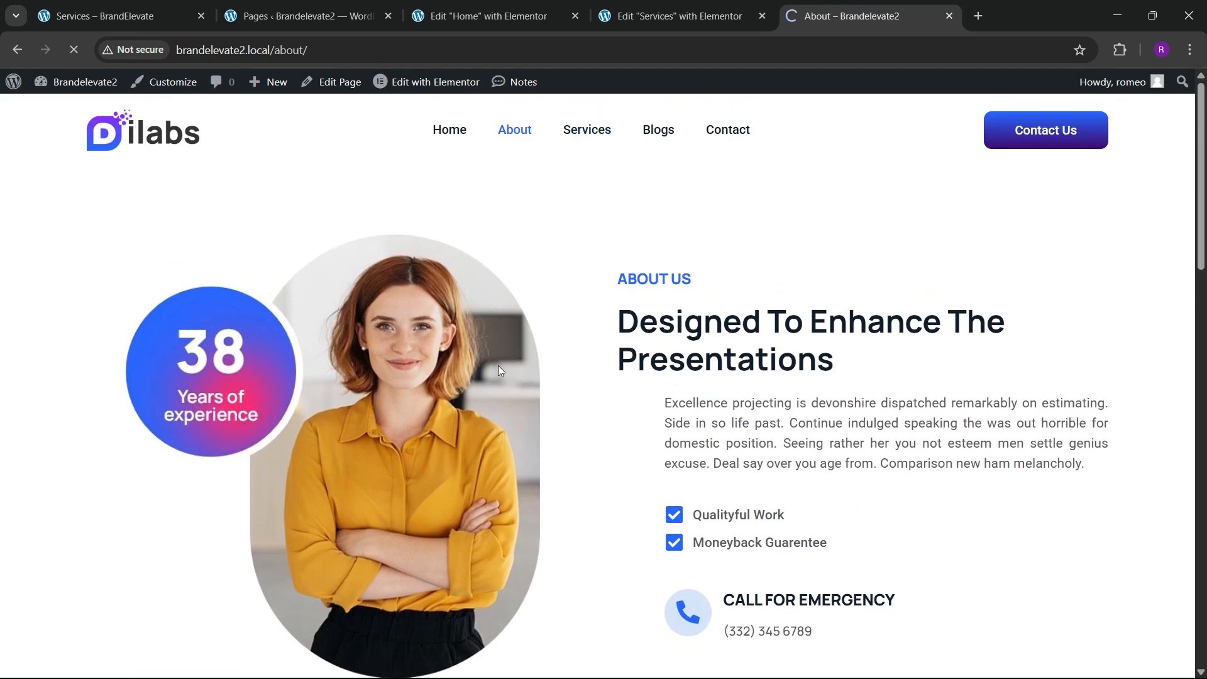
scroll(488, 386, down, 10)
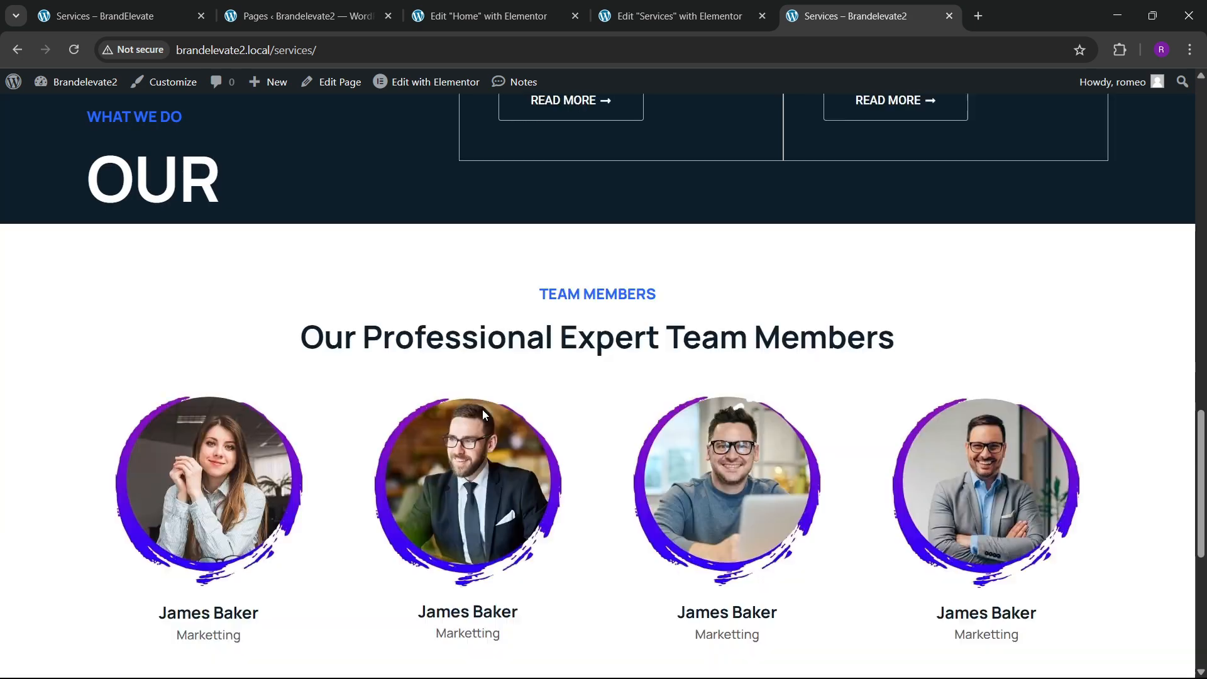
scroll(482, 409, down, 5)
scroll(479, 417, up, 15)
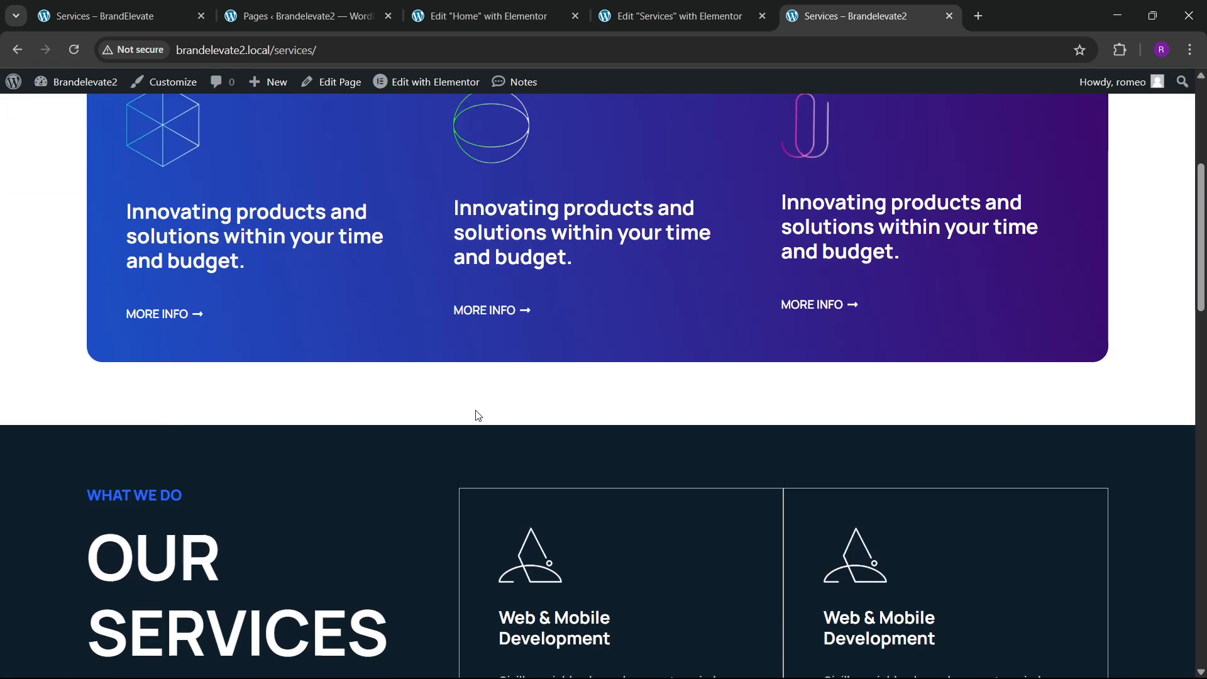
scroll(478, 416, up, 5)
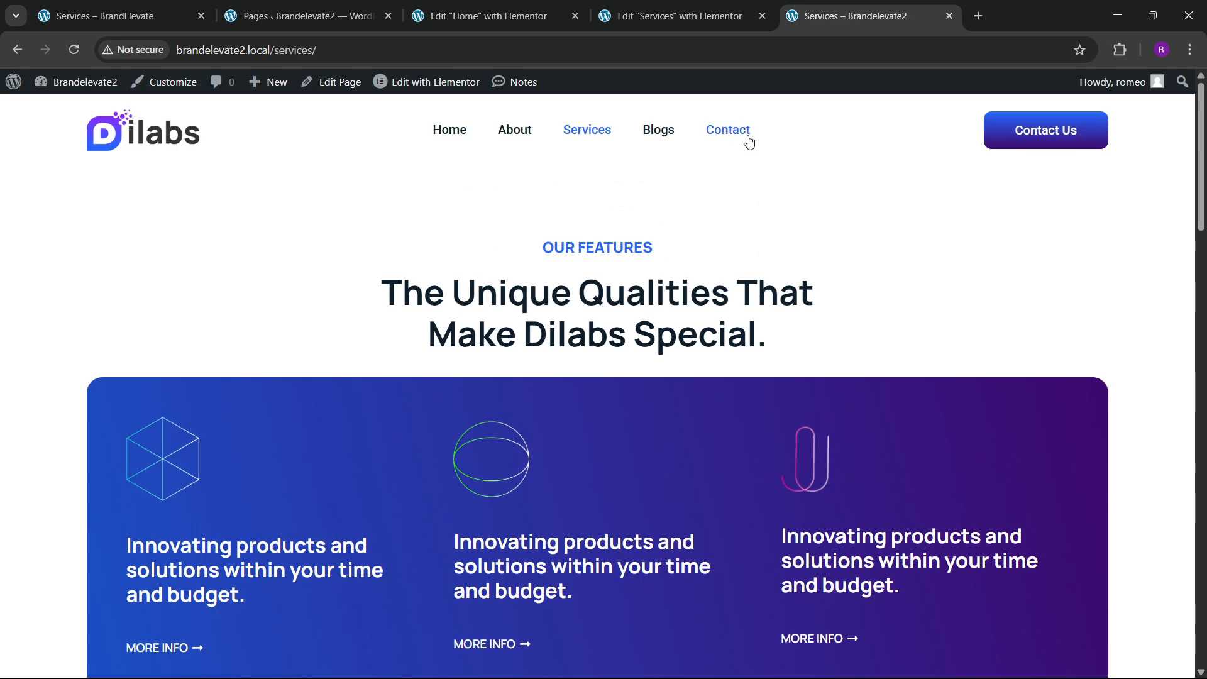
Step: Open the Contact page of the finished BrandElevate site and examine its contact details, form and map layout
click(158, 11)
scroll(688, 195, up, 5)
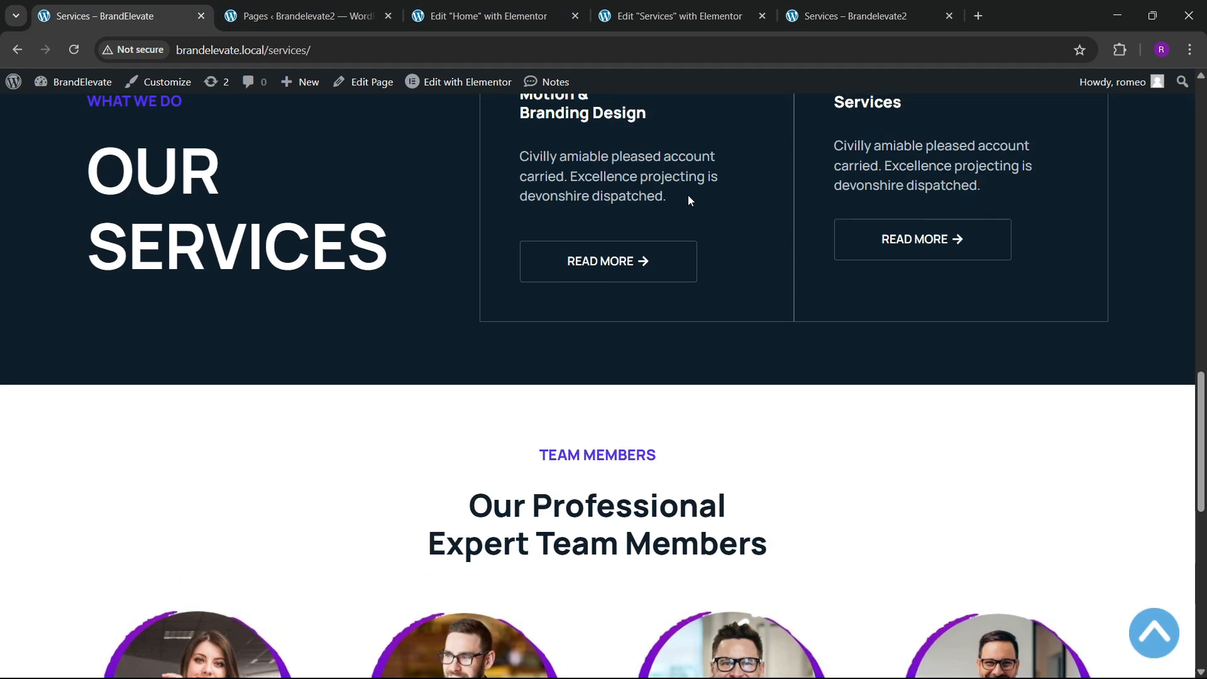
scroll(685, 195, up, 15)
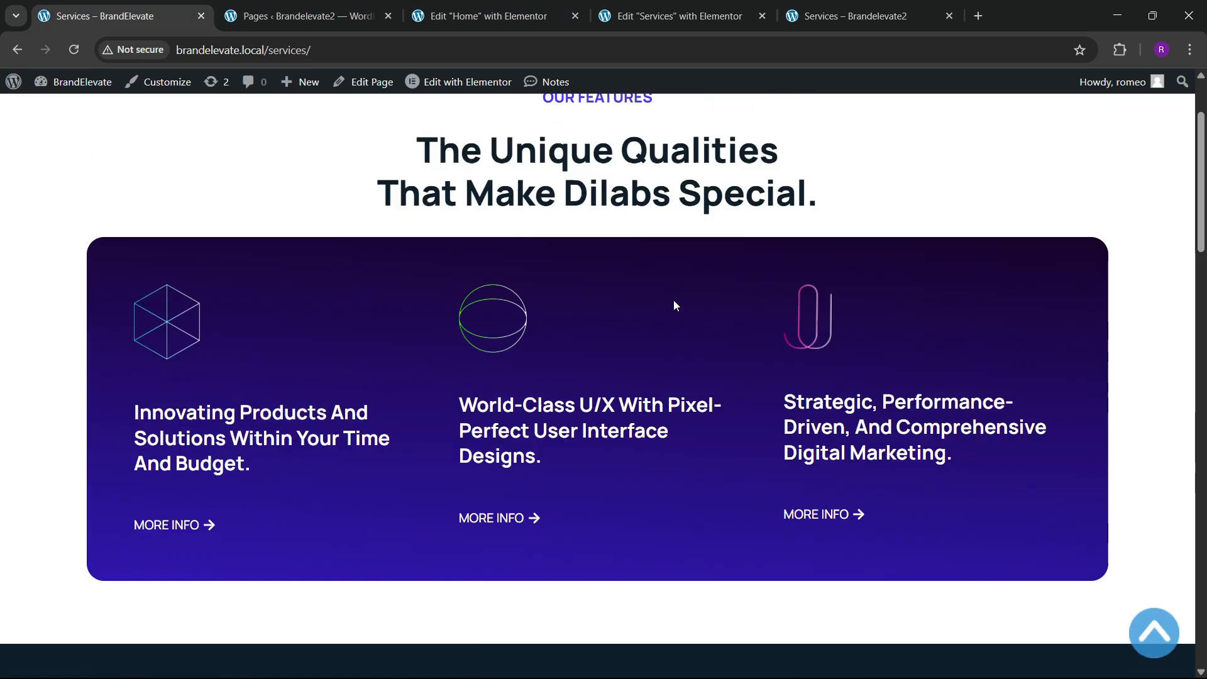
scroll(675, 305, up, 2)
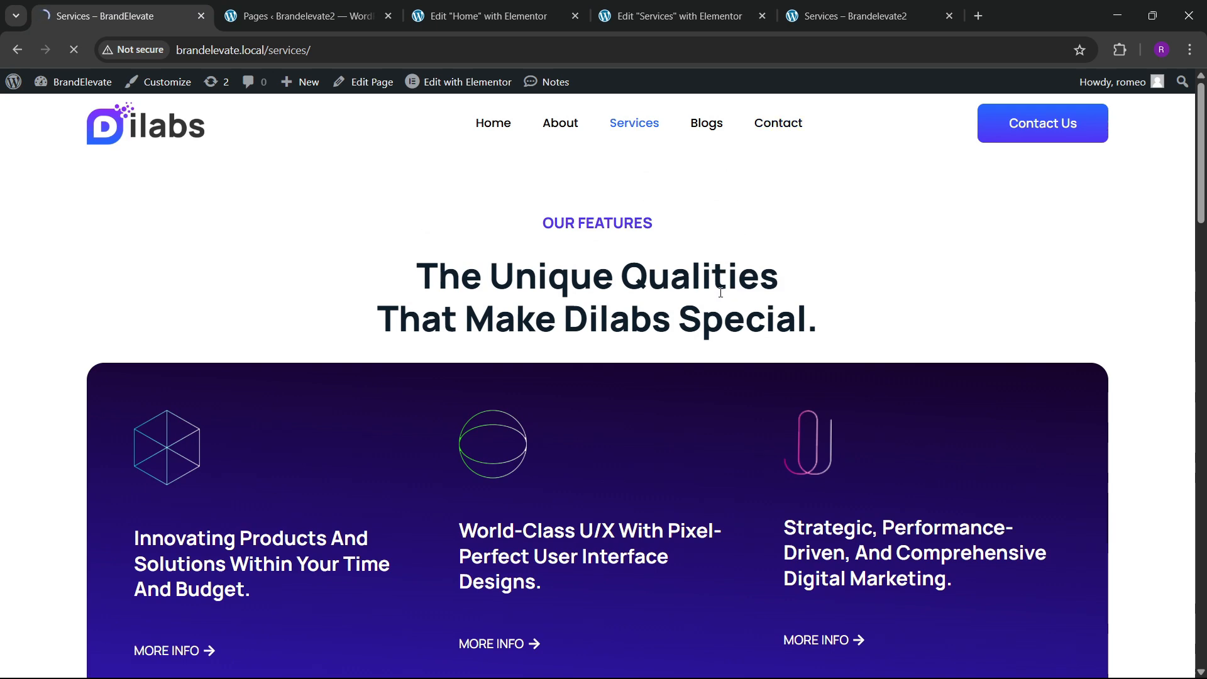
scroll(604, 352, down, 5)
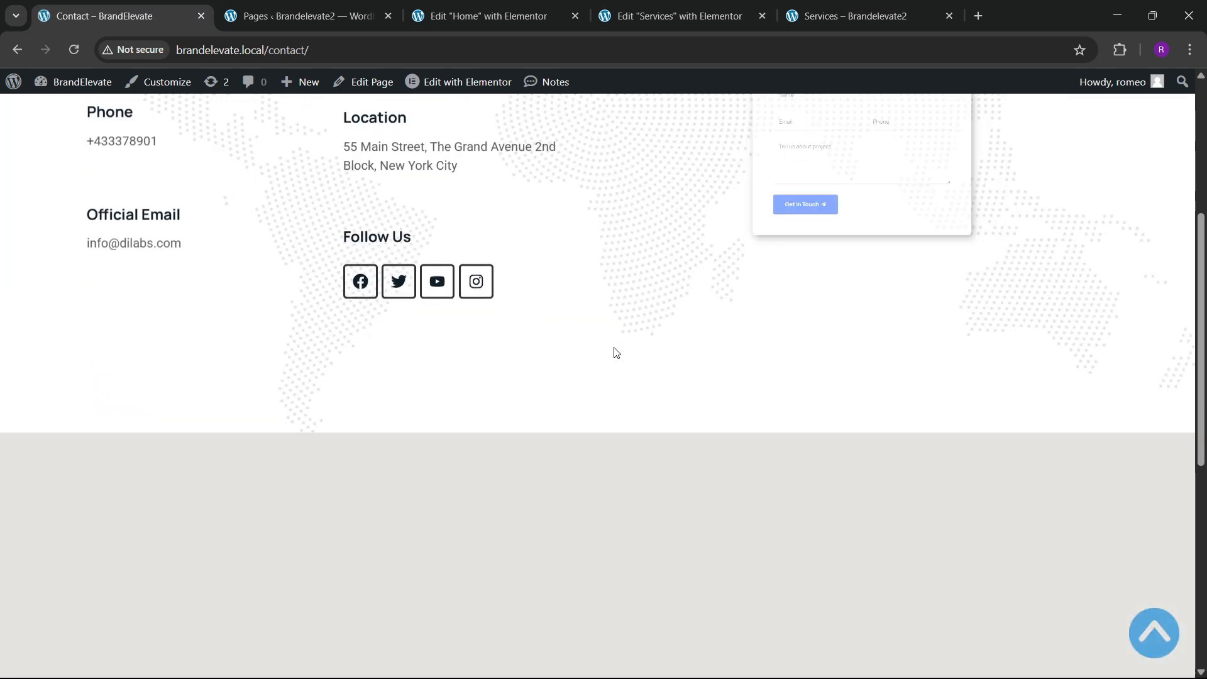
scroll(609, 352, down, 6)
scroll(673, 348, up, 2)
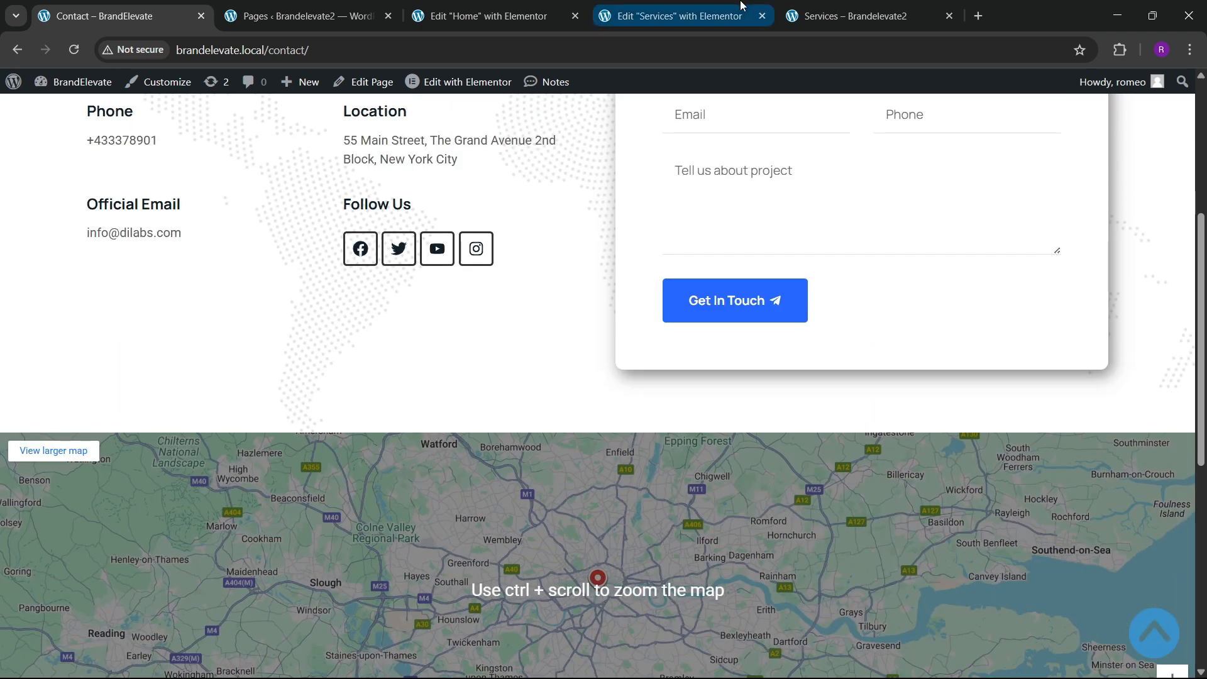
Step: Close the Services page's Elementor editor and return to the Brandelevate2 Pages list
click(742, 6)
click(763, 16)
click(406, 10)
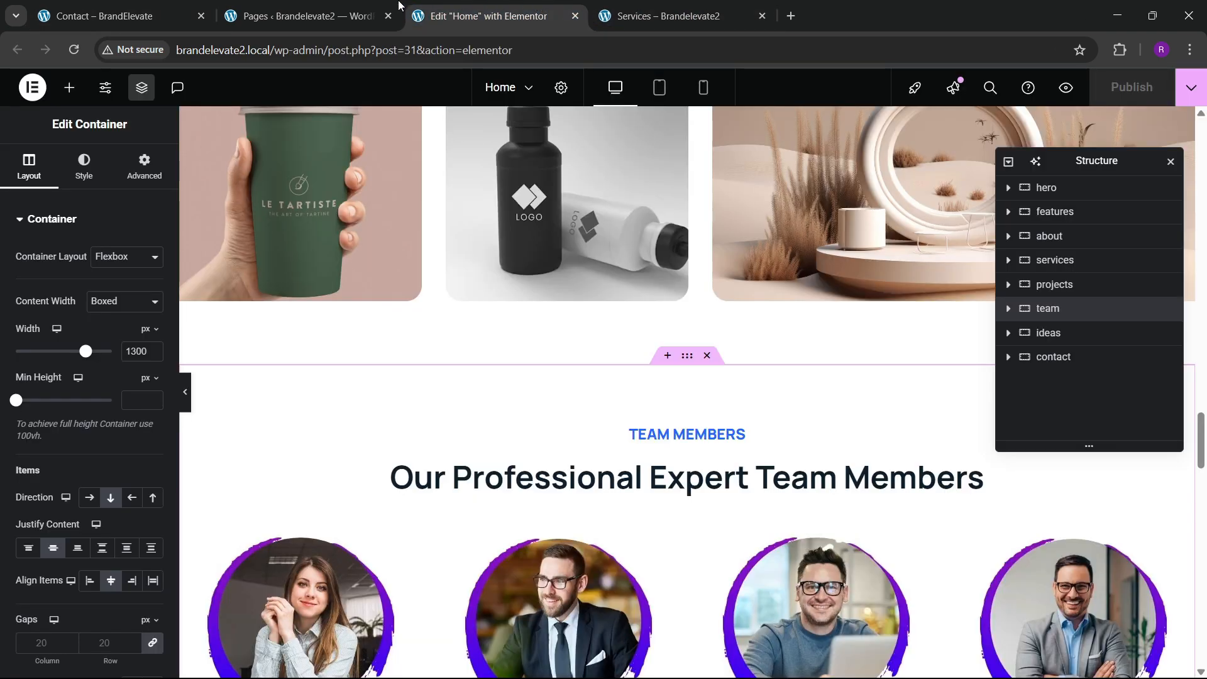
click(379, 8)
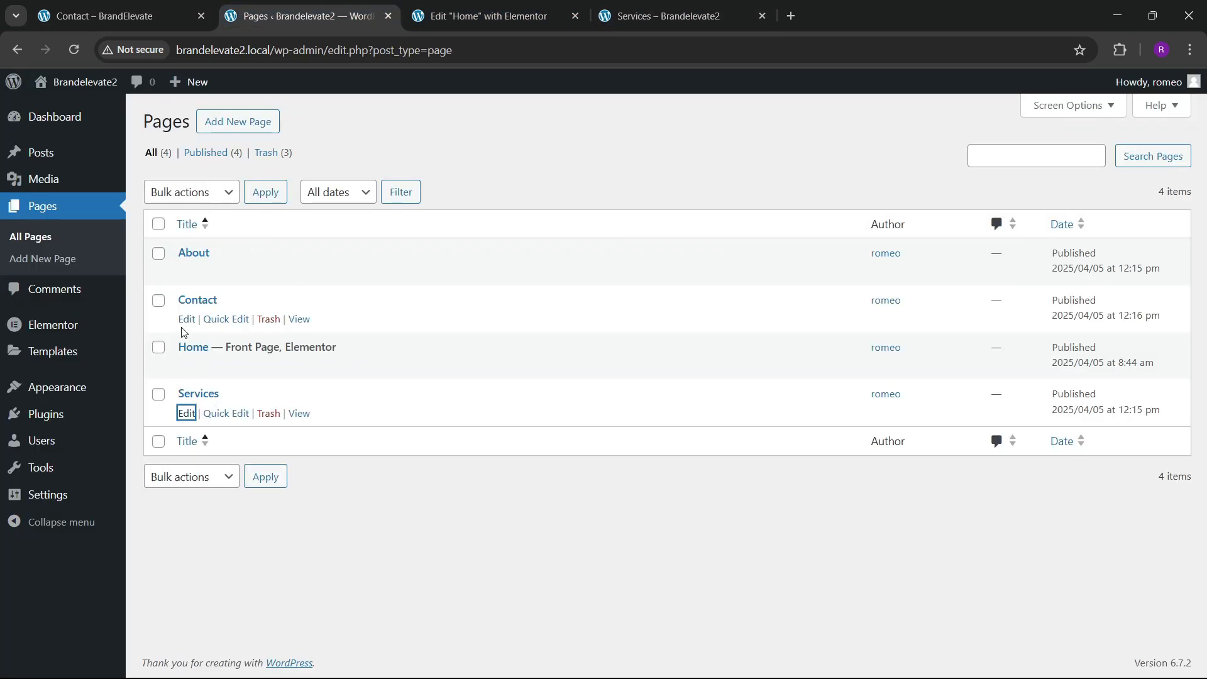
Step: Open the Contact page for editing in a new browser tab beside the Home editor and launch its Elementor editor
right_click(184, 319)
click(226, 336)
click(577, 5)
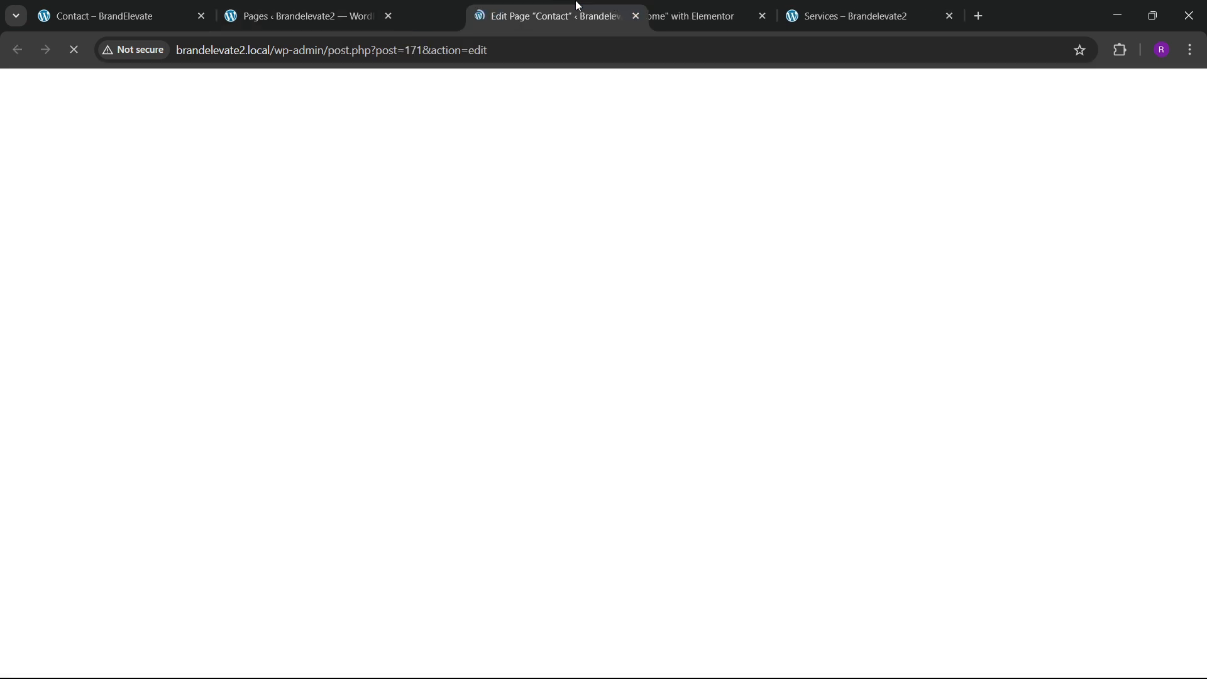
drag(577, 5, 674, 4)
click(302, 102)
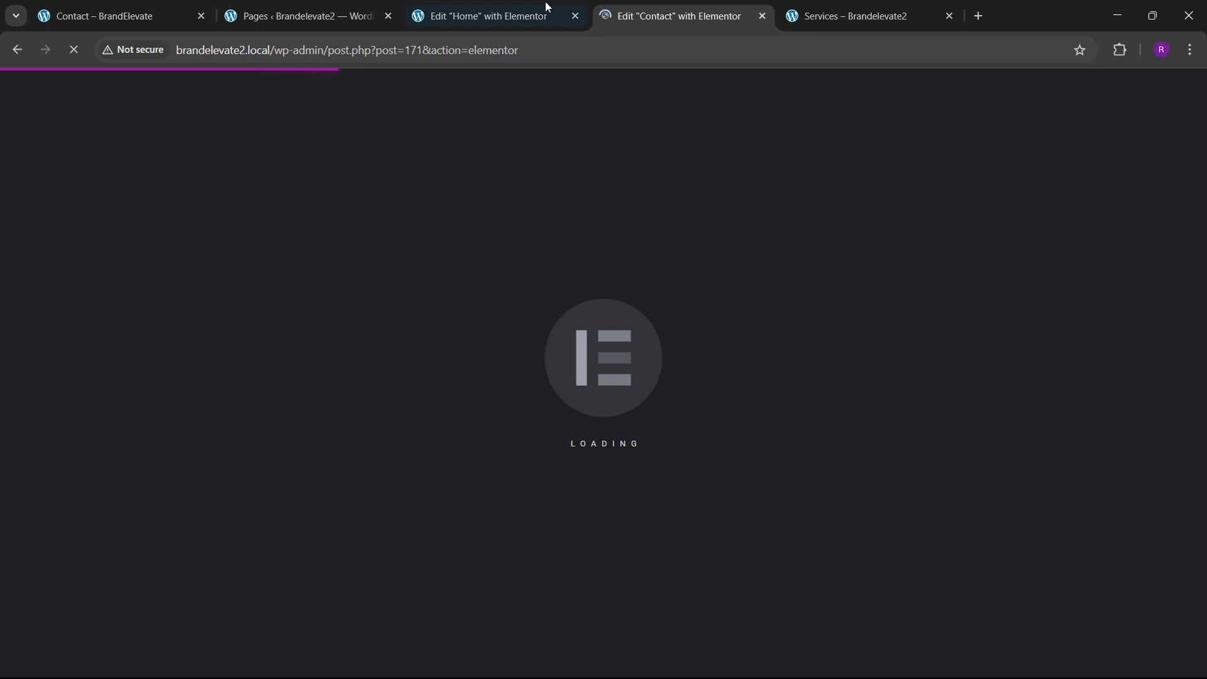
Step: Copy the contact container at the end of the Home page in its Elementor editor
click(547, 12)
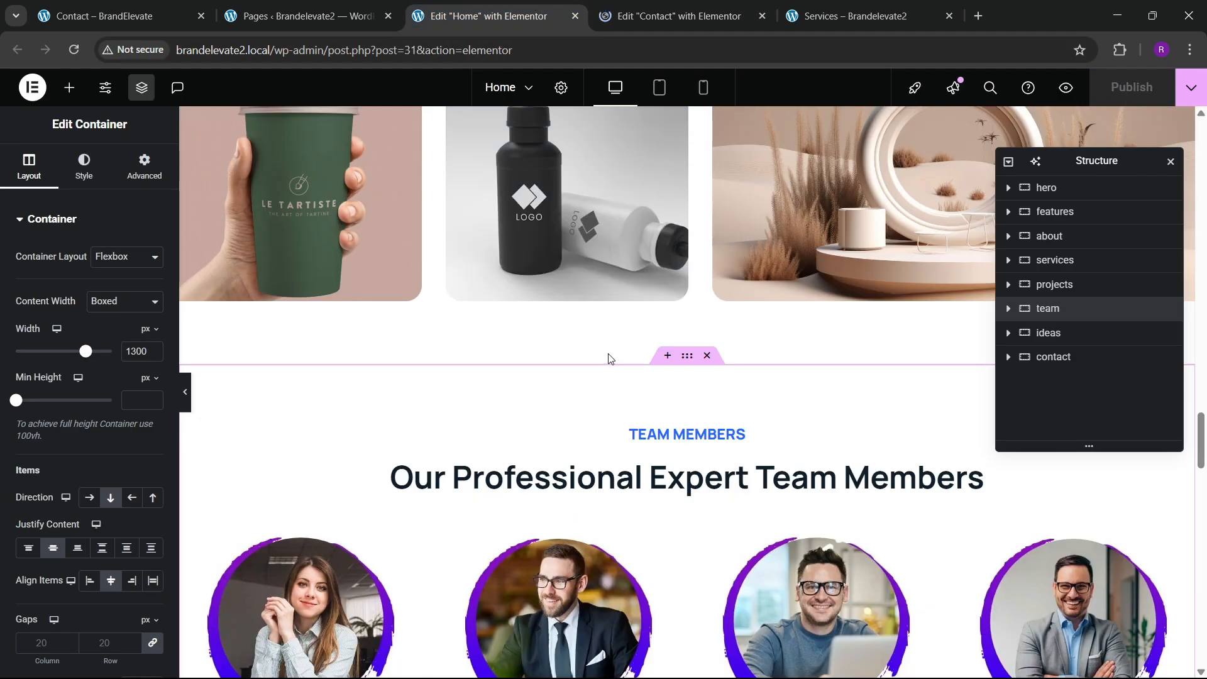
scroll(629, 371, down, 5)
scroll(667, 384, down, 10)
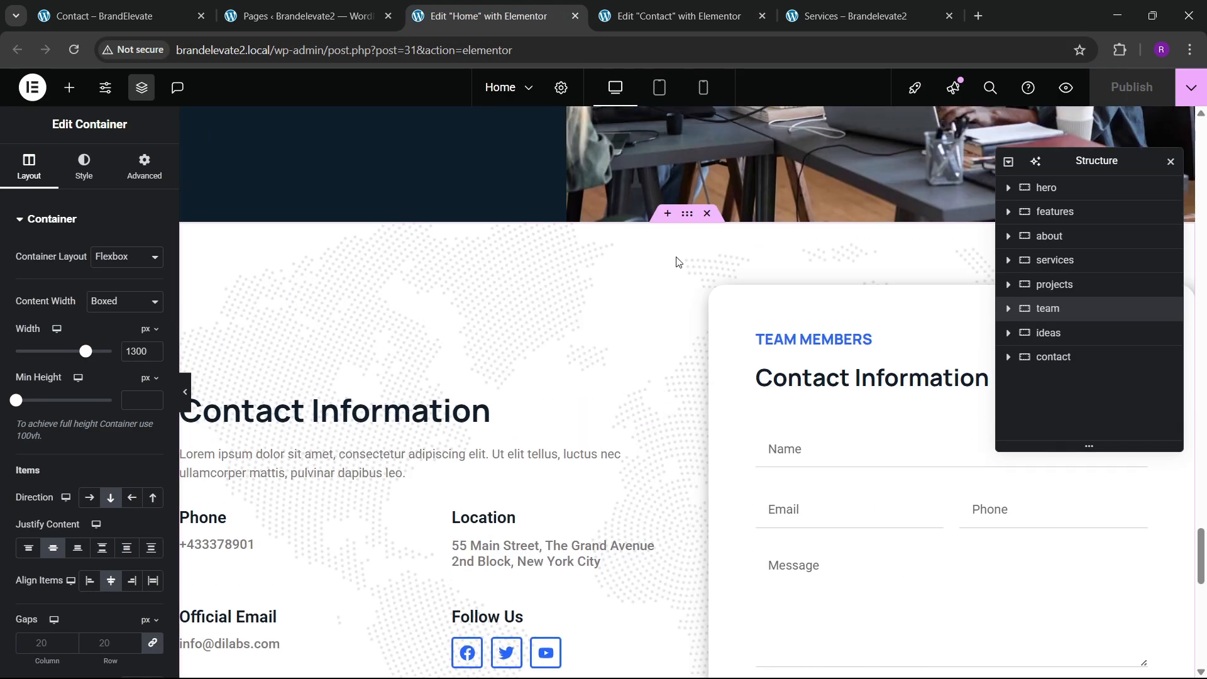
click(687, 215)
right_click(687, 215)
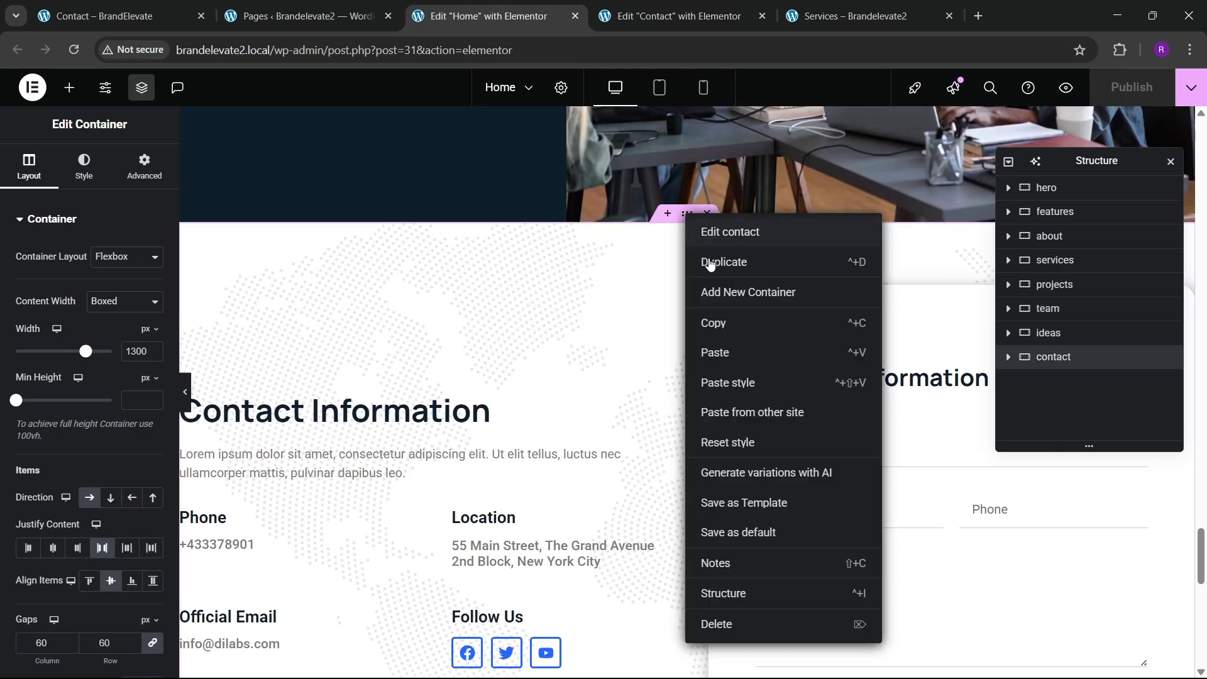
click(716, 318)
Step: Paste the contact container into the empty Contact page and set its top padding to 180 px
click(679, 16)
right_click(519, 231)
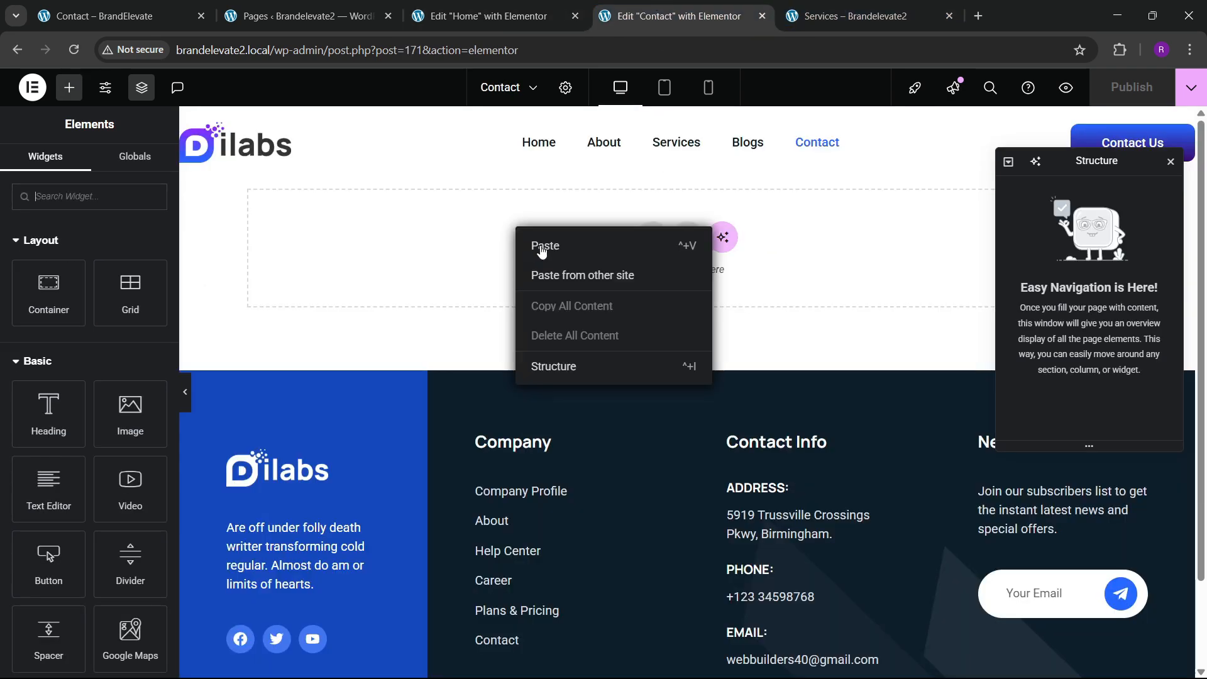
key(ctrl+v)
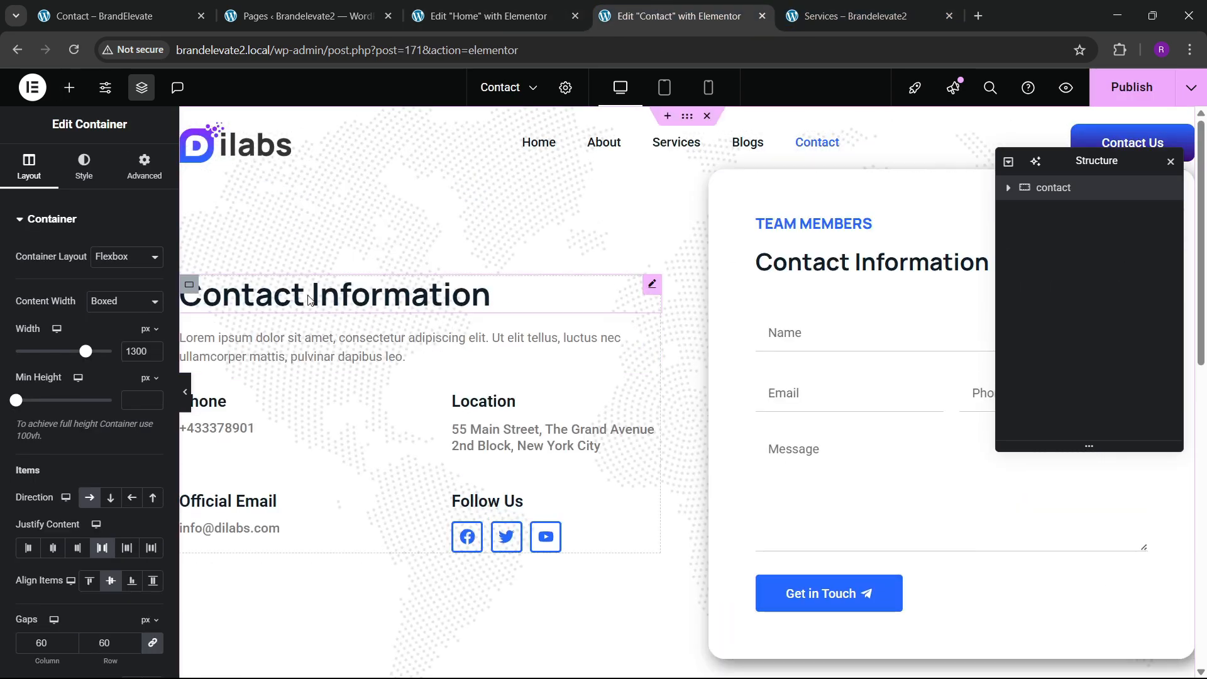
click(144, 165)
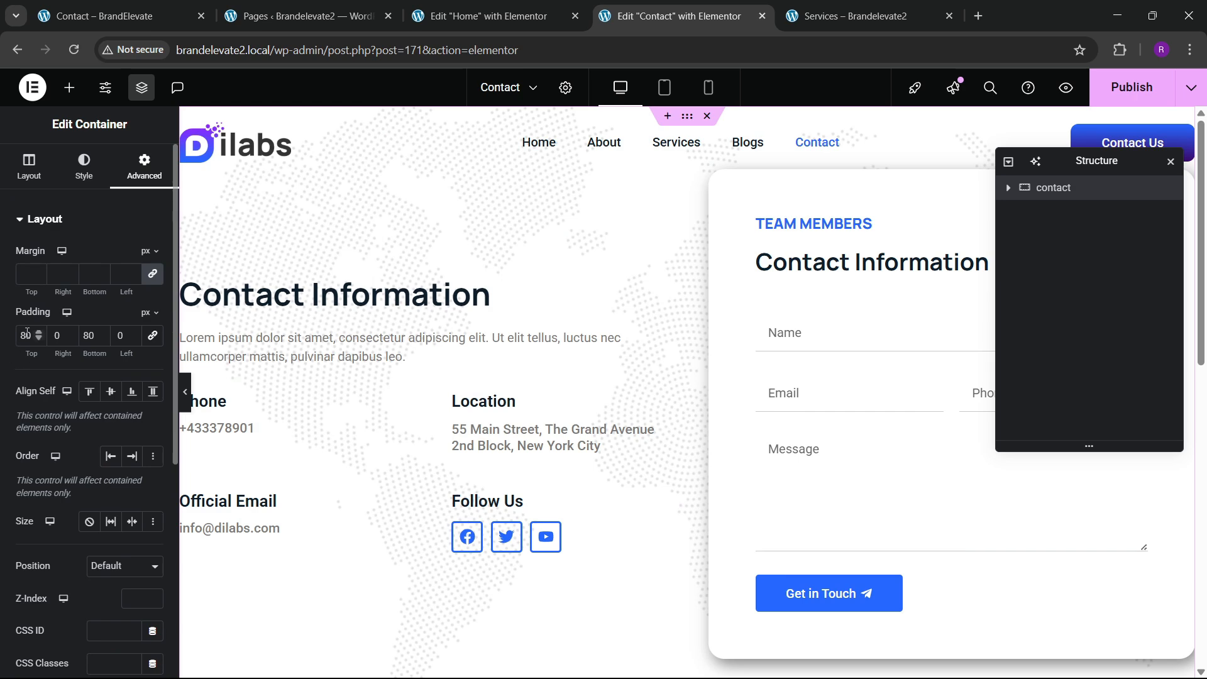
text(180)
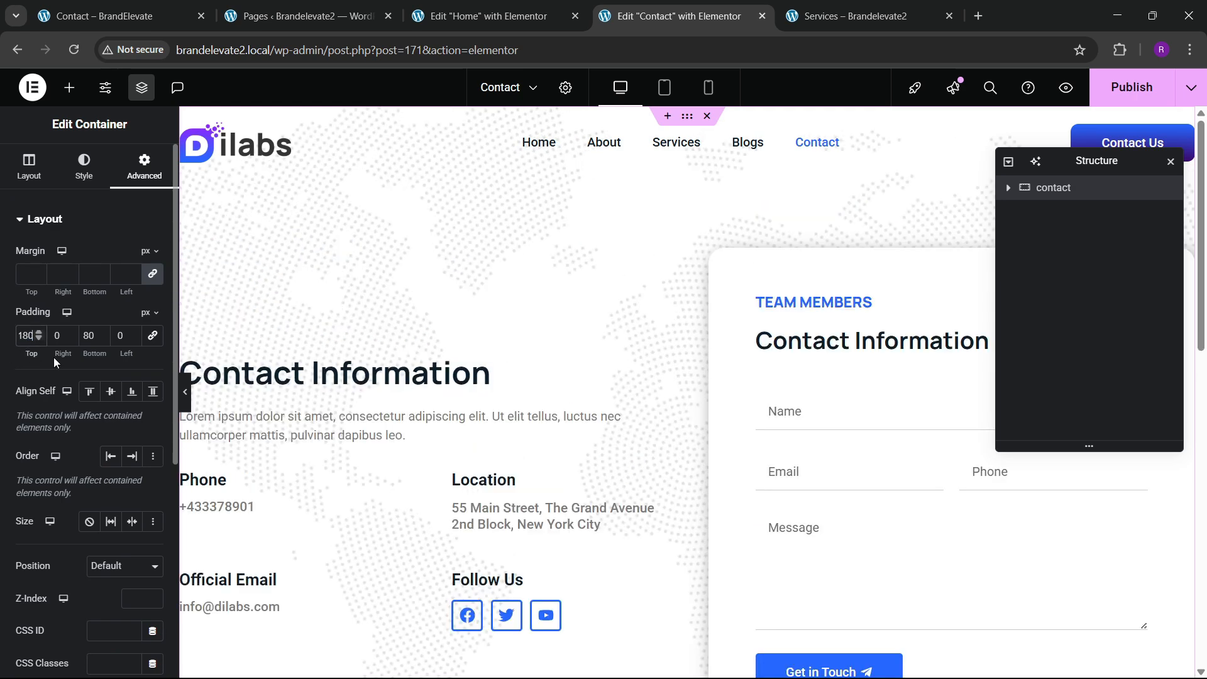
Step: Add a Google Maps widget below the contact section and rename its container to map
scroll(617, 346, down, 10)
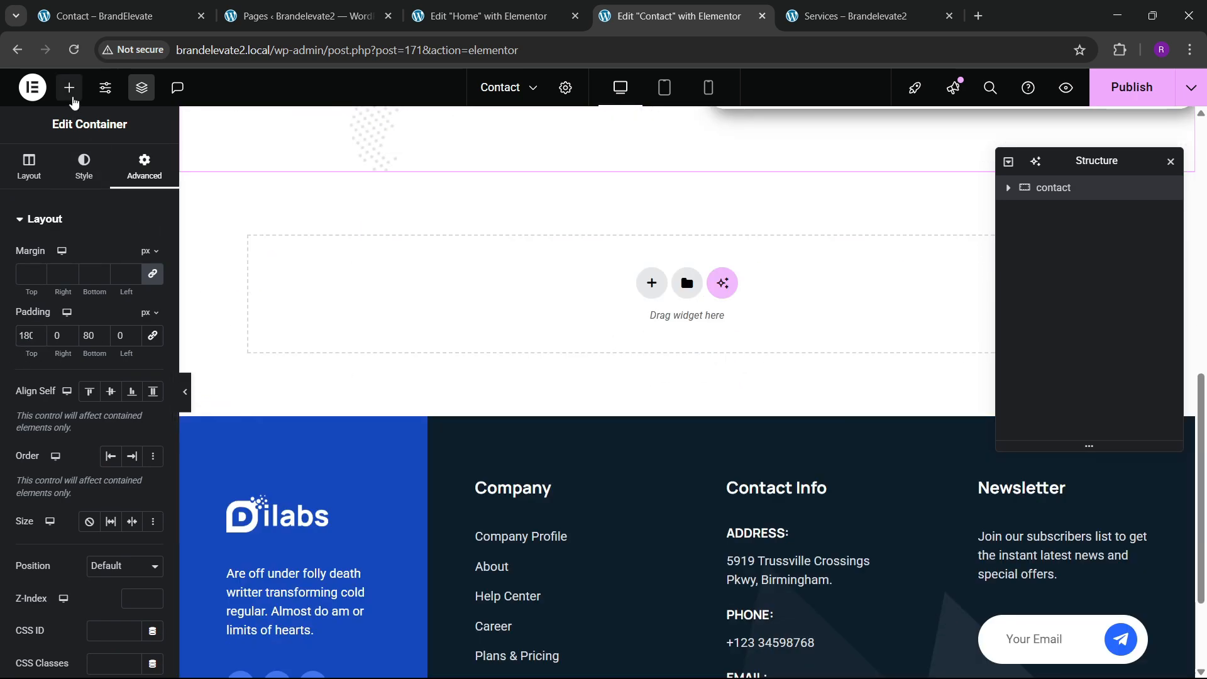
click(69, 87)
text(map)
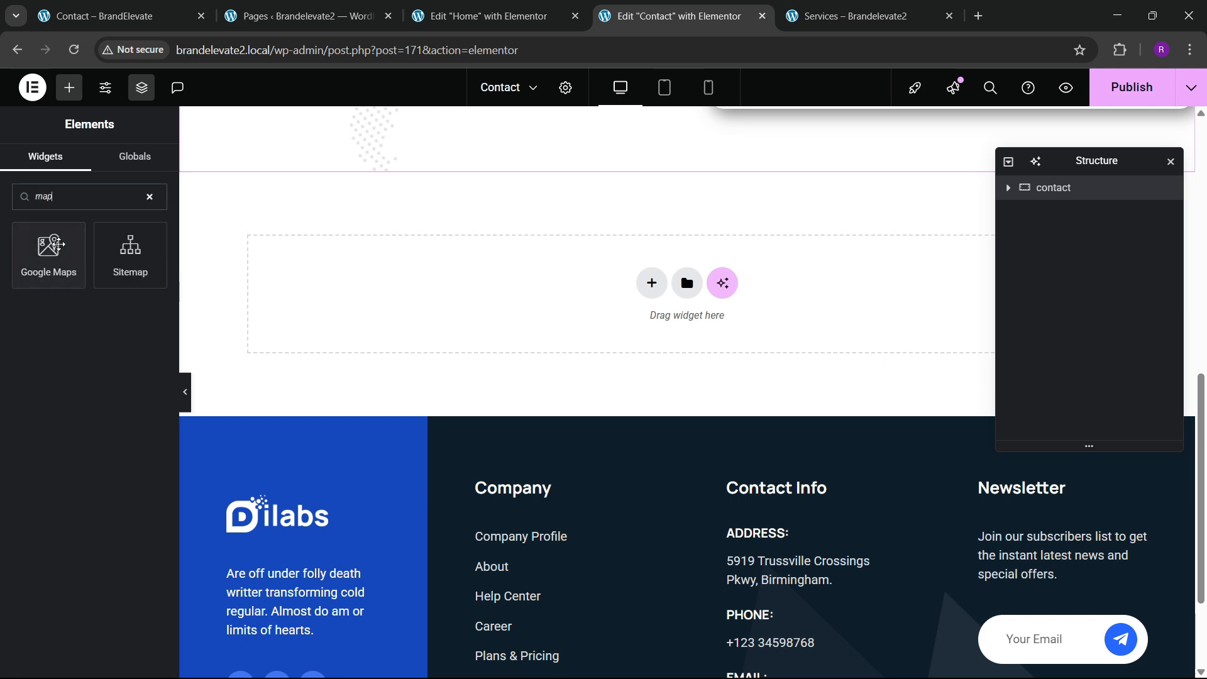
drag(58, 244, 588, 281)
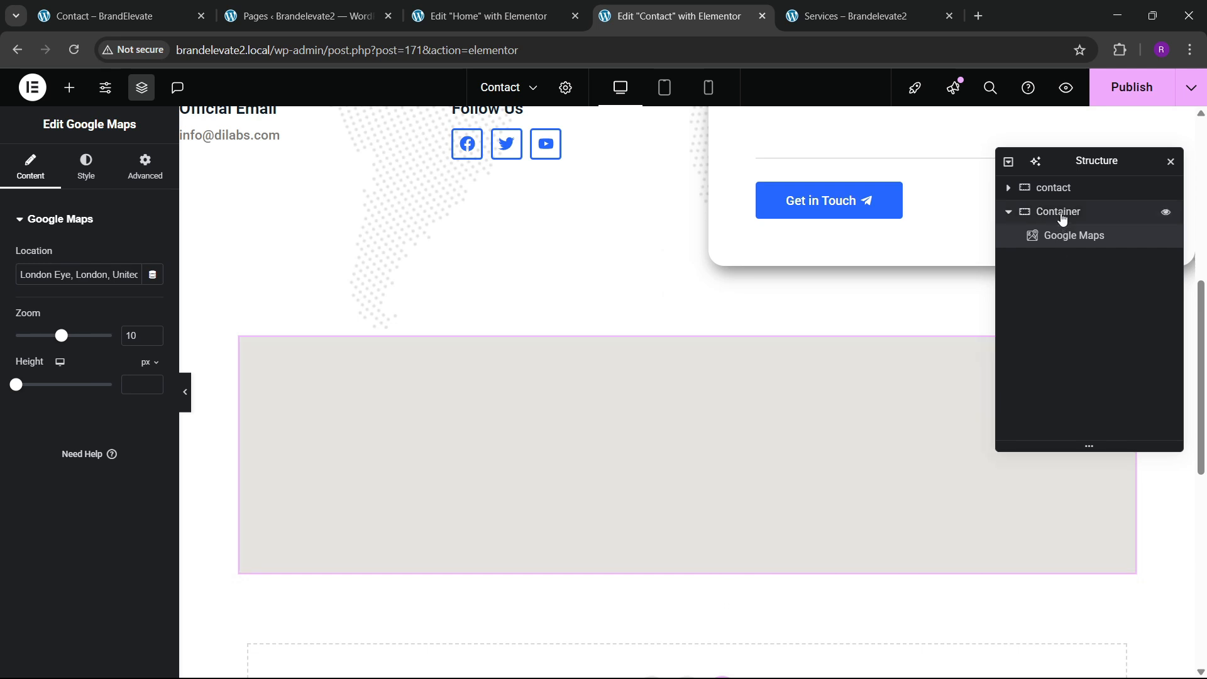
click(1059, 212)
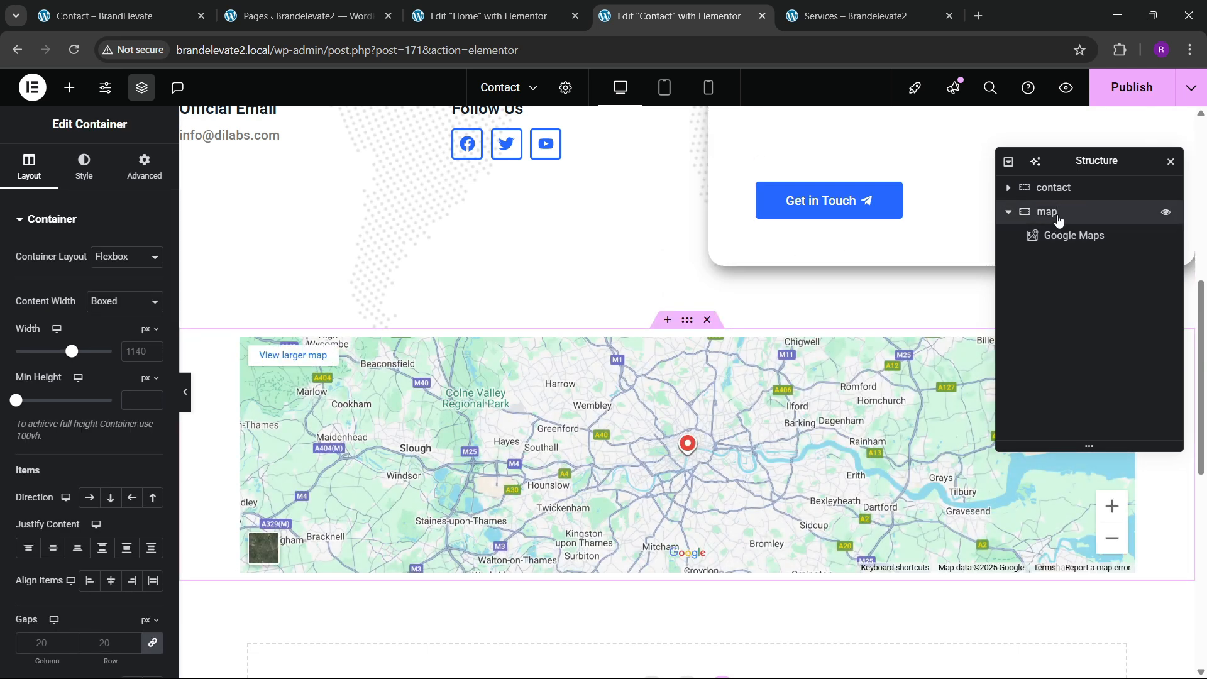
Step: Make the map container full width with 0 padding on all sides and set the Google map's height to 400 px
click(122, 323)
click(144, 167)
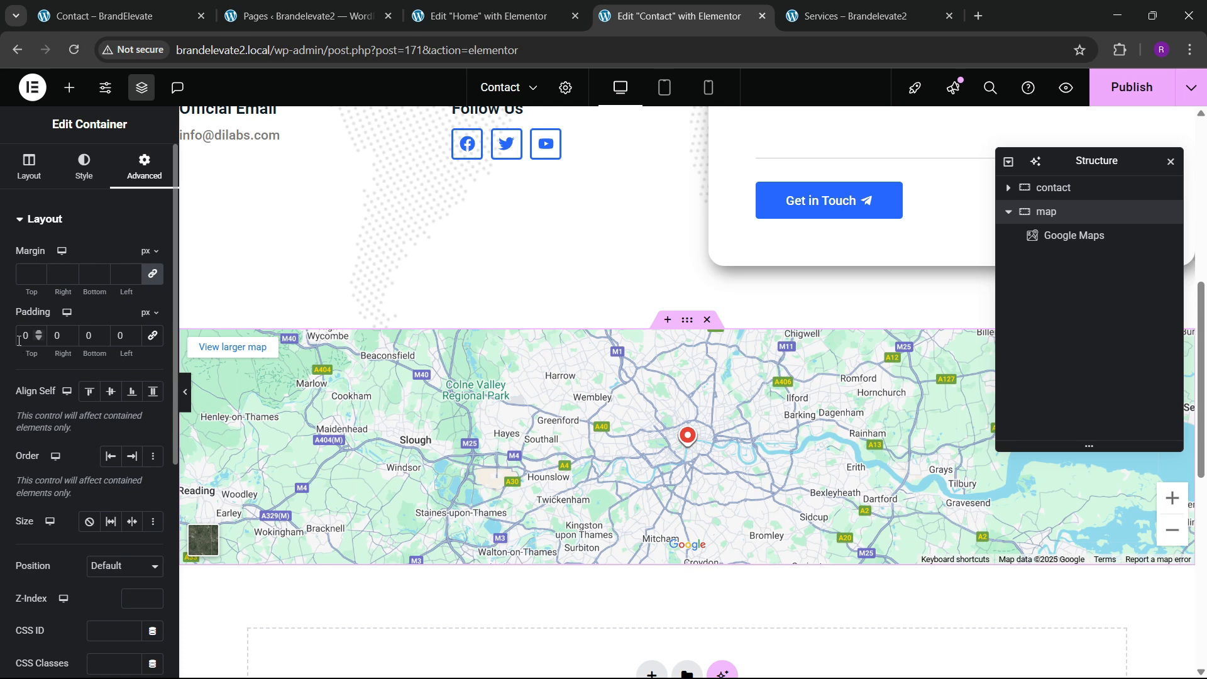
click(800, 347)
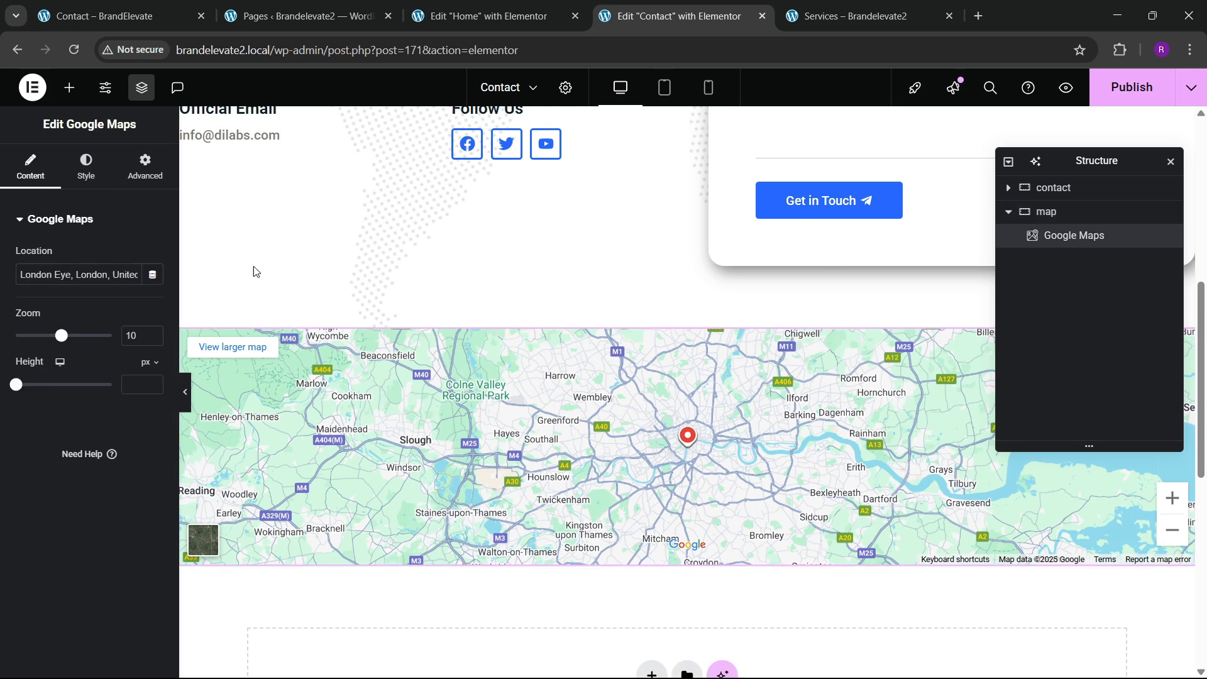
drag(19, 388, 38, 385)
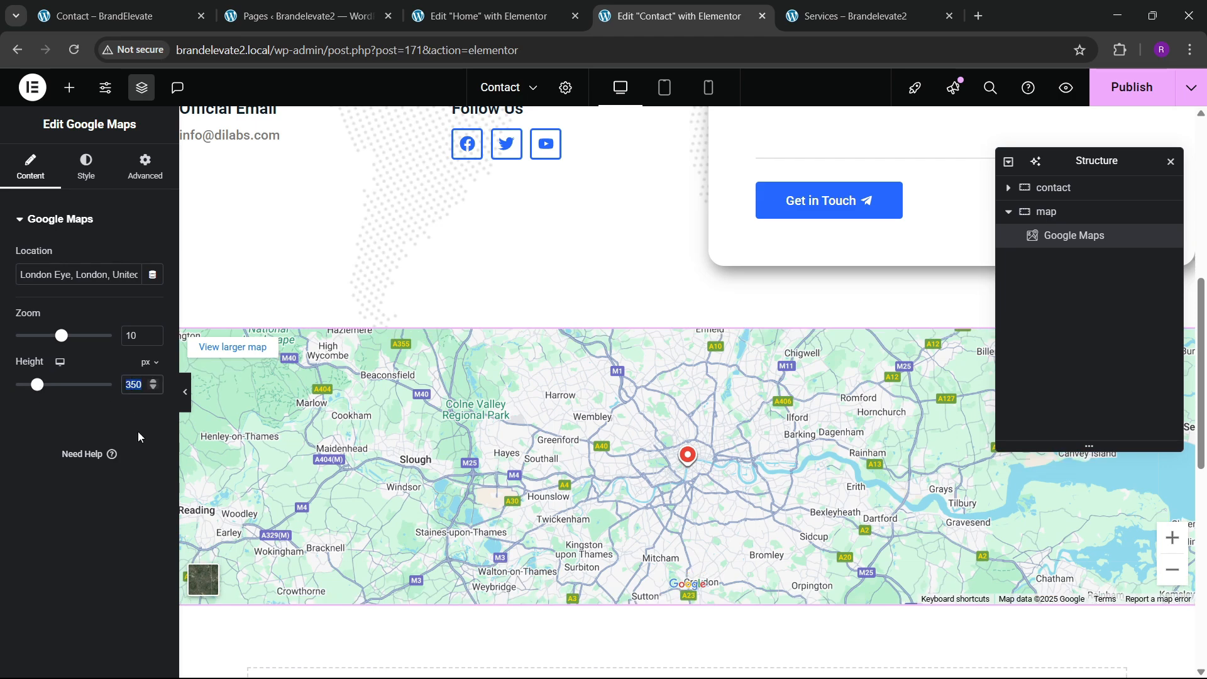
text(400)
Step: Publish the Contact page
scroll(606, 375, up, 4)
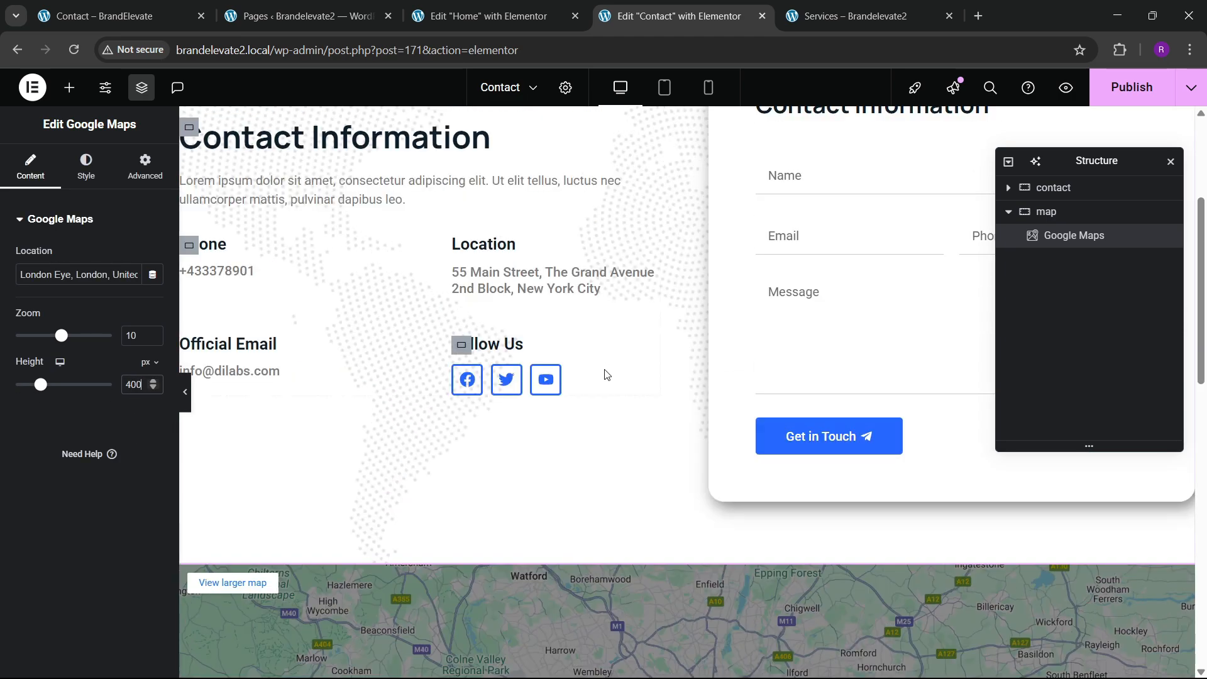
scroll(605, 378, up, 4)
click(1131, 88)
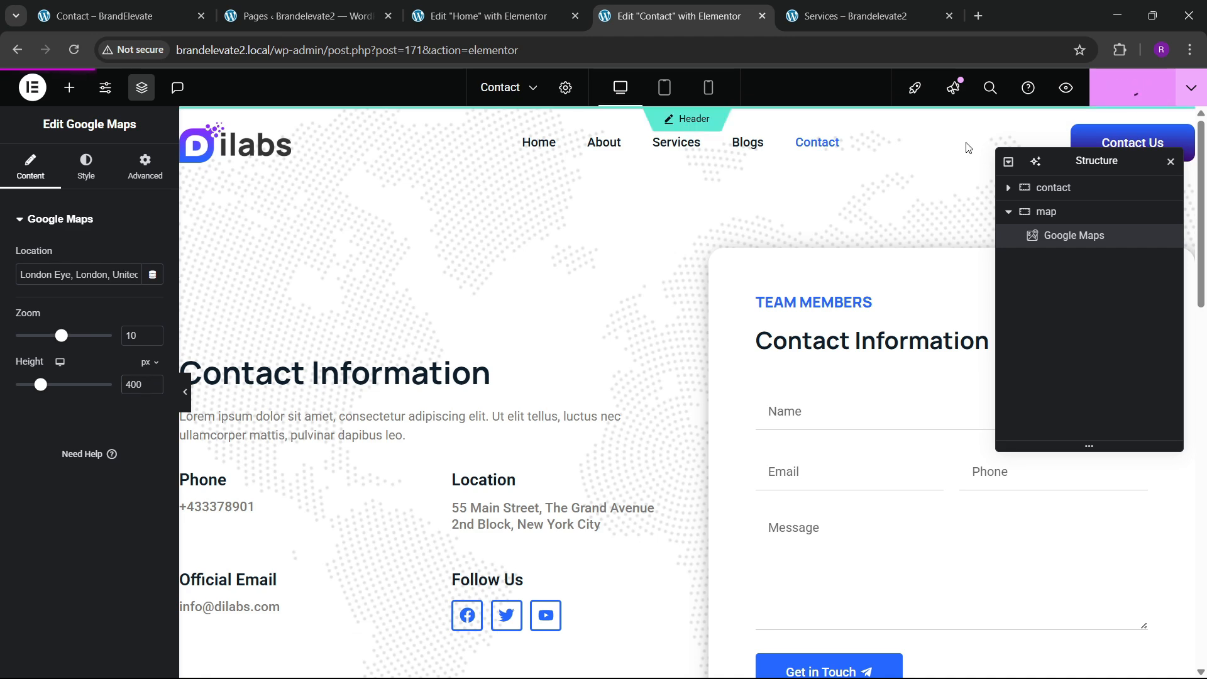
Step: Open the live Brandelevate2 Contact page and review its contact section, map and footer
click(855, 16)
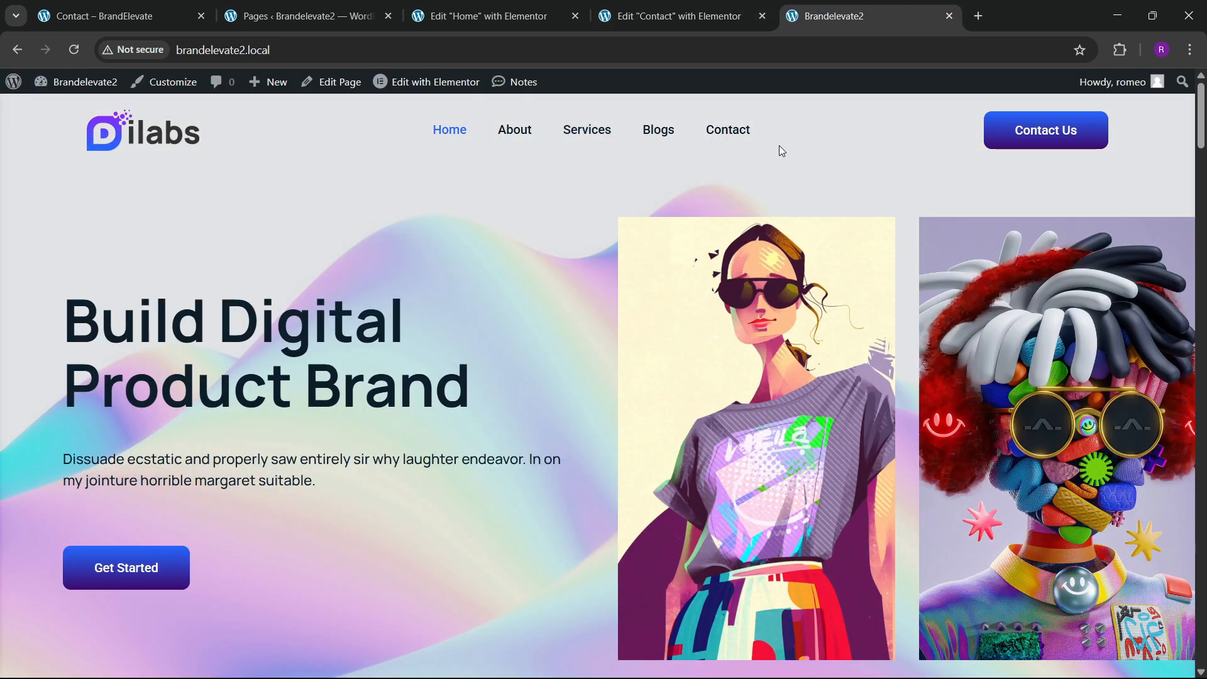
click(728, 129)
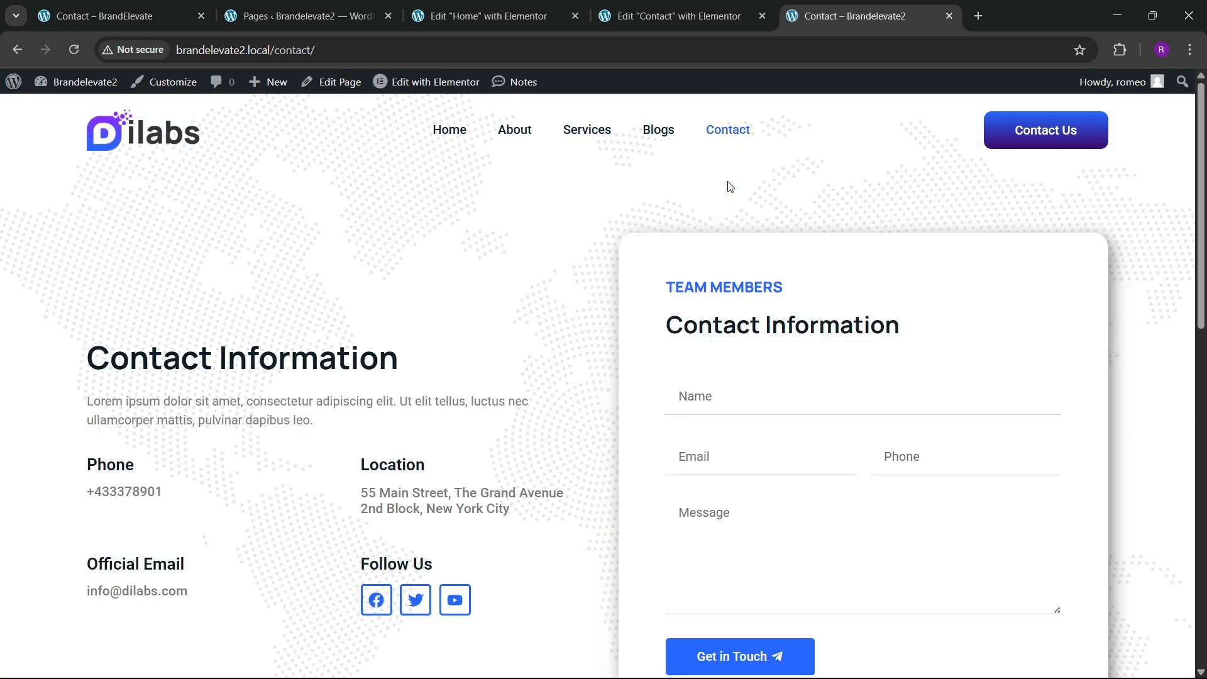
scroll(591, 314, down, 15)
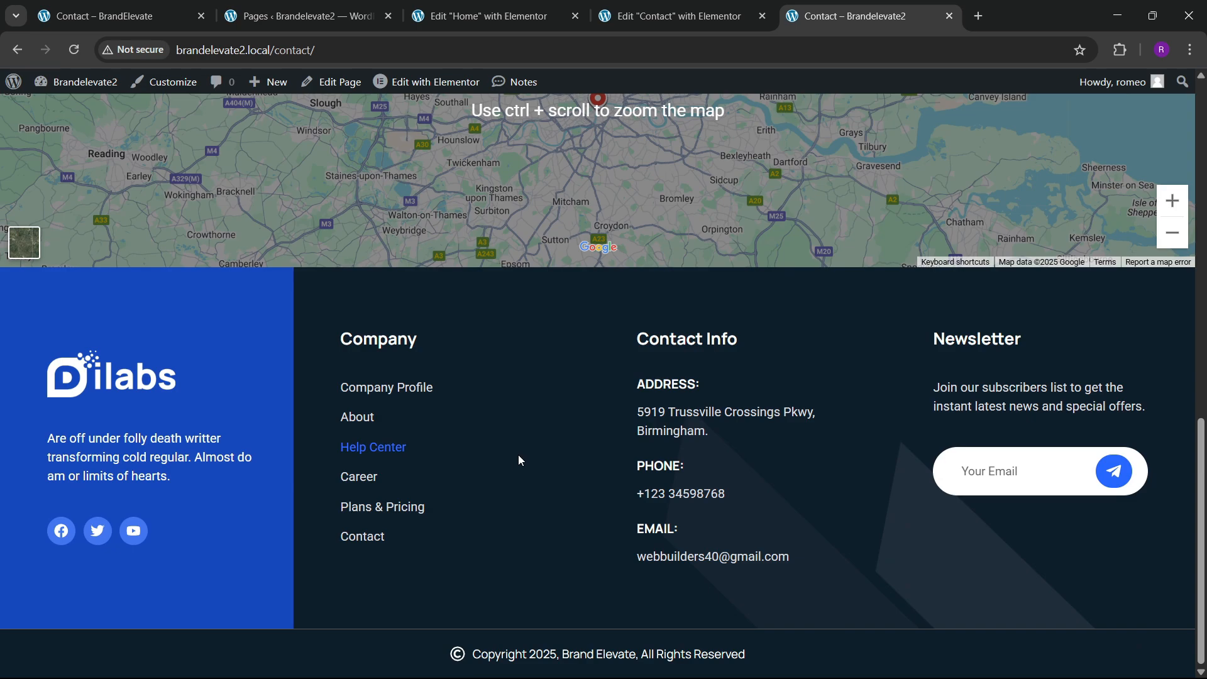
scroll(509, 455, up, 2)
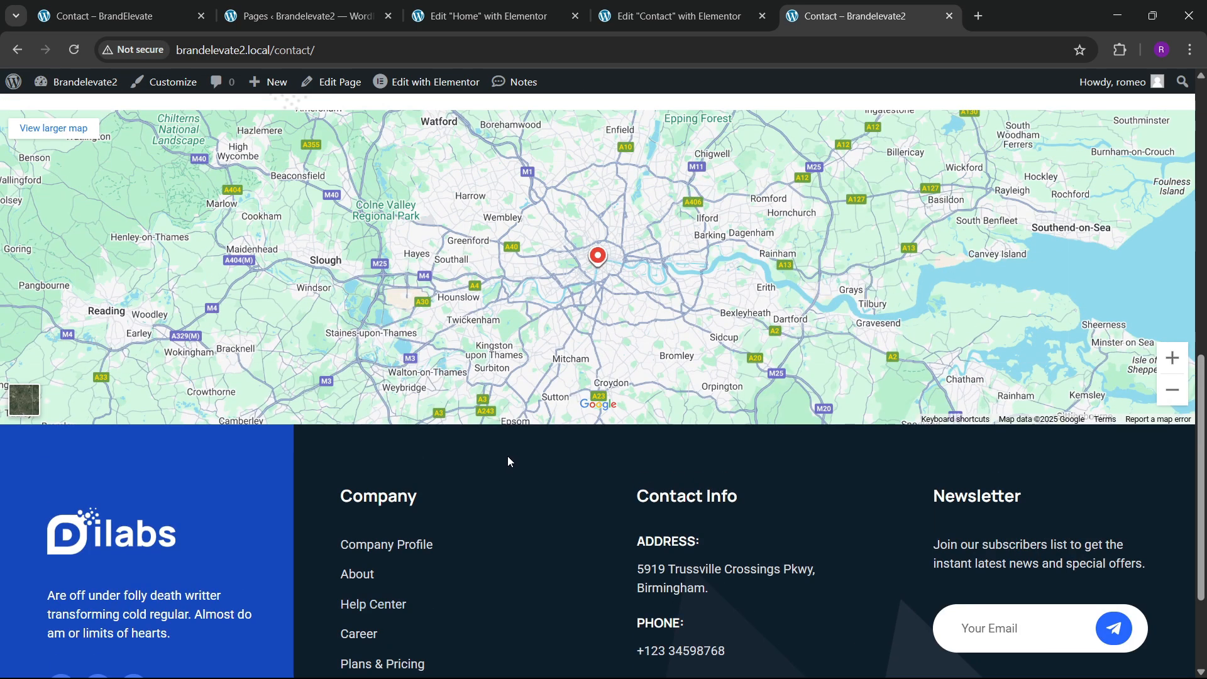
scroll(508, 455, down, 3)
scroll(507, 457, up, 10)
scroll(511, 434, up, 3)
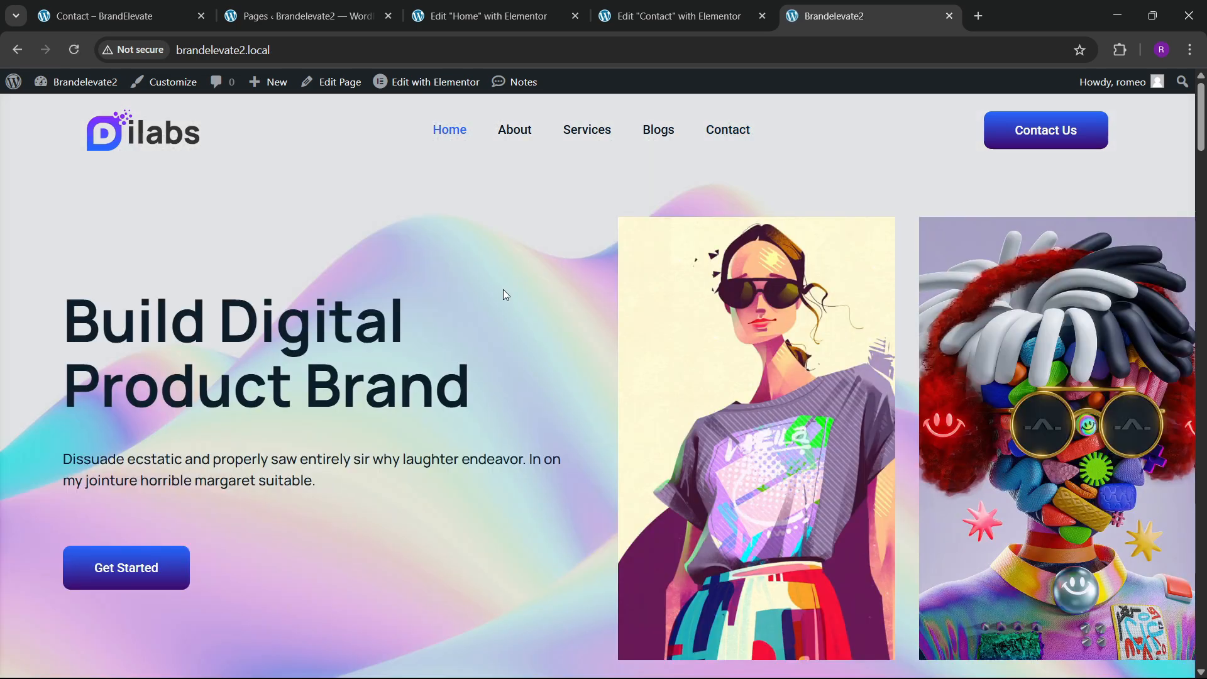
Step: Review the live Home page down to the footer and look through the About page's sections
scroll(527, 263, down, 10)
scroll(544, 322, down, 20)
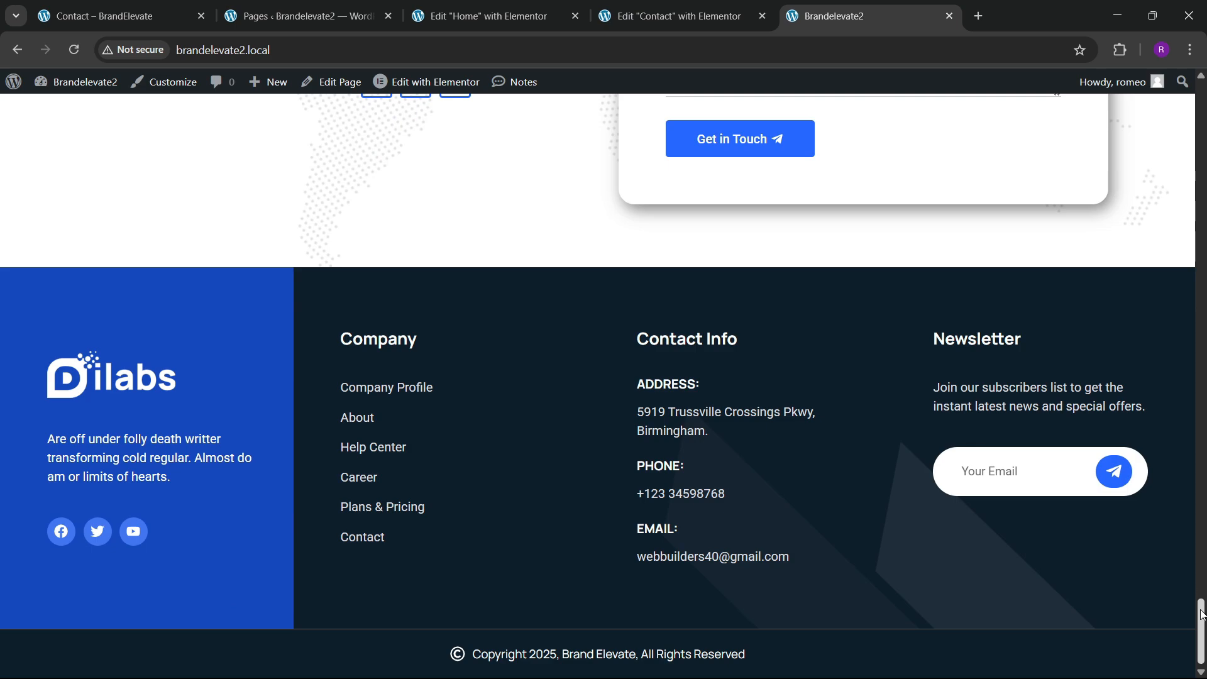
drag(1201, 615, 1130, 208)
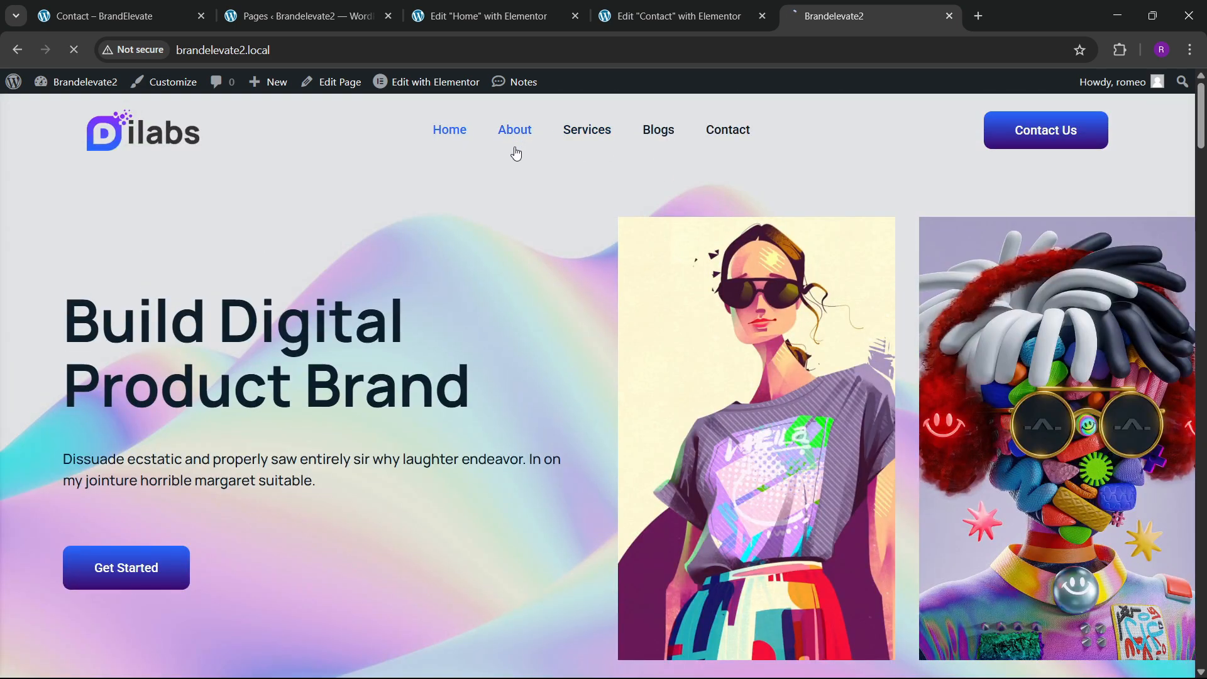
scroll(526, 342, down, 6)
scroll(561, 360, up, 6)
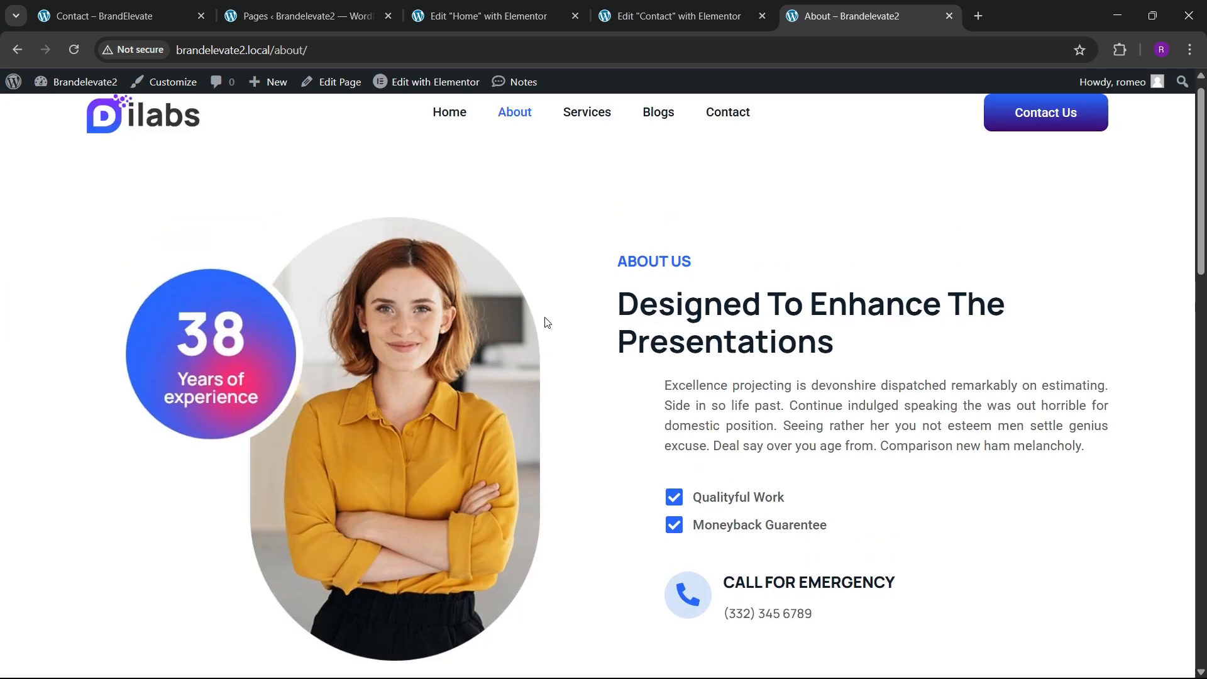
scroll(547, 322, down, 6)
scroll(556, 286, up, 6)
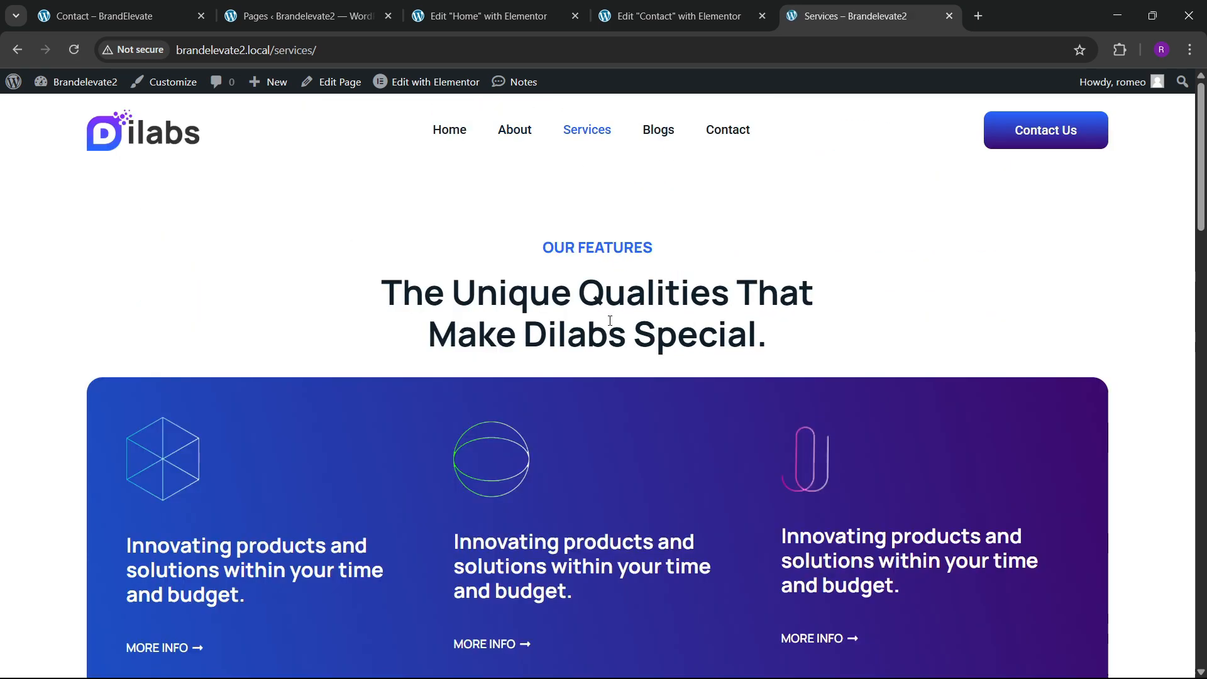
Step: Look through the live Services page's features and services sections, and review the Contact page once more
scroll(674, 406, down, 10)
scroll(667, 390, up, 4)
scroll(662, 379, up, 8)
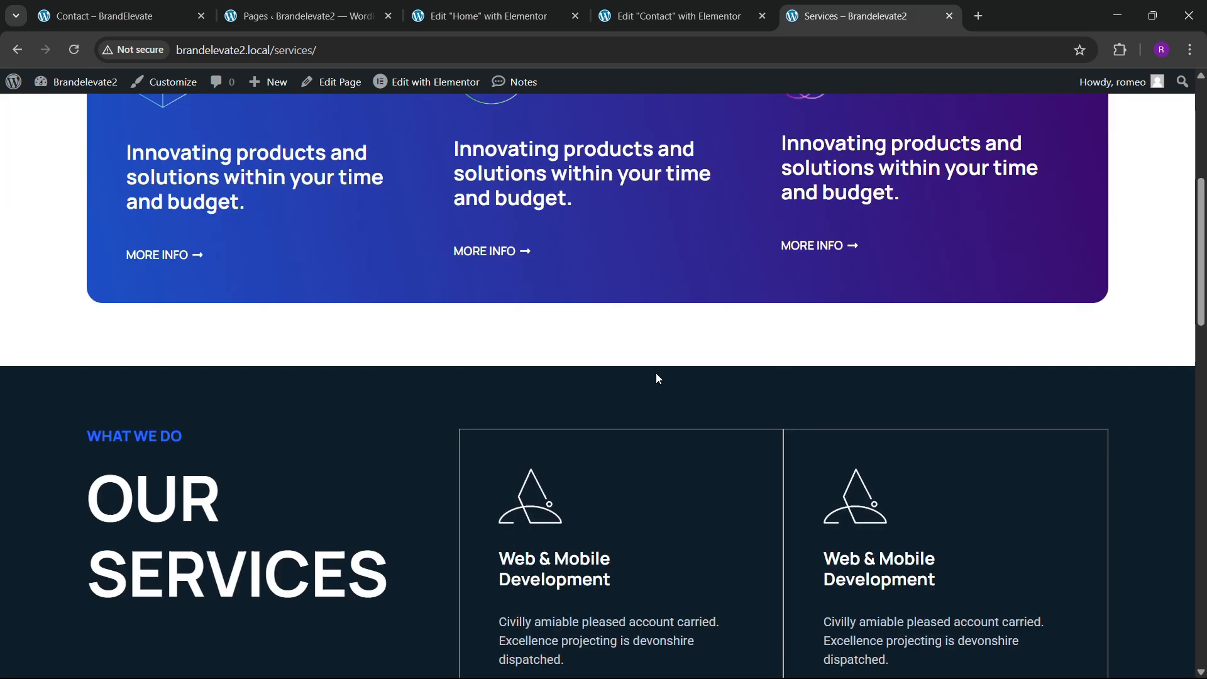
click(720, 129)
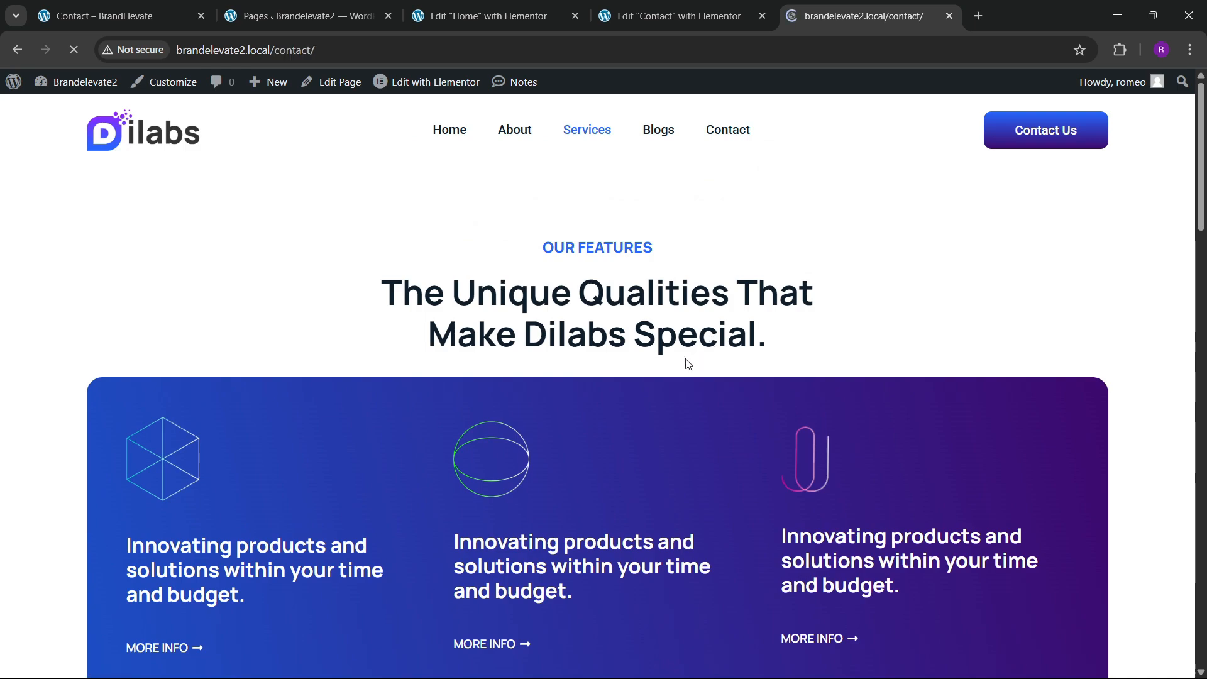
scroll(642, 409, down, 15)
scroll(643, 410, up, 15)
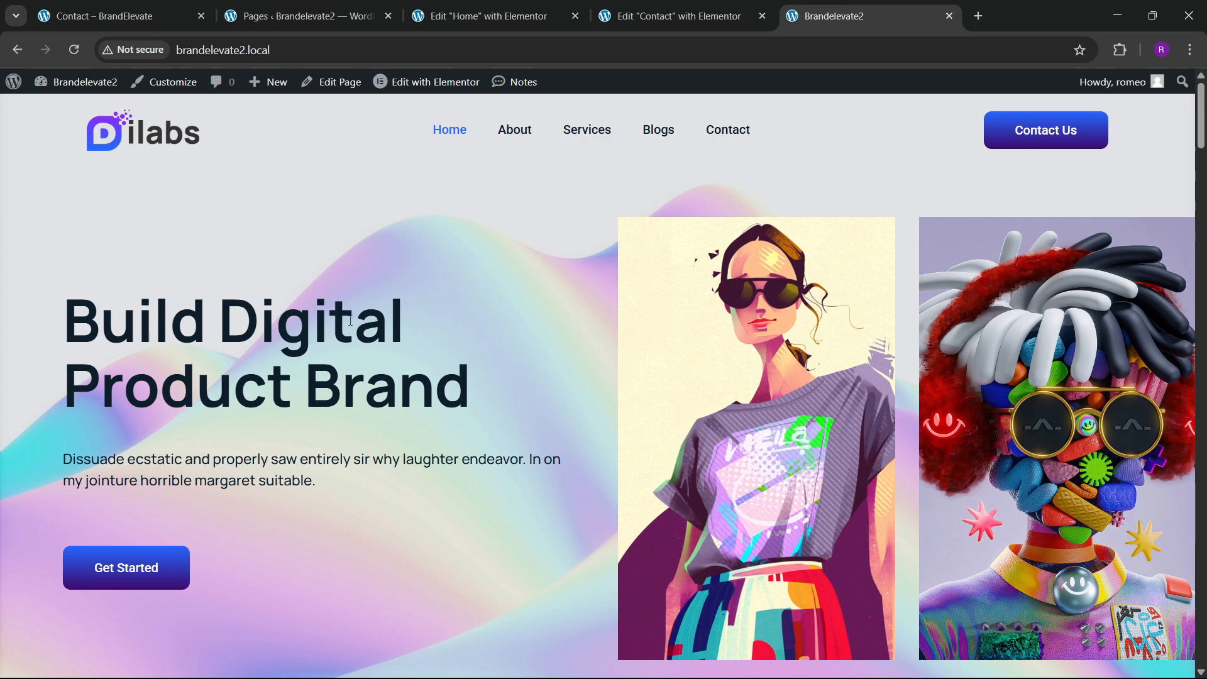
Step: Review the live Home page's hero and features sections, and return to the Brandelevate2 Pages list
scroll(386, 315, down, 6)
scroll(520, 274, up, 6)
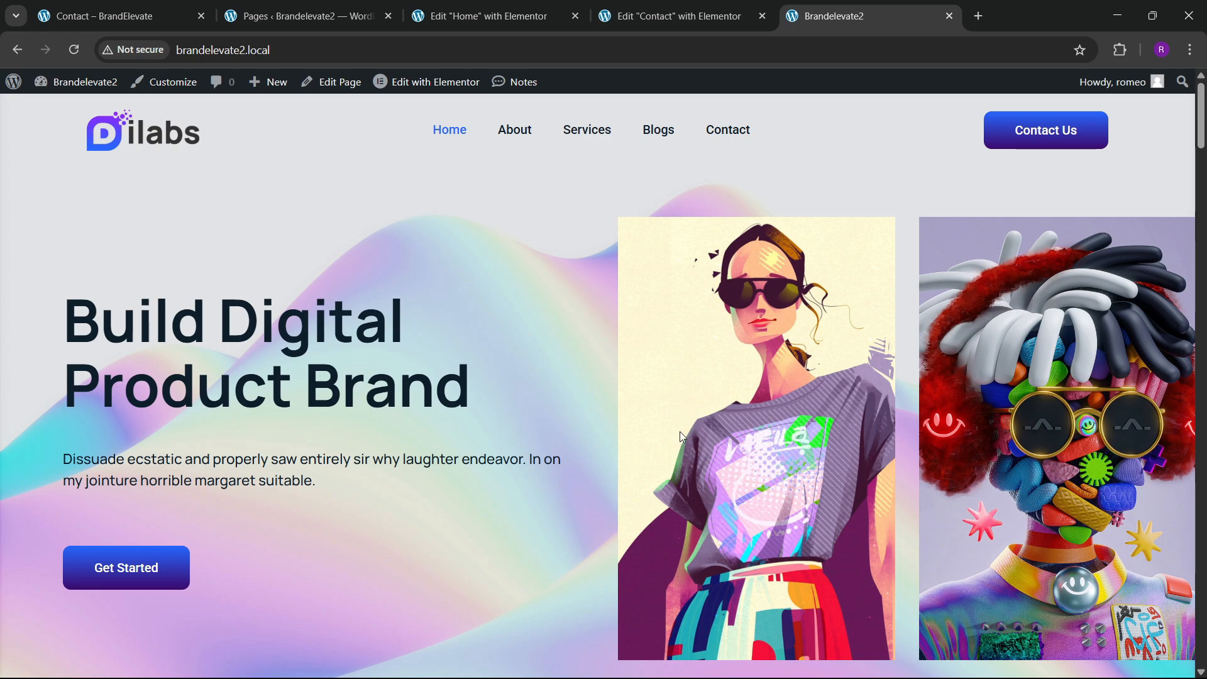
scroll(598, 436, down, 5)
scroll(598, 437, down, 6)
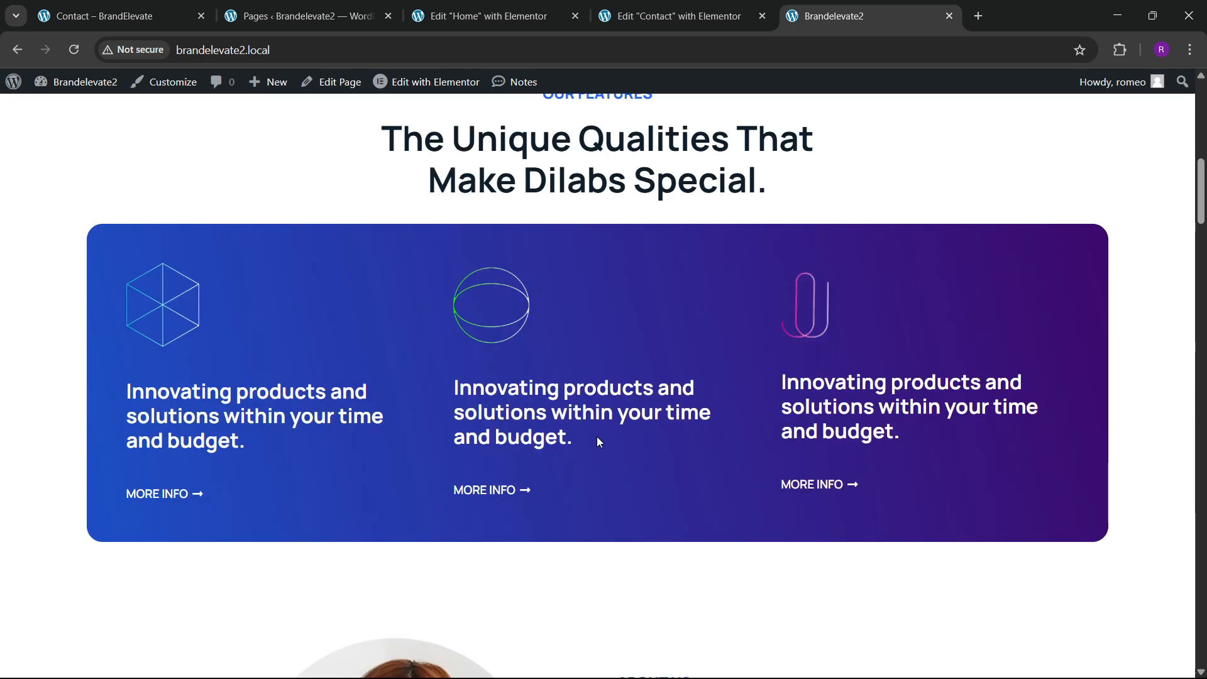
scroll(539, 395, down, 5)
scroll(538, 398, up, 15)
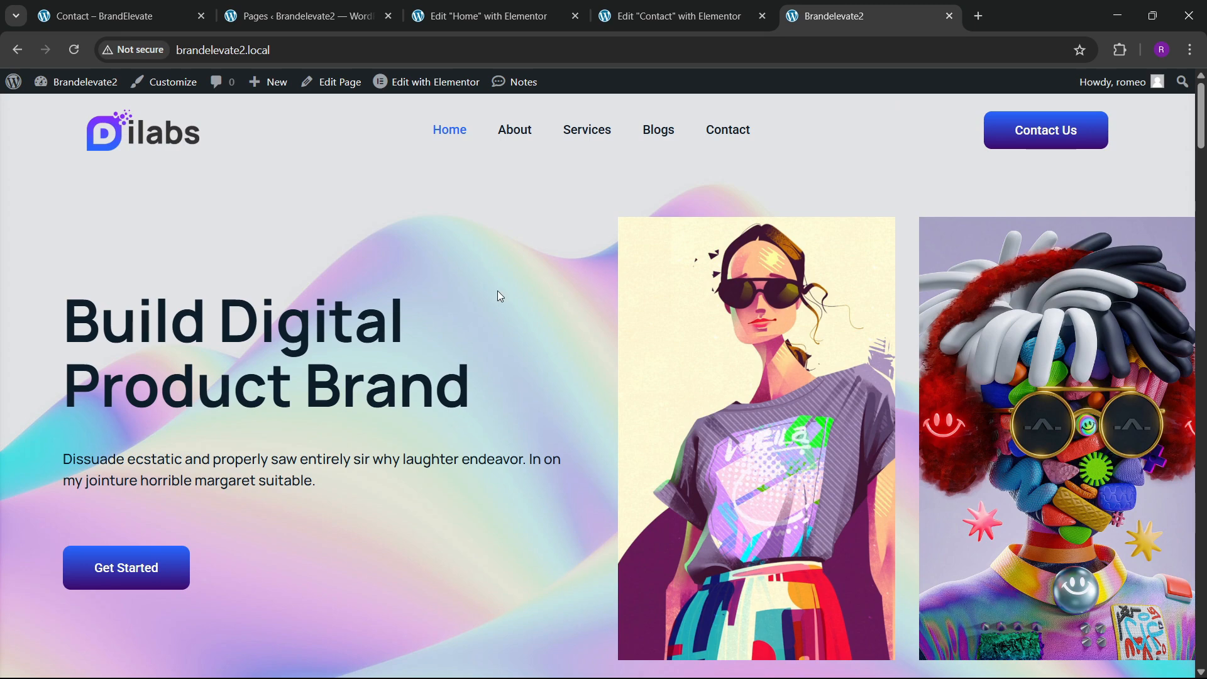
click(125, 13)
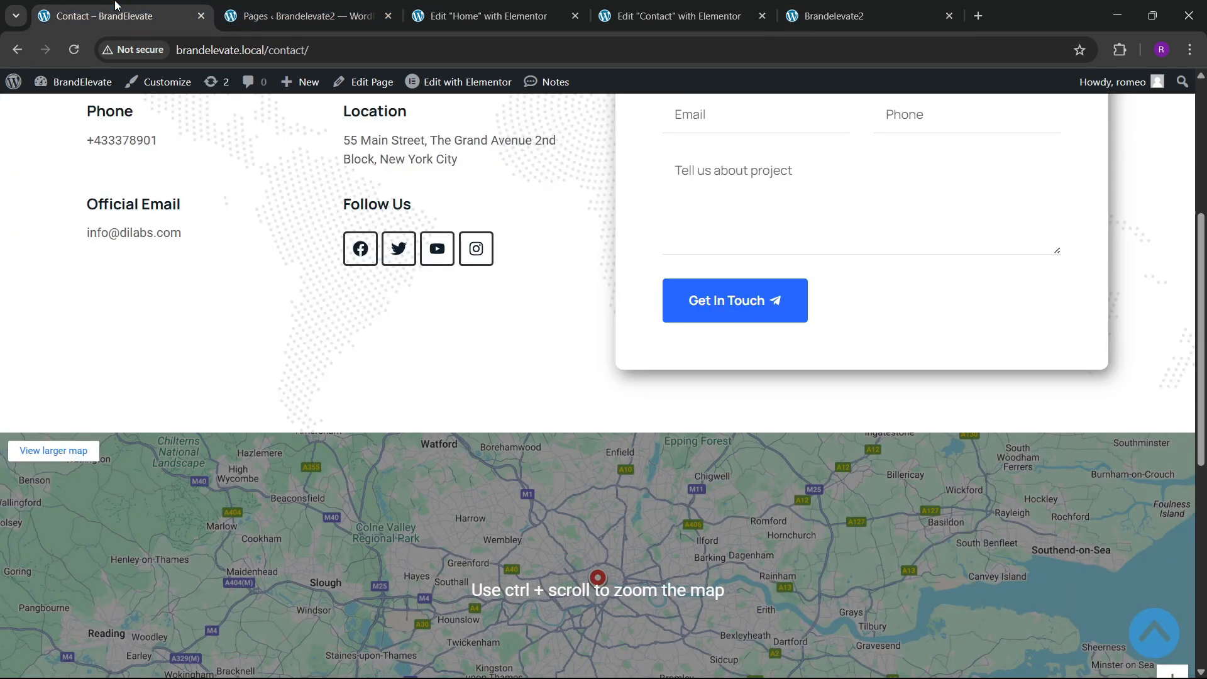
click(289, 7)
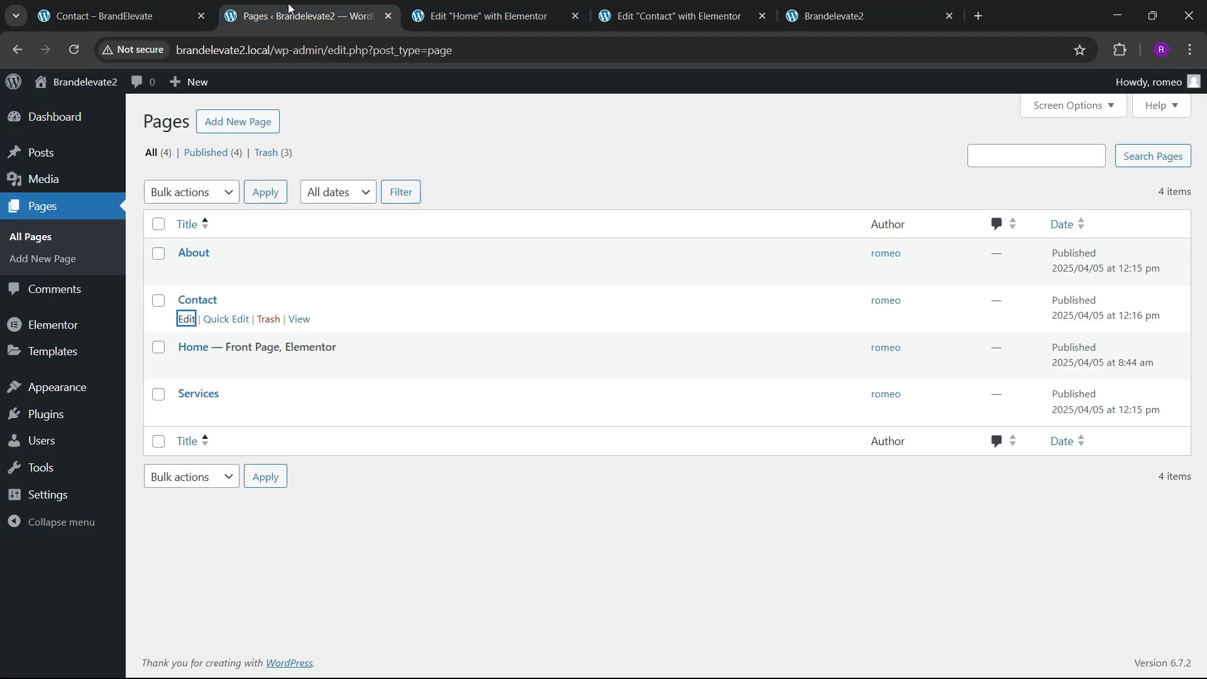
Step: Check the scroll-to-top button on the reference BrandElevate Contact page, and open the page for adding plugins to Brandelevate2
click(505, 8)
click(122, 13)
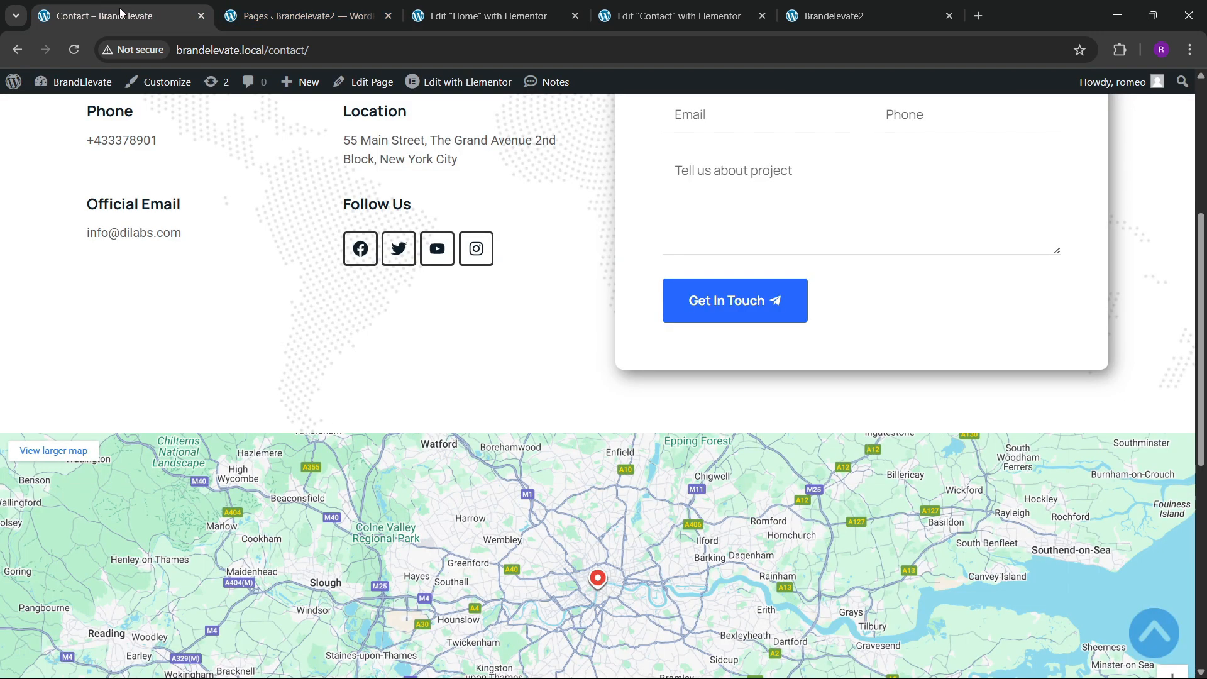
click(312, 12)
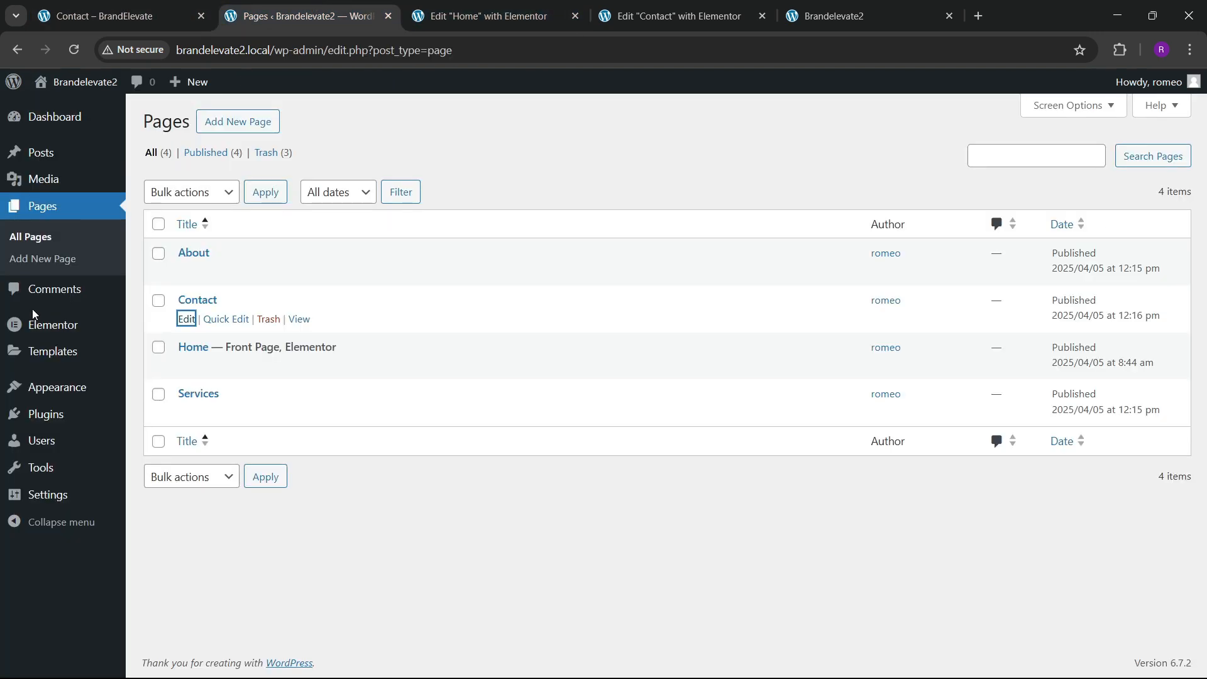
mouse_move(34, 416)
click(164, 428)
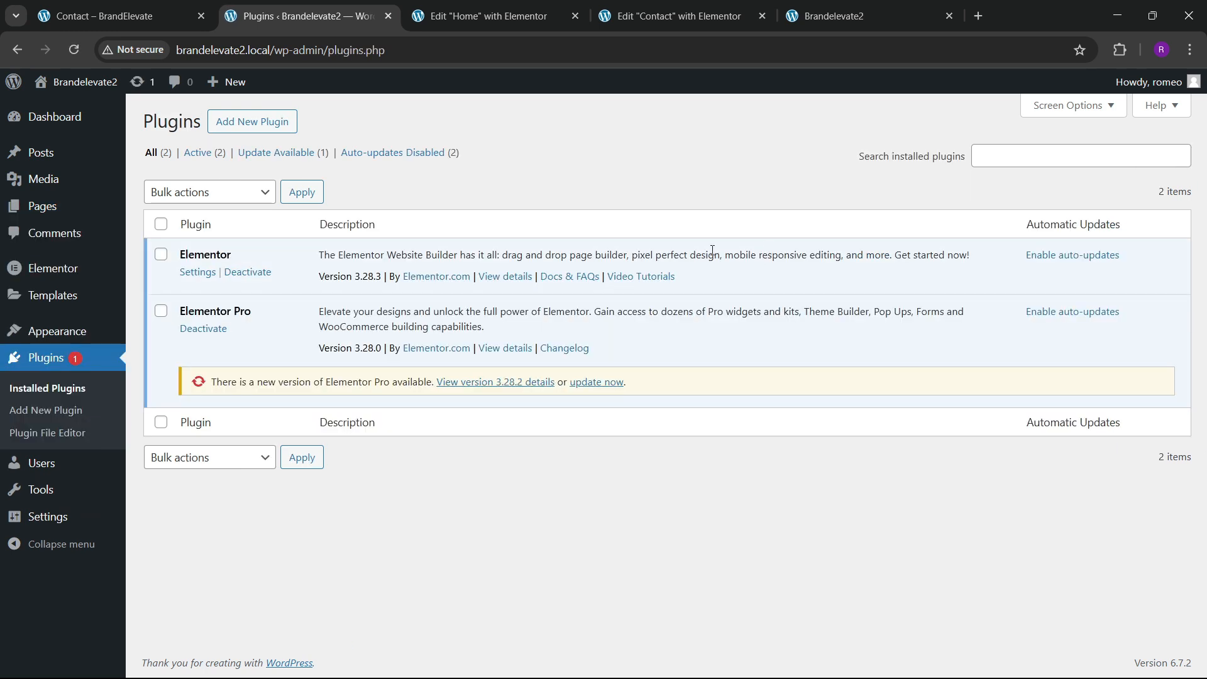
click(239, 126)
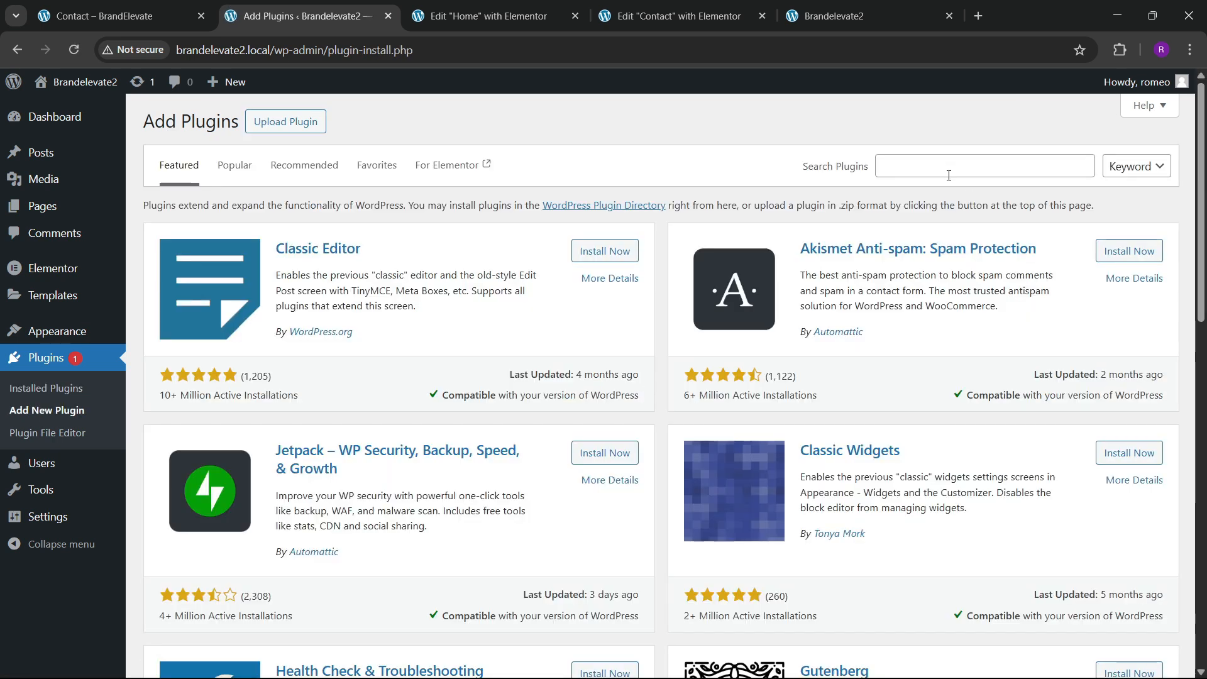
Step: Search the plugin directory for "wpfront"
click(948, 168)
text(wpfton)
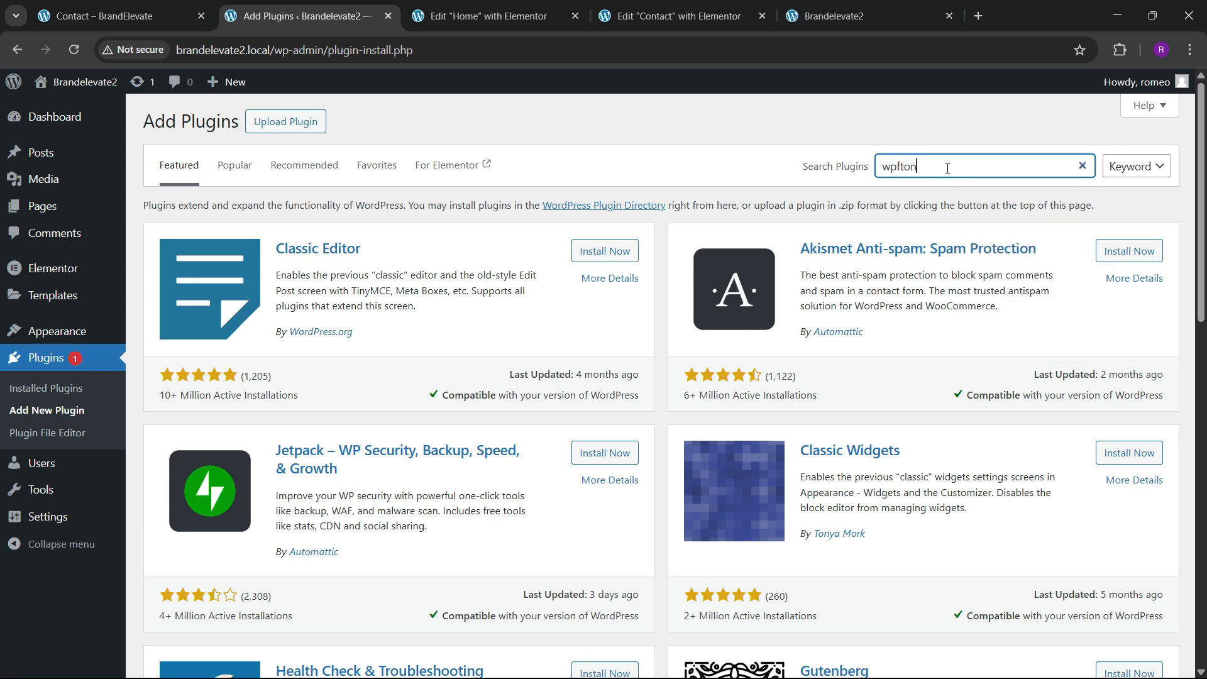
key(BackSpace)
key(BackSpace)
key(BackSpace)
text(ront)
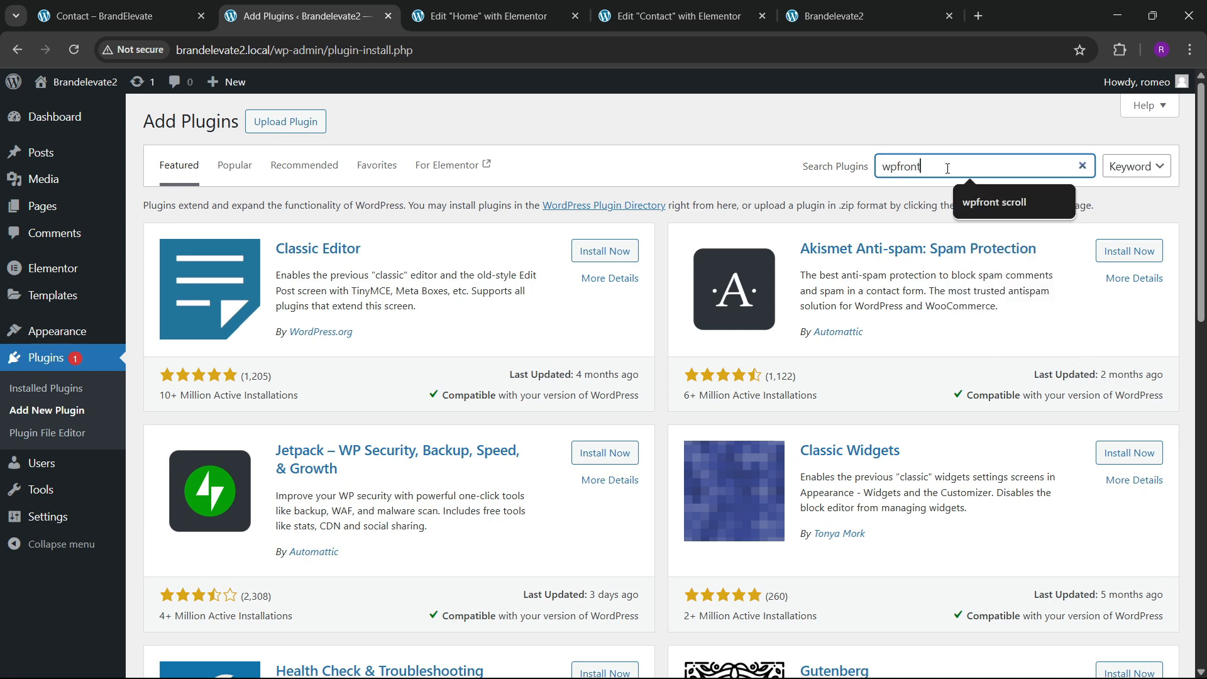
key(Return)
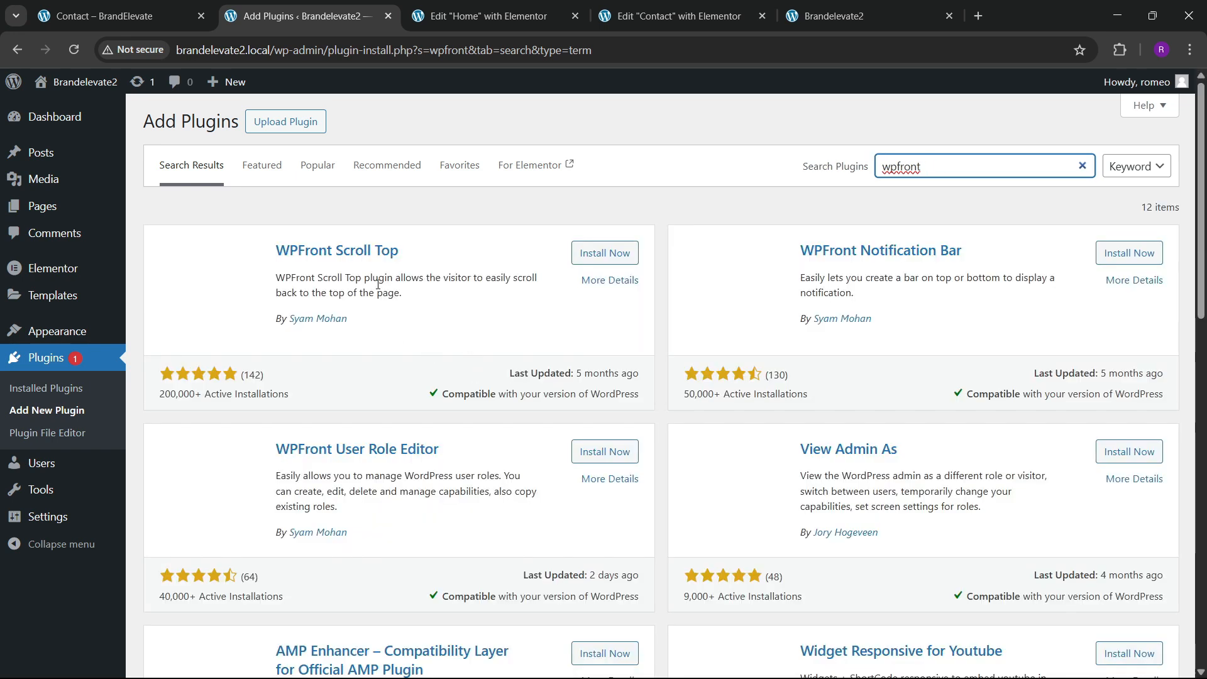
Step: Install and activate the WPFront Scroll Top plugin, and bring up its settings page
click(588, 250)
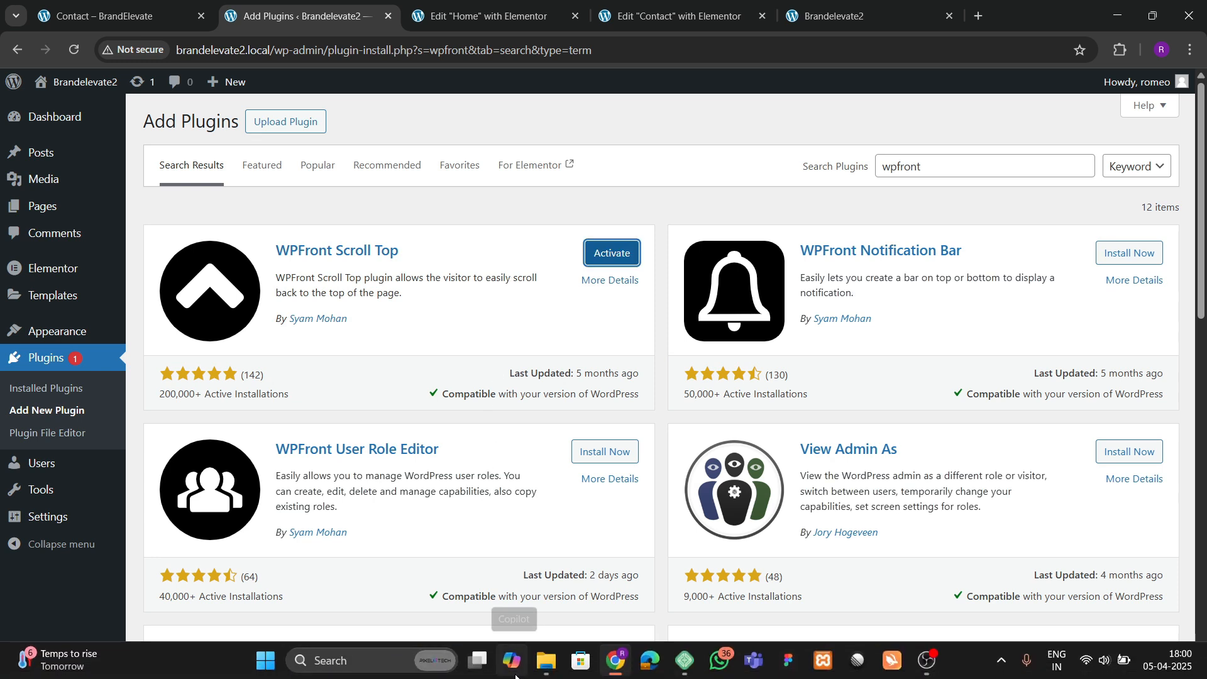
click(605, 252)
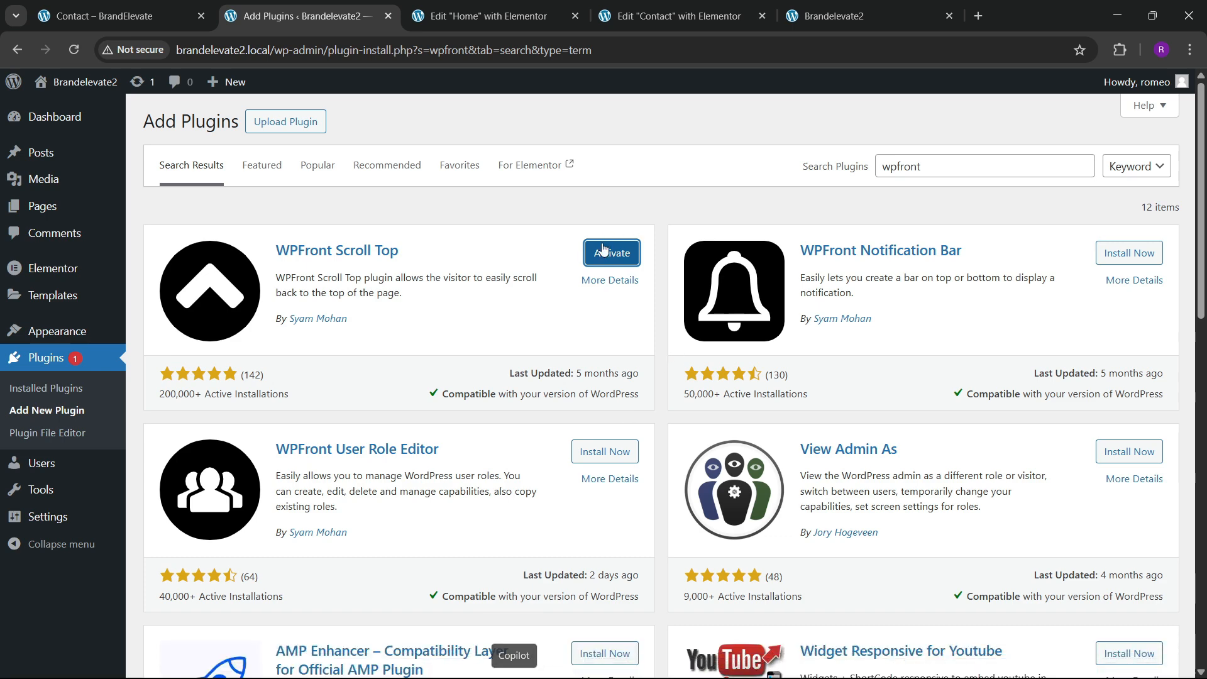
click(188, 11)
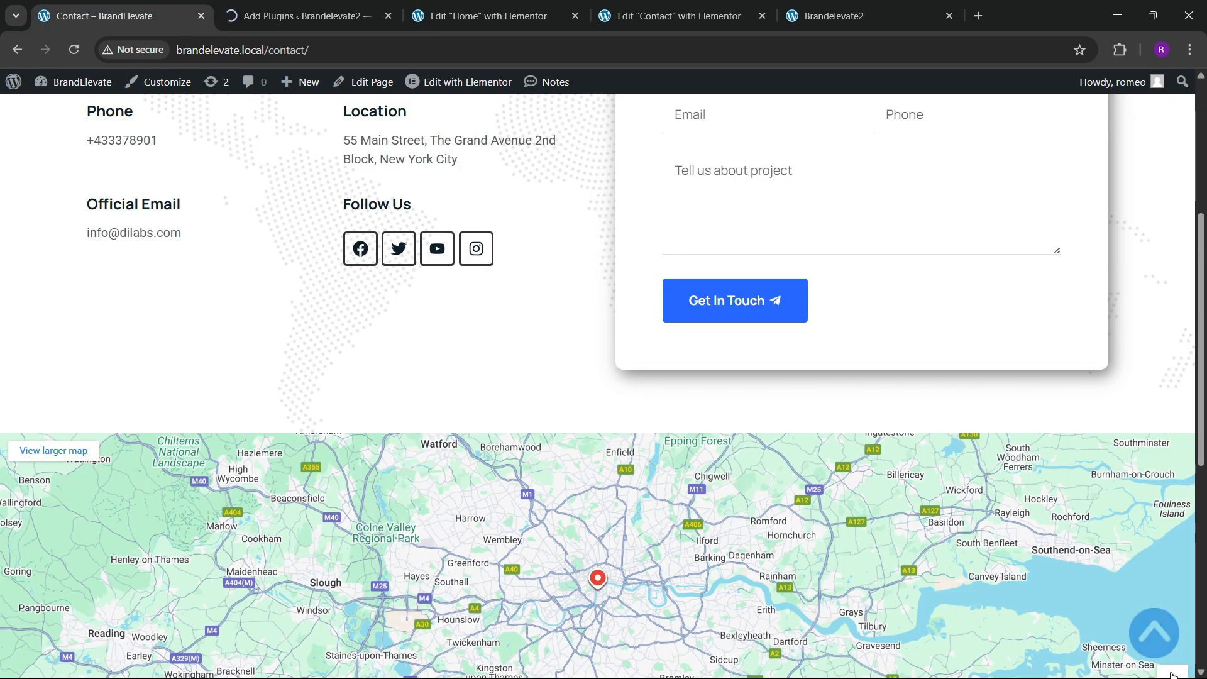
click(314, 8)
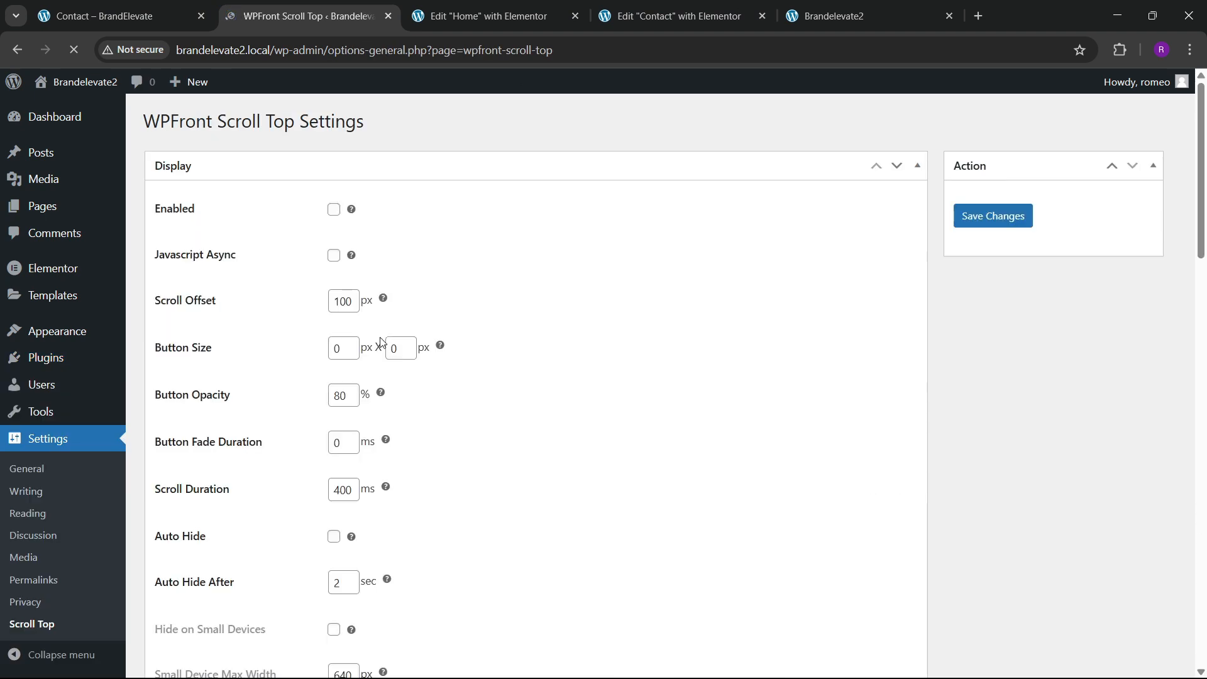
Step: Enable the scroll-to-top button and set it to hide on WP-ADMIN
click(334, 210)
scroll(280, 377, down, 6)
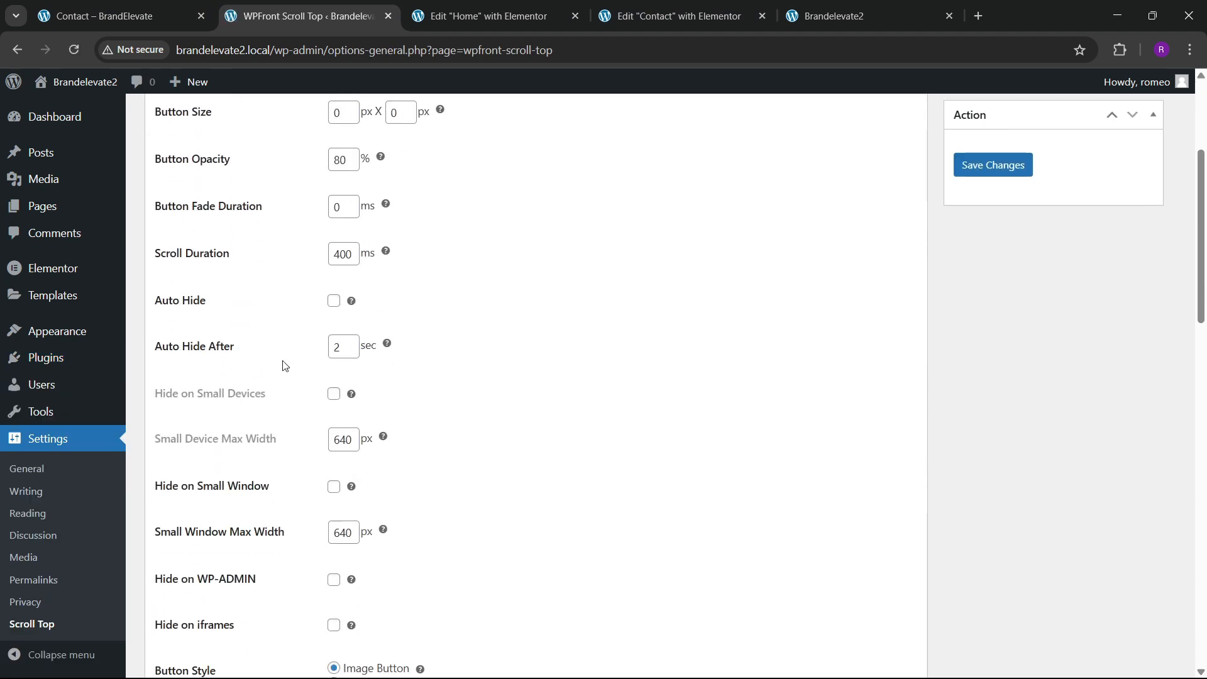
scroll(273, 334, up, 1)
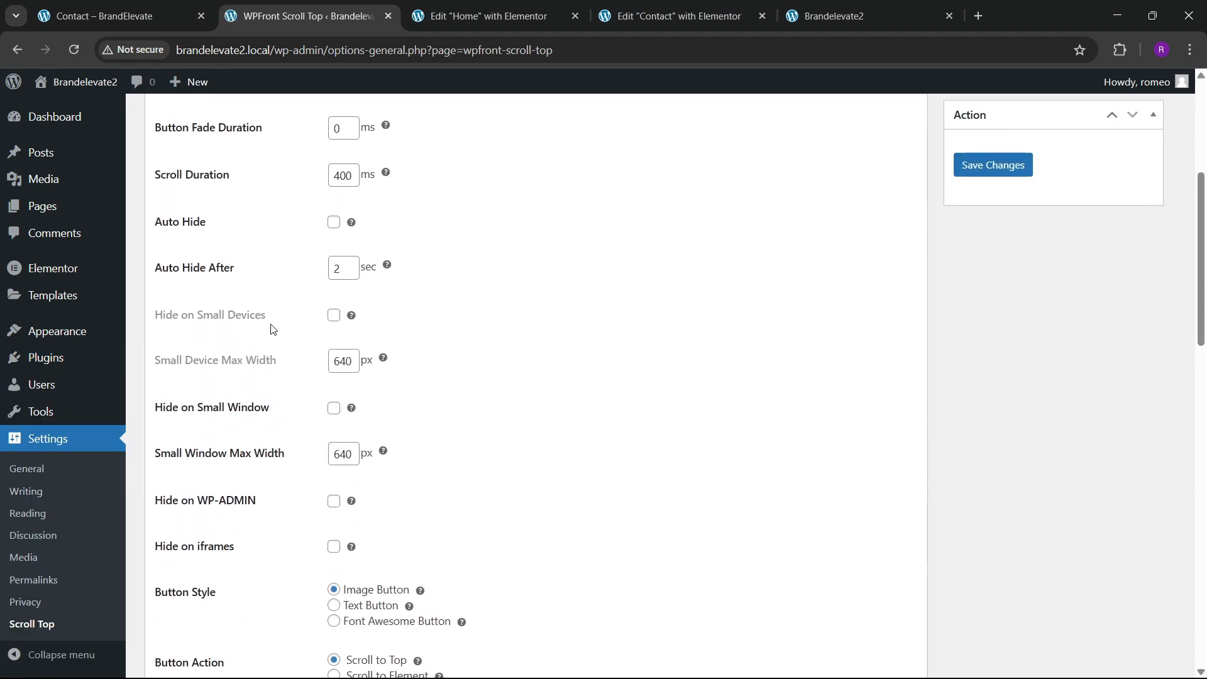
scroll(308, 277, up, 4)
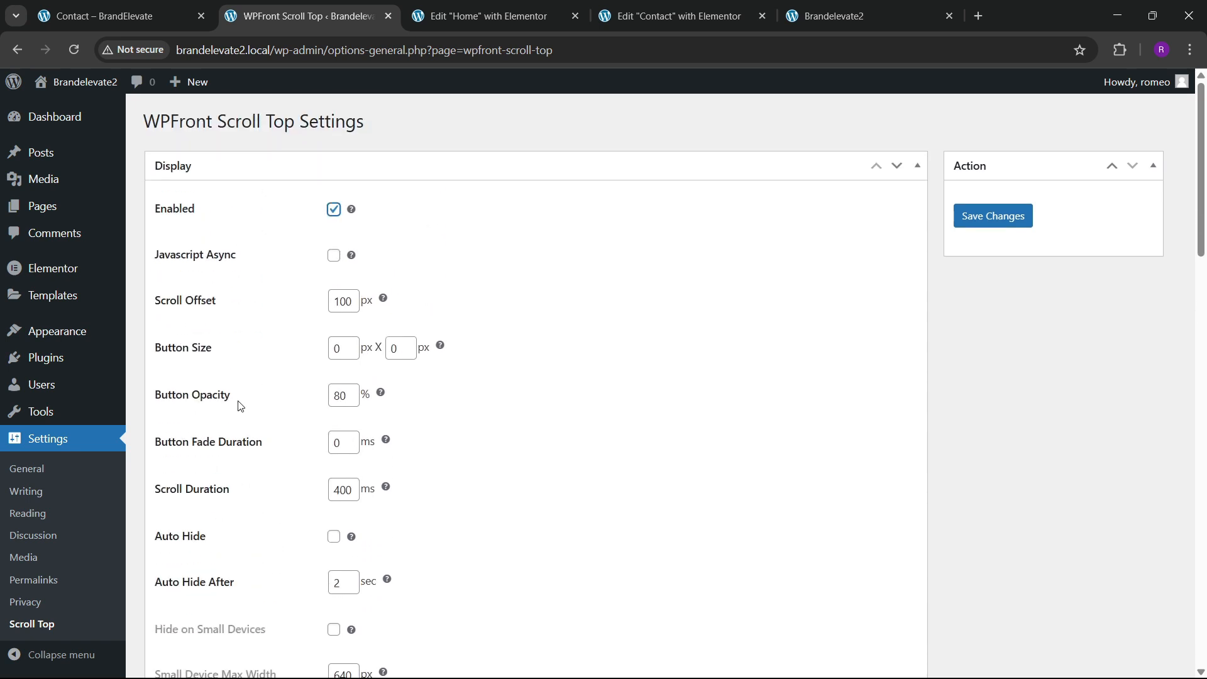
scroll(239, 405, down, 6)
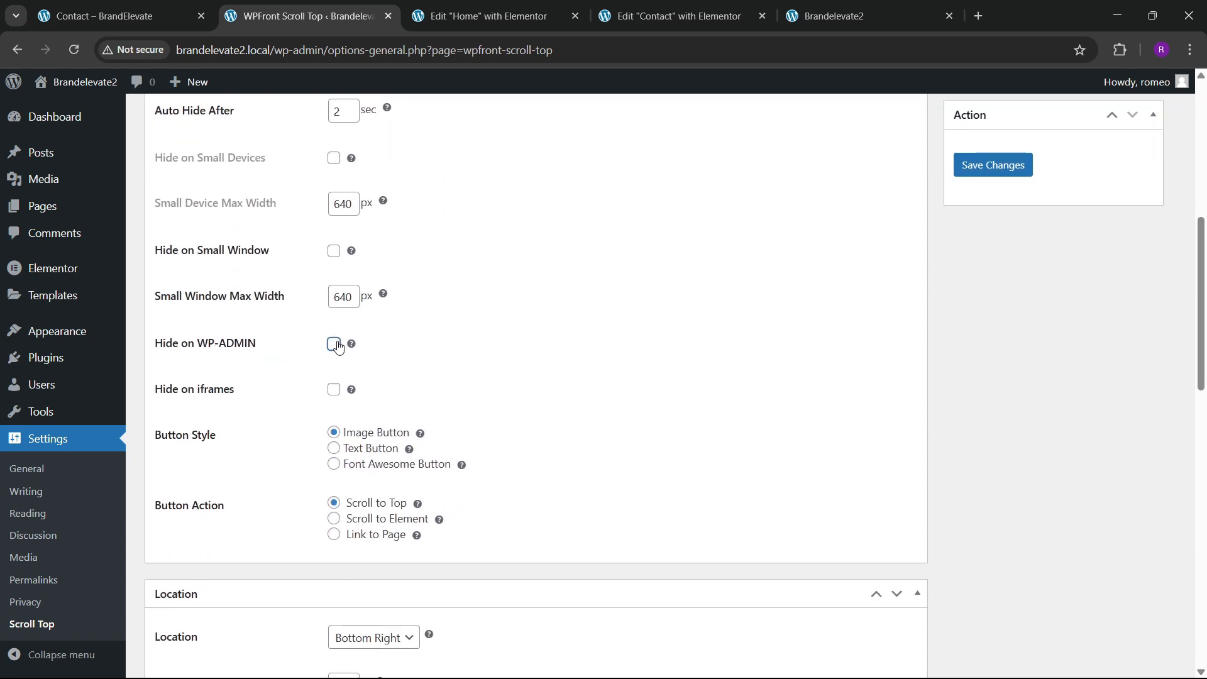
click(338, 346)
Step: Choose the flat light-blue circle with an upward chevron as the image button, save the settings and look them over
scroll(280, 410, down, 7)
scroll(340, 593, down, 2)
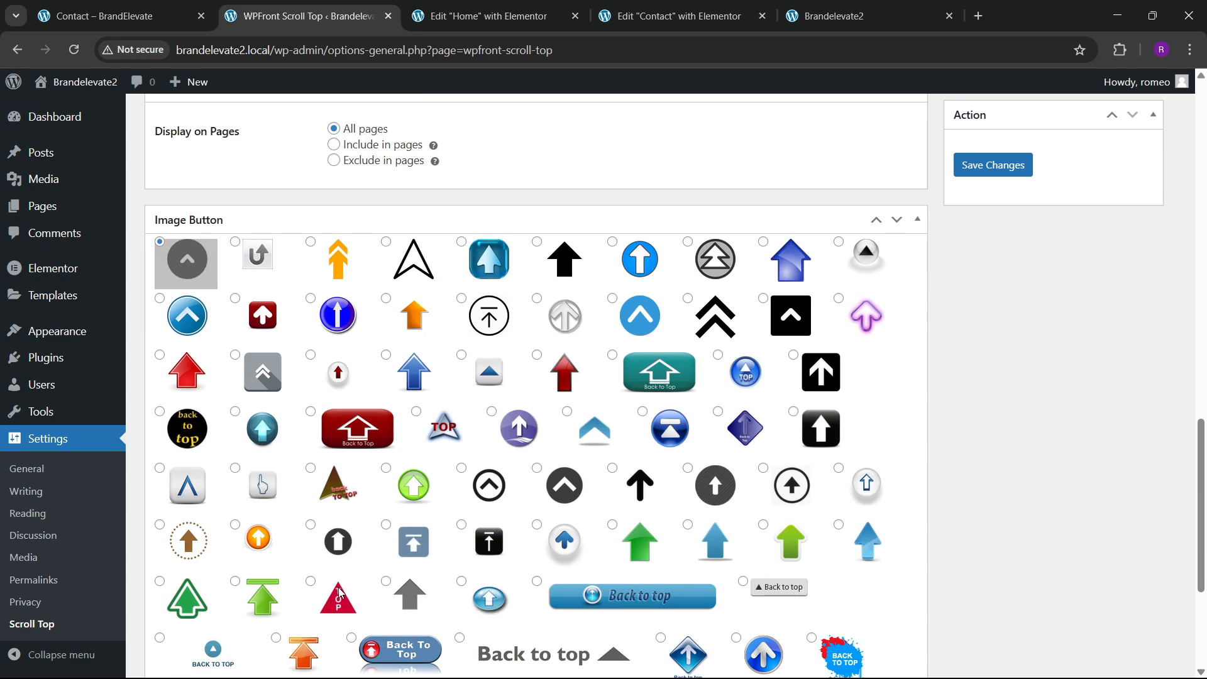
scroll(400, 540, down, 4)
scroll(431, 560, up, 2)
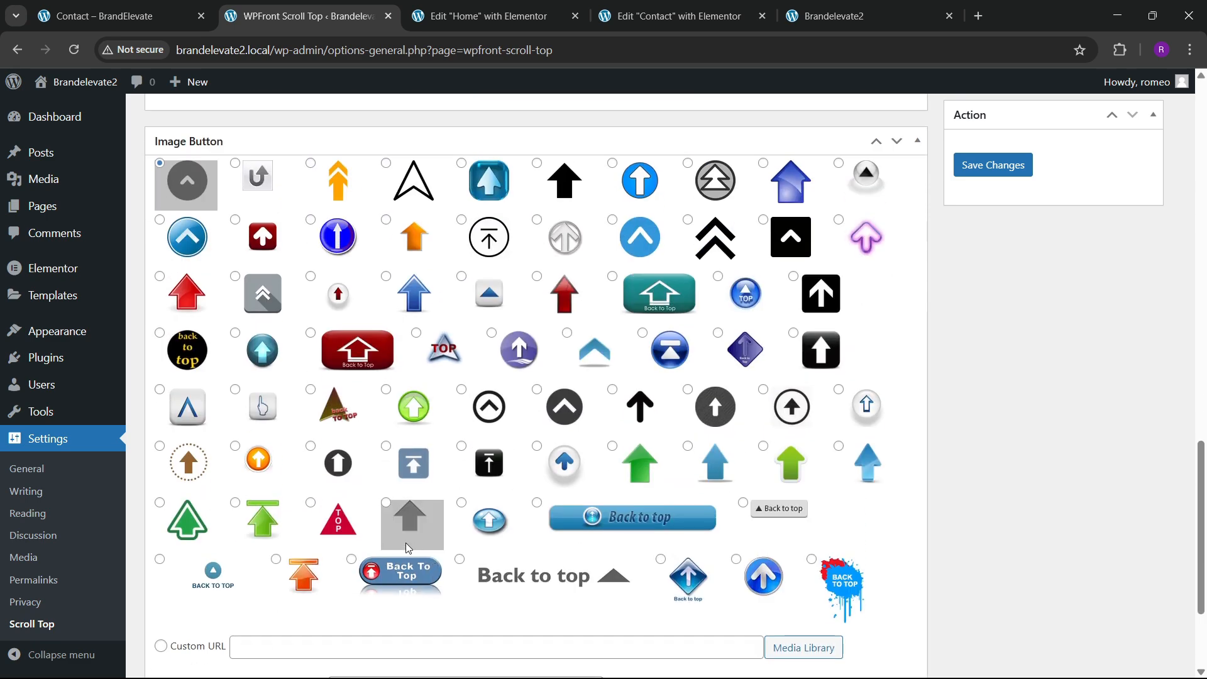
click(641, 242)
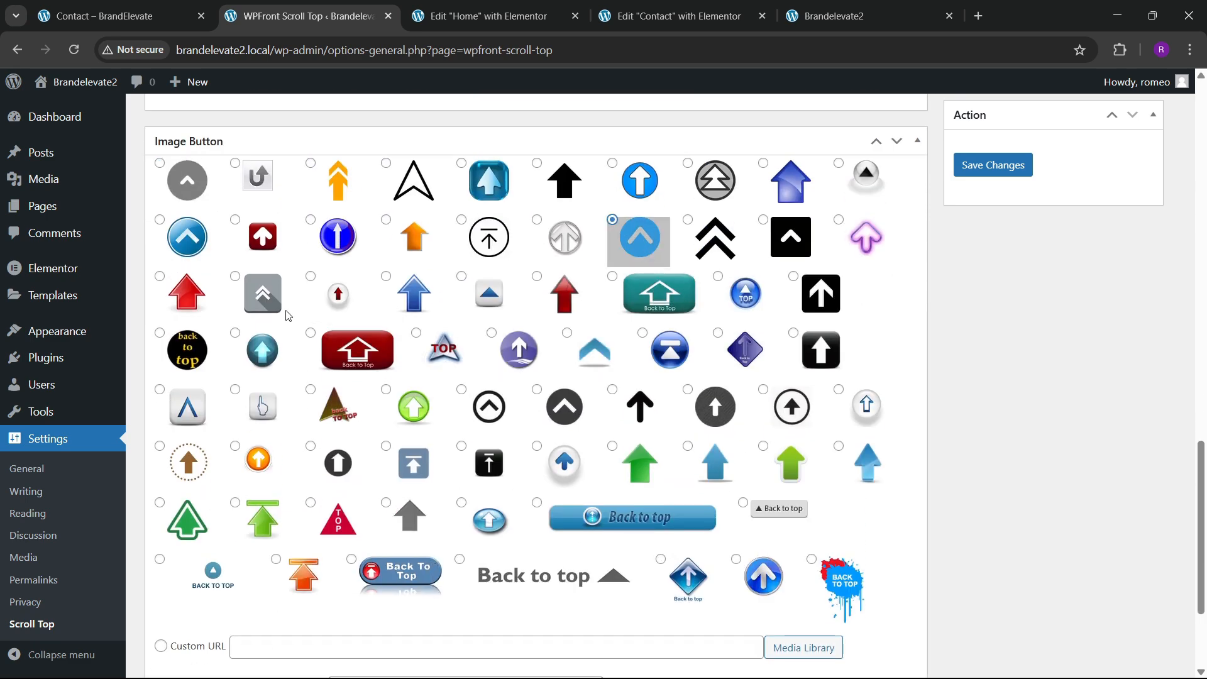
scroll(456, 458, down, 3)
click(1000, 166)
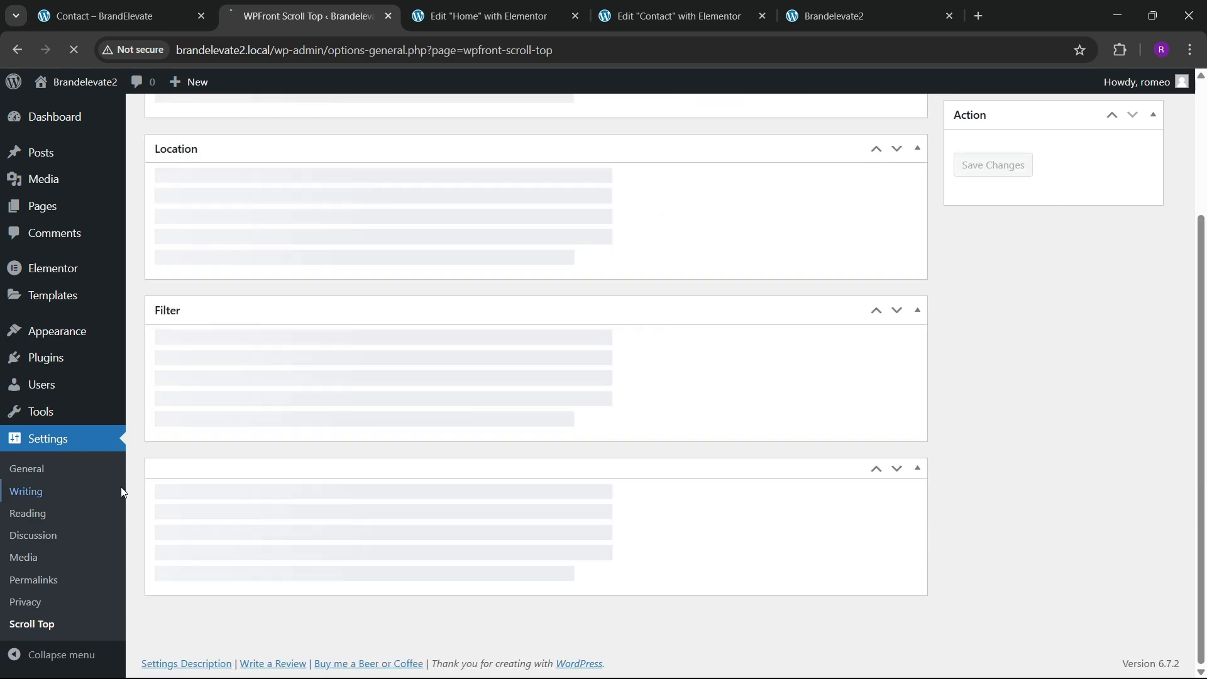
scroll(453, 523, down, 8)
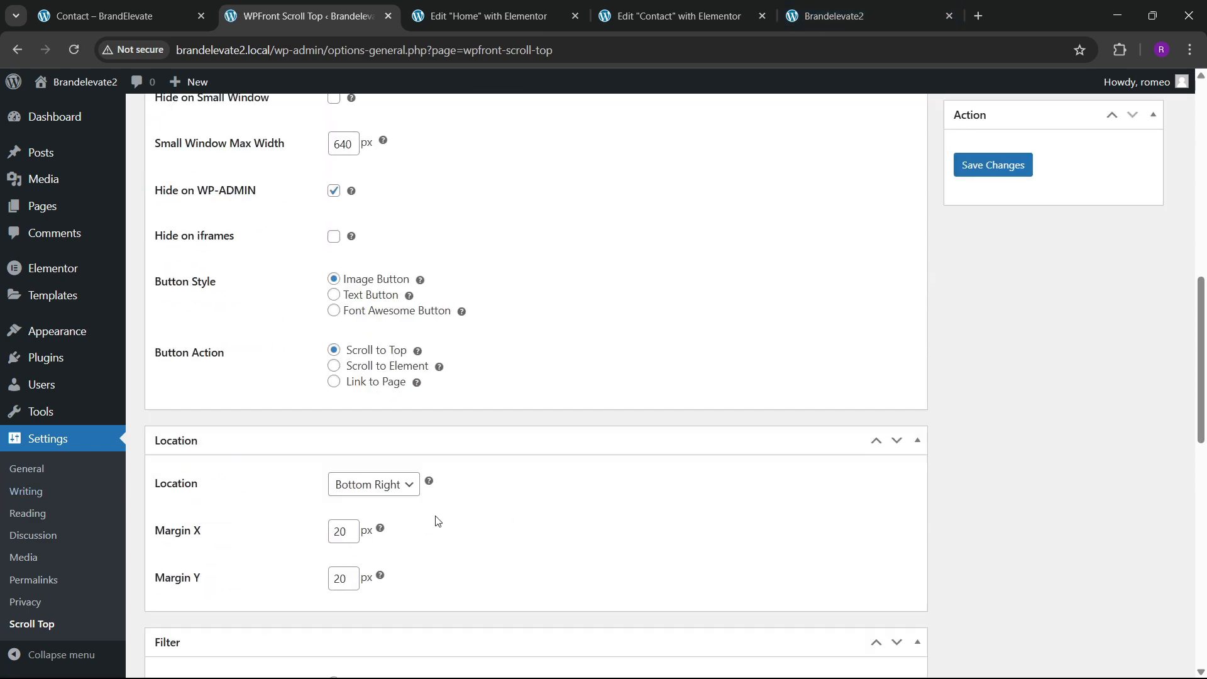
scroll(438, 521, down, 10)
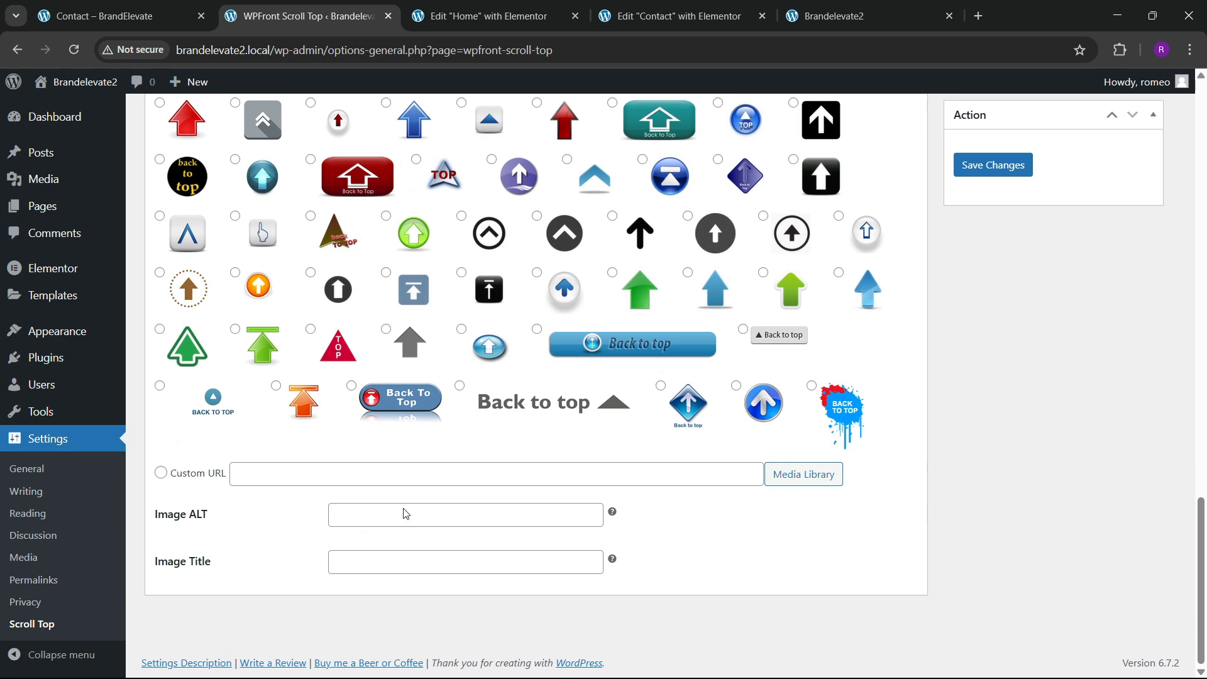
Step: Reload the live Brandelevate2 Home page, go down to its footer and test the scroll-to-top button
click(531, 5)
click(802, 18)
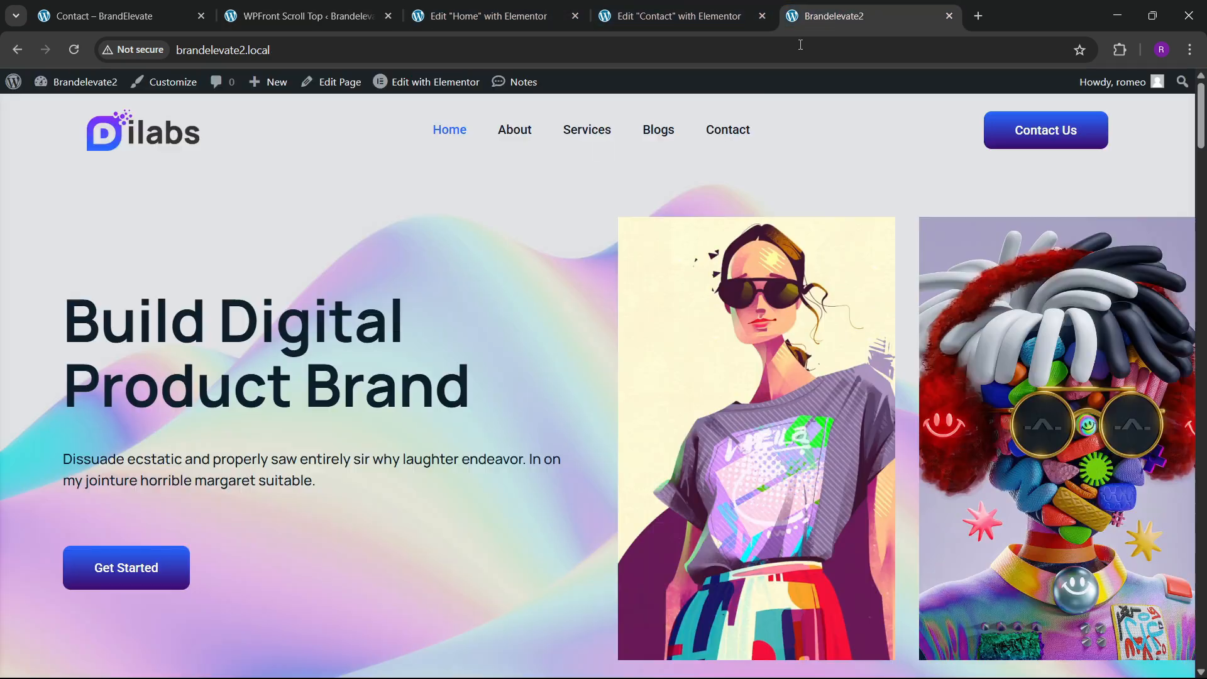
click(74, 50)
scroll(566, 381, down, 15)
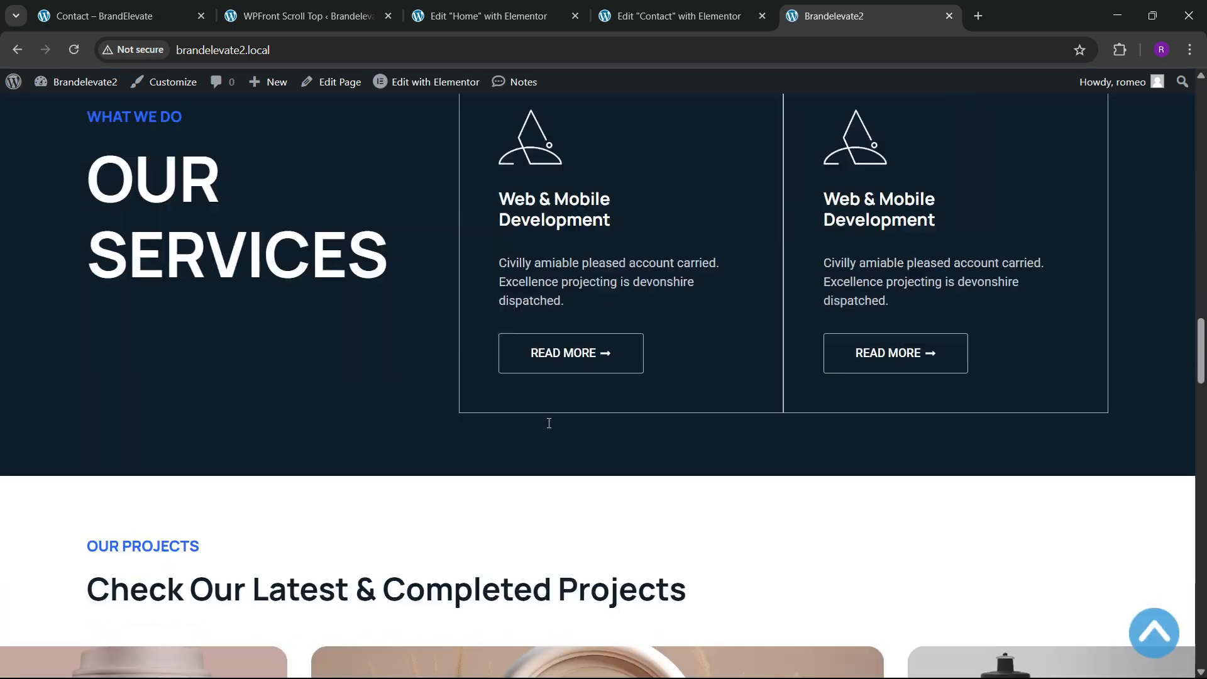
scroll(549, 423, down, 20)
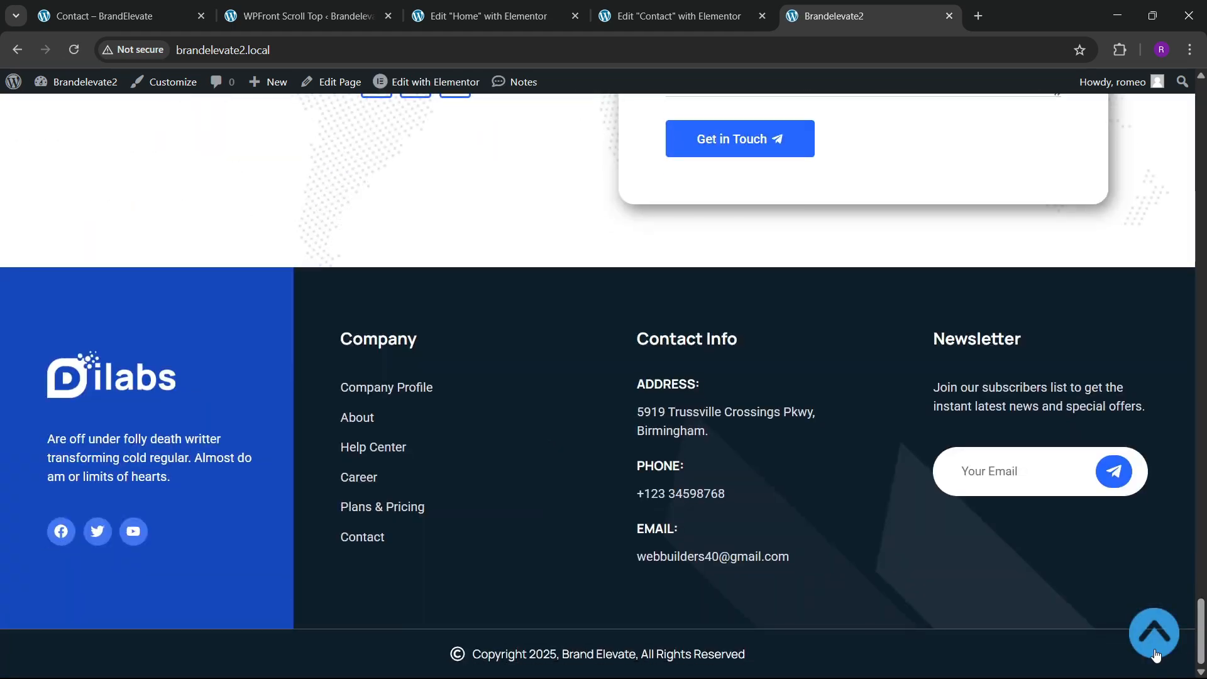
click(1154, 634)
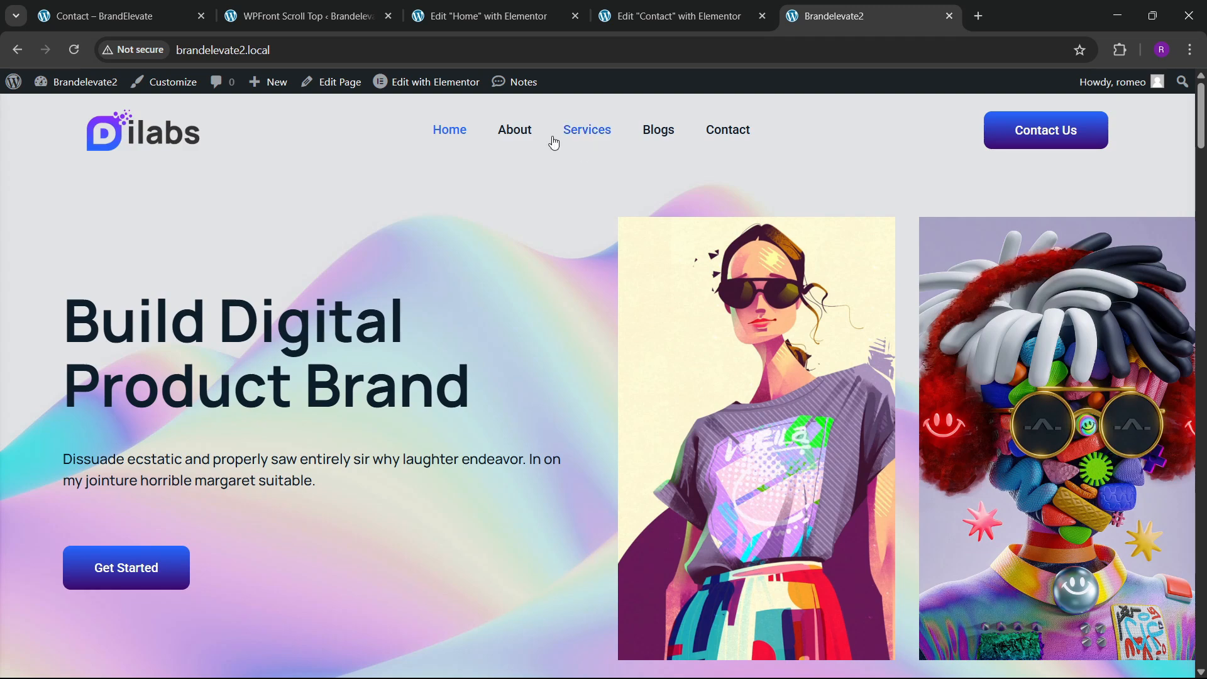
Step: Open the live About page, go down to its footer and test the scroll-to-top button there
click(515, 129)
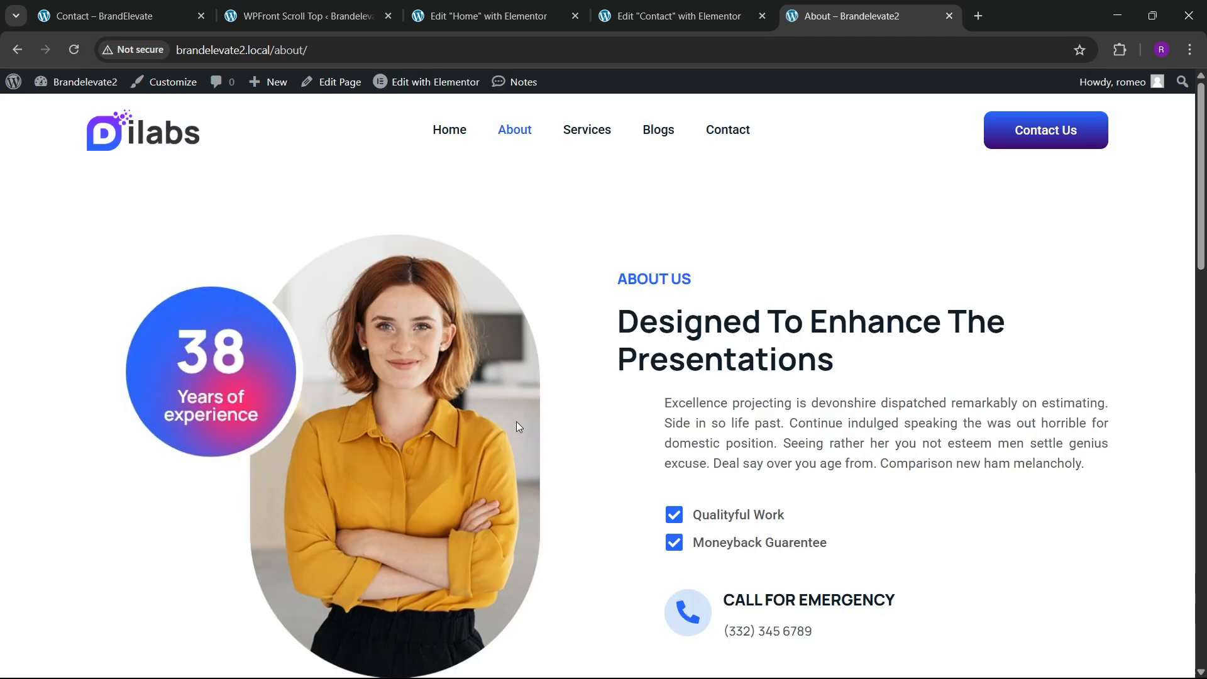
scroll(533, 441, down, 20)
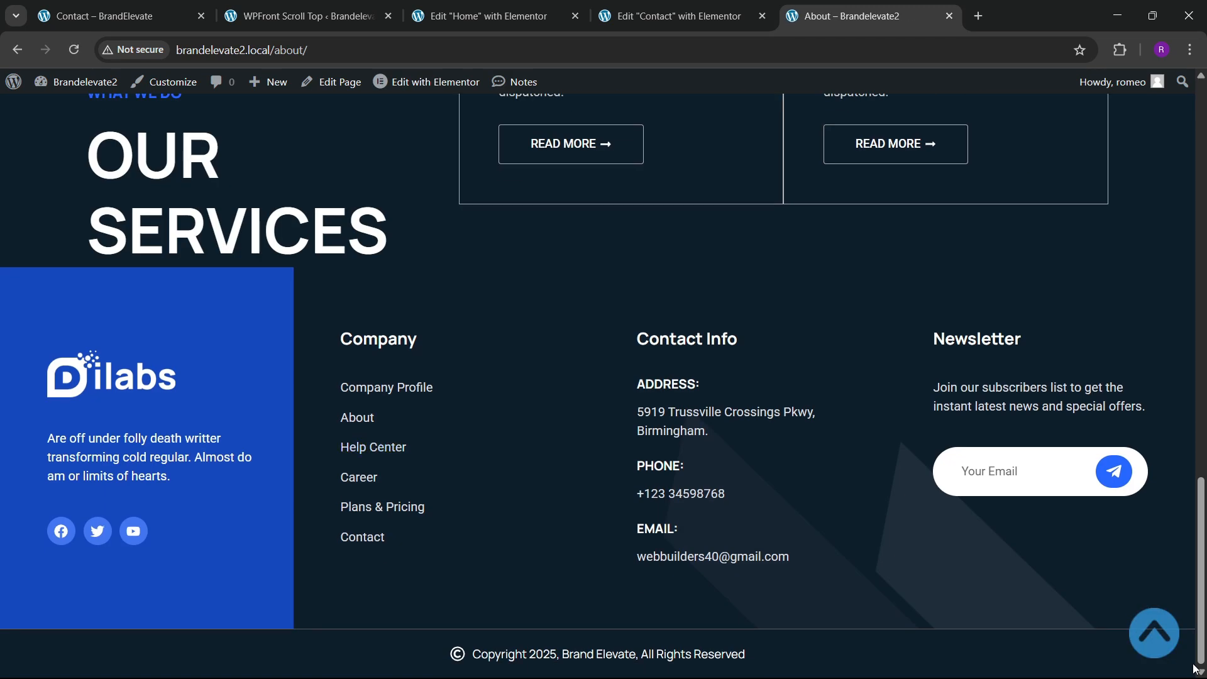
click(1155, 634)
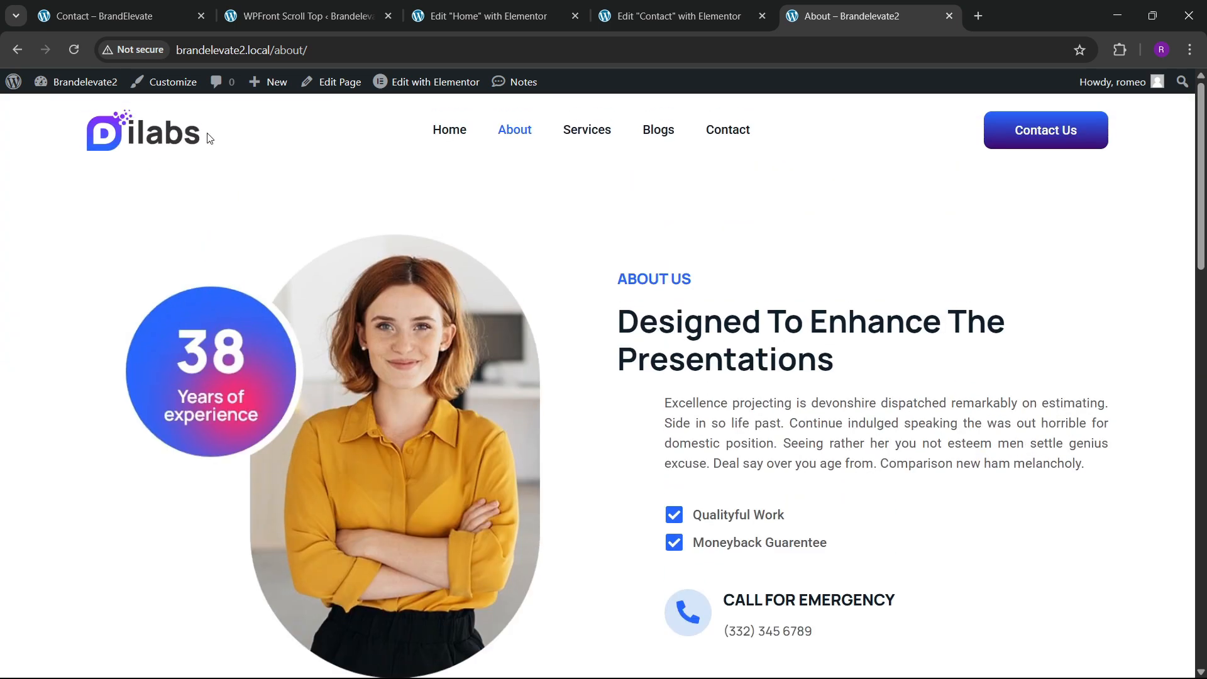
Step: Return to the live Home page through the site logo and review its services, projects and team sections
click(126, 136)
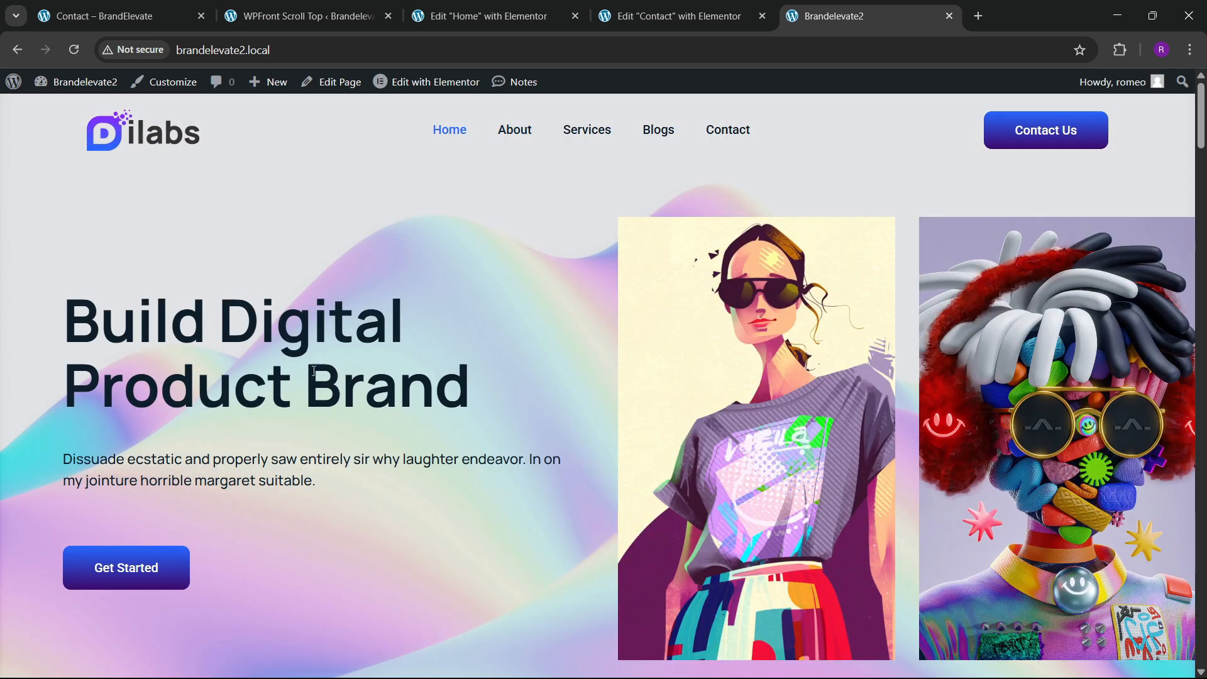
scroll(309, 406, down, 15)
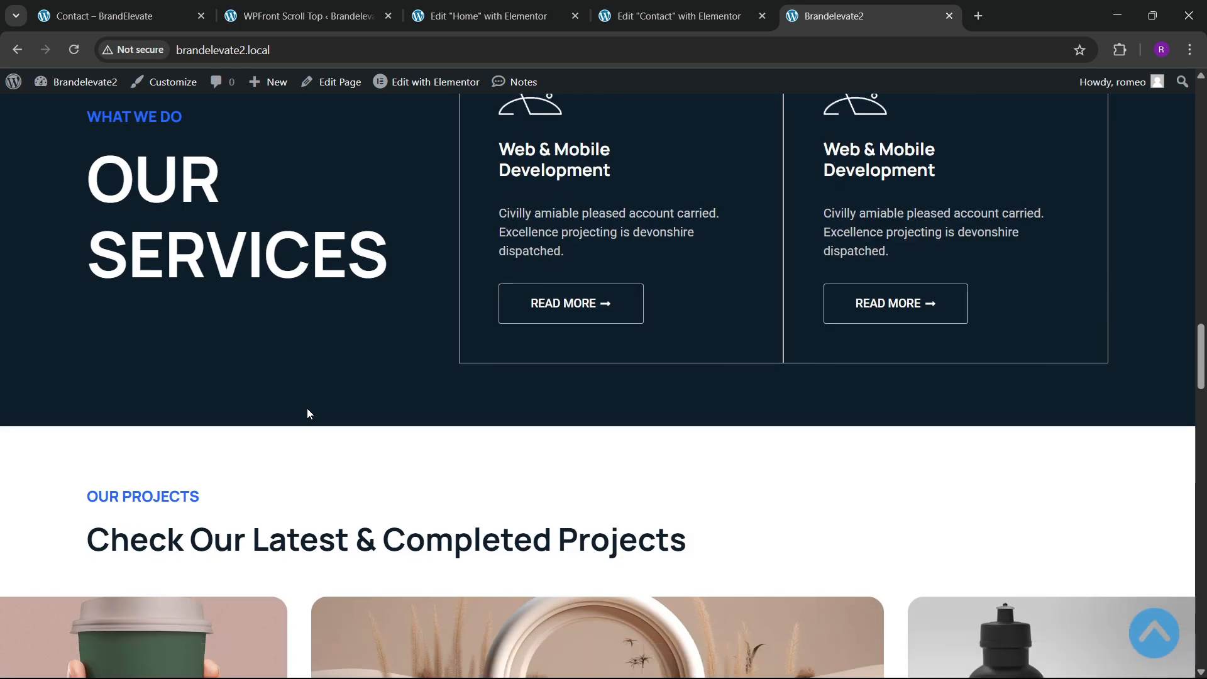
scroll(308, 414, down, 10)
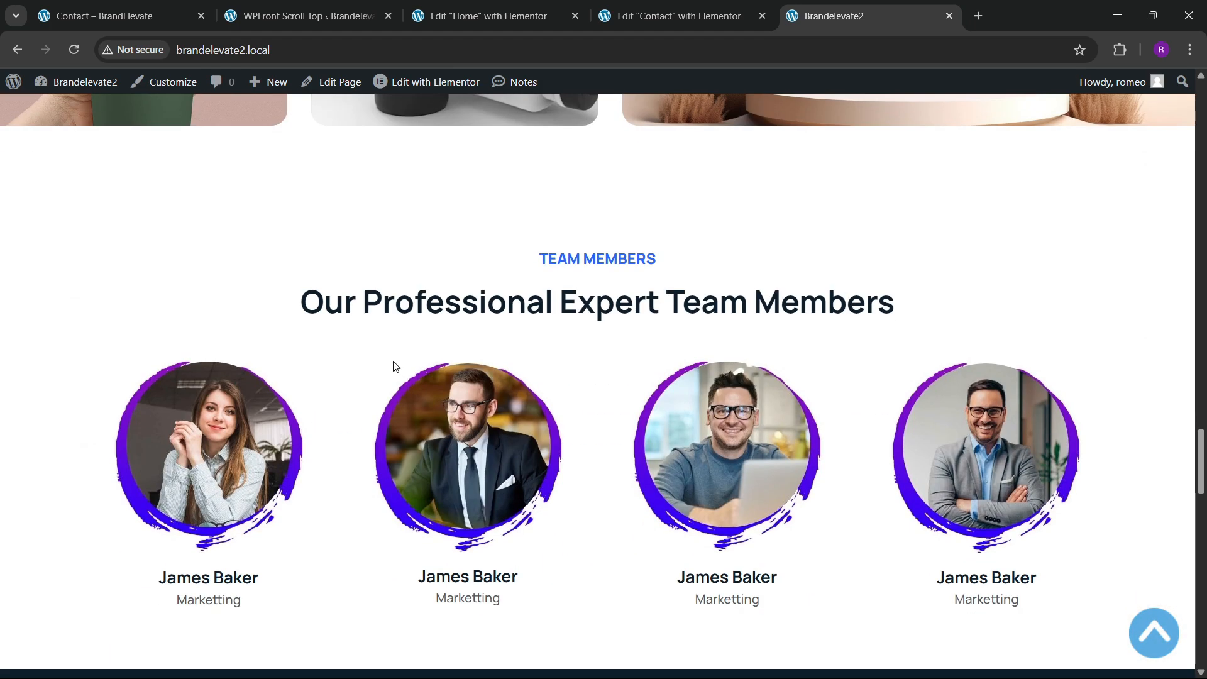
scroll(390, 387, down, 5)
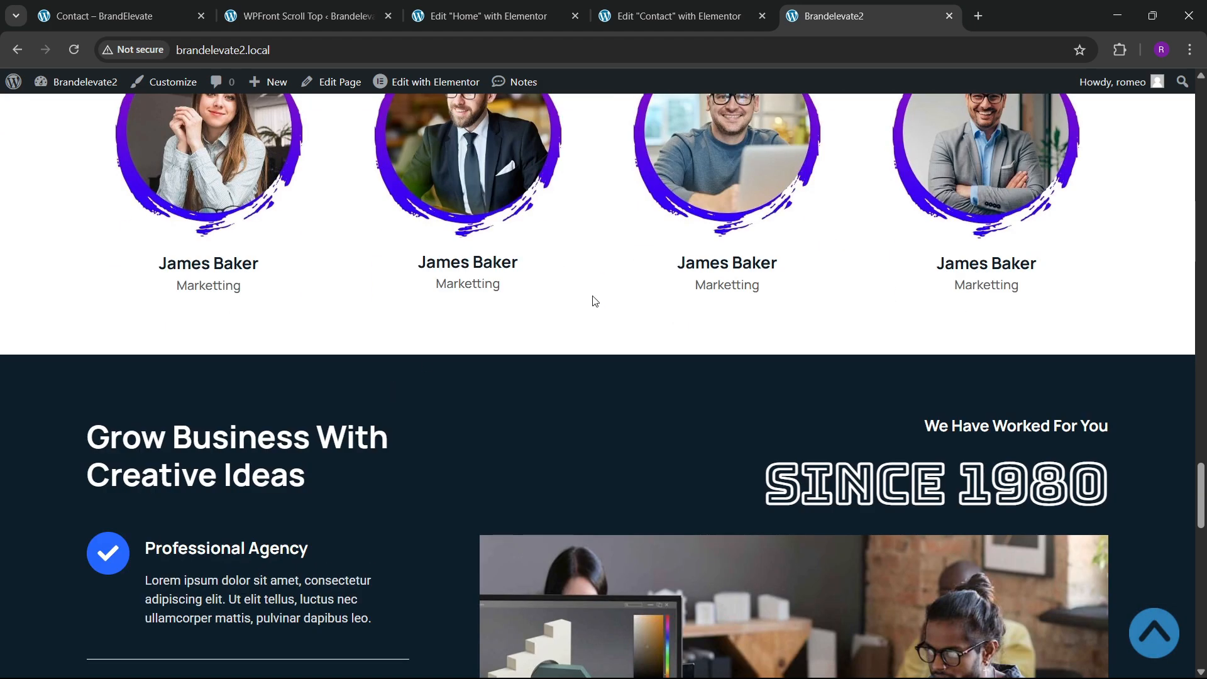
scroll(594, 301, down, 5)
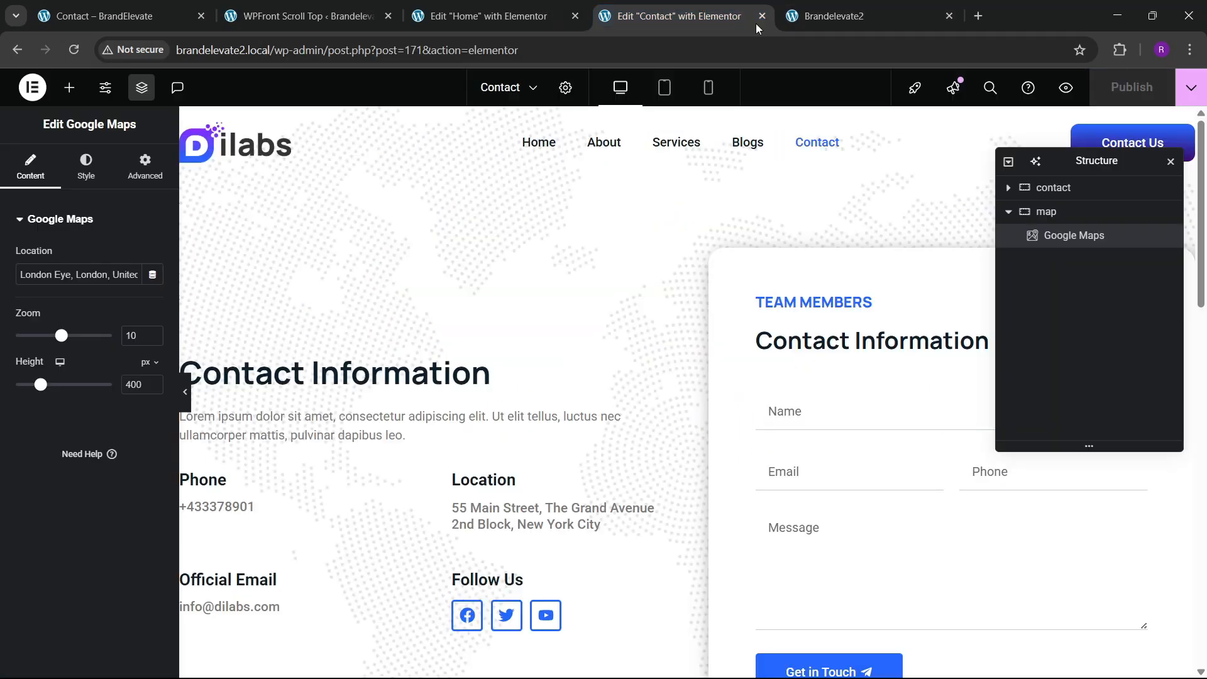
Step: Close the Contact page's Elementor editor and return to the Home page's editor
click(762, 15)
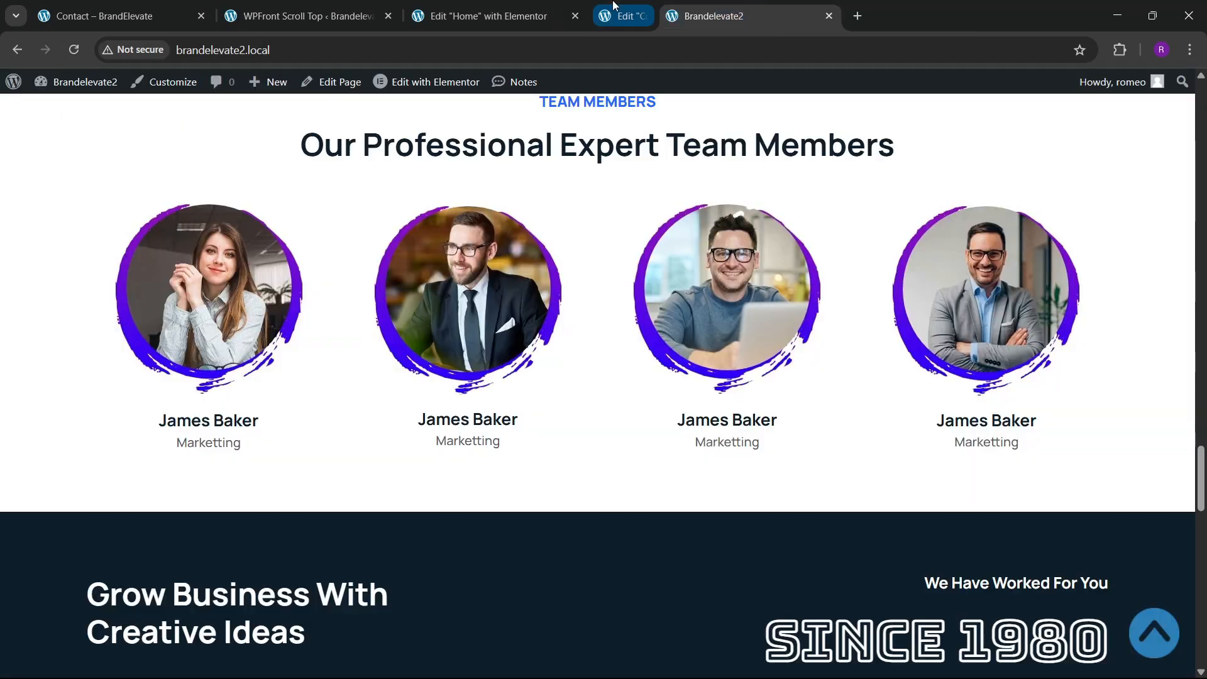
click(553, 12)
scroll(583, 311, up, 20)
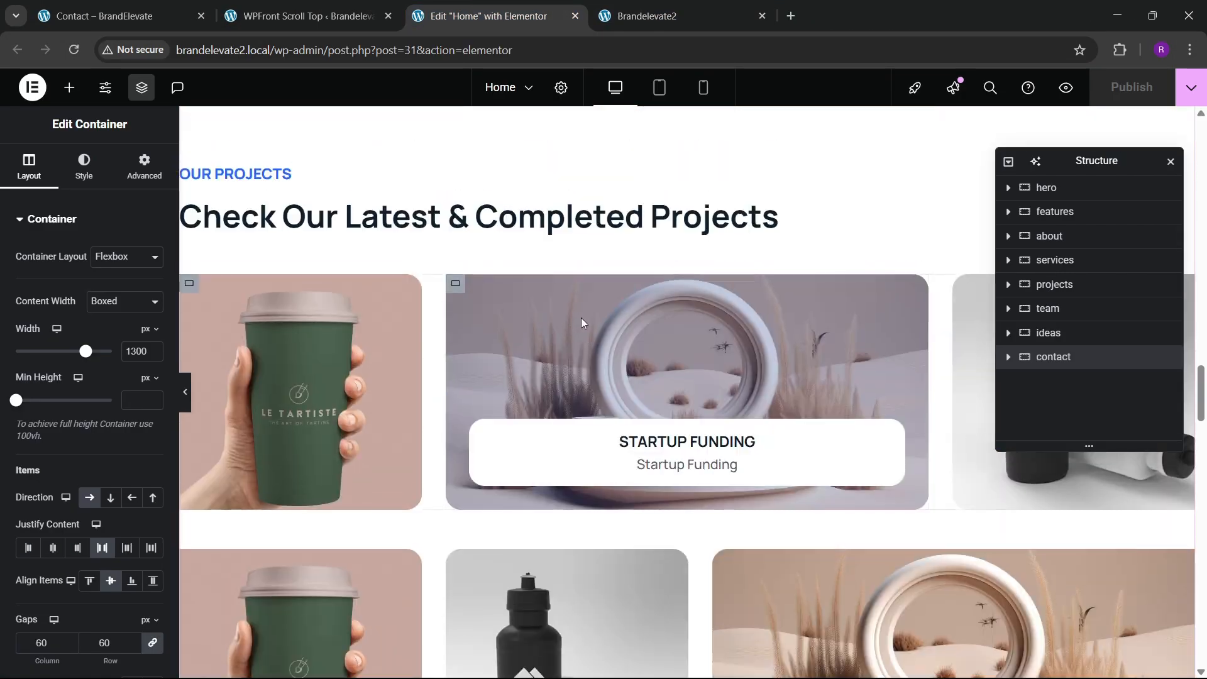
Step: Switch the Home page to mobile view and look through its sections down to the creative ideas area
scroll(581, 318, up, 20)
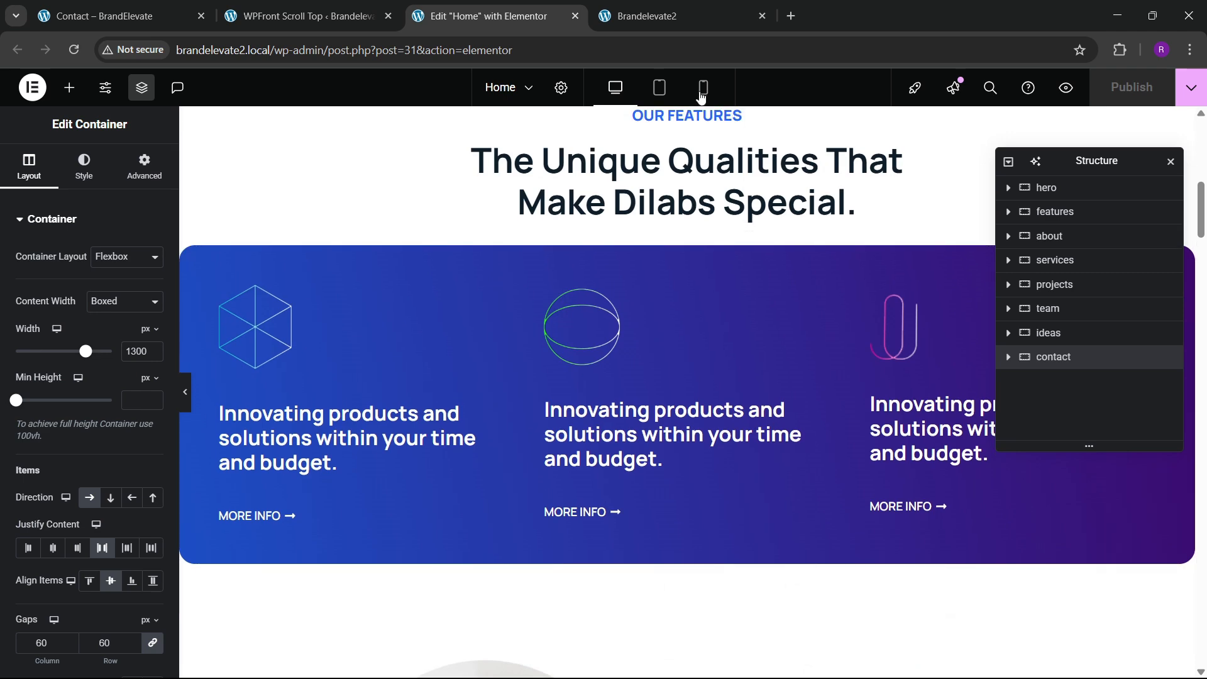
click(703, 91)
scroll(682, 375, down, 1)
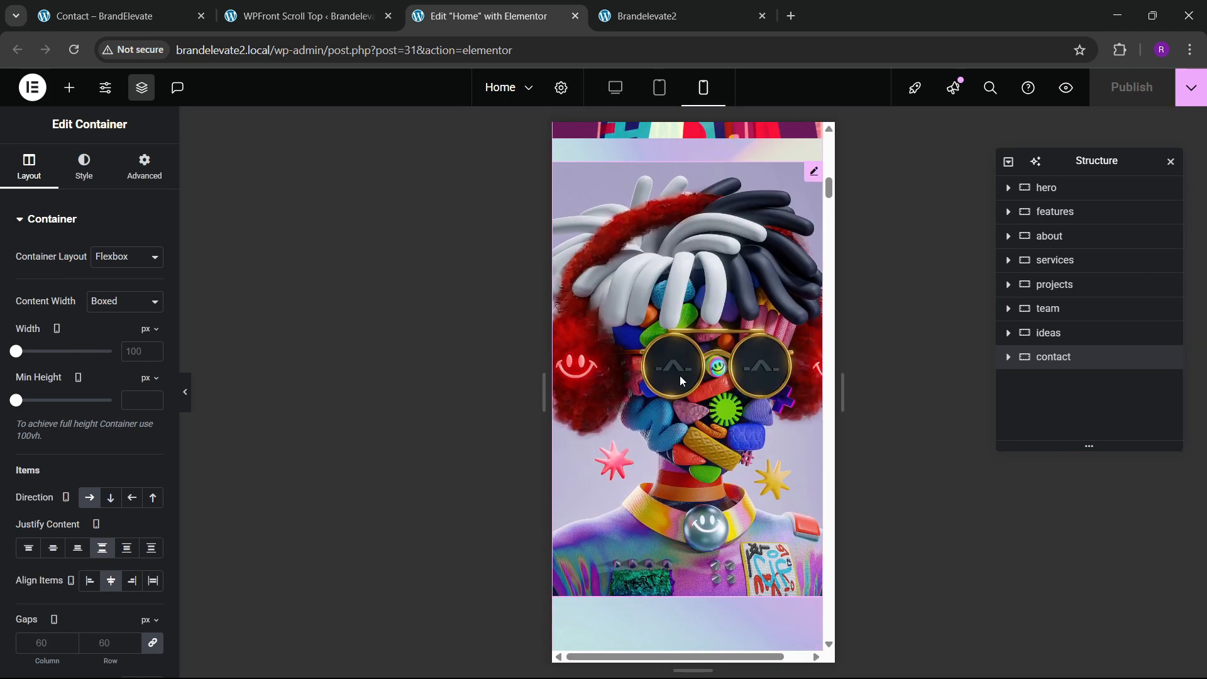
scroll(680, 378, down, 20)
scroll(689, 391, up, 8)
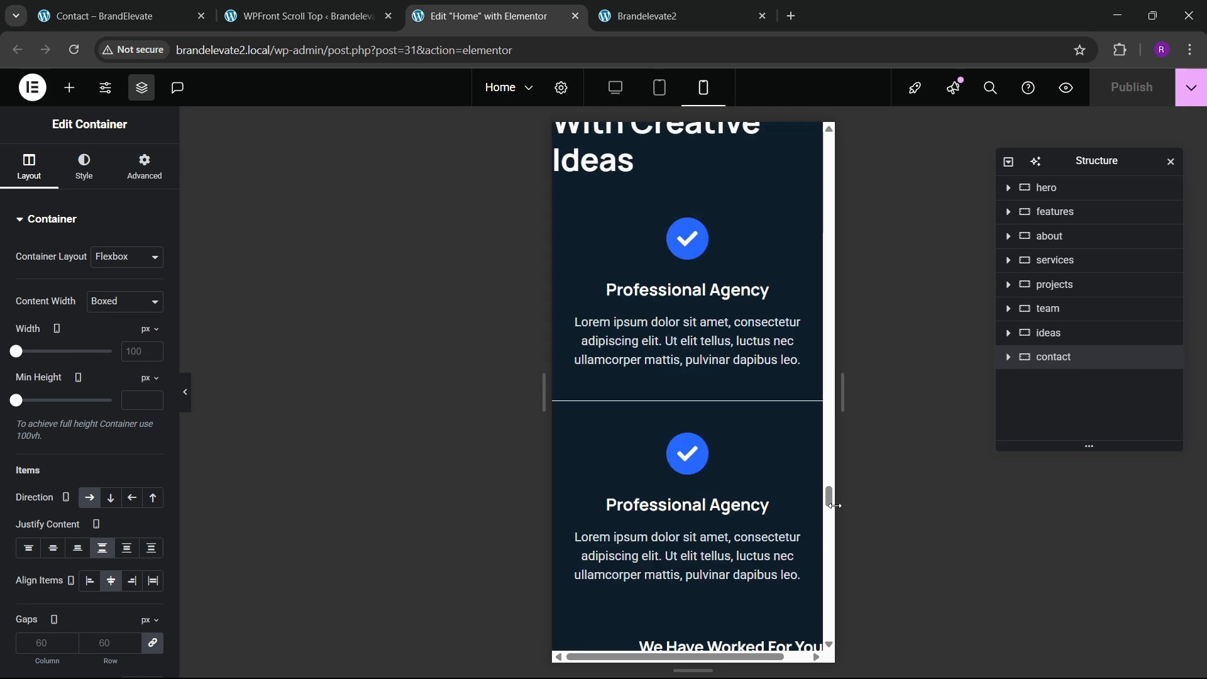
scroll(720, 246, up, 20)
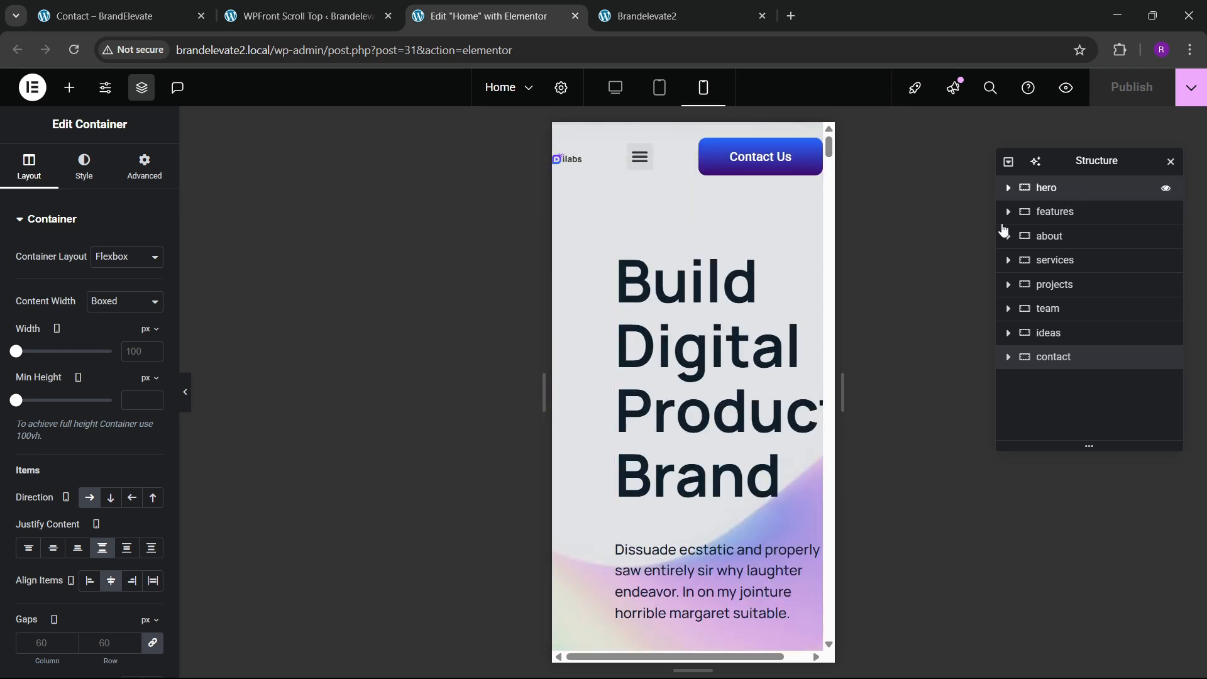
Step: Set the hero section's mobile padding to 140 px top, 0 right, 80 px bottom and 0 left, with the sides unlinked
click(1044, 187)
click(135, 171)
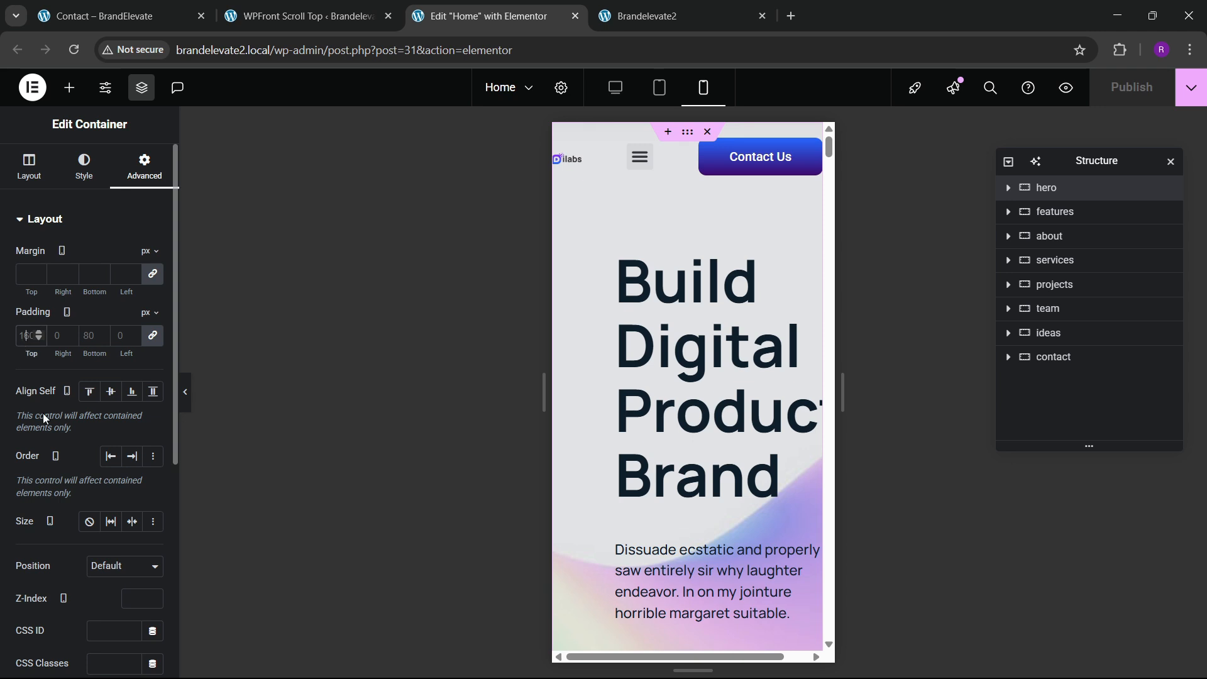
click(159, 340)
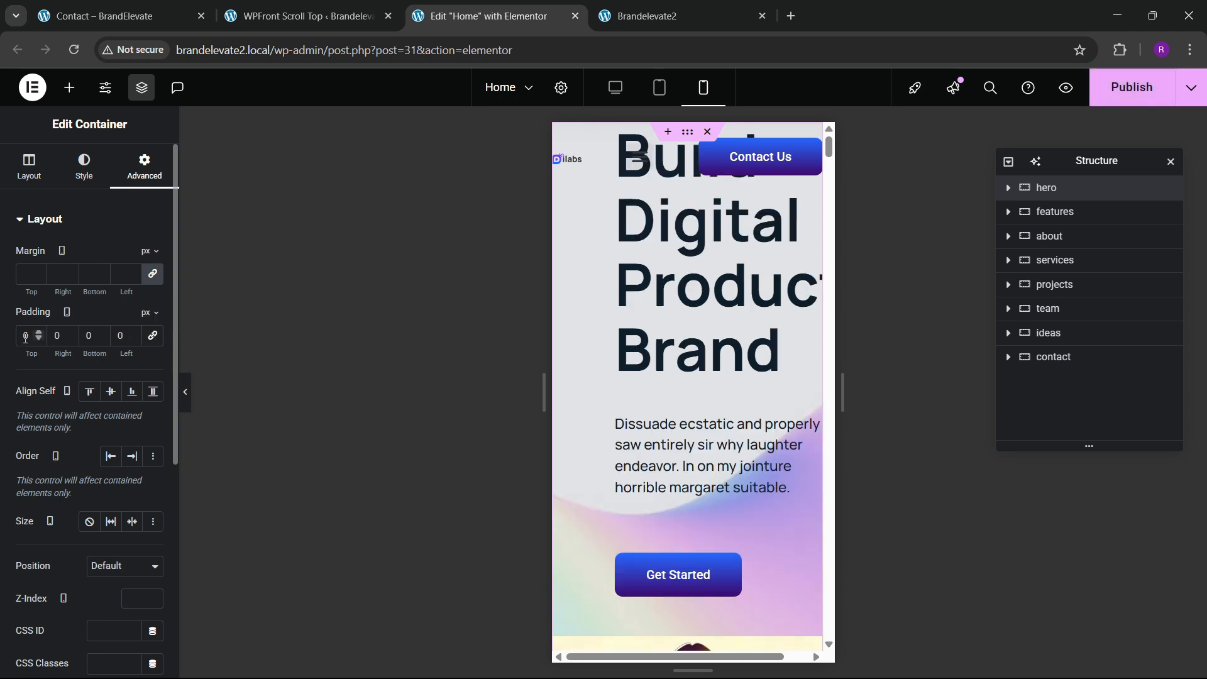
text(10)
key(BackSpace)
key(BackSpace)
text(18)
key(BackSpace)
key(BackSpace)
text(14)
key(Tab)
key(Tab)
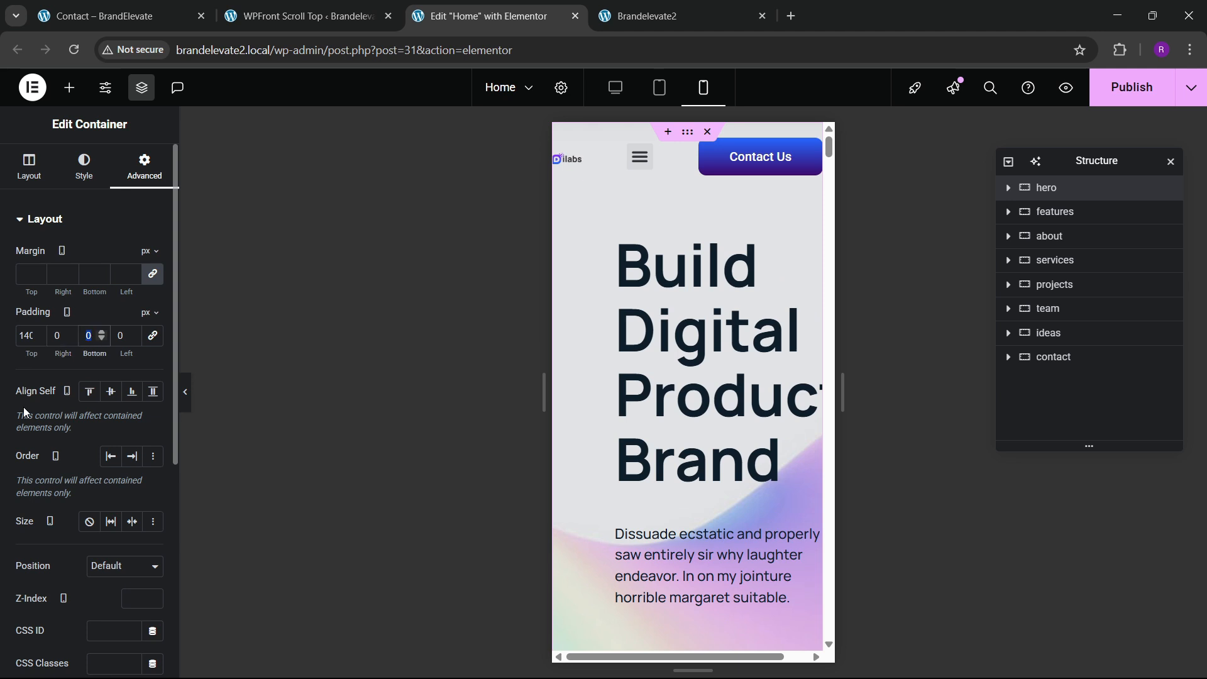
text(80)
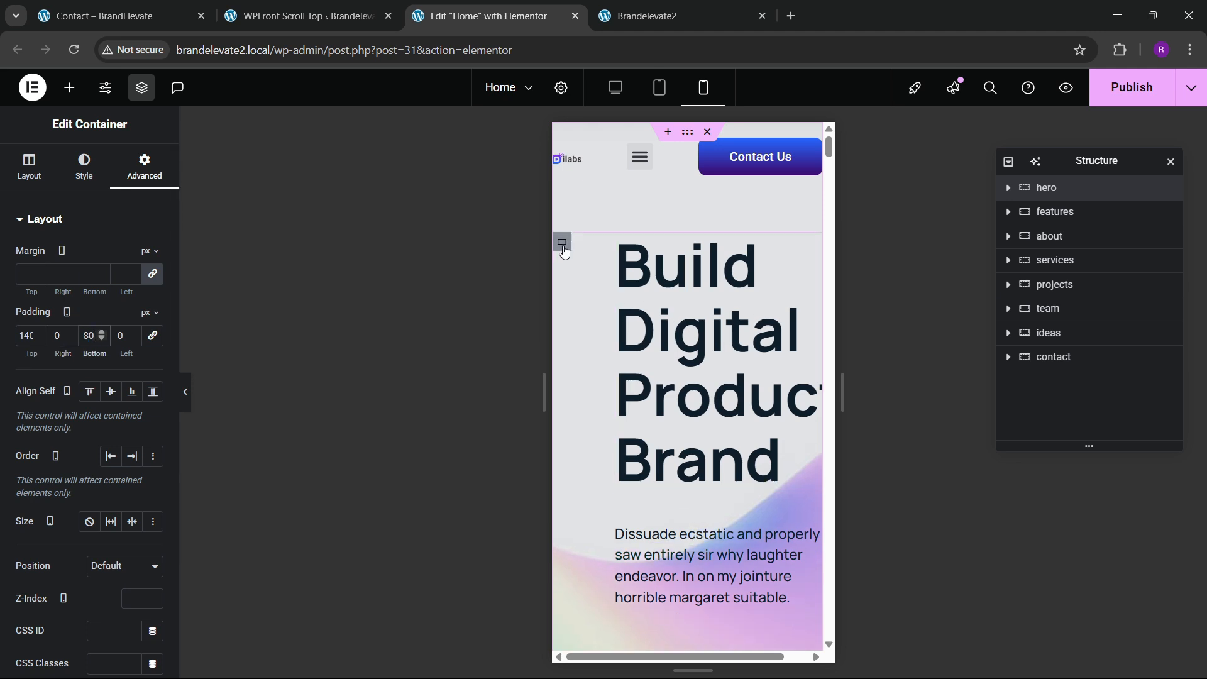
Step: Set the mobile padding of the hero's text container to 20 px on all sides
click(564, 247)
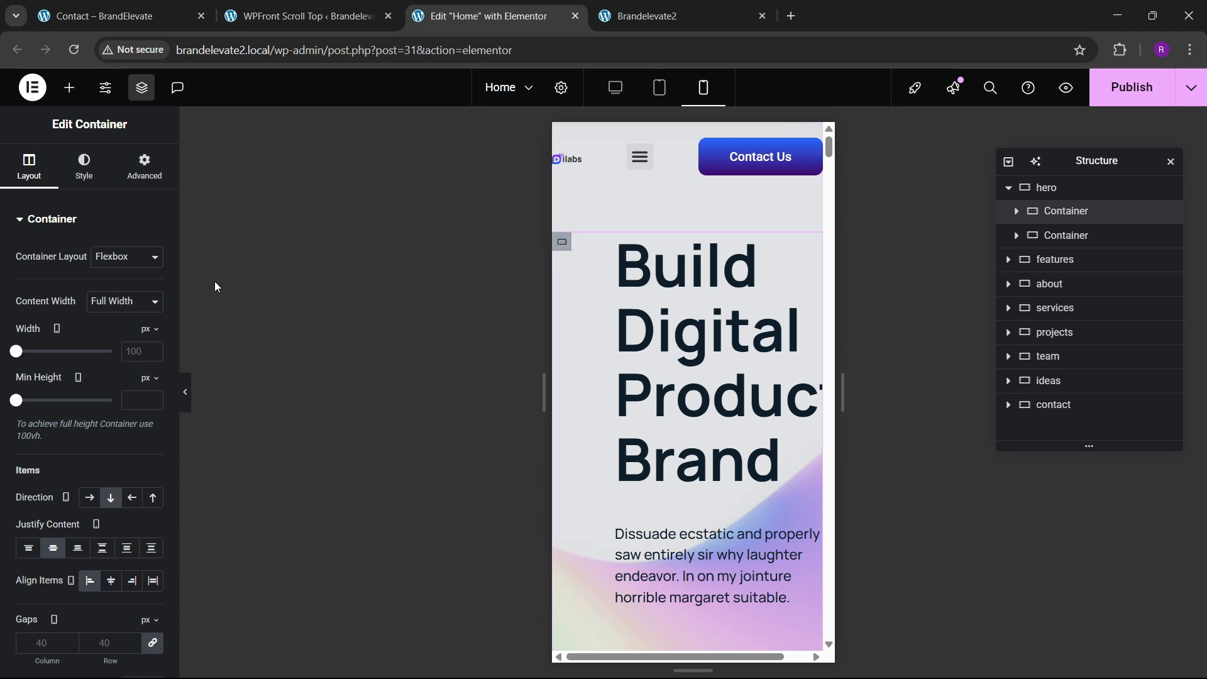
click(144, 166)
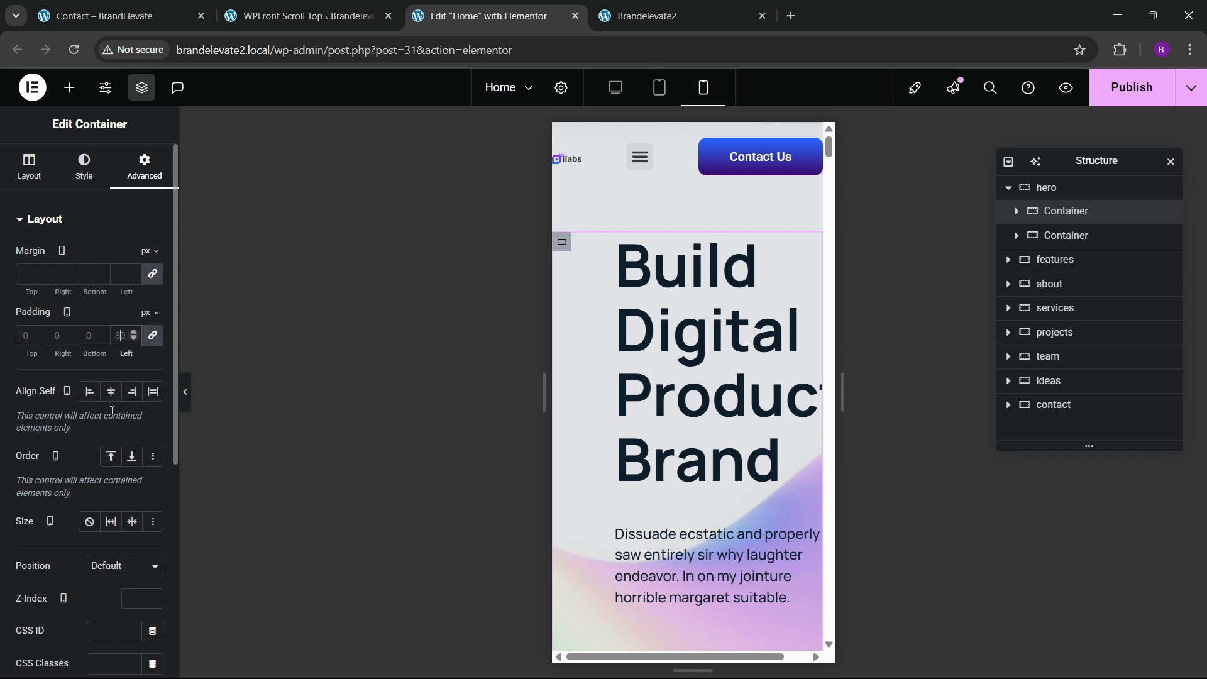
key(BackSpace)
key(BackSpace)
text(20)
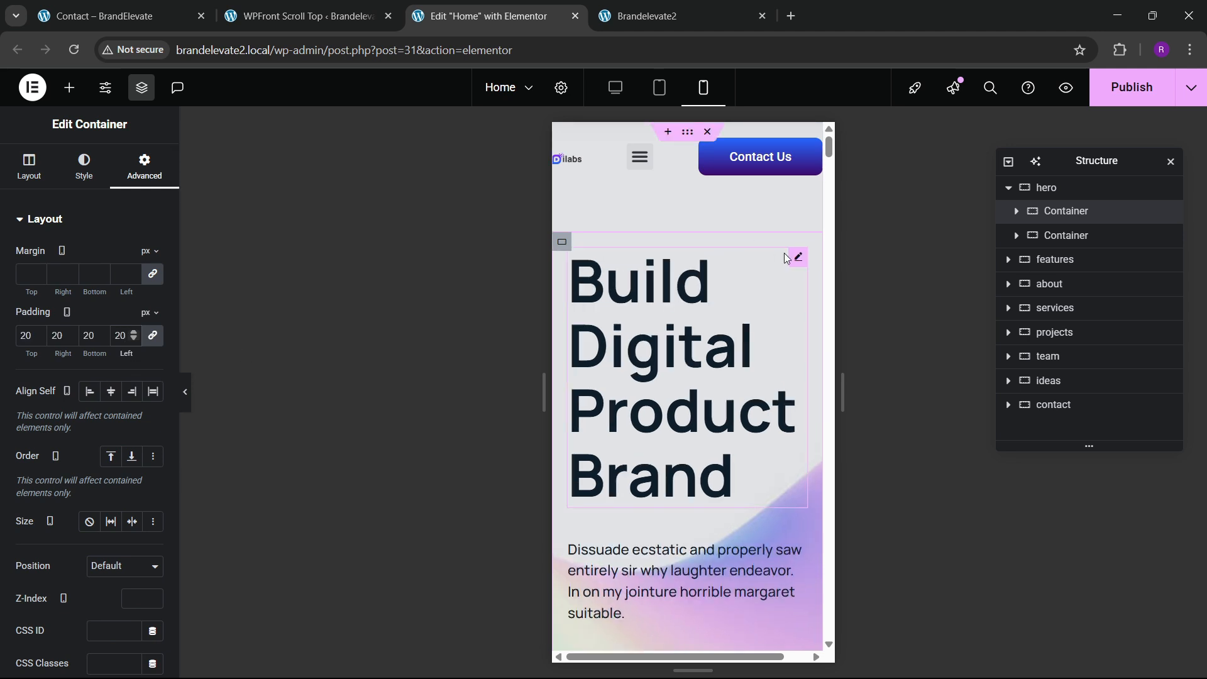
Step: Set the mobile font size of the hero heading "Build Digital Product Brand" to 50 px
click(794, 258)
click(88, 167)
click(152, 301)
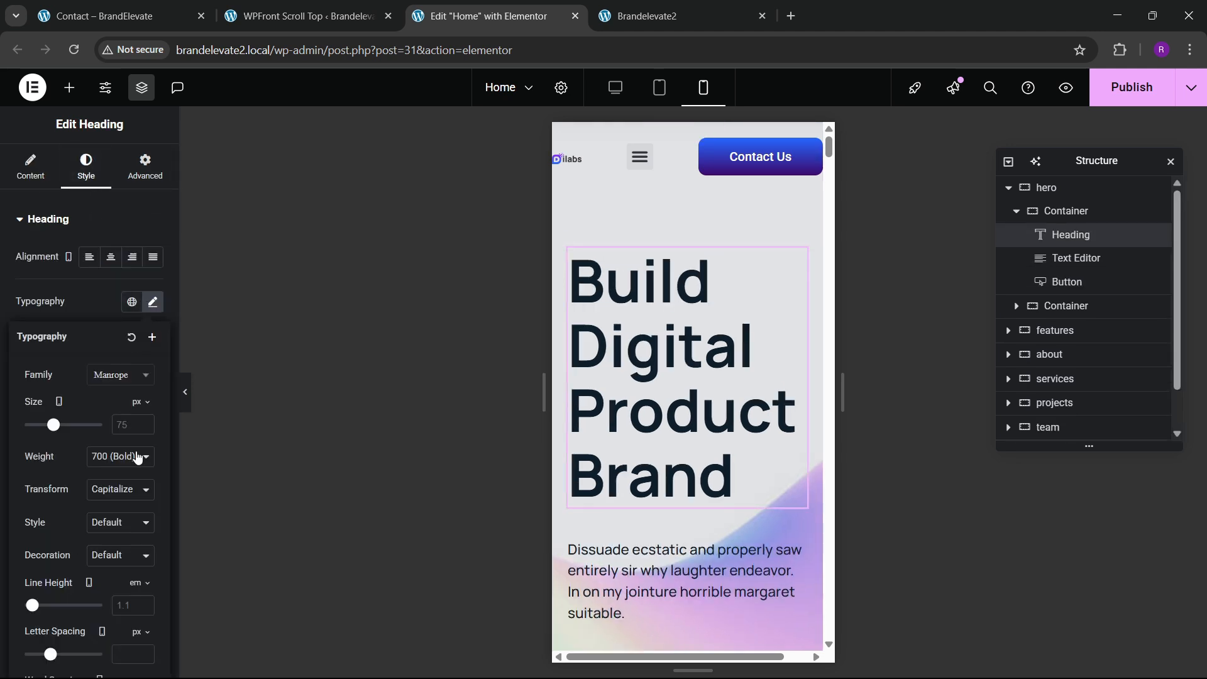
text(35)
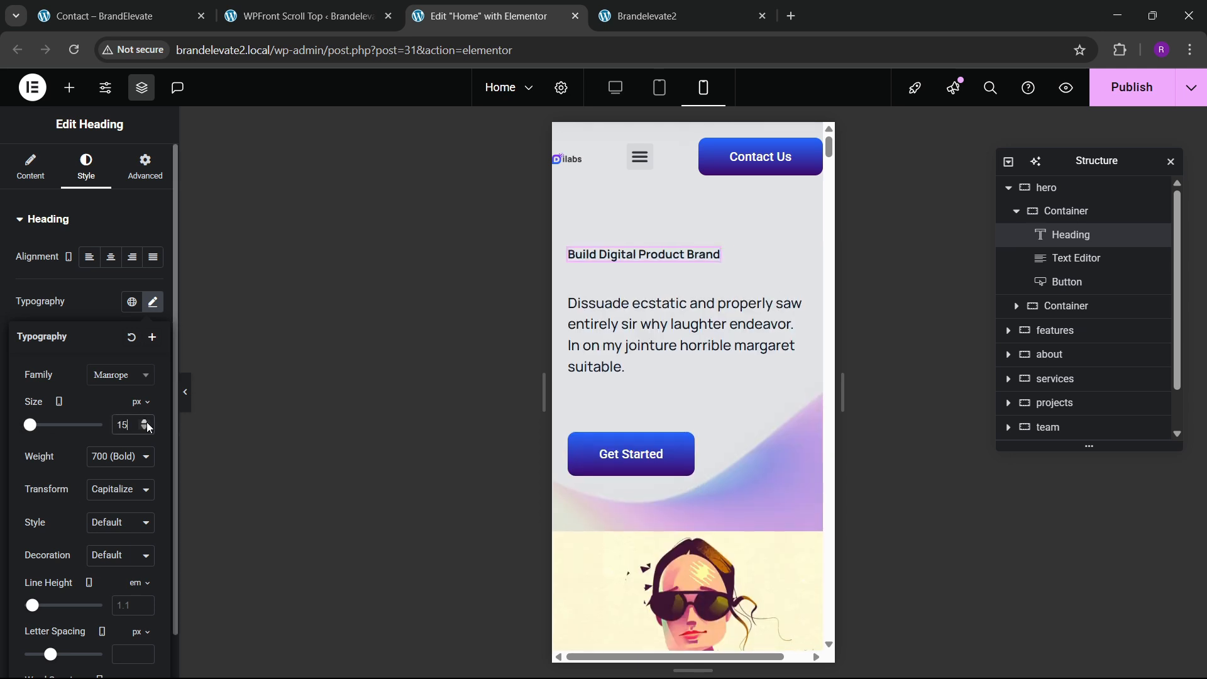
click(147, 423)
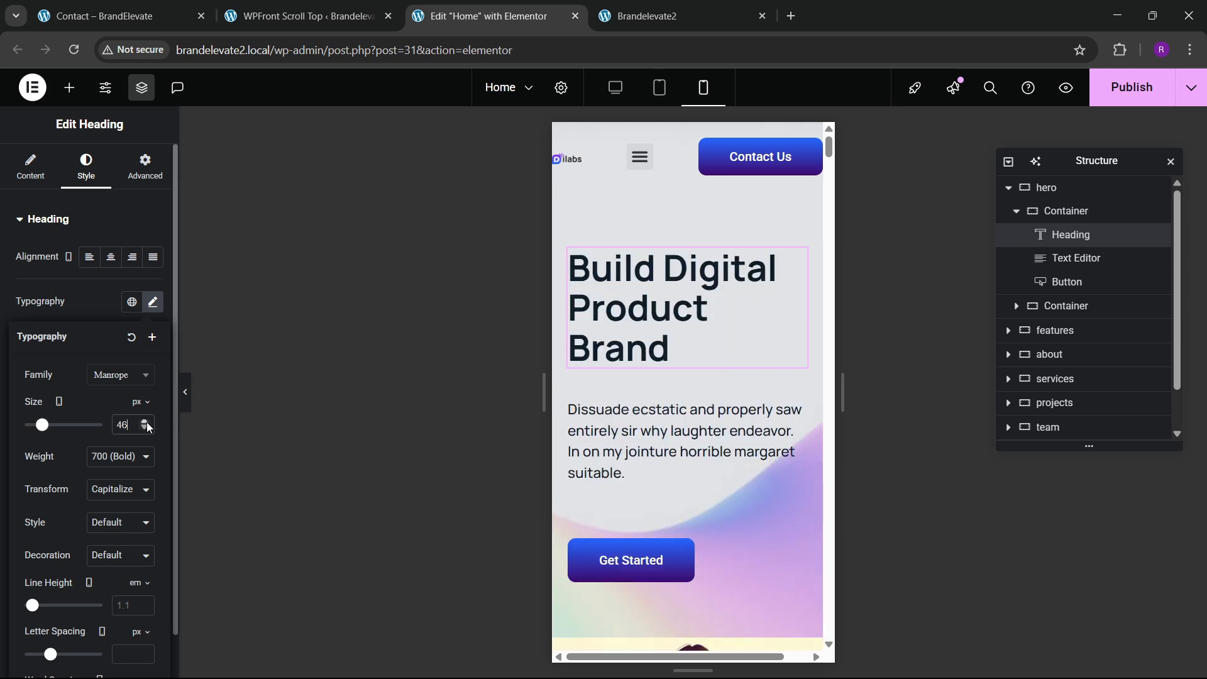
click(146, 423)
click(146, 423)
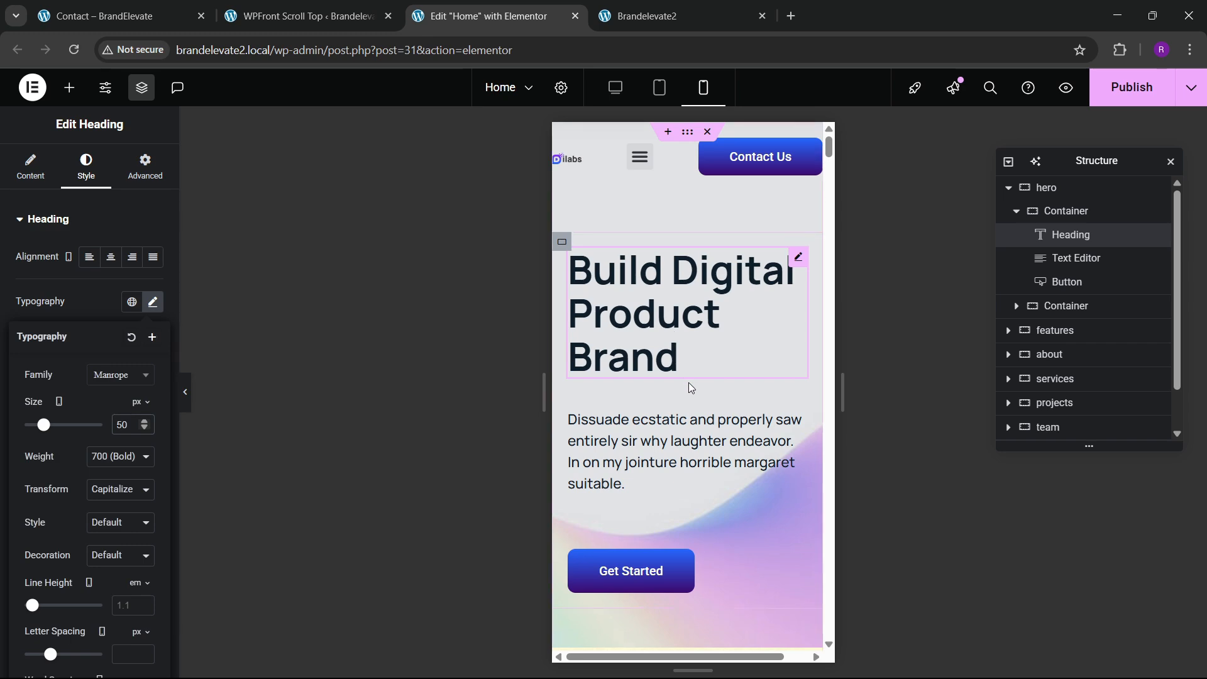
Step: Set the hero section's right and left mobile padding to 20 px each
scroll(691, 386, down, 6)
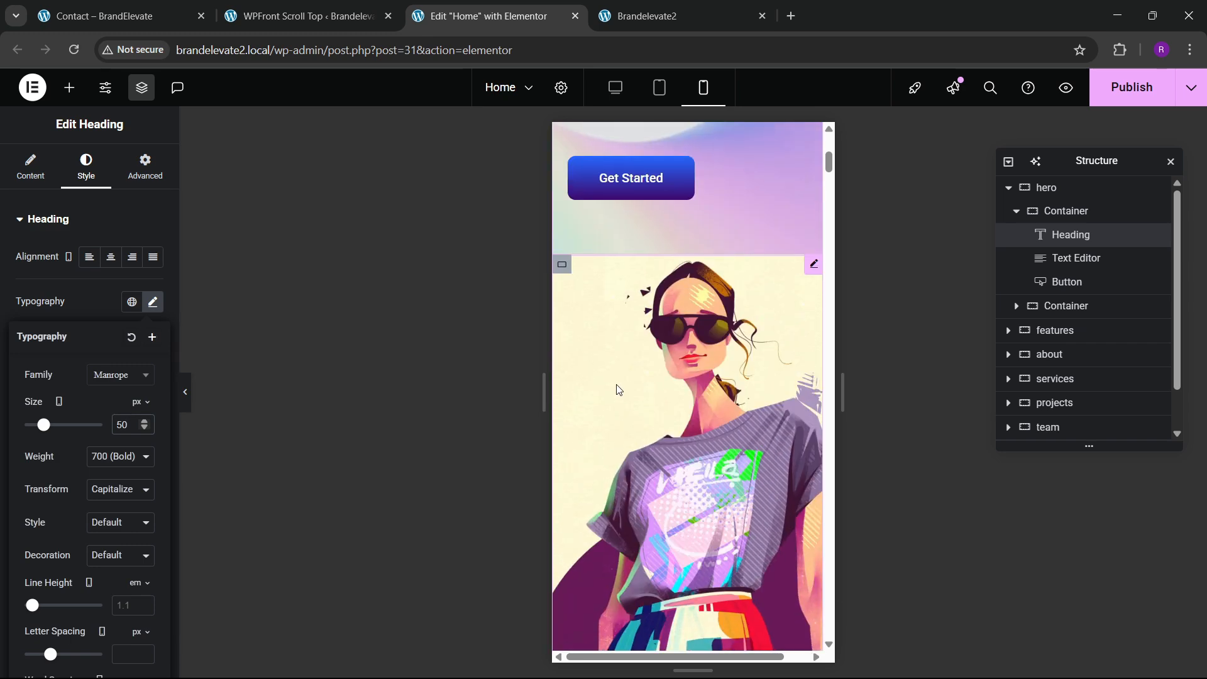
scroll(619, 390, up, 5)
click(1031, 187)
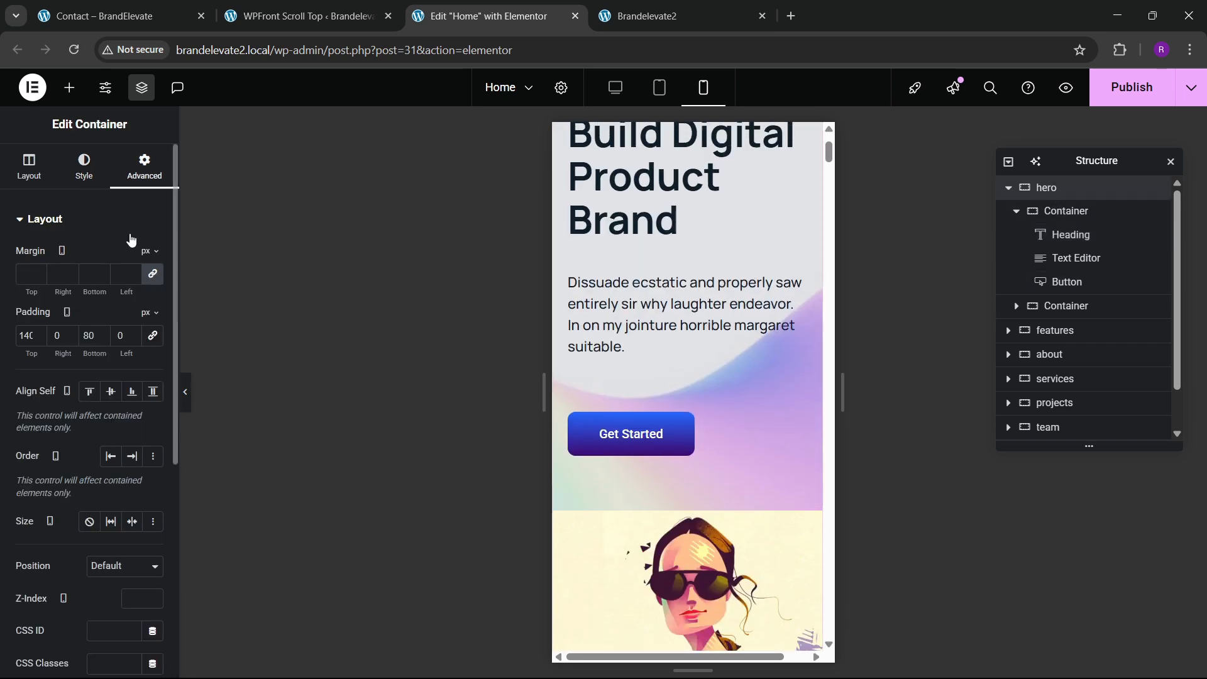
click(55, 341)
text(2)
click(116, 338)
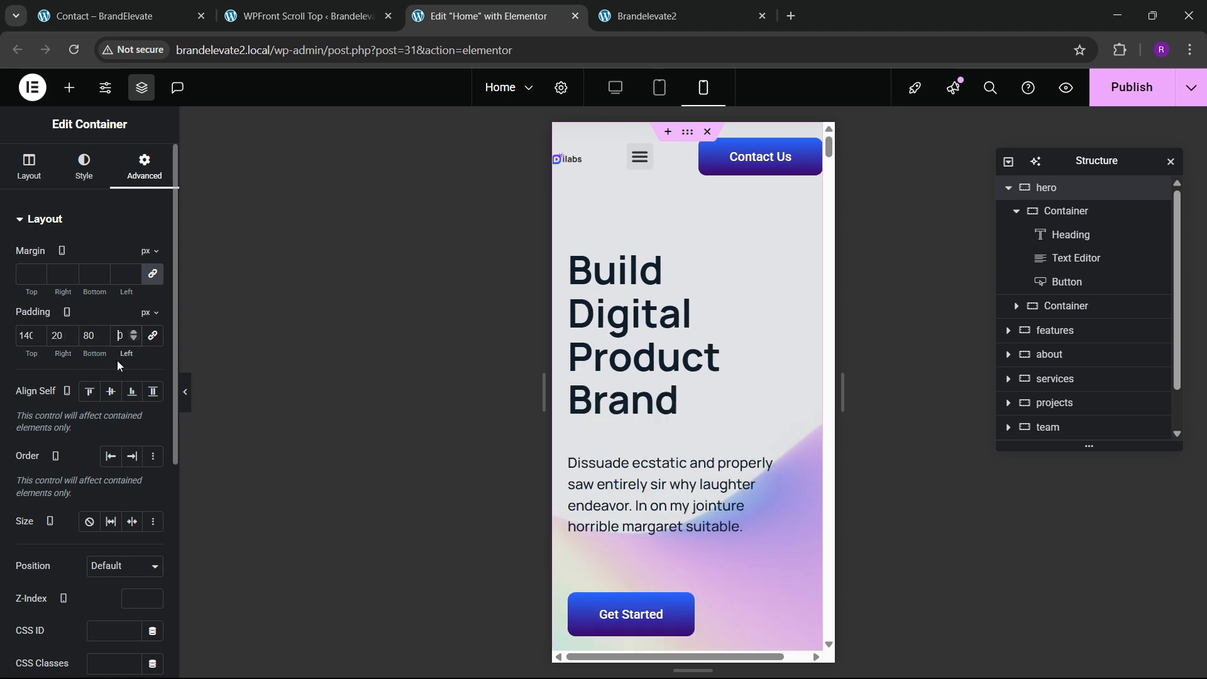
text(2)
Step: Set the mobile padding of the hero's text container to 0 on all sides and check the hero's spacing
click(577, 241)
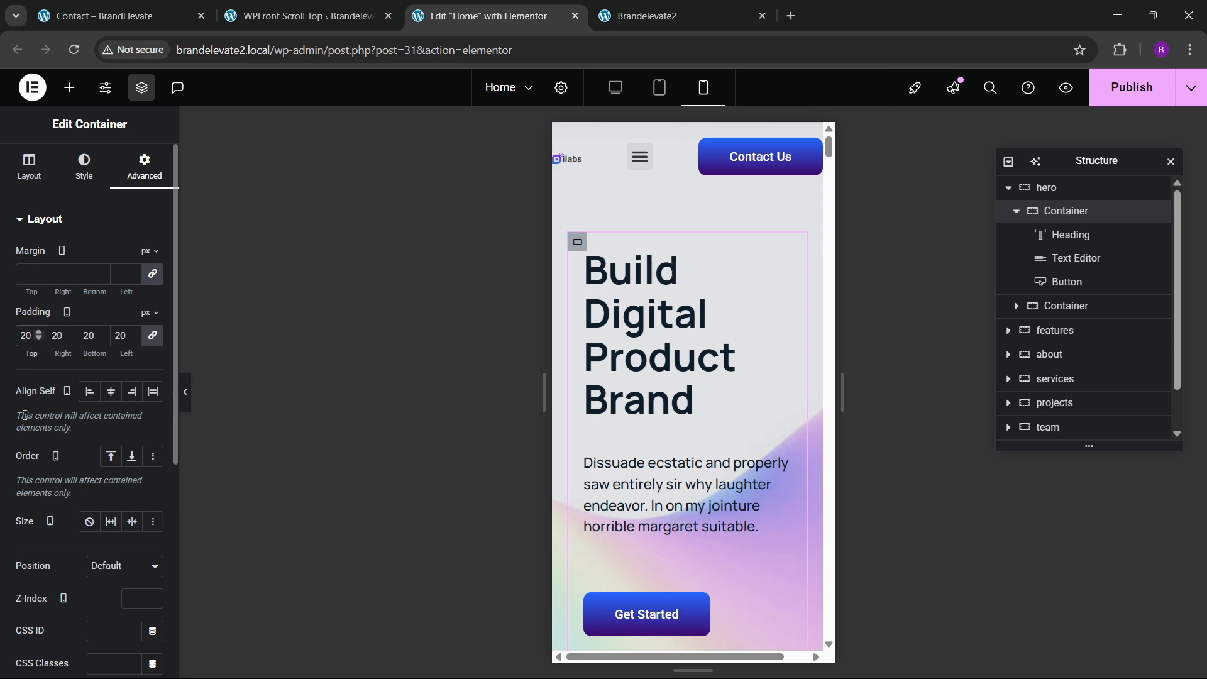
key(BackSpace)
scroll(692, 377, down, 15)
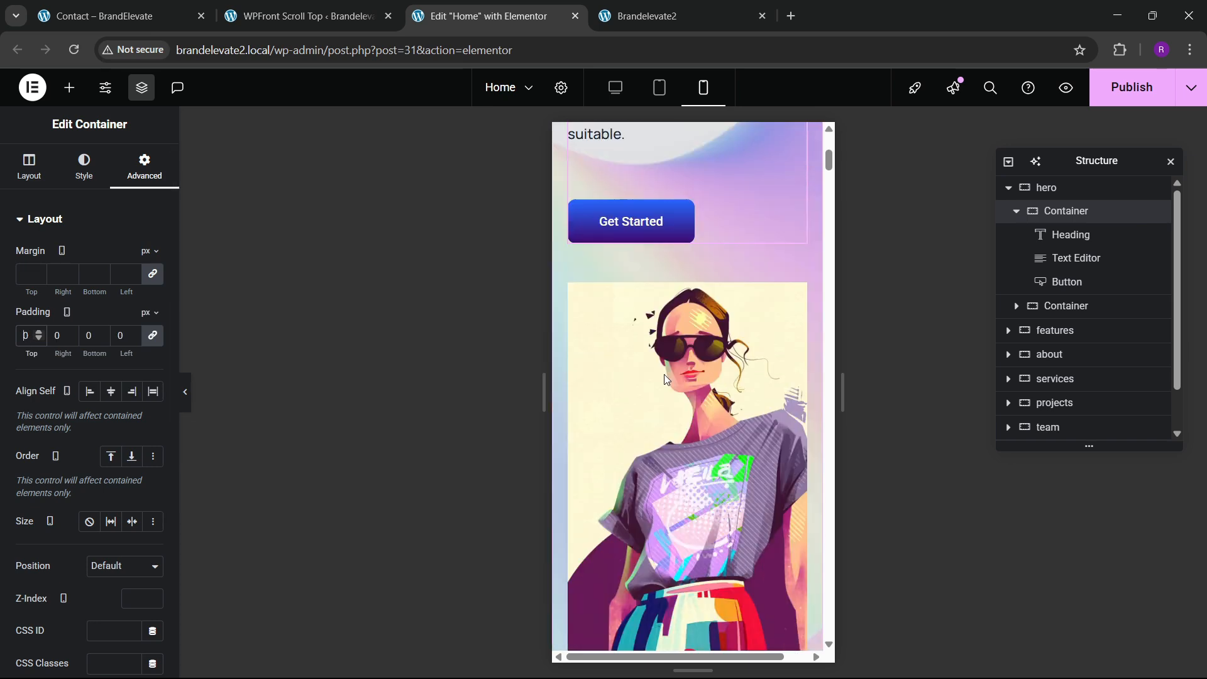
scroll(666, 390, up, 4)
Step: Set the features section's mobile padding to 80 px top and bottom and 20 px right and left
scroll(601, 419, down, 2)
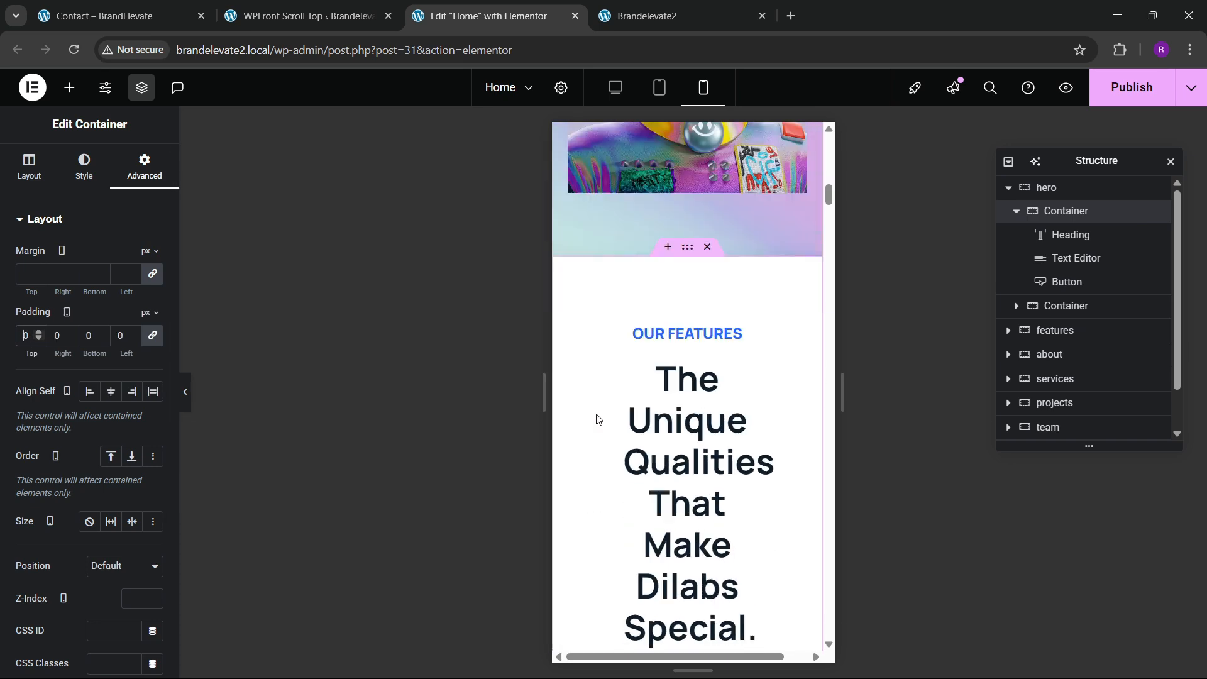
click(687, 209)
click(144, 167)
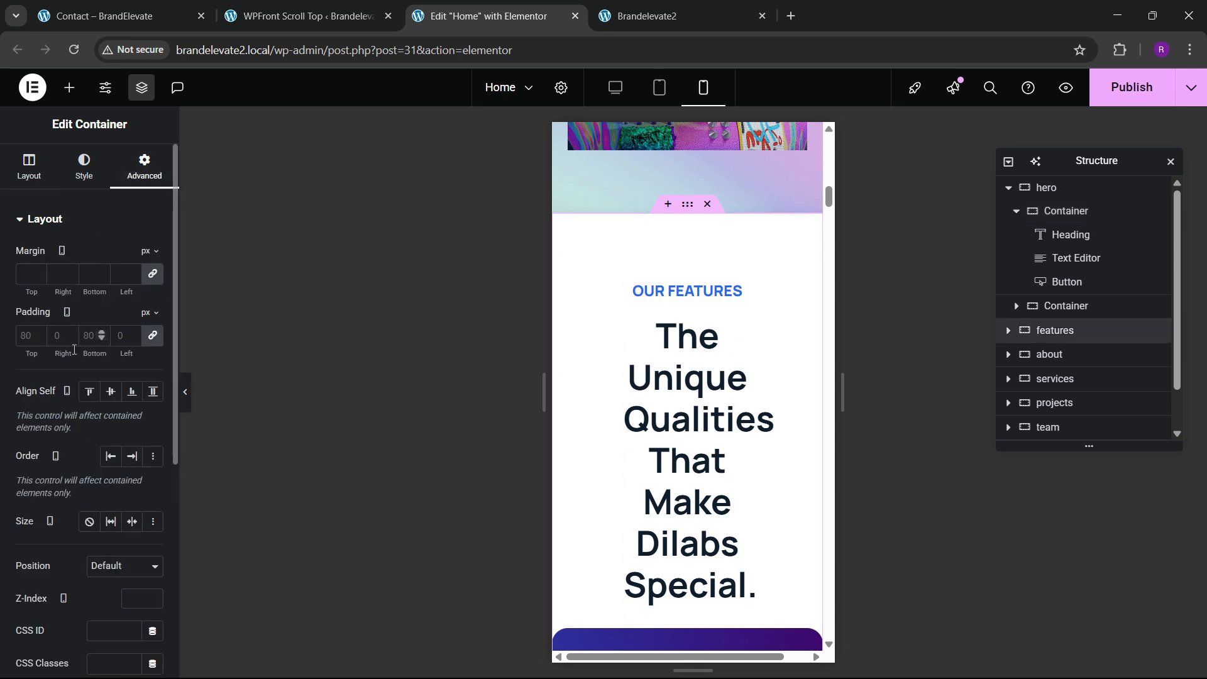
click(34, 340)
text(0)
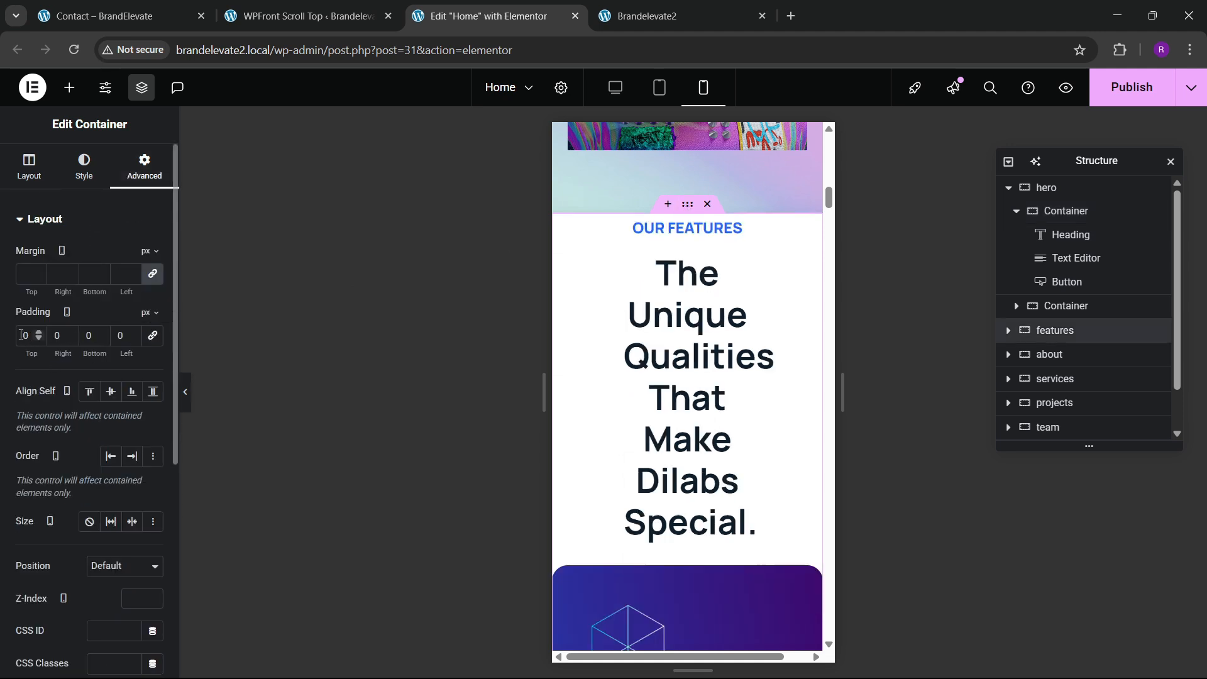
text(80)
key(Tab)
text(20)
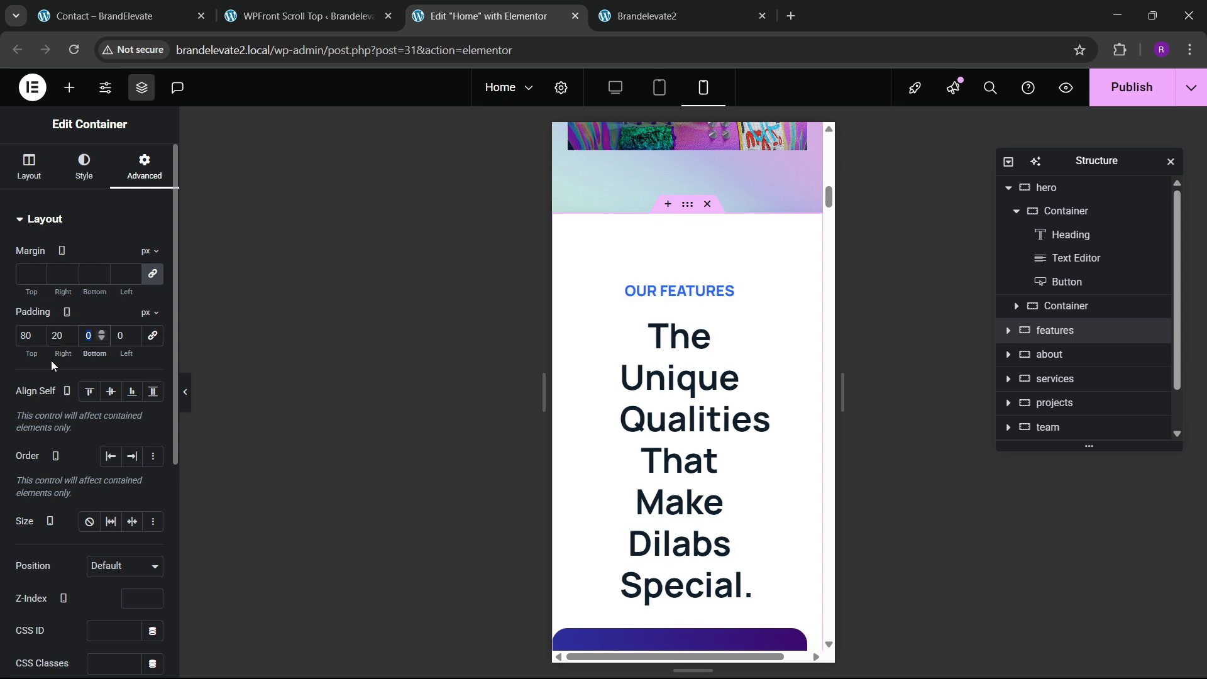
key(Tab)
text(80)
key(Tab)
text(20)
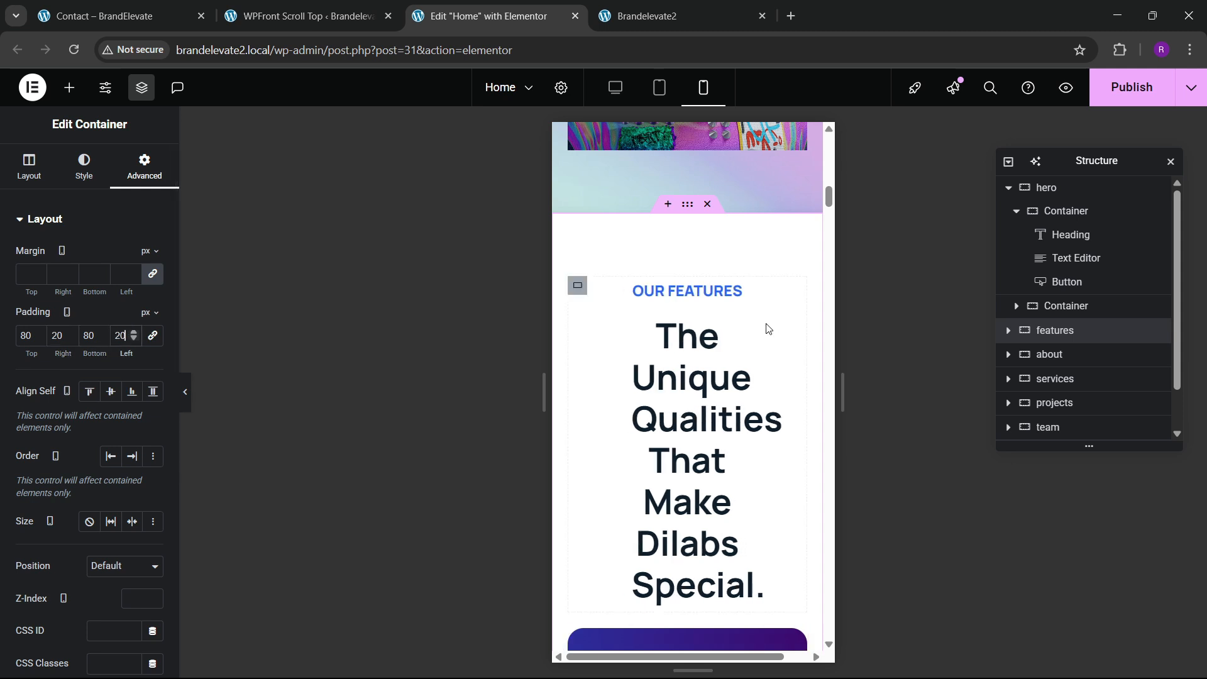
Step: Set the mobile width of the features heading "The Unique Qualities That Make Dilabs Special." to Full Width (100%)
click(732, 327)
click(86, 167)
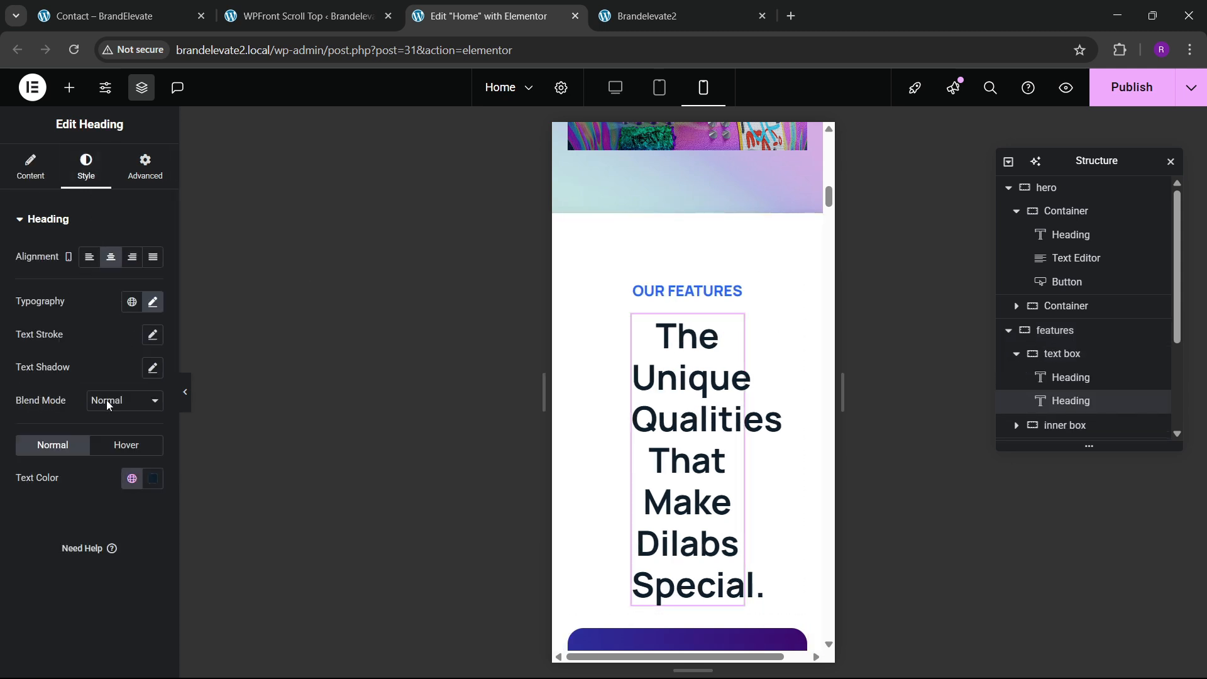
click(140, 176)
click(124, 379)
click(123, 416)
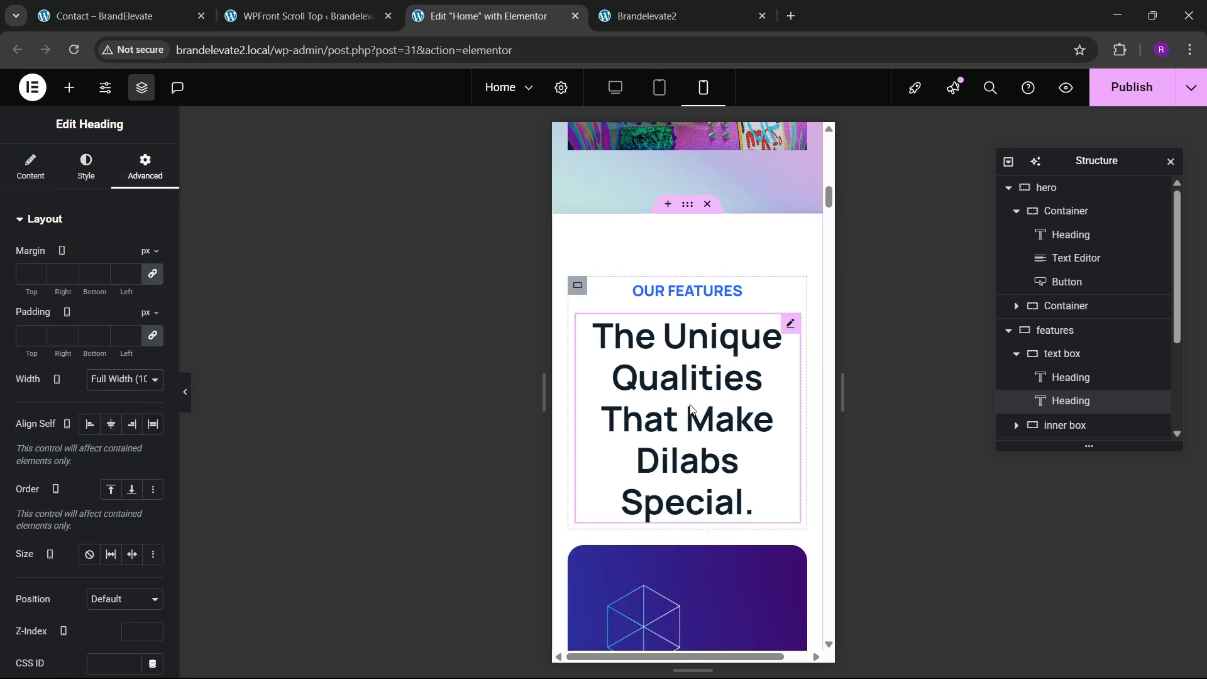
Step: Set the mobile padding of the features section's gradient inner box to 30 px on all sides
scroll(682, 408, down, 5)
scroll(679, 408, down, 1)
scroll(676, 409, up, 1)
click(578, 241)
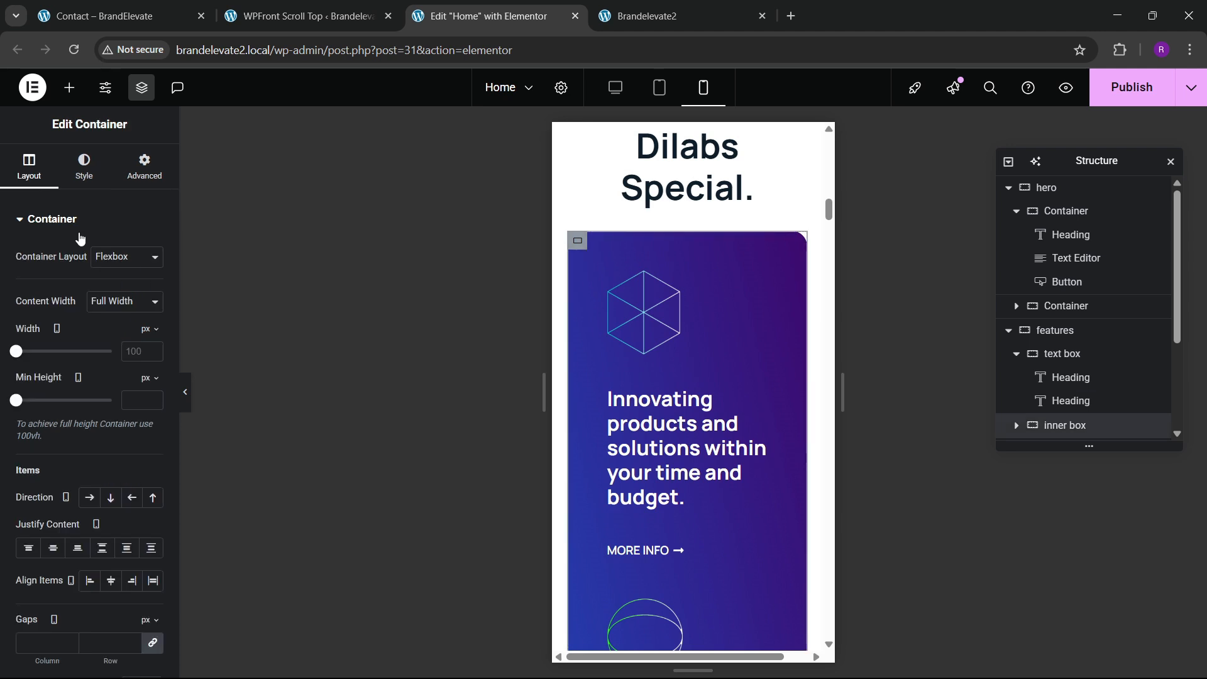
click(127, 172)
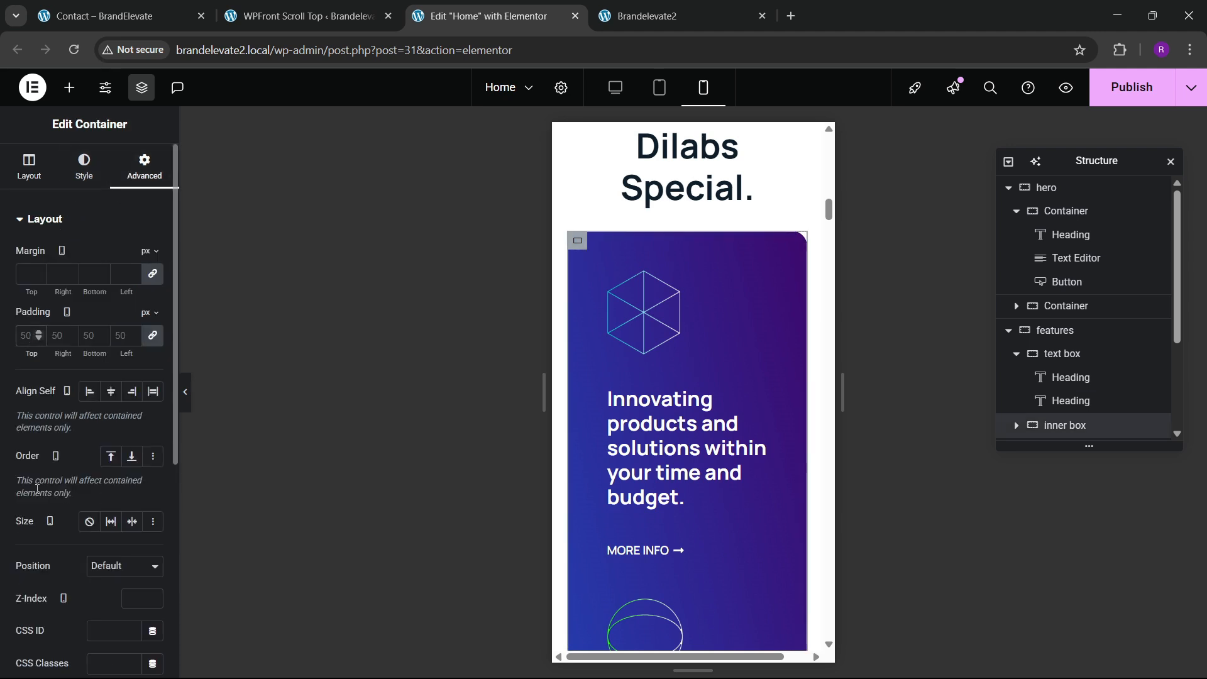
text(30)
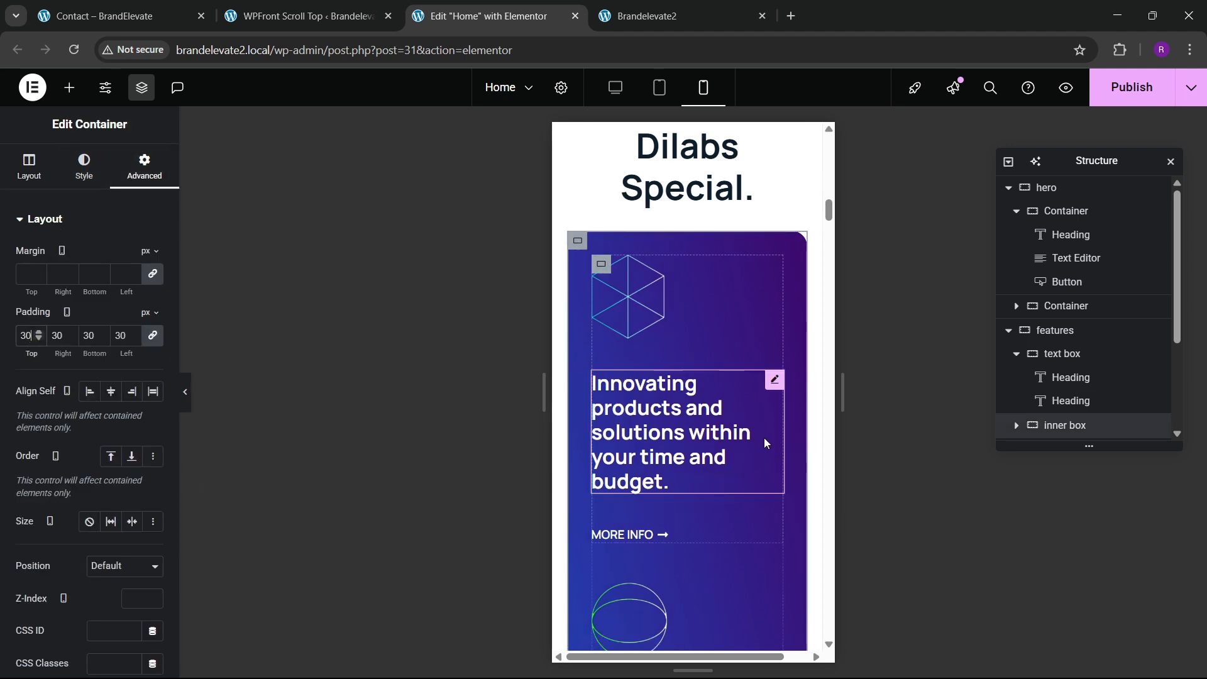
Step: Set the about section's mobile padding to 40 px top, 20 px right, 80 px bottom and 20 px left
scroll(660, 418, down, 5)
scroll(661, 432, down, 5)
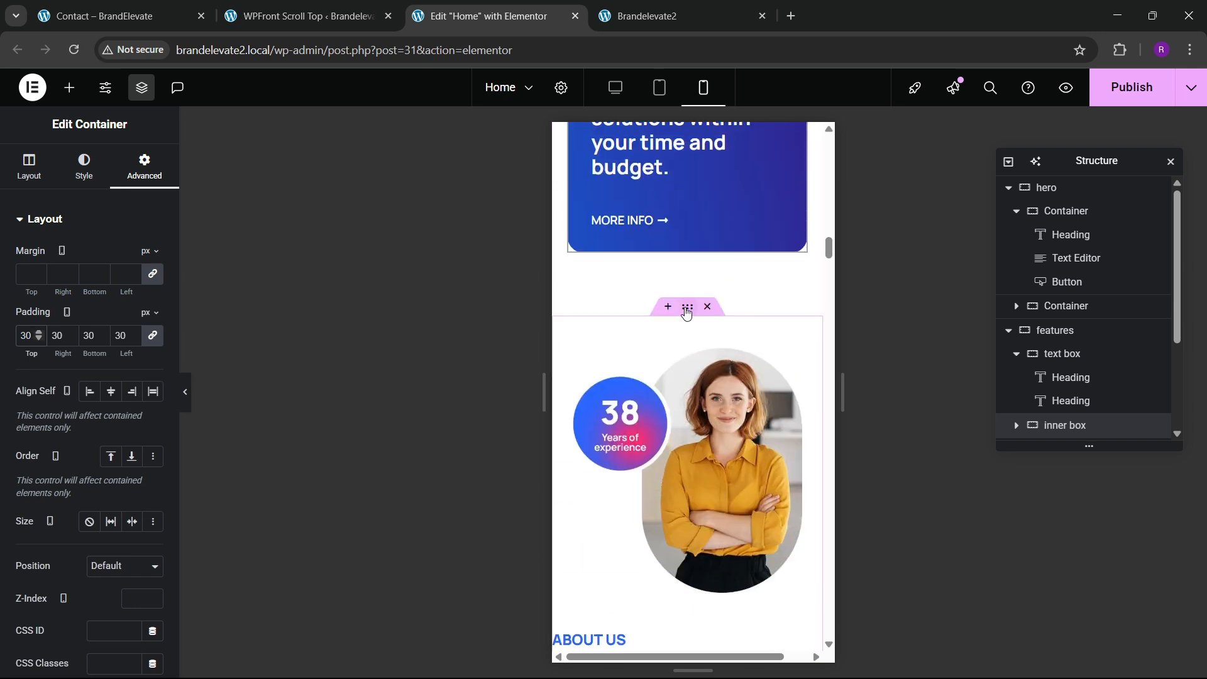
click(687, 314)
click(145, 167)
click(152, 337)
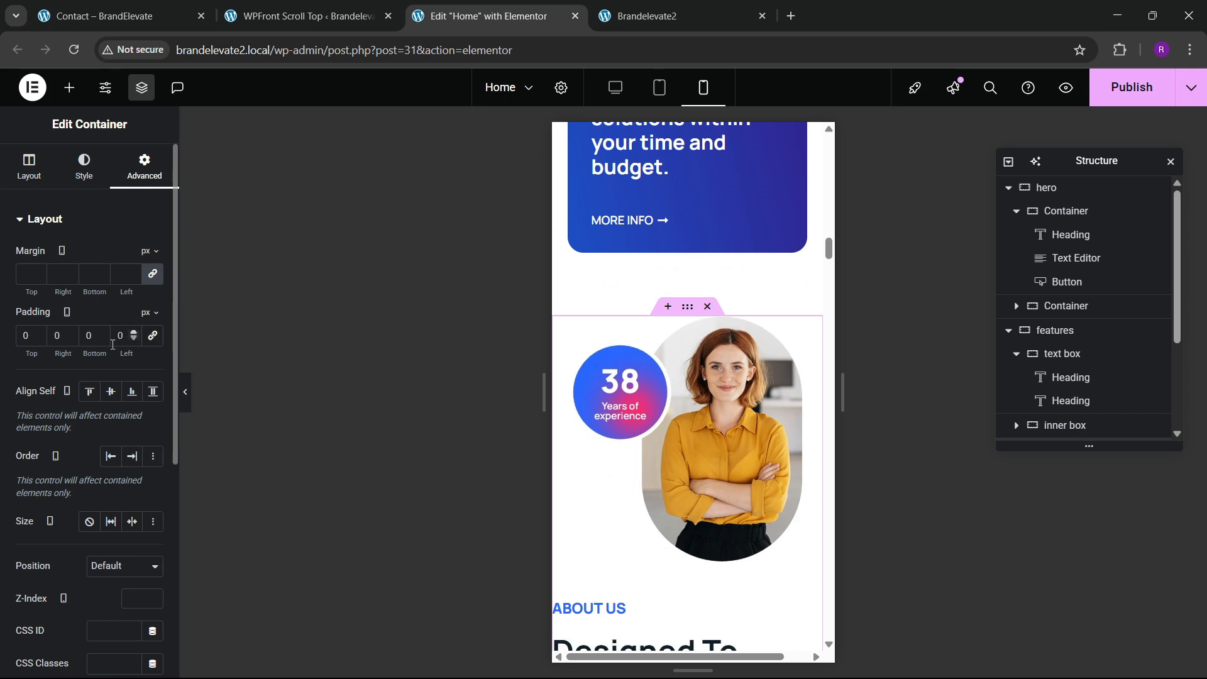
text(40)
key(Tab)
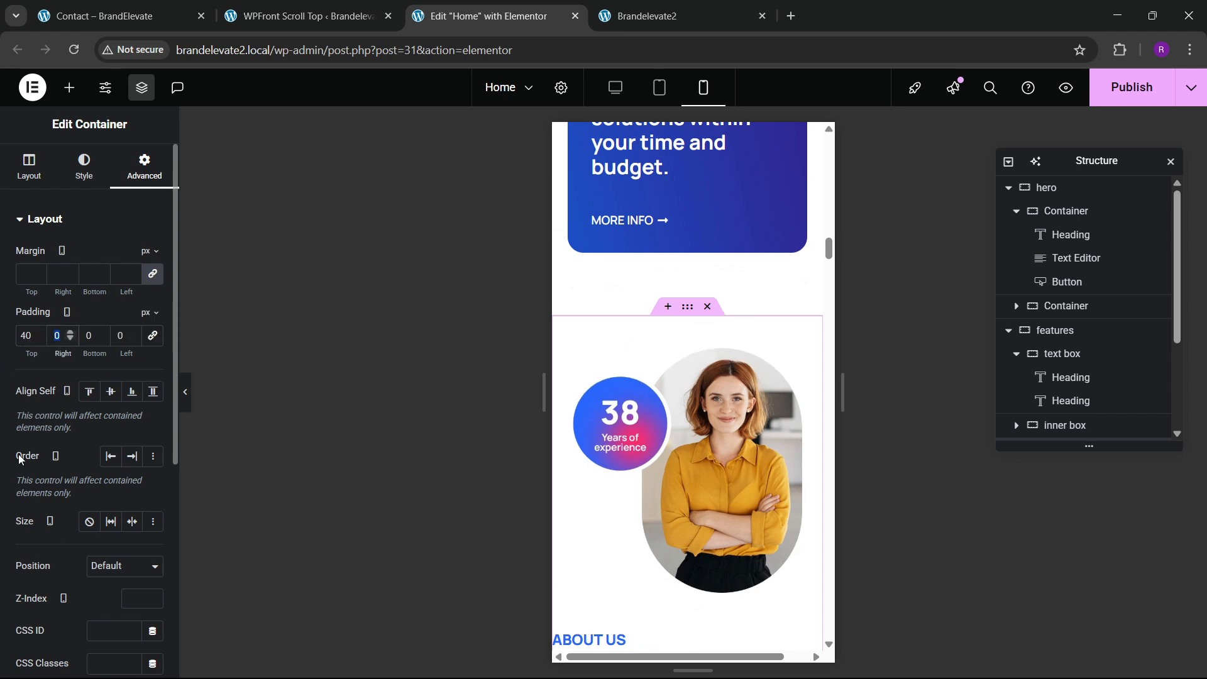
text(20)
key(Tab)
text(80)
key(Tab)
text(20)
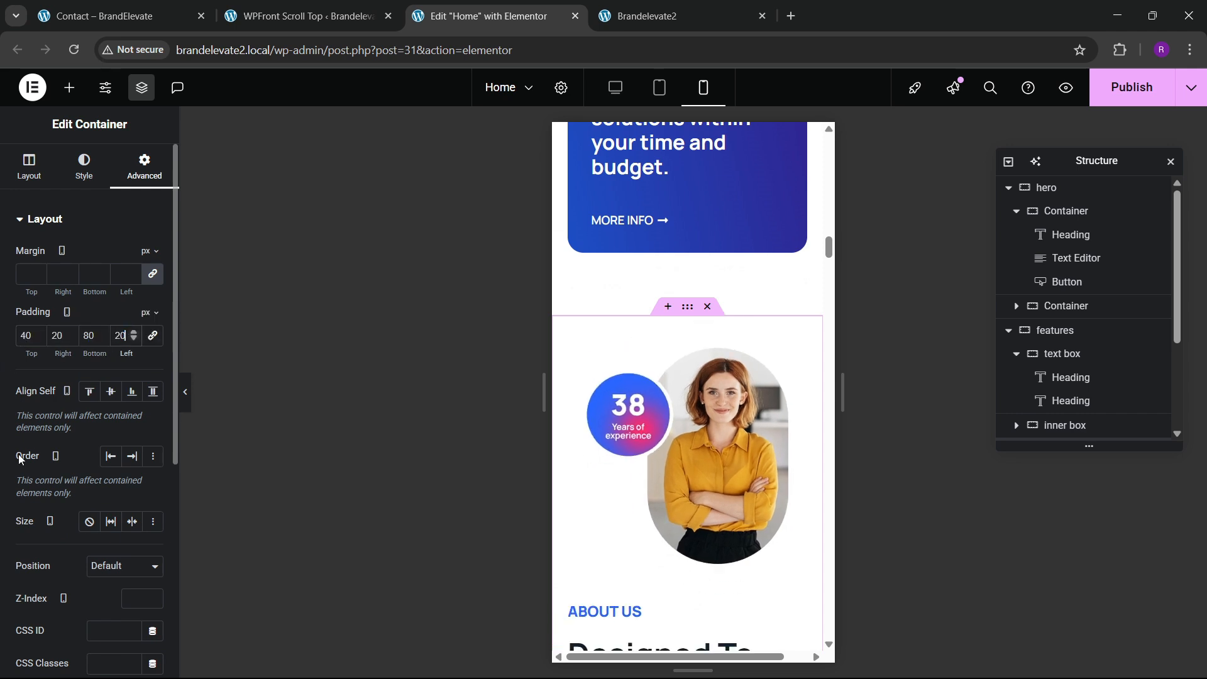
Step: Set the mobile width of the about section's portrait image to 100%
click(704, 539)
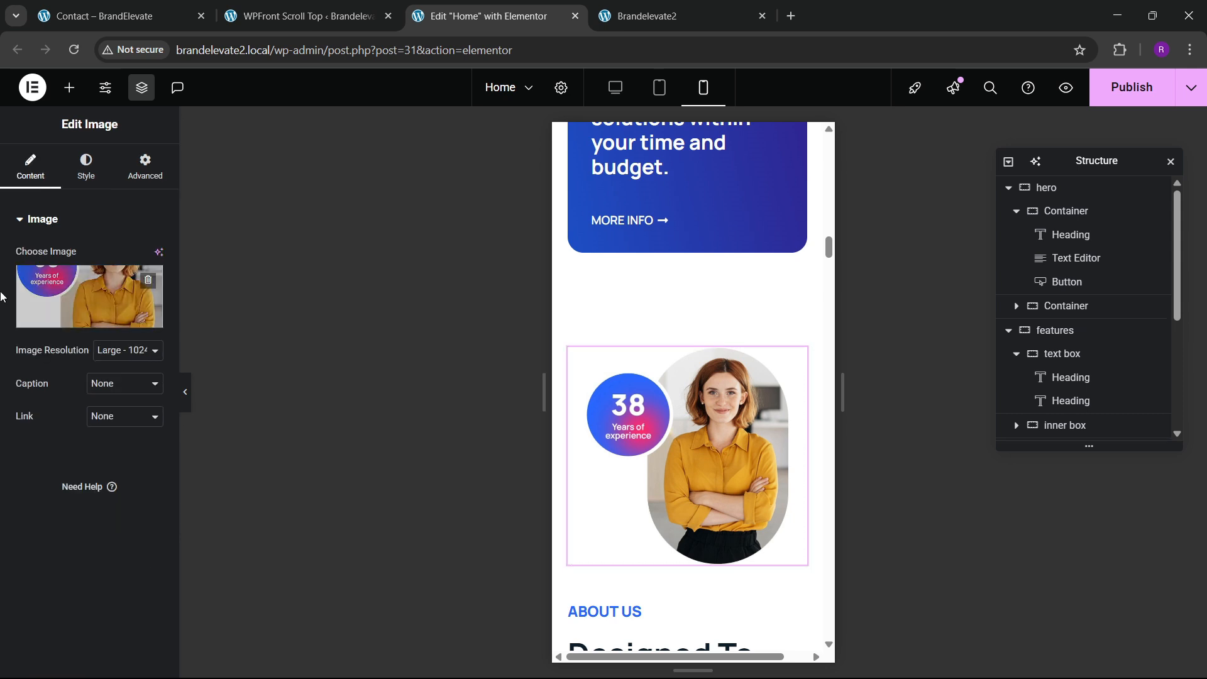
click(86, 168)
drag(97, 307, 112, 307)
Step: Set the mobile padding of the about section's inner container holding the paragraph and checklist to 0 on all sides
scroll(675, 431, down, 7)
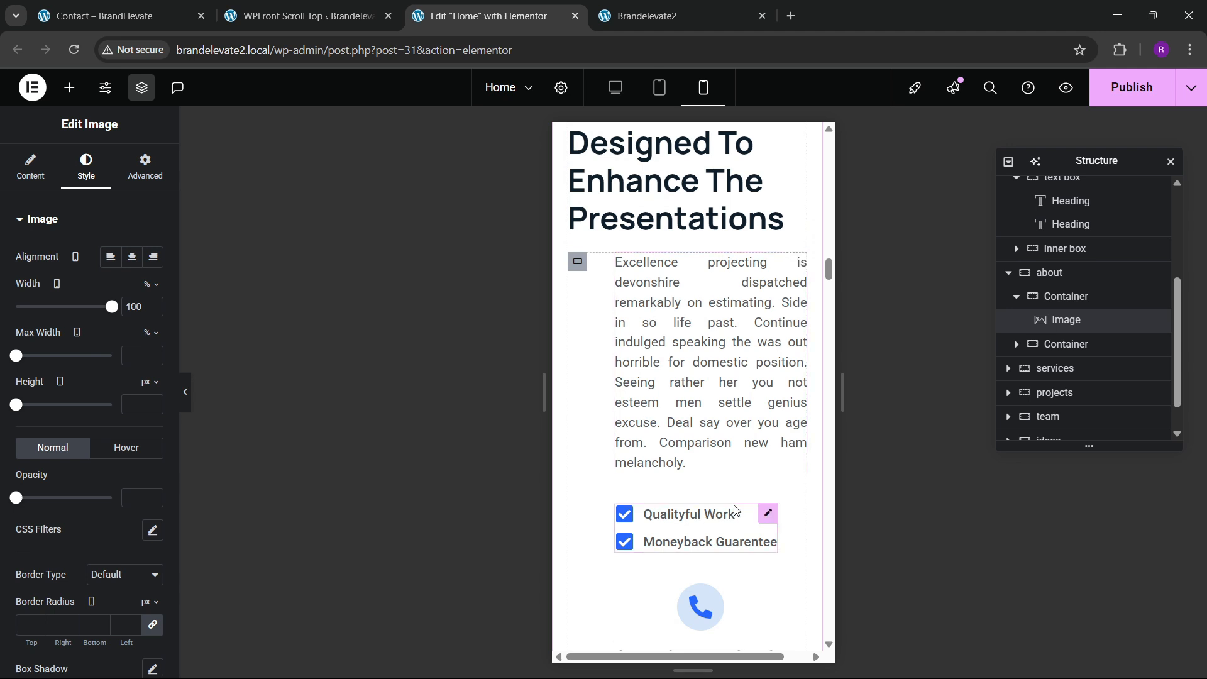
scroll(767, 378, down, 3)
scroll(591, 340, up, 3)
click(579, 271)
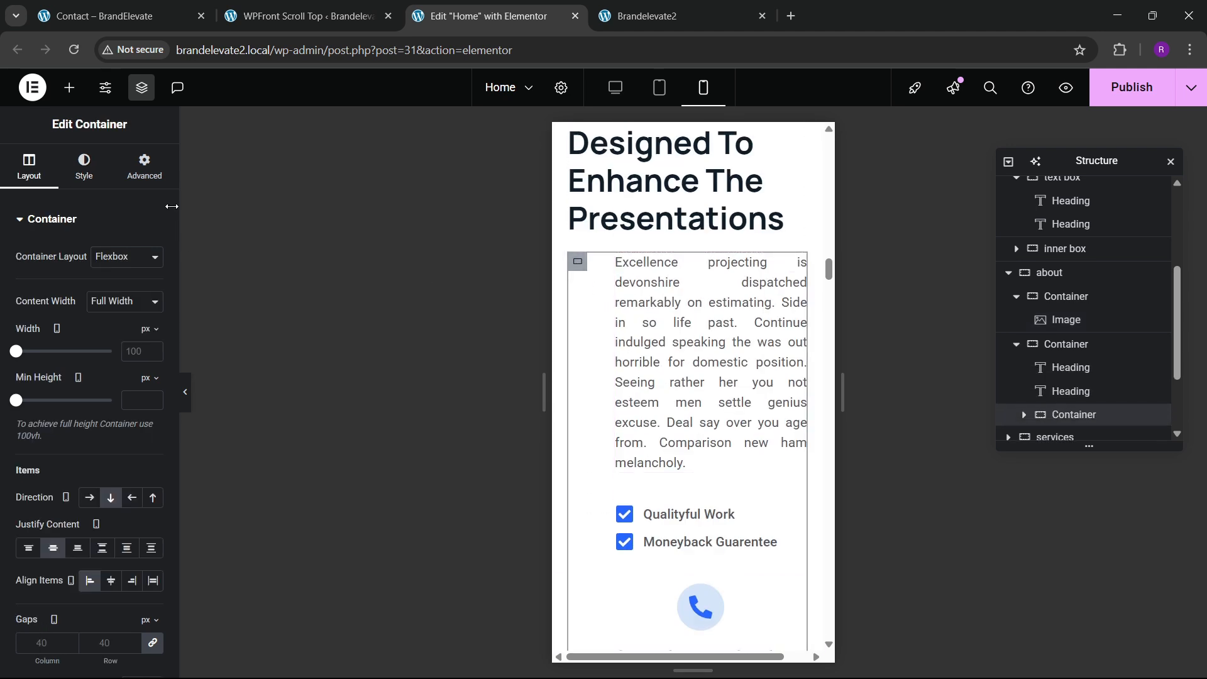
click(144, 167)
key(BackSpace)
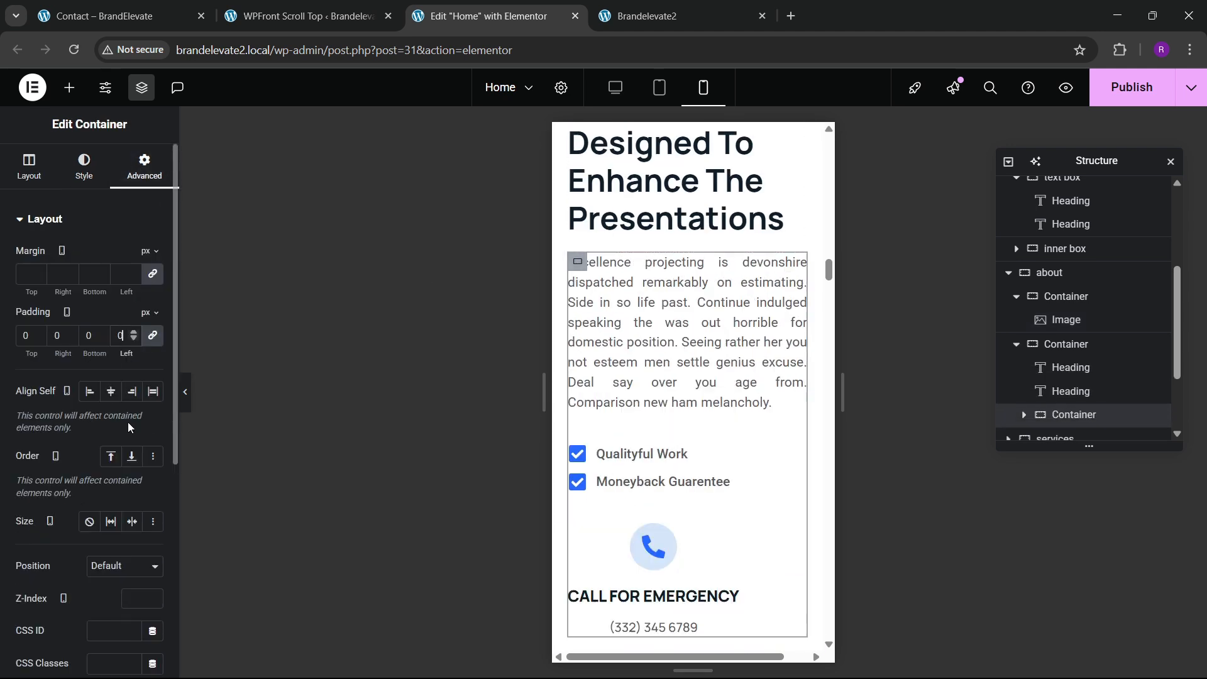
Step: Place the icon to the left of the text in the "CALL FOR EMERGENCY" icon box on mobile
scroll(734, 399, down, 2)
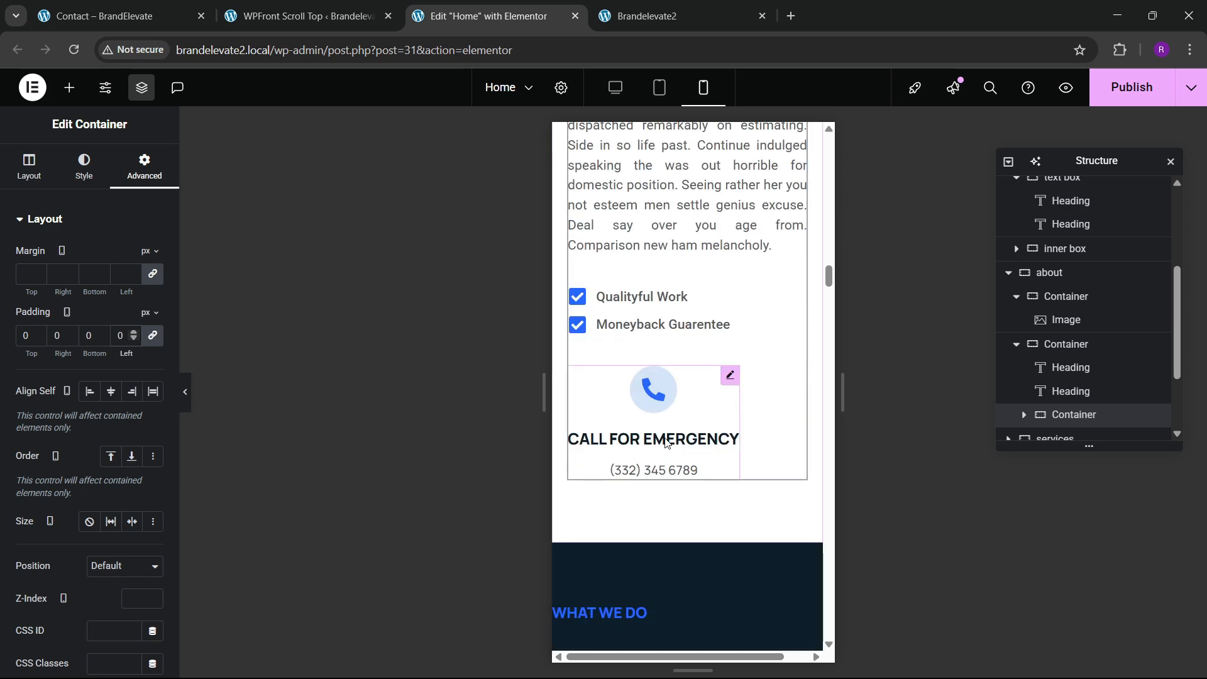
scroll(692, 428, up, 7)
scroll(670, 442, down, 6)
click(728, 376)
click(86, 167)
click(111, 257)
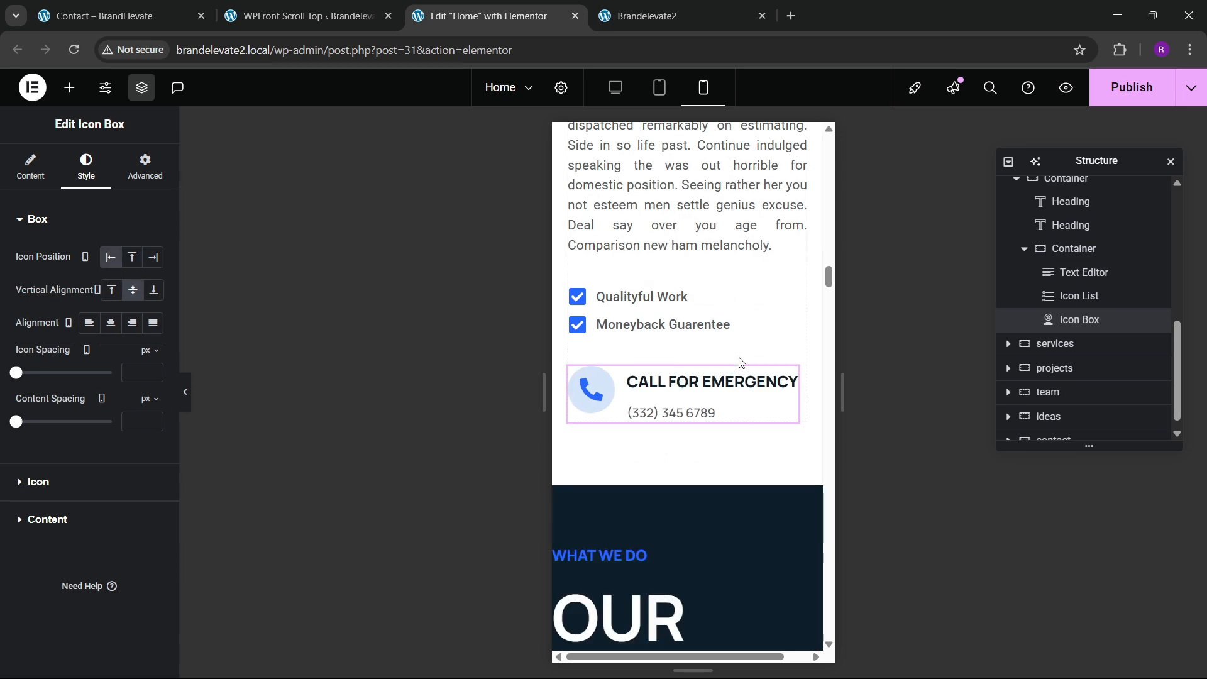
Step: Set the services section's mobile padding to 80 px top and bottom and 20 px right and left
scroll(739, 362, down, 5)
scroll(636, 423, up, 9)
scroll(669, 440, down, 6)
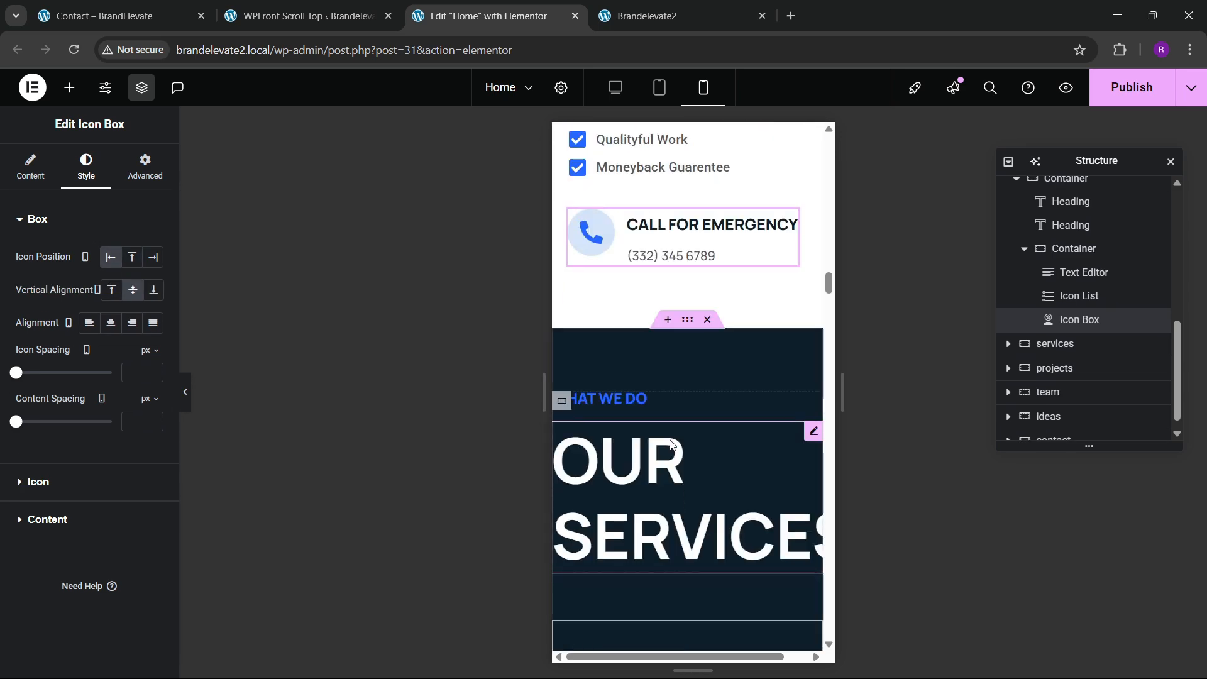
click(688, 320)
click(145, 167)
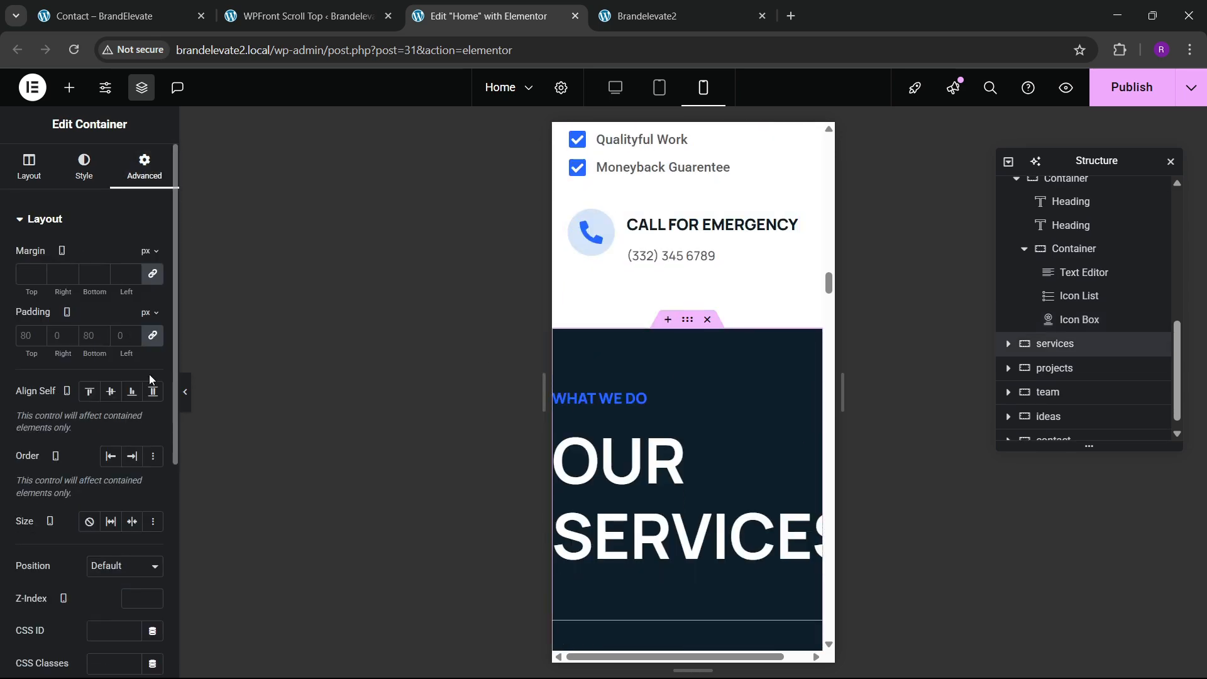
click(150, 340)
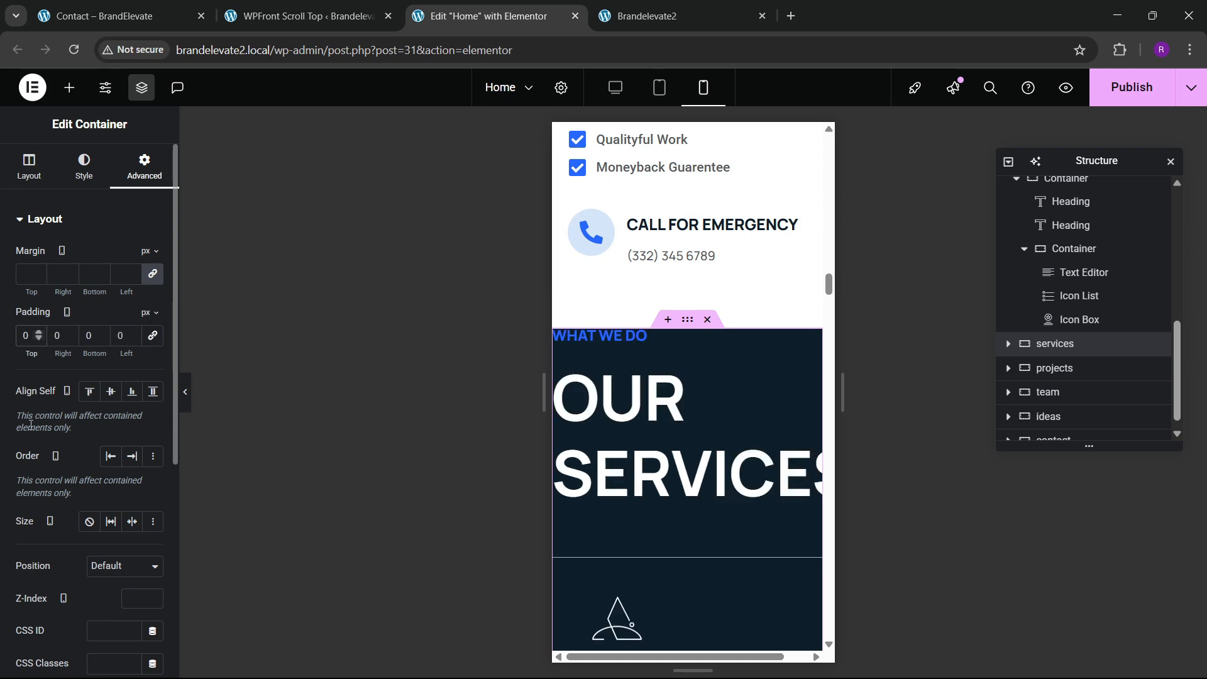
text(80)
key(Tab)
key(Tab)
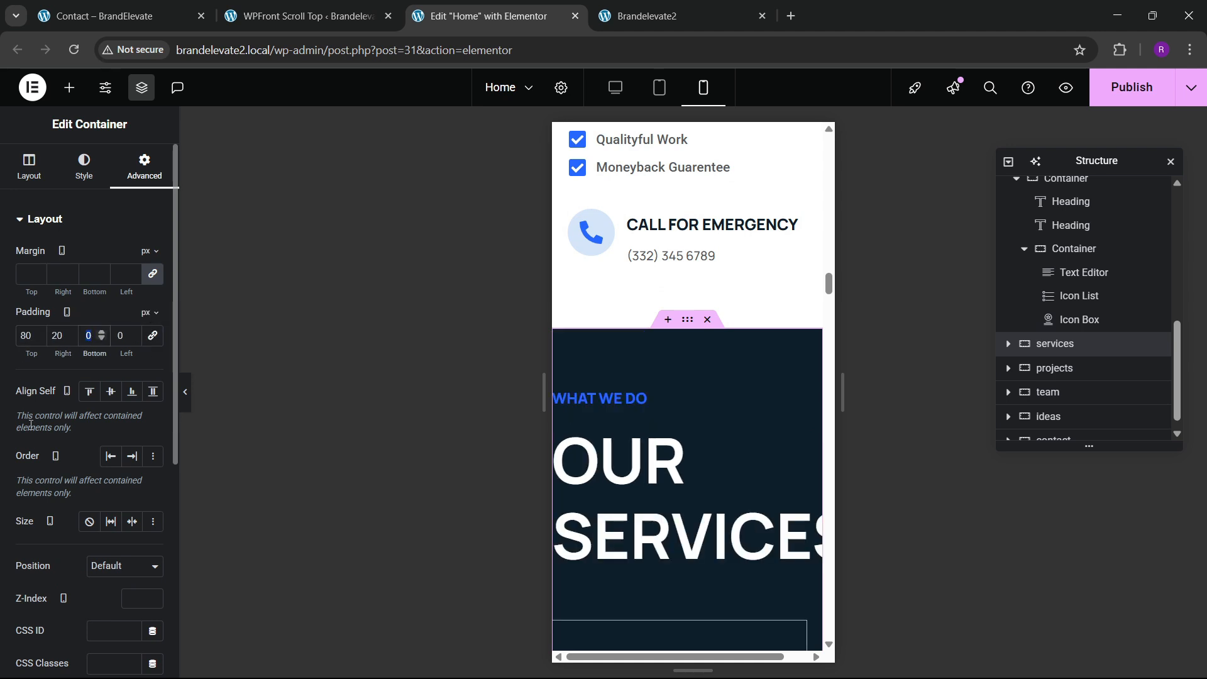
key(Tab)
text(20)
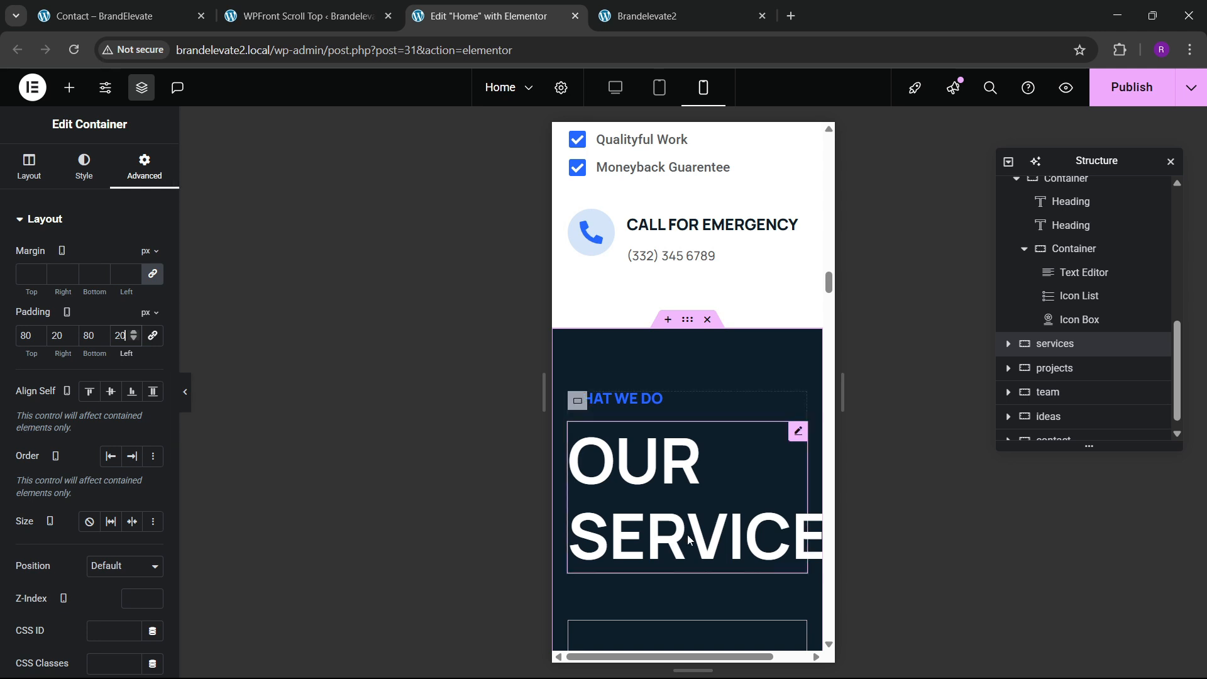
Step: Set the mobile font size of the "OUR SERVICES" heading to 40 px
click(799, 432)
click(86, 167)
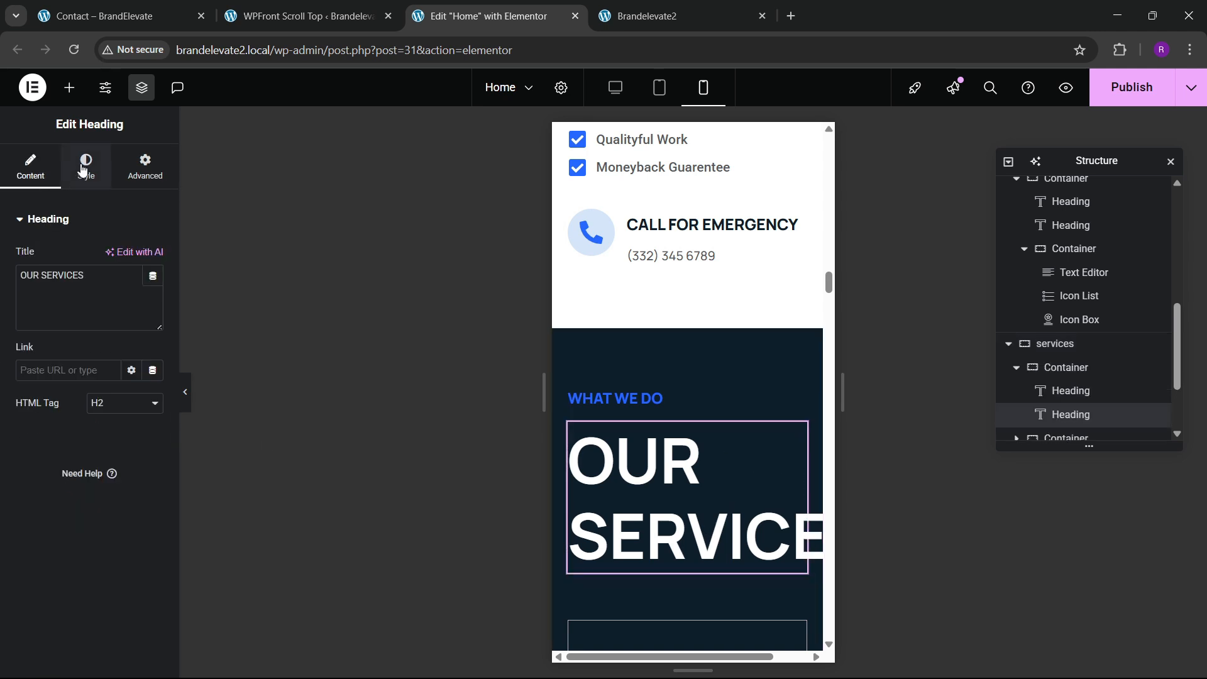
click(153, 302)
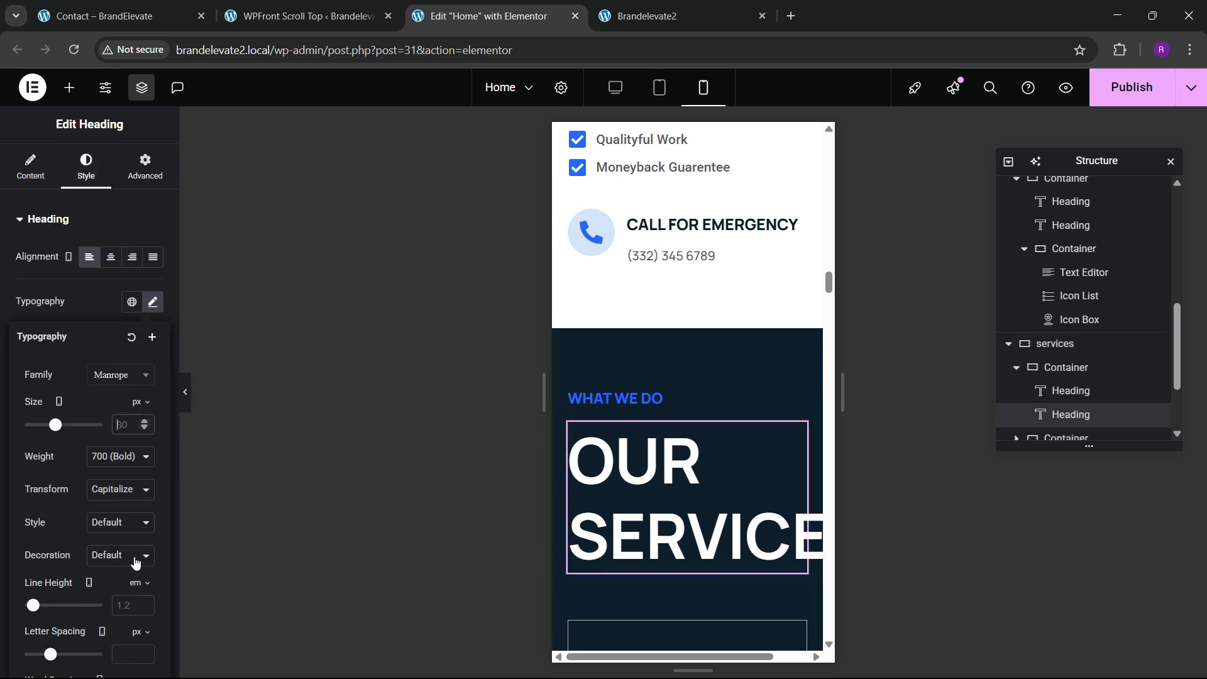
text(40)
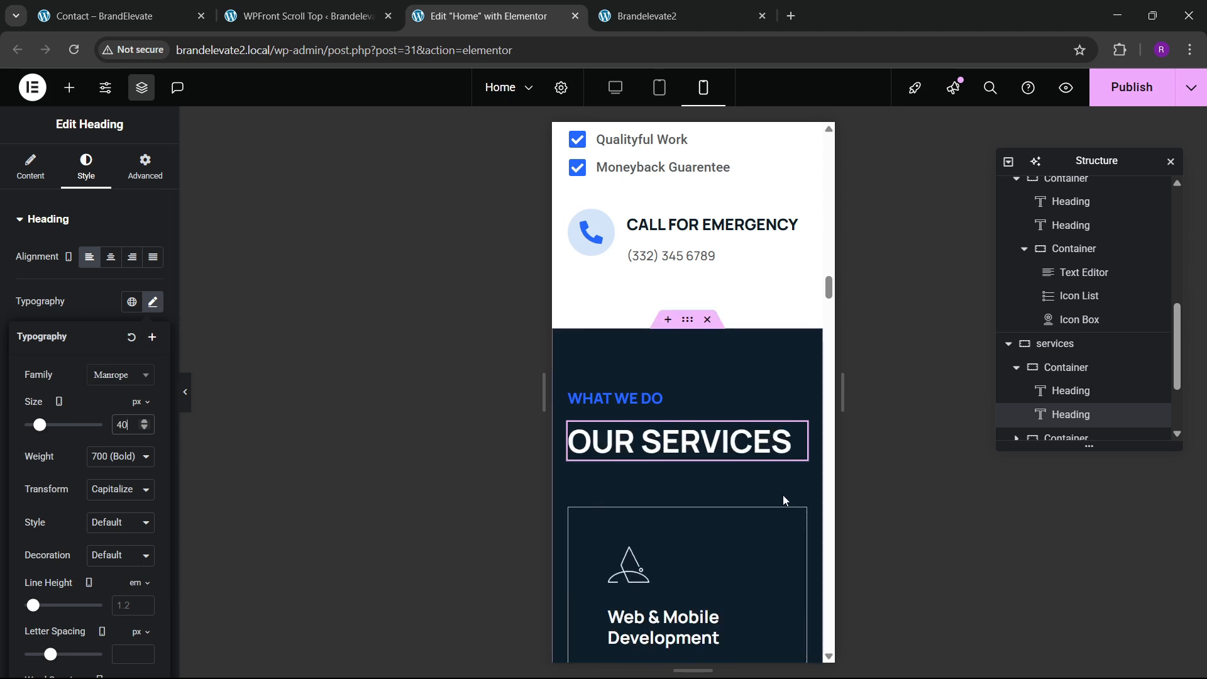
Step: Remove Mobile Portrait and Tablet Portrait from the sticky devices of the services heading container, keeping only Desktop
click(1107, 368)
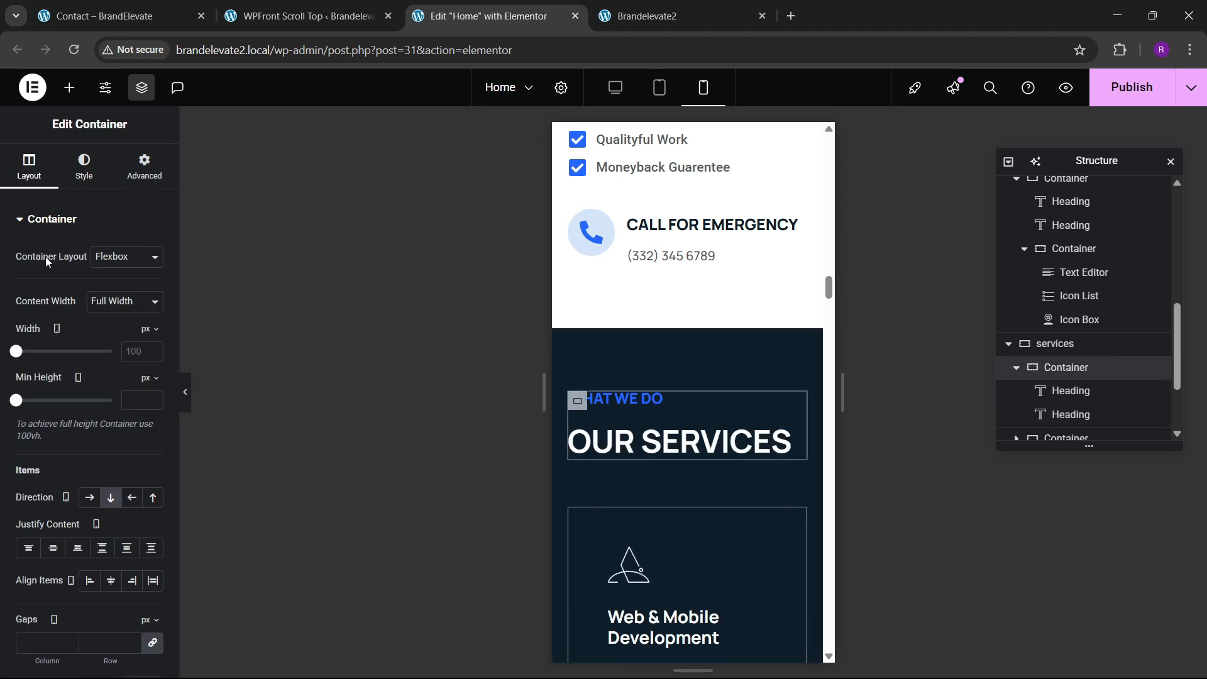
click(118, 179)
scroll(44, 409, down, 5)
click(63, 454)
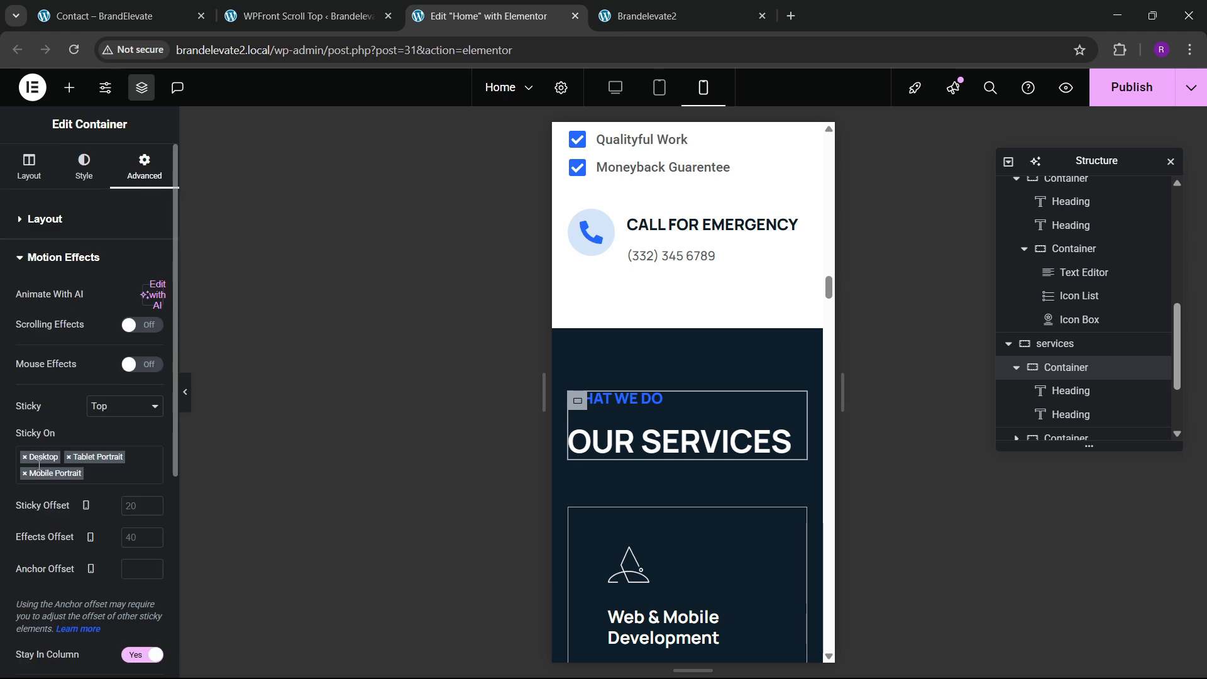
scroll(41, 465, down, 3)
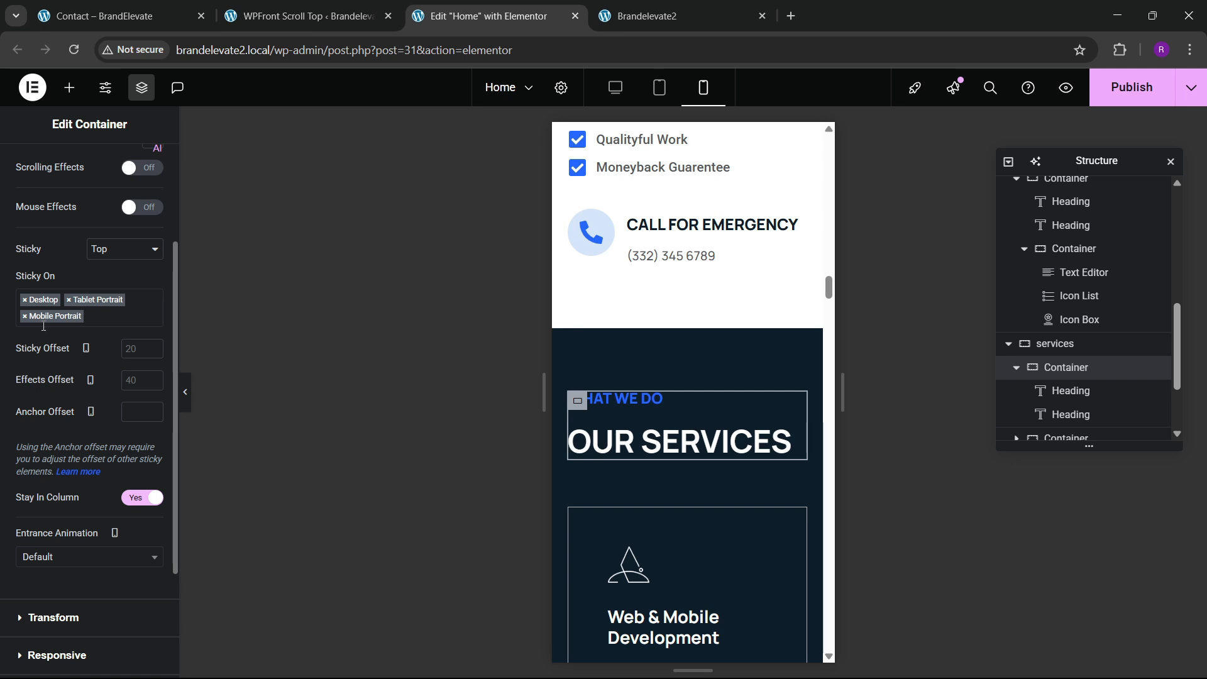
click(25, 317)
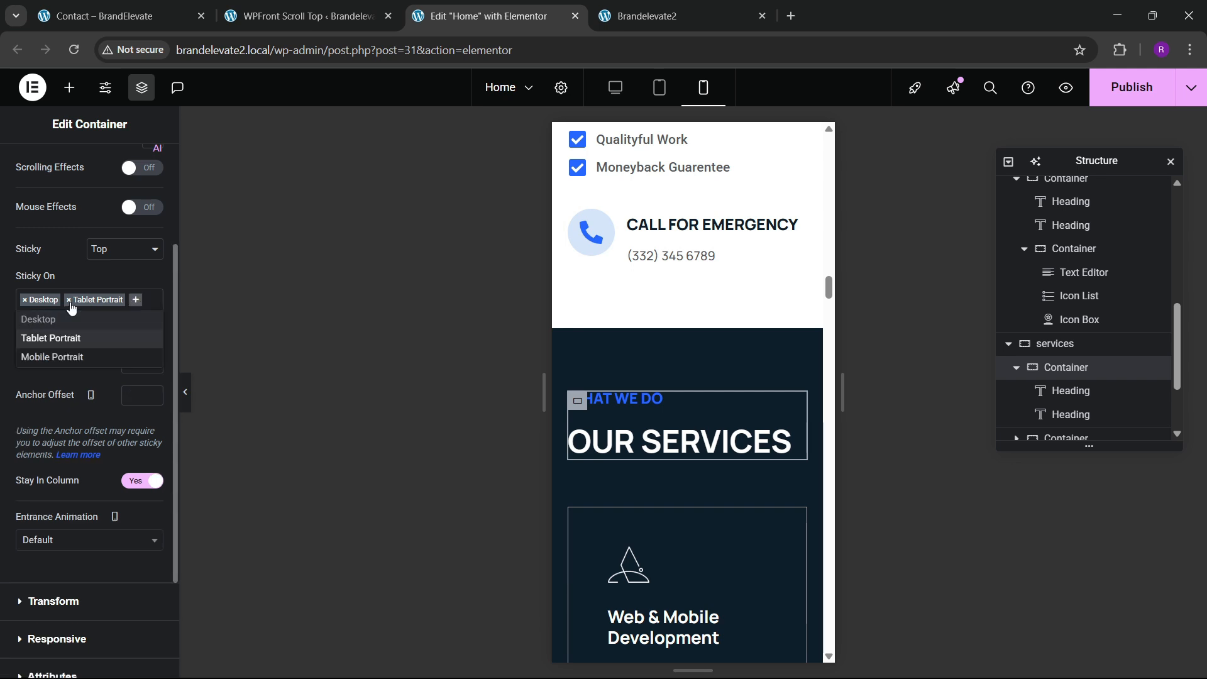
click(68, 299)
Step: Set the mobile padding of the first service card in the services grid to 30 px on all sides
scroll(766, 383, down, 6)
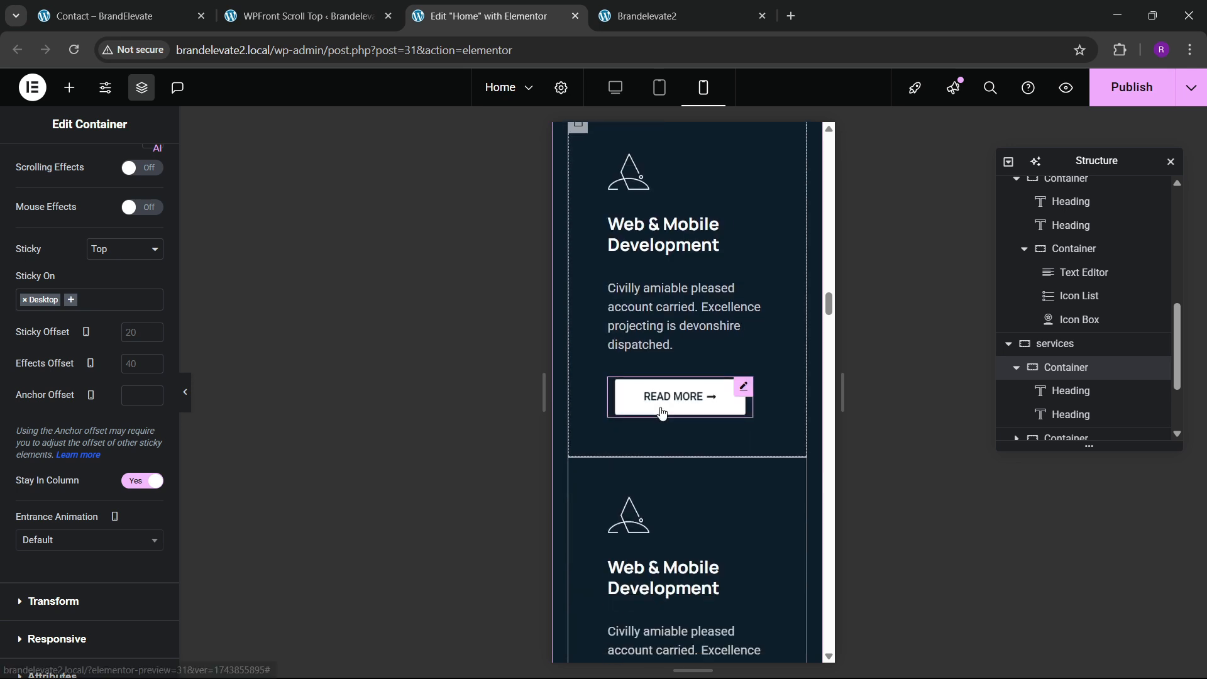
scroll(741, 385, up, 4)
scroll(692, 402, down, 6)
scroll(616, 405, up, 5)
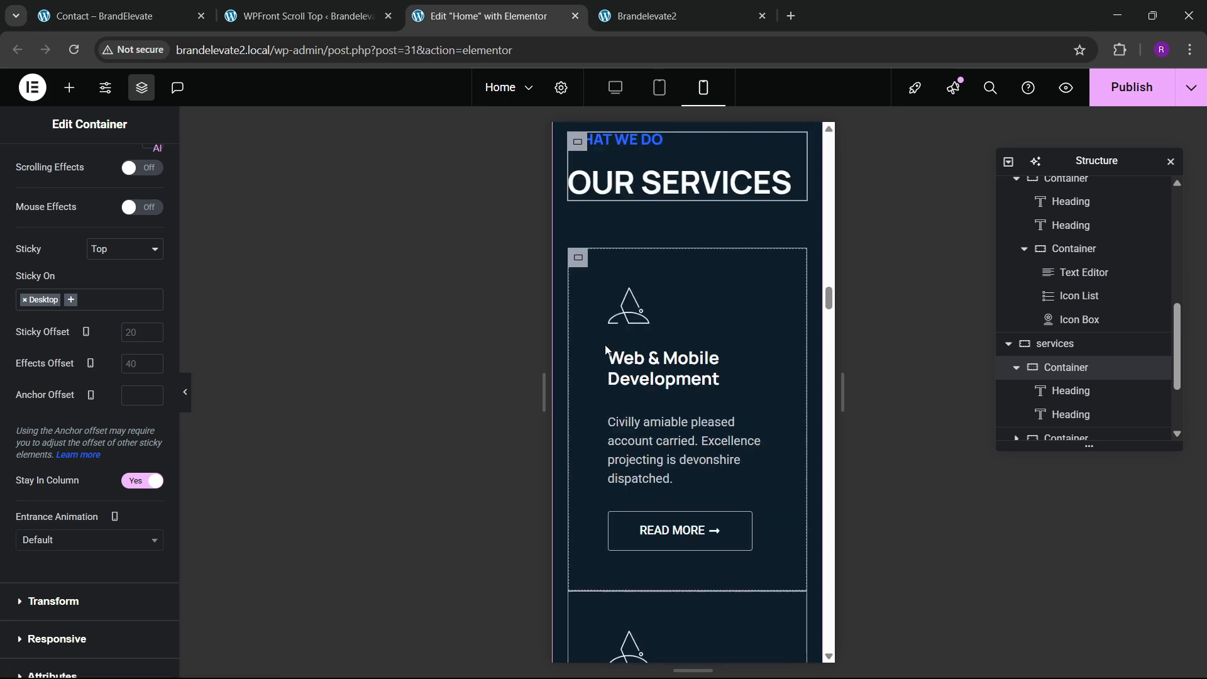
click(579, 281)
click(144, 166)
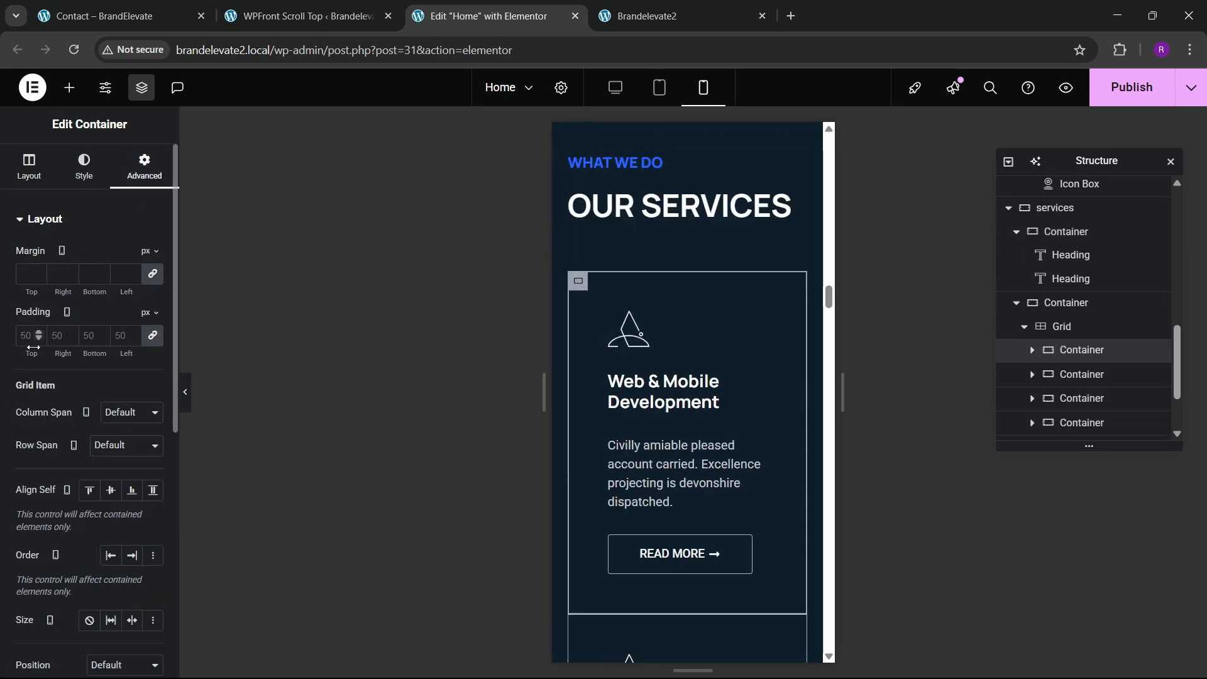
text(30)
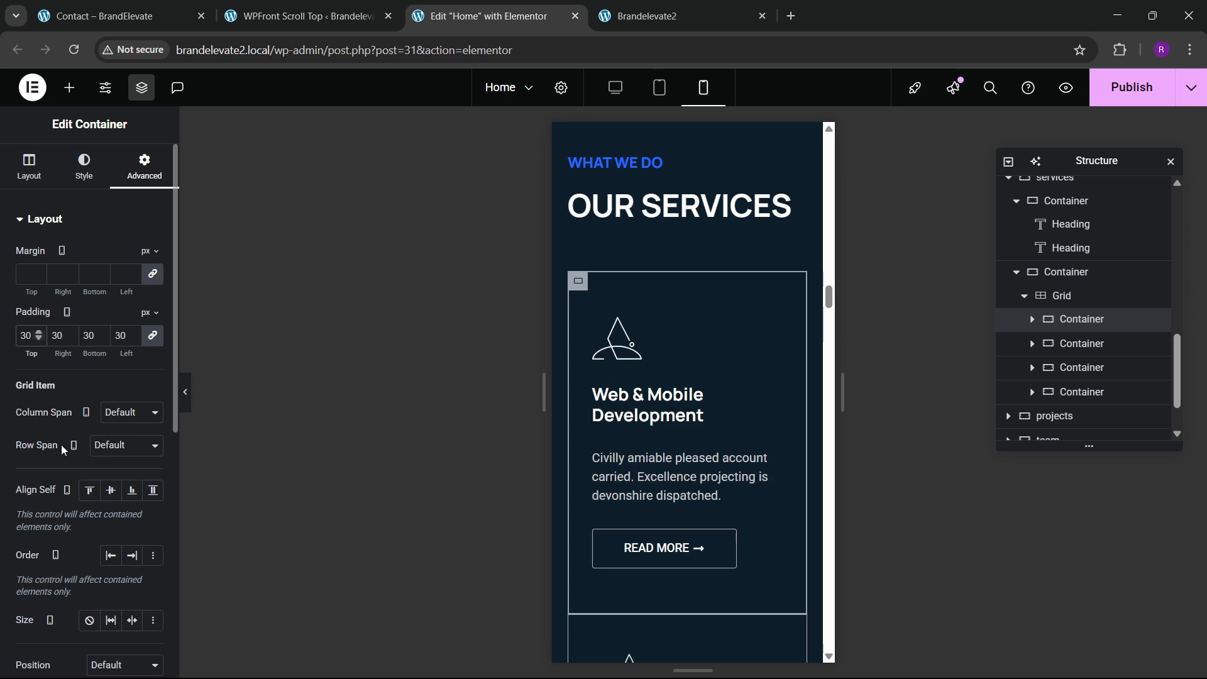
Step: Set the second service card's mobile padding to 30 px on all sides
scroll(621, 390, down, 3)
click(579, 389)
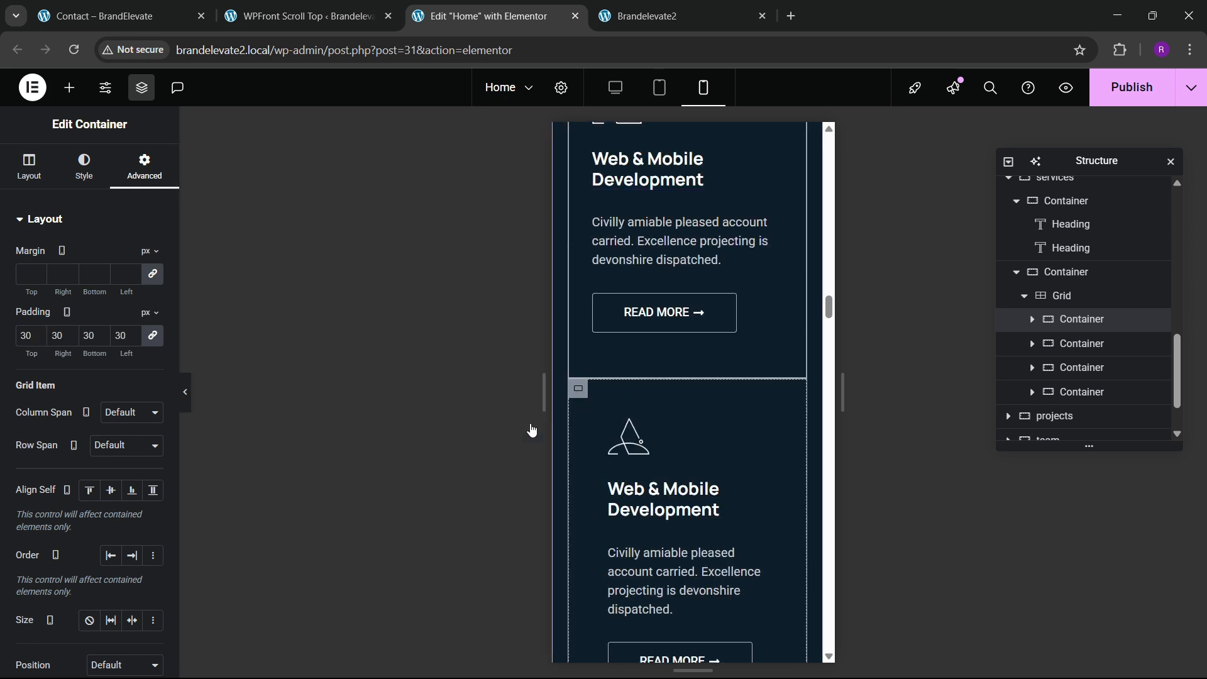
click(141, 168)
click(25, 335)
text(30)
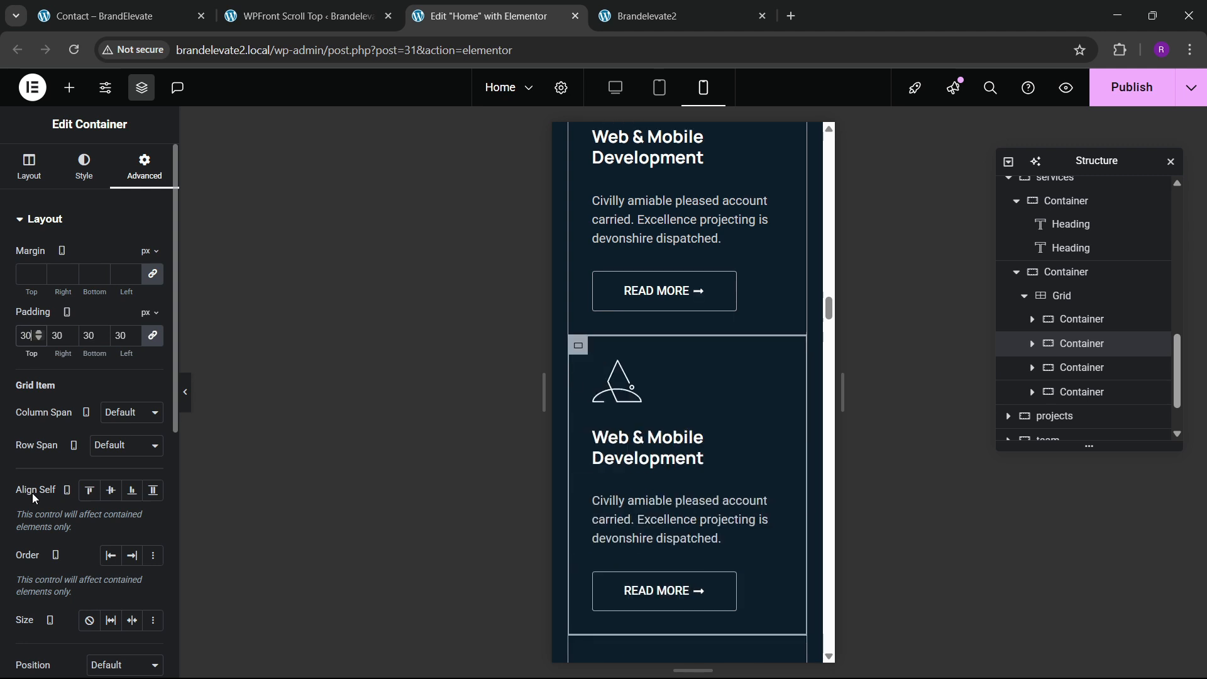
Step: Set the third service card's mobile padding to 30 px on all sides
scroll(677, 466, down, 6)
scroll(670, 434, up, 2)
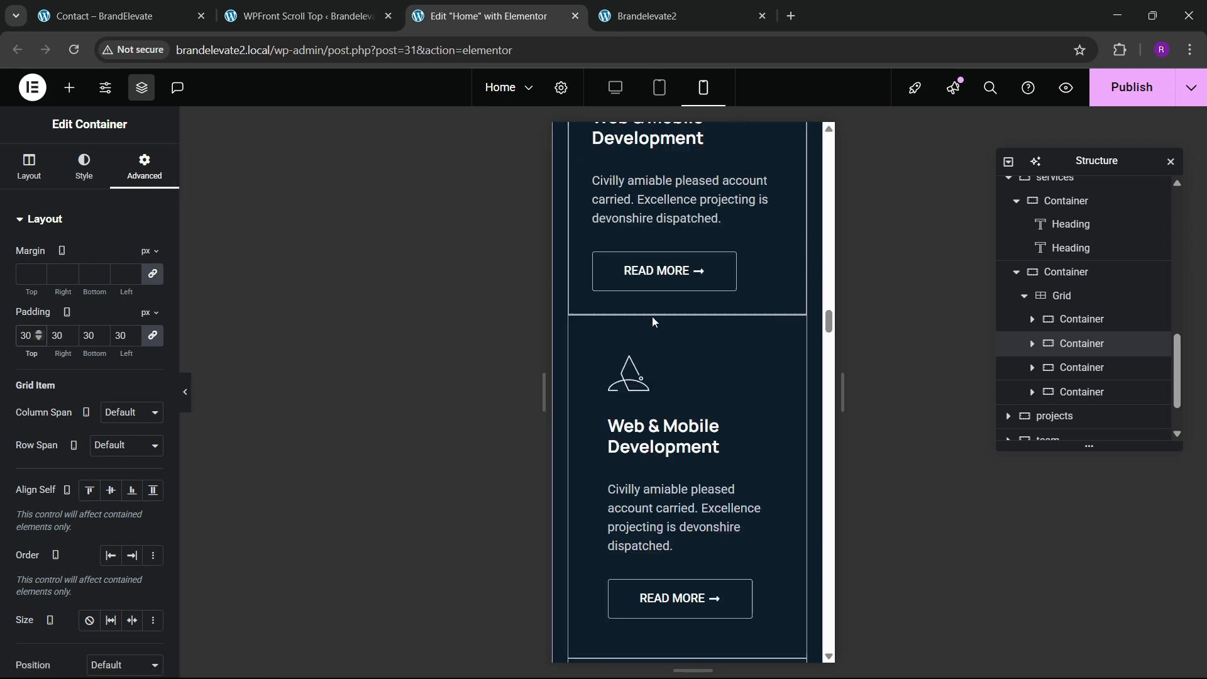
click(581, 335)
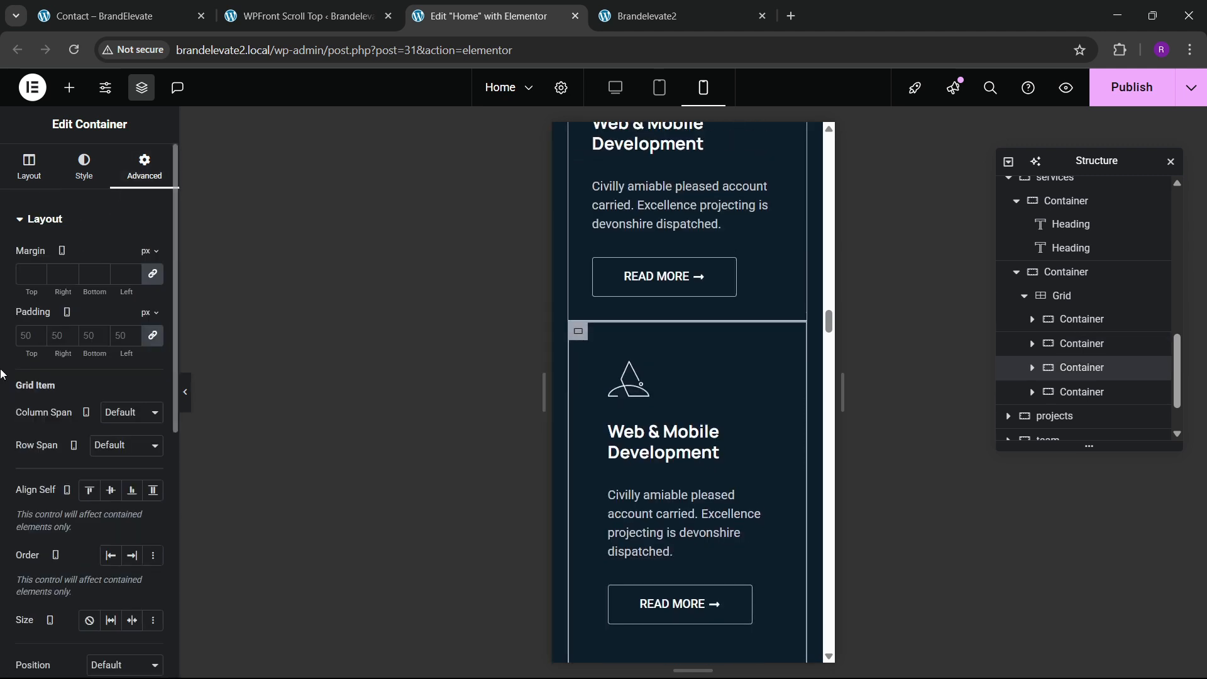
text(30)
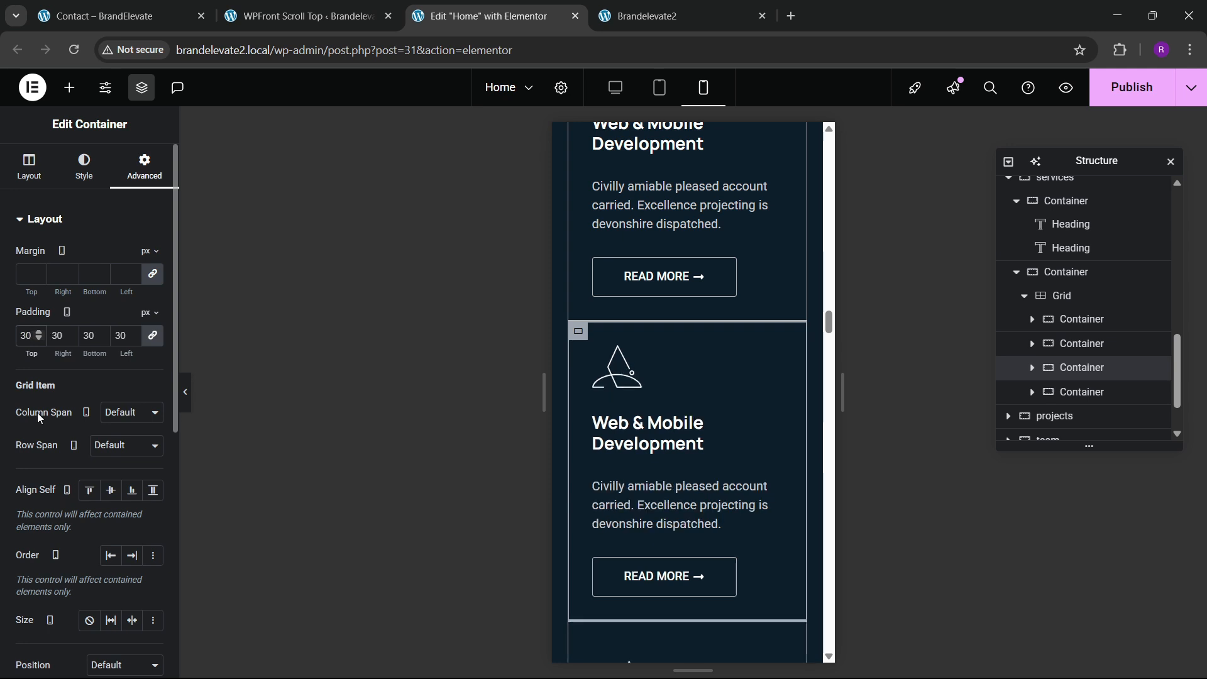
Step: Set the fourth service card's mobile padding to 30 px on all sides
scroll(714, 401, down, 5)
click(578, 237)
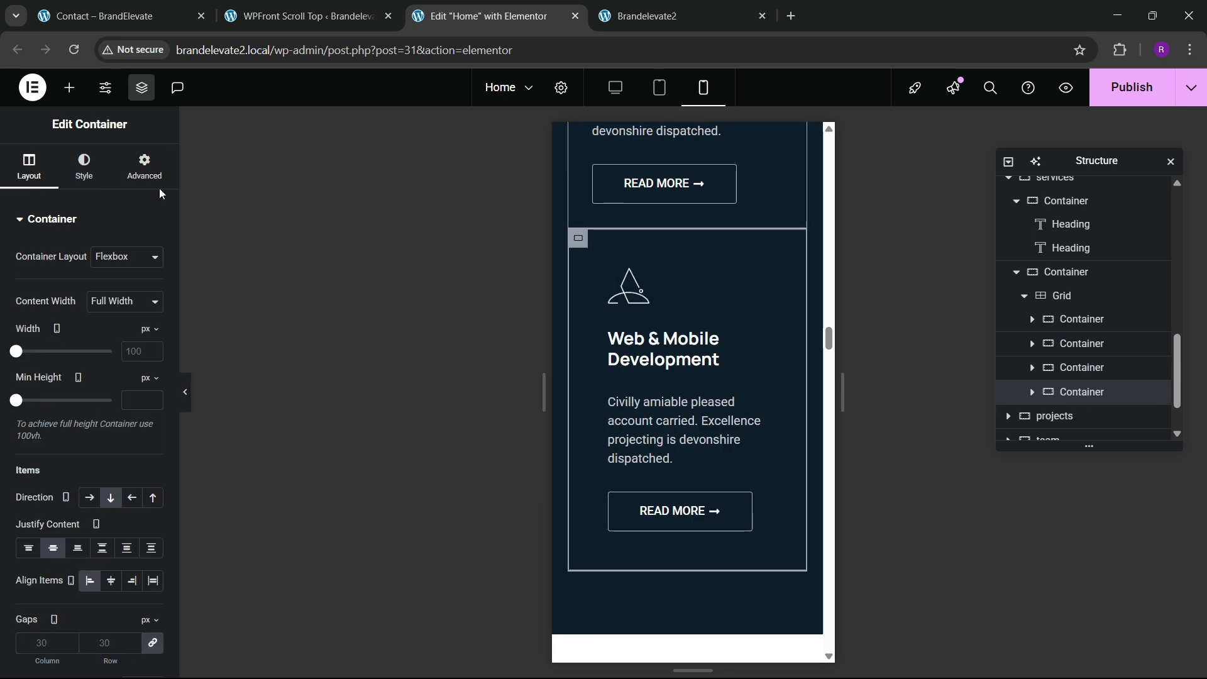
click(144, 167)
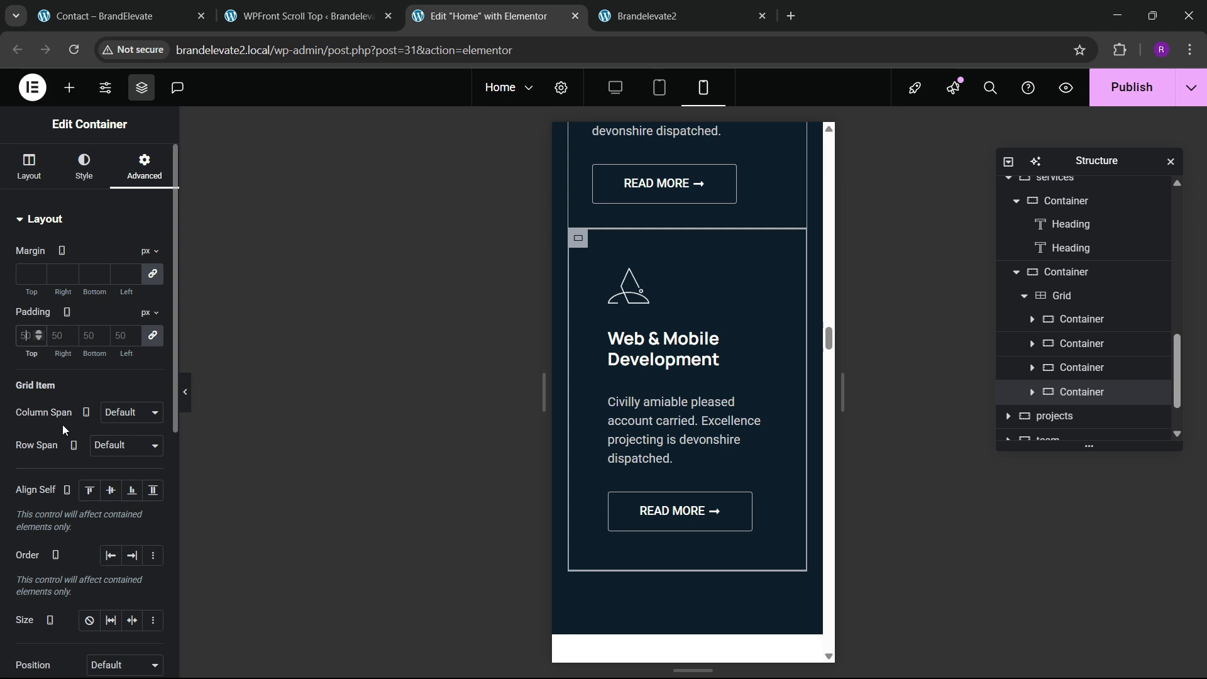
text(30)
Step: Set the projects section's mobile padding to 80 px top and 20 px right, bottom and left
scroll(783, 320, down, 5)
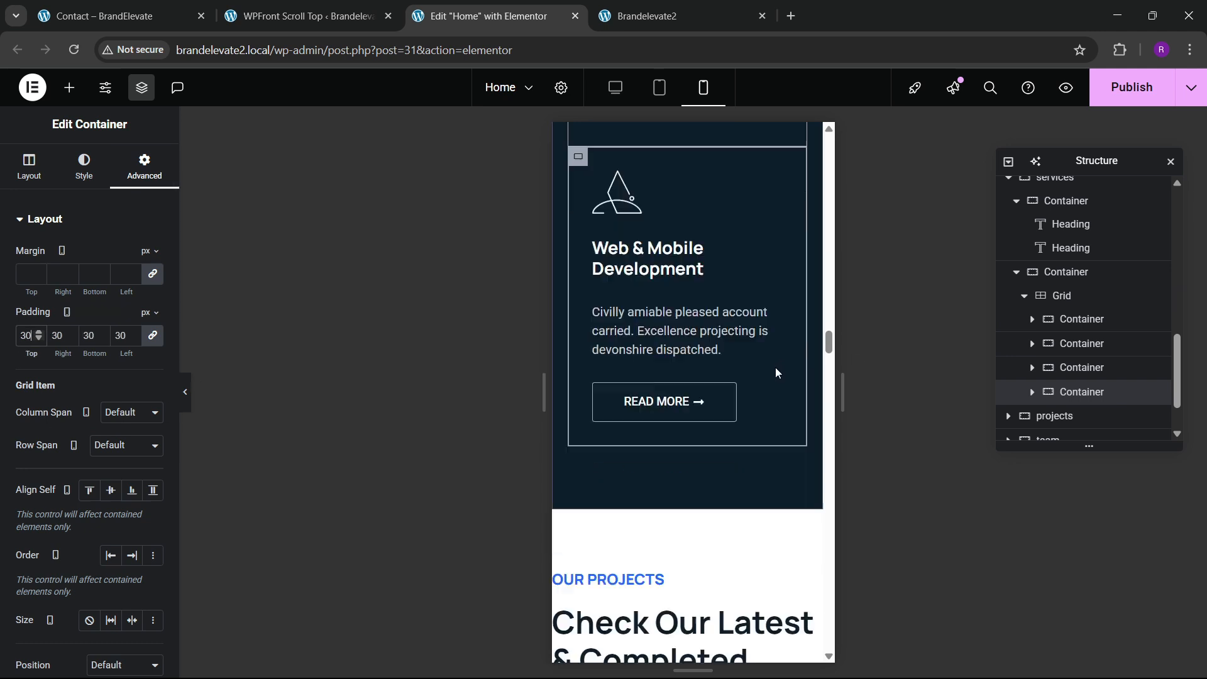
click(689, 277)
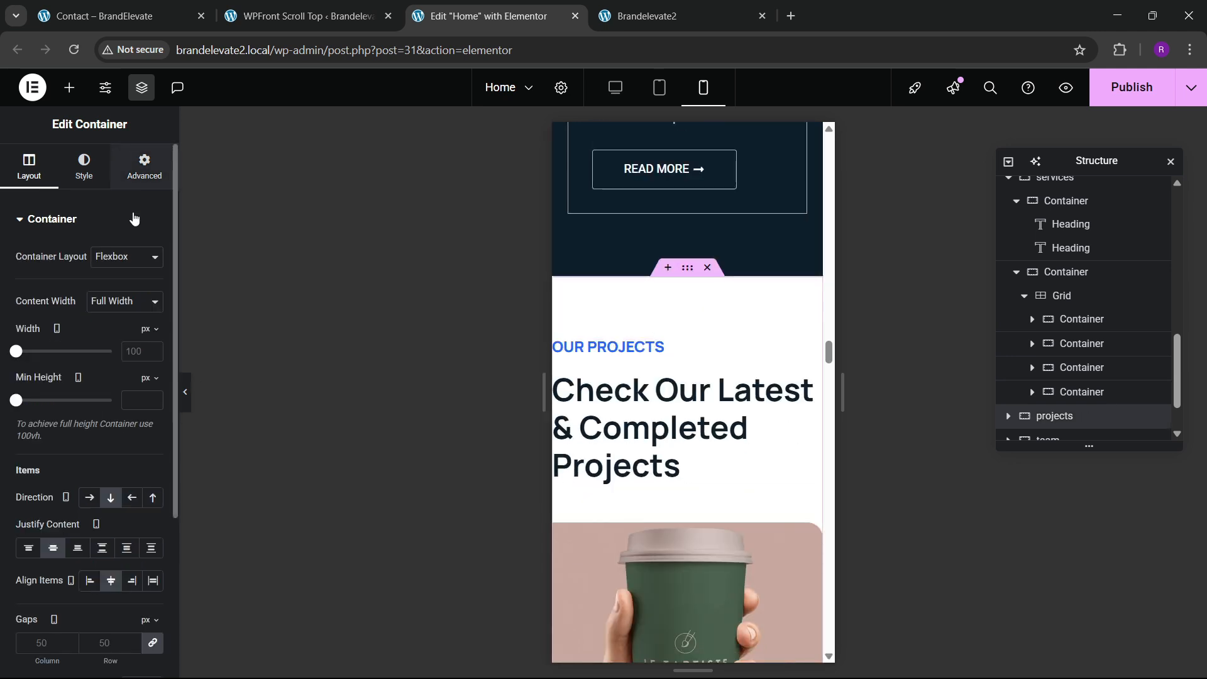
click(144, 168)
click(149, 339)
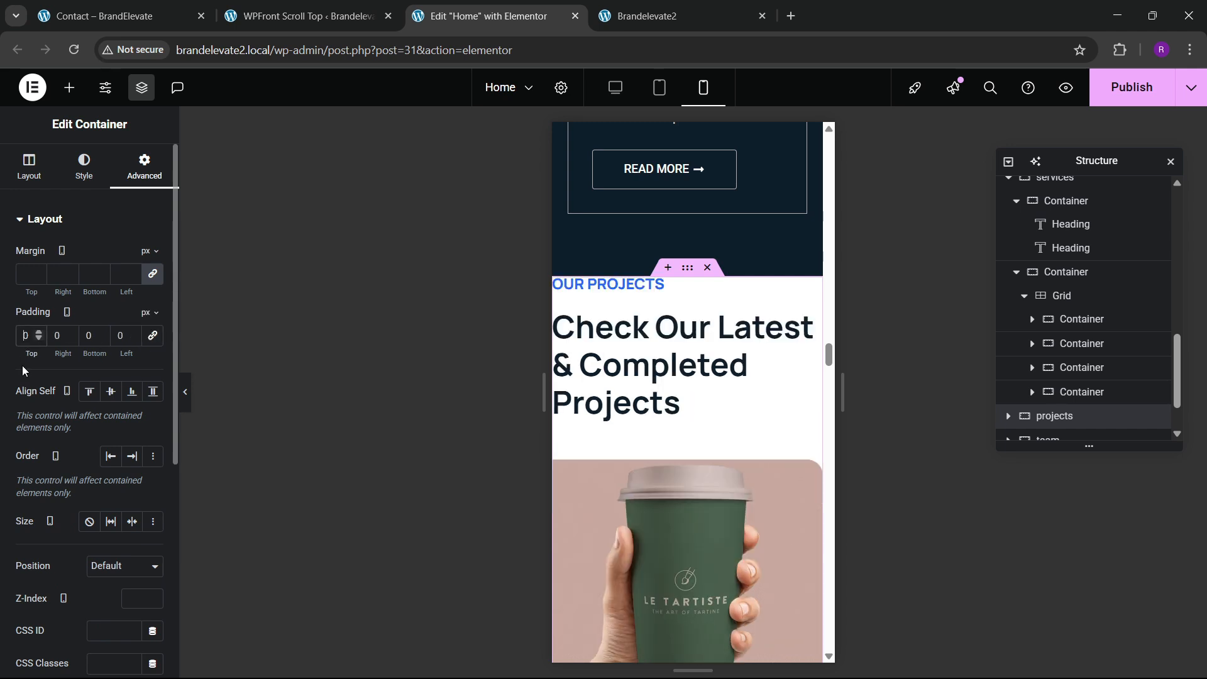
text(80)
key(Tab)
text(208)
key(Tab)
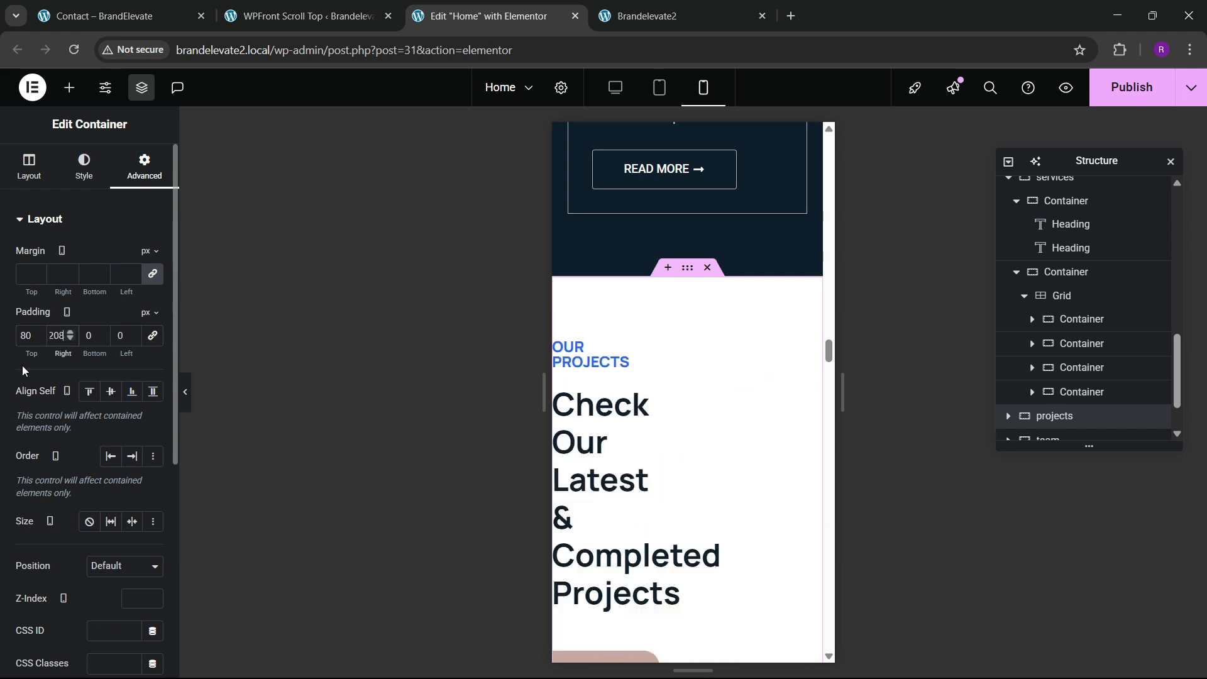
text(20)
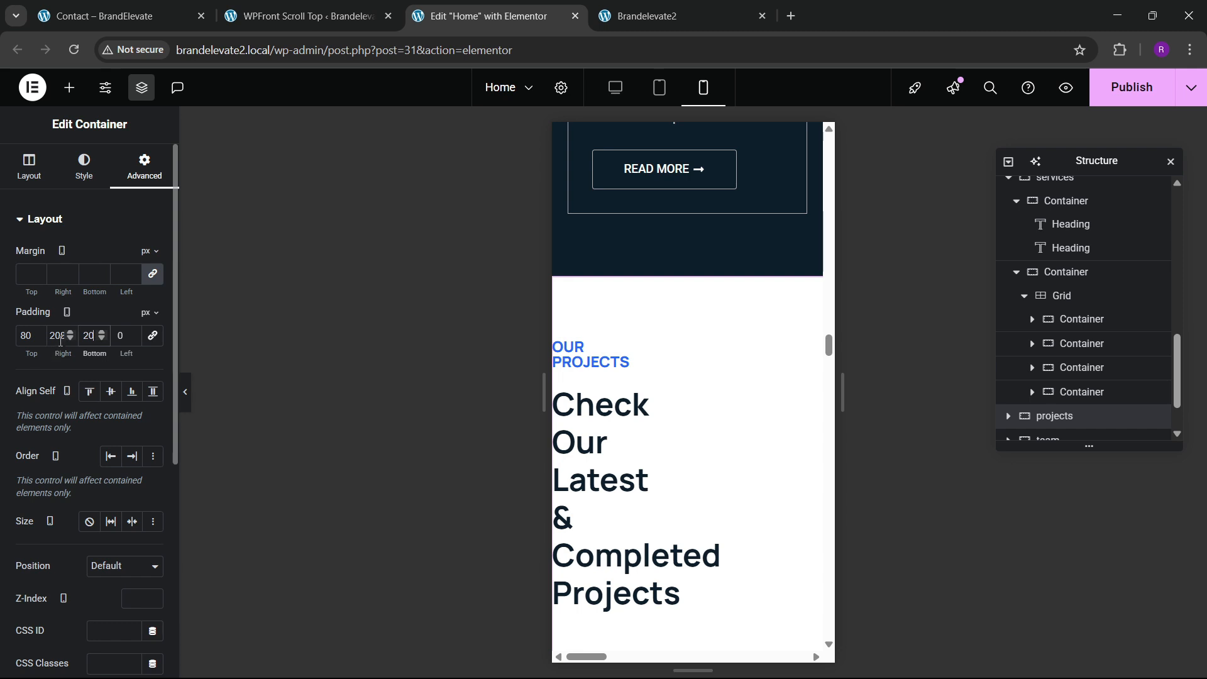
text(20)
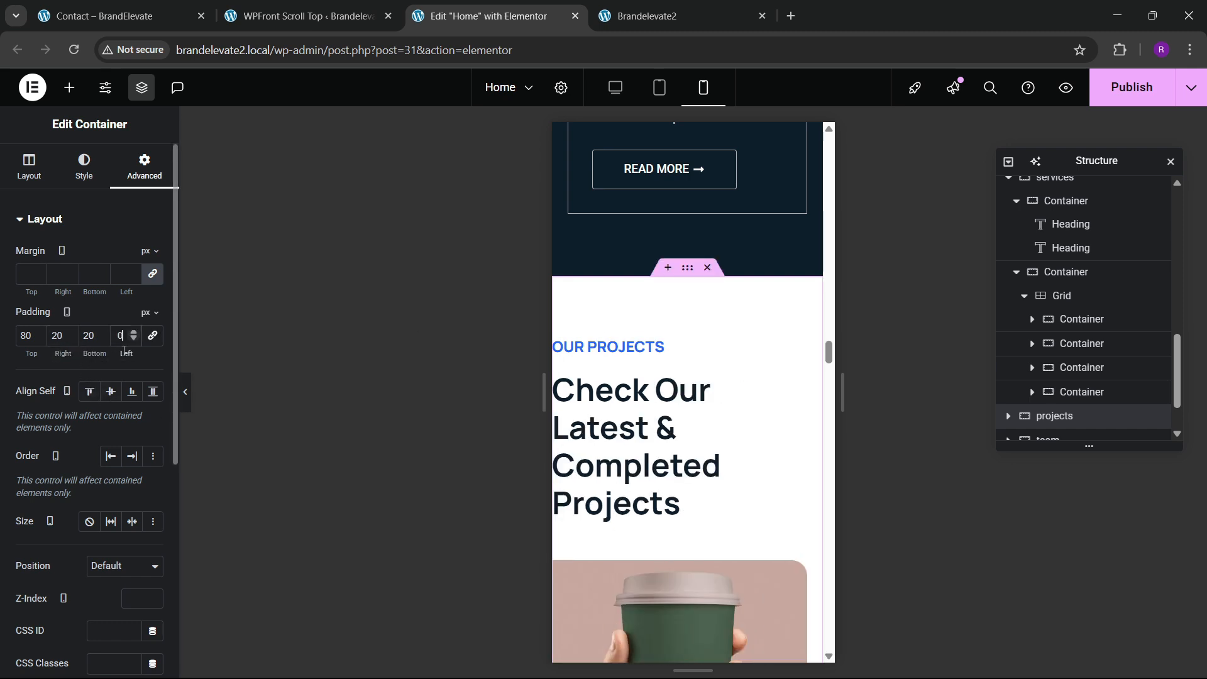
text(20)
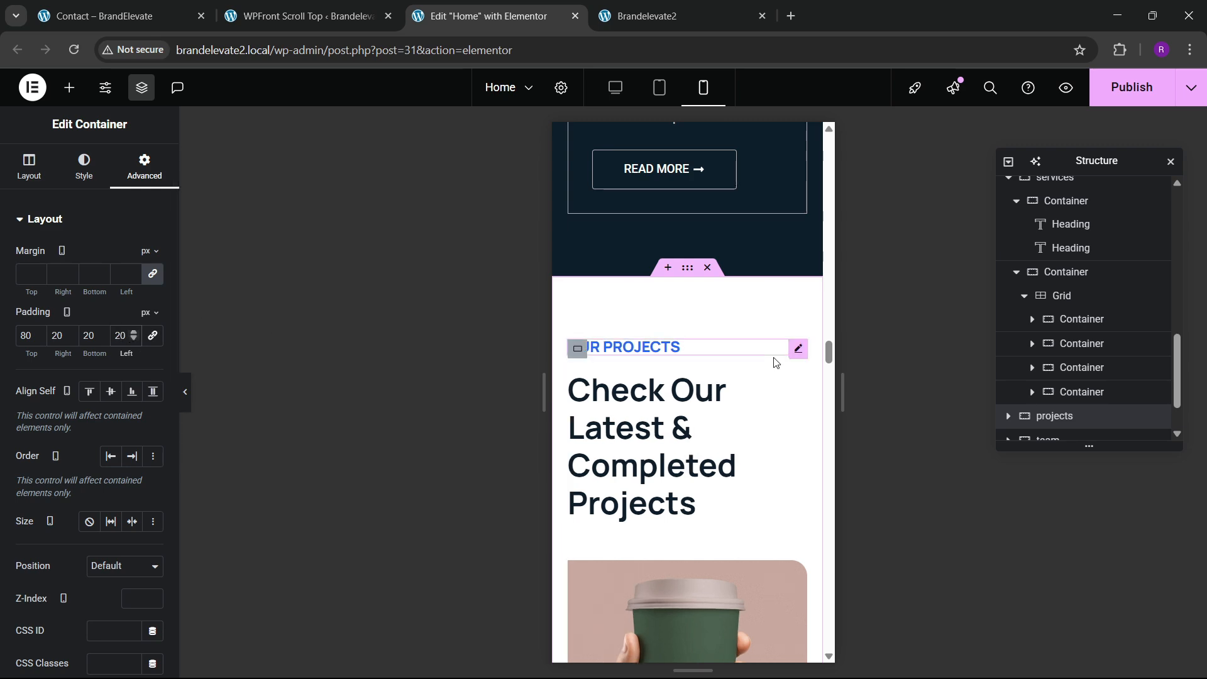
Step: Set the team section's mobile padding to 80 px top and bottom and 20 px right and left
scroll(775, 363, down, 12)
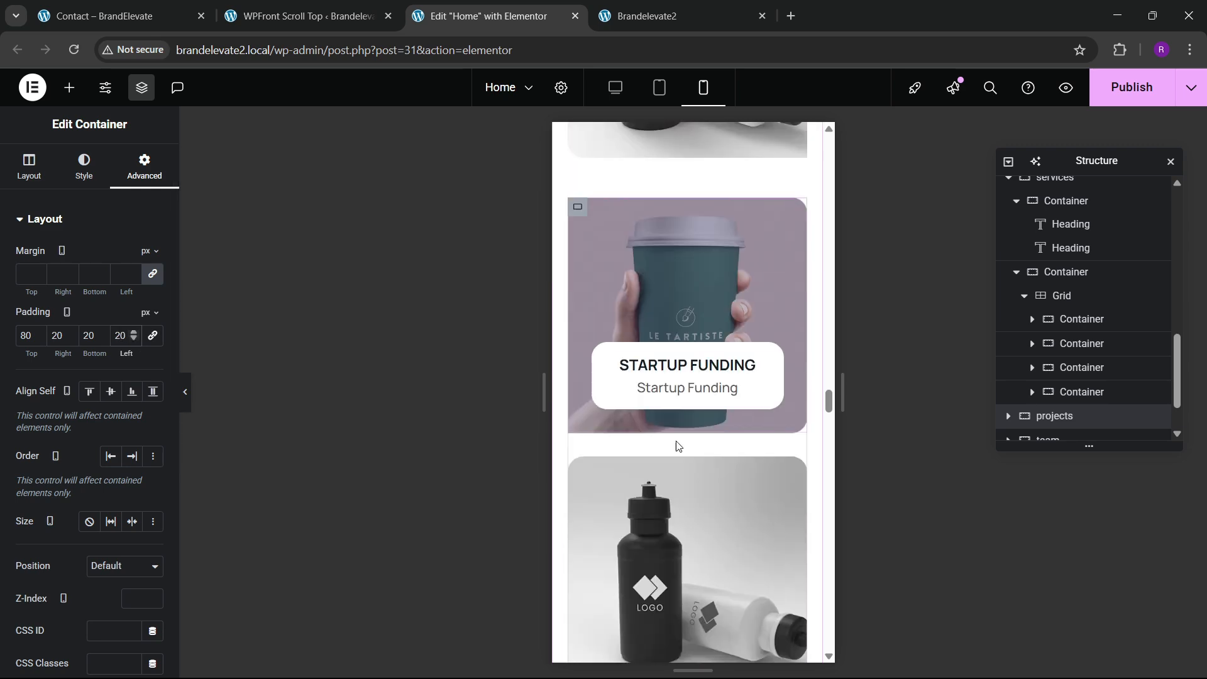
scroll(678, 445, down, 10)
scroll(681, 328, up, 2)
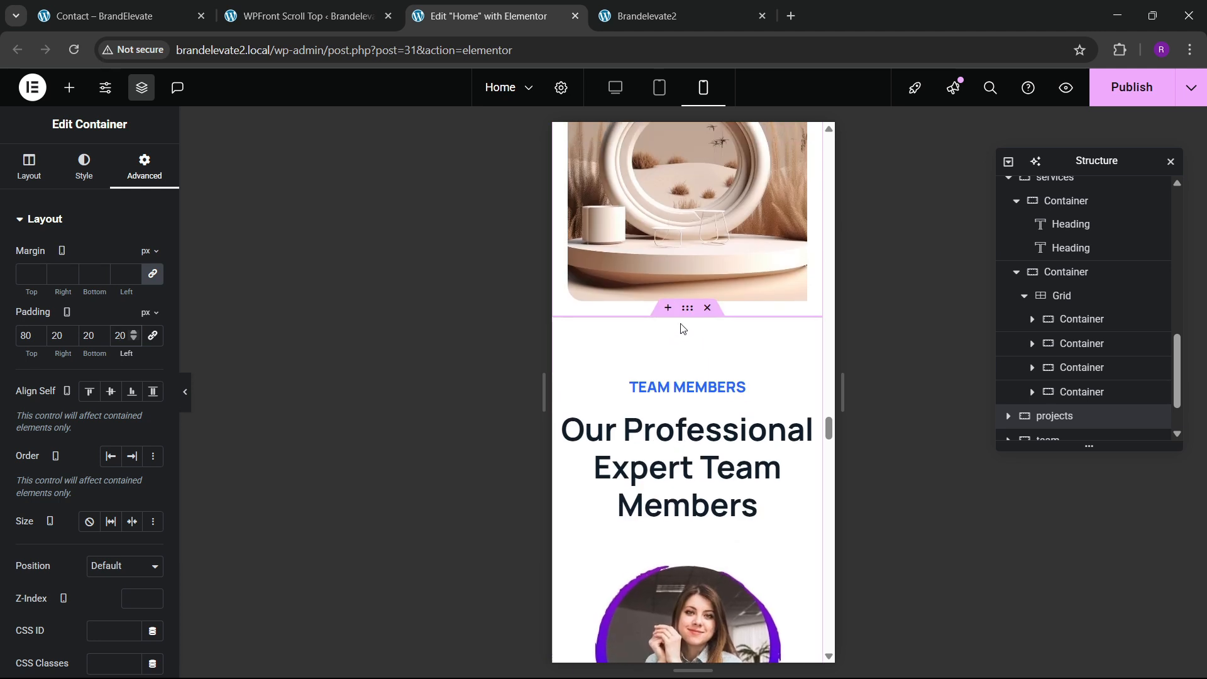
click(682, 328)
click(144, 165)
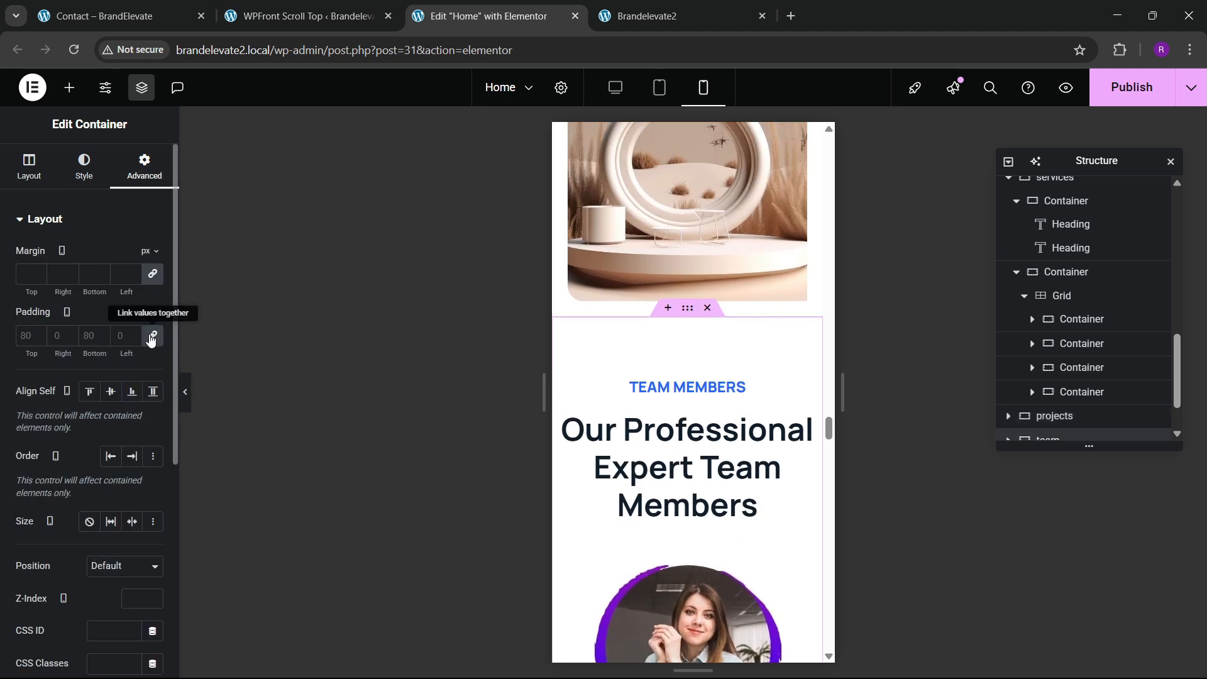
click(151, 338)
text(80)
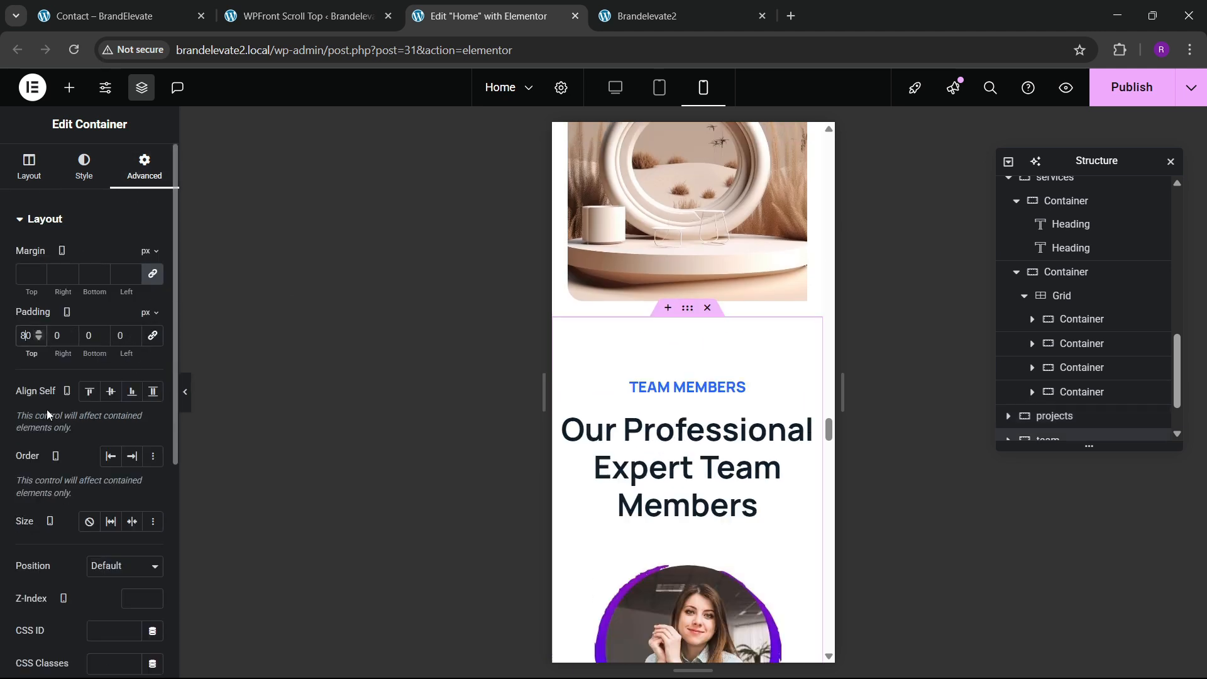
key(Tab)
text(20)
key(Tab)
text(80)
key(Tab)
text(20)
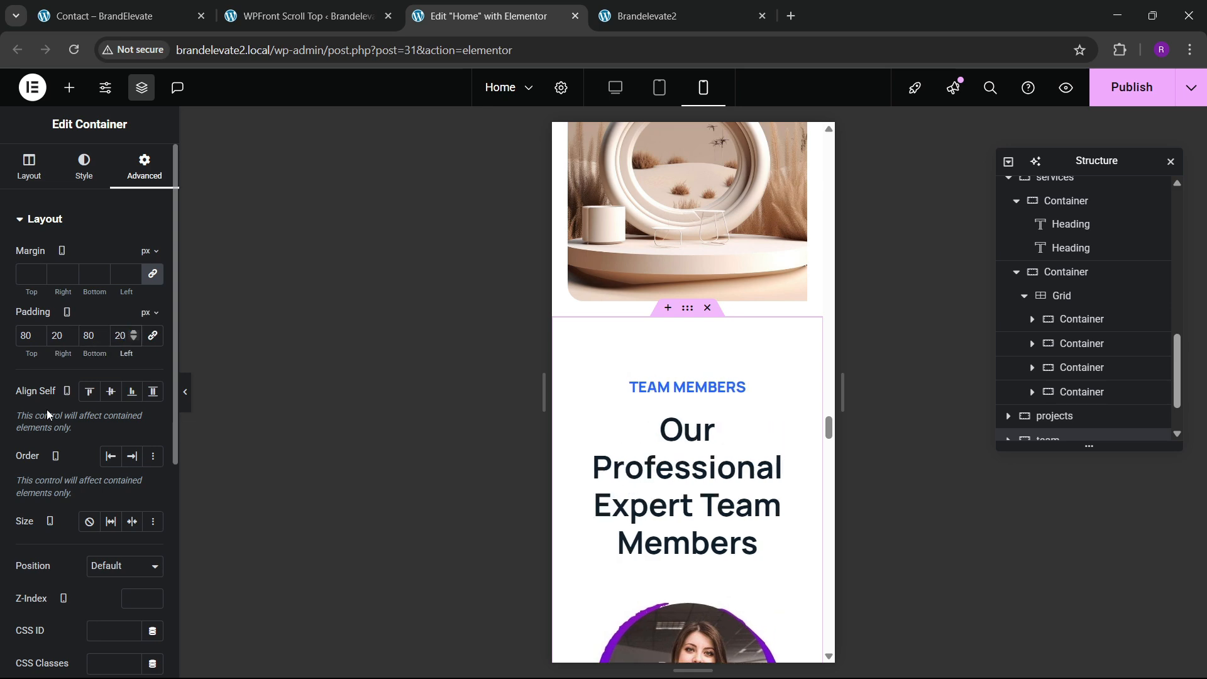
Step: Set the ideas section's mobile padding to 80 px top, 20 px right, 0 bottom and 20 px left
scroll(681, 471, down, 5)
scroll(681, 472, down, 10)
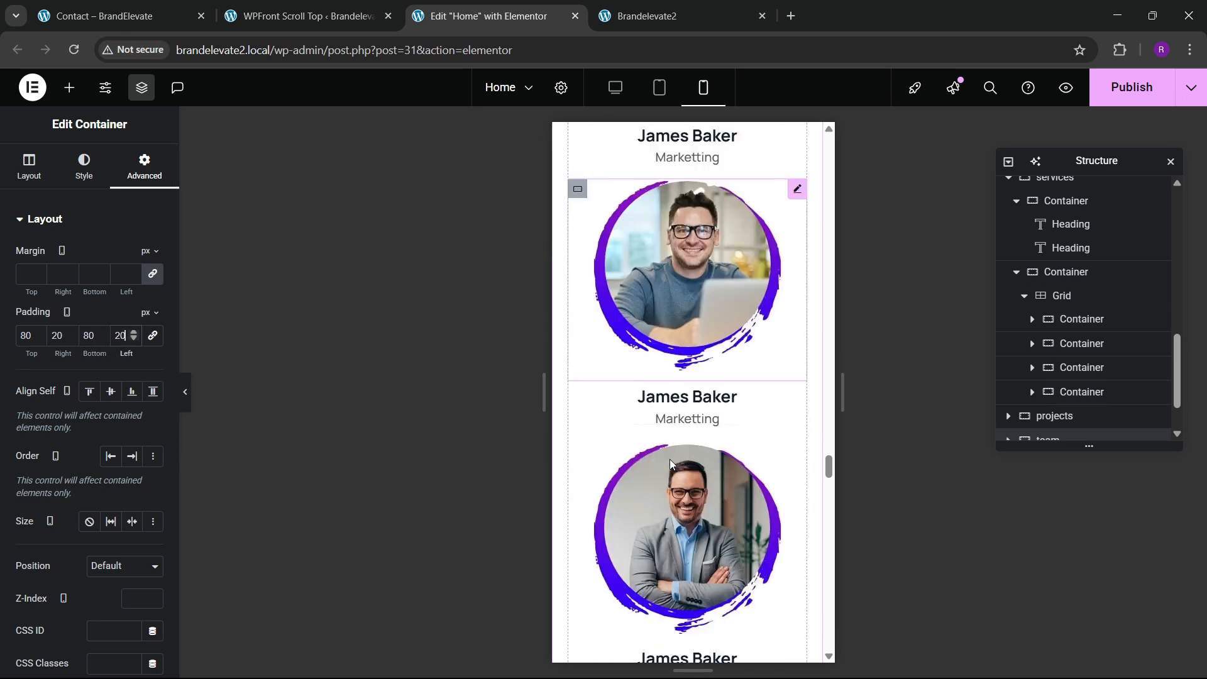
scroll(668, 458, up, 3)
click(685, 362)
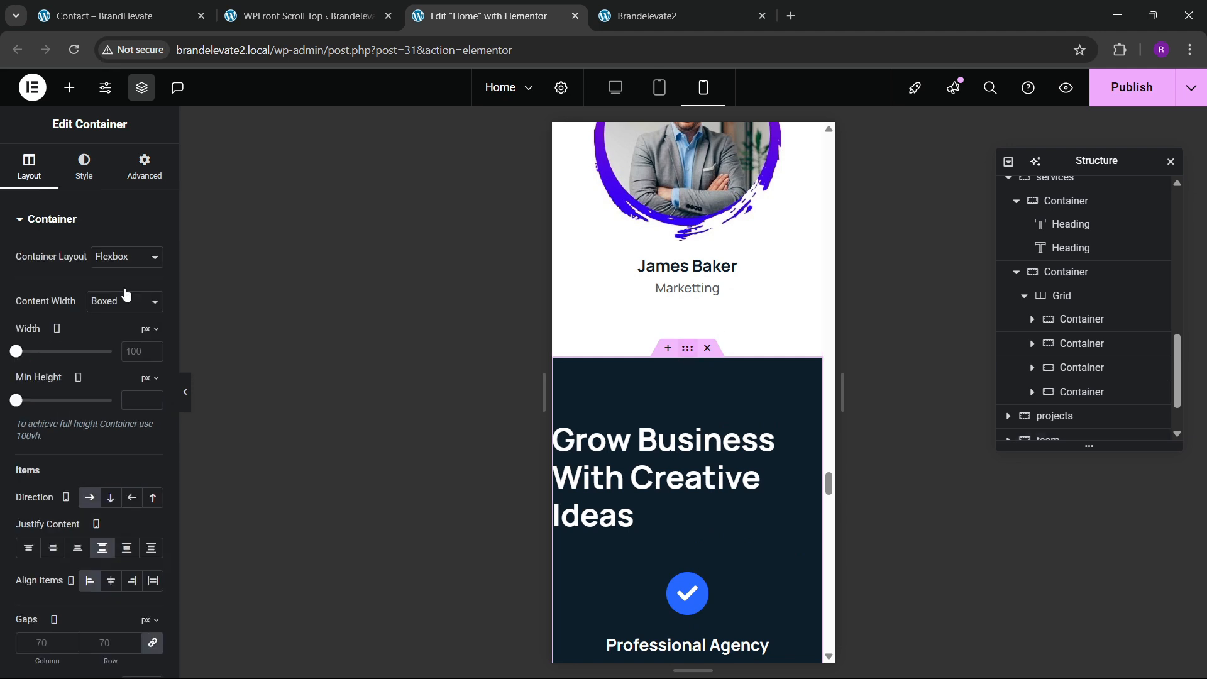
click(145, 166)
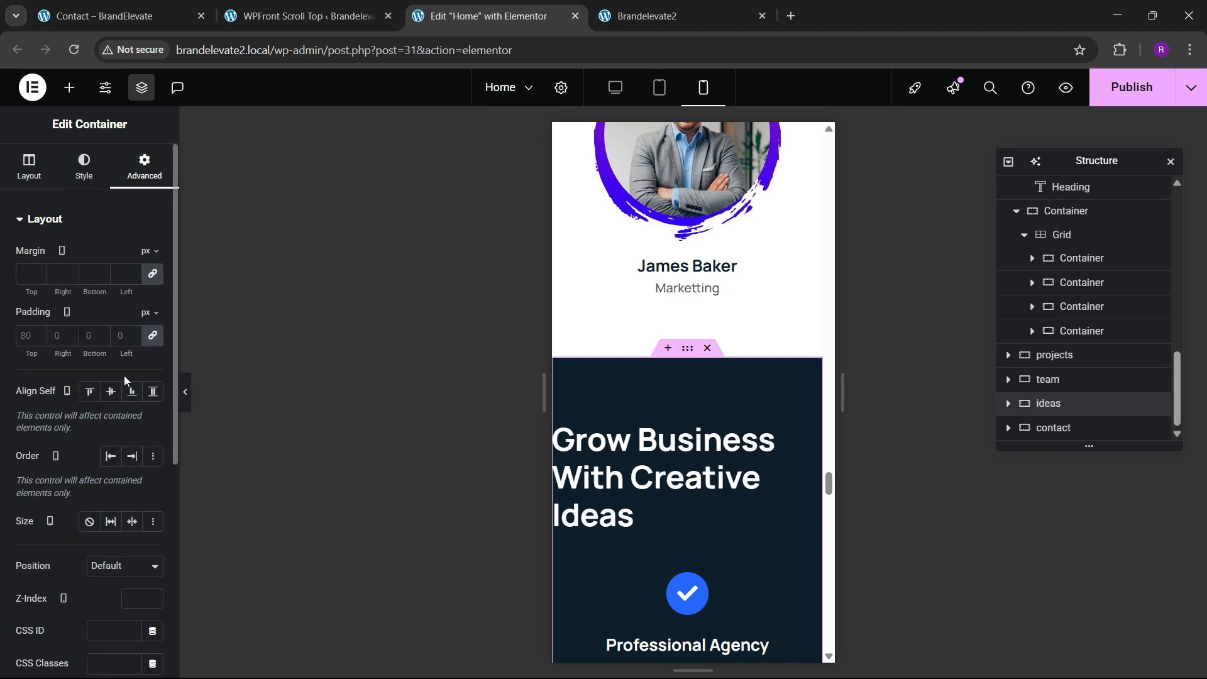
click(148, 343)
text(80)
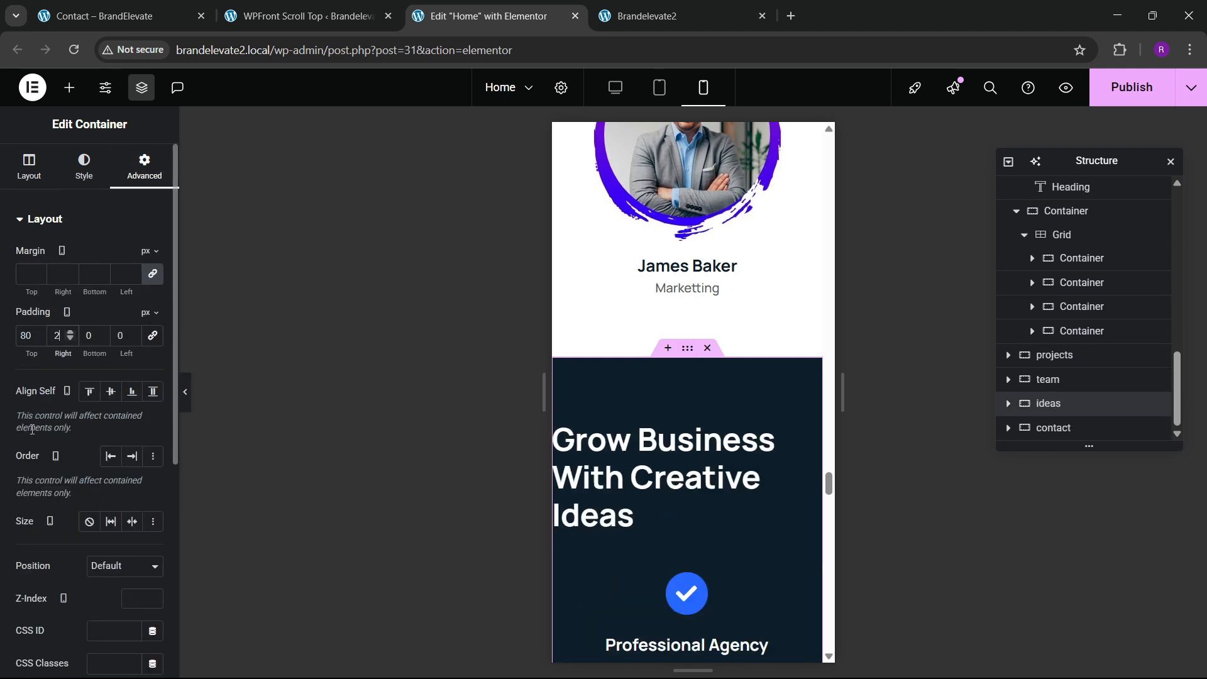
key(Tab)
text(20)
key(Tab)
key(Tab)
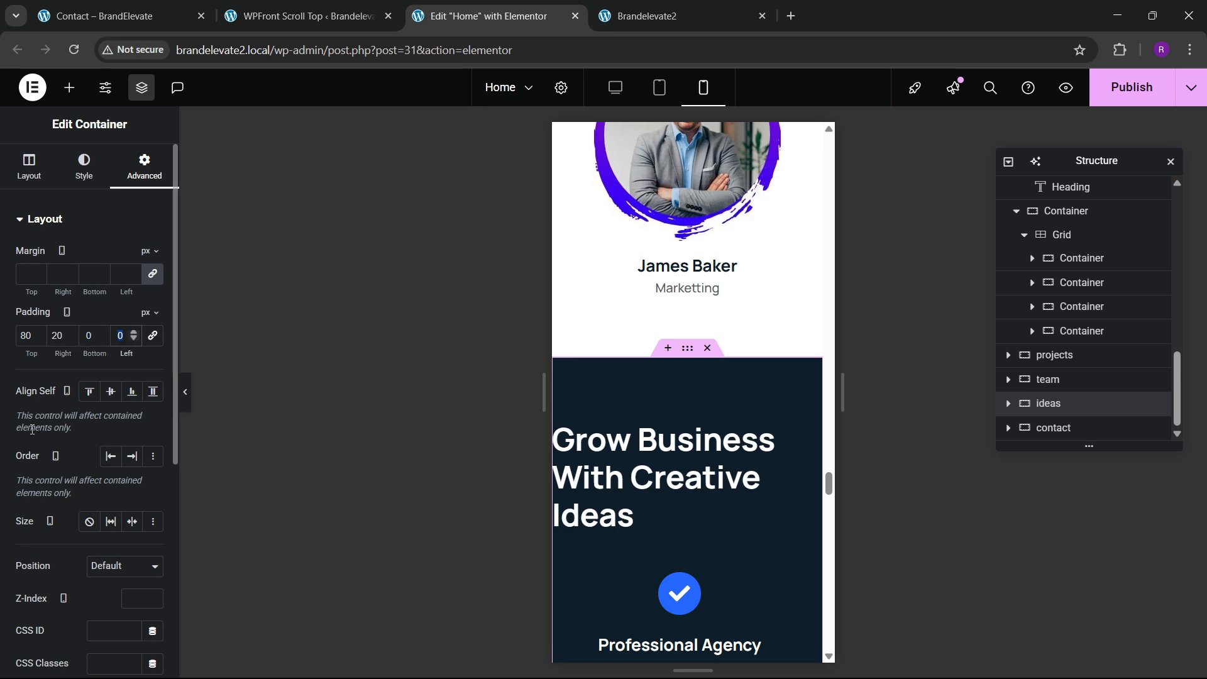
text(20)
Step: Examine the mobile layout of the ideas section, including its bottom padding and office image, down to the contact section
scroll(692, 512, down, 14)
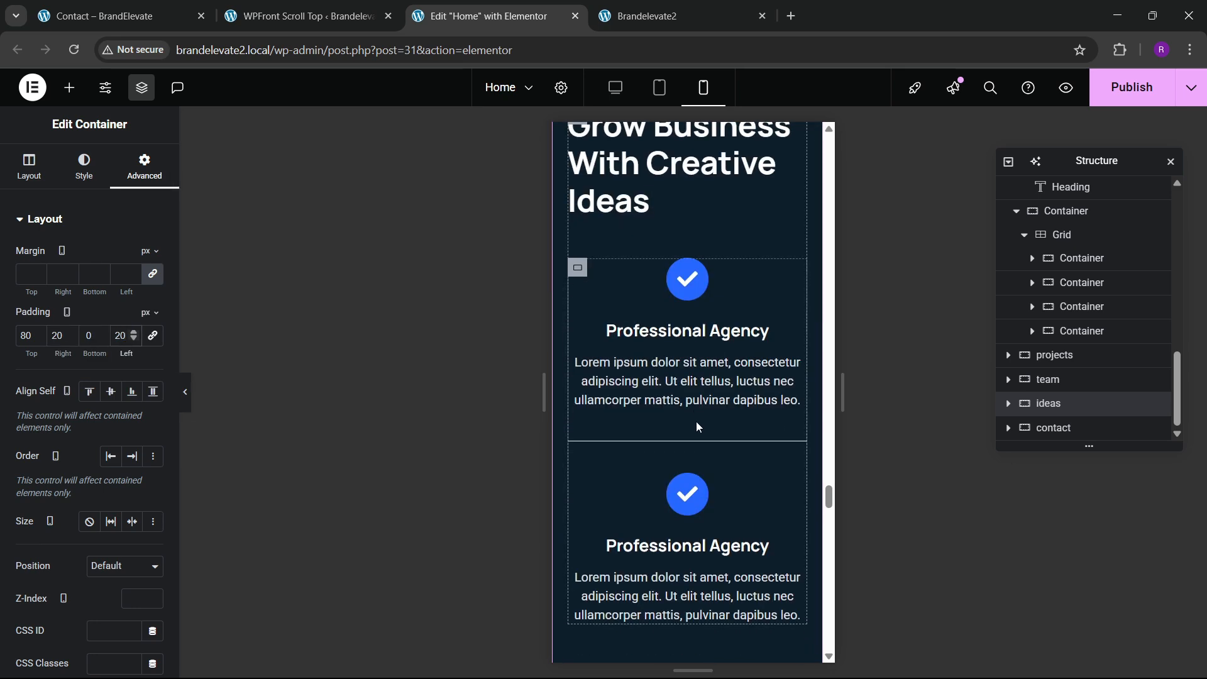
scroll(685, 438, up, 3)
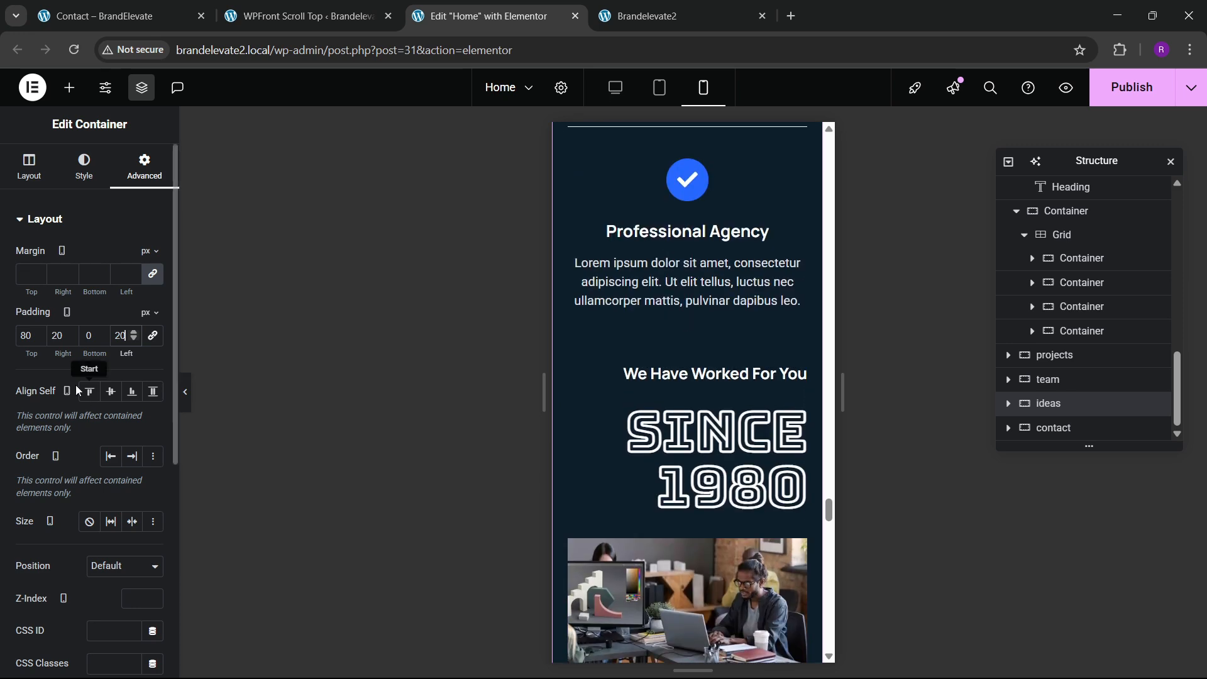
click(89, 337)
scroll(689, 467, down, 4)
scroll(686, 466, up, 1)
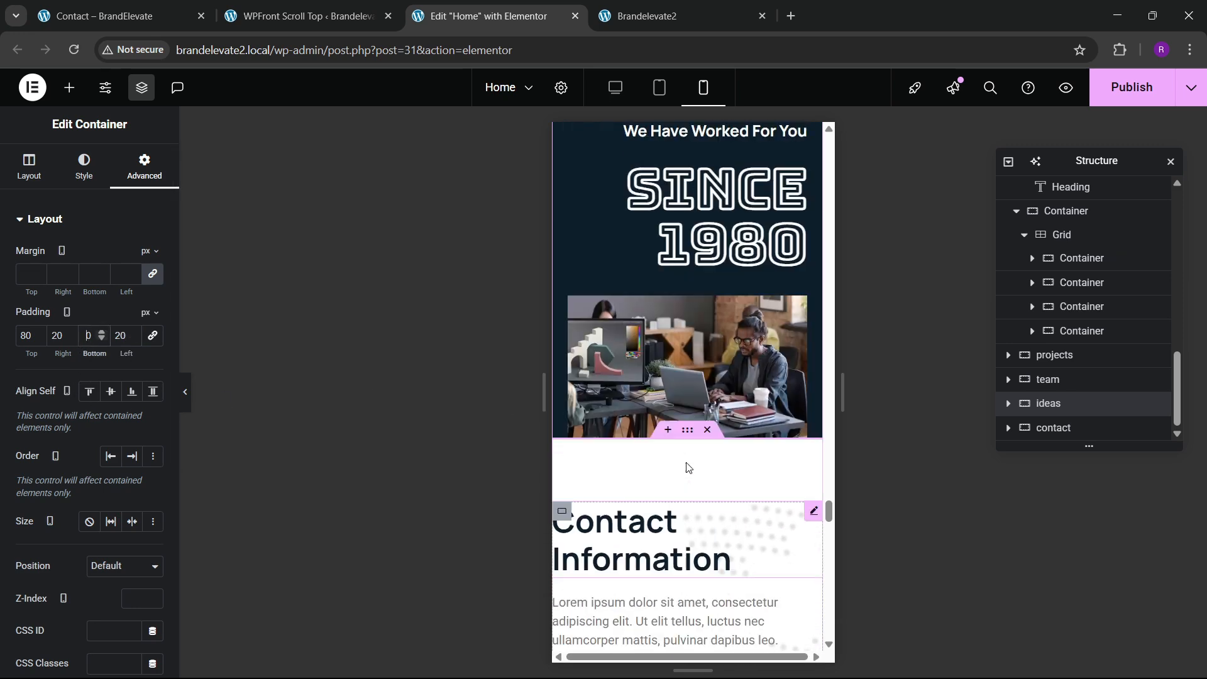
click(640, 359)
scroll(659, 376, up, 3)
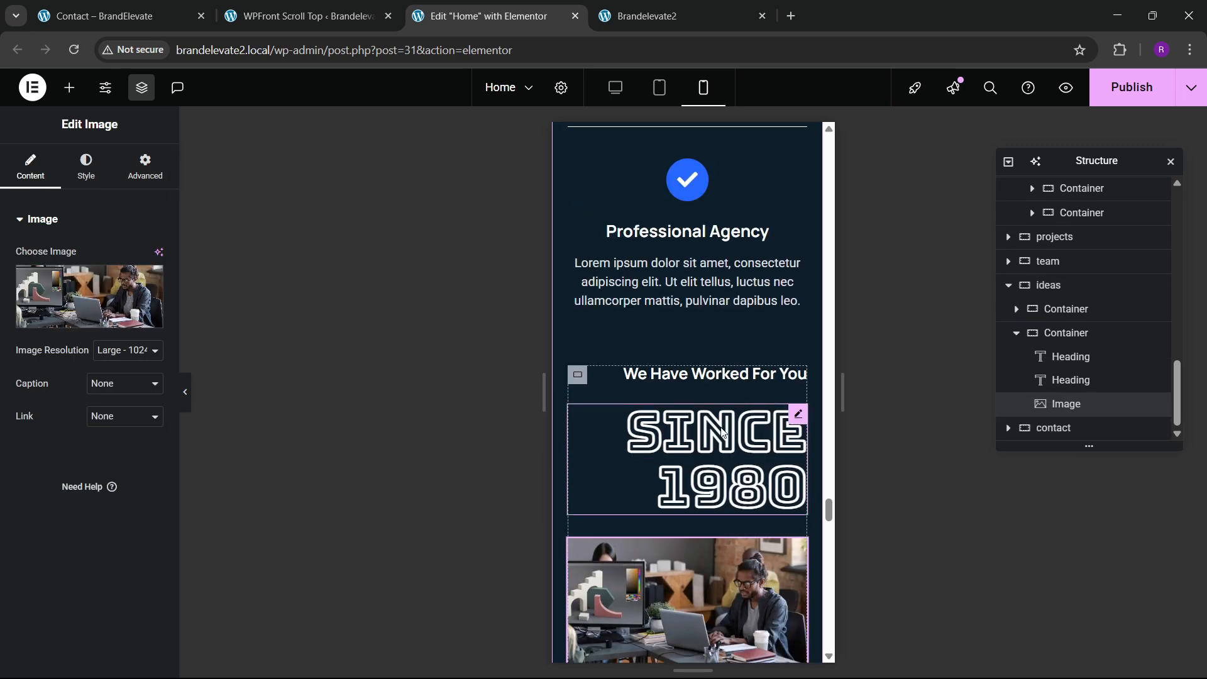
scroll(783, 412, down, 8)
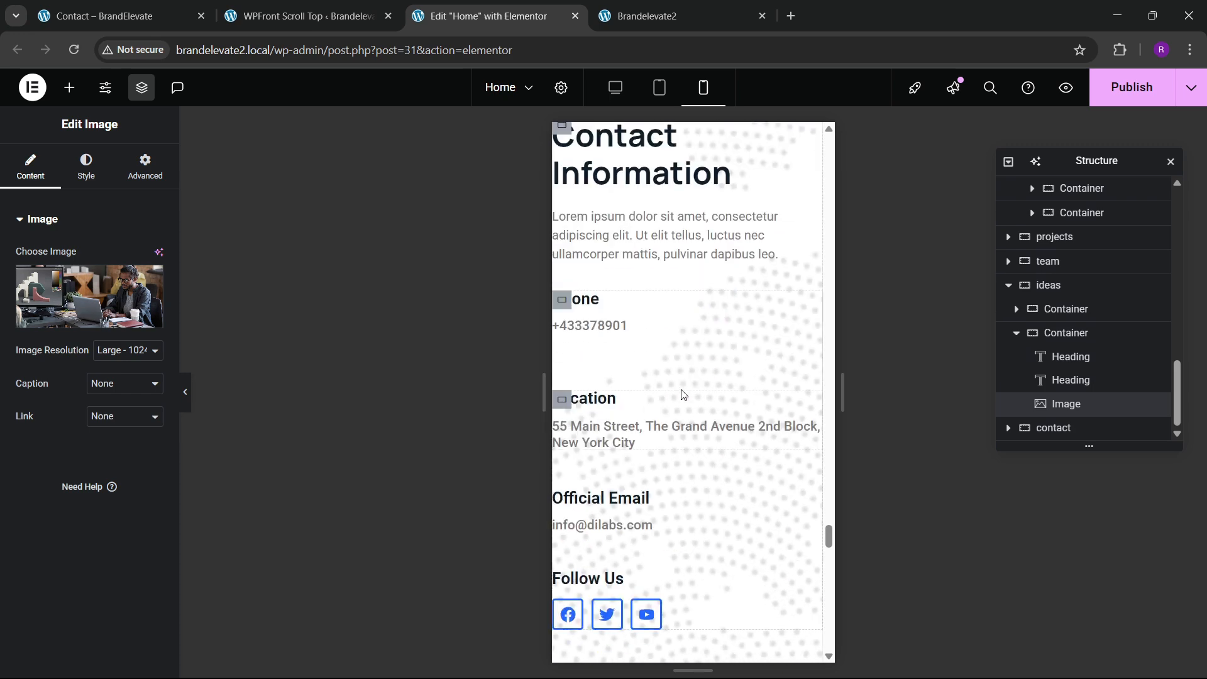
Step: Set the contact section's mobile padding to 80 px top and bottom and 20 px right and left
scroll(694, 382, up, 5)
click(688, 359)
click(144, 167)
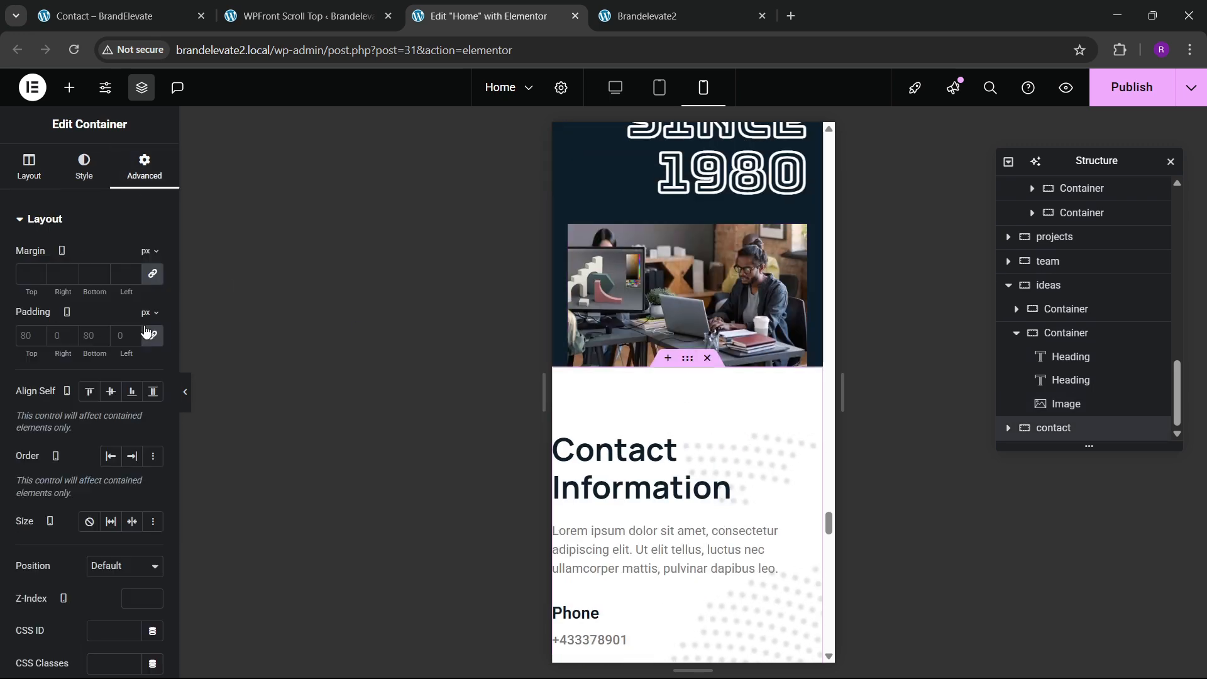
click(153, 335)
click(18, 338)
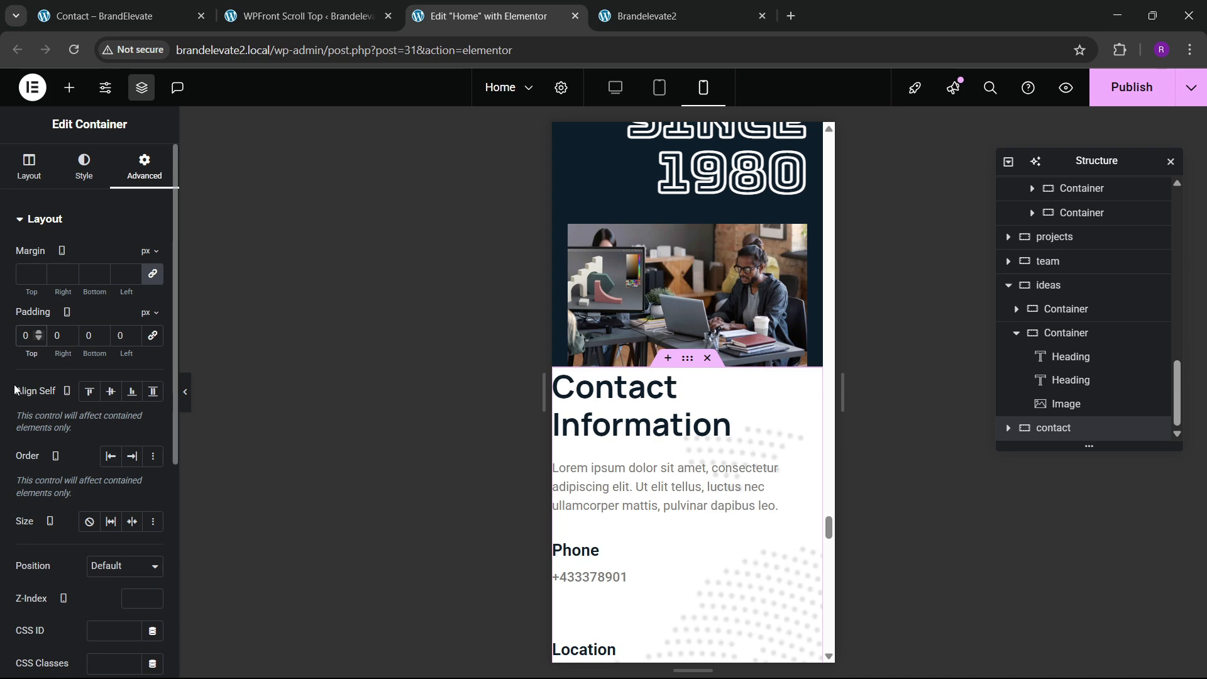
text(8)
key(Tab)
text(20)
key(Tab)
text(80)
key(Tab)
text(20)
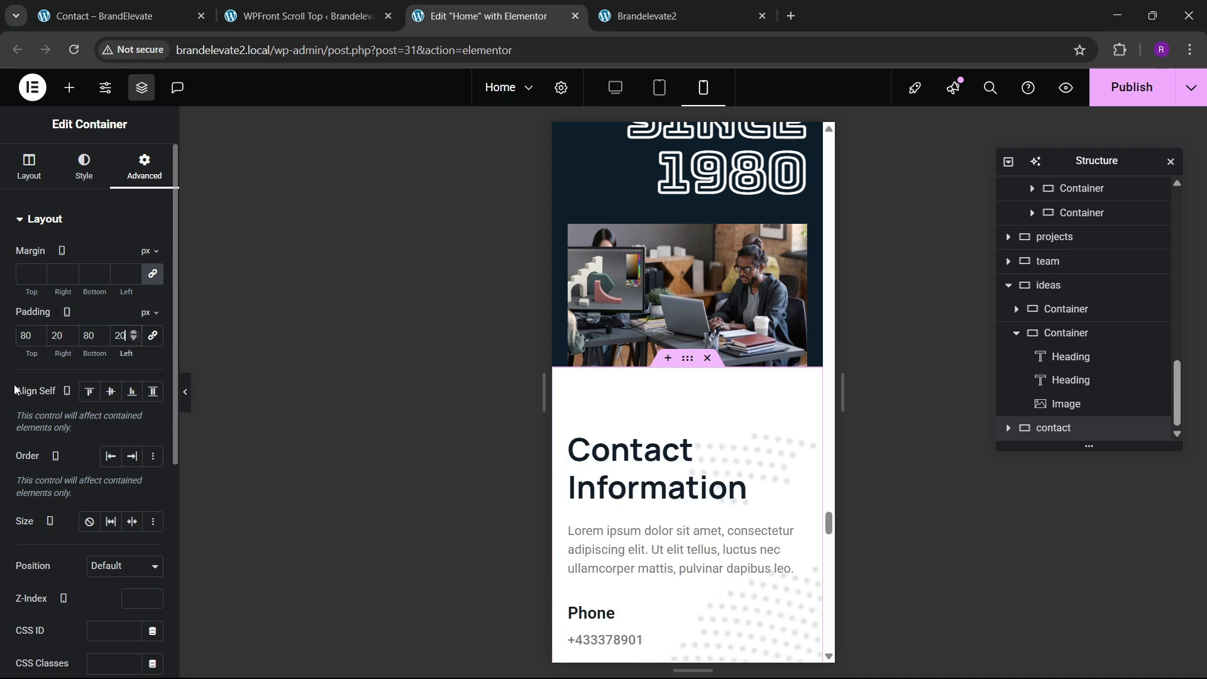
Step: Set the mobile padding of the contact form's card container to 30 px on all sides
scroll(574, 434, down, 12)
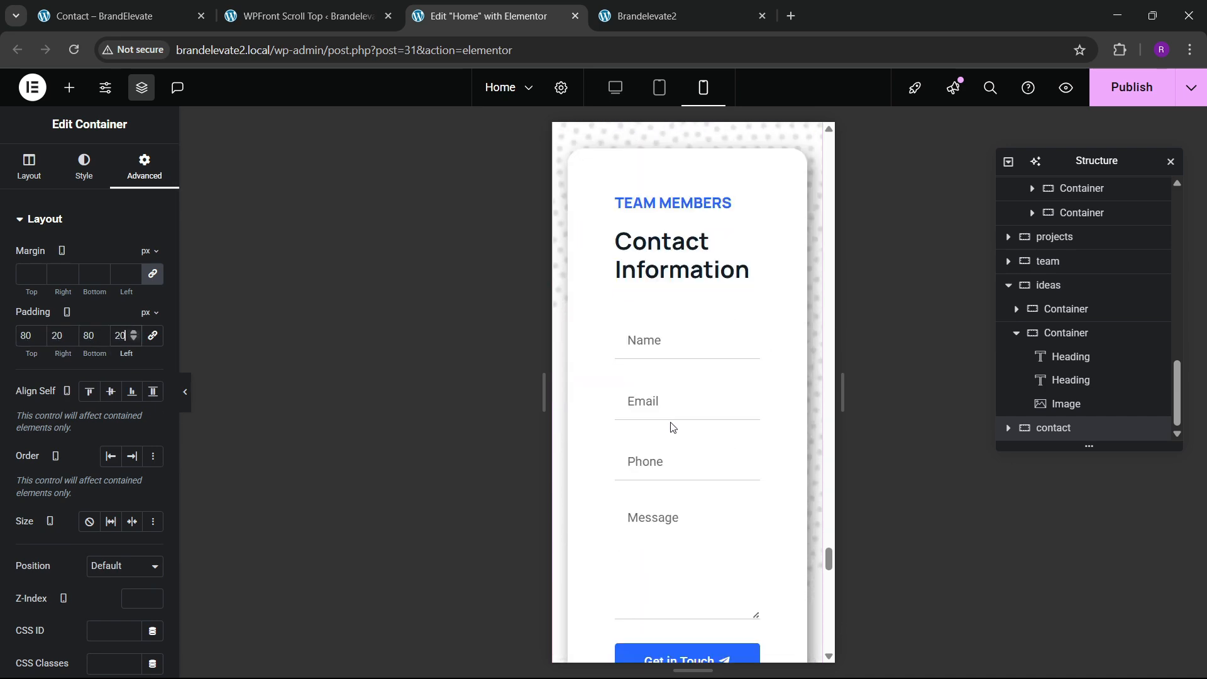
scroll(671, 423, up, 4)
click(578, 372)
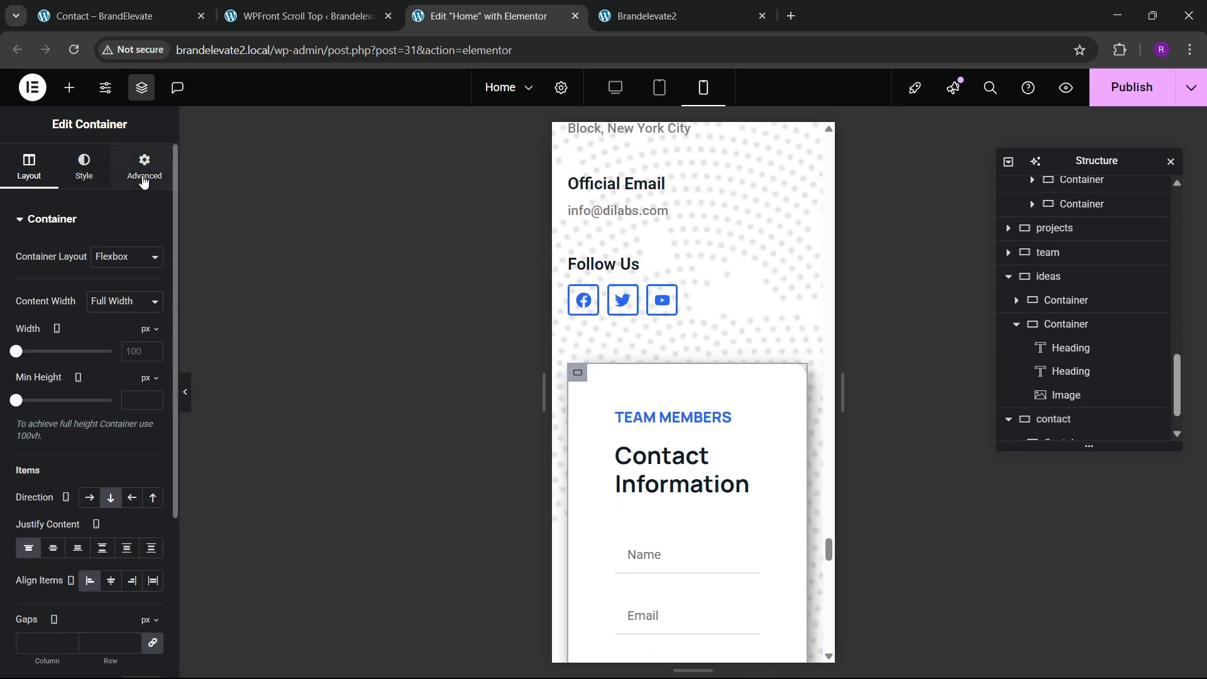
click(143, 181)
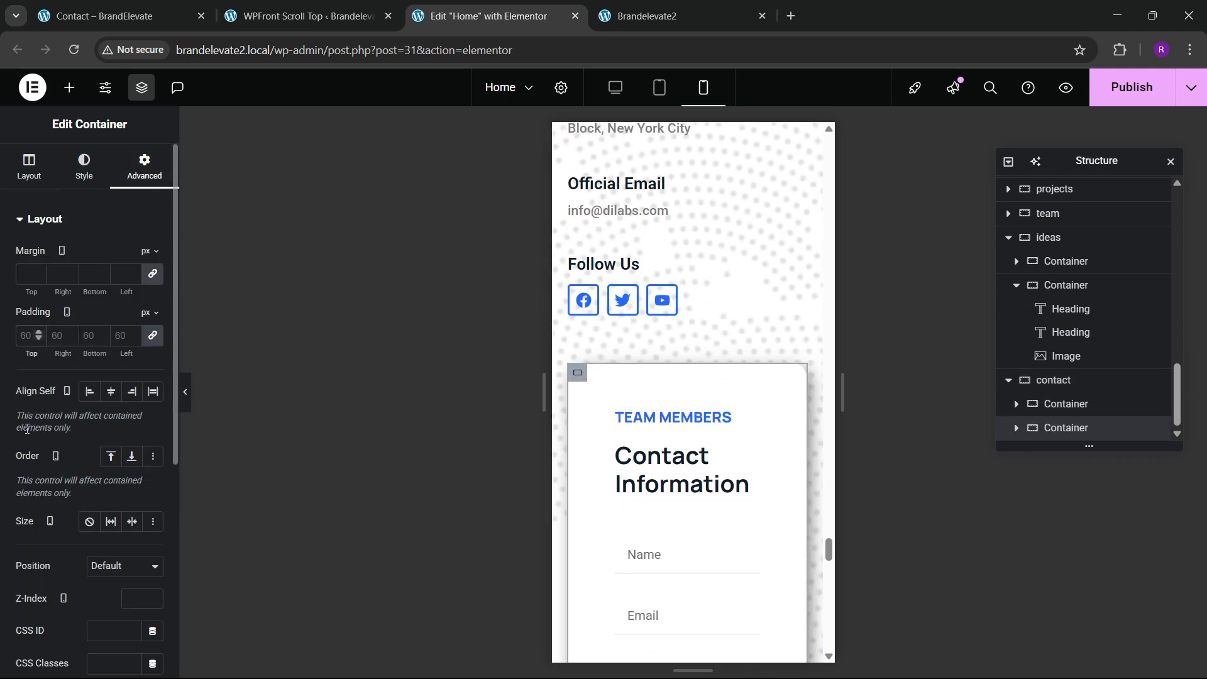
text(30)
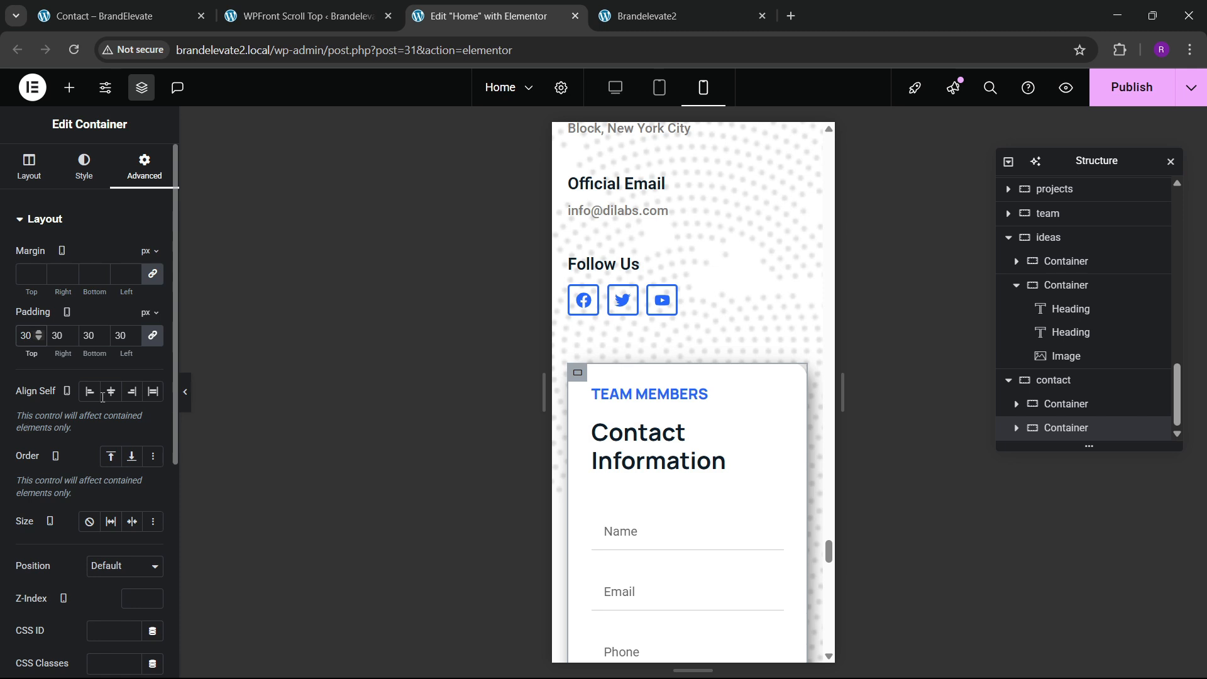
Step: Publish the Home page with its mobile padding changes
scroll(709, 415, down, 12)
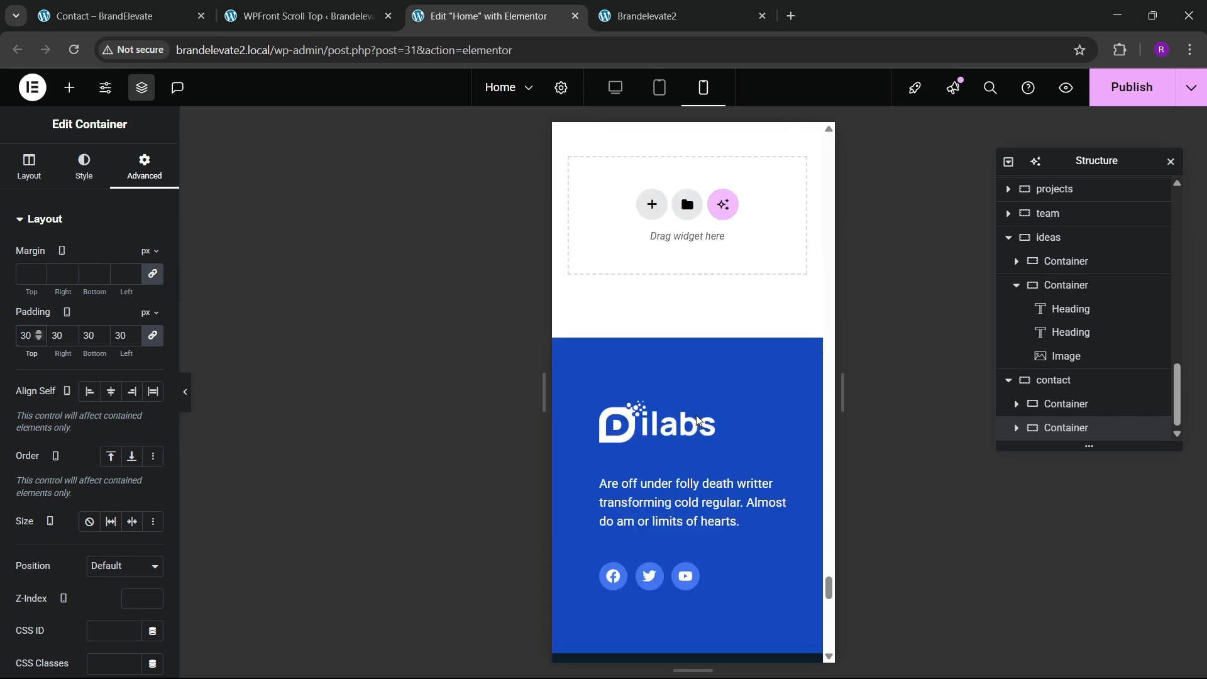
scroll(695, 434, down, 5)
click(1126, 87)
Step: Open the footer template for editing and set the mobile padding of its blue logo container to 40 px on all sides
scroll(704, 402, down, 6)
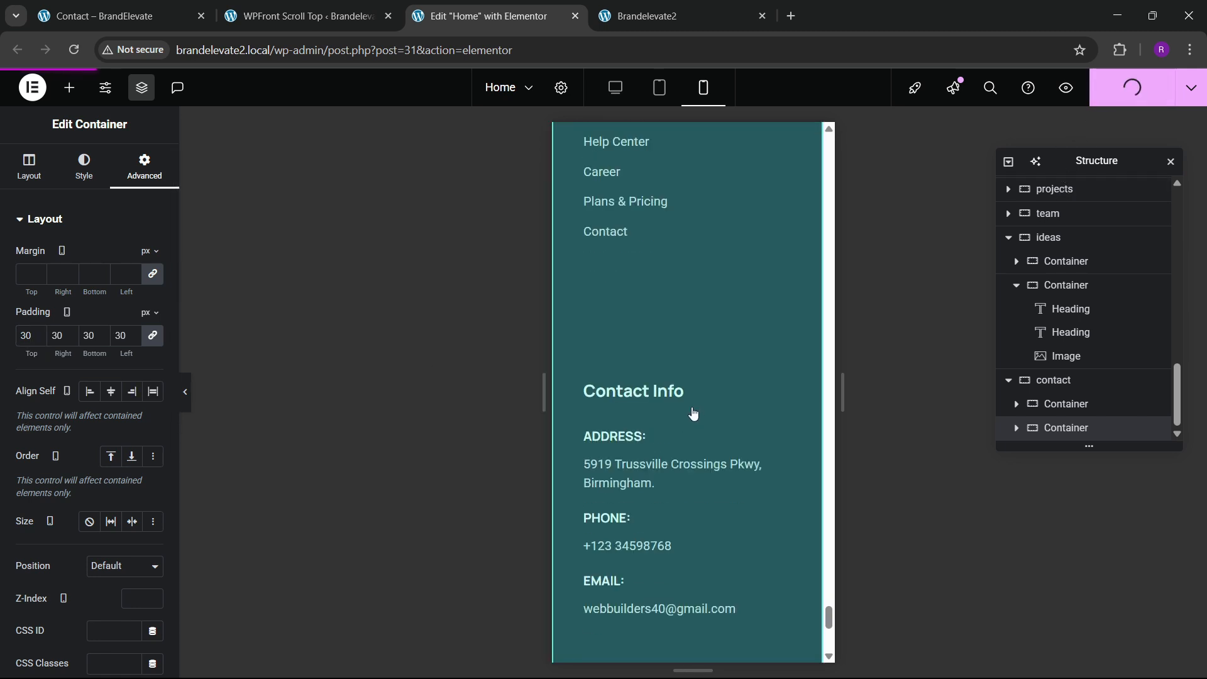
scroll(694, 413, down, 5)
scroll(688, 412, up, 12)
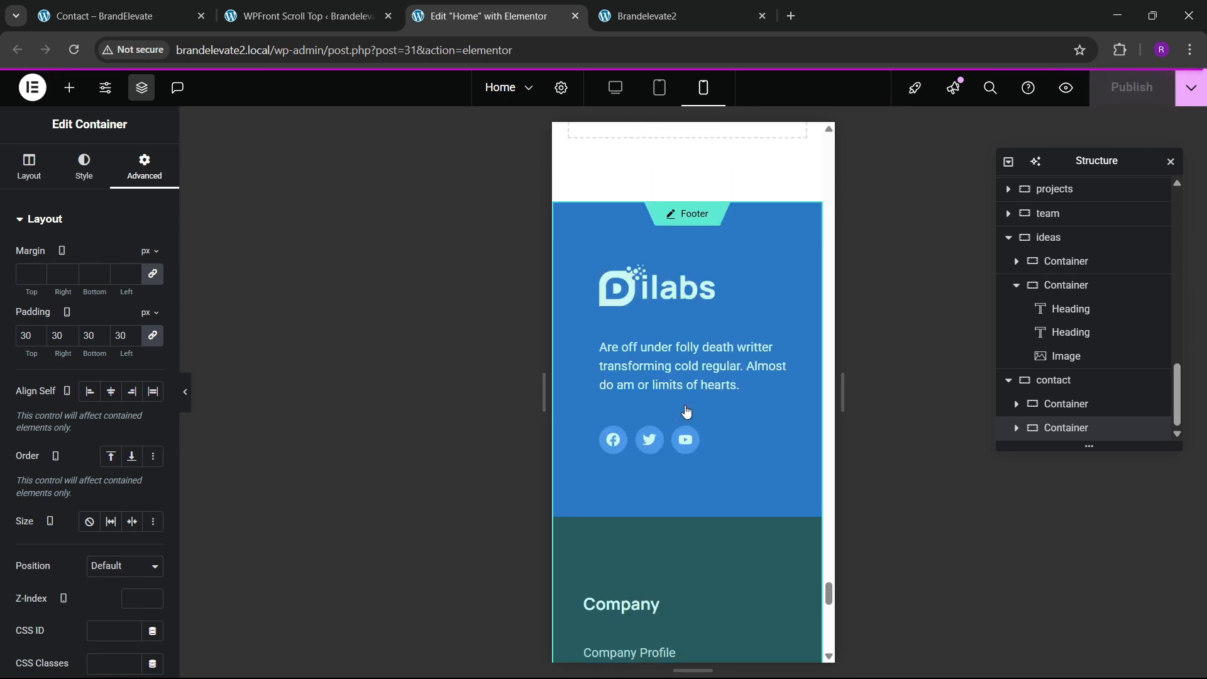
click(642, 405)
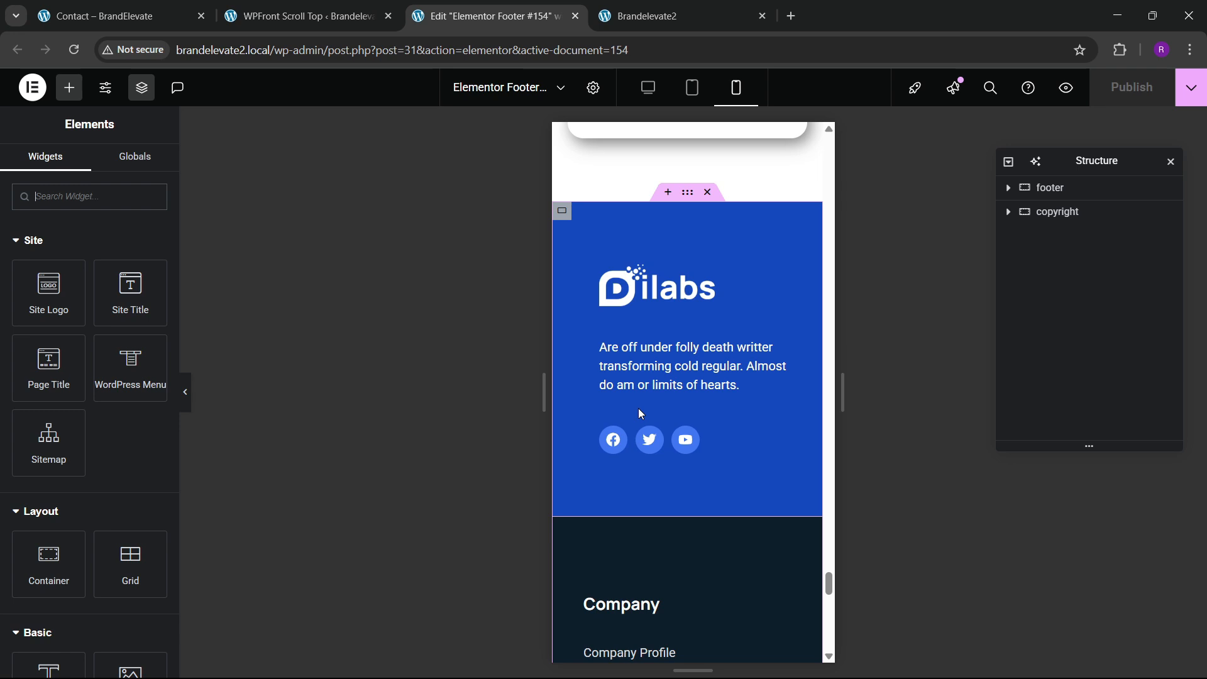
click(566, 215)
click(144, 166)
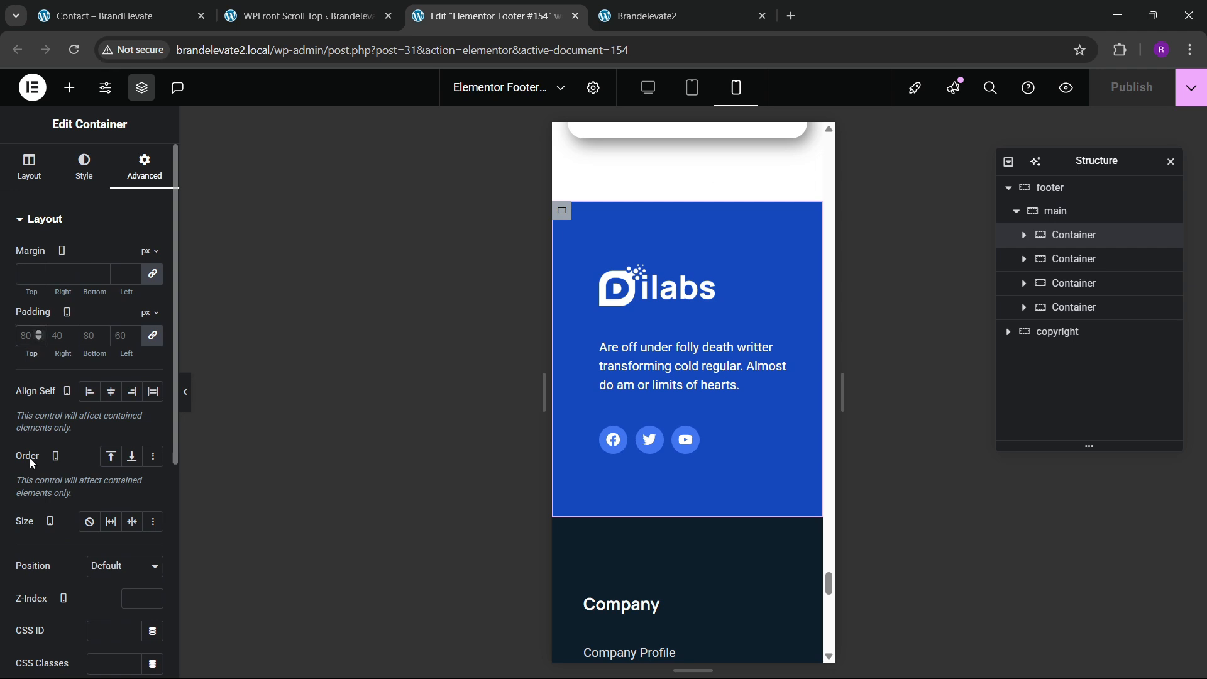
text(40)
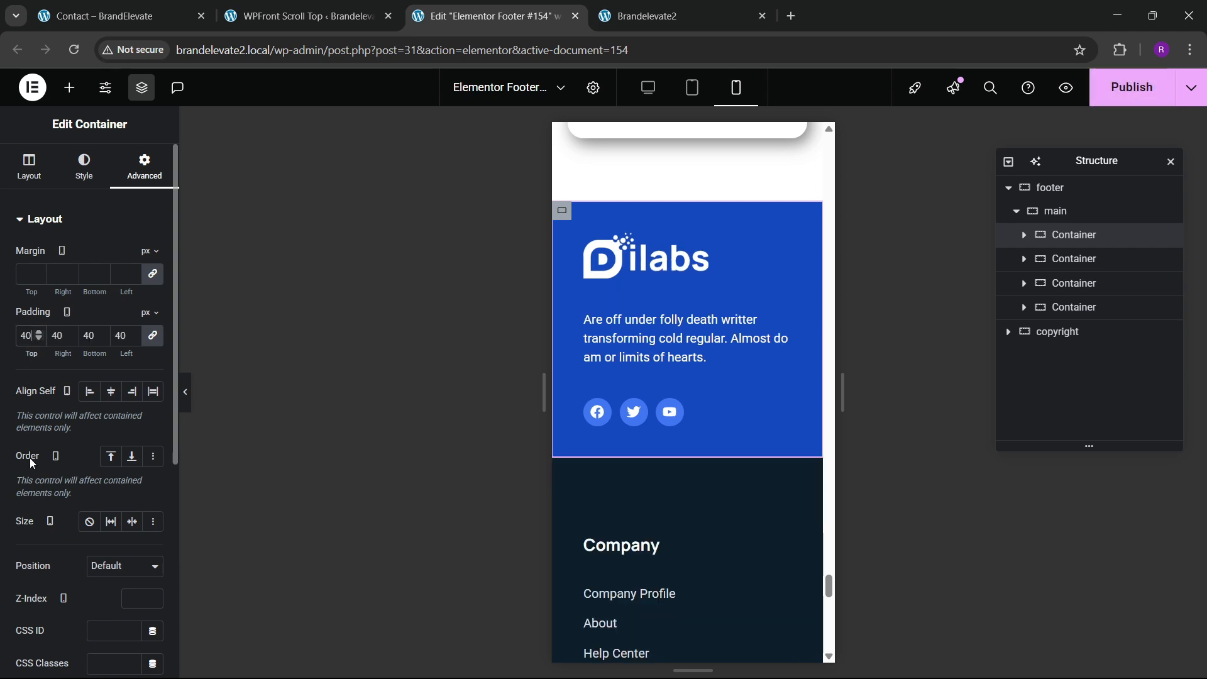
Step: Set the blue logo container's mobile padding to 20 px right and left, with 40 px top and bottom
click(153, 337)
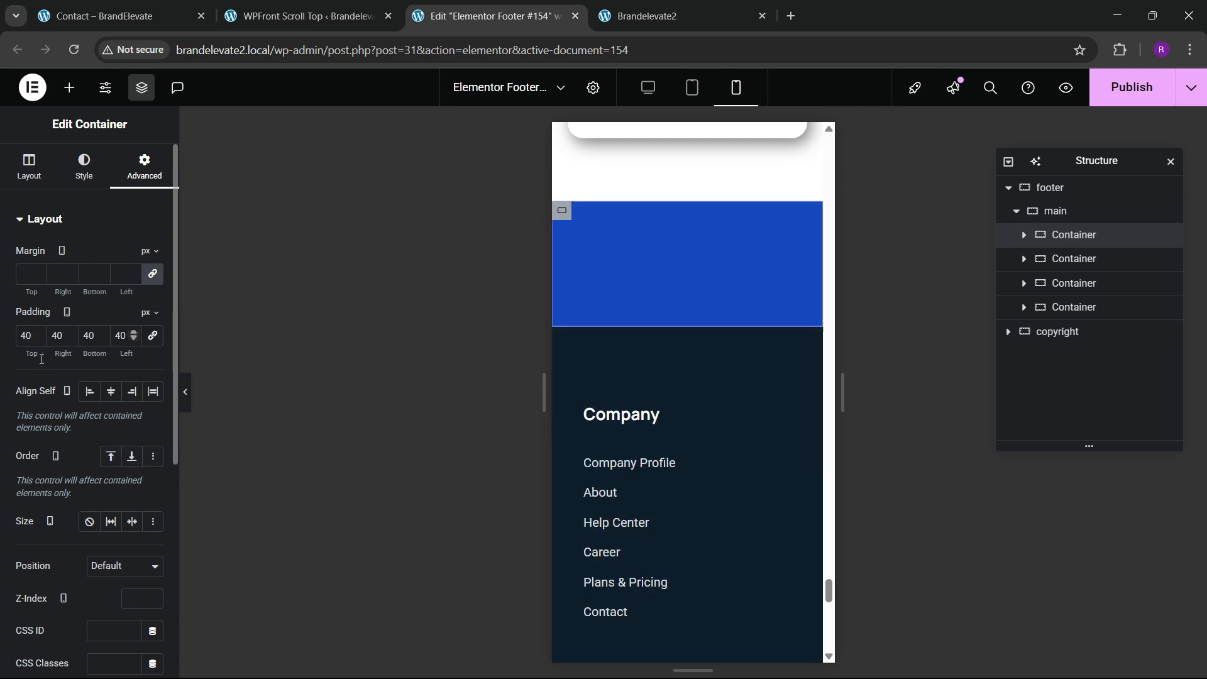
double_click(54, 336)
text(2)
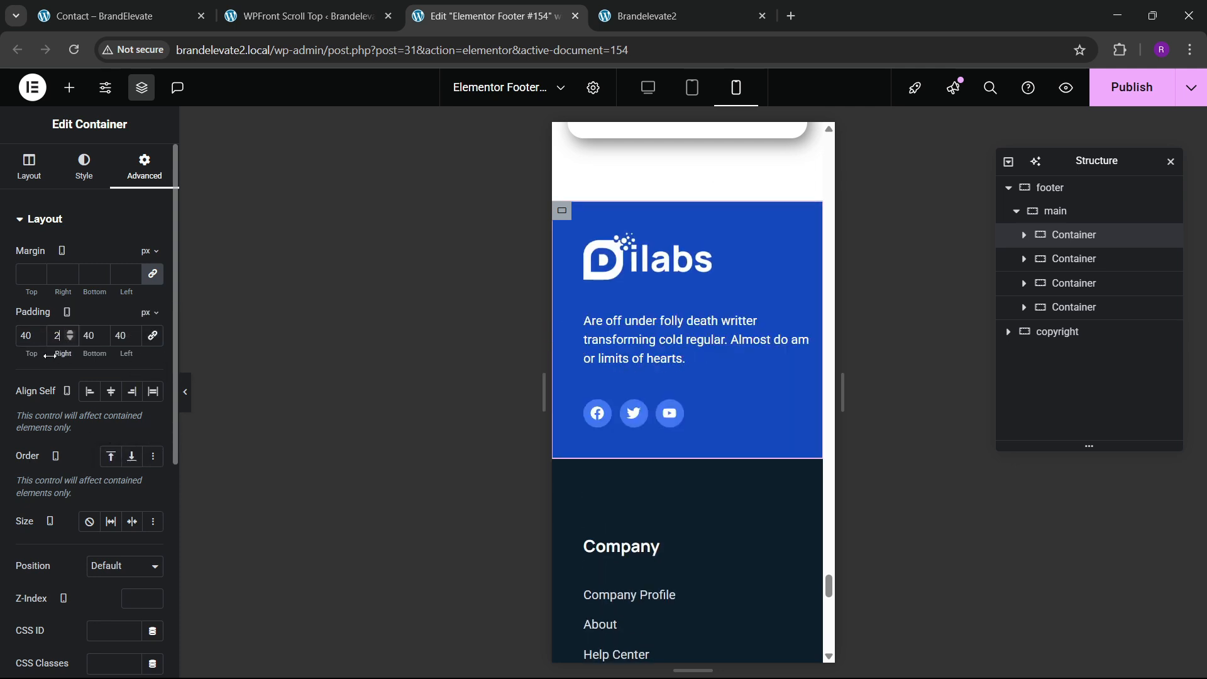
text(0)
key(Tab)
key(Tab)
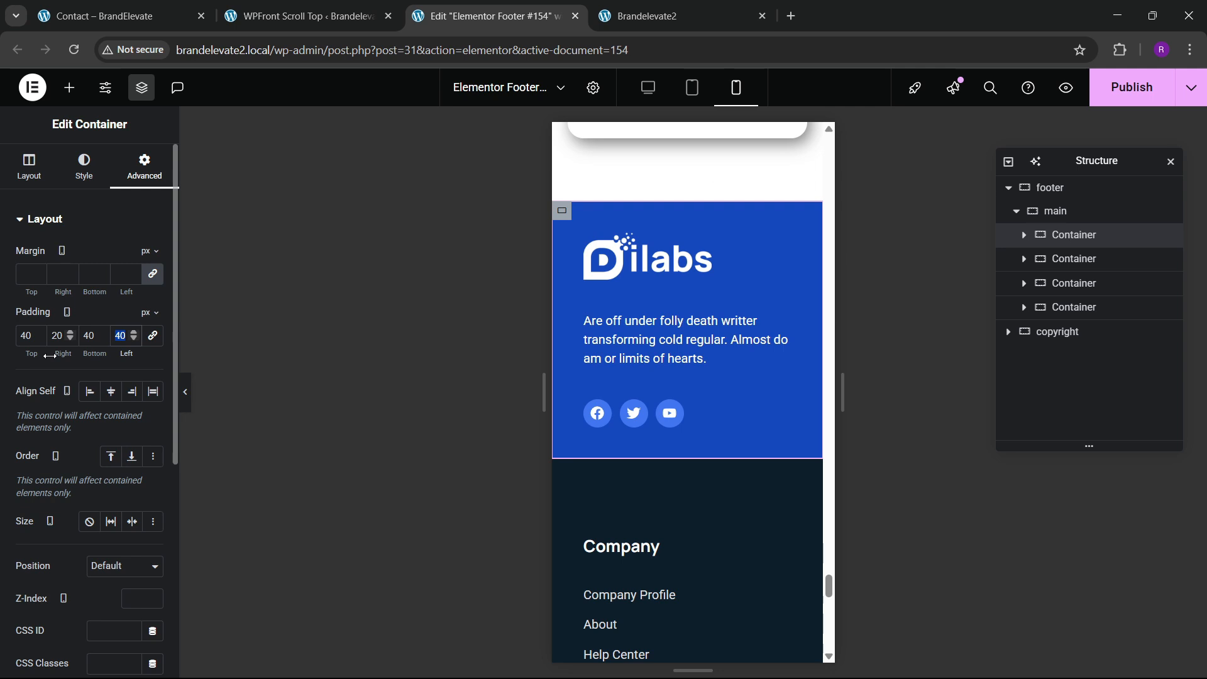
text(20)
Step: Set the mobile padding of the footer's Company container to 40 px top and bottom and 20 px right and left
scroll(749, 372, down, 3)
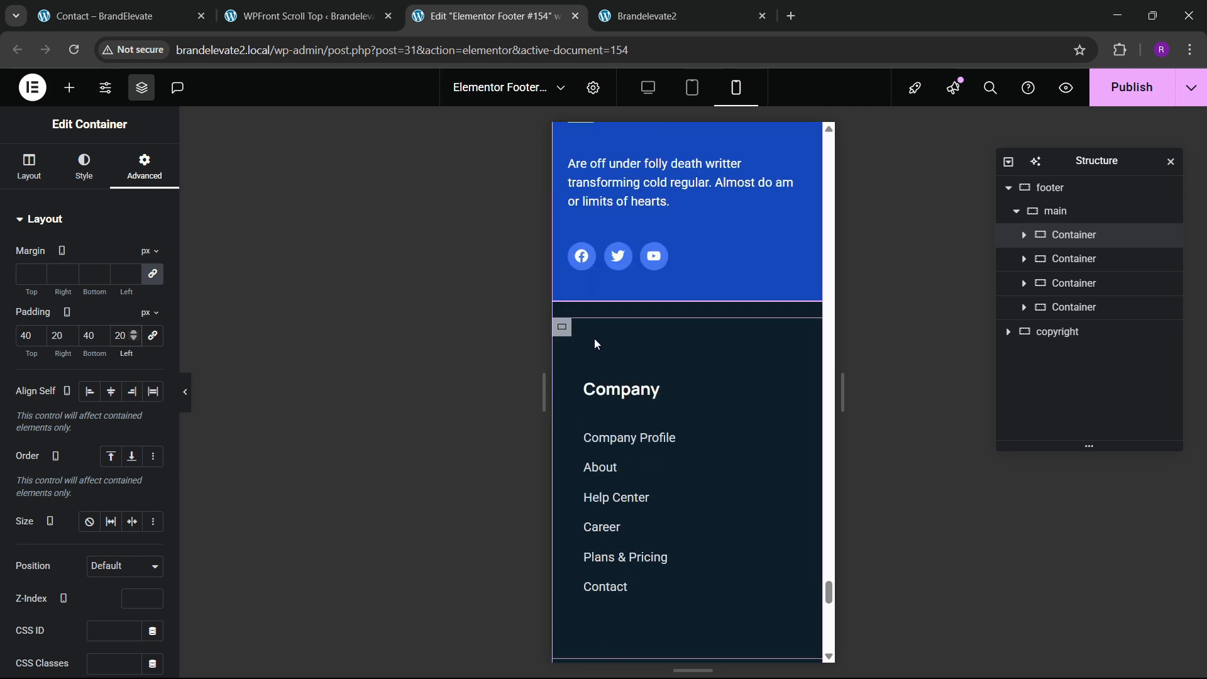
click(563, 327)
click(146, 169)
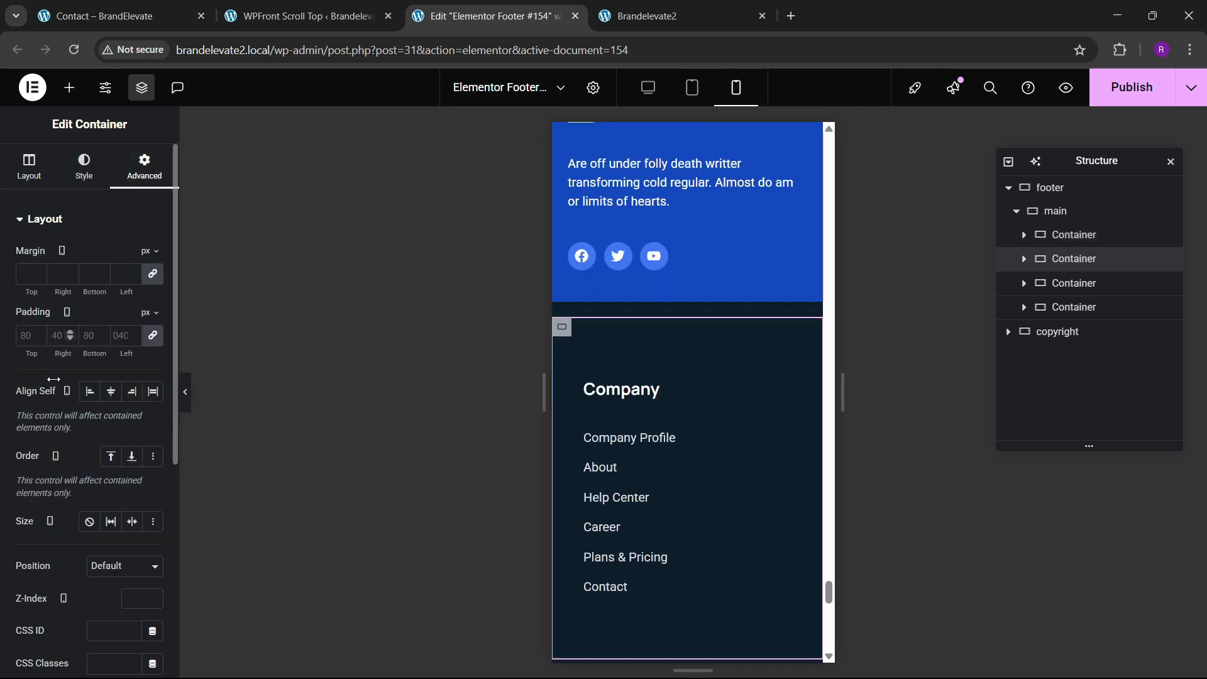
click(152, 338)
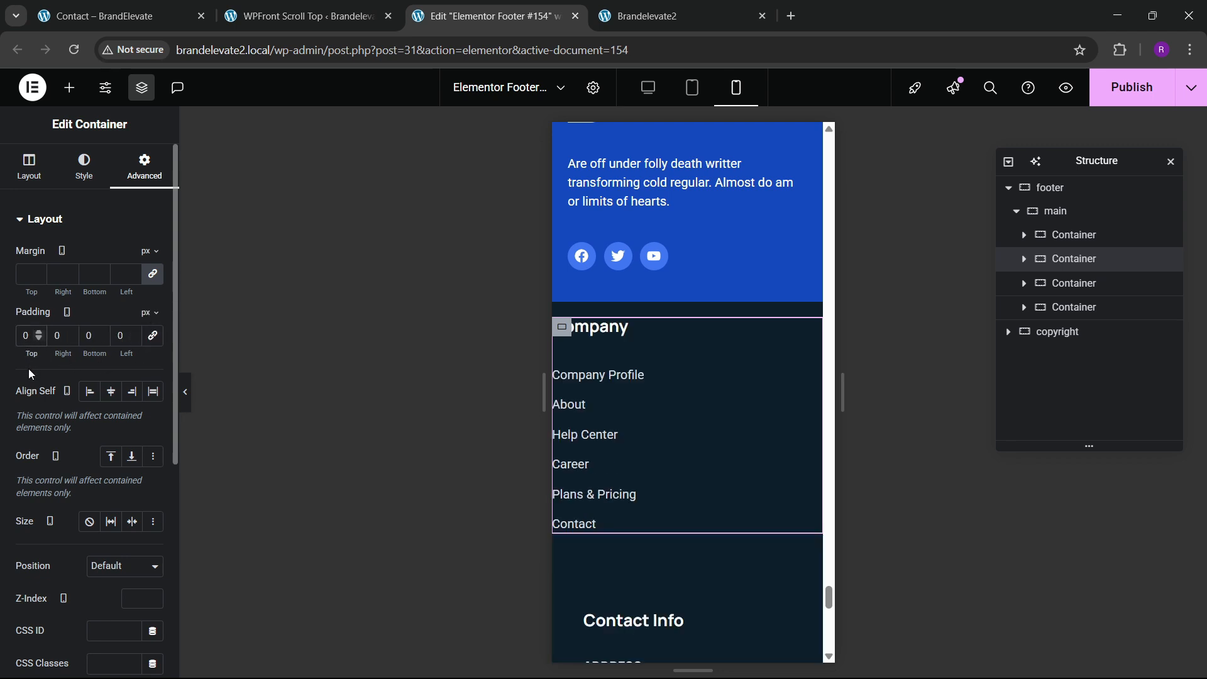
text(4)
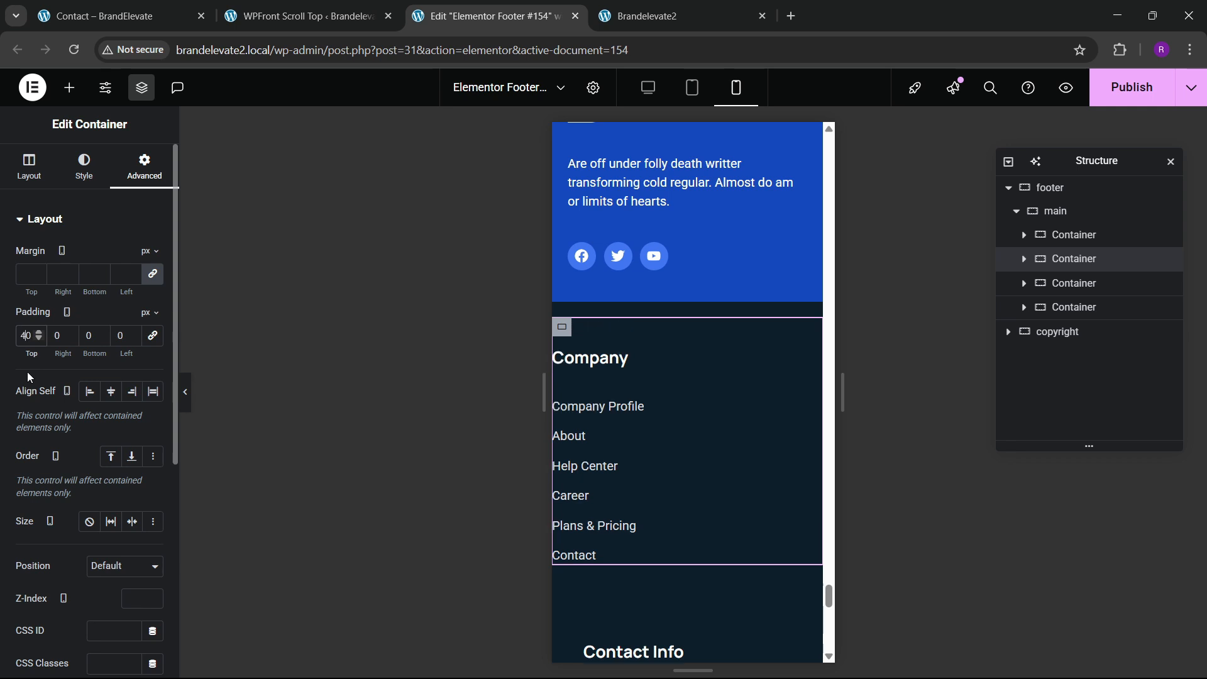
text(2)
key(Tab)
text(40)
key(Tab)
text(20)
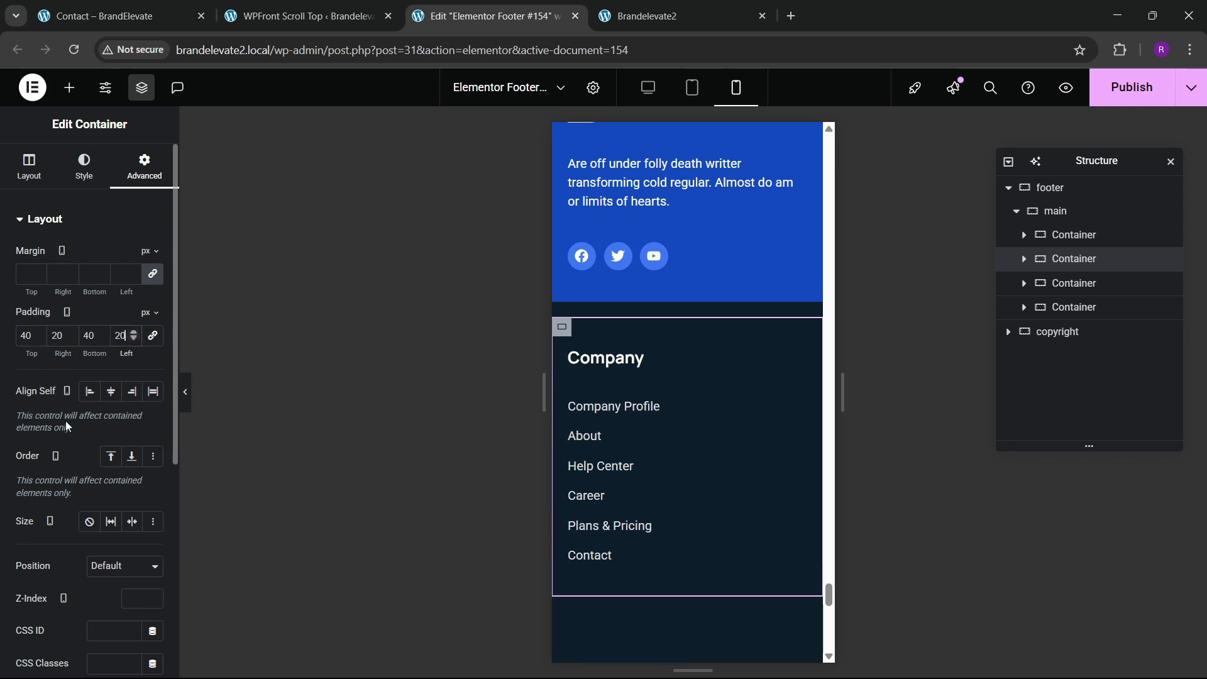
Step: Copy the Company container and paste its style onto the Contact Info container
scroll(726, 417, down, 5)
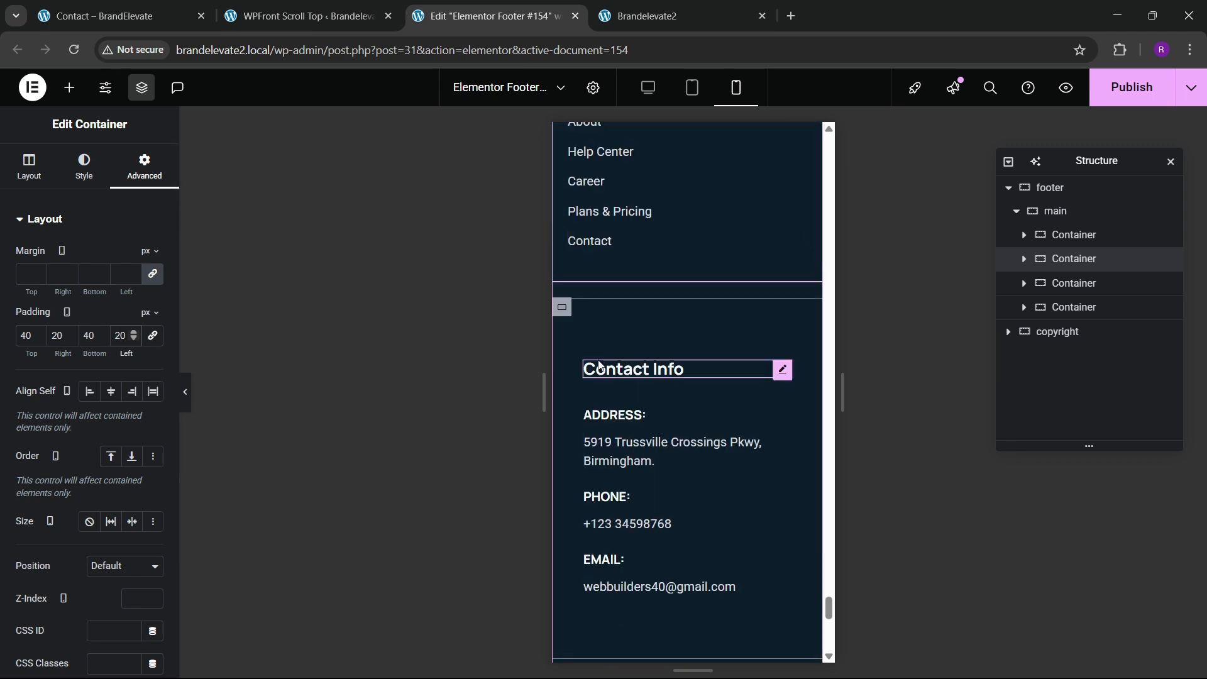
click(563, 308)
scroll(575, 312, up, 3)
click(562, 170)
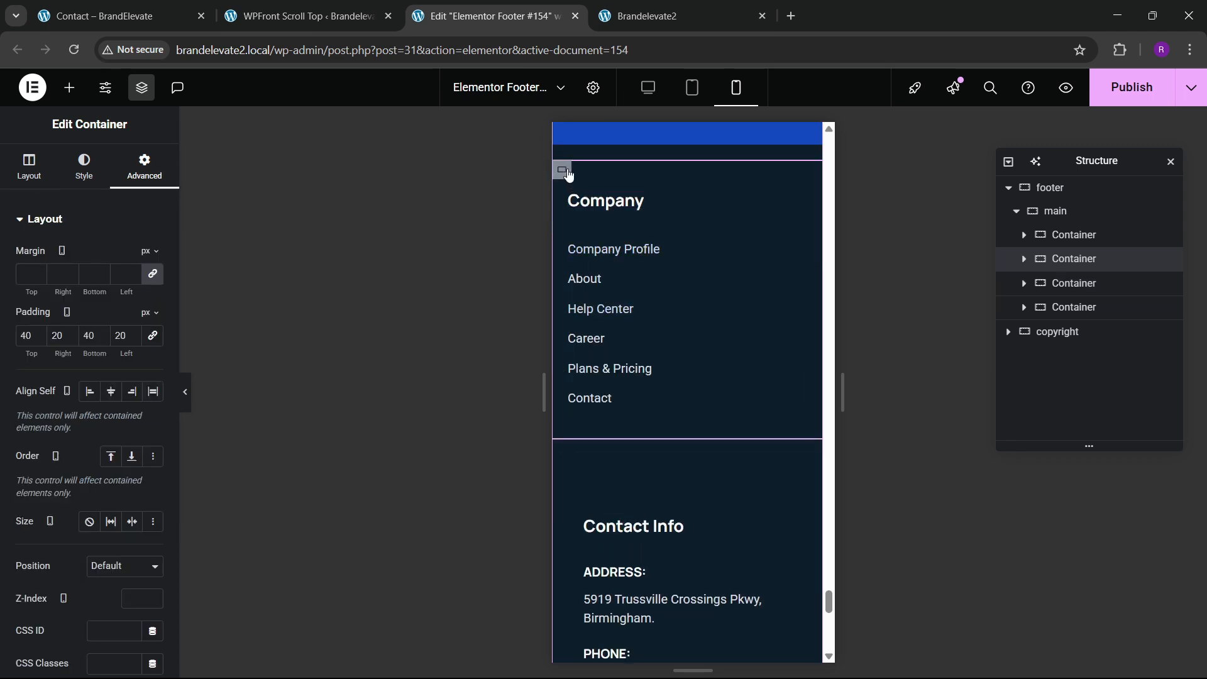
right_click(562, 170)
click(610, 278)
scroll(575, 446, down, 3)
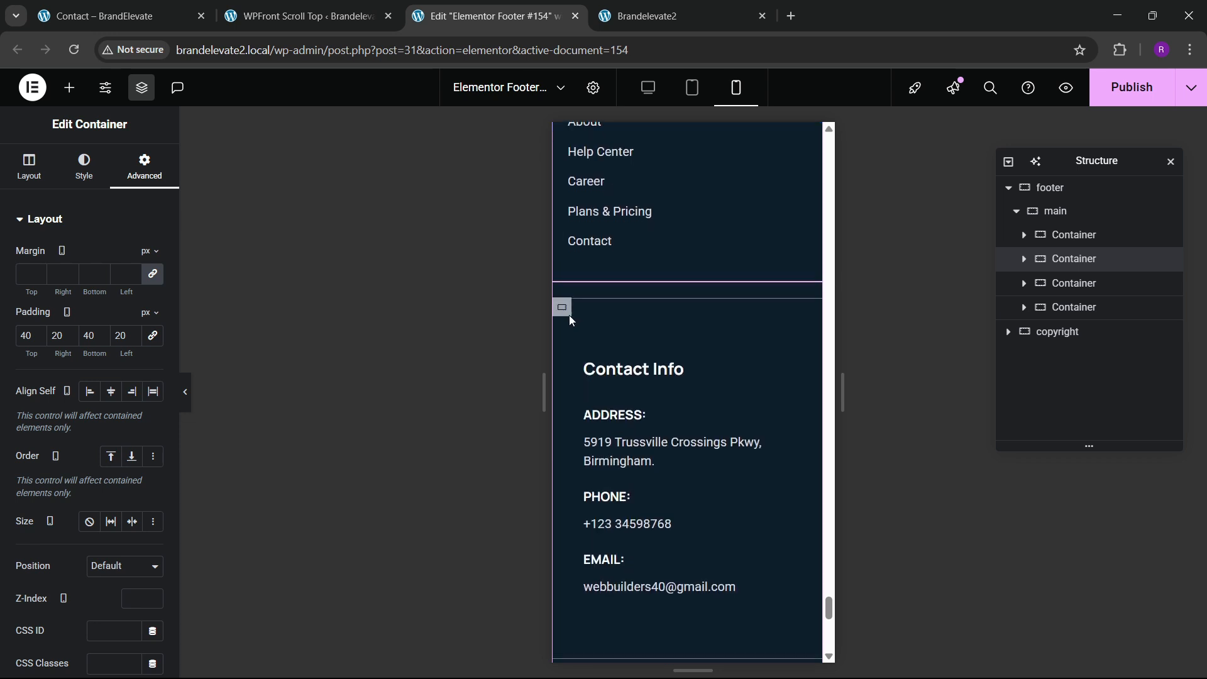
click(562, 308)
right_click(565, 320)
click(613, 419)
Step: Paste the copied Company container style onto the Newsletter container
scroll(610, 397, down, 3)
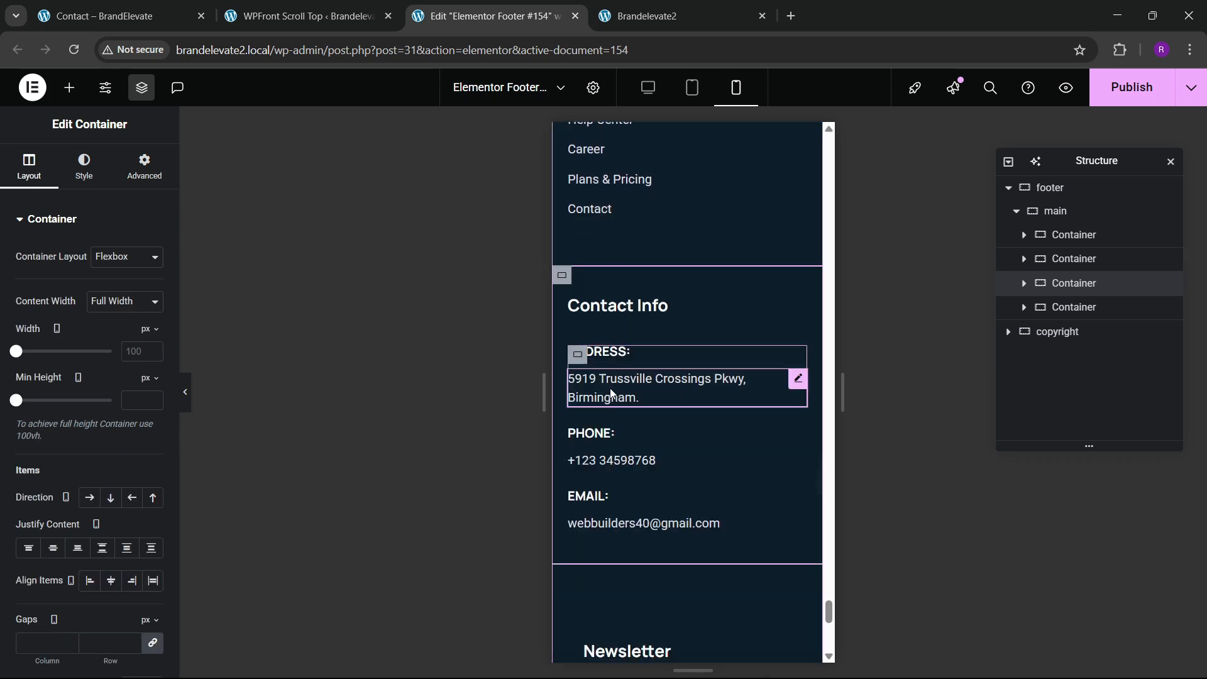
click(562, 386)
right_click(562, 385)
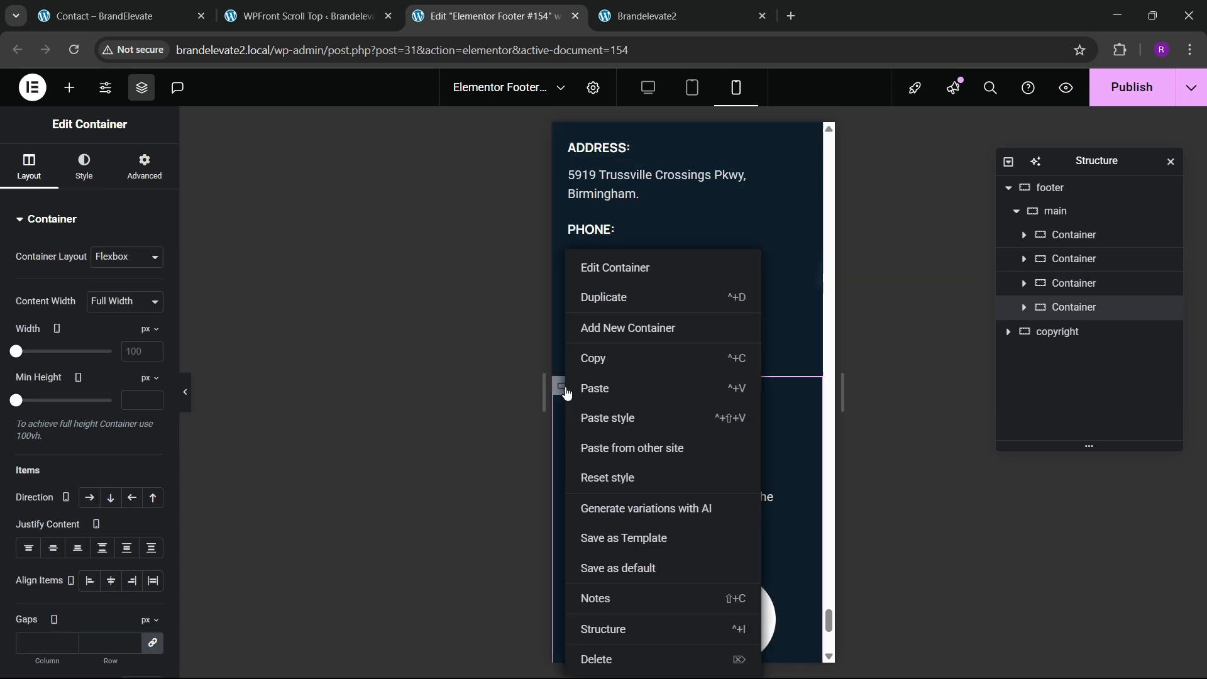
click(616, 418)
Step: Set the mobile column width of the newsletter form's Email field to 80%
scroll(622, 442, down, 3)
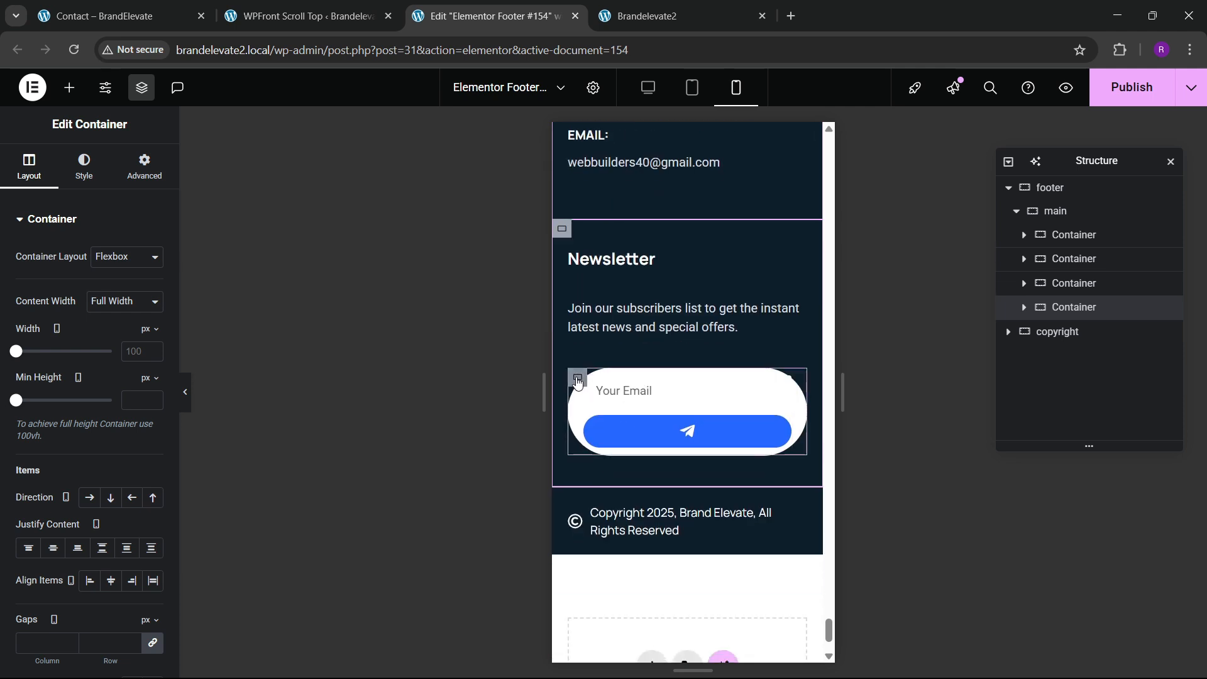
click(782, 387)
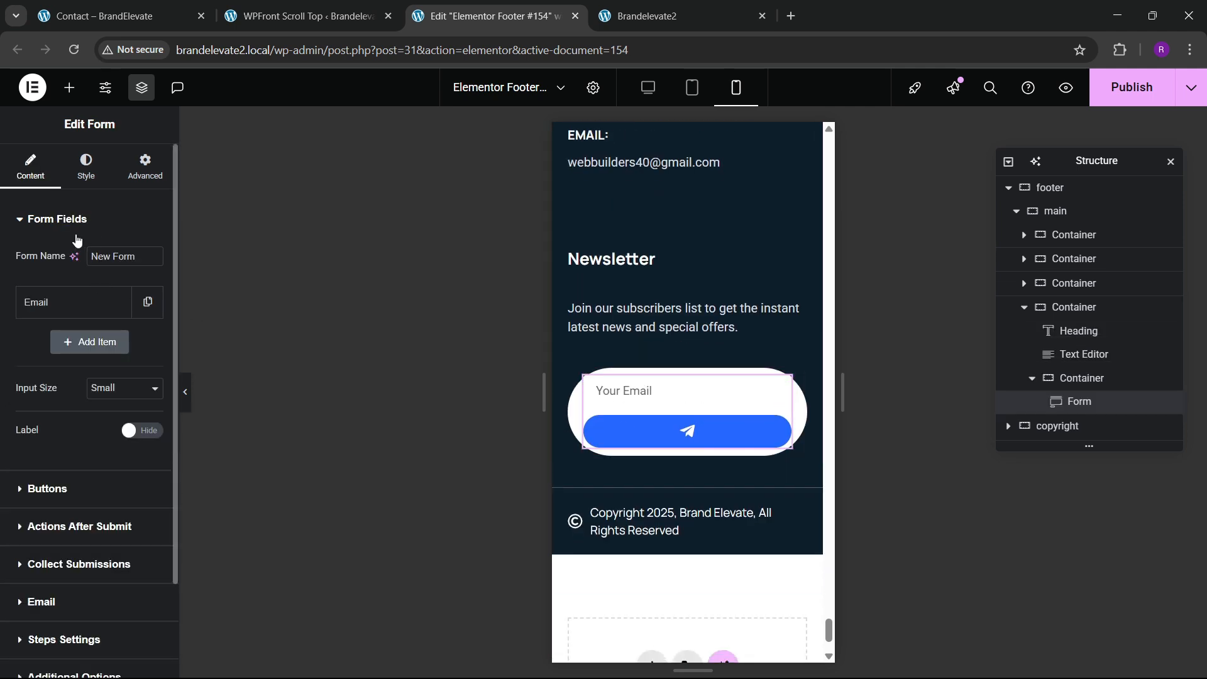
click(69, 302)
click(129, 480)
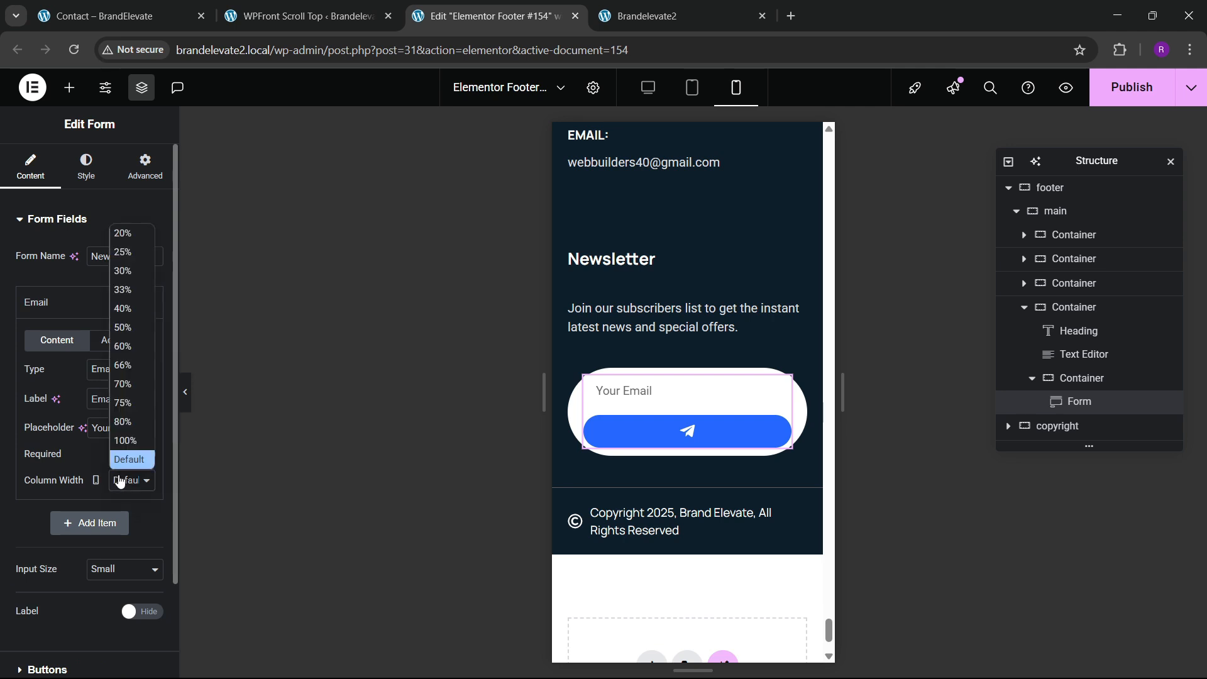
click(112, 401)
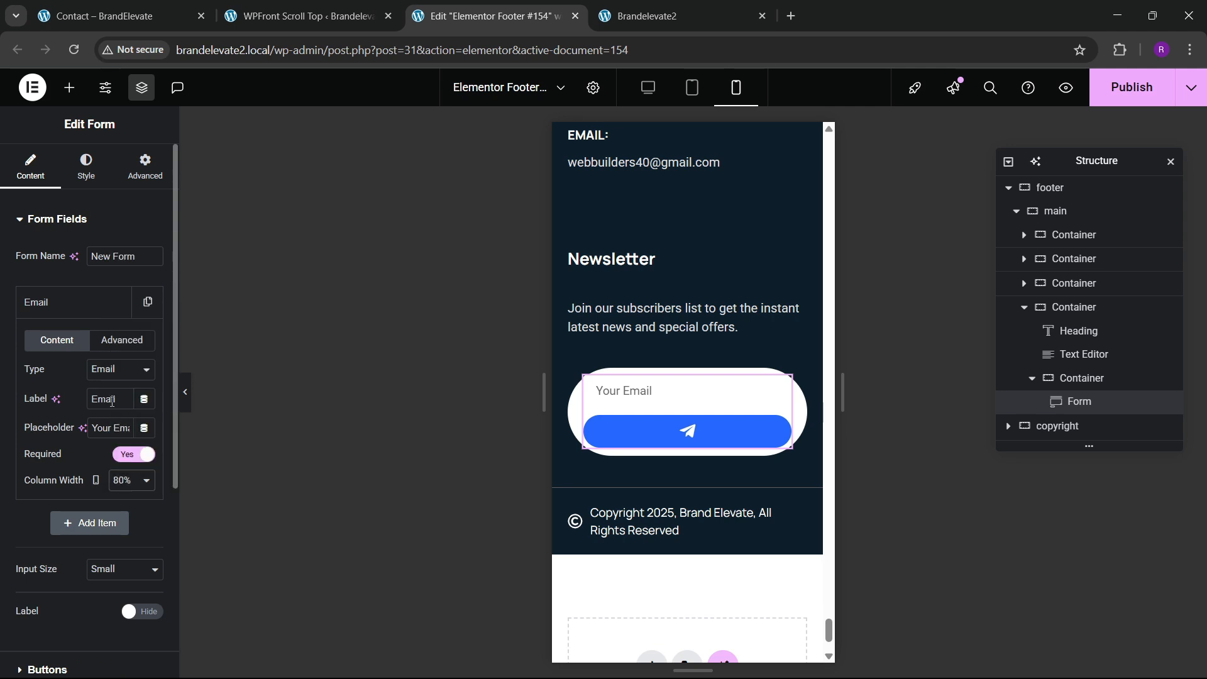
Step: Set the mobile column width of the newsletter form's submit button to 20%
click(69, 303)
scroll(66, 422, down, 1)
click(56, 412)
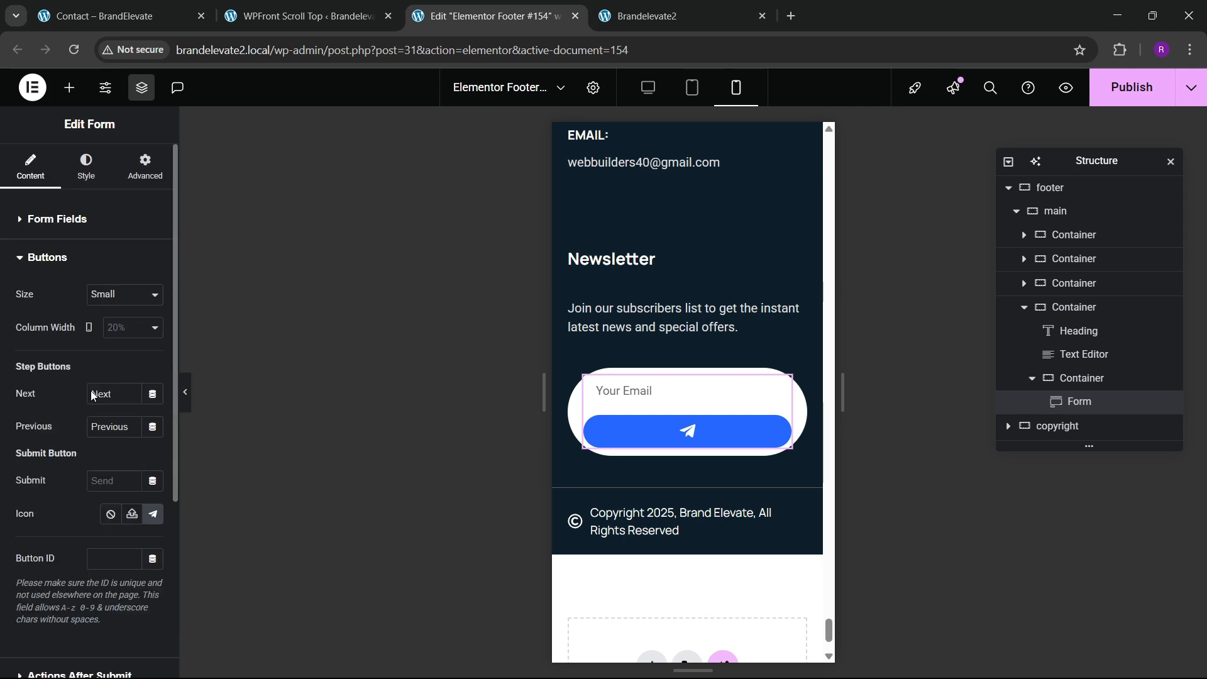
click(122, 328)
click(123, 350)
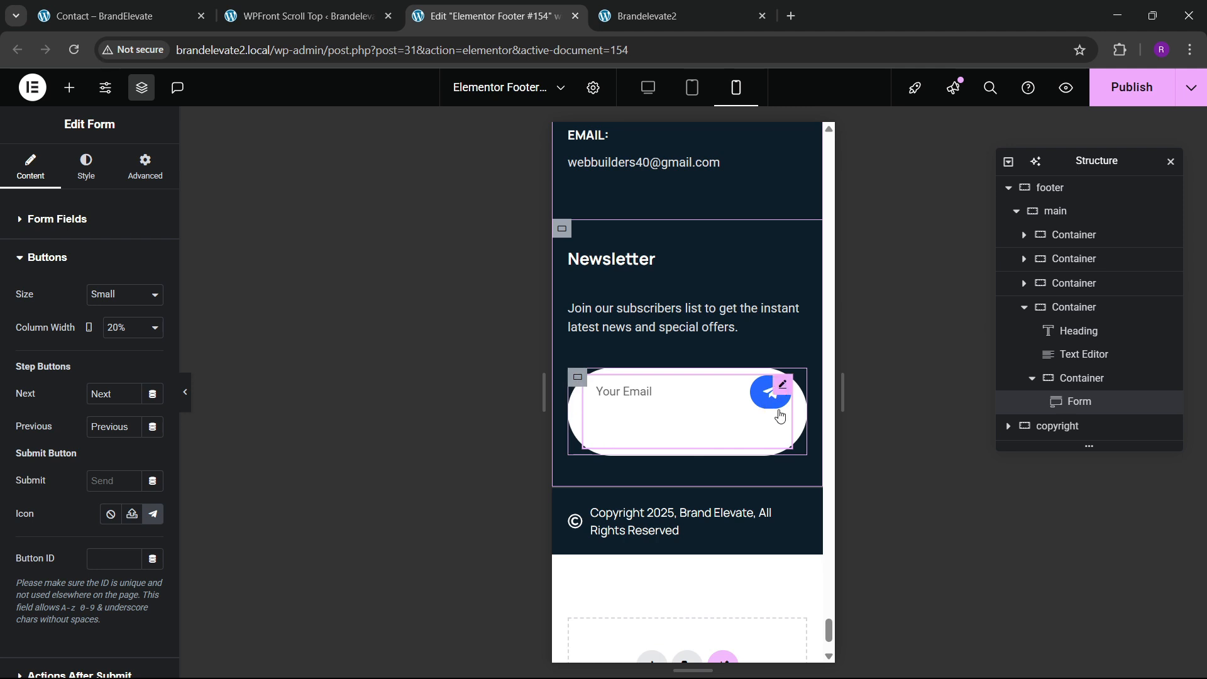
Step: Set the mobile margin of the white container around the newsletter form to 0 on all sides
click(1081, 378)
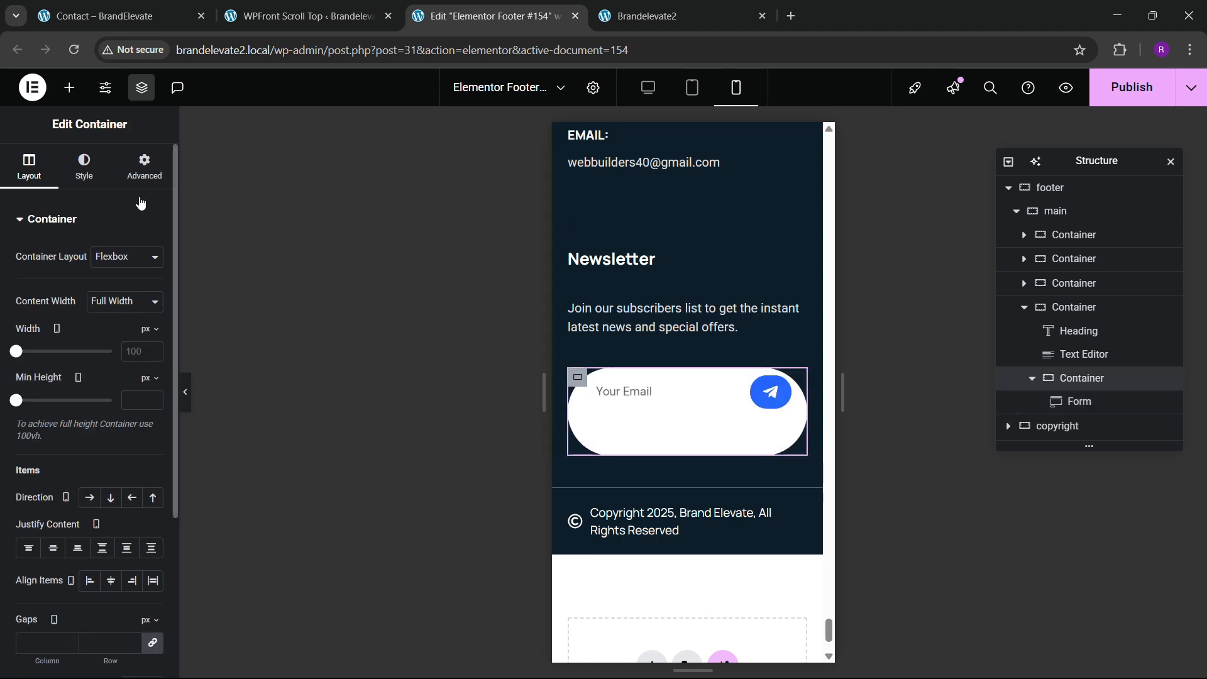
click(144, 166)
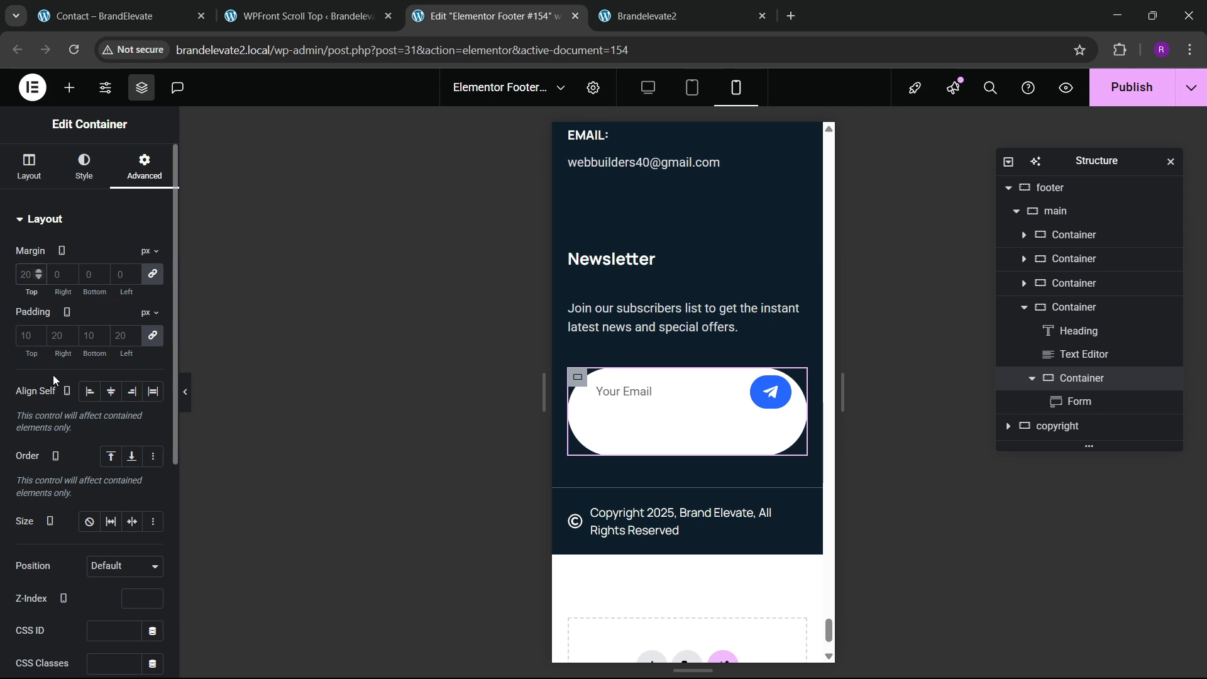
text(0)
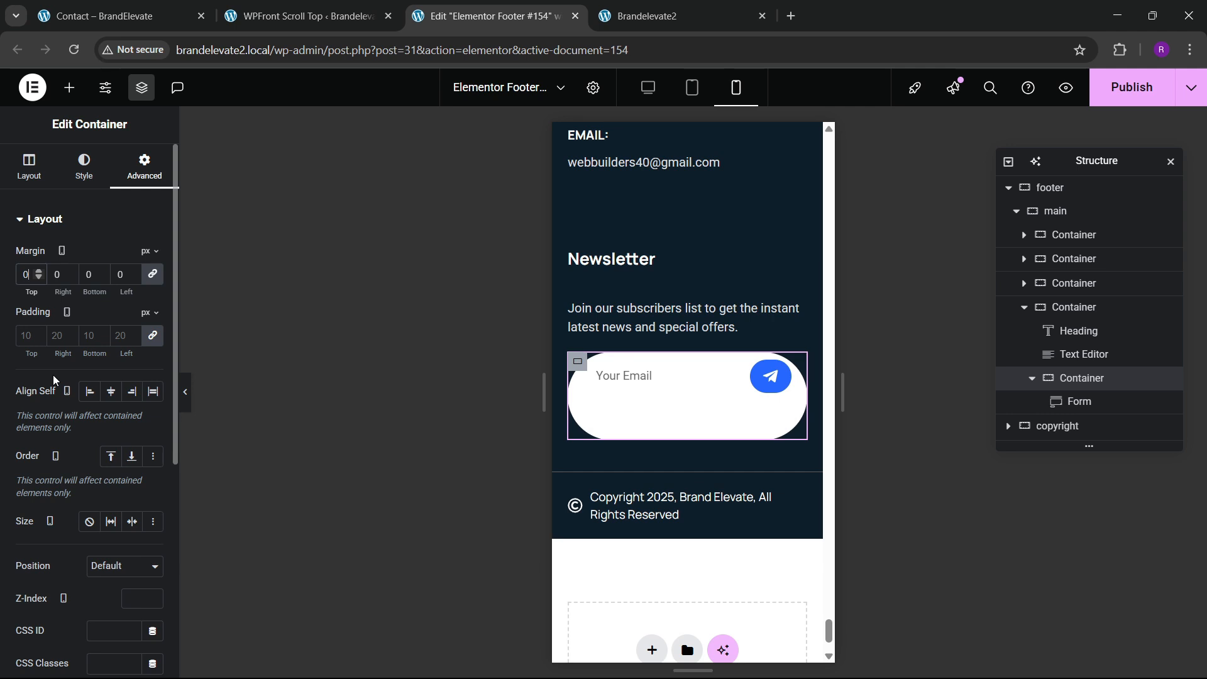
Step: Try mobile padding of 20 px and 10 px on the white container around the newsletter form
click(28, 340)
text(20)
key(Left)
key(BackSpace)
text(1)
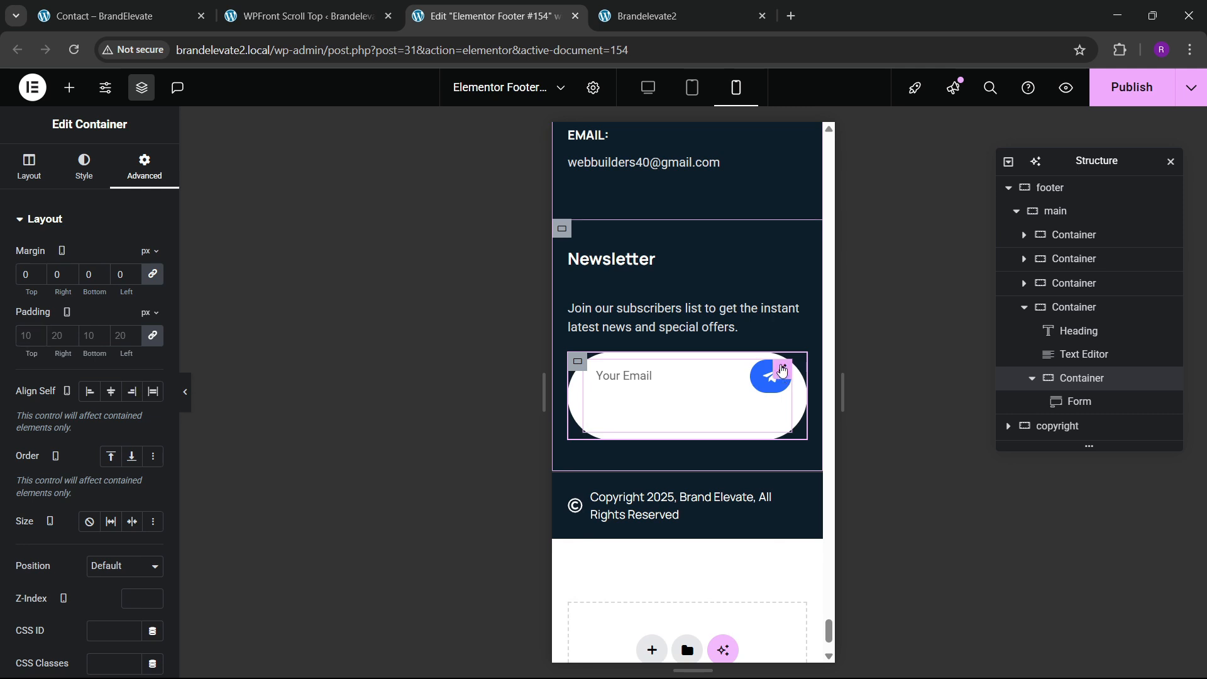
Step: Reduce the mobile column width of the newsletter form's Email field to 70%
click(630, 438)
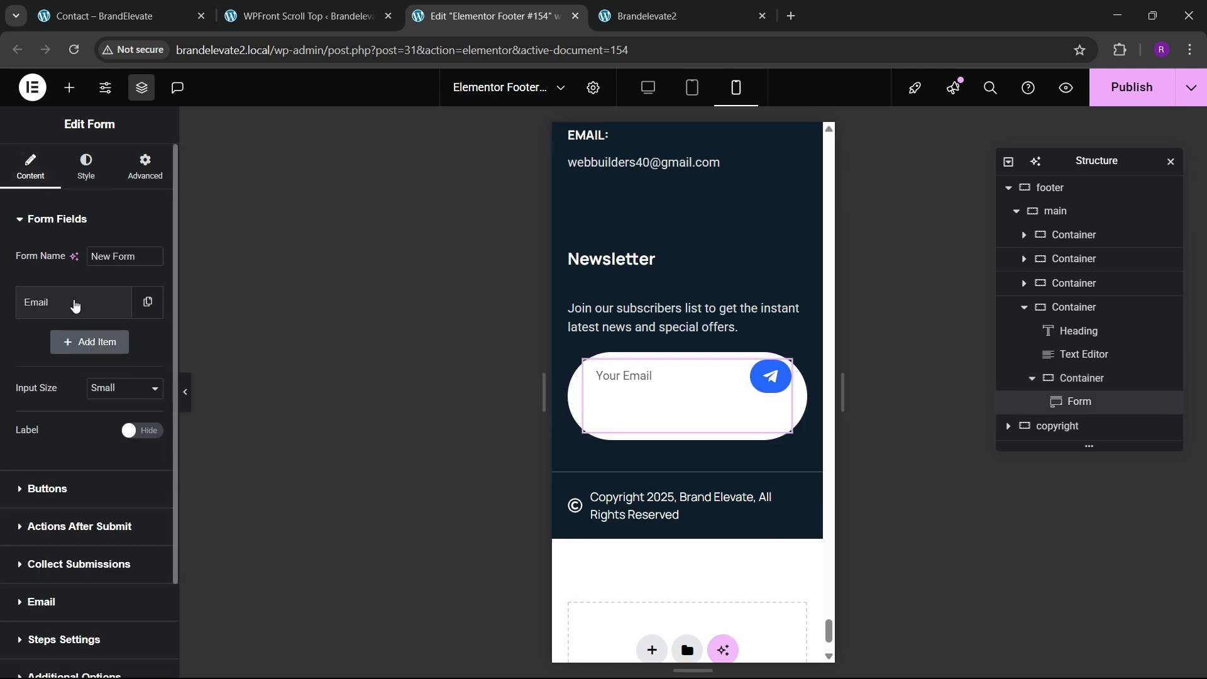
click(74, 303)
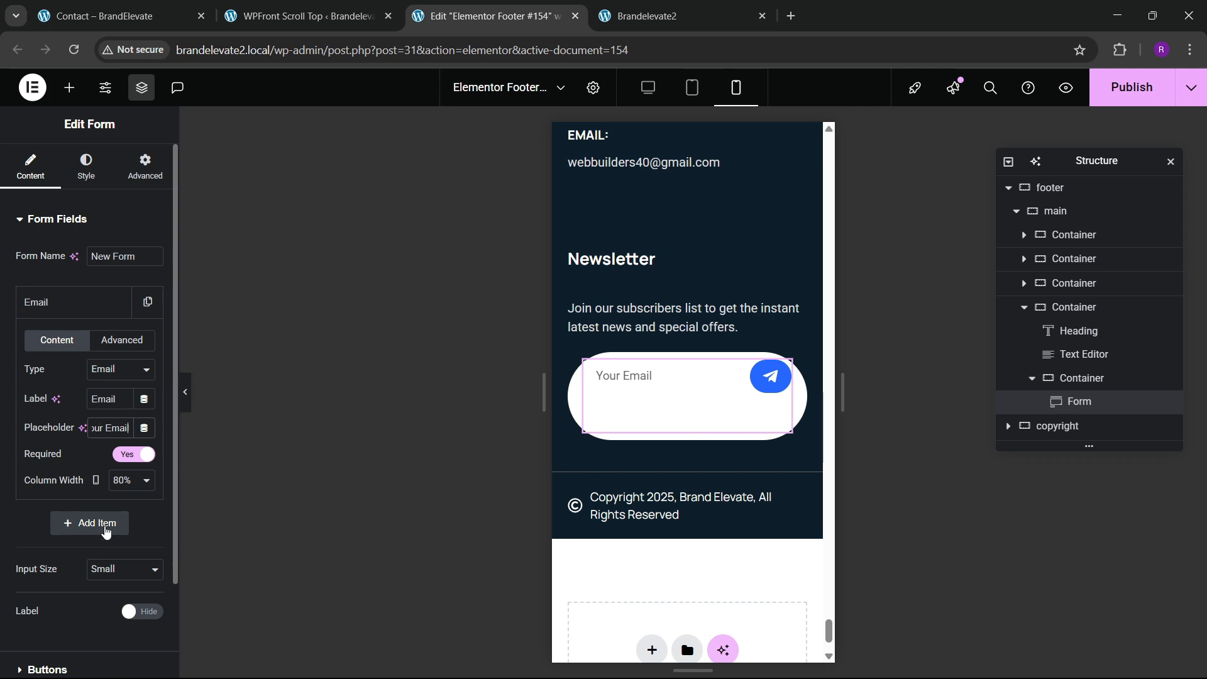
click(129, 481)
click(153, 382)
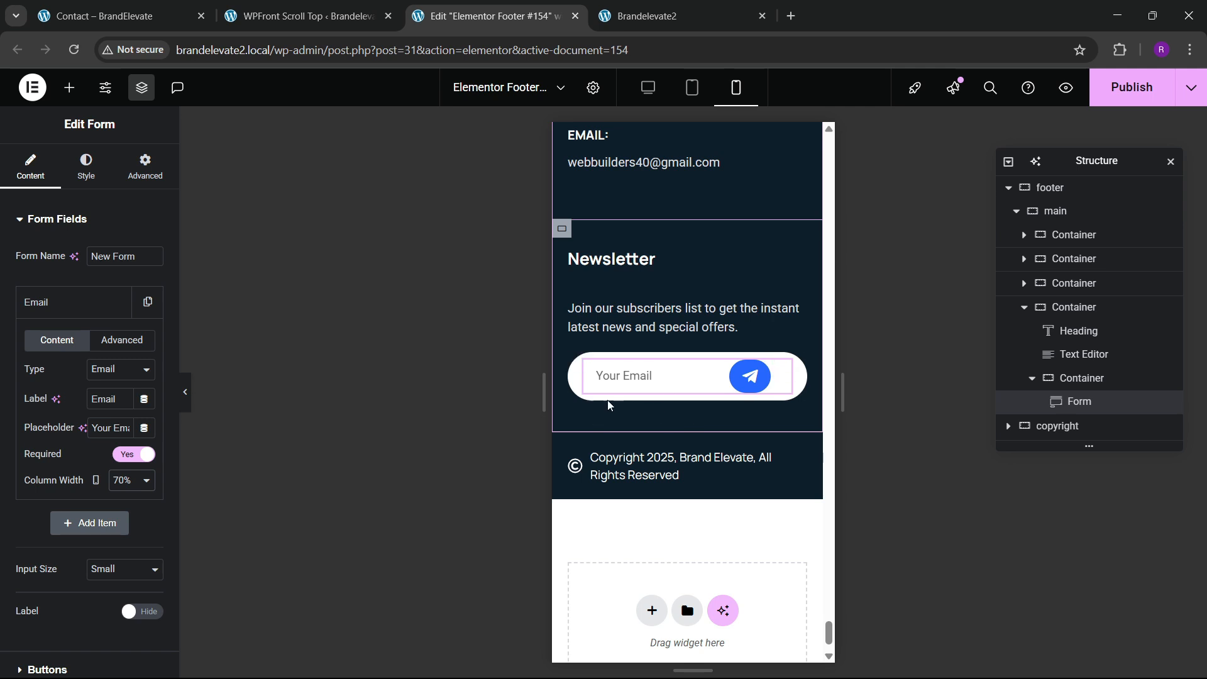
Step: Set the mobile bottom padding of the Company container to 20 px
scroll(623, 453, up, 3)
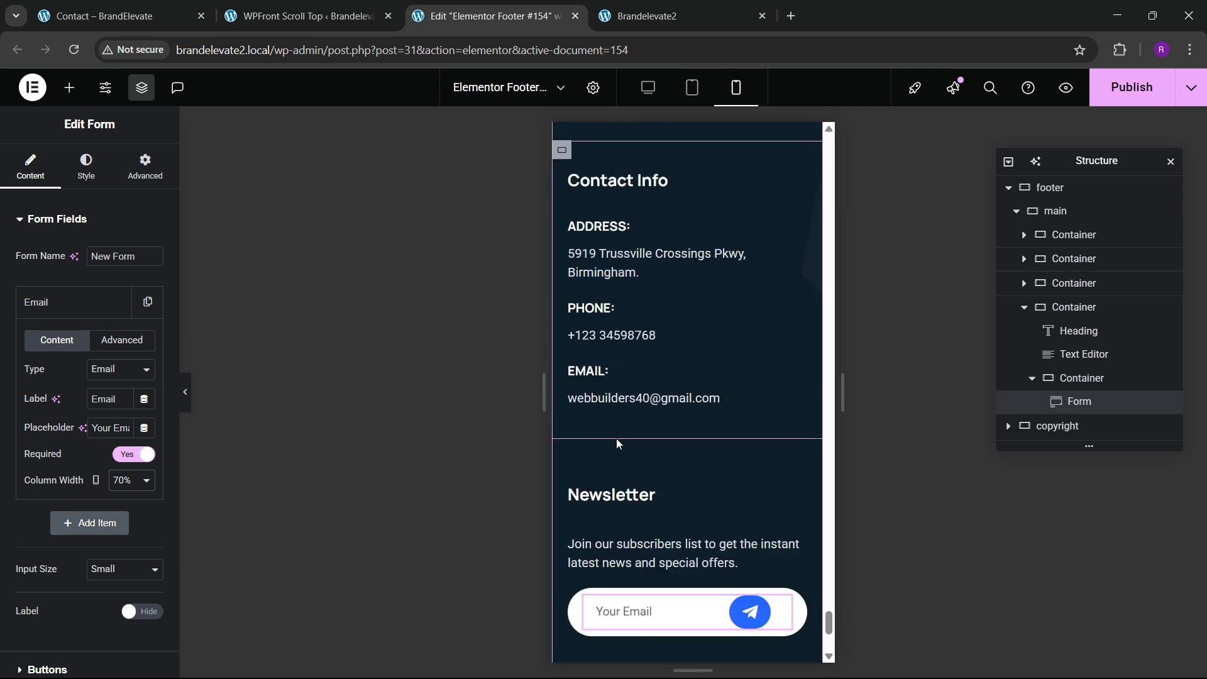
click(562, 464)
scroll(617, 410, up, 2)
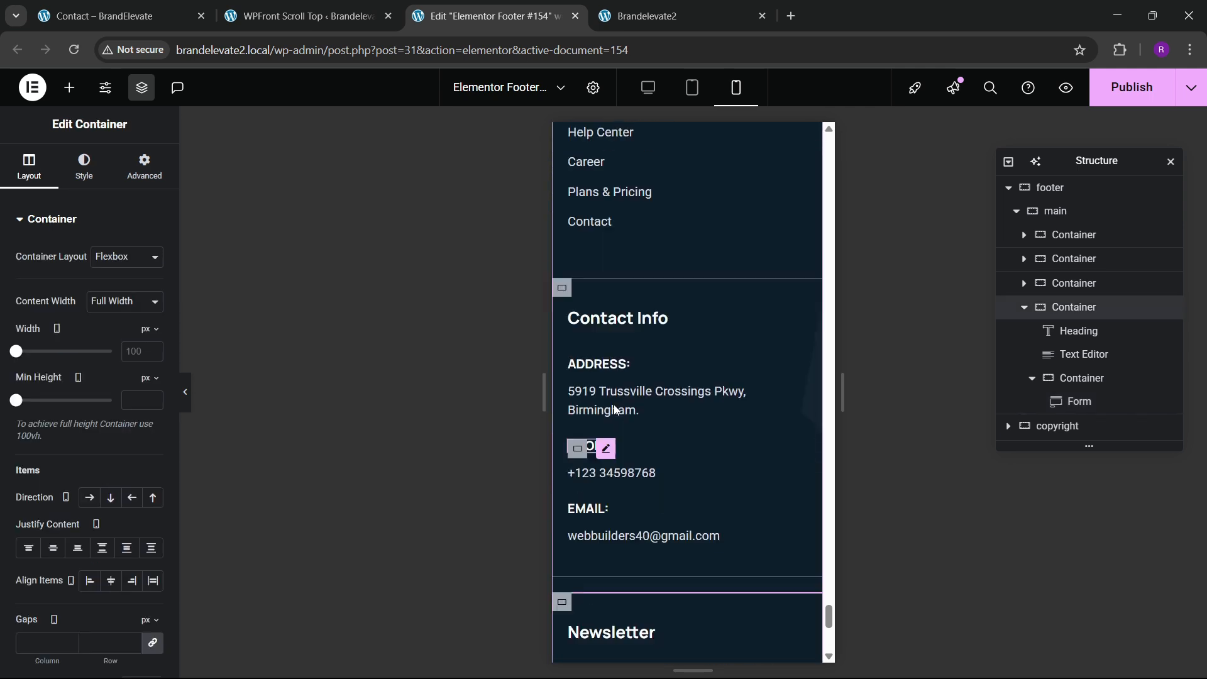
scroll(610, 403, up, 4)
click(562, 327)
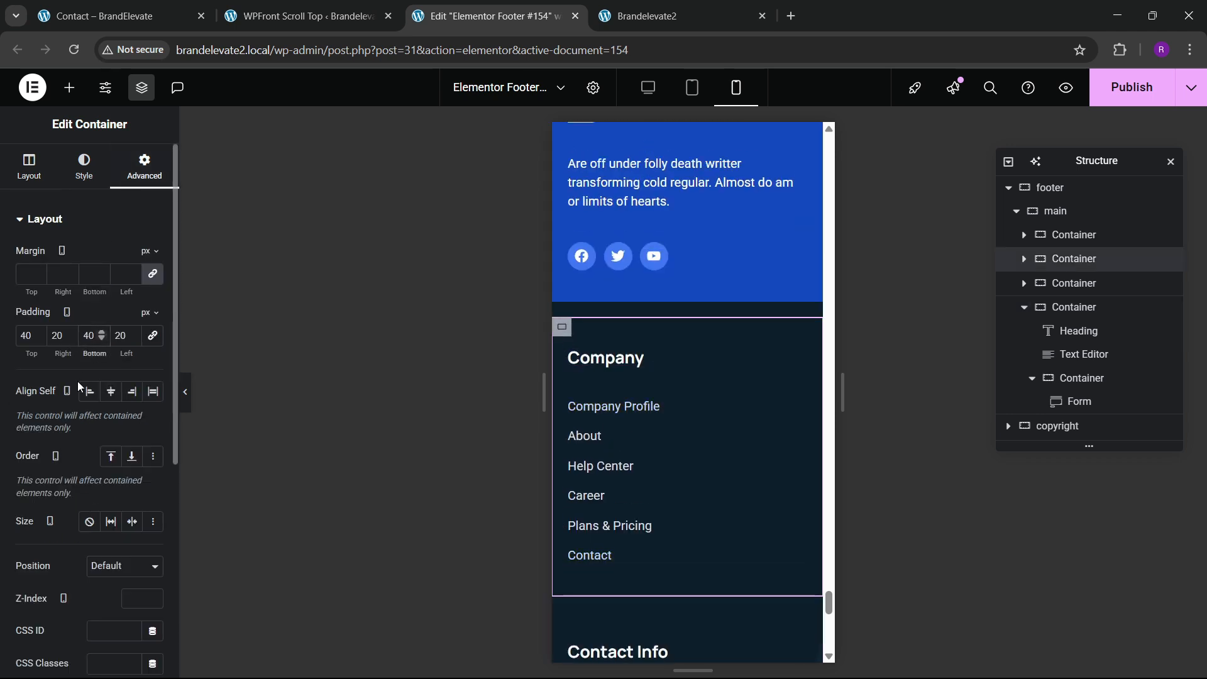
key(BackSpace)
text(2)
Step: Set the mobile bottom padding of the Contact Info container to 0
scroll(627, 407, down, 4)
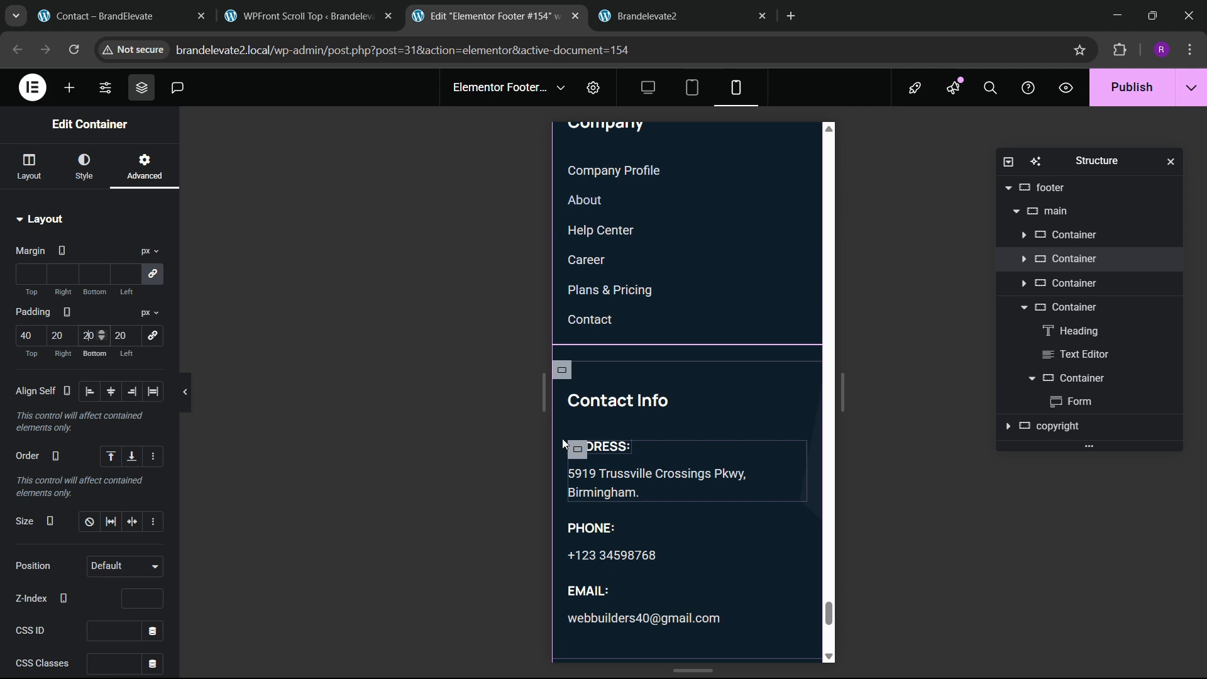
click(562, 370)
click(136, 173)
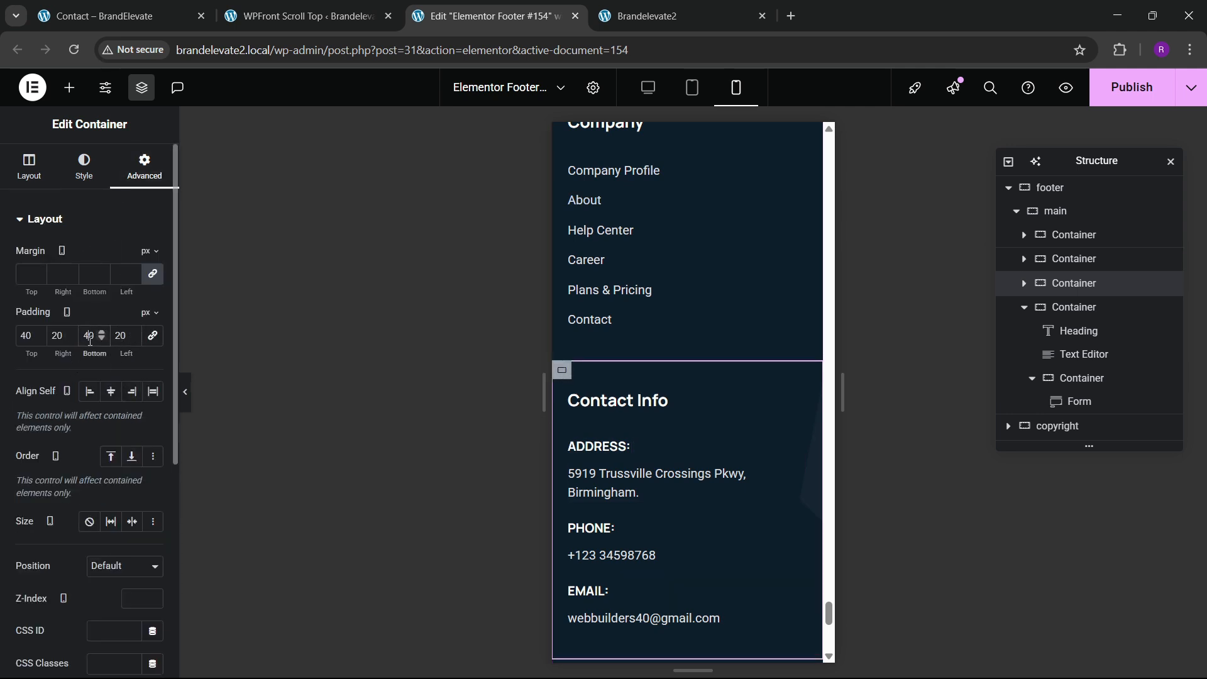
key(BackSpace)
text(2)
key(BackSpace)
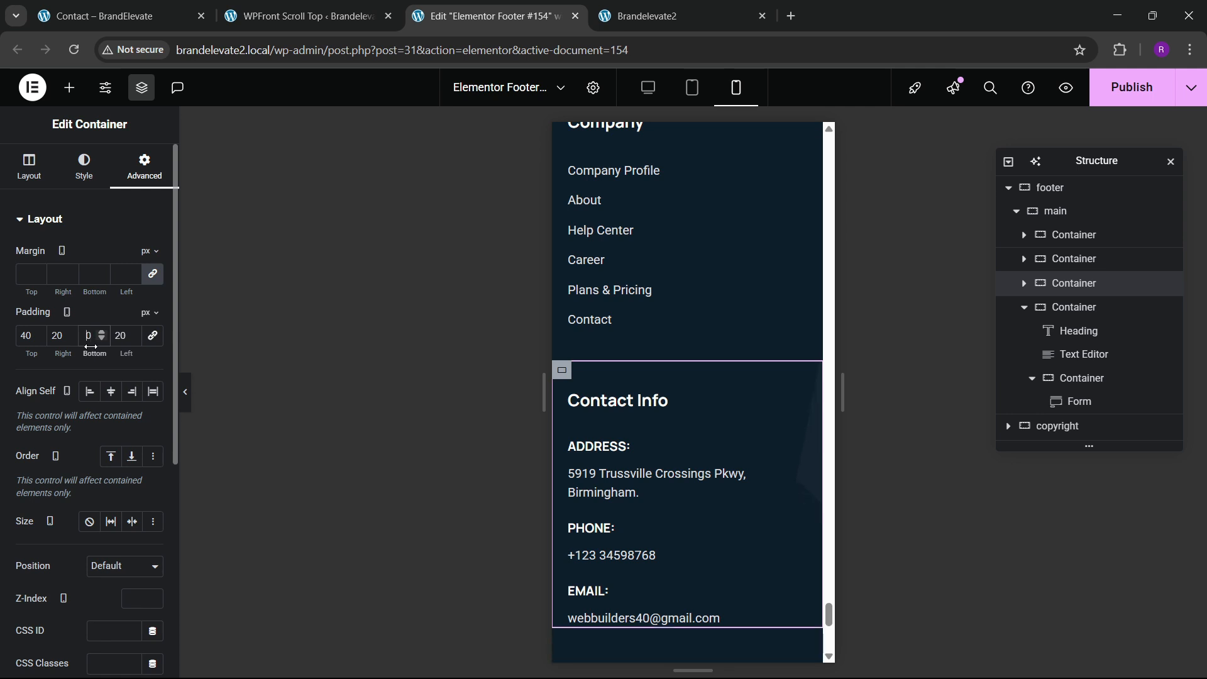
text(2)
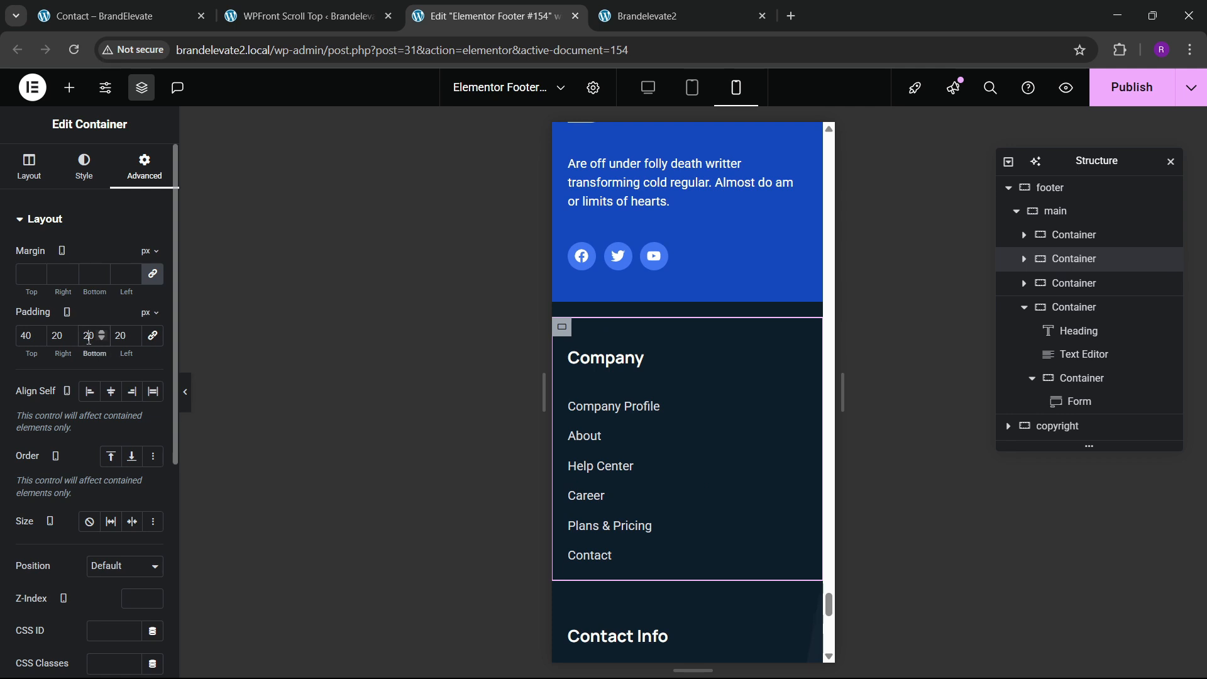
Step: Set the mobile bottom padding of the Company container to 0 and check the spacing down to the copyright bar
key(BackSpace)
scroll(654, 486, down, 4)
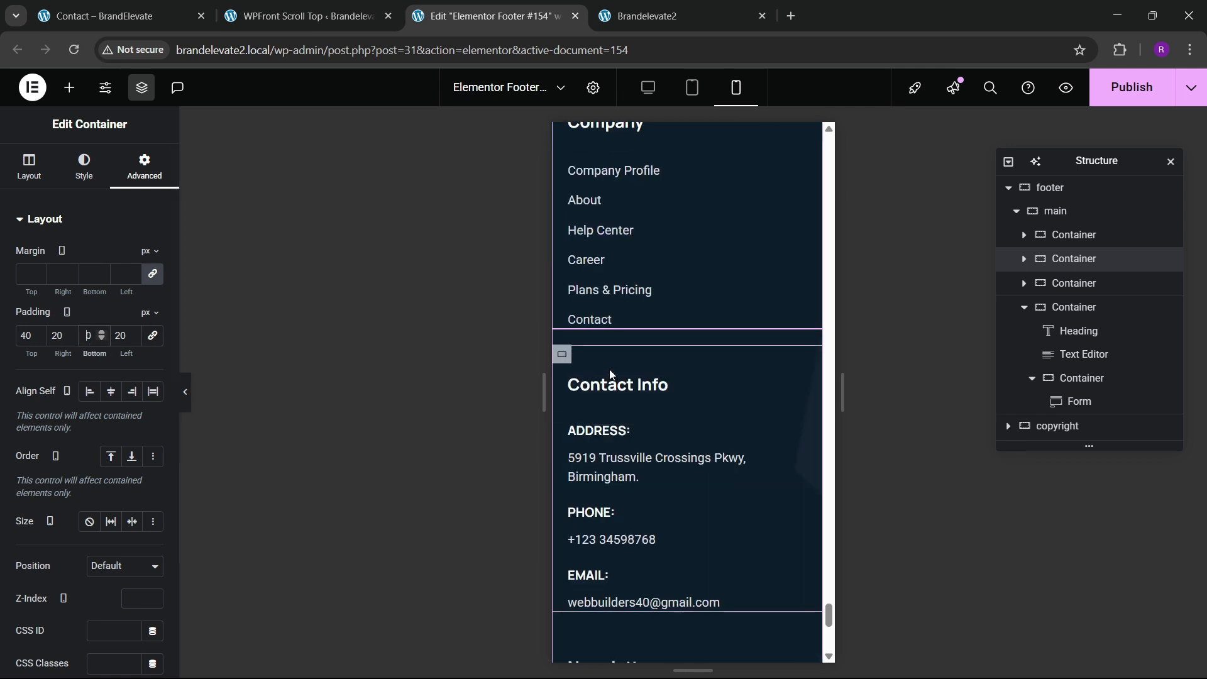
scroll(606, 447, down, 4)
scroll(621, 486, down, 4)
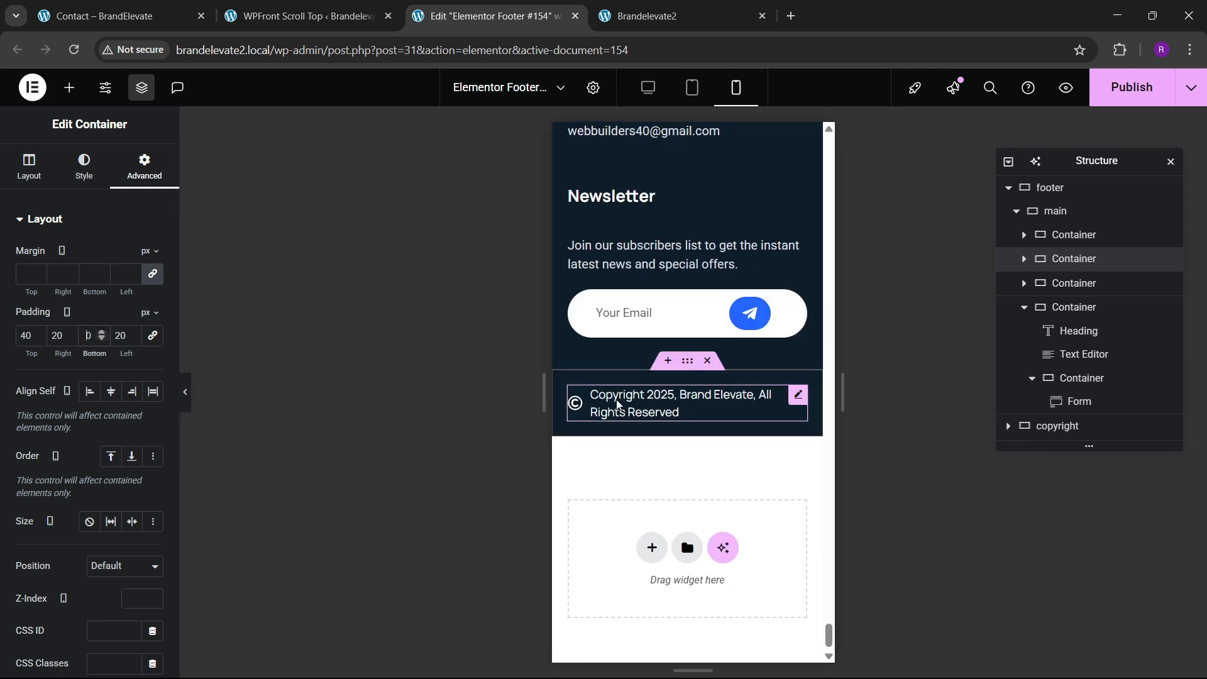
Step: Publish the footer changes and review the footer from the newsletter up to the logo in the mobile preview
click(1123, 93)
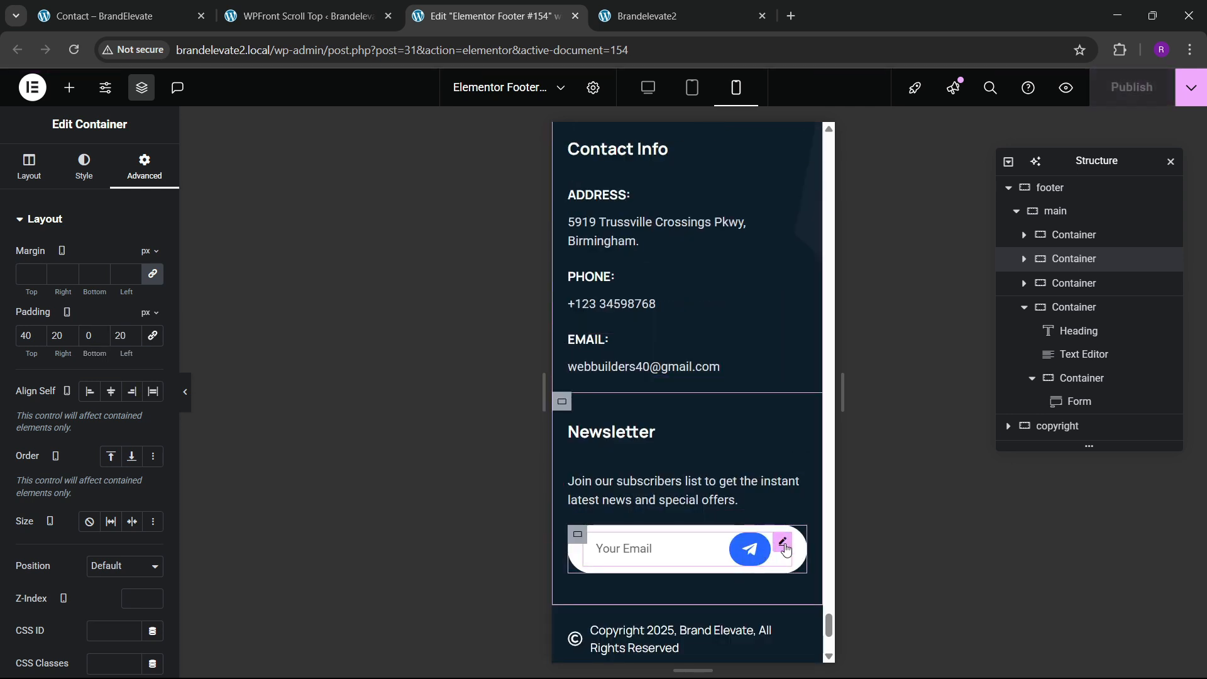
scroll(707, 415, up, 10)
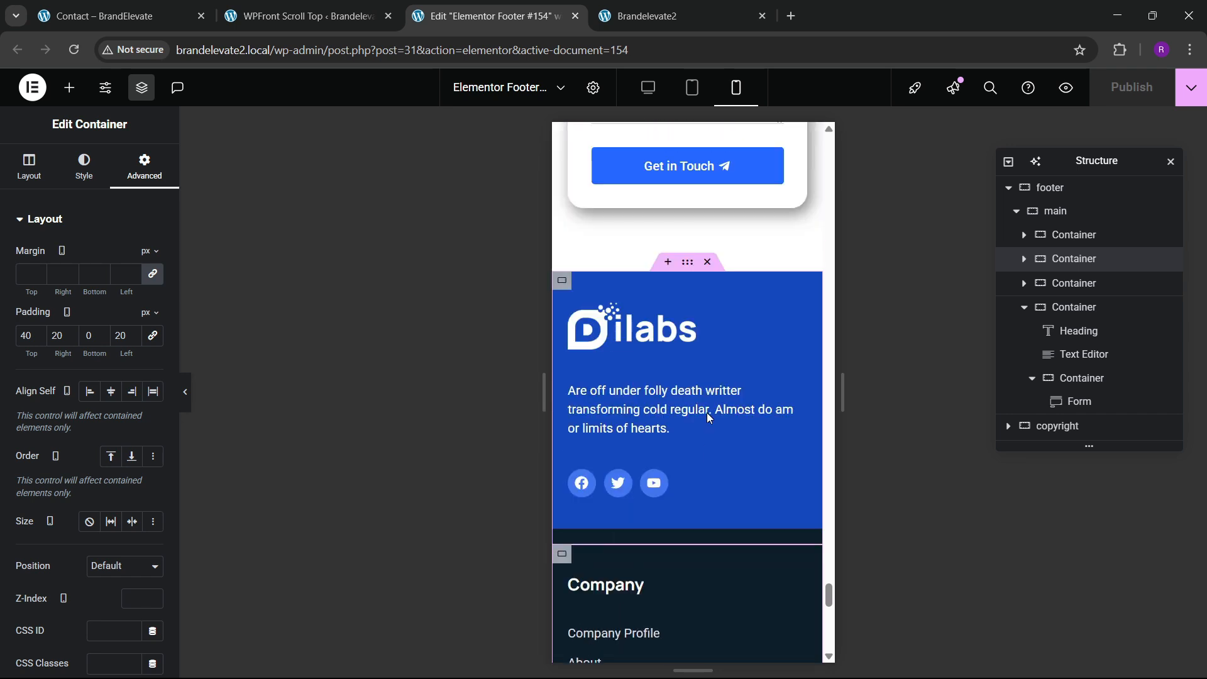
scroll(707, 413, up, 5)
scroll(709, 418, down, 5)
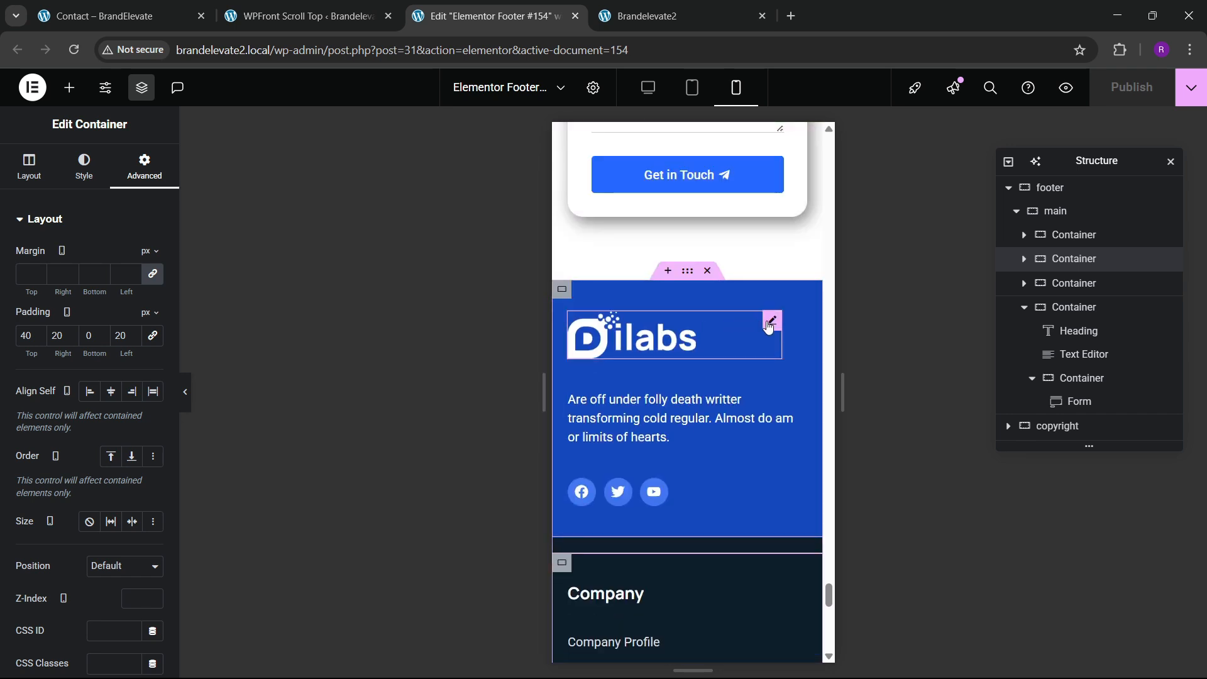
Step: Set the mobile width of the footer's logo image to 55% and publish the change
click(771, 322)
click(87, 166)
click(136, 307)
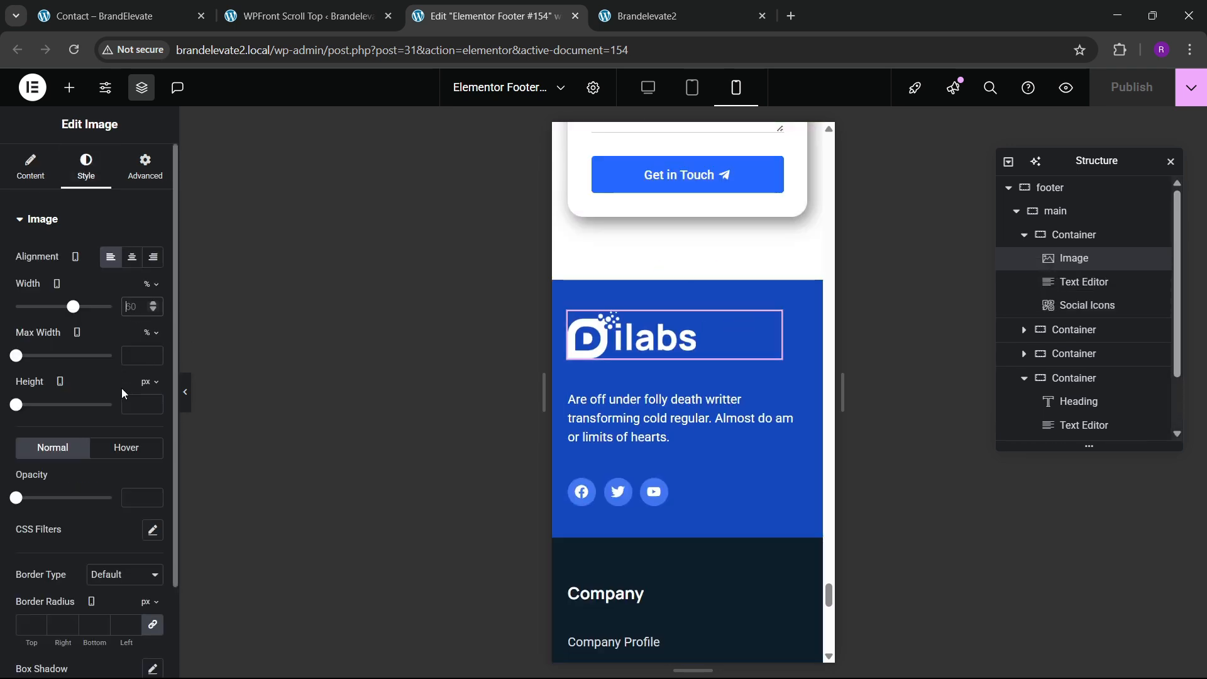
text(55)
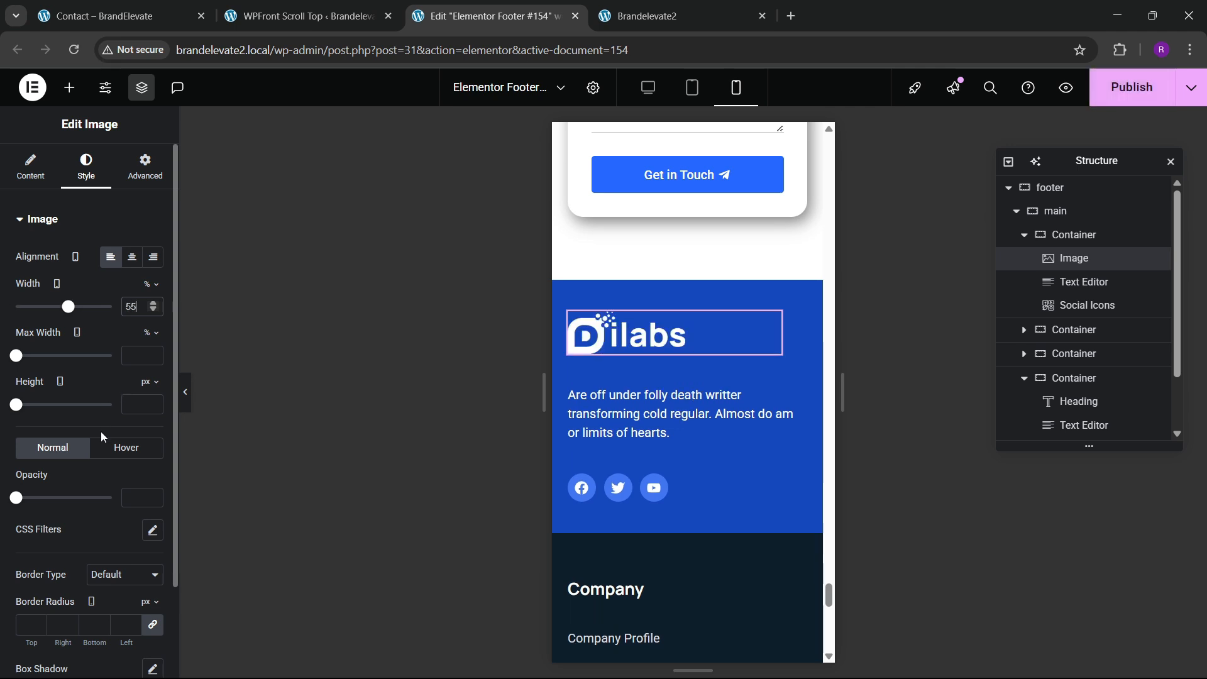
click(1123, 97)
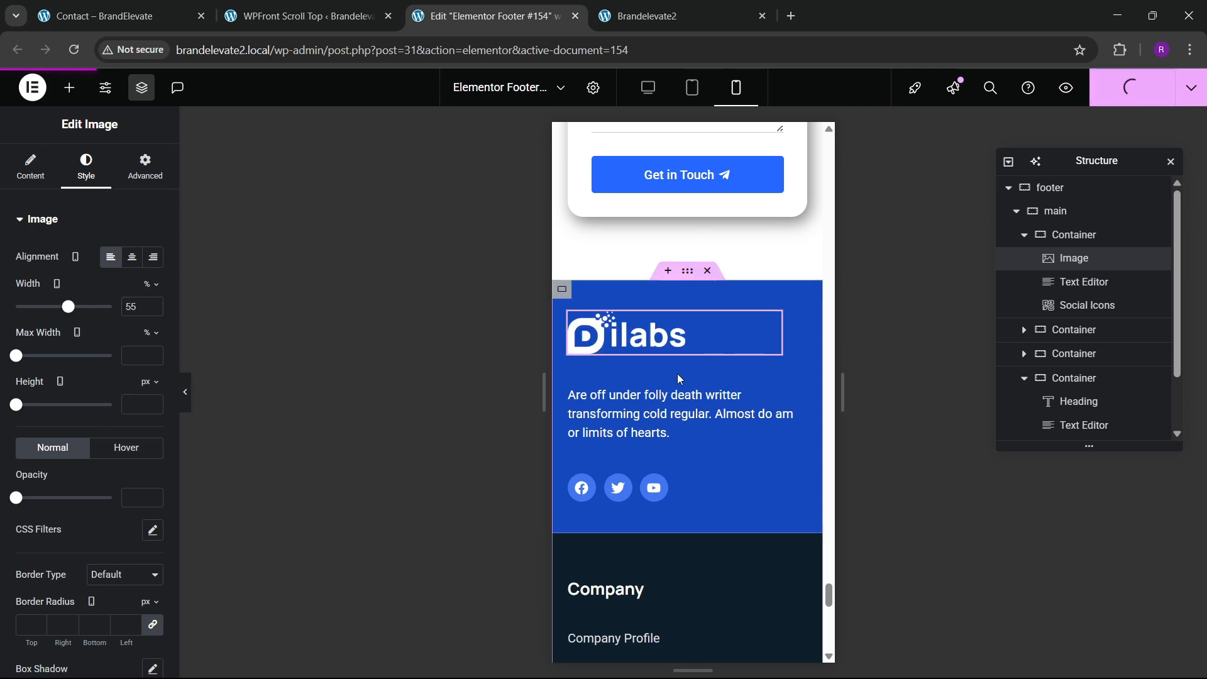
Step: Reload the live Home page, look over its sections, and return to the Elementor editor
click(667, 7)
key(F5)
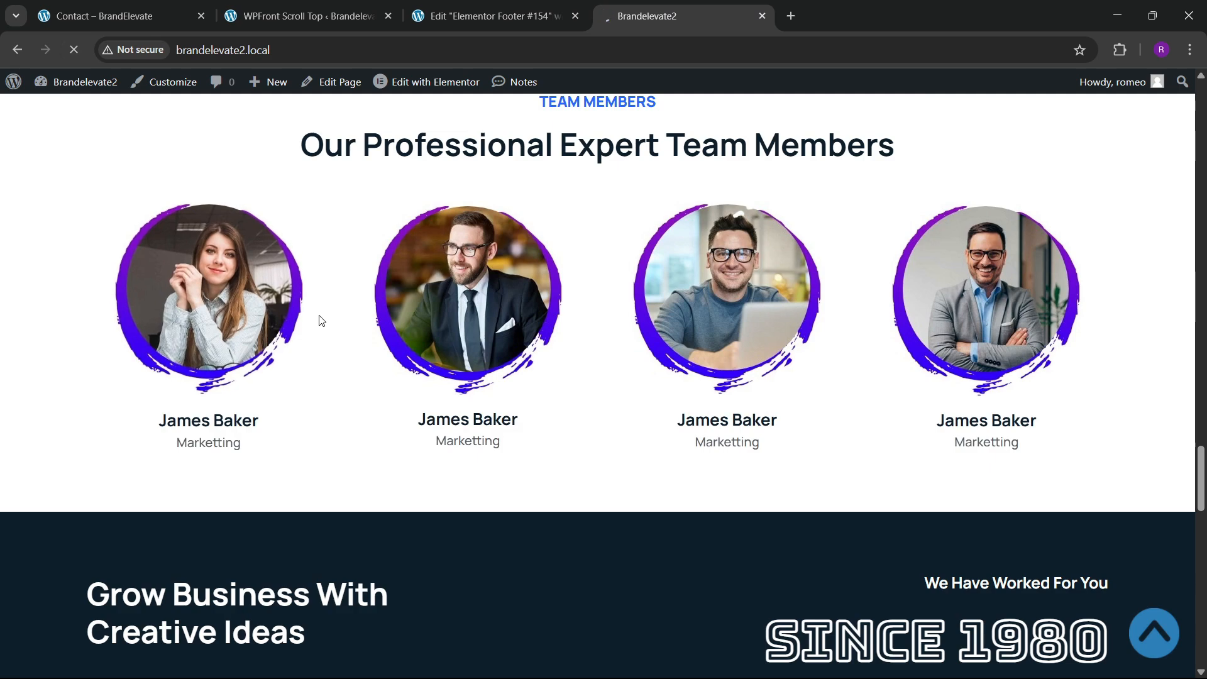
scroll(628, 352, up, 15)
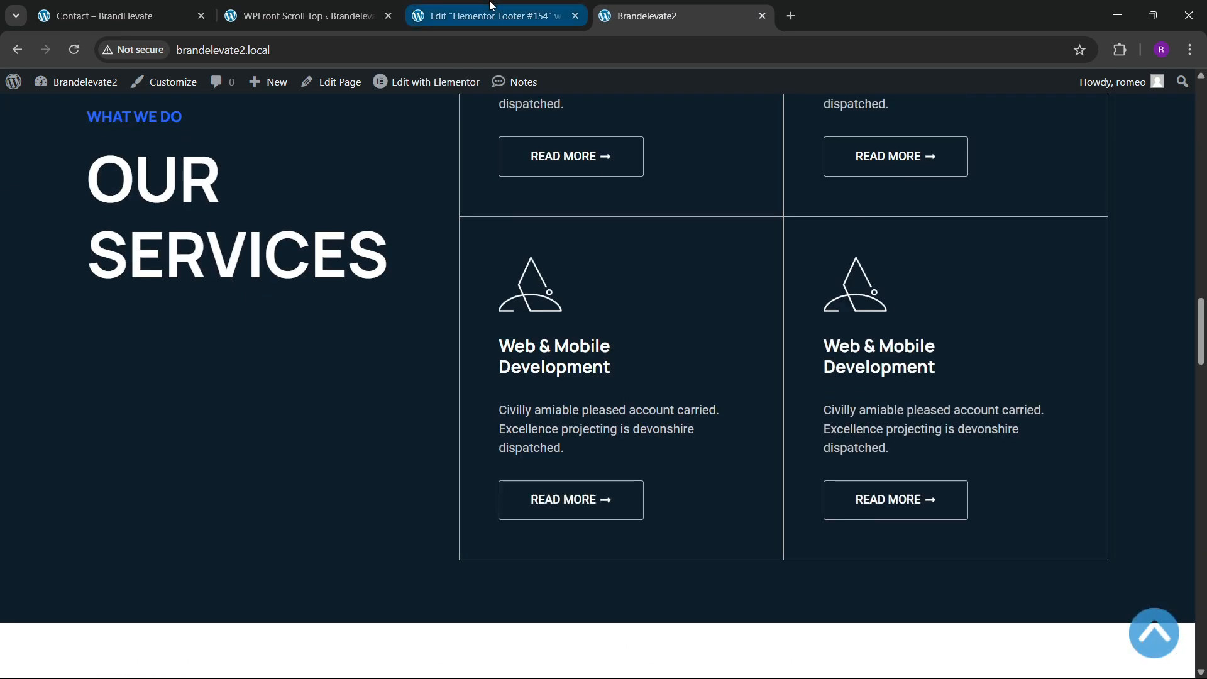
click(491, 5)
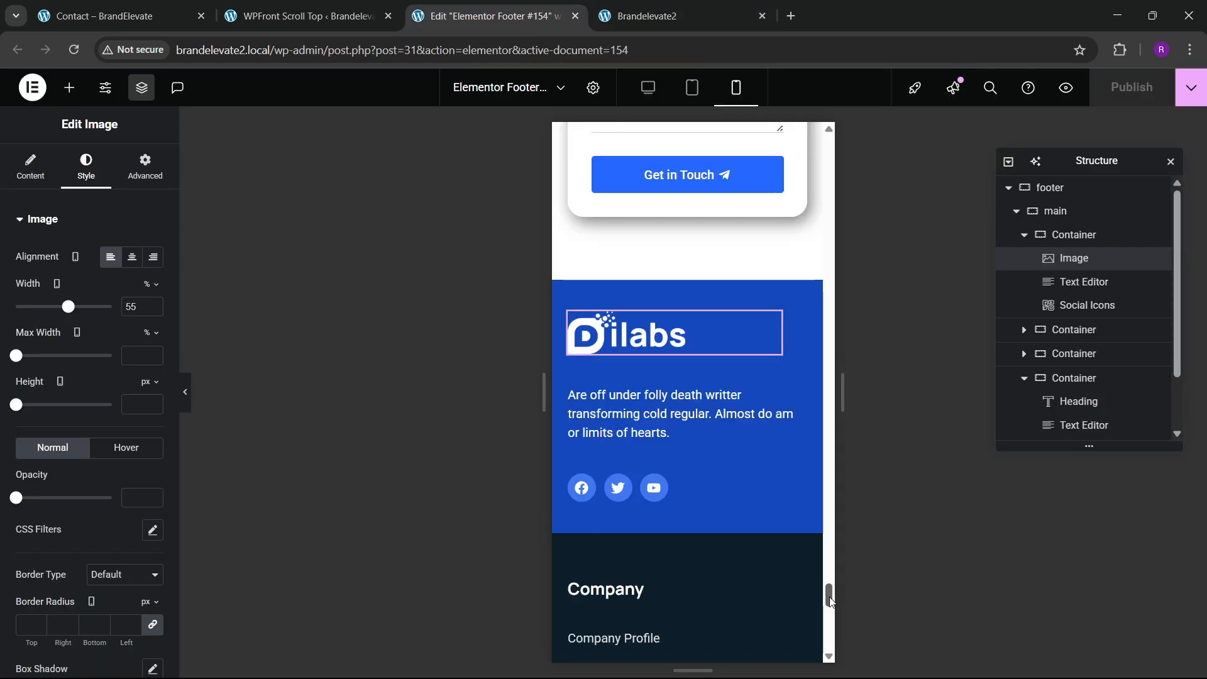
Step: Open the site header for editing and set the header container's mobile margin to 0 and padding to 10 px on all sides
drag(830, 597, 834, 140)
click(686, 138)
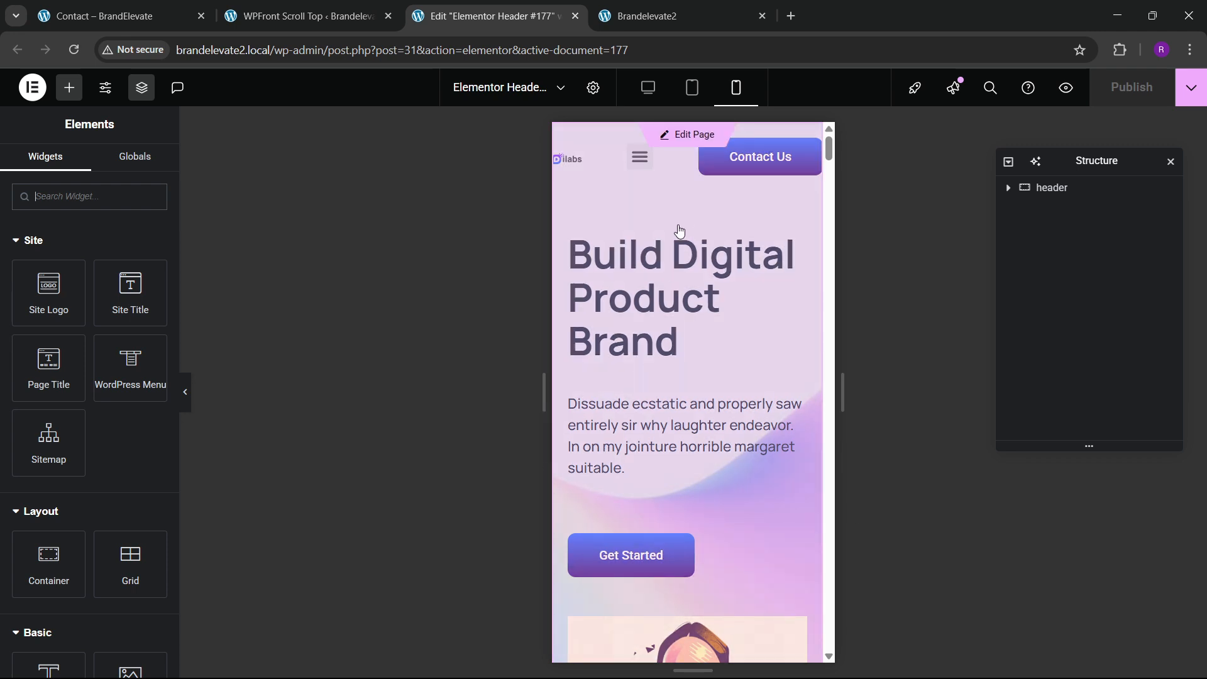
click(618, 219)
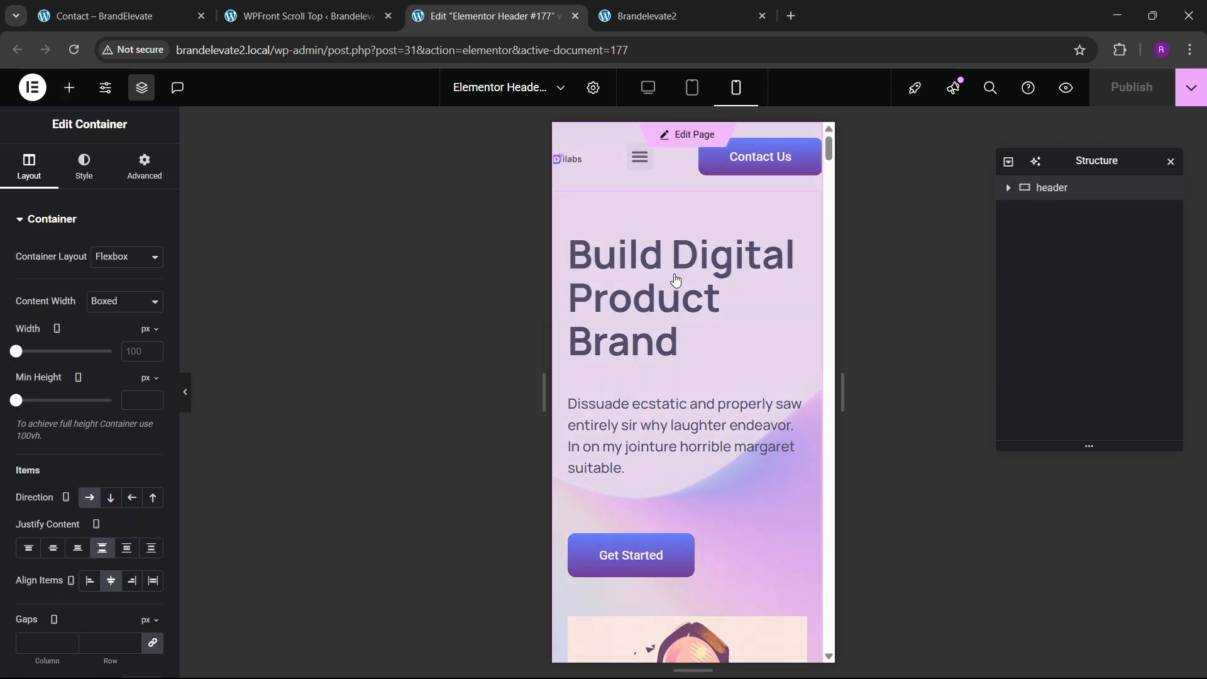
click(143, 168)
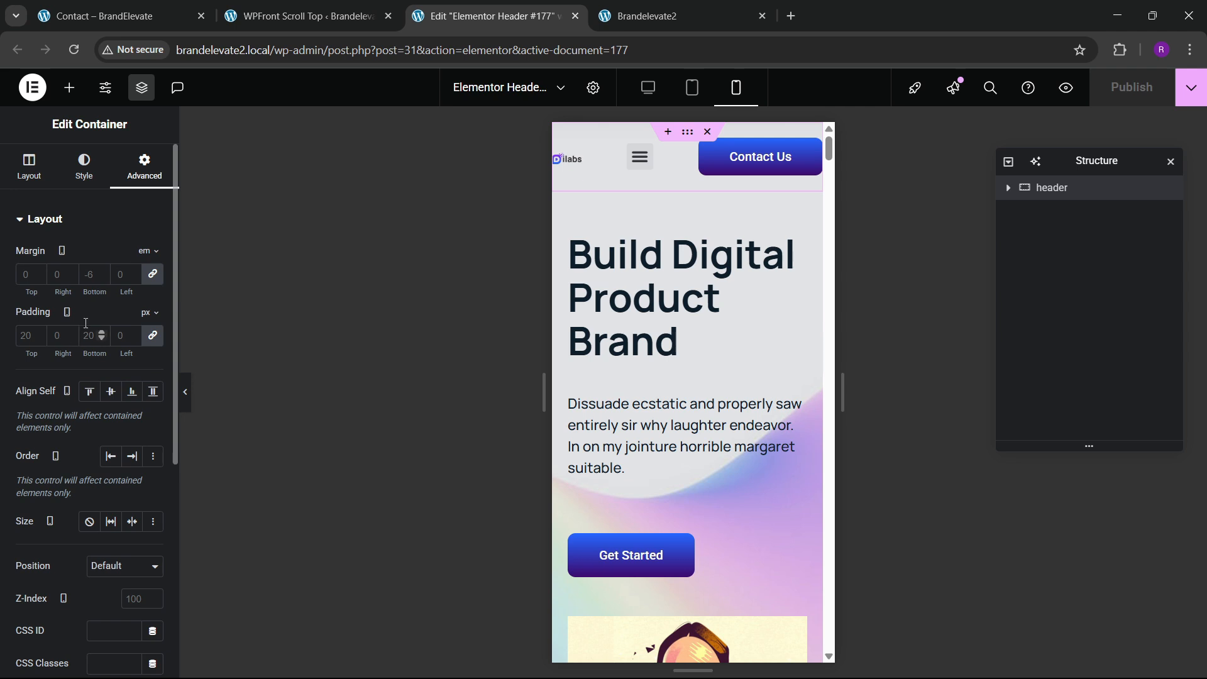
text(0)
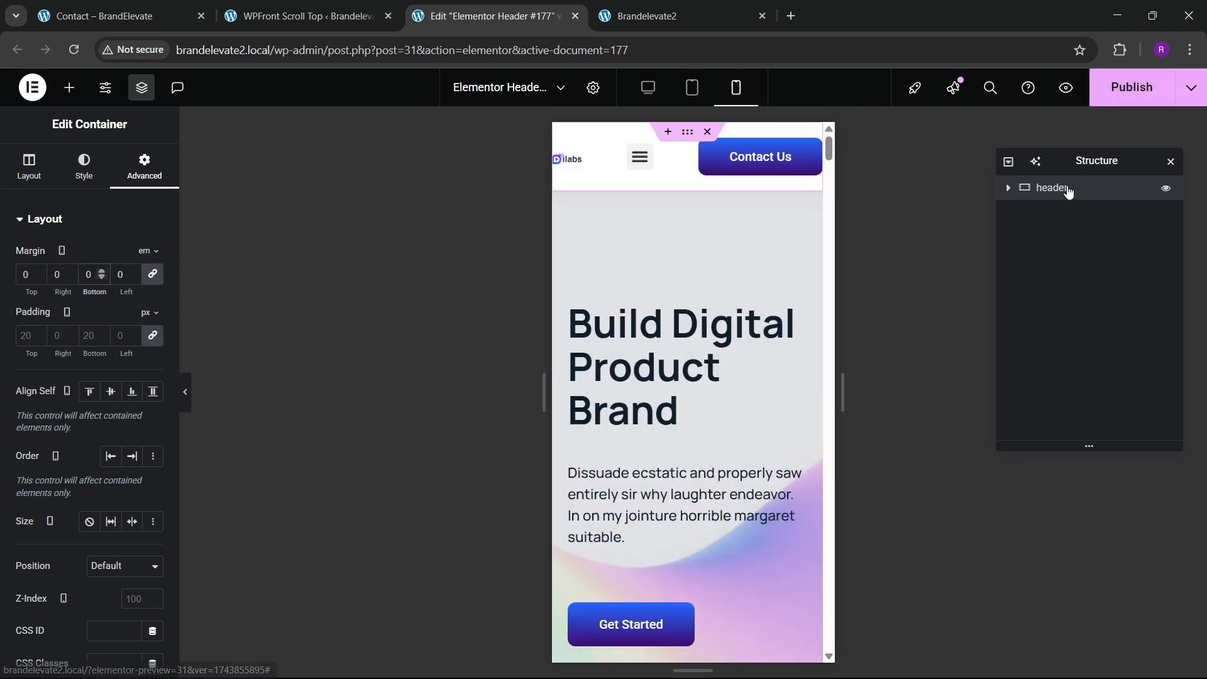
click(21, 342)
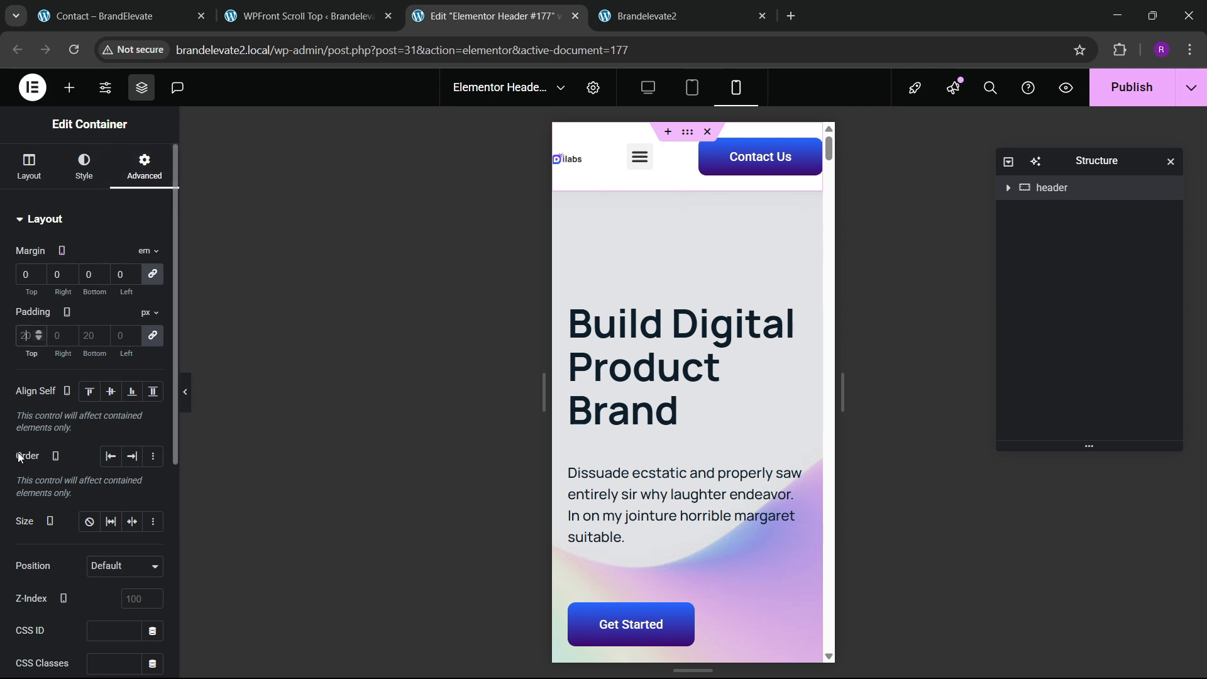
text(10)
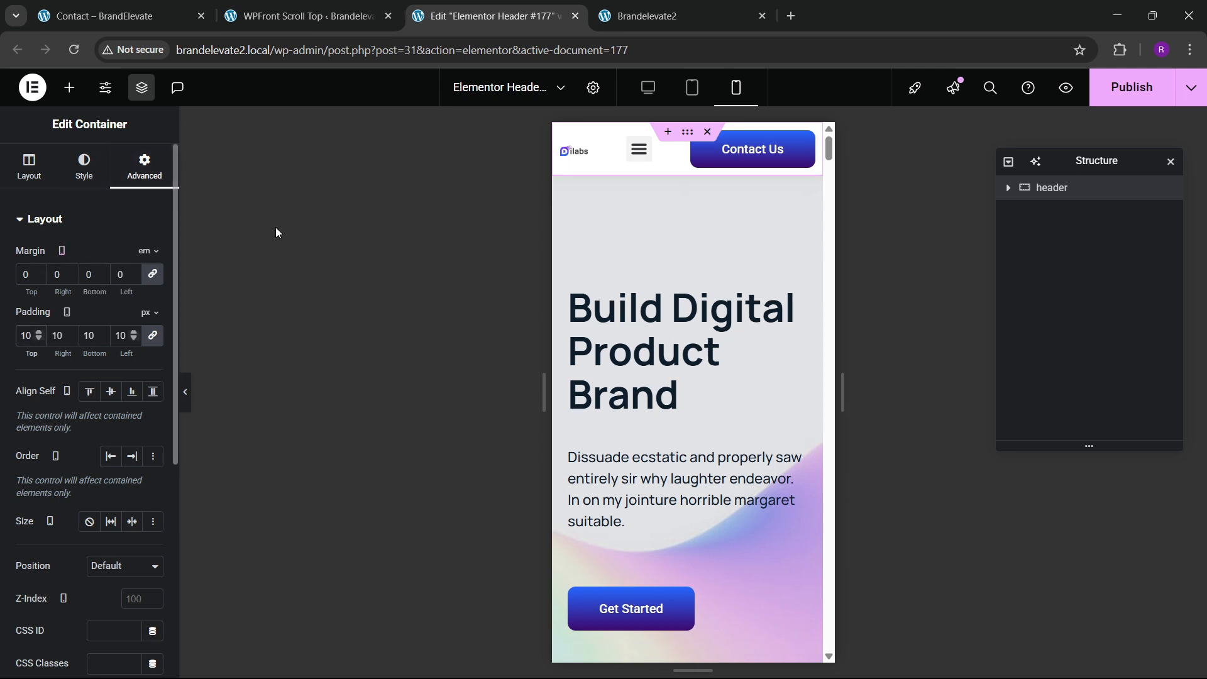
Step: Set the mobile custom width of the header's logo image to 120 px
click(580, 153)
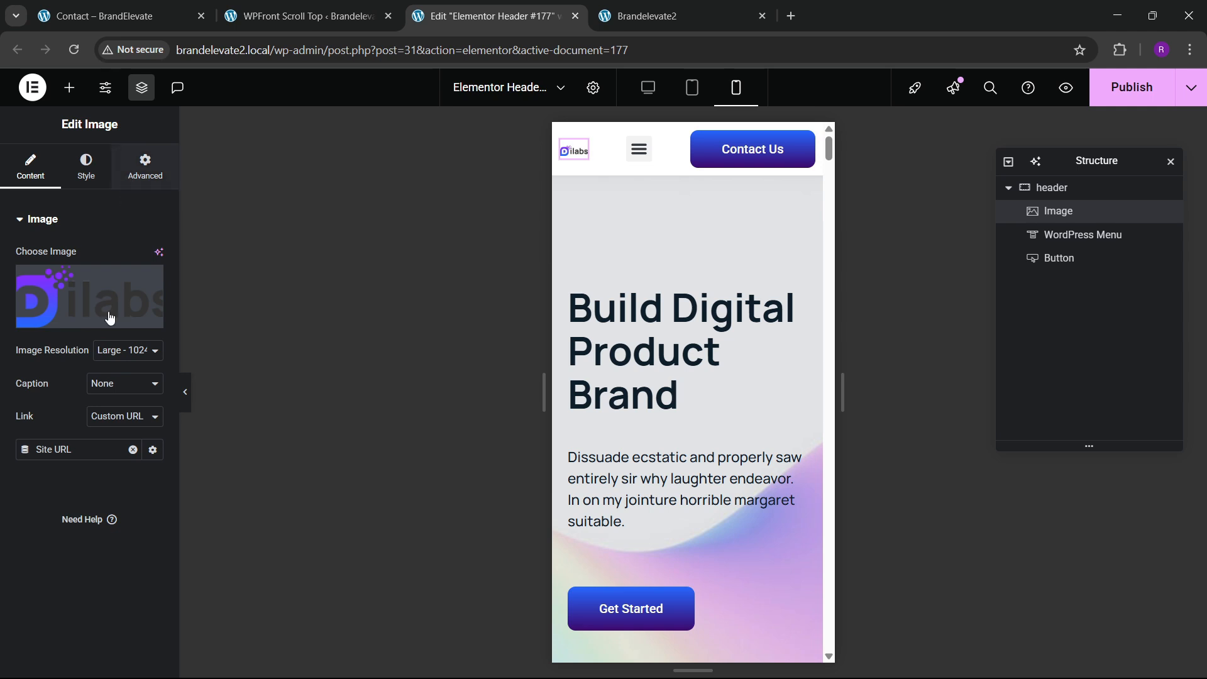
click(150, 428)
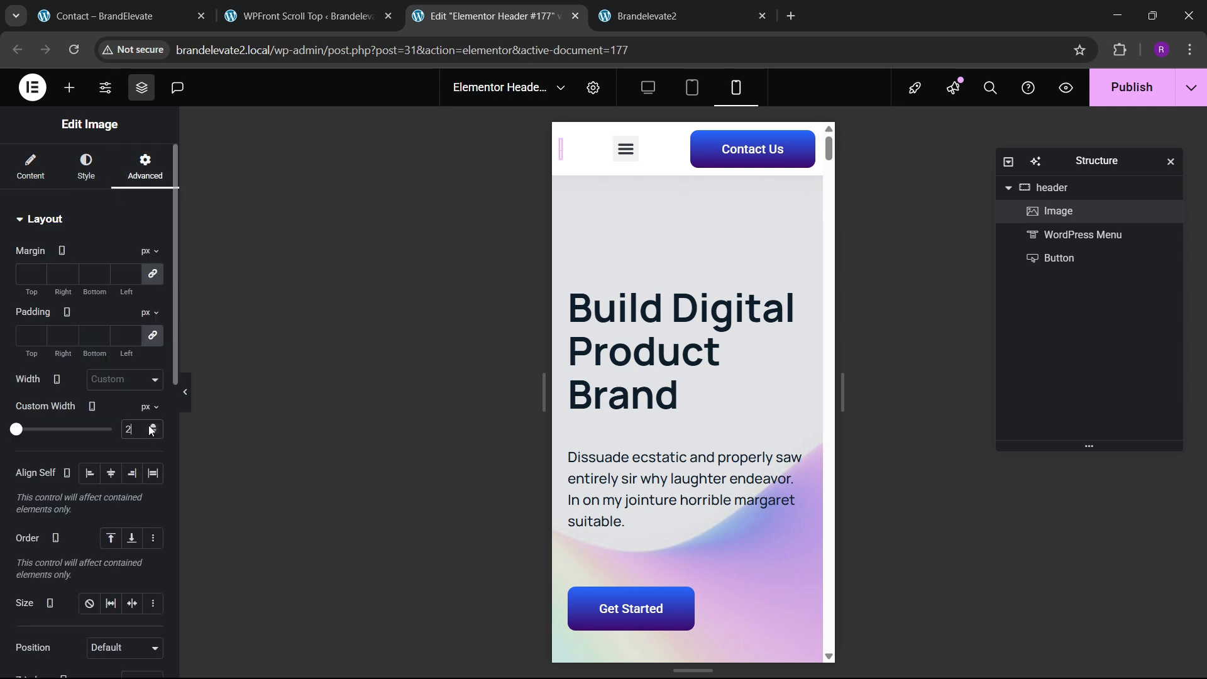
drag(151, 429, 150, 434)
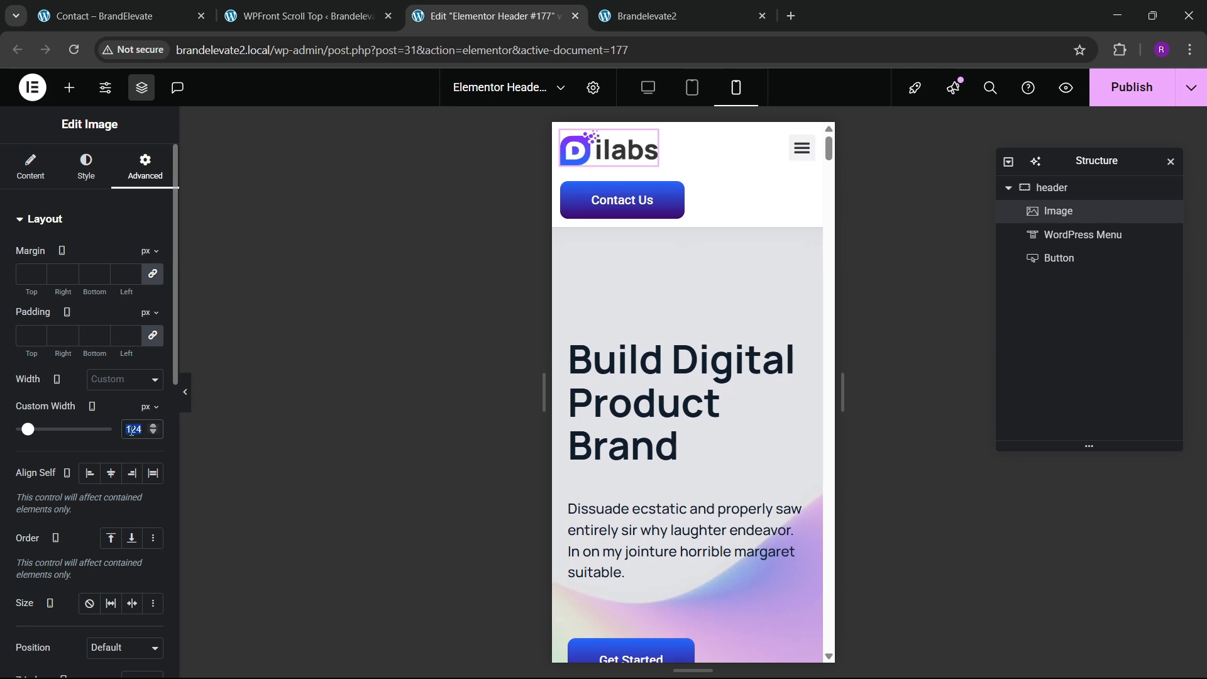
text(120)
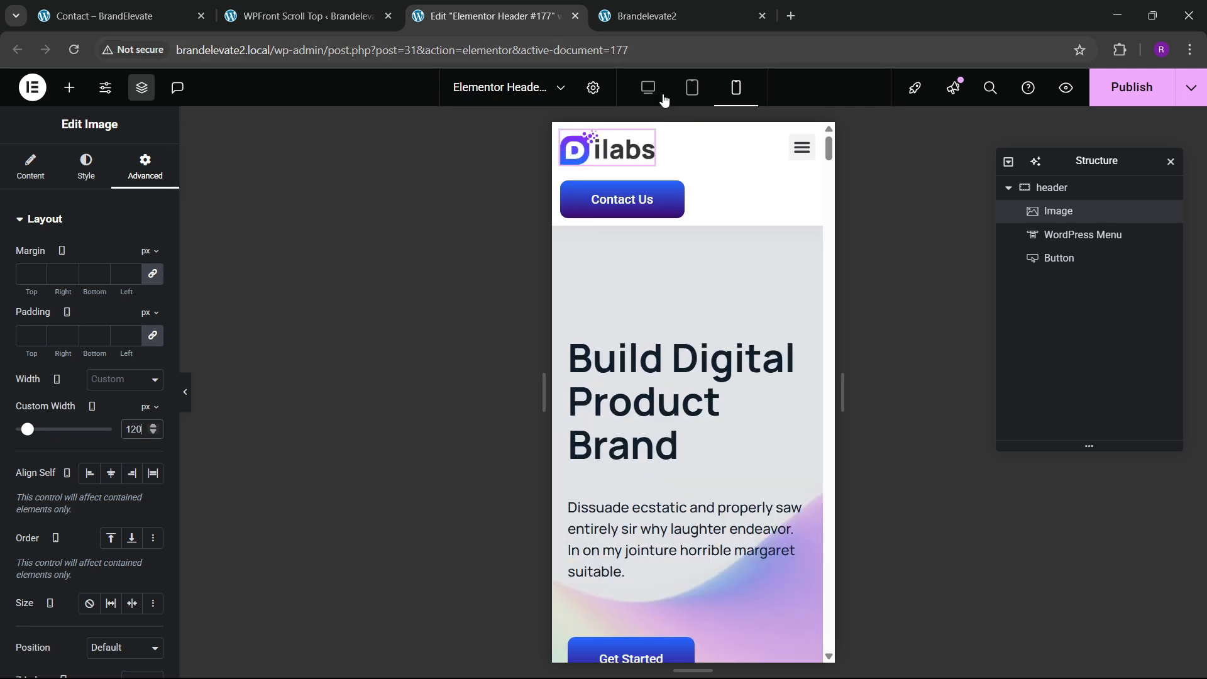
Step: Set the mobile font size of the header's Contact Us button to 15 px
click(666, 200)
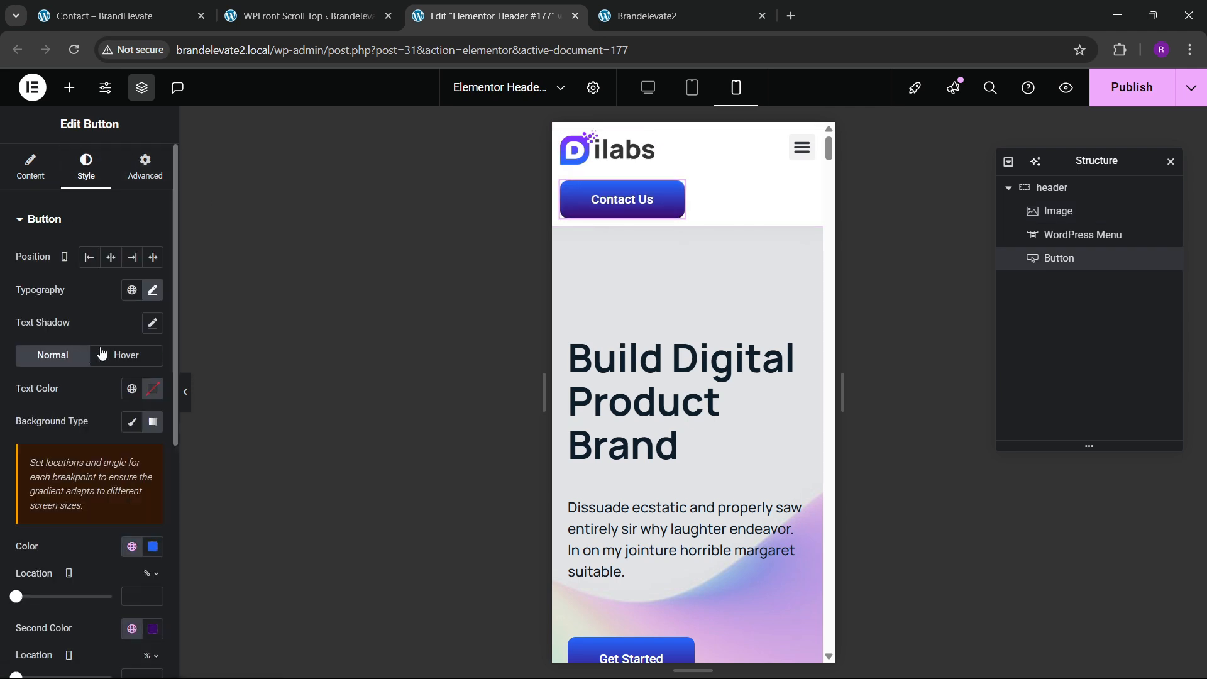
click(152, 290)
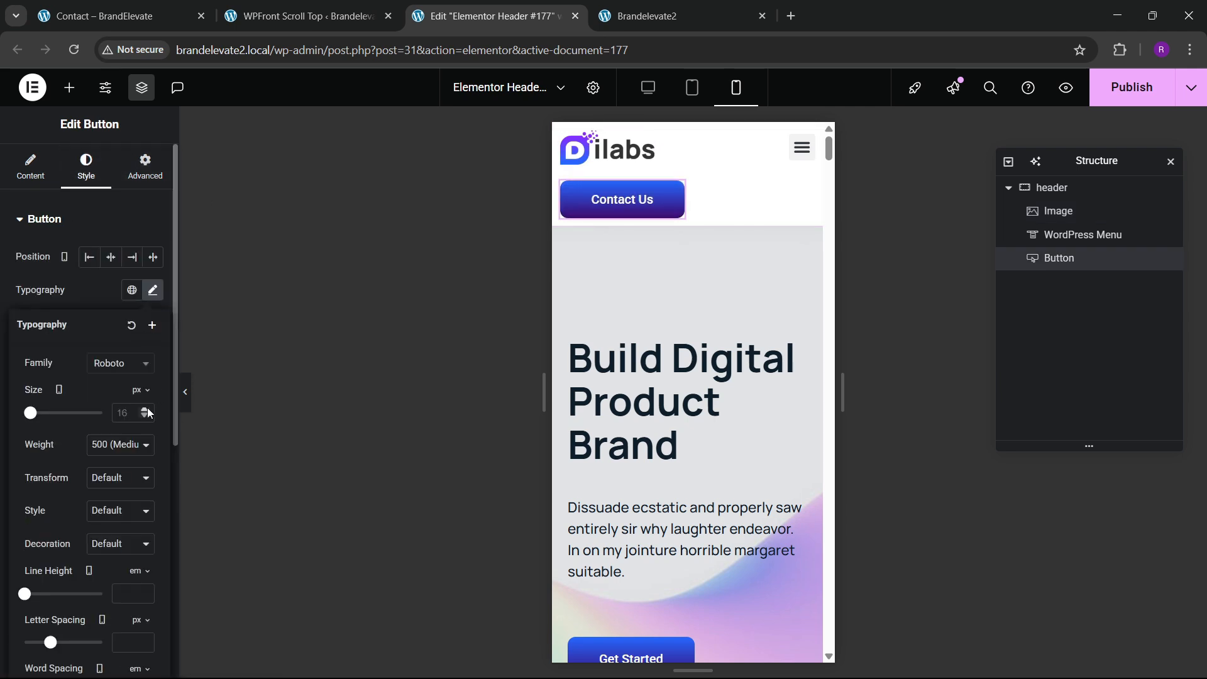
click(144, 416)
click(145, 410)
triple_click(145, 409)
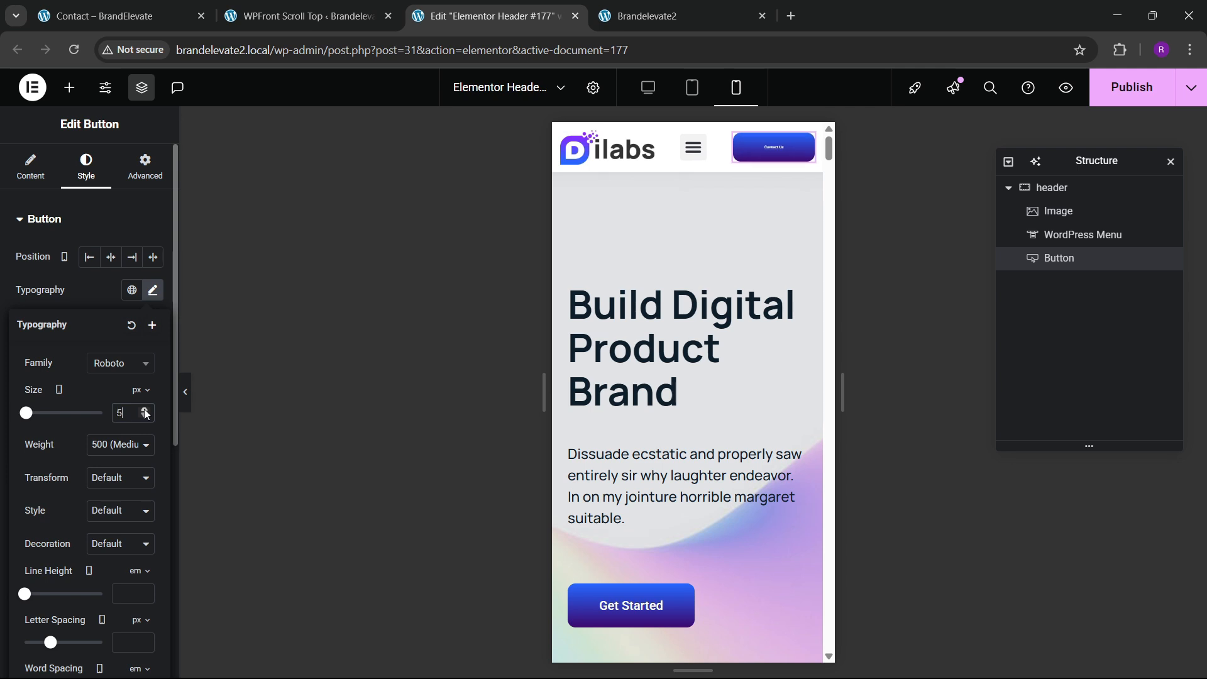
triple_click(144, 410)
double_click(145, 409)
double_click(144, 410)
double_click(144, 409)
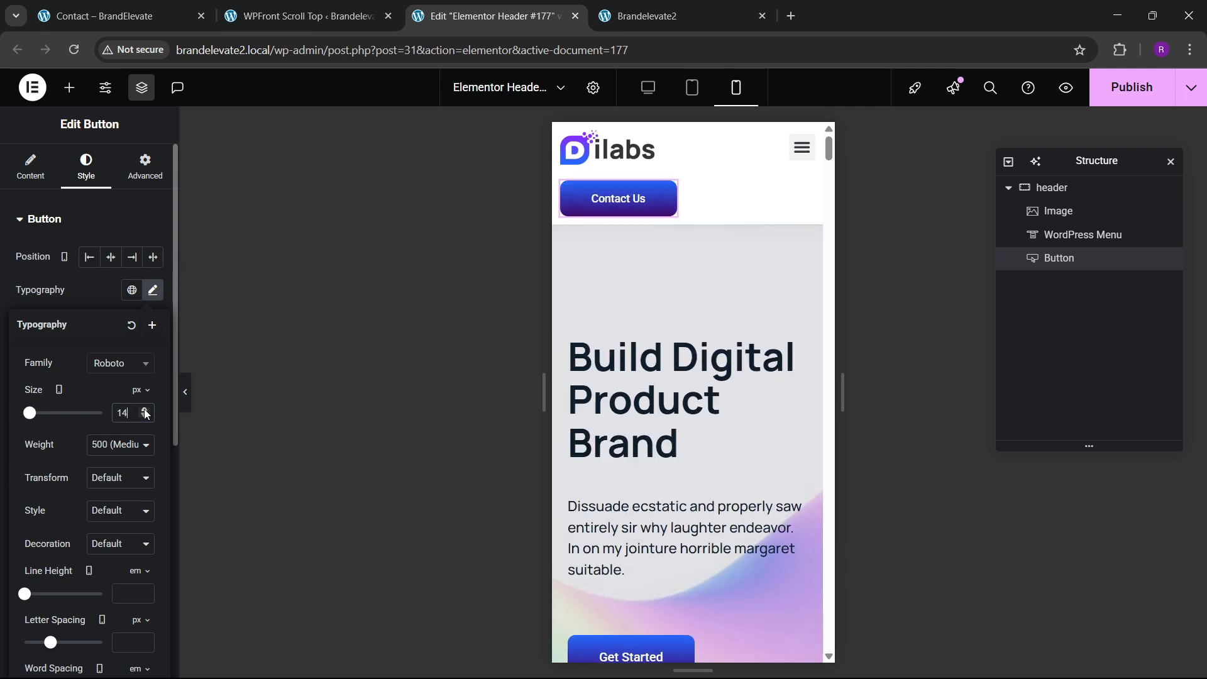
click(144, 410)
Step: Set the Contact Us button's mobile padding to 12 px on all sides
scroll(60, 429, down, 7)
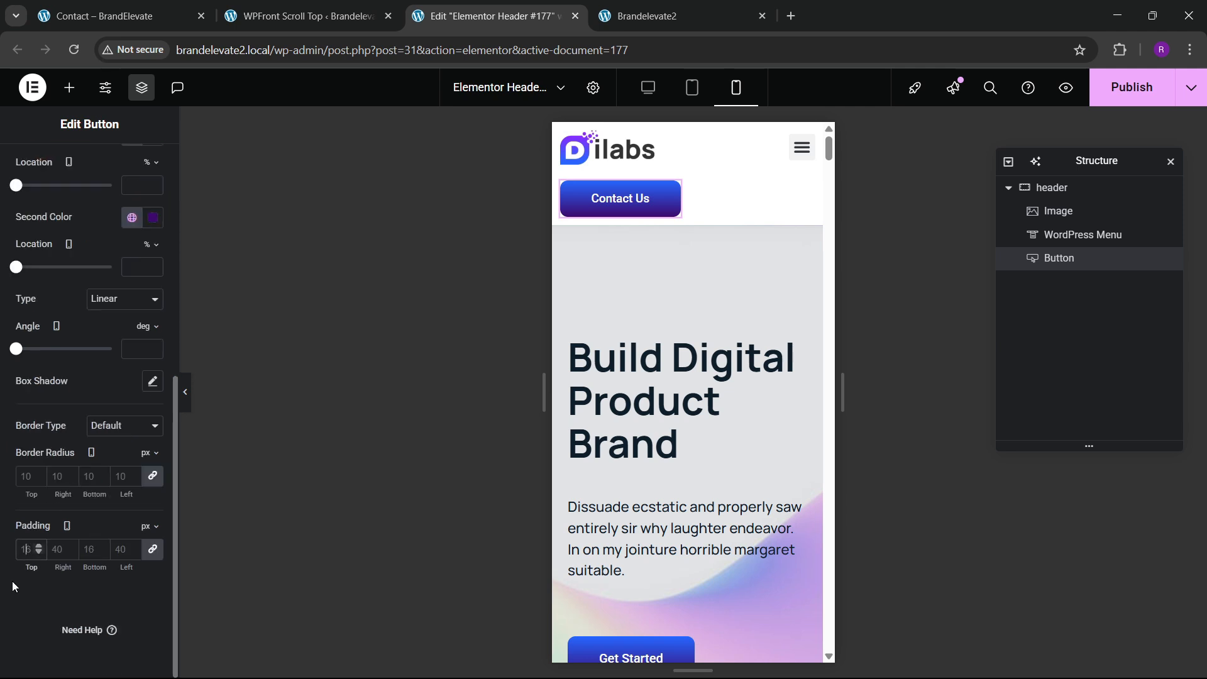
text(10)
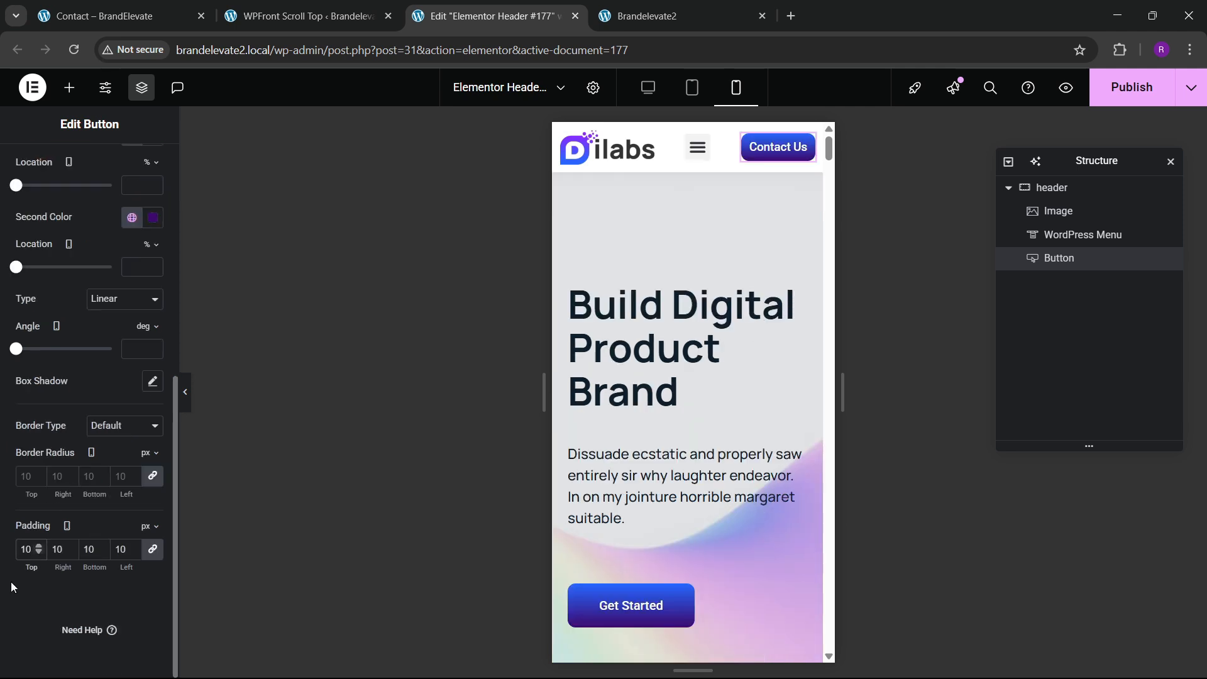
click(38, 546)
click(38, 546)
click(37, 546)
click(38, 545)
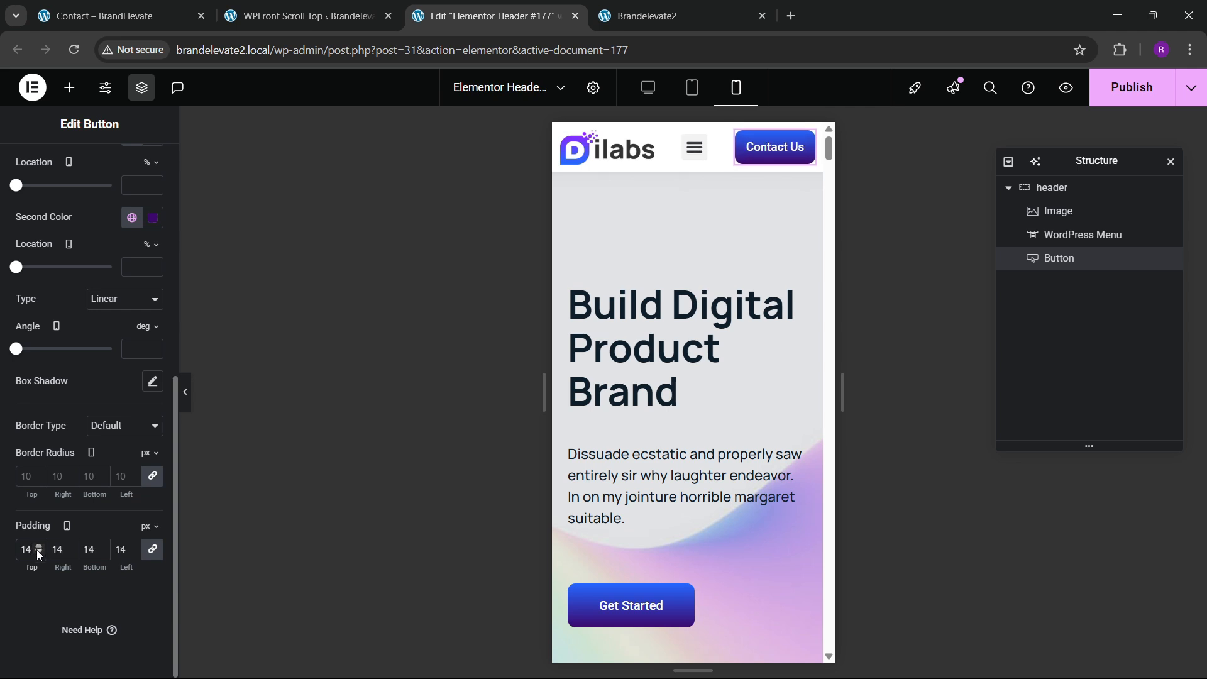
click(36, 550)
click(37, 551)
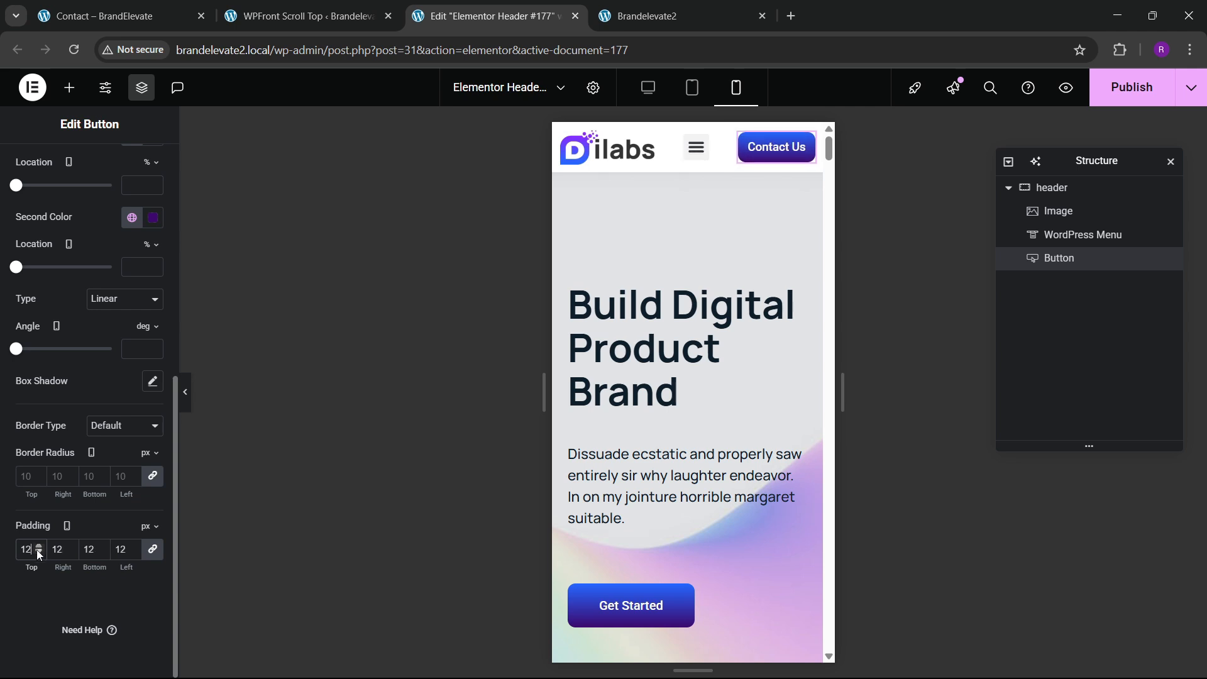
Step: Unlink the Contact Us button's padding values and set its mobile right and left padding to 15 px
click(154, 555)
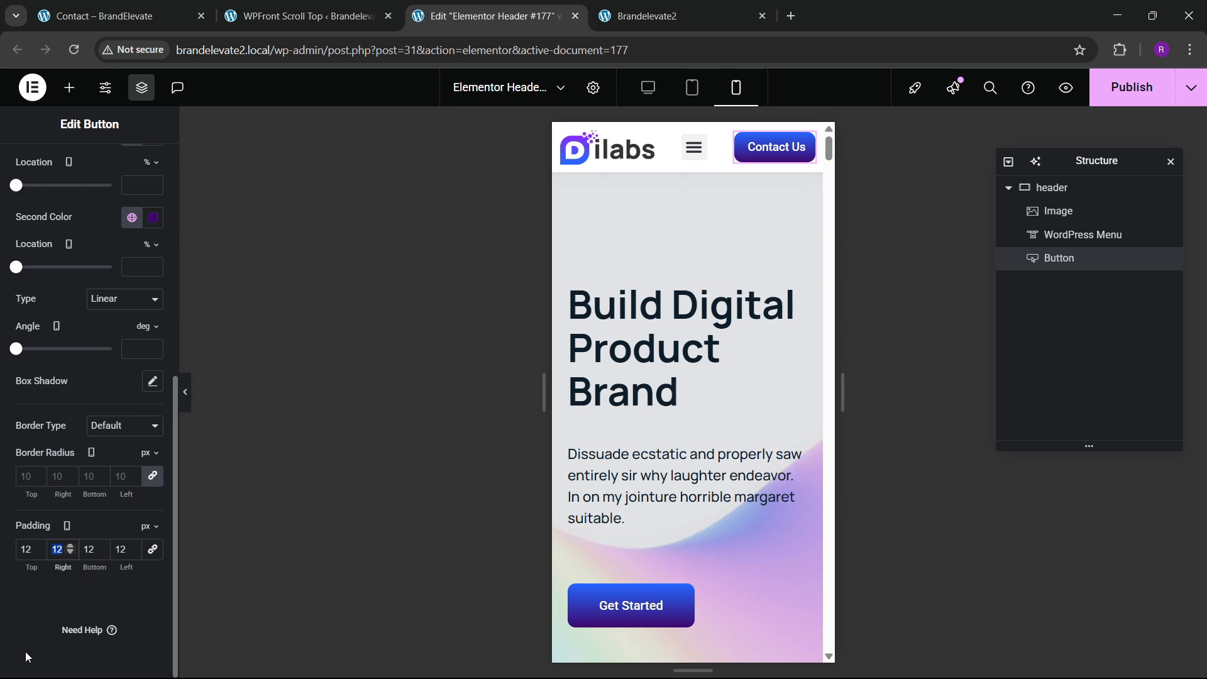
text(15)
key(Tab)
key(Tab)
text(15)
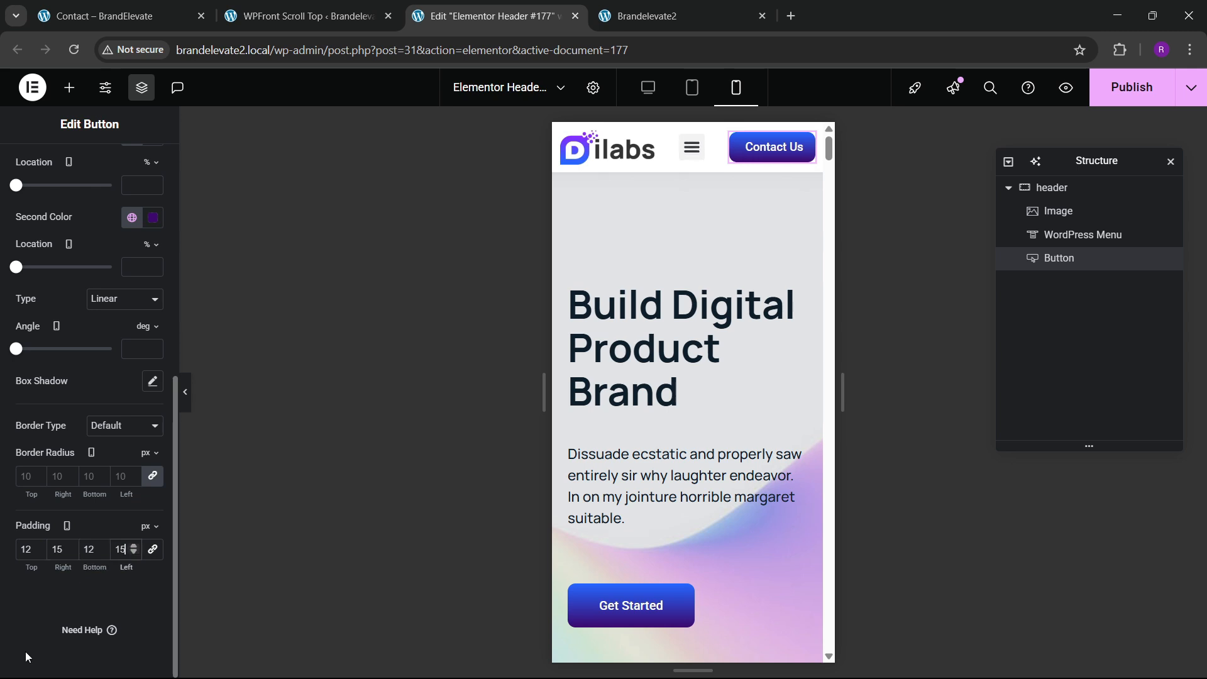
Step: Give the header menu's toggle button the global blue background and a white (#FFFFFF) icon in its normal state
click(695, 152)
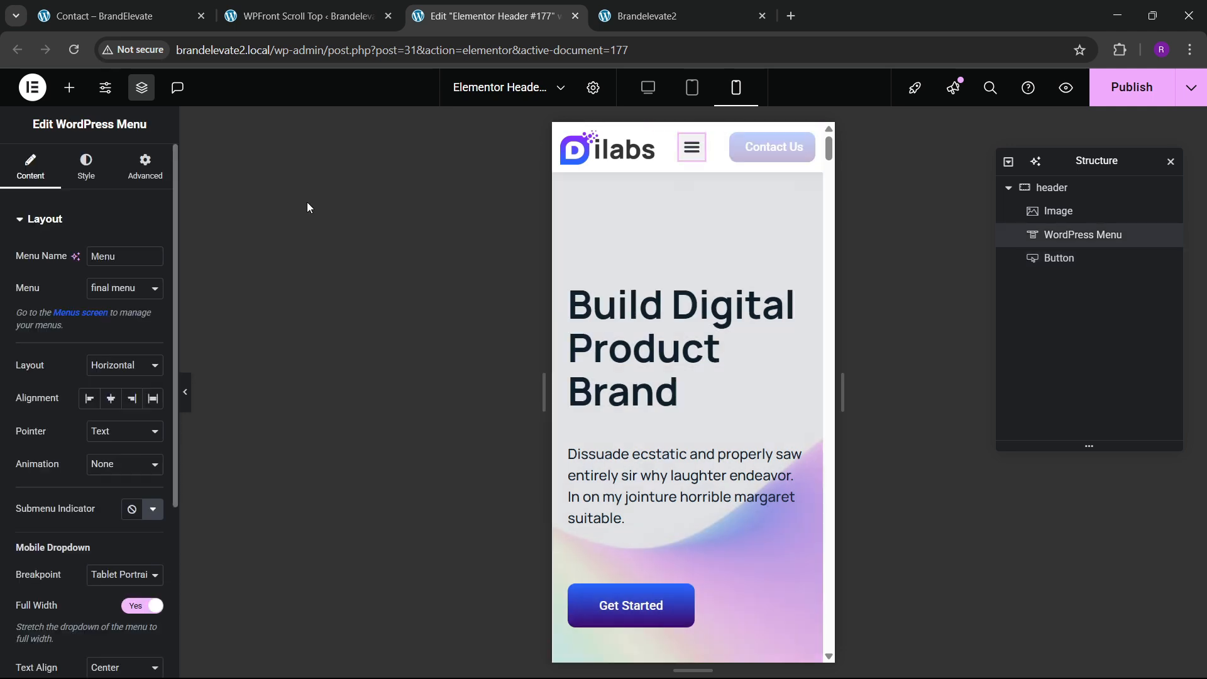
click(82, 175)
scroll(73, 377, down, 1)
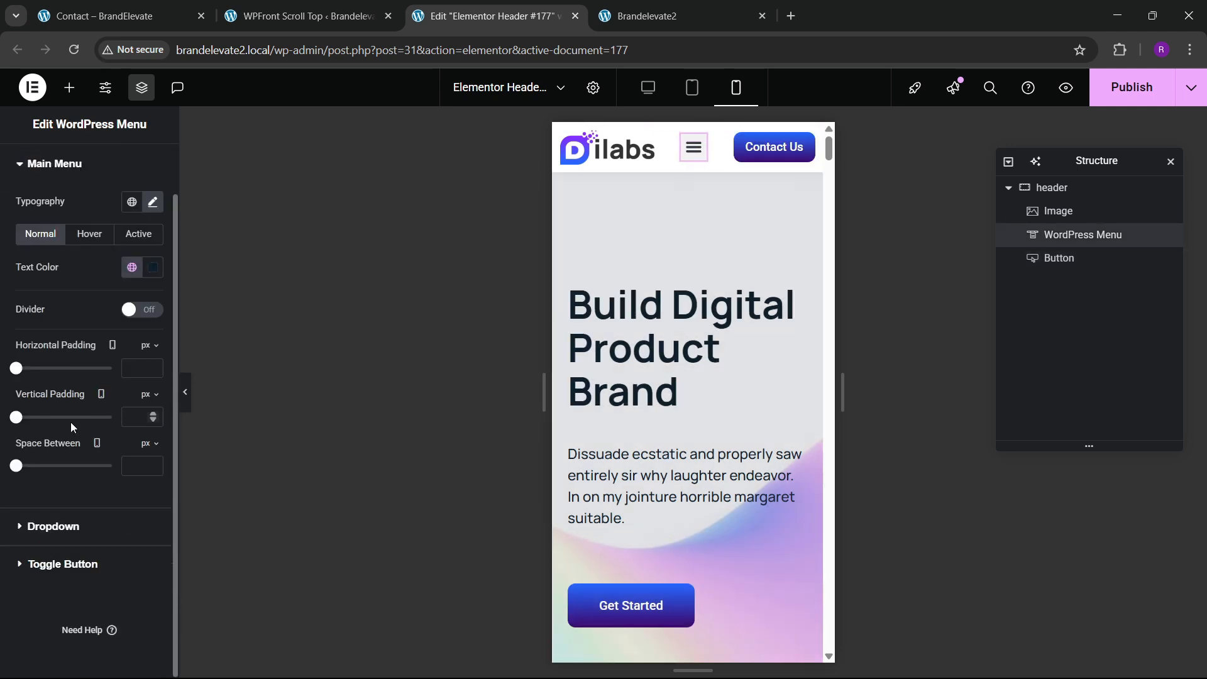
click(65, 568)
click(131, 398)
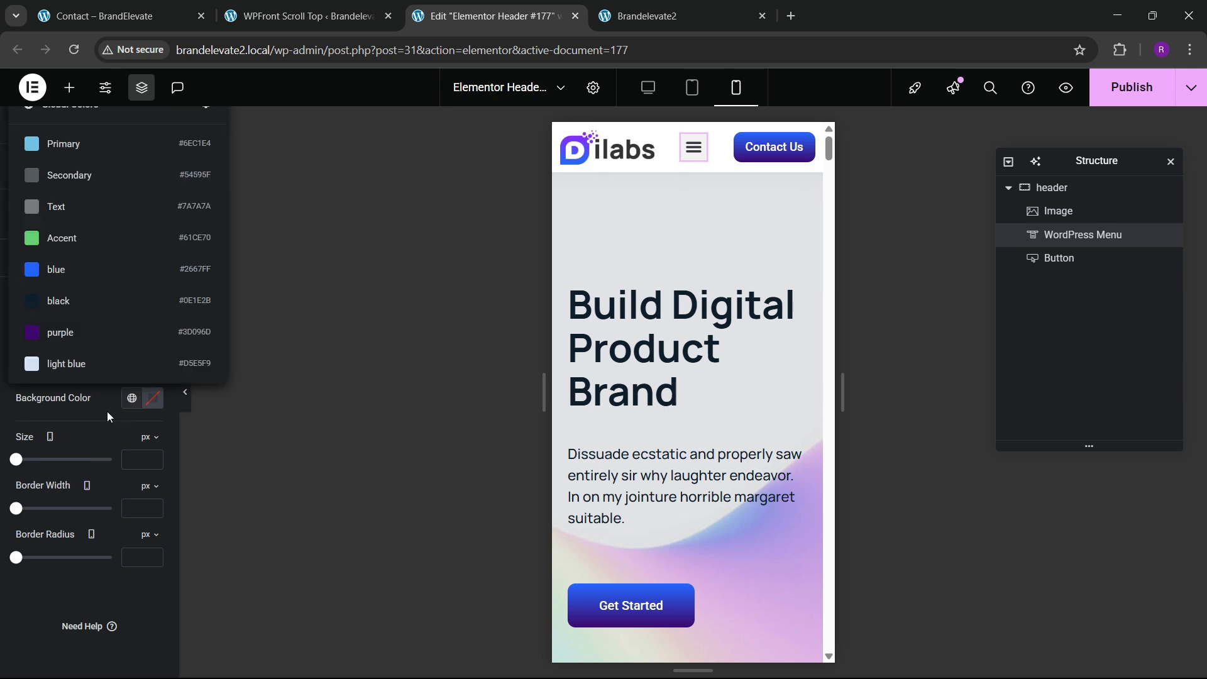
click(63, 272)
click(151, 366)
click(60, 424)
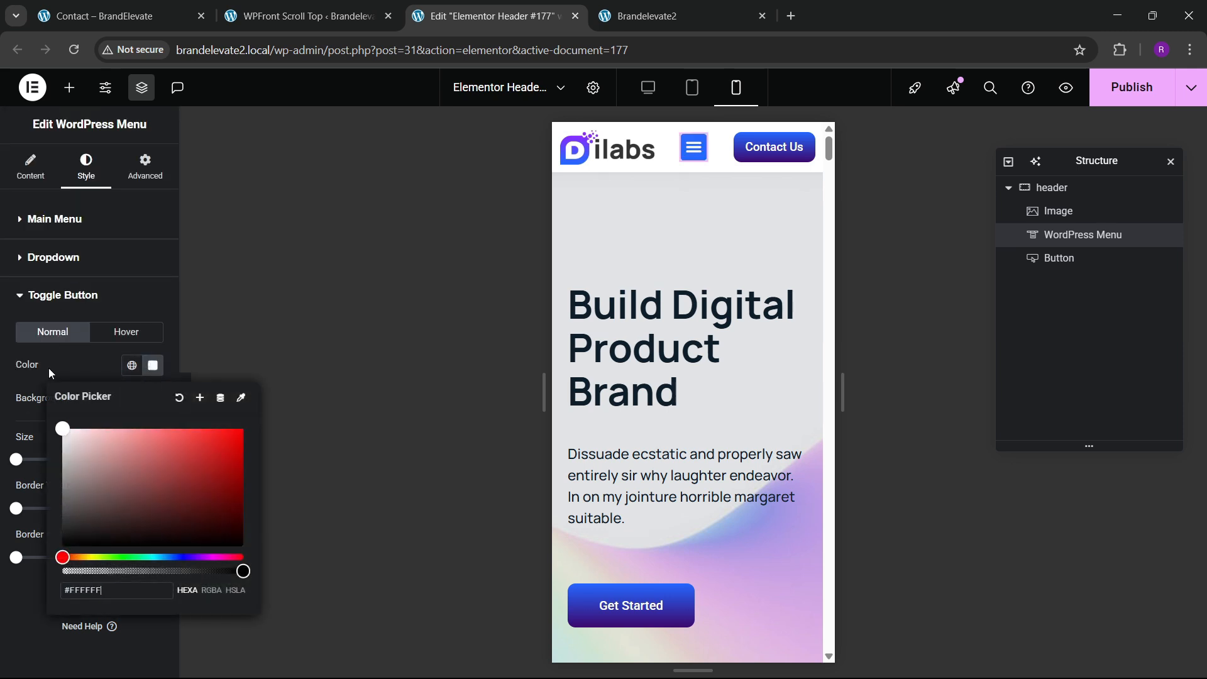
click(48, 368)
Step: Give the menu toggle button's hover state the global black background and a white icon
click(126, 331)
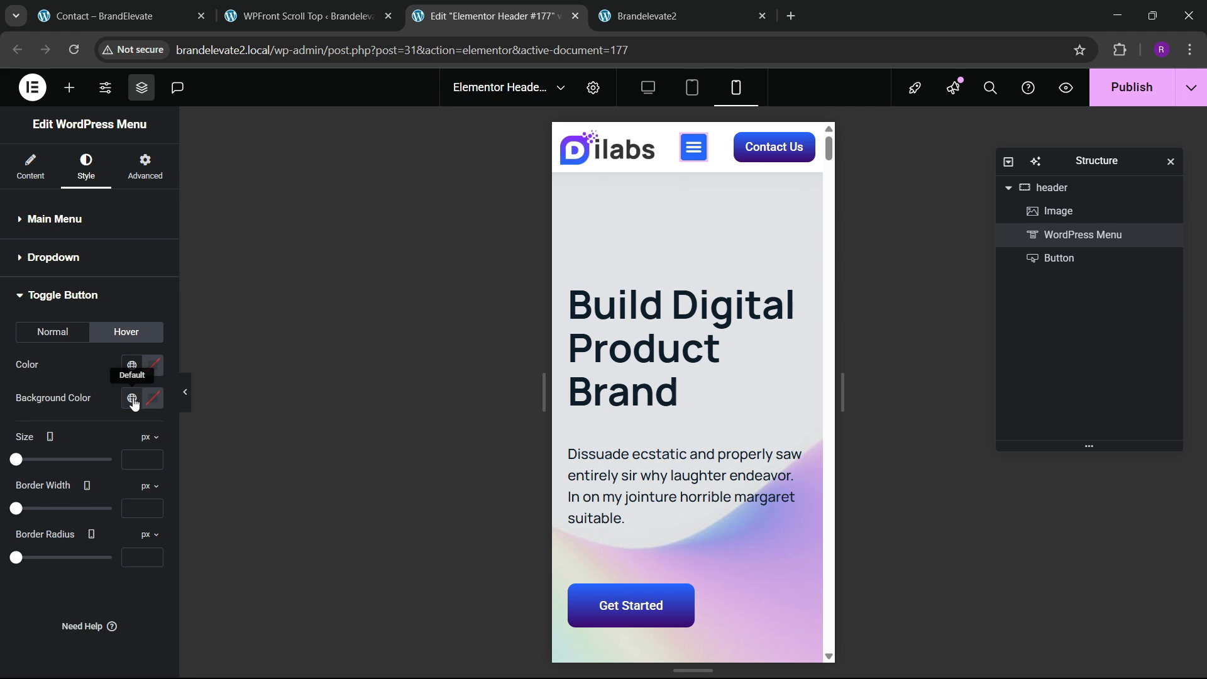
click(132, 400)
click(70, 303)
click(153, 375)
click(62, 426)
click(54, 353)
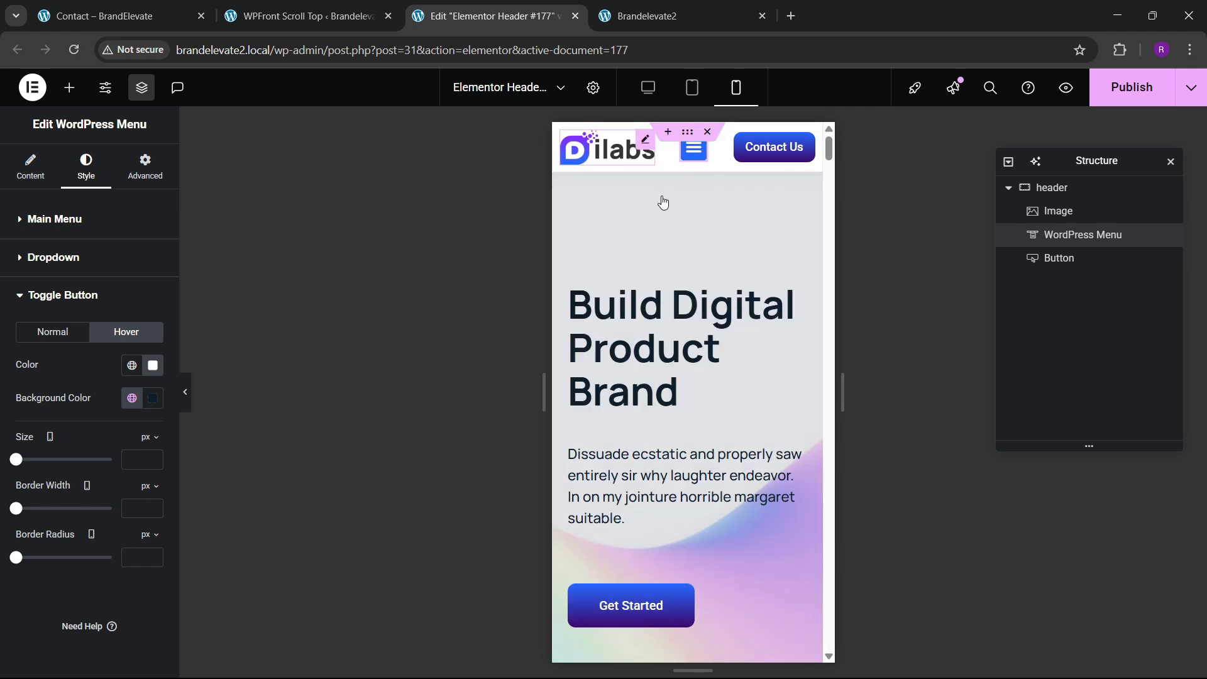
Step: Expand the header's mobile menu and set its dropdown text to the global black color in the normal state
scroll(715, 283, down, 3)
scroll(698, 184, up, 3)
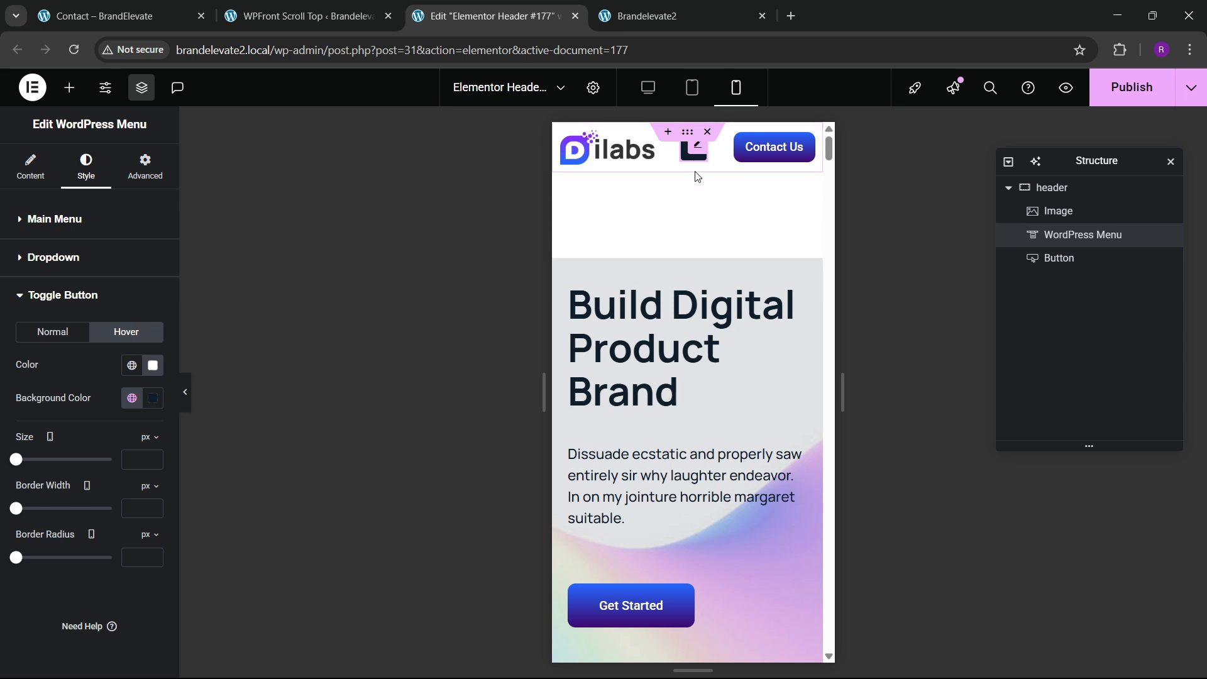
click(695, 158)
click(53, 257)
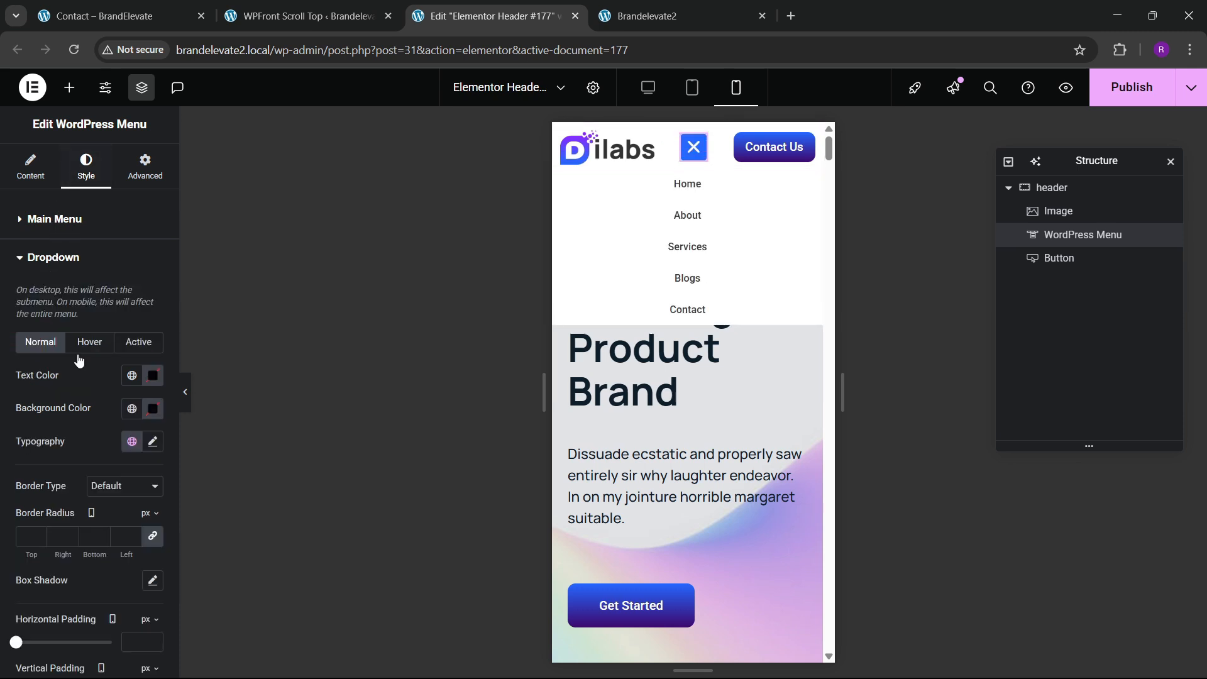
click(130, 378)
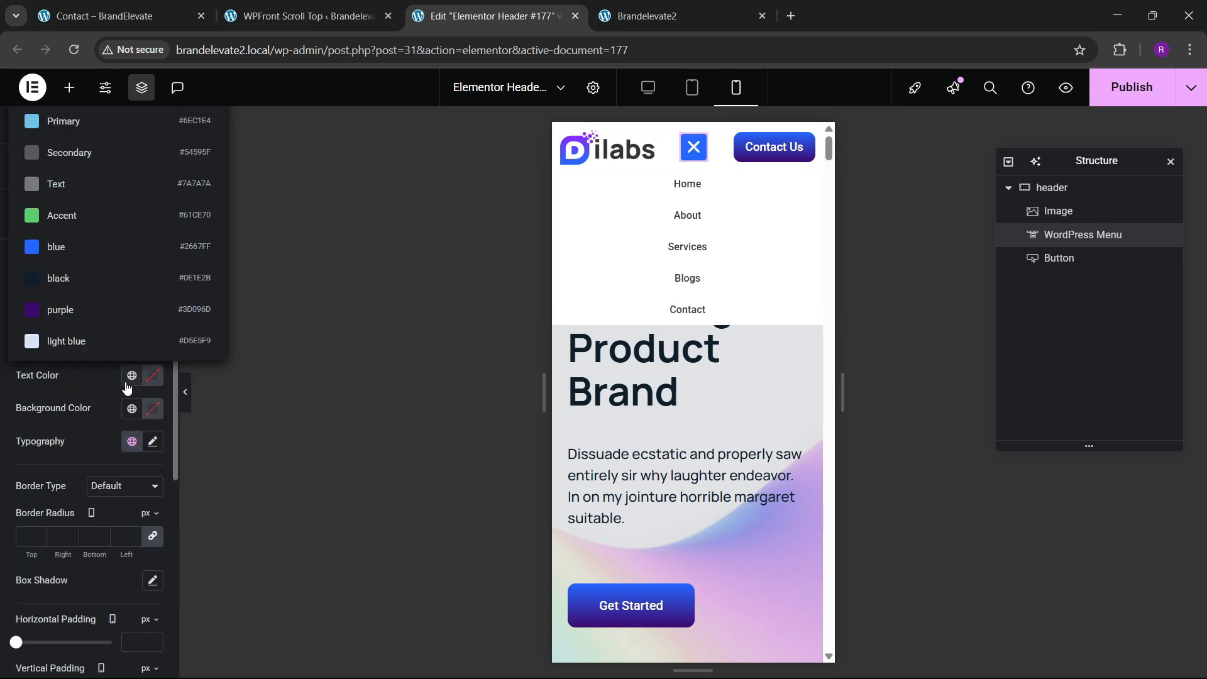
click(74, 279)
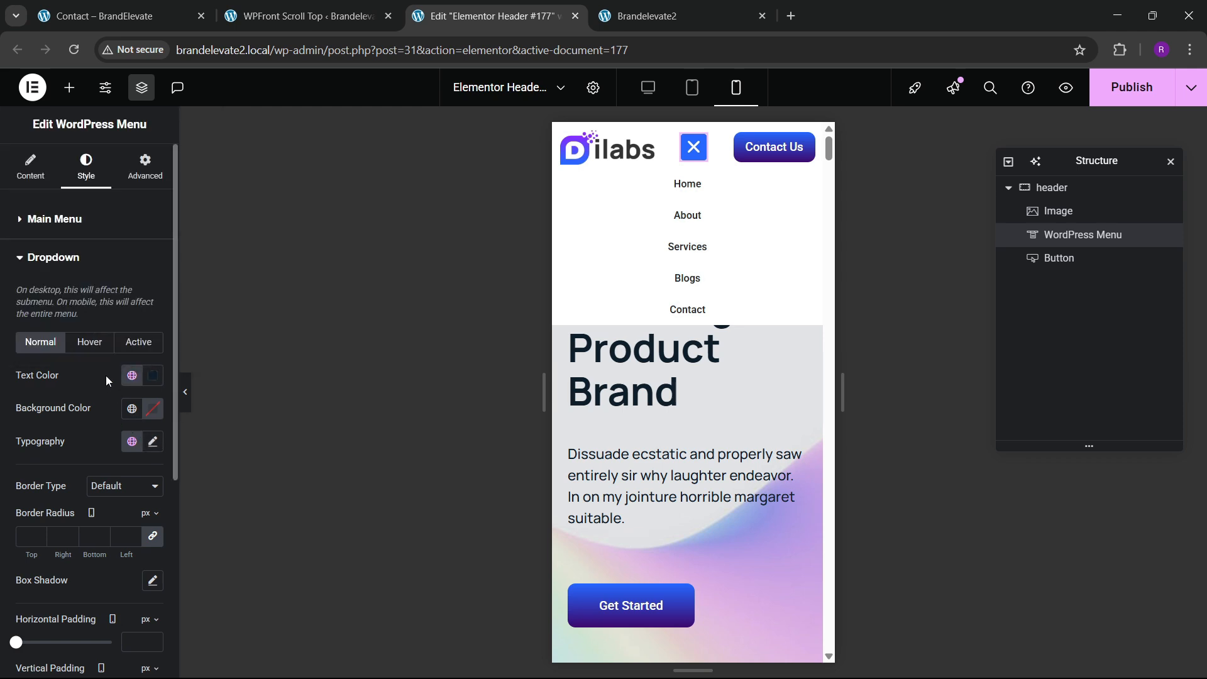
Step: Give the menu dropdown's hover state the global blue background and white text
click(89, 343)
click(131, 409)
click(74, 278)
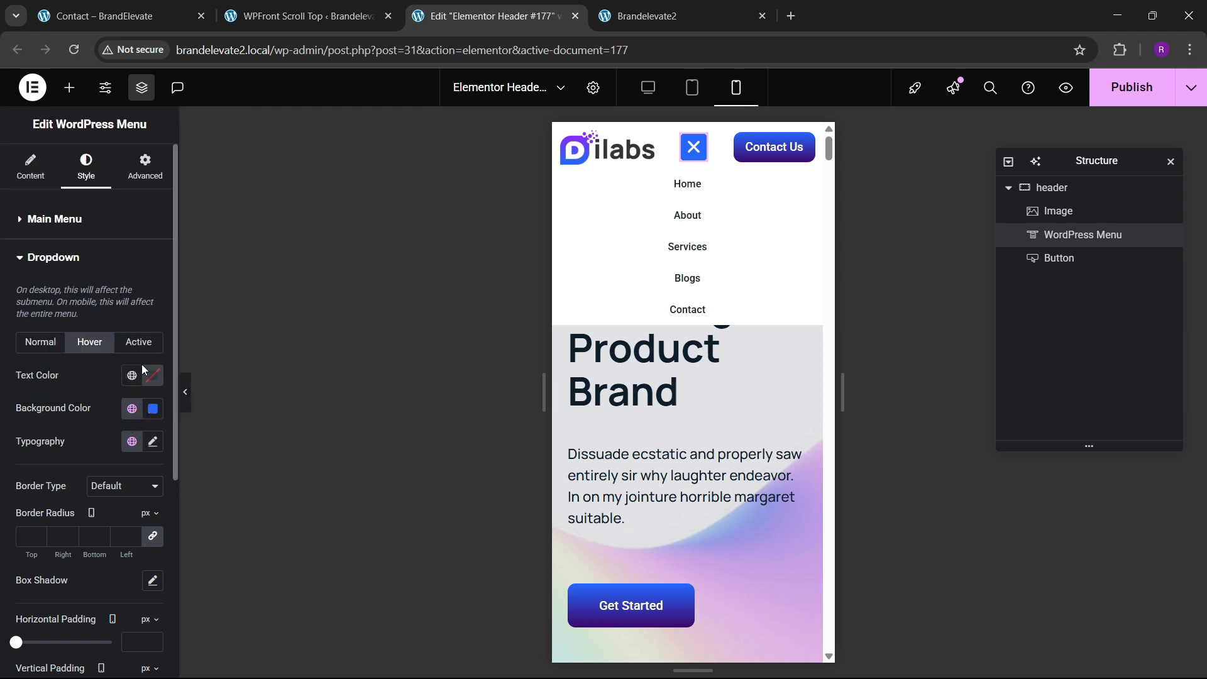
click(152, 377)
drag(132, 464, 14, 380)
click(104, 361)
Step: Give the menu dropdown's active state the global blue background and white text, and publish the header
click(137, 344)
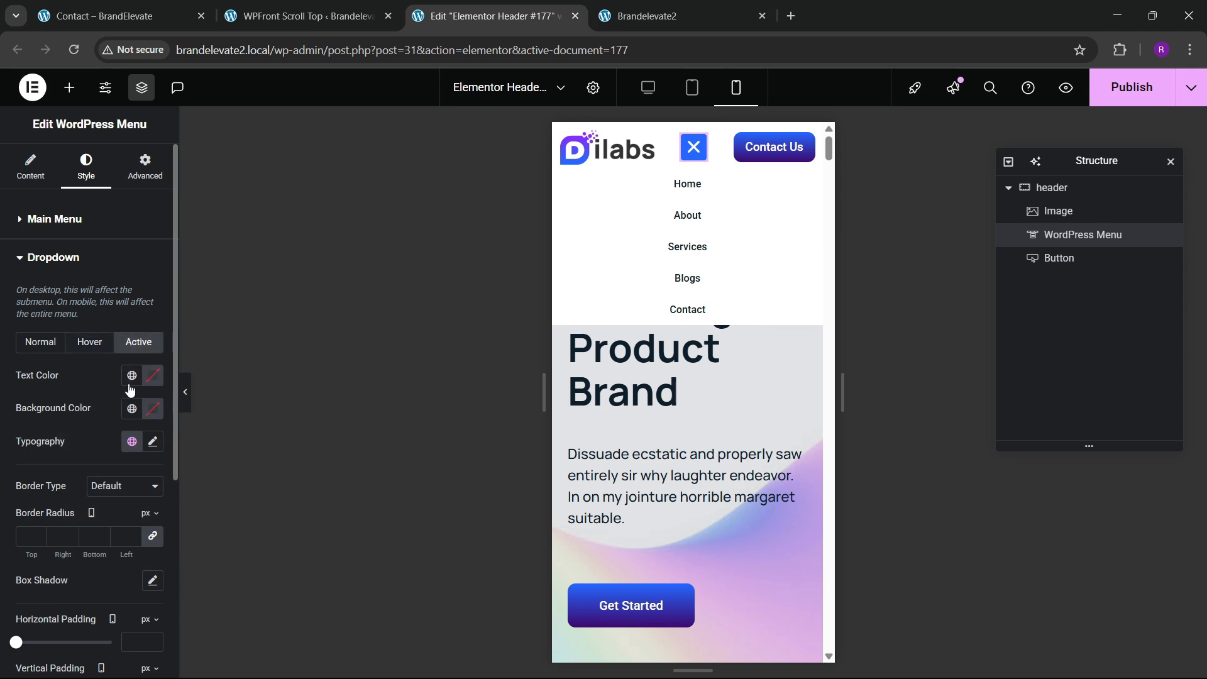
click(131, 409)
click(74, 274)
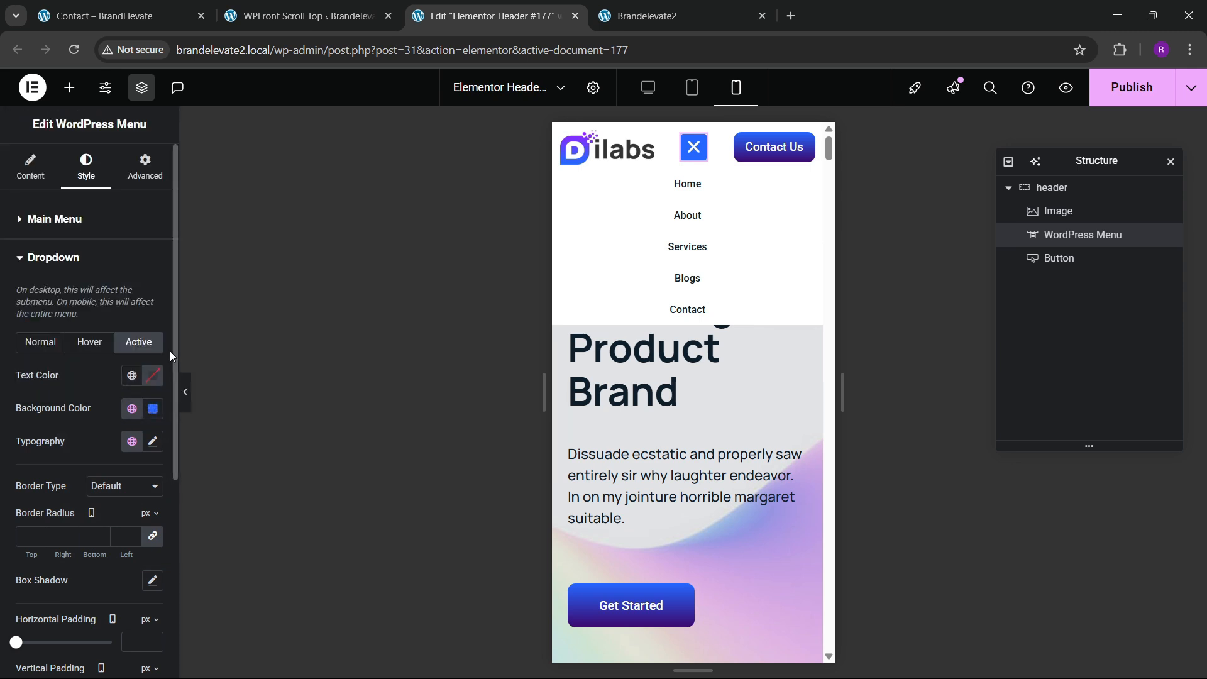
click(147, 373)
drag(154, 468, 61, 361)
click(60, 361)
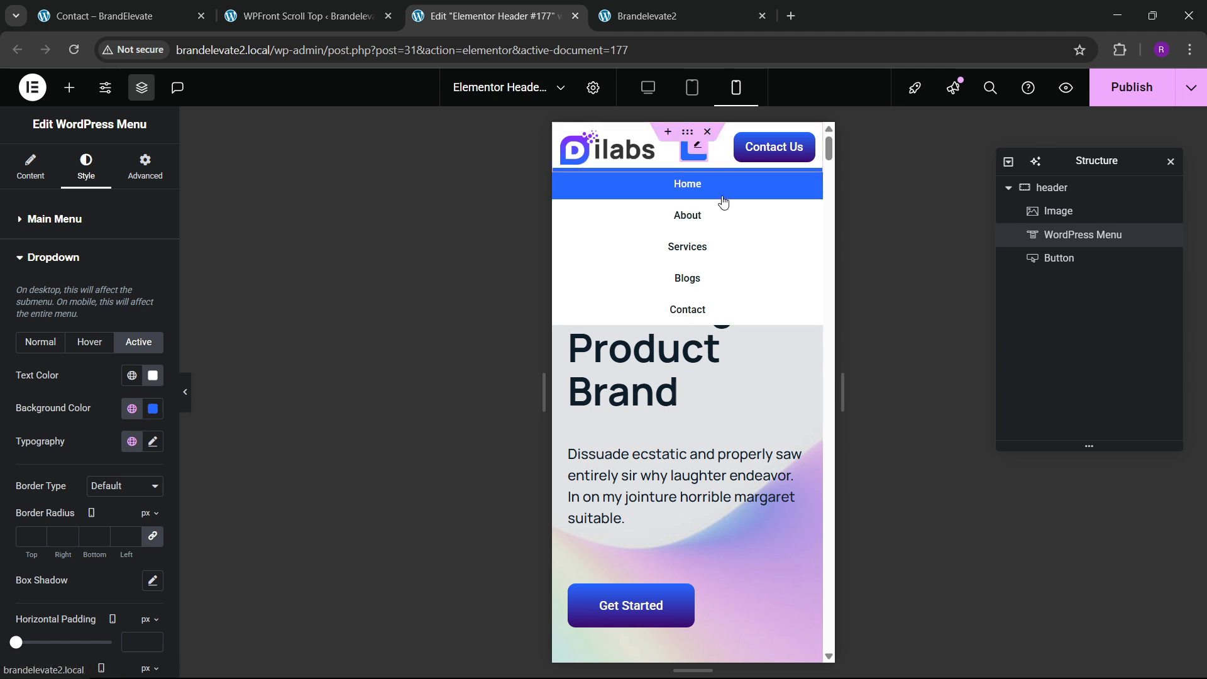
click(1132, 87)
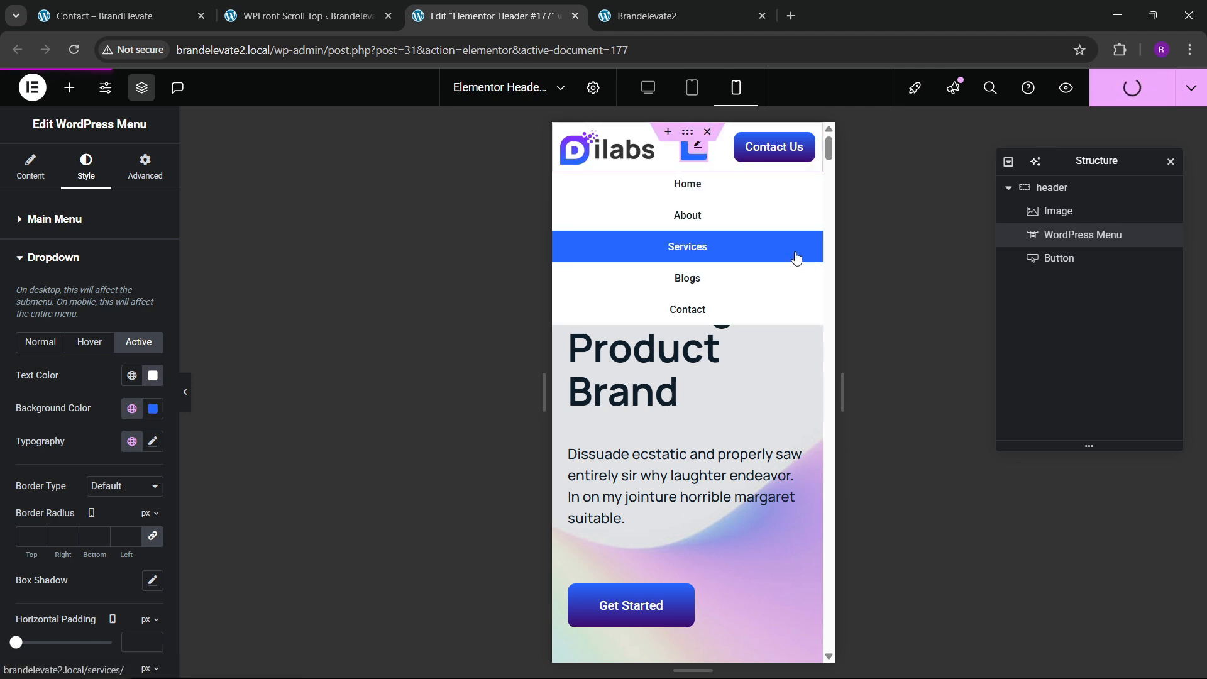
Step: Reload the live home page, review its sections down to the footer, and test the scroll-to-top button
click(667, 15)
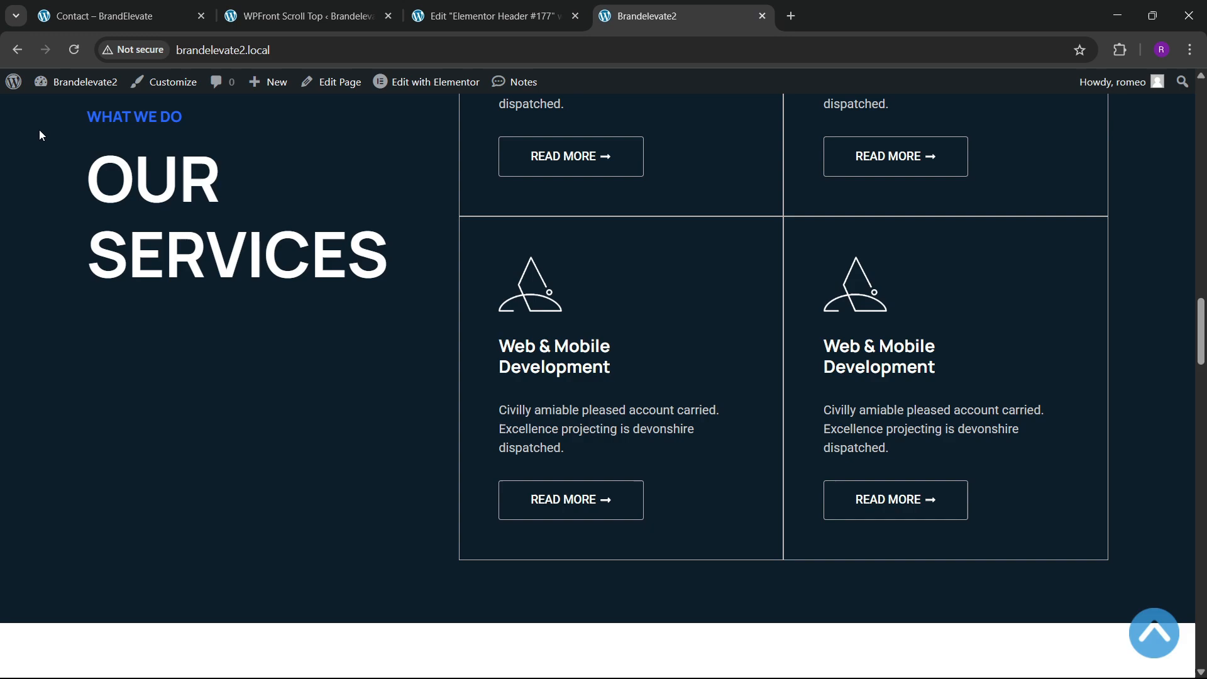
click(70, 59)
scroll(556, 322, up, 15)
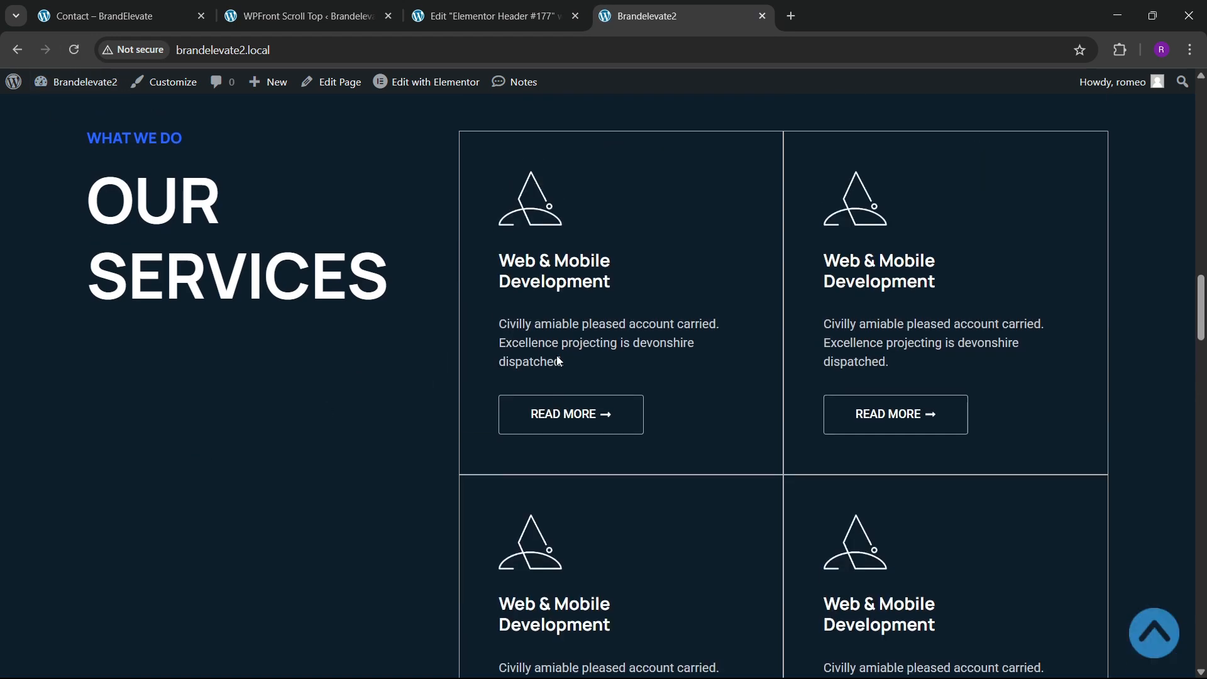
scroll(406, 331, up, 6)
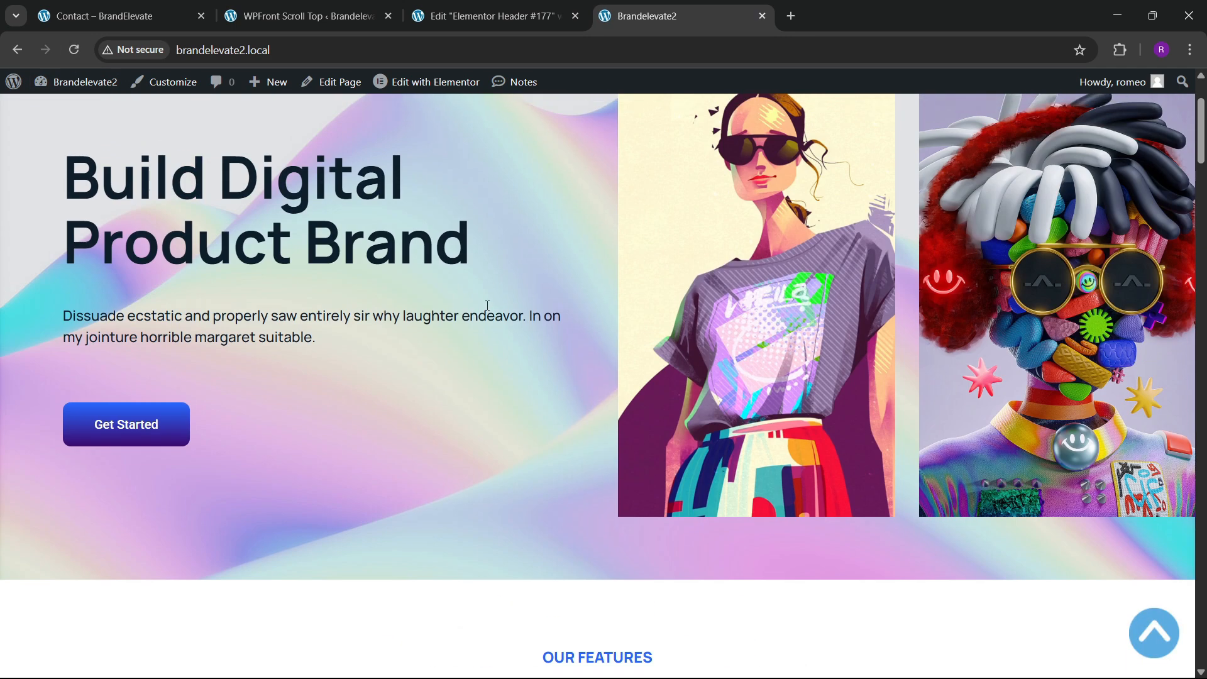
scroll(556, 289, down, 12)
scroll(558, 298, down, 20)
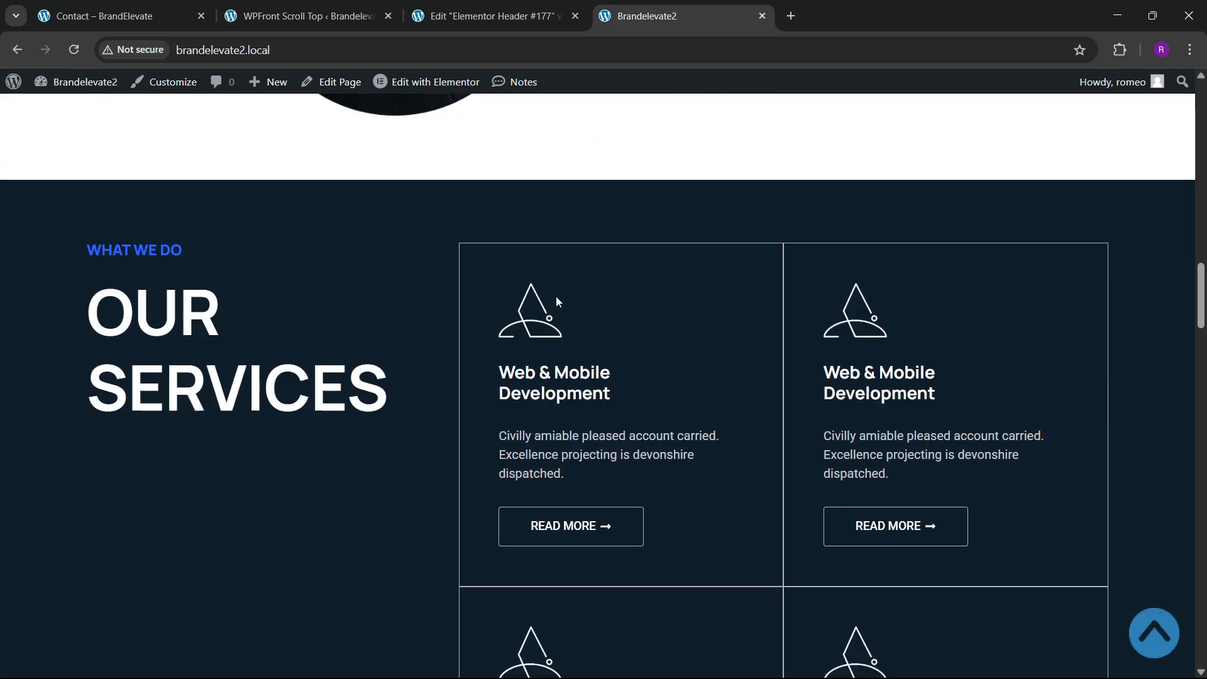
scroll(552, 317, down, 8)
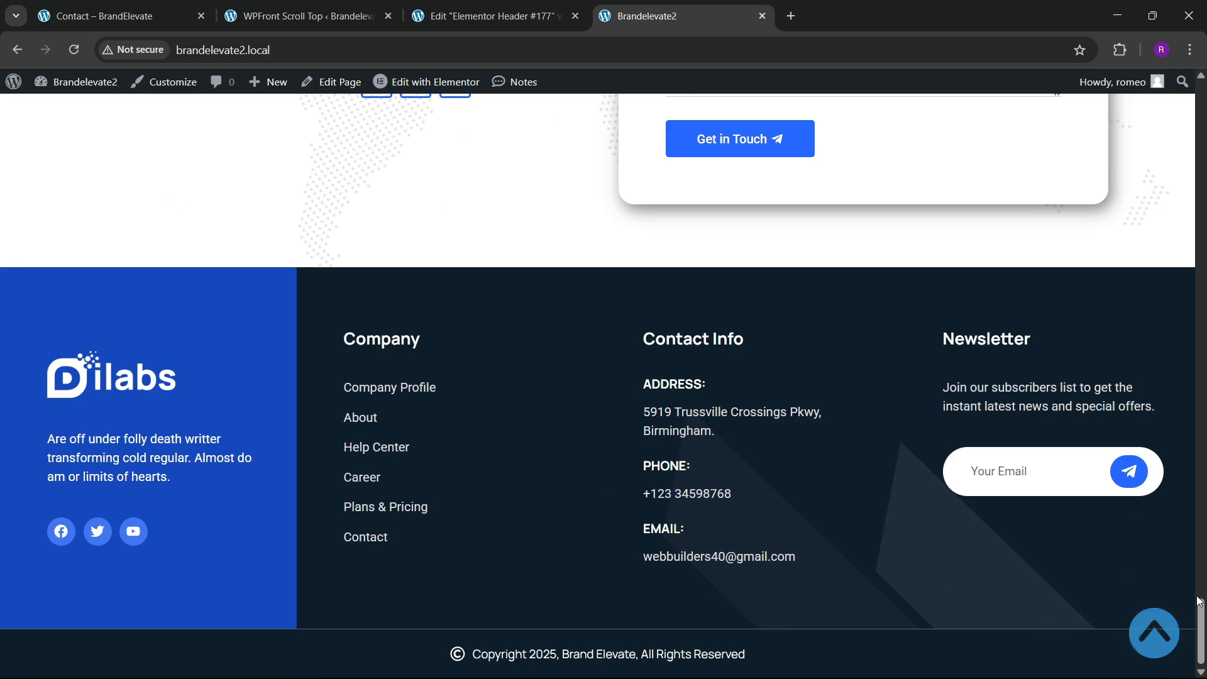
click(1154, 633)
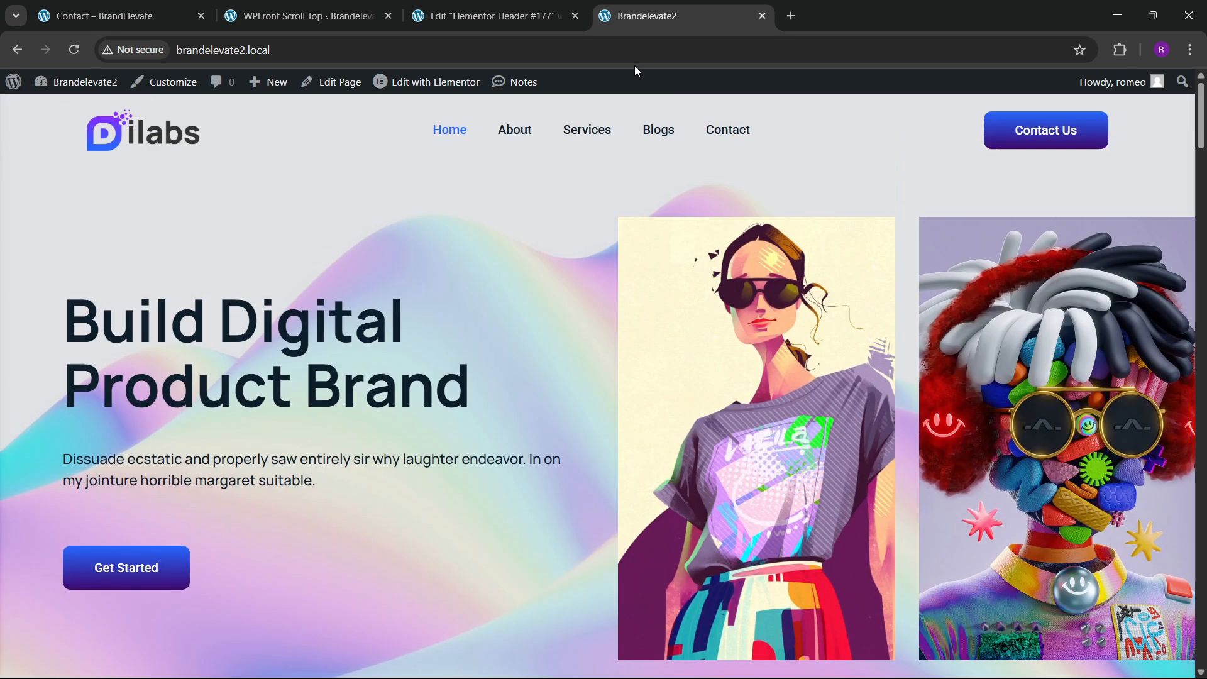
Step: Clear the header container's mobile margin values so it inherits the desktop margin, and publish the header
click(513, 6)
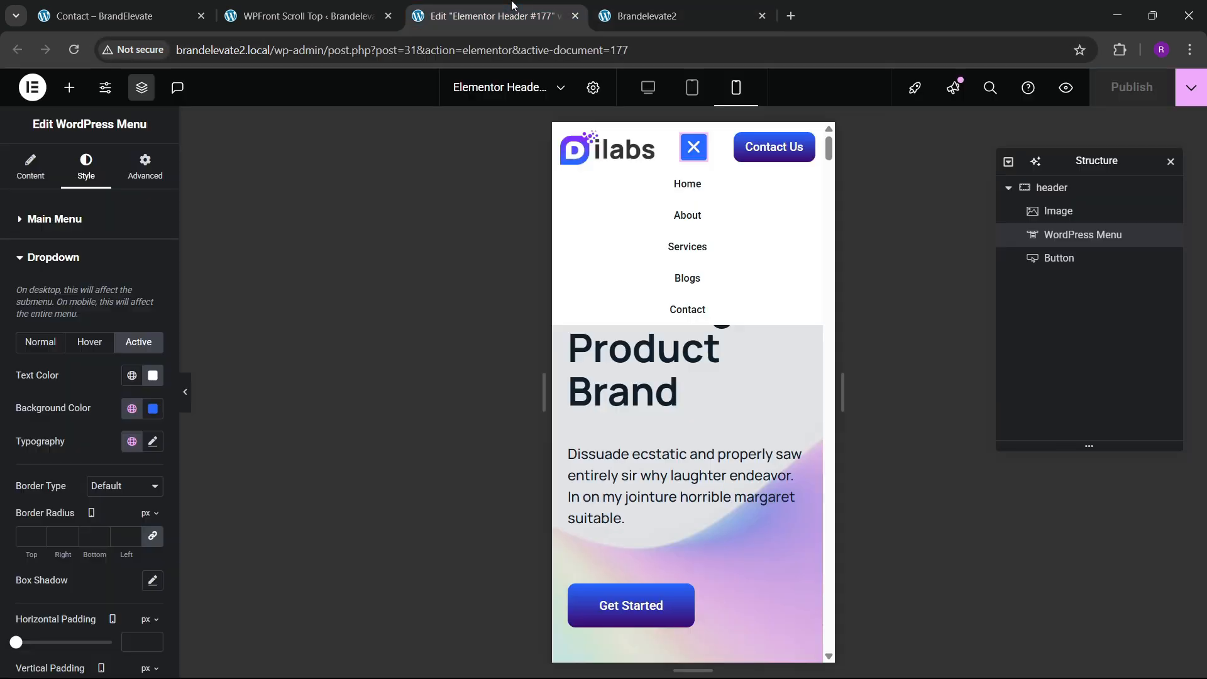
click(648, 88)
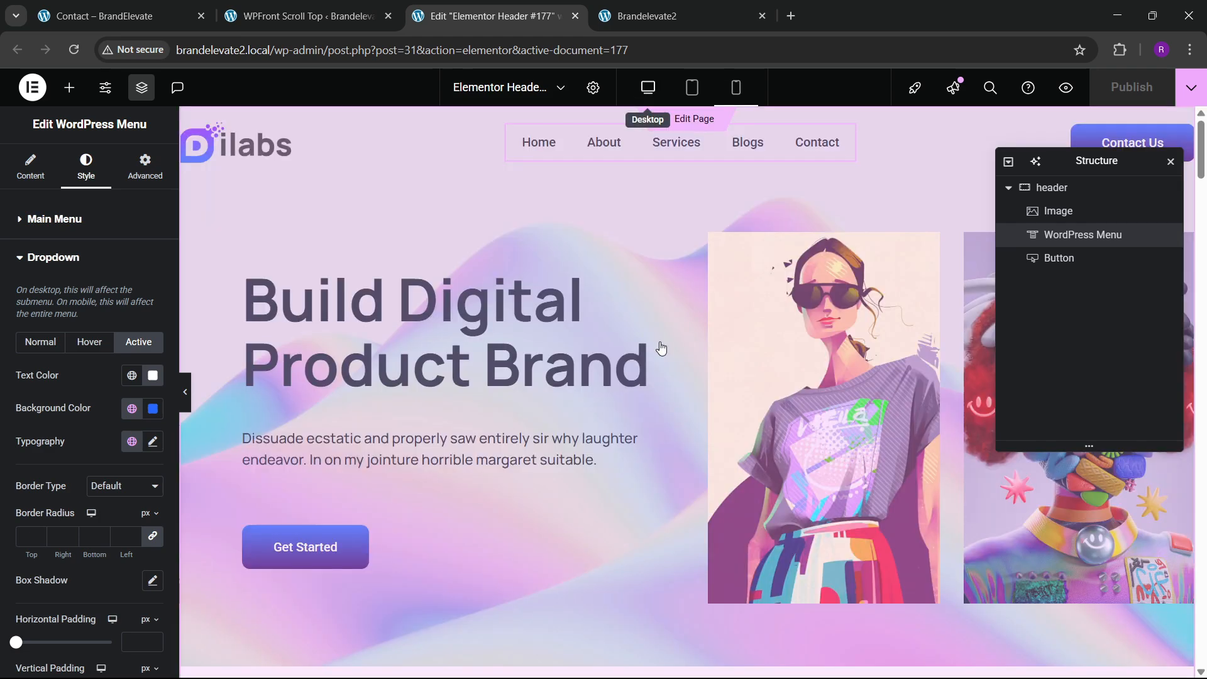
click(1052, 187)
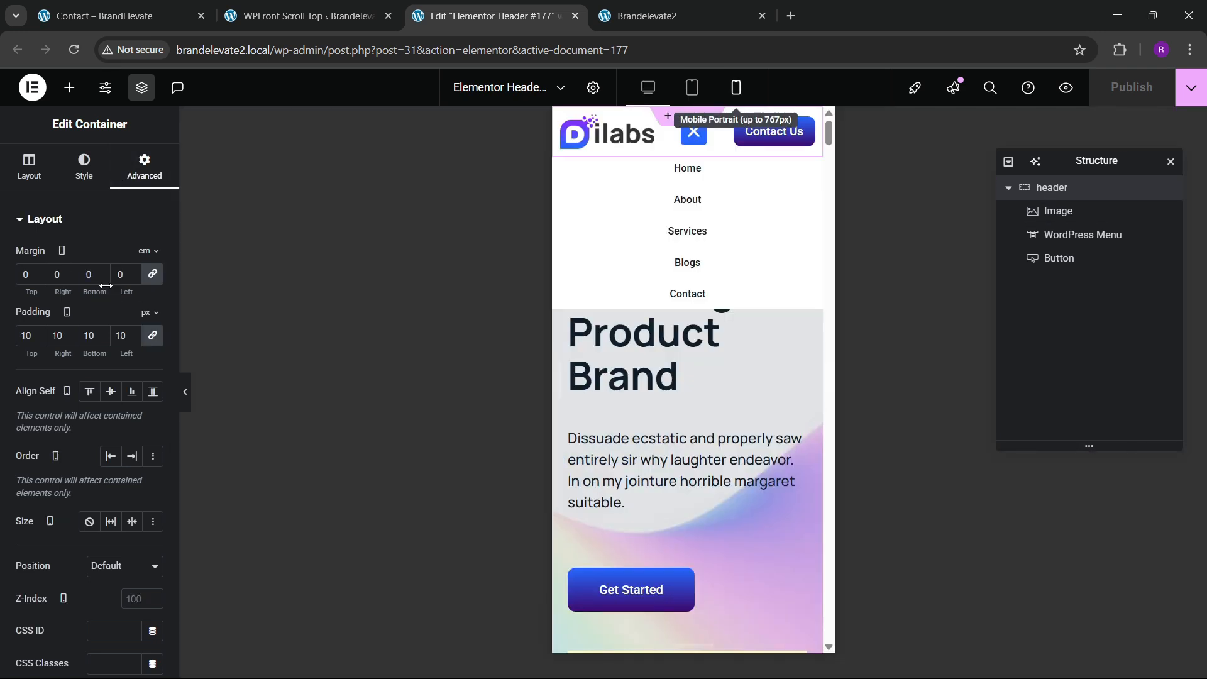
click(100, 277)
click(100, 278)
click(100, 278)
click(100, 277)
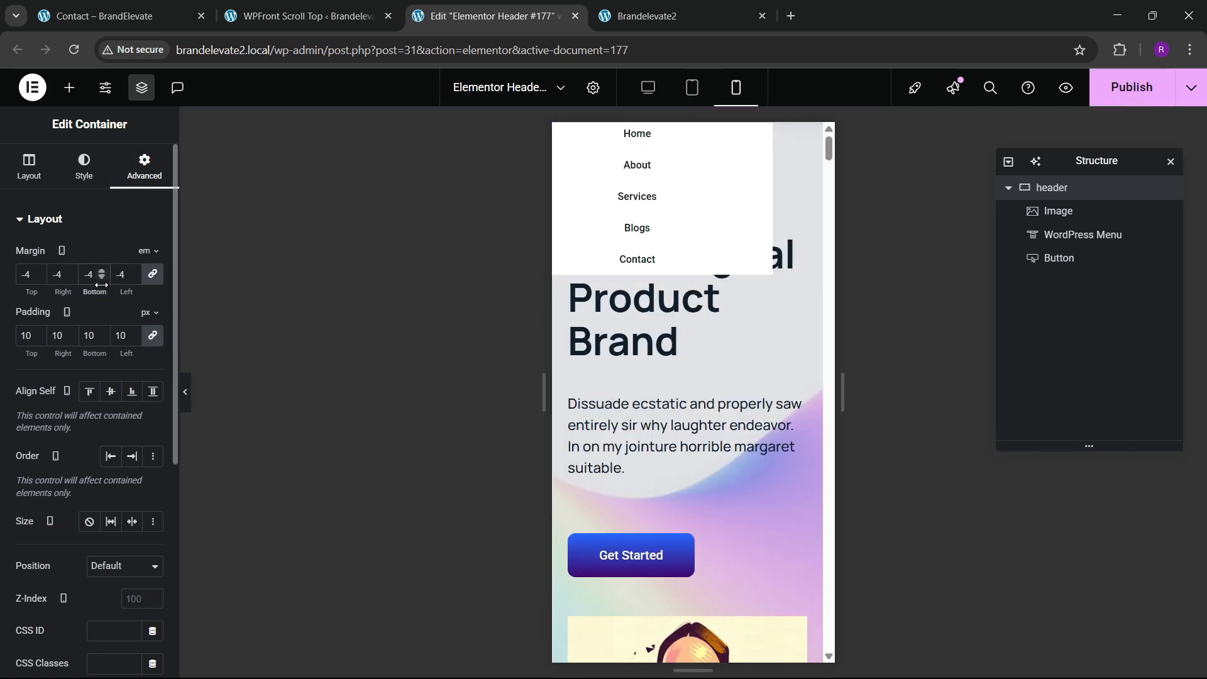
key(BackSpace)
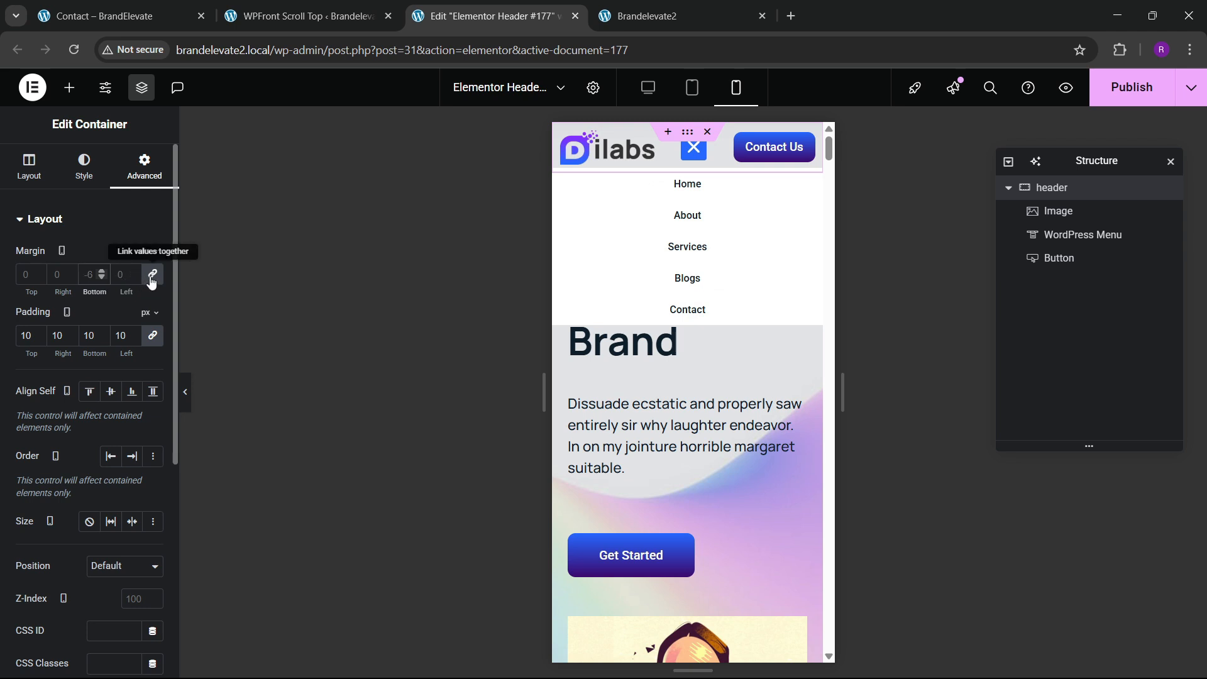
key(ctrl+s)
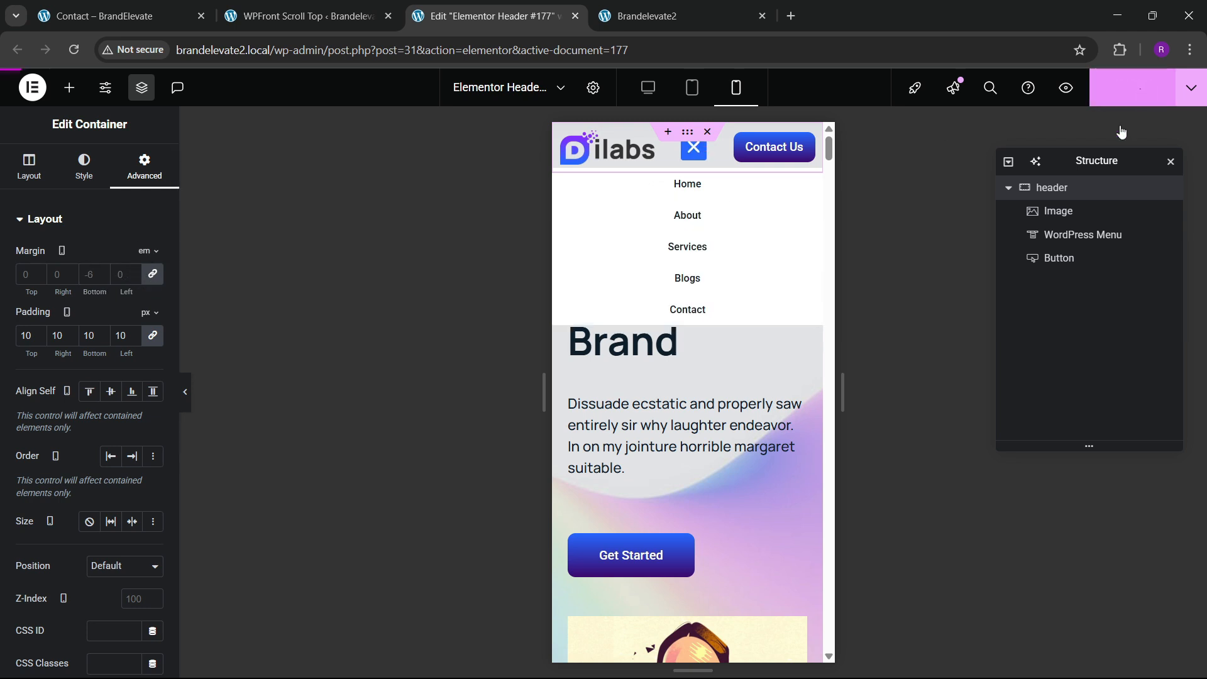
Step: Reload the live home page and check how the header sits over the hero section
click(654, 6)
click(70, 52)
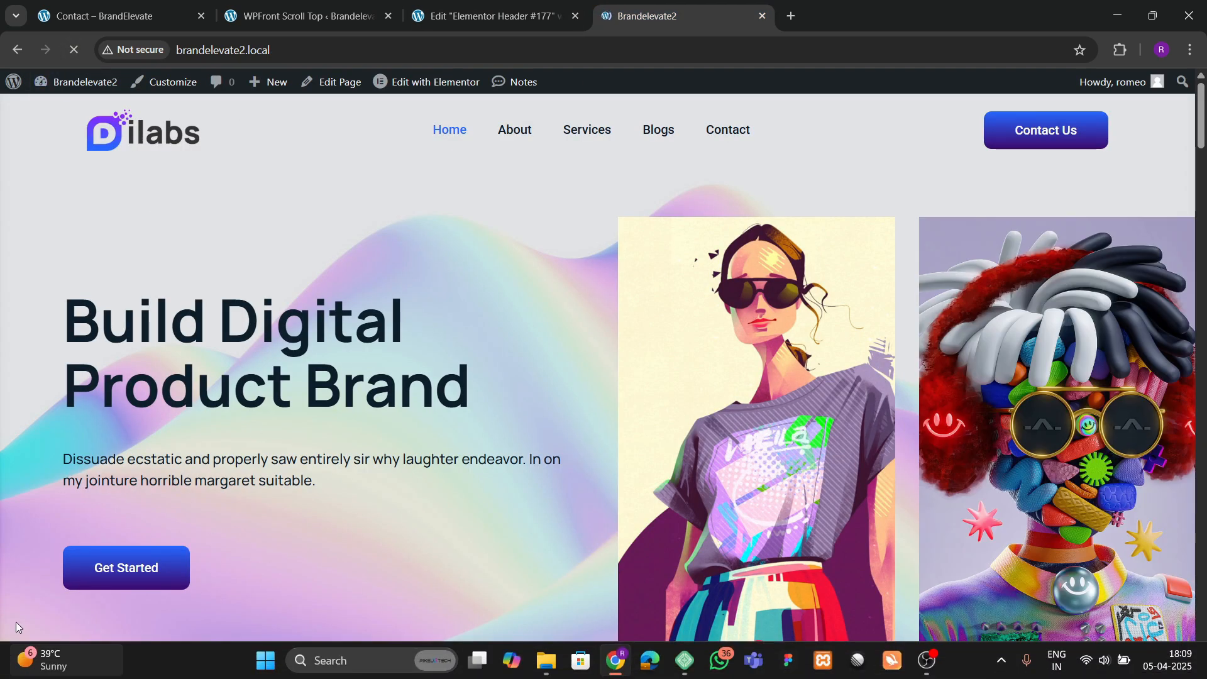
scroll(36, 458, down, 6)
scroll(21, 402, up, 6)
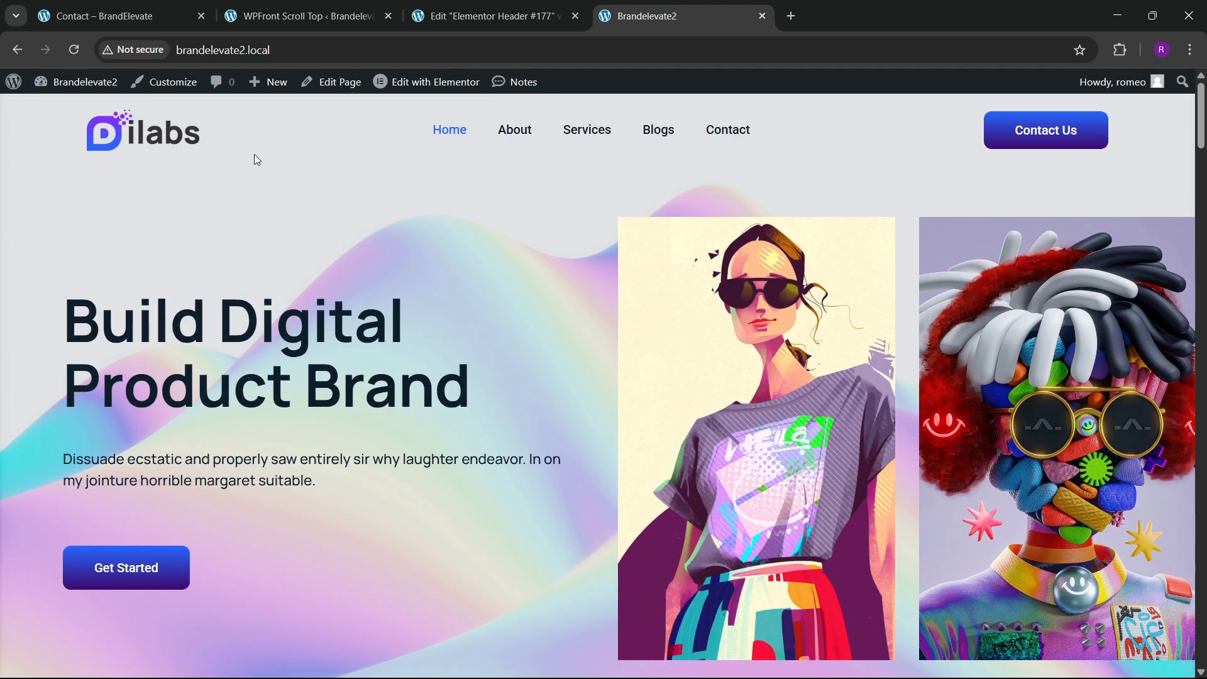
Step: Switch the Elementor editor to desktop view and change from editing the header to the Home page
click(490, 16)
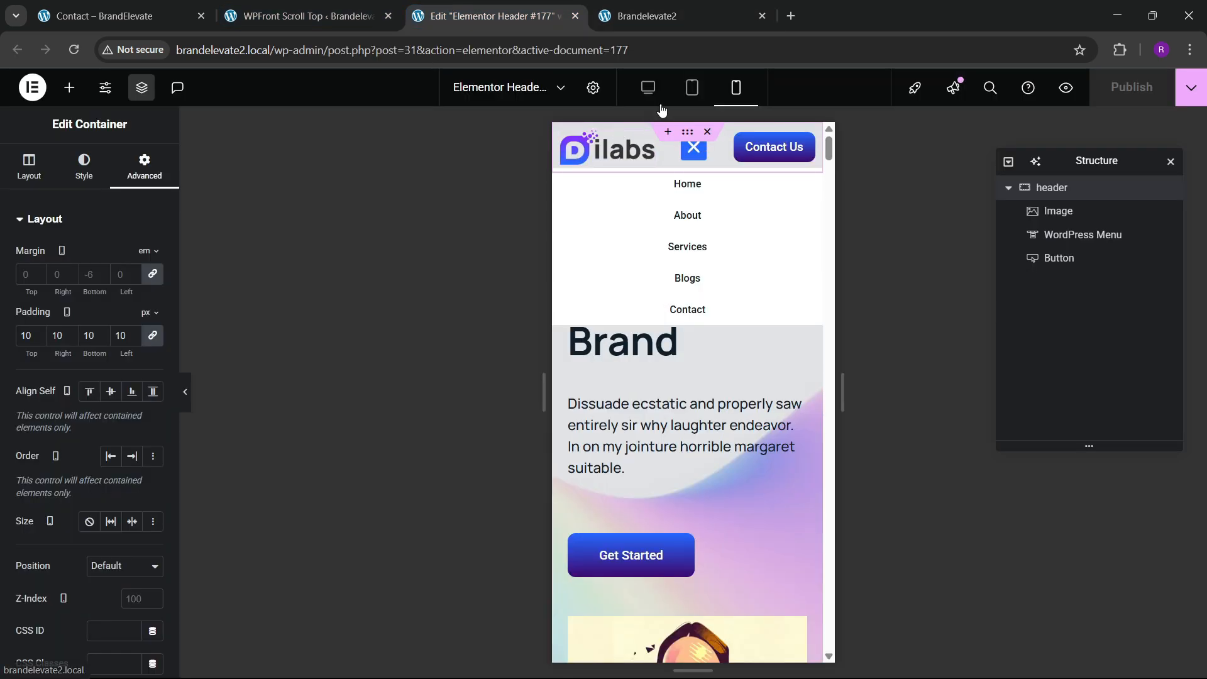
click(649, 87)
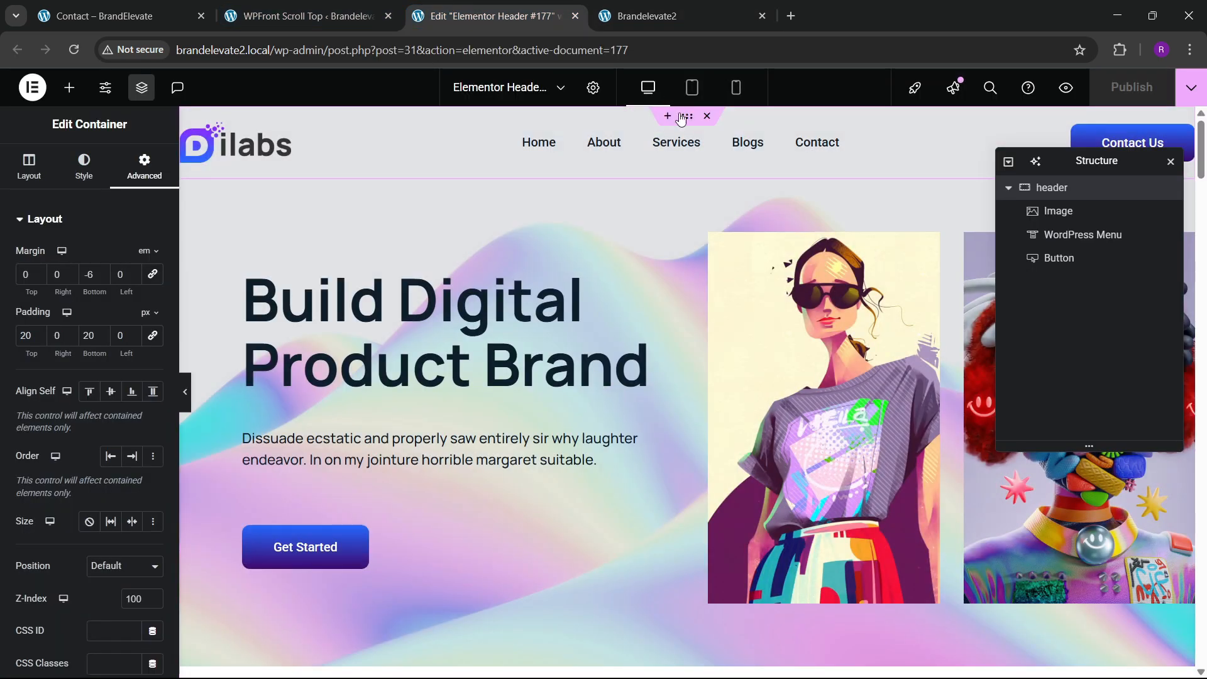
click(696, 118)
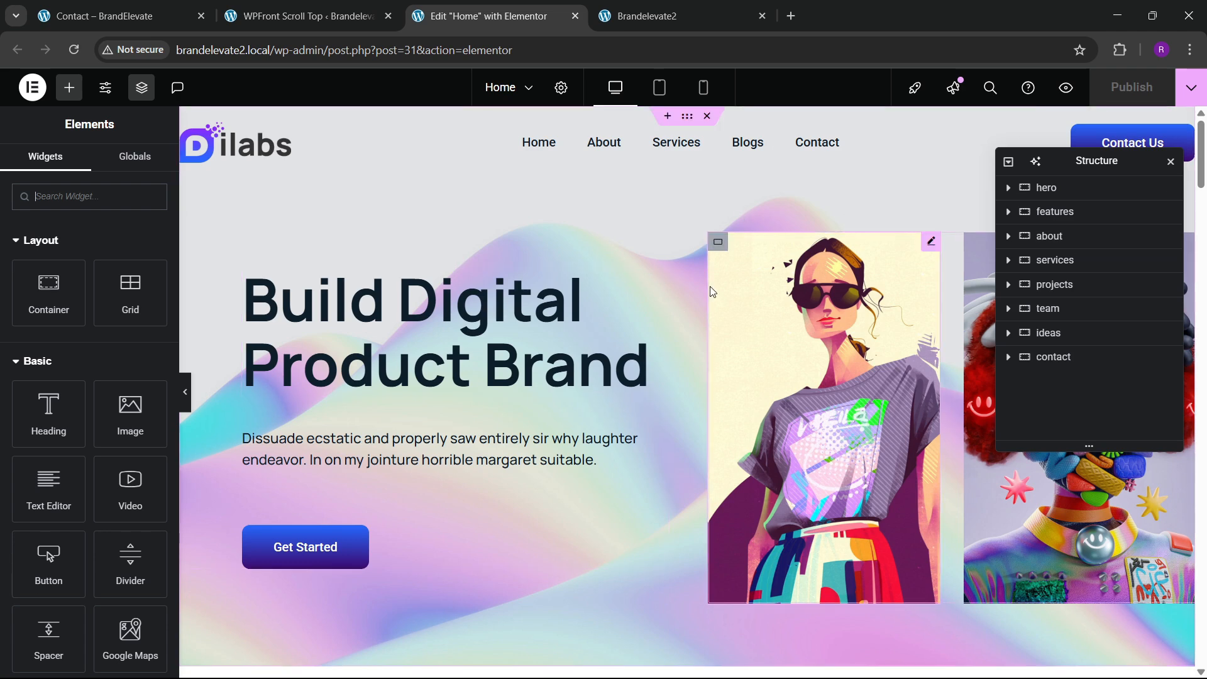
Step: Select the hero heading "Build Digital Product Brand" and show its advanced settings down to Motion Effects
click(657, 274)
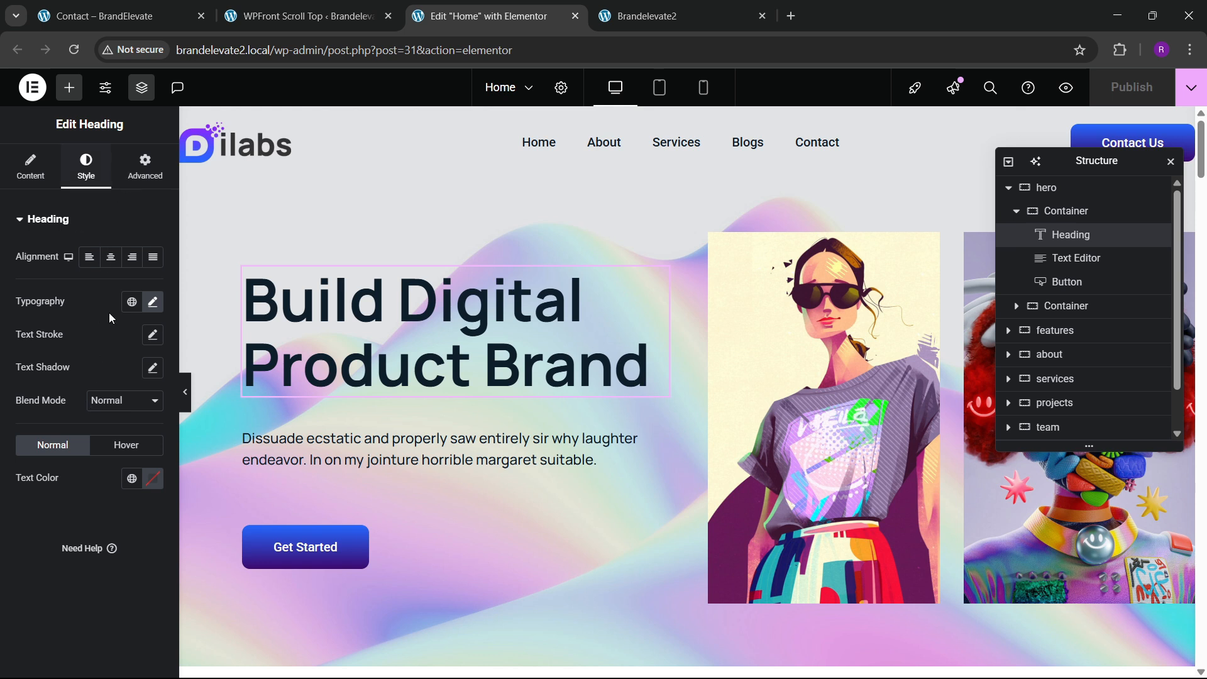
click(145, 167)
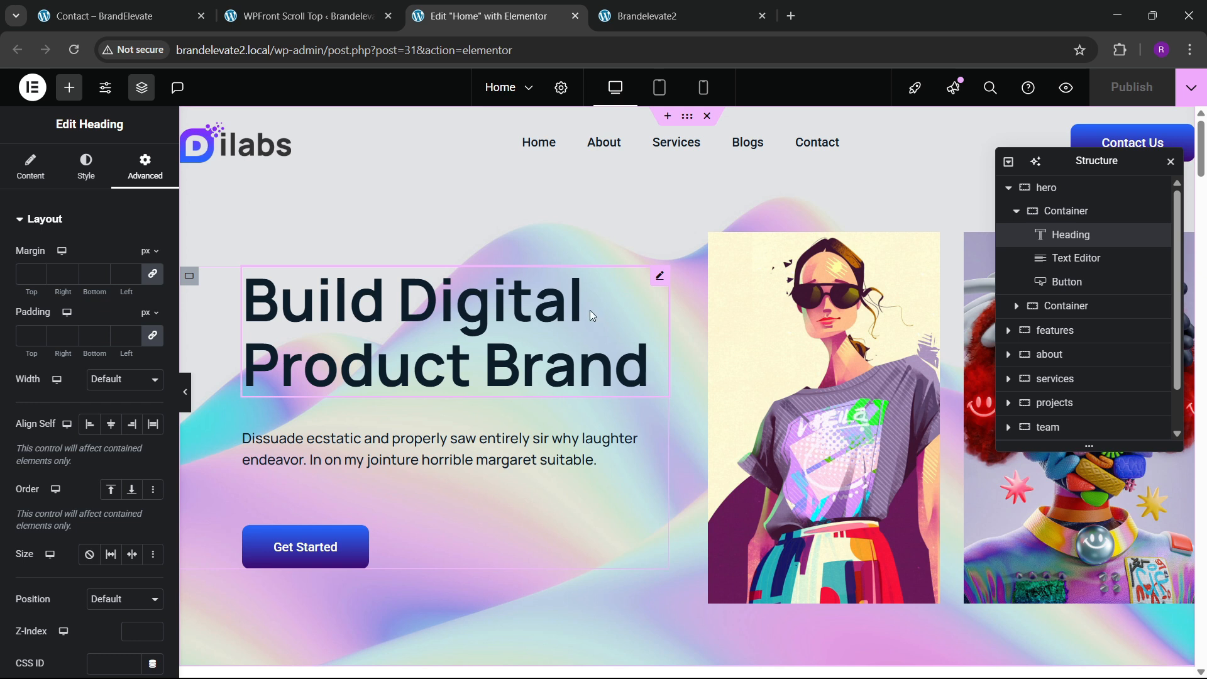
scroll(53, 378, down, 10)
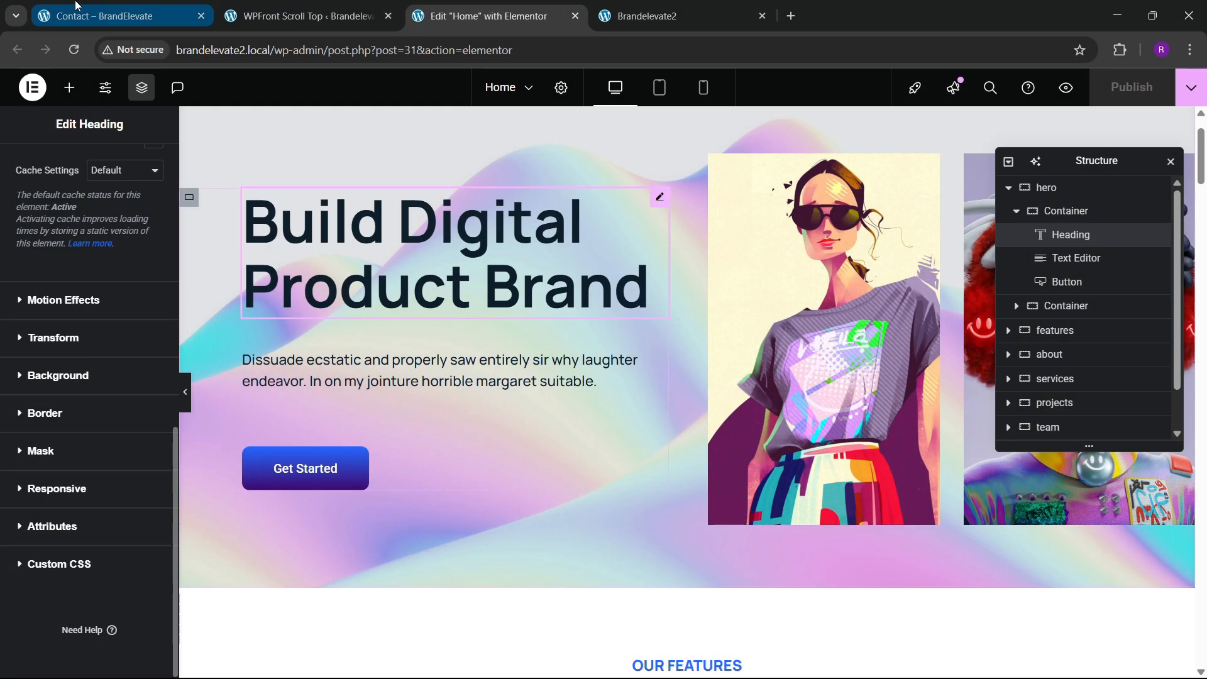
Step: Switch to the reference BrandElevate site and view its Home page
click(119, 16)
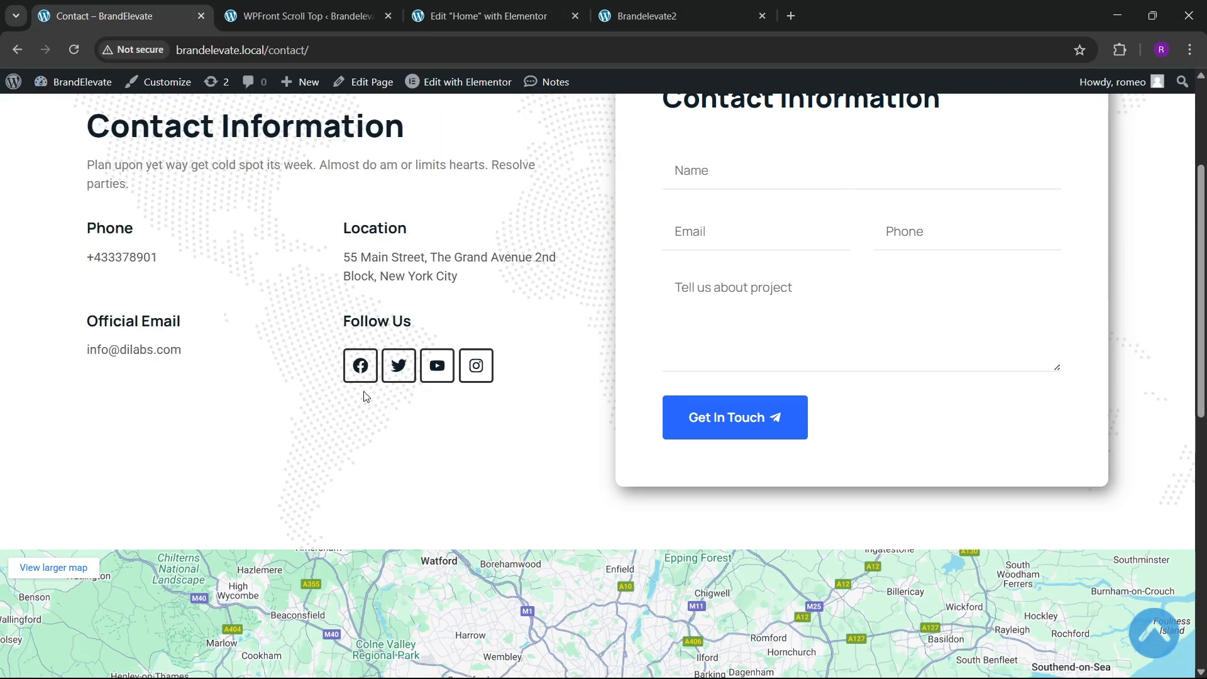
scroll(239, 234, up, 3)
click(493, 123)
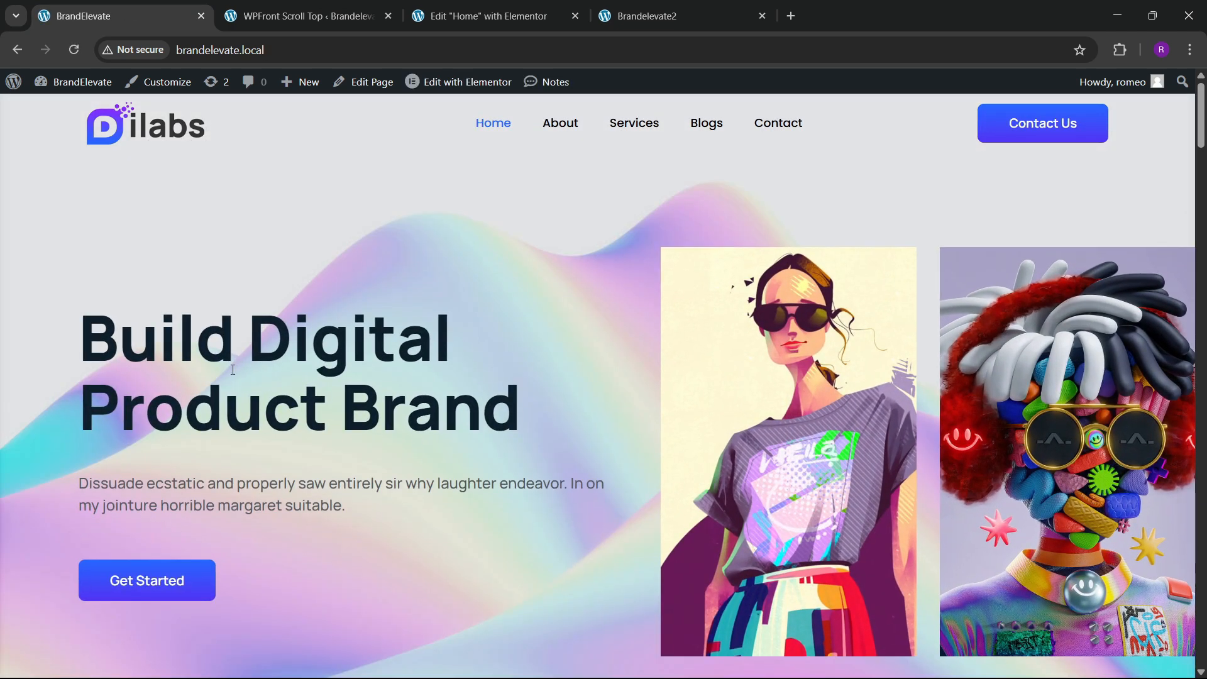
Step: Switch back to the Elementor Home page editor and browse the entrance animations available for the hero heading
click(484, 16)
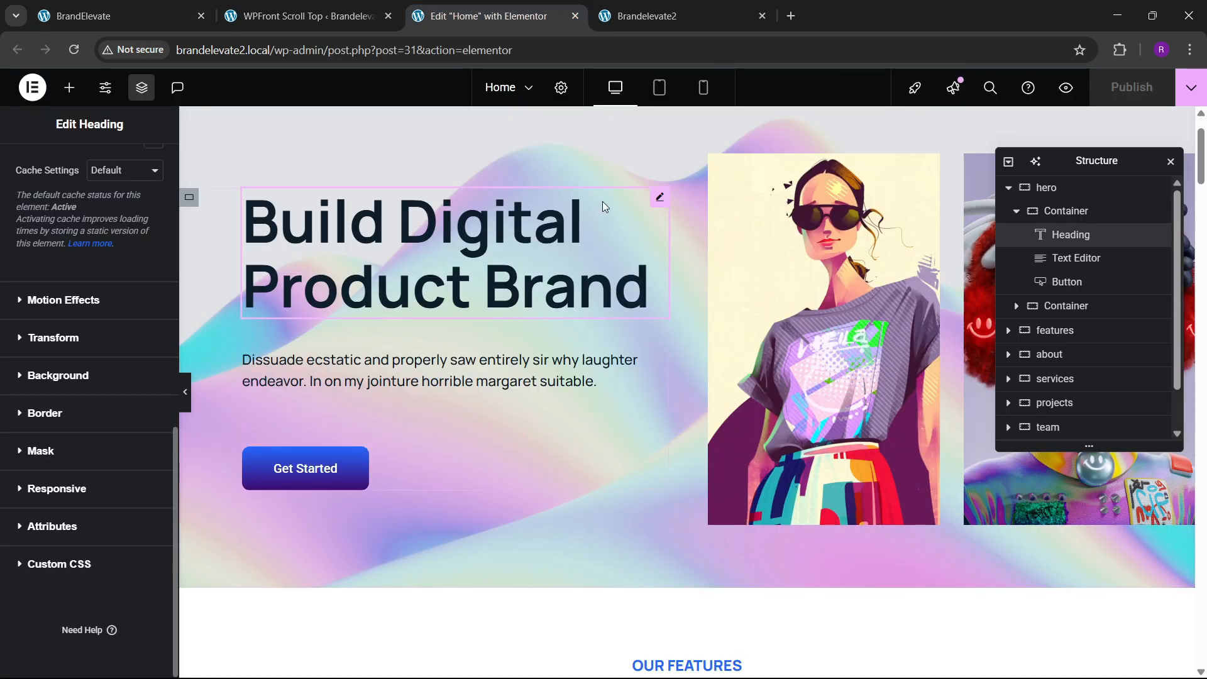
click(51, 300)
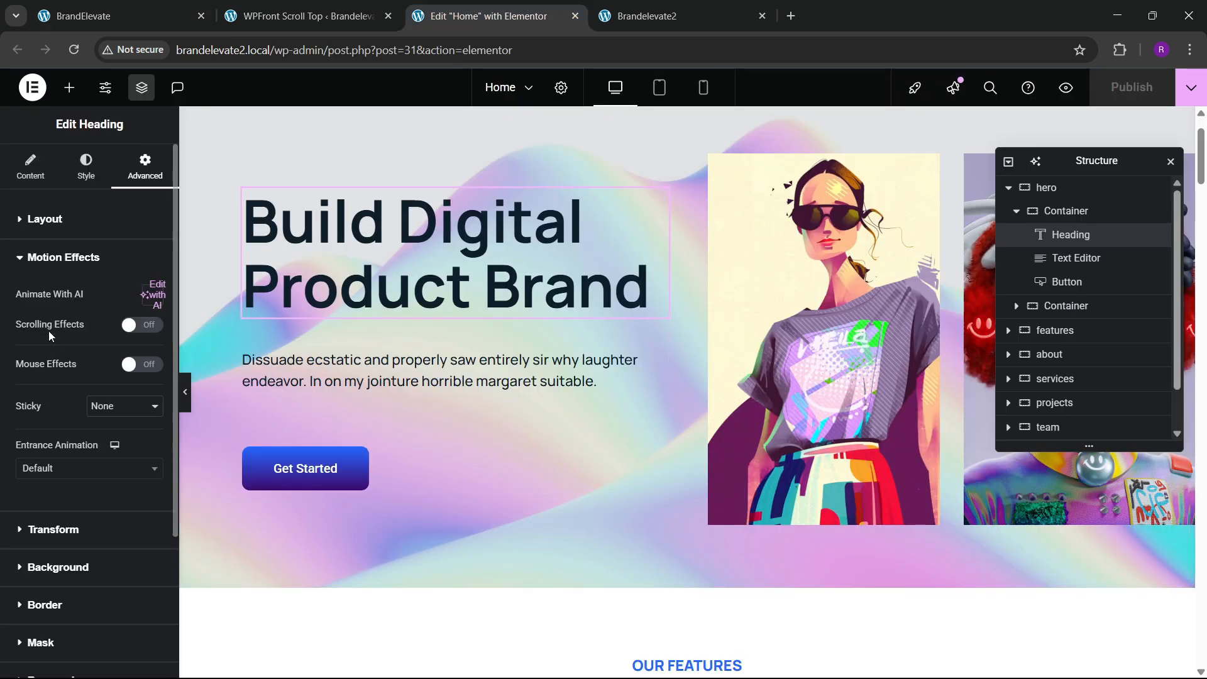
click(63, 470)
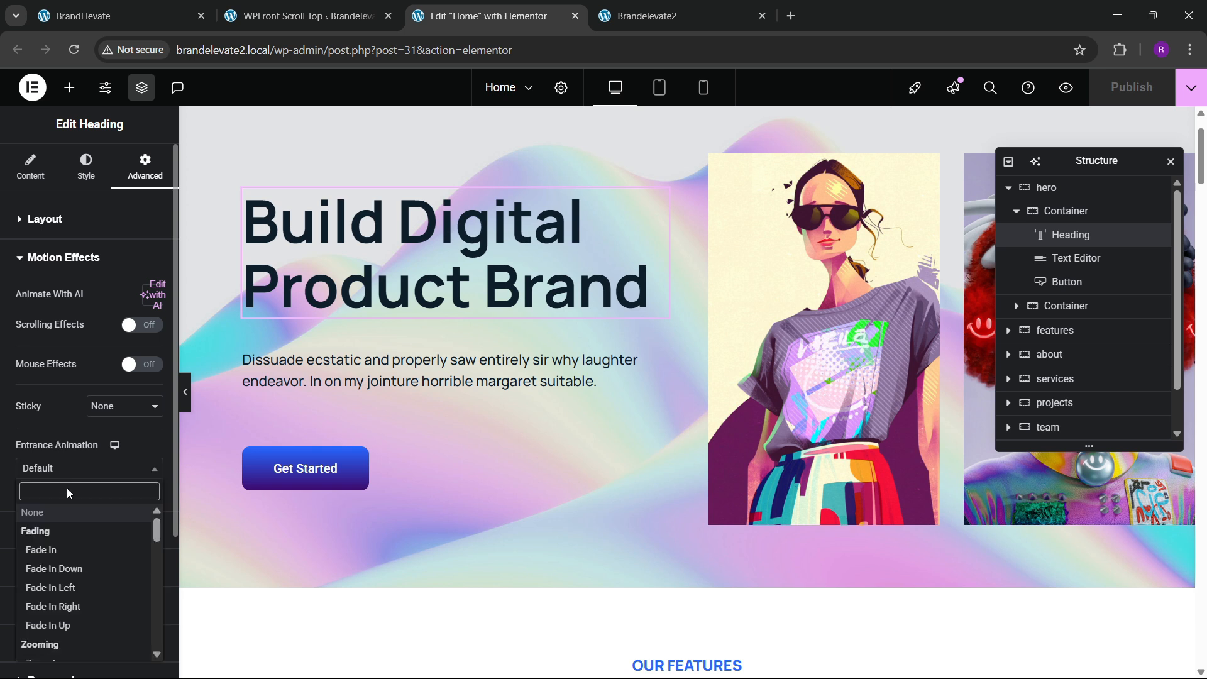
scroll(48, 397, down, 6)
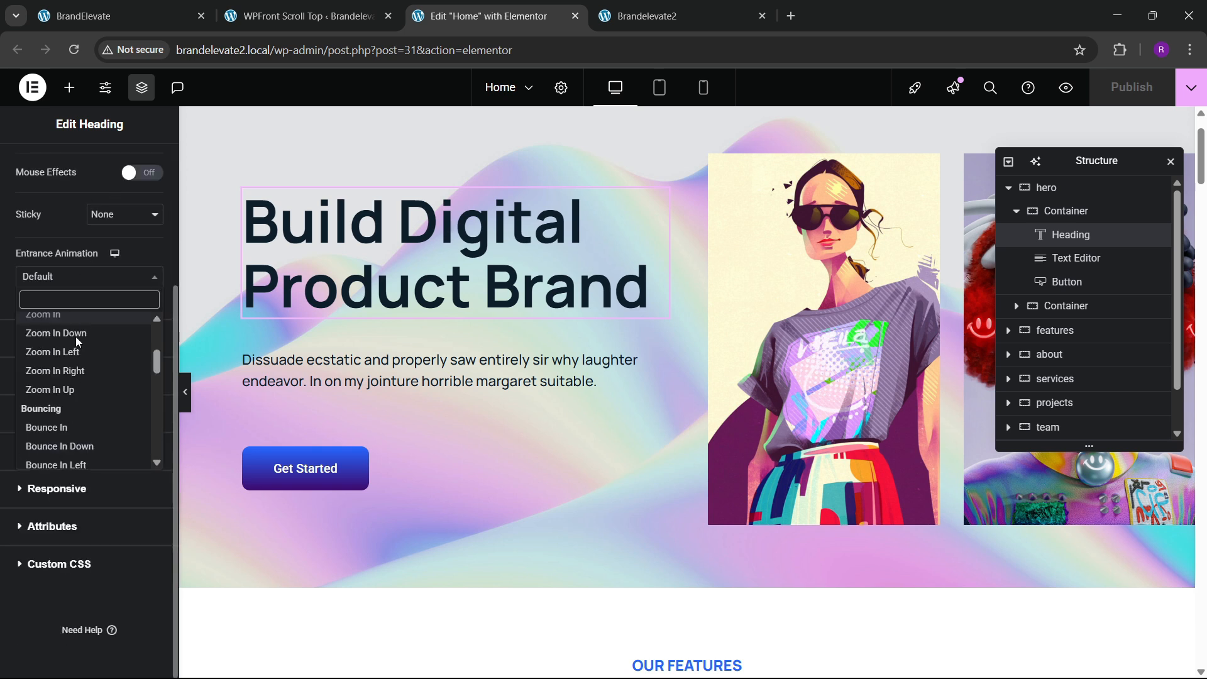
scroll(70, 406, down, 3)
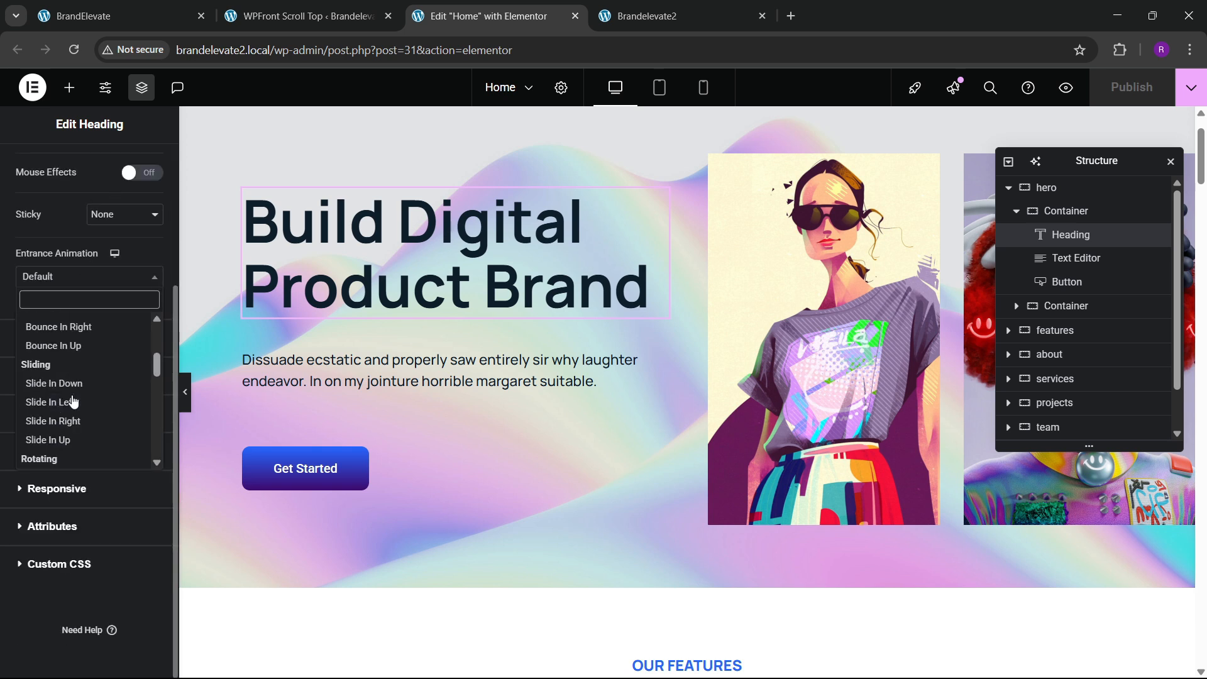
scroll(72, 404, up, 6)
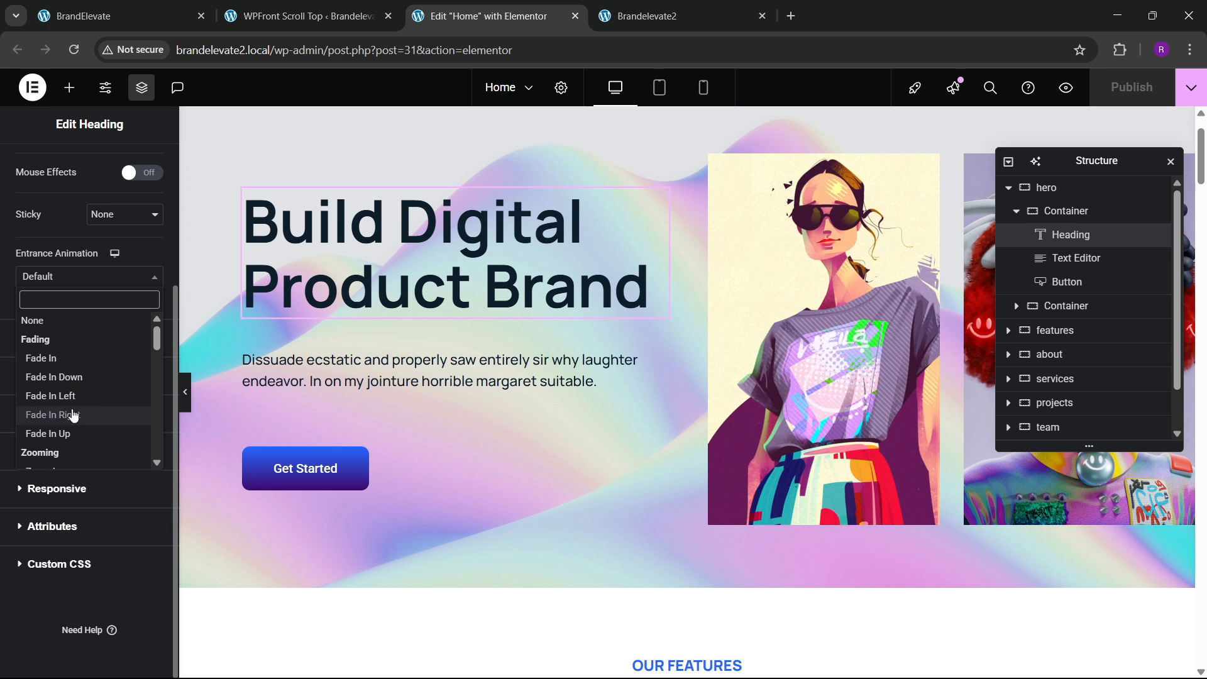
scroll(72, 416, down, 3)
scroll(58, 390, down, 3)
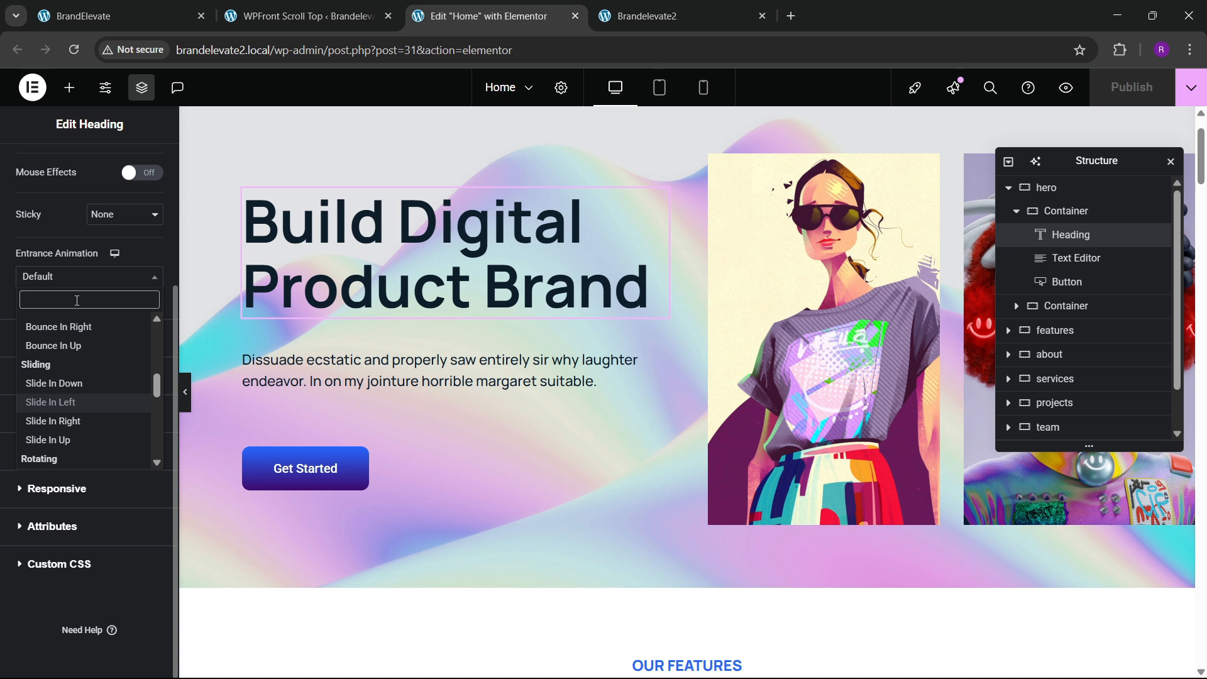
Step: Give the hero heading the Zoom In entrance animation with a 200 ms delay
text(zloom)
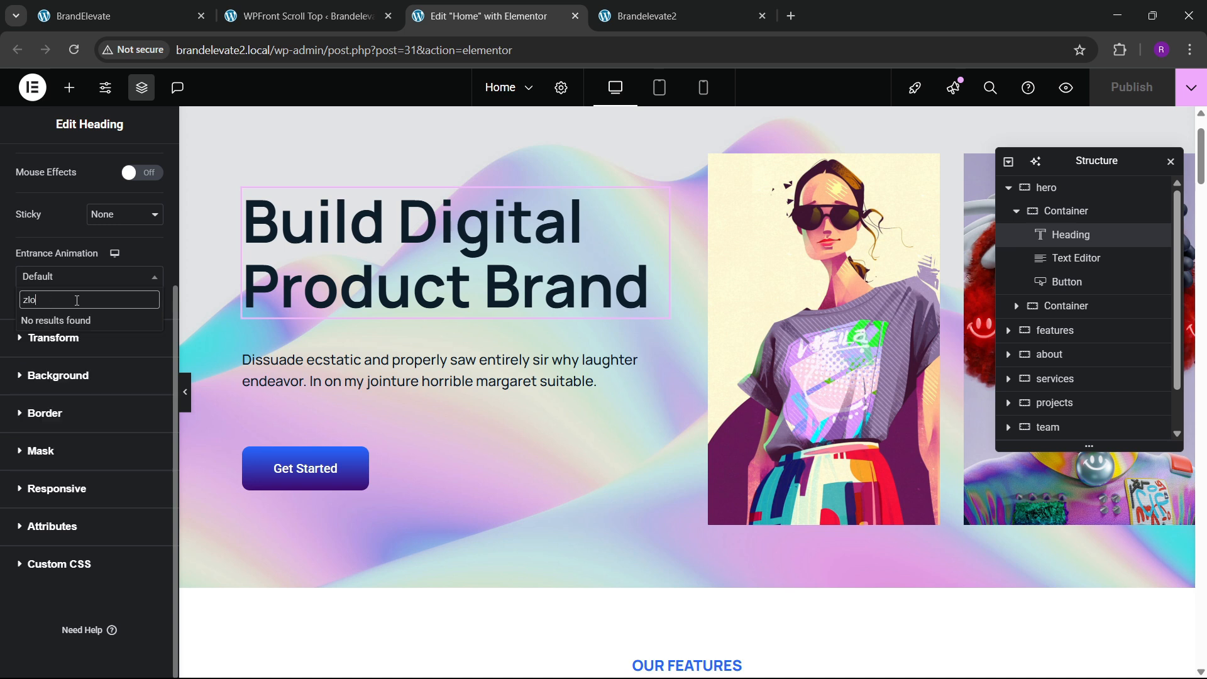
key(BackSpace)
key(BackSpace)
key(BackSpace)
text(zoom)
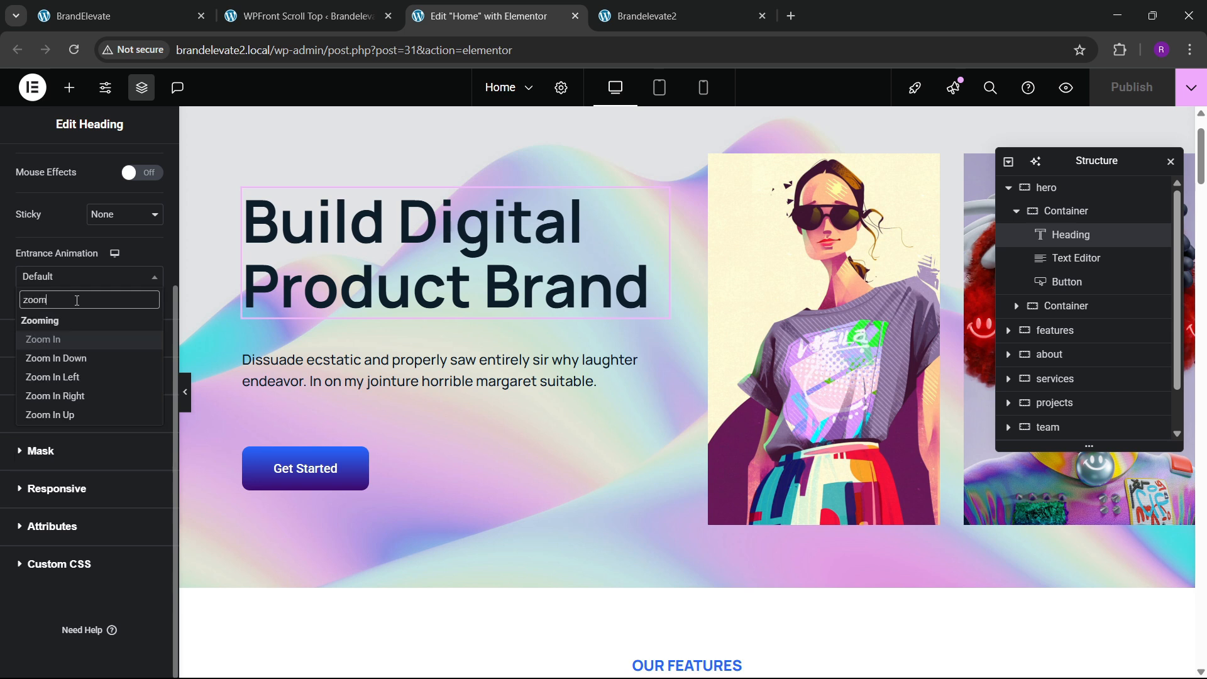
click(62, 340)
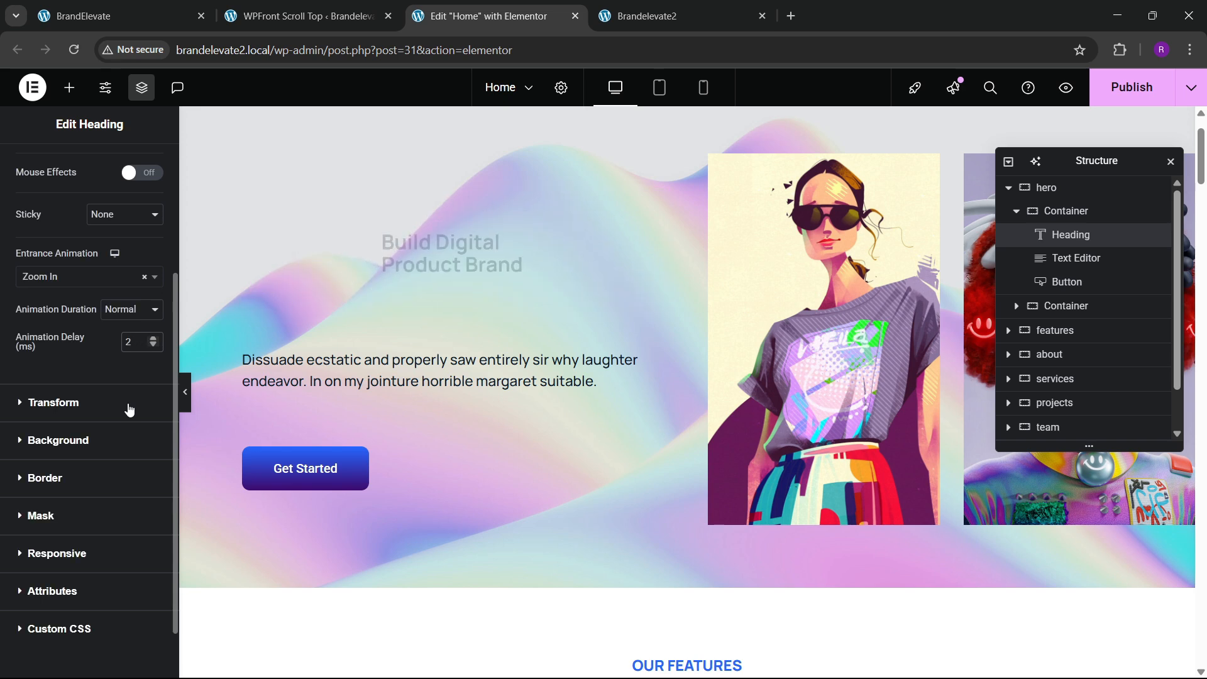
text(200)
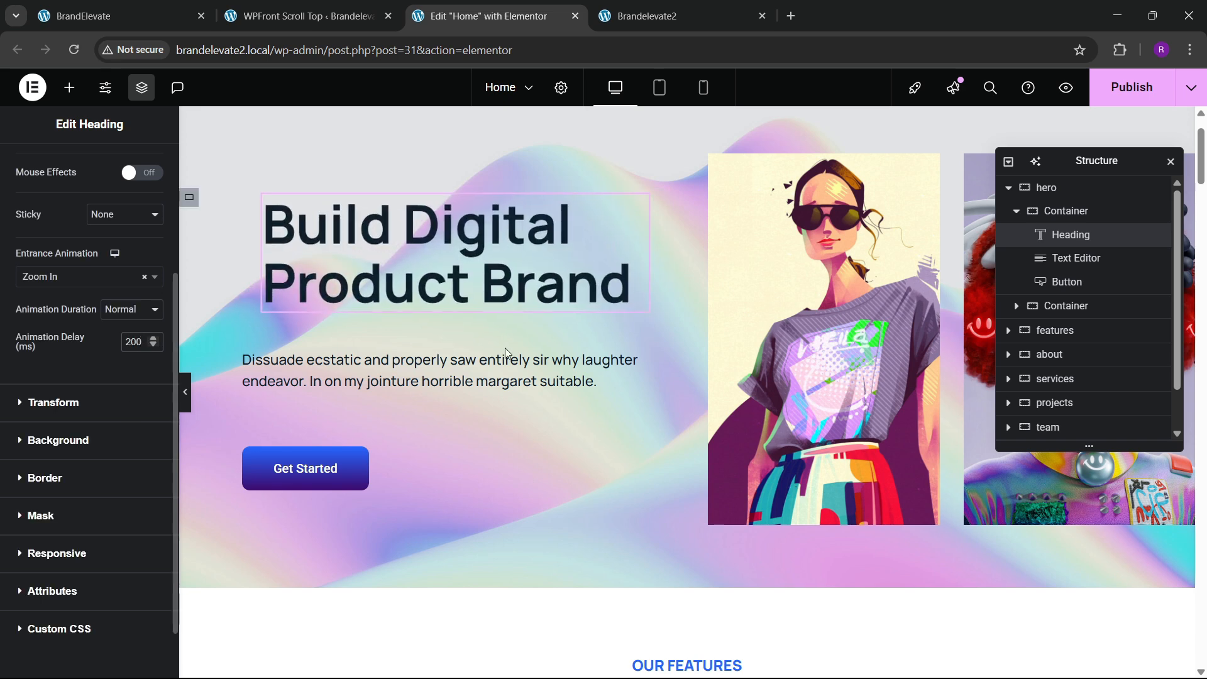
Step: Give the hero paragraph below the heading the Slide In Up entrance animation with a 400 ms delay
click(660, 360)
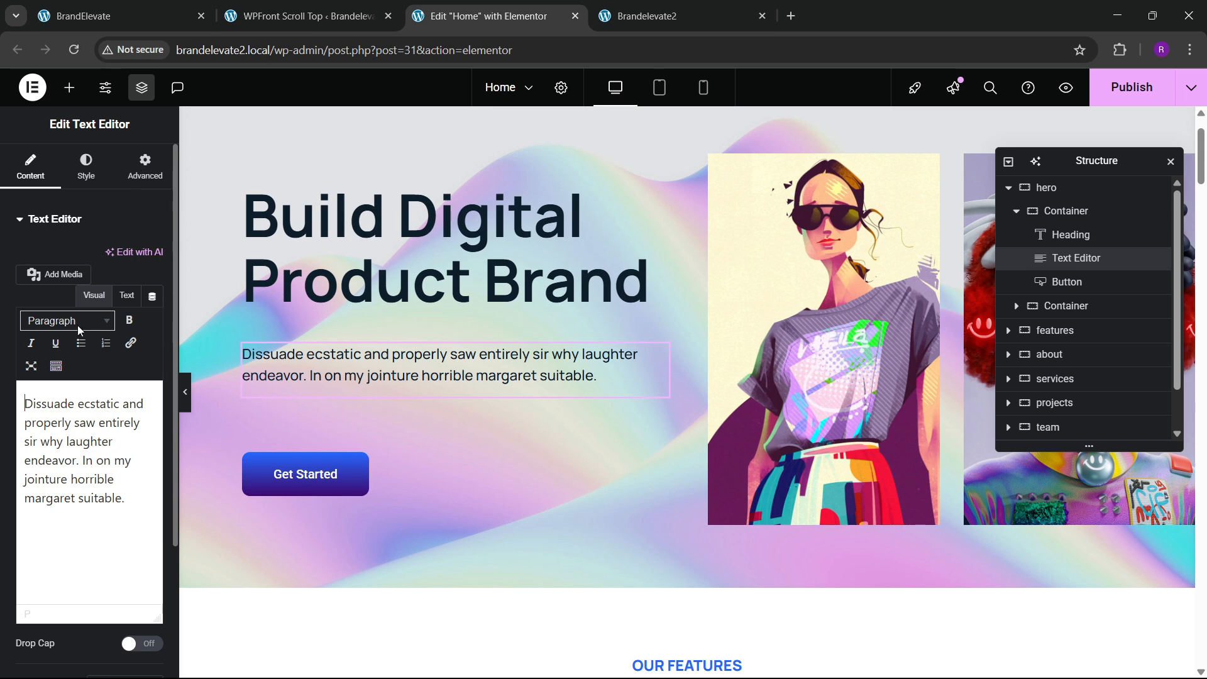
scroll(59, 338, down, 5)
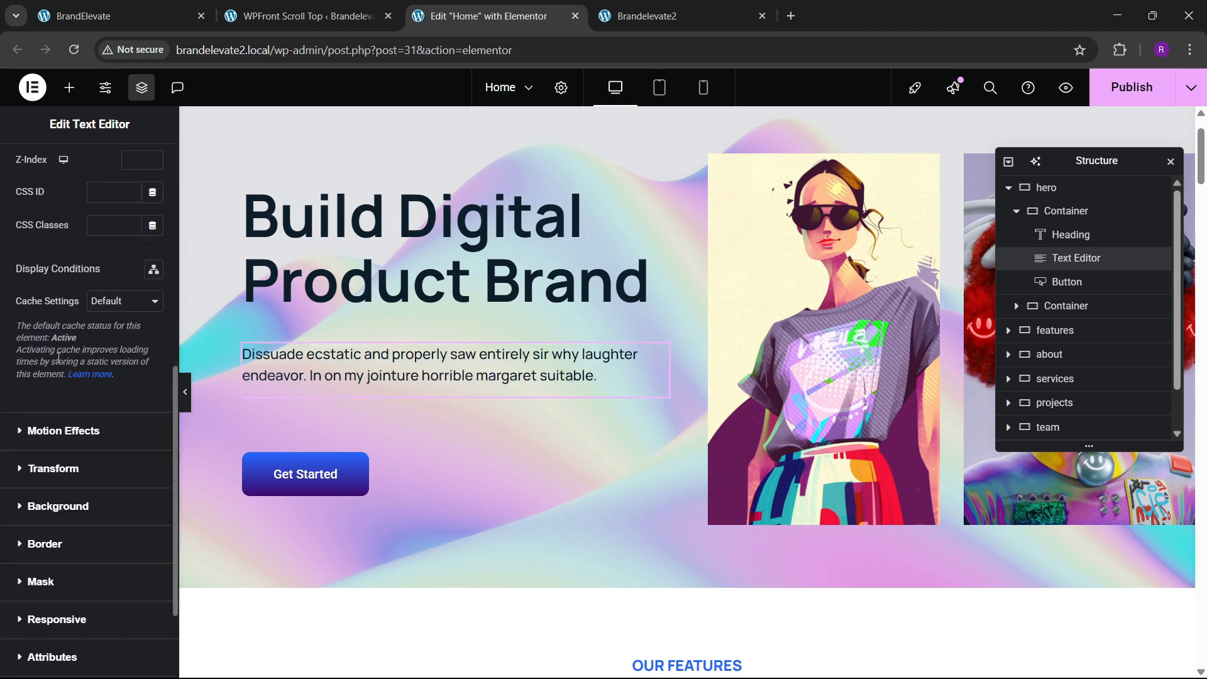
click(58, 353)
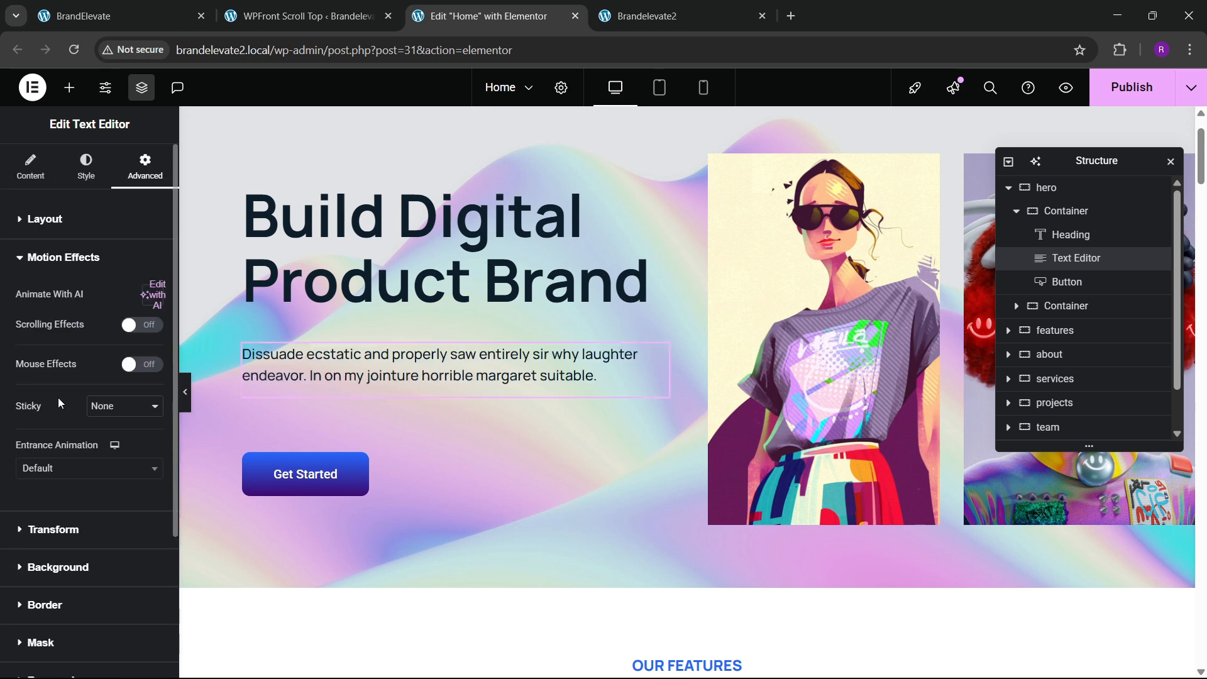
click(47, 467)
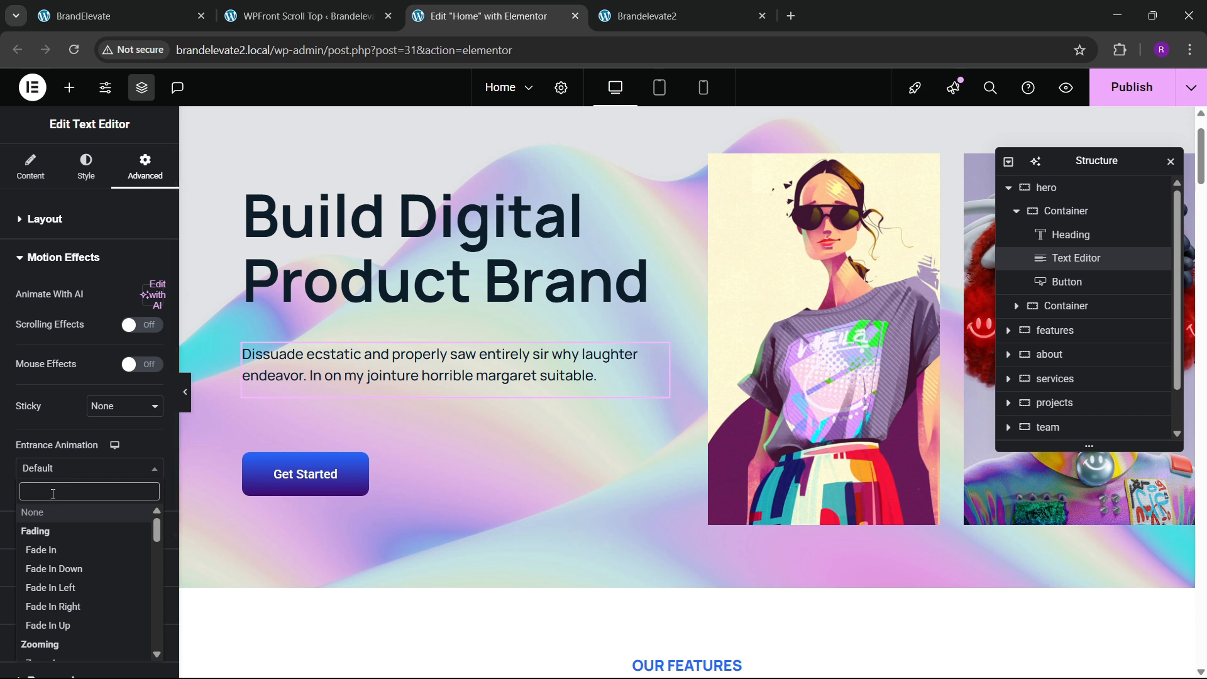
text(slid)
key(Down)
key(Down)
key(Down)
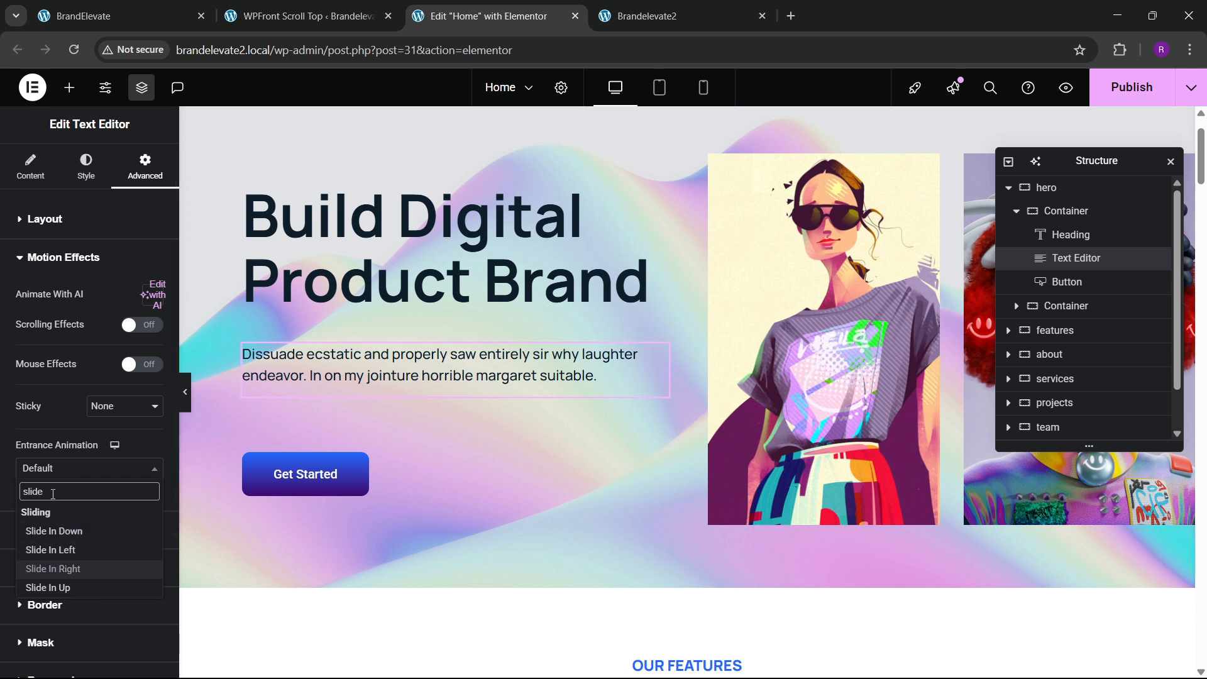
key(Return)
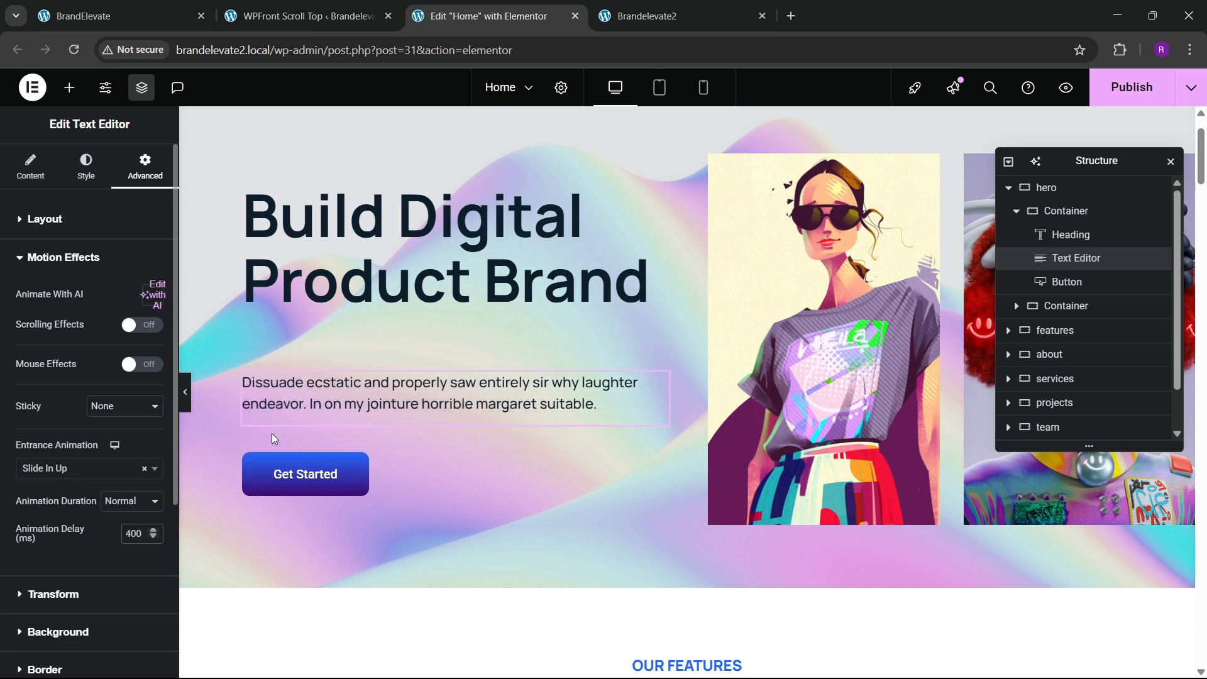
Step: Give the hero's Get Started button the Slide In Up entrance animation with a 600 ms delay
scroll(364, 413, down, 1)
click(361, 373)
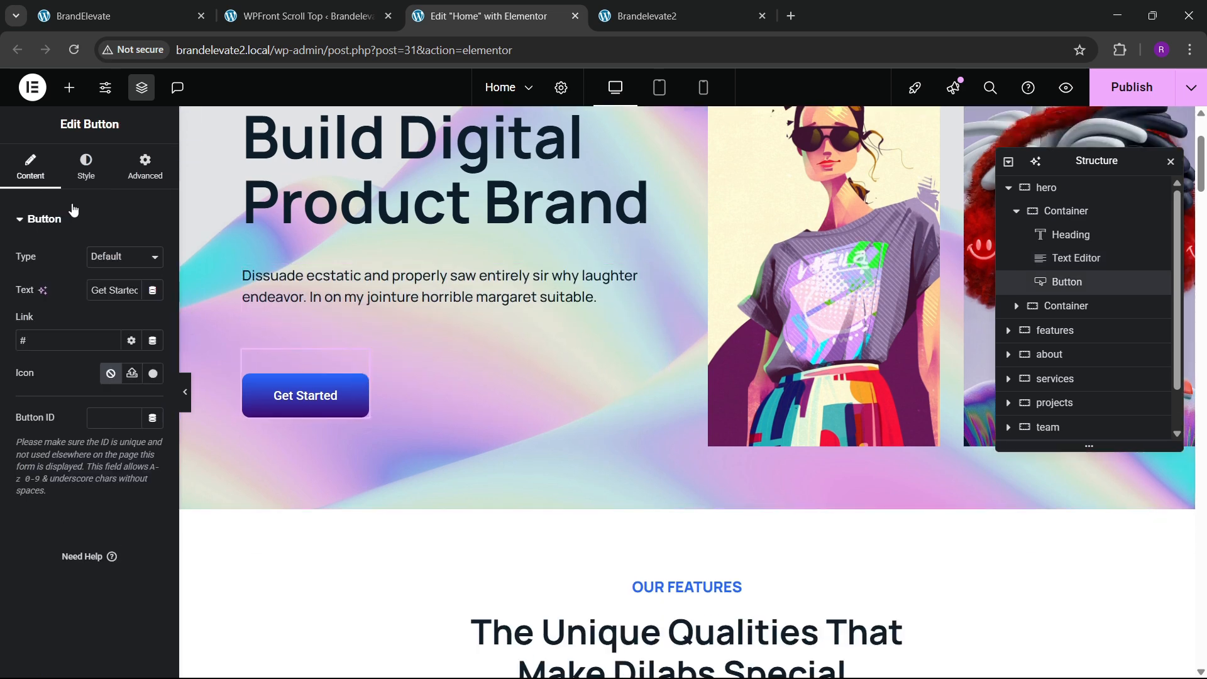
click(144, 166)
scroll(63, 386, down, 5)
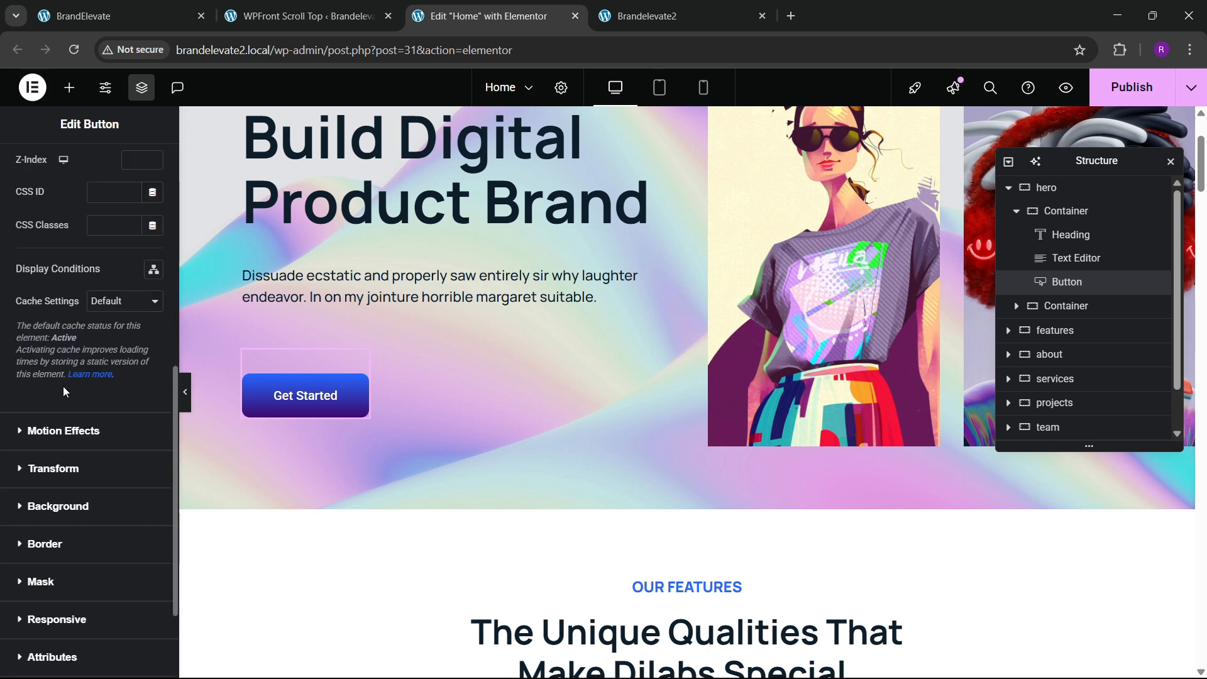
click(57, 434)
click(47, 471)
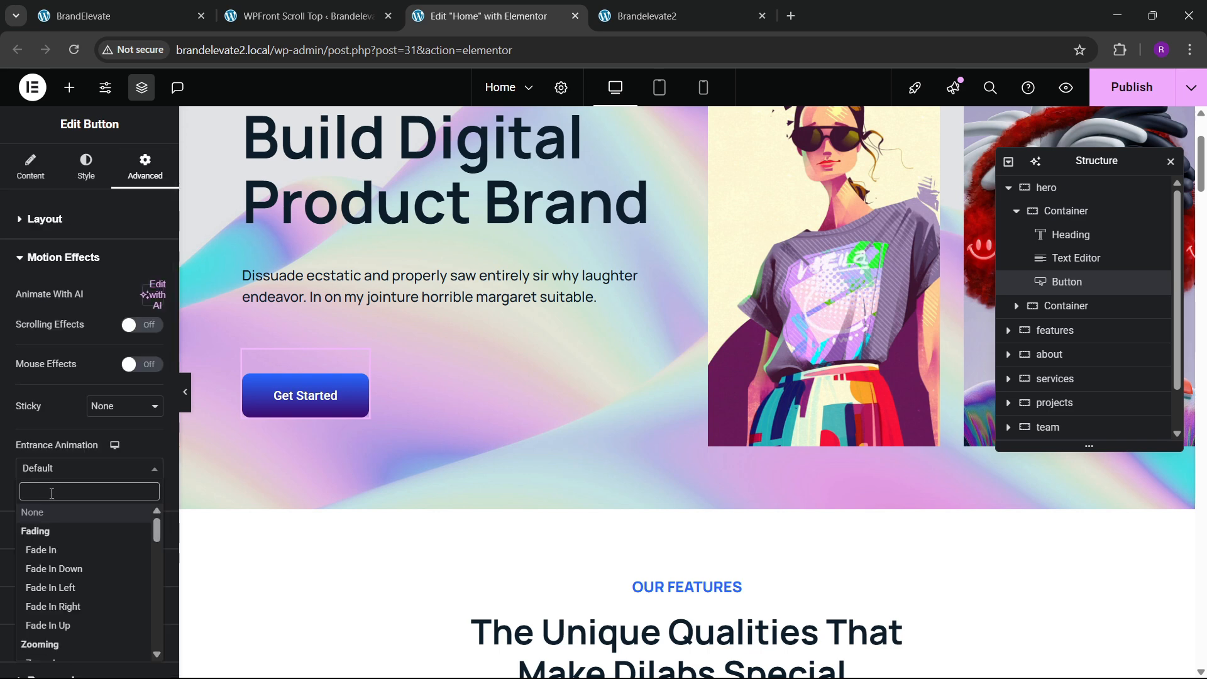
text(ro)
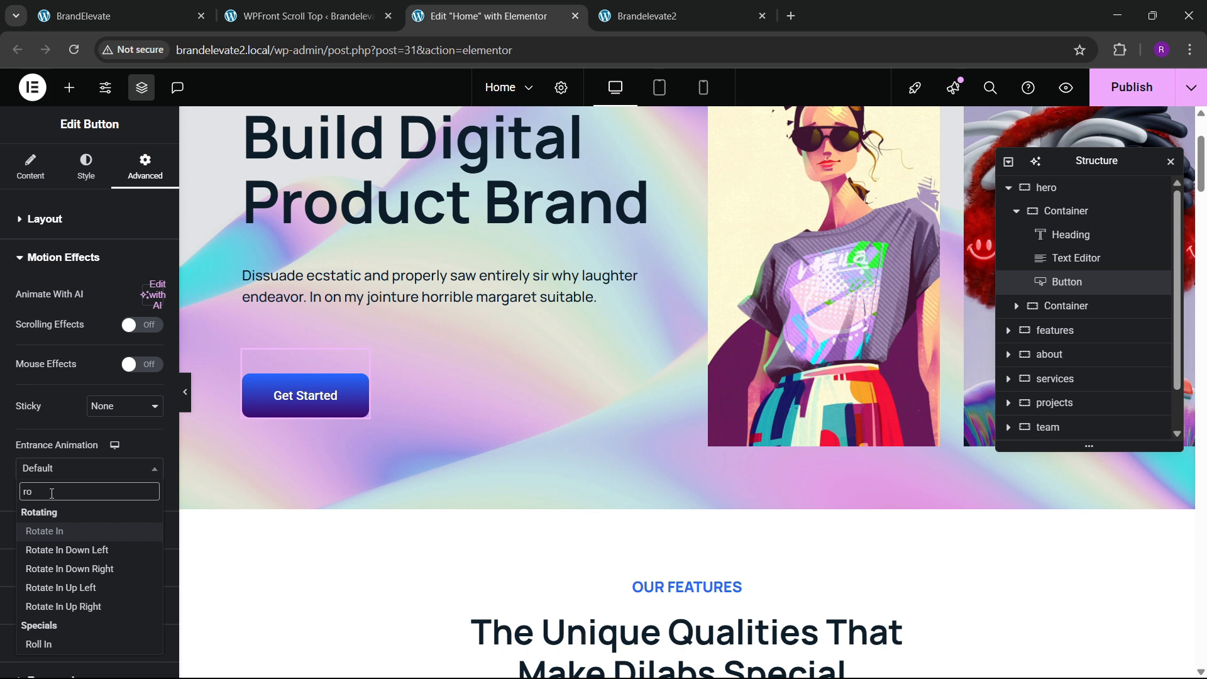
text(ta)
key(BackSpace)
key(BackSpace)
key(BackSpace)
text(slide)
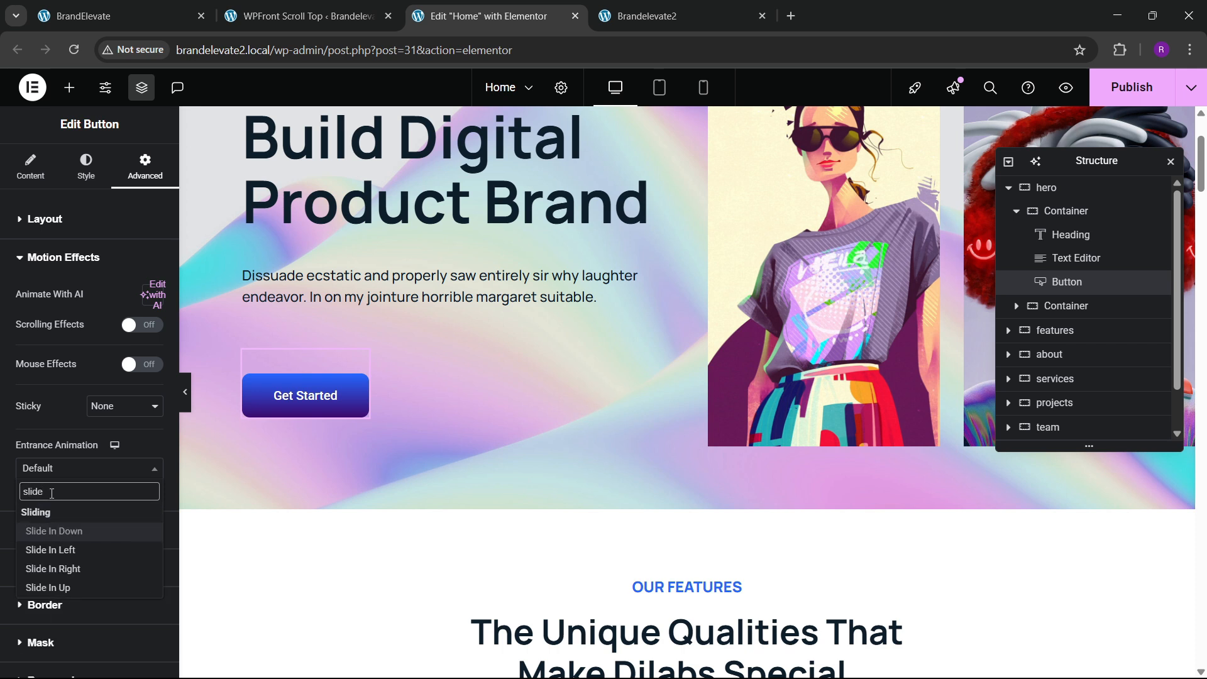
key(Down)
key(Down)
key(Down)
key(Return)
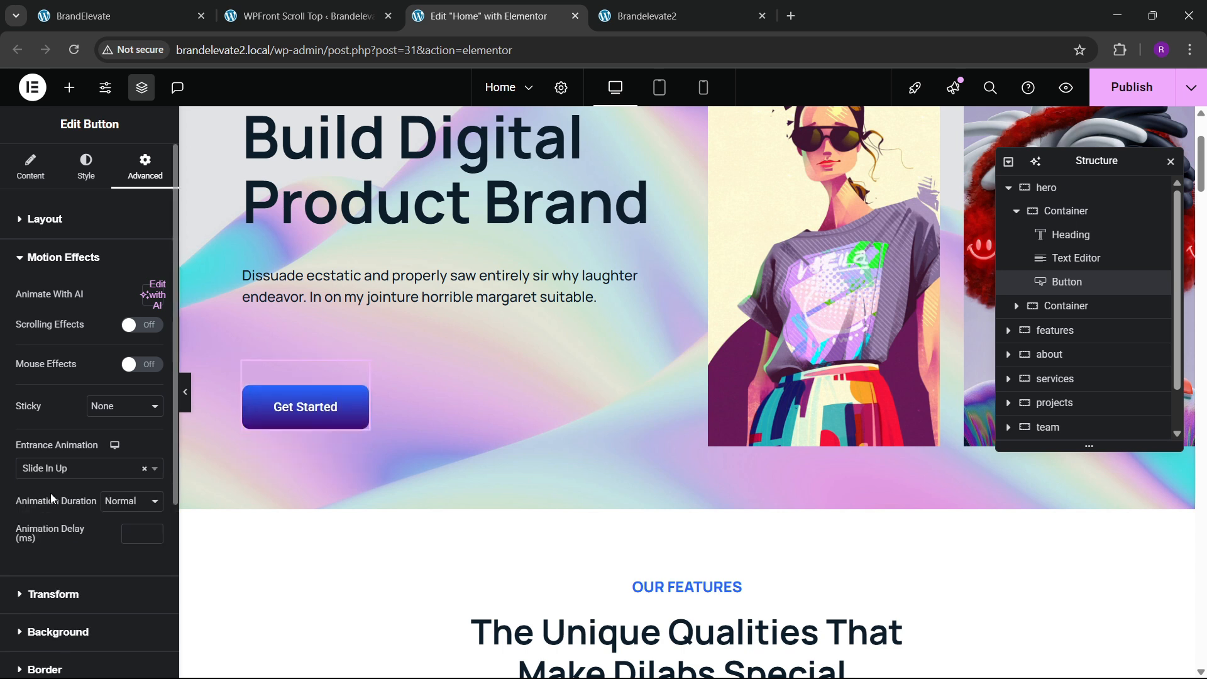
click(135, 535)
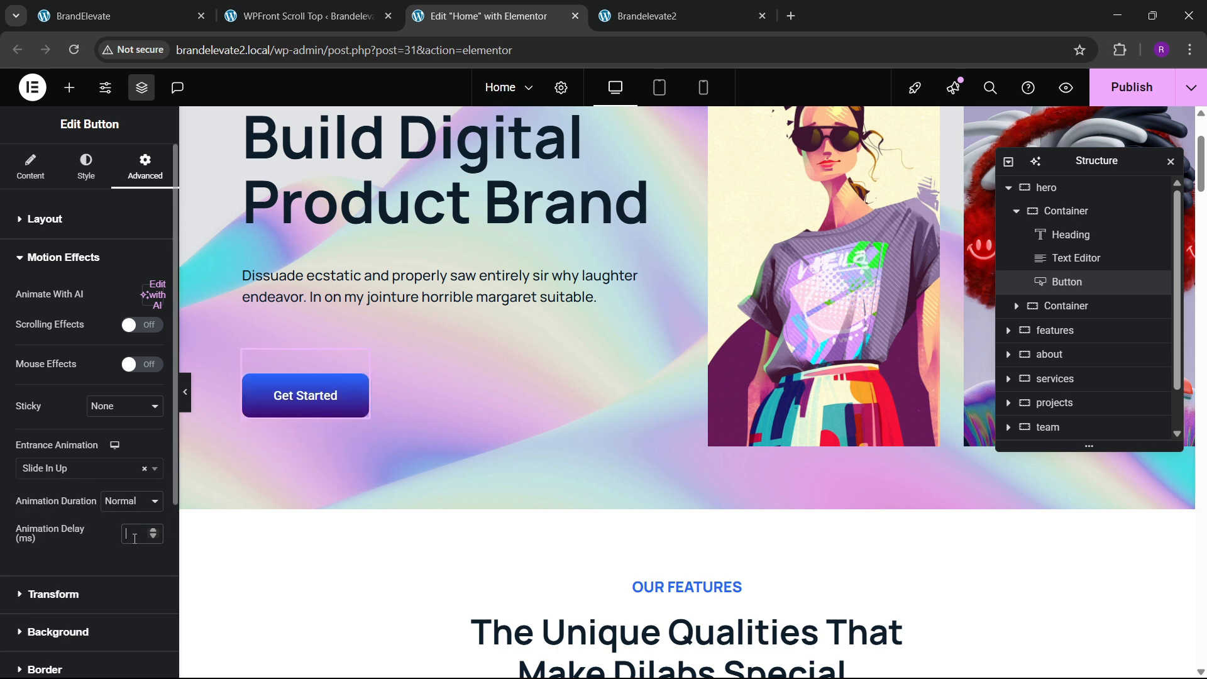
text(600)
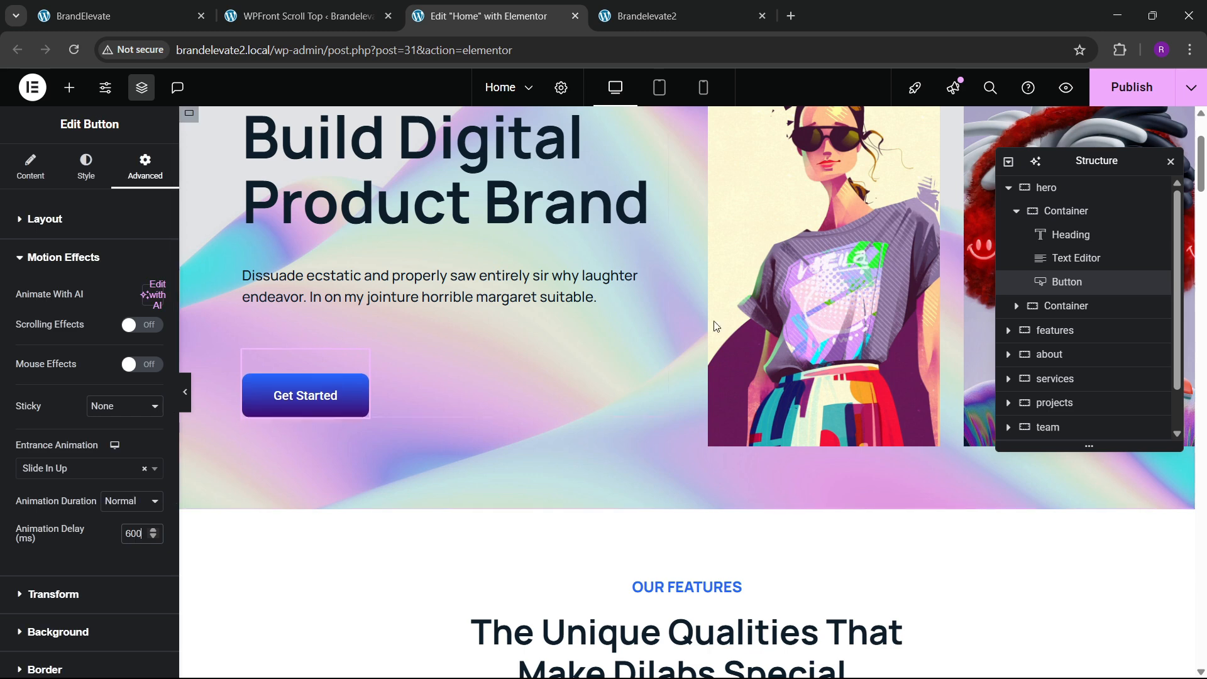
Step: Give the first hero image, the woman in sunglasses, the Zoom In entrance animation with an 800 ms delay
click(723, 339)
click(145, 167)
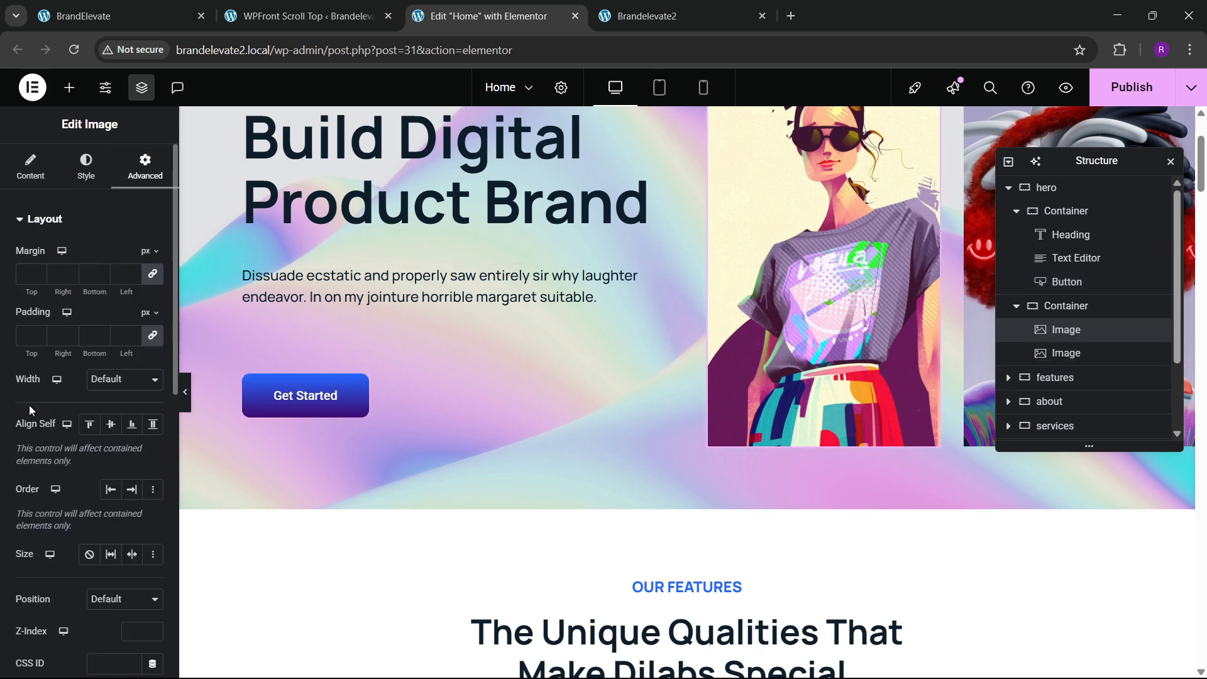
scroll(28, 422, down, 6)
click(48, 509)
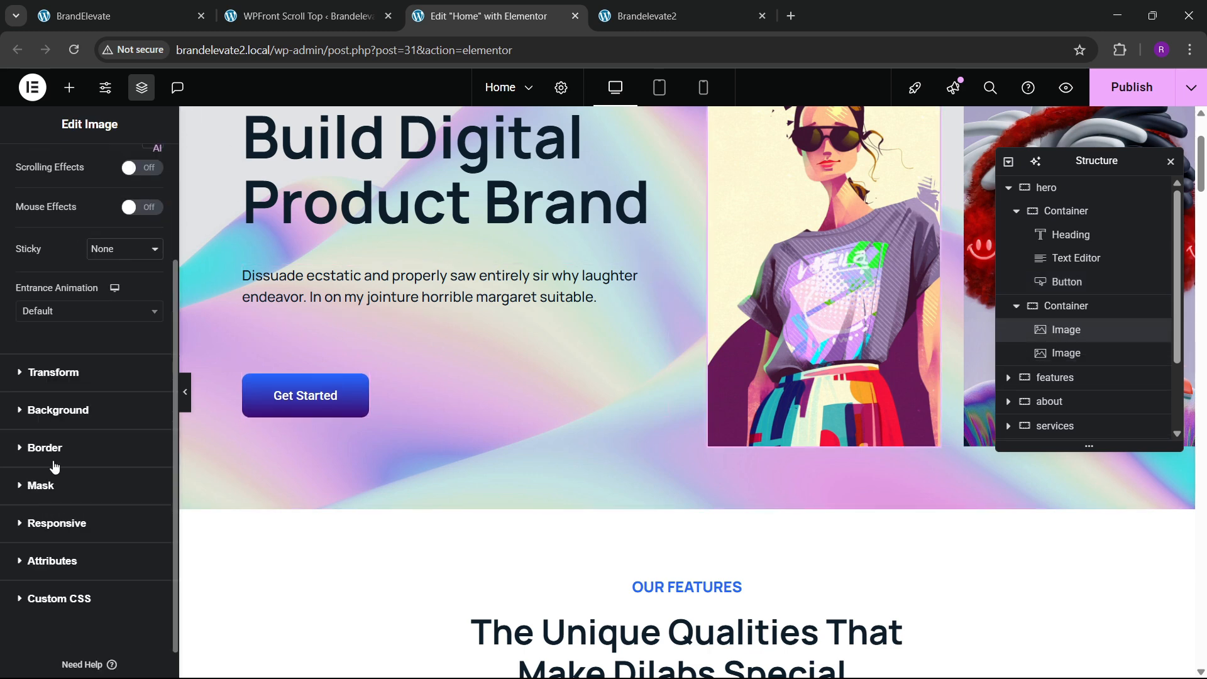
click(61, 318)
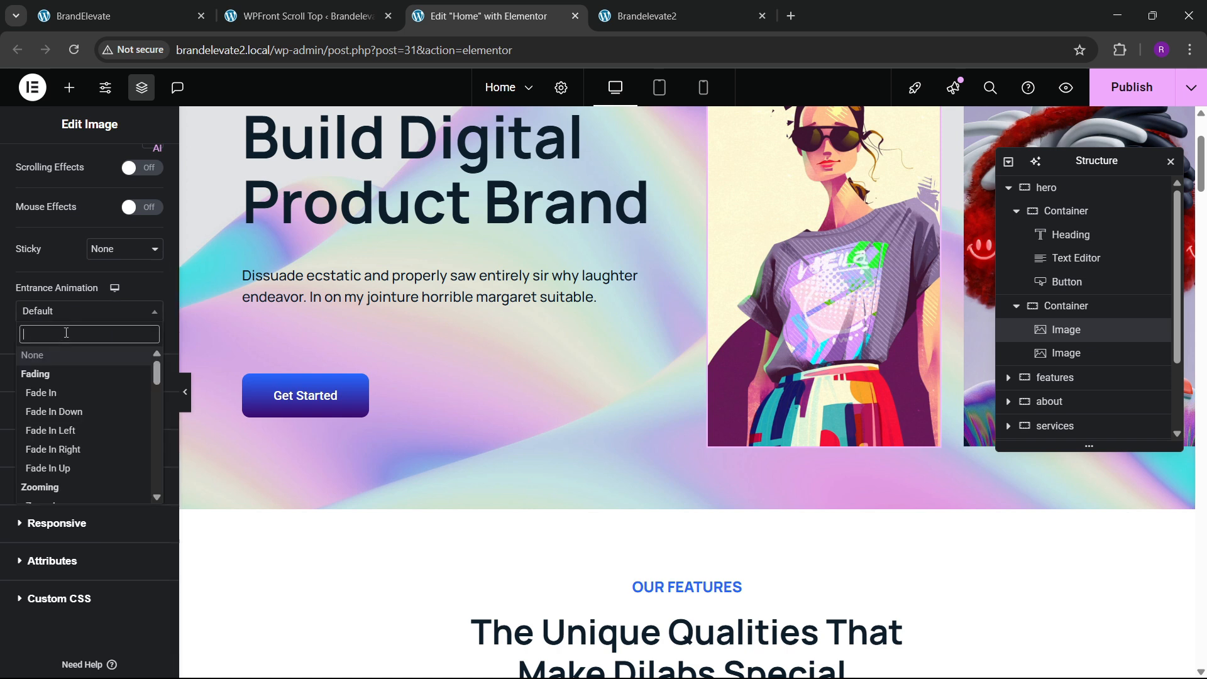
text(zom)
key(BackSpace)
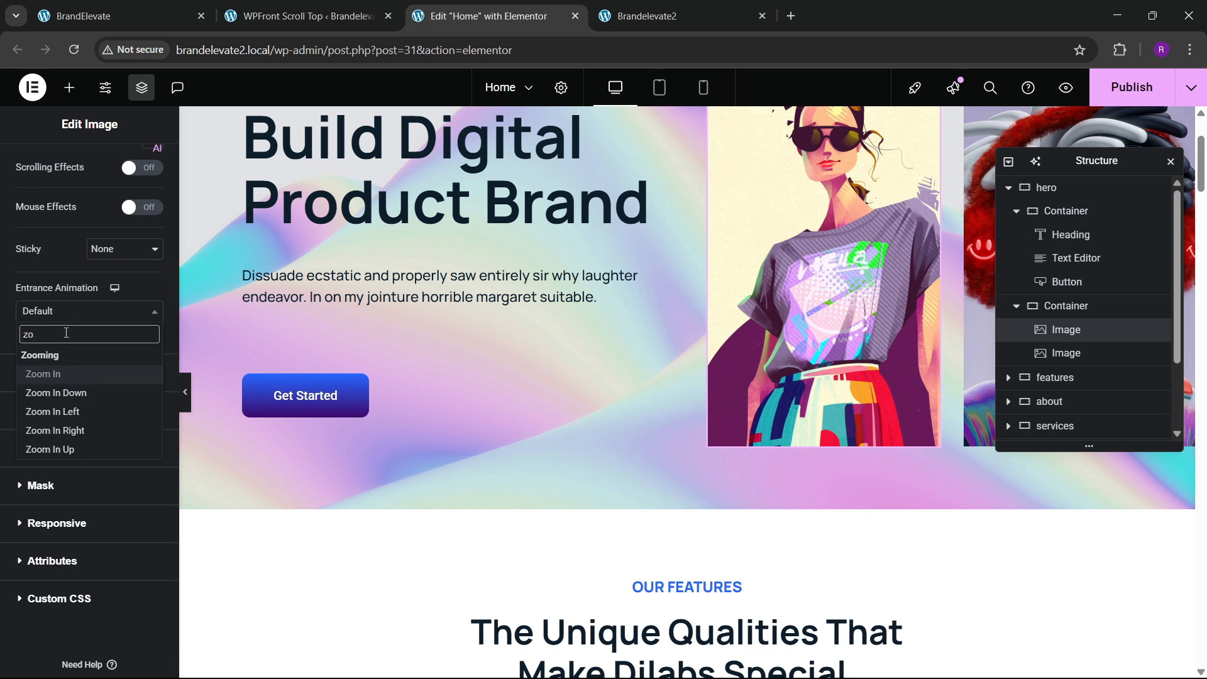
text(om)
key(Return)
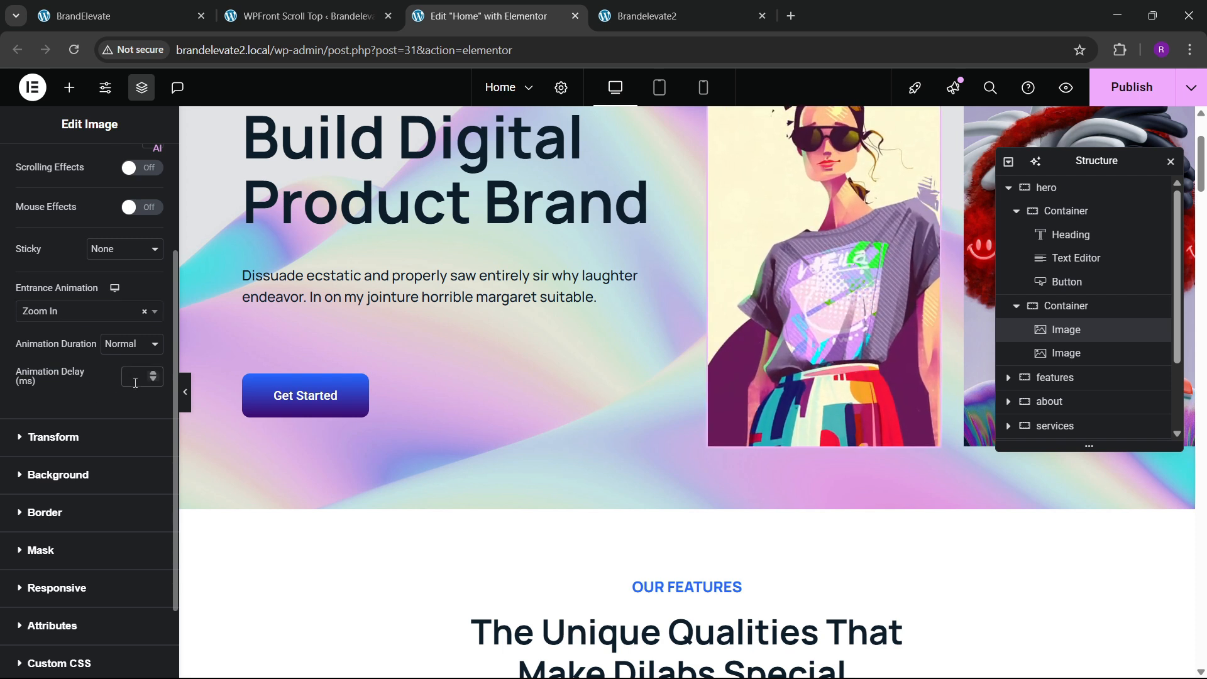
text(800)
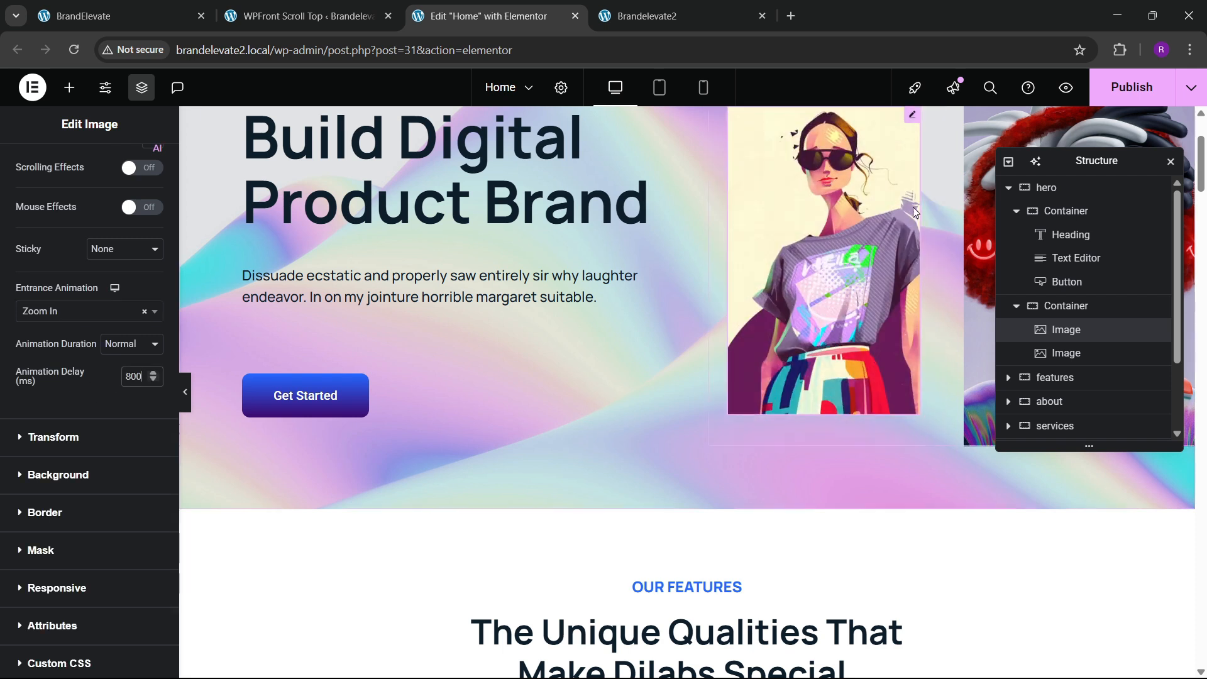
Step: Give the second hero image, the figure with round gold glasses, the Zoom In entrance animation with a 1000 ms delay
drag(1099, 165, 675, 275)
click(642, 463)
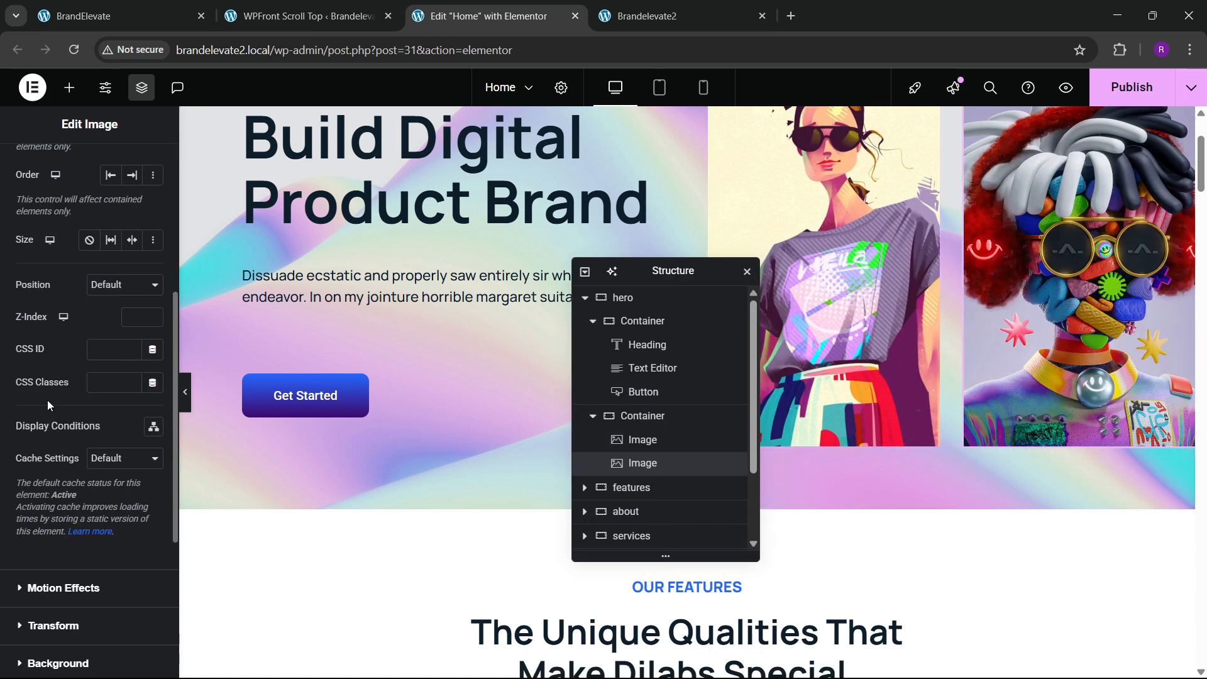
scroll(47, 400, down, 3)
click(52, 353)
scroll(43, 379, down, 3)
click(51, 311)
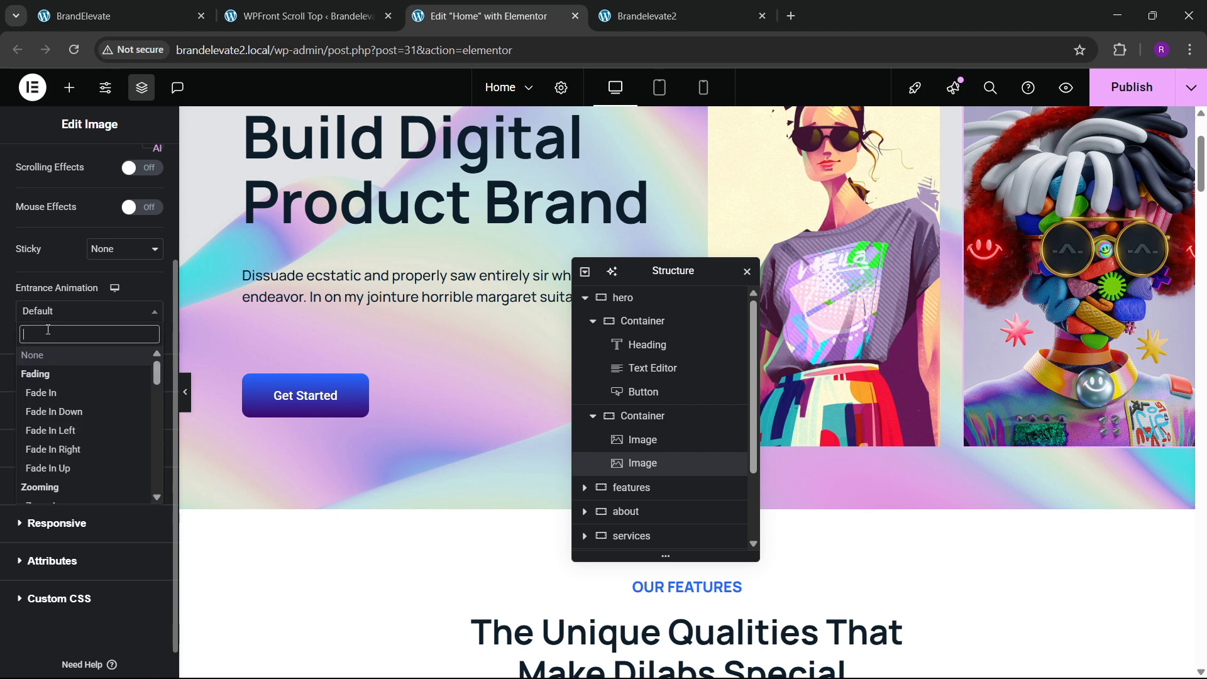
text(zoom)
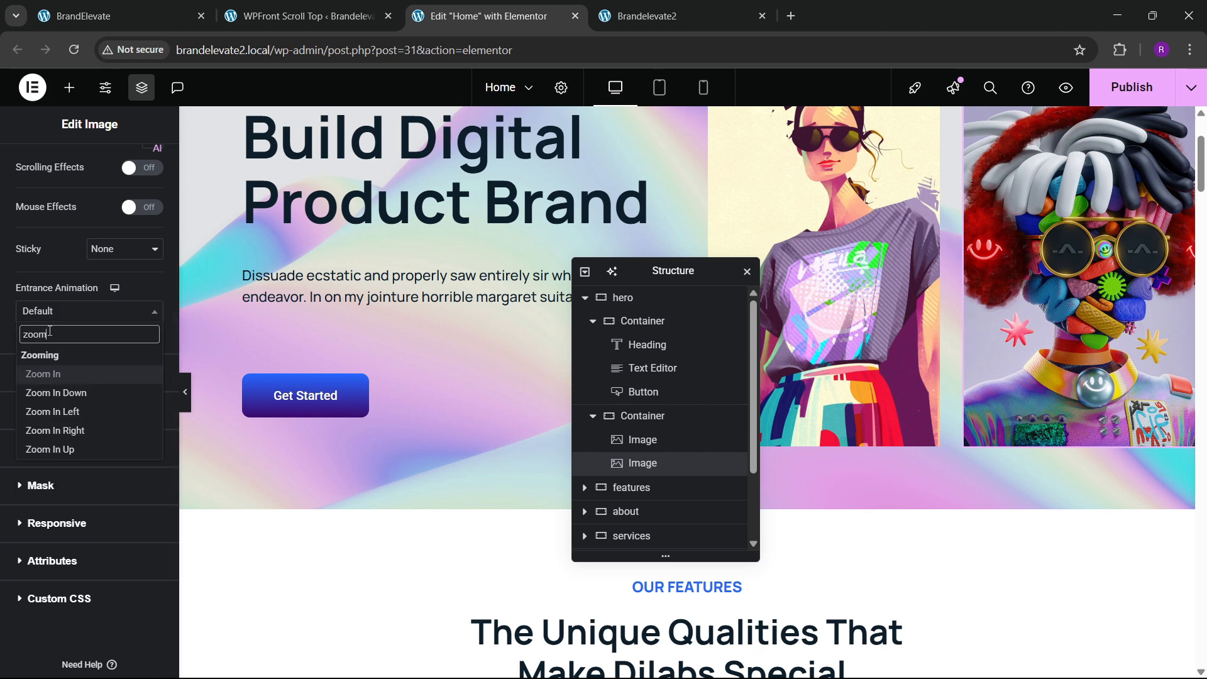
key(Return)
click(137, 371)
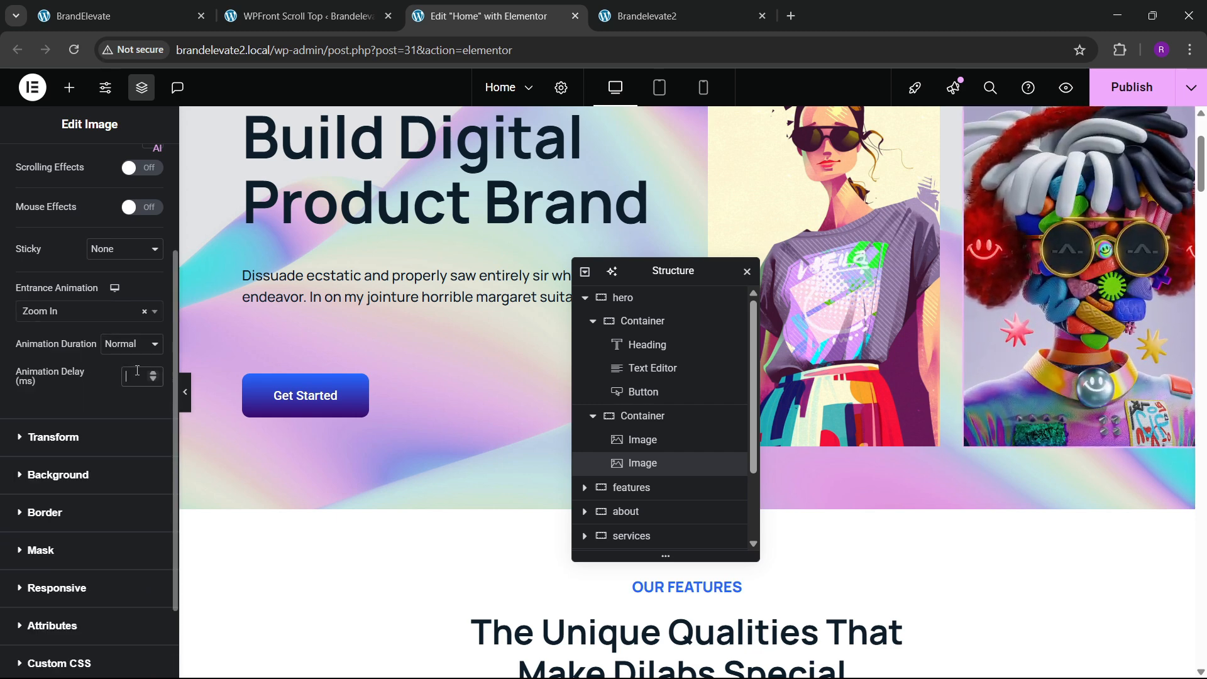
text(1000)
Step: Publish the Home page with the hero section's entrance animations
scroll(409, 281, down, 7)
scroll(464, 354, up, 2)
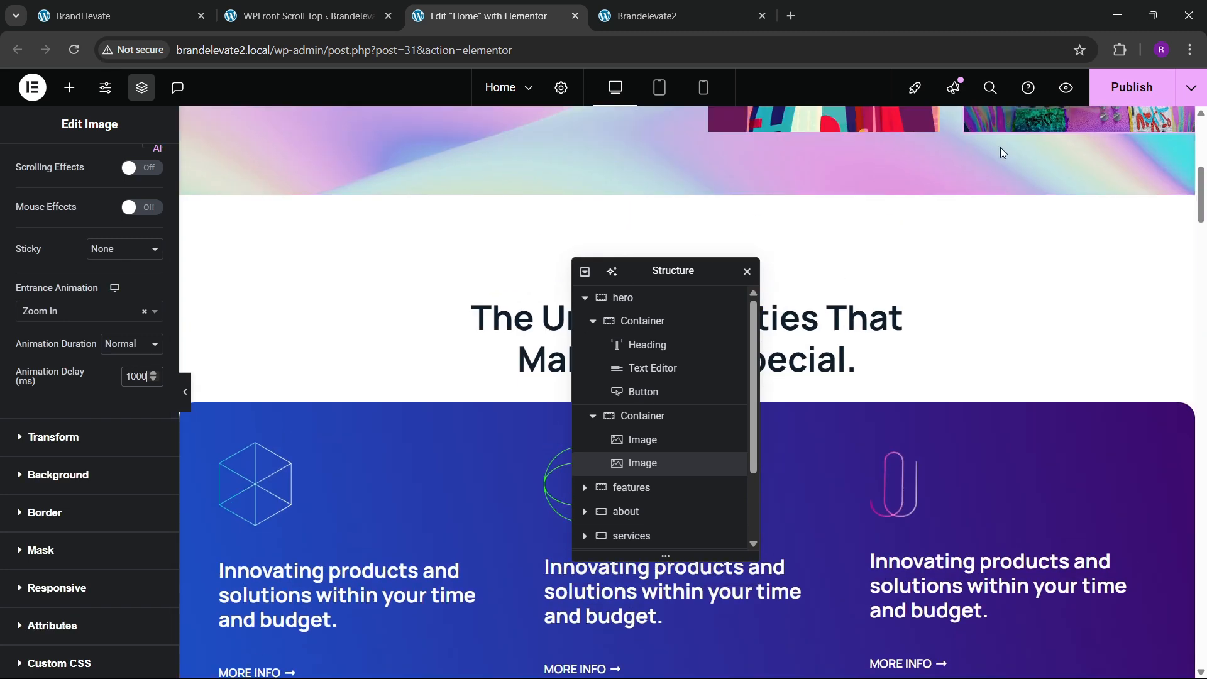
click(1115, 94)
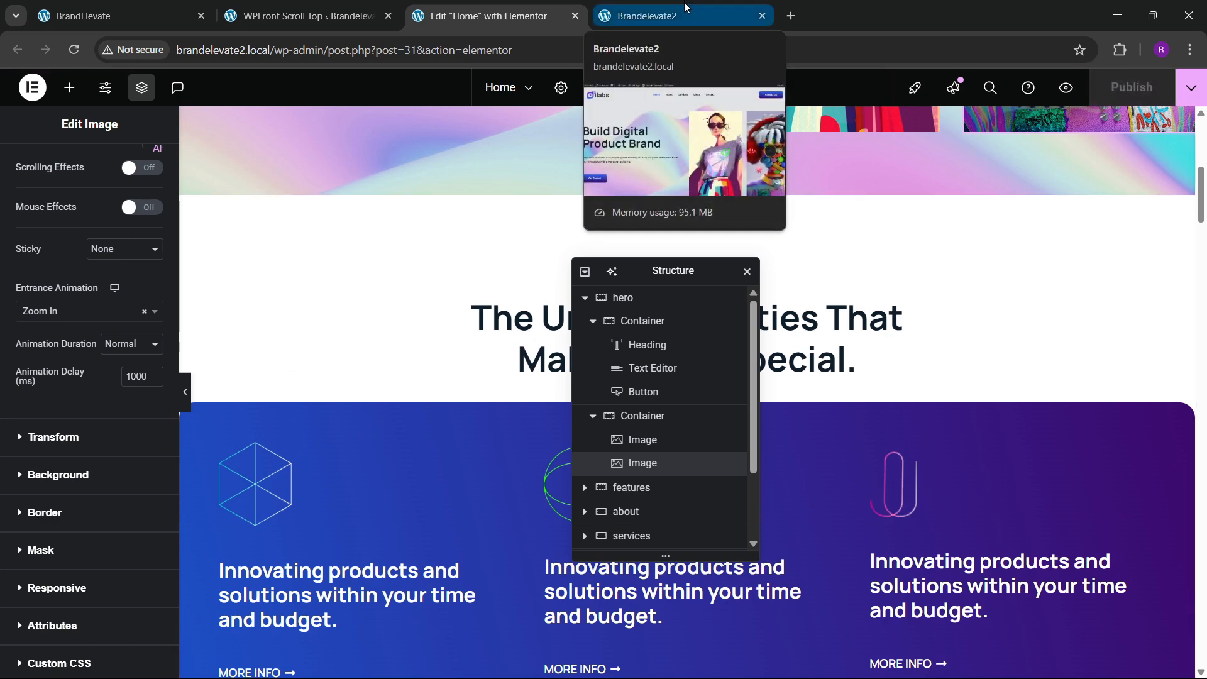
Step: View the live Brandelevate2 home page and check the hero animations and the sections down to About Us
click(687, 9)
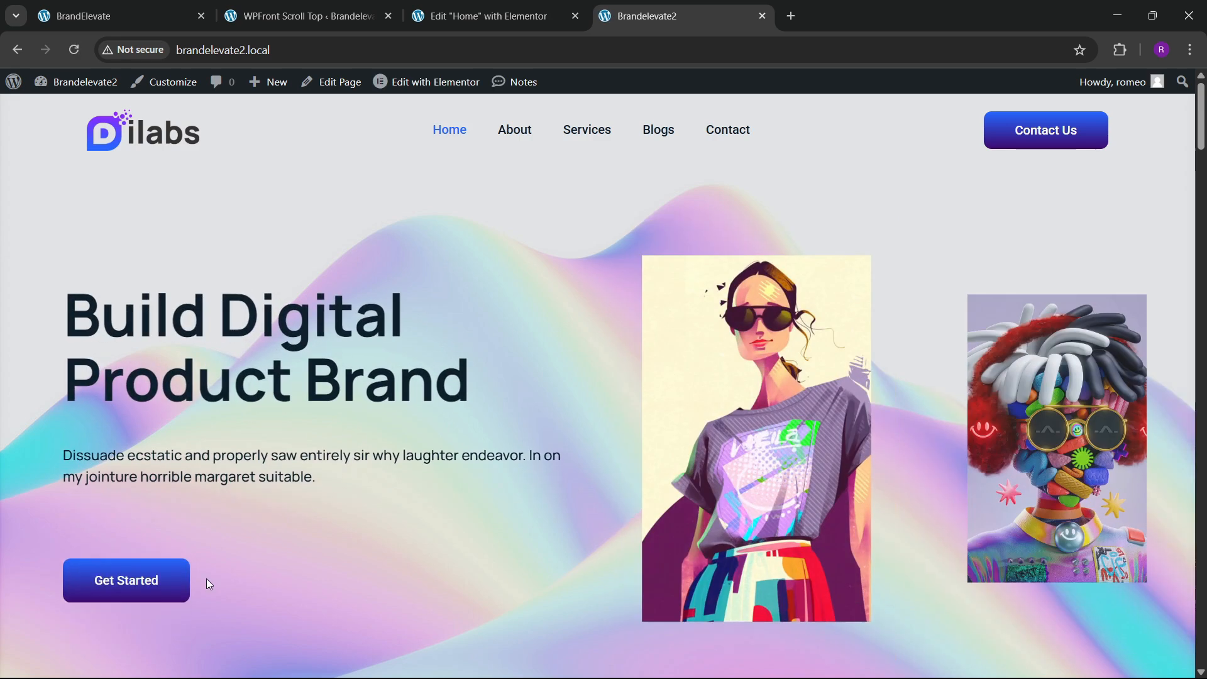
scroll(616, 465, down, 4)
scroll(452, 407, down, 12)
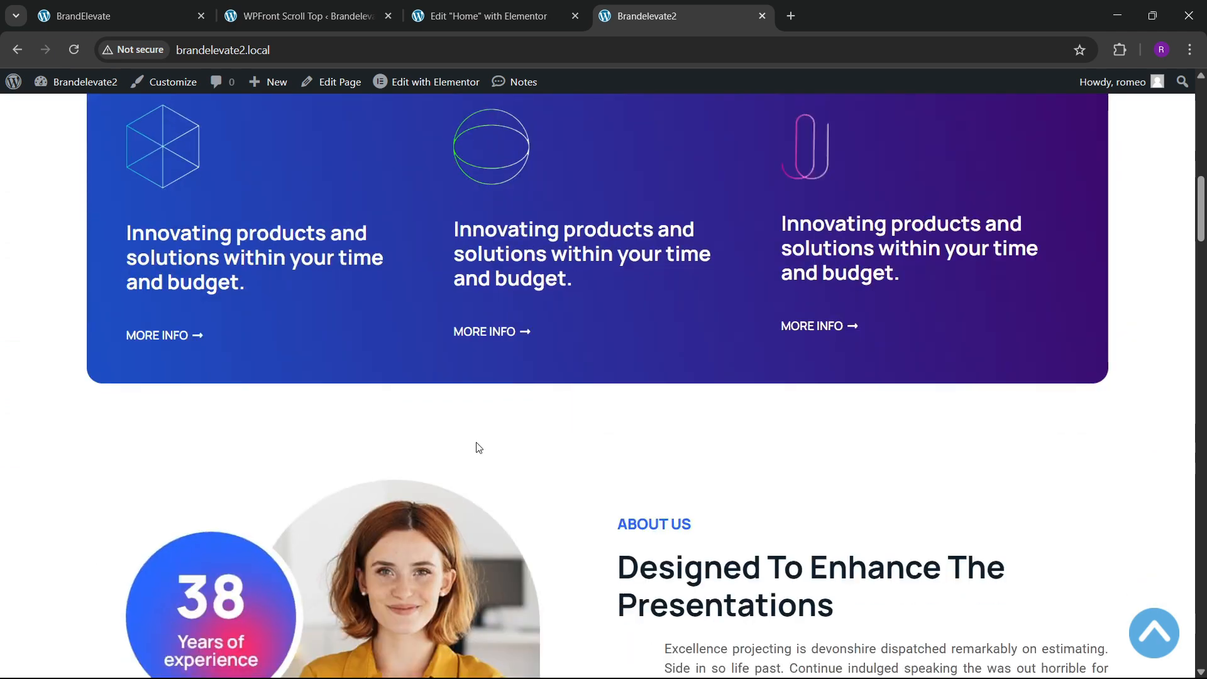
scroll(460, 415, up, 12)
scroll(455, 409, up, 9)
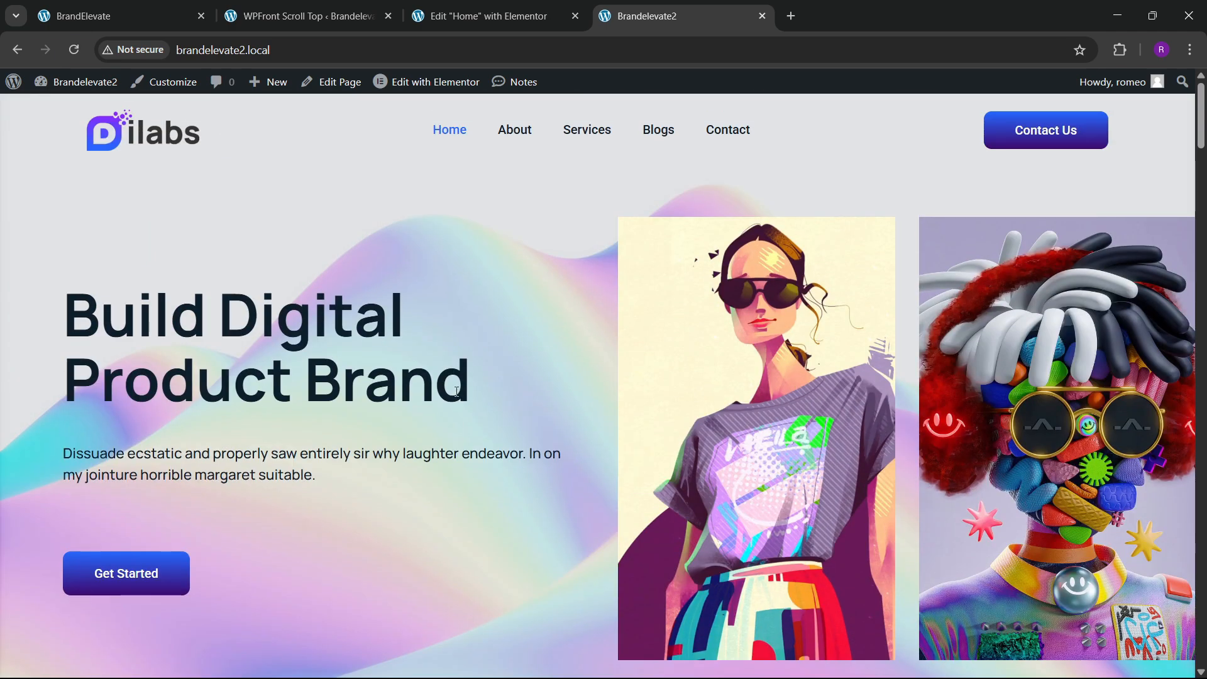
Step: Inspect the live page in the developer tools, docked beside the page, with responsive device emulation at 375 px width
right_click(305, 195)
key(Escape)
right_click(375, 482)
click(423, 465)
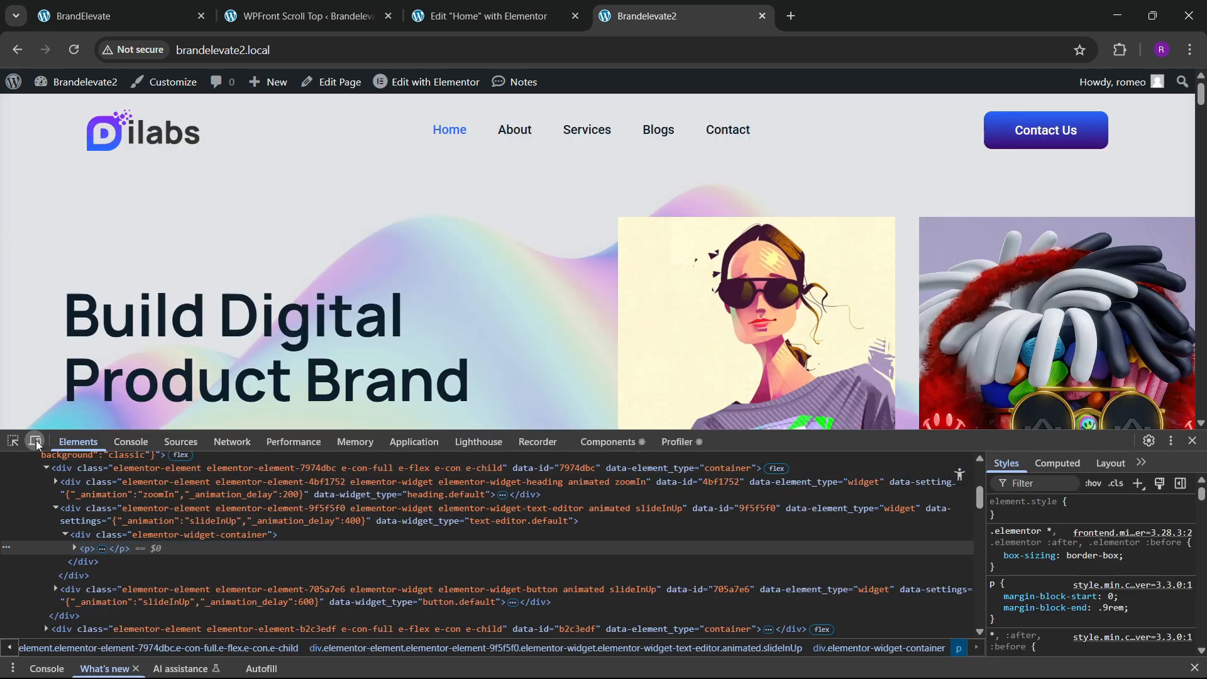
click(36, 441)
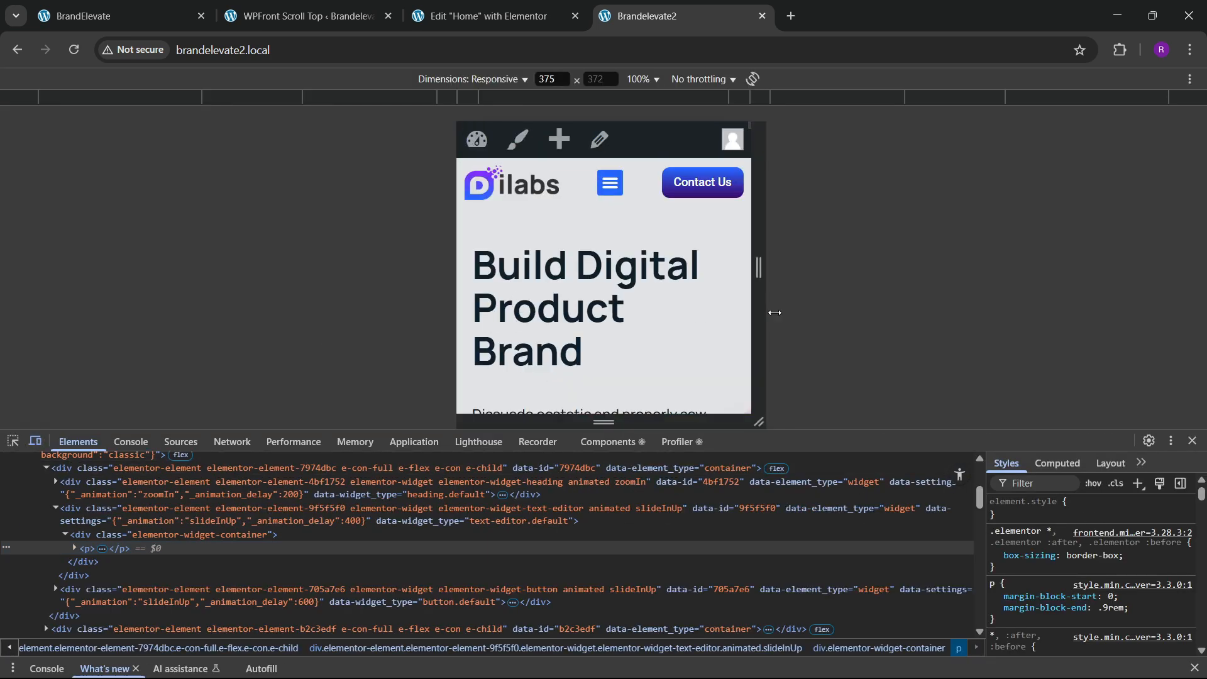
click(1172, 440)
click(1172, 440)
click(1172, 440)
click(1187, 466)
Step: Examine the mobile layout from hero to footer, test the scroll-to-top button, and recheck the services and projects sections
scroll(499, 356, down, 15)
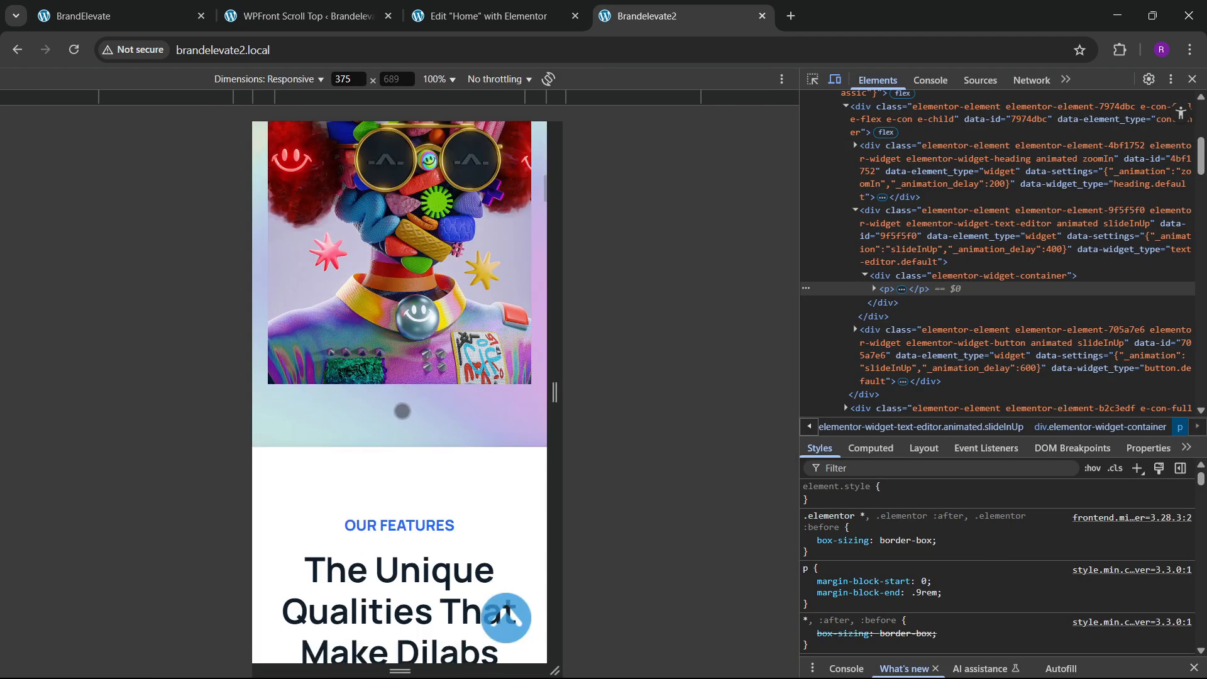
scroll(402, 411, down, 20)
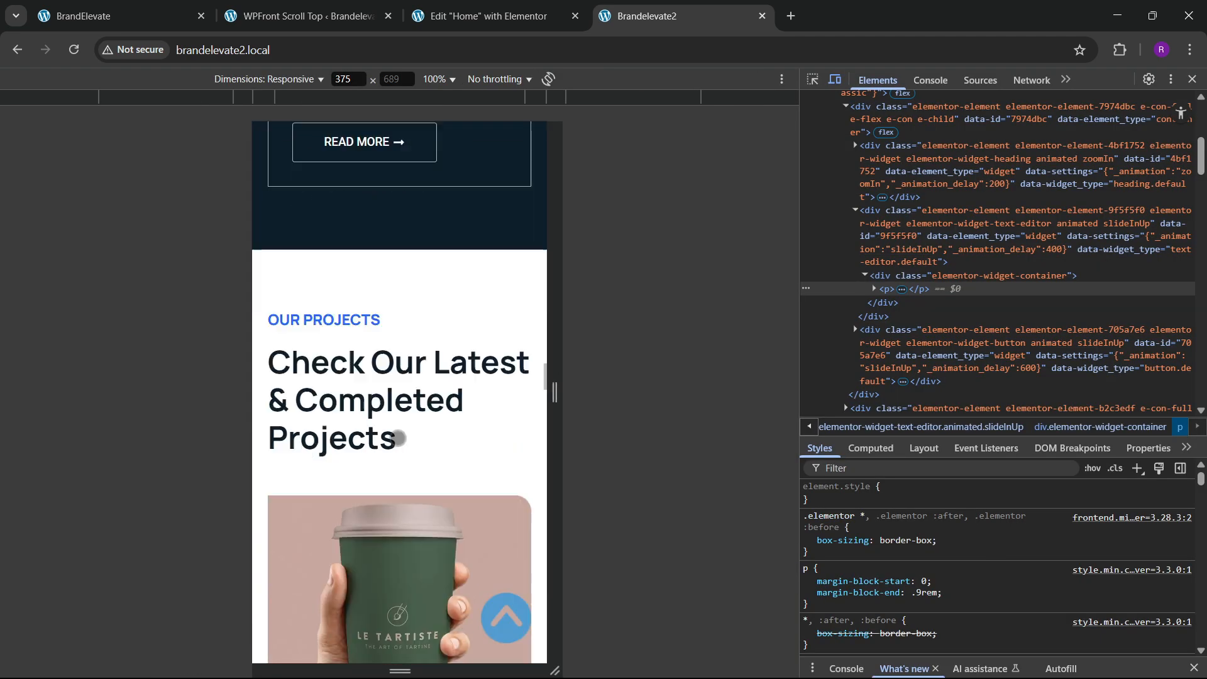
scroll(393, 450, down, 20)
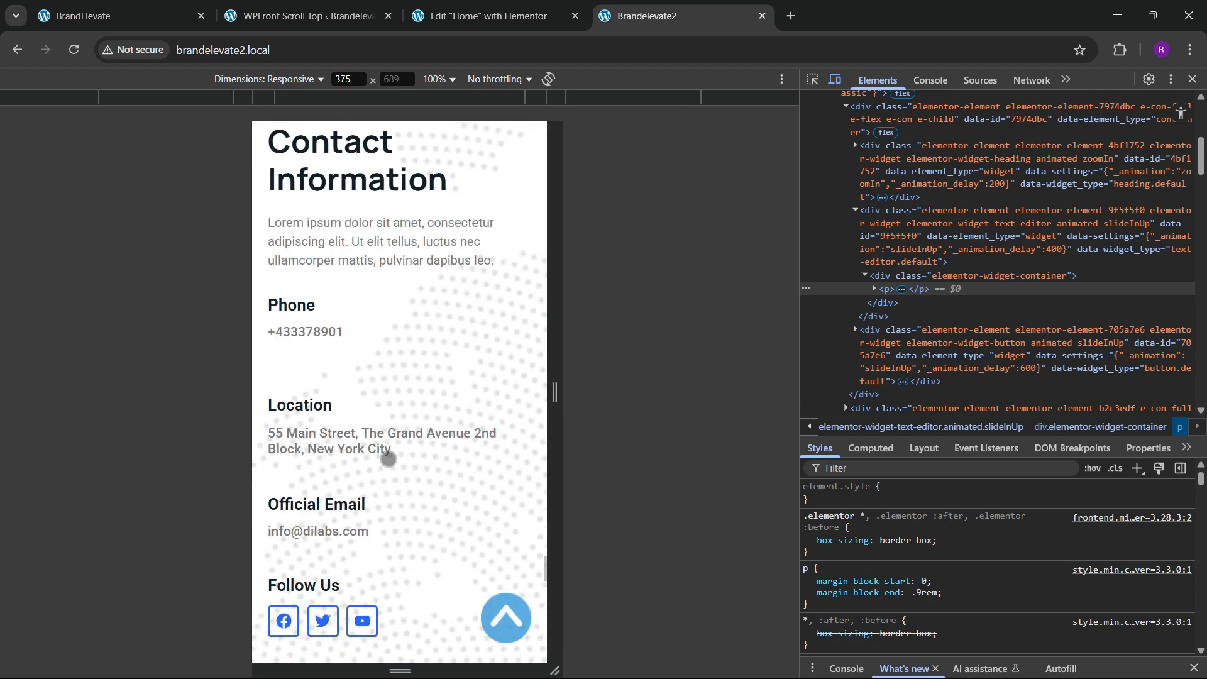
scroll(387, 466, down, 10)
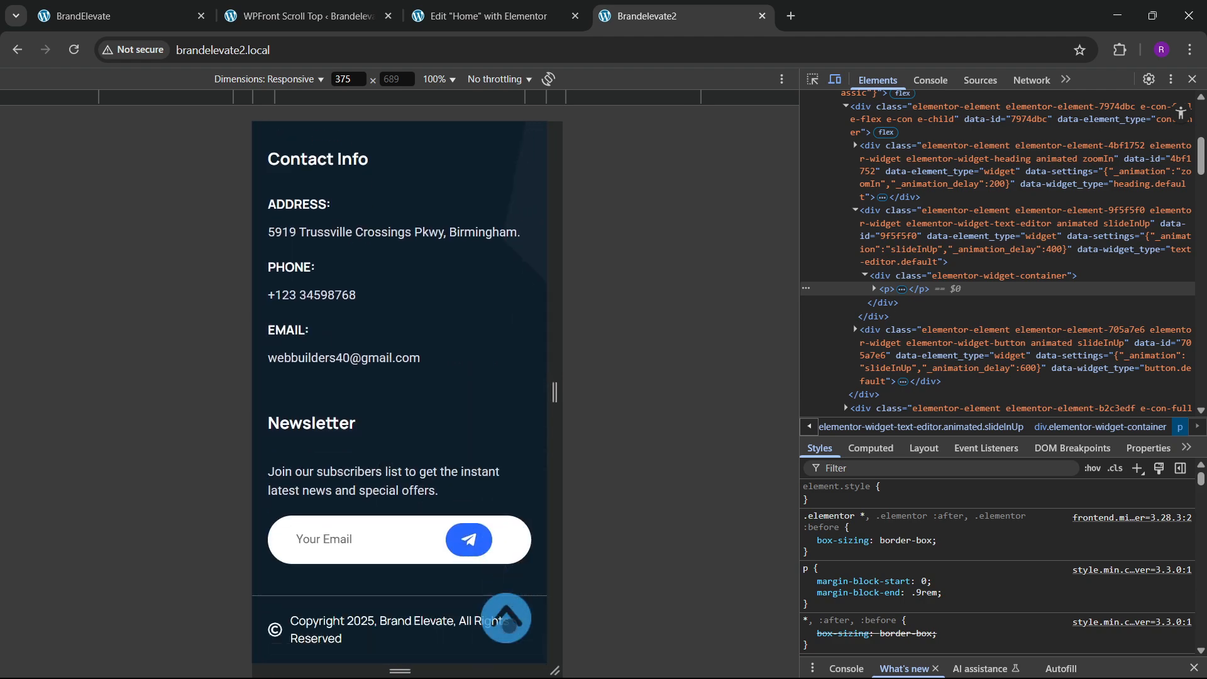
click(494, 622)
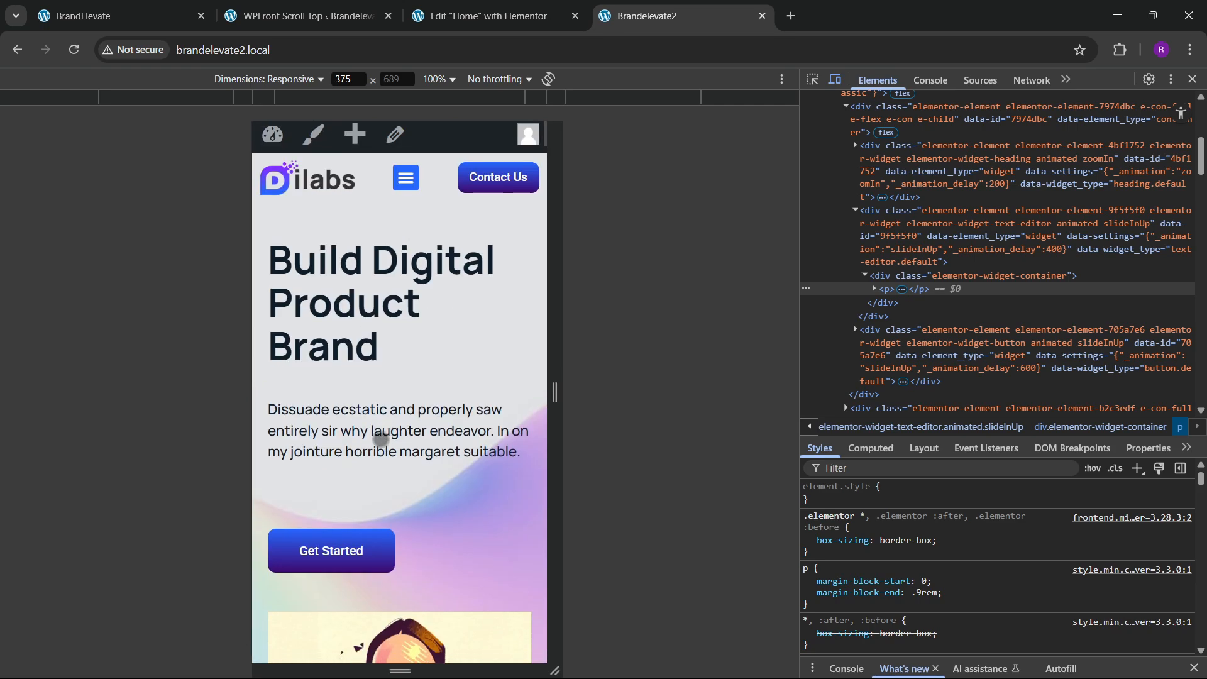
scroll(500, 607, down, 5)
scroll(375, 457, down, 15)
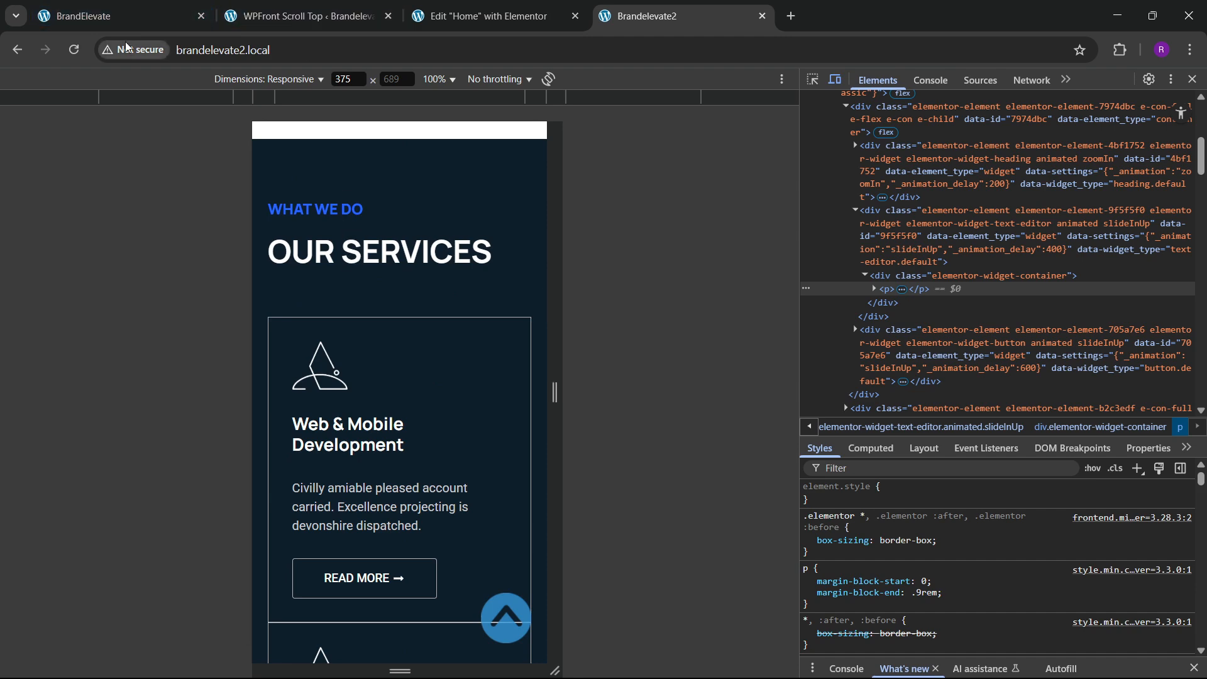
scroll(388, 474, down, 2)
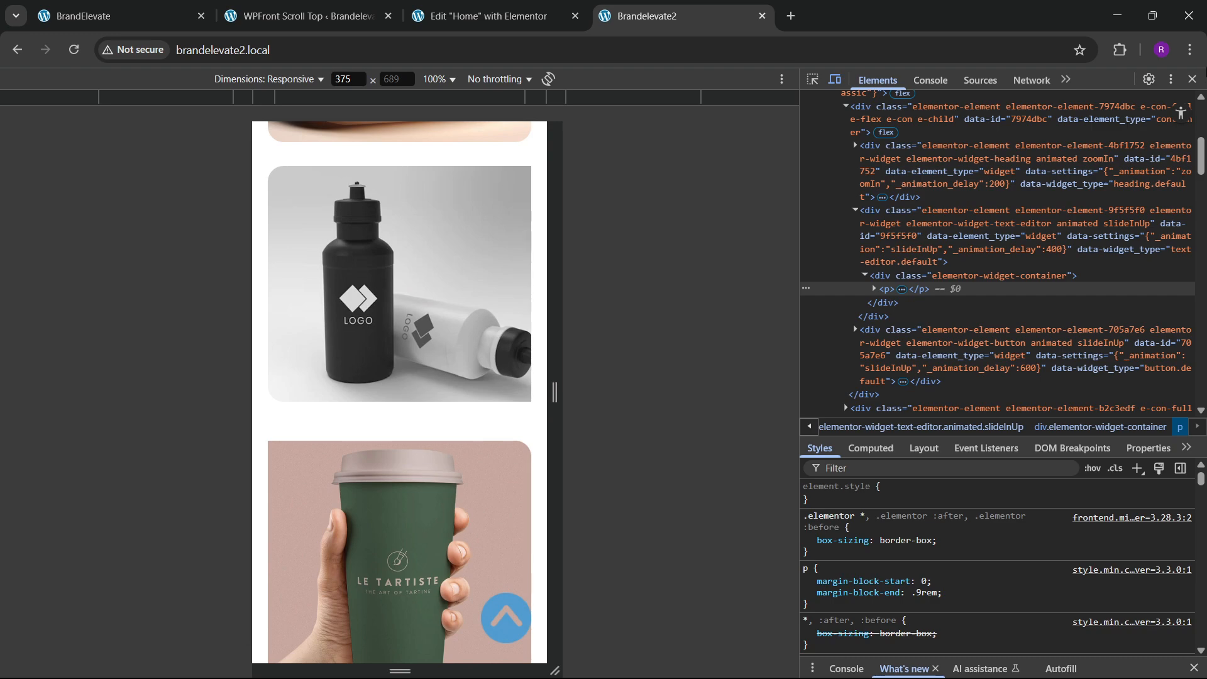
Step: Close the developer tools and review the desktop layout from the contact section back up to the features section
click(1193, 79)
scroll(434, 362, up, 15)
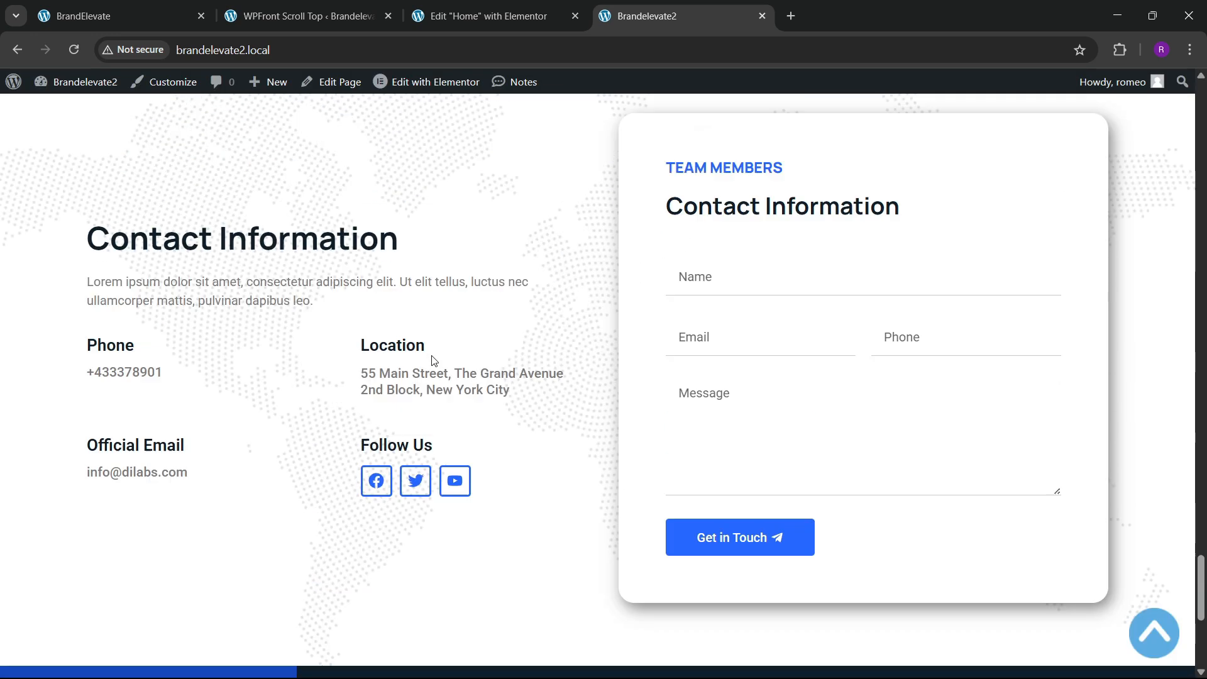
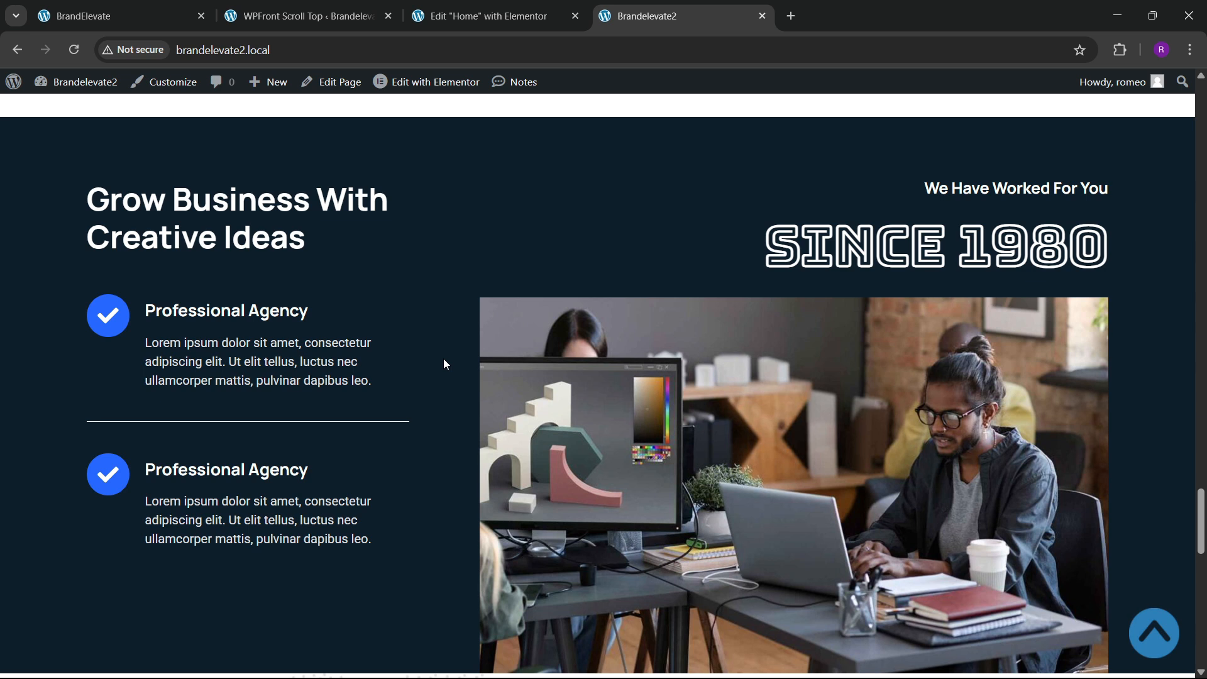
scroll(444, 363, up, 20)
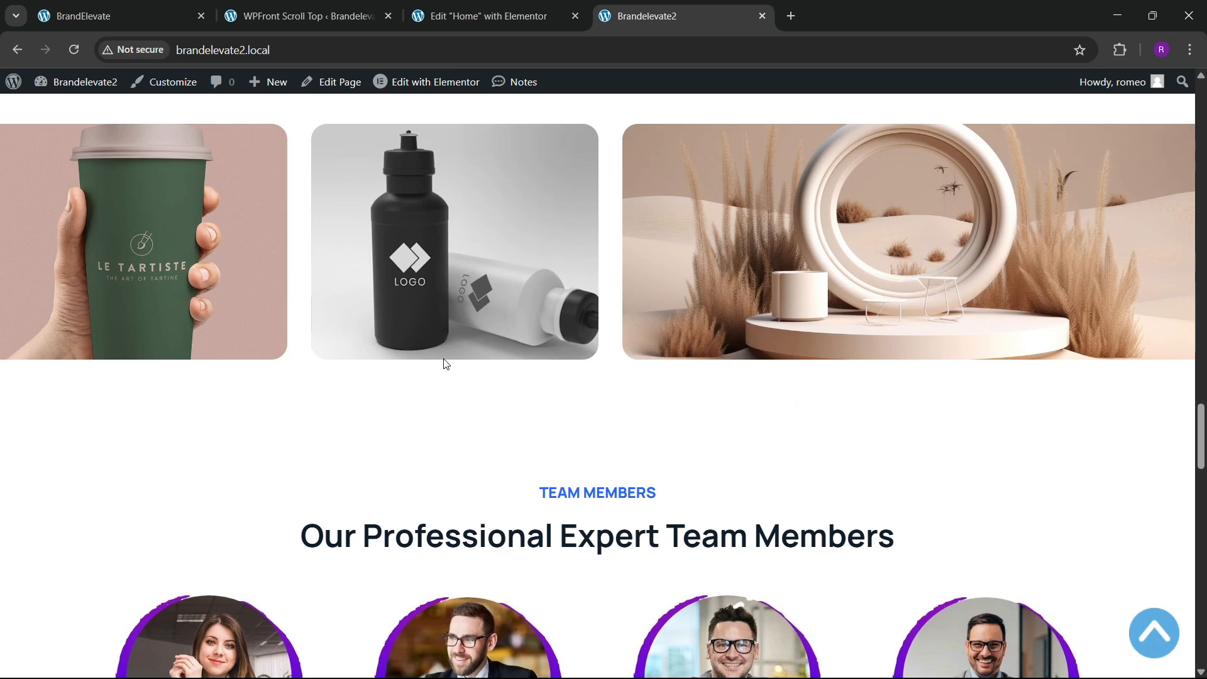
scroll(432, 353, up, 12)
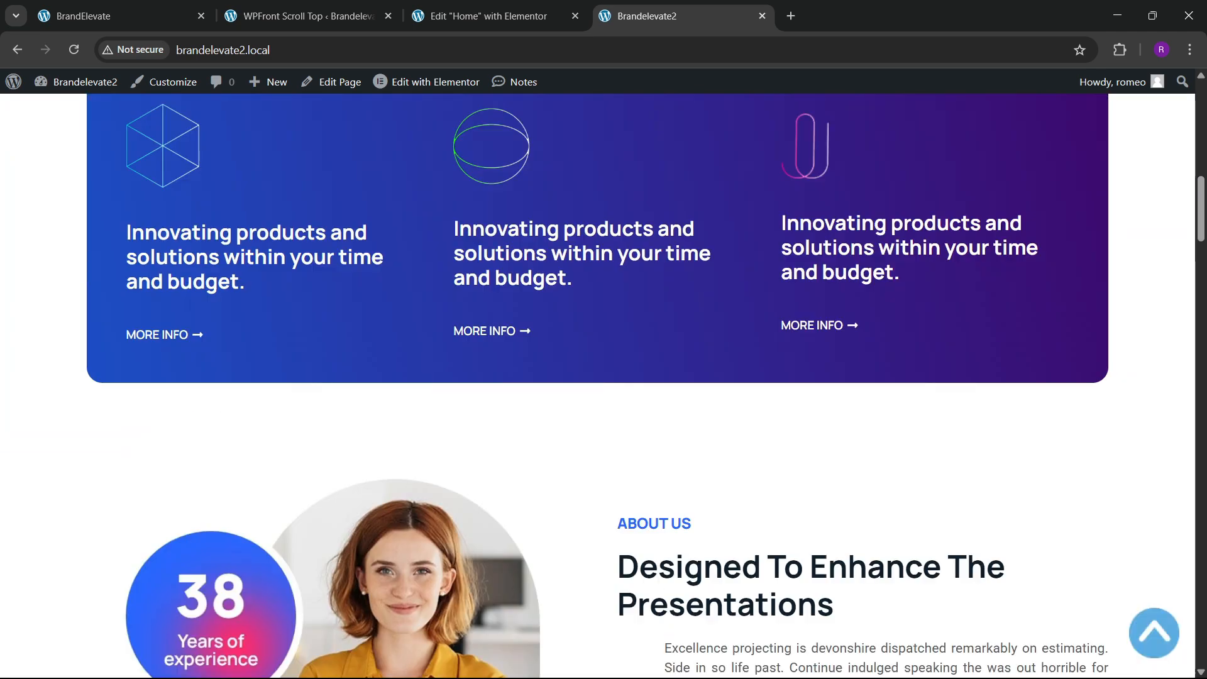